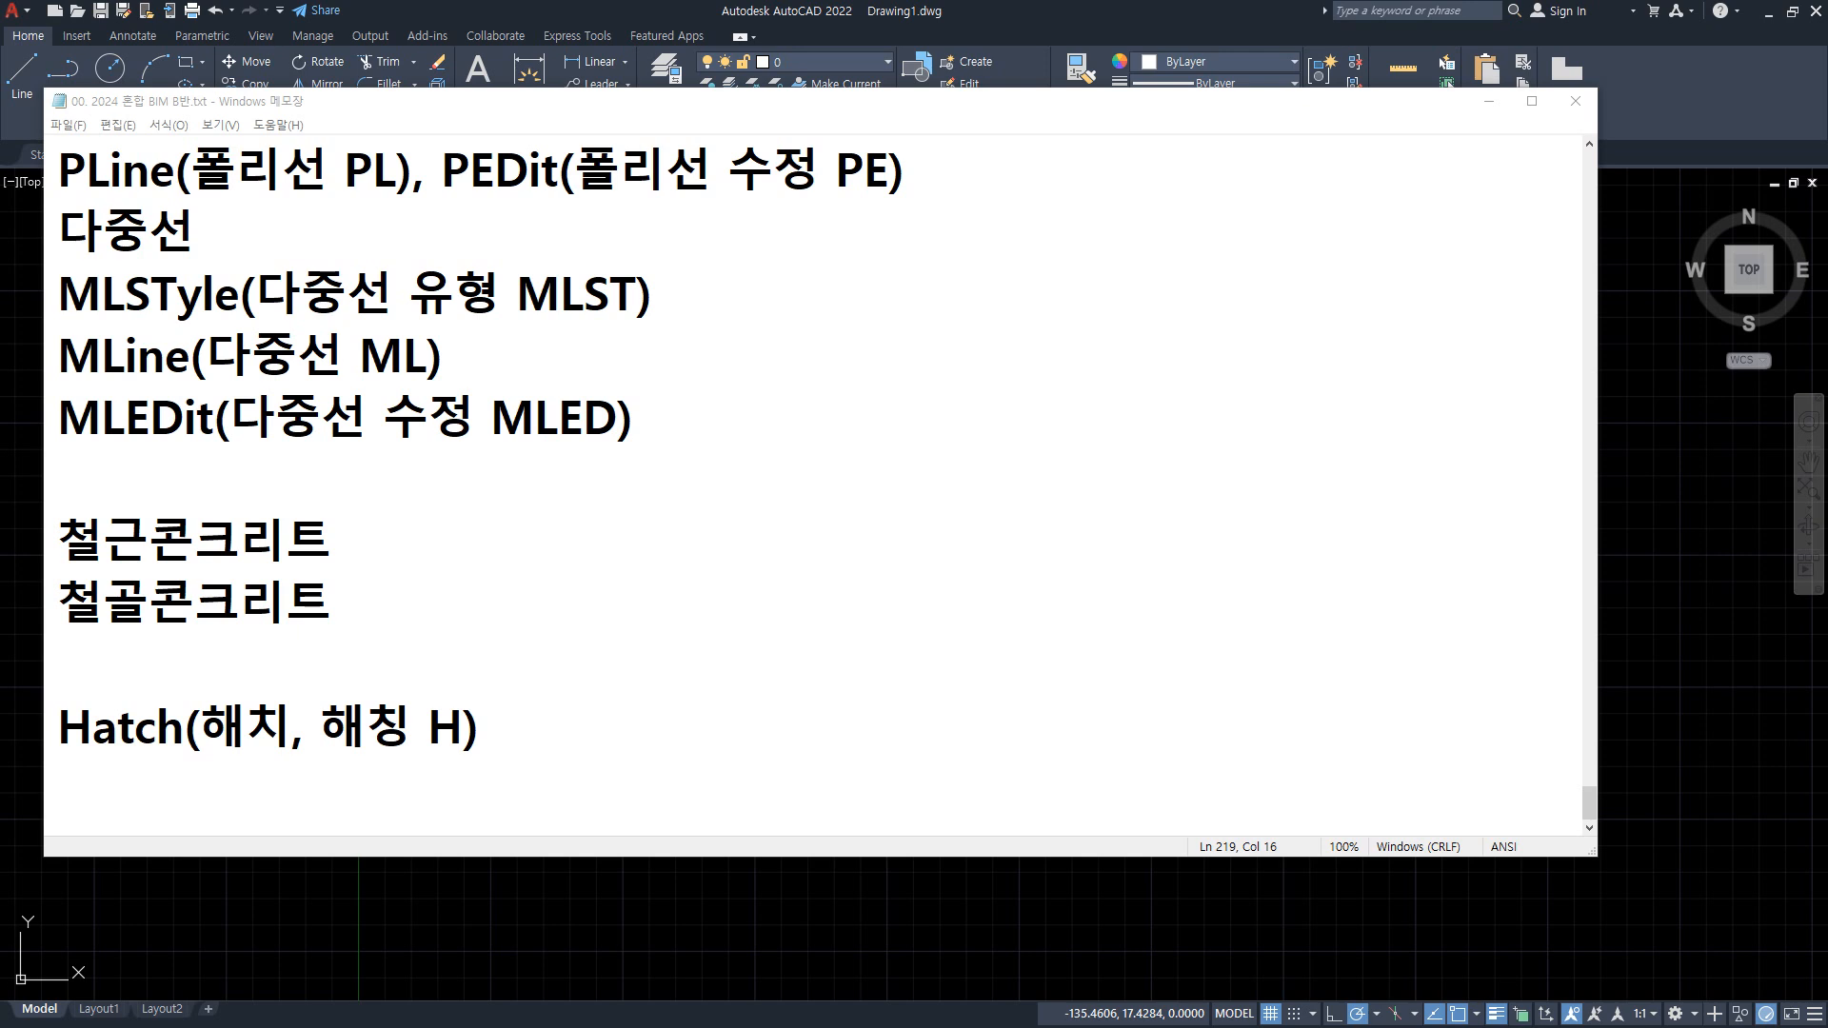
Append "- 단면의 재료 표시" to the Hatch line in the notes.
{"action": "type", "text": "- "}
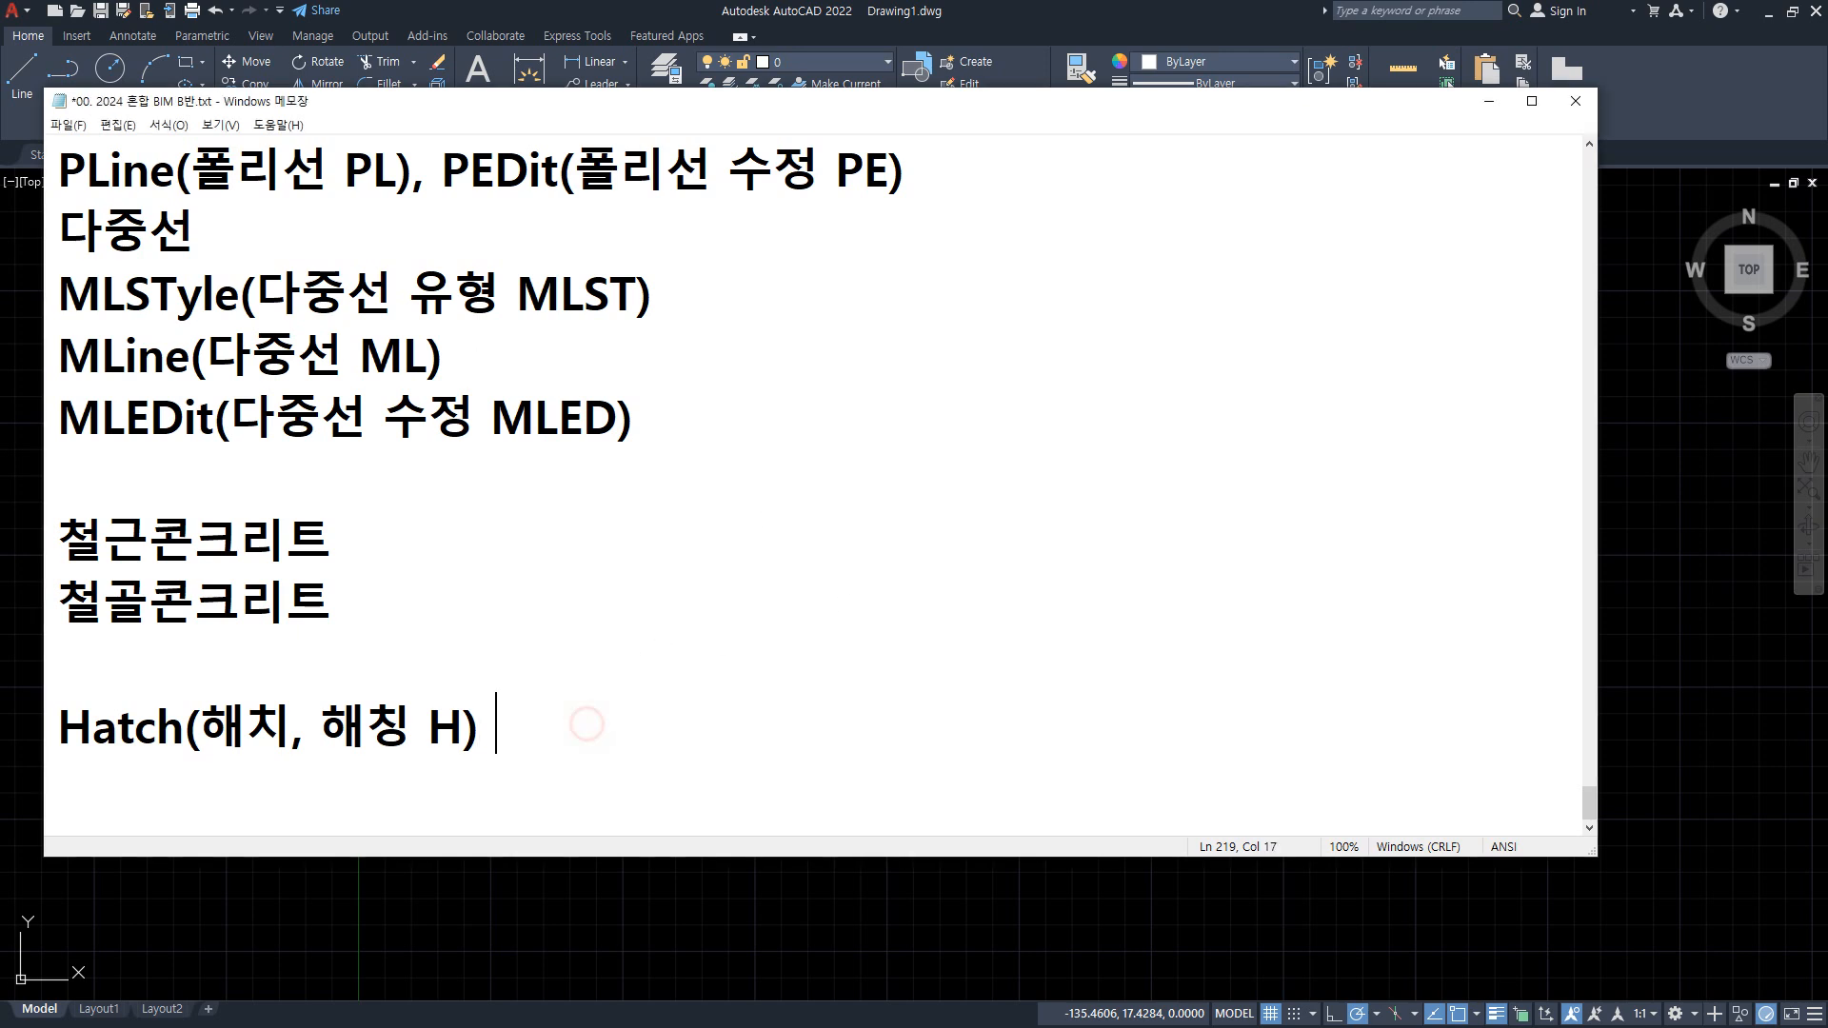
{"action": "type", "text": "단"}
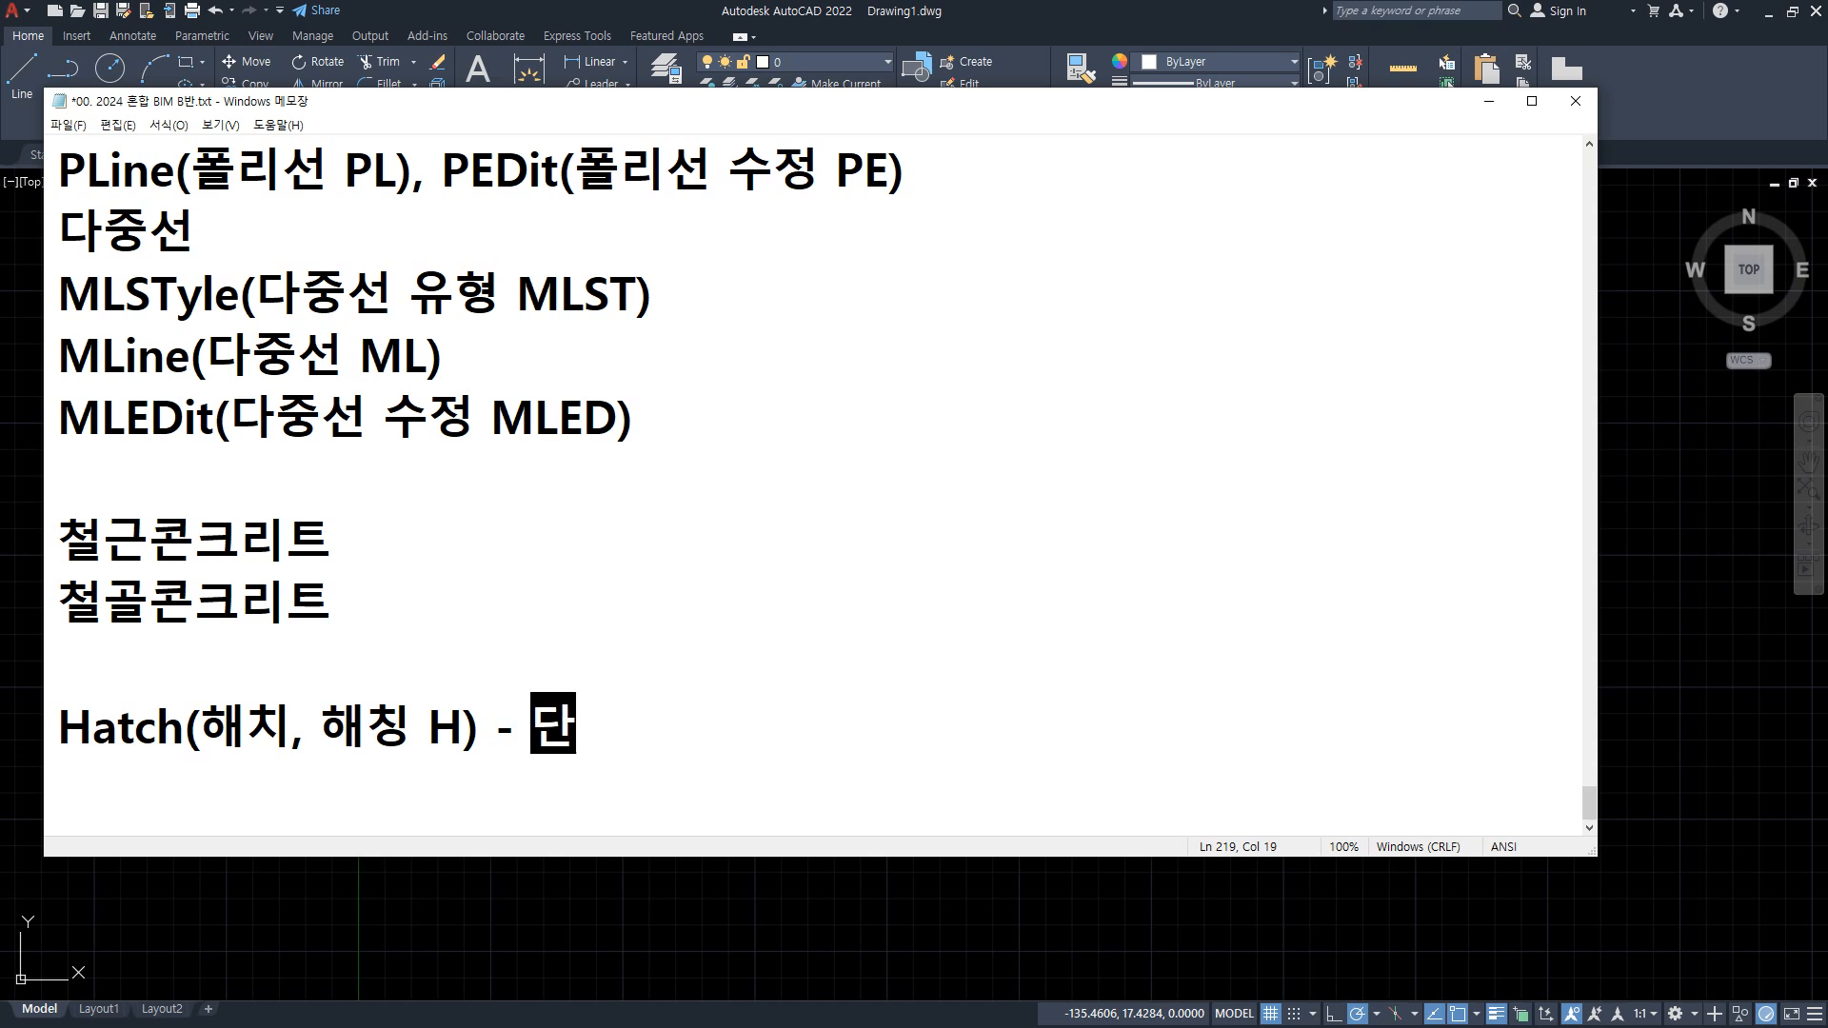
{"action": "type", "text": "면의 잴료 표시"}
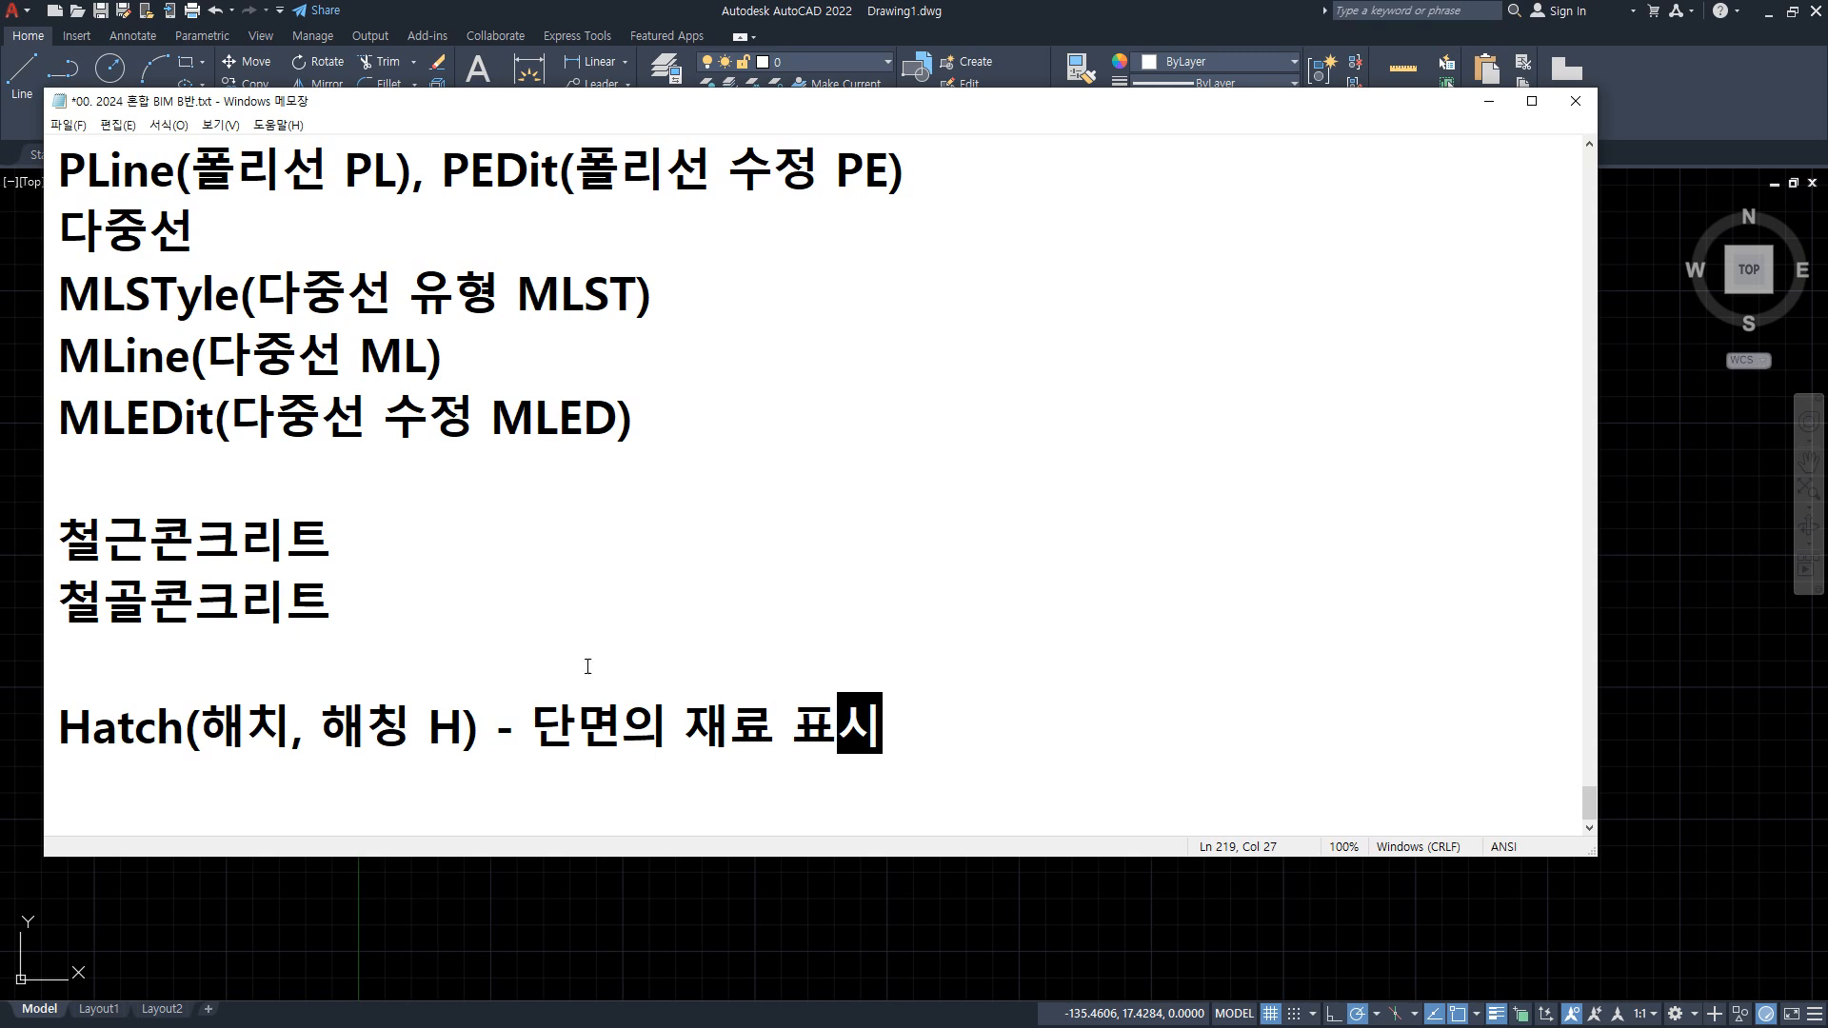
{"action": "mouse_move", "coordinate": [982, 279]}
{"action": "left_mouse_down"}
{"action": "mouse_move", "coordinate": [800, 499]}
{"action": "mouse_move", "coordinate": [1004, 574]}
{"action": "mouse_move", "coordinate": [1089, 380]}
{"action": "mouse_move", "coordinate": [985, 278]}
{"action": "left_mouse_up"}
{"action": "mouse_move", "coordinate": [945, 390]}
{"action": "left_mouse_down"}
{"action": "mouse_move", "coordinate": [927, 398]}
{"action": "mouse_move", "coordinate": [966, 426]}
{"action": "mouse_move", "coordinate": [948, 384]}
{"action": "left_mouse_up"}
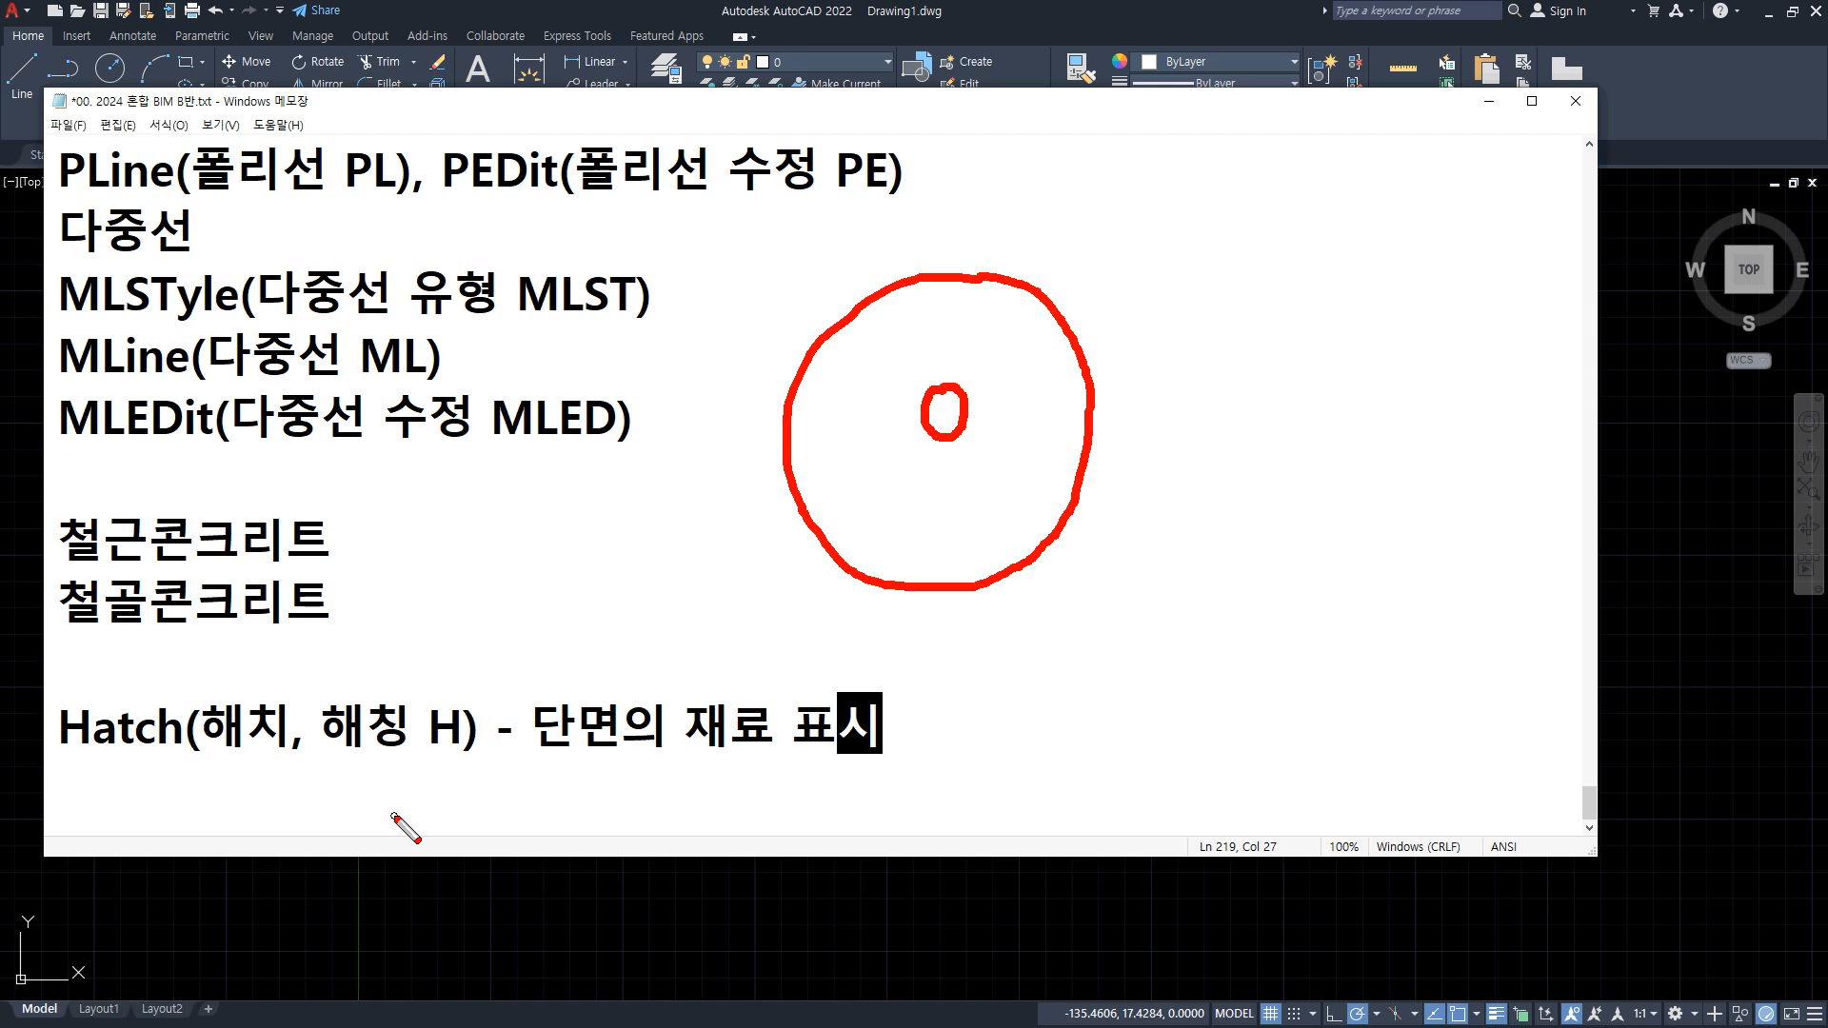
{"action": "key", "text": "Escape"}
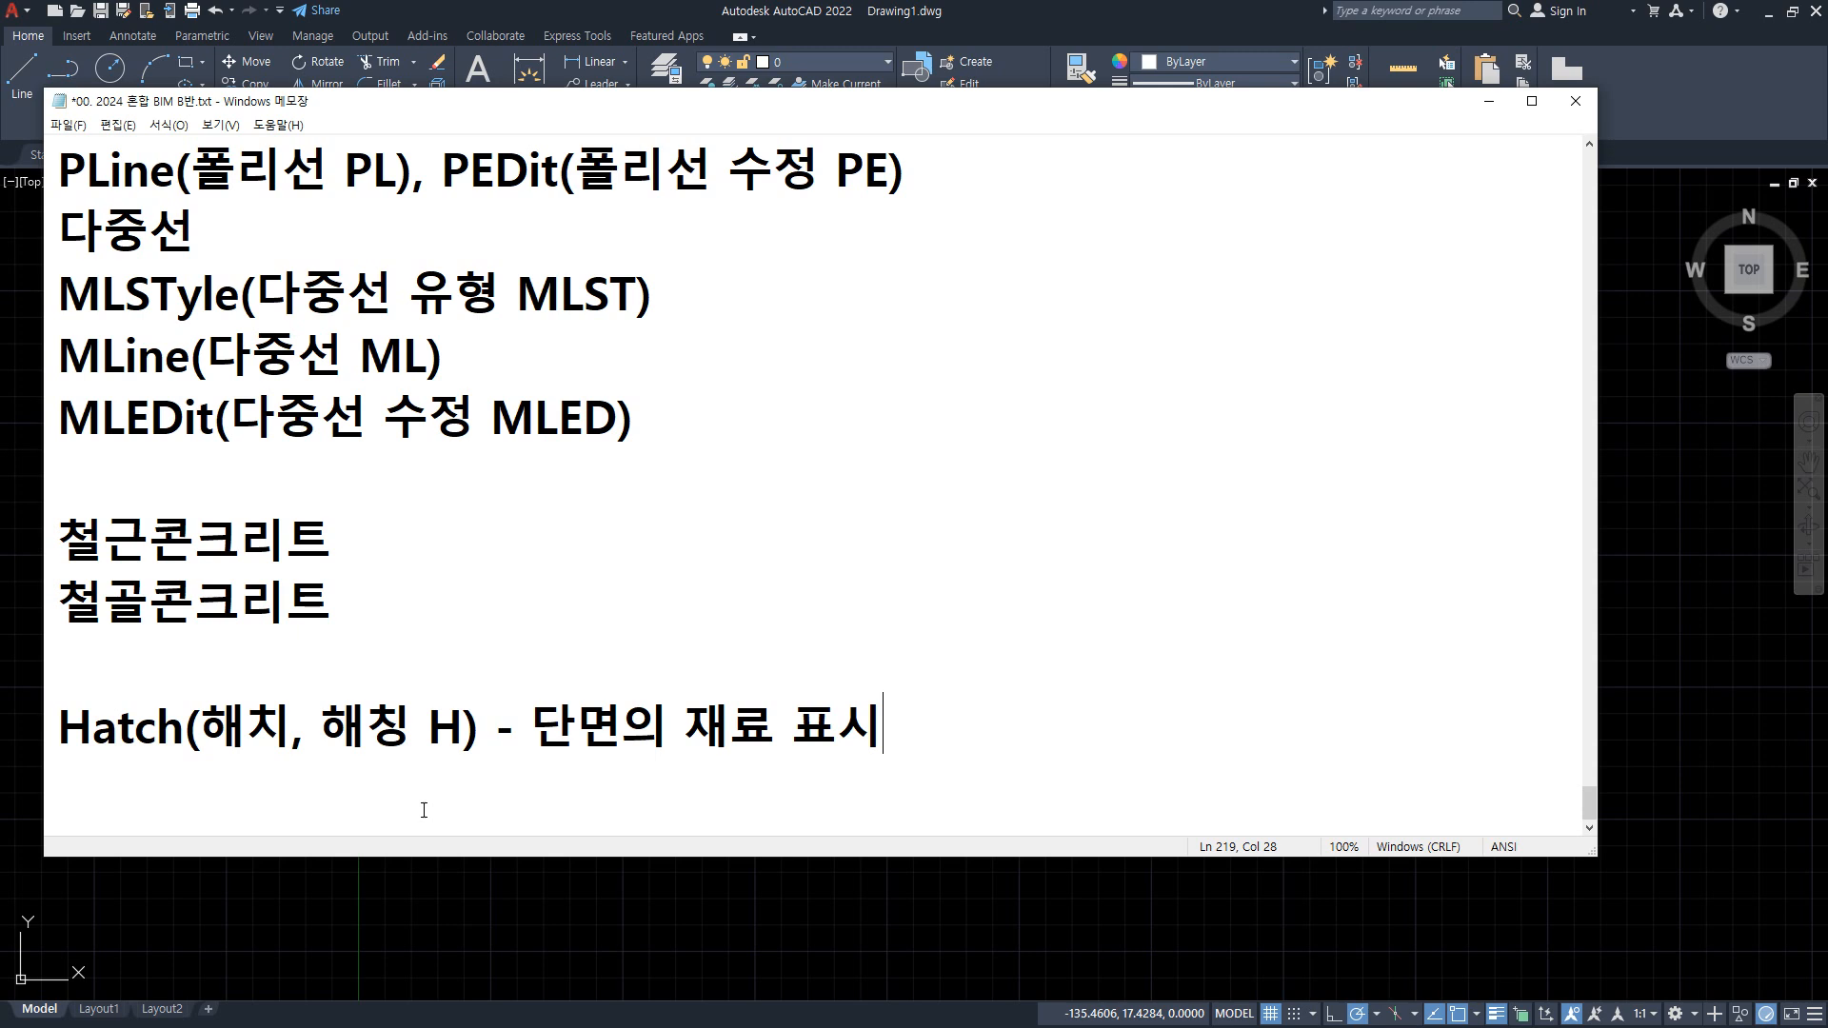
Continue the Hatch note with ", 지정한 영역의".
{"action": "type", "text": ", 여"}
{"action": "key", "text": "BackSpace"}
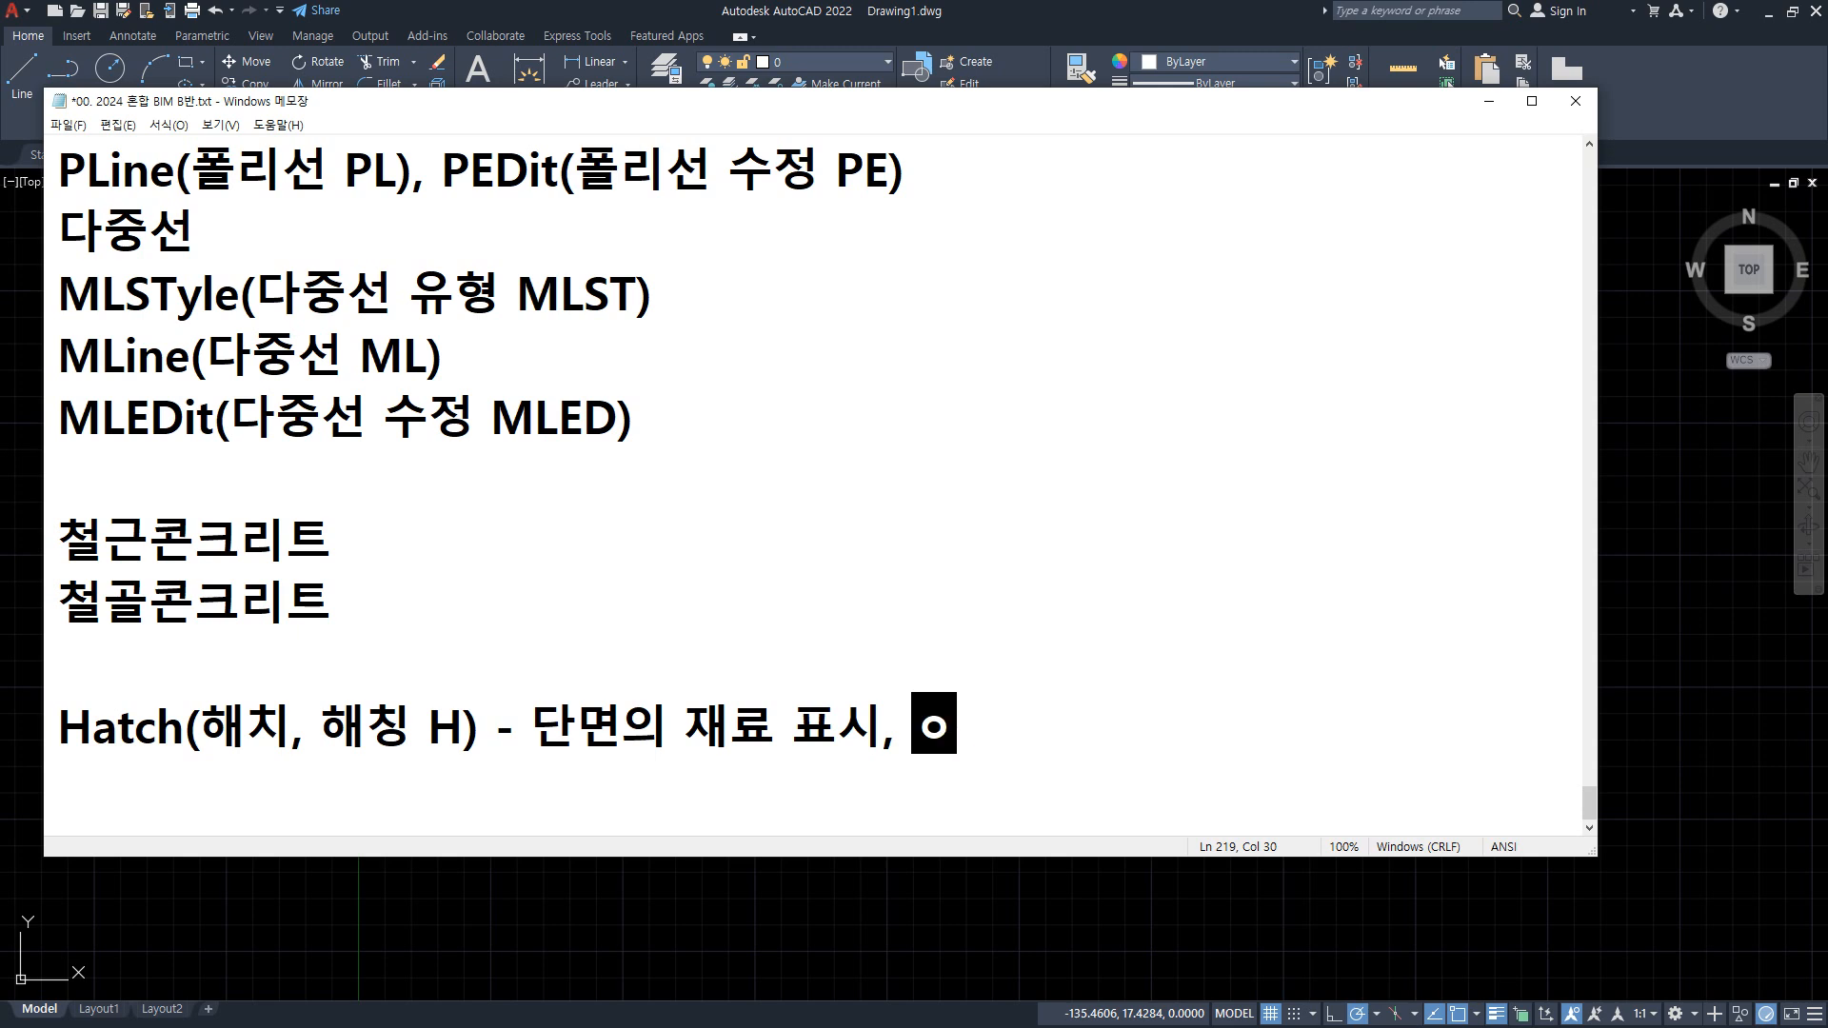
{"action": "key", "text": "BackSpace"}
{"action": "key", "text": "BackSpace"}
{"action": "type", "text": "지정한 영여"}
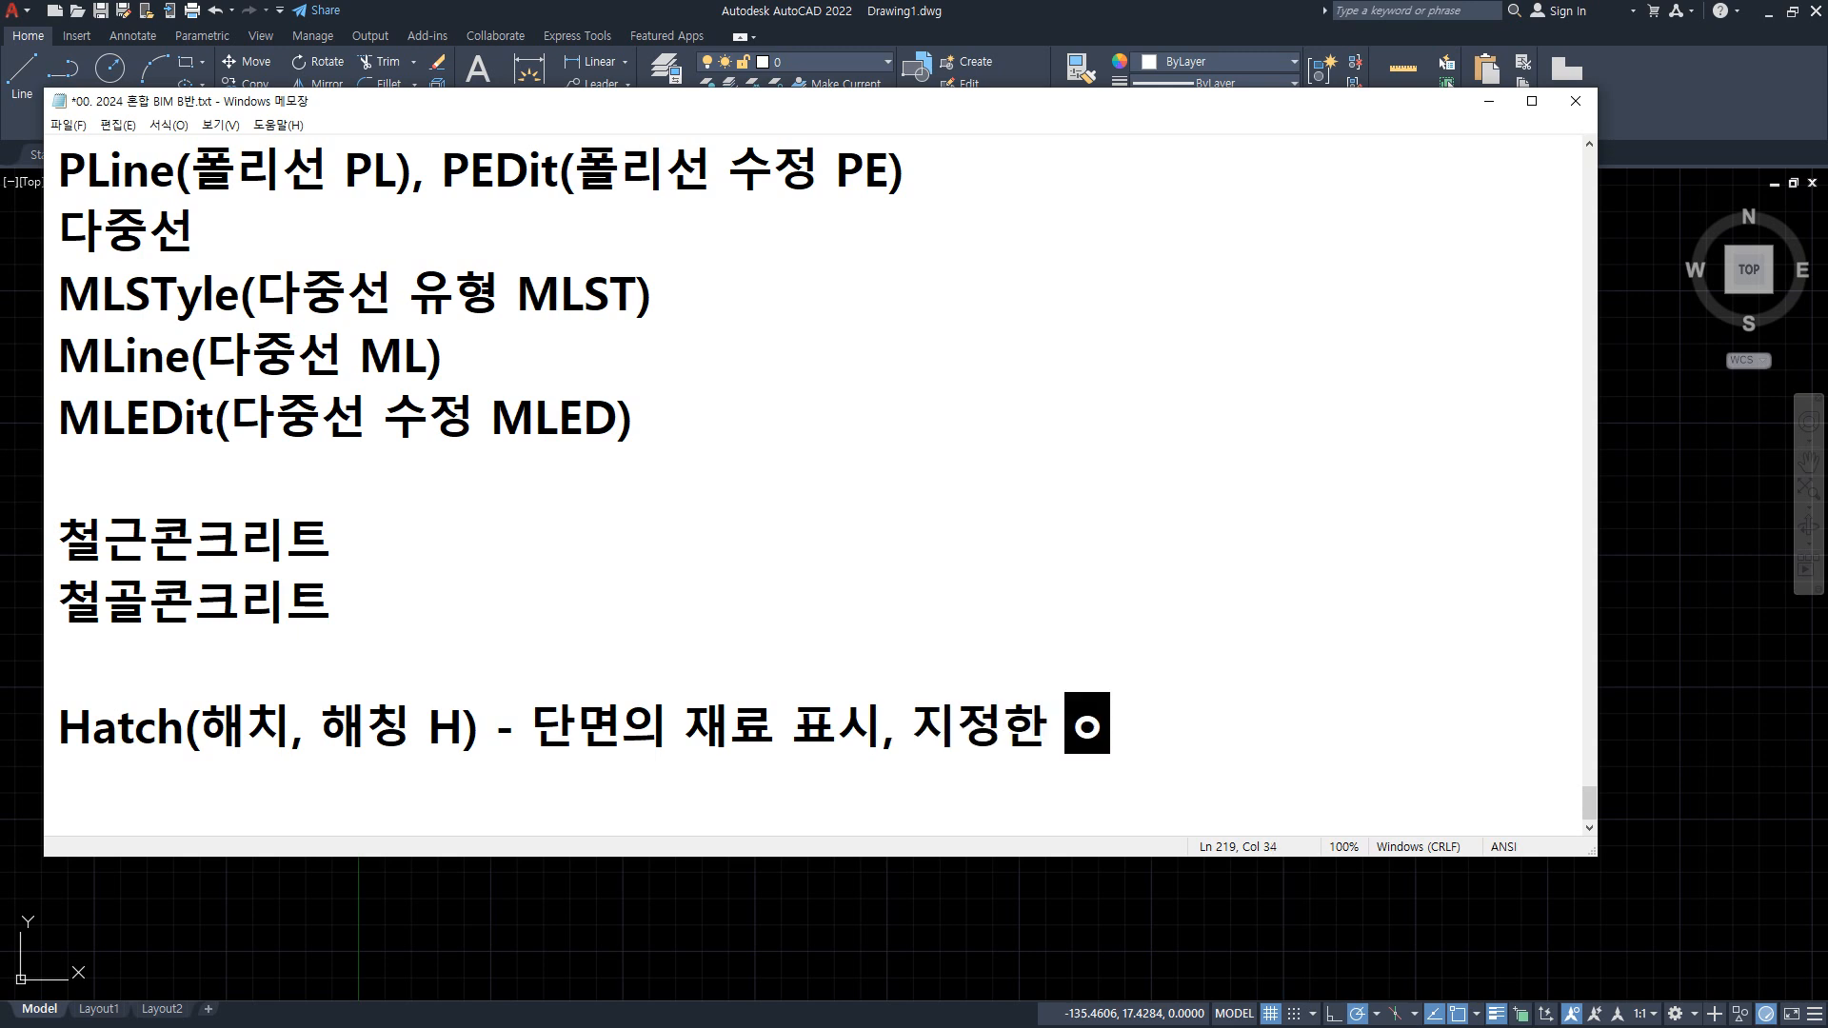
{"action": "type", "text": "역의"}
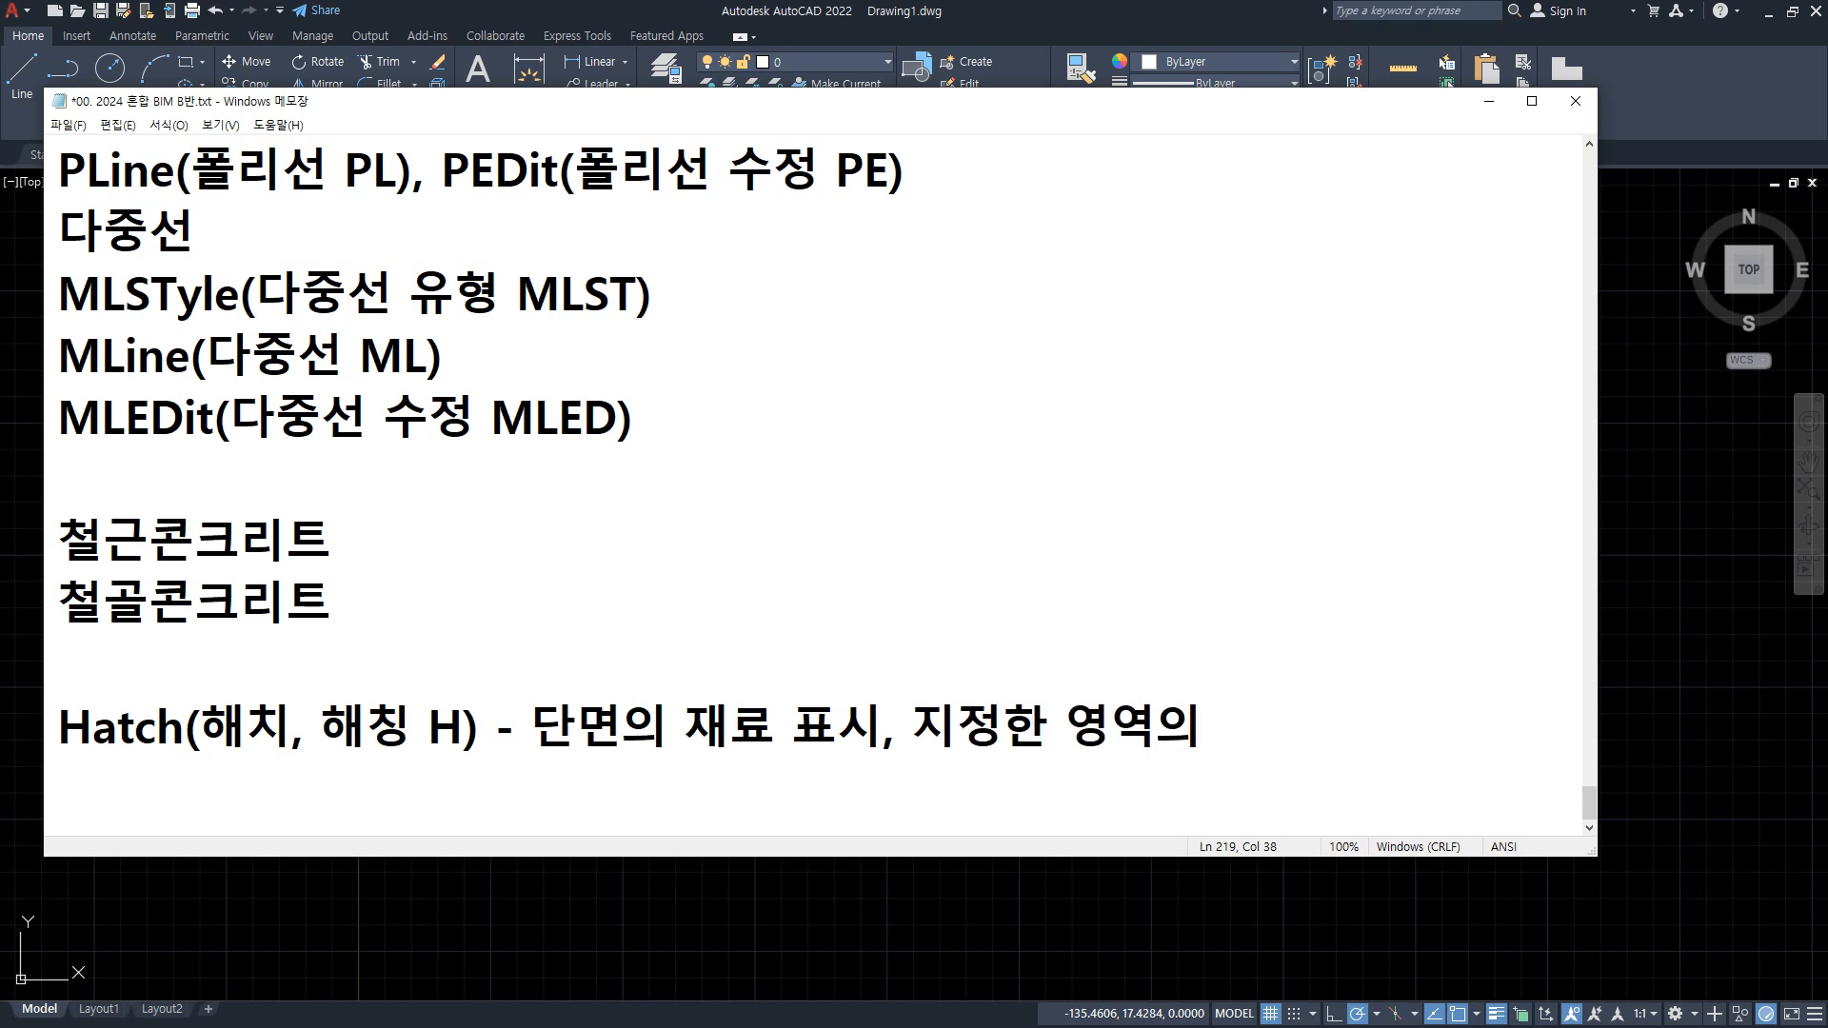
Complete the Hatch note with the words "무늬(패턴)표시".
{"action": "type", "text": " 팰턴(?)"}
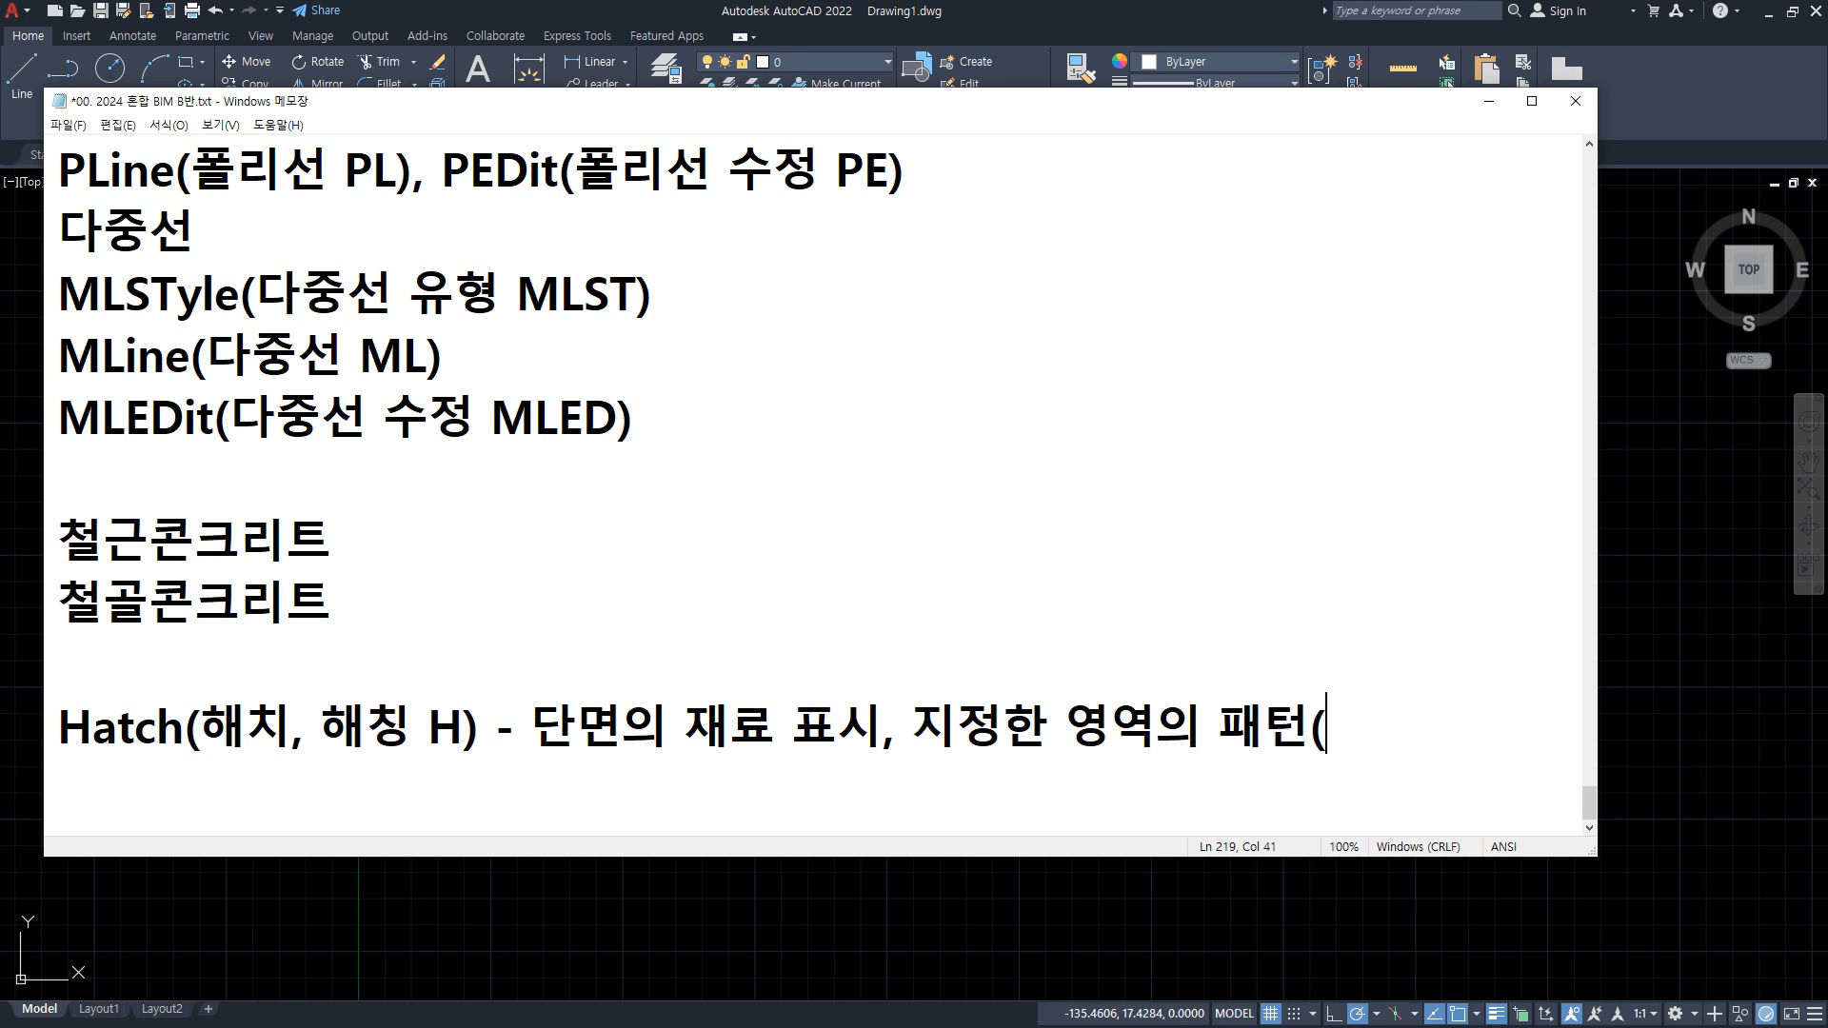
{"action": "key", "text": "BackSpace"}
{"action": "key", "text": "BackSpace"}
{"action": "key", "text": "BackSpace"}
{"action": "key", "text": "BackSpace"}
{"action": "key", "text": "BackSpace"}
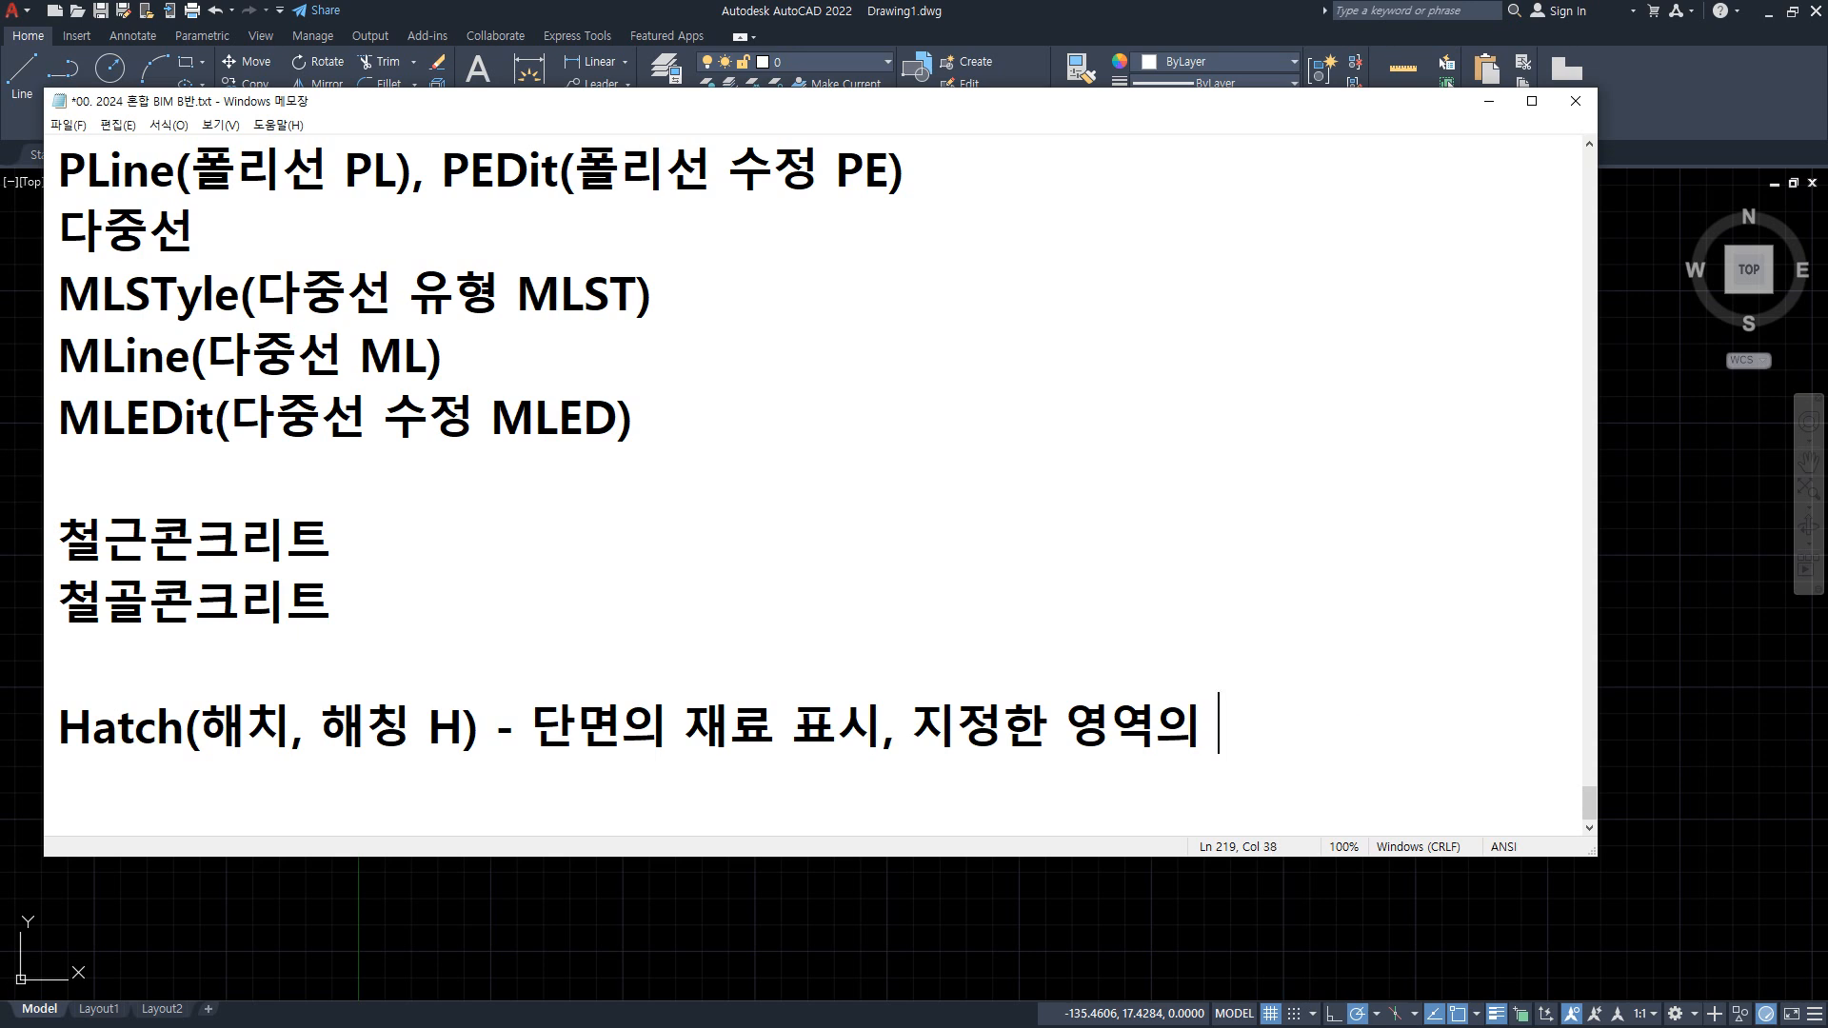
{"action": "type", "text": "무늬("}
{"action": "type", "text": "패턴)표시"}
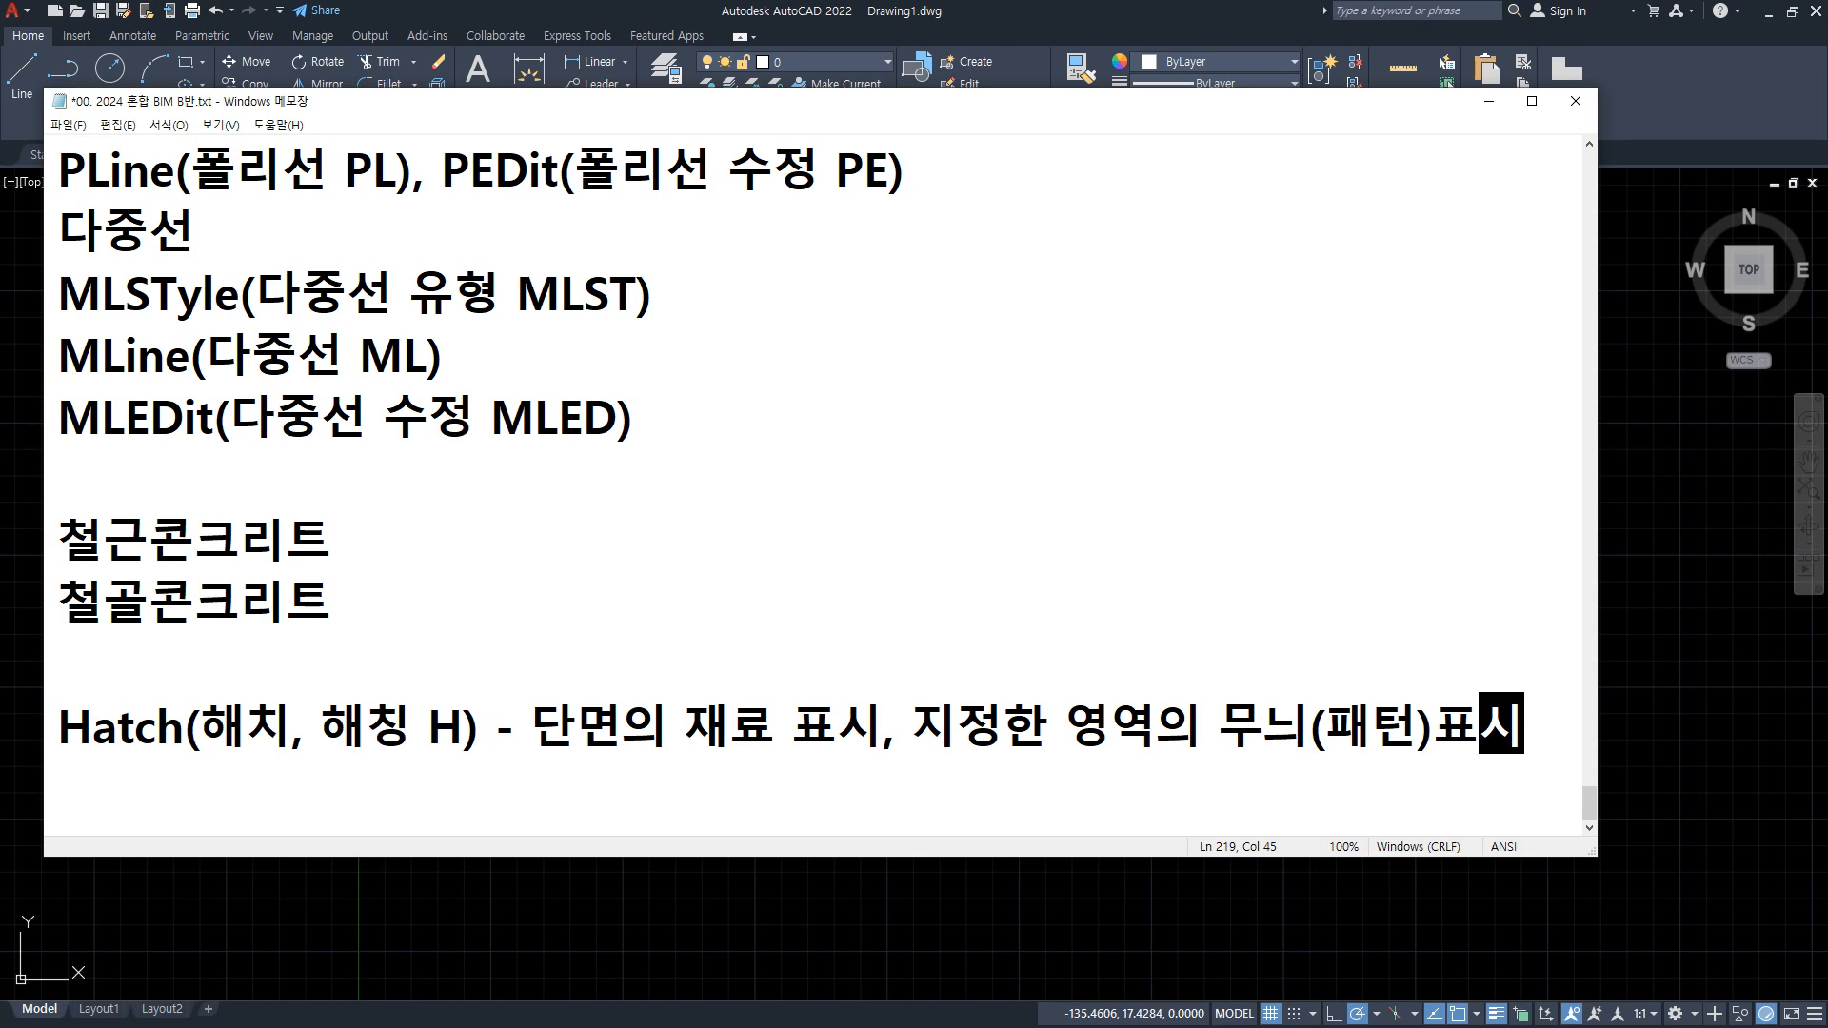
Switch to AutoCAD and zoom the empty drawing to All.
{"action": "left_click", "coordinate": [460, 9]}
{"action": "type", "text": "ZOOM"}
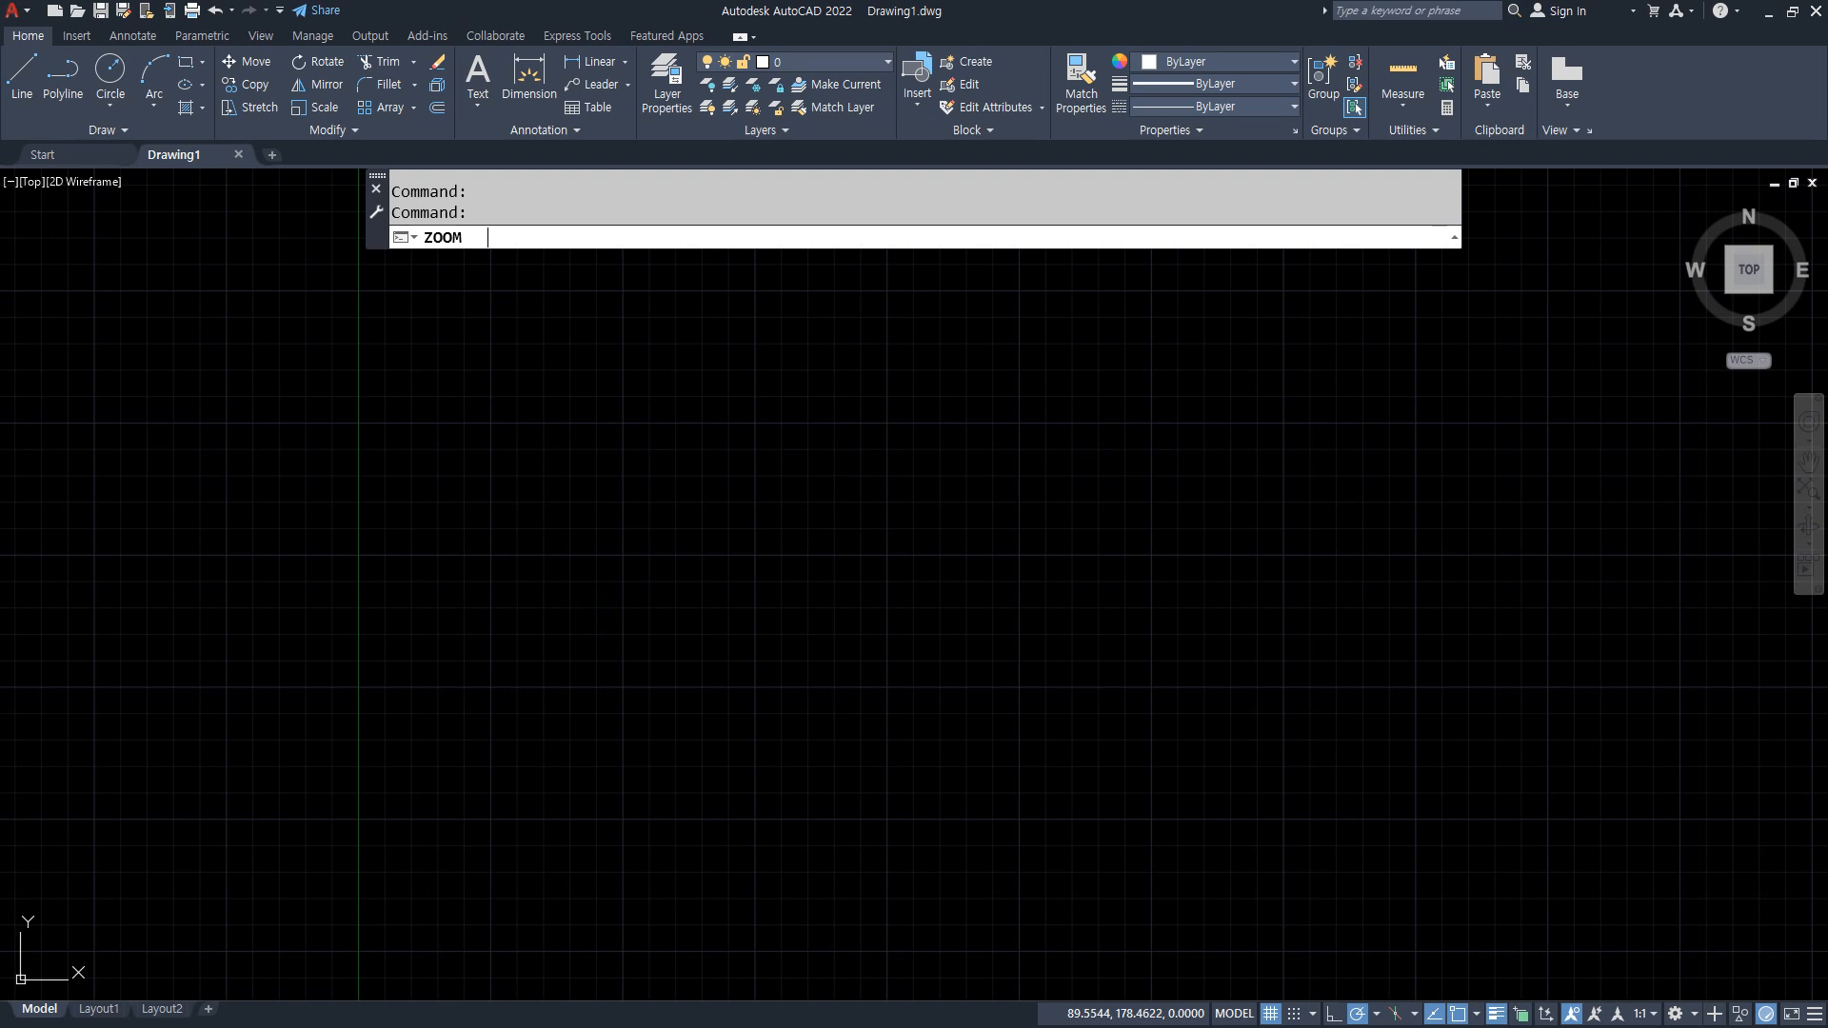
{"action": "key", "text": "Return"}
{"action": "type", "text": "a"}
{"action": "key", "text": "Return"}
Draw a long vertical line and a separate horizontal line crossing its upper part.
{"action": "type", "text": "l"}
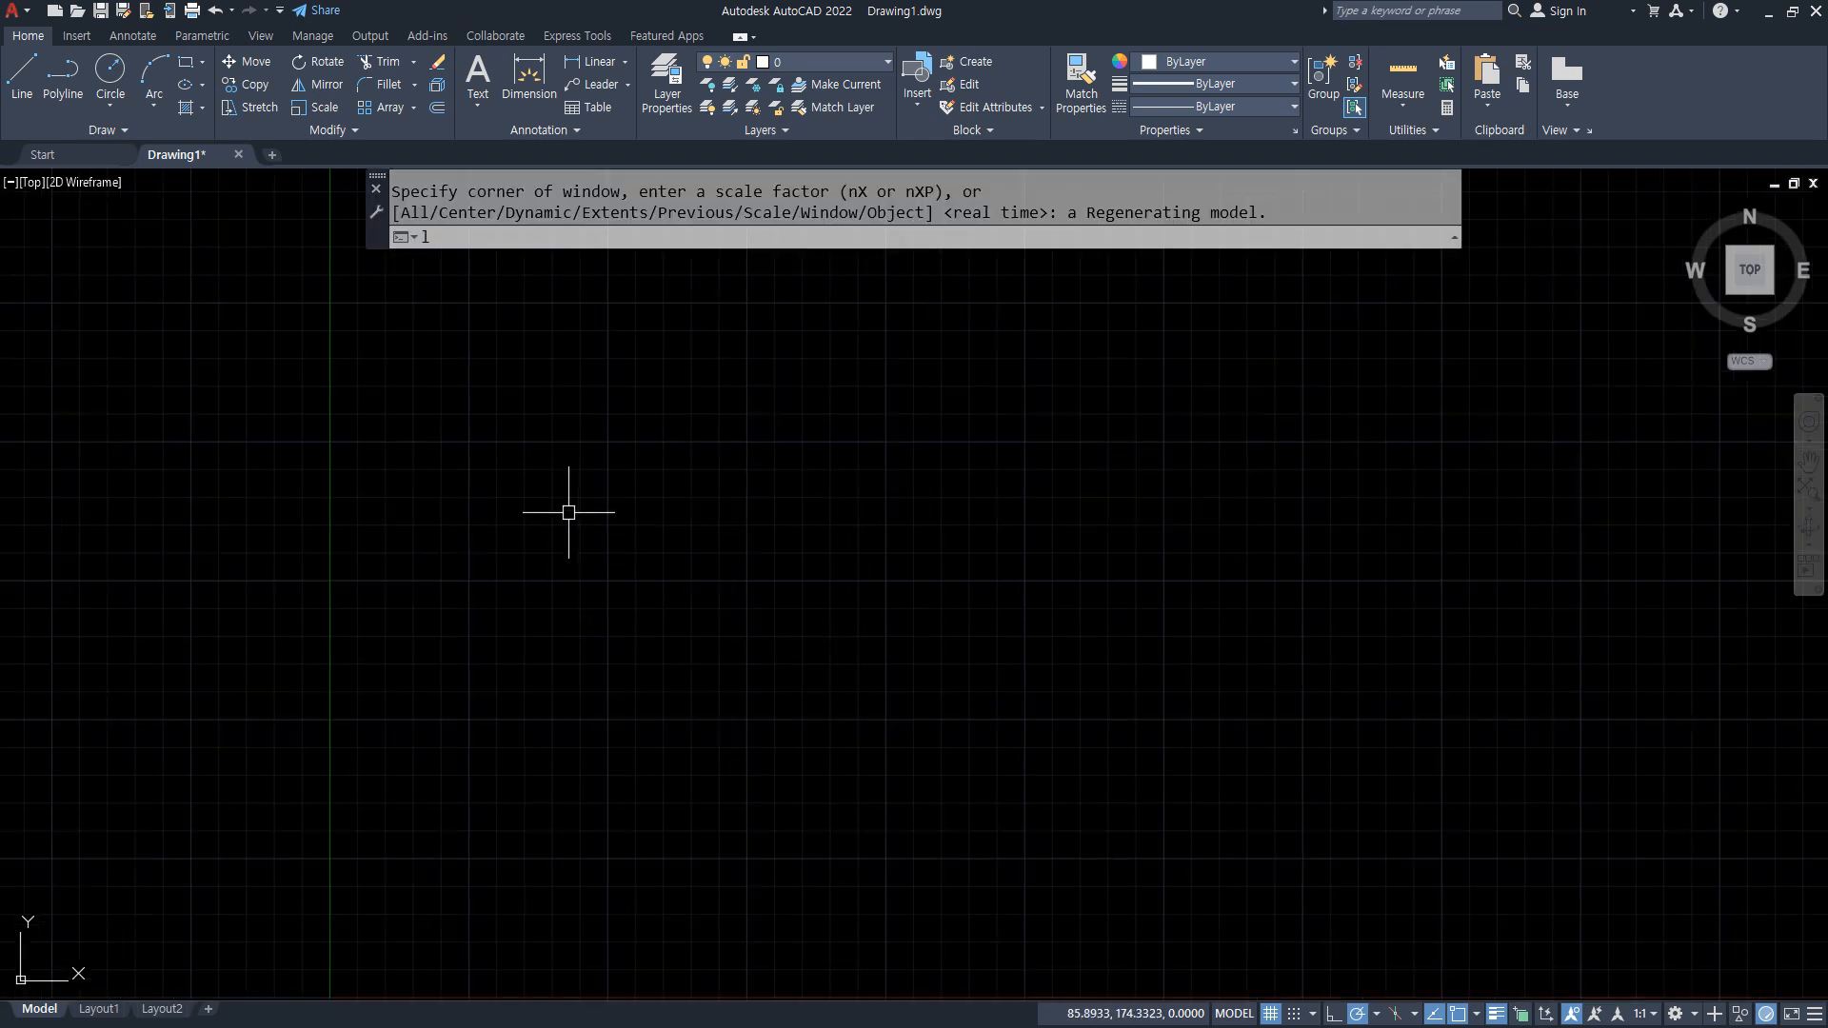
{"action": "key", "text": "Return"}
{"action": "left_click", "coordinate": [657, 336]}
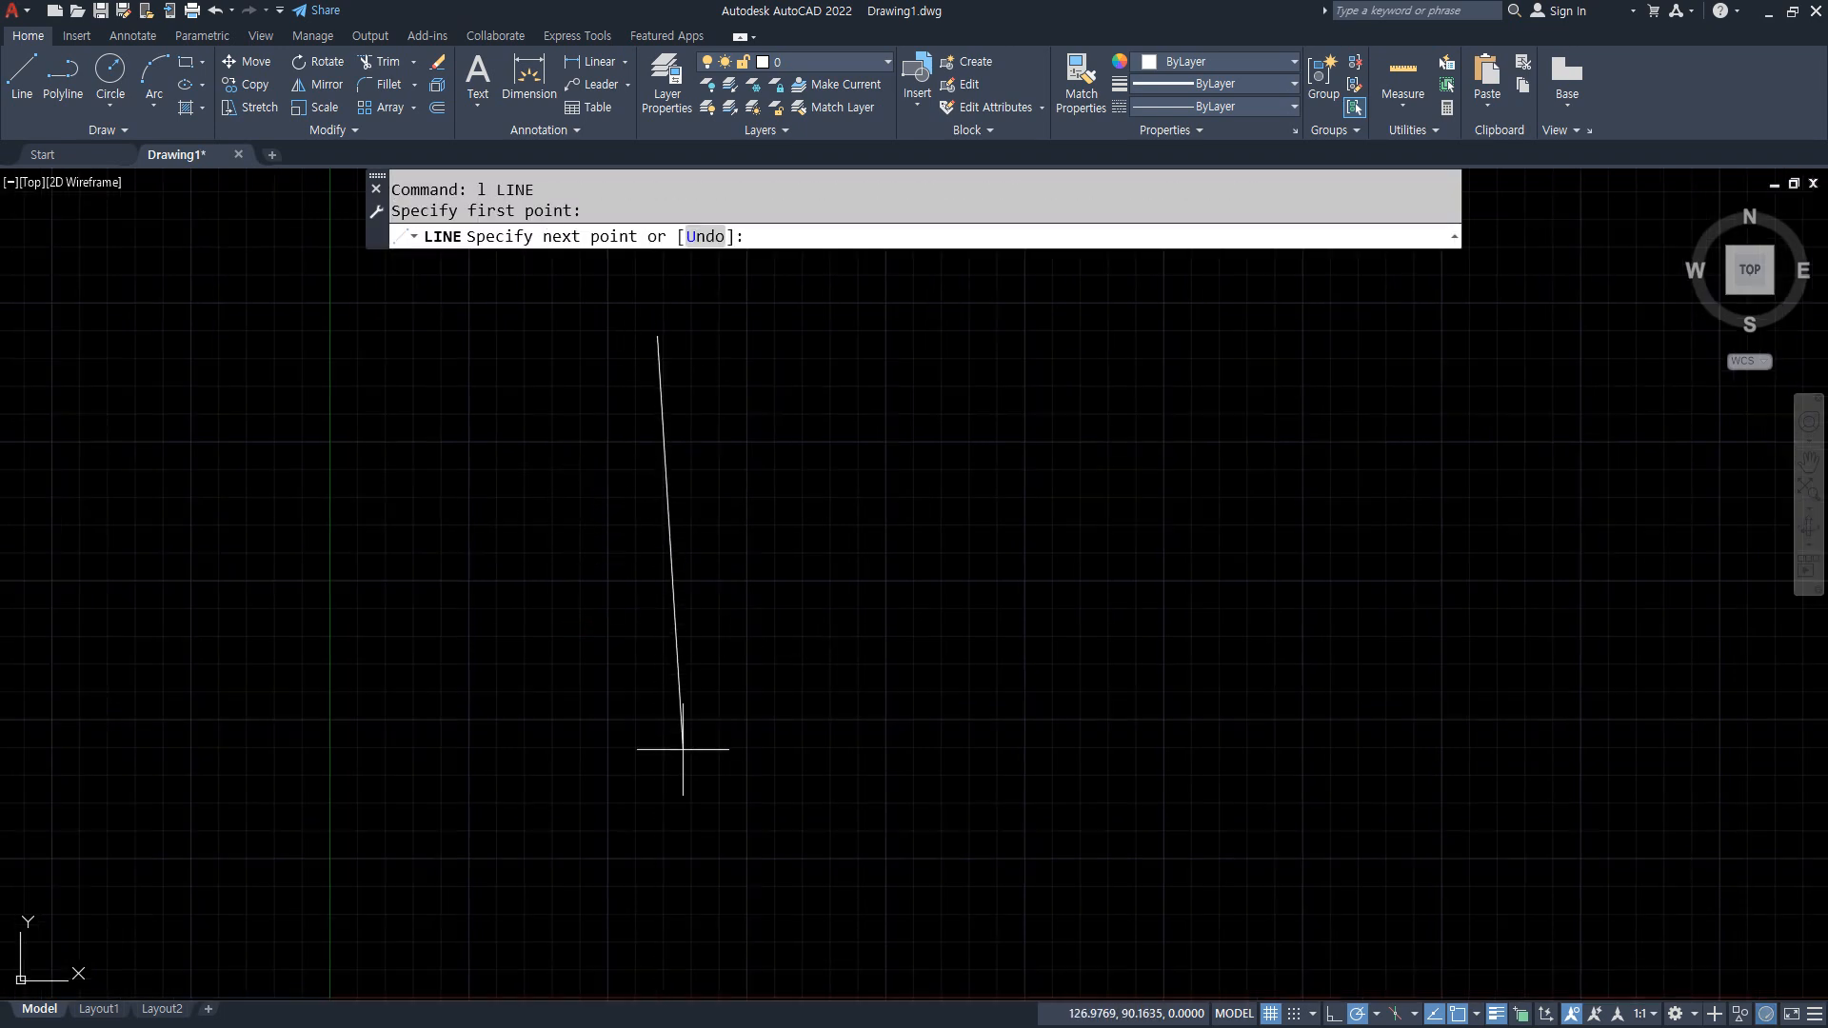
{"action": "left_click", "coordinate": [655, 889]}
{"action": "key", "text": "Return"}
{"action": "key", "text": "Return"}
{"action": "left_click", "coordinate": [503, 506]}
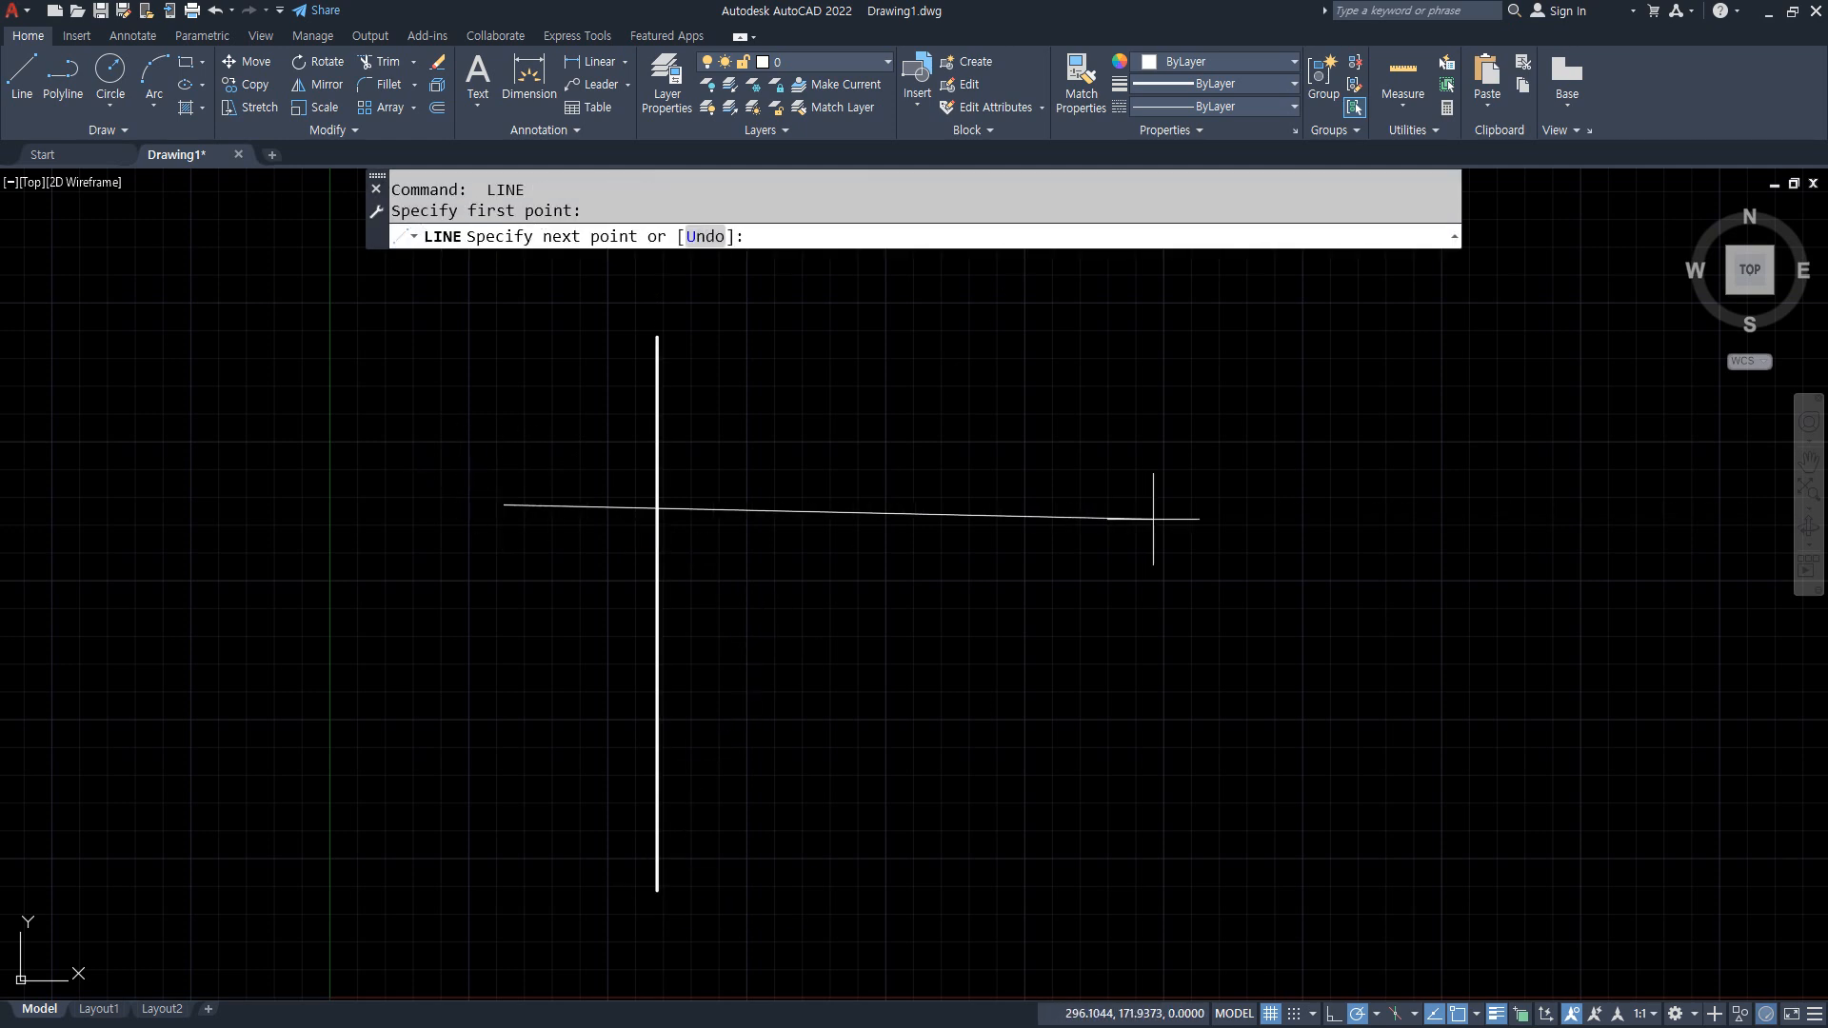
{"action": "left_click", "coordinate": [1175, 505]}
{"action": "key", "text": "Return"}
Draw a second horizontal line below the first and a second vertical line crossing both horizontals, enclosing a central rectangle.
{"action": "key", "text": "Return"}
{"action": "left_click", "coordinate": [505, 724]}
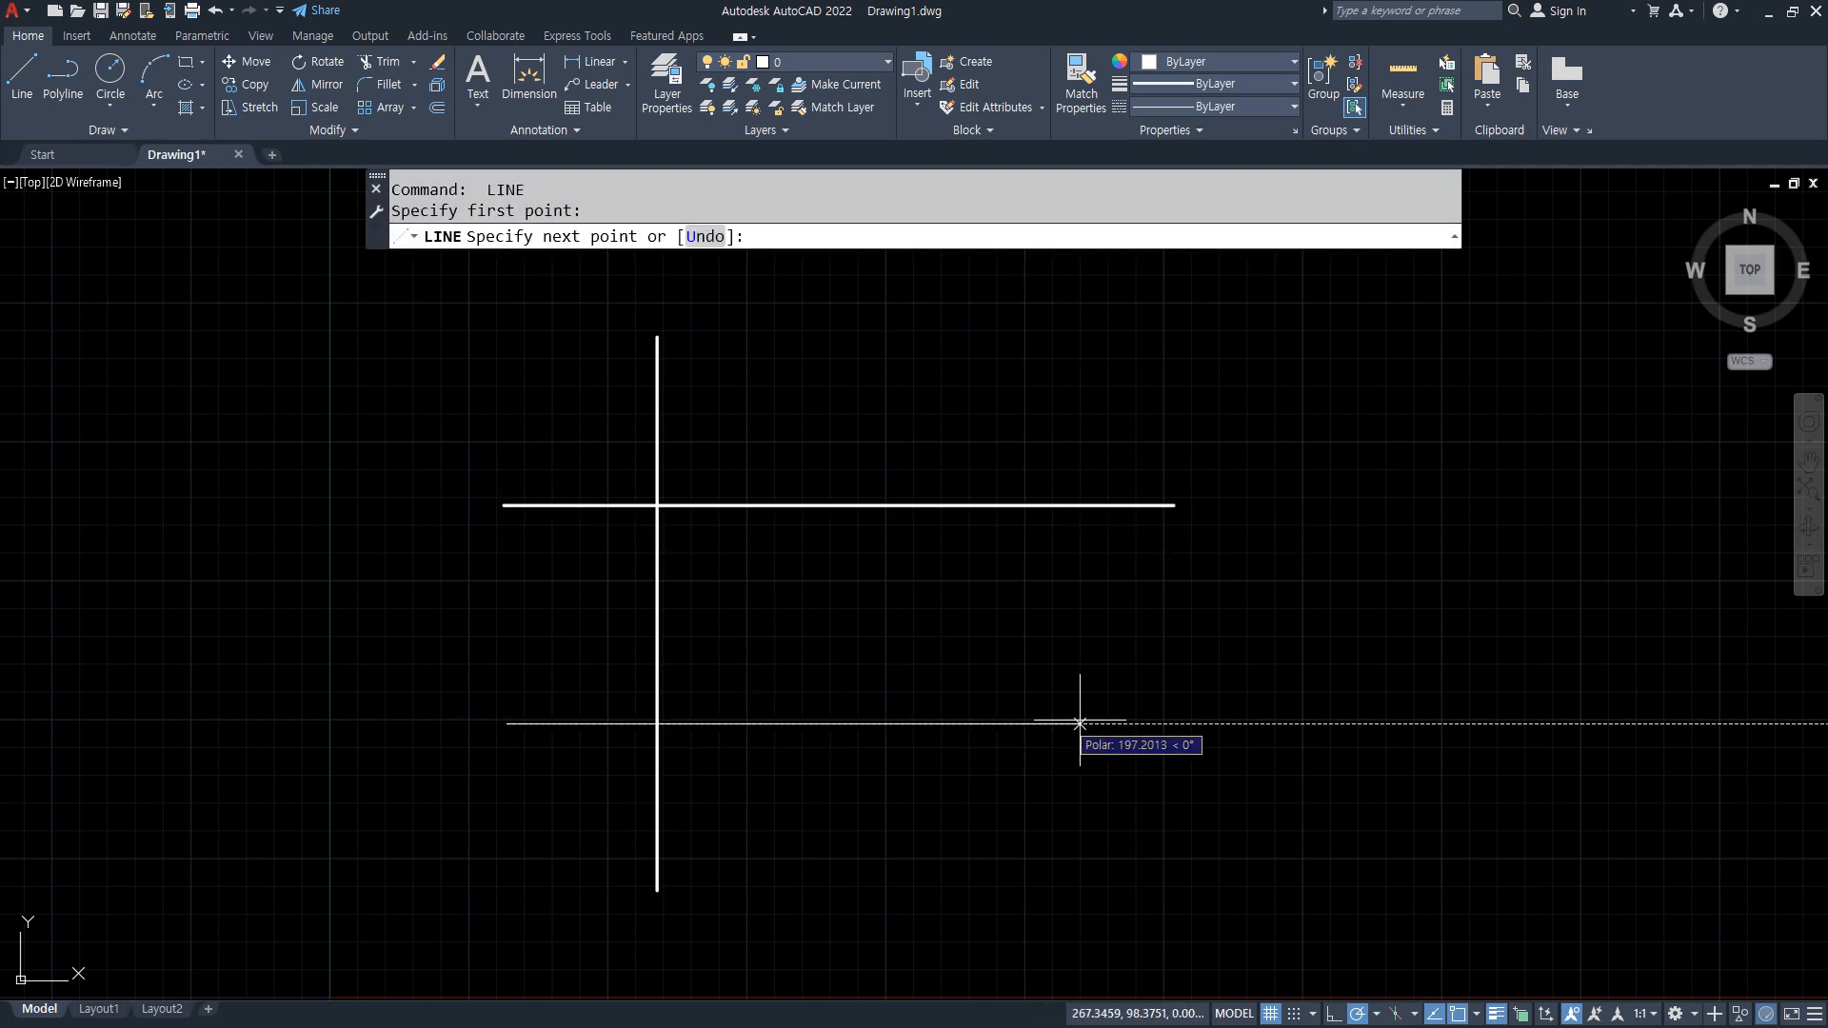
{"action": "left_click", "coordinate": [1157, 724]}
{"action": "key", "text": "Return"}
{"action": "key", "text": "Return"}
{"action": "left_click", "coordinate": [918, 340]}
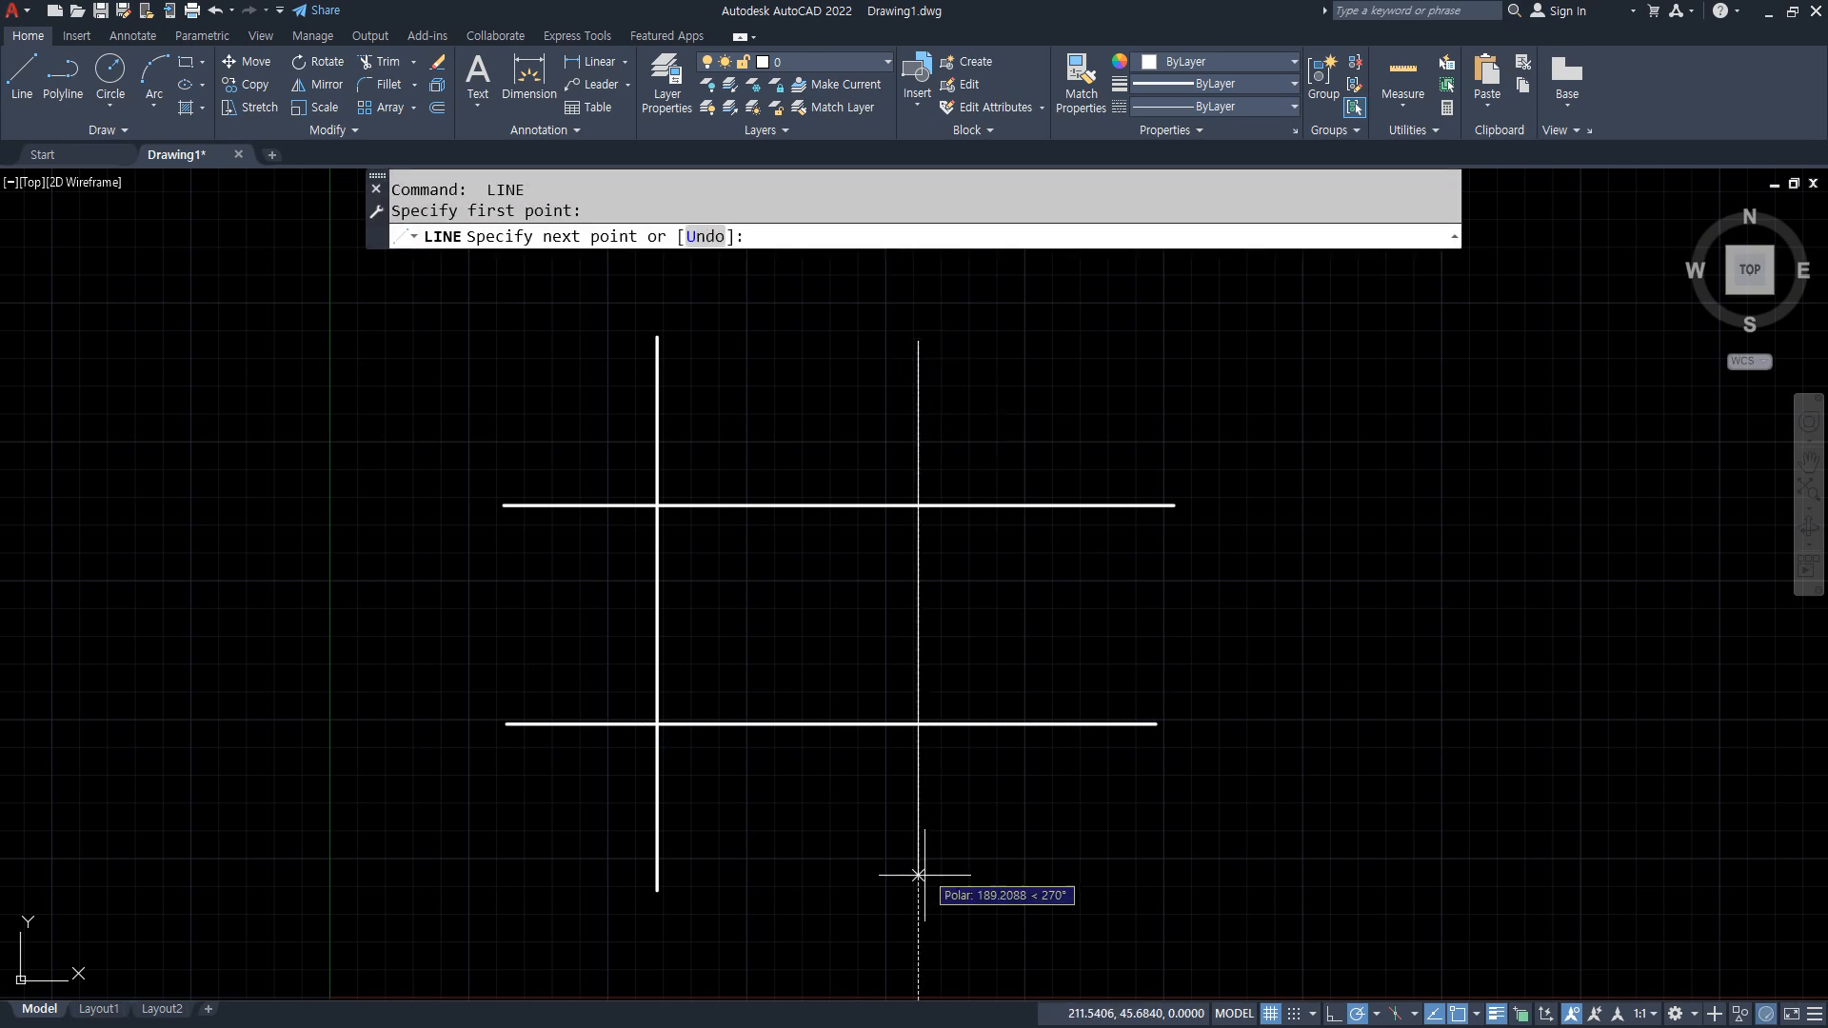
{"action": "left_click", "coordinate": [918, 902]}
{"action": "key", "text": "Return"}
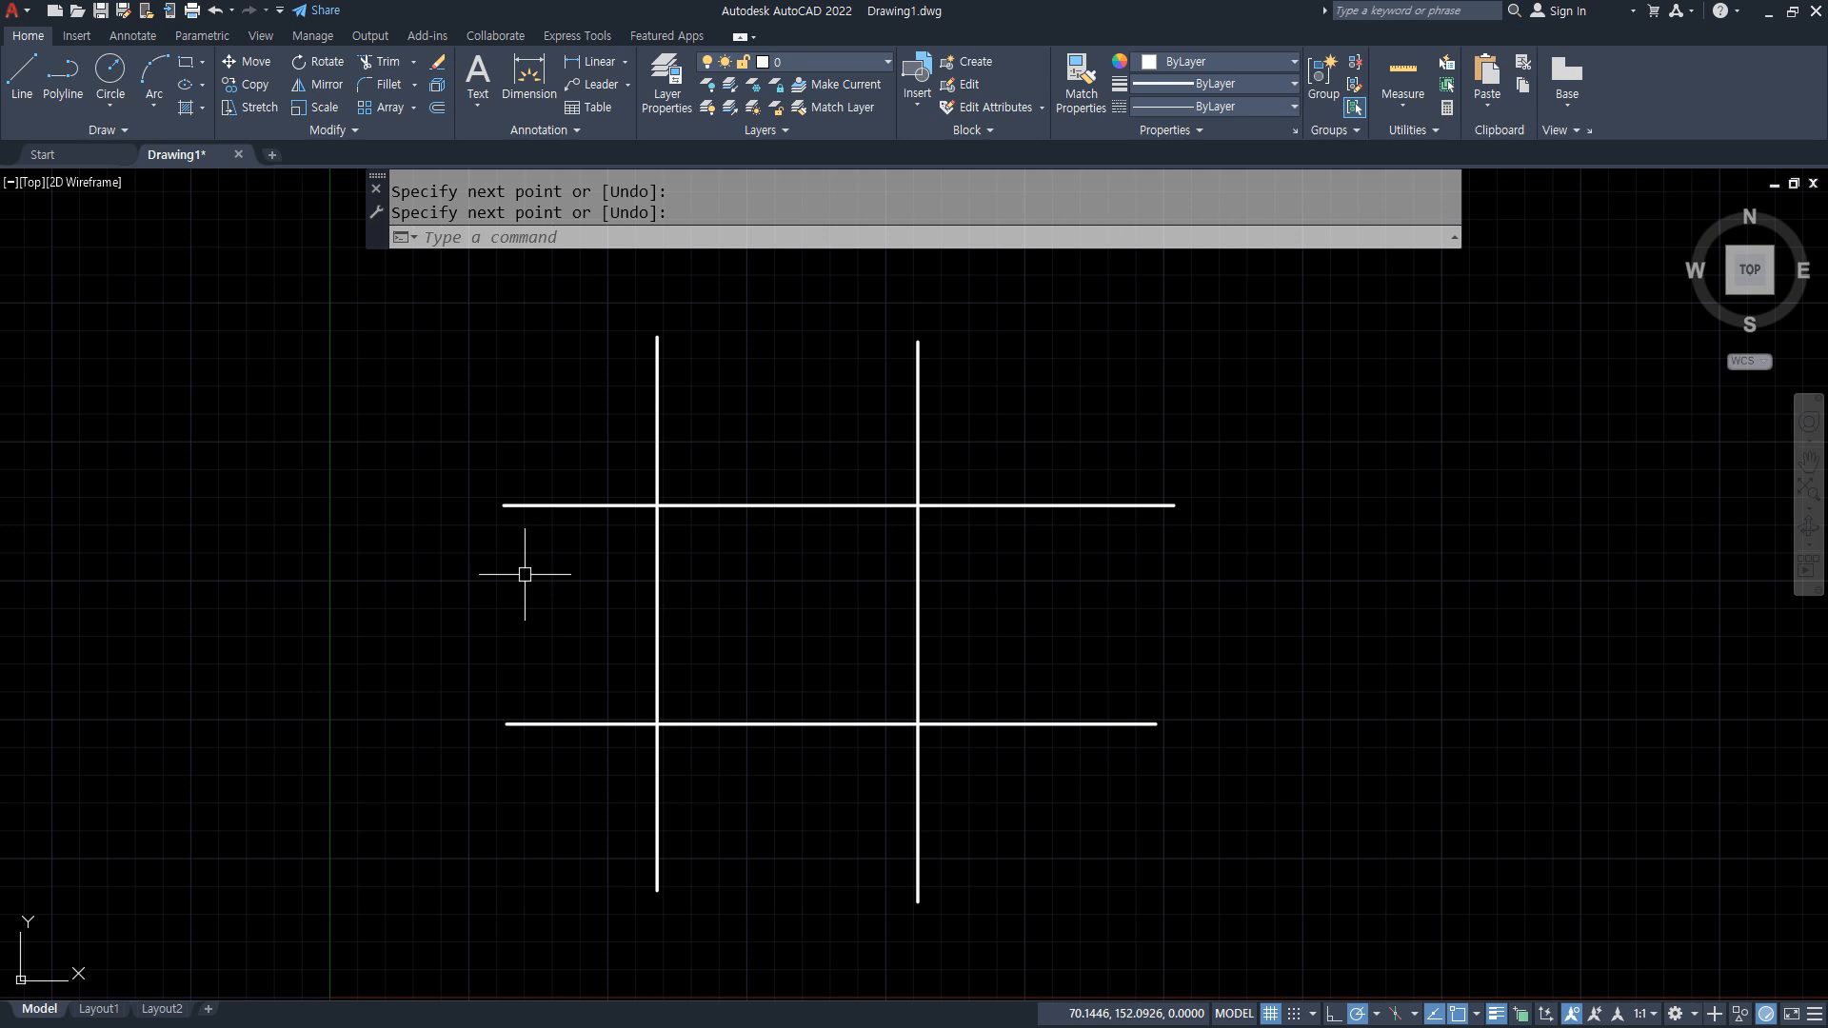
Start the Hatch command.
{"action": "type", "text": "h"}
{"action": "key", "text": "Return"}
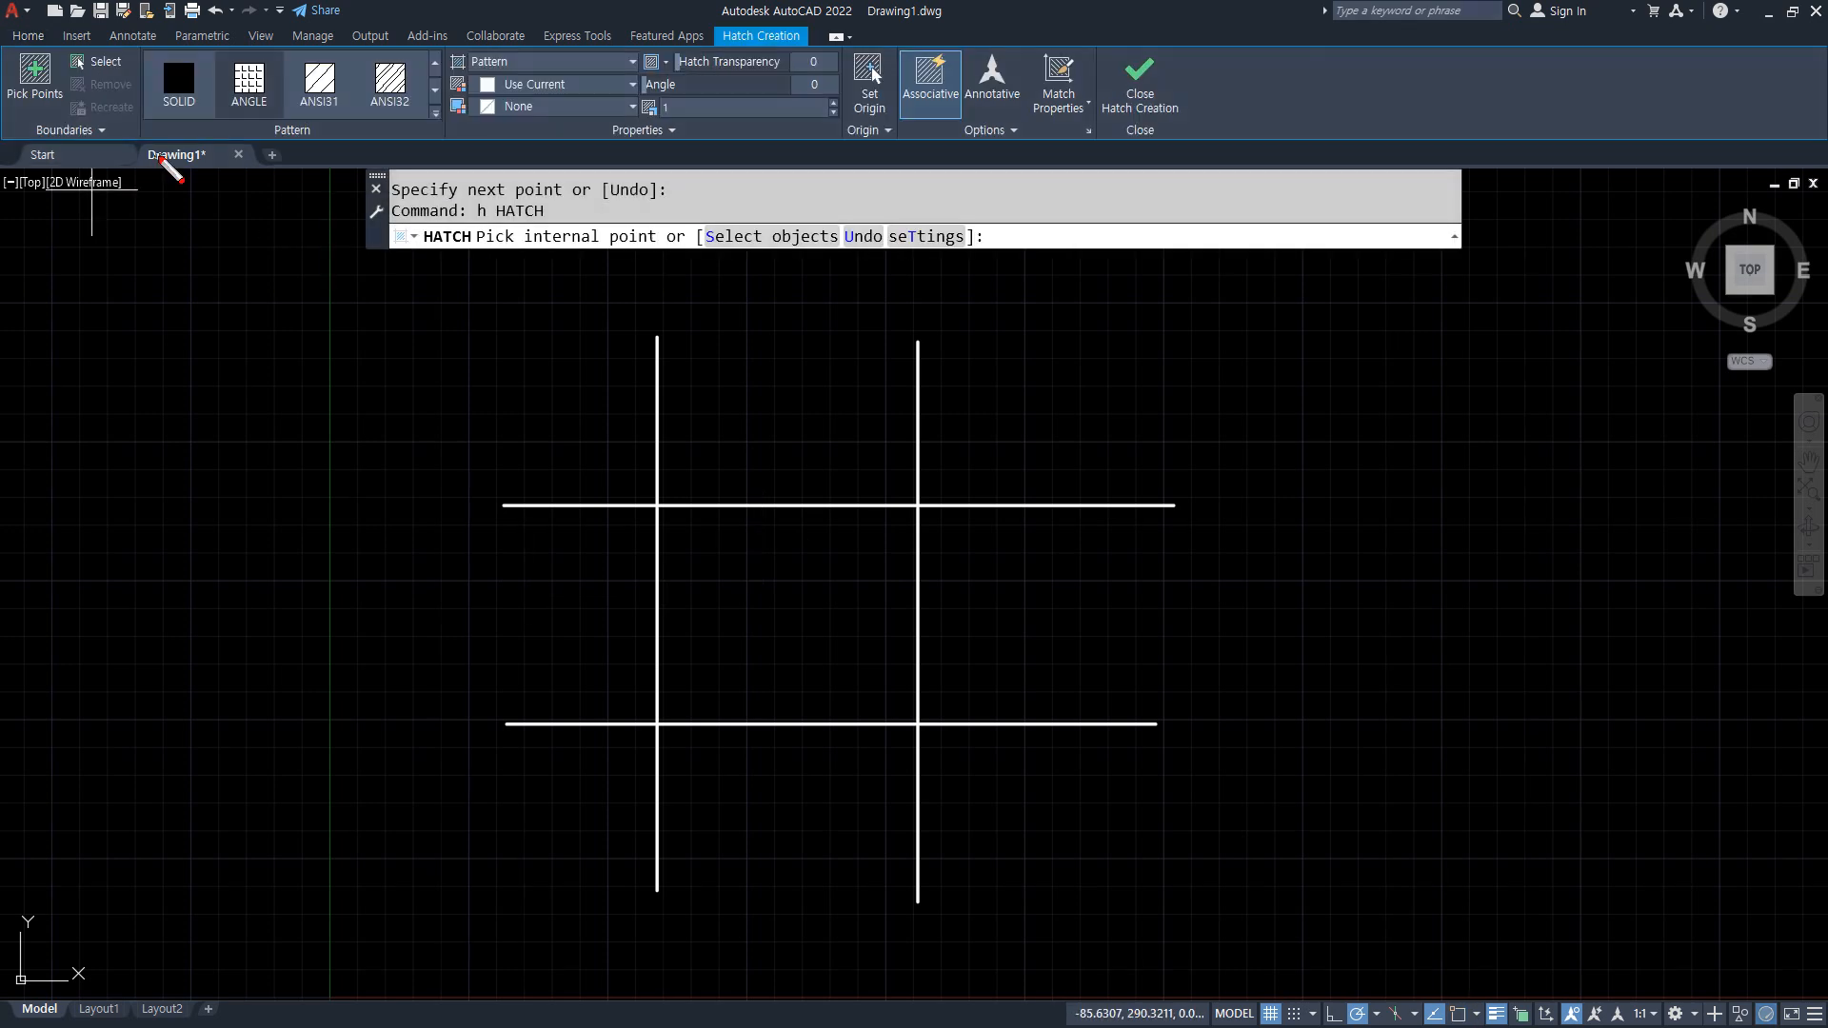
{"action": "mouse_move", "coordinate": [59, 63]}
{"action": "left_mouse_down"}
{"action": "mouse_move", "coordinate": [685, 38]}
{"action": "mouse_move", "coordinate": [1227, 48]}
{"action": "mouse_move", "coordinate": [1152, 162]}
{"action": "mouse_move", "coordinate": [147, 204]}
{"action": "left_mouse_up"}
{"action": "mouse_move", "coordinate": [55, 151]}
{"action": "left_mouse_down"}
{"action": "mouse_move", "coordinate": [19, 133]}
{"action": "mouse_move", "coordinate": [86, 29]}
{"action": "mouse_move", "coordinate": [145, 143]}
{"action": "mouse_move", "coordinate": [60, 158]}
{"action": "left_mouse_up"}
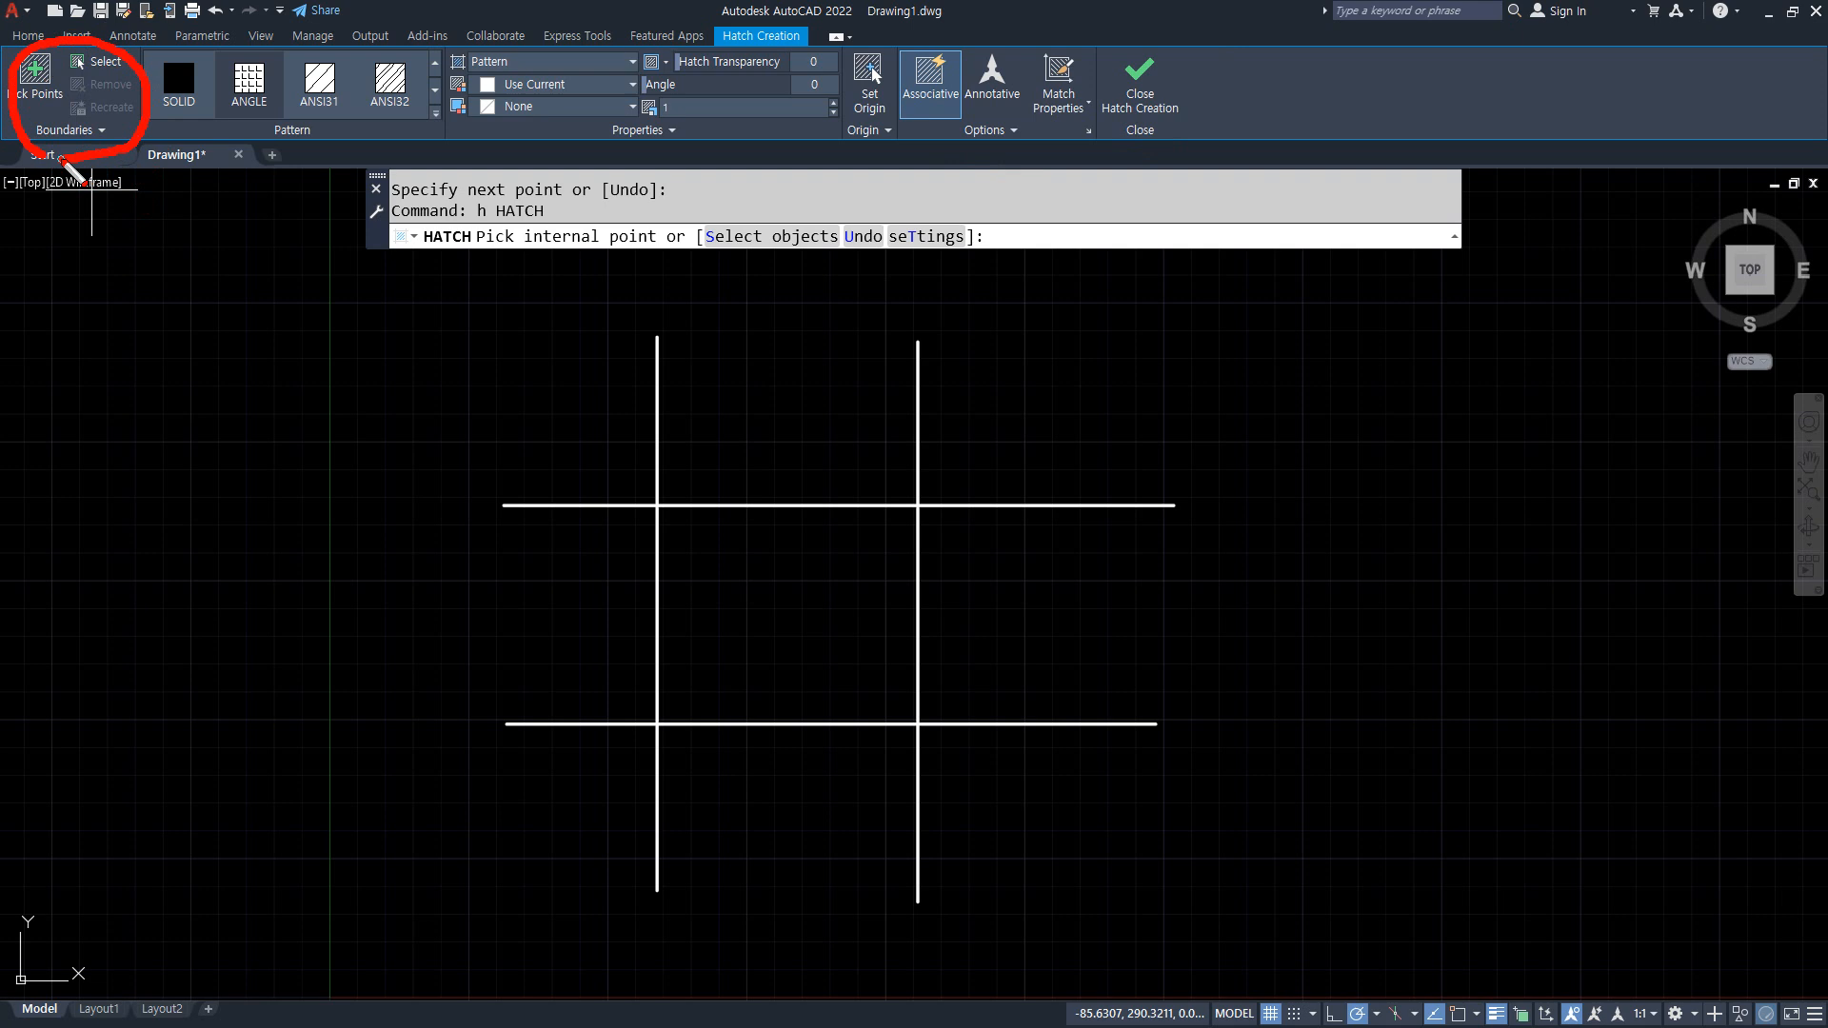
{"action": "mouse_move", "coordinate": [329, 138]}
{"action": "left_mouse_down"}
{"action": "mouse_move", "coordinate": [200, 145]}
{"action": "mouse_move", "coordinate": [343, 35]}
{"action": "mouse_move", "coordinate": [419, 113]}
{"action": "mouse_move", "coordinate": [246, 157]}
{"action": "left_mouse_up"}
{"action": "mouse_move", "coordinate": [630, 142]}
{"action": "left_mouse_down"}
{"action": "mouse_move", "coordinate": [571, 153]}
{"action": "mouse_move", "coordinate": [666, 31]}
{"action": "mouse_move", "coordinate": [734, 146]}
{"action": "mouse_move", "coordinate": [647, 150]}
{"action": "left_mouse_up"}
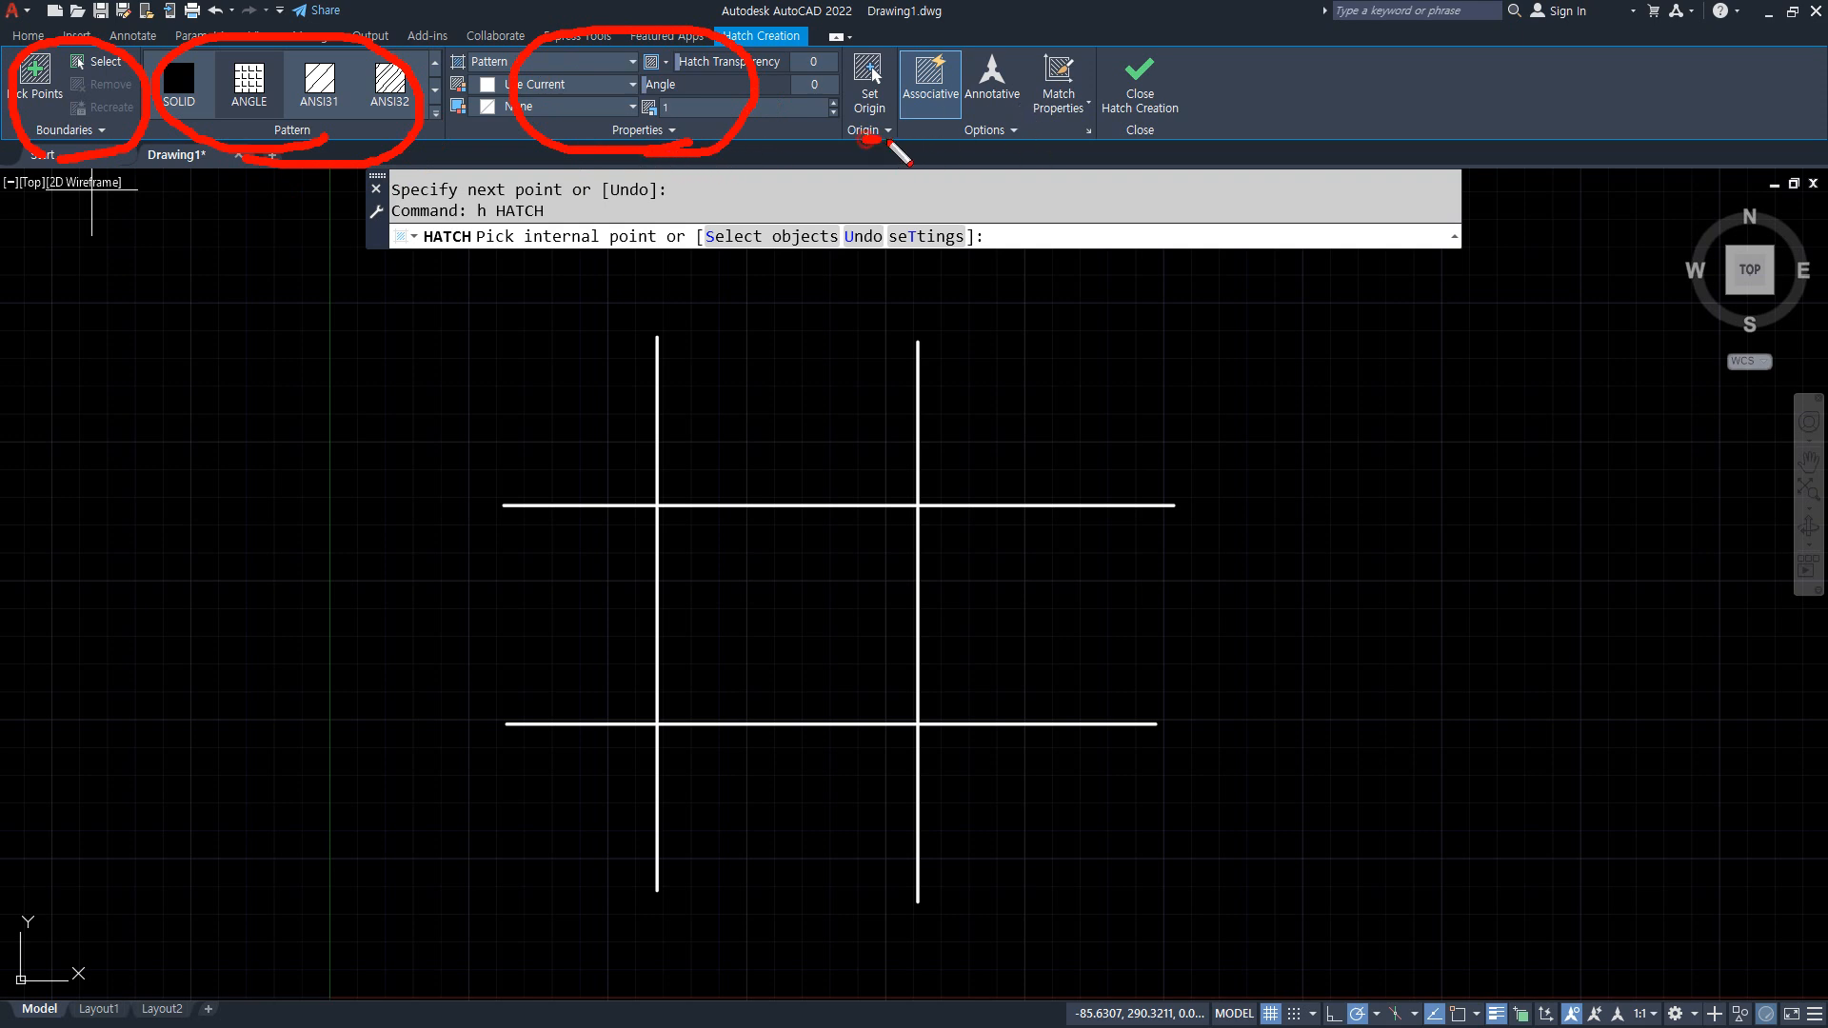
{"action": "left_click_drag", "start_coordinate": [865, 140], "coordinate": [1064, 135]}
{"action": "mouse_move", "coordinate": [1188, 145]}
{"action": "left_mouse_down"}
{"action": "mouse_move", "coordinate": [1105, 49]}
{"action": "mouse_move", "coordinate": [1192, 143]}
{"action": "mouse_move", "coordinate": [1169, 148]}
{"action": "left_mouse_up"}
{"action": "mouse_move", "coordinate": [65, 211]}
{"action": "left_mouse_down"}
{"action": "mouse_move", "coordinate": [1179, 222]}
{"action": "mouse_move", "coordinate": [1162, 235]}
{"action": "left_mouse_up"}
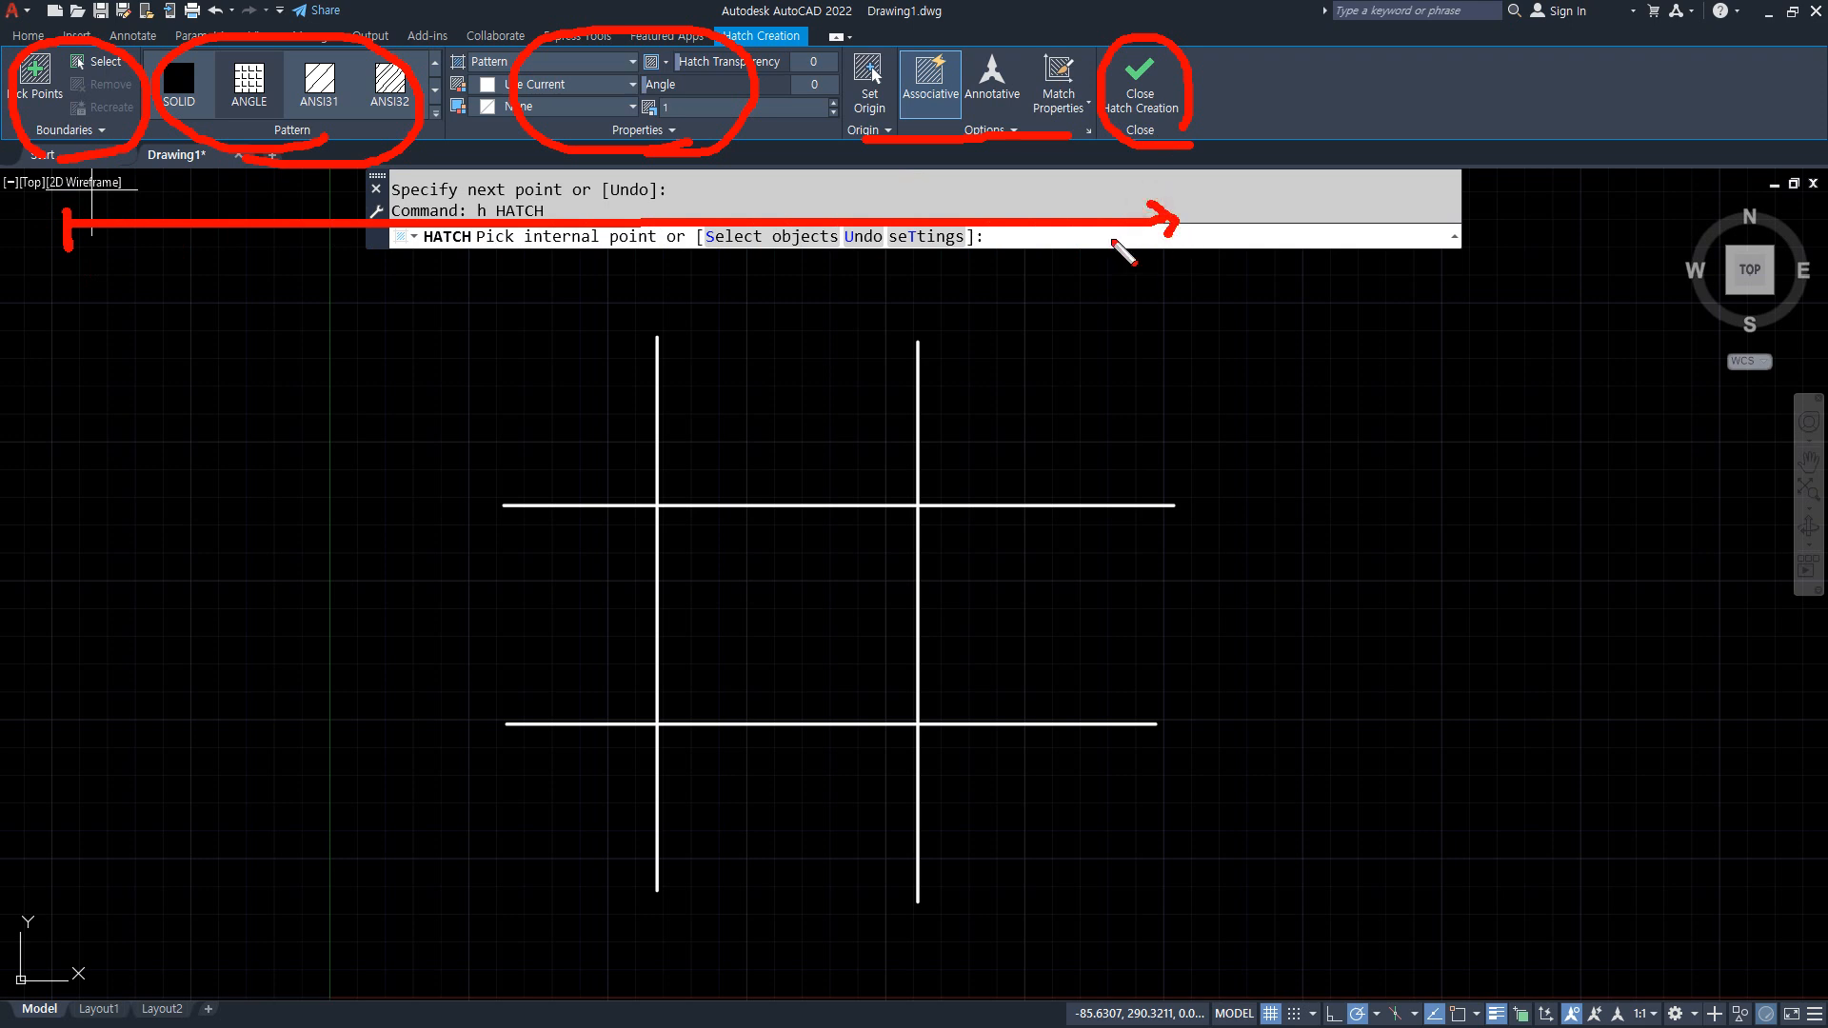
{"action": "key", "text": "e"}
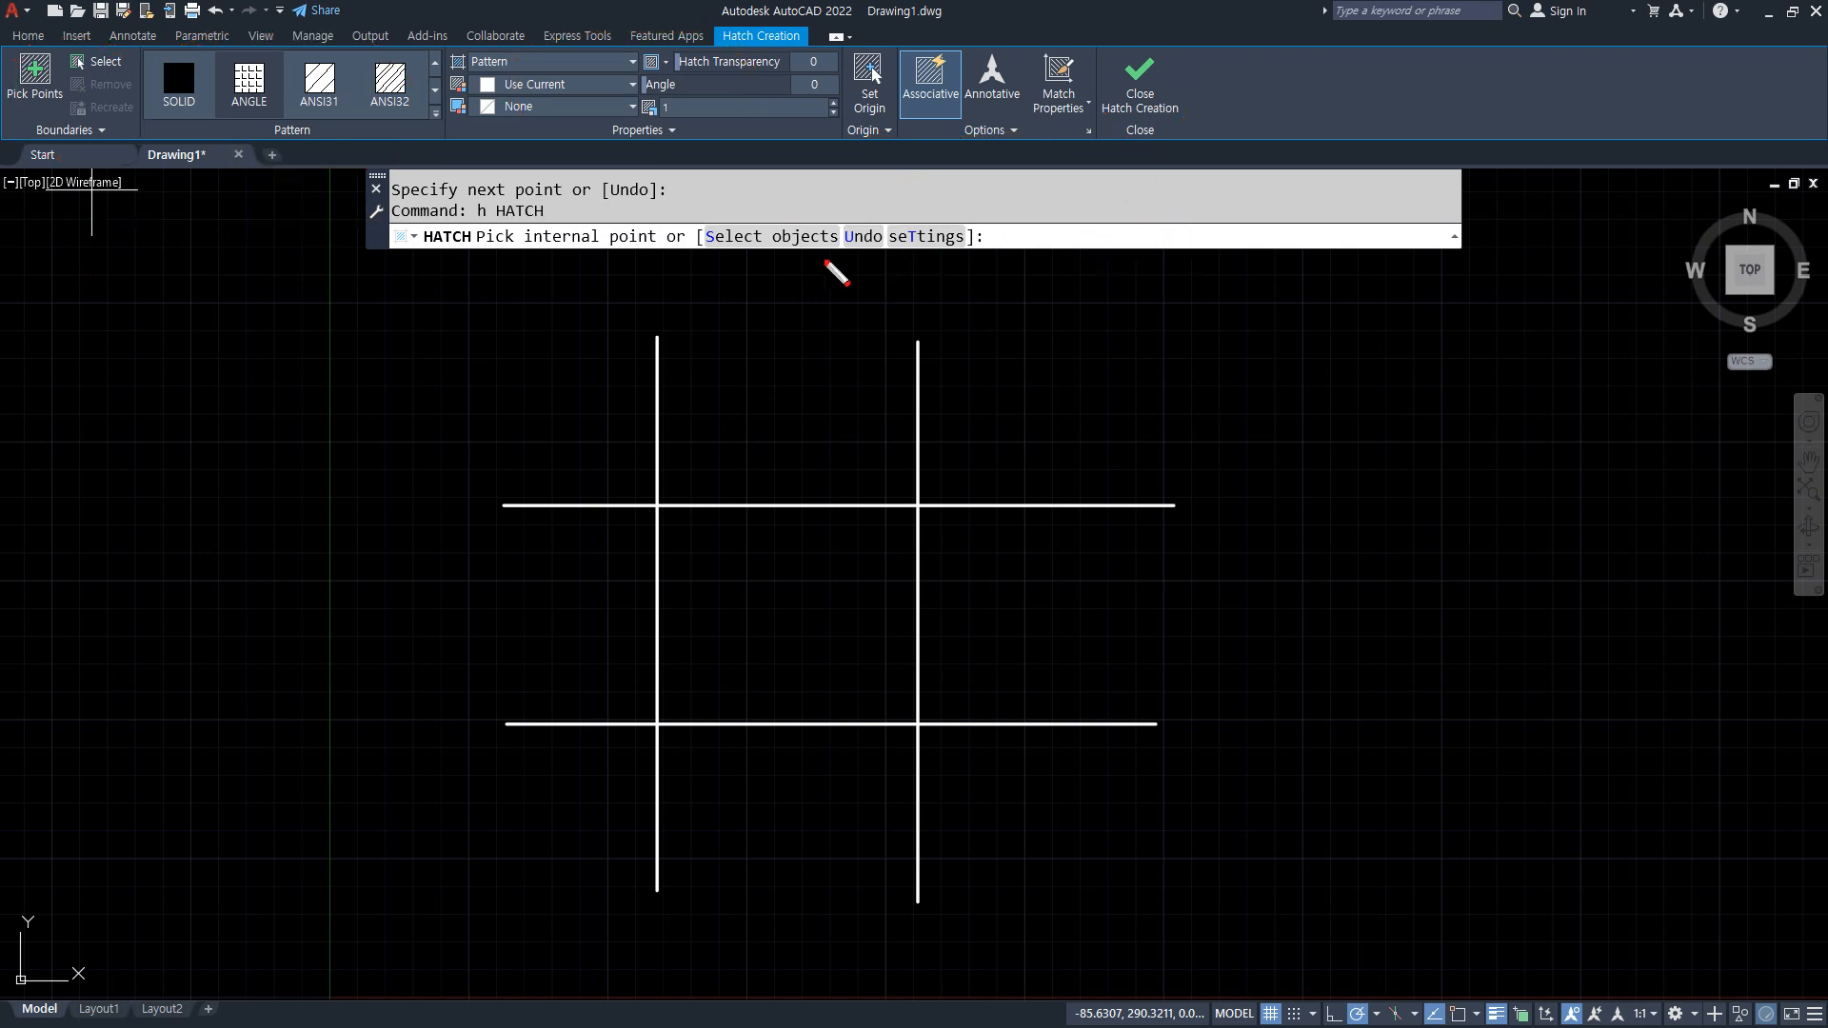
{"action": "mouse_move", "coordinate": [819, 252]}
{"action": "left_mouse_down"}
{"action": "mouse_move", "coordinate": [576, 278]}
{"action": "mouse_move", "coordinate": [857, 286]}
{"action": "mouse_move", "coordinate": [815, 305]}
{"action": "left_mouse_up"}
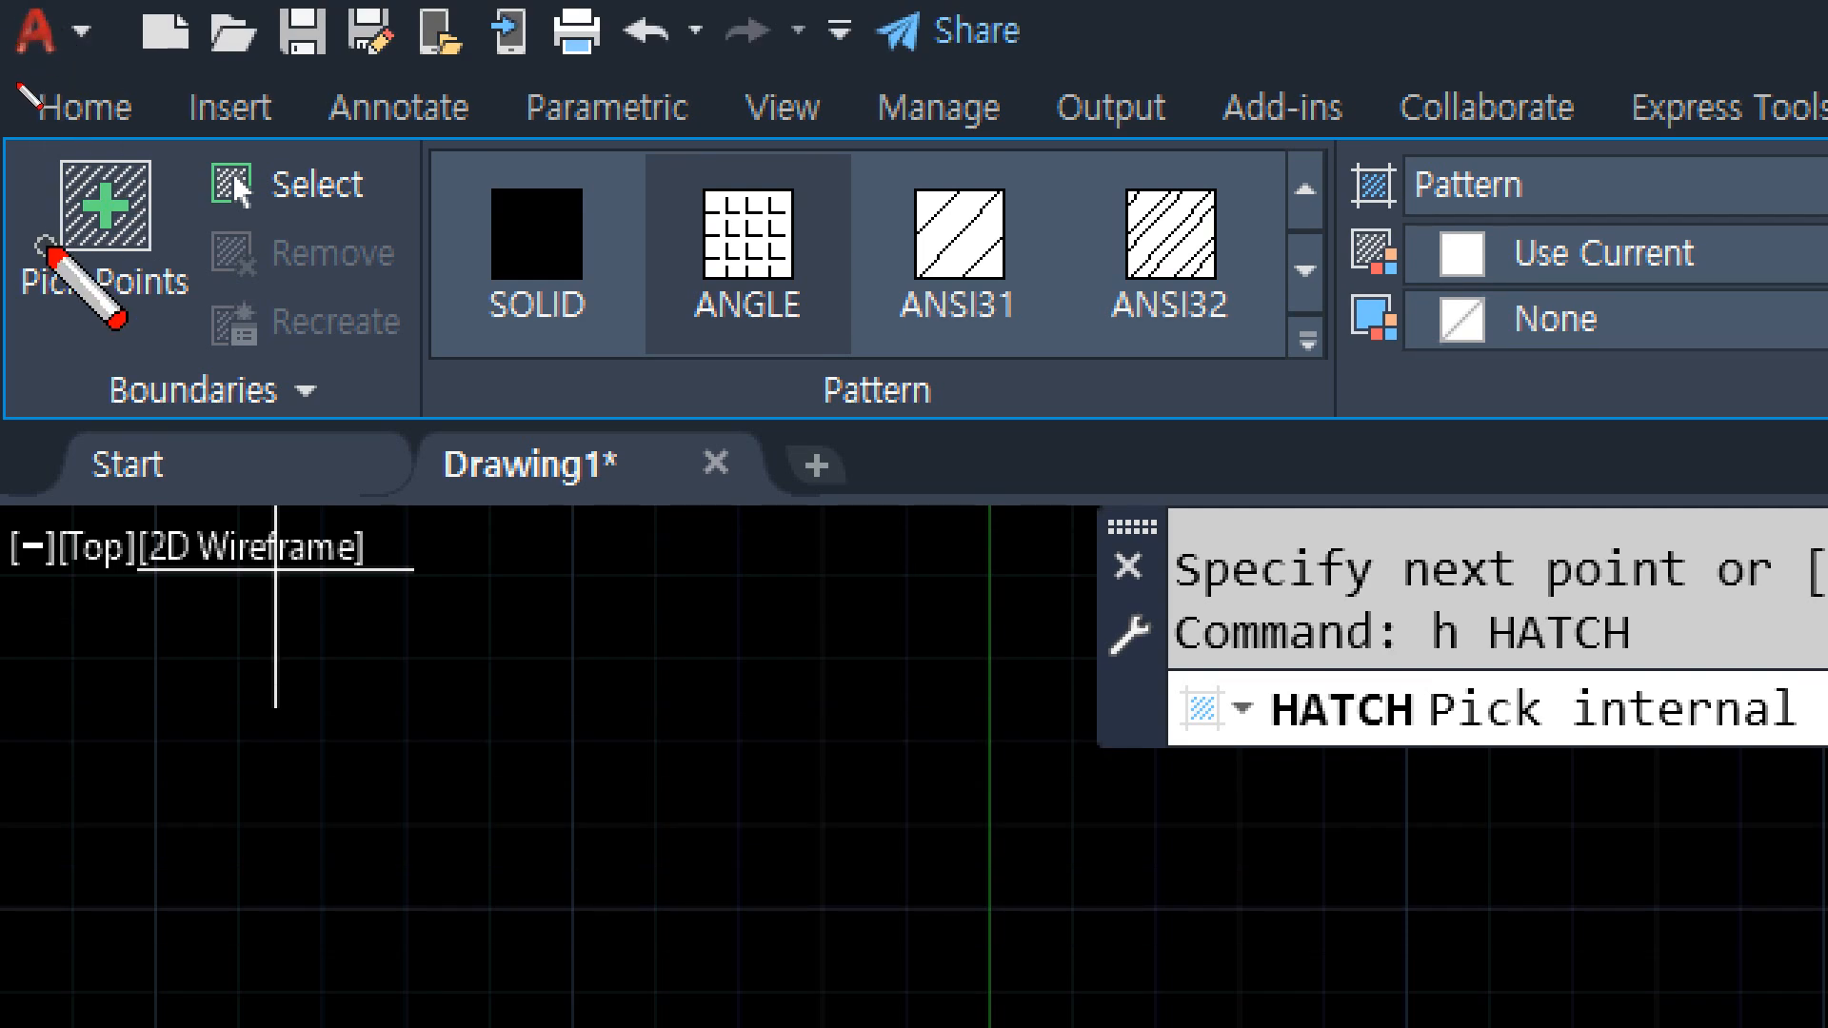
{"action": "left_click_drag", "start_coordinate": [25, 315], "coordinate": [149, 315]}
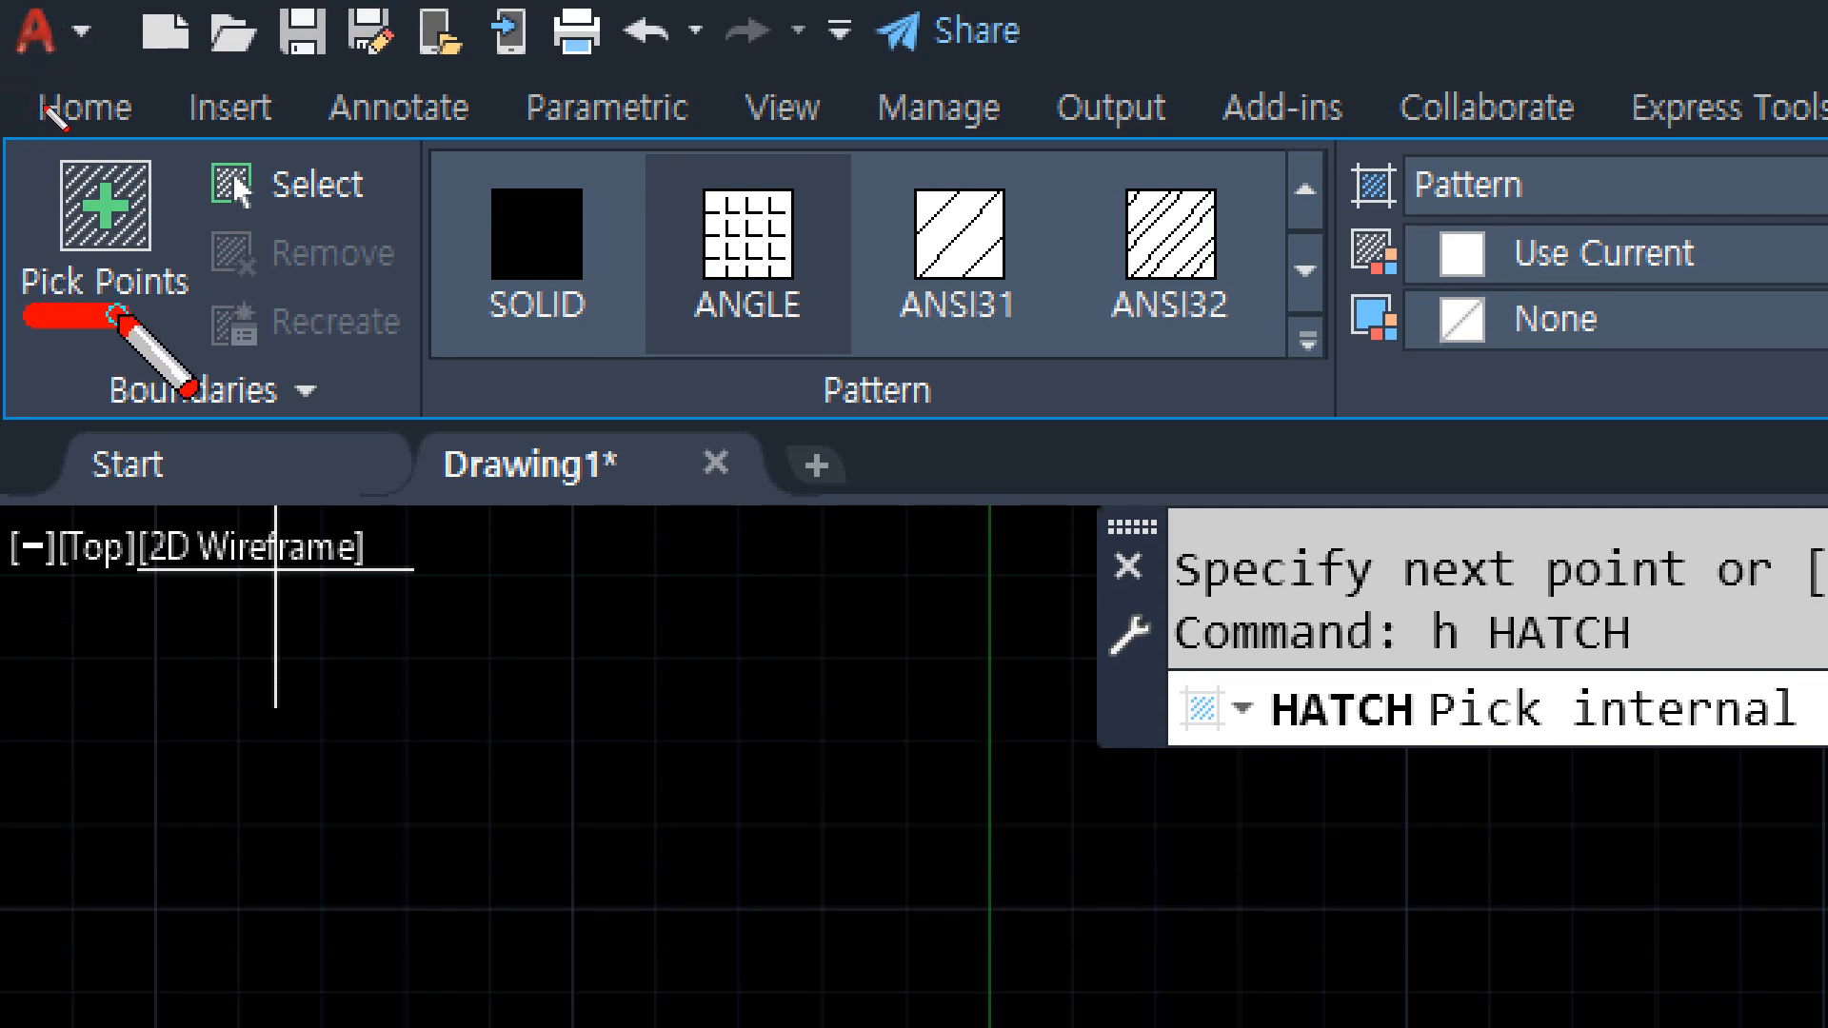
{"action": "left_click_drag", "start_coordinate": [221, 224], "coordinate": [369, 219]}
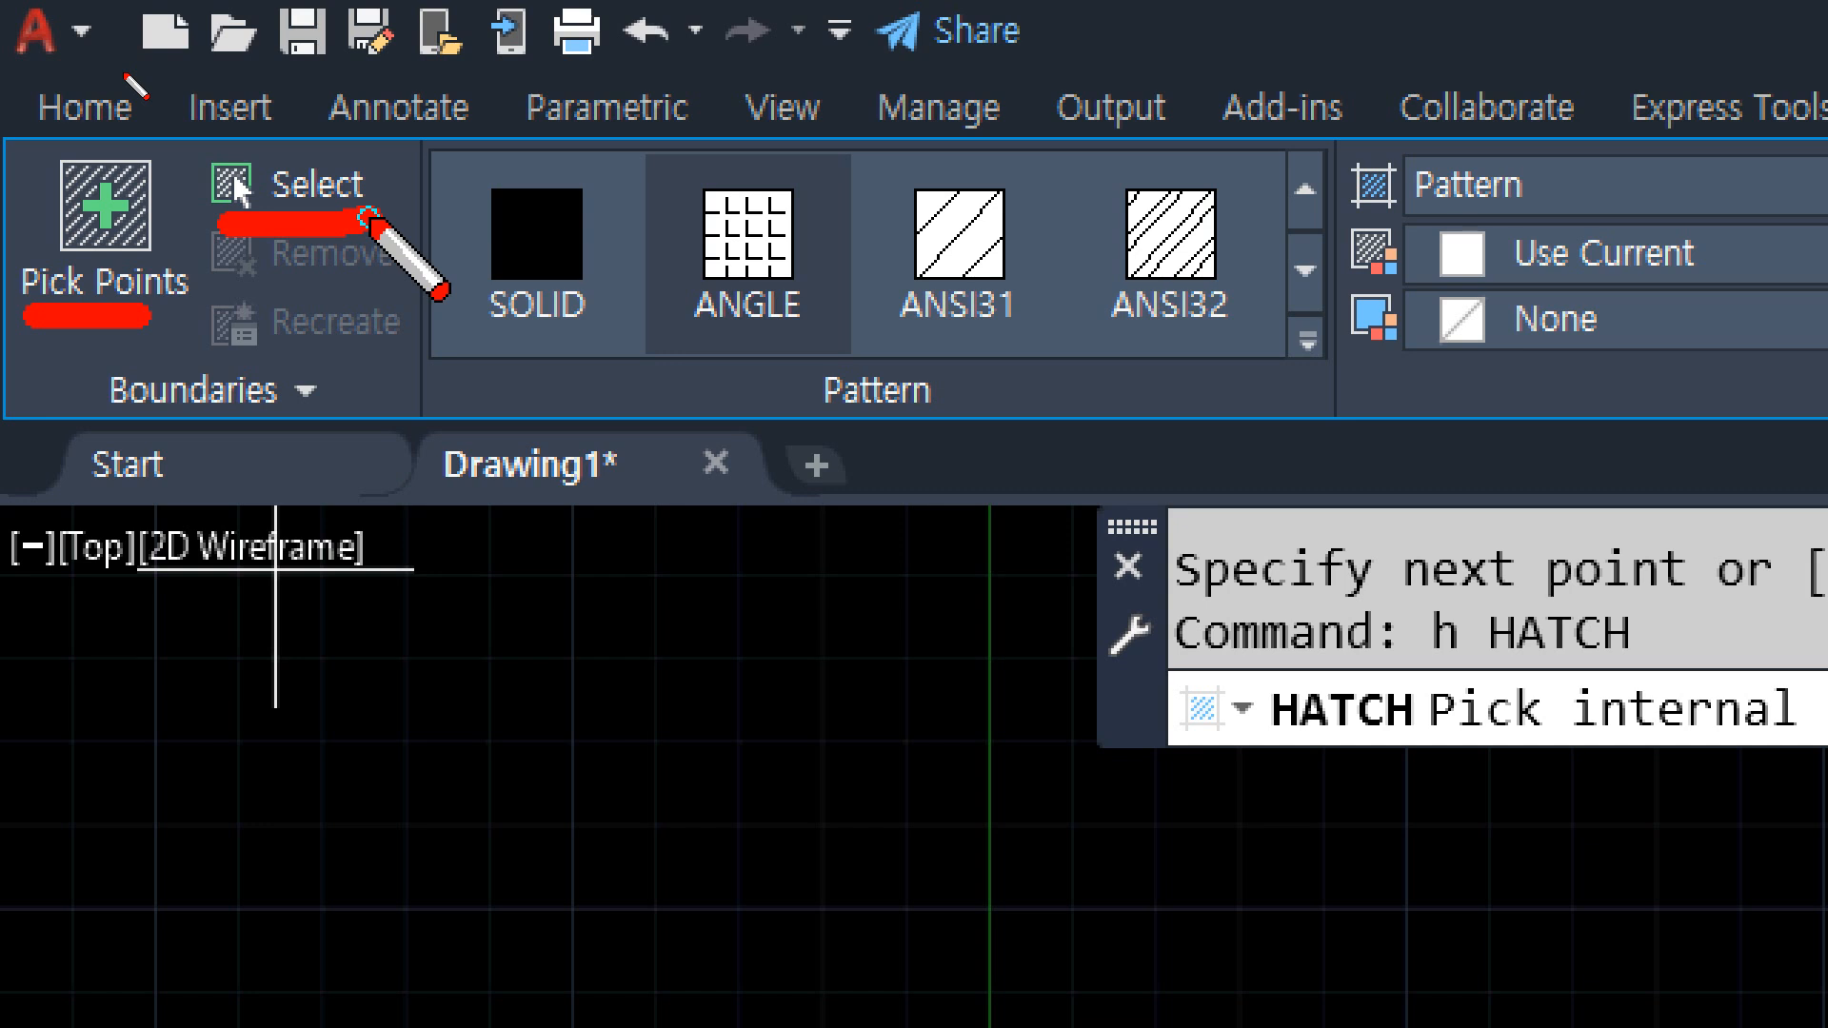
{"action": "left_click_drag", "start_coordinate": [383, 295], "coordinate": [291, 303]}
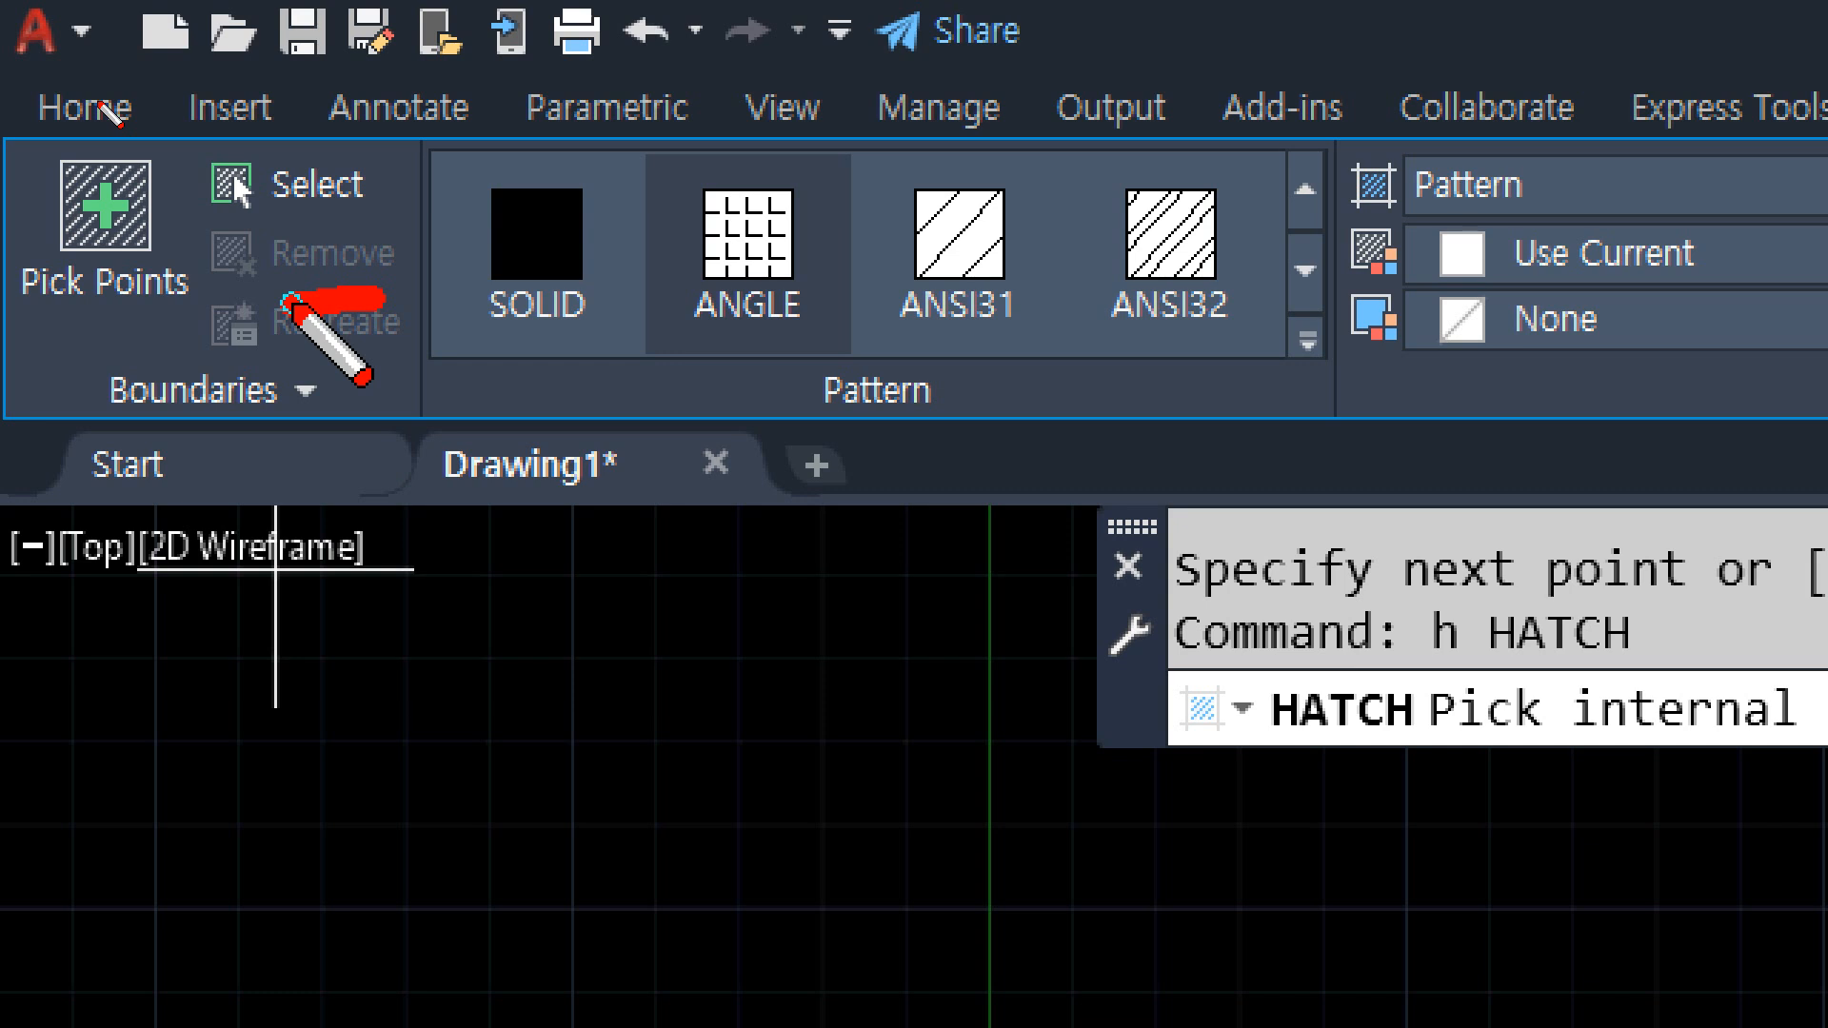
Choose hatch boundaries by object selection and select all four crossing lines.
{"action": "left_click", "coordinate": [292, 200]}
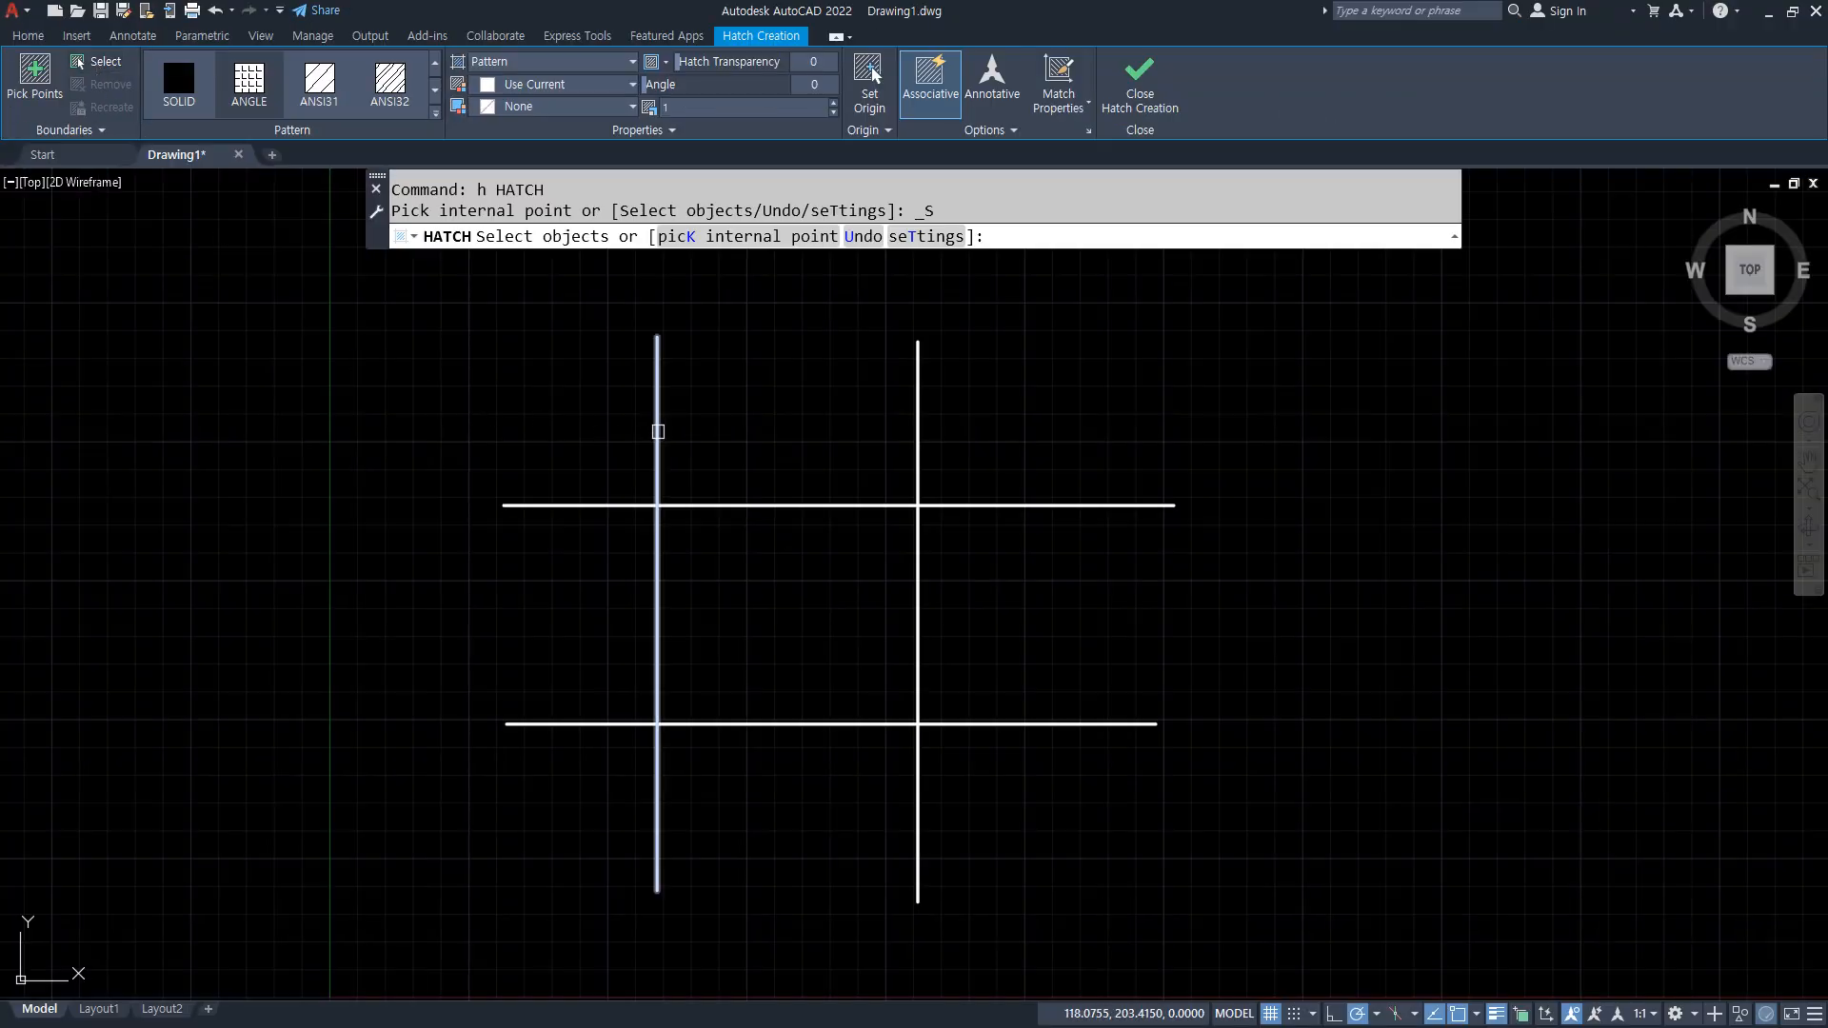
{"action": "left_click", "coordinate": [658, 431]}
{"action": "left_click", "coordinate": [604, 505]}
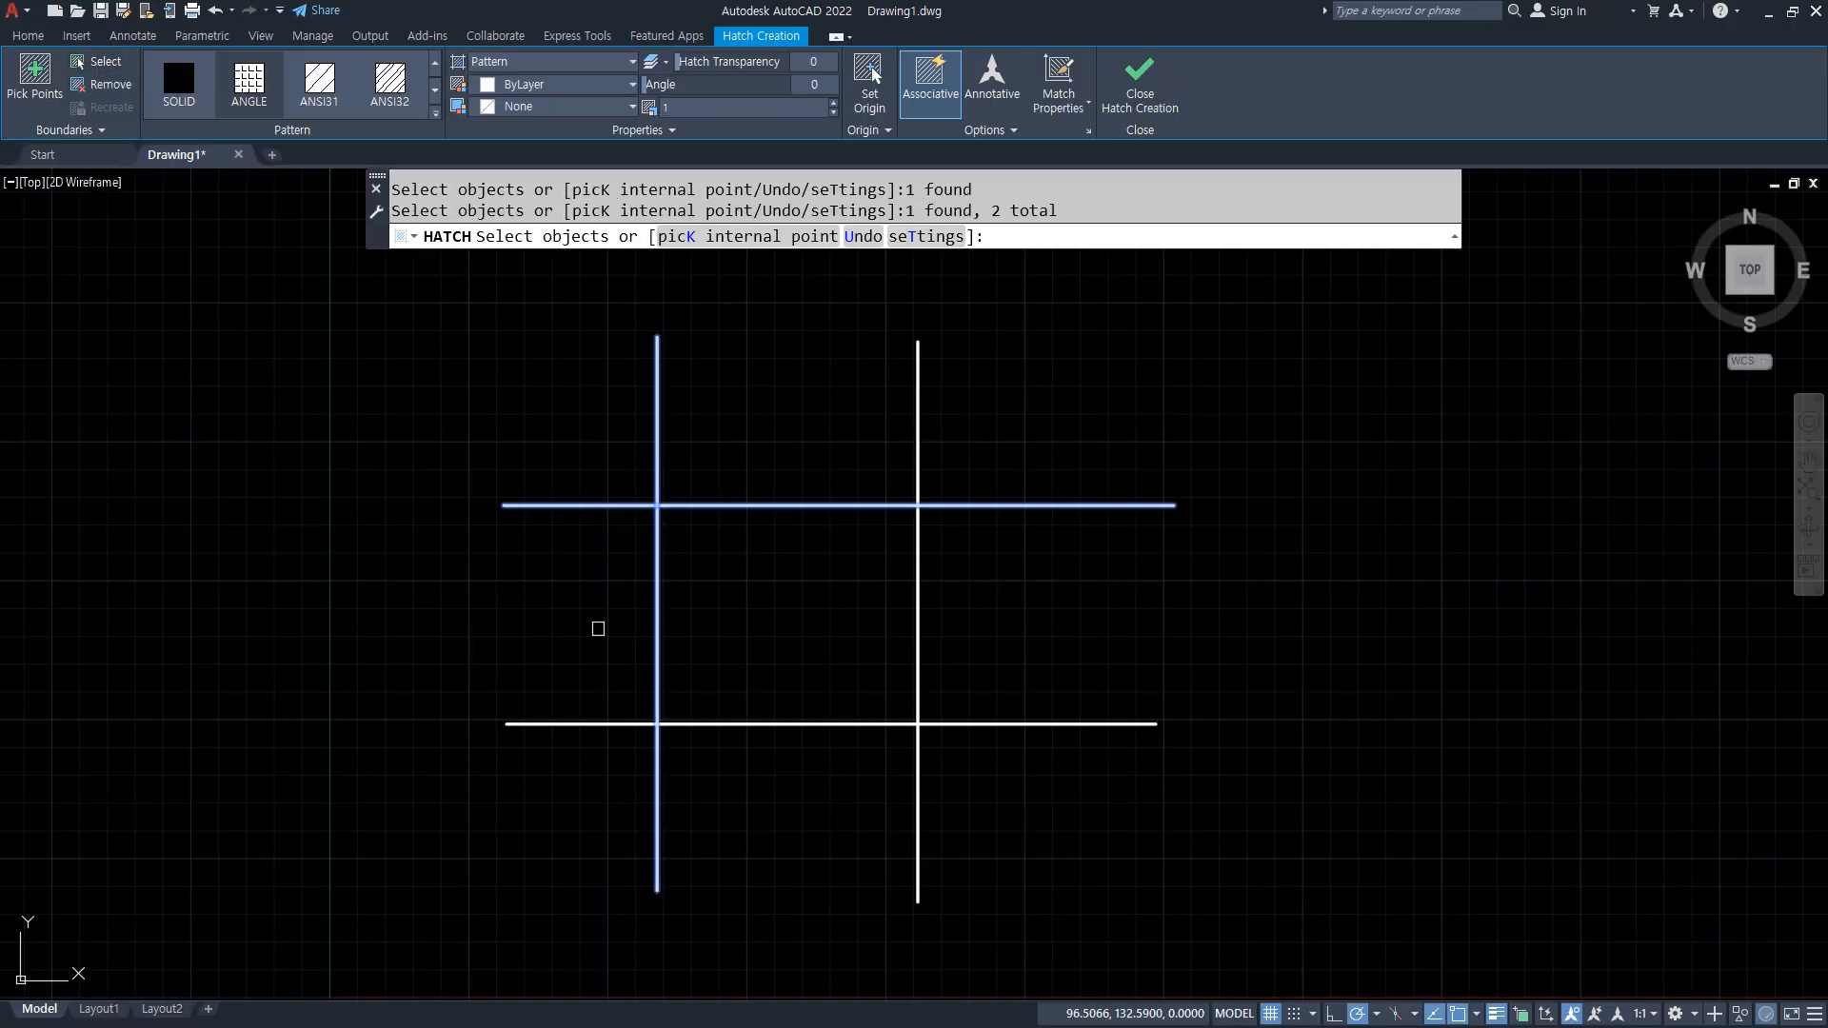
{"action": "left_click", "coordinate": [578, 722]}
{"action": "left_click", "coordinate": [921, 780]}
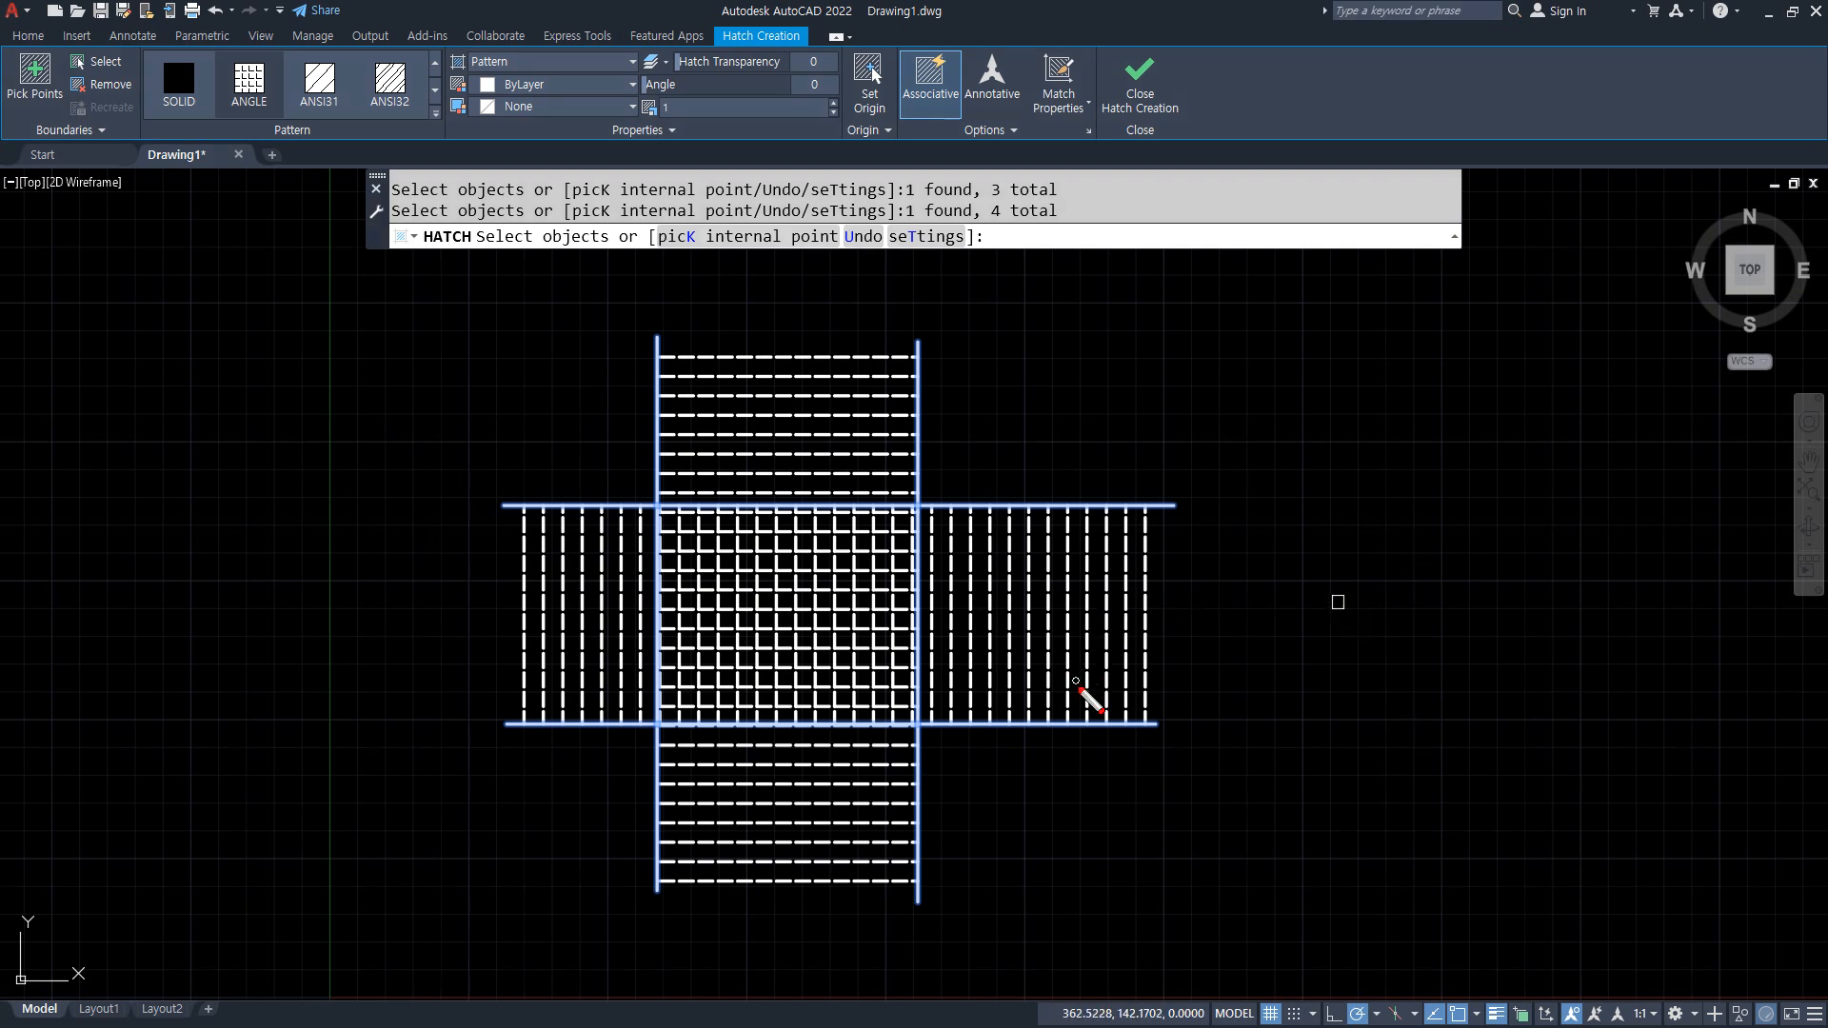
{"action": "mouse_move", "coordinate": [1080, 709]}
{"action": "left_mouse_down"}
{"action": "mouse_move", "coordinate": [976, 709]}
{"action": "mouse_move", "coordinate": [1088, 562]}
{"action": "mouse_move", "coordinate": [1129, 715]}
{"action": "left_mouse_up"}
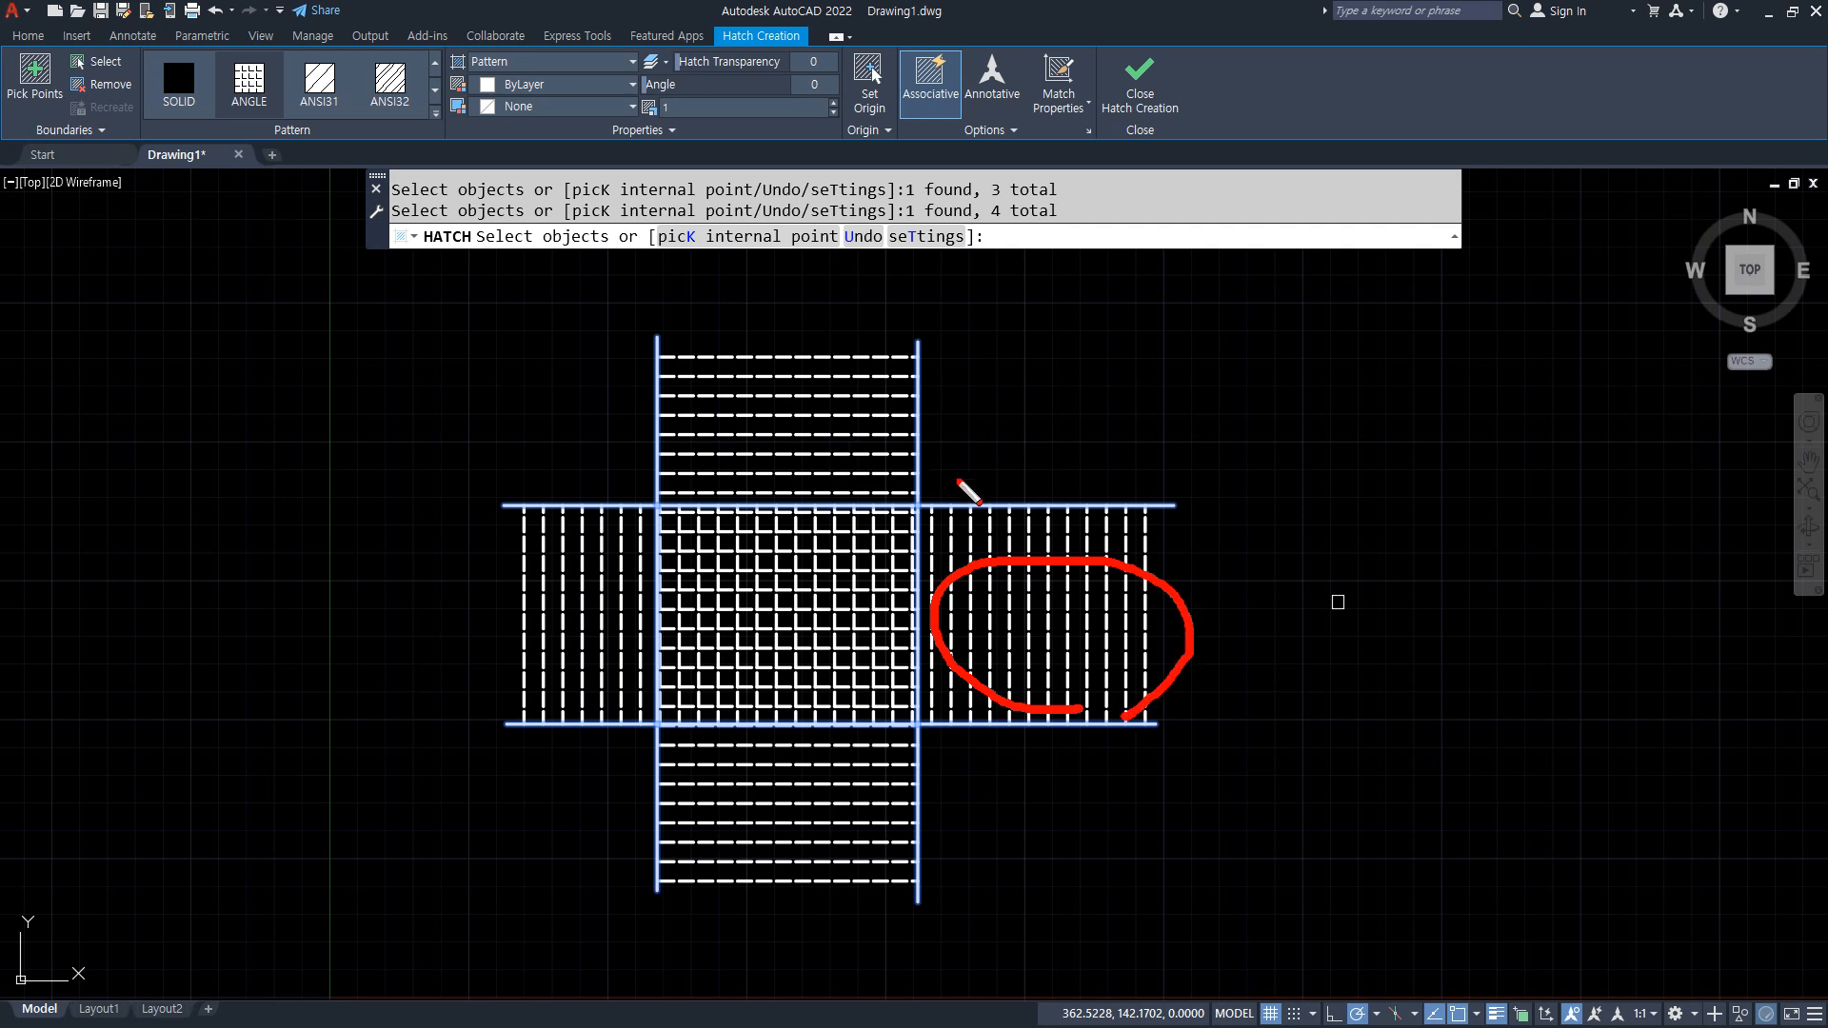
{"action": "left_click_drag", "start_coordinate": [921, 503], "coordinate": [1178, 502]}
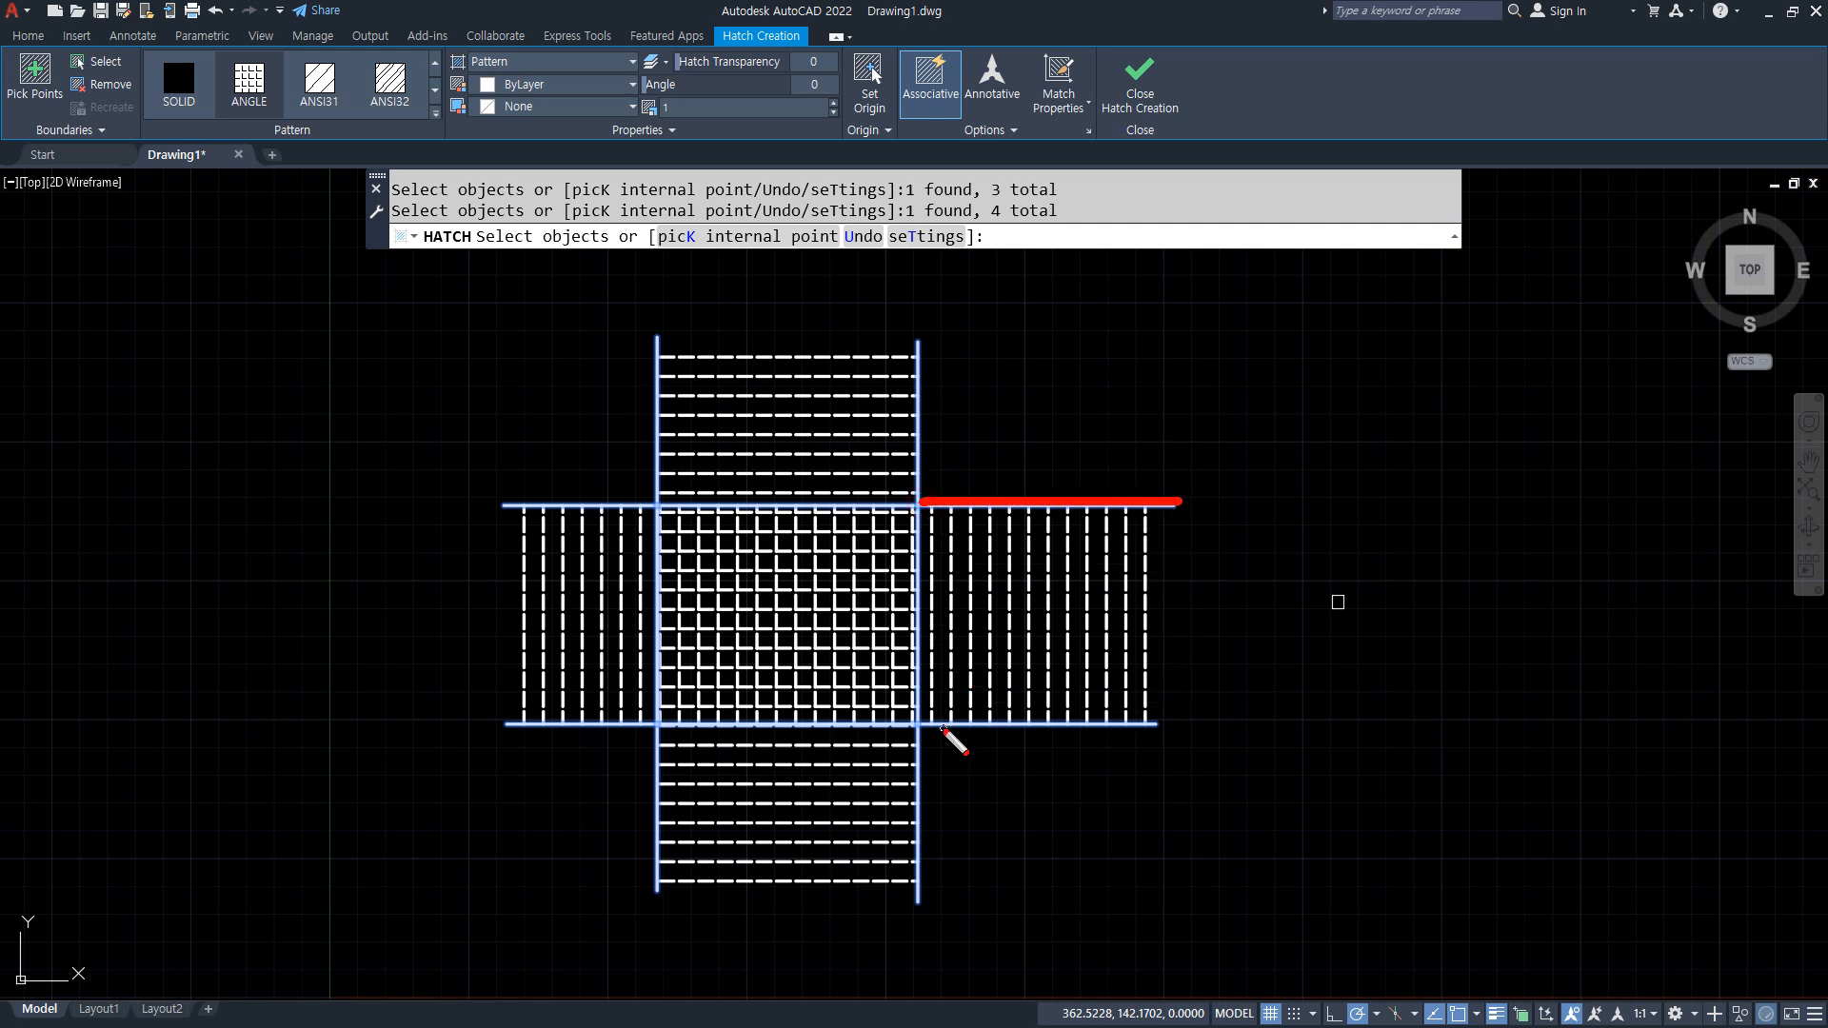
{"action": "left_click_drag", "start_coordinate": [928, 726], "coordinate": [1193, 710]}
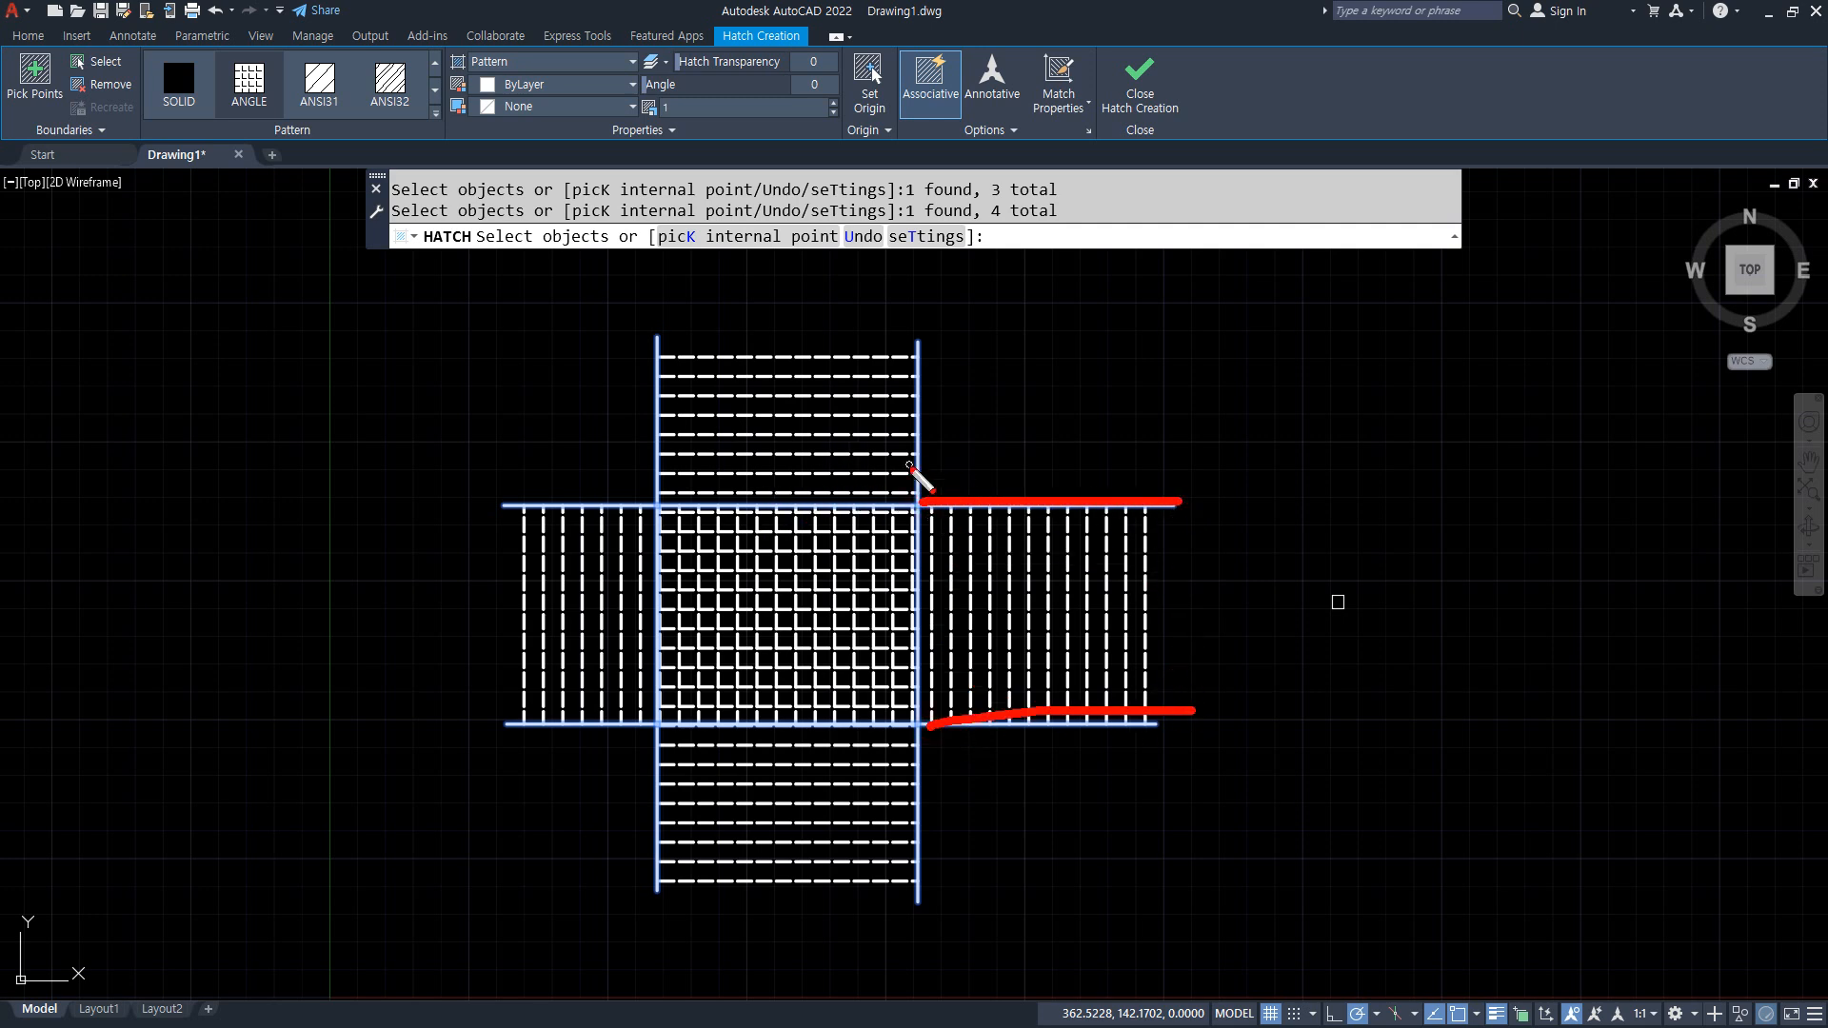
{"action": "left_click_drag", "start_coordinate": [912, 470], "coordinate": [925, 358]}
{"action": "left_click_drag", "start_coordinate": [657, 471], "coordinate": [644, 355]}
{"action": "left_click_drag", "start_coordinate": [640, 502], "coordinate": [530, 502]}
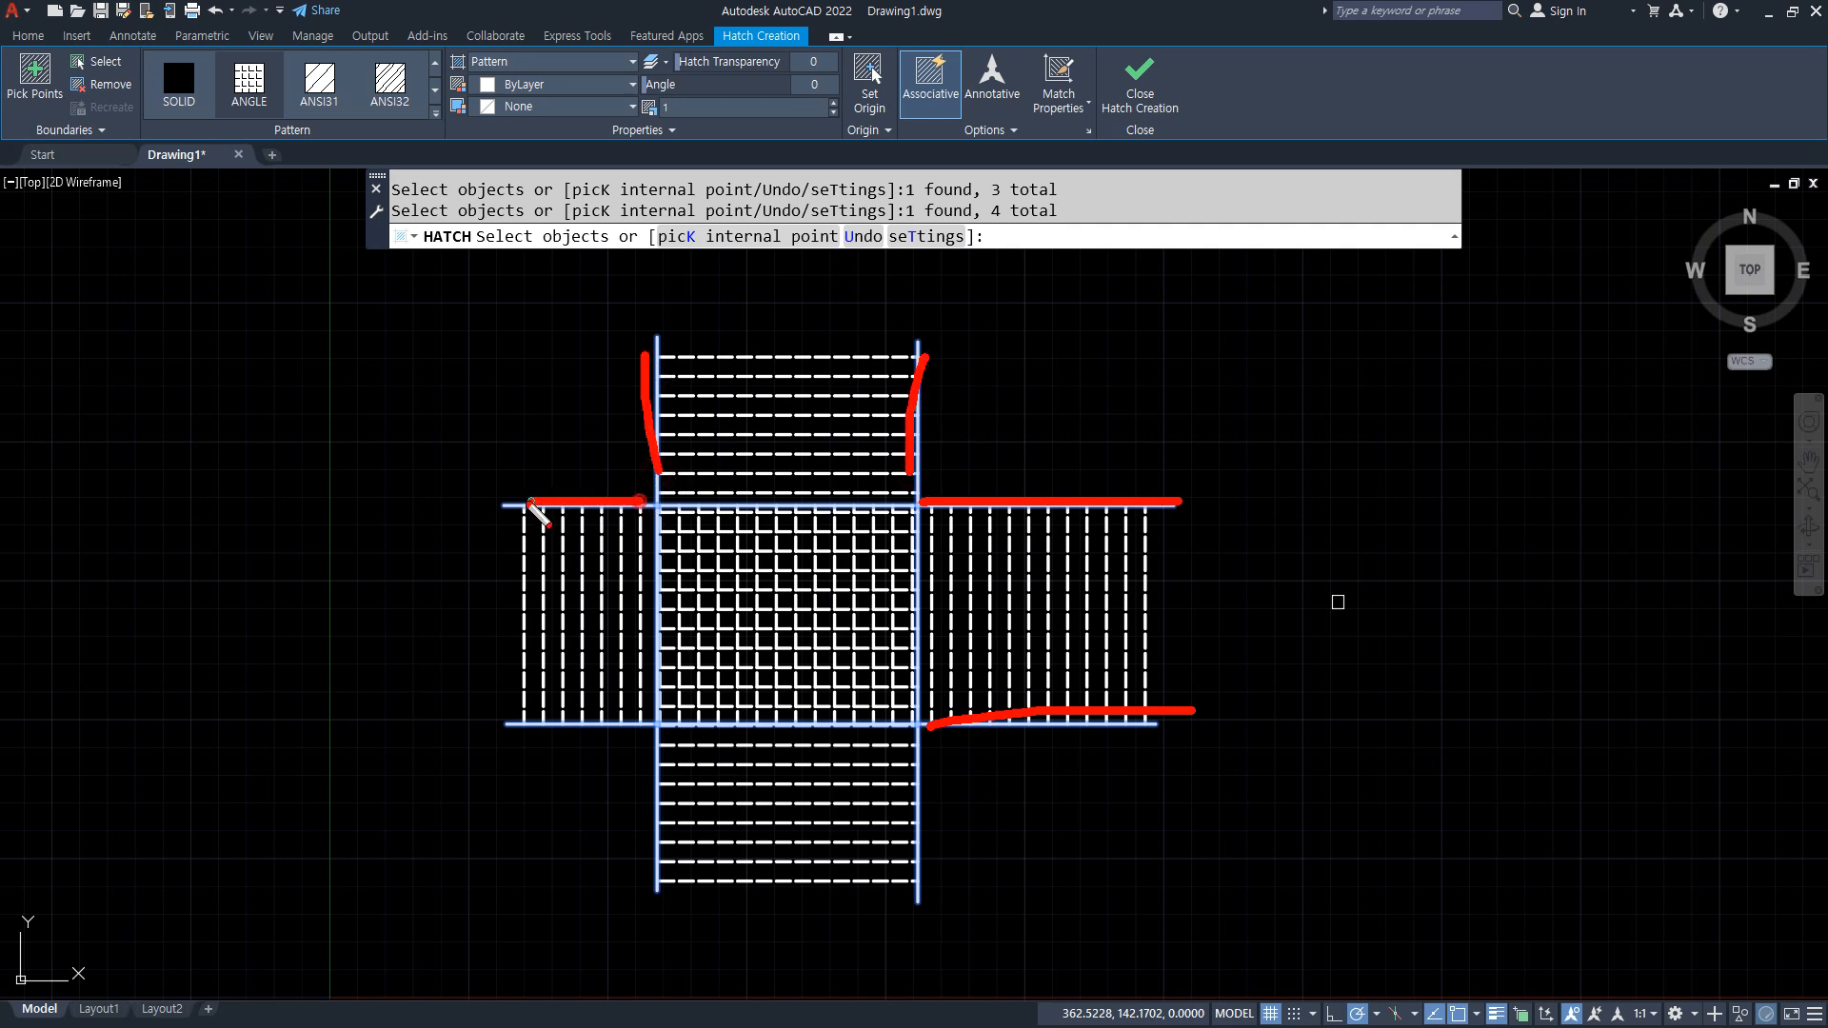
{"action": "left_click_drag", "start_coordinate": [642, 717], "coordinate": [509, 728]}
{"action": "left_click_drag", "start_coordinate": [657, 747], "coordinate": [655, 964]}
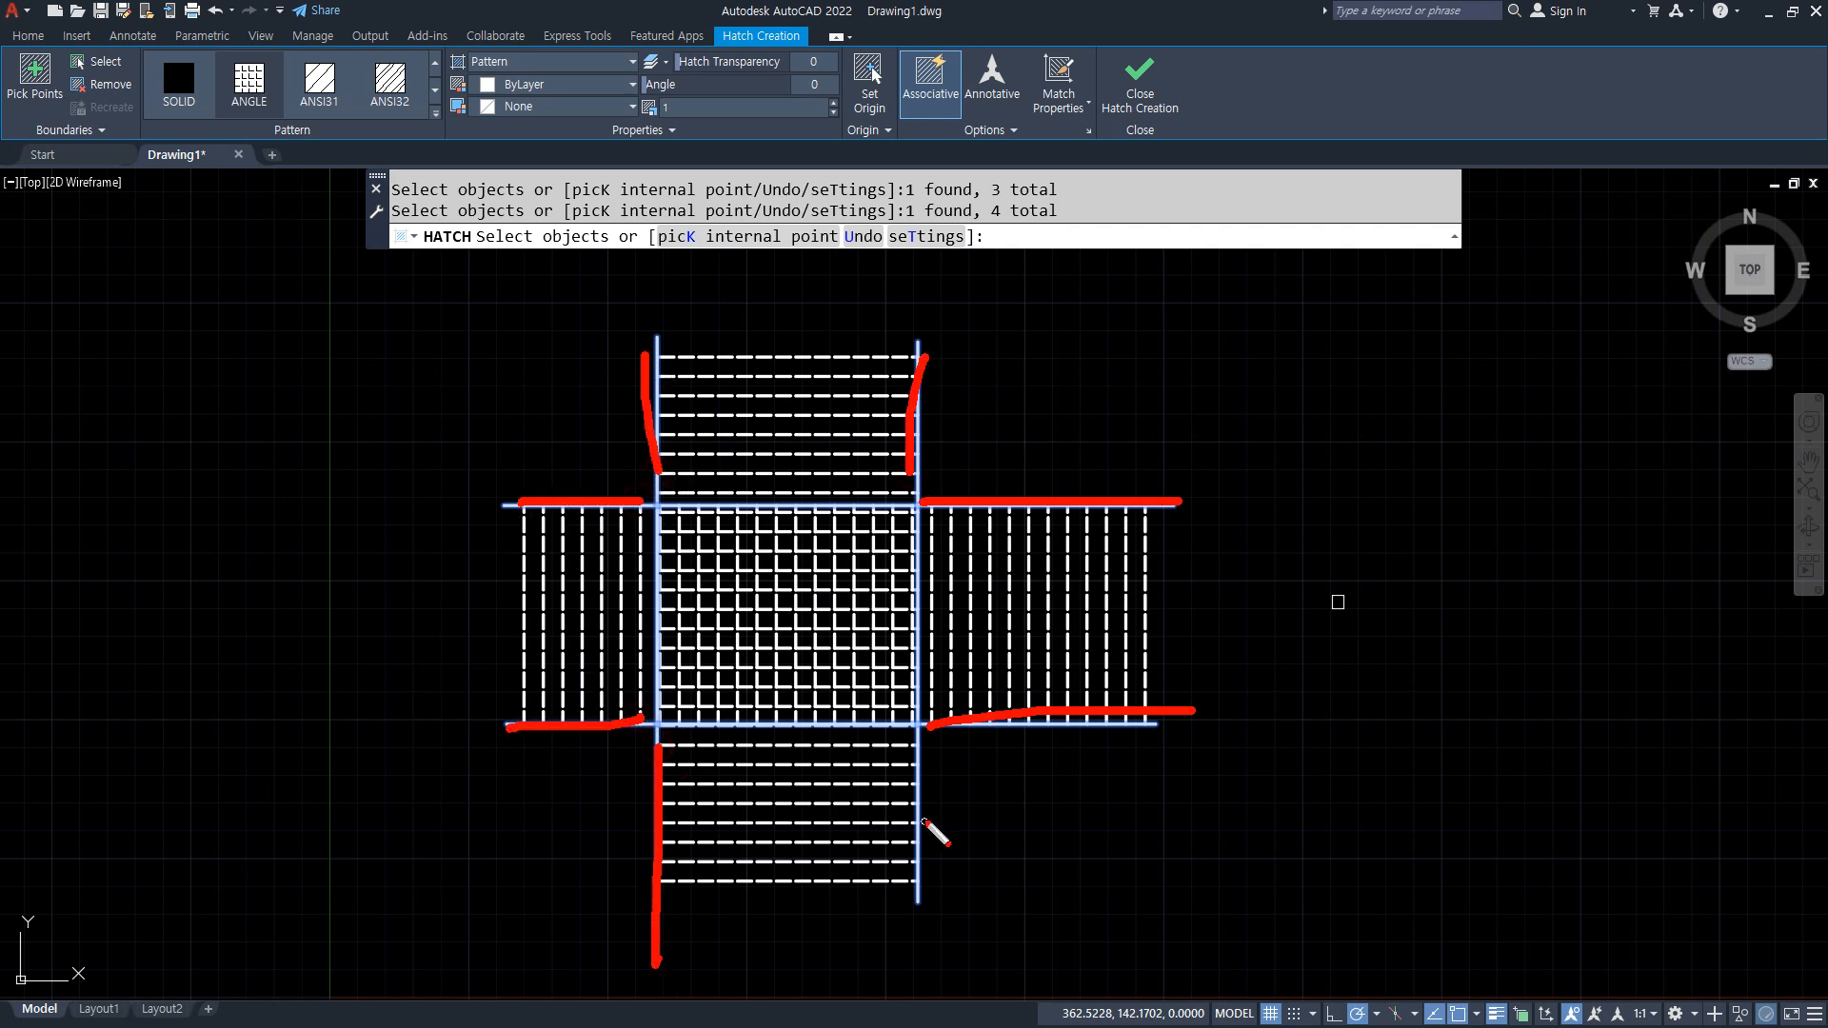
{"action": "left_click_drag", "start_coordinate": [924, 762], "coordinate": [924, 928]}
{"action": "left_click_drag", "start_coordinate": [1021, 607], "coordinate": [1046, 608]}
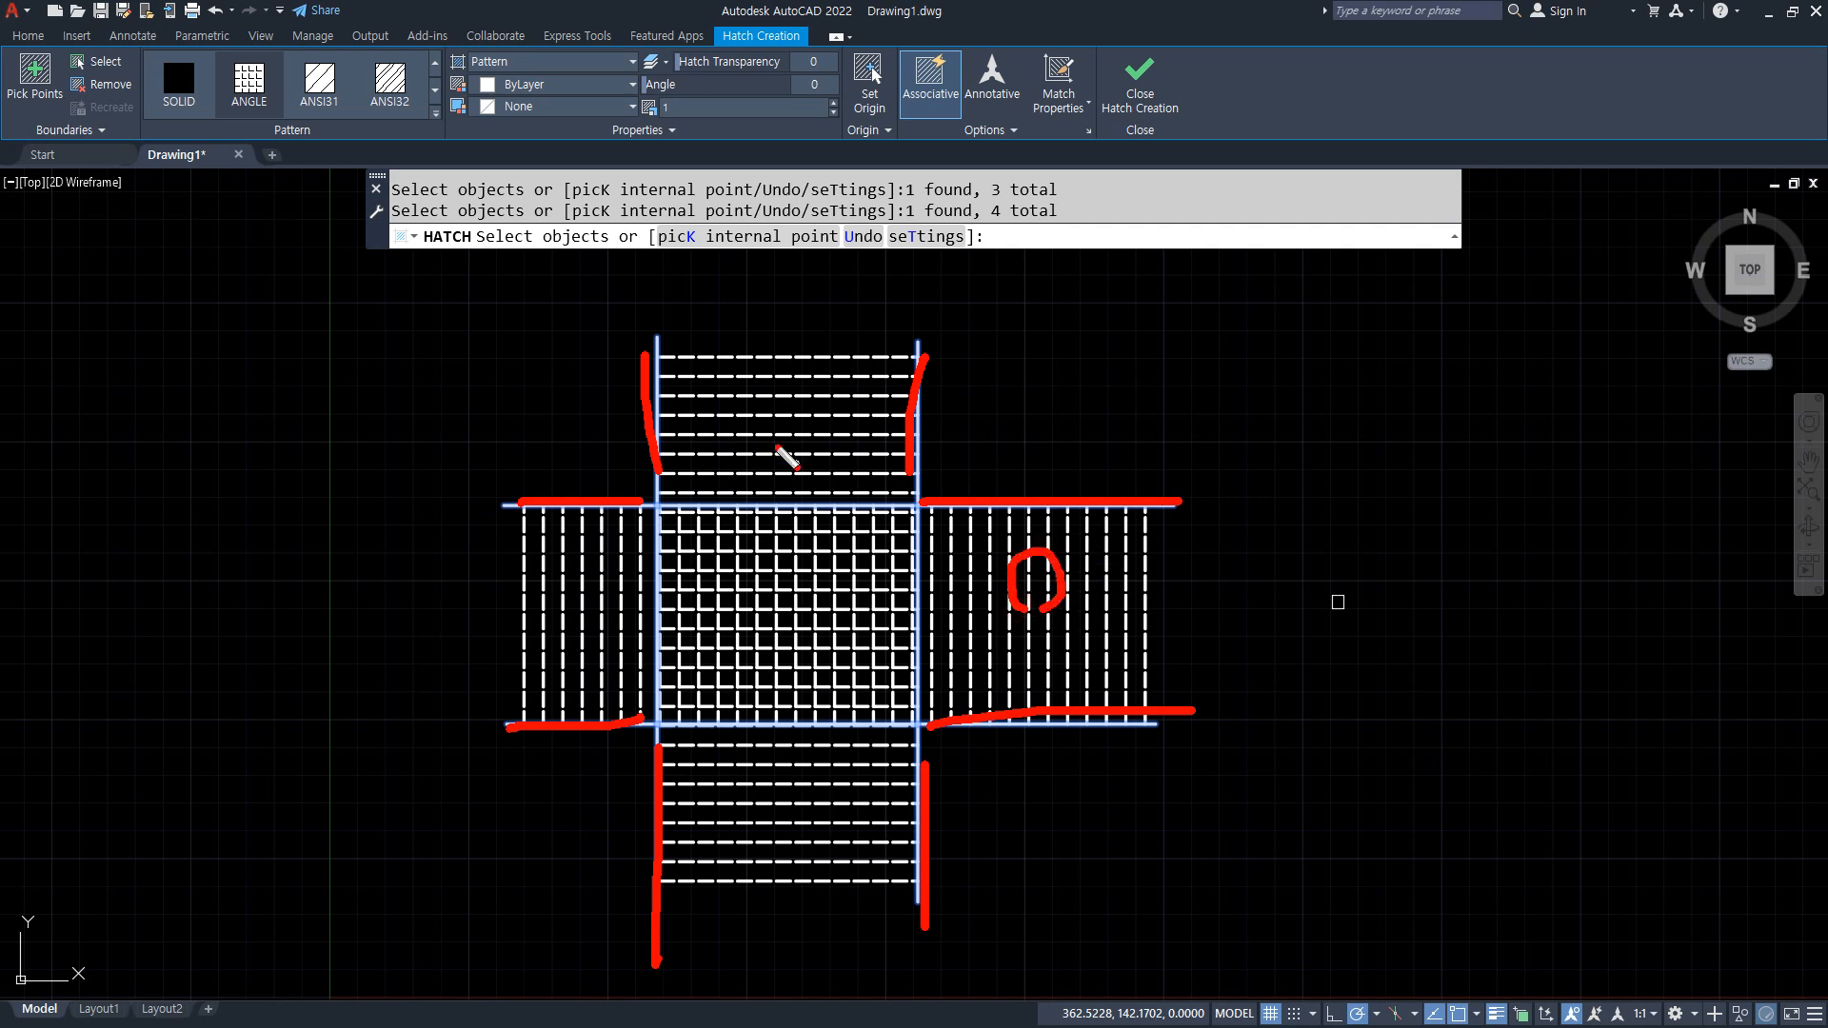
{"action": "left_click_drag", "start_coordinate": [764, 408], "coordinate": [767, 425]}
{"action": "left_click_drag", "start_coordinate": [555, 589], "coordinate": [559, 545]}
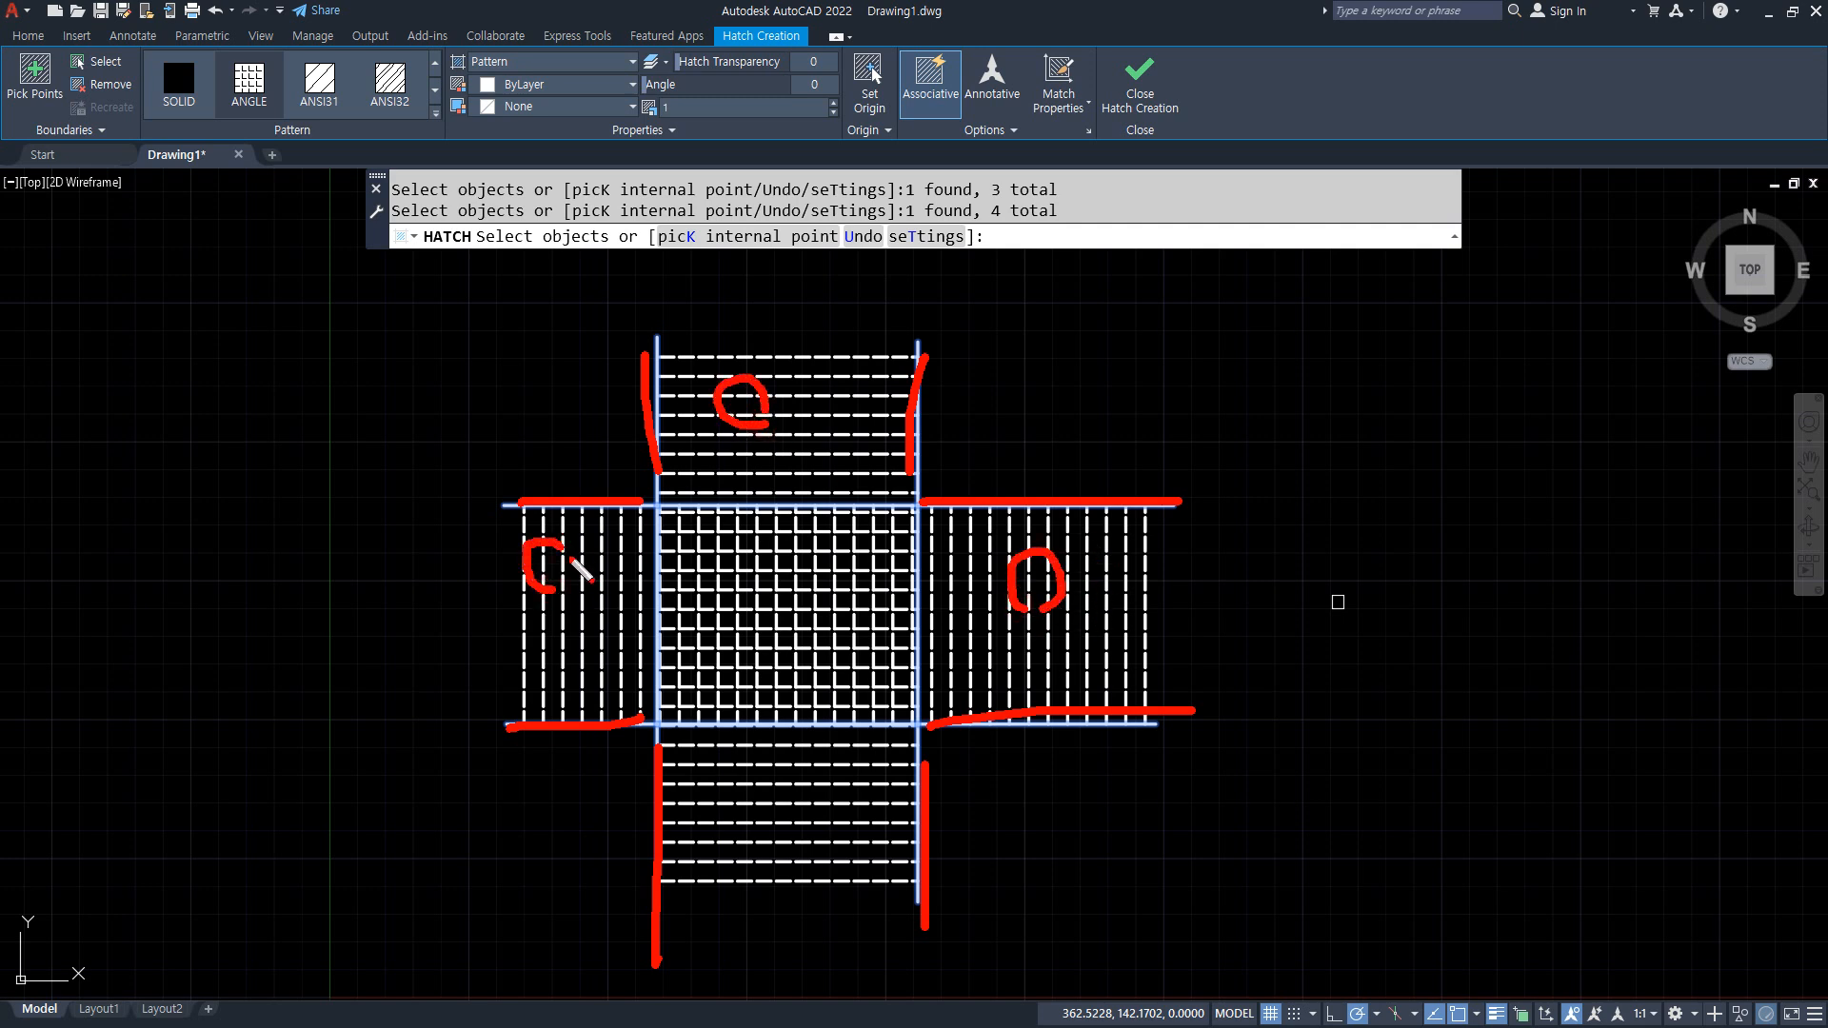
{"action": "left_click_drag", "start_coordinate": [814, 878], "coordinate": [779, 832]}
{"action": "mouse_move", "coordinate": [1254, 409]}
{"action": "left_mouse_down"}
{"action": "mouse_move", "coordinate": [1270, 440]}
{"action": "mouse_move", "coordinate": [1335, 379]}
{"action": "left_mouse_up"}
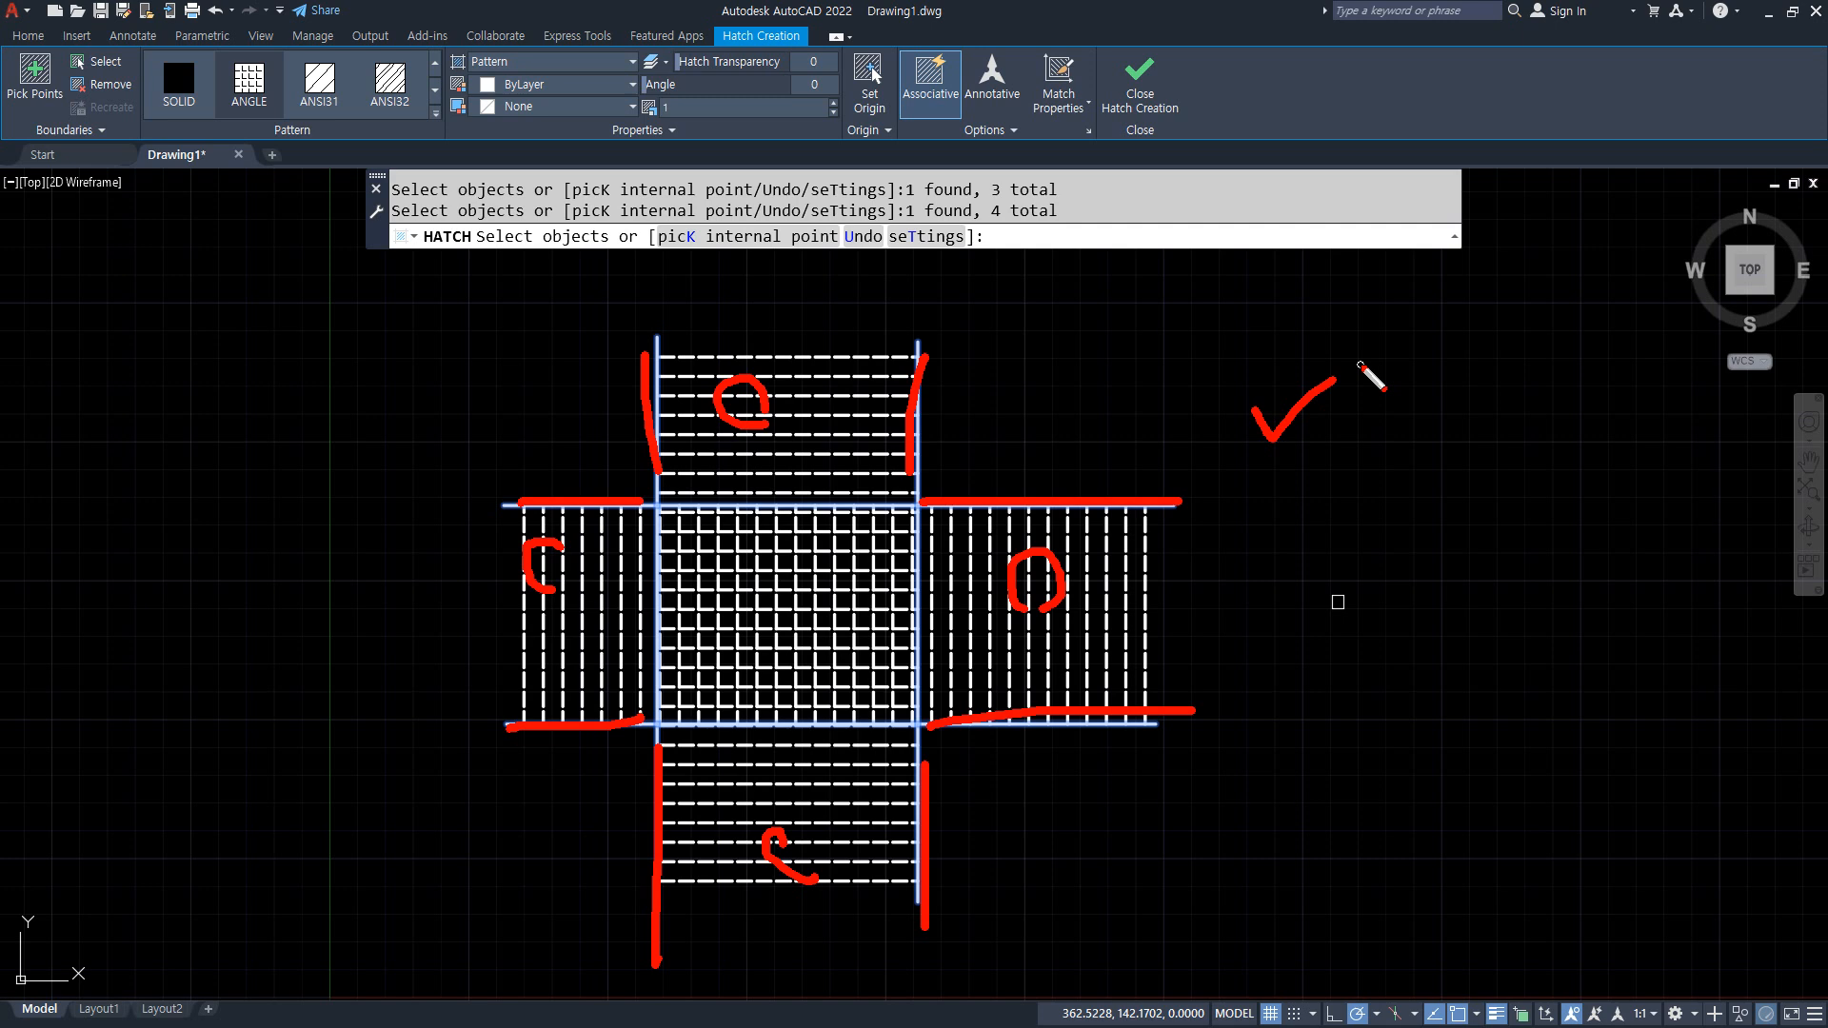
{"action": "key", "text": "Escape"}
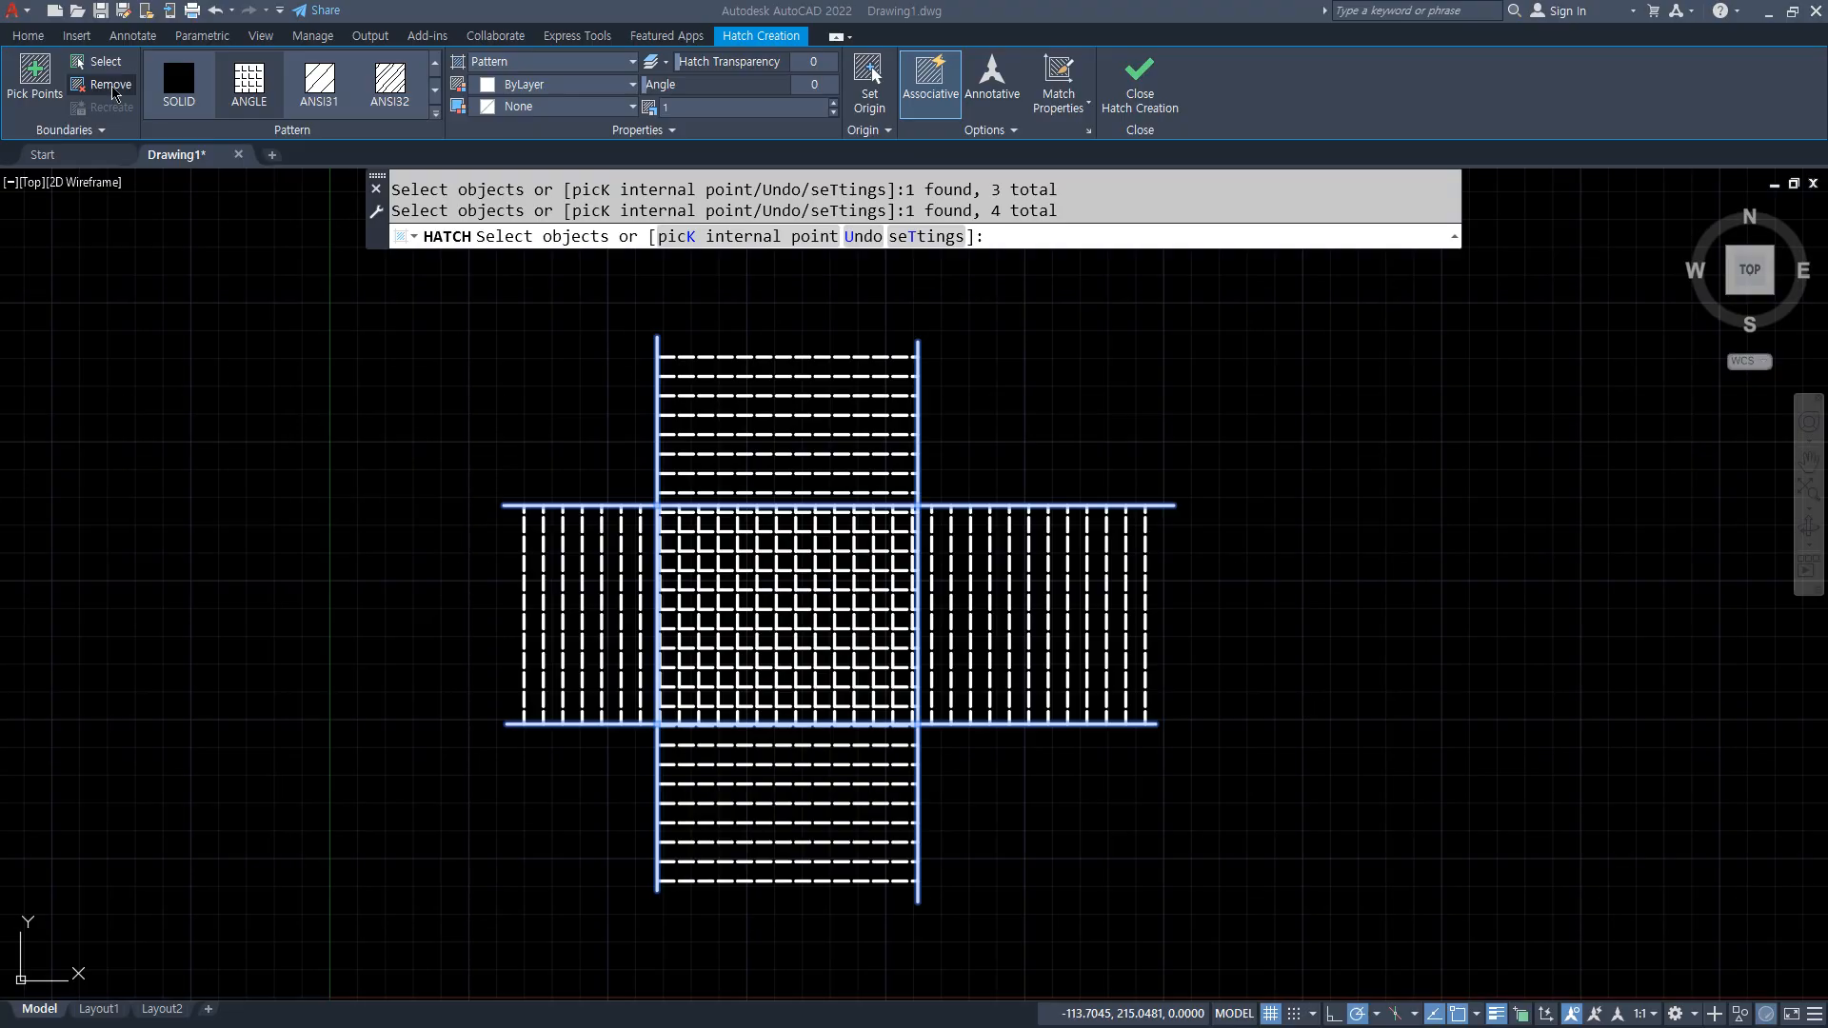
Remove all four crossing lines from the hatch boundary selection.
{"action": "left_click", "coordinate": [657, 442]}
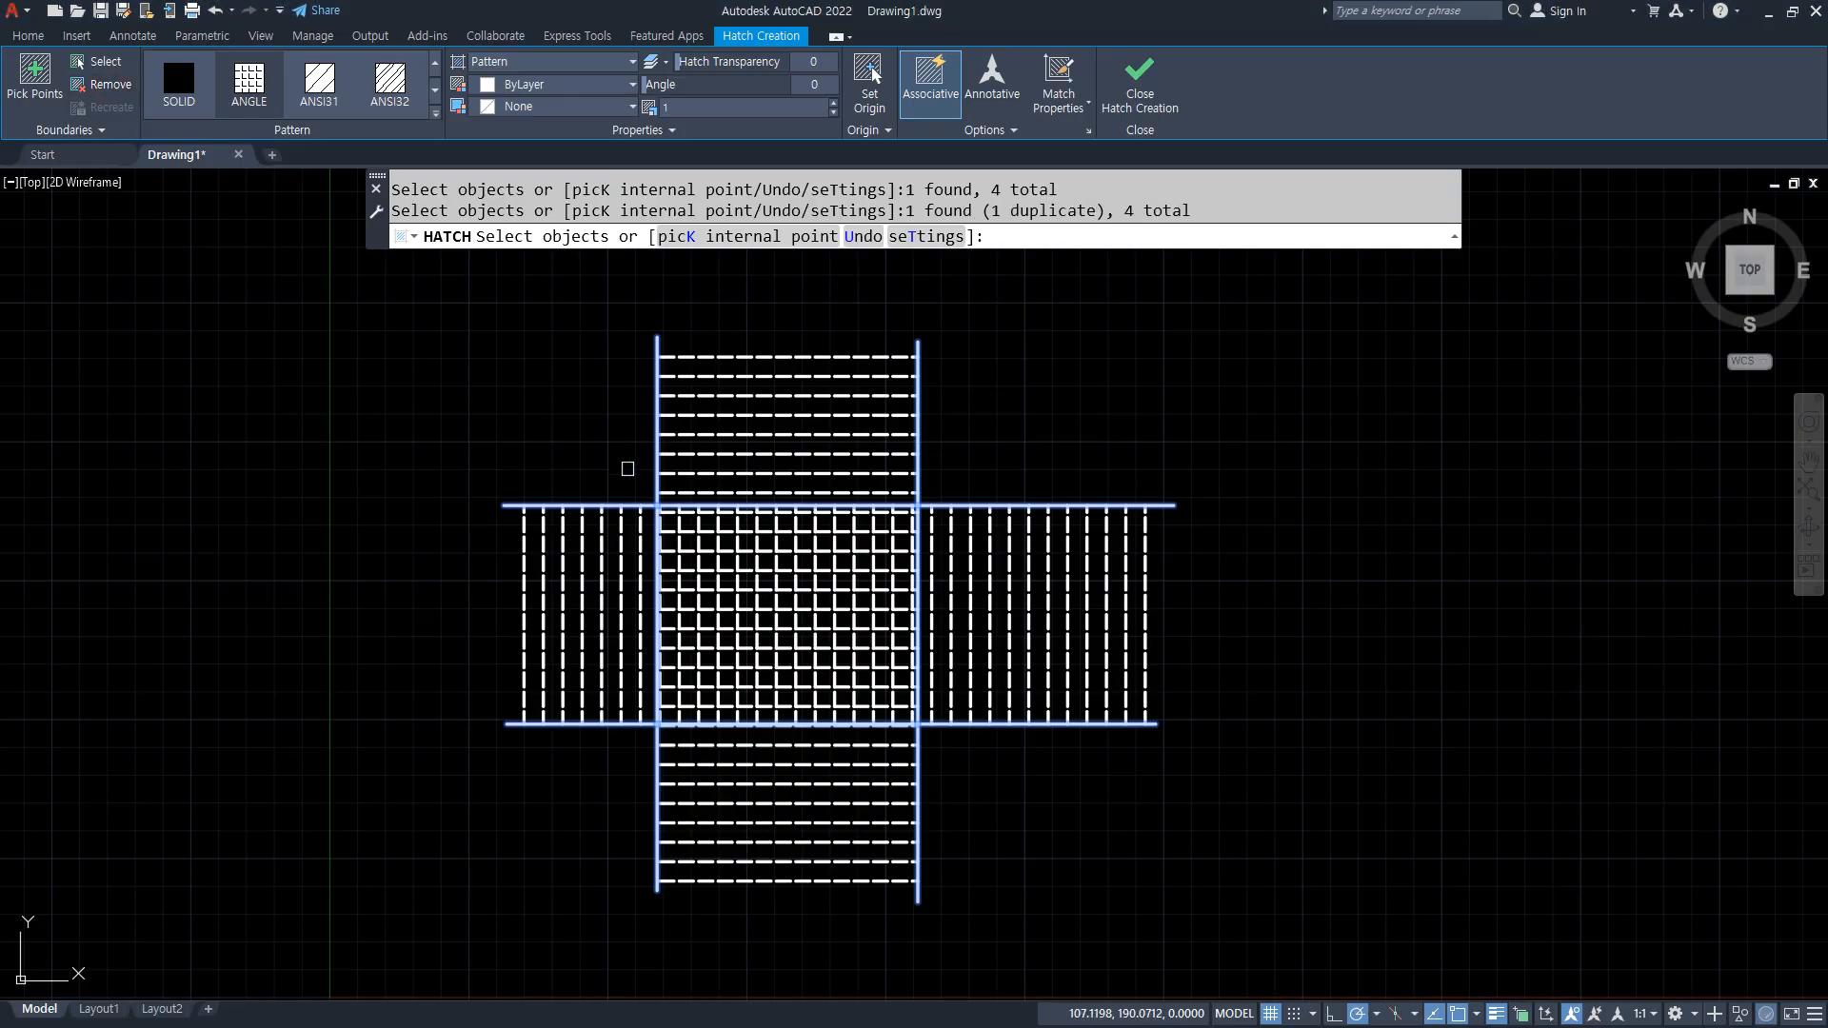
{"action": "left_click", "coordinate": [621, 500]}
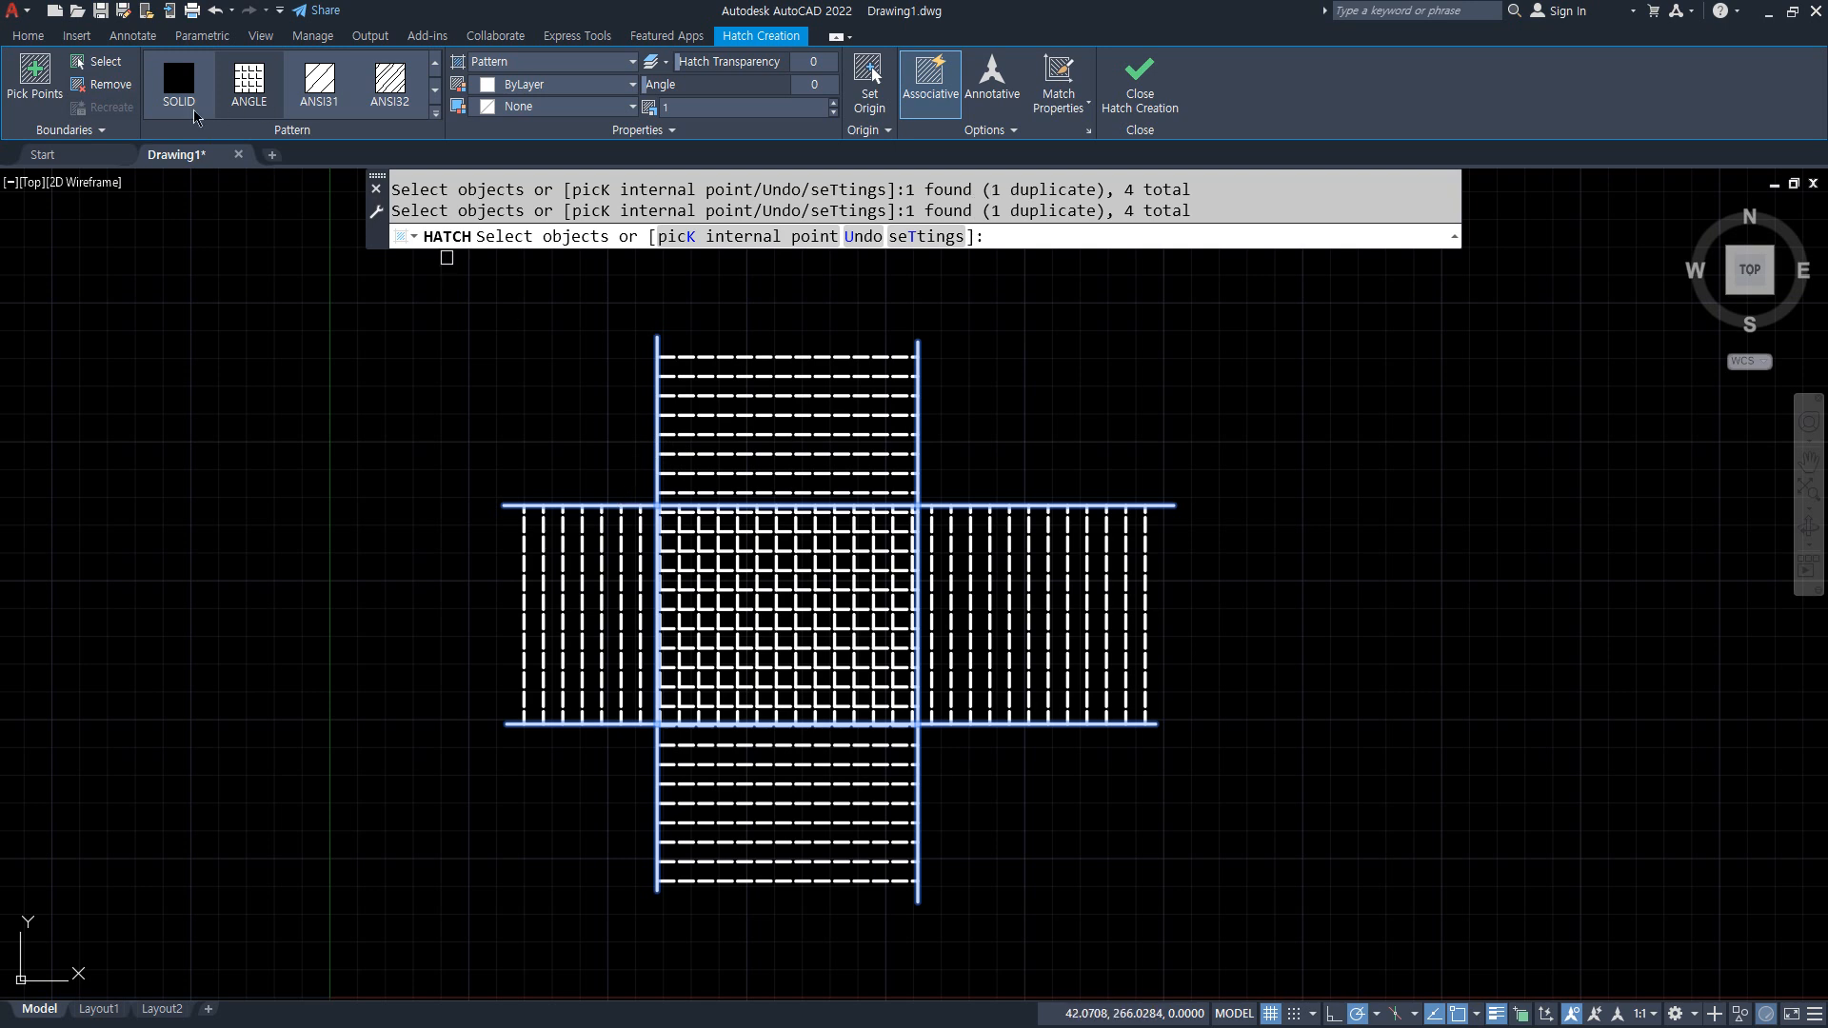
{"action": "left_click", "coordinate": [105, 84]}
{"action": "left_click", "coordinate": [657, 348]}
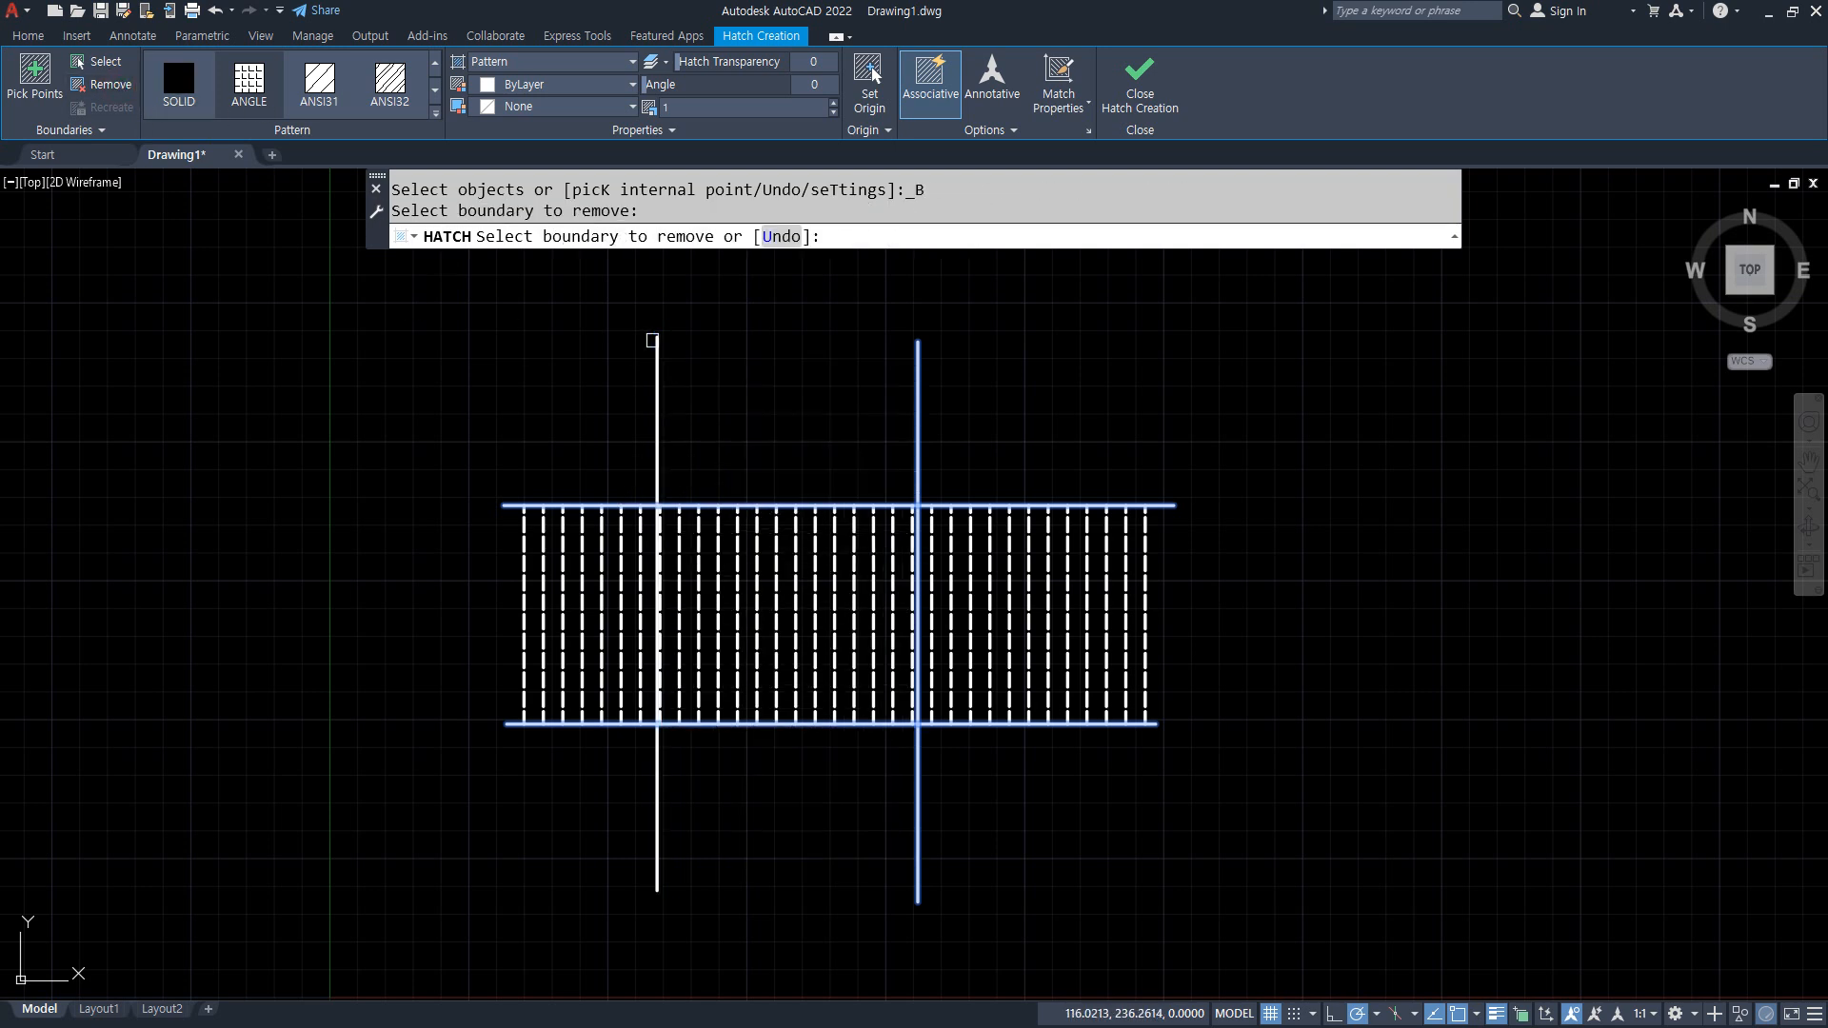
{"action": "left_click", "coordinate": [507, 506]}
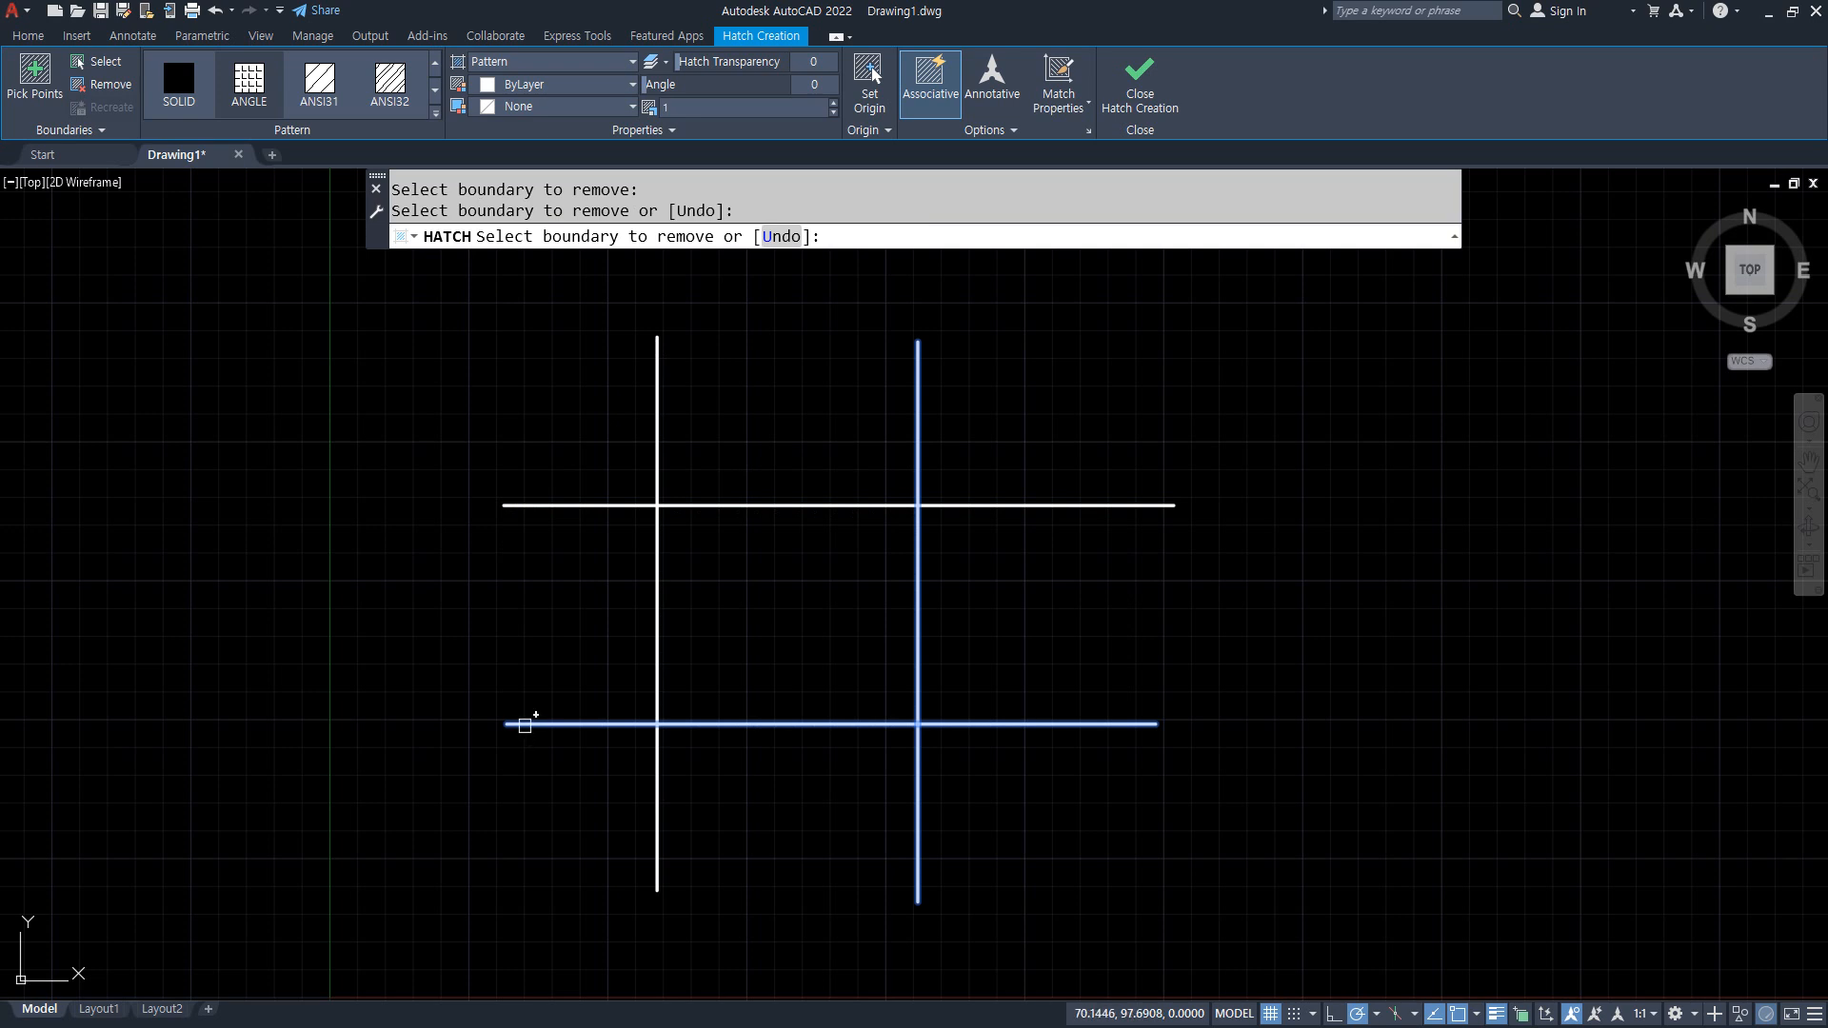
{"action": "left_click", "coordinate": [522, 724]}
{"action": "left_click", "coordinate": [916, 756]}
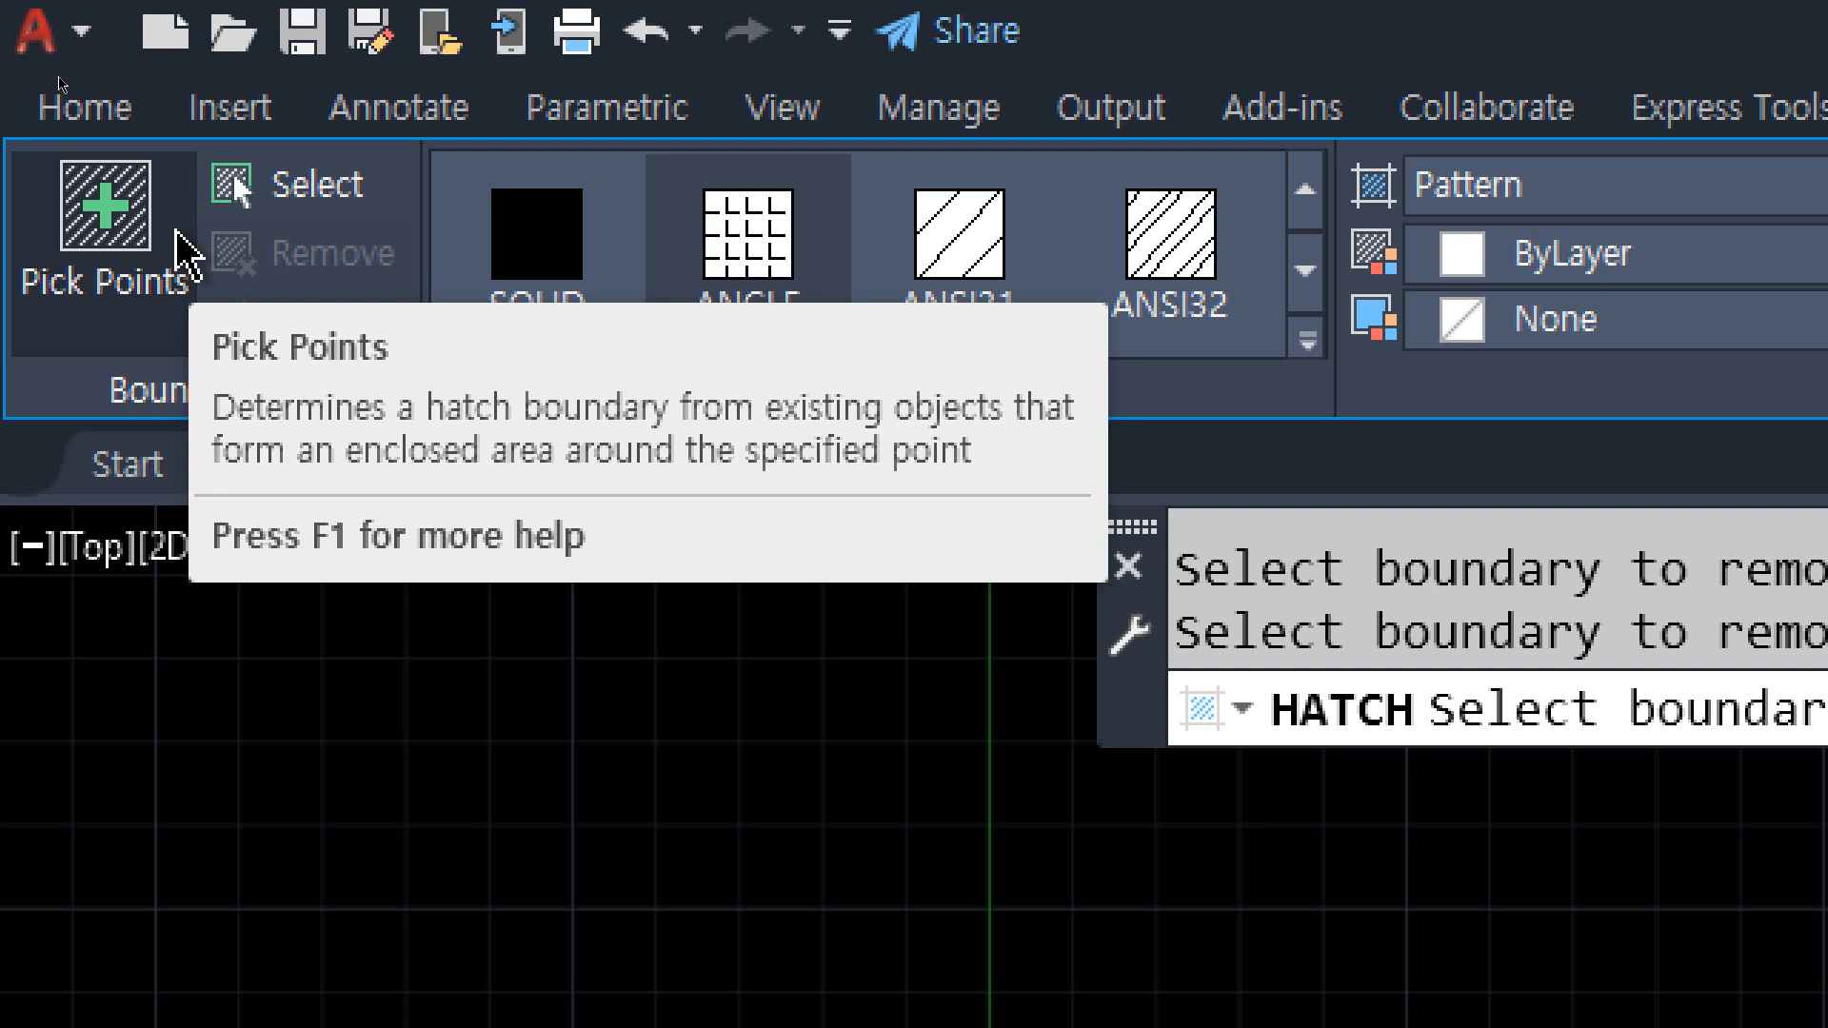
Define the hatch boundary by picking an internal point inside the central rectangle enclosed by the four lines.
{"action": "left_click", "coordinate": [176, 249]}
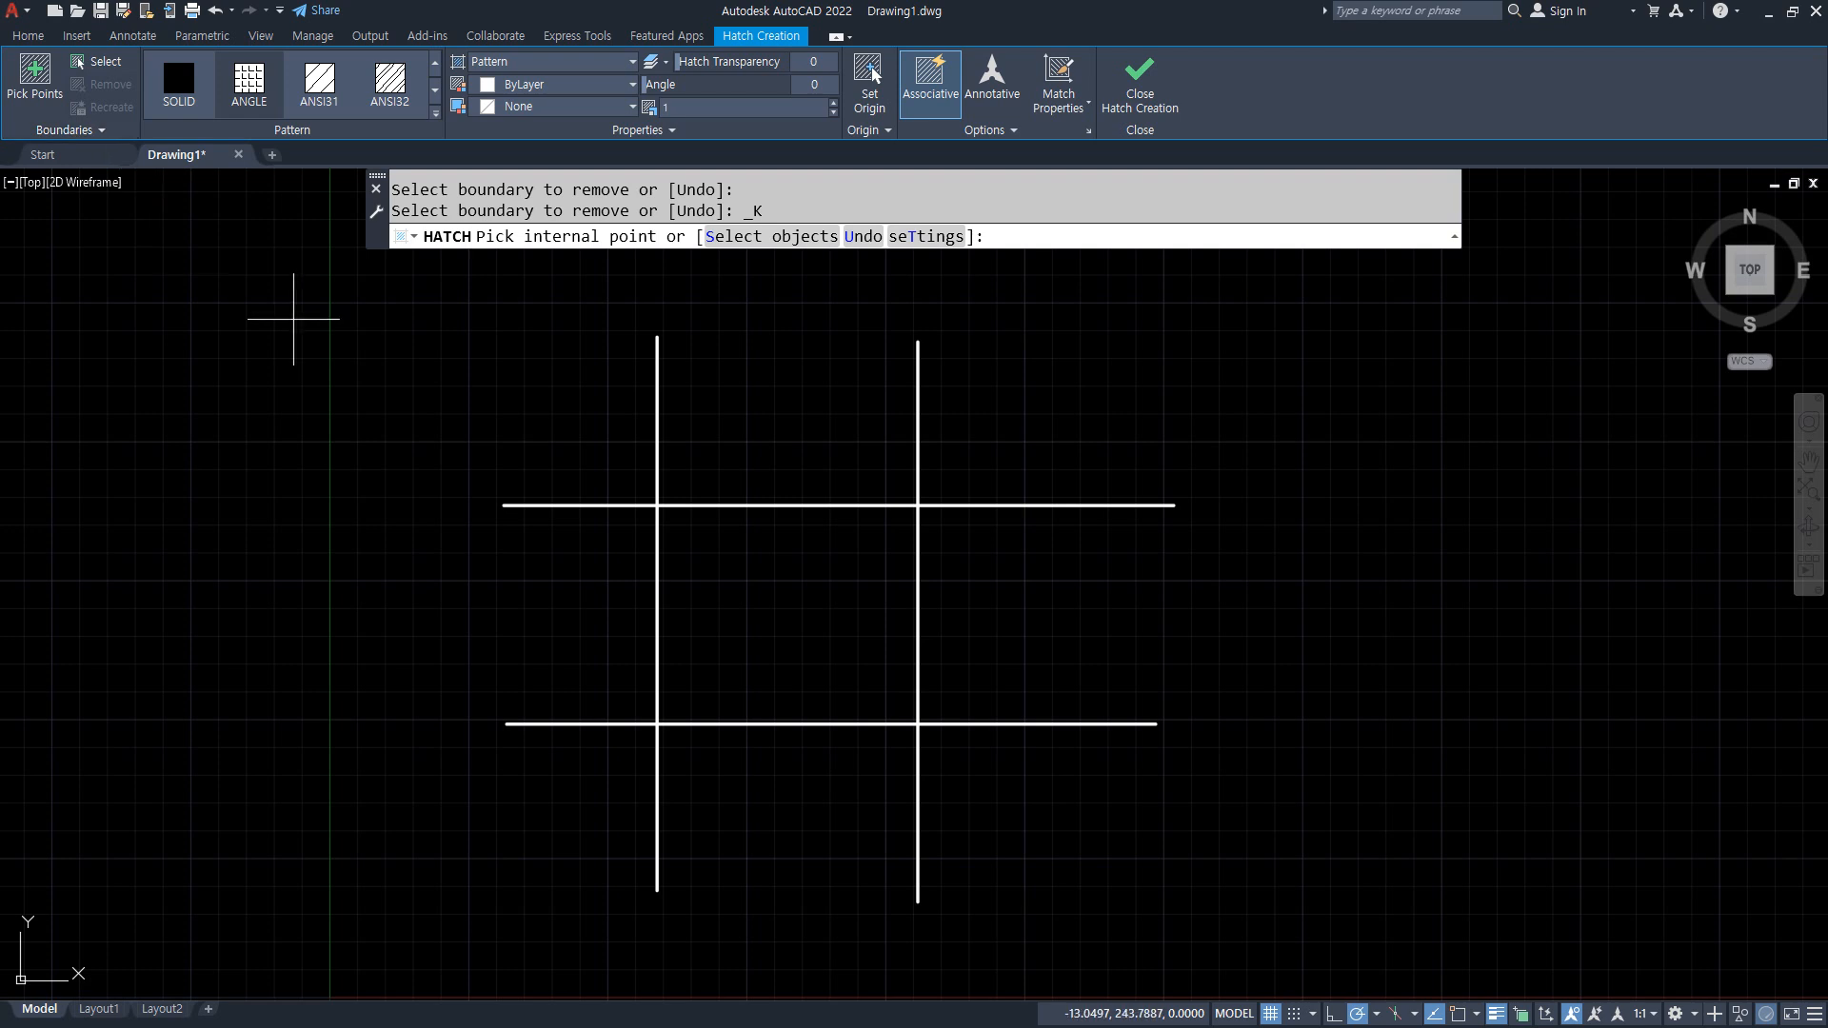
{"action": "left_click", "coordinate": [814, 624]}
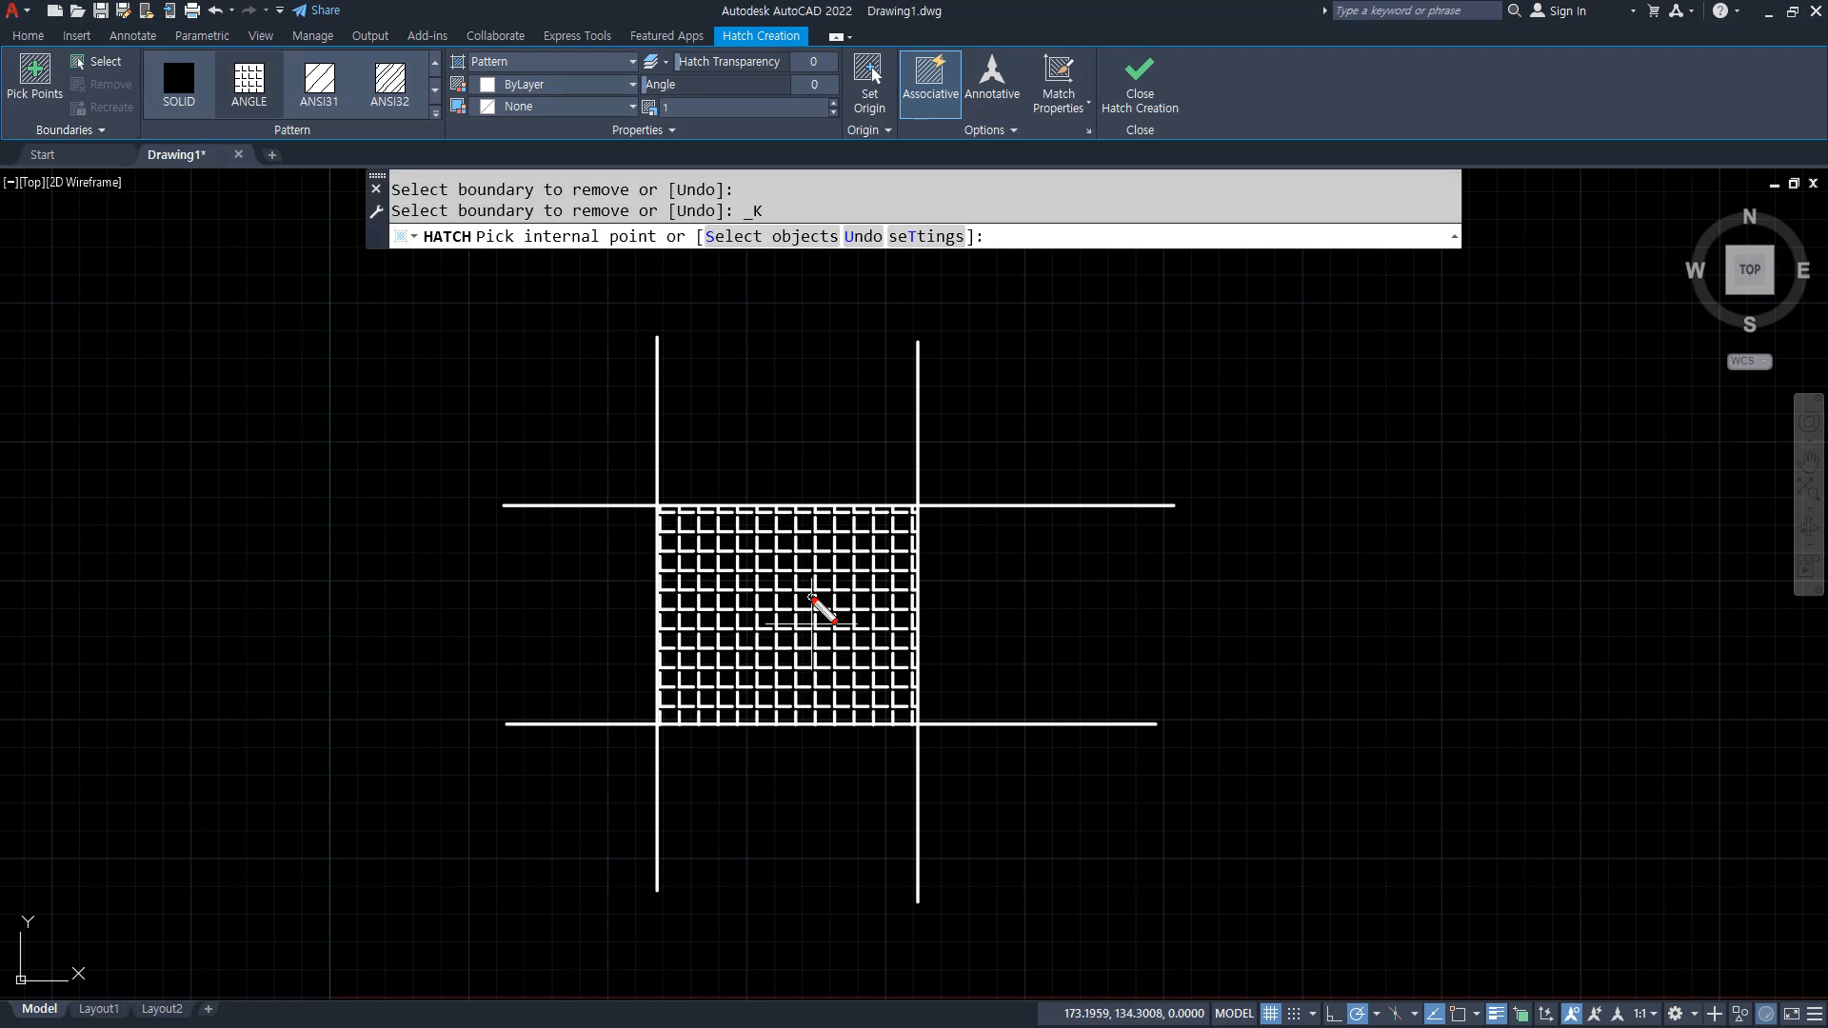
{"action": "mouse_move", "coordinate": [806, 613]}
{"action": "left_mouse_down"}
{"action": "mouse_move", "coordinate": [806, 535]}
{"action": "mouse_move", "coordinate": [897, 602]}
{"action": "mouse_move", "coordinate": [802, 611]}
{"action": "mouse_move", "coordinate": [804, 511]}
{"action": "mouse_move", "coordinate": [828, 524]}
{"action": "mouse_move", "coordinate": [657, 499]}
{"action": "mouse_move", "coordinate": [650, 724]}
{"action": "mouse_move", "coordinate": [895, 728]}
{"action": "mouse_move", "coordinate": [905, 523]}
{"action": "mouse_move", "coordinate": [826, 510]}
{"action": "left_mouse_up"}
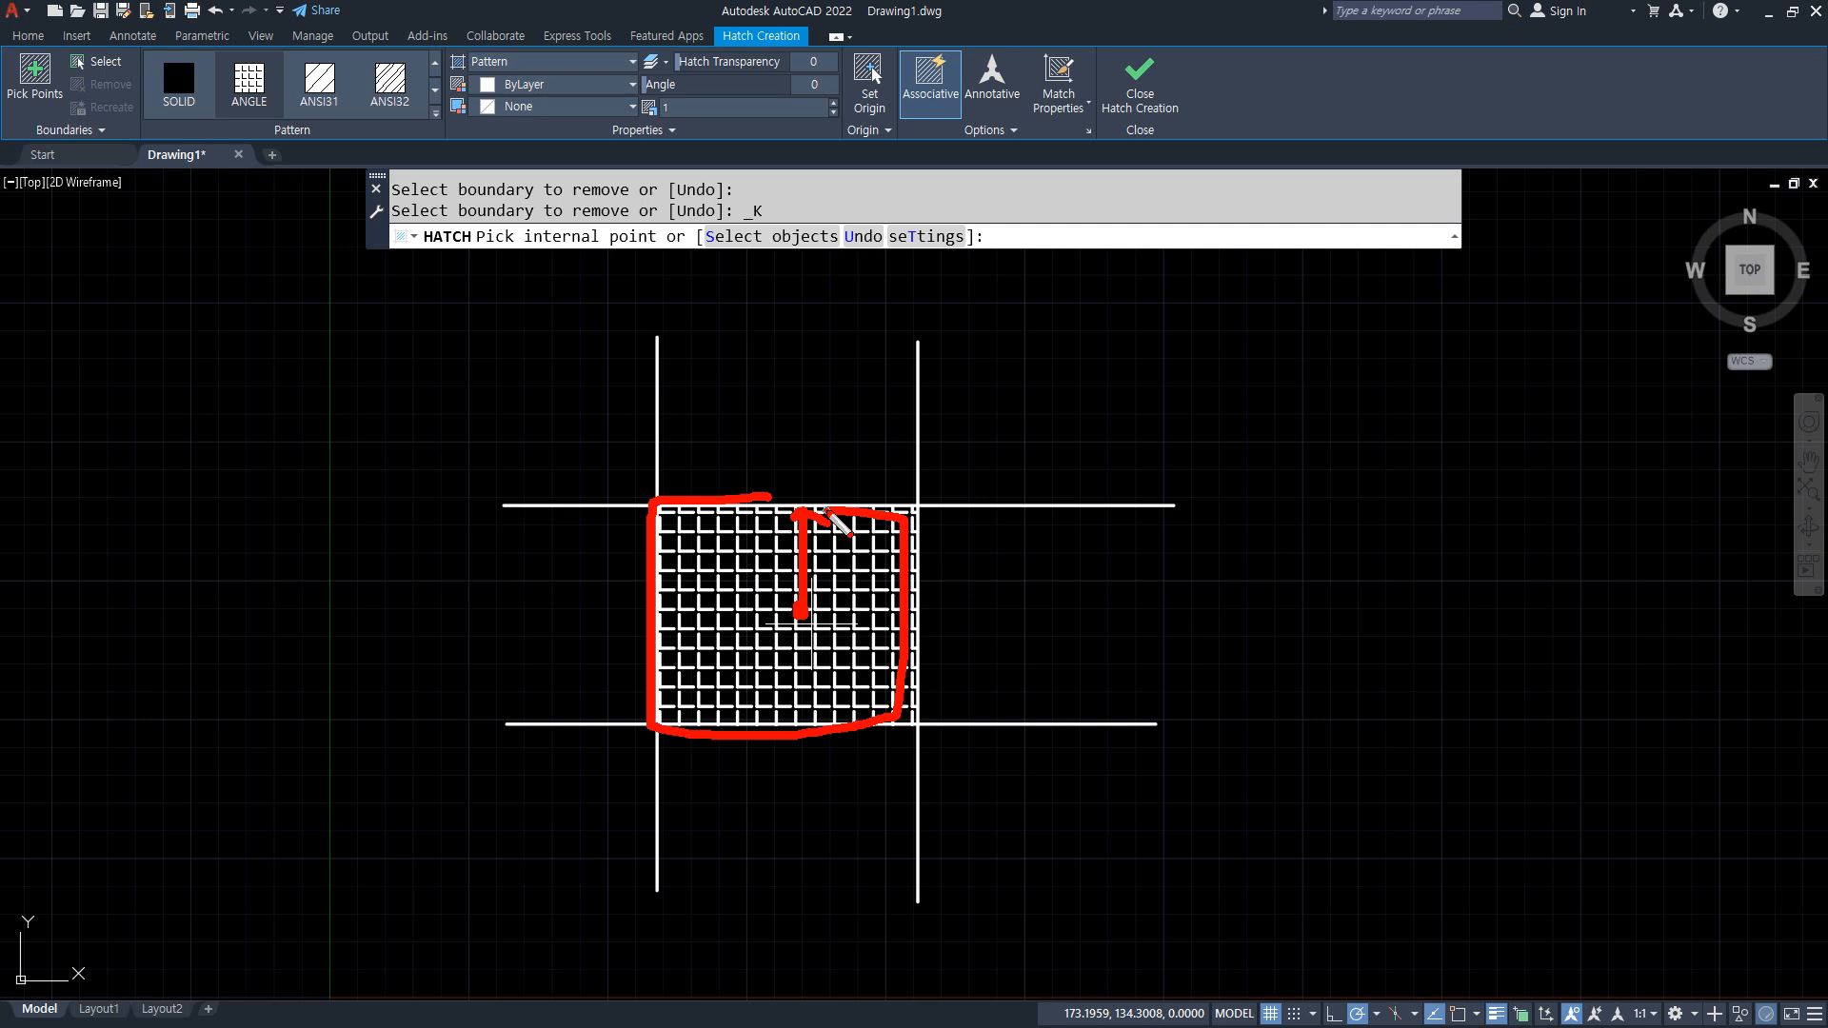
{"action": "left_click", "coordinate": [798, 623]}
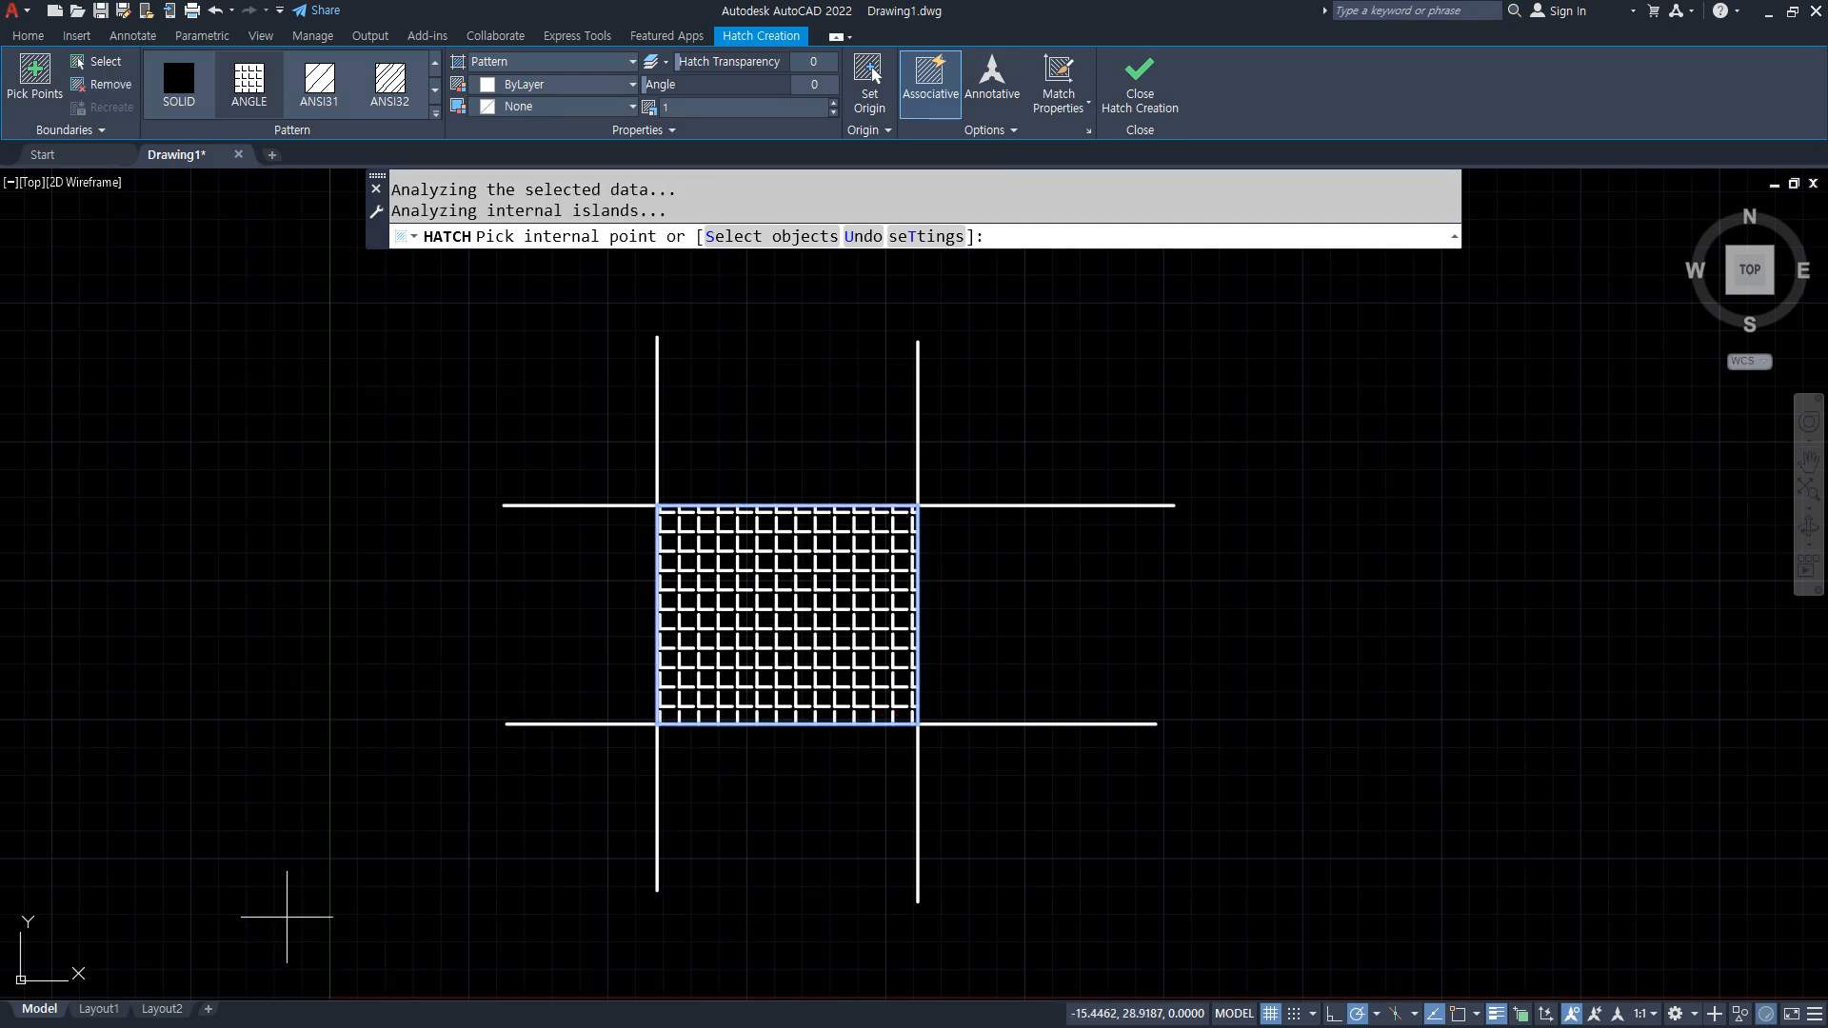
Try the SOLID, ANGLE, ANSI31 and ANSI32 patterns on the central rectangle's hatch.
{"action": "scroll", "coordinate": [896, 618], "scroll_direction": "up", "scroll_amount": 5}
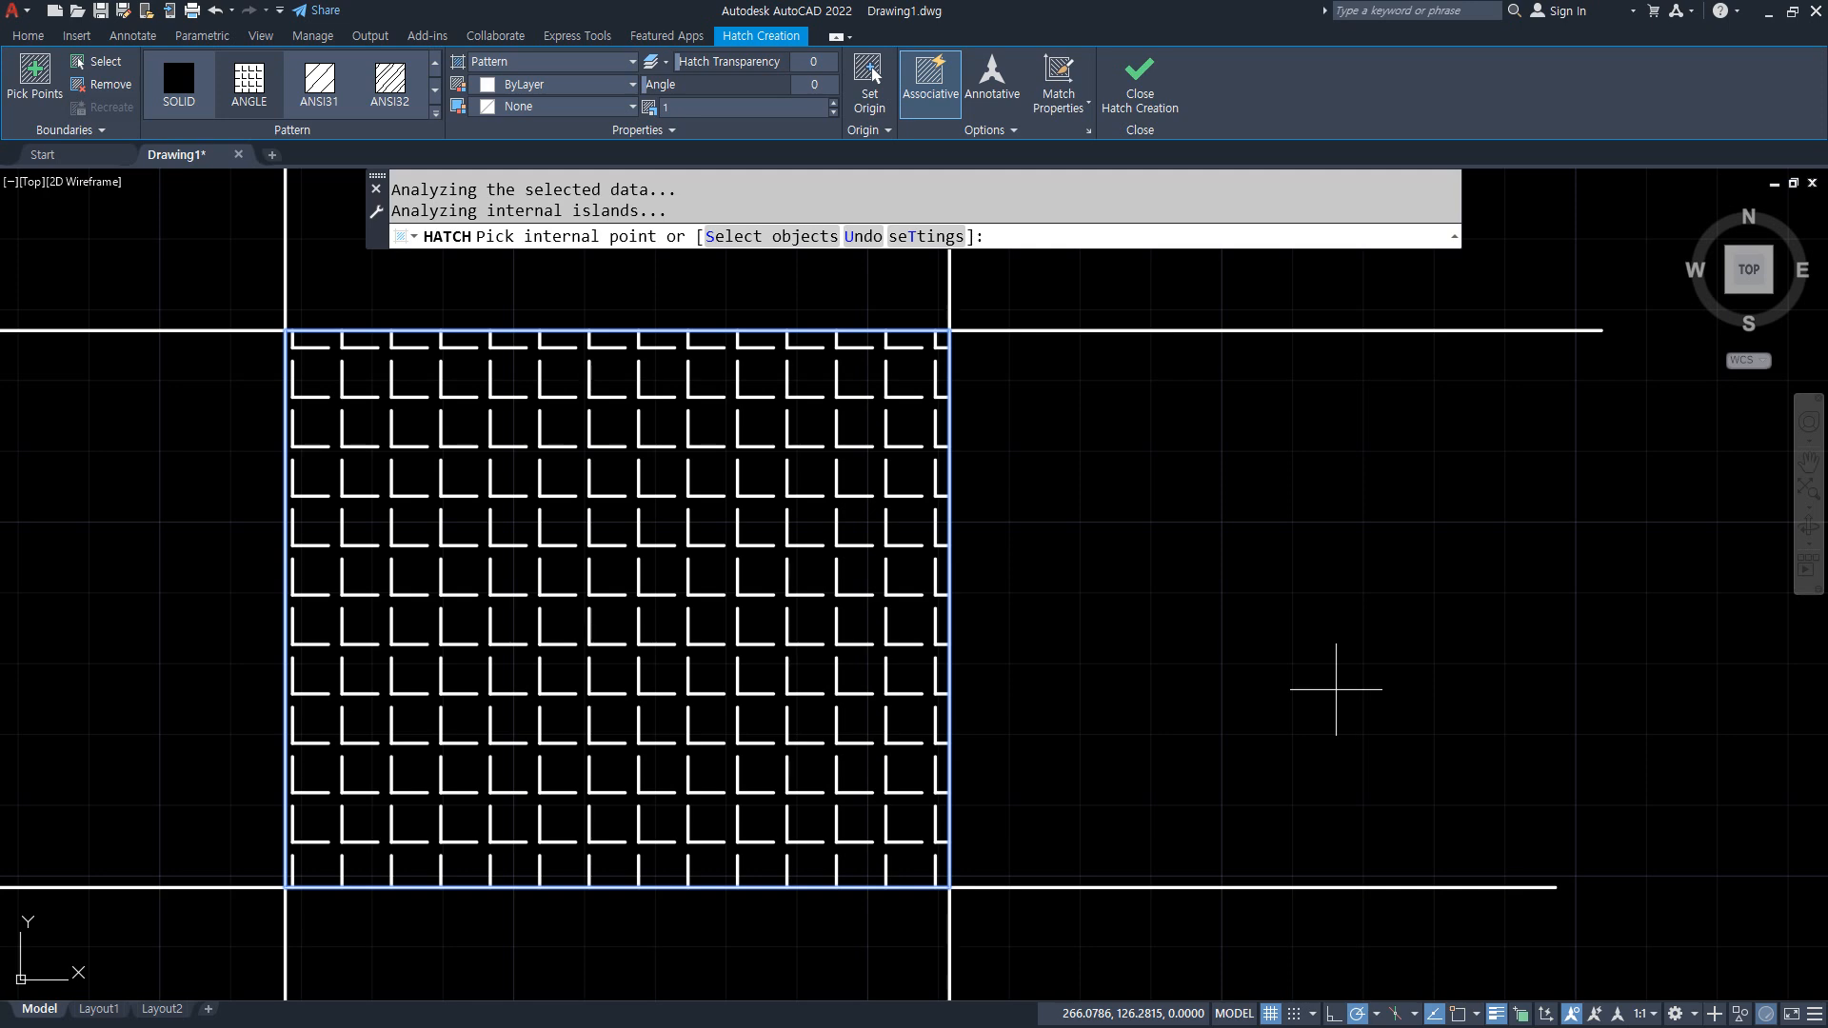
{"action": "left_click", "coordinate": [175, 86]}
{"action": "left_click", "coordinate": [249, 81]}
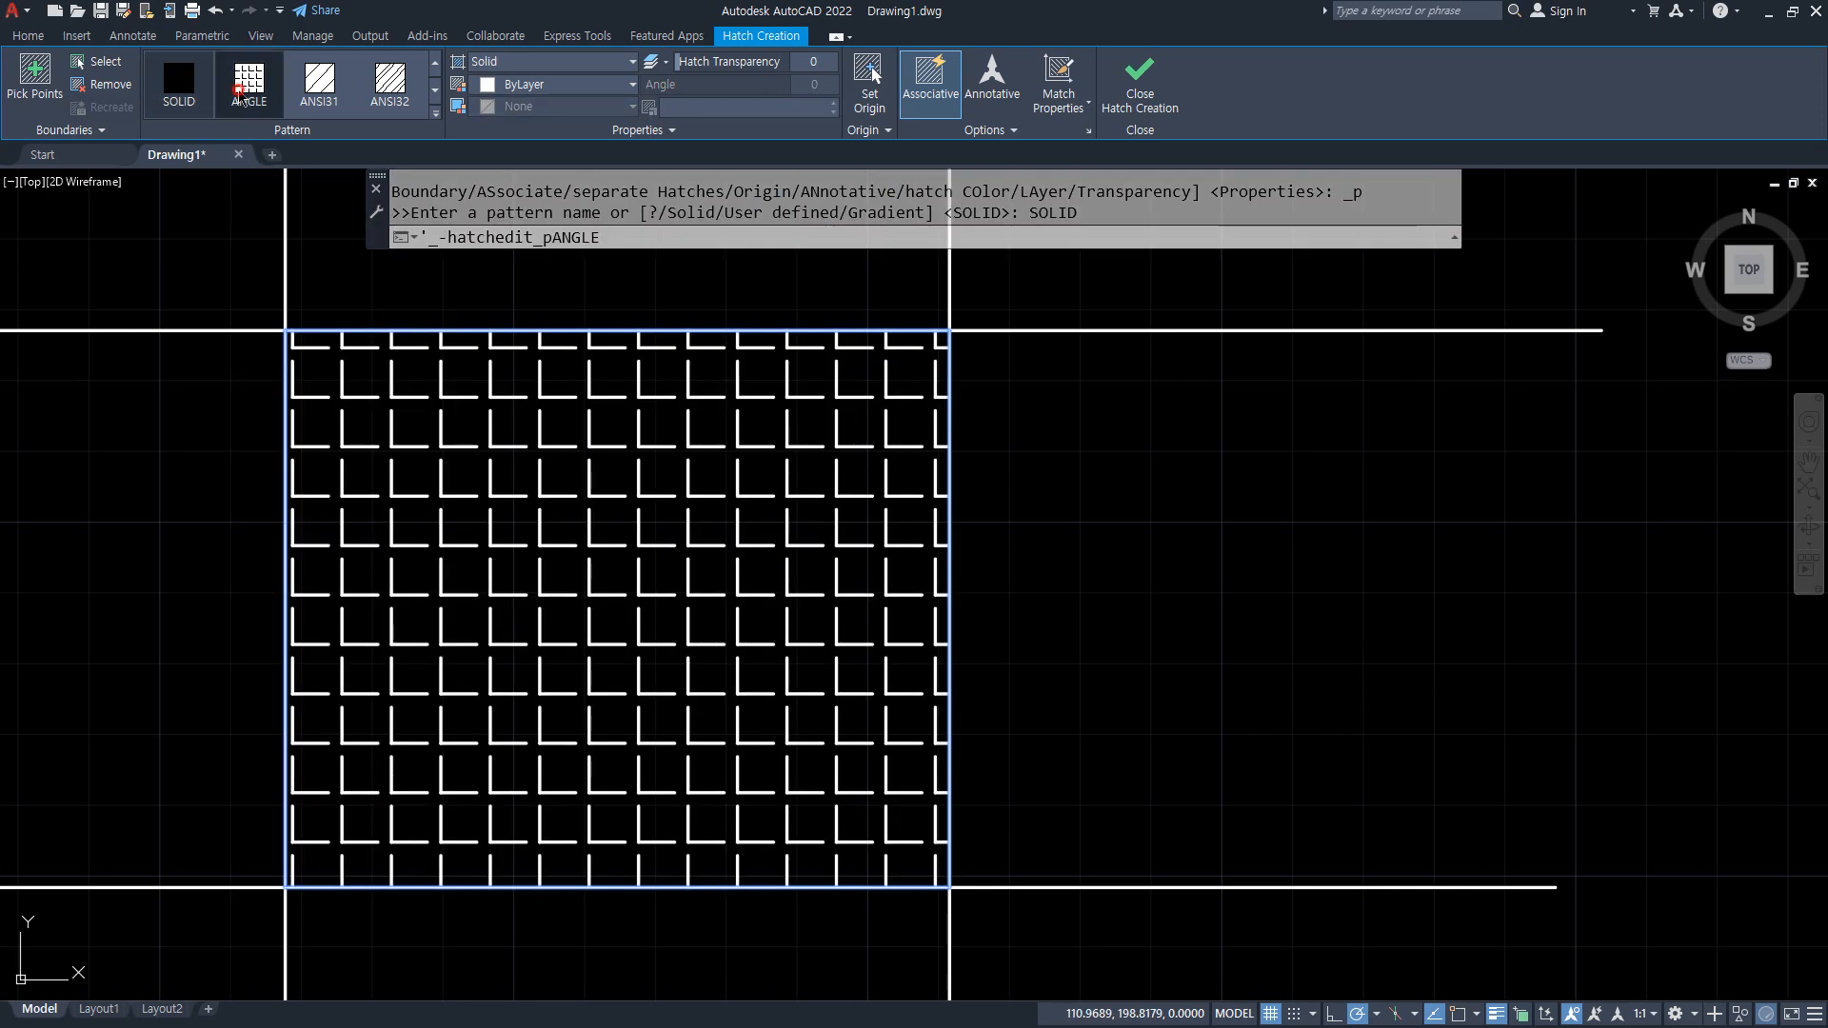
{"action": "left_click", "coordinate": [319, 85]}
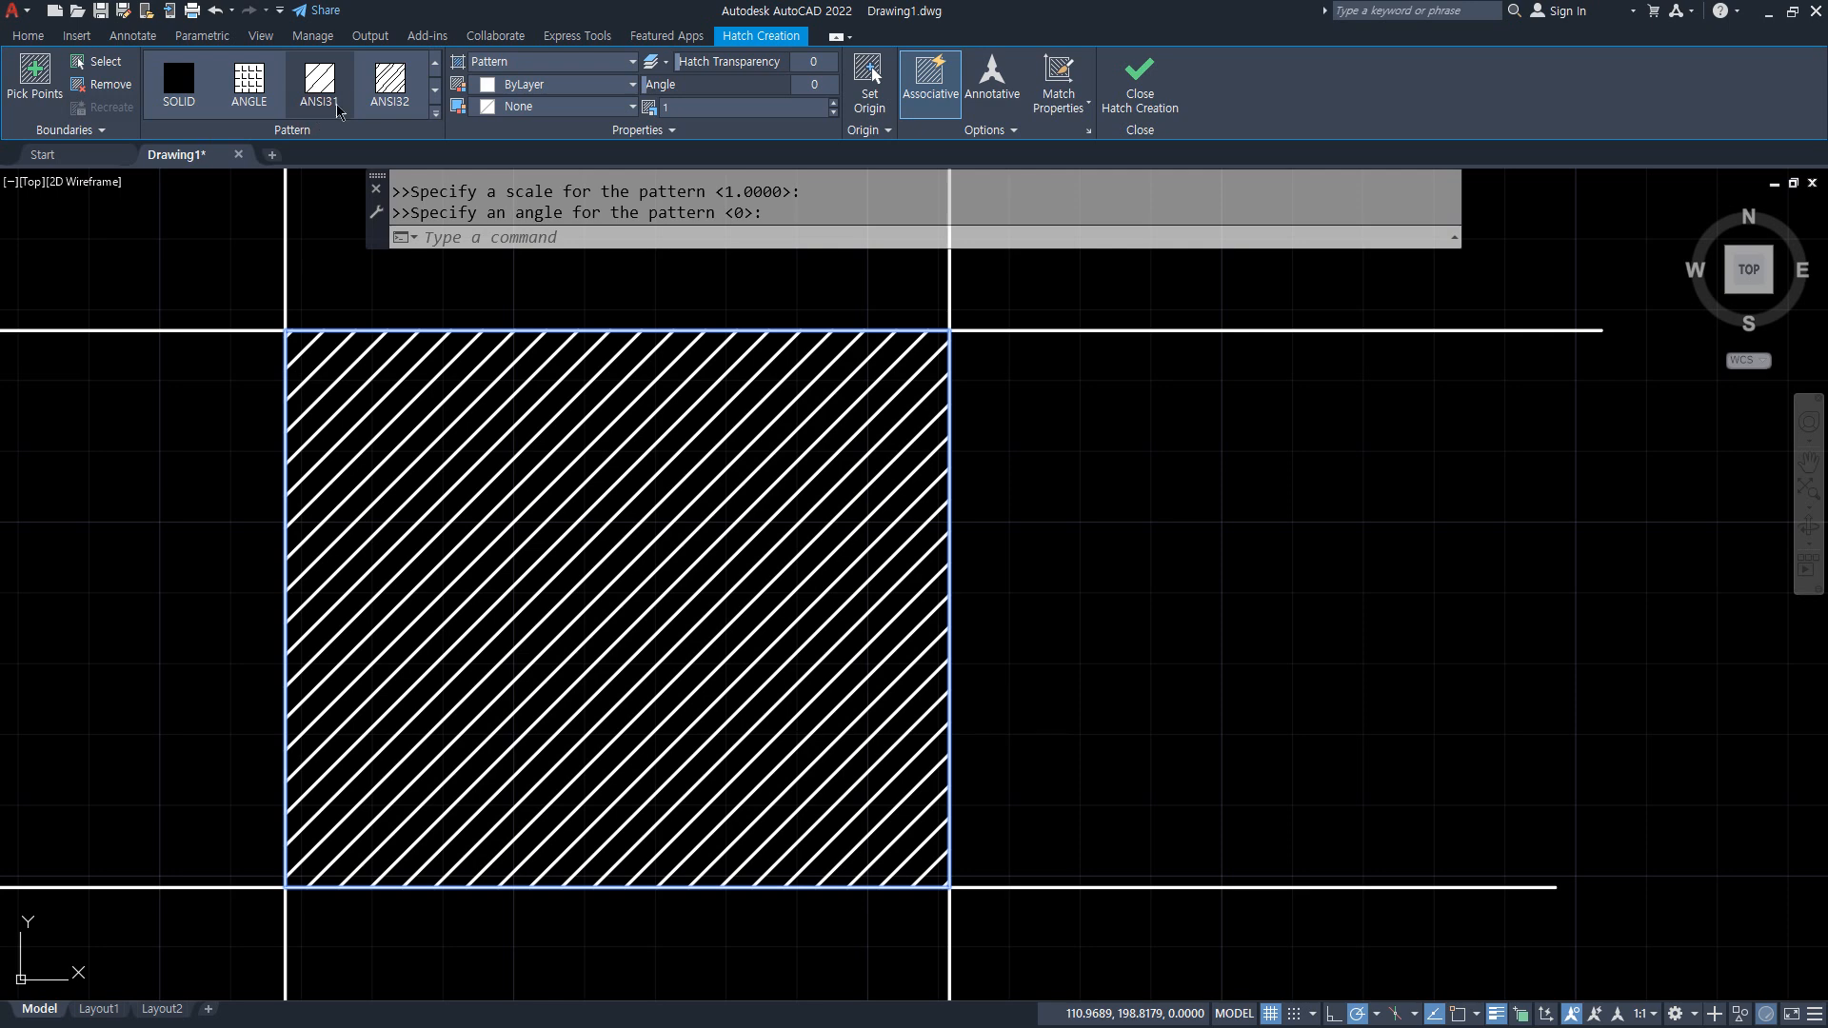
{"action": "left_click", "coordinate": [381, 95]}
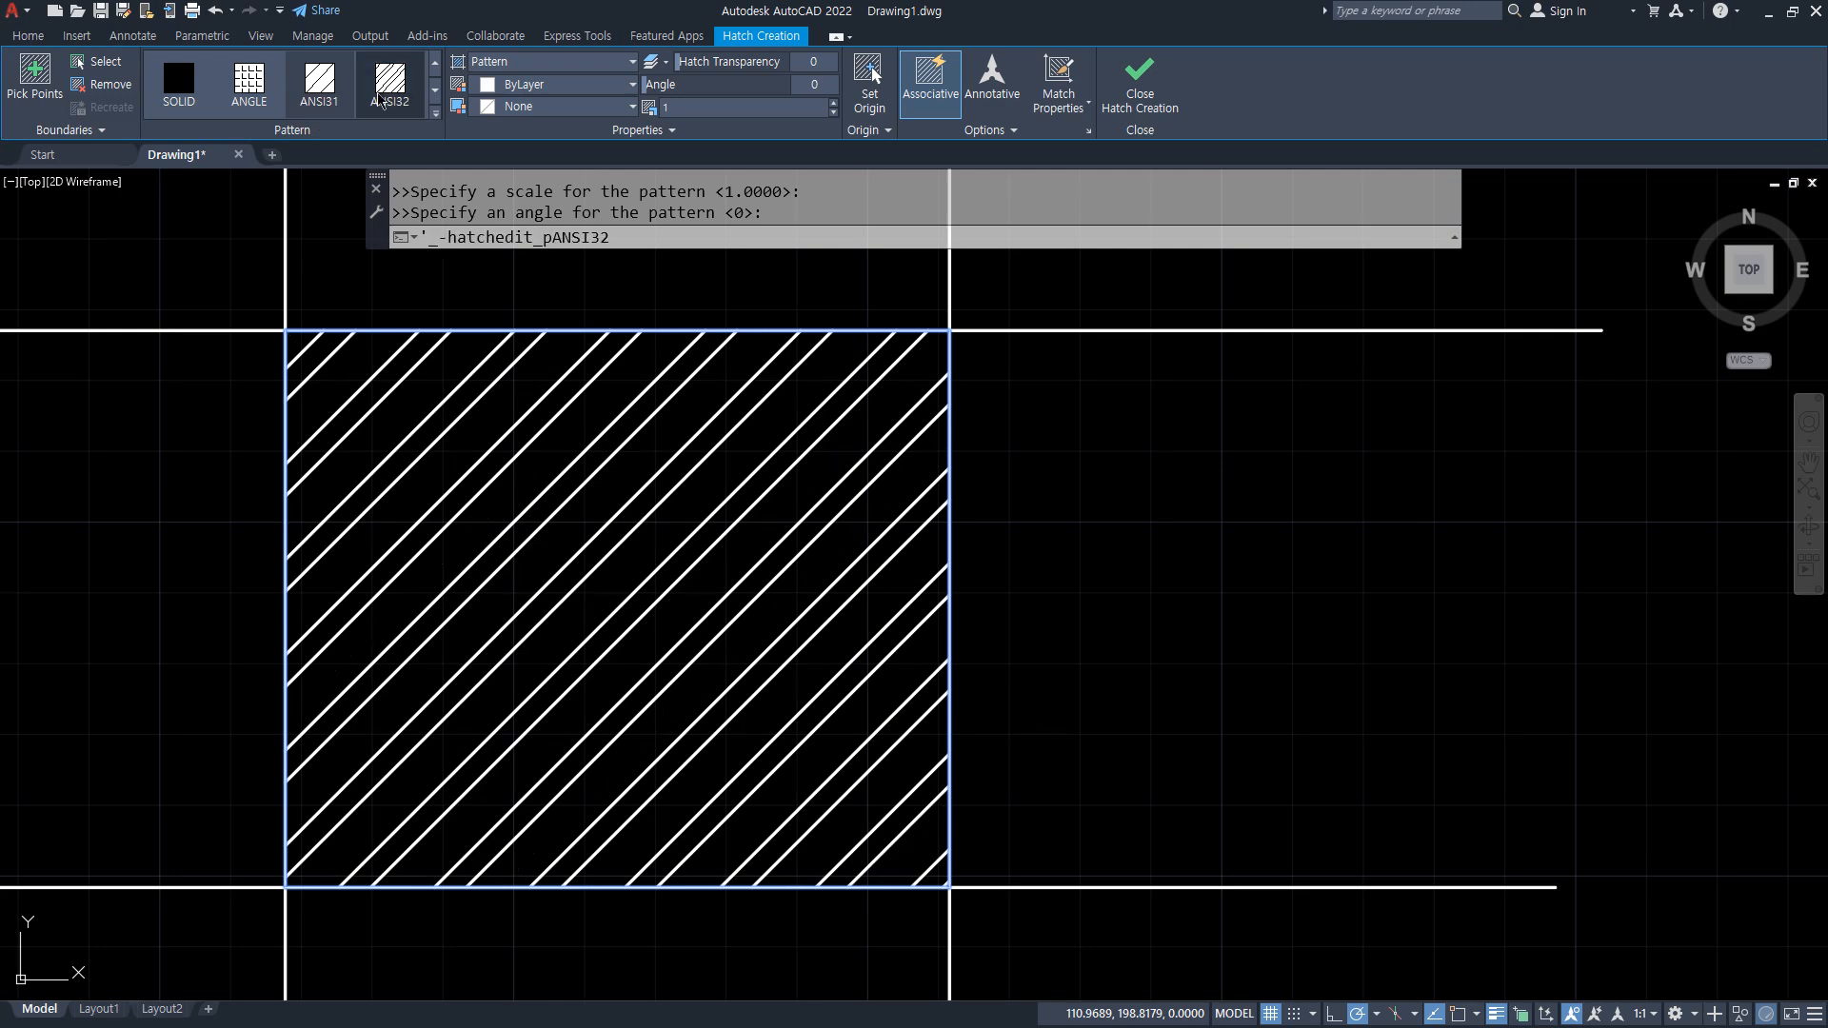
Browse the full range of hatch patterns, including the AR, gradient and ISO ones, previewing them on the rectangle.
{"action": "left_click", "coordinate": [434, 114]}
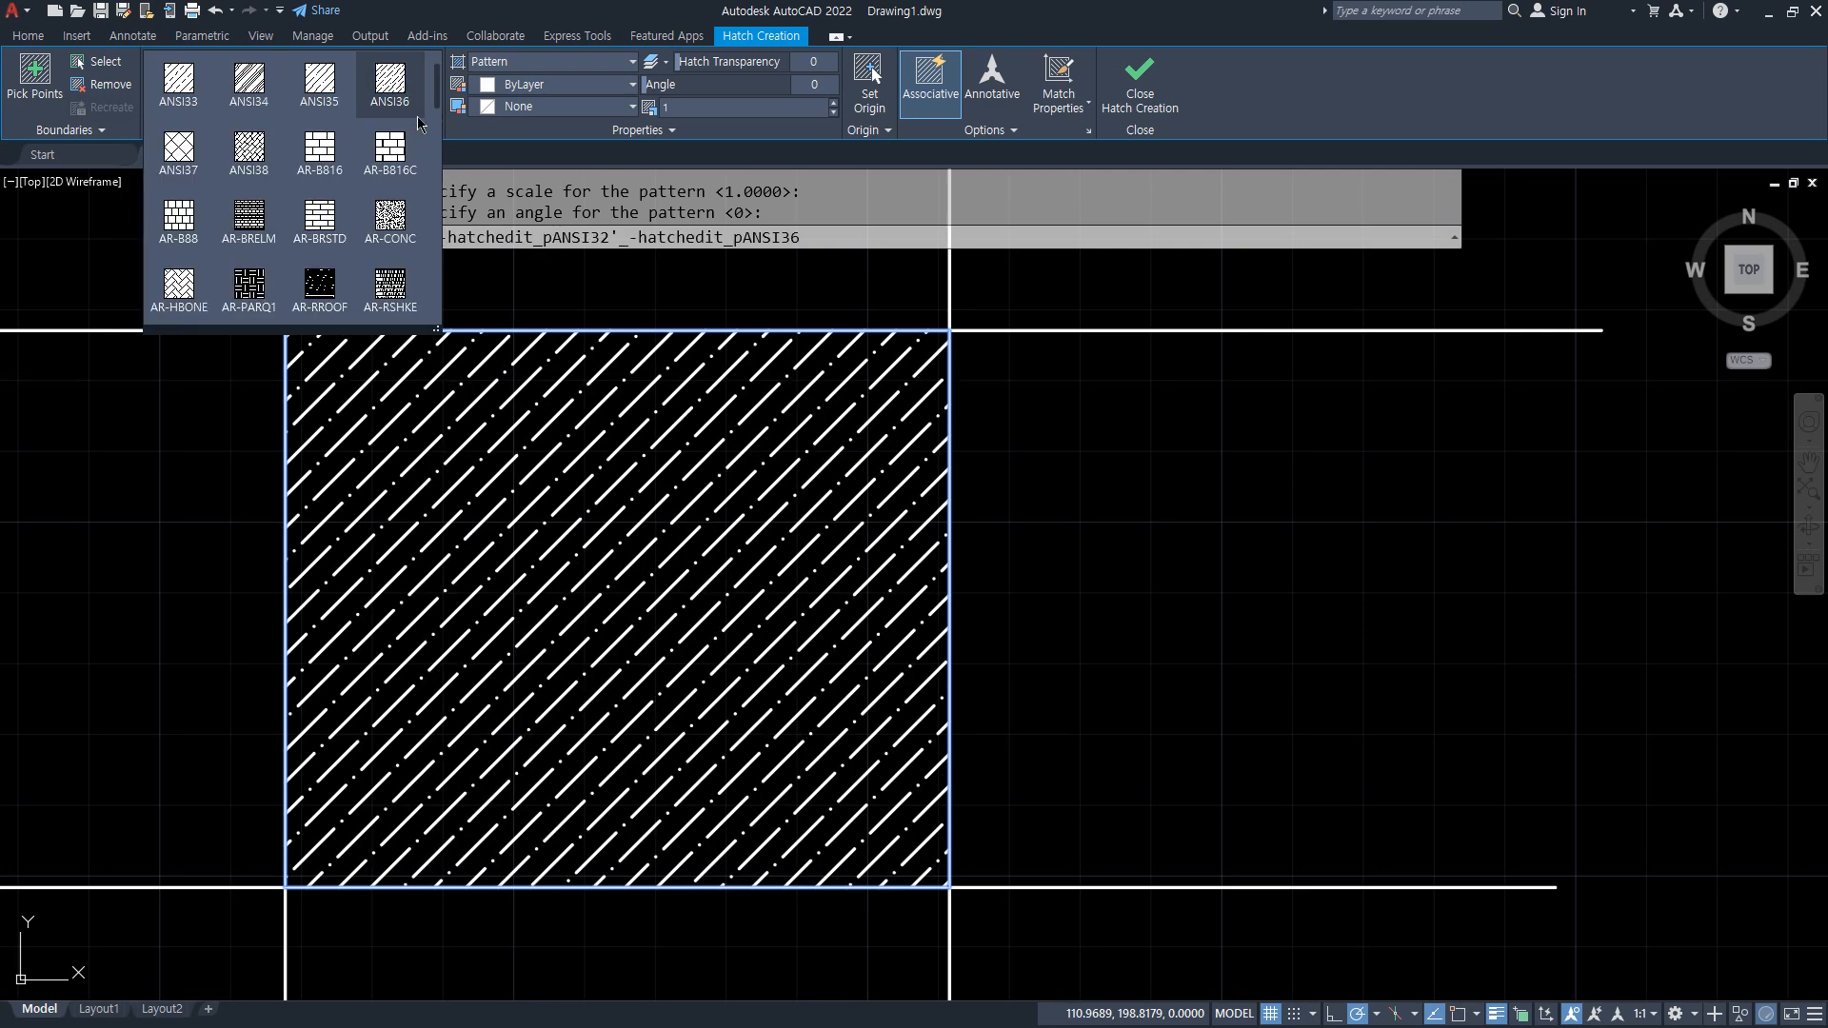
{"action": "scroll", "coordinate": [419, 122], "scroll_direction": "down", "scroll_amount": 3}
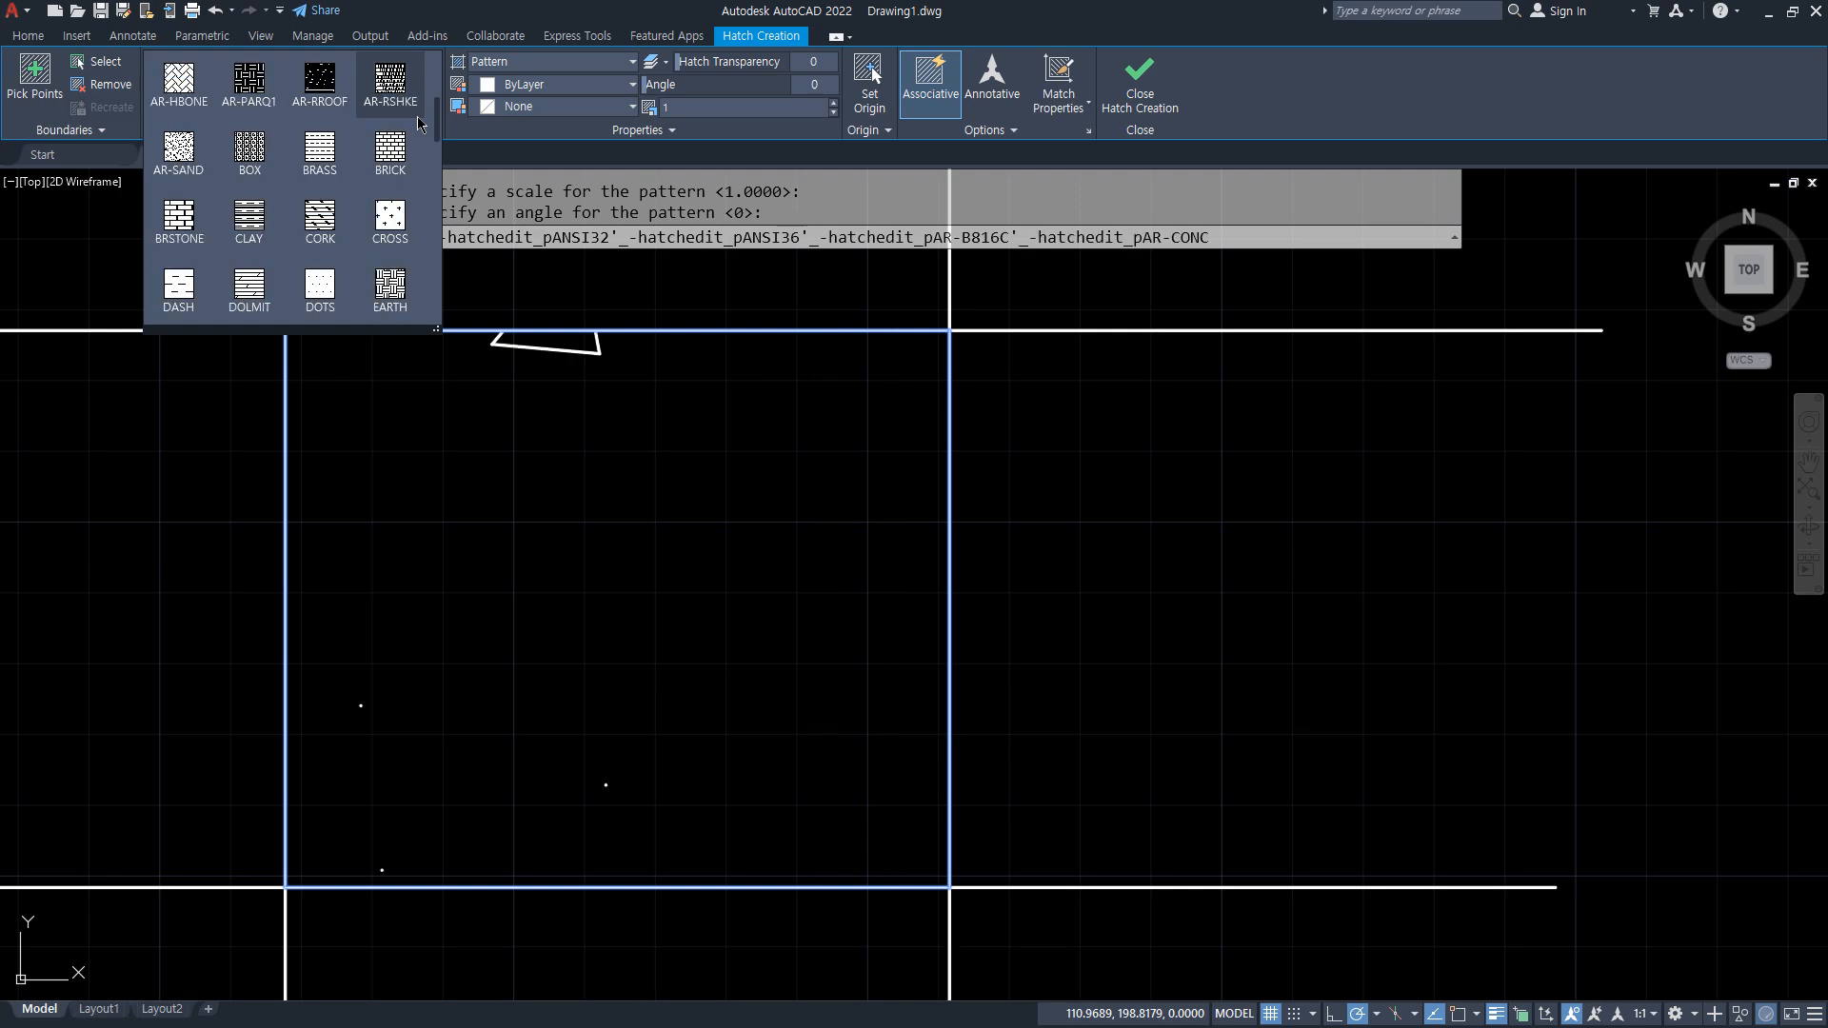
{"action": "scroll", "coordinate": [417, 116], "scroll_direction": "down", "scroll_amount": 2}
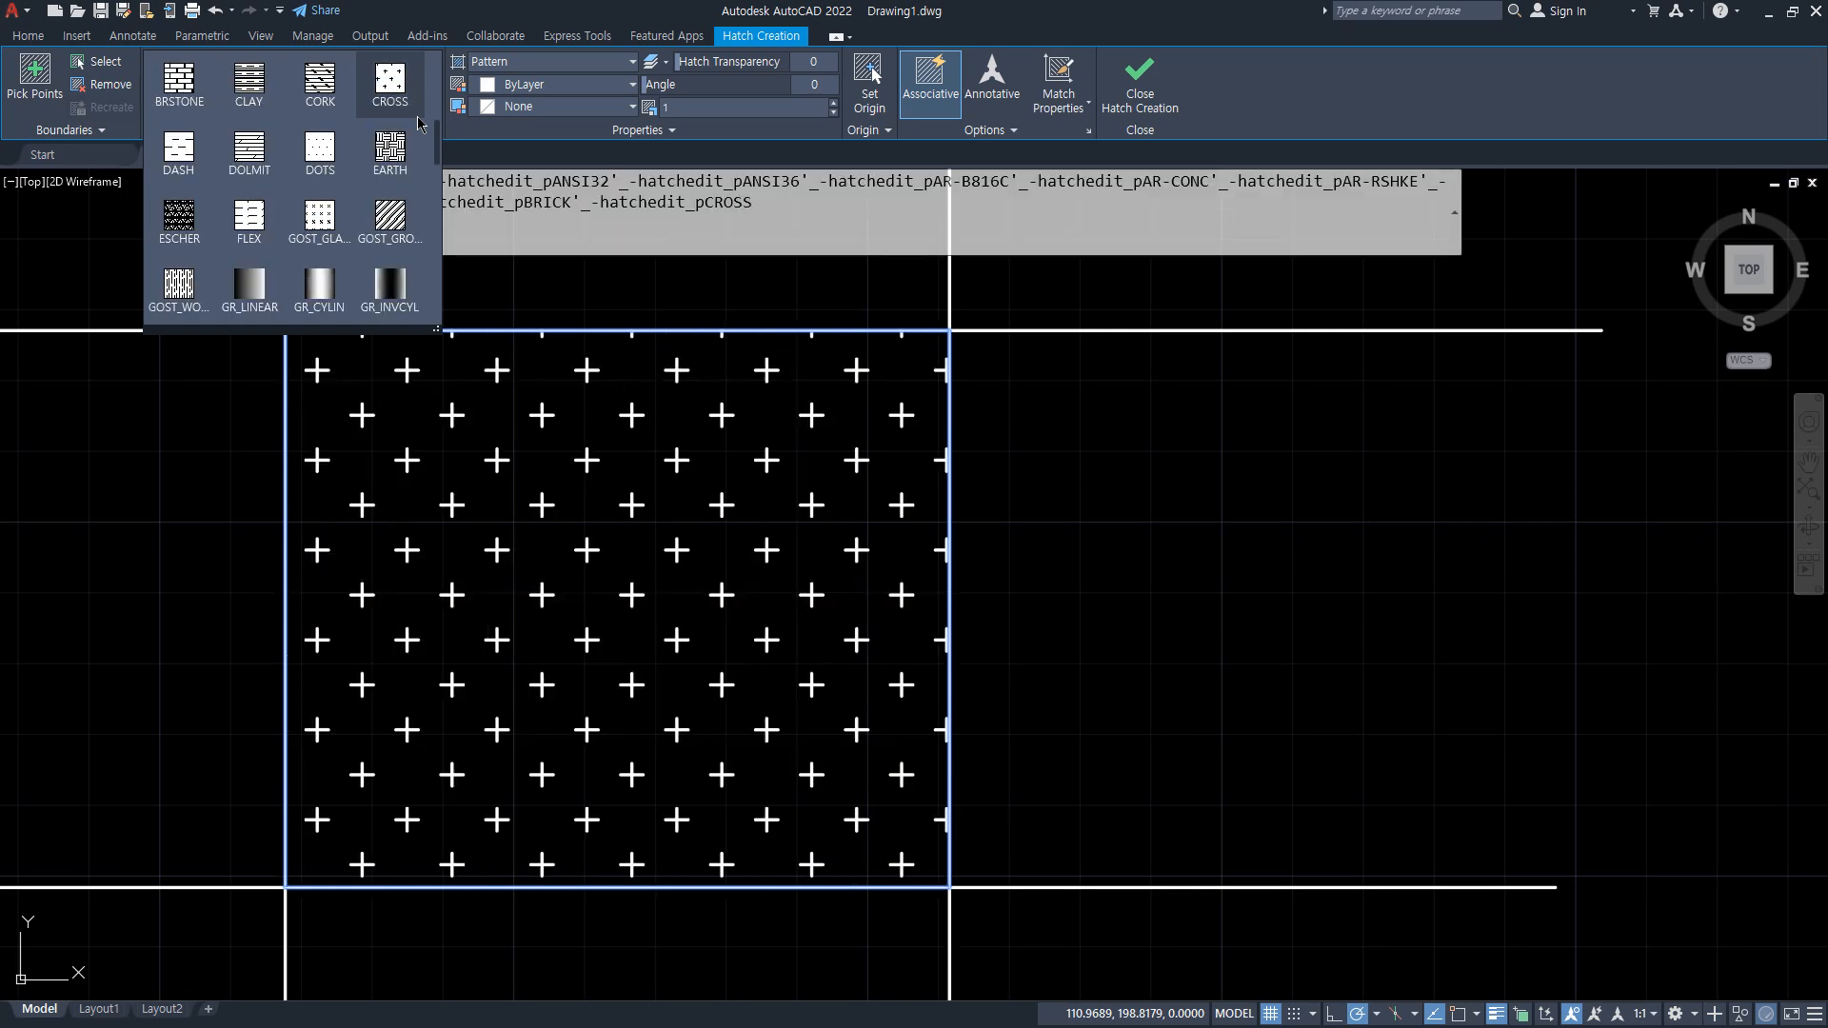
{"action": "scroll", "coordinate": [417, 117], "scroll_direction": "down", "scroll_amount": 1}
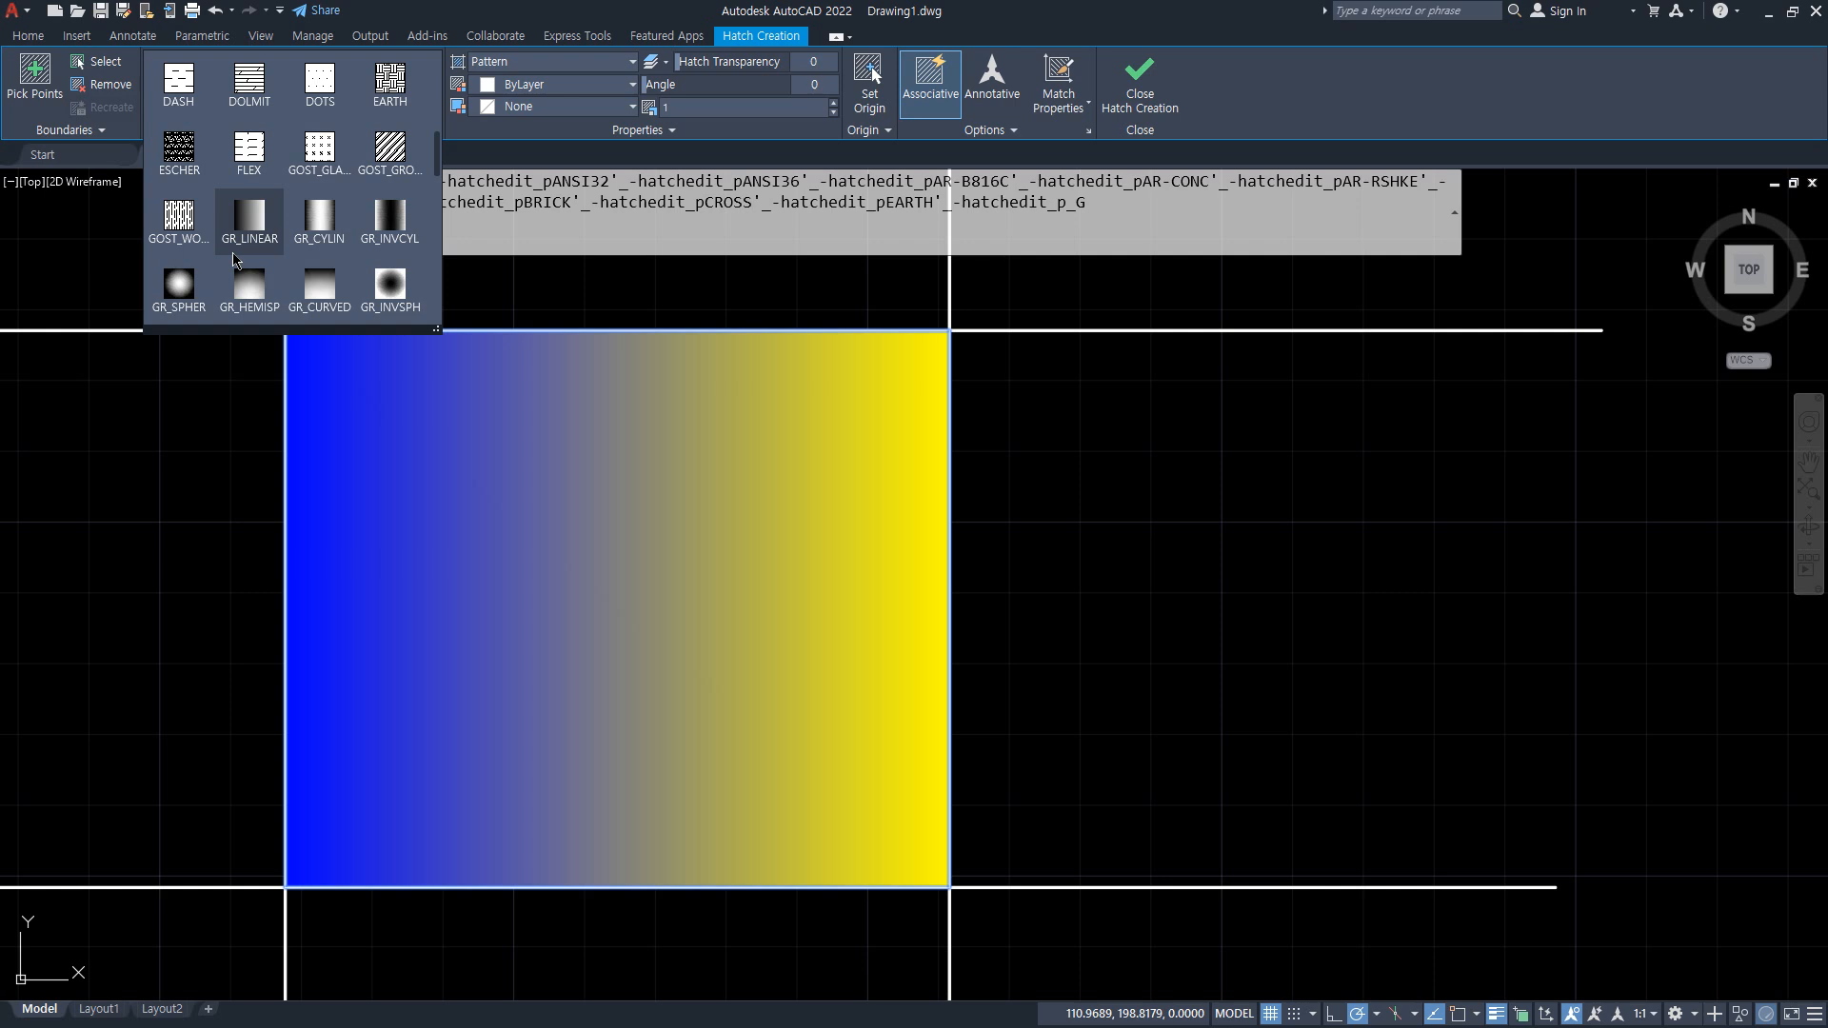
{"action": "scroll", "coordinate": [324, 276], "scroll_direction": "down", "scroll_amount": 2}
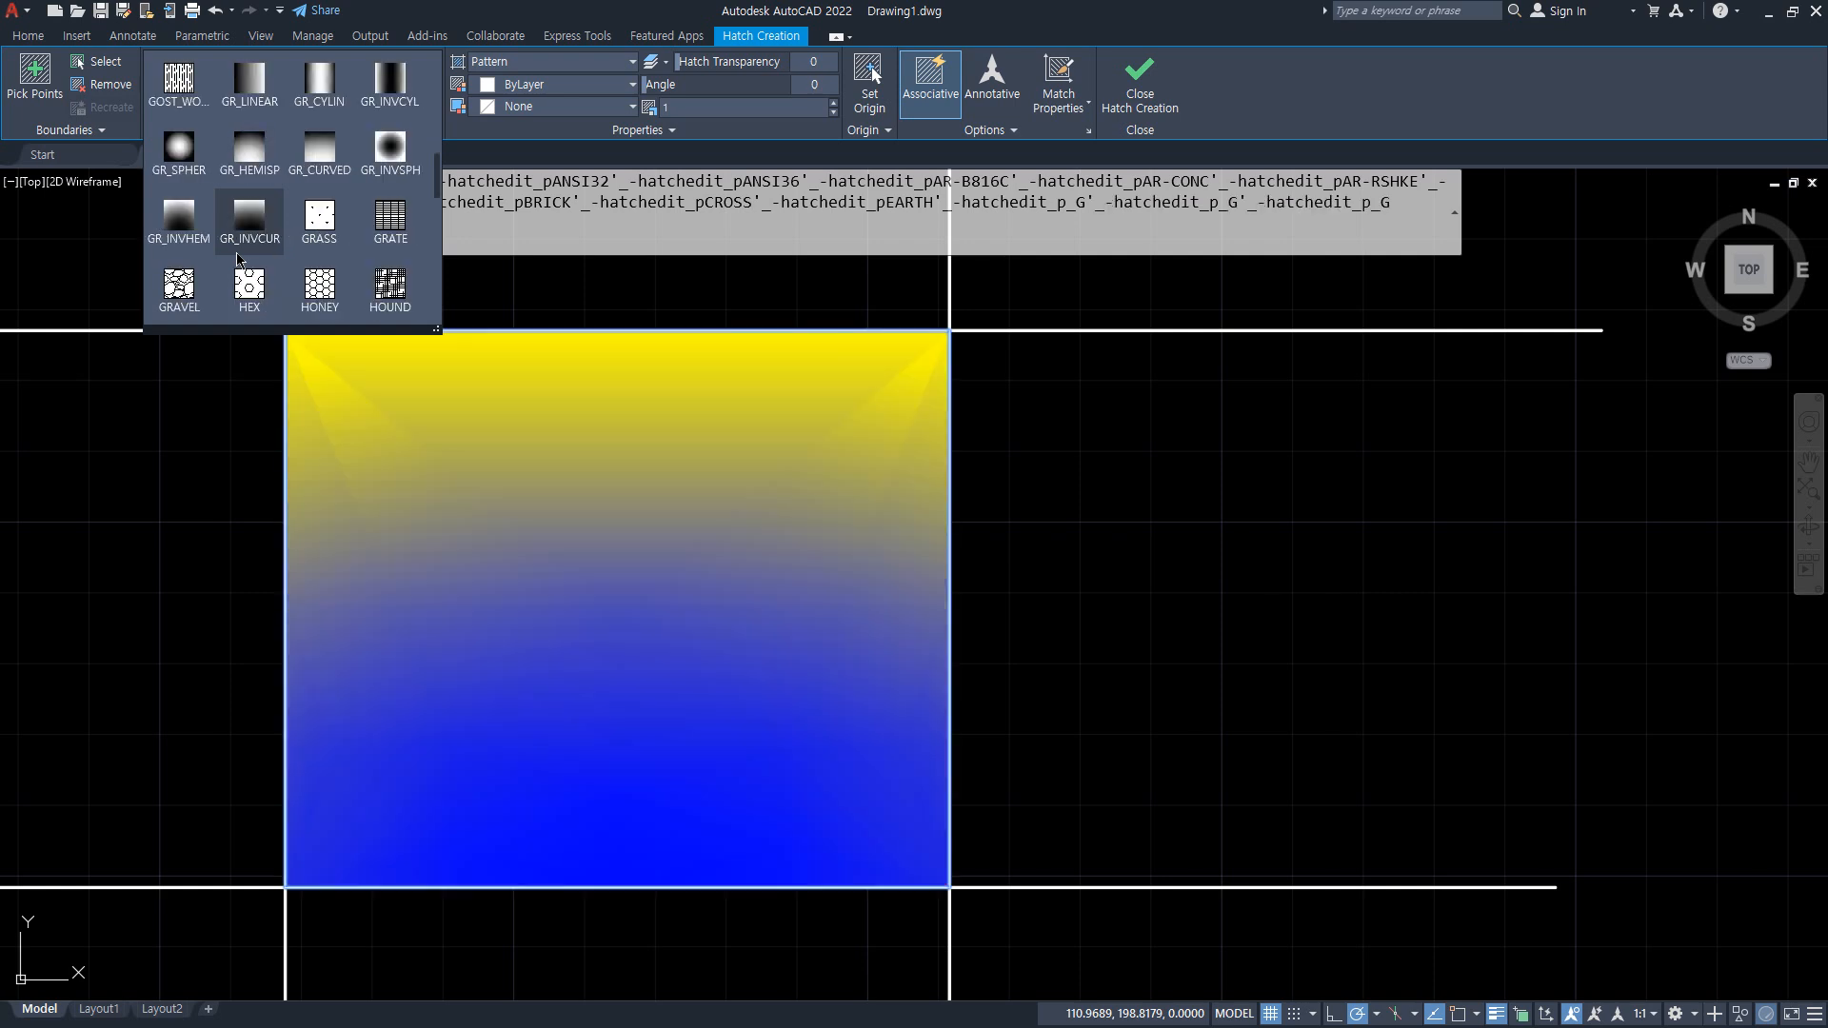
{"action": "scroll", "coordinate": [324, 271], "scroll_direction": "down", "scroll_amount": 8}
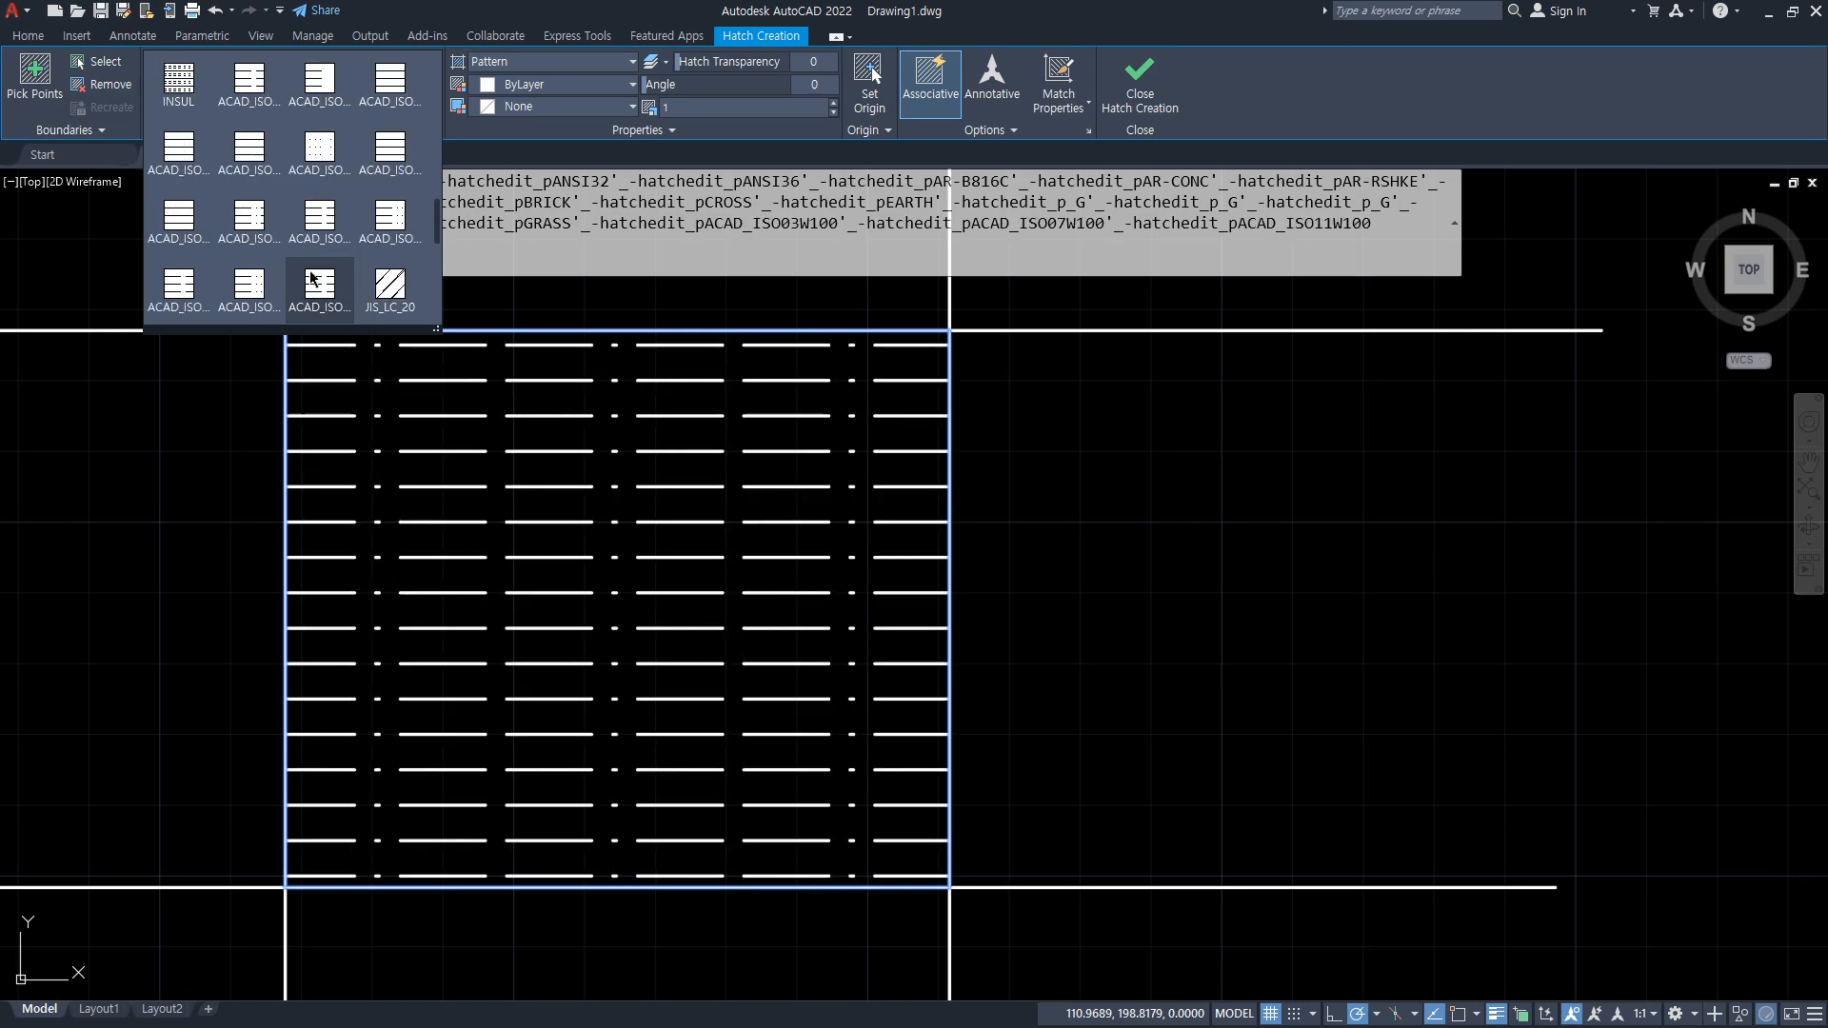
{"action": "scroll", "coordinate": [311, 276], "scroll_direction": "down", "scroll_amount": 8}
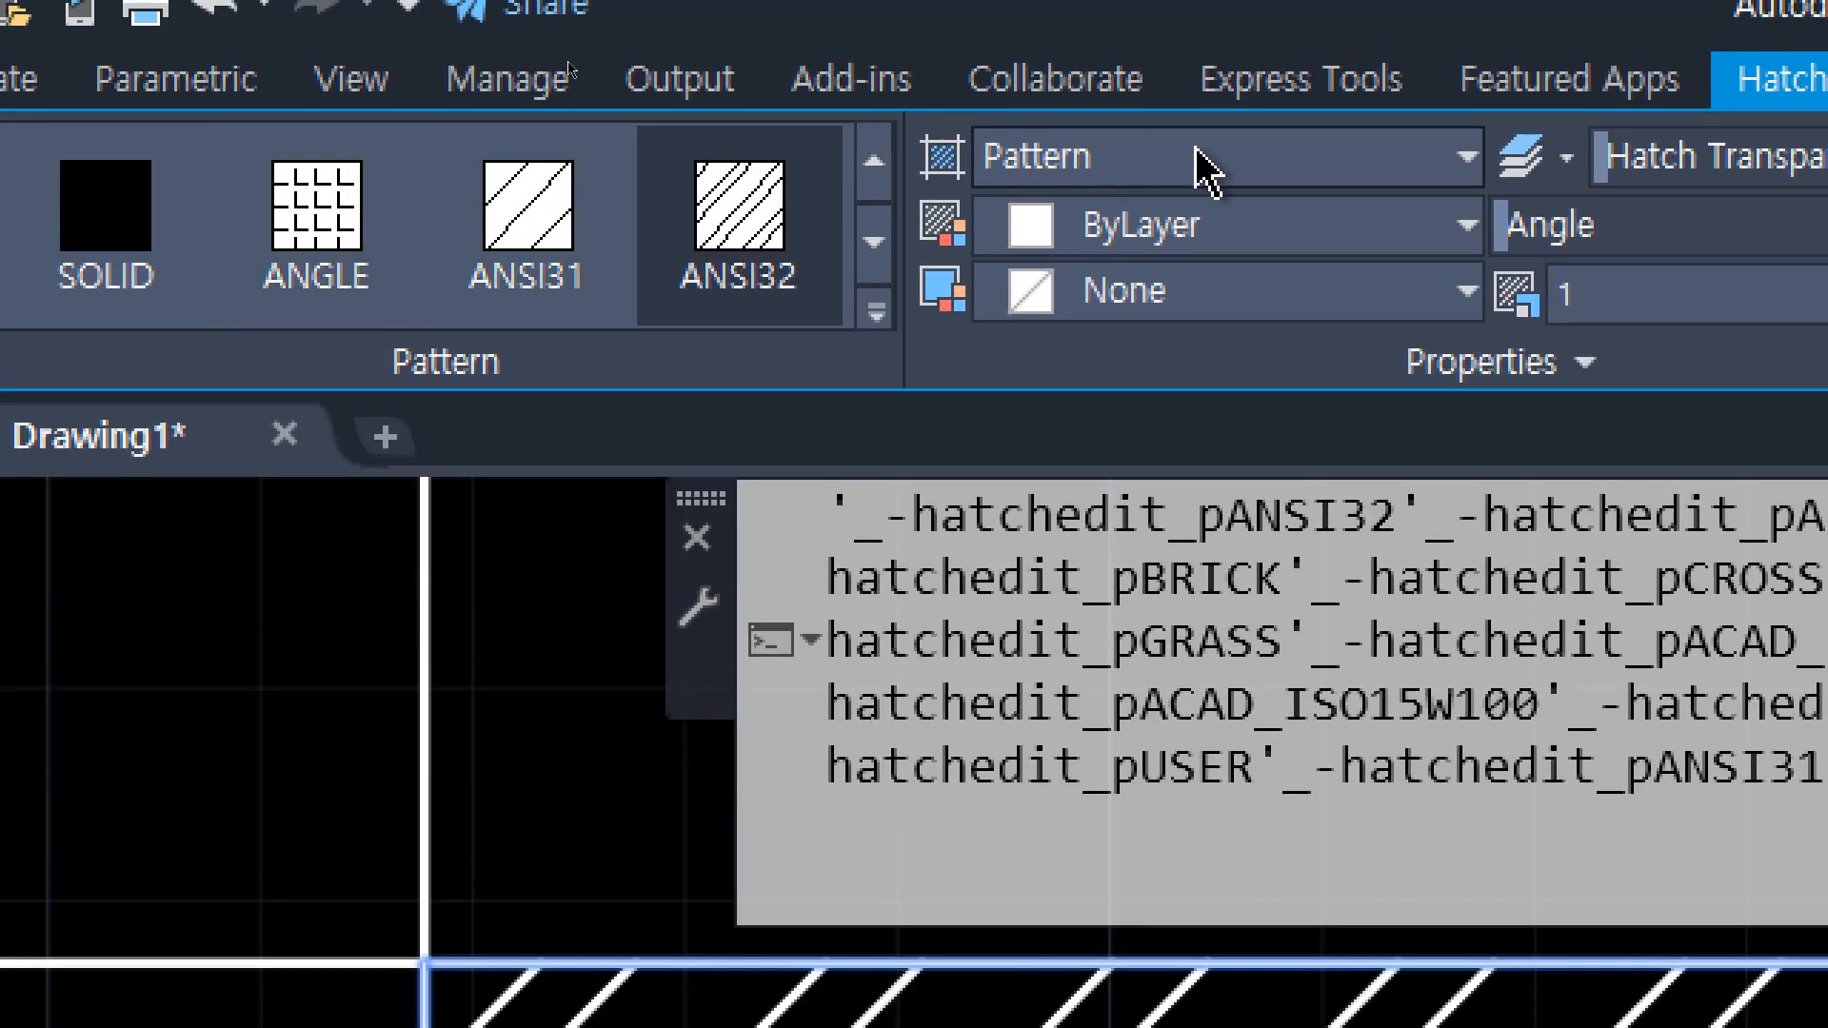
Switch the rectangle's hatch type through Solid, Gradient, Pattern and User defined, ending on Solid.
{"action": "left_click", "coordinate": [1288, 173]}
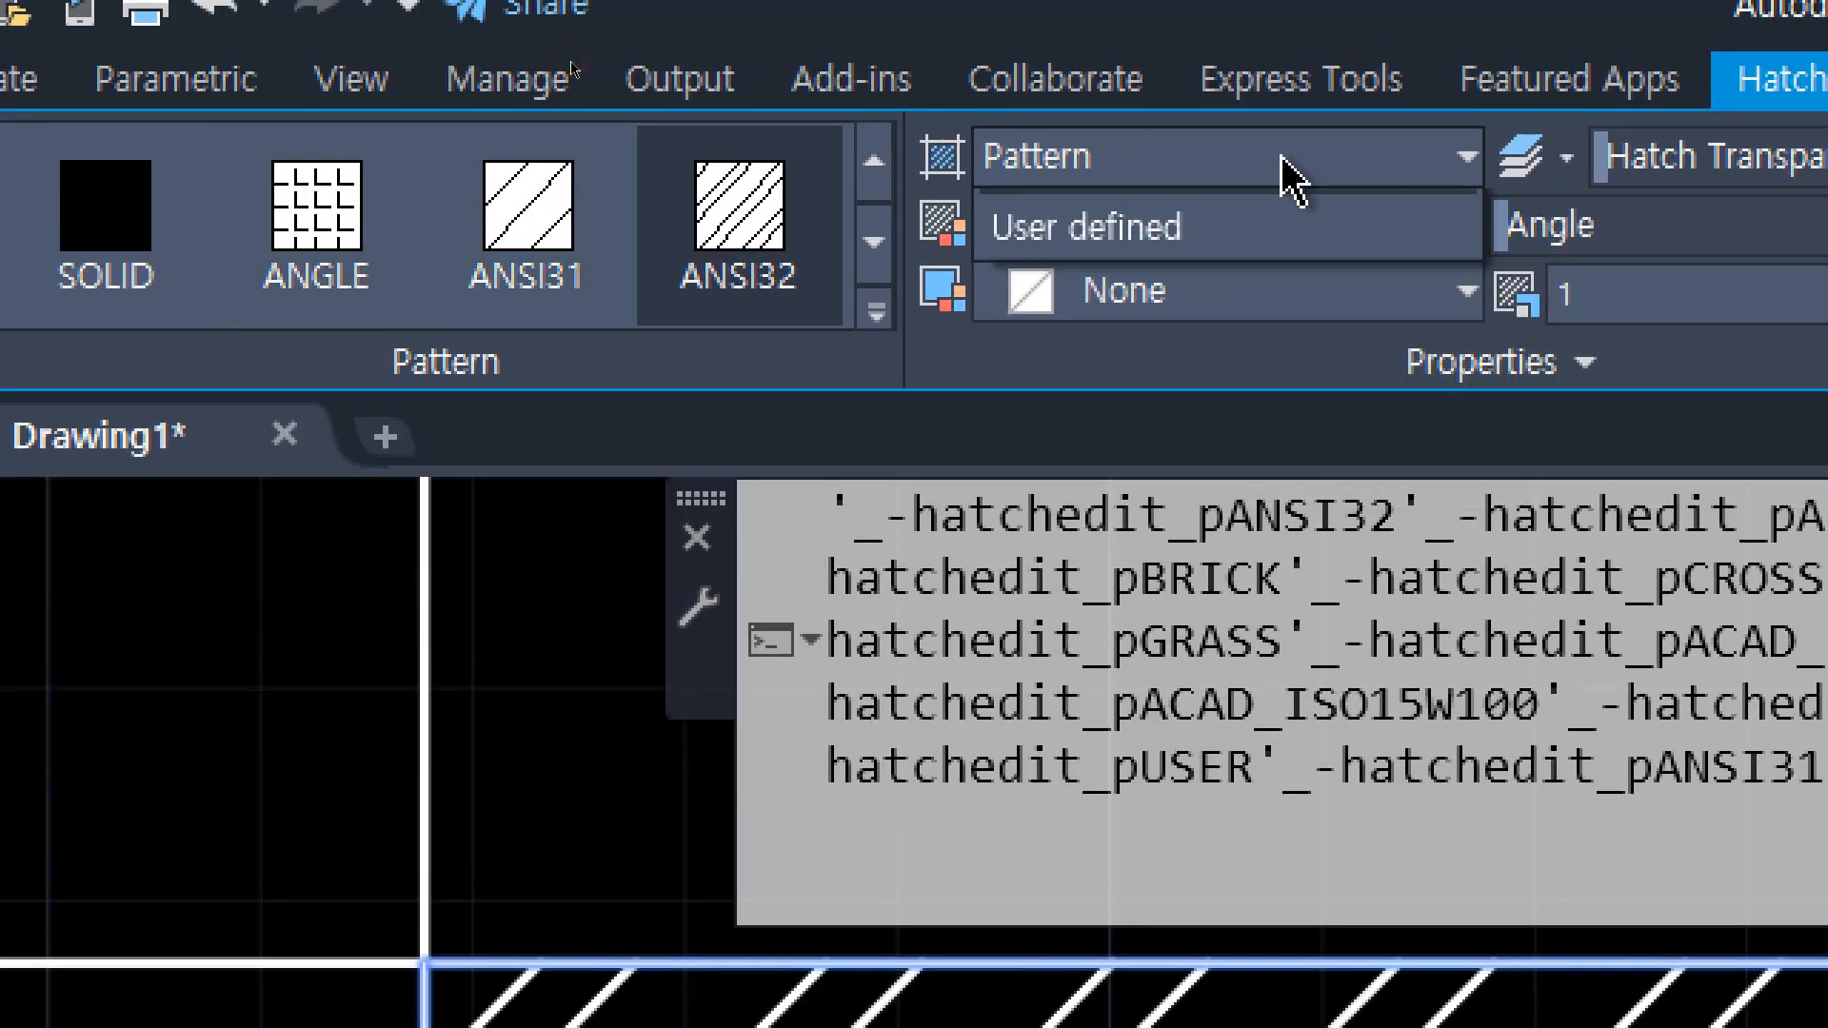
{"action": "left_click", "coordinate": [1253, 229]}
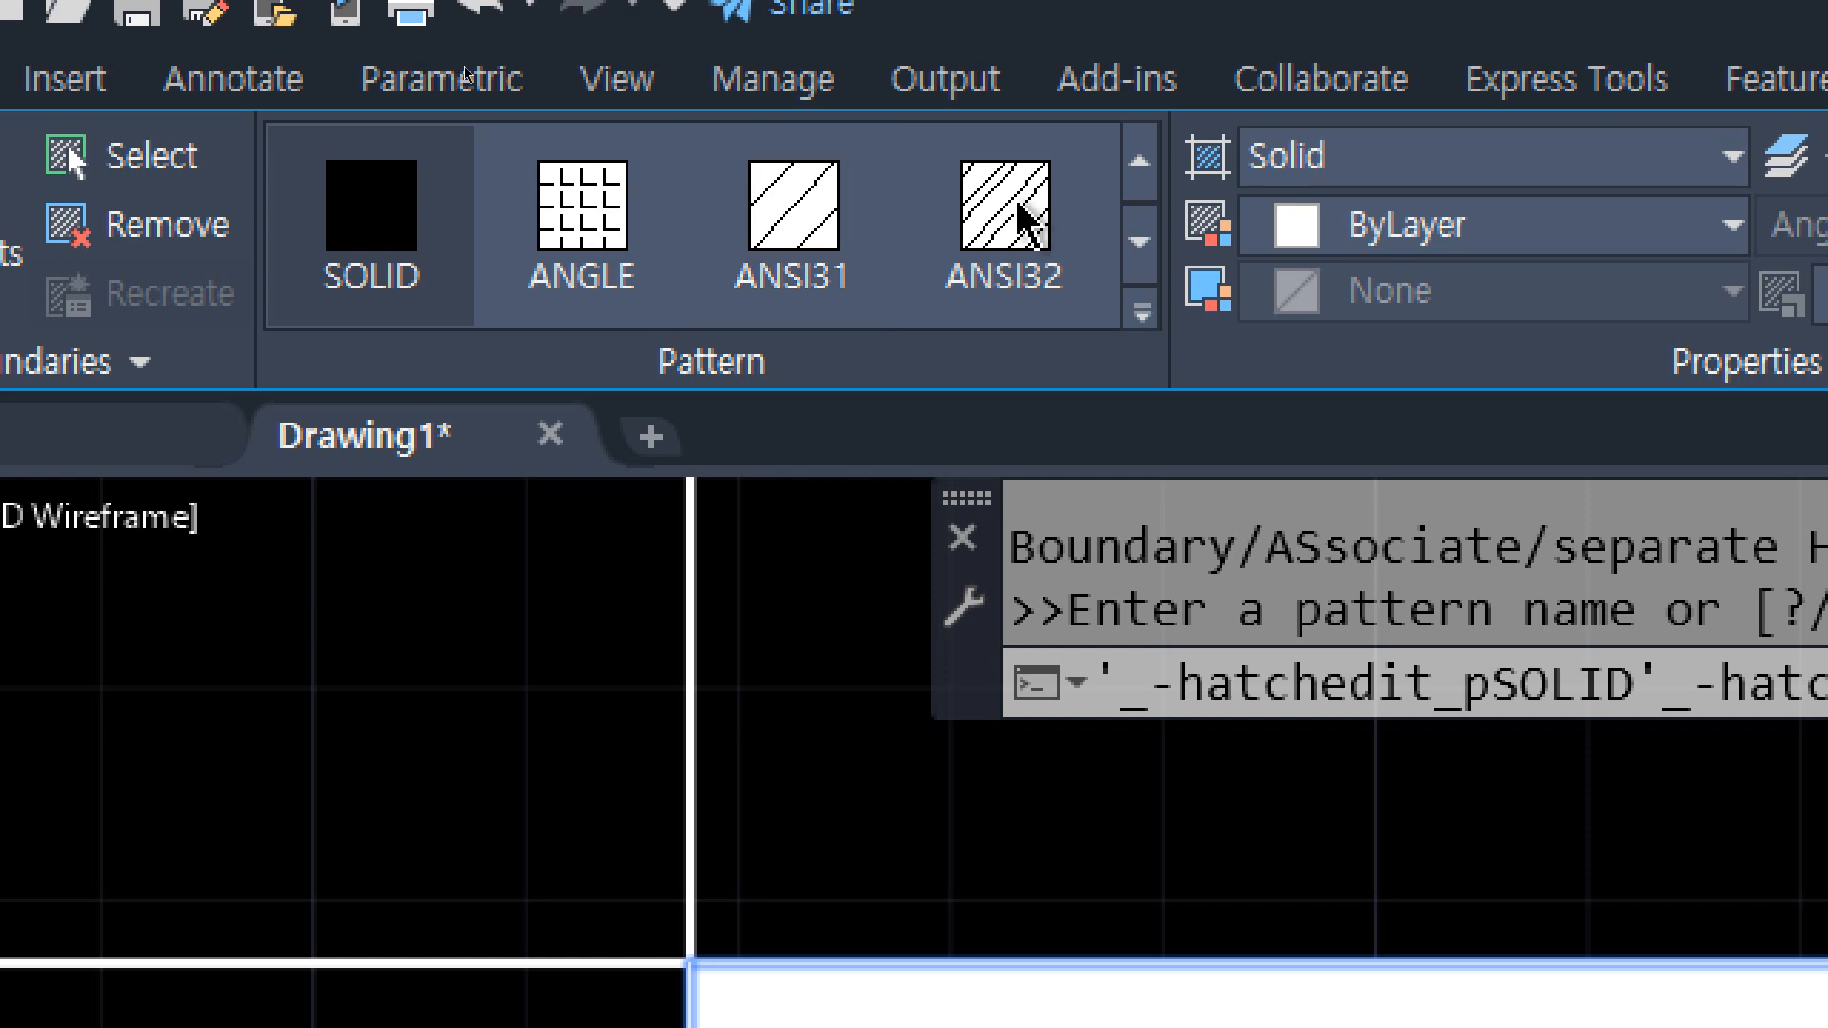
{"action": "left_click", "coordinate": [1352, 160]}
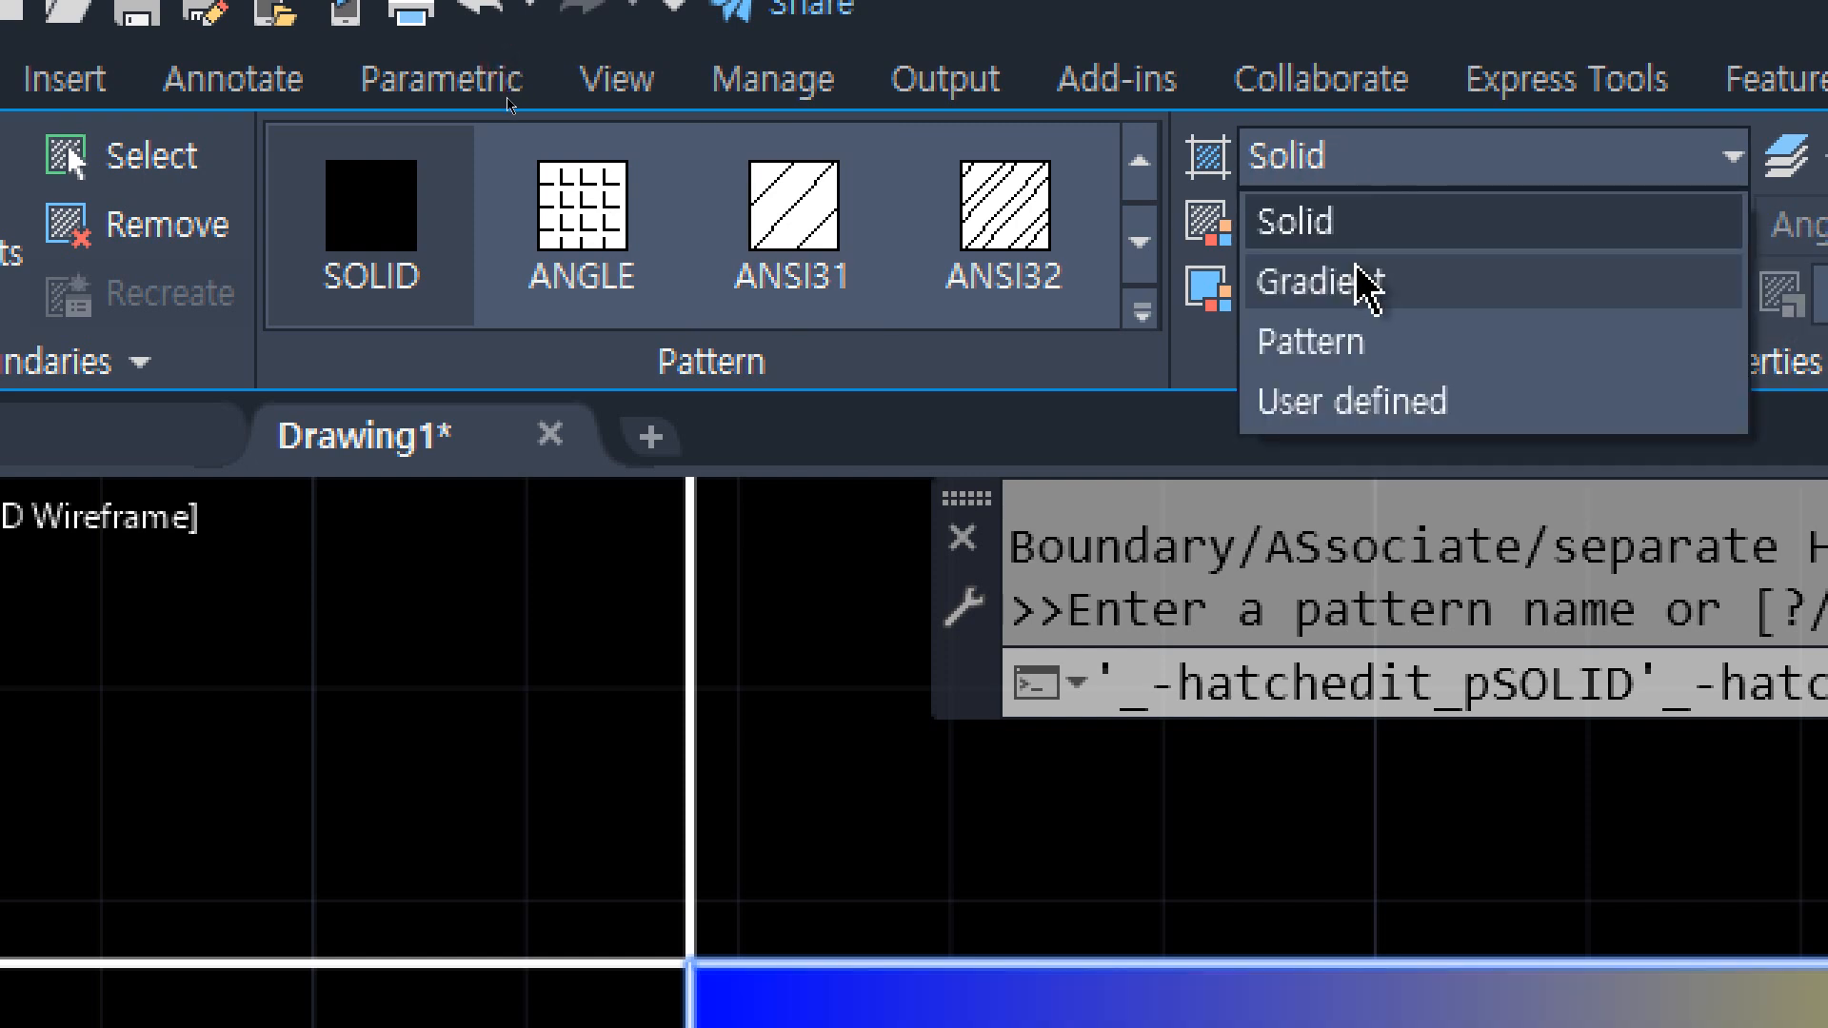
{"action": "left_click", "coordinate": [1368, 285]}
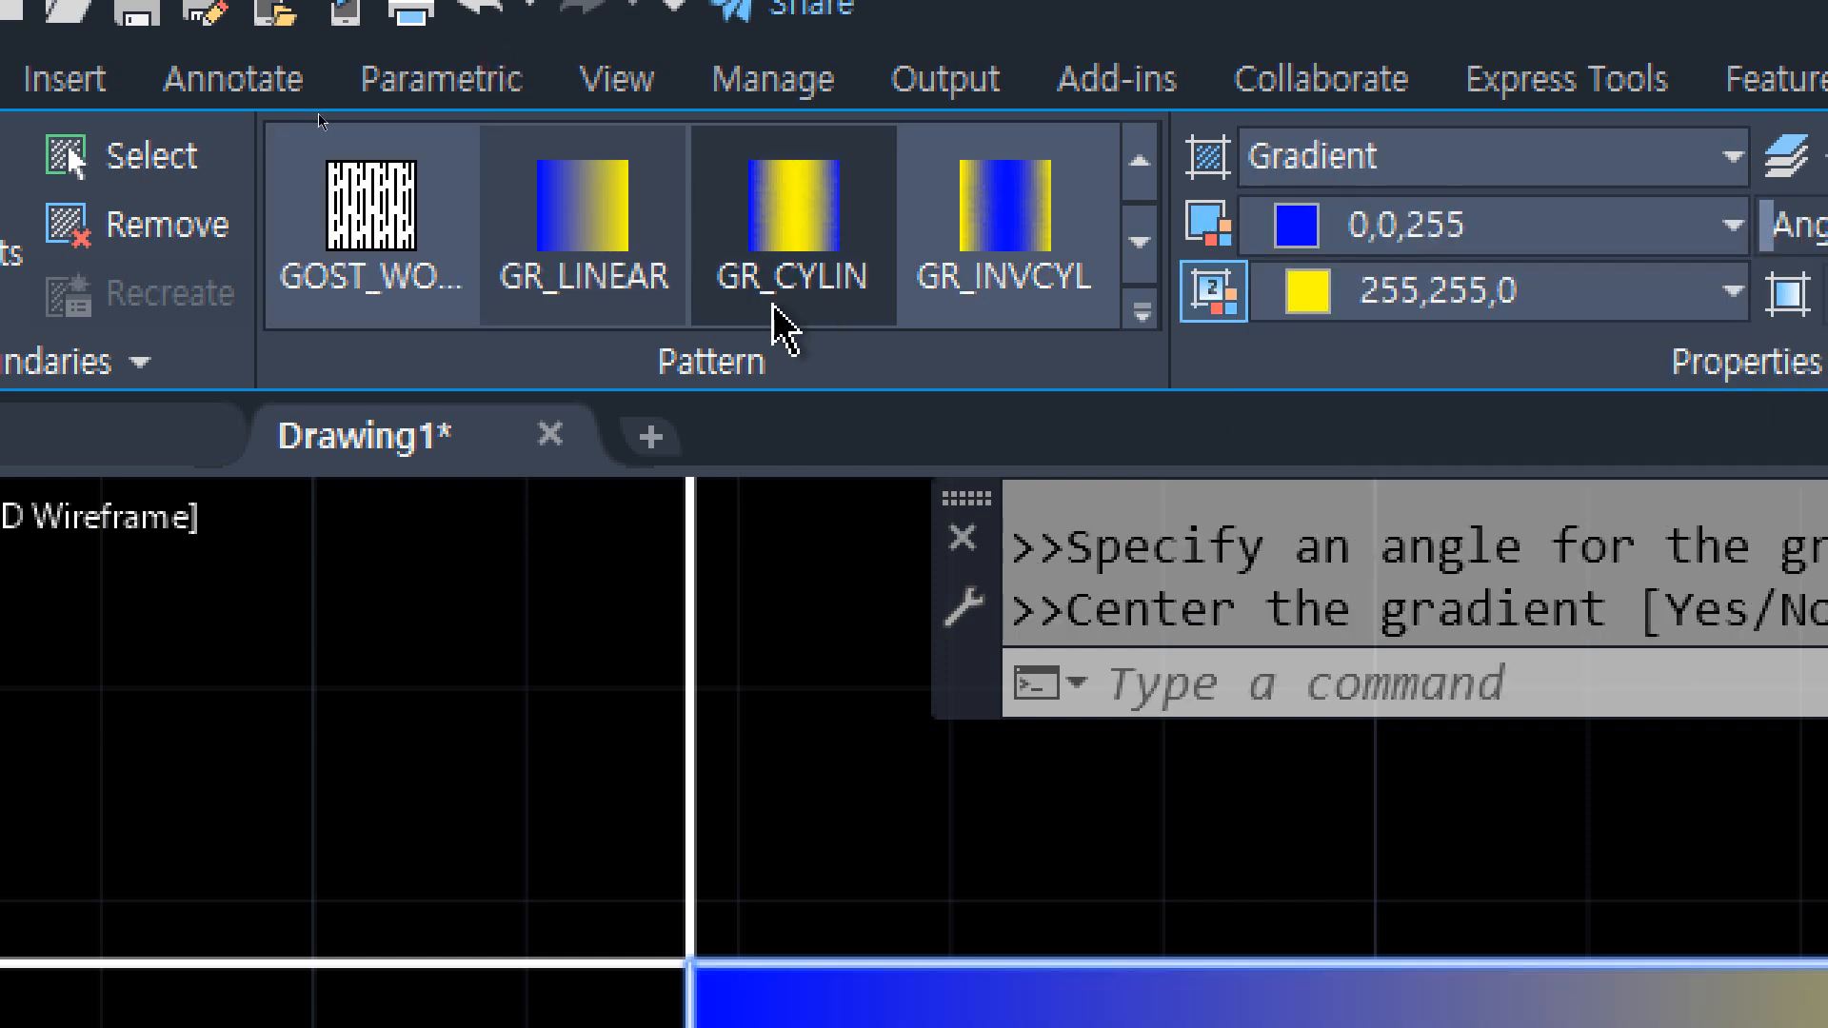
{"action": "left_click", "coordinate": [1459, 164]}
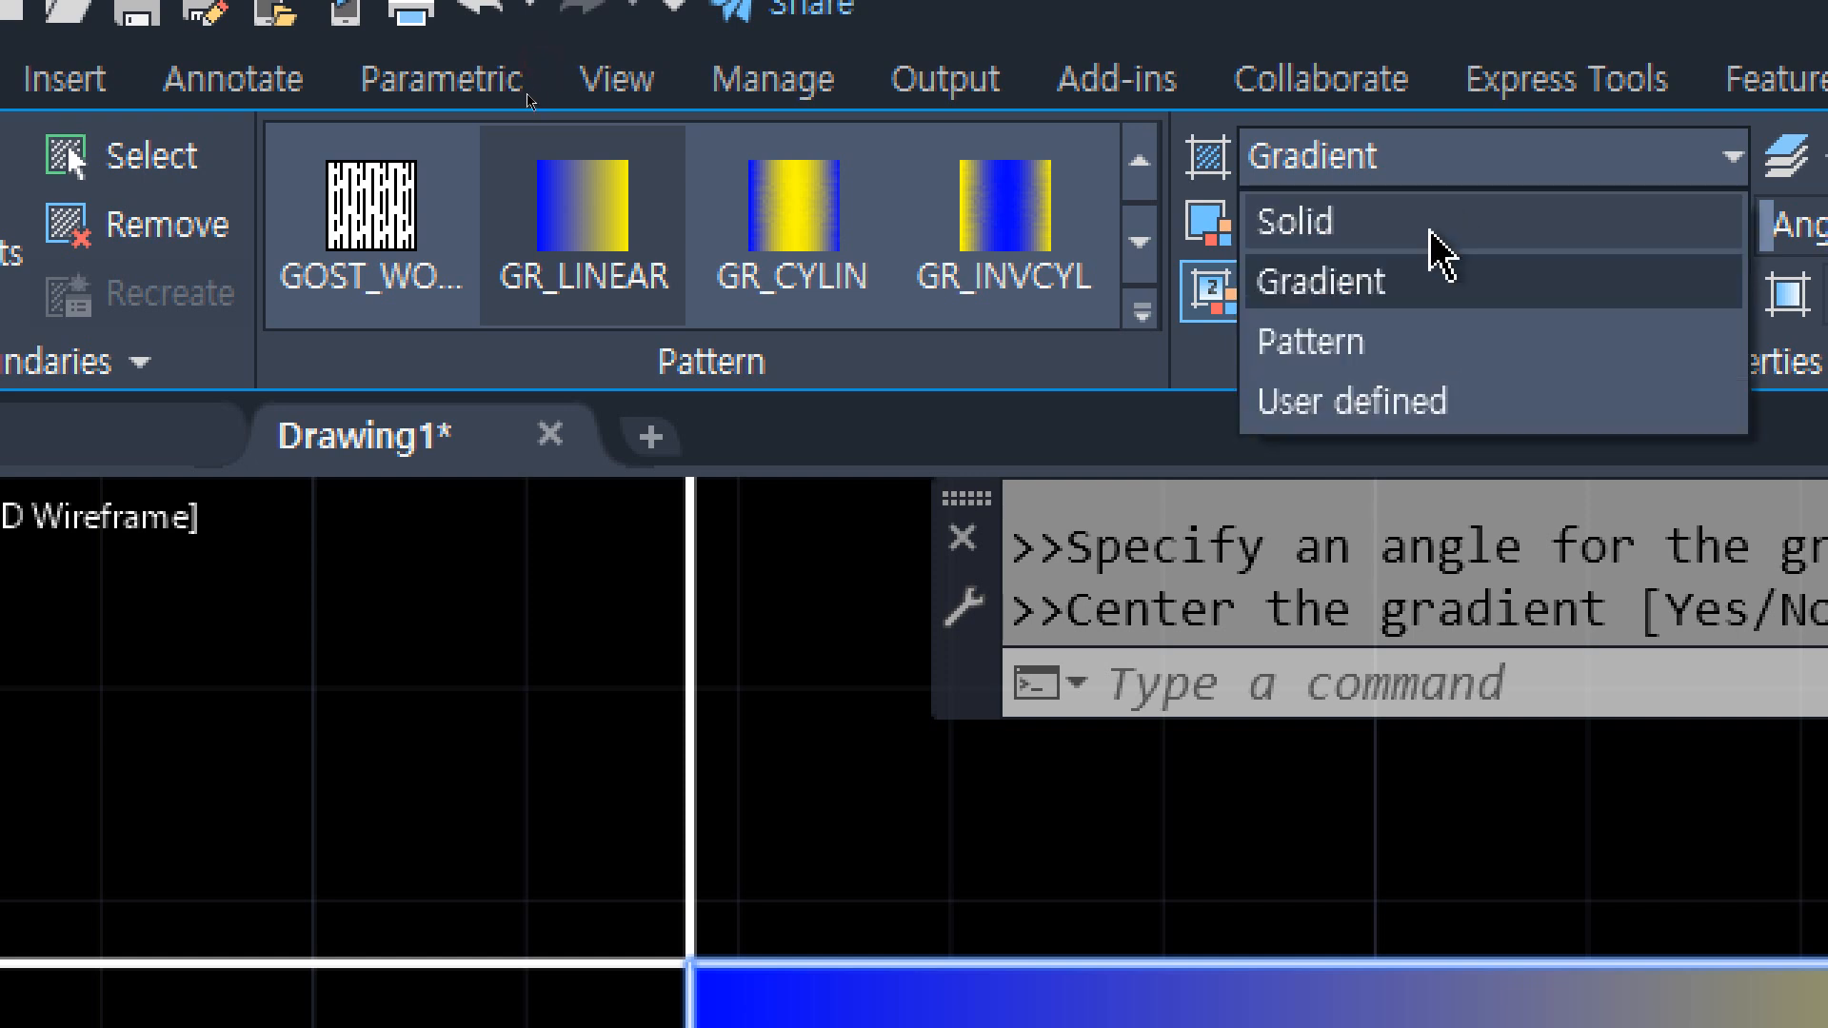
{"action": "left_click", "coordinate": [1371, 351]}
{"action": "left_click", "coordinate": [1449, 160]}
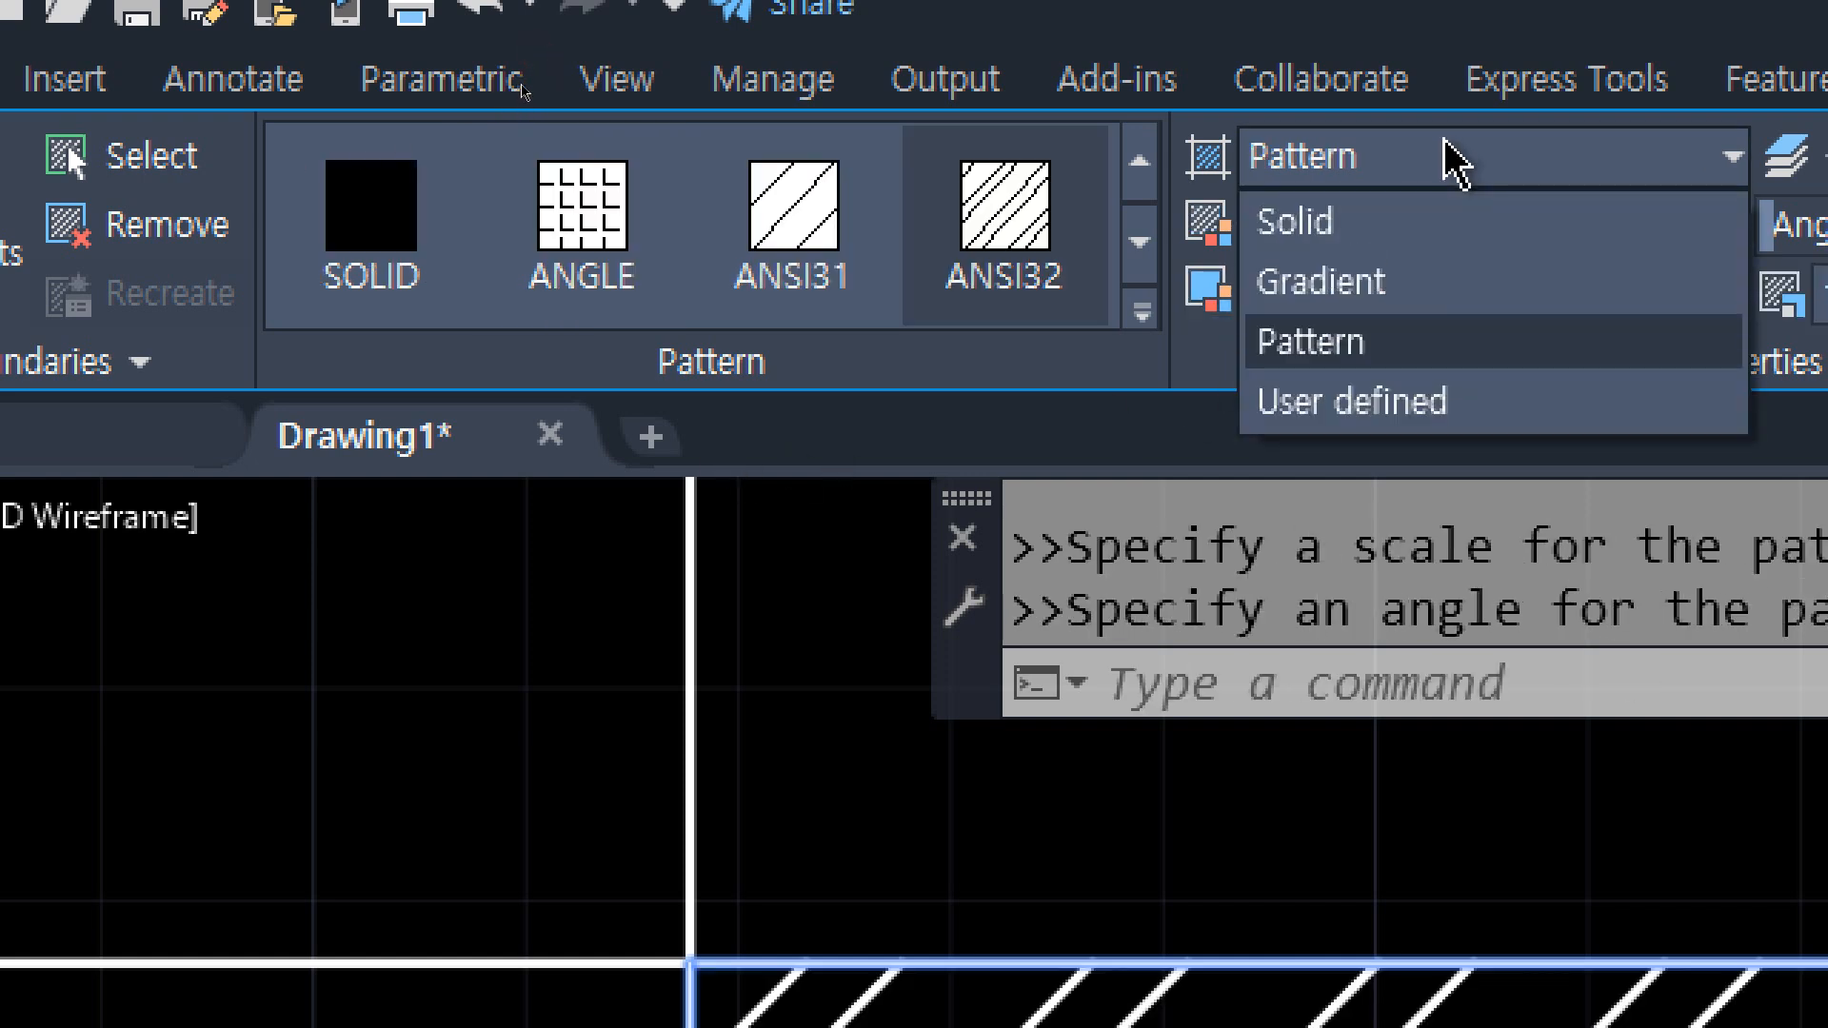
{"action": "left_click", "coordinate": [1337, 404]}
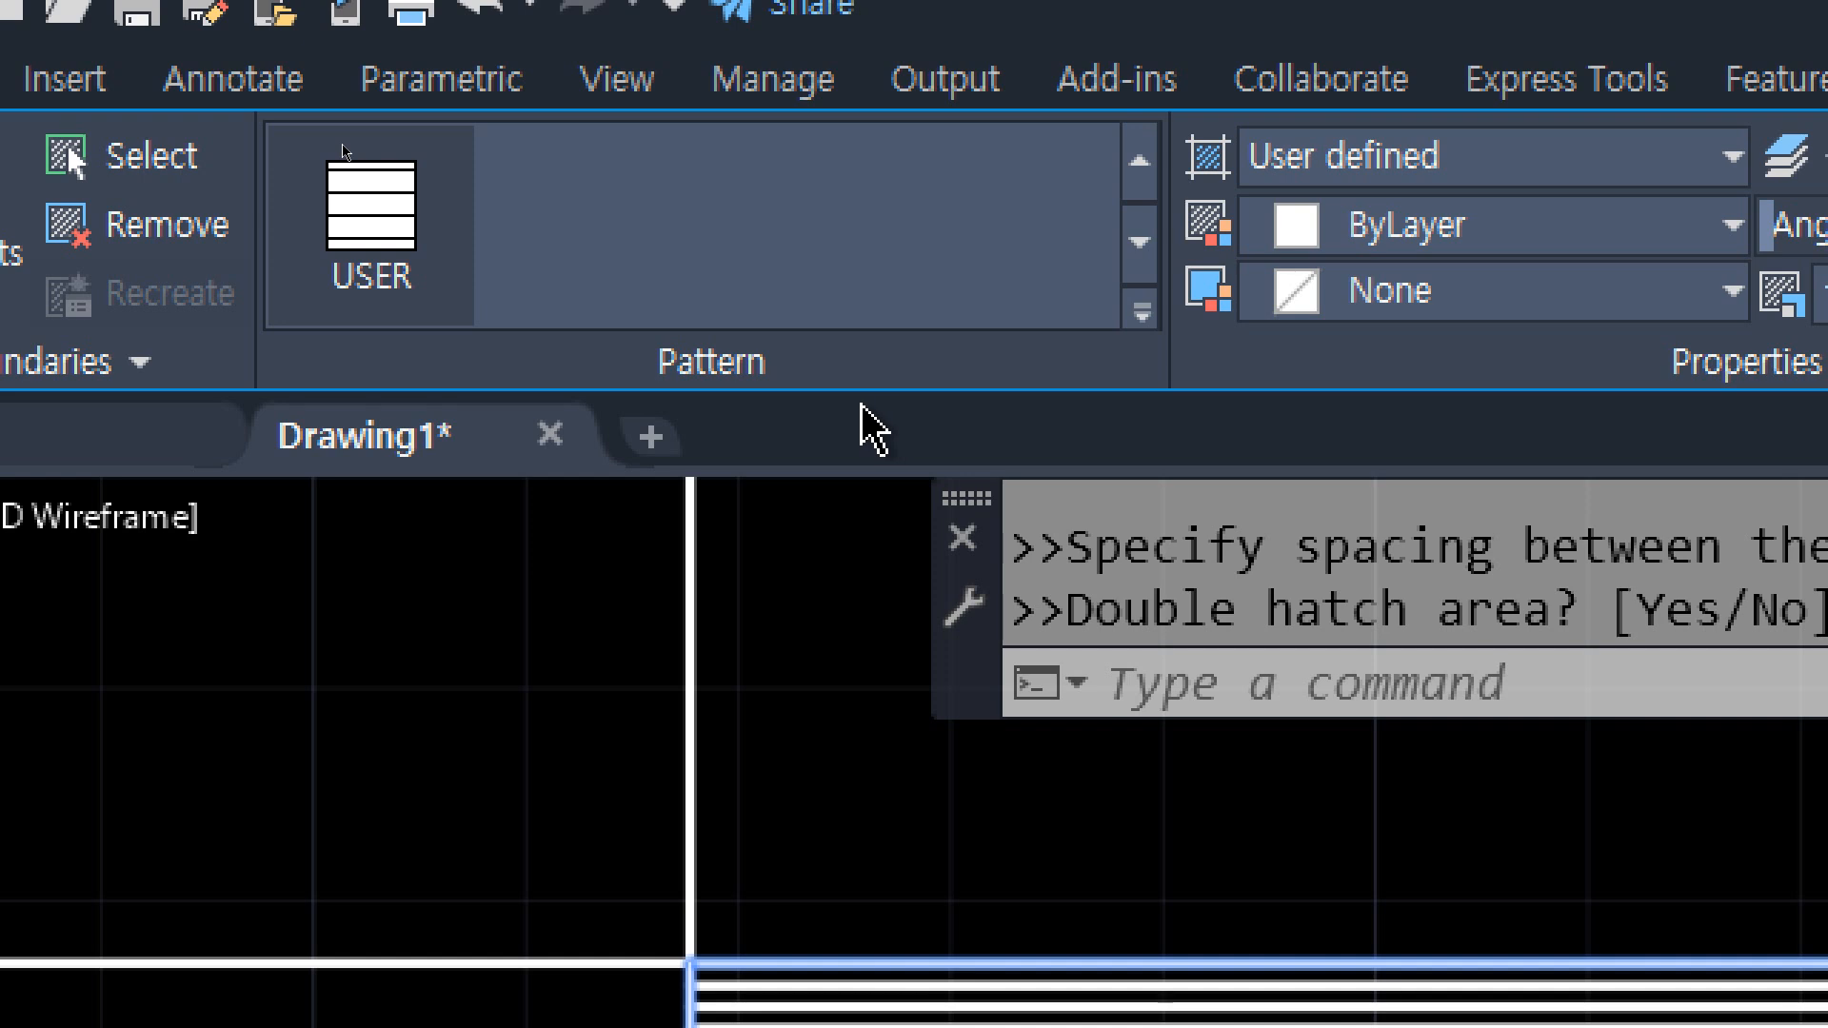
{"action": "left_click", "coordinate": [1374, 183]}
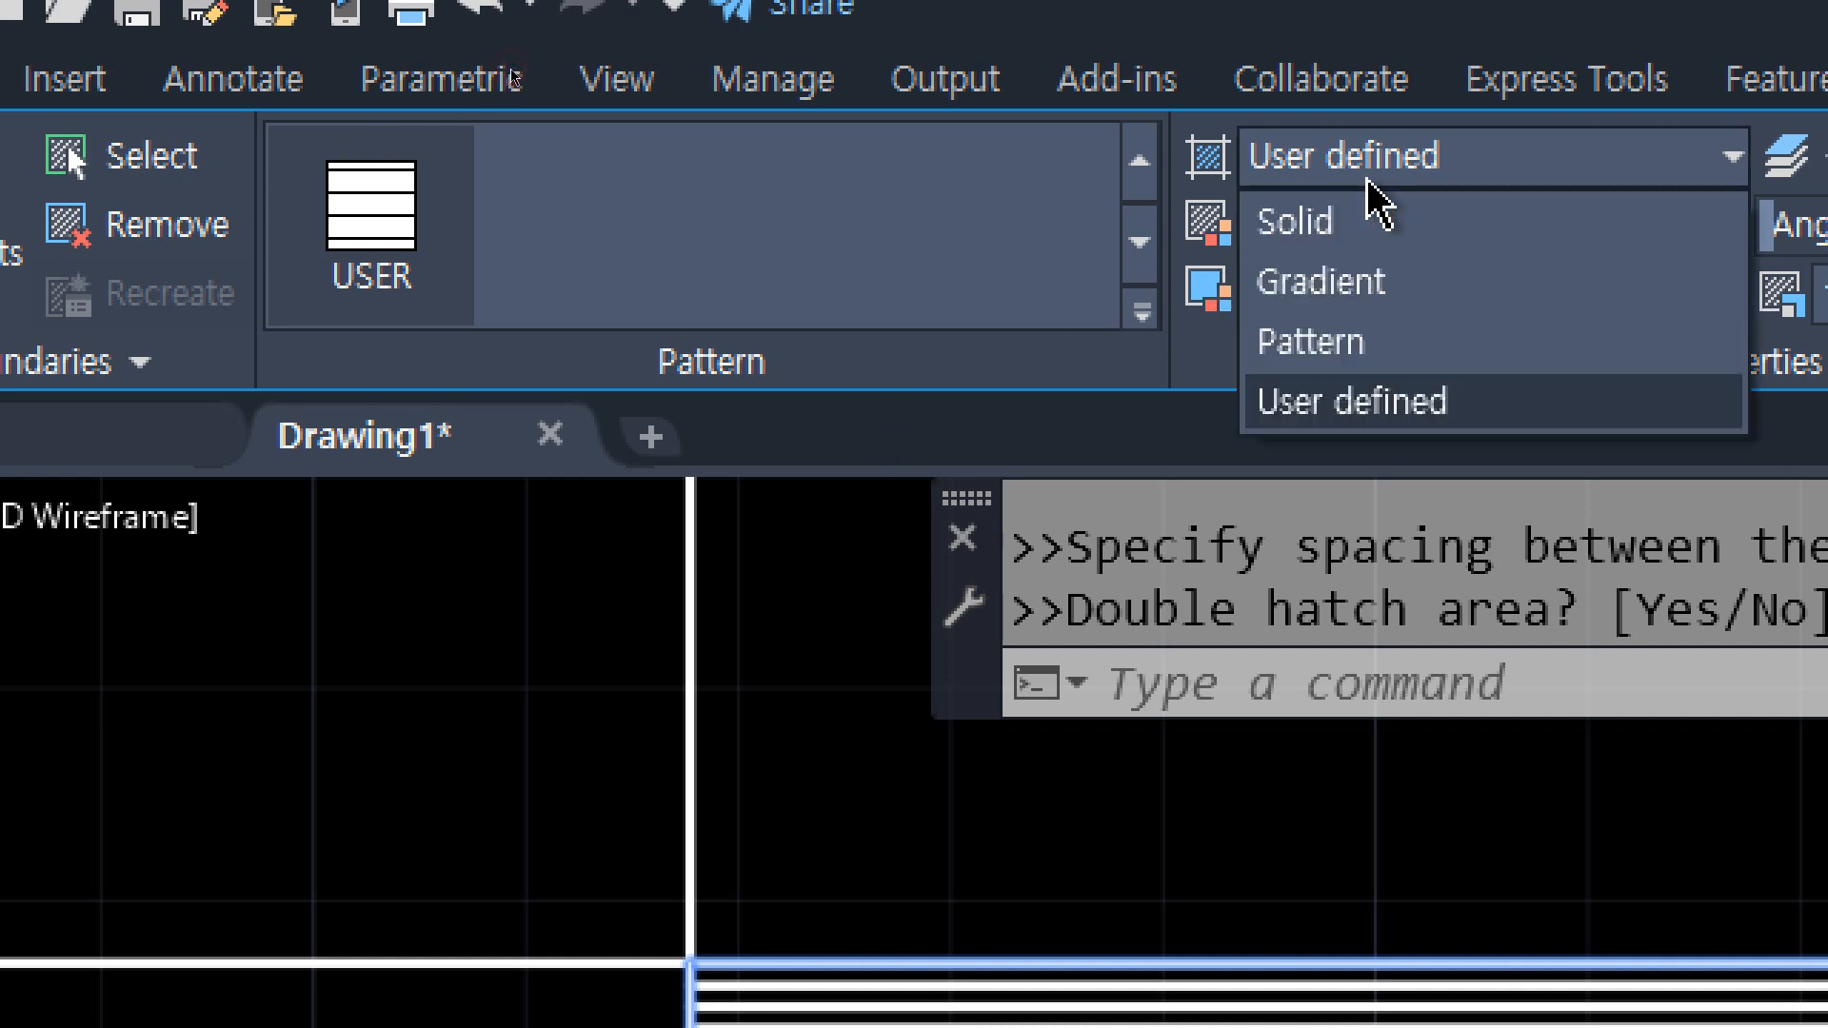
{"action": "left_click", "coordinate": [1343, 253]}
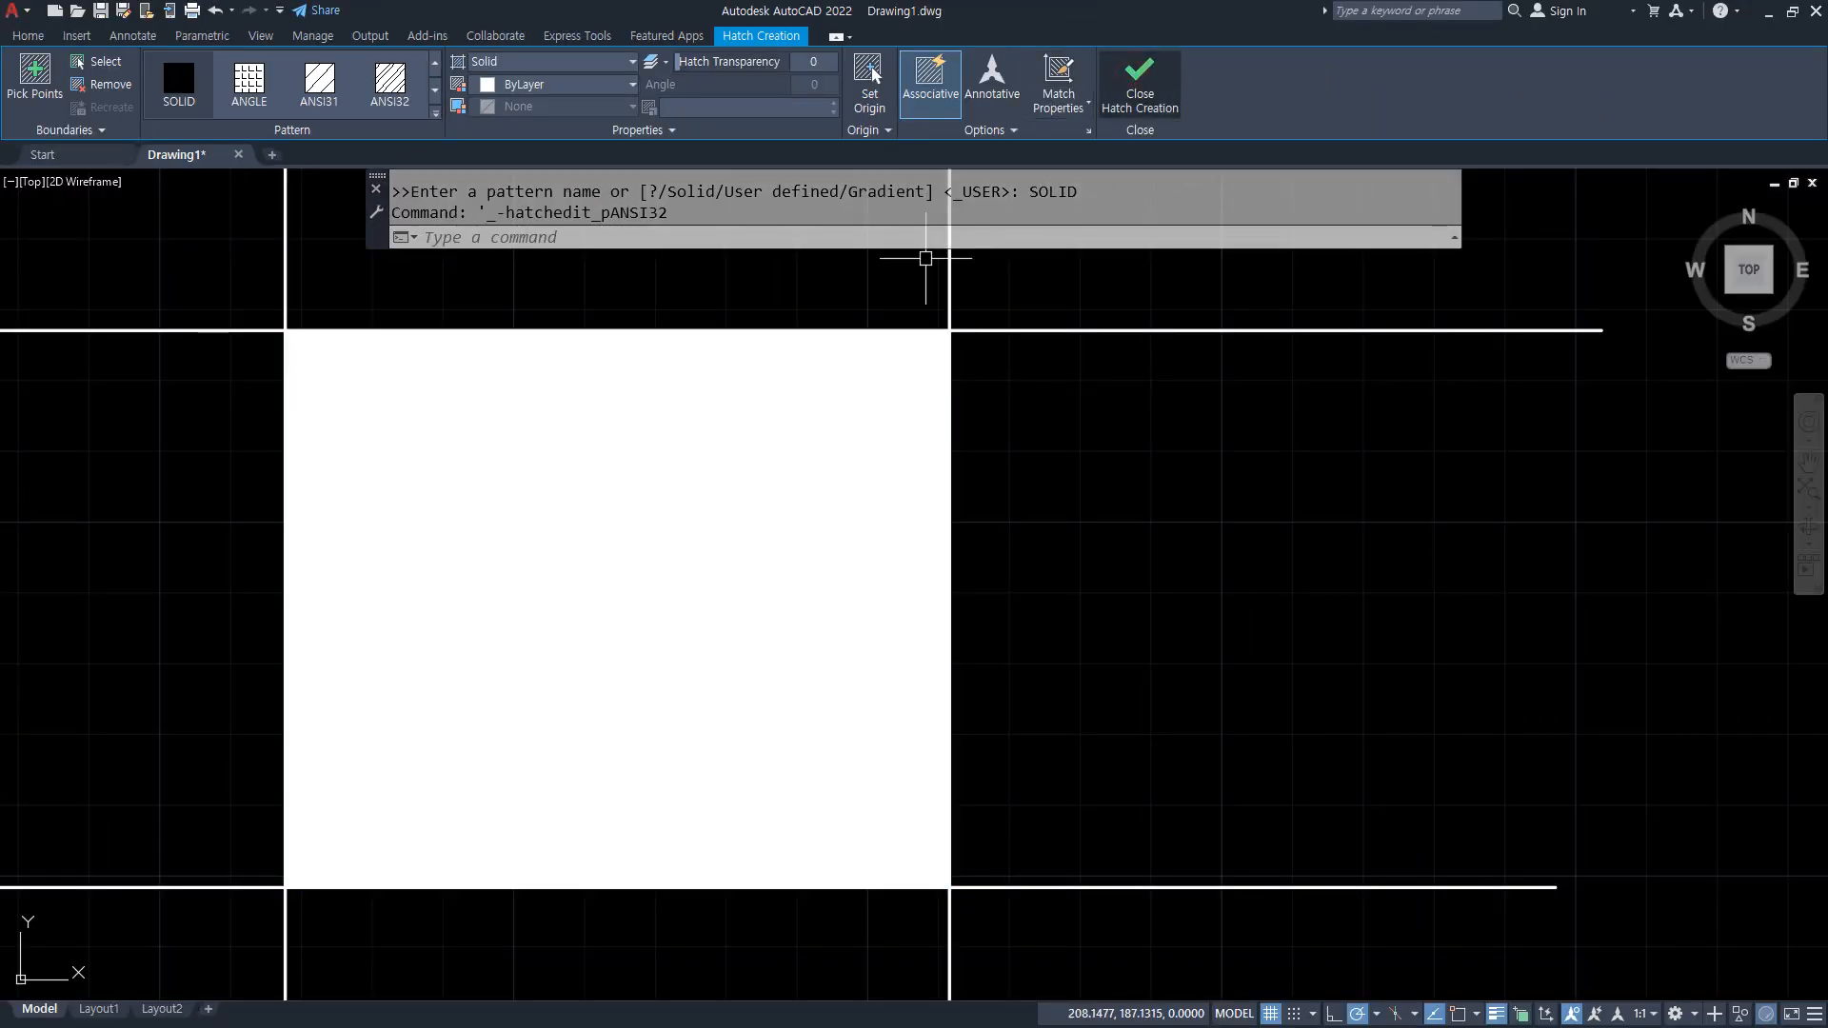
Finish the hatch and erase every object in the drawing.
{"action": "key", "text": "Return"}
{"action": "type", "text": "e"}
{"action": "key", "text": "Return"}
{"action": "key", "text": "ctrl+a"}
{"action": "key", "text": "Return"}
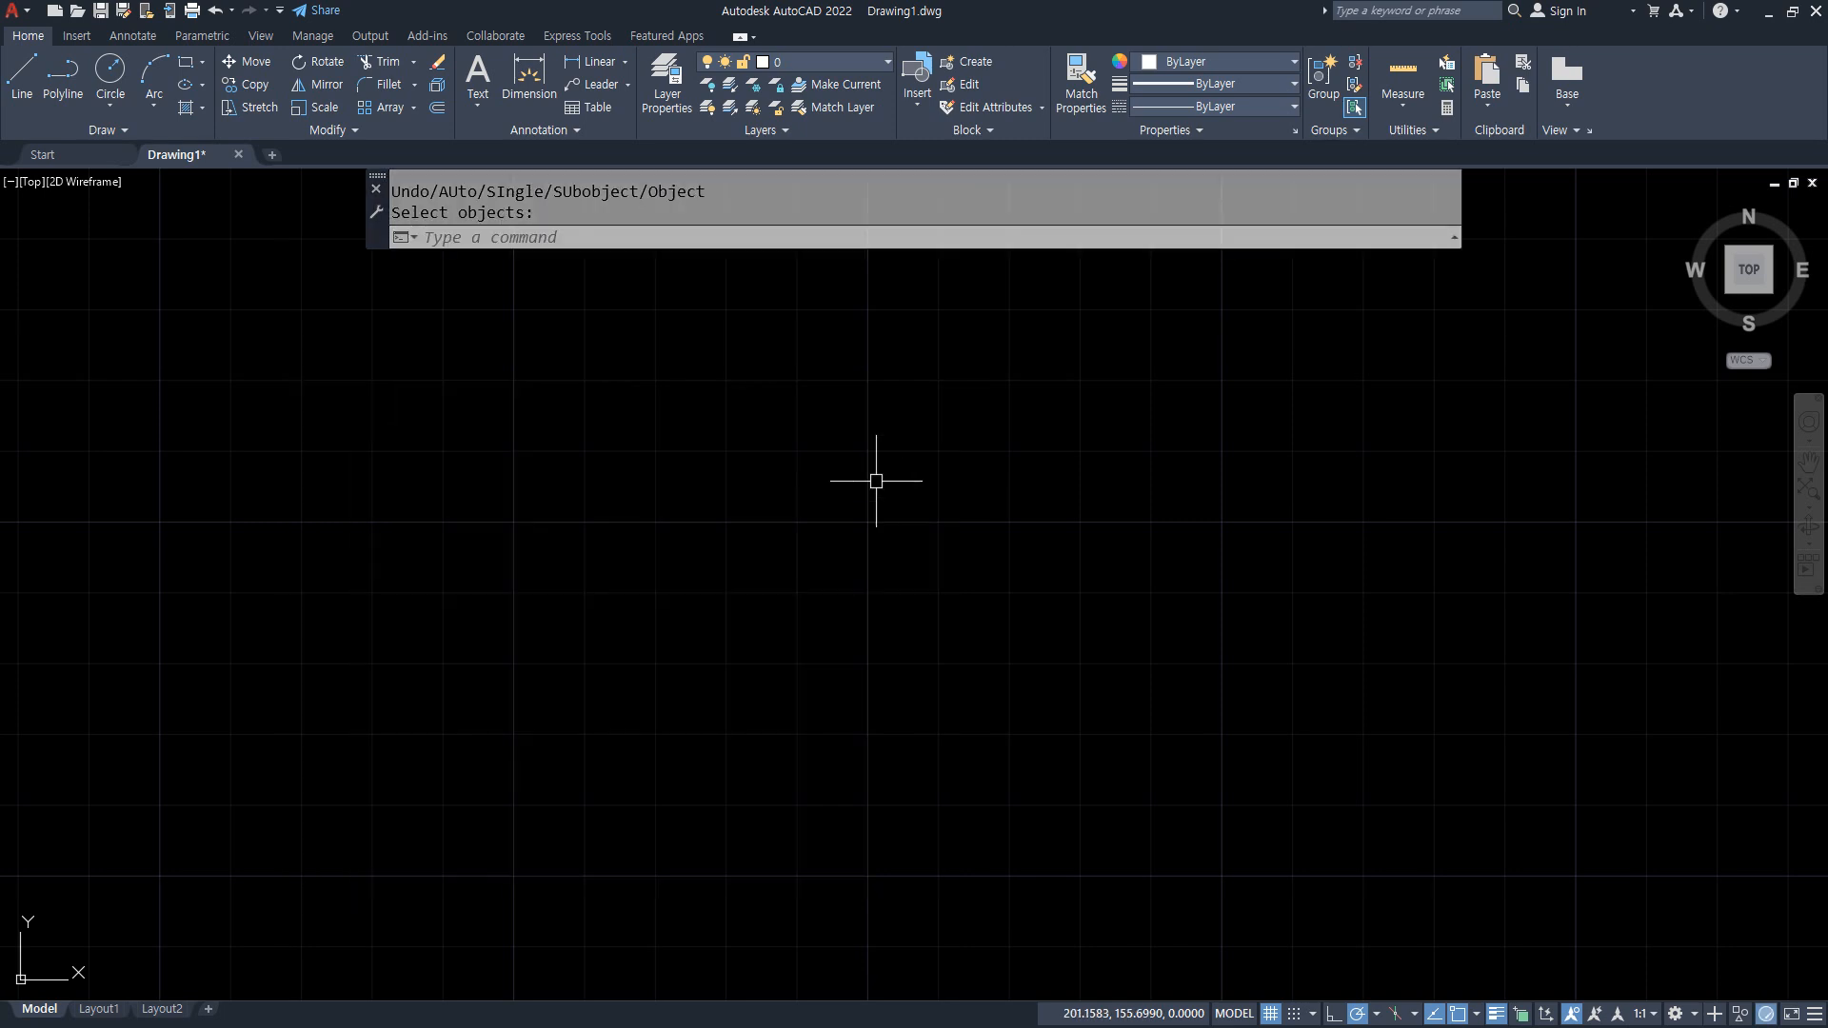
Draw a circle of radius 10 in the empty drawing area.
{"action": "type", "text": "c"}
{"action": "key", "text": "Return"}
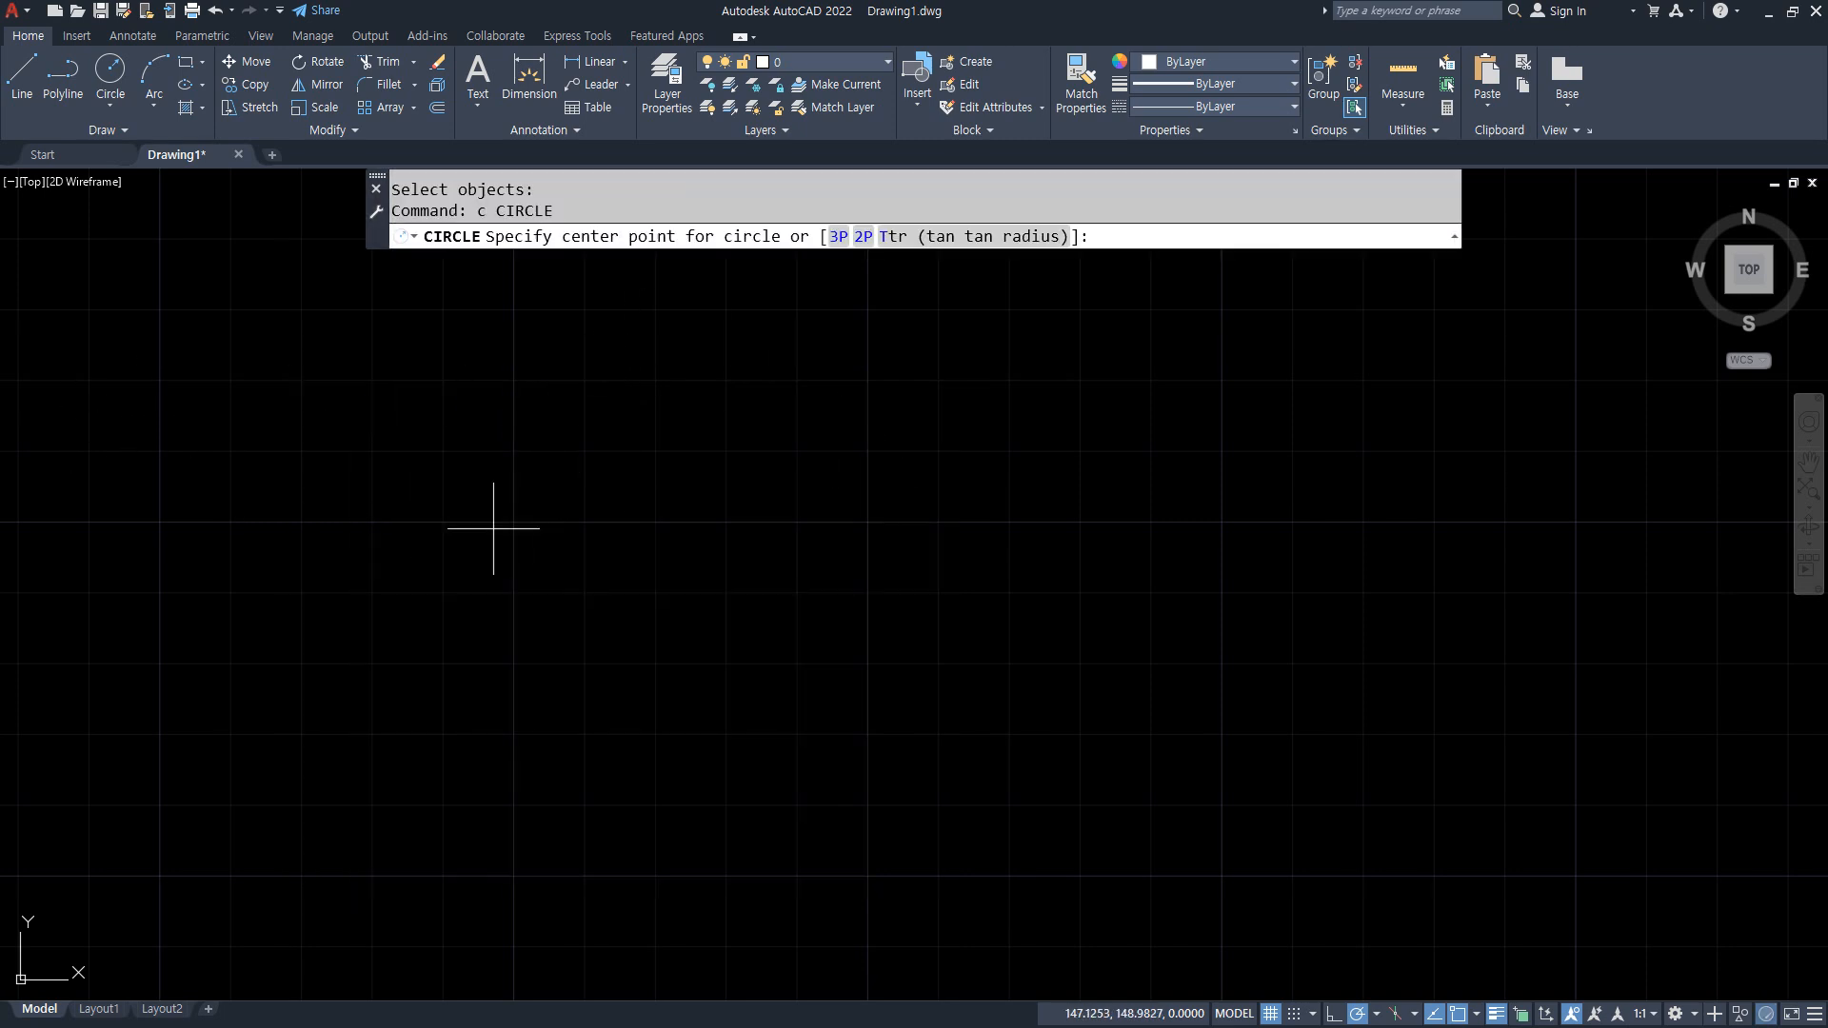
{"action": "left_click", "coordinate": [493, 528]}
{"action": "type", "text": "10"}
{"action": "key", "text": "Return"}
{"action": "scroll", "coordinate": [501, 559], "scroll_direction": "up", "scroll_amount": 5}
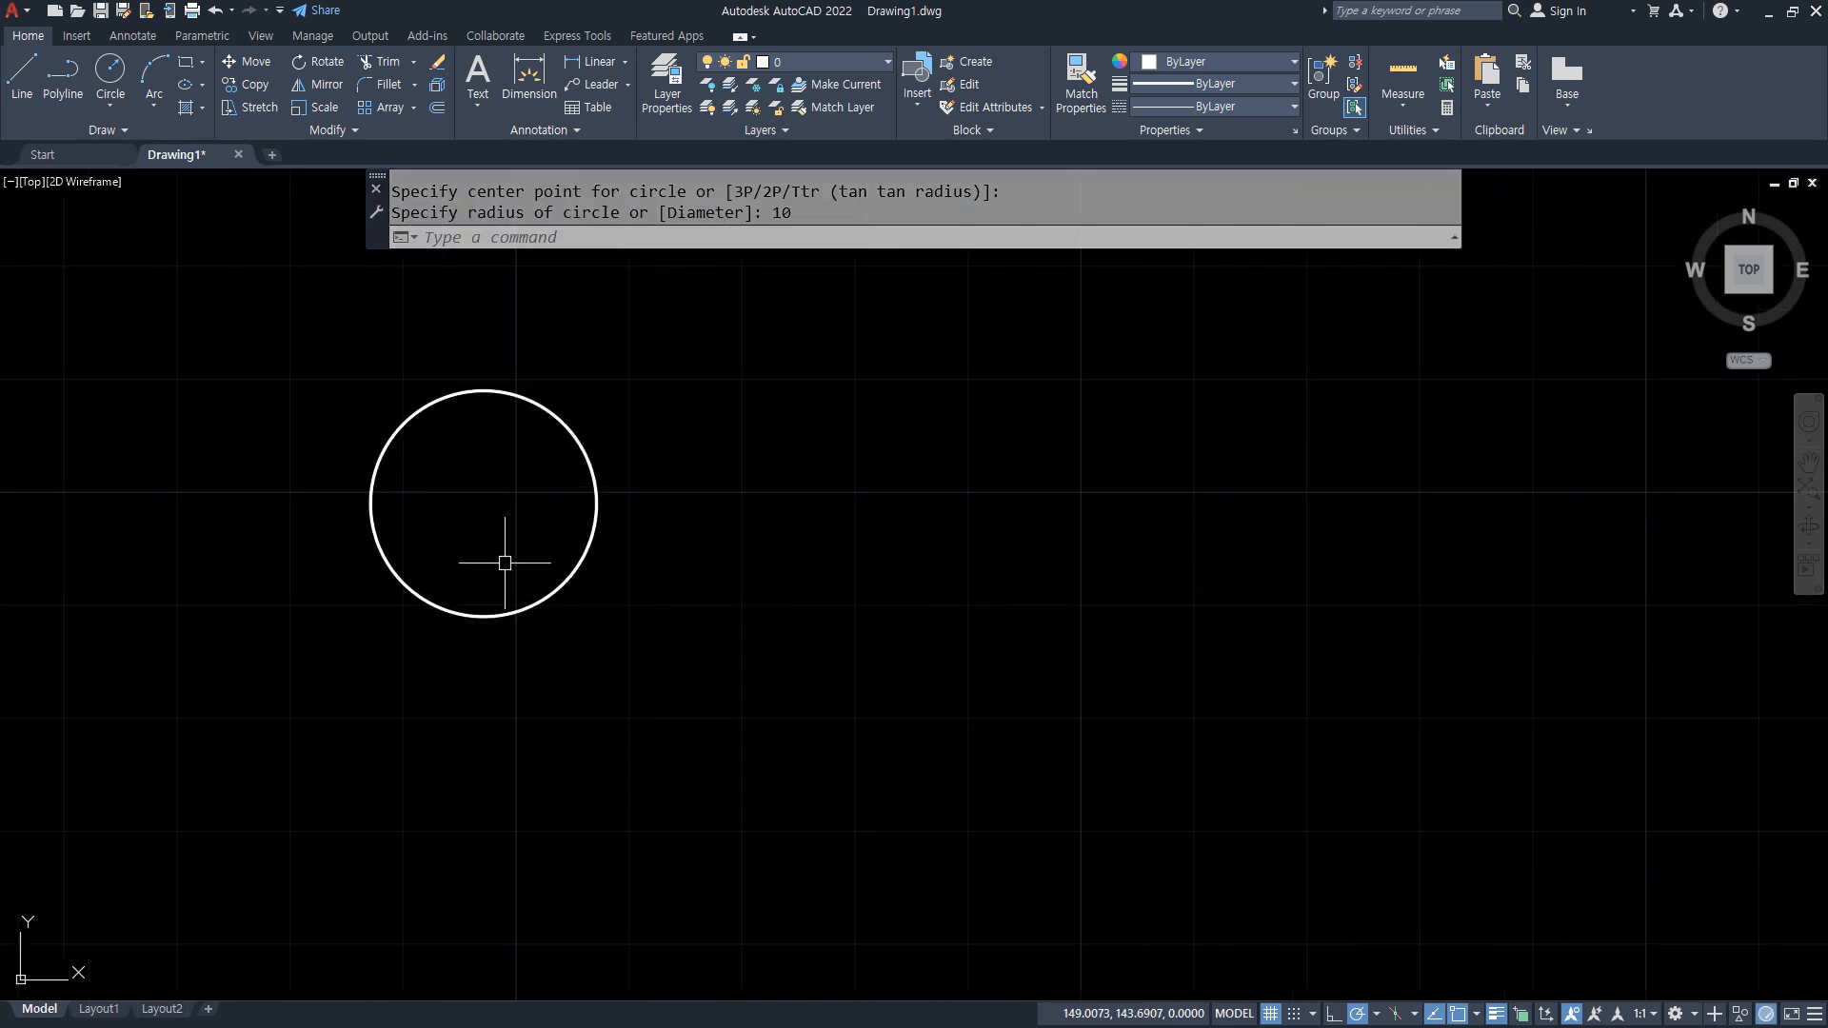
{"action": "middle_click_drag", "start_coordinate": [489, 477], "coordinate": [493, 557]}
Draw two connected lines from the circle's left quadrant to its top quadrant and on to its right quadrant.
{"action": "type", "text": "l"}
{"action": "key", "text": "Return"}
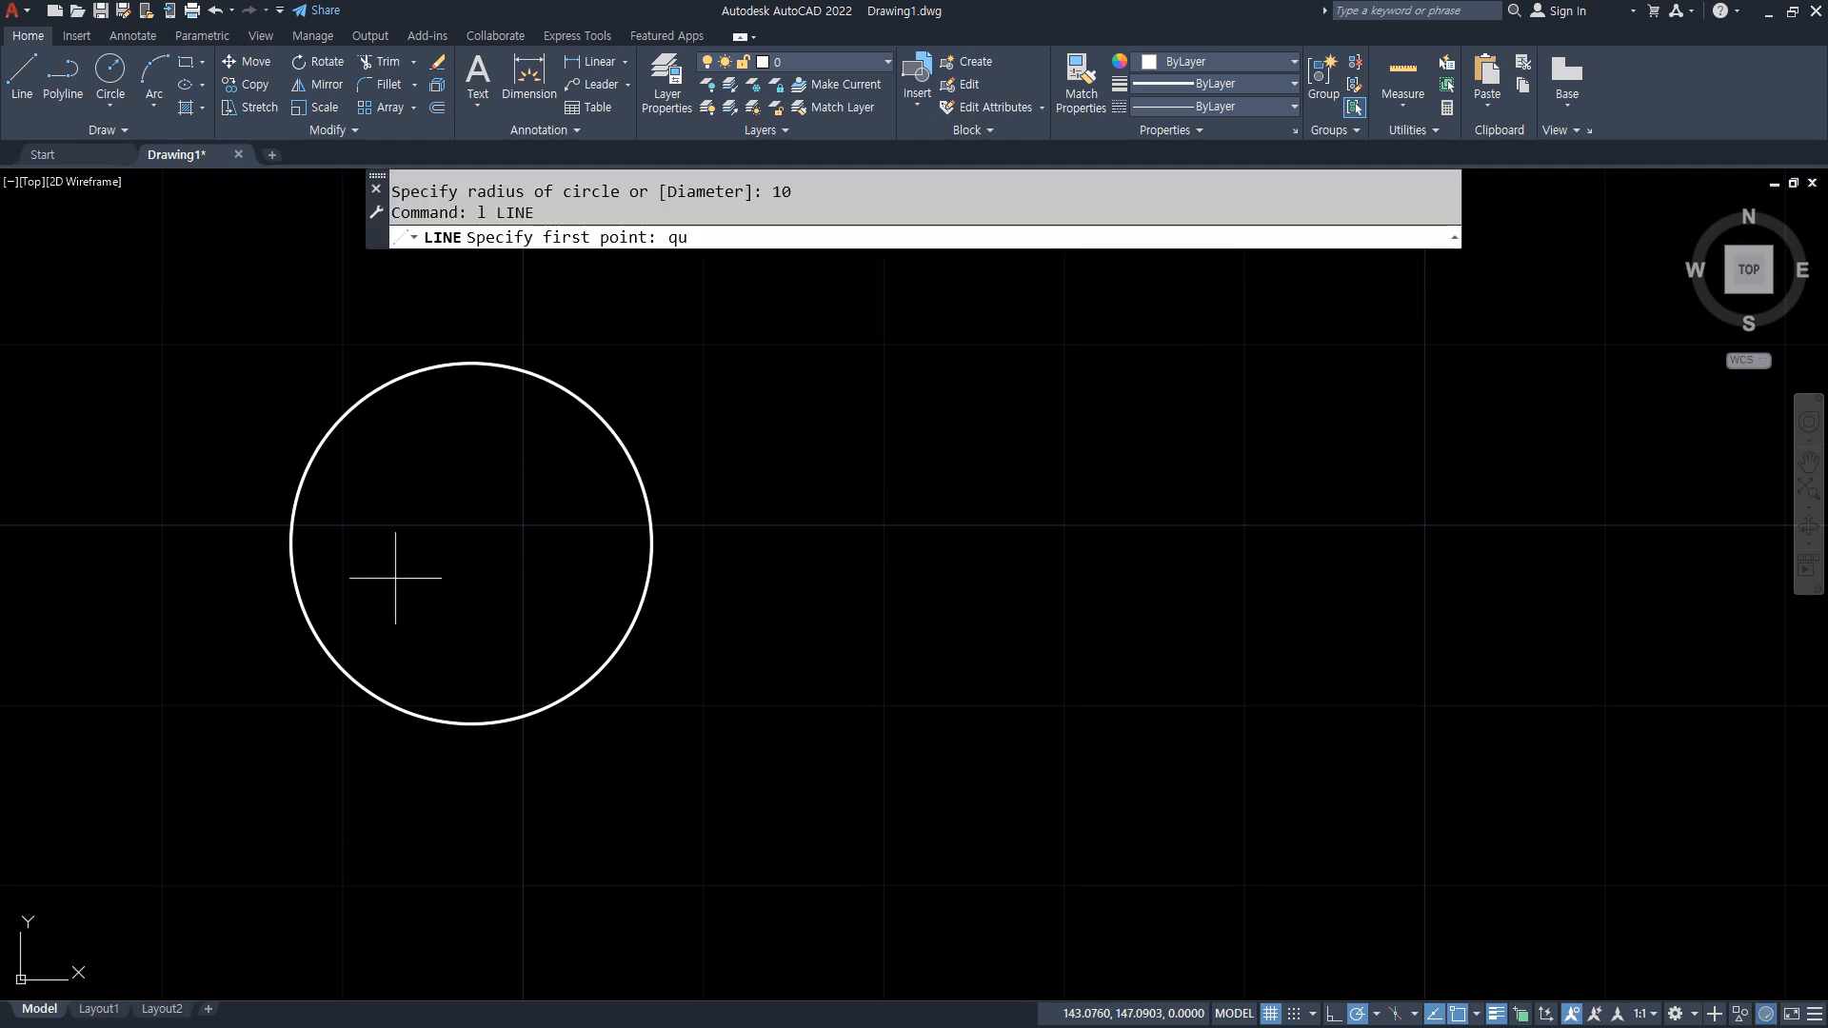
{"action": "left_click", "coordinate": [302, 609]}
{"action": "type", "text": "qua"}
{"action": "key", "text": "Return"}
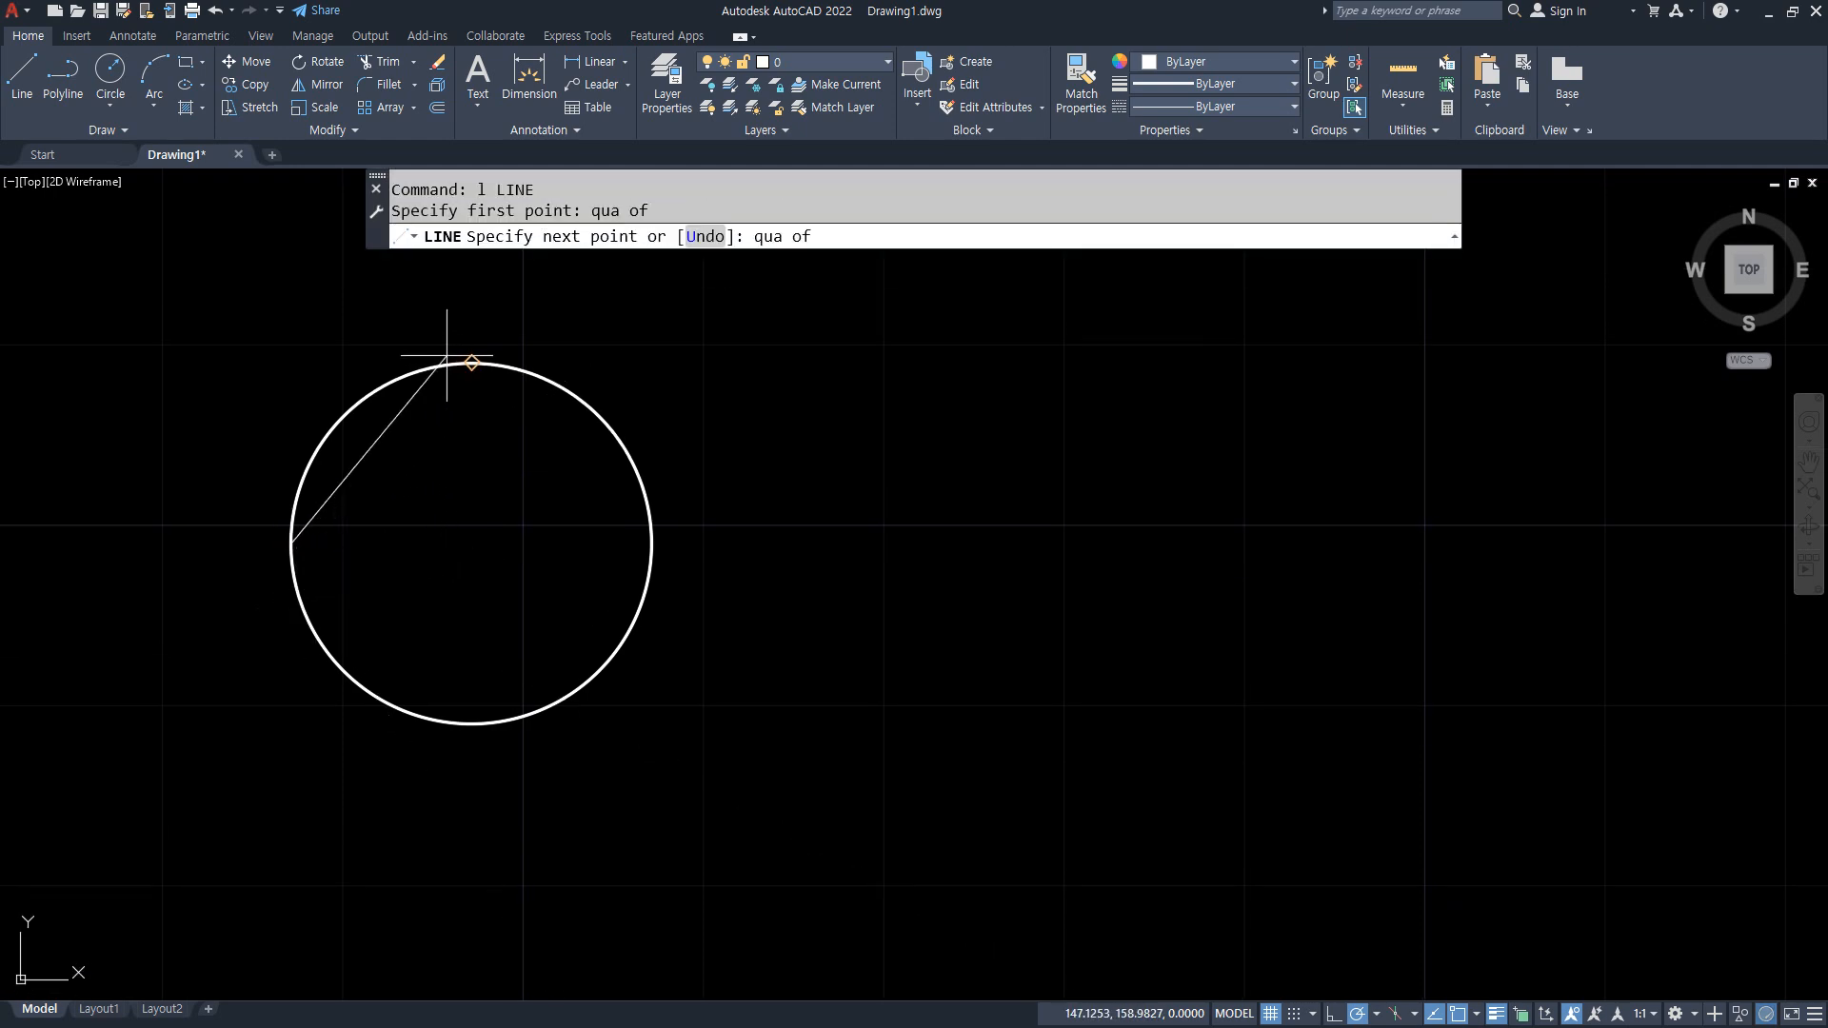
{"action": "left_click", "coordinate": [473, 362]}
{"action": "type", "text": "qua"}
{"action": "key", "text": "Return"}
{"action": "left_click", "coordinate": [648, 540]}
{"action": "key", "text": "Return"}
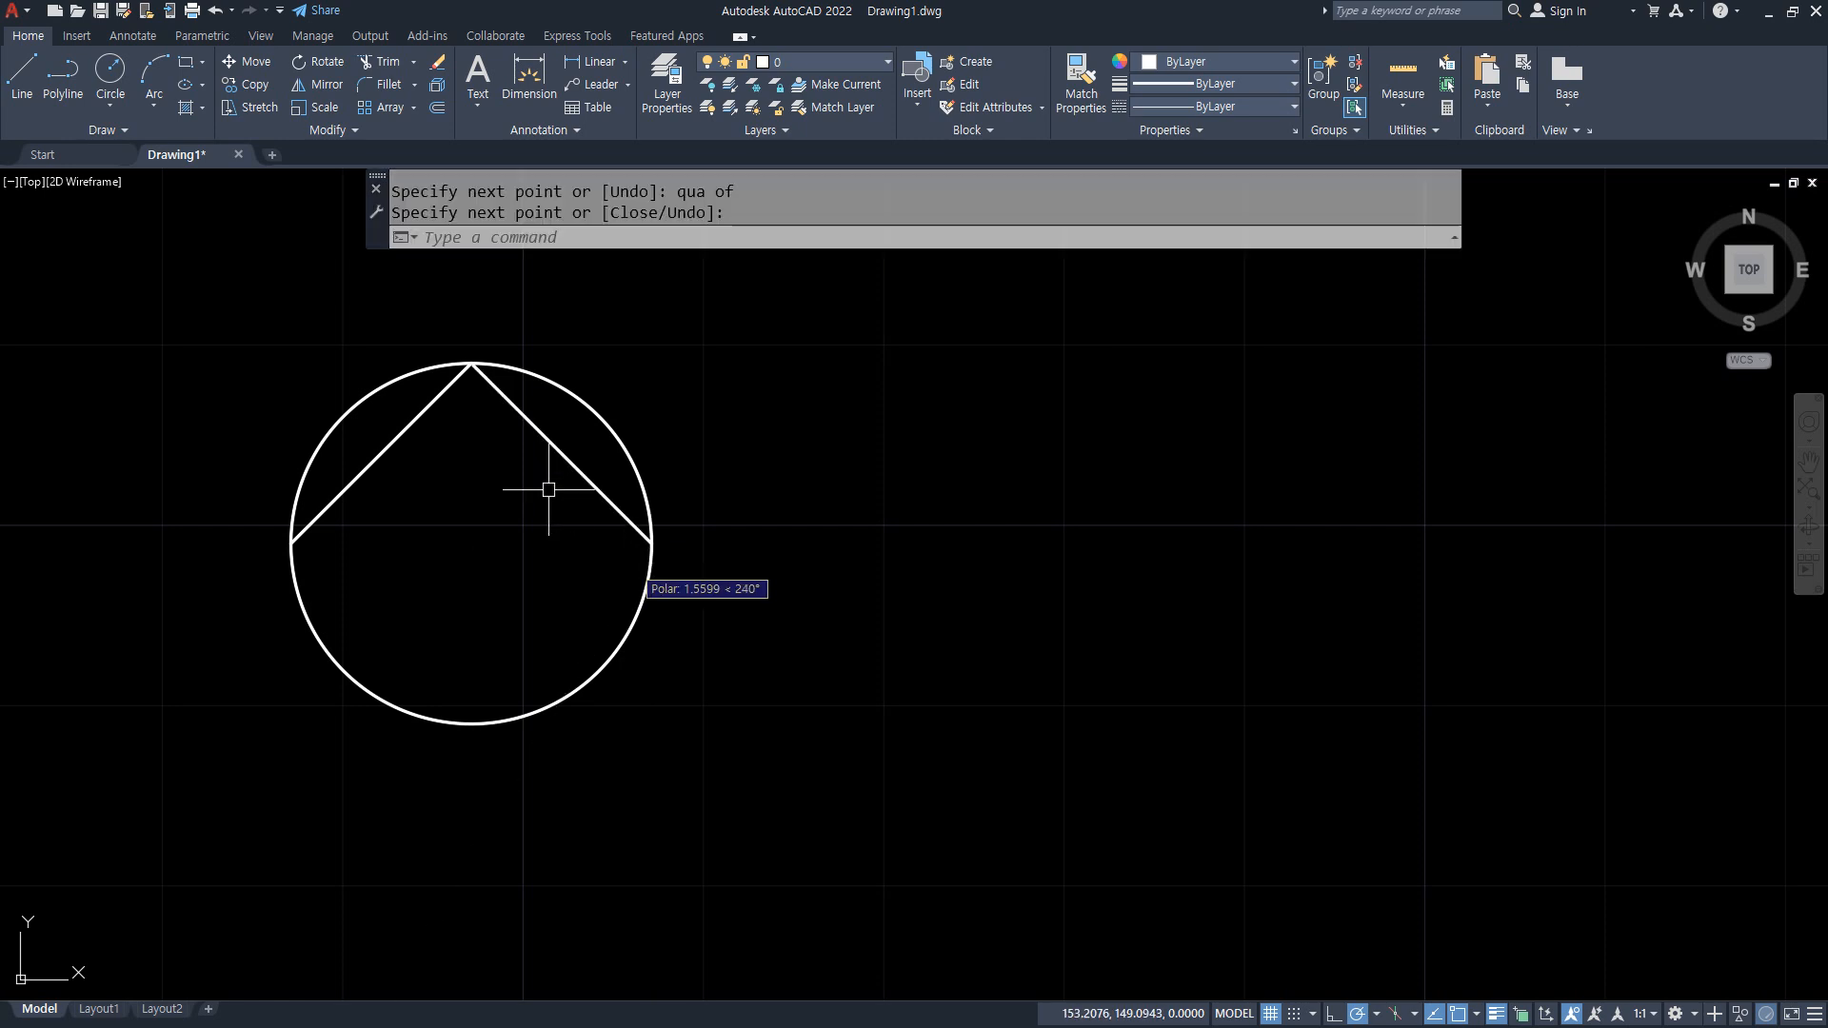
Draw a vertical line from the circle's top quadrant to its bottom quadrant.
{"action": "key", "text": "Return"}
{"action": "left_click", "coordinate": [488, 379]}
{"action": "left_click", "coordinate": [465, 721]}
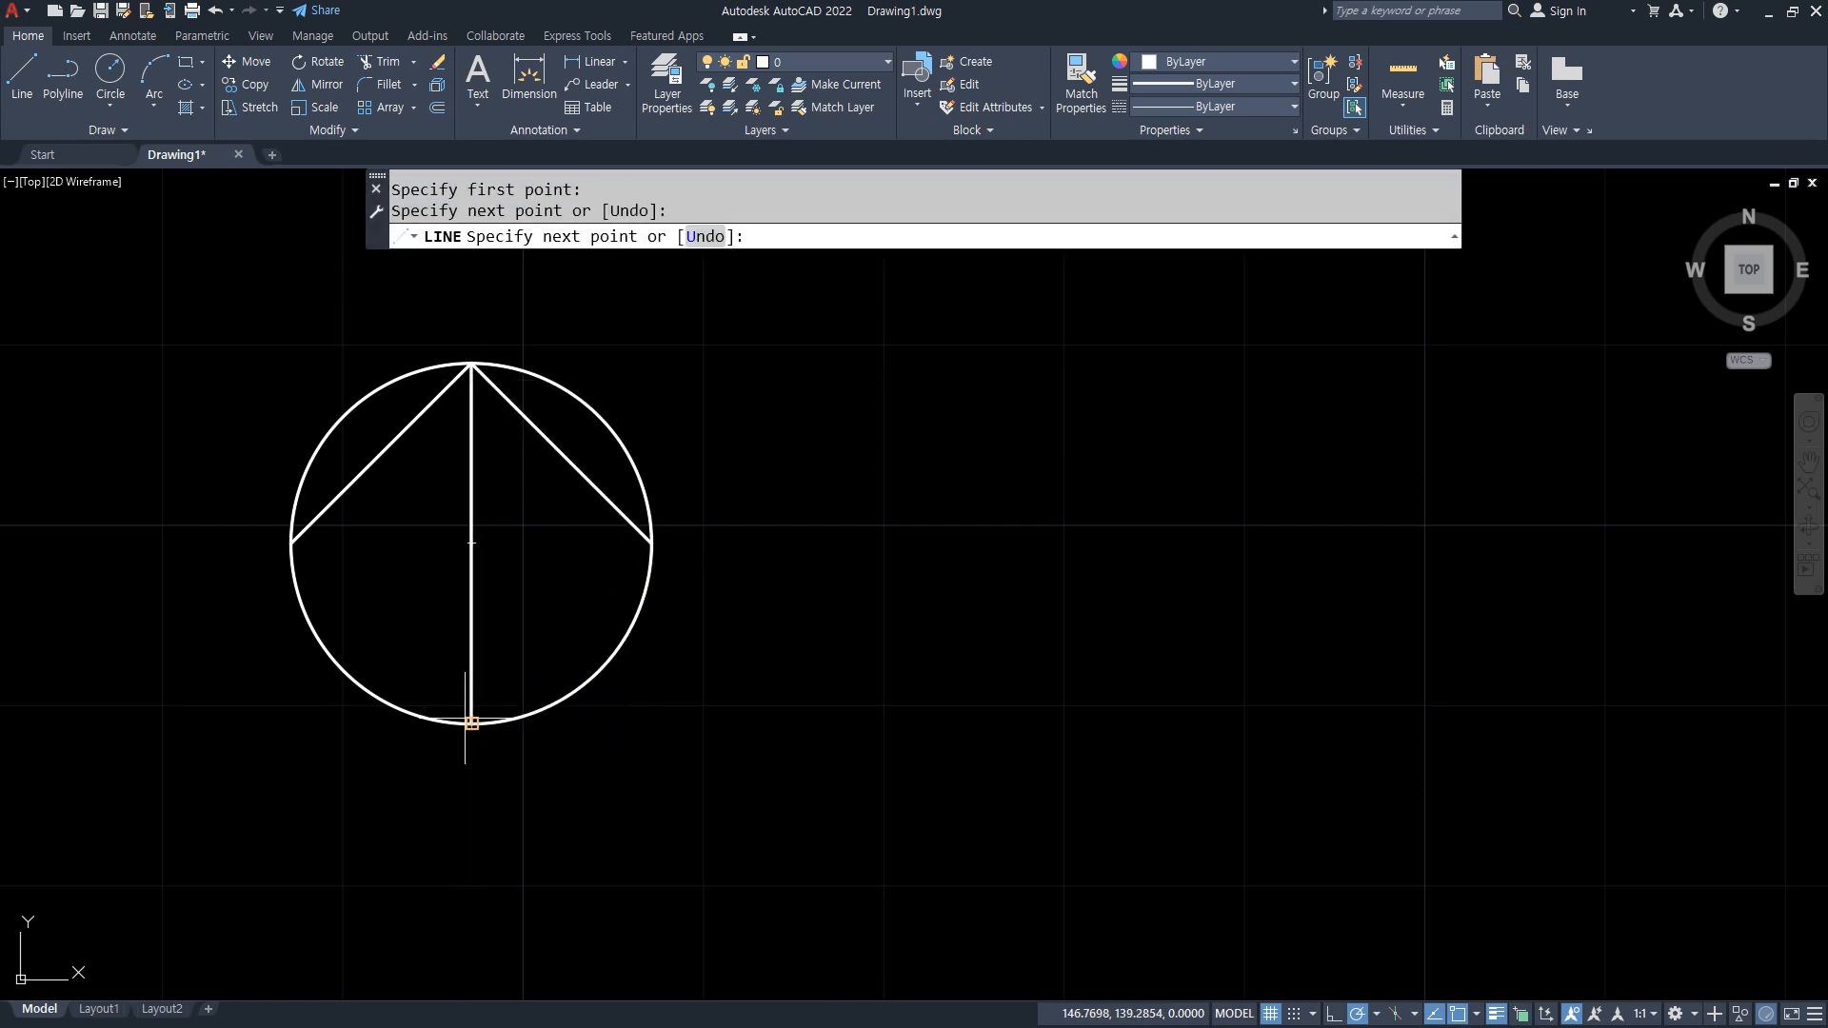
{"action": "key", "text": "Return"}
{"action": "type", "text": "o"}
{"action": "key", "text": "Return"}
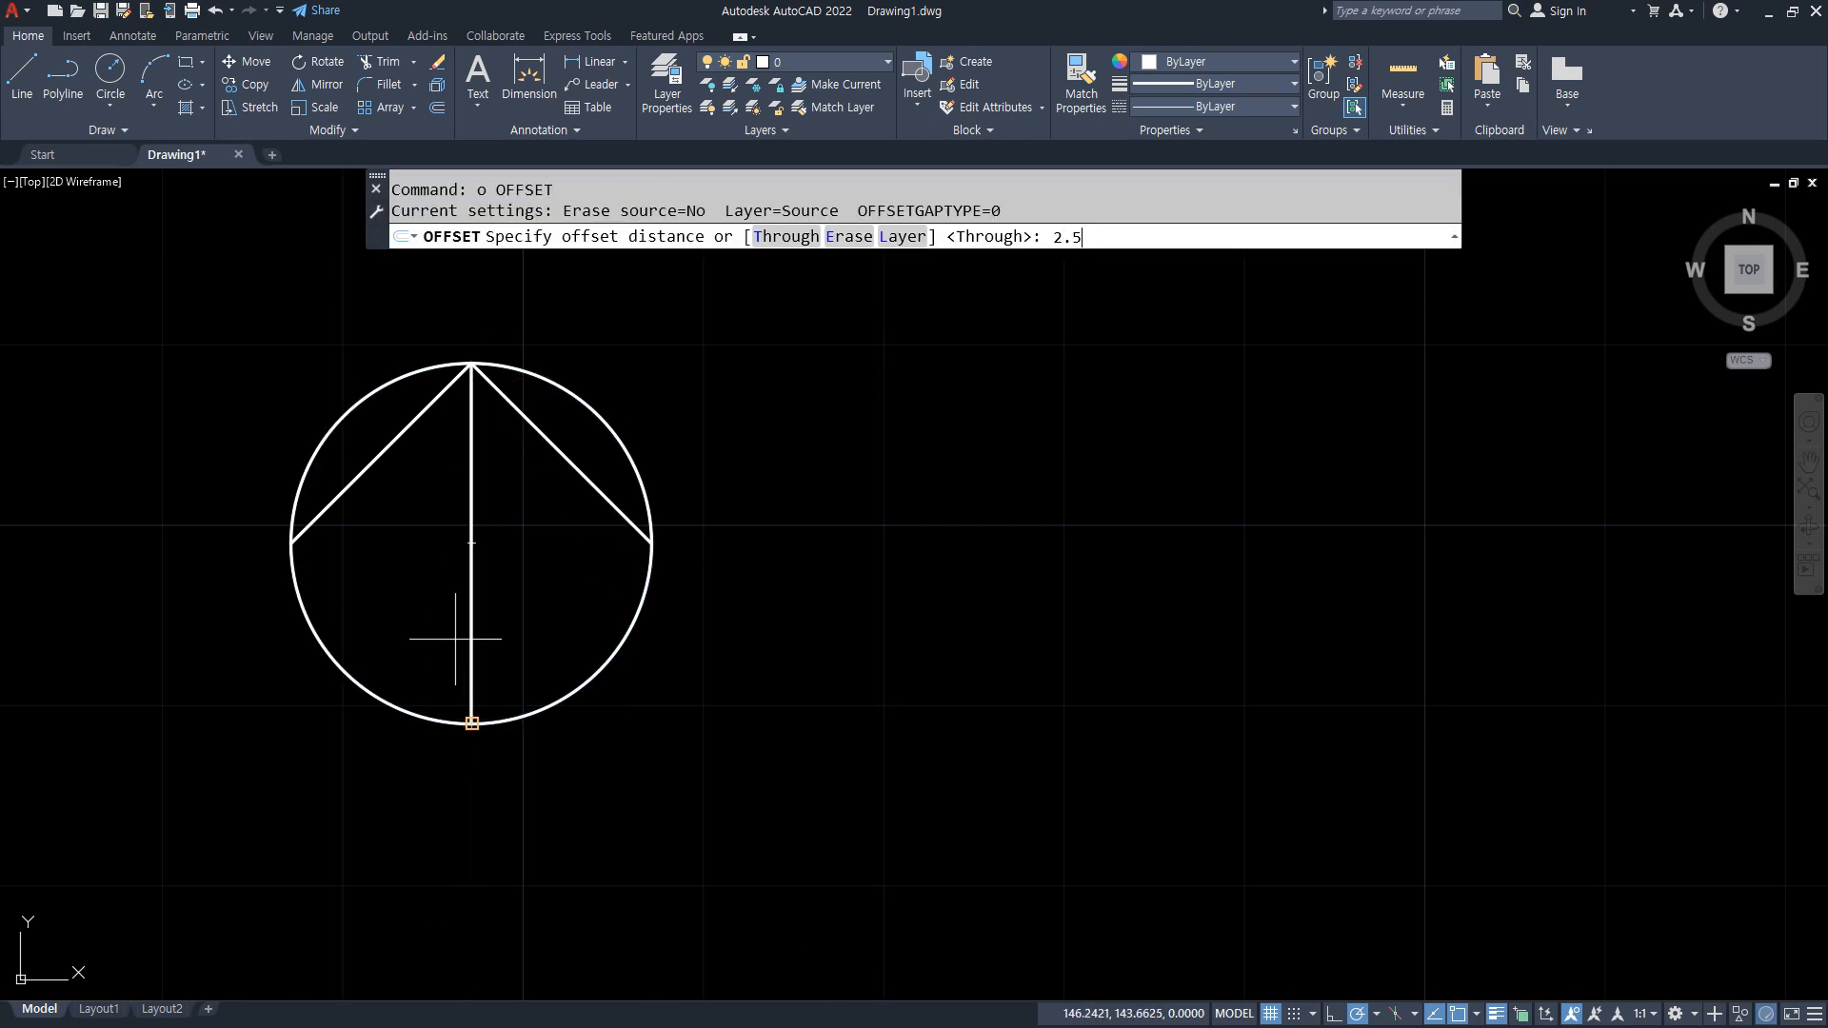
{"action": "type", "text": "2.5"}
{"action": "key", "text": "Return"}
{"action": "key", "text": "Escape"}
Offset both slanted chords 5 units toward the inside of the circle.
{"action": "type", "text": "o"}
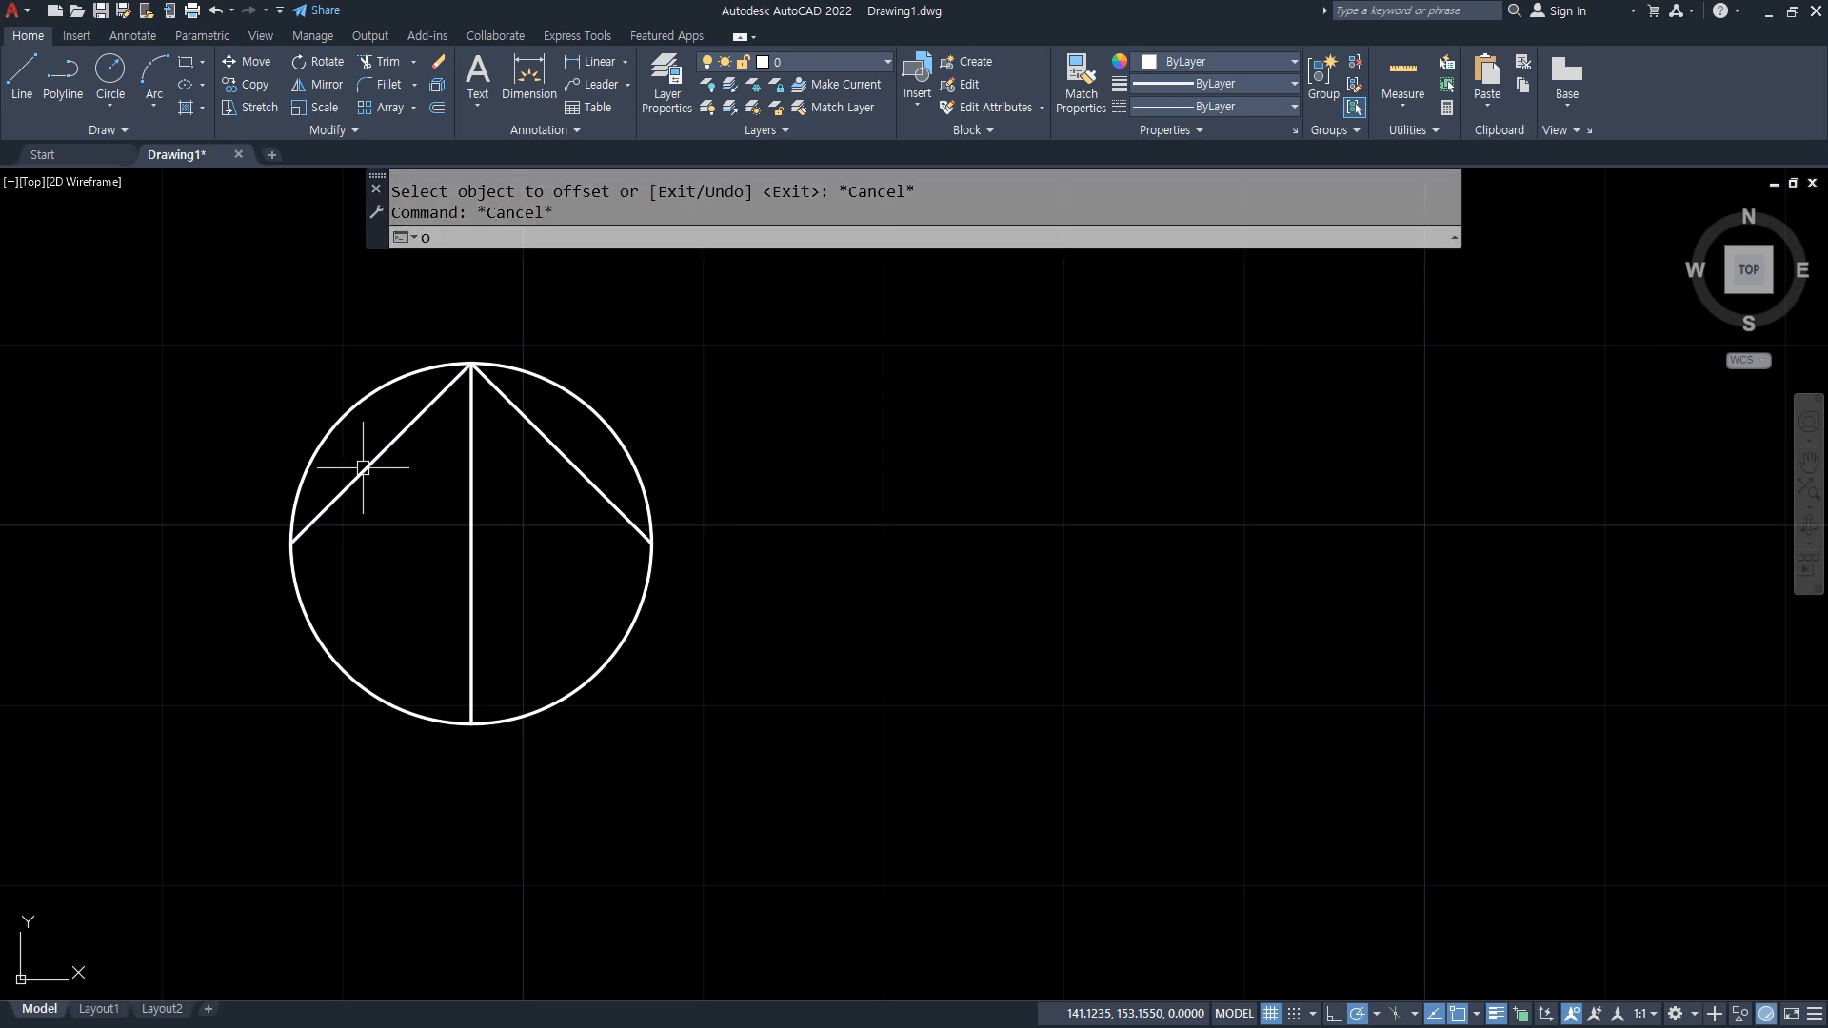
{"action": "key", "text": "Return"}
{"action": "type", "text": "5"}
{"action": "key", "text": "Return"}
{"action": "left_click", "coordinate": [366, 469]}
{"action": "left_click", "coordinate": [551, 484]}
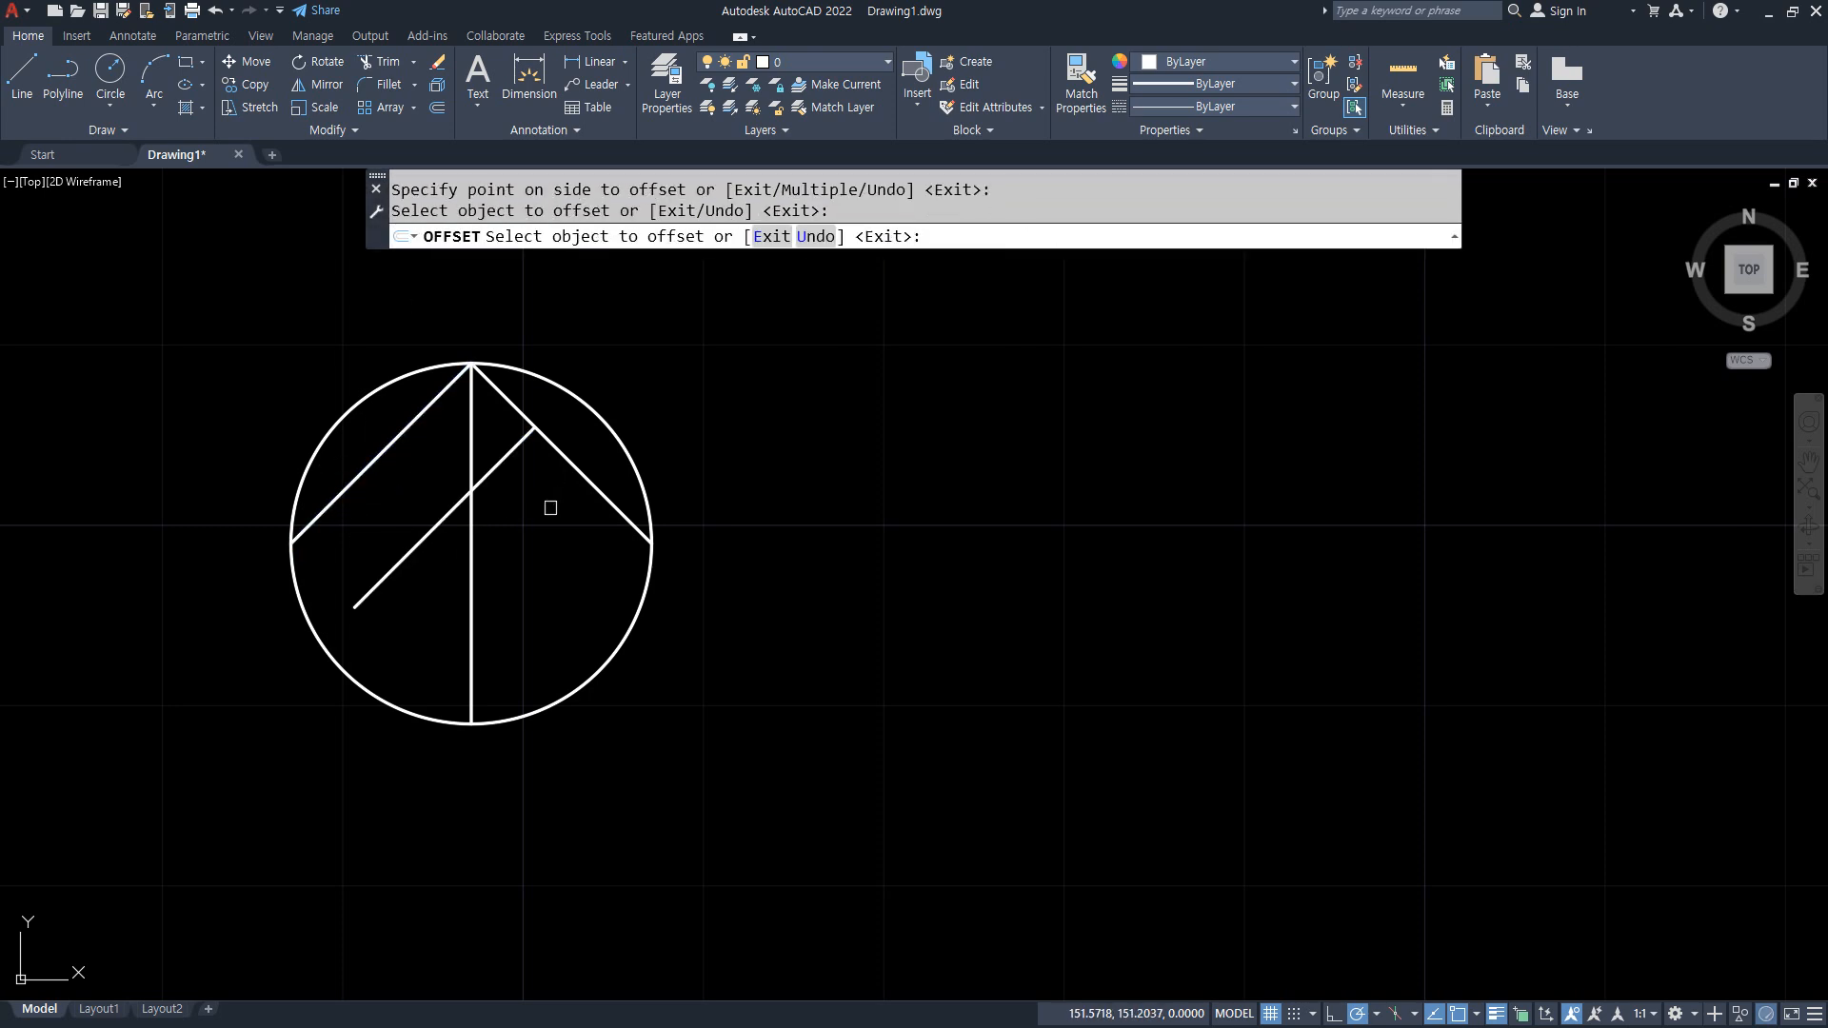
{"action": "left_click", "coordinate": [600, 493]}
{"action": "left_click", "coordinate": [520, 562]}
{"action": "key", "text": "Return"}
Offset the vertical centre line 2.5 units to each side.
{"action": "key", "text": "Return"}
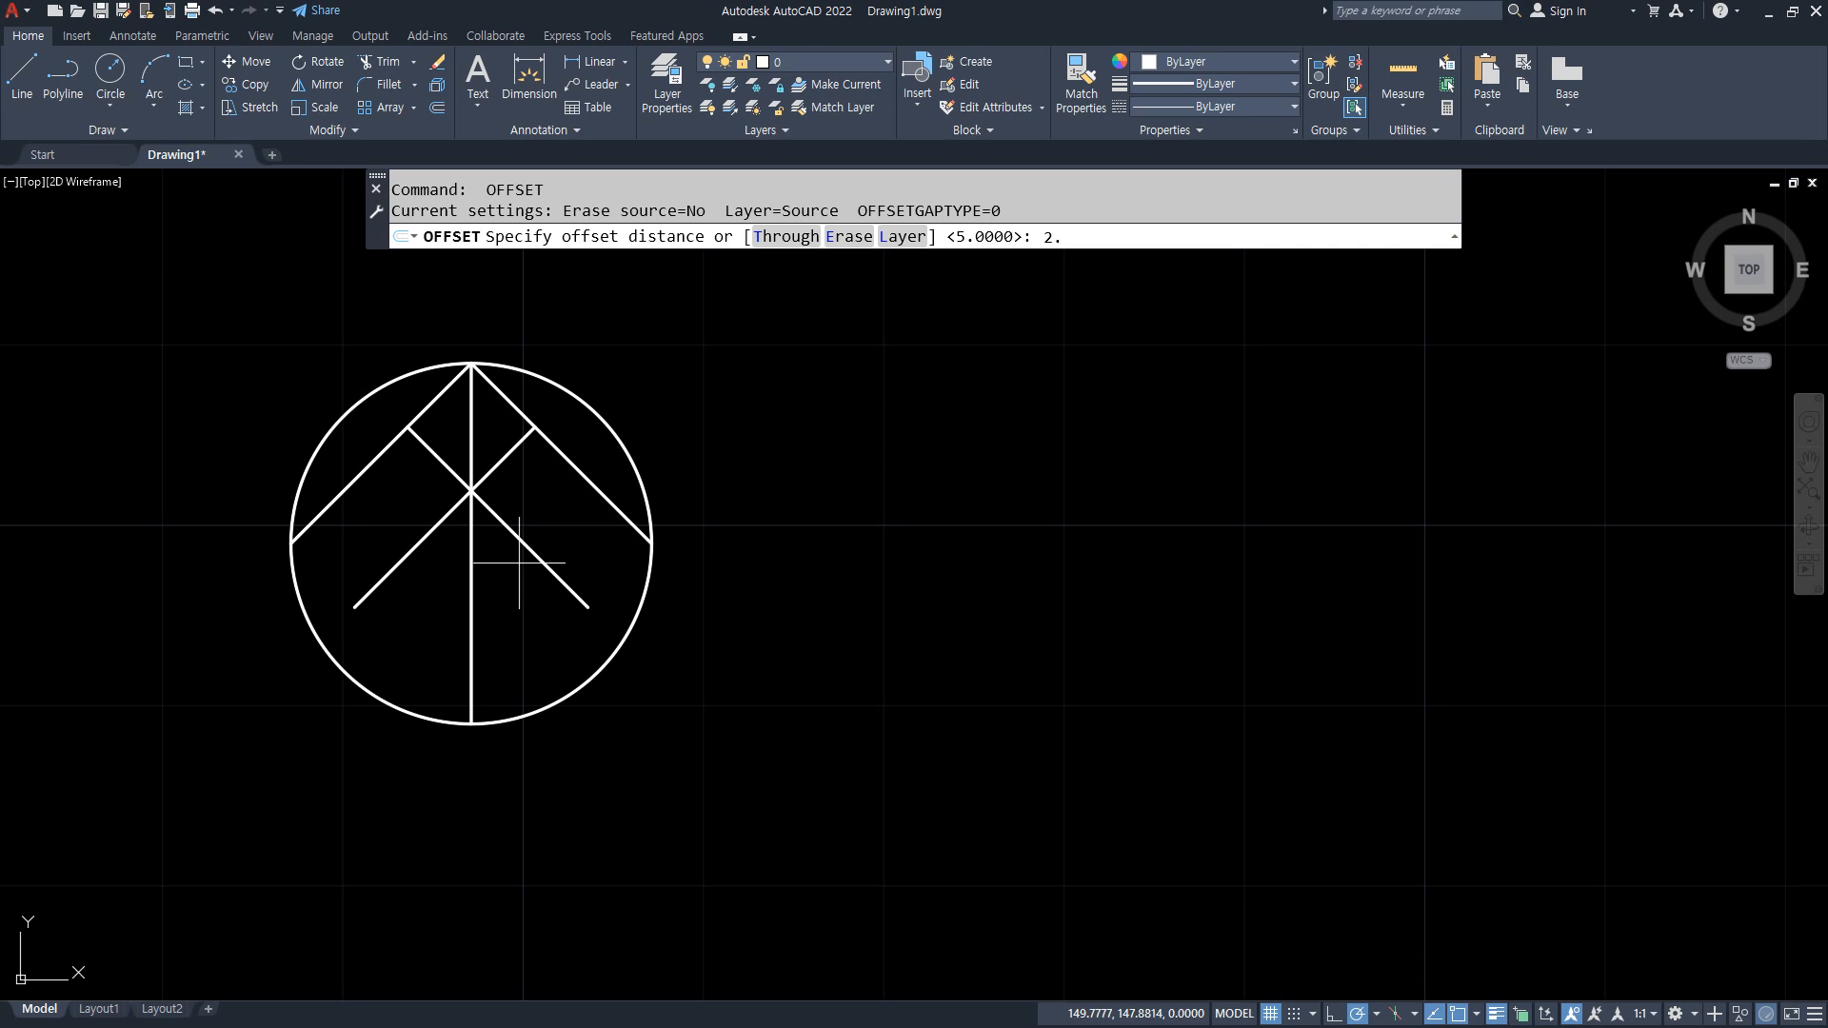
{"action": "type", "text": "2.5"}
{"action": "key", "text": "Return"}
{"action": "left_click", "coordinate": [472, 590]}
{"action": "left_click", "coordinate": [494, 585]}
{"action": "left_click", "coordinate": [472, 610]}
{"action": "left_click", "coordinate": [431, 619]}
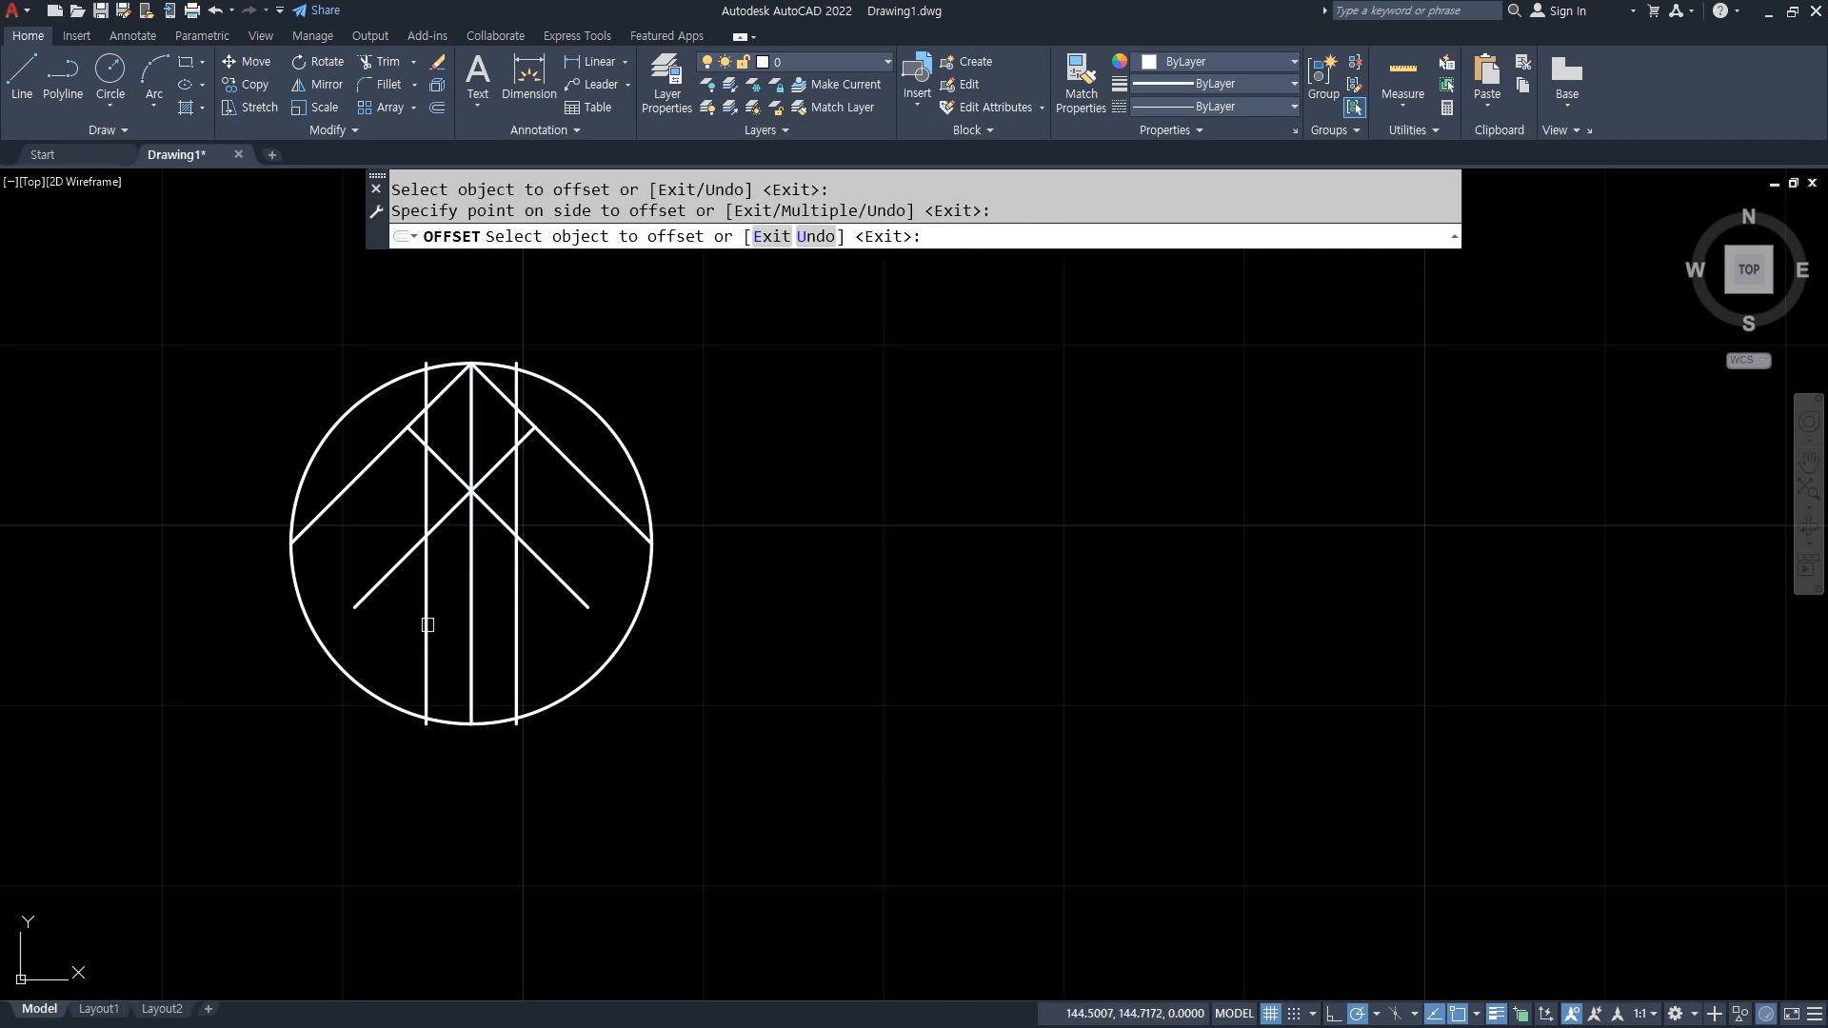
{"action": "key", "text": "Return"}
Fillet with zero radius so the right vertical line and the slanted line beside it meet in a corner and end on the circle.
{"action": "type", "text": "f"}
{"action": "key", "text": "Return"}
{"action": "left_click", "coordinate": [518, 694]}
{"action": "left_click", "coordinate": [559, 582]}
{"action": "key", "text": "Return"}
{"action": "left_click", "coordinate": [580, 645]}
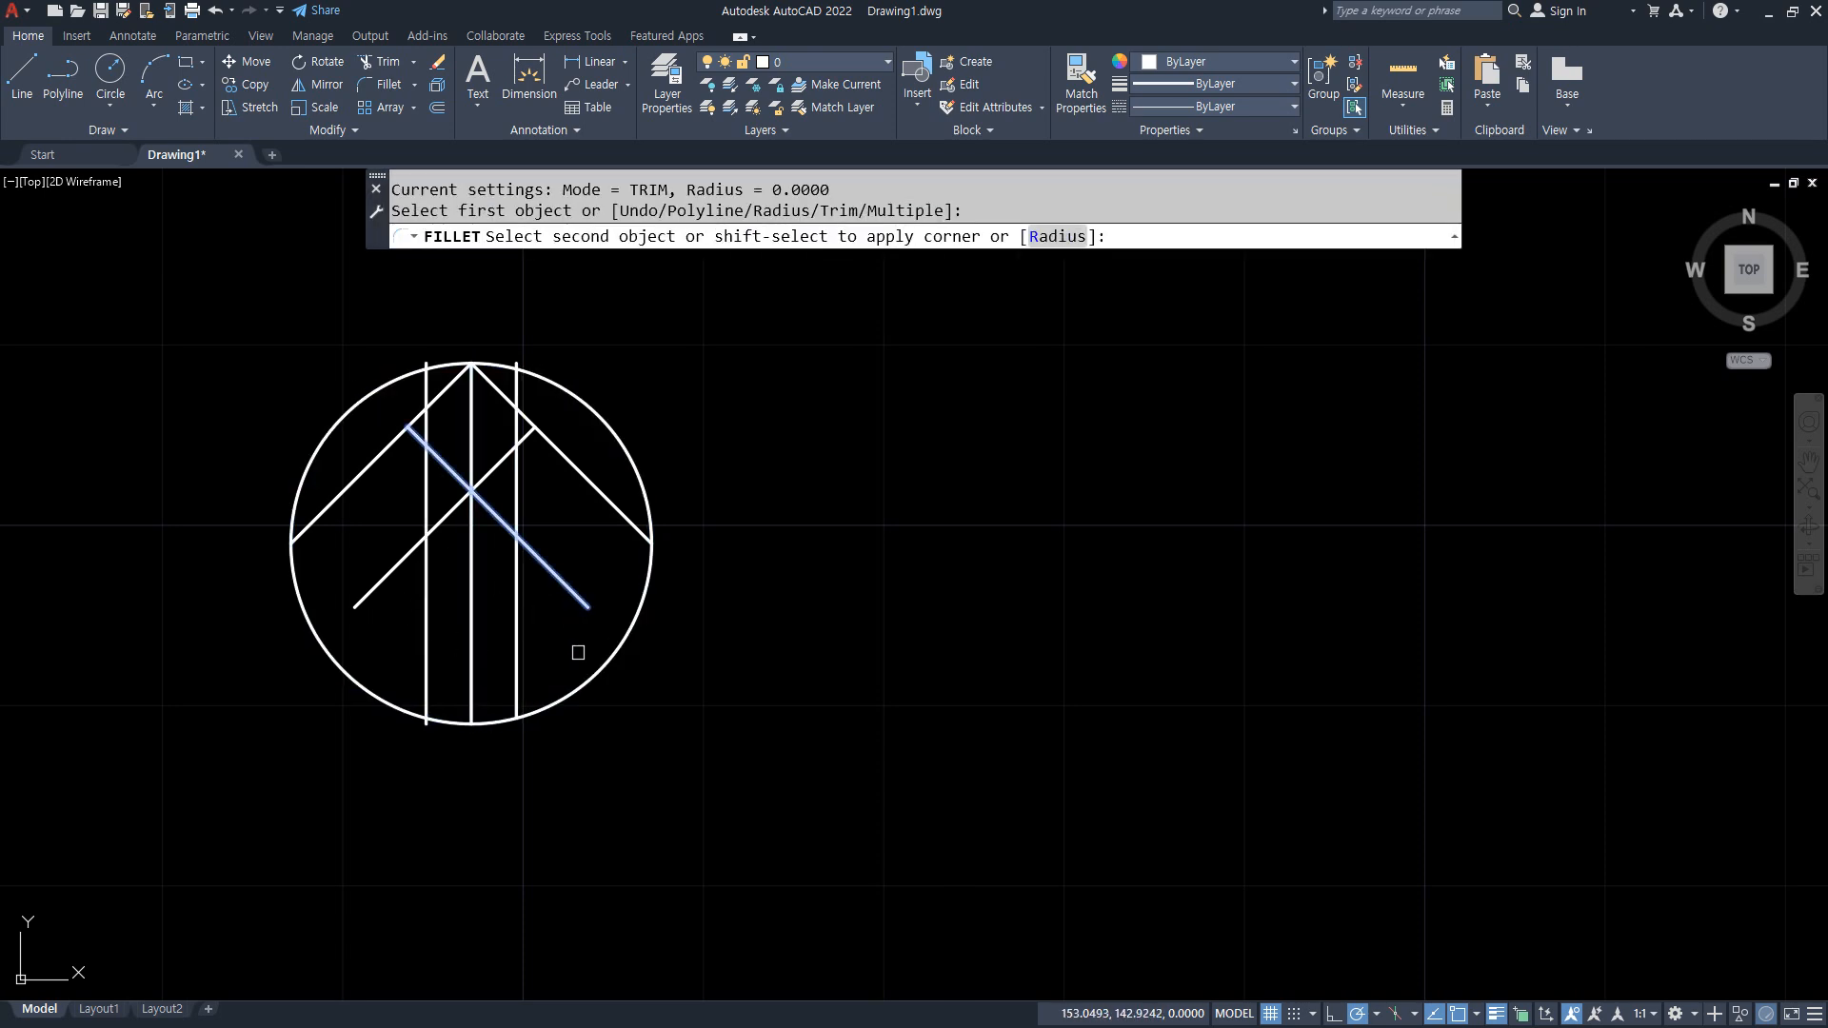
{"action": "left_click", "coordinate": [568, 630]}
{"action": "key", "text": "Return"}
{"action": "left_click", "coordinate": [557, 576]}
{"action": "left_click", "coordinate": [516, 592]}
Fillet the left vertical line and its slanted line into a matching corner, ending both on the circle.
{"action": "key", "text": "Return"}
{"action": "left_click", "coordinate": [426, 585]}
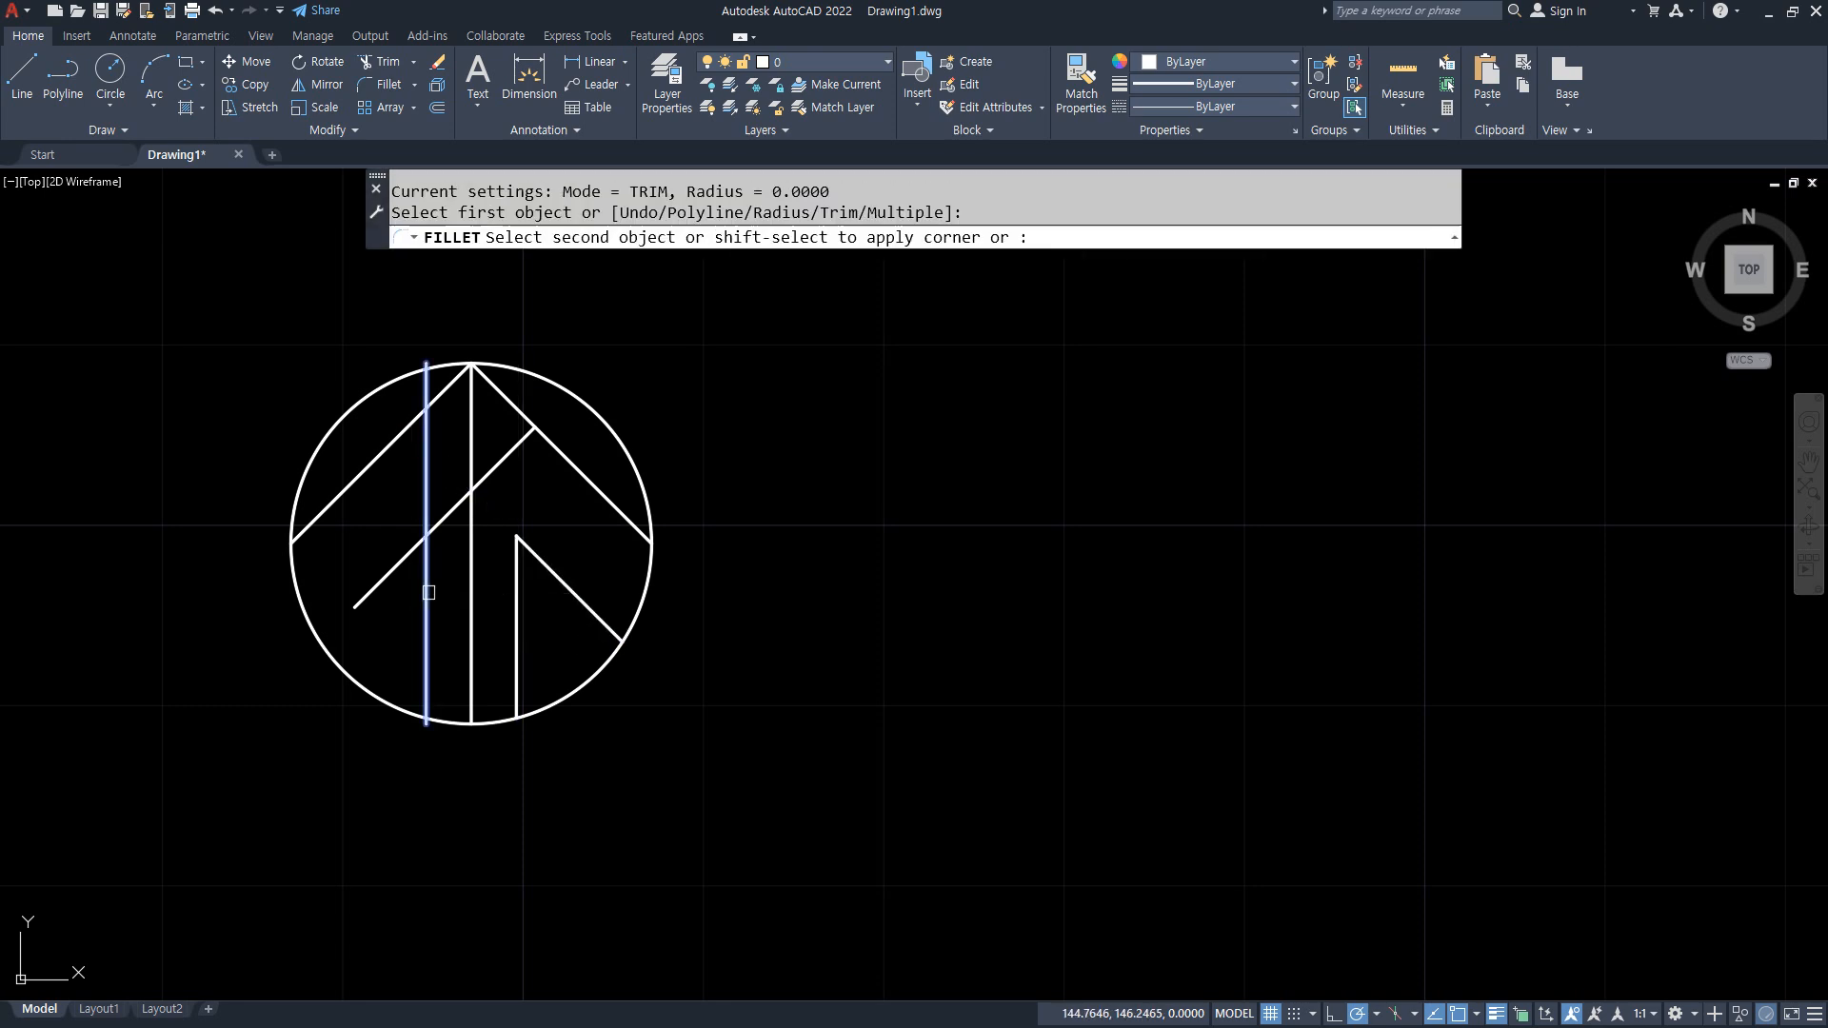
{"action": "left_click", "coordinate": [400, 568]}
{"action": "key", "text": "Return"}
{"action": "left_click", "coordinate": [391, 571]}
{"action": "left_click", "coordinate": [336, 655]}
{"action": "key", "text": "Return"}
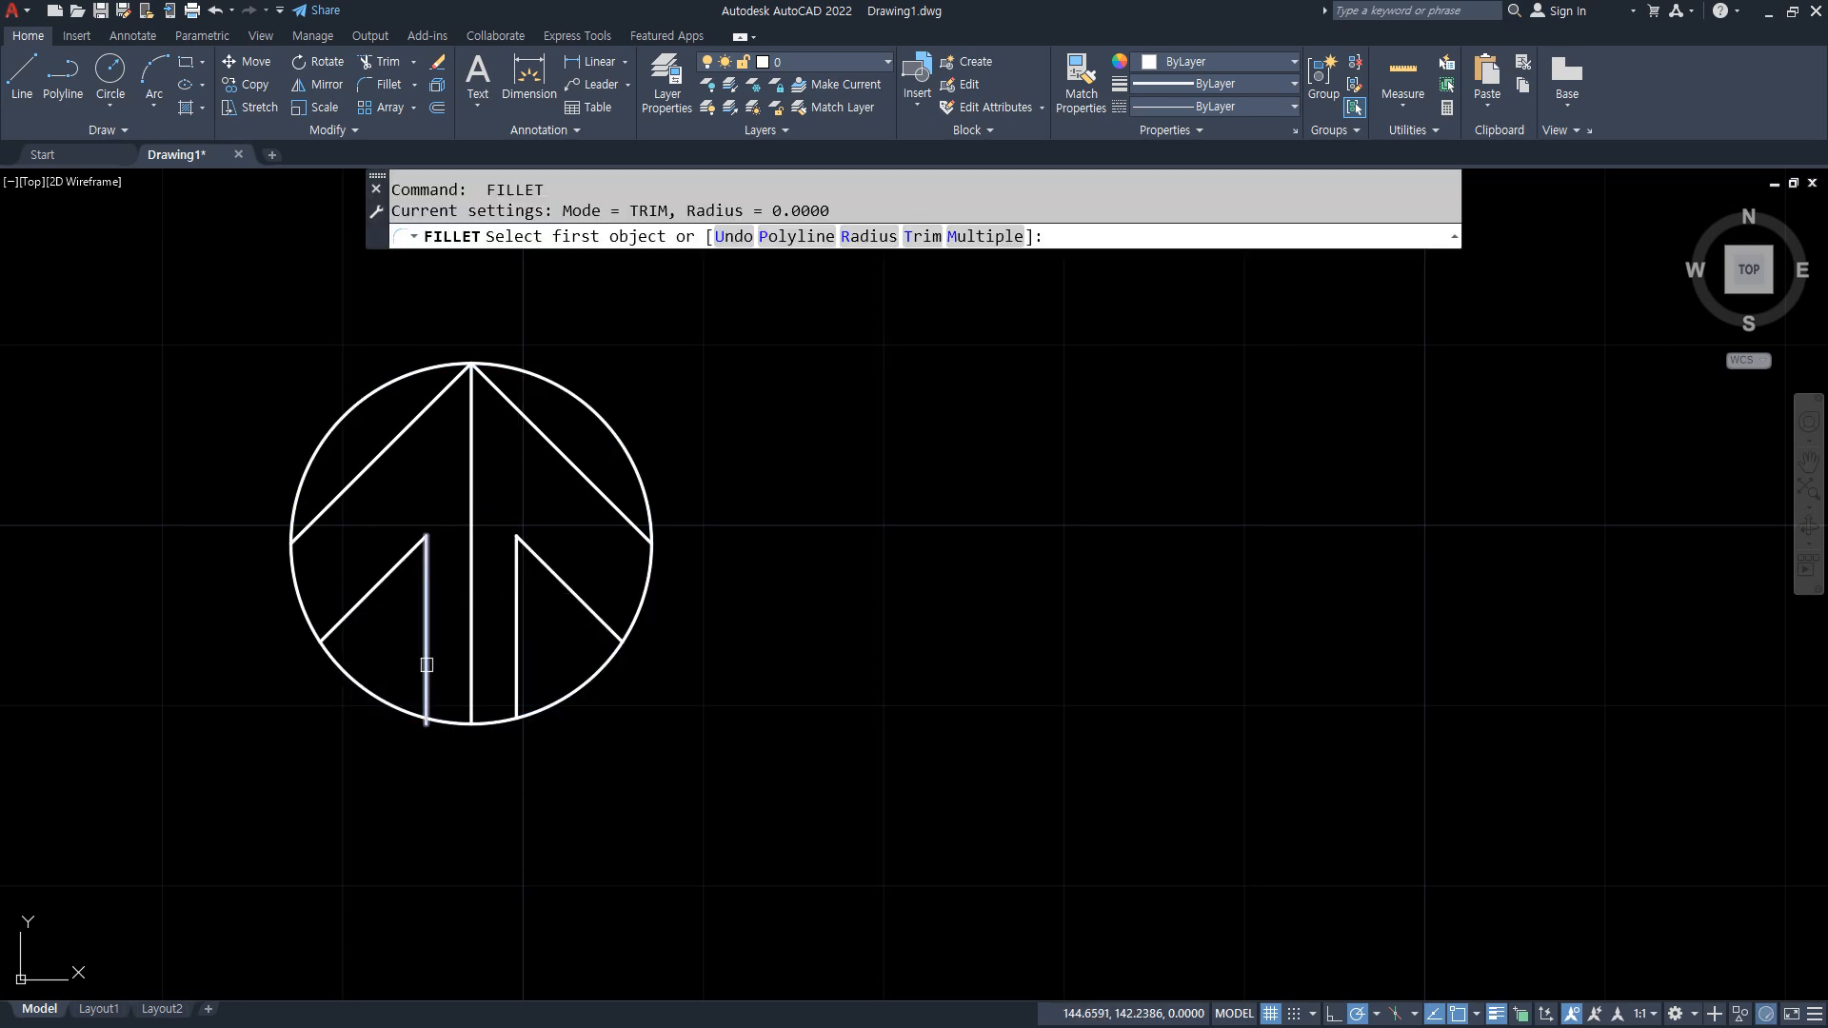
{"action": "left_click", "coordinate": [425, 678]}
{"action": "left_click", "coordinate": [350, 681]}
Trim the circle's left and right arcs between the upper chords and the lower slanted lines.
{"action": "type", "text": "tr"}
{"action": "key", "text": "Return"}
{"action": "left_click", "coordinate": [293, 611]}
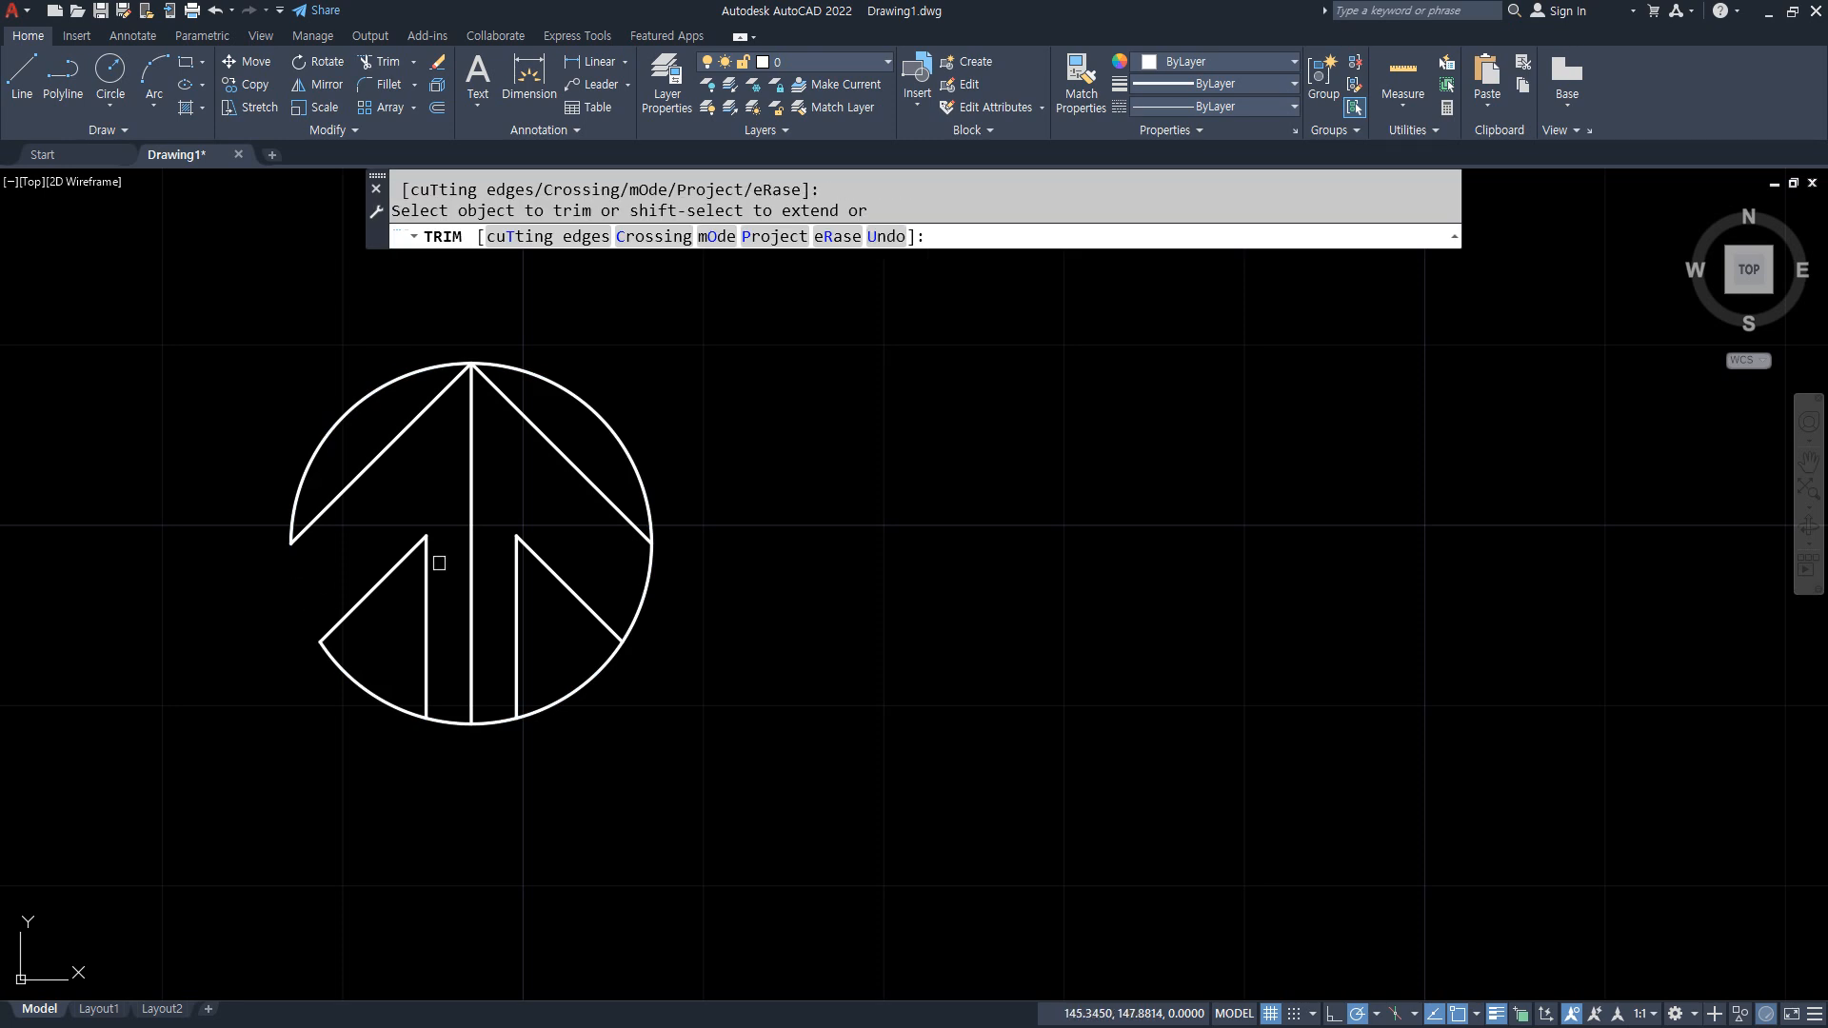
{"action": "left_click", "coordinate": [637, 592]}
{"action": "key", "text": "Return"}
Erase the central vertical line from the arrow symbol.
{"action": "left_click", "coordinate": [468, 505]}
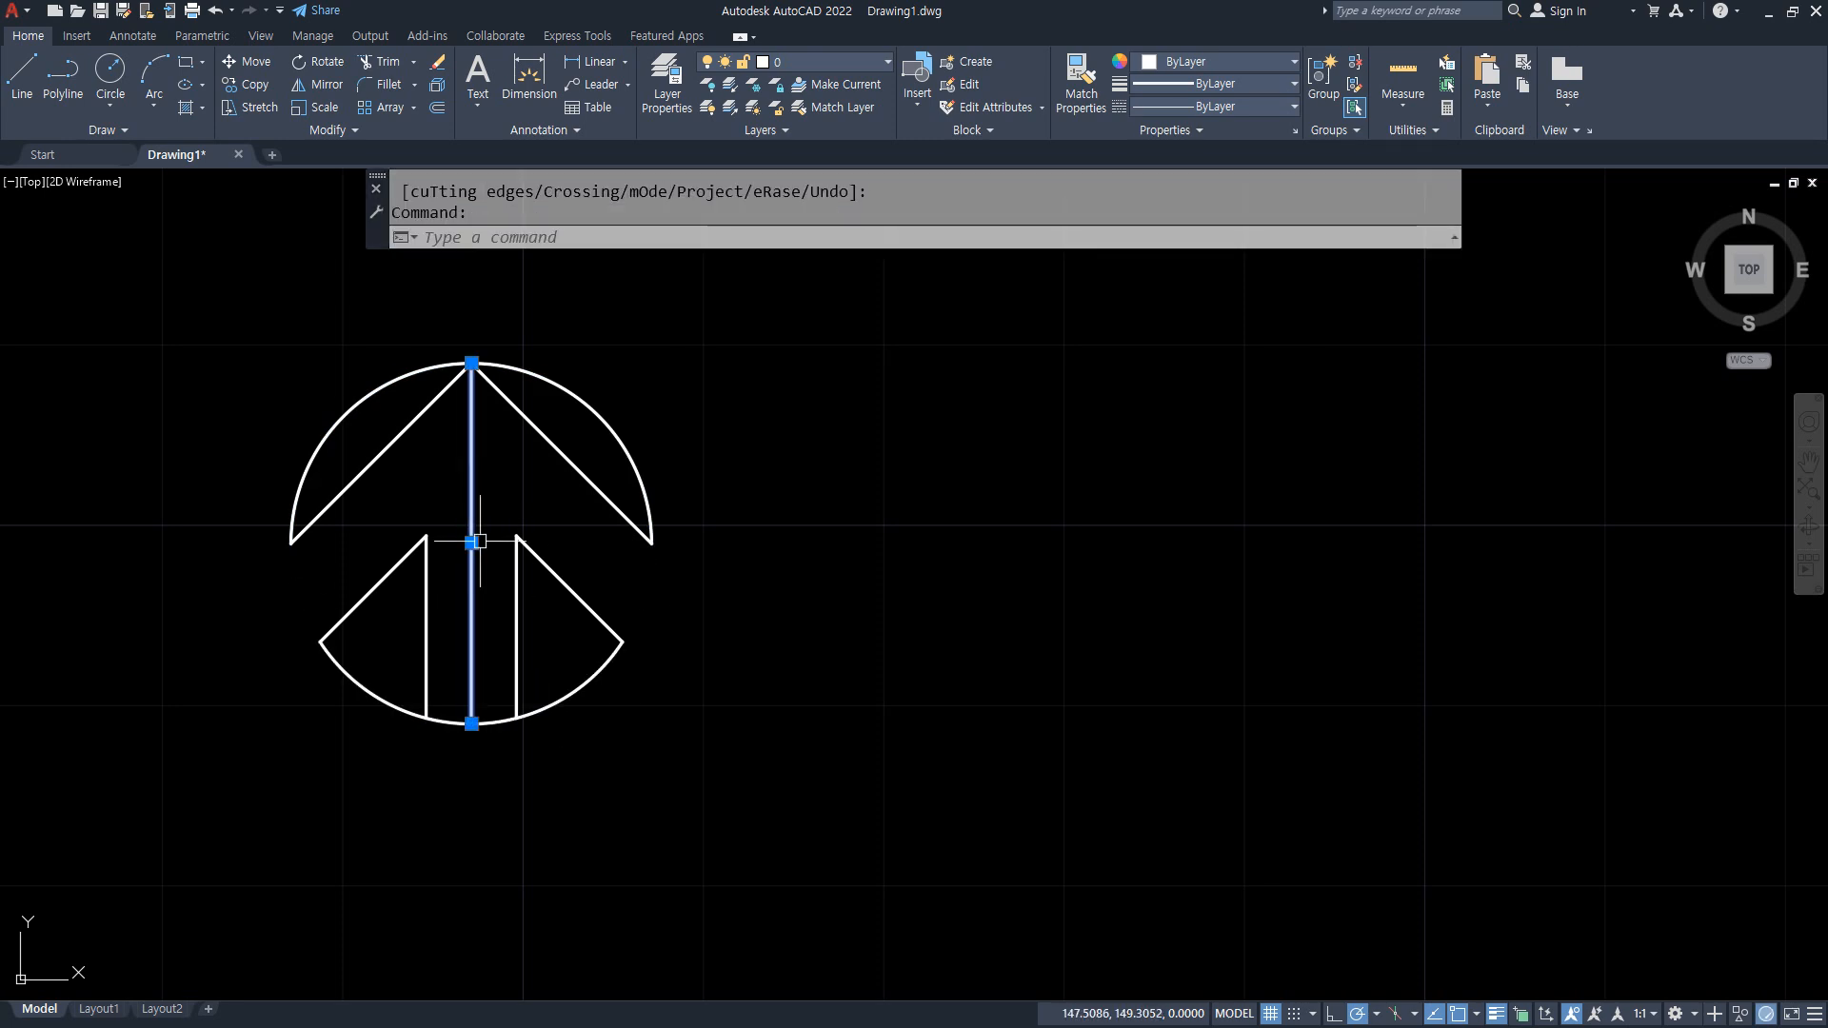
{"action": "type", "text": "e"}
{"action": "key", "text": "Return"}
Hatch the two upper circle segments and the two lower wedges with the SOLID pattern by picking internal points.
{"action": "type", "text": "h"}
{"action": "key", "text": "Return"}
{"action": "left_click", "coordinate": [394, 405]}
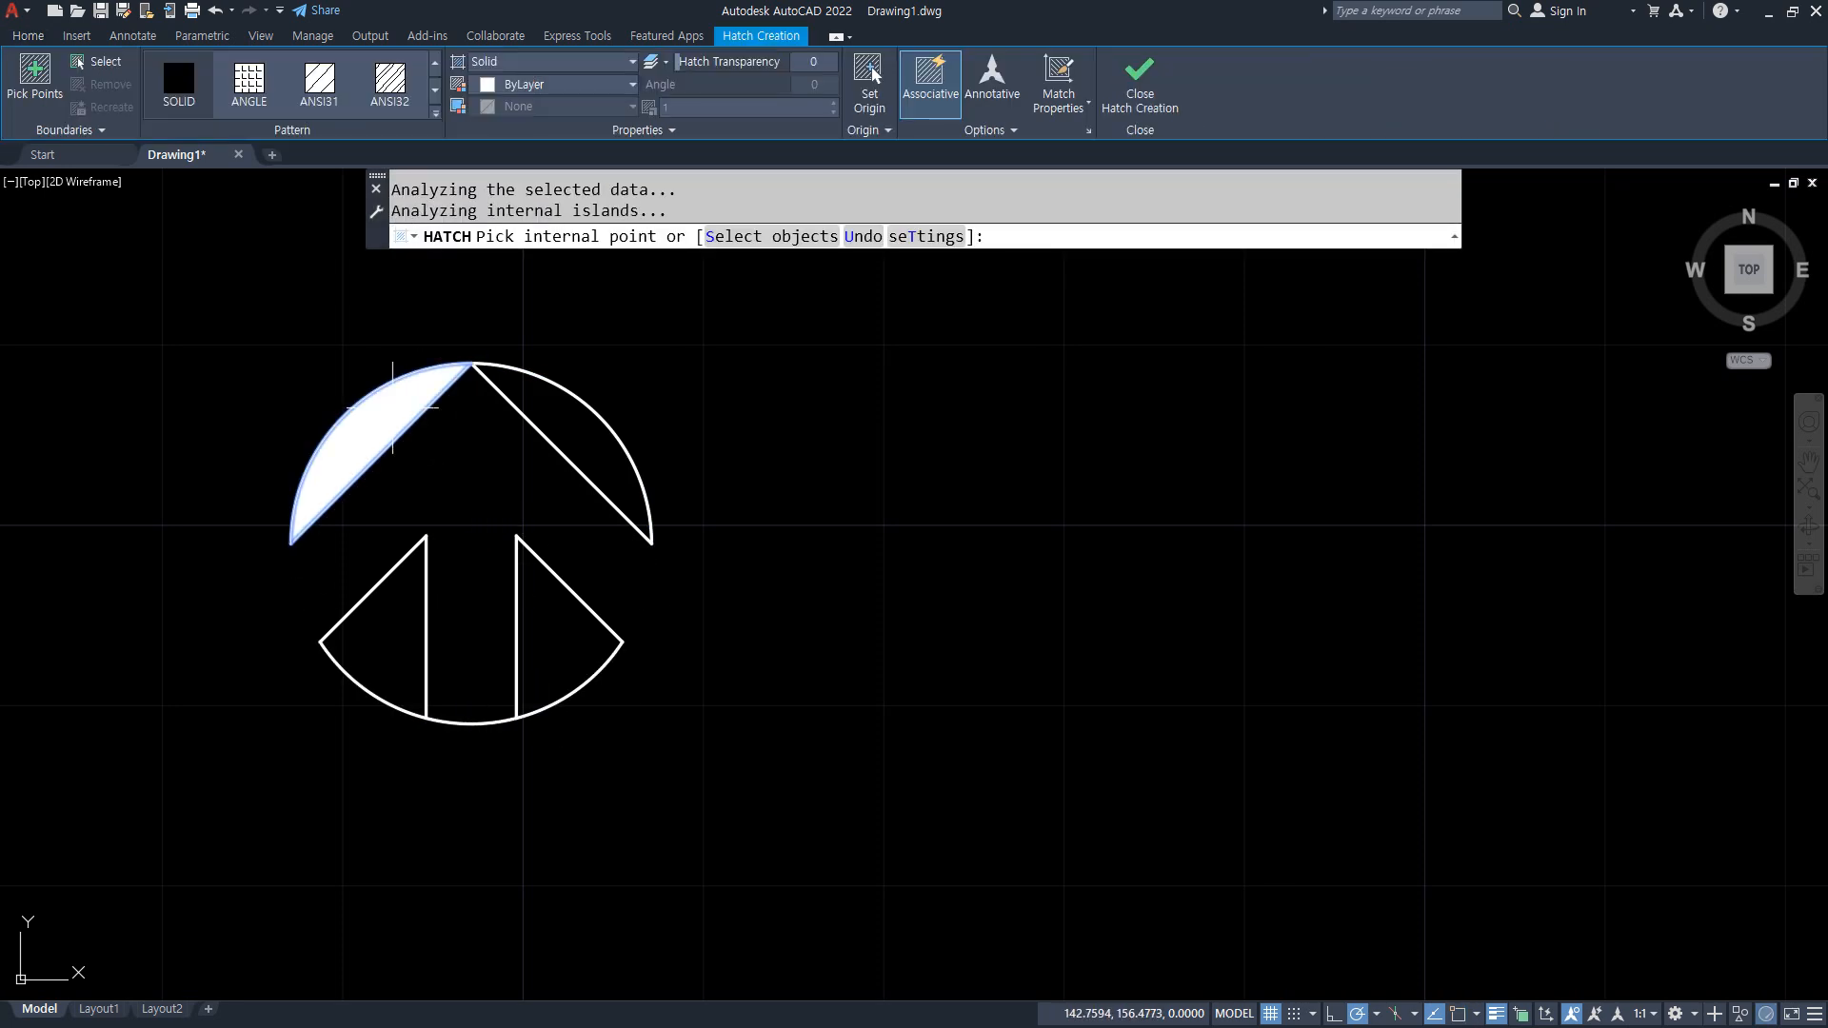
{"action": "left_click", "coordinate": [541, 398]}
{"action": "left_click", "coordinate": [549, 606]}
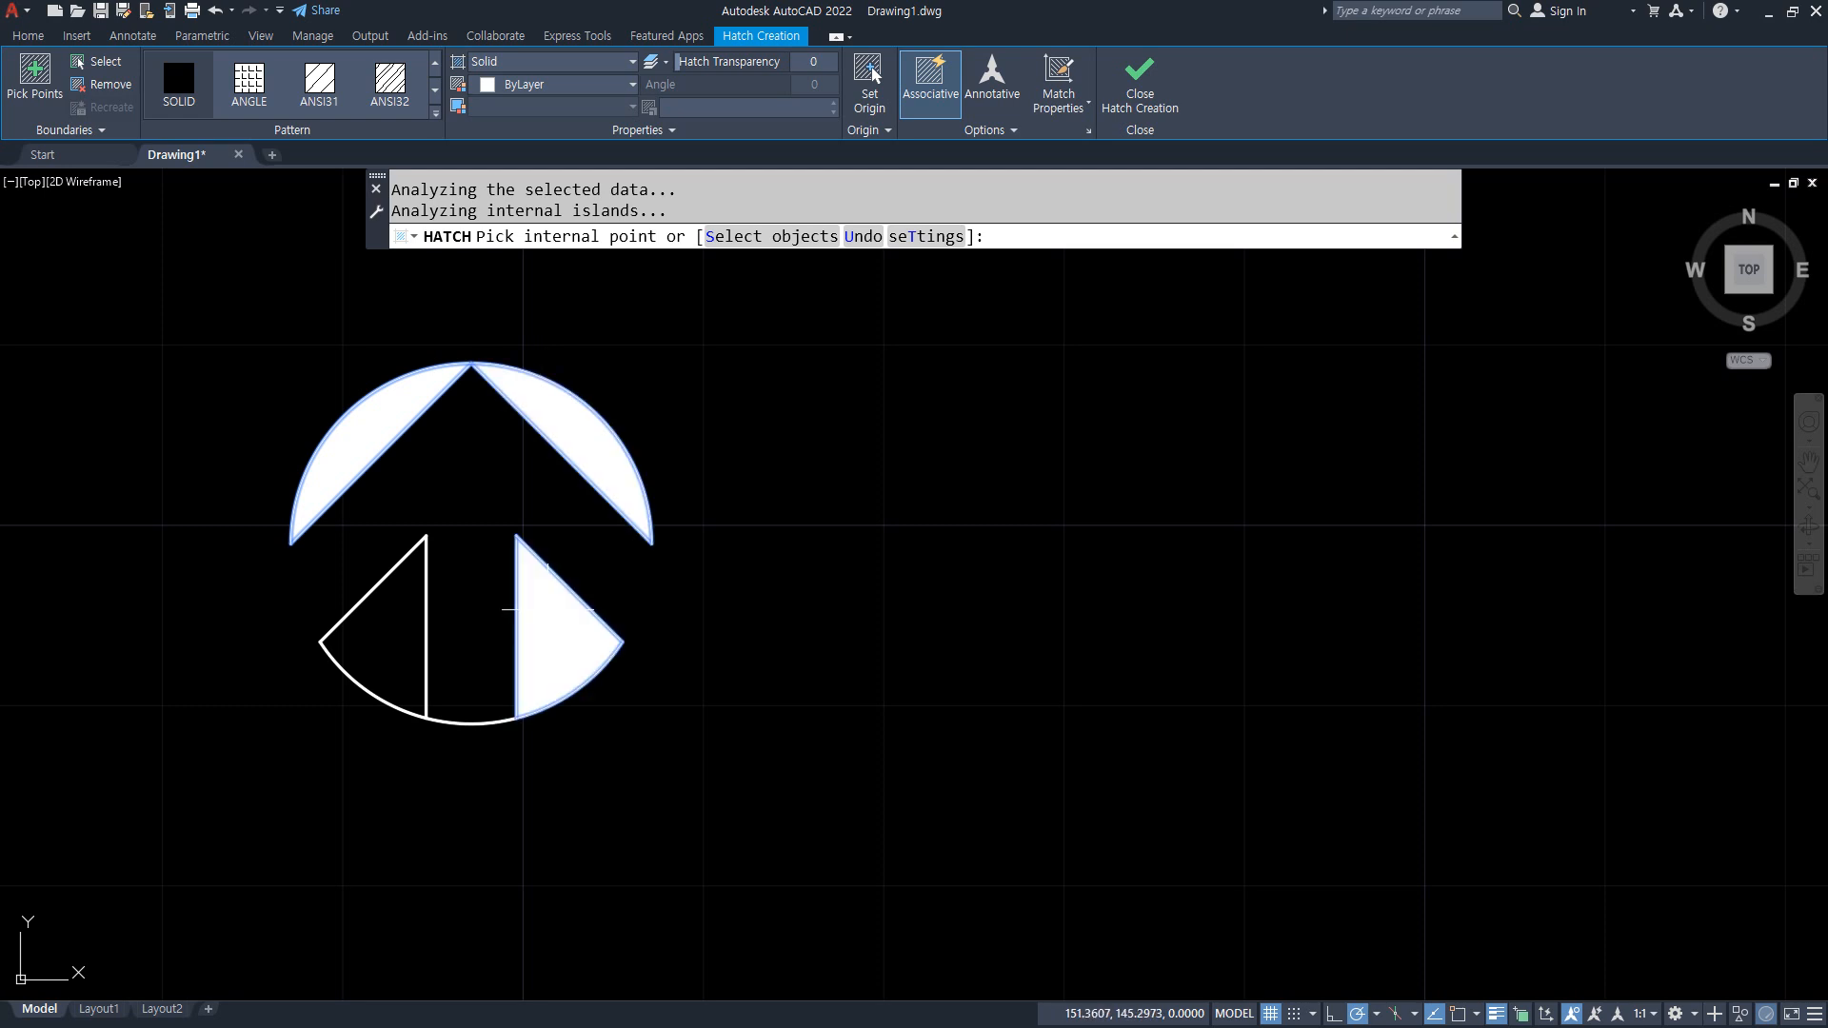
{"action": "left_click", "coordinate": [390, 632]}
{"action": "key", "text": "Return"}
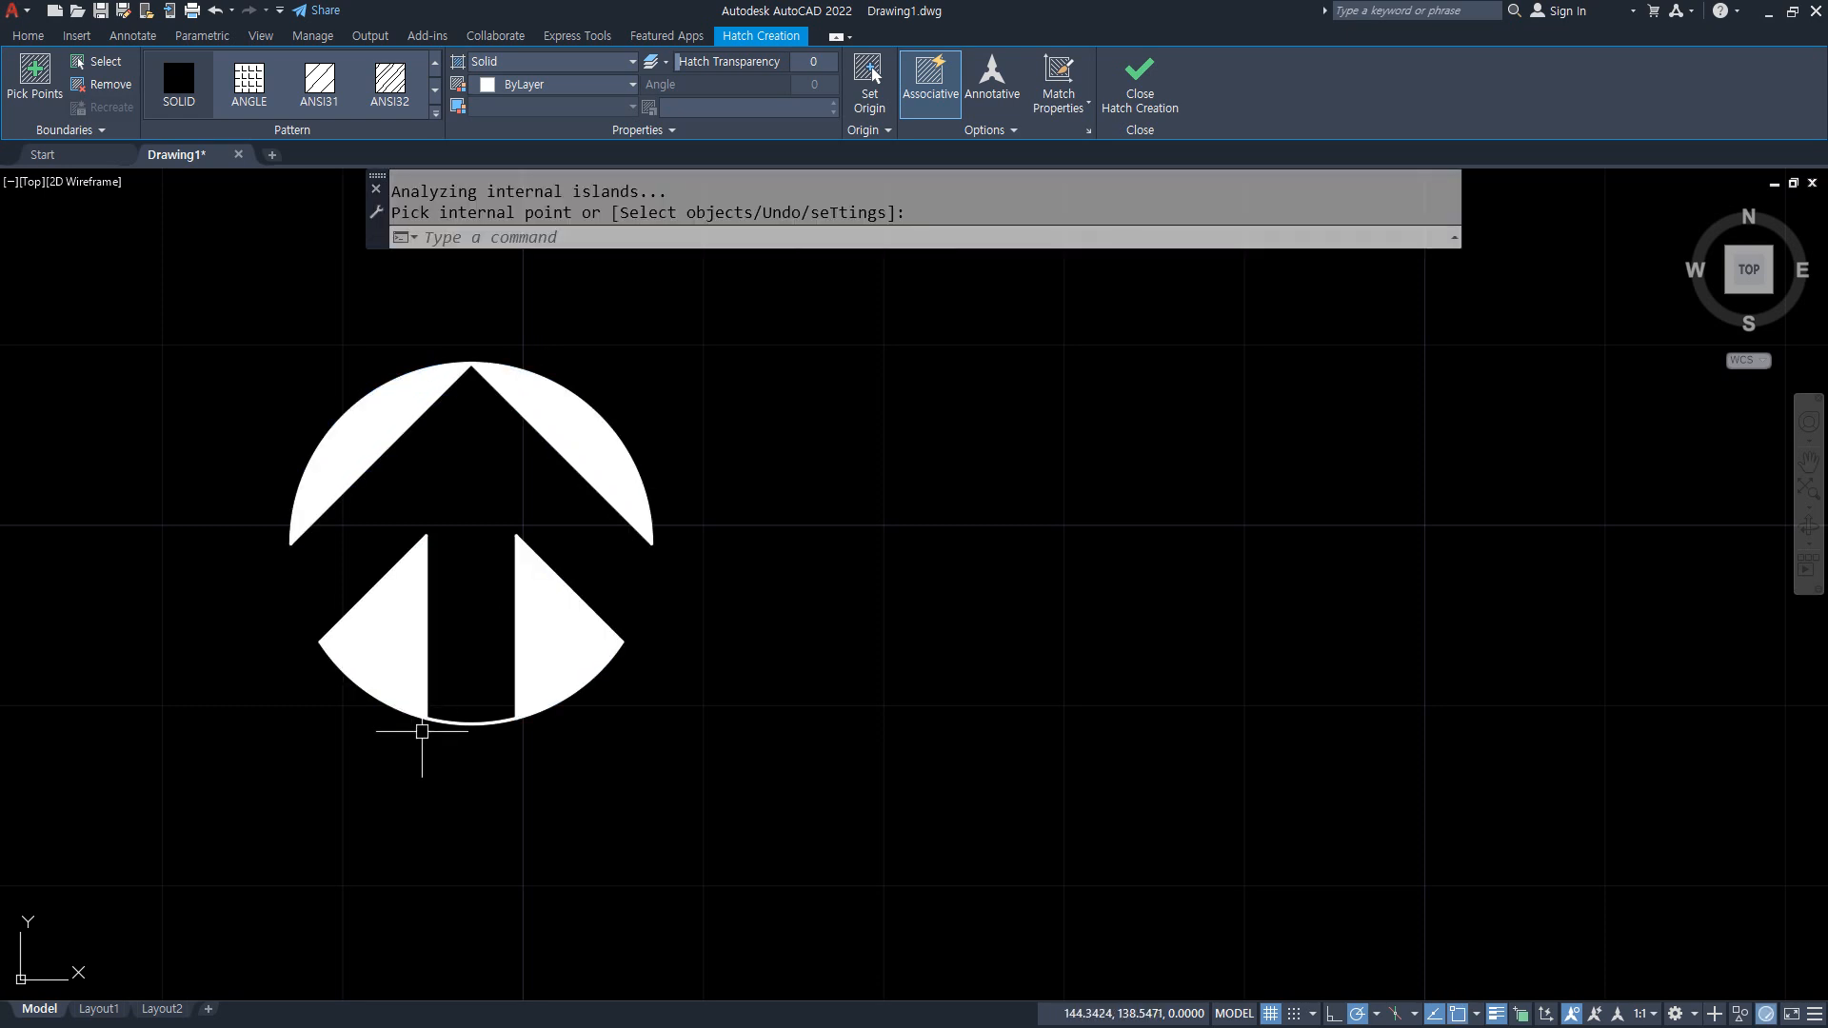
Trim the short bottom arc between the two hatched wedges.
{"action": "type", "text": "tr"}
{"action": "key", "text": "Return"}
{"action": "left_click", "coordinate": [470, 721]}
{"action": "key", "text": "Return"}
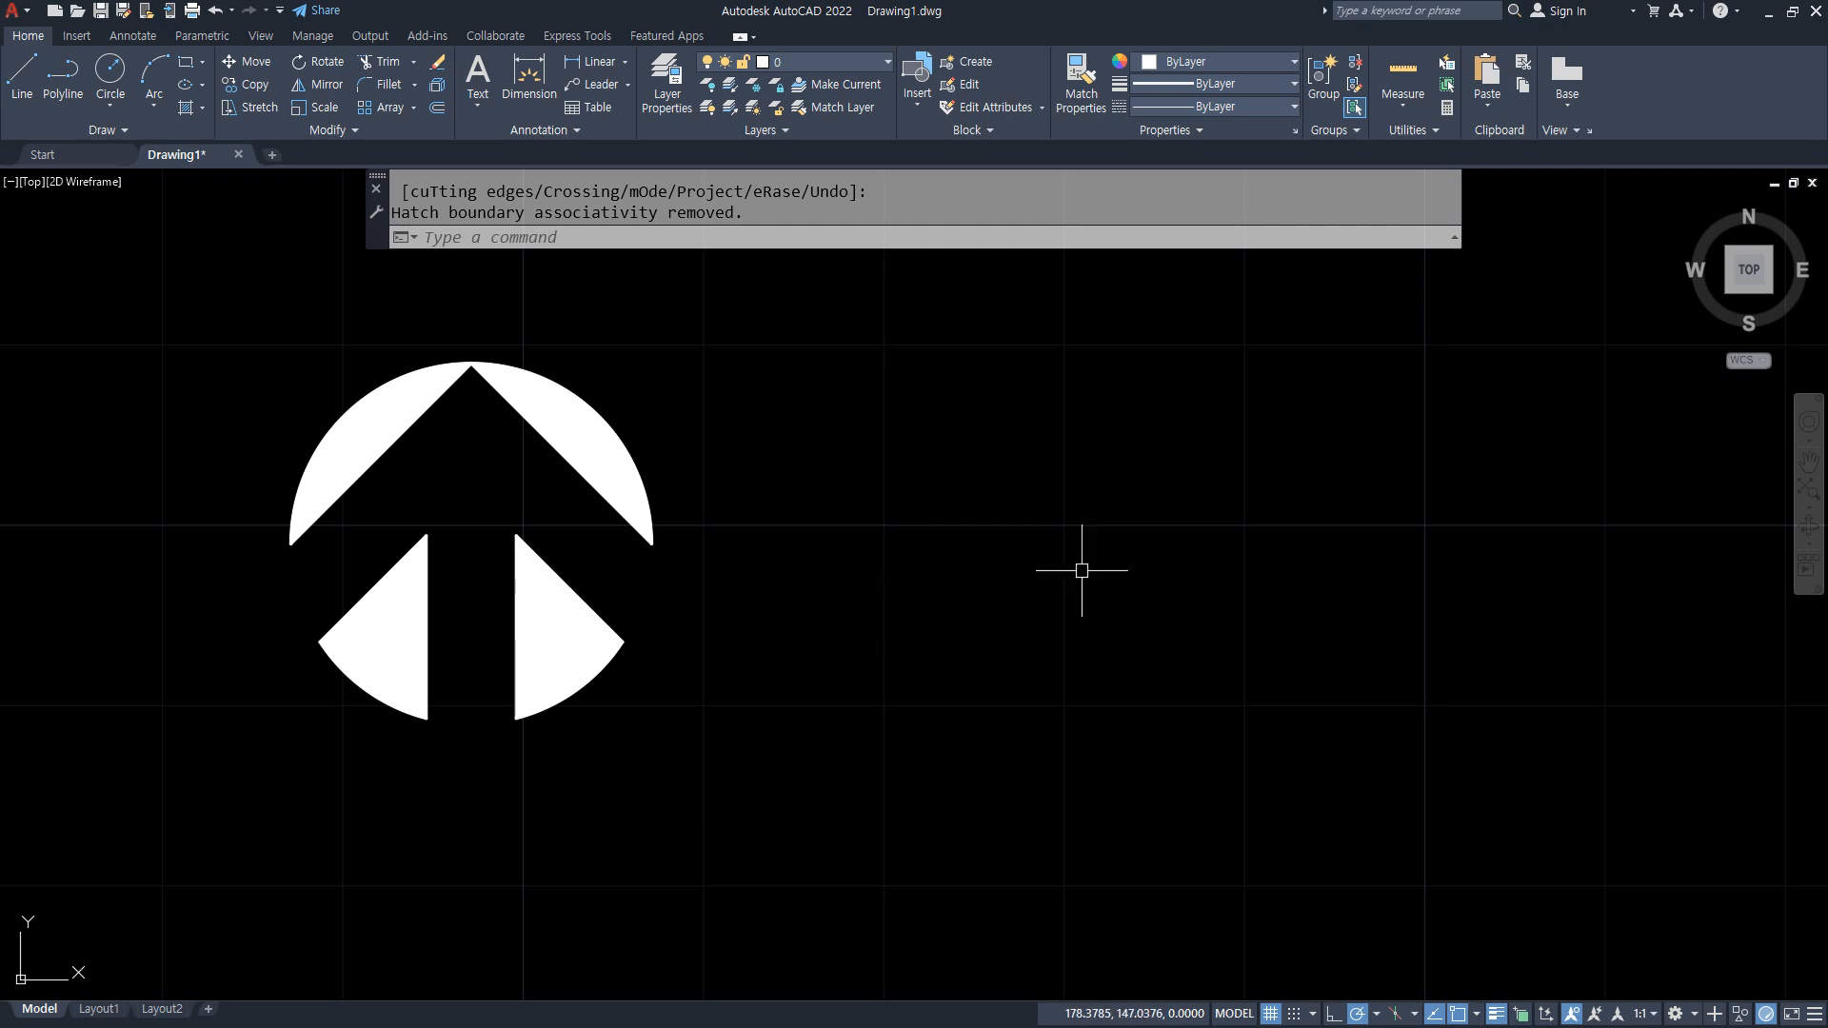
Draw a second circle of radius 10 to the right of the hatched arrow symbol.
{"action": "type", "text": "c"}
{"action": "key", "text": "Return"}
{"action": "left_click", "coordinate": [1033, 561]}
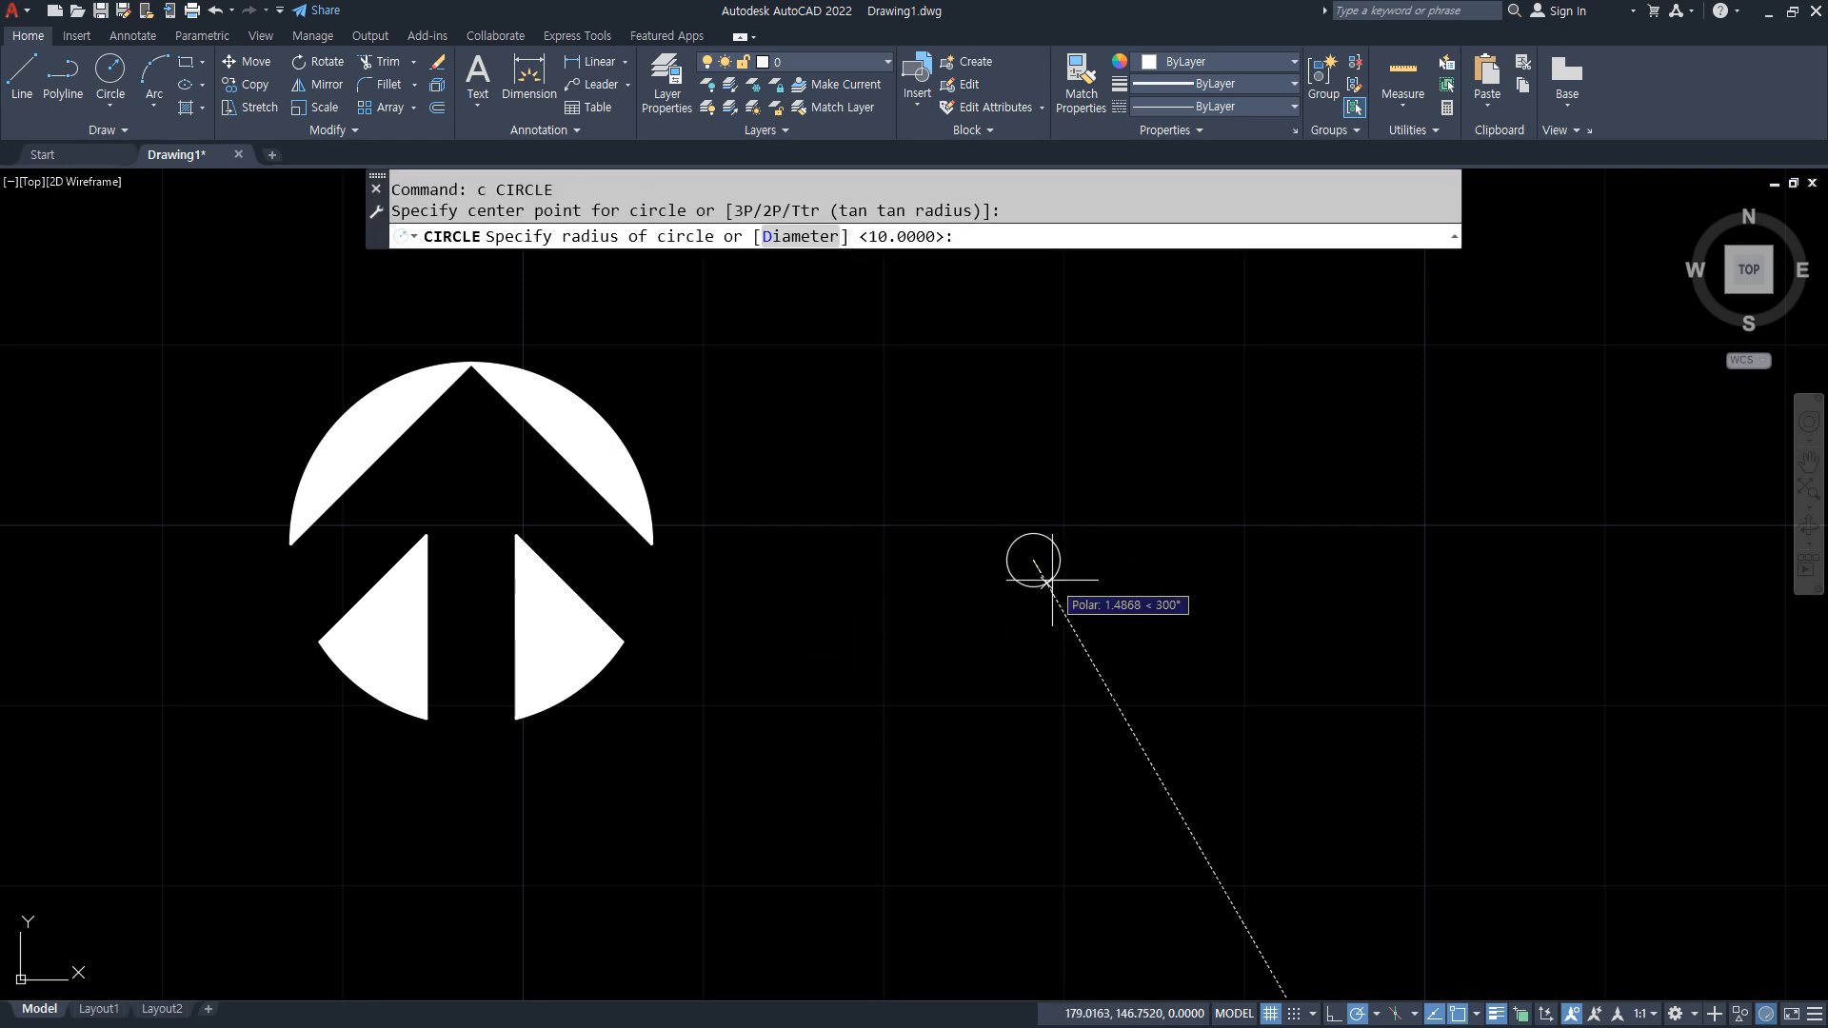
{"action": "type", "text": "10"}
{"action": "key", "text": "Return"}
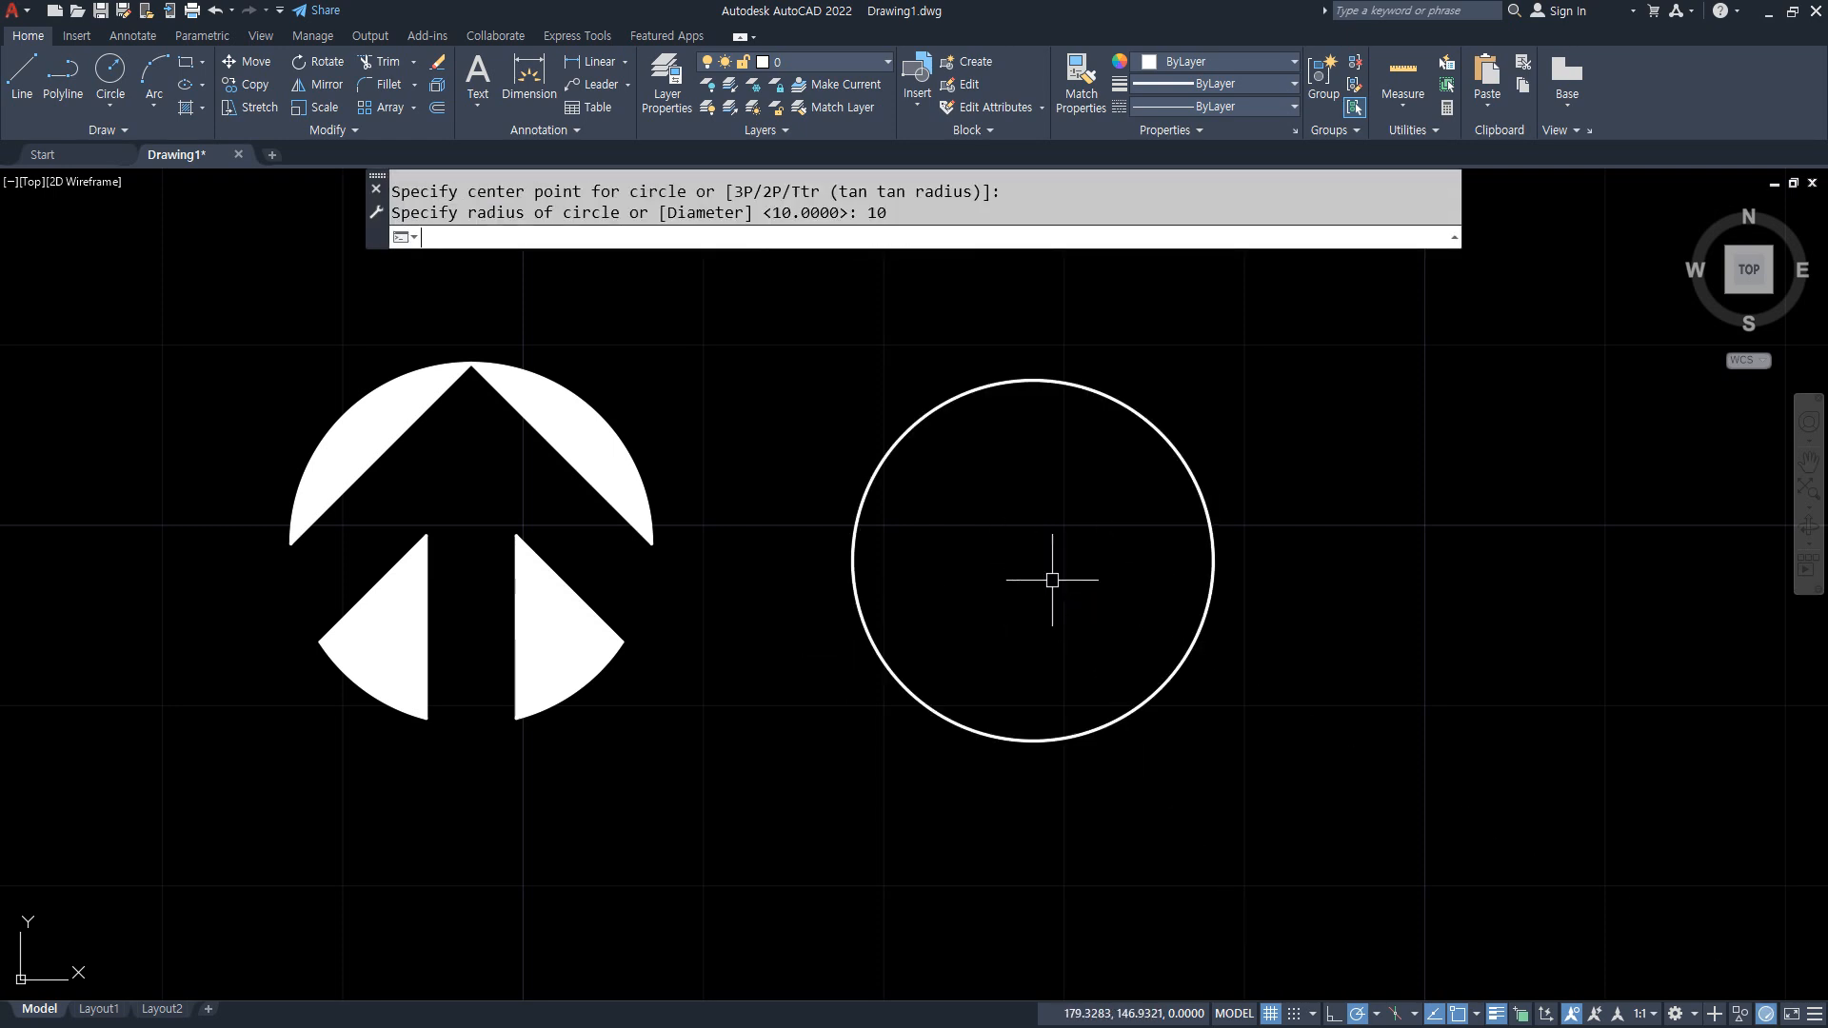
Set polar tracking to 15° increments and draw the second circle's vertical diameter, a chord to its lower left and a short line back to the diameter.
{"action": "left_click", "coordinate": [1377, 1015]}
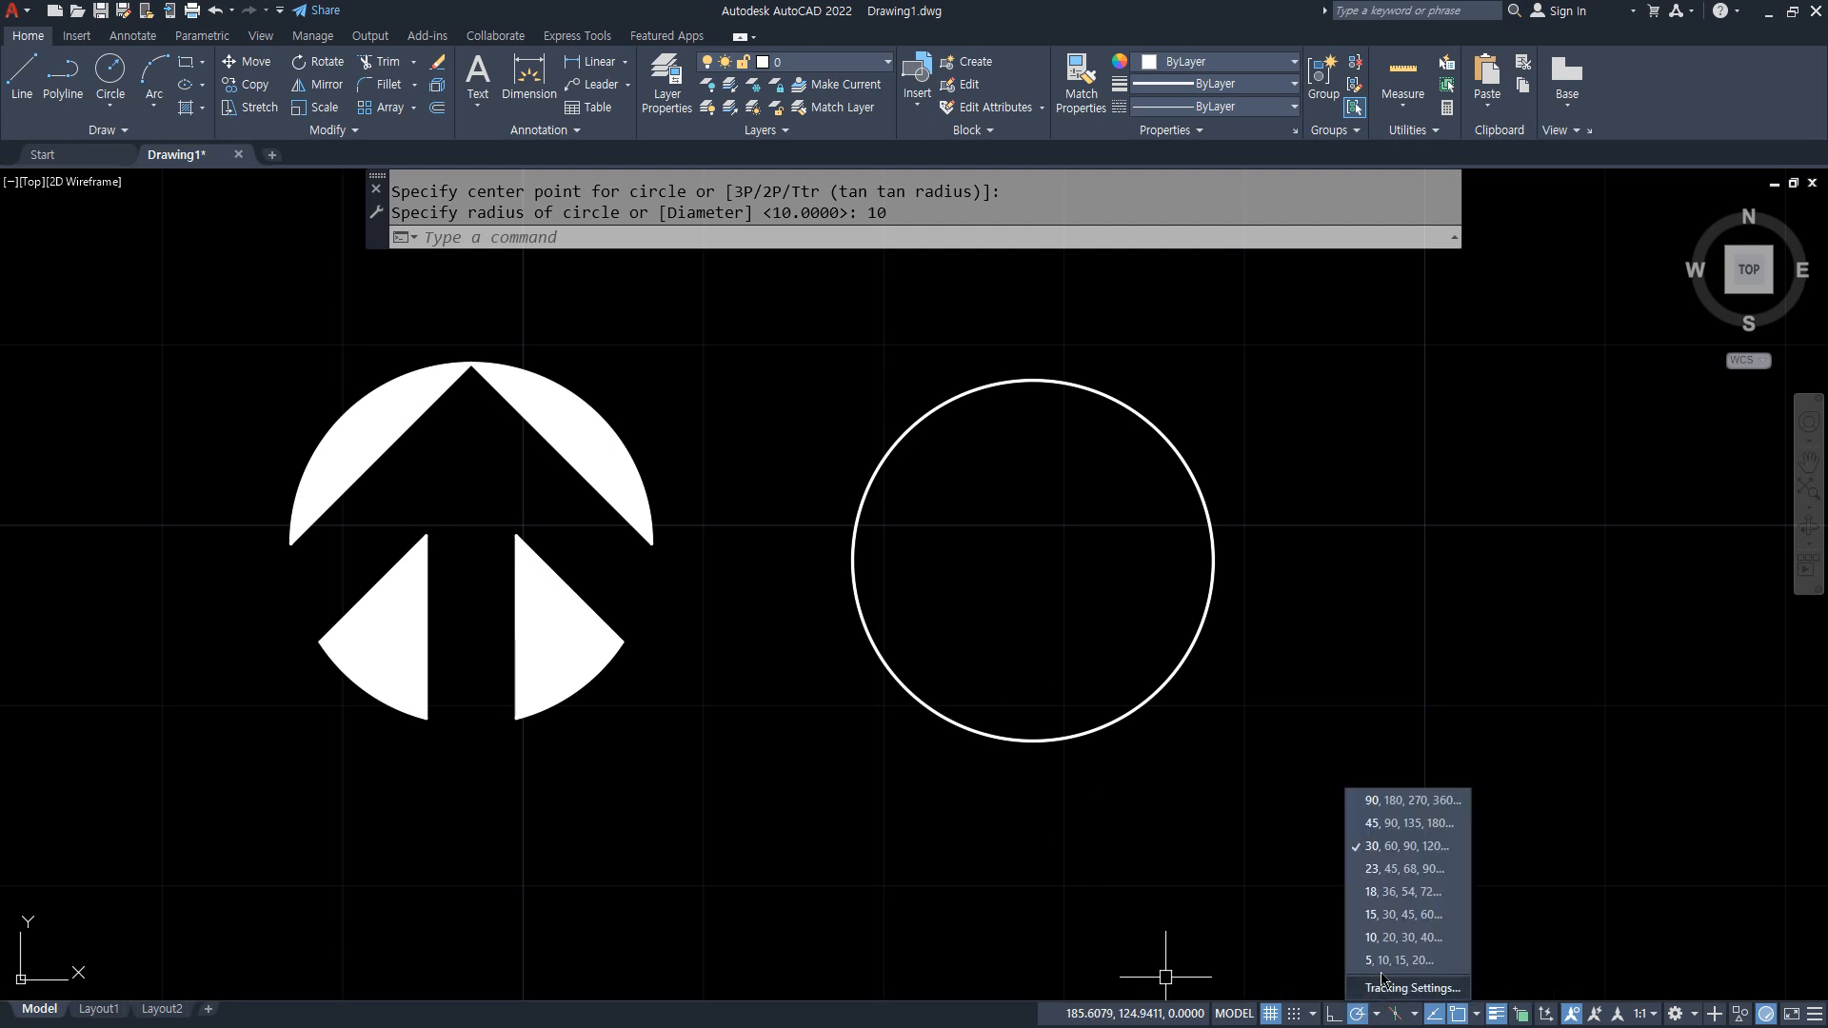
{"action": "left_click", "coordinate": [1391, 916]}
{"action": "type", "text": "l"}
{"action": "key", "text": "Return"}
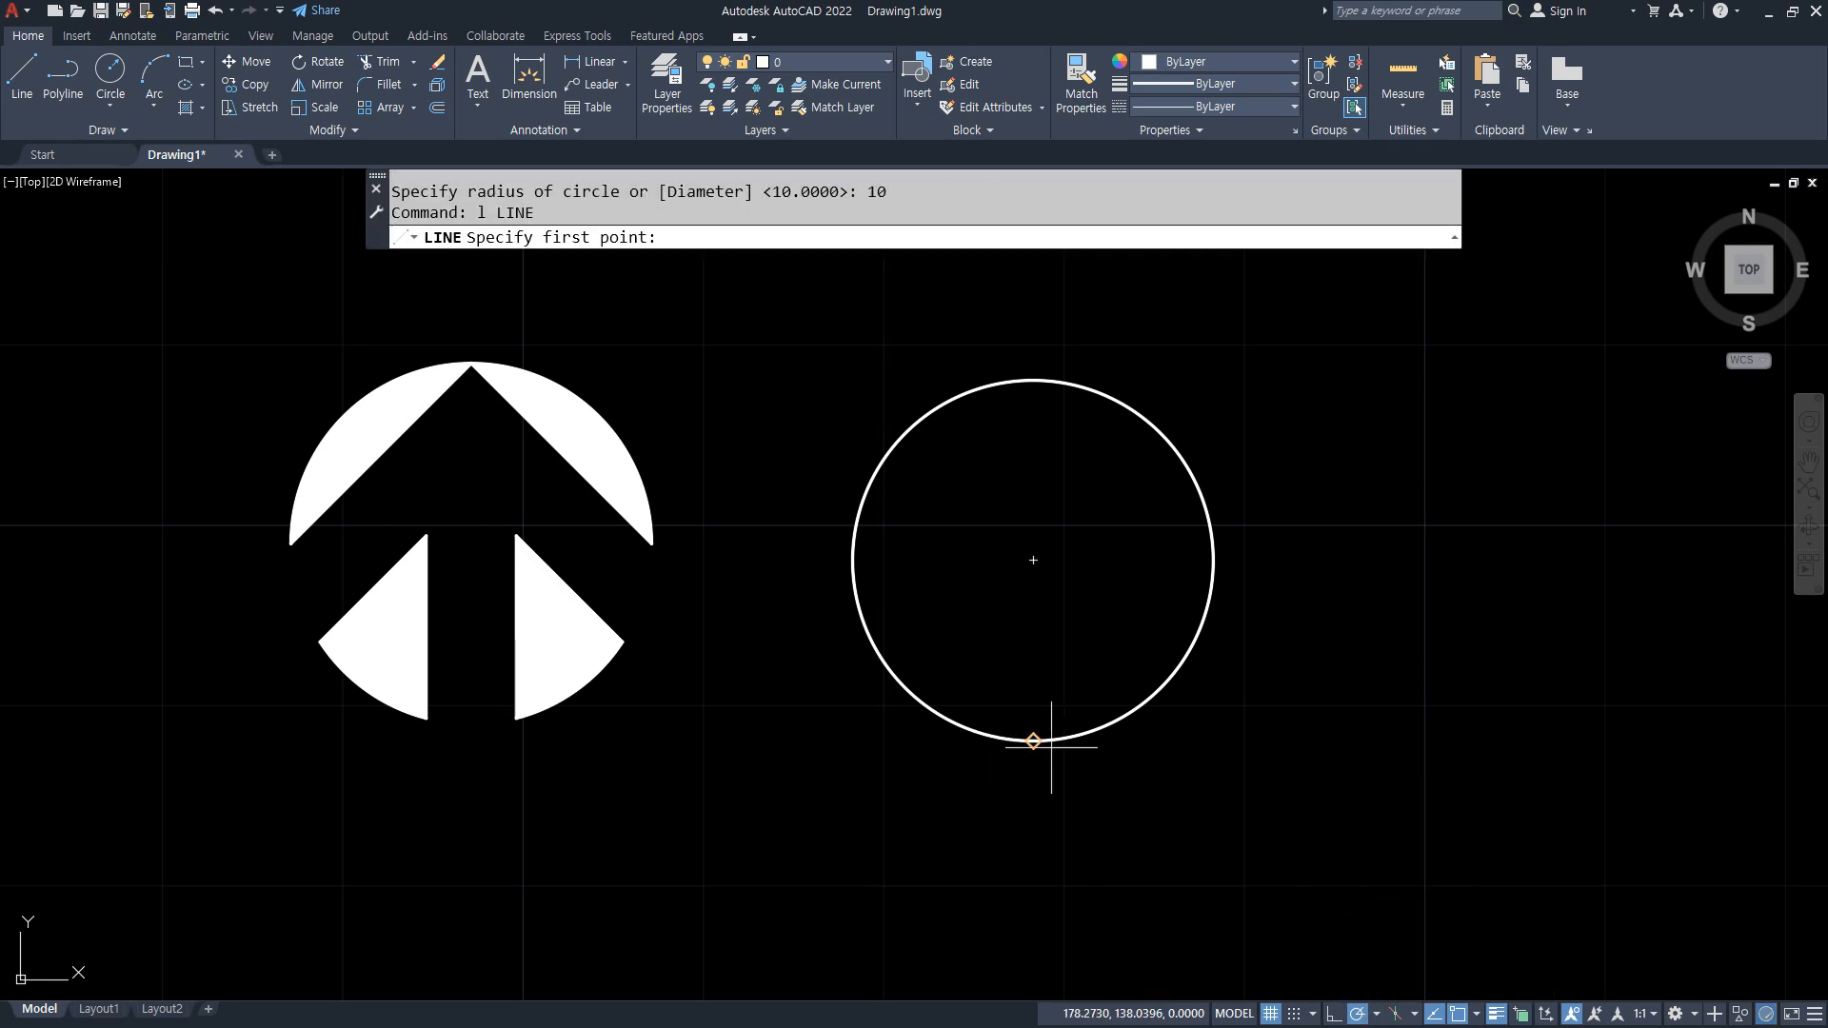
{"action": "left_click", "coordinate": [1034, 739]}
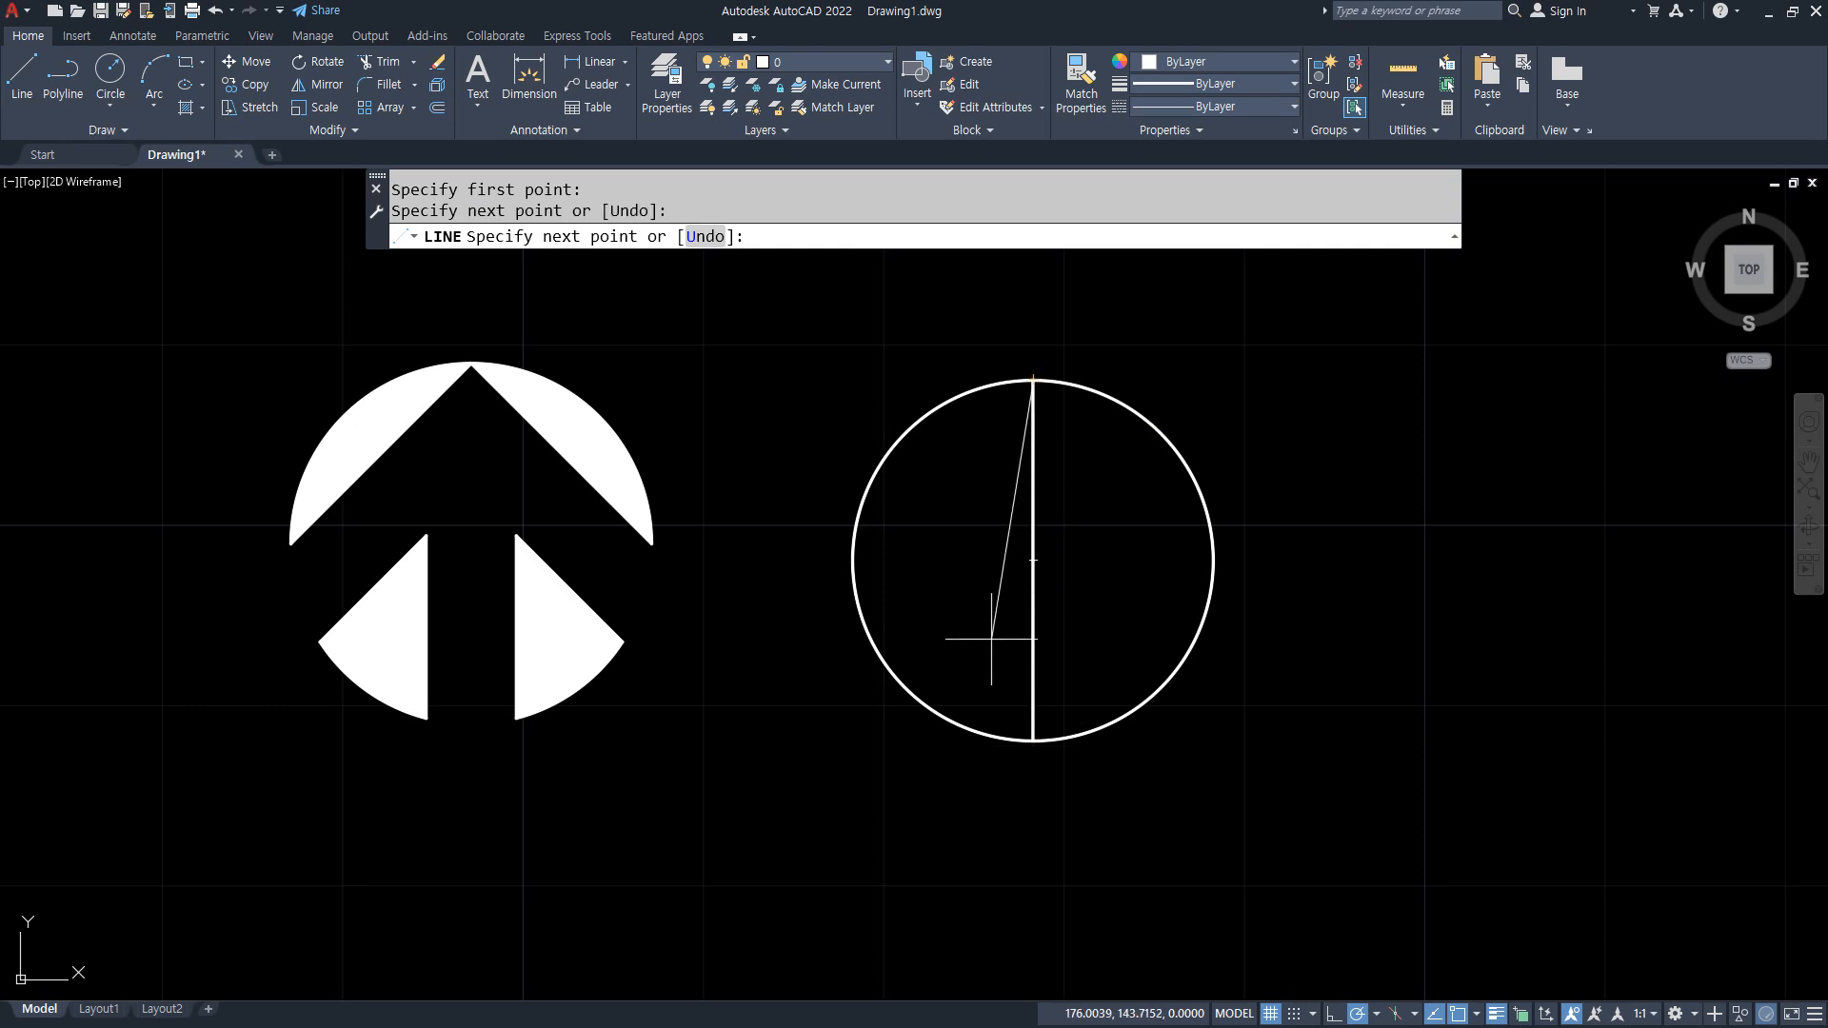
{"action": "left_click", "coordinate": [943, 712]}
{"action": "left_click", "coordinate": [1033, 665]}
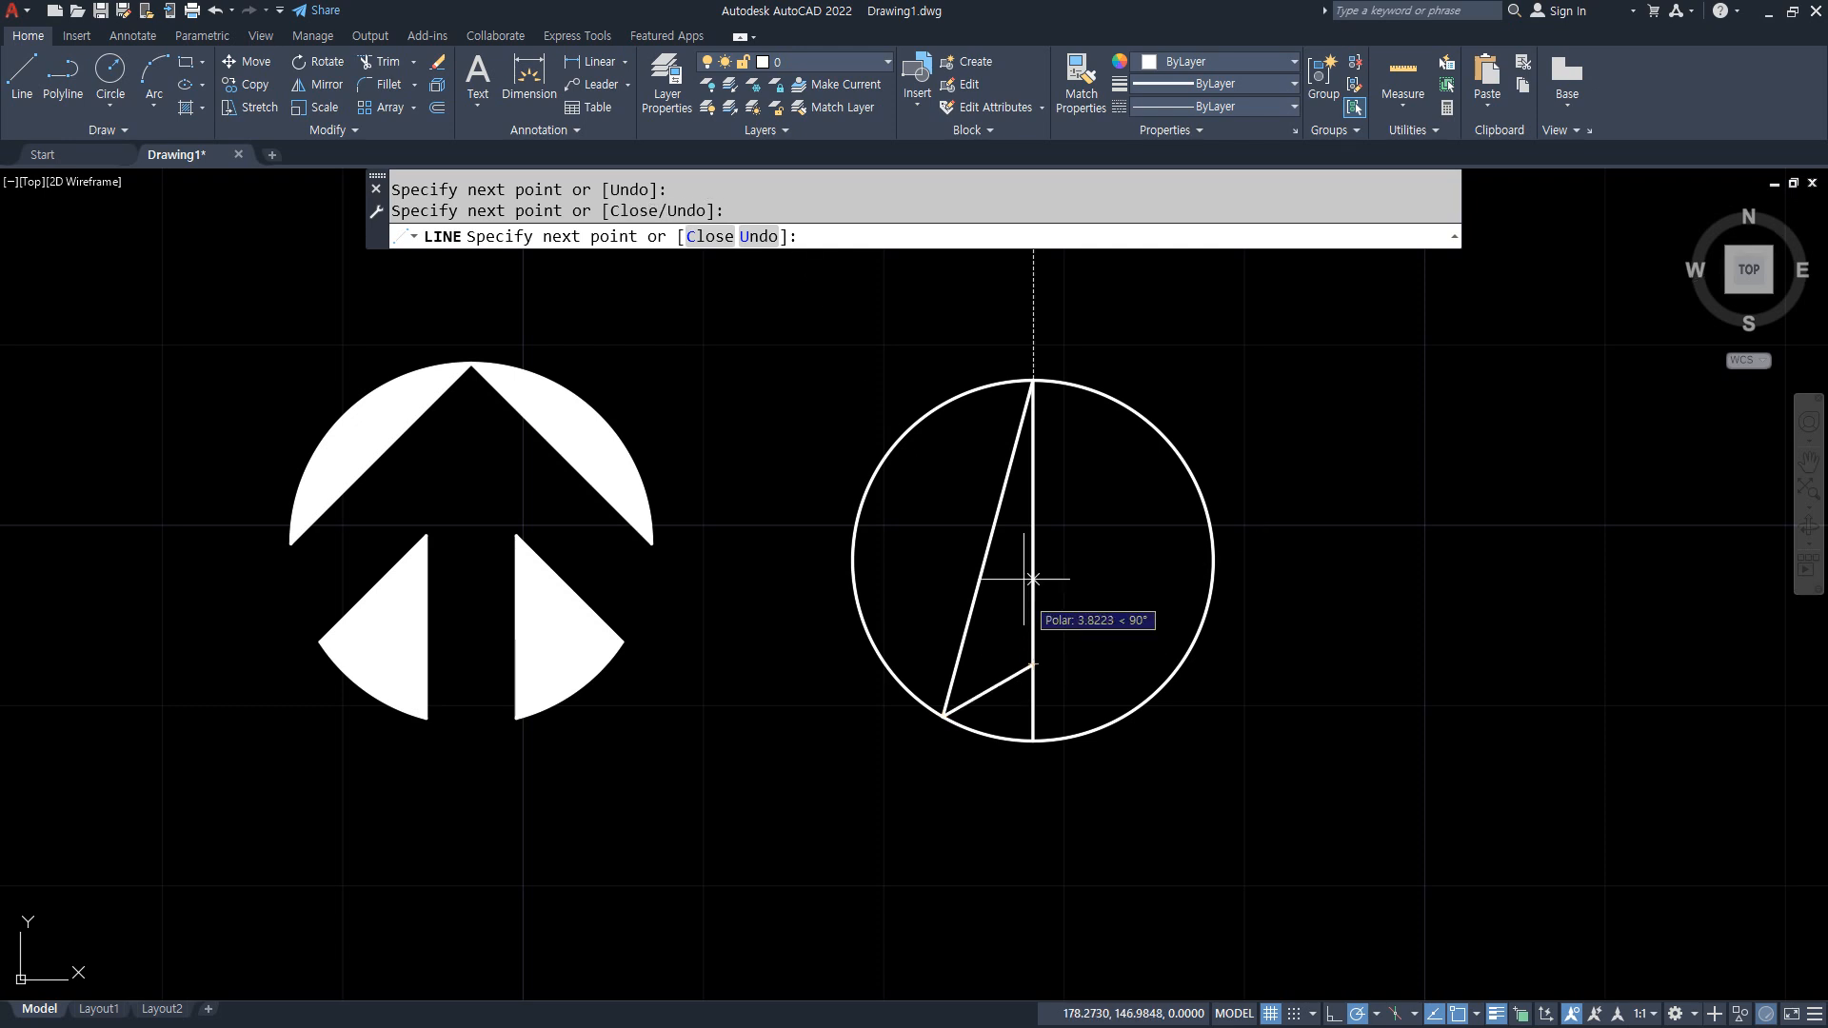
{"action": "key", "text": "Return"}
Draw the matching right half of the needle, from the circle's top to its lower right and back to the diameter.
{"action": "key", "text": "Return"}
{"action": "left_click", "coordinate": [1033, 381]}
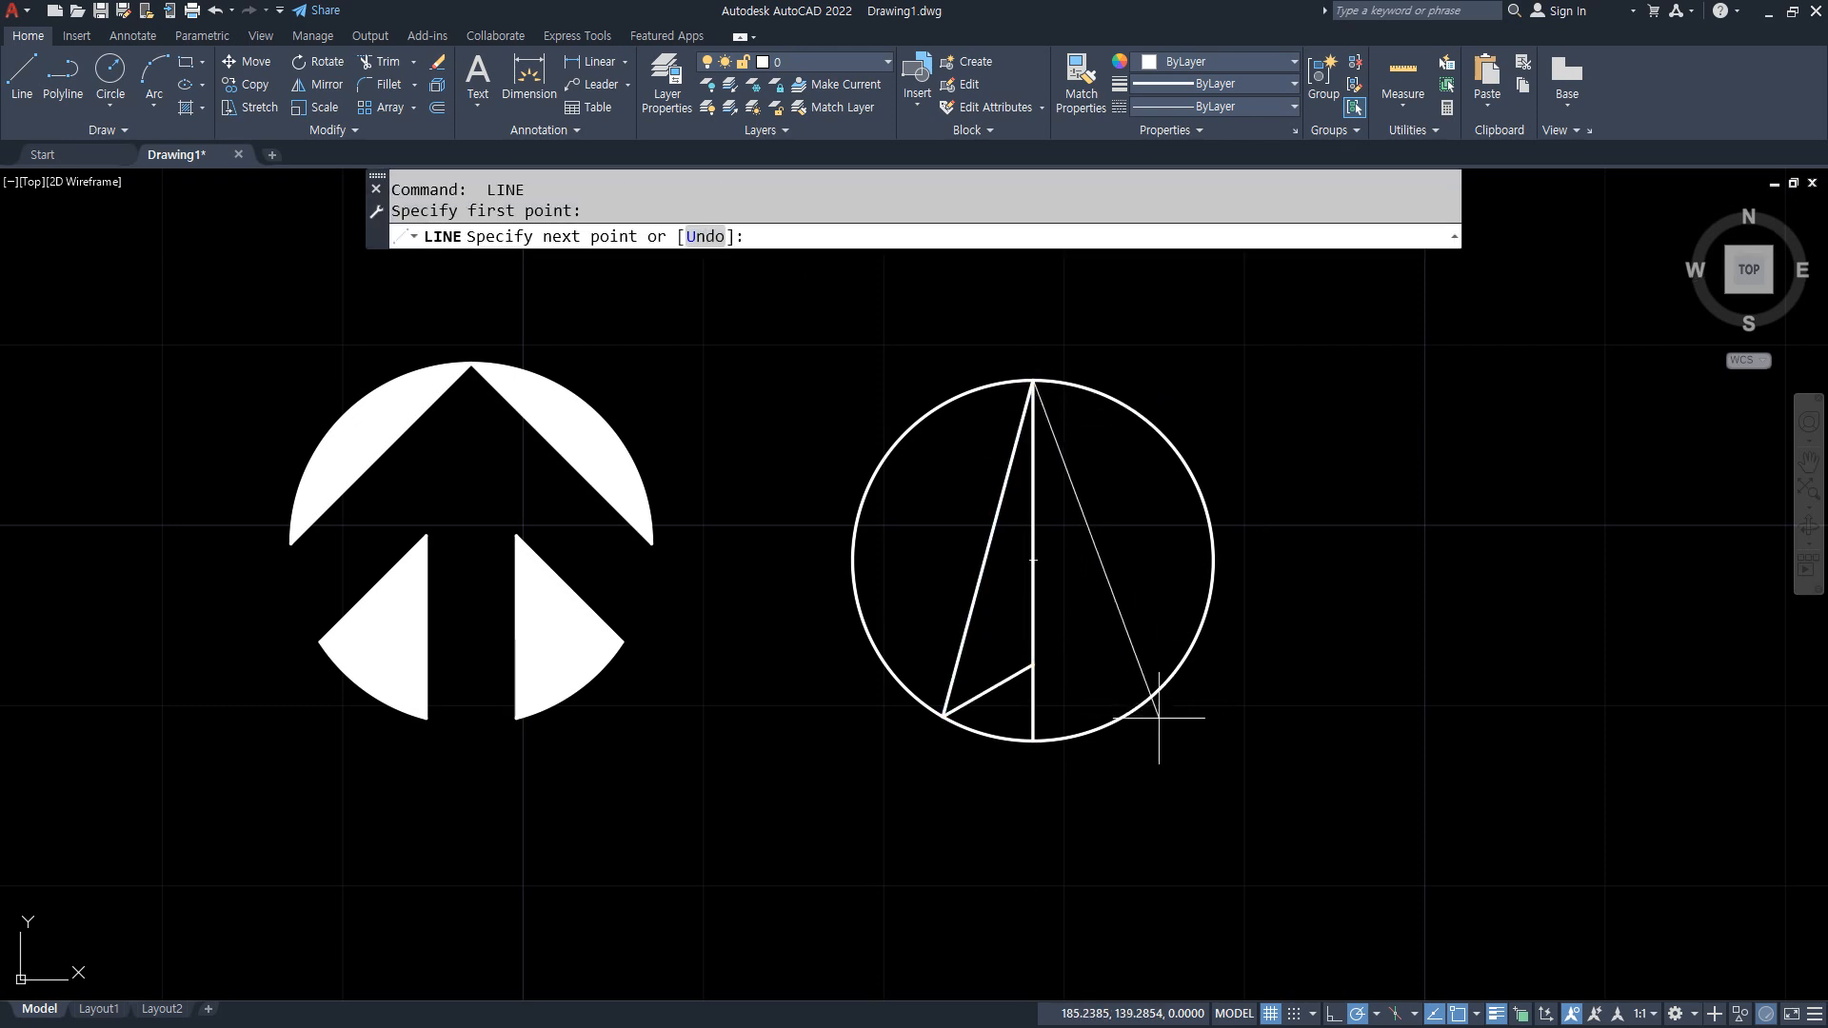
{"action": "left_click", "coordinate": [1119, 706]}
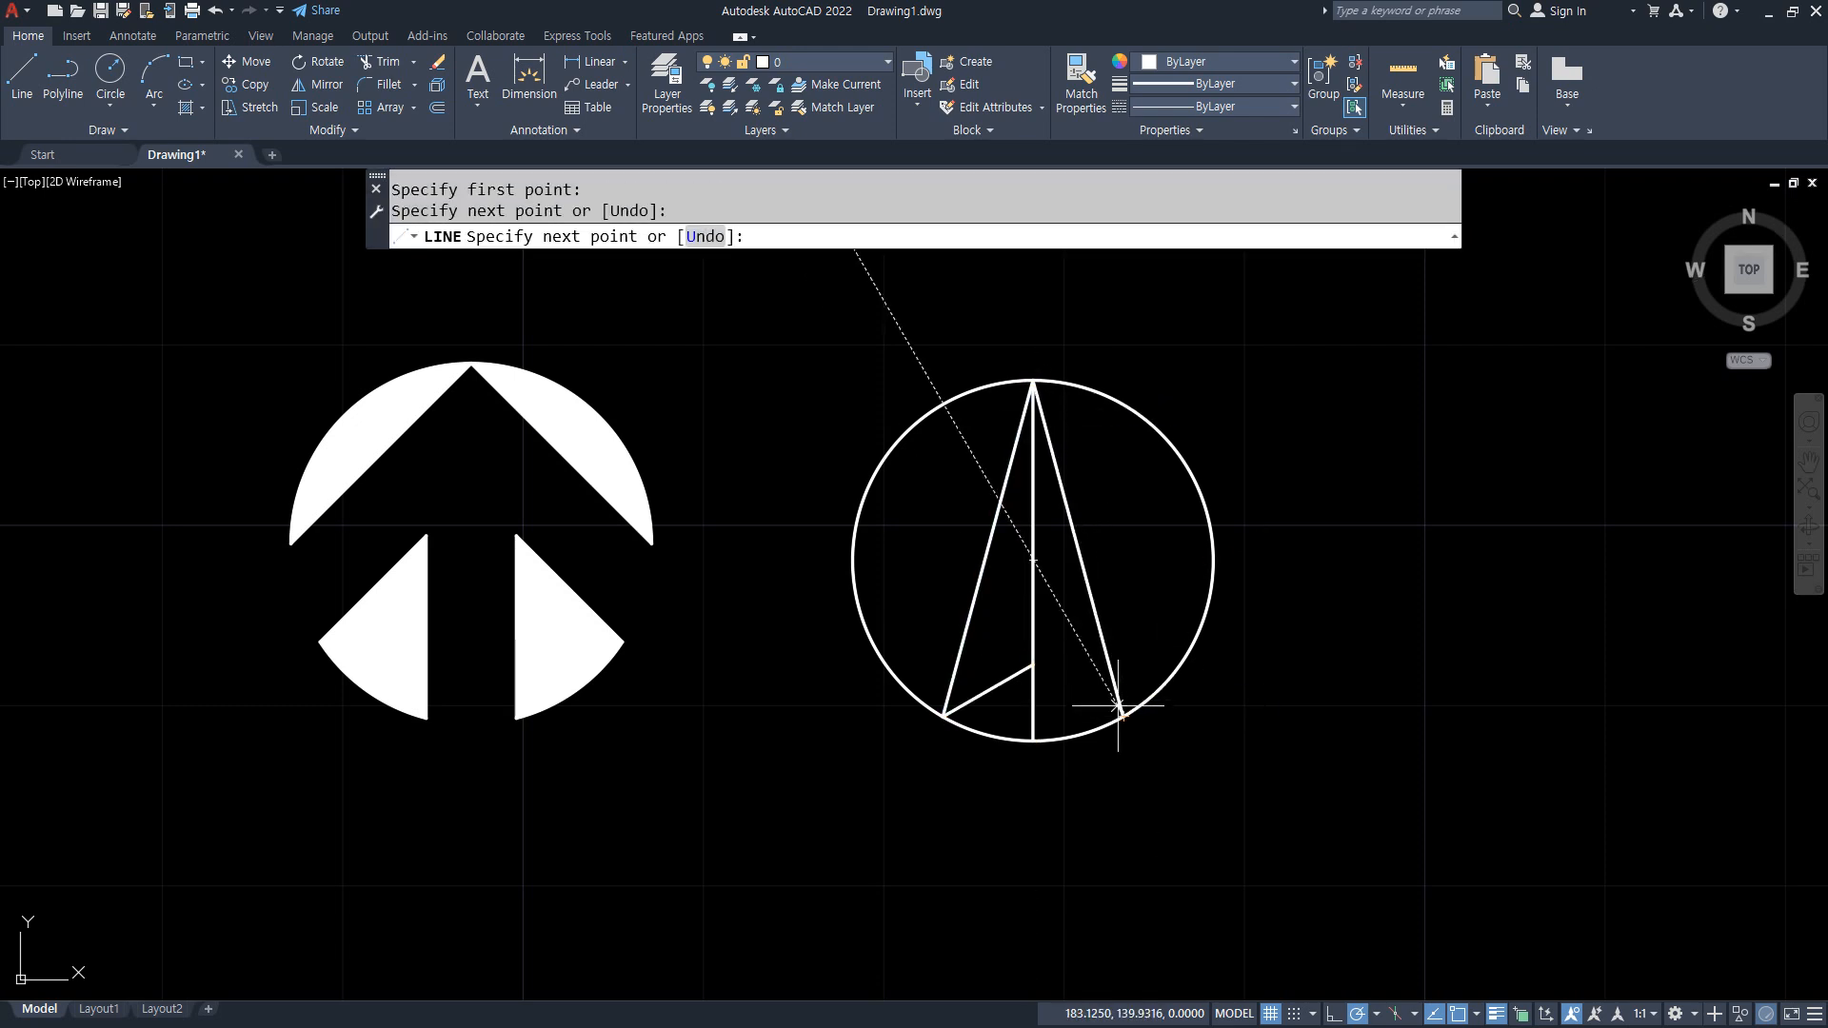
{"action": "left_click", "coordinate": [1033, 663]}
{"action": "key", "text": "Return"}
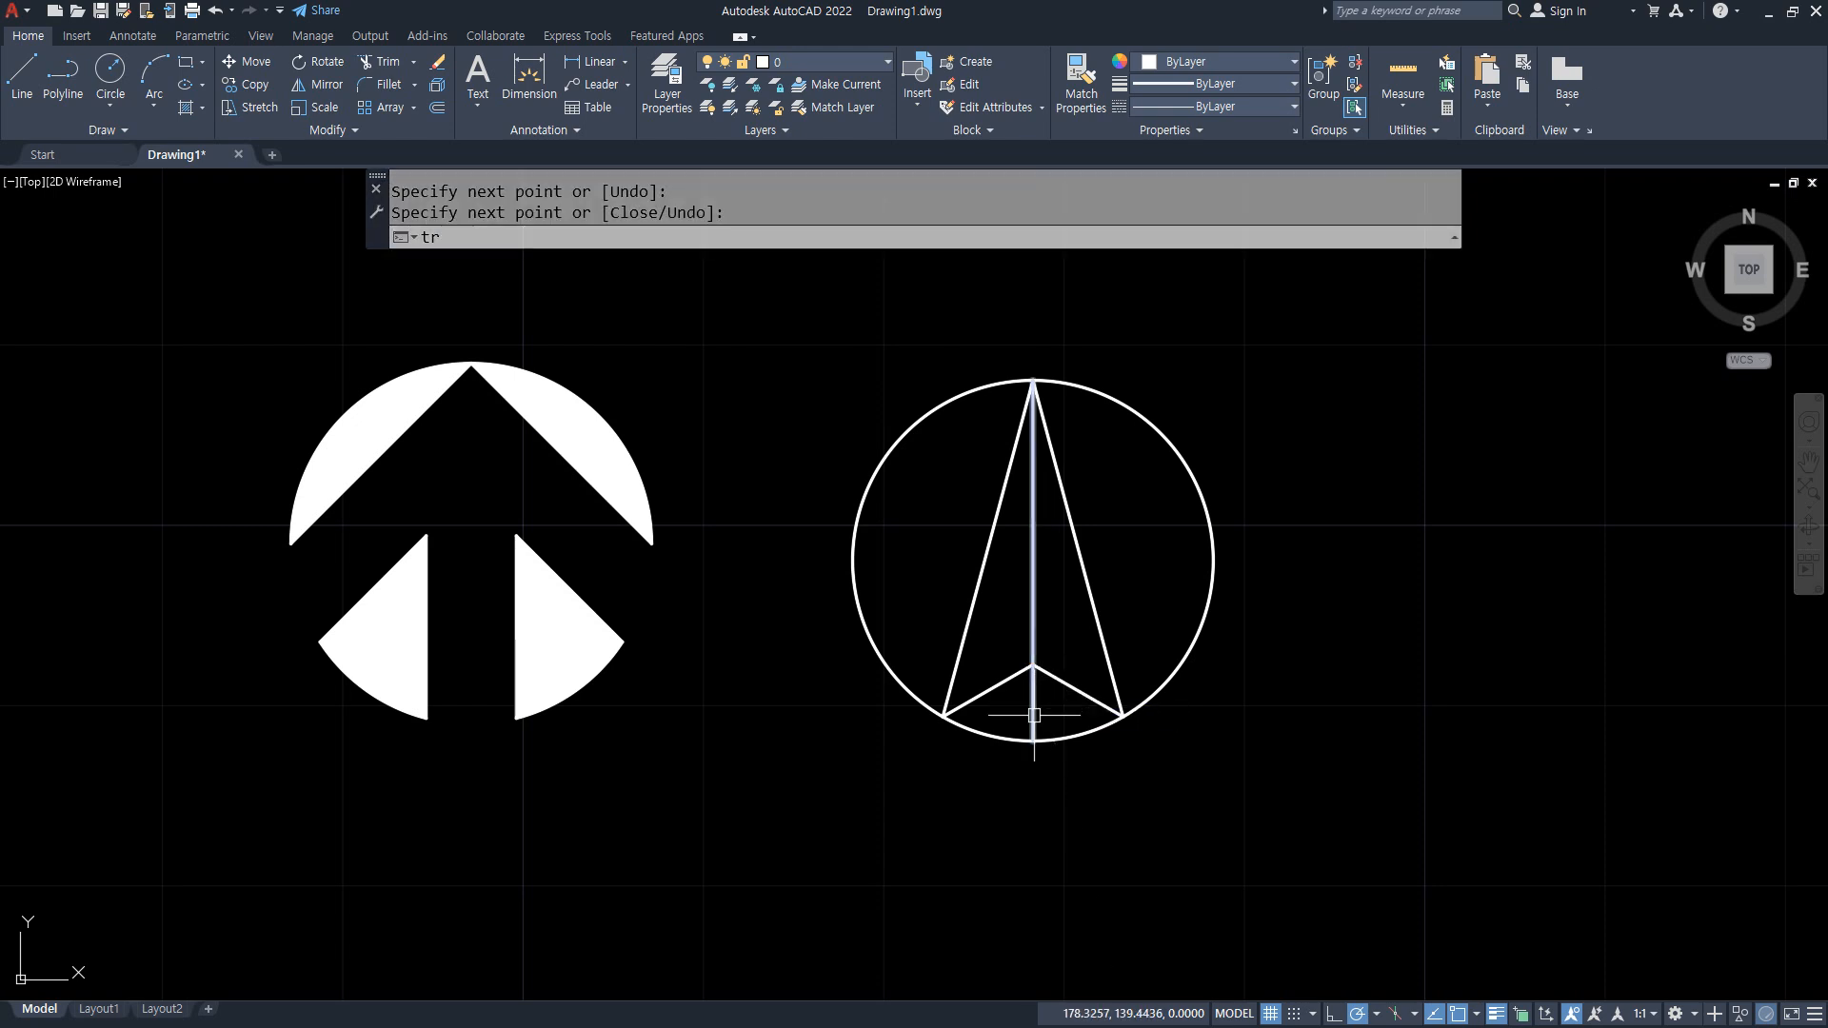
Trim the part of the vertical diameter below the needle's inner corner.
{"action": "type", "text": "tr"}
{"action": "key", "text": "Return"}
{"action": "key", "text": "Escape"}
{"action": "type", "text": "j"}
{"action": "key", "text": "Escape"}
{"action": "key", "text": "Escape"}
Fill the left half of the needle in the second circle with a solid hatch.
{"action": "type", "text": "h"}
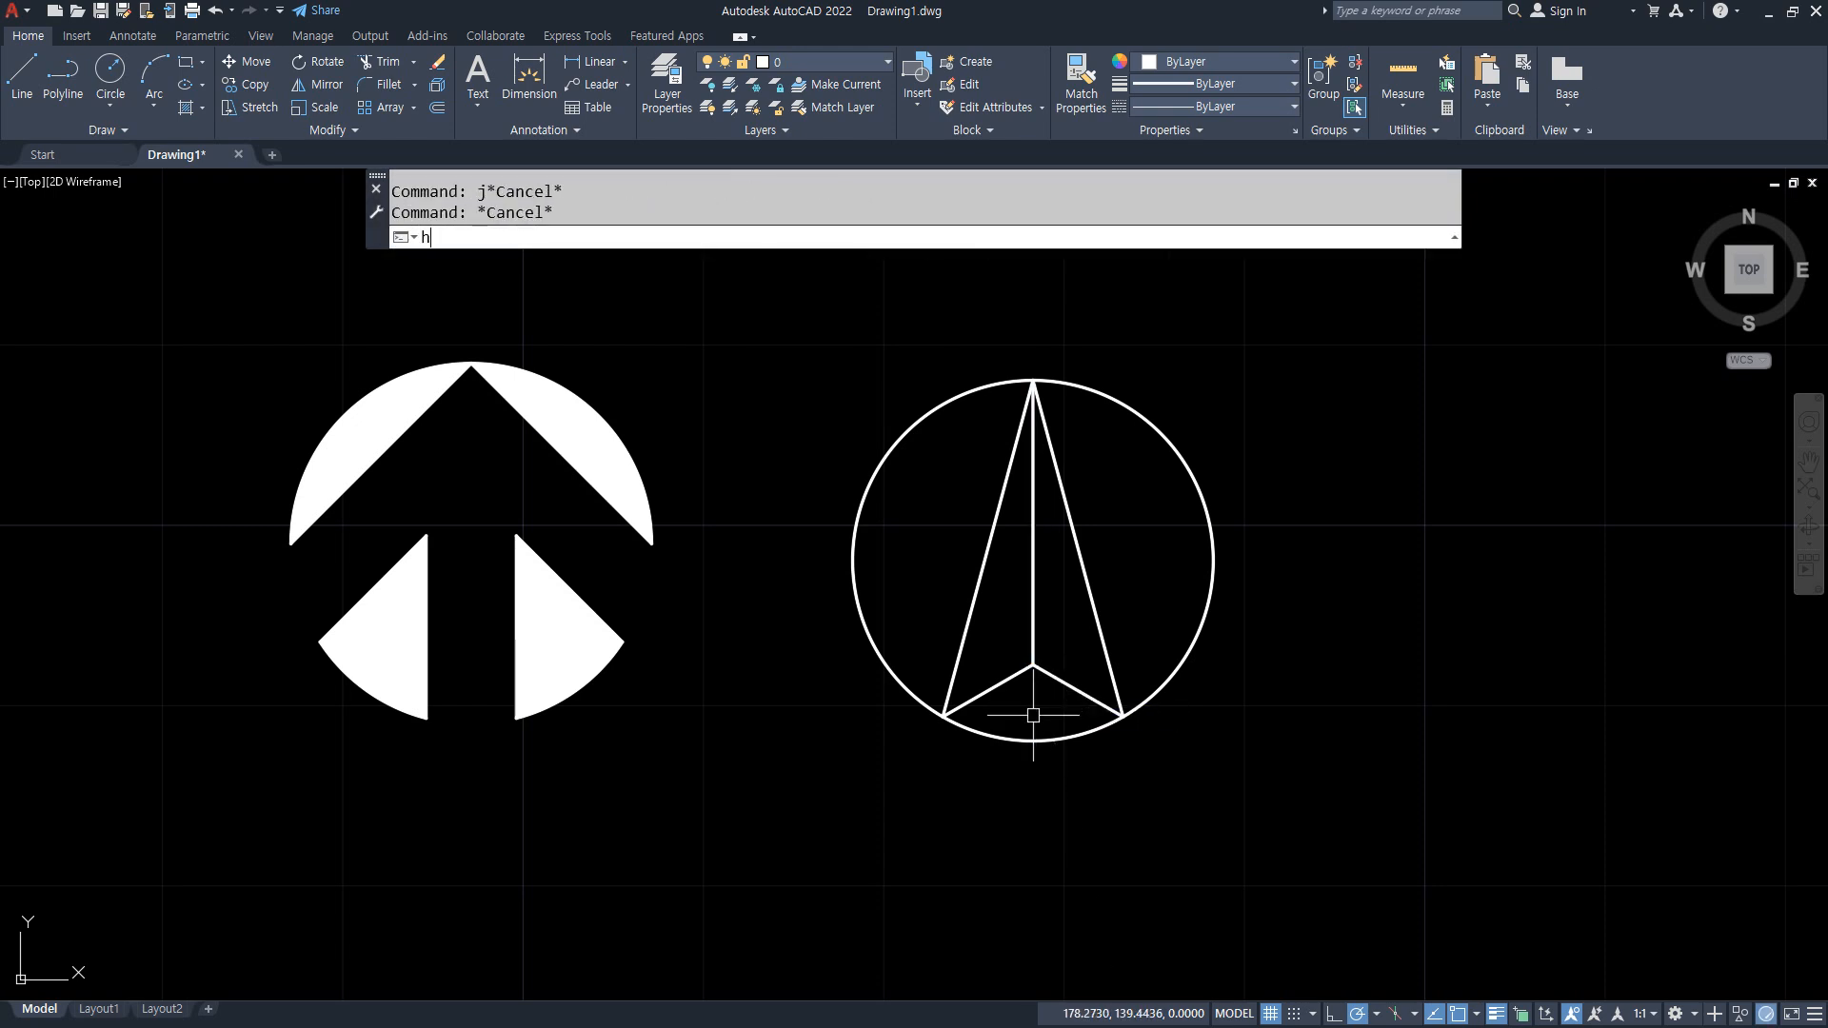
{"action": "key", "text": "Return"}
{"action": "left_click", "coordinate": [1017, 620]}
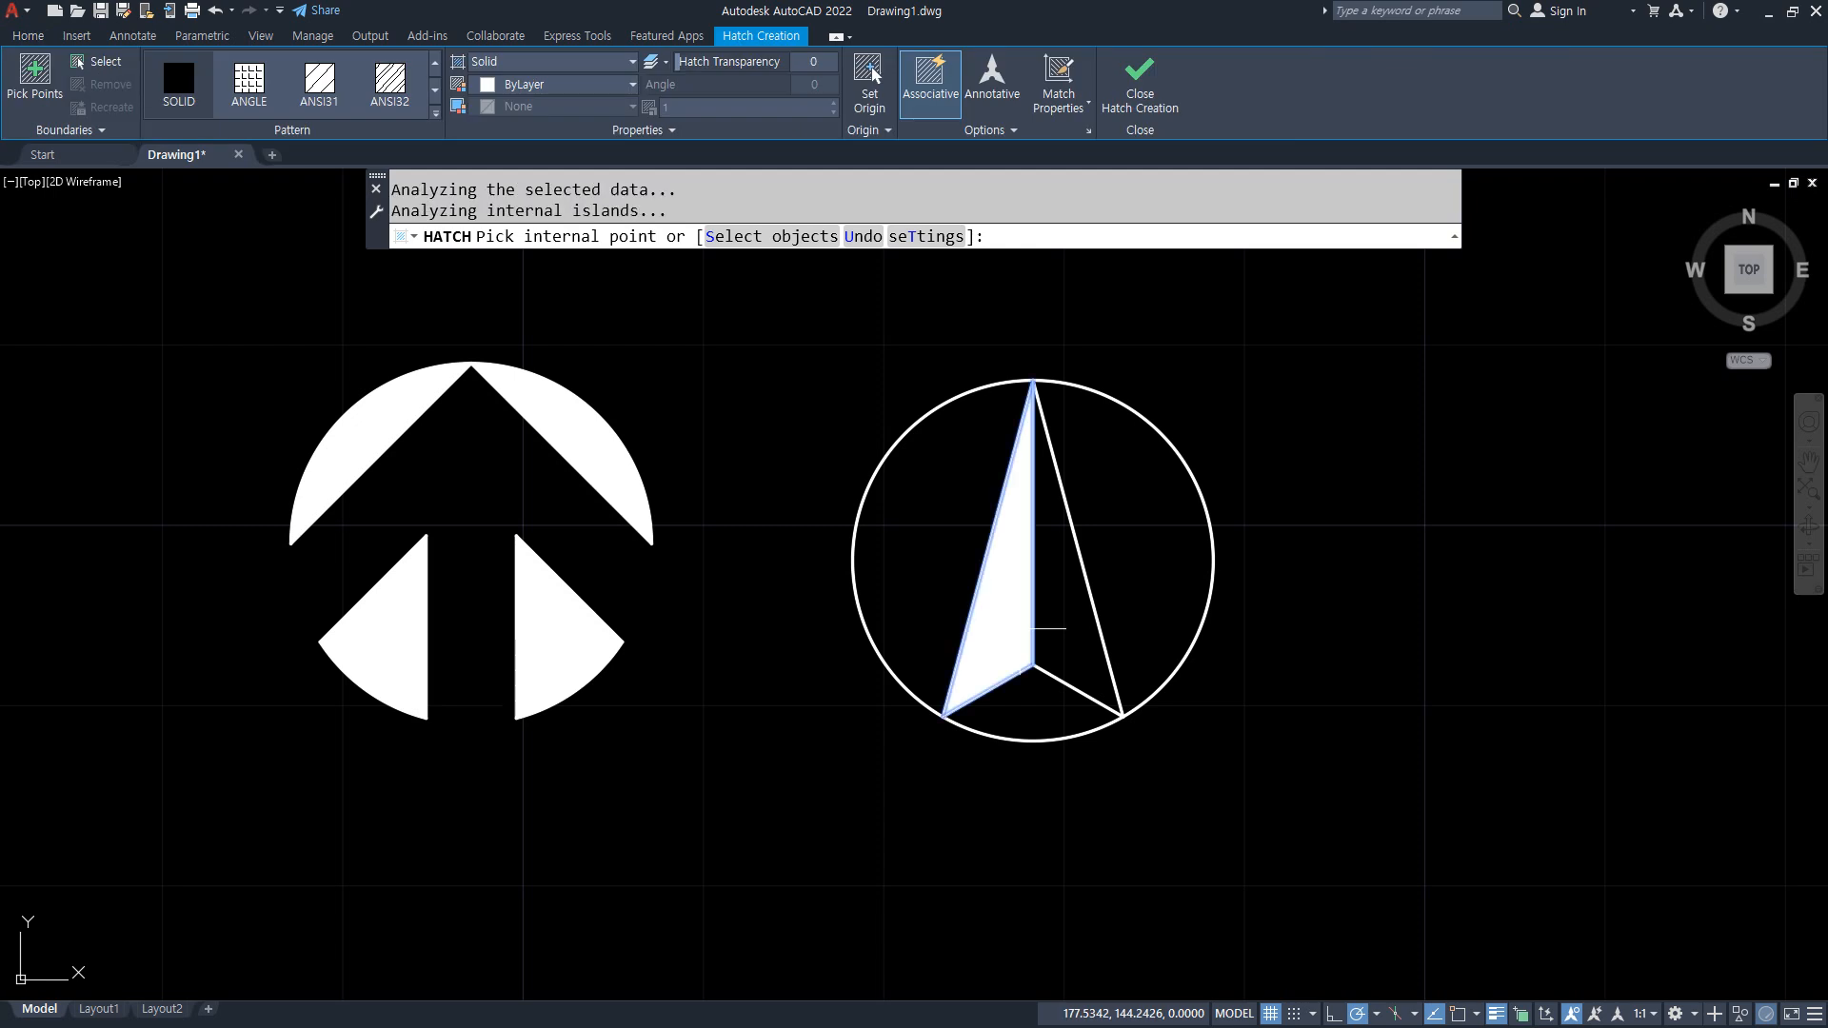
{"action": "middle_click_drag", "start_coordinate": [1559, 724], "coordinate": [1350, 734]}
{"action": "key", "text": "Return"}
Draw a third circle of radius 10 to the right of the needle symbol.
{"action": "type", "text": "c"}
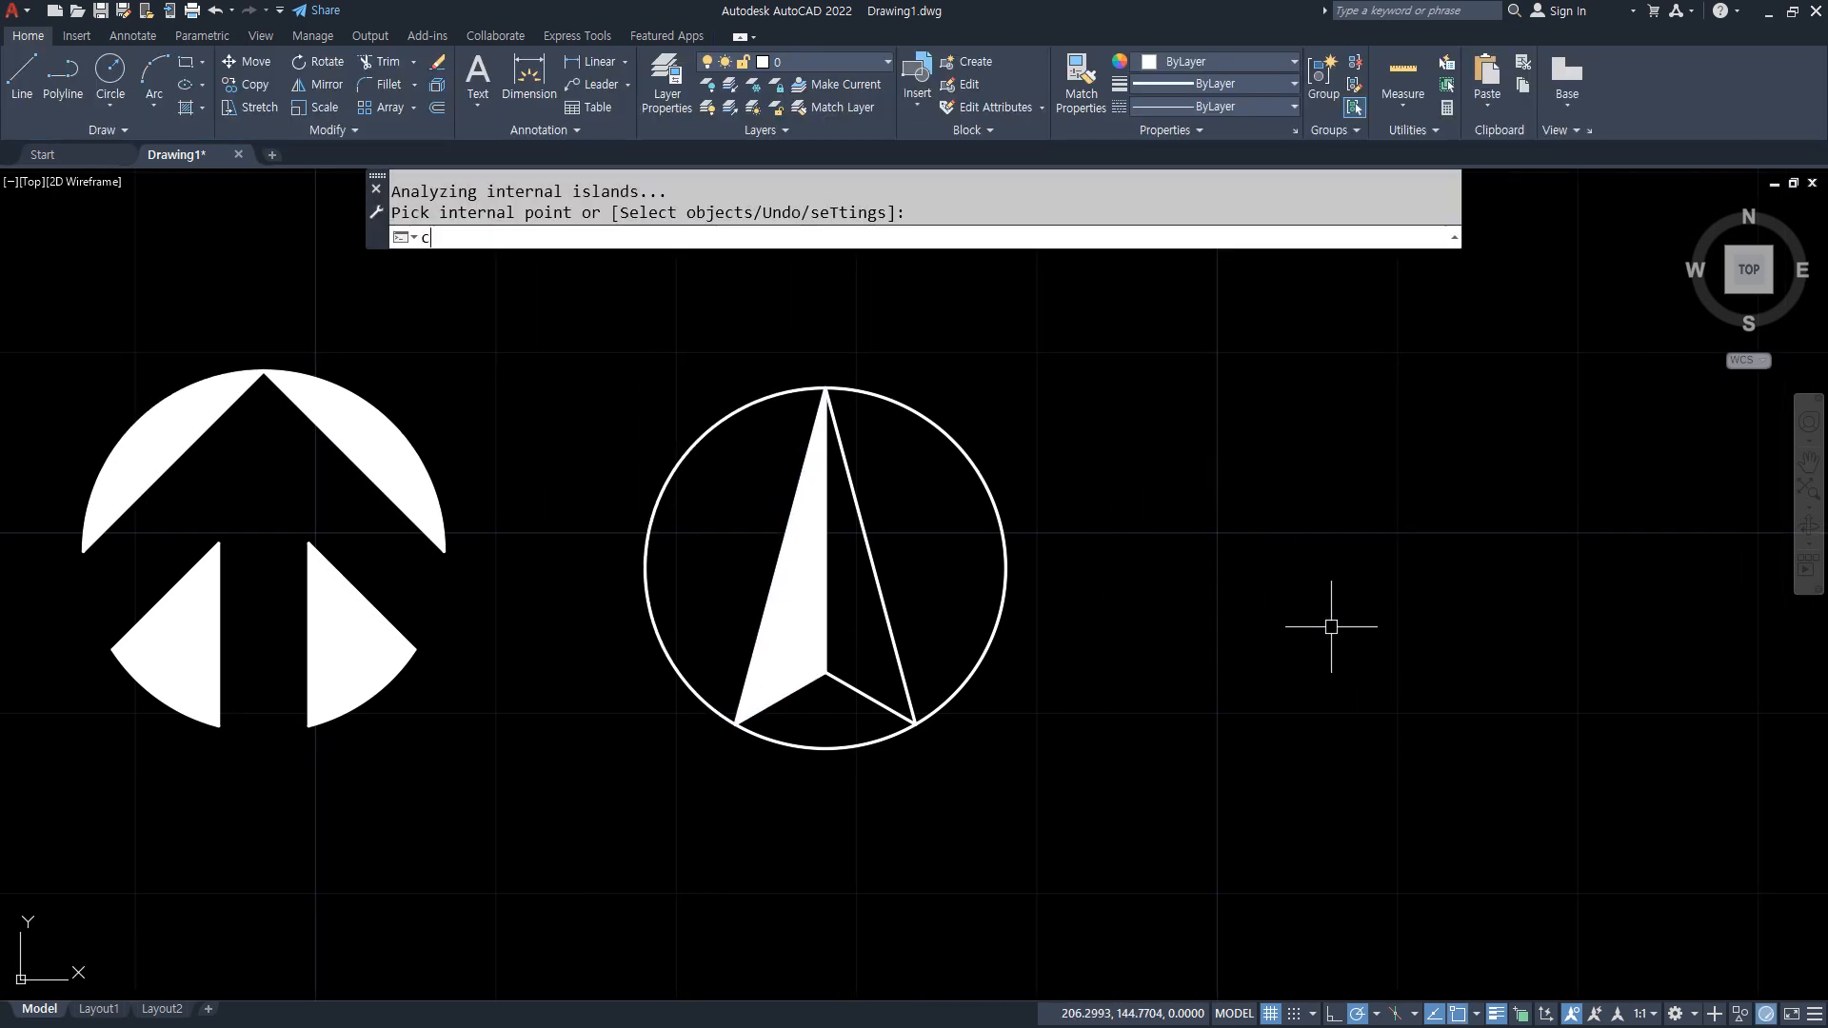
{"action": "key", "text": "Return"}
{"action": "left_click", "coordinate": [1356, 600]}
{"action": "type", "text": "10"}
{"action": "key", "text": "Return"}
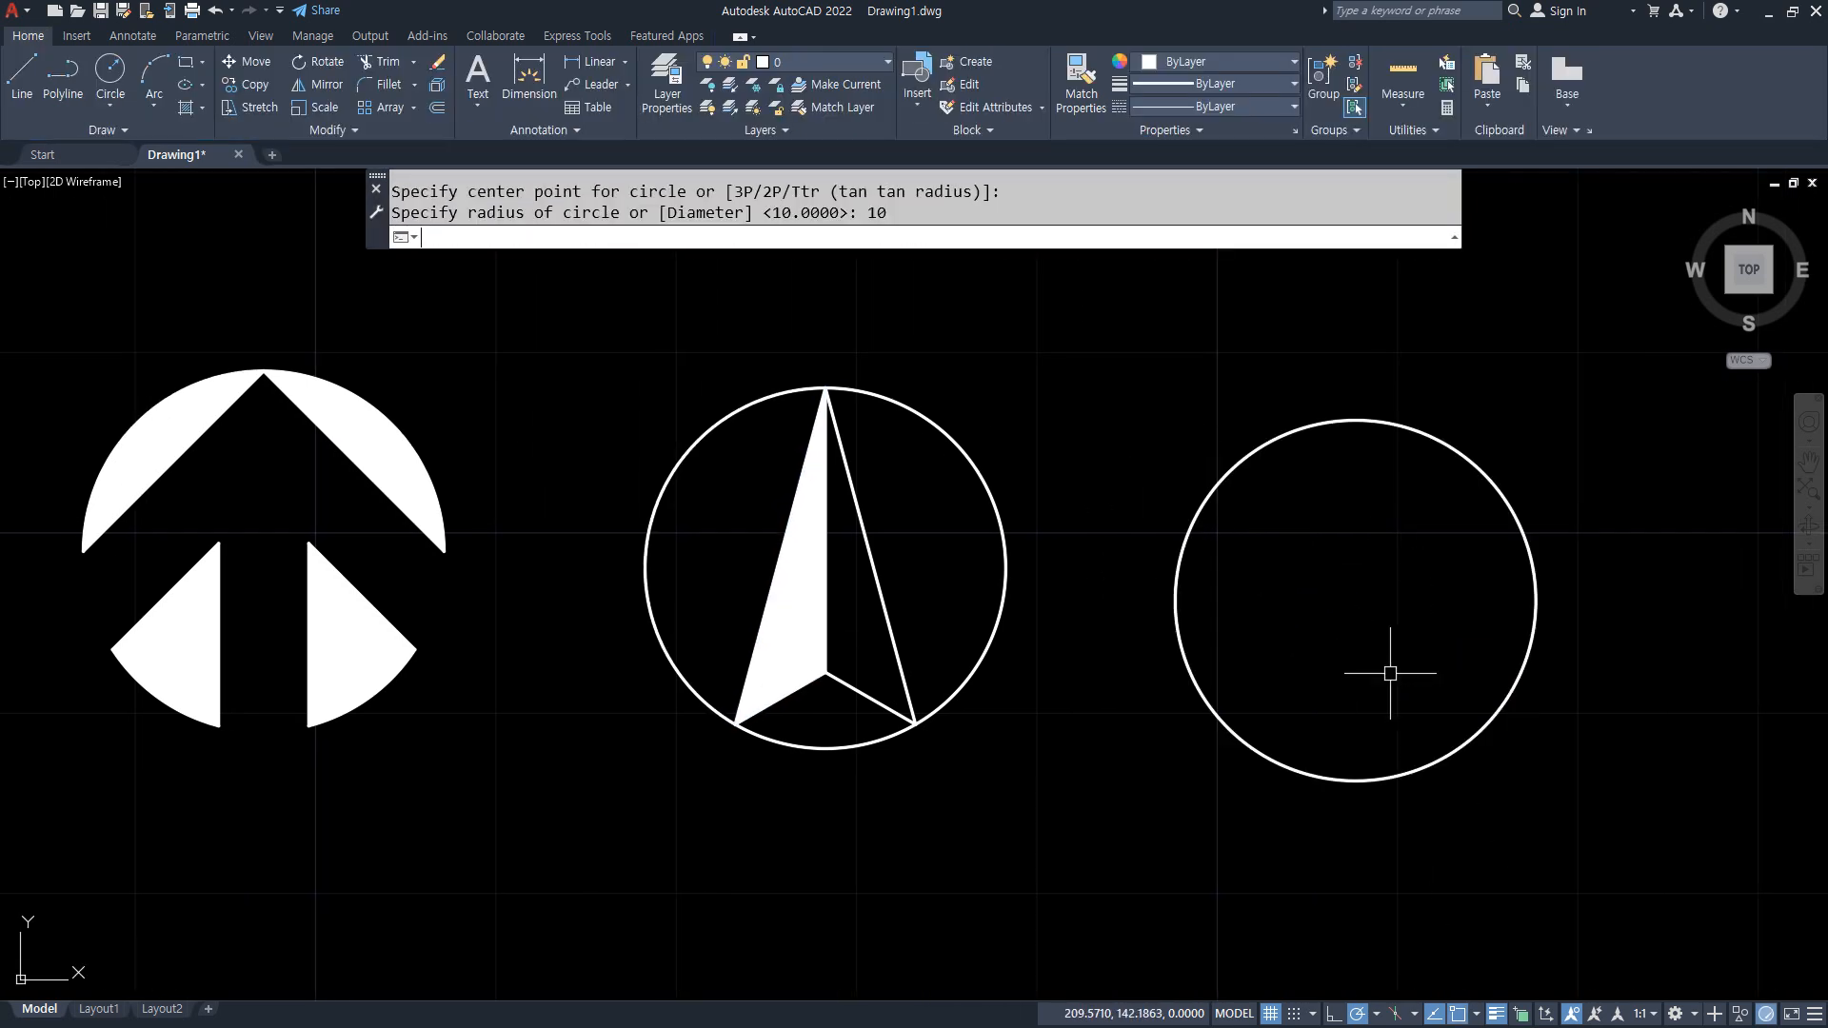
Draw a vertical and a horizontal diameter line across the third circle.
{"action": "type", "text": "l"}
{"action": "key", "text": "Return"}
{"action": "left_click", "coordinate": [1356, 420]}
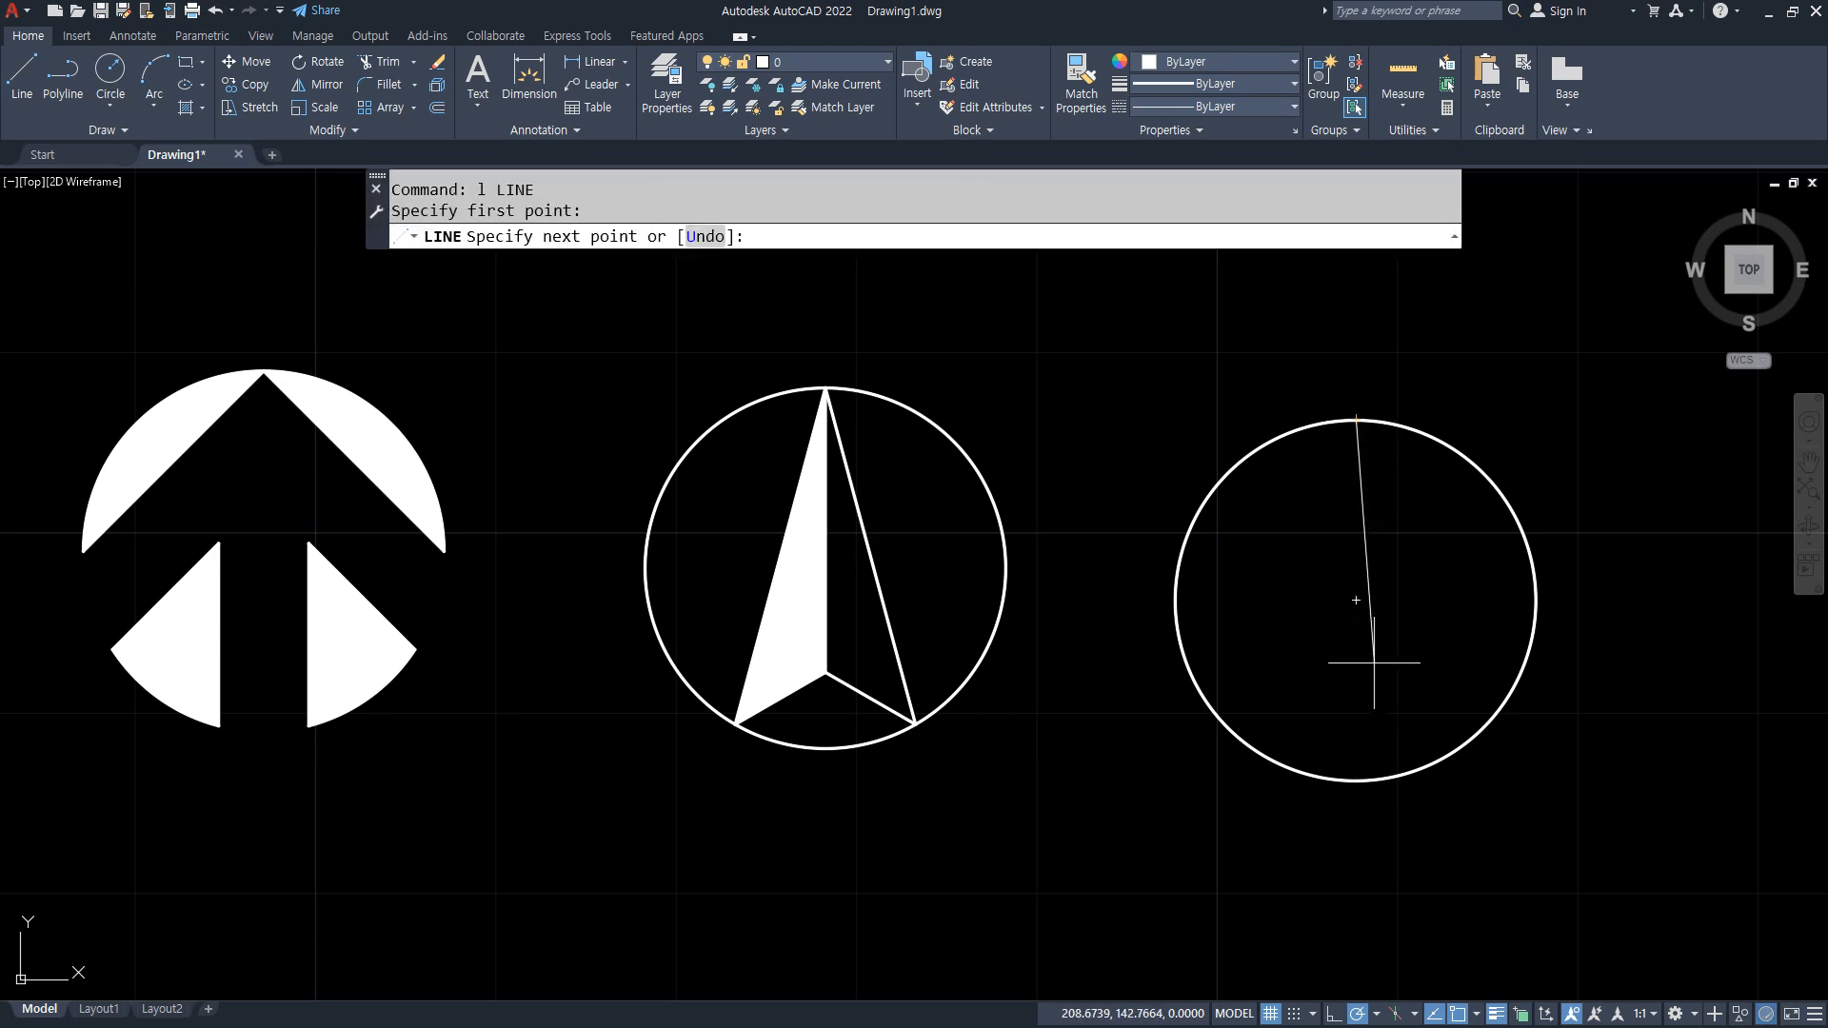
{"action": "left_click", "coordinate": [1356, 781]}
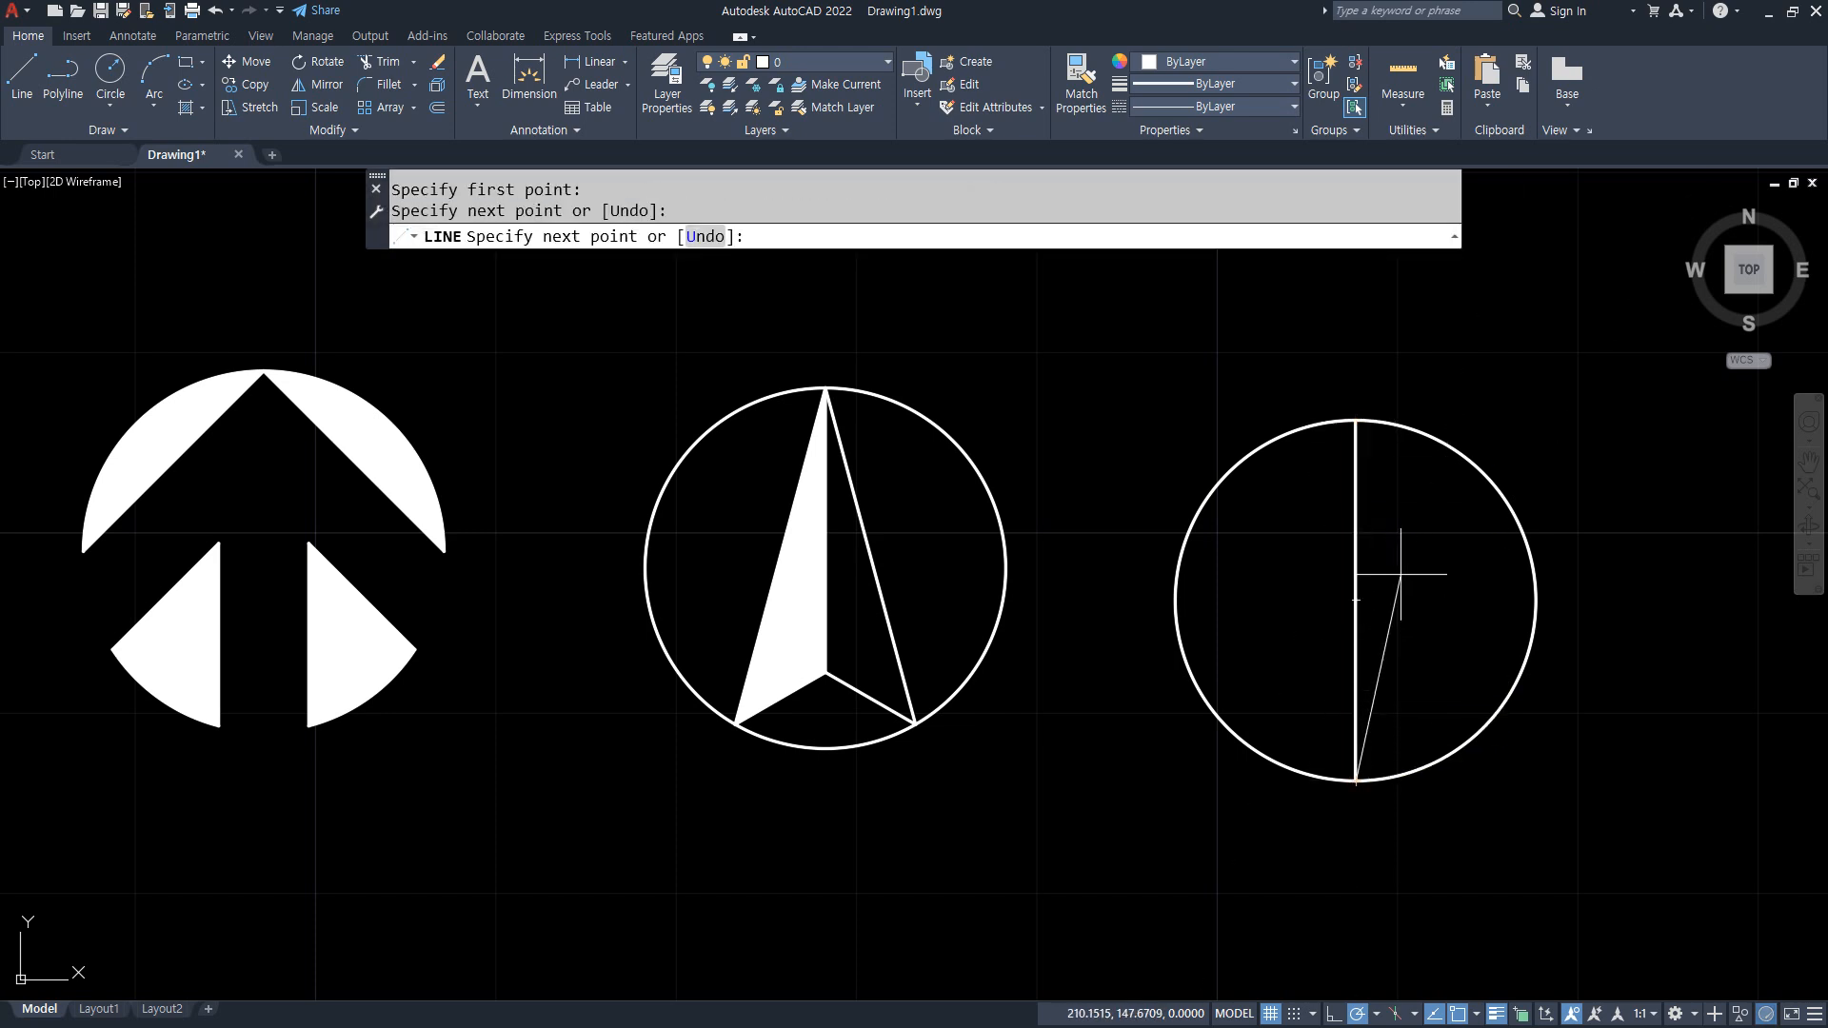
{"action": "key", "text": "Escape"}
{"action": "key", "text": "Return"}
{"action": "left_click", "coordinate": [1535, 601]}
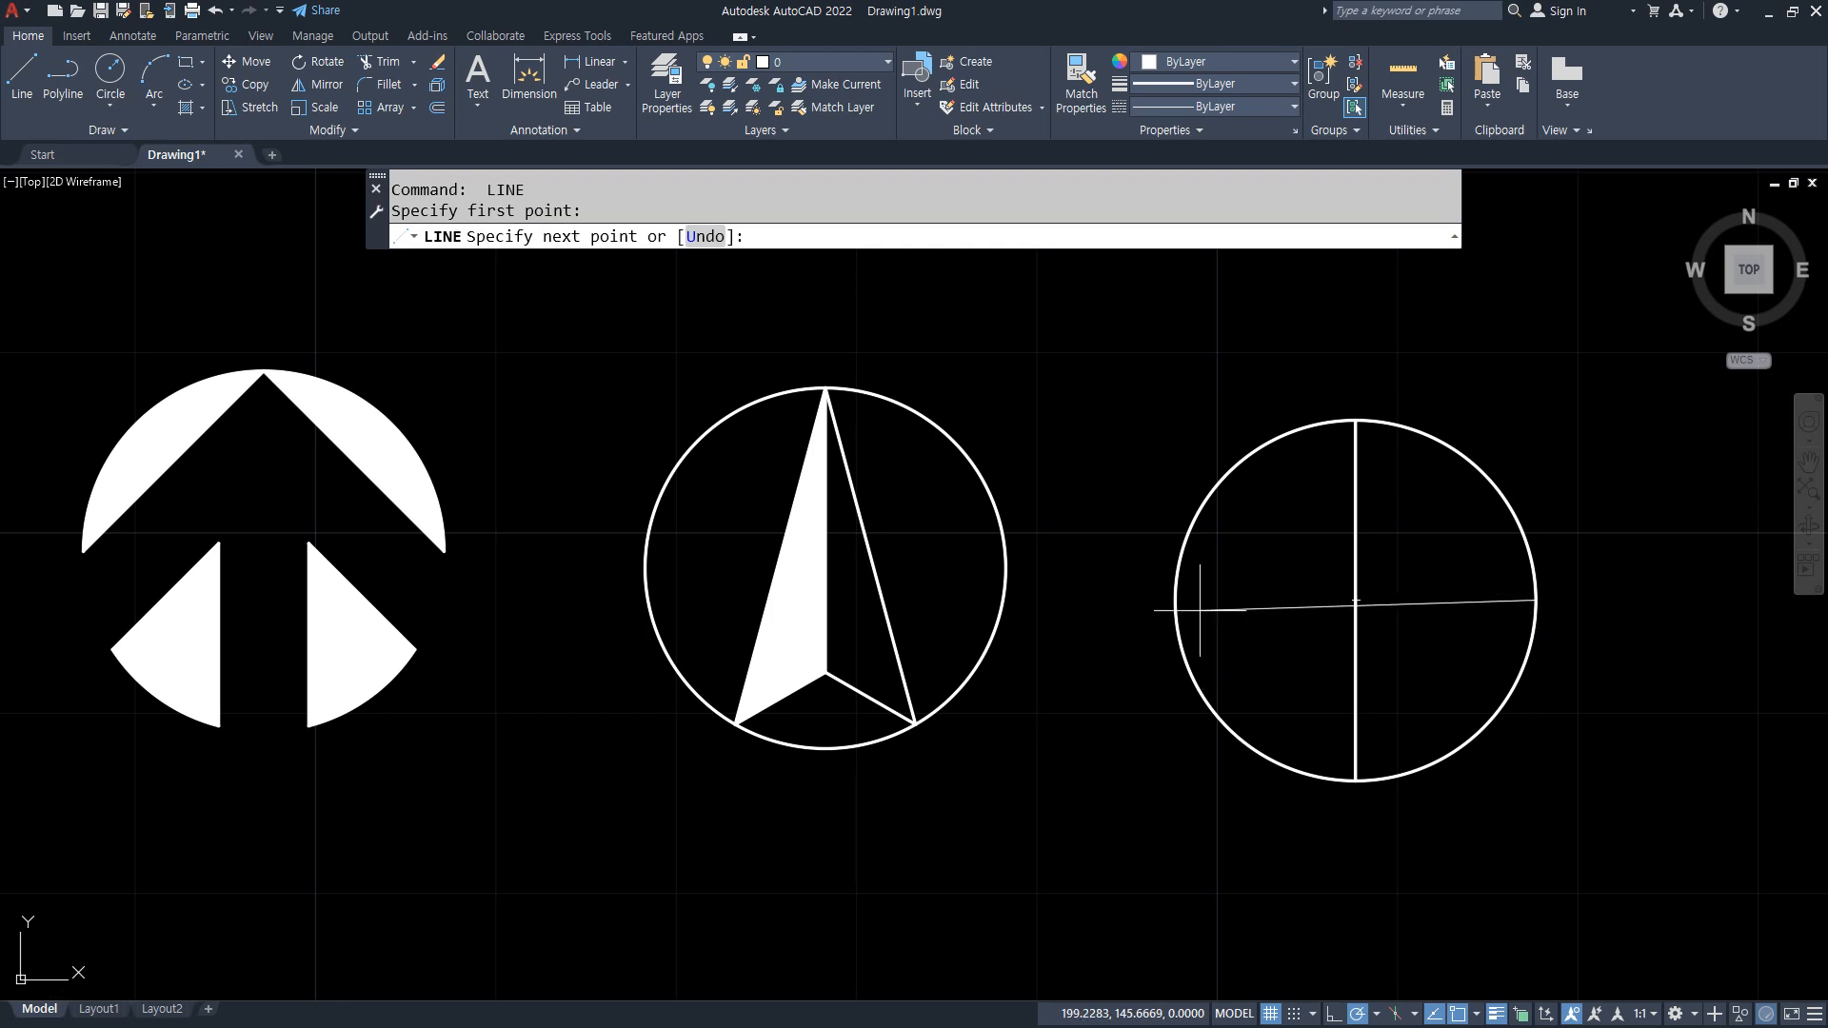
{"action": "left_click", "coordinate": [1175, 601]}
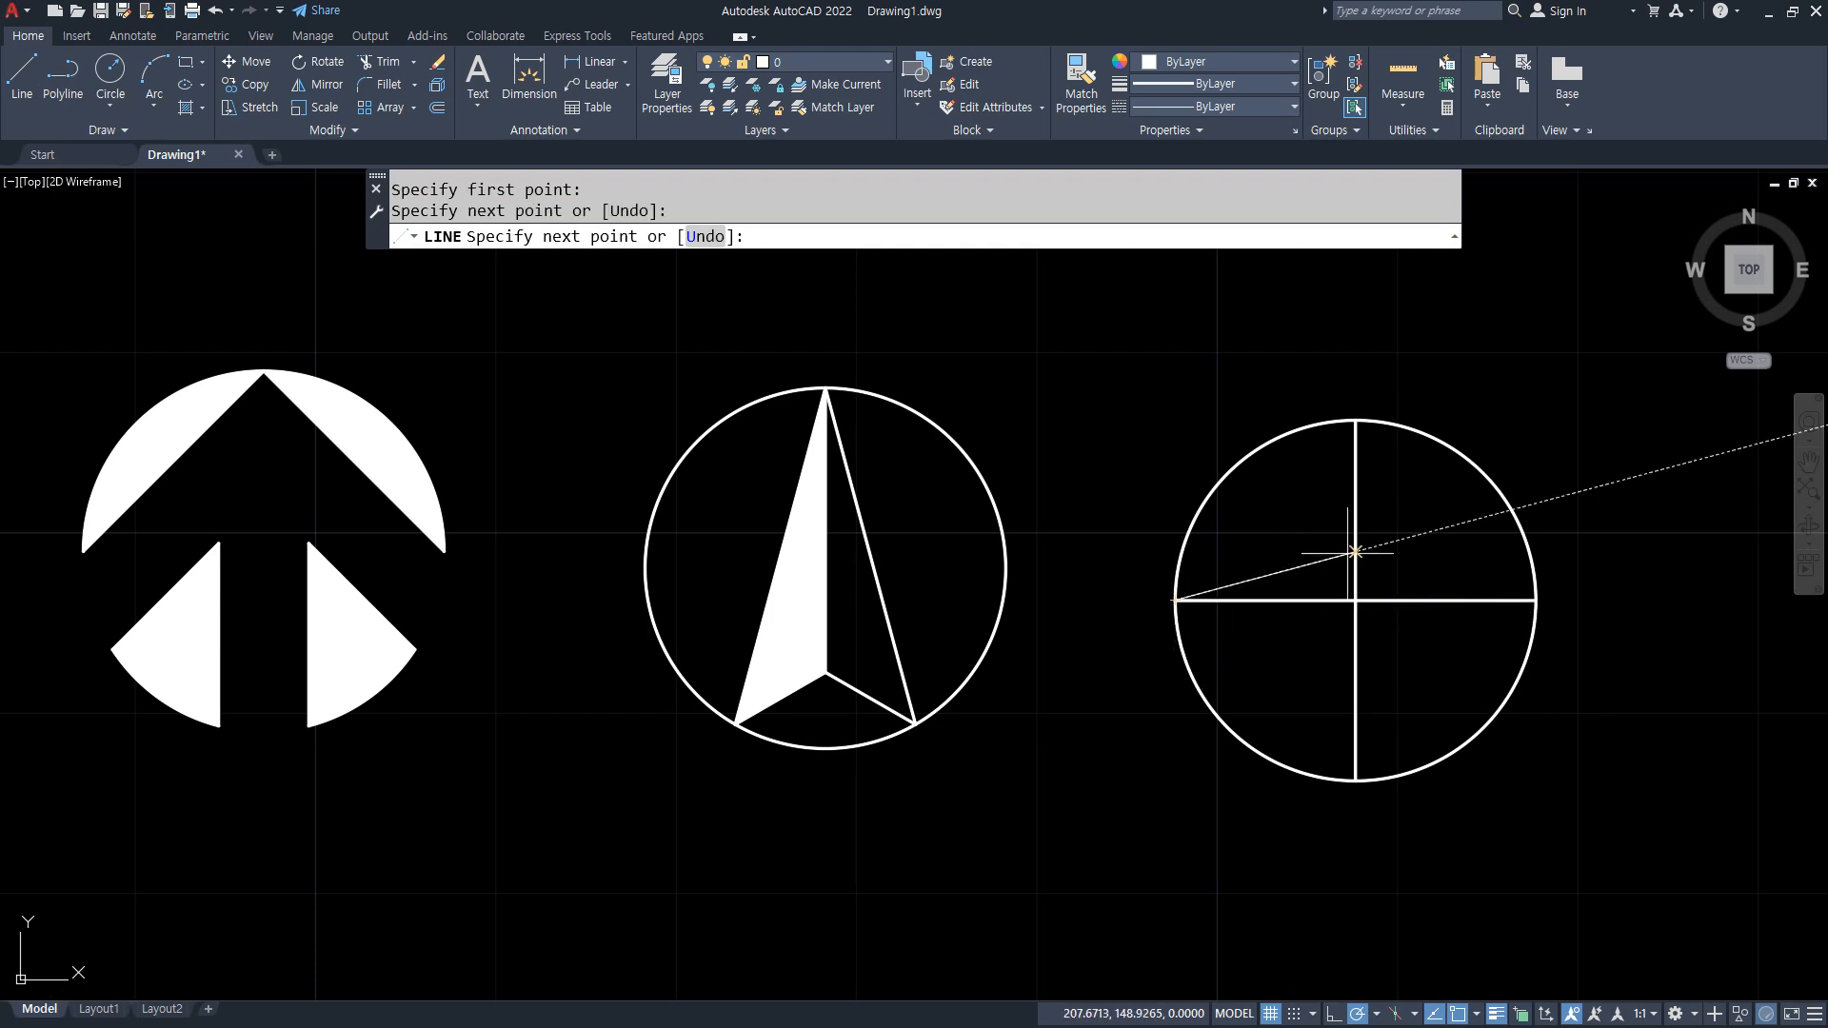
Draw a narrow horizontal diamond around the horizontal diameter, with its tips on the third circle and its other corners on the vertical diameter.
{"action": "left_click", "coordinate": [1356, 552]}
{"action": "left_click", "coordinate": [1535, 601]}
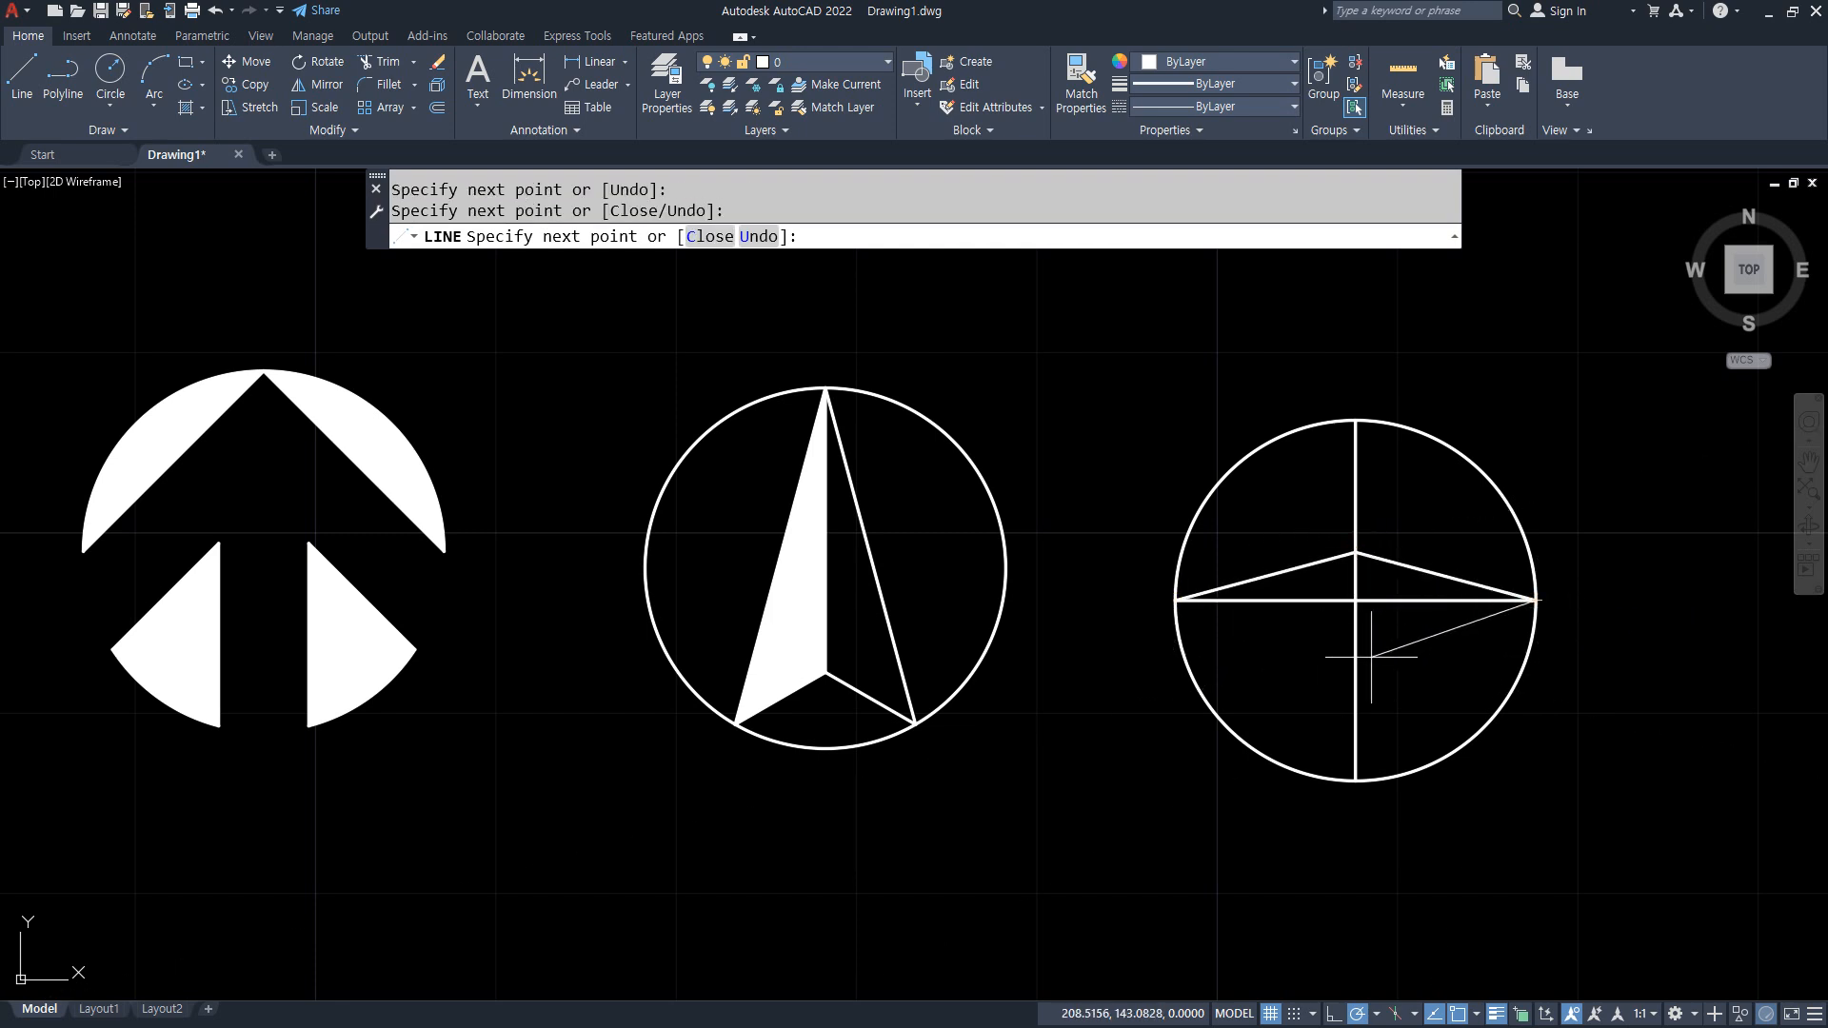
{"action": "left_click", "coordinate": [1356, 647]}
{"action": "left_click", "coordinate": [1175, 600]}
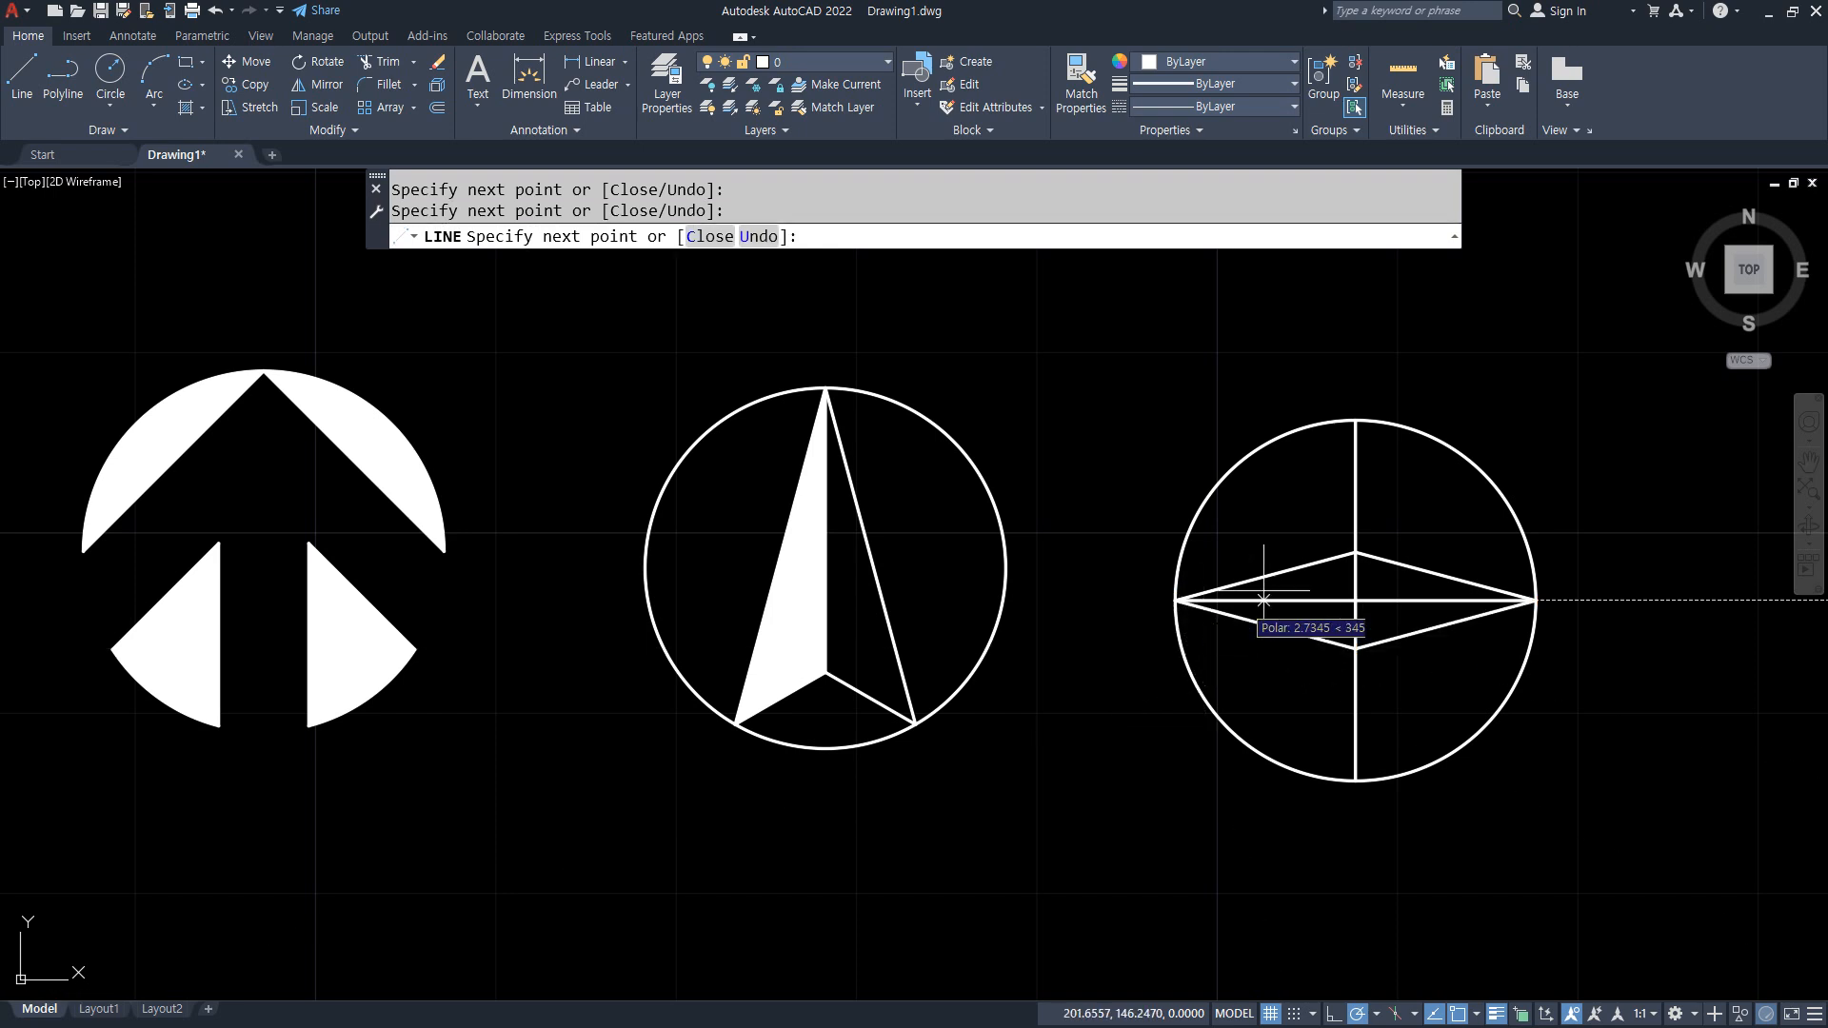
{"action": "key", "text": "Return"}
Draw a matching narrow vertical diamond between the circle's top and bottom, with its side corners on the horizontal diameter.
{"action": "key", "text": "Return"}
{"action": "left_click", "coordinate": [1356, 420]}
{"action": "left_click", "coordinate": [1308, 601]}
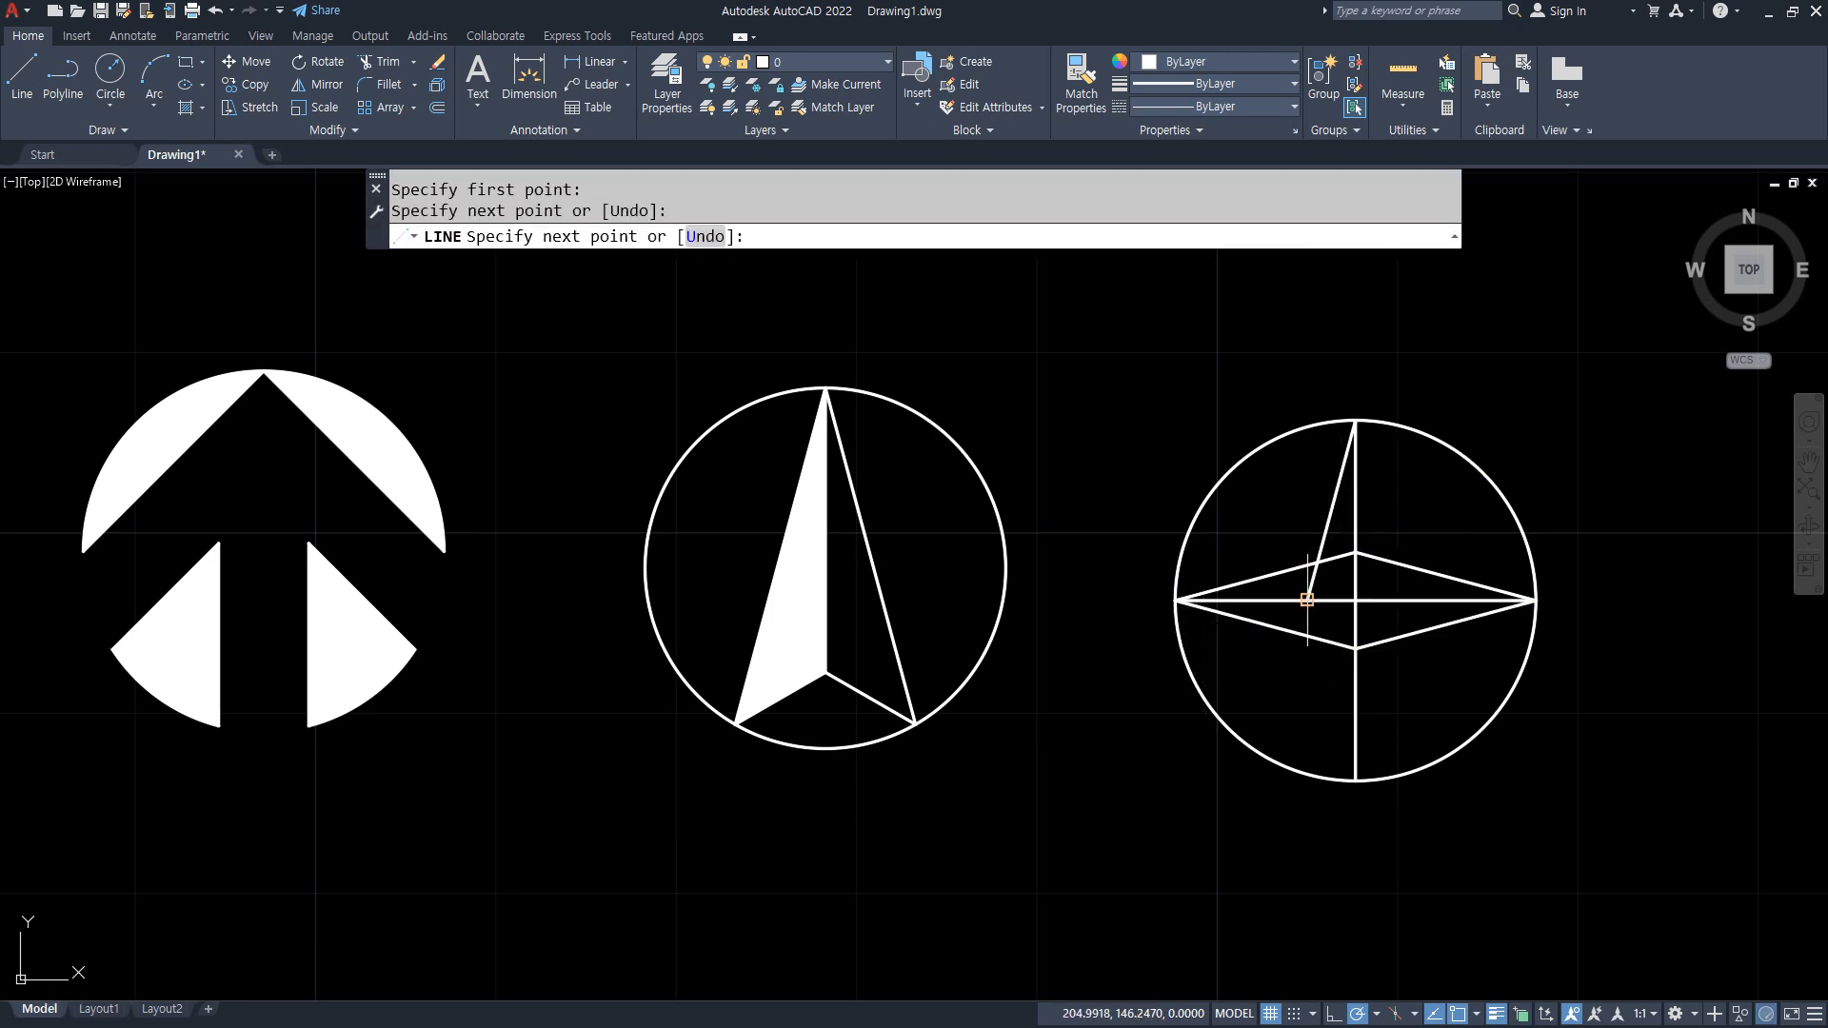
{"action": "left_click", "coordinate": [1356, 780]}
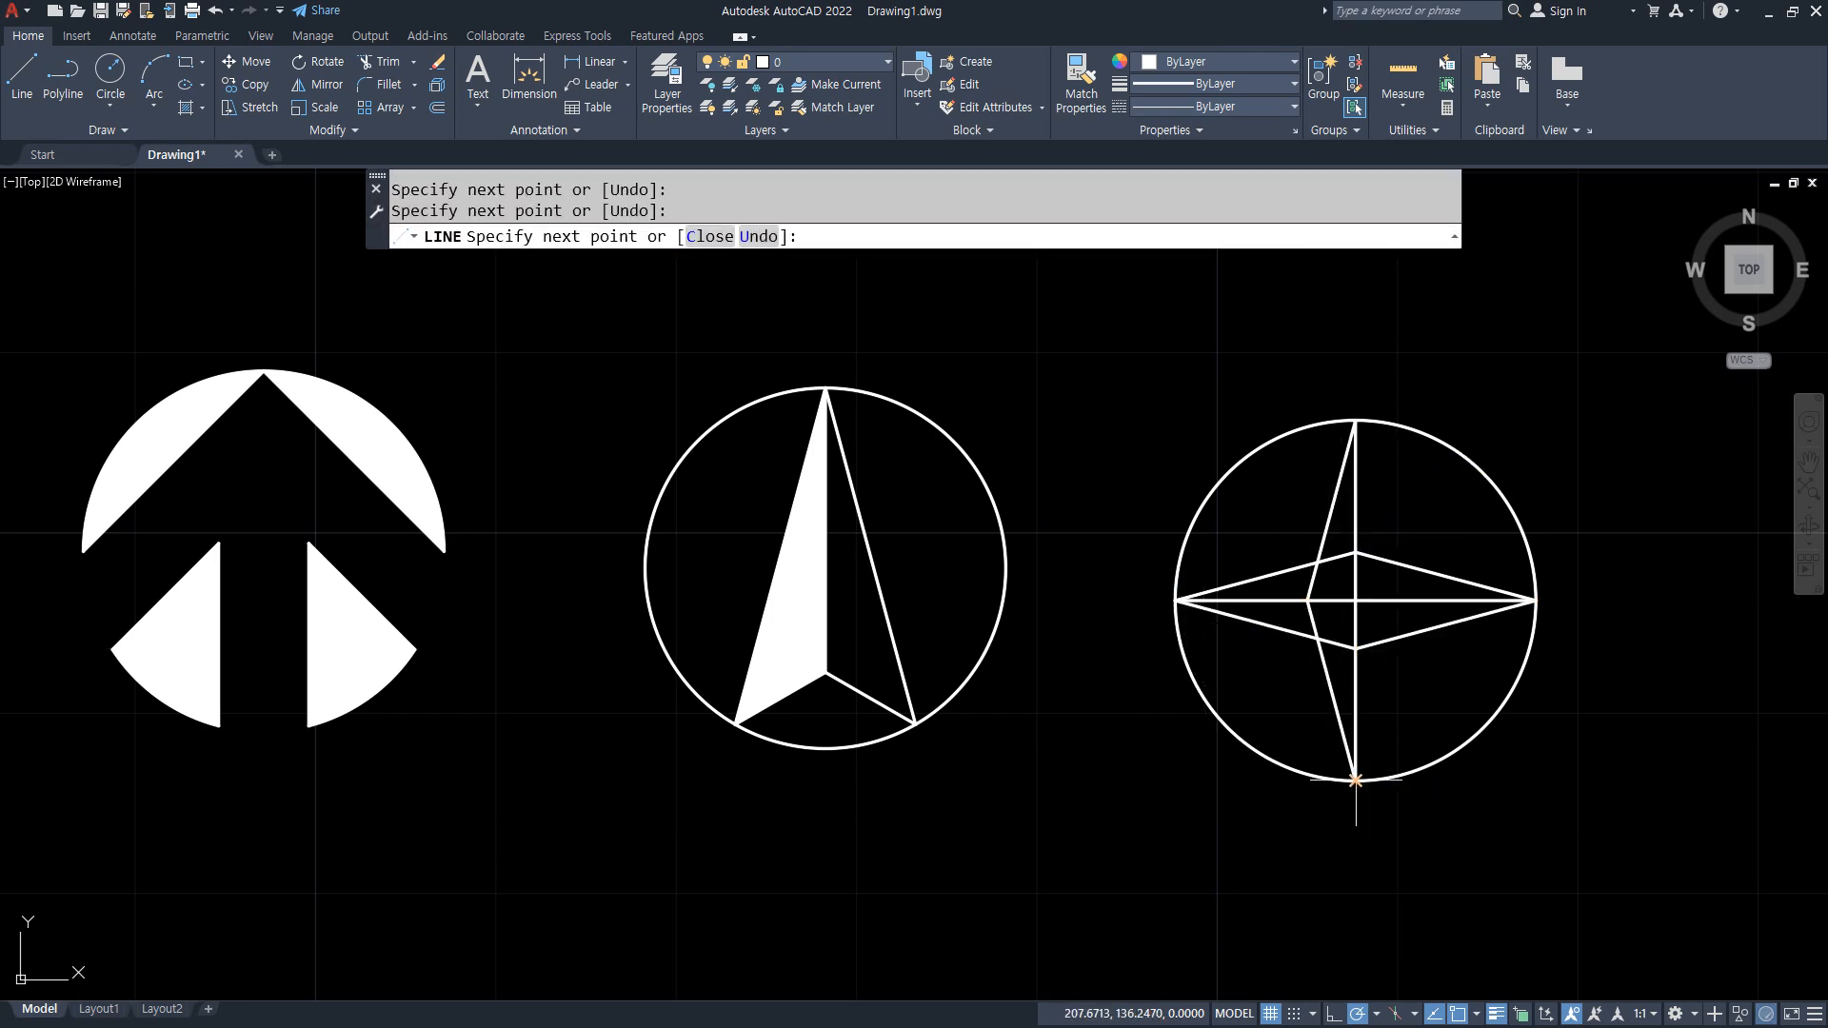
{"action": "left_click", "coordinate": [1404, 600]}
{"action": "key", "text": "Return"}
Fillet the horizontal diamond's upper-right edge with the vertical diamond's lower-left edge to form a sharp upper-left corner.
{"action": "scroll", "coordinate": [1330, 609], "scroll_direction": "up", "scroll_amount": 2}
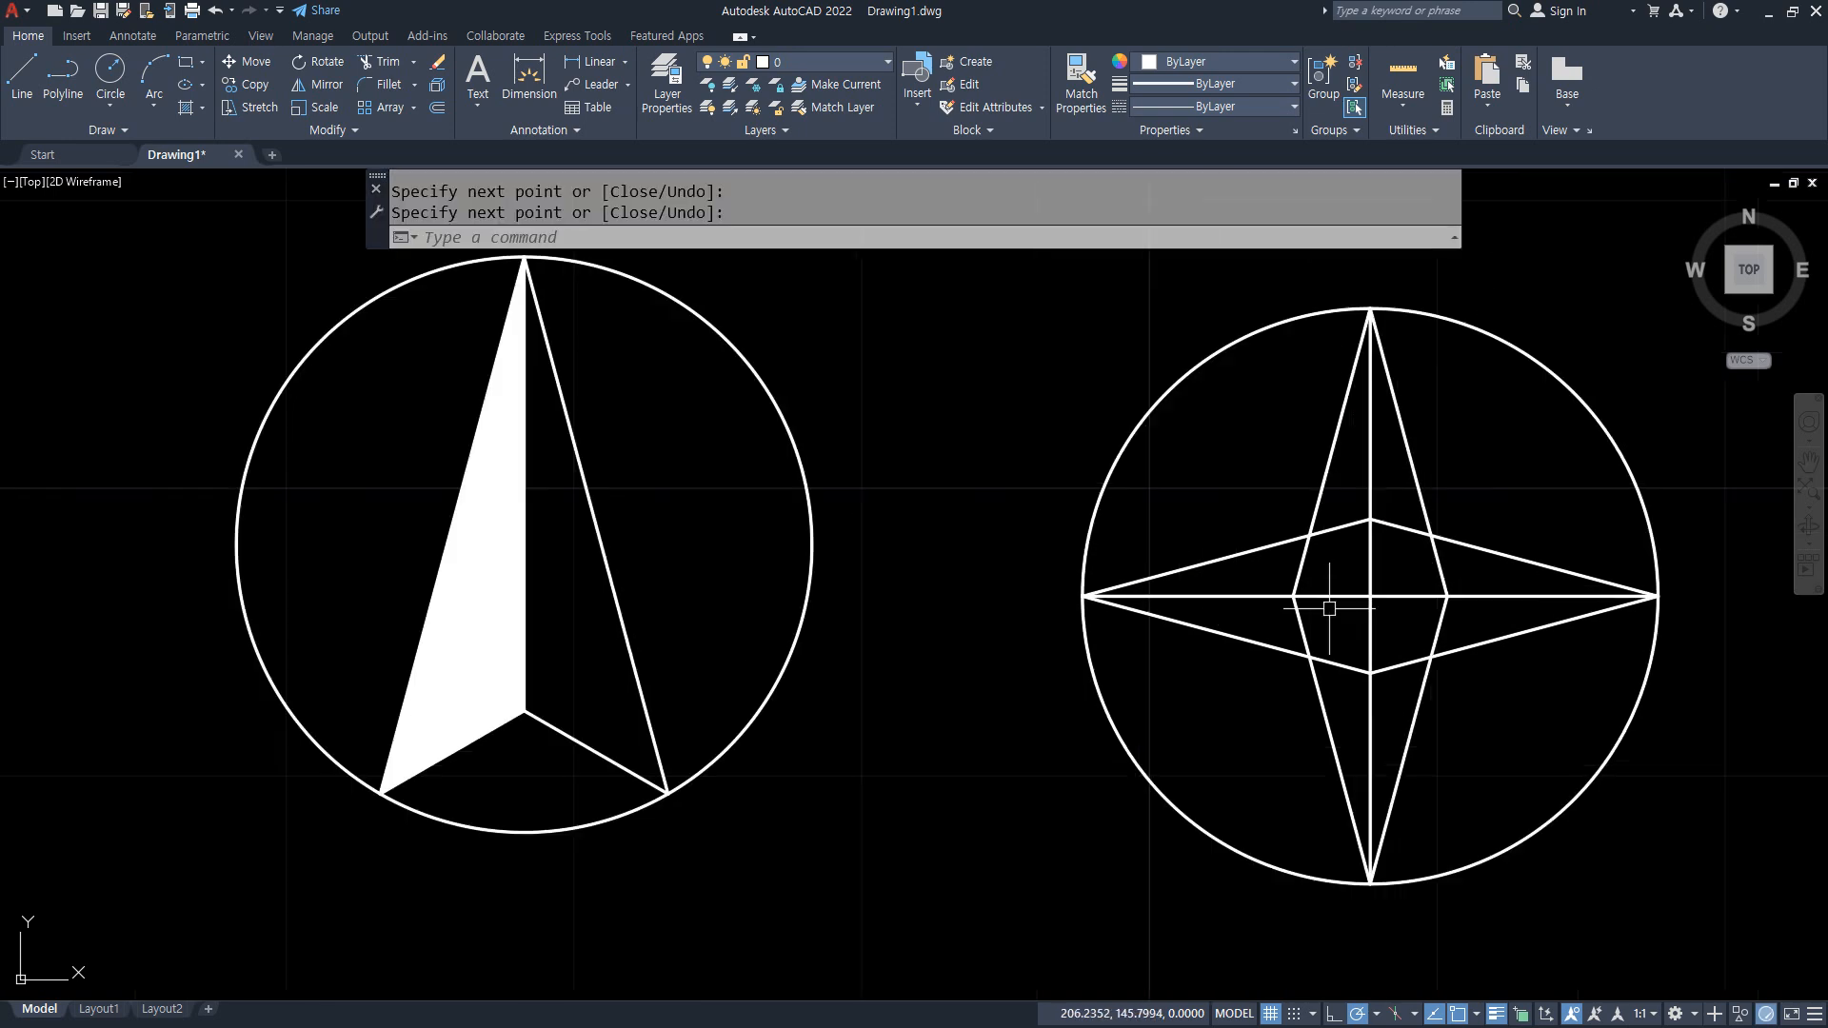
{"action": "type", "text": "f"}
{"action": "key", "text": "Return"}
{"action": "left_click", "coordinate": [1390, 526]}
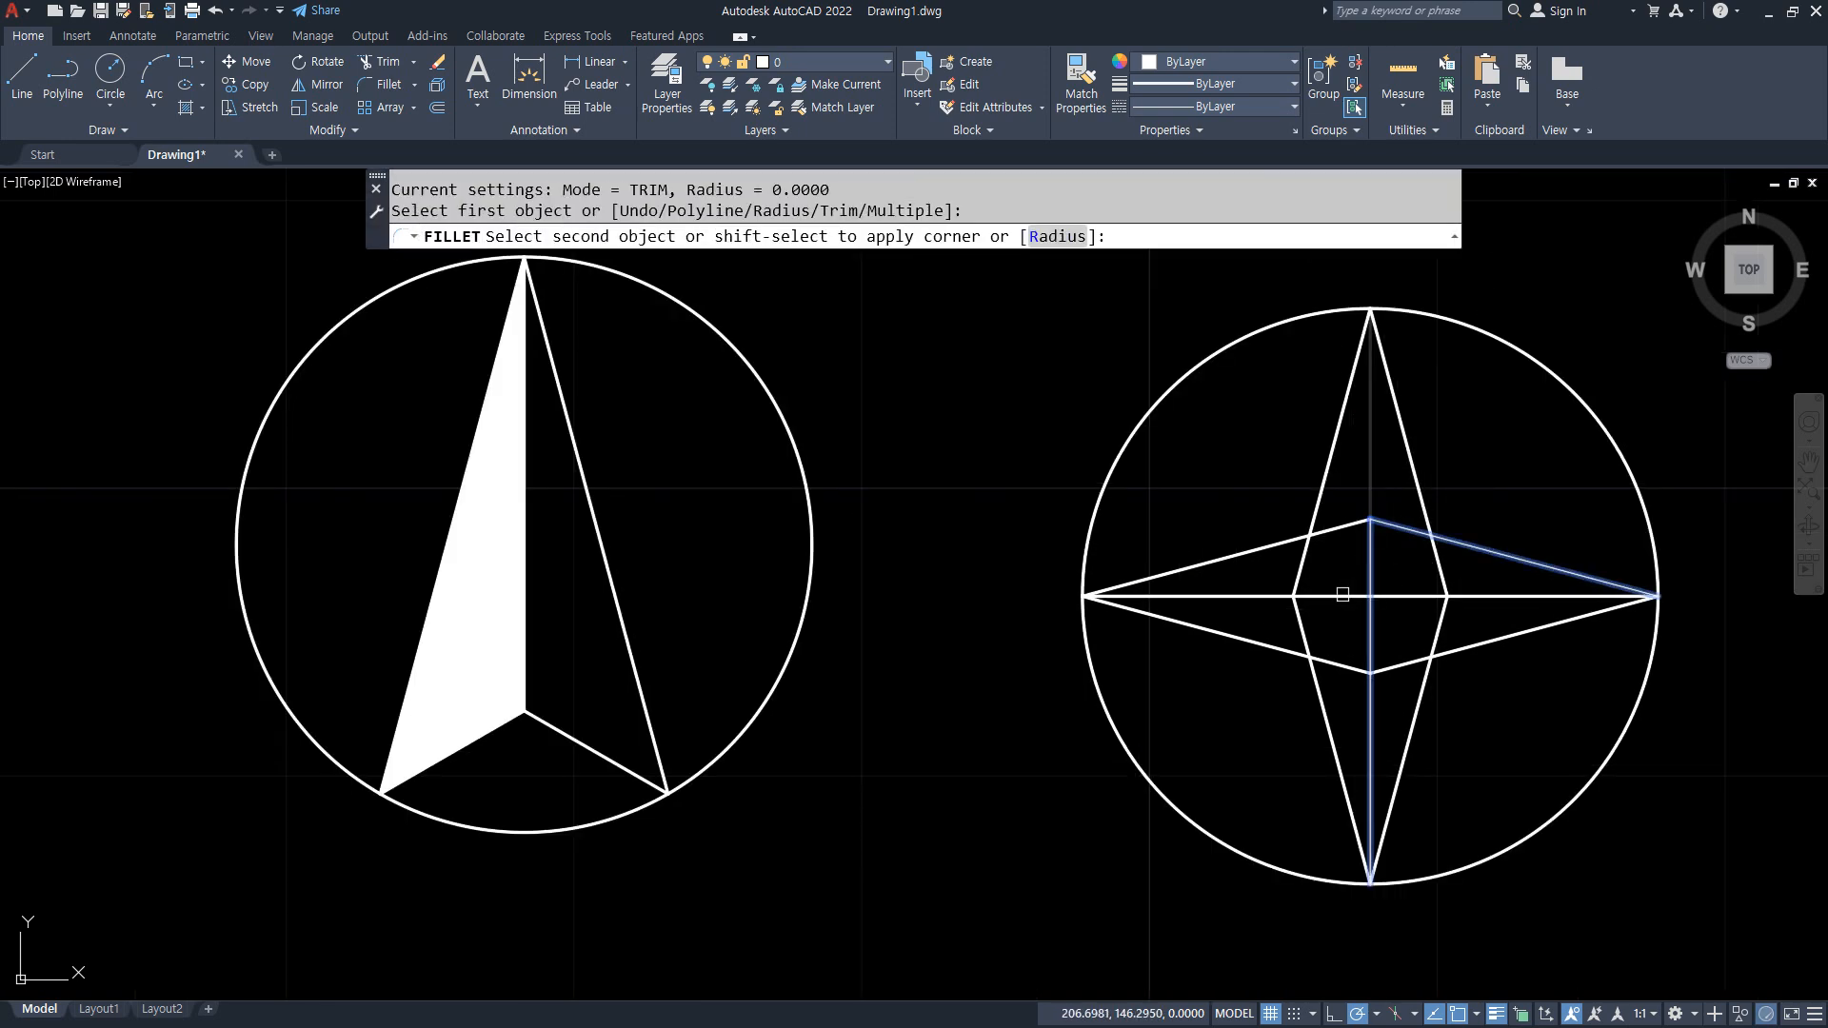
{"action": "left_click", "coordinate": [1293, 620]}
{"action": "key", "text": "Return"}
{"action": "left_click", "coordinate": [1339, 520]}
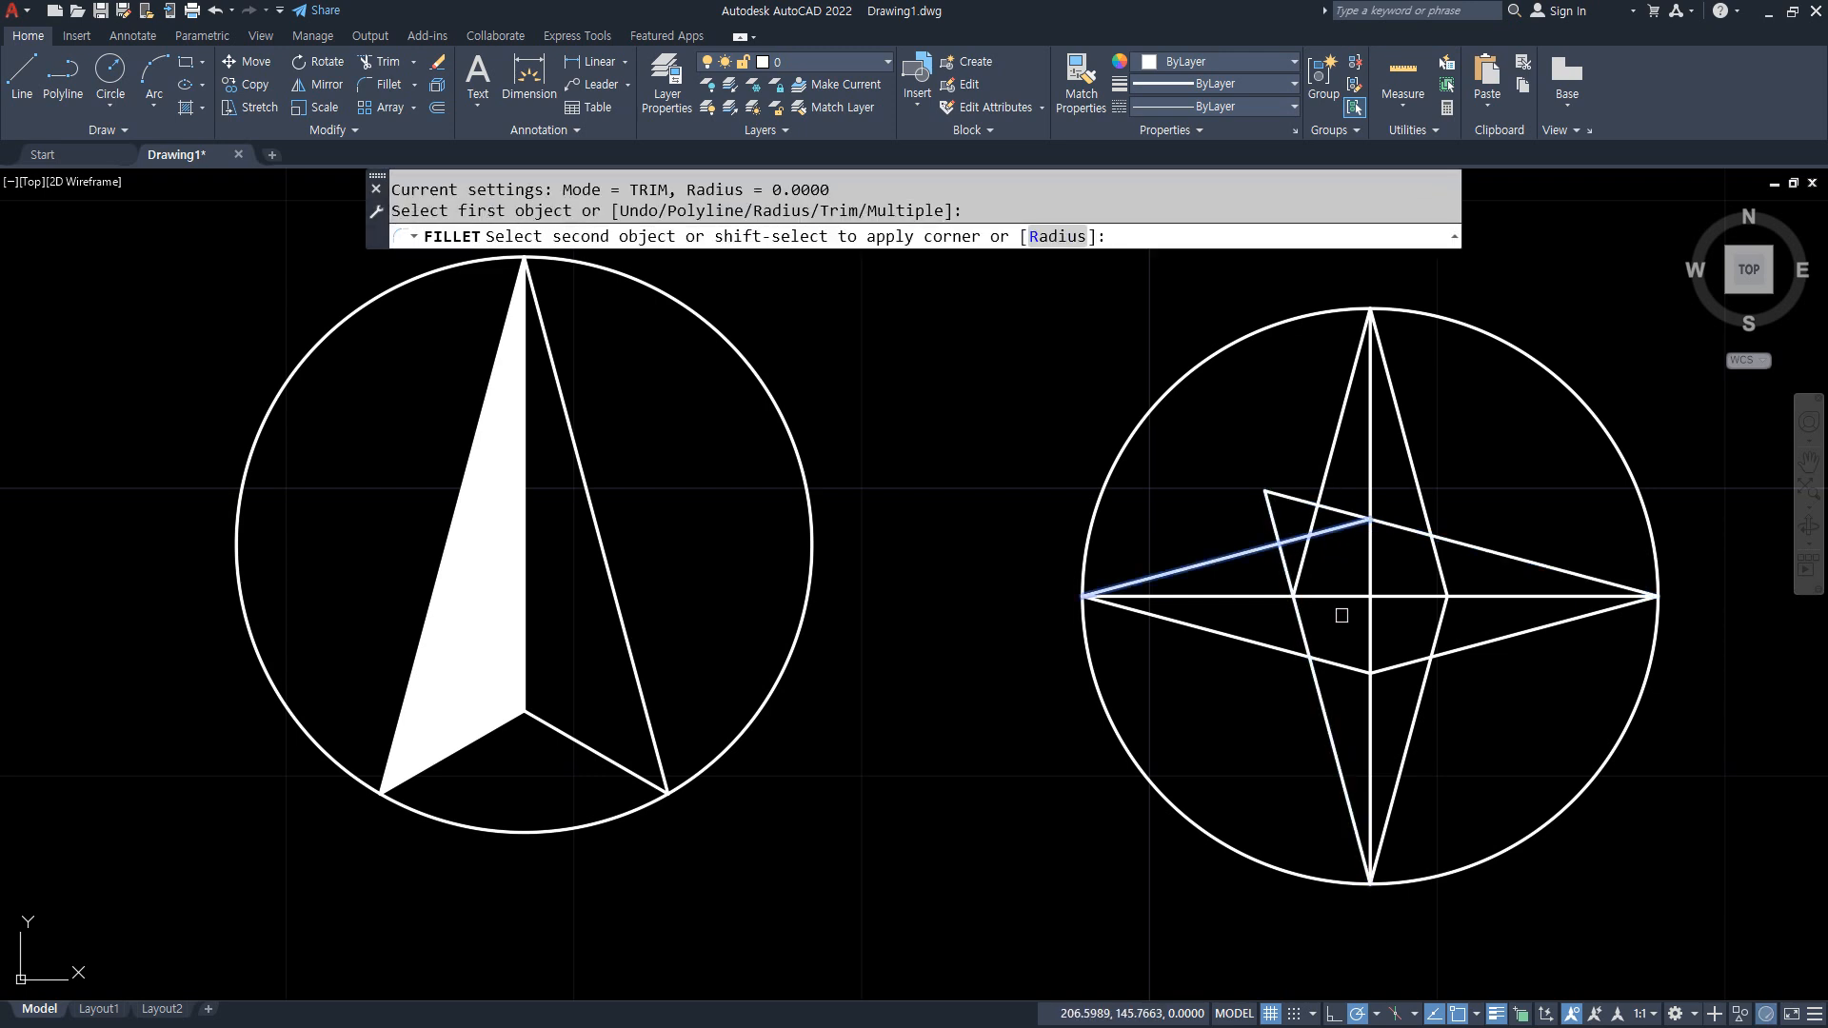
{"action": "key", "text": "Escape"}
Fillet the remaining pairs of opposite diamond edges to form sharp lower-left, lower-right and upper-right corners.
{"action": "key", "text": "Return"}
{"action": "left_click", "coordinate": [1304, 564]}
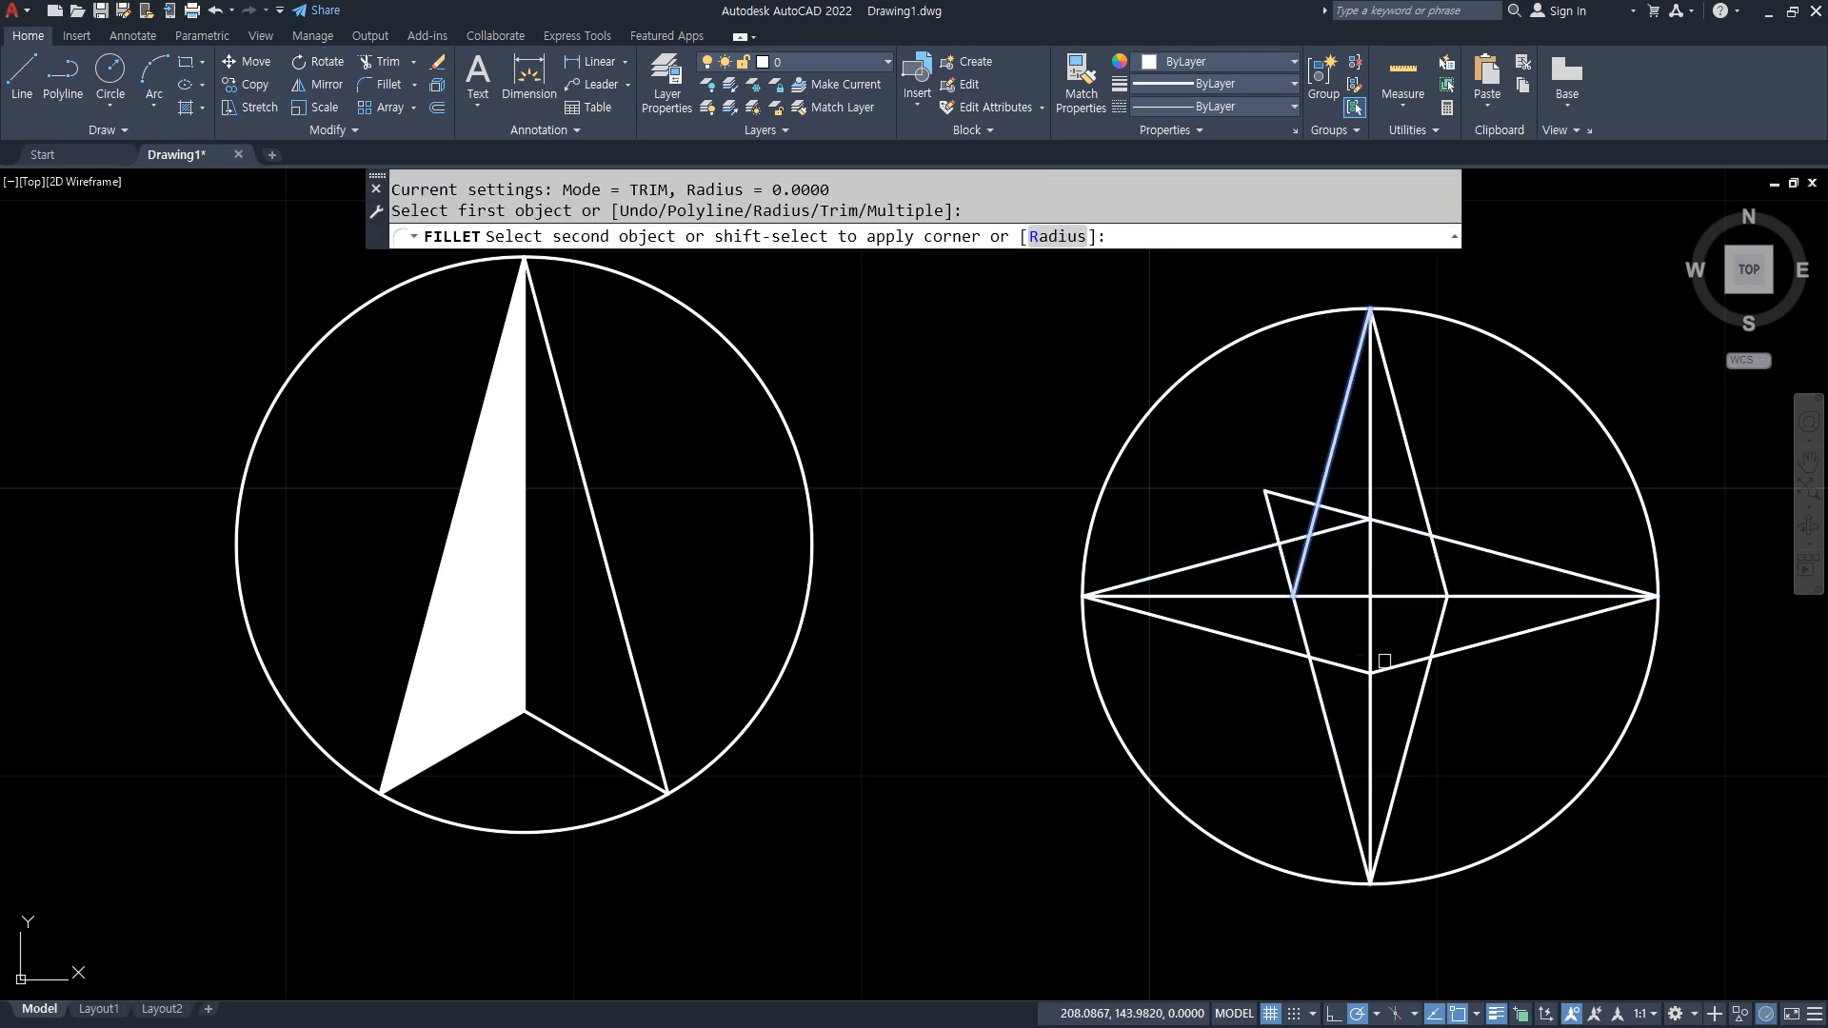
{"action": "left_click", "coordinate": [1393, 665]}
{"action": "key", "text": "Return"}
{"action": "left_click", "coordinate": [1352, 667]}
{"action": "left_click", "coordinate": [1438, 564]}
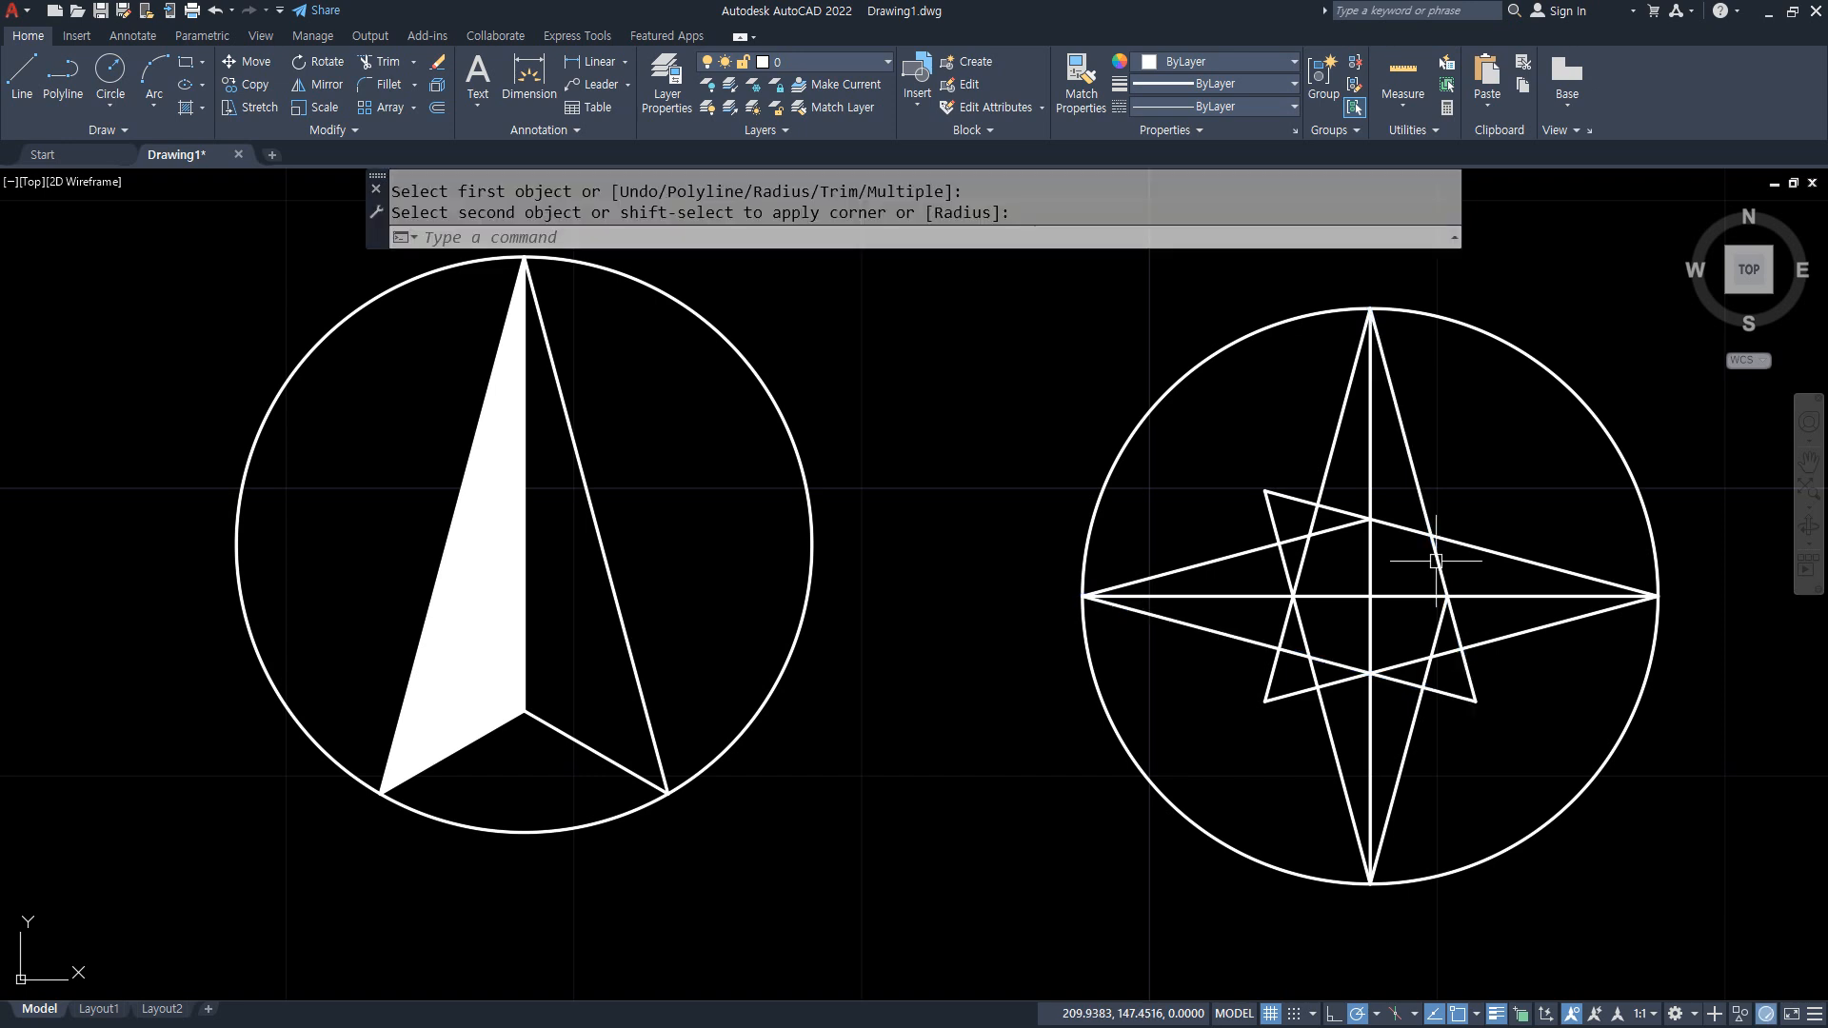
{"action": "key", "text": "Return"}
{"action": "left_click", "coordinate": [1440, 633]}
{"action": "left_click", "coordinate": [1349, 535]}
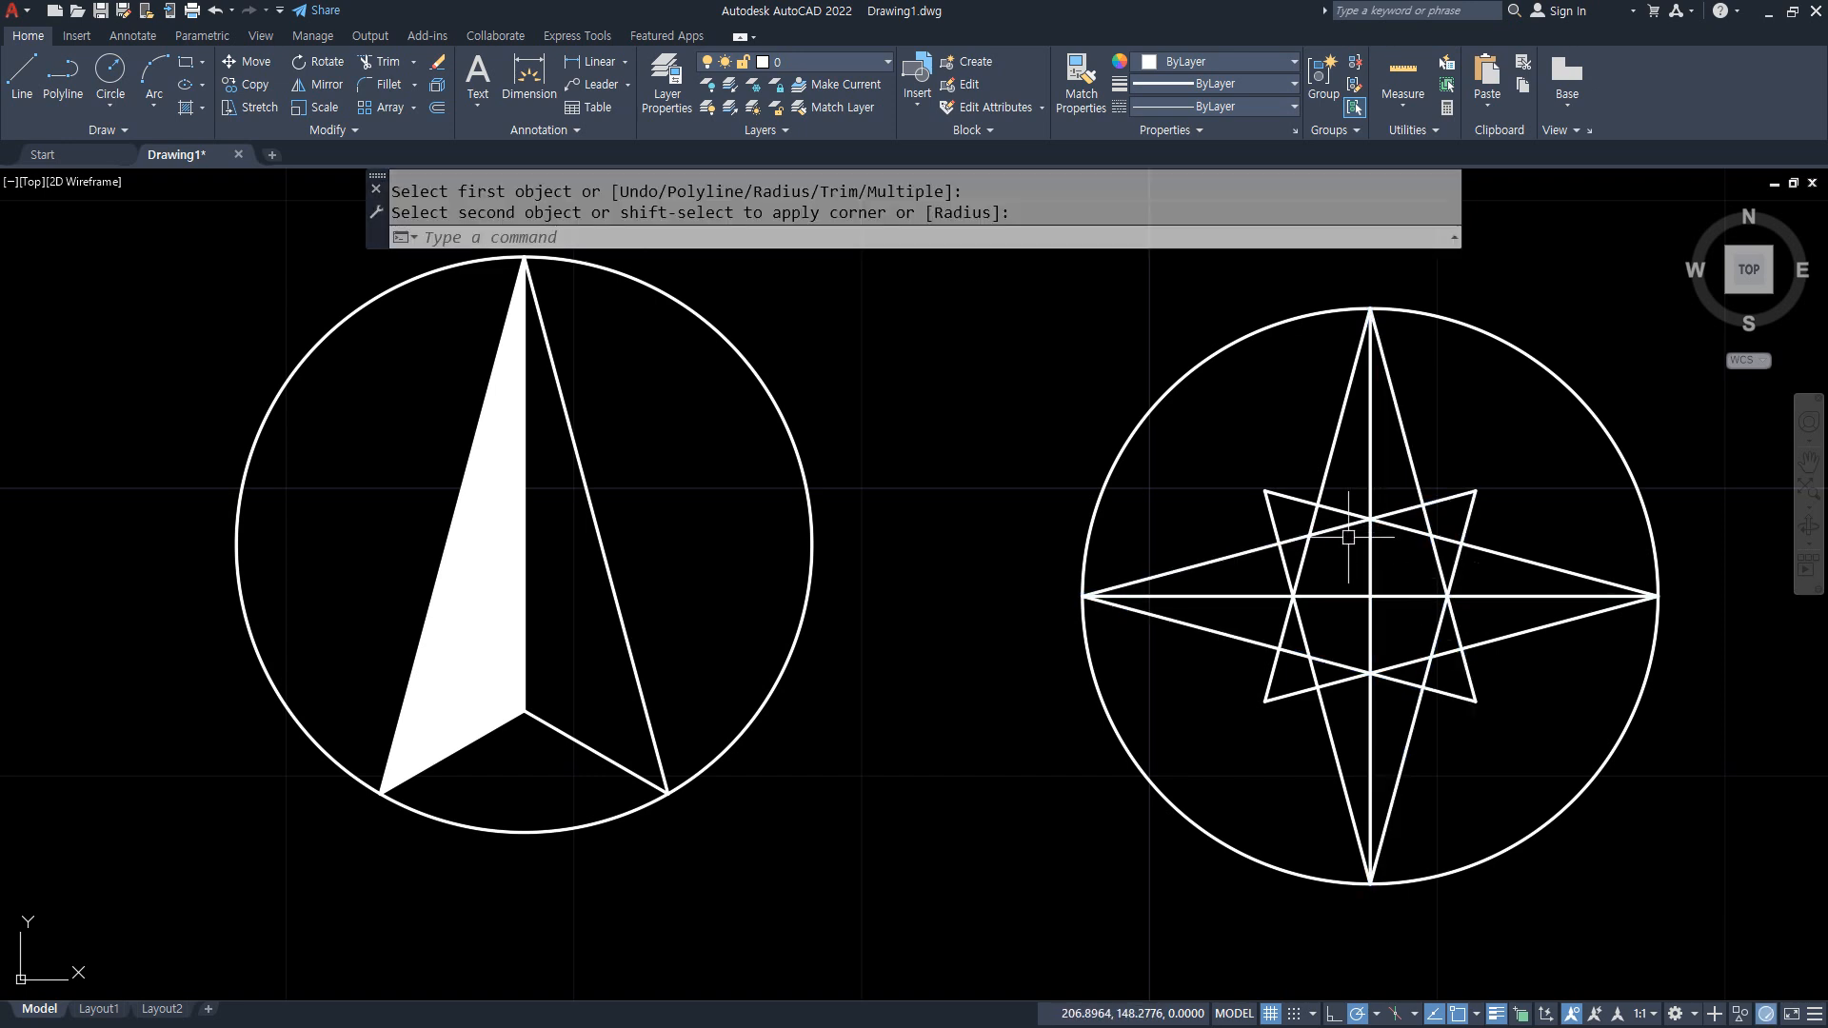
Draw two diagonal lines through the circle's center, each joining opposite tips of the small star.
{"action": "type", "text": "l"}
{"action": "key", "text": "Return"}
{"action": "left_click", "coordinate": [1475, 492]}
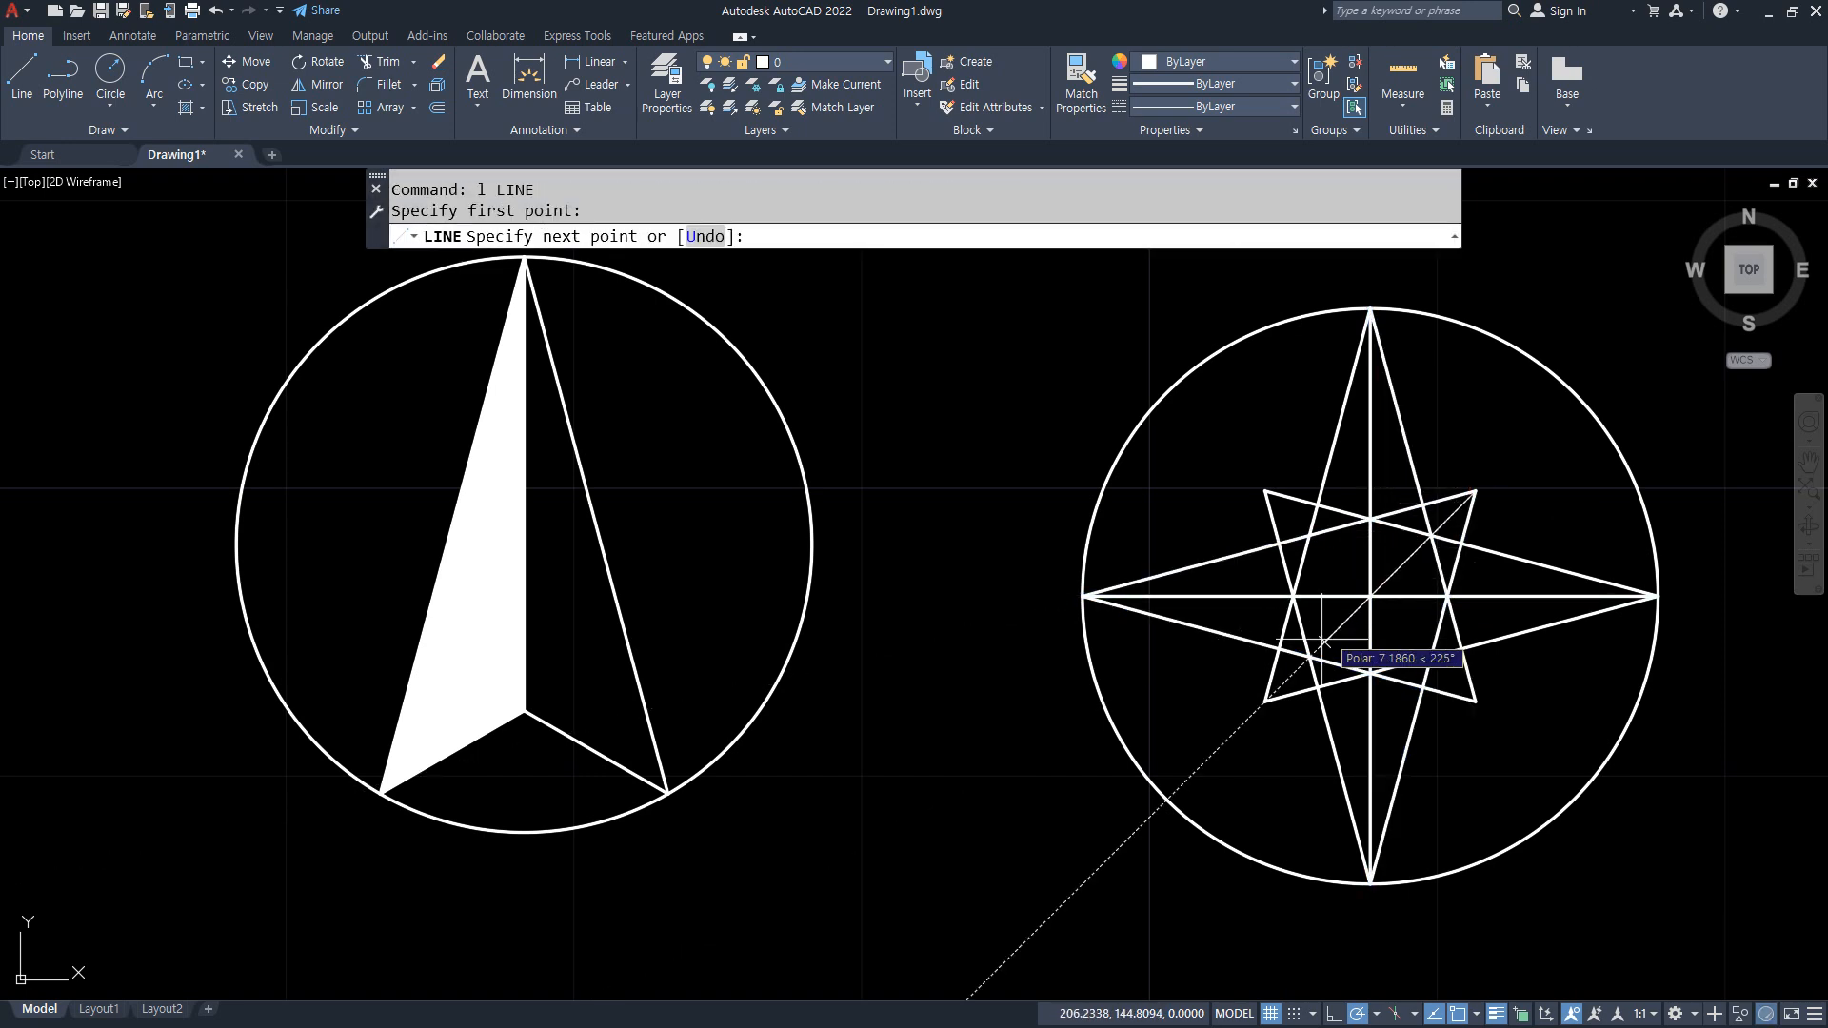
{"action": "key", "text": "ctrl+z"}
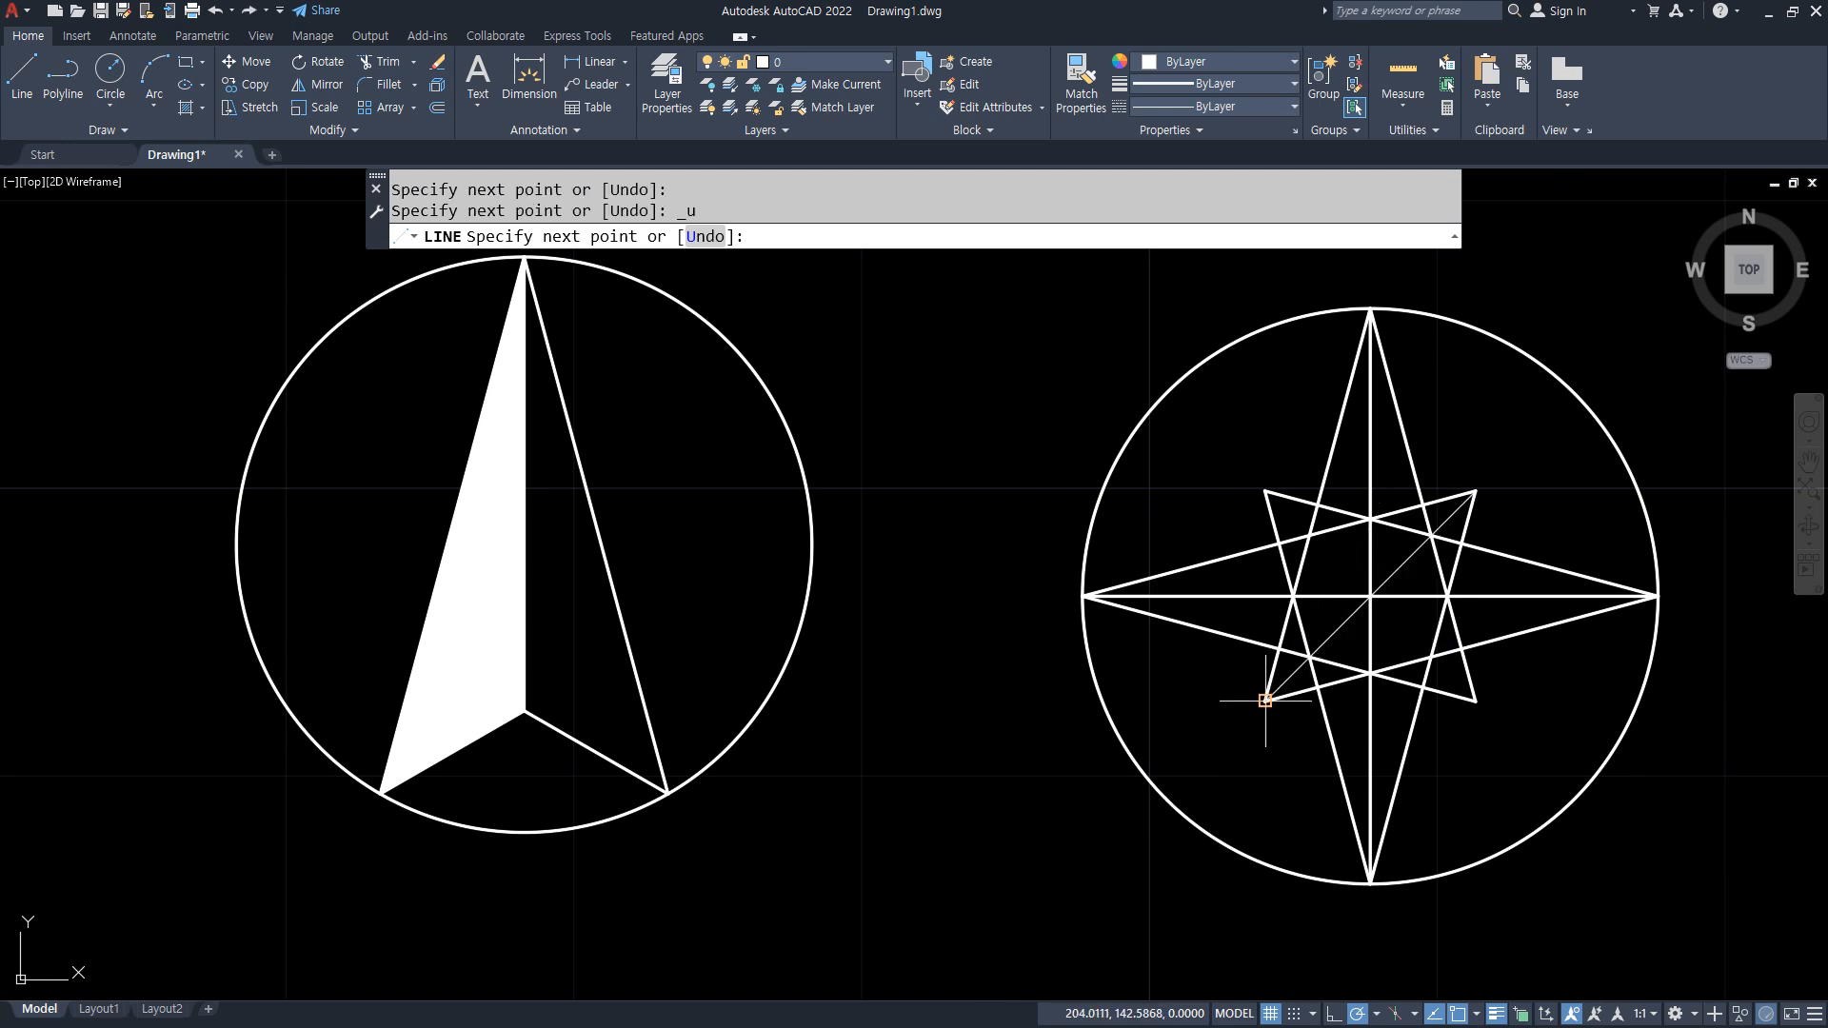
{"action": "key", "text": "Return"}
{"action": "key", "text": "Return"}
{"action": "left_click", "coordinate": [1265, 491]}
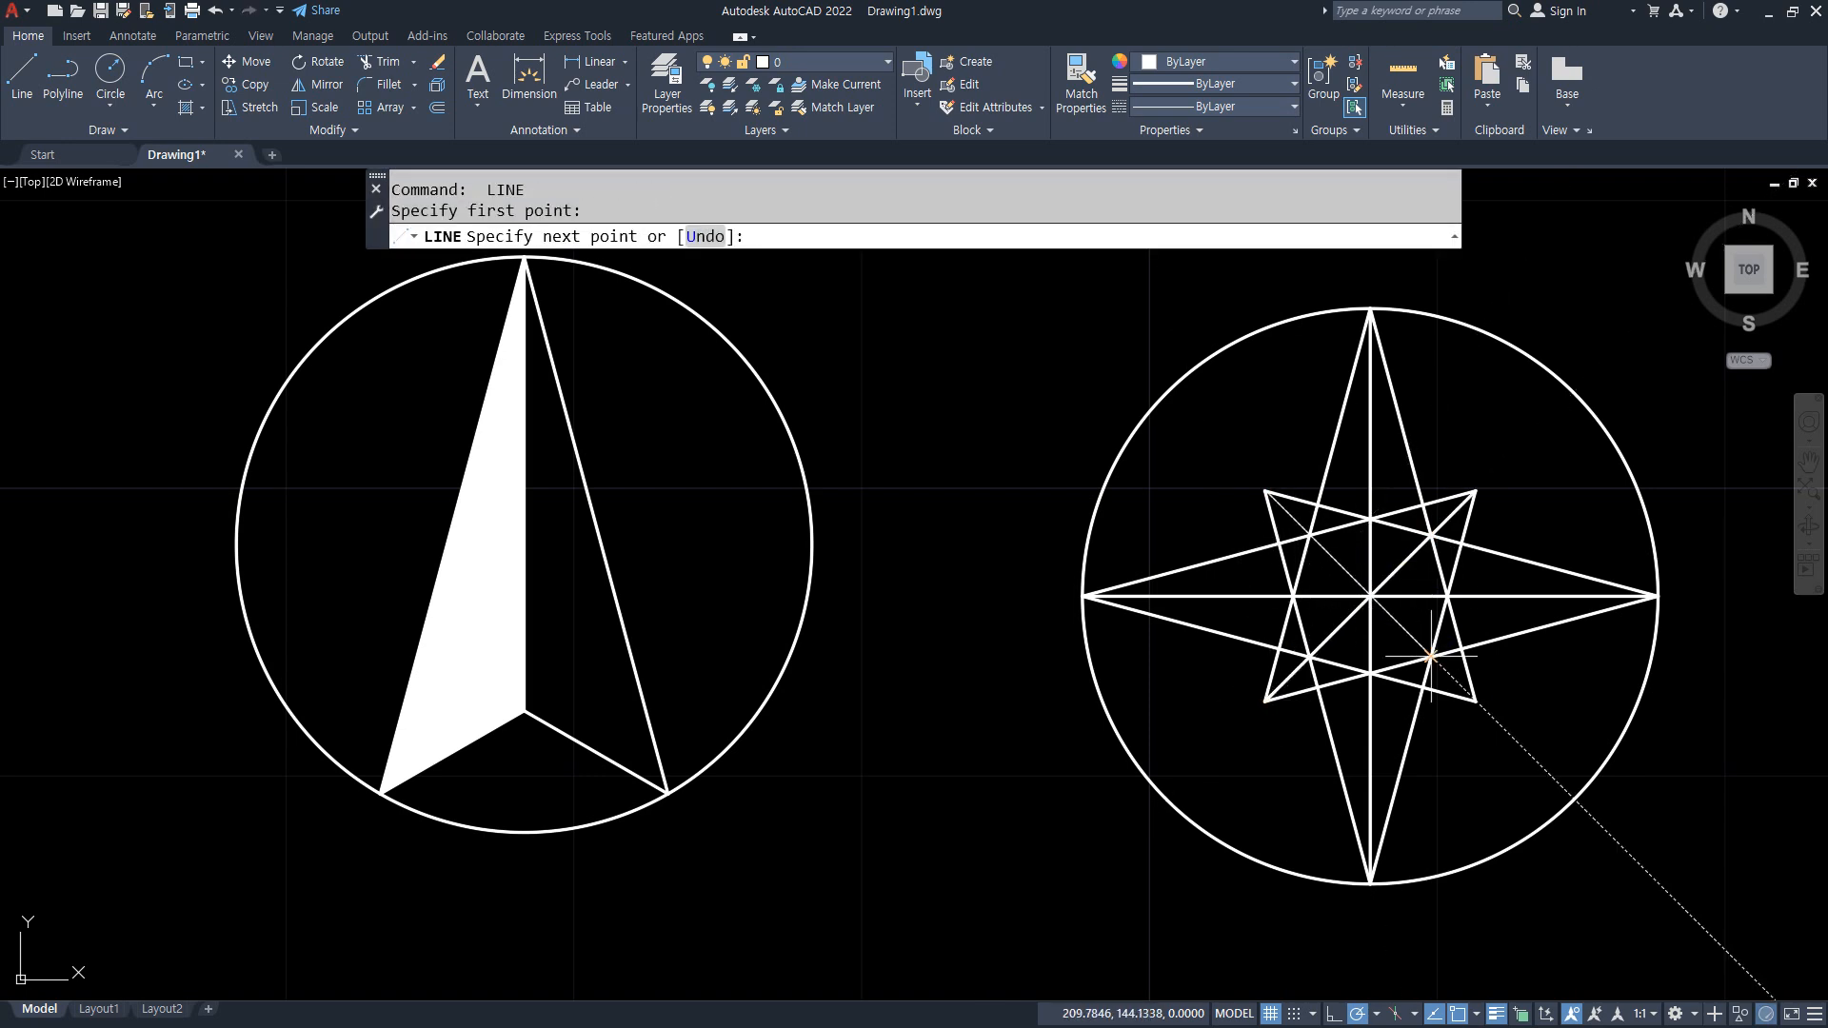
{"action": "left_click", "coordinate": [1475, 701]}
{"action": "key", "text": "Return"}
Trim the overlapping diamond edges inside the star, keeping the four large points and the four small diagonal tips.
{"action": "type", "text": "tr"}
{"action": "key", "text": "Return"}
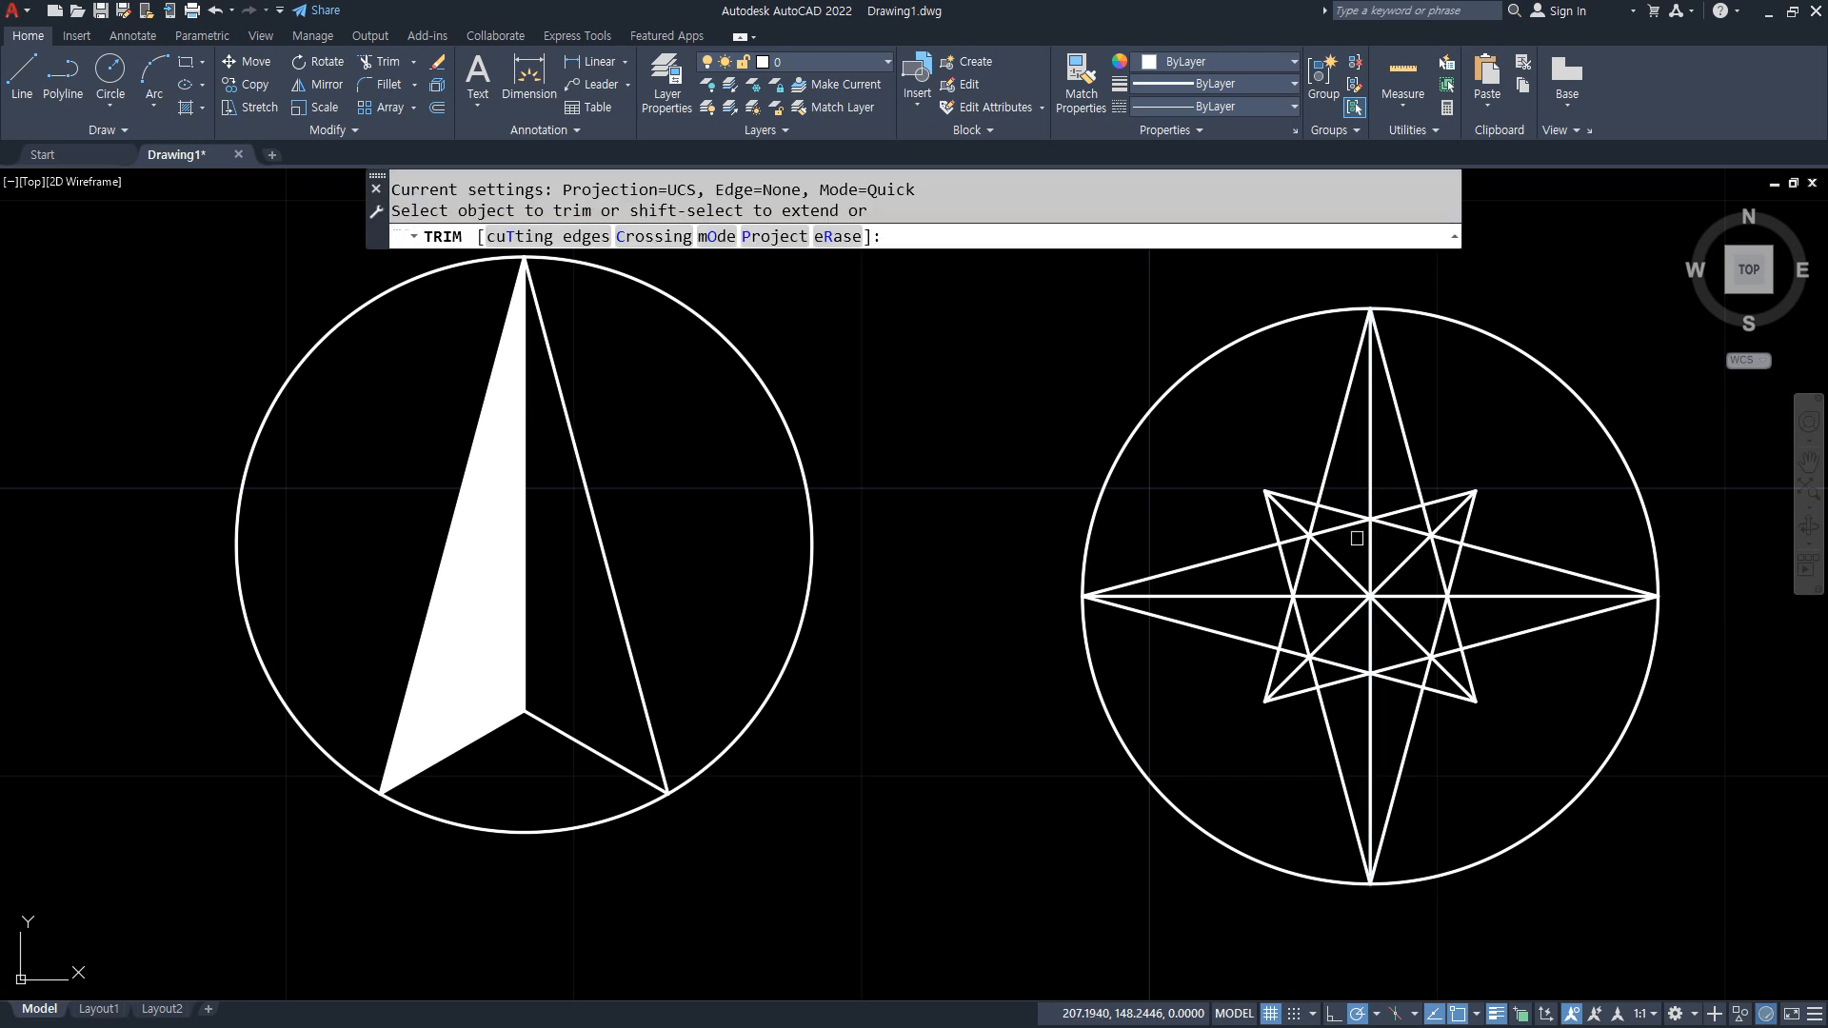
{"action": "left_click", "coordinate": [1343, 529]}
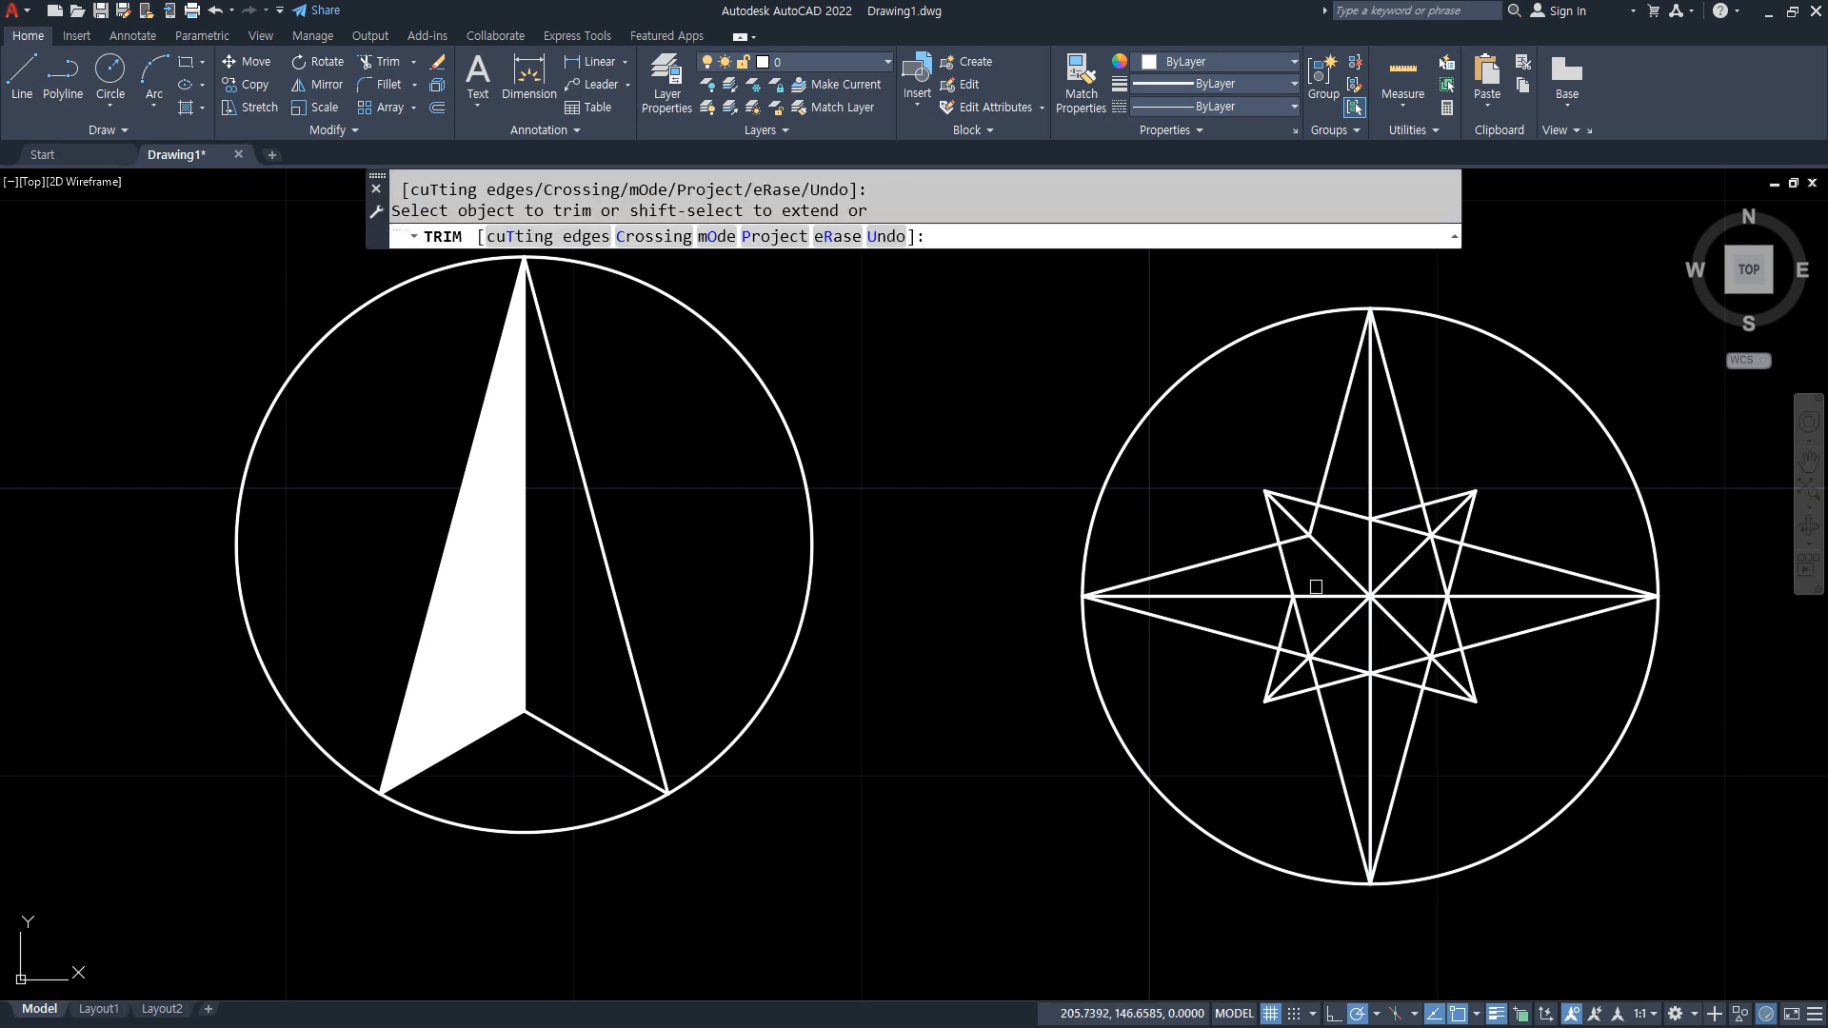
{"action": "left_click", "coordinate": [1316, 640]}
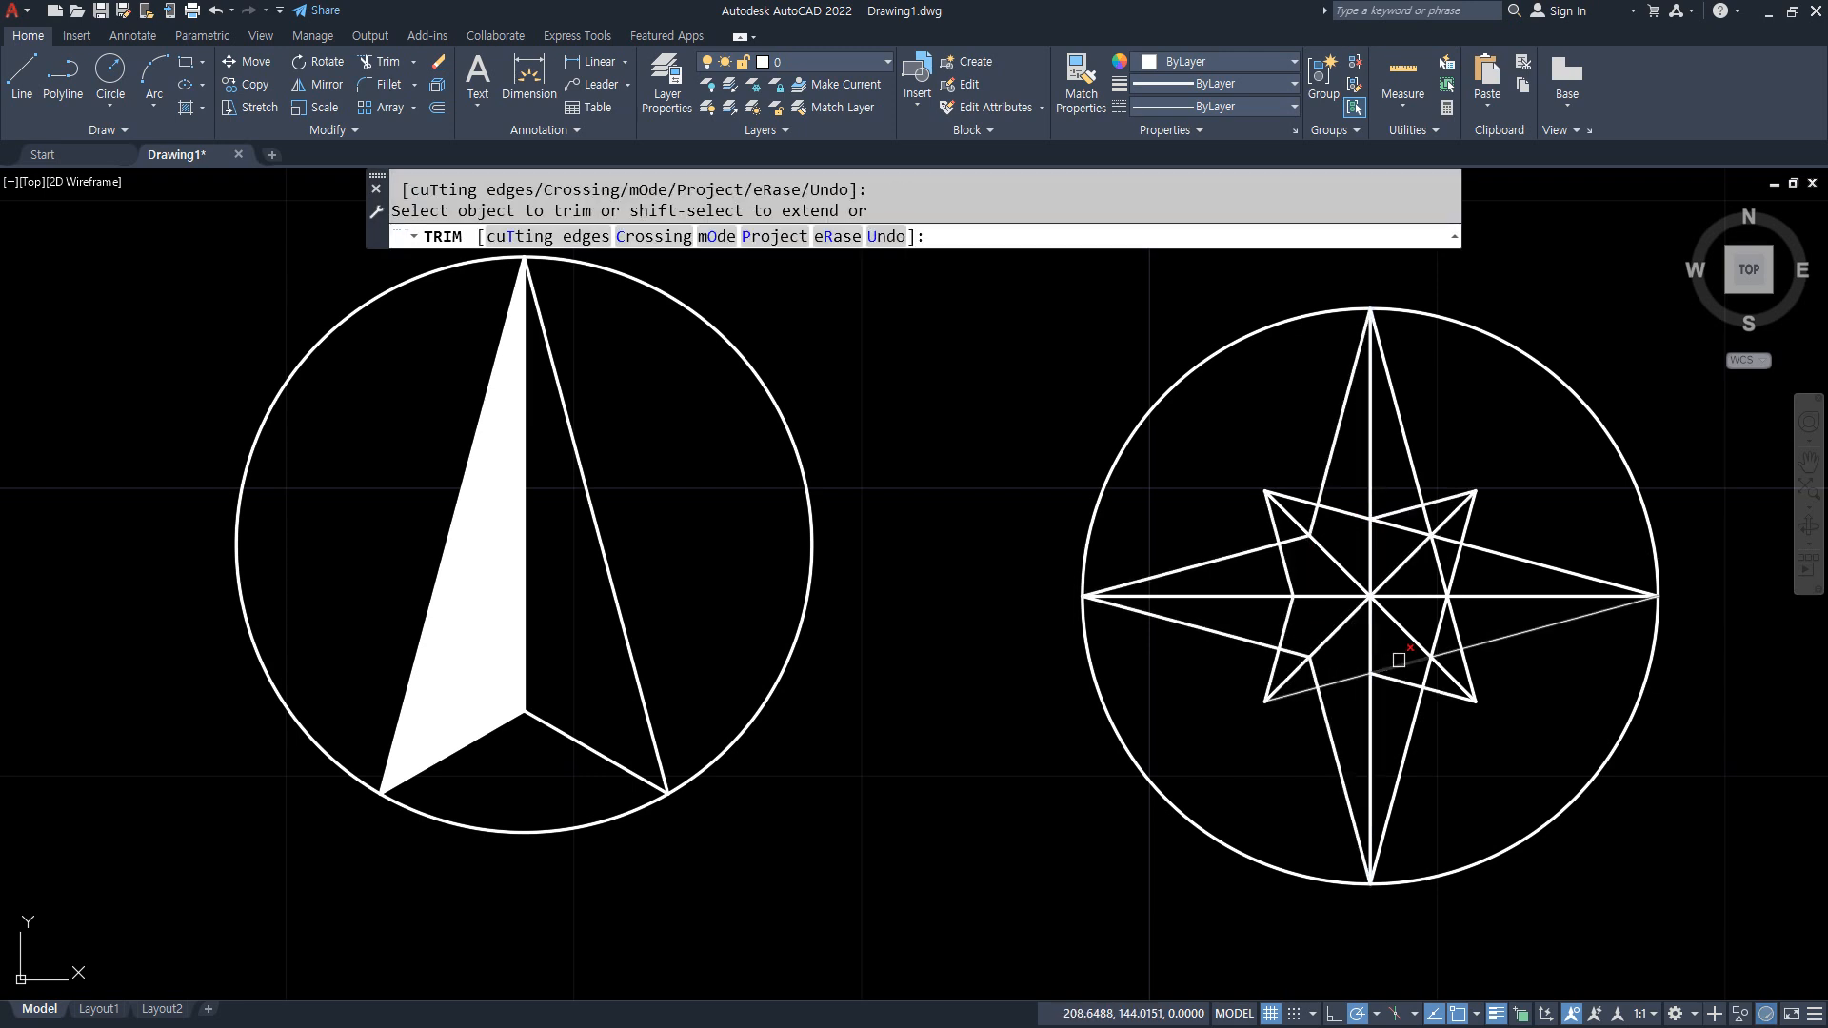
{"action": "left_click", "coordinate": [1438, 637]}
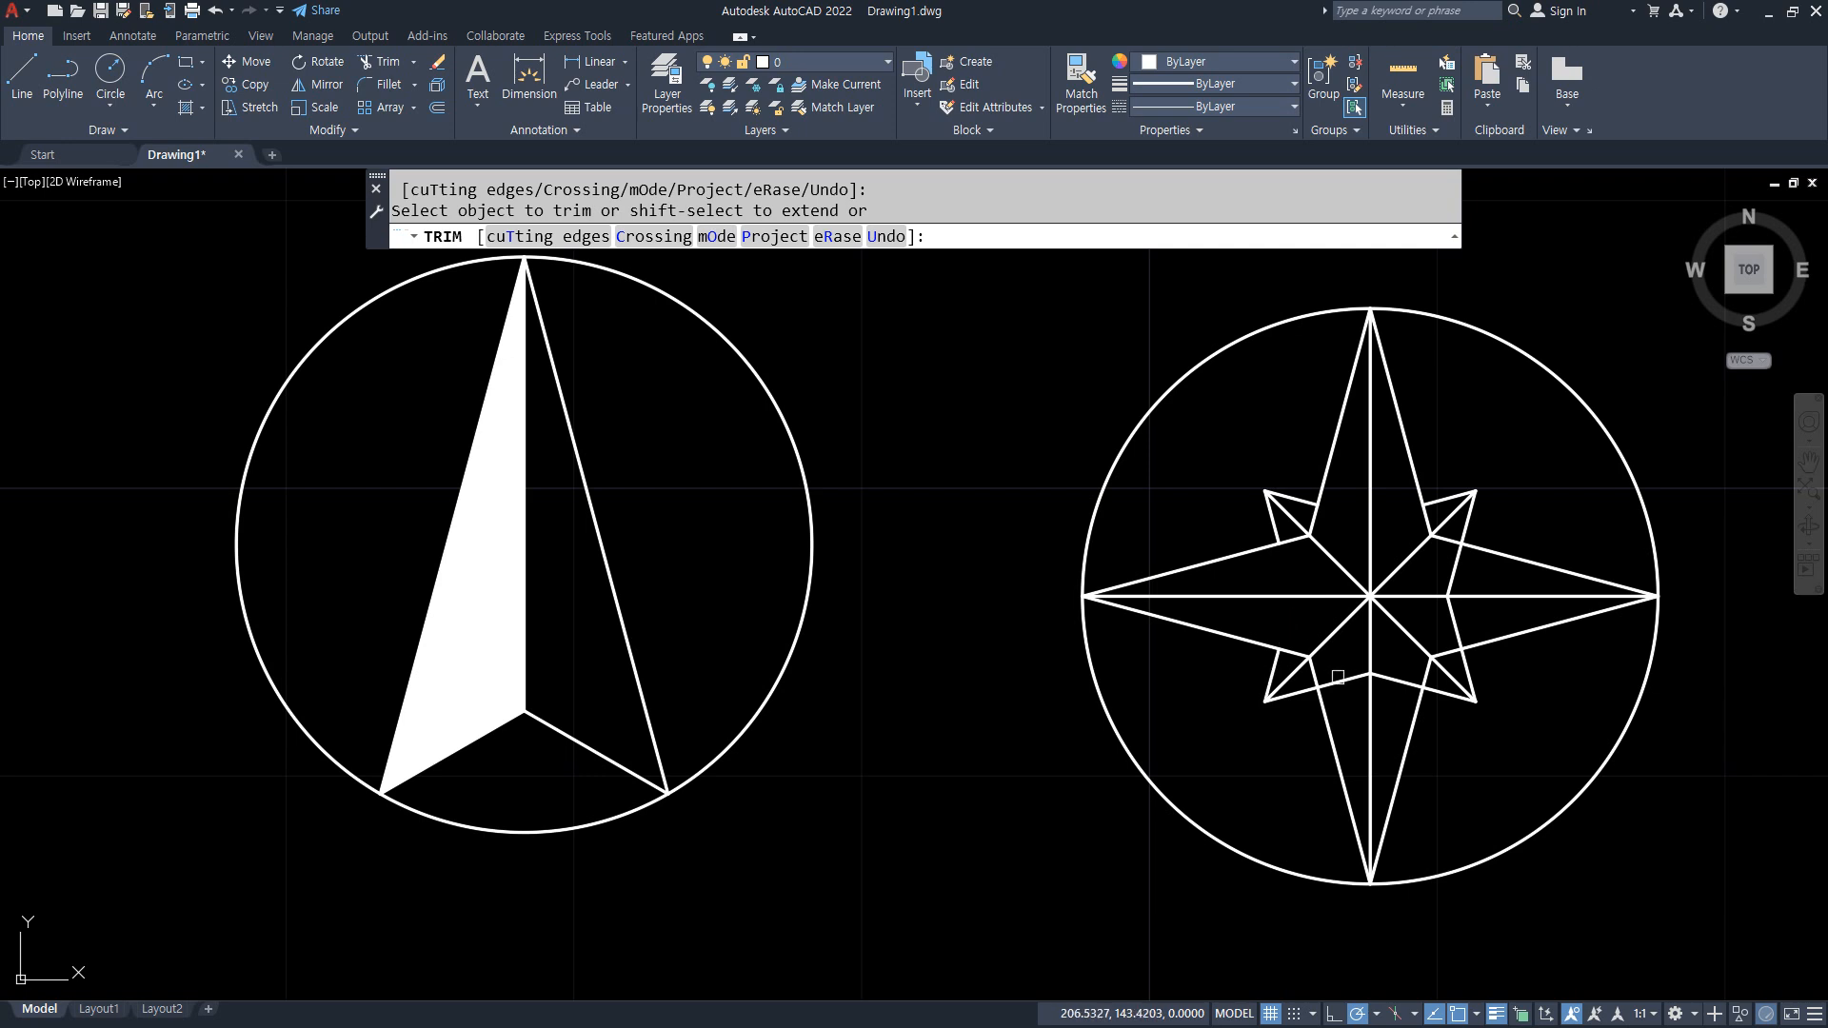
{"action": "left_click_drag", "start_coordinate": [1448, 631], "coordinate": [1457, 582]}
{"action": "key", "text": "Return"}
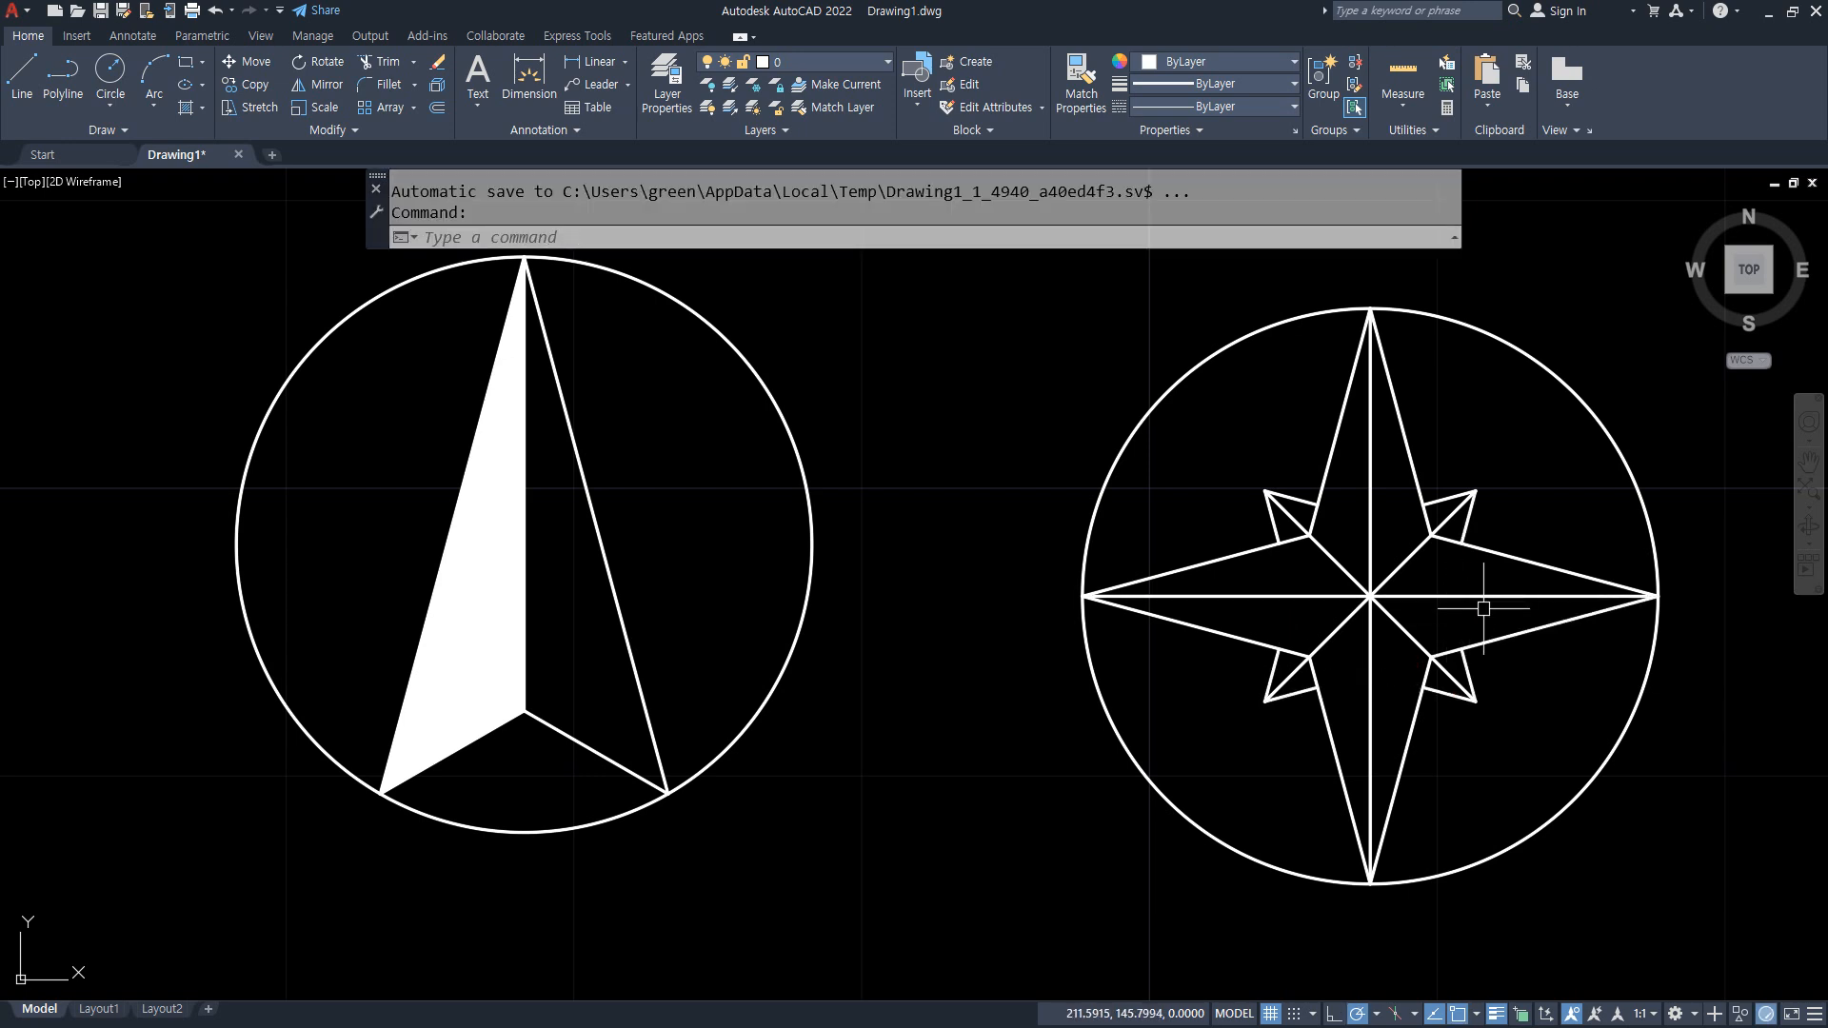
Fill alternating halves of the four large points and four small diagonal tips with a solid hatch.
{"action": "type", "text": "h"}
{"action": "key", "text": "Return"}
{"action": "left_click", "coordinate": [1350, 514]}
{"action": "left_click", "coordinate": [1330, 609]}
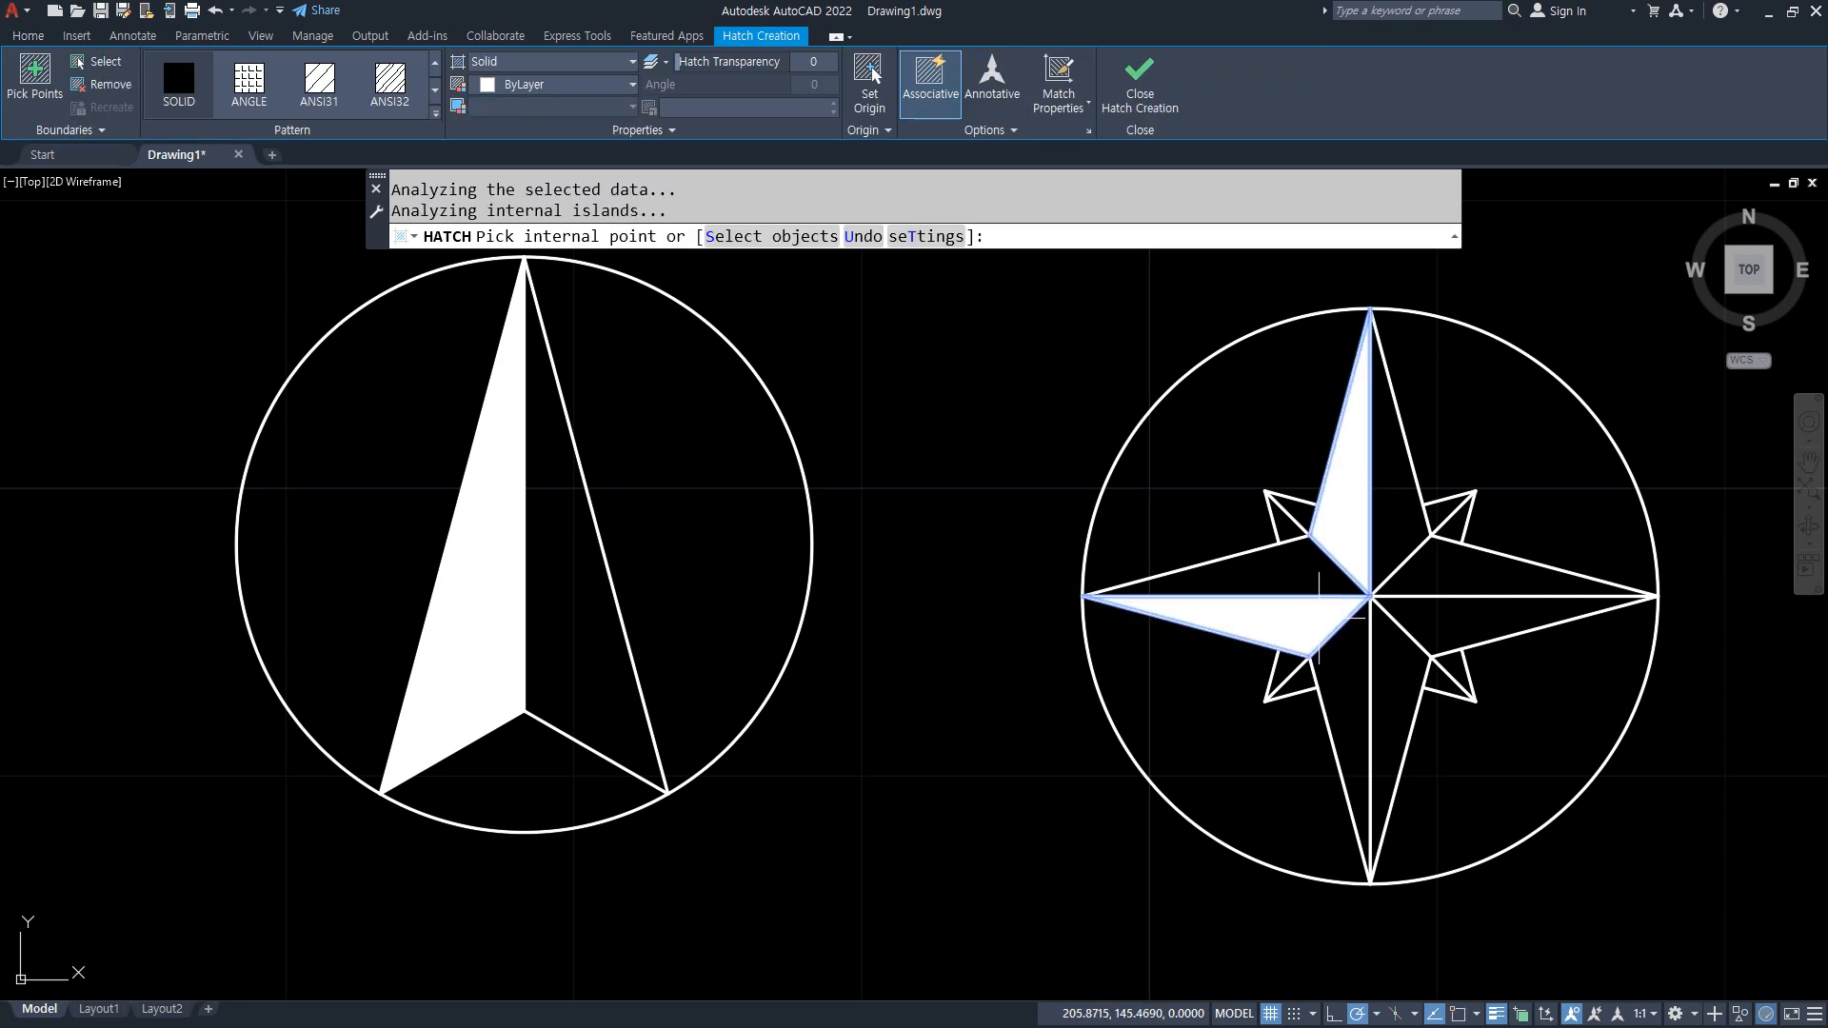
{"action": "left_click", "coordinate": [1385, 666]}
{"action": "left_click", "coordinate": [1400, 576]}
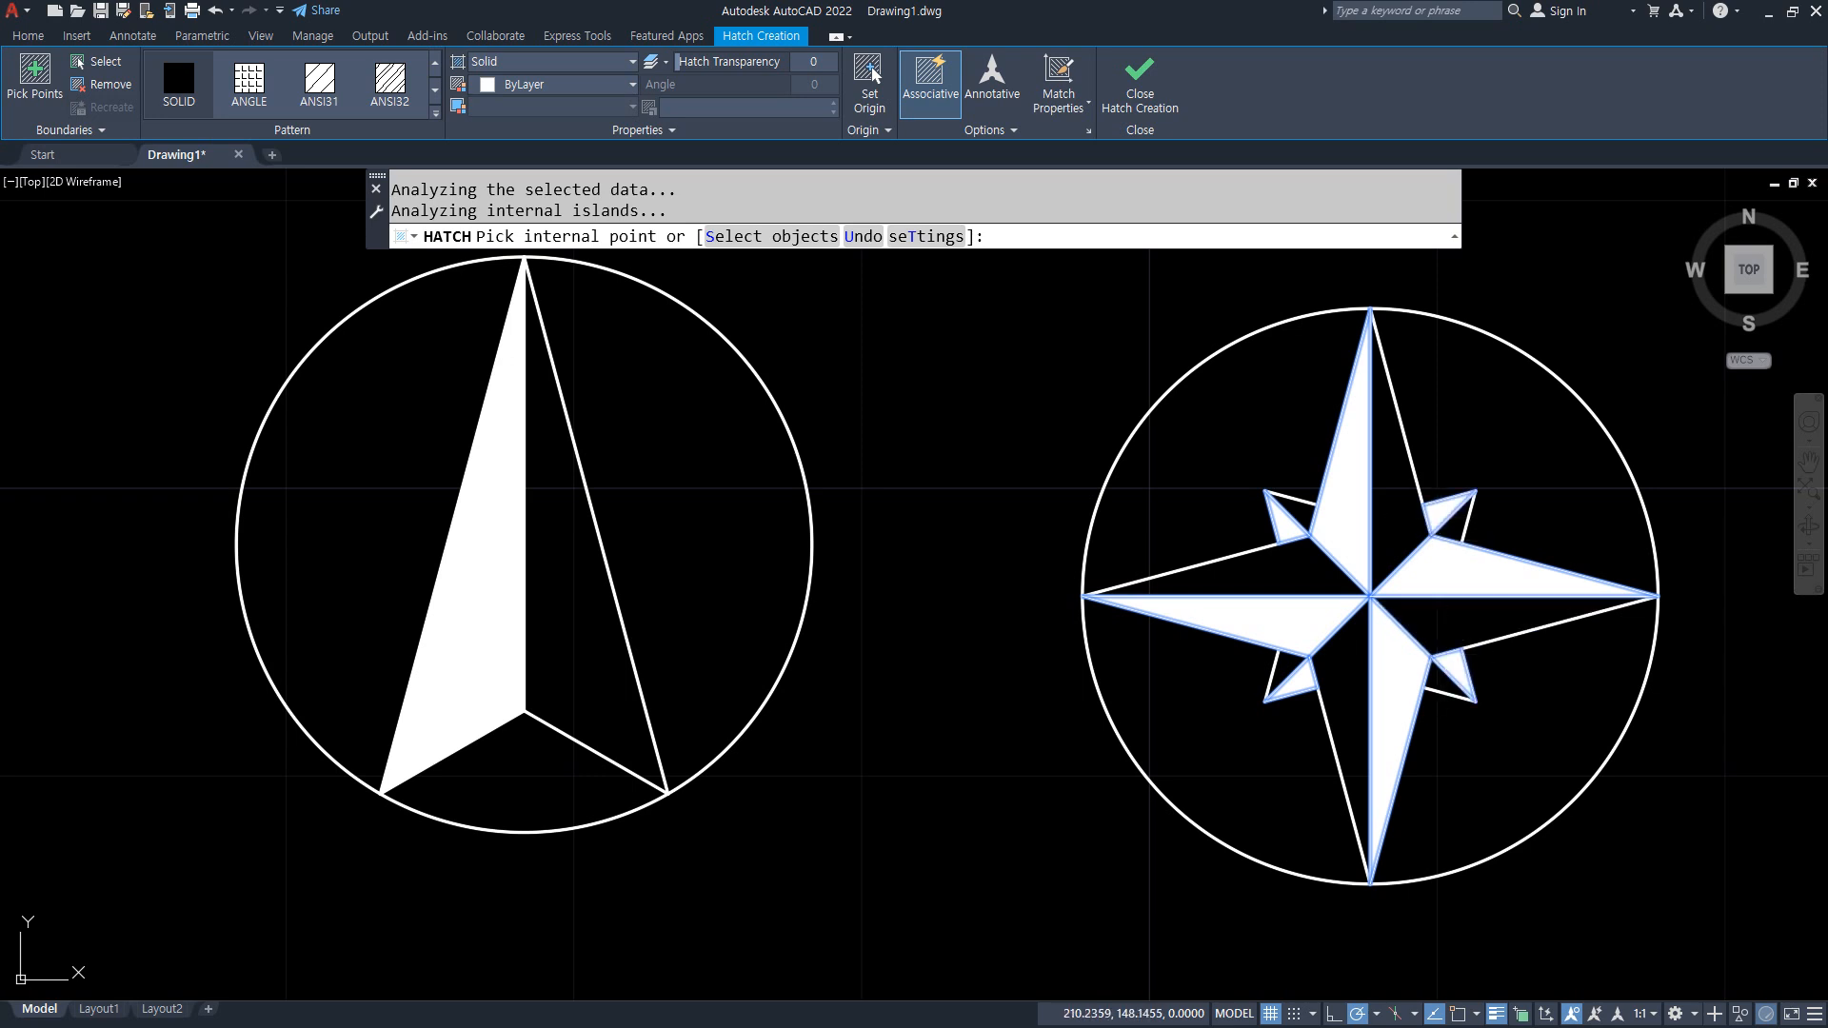
{"action": "key", "text": "Return"}
In an empty area, draw a horizontal line and a vertical line crossing it near its left end.
{"action": "scroll", "coordinate": [931, 654], "scroll_direction": "down", "scroll_amount": 3}
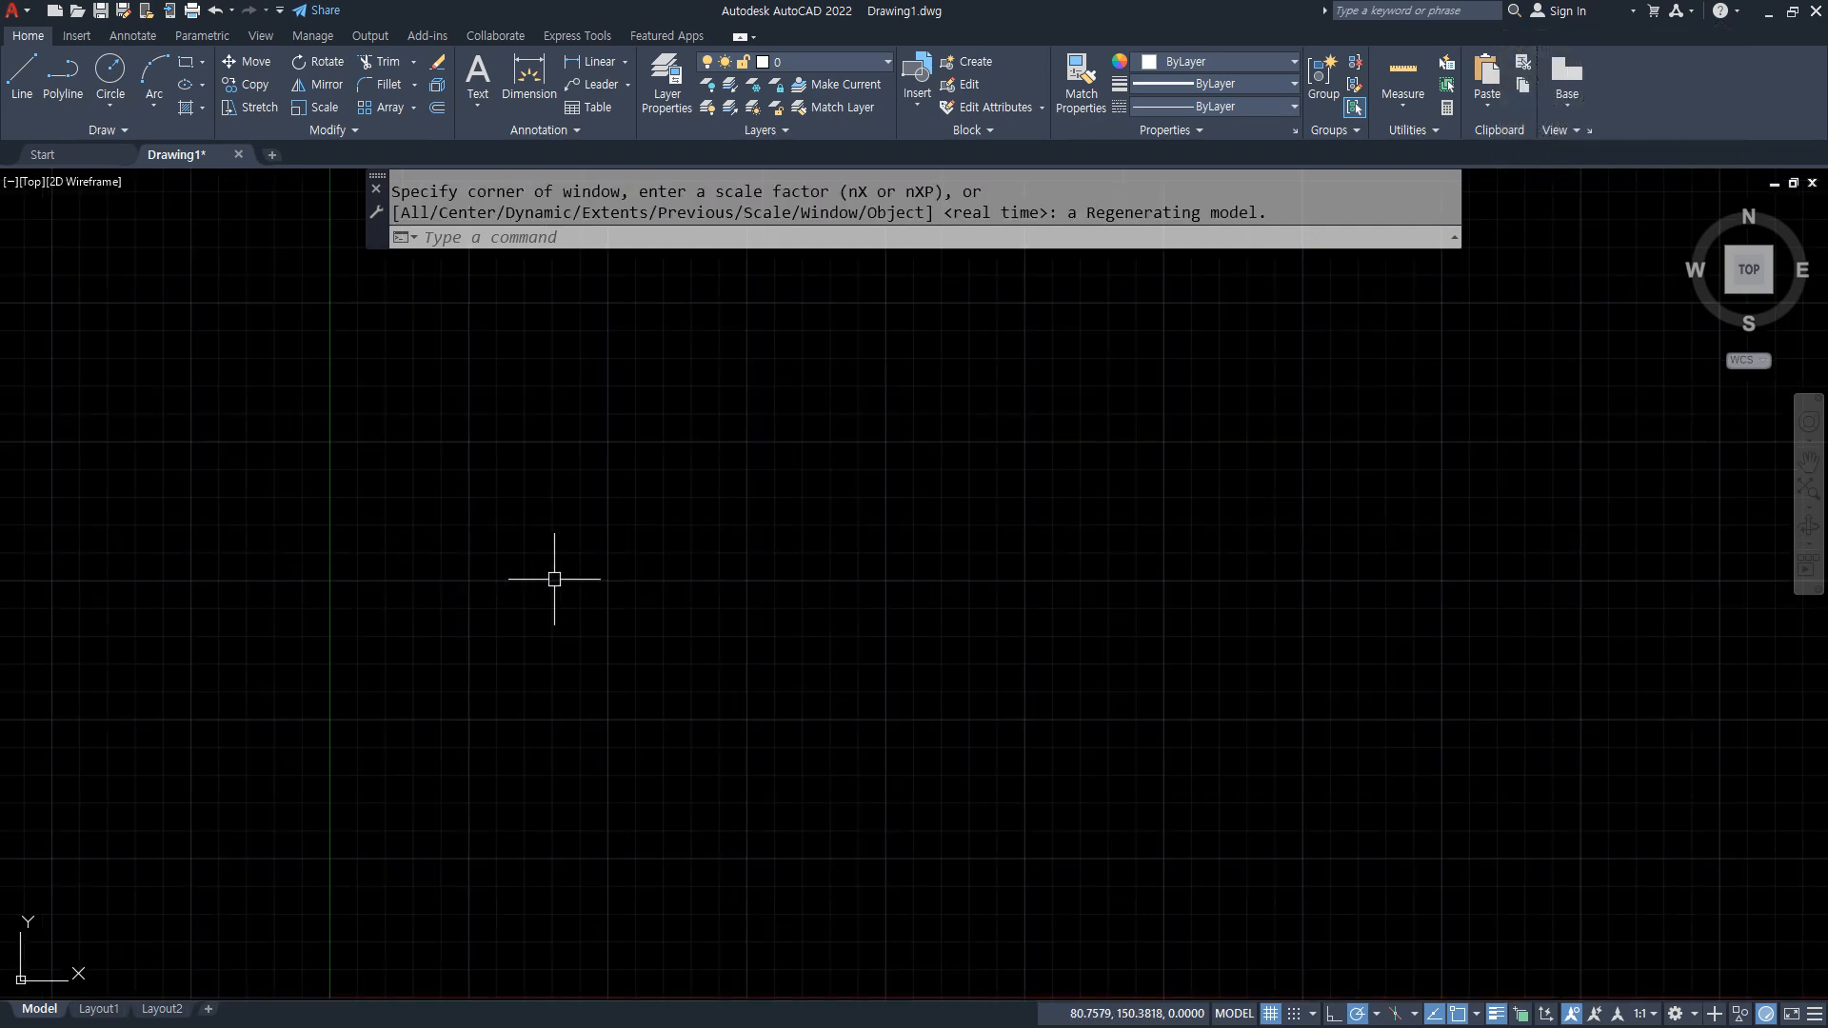
{"action": "mouse_move", "coordinate": [467, 741]}
{"action": "middle_mouse_down"}
{"action": "mouse_move", "coordinate": [555, 579]}
{"action": "mouse_move", "coordinate": [742, 491]}
{"action": "mouse_move", "coordinate": [581, 724]}
{"action": "middle_mouse_up"}
{"action": "type", "text": "l"}
{"action": "key", "text": "Return"}
{"action": "left_click", "coordinate": [433, 574]}
{"action": "left_click", "coordinate": [988, 573]}
{"action": "key", "text": "Return"}
{"action": "key", "text": "Return"}
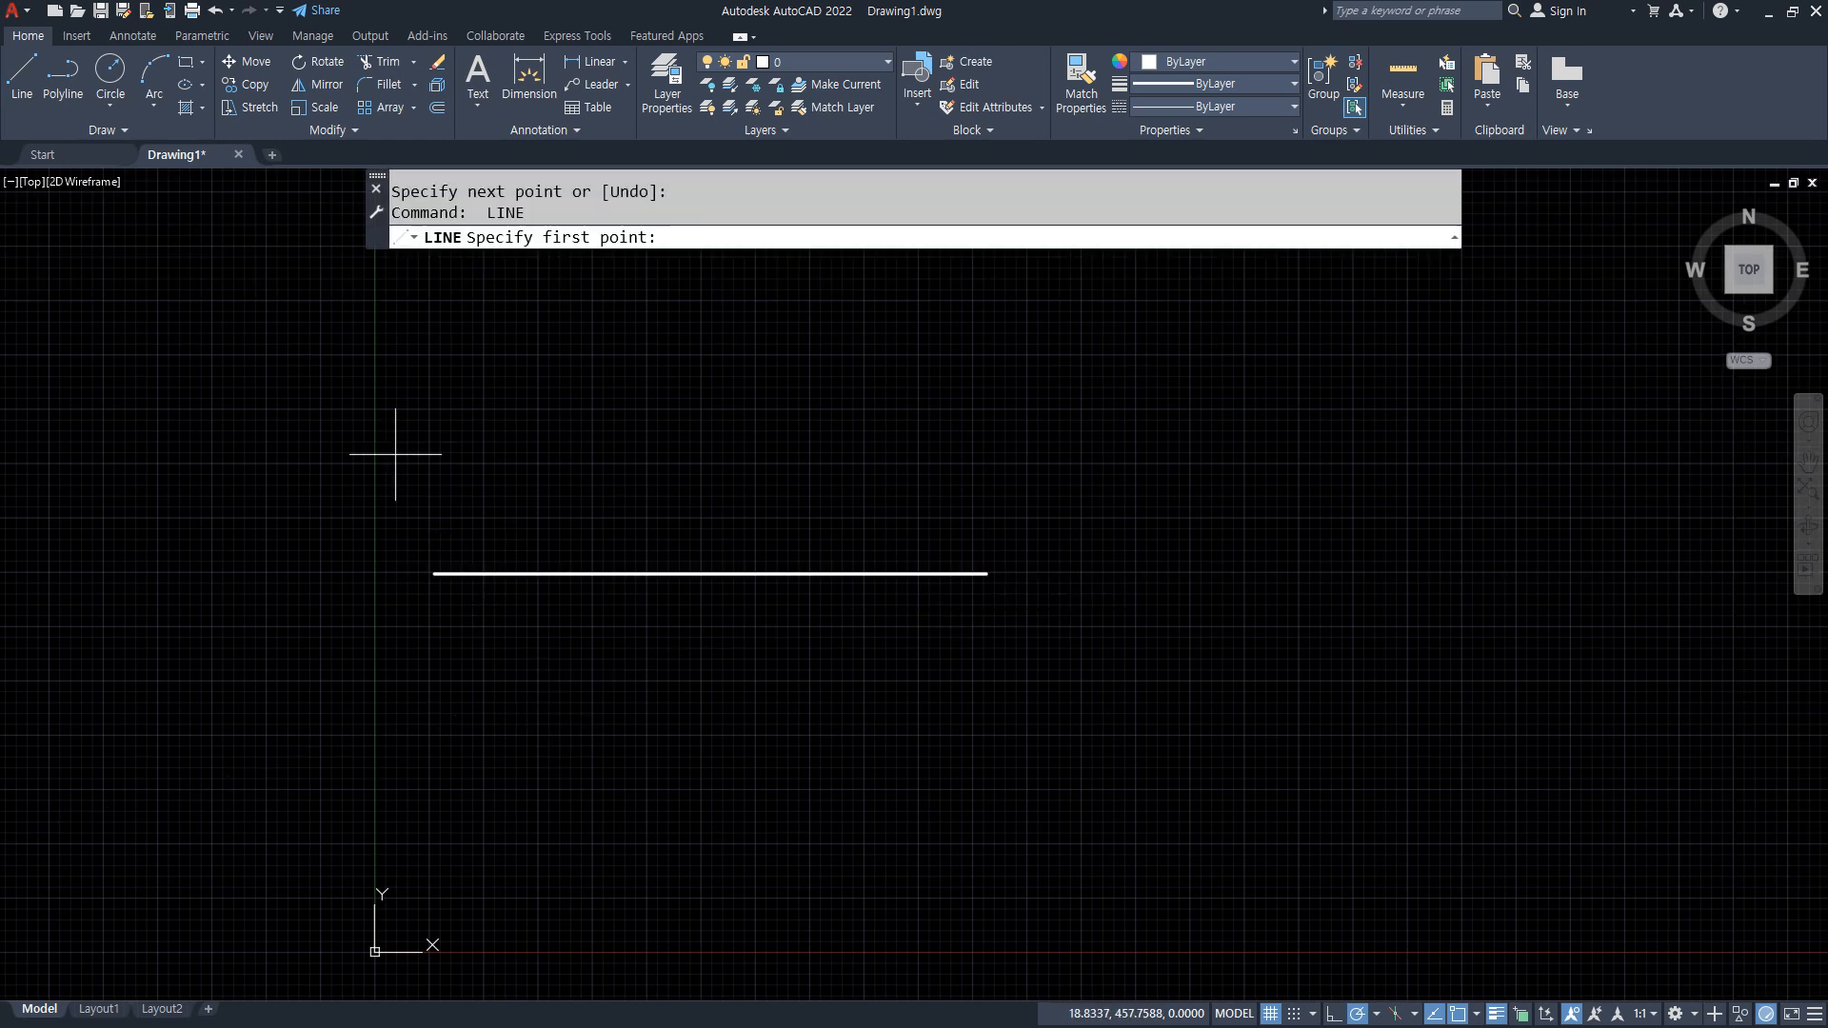
{"action": "left_click", "coordinate": [522, 408]}
{"action": "left_click", "coordinate": [522, 884]}
{"action": "key", "text": "Return"}
Draw a lower horizontal line and a slightly slanted vertical line on the right, so the four lines cross and enclose an area.
{"action": "key", "text": "Return"}
{"action": "left_click", "coordinate": [419, 772]}
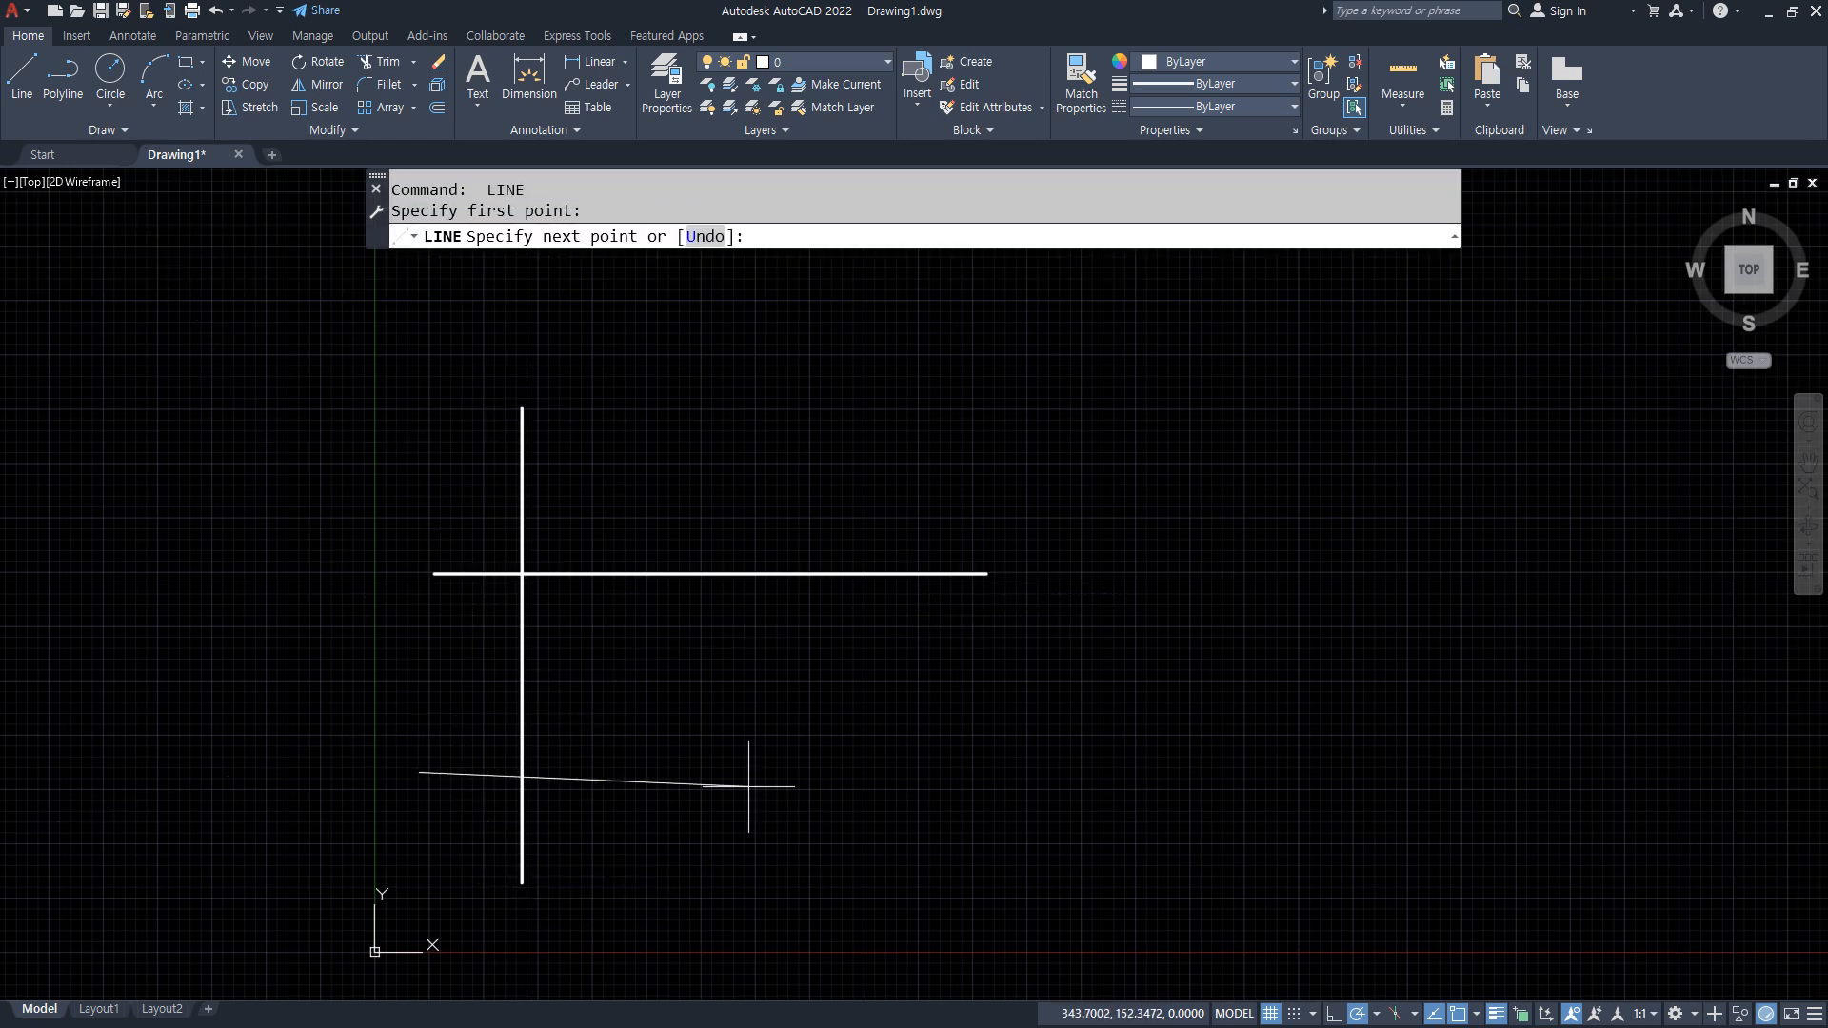
{"action": "left_click", "coordinate": [996, 773]}
{"action": "key", "text": "Return"}
{"action": "key", "text": "Return"}
{"action": "left_click", "coordinate": [801, 396]}
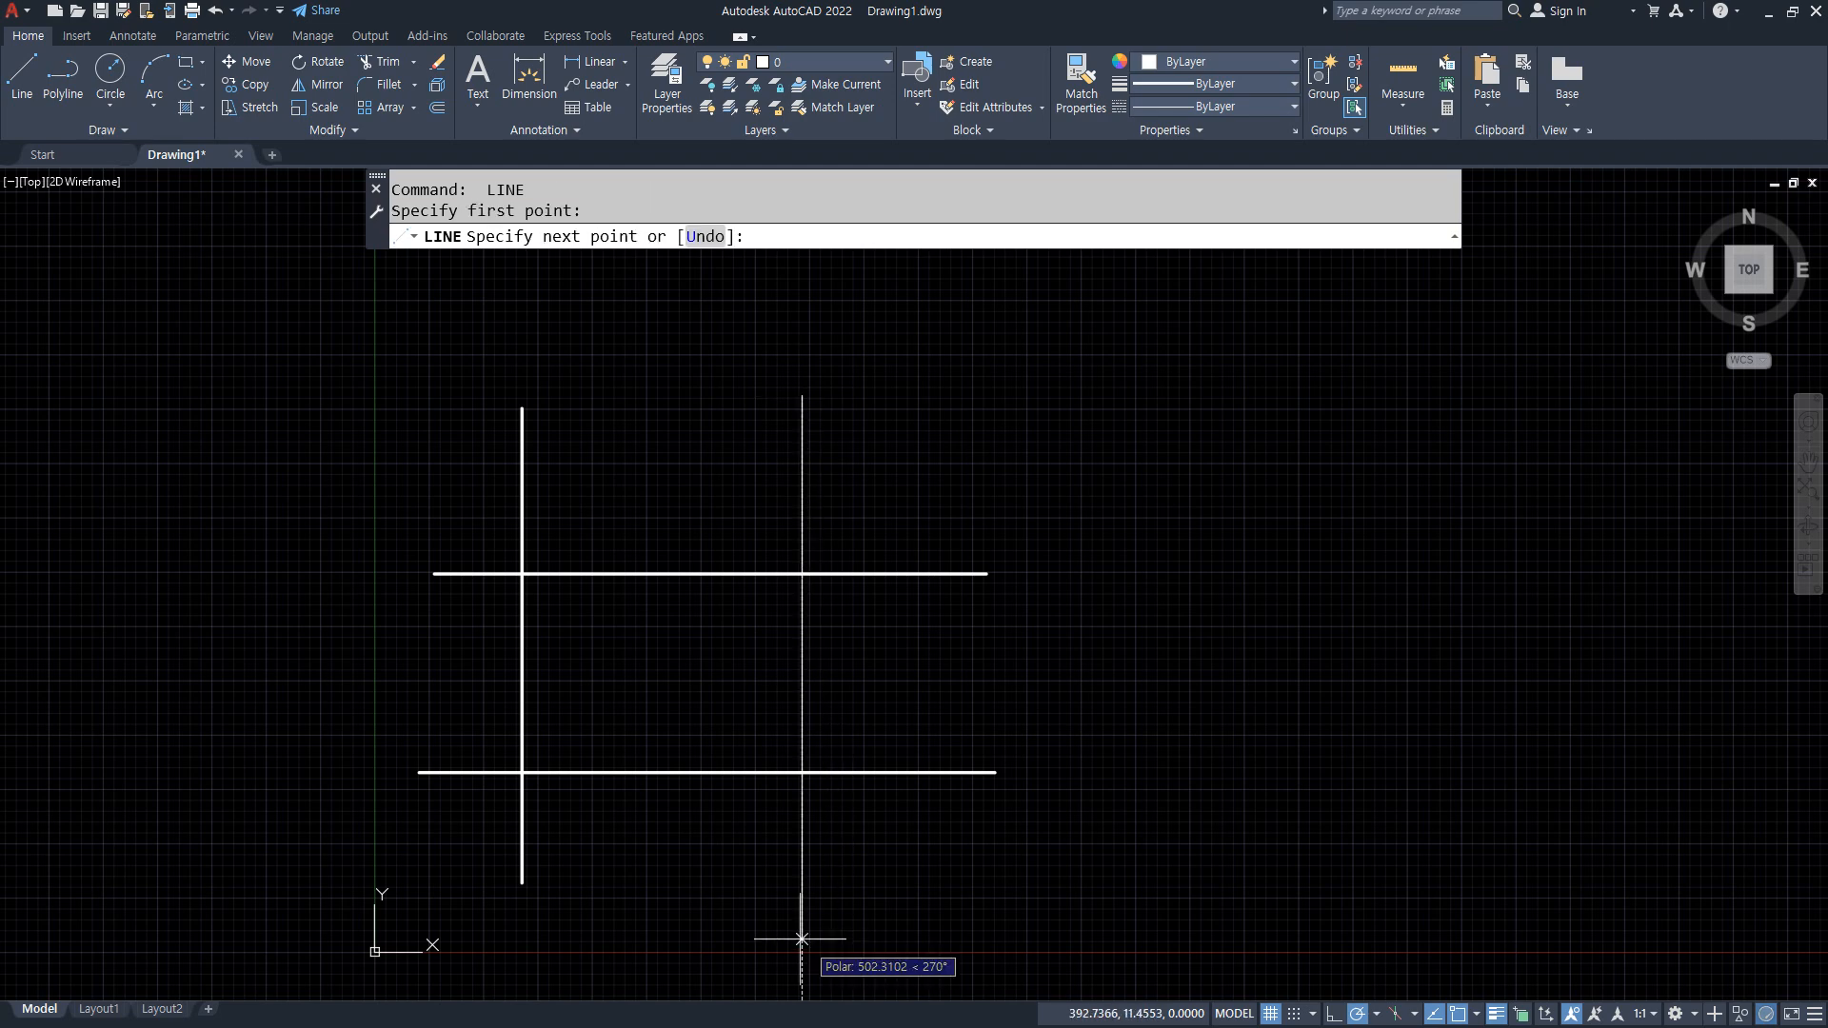
{"action": "left_click", "coordinate": [817, 895]}
{"action": "key", "text": "Return"}
Draw a rectangle to the right of the crossing lines.
{"action": "type", "text": "re"}
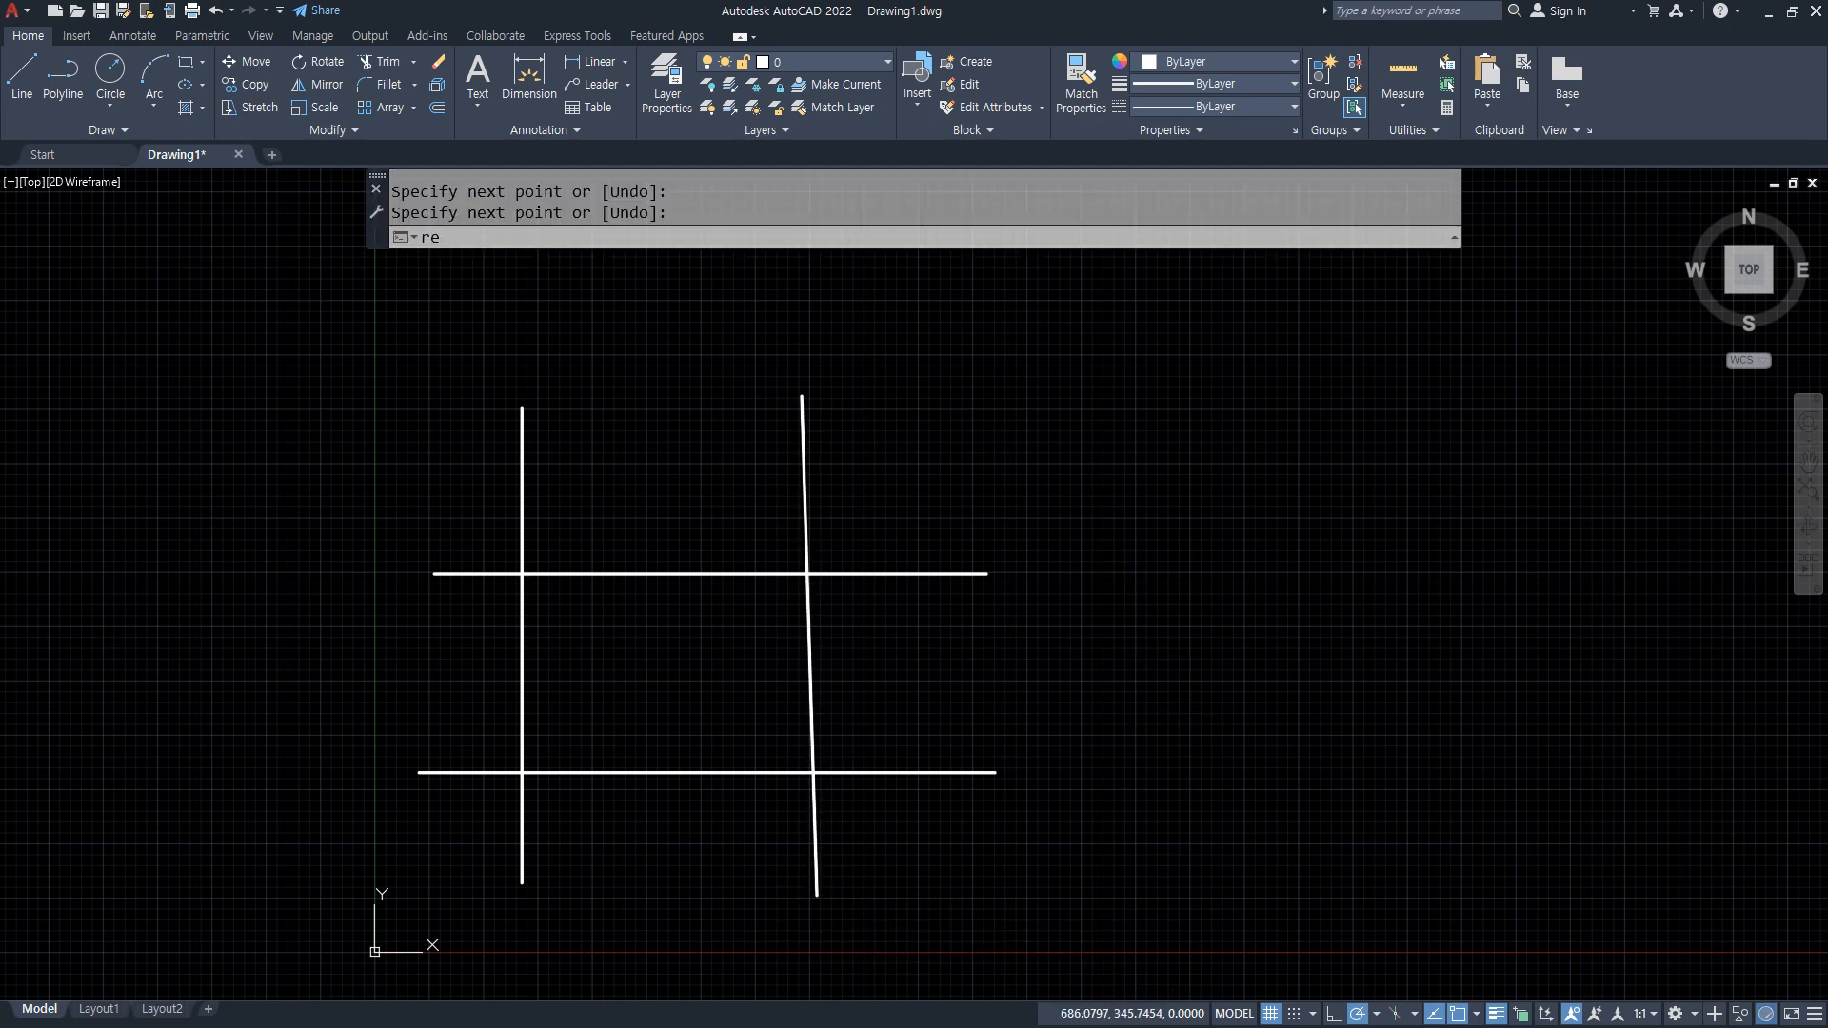
{"action": "type", "text": "c"}
{"action": "key", "text": "Return"}
{"action": "left_click", "coordinate": [1099, 524]}
{"action": "left_click", "coordinate": [1438, 891]}
Draw a circle to the right of the rectangle, slightly smaller than it.
{"action": "type", "text": "c"}
{"action": "key", "text": "Return"}
{"action": "left_click", "coordinate": [1704, 701]}
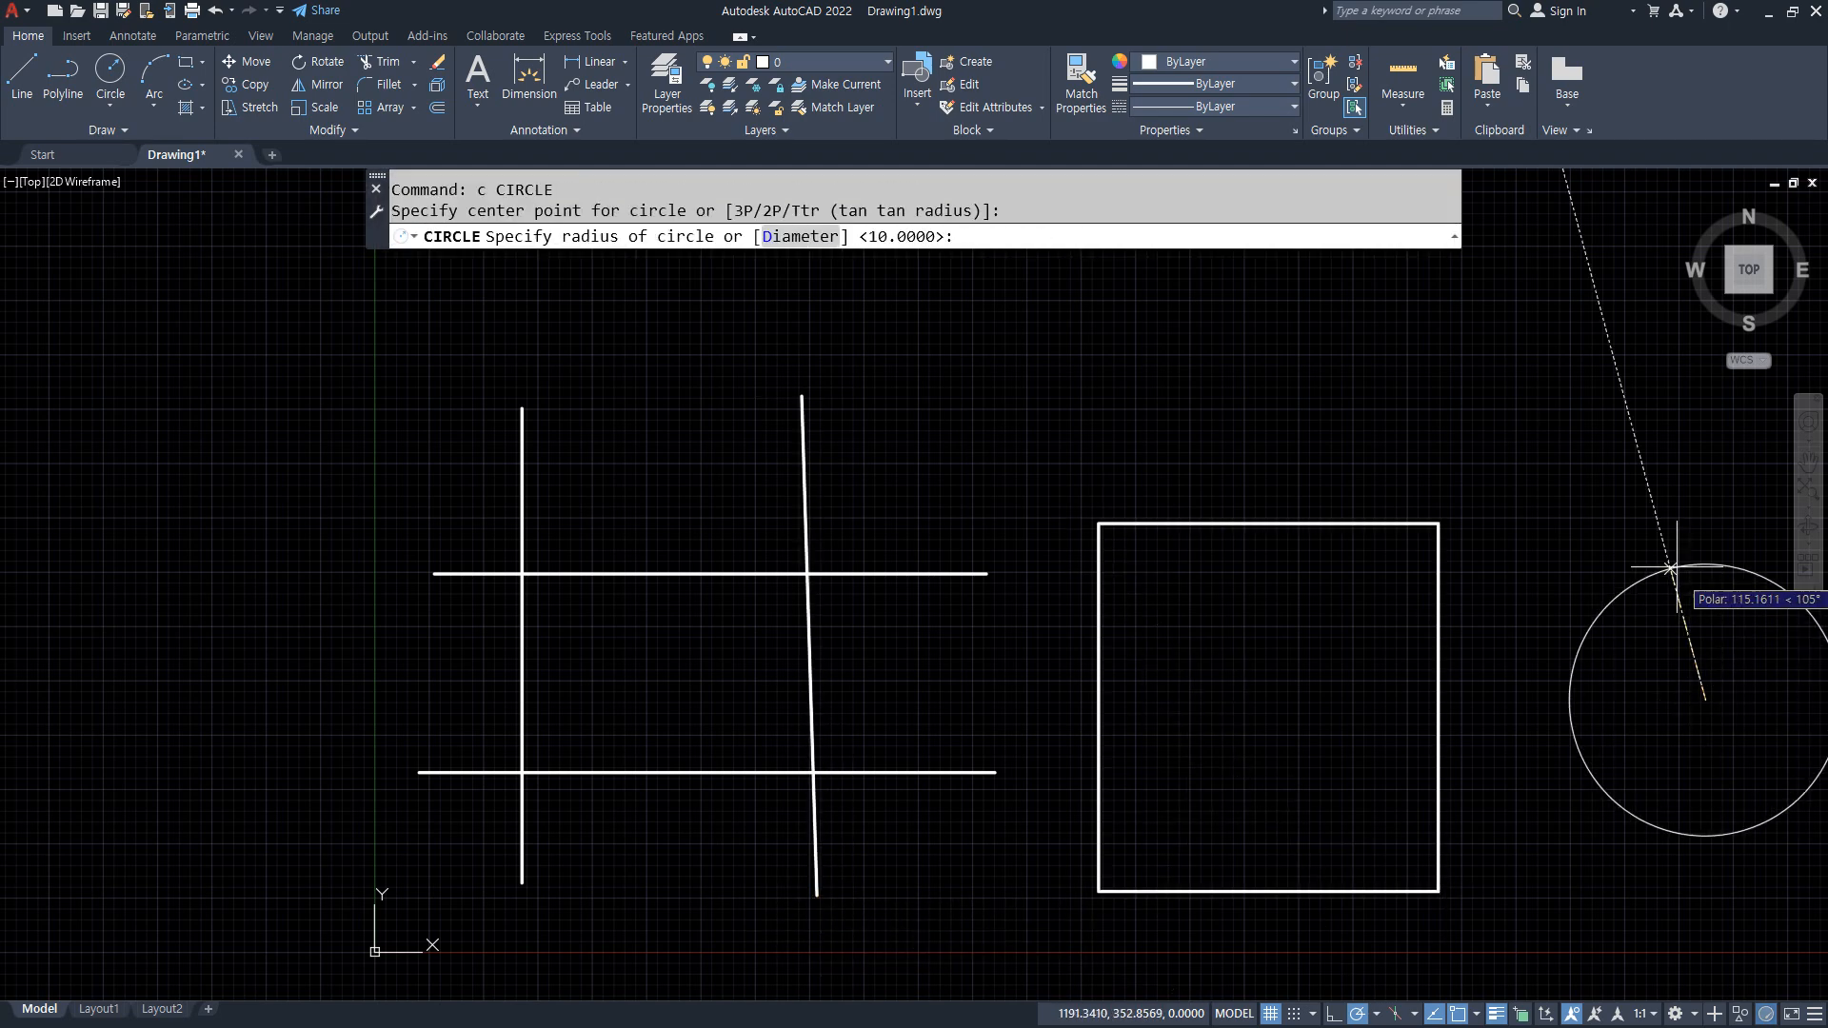
{"action": "left_click", "coordinate": [1671, 568]}
{"action": "mouse_move", "coordinate": [1510, 686]}
{"action": "middle_mouse_down"}
{"action": "mouse_move", "coordinate": [886, 666]}
{"action": "mouse_move", "coordinate": [972, 663]}
{"action": "middle_mouse_up"}
{"action": "scroll", "coordinate": [886, 666], "scroll_direction": "down", "scroll_amount": 2}
{"action": "scroll", "coordinate": [1020, 669], "scroll_direction": "up", "scroll_amount": 2}
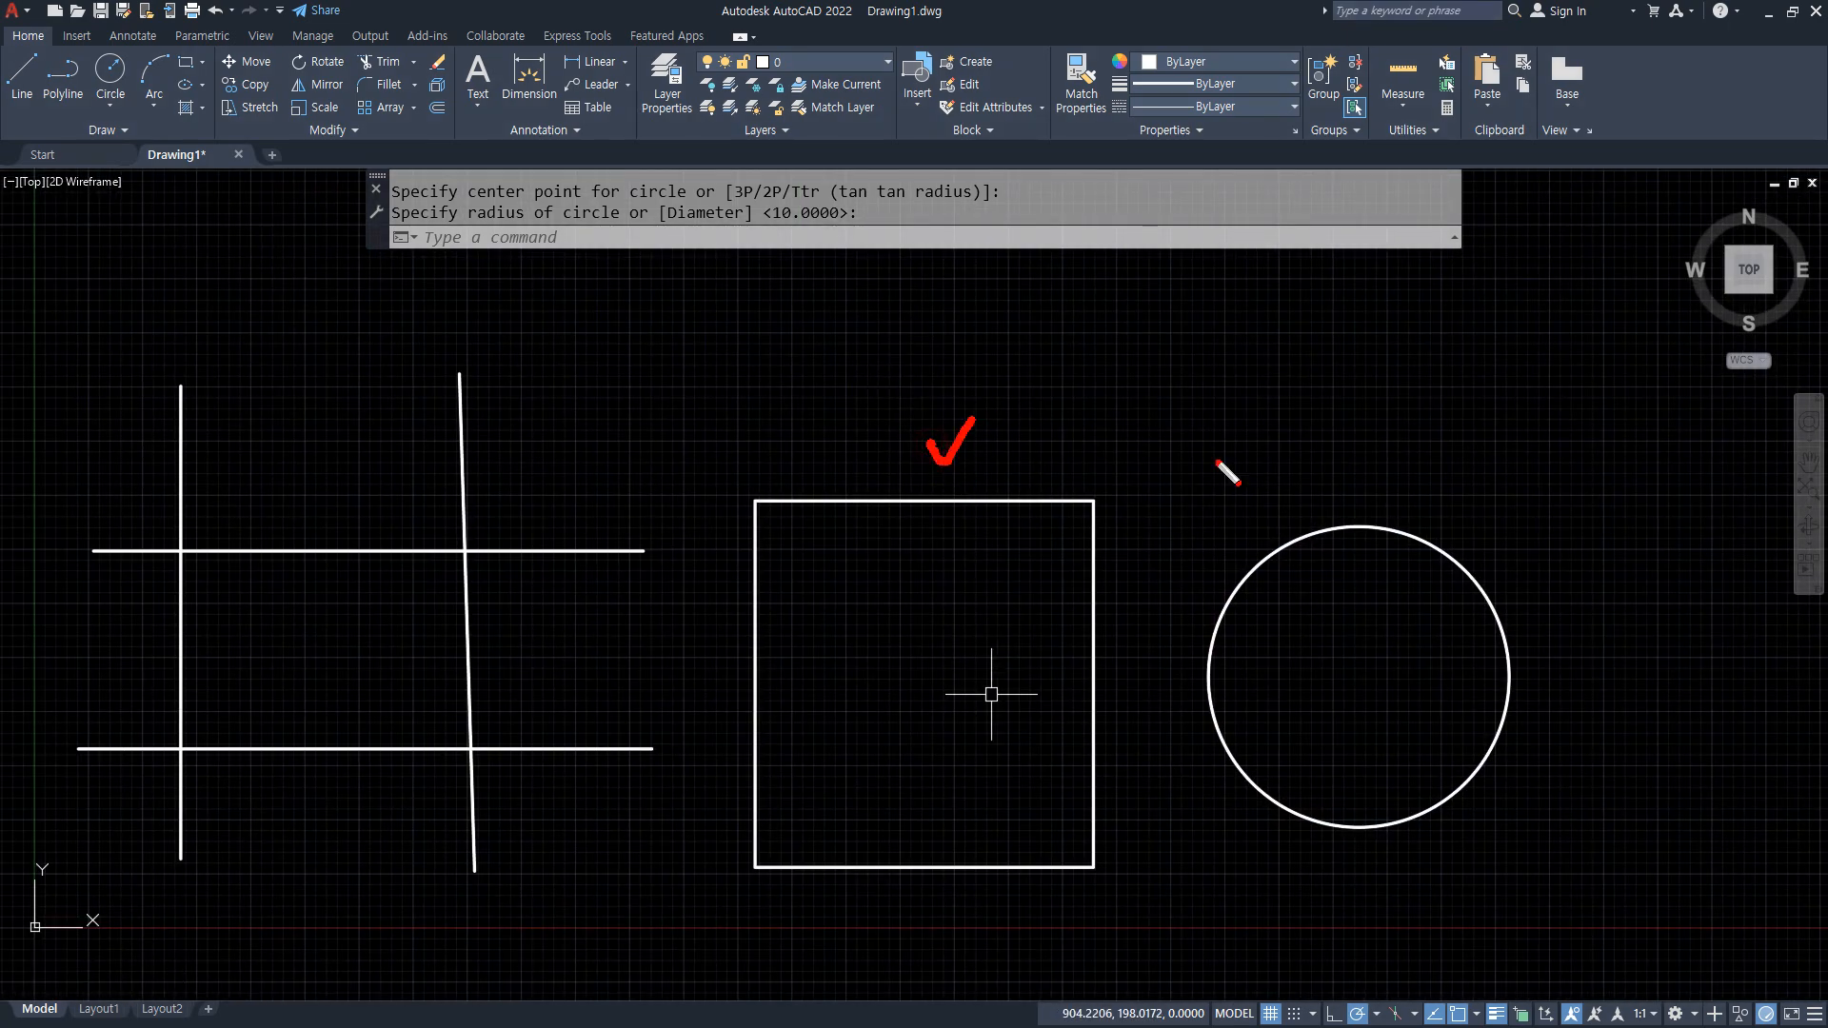
{"action": "key", "text": "Escape"}
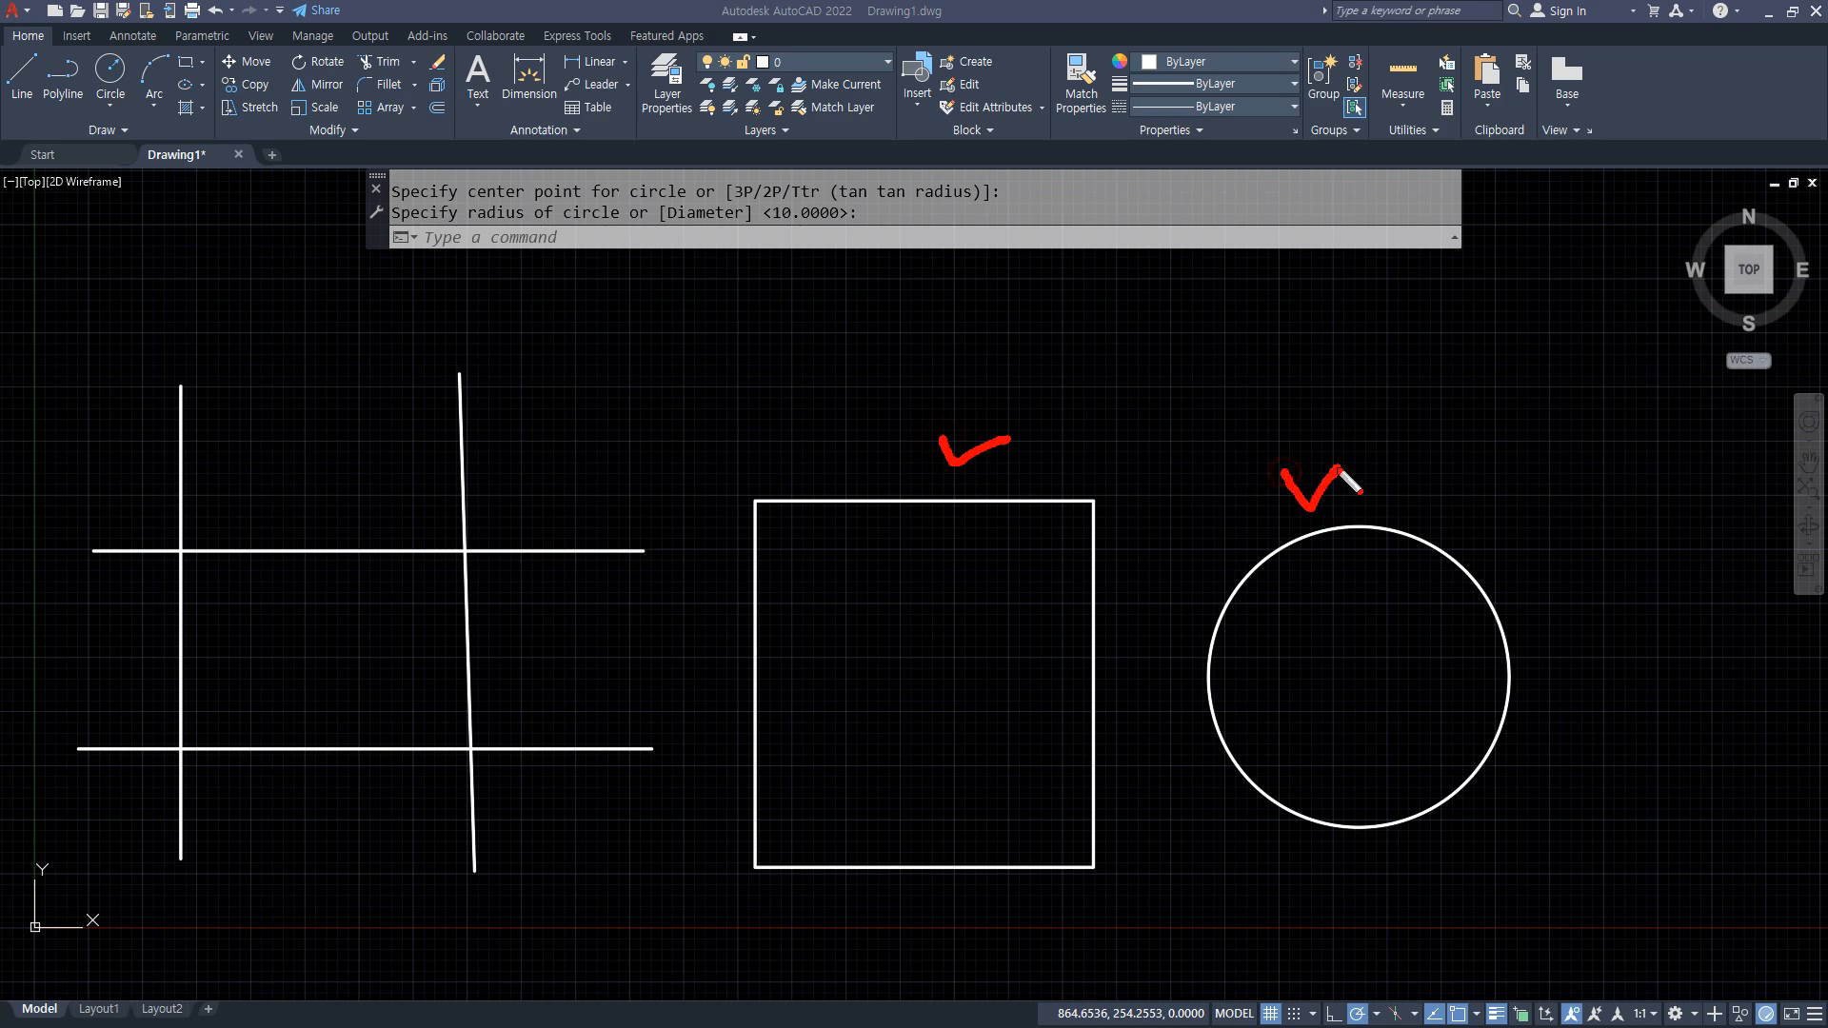
{"action": "left_click", "coordinate": [557, 228]}
{"action": "type", "text": "h"}
{"action": "key", "text": "Return"}
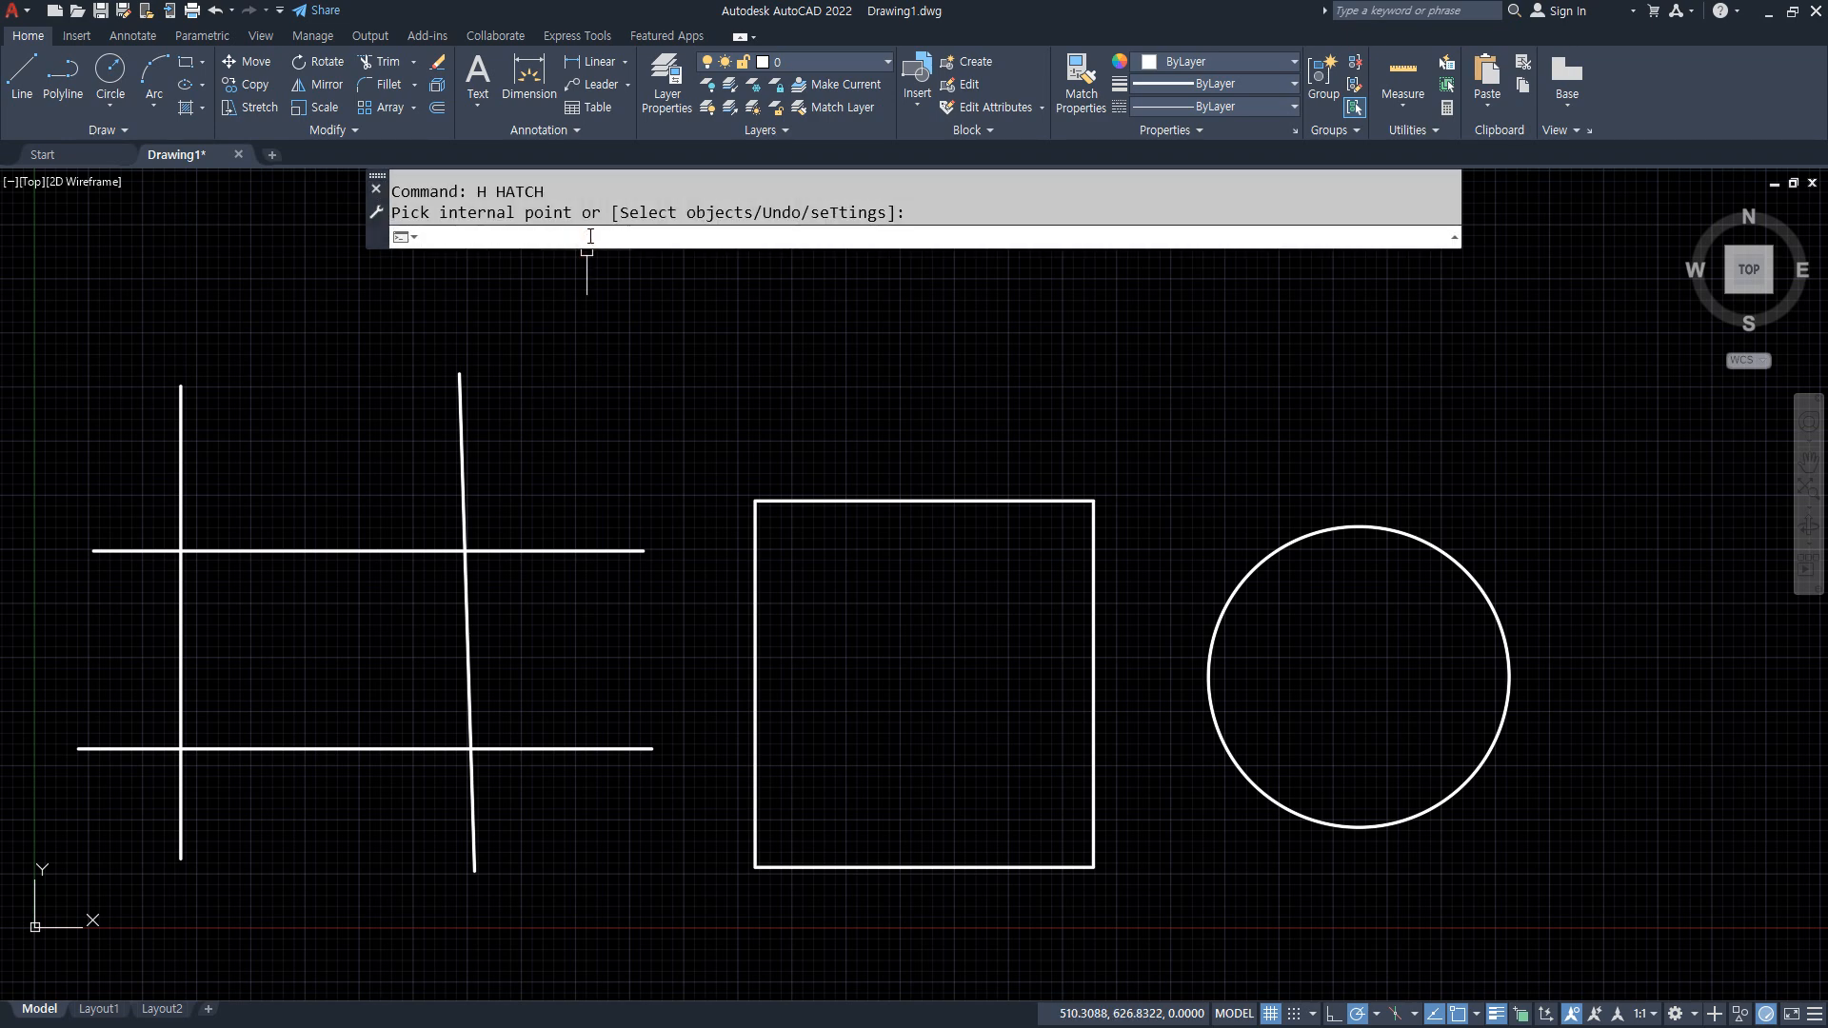
Hatch the rectangle and circle by selecting them as boundary objects, and add the area between the crossing lines by internal point.
{"action": "type", "text": "h"}
{"action": "key", "text": "Return"}
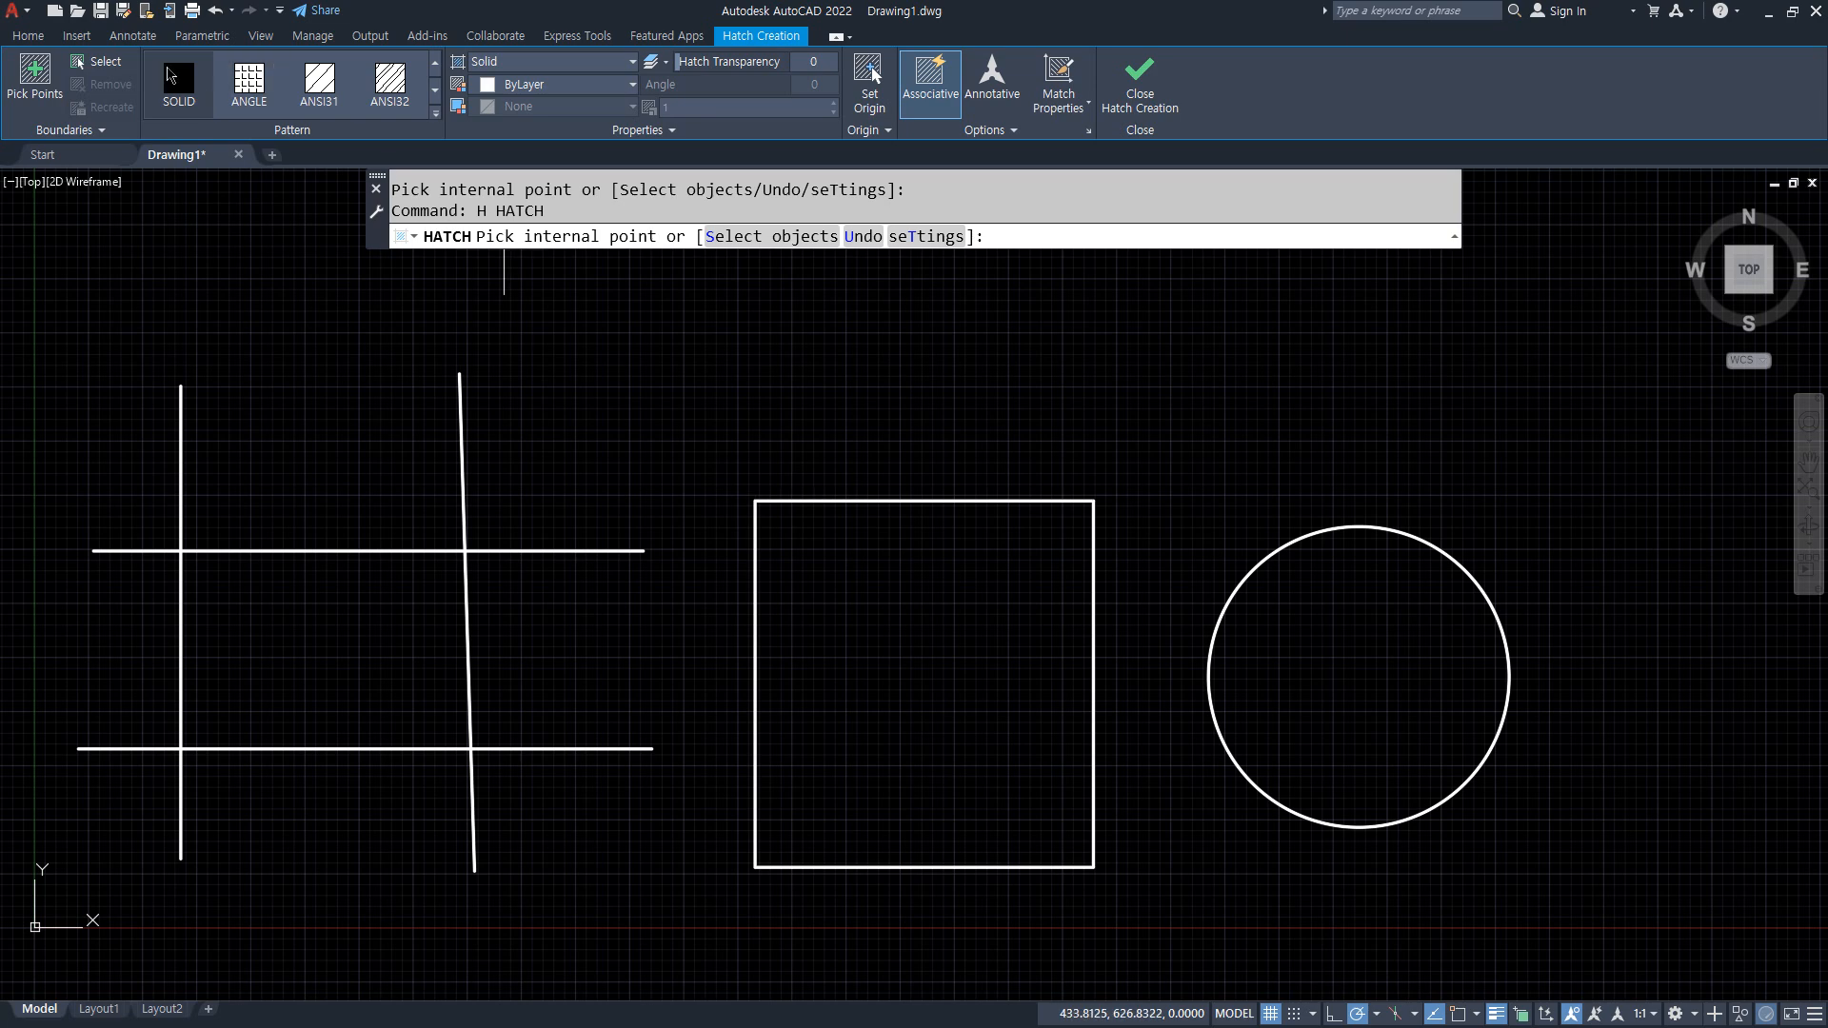
{"action": "left_click", "coordinate": [100, 62]}
{"action": "left_click", "coordinate": [907, 500]}
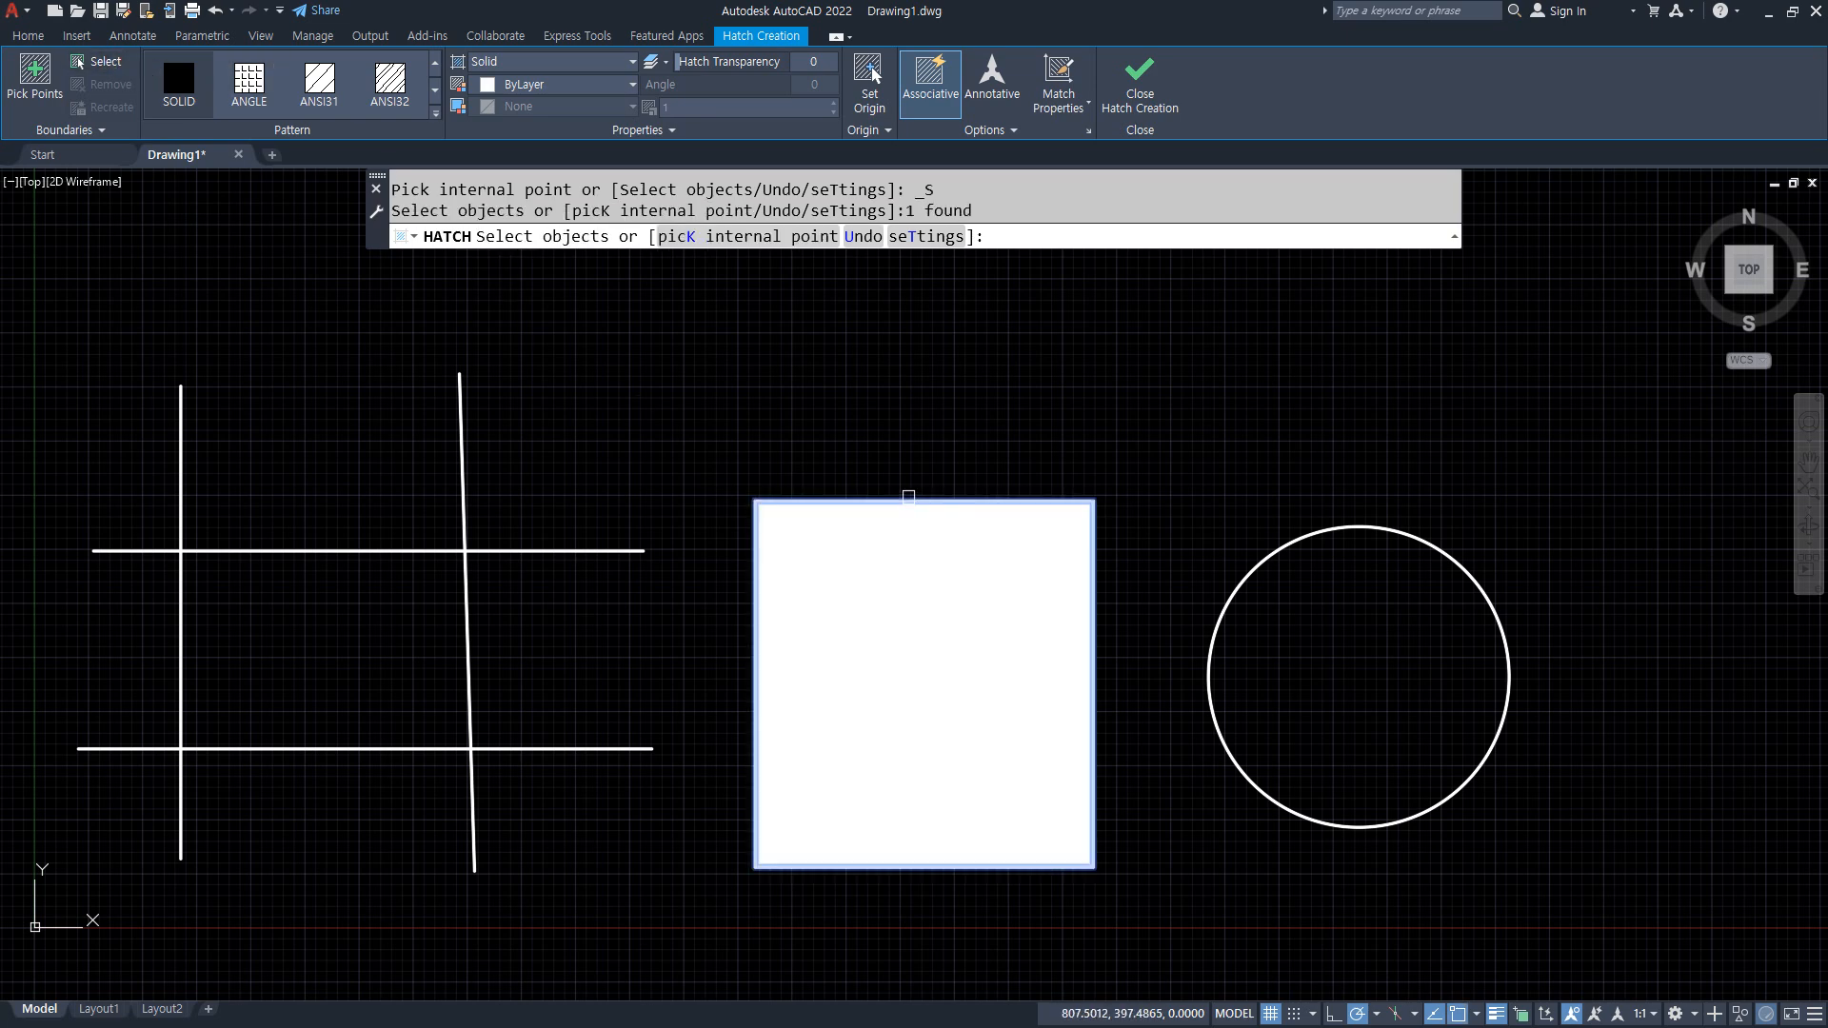
{"action": "left_click", "coordinate": [1321, 526]}
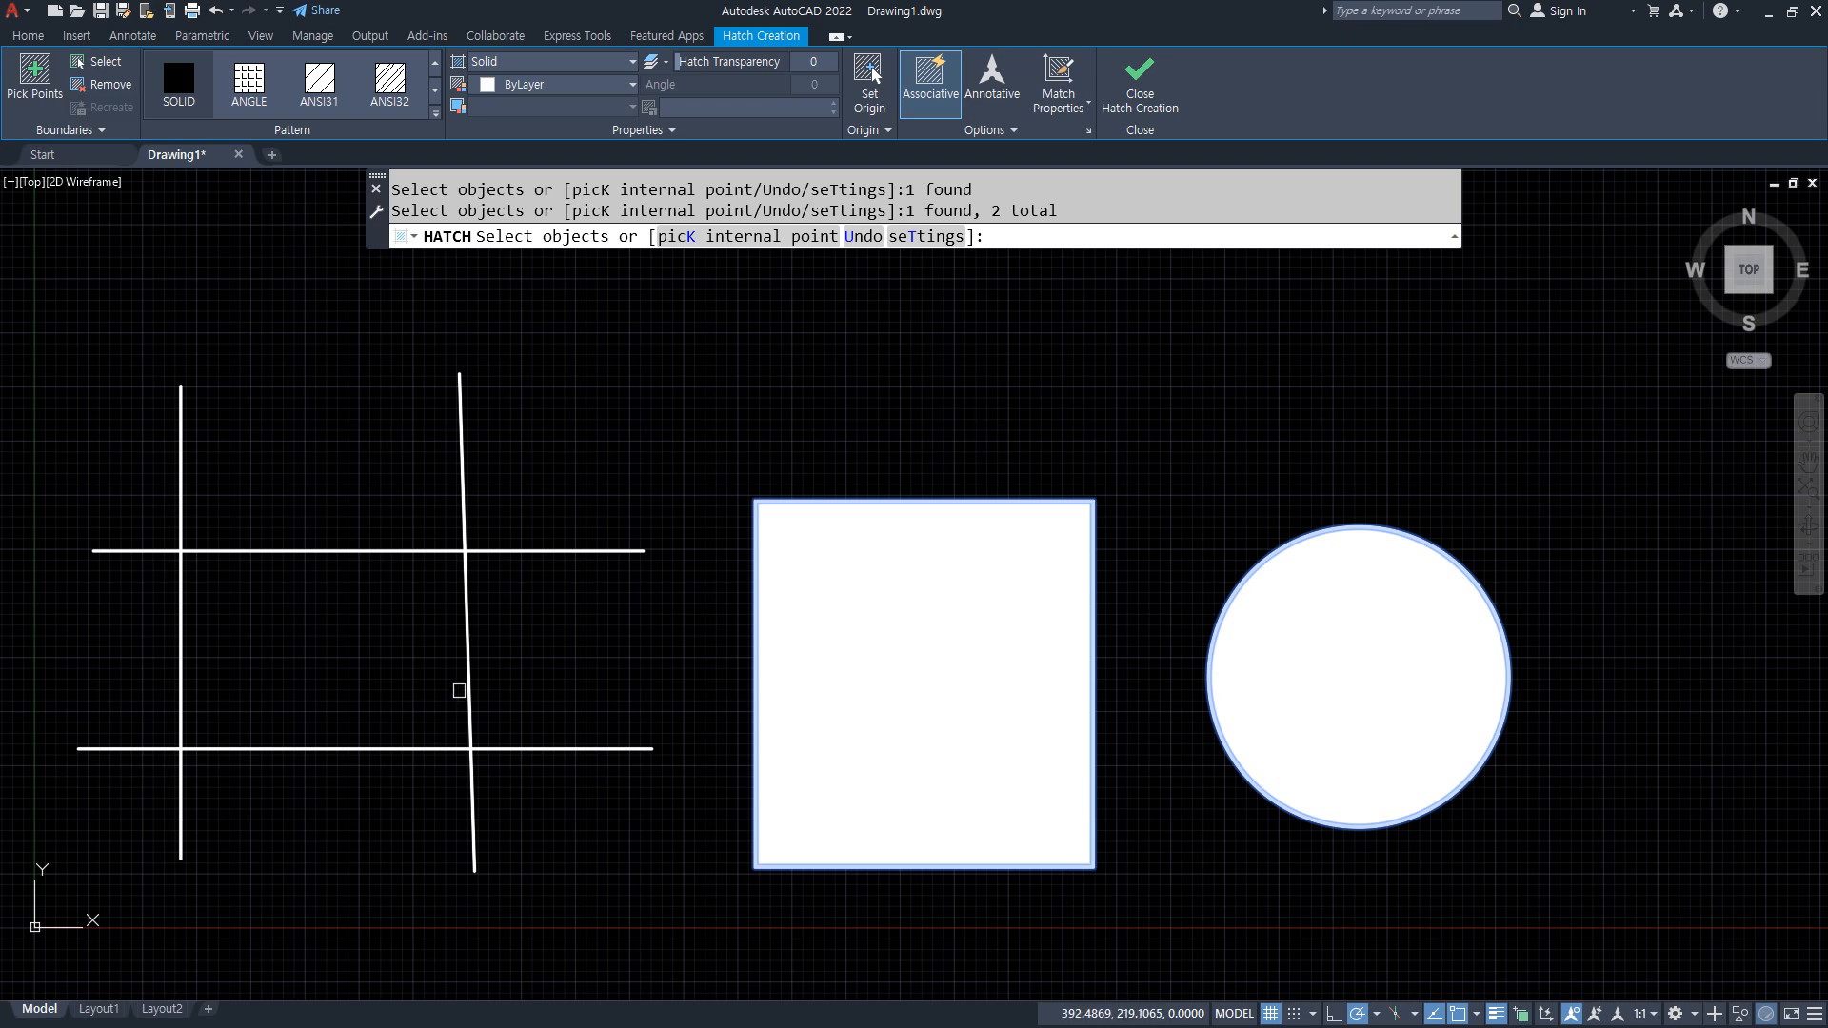
{"action": "left_click", "coordinate": [35, 77]}
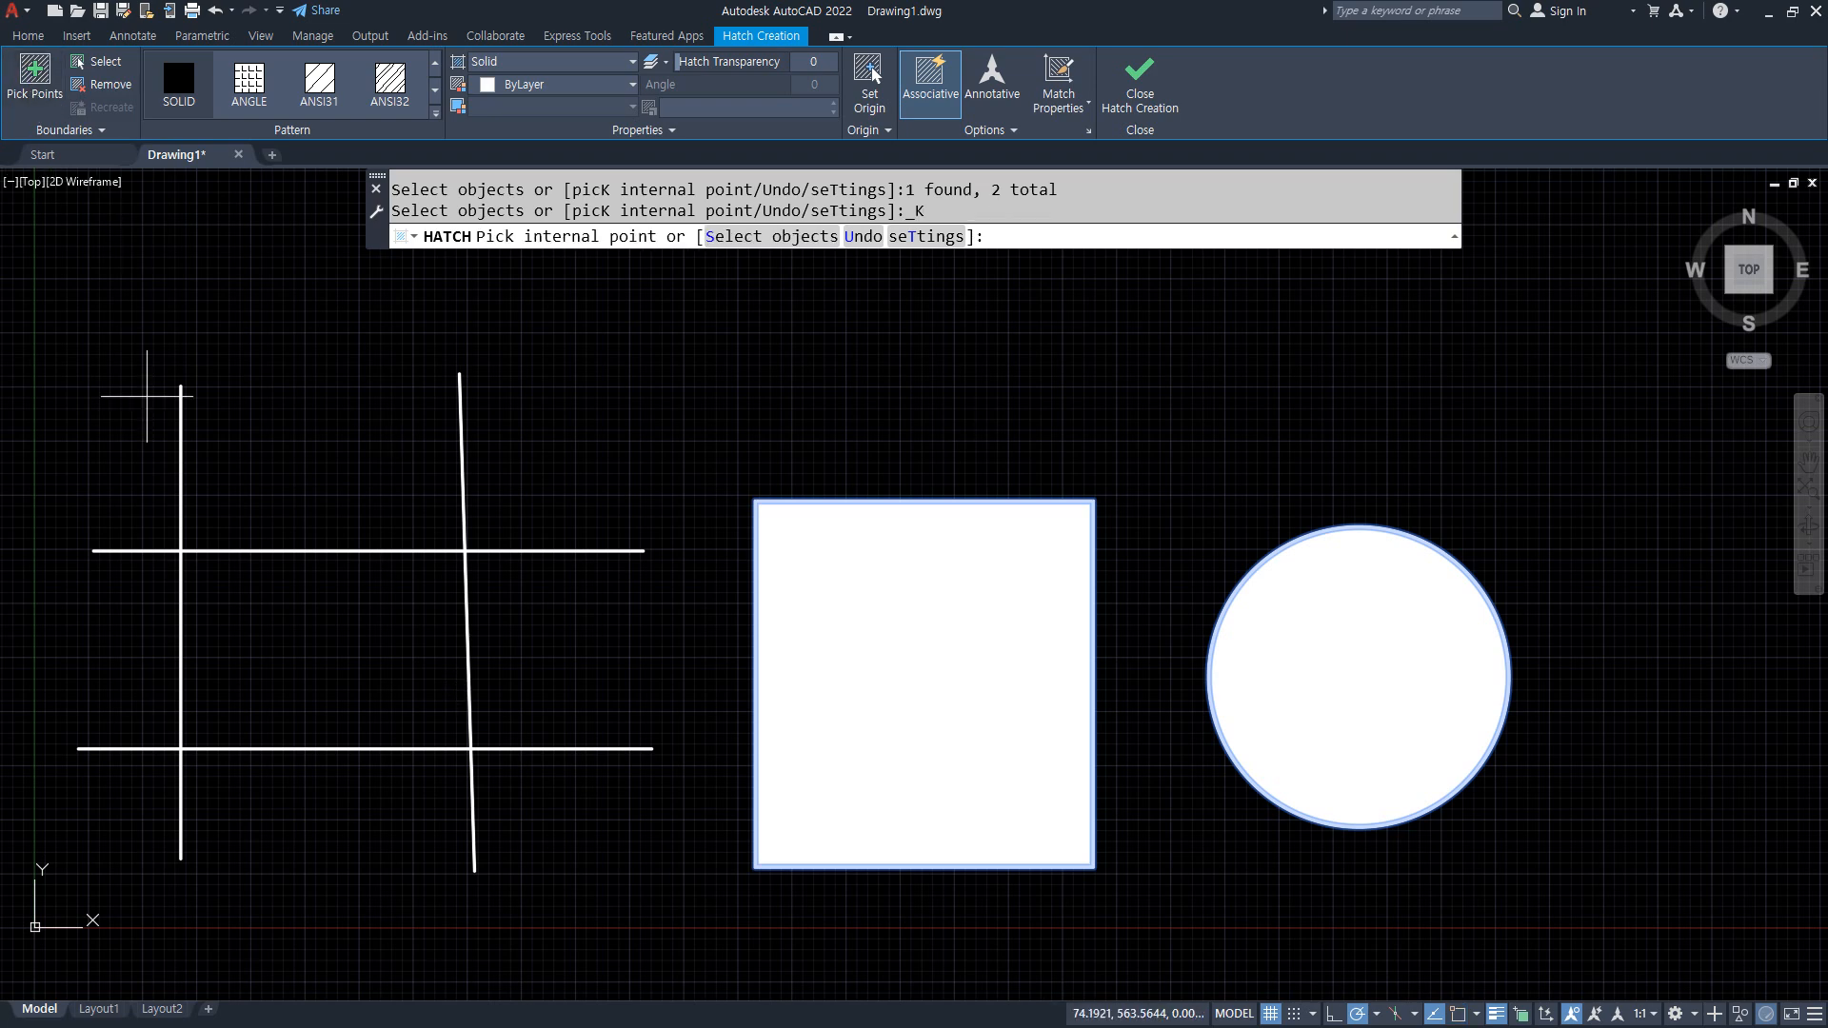
{"action": "left_click", "coordinate": [334, 719]}
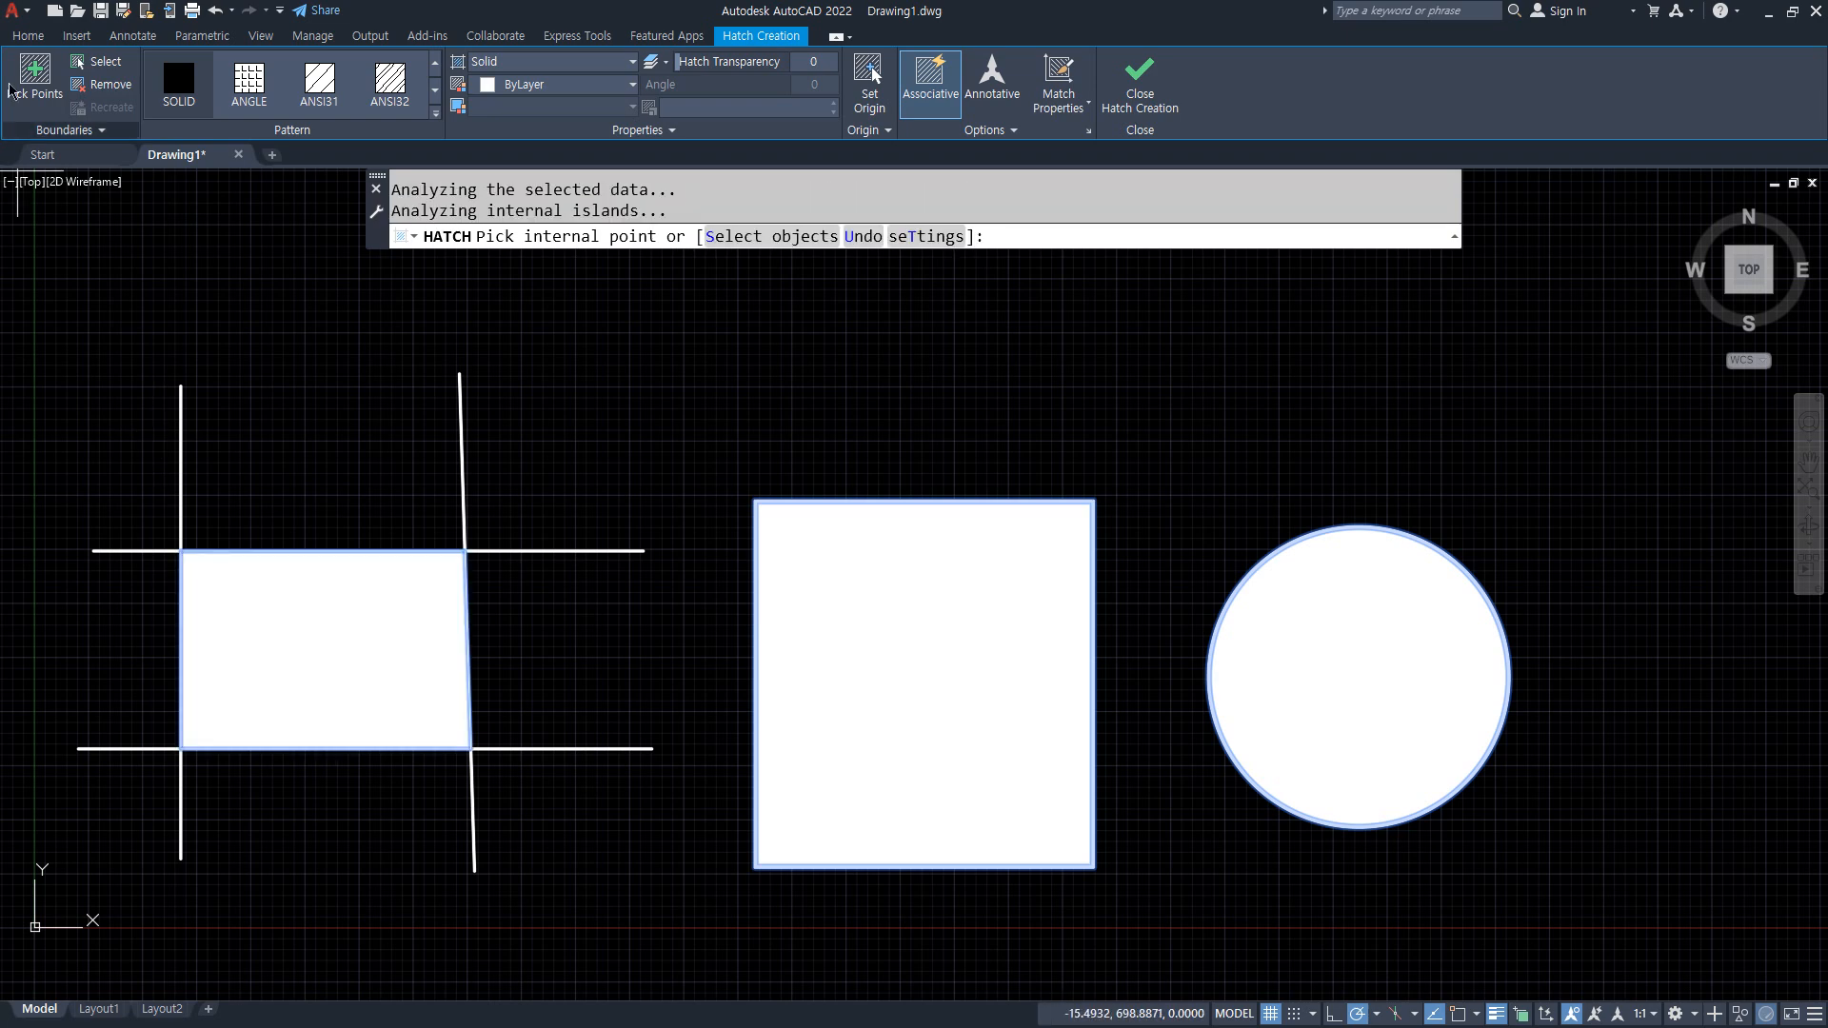
Remove the rectangle and circle boundaries from the hatch in progress.
{"action": "left_click", "coordinate": [100, 84]}
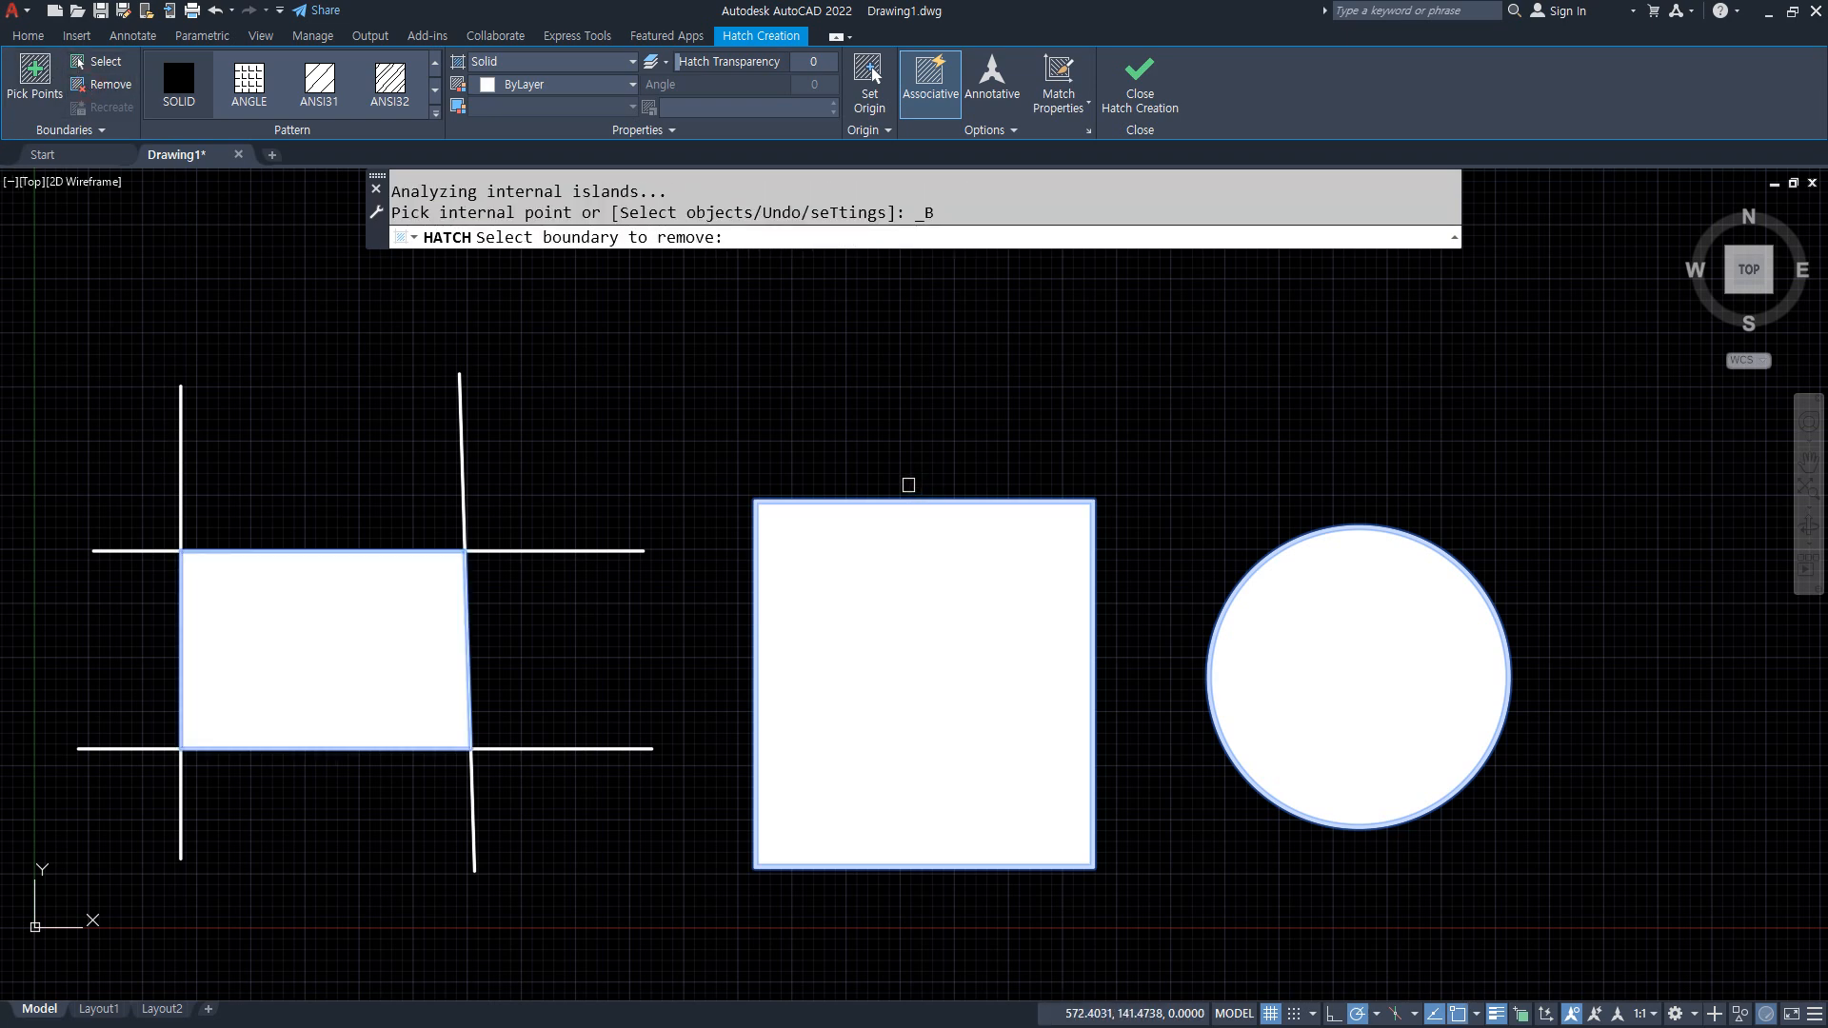
{"action": "left_click", "coordinate": [909, 501]}
{"action": "left_click", "coordinate": [1360, 524]}
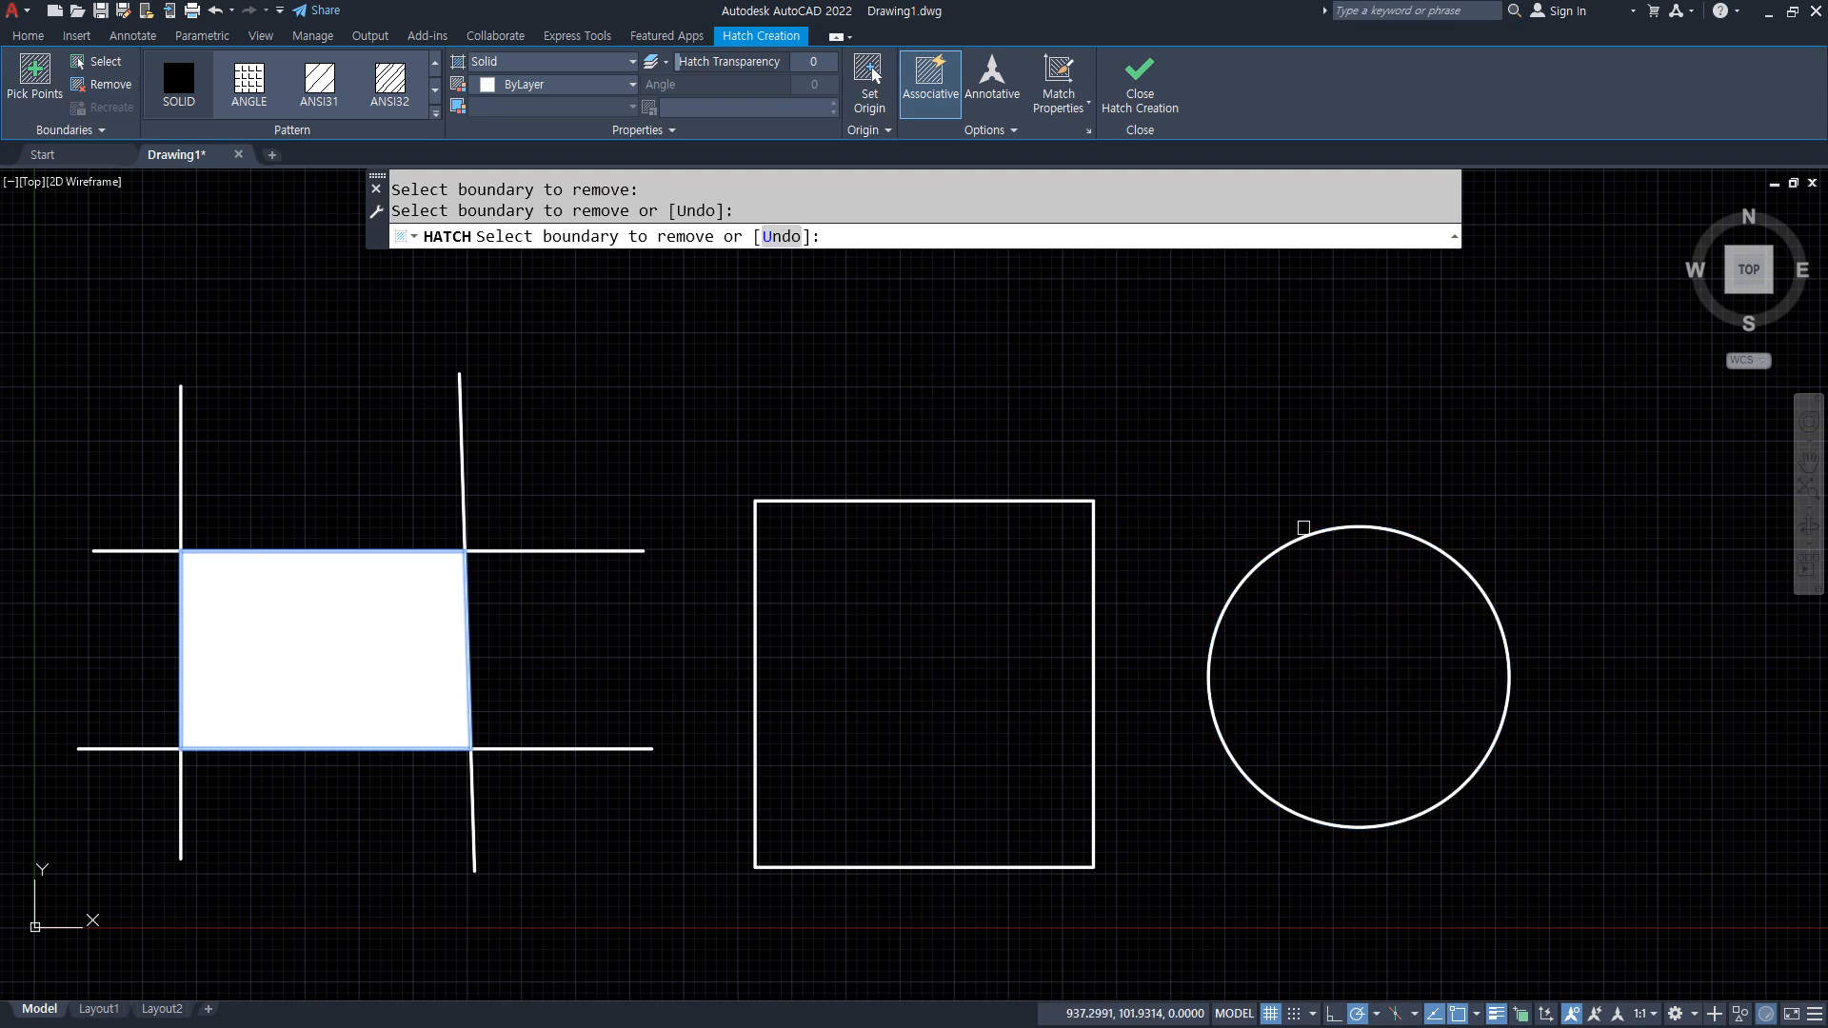
Add the rectangle and circle to the hatch by picking points inside them, and finish the hatch.
{"action": "left_click", "coordinate": [34, 76]}
{"action": "left_click", "coordinate": [977, 678]}
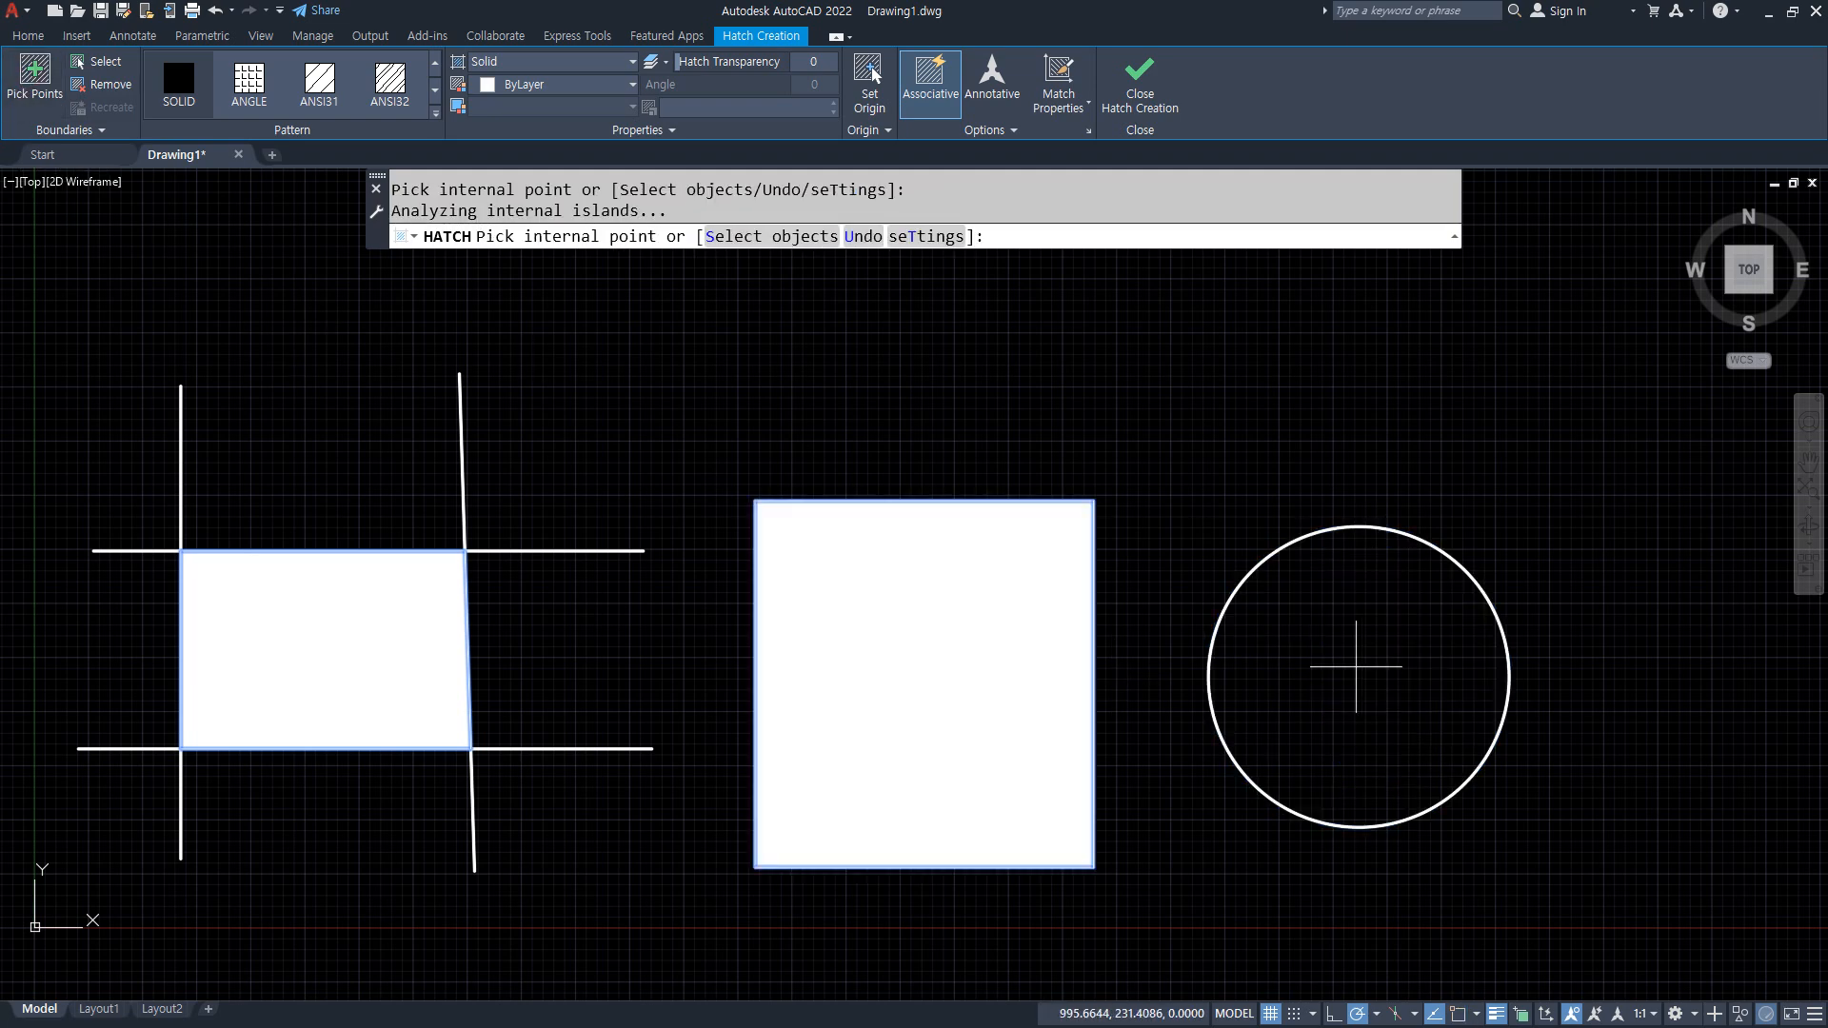
{"action": "left_click", "coordinate": [1356, 679]}
{"action": "key", "text": "Return"}
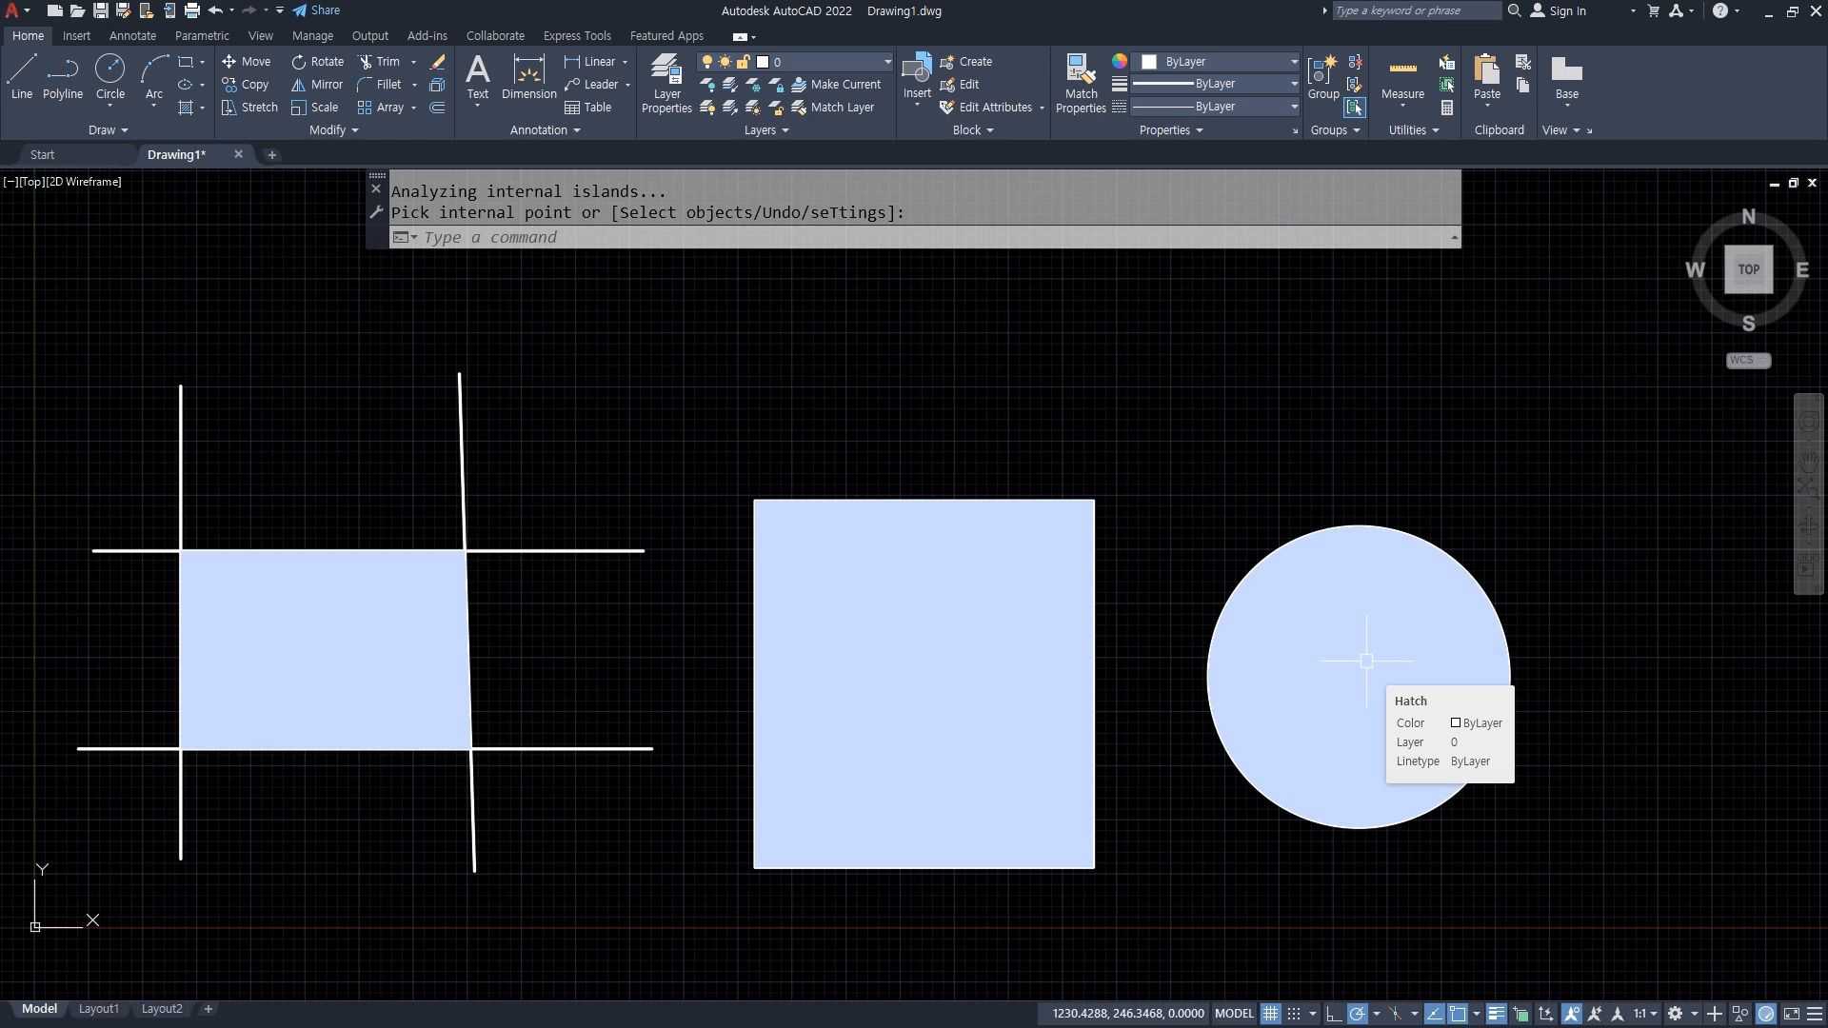
Erase the solid hatch covering the crossing-line area, rectangle and circle.
{"action": "left_click", "coordinate": [1366, 661]}
{"action": "key", "text": "Delete"}
{"action": "middle_click_drag", "start_coordinate": [505, 435], "coordinate": [600, 433]}
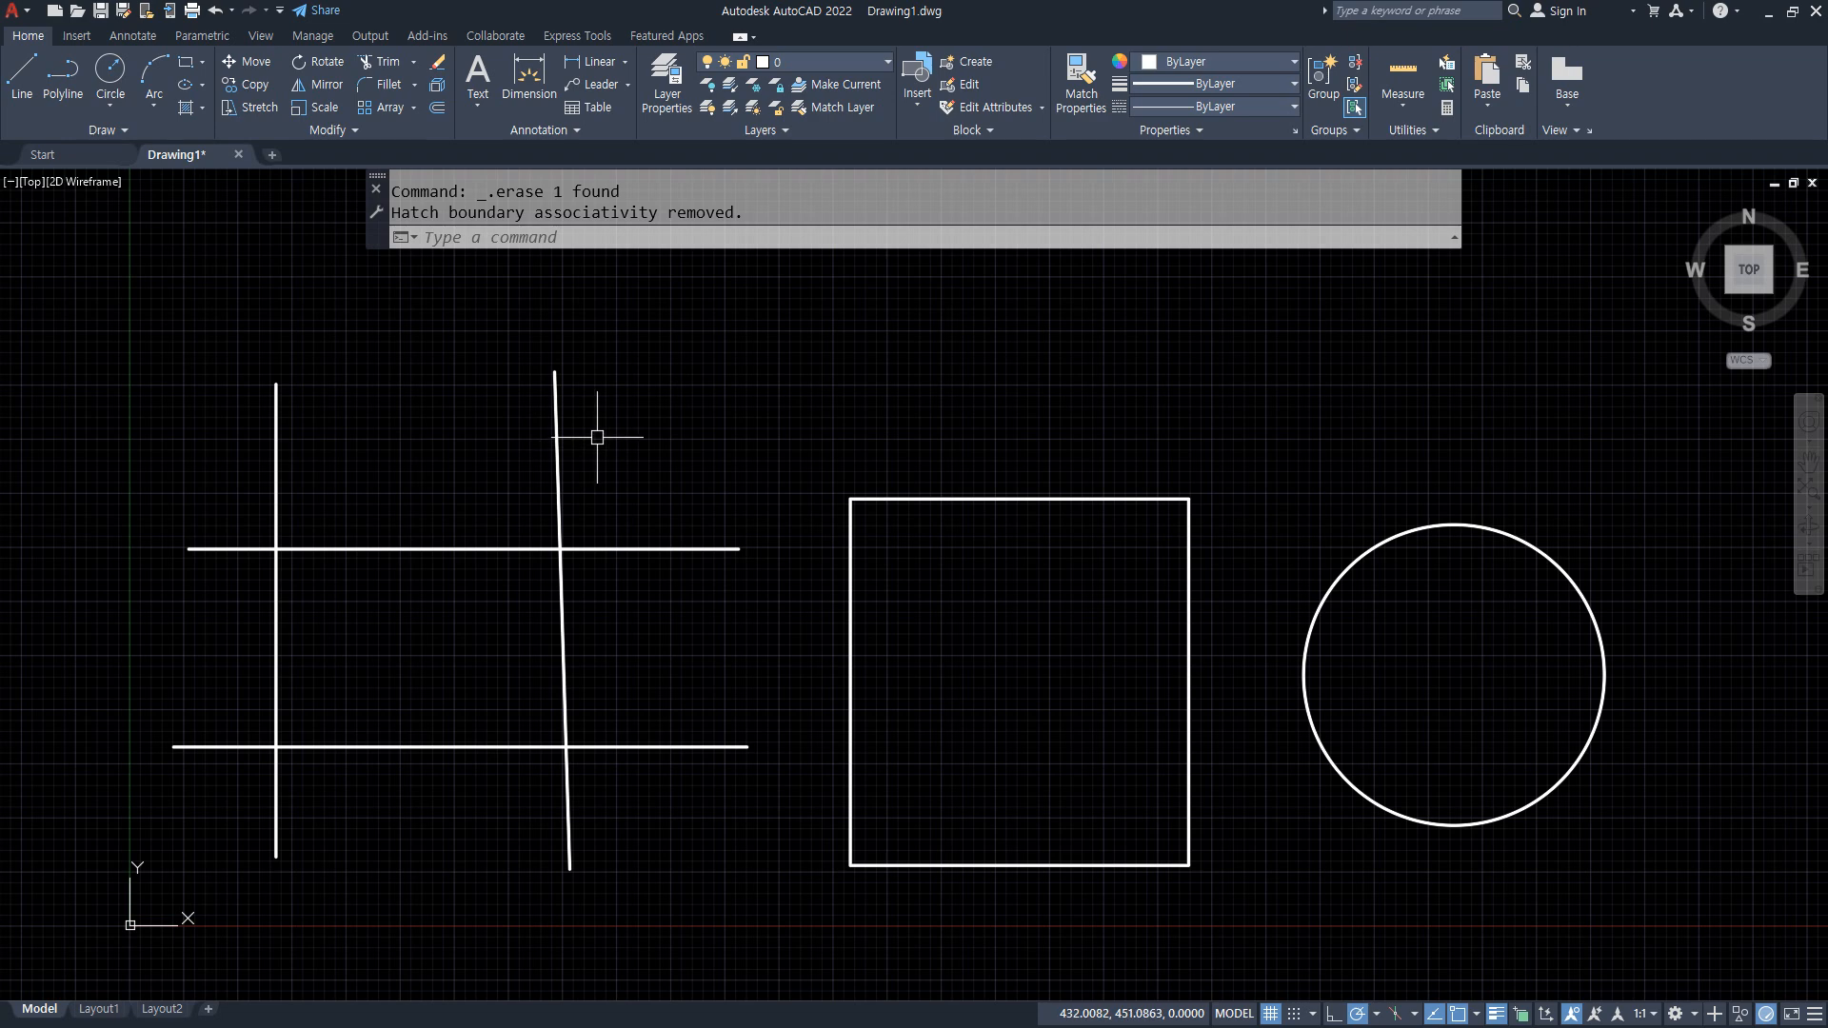
Start a hatch inside the area enclosed by the crossing lines and apply the ANSI31 pattern.
{"action": "type", "text": "h"}
{"action": "key", "text": "Return"}
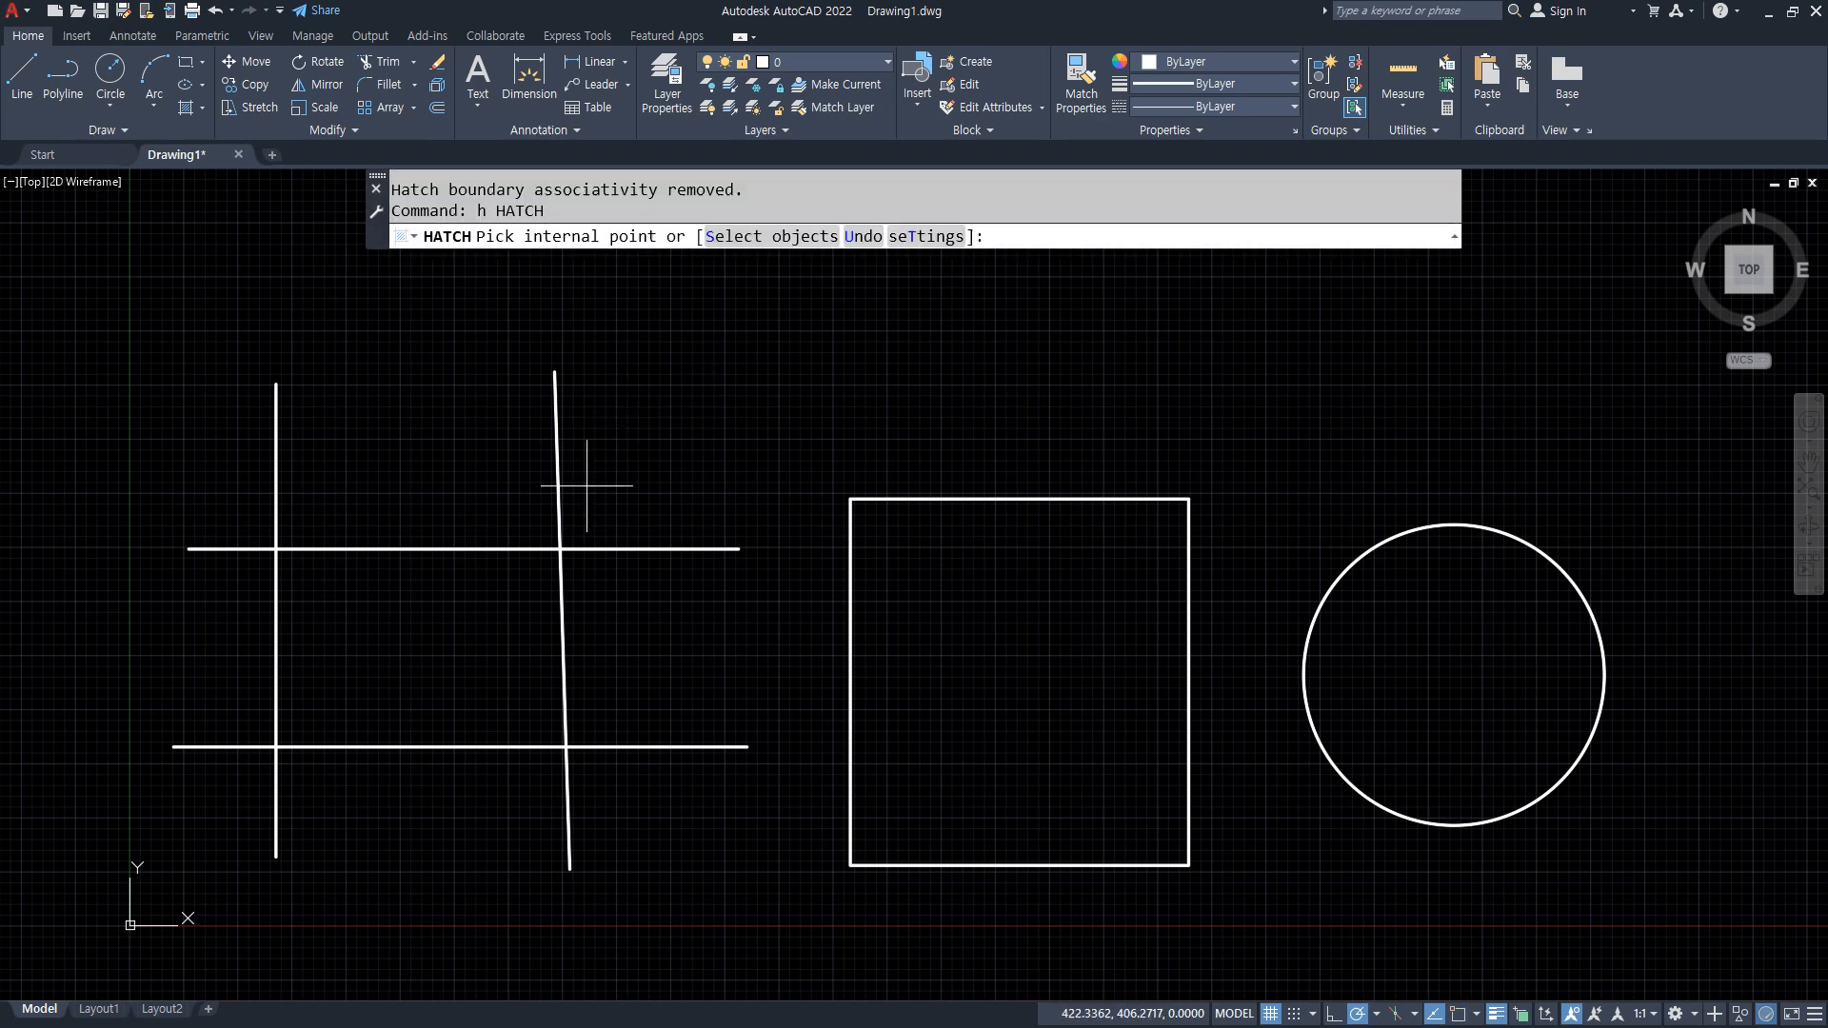
{"action": "left_click", "coordinate": [428, 659]}
{"action": "left_click", "coordinate": [338, 109]}
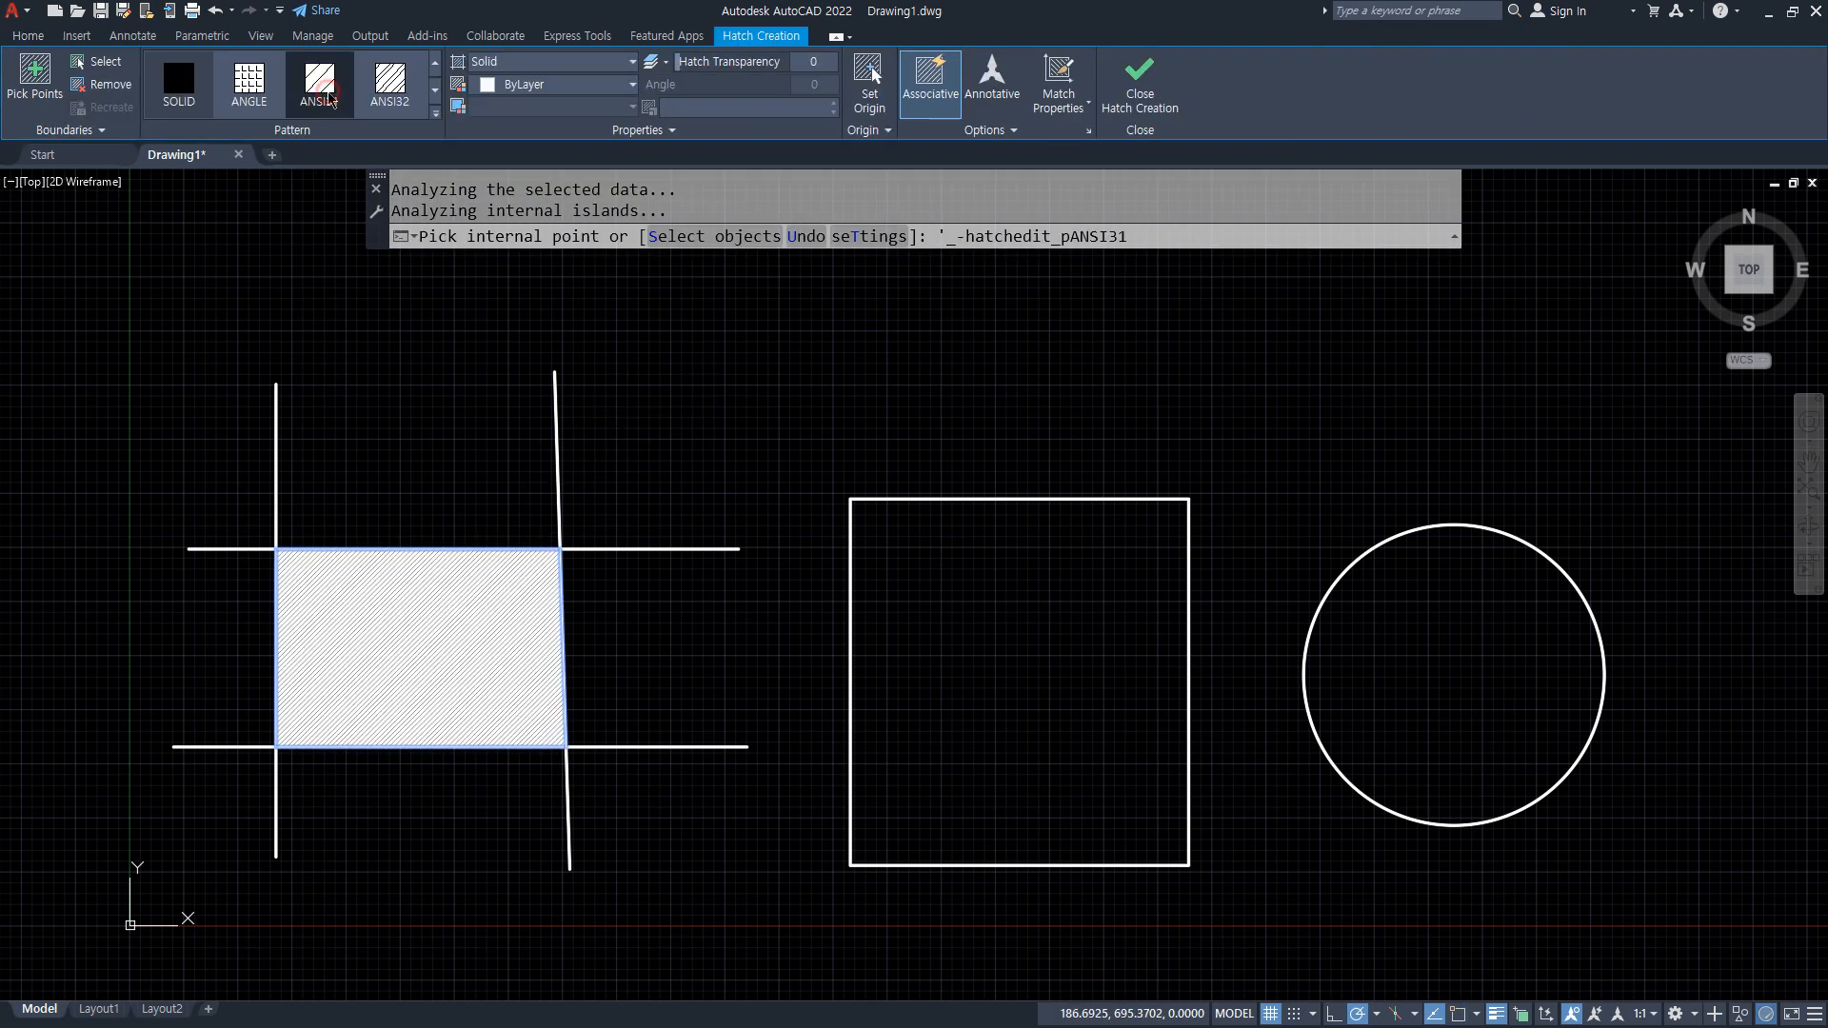
{"action": "middle_click_drag", "start_coordinate": [367, 515], "coordinate": [569, 493]}
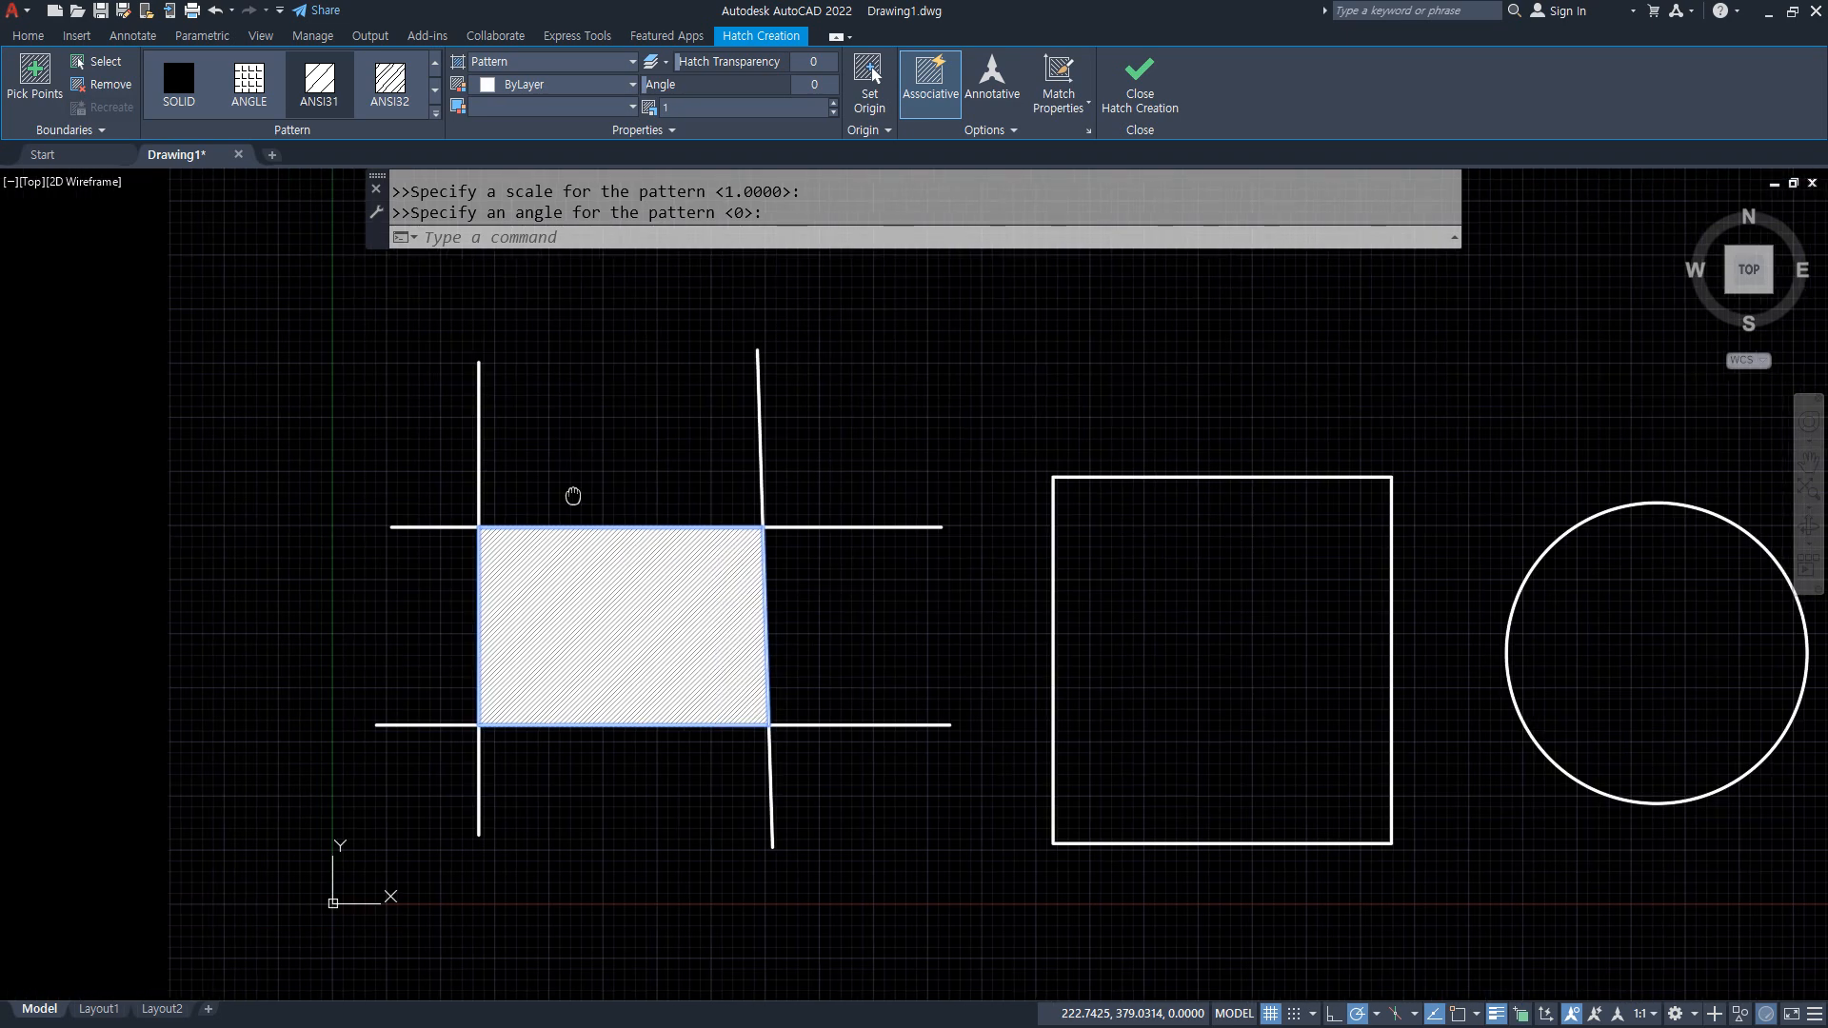
{"action": "left_click", "coordinate": [314, 95]}
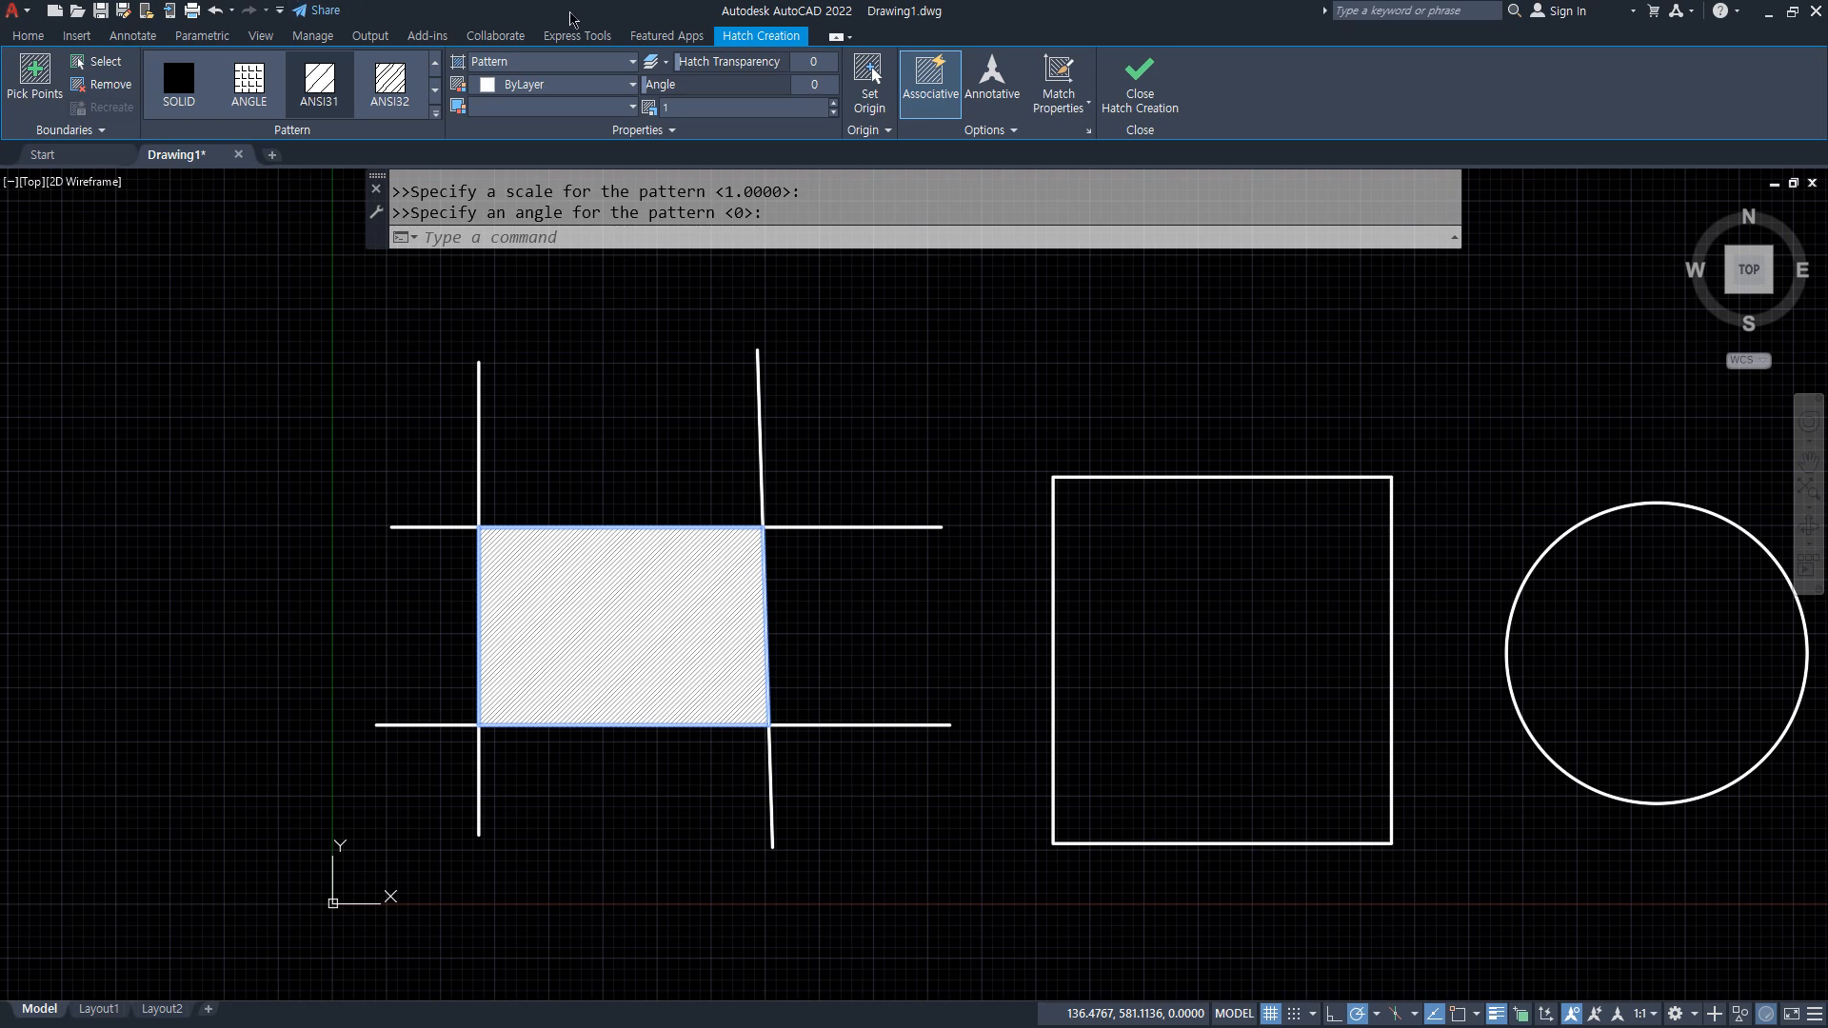
Change the hatch pattern to AR-BRSTD and set its scale to 10.
{"action": "left_click", "coordinate": [436, 114]}
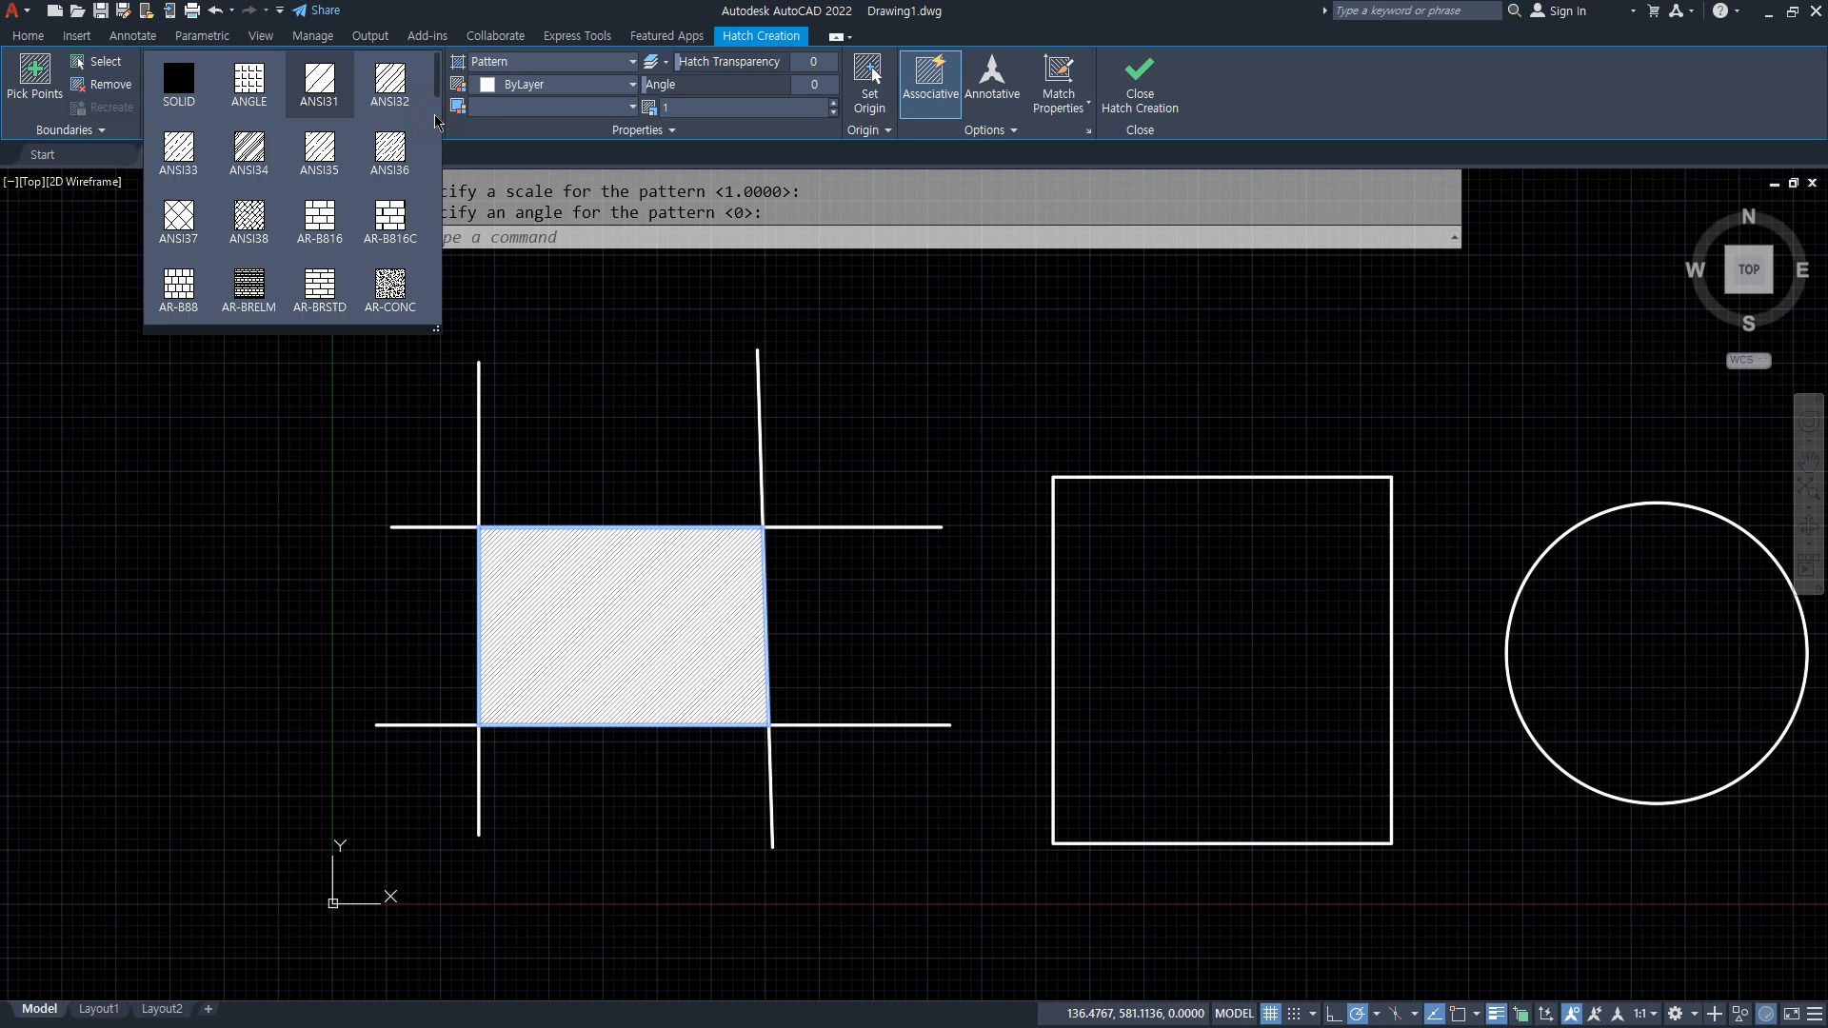
{"action": "left_click", "coordinate": [319, 283]}
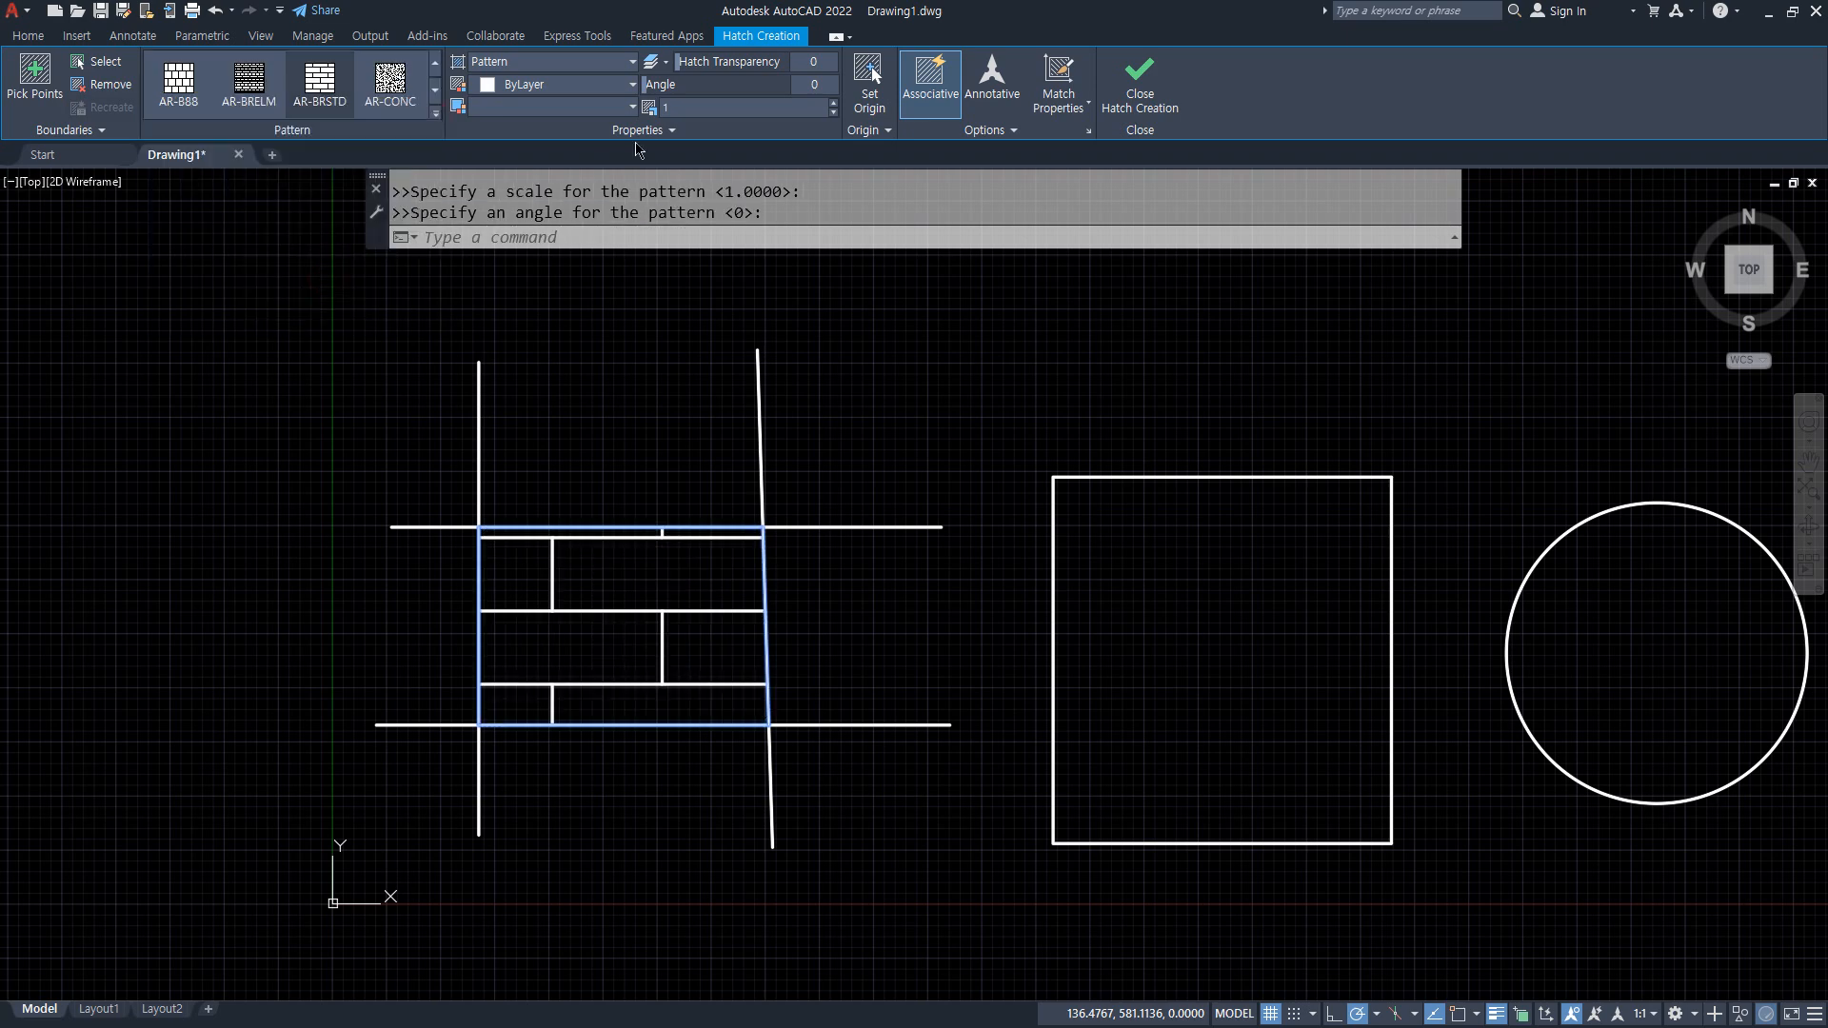
{"action": "left_click", "coordinate": [698, 107]}
{"action": "type", "text": "10"}
{"action": "key", "text": "Return"}
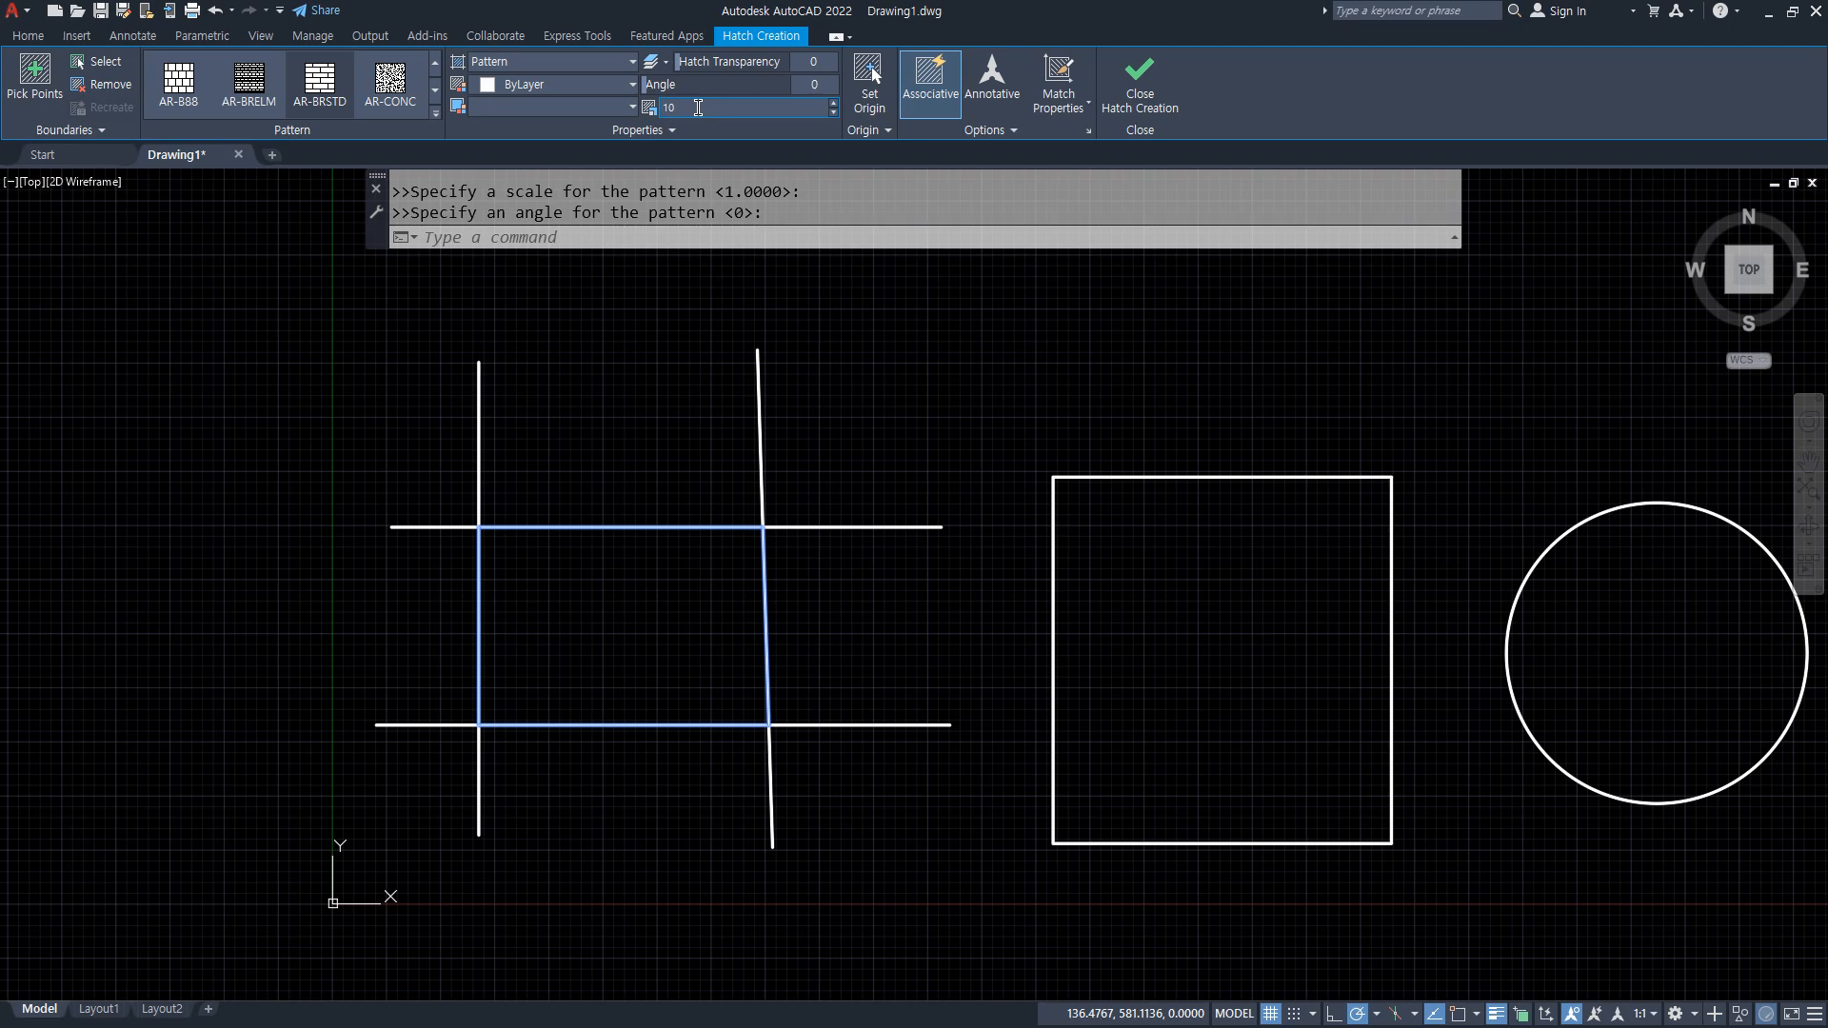
{"action": "left_click", "coordinate": [629, 578]}
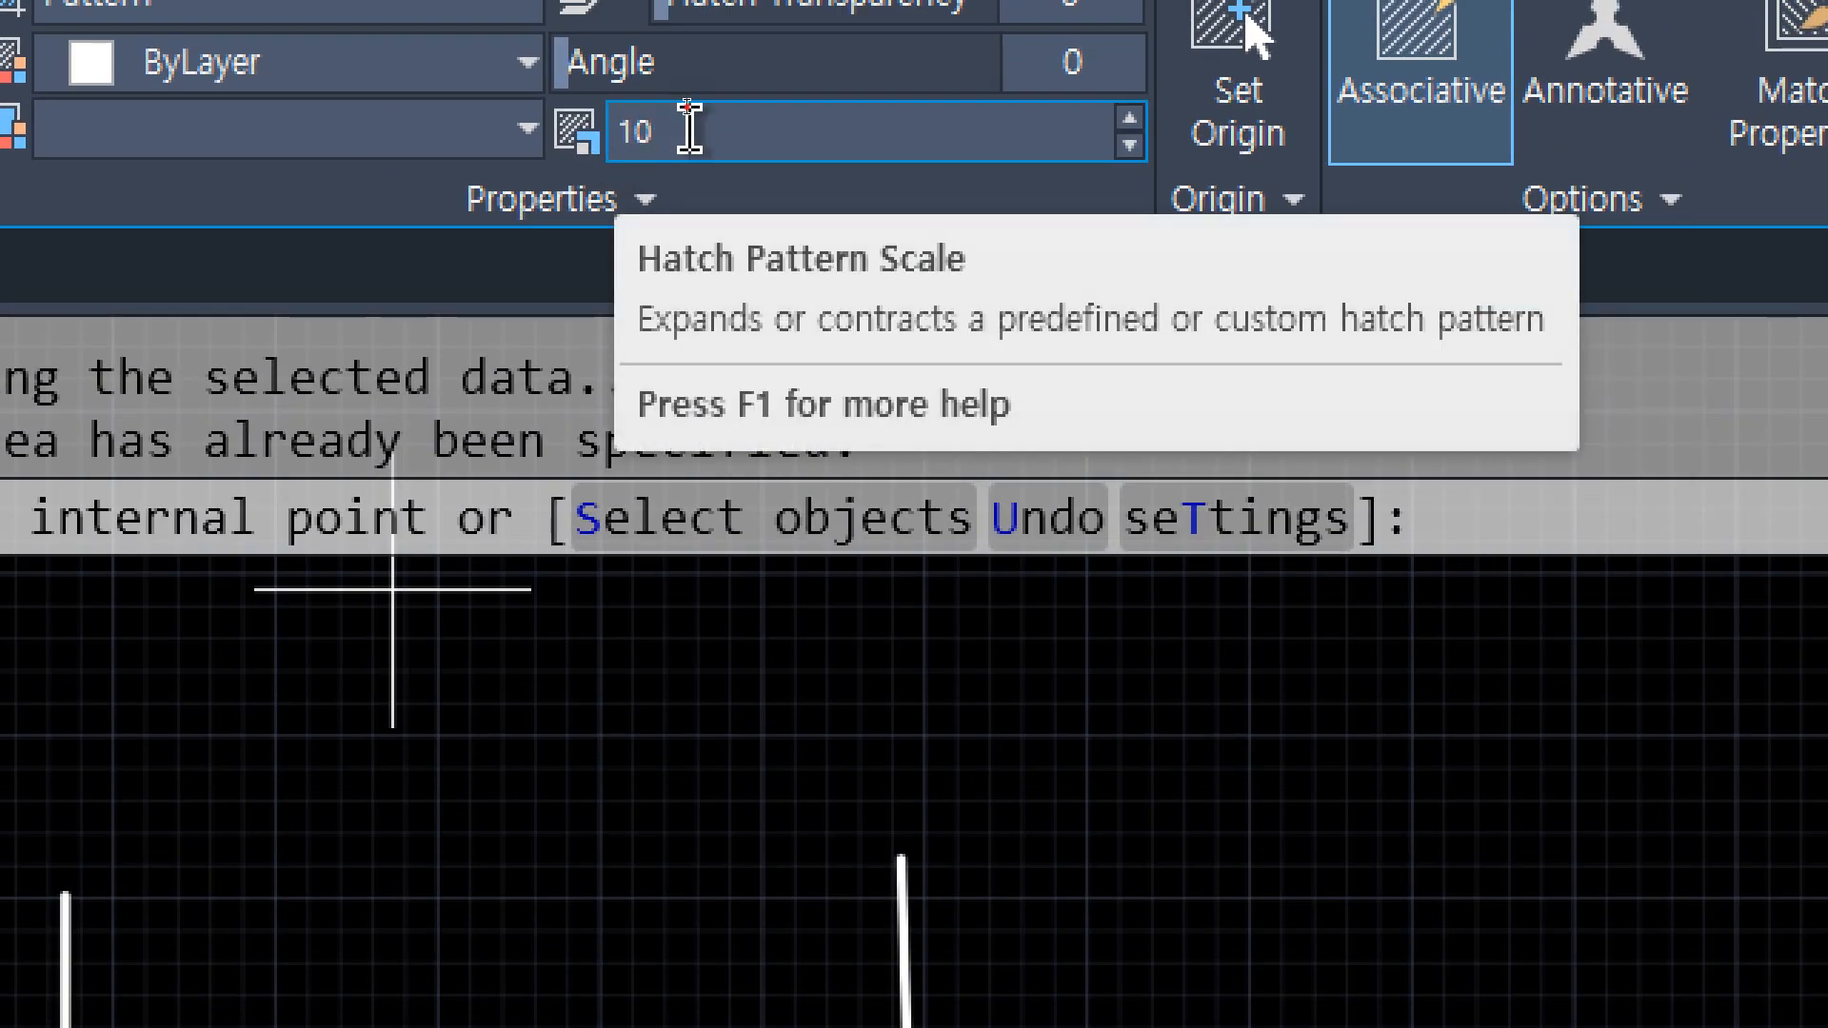
Set the brick hatch's pattern scale to 1, and reduce it further to 0.5.
{"action": "double_click", "coordinate": [690, 130]}
{"action": "type", "text": "1"}
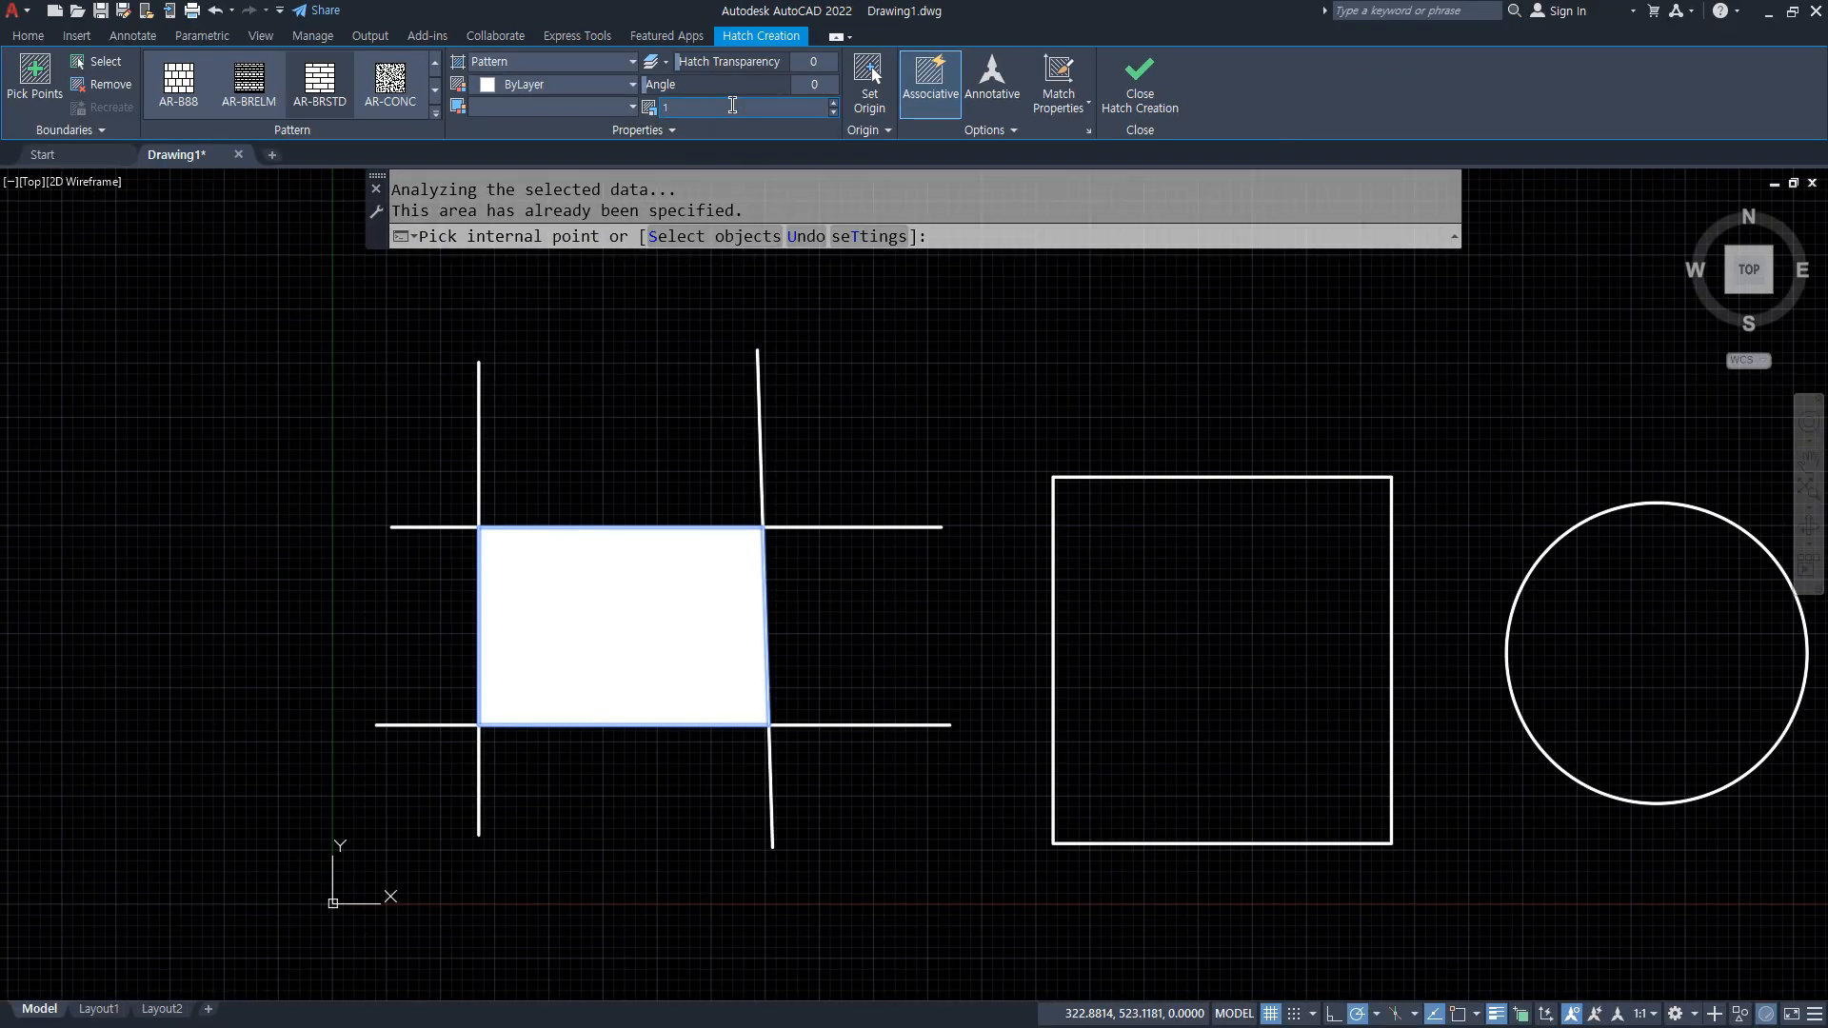
{"action": "left_click", "coordinate": [675, 618]}
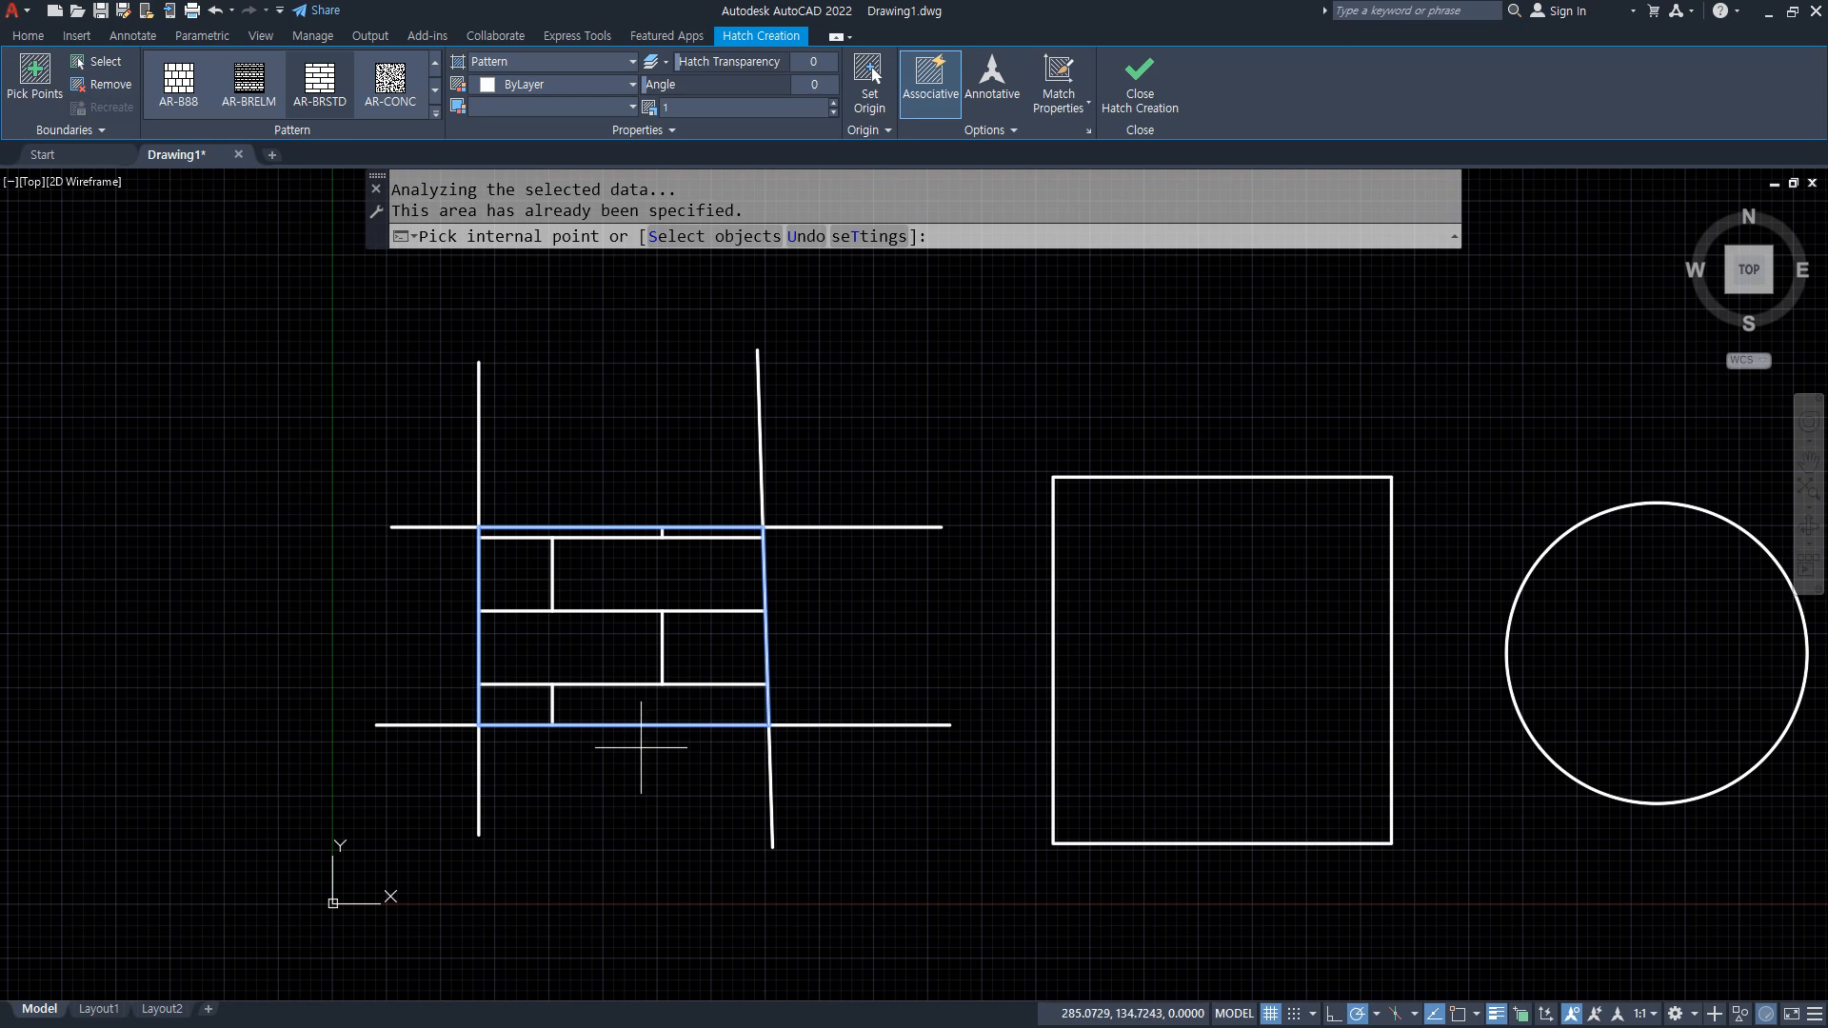
{"action": "left_click", "coordinate": [650, 110]}
{"action": "key", "text": "Return"}
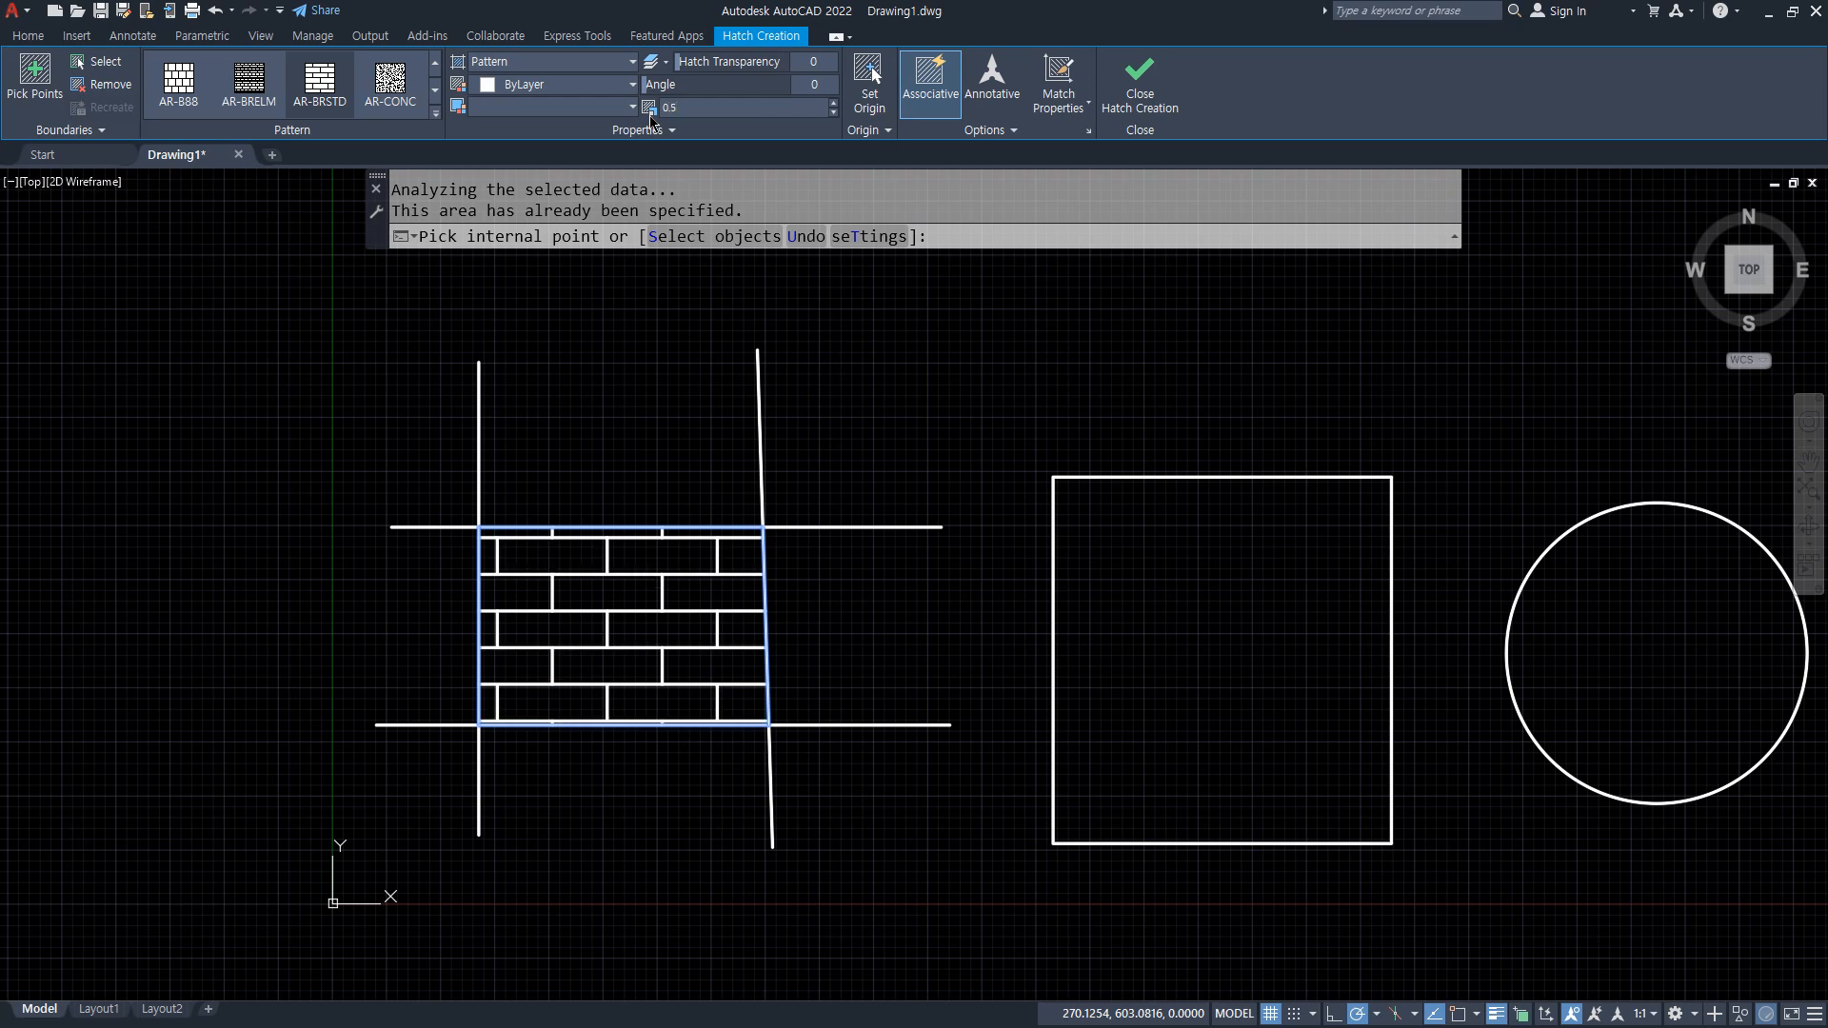
Switch the hatch pattern to ANSI31 and set its scale to 10.
{"action": "scroll", "coordinate": [286, 81], "scroll_direction": "up", "scroll_amount": 3}
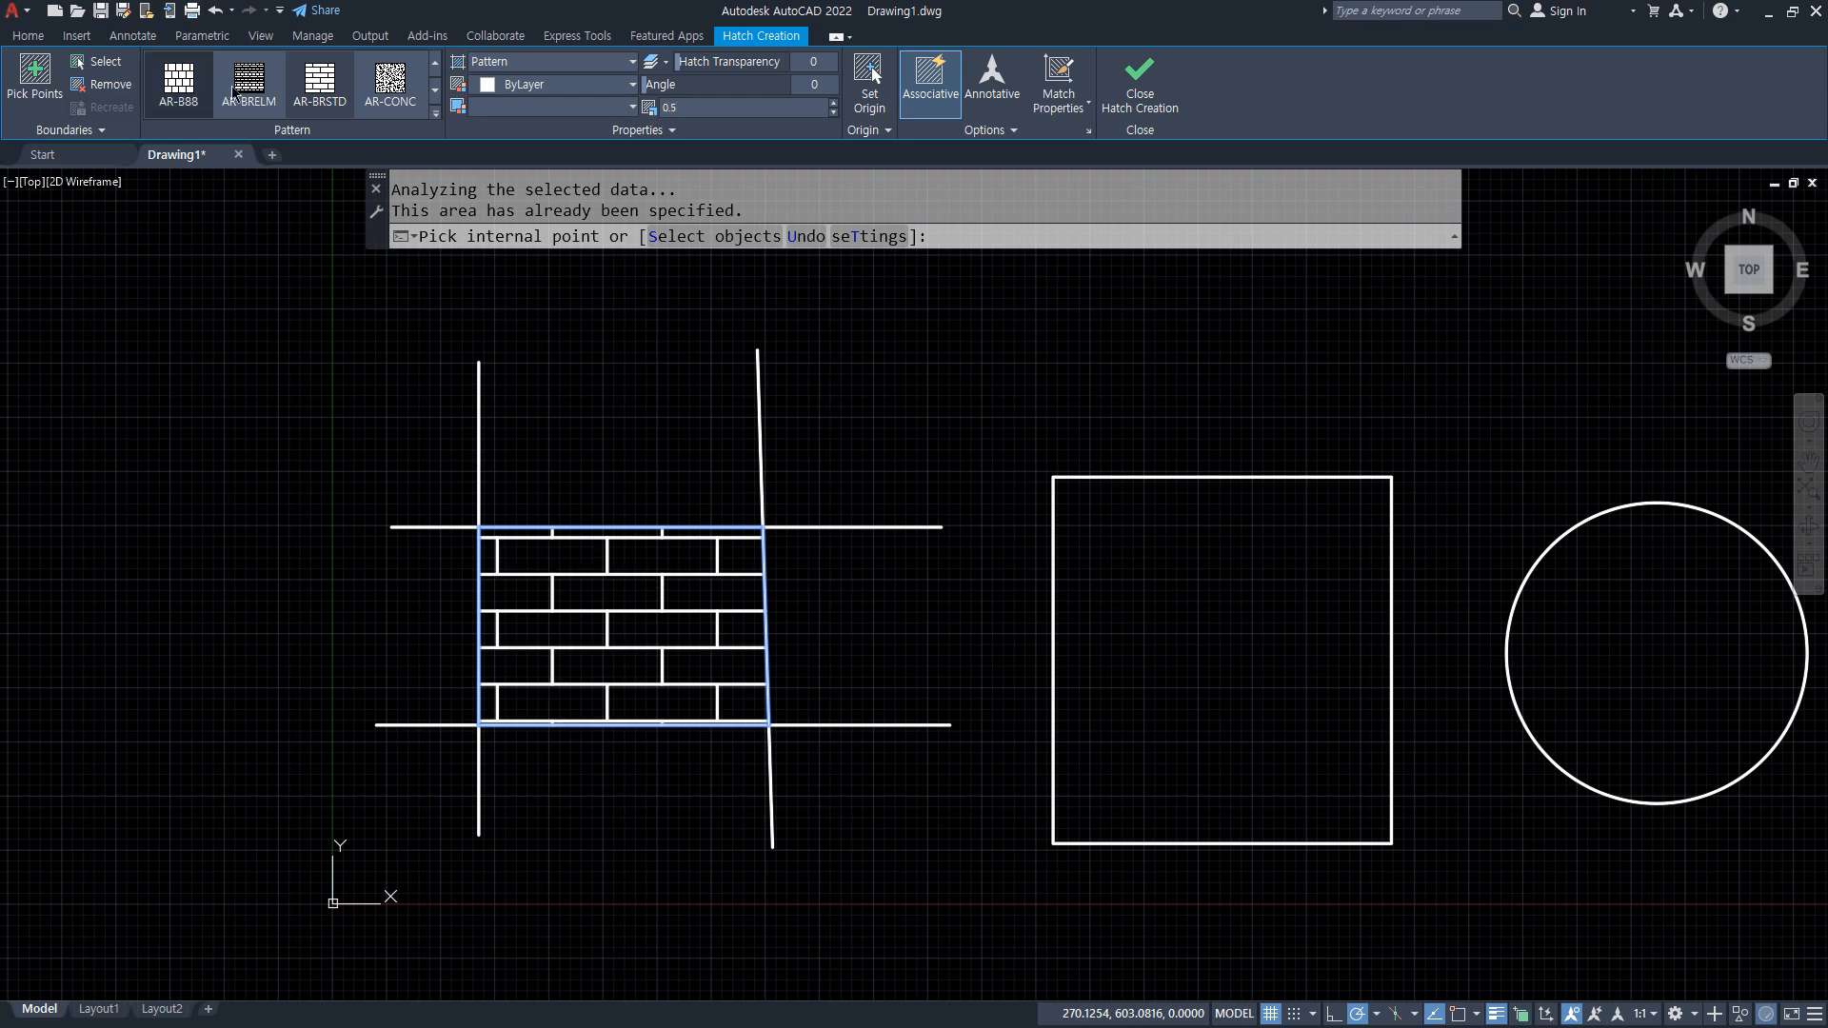
{"action": "left_click", "coordinate": [319, 81]}
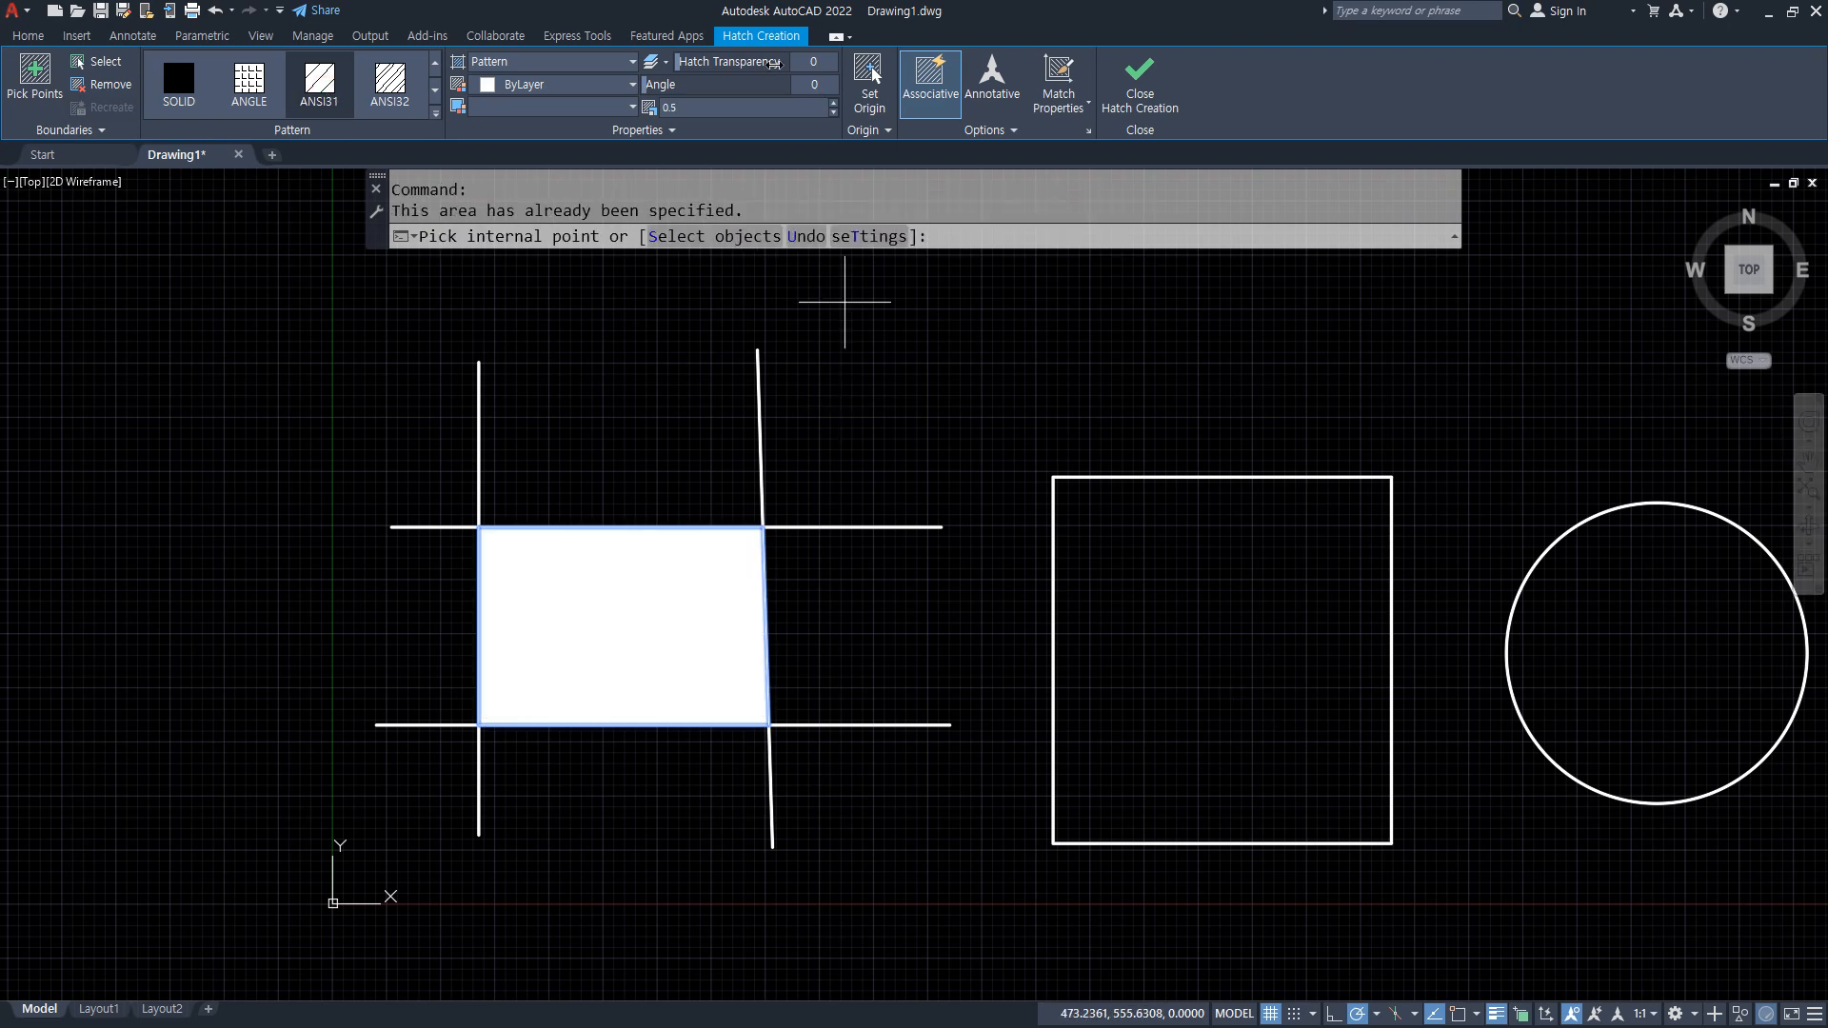
{"action": "left_click", "coordinate": [698, 103]}
{"action": "type", "text": "10"}
{"action": "key", "text": "Return"}
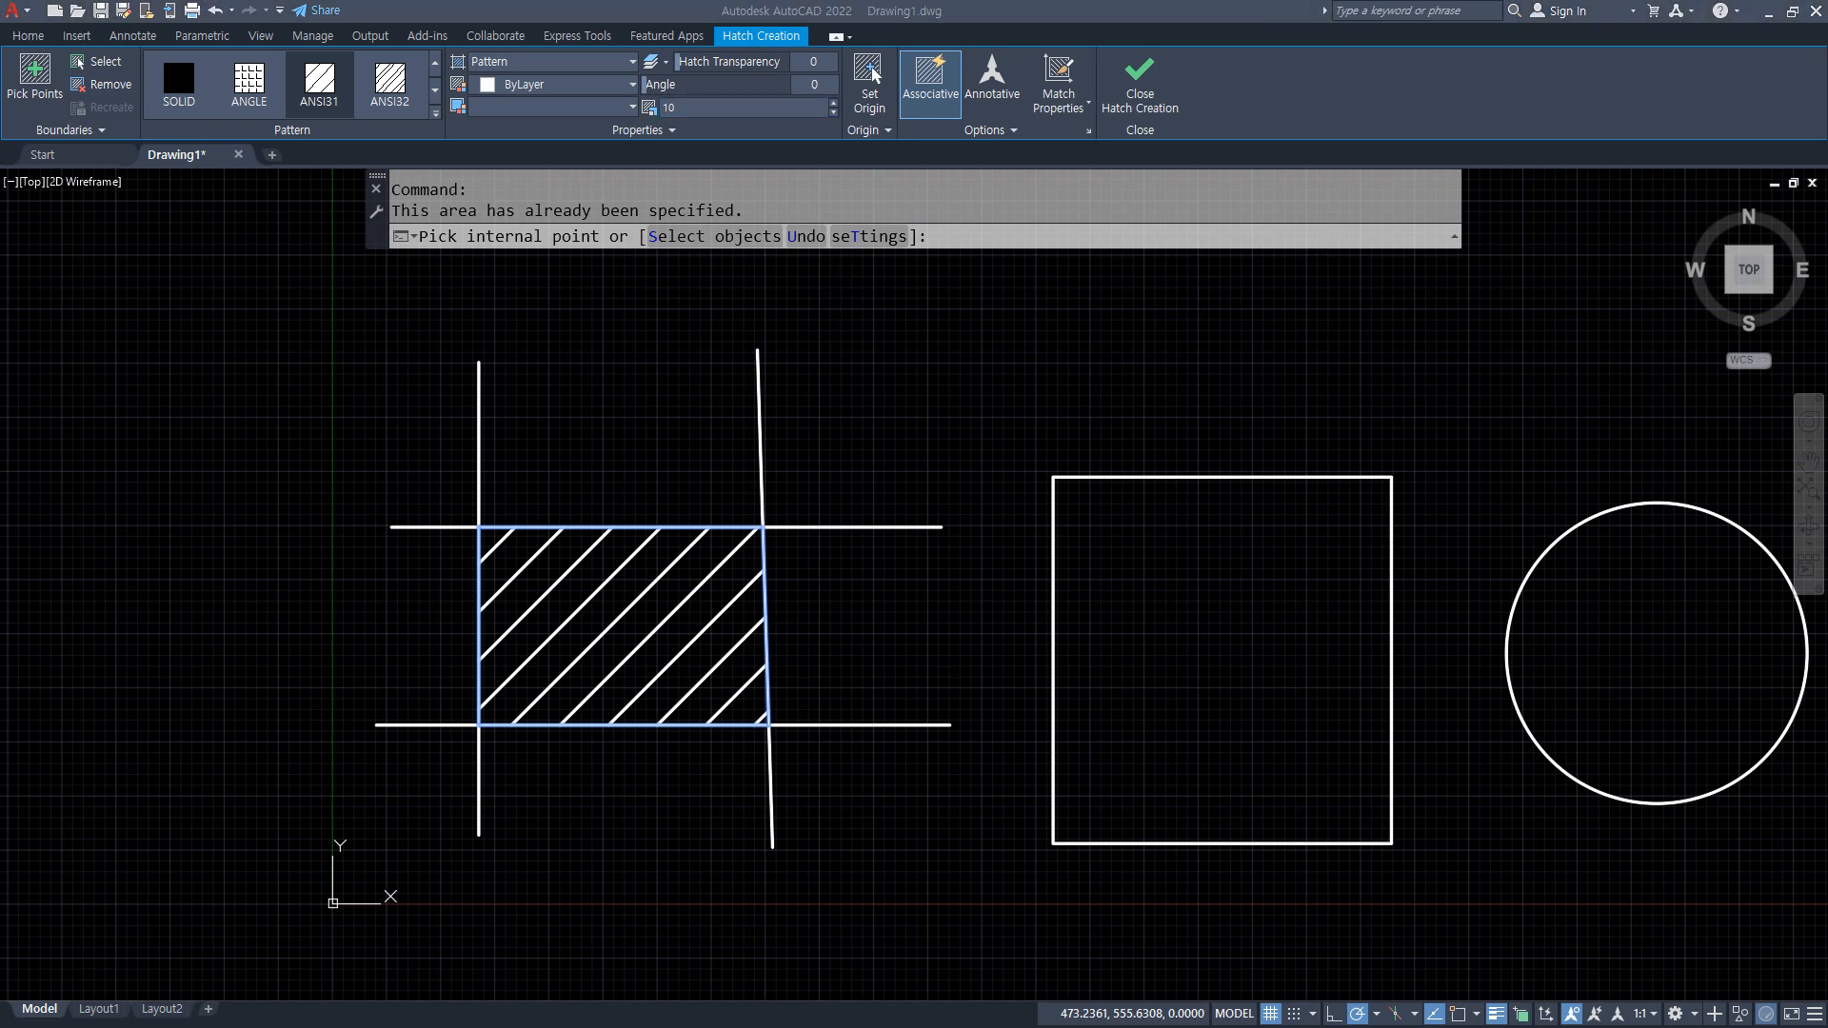
Set the hatch color to Green and change its pattern to SOLID.
{"action": "left_click", "coordinate": [249, 84]}
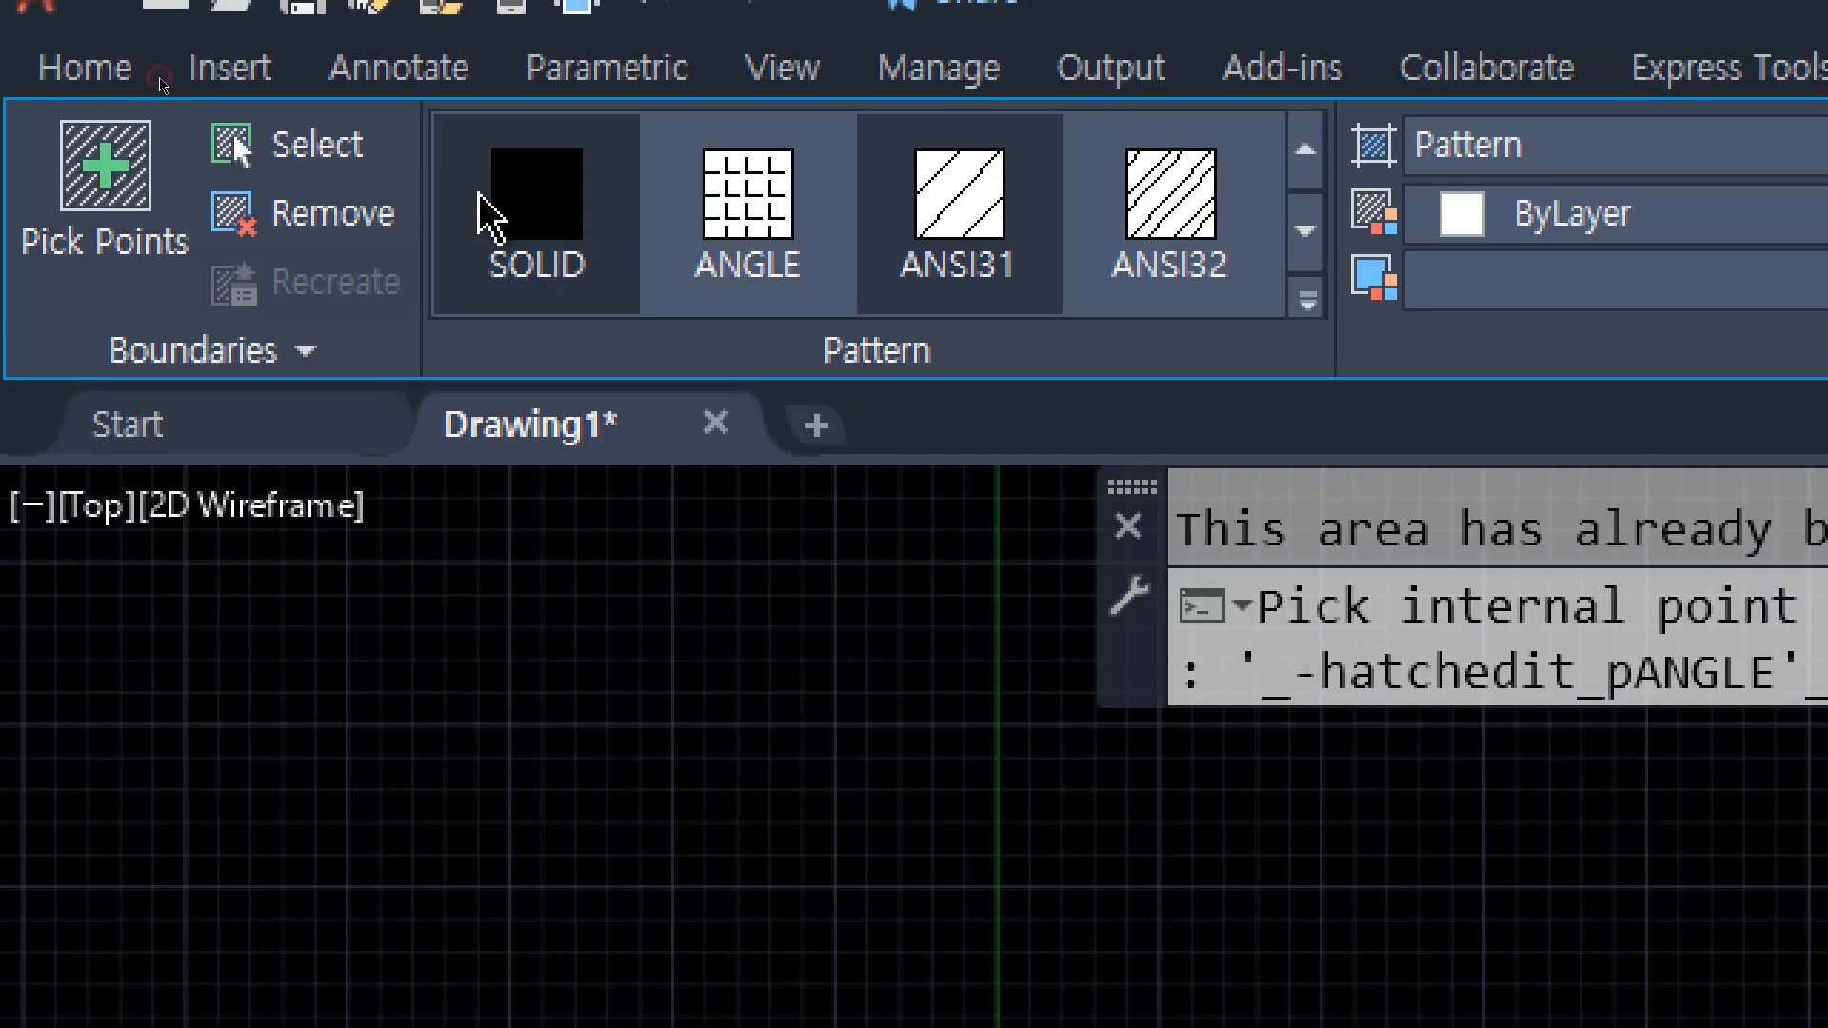
{"action": "left_click", "coordinate": [485, 214]}
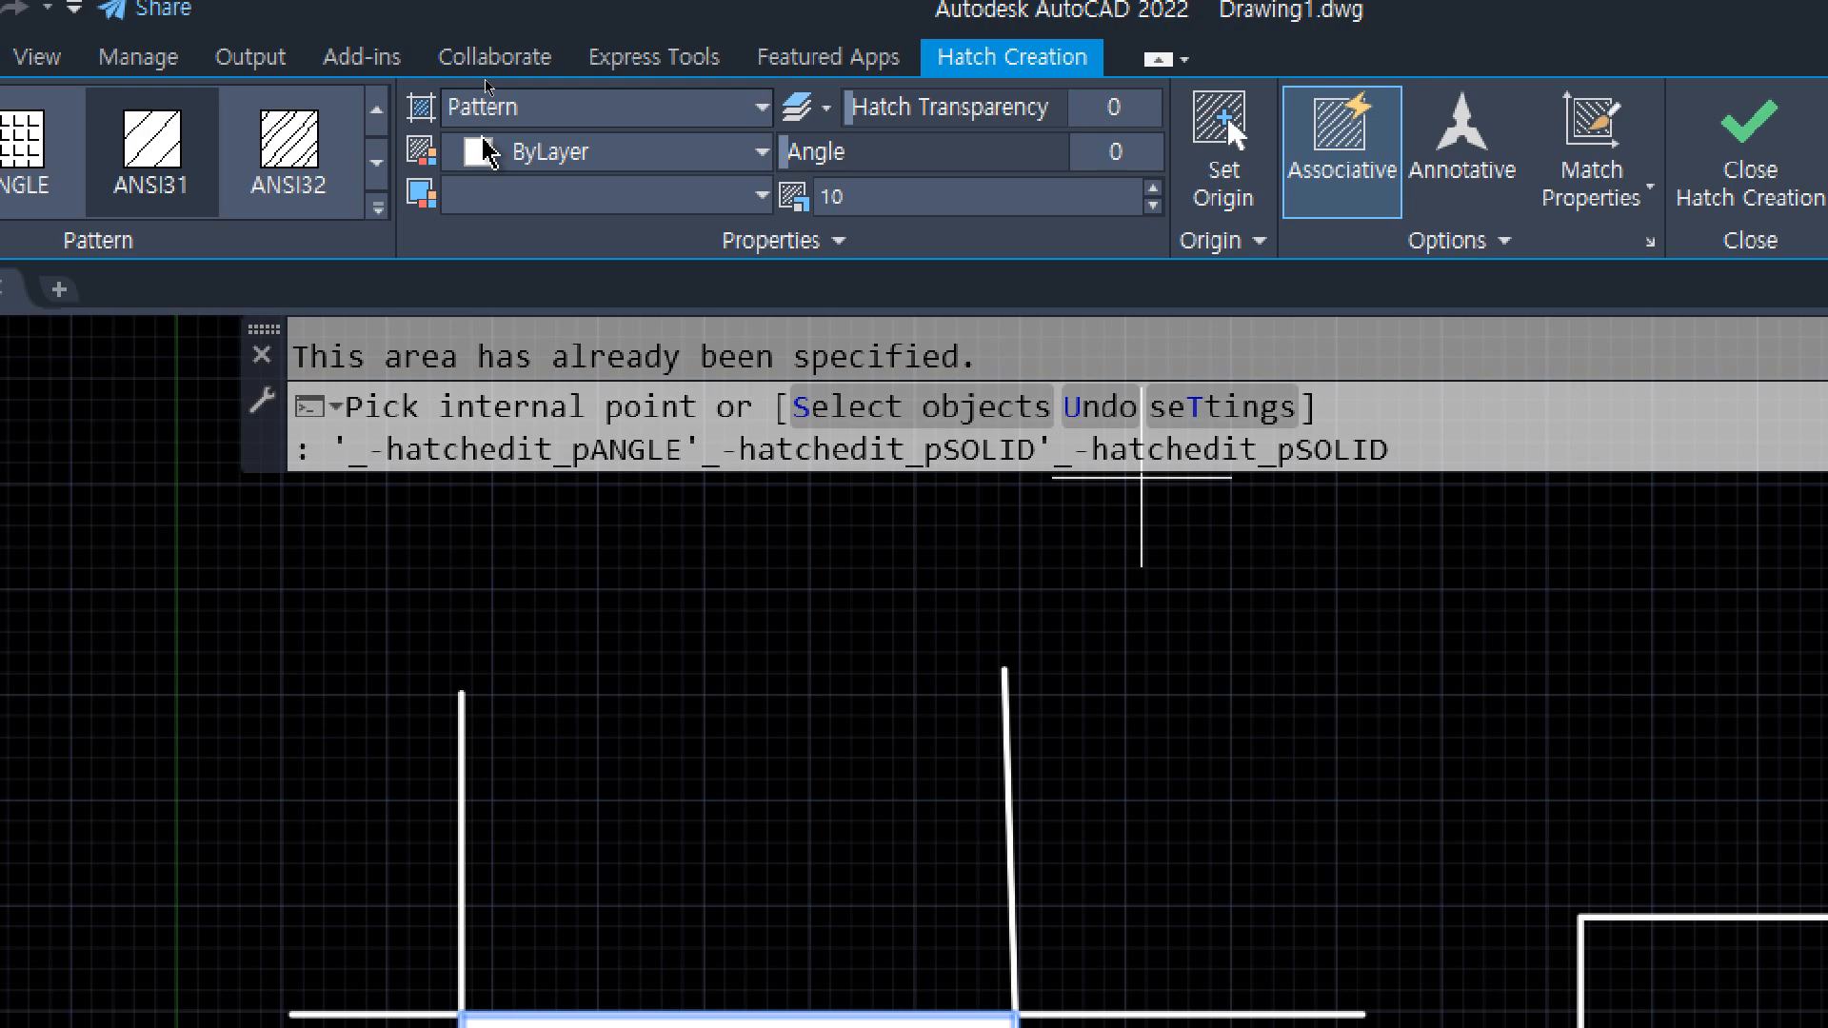
{"action": "left_click", "coordinate": [656, 156]}
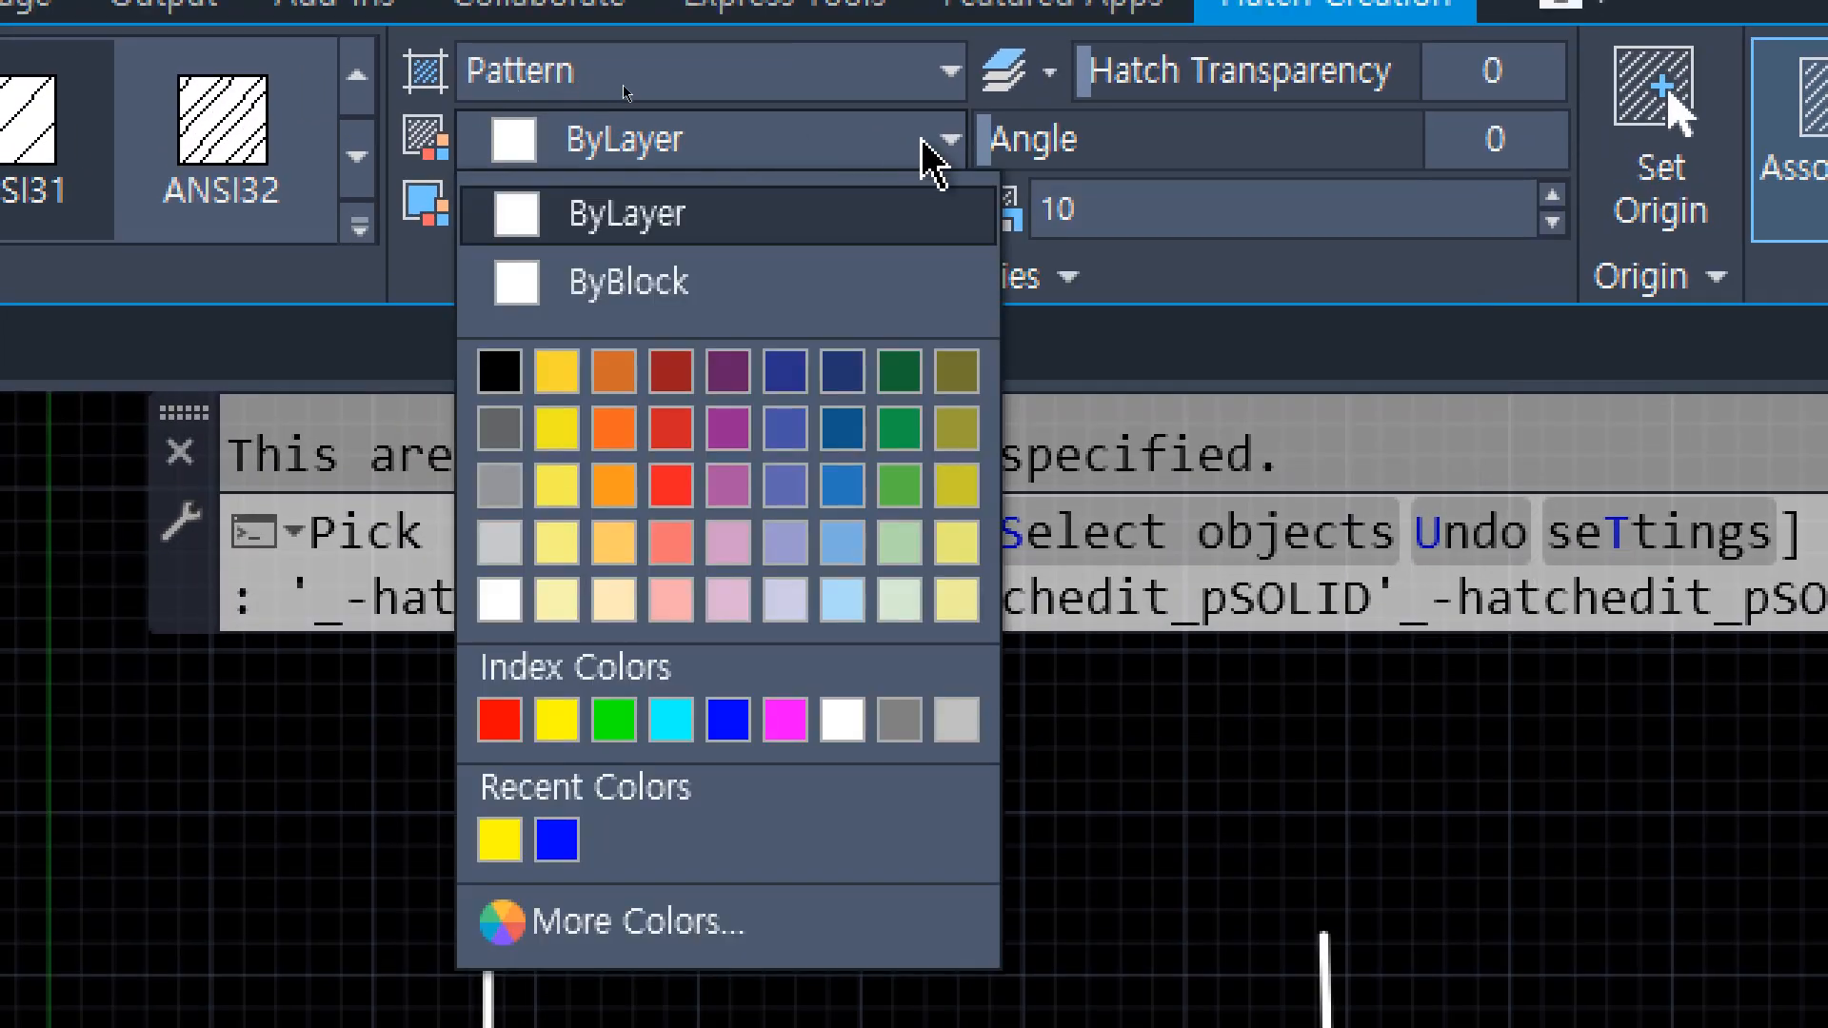
{"action": "left_click", "coordinate": [611, 724]}
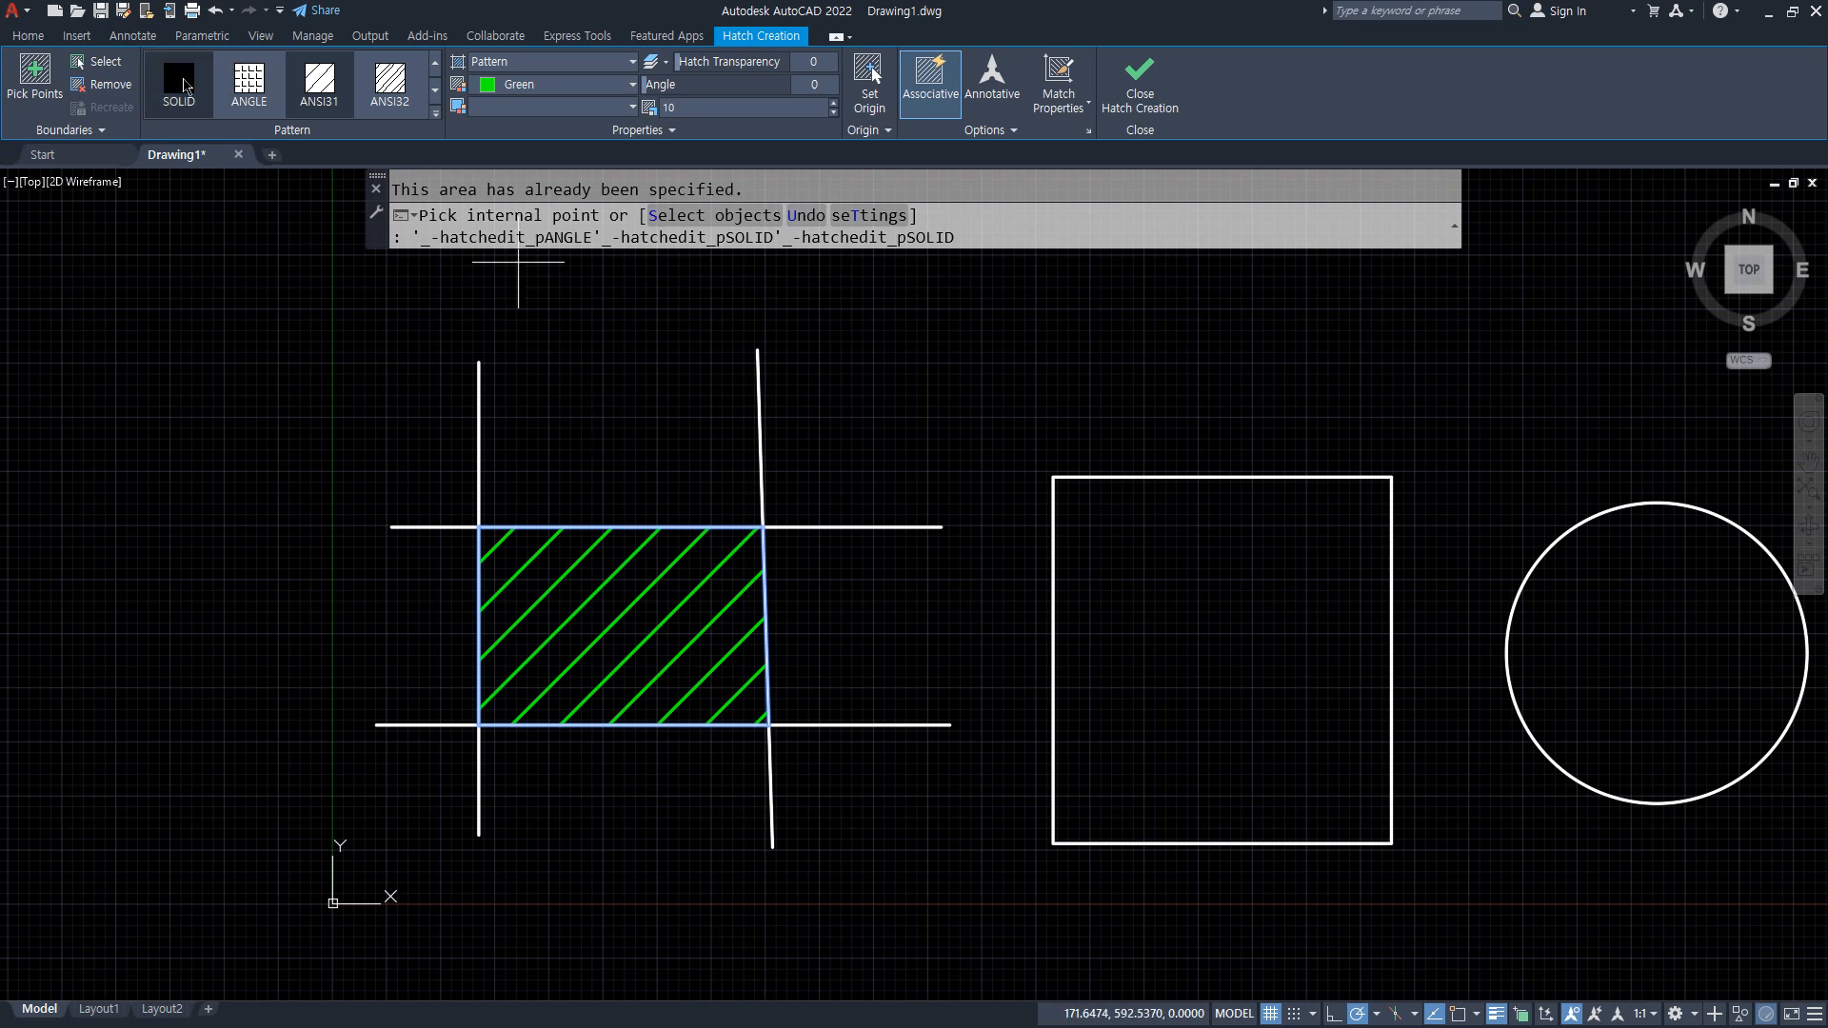
{"action": "left_click", "coordinate": [181, 81]}
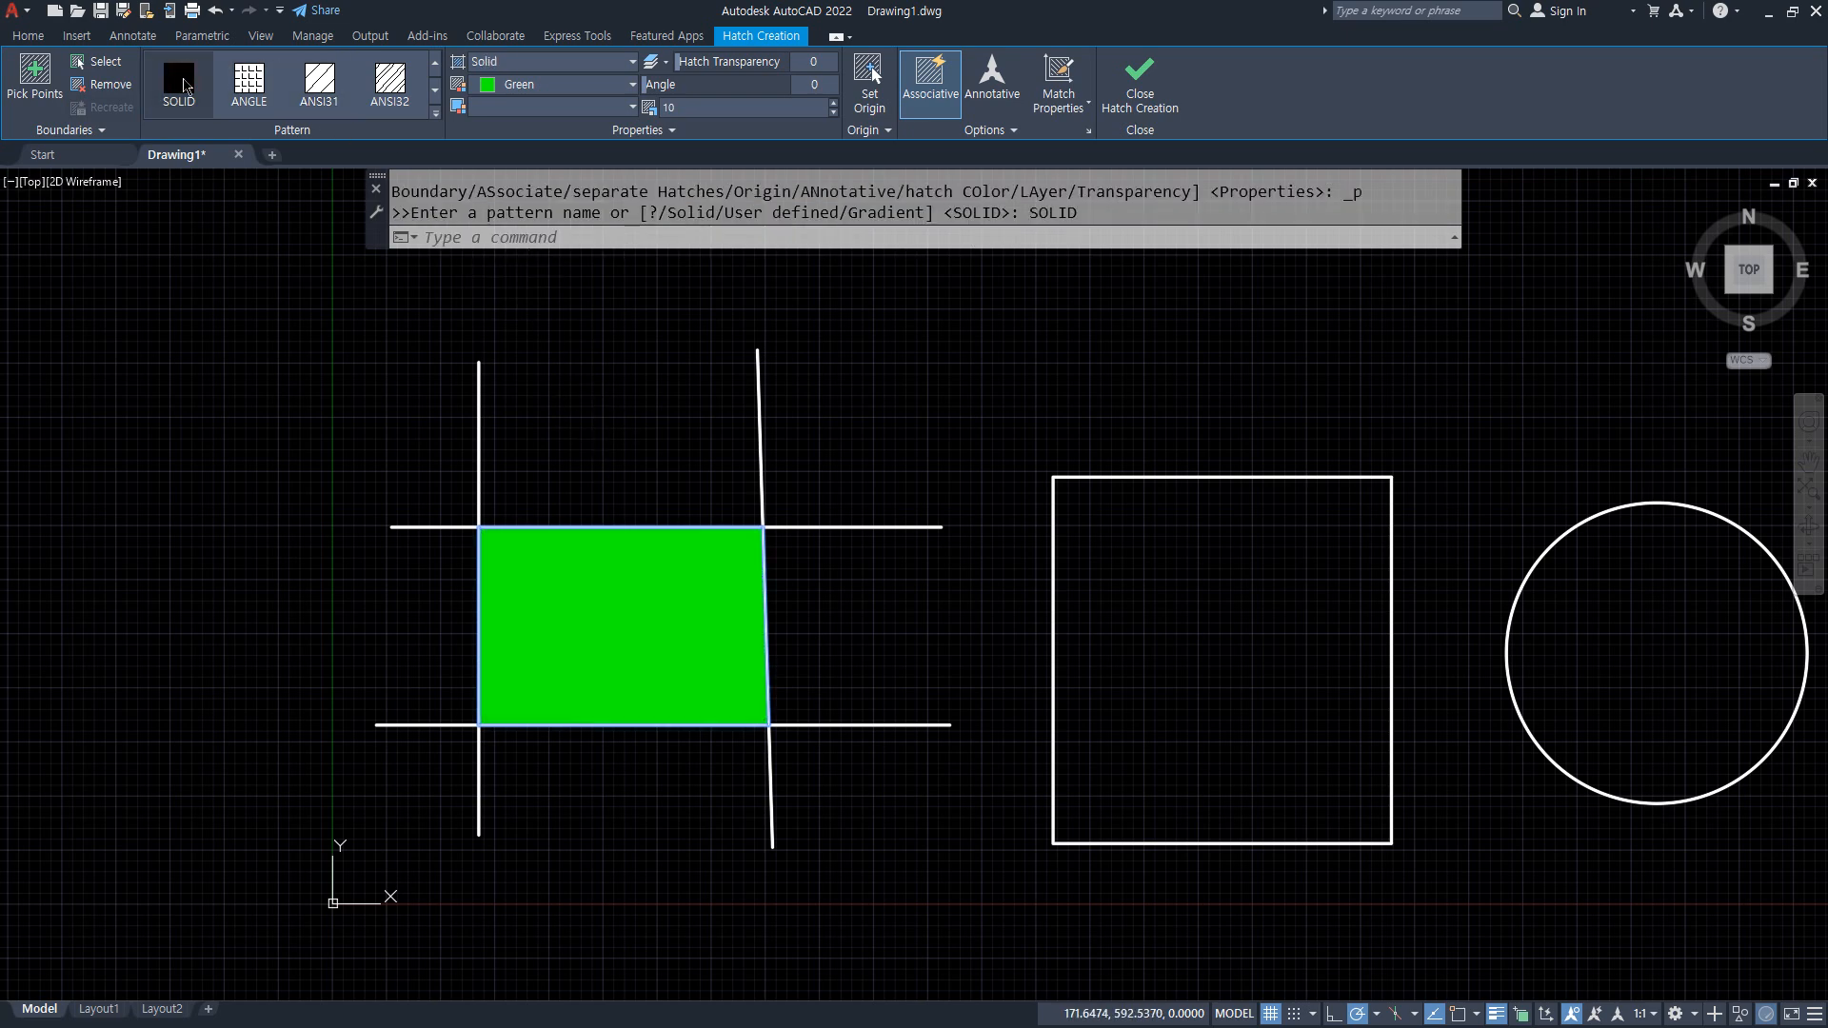
Change the solid hatch's color to Magenta and then to Blue.
{"action": "left_click", "coordinate": [571, 84]}
{"action": "left_click", "coordinate": [578, 278]}
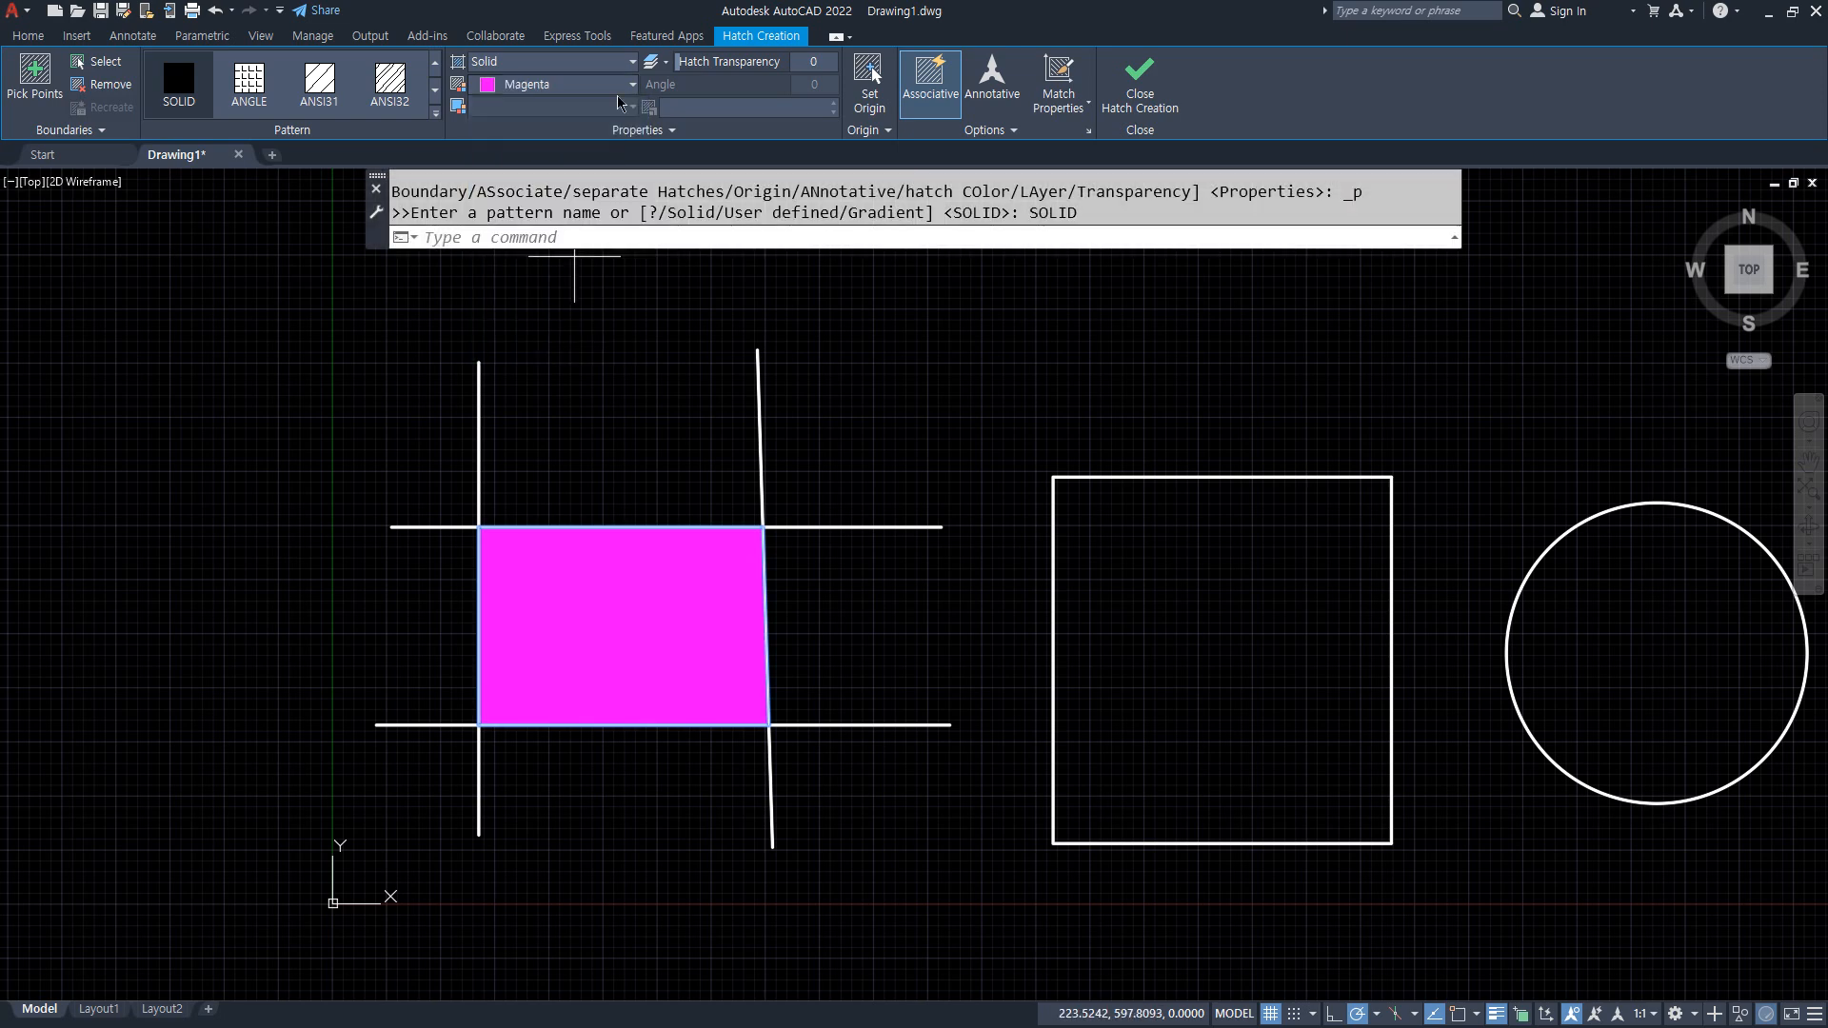
{"action": "left_click", "coordinate": [617, 88]}
{"action": "left_click", "coordinate": [559, 278]}
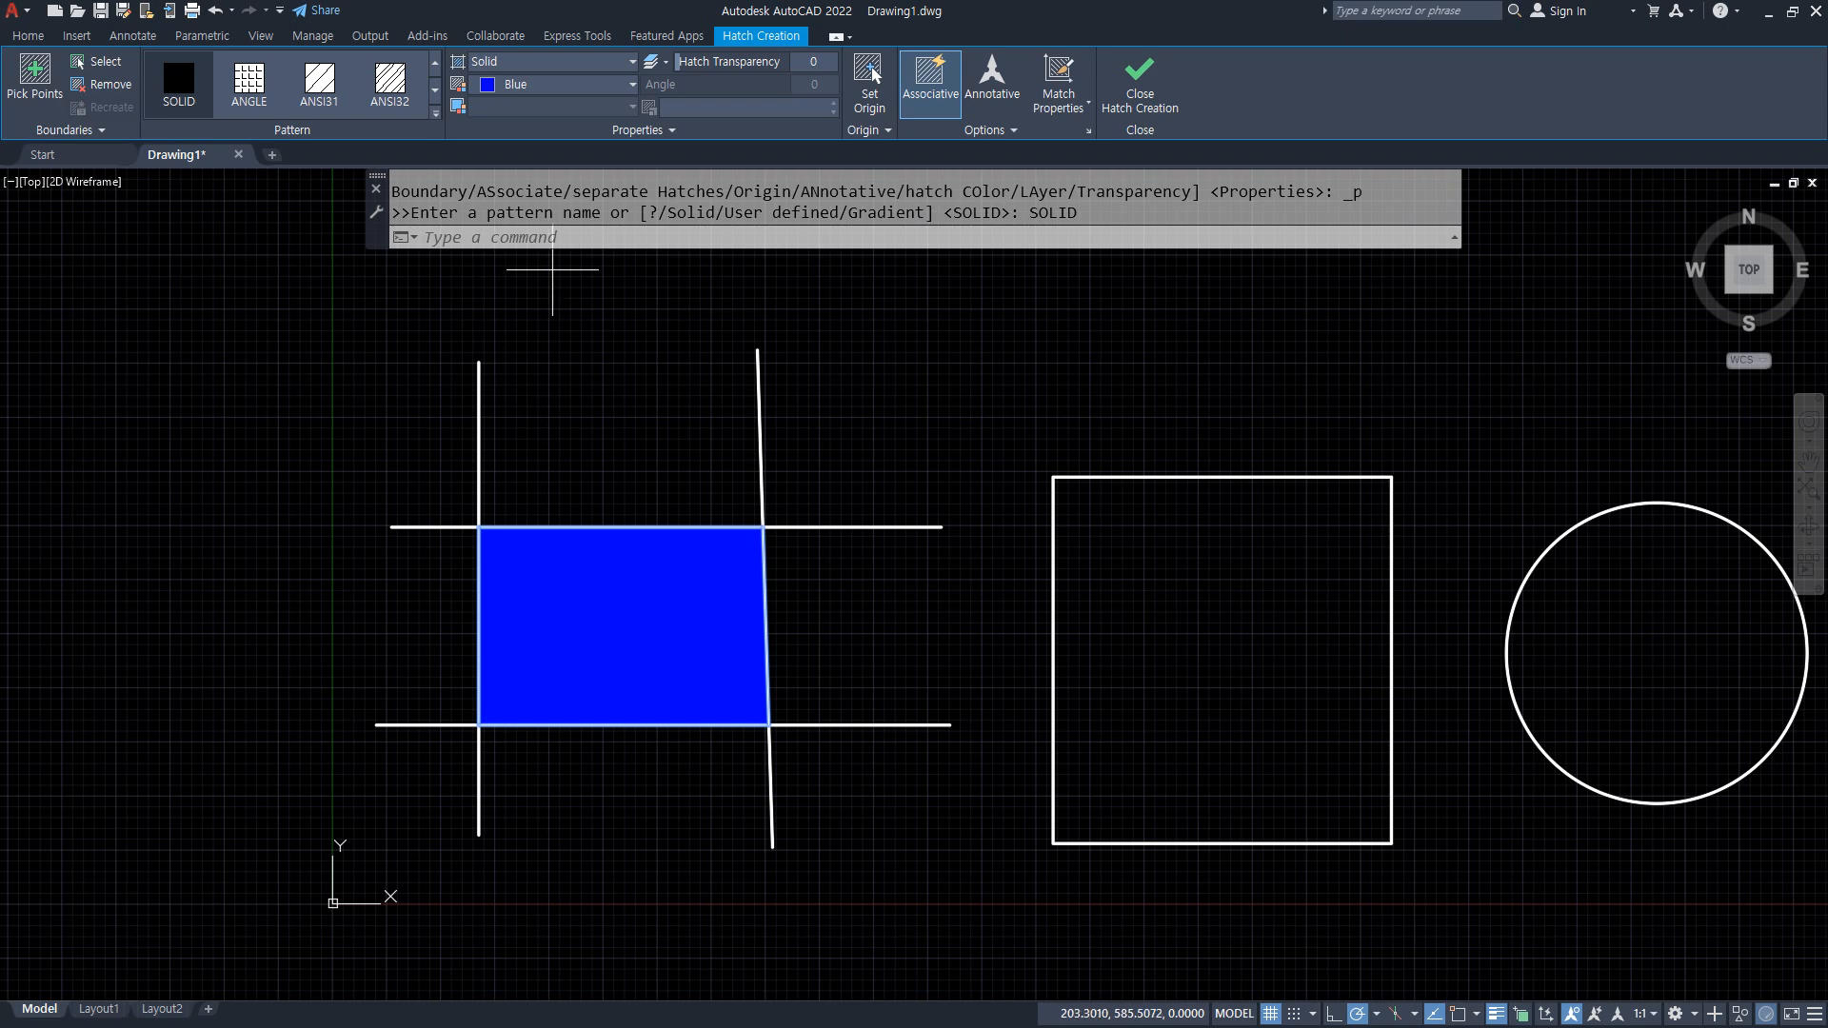
Set the hatch color to ByLayer and assign the hatch to the 중심 layer.
{"action": "left_click", "coordinate": [575, 90]}
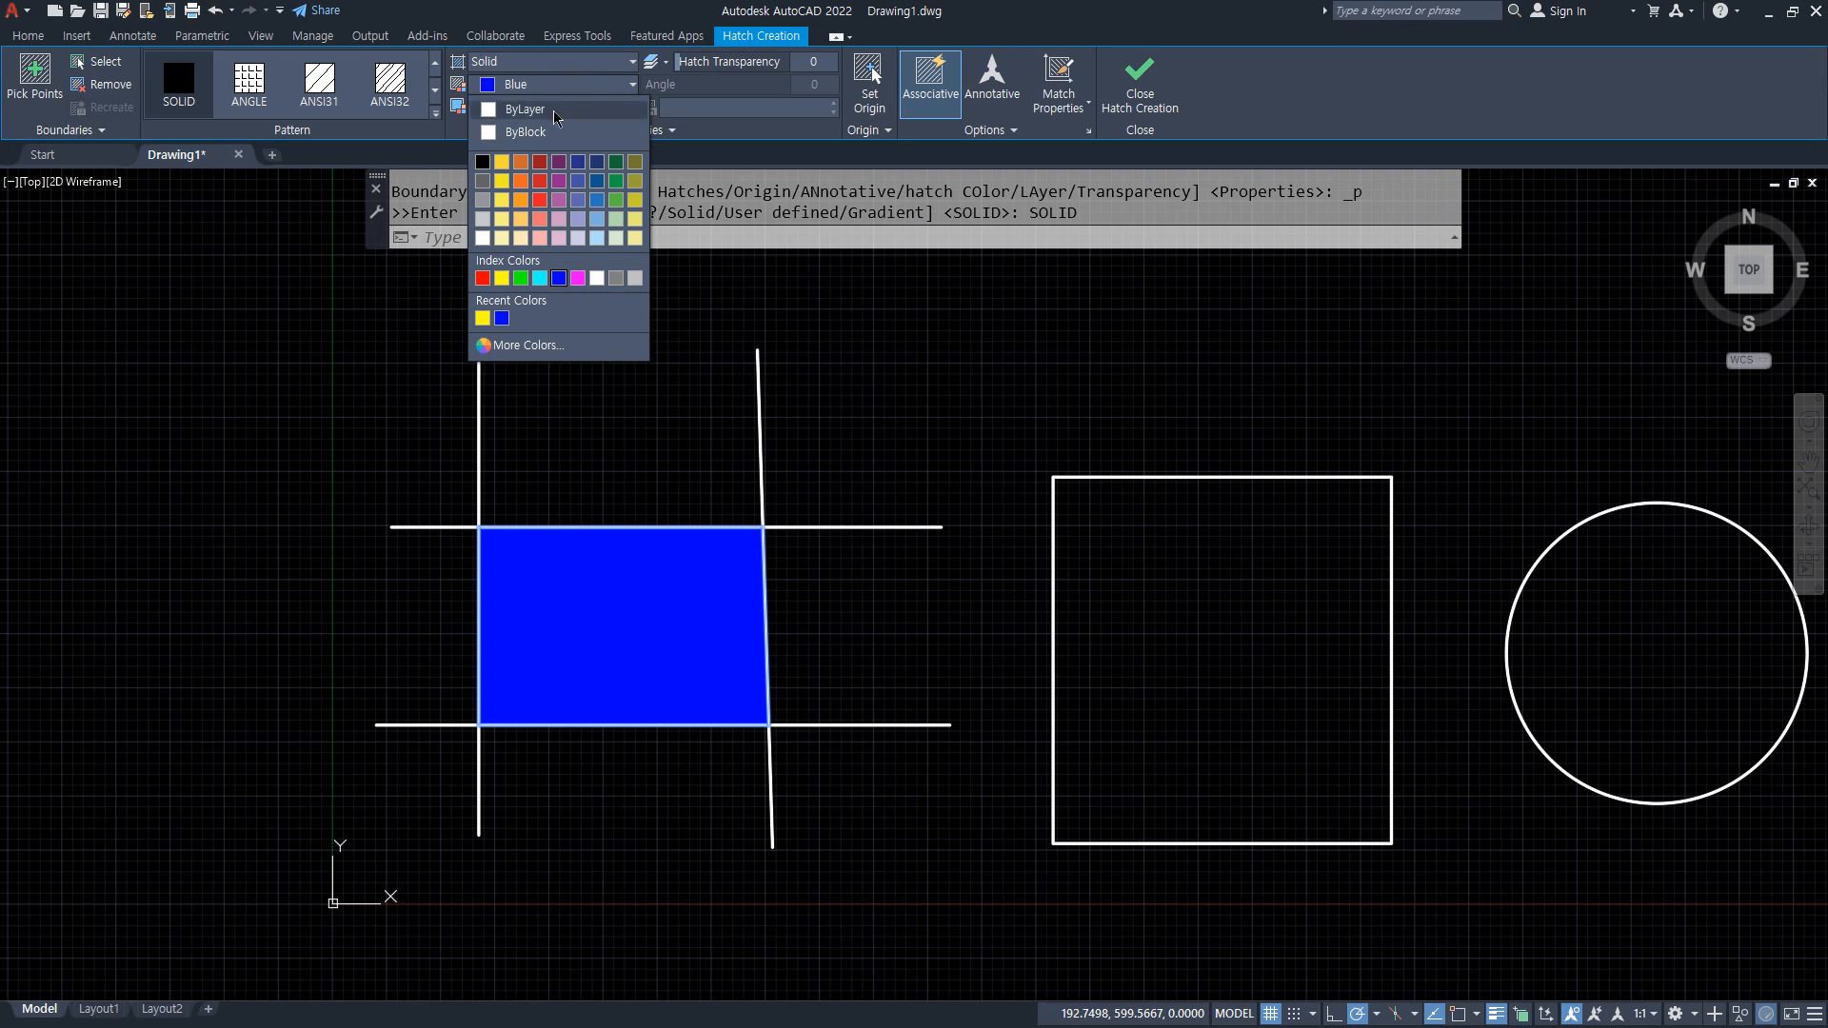
{"action": "left_click", "coordinate": [554, 110]}
{"action": "left_click", "coordinate": [664, 131]}
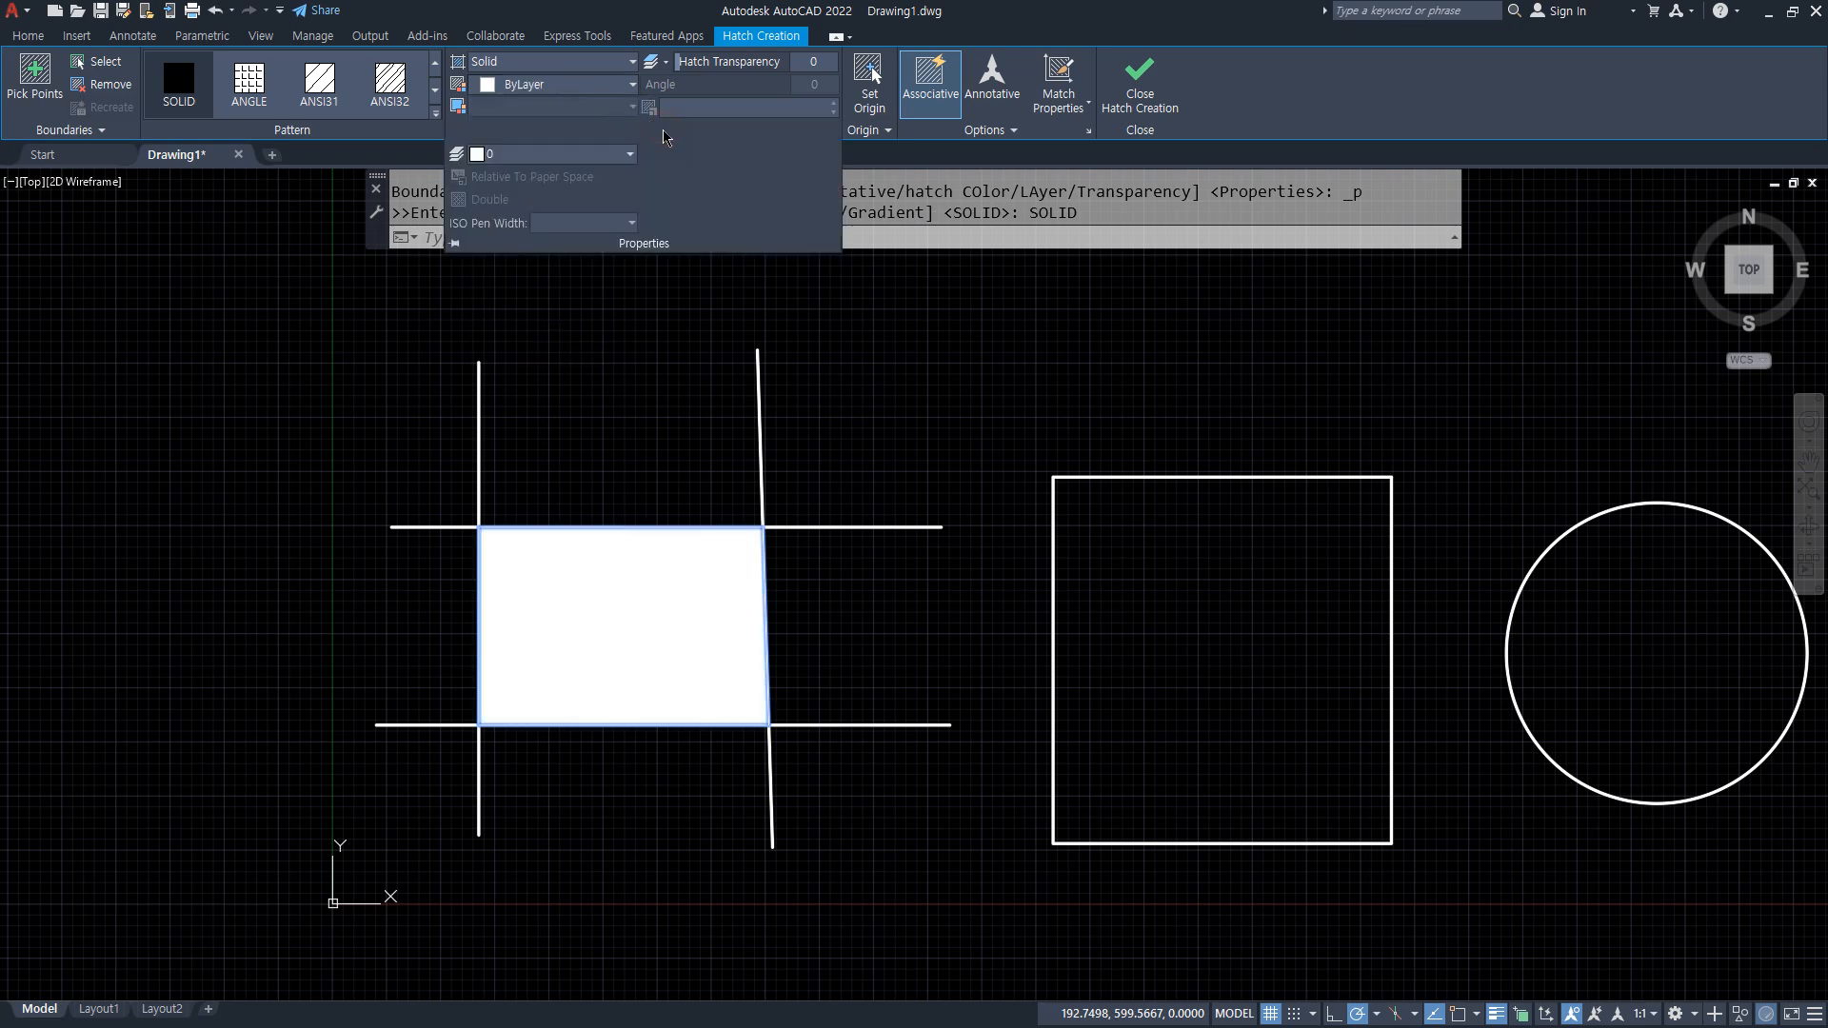
{"action": "left_click", "coordinate": [571, 153]}
{"action": "left_click", "coordinate": [538, 226]}
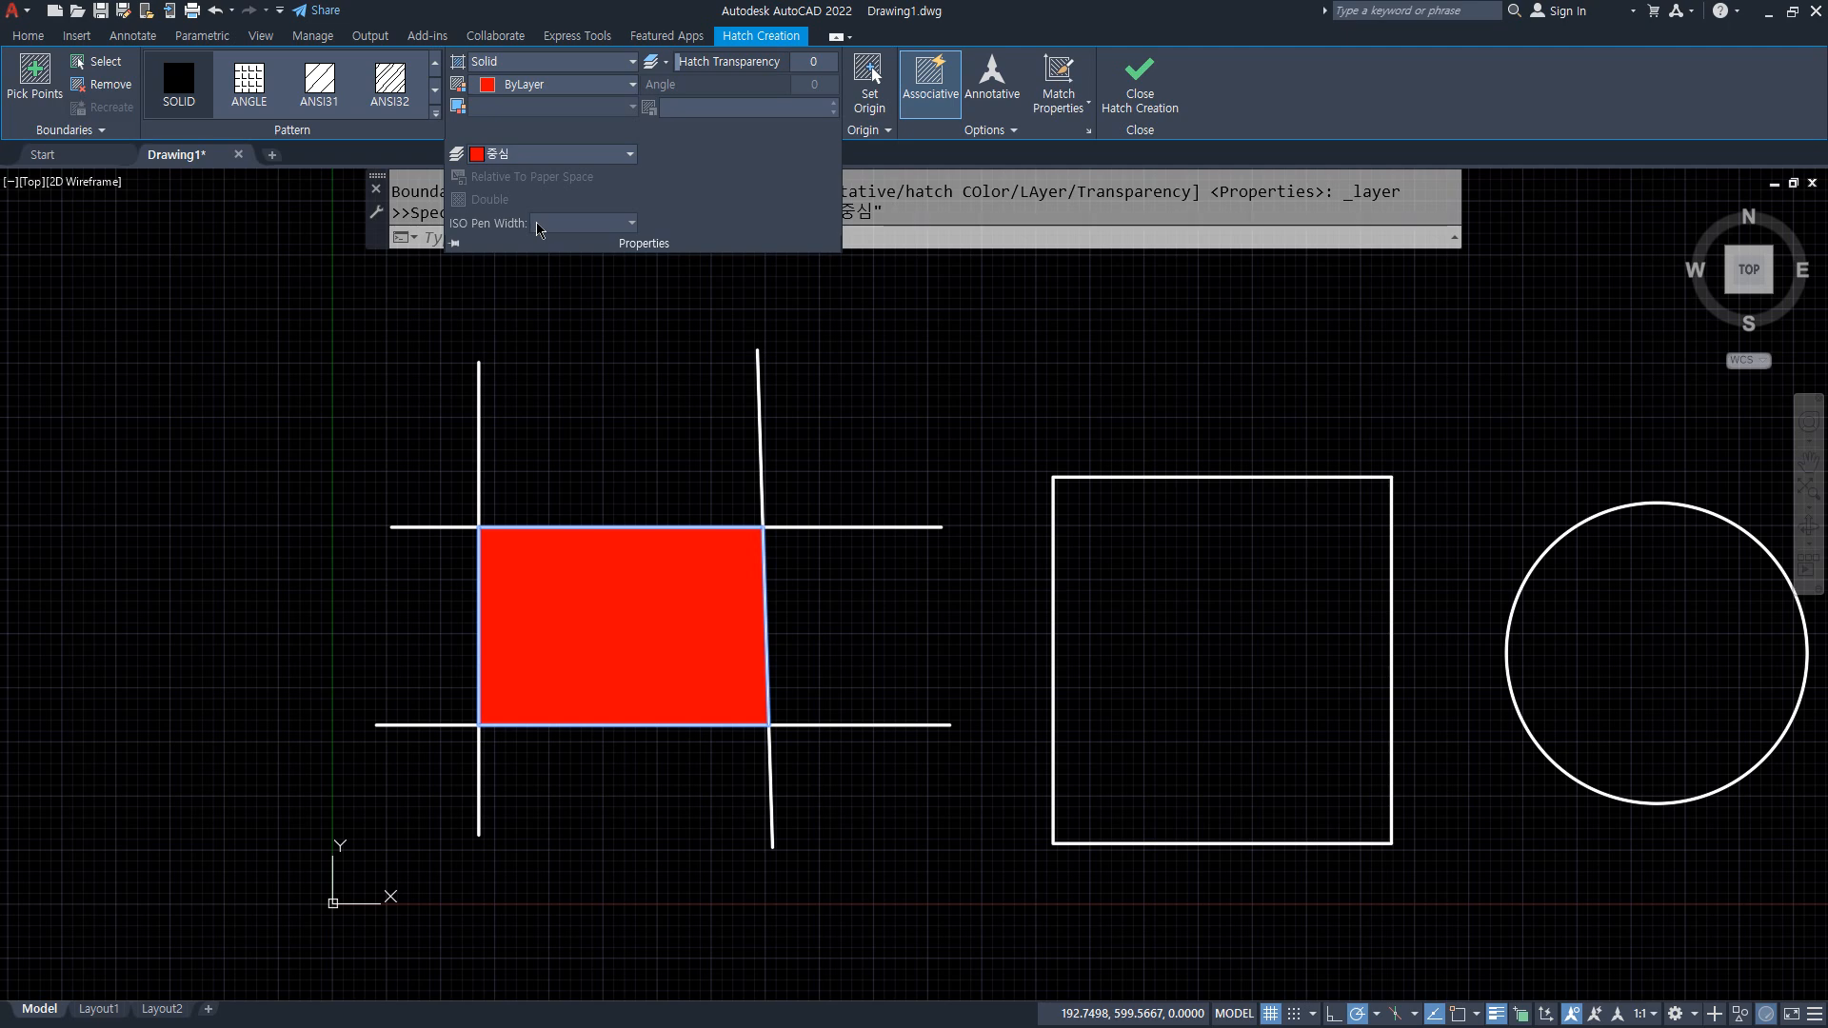
{"action": "left_click", "coordinate": [453, 243]}
Delete the solid hatch and hatch the enclosed area between the crossing lines with the AR-BRSTD pattern.
{"action": "key", "text": "Delete"}
{"action": "type", "text": "h"}
{"action": "key", "text": "Return"}
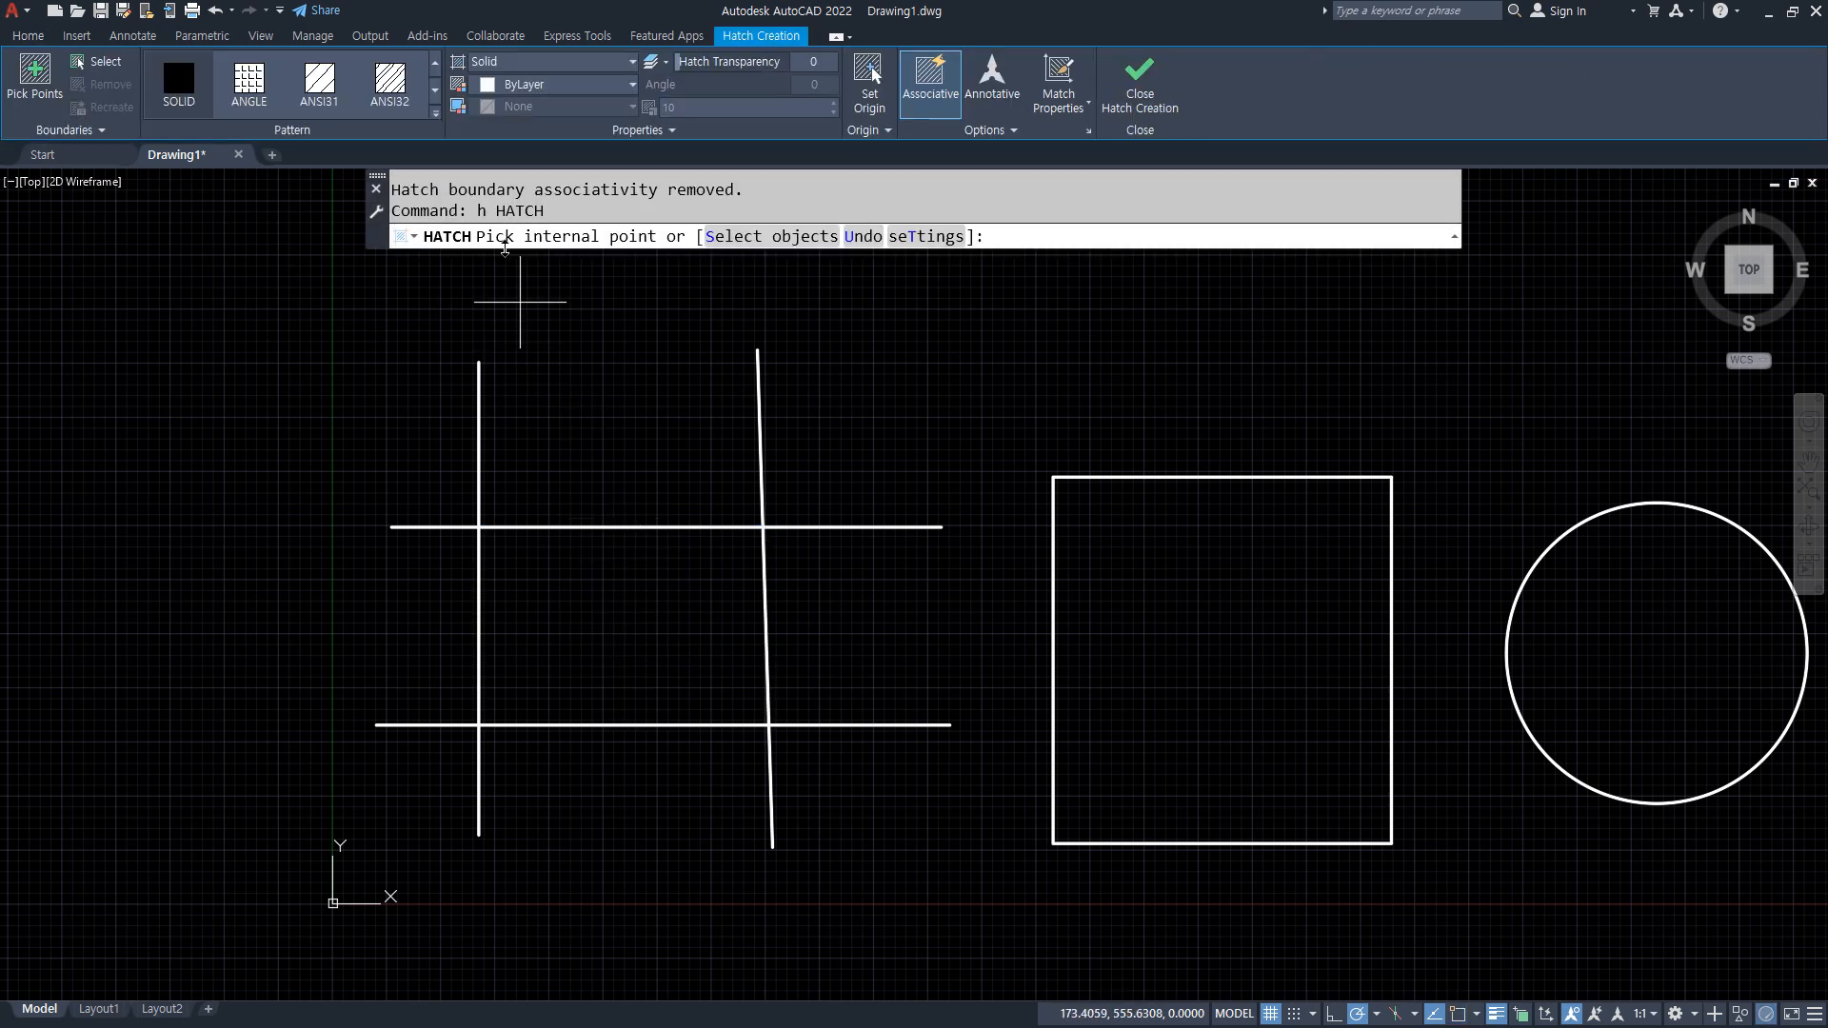
{"action": "left_click", "coordinate": [434, 112]}
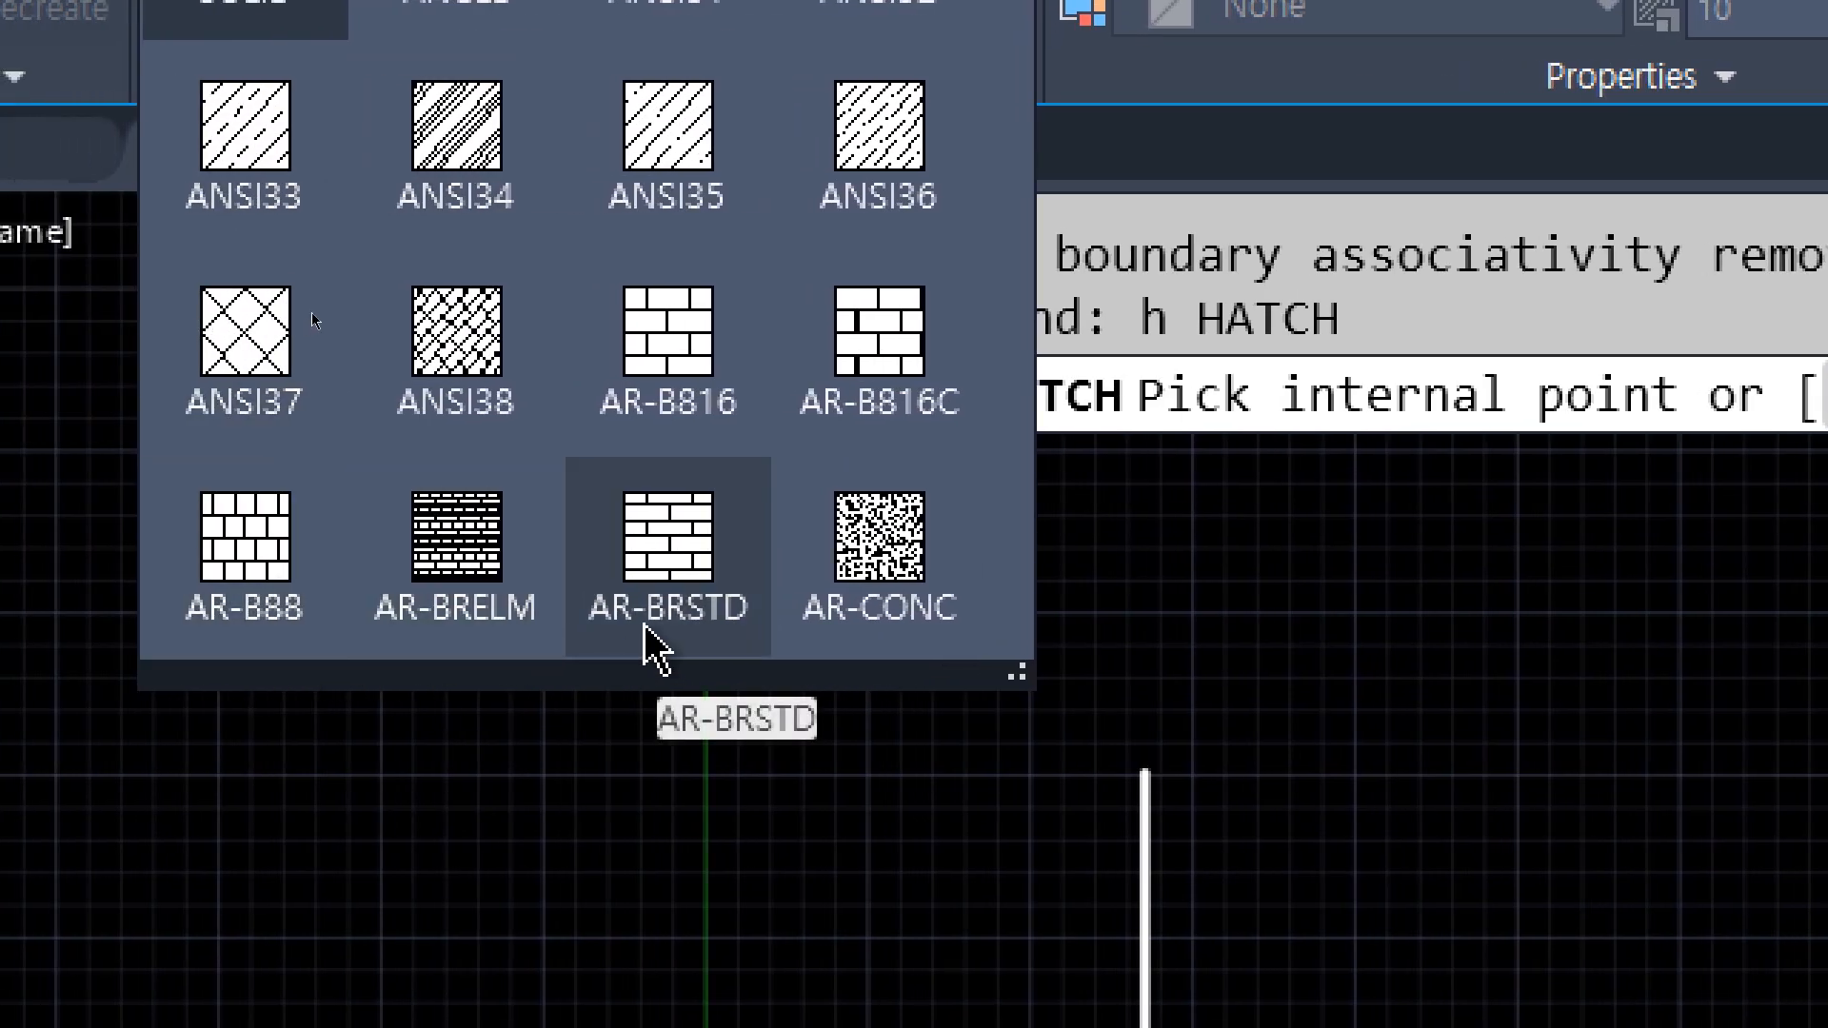
{"action": "left_click", "coordinate": [658, 588]}
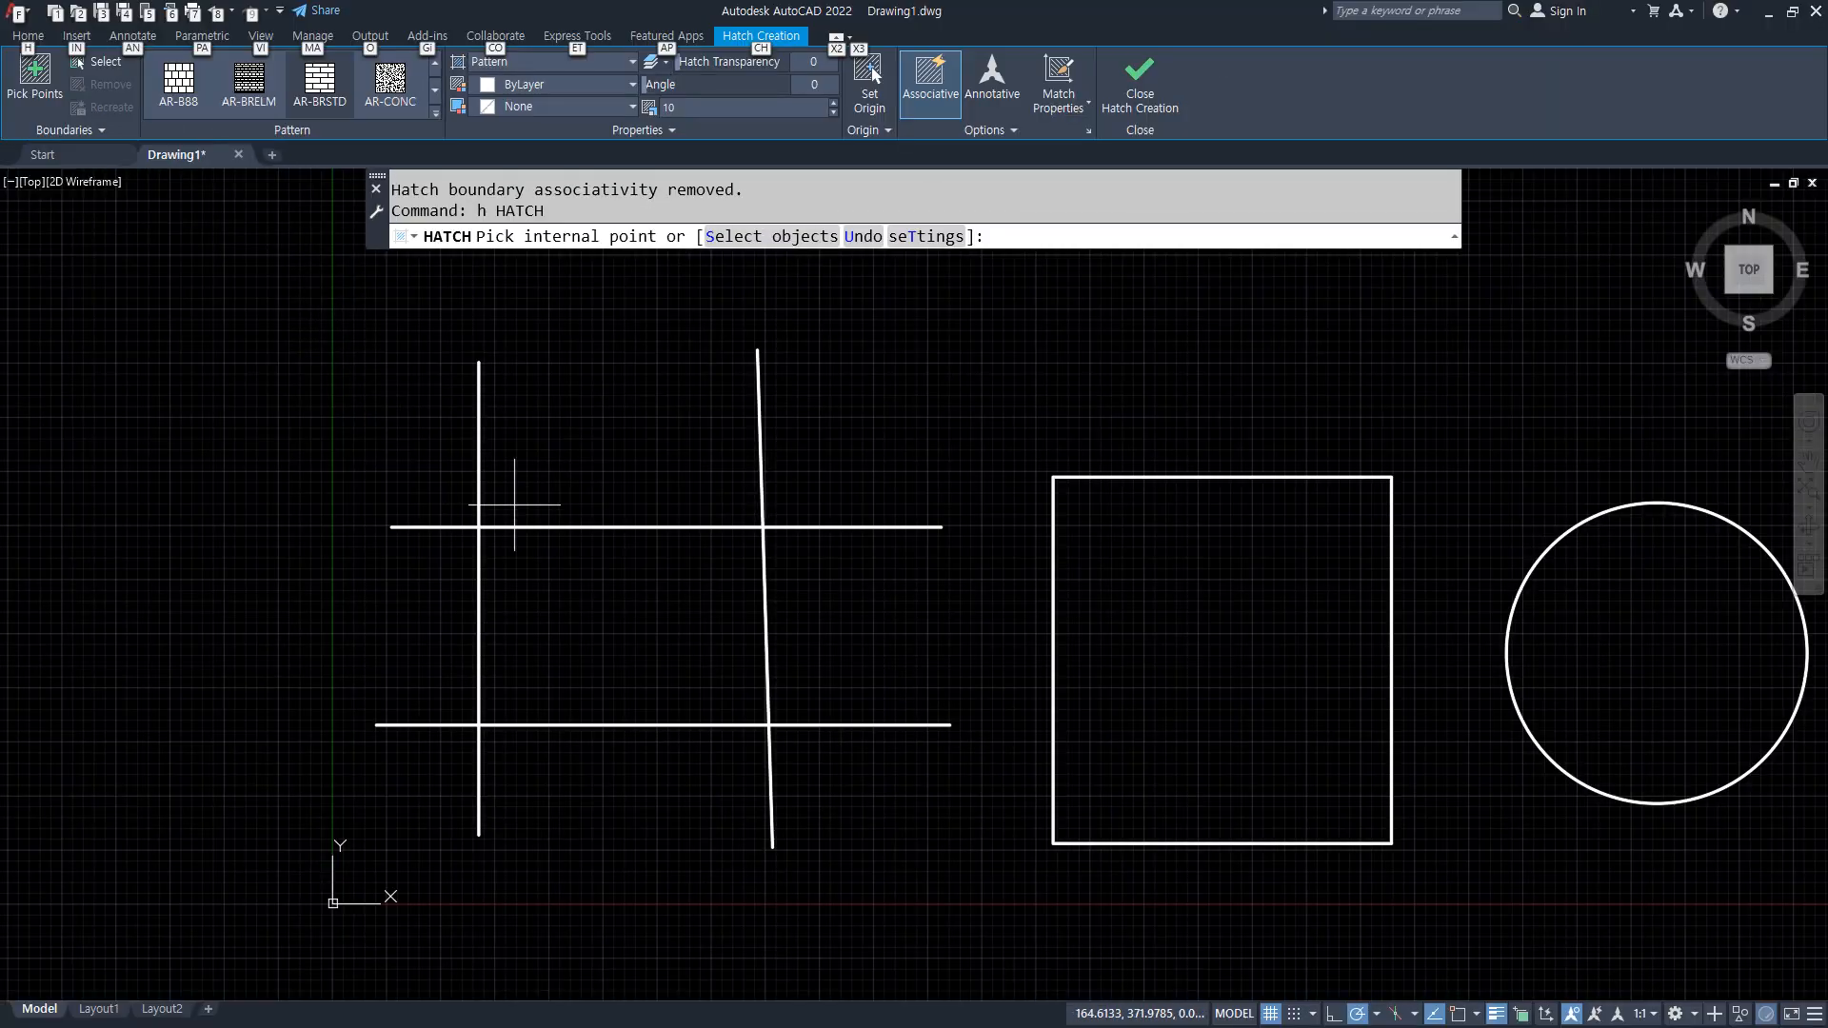
{"action": "left_click", "coordinate": [576, 569]}
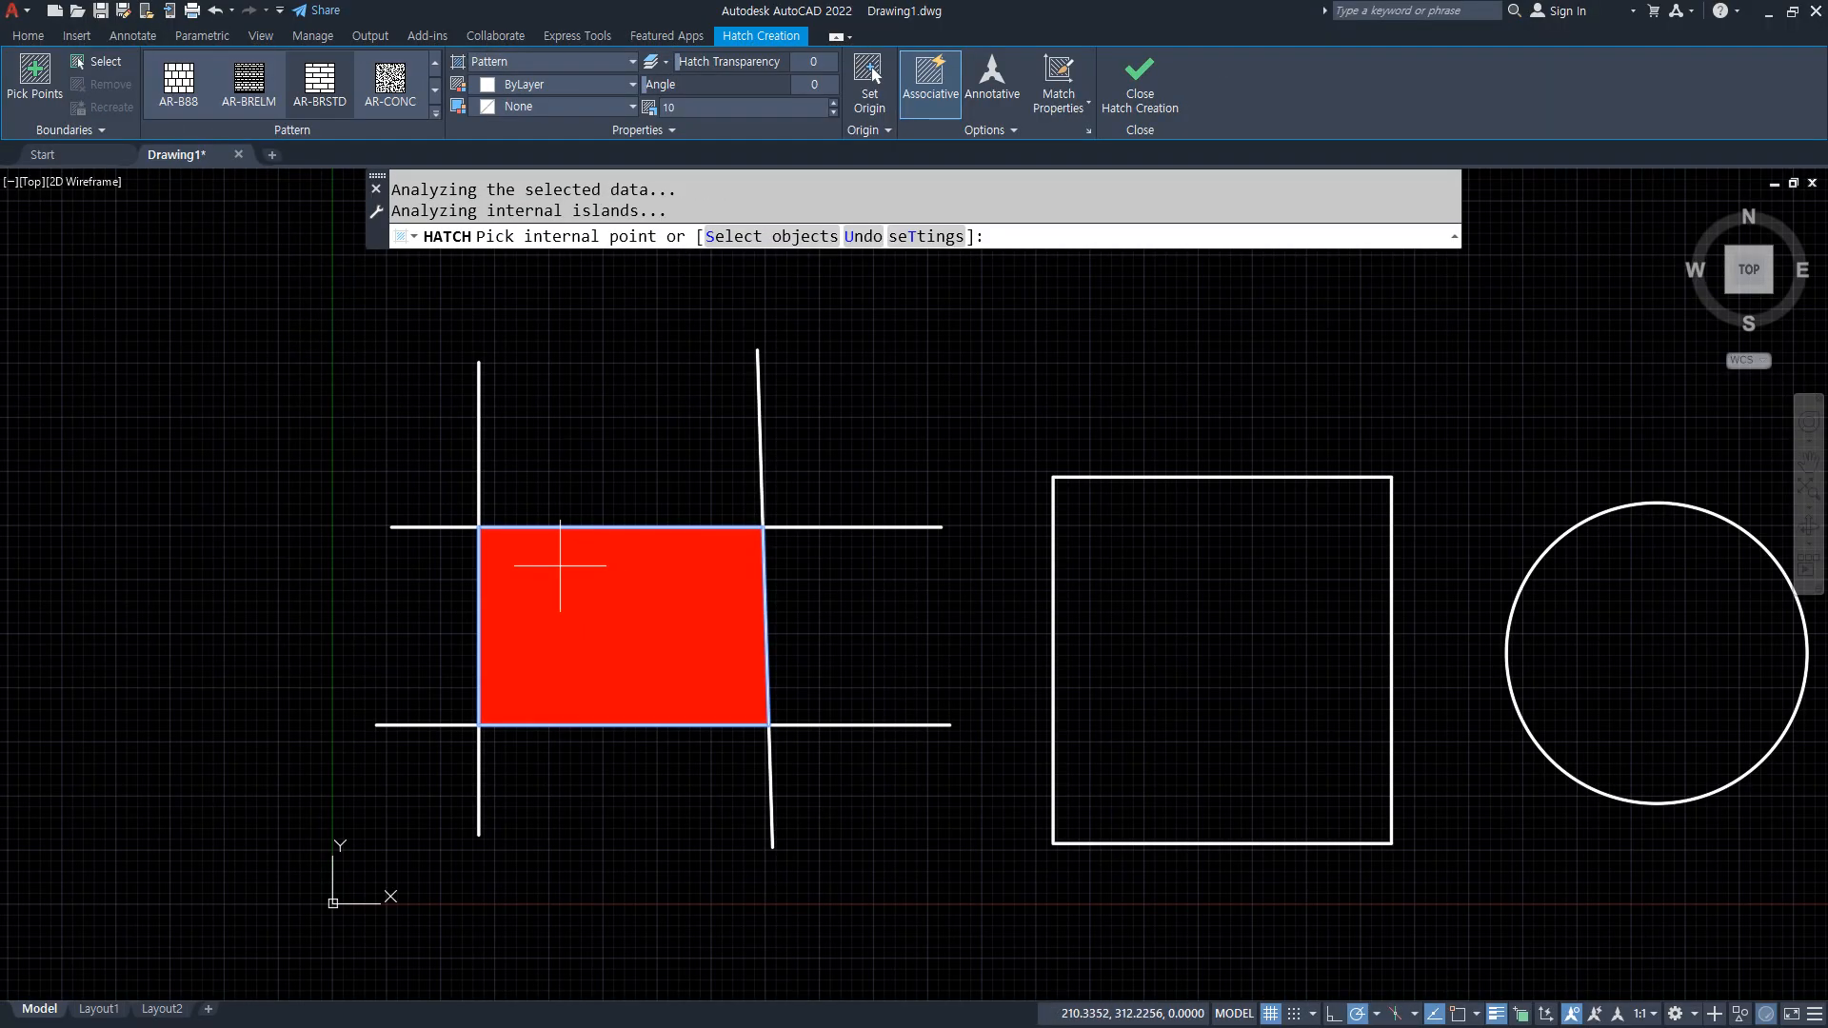
Set the brick hatch's scale to 1 and assign it to the 은선 layer.
{"action": "left_click", "coordinate": [733, 106]}
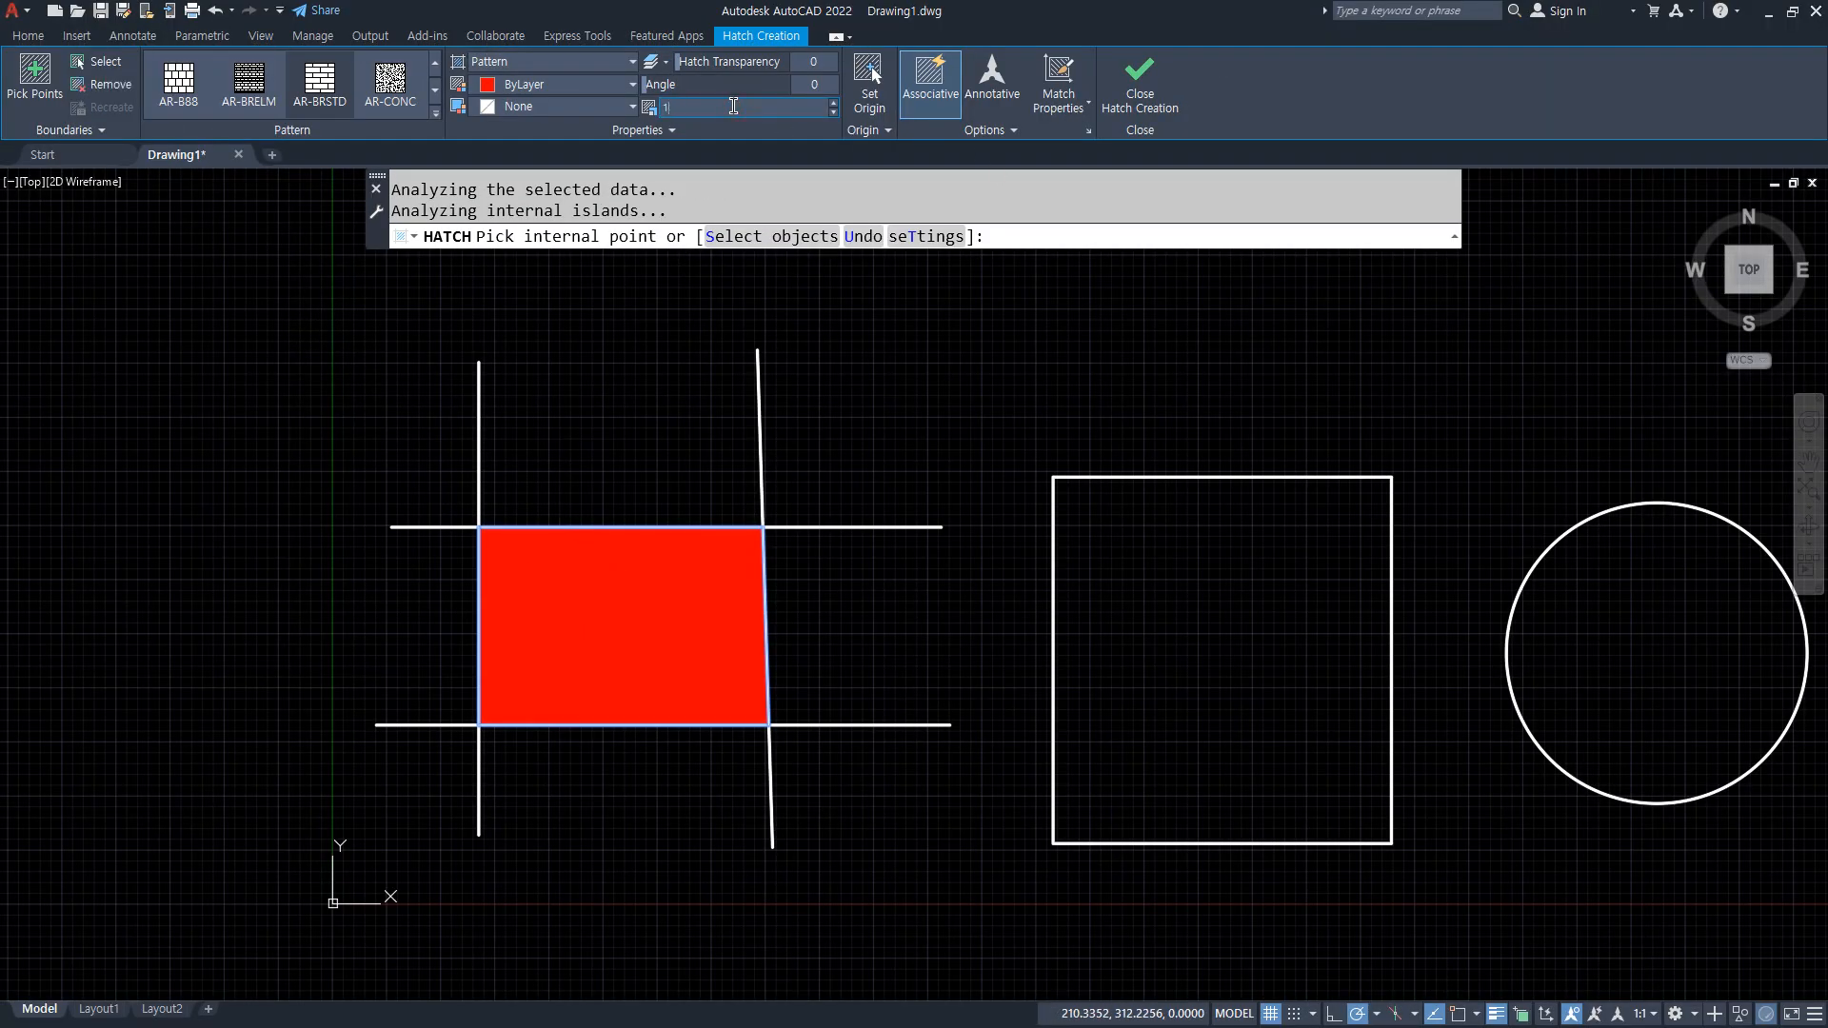
{"action": "key", "text": "Return"}
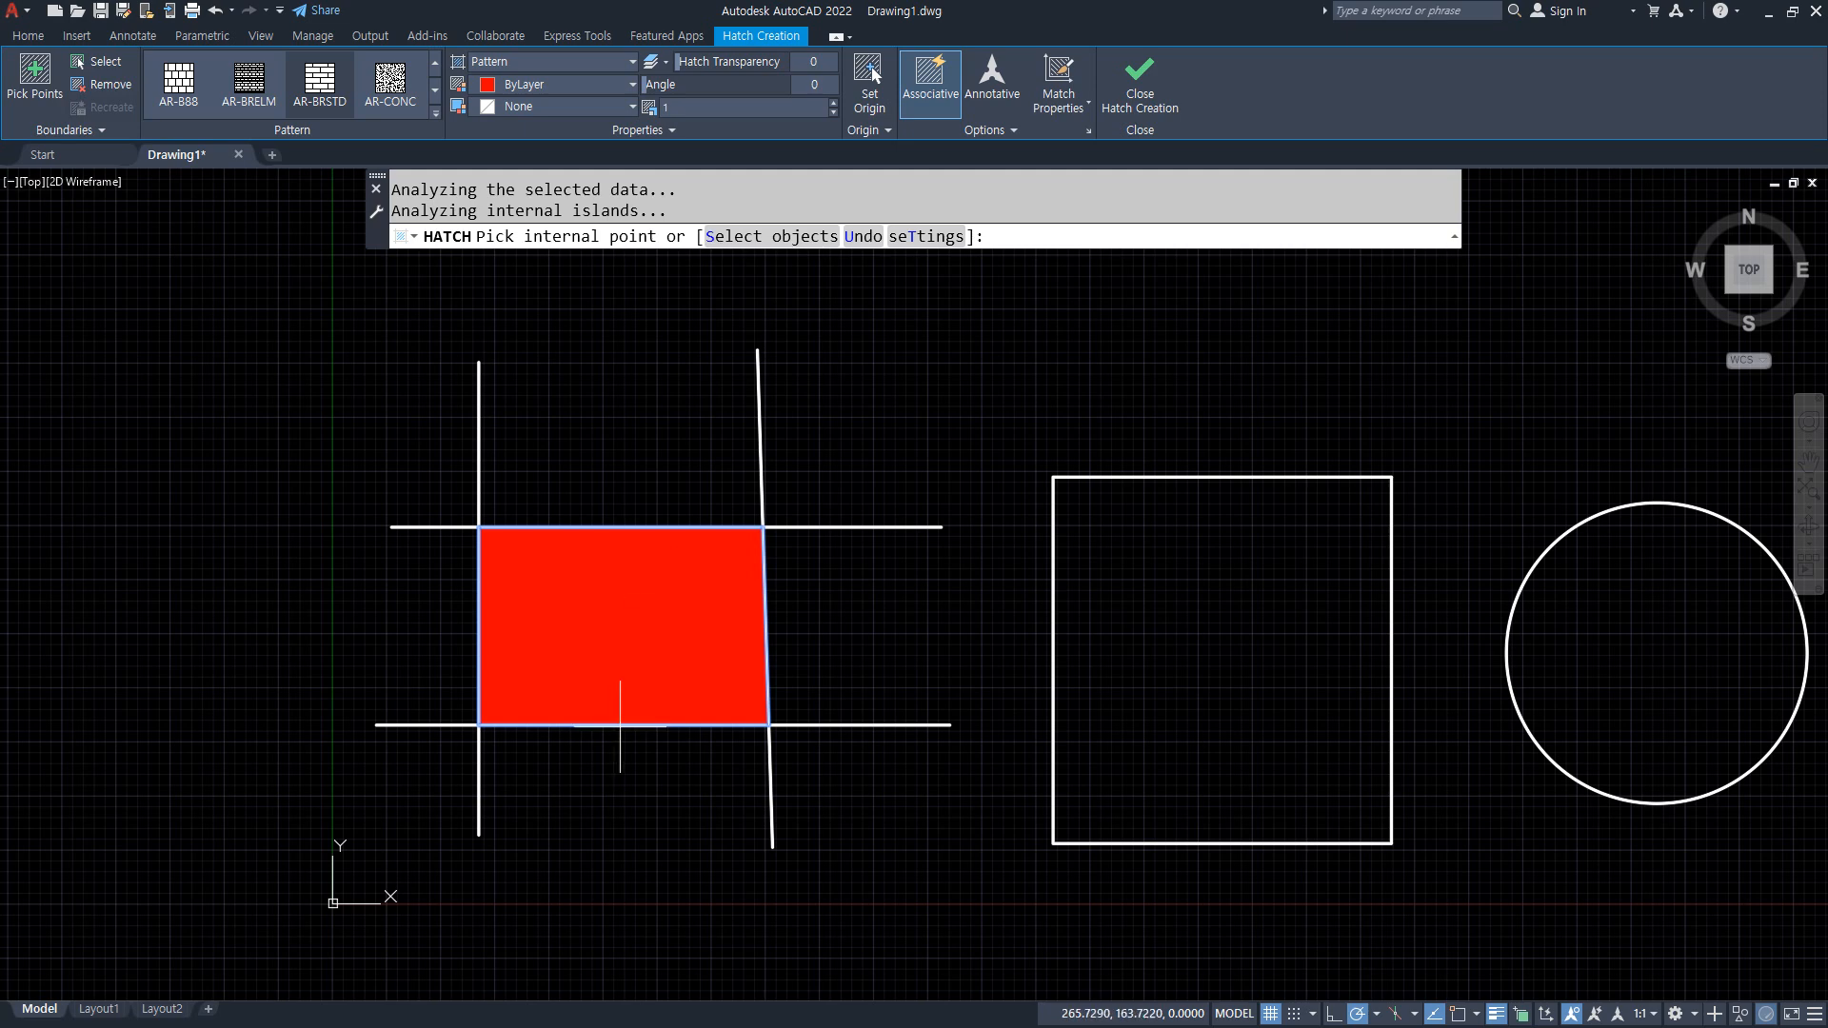
{"action": "left_click", "coordinate": [630, 691]}
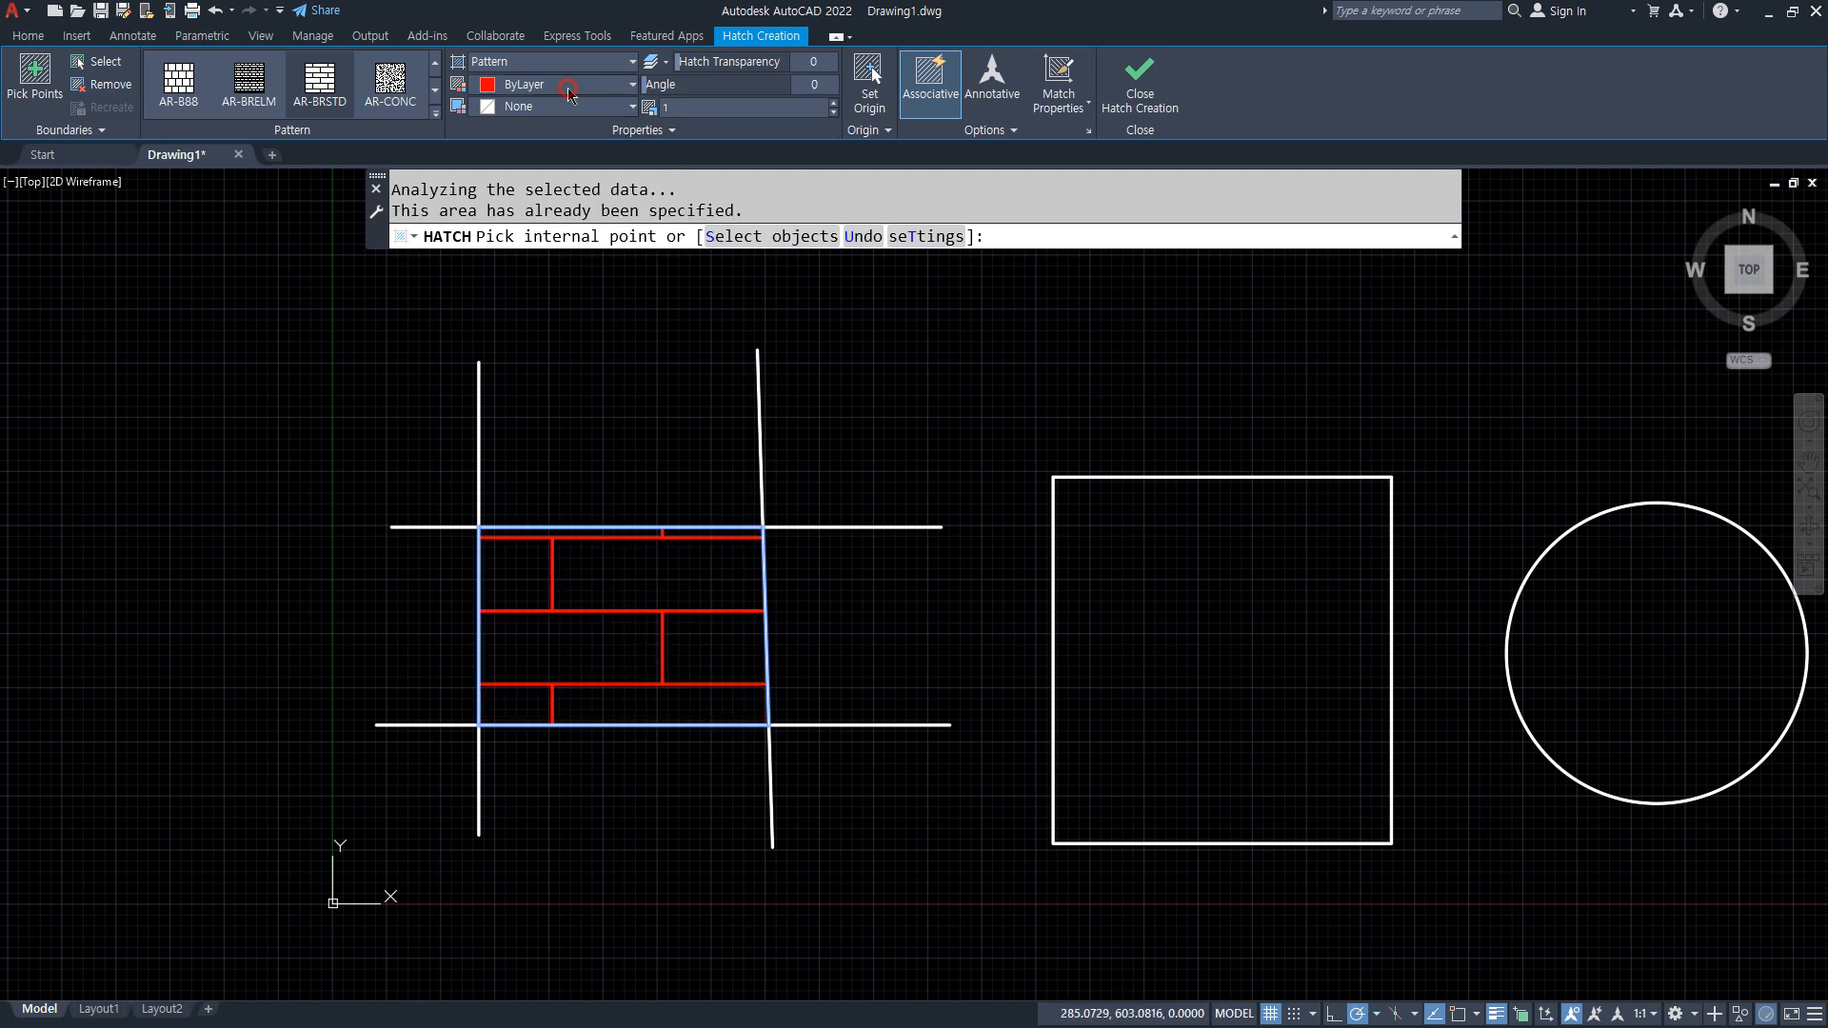
{"action": "left_click", "coordinate": [673, 130]}
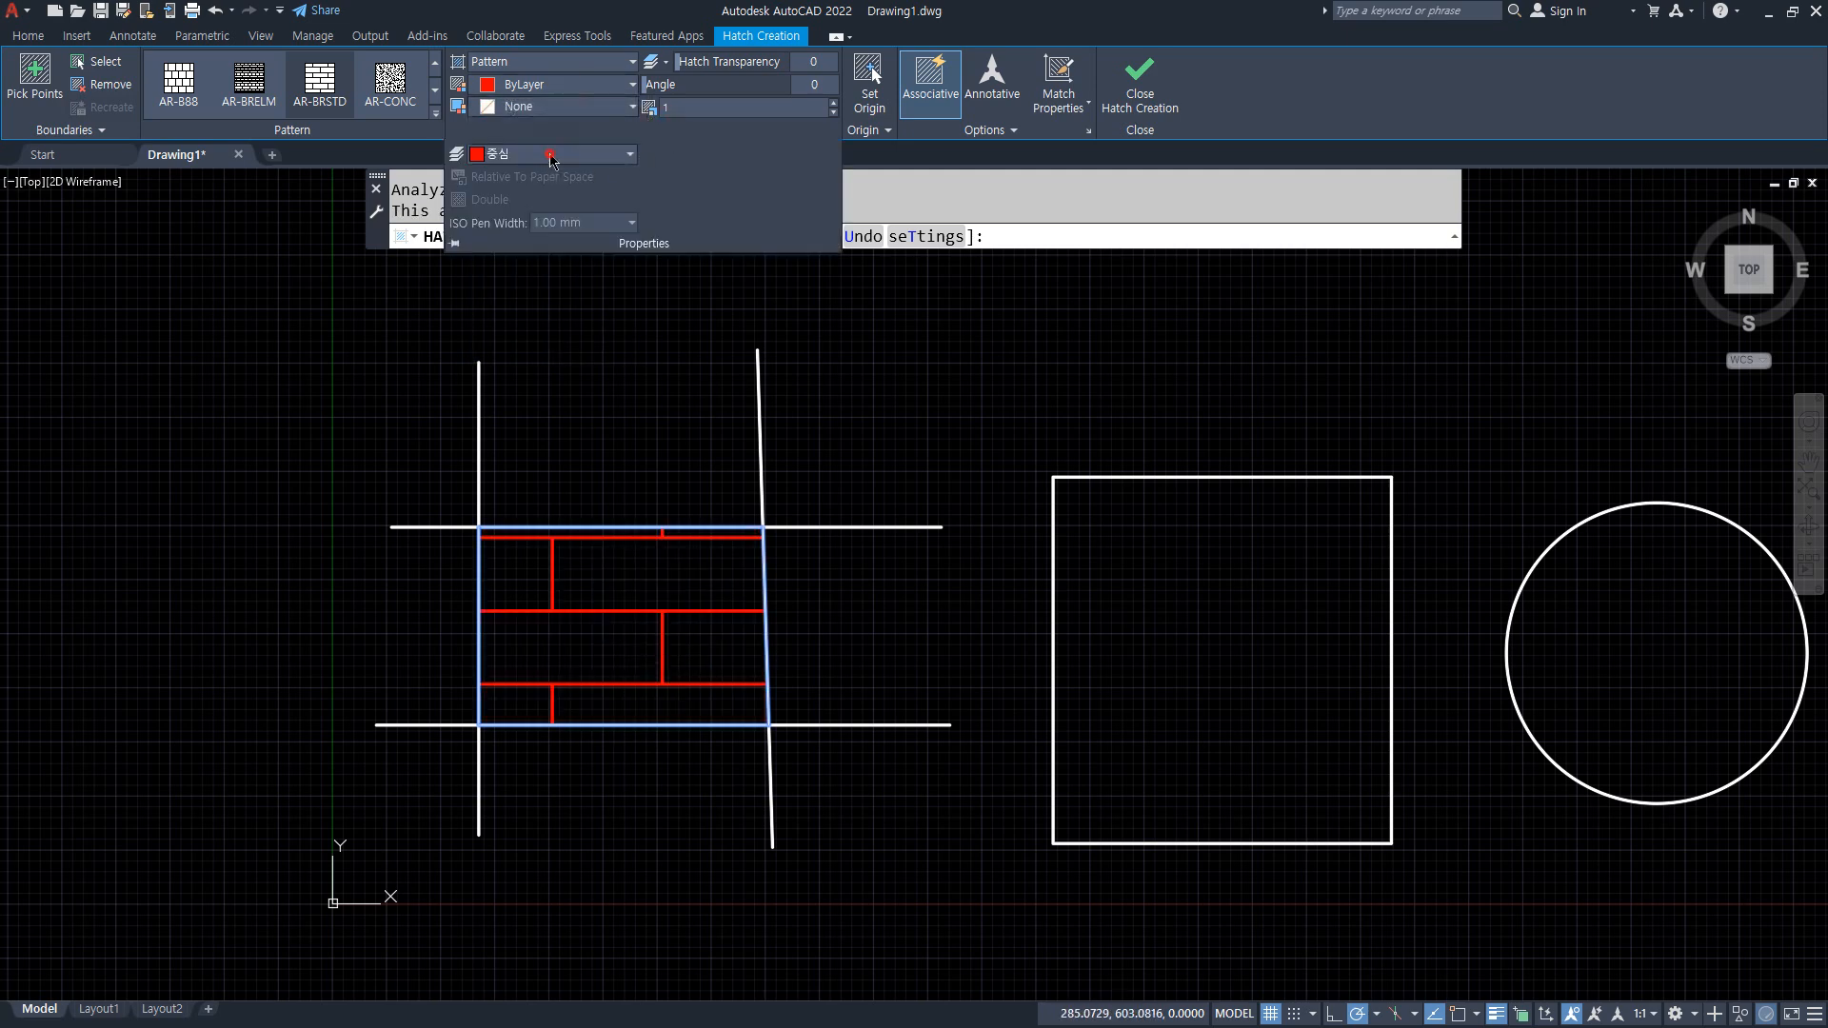
{"action": "left_click", "coordinate": [630, 154]}
{"action": "left_click", "coordinate": [534, 201]}
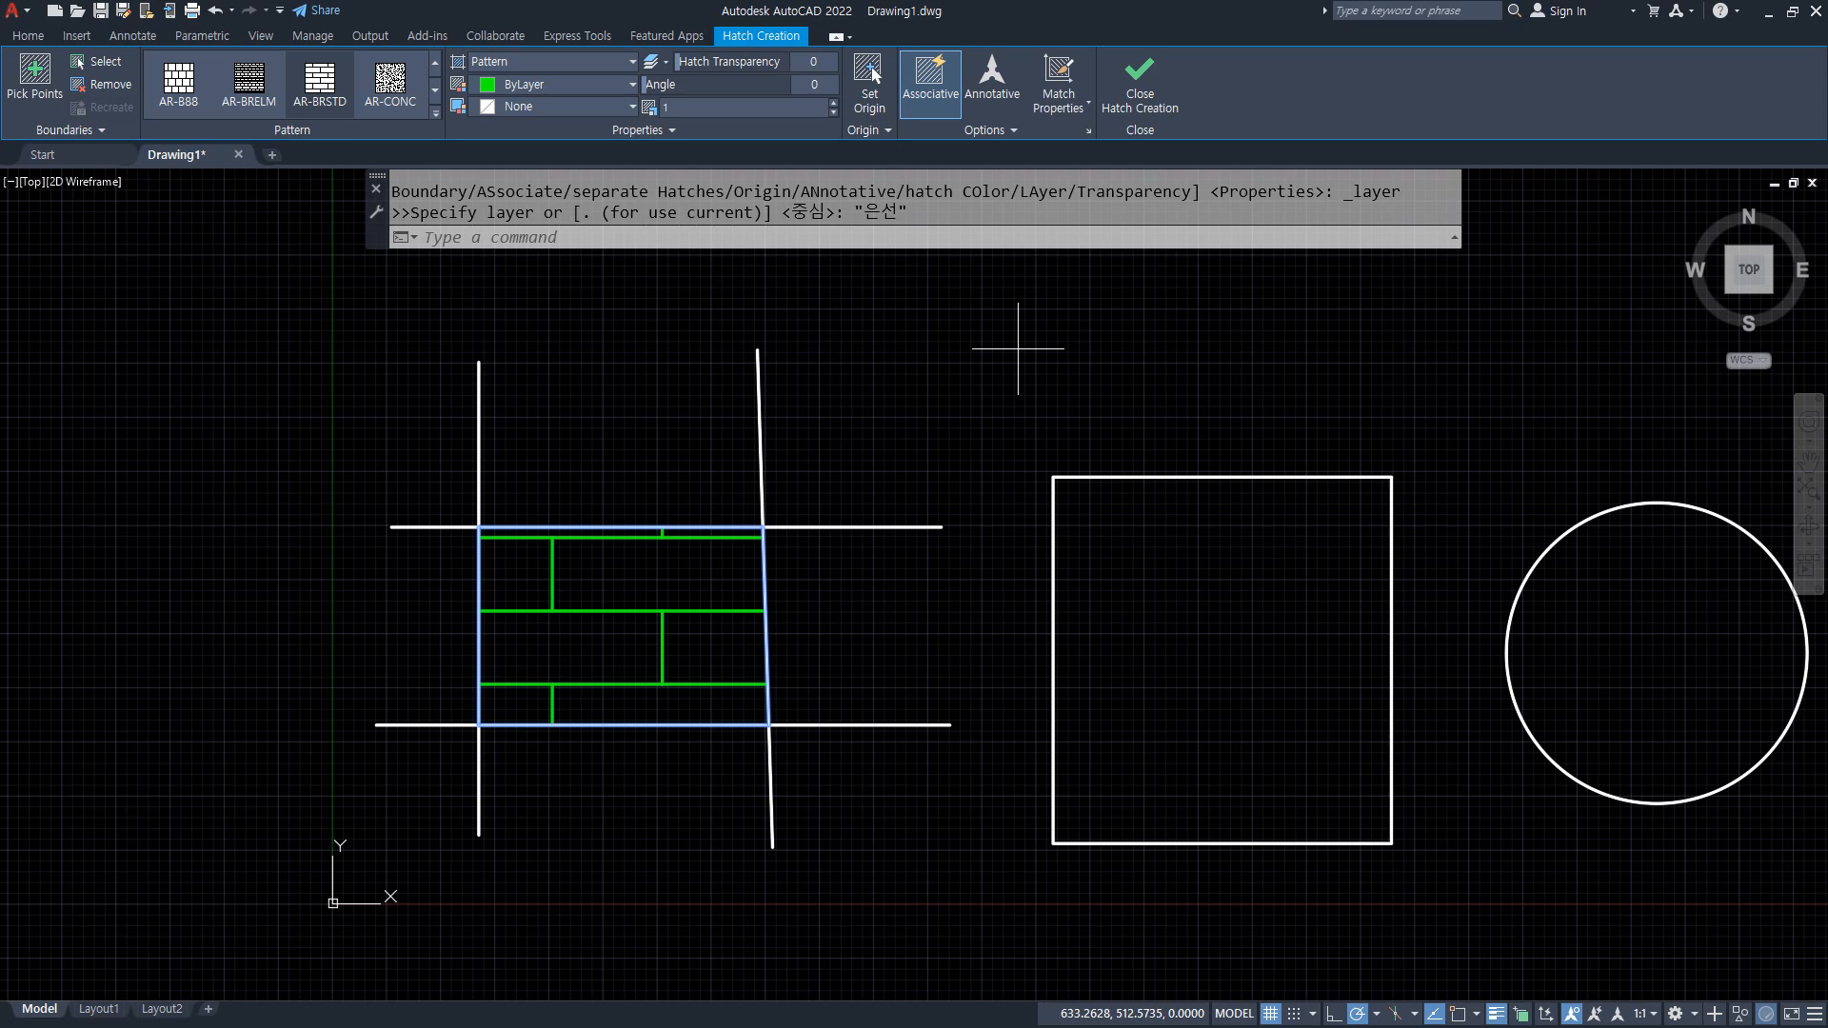
Change the hatch pattern to AR-CONC and set its scale to 0.5.
{"action": "left_click", "coordinate": [383, 84]}
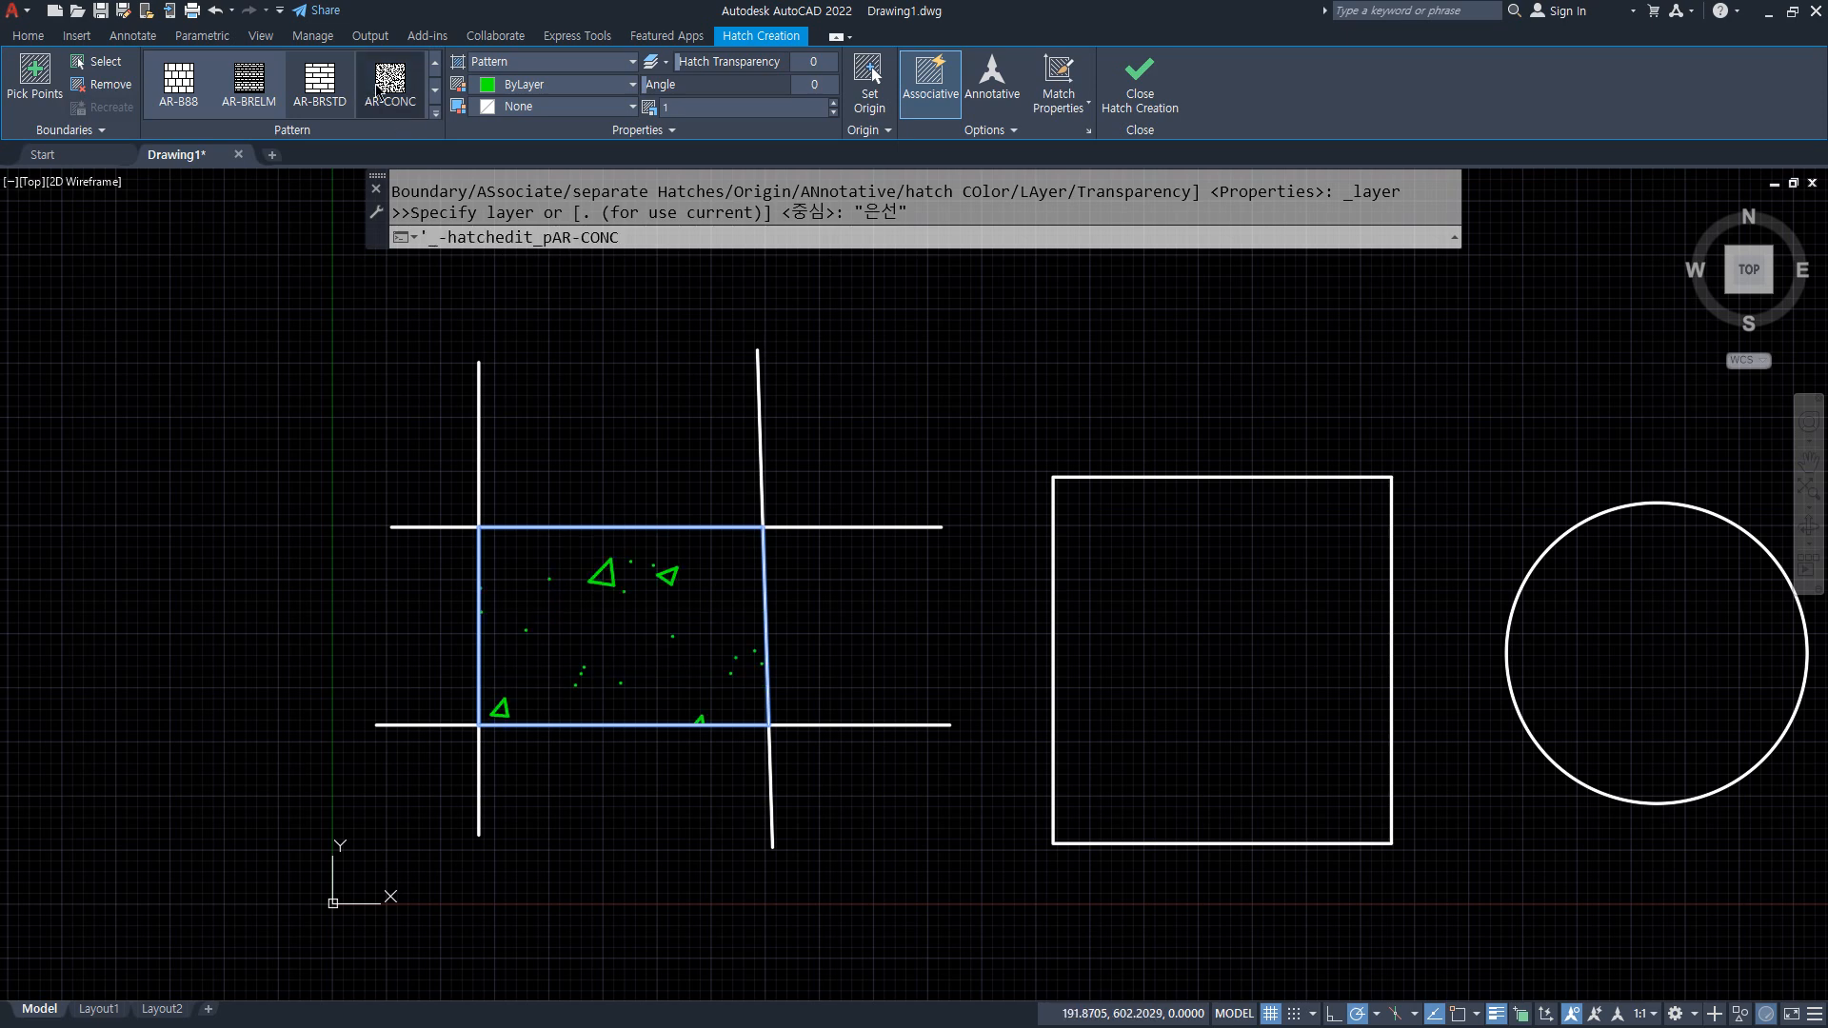
{"action": "left_click", "coordinate": [724, 111]}
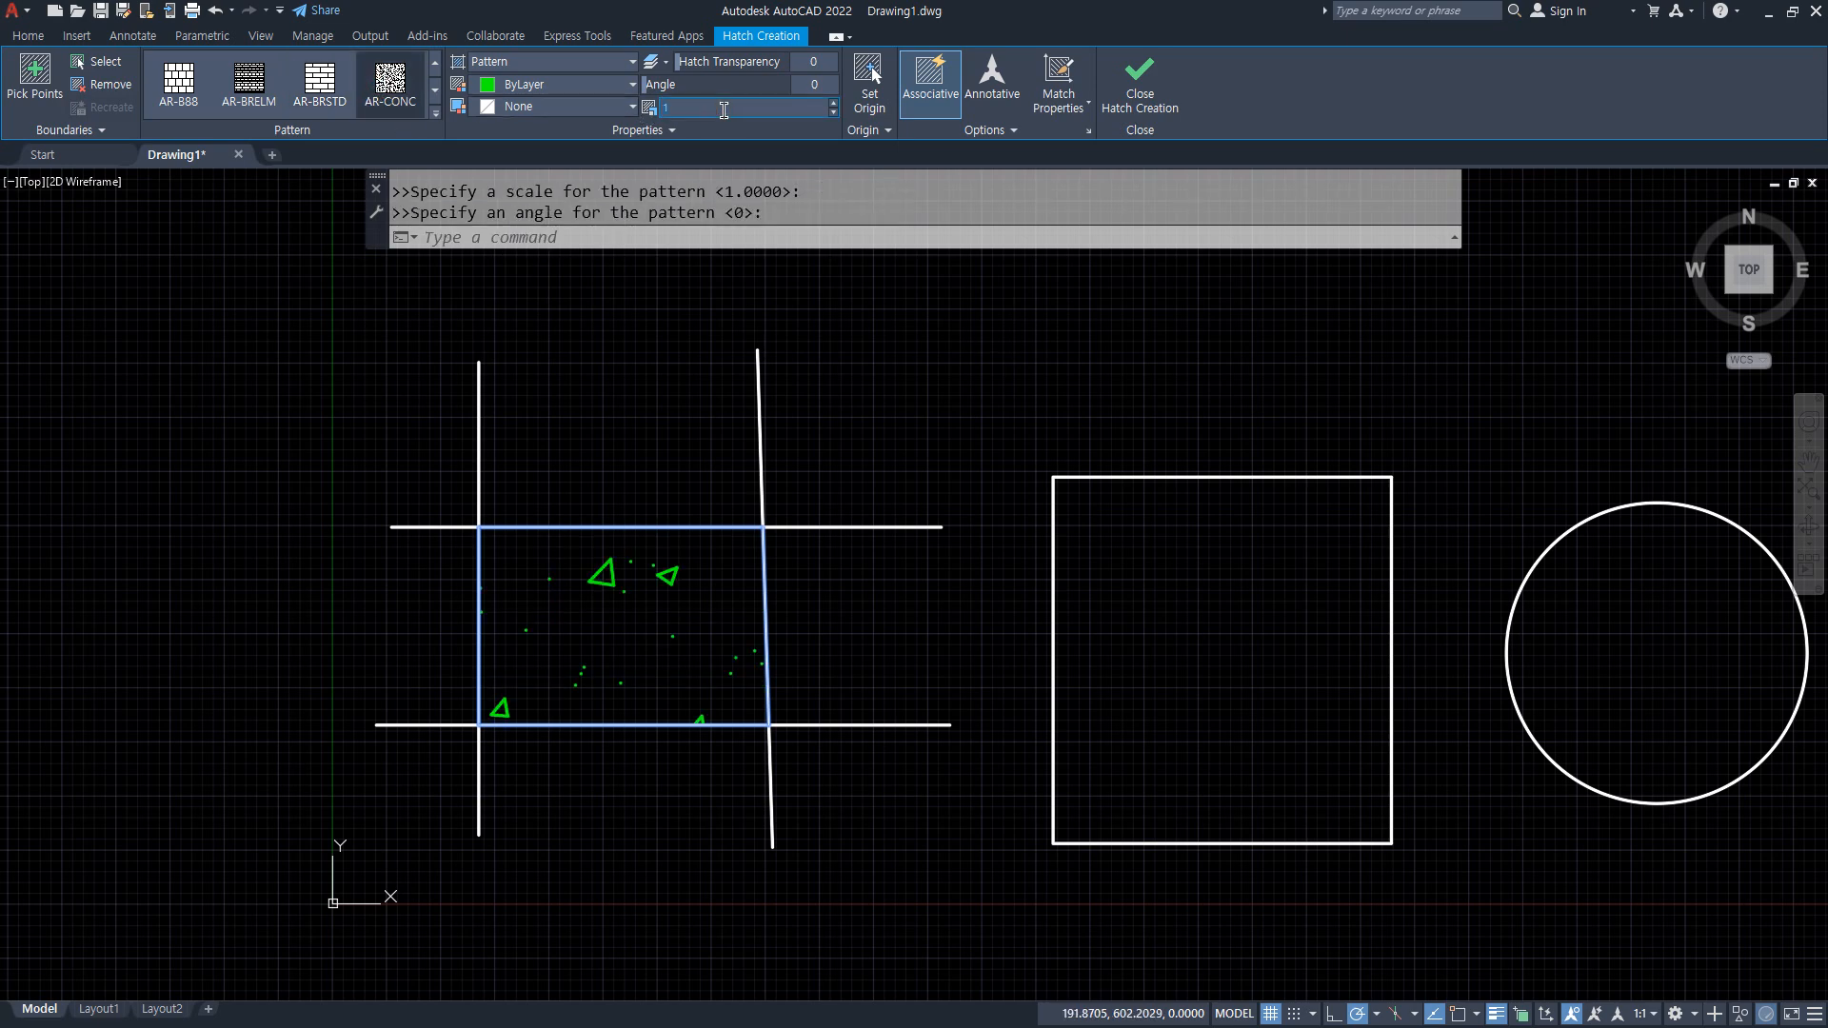
{"action": "type", "text": "0.5"}
{"action": "key", "text": "Return"}
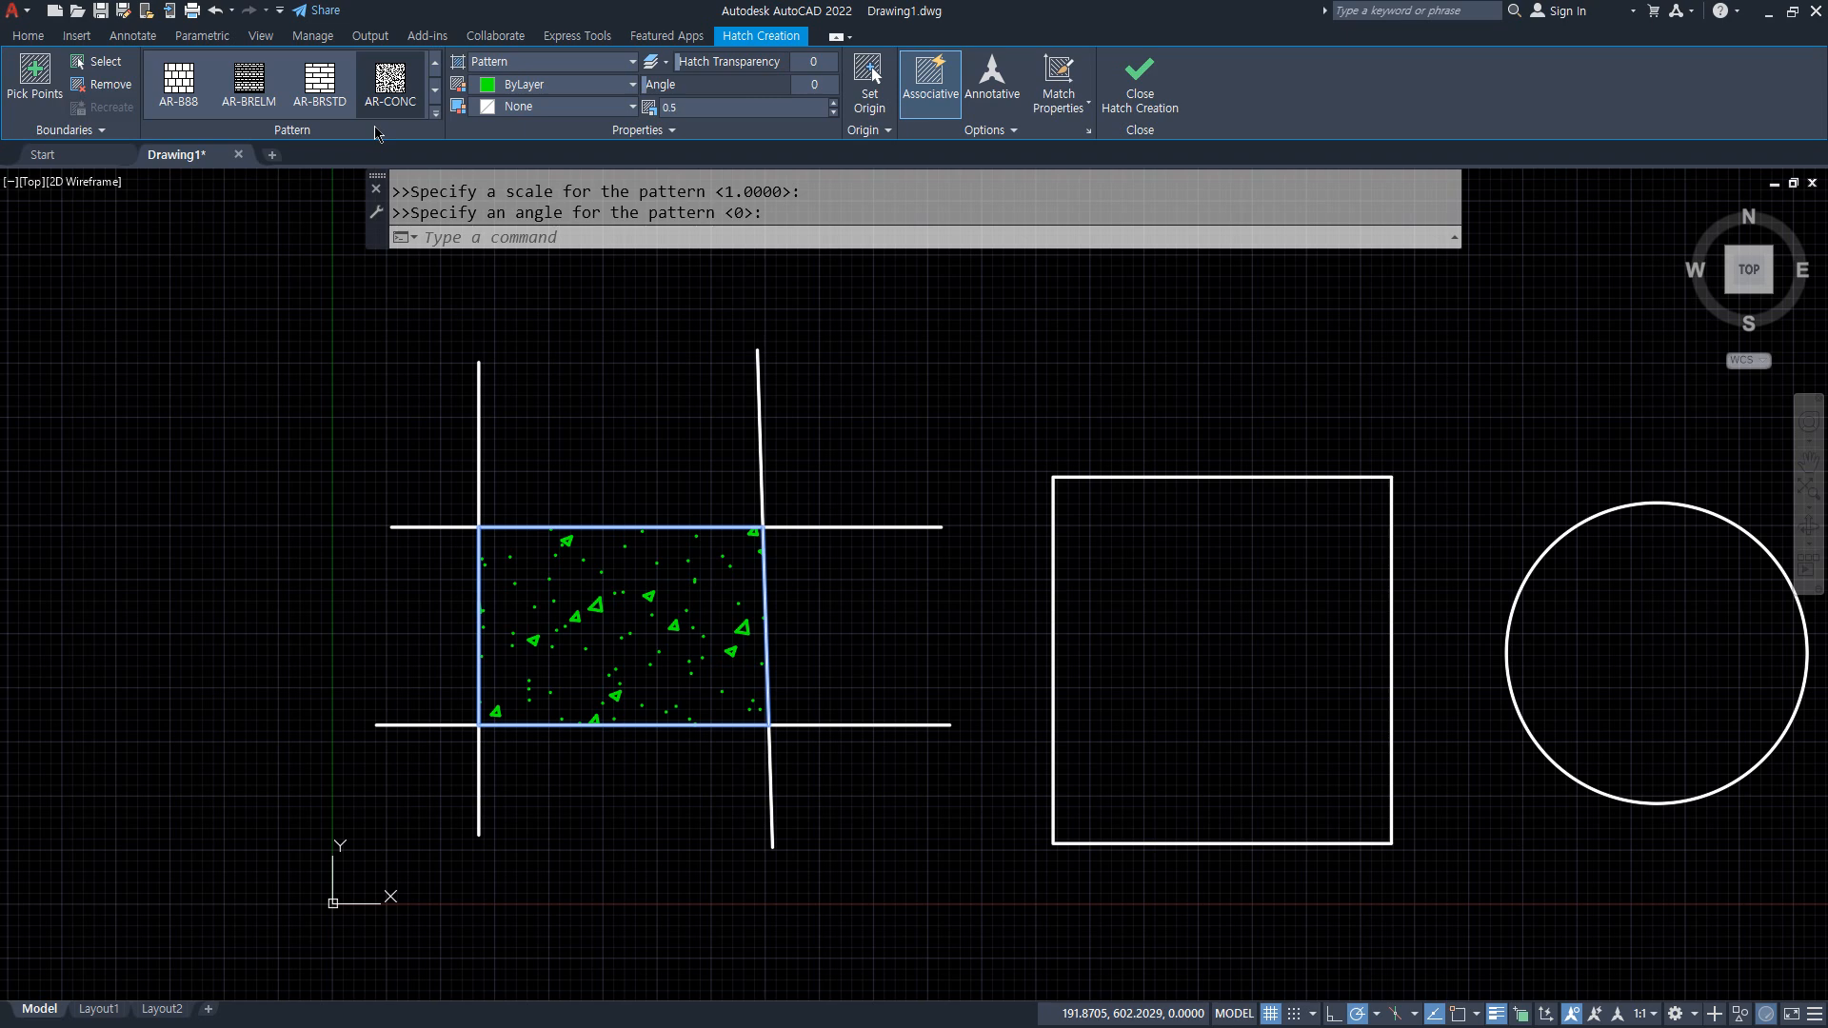
Change the concrete hatch to the GR_LINEAR gradient pattern.
{"action": "left_click", "coordinate": [435, 113]}
{"action": "scroll", "coordinate": [436, 120], "scroll_direction": "down", "scroll_amount": 3}
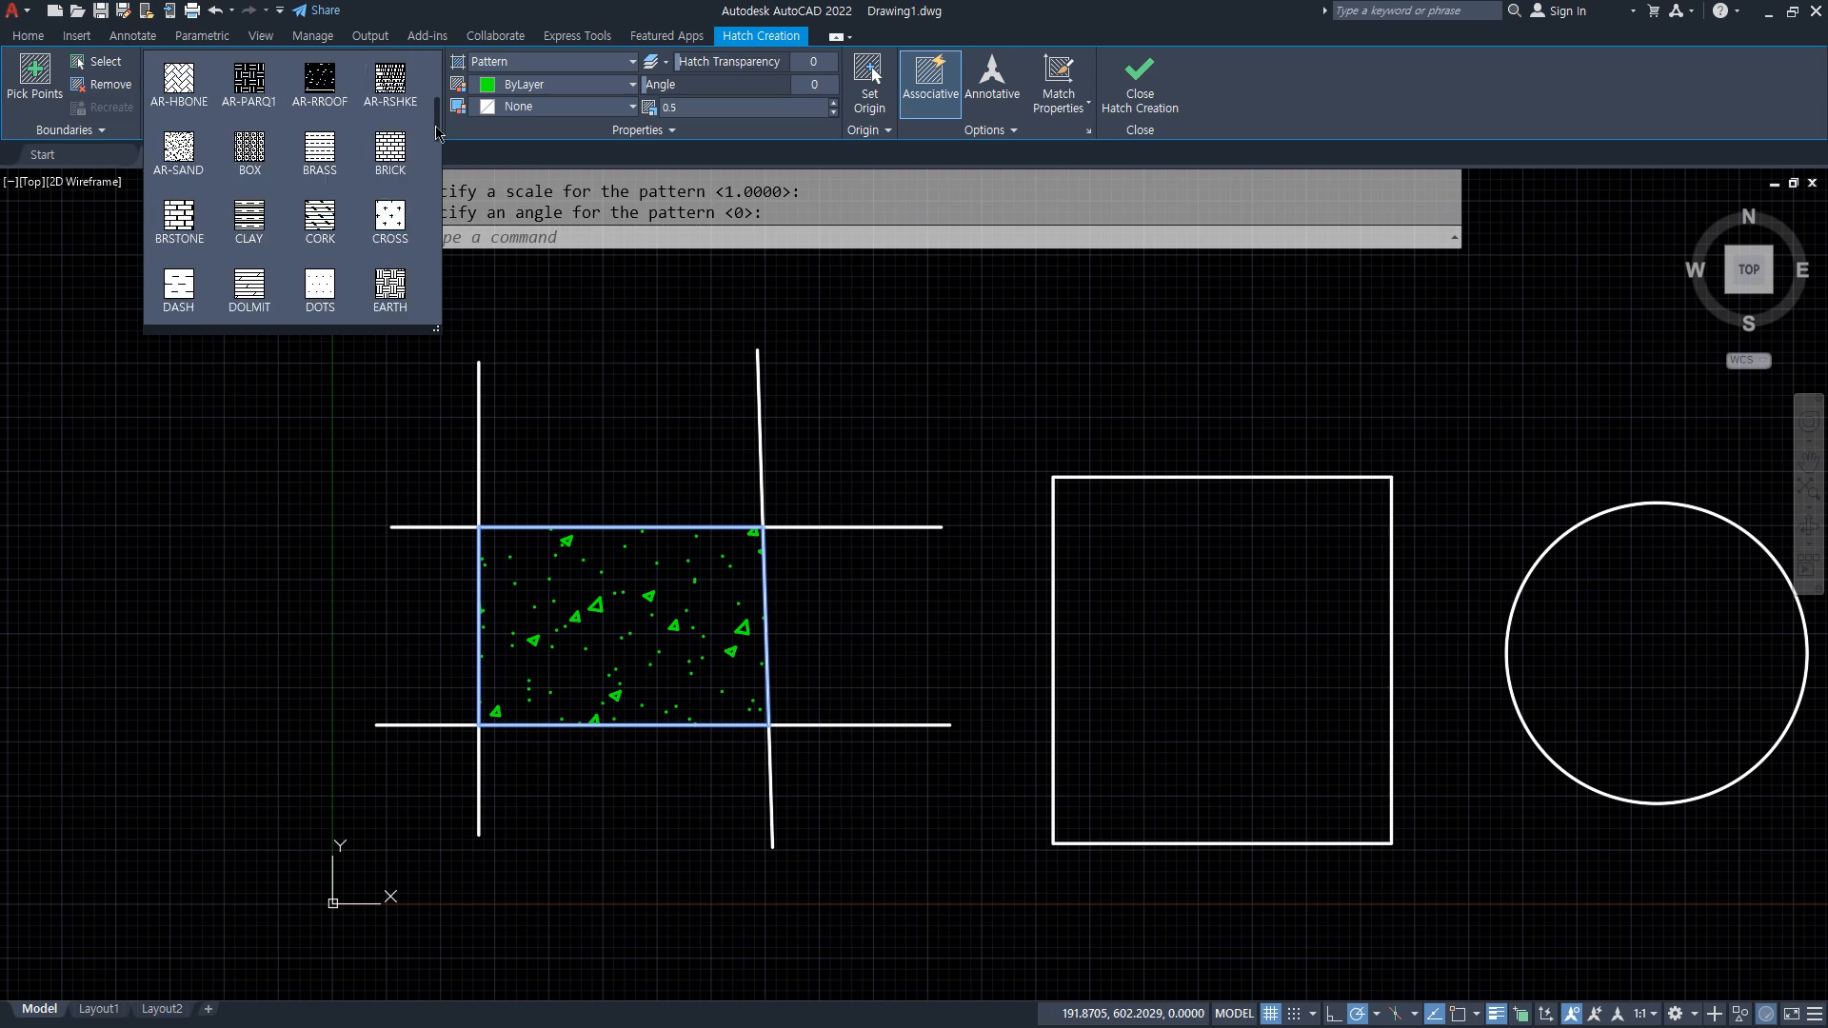
{"action": "scroll", "coordinate": [436, 134], "scroll_direction": "down", "scroll_amount": 1}
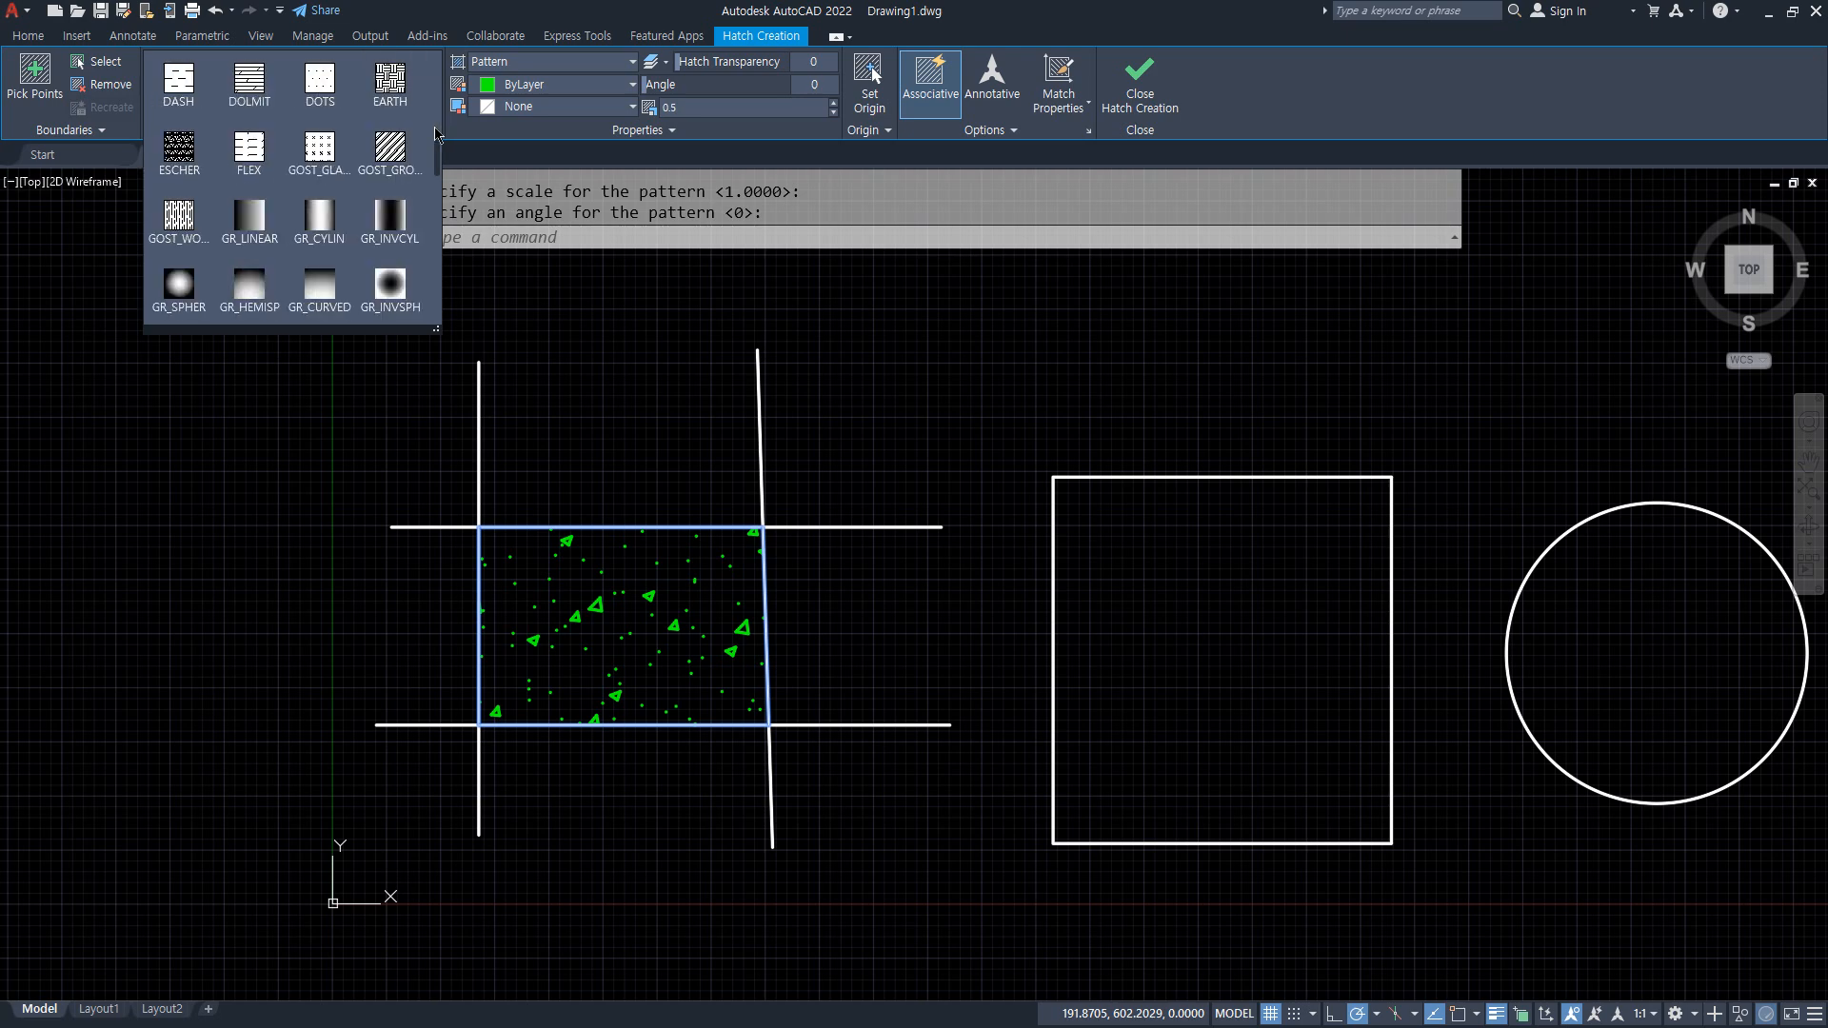
{"action": "left_click", "coordinate": [250, 228]}
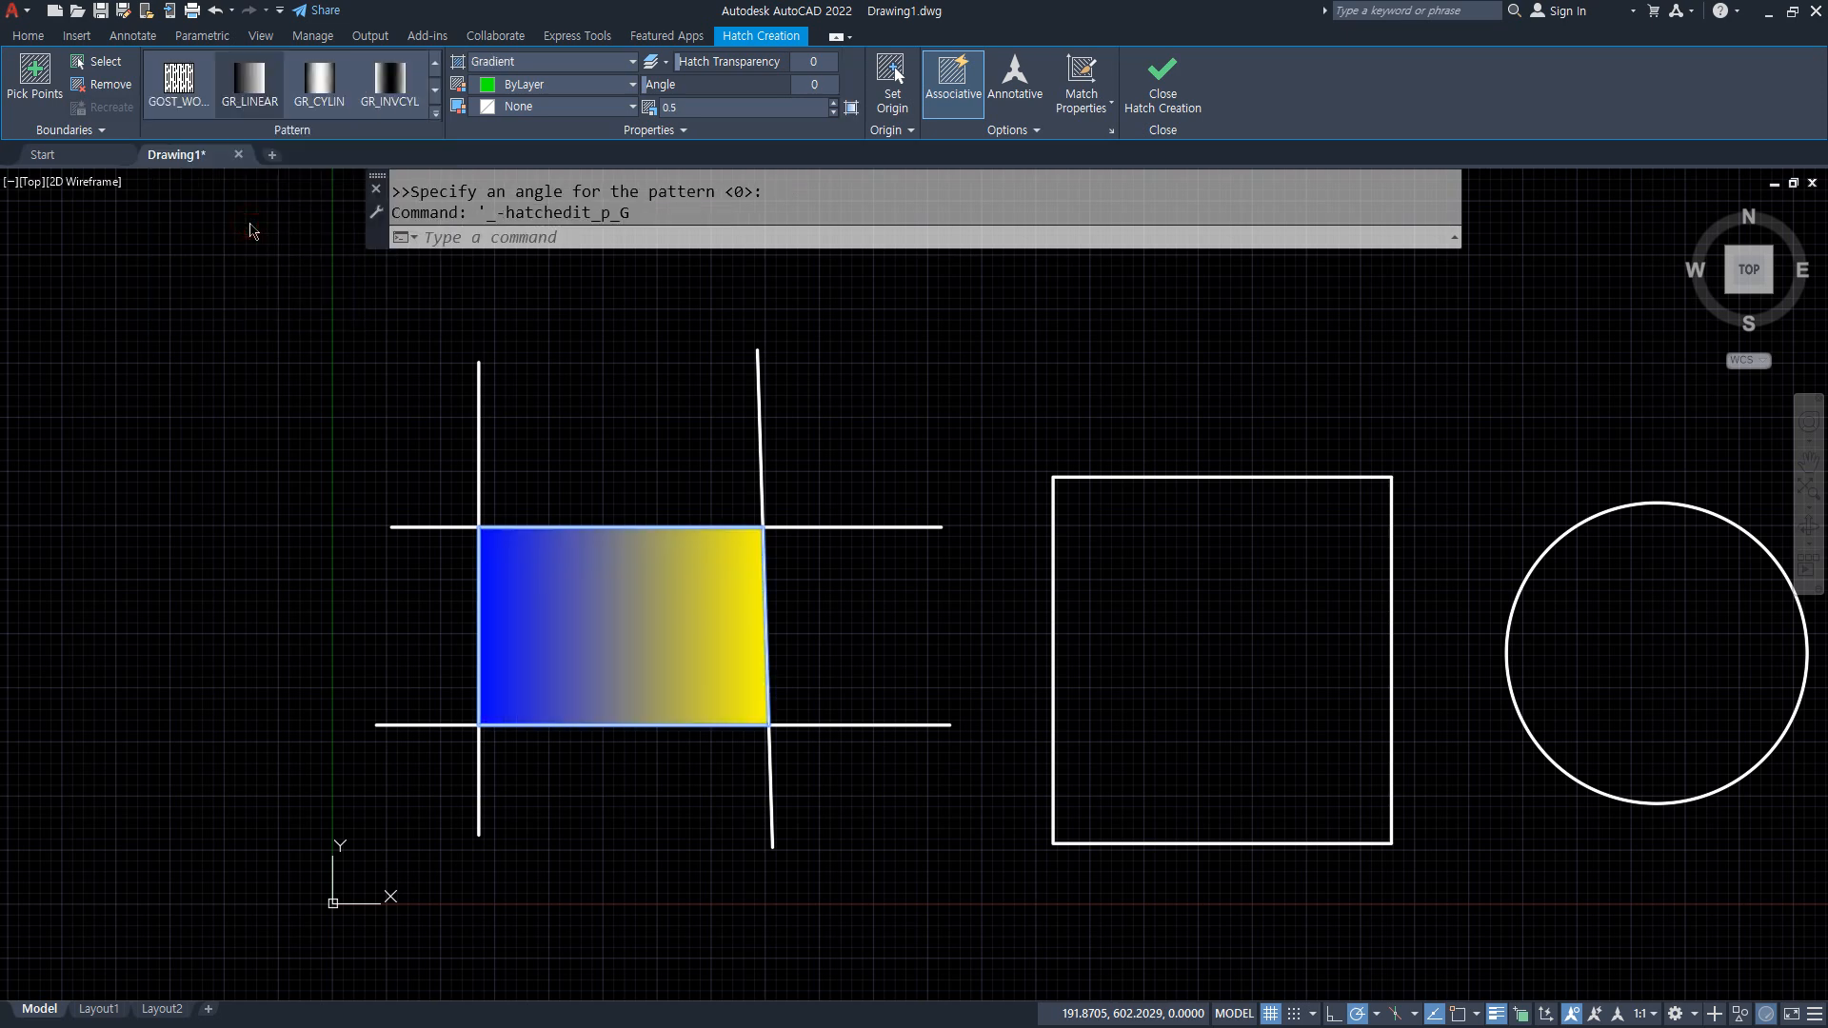
{"action": "scroll", "coordinate": [543, 604], "scroll_direction": "up", "scroll_amount": 4}
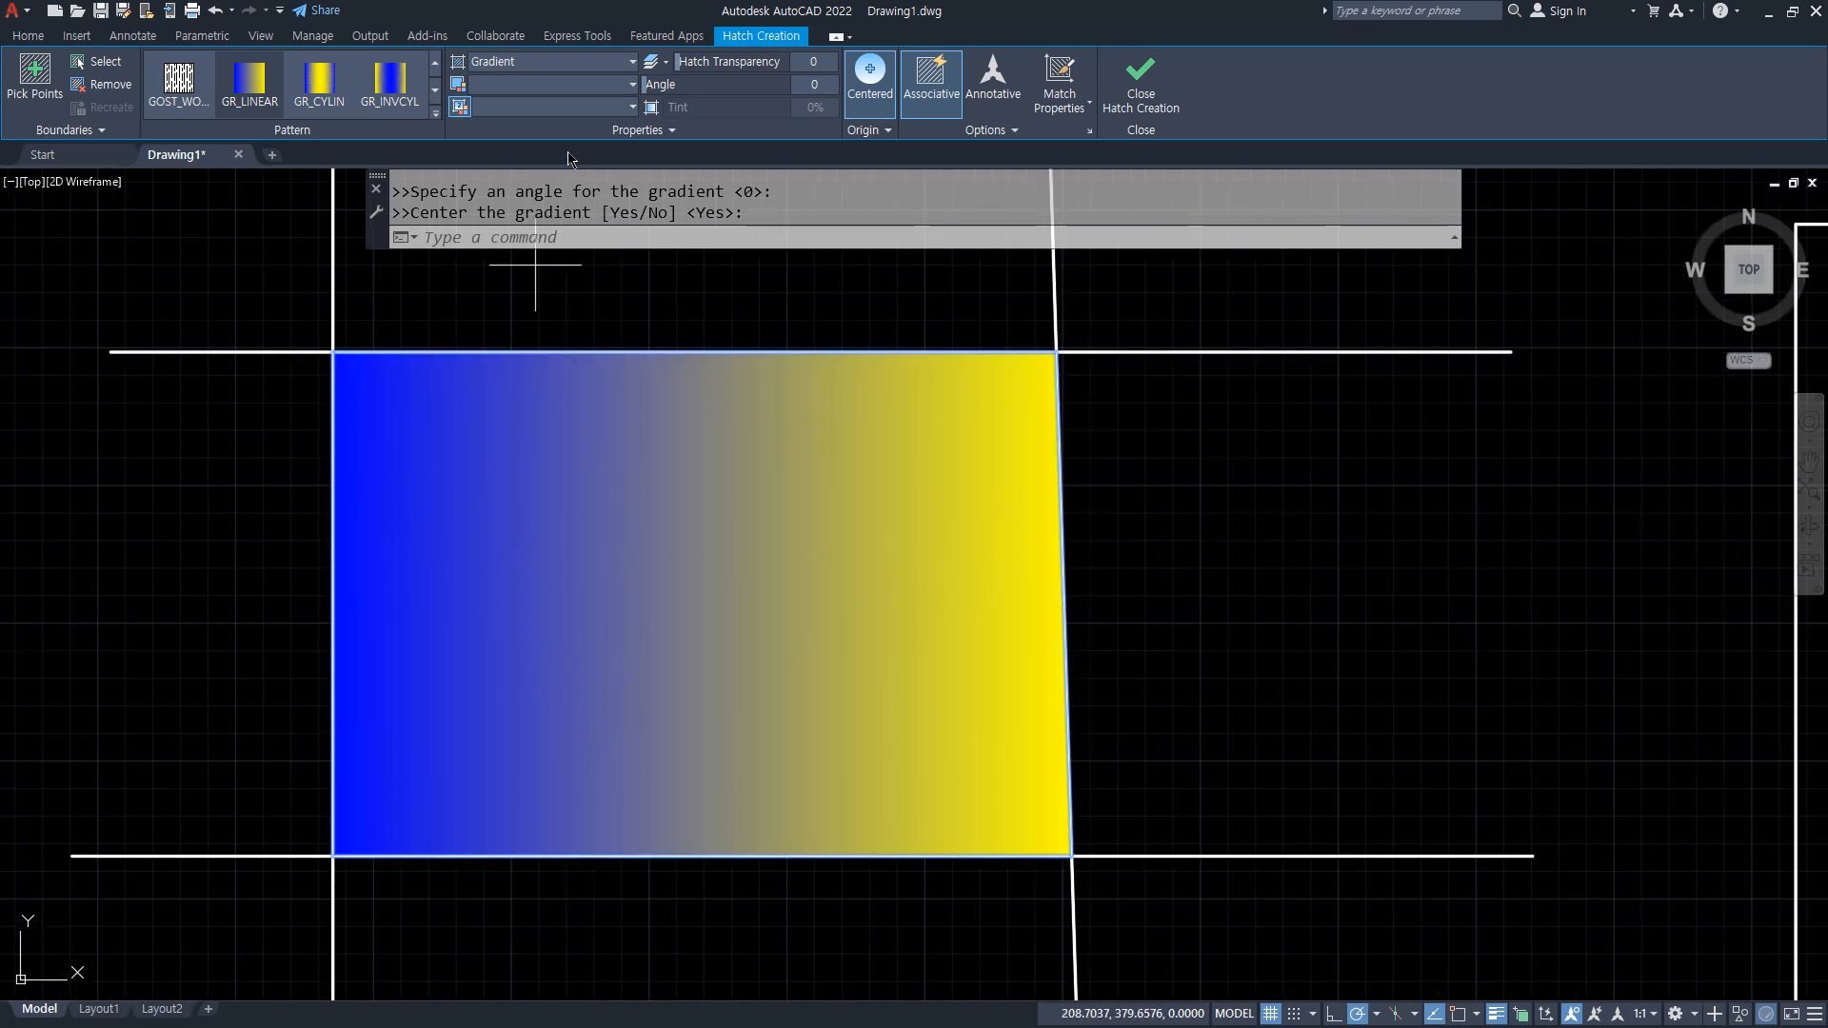
Set the gradient's first color to Blue and its second color to Cyan.
{"action": "left_click", "coordinate": [585, 87]}
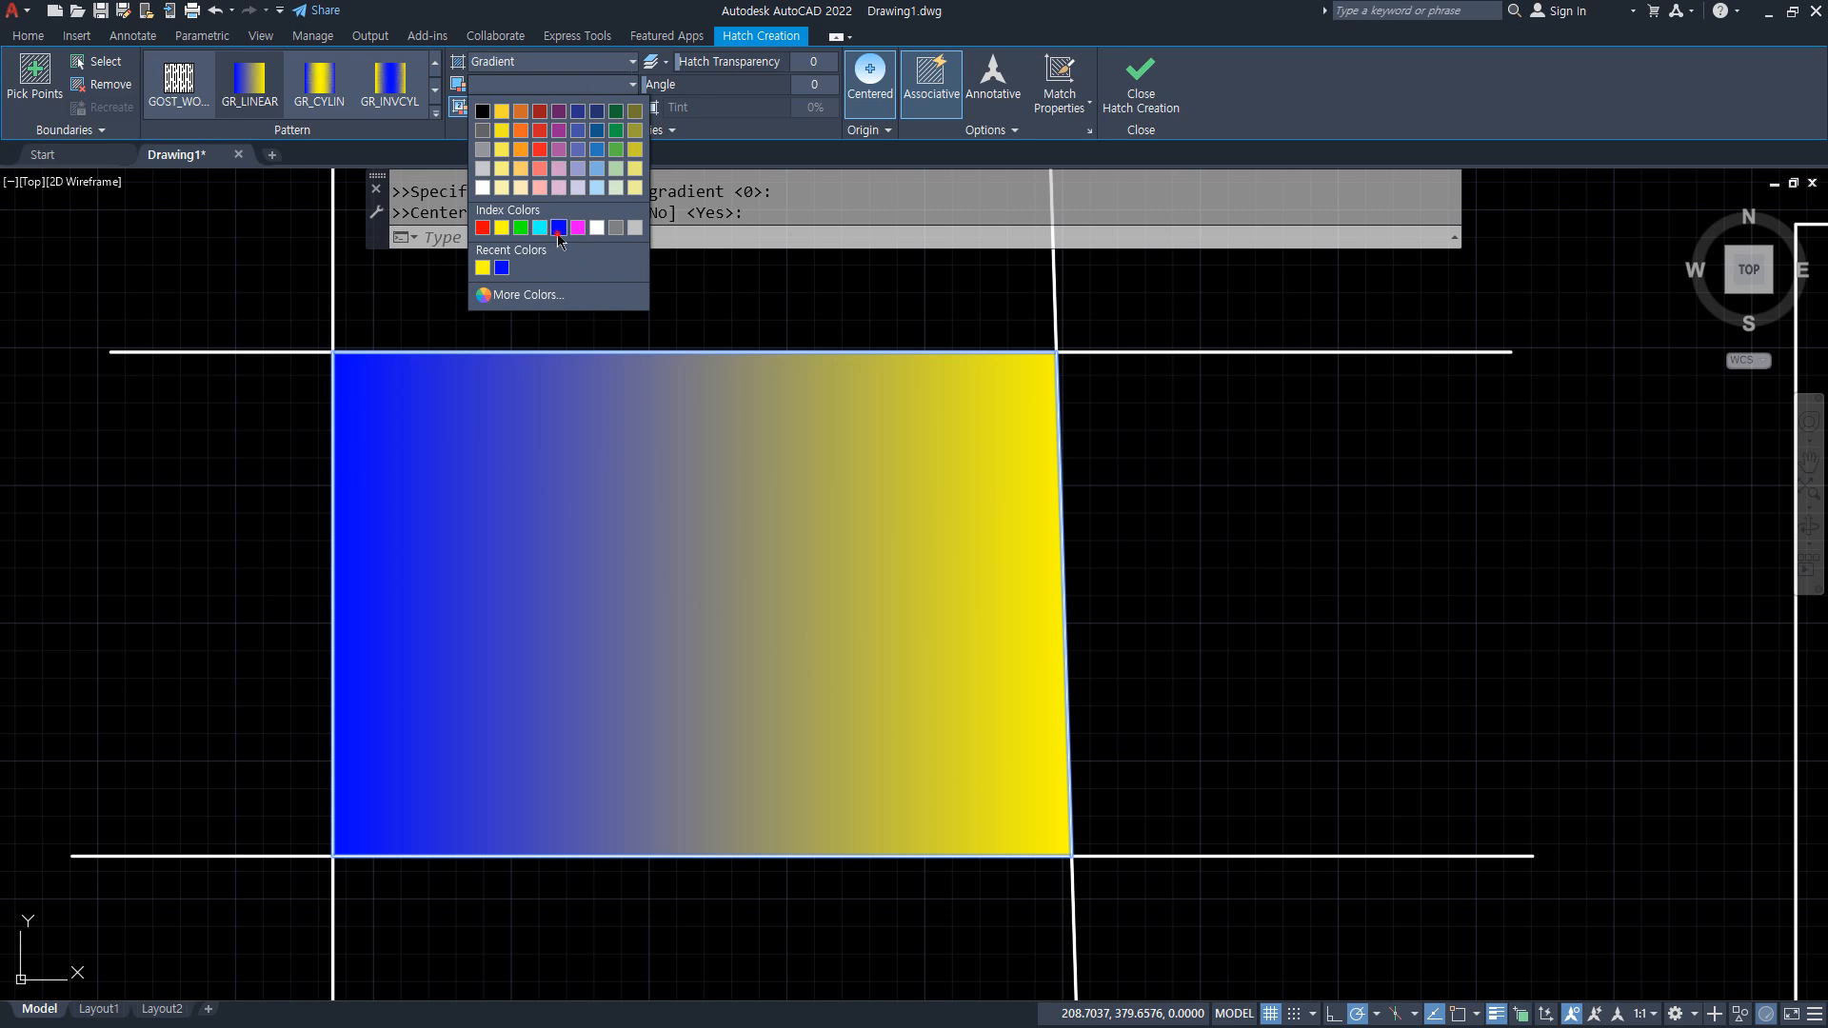
{"action": "left_click", "coordinate": [558, 228]}
{"action": "left_click", "coordinate": [580, 106]}
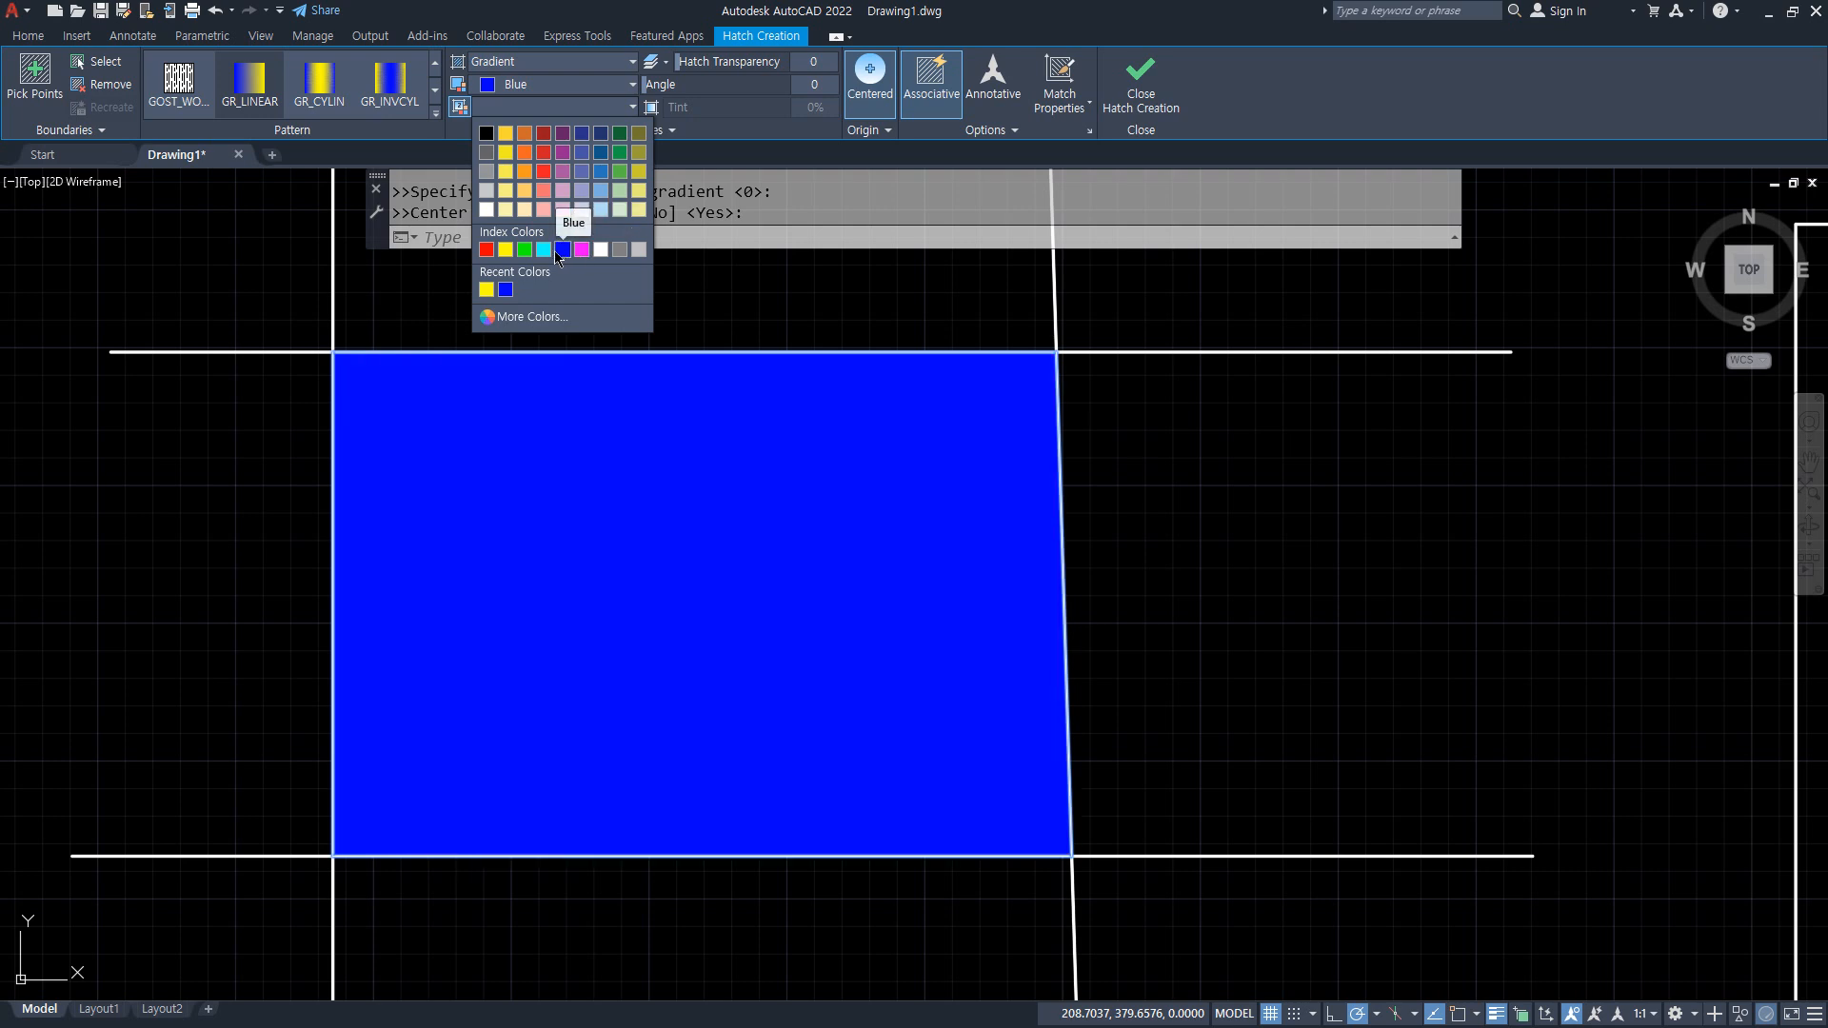
{"action": "left_click", "coordinate": [544, 252]}
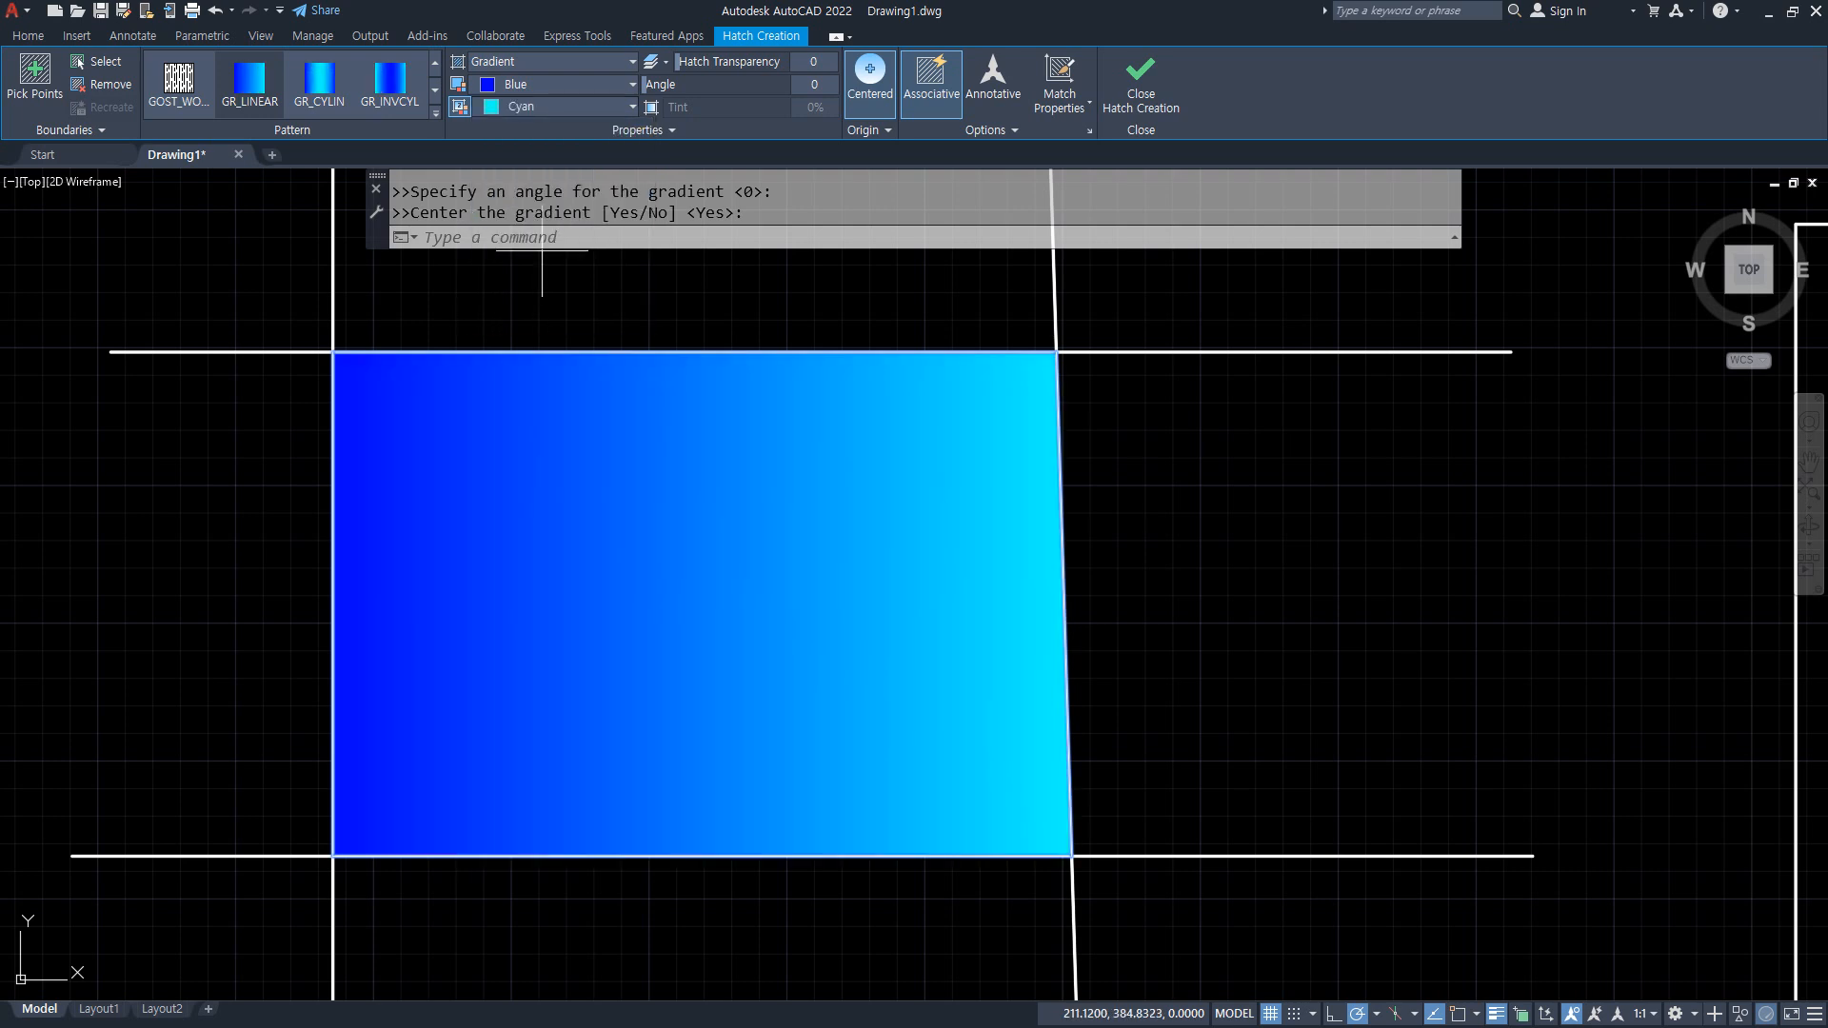
Try Red and Yellow as the gradient's second color, and return it to Cyan.
{"action": "left_click", "coordinate": [585, 106]}
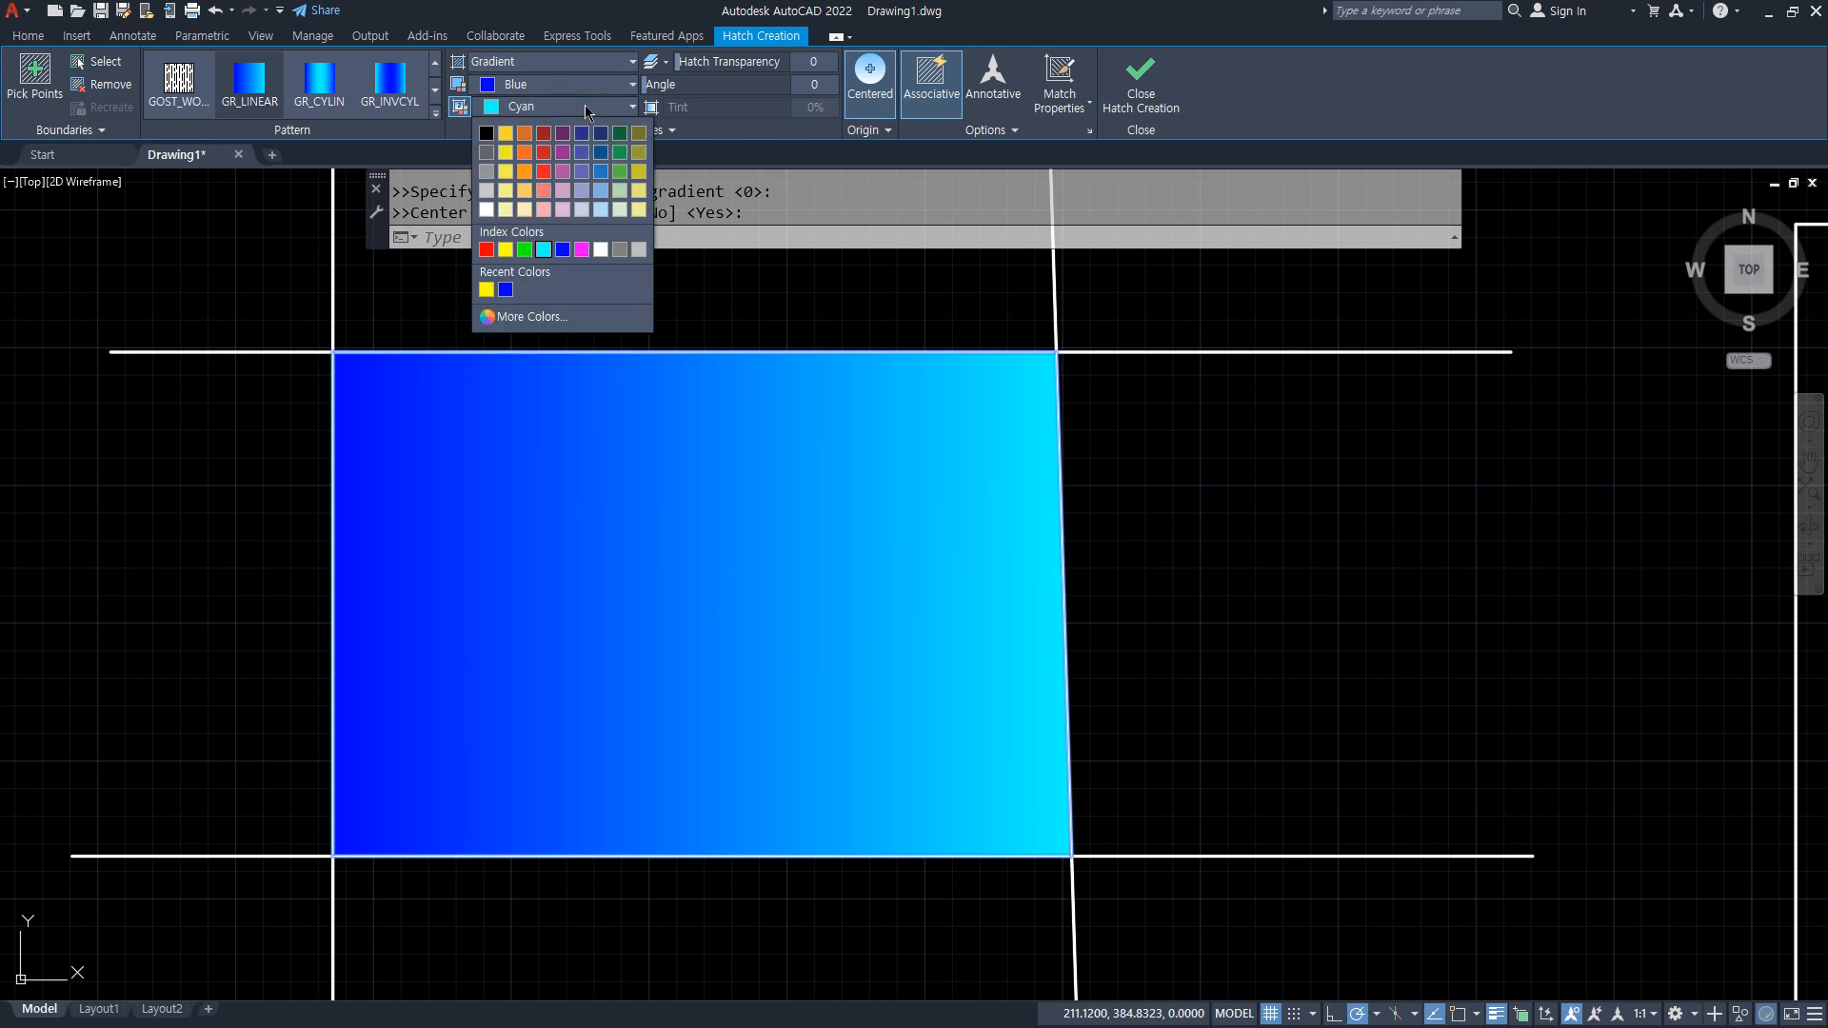
{"action": "left_click", "coordinate": [489, 251]}
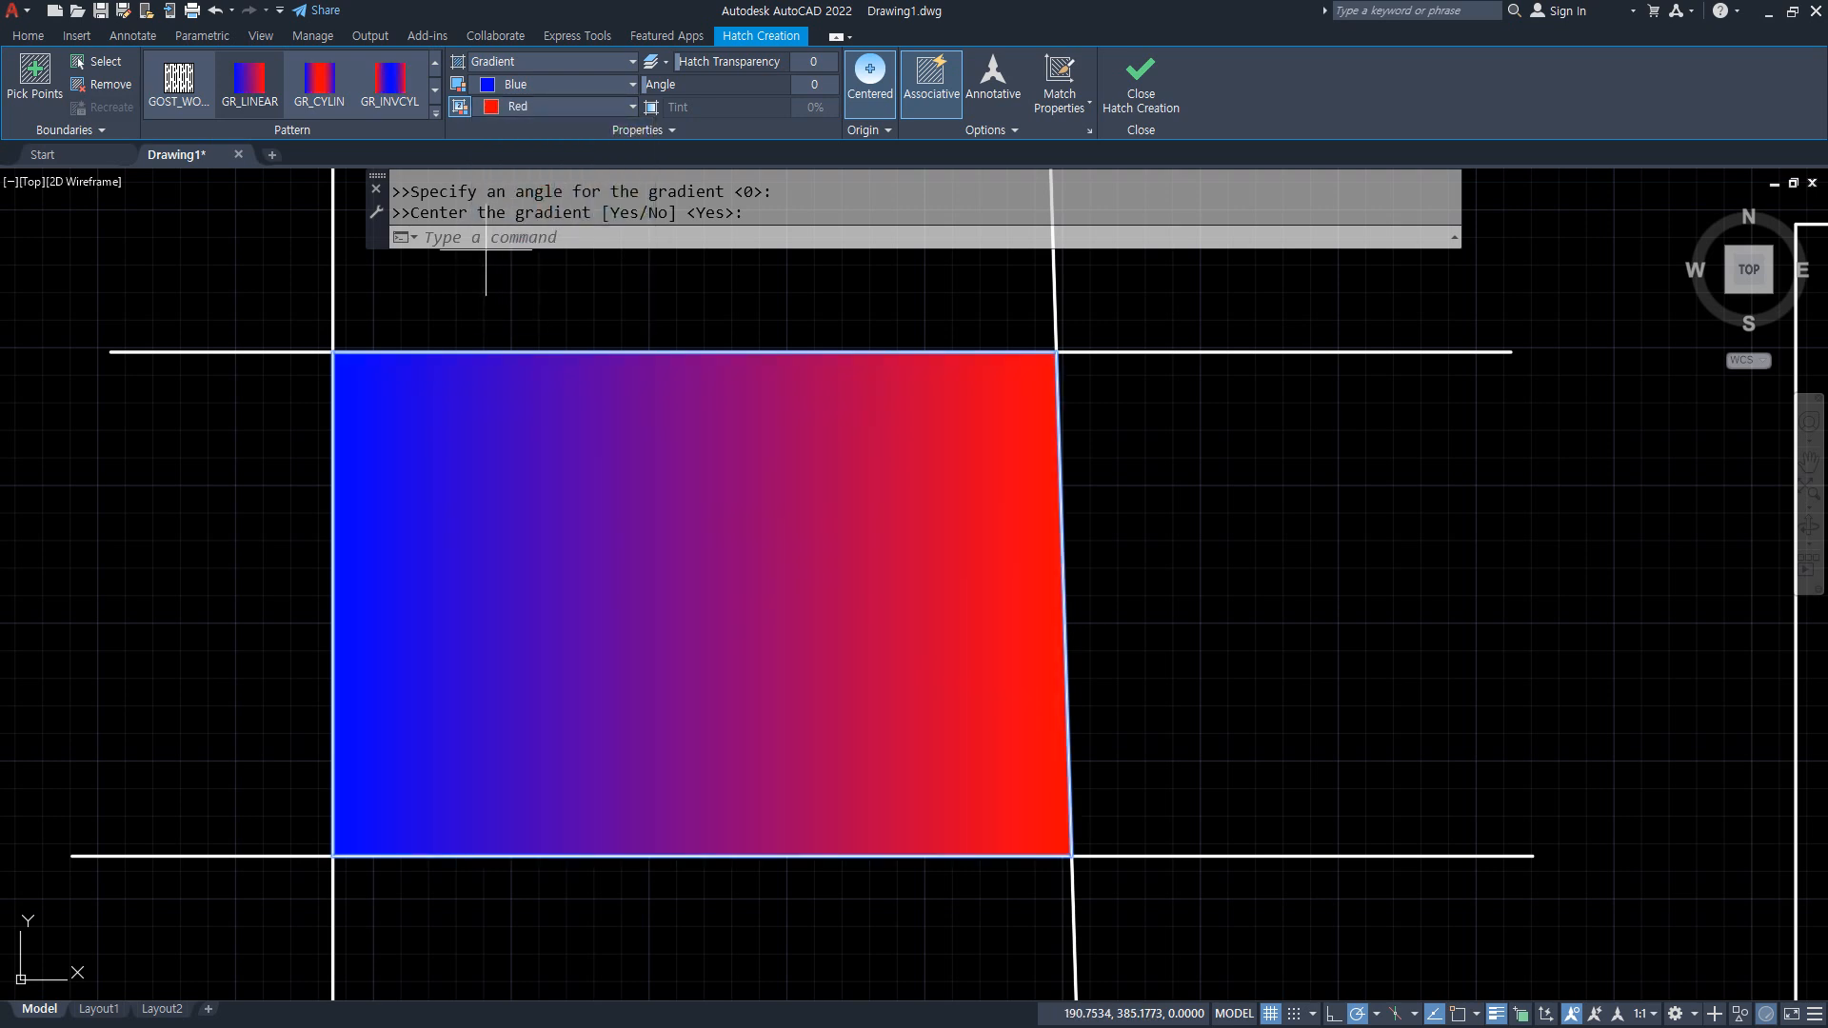
{"action": "left_click", "coordinate": [544, 106]}
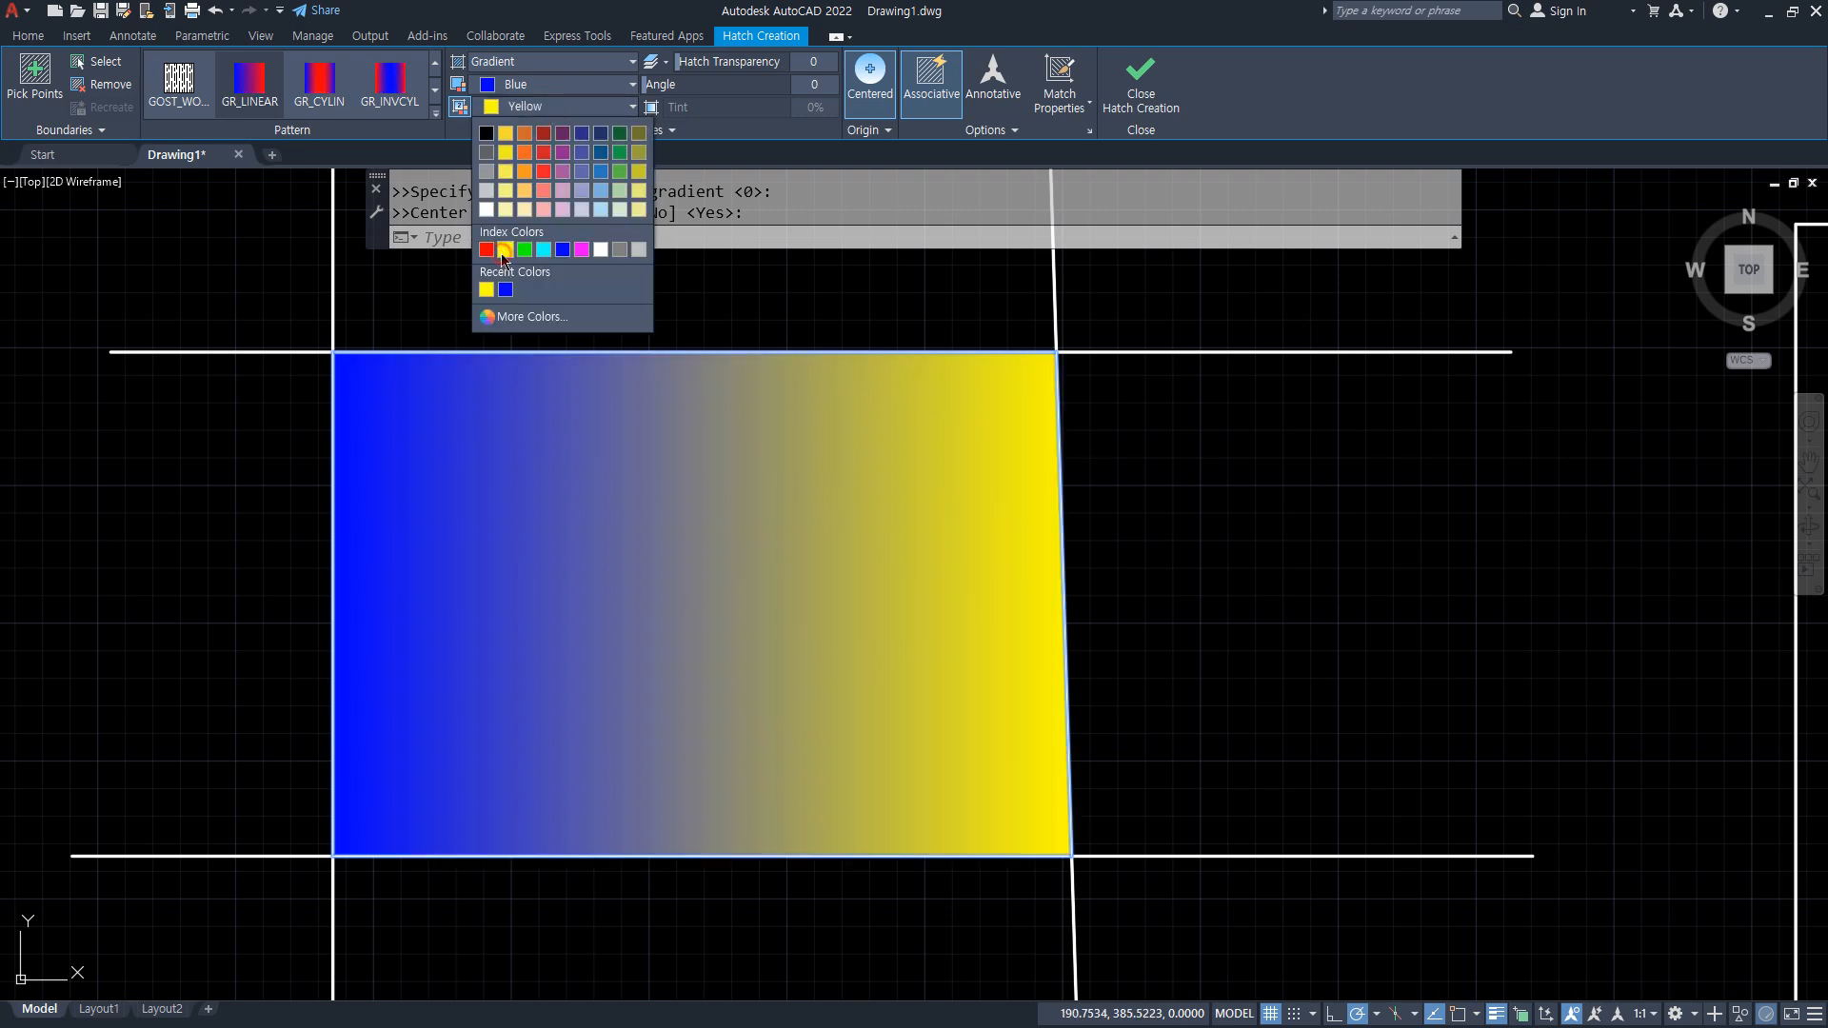
{"action": "left_click", "coordinate": [506, 249]}
{"action": "left_click", "coordinate": [573, 106]}
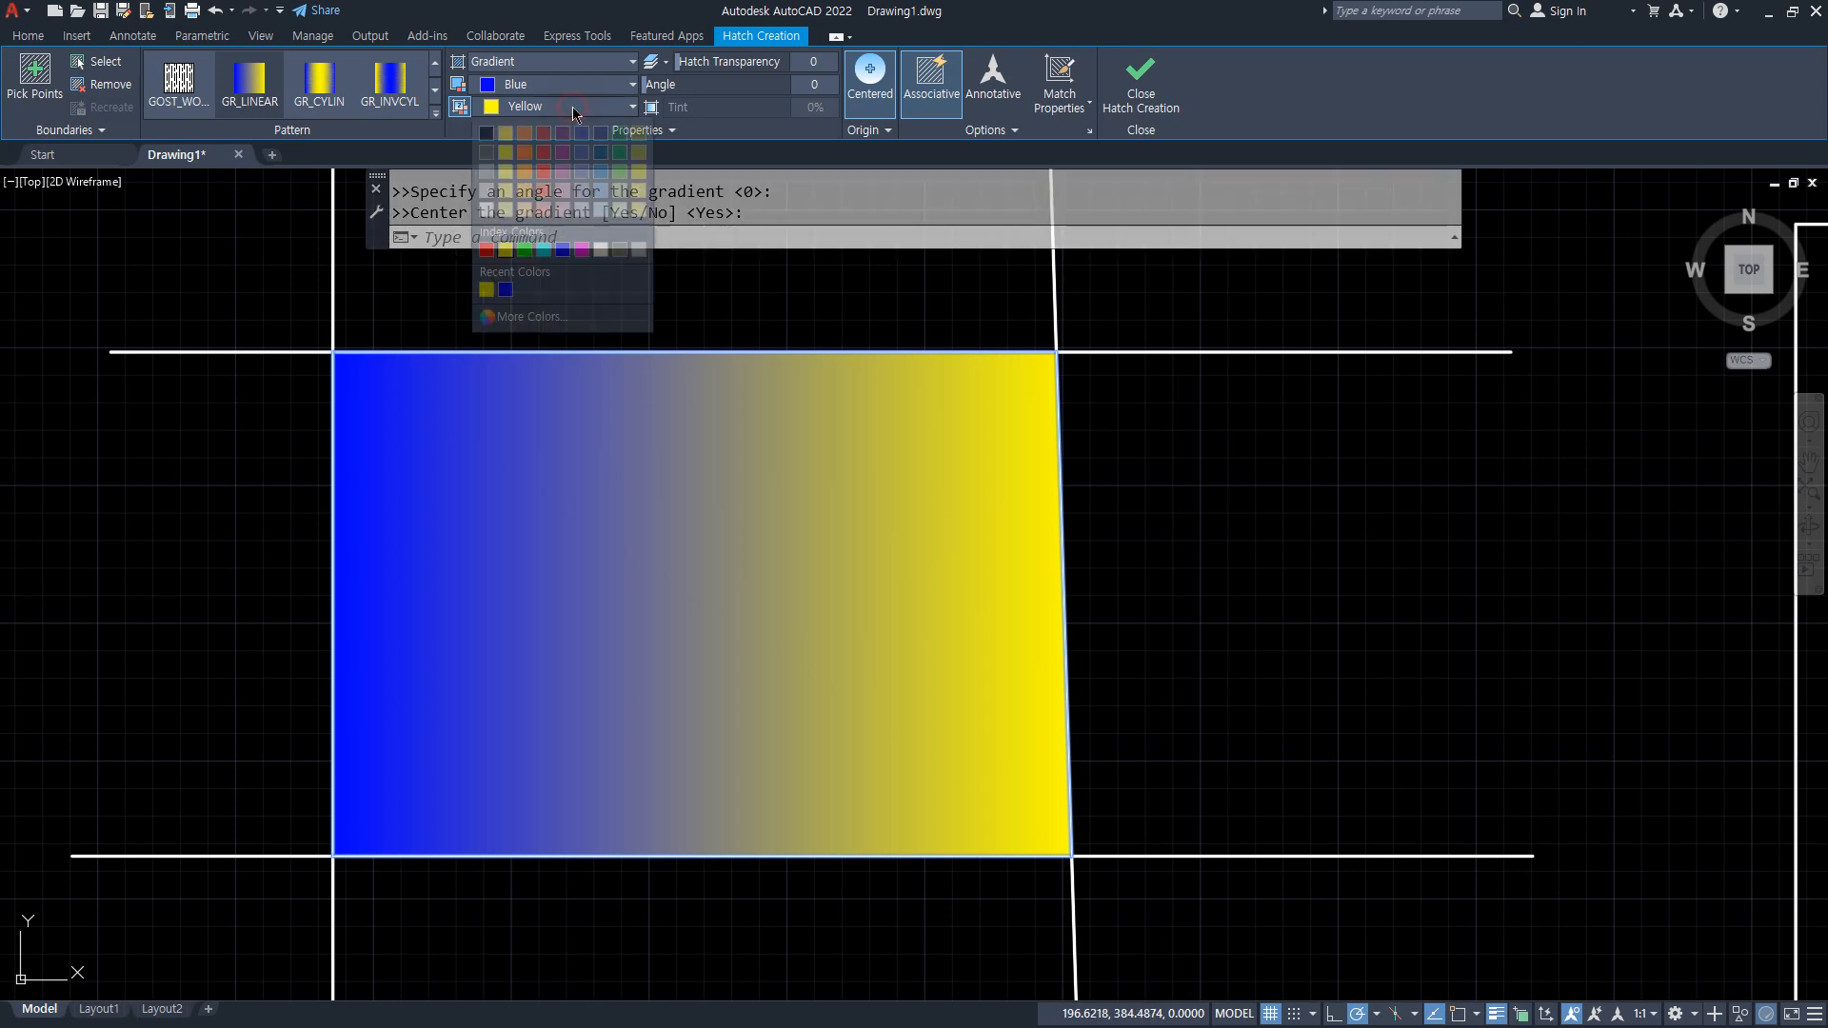
{"action": "left_click", "coordinate": [541, 249]}
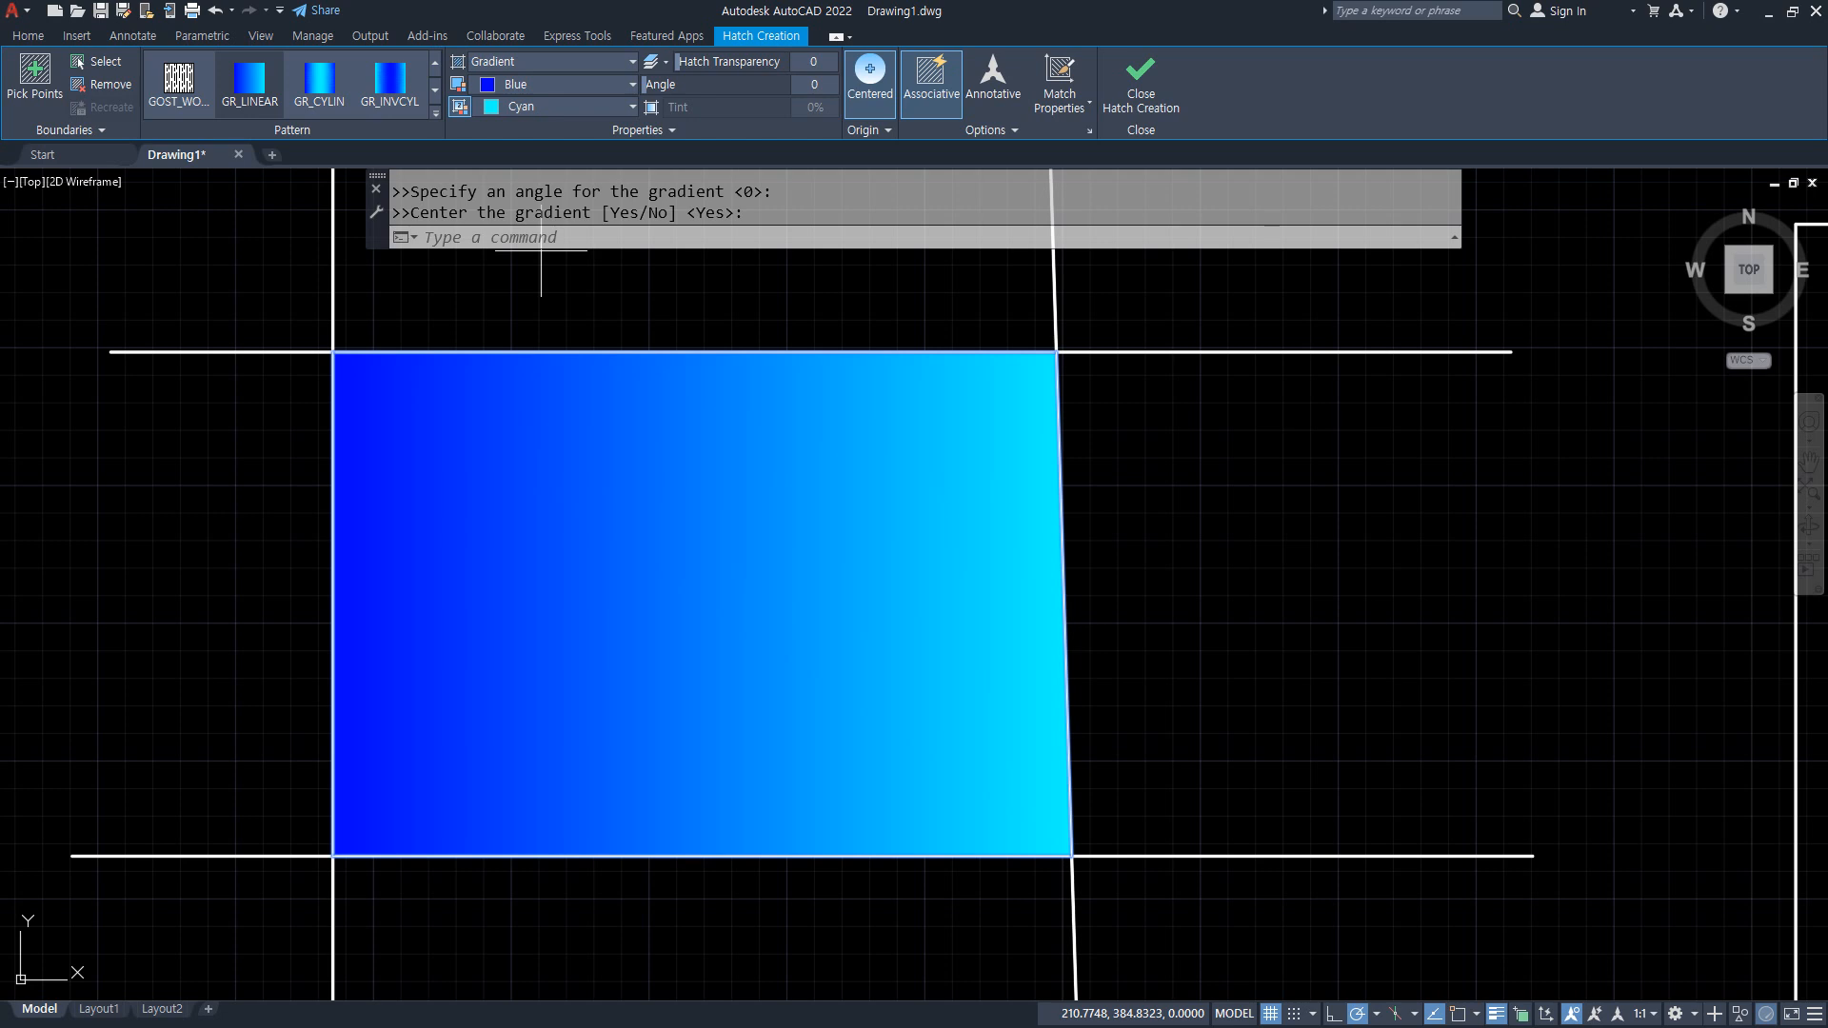
Cycle the hatch through the gradient patterns GR_INVCYL, GR_SPHER, GR_HEMISP, GR_INVSPH, GR_INVHEM and GR_INVCUR.
{"action": "left_click", "coordinate": [319, 81]}
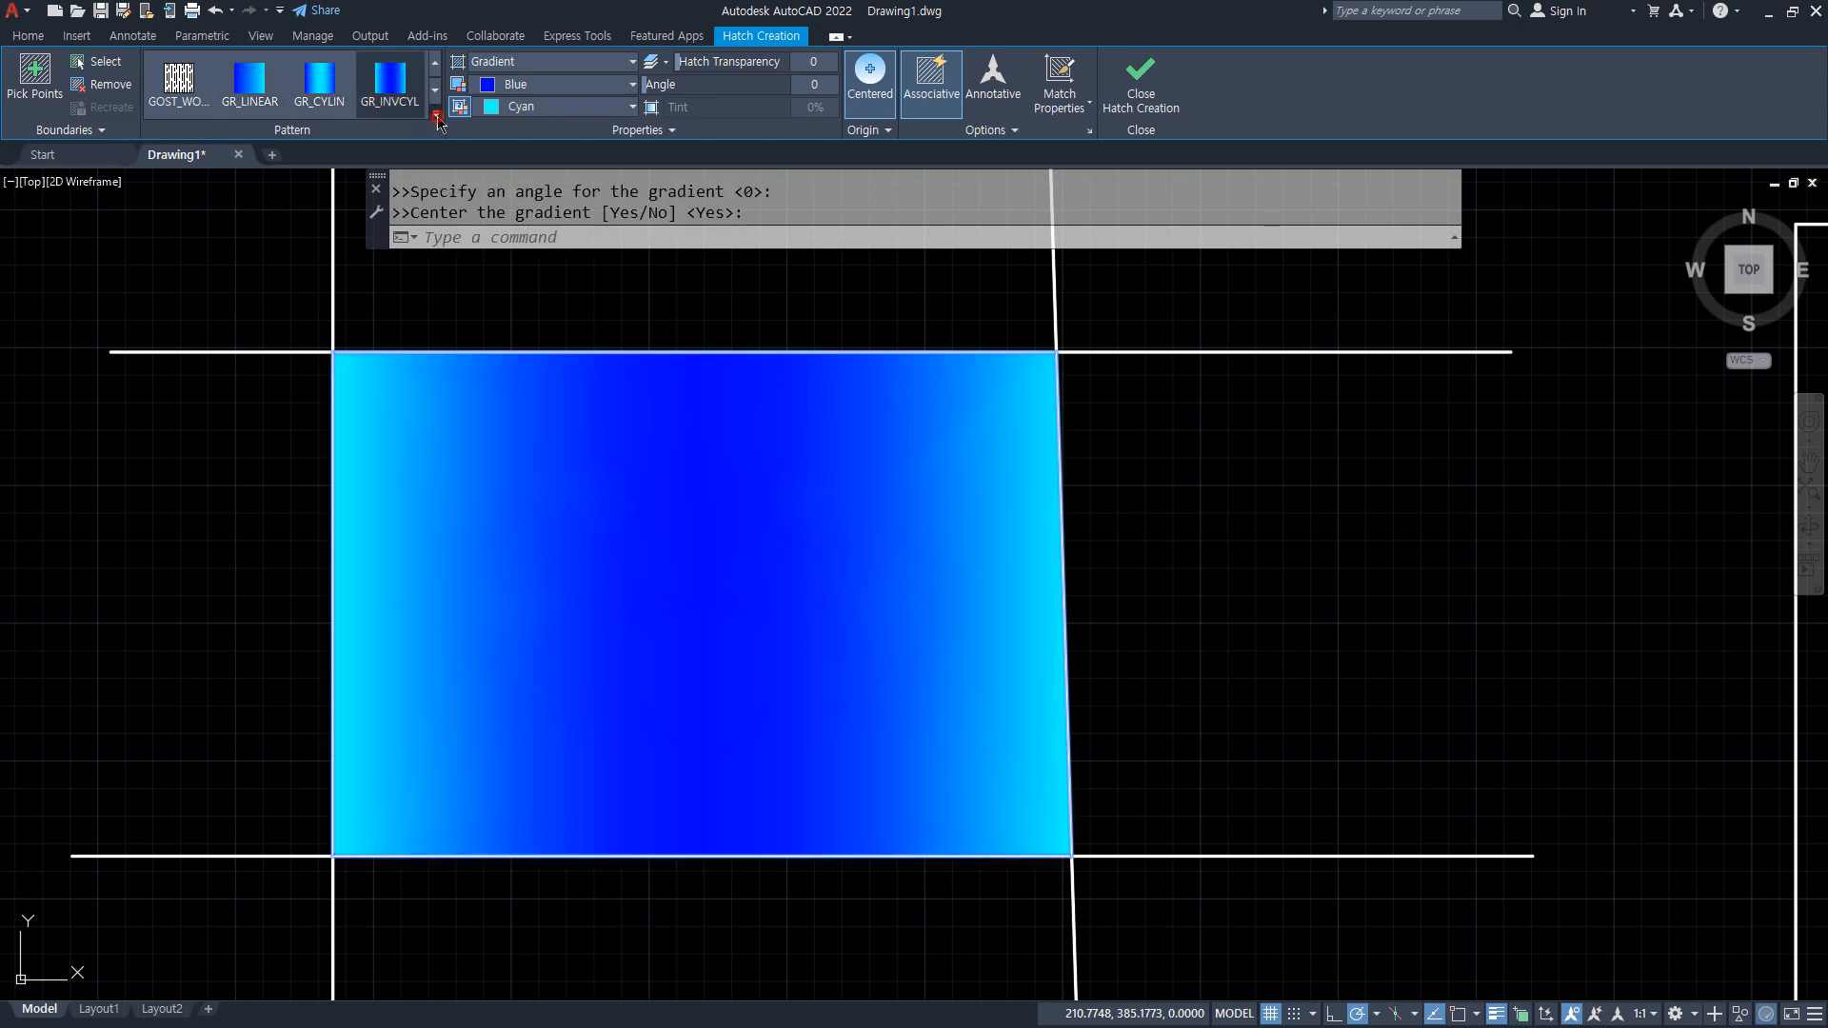
{"action": "left_click", "coordinate": [434, 113]}
{"action": "left_click", "coordinate": [190, 291]}
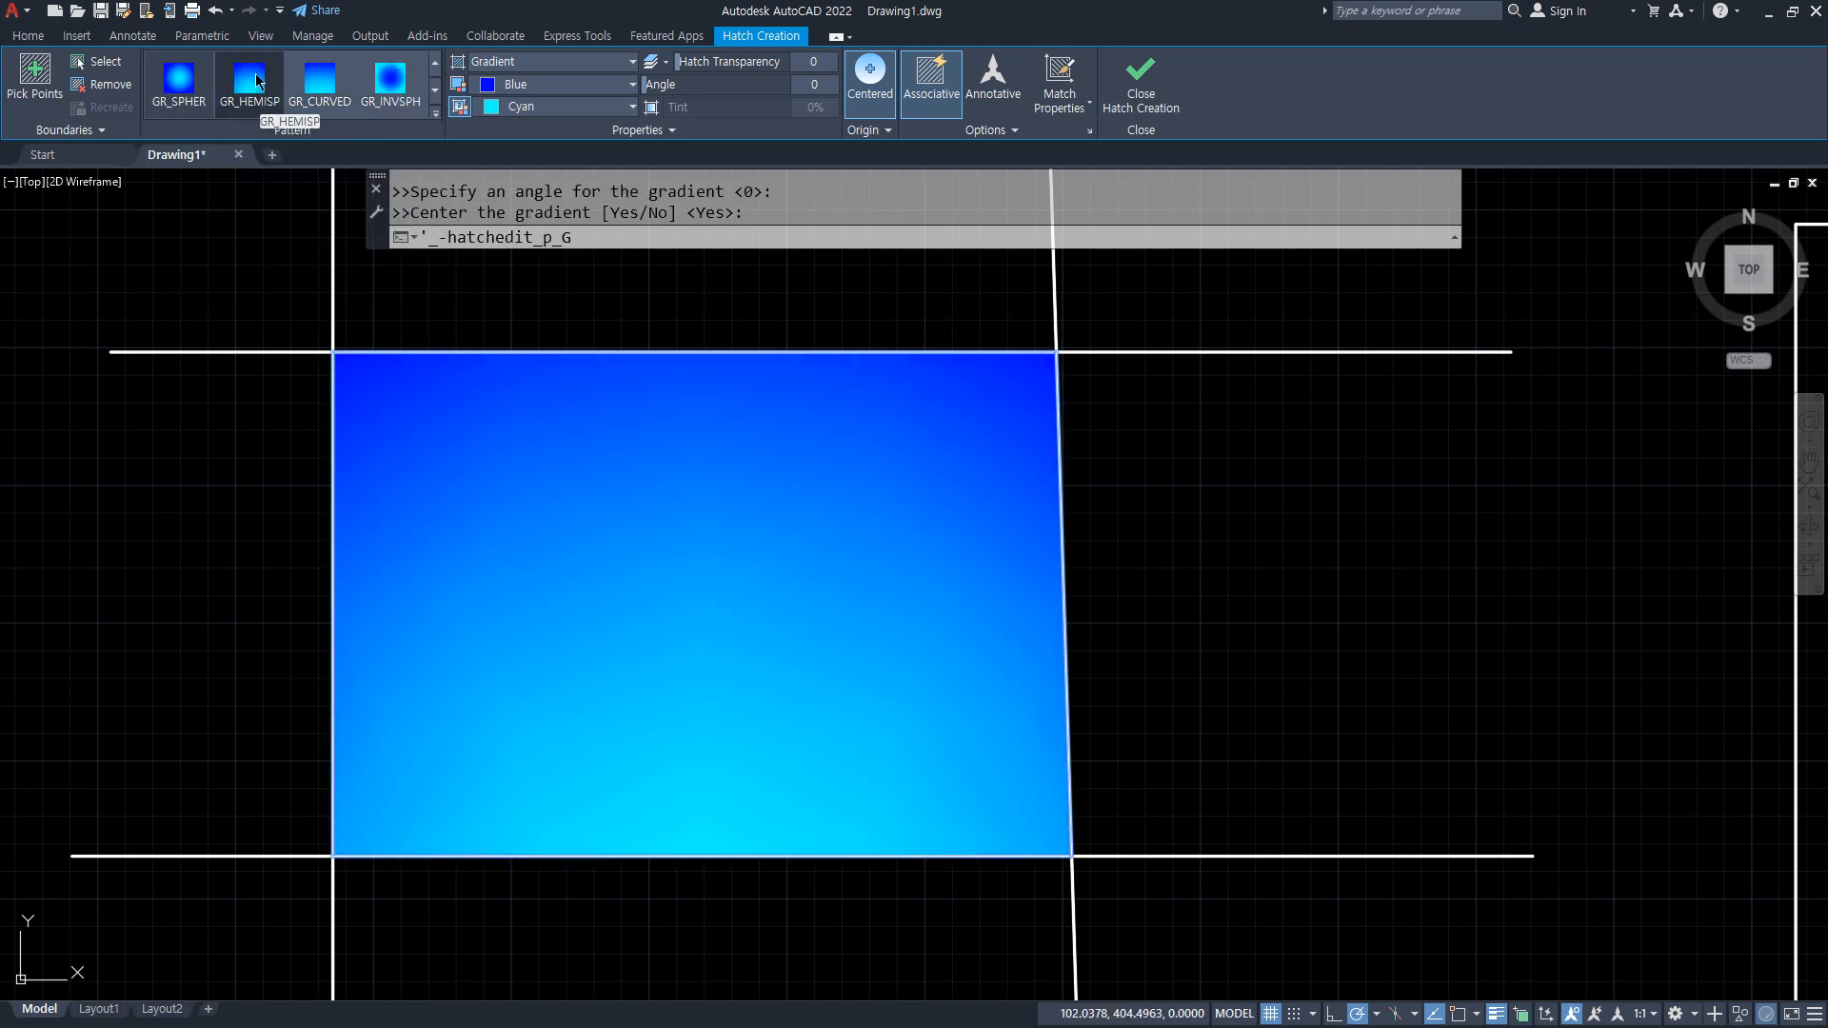
{"action": "left_click", "coordinate": [251, 77]}
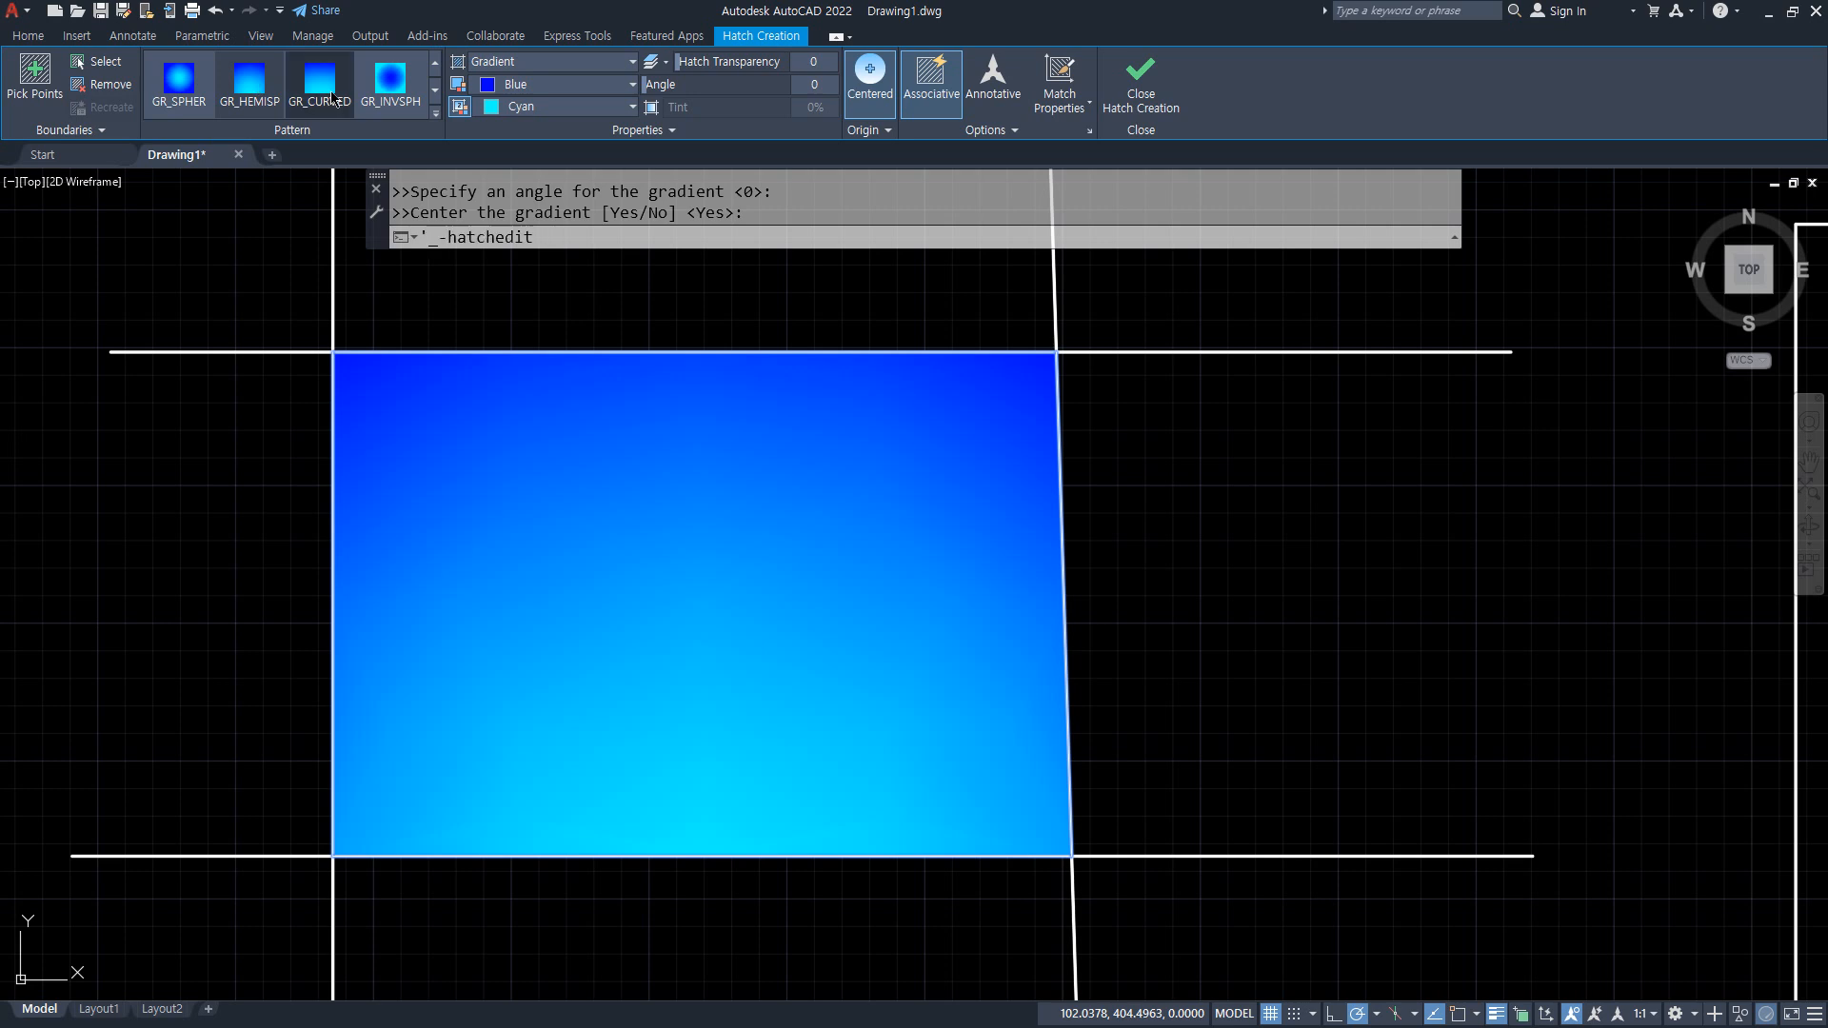
{"action": "left_click", "coordinate": [398, 99]}
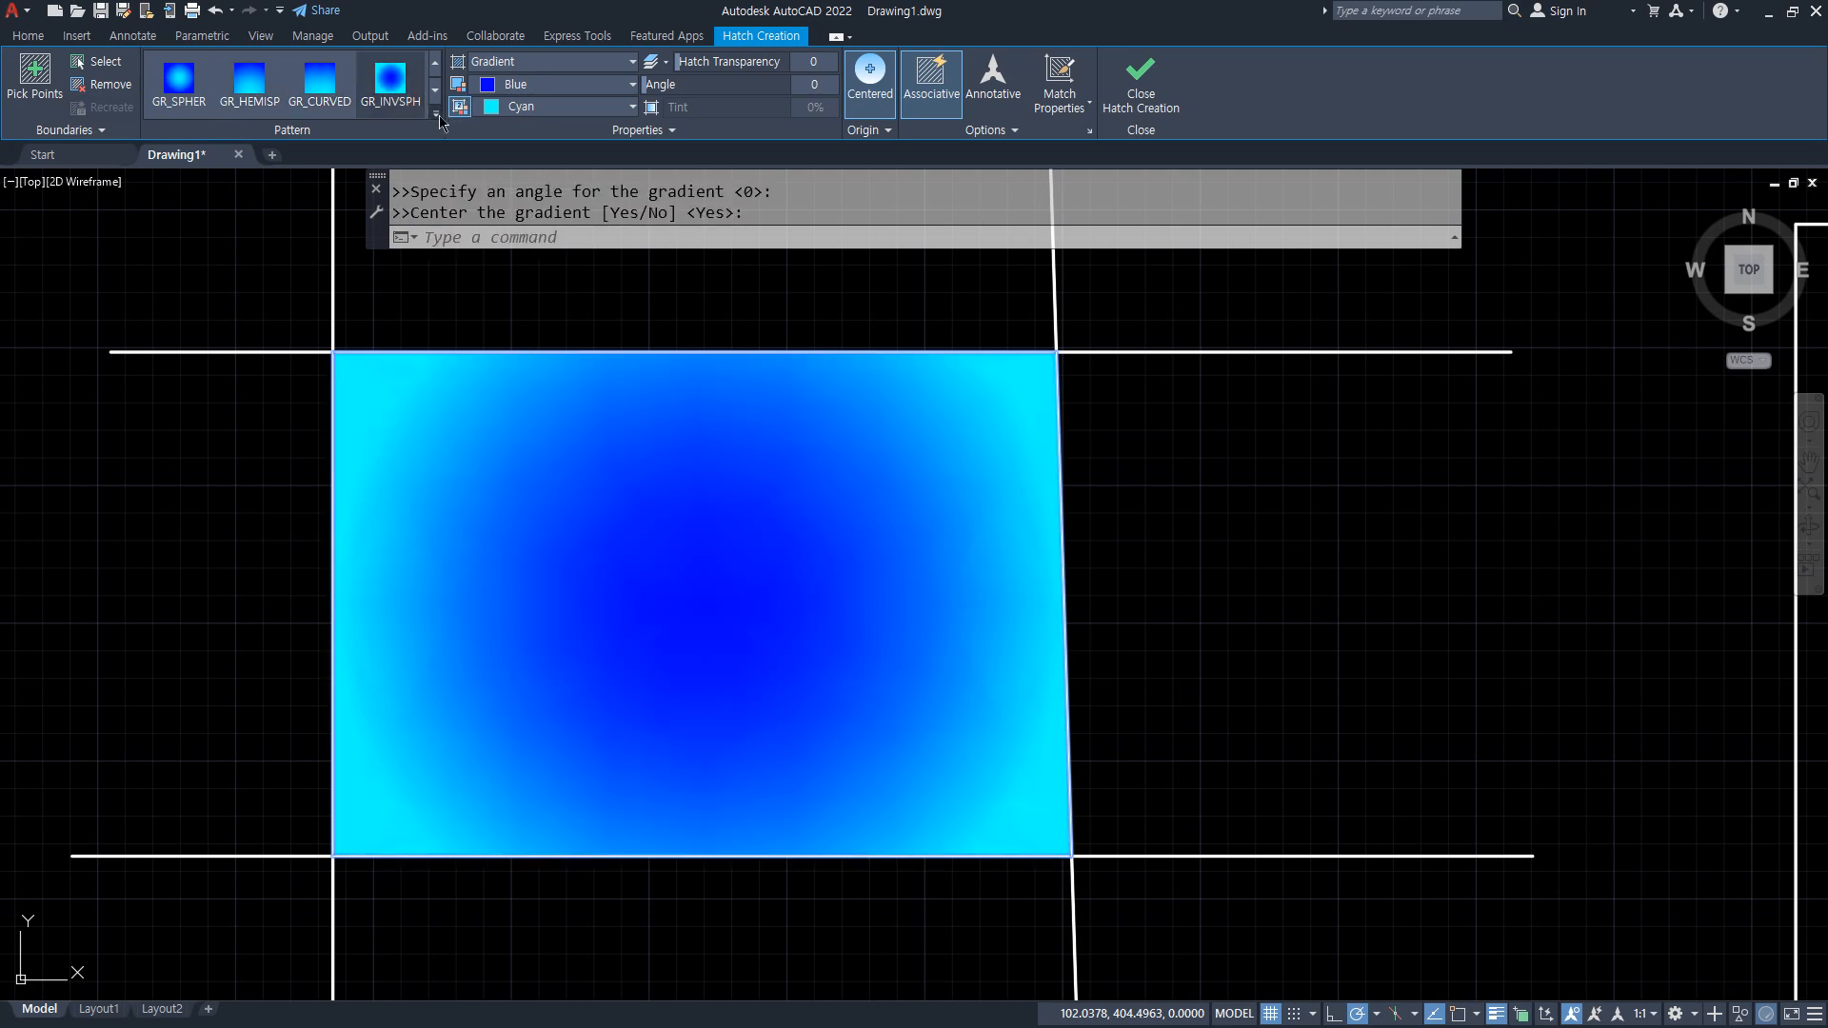
{"action": "left_click", "coordinate": [435, 112]}
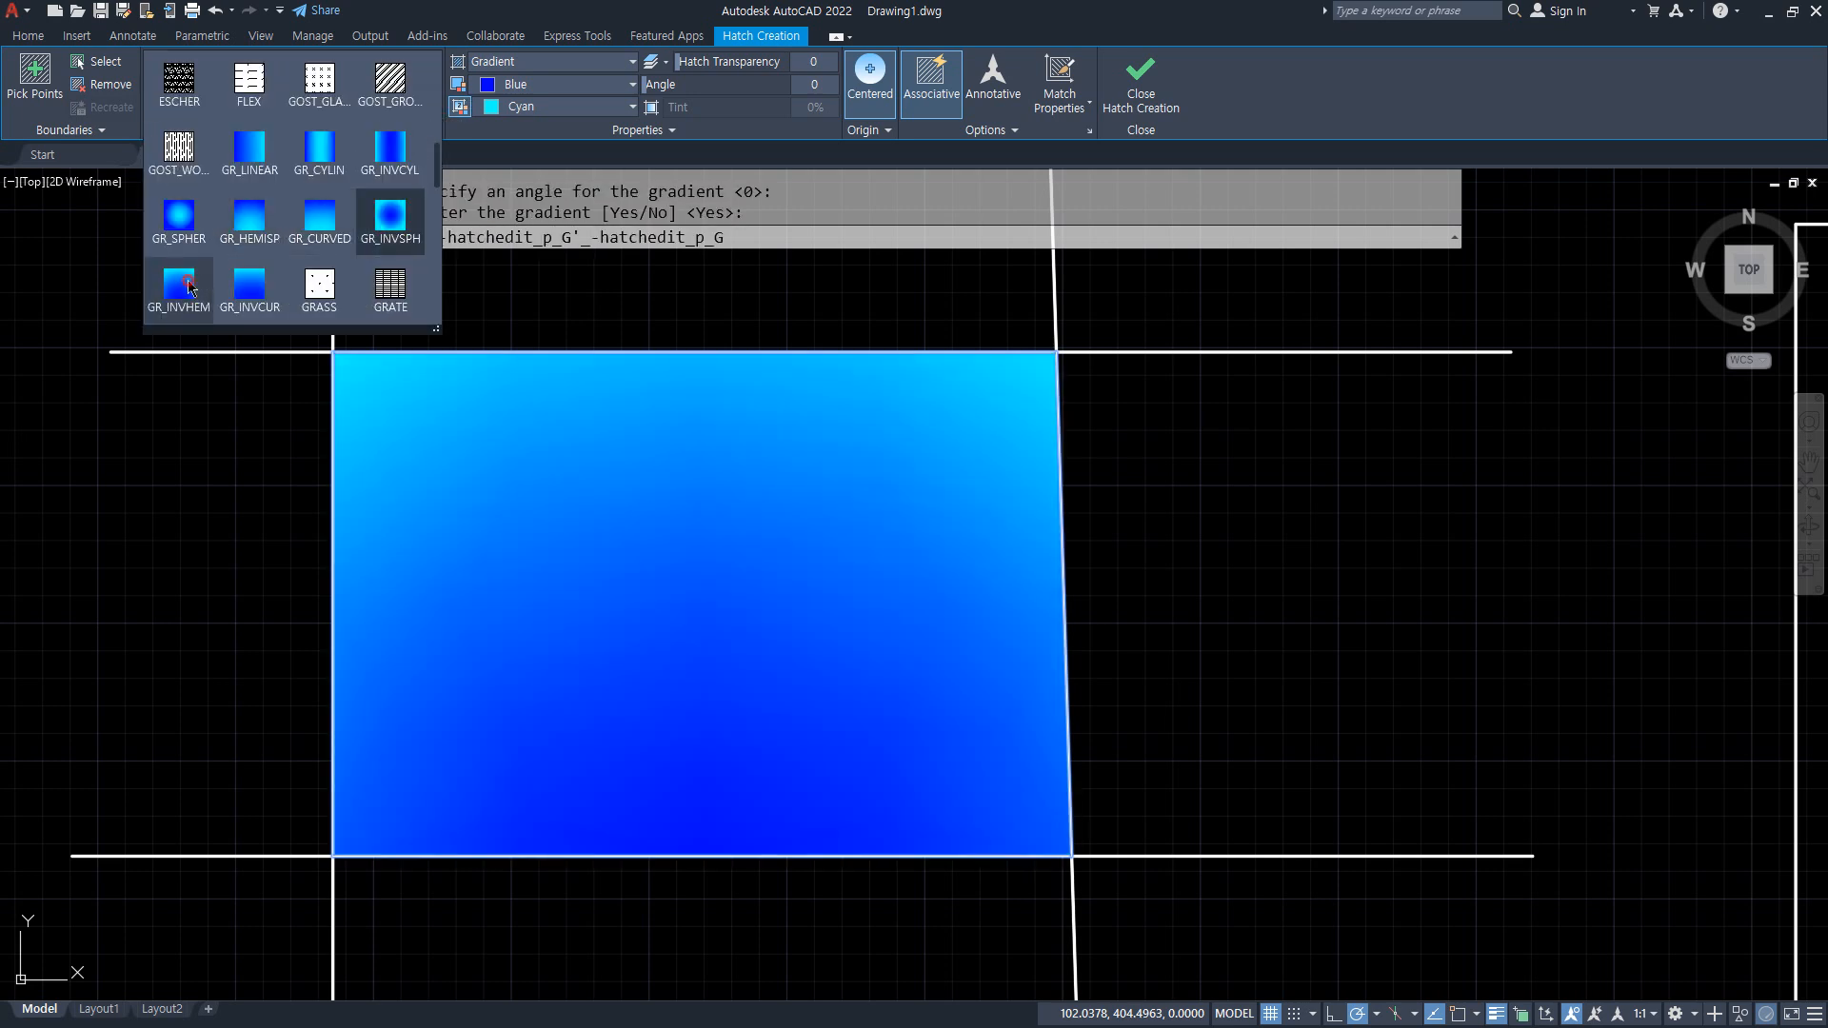
{"action": "left_click", "coordinate": [179, 283]}
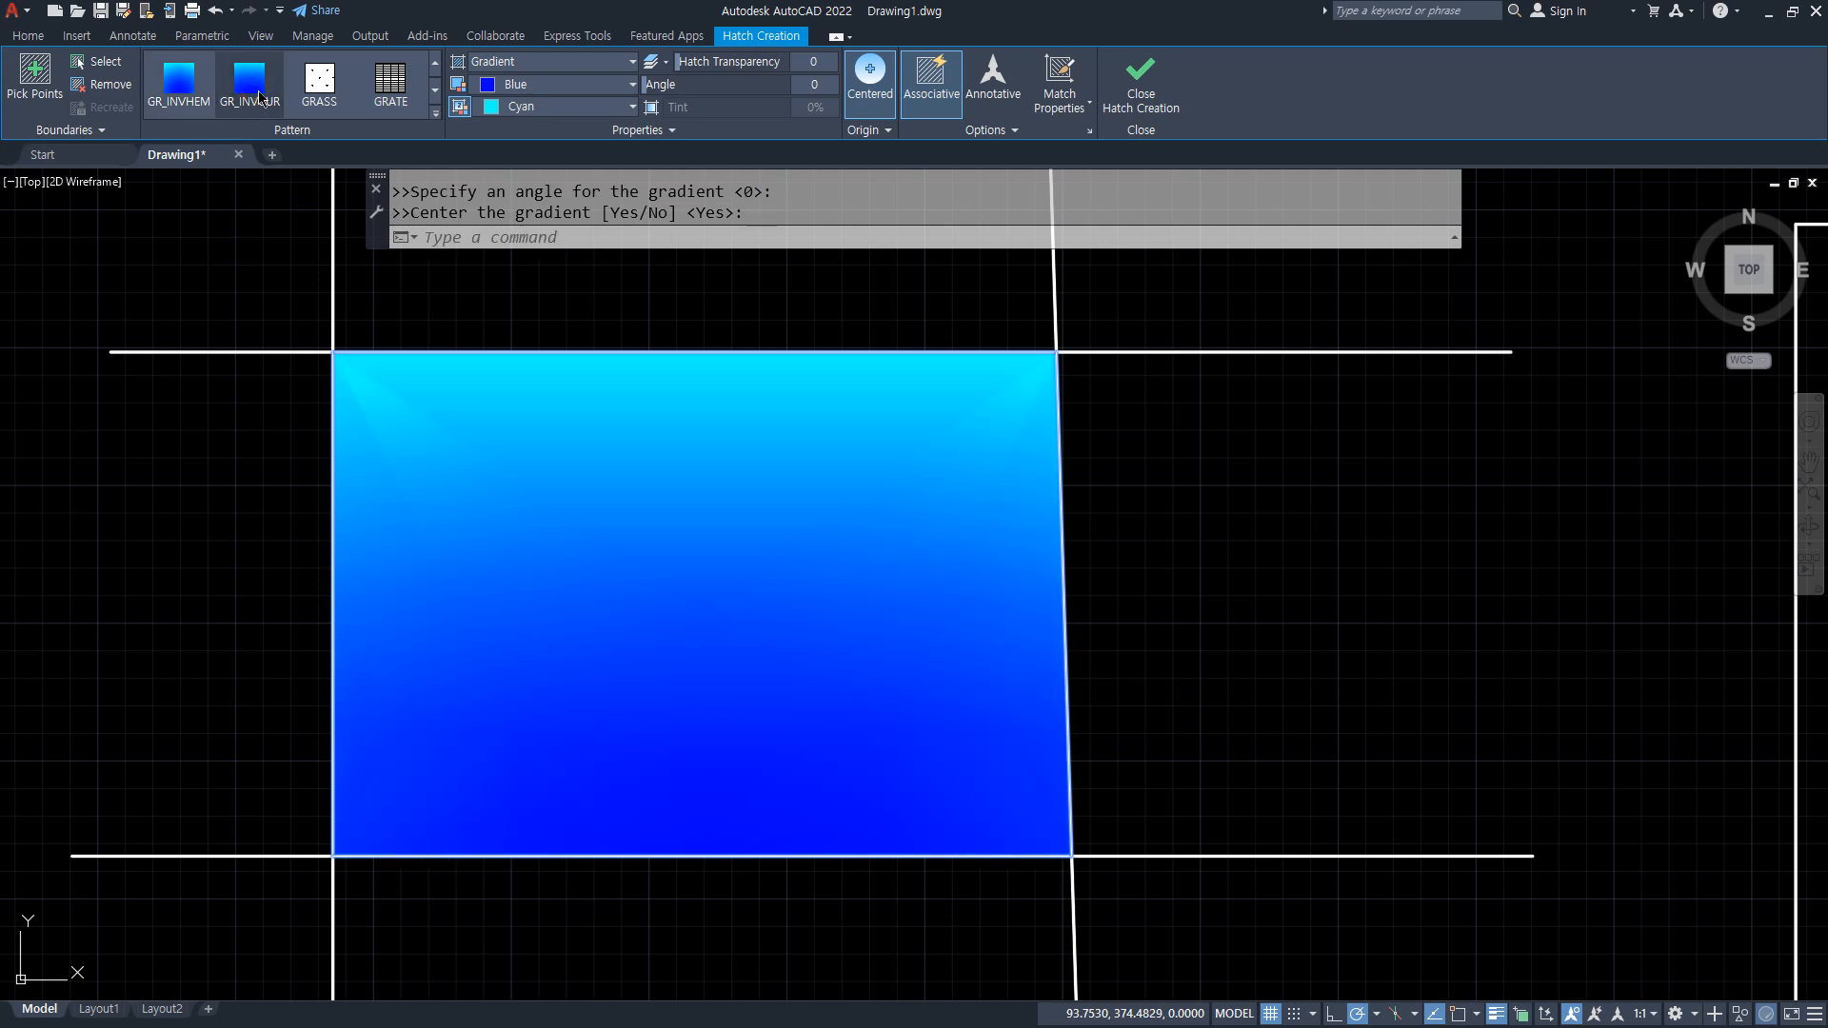
Change the gradient hatch to the JIS_RC_10 pattern and inspect its triple diagonal lines up close.
{"action": "left_click", "coordinate": [437, 116]}
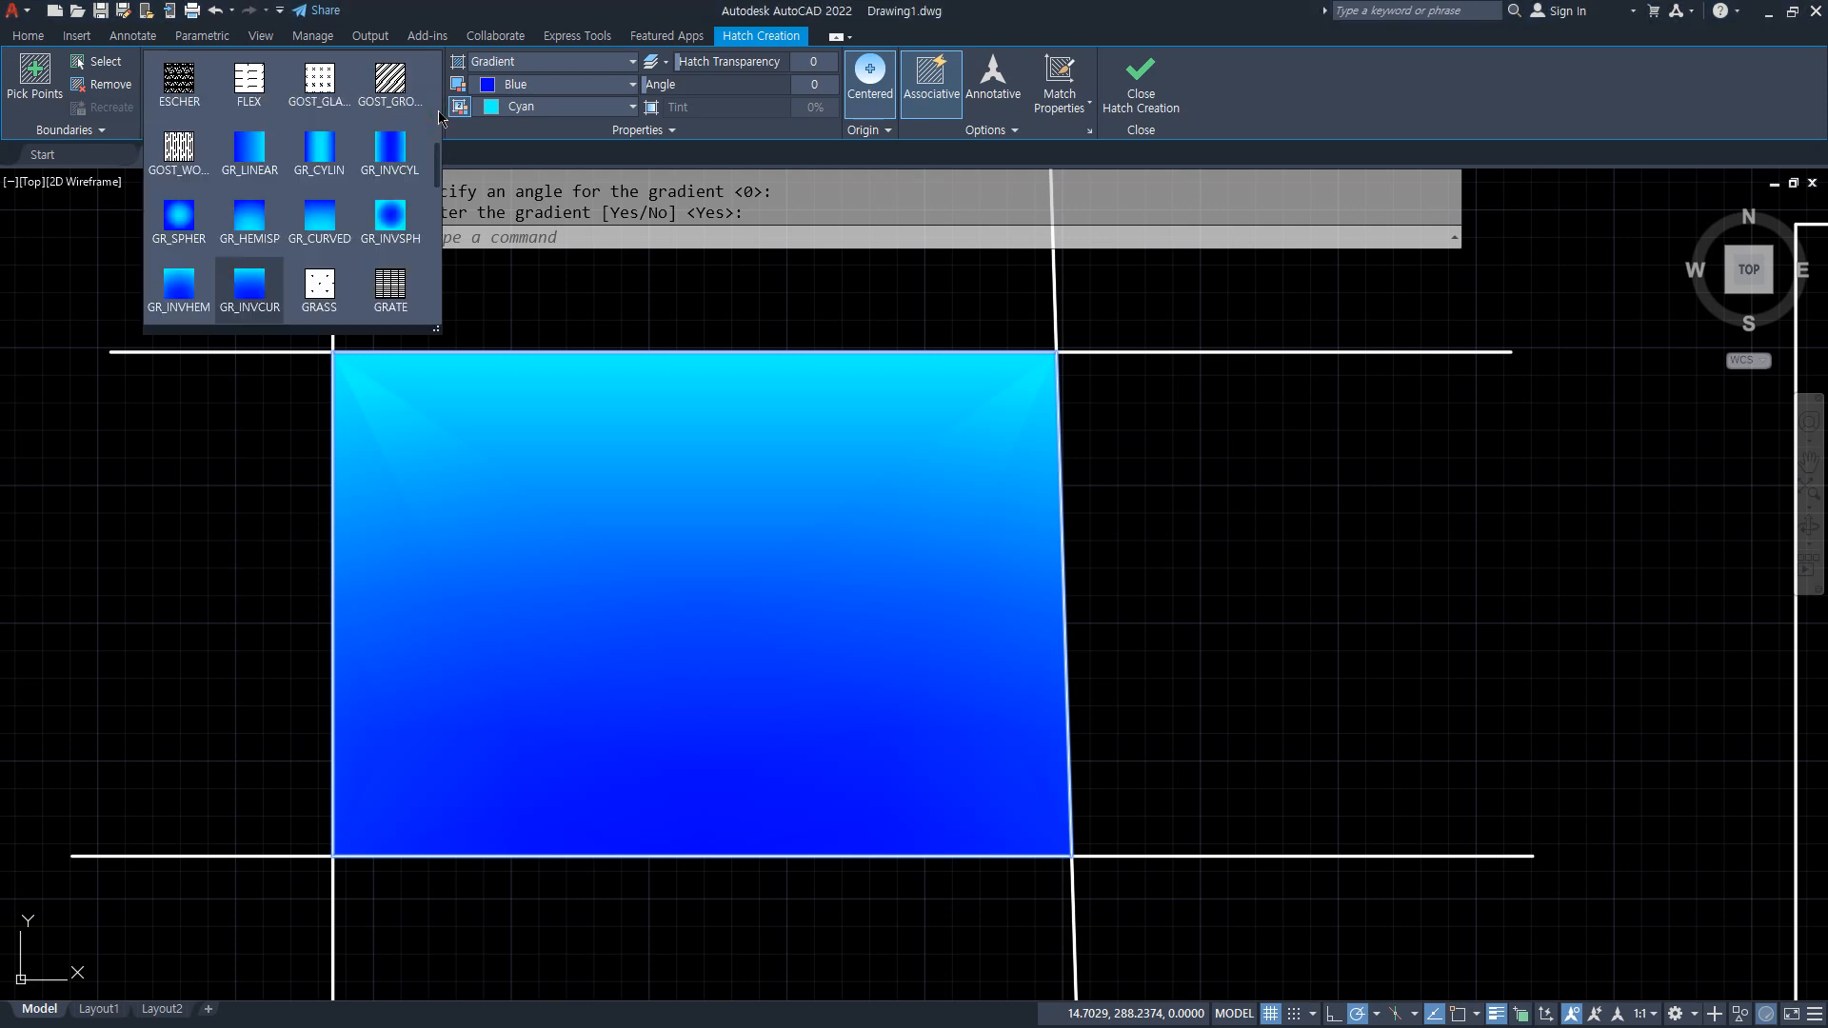
{"action": "scroll", "coordinate": [437, 113], "scroll_direction": "down", "scroll_amount": 6}
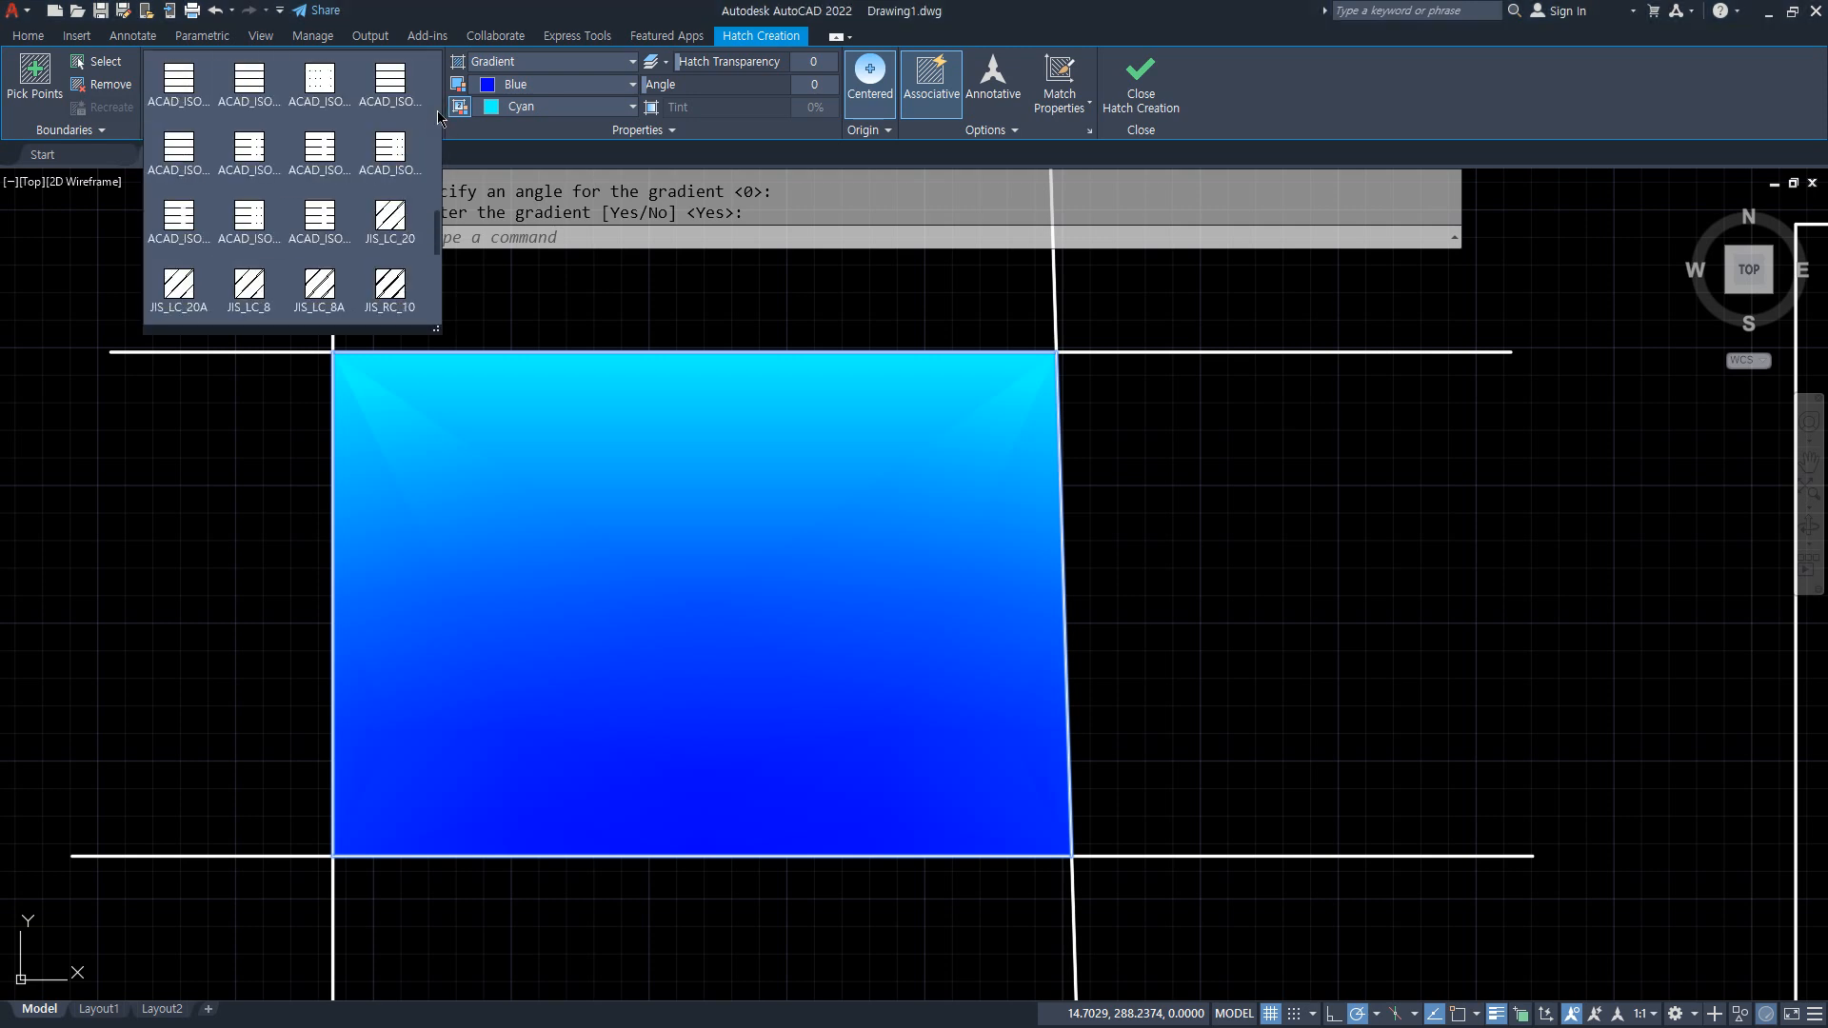
{"action": "scroll", "coordinate": [437, 110], "scroll_direction": "down", "scroll_amount": 2}
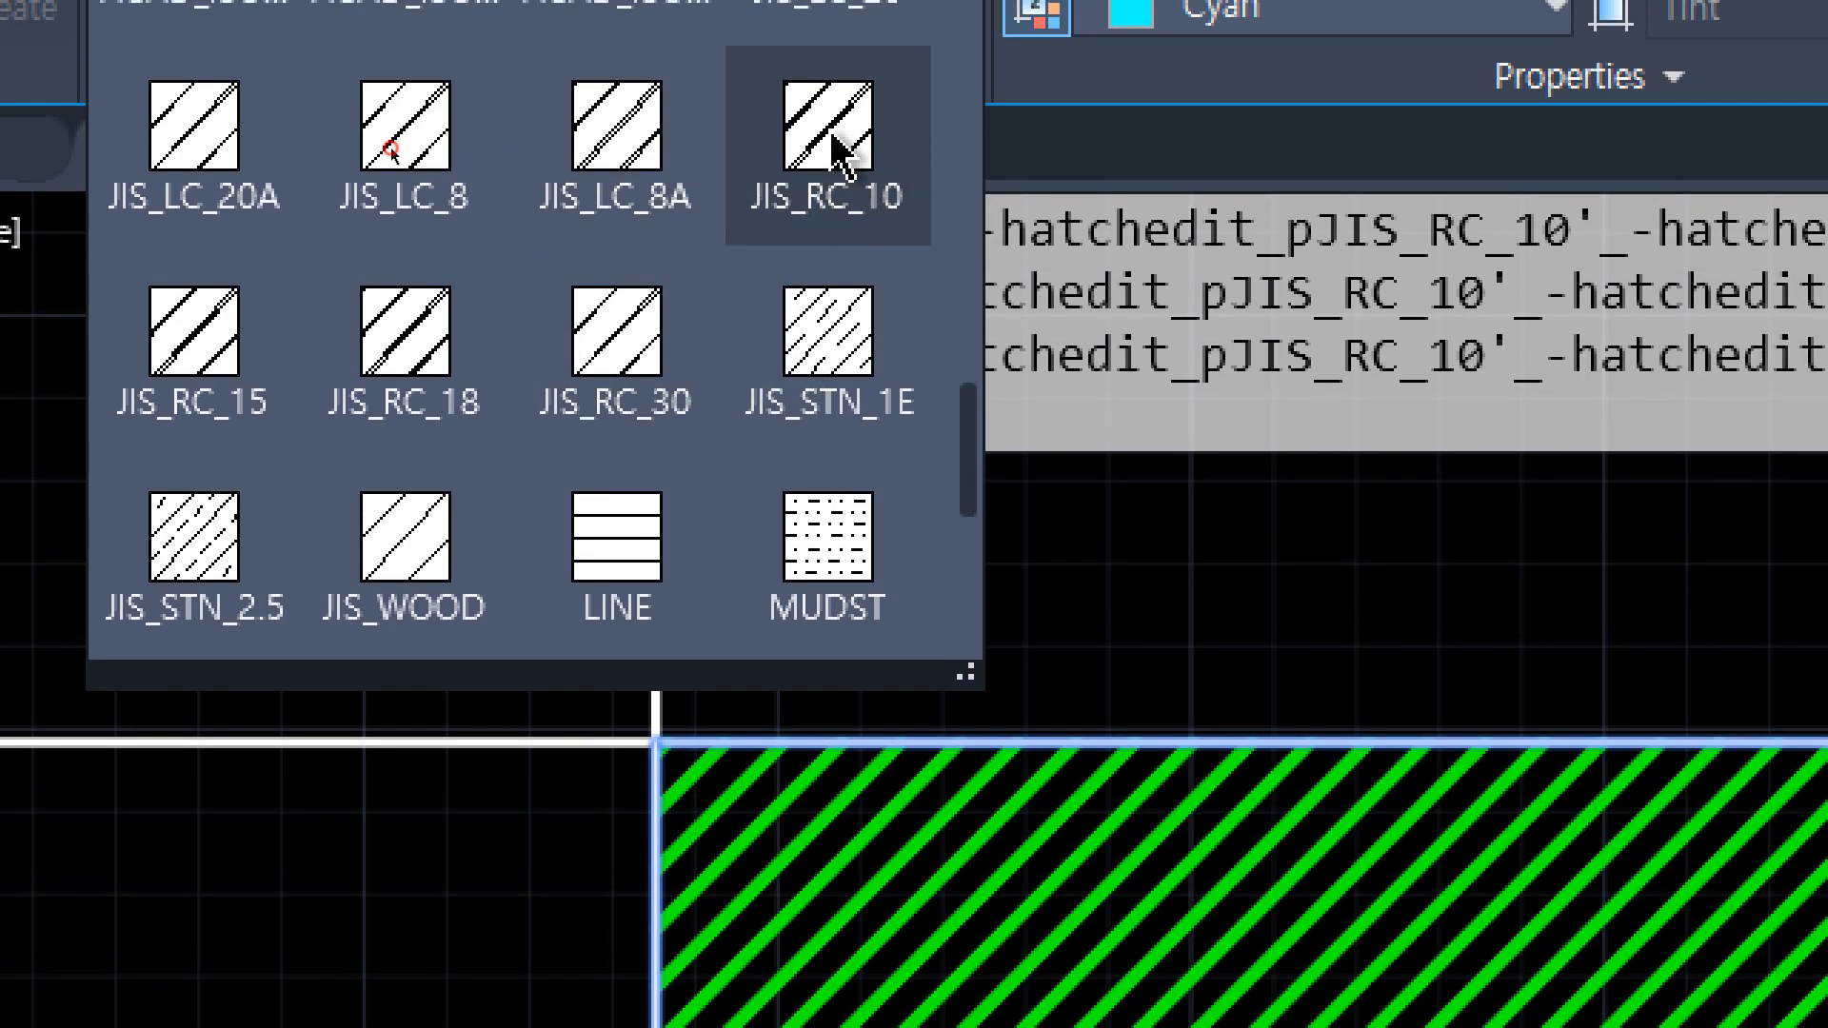
{"action": "left_click", "coordinate": [836, 145]}
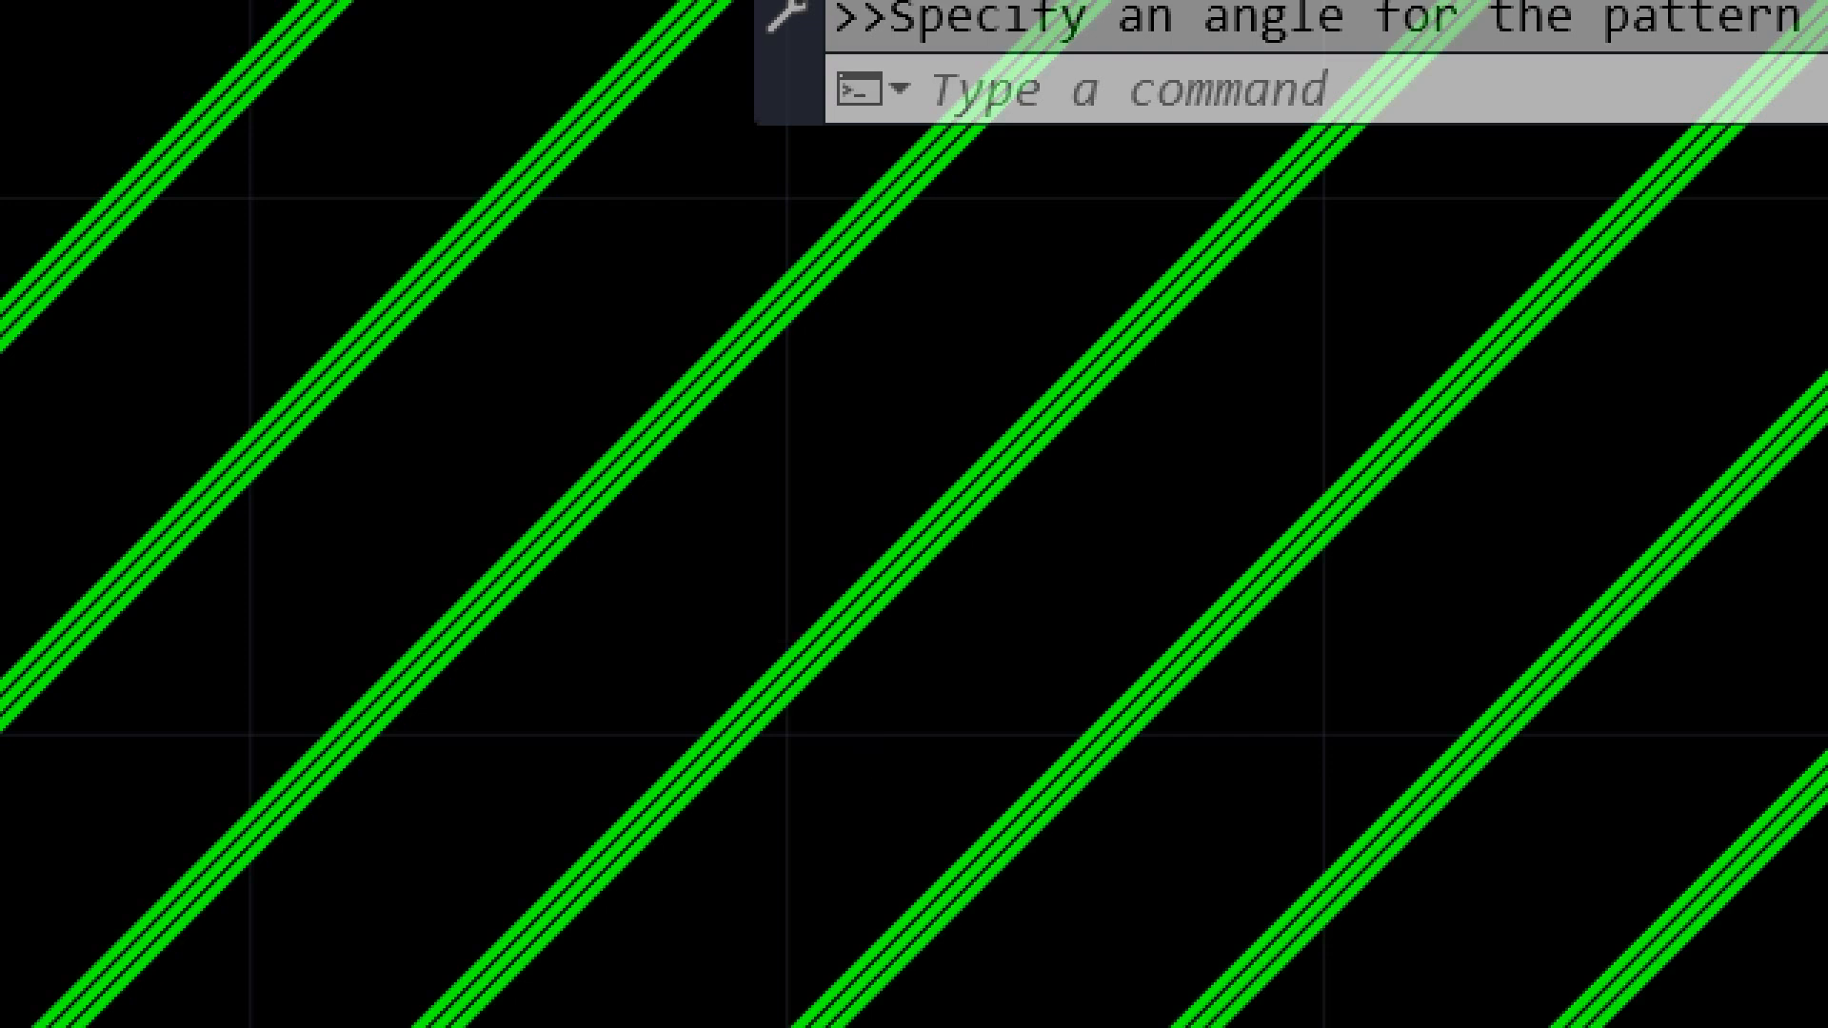
{"action": "scroll", "coordinate": [867, 638], "scroll_direction": "up", "scroll_amount": 3}
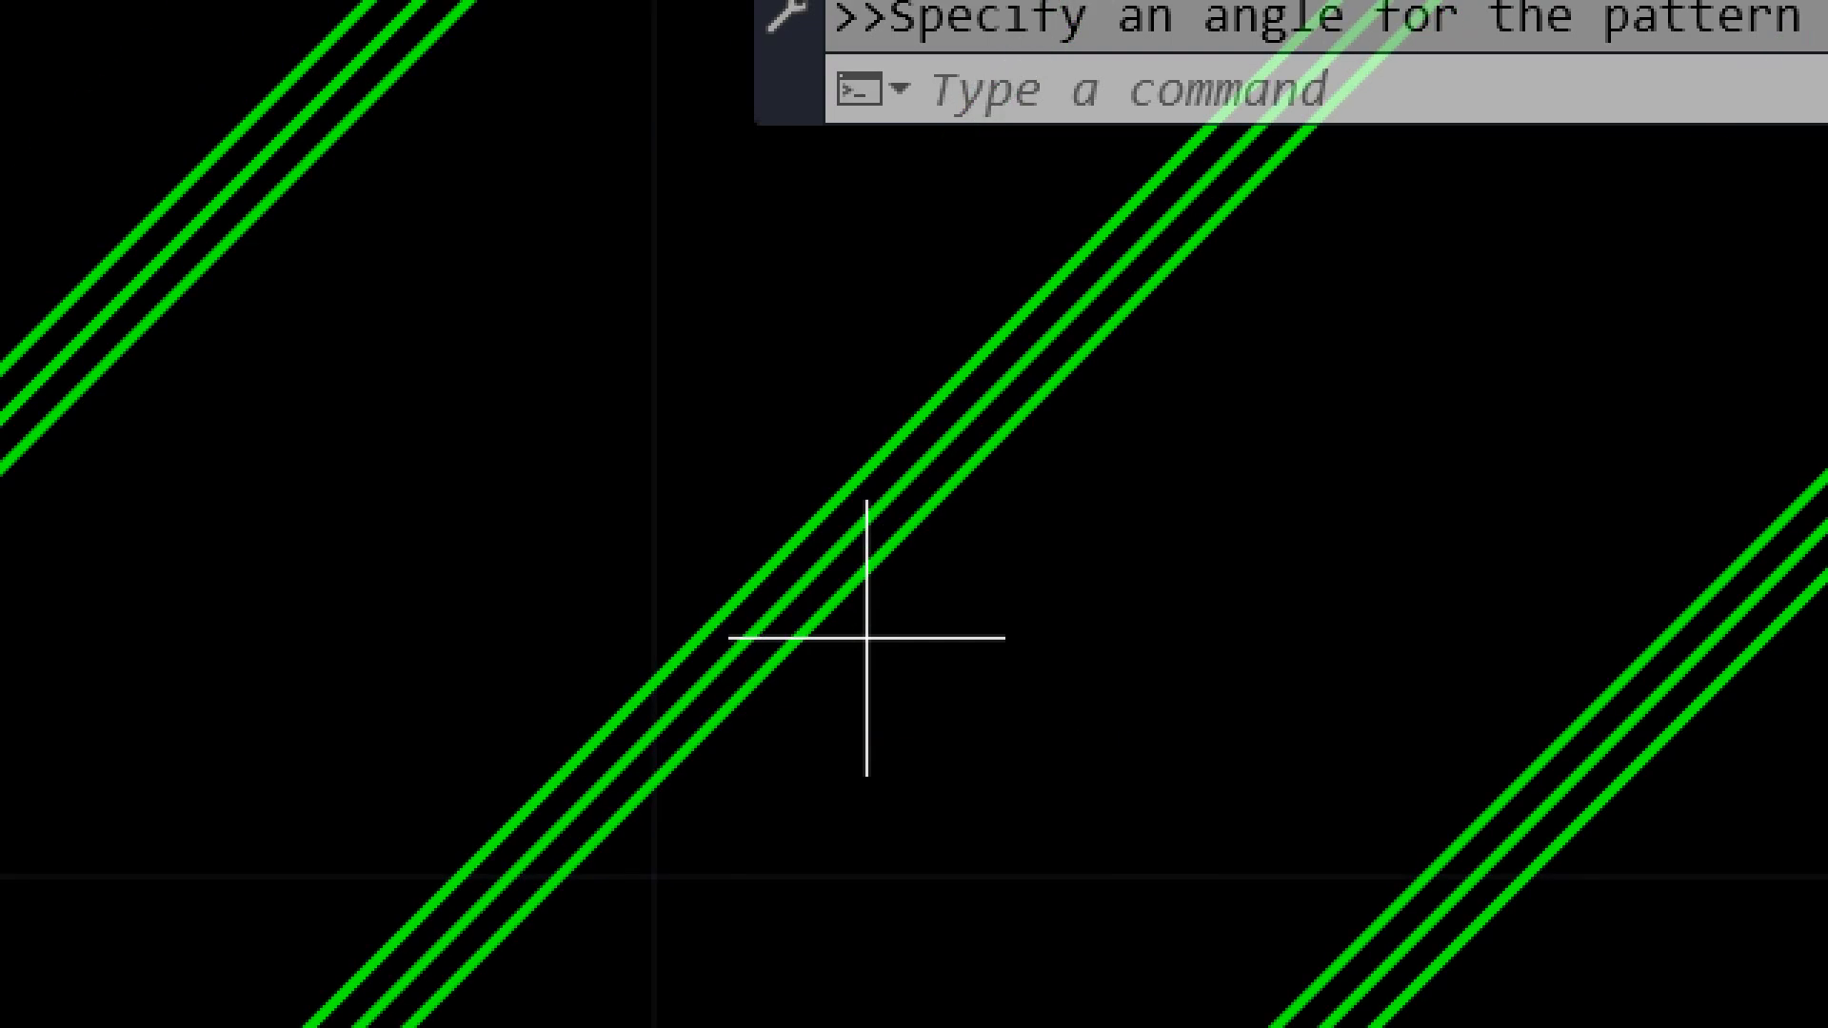
Try the JIS_STN_1E pattern on the hatch, and settle on the JIS_RC_30 pattern.
{"action": "scroll", "coordinate": [866, 638], "scroll_direction": "down", "scroll_amount": 4}
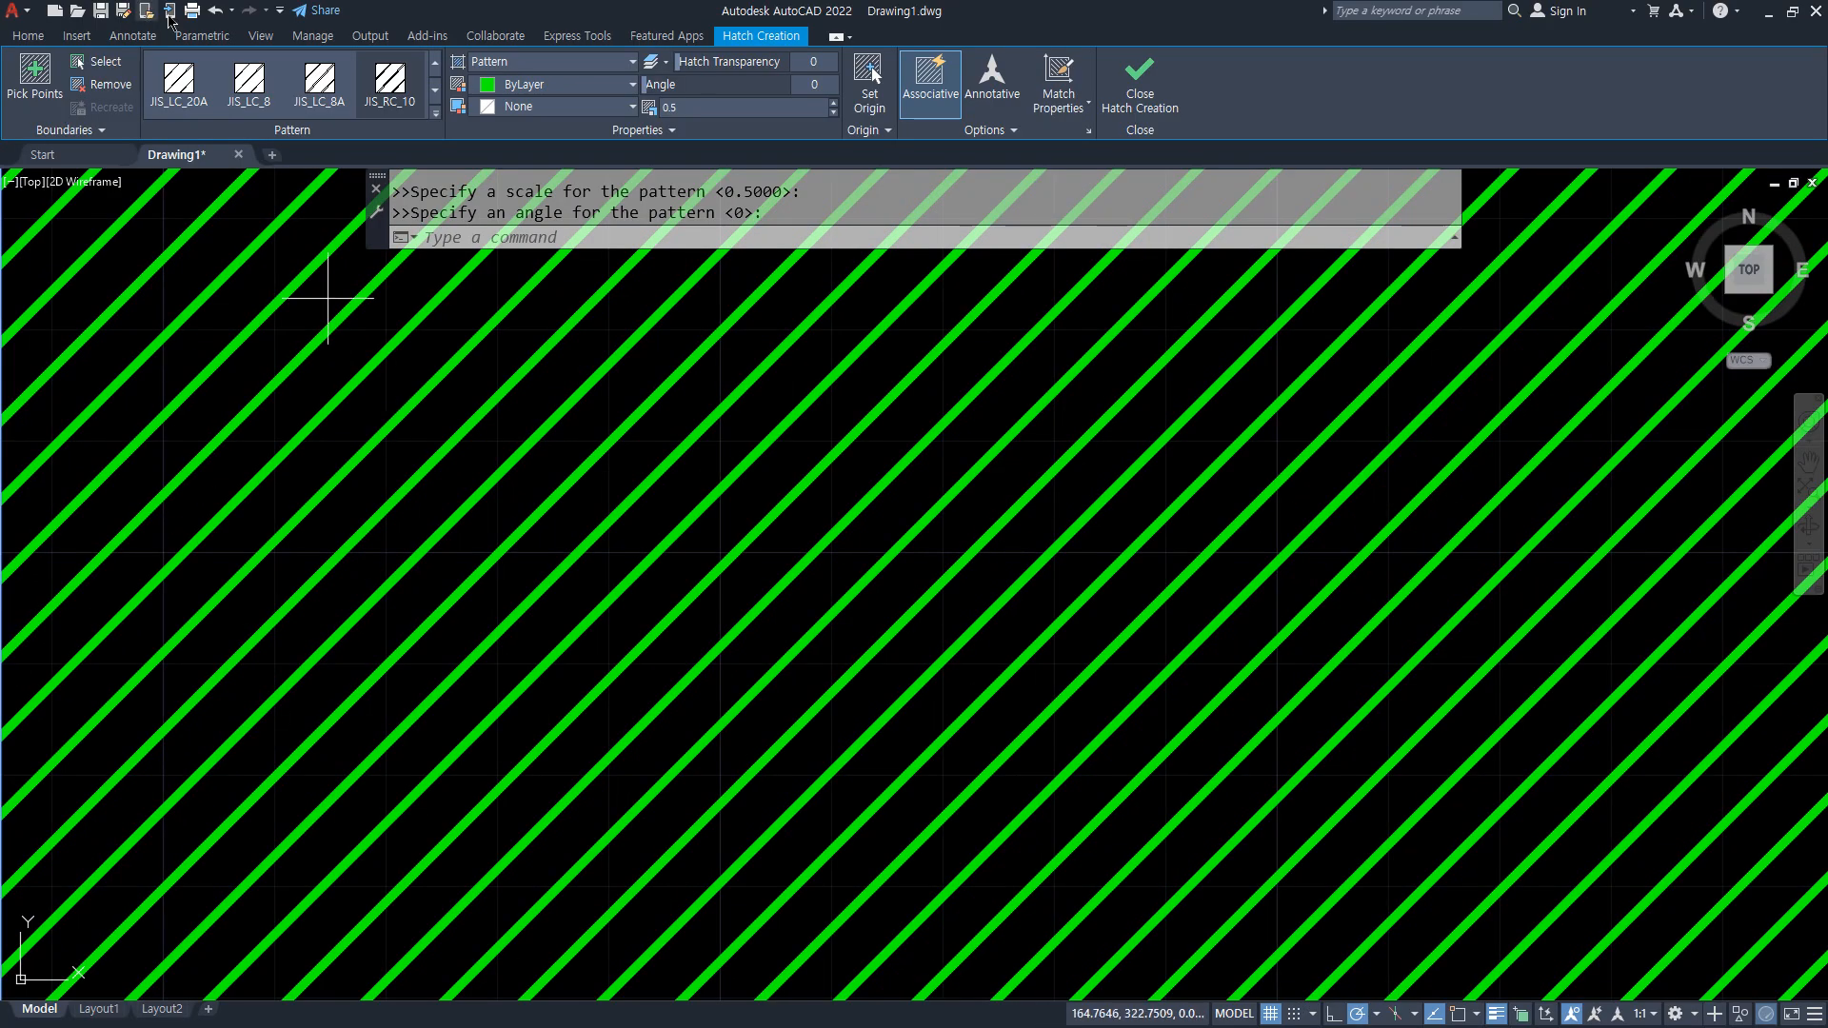
{"action": "left_click", "coordinate": [435, 91]}
{"action": "left_click", "coordinate": [390, 81]}
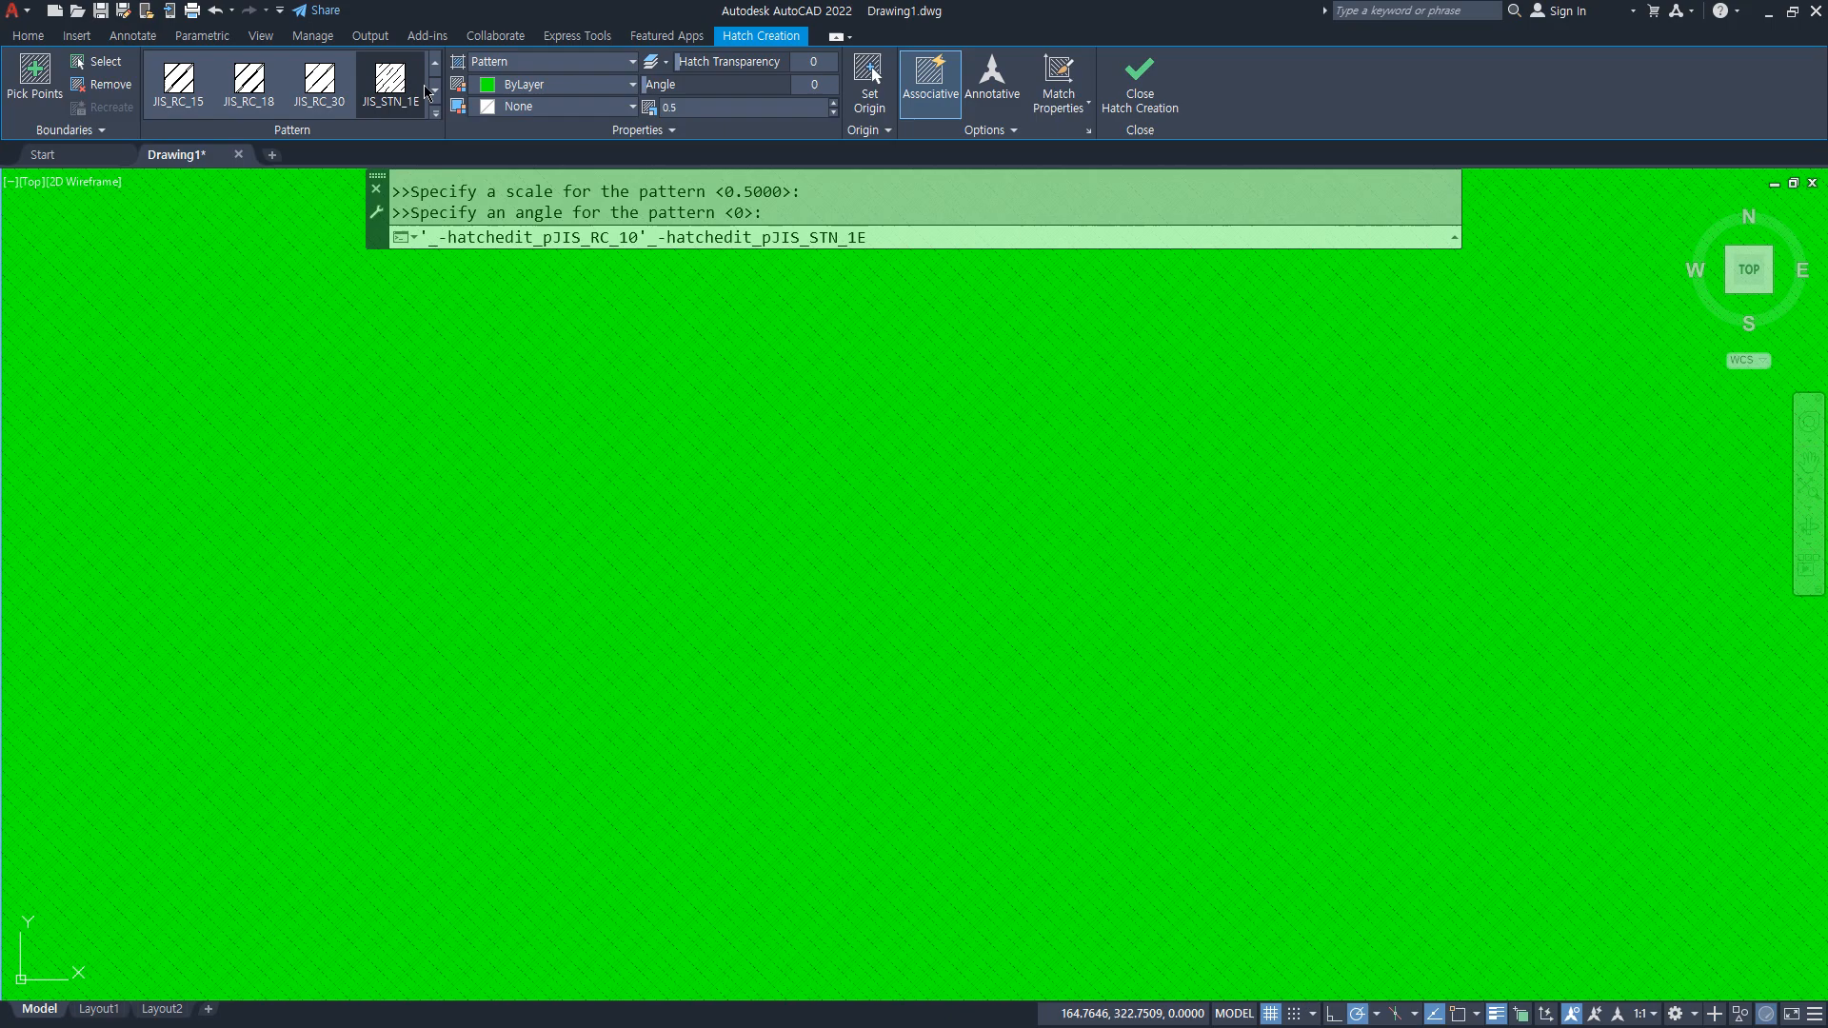
{"action": "left_click", "coordinate": [388, 96]}
{"action": "scroll", "coordinate": [386, 105], "scroll_direction": "up", "scroll_amount": 1}
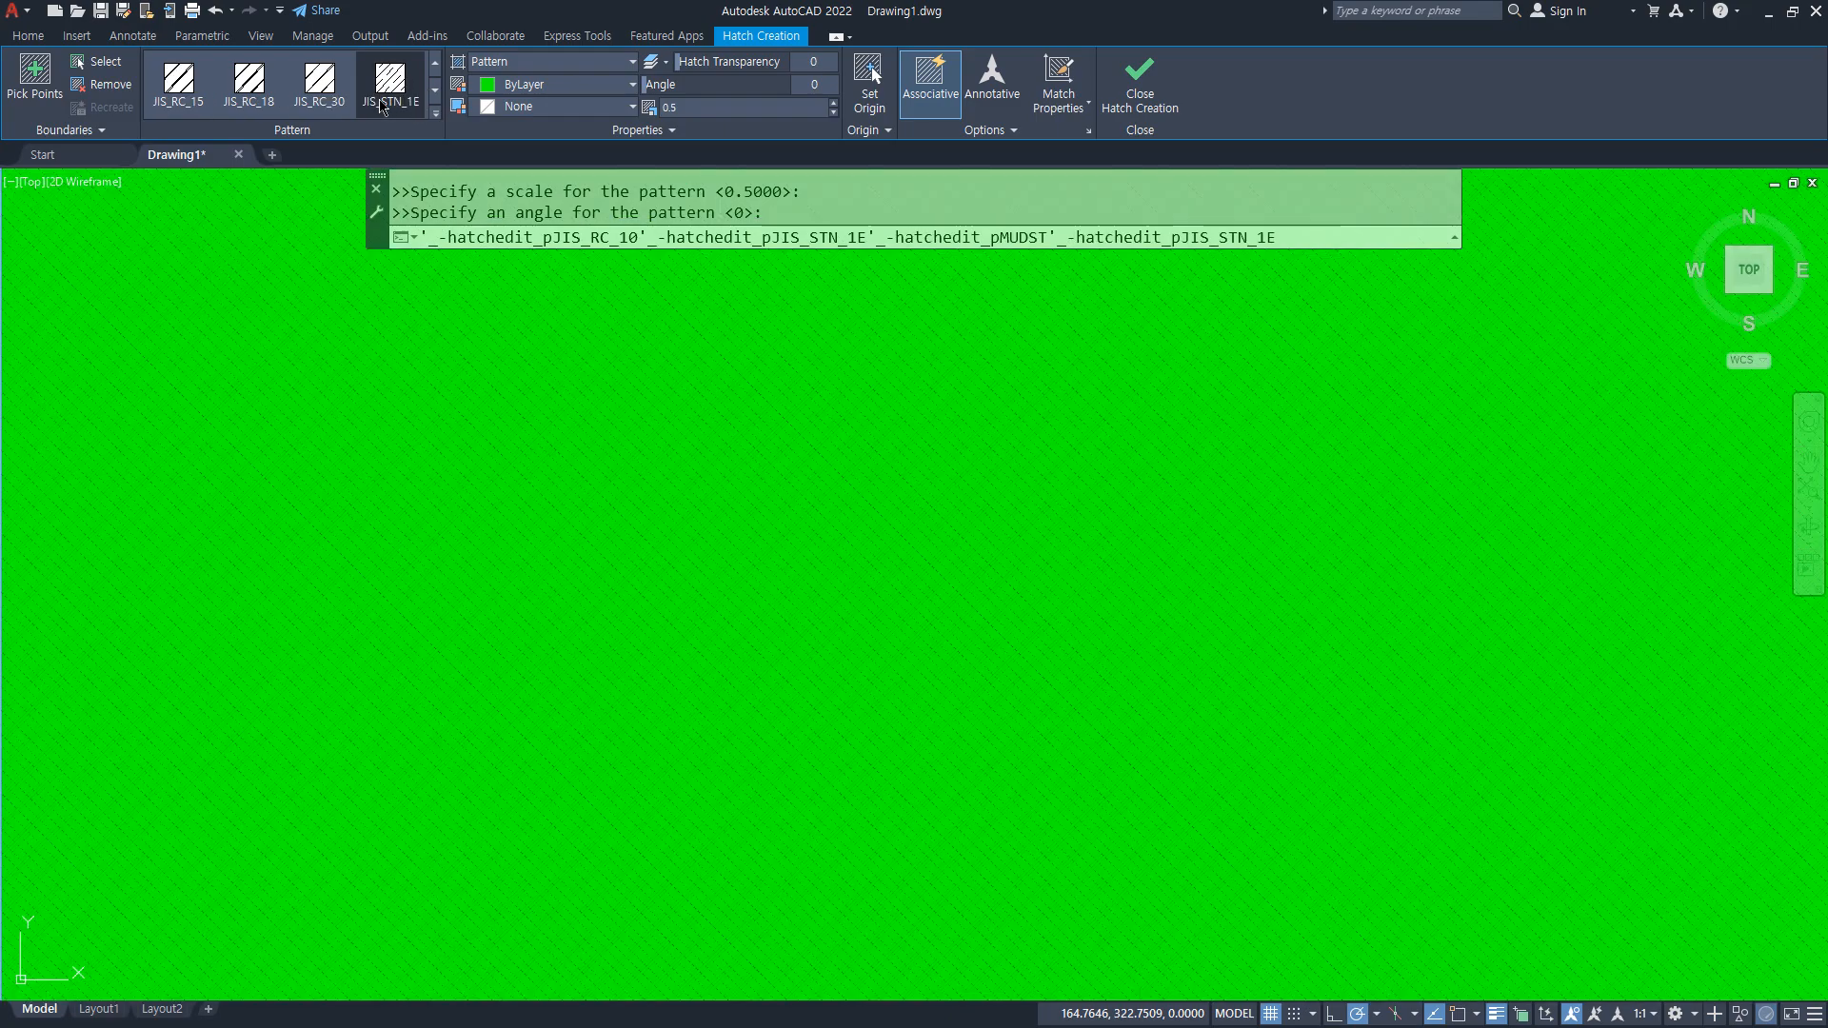
{"action": "left_click", "coordinate": [324, 93]}
{"action": "scroll", "coordinate": [591, 466], "scroll_direction": "down", "scroll_amount": 10}
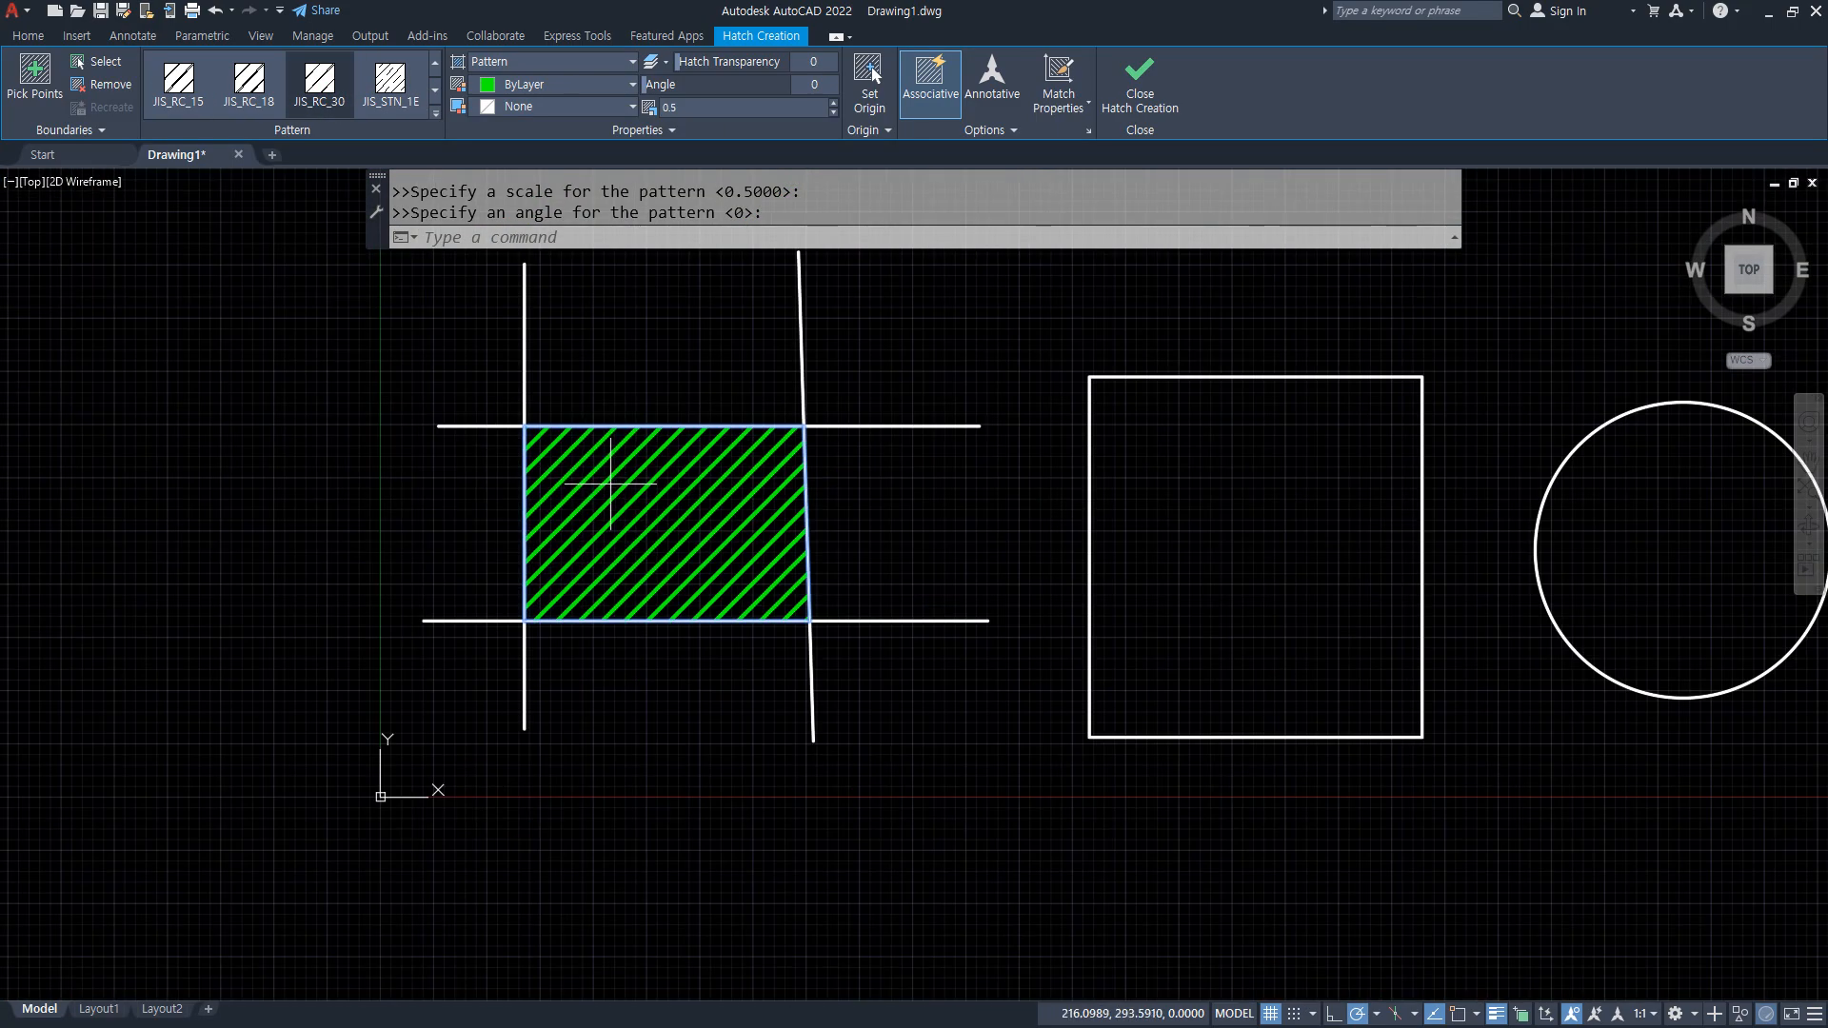
{"action": "scroll", "coordinate": [614, 485], "scroll_direction": "up", "scroll_amount": 4}
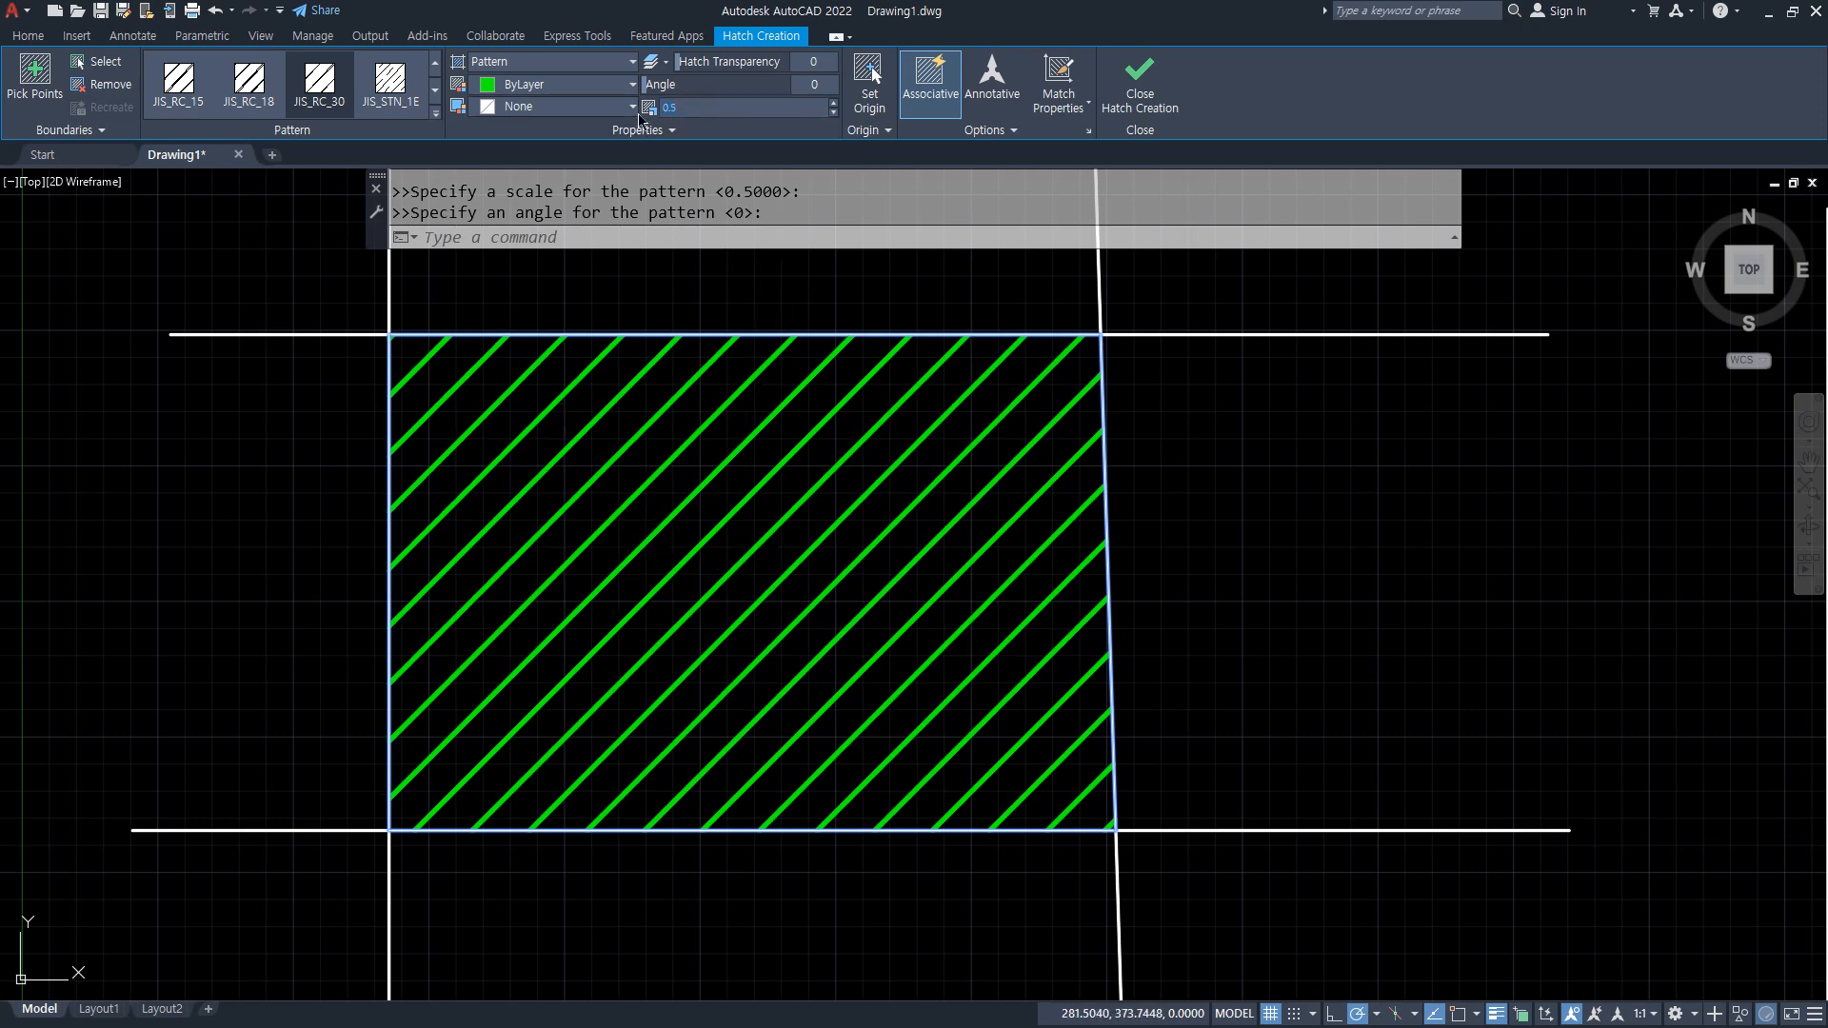
Try pattern scales of 10, 5 and 1 on the JIS_RC_30 hatch.
{"action": "type", "text": "10"}
{"action": "key", "text": "Return"}
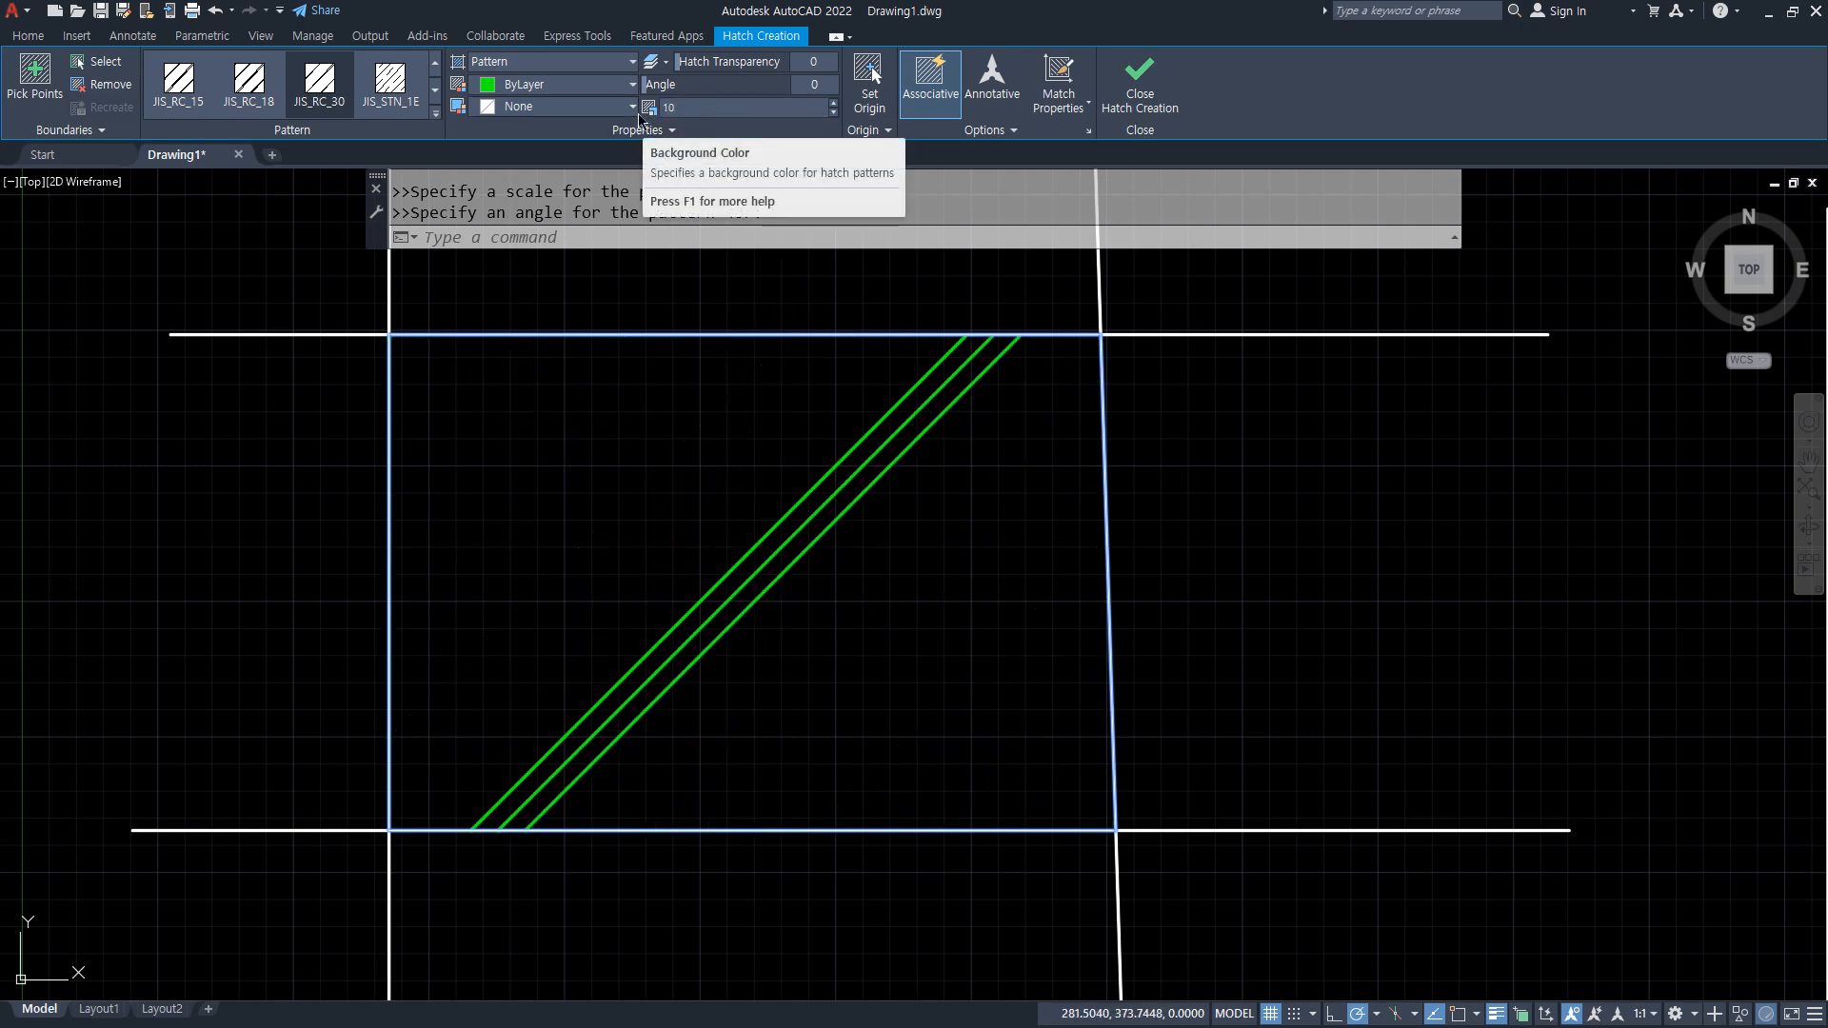
{"action": "left_click", "coordinate": [640, 108]}
{"action": "type", "text": "5"}
{"action": "key", "text": "Return"}
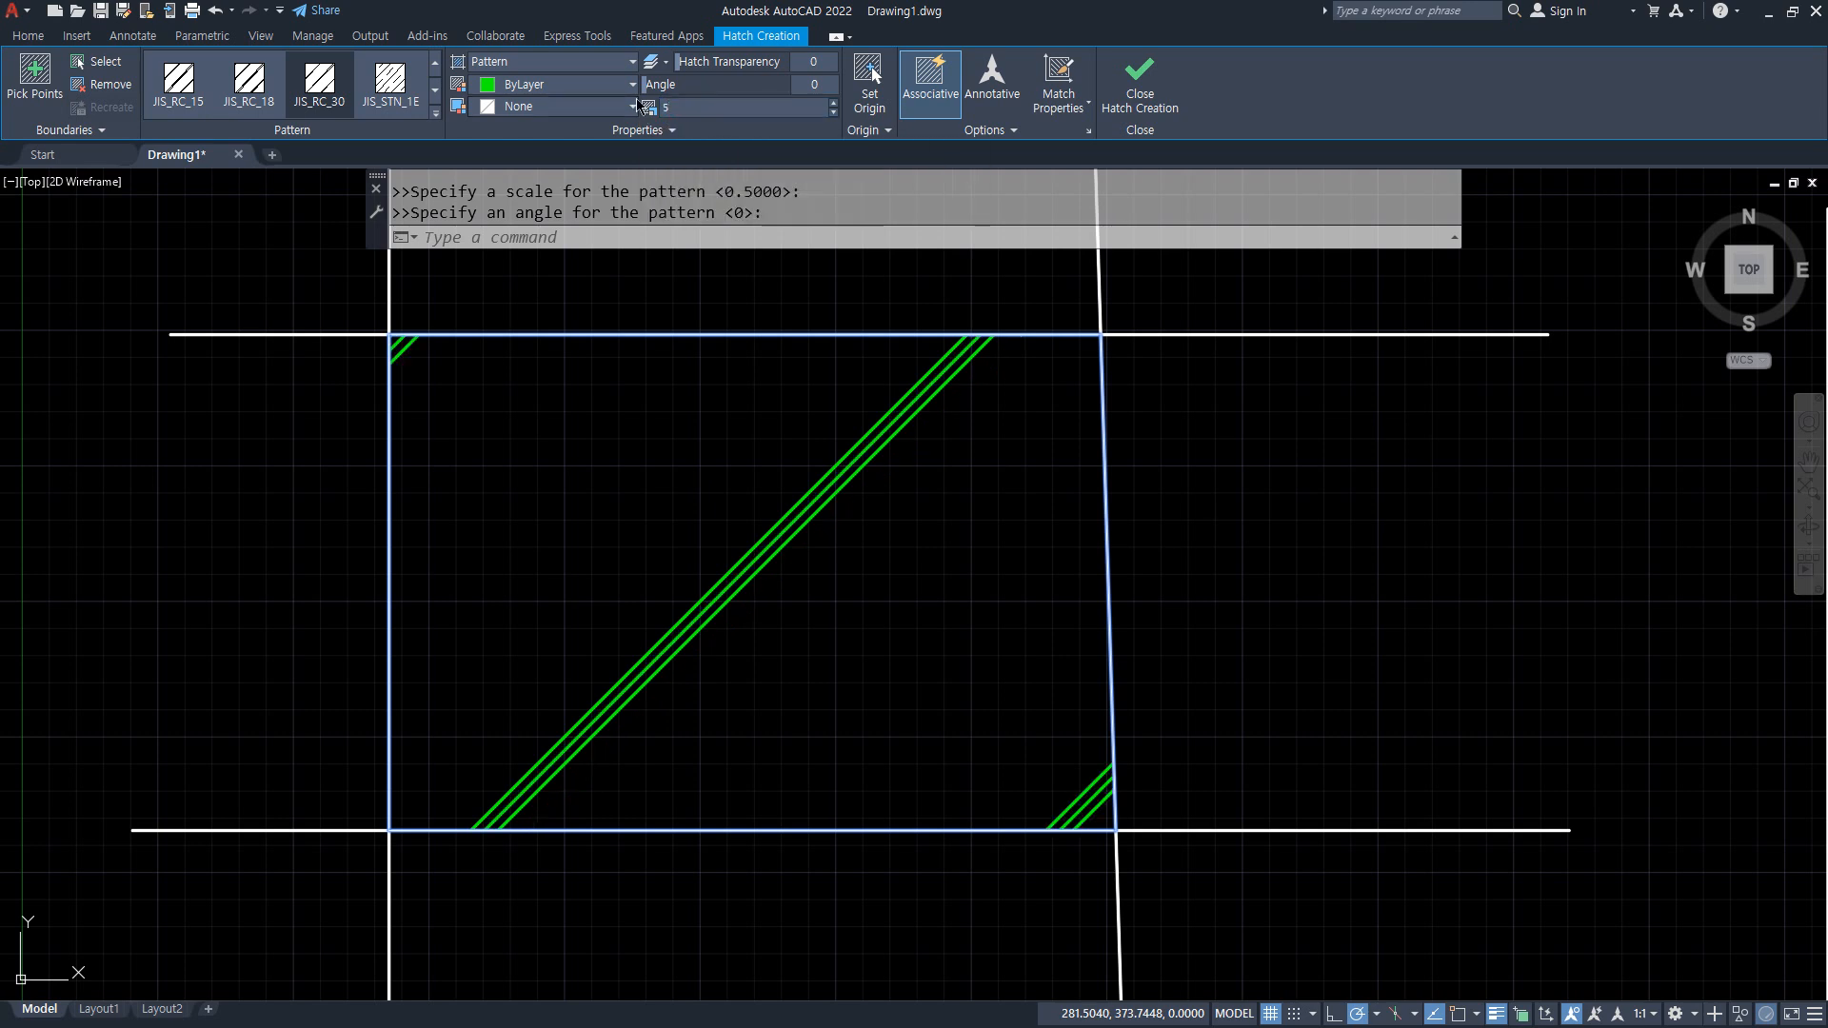
{"action": "left_click", "coordinate": [648, 108]}
{"action": "type", "text": "1"}
{"action": "key", "text": "Return"}
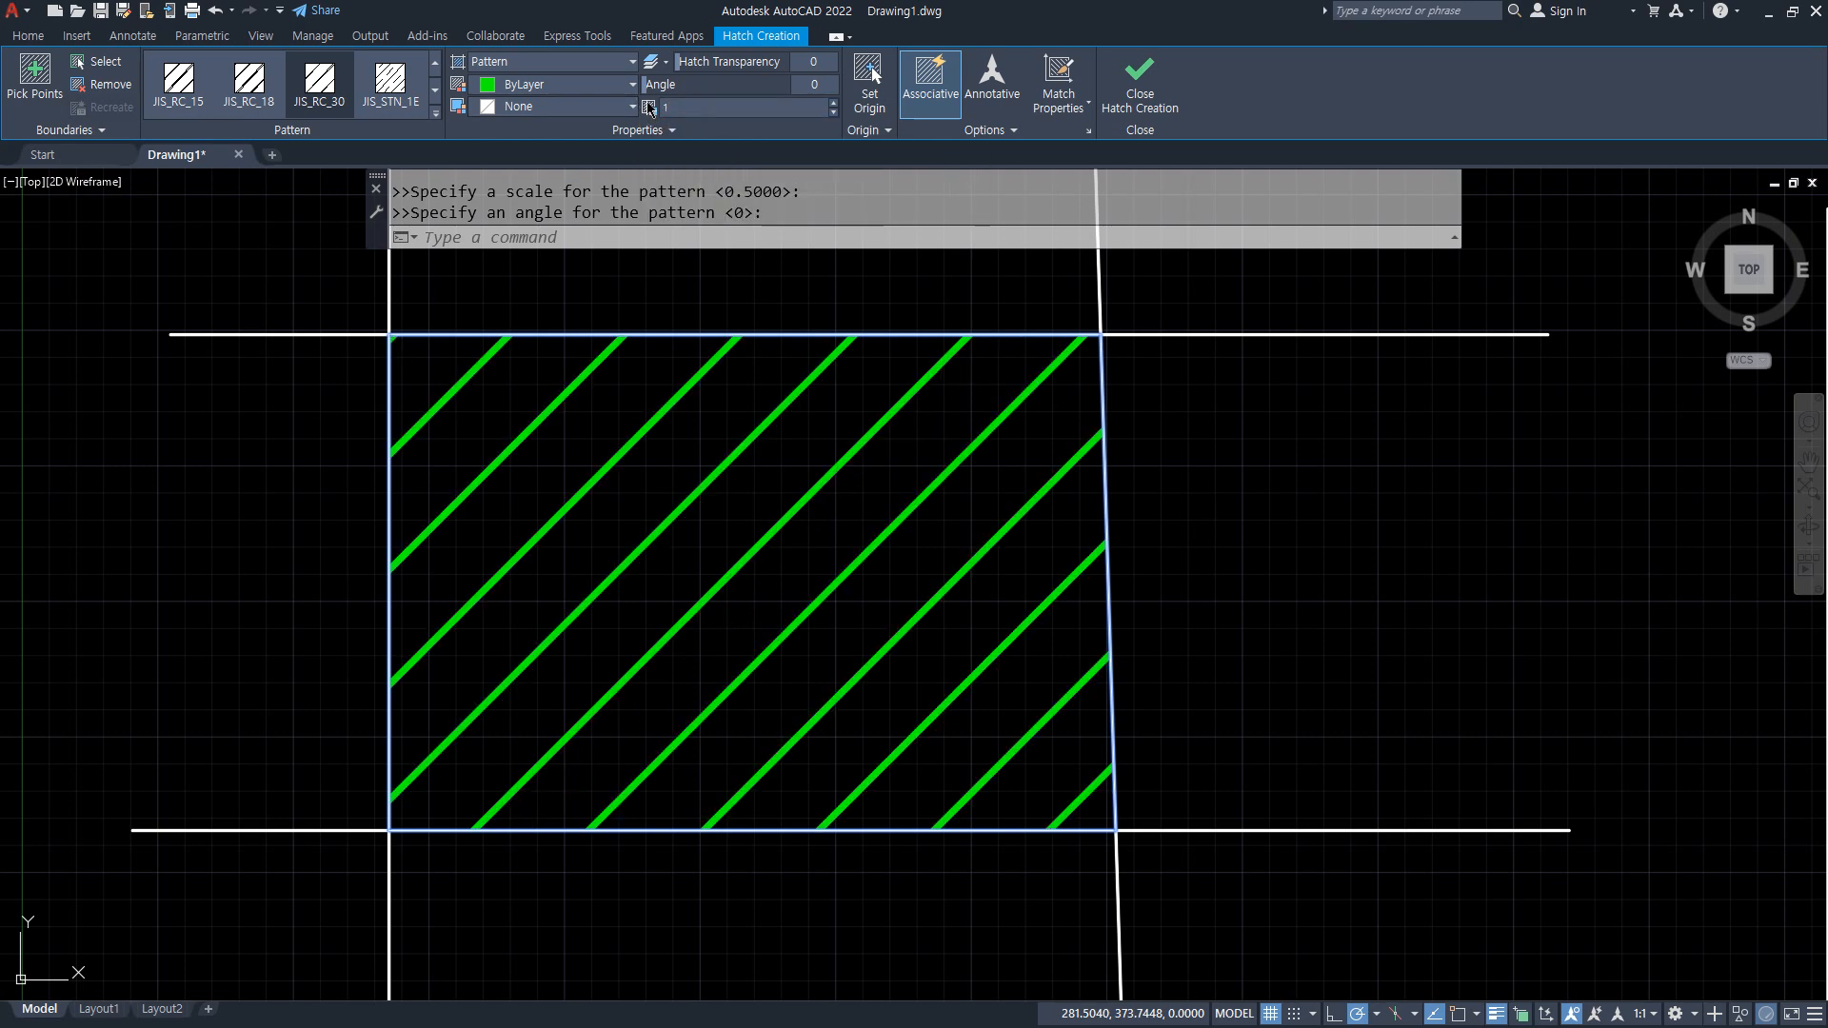
Set the JIS_RC_30 hatch's scale to 3 and finish the hatch.
{"action": "left_click", "coordinate": [651, 108]}
{"action": "type", "text": "3"}
{"action": "key", "text": "Return"}
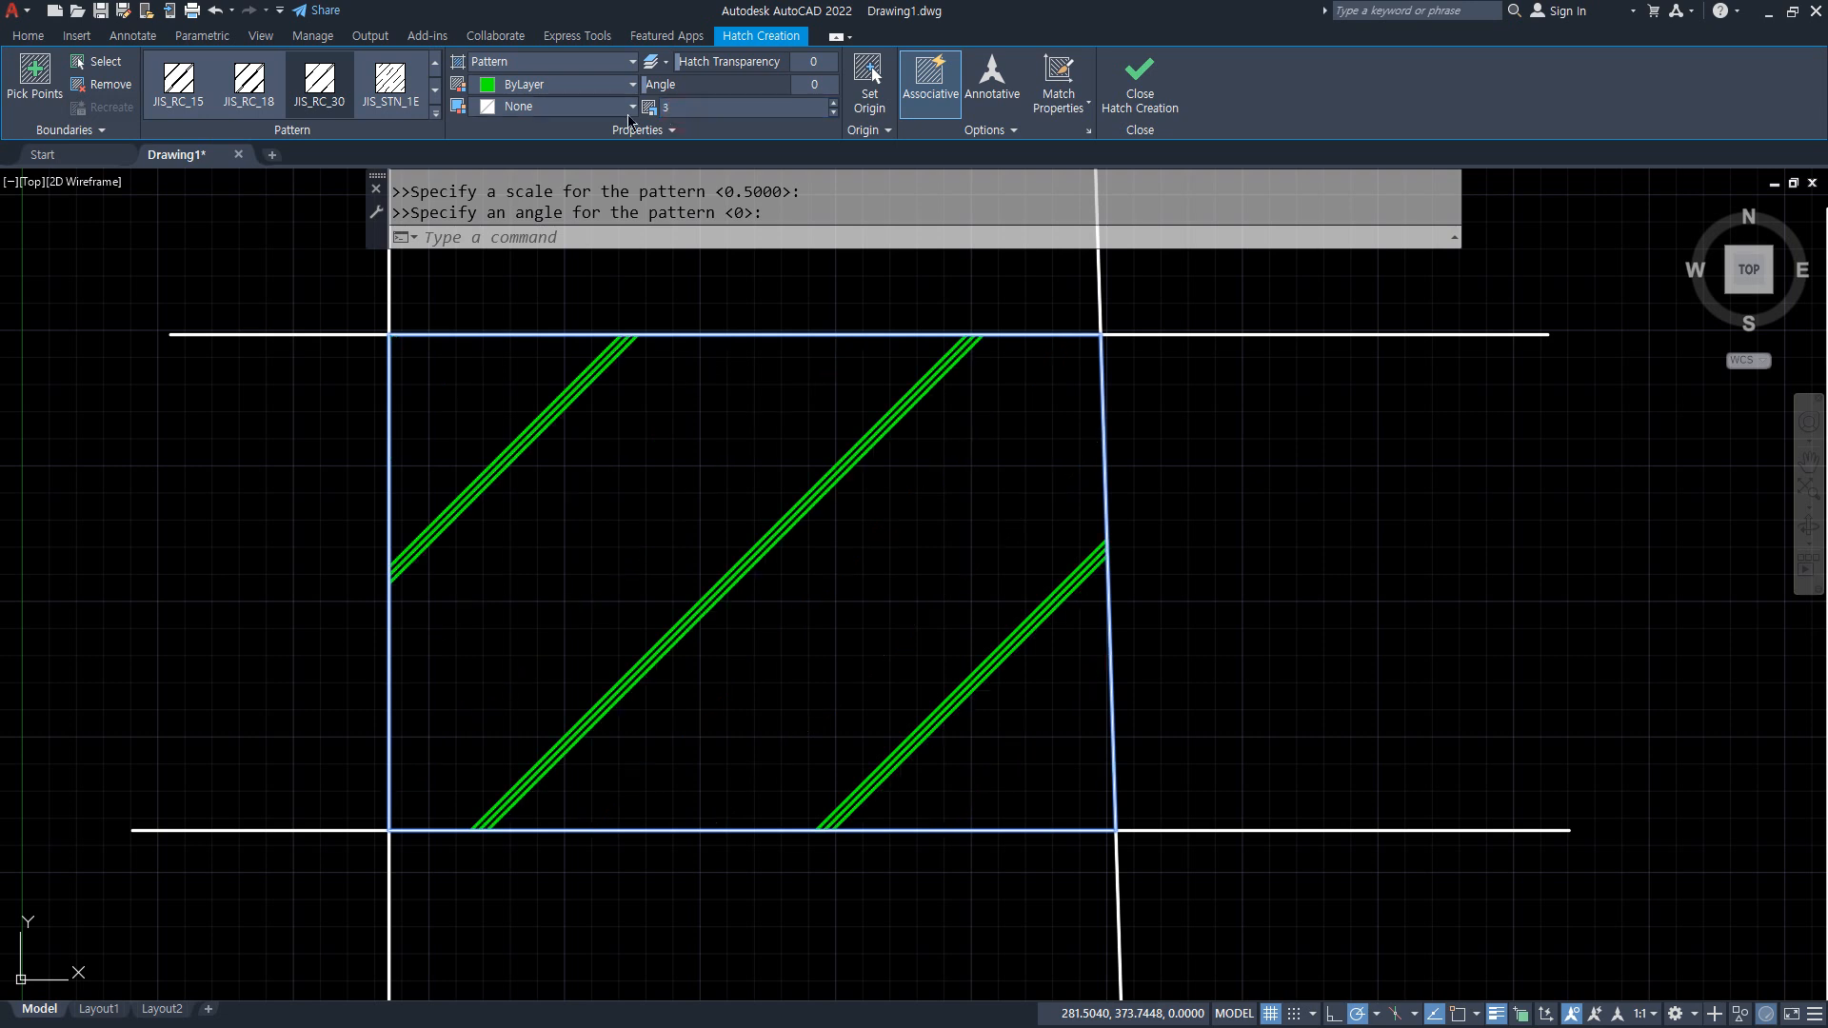
{"action": "left_click", "coordinate": [1140, 84]}
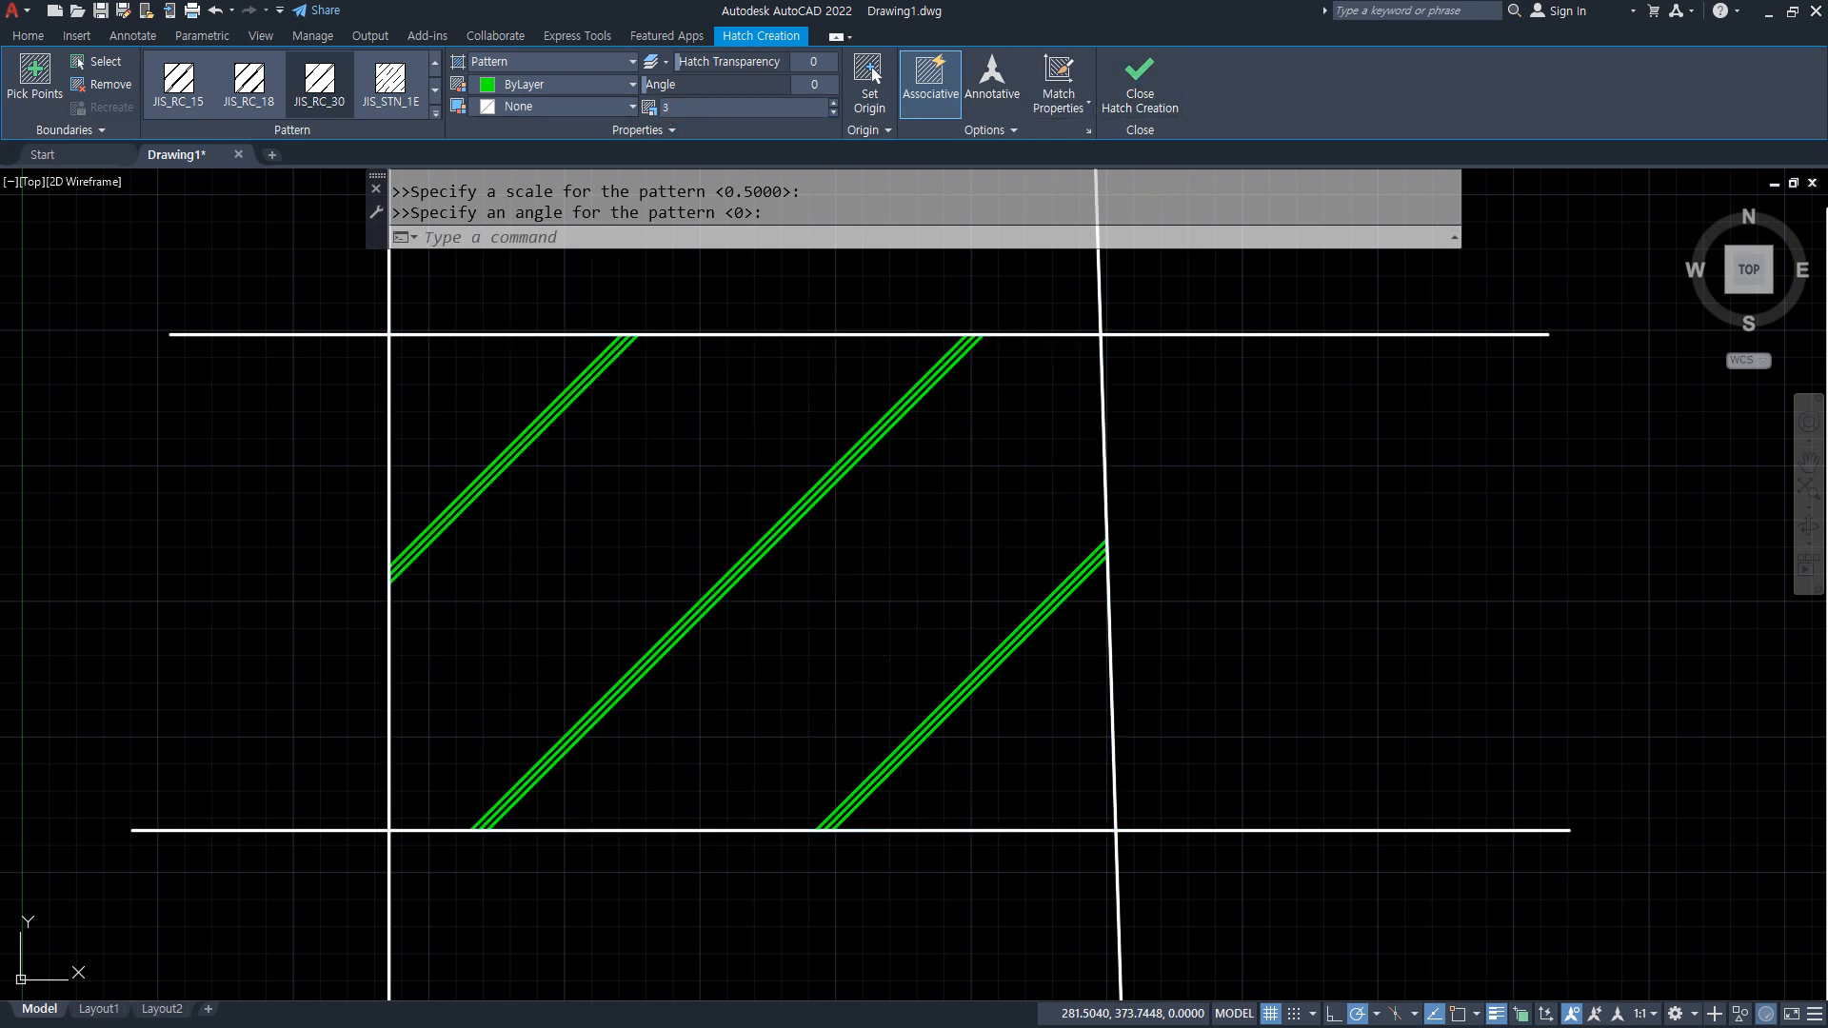
Add a second hatch to the same four-line enclosed area with the AR-CONC pattern at scale 0.5.
{"action": "type", "text": "h"}
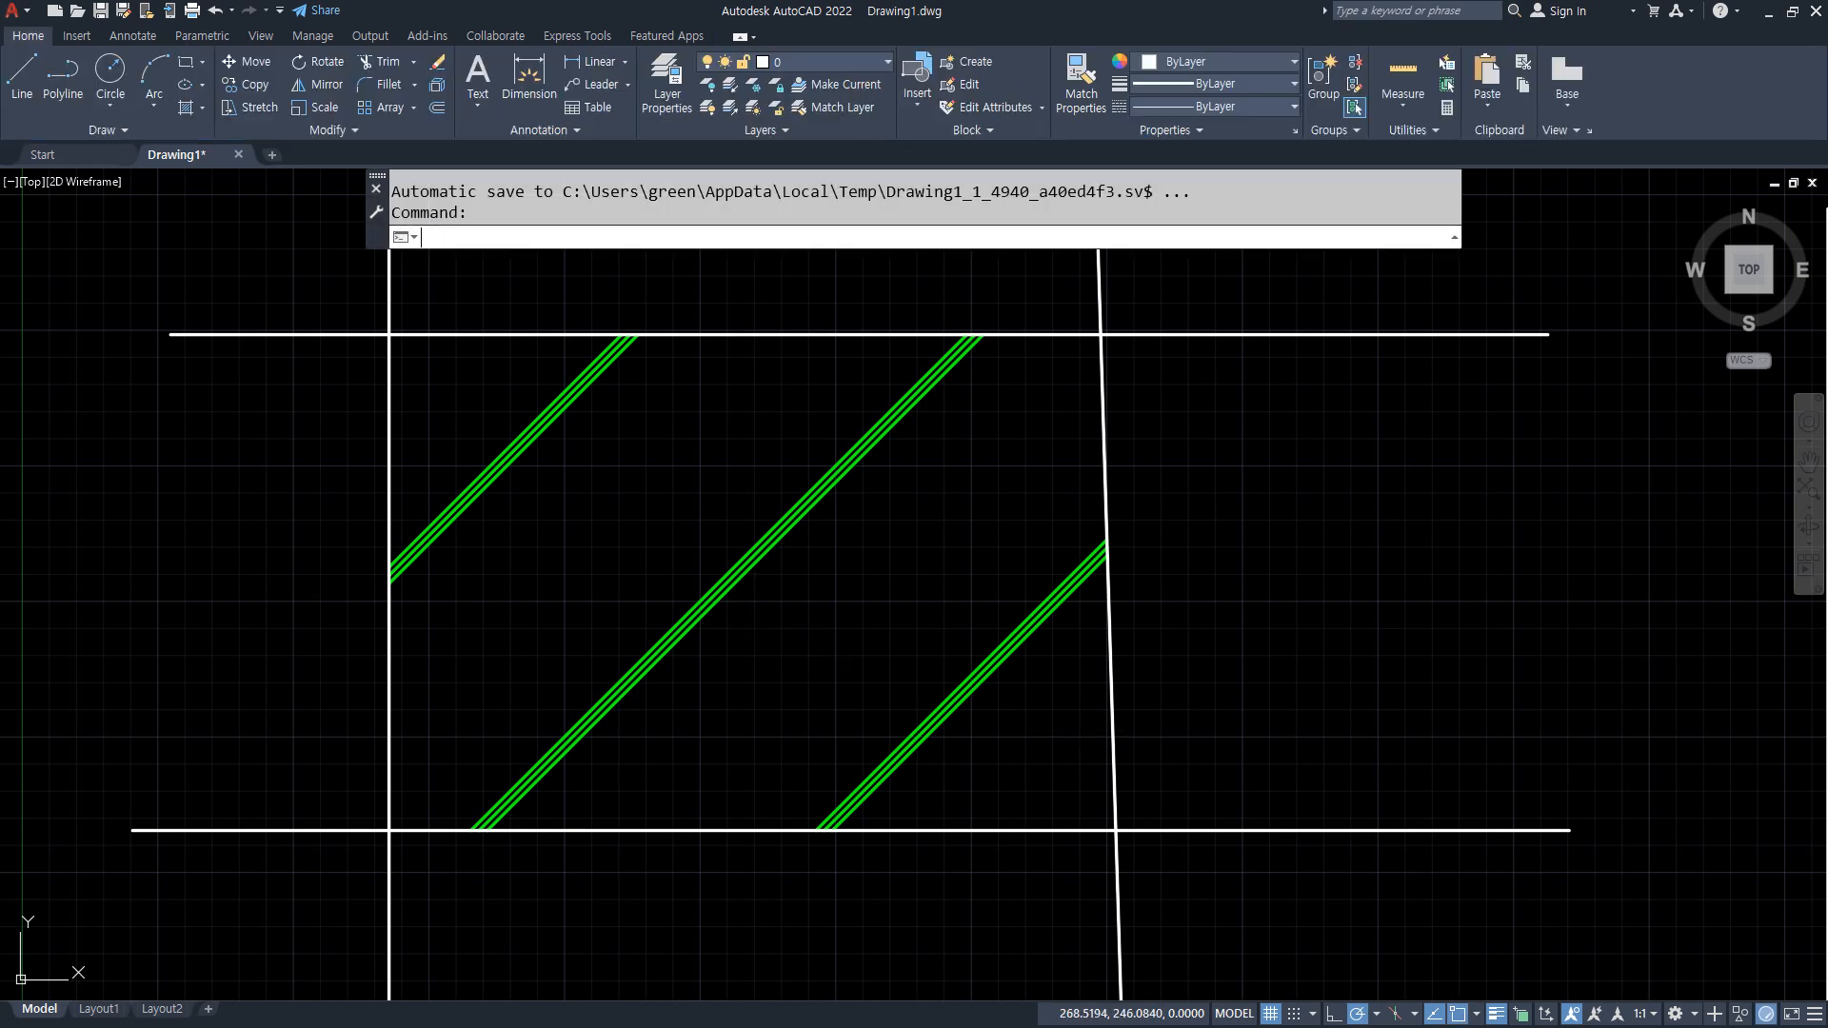
{"action": "key", "text": "Return"}
{"action": "left_click", "coordinate": [828, 610]}
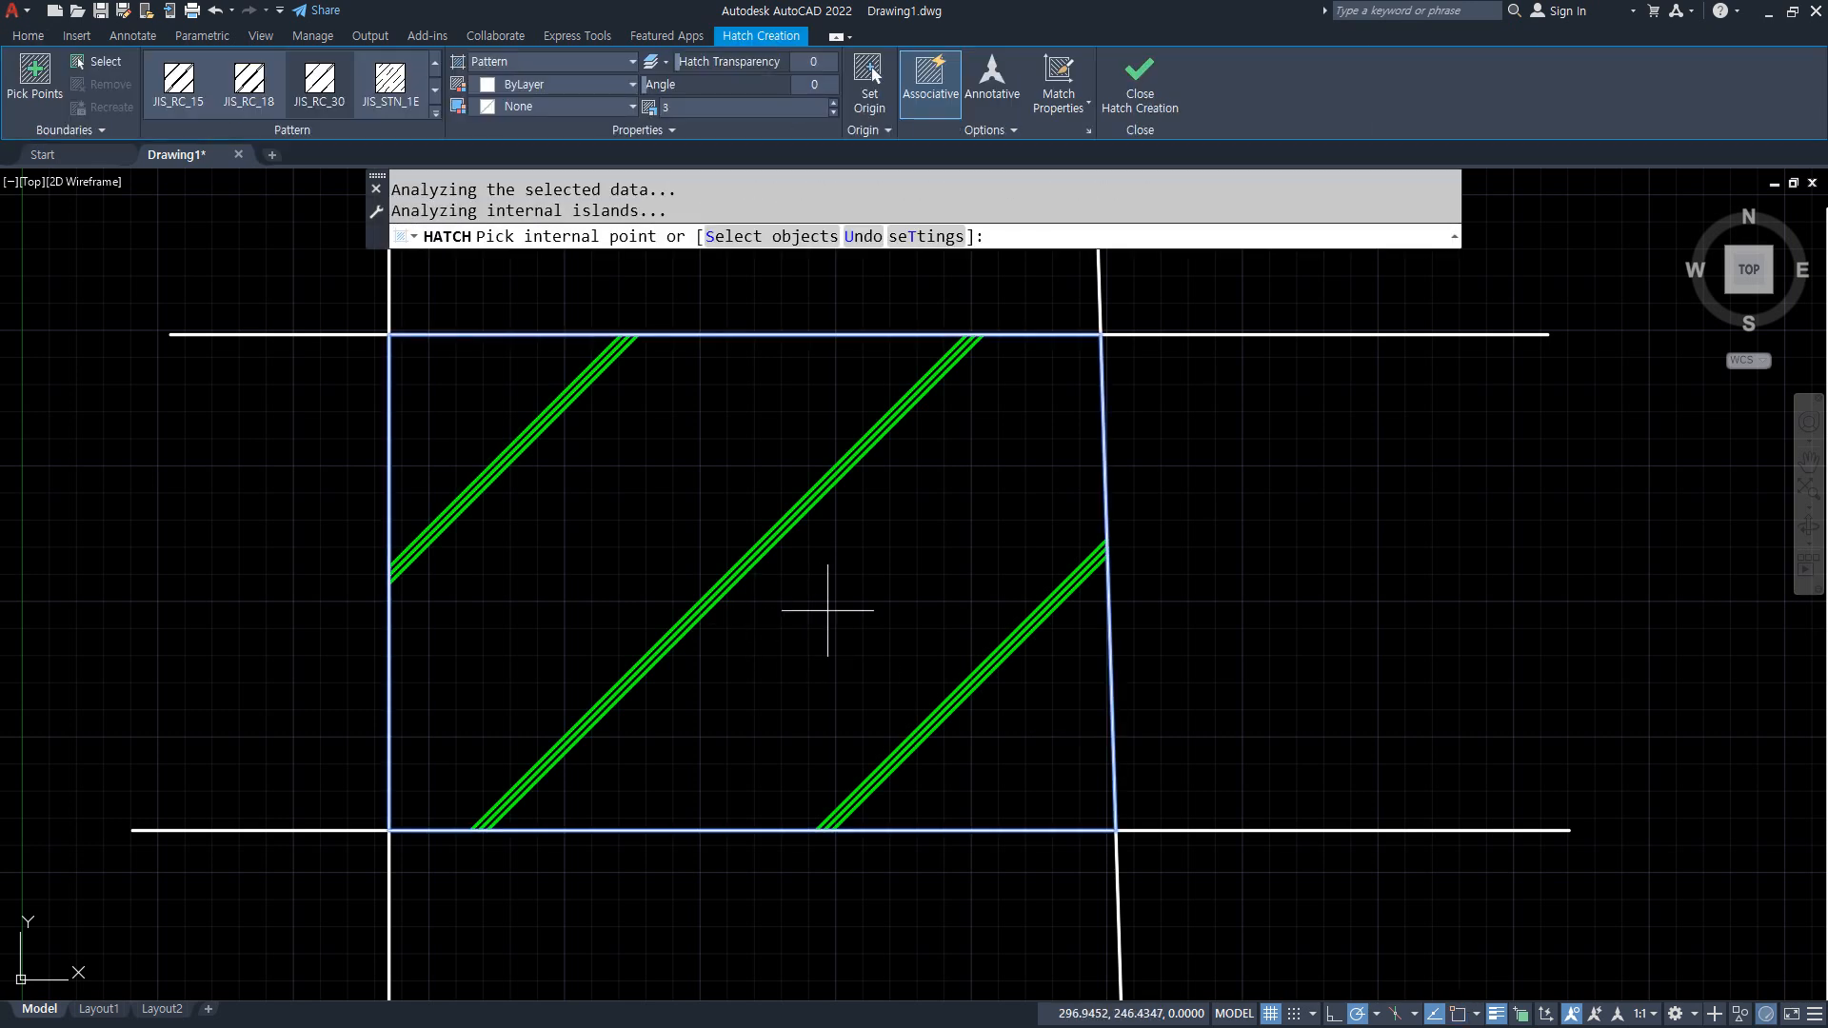
{"action": "left_click", "coordinate": [435, 113]}
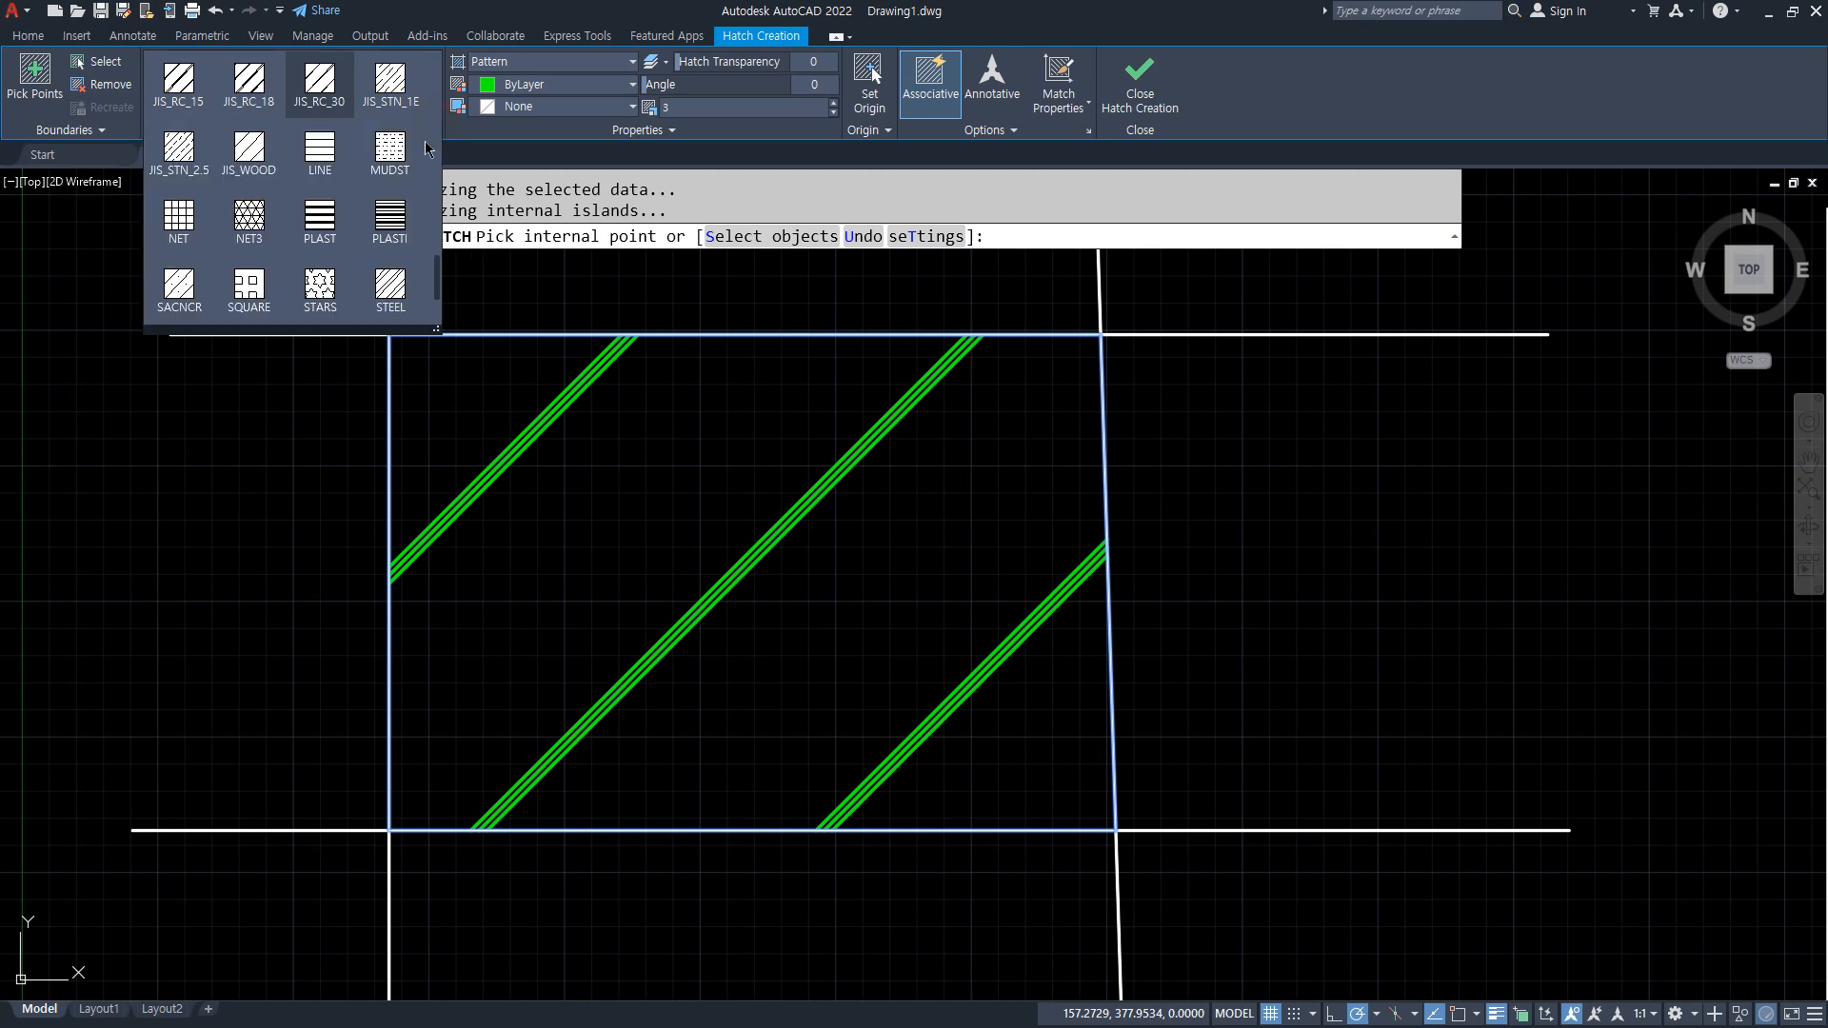
{"action": "scroll", "coordinate": [425, 148], "scroll_direction": "up", "scroll_amount": 3}
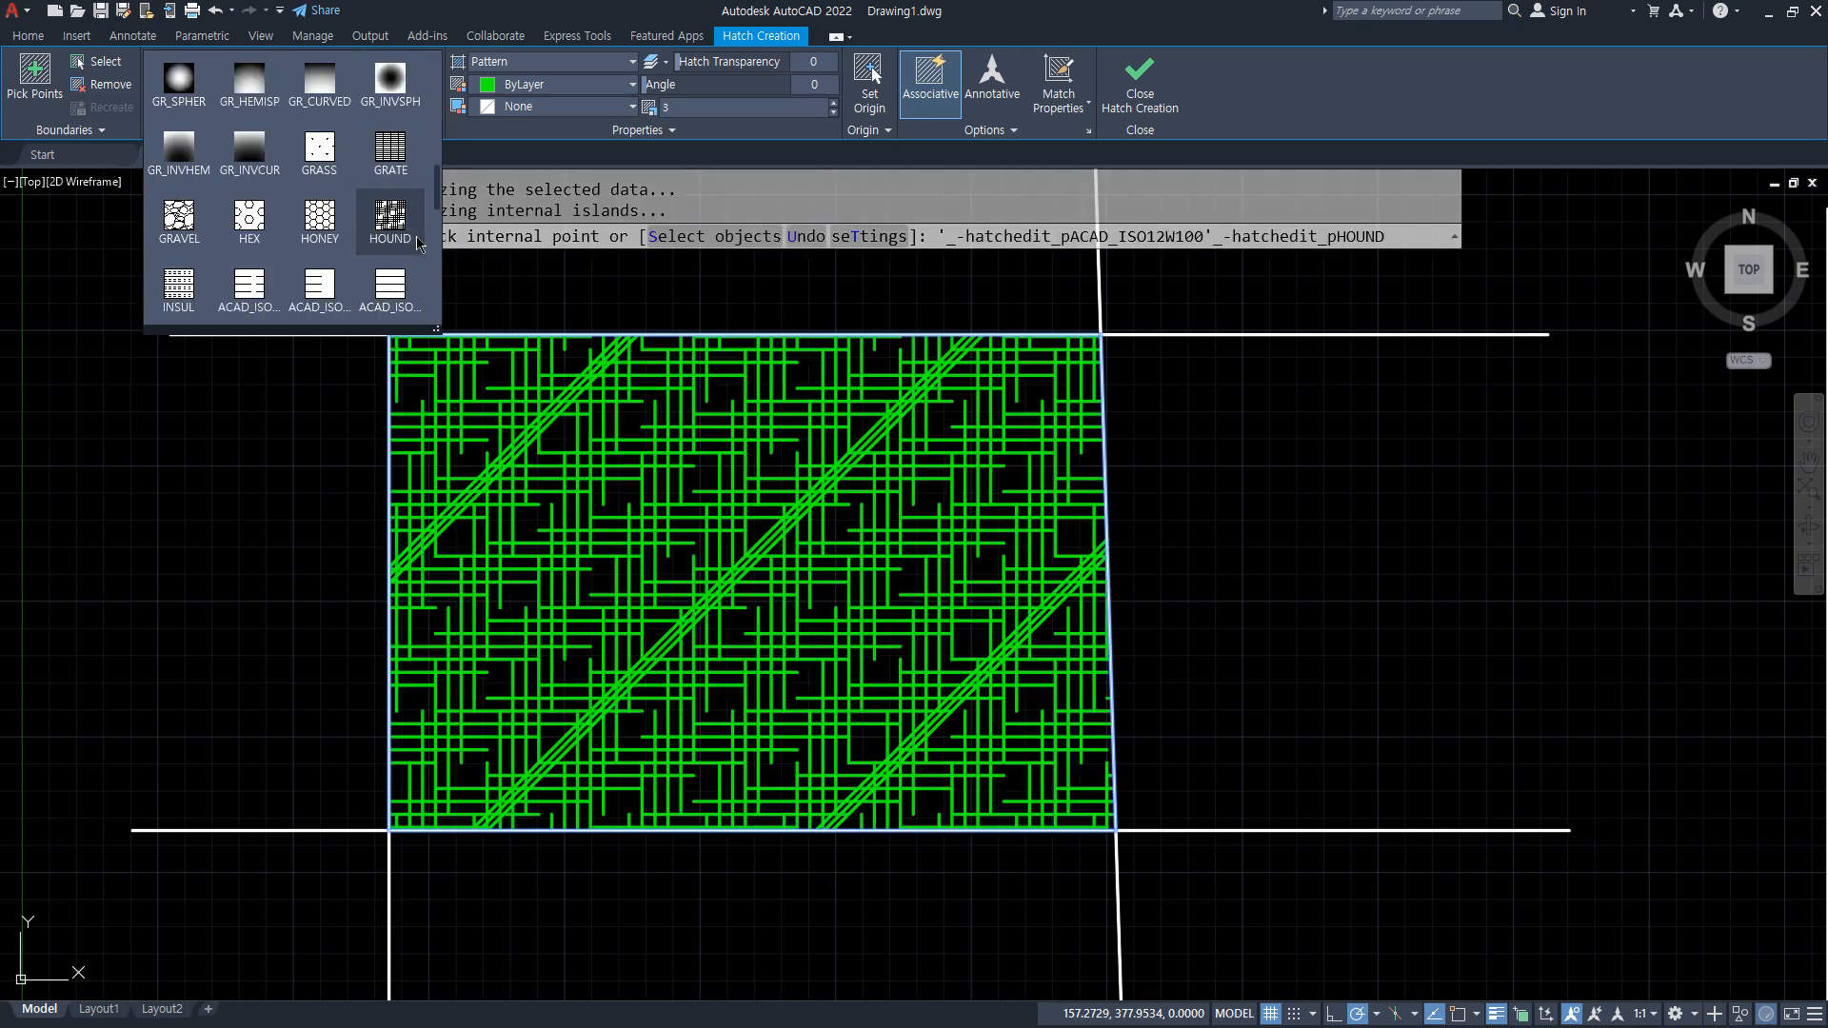
{"action": "scroll", "coordinate": [419, 245], "scroll_direction": "up", "scroll_amount": 5}
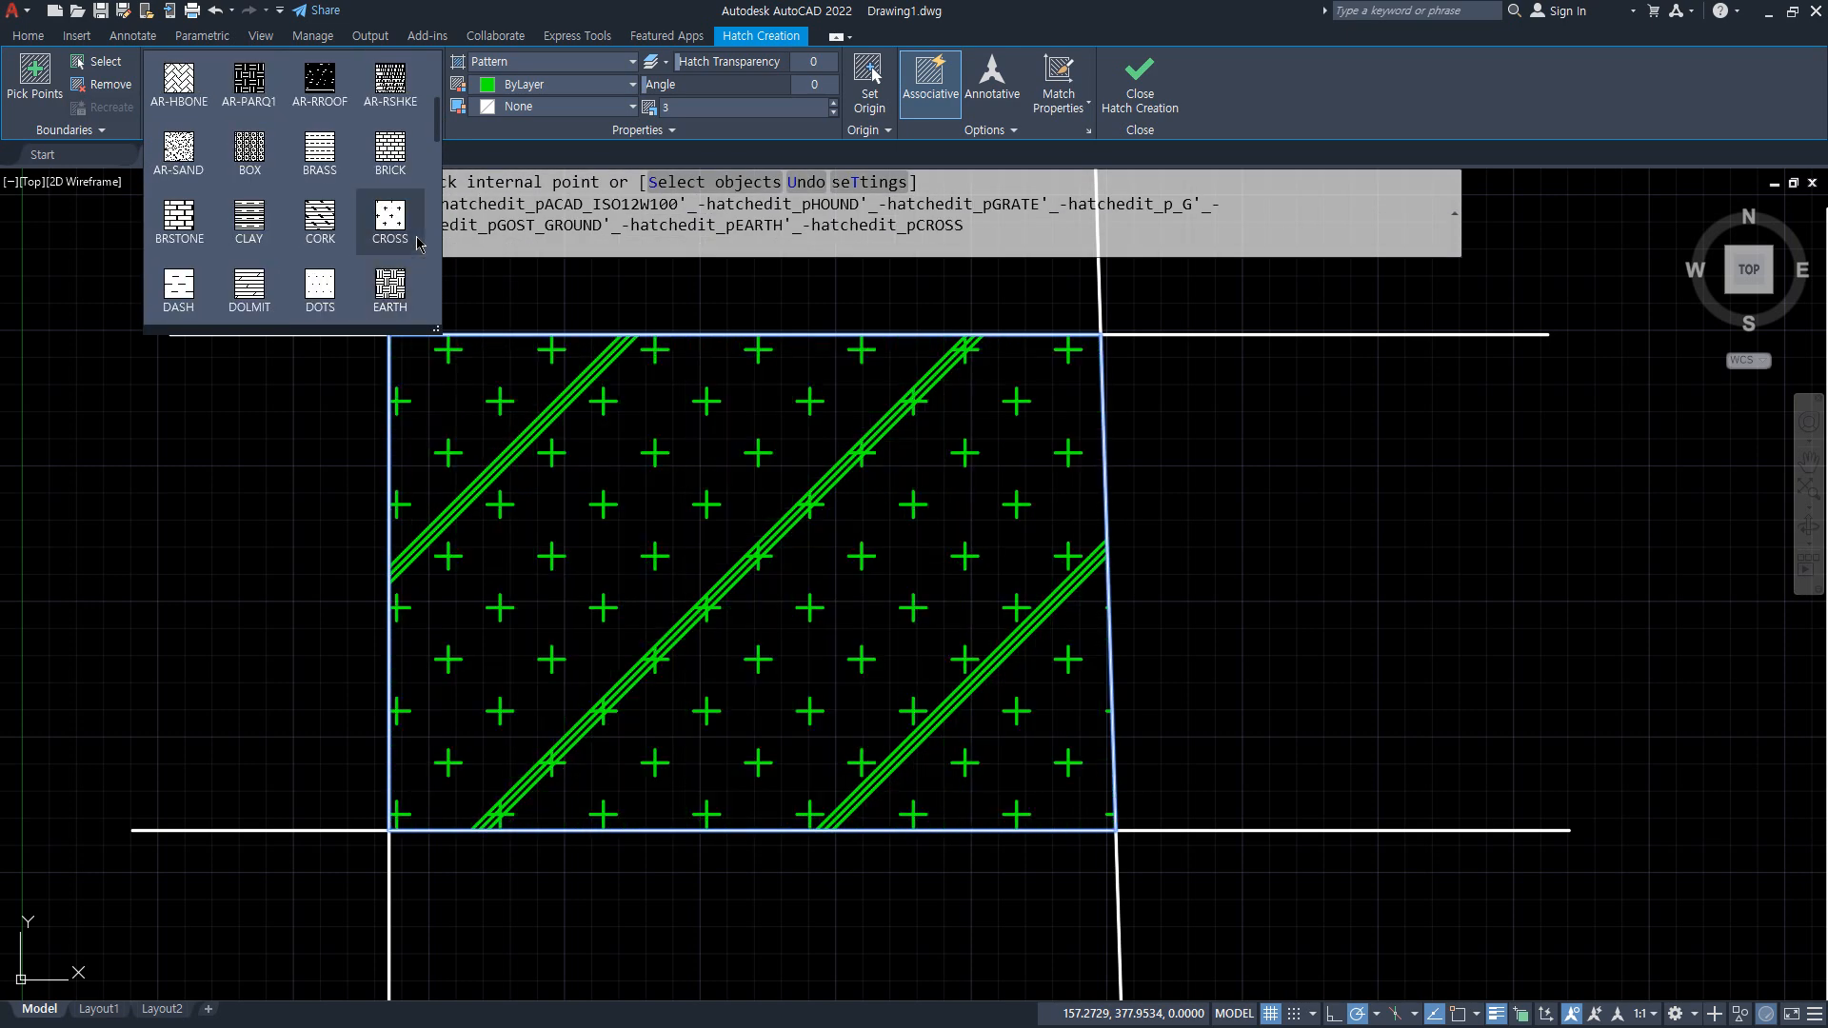
{"action": "scroll", "coordinate": [419, 245], "scroll_direction": "up", "scroll_amount": 1}
{"action": "left_click", "coordinate": [414, 169]}
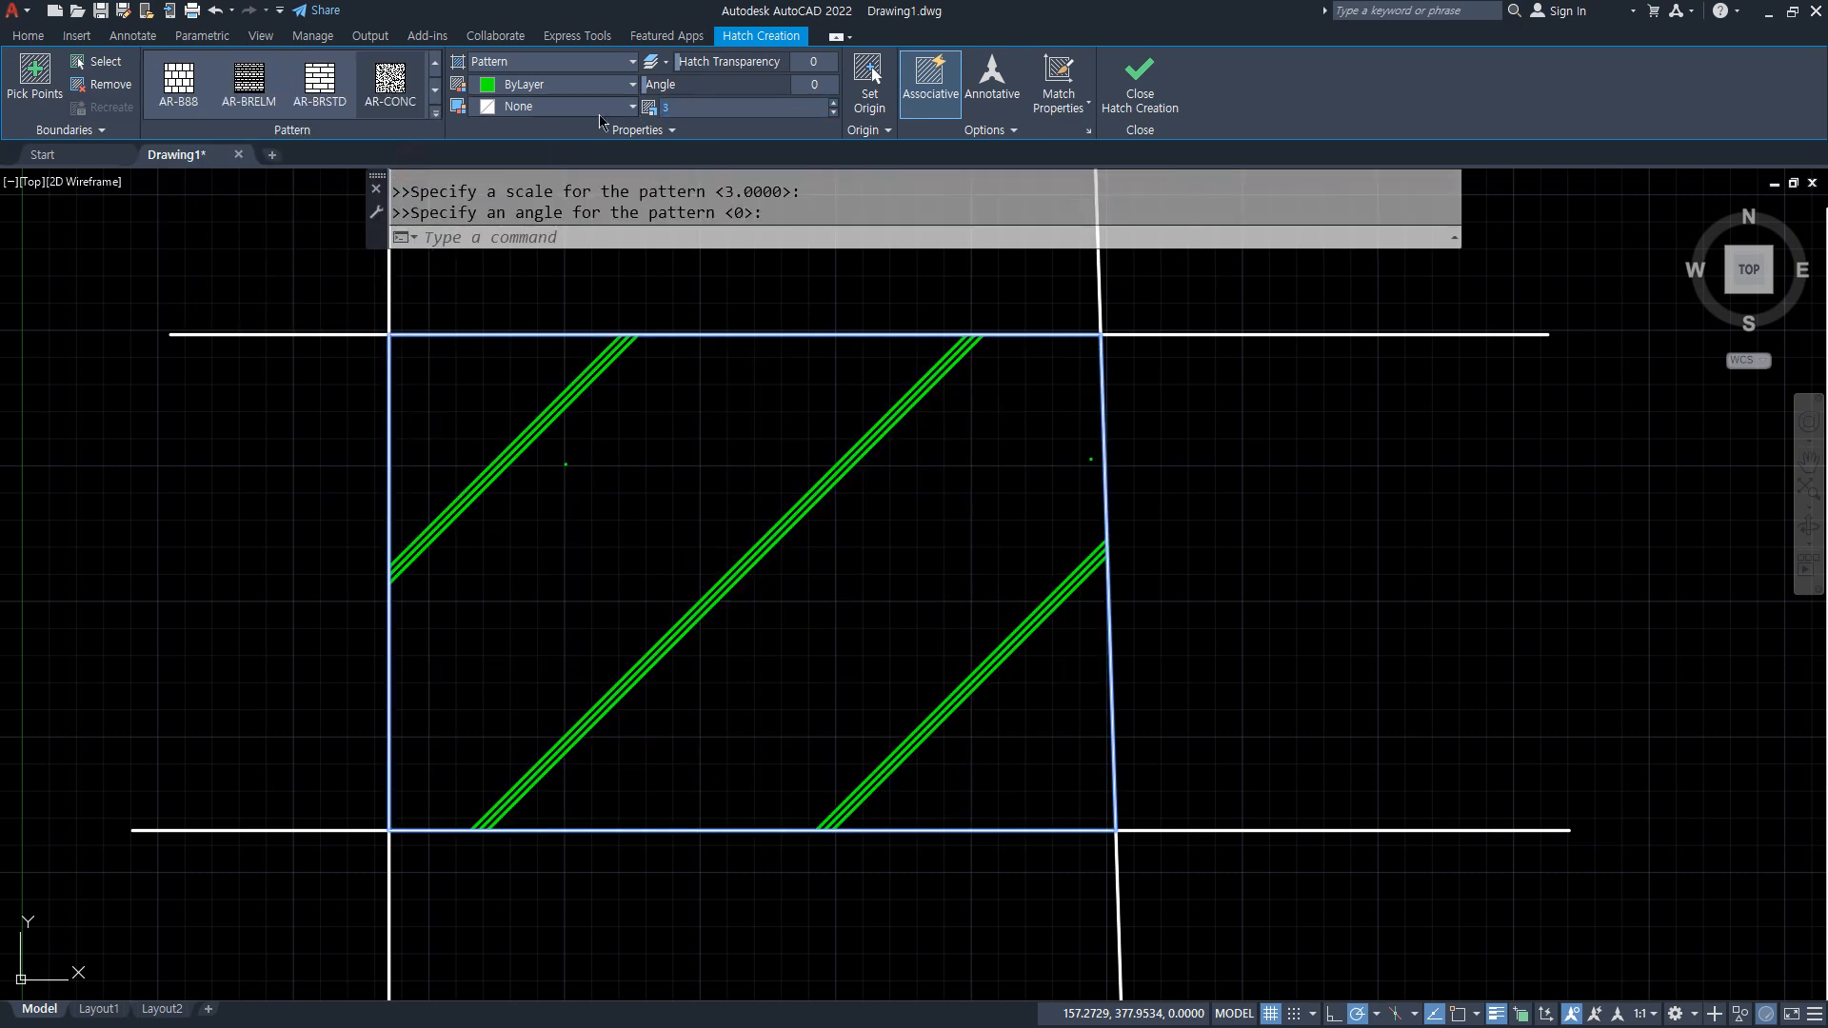
{"action": "key", "text": "Return"}
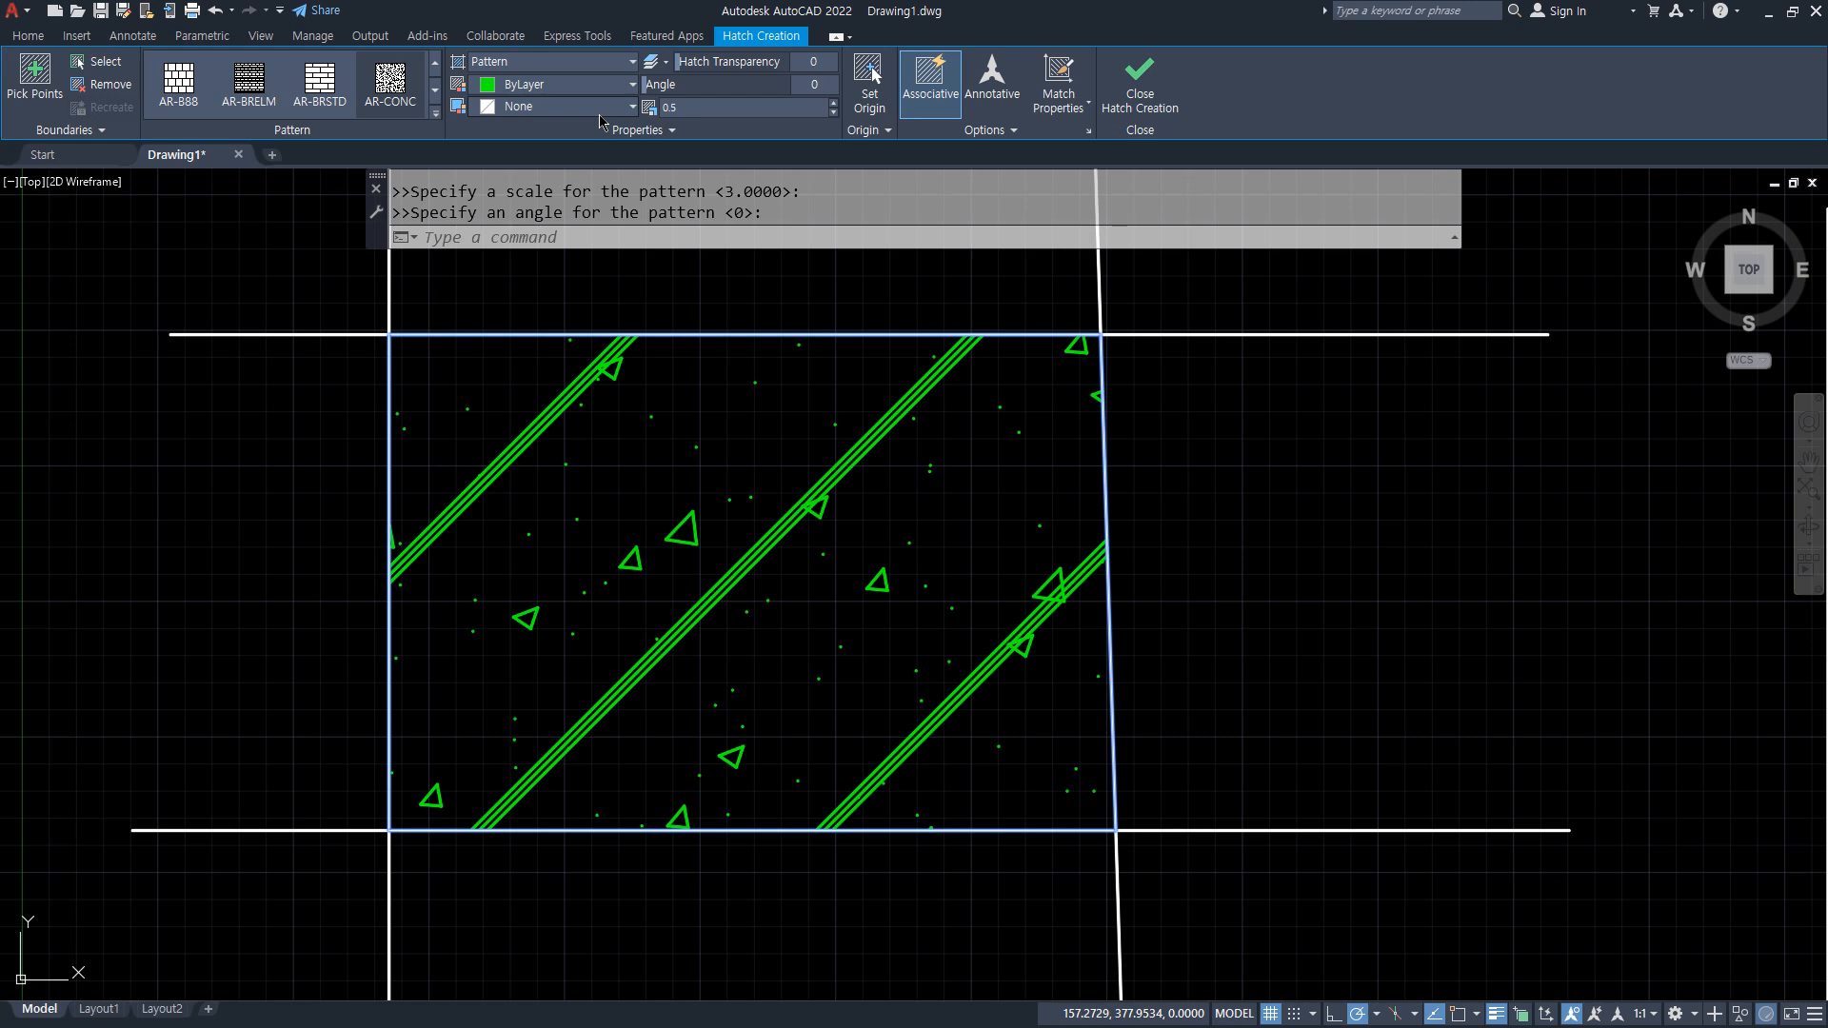
{"action": "left_click", "coordinate": [1141, 74]}
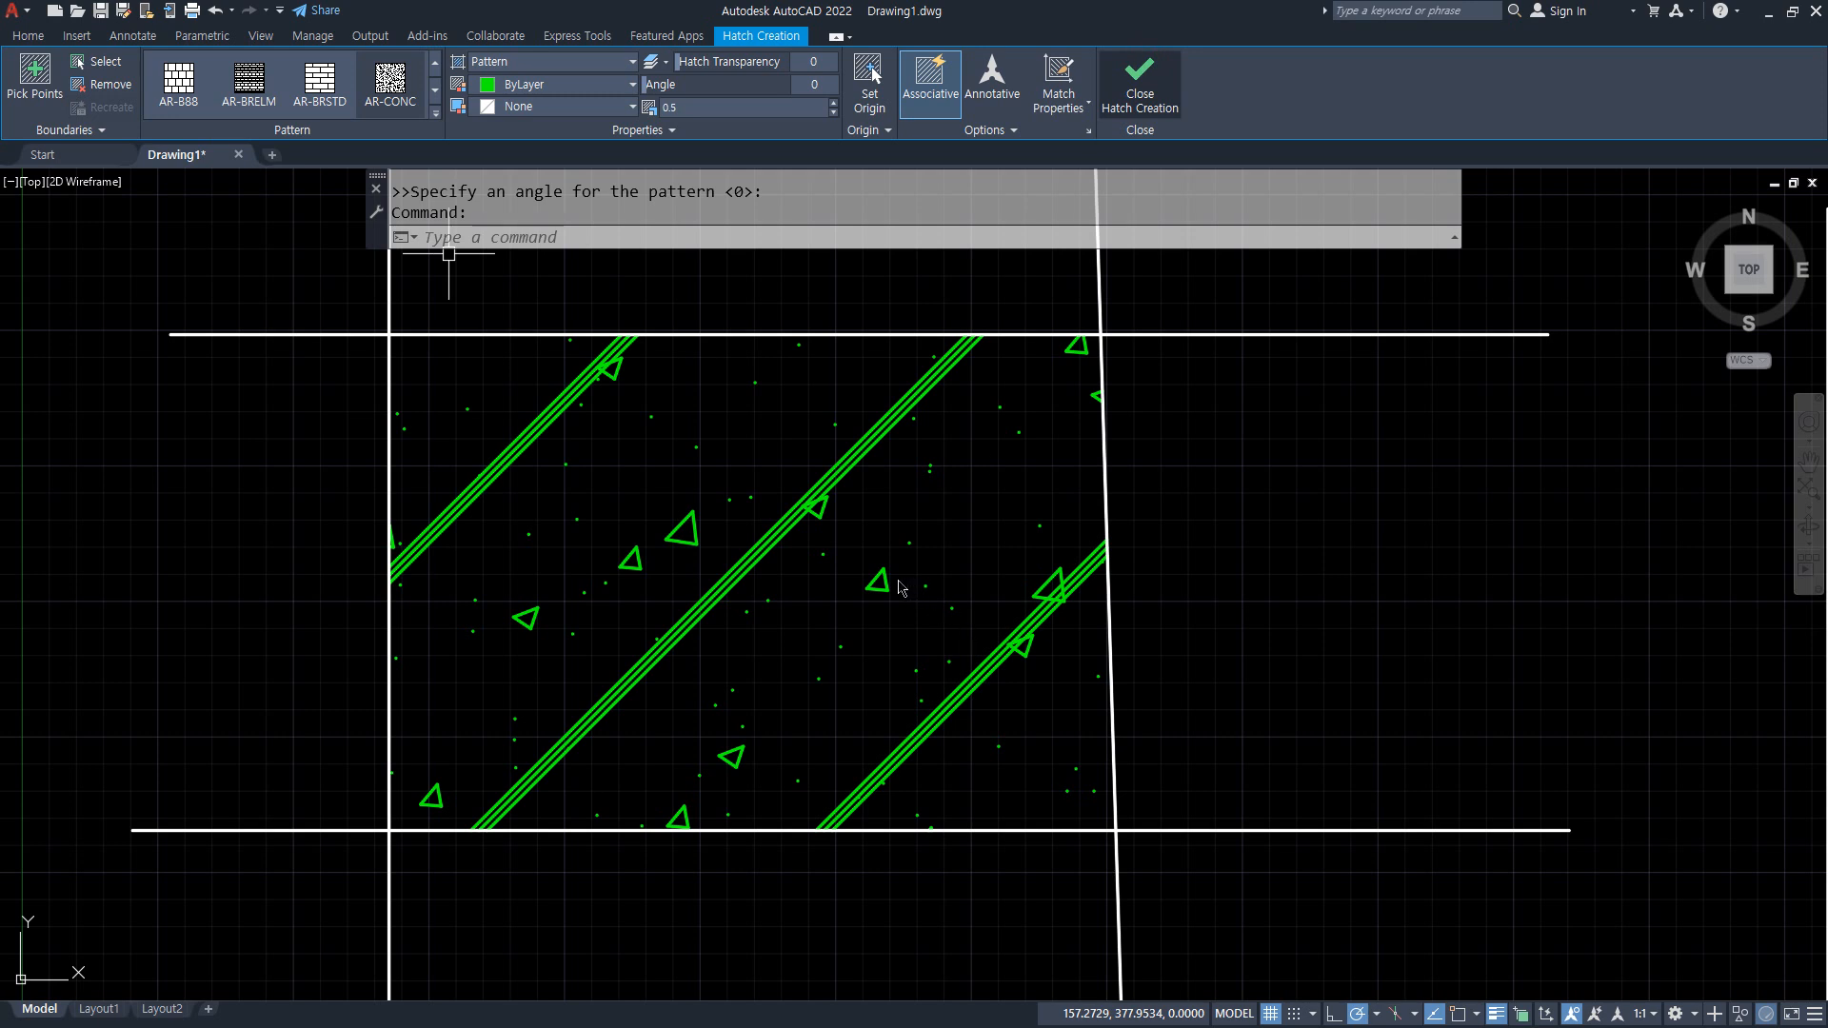
Erase the AR-CONC hatch from the enclosed area and clear the selection.
{"action": "left_click", "coordinate": [899, 589]}
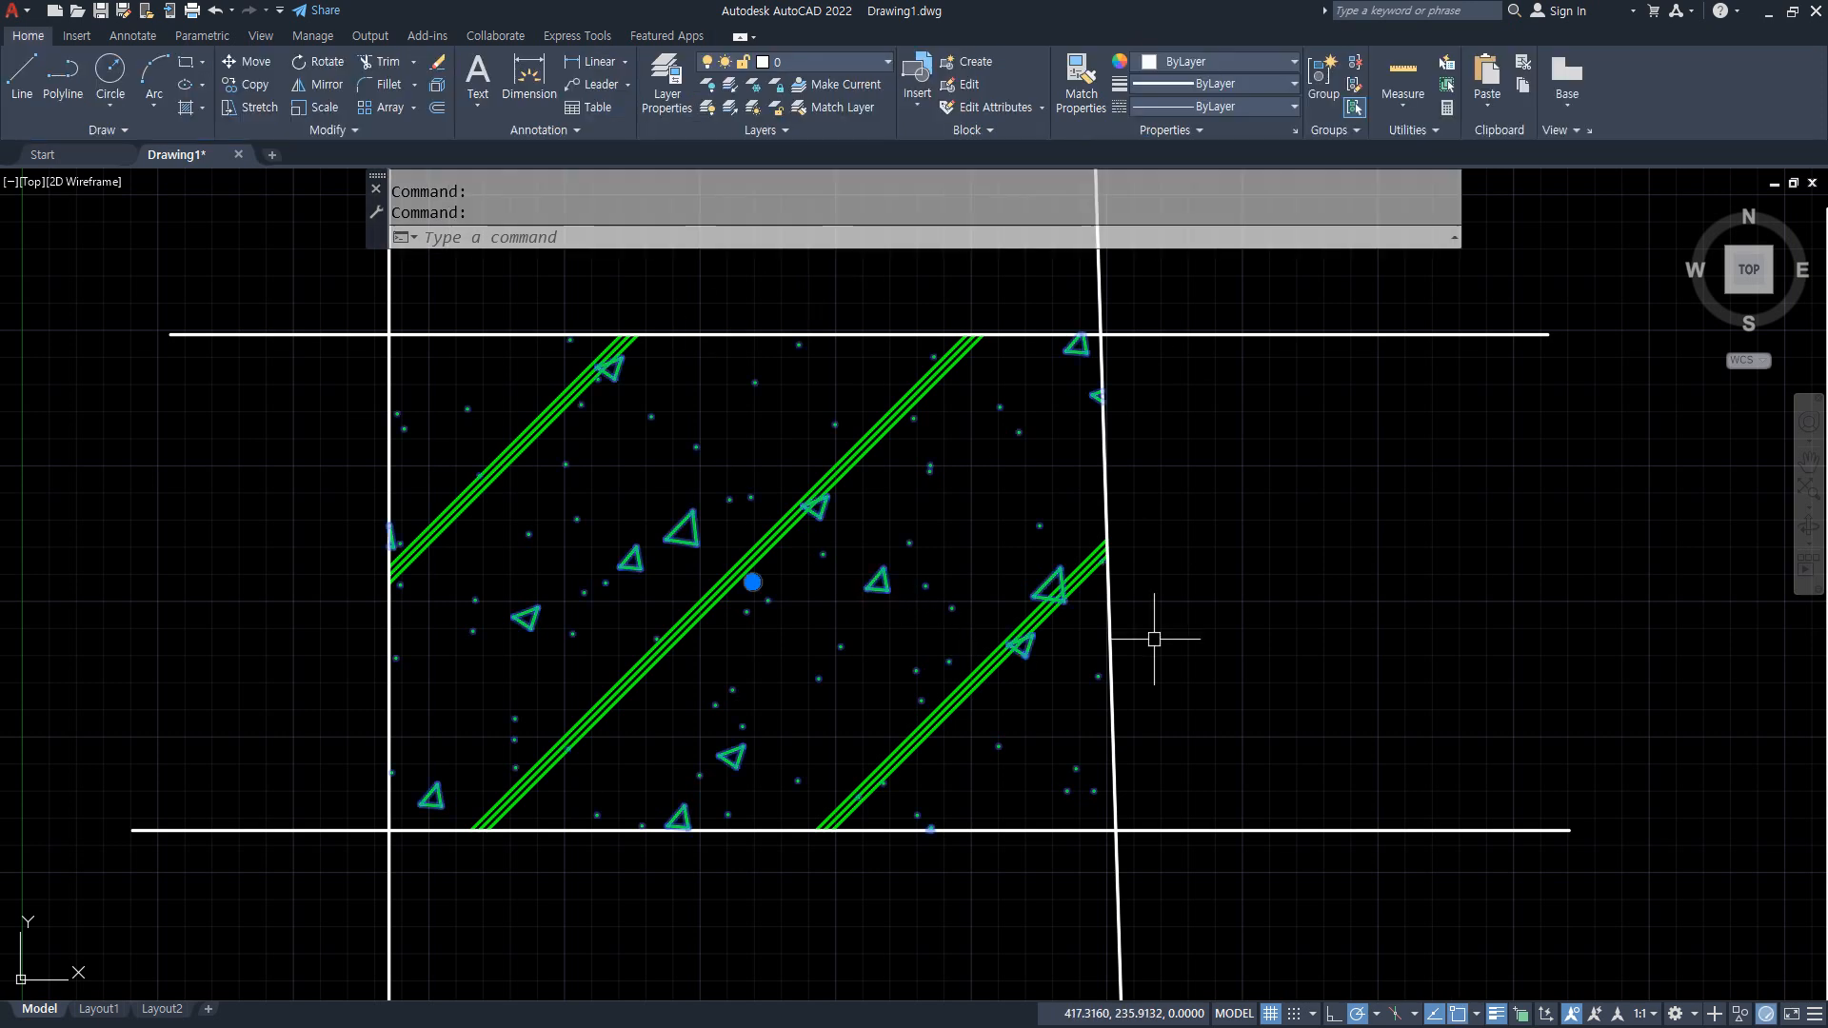
{"action": "type", "text": "e"}
{"action": "key", "text": "Return"}
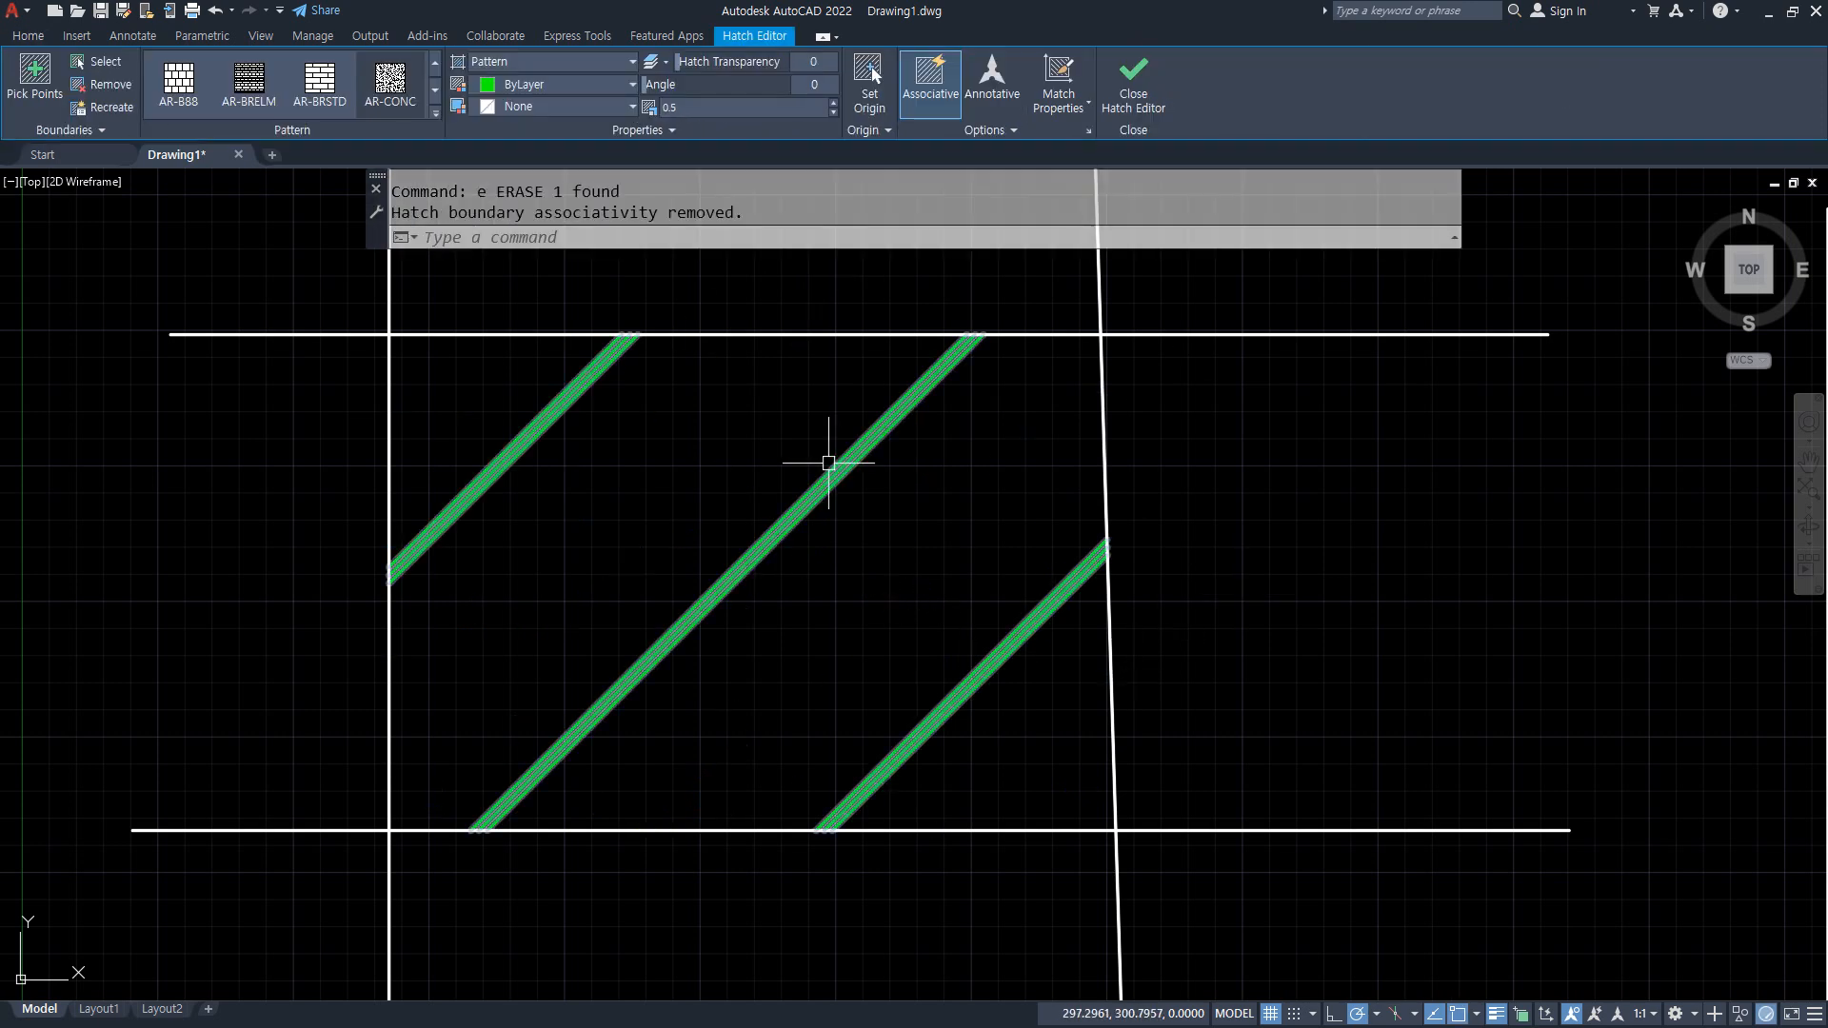
{"action": "key", "text": "Escape"}
Draw a circle of about 17.9 radius on the middle stripe's lower end and two small circles beside it, one about 2.8 in radius.
{"action": "type", "text": "c"}
{"action": "key", "text": "Return"}
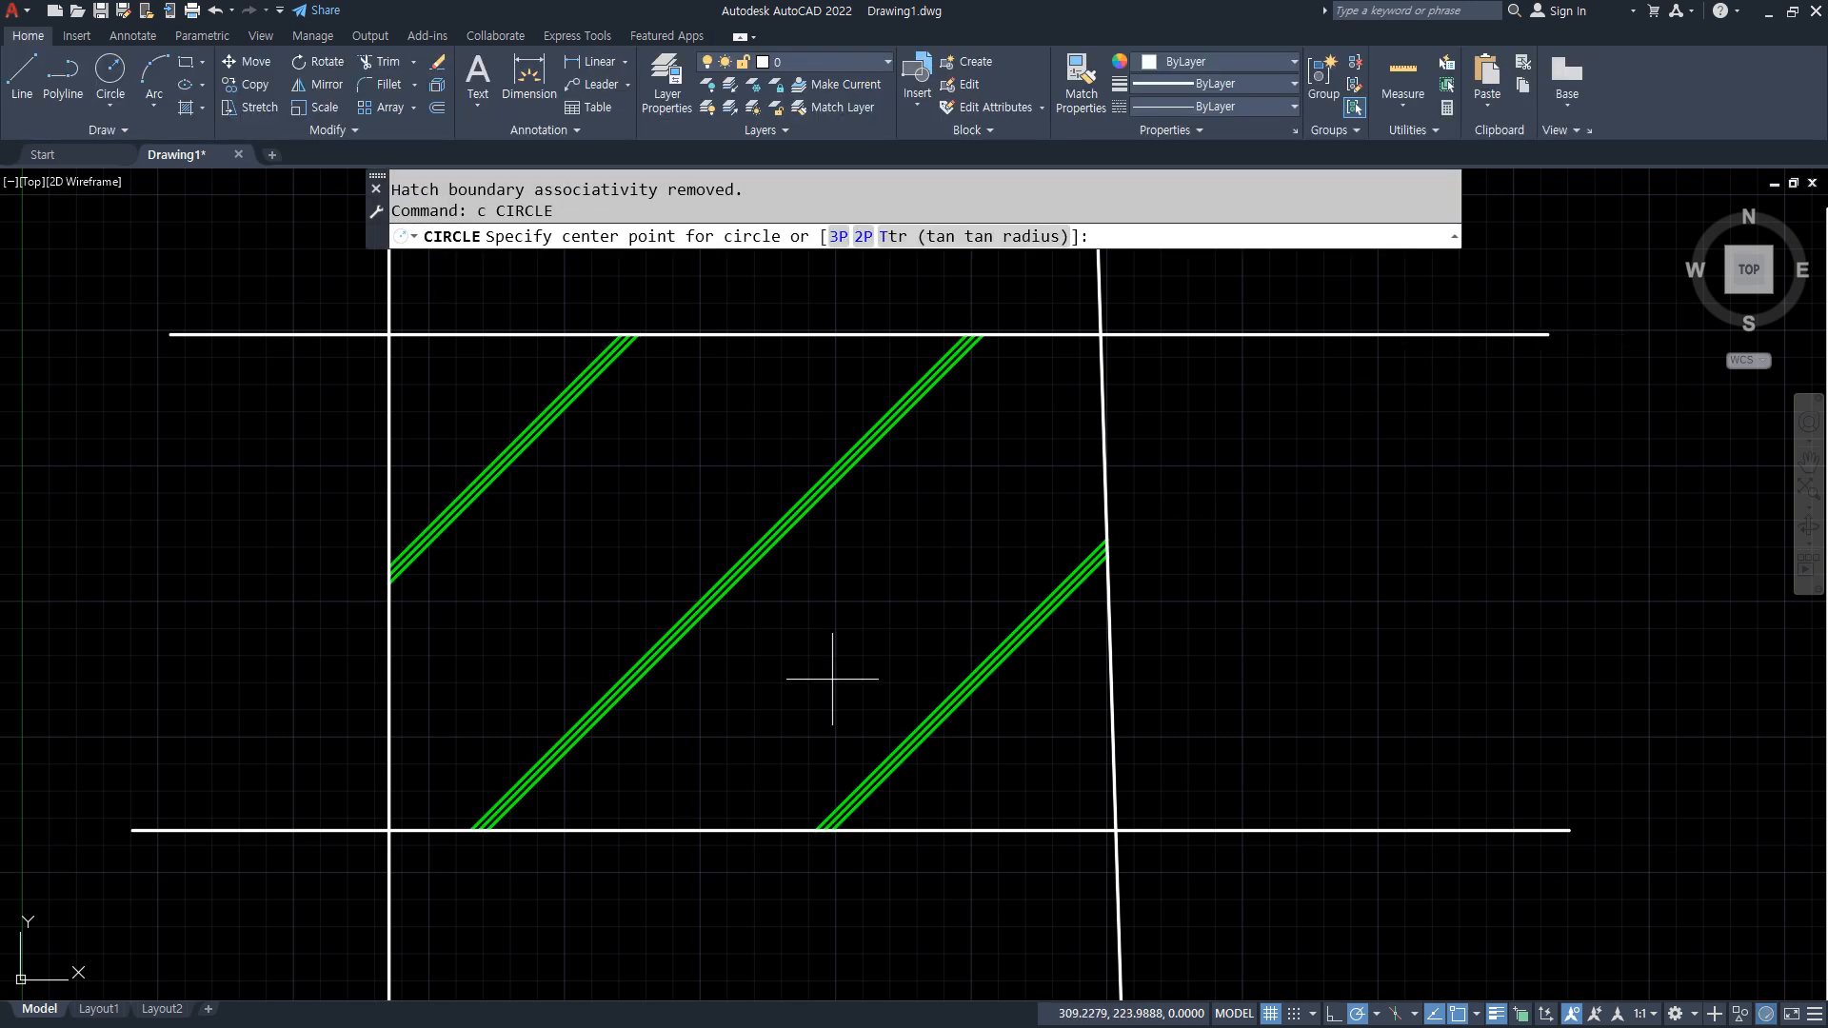
{"action": "left_click", "coordinate": [604, 702]}
{"action": "left_click", "coordinate": [603, 654]}
{"action": "key", "text": "Return"}
{"action": "left_click", "coordinate": [635, 627]}
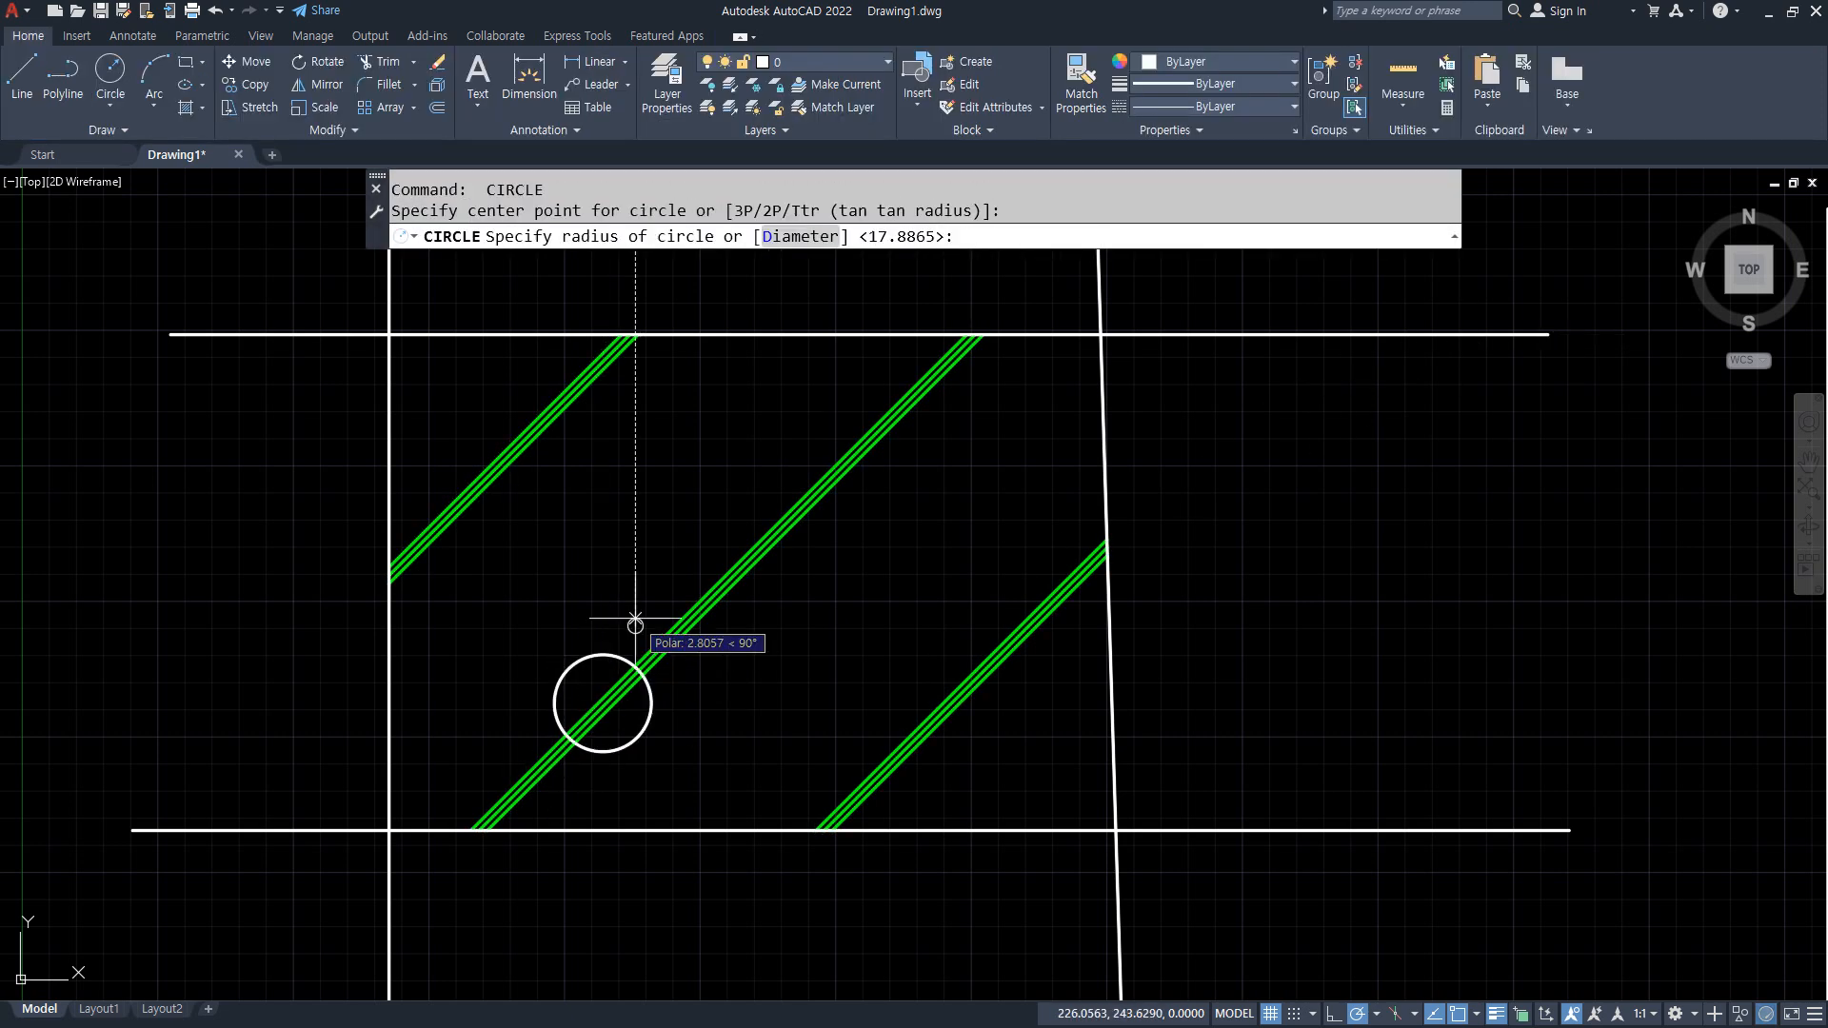
{"action": "left_click", "coordinate": [635, 618]}
{"action": "key", "text": "Return"}
{"action": "left_click", "coordinate": [708, 651]}
{"action": "key", "text": "Return"}
Draw a circle of about 15.2 radius on the lower-right stripe and two smaller circles beside it, the smallest about 1.9 in radius.
{"action": "key", "text": "Return"}
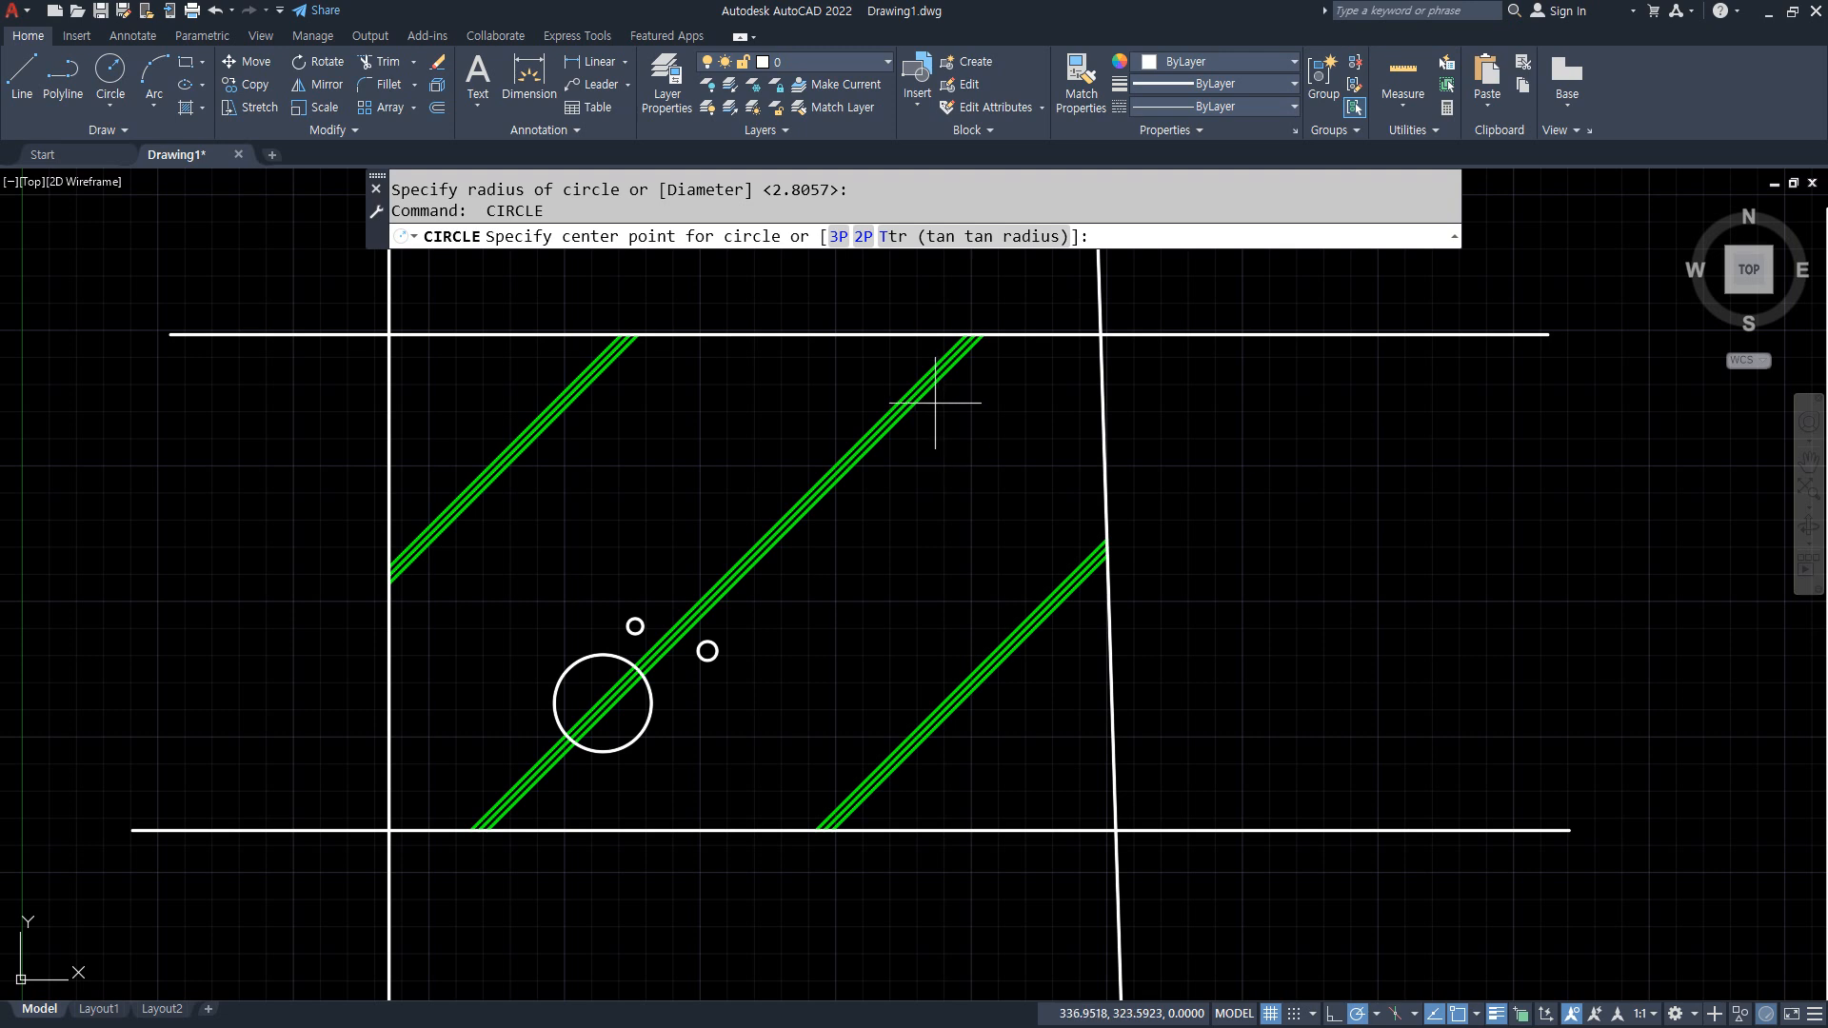
{"action": "left_click", "coordinate": [1007, 646]}
{"action": "left_click", "coordinate": [1007, 605]}
{"action": "key", "text": "Return"}
{"action": "left_click", "coordinate": [1022, 580]}
{"action": "left_click", "coordinate": [1022, 566]}
{"action": "key", "text": "Return"}
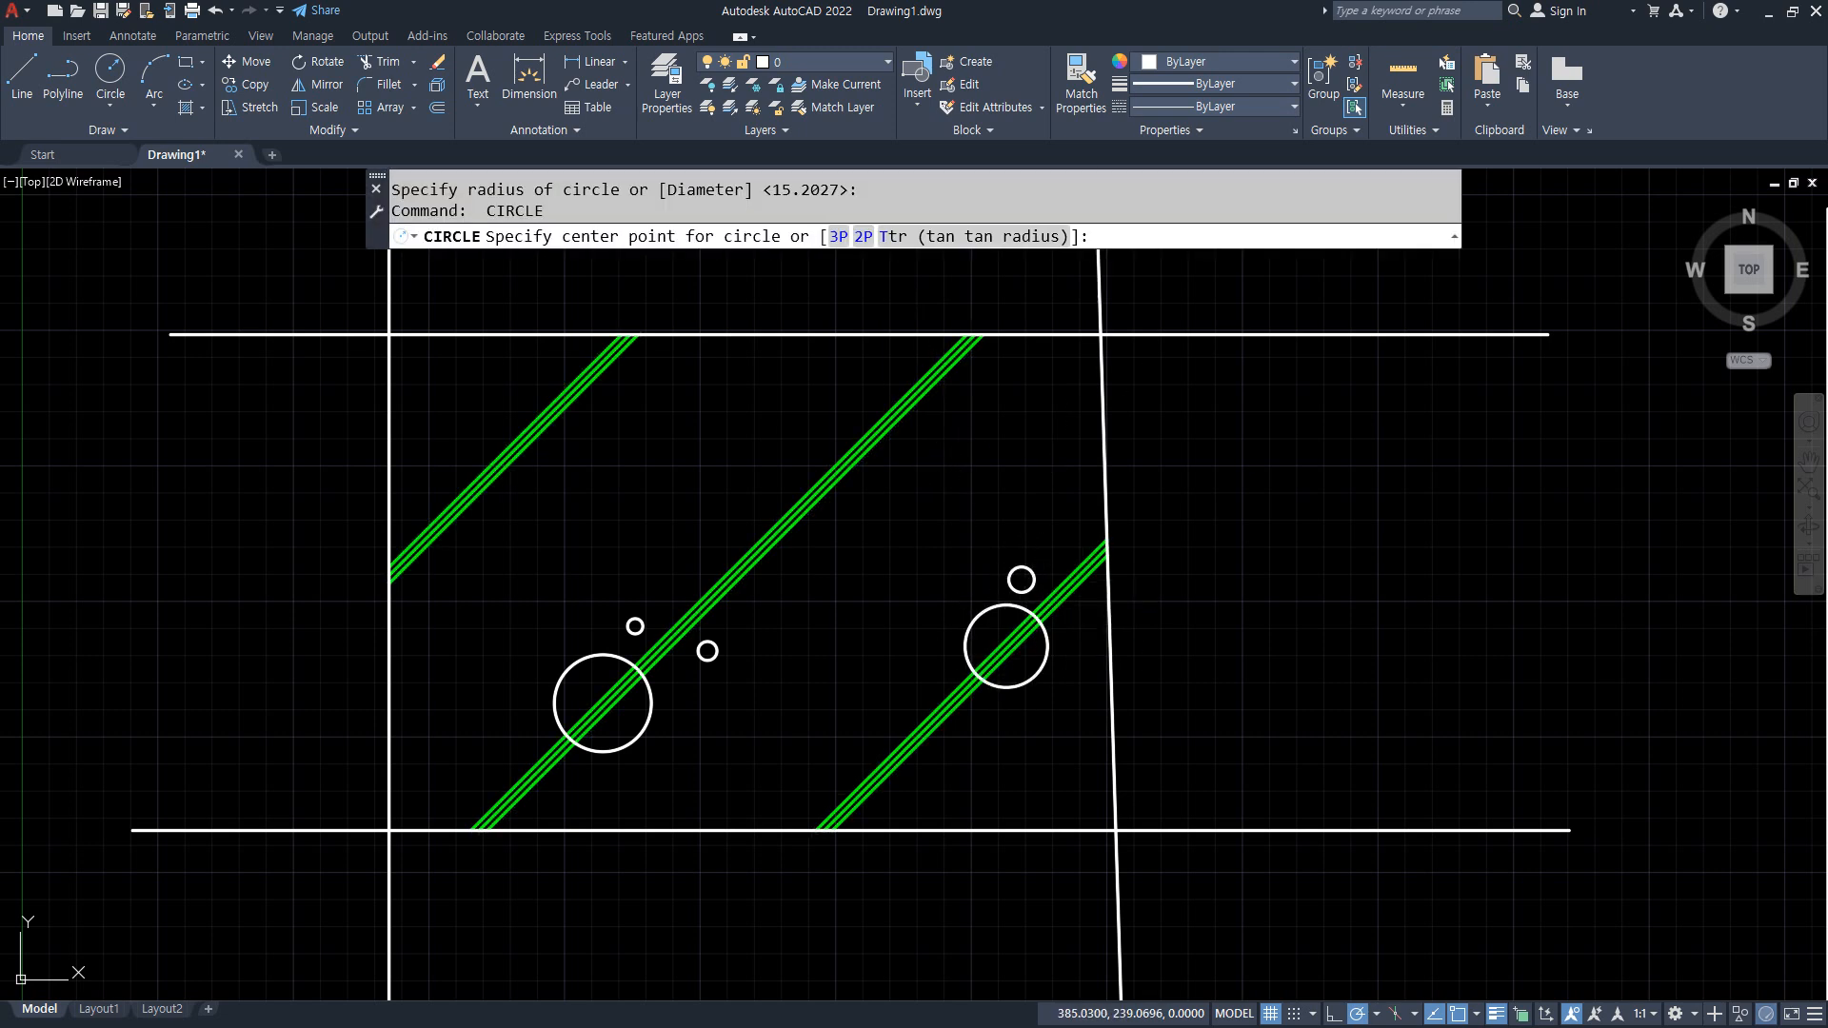
{"action": "left_click", "coordinate": [1067, 632]}
{"action": "left_click", "coordinate": [1067, 625]}
Draw three overlapping circles along the upper-left stripe, the one nearest its upper end about 14.3 in radius.
{"action": "key", "text": "Return"}
{"action": "left_click", "coordinate": [519, 449]}
{"action": "left_click", "coordinate": [522, 400]}
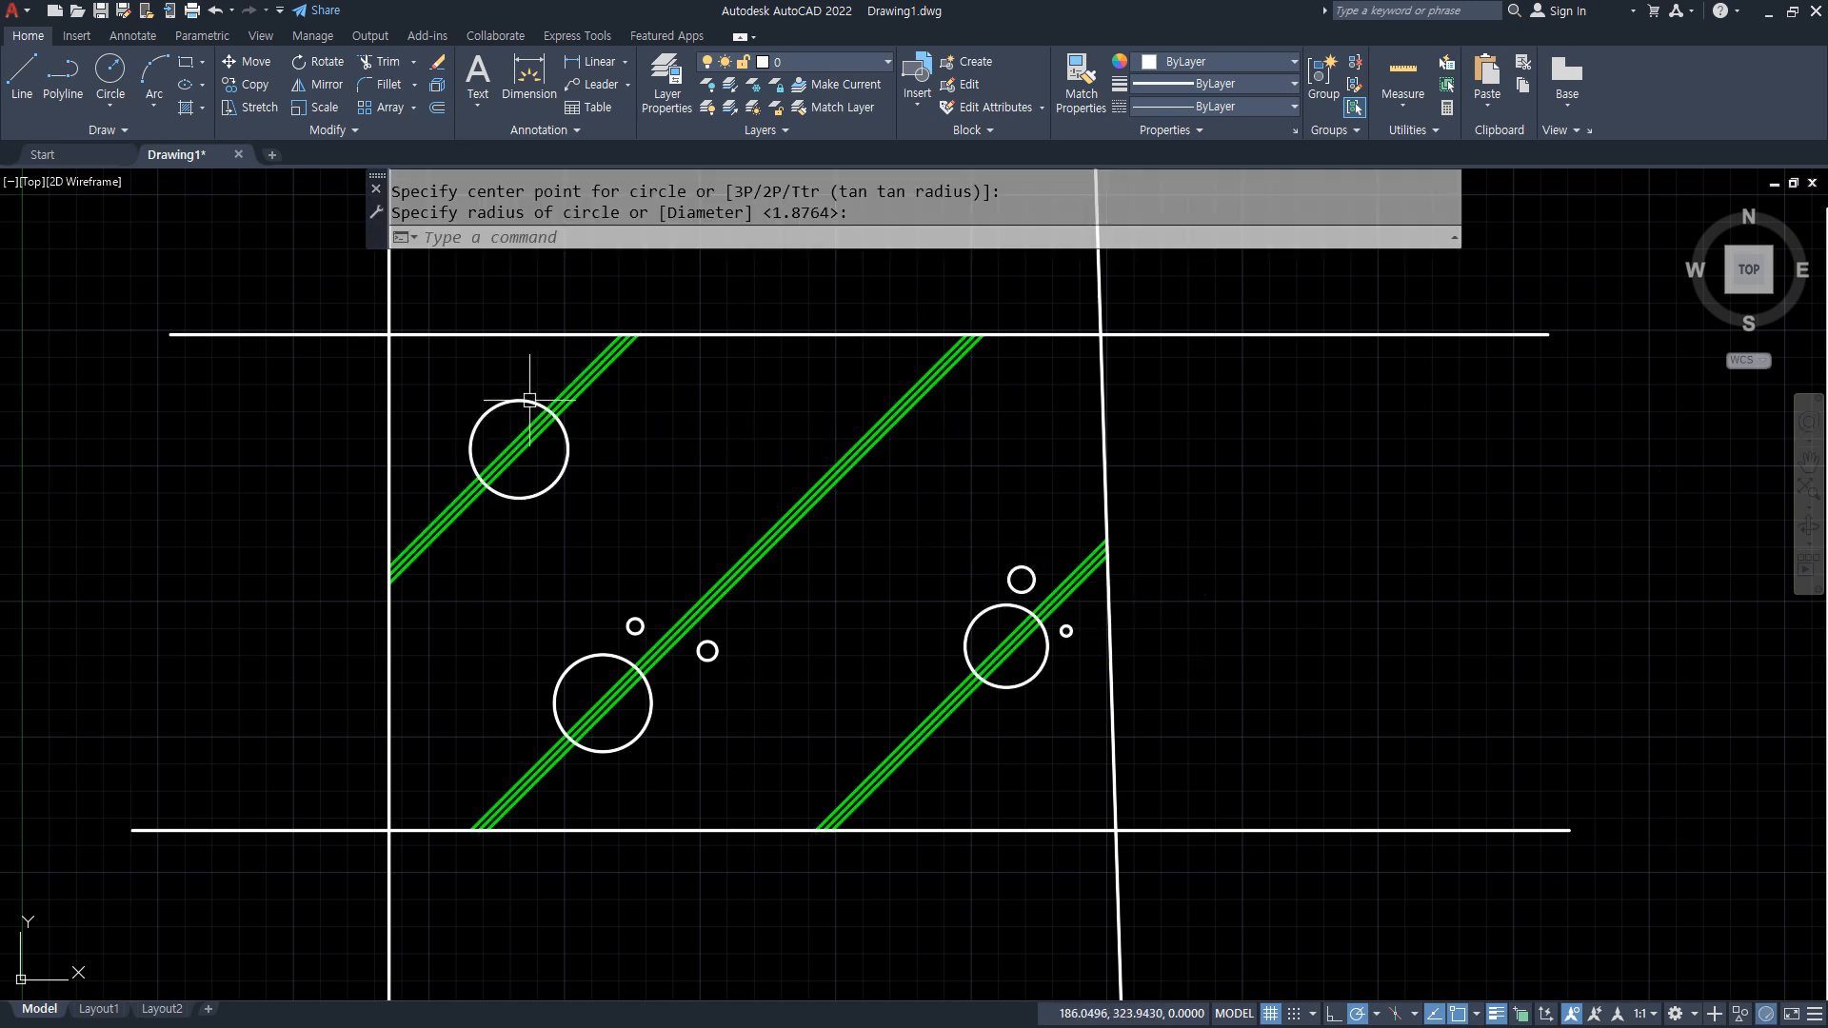
{"action": "key", "text": "Return"}
{"action": "left_click", "coordinate": [583, 415]}
{"action": "left_click", "coordinate": [619, 408]}
{"action": "key", "text": "Return"}
{"action": "left_click", "coordinate": [459, 492]}
{"action": "left_click", "coordinate": [479, 492]}
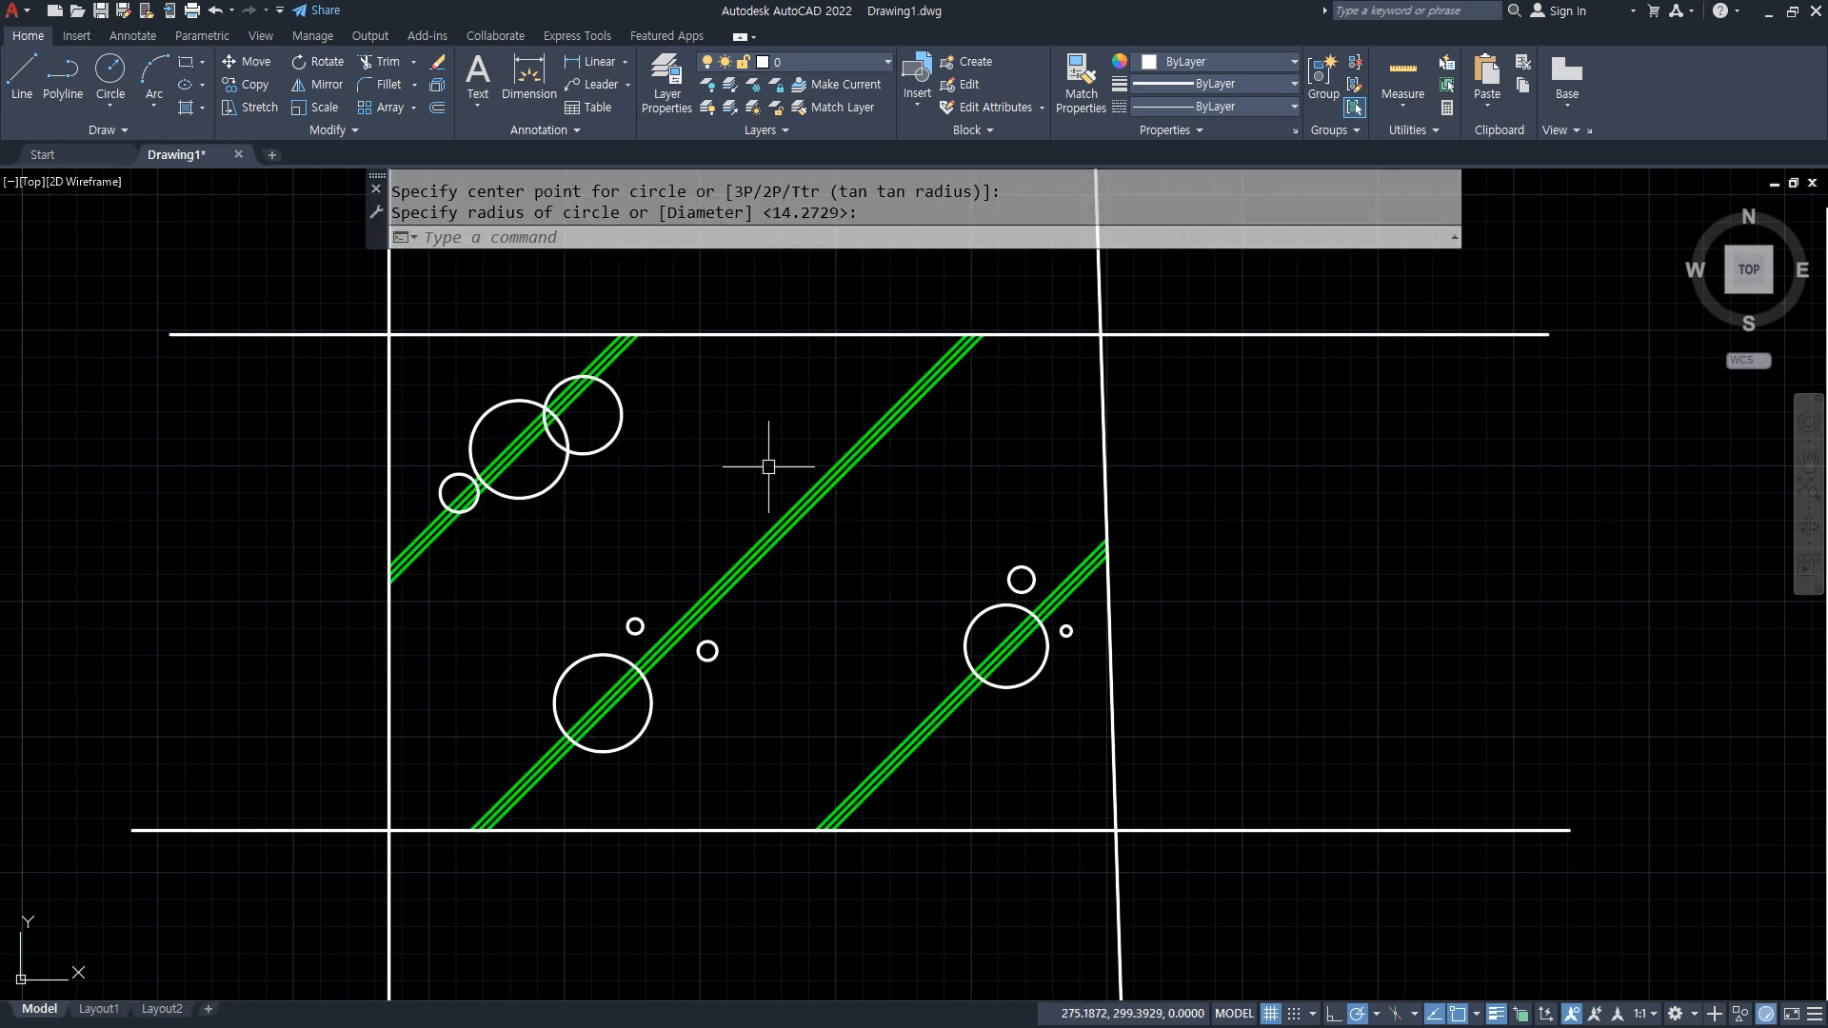
Draw a large circle on the middle stripe's upper end and three small circles around it, two of them about 6.9 and 2.5 in radius.
{"action": "key", "text": "Return"}
{"action": "left_click", "coordinate": [877, 453]}
{"action": "left_click", "coordinate": [819, 464]}
{"action": "key", "text": "Return"}
{"action": "left_click", "coordinate": [758, 472]}
{"action": "left_click", "coordinate": [762, 453]}
{"action": "key", "text": "Return"}
{"action": "left_click", "coordinate": [957, 404]}
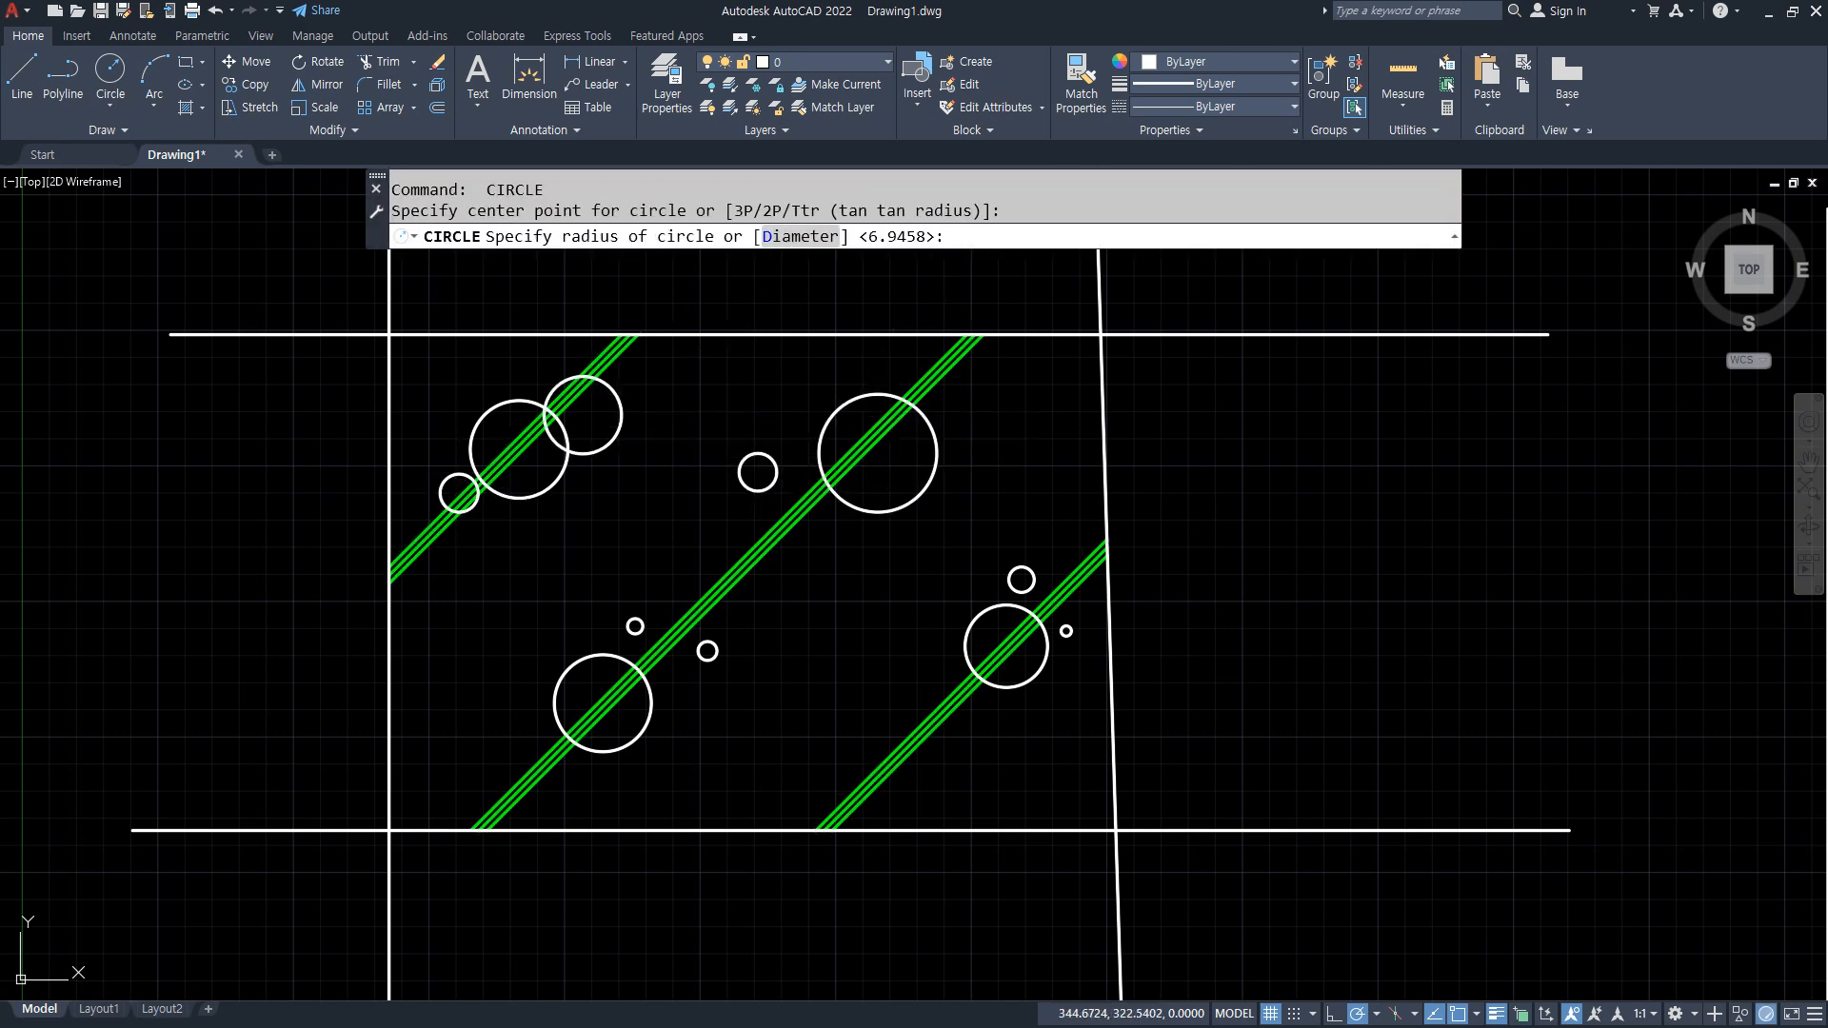
{"action": "left_click", "coordinate": [964, 403]}
{"action": "key", "text": "Return"}
{"action": "left_click", "coordinate": [841, 525]}
{"action": "left_click", "coordinate": [837, 517]}
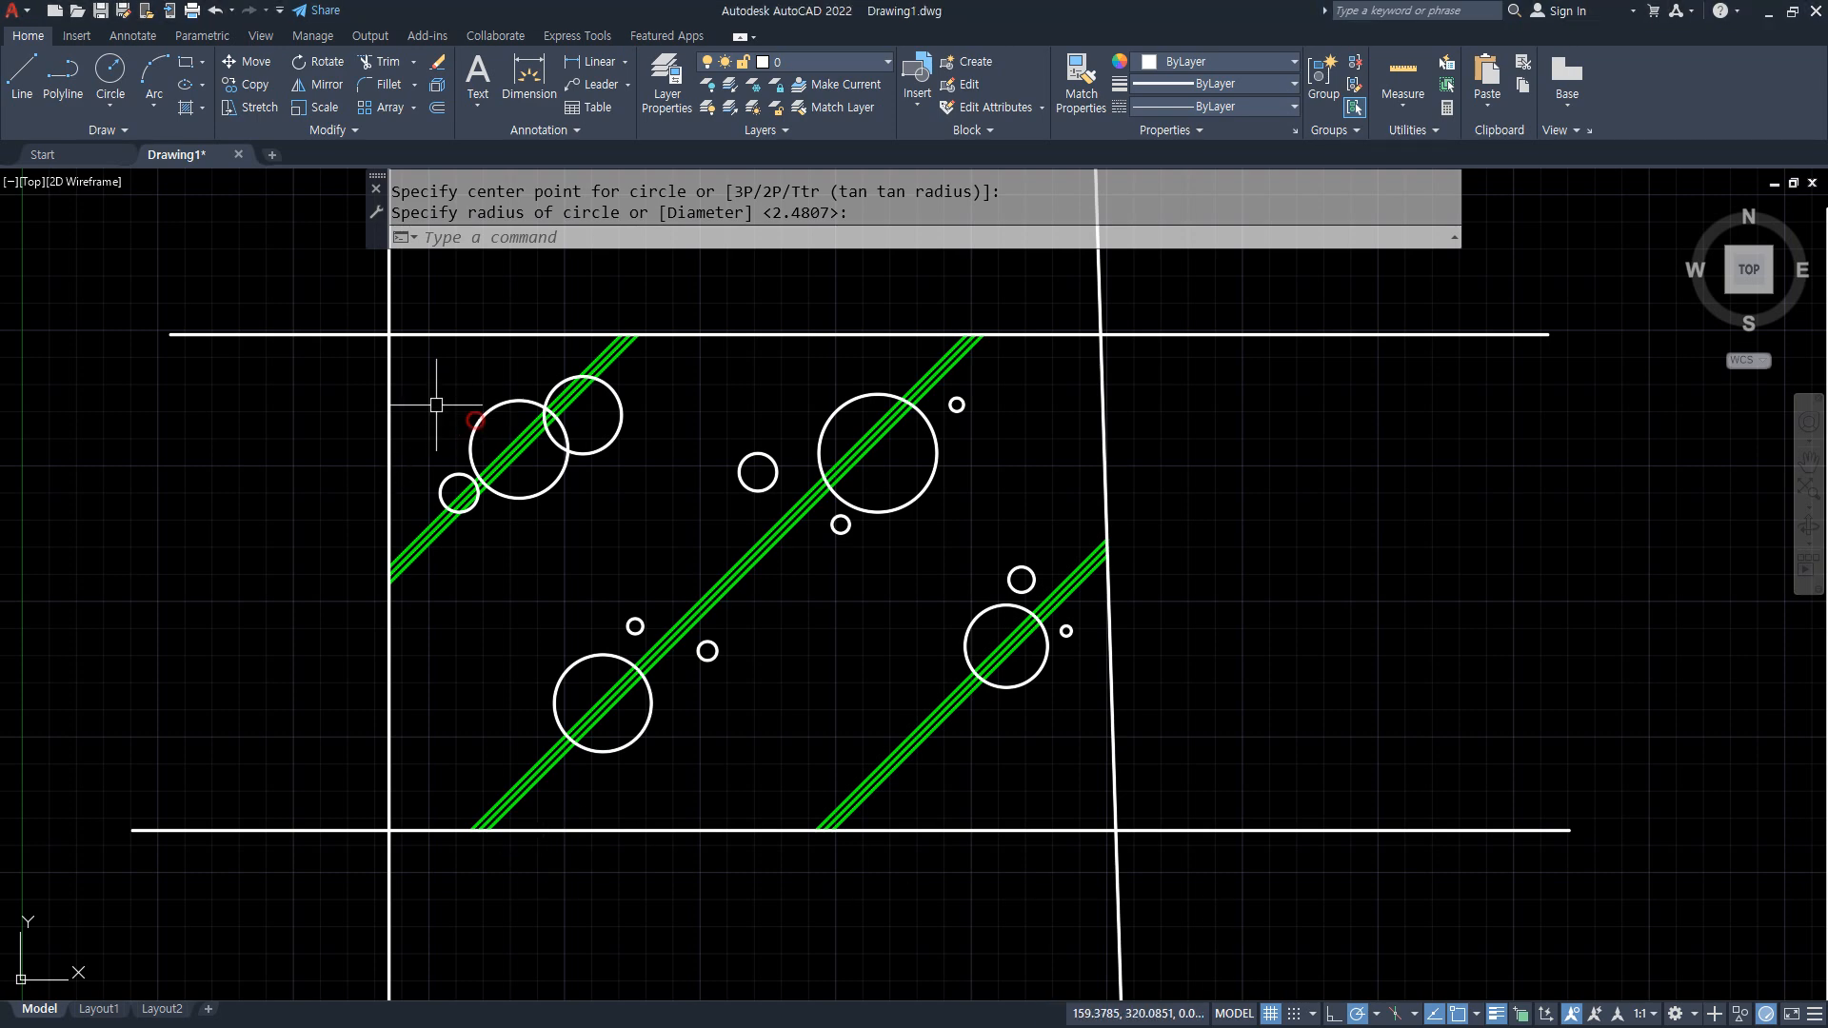
Erase all the circles drawn over the hatched area.
{"action": "left_click", "coordinate": [261, 372]}
{"action": "left_click", "coordinate": [1175, 774]}
{"action": "type", "text": "e"}
{"action": "key", "text": "Return"}
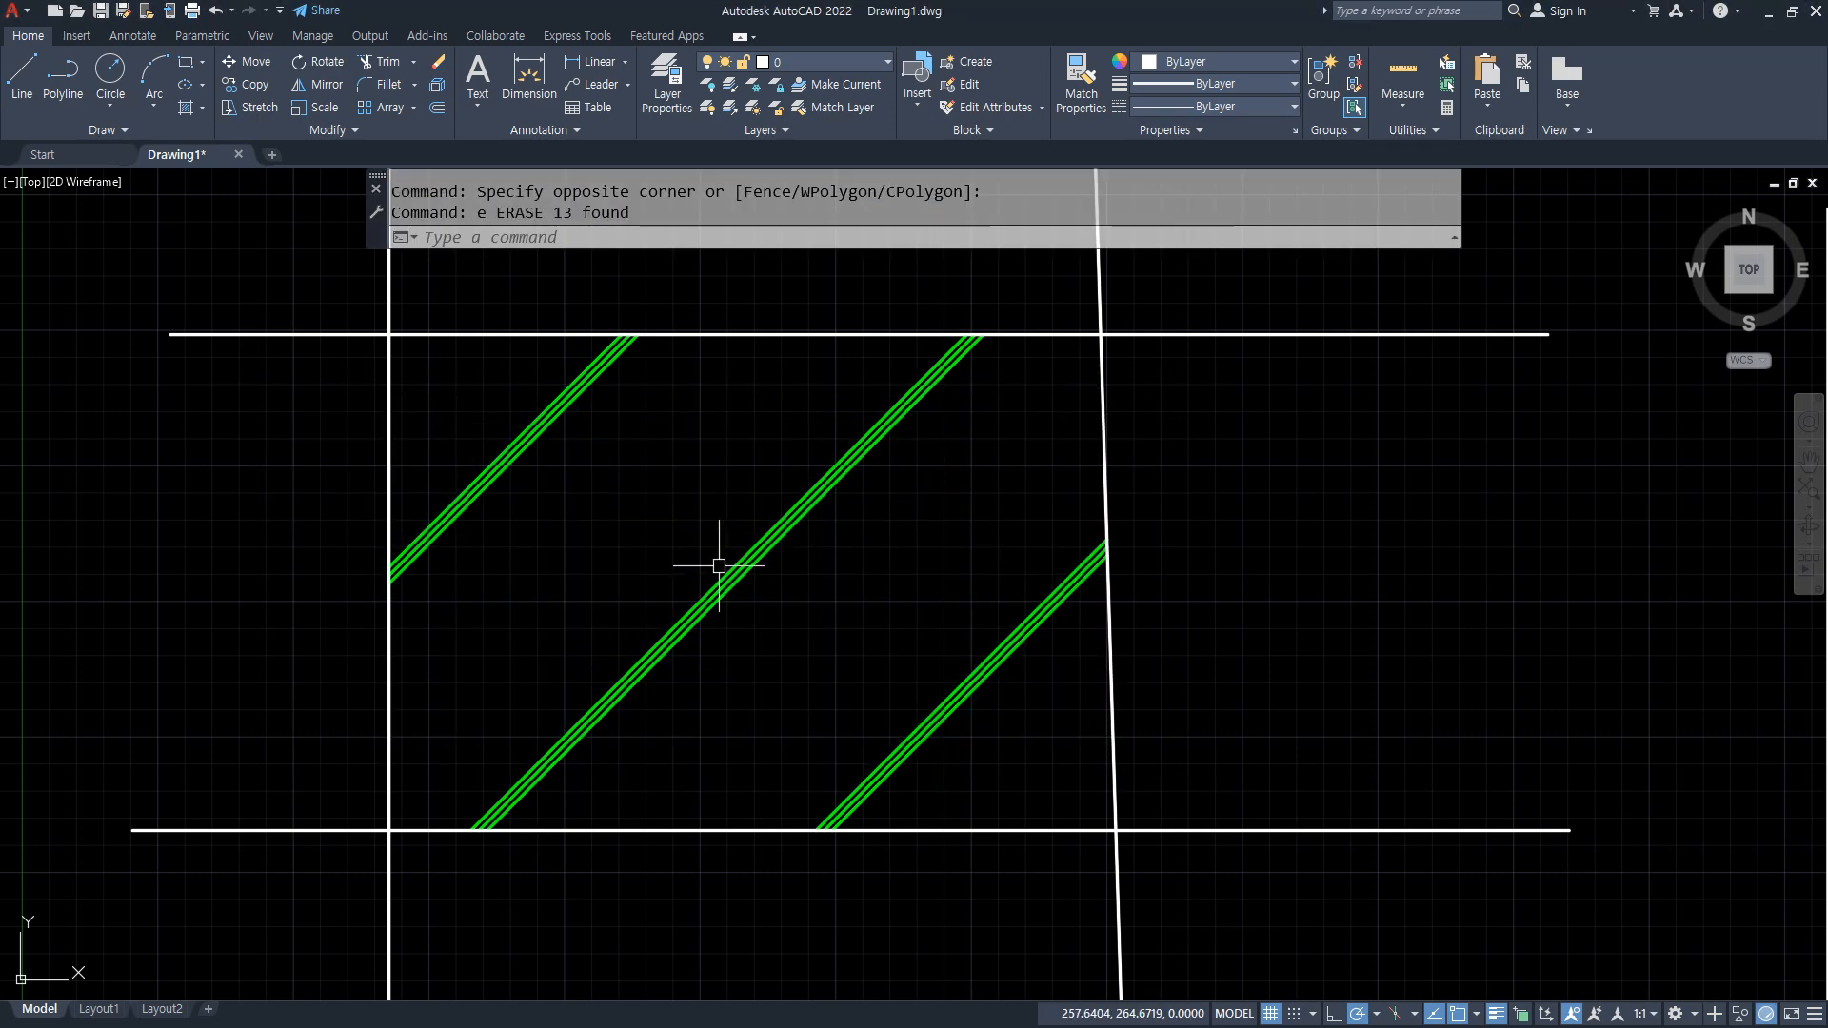
Change the diagonal-stripe hatch to the user-defined USER pattern.
{"action": "left_click", "coordinate": [729, 587]}
{"action": "left_click", "coordinate": [435, 112]}
{"action": "left_click", "coordinate": [173, 295]}
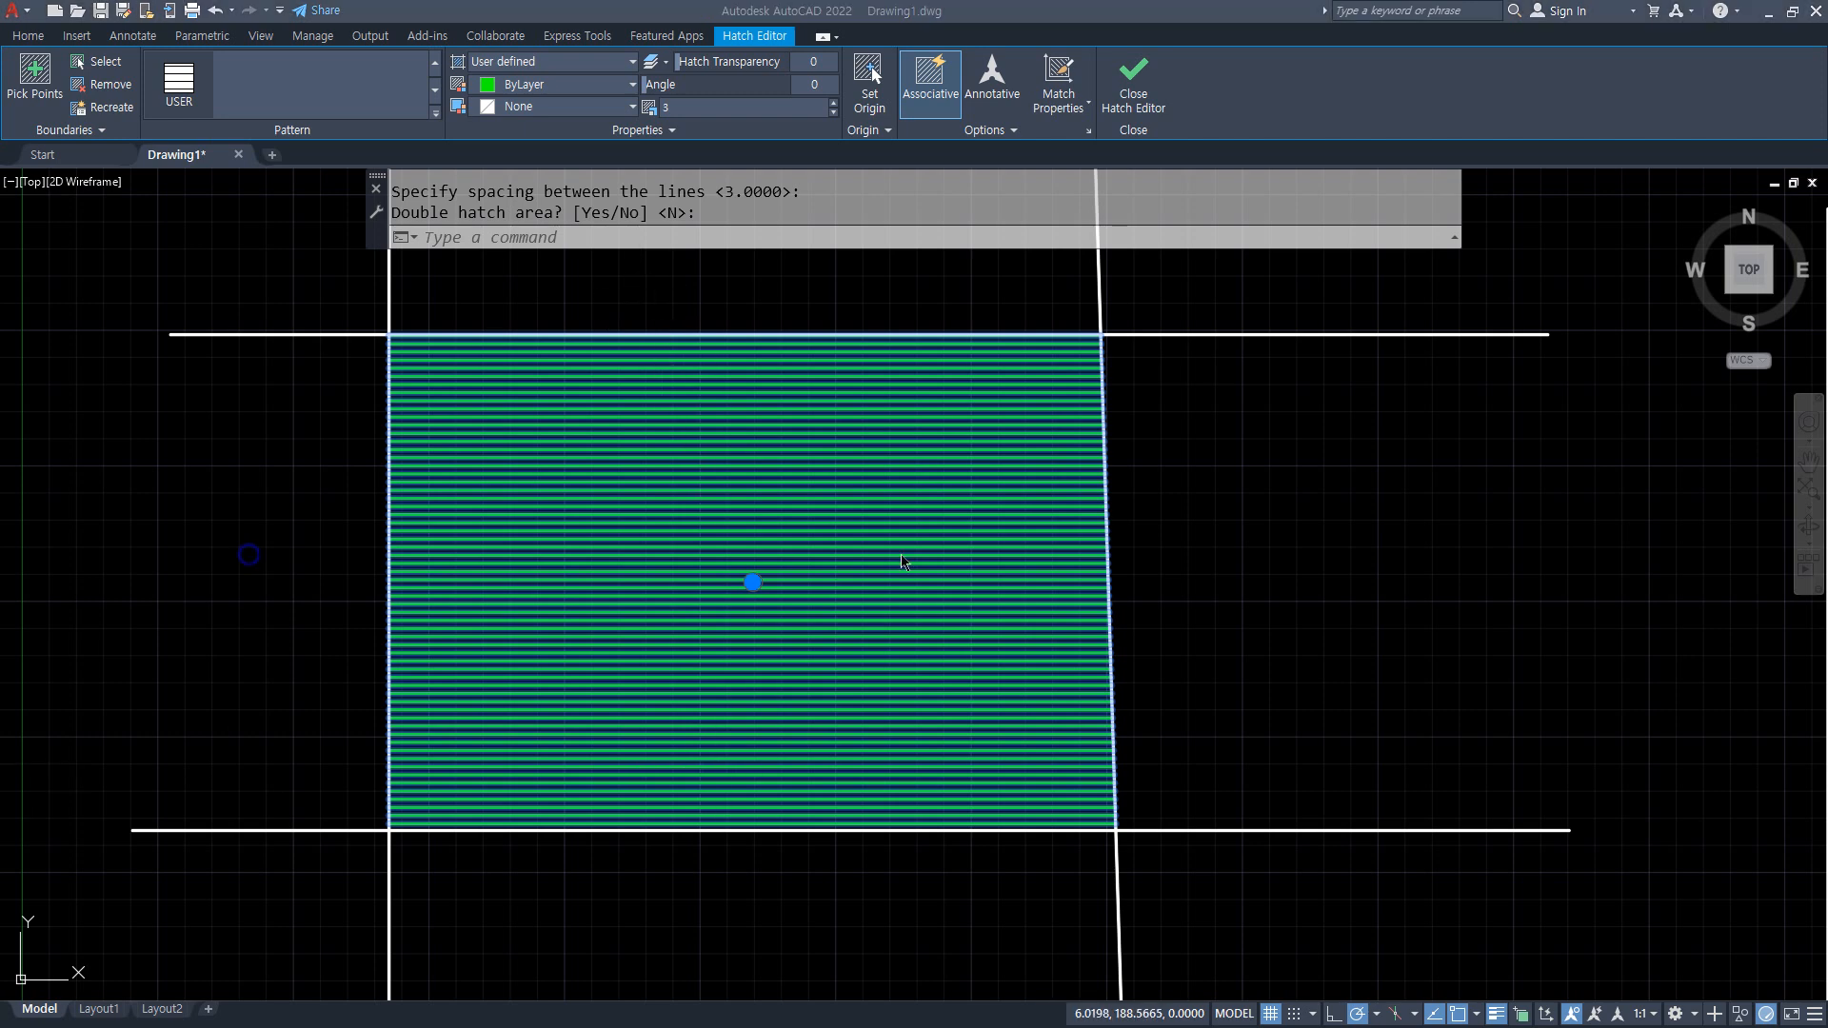
Examine the spacing between neighbouring horizontal hatch lines near the area's upper-right corner and compare it with the hatch spacing value.
{"action": "scroll", "coordinate": [1162, 408], "scroll_direction": "up", "scroll_amount": 6}
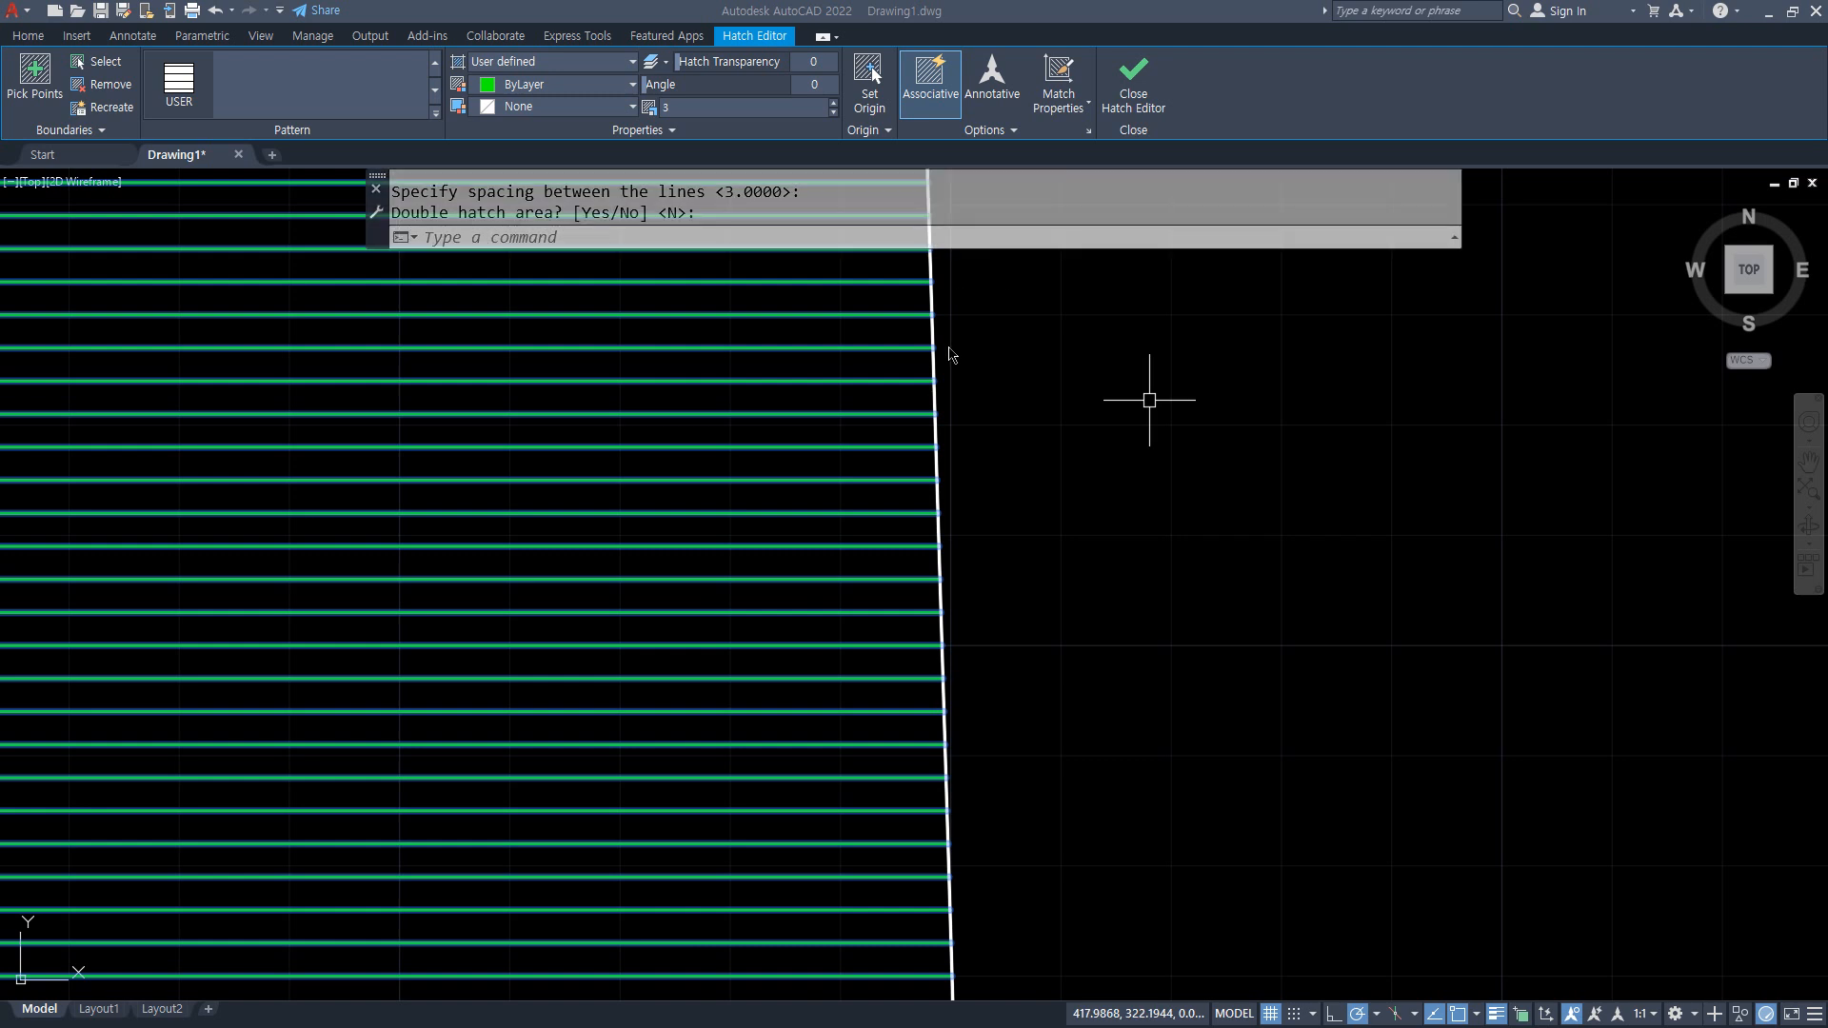
{"action": "scroll", "coordinate": [927, 428], "scroll_direction": "up", "scroll_amount": 8}
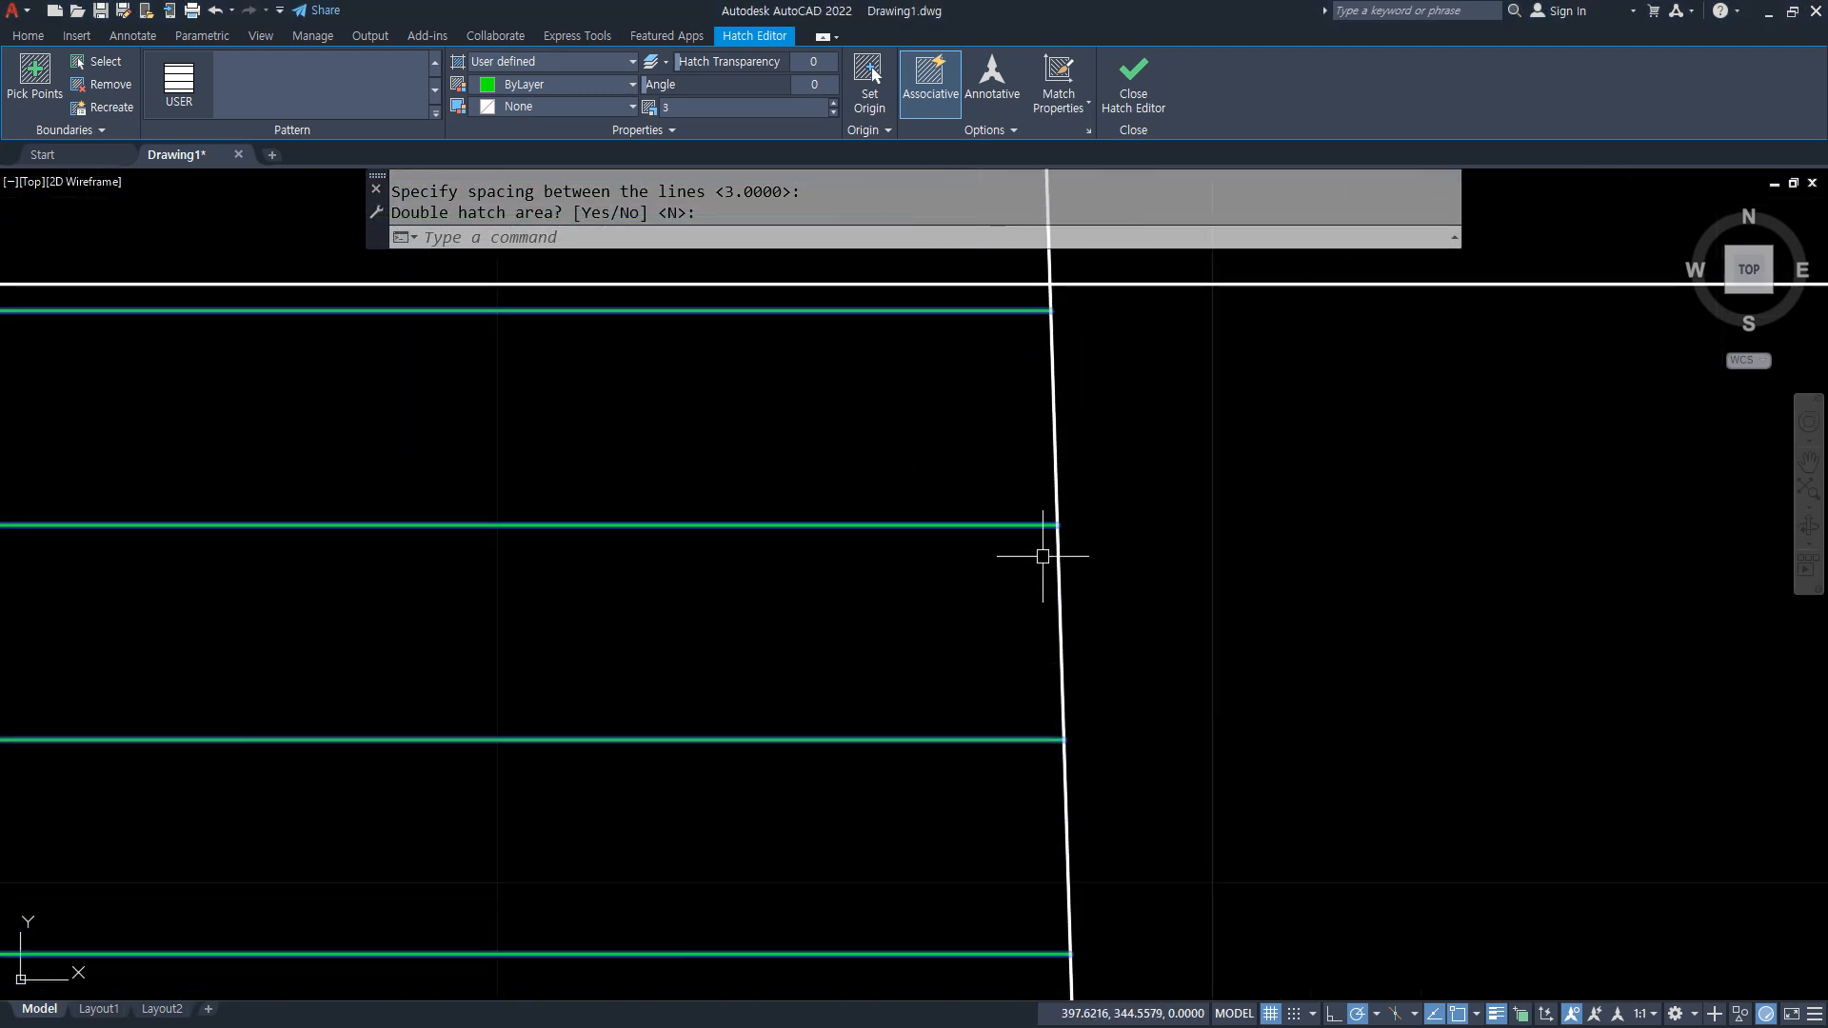
{"action": "left_click_drag", "start_coordinate": [894, 526], "coordinate": [983, 531]}
{"action": "left_click_drag", "start_coordinate": [955, 747], "coordinate": [1052, 746]}
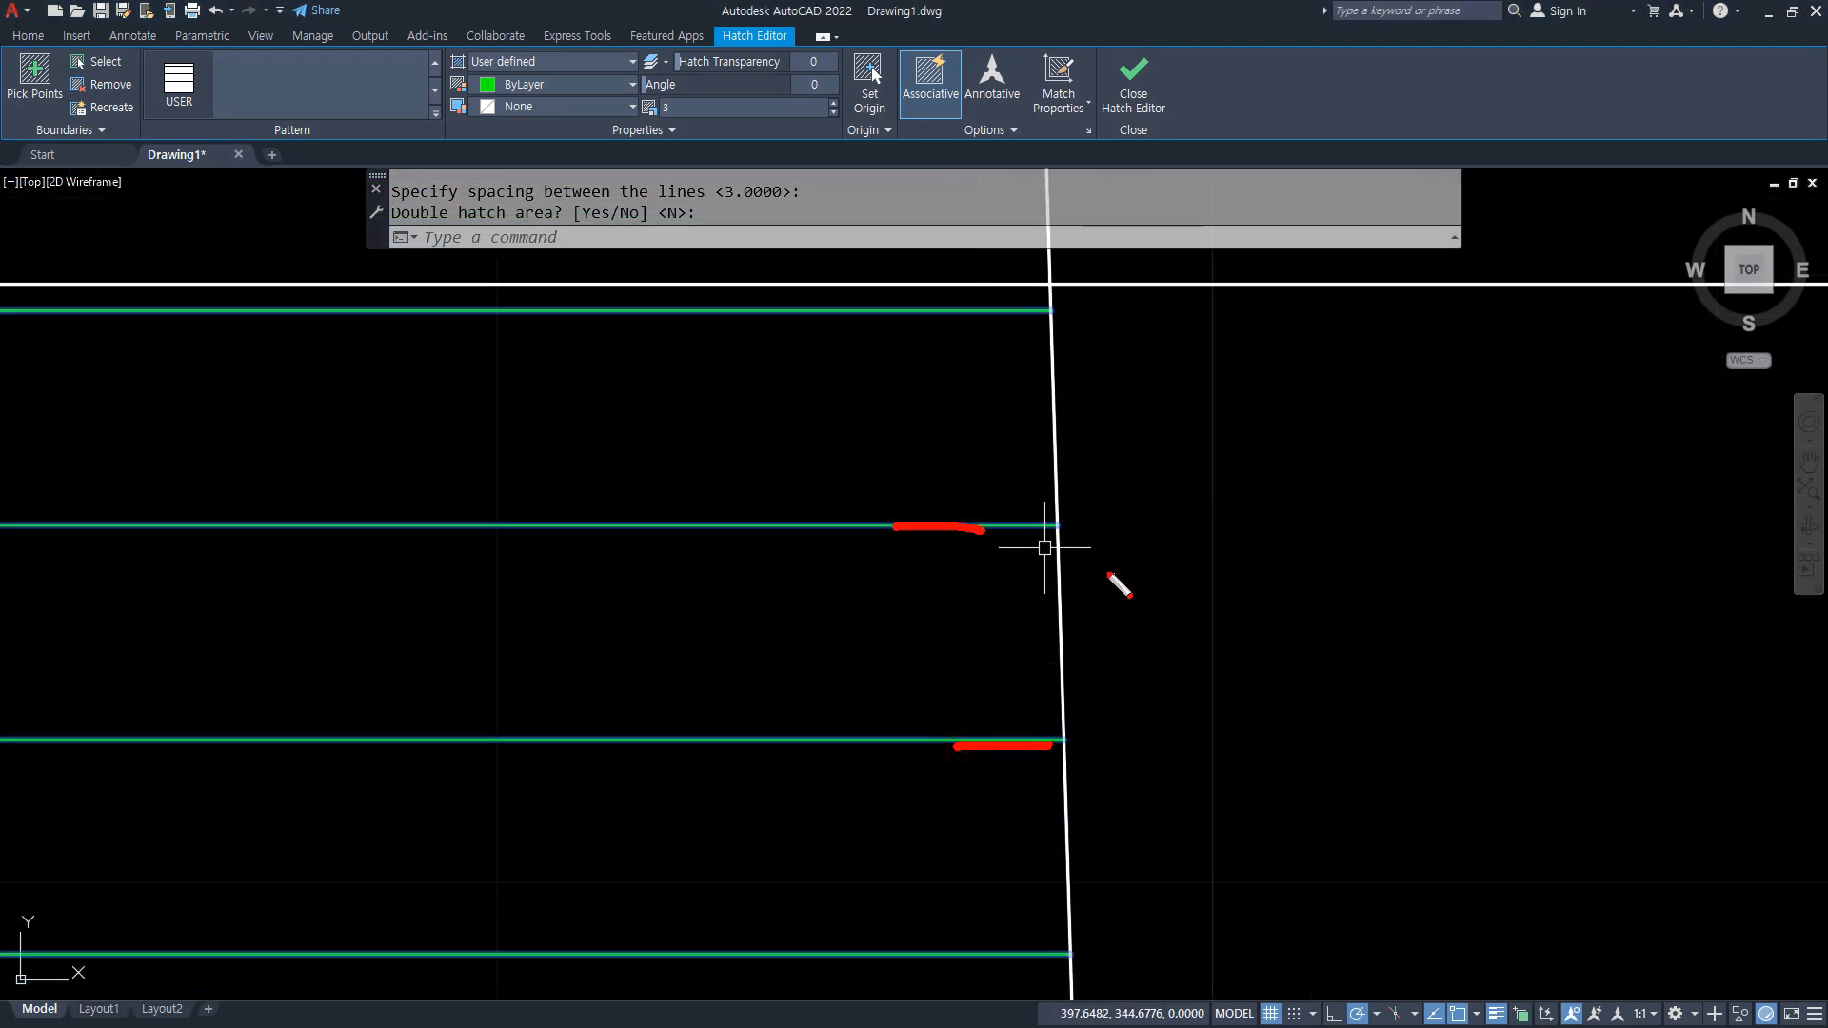
{"action": "mouse_move", "coordinate": [1087, 540]}
{"action": "left_mouse_down"}
{"action": "mouse_move", "coordinate": [1173, 689]}
{"action": "mouse_move", "coordinate": [1132, 724]}
{"action": "mouse_move", "coordinate": [1195, 739]}
{"action": "left_mouse_up"}
{"action": "mouse_move", "coordinate": [1097, 583]}
{"action": "left_mouse_down"}
{"action": "mouse_move", "coordinate": [1093, 552]}
{"action": "mouse_move", "coordinate": [1150, 545]}
{"action": "left_mouse_up"}
{"action": "left_click_drag", "start_coordinate": [638, 120], "coordinate": [709, 191]}
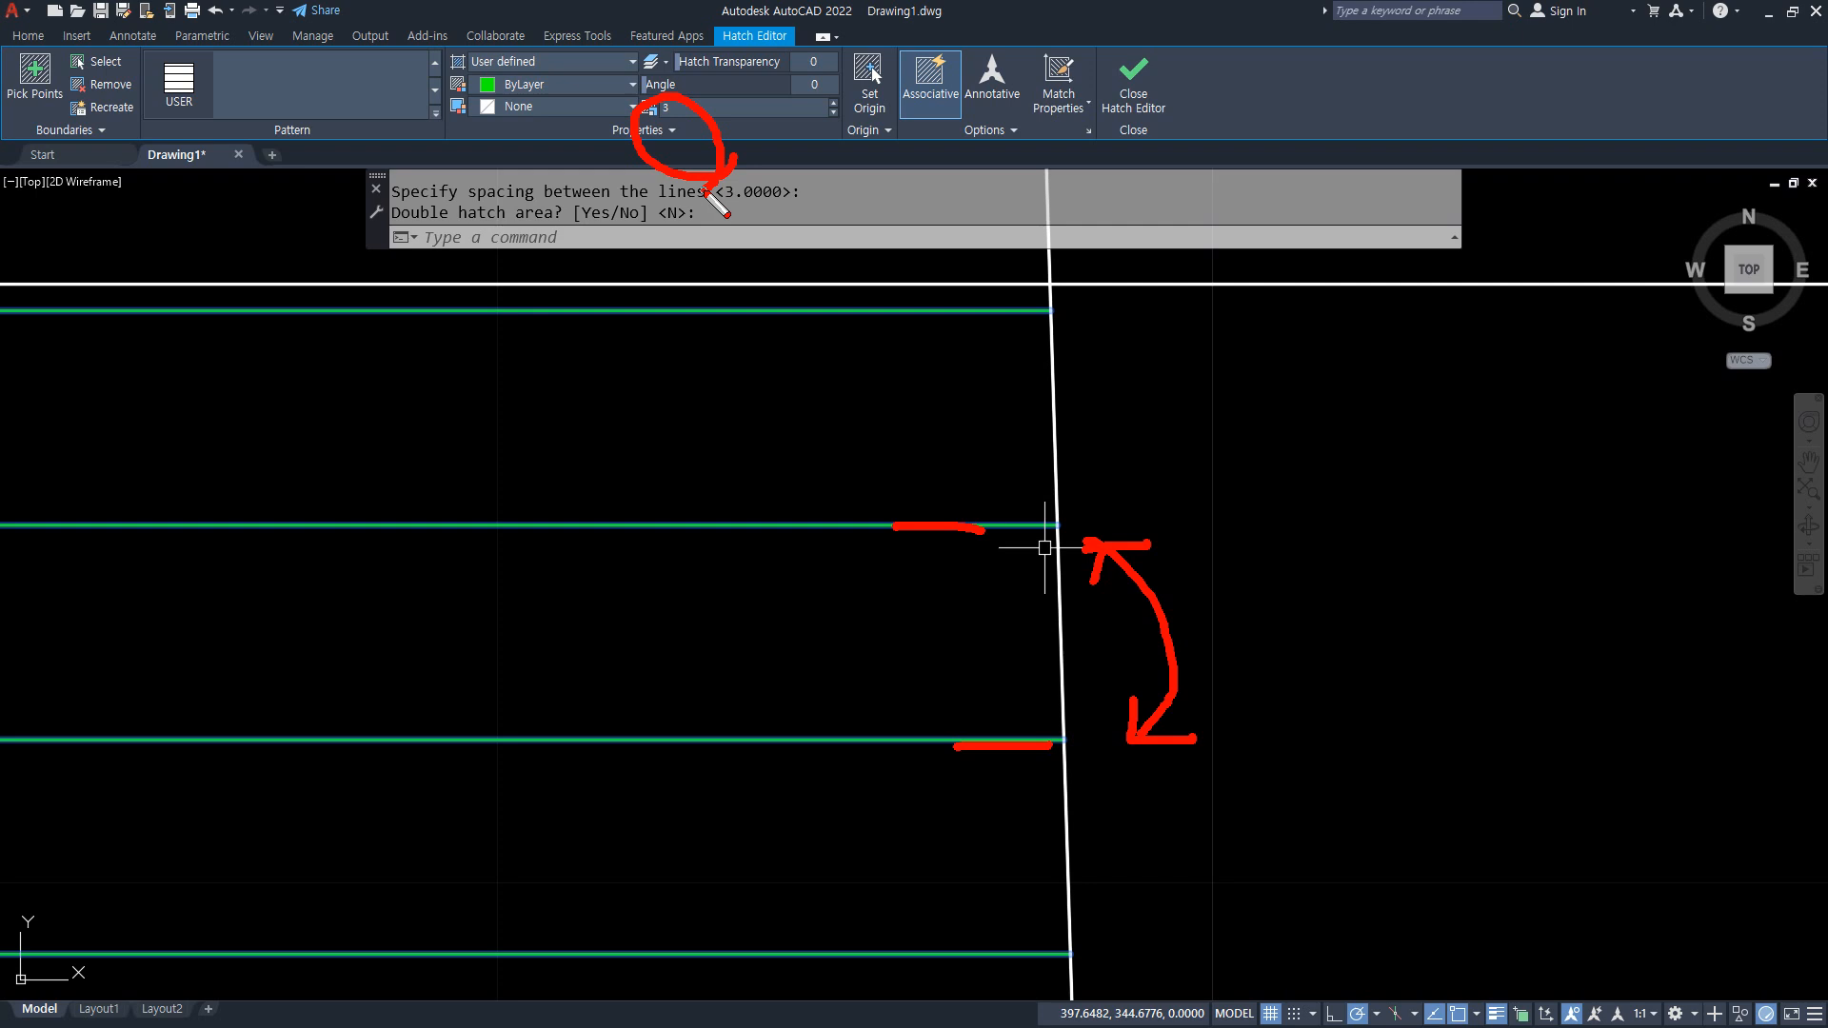
{"action": "key", "text": "Escape"}
Set the user-defined hatch's line spacing to 10 and view the whole hatched area.
{"action": "left_click", "coordinate": [668, 108]}
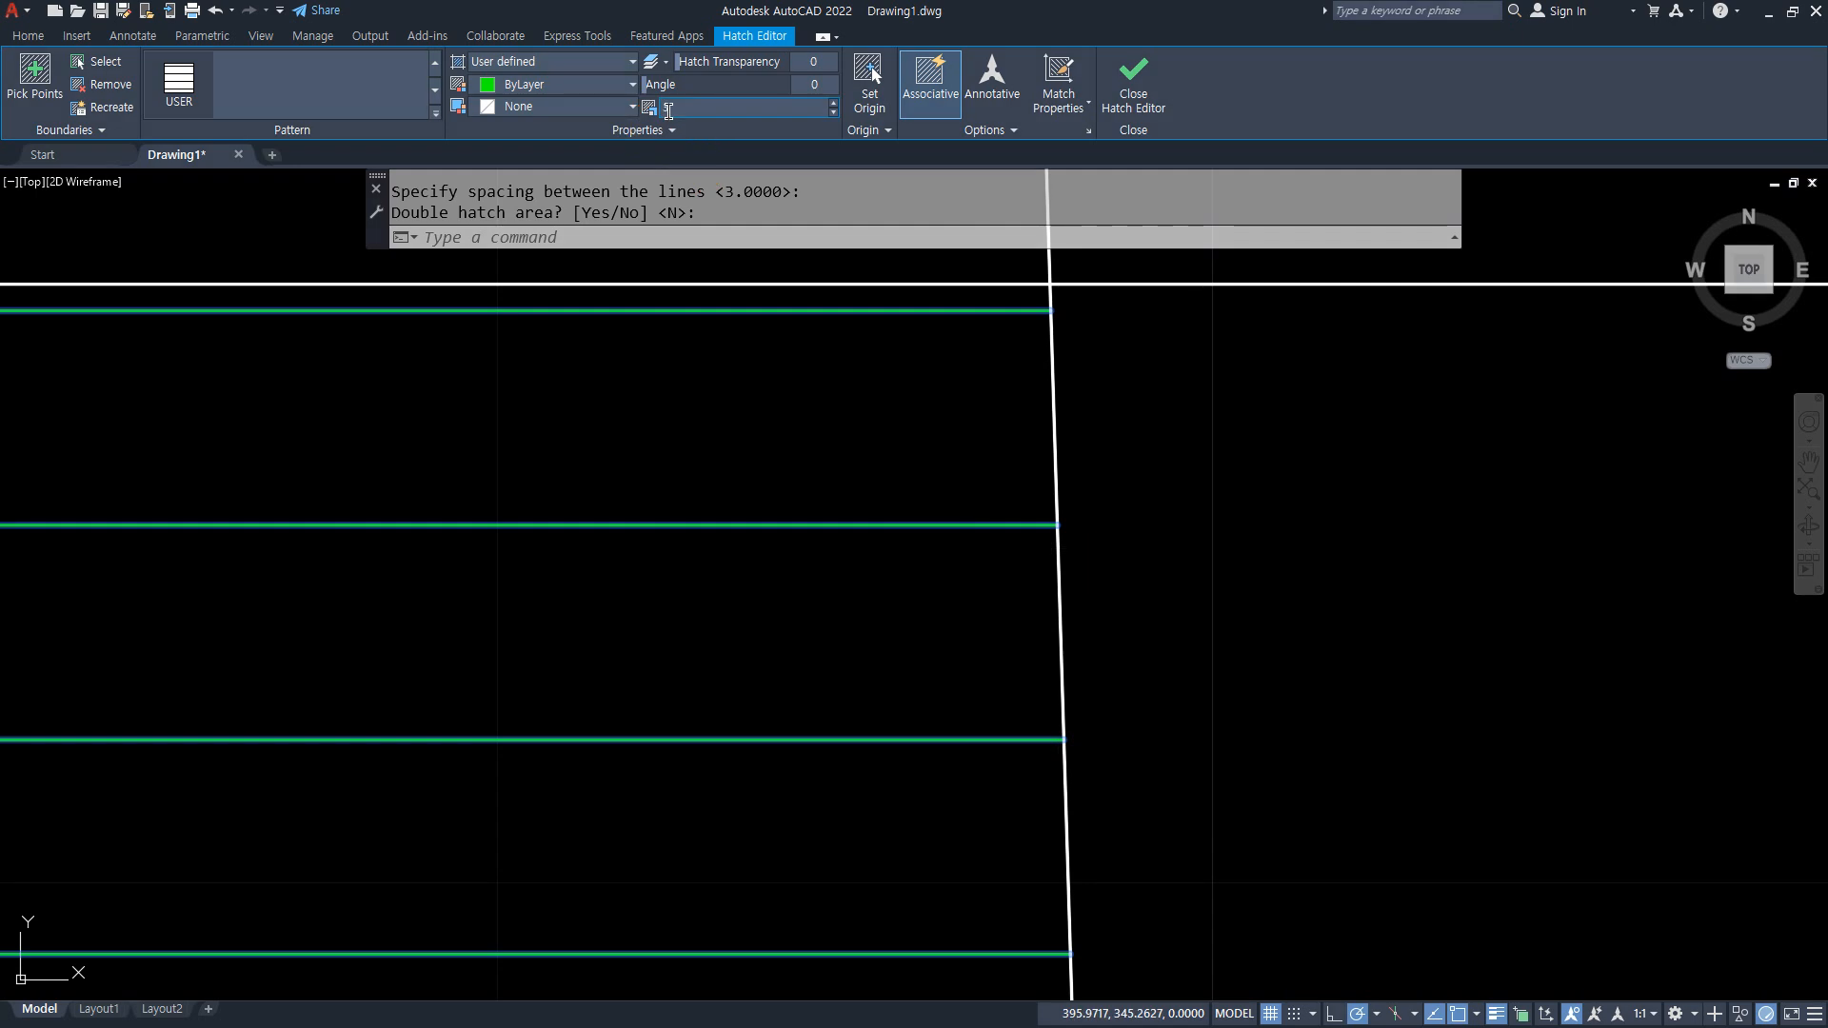
{"action": "type", "text": "10"}
{"action": "key", "text": "Return"}
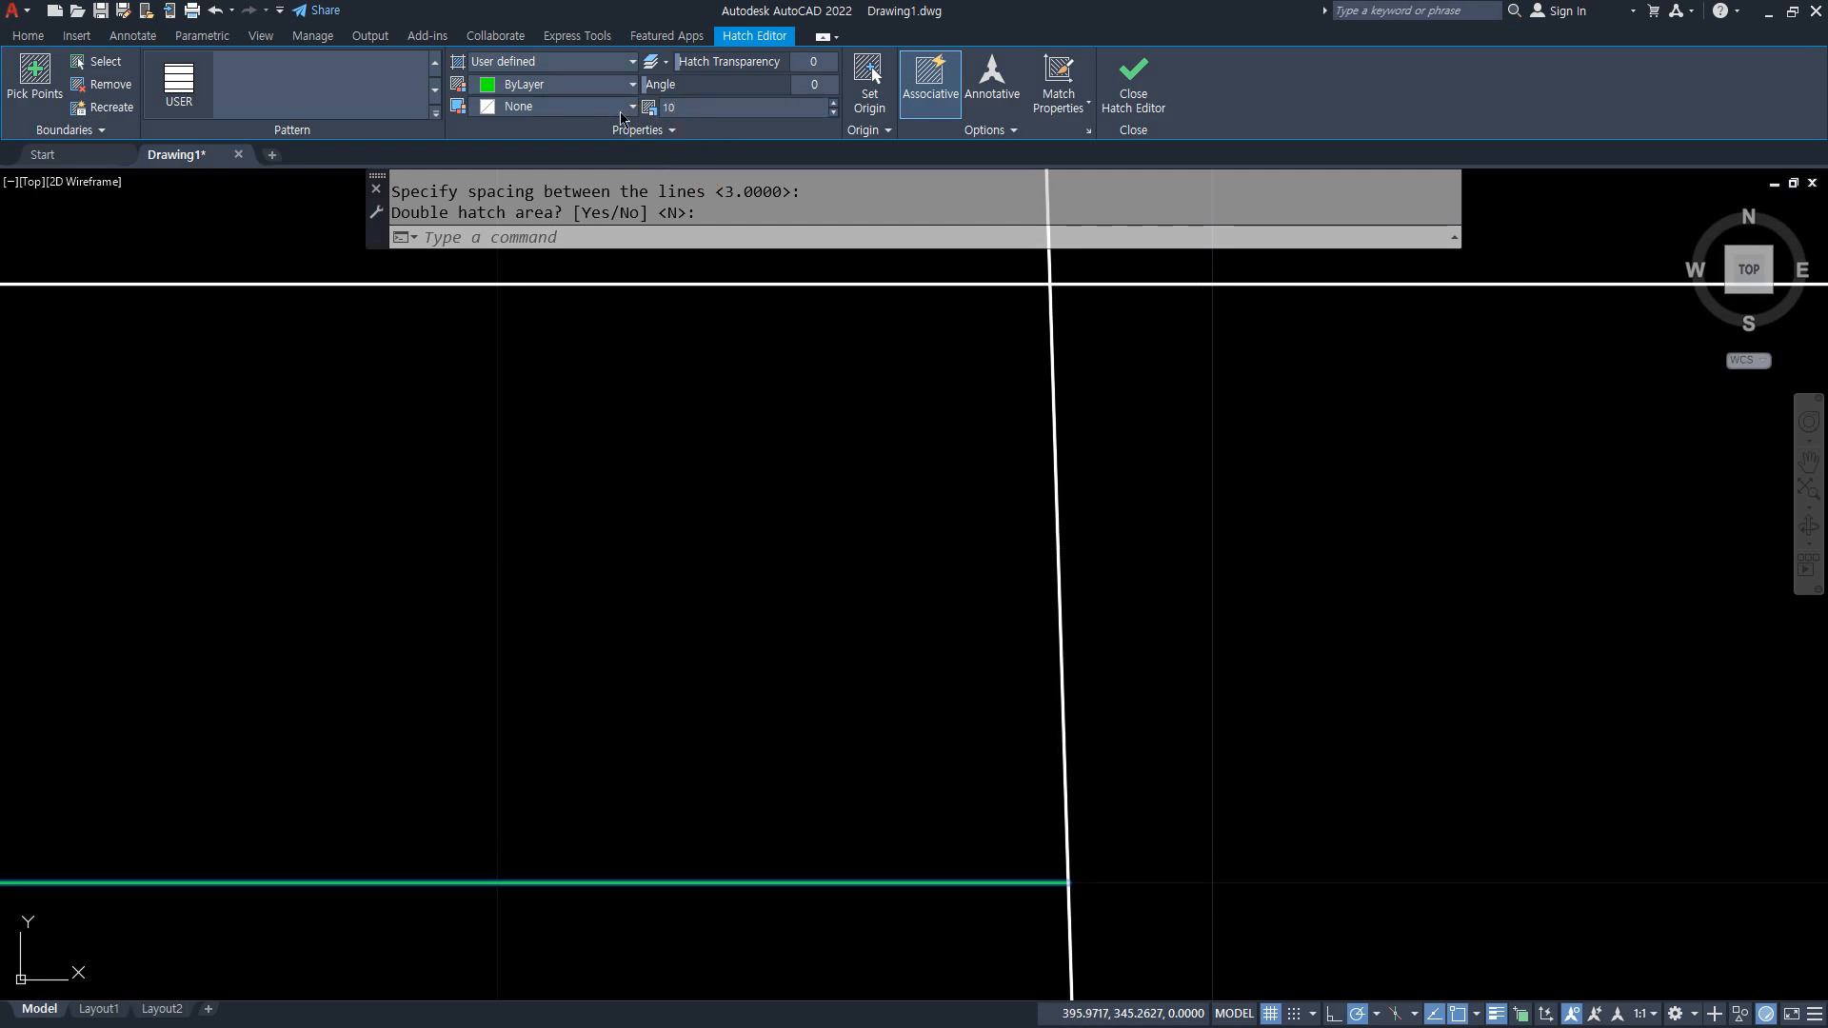
{"action": "scroll", "coordinate": [1400, 529], "scroll_direction": "down", "scroll_amount": 3}
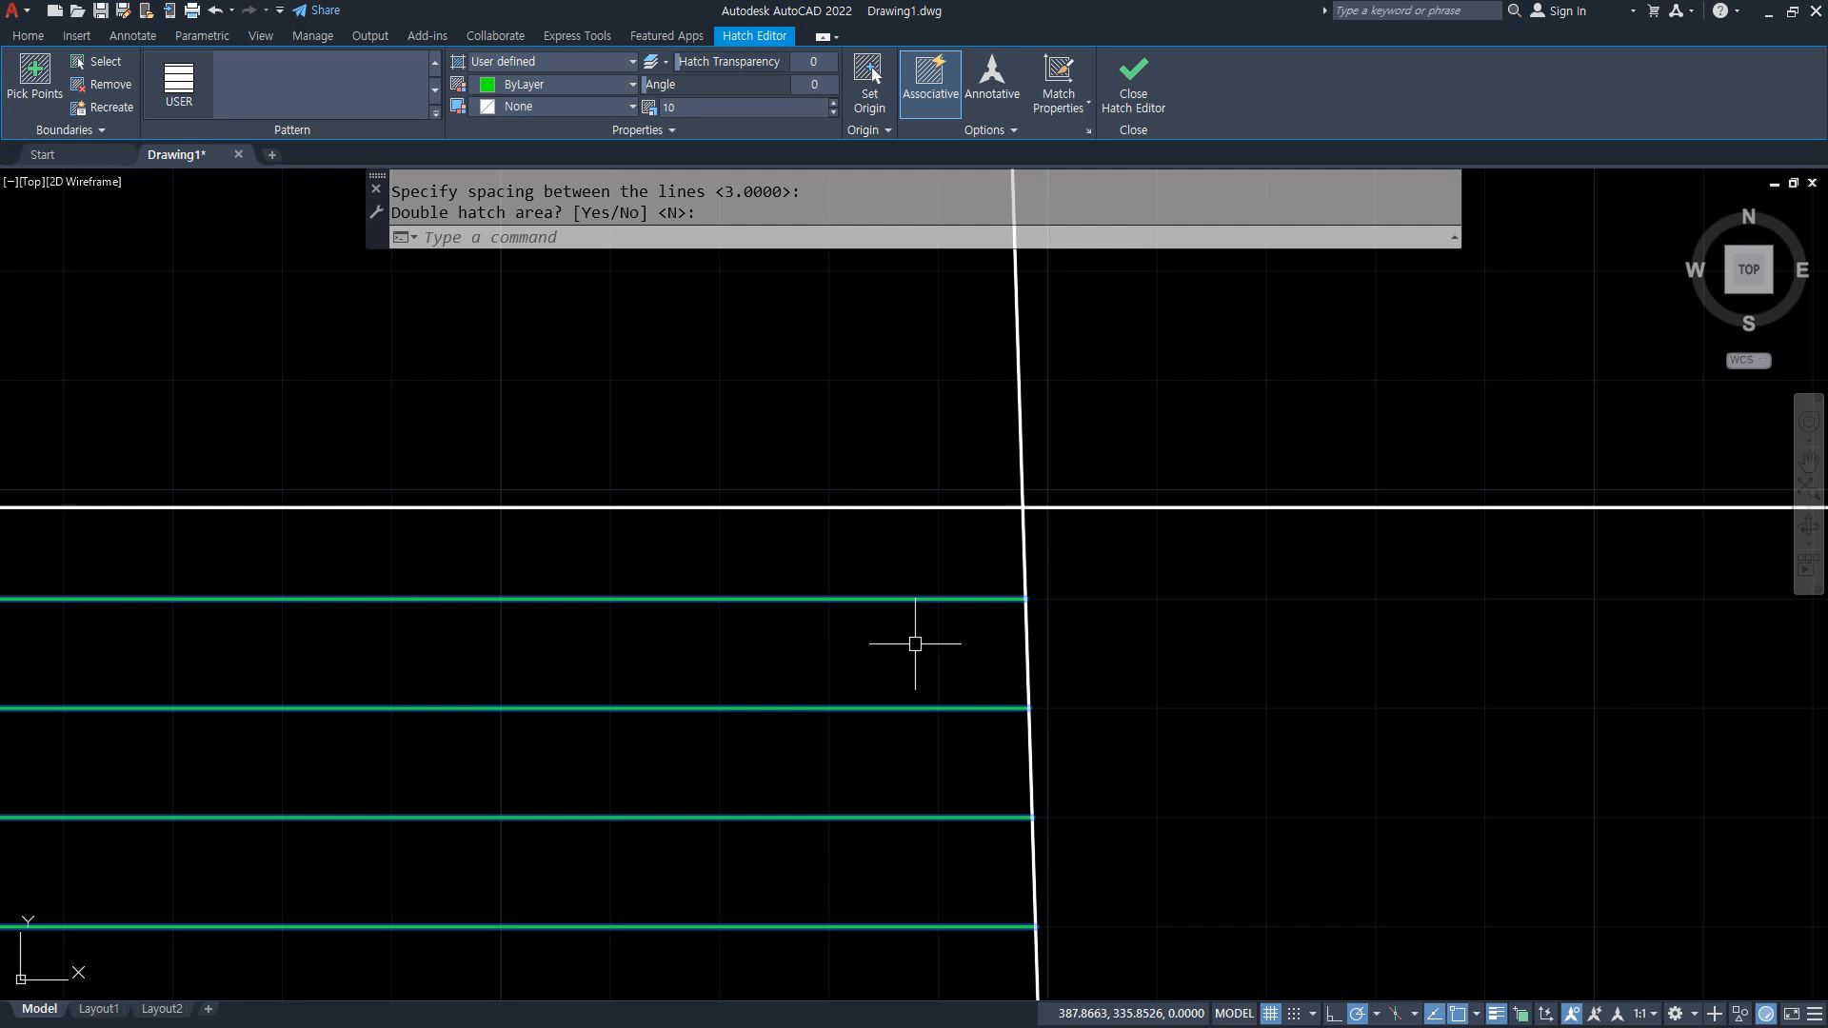
{"action": "scroll", "coordinate": [914, 641], "scroll_direction": "down", "scroll_amount": 2}
{"action": "mouse_move", "coordinate": [914, 641]}
{"action": "middle_mouse_down"}
{"action": "mouse_move", "coordinate": [907, 568]}
{"action": "mouse_move", "coordinate": [1051, 486]}
{"action": "middle_mouse_up"}
{"action": "scroll", "coordinate": [1051, 487], "scroll_direction": "down", "scroll_amount": 3}
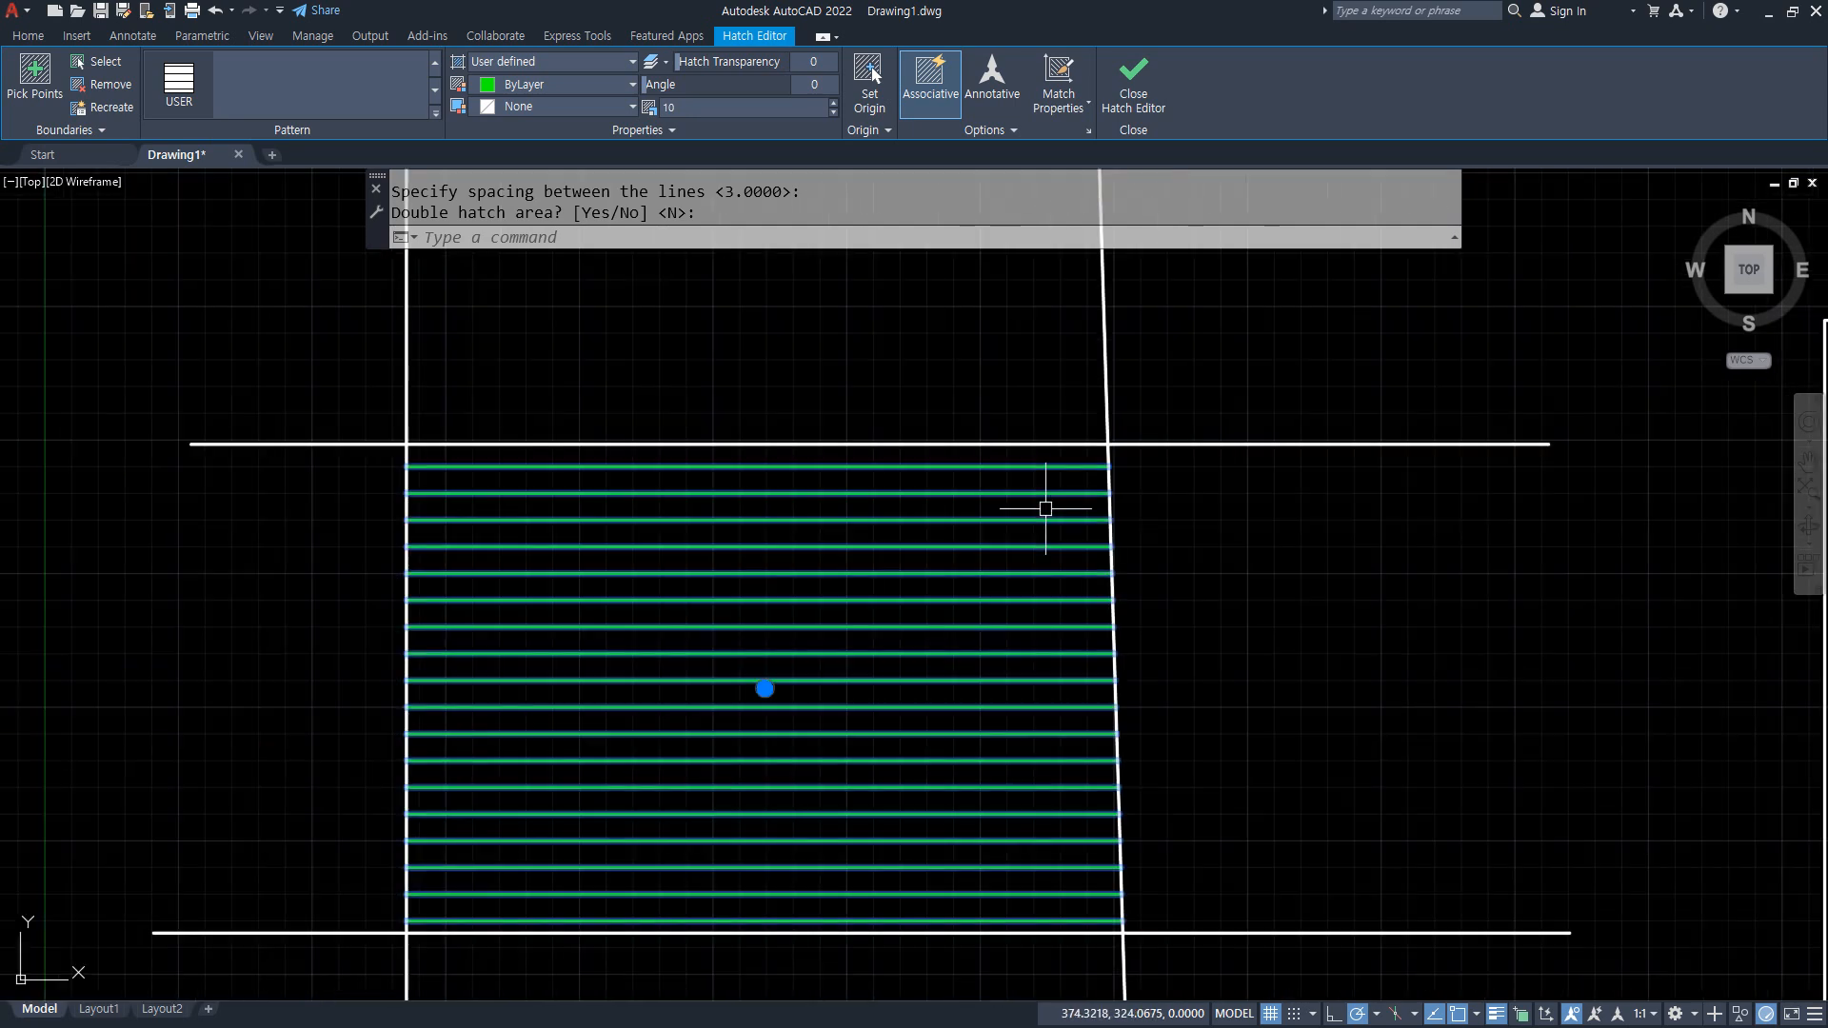
Set the user-defined hatch's line spacing to 30.
{"action": "left_click_drag", "start_coordinate": [702, 112], "coordinate": [693, 109]}
{"action": "double_click", "coordinate": [693, 109]}
{"action": "type", "text": "30"}
{"action": "key", "text": "Return"}
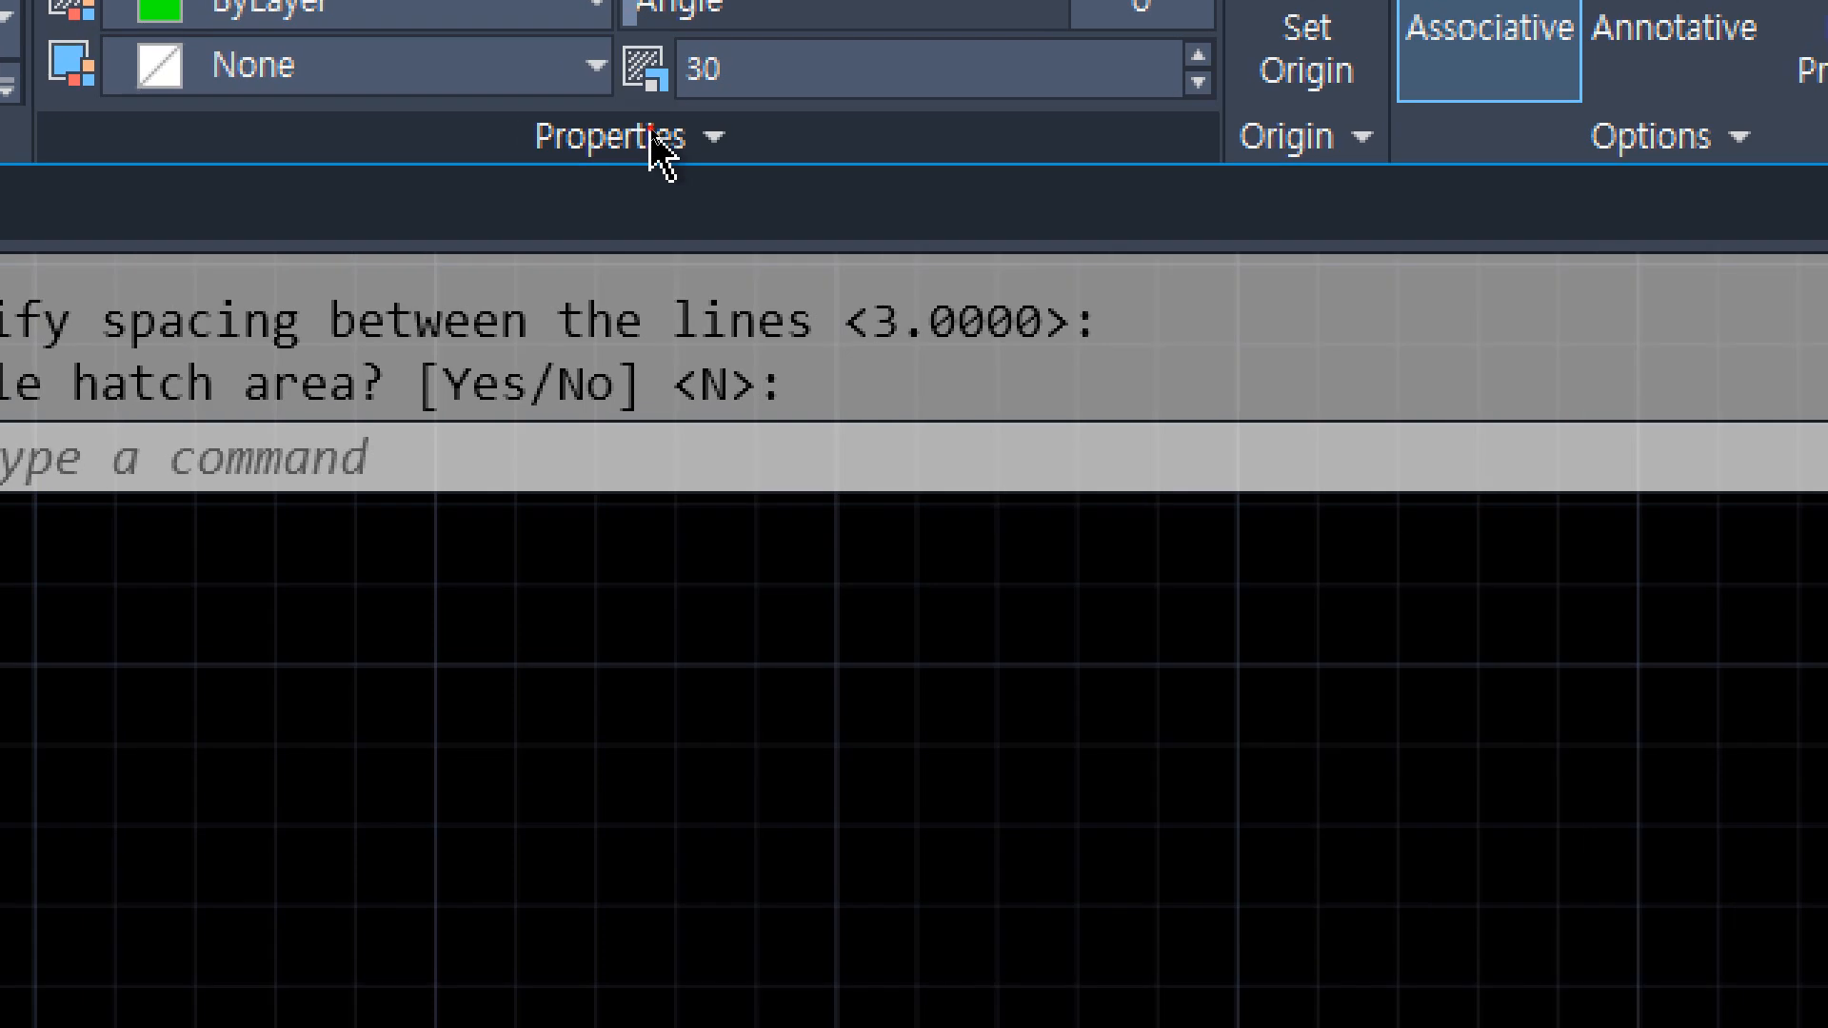
Override the hatch's layer with the magenta 단열 layer.
{"action": "left_click", "coordinate": [669, 125]}
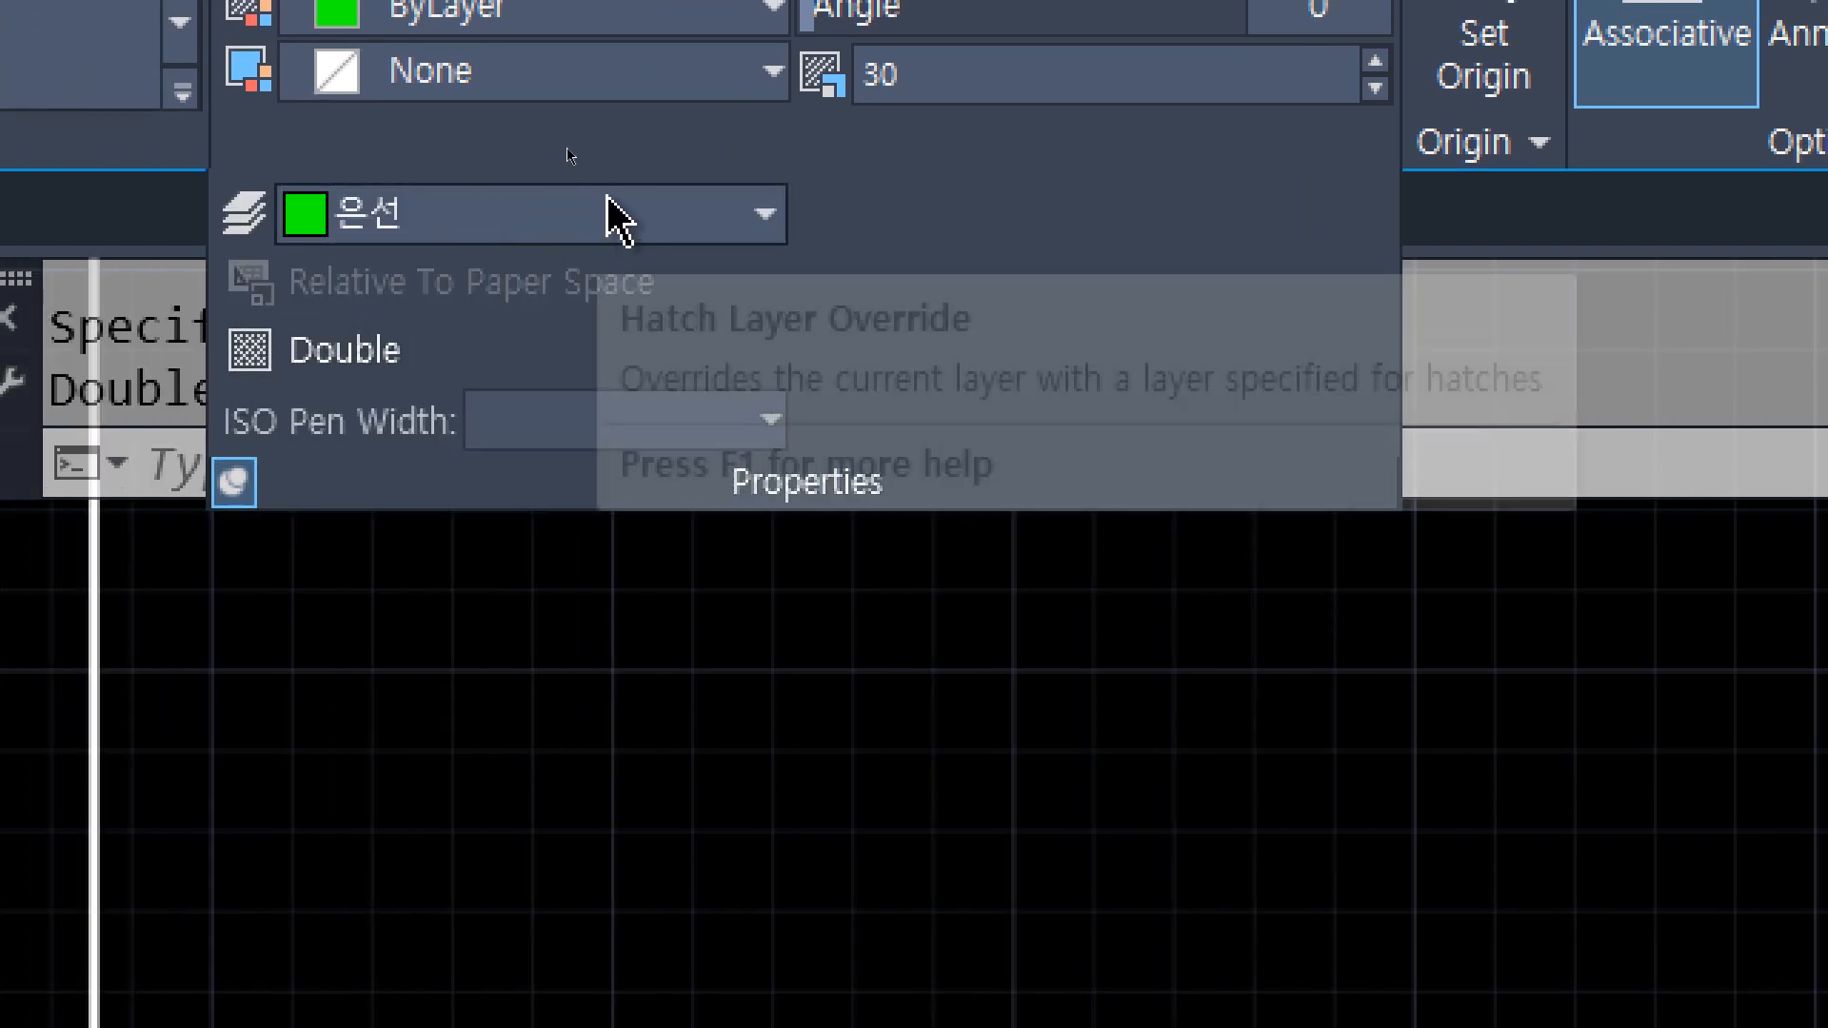
{"action": "left_click", "coordinate": [582, 222]}
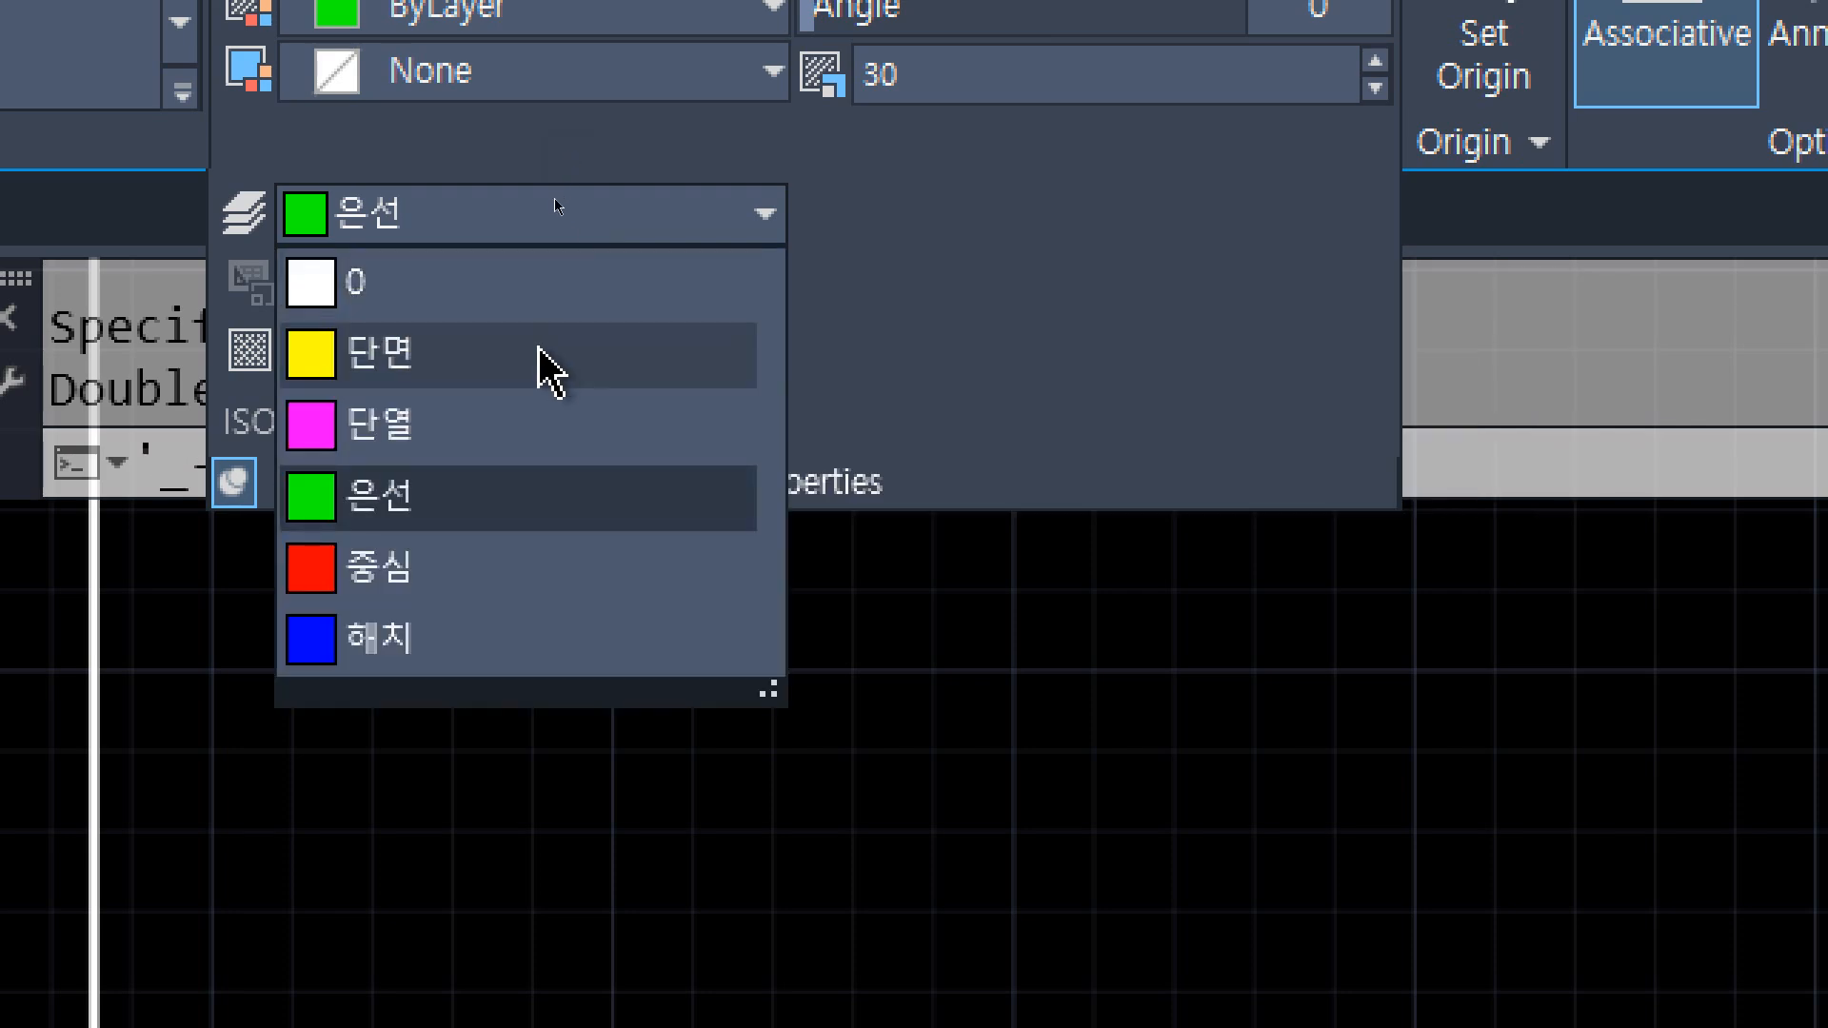
{"action": "left_click", "coordinate": [523, 424]}
{"action": "scroll", "coordinate": [710, 1002], "scroll_direction": "down", "scroll_amount": 2}
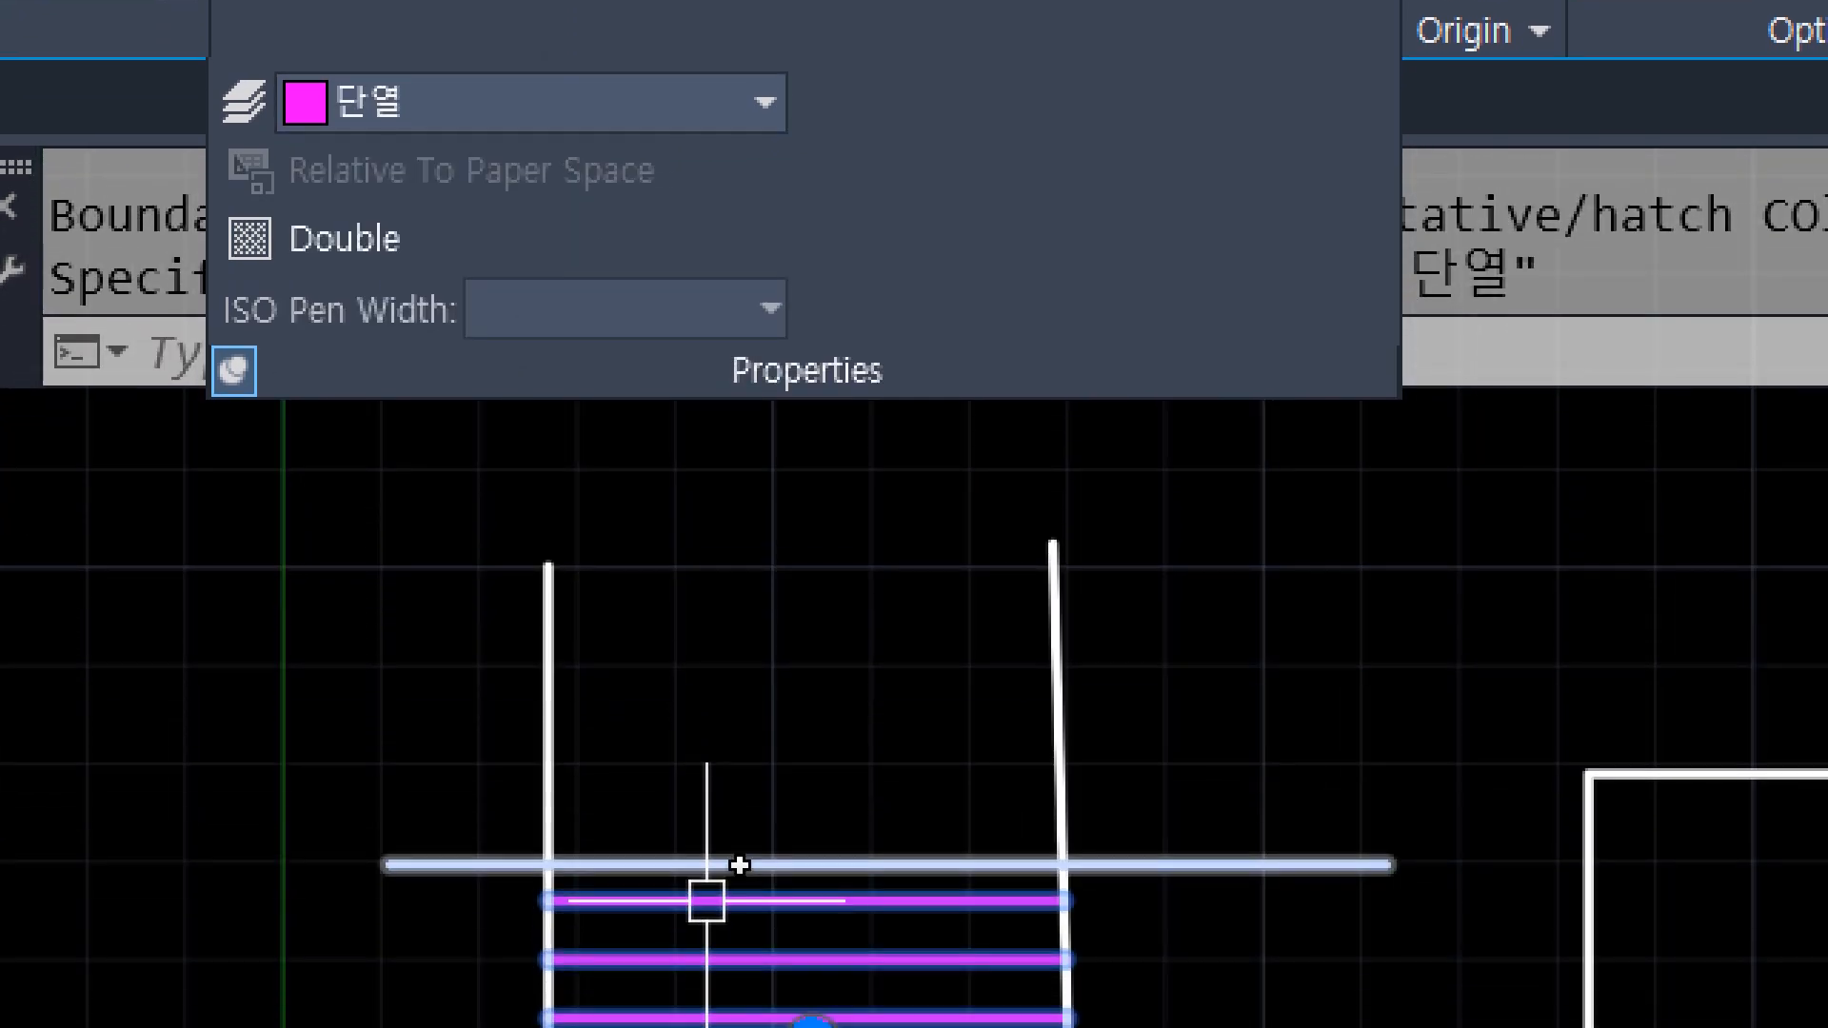
{"action": "scroll", "coordinate": [724, 1026], "scroll_direction": "up", "scroll_amount": 4}
{"action": "middle_click_drag", "start_coordinate": [724, 1026], "coordinate": [721, 649]}
Try the 중심 and 해치 layers on the hatch and return it to the green 은선 layer.
{"action": "left_click", "coordinate": [643, 75]}
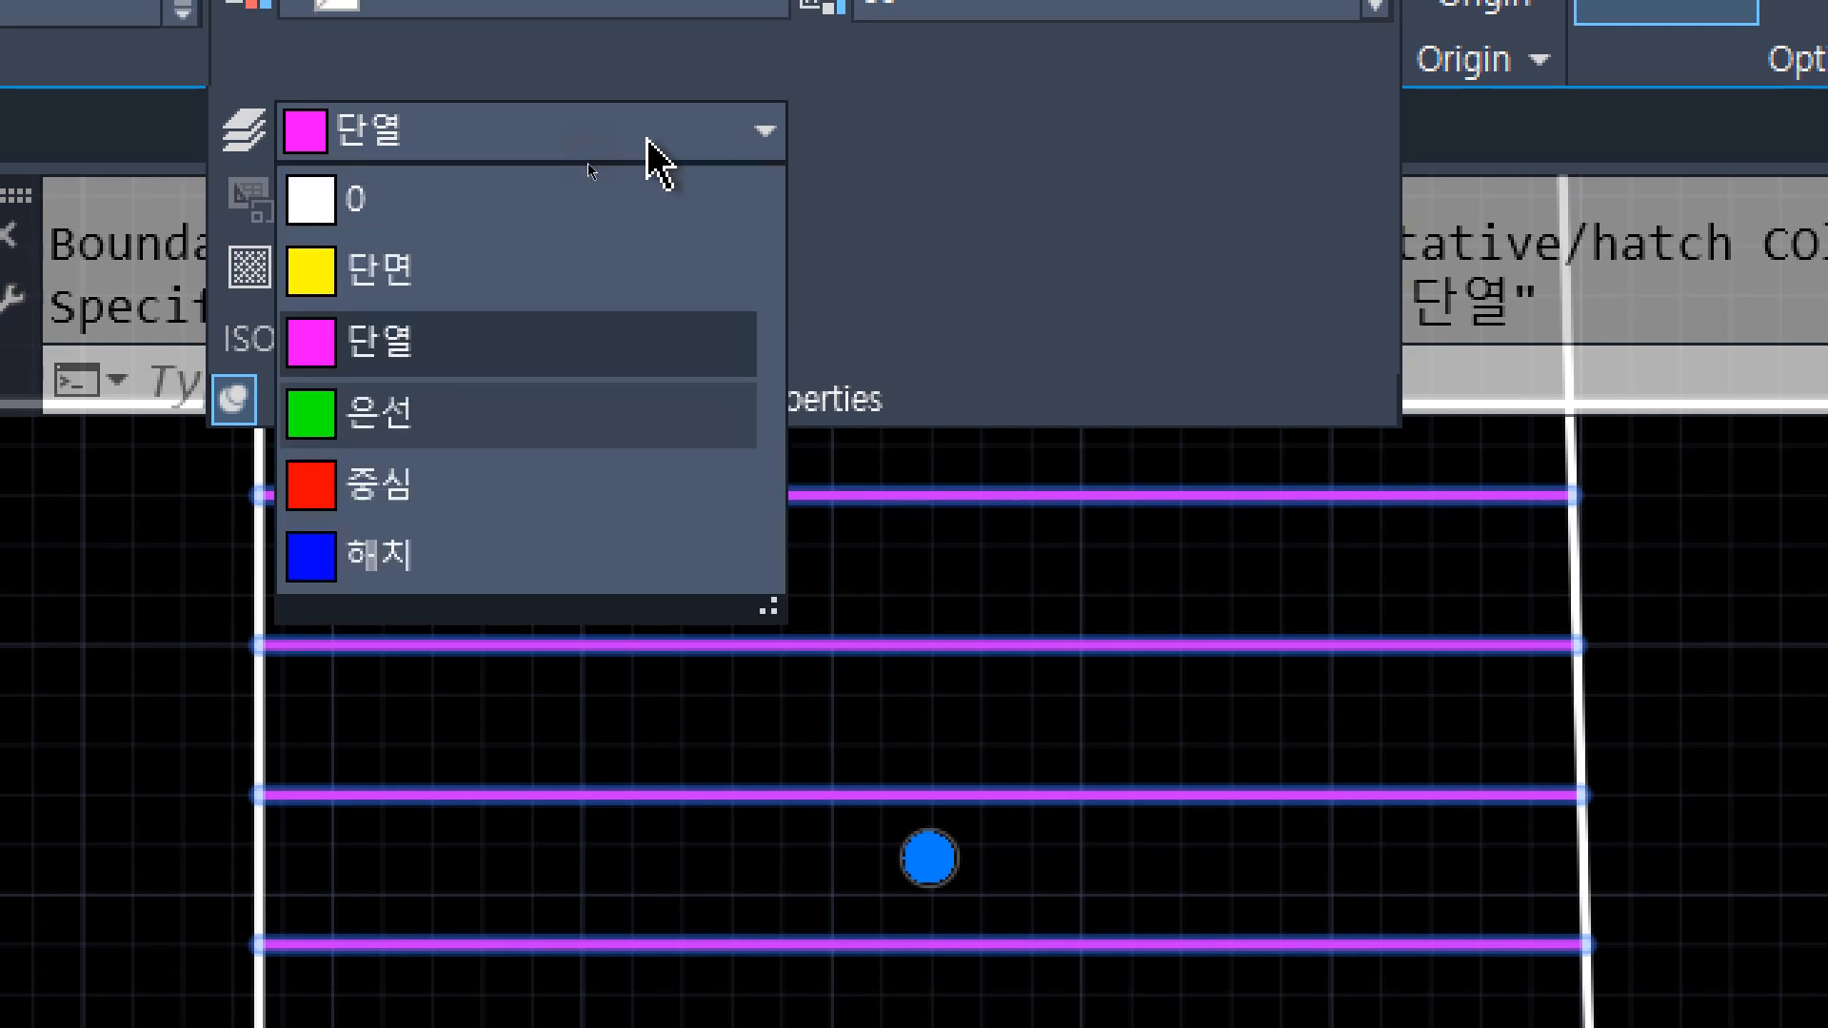
{"action": "left_click", "coordinate": [472, 514]}
{"action": "left_click", "coordinate": [502, 143]}
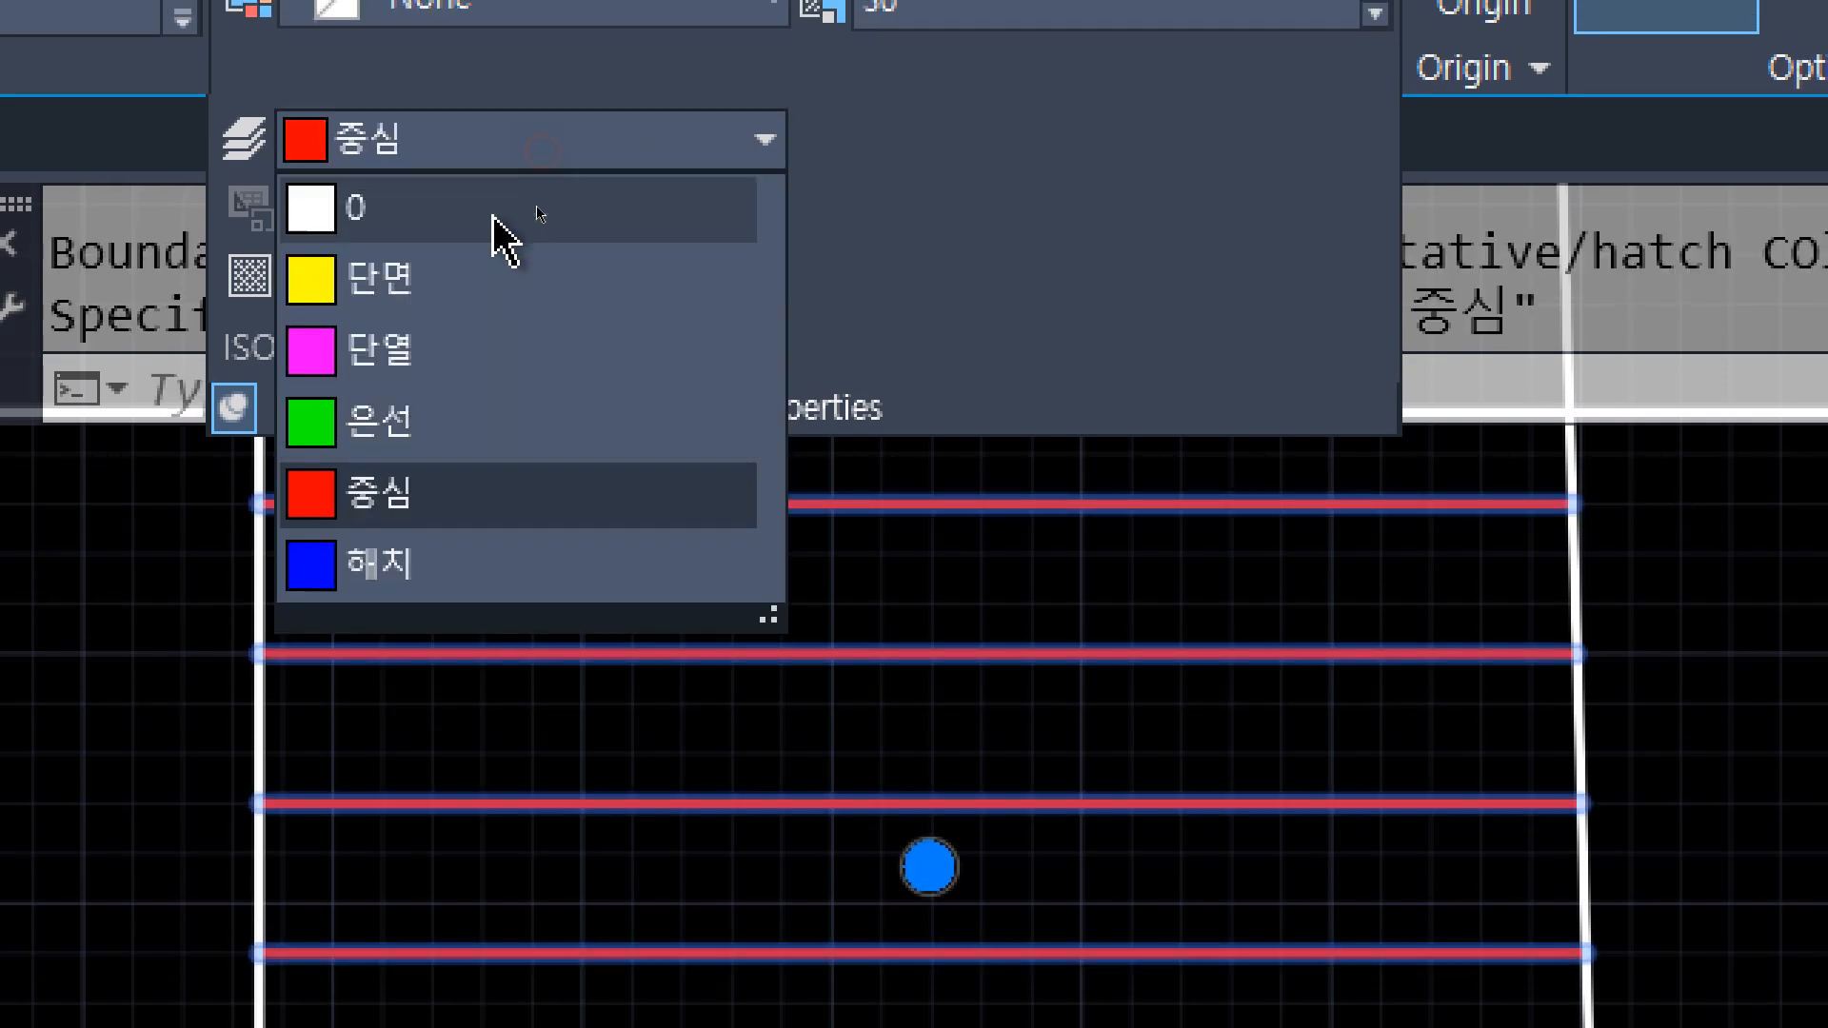
{"action": "left_click", "coordinate": [425, 568]}
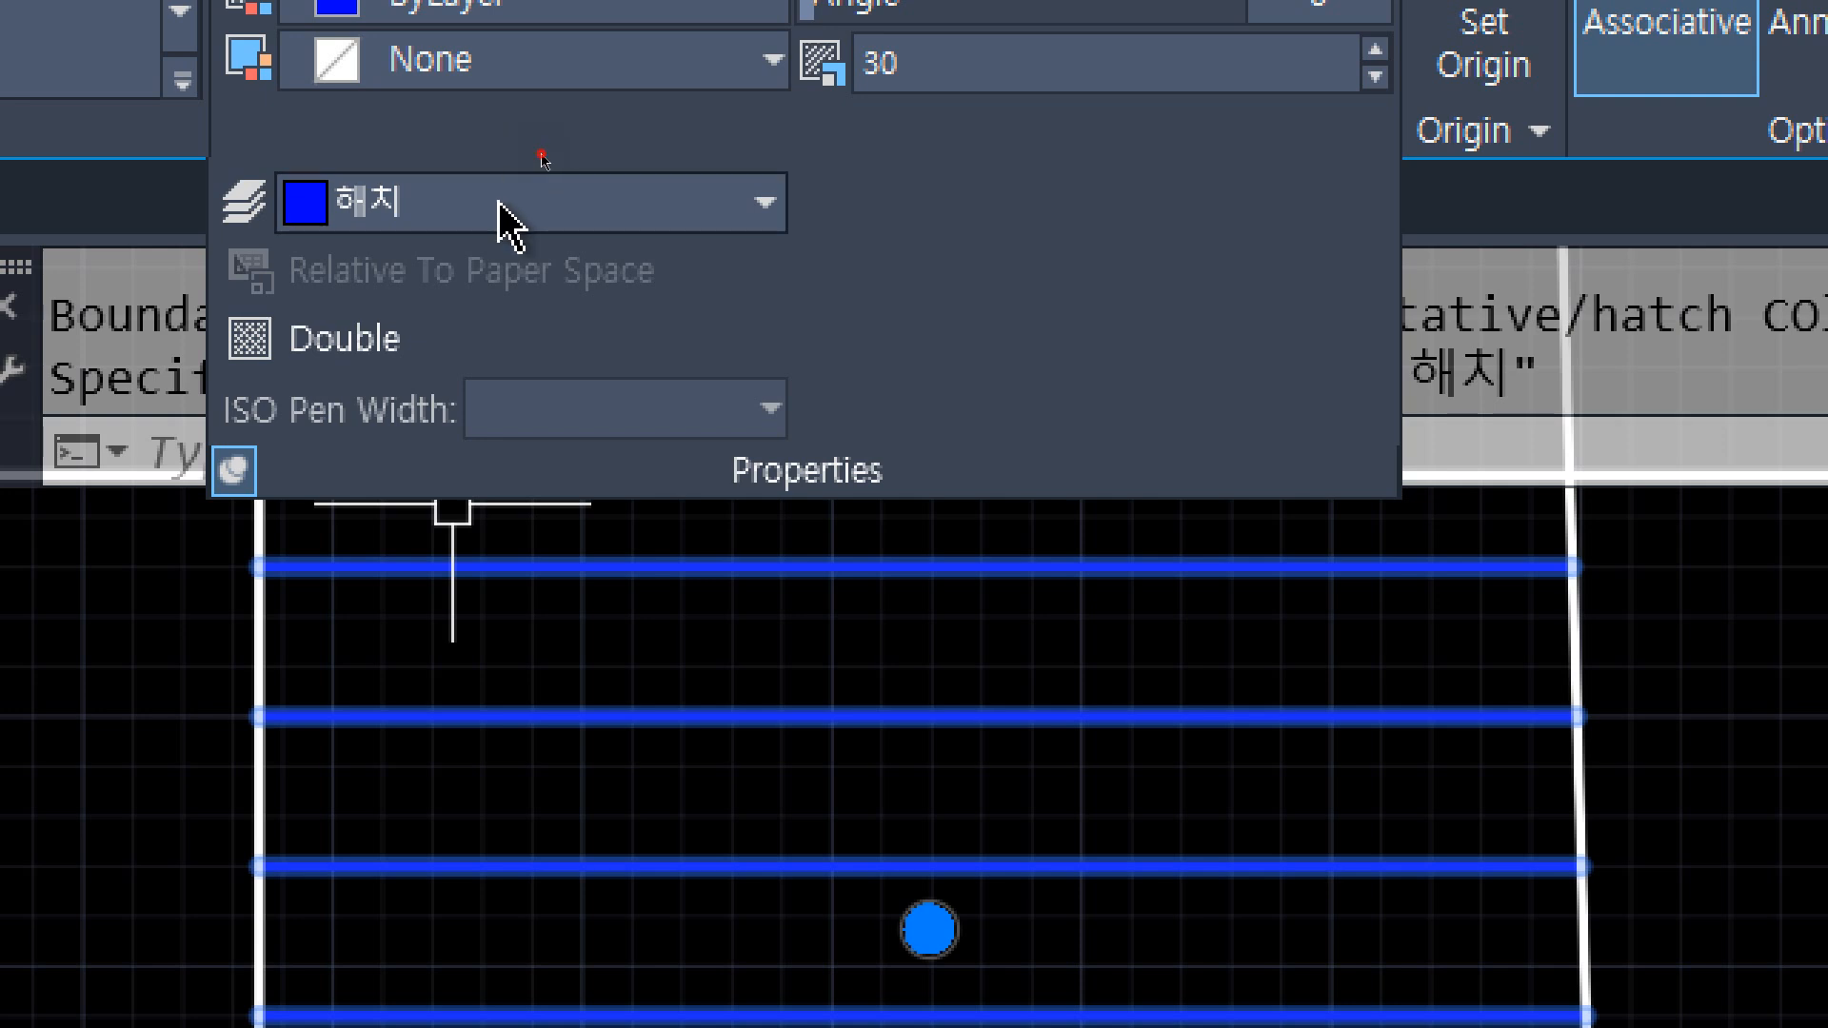
{"action": "left_click", "coordinate": [499, 140]}
{"action": "left_click", "coordinate": [421, 459]}
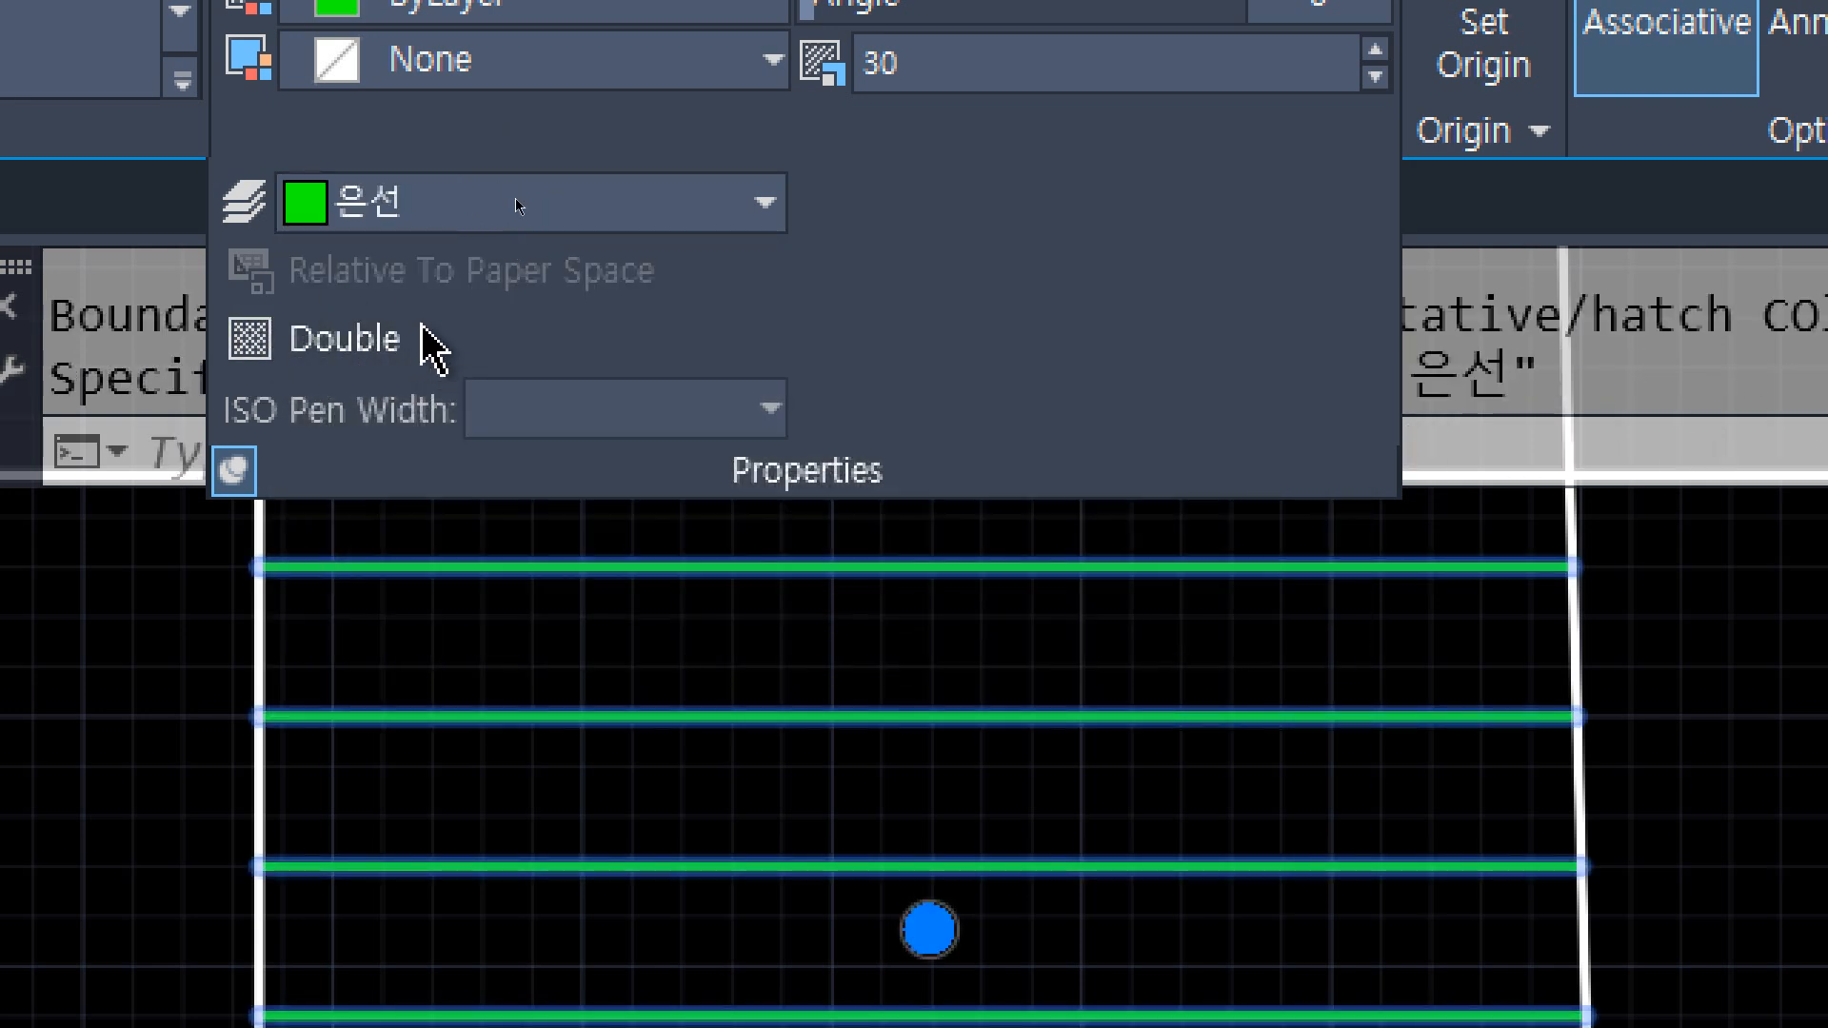
Turn on the Double option so the user-defined hatch has perpendicular lines in both directions.
{"action": "left_click", "coordinate": [310, 367]}
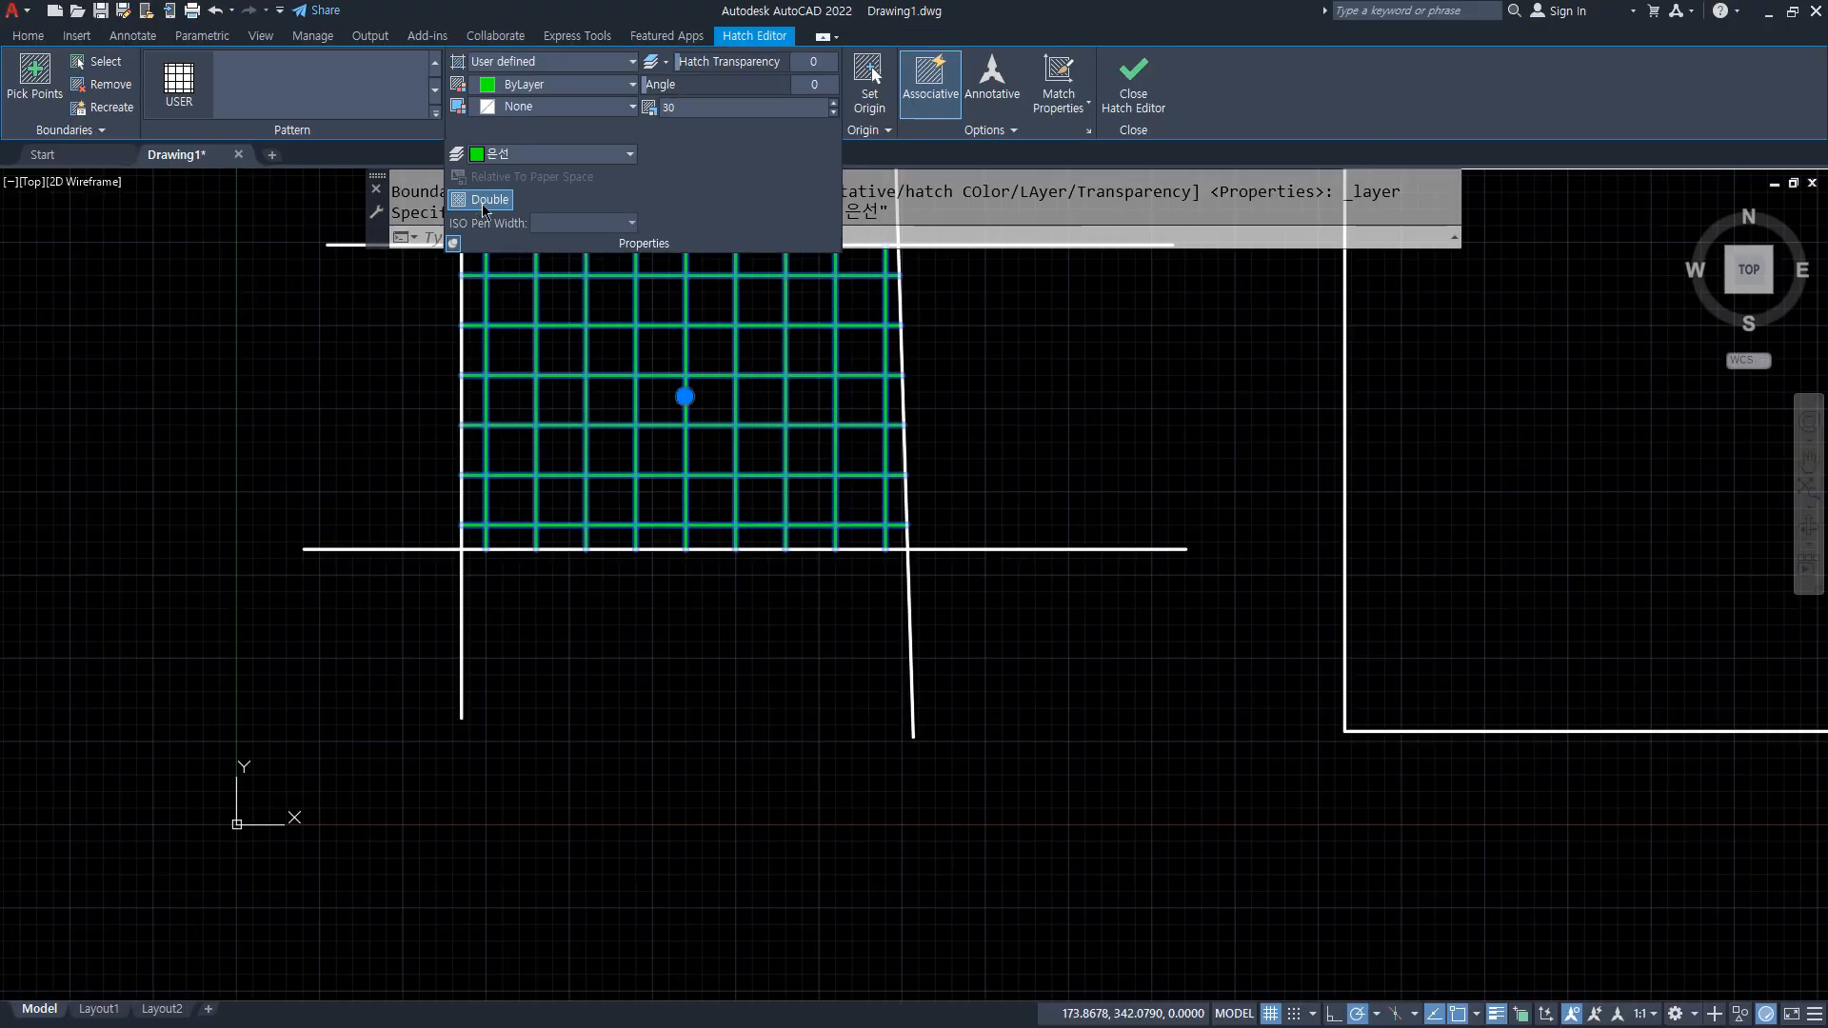
{"action": "mouse_move", "coordinate": [675, 319]}
{"action": "middle_mouse_down"}
{"action": "mouse_move", "coordinate": [677, 486]}
{"action": "mouse_move", "coordinate": [643, 486]}
{"action": "middle_mouse_up"}
{"action": "scroll", "coordinate": [671, 457], "scroll_direction": "up", "scroll_amount": 4}
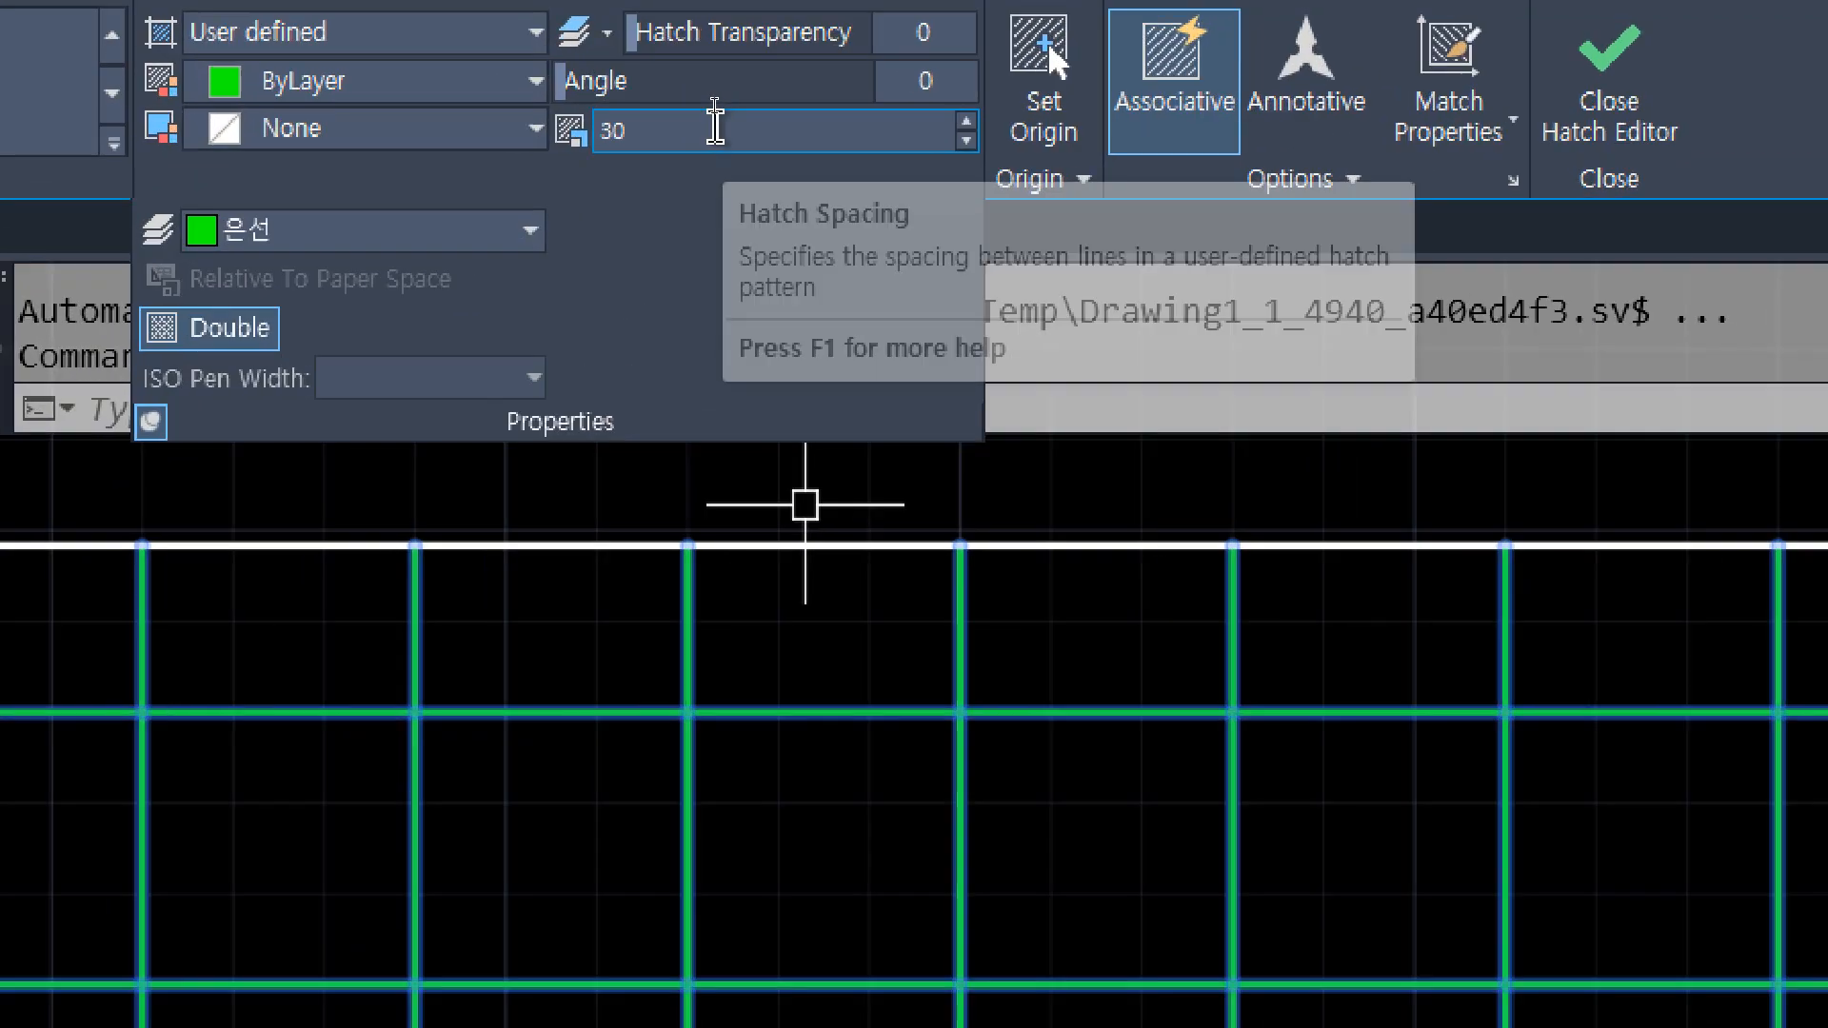
Try a 45-degree angle on the double hatch and return the angle to 0.
{"action": "left_click", "coordinate": [921, 94]}
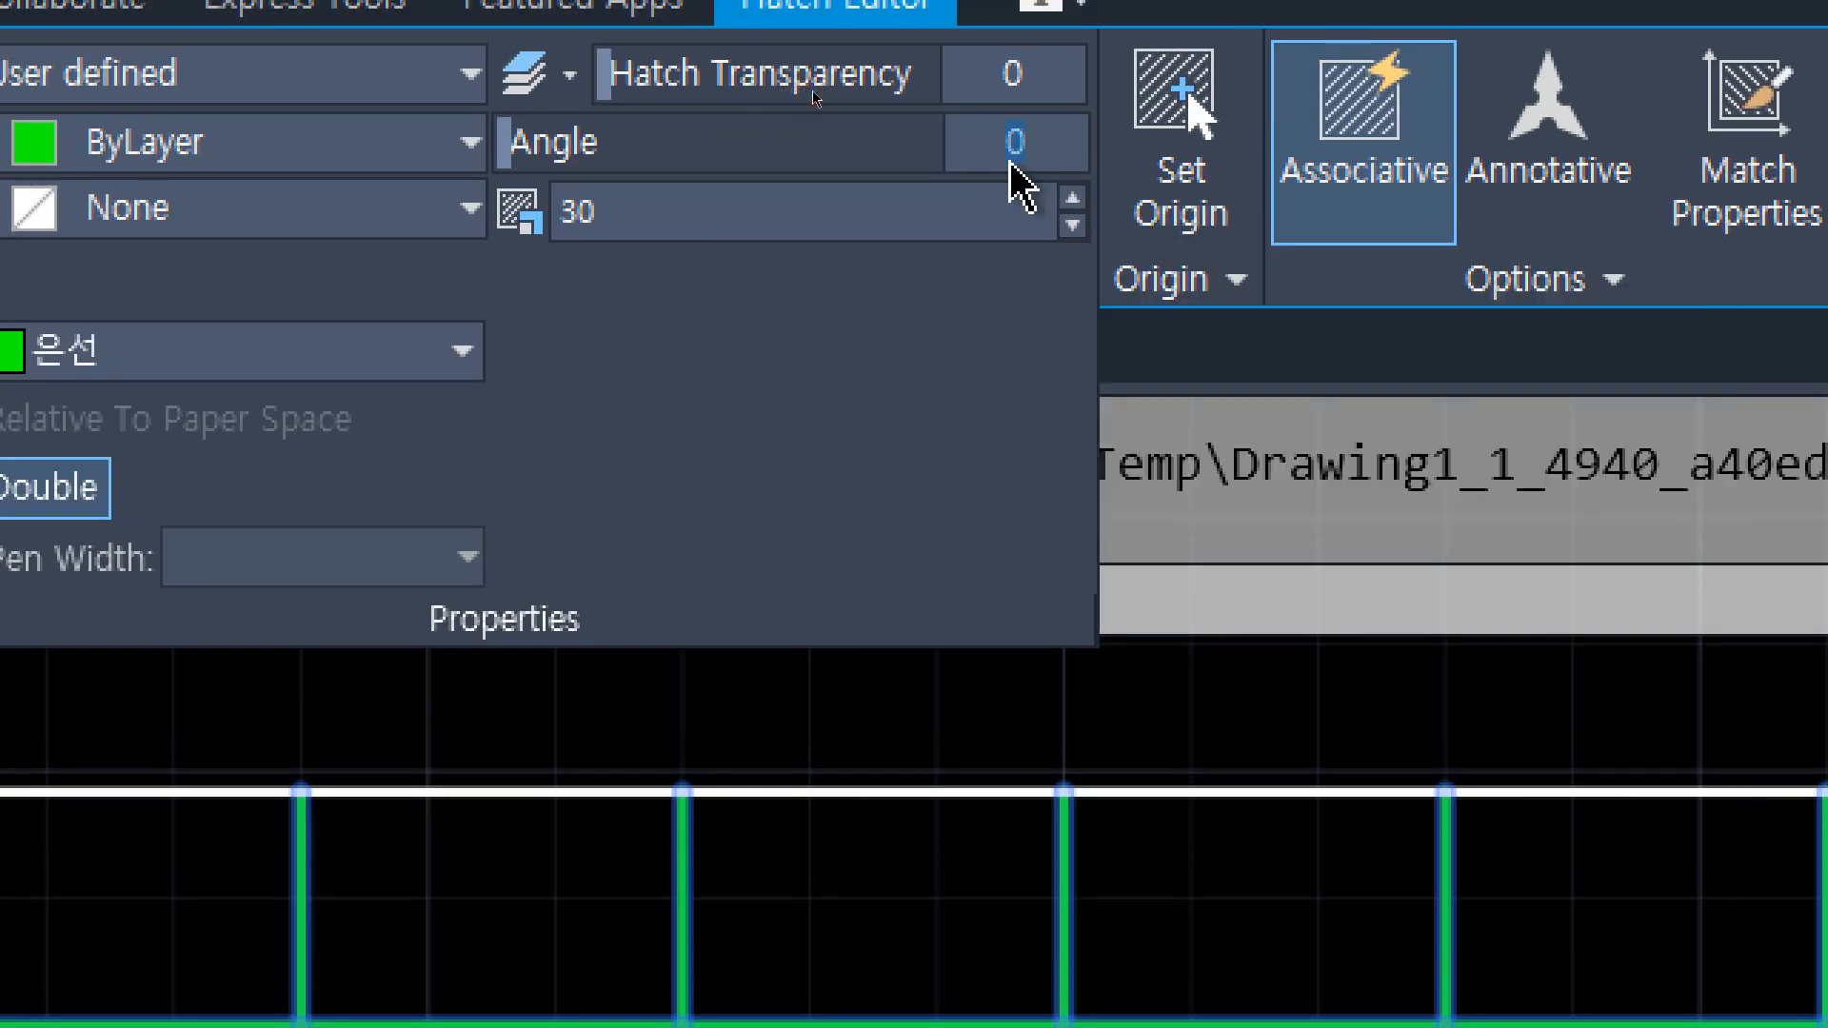
{"action": "type", "text": "45"}
{"action": "key", "text": "Return"}
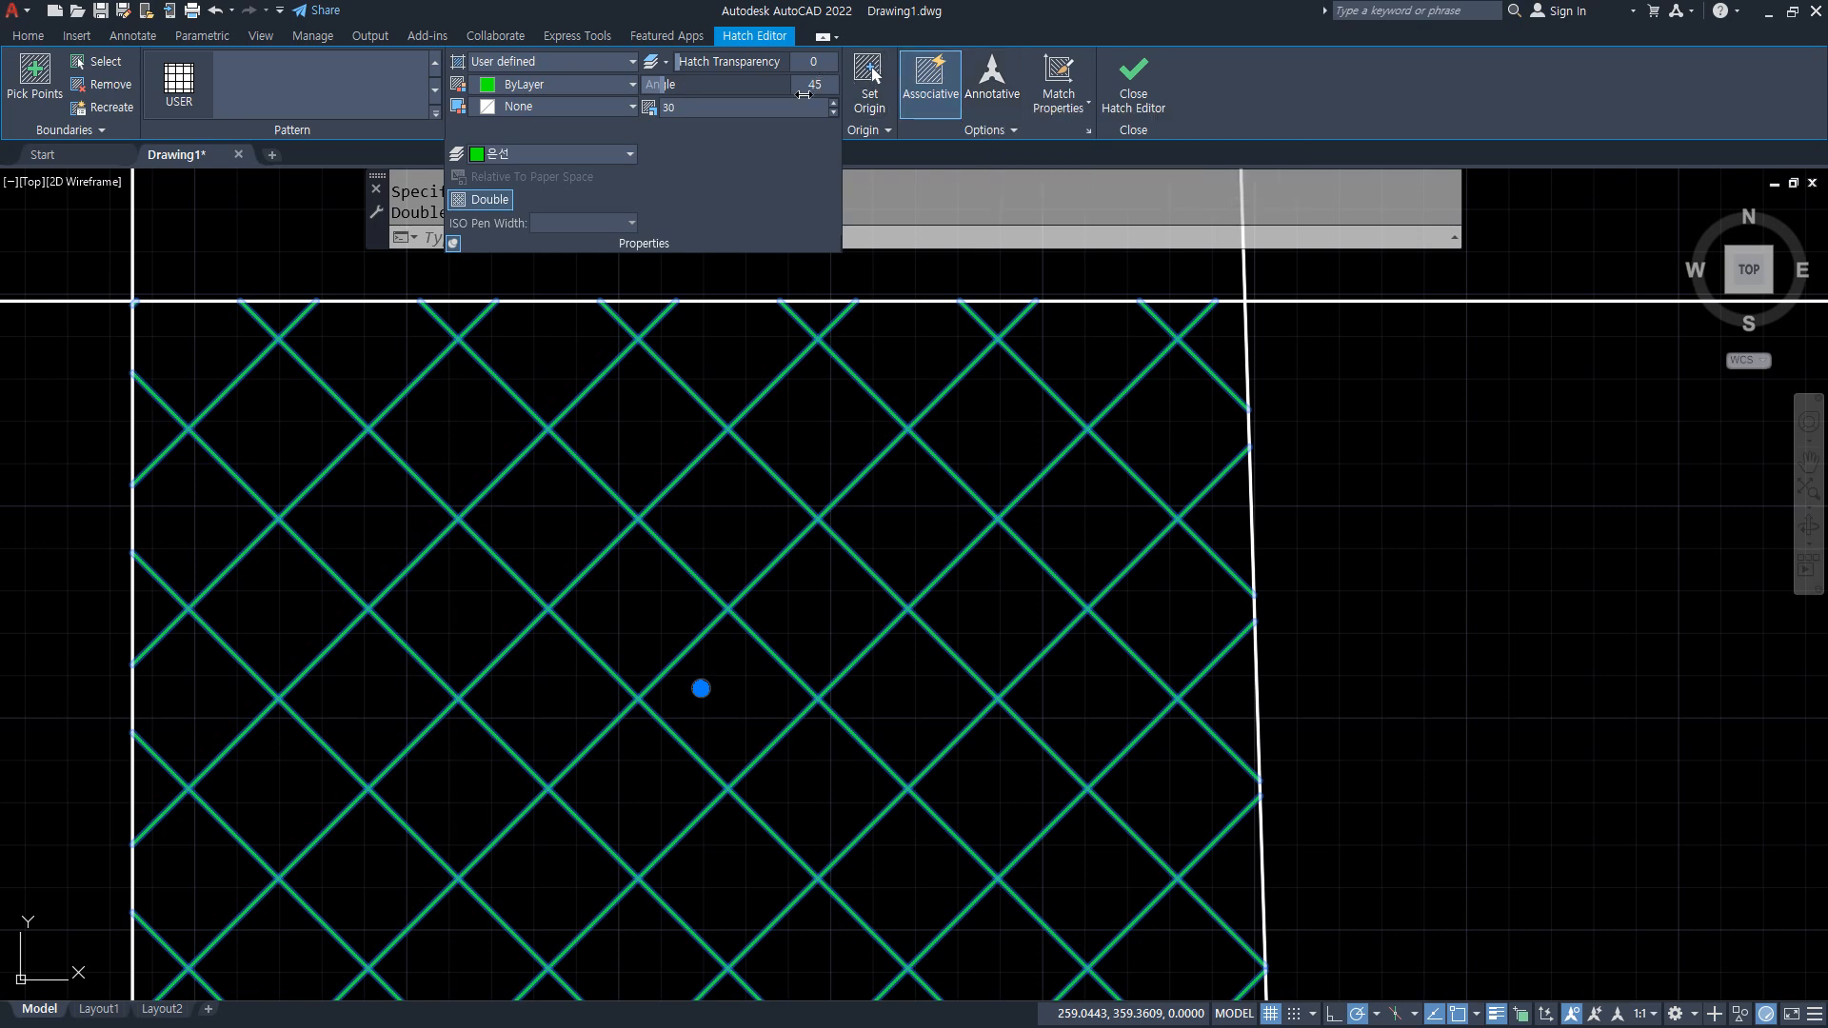
{"action": "key", "text": "Return"}
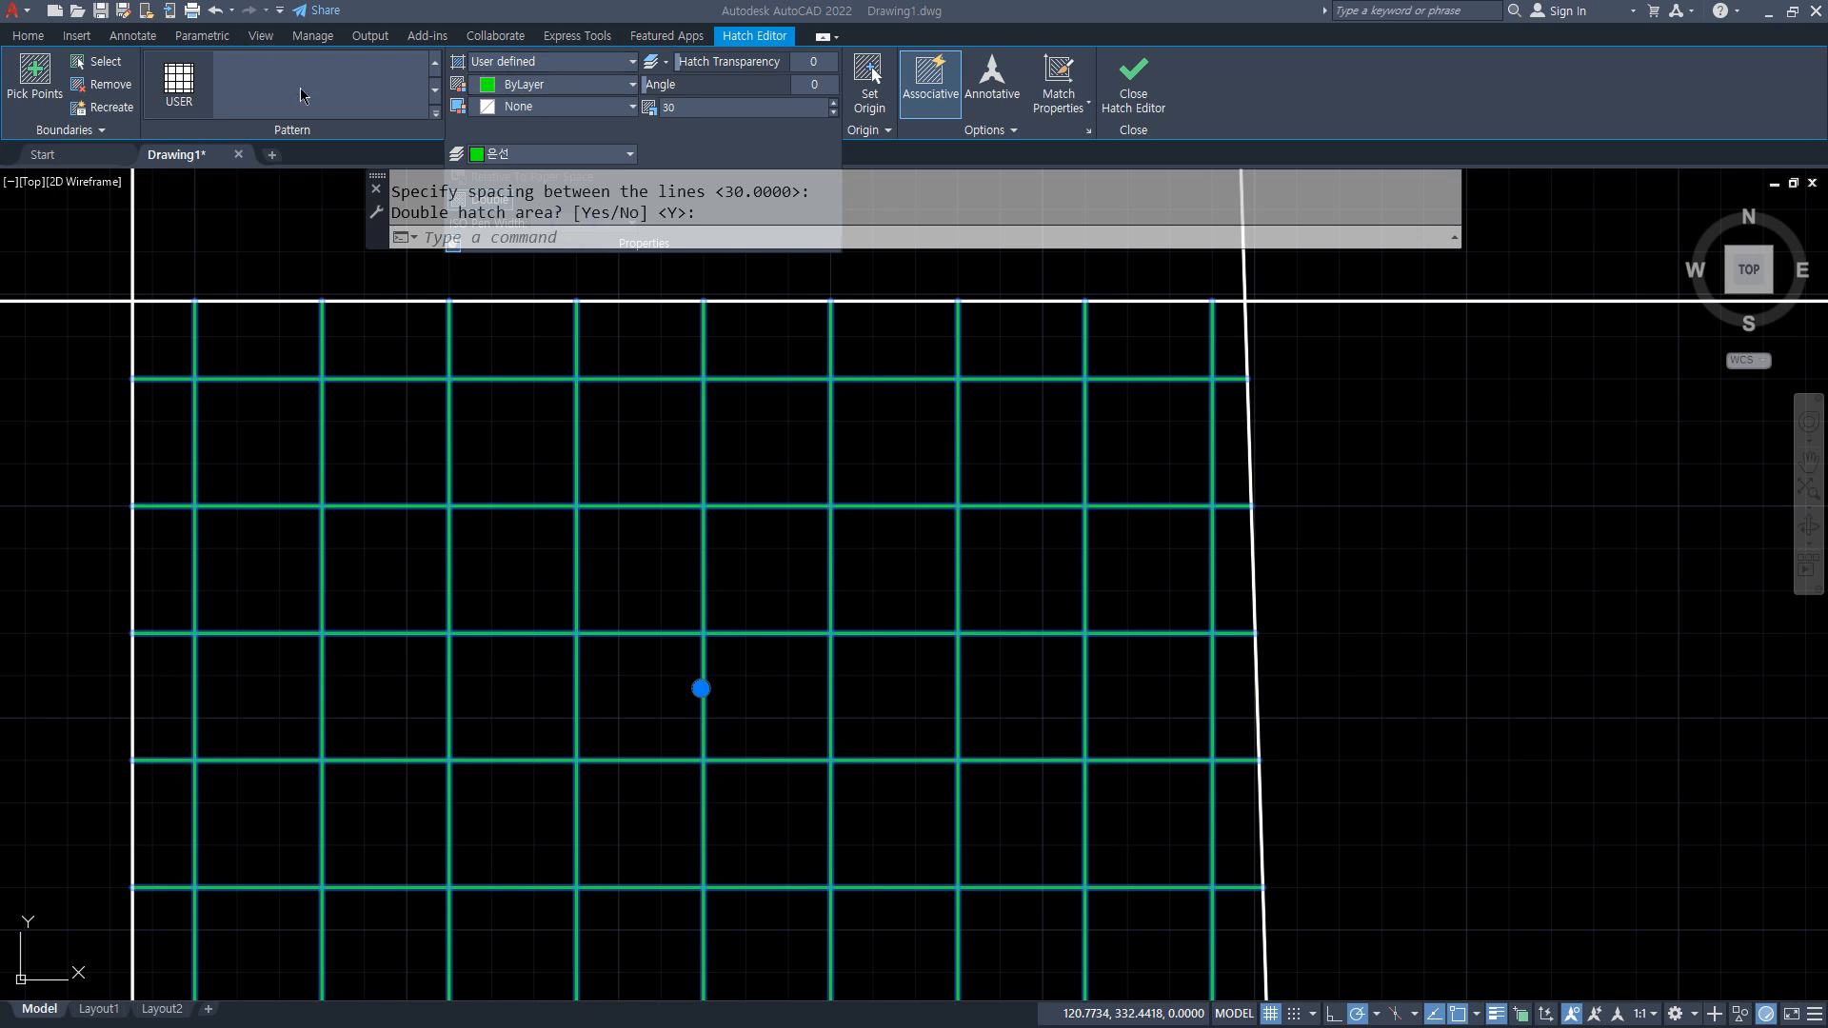
Change the hatch type from user defined to Pattern and set its scale to 1.
{"action": "left_click", "coordinate": [562, 61]}
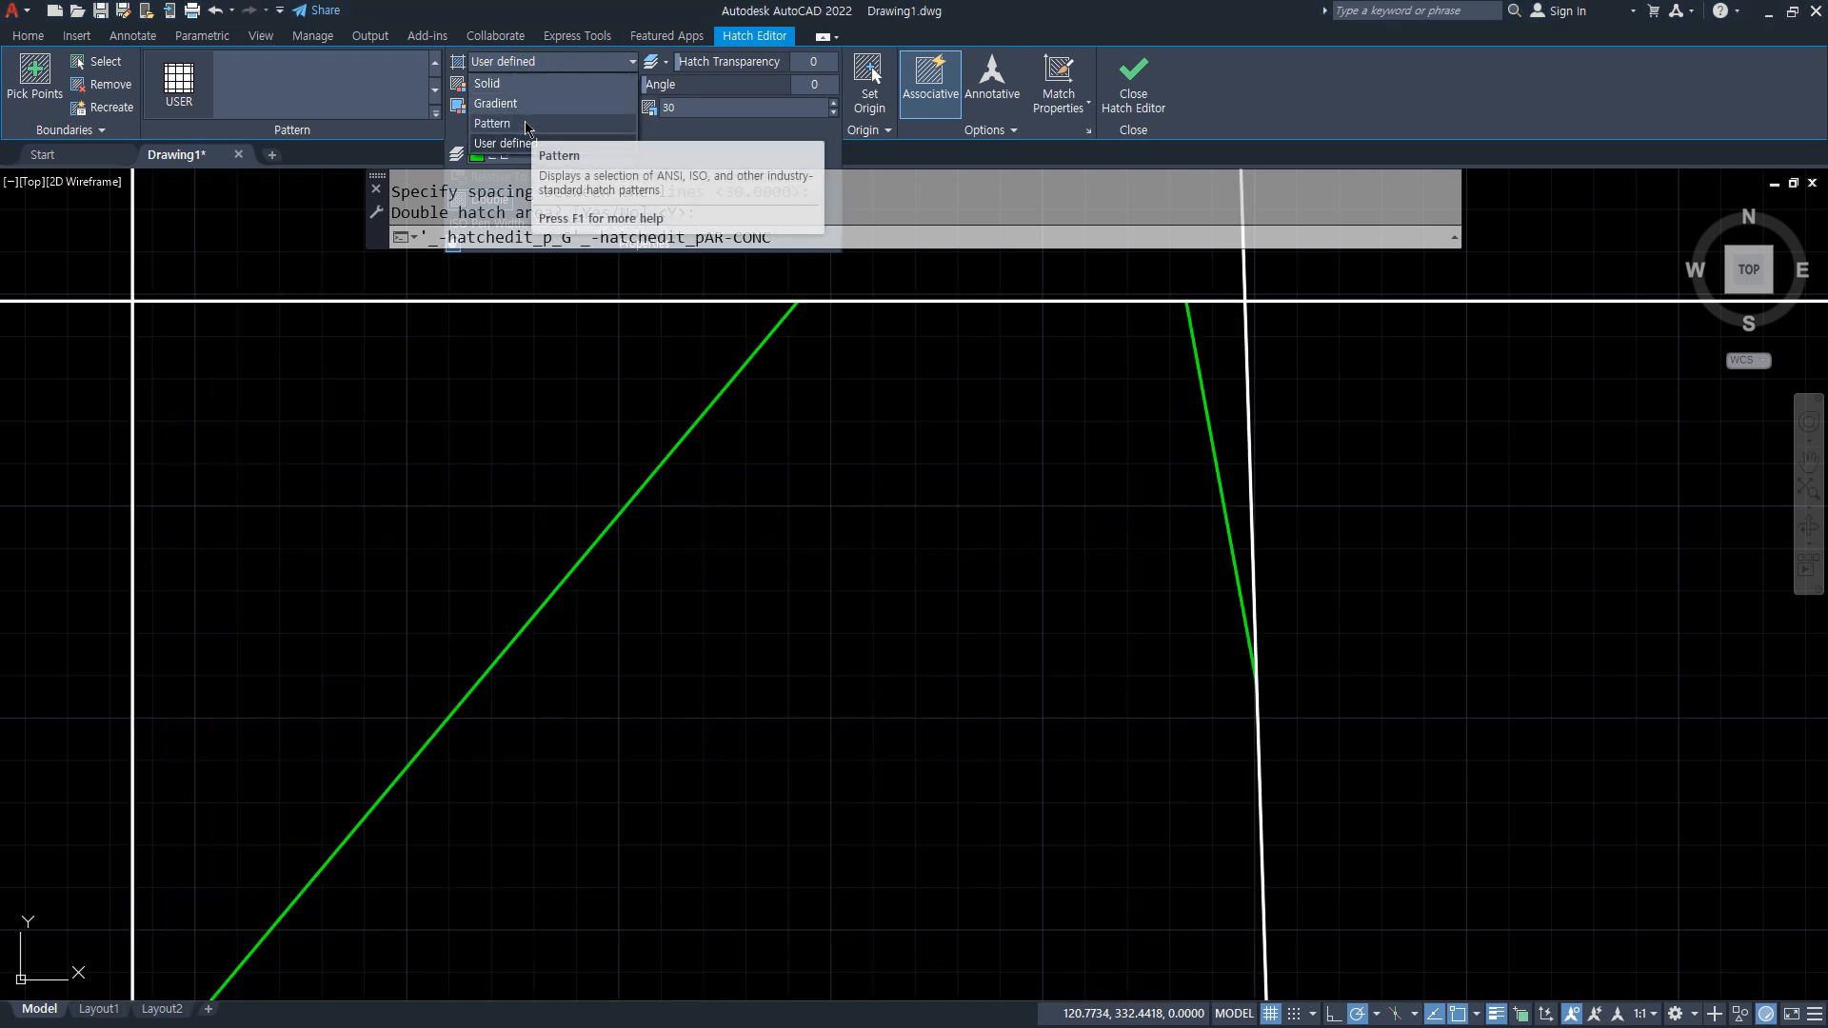
{"action": "left_click", "coordinate": [524, 121]}
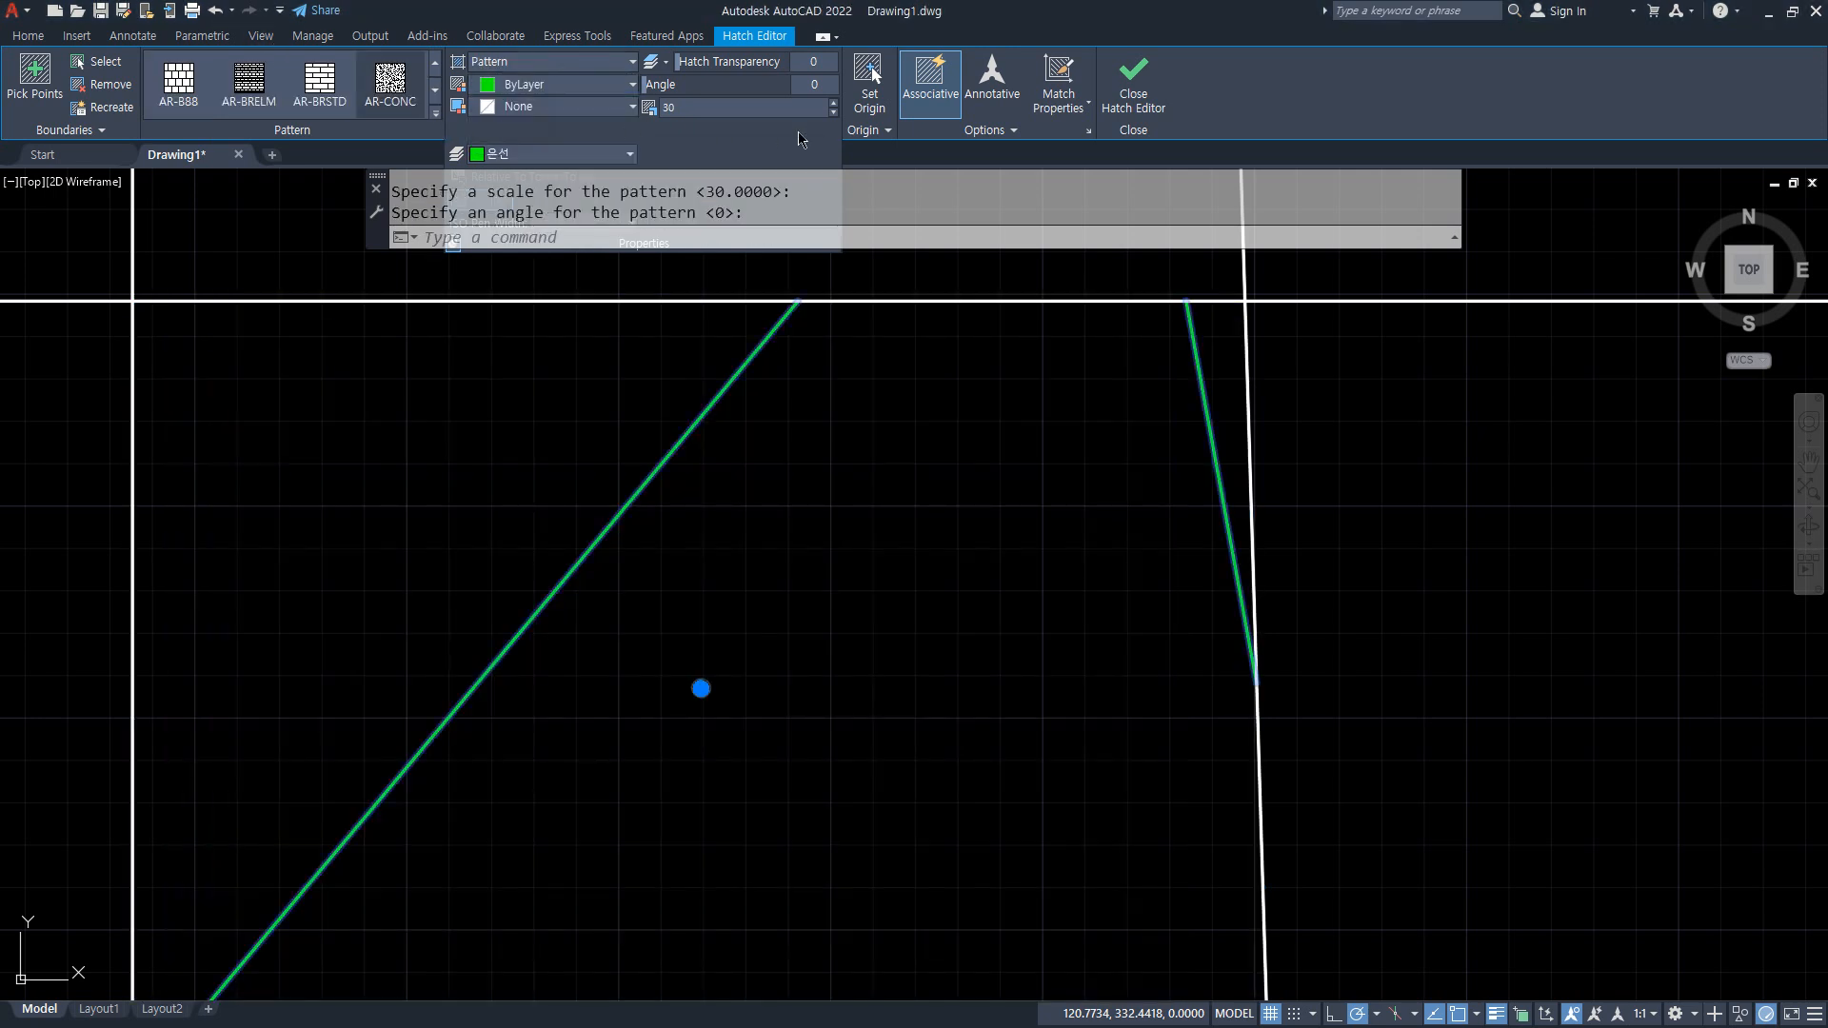
{"action": "left_click_drag", "start_coordinate": [700, 109], "coordinate": [632, 107]}
{"action": "type", "text": "1"}
{"action": "key", "text": "Return"}
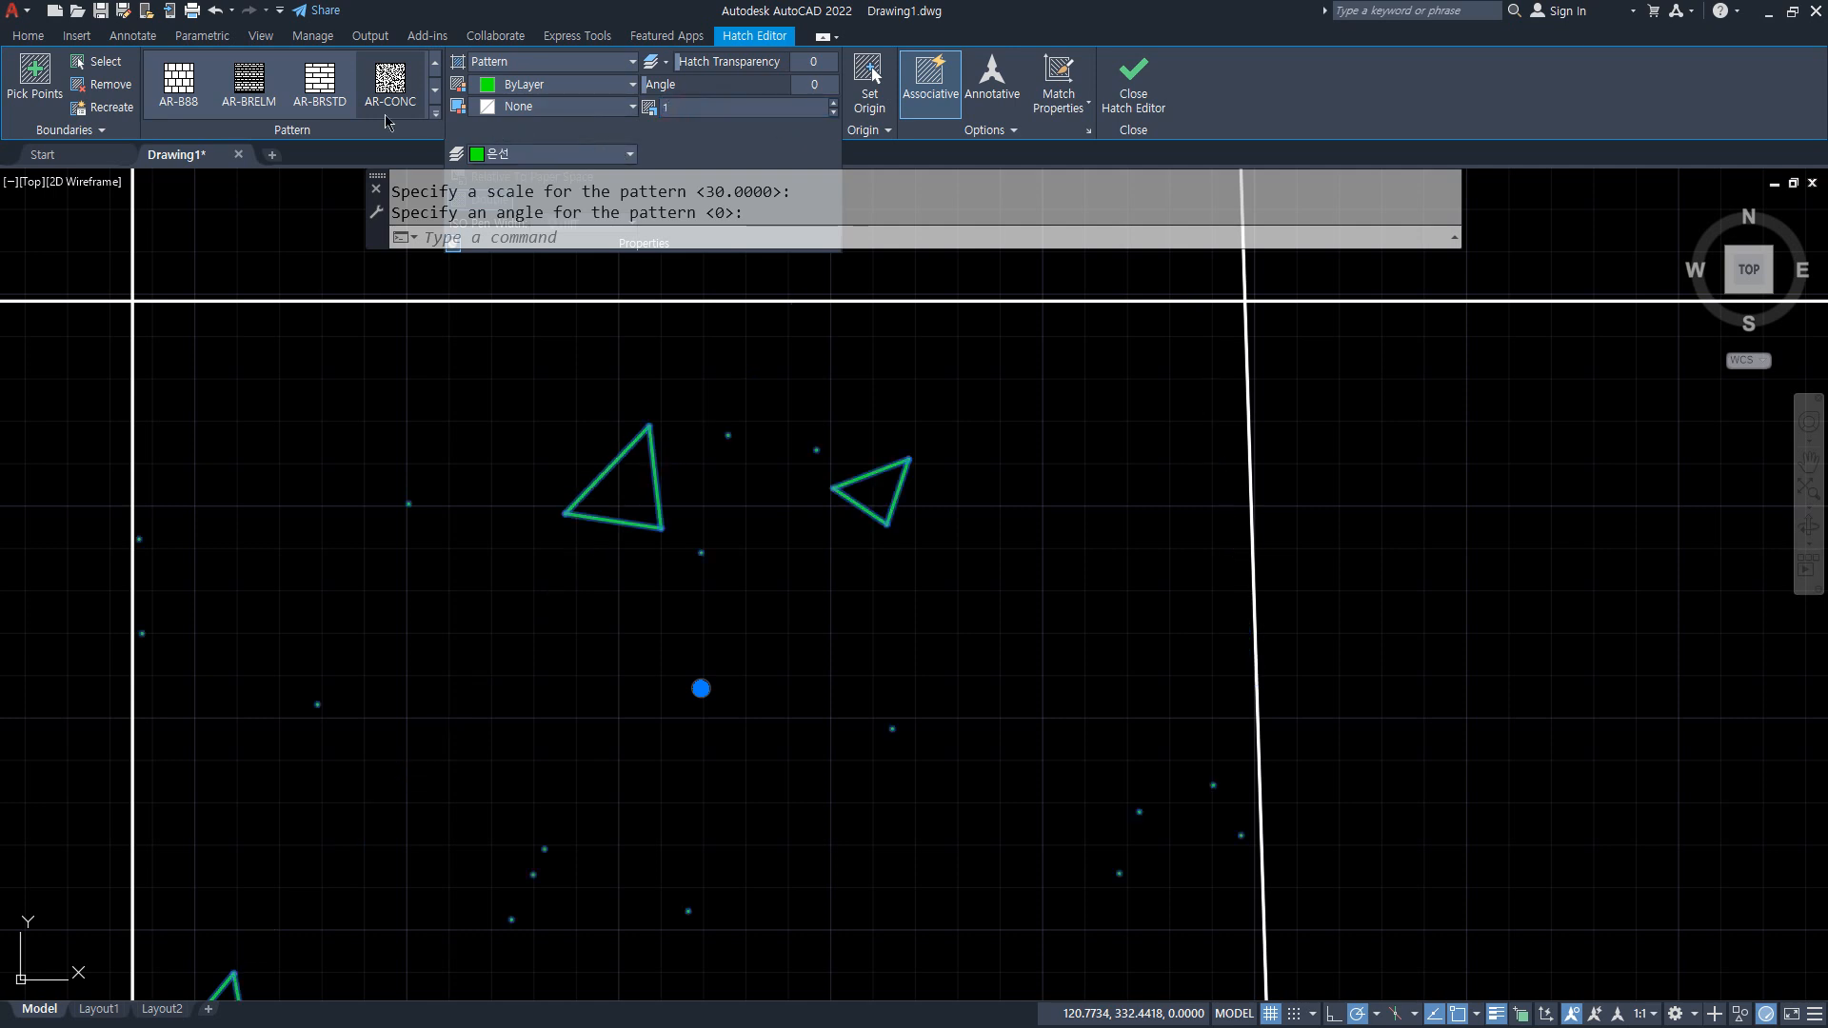
Apply the AR-BRSTD brick pattern to the hatch with a scale of 0.5.
{"action": "left_click", "coordinate": [320, 81]}
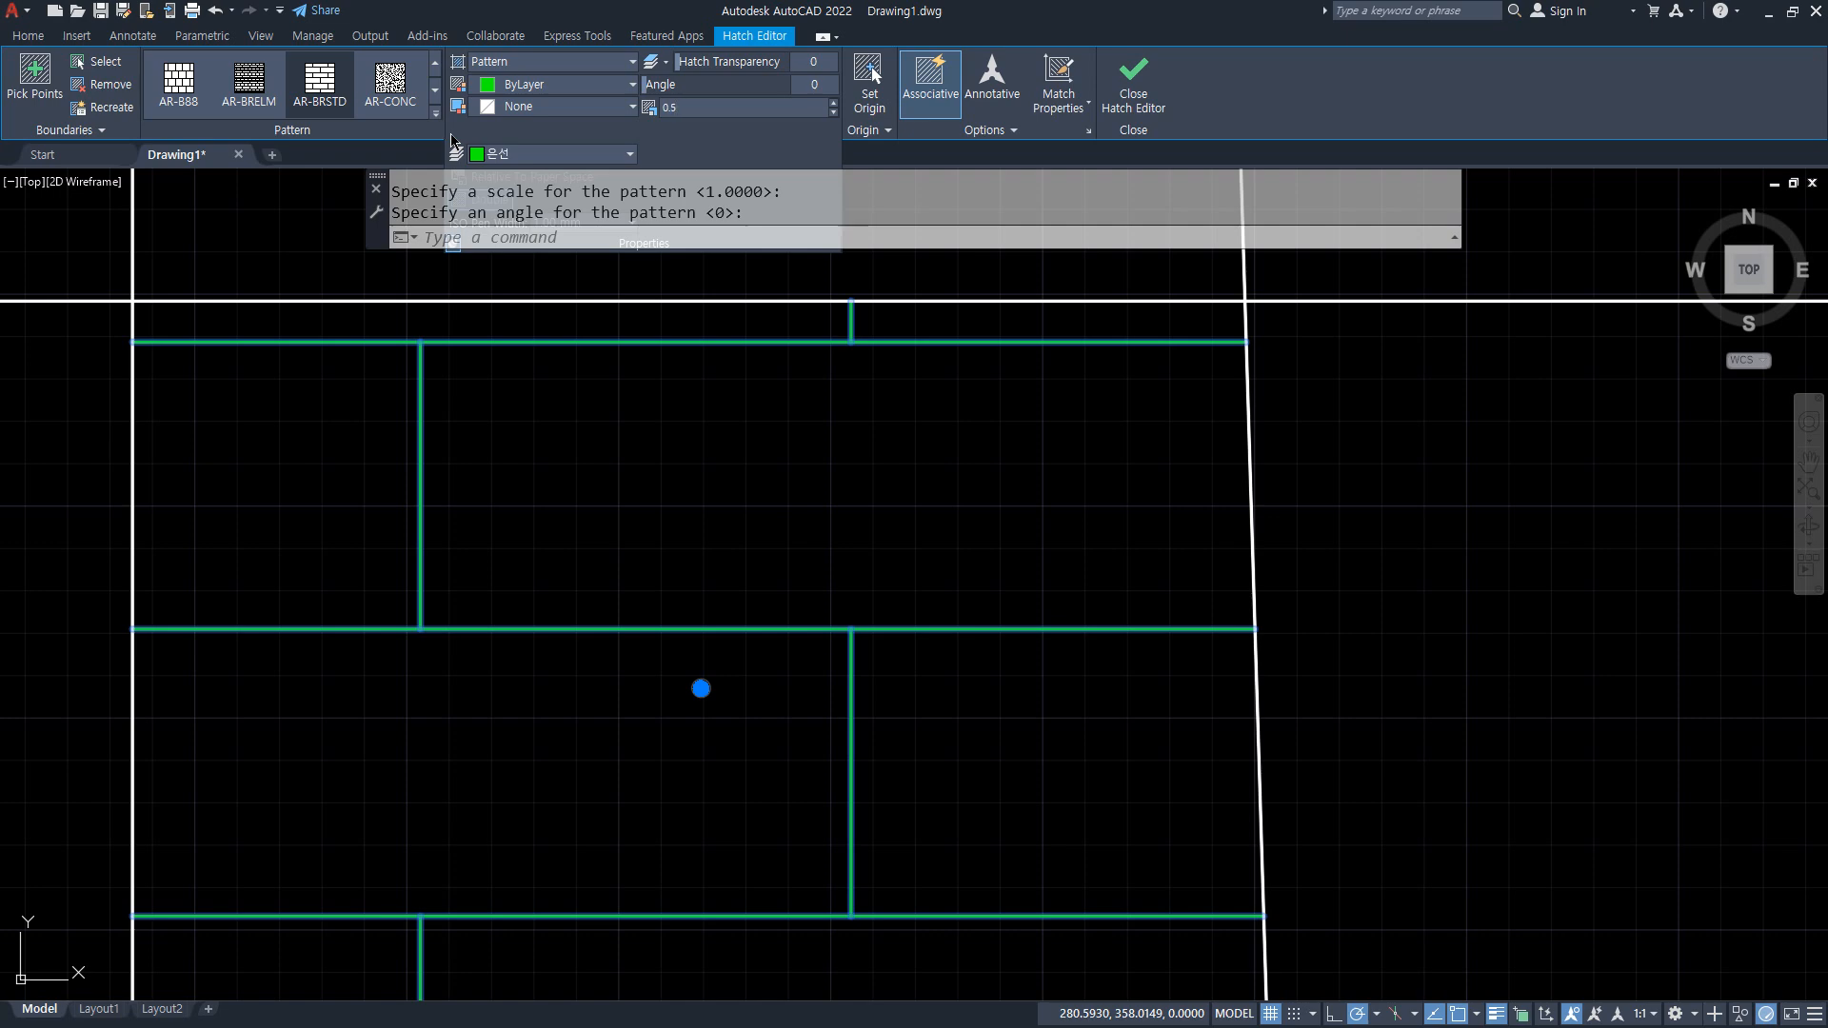
{"action": "scroll", "coordinate": [939, 605], "scroll_direction": "down", "scroll_amount": 2}
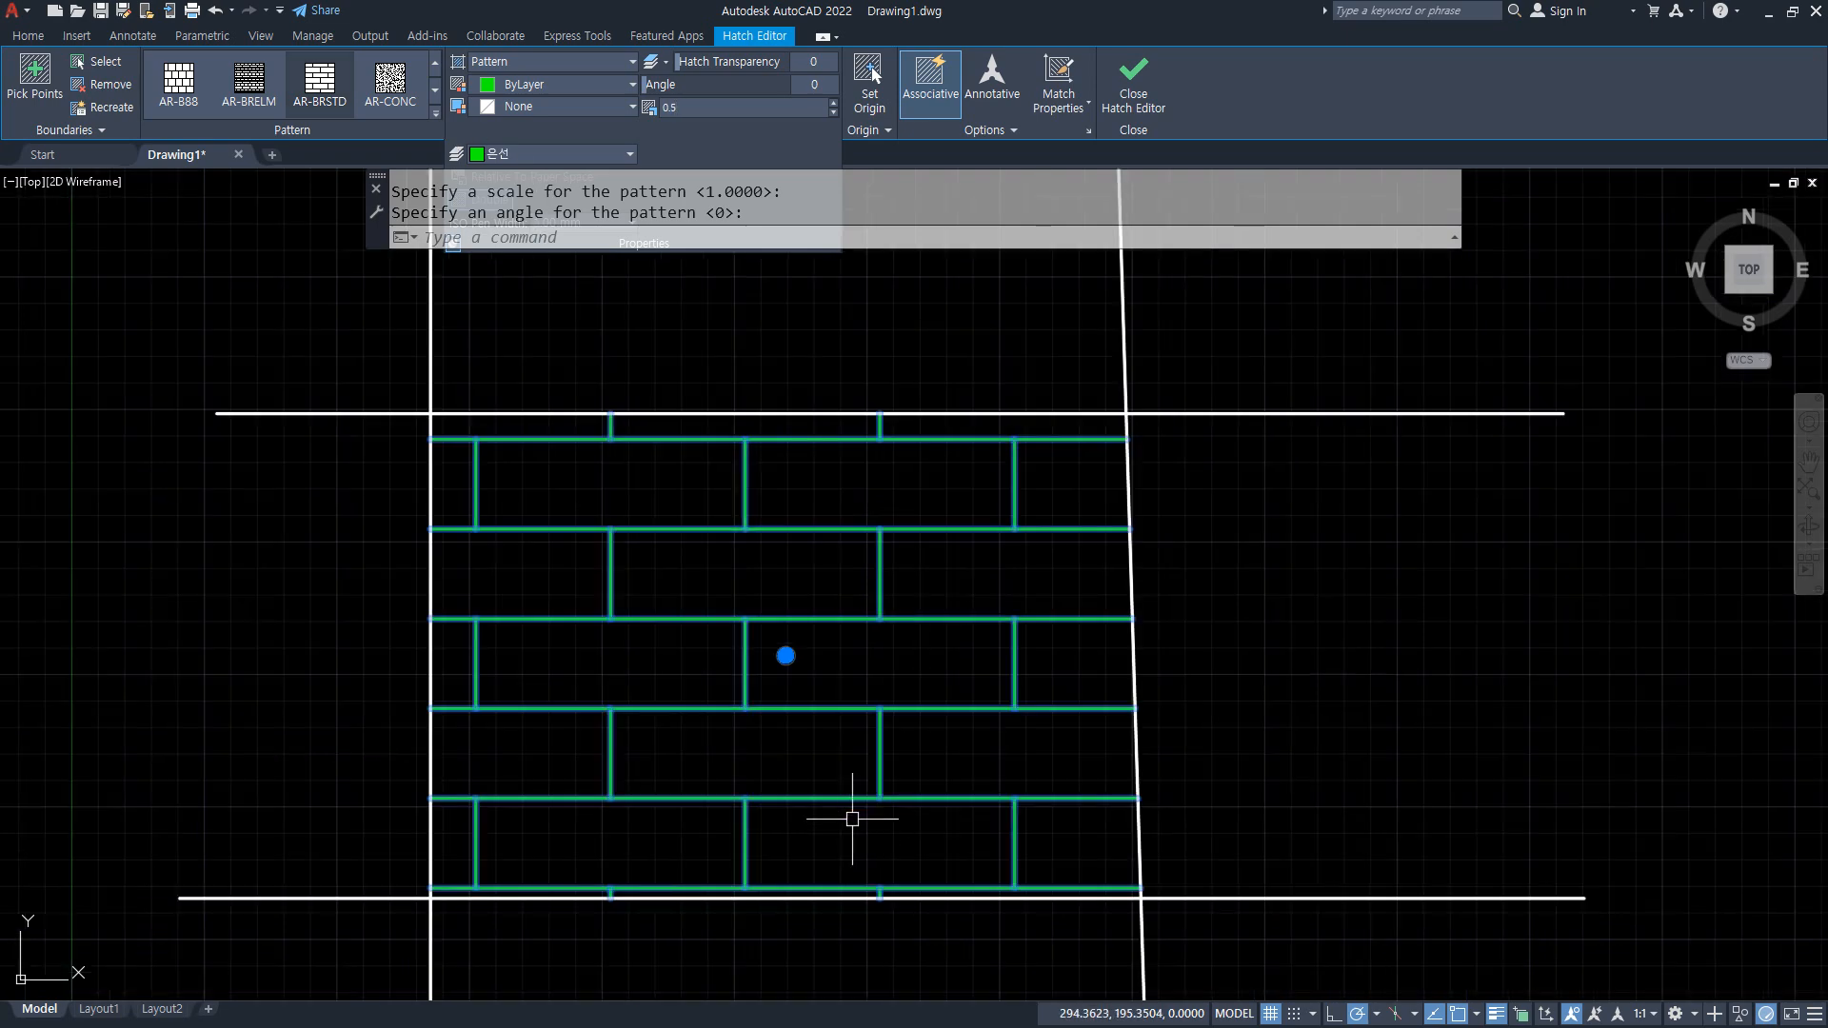
{"action": "scroll", "coordinate": [641, 918], "scroll_direction": "up", "scroll_amount": 2}
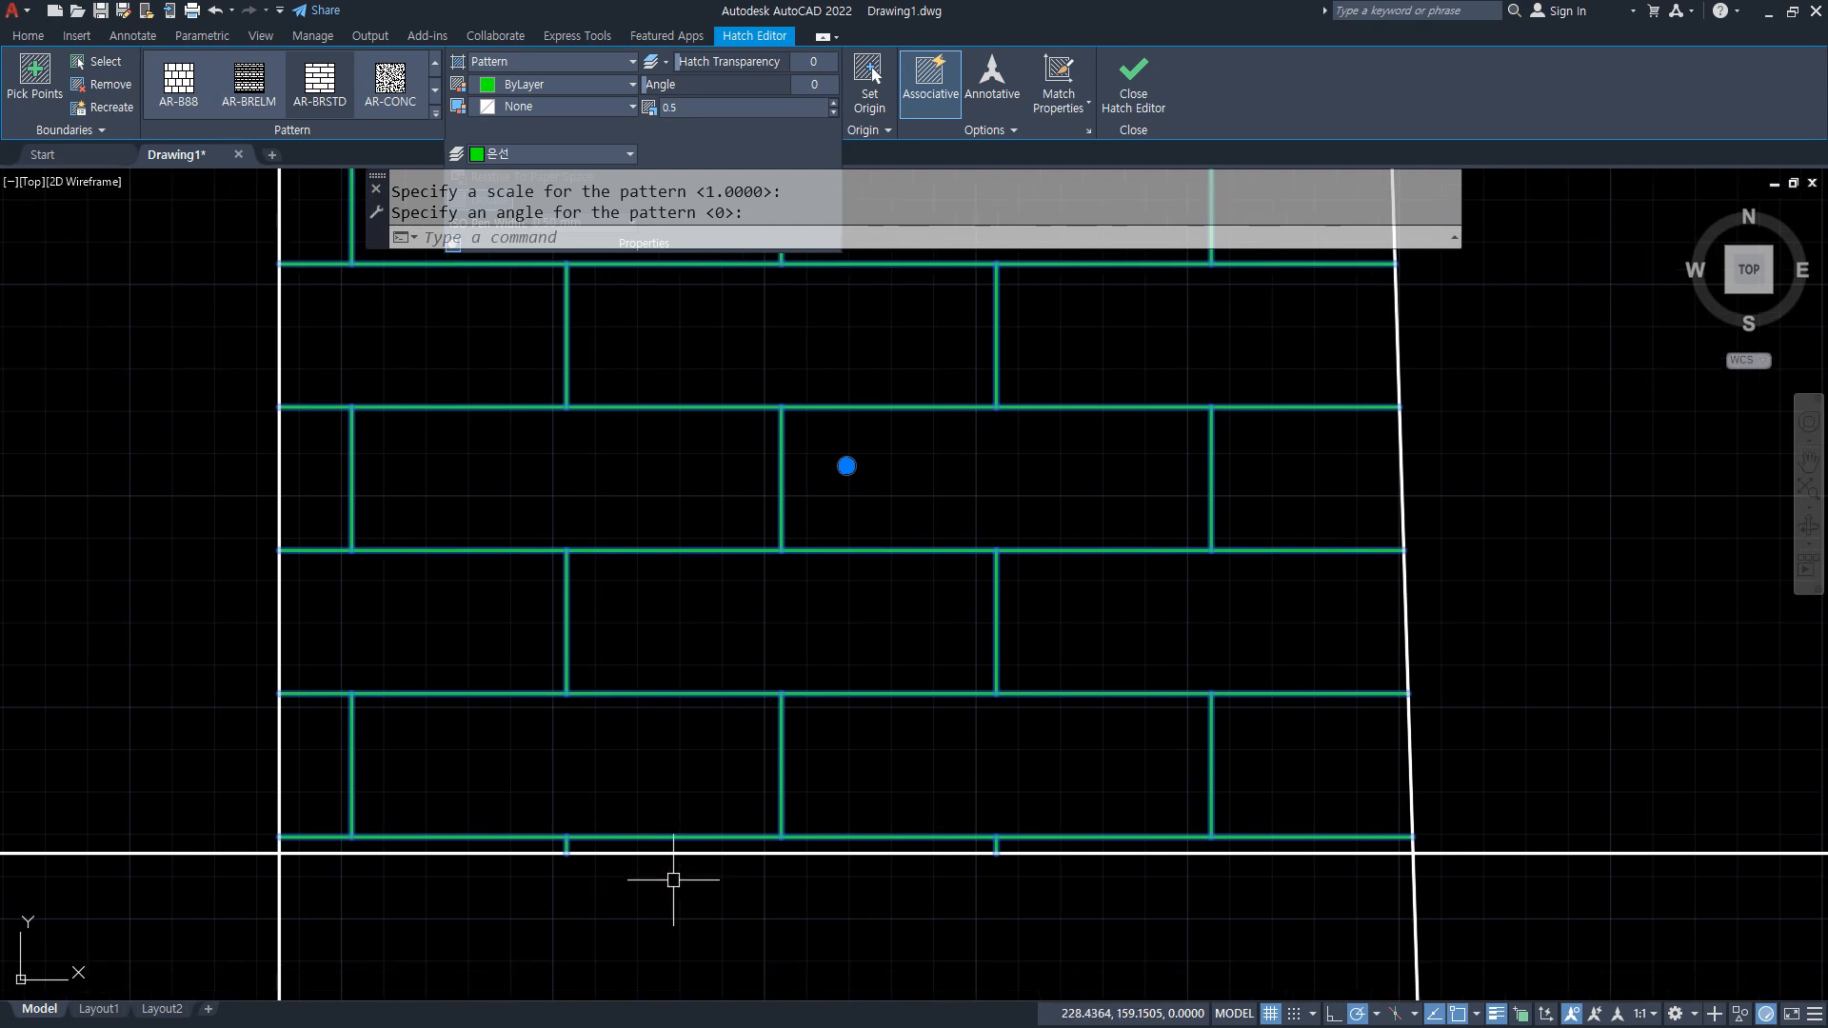
Set the brick hatch's origin to the area's lower-left corner, then to its lower-right corner.
{"action": "mouse_move", "coordinate": [301, 868]}
{"action": "left_mouse_down"}
{"action": "mouse_move", "coordinate": [271, 843]}
{"action": "mouse_move", "coordinate": [629, 808]}
{"action": "mouse_move", "coordinate": [1142, 812]}
{"action": "mouse_move", "coordinate": [1465, 862]}
{"action": "mouse_move", "coordinate": [309, 900]}
{"action": "left_mouse_up"}
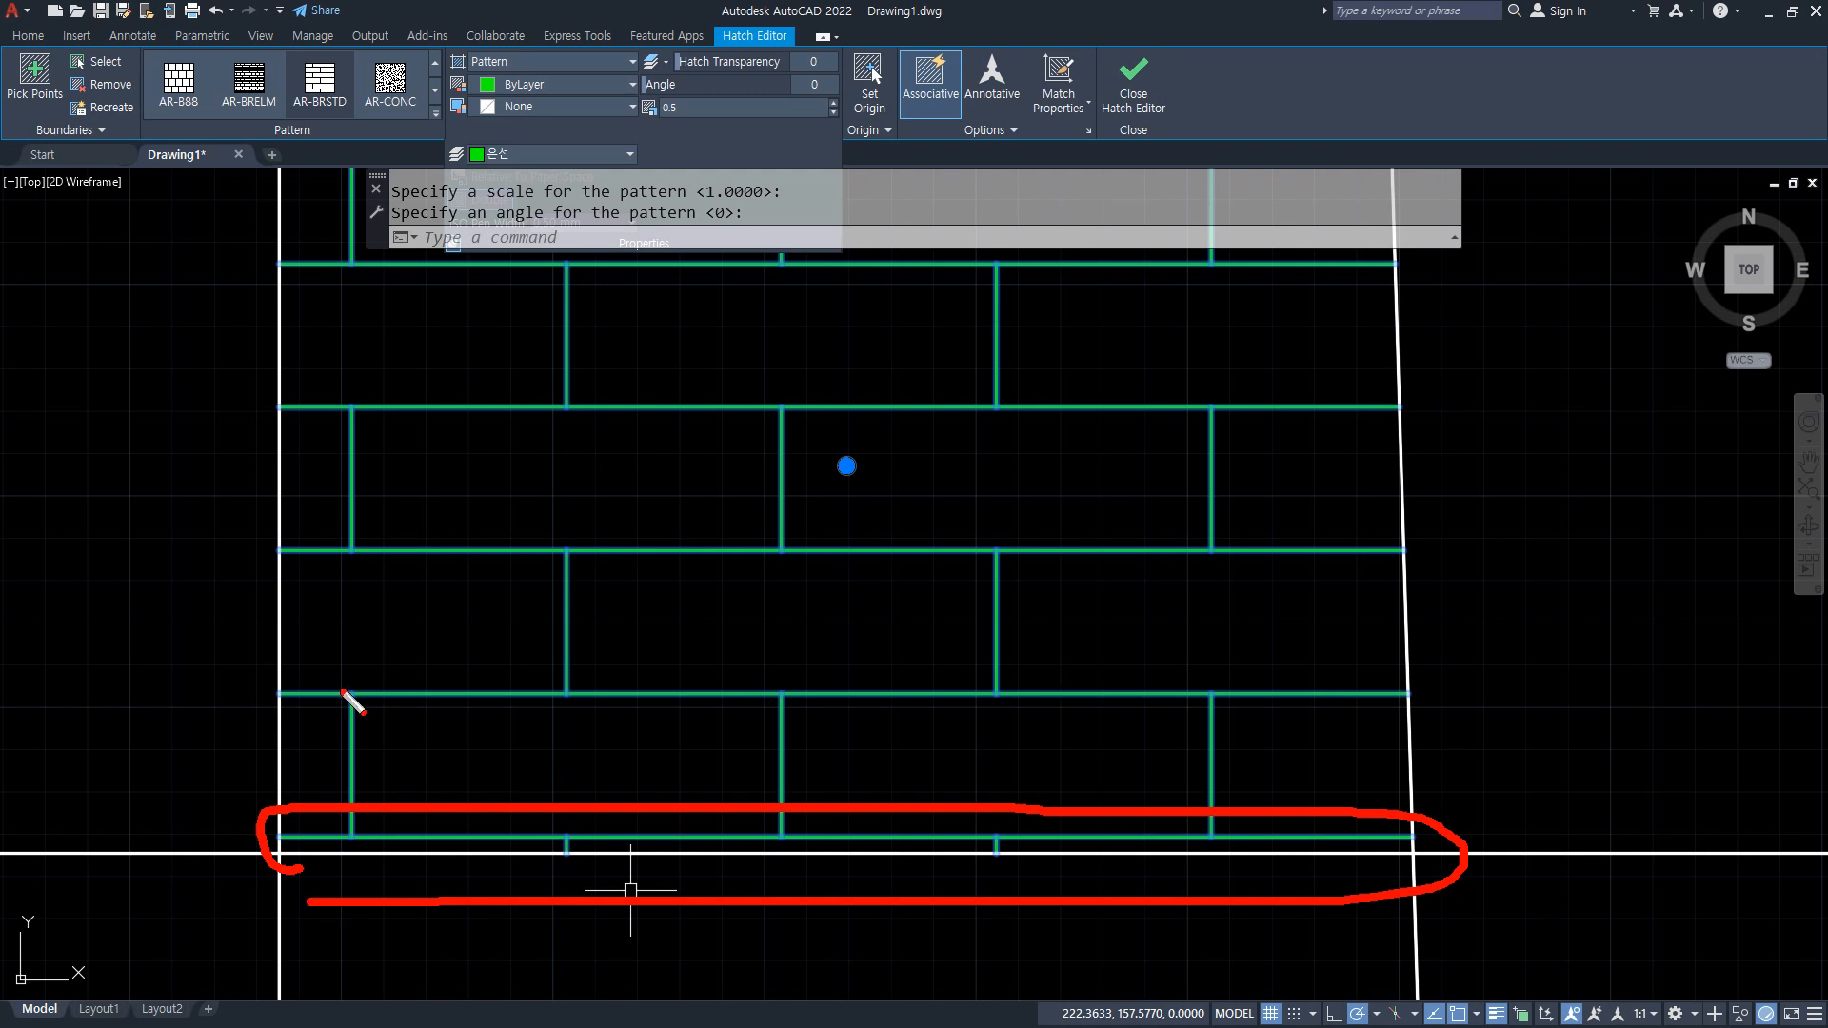
{"action": "mouse_move", "coordinate": [919, 122]}
{"action": "left_mouse_down"}
{"action": "mouse_move", "coordinate": [891, 132]}
{"action": "mouse_move", "coordinate": [861, 39]}
{"action": "left_mouse_up"}
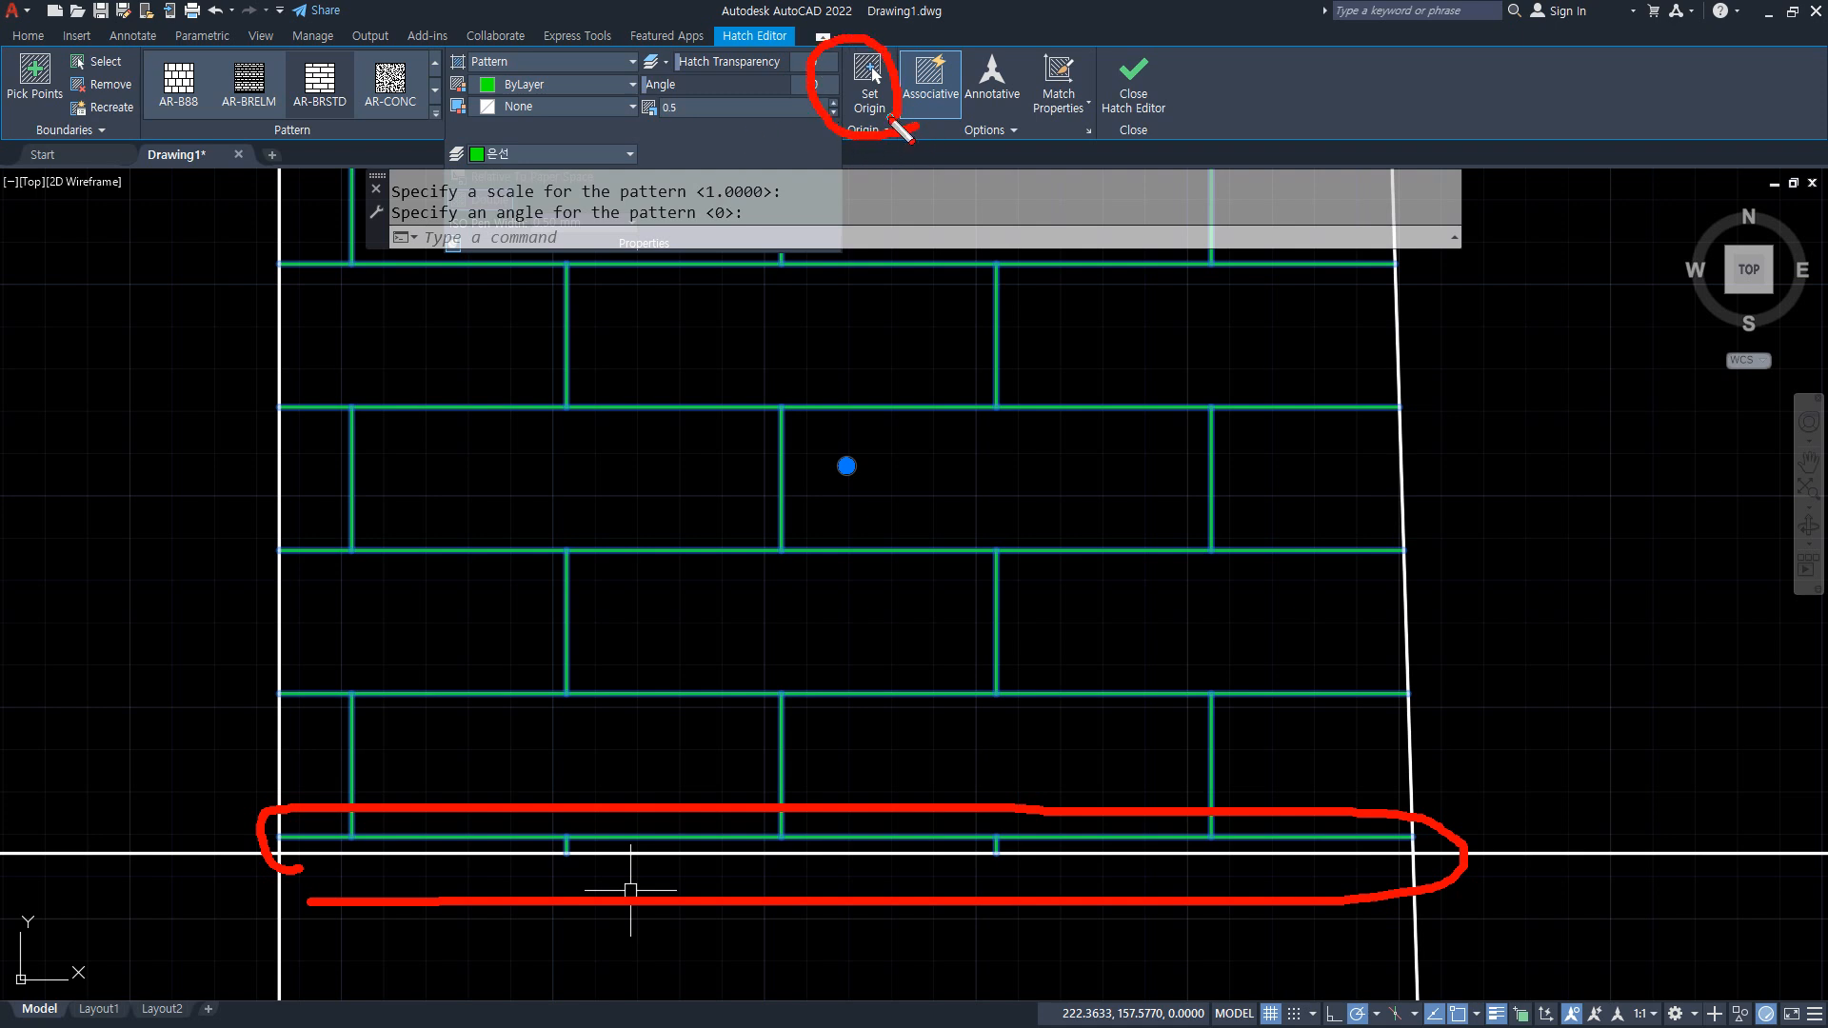
{"action": "left_click", "coordinate": [869, 81]}
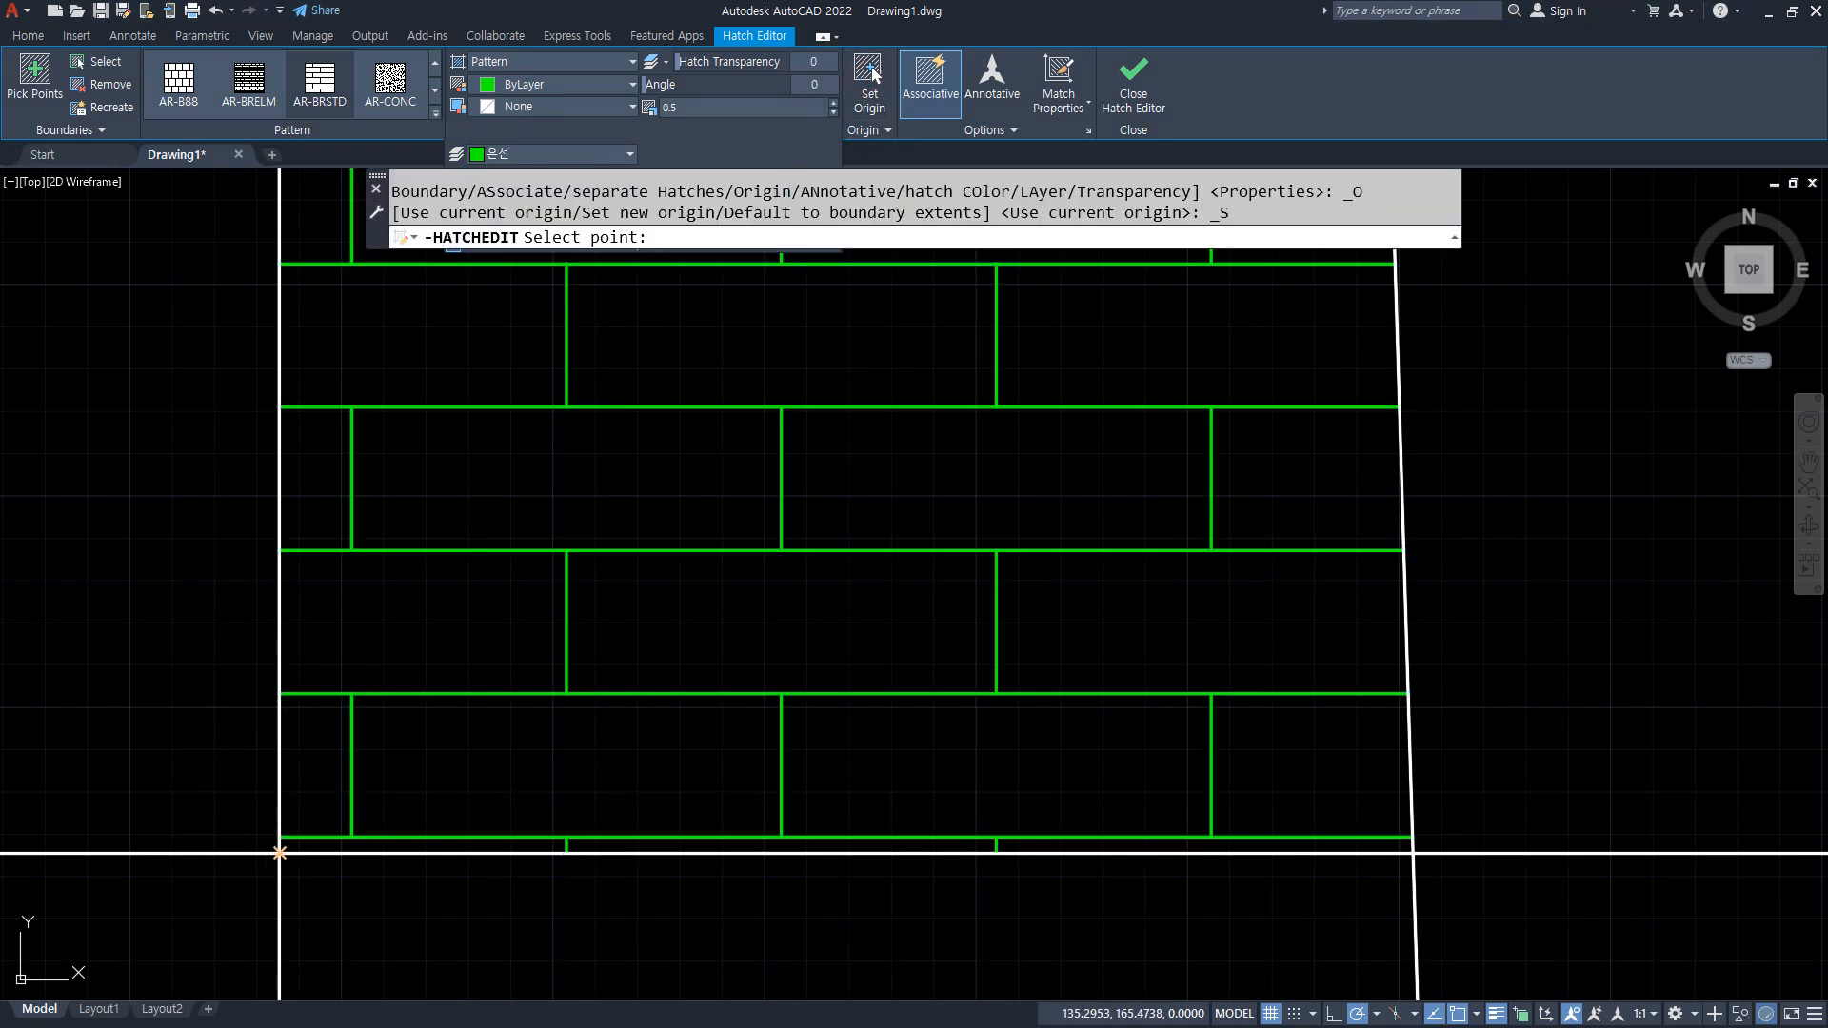
{"action": "left_click", "coordinate": [279, 851]}
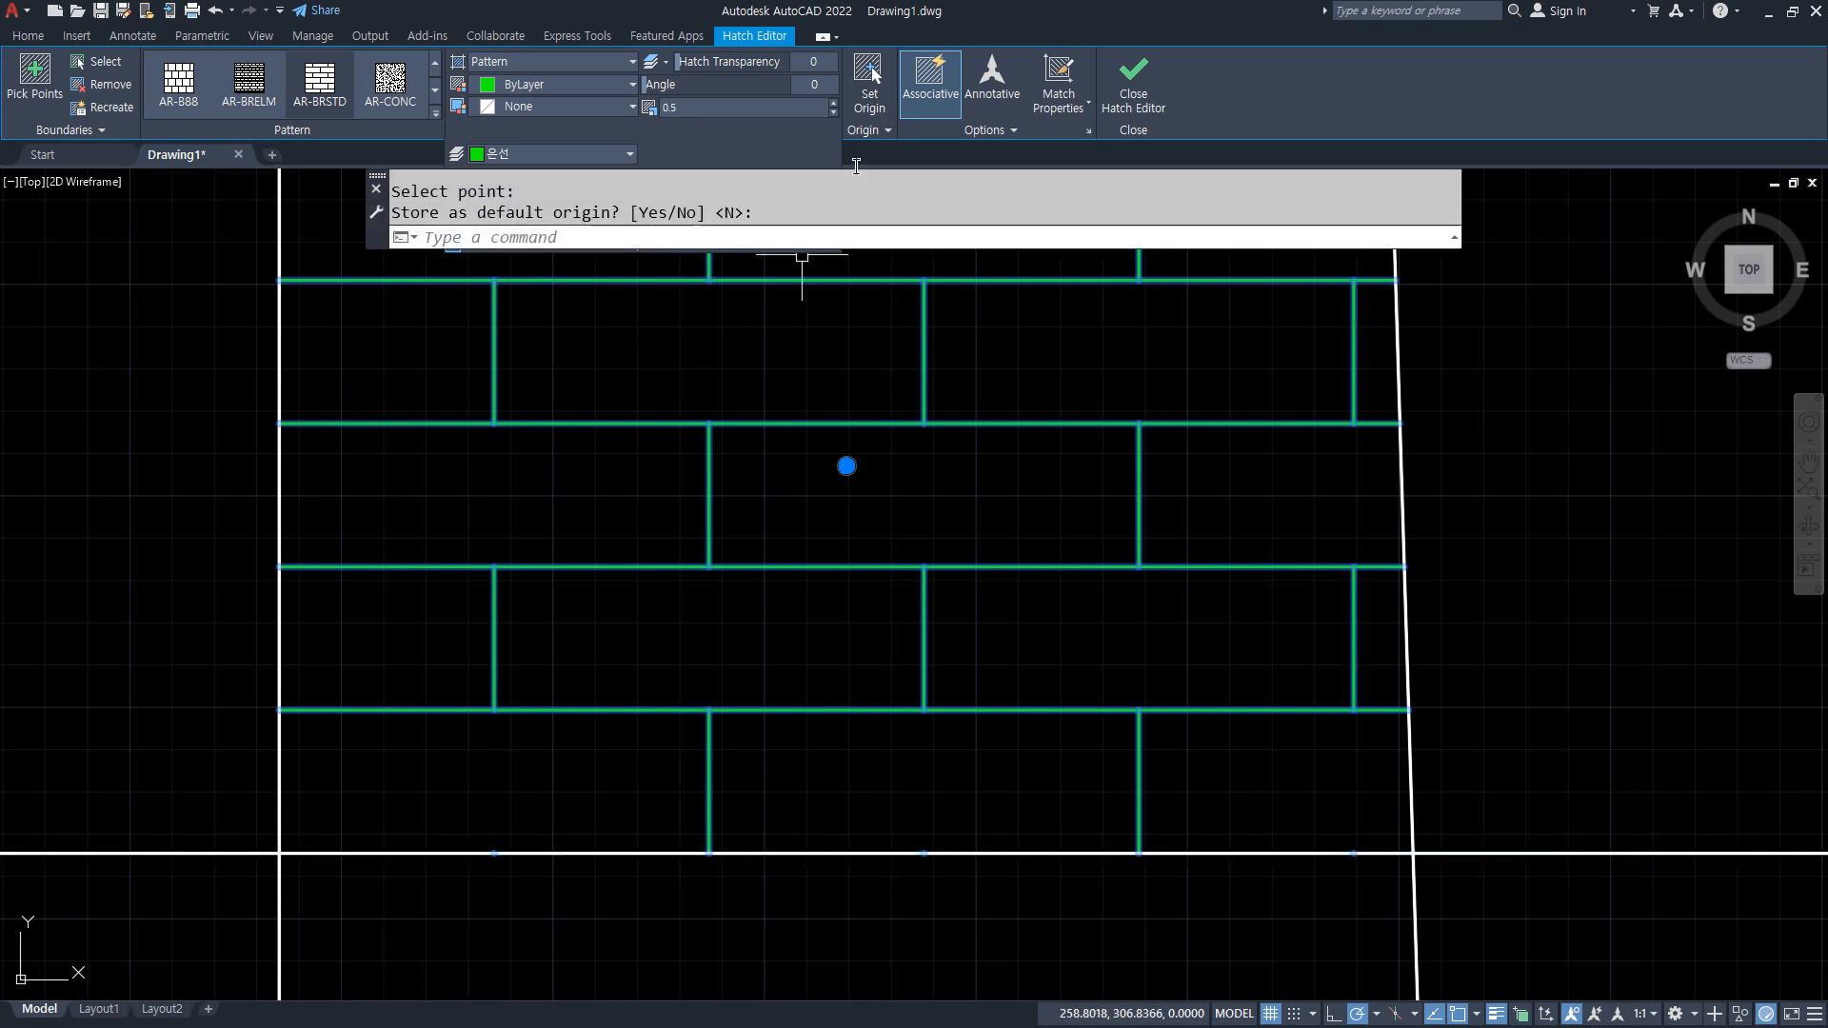
{"action": "left_click", "coordinate": [869, 81]}
{"action": "left_click", "coordinate": [1412, 852]}
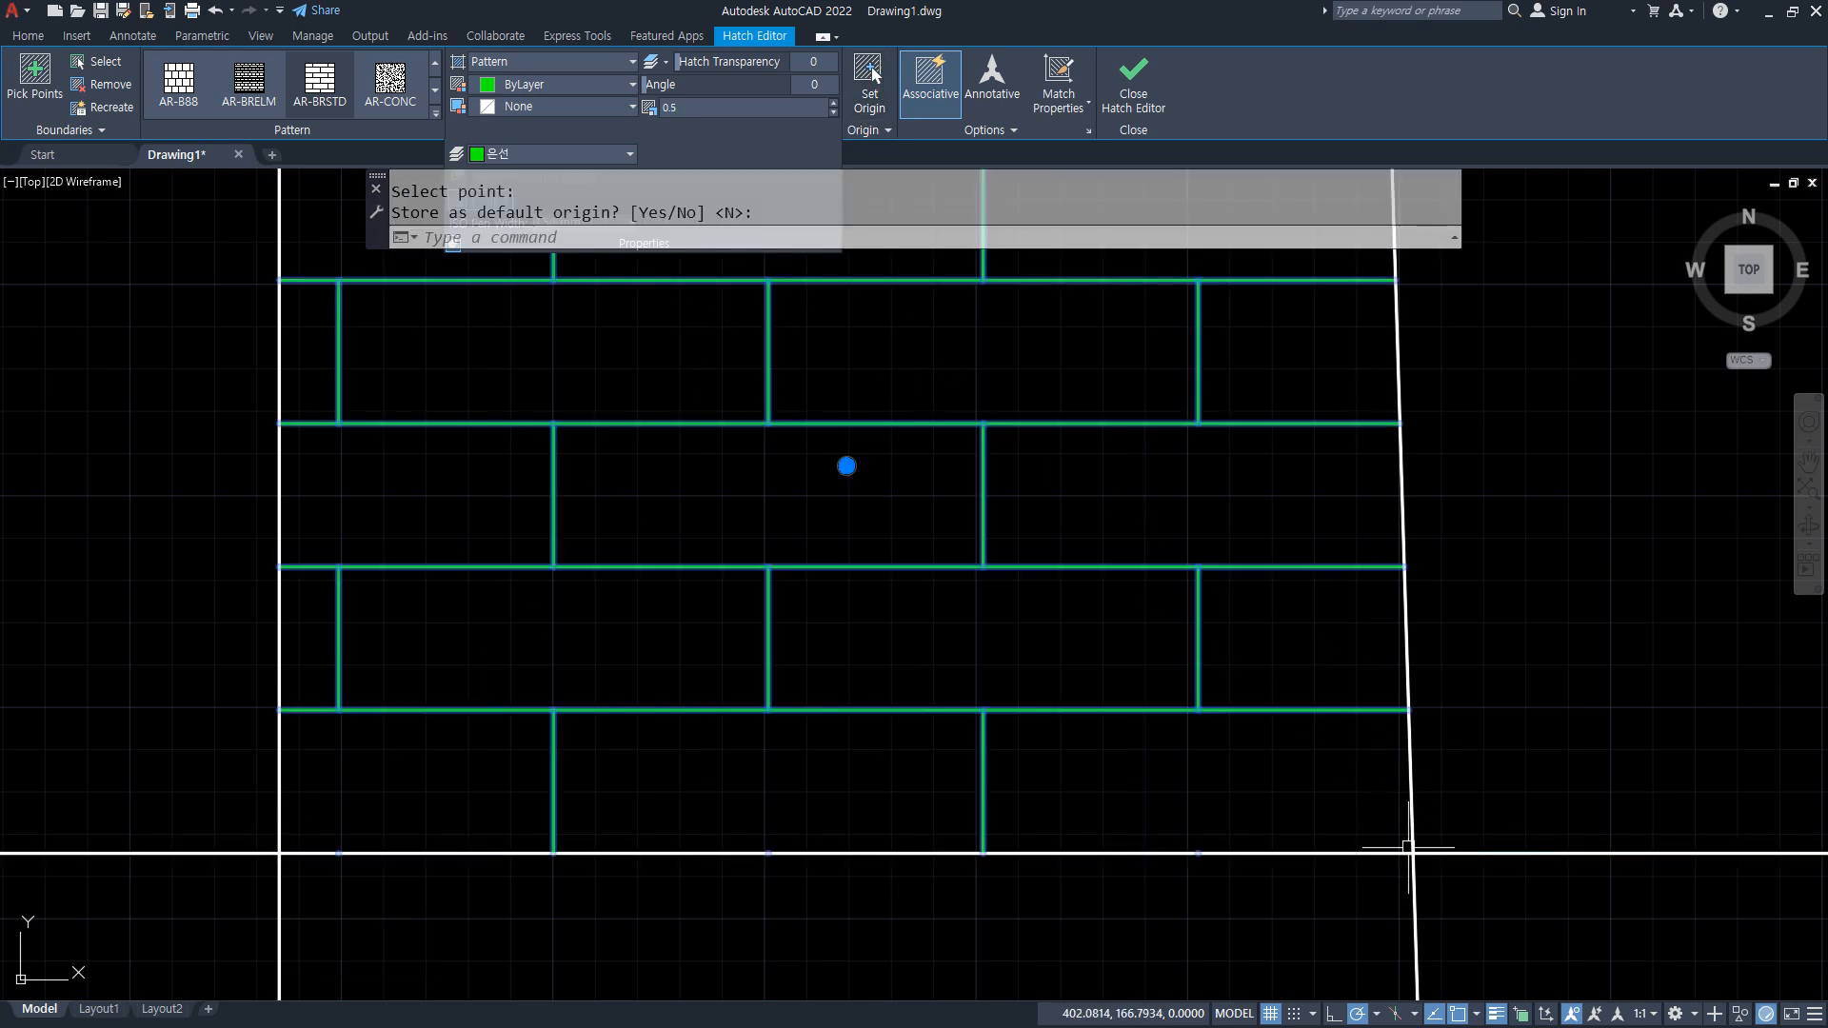
Set the brick hatch's origin to the midpoint of the area's bottom edge.
{"action": "left_click", "coordinate": [874, 75]}
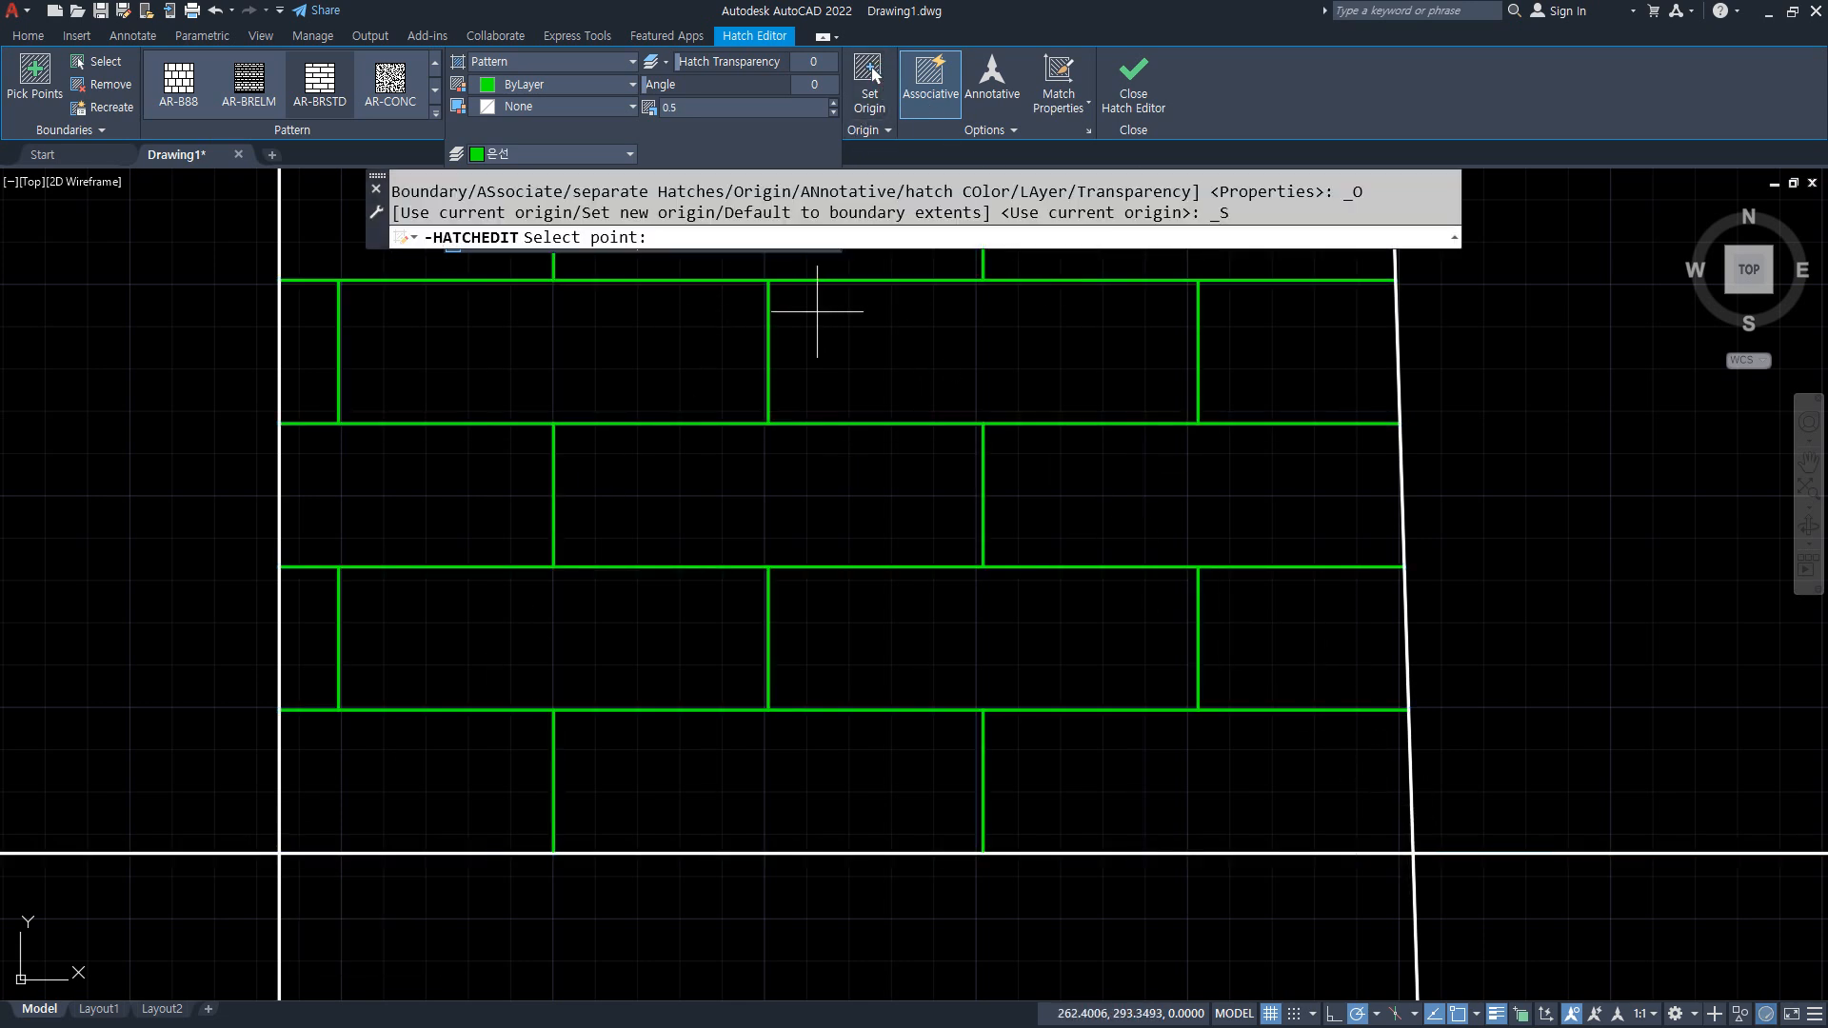
{"action": "type", "text": "mid"}
{"action": "key", "text": "space"}
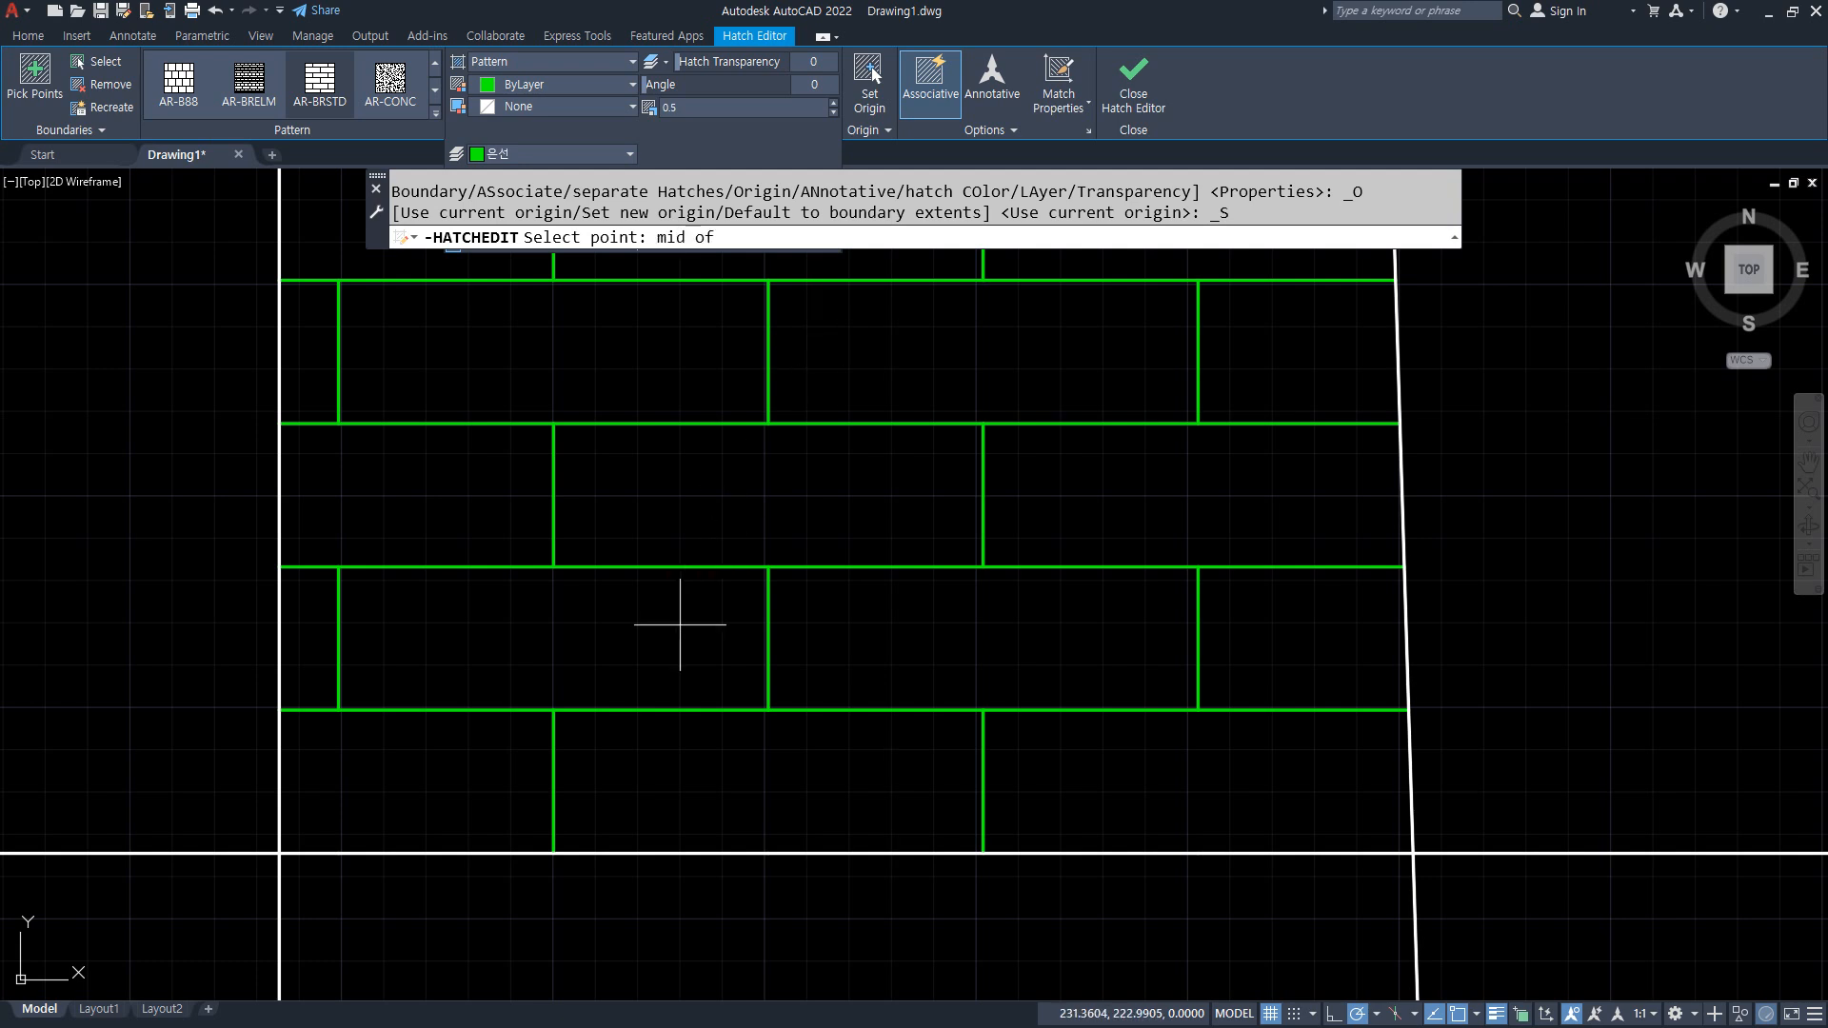
{"action": "left_click", "coordinate": [746, 855]}
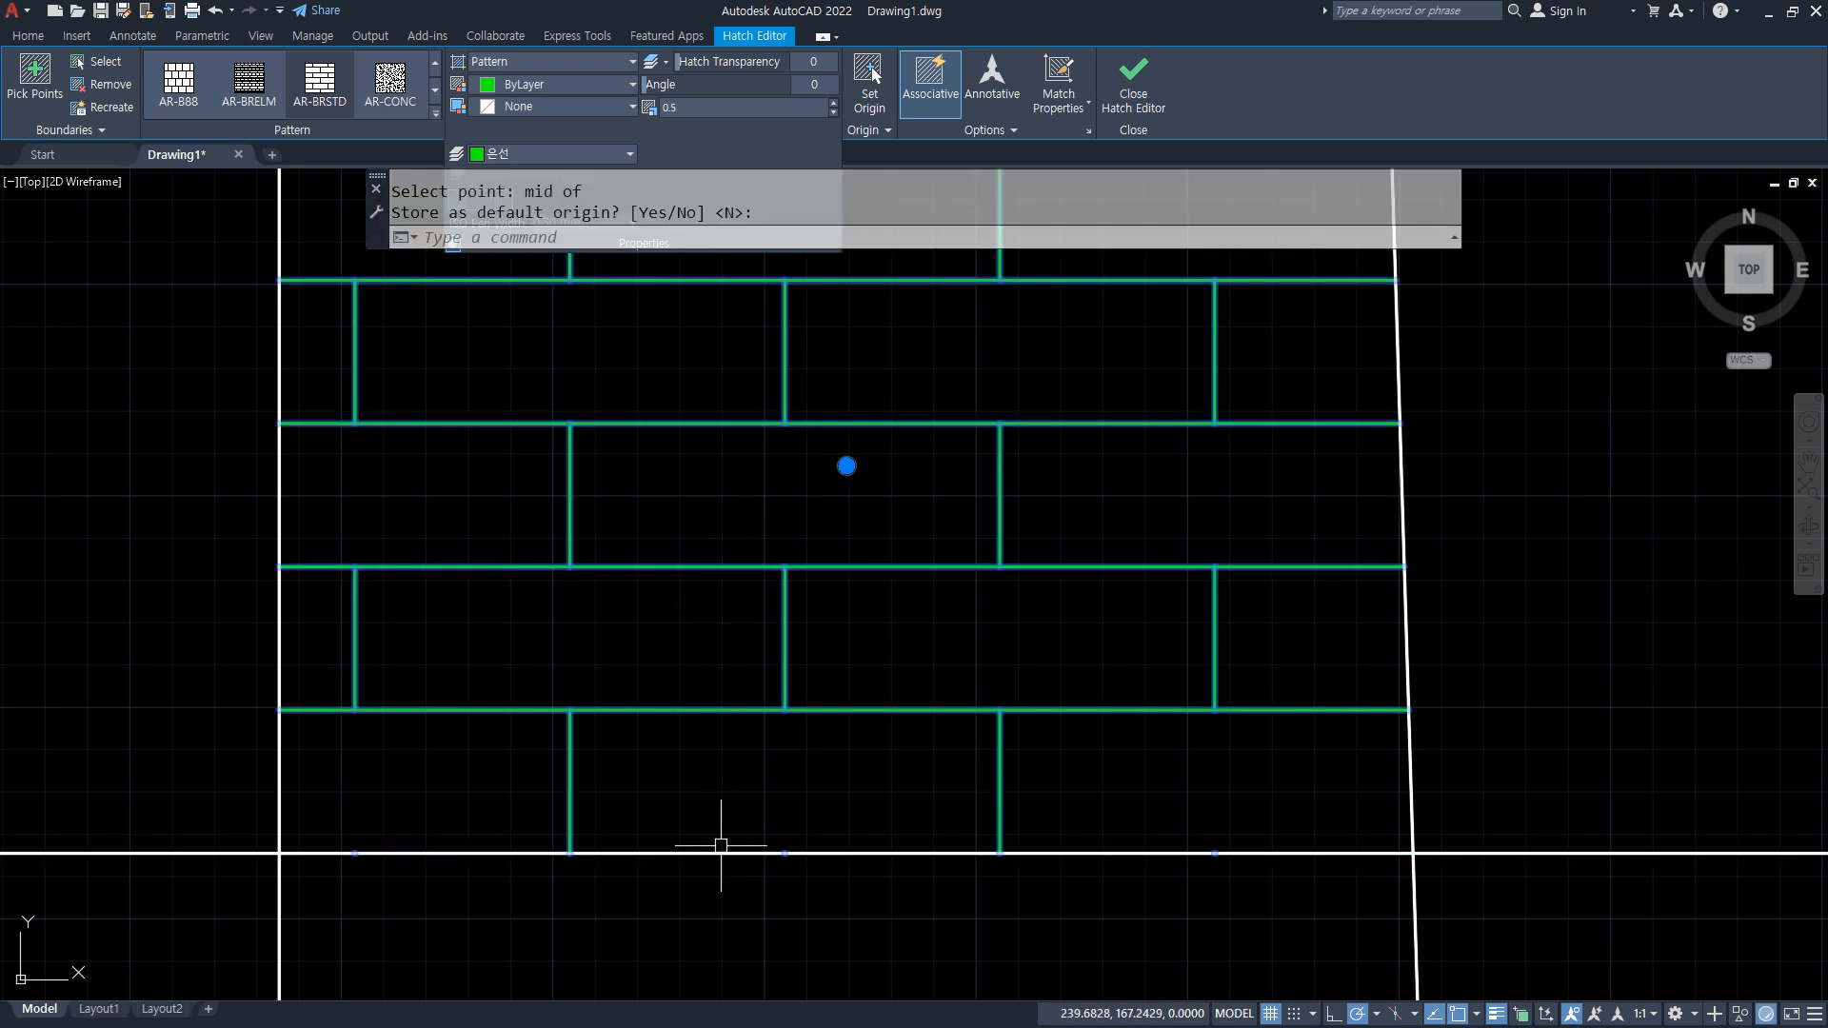
Move the hatch origin to the leftmost joint above the lowest brick course, then to a free point within the second course from the bottom.
{"action": "left_click", "coordinate": [870, 86]}
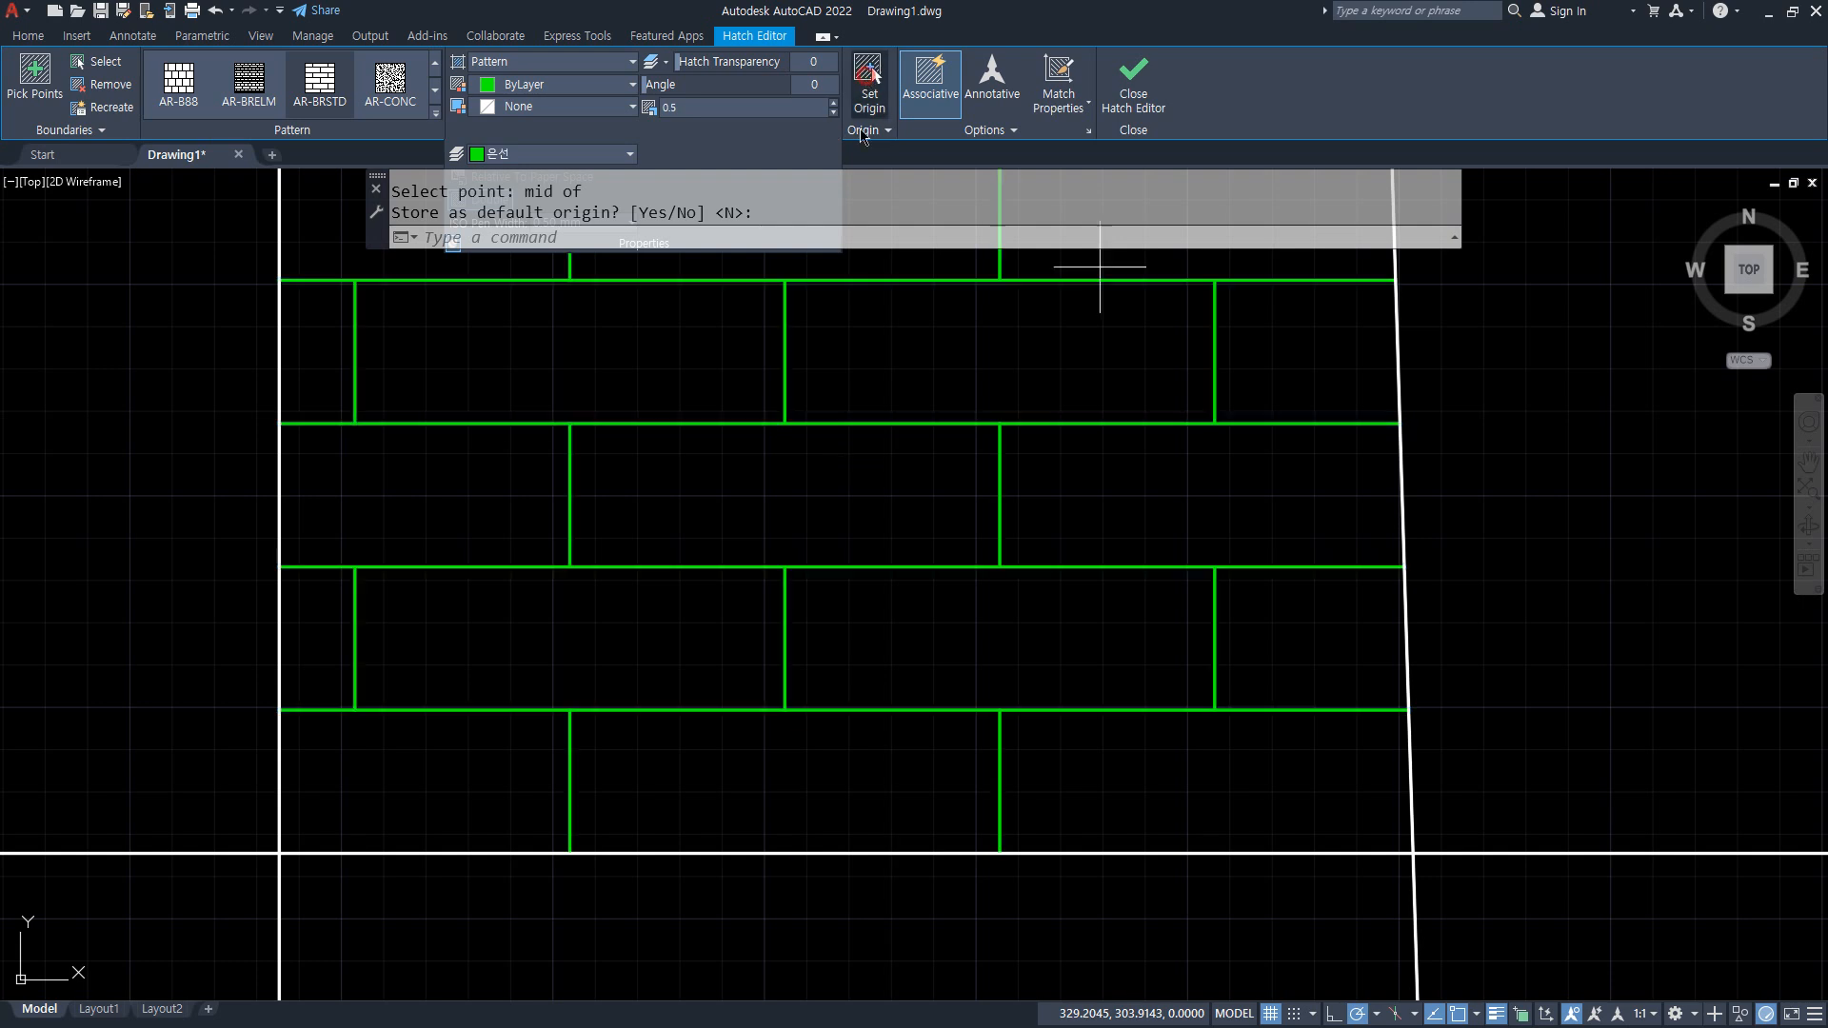
{"action": "left_click", "coordinate": [355, 708]}
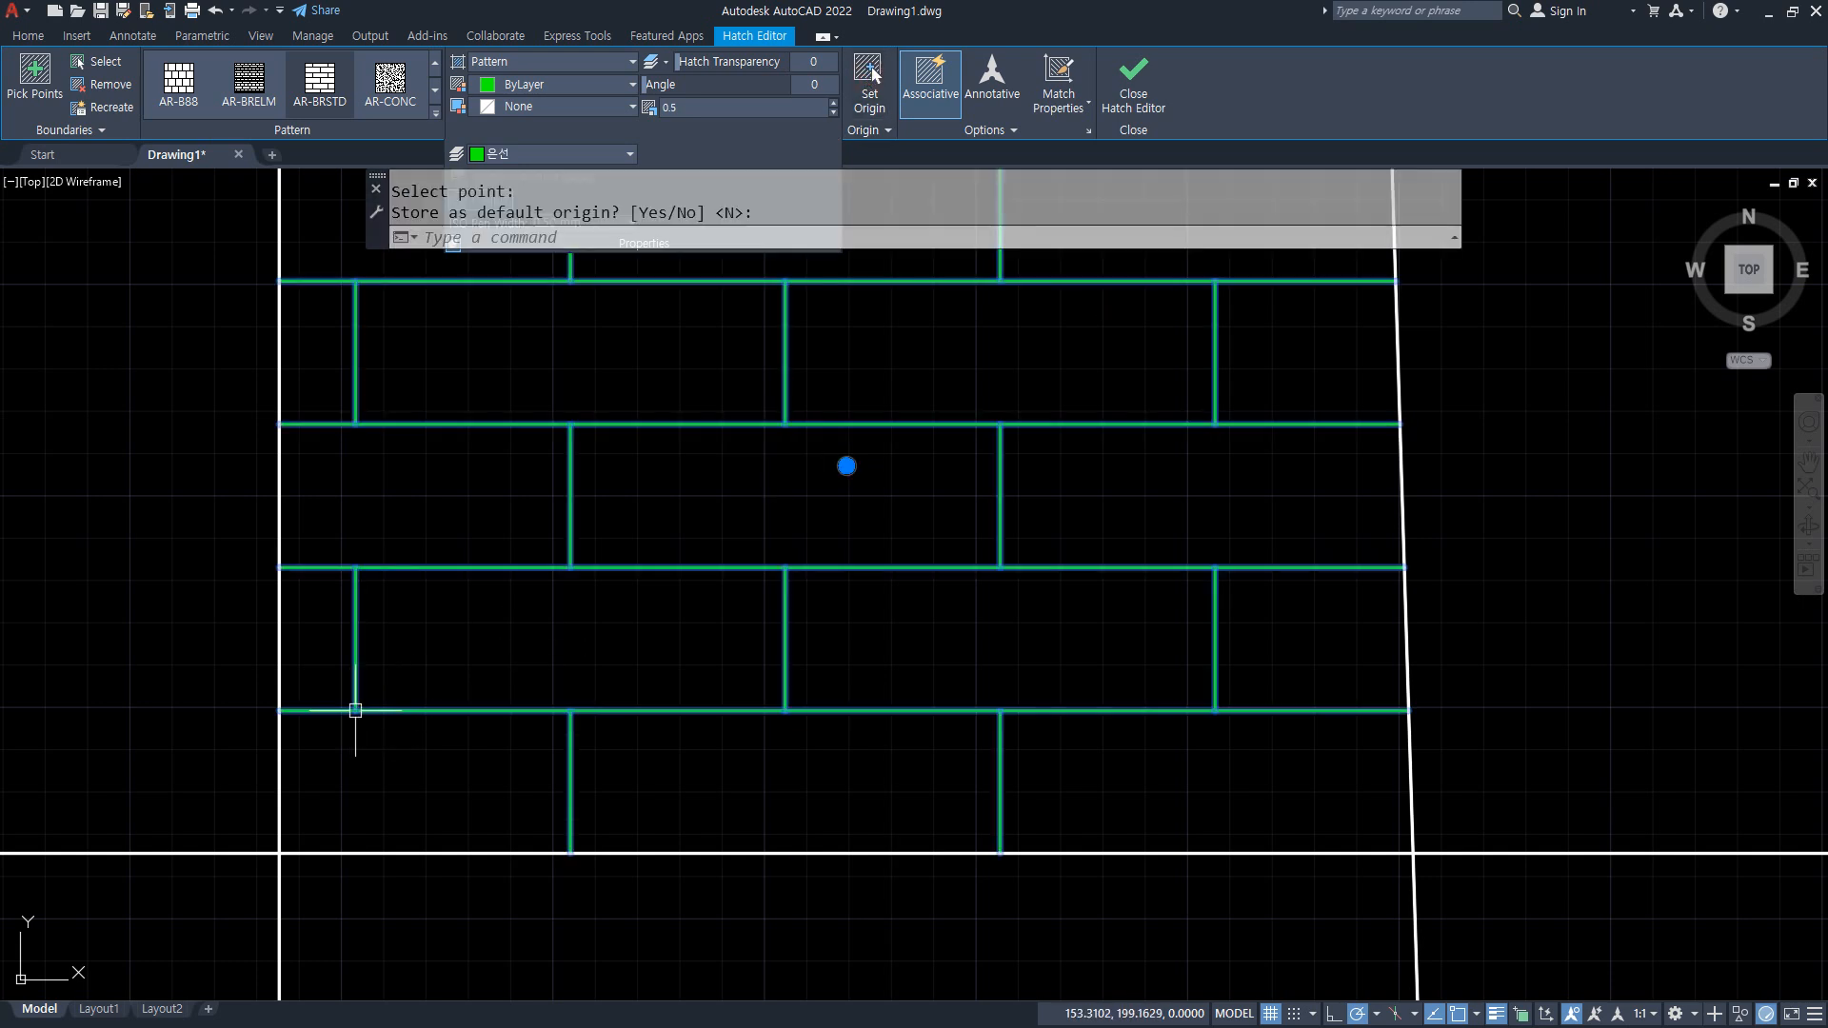
{"action": "left_click", "coordinate": [870, 86]}
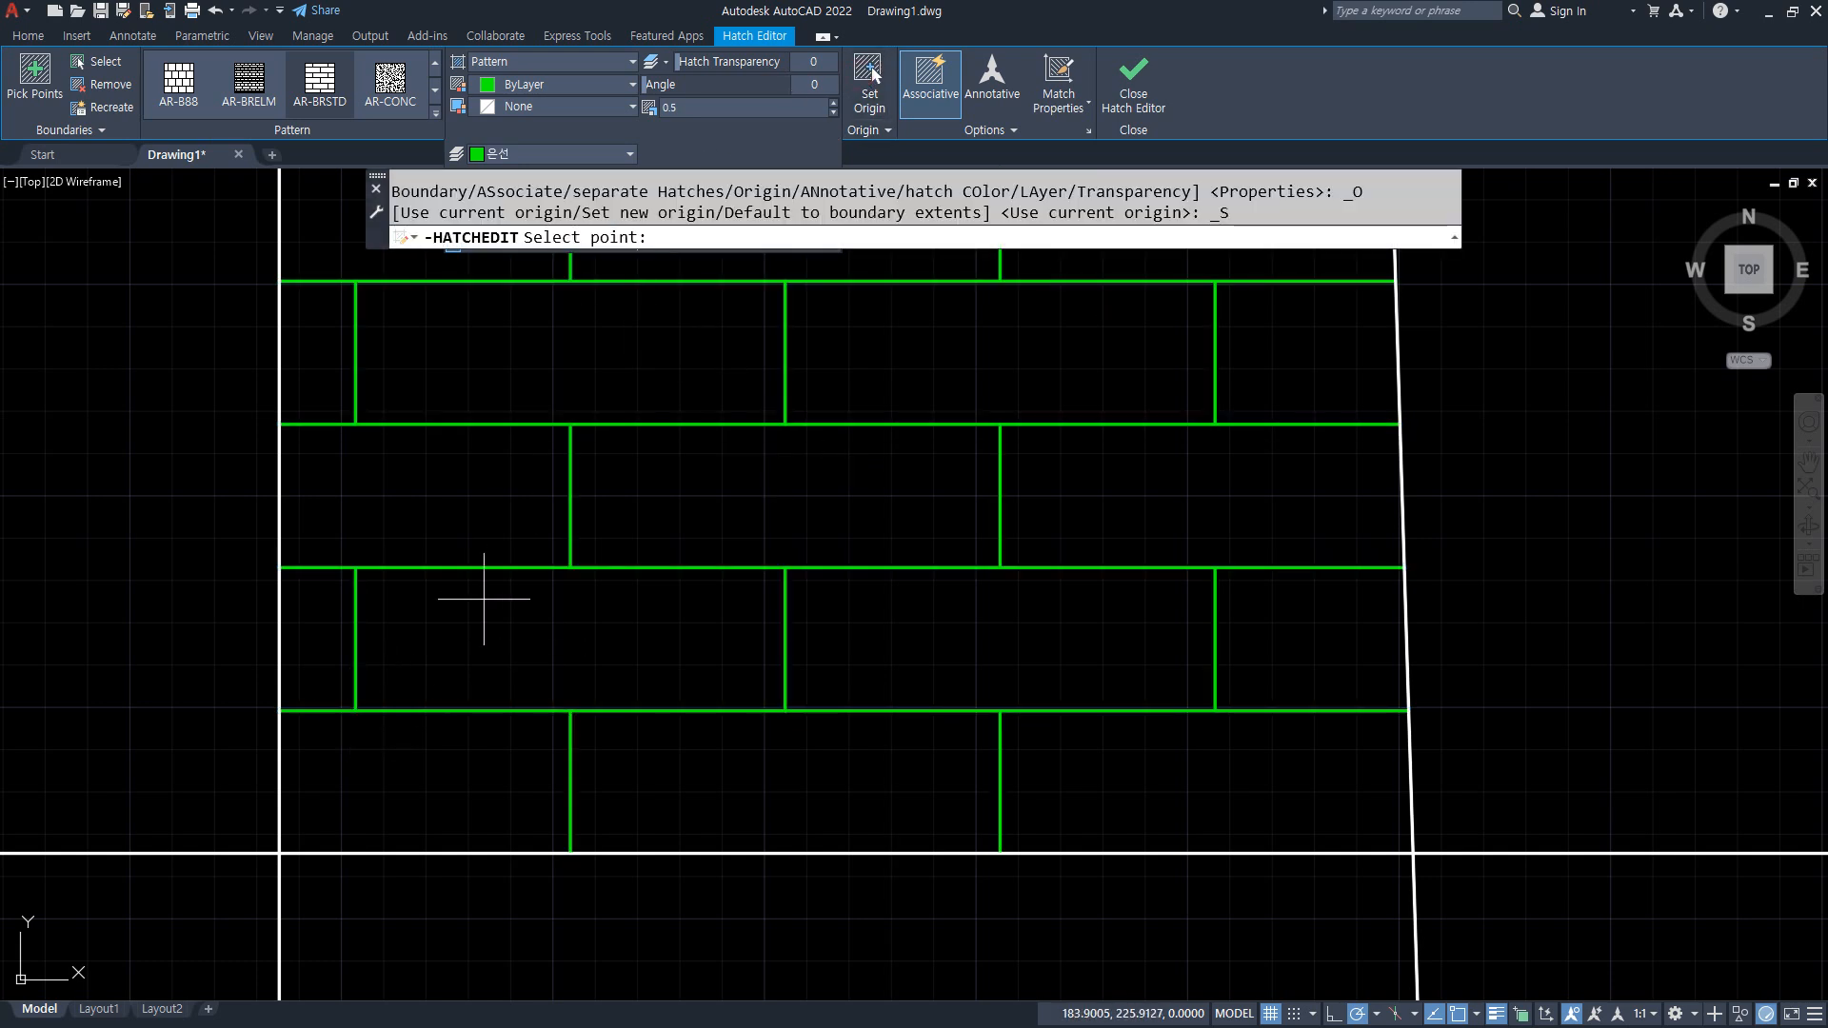
{"action": "left_click", "coordinate": [564, 646]}
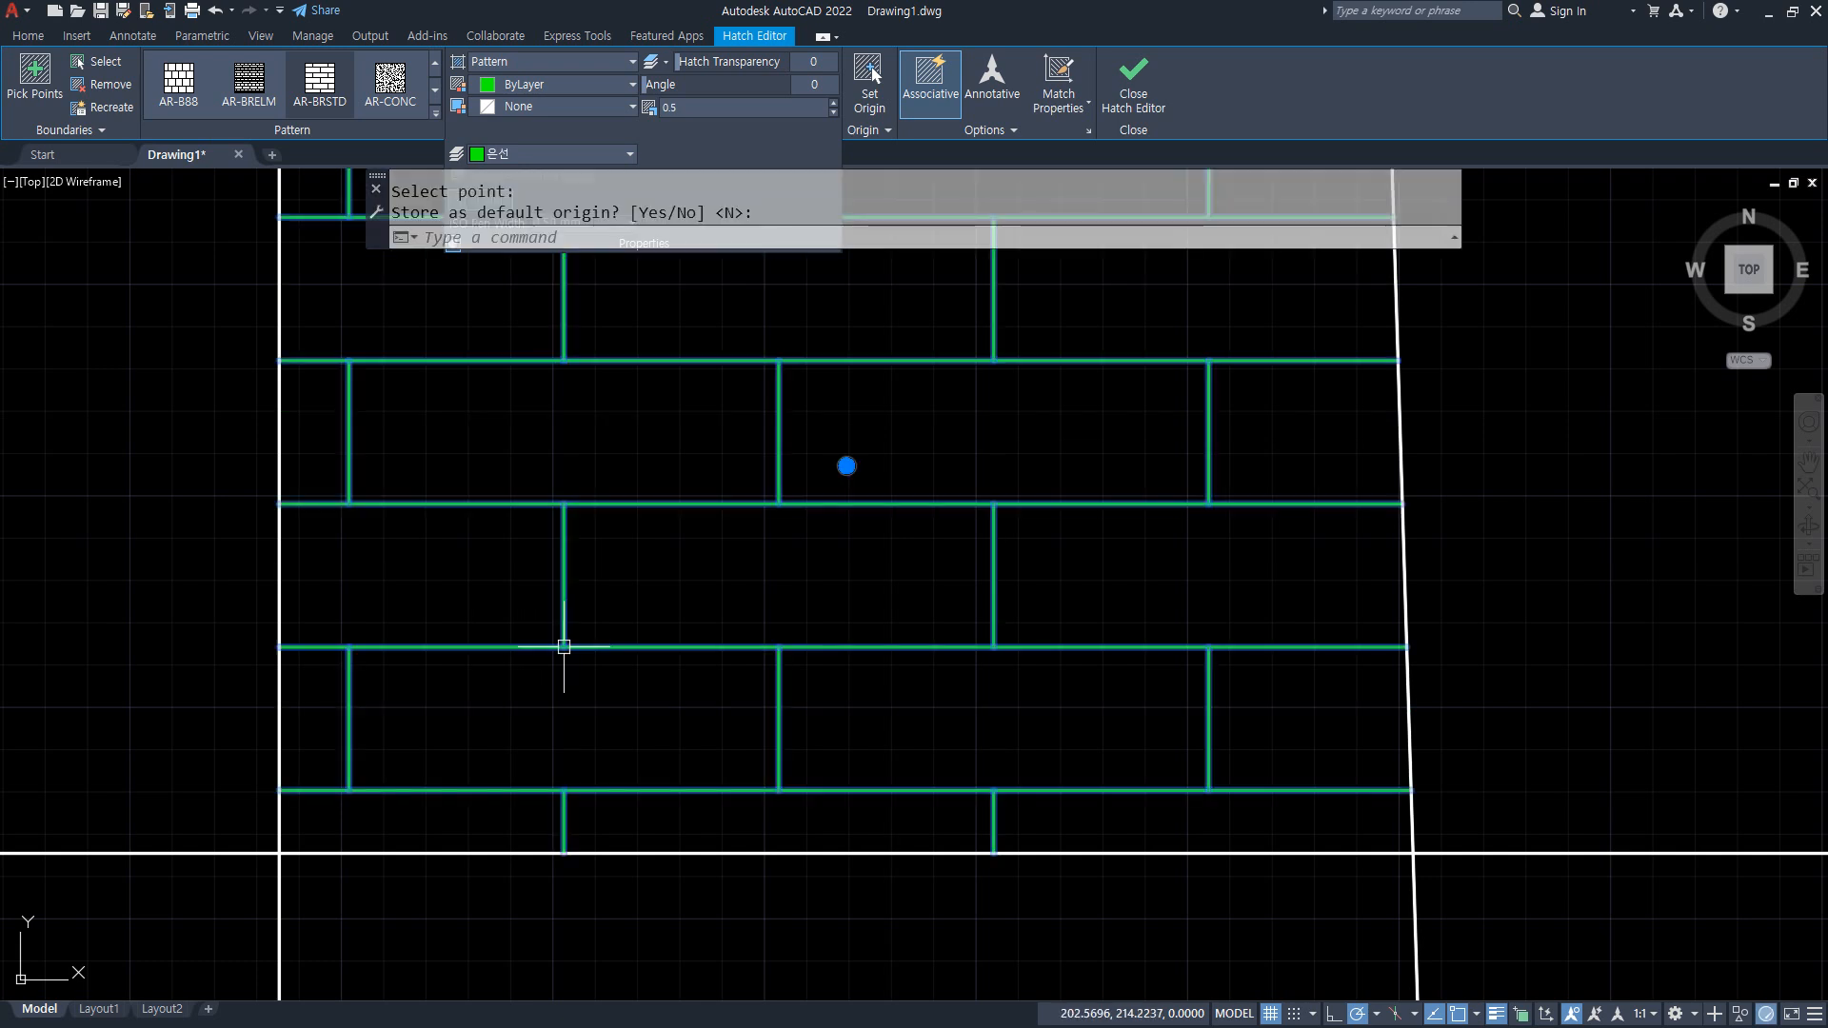
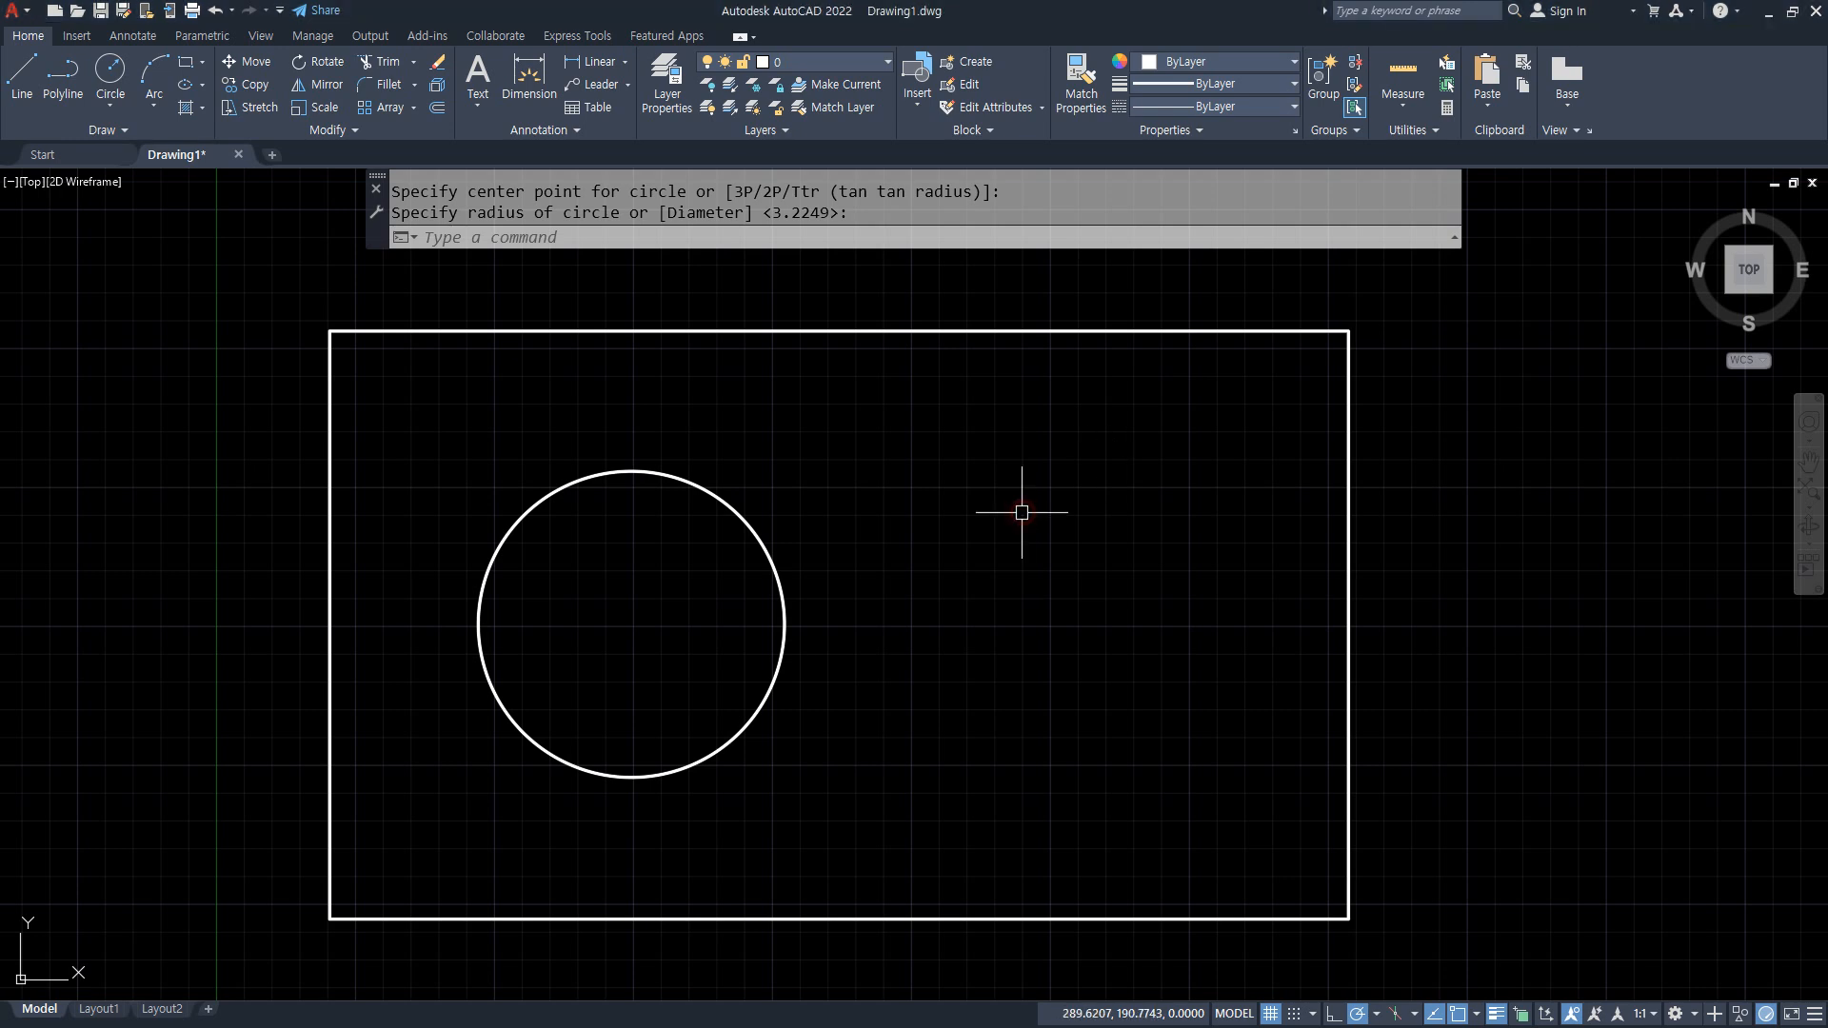
Hatch the area between the rectangle and the circle with the AR-BRSTD pattern at scale 0.5, keeping the hatch associative.
{"action": "type", "text": "h"}
{"action": "key", "text": "Return"}
{"action": "left_click", "coordinate": [1057, 522]}
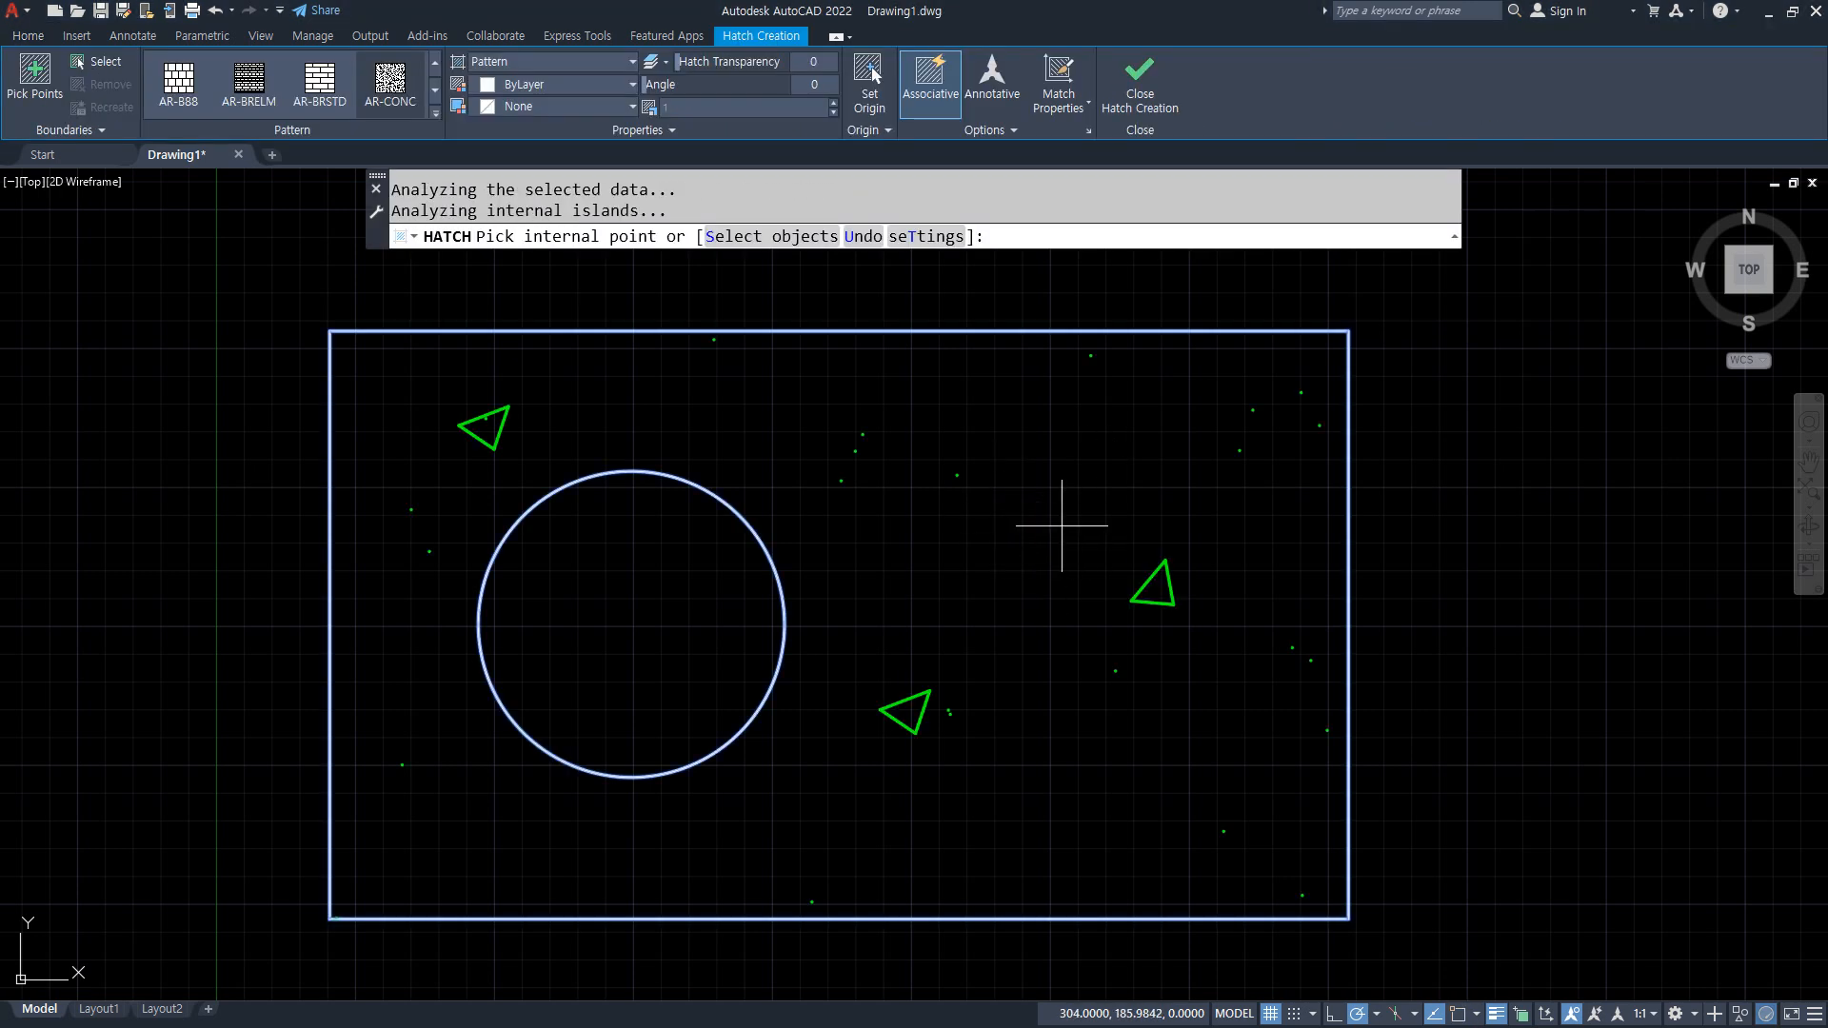
{"action": "left_click", "coordinate": [320, 80]}
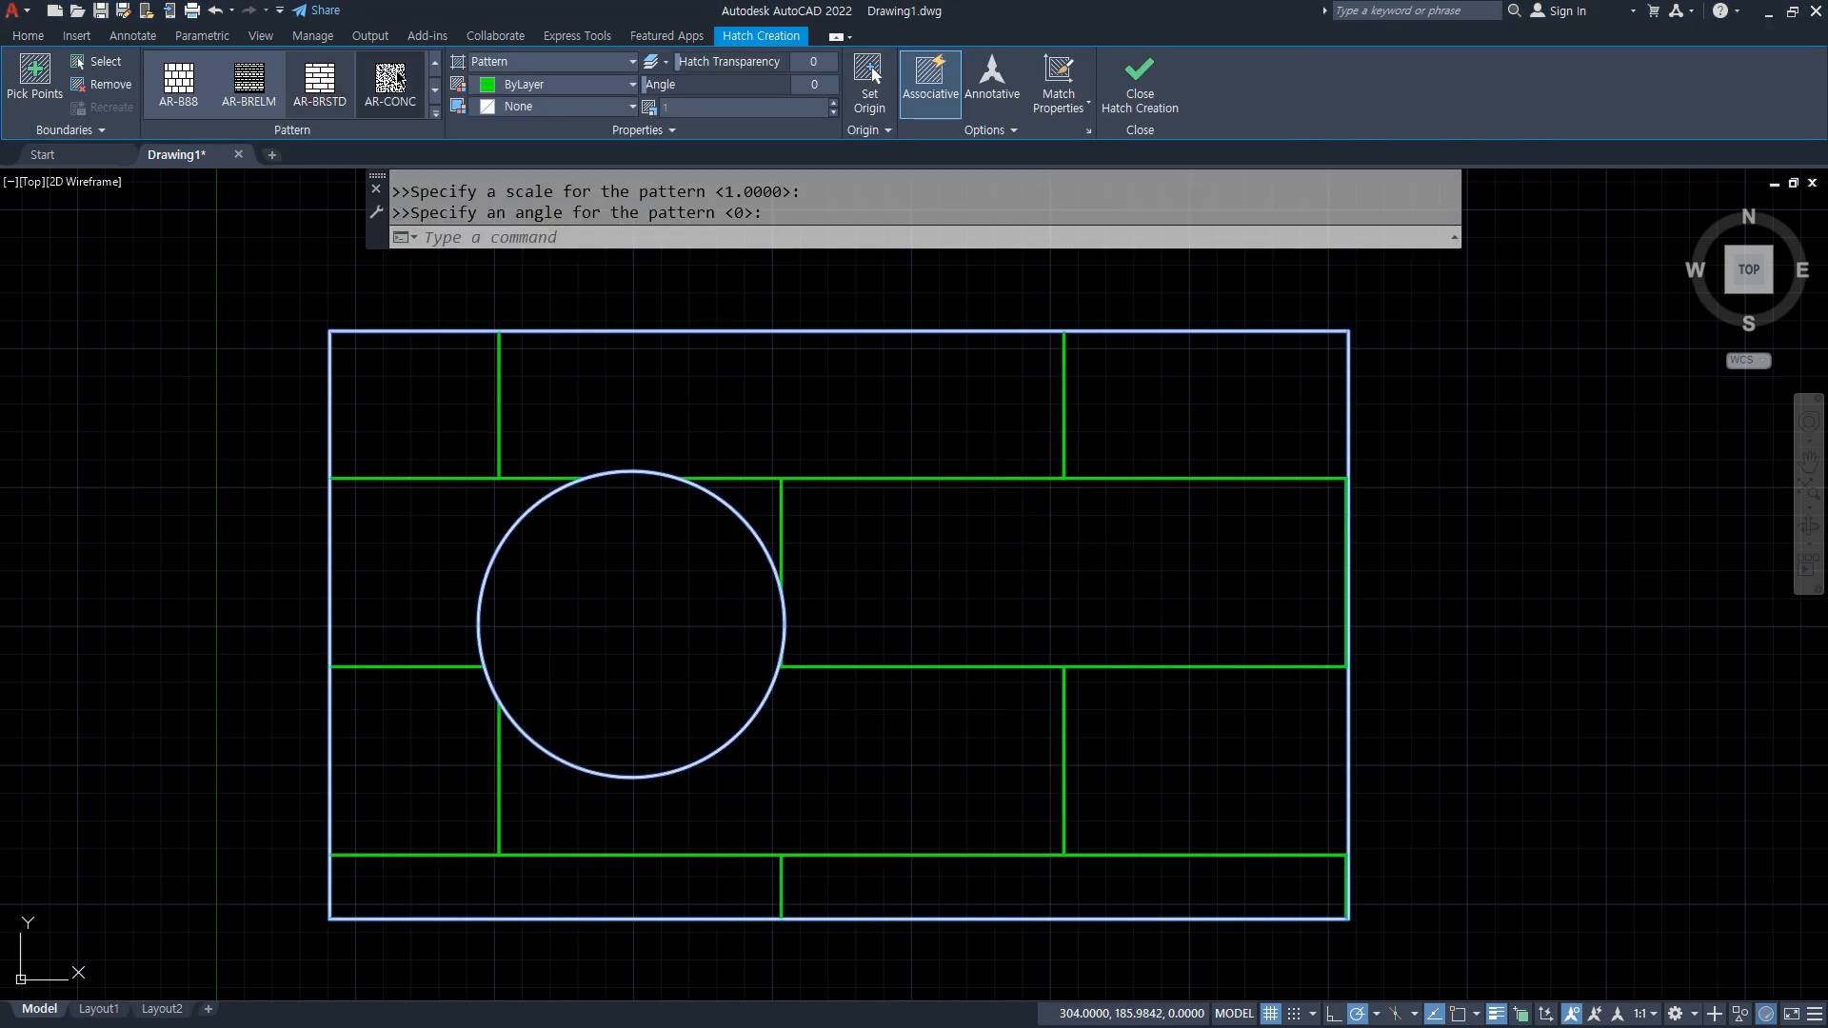
{"action": "left_click", "coordinate": [692, 107]}
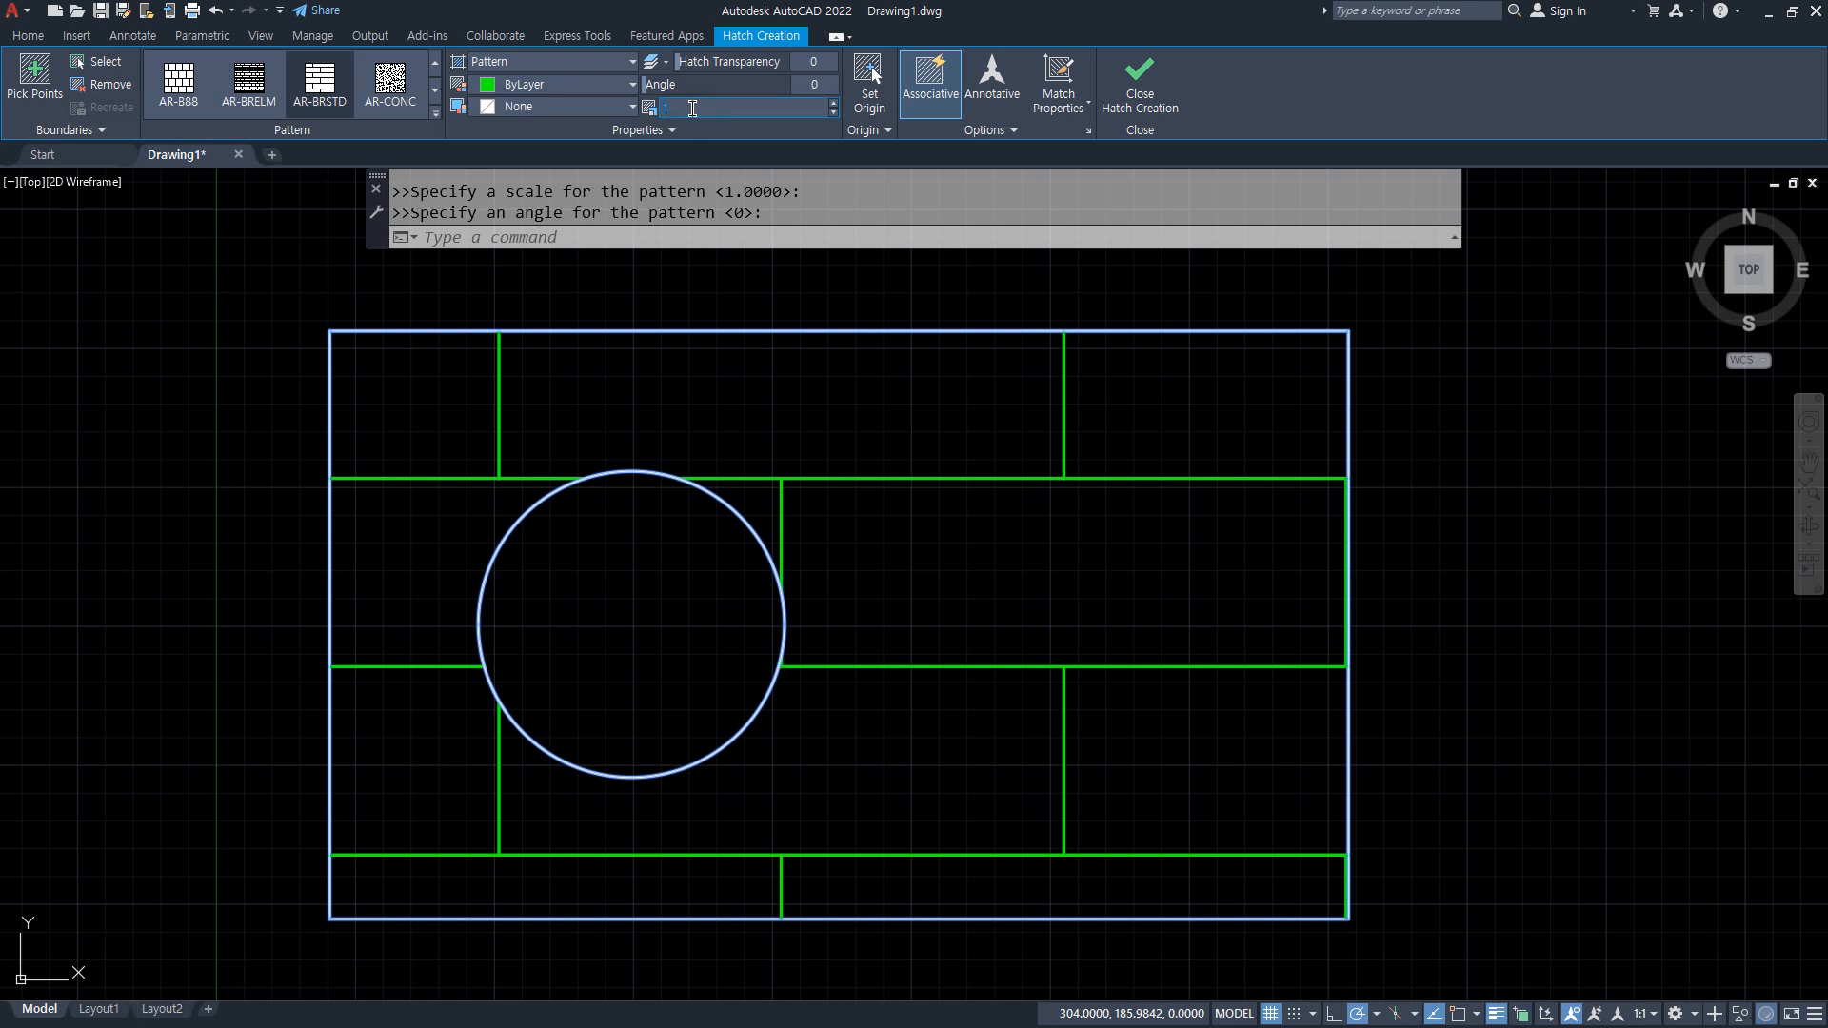
{"action": "key", "text": "Return"}
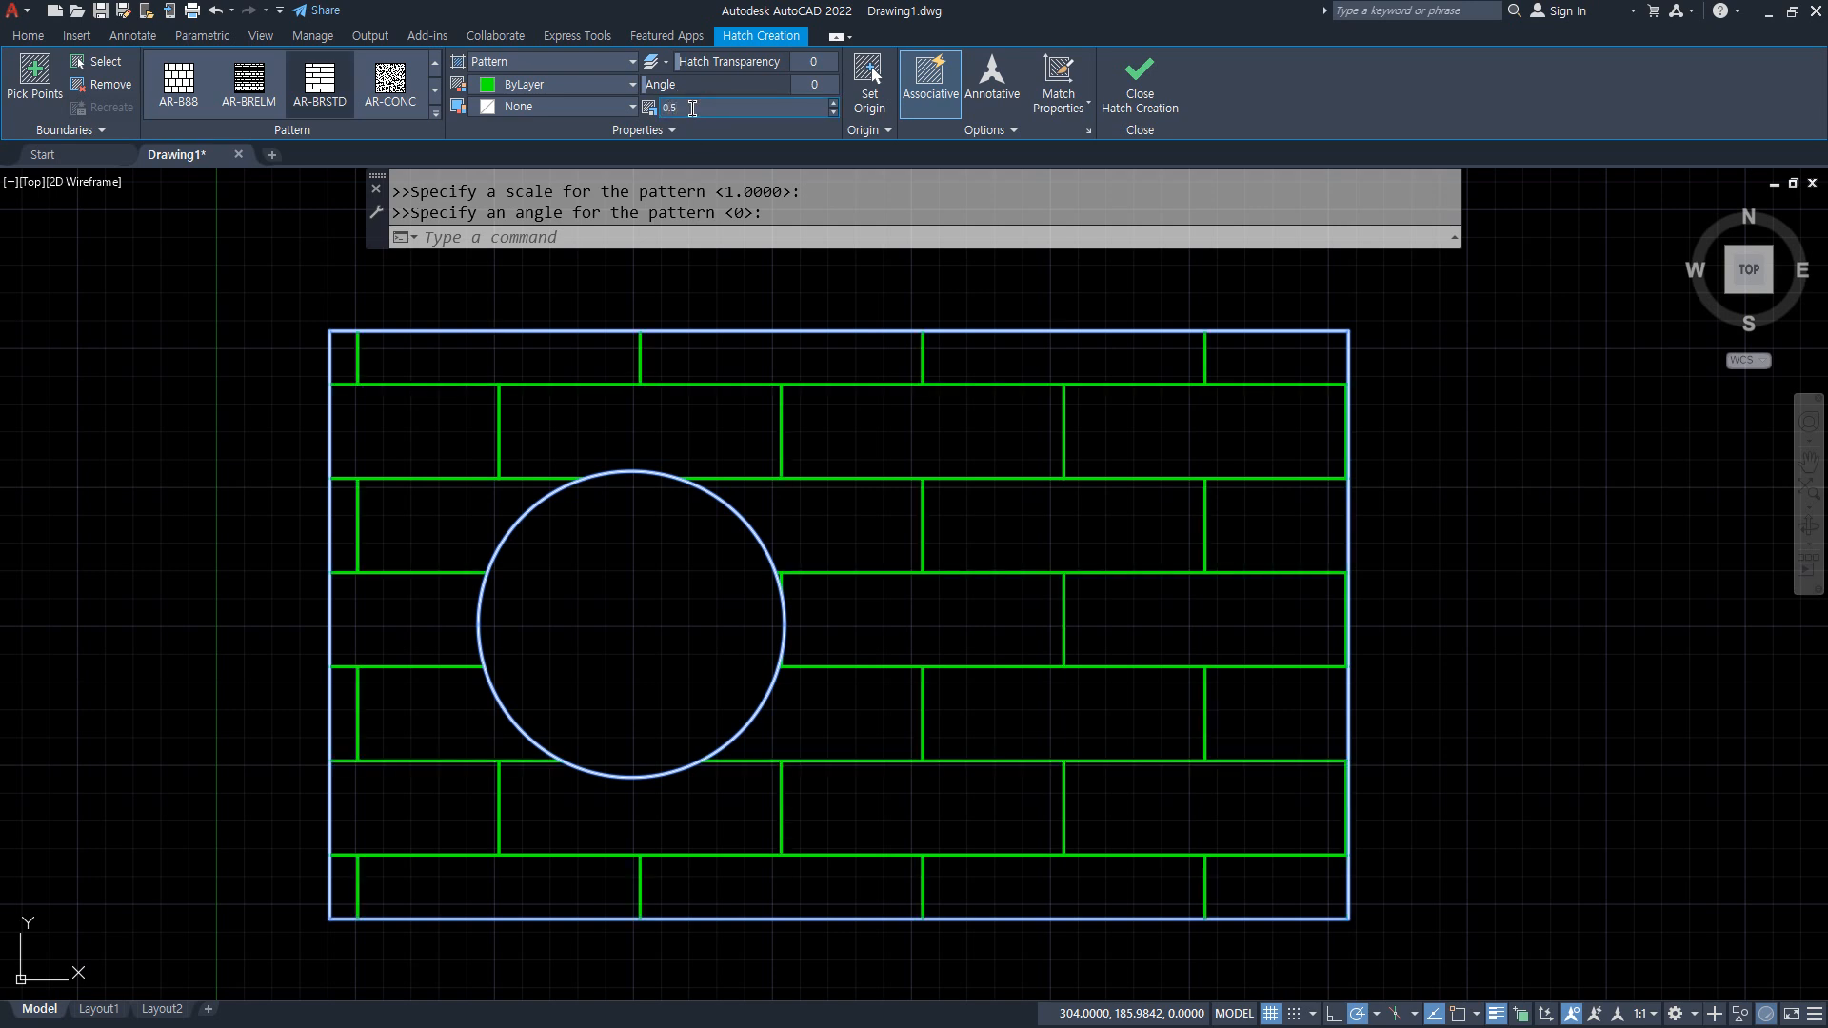
{"action": "mouse_move", "coordinate": [932, 135]}
{"action": "left_mouse_down"}
{"action": "mouse_move", "coordinate": [857, 90]}
{"action": "mouse_move", "coordinate": [1014, 112]}
{"action": "mouse_move", "coordinate": [914, 133]}
{"action": "left_mouse_up"}
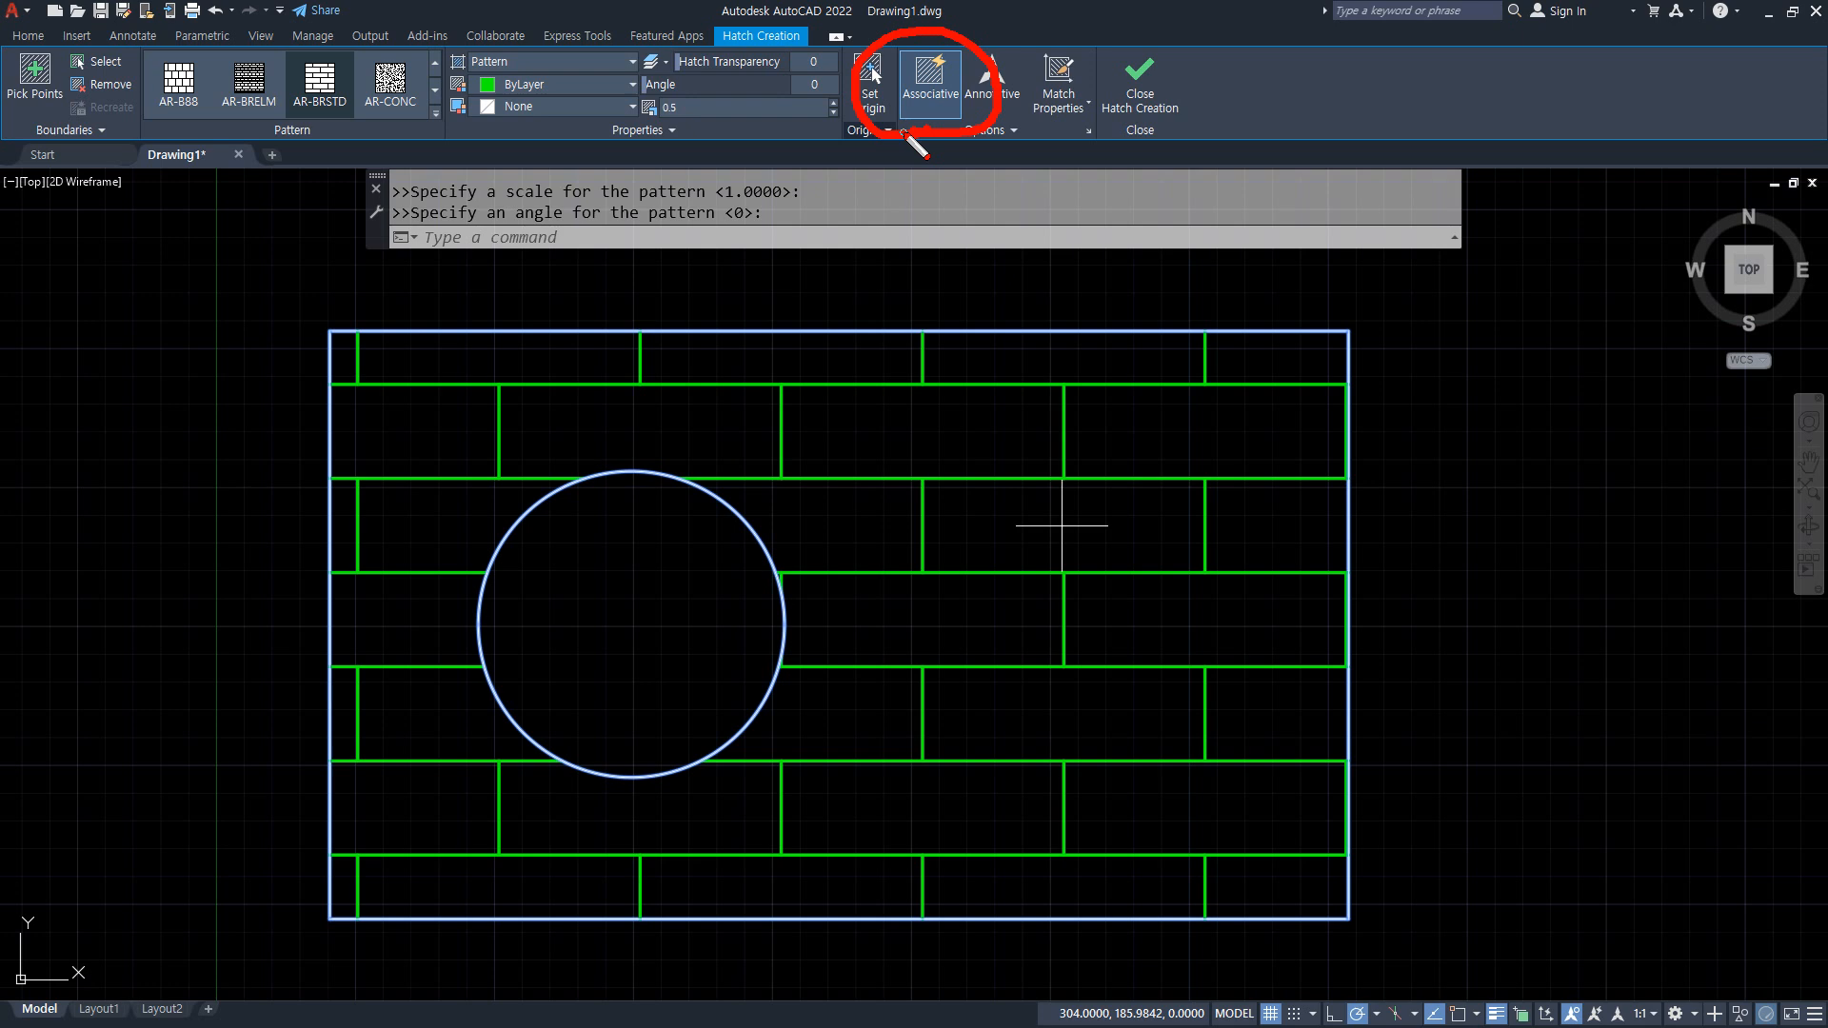
{"action": "mouse_move", "coordinate": [906, 134]}
{"action": "left_mouse_down"}
{"action": "mouse_move", "coordinate": [1047, 43]}
{"action": "mouse_move", "coordinate": [893, 131]}
{"action": "mouse_move", "coordinate": [871, 19]}
{"action": "mouse_move", "coordinate": [981, 141]}
{"action": "left_mouse_up"}
{"action": "key", "text": "Escape"}
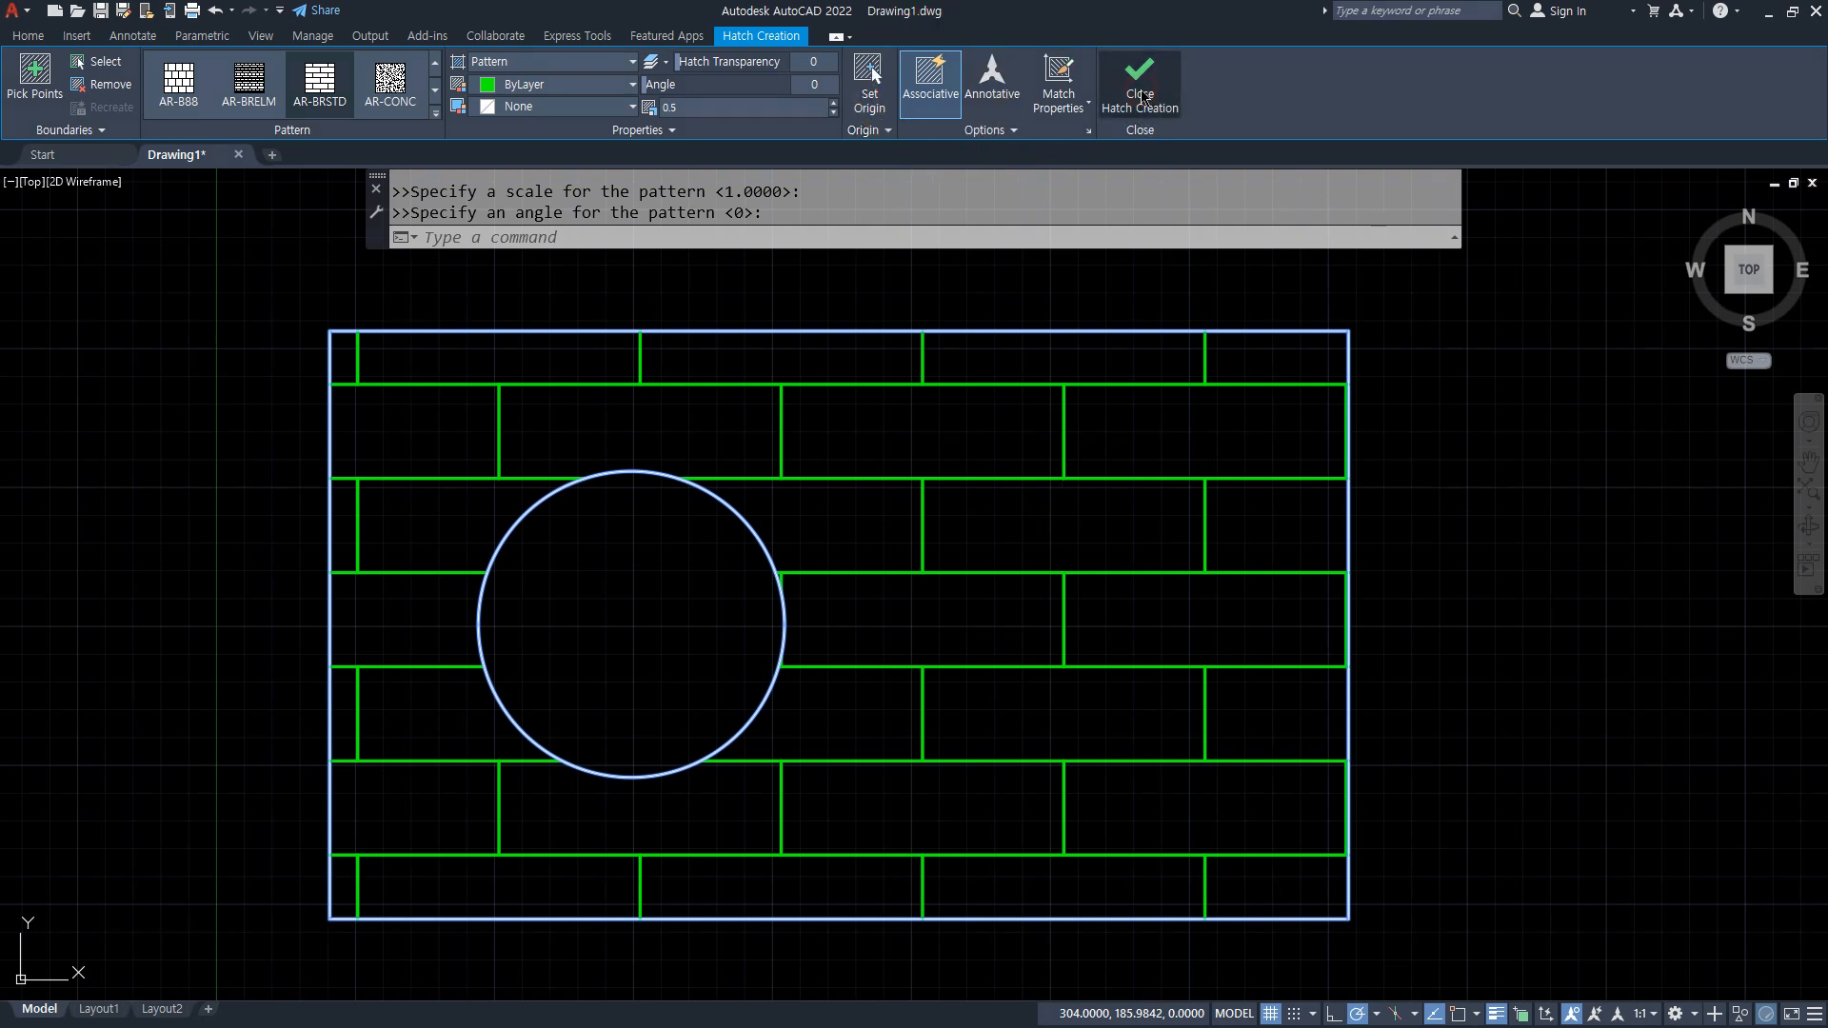
{"action": "left_click", "coordinate": [1141, 91]}
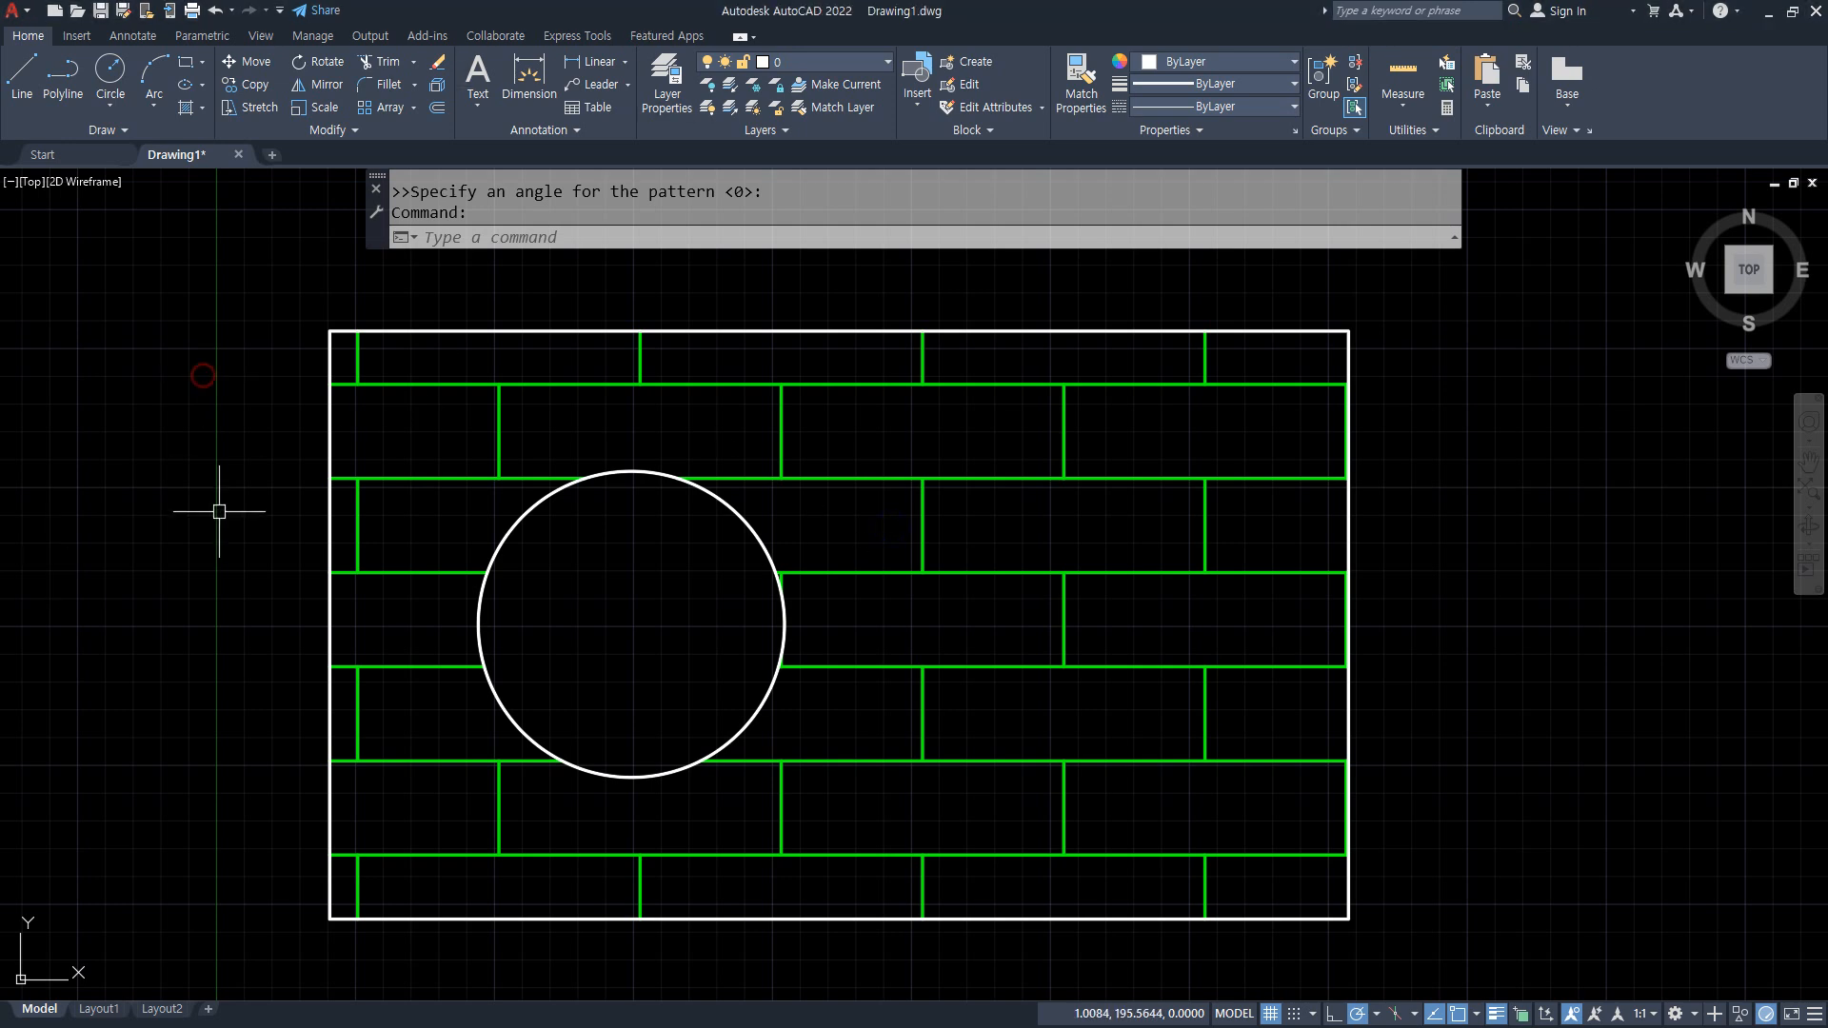
Move the circle horizontally into the right half of the hatched rectangle.
{"action": "type", "text": "m"}
{"action": "key", "text": "Return"}
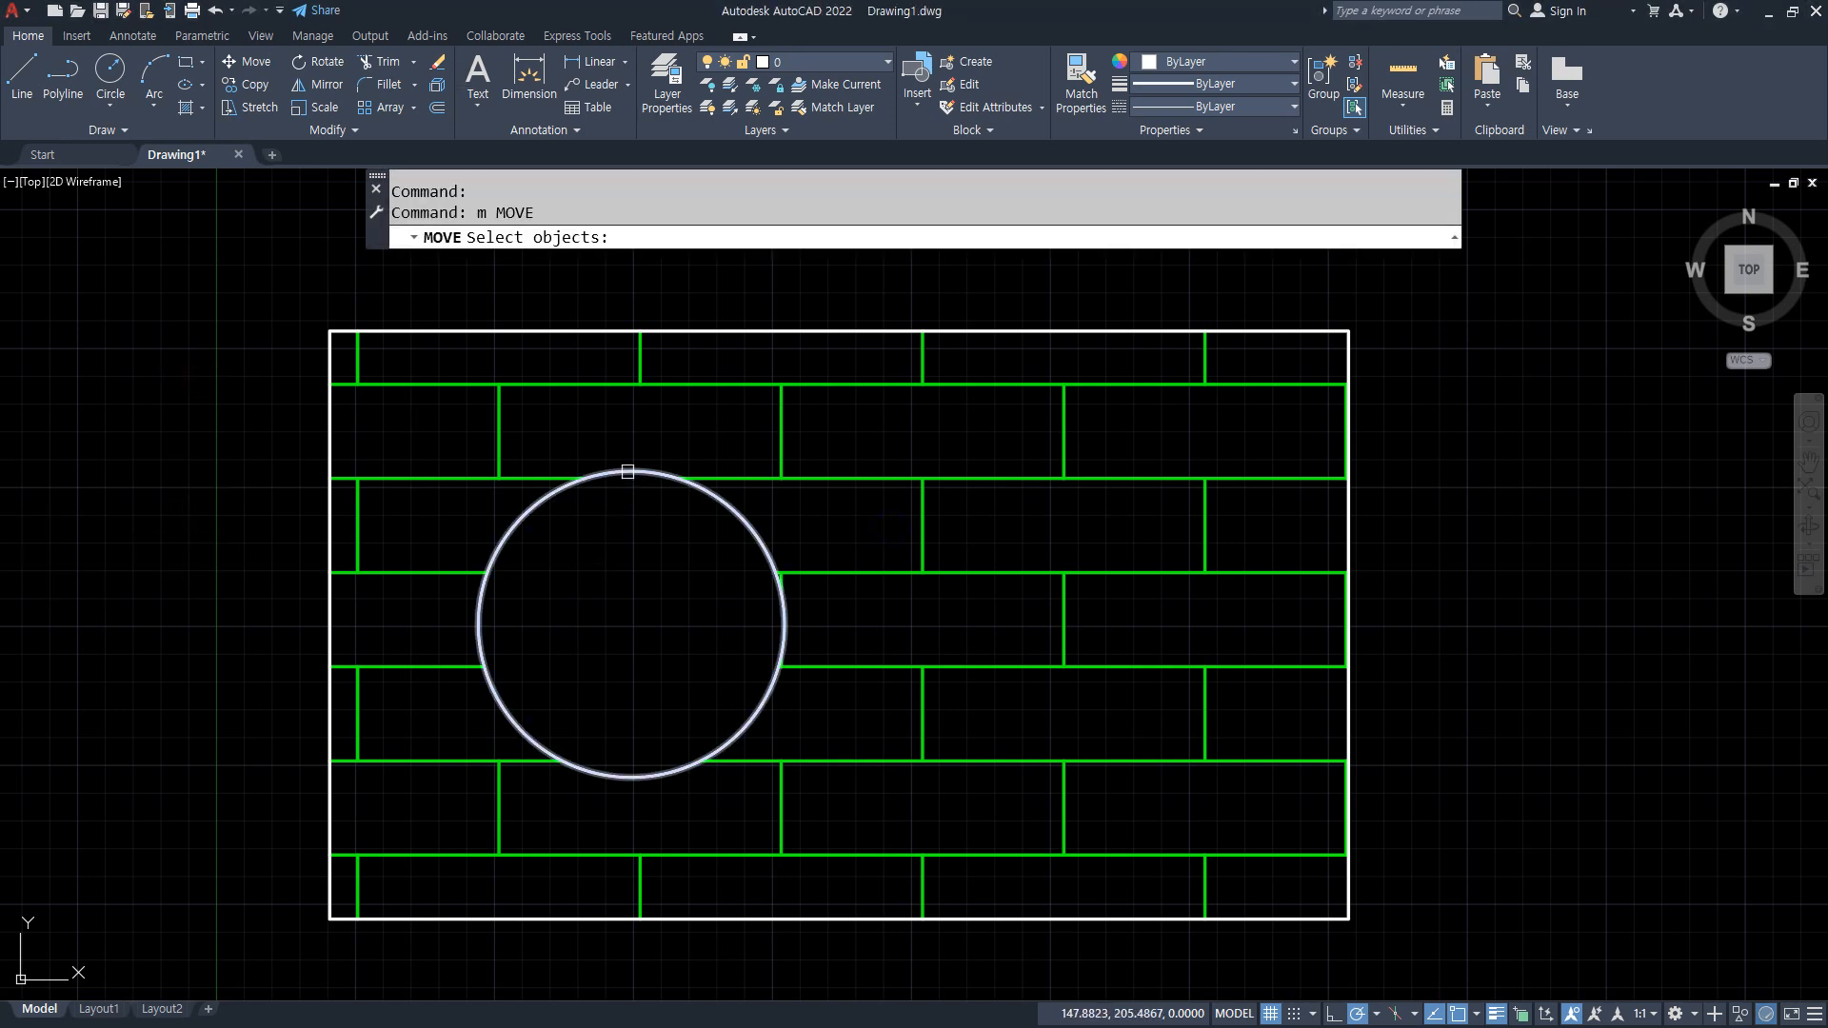
{"action": "left_click", "coordinate": [624, 474]}
{"action": "key", "text": "Return"}
{"action": "left_click", "coordinate": [611, 593]}
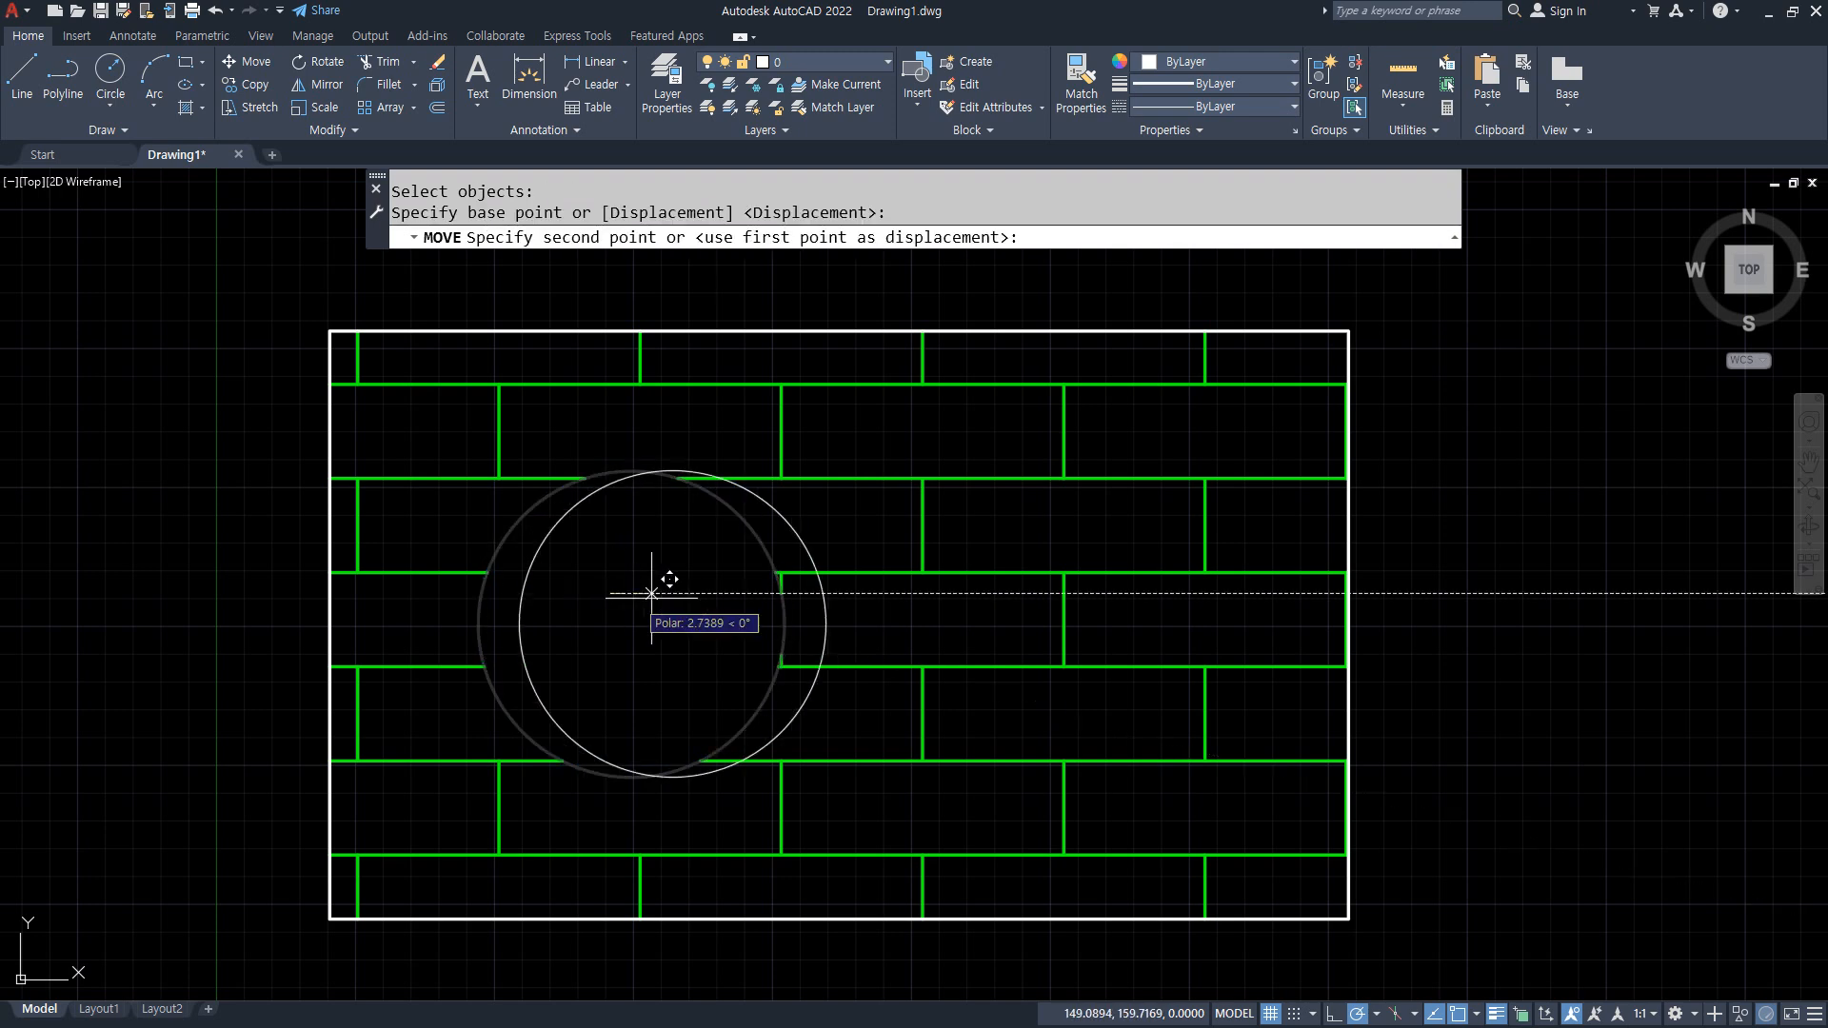
{"action": "left_click", "coordinate": [1039, 593]}
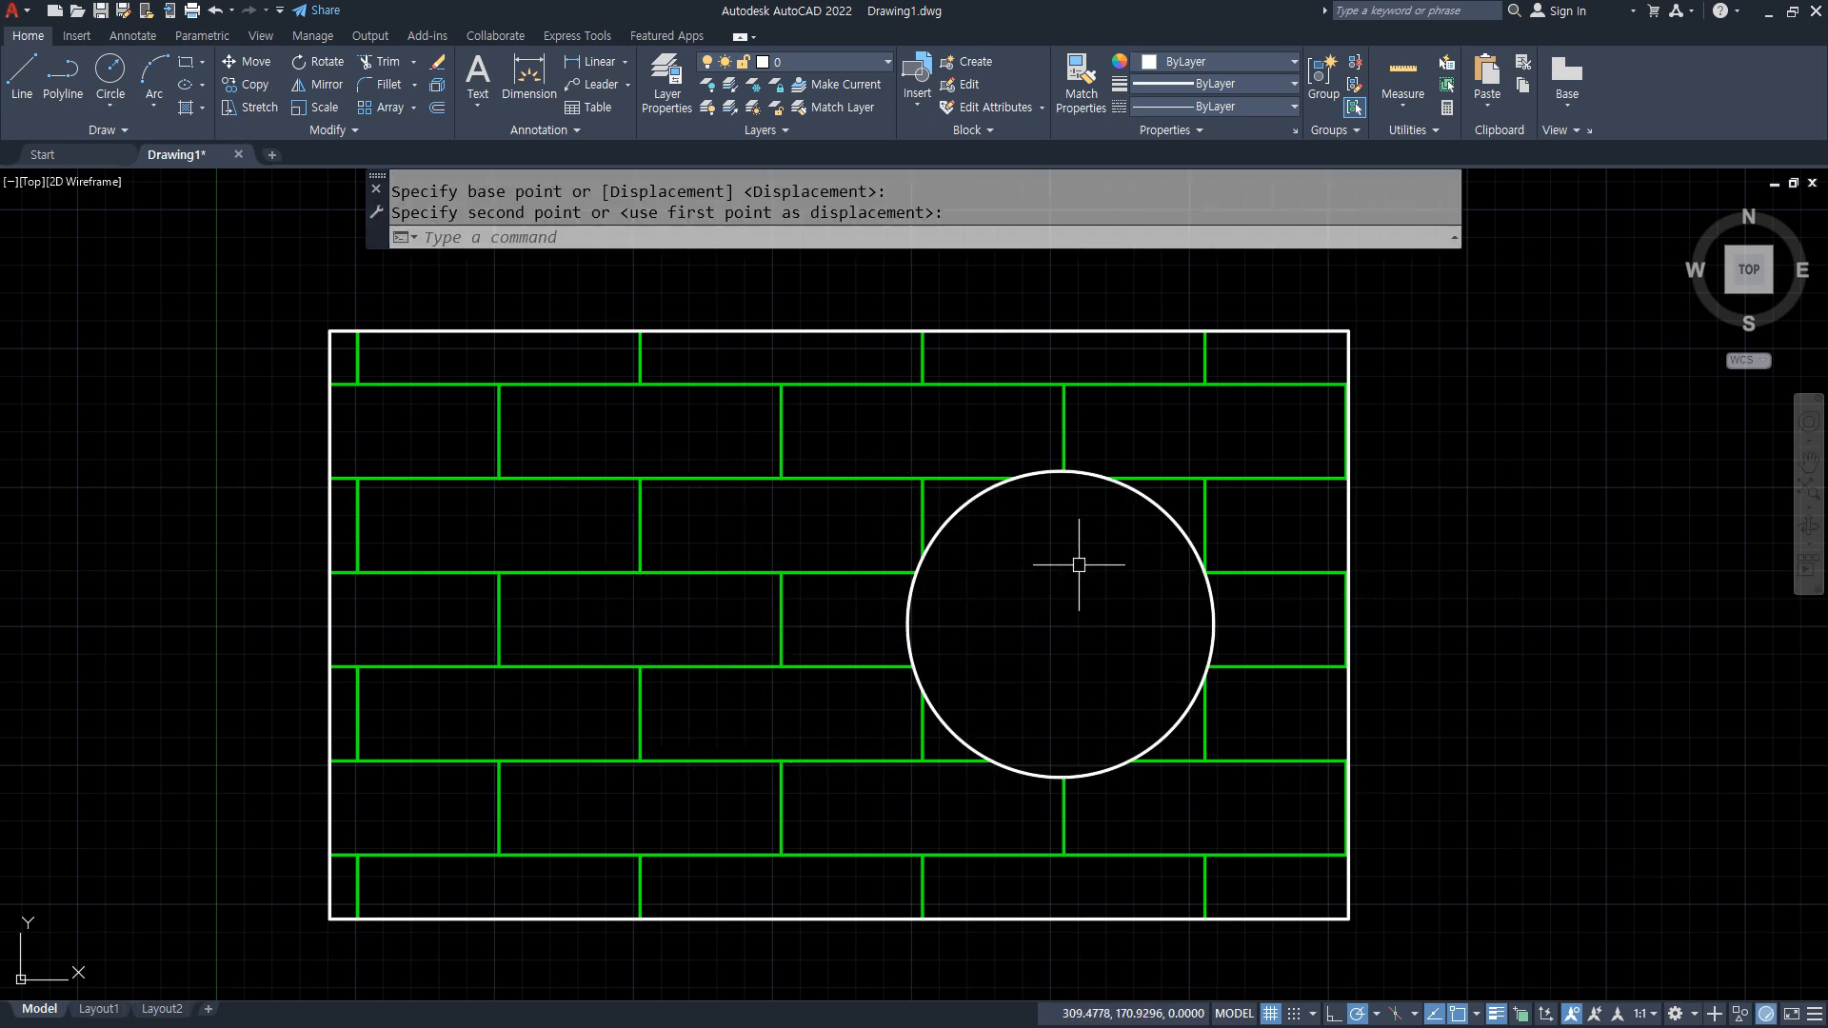
Move the circle horizontally back into the left half of the rectangle.
{"action": "key", "text": "Return"}
{"action": "left_click", "coordinate": [1136, 505]}
{"action": "key", "text": "Return"}
{"action": "left_click", "coordinate": [1149, 548]}
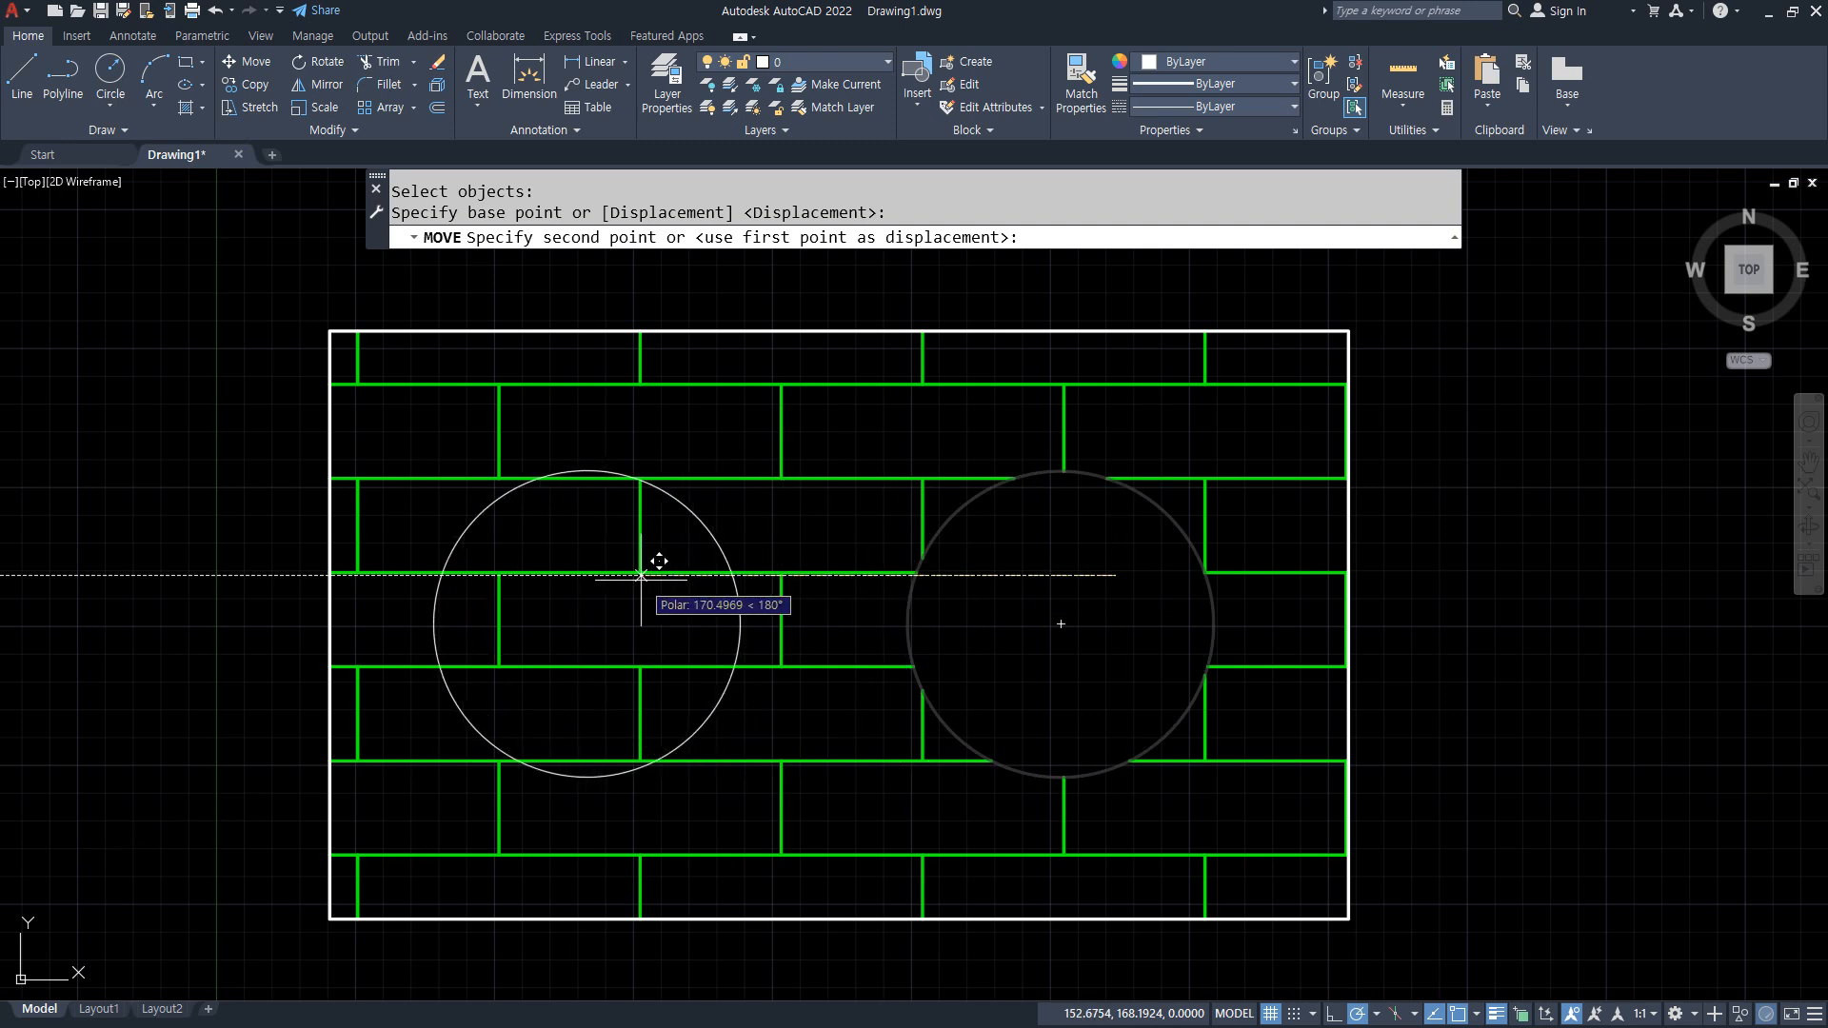
{"action": "left_click", "coordinate": [676, 548]}
Resize the circle by its right quadrant: enlarge it, shrink it, then enlarge it until it nearly reaches the rectangle's left edge.
{"action": "left_click", "coordinate": [705, 527]}
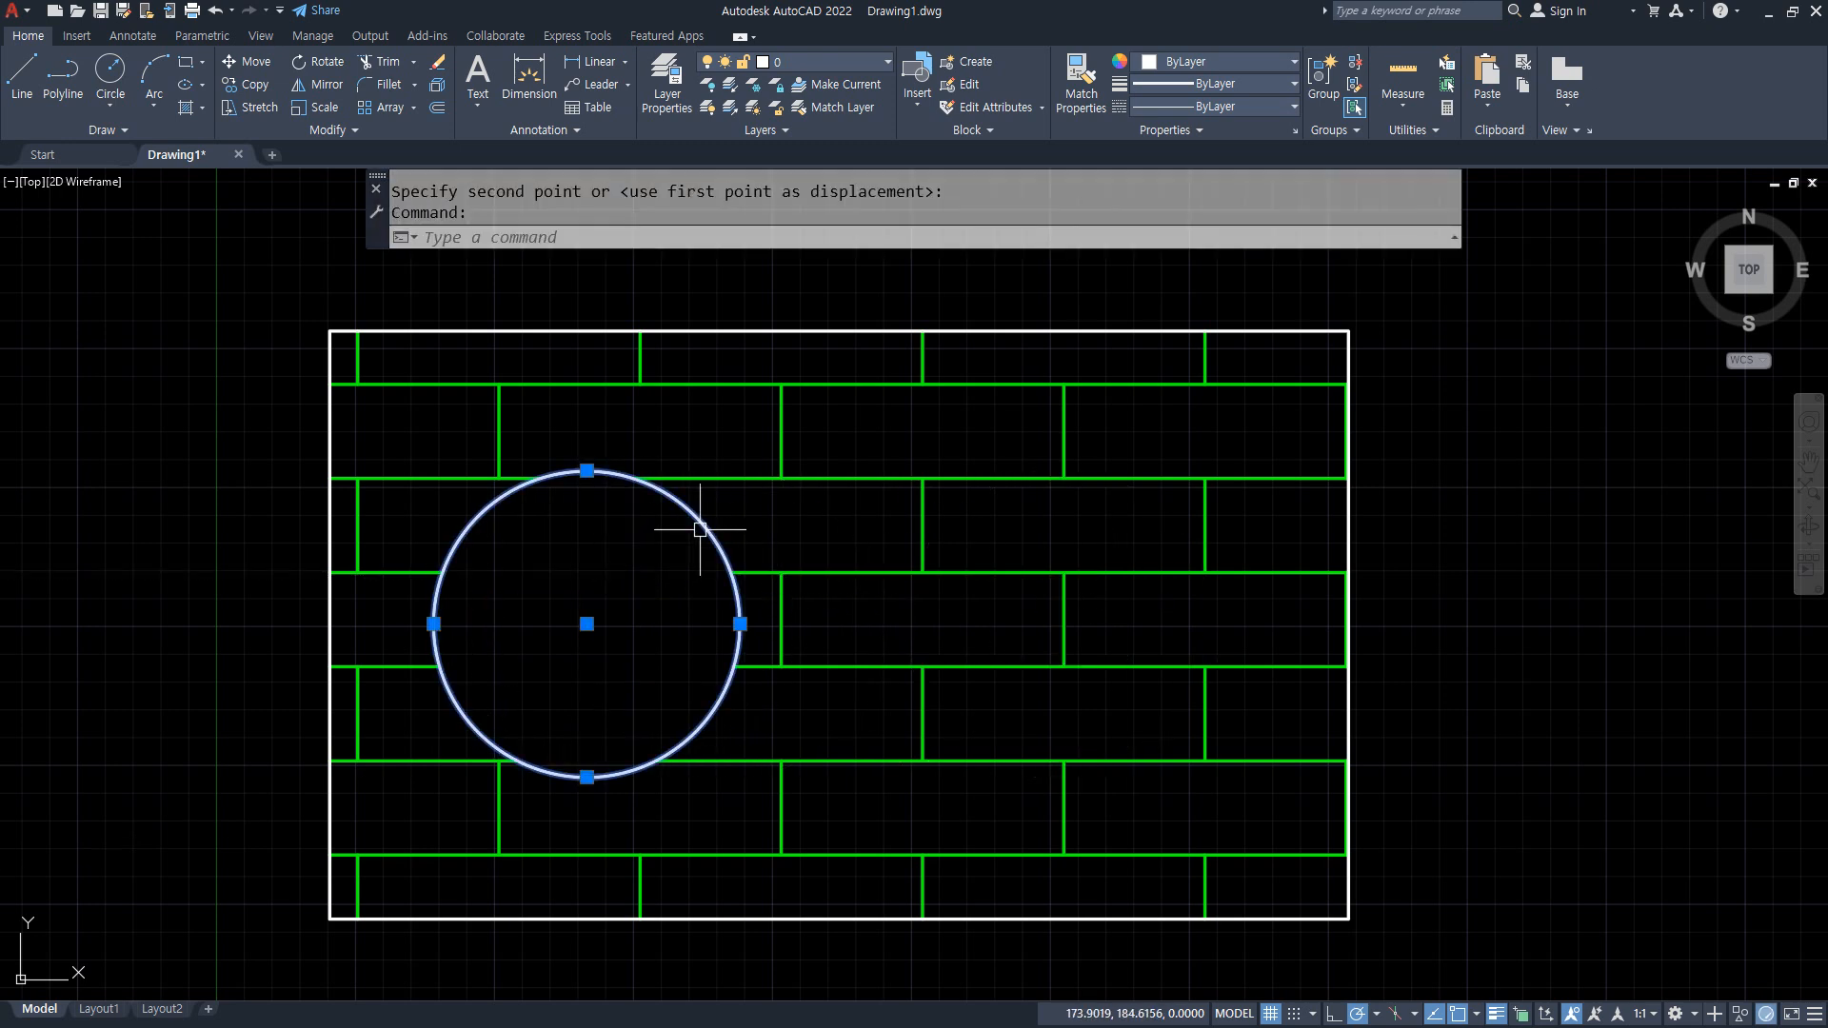
{"action": "left_click", "coordinate": [740, 625]}
{"action": "left_click", "coordinate": [808, 624]}
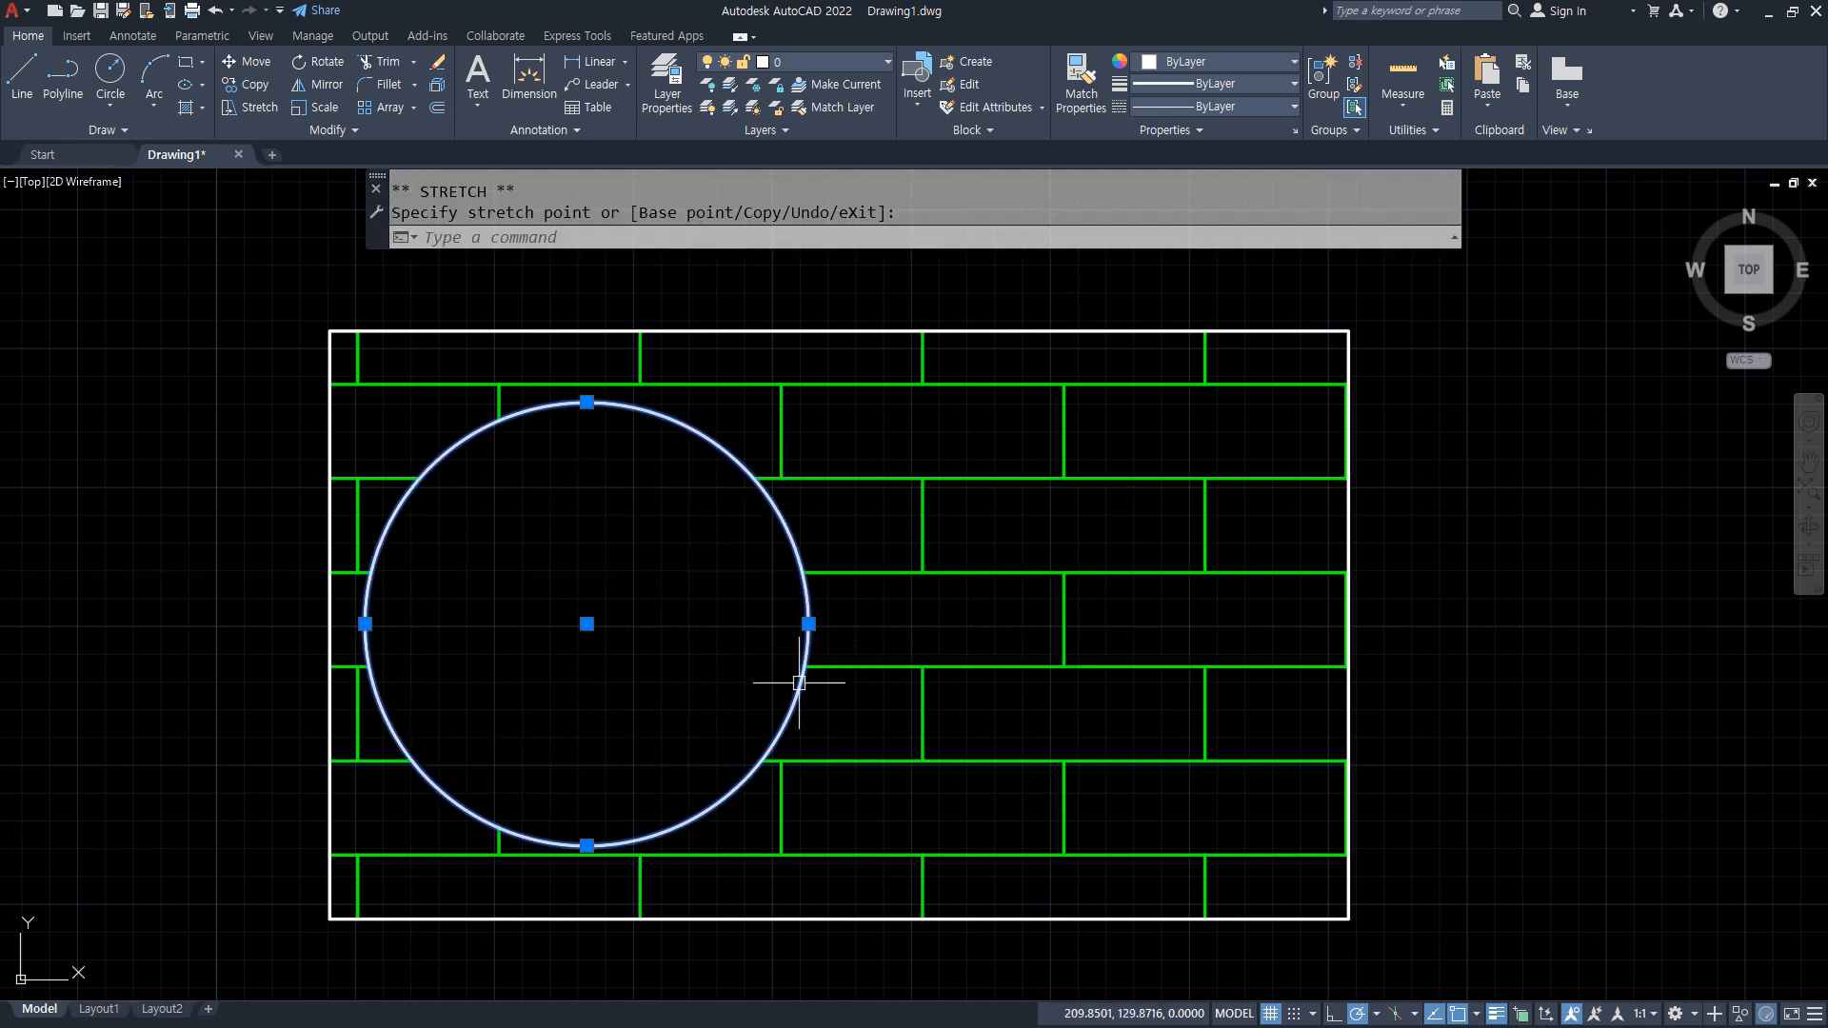
{"action": "left_click", "coordinate": [808, 625]}
{"action": "left_click", "coordinate": [688, 624]}
{"action": "left_click", "coordinate": [686, 624]}
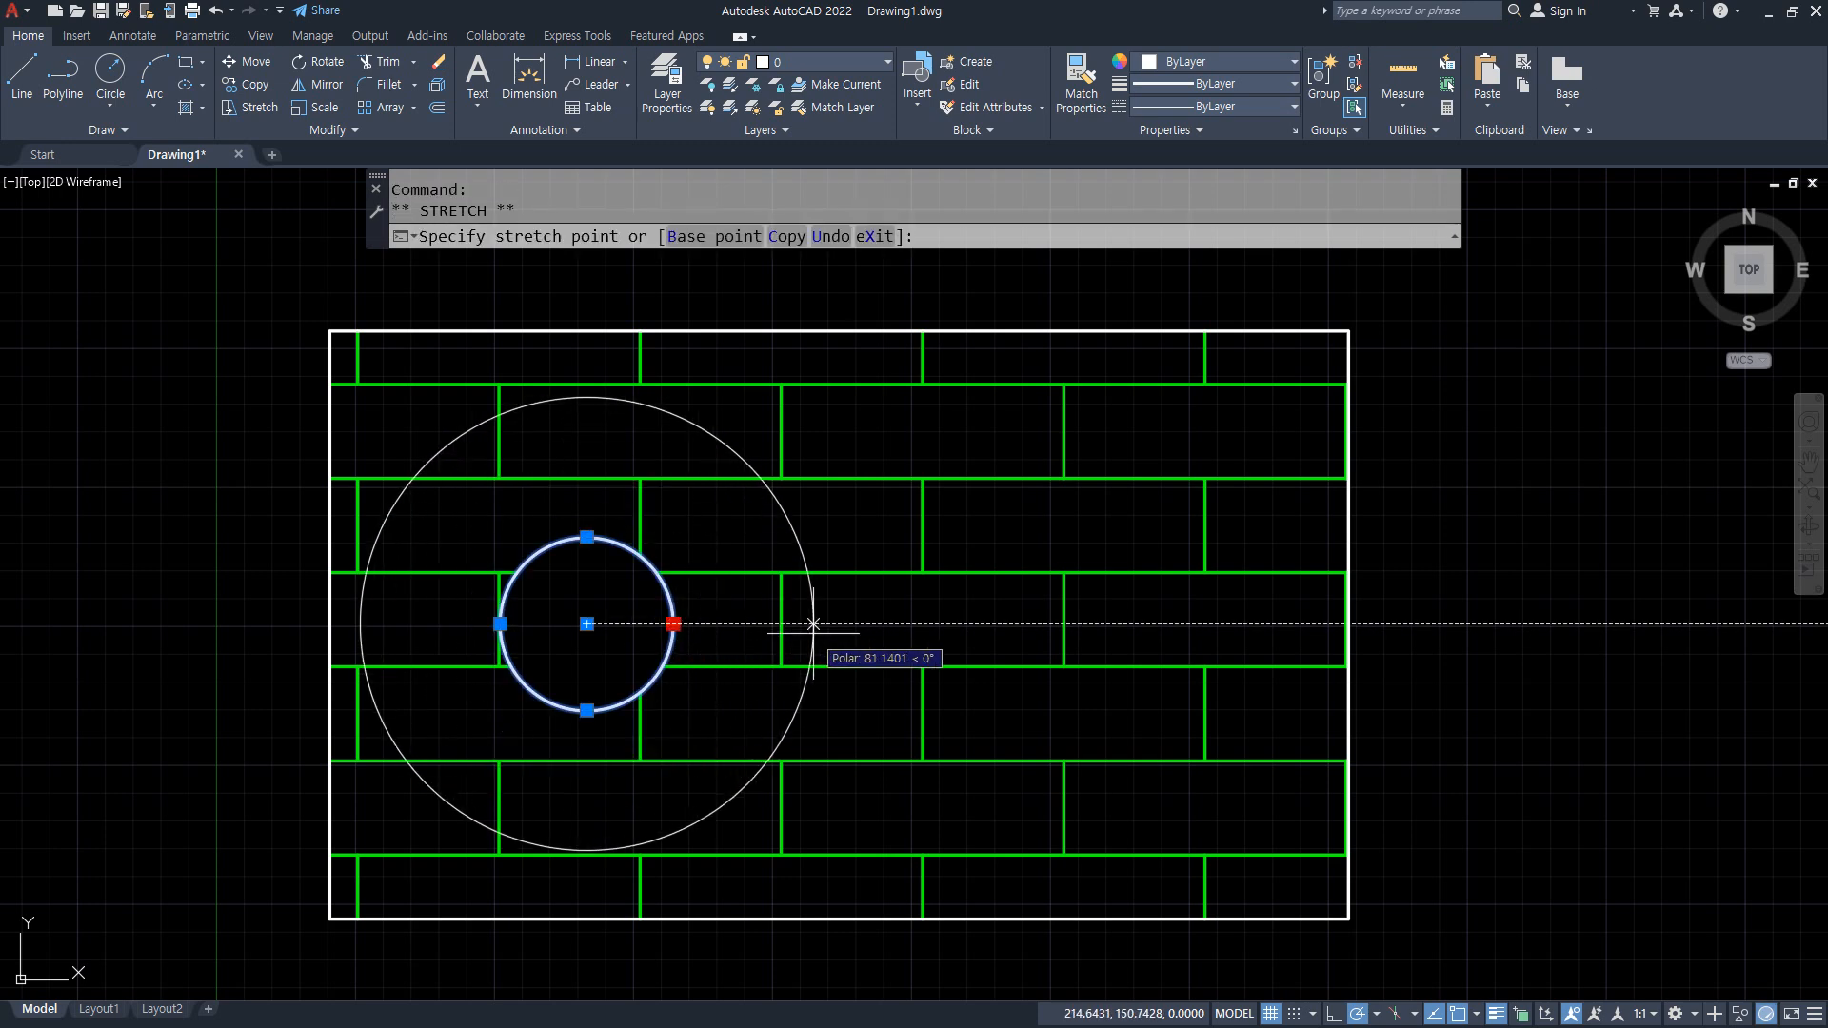
{"action": "left_click", "coordinate": [818, 624]}
Stretch the rectangle's left, top and bottom edges outward, then clear the selection.
{"action": "left_click", "coordinate": [338, 519]}
{"action": "left_click", "coordinate": [317, 570]}
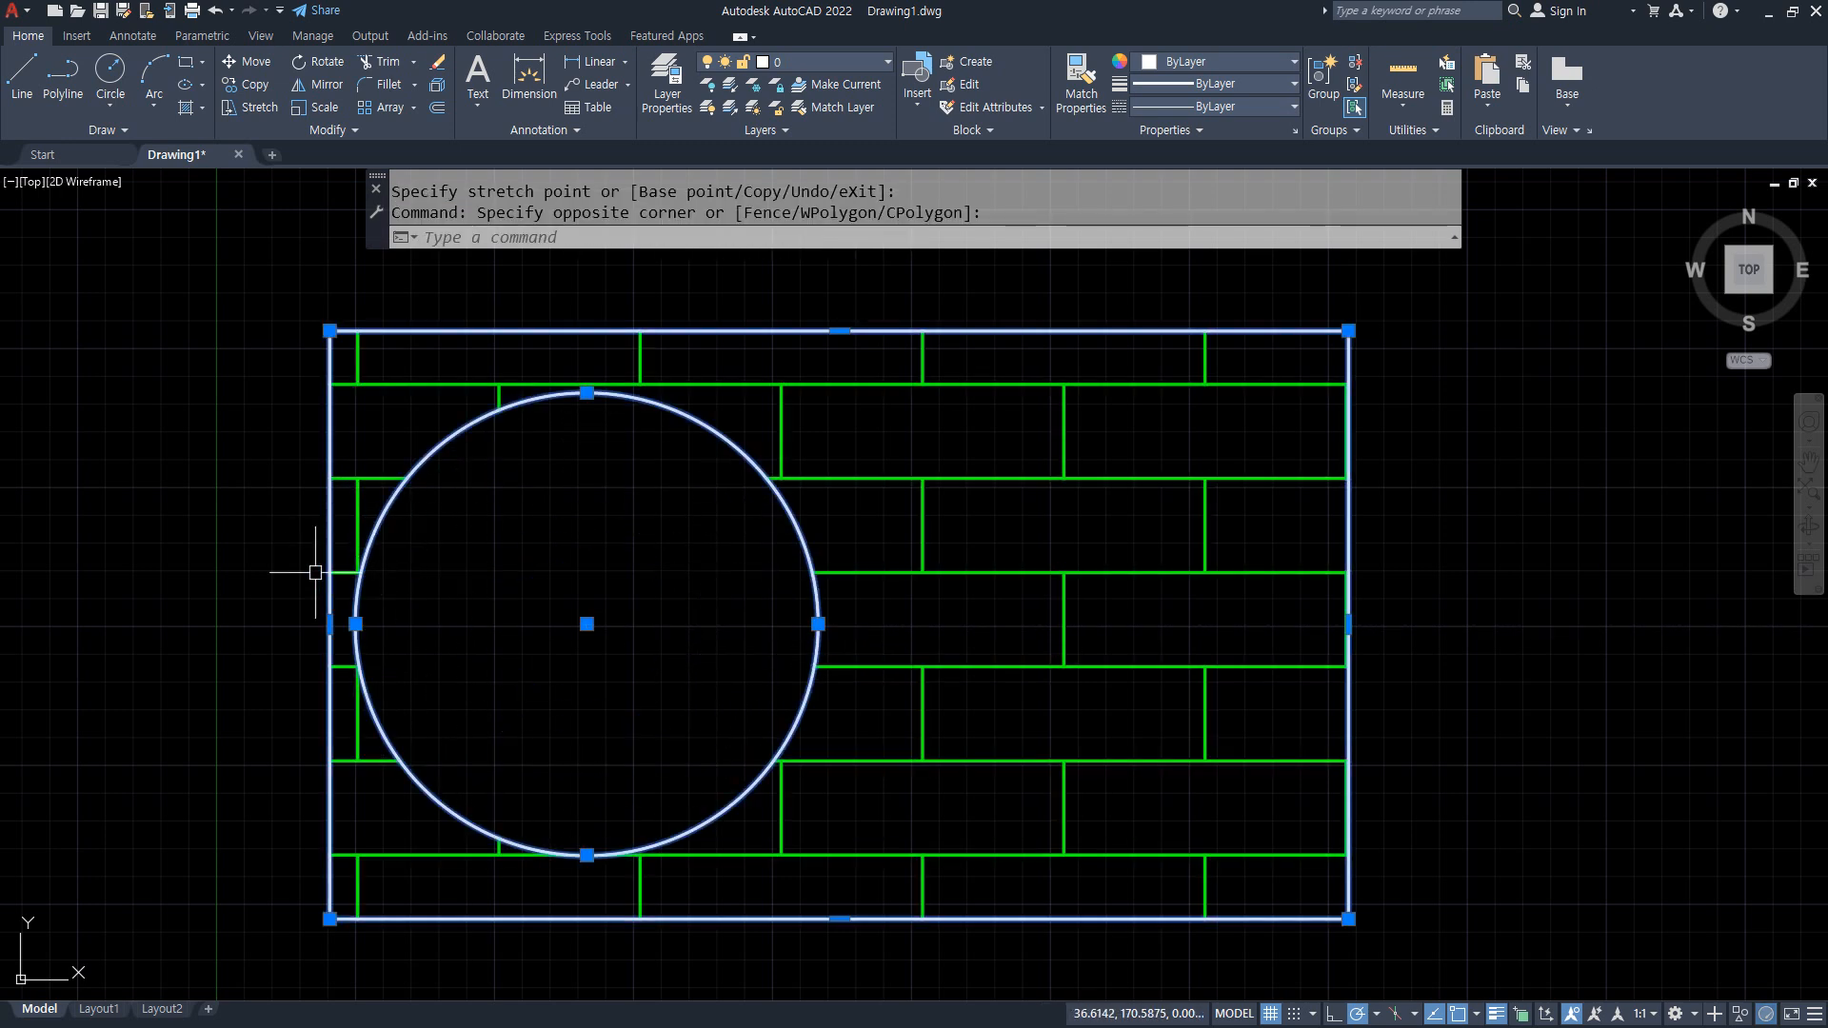
{"action": "left_click", "coordinate": [329, 625]}
{"action": "left_click", "coordinate": [188, 625]}
{"action": "scroll", "coordinate": [775, 409], "scroll_direction": "down", "scroll_amount": 2}
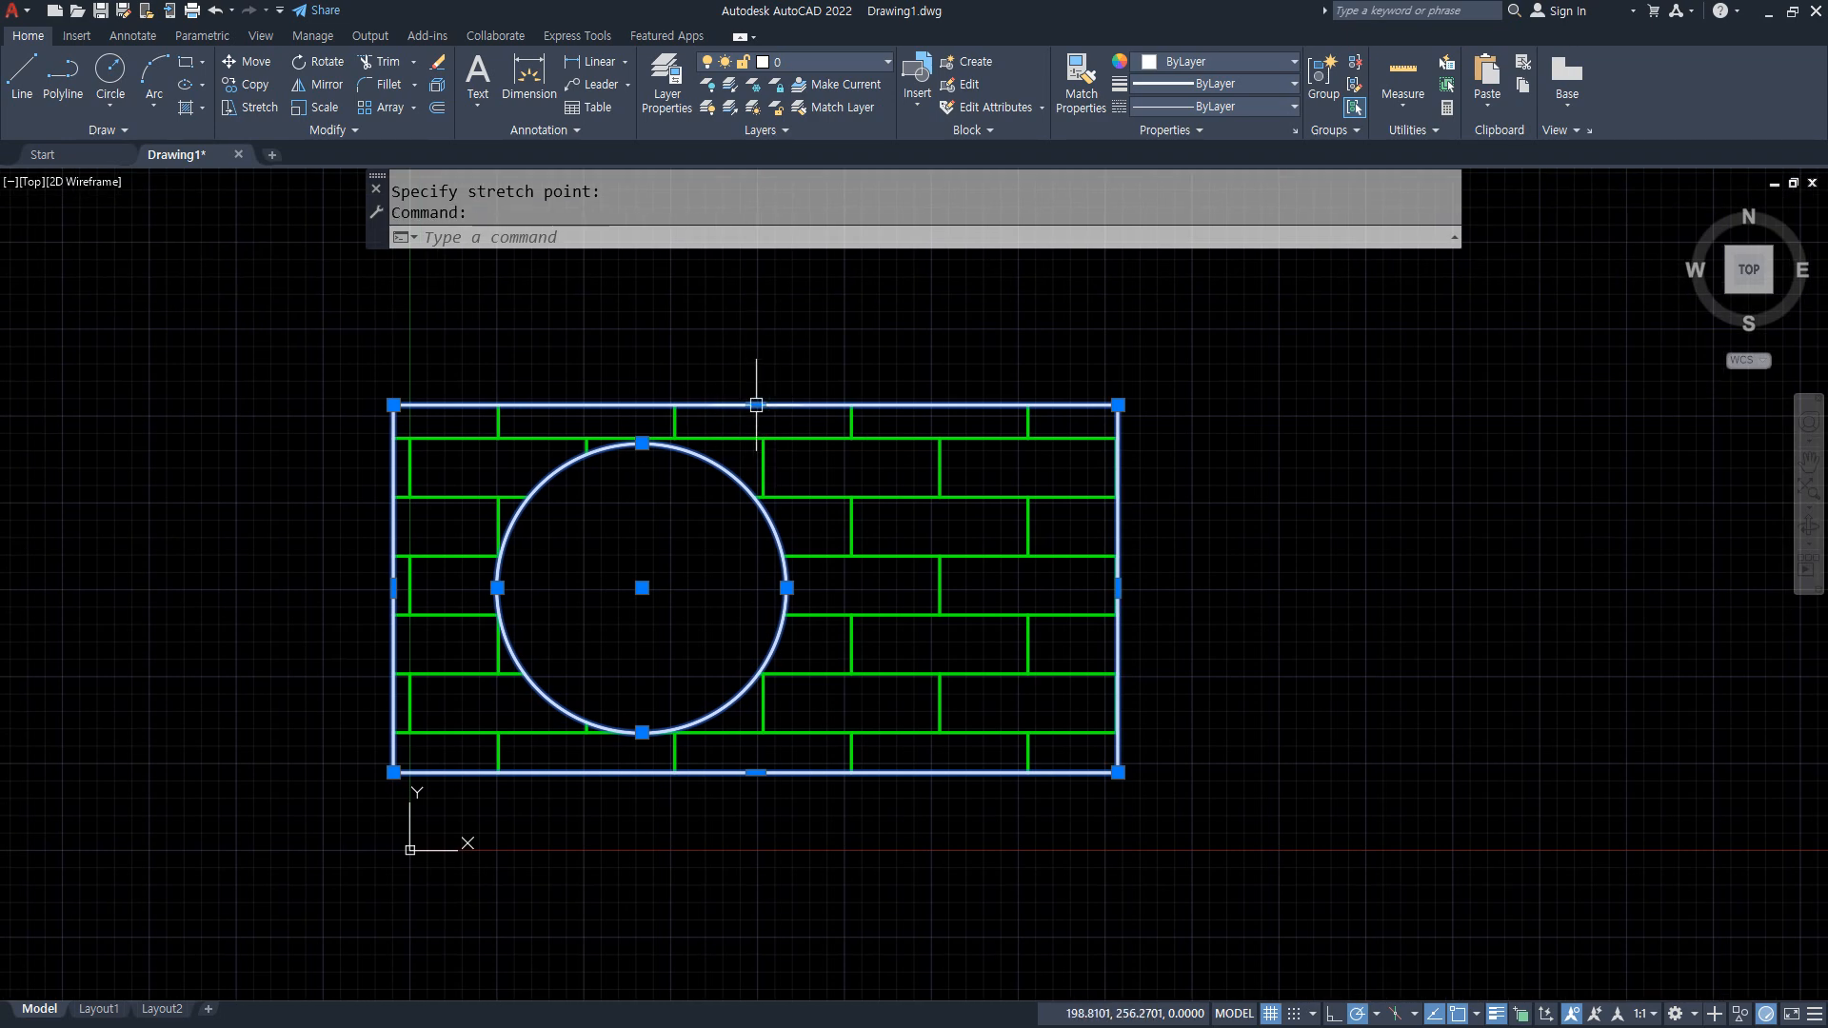
{"action": "left_click", "coordinate": [755, 405]}
{"action": "left_click", "coordinate": [755, 336]}
{"action": "left_click", "coordinate": [755, 772]}
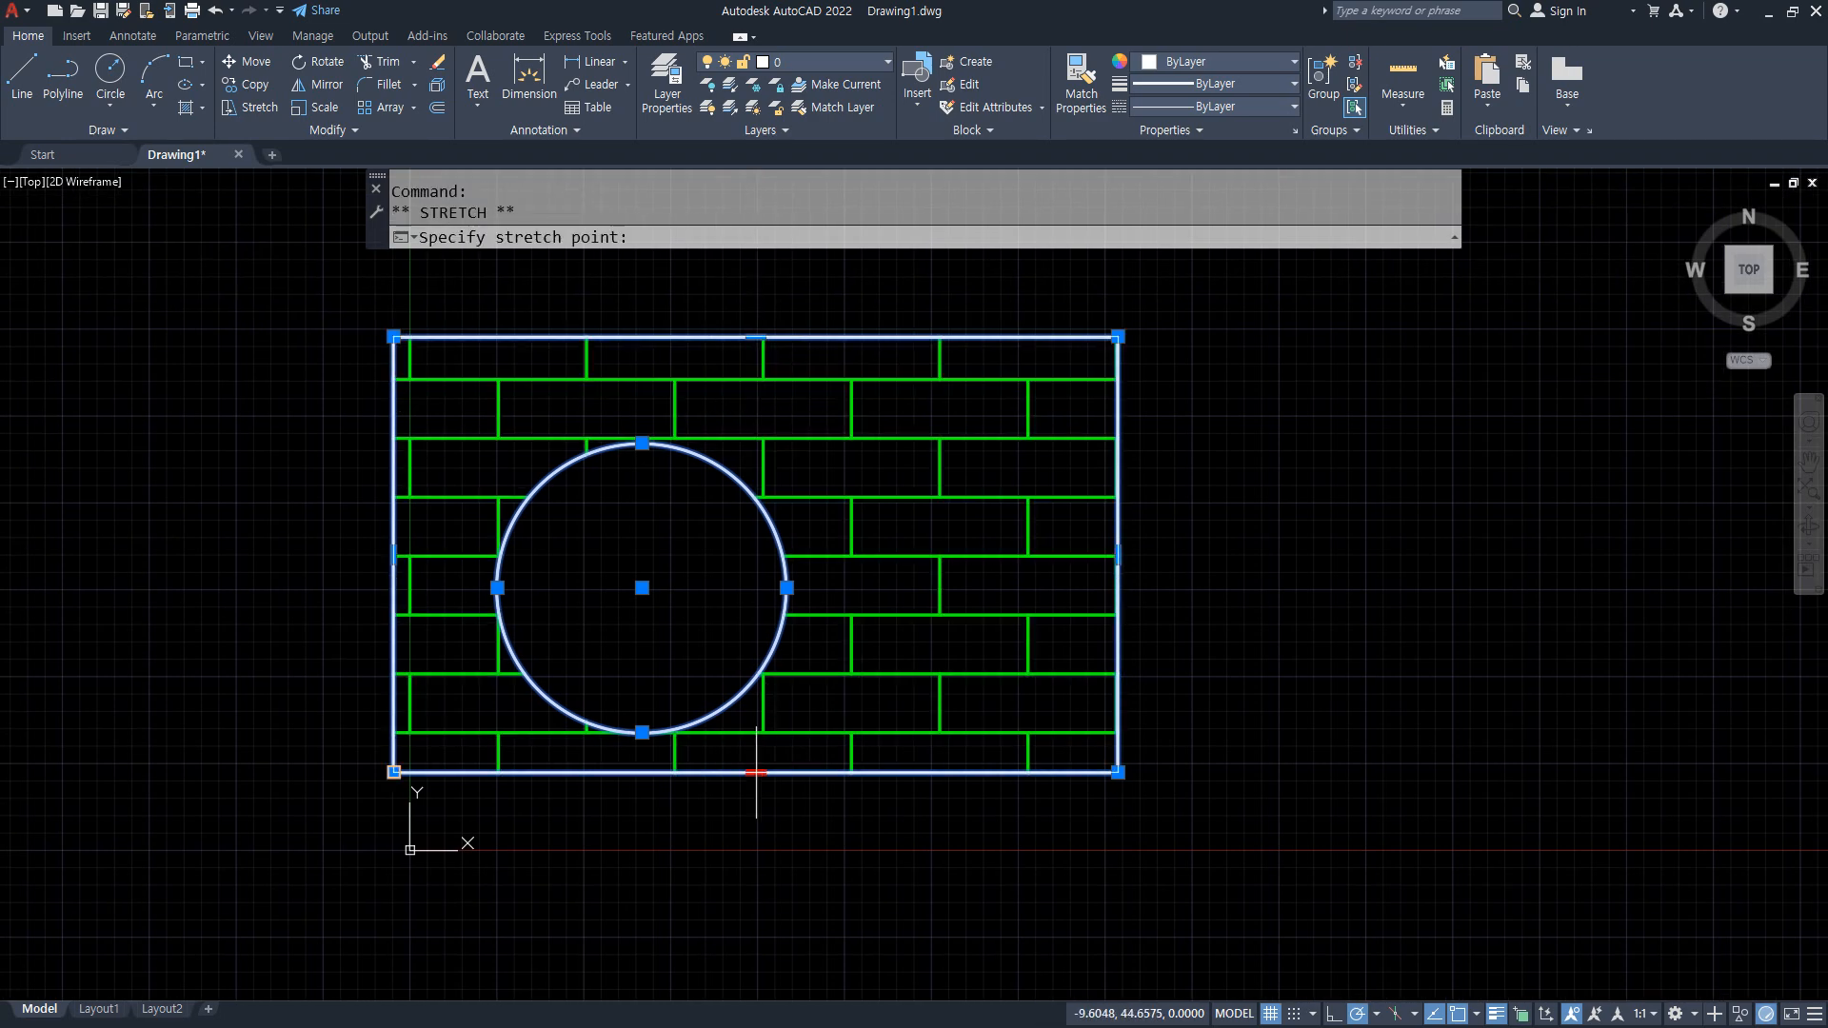
{"action": "left_click", "coordinate": [755, 836]}
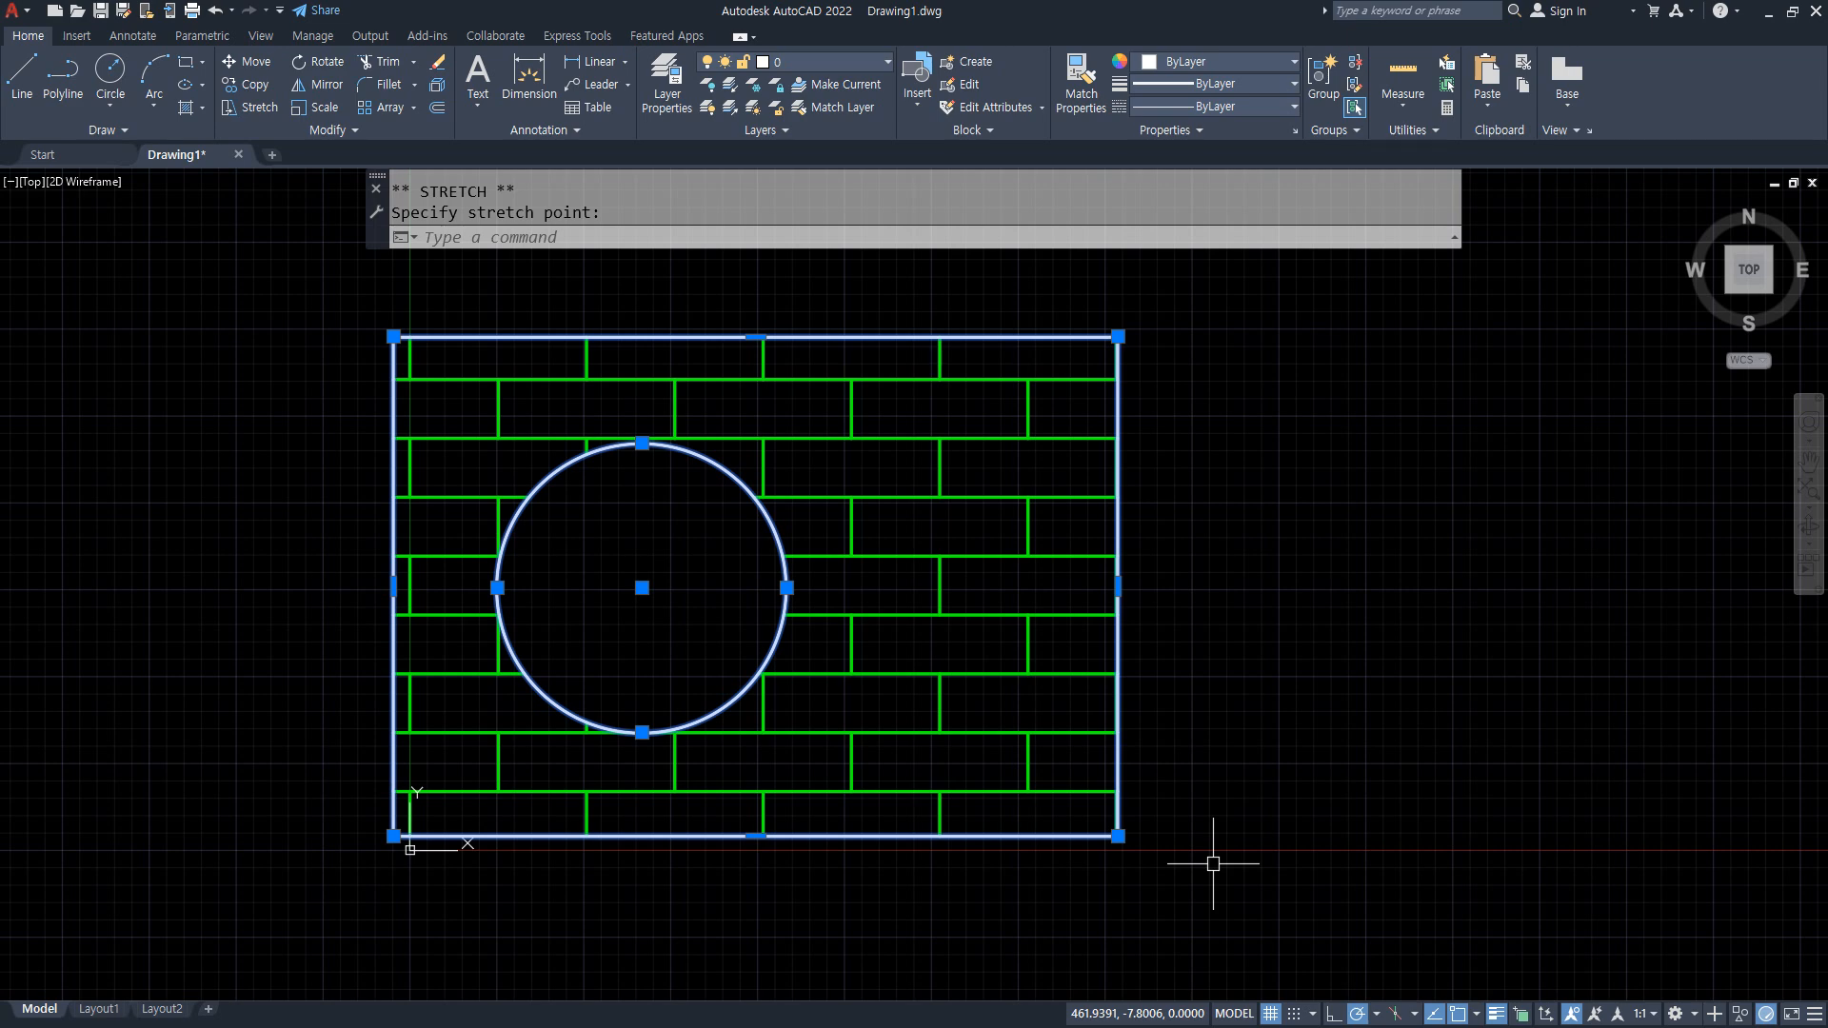
{"action": "key", "text": "Escape"}
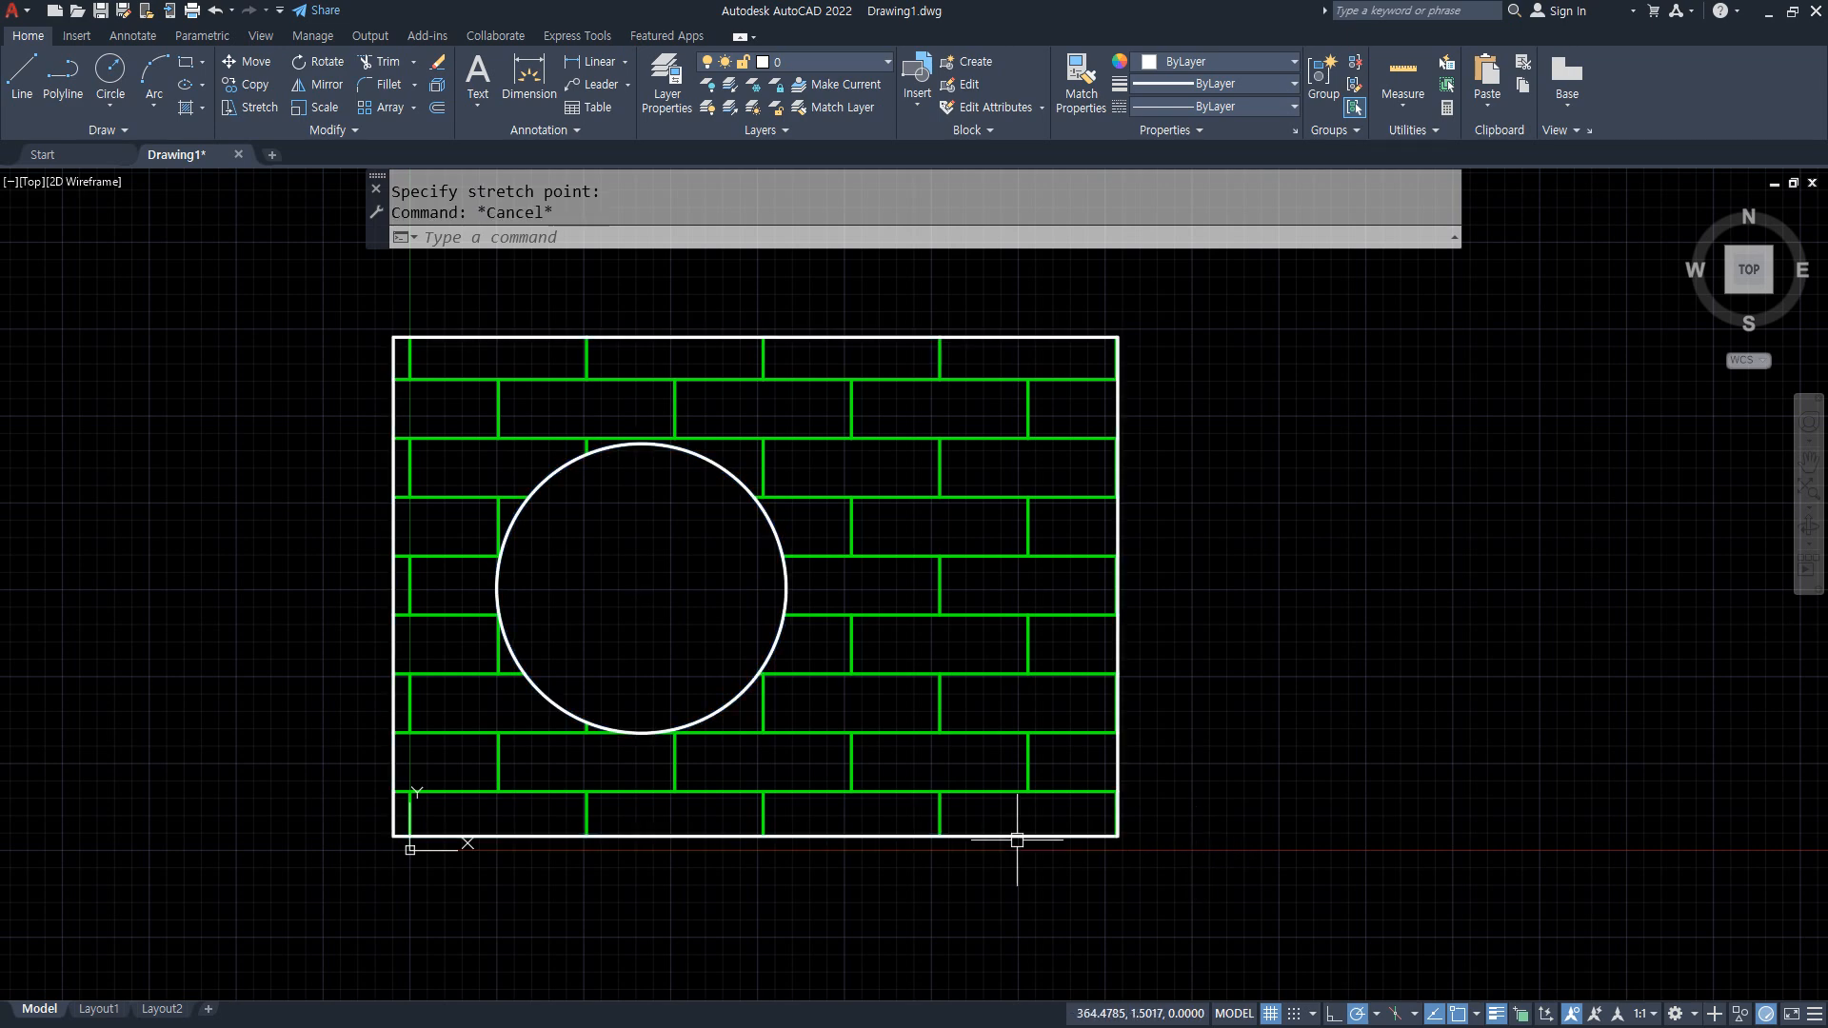
Move the circle horizontally to just right of the rectangle's center.
{"action": "type", "text": "m"}
{"action": "key", "text": "Return"}
{"action": "left_click", "coordinate": [716, 473]}
{"action": "key", "text": "Return"}
{"action": "left_click", "coordinate": [641, 588]}
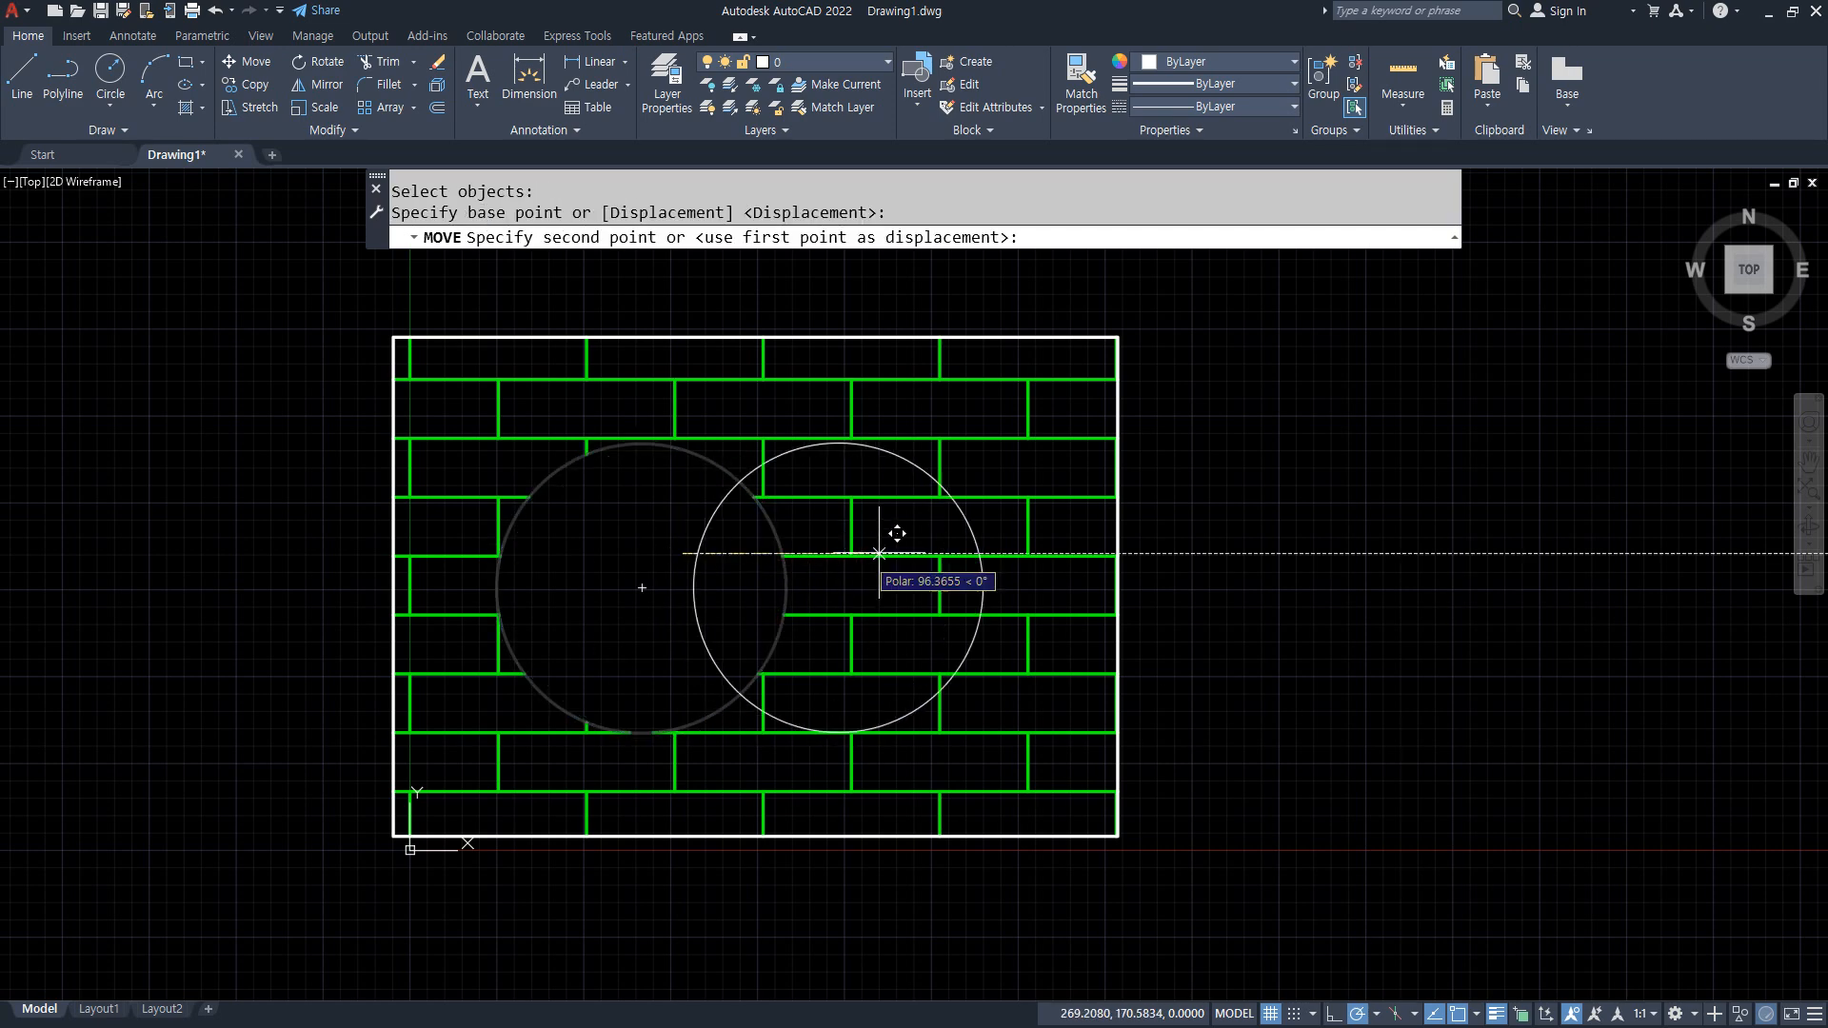
{"action": "left_click", "coordinate": [847, 587]}
Move the rectangle to the right so the circle lies near its left edge.
{"action": "type", "text": "m"}
{"action": "key", "text": "Return"}
{"action": "left_click", "coordinate": [1117, 599]}
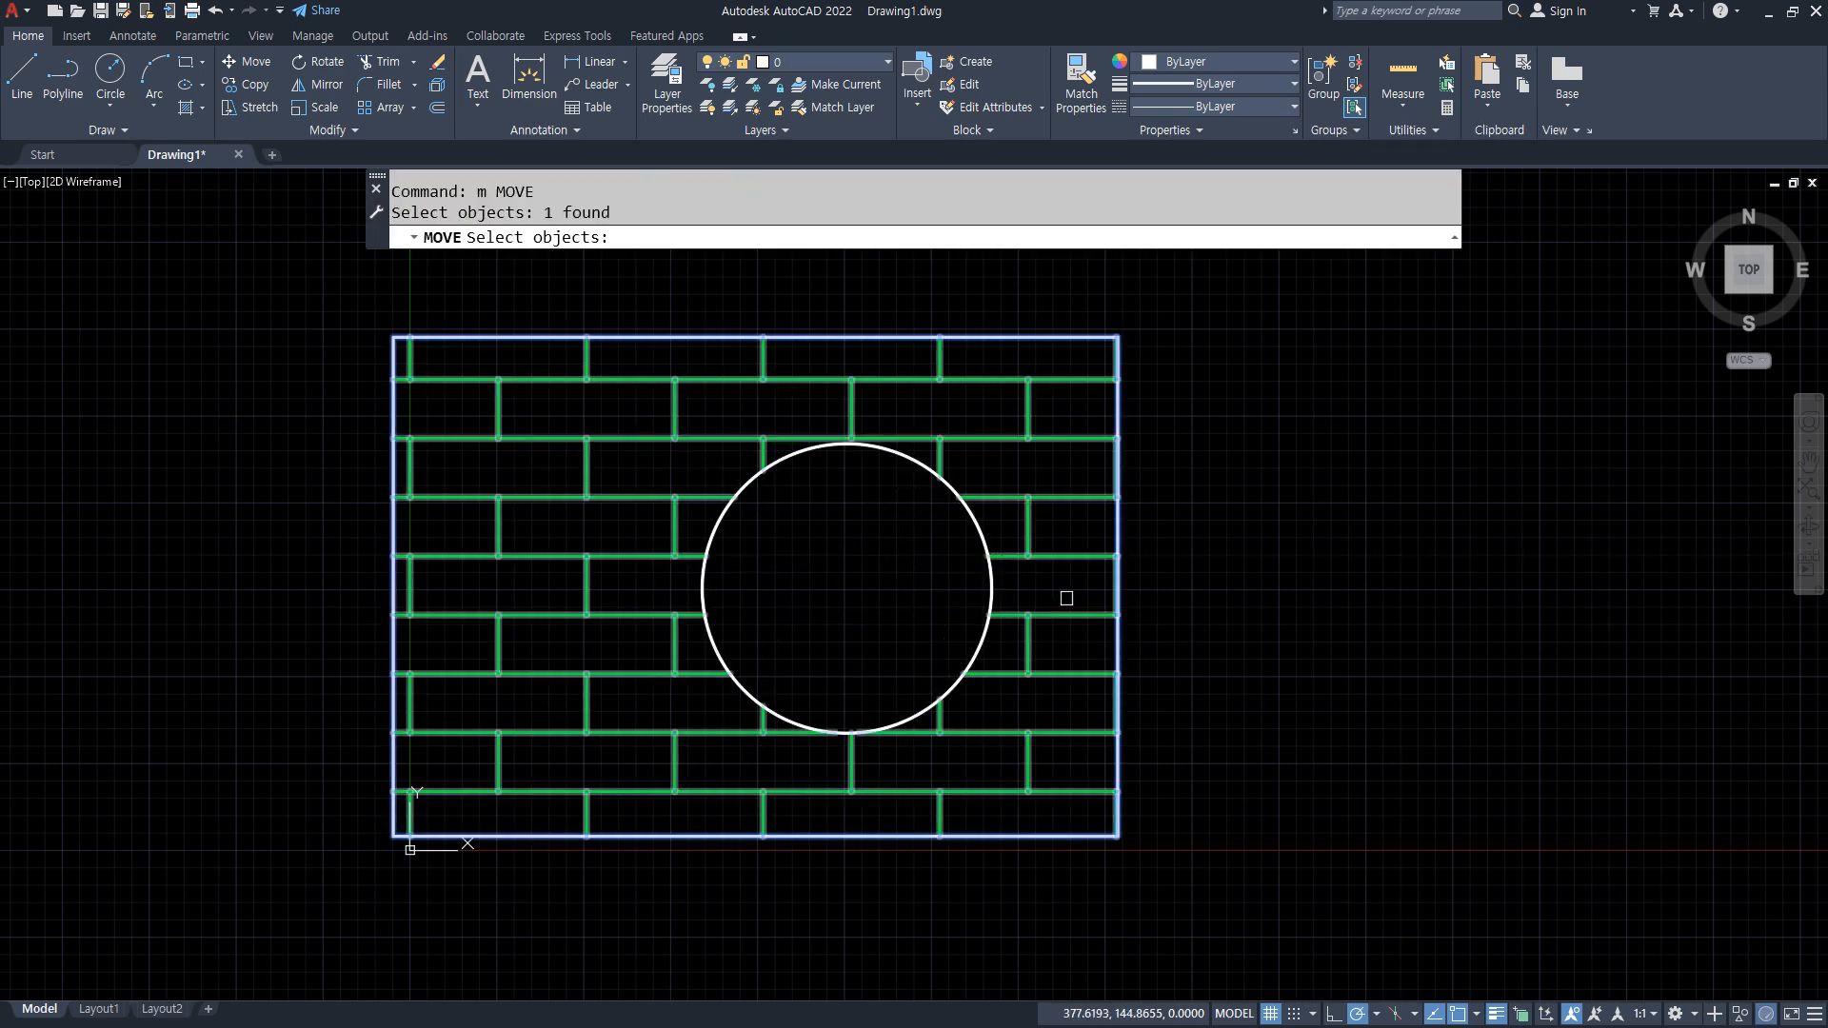
{"action": "key", "text": "Return"}
{"action": "left_click", "coordinate": [1044, 576]}
{"action": "left_click", "coordinate": [1322, 575]}
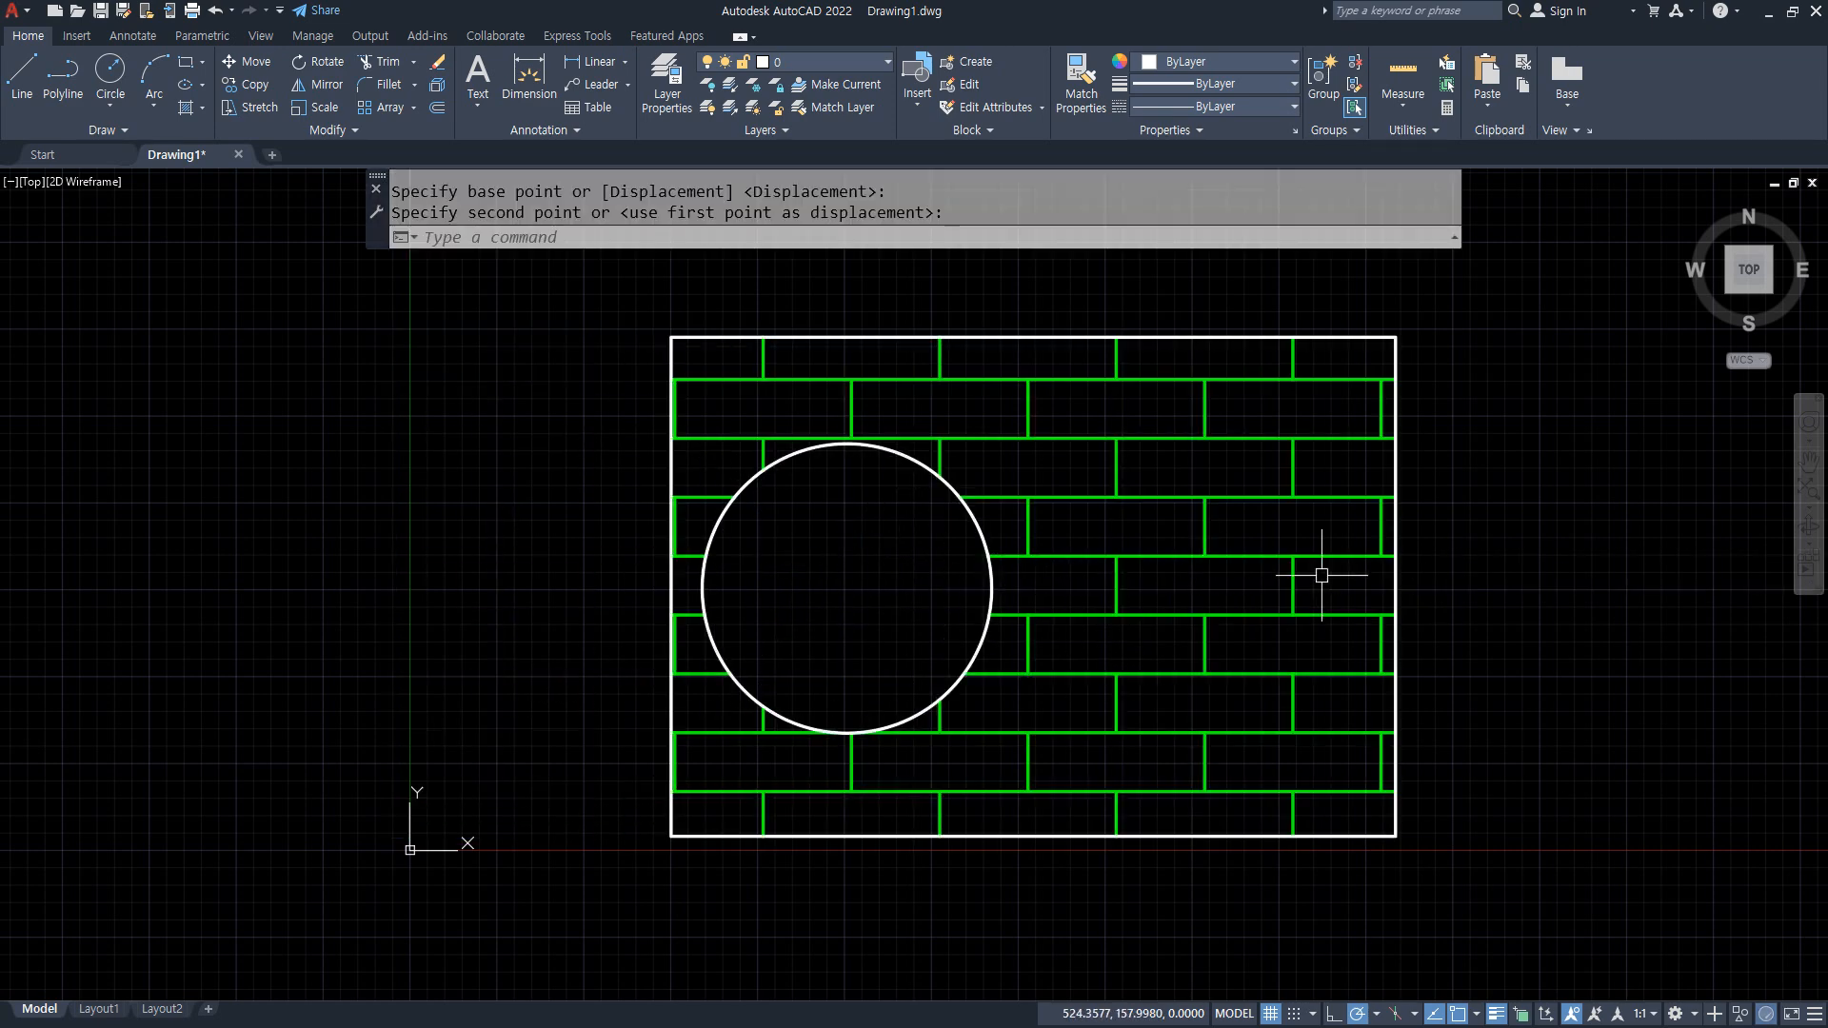
Stretch the rectangle's left edge outward, well clear of the circle.
{"action": "left_click", "coordinate": [664, 474]}
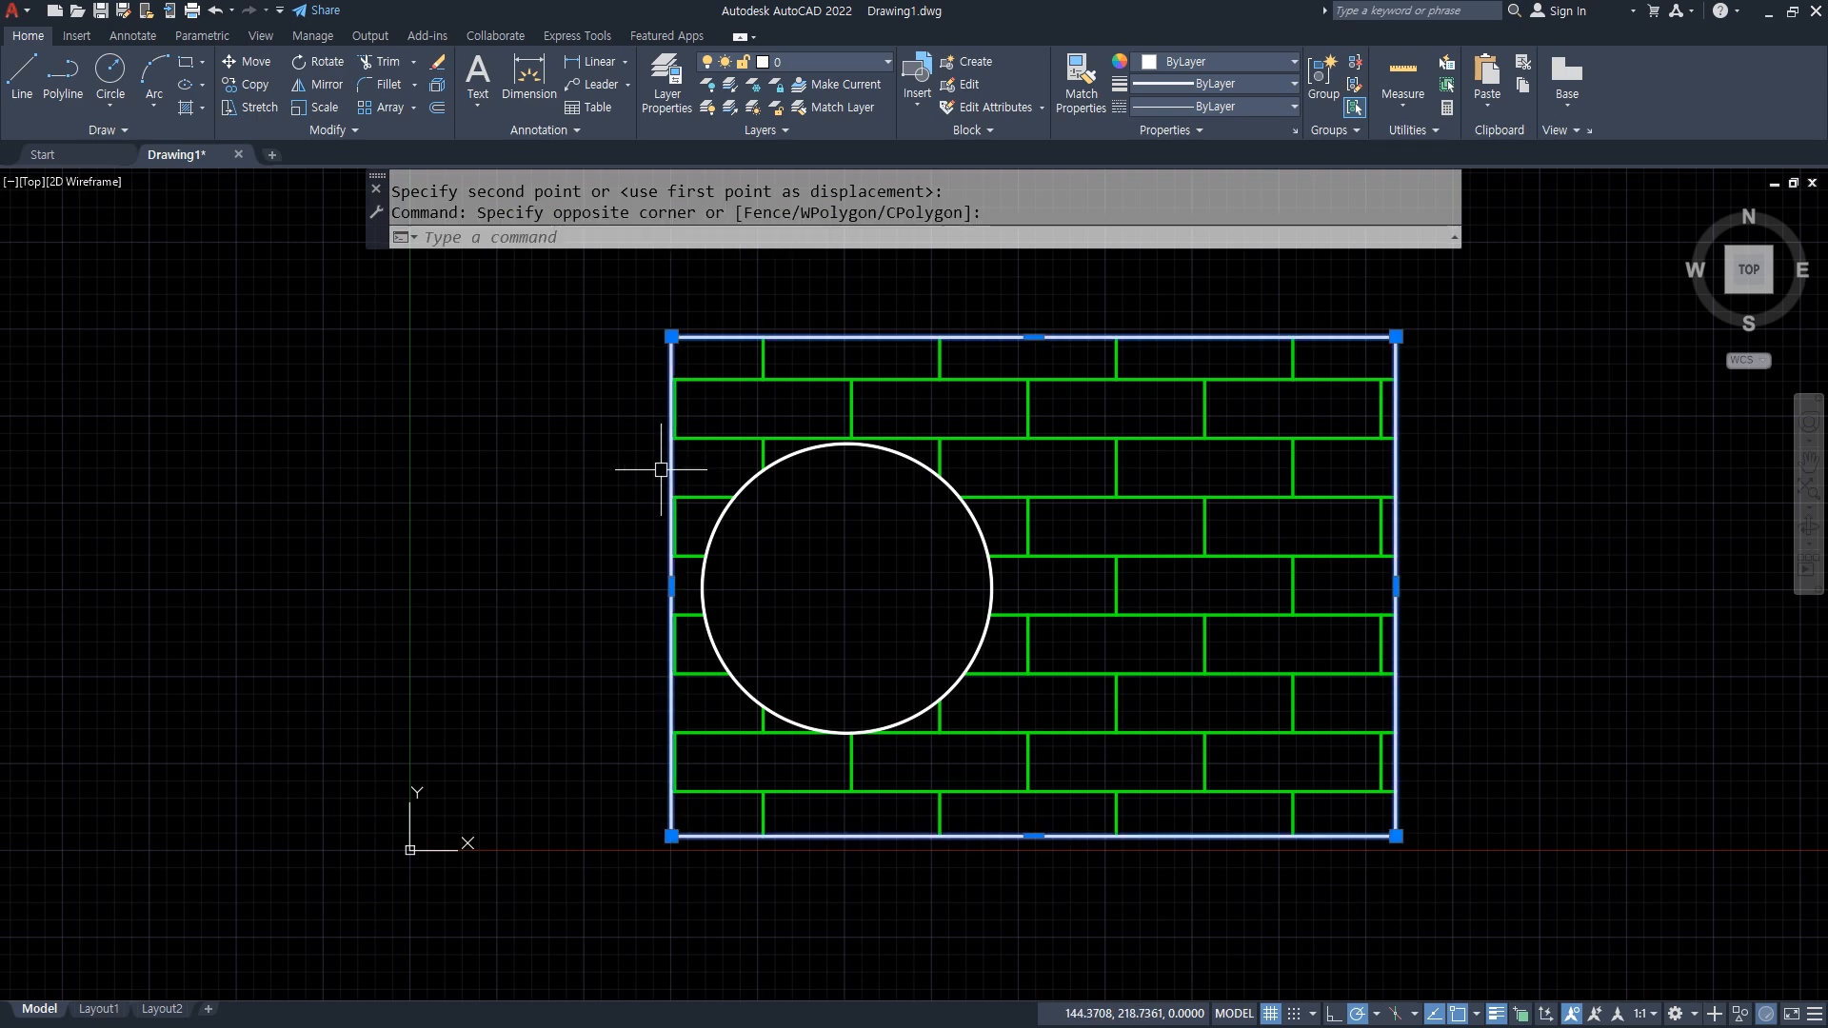
{"action": "left_click", "coordinate": [671, 586]}
{"action": "left_click", "coordinate": [448, 586]}
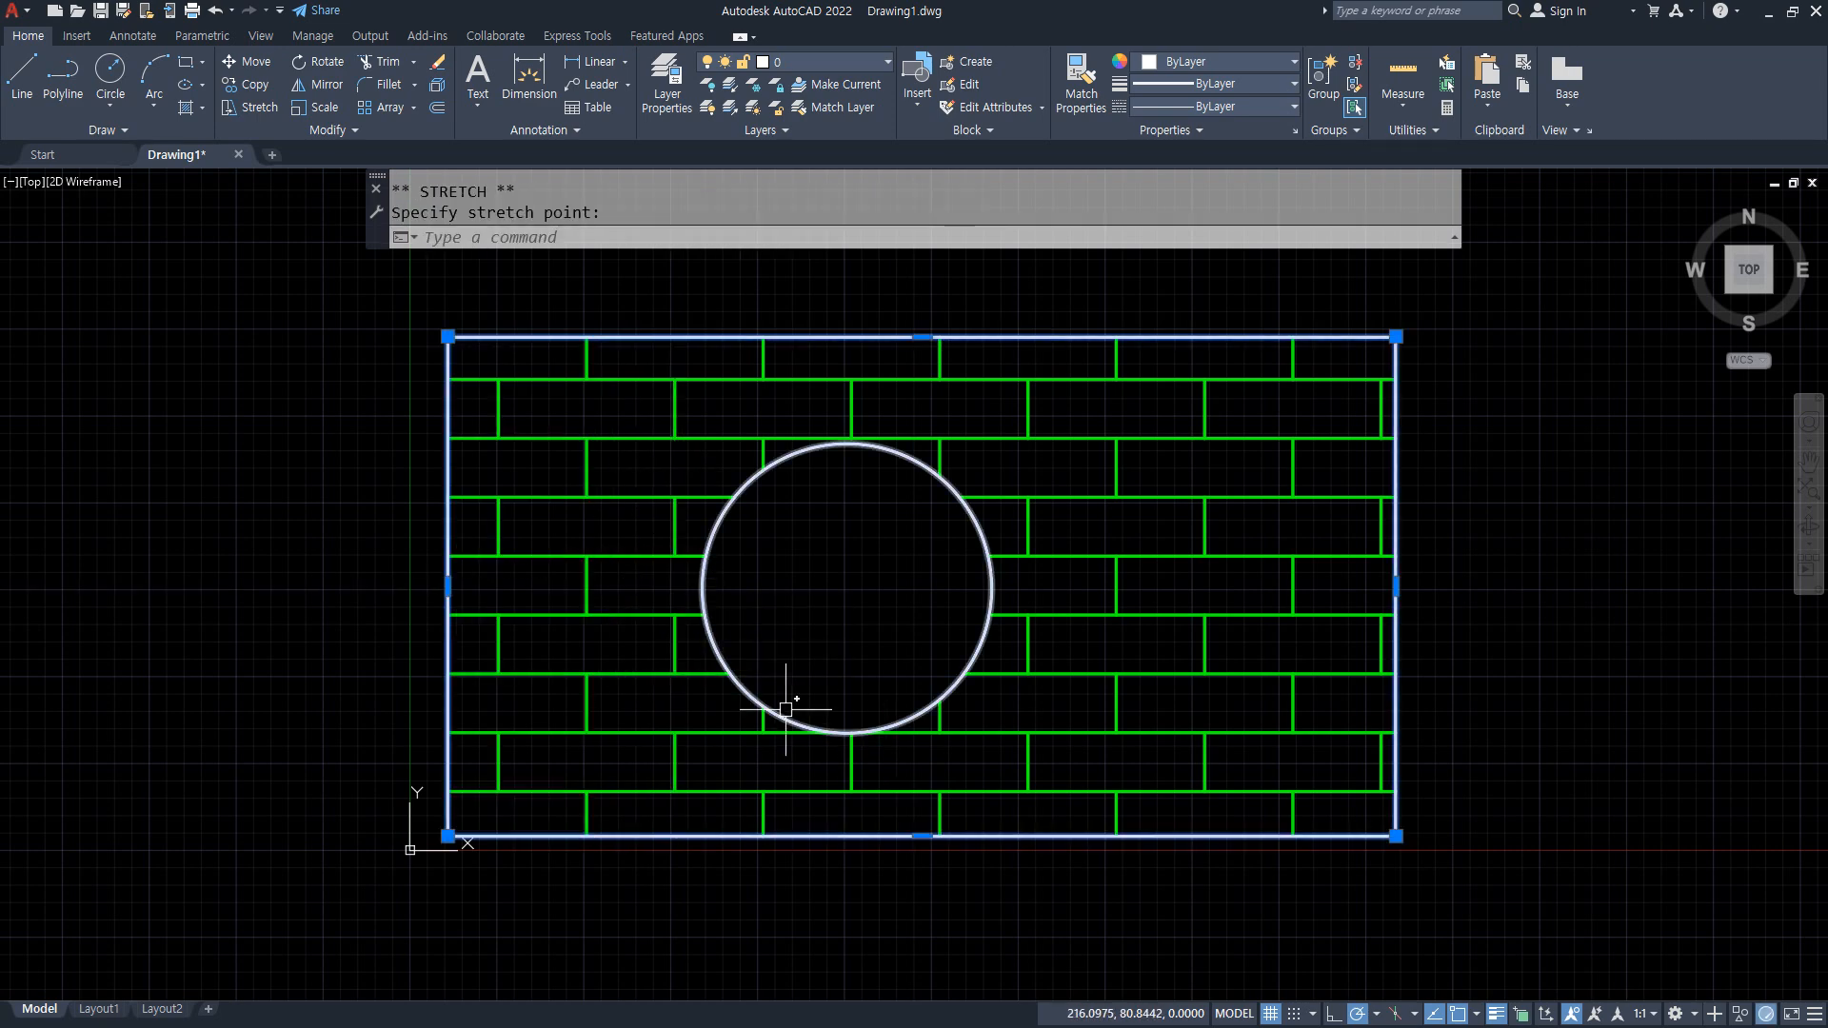
Enlarge the circle by its top quadrant, staying inside the rectangle, and clear the selection.
{"action": "left_click", "coordinate": [759, 712]}
{"action": "left_click", "coordinate": [848, 443]}
{"action": "left_click", "coordinate": [847, 392]}
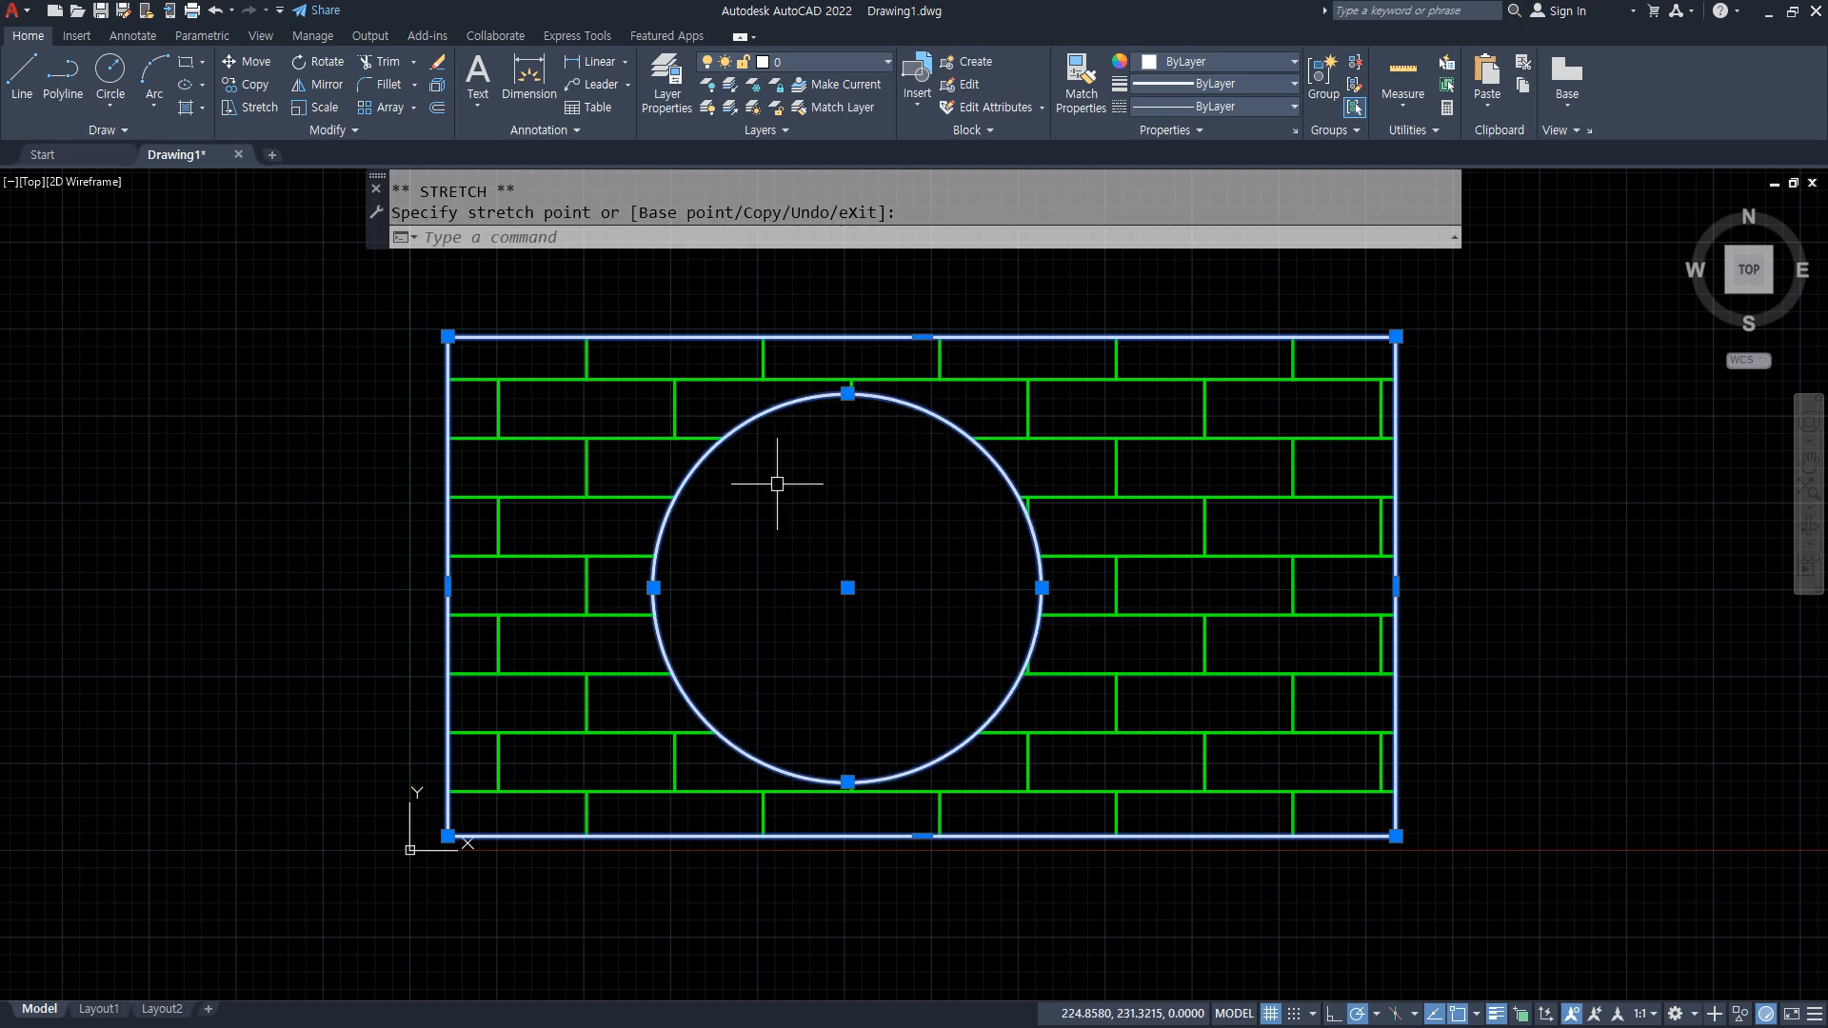
{"action": "key", "text": "Escape"}
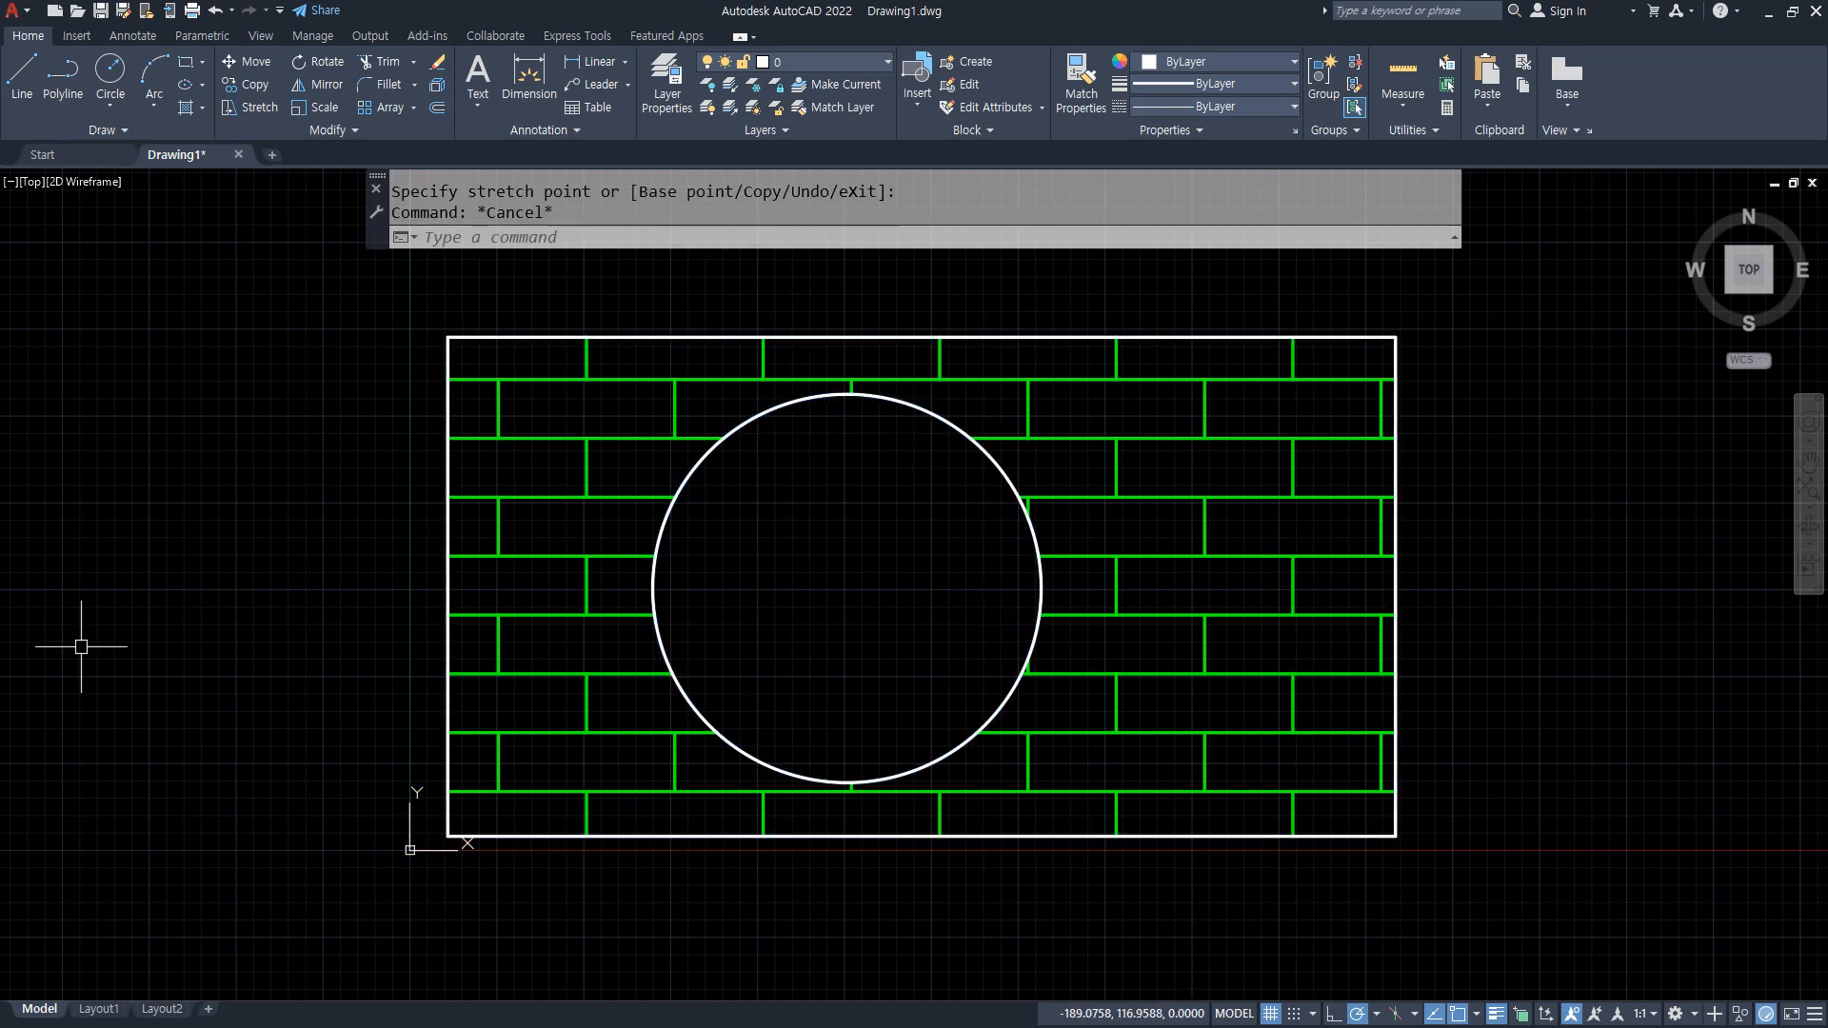
Erase the associative brick hatch between the rectangle and the circle.
{"action": "left_click", "coordinate": [1187, 457]}
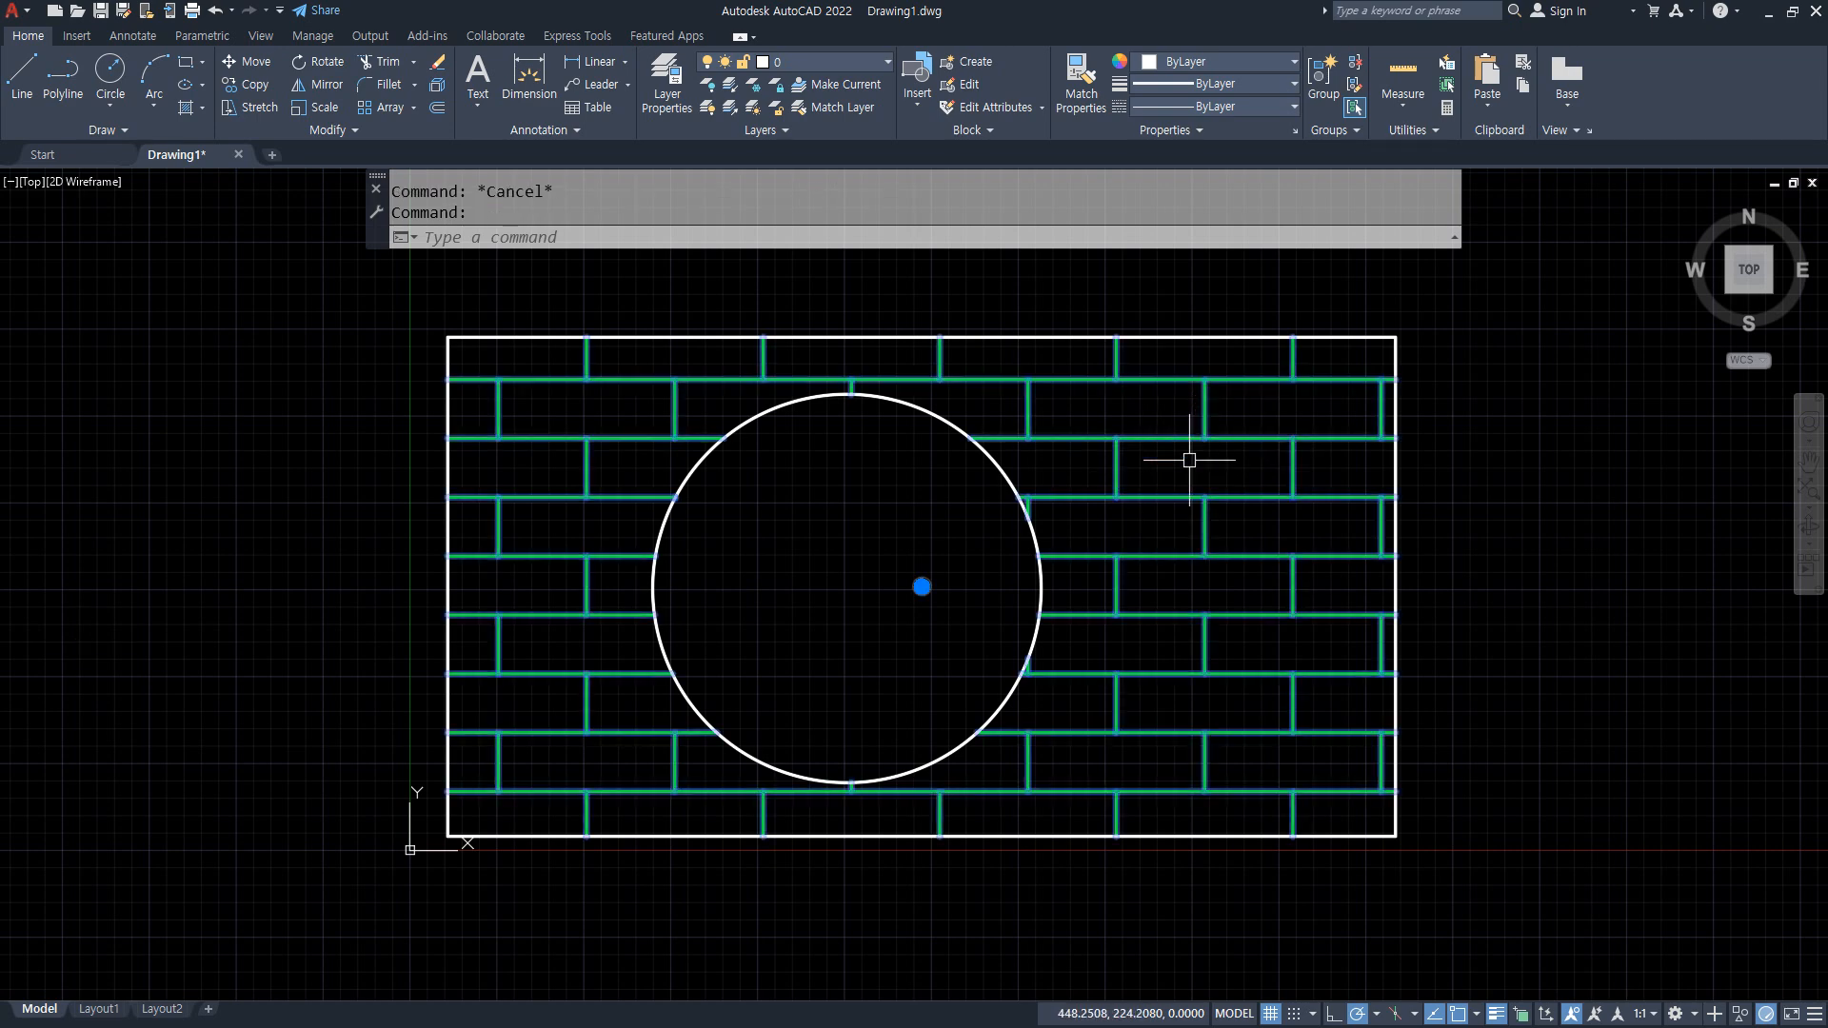
{"action": "type", "text": "e"}
{"action": "key", "text": "Return"}
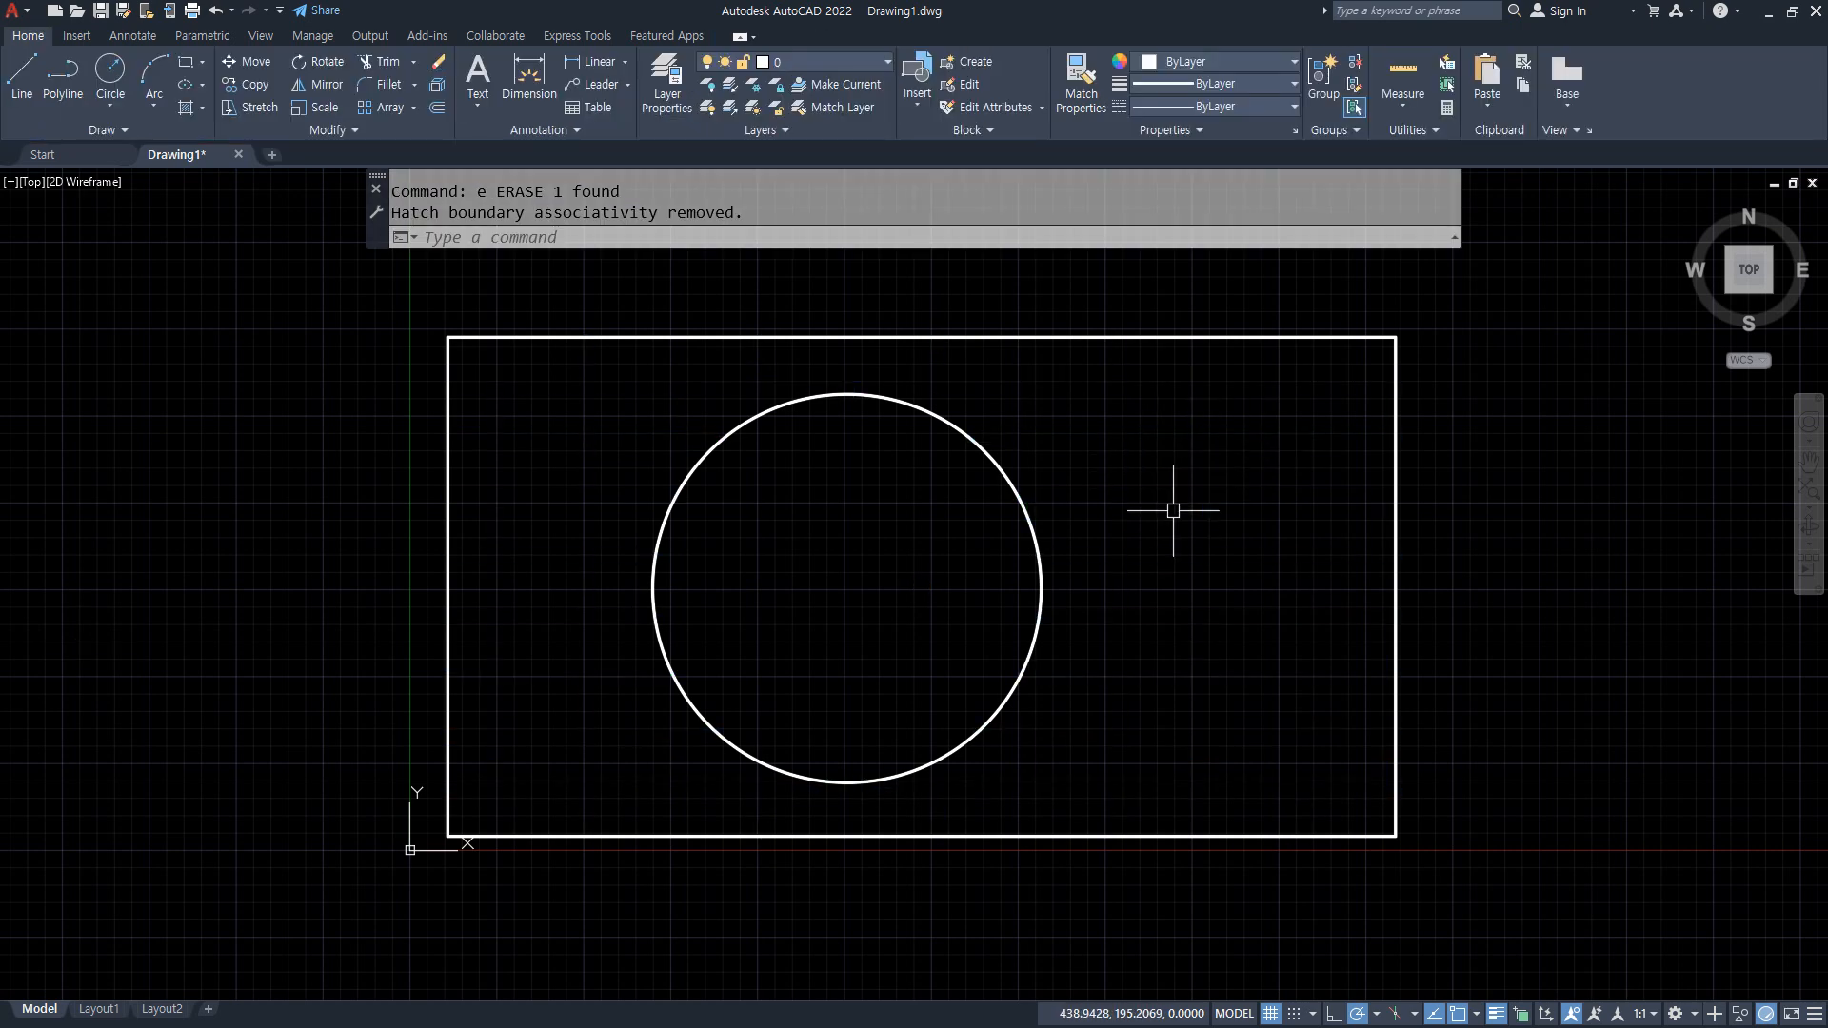
Hatch the area between the rectangle and the circle again with the brick pattern at scale 0.5, with Associative turned off.
{"action": "type", "text": "H"}
{"action": "key", "text": "Return"}
{"action": "left_click", "coordinate": [1173, 510]}
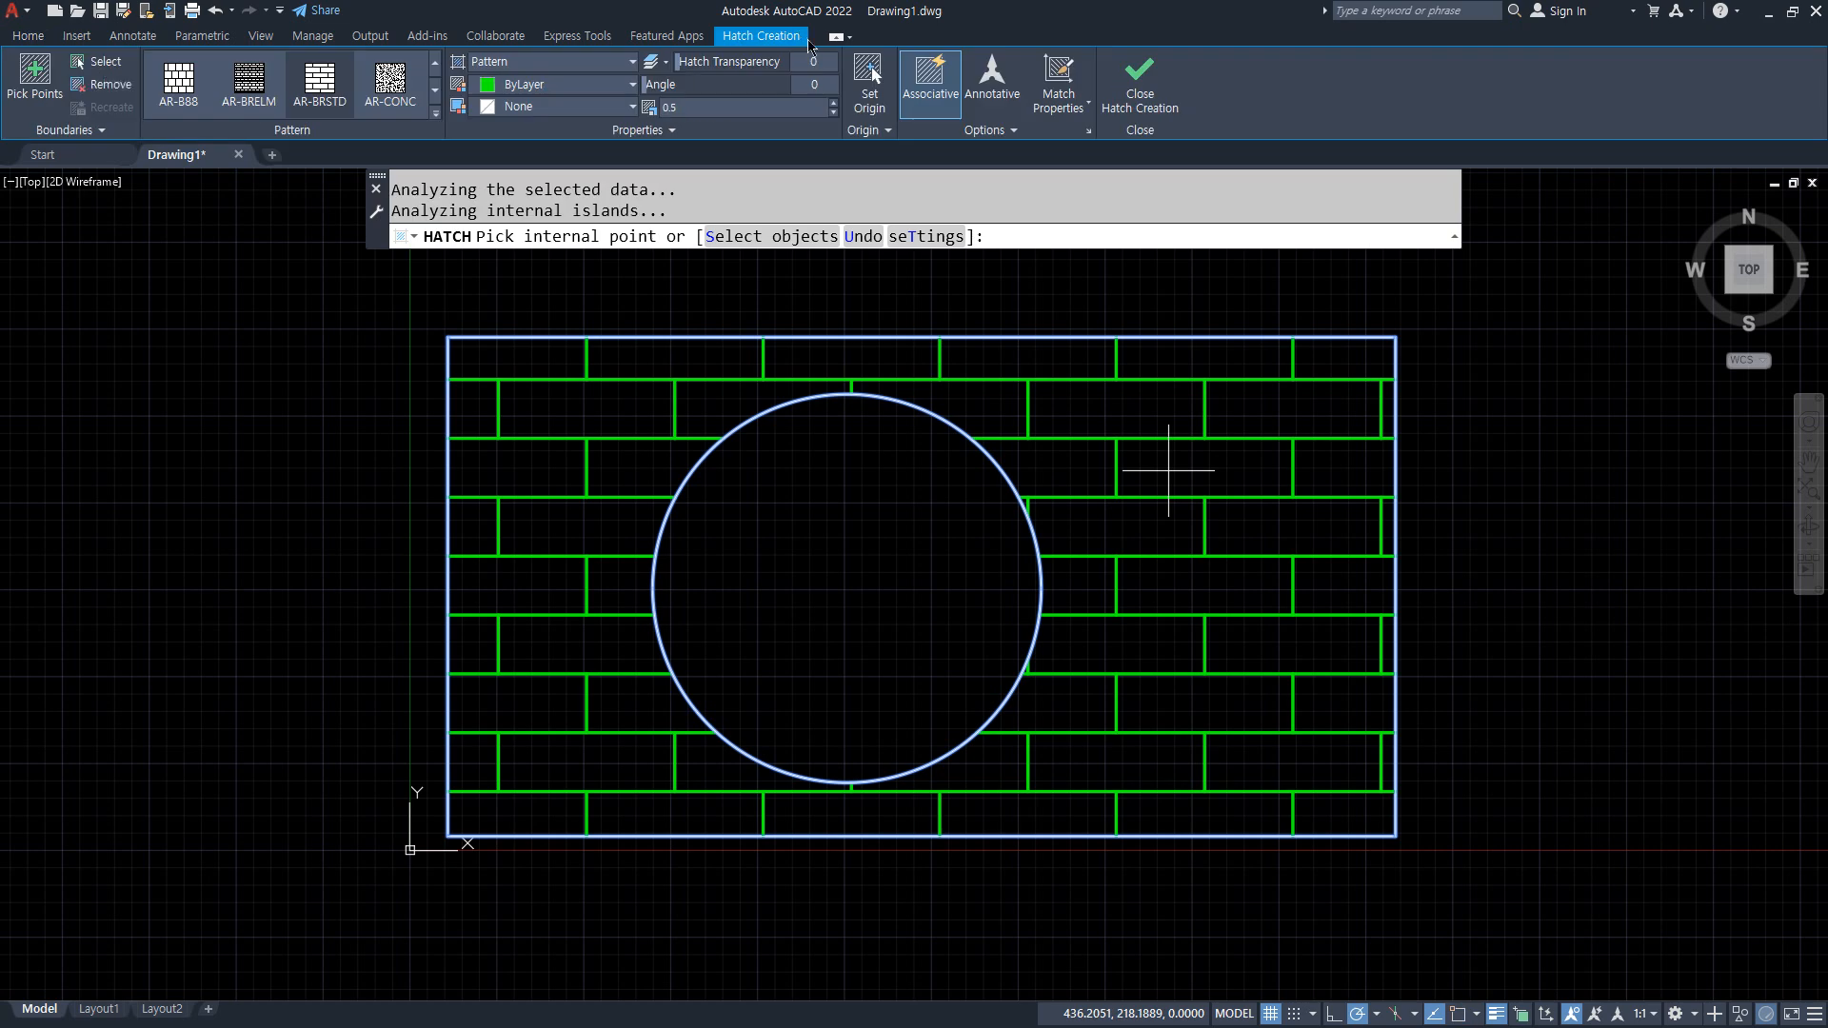
{"action": "left_click", "coordinate": [925, 99]}
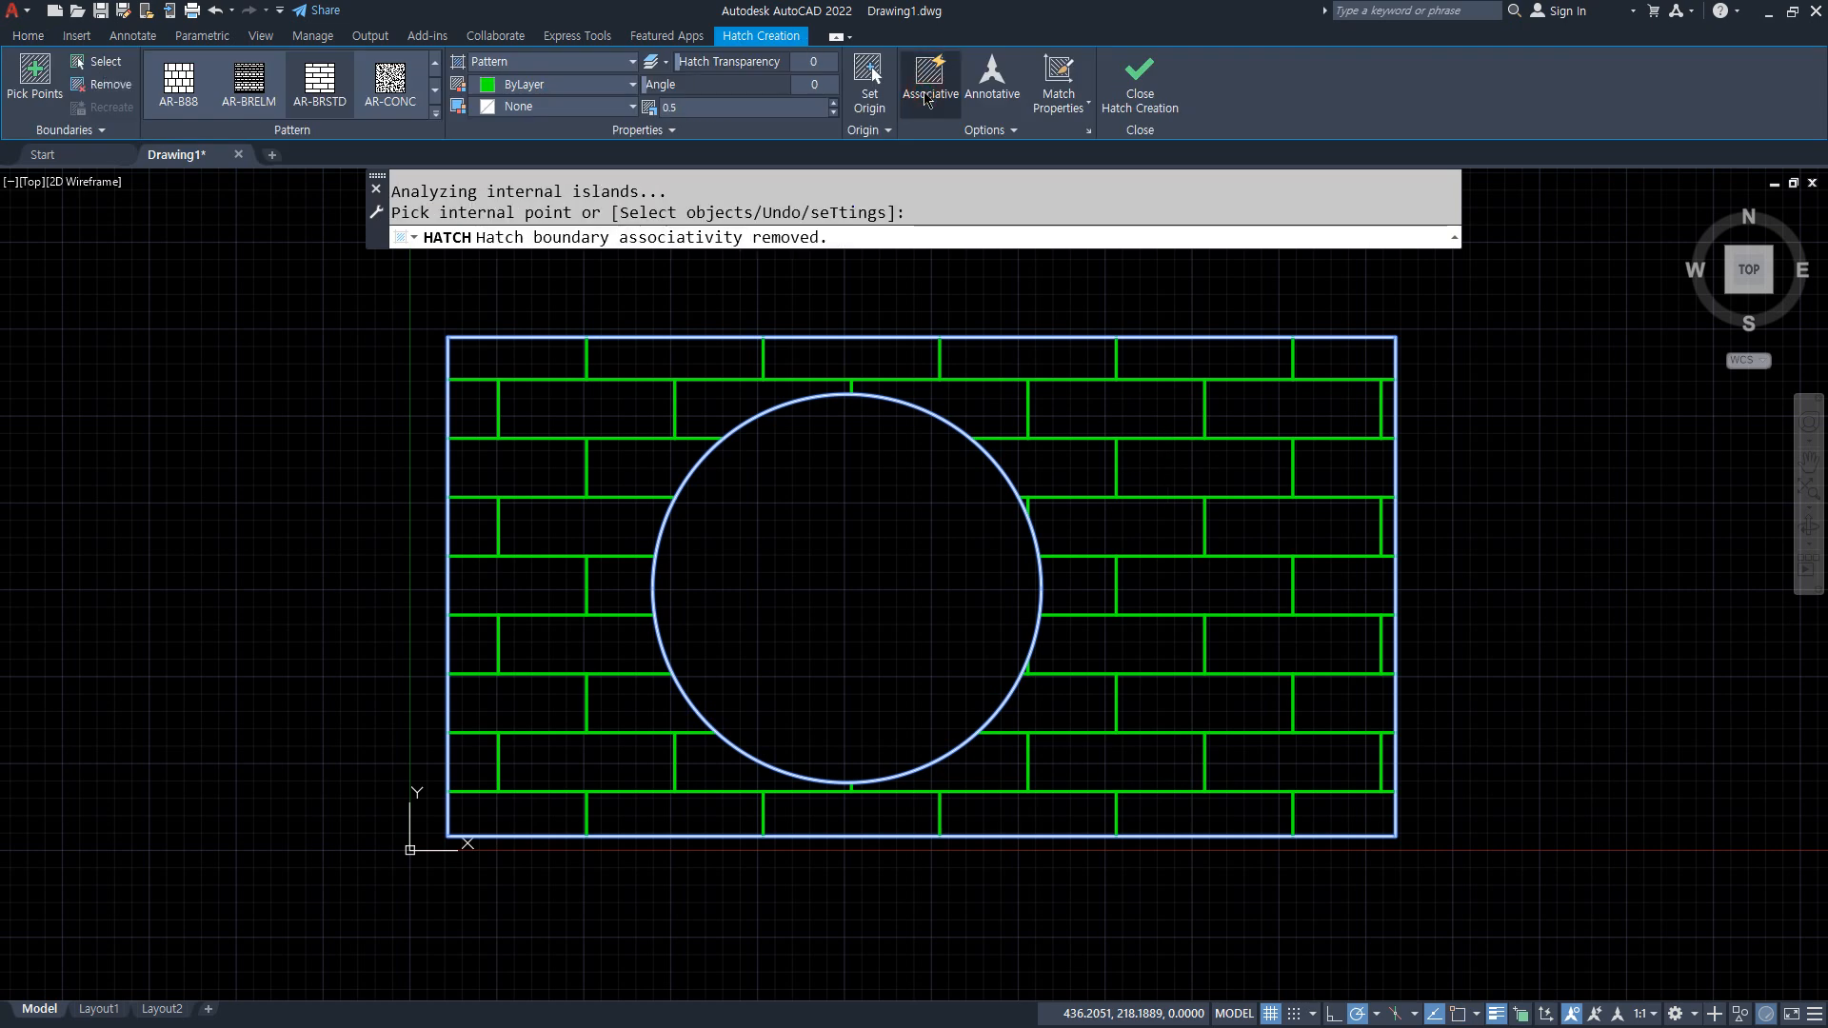
{"action": "left_click", "coordinate": [1140, 84]}
Move the circle to the left and slightly up within the non-associative hatch.
{"action": "type", "text": "m"}
{"action": "key", "text": "Return"}
{"action": "left_click", "coordinate": [869, 397]}
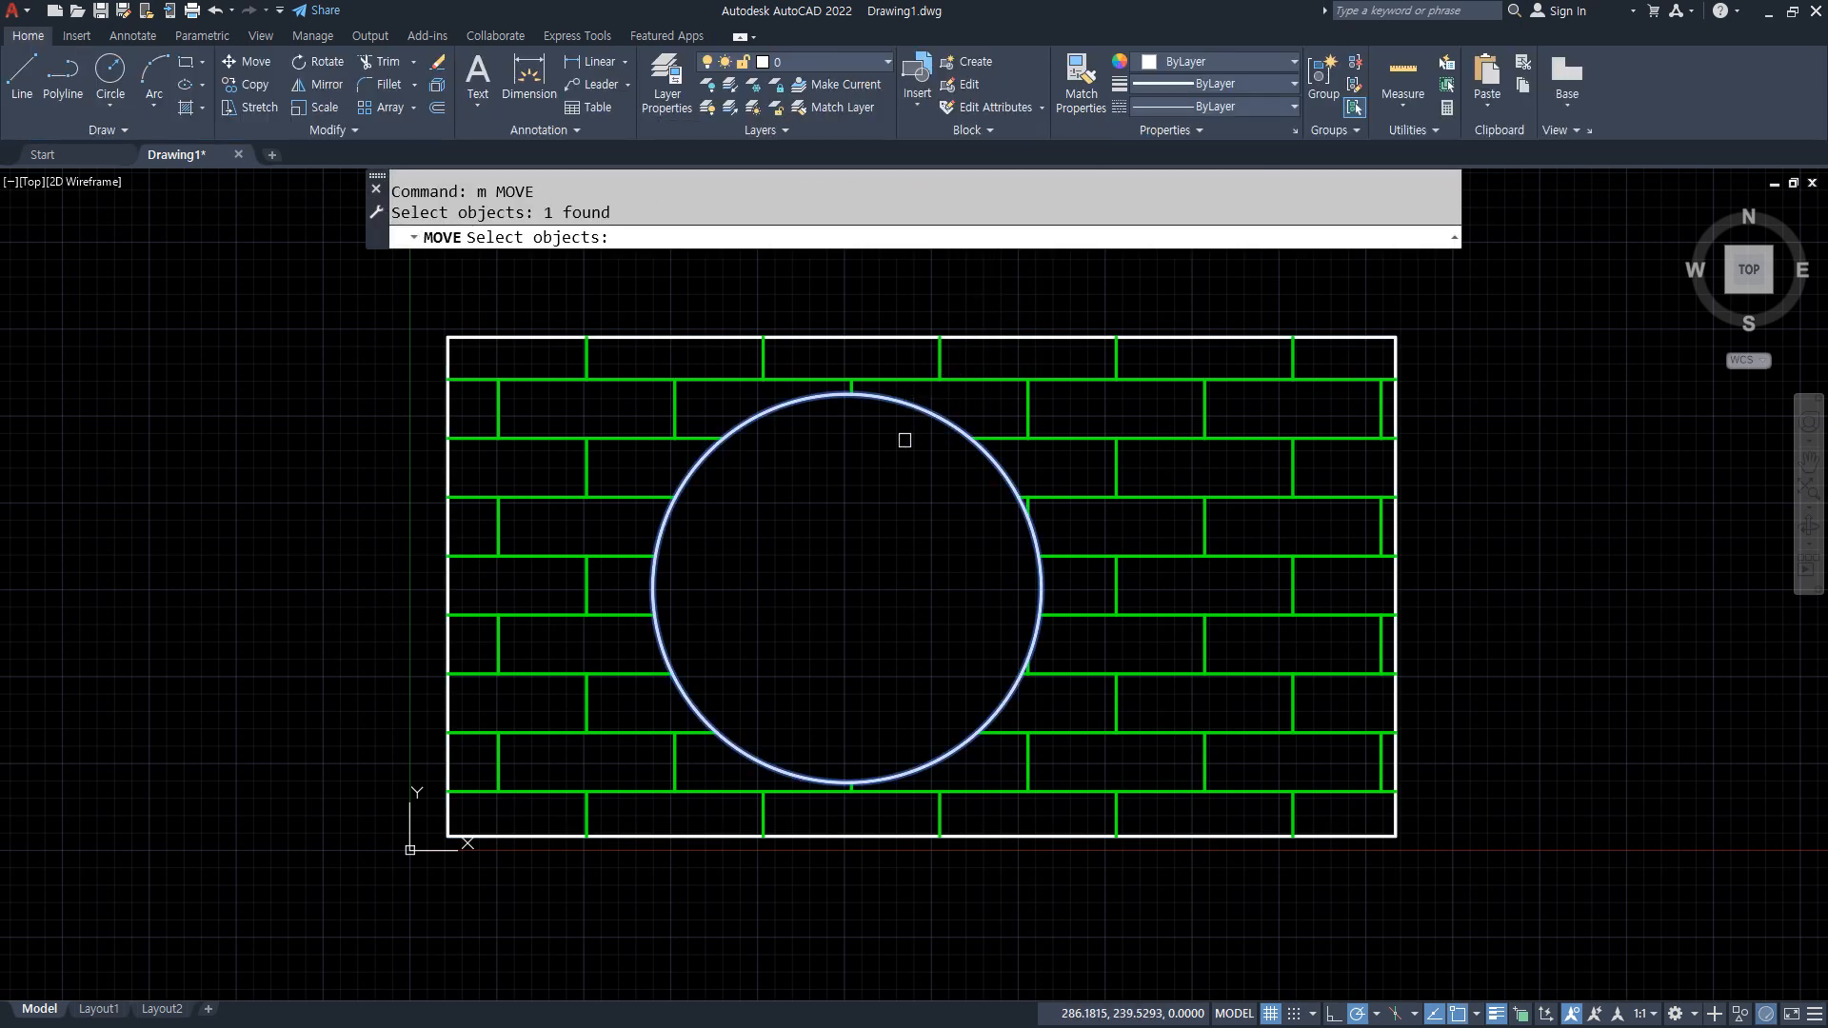
{"action": "key", "text": "Return"}
{"action": "left_click", "coordinate": [895, 519]}
{"action": "left_click", "coordinate": [734, 507]}
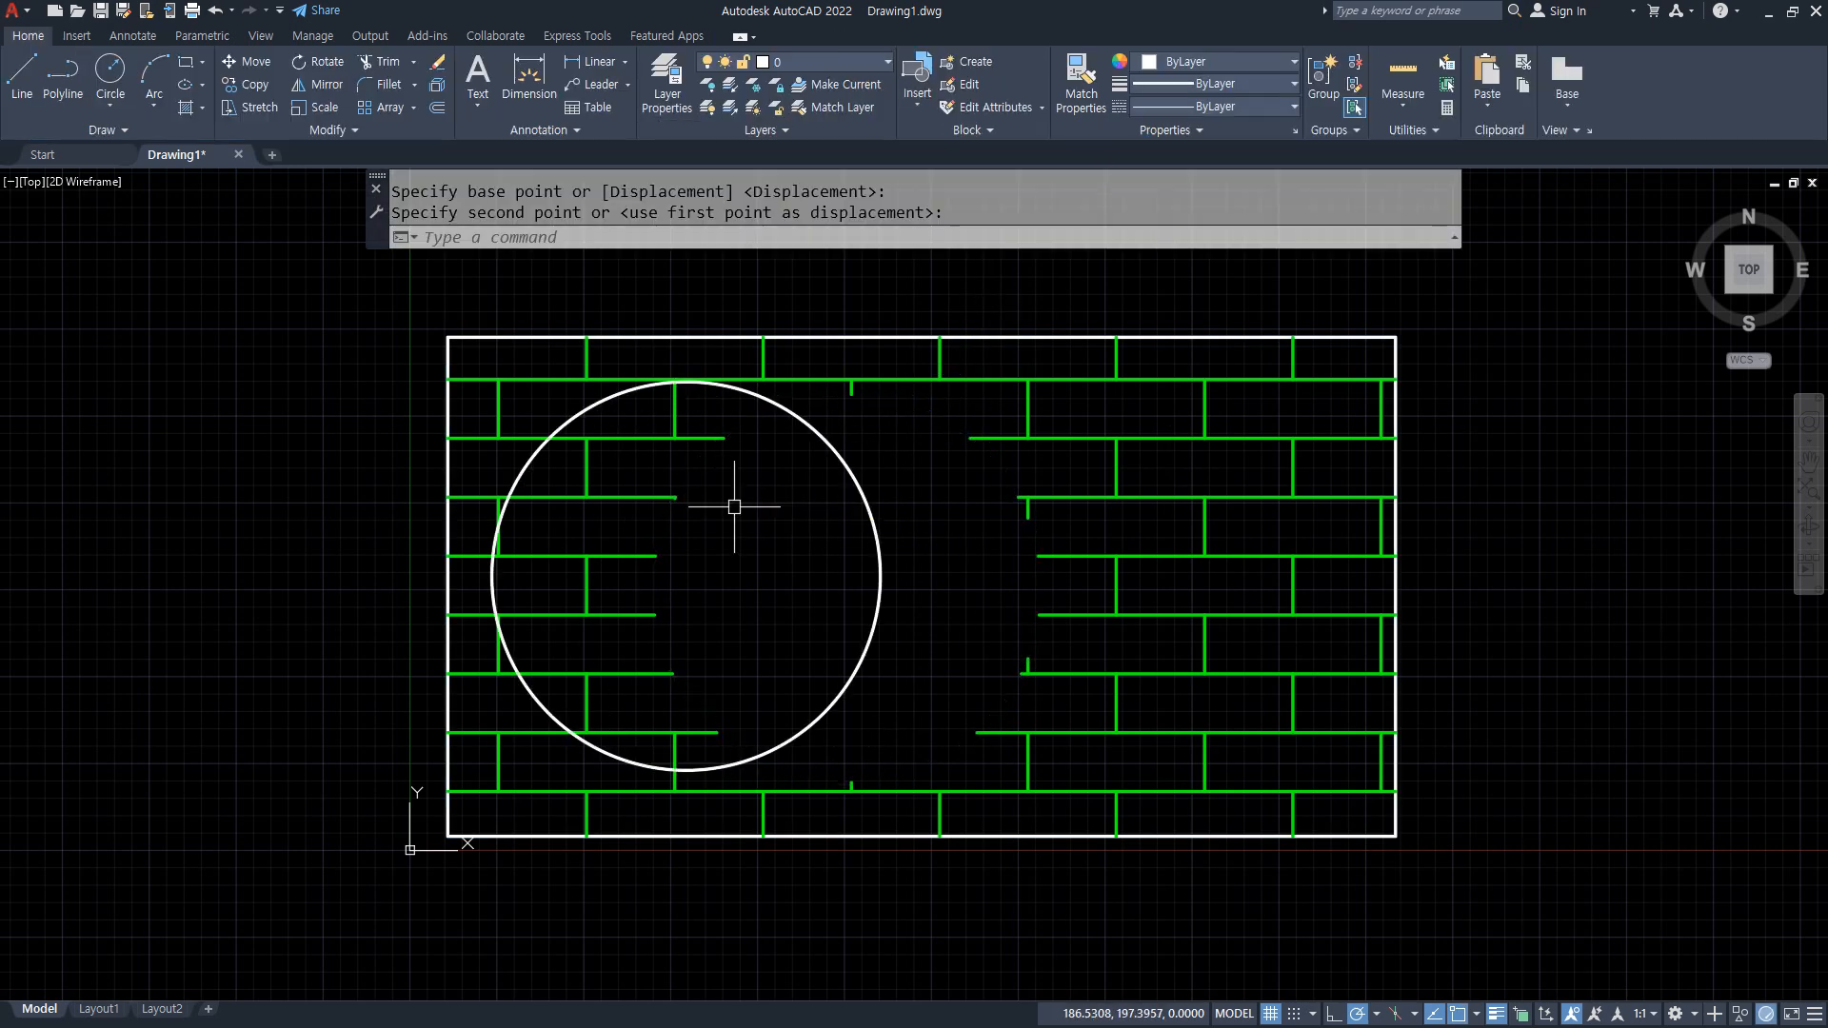
Stretch the rectangle's top edge upward beyond the non-associative hatch.
{"action": "left_click", "coordinate": [1012, 338]}
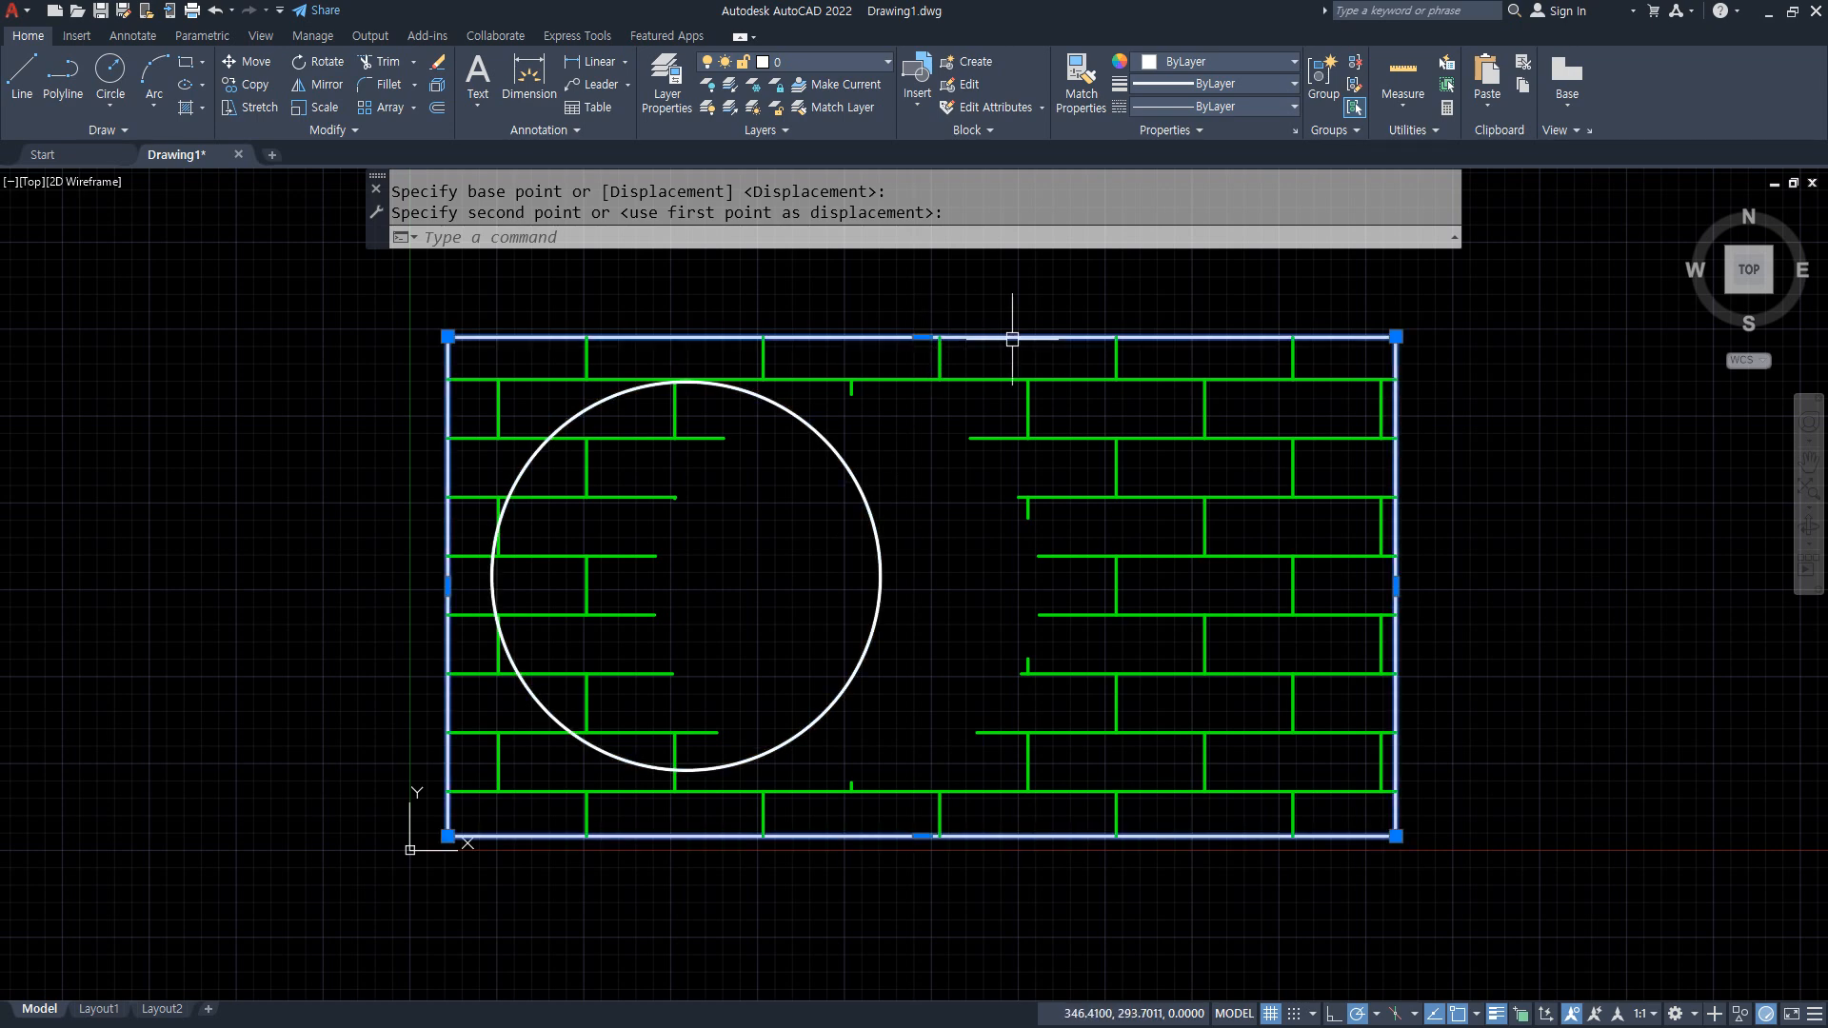
{"action": "left_click", "coordinate": [921, 337]}
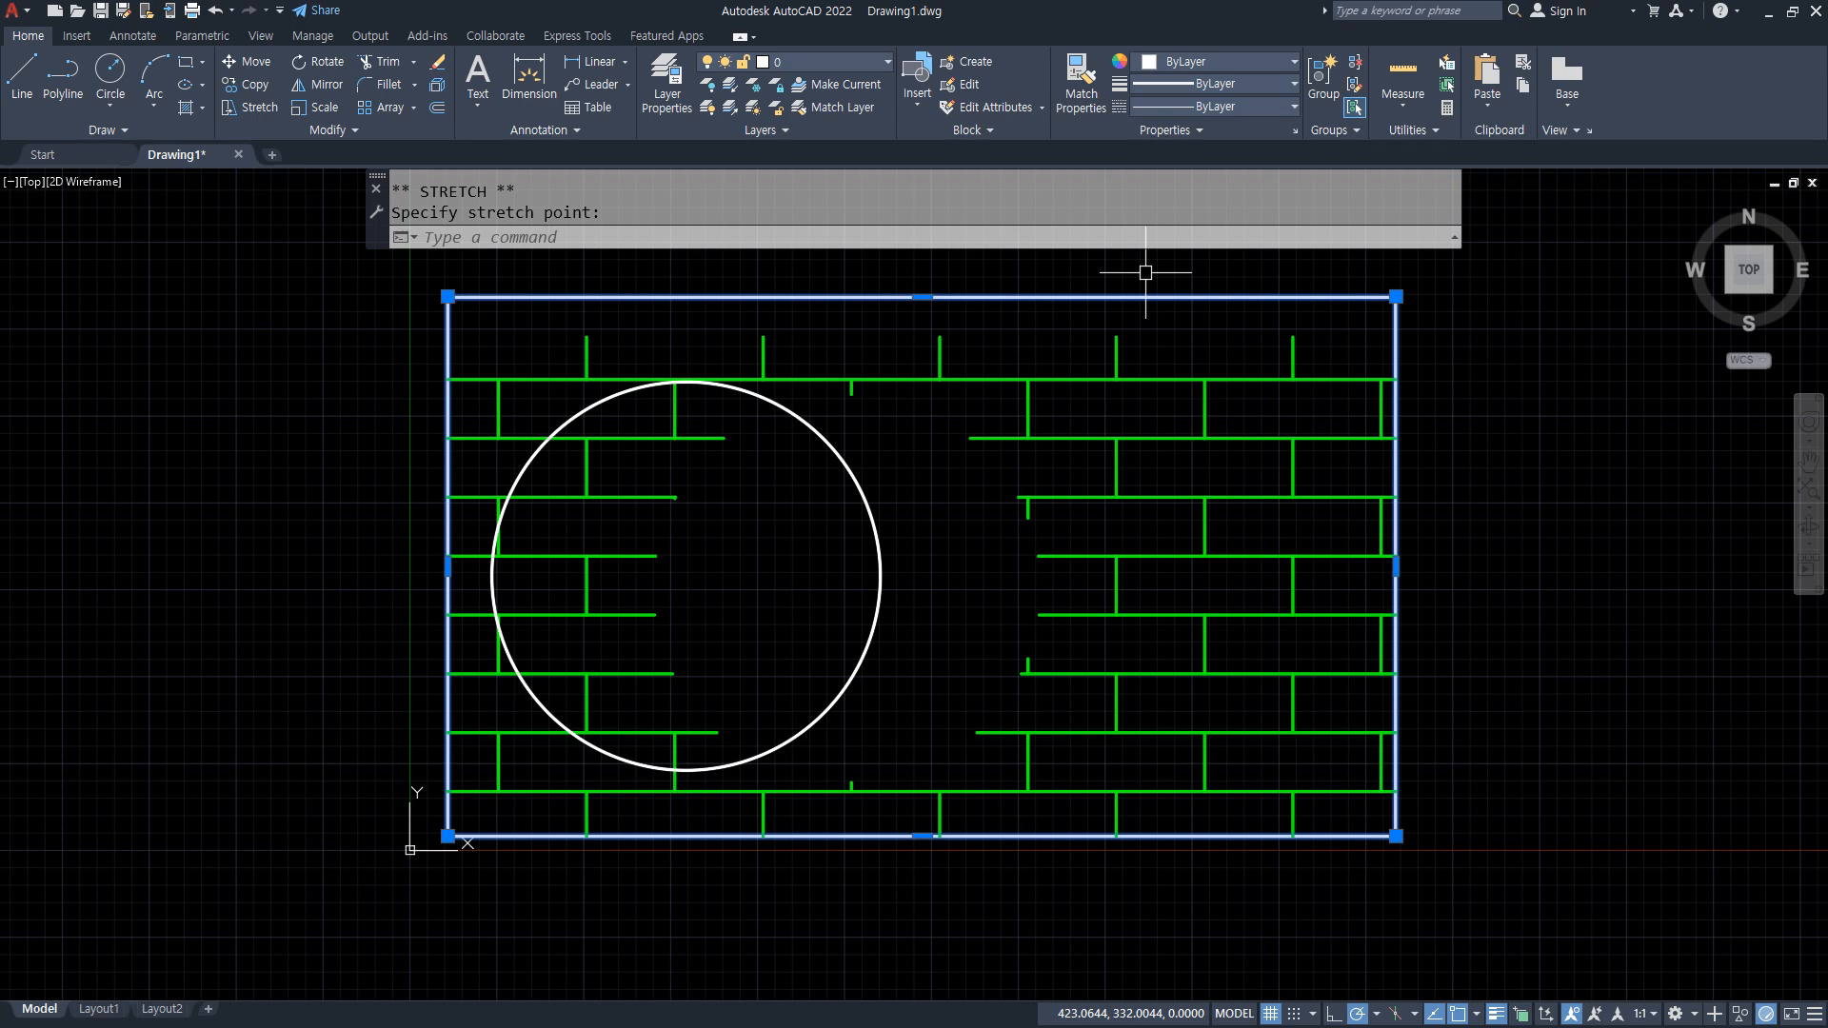
Erase the non-associative brick hatch inside the rectangle.
{"action": "key", "text": "Escape"}
{"action": "left_click", "coordinate": [1116, 419]}
{"action": "key", "text": "Escape"}
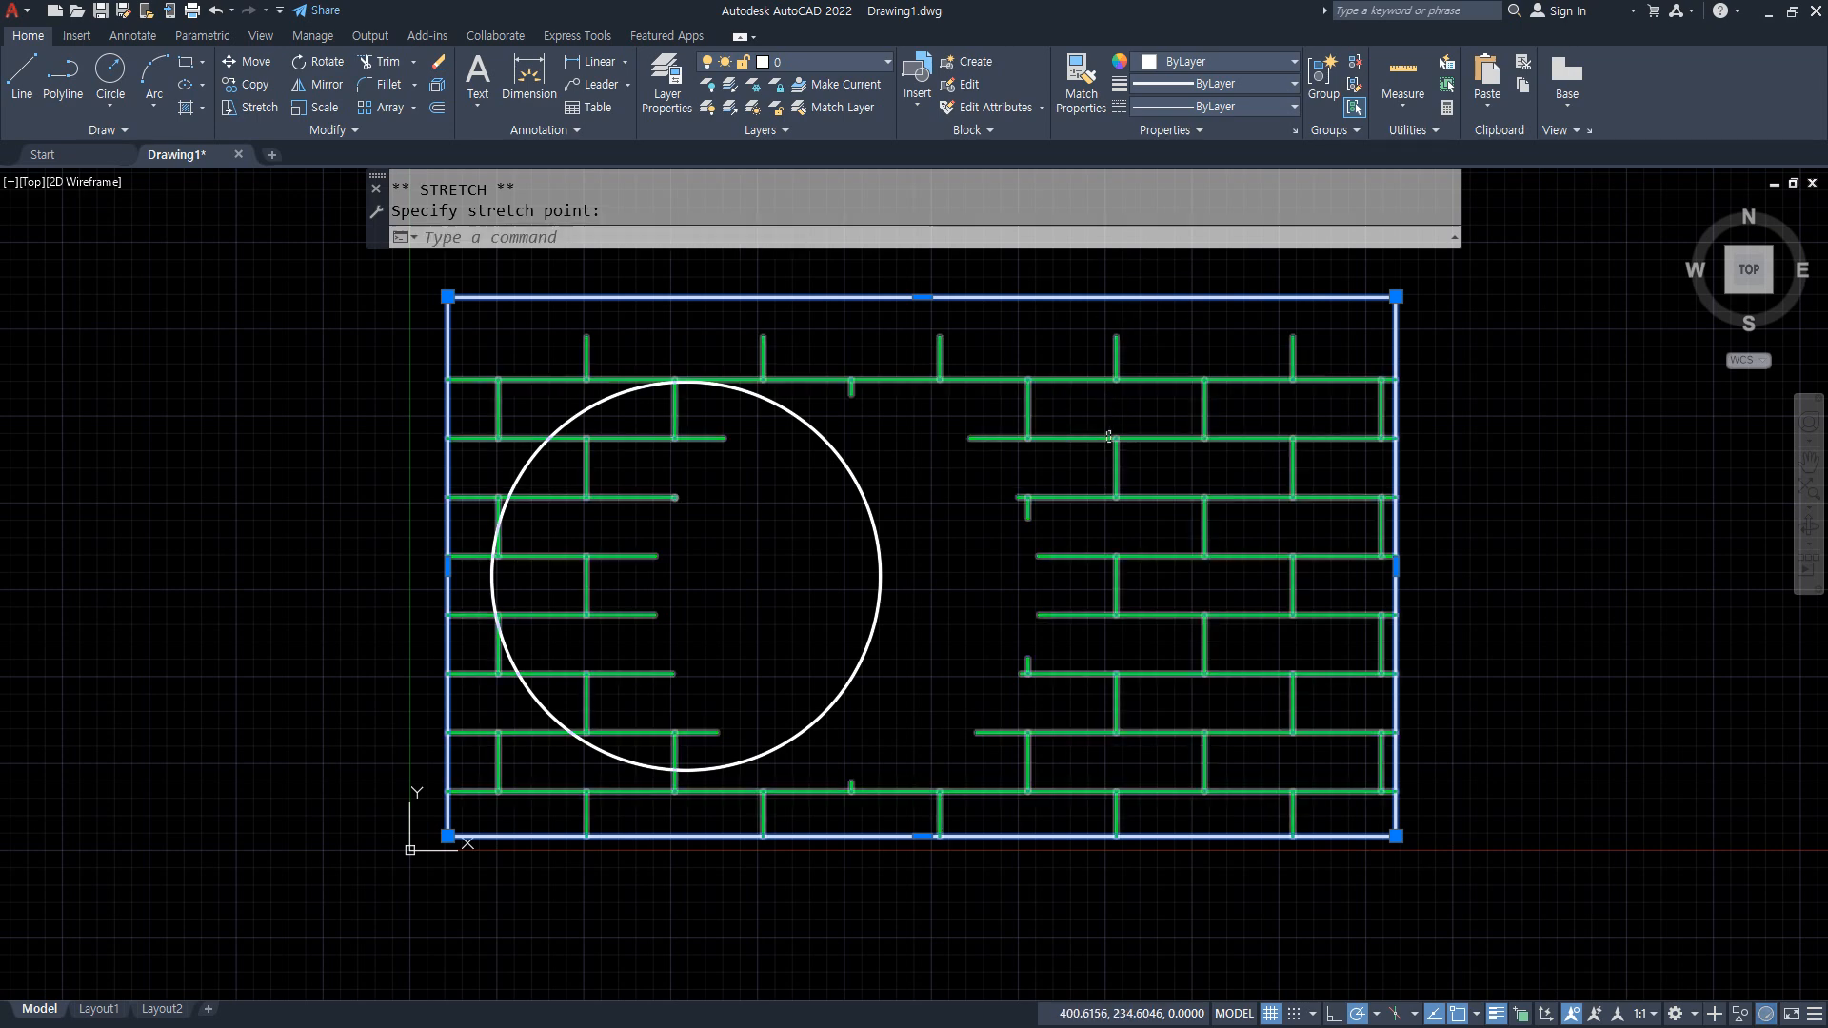
{"action": "key", "text": "Escape"}
{"action": "left_click", "coordinate": [1036, 495]}
{"action": "key", "text": "Delete"}
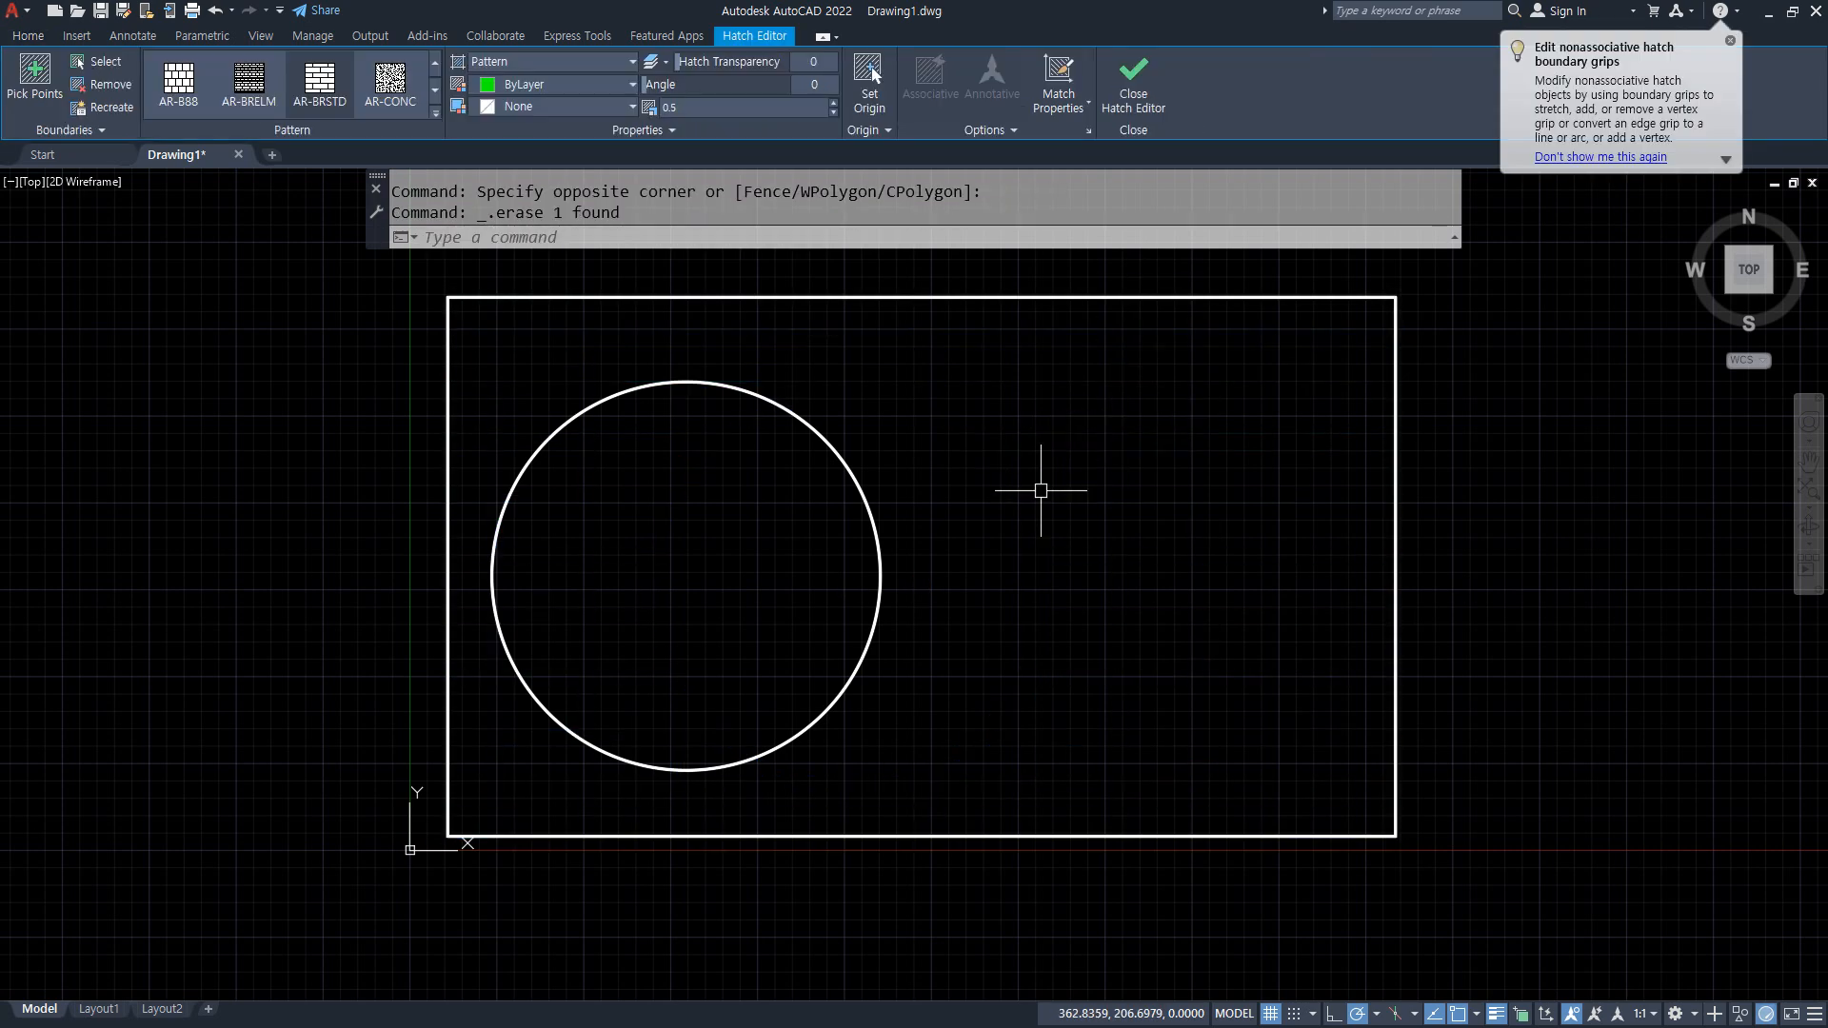
Hatch the area between the rectangle and the circle with the brick pattern at scale 0.5, with Associative turned on.
{"action": "type", "text": "h"}
{"action": "key", "text": "Return"}
{"action": "left_click", "coordinate": [1014, 449]}
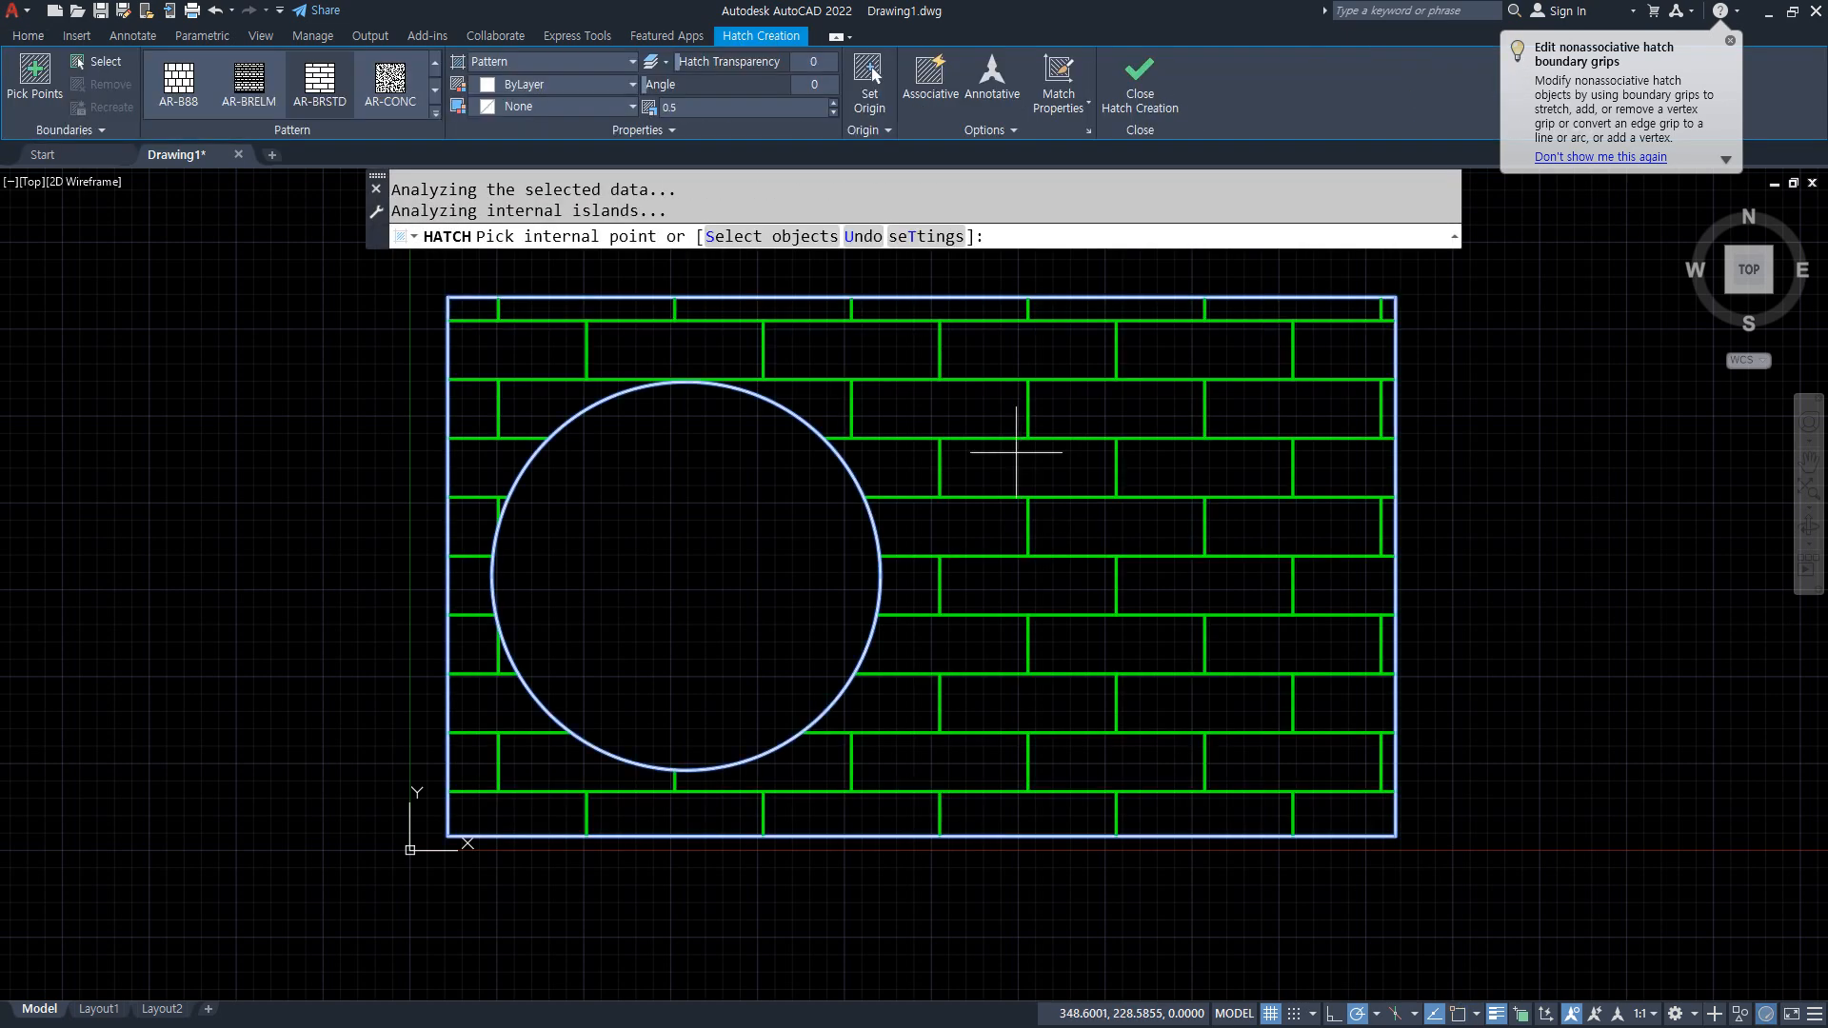
{"action": "left_click", "coordinate": [948, 112]}
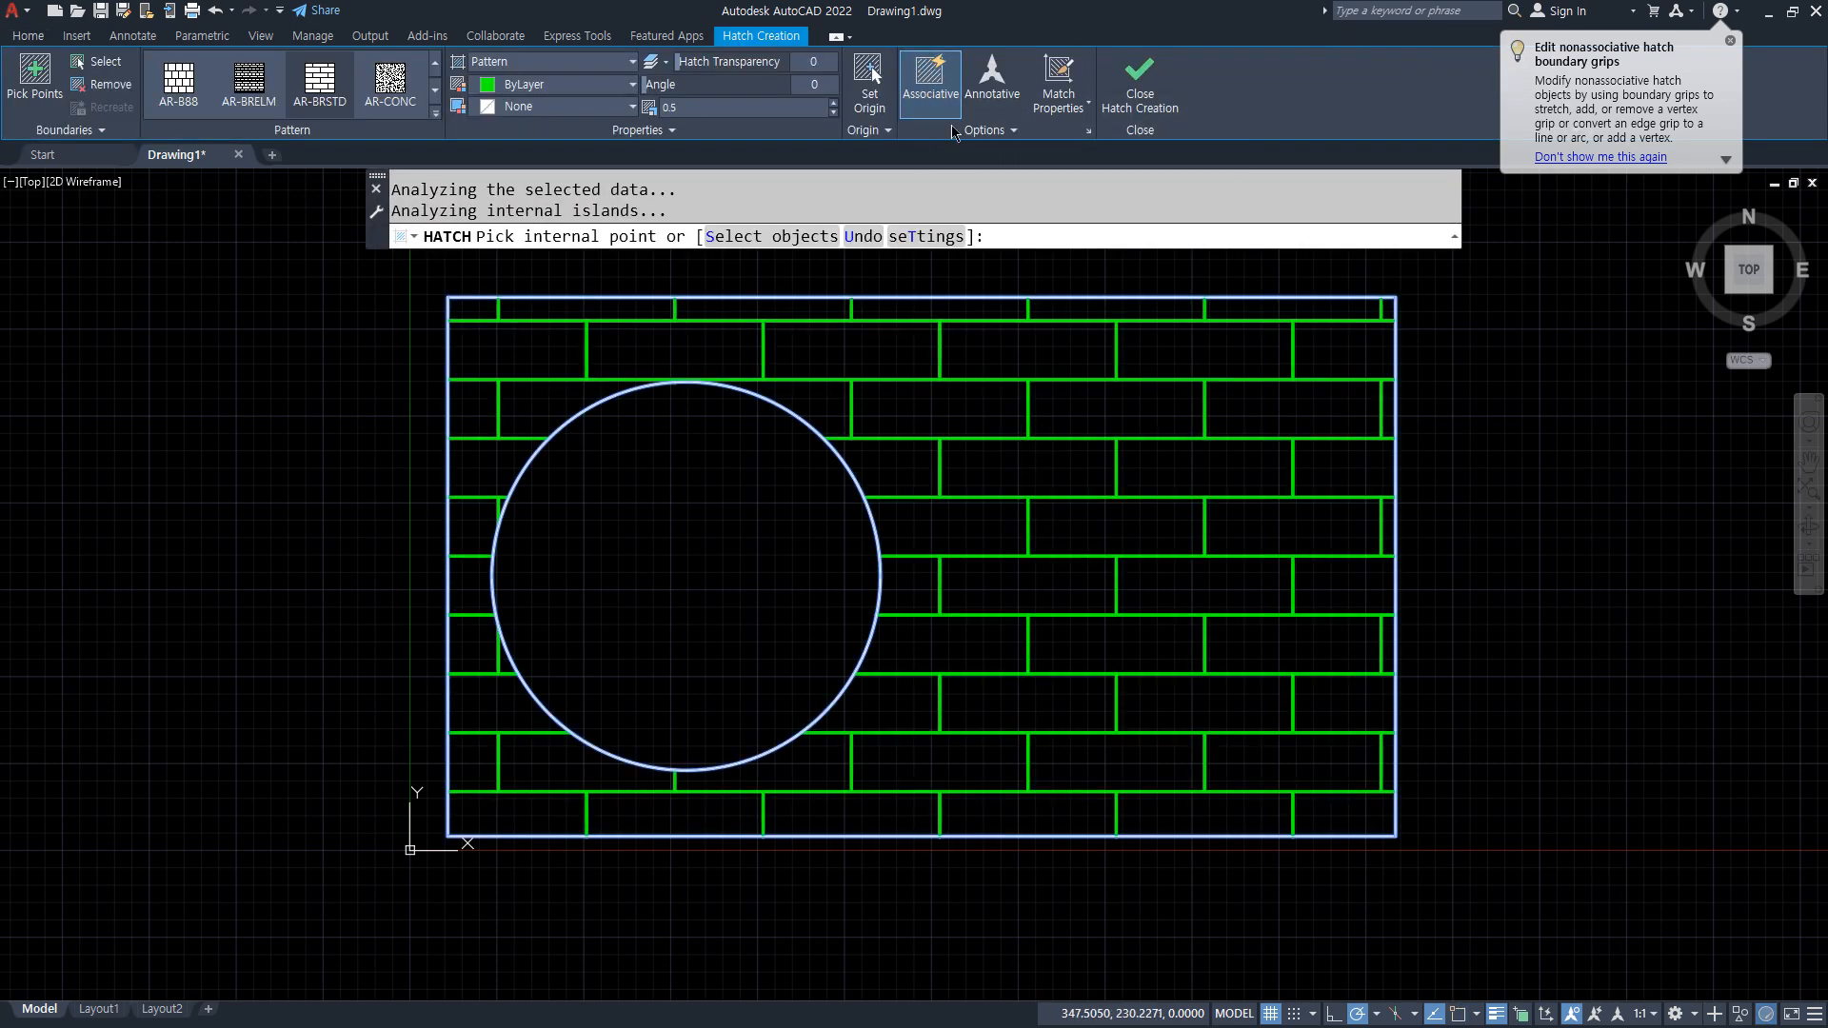
{"action": "key", "text": "Return"}
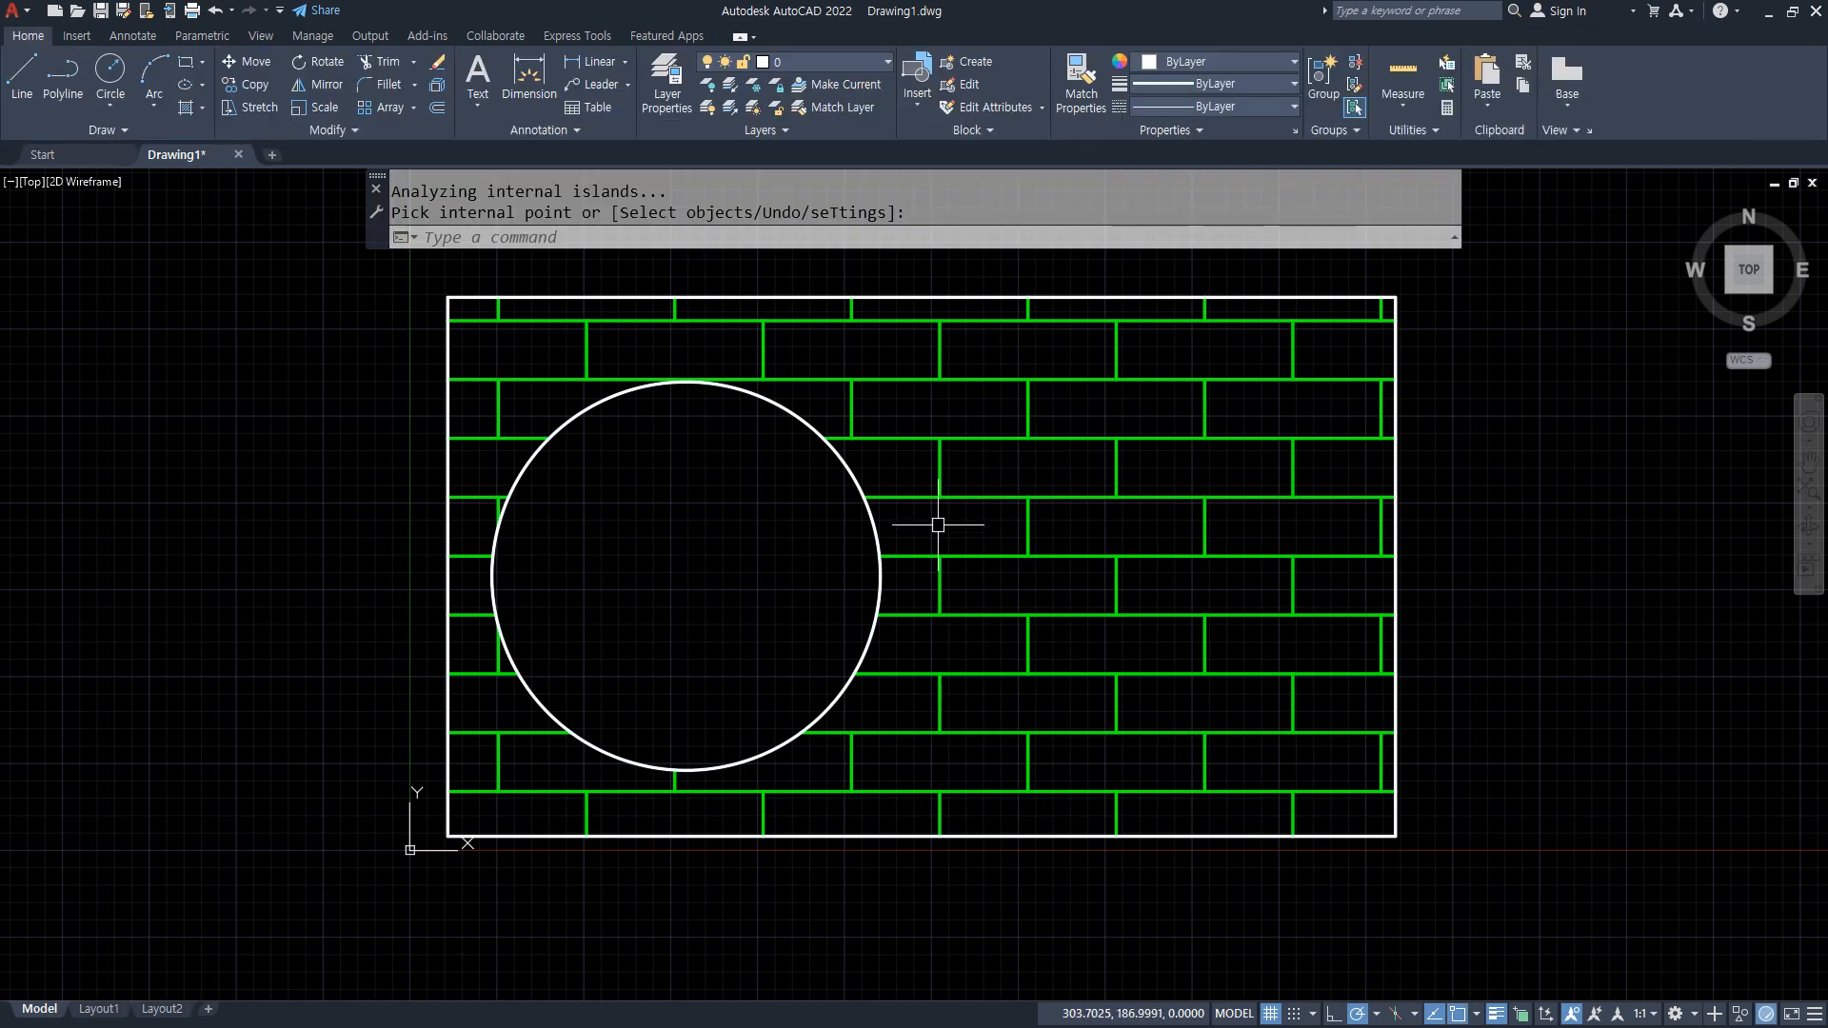
Move the circle horizontally to the right, keeping it inside the associative hatch.
{"action": "type", "text": "m"}
{"action": "key", "text": "Return"}
{"action": "left_click", "coordinate": [875, 531]}
{"action": "key", "text": "Return"}
{"action": "left_click", "coordinate": [678, 571]}
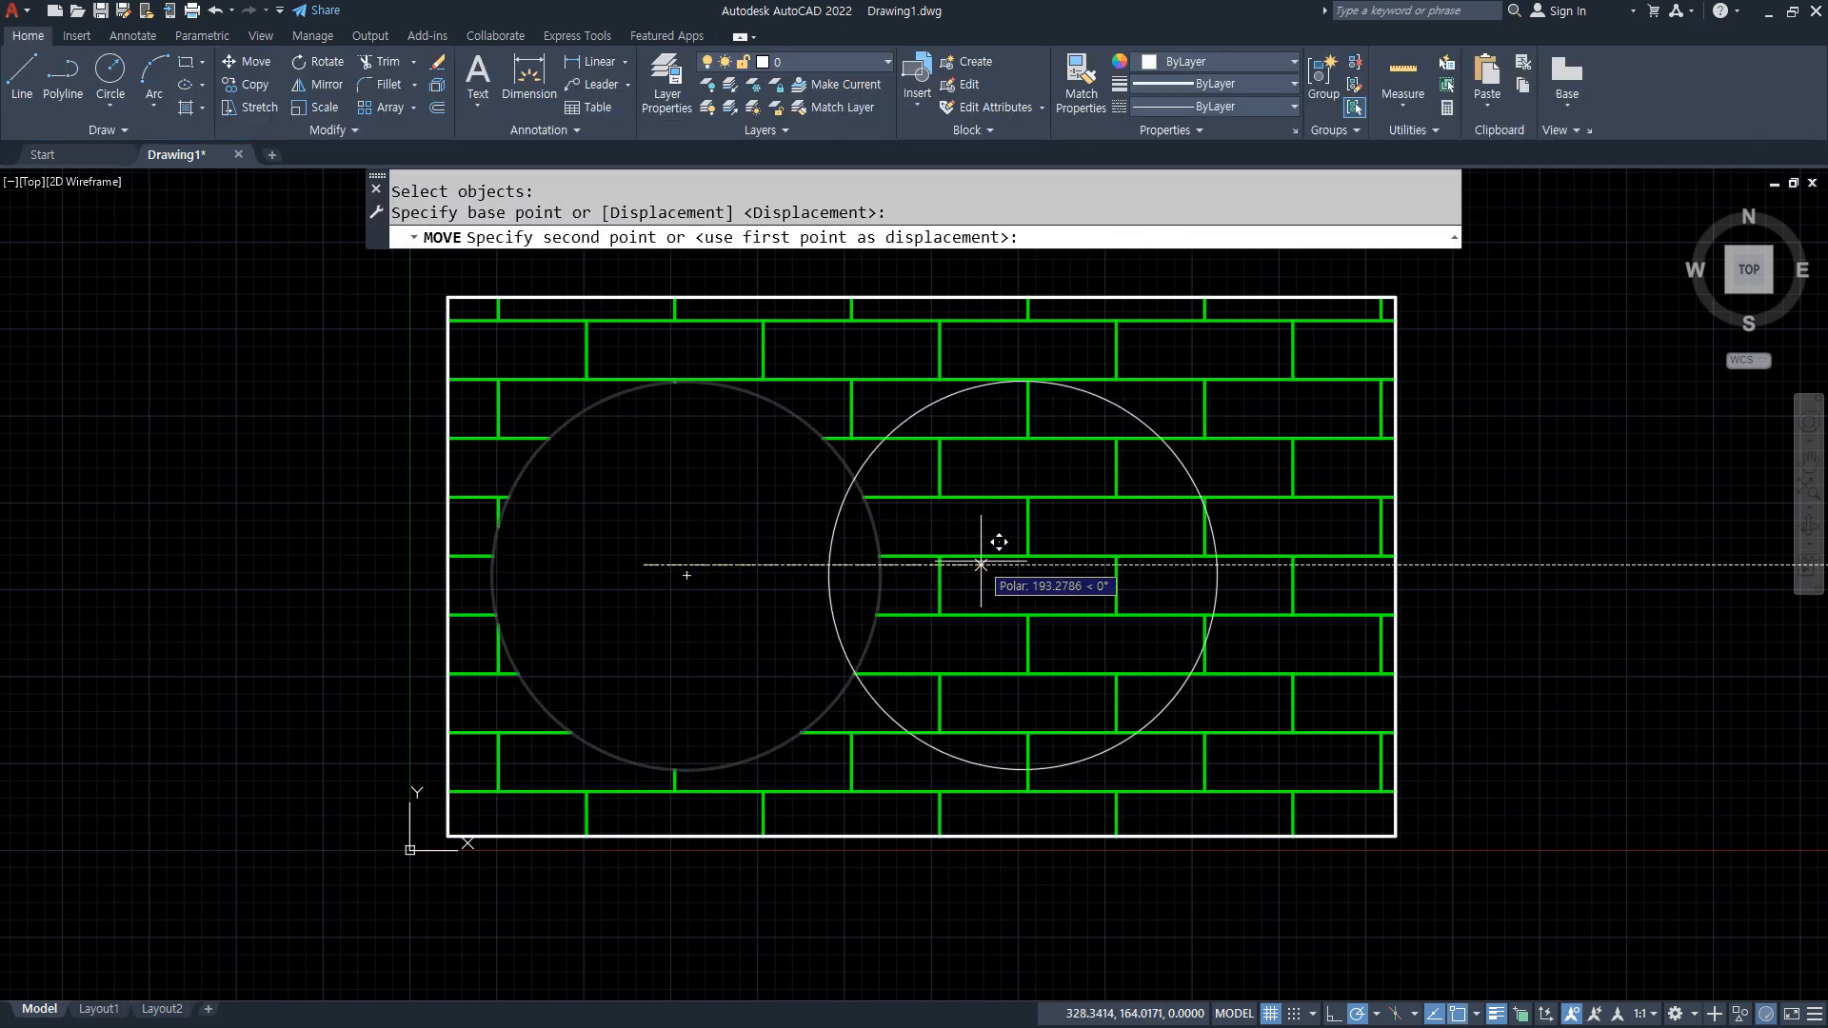
{"action": "left_click", "coordinate": [1017, 571]}
Move the circle farther right so that it overlaps the rectangle's right edge.
{"action": "key", "text": "Return"}
{"action": "left_click", "coordinate": [895, 424]}
{"action": "key", "text": "Return"}
{"action": "left_click", "coordinate": [887, 541]}
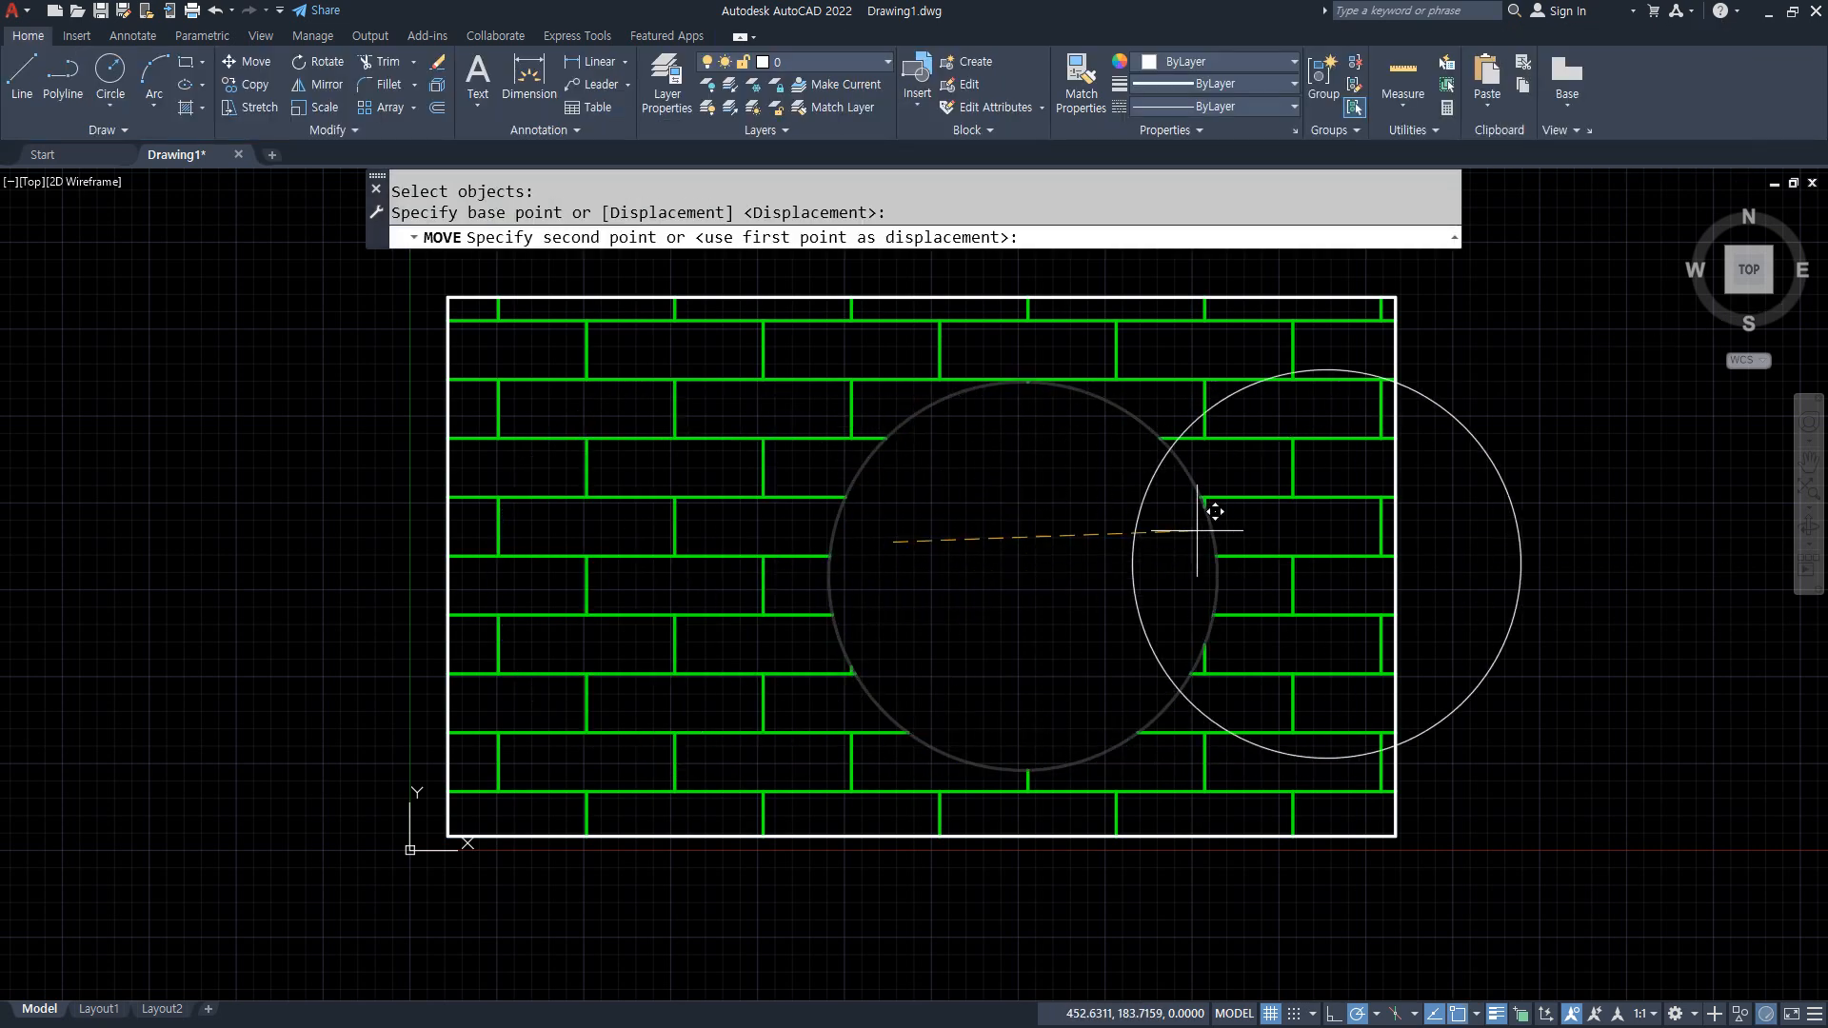
{"action": "left_click", "coordinate": [1219, 530]}
Move the circle horizontally to the right, completely outside the rectangle.
{"action": "mouse_move", "coordinate": [1218, 531]}
{"action": "middle_mouse_down"}
{"action": "mouse_move", "coordinate": [889, 517]}
{"action": "mouse_move", "coordinate": [877, 563]}
{"action": "middle_mouse_up"}
{"action": "key", "text": "Return"}
{"action": "left_click", "coordinate": [796, 410]}
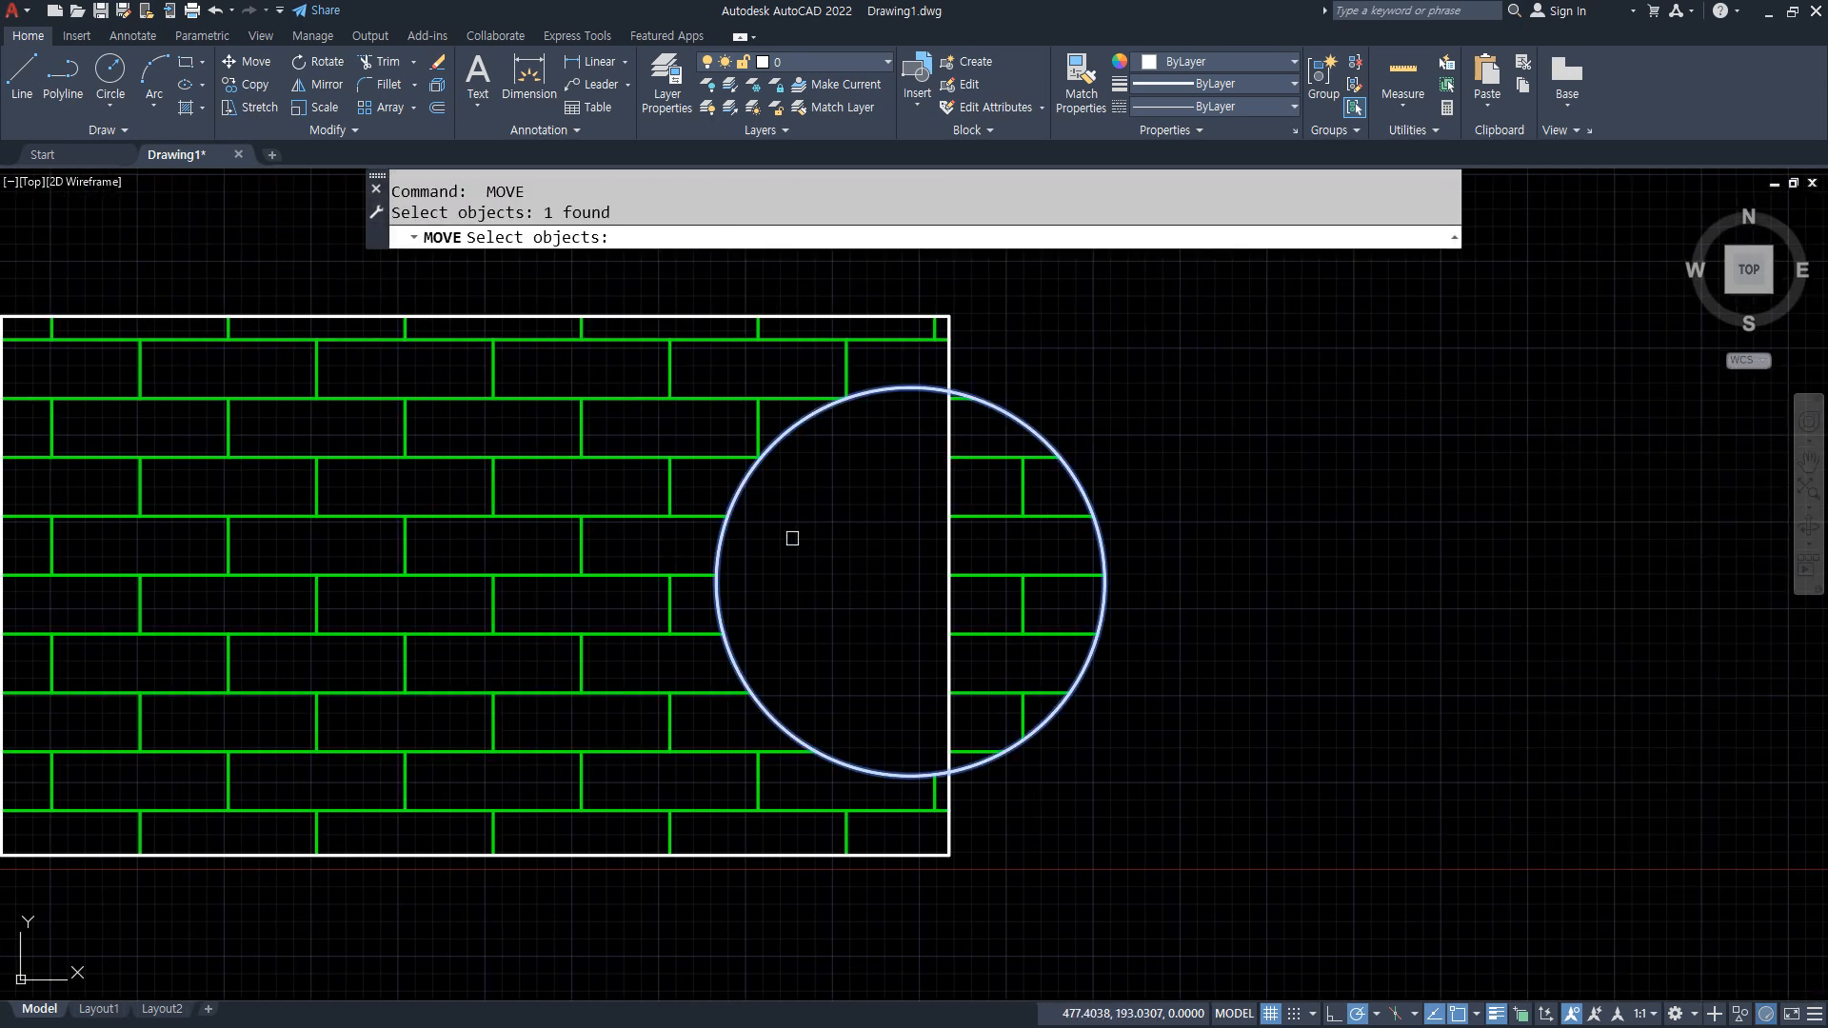
{"action": "key", "text": "Return"}
{"action": "left_click", "coordinate": [791, 561]}
{"action": "left_click", "coordinate": [1213, 561]}
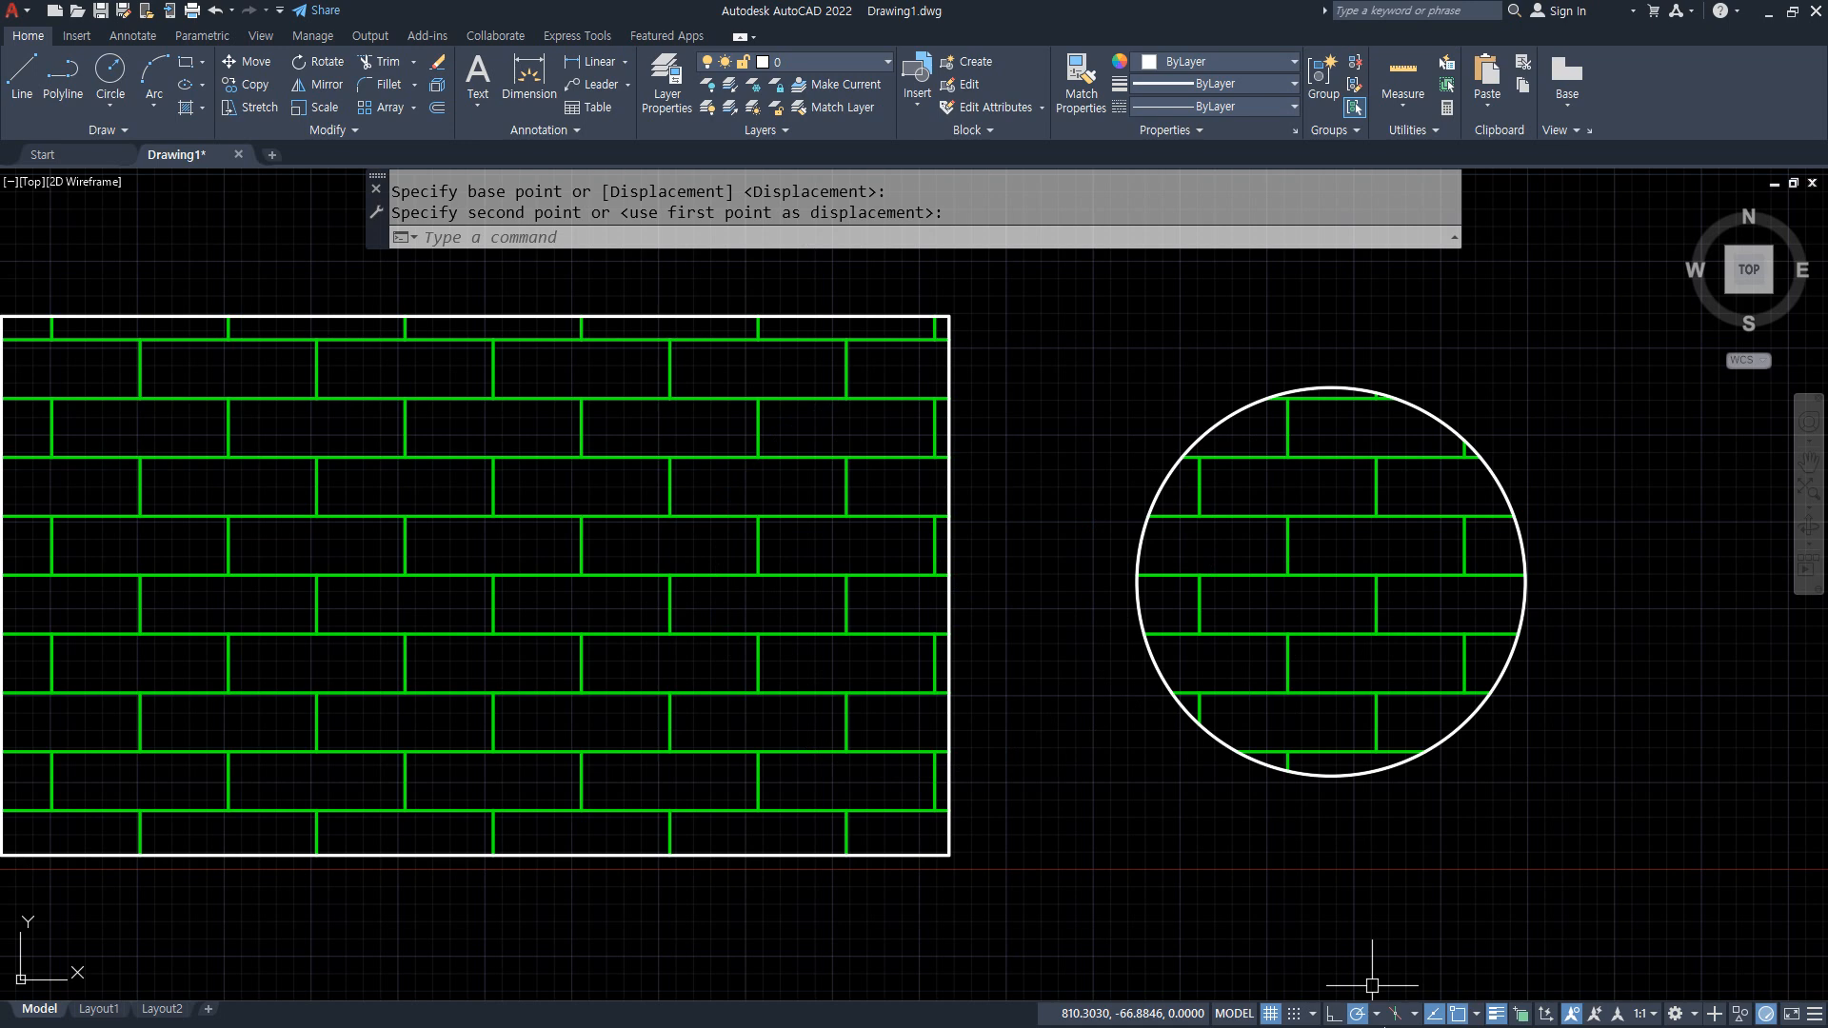
Move the detached circle slightly left and down, closer to the rectangle.
{"action": "key", "text": "Return"}
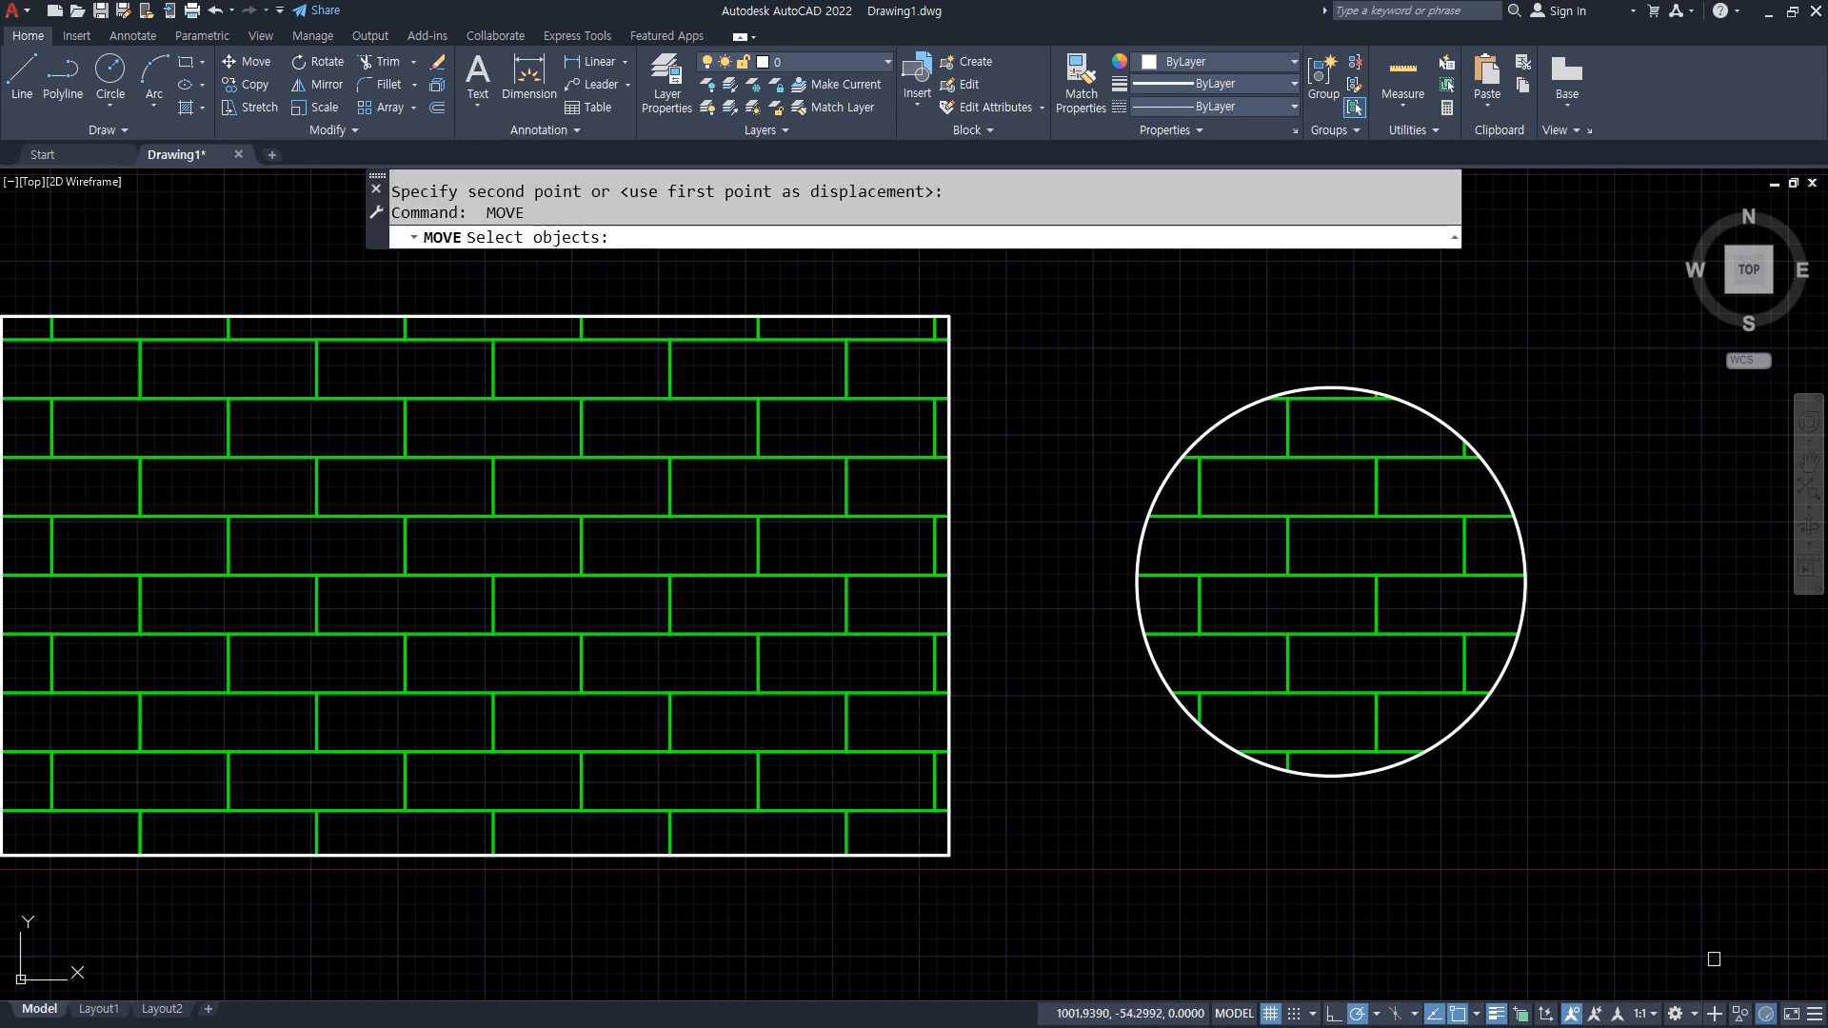
{"action": "left_click", "coordinate": [1530, 604]}
{"action": "left_click", "coordinate": [1510, 604]}
{"action": "key", "text": "Return"}
{"action": "left_click", "coordinate": [1447, 606]}
{"action": "left_click", "coordinate": [1362, 631]}
Shift the detached circle a little to the right and slightly up.
{"action": "key", "text": "Return"}
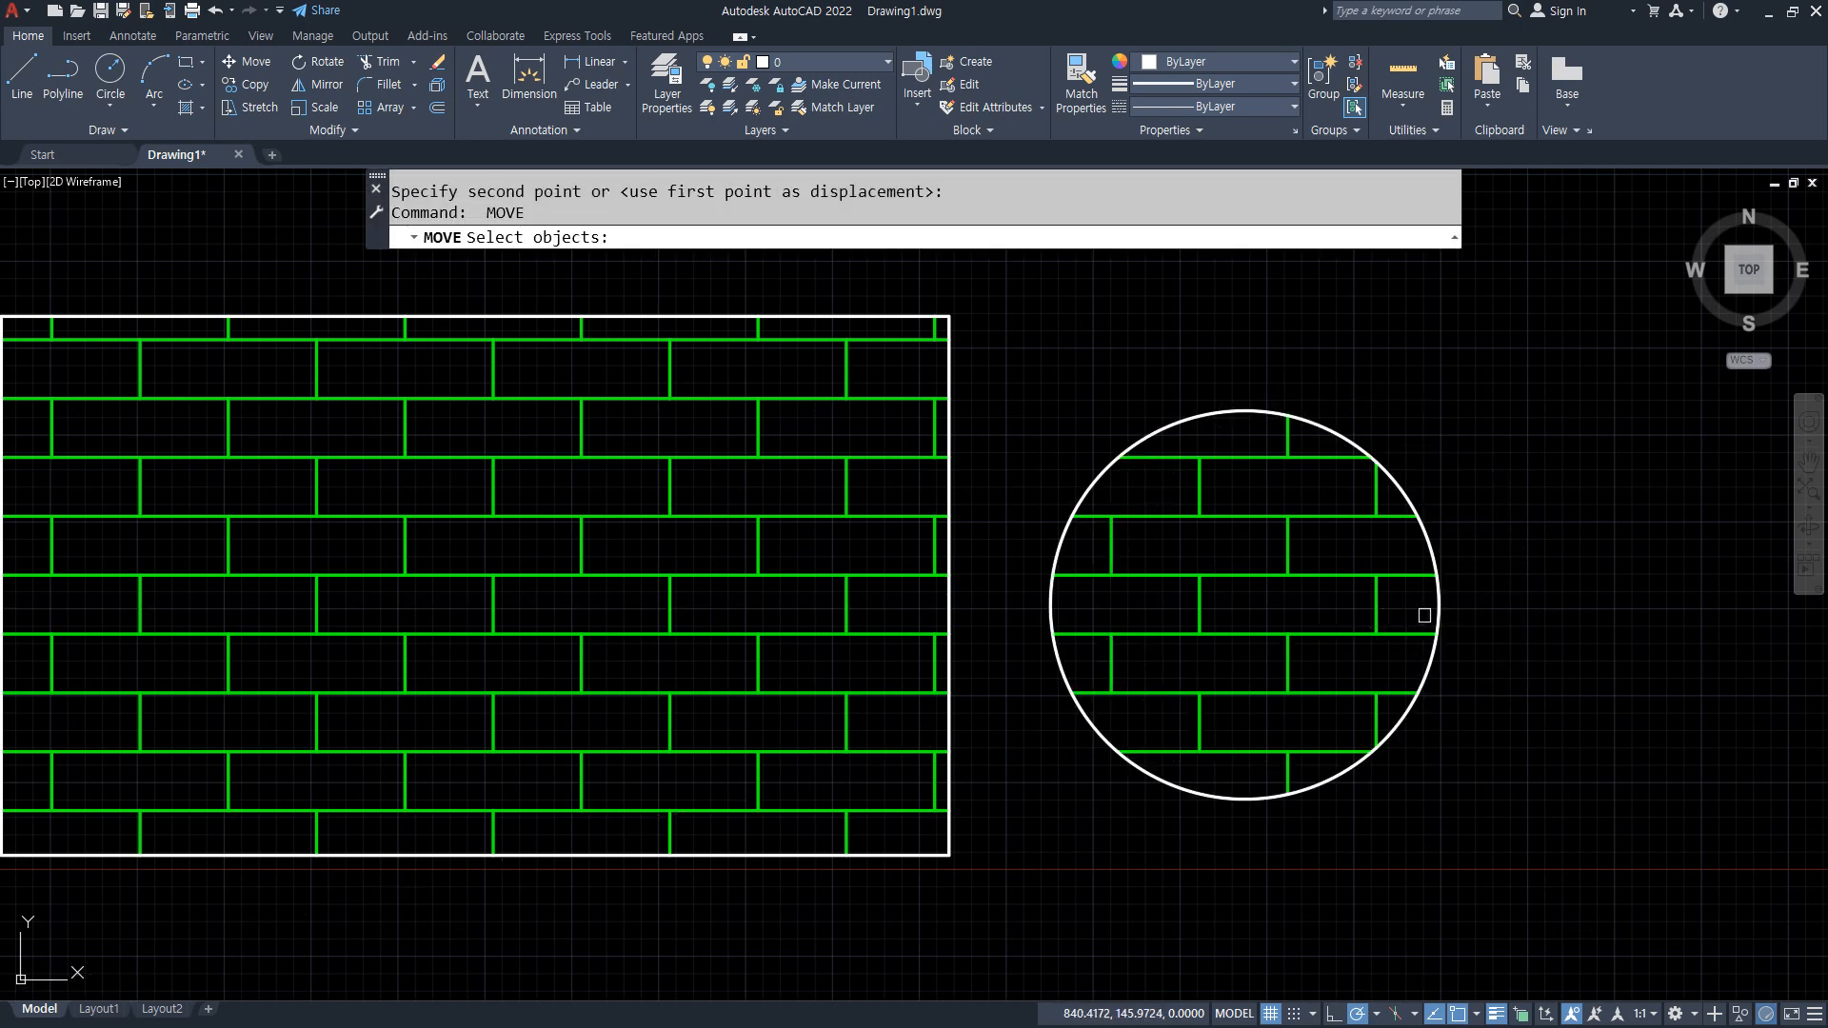
{"action": "left_click", "coordinate": [1433, 610]}
{"action": "key", "text": "Return"}
{"action": "left_click", "coordinate": [1405, 621]}
{"action": "key", "text": "Escape"}
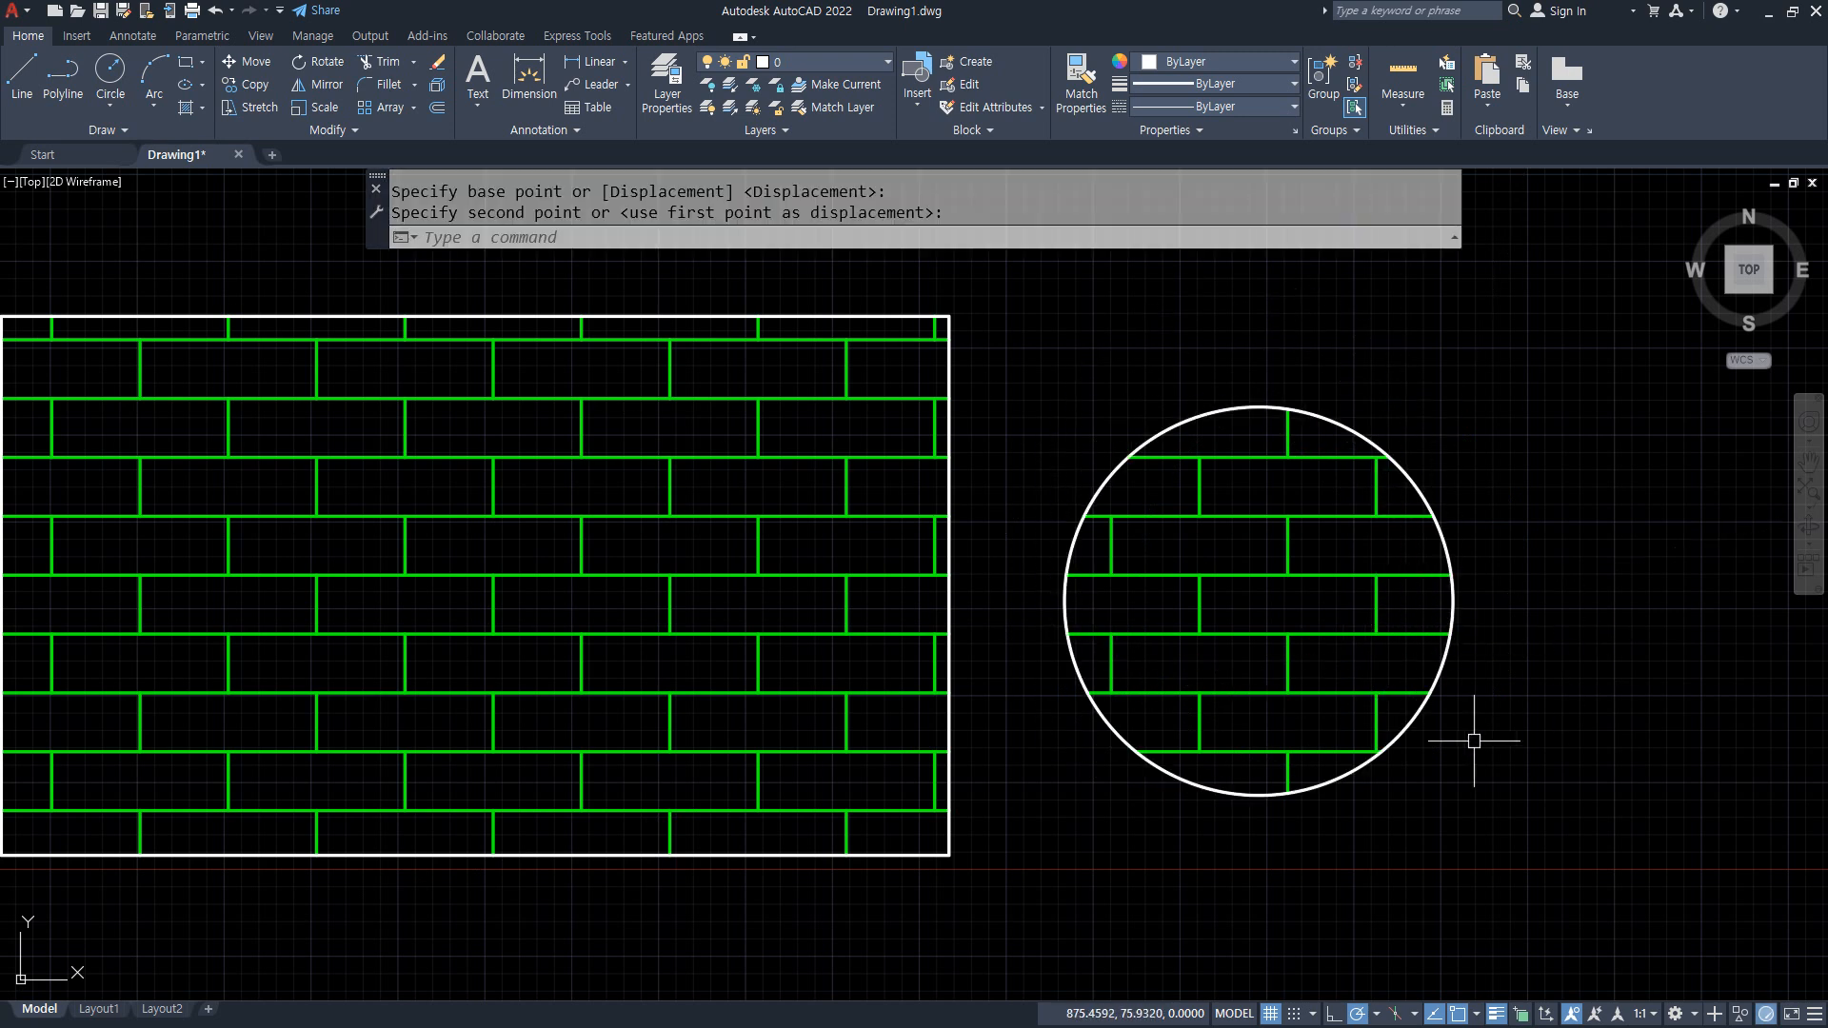
Split the single brick hatch shared by the rectangle and the circle with Separate Hatches, keeping the extended hatch options pinned open.
{"action": "mouse_move", "coordinate": [835, 720]}
{"action": "middle_mouse_down"}
{"action": "mouse_move", "coordinate": [1100, 716]}
{"action": "mouse_move", "coordinate": [1057, 718]}
{"action": "middle_mouse_up"}
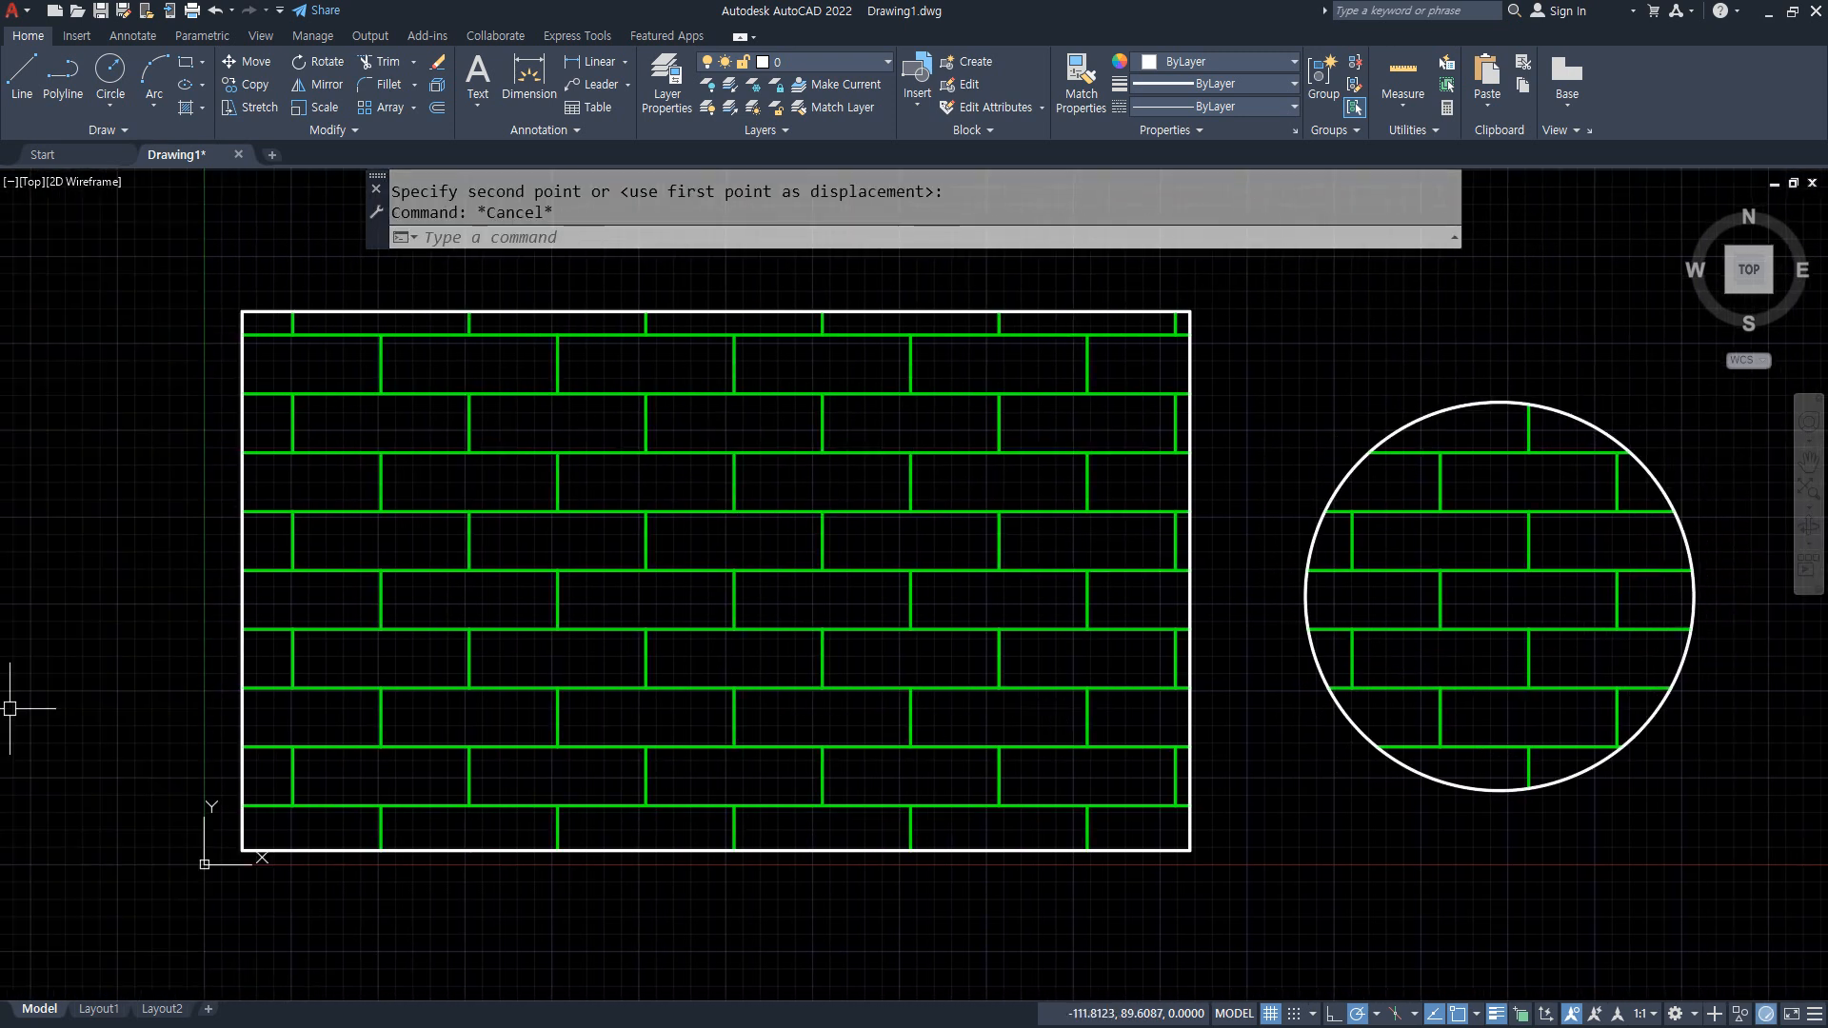
{"action": "left_click", "coordinate": [913, 362]}
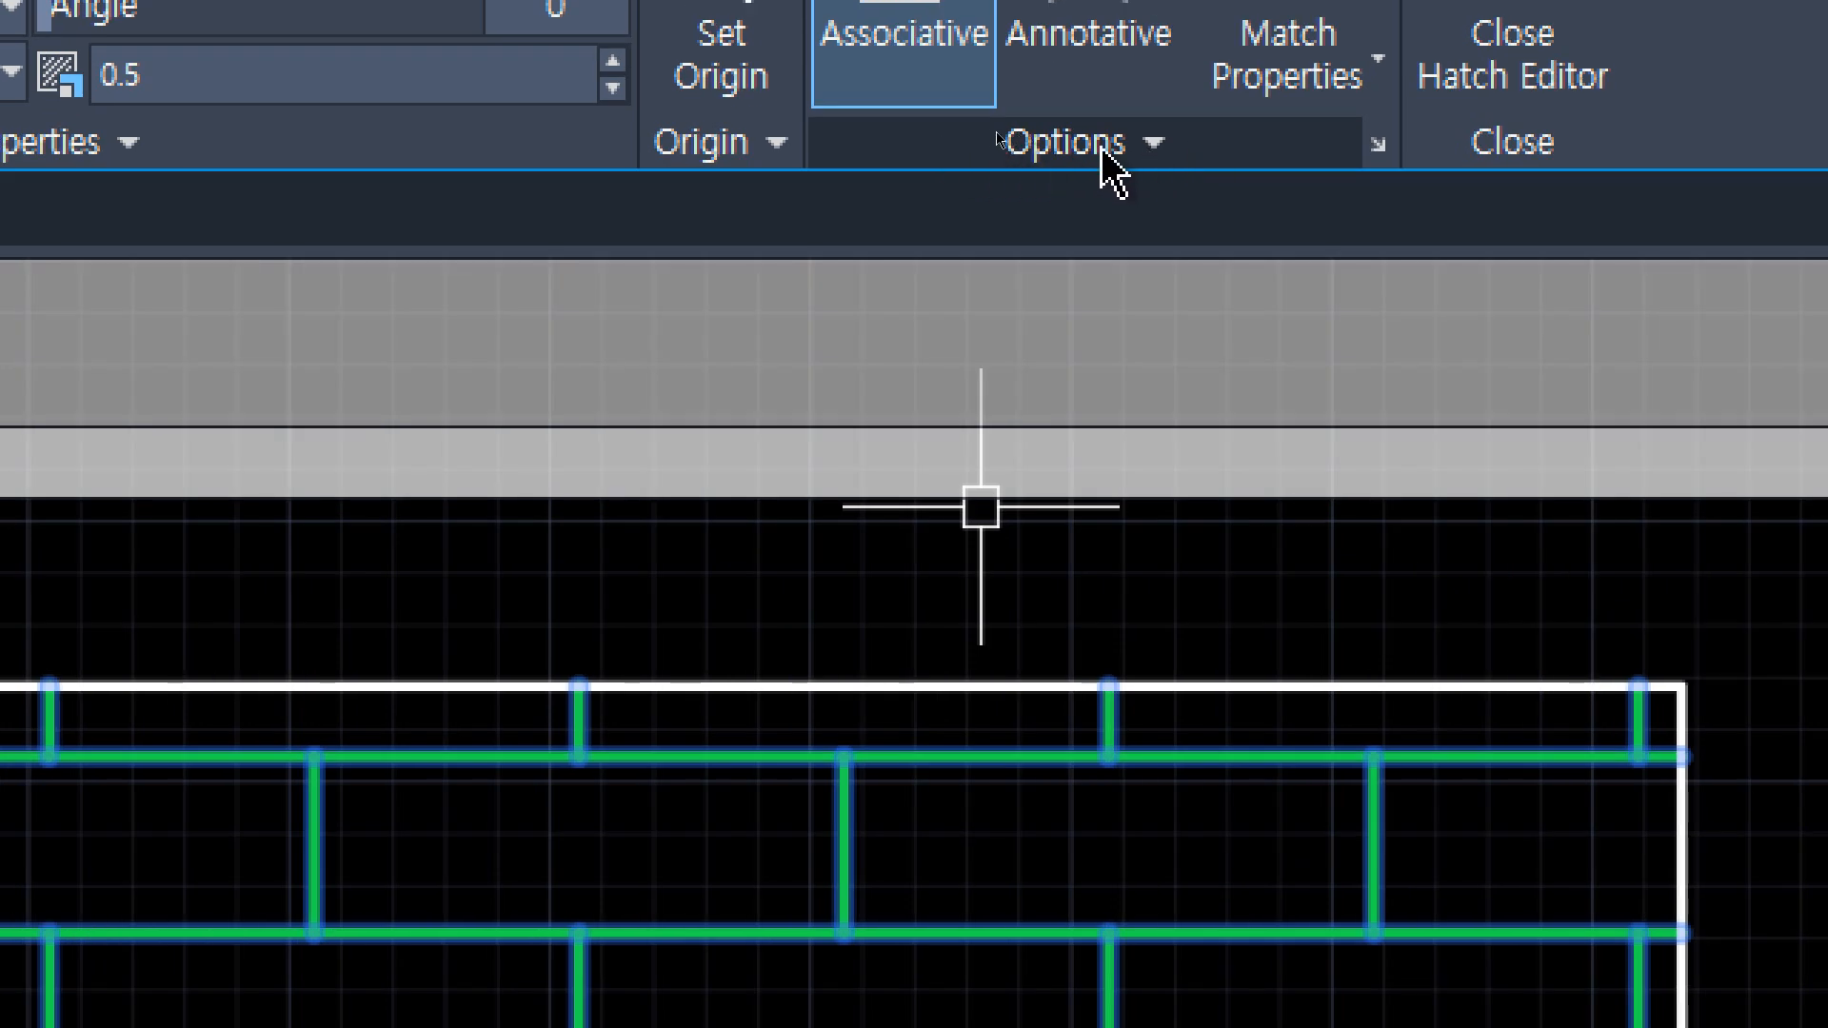
{"action": "left_click", "coordinate": [1104, 154]}
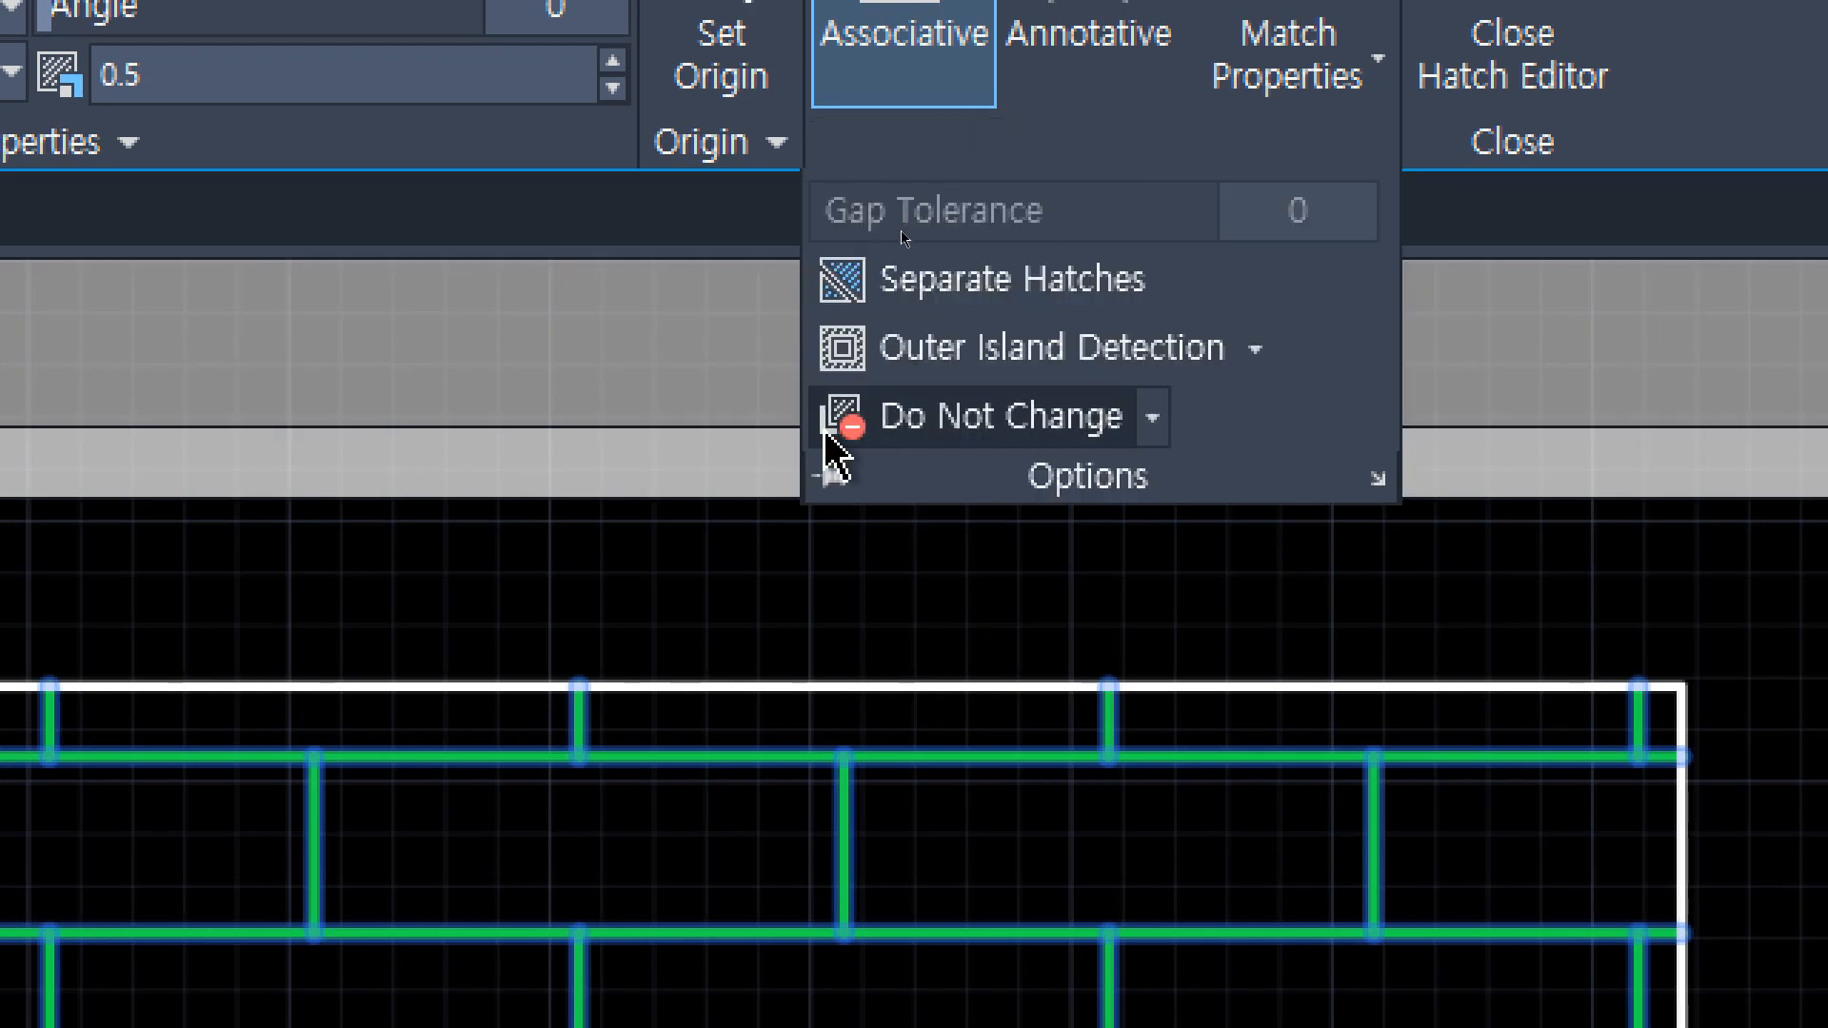
{"action": "left_click", "coordinate": [824, 476]}
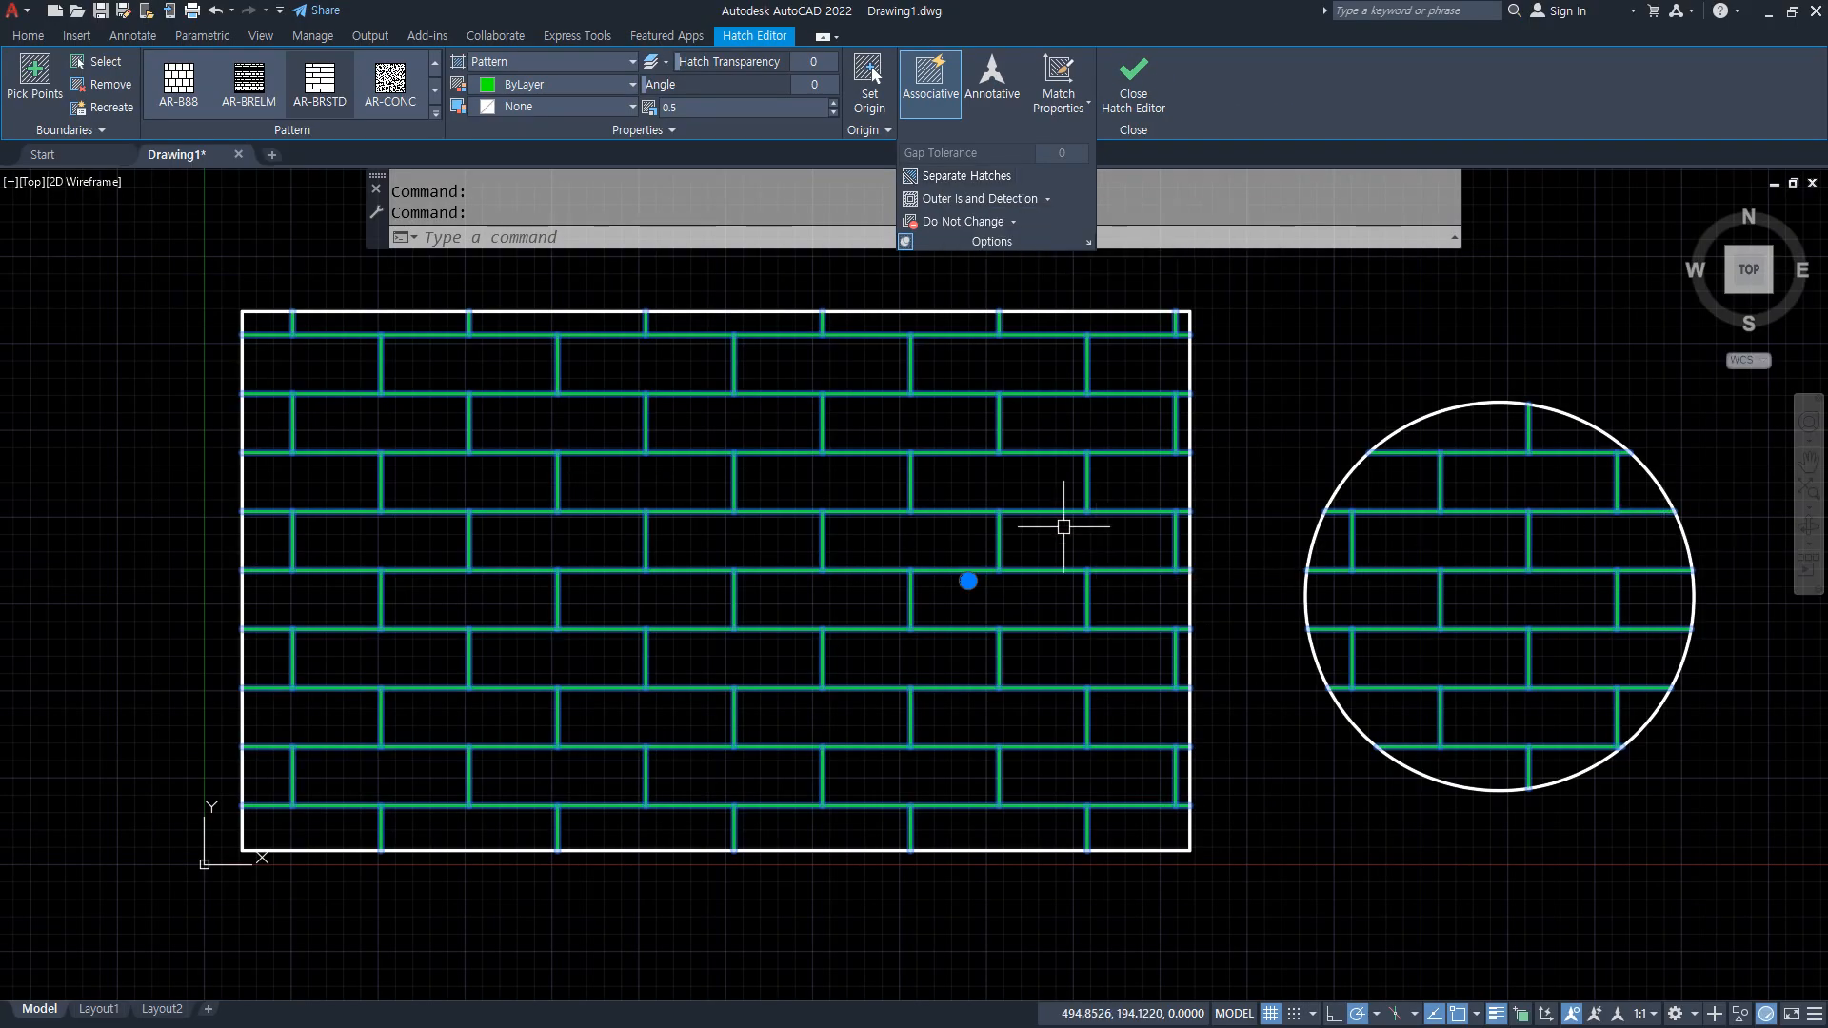
{"action": "mouse_move", "coordinate": [1056, 569]}
{"action": "left_mouse_down"}
{"action": "mouse_move", "coordinate": [1437, 543]}
{"action": "mouse_move", "coordinate": [1442, 558]}
{"action": "left_mouse_up"}
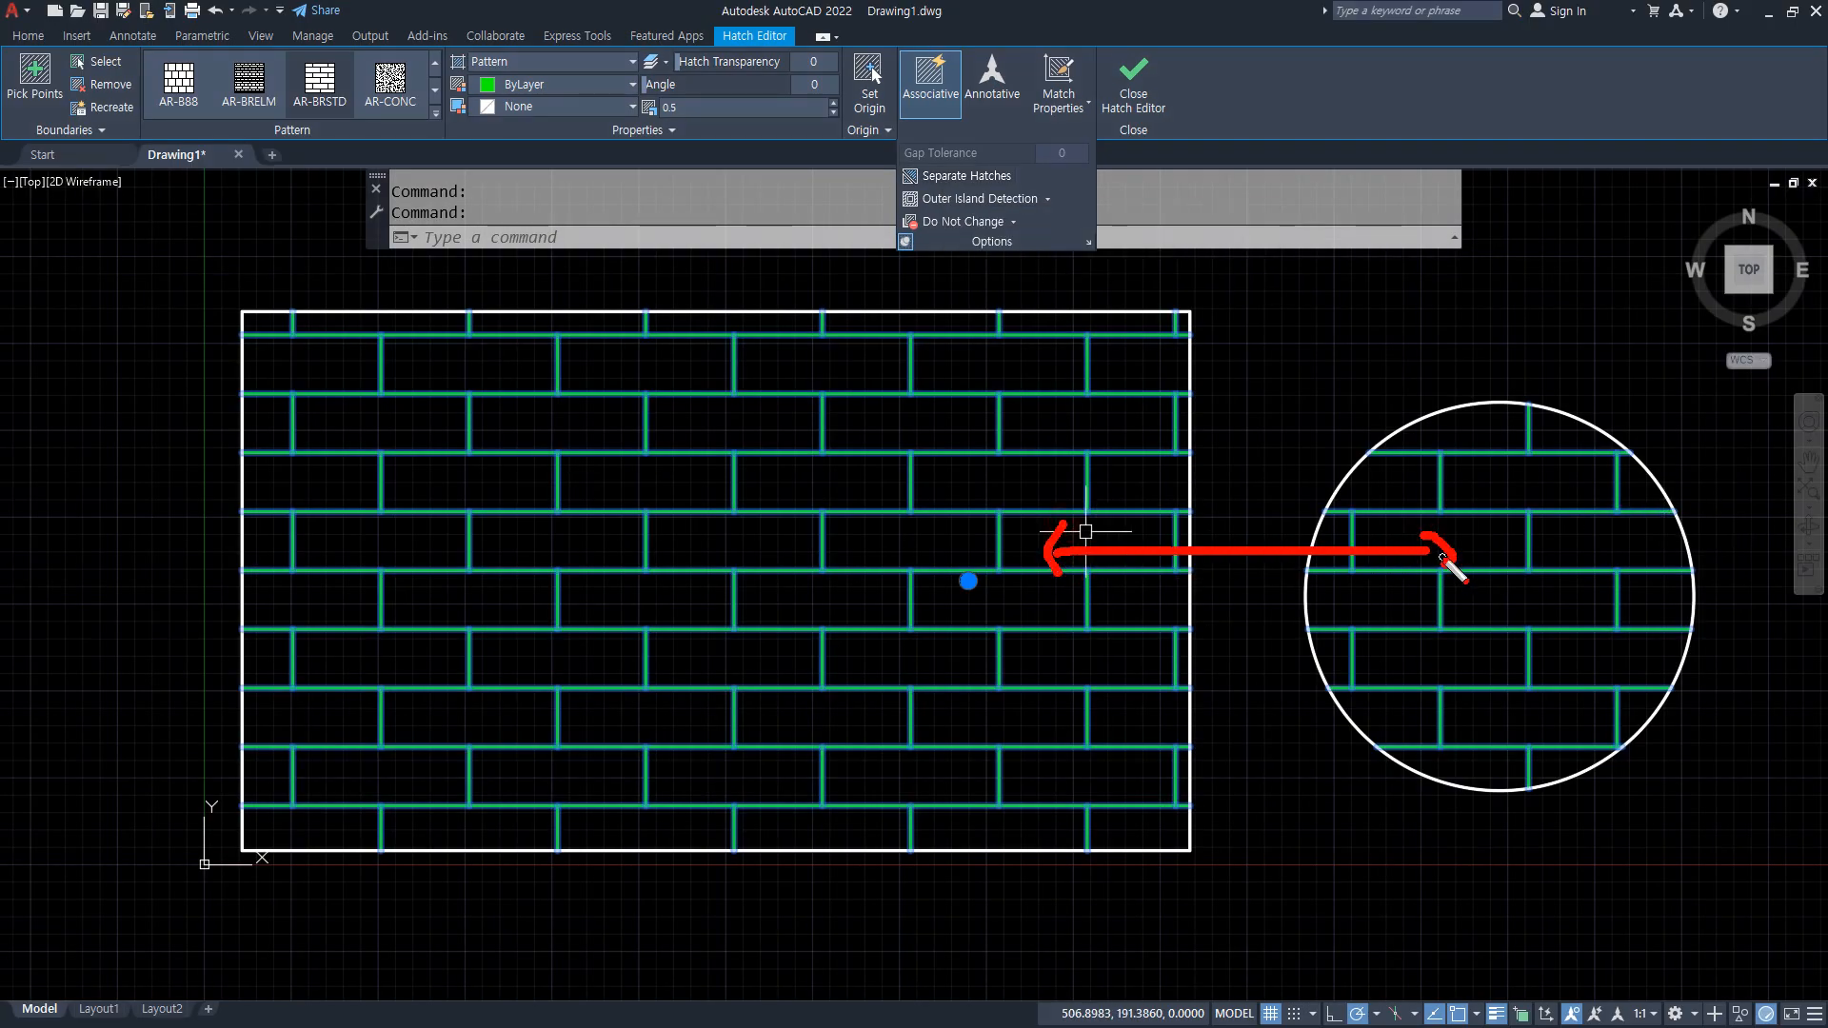
{"action": "left_click_drag", "start_coordinate": [873, 472], "coordinate": [960, 460]}
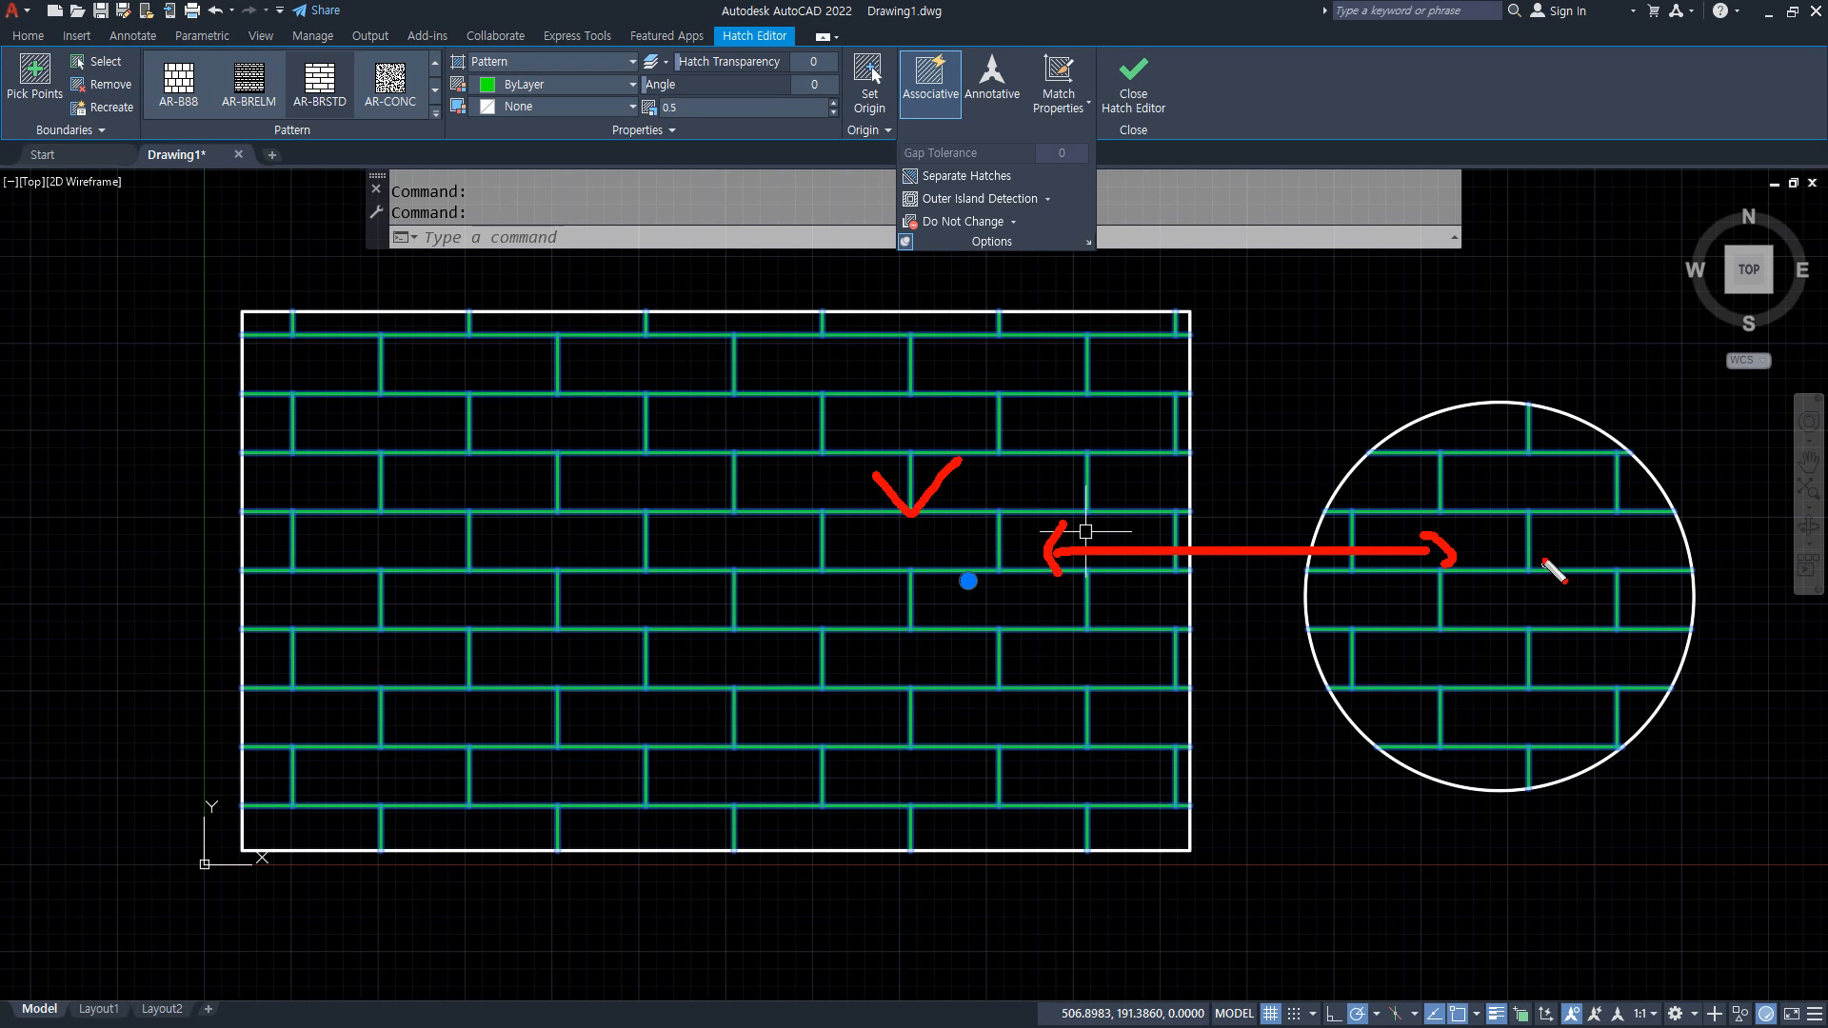
{"action": "left_click_drag", "start_coordinate": [1474, 497], "coordinate": [1530, 500]}
{"action": "left_click", "coordinate": [976, 176]}
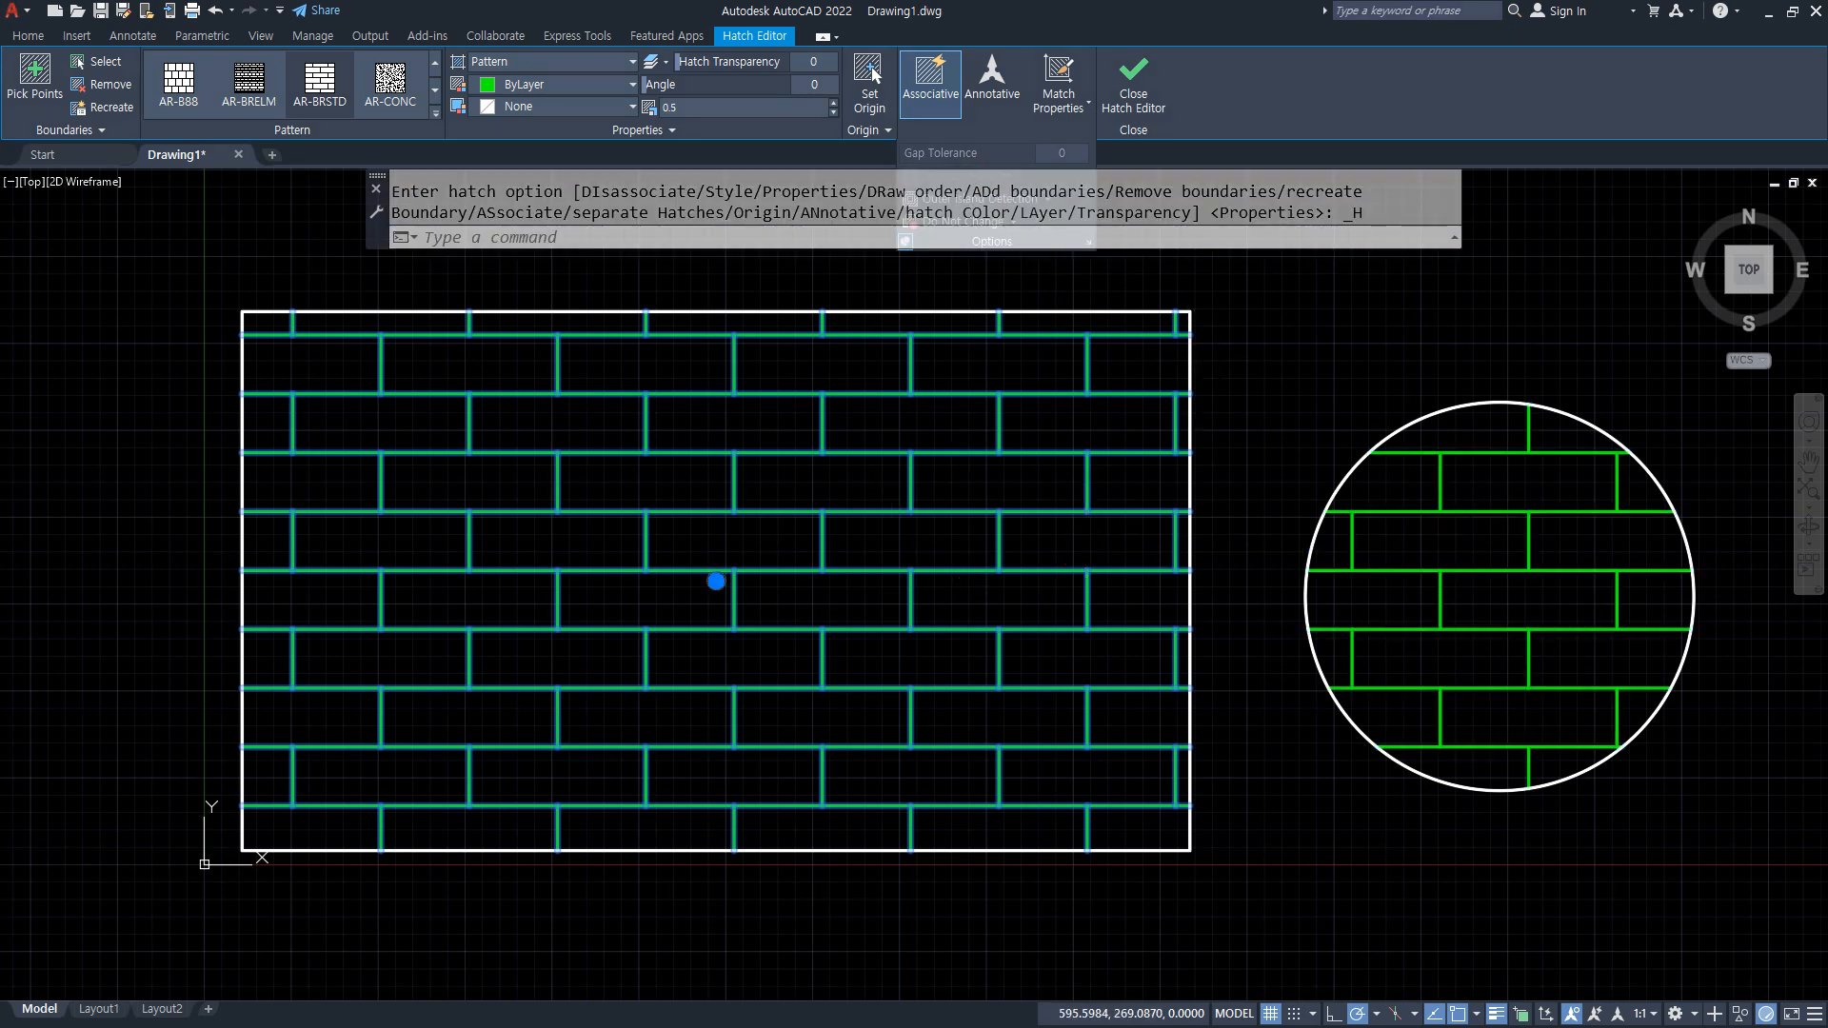
Select the rectangle's hatch on its own to check that it is independent of the circle's hatch.
{"action": "key", "text": "Escape"}
{"action": "key", "text": "Escape"}
{"action": "left_click", "coordinate": [886, 514]}
{"action": "left_click", "coordinate": [875, 504]}
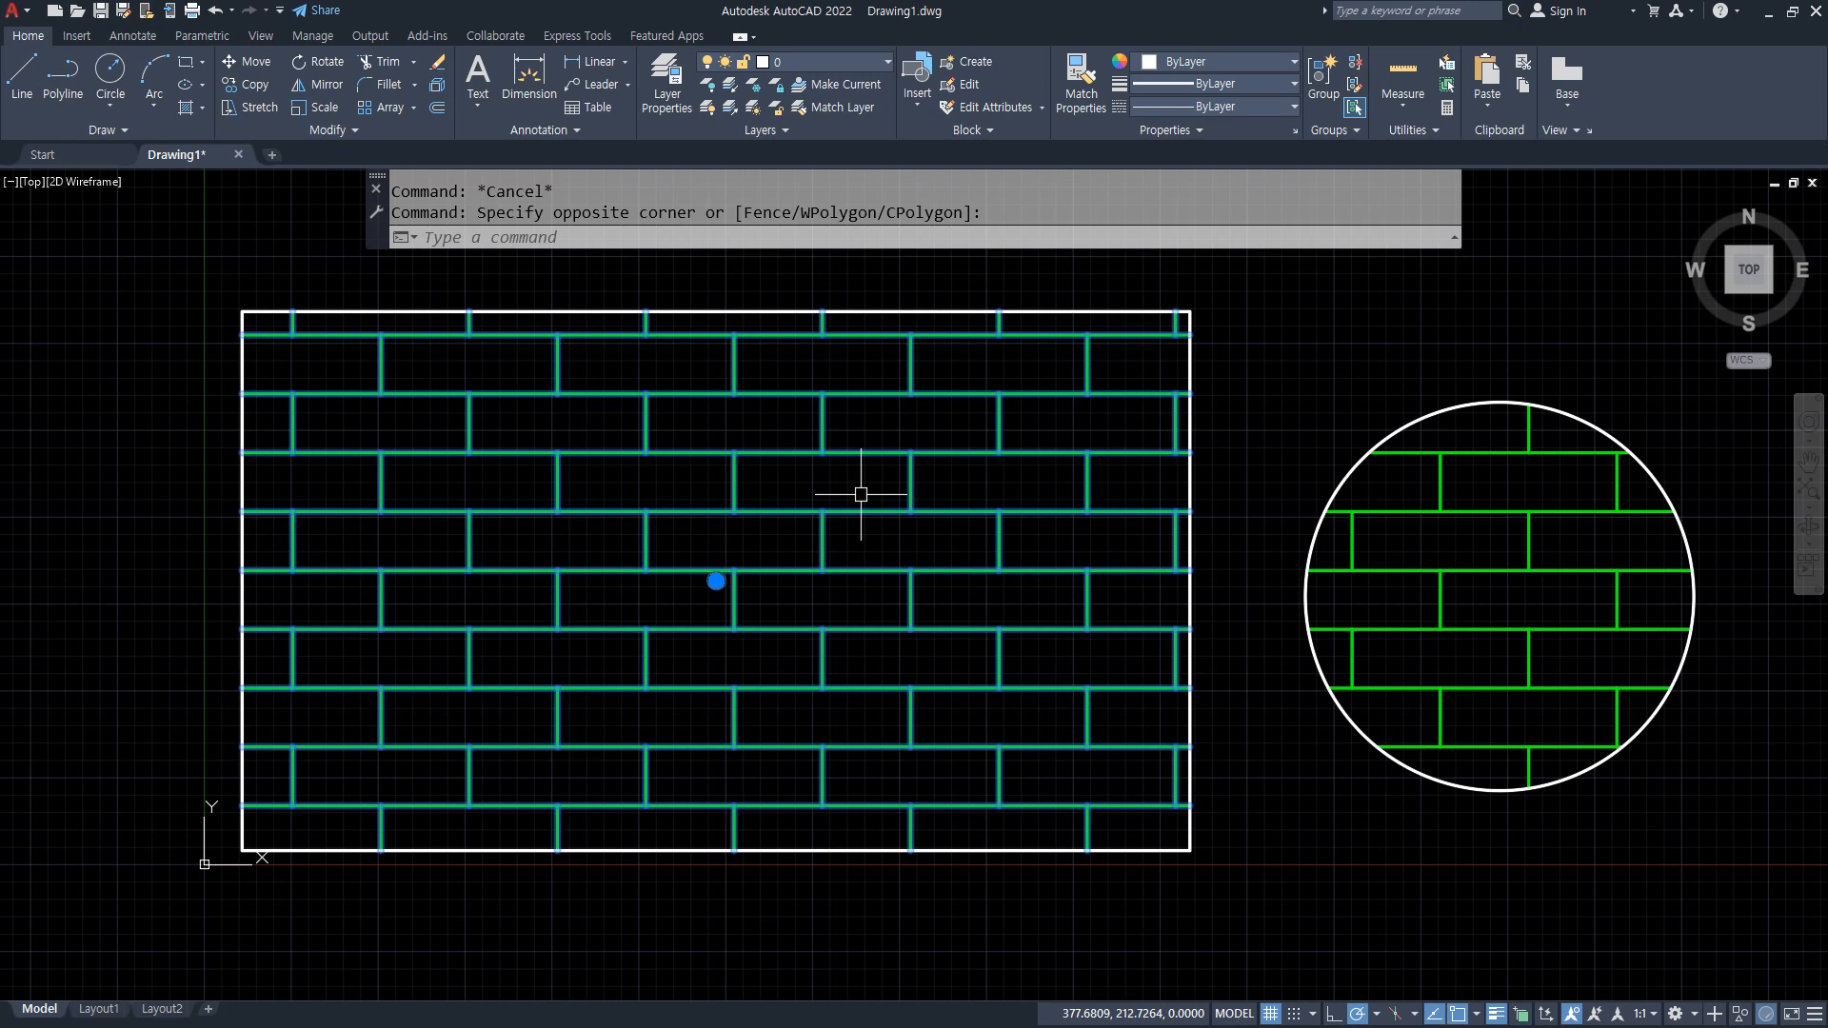
{"action": "key", "text": "Escape"}
Erase both brick hatches and the circle, keeping only the rectangle.
{"action": "left_click", "coordinate": [1485, 577]}
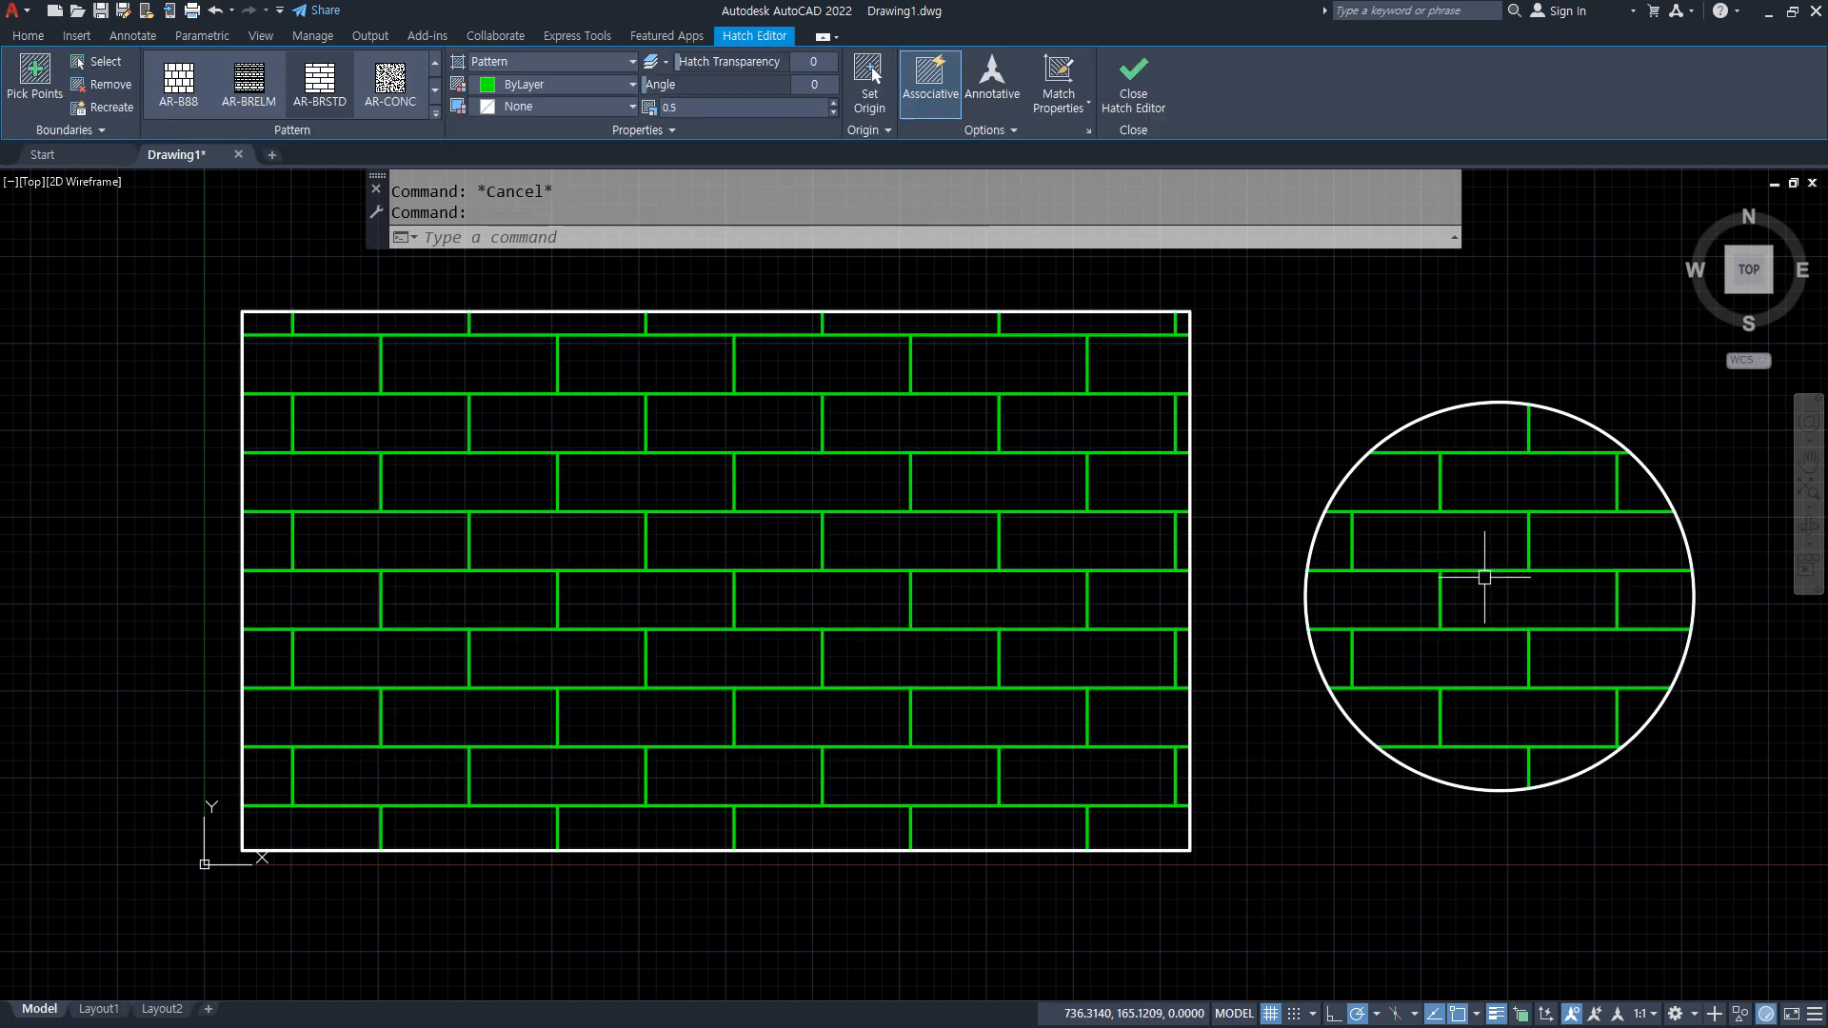
{"action": "key", "text": "Escape"}
{"action": "key", "text": "Delete"}
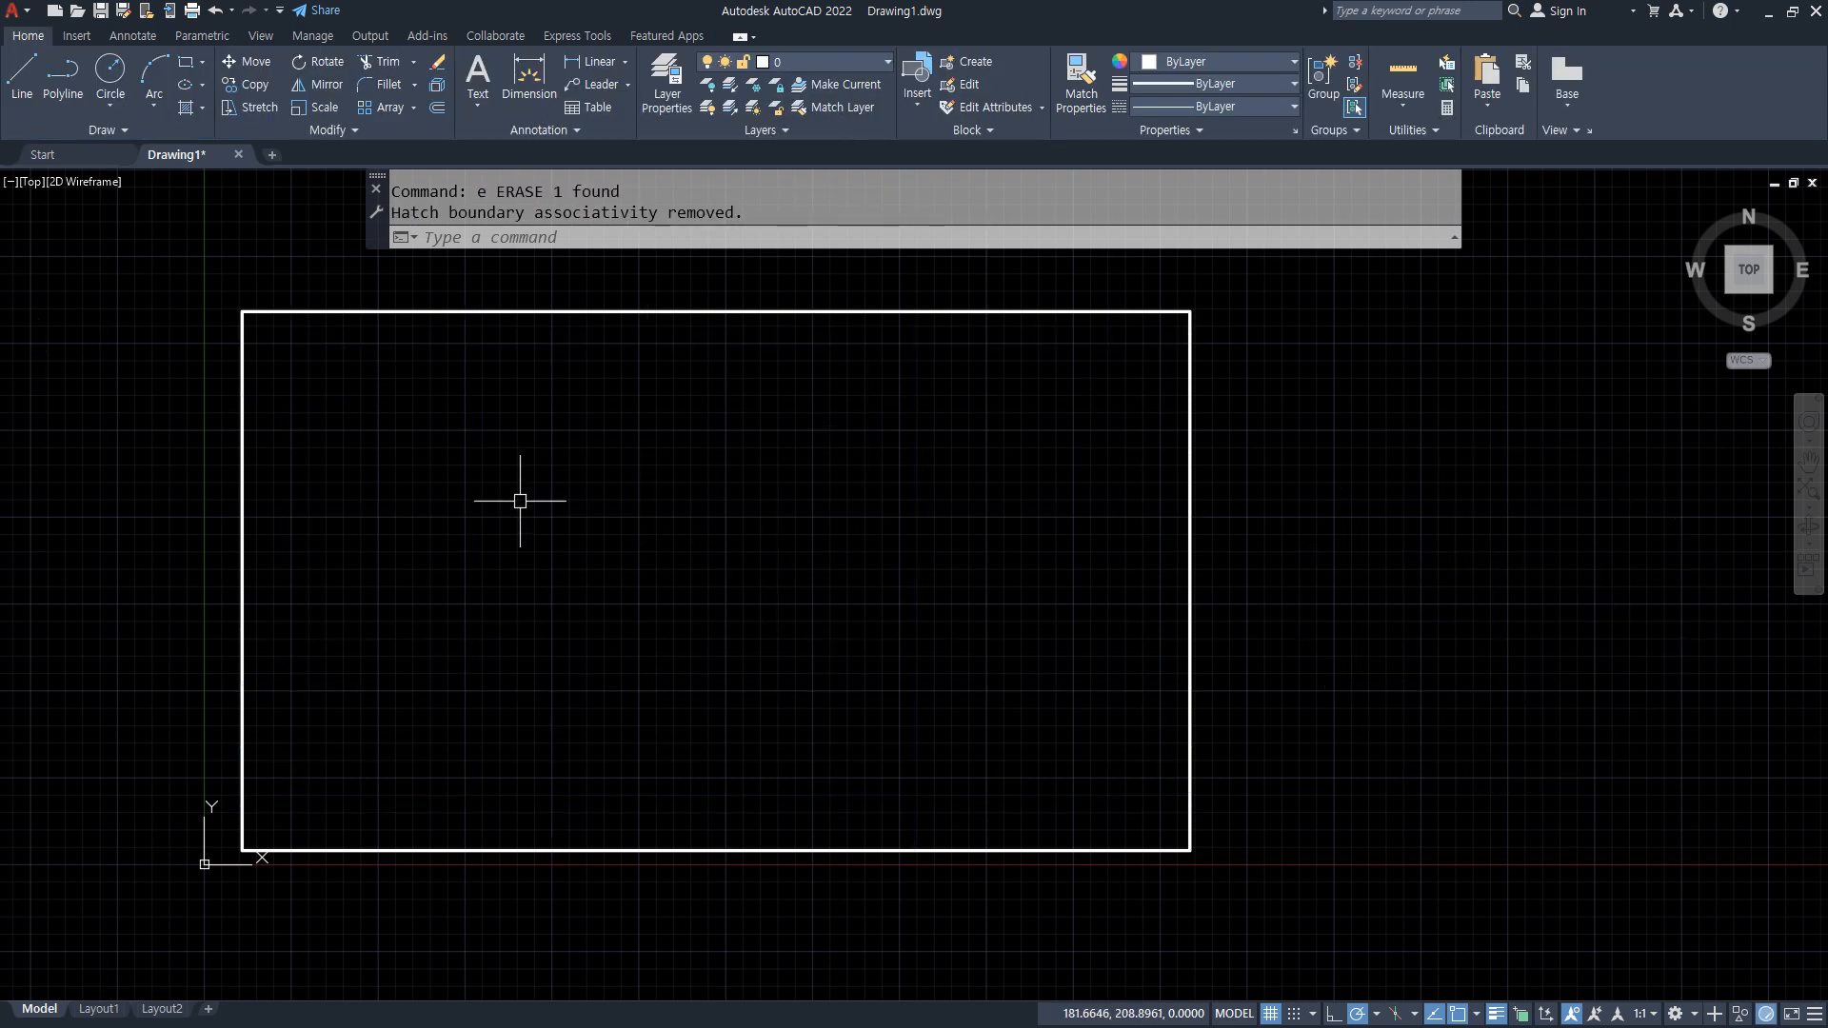
Draw a circle with a radius of about 143 near the centre of the rectangle.
{"action": "type", "text": "c"}
{"action": "key", "text": "Return"}
{"action": "left_click", "coordinate": [720, 602]}
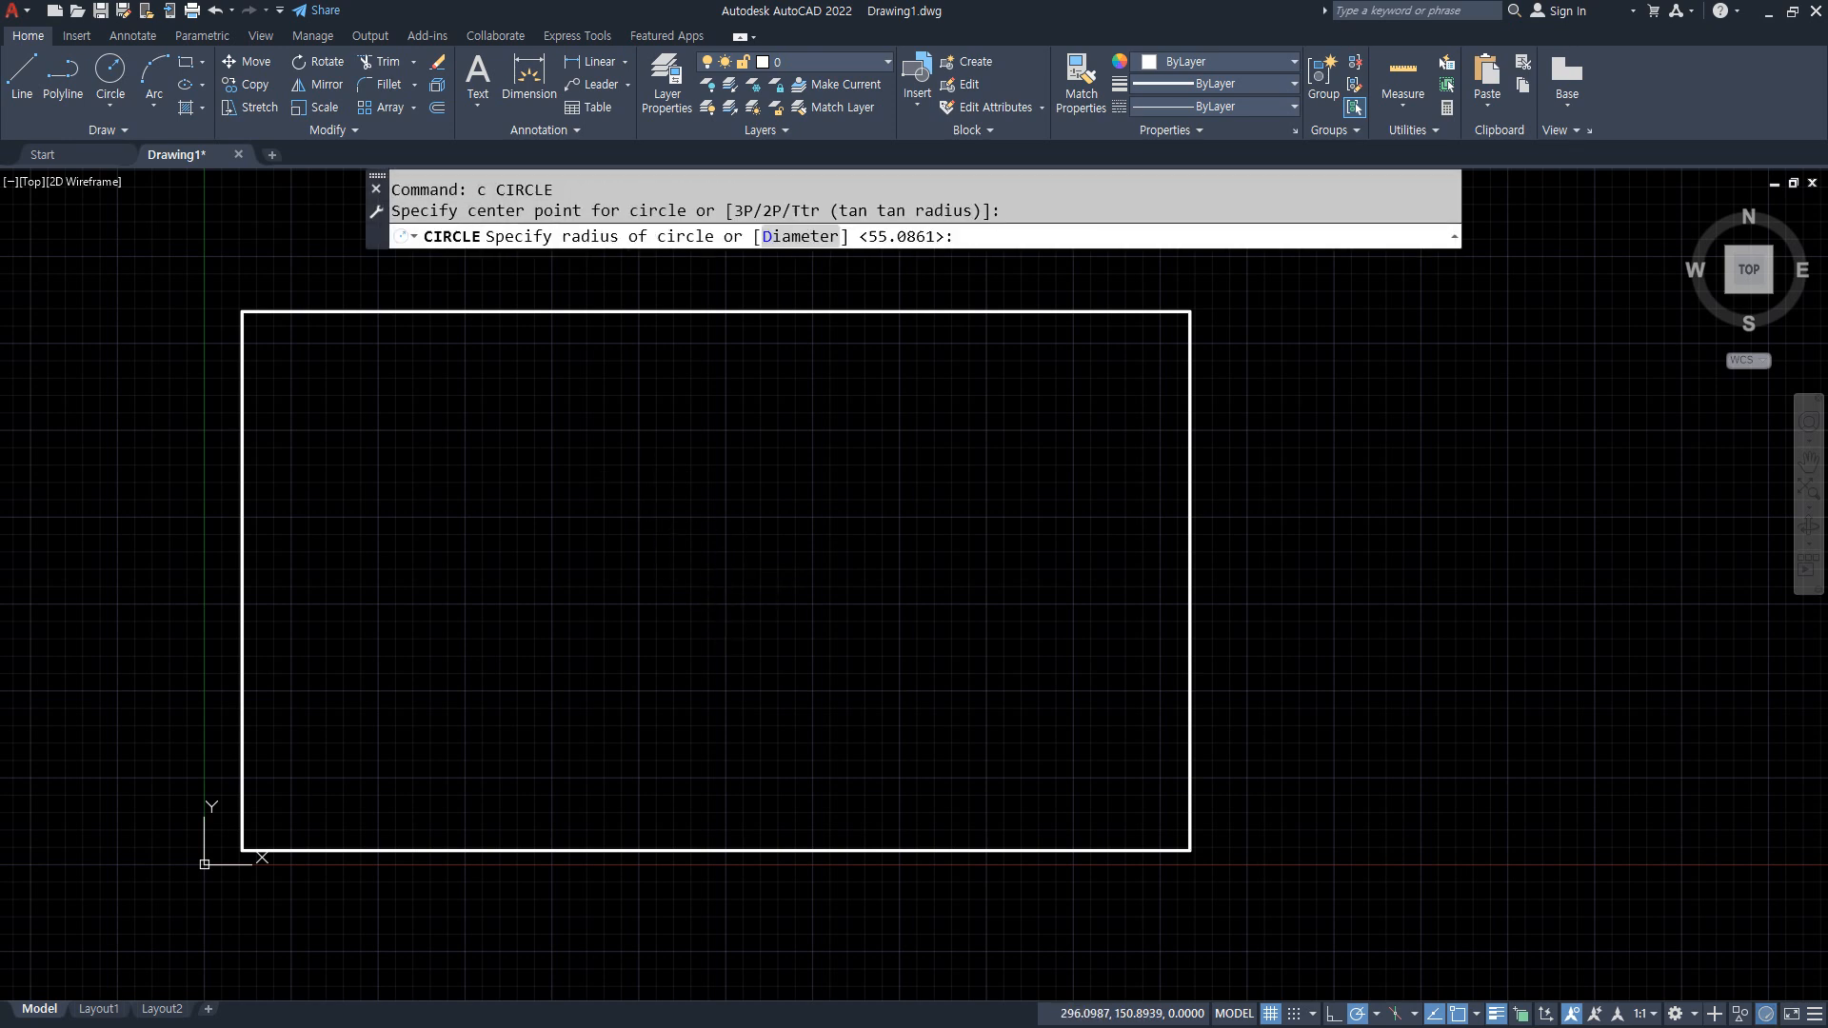
{"action": "left_click", "coordinate": [734, 358]}
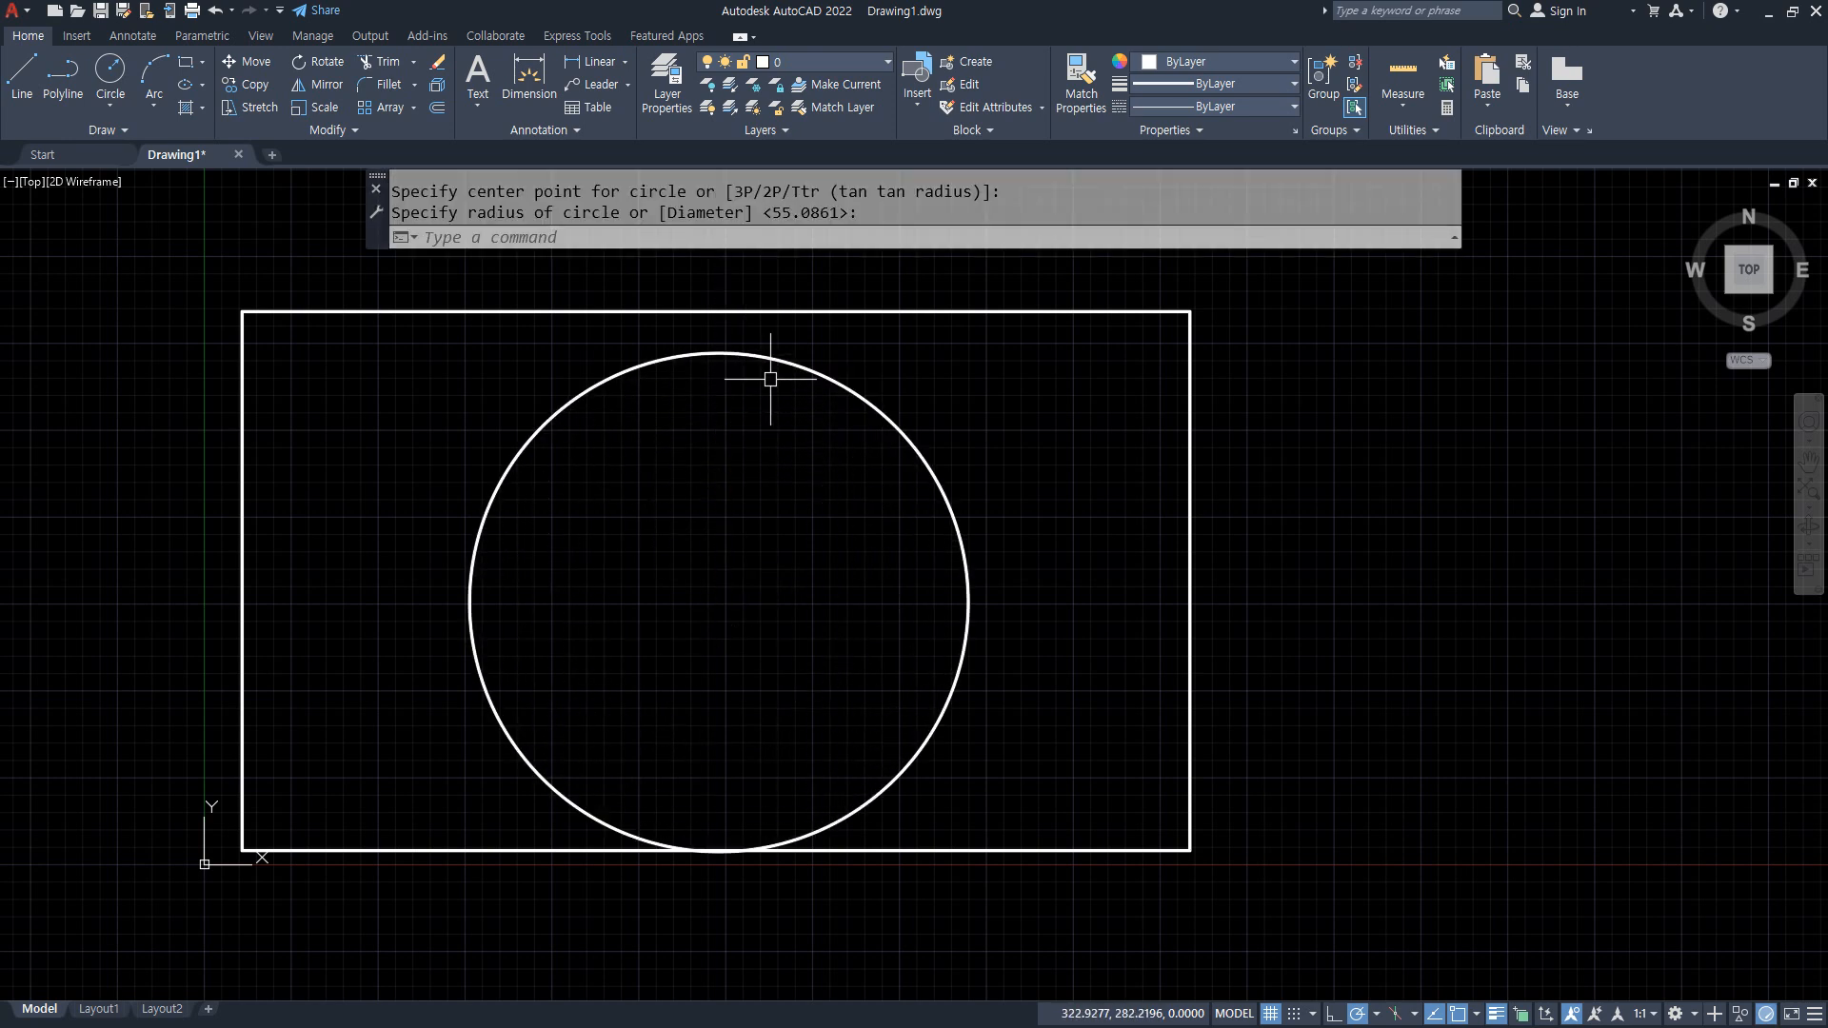
Move the circle slightly upward so that it clears the rectangle's bottom edge.
{"action": "type", "text": "m"}
{"action": "key", "text": "Return"}
{"action": "left_click", "coordinate": [940, 417]}
{"action": "left_click", "coordinate": [820, 549]}
{"action": "key", "text": "Return"}
{"action": "left_click", "coordinate": [837, 518]}
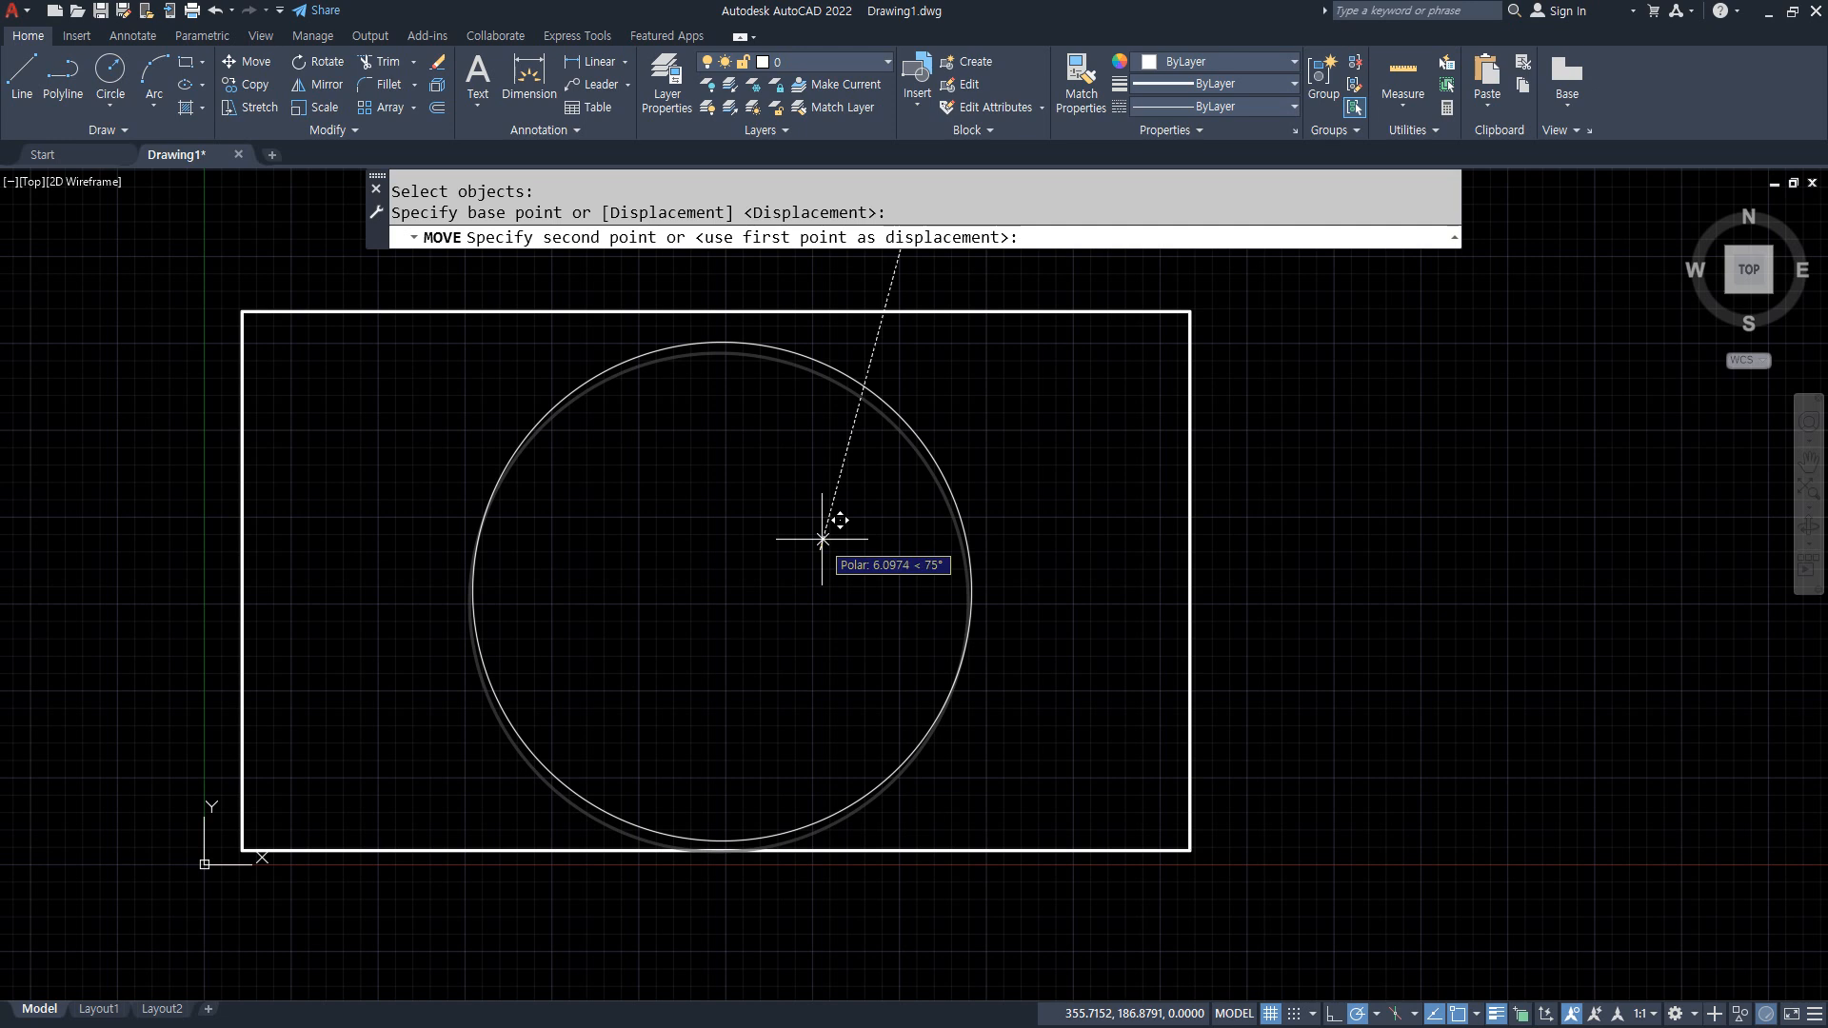
{"action": "left_click", "coordinate": [838, 509]}
Draw a smaller, nearly square rectangle inside the large circle.
{"action": "type", "text": "rec"}
{"action": "key", "text": "Return"}
{"action": "left_click", "coordinate": [572, 435]}
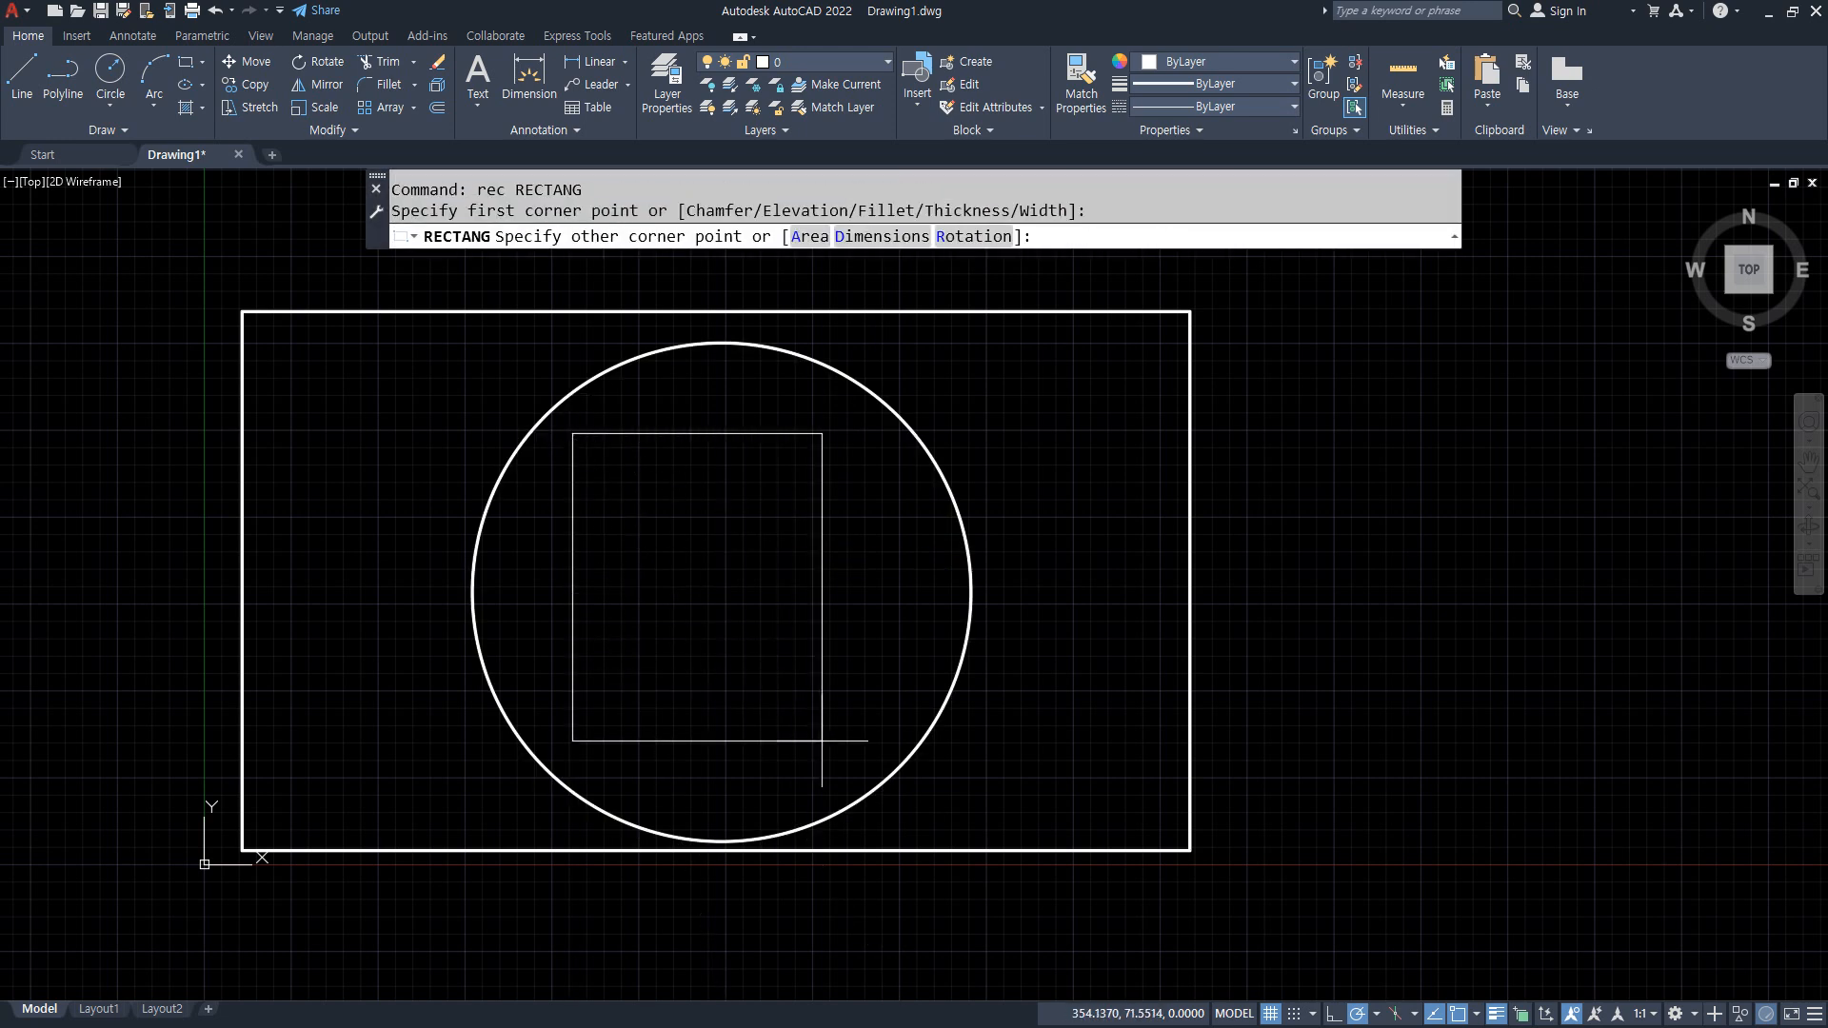
{"action": "left_click", "coordinate": [860, 758]}
Draw a smaller circle centred inside the inner rectangle without touching its edges.
{"action": "type", "text": "c"}
{"action": "key", "text": "Return"}
{"action": "left_click", "coordinate": [709, 588]}
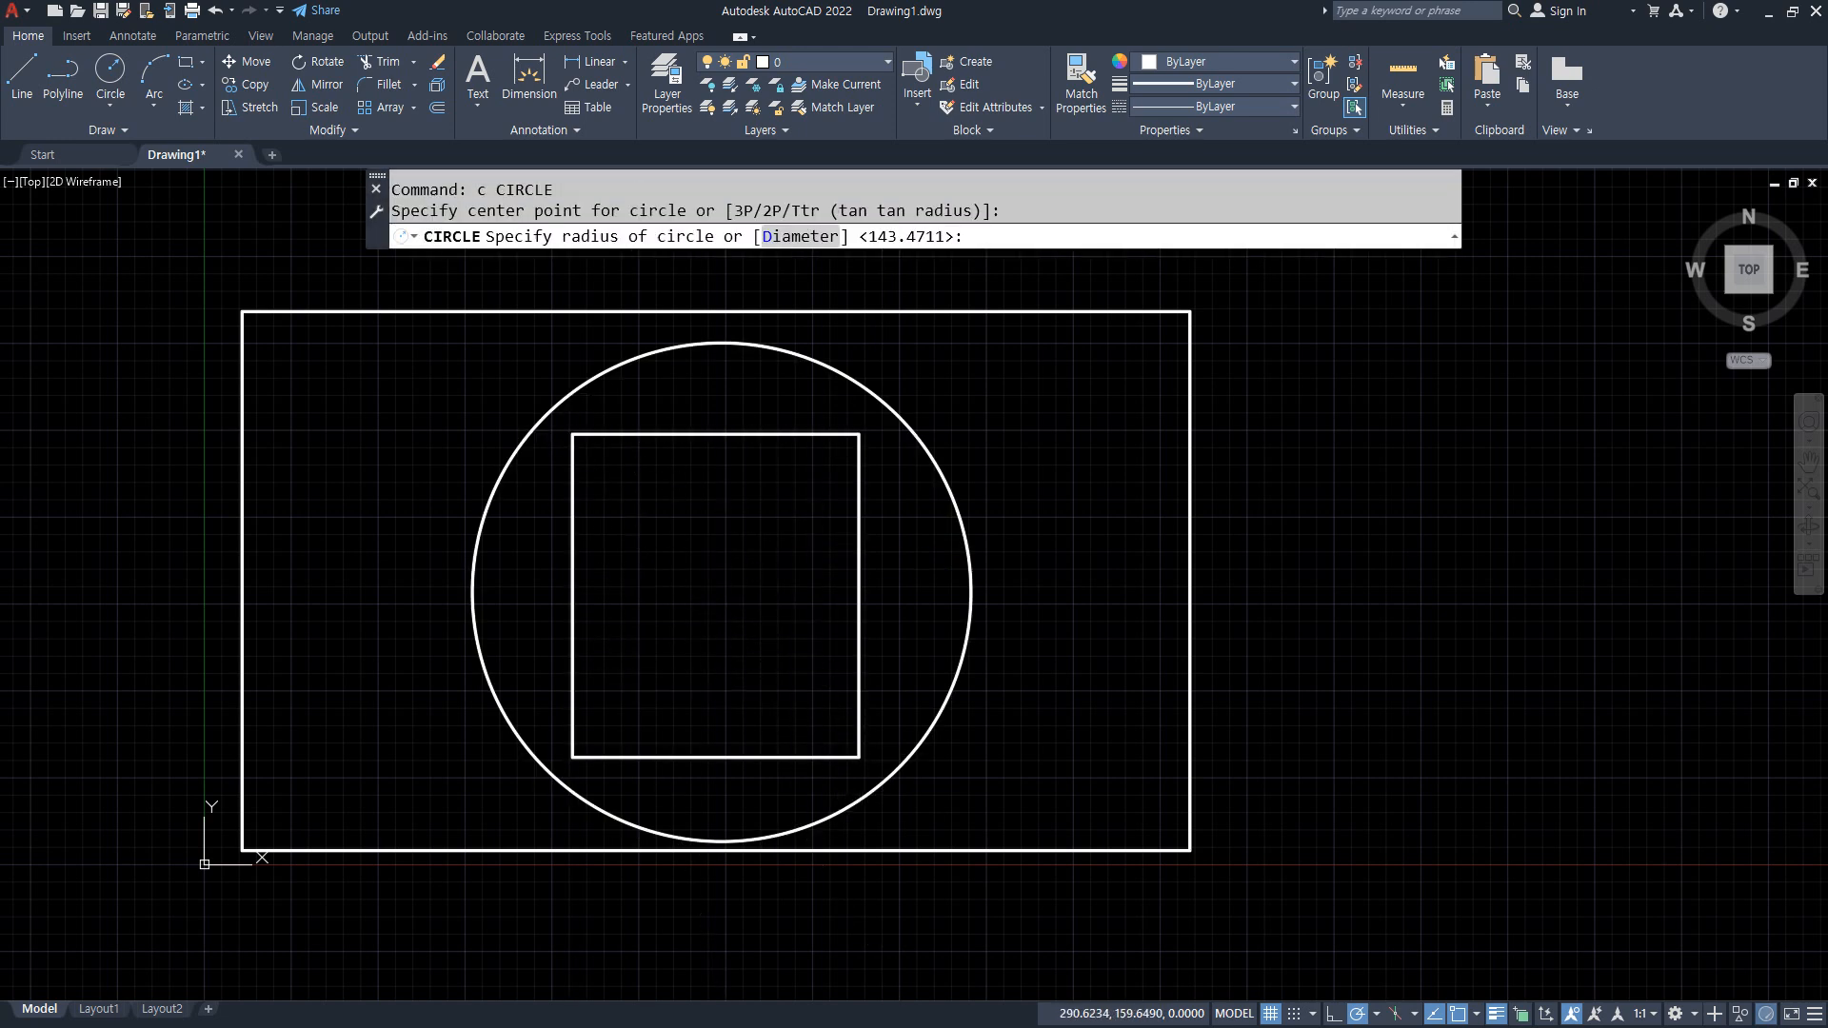
{"action": "left_click", "coordinate": [725, 472]}
Draw a small horizontal rectangle inside the innermost circle.
{"action": "type", "text": "rec"}
{"action": "key", "text": "Return"}
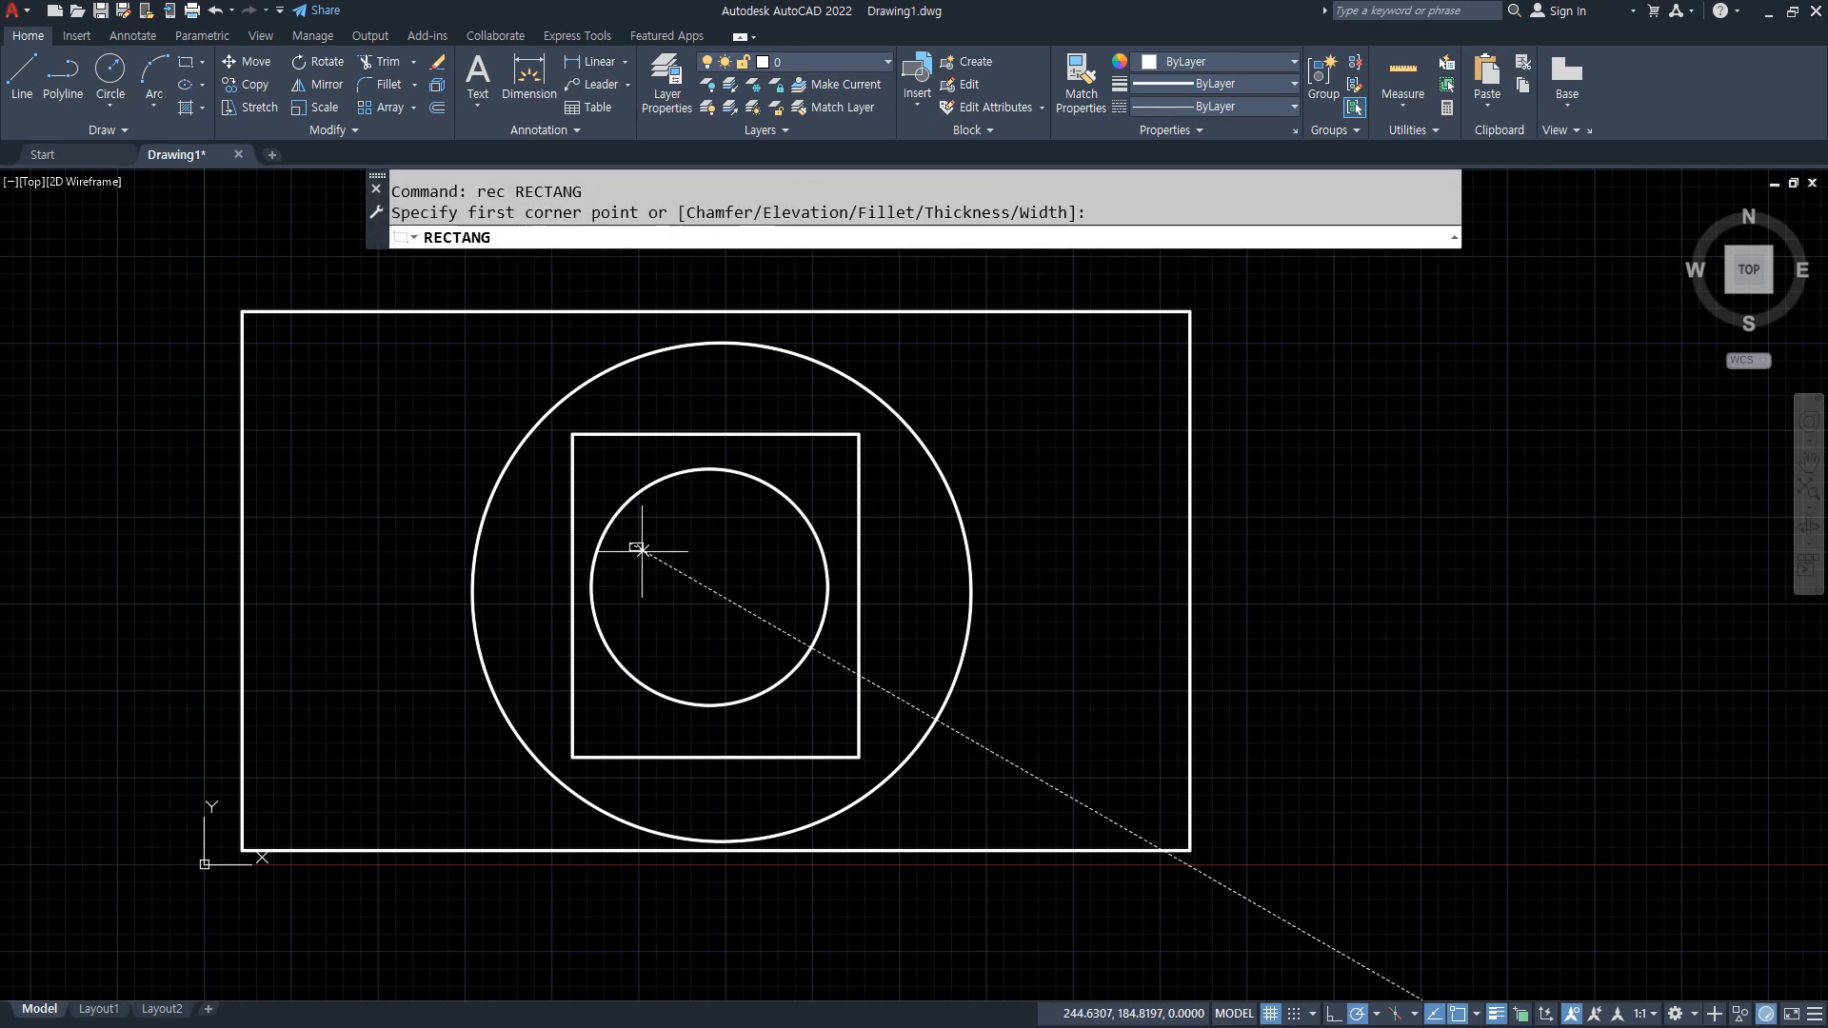
{"action": "left_click", "coordinate": [629, 544]}
{"action": "left_click", "coordinate": [785, 633]}
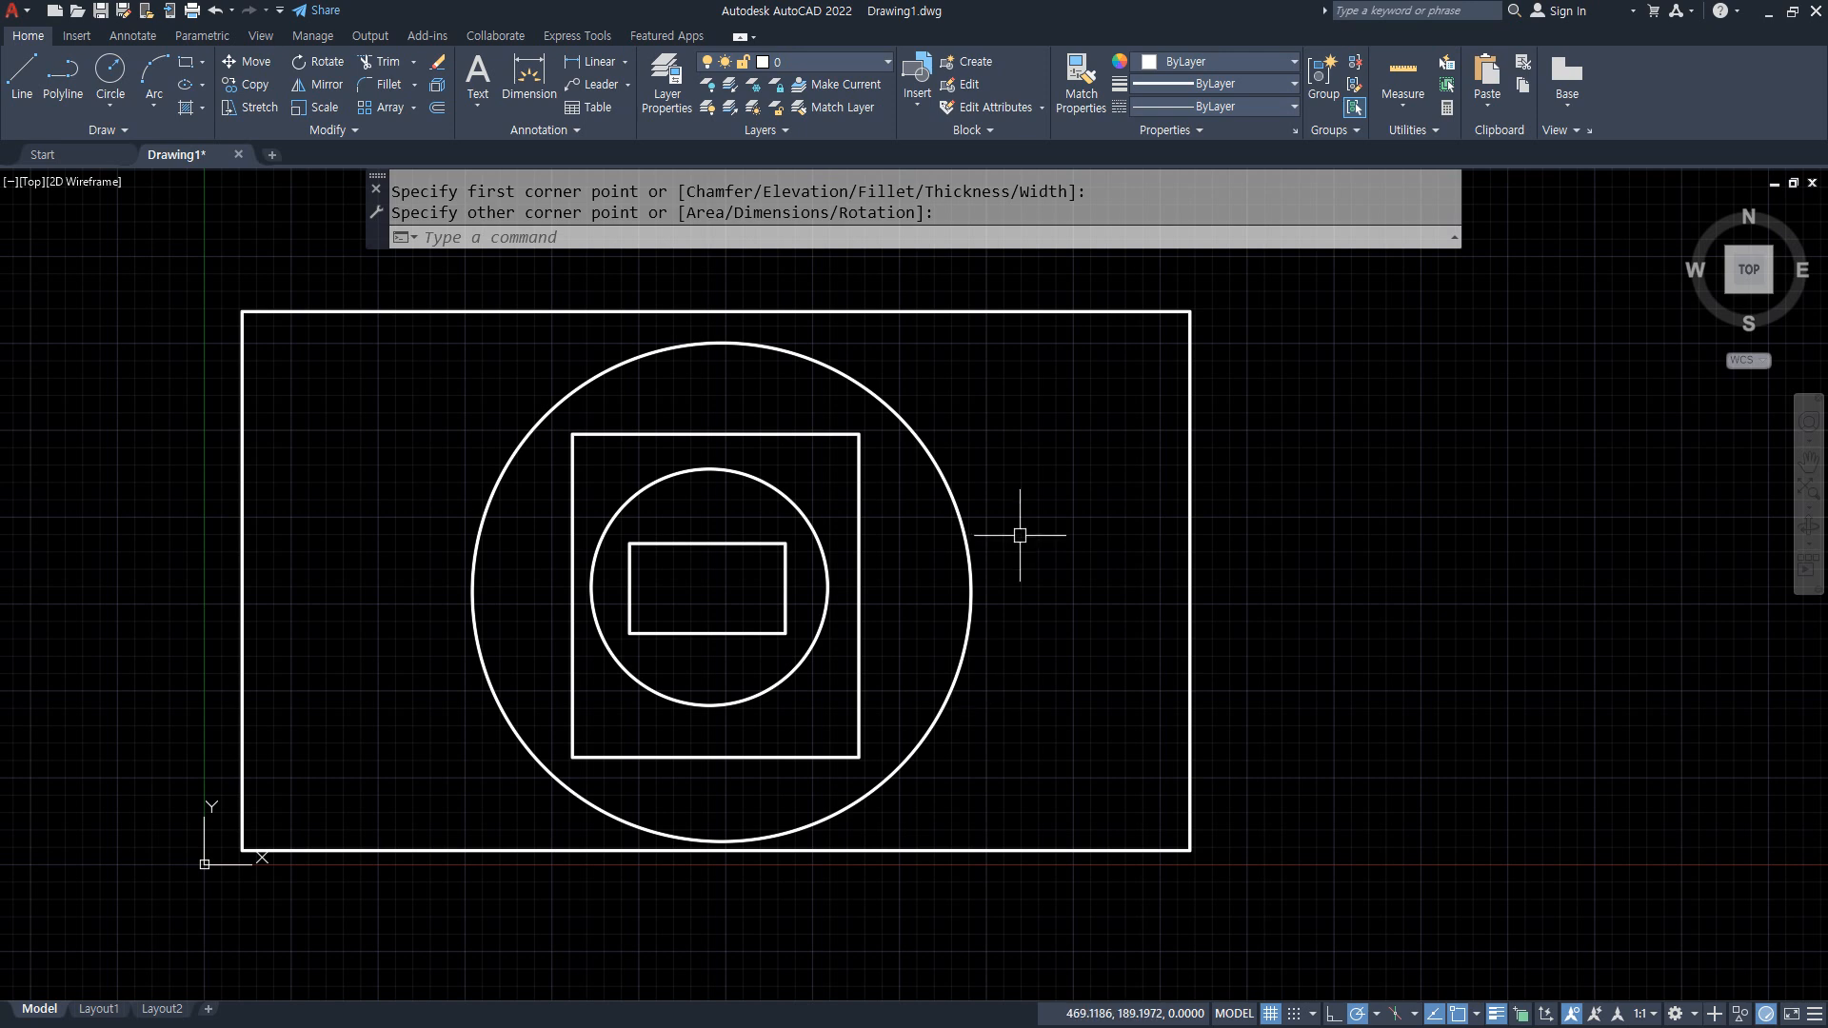
Hatch the area between the outer rectangle and the large circle with the SOLID pattern.
{"action": "type", "text": "h"}
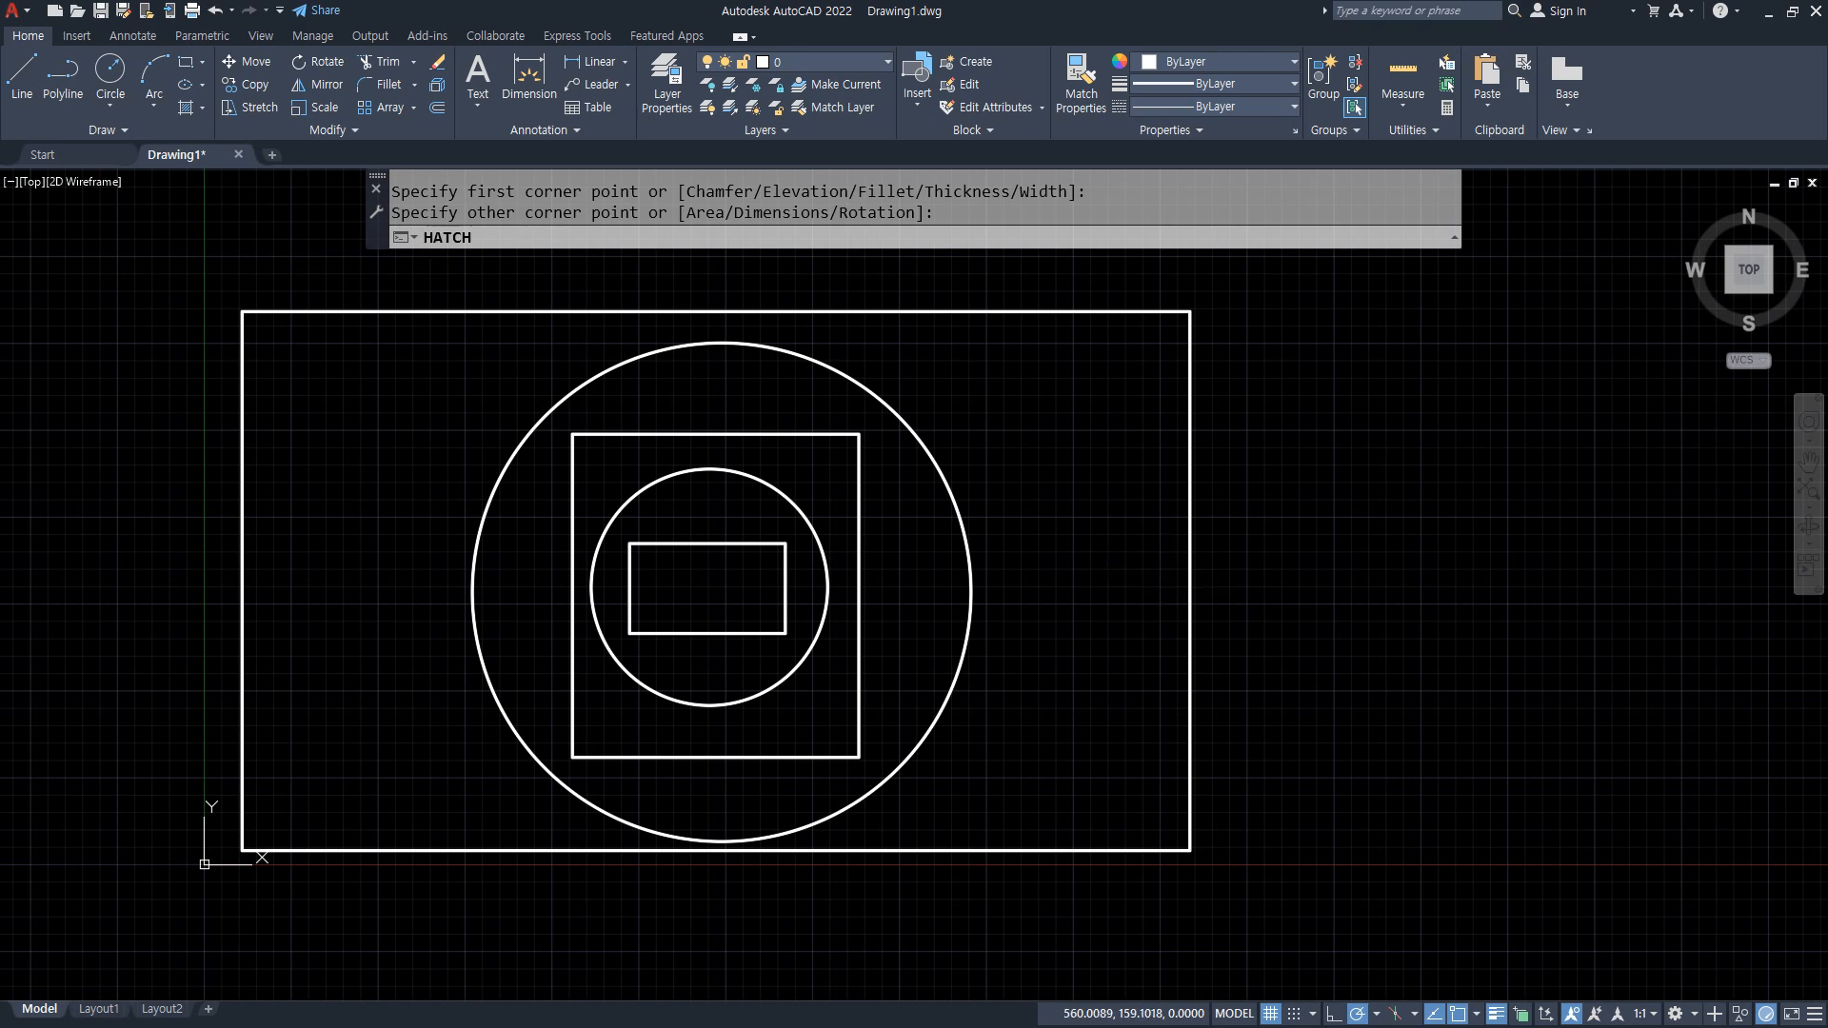
{"action": "key", "text": "Return"}
{"action": "left_click", "coordinate": [1037, 416]}
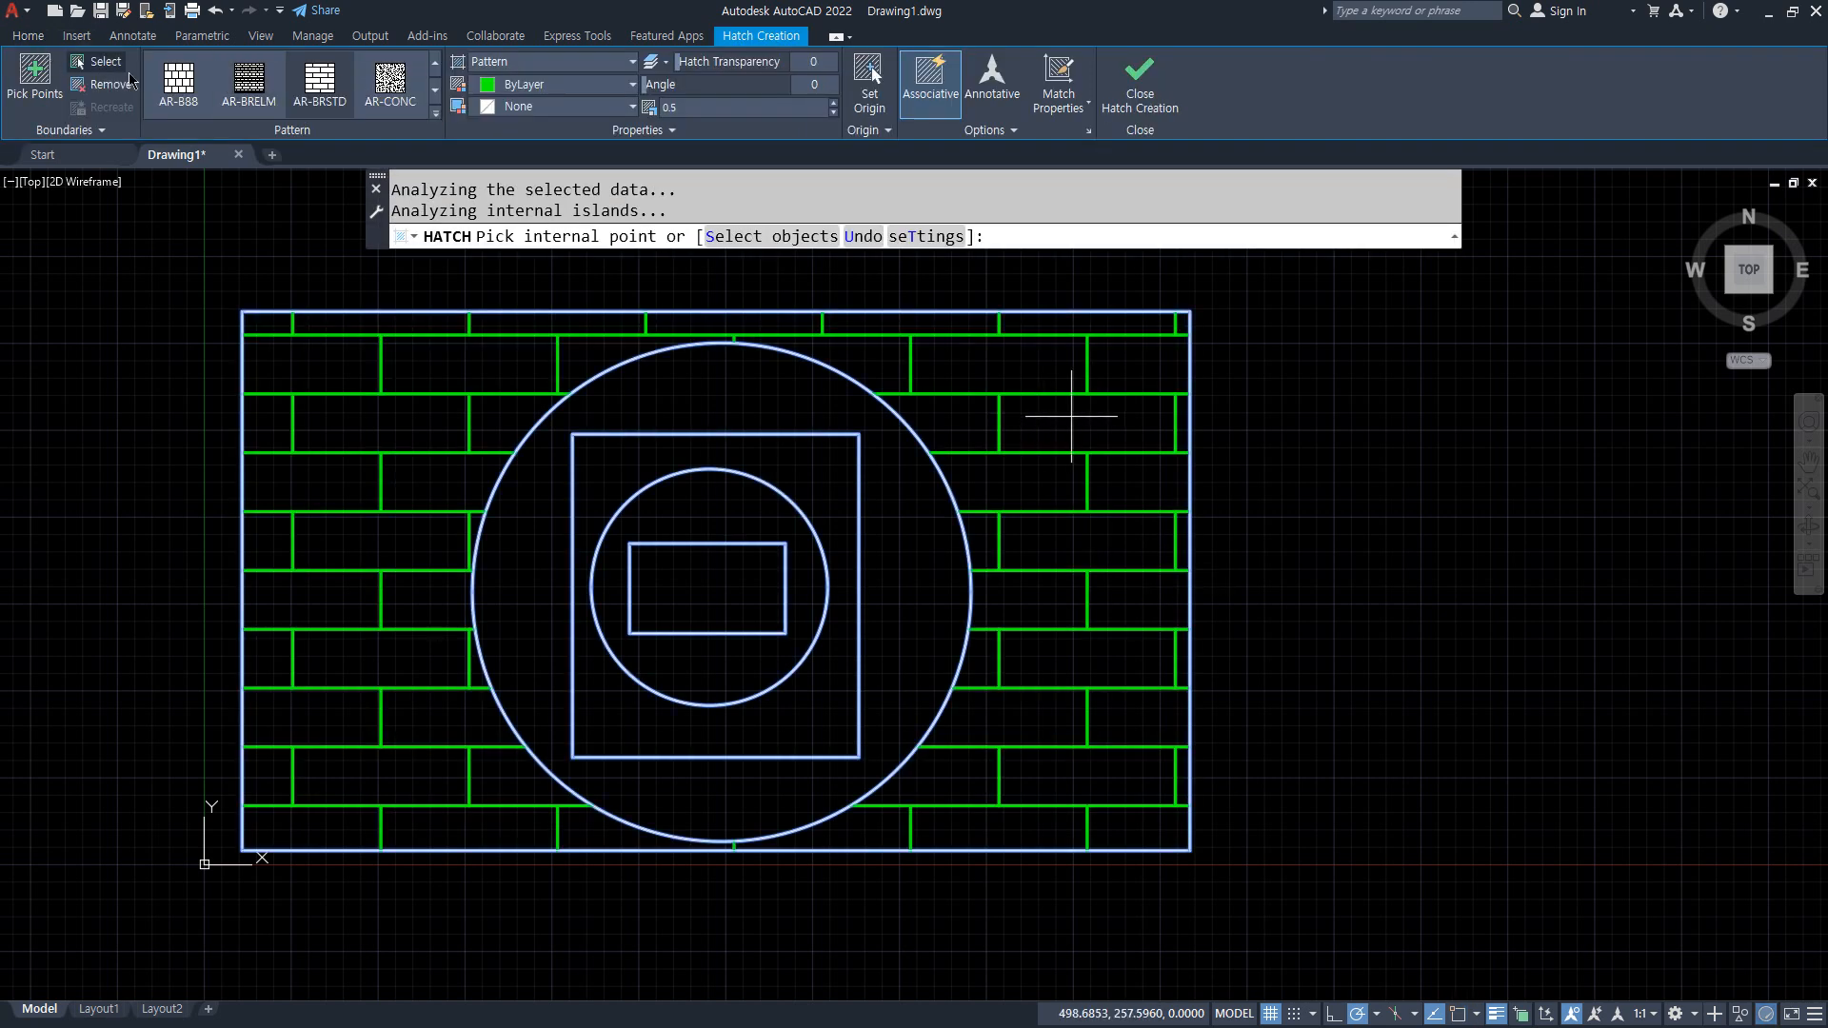
{"action": "left_click", "coordinate": [179, 80]}
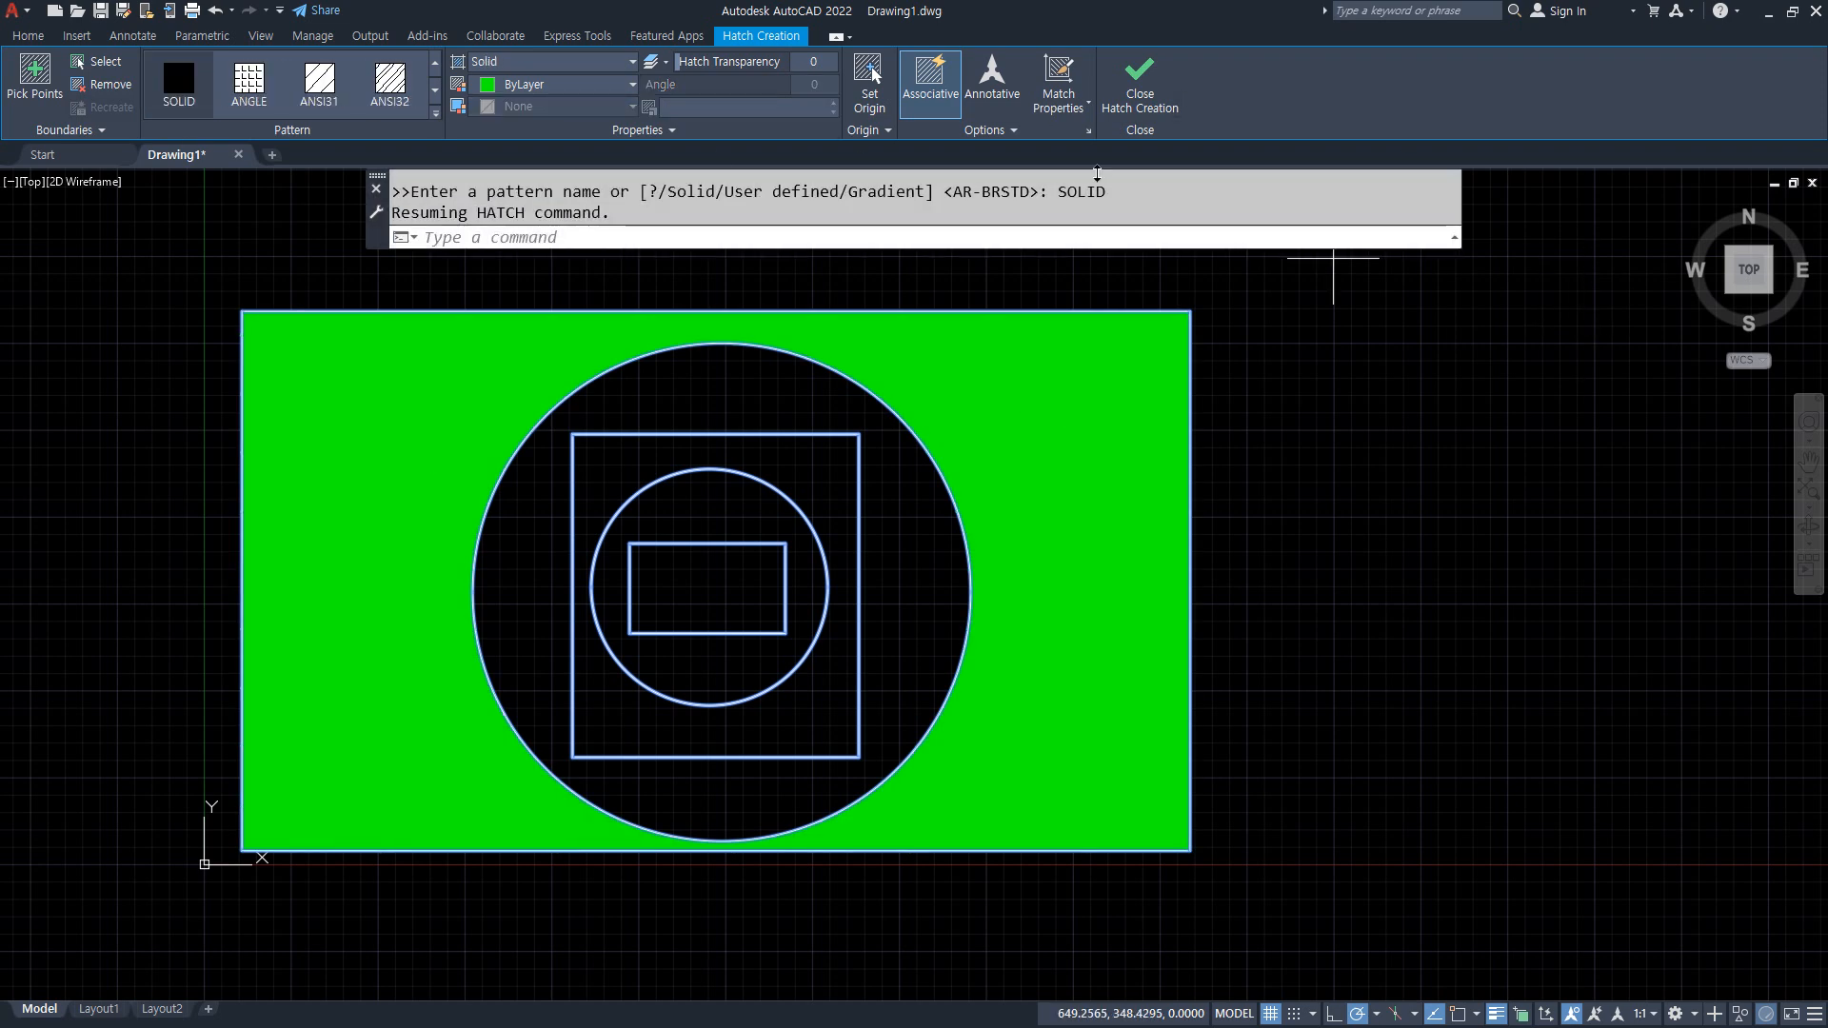
Set the solid hatch to Normal Island Detection and switch it back to Outer Island Detection.
{"action": "left_click", "coordinate": [986, 130]}
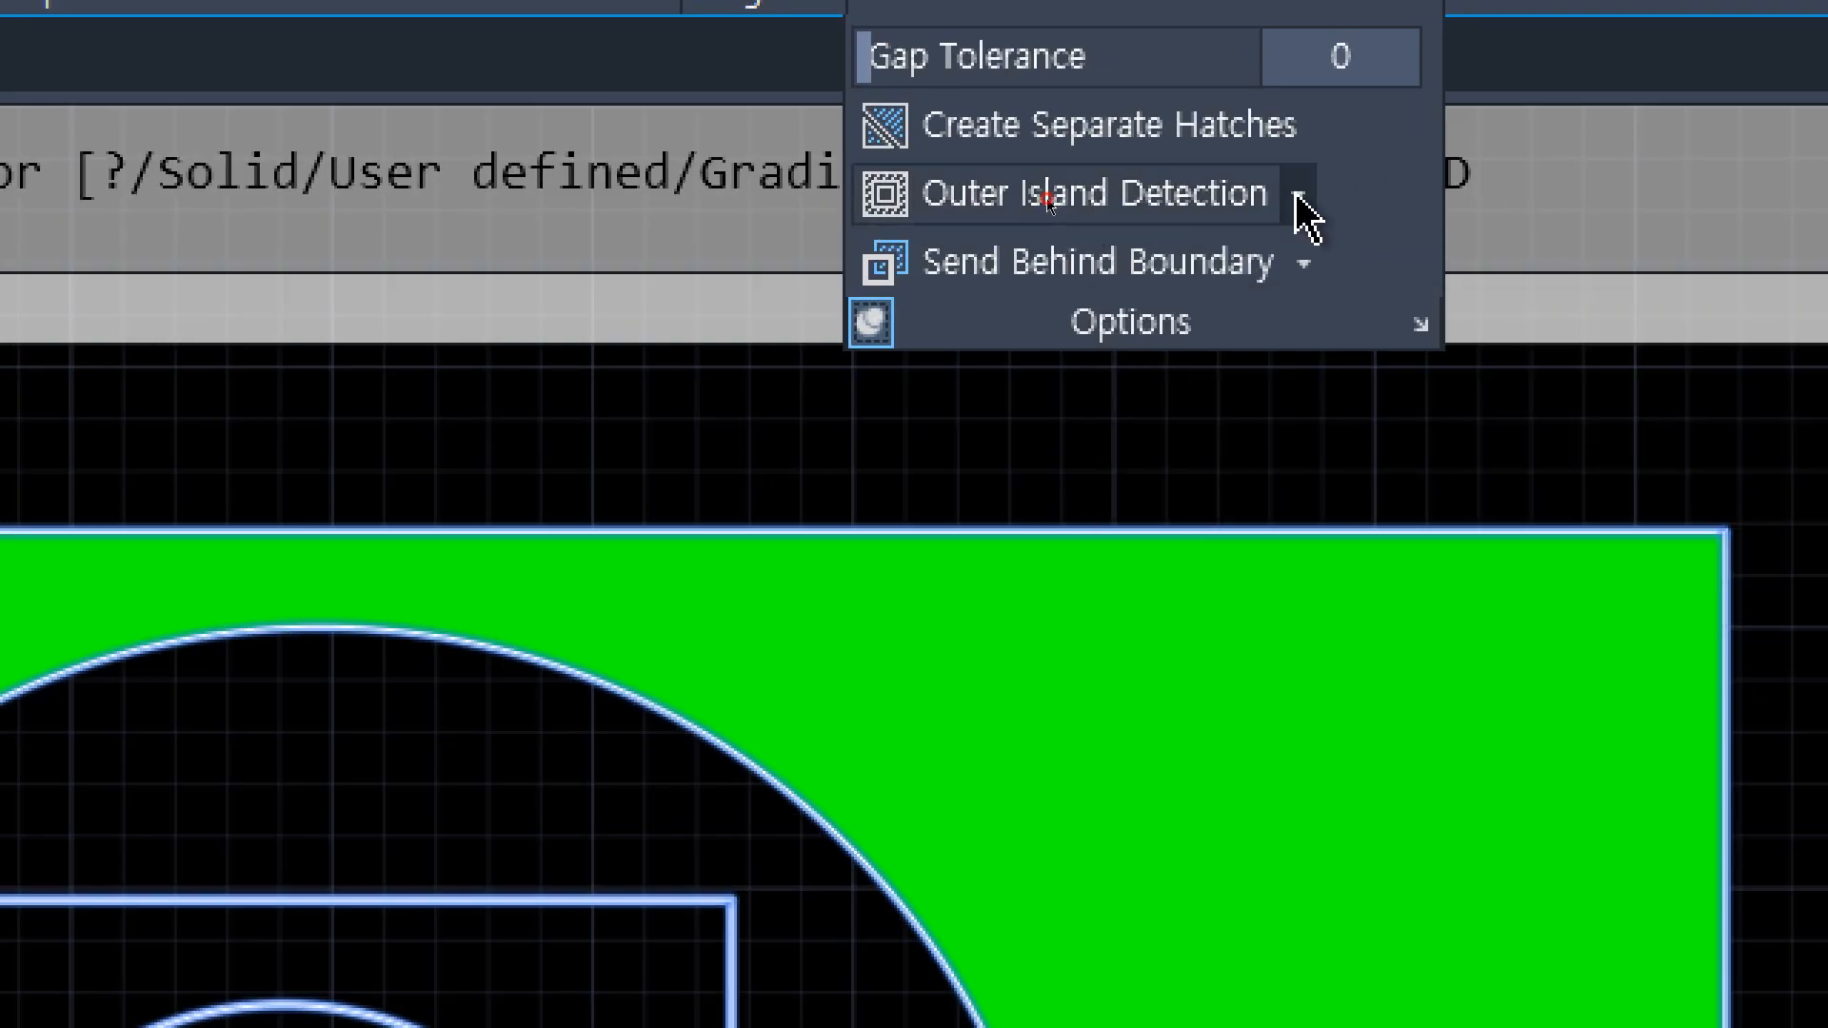
{"action": "left_click", "coordinate": [1298, 196]}
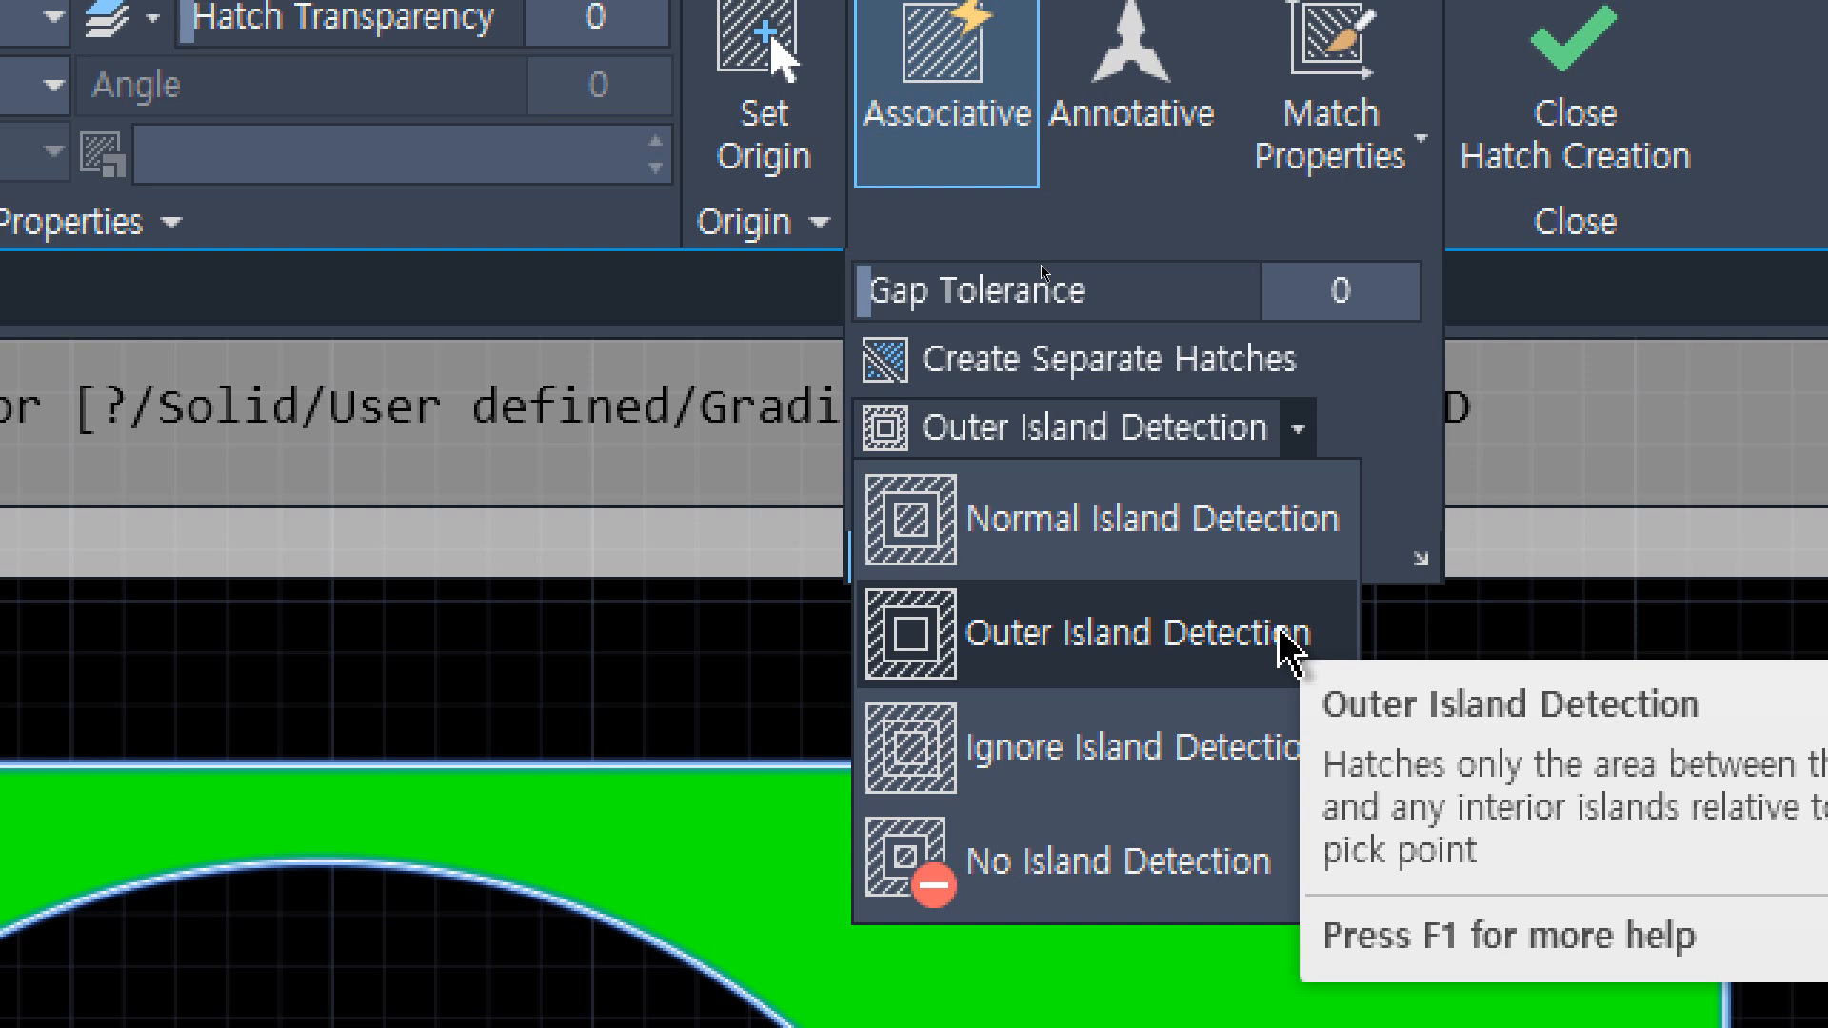
{"action": "left_click", "coordinate": [1225, 515]}
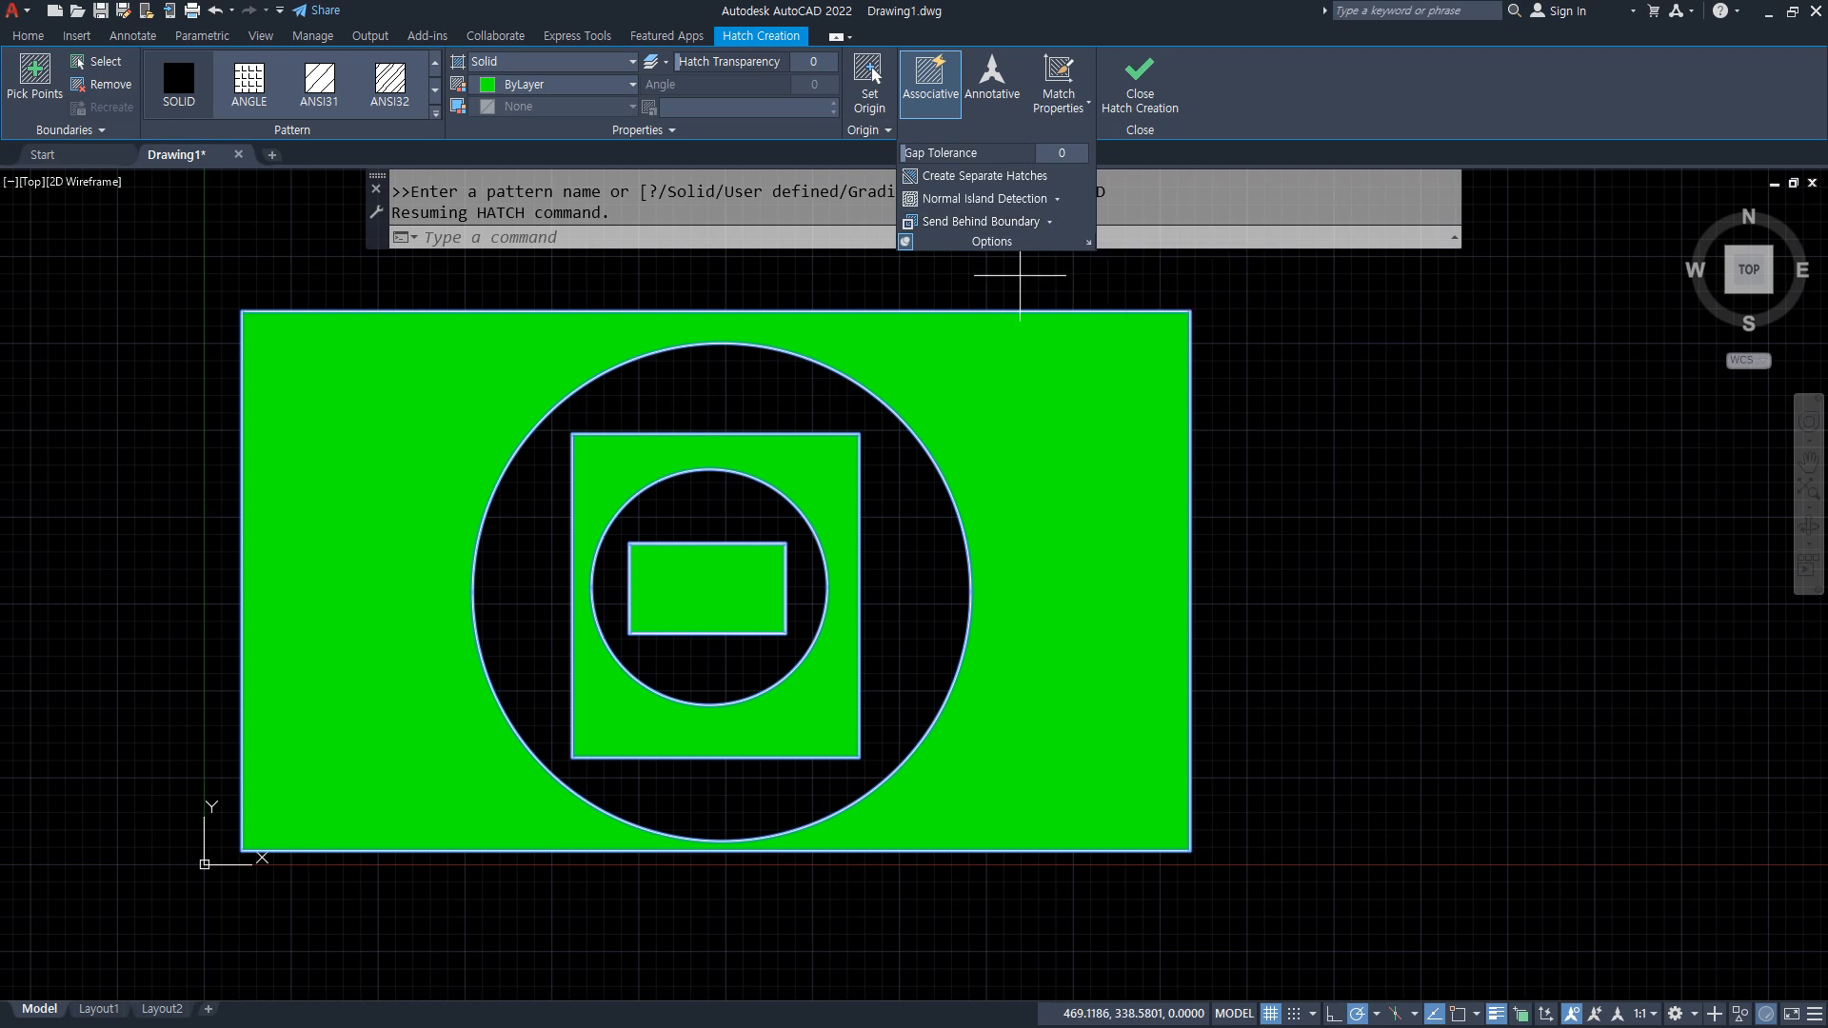
{"action": "left_click", "coordinate": [1056, 199]}
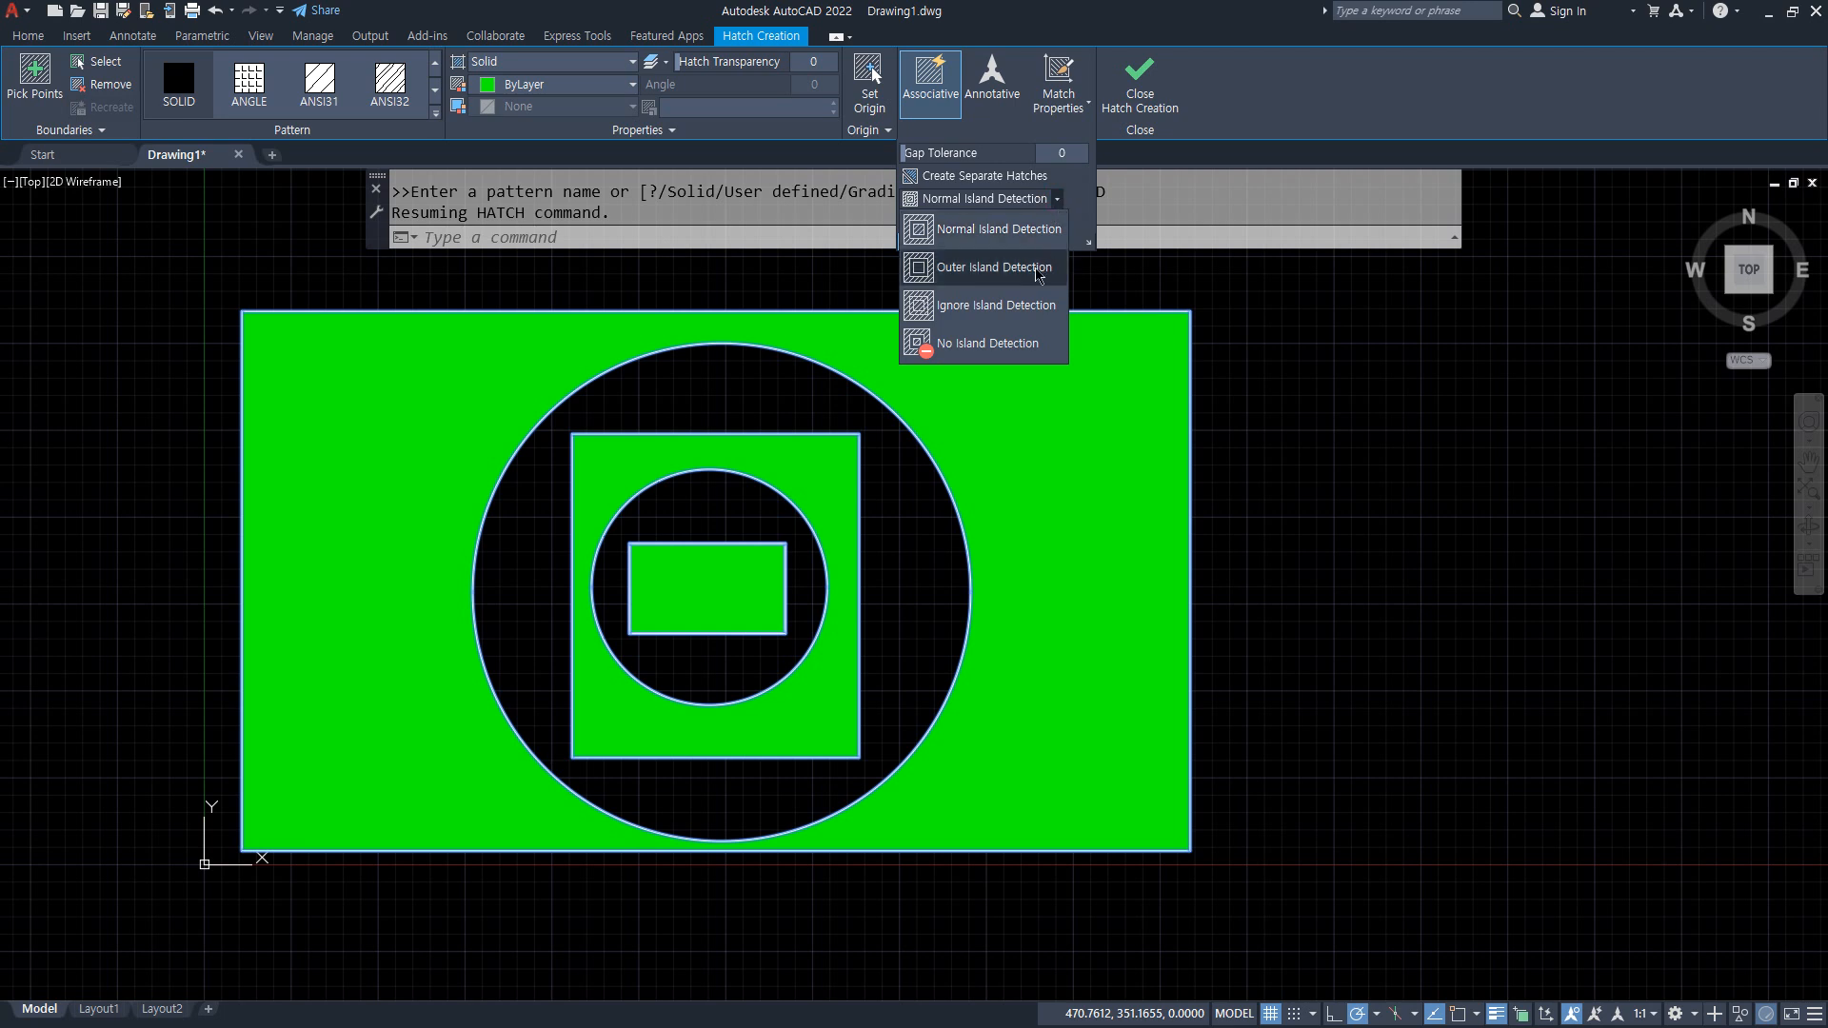
{"action": "left_click", "coordinate": [1038, 272]}
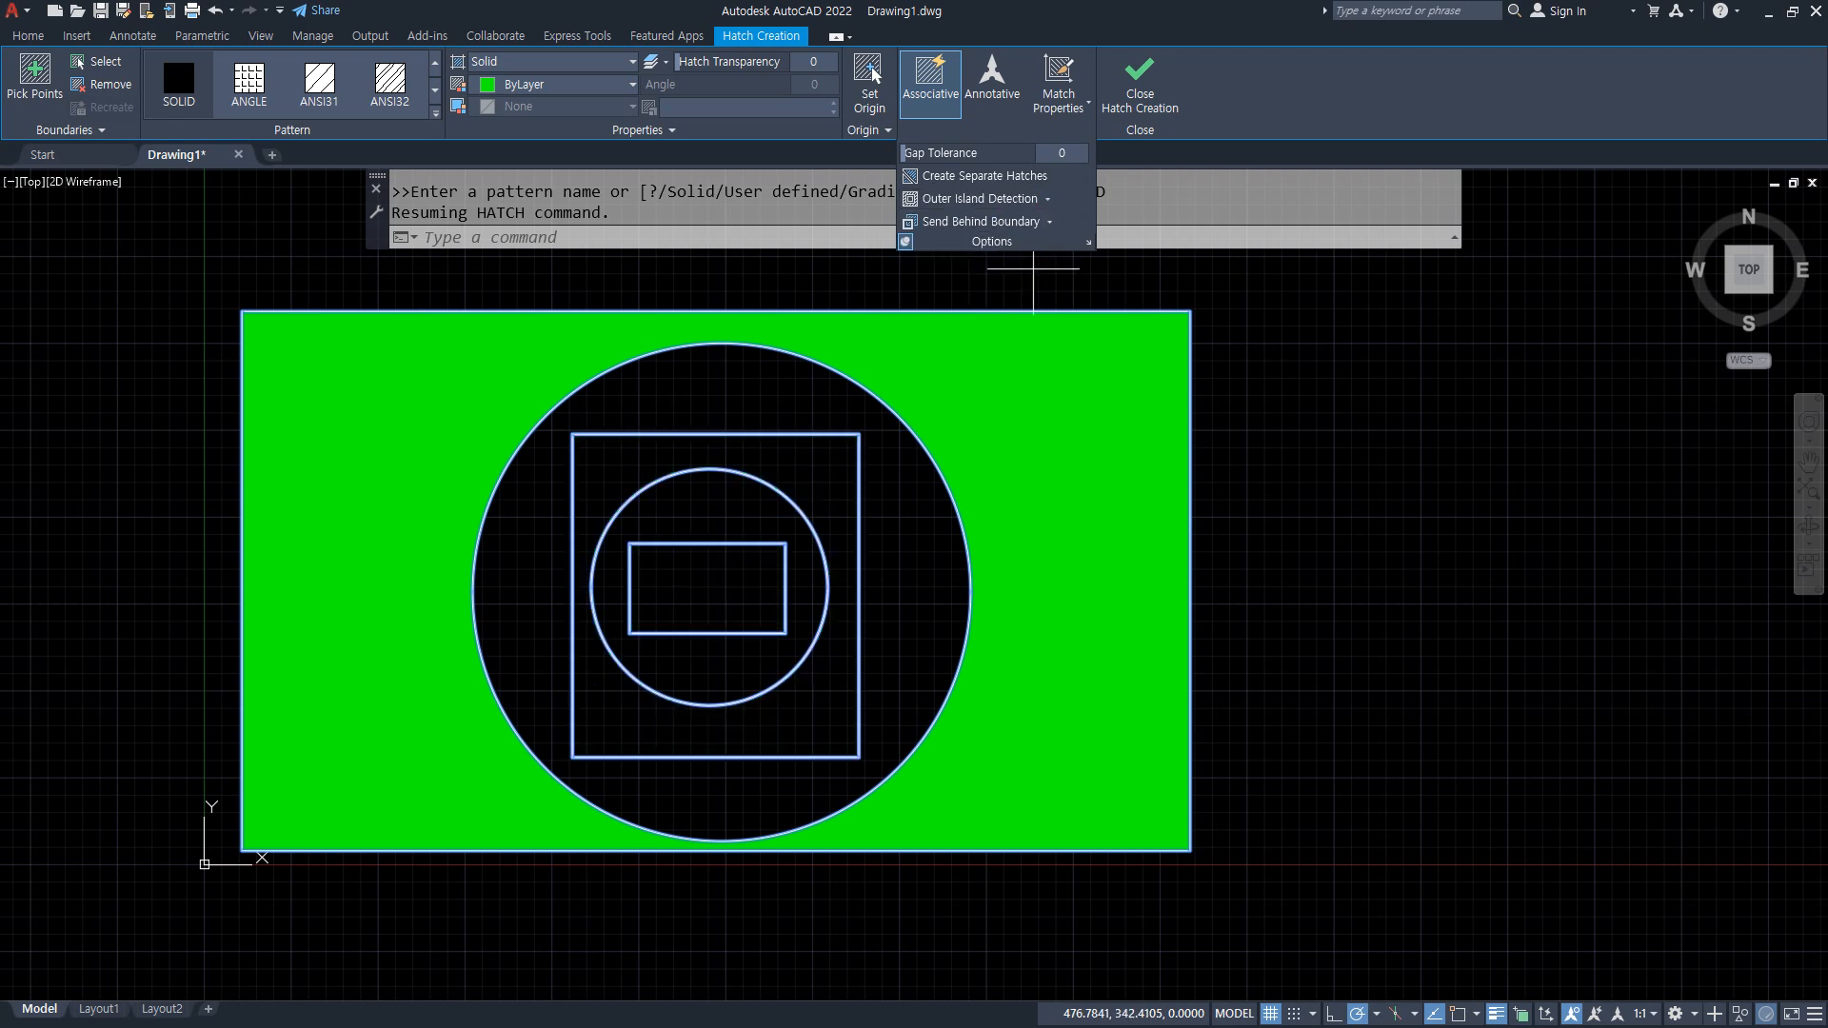
Set the solid hatch to Ignore Island Detection and finish creating it.
{"action": "left_click", "coordinate": [1048, 199]}
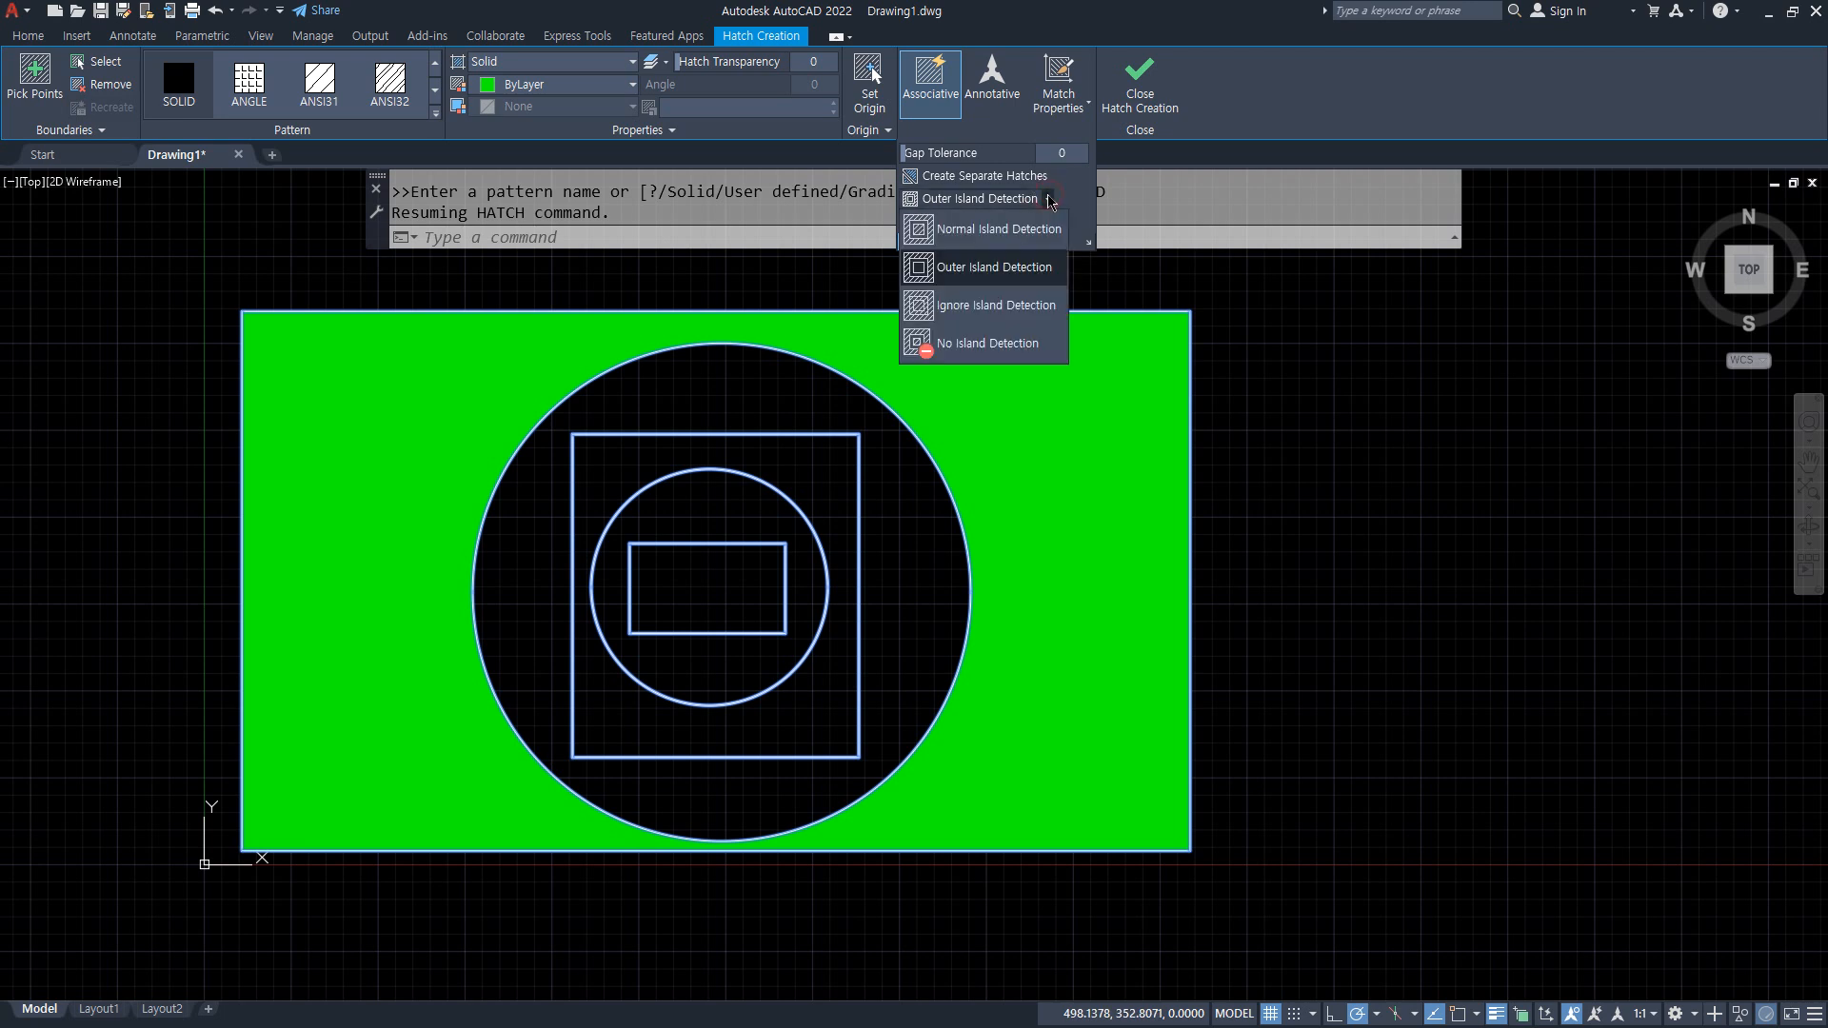
{"action": "left_click", "coordinate": [1028, 307]}
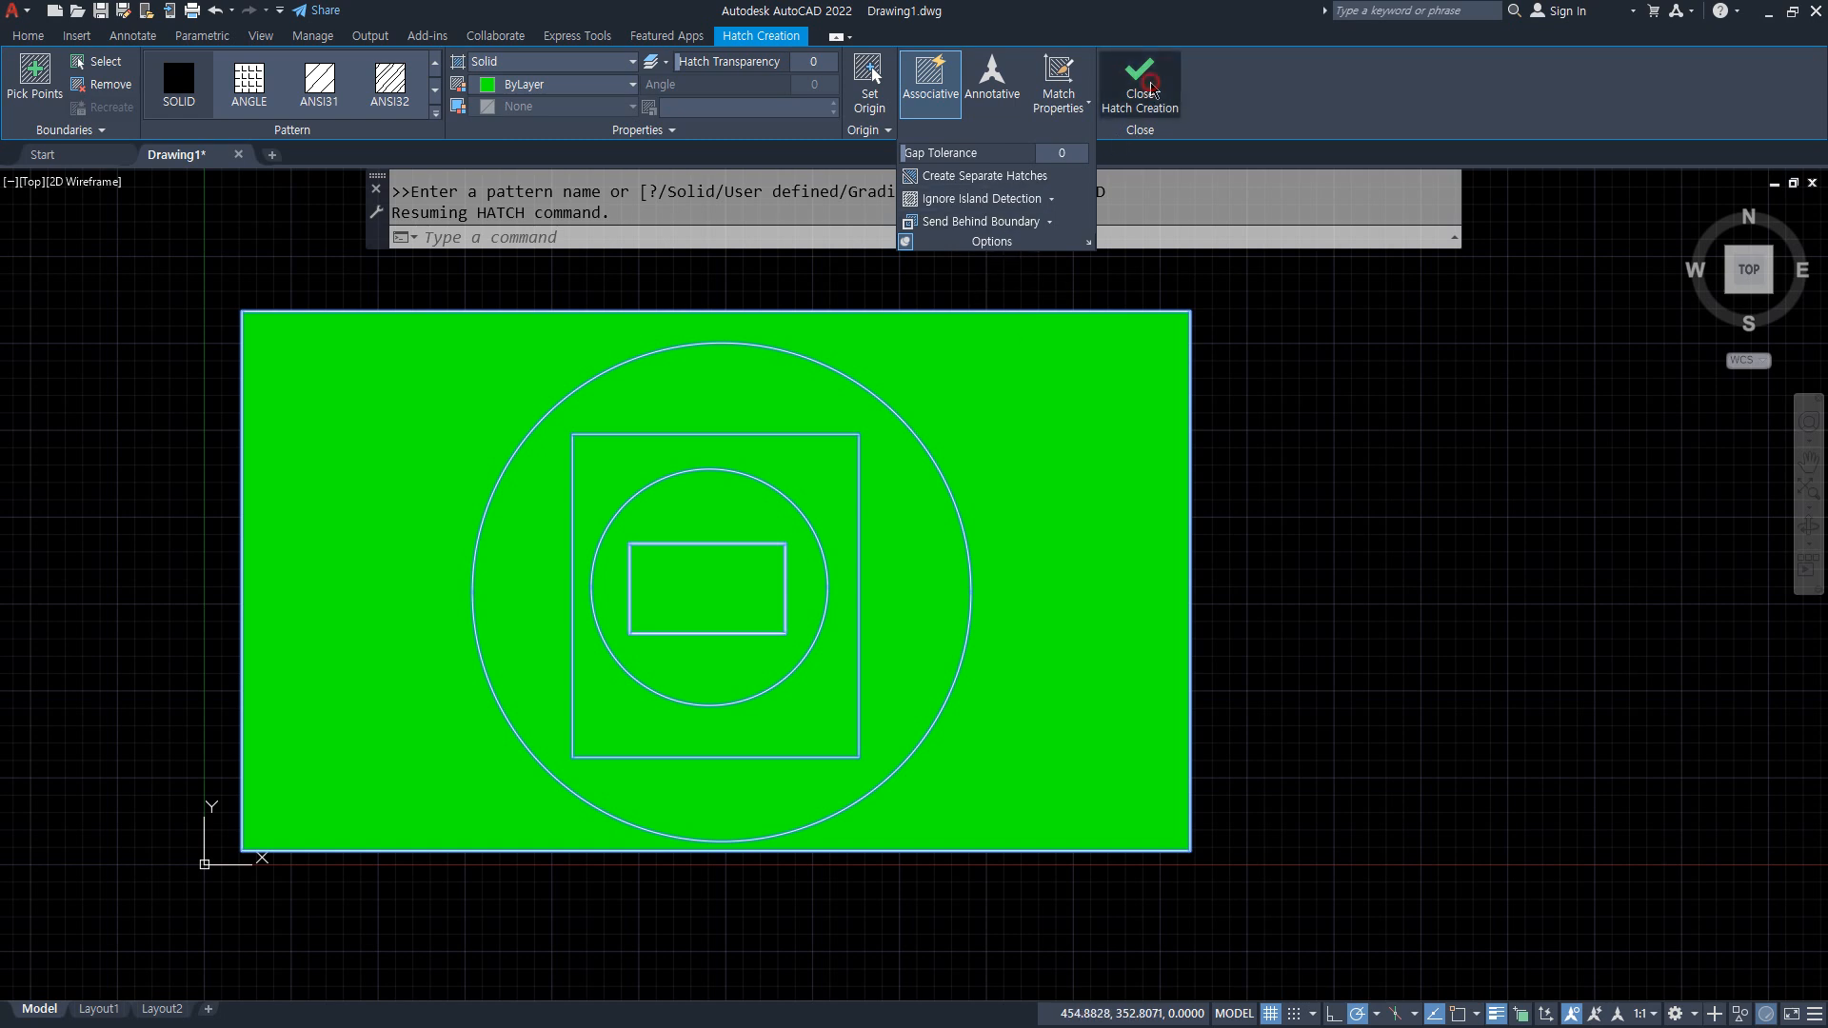
{"action": "key", "text": "Return"}
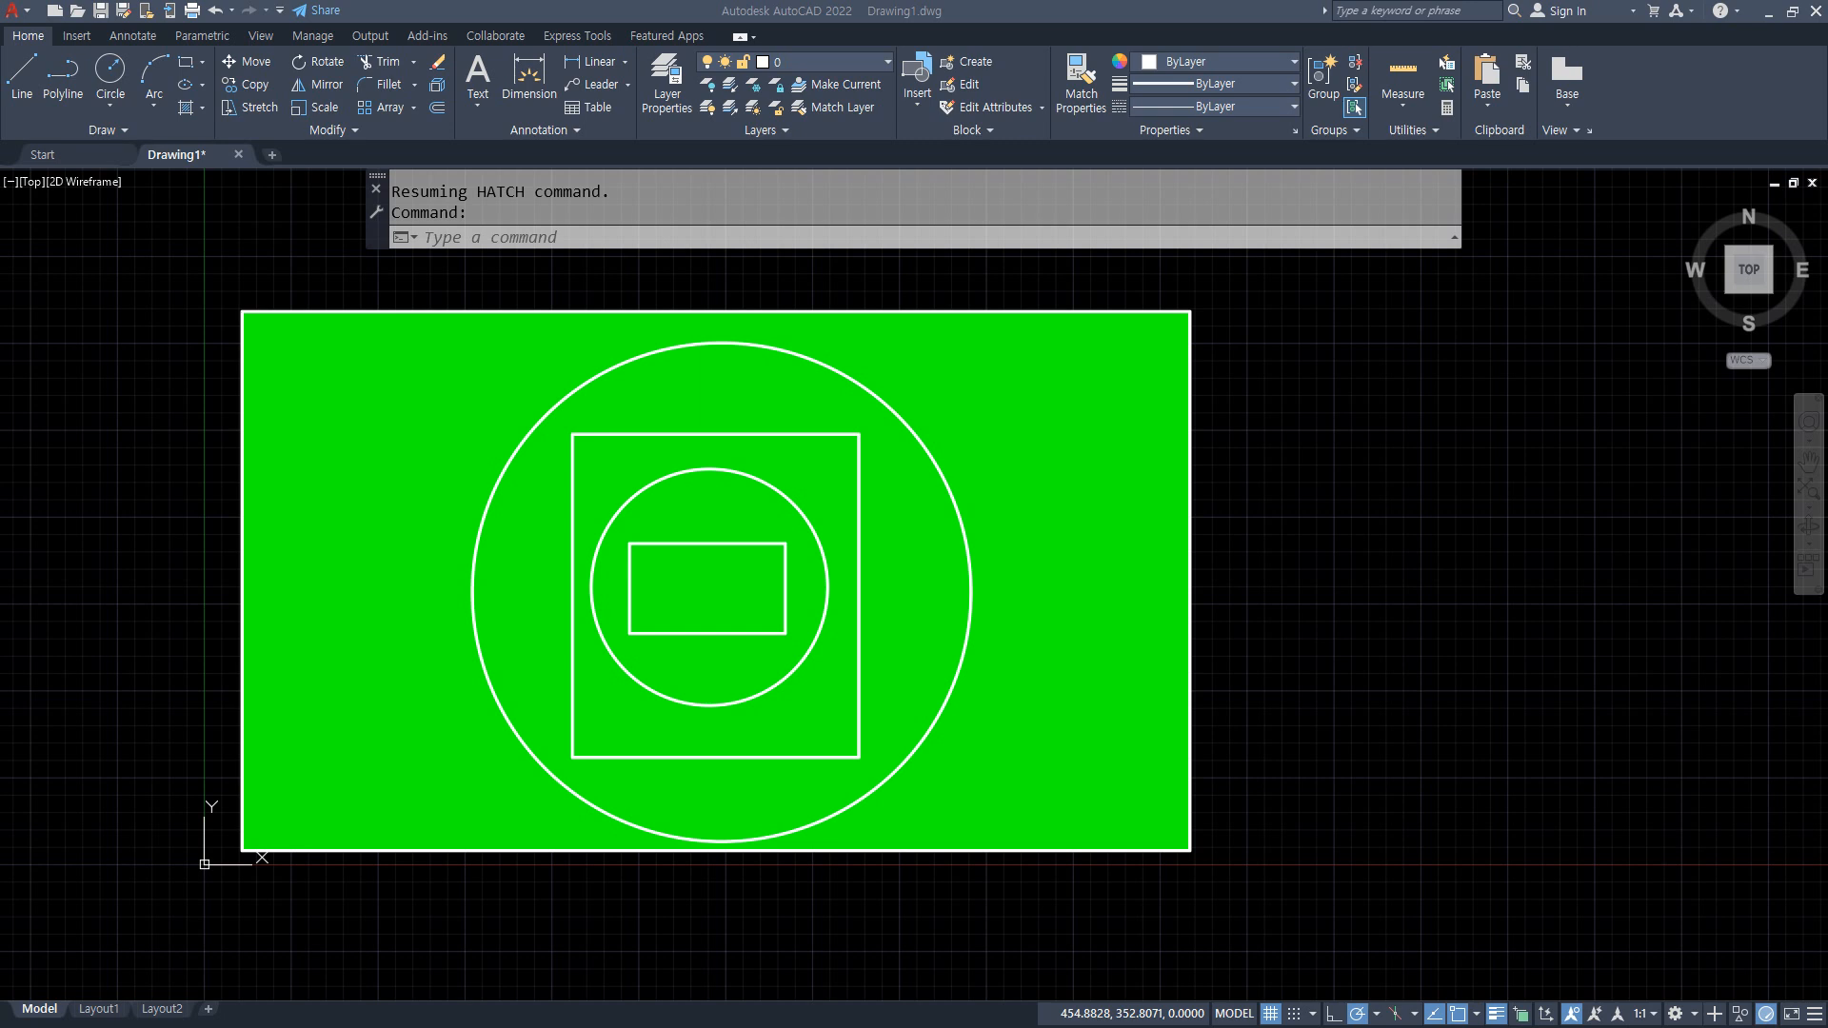
Erase the solid green hatch and undo the deletion.
{"action": "left_click", "coordinate": [962, 492]}
{"action": "key", "text": "Delete"}
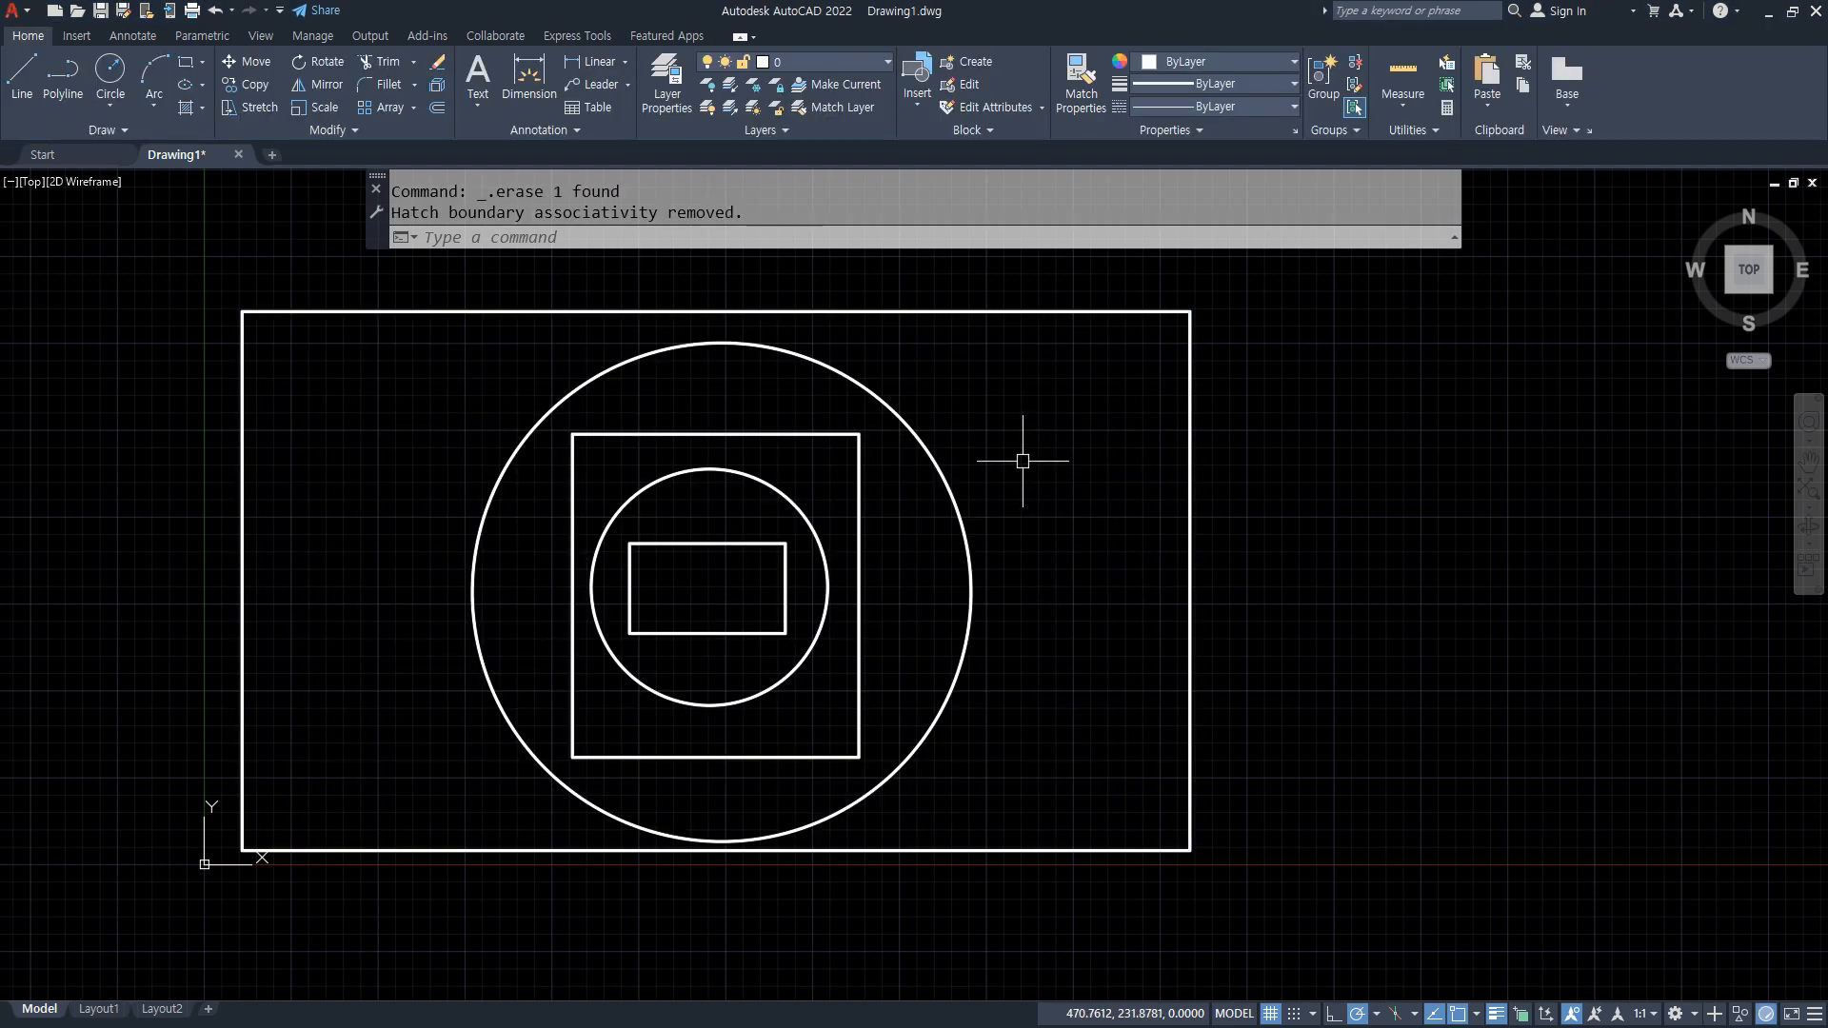
{"action": "key", "text": "ctrl+z"}
Edit the solid hatch by adding the large circle as a boundary object and choosing Normal Island Detection.
{"action": "left_click", "coordinate": [1053, 413]}
{"action": "left_click", "coordinate": [1045, 420]}
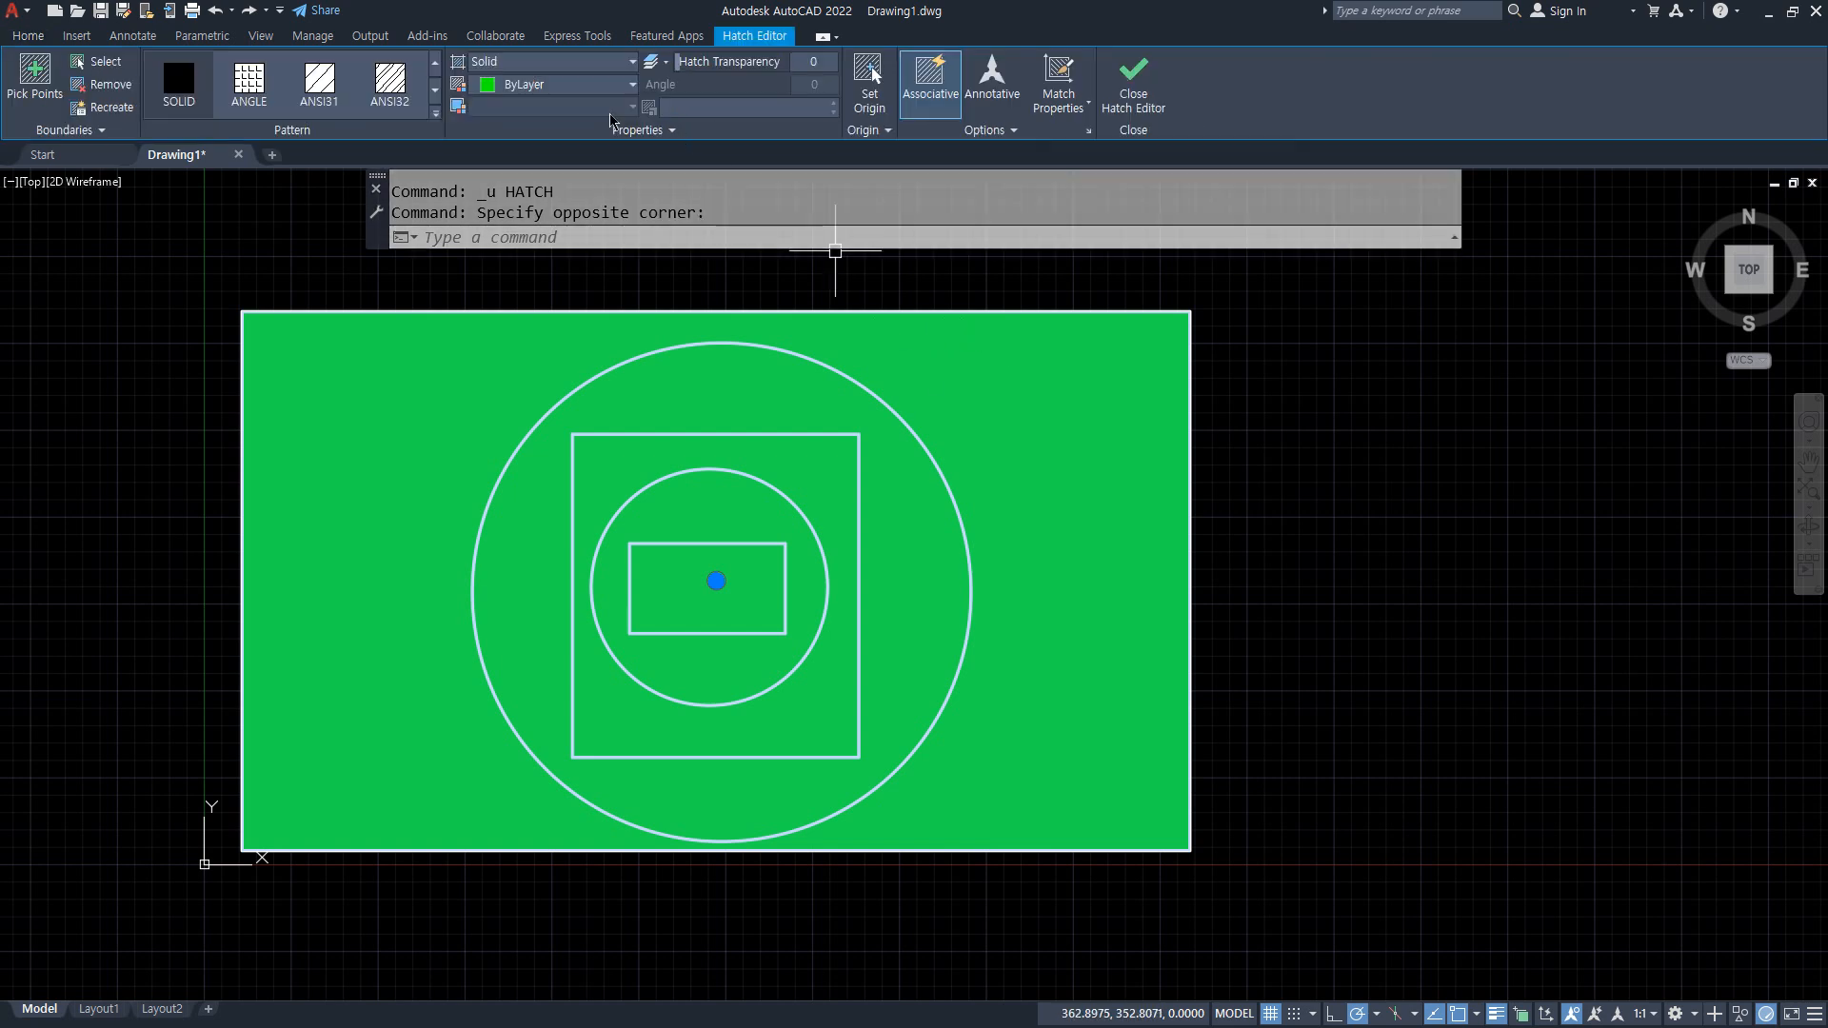
{"action": "left_click", "coordinate": [95, 62]}
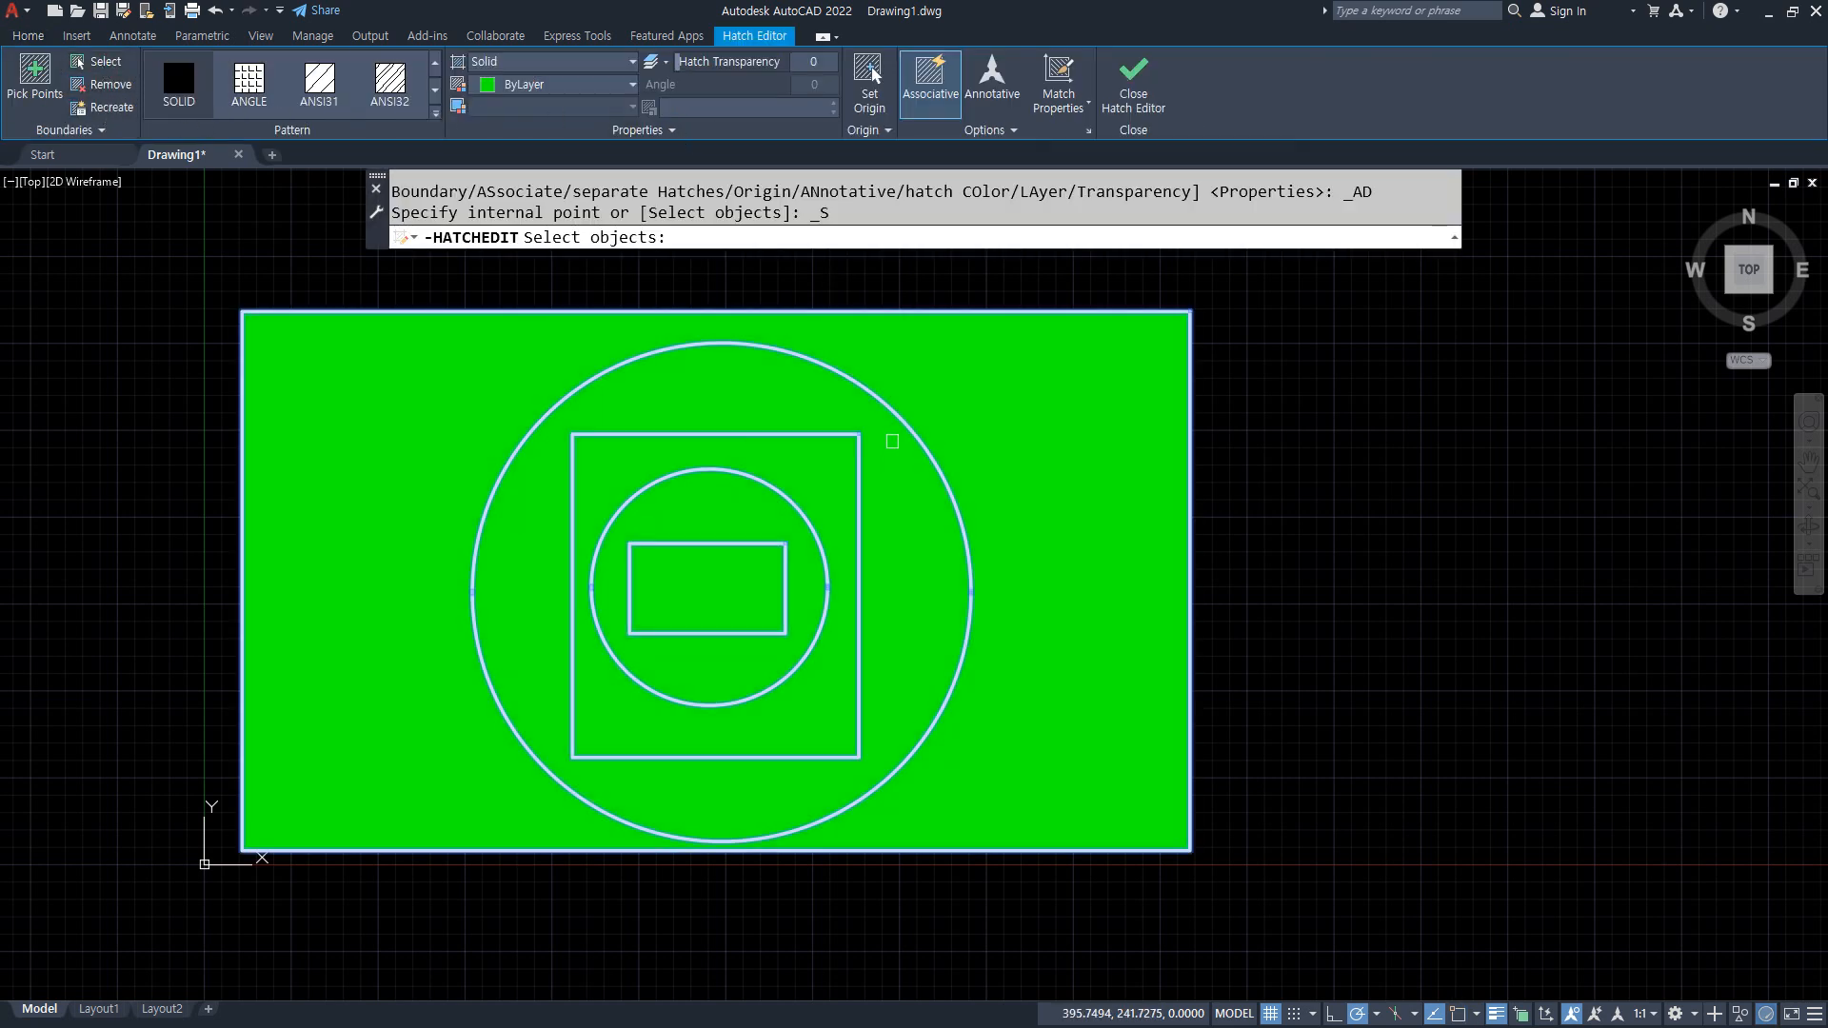
{"action": "left_click", "coordinate": [863, 383]}
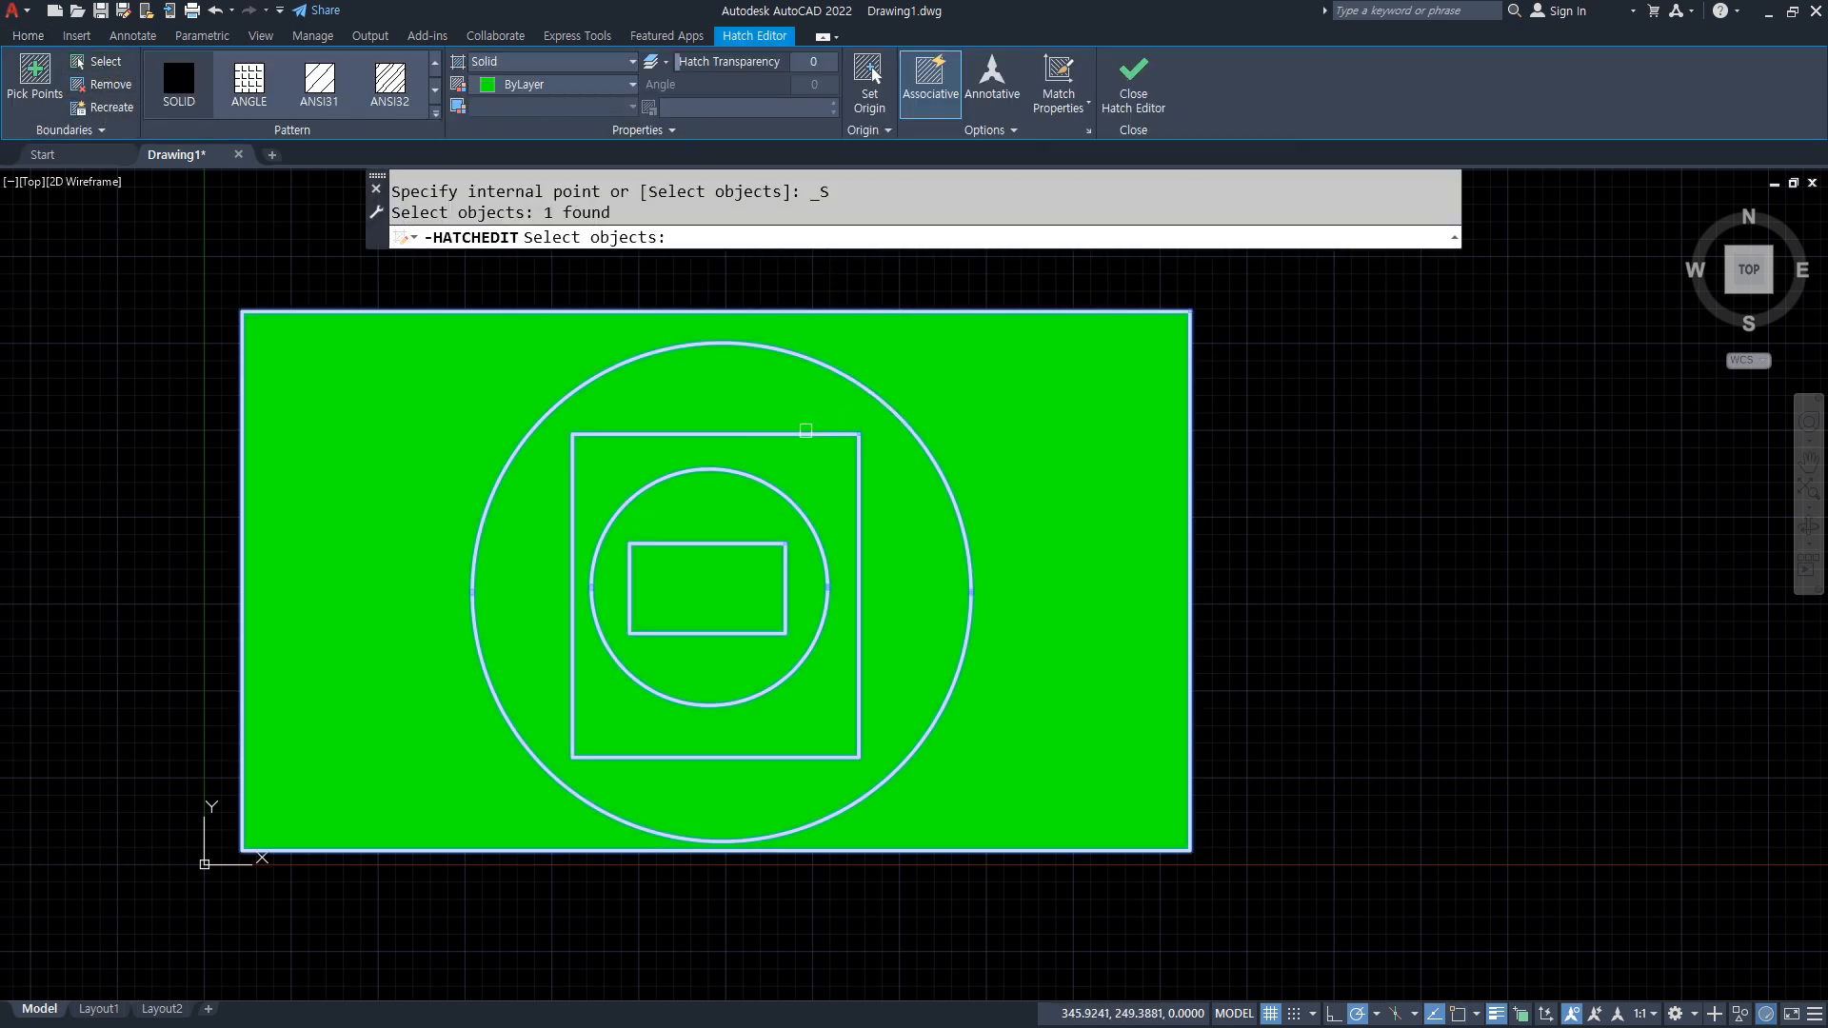
{"action": "left_click", "coordinate": [976, 133]}
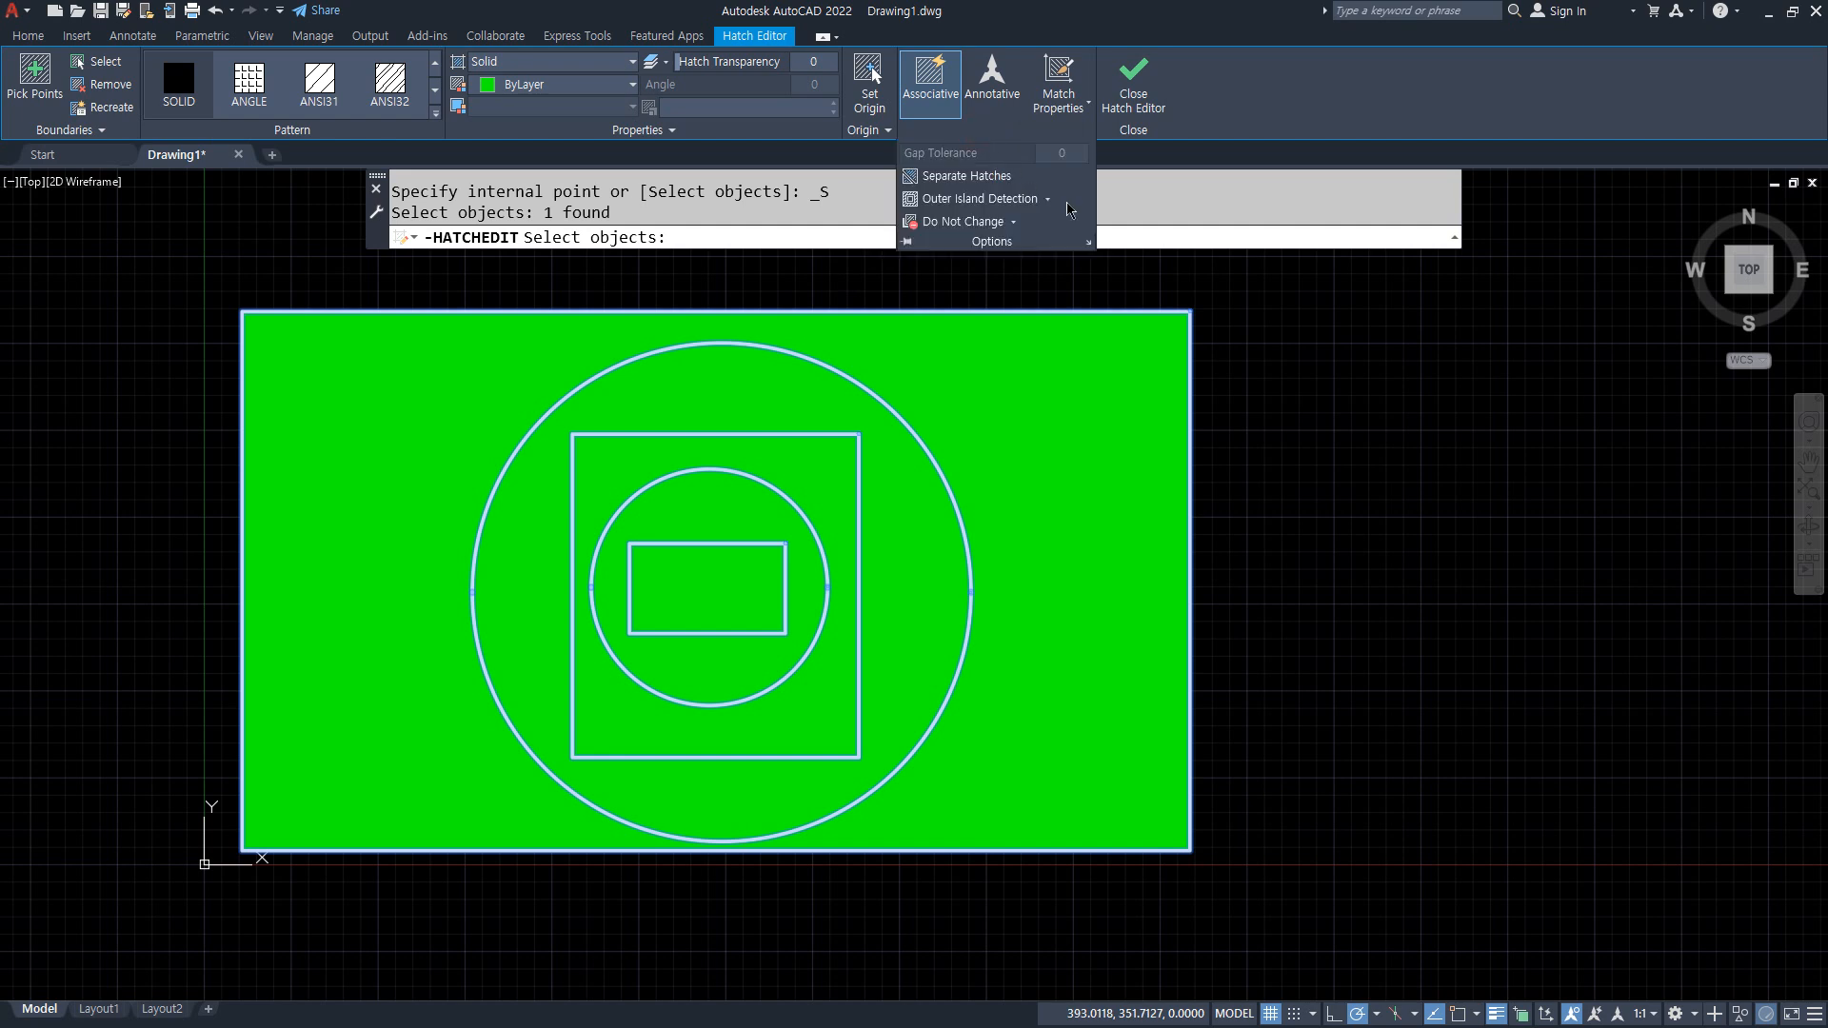
{"action": "left_click", "coordinate": [1048, 199]}
{"action": "left_click", "coordinate": [1009, 225]}
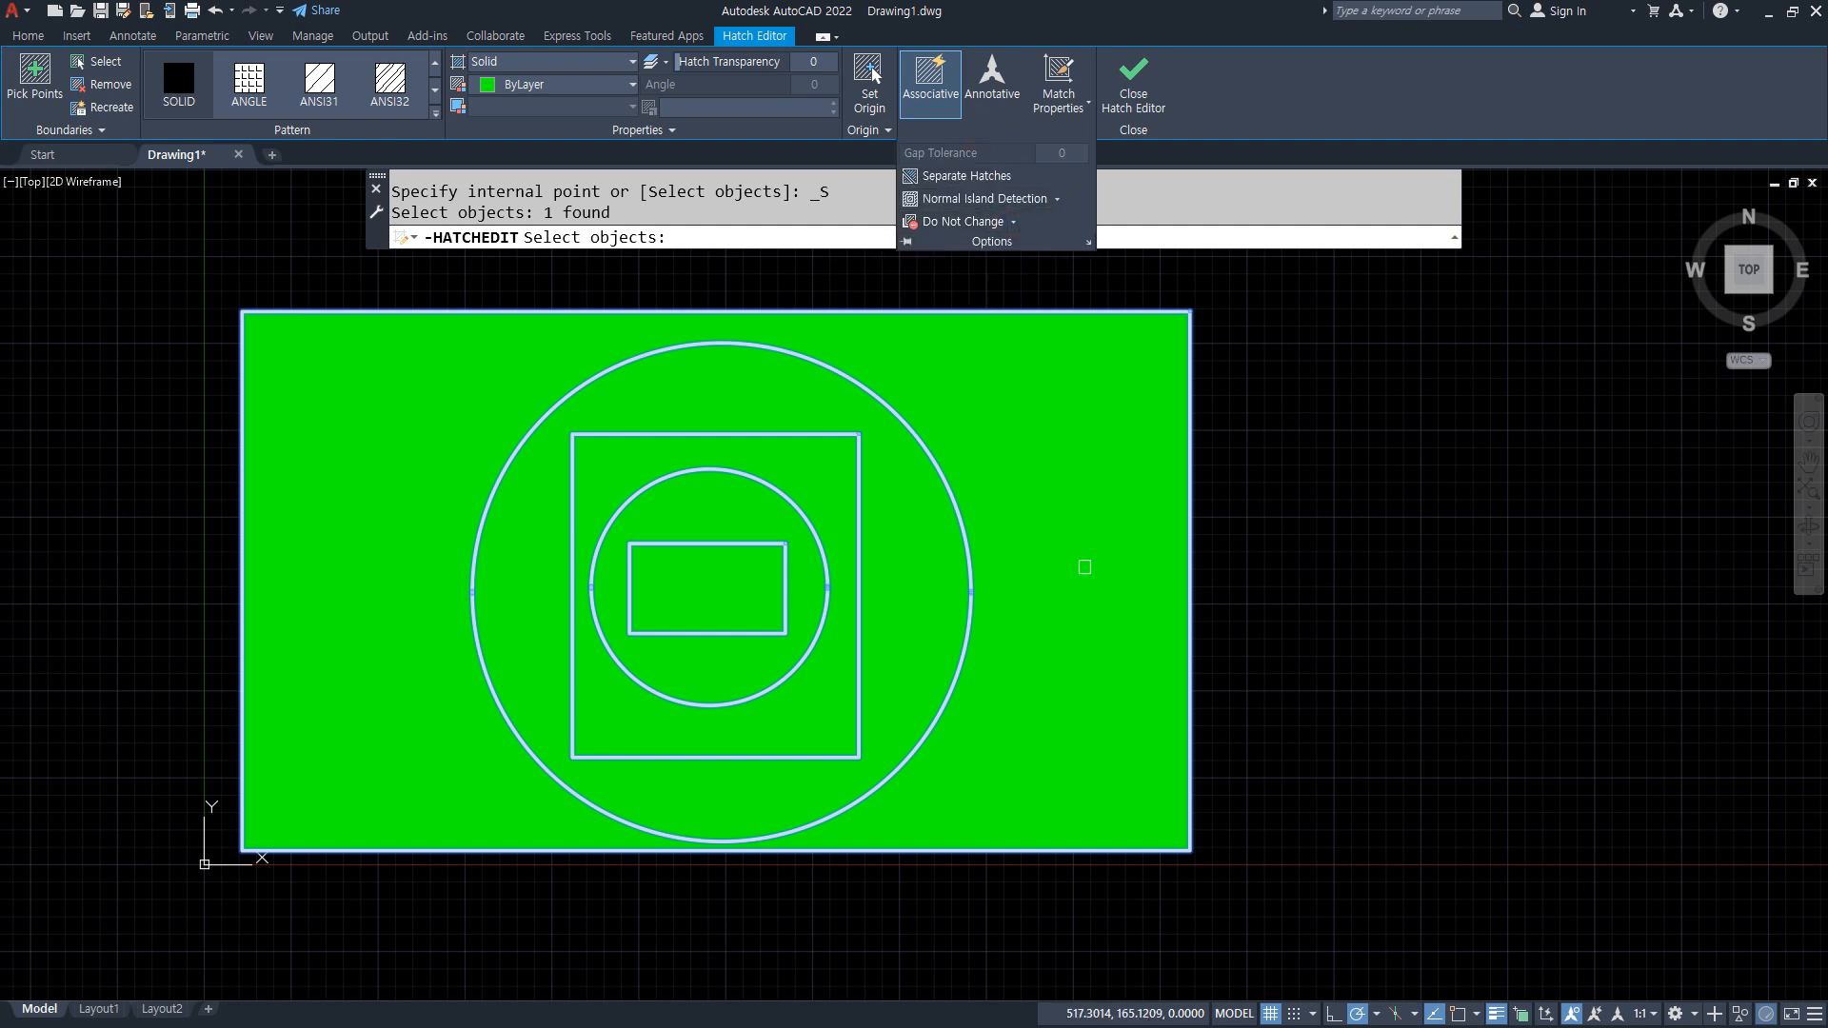
{"action": "left_click", "coordinate": [1133, 81]}
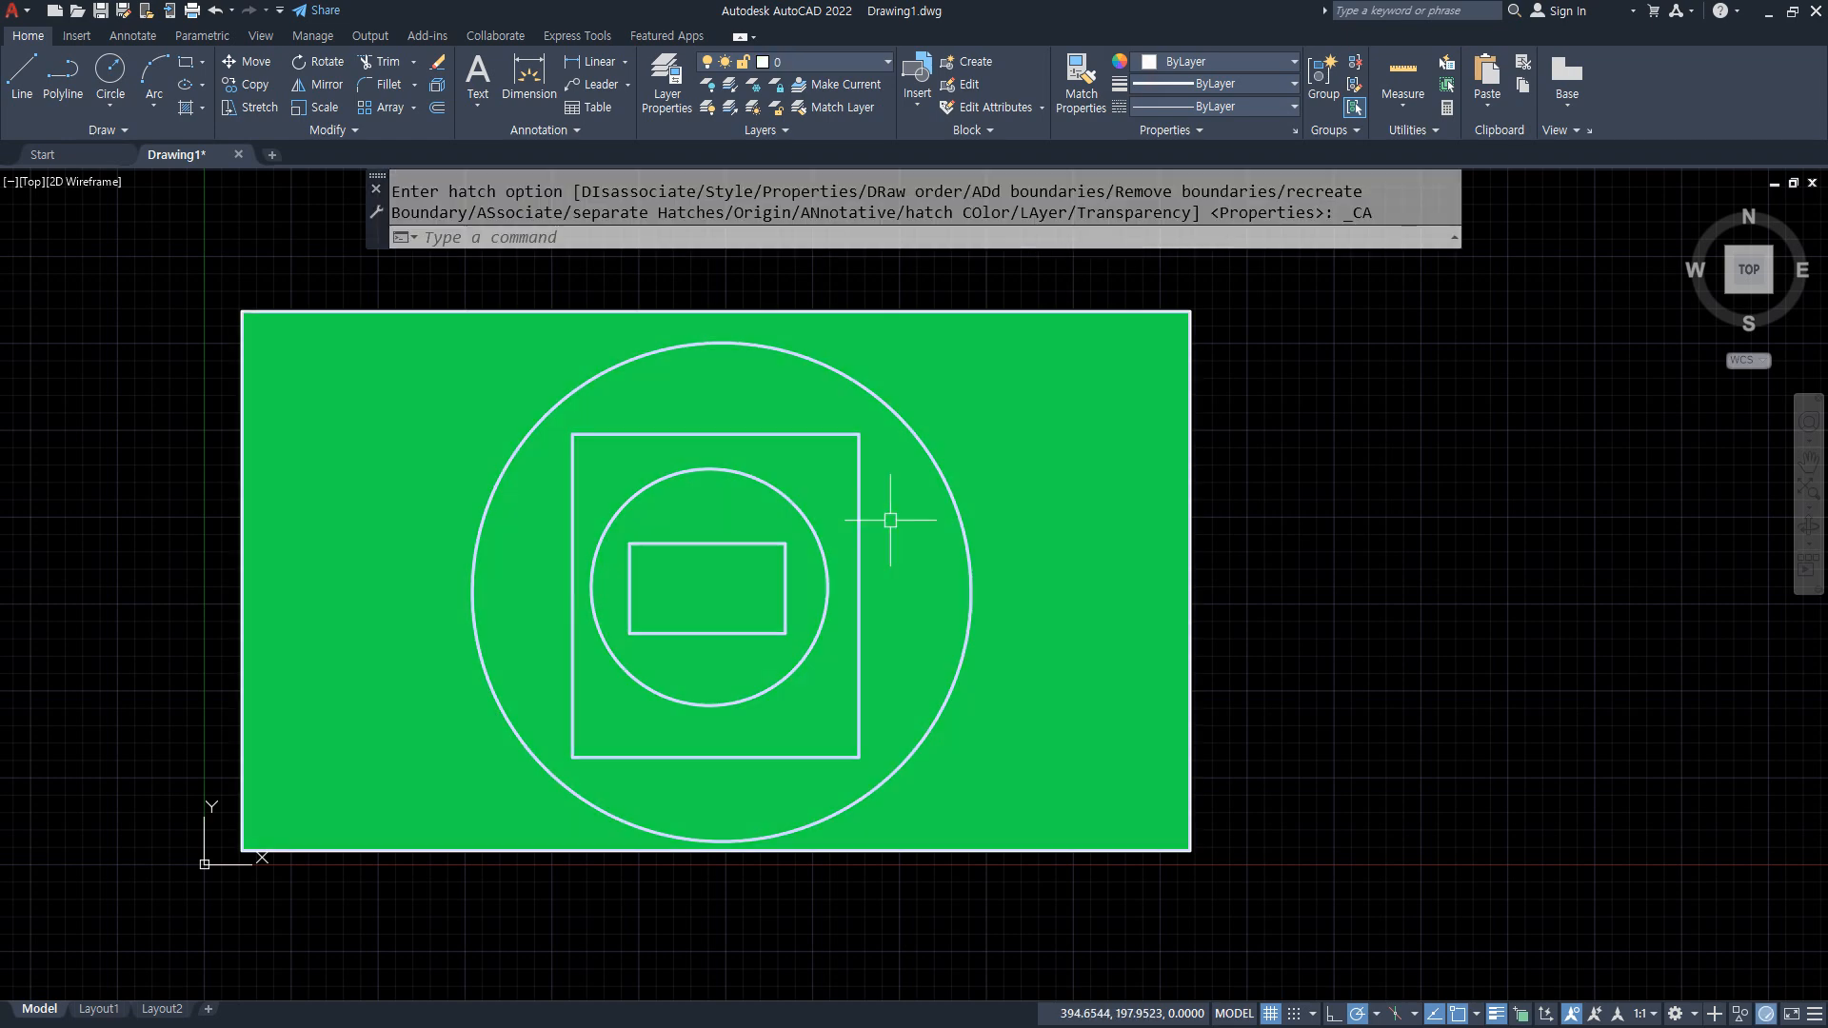
Erase the solid green hatch, keeping the rectangles and circles.
{"action": "left_click", "coordinate": [1093, 521]}
{"action": "left_click", "coordinate": [1061, 522]}
{"action": "key", "text": "Delete"}
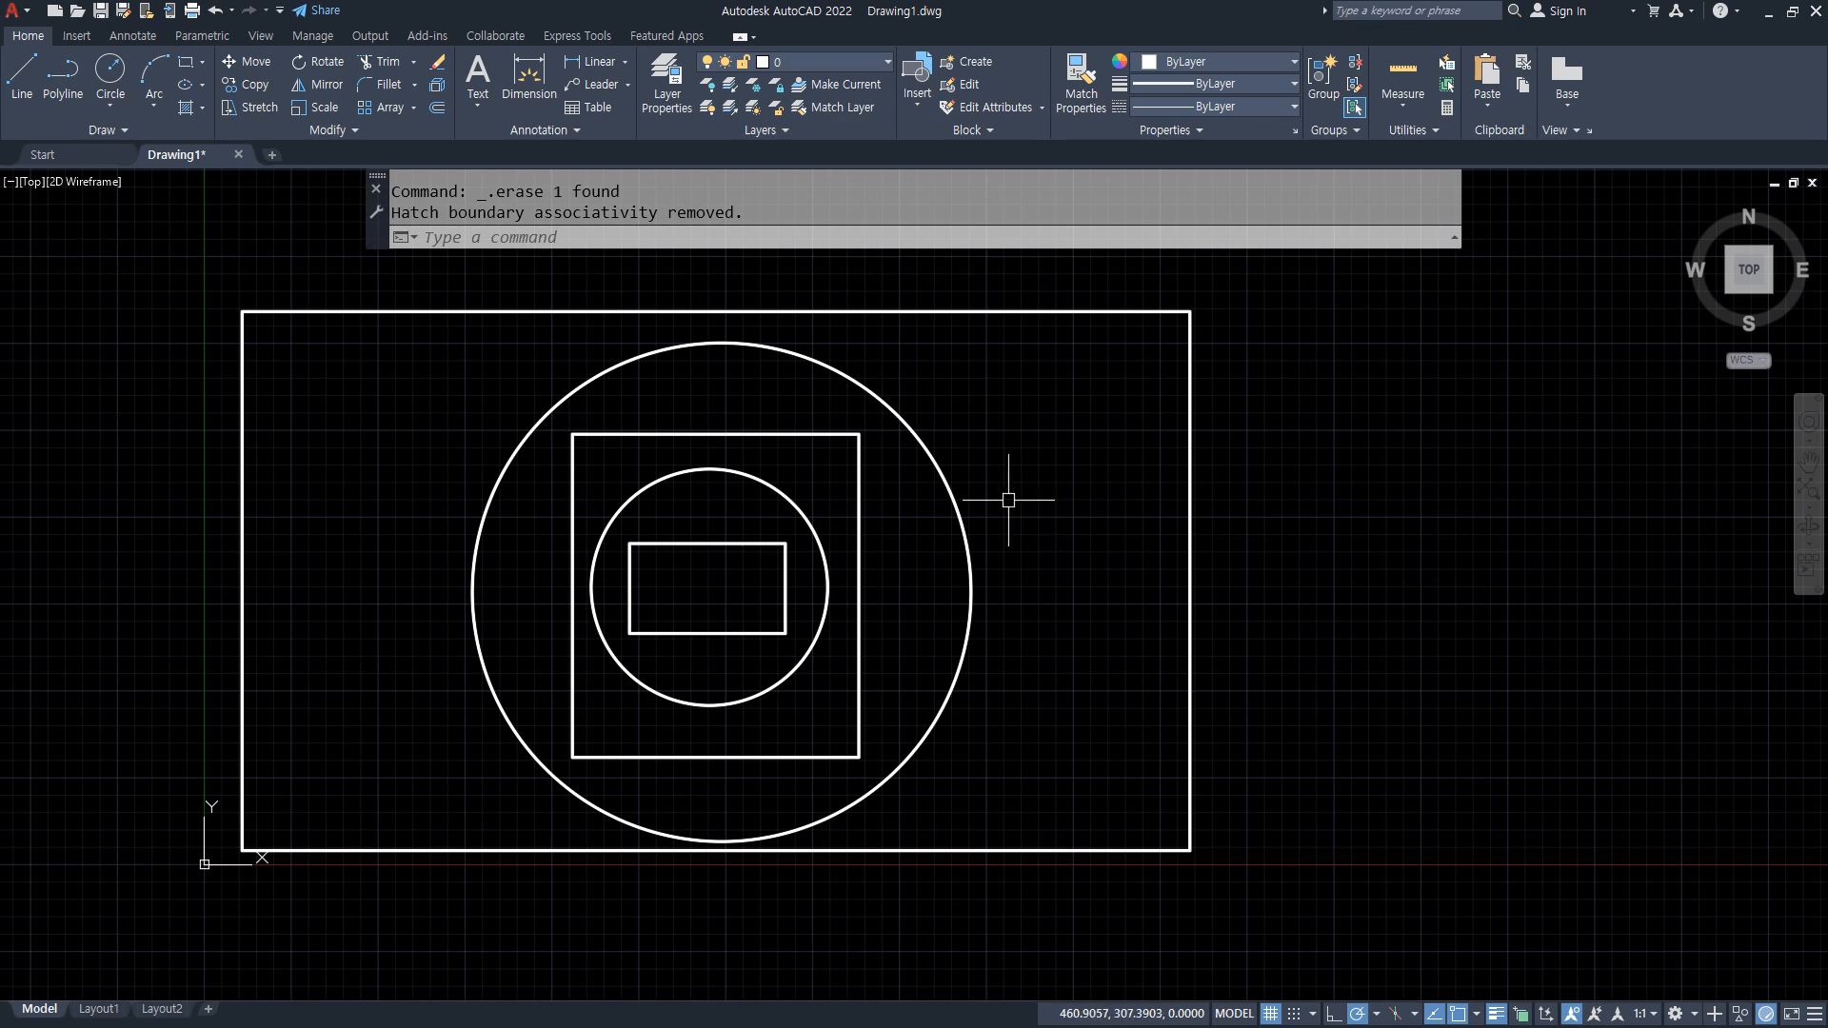
Erase all the nested rectangles and circles and fit the empty drawing to its extents.
{"action": "scroll", "coordinate": [1061, 777], "scroll_direction": "down", "scroll_amount": 4}
{"action": "left_click", "coordinate": [1206, 849]}
{"action": "left_click", "coordinate": [740, 615]}
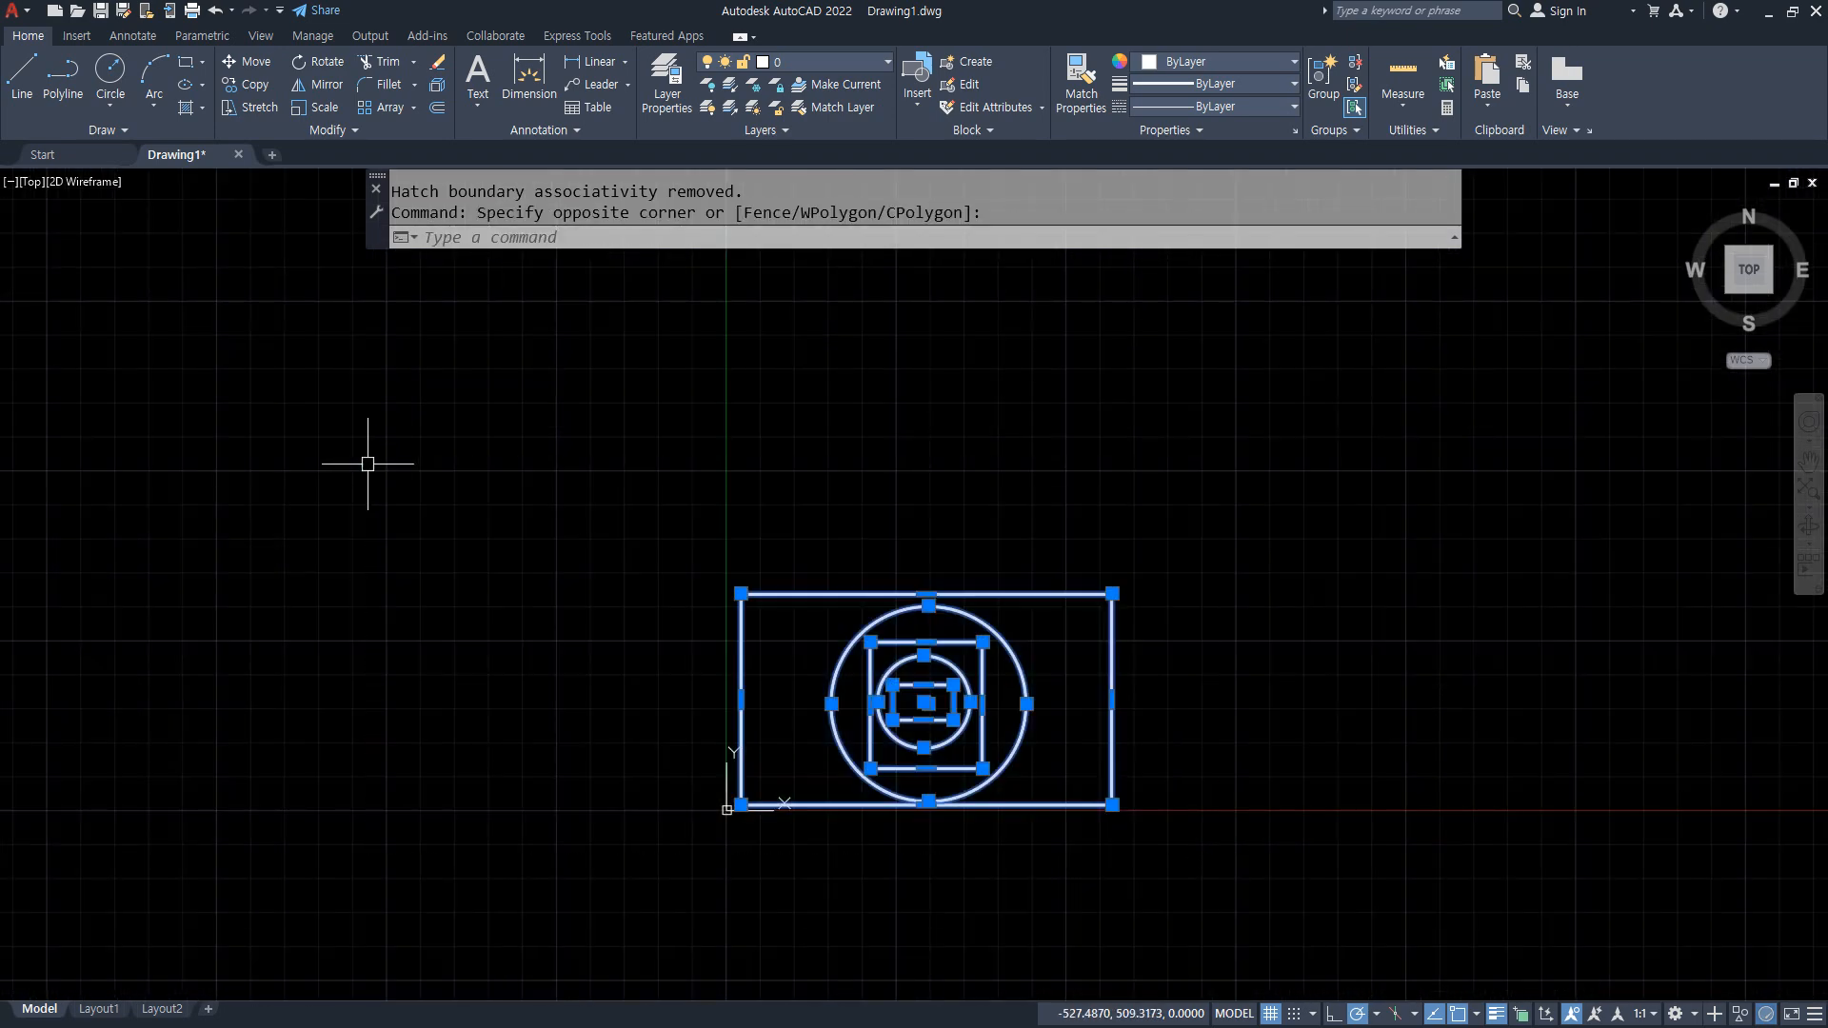
{"action": "key", "text": "Delete"}
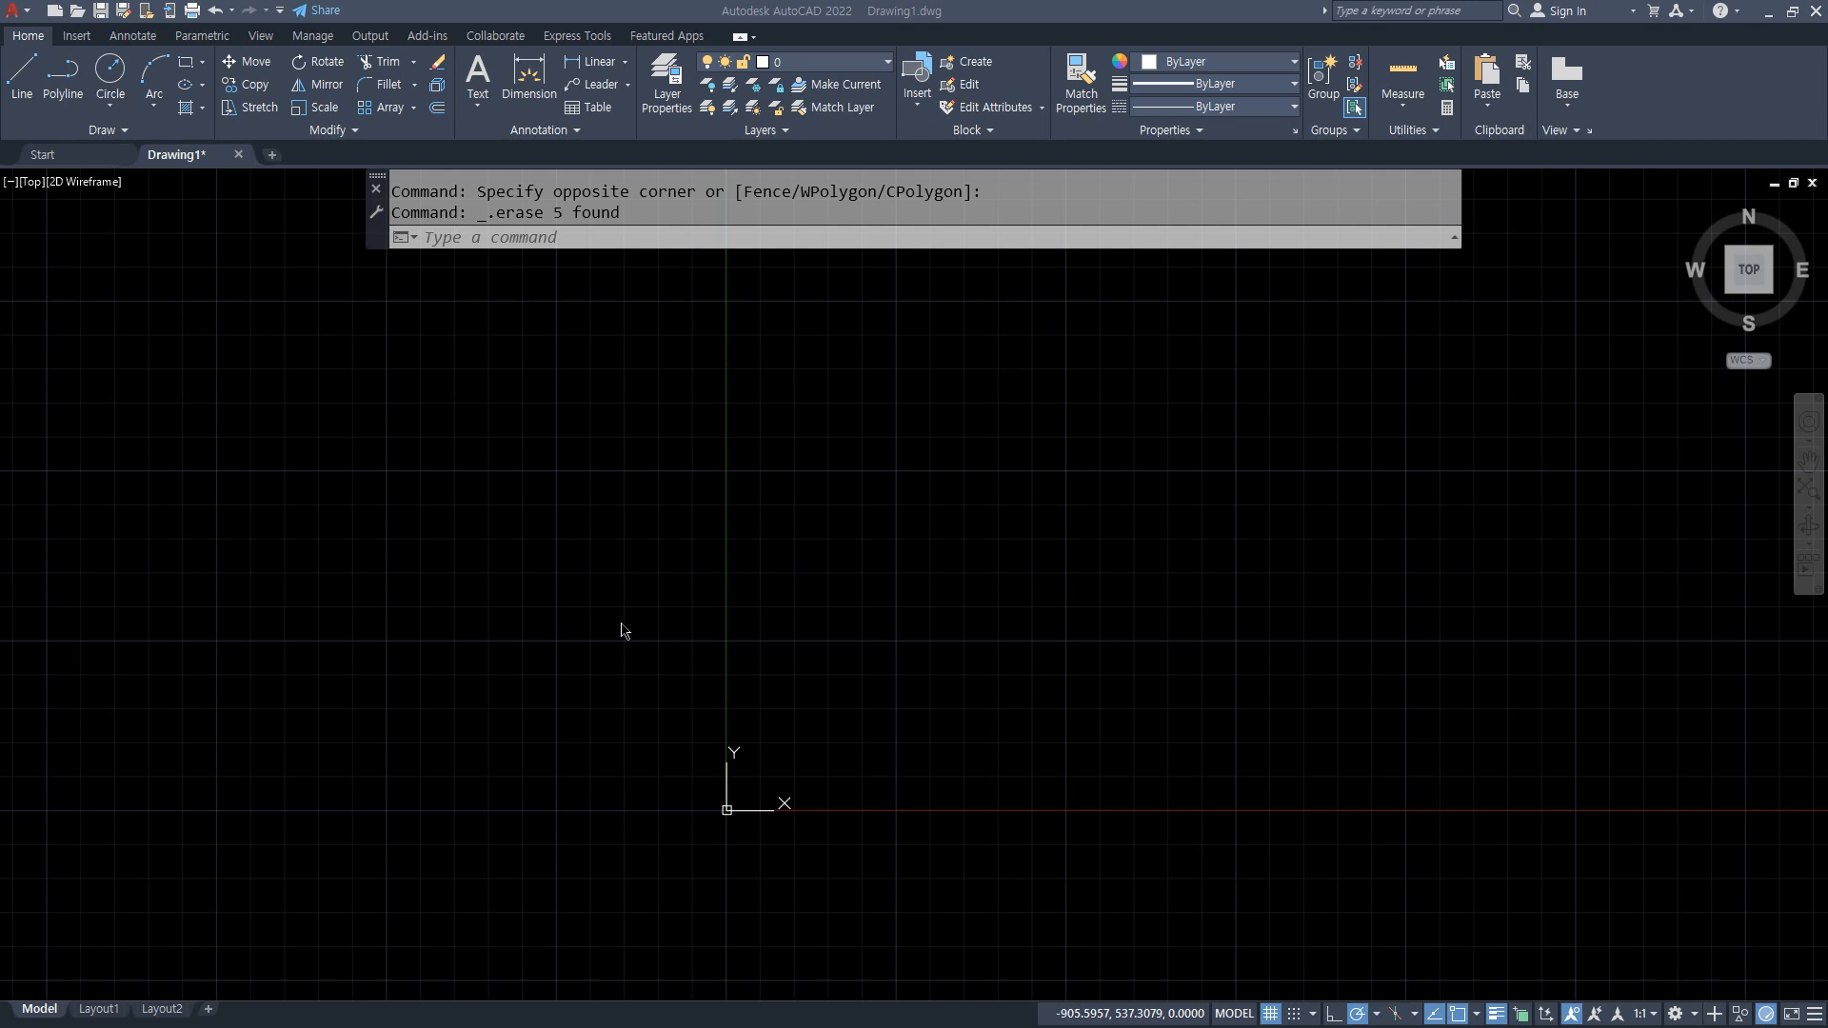
{"action": "middle_click", "coordinate": [759, 543]}
{"action": "middle_click", "coordinate": [759, 542]}
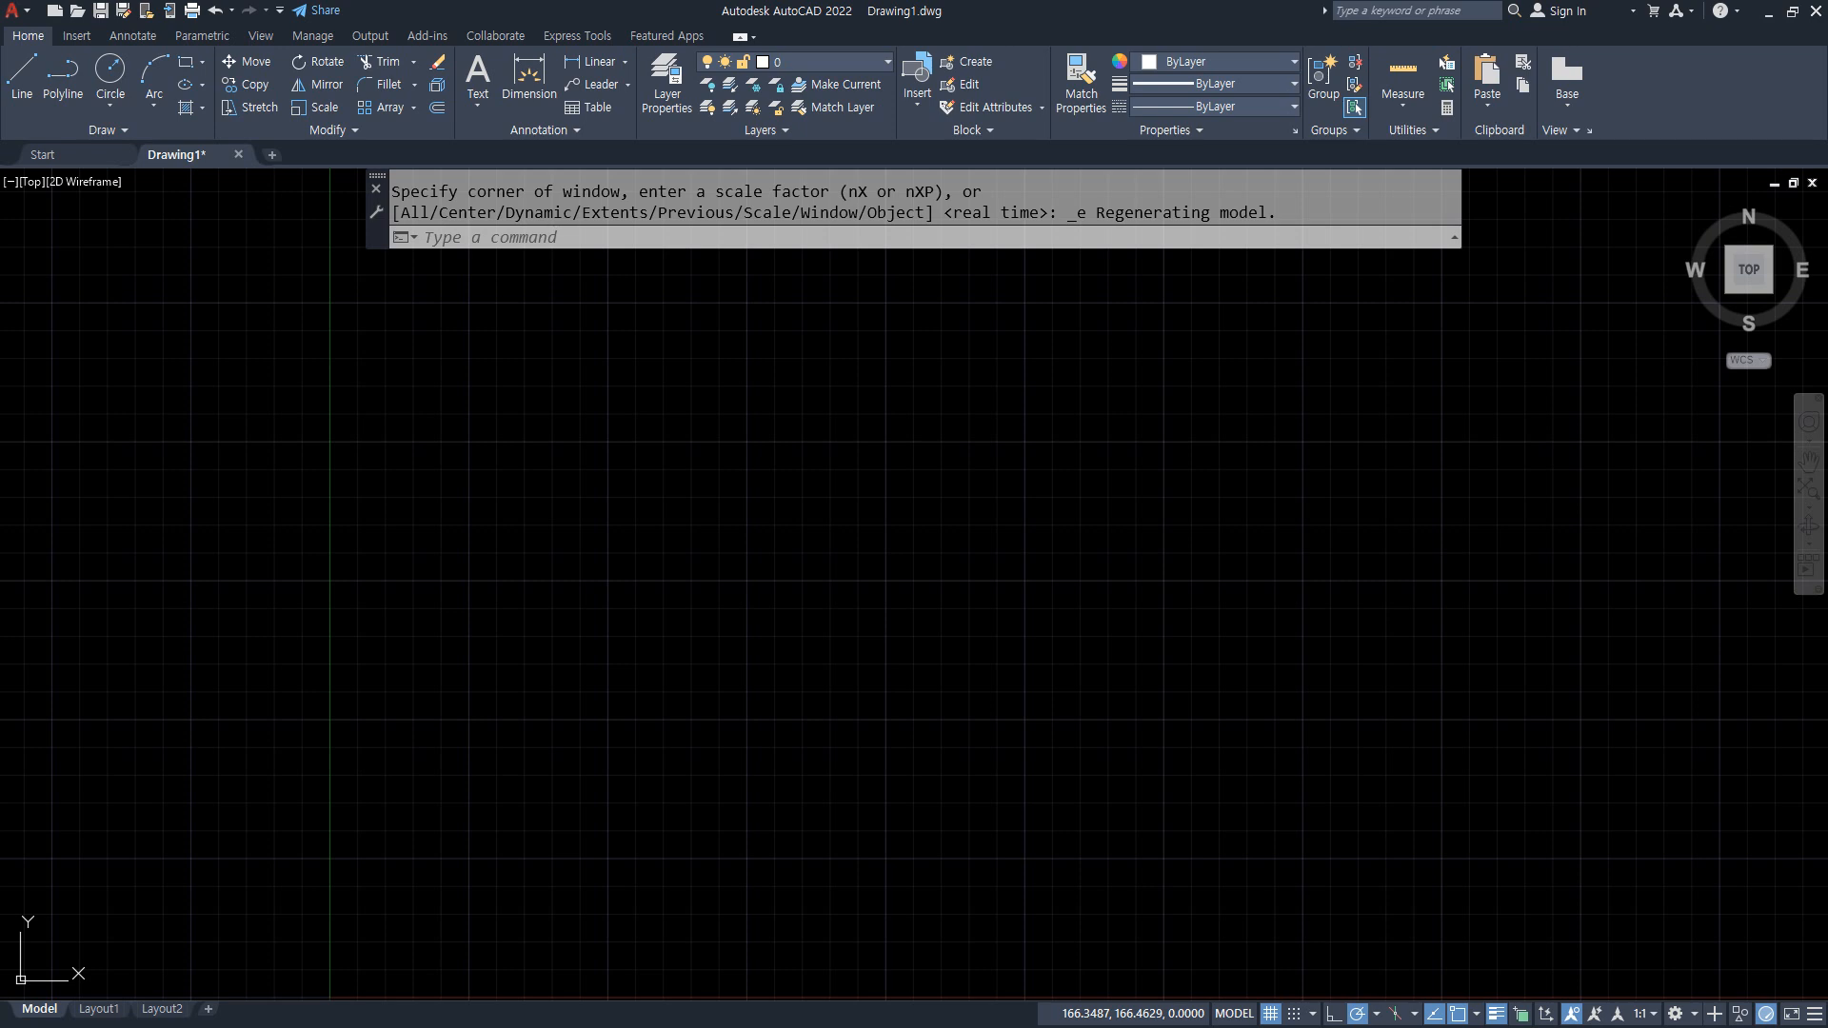
{"action": "right_click", "coordinate": [793, 535]}
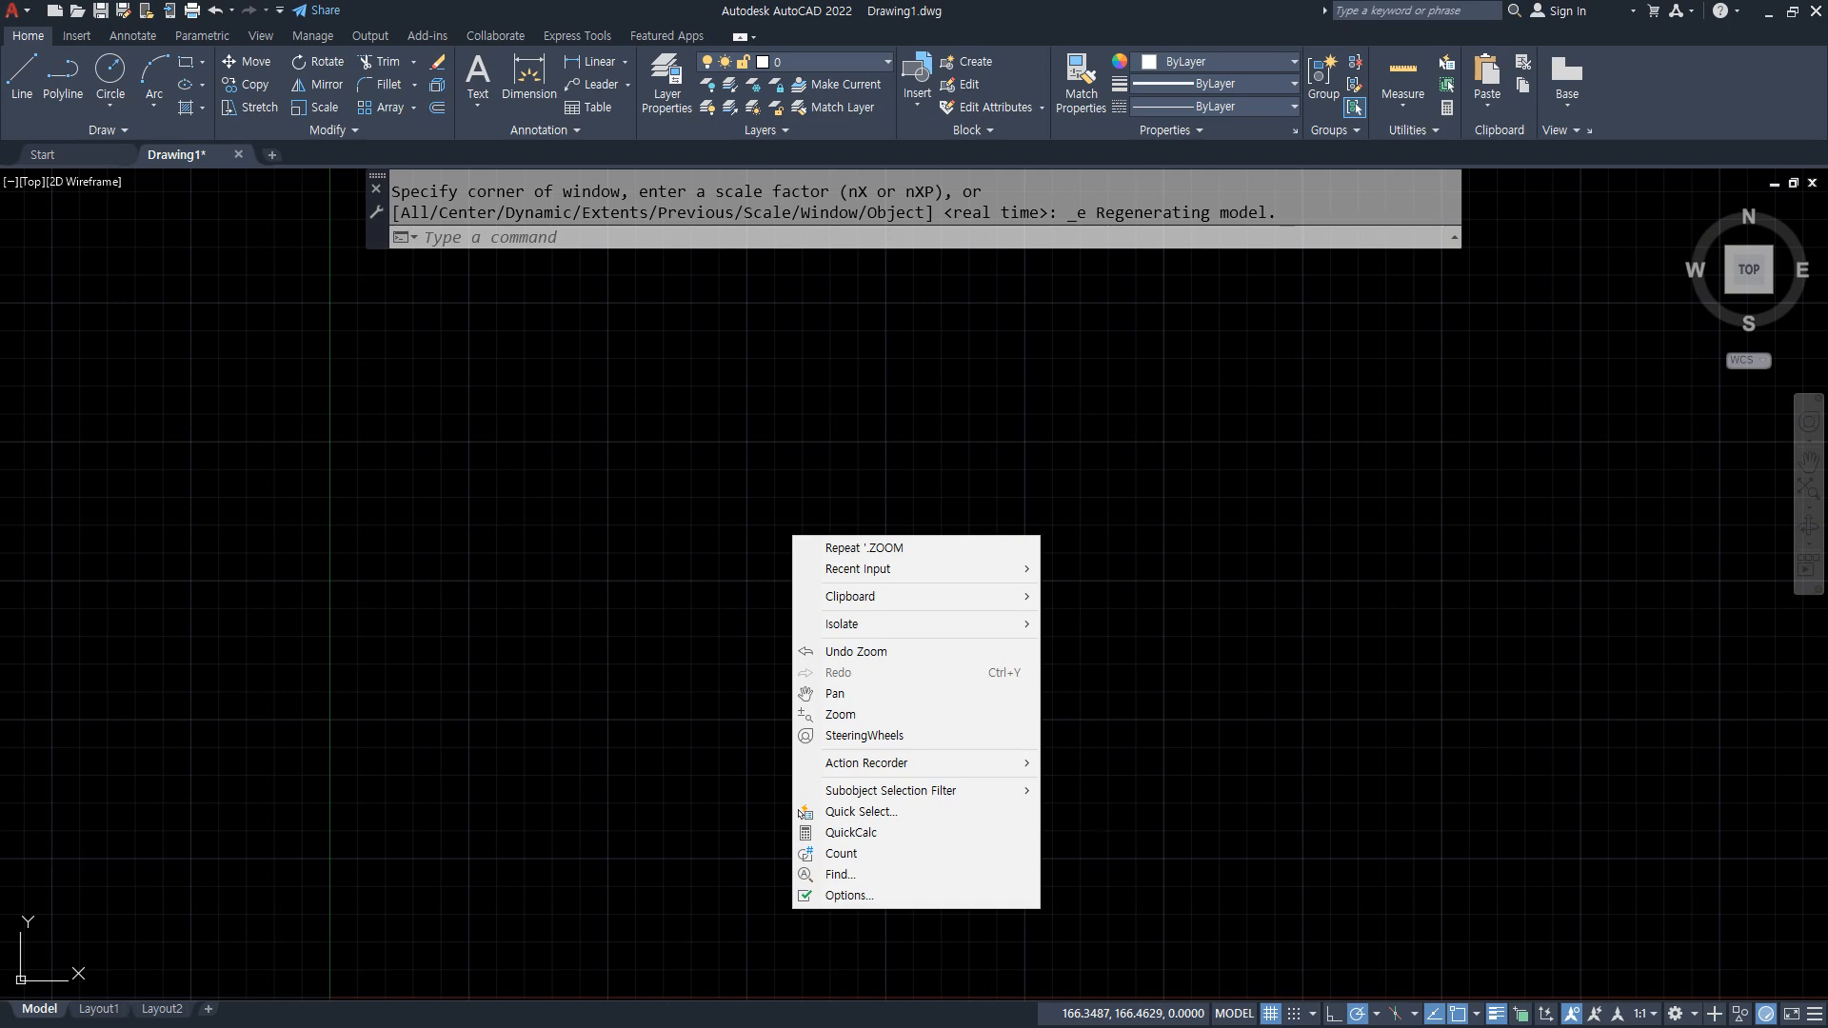
{"action": "key", "text": "Escape"}
Switch to Notepad and add the line "OPtions(옵션 OP) - 마우스 오른버튼 클릭 후 제일 하단 명령" below the Hatch note.
{"action": "key", "text": "alt+Tab"}
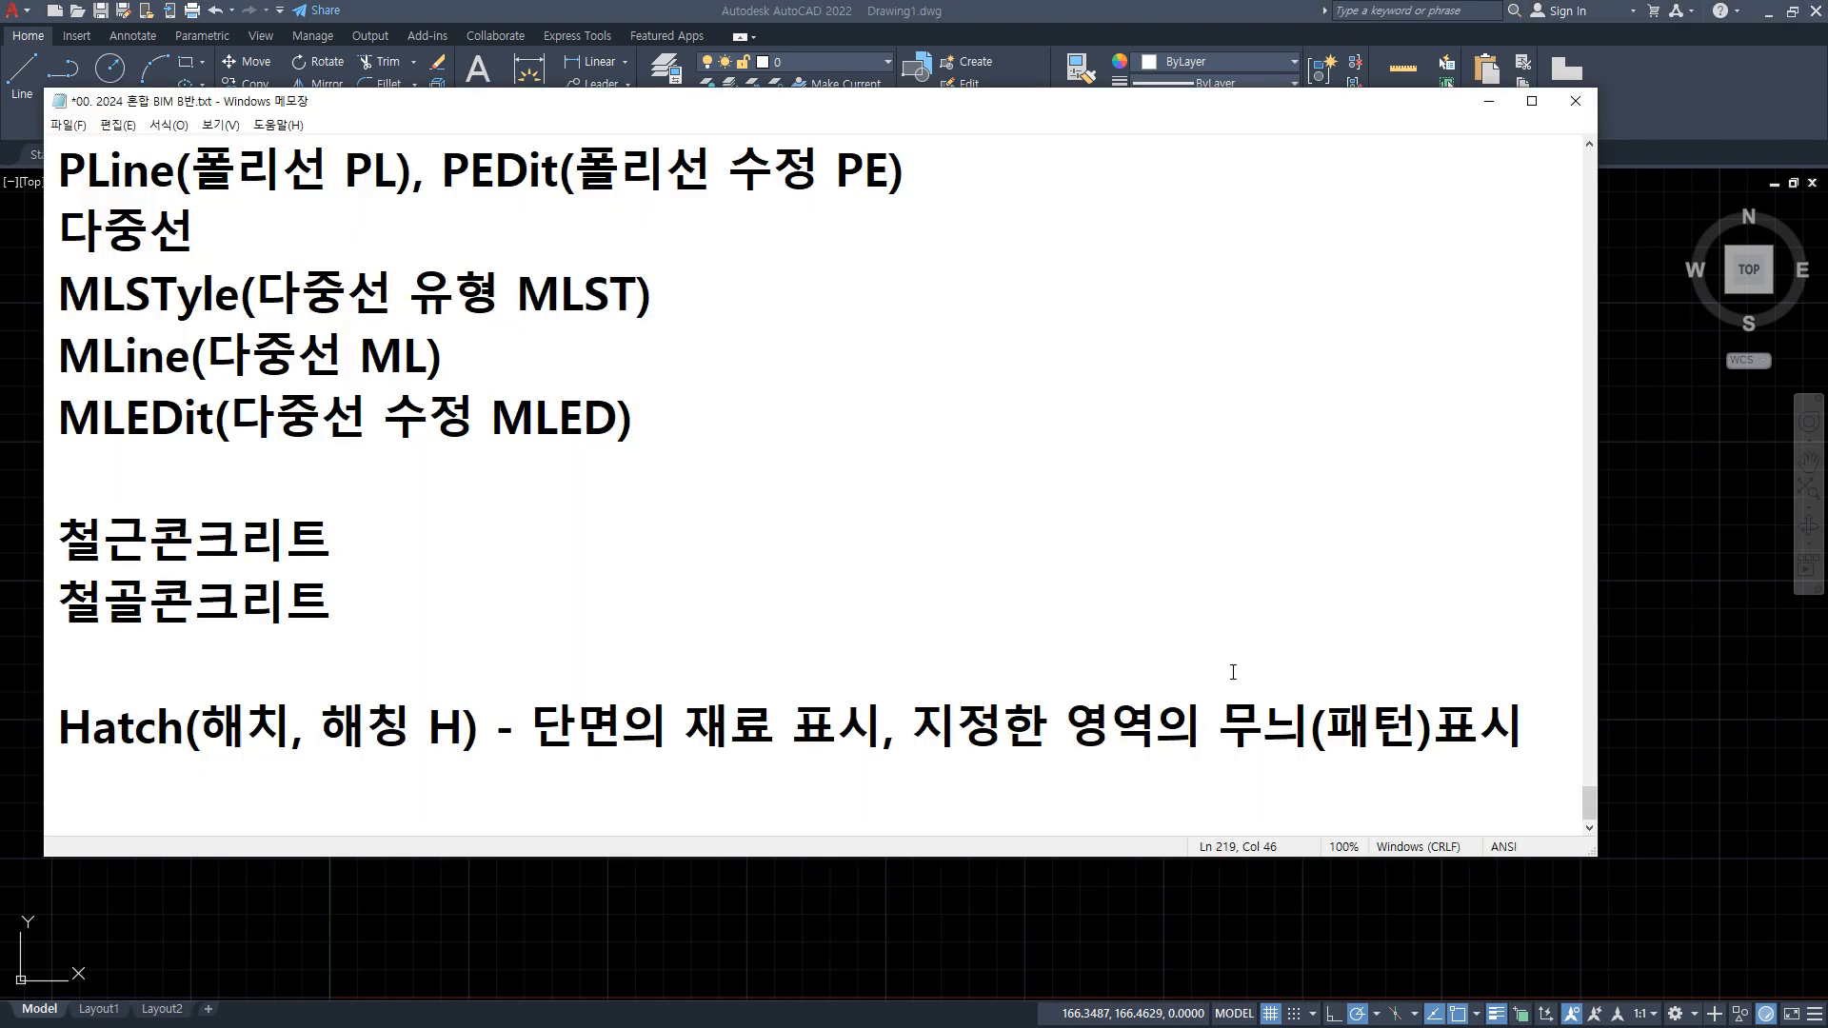
{"action": "key", "text": "Return"}
{"action": "type", "text": "OPtions("}
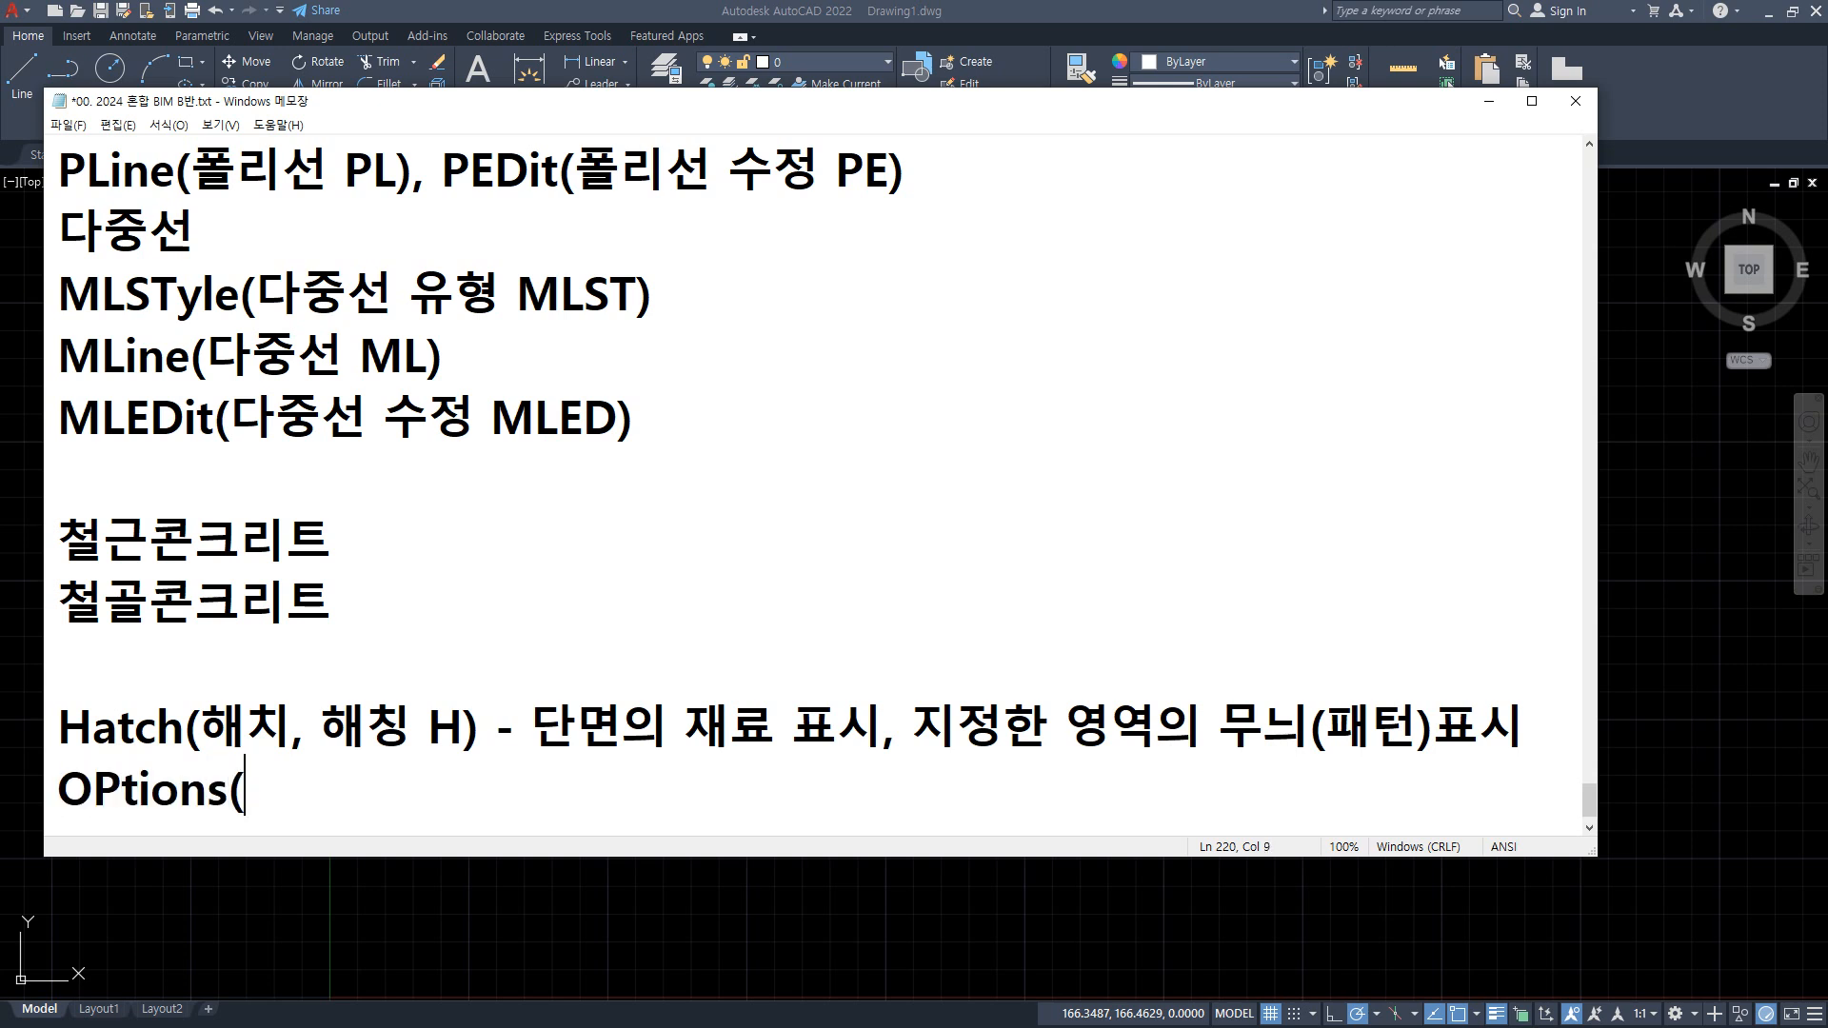
{"action": "type", "text": "옵션 OP)"}
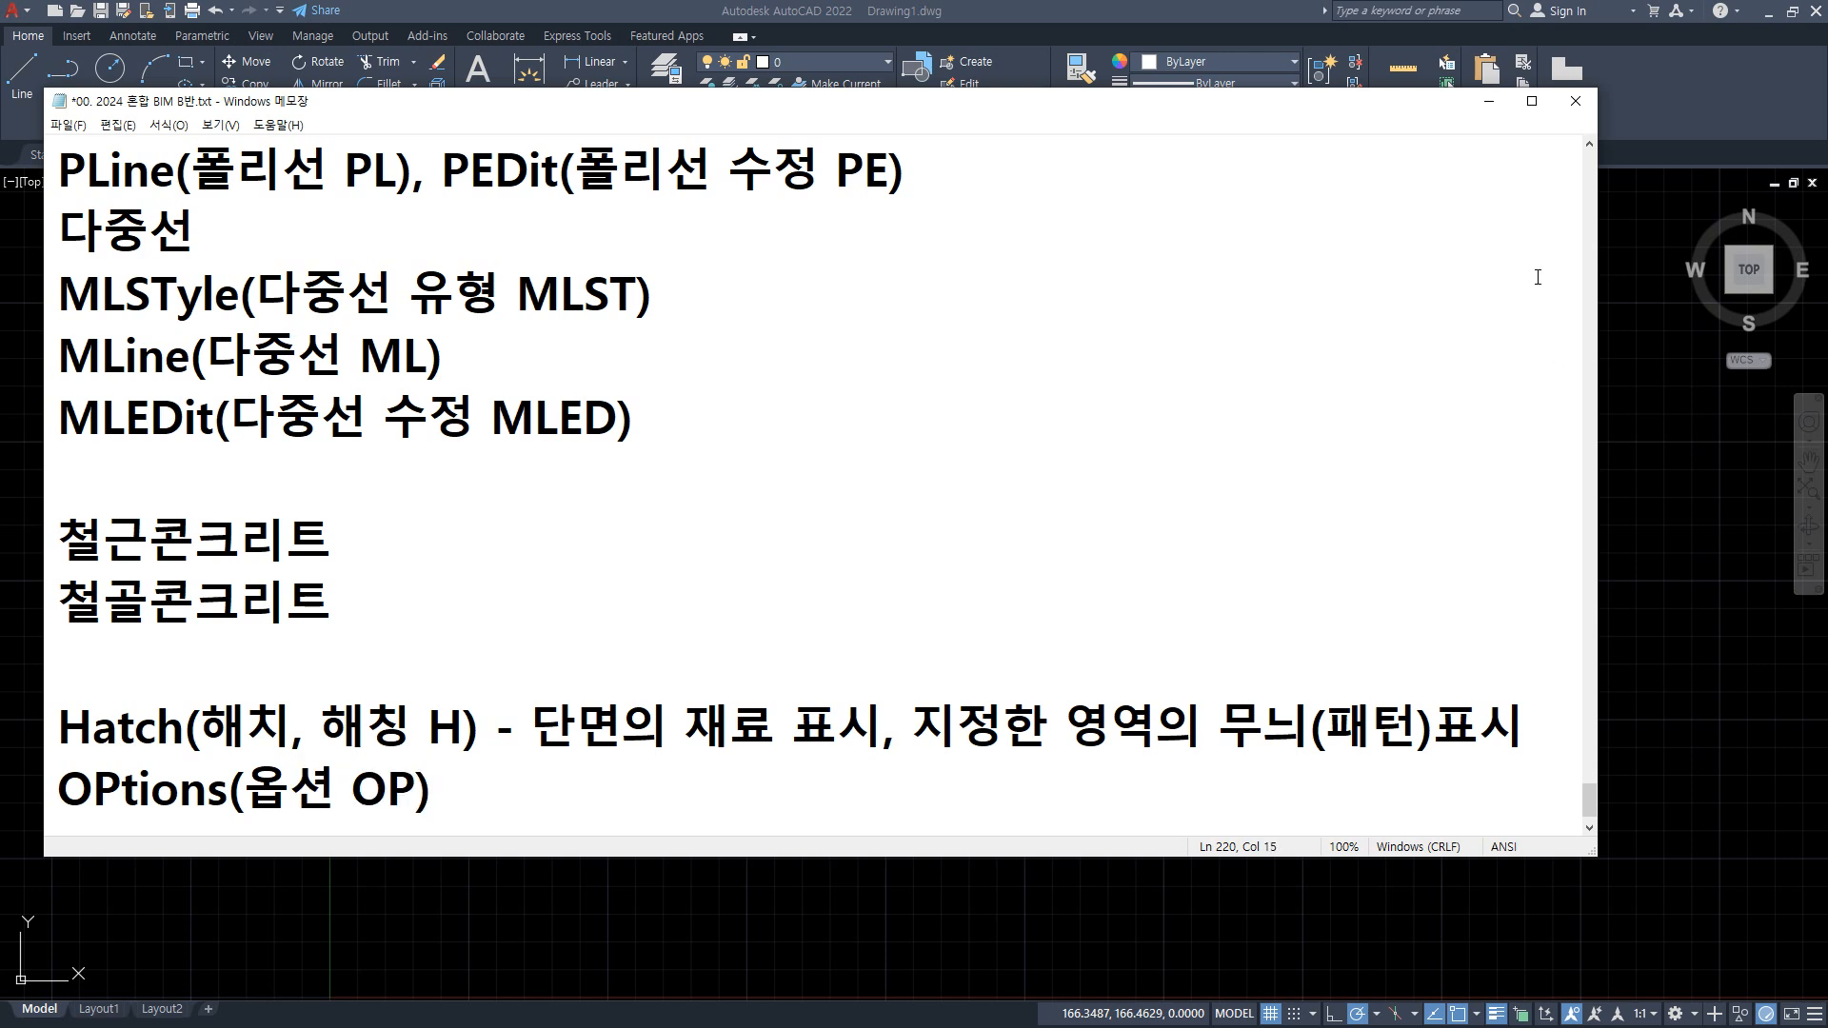
{"action": "type", "text": " - 마우"}
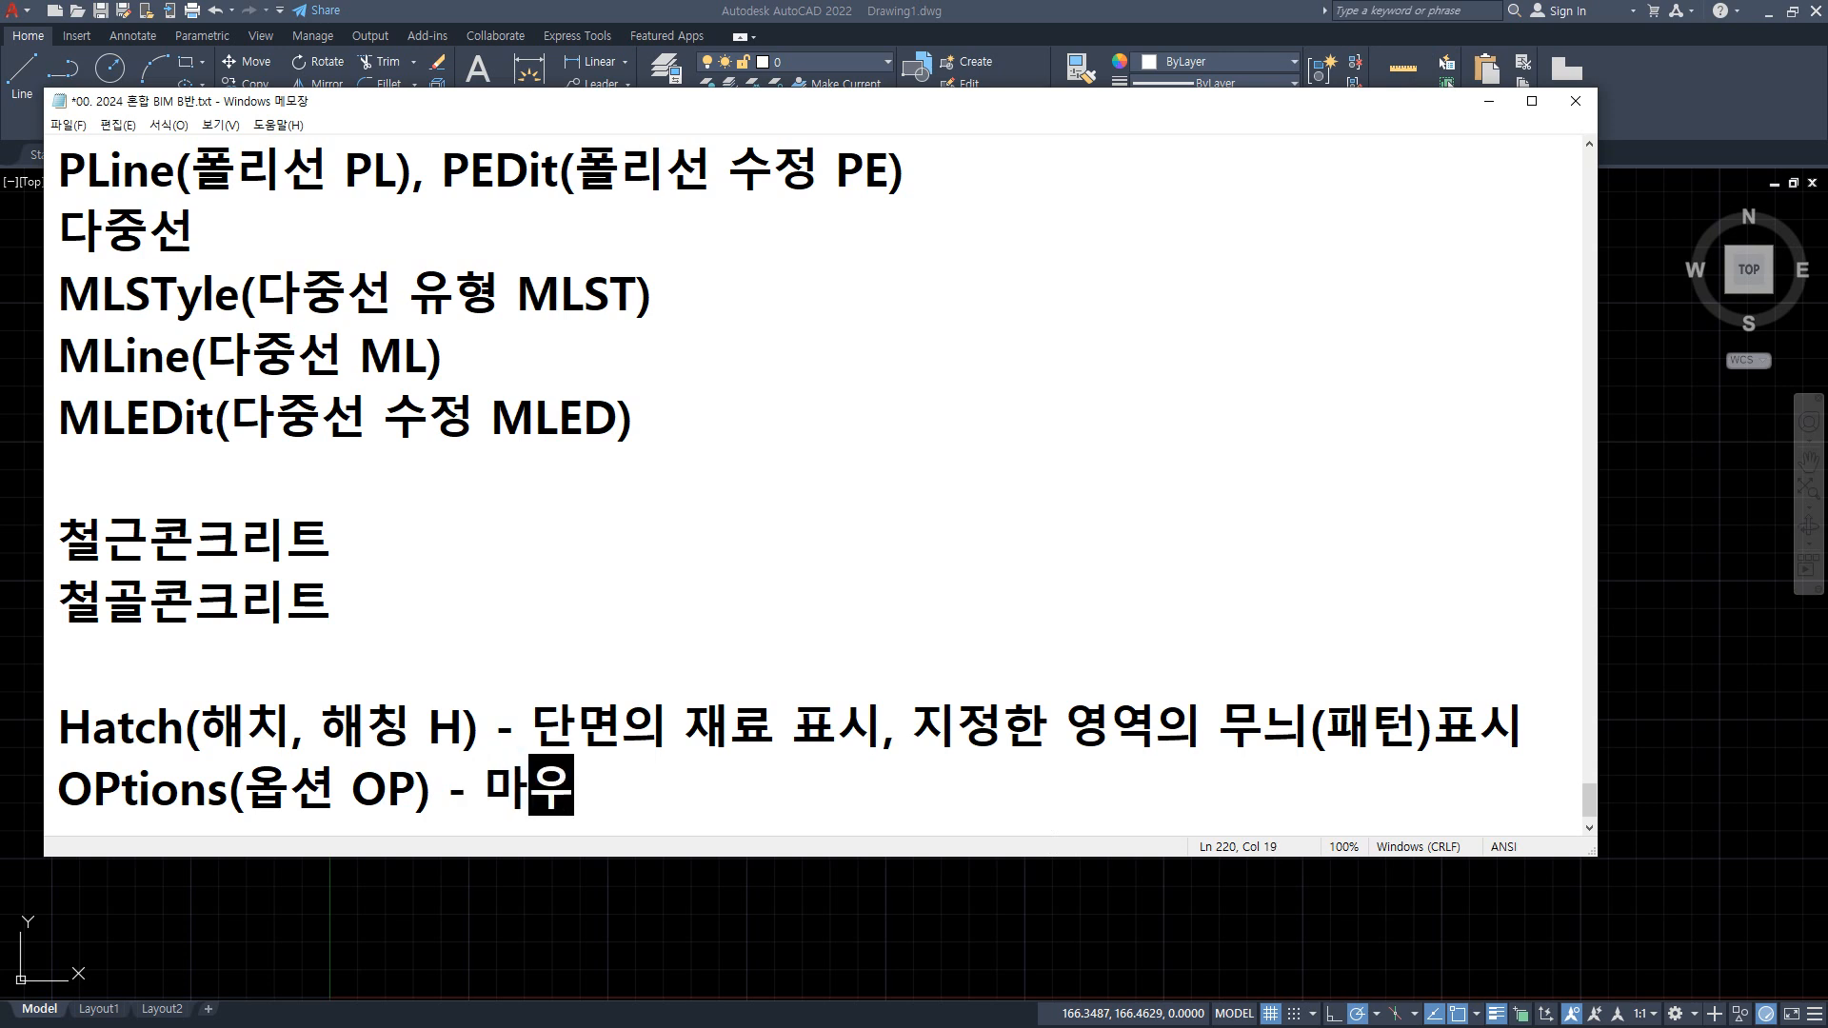
{"action": "type", "text": "스 오른버"}
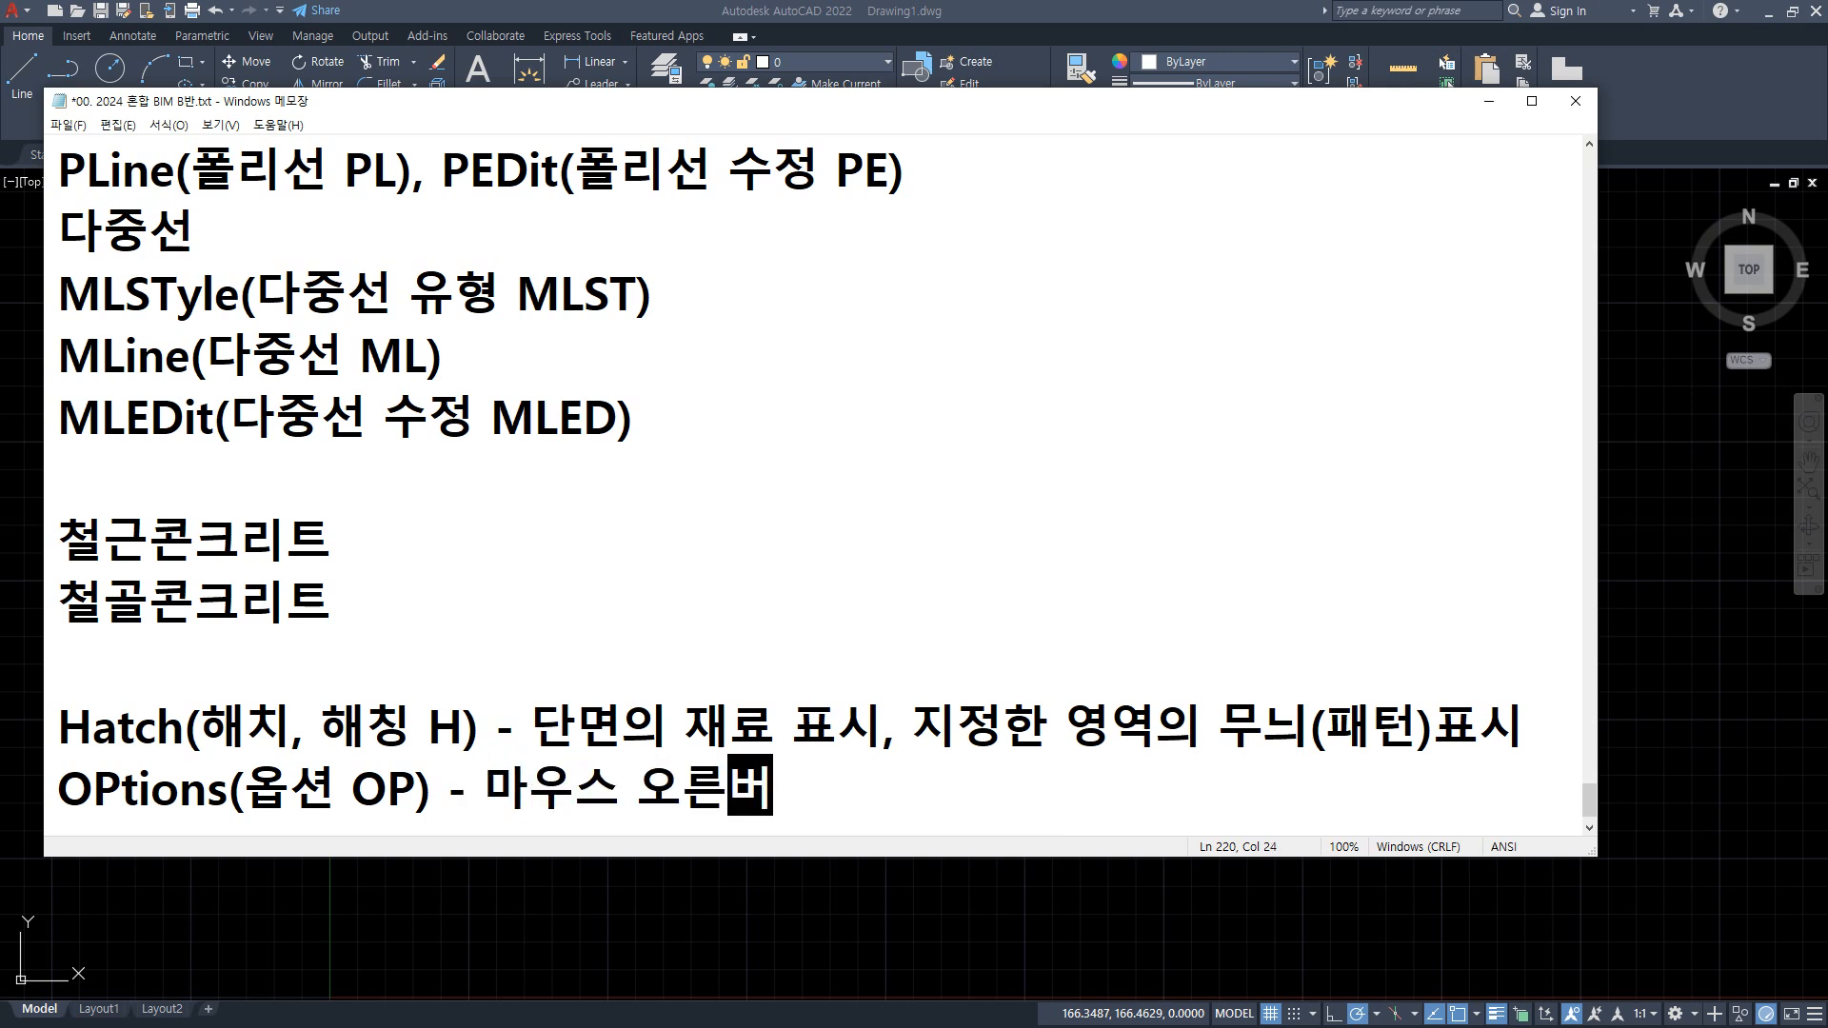
{"action": "type", "text": "튼 크ㄹ릭 후 제일 "}
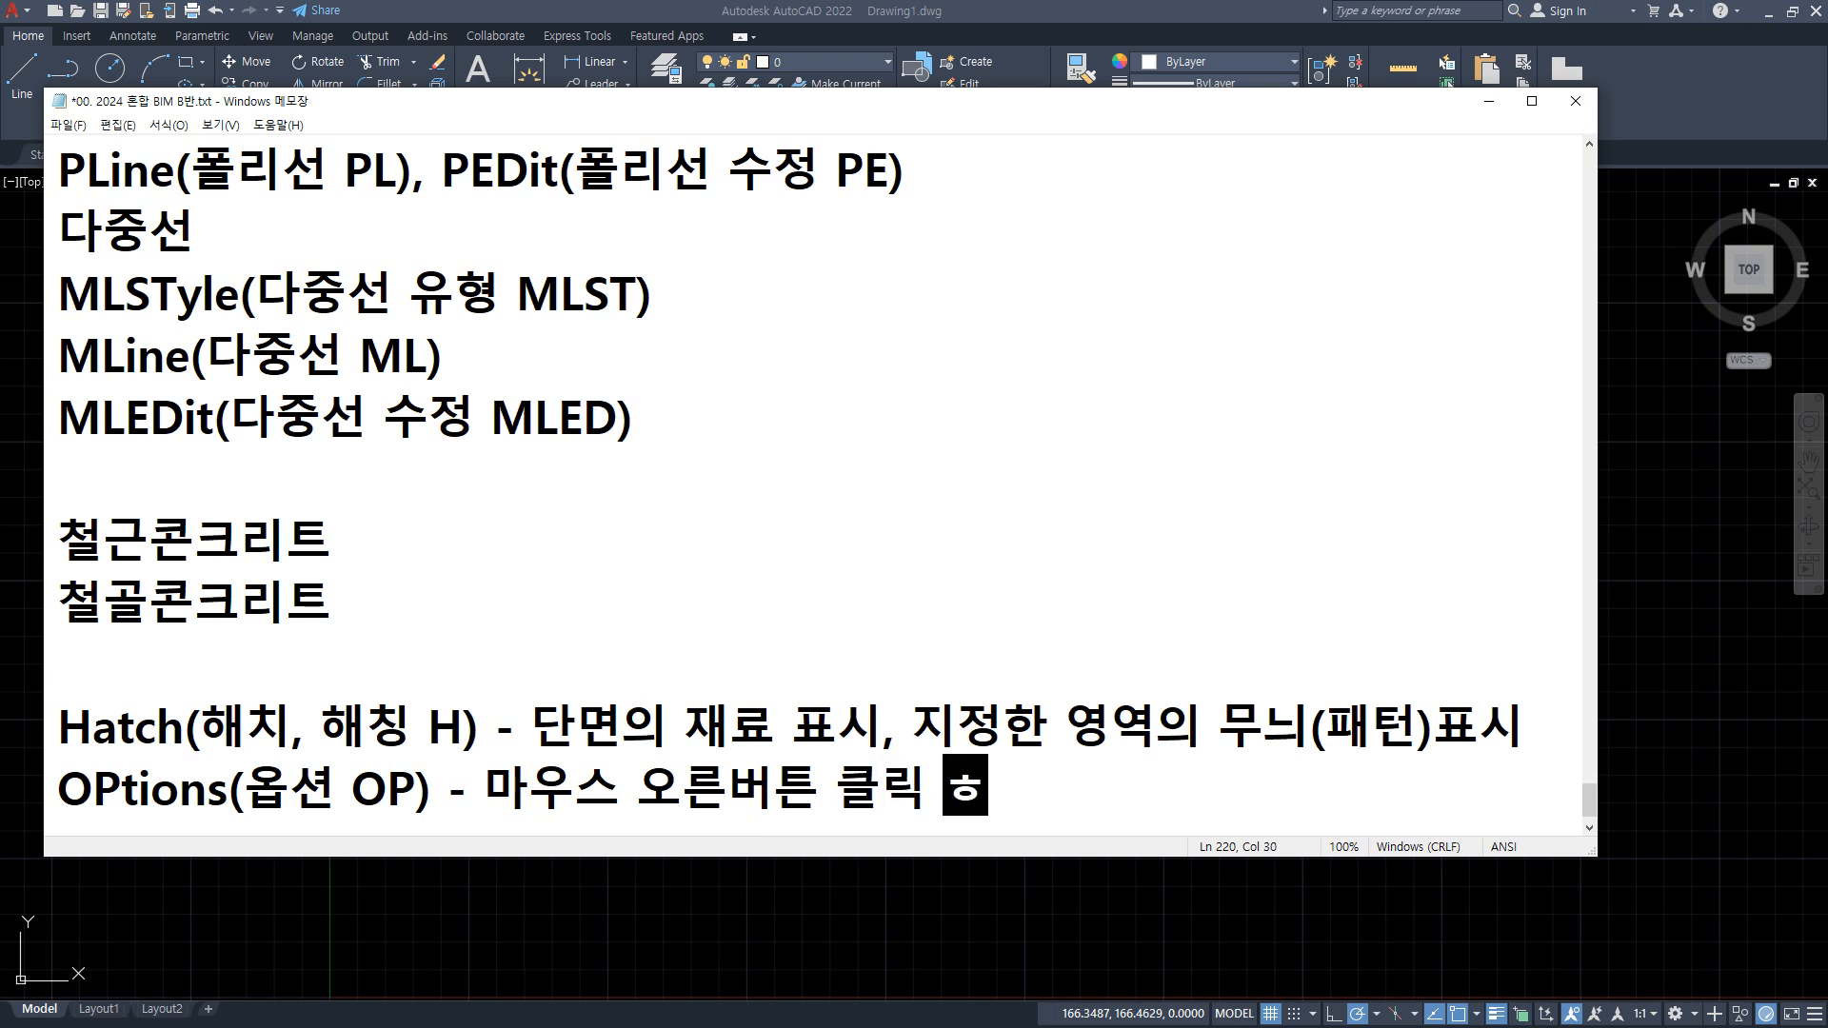
{"action": "type", "text": "하단"}
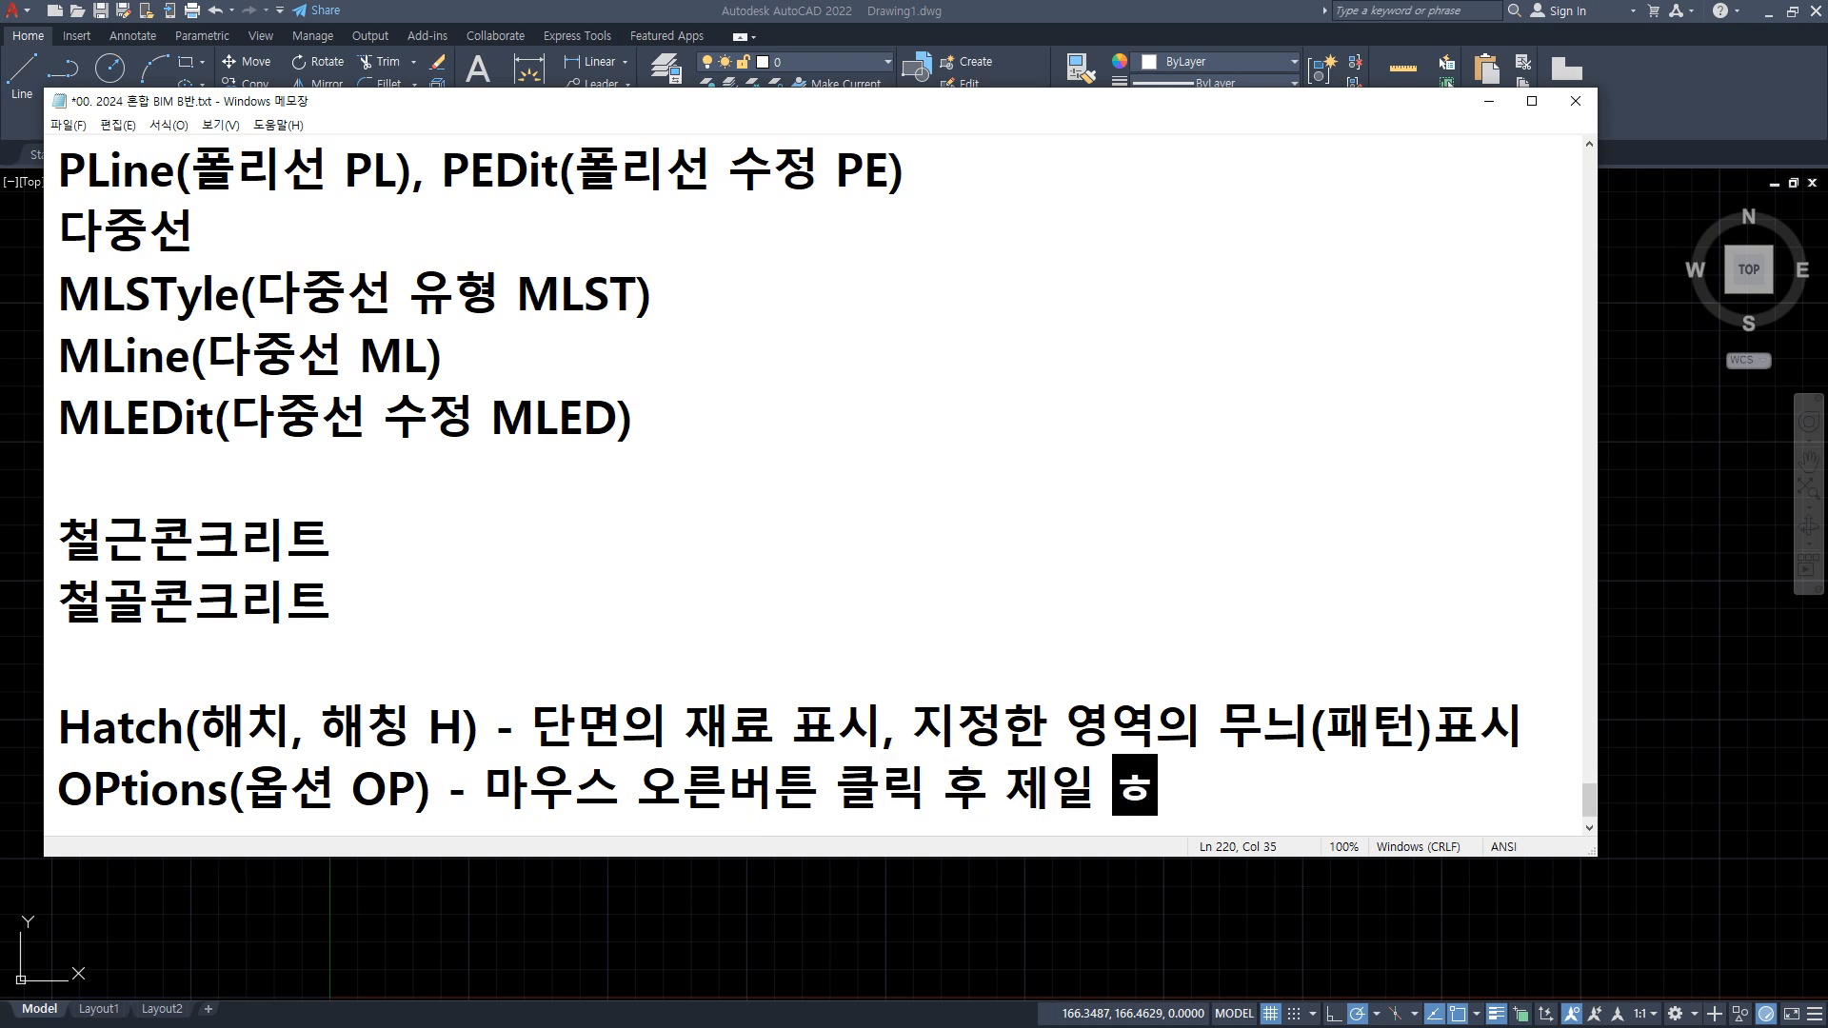
{"action": "type", "text": " 명령"}
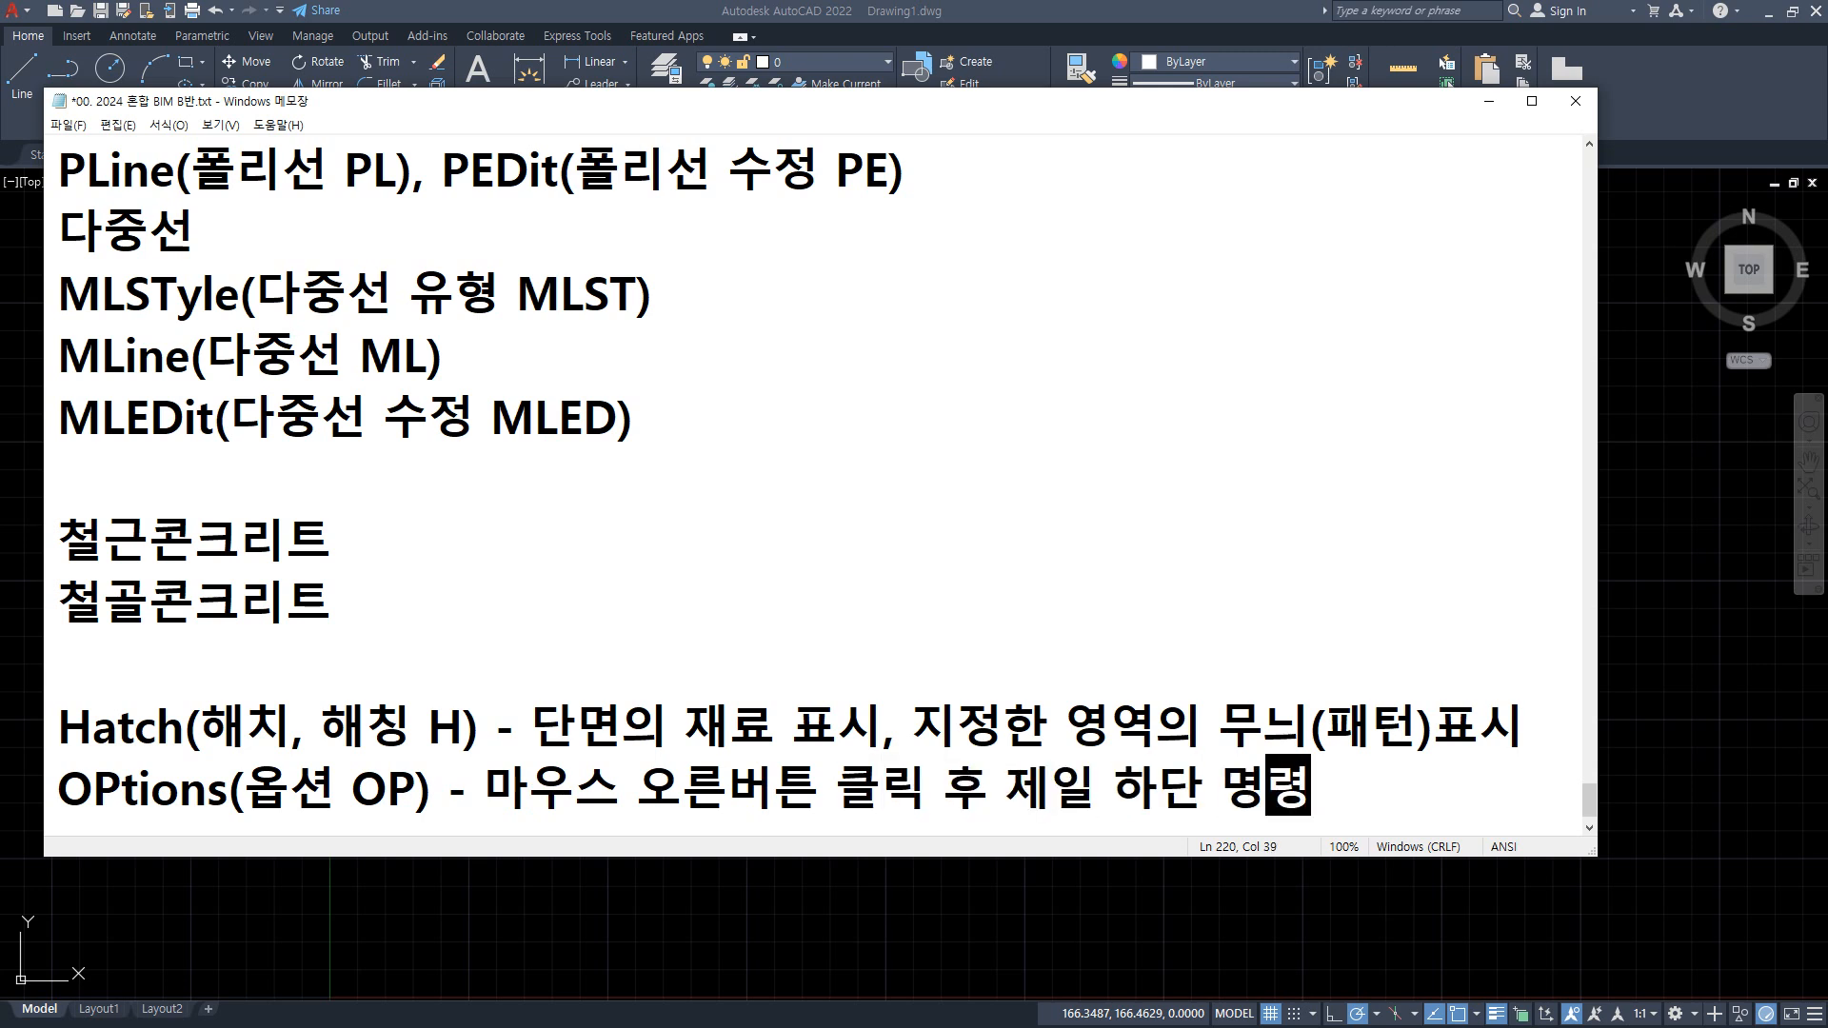
Switch back to AutoCAD, open the Options dialog and review the Drafting settings and the Windows Standard Behavior options in User Preferences.
{"action": "left_click", "coordinate": [724, 7]}
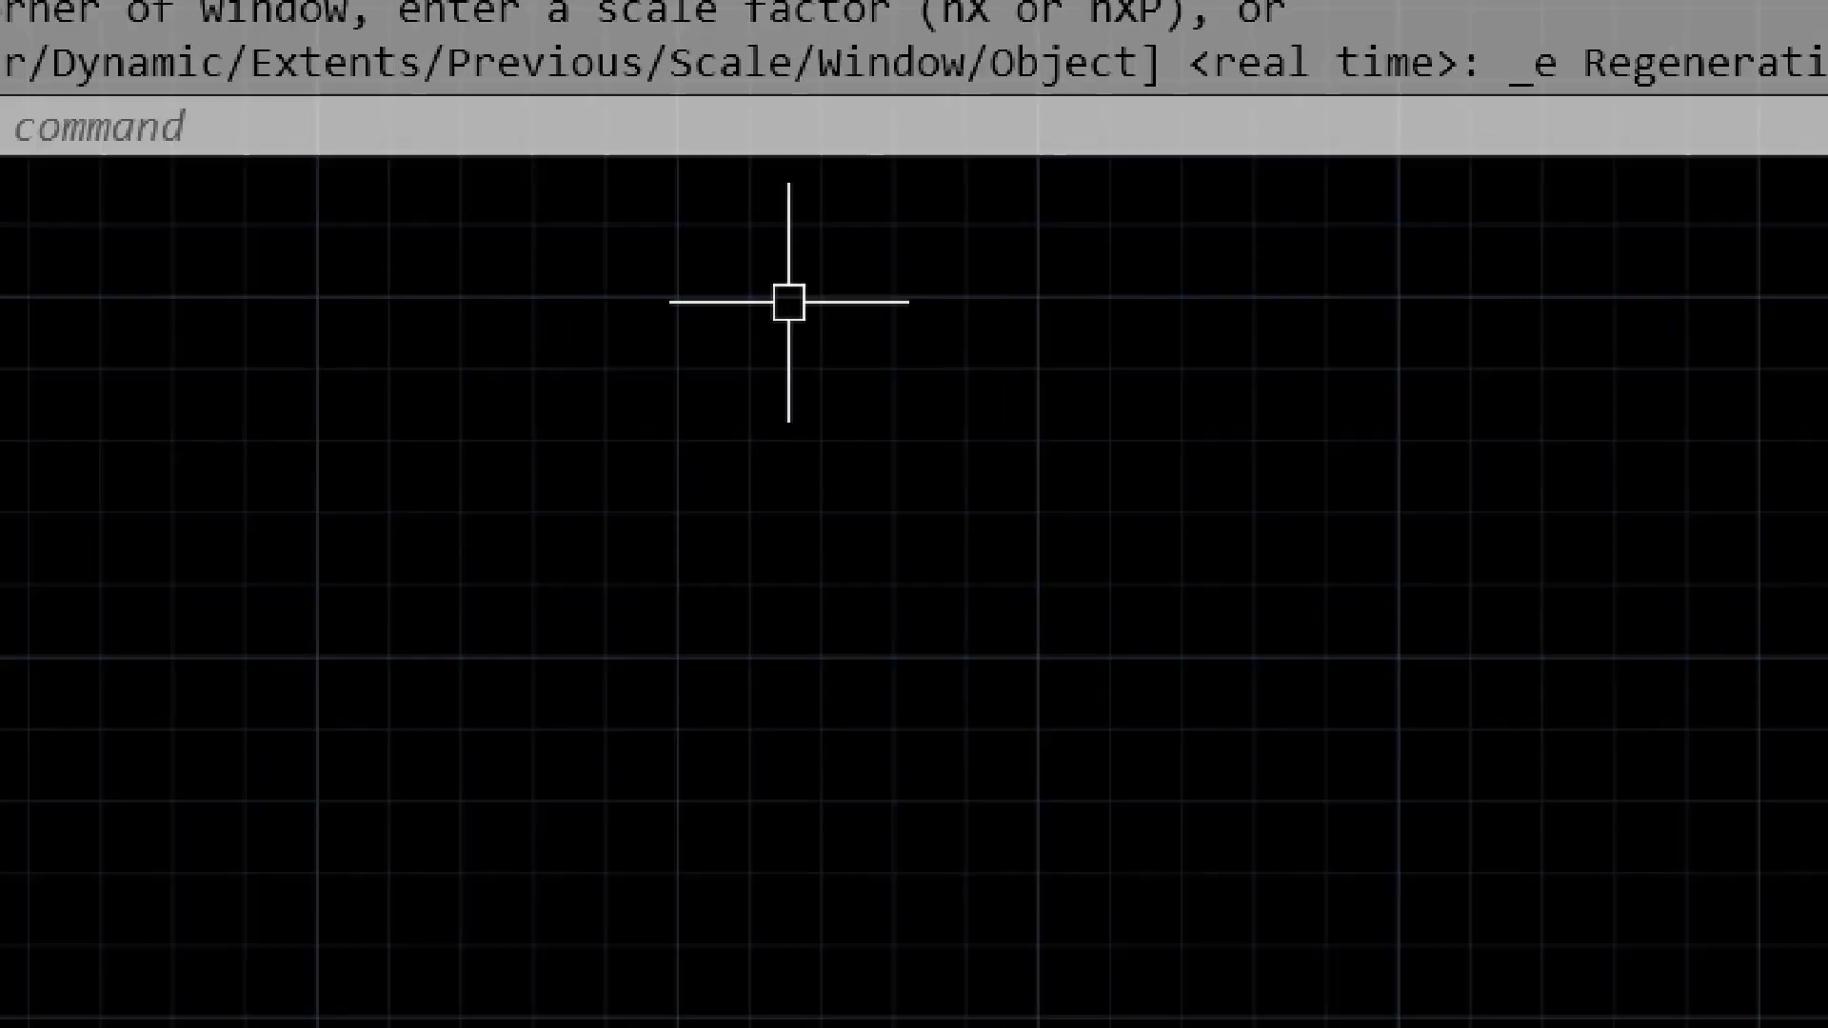
{"action": "right_click", "coordinate": [789, 302]}
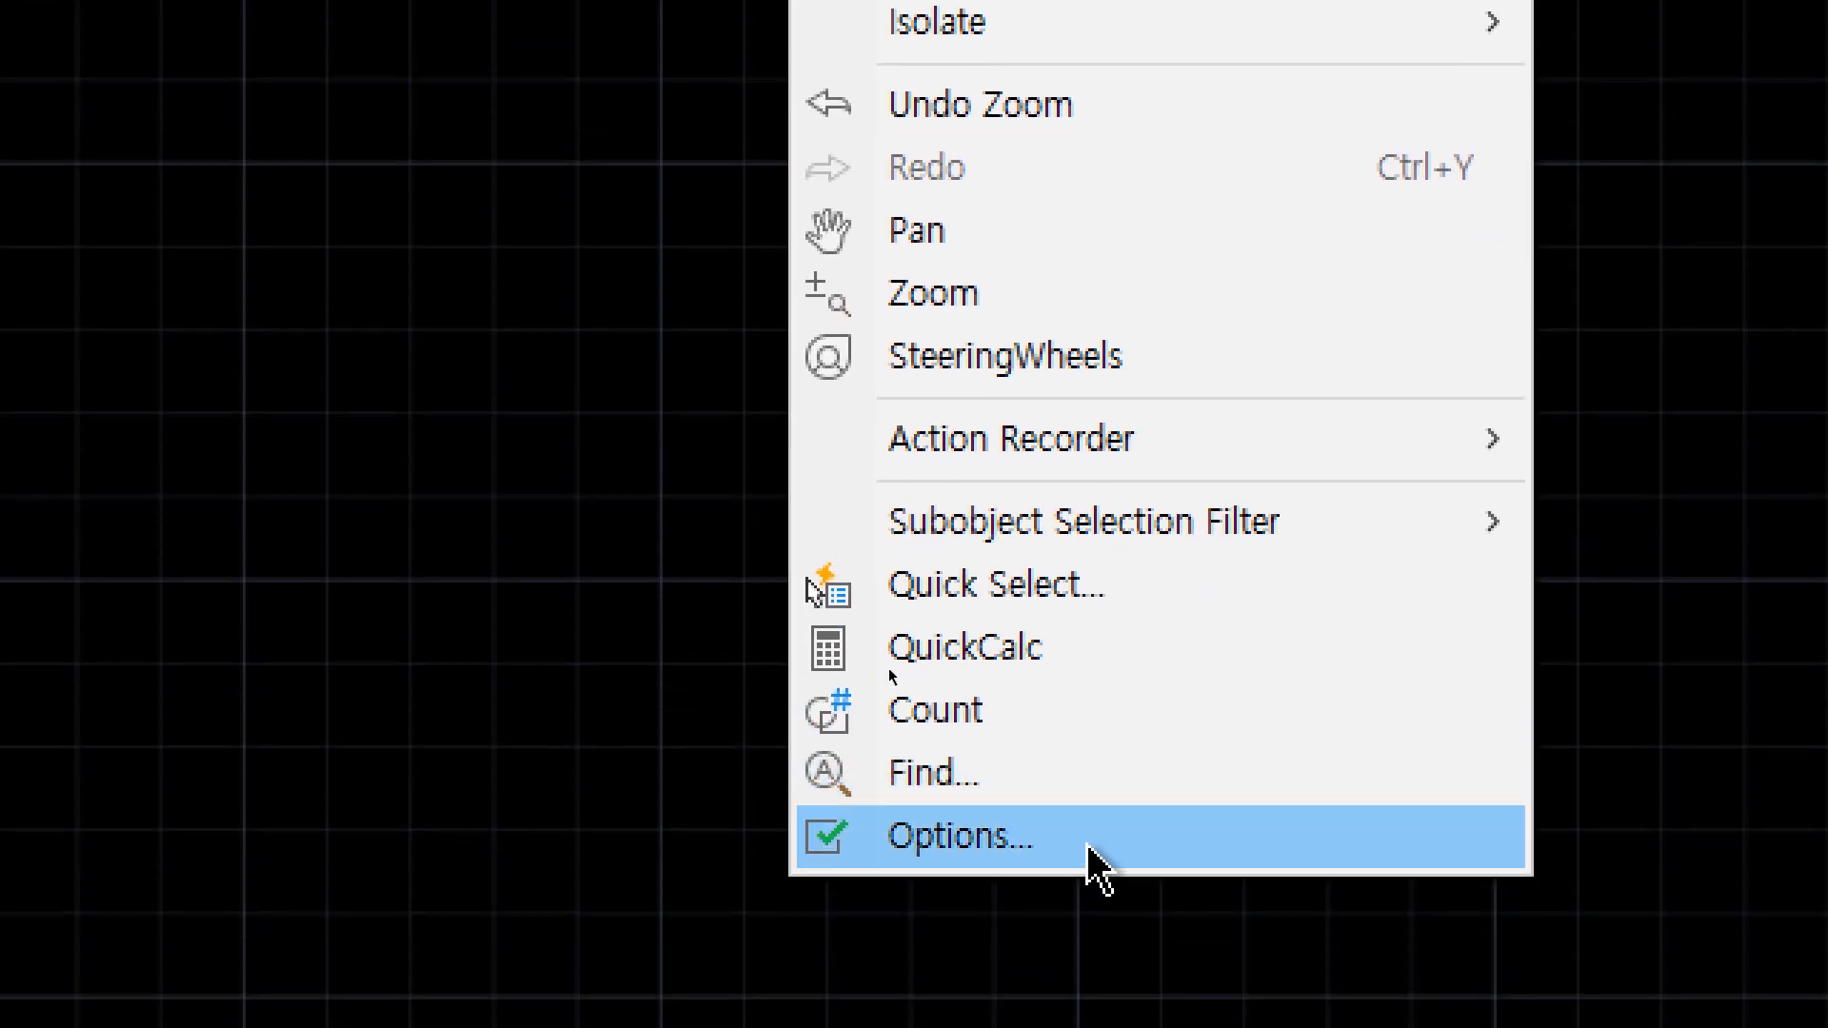
{"action": "left_click", "coordinate": [1094, 857]}
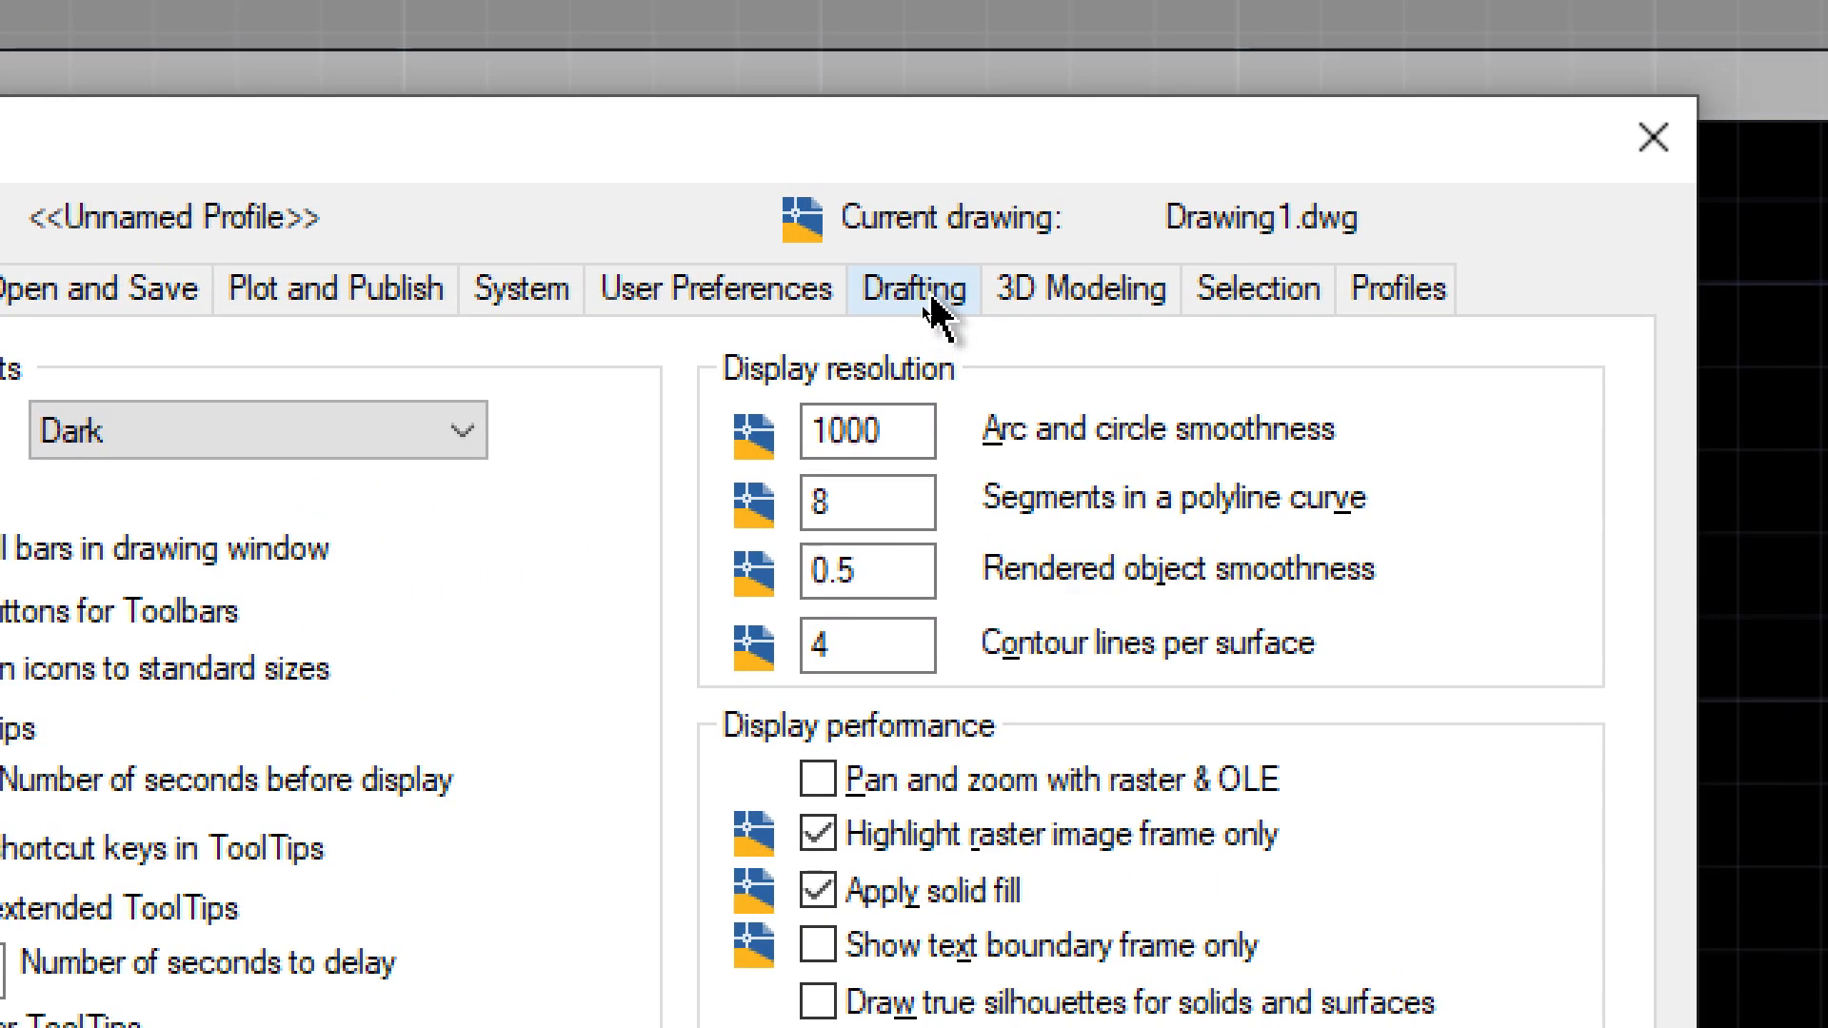
{"action": "left_click", "coordinate": [928, 301]}
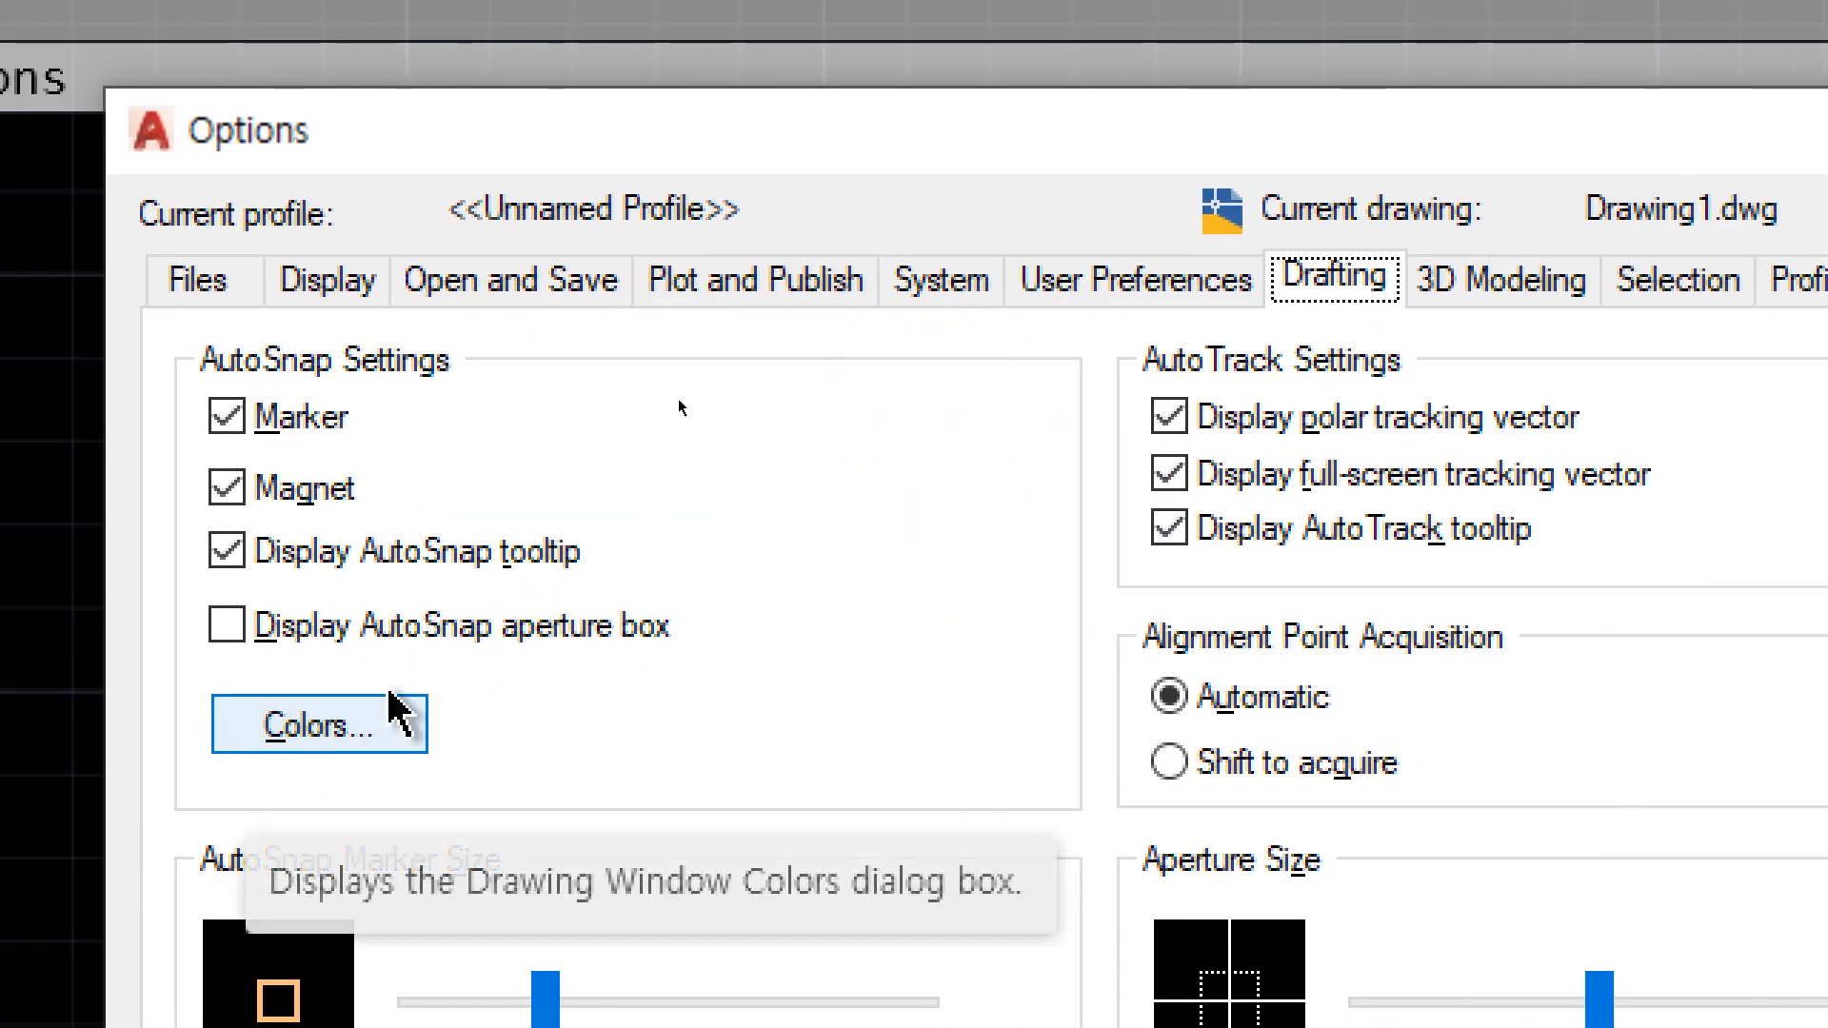
{"action": "left_click", "coordinate": [1073, 287]}
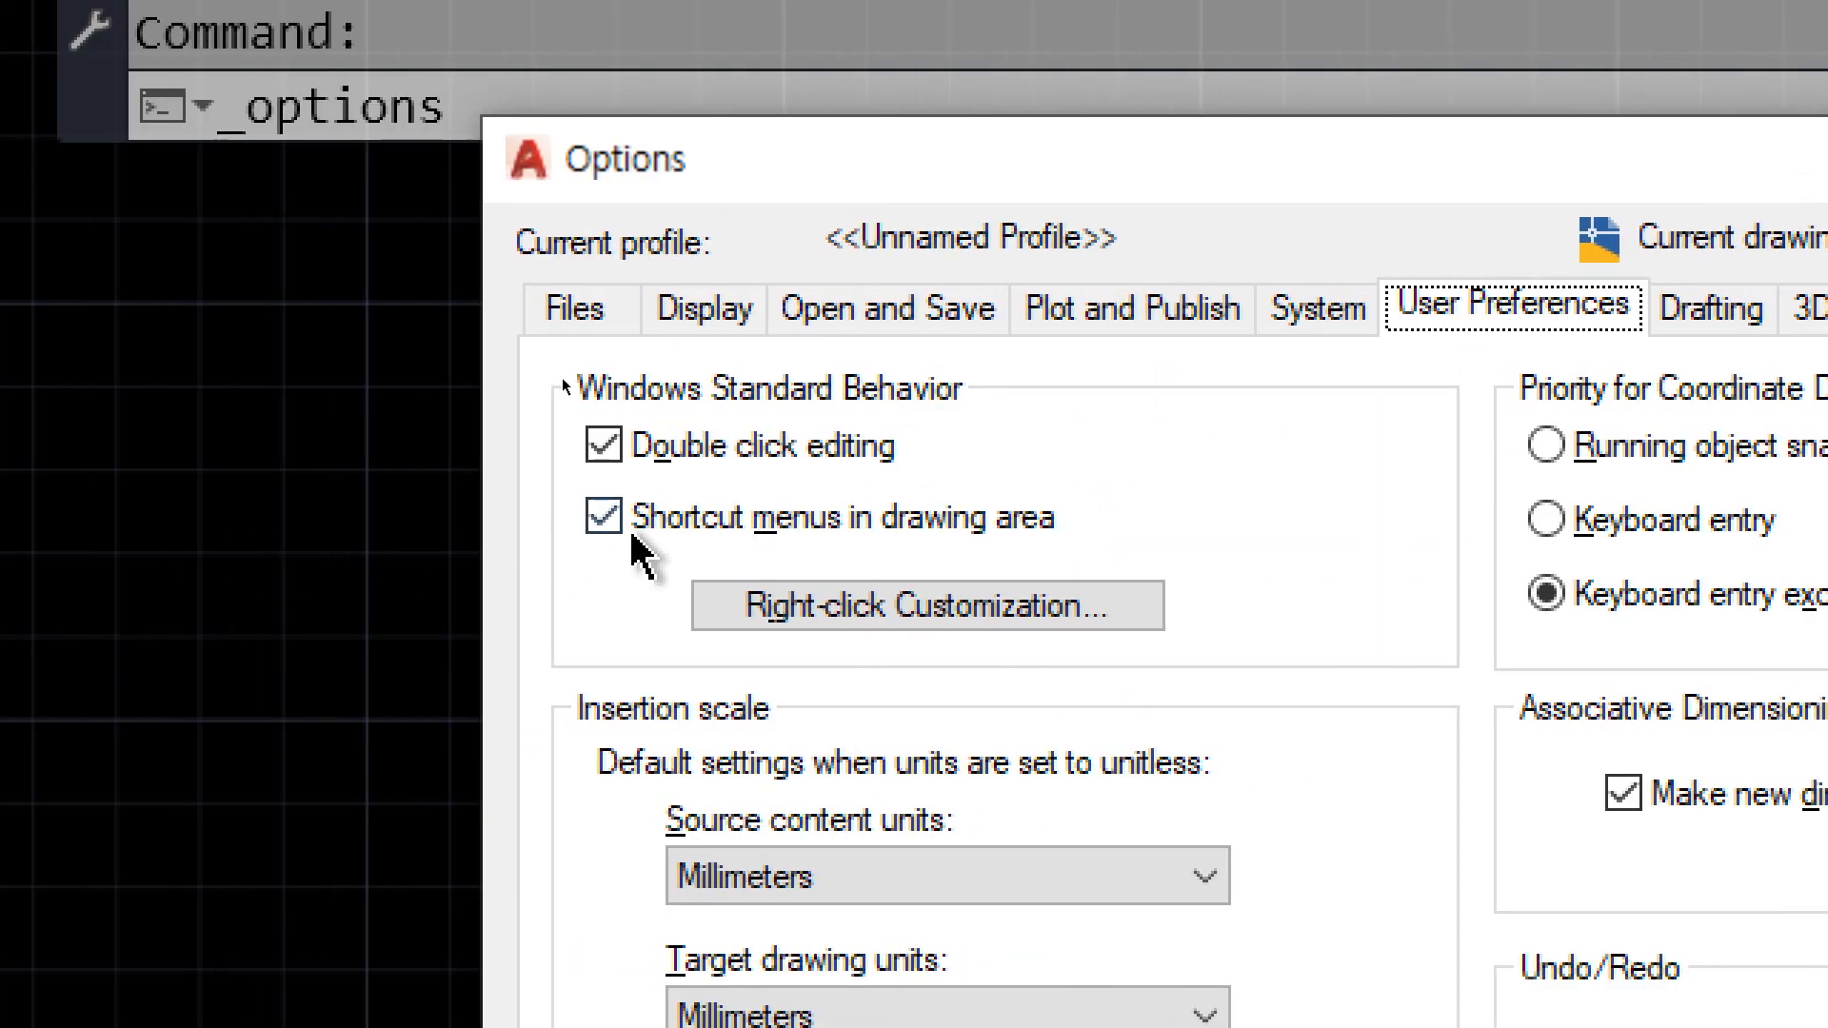
{"action": "mouse_move", "coordinate": [800, 534]}
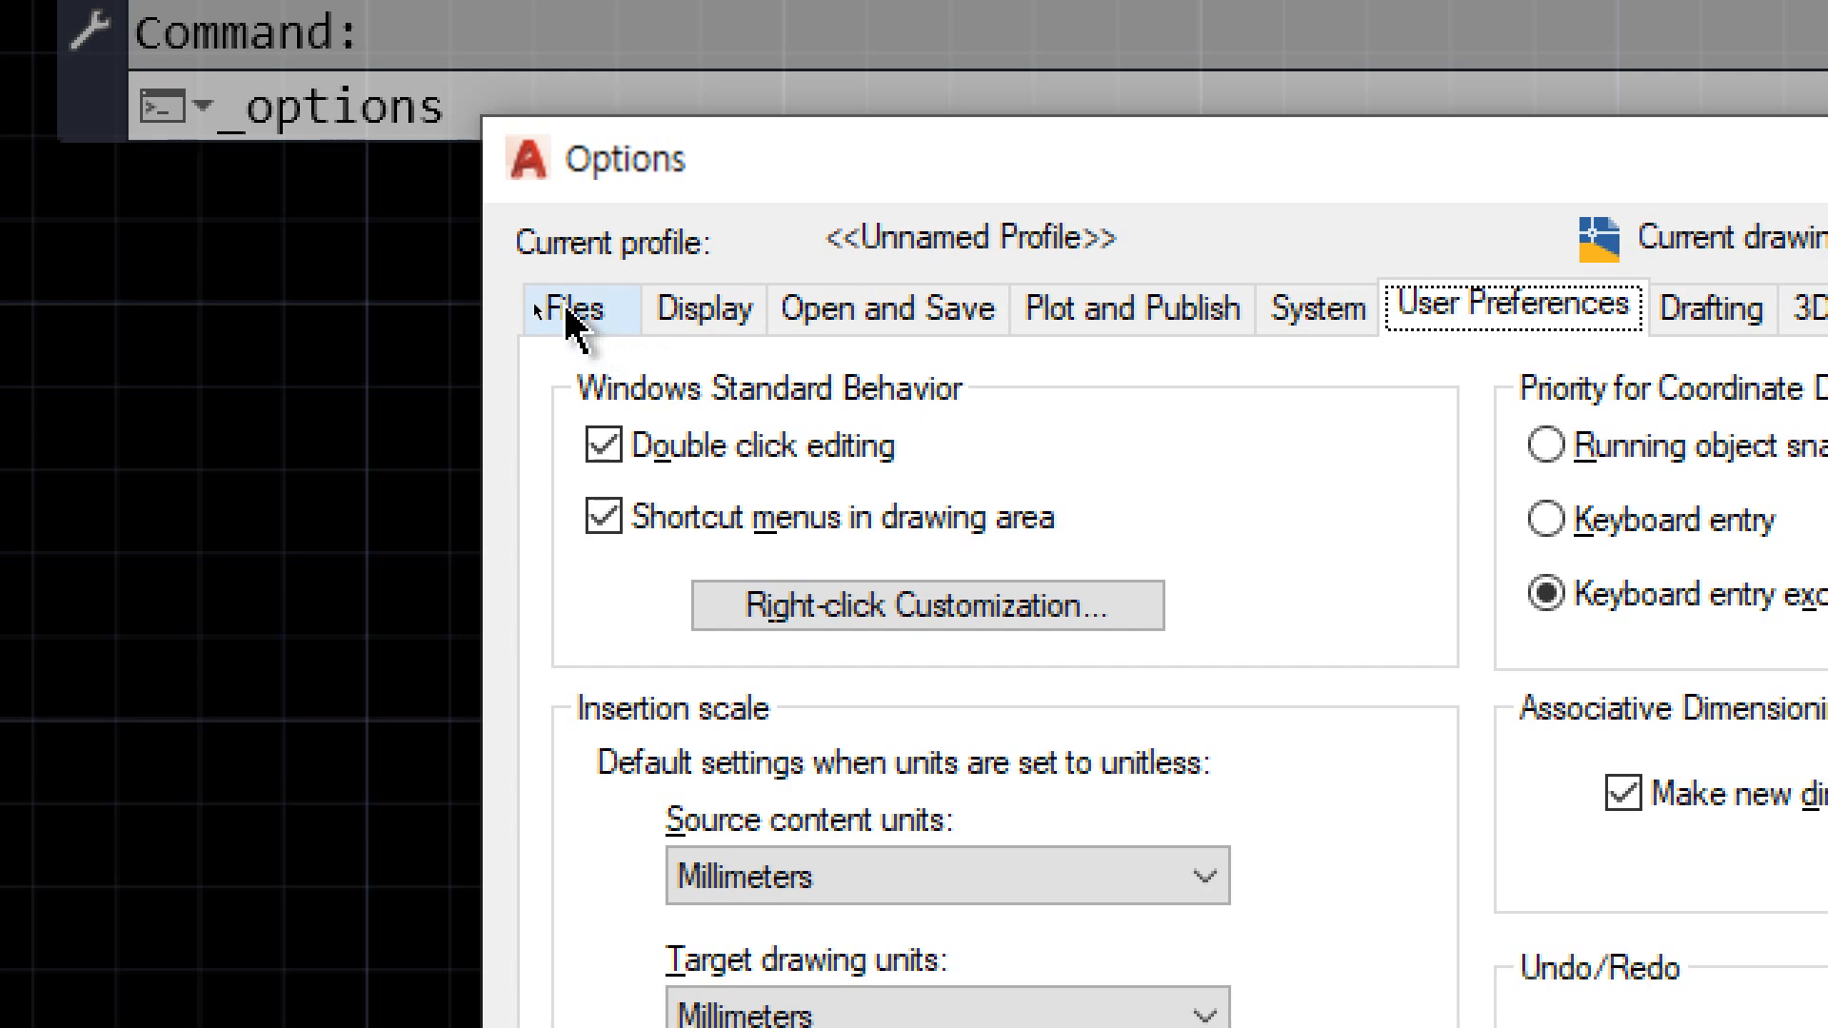
Examine the Files search paths in Options and expand the Automatic Save File Location to view its folder.
{"action": "left_click", "coordinate": [568, 308]}
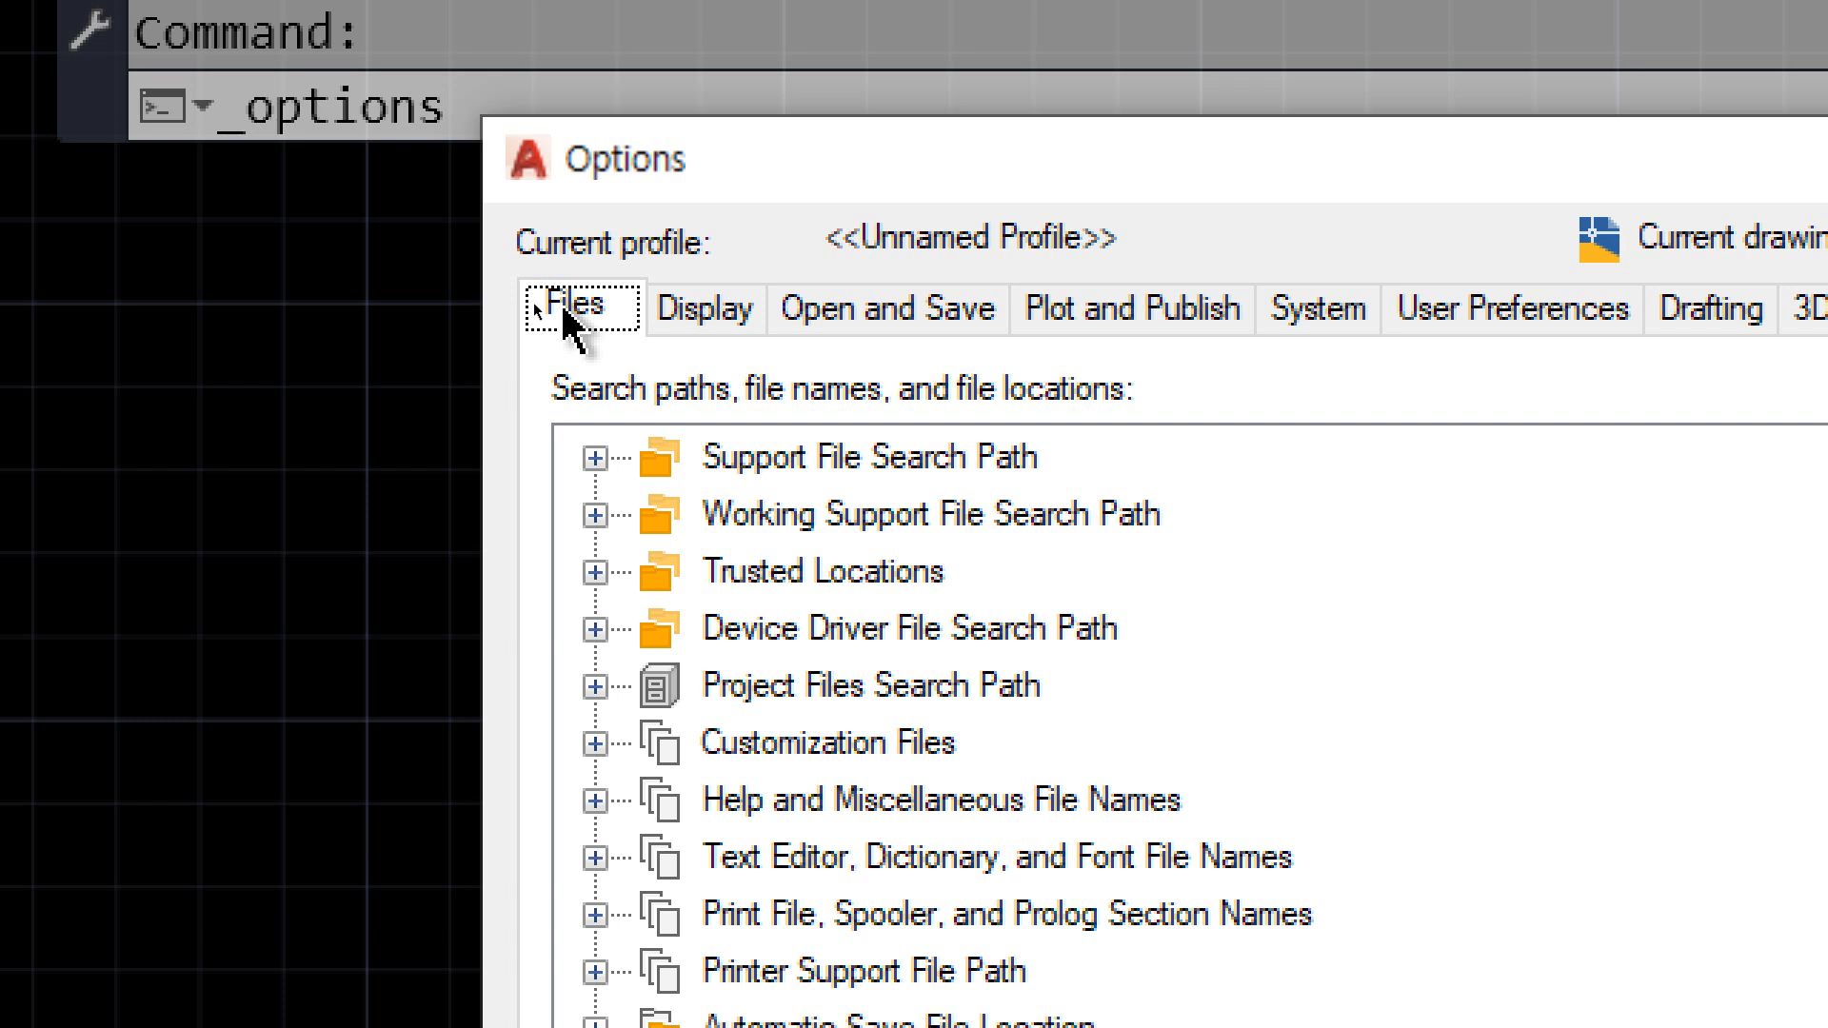
{"action": "mouse_move", "coordinate": [775, 479]}
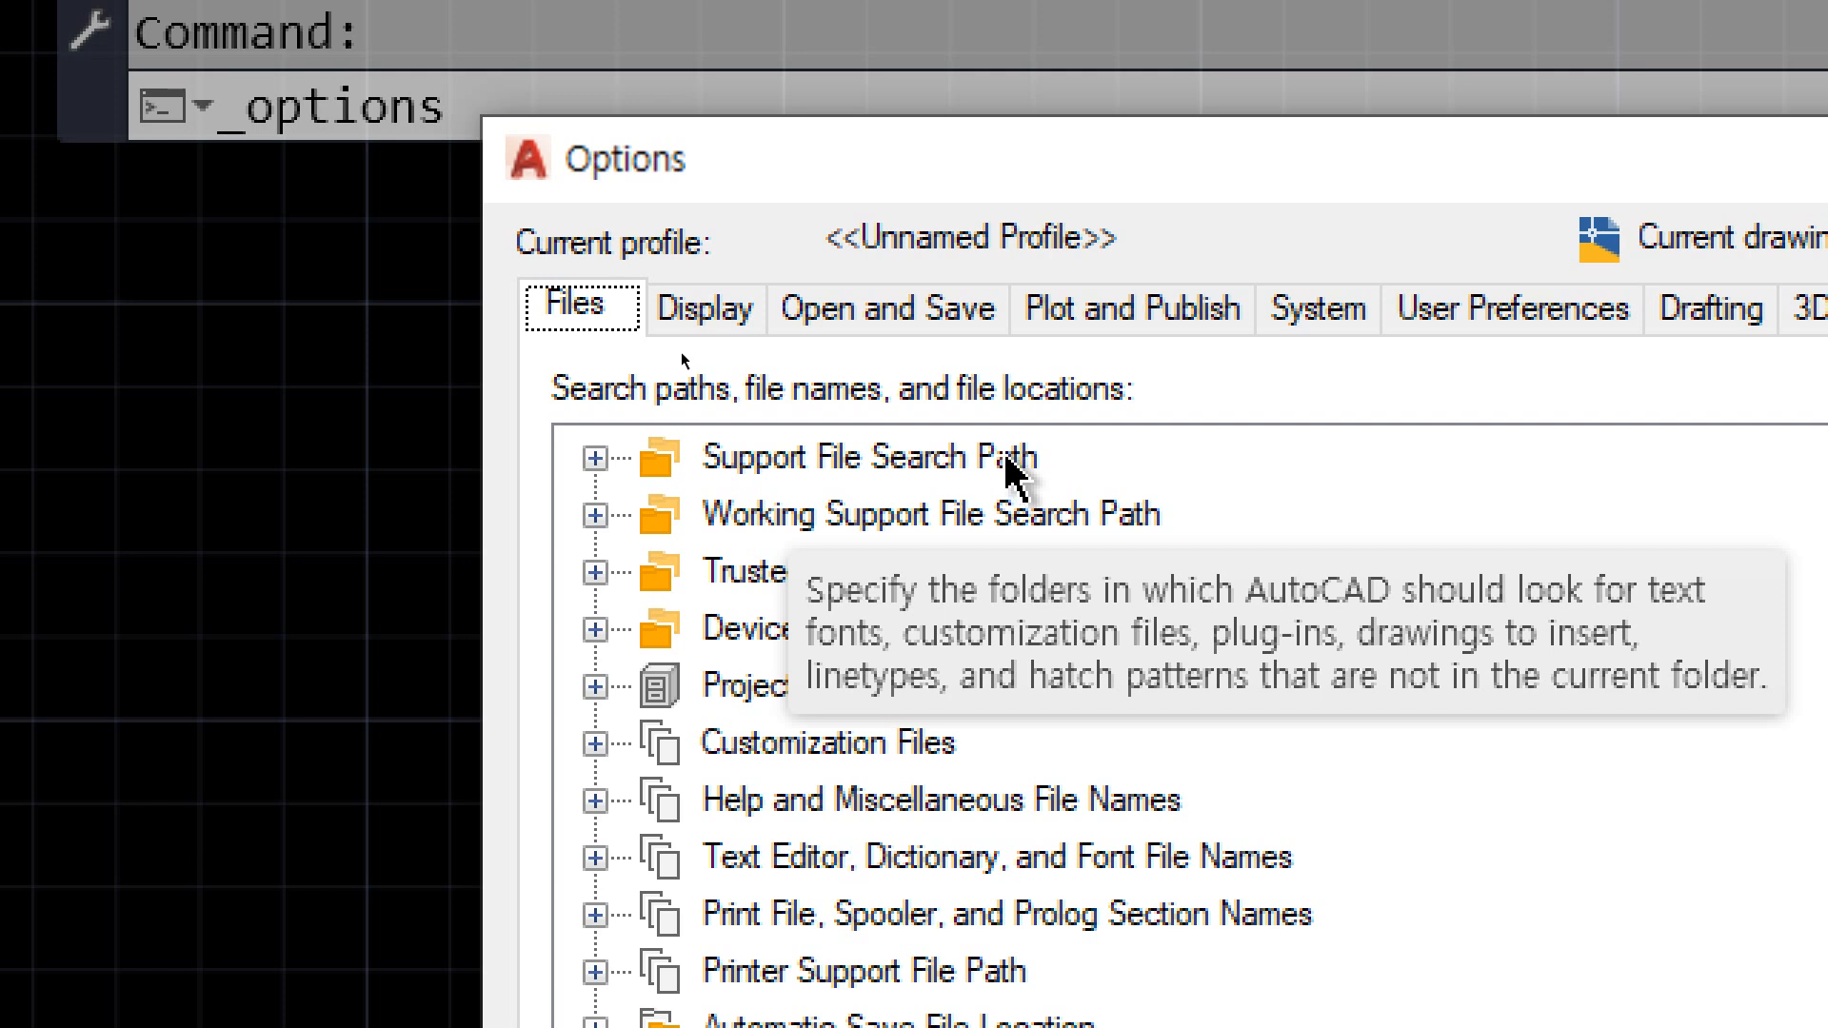
{"action": "scroll", "coordinate": [1490, 748], "scroll_direction": "down", "scroll_amount": 1}
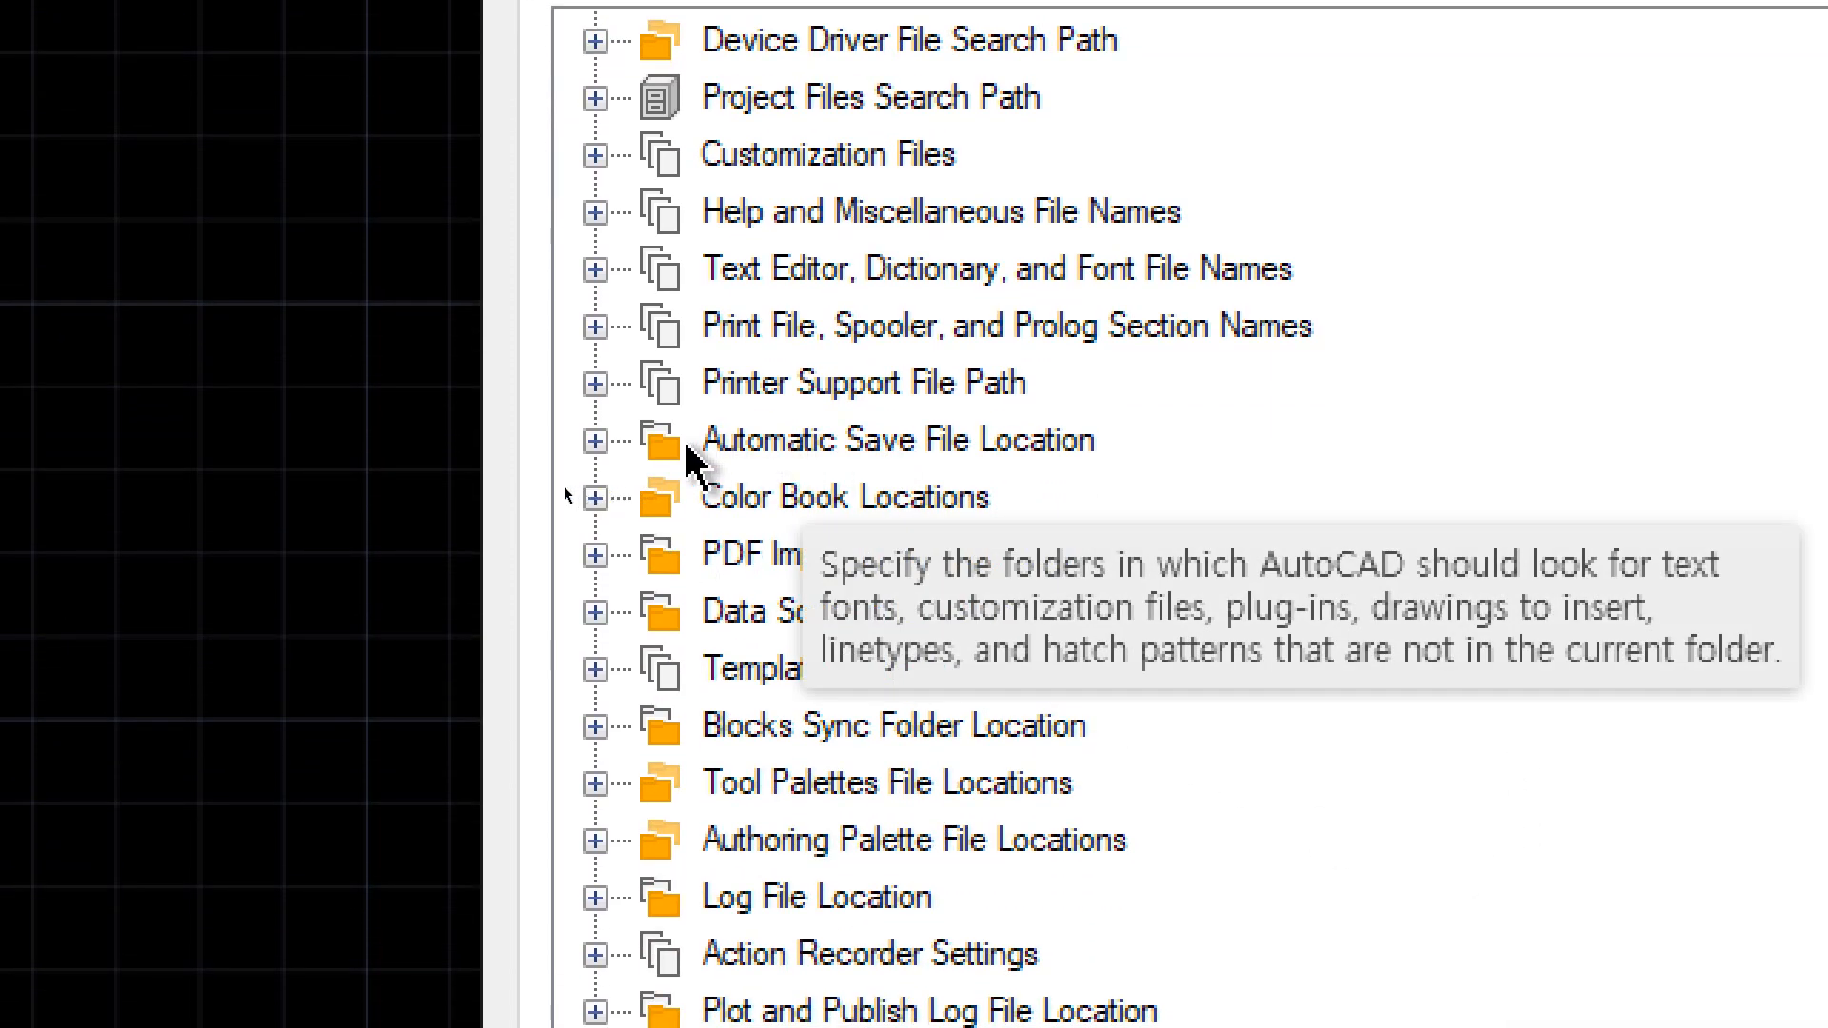
{"action": "left_click", "coordinate": [598, 442]}
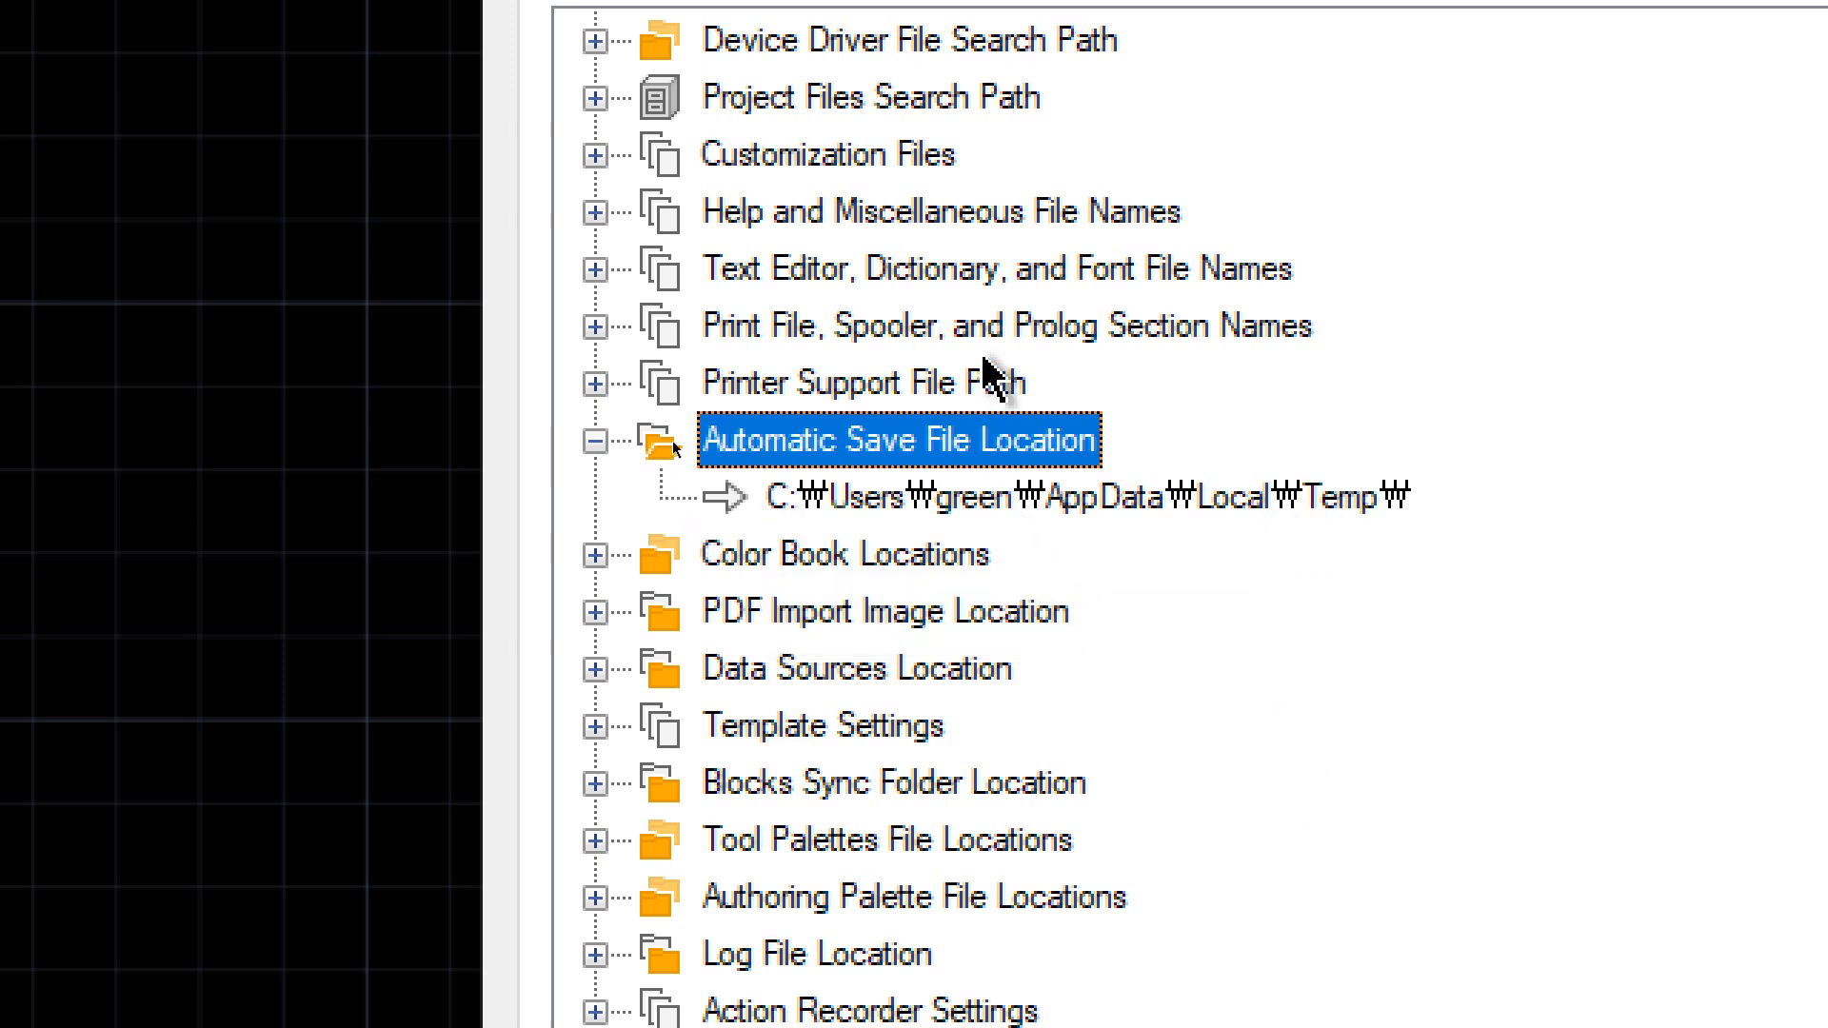
{"action": "scroll", "coordinate": [743, 371], "scroll_direction": "up", "scroll_amount": 1}
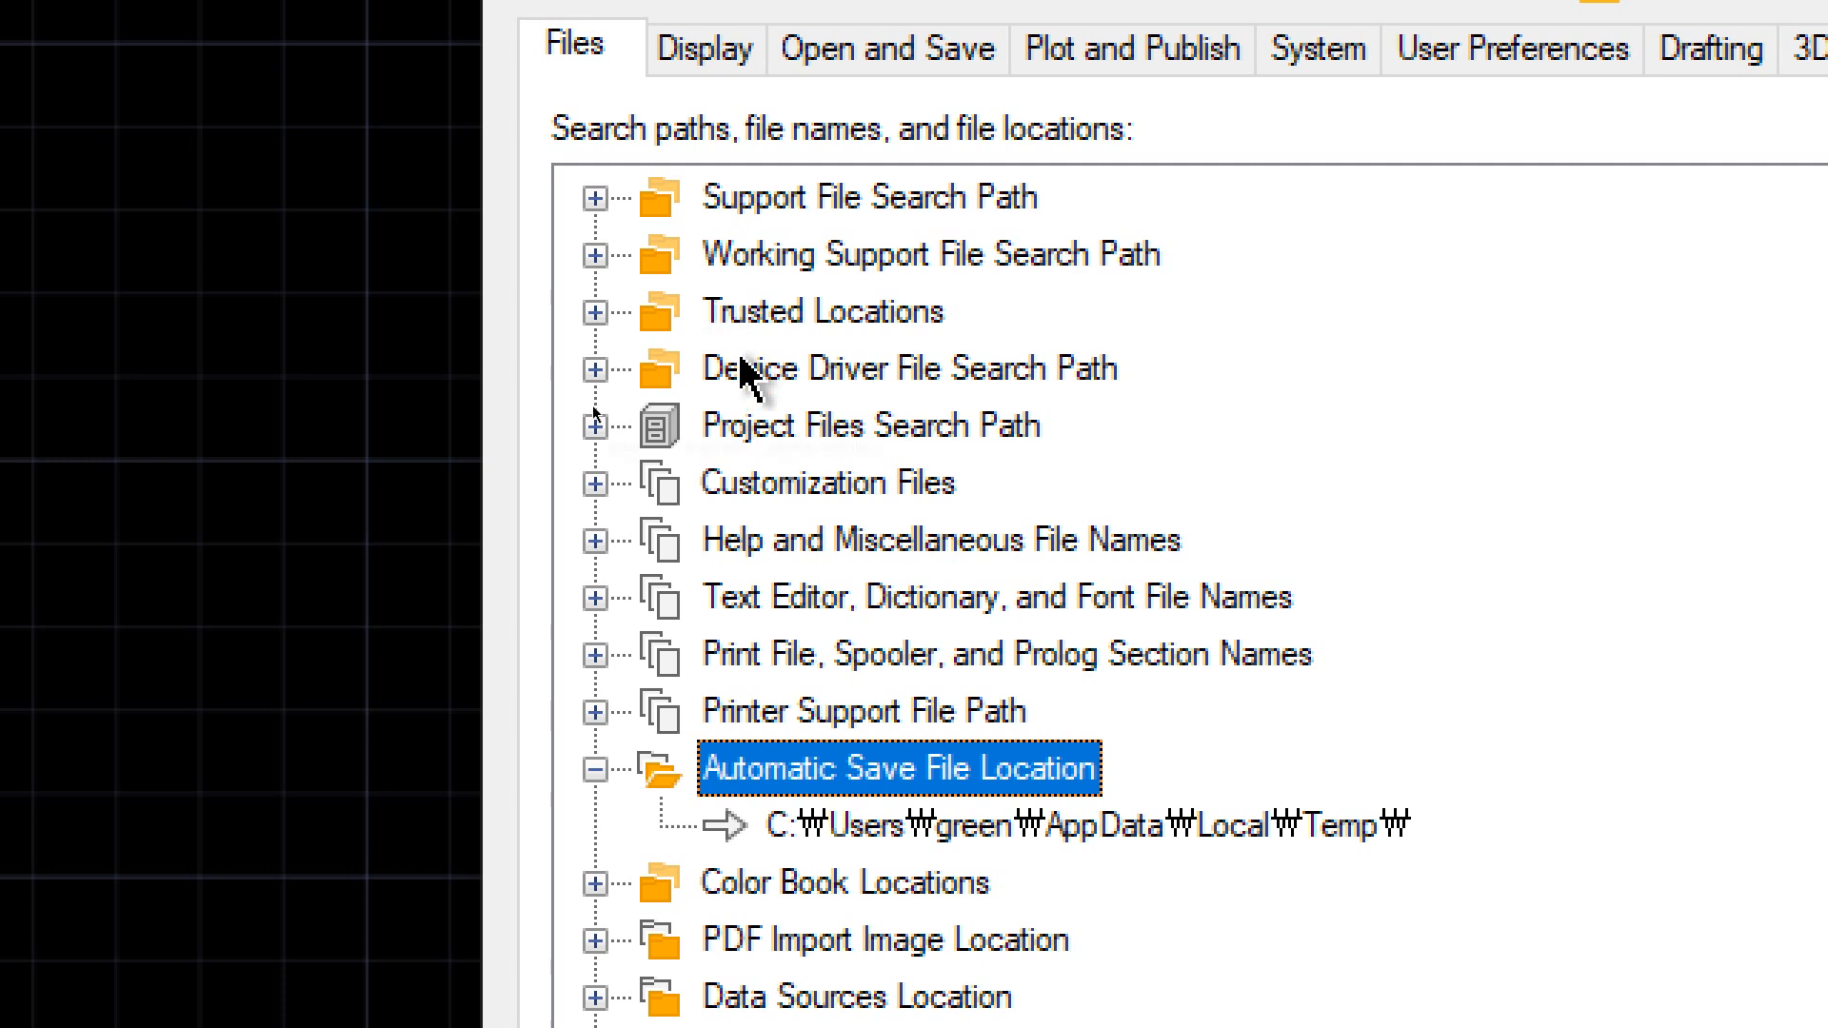
Expand Support File Search Path and copy its first entry, the AutoCAD 2022 R24.1 enu support folder path in the user profile.
{"action": "left_click", "coordinate": [596, 199]}
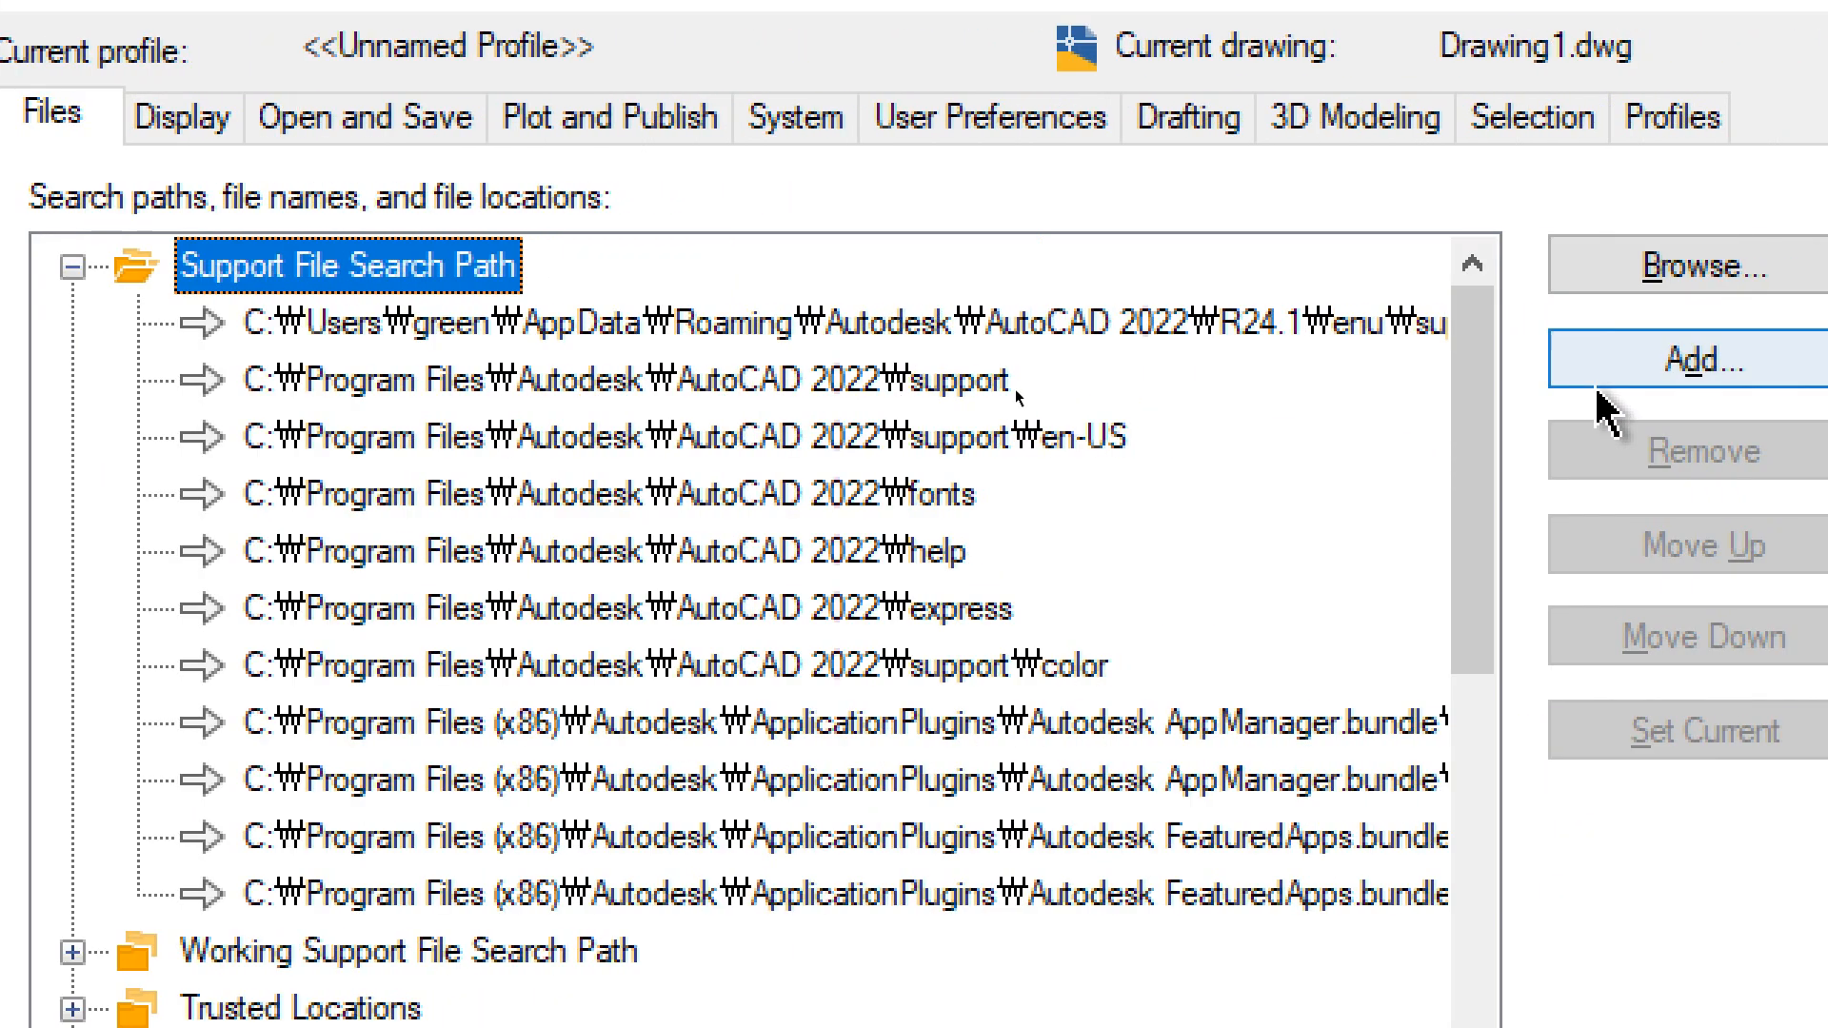
{"action": "left_click", "coordinate": [1020, 324]}
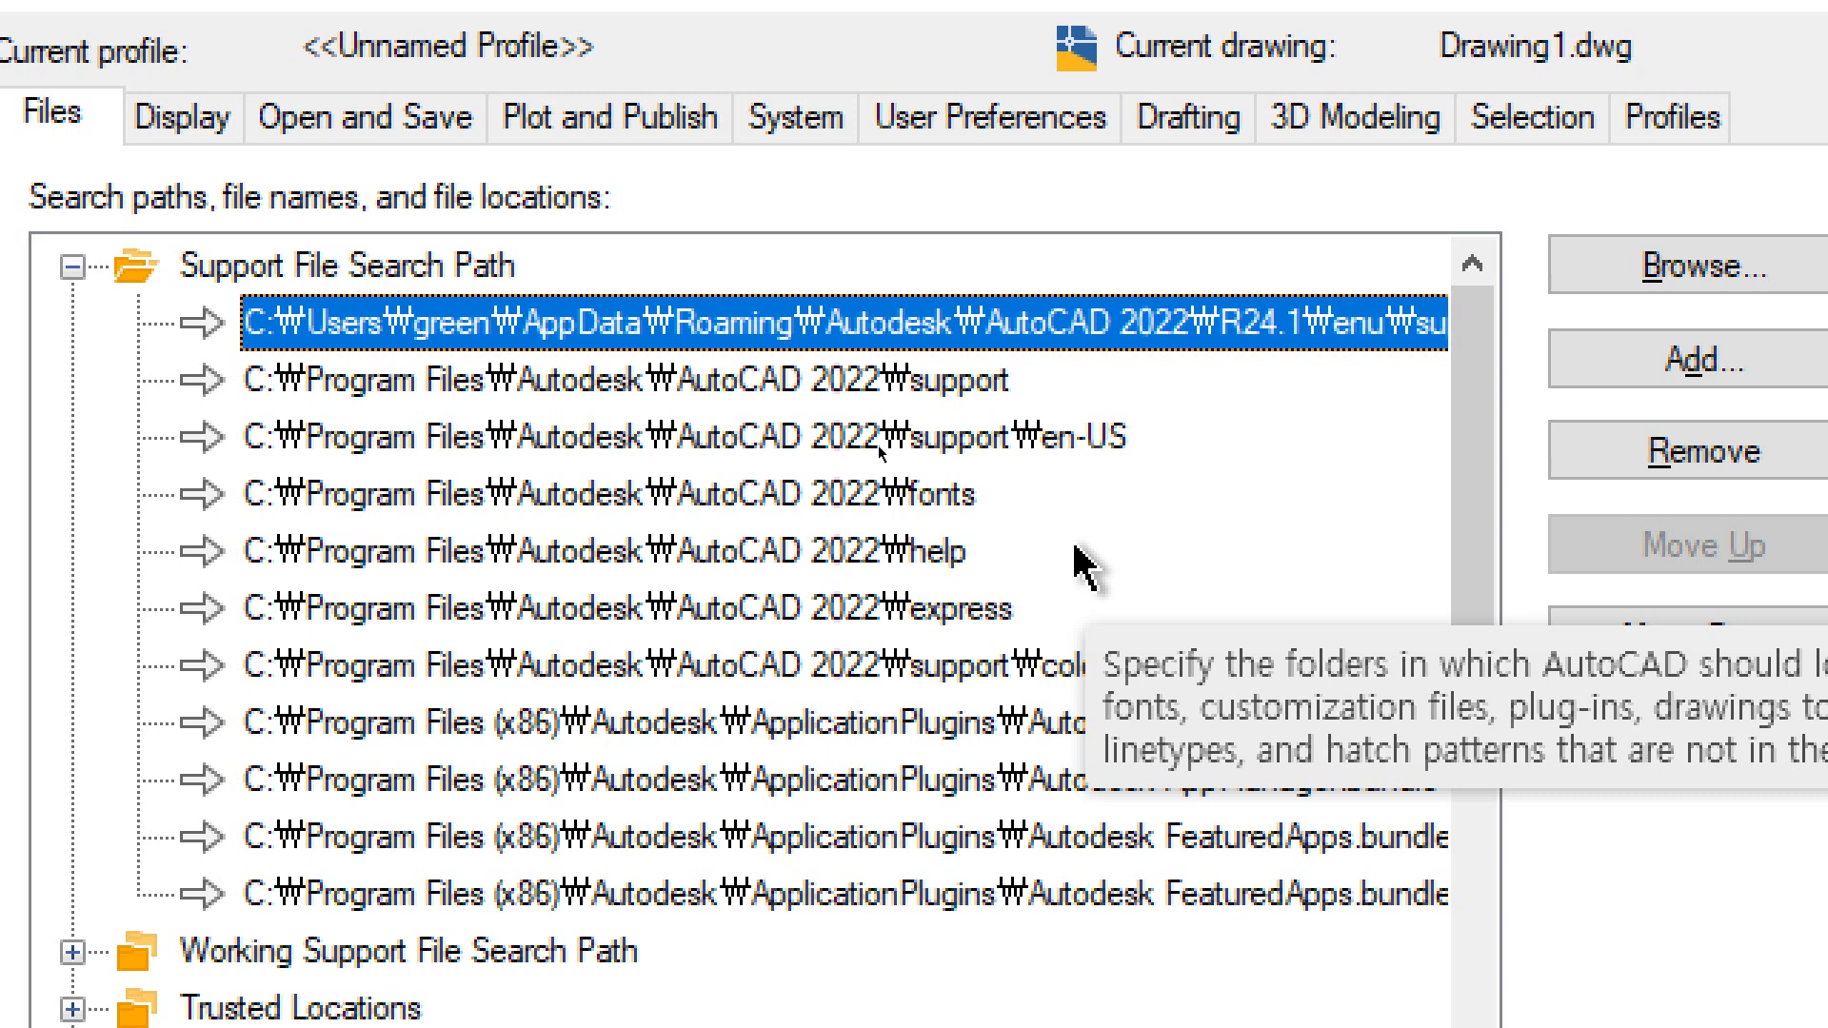
{"action": "key", "text": "F2"}
{"action": "key", "text": "ctrl+c"}
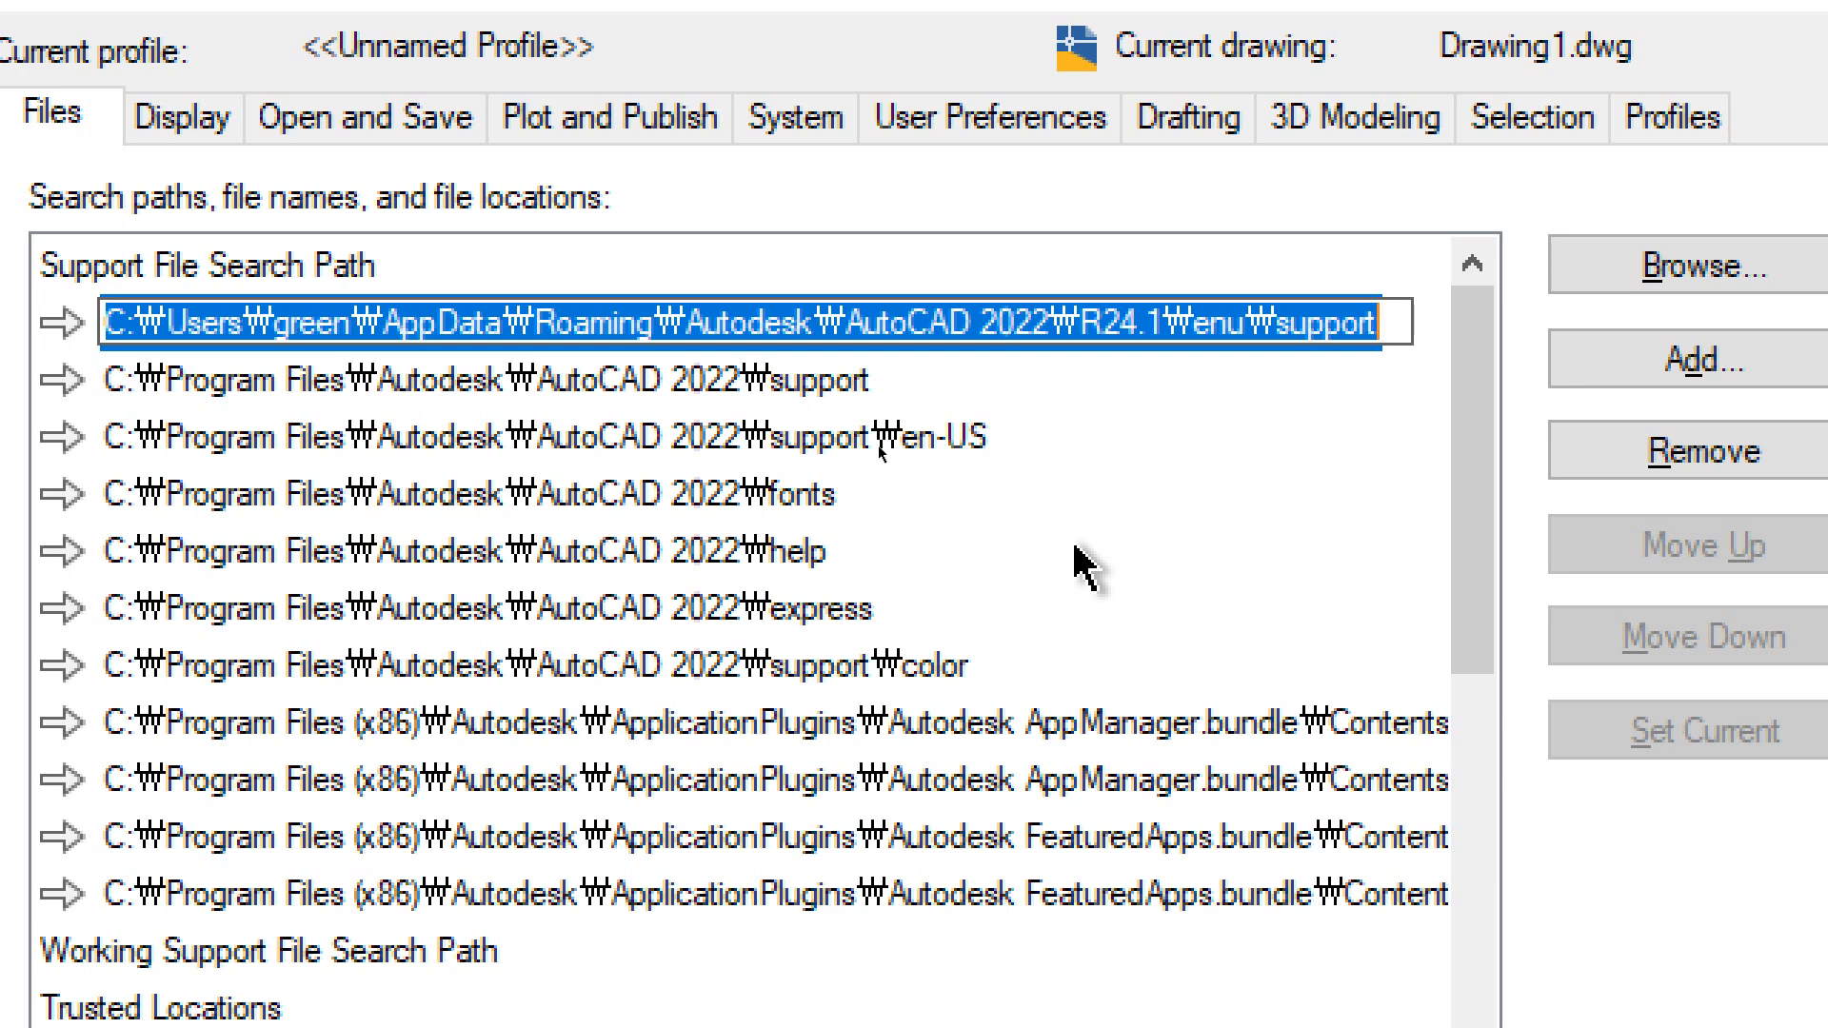
{"action": "right_click", "coordinate": [1028, 326]}
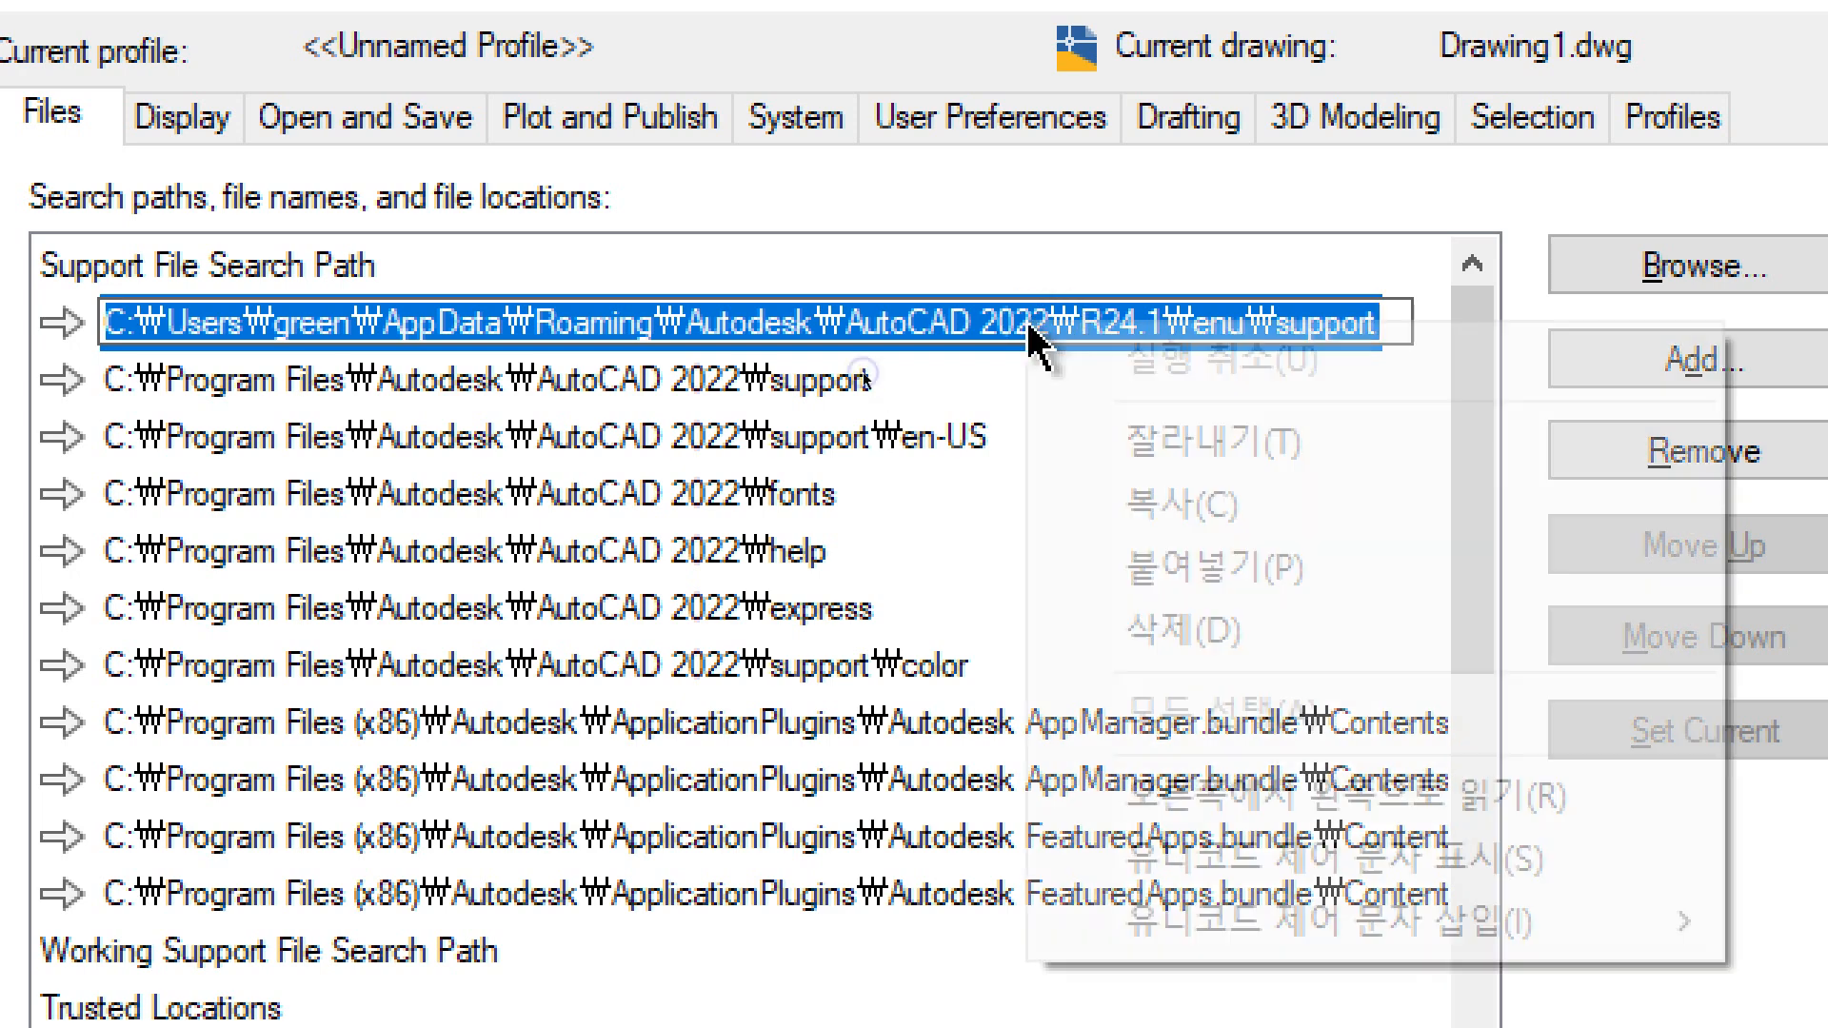
{"action": "left_click", "coordinate": [1105, 481]}
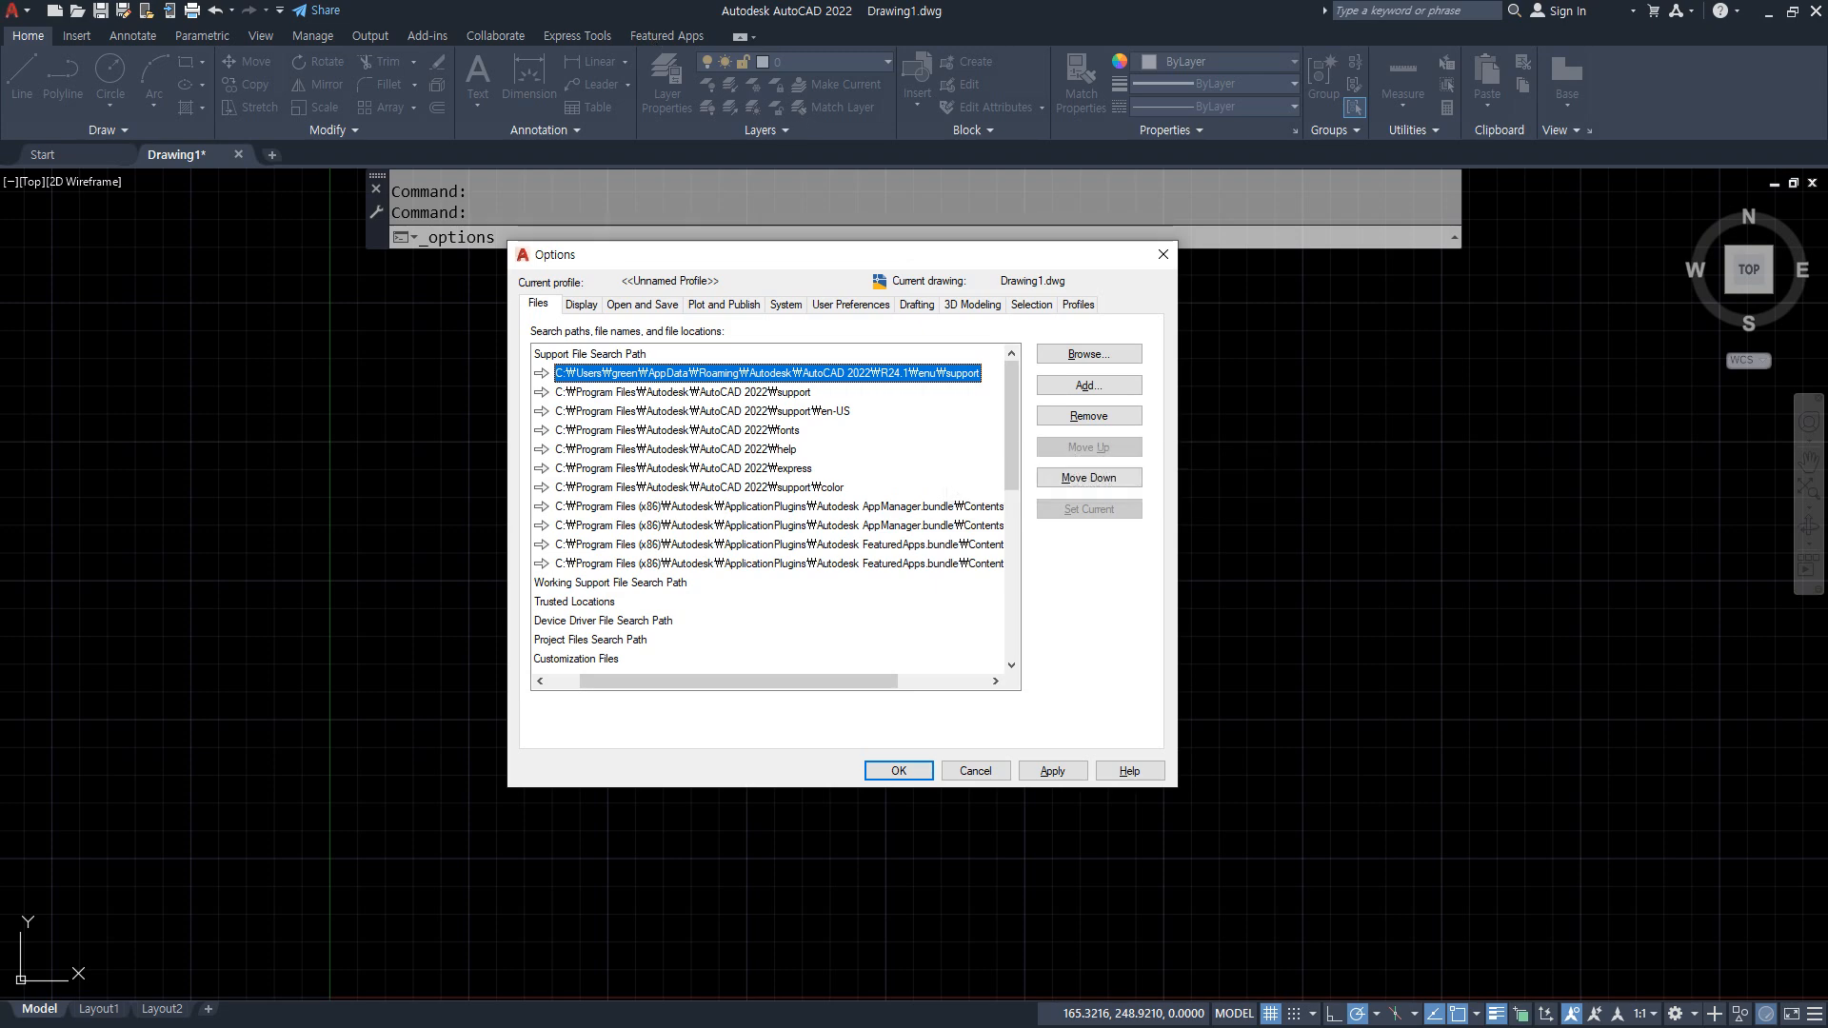
Switch to a File Explorer window and go to the copied AutoCAD 2022 support folder path.
{"action": "left_click_drag", "start_coordinate": [0, 142], "coordinate": [1379, 218]}
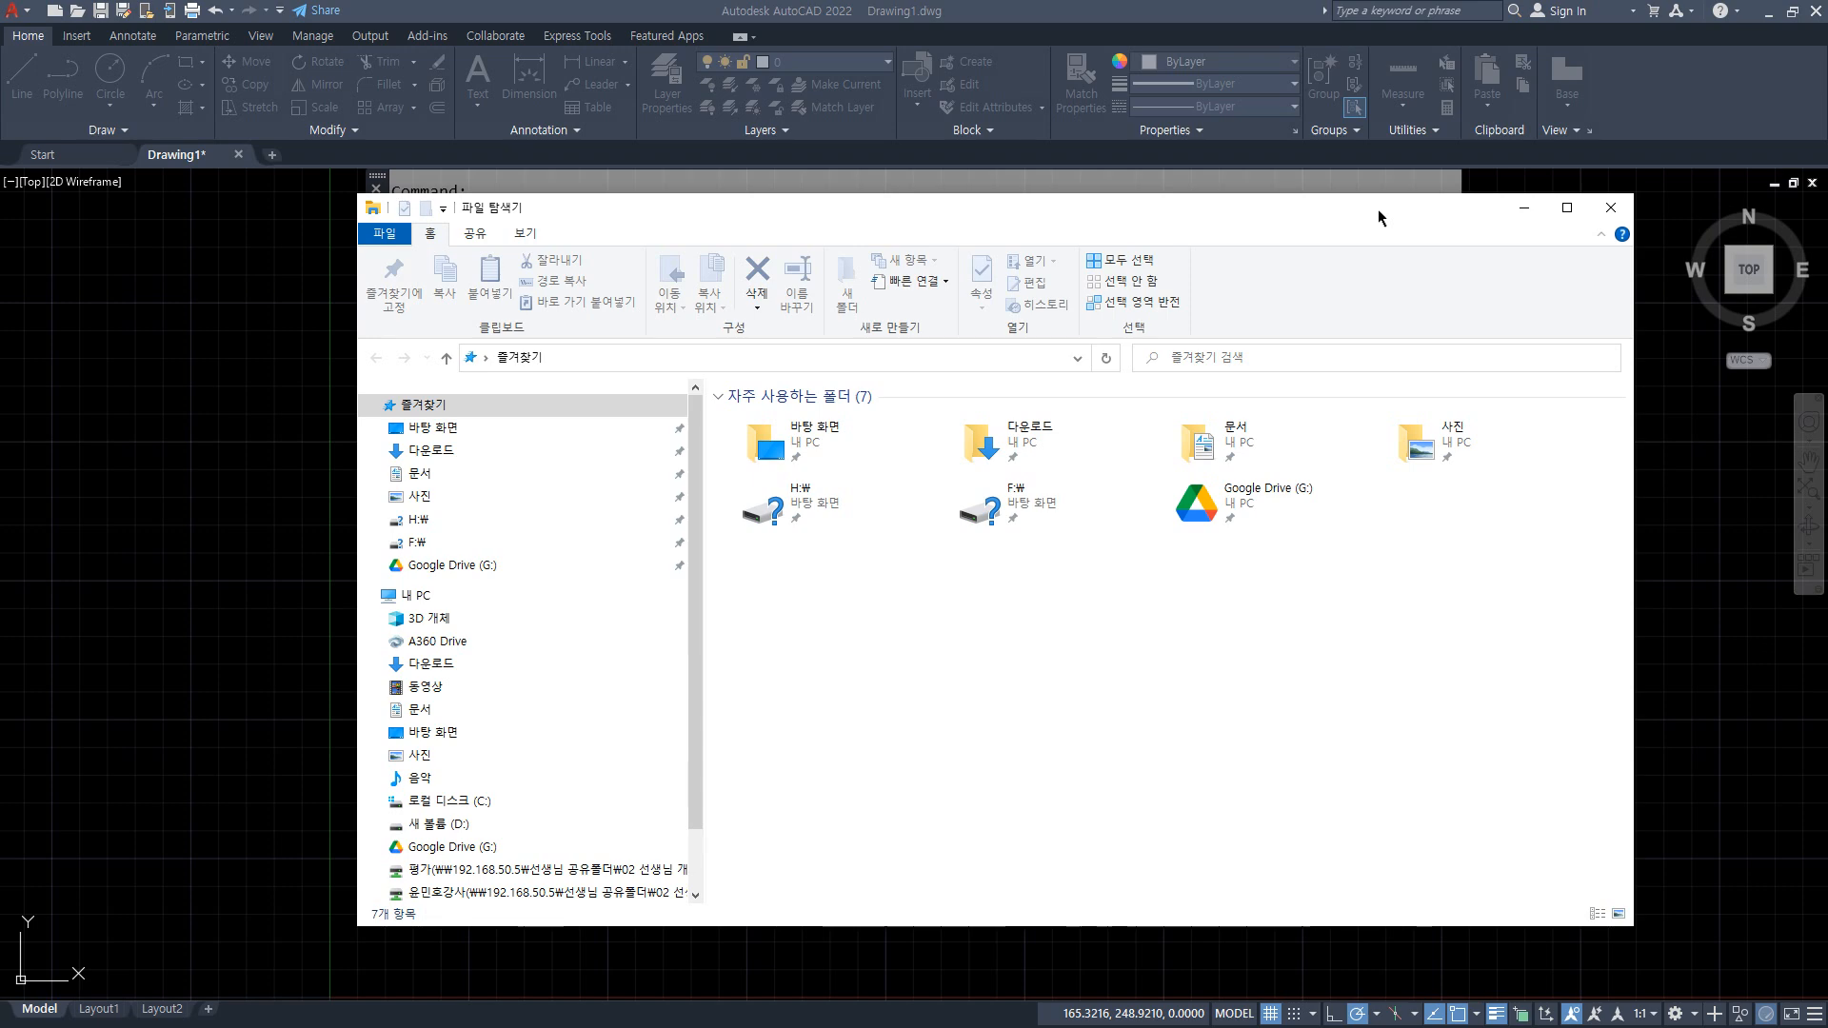
{"action": "key", "text": "alt+4"}
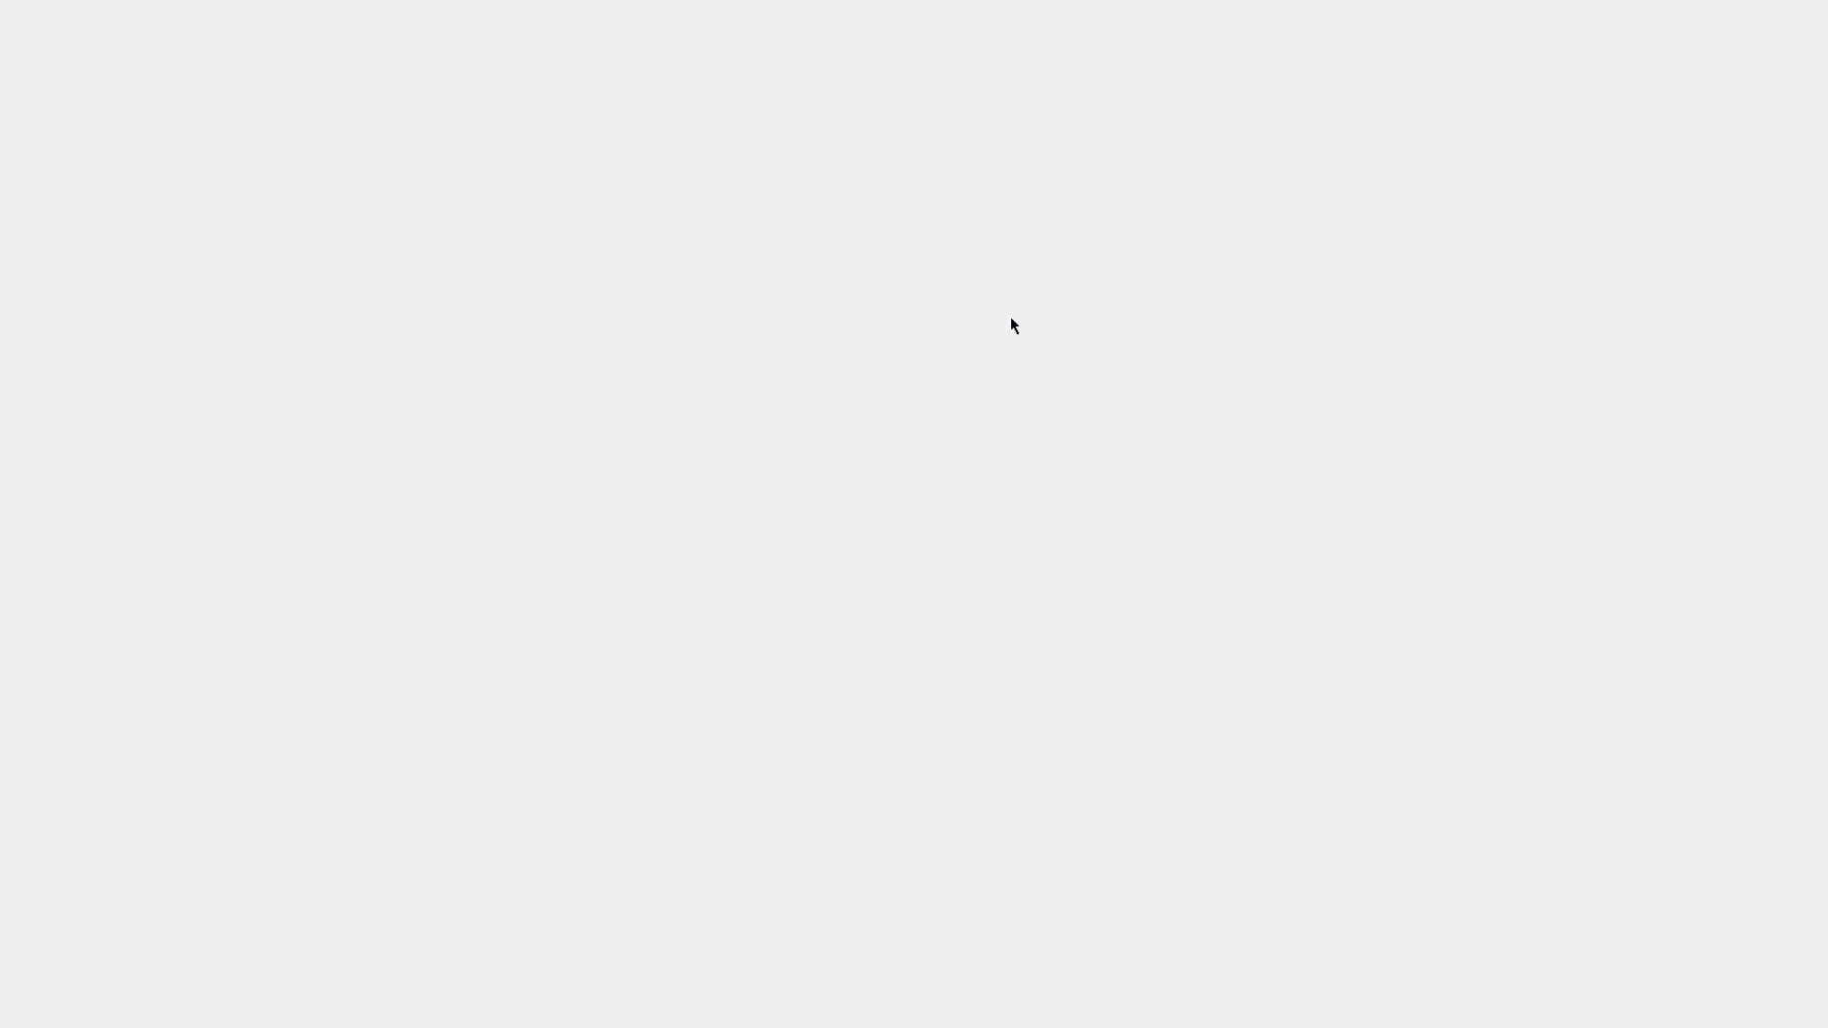
{"action": "left_click", "coordinate": [687, 335]}
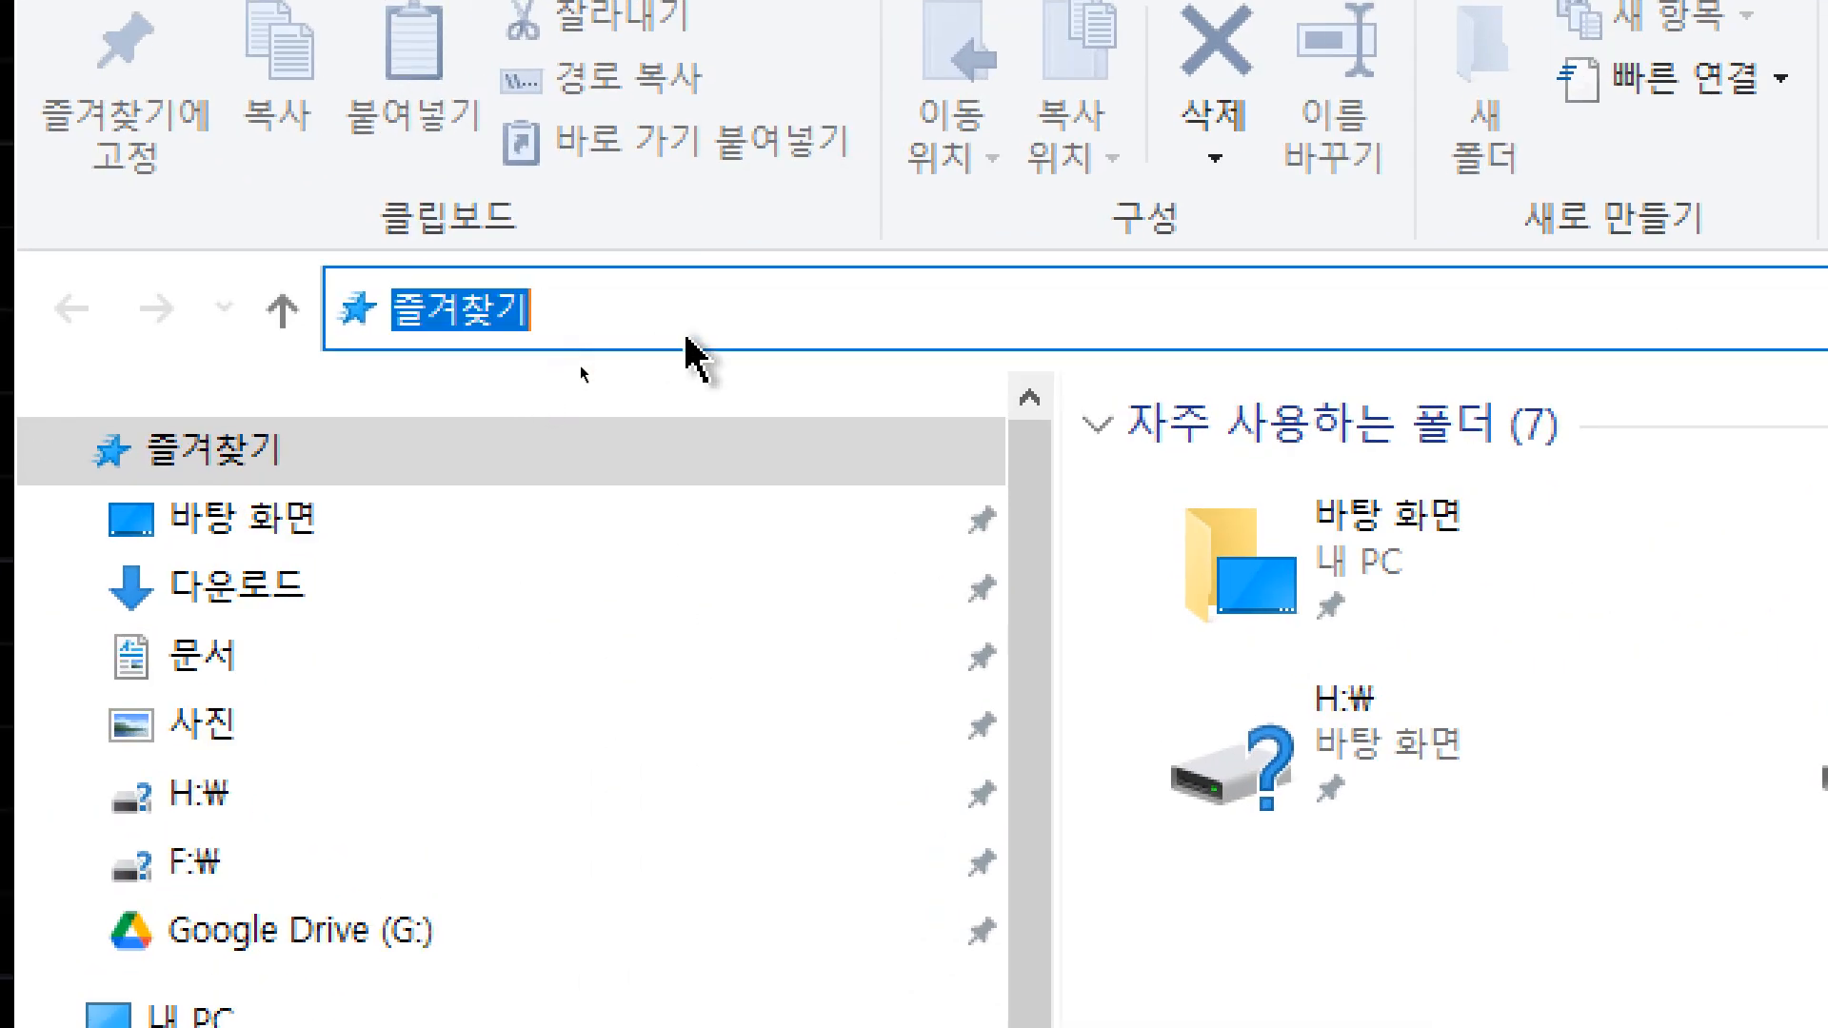
{"action": "key", "text": "BackSpace"}
{"action": "key", "text": "ctrl+v"}
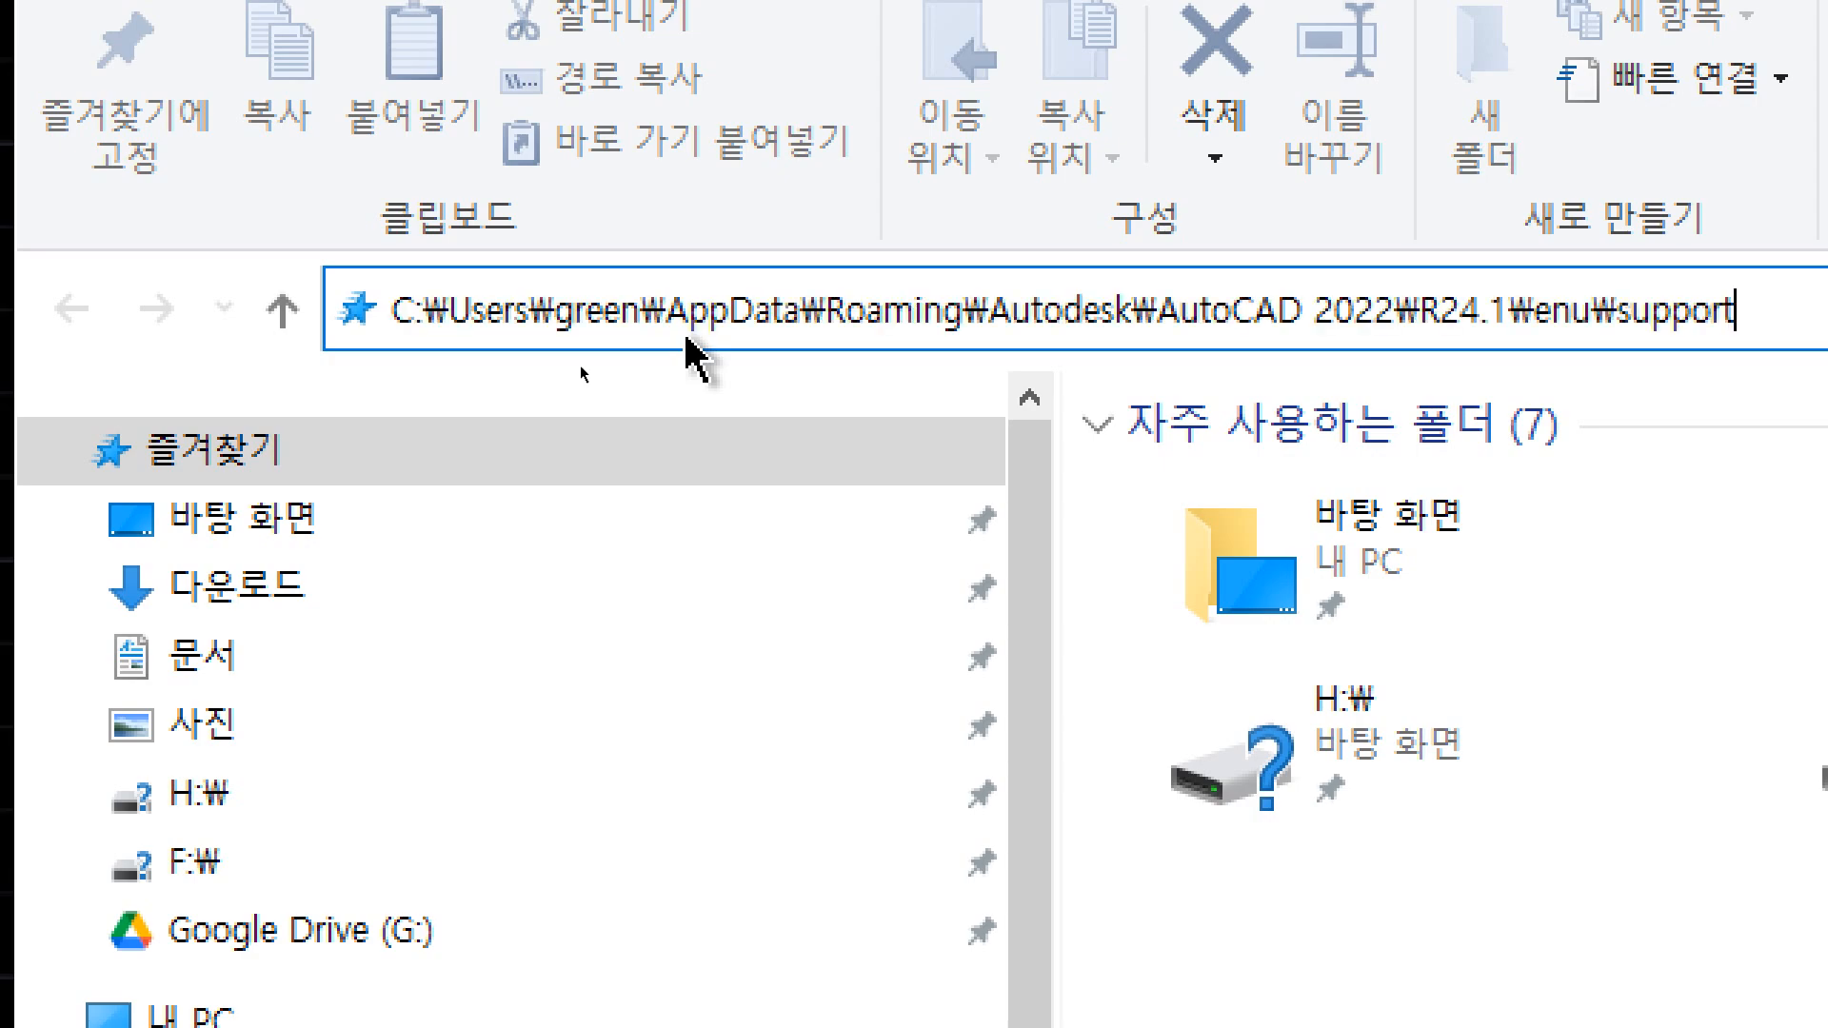
{"action": "key", "text": "Return"}
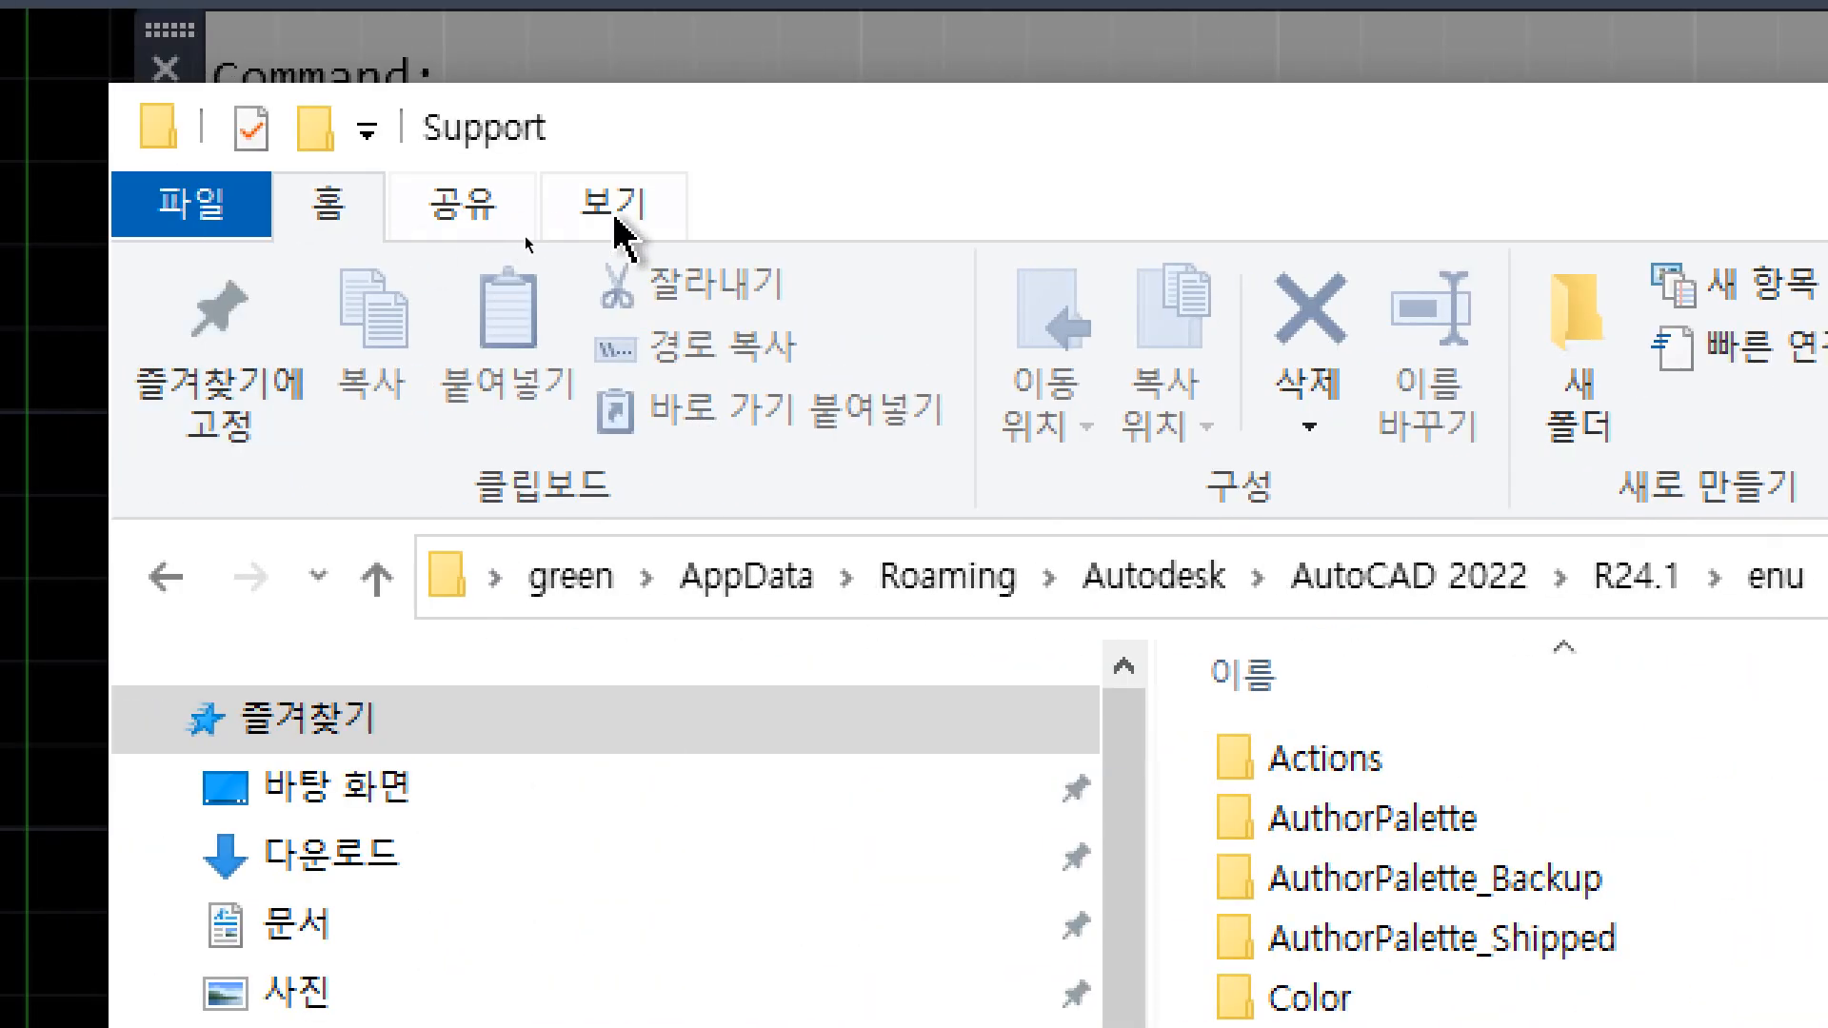
Check the file extension display option, open acadiso.pat from the Support folder to view its hatch pattern definitions, and close it.
{"action": "left_click", "coordinate": [614, 217]}
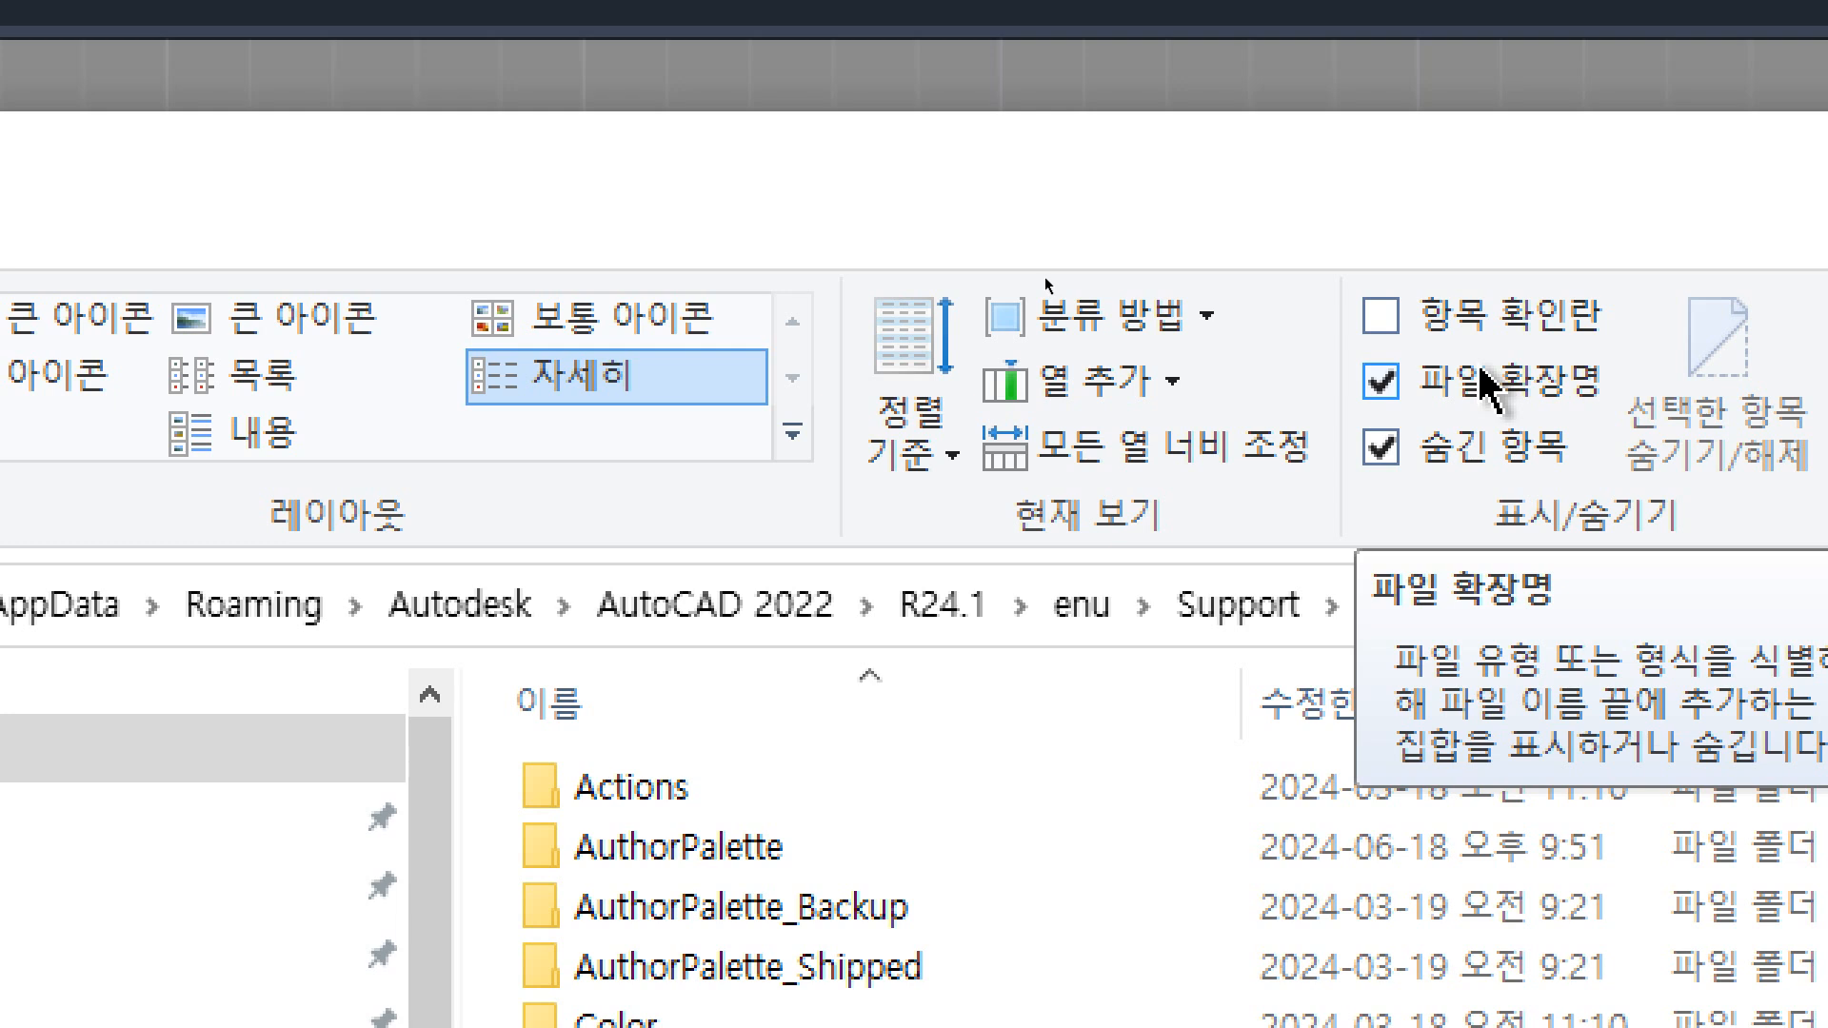
{"action": "scroll", "coordinate": [1184, 919], "scroll_direction": "down", "scroll_amount": 2}
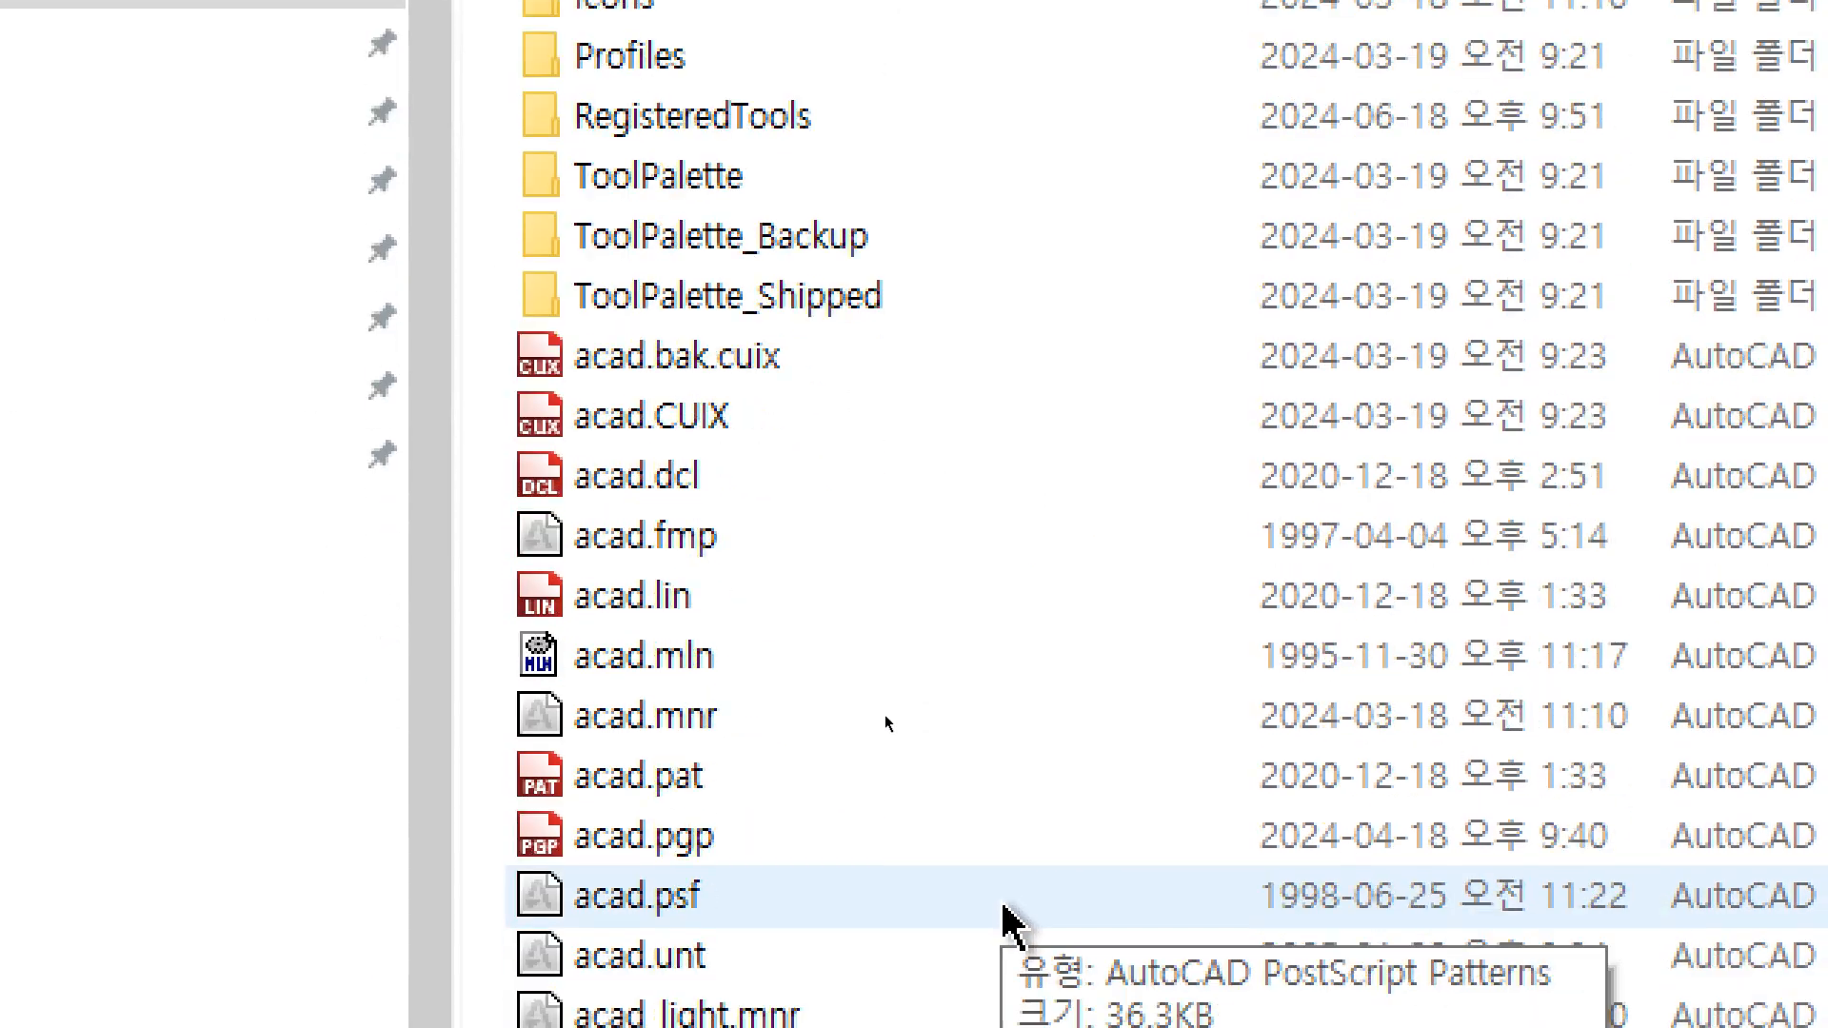
{"action": "scroll", "coordinate": [1005, 907], "scroll_direction": "down", "scroll_amount": 1}
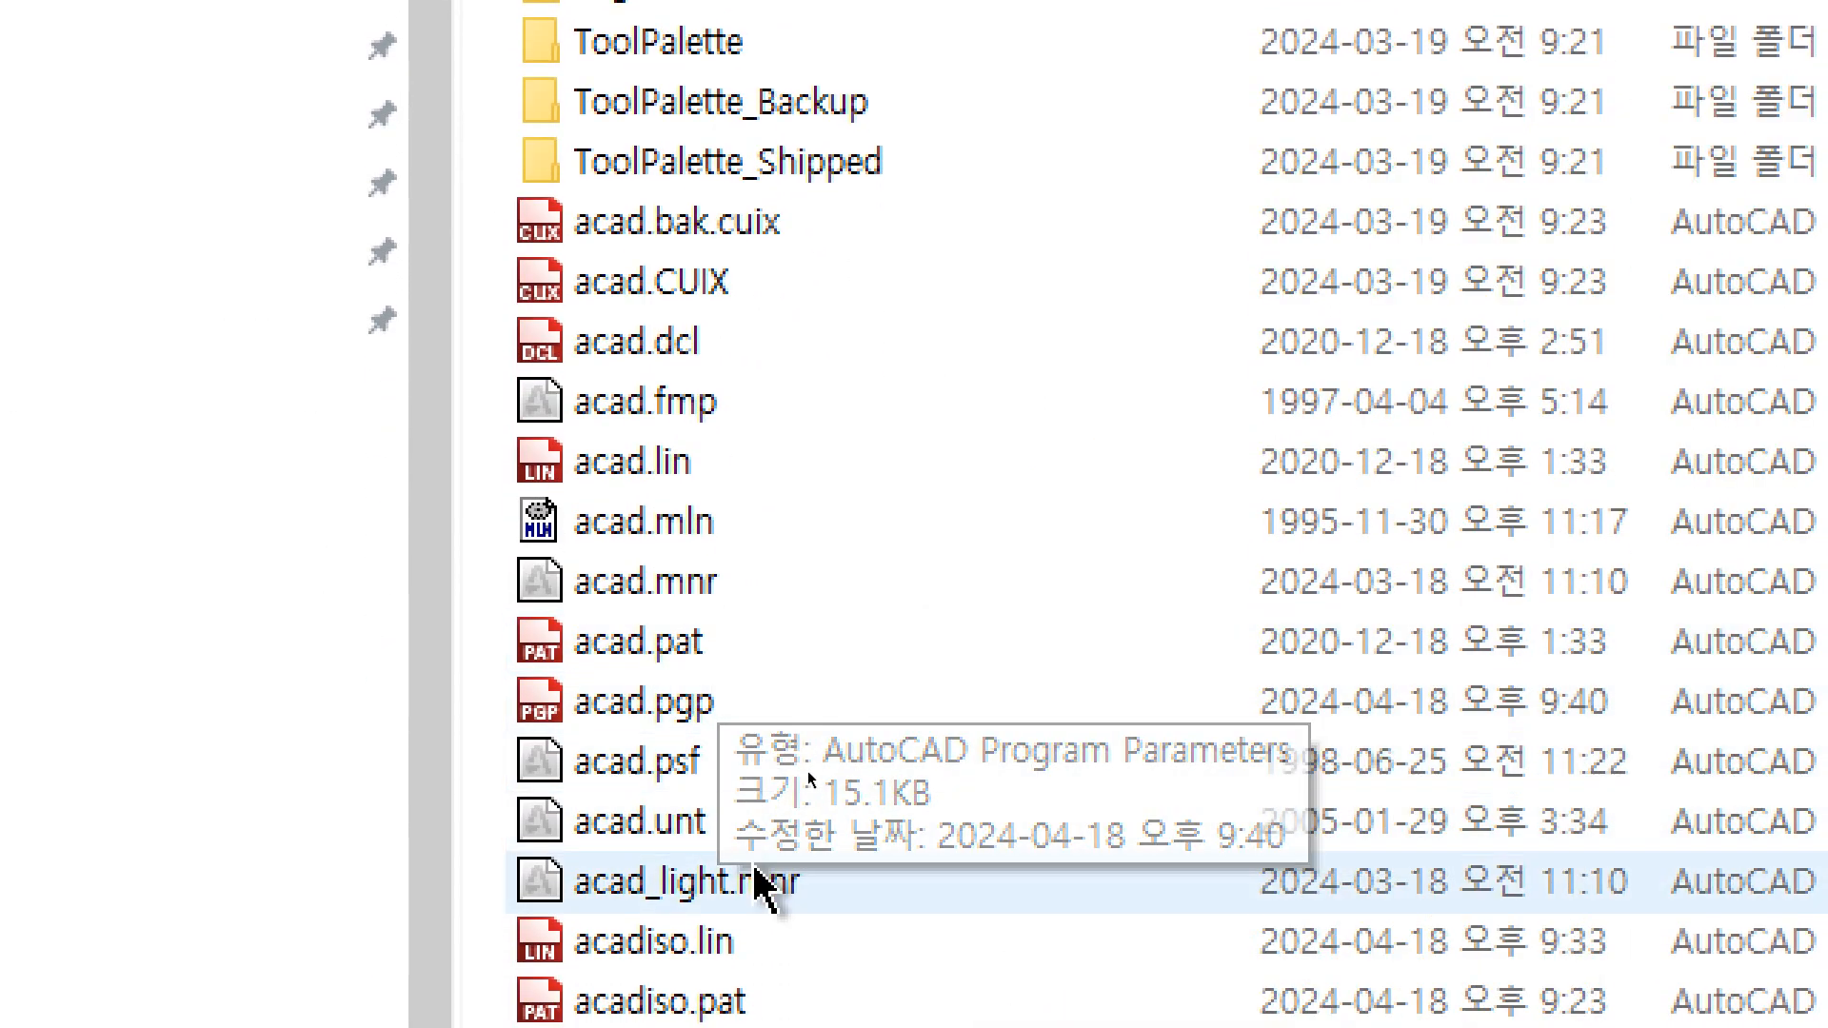
{"action": "left_click", "coordinate": [744, 1001]}
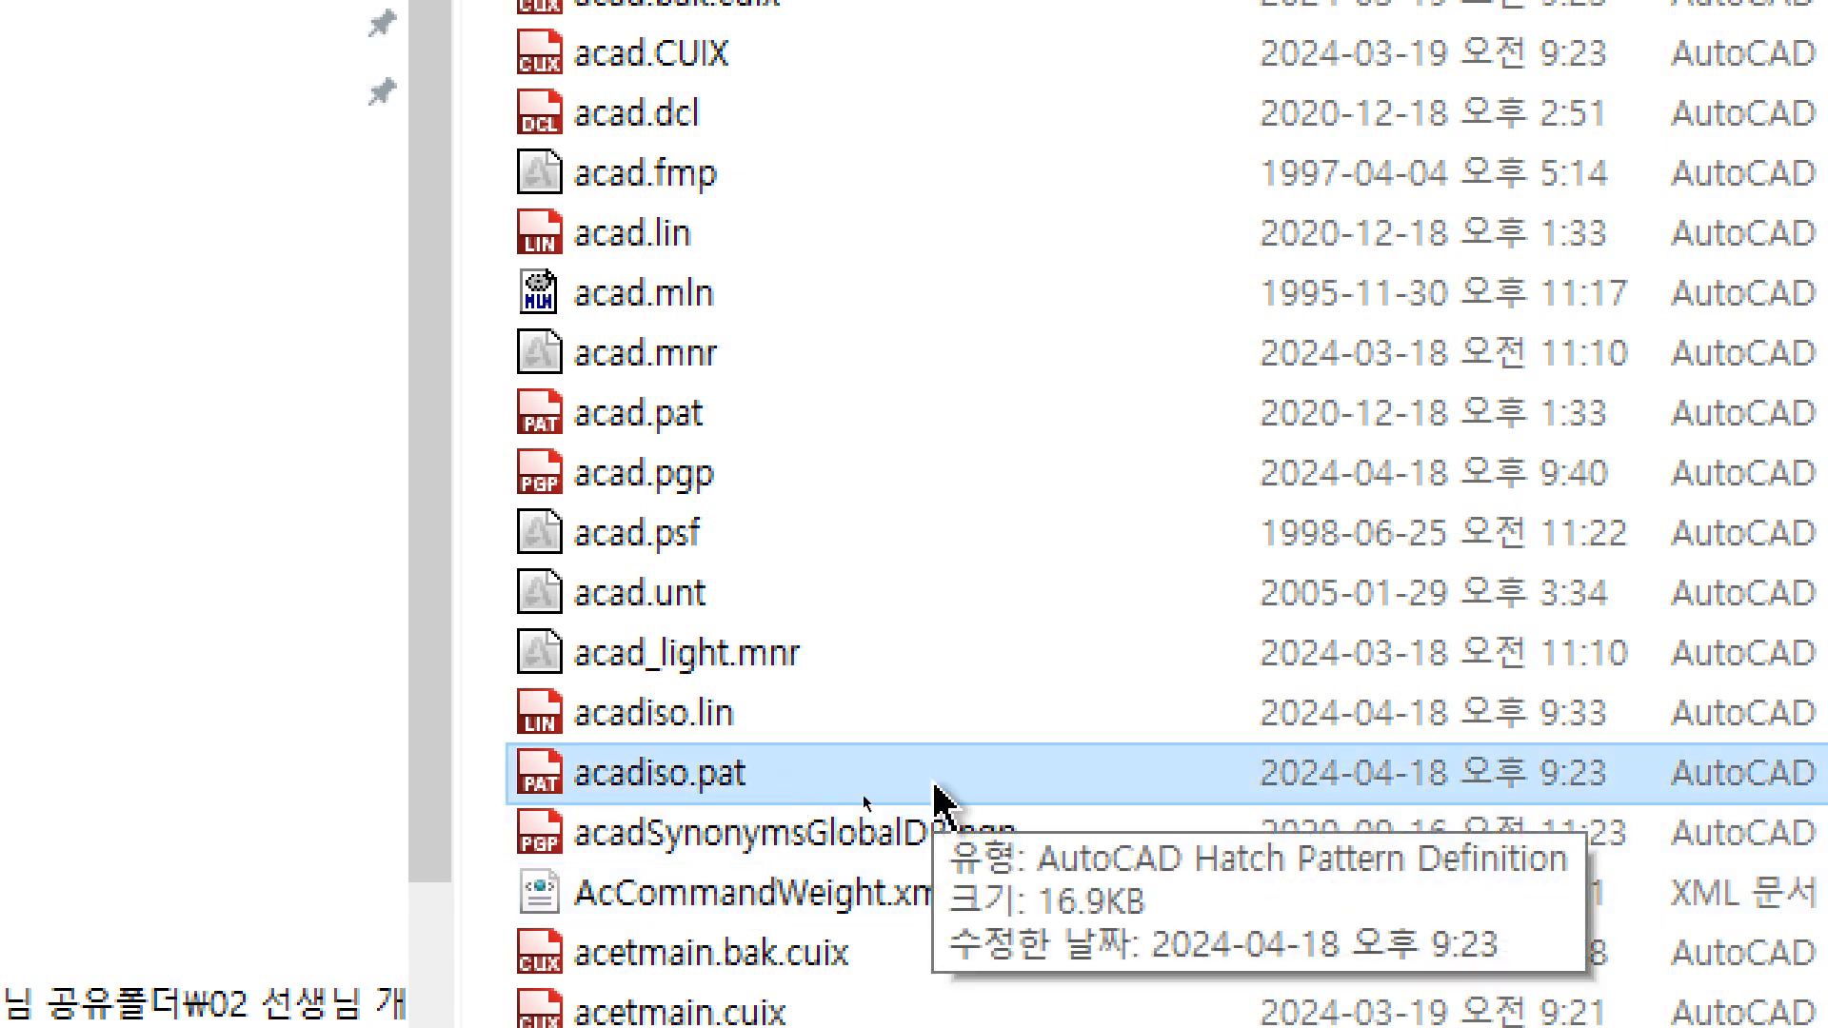
{"action": "double_click", "coordinate": [687, 793]}
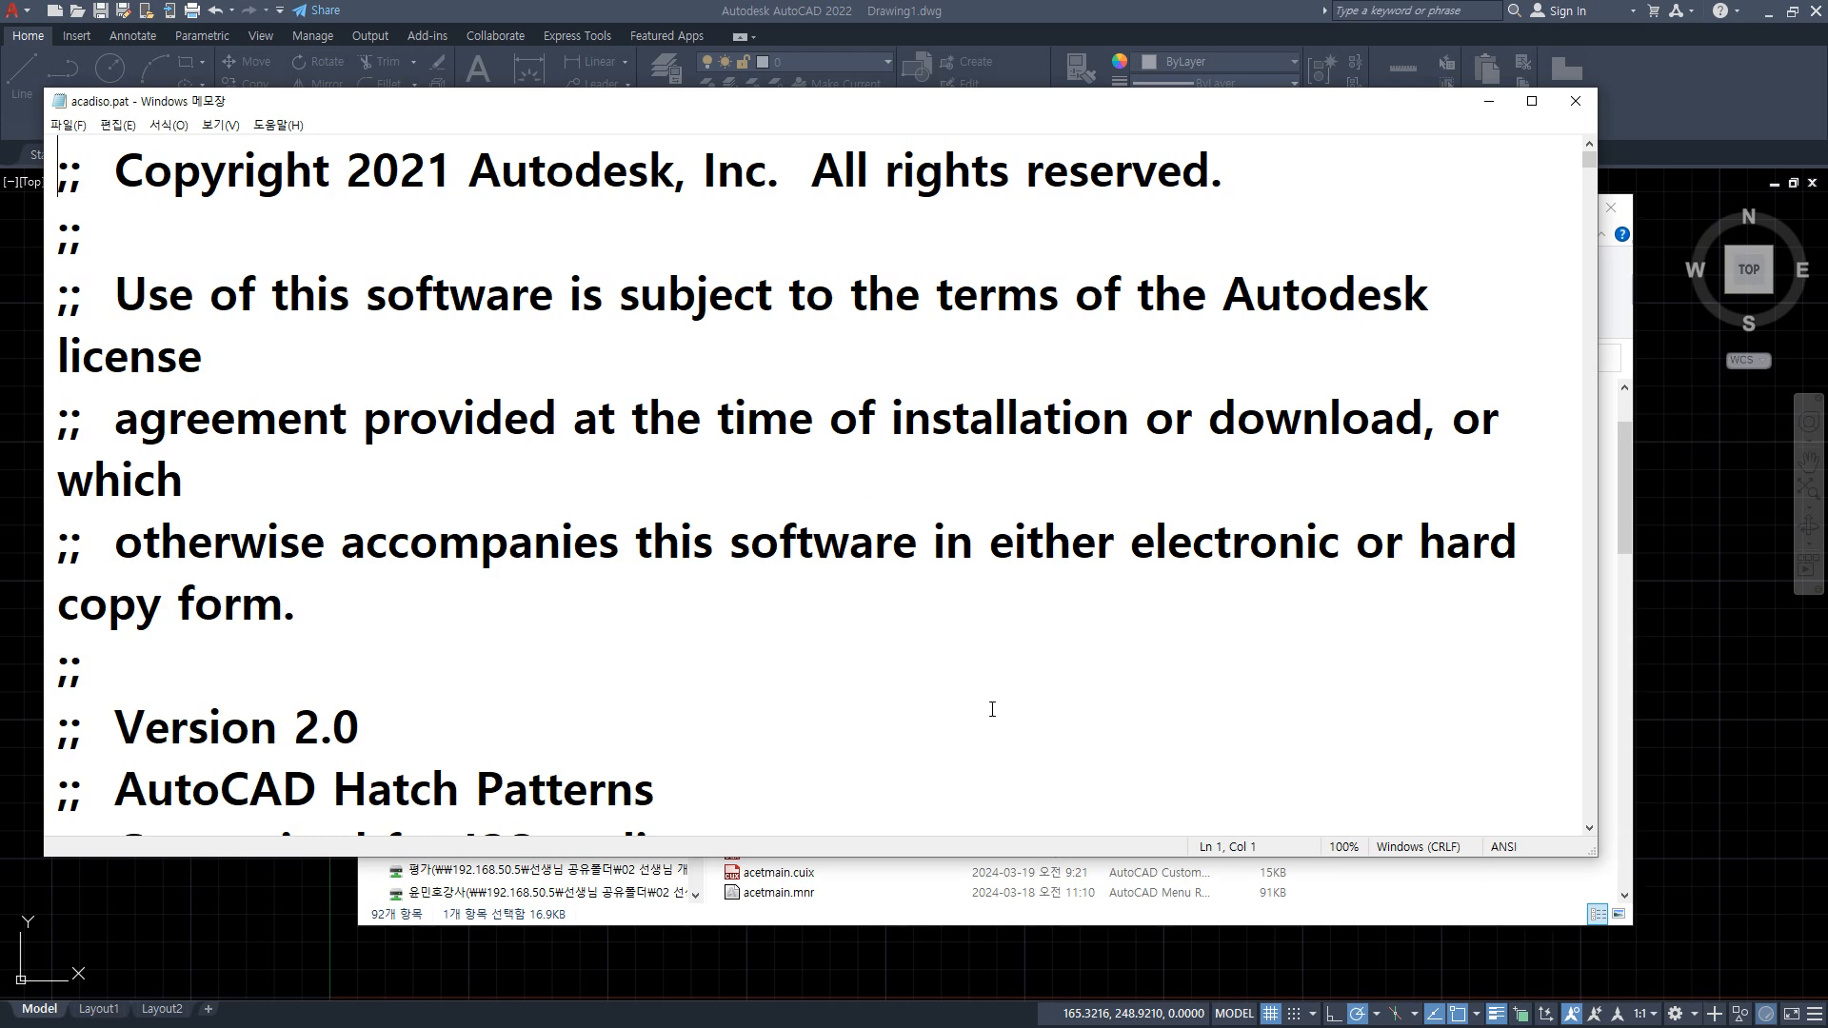
{"action": "key", "text": "alt+F4"}
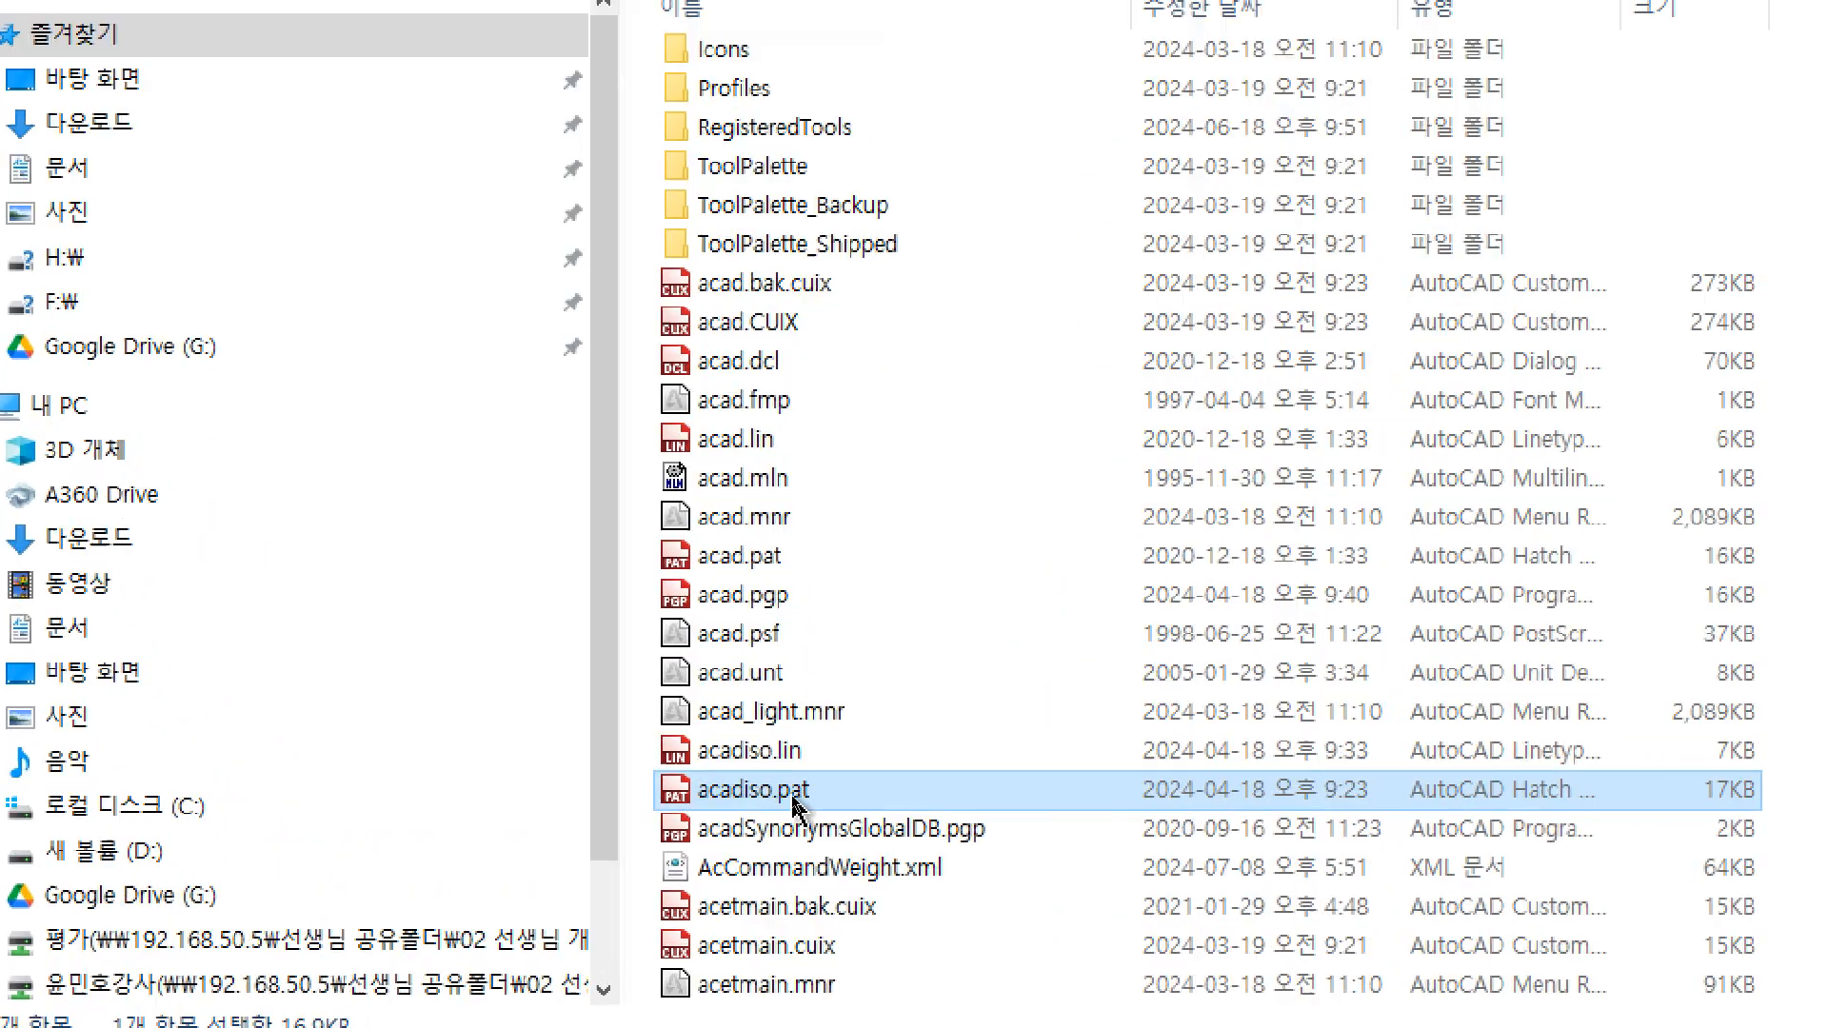
{"action": "double_click", "coordinate": [791, 794]}
{"action": "right_click", "coordinate": [791, 794]}
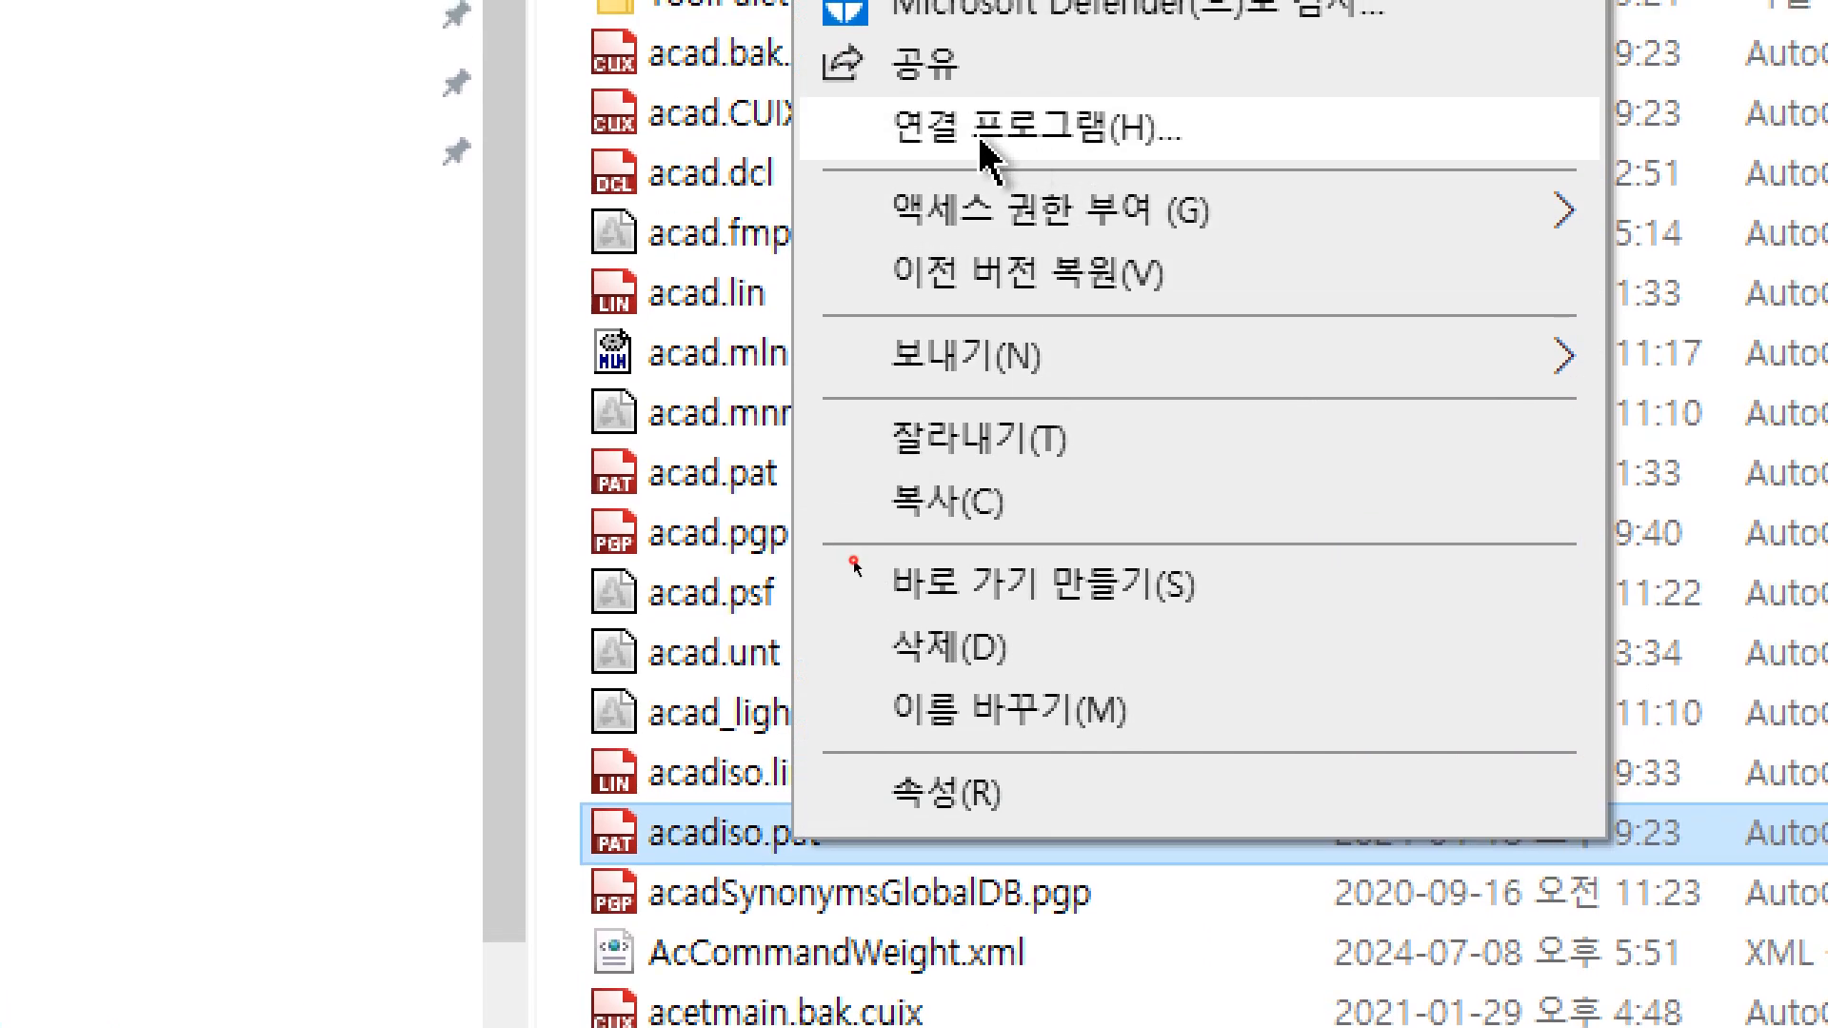
{"action": "left_click", "coordinate": [995, 133]}
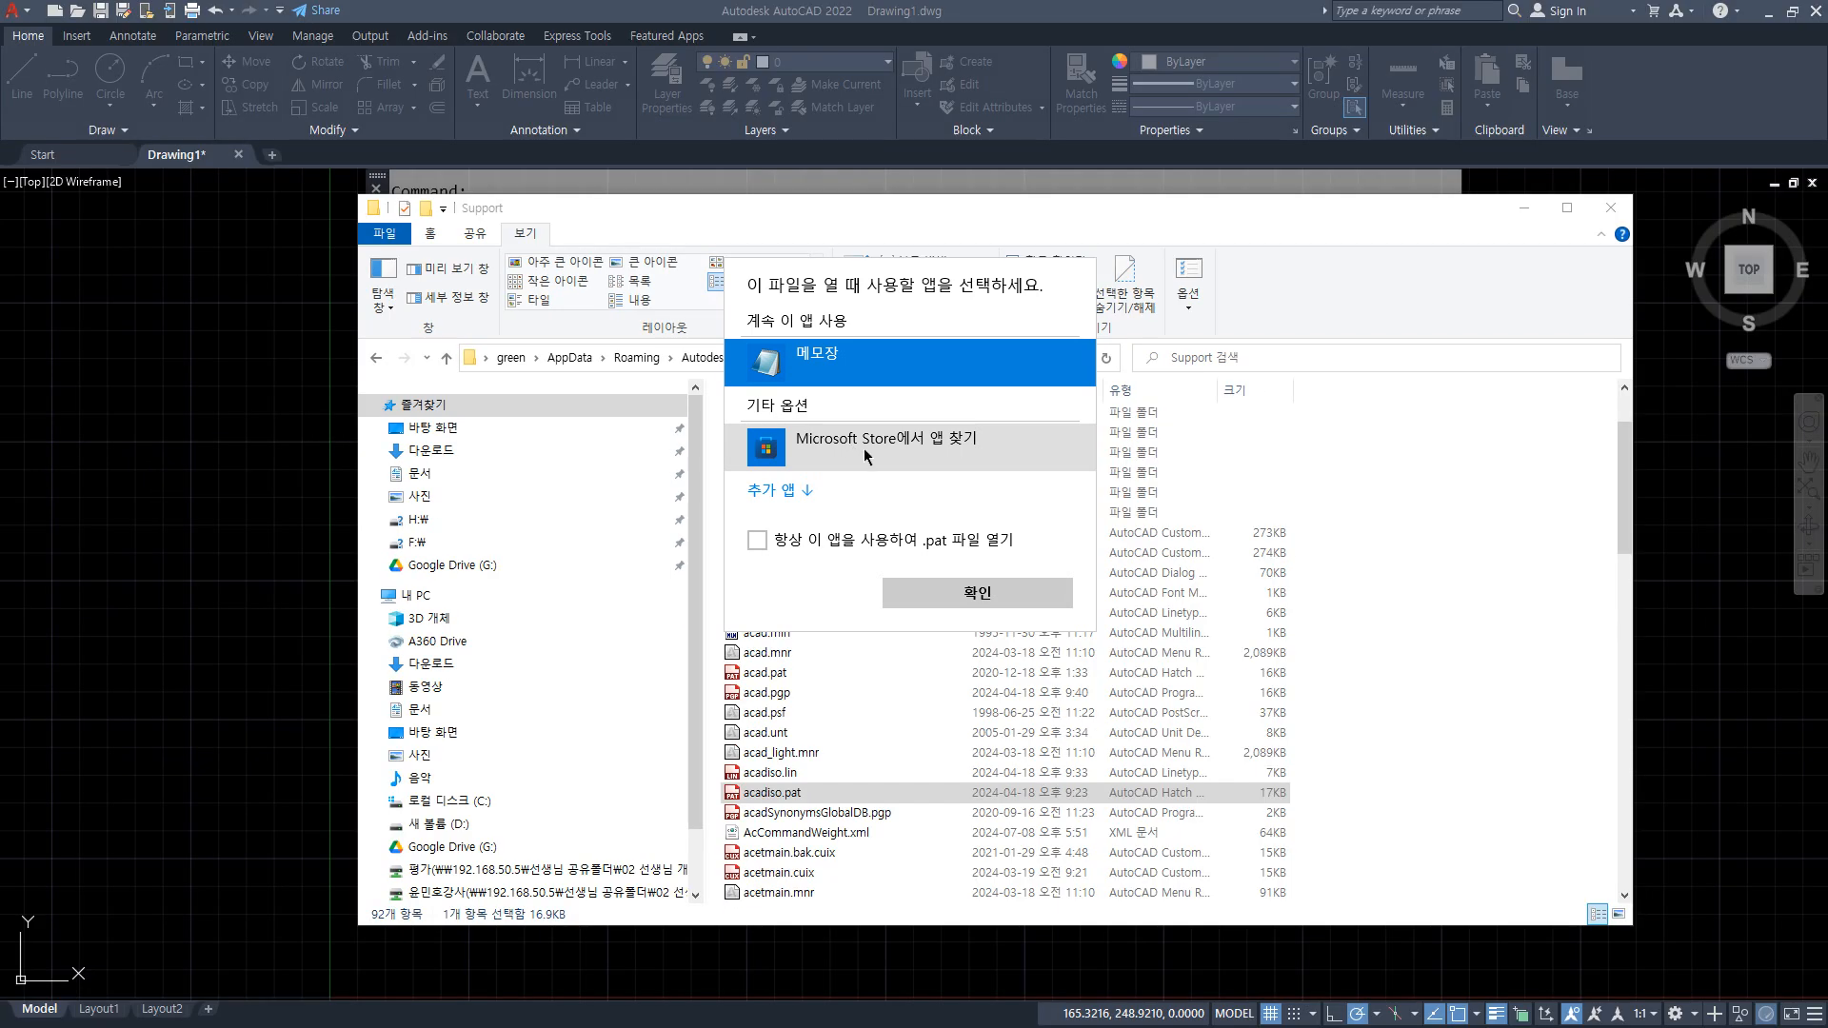
{"action": "key", "text": "Escape"}
Open acadiso.pat with Notepad (메모장) and make it the app always used for .pat files.
{"action": "right_click", "coordinate": [778, 794]}
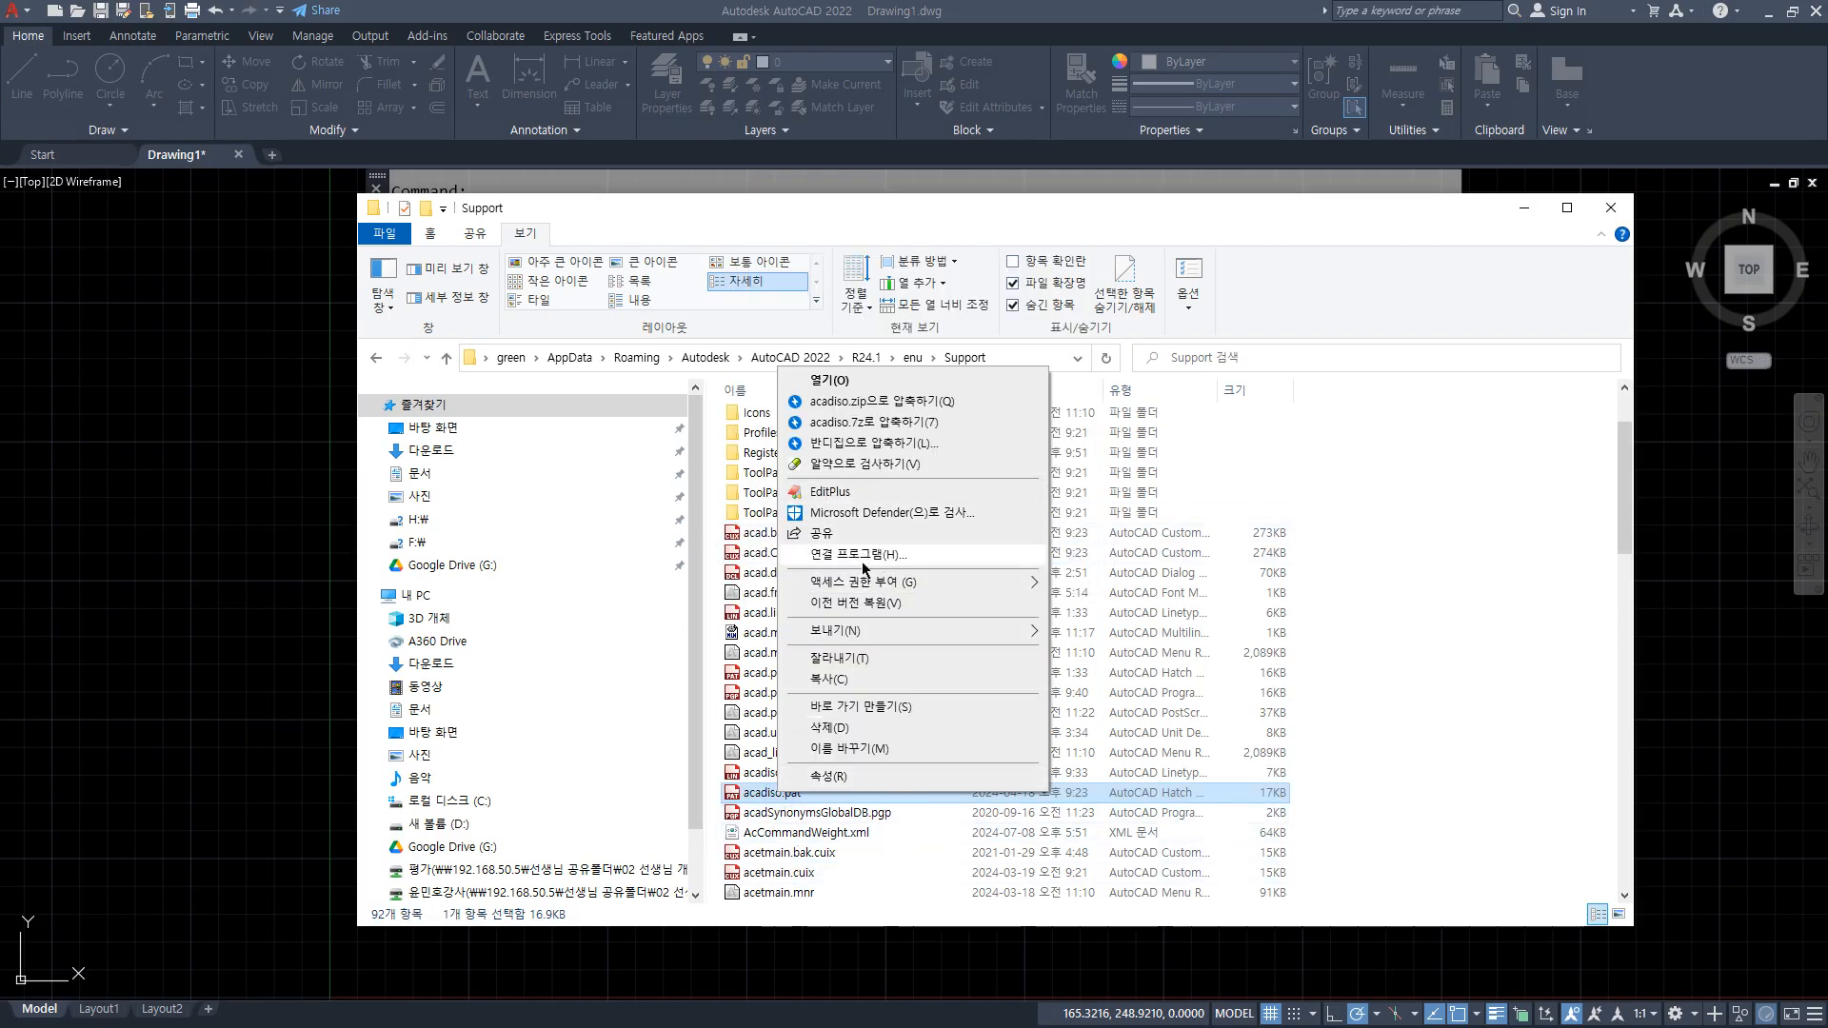
{"action": "left_click", "coordinate": [863, 560]}
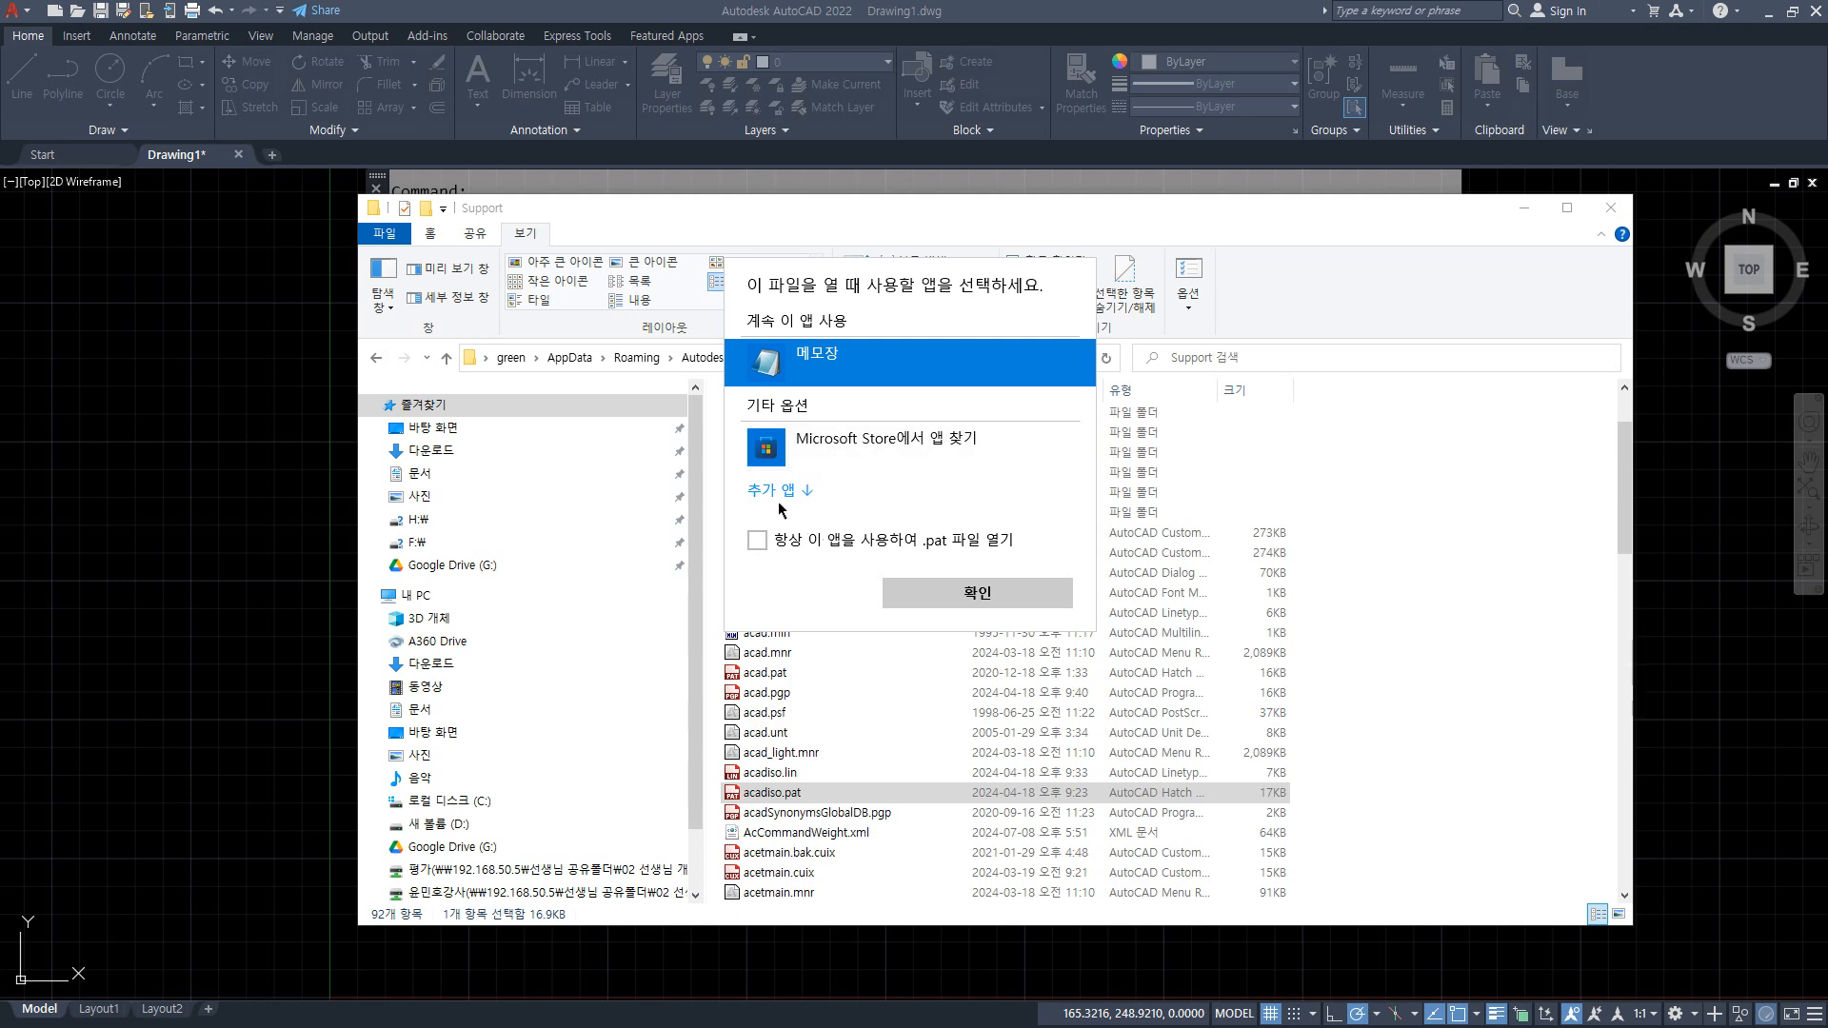
{"action": "left_click", "coordinate": [779, 490]}
{"action": "scroll", "coordinate": [843, 534], "scroll_direction": "down", "scroll_amount": 2}
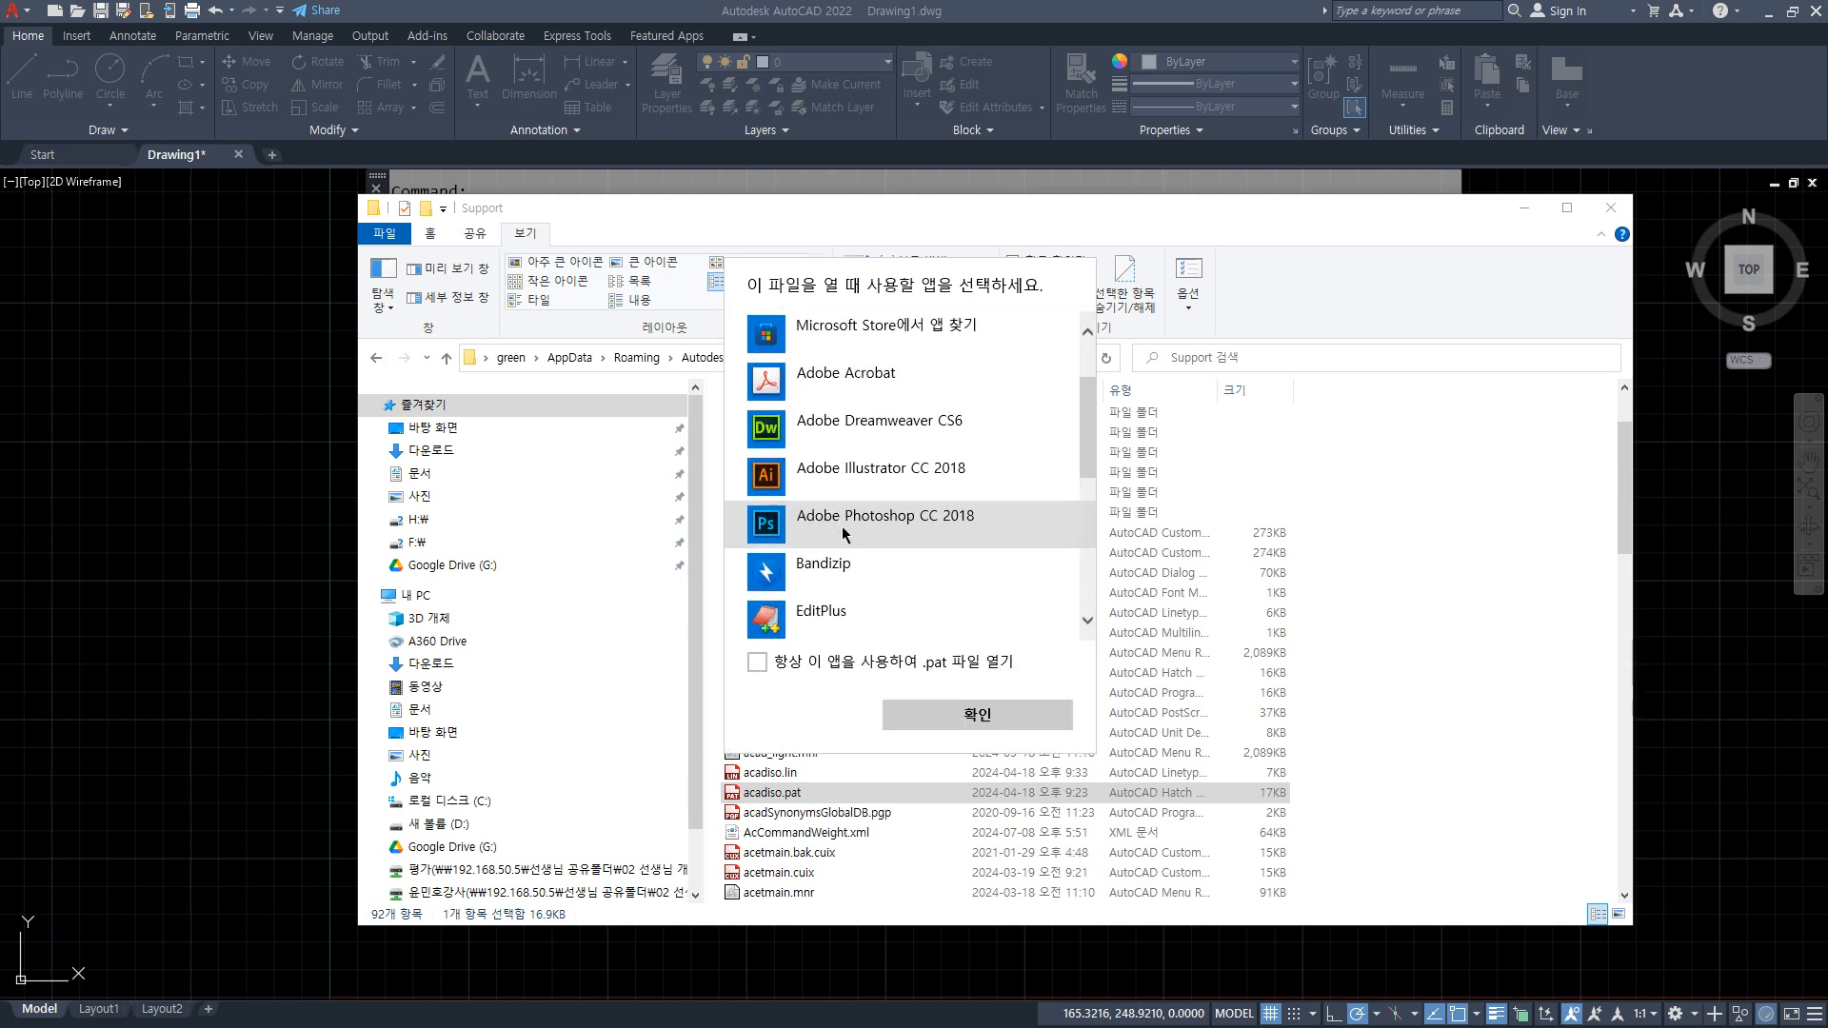
{"action": "scroll", "coordinate": [844, 533], "scroll_direction": "down", "scroll_amount": 4}
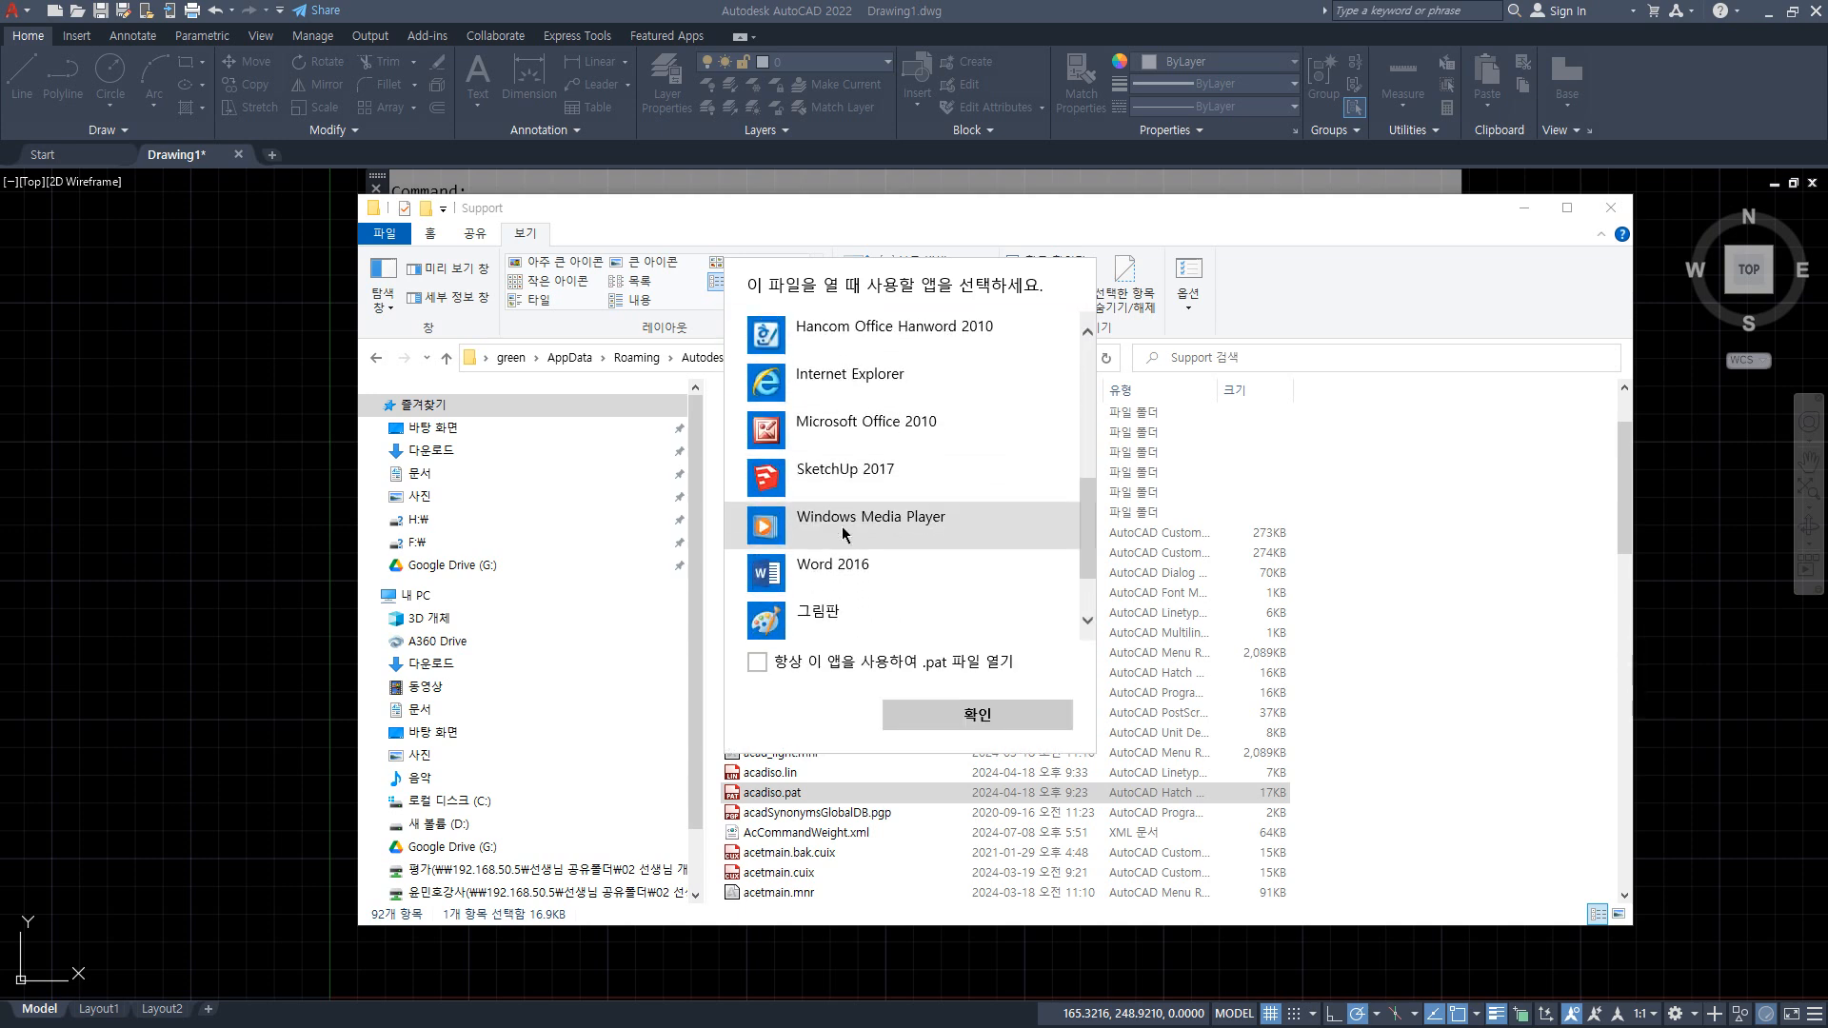
{"action": "scroll", "coordinate": [844, 534], "scroll_direction": "down", "scroll_amount": 1}
{"action": "scroll", "coordinate": [819, 467], "scroll_direction": "up", "scroll_amount": 4}
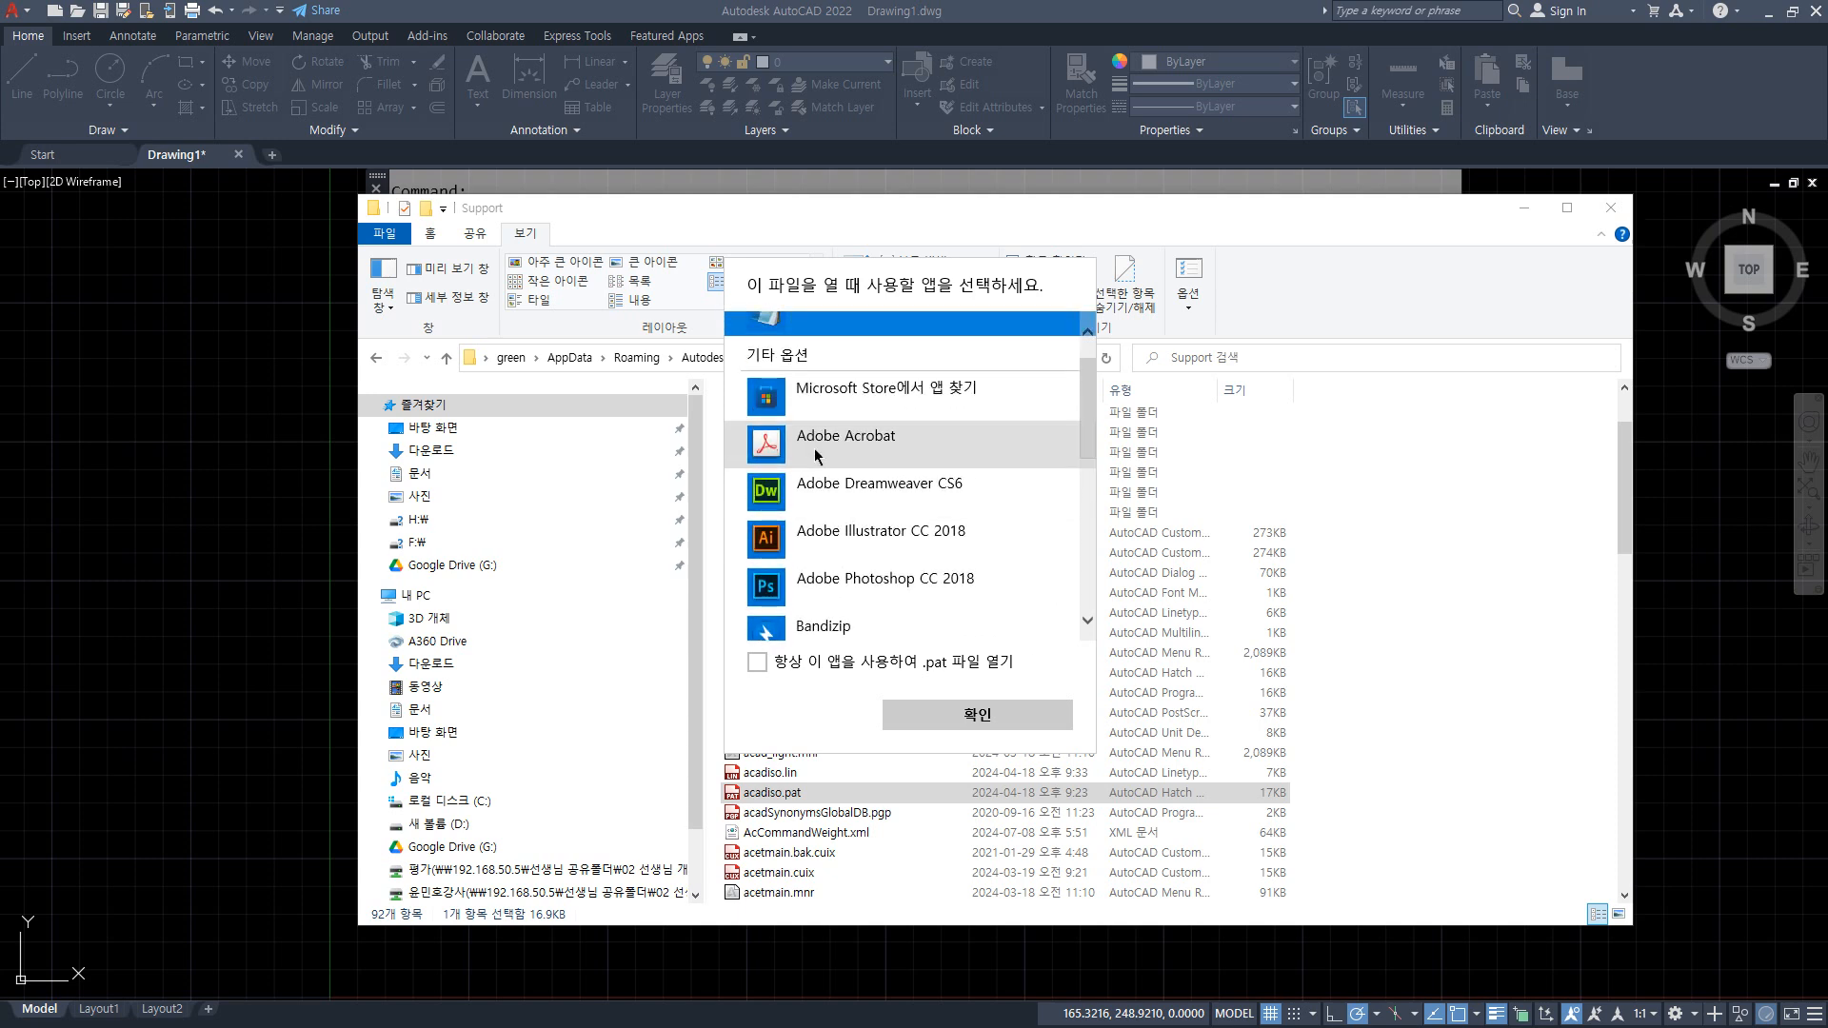
{"action": "scroll", "coordinate": [816, 458], "scroll_direction": "up", "scroll_amount": 2}
{"action": "left_click", "coordinate": [808, 670]}
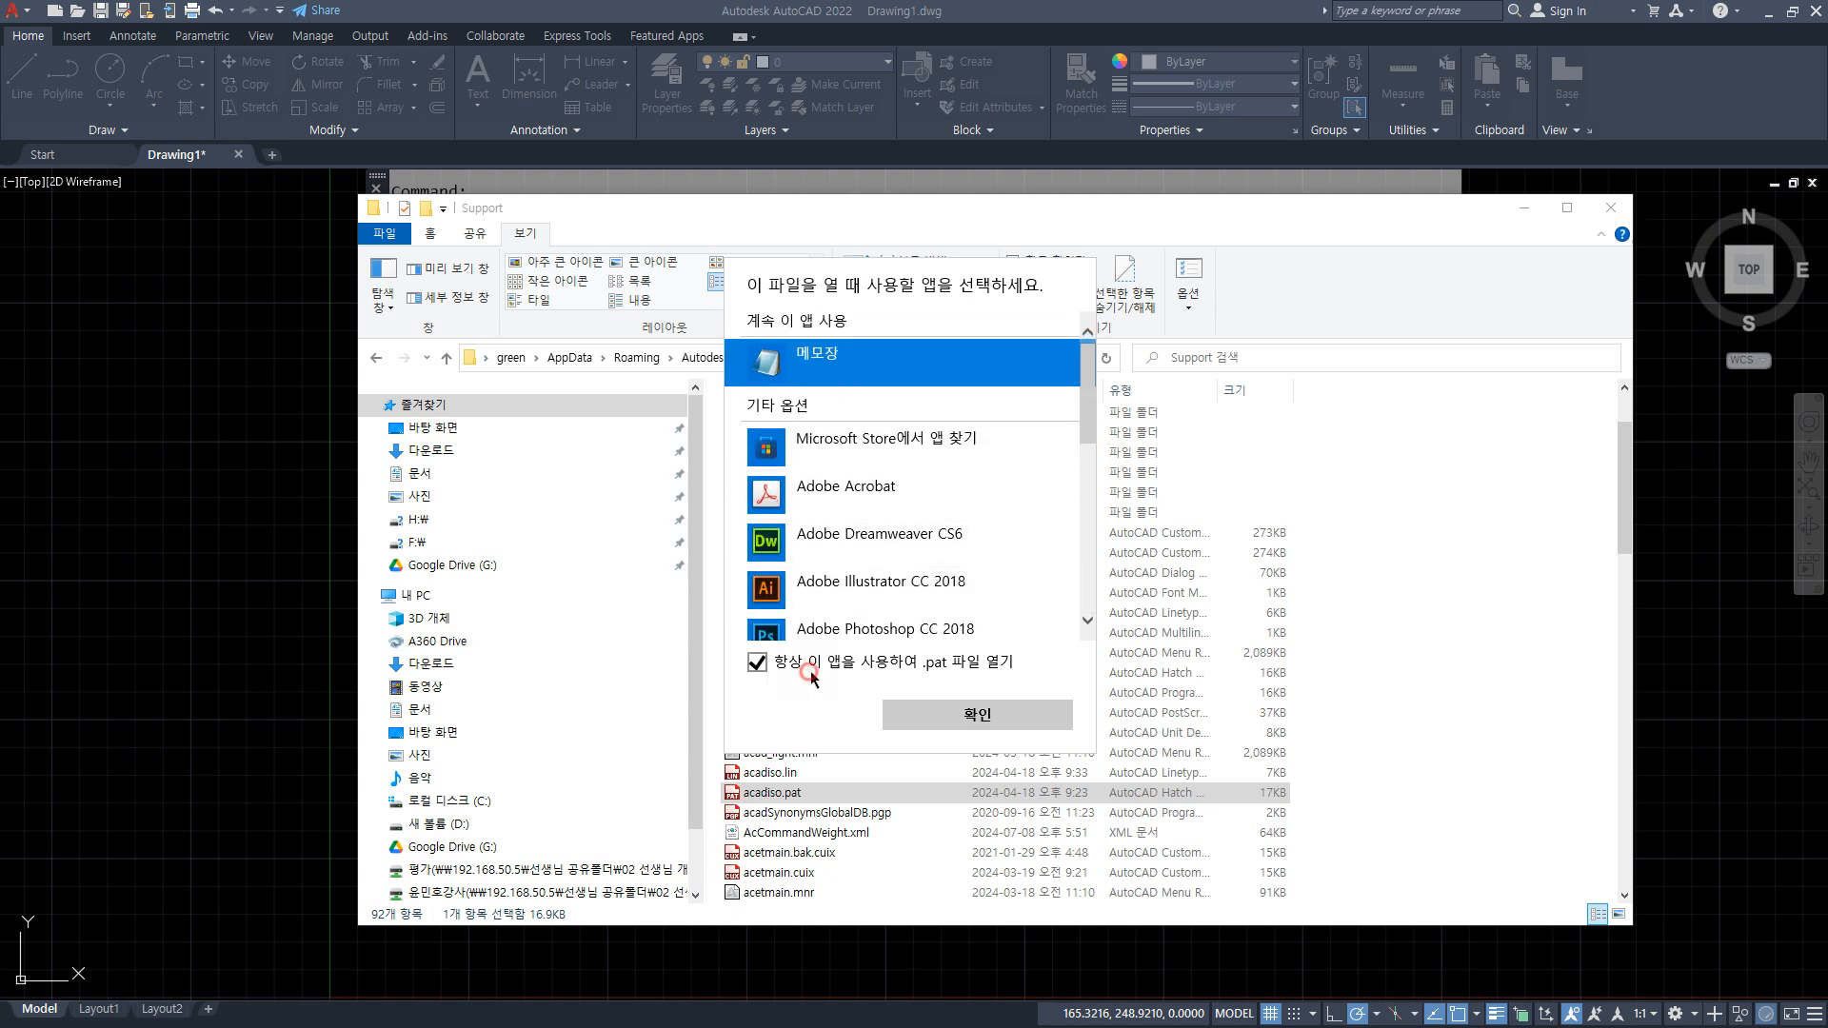
{"action": "left_click", "coordinate": [978, 721]}
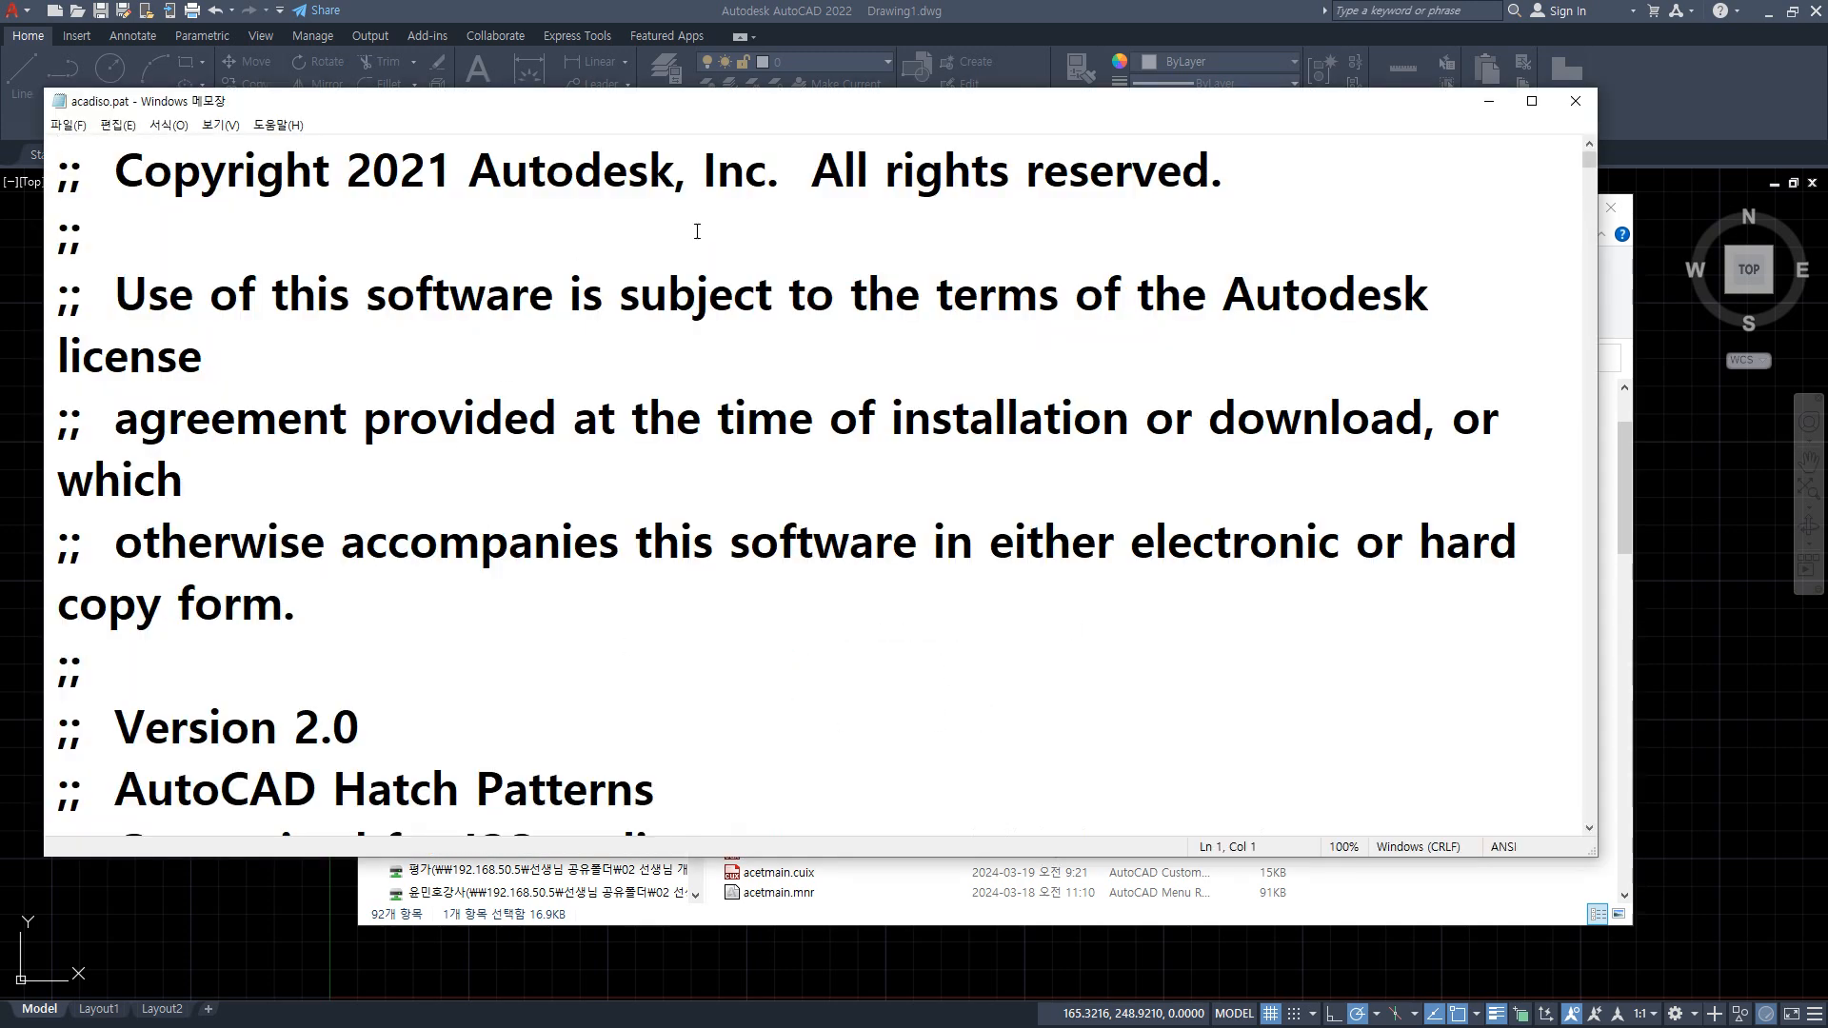
Insert the pattern header "*Floor, Floor Pattern" on a new line directly above the *SOLID definition.
{"action": "left_click_drag", "start_coordinate": [806, 109], "coordinate": [903, 101]}
{"action": "scroll", "coordinate": [922, 433], "scroll_direction": "down", "scroll_amount": 5}
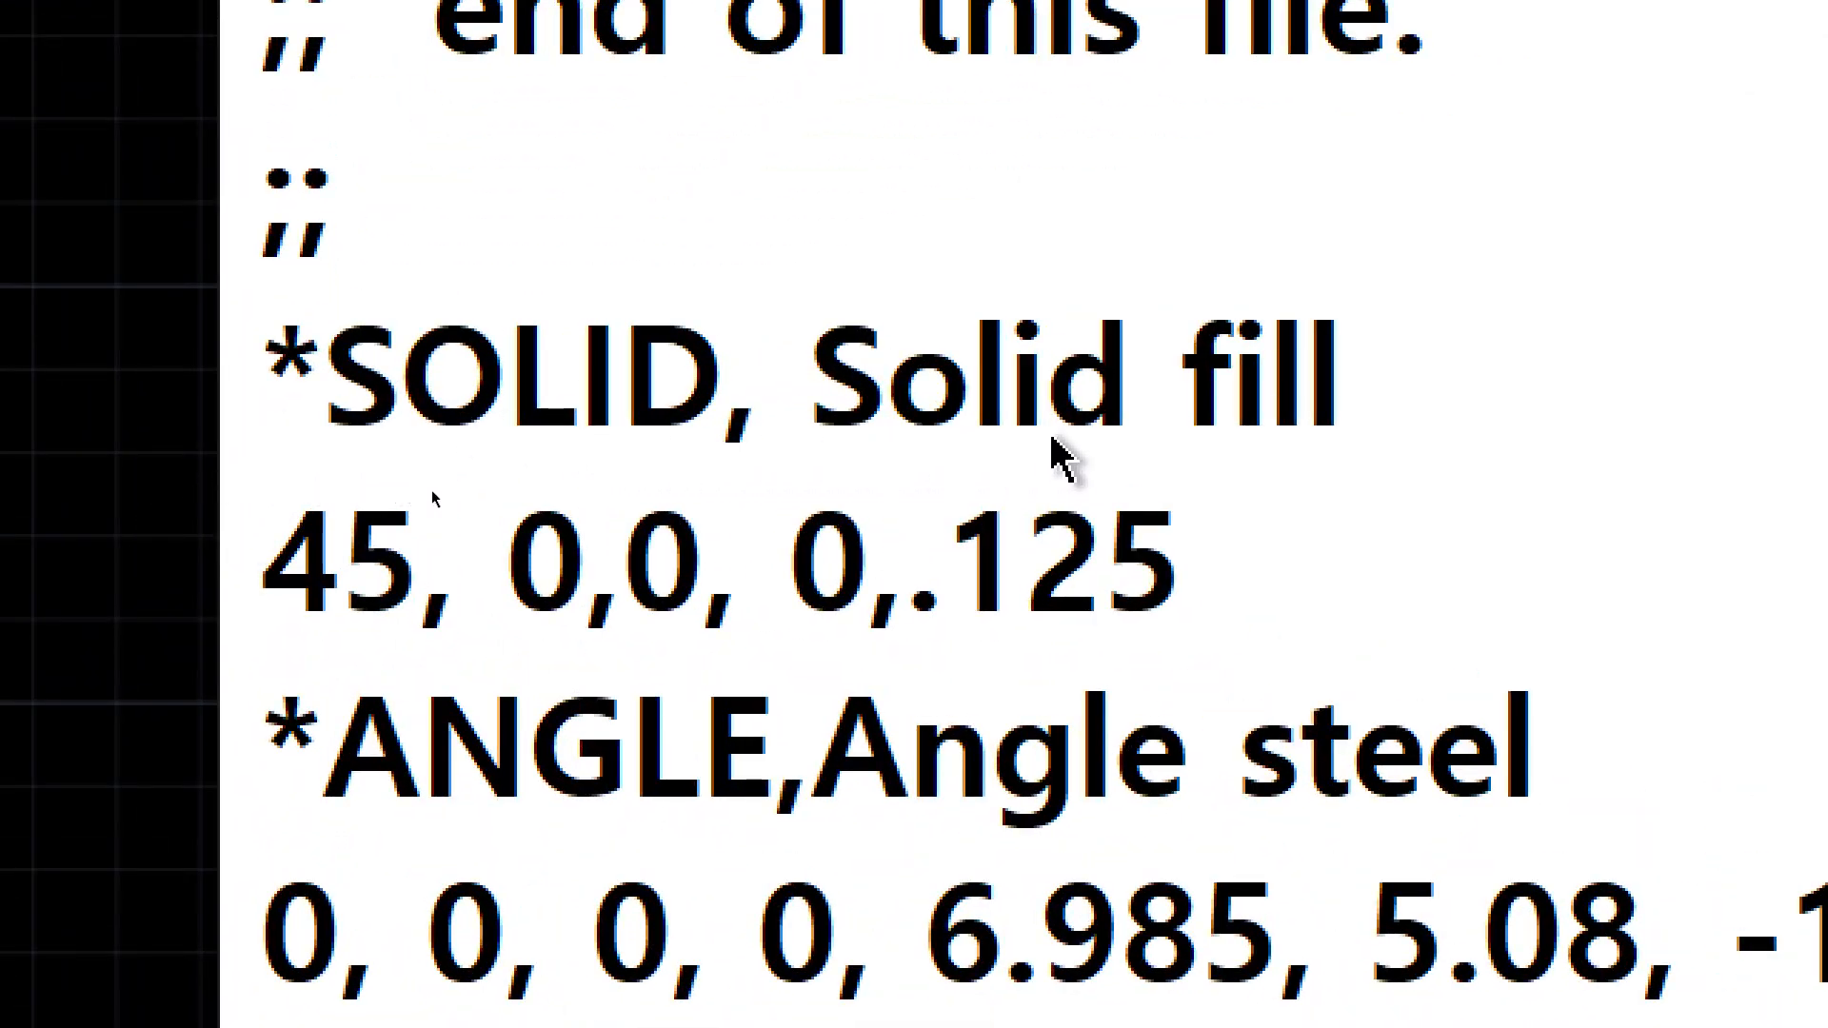
{"action": "left_click", "coordinate": [579, 259]}
{"action": "key", "text": "Return"}
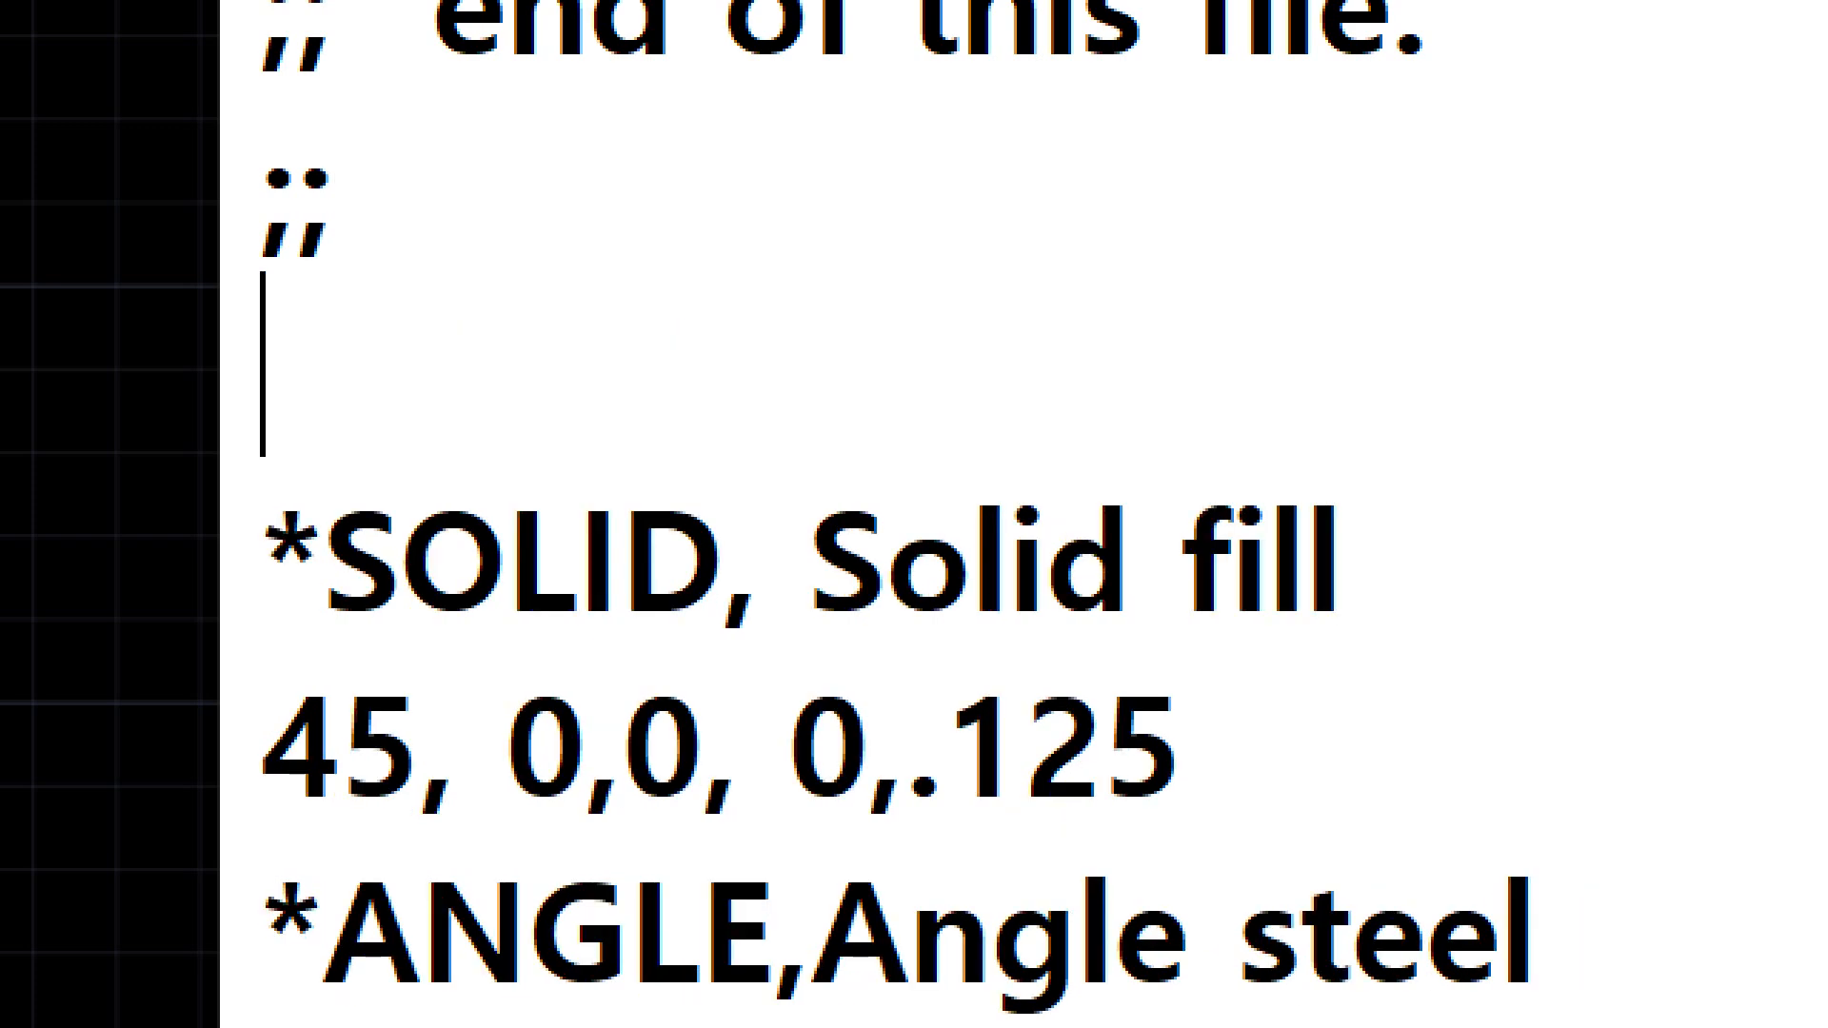
{"action": "type", "text": "*"}
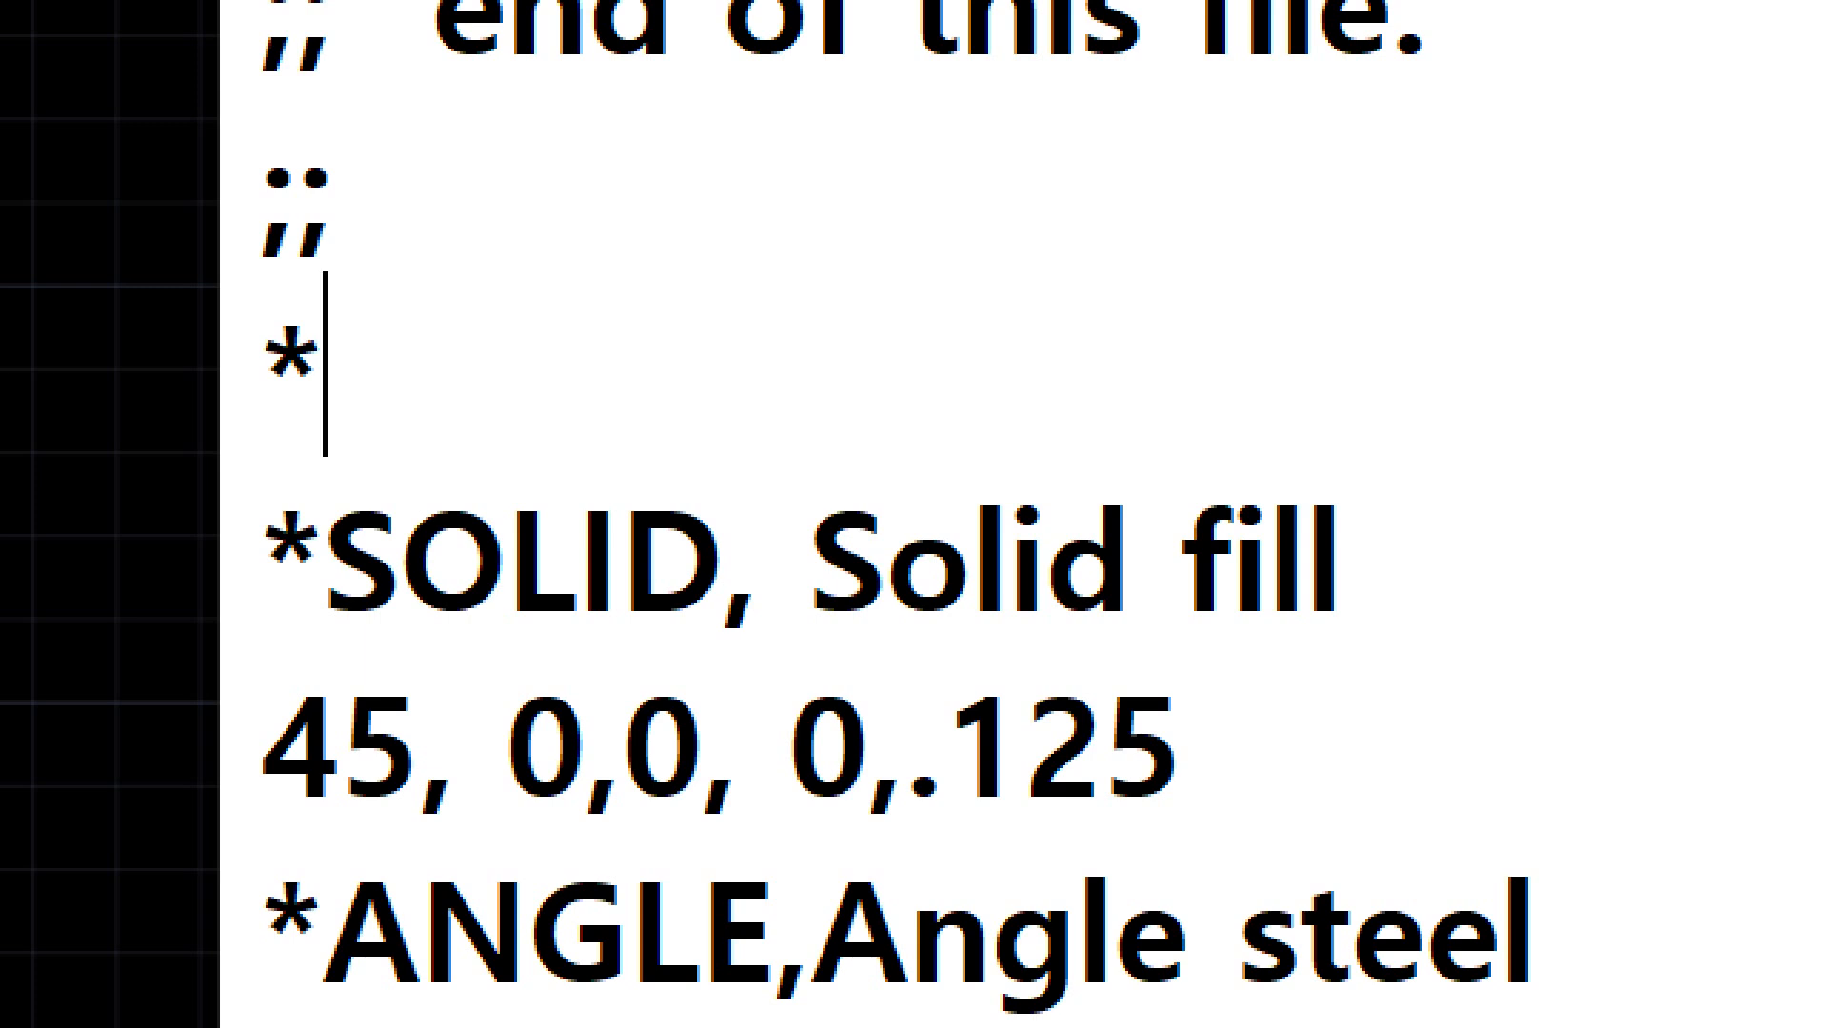
{"action": "type", "text": "Floor"}
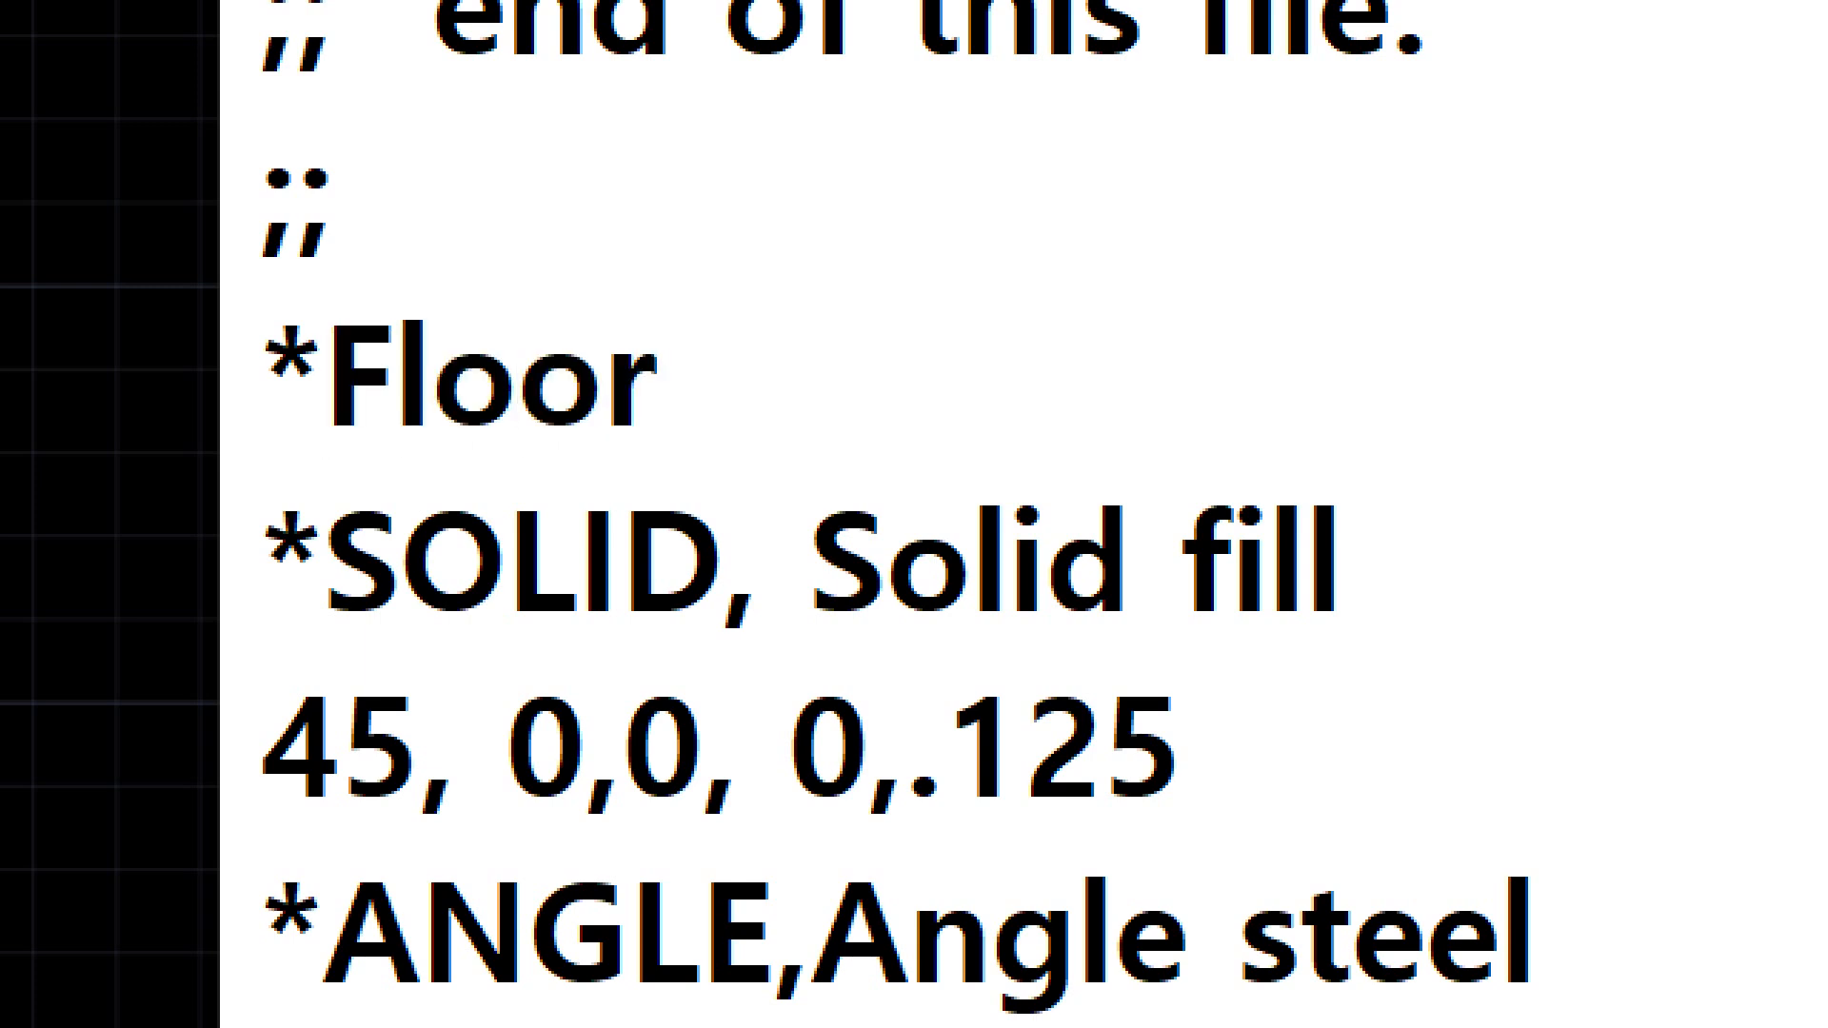
{"action": "type", "text": ", Fl"}
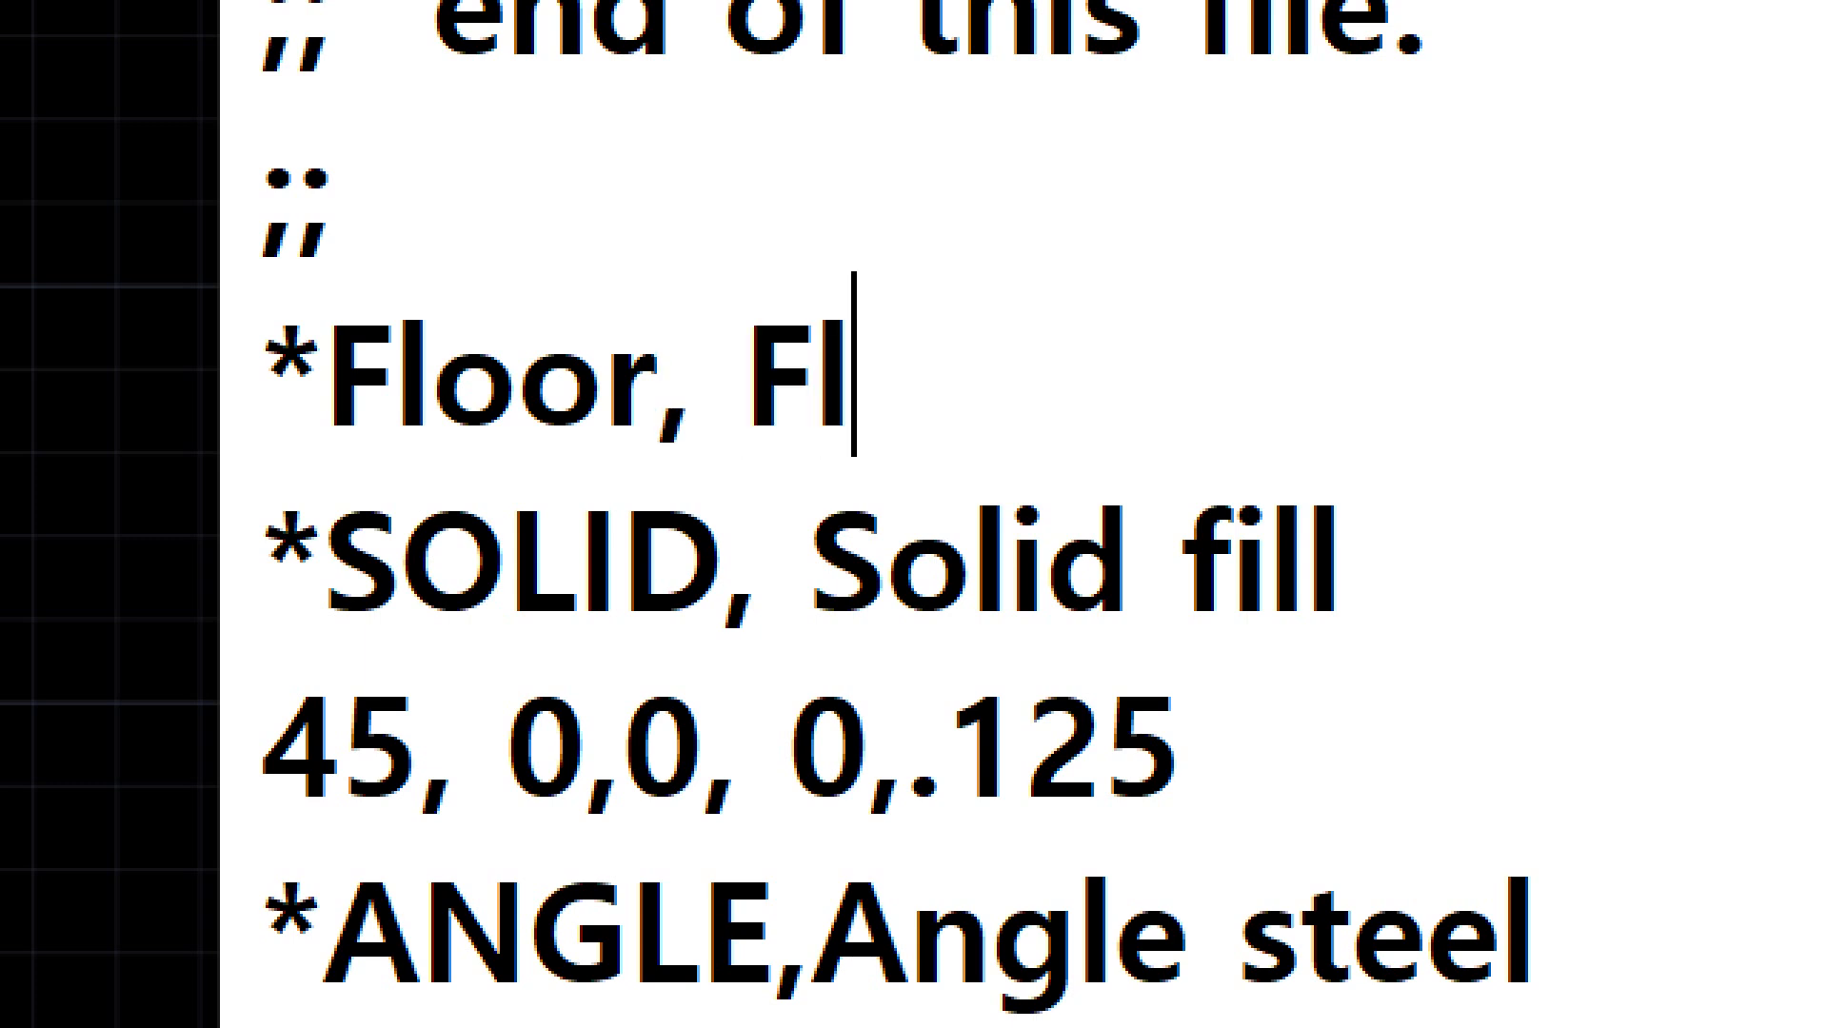
{"action": "type", "text": "oor P"}
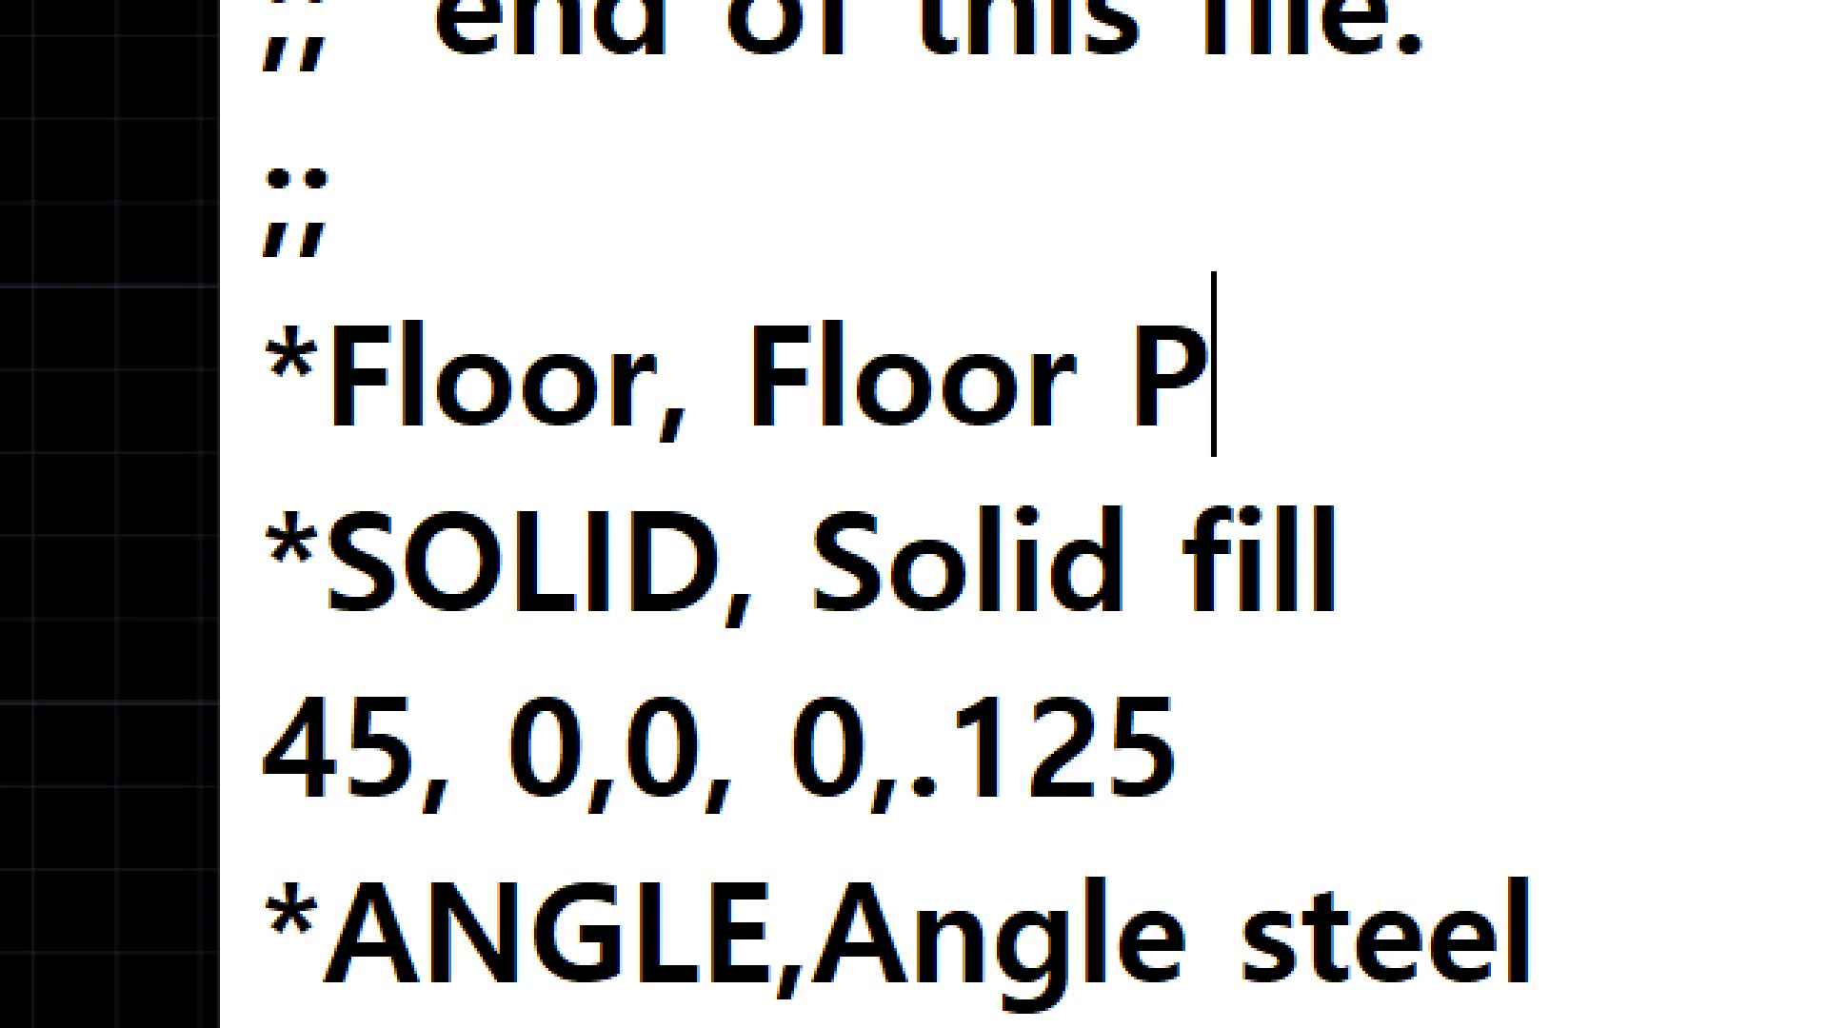
{"action": "type", "text": "arr"}
{"action": "key", "text": "BackSpace"}
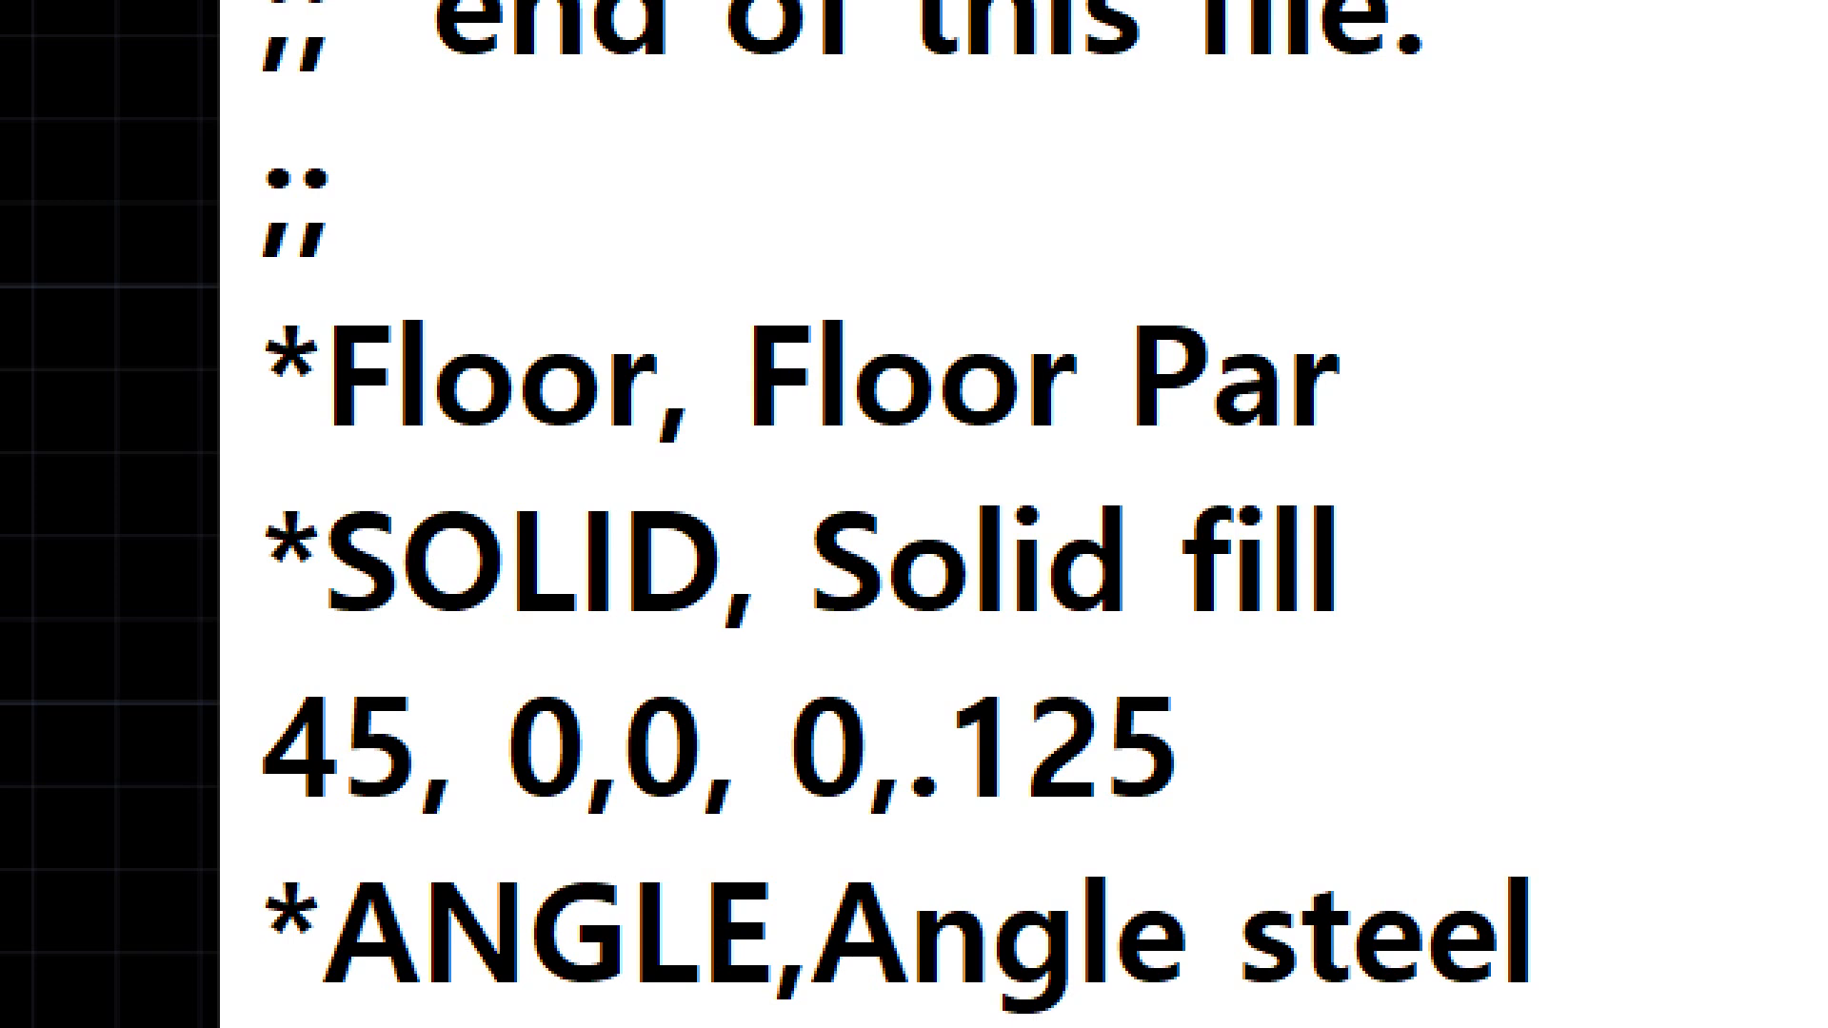
{"action": "key", "text": "BackSpace"}
{"action": "type", "text": "ttern"}
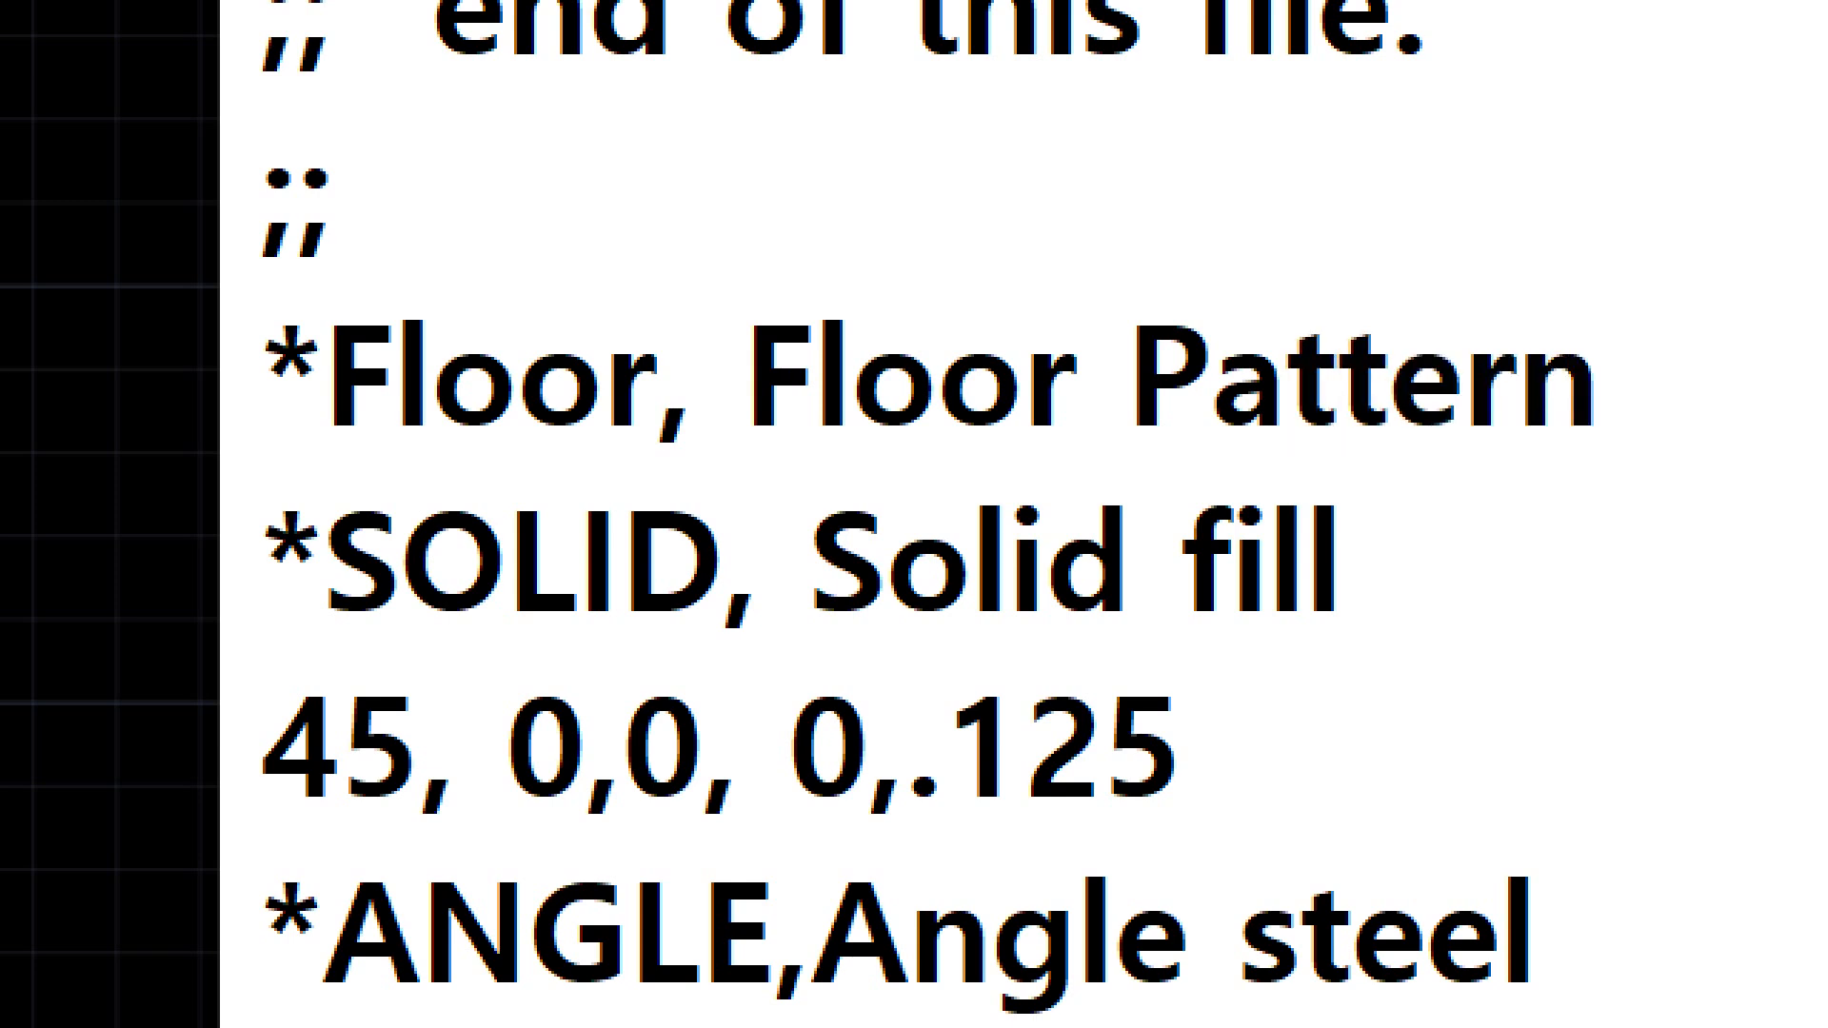
Add the first line definition 0,0,0,0,100 below the Floor header.
{"action": "key", "text": "Return"}
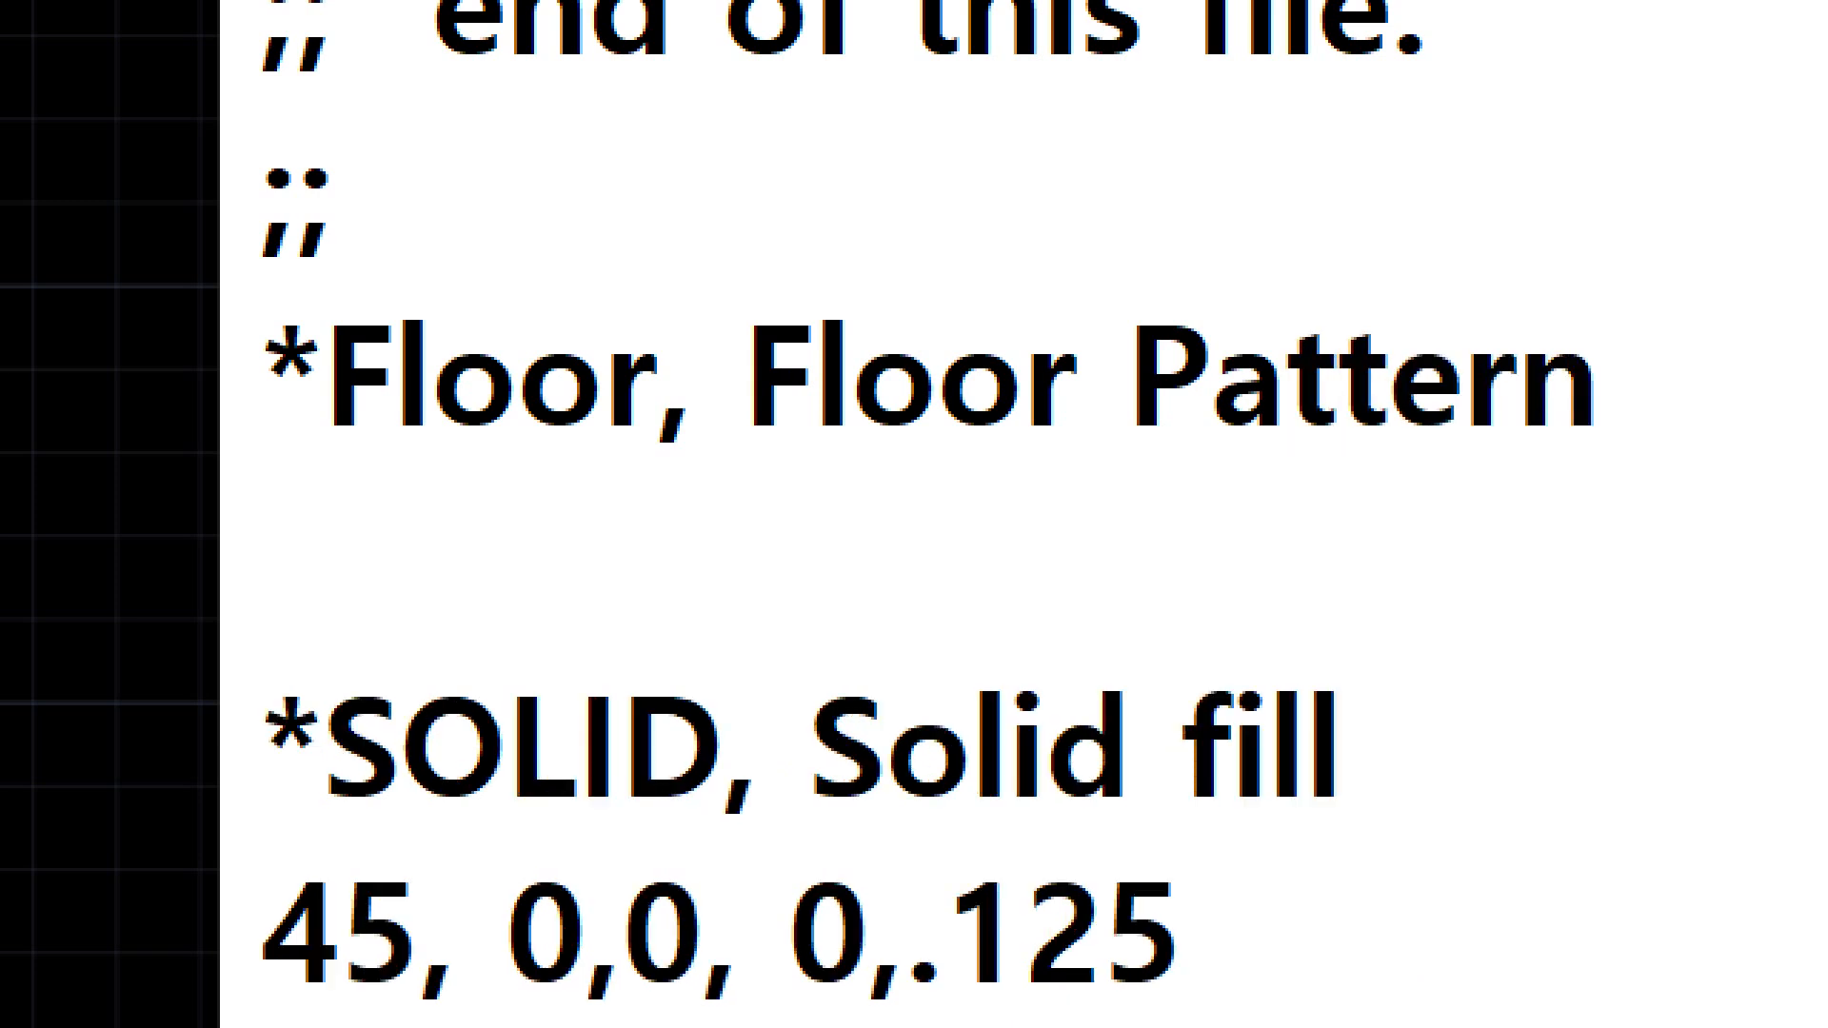
{"action": "type", "text": "0,"}
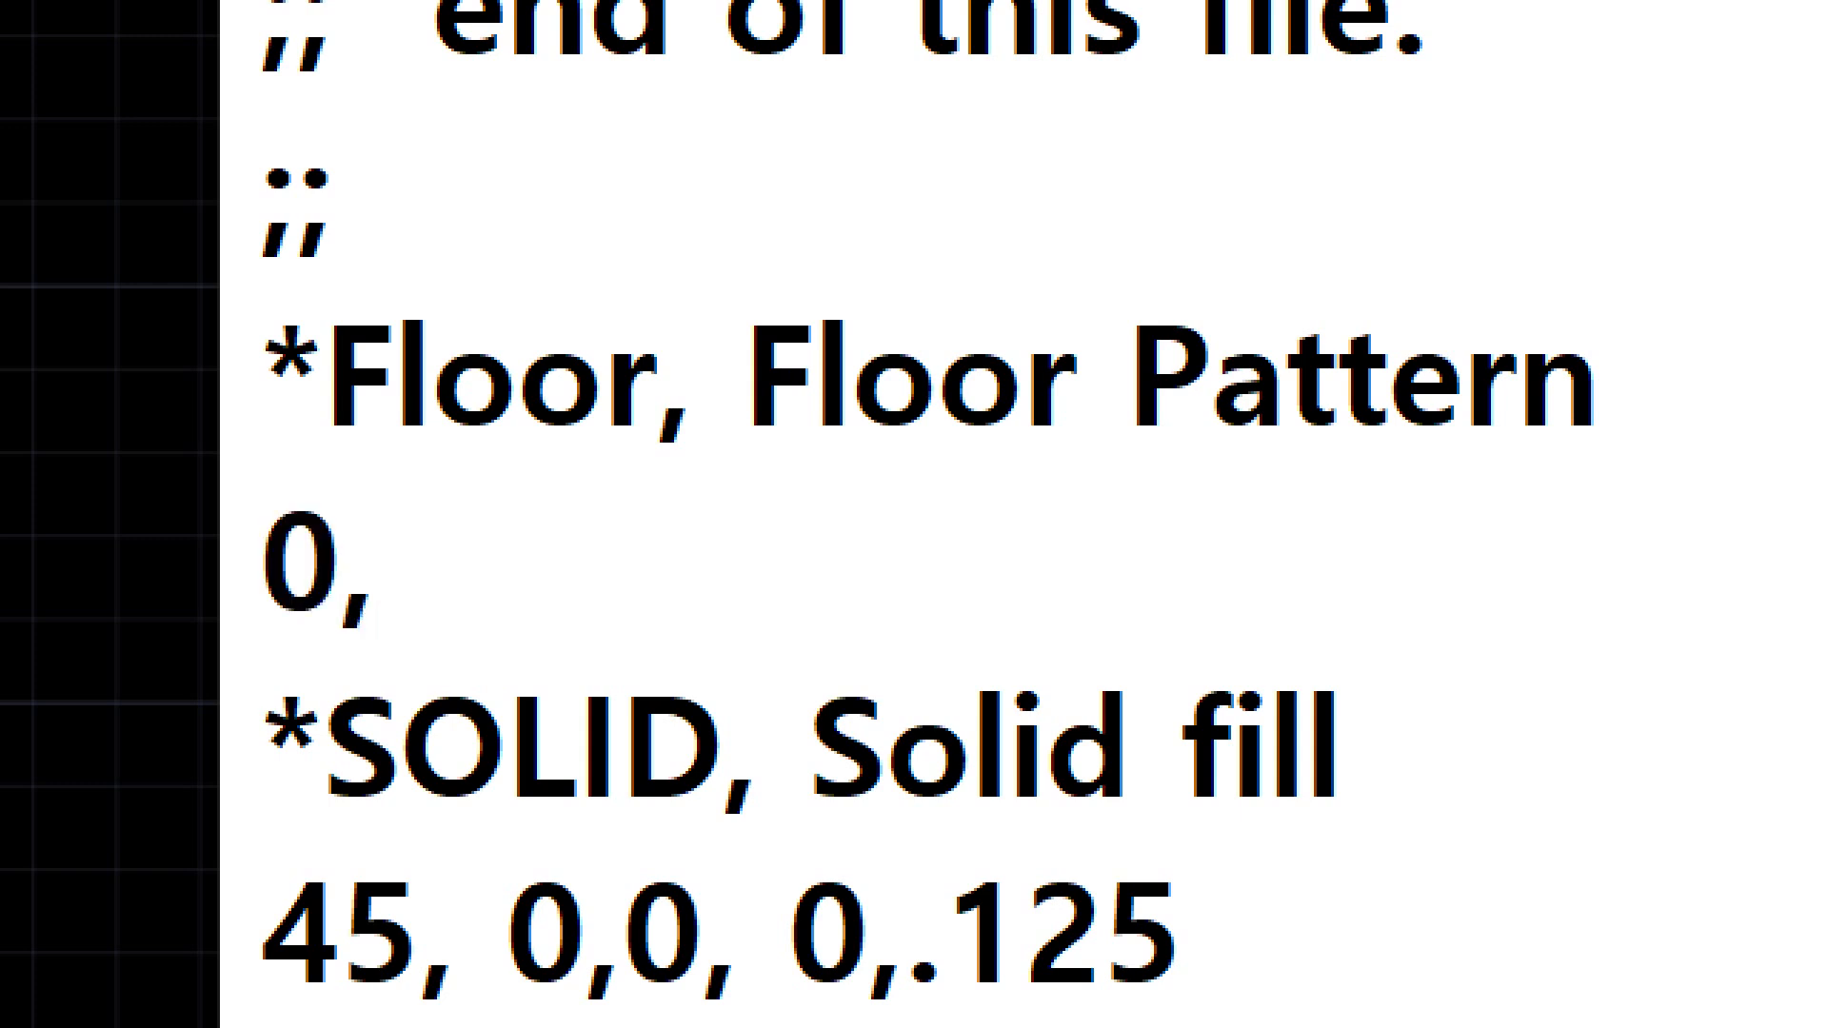
{"action": "type", "text": "0,0,0,"}
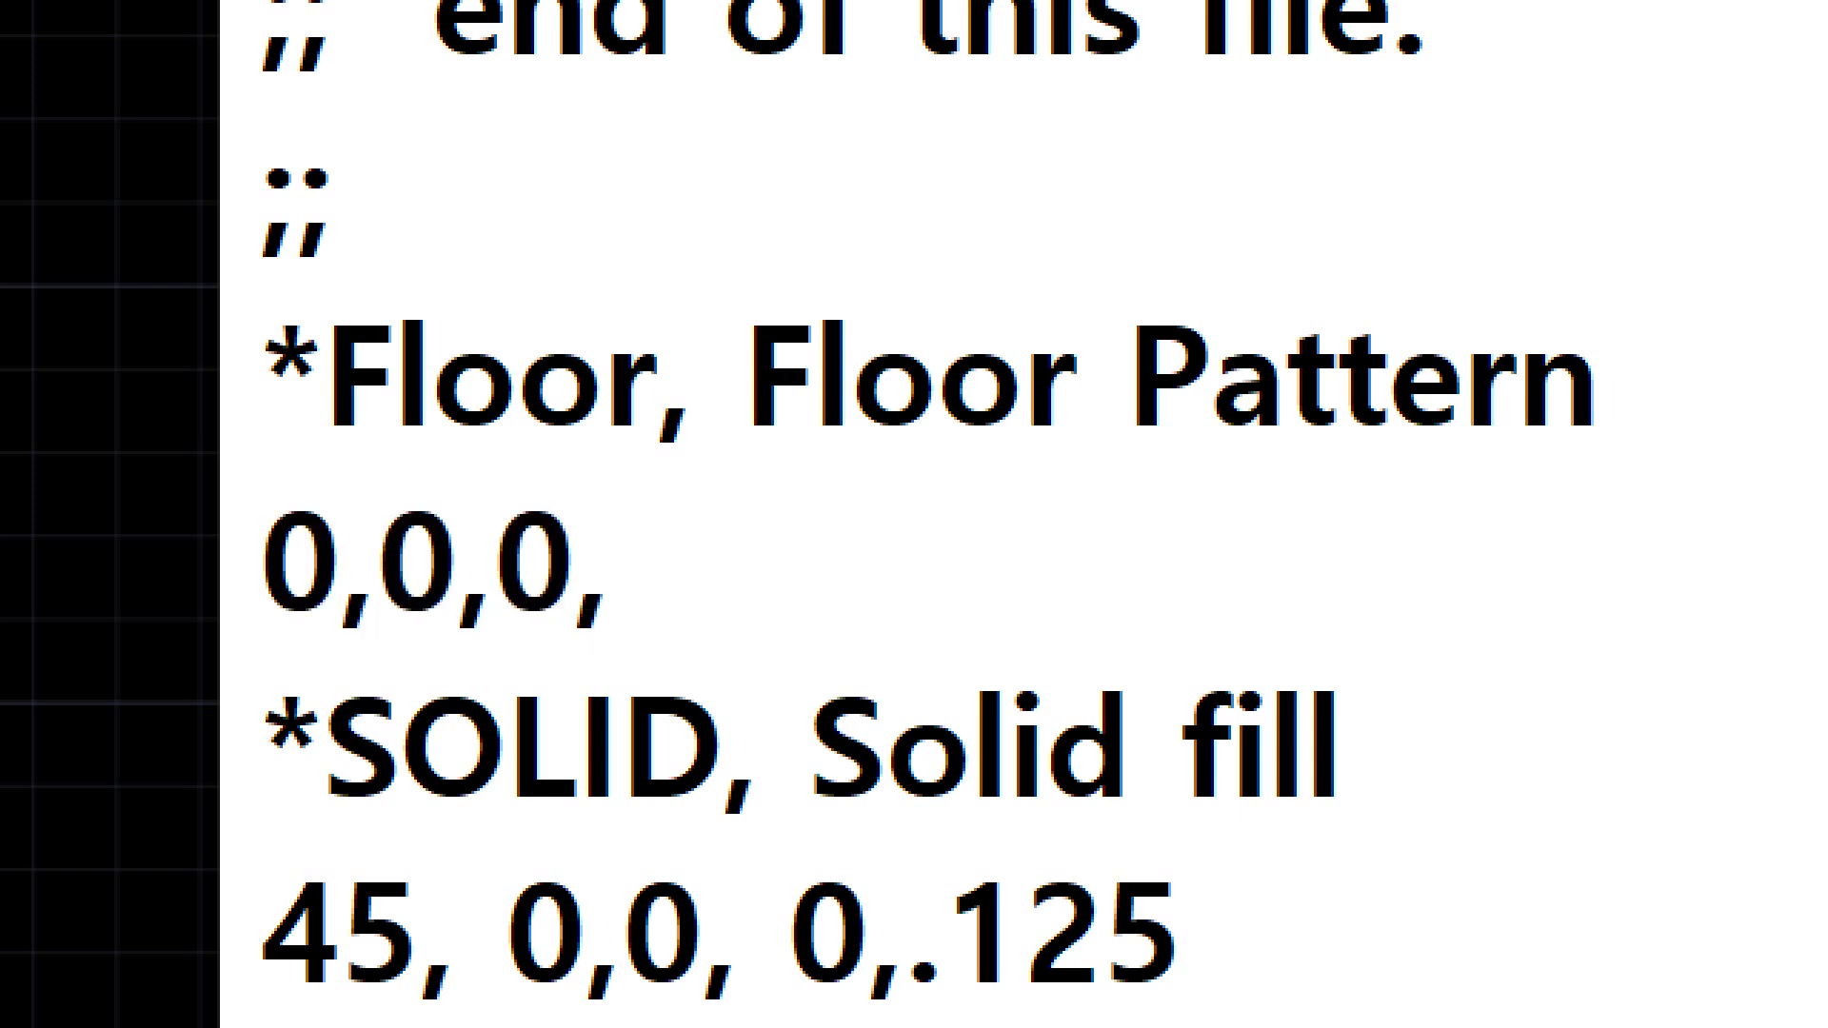
{"action": "type", "text": "100"}
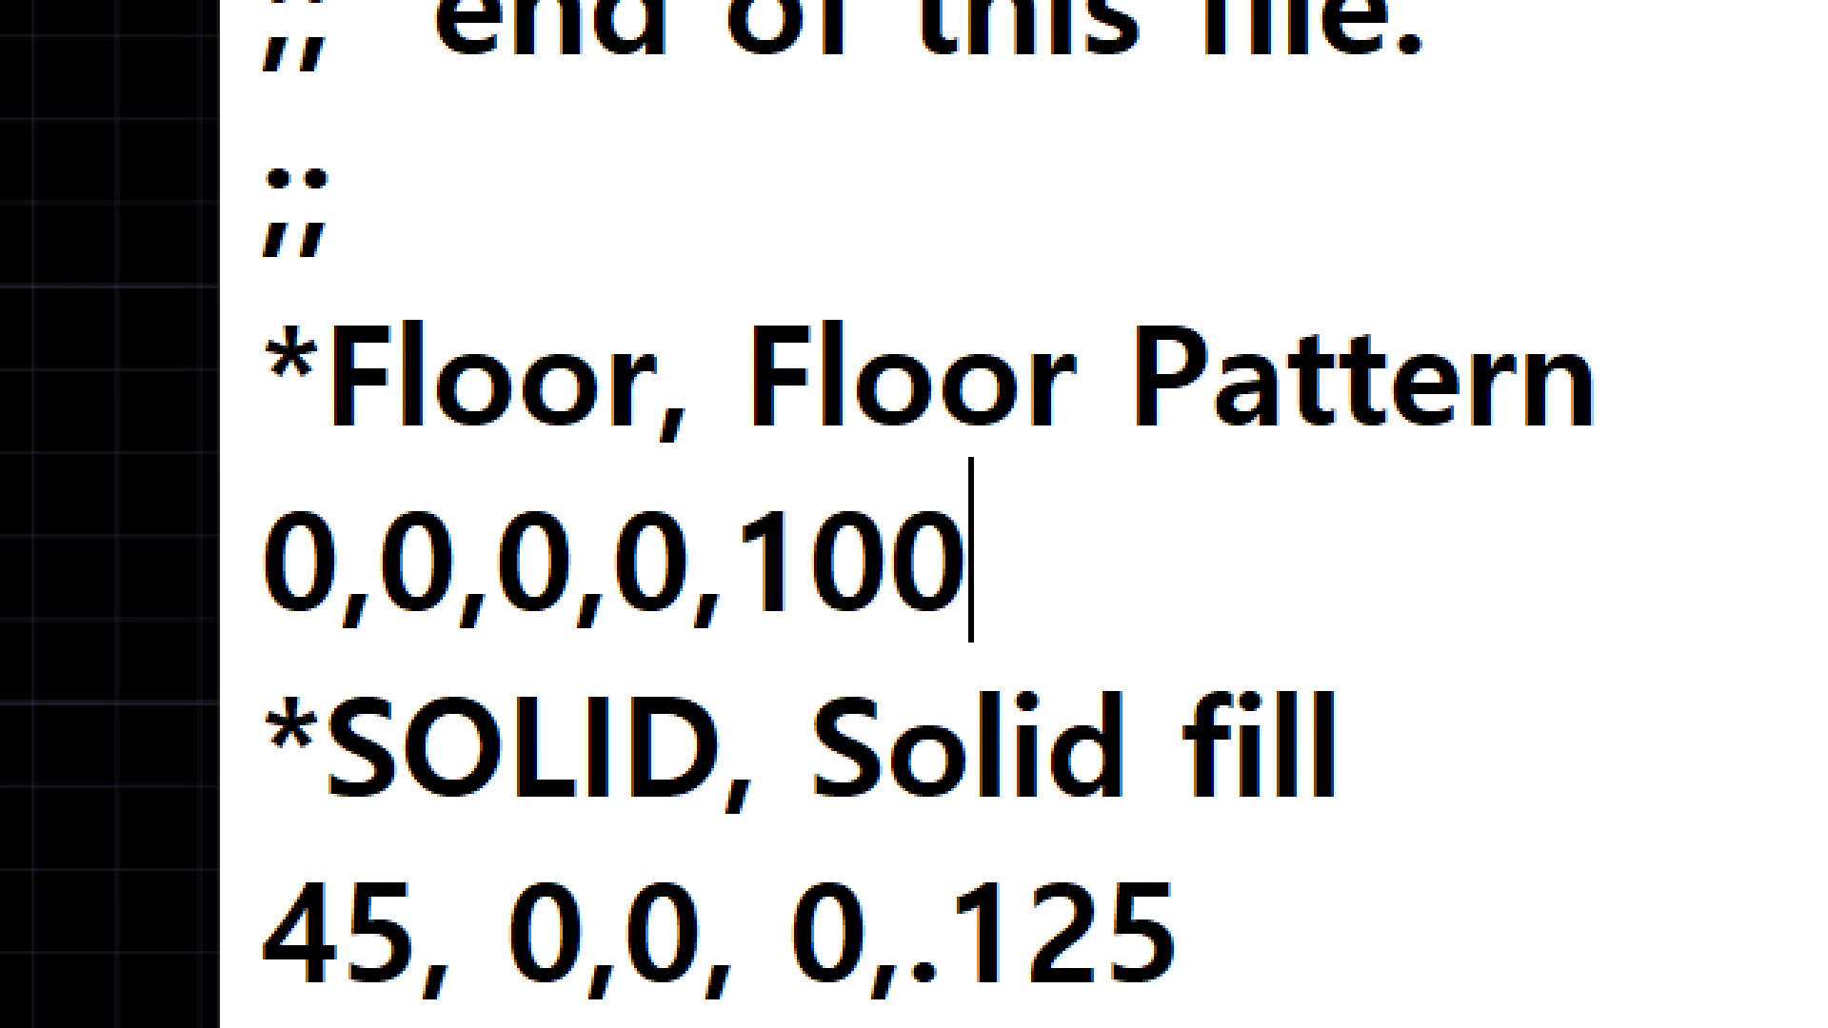
Add a second line definition 90,0,0,900,450,100,-100 to the Floor pattern.
{"action": "key", "text": "Return"}
{"action": "type", "text": "90"}
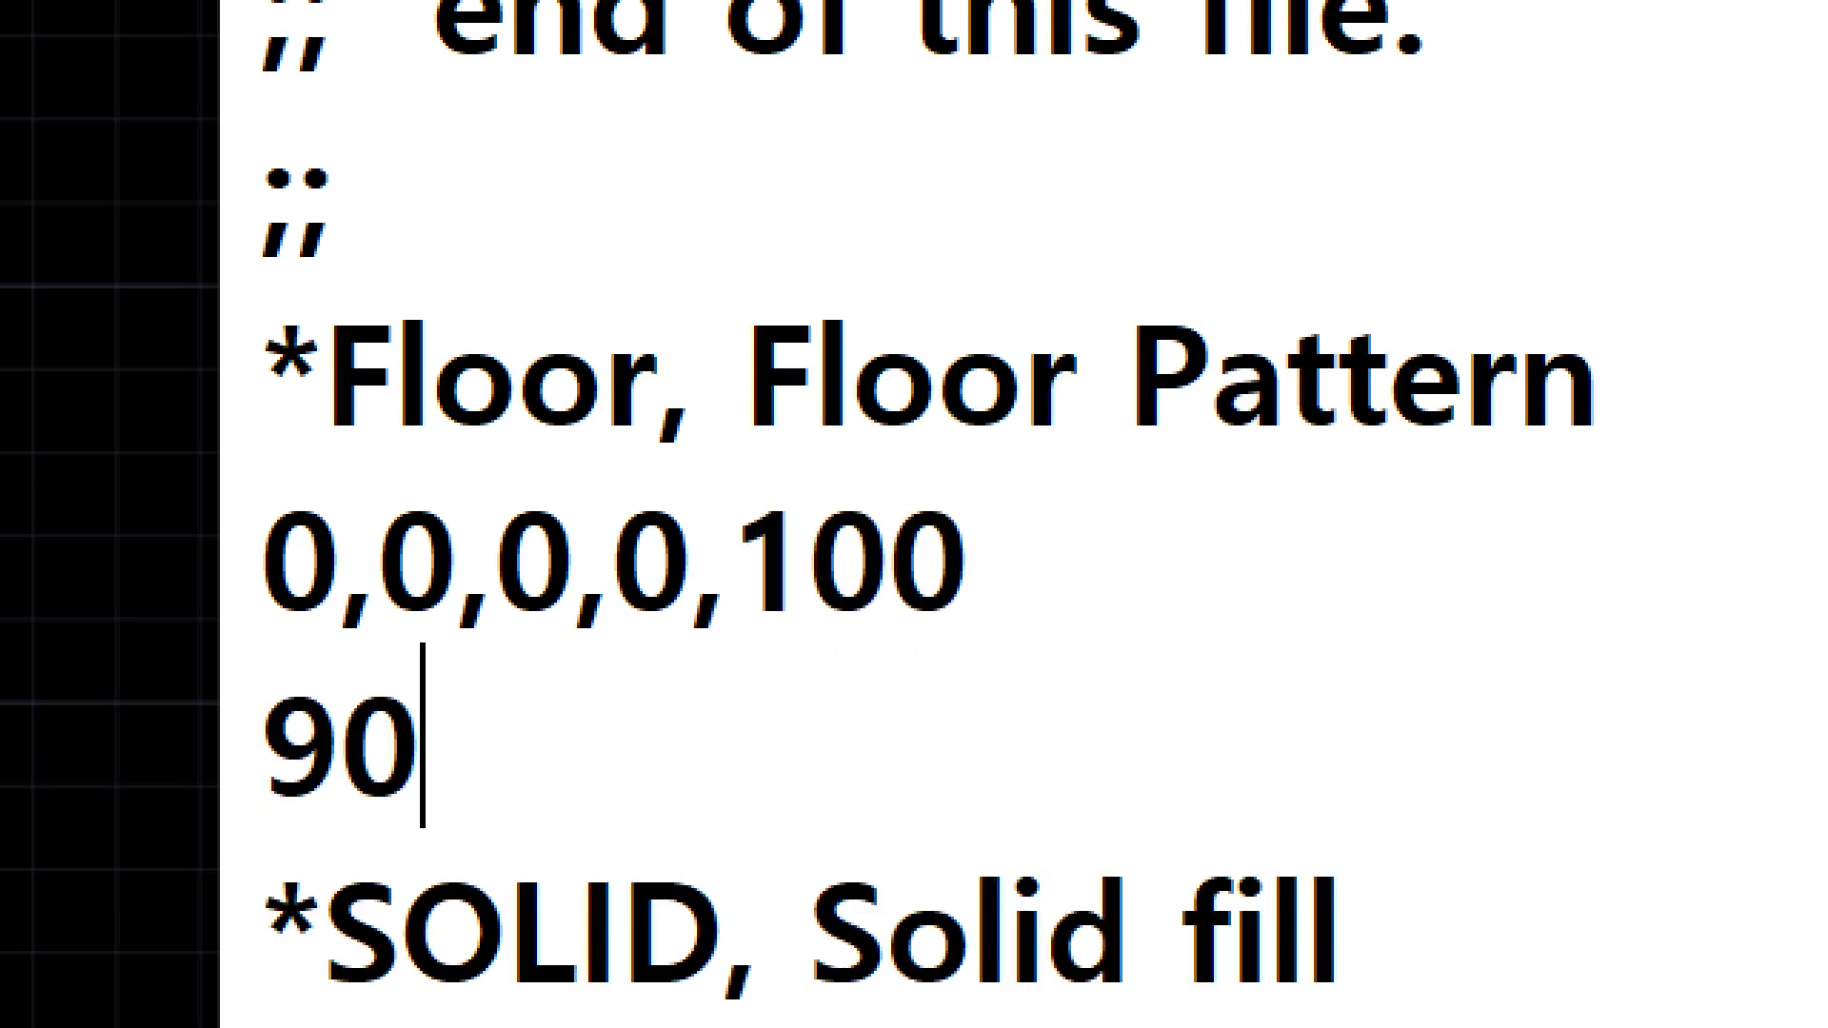
{"action": "type", "text": ",0,0,"}
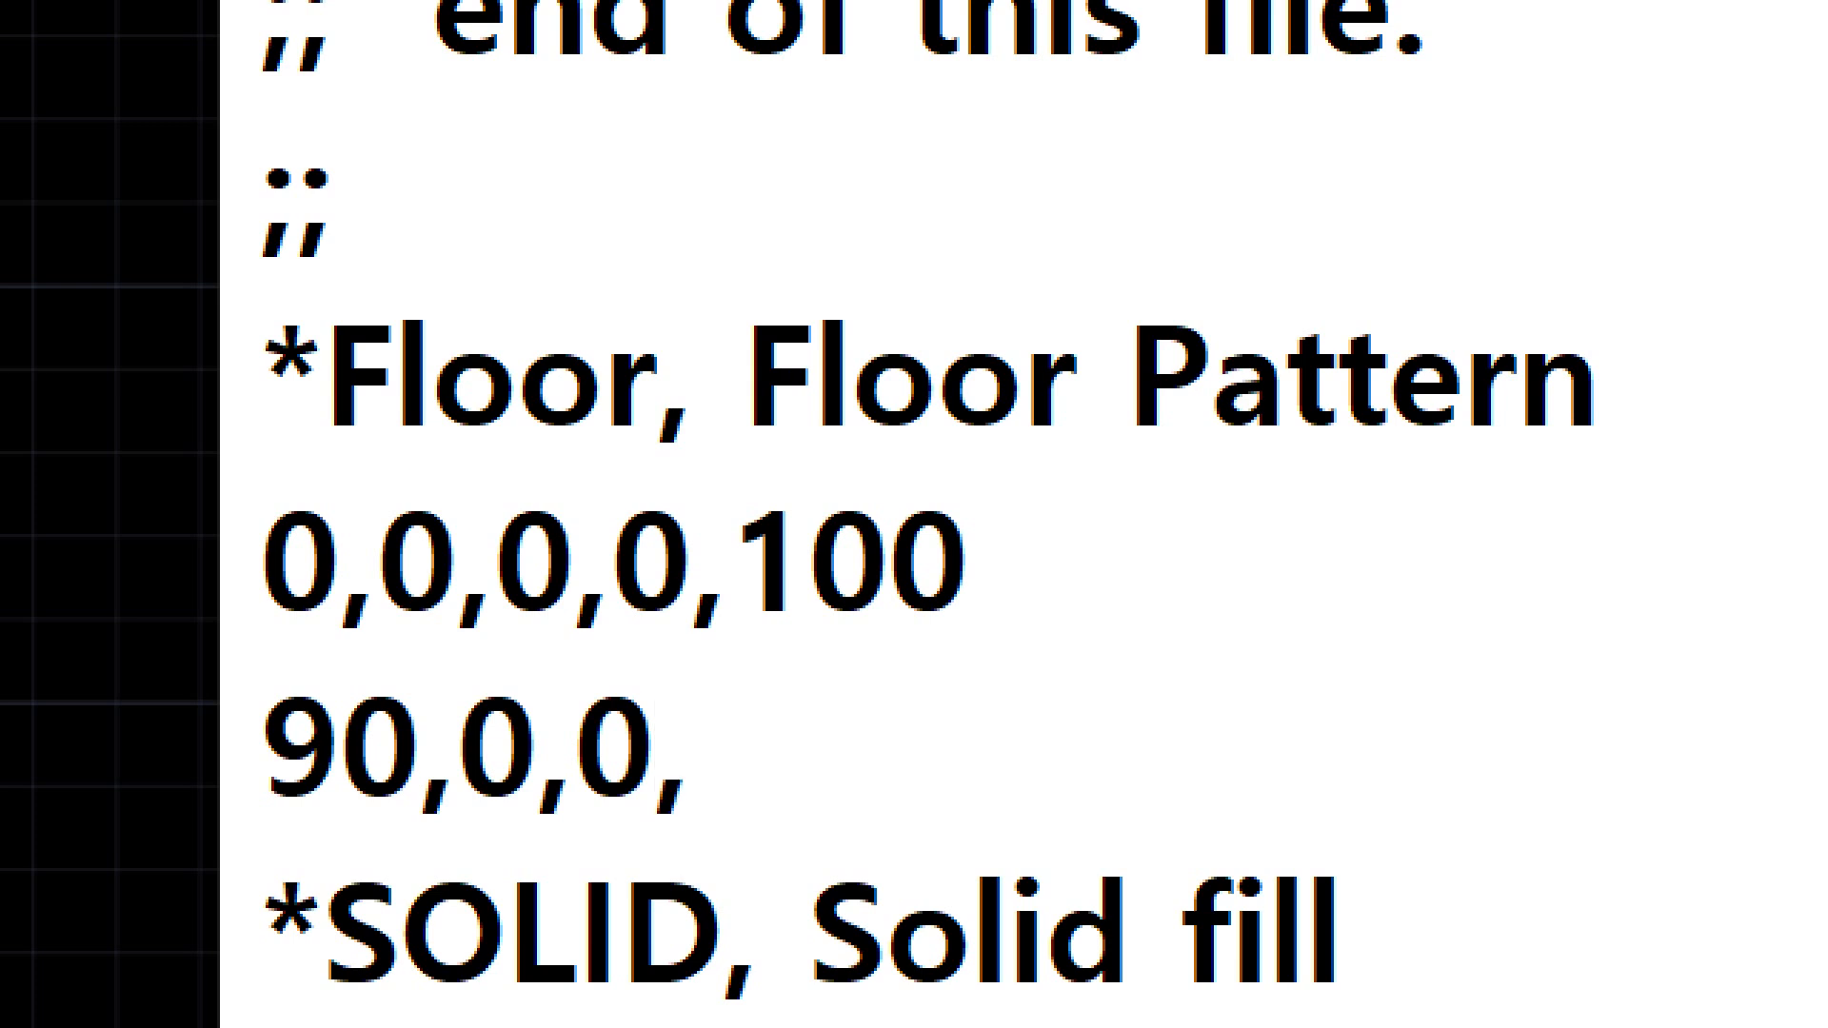
{"action": "type", "text": "900"}
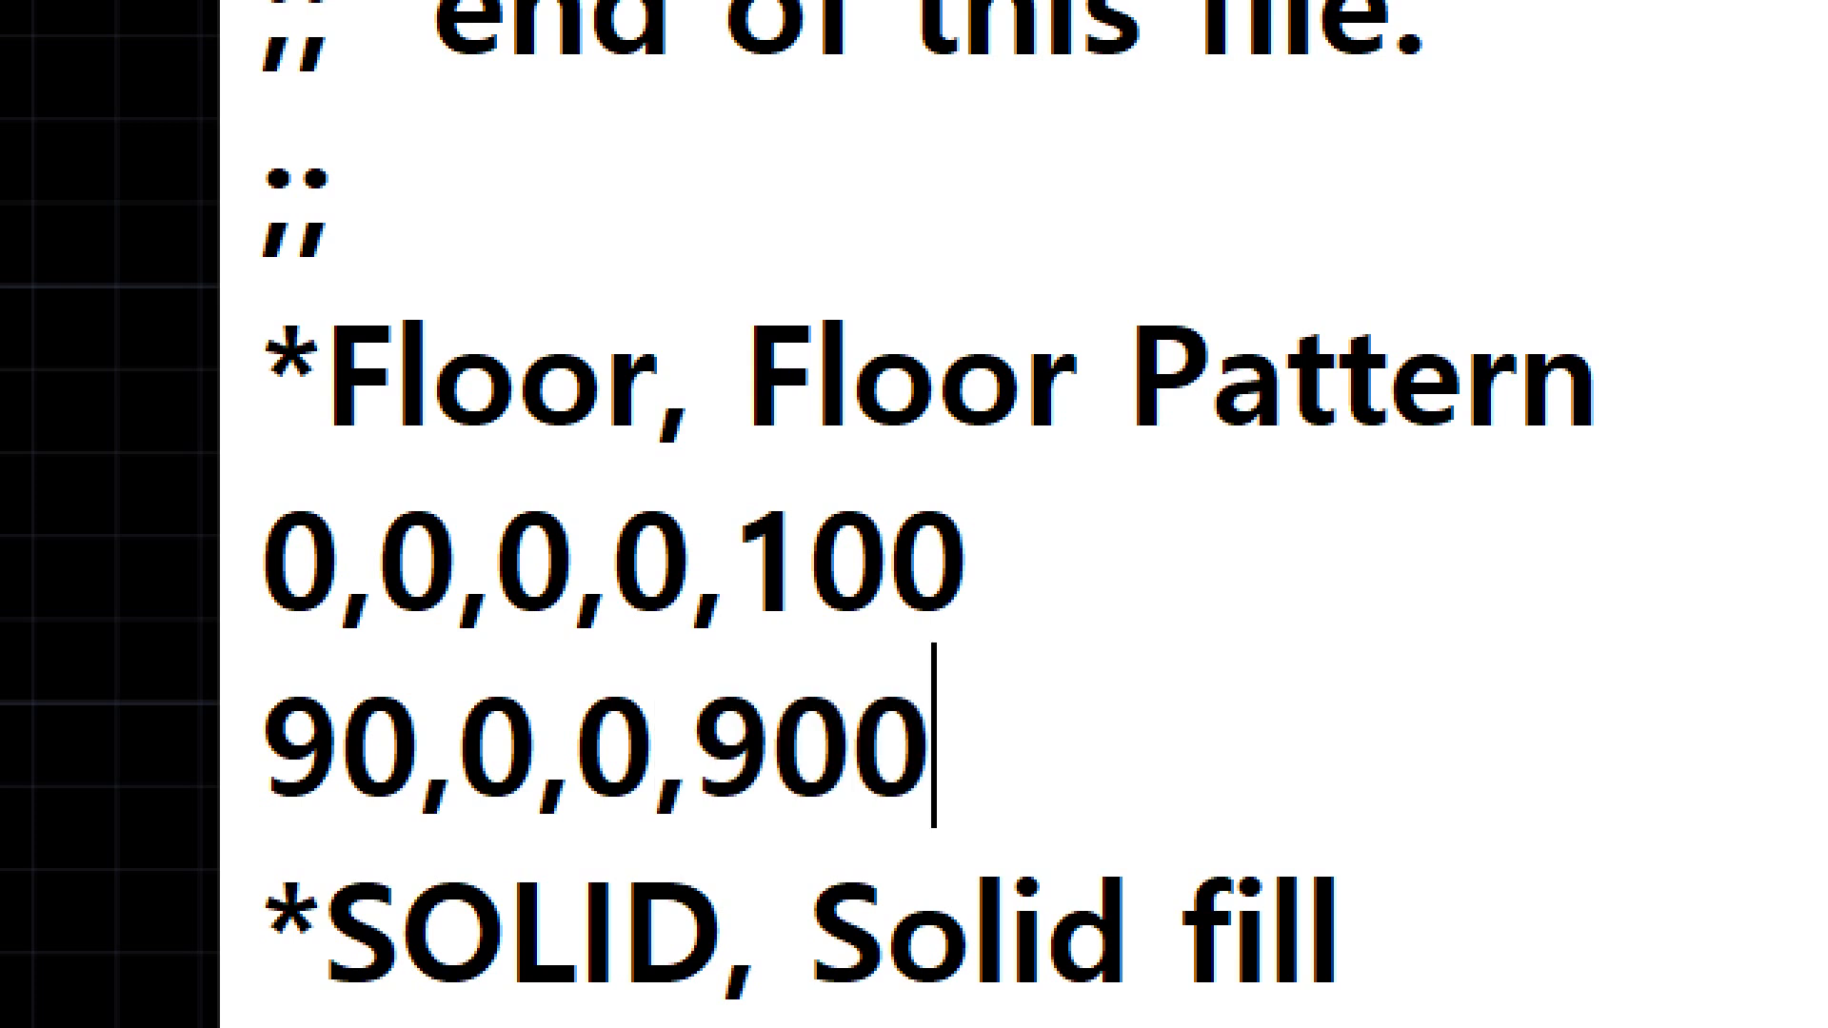
{"action": "type", "text": ",450"}
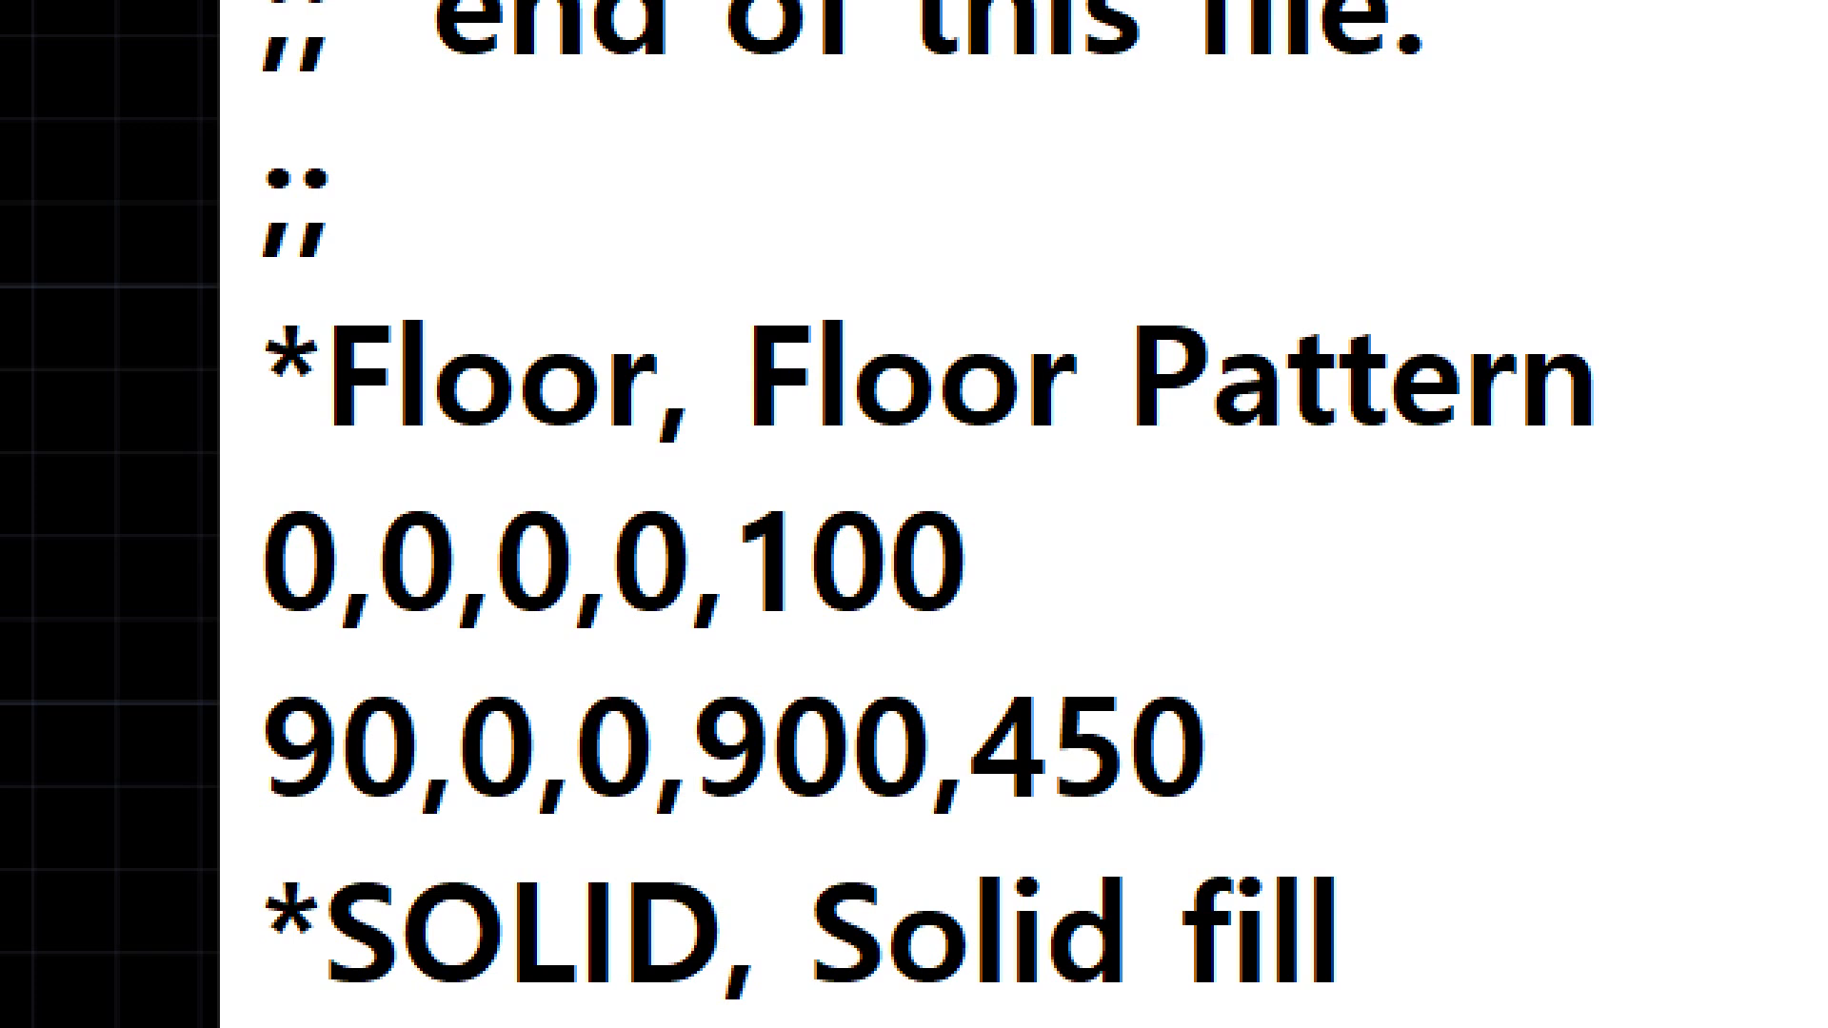
{"action": "type", "text": ",100,-100"}
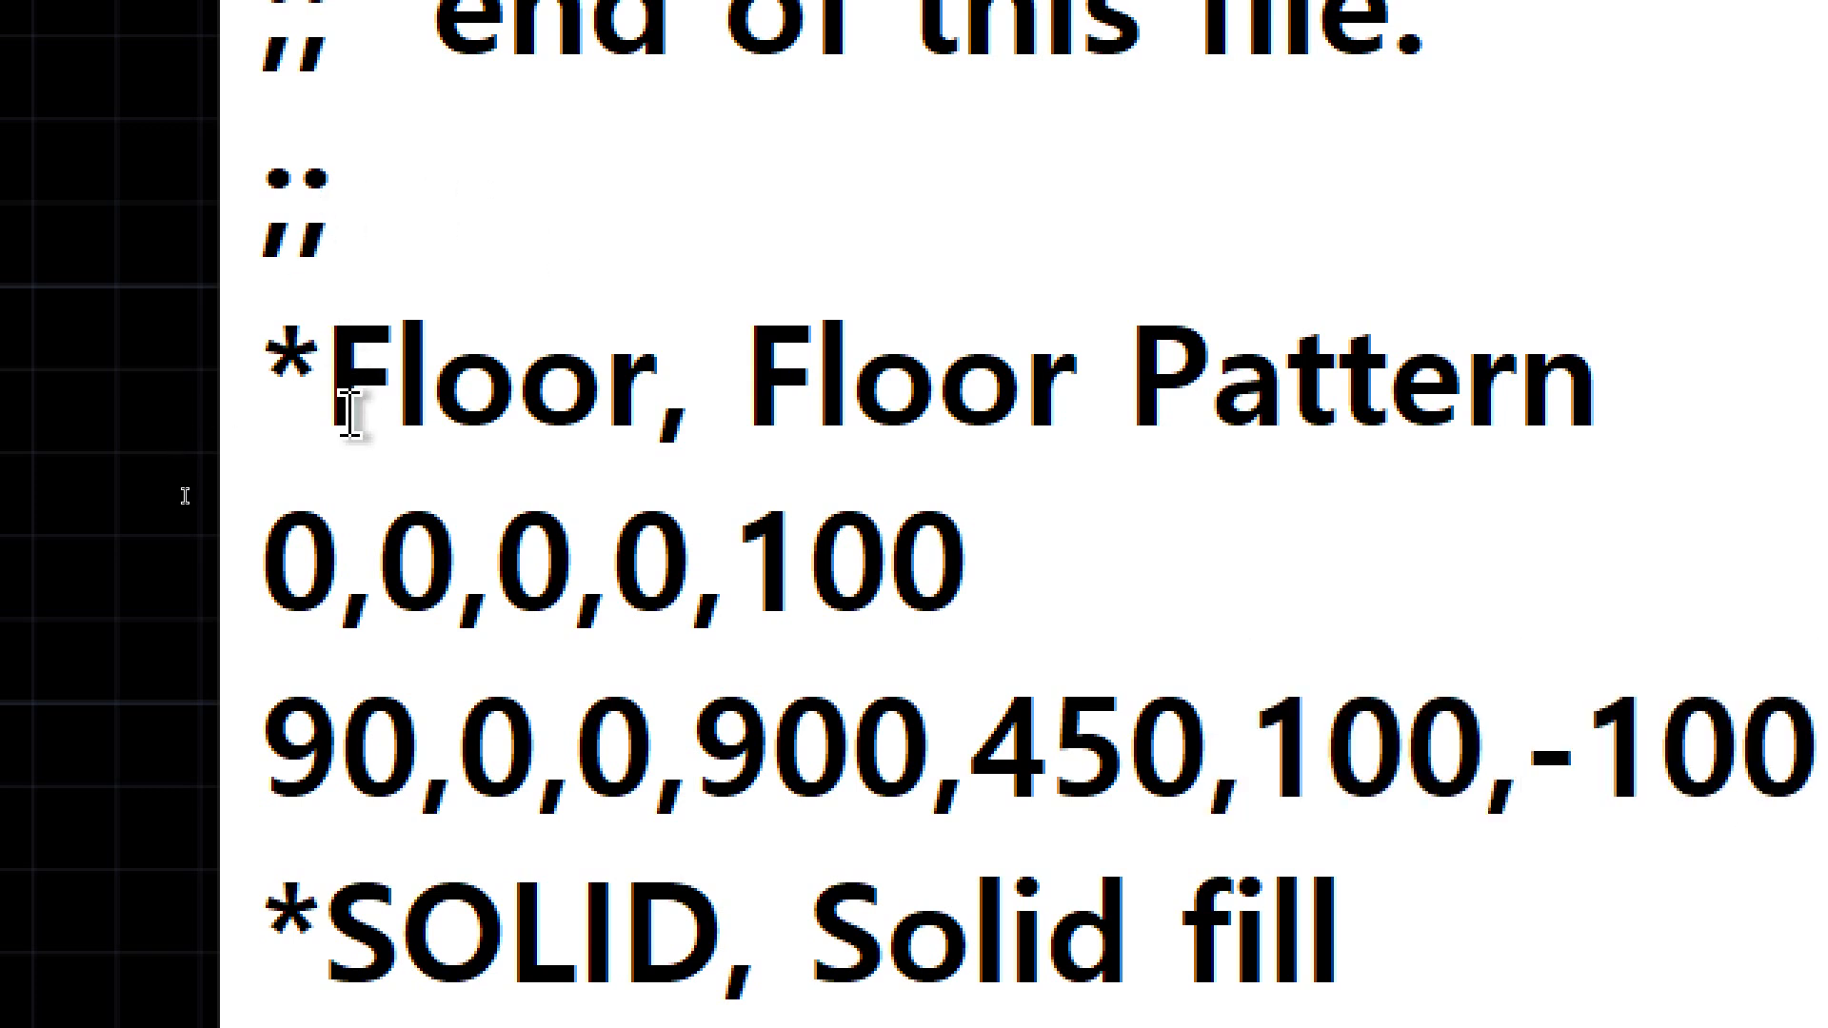
Insert a space between the angle, origin, offset and dash groups in both Floor definition lines.
{"action": "left_click", "coordinate": [393, 564]}
{"action": "left_click", "coordinate": [657, 566]}
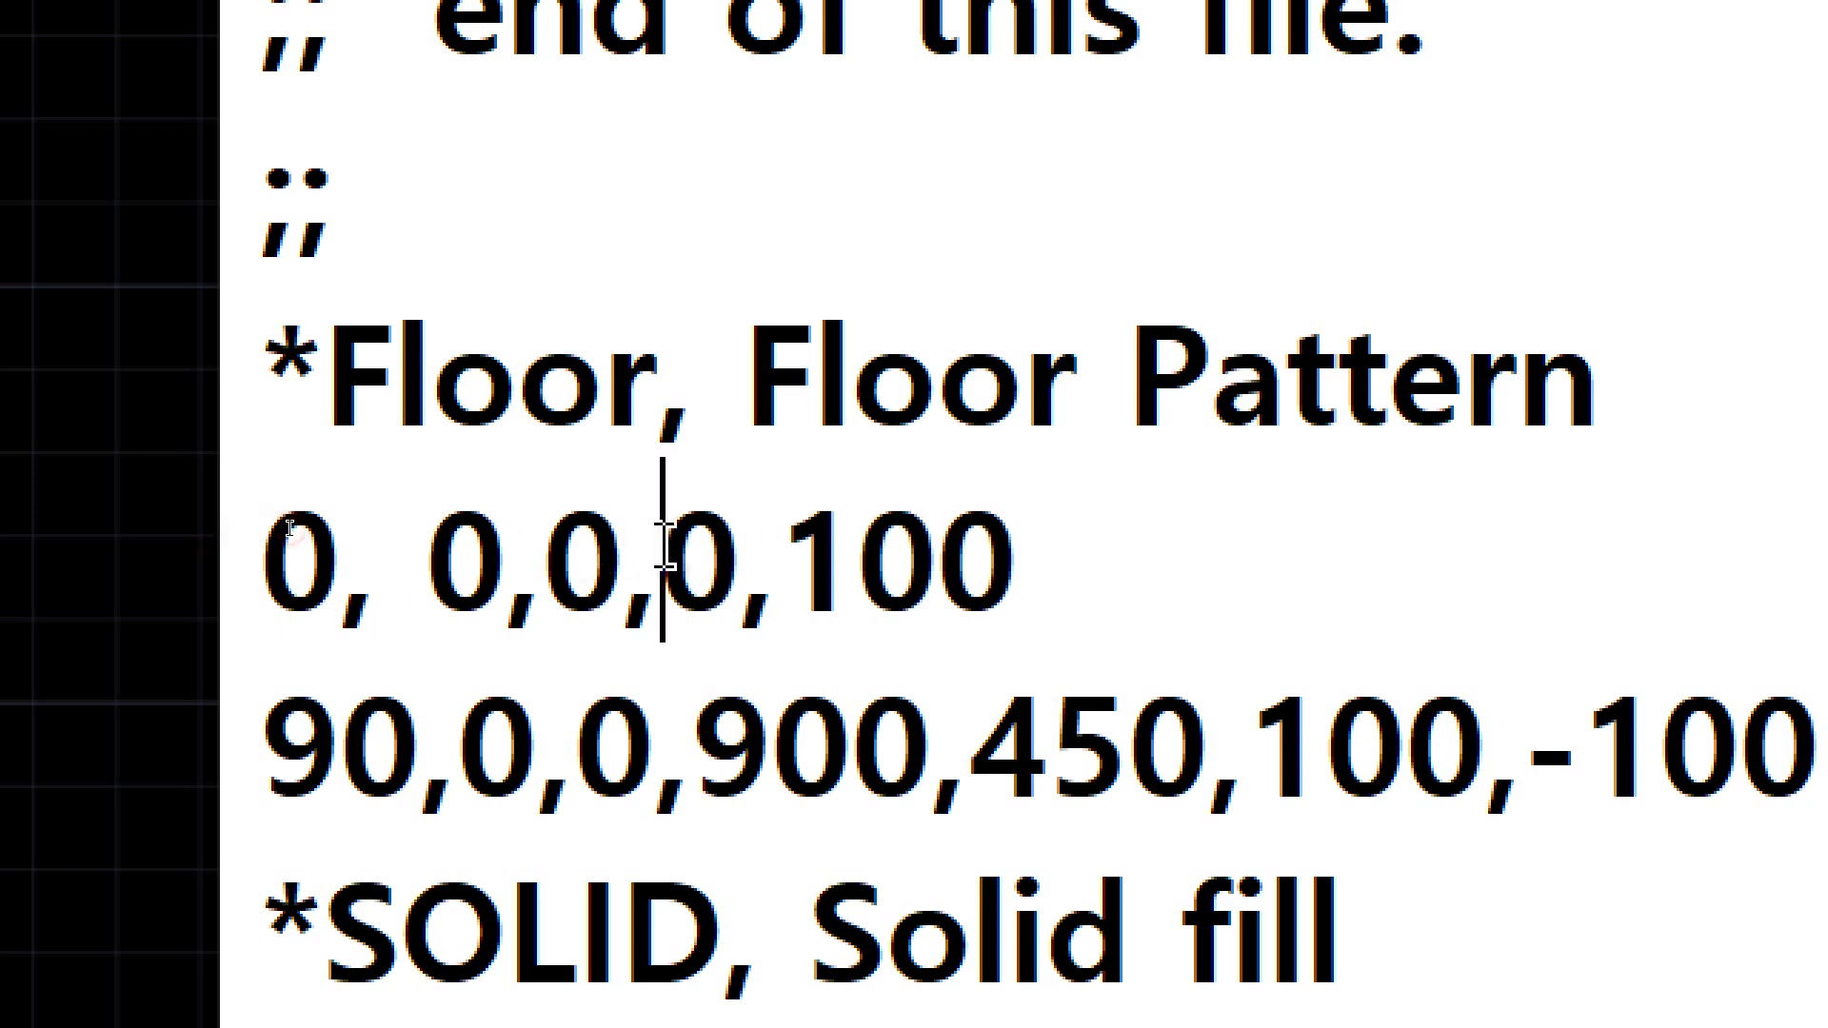
{"action": "left_click", "coordinate": [447, 757]}
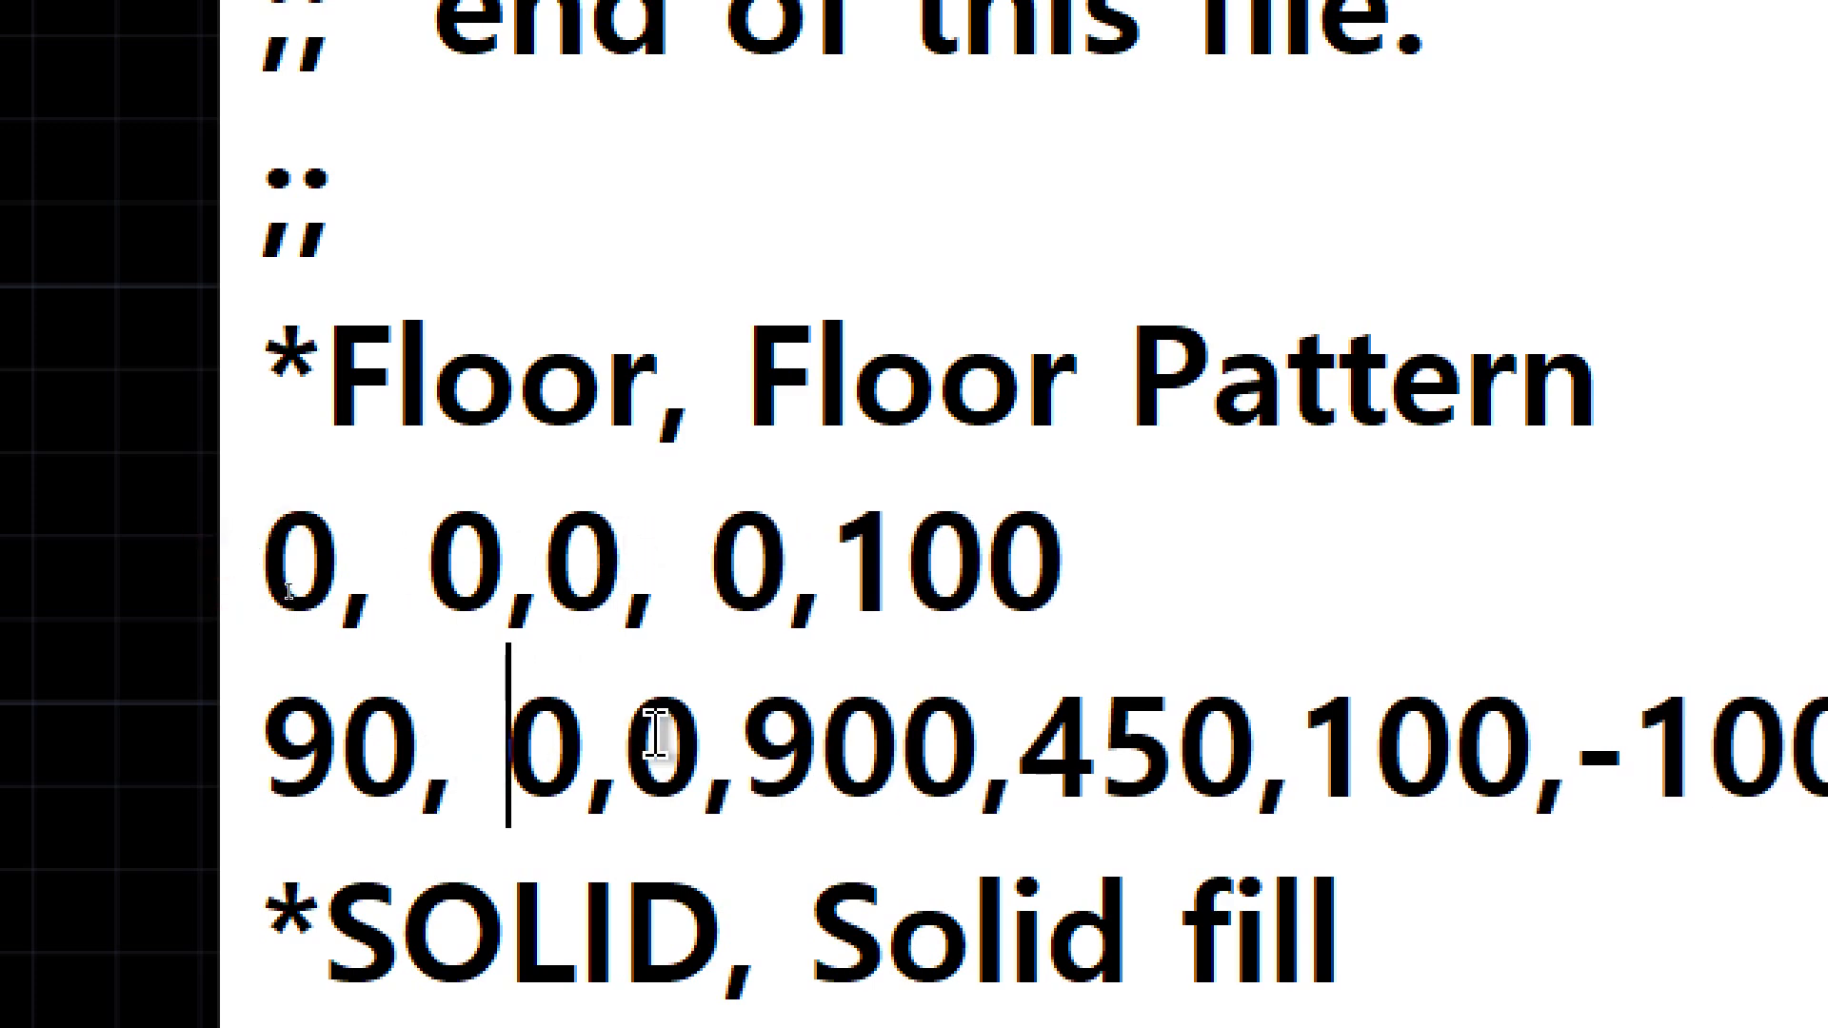
{"action": "left_click", "coordinate": [732, 738]}
{"action": "left_click", "coordinate": [1380, 746]}
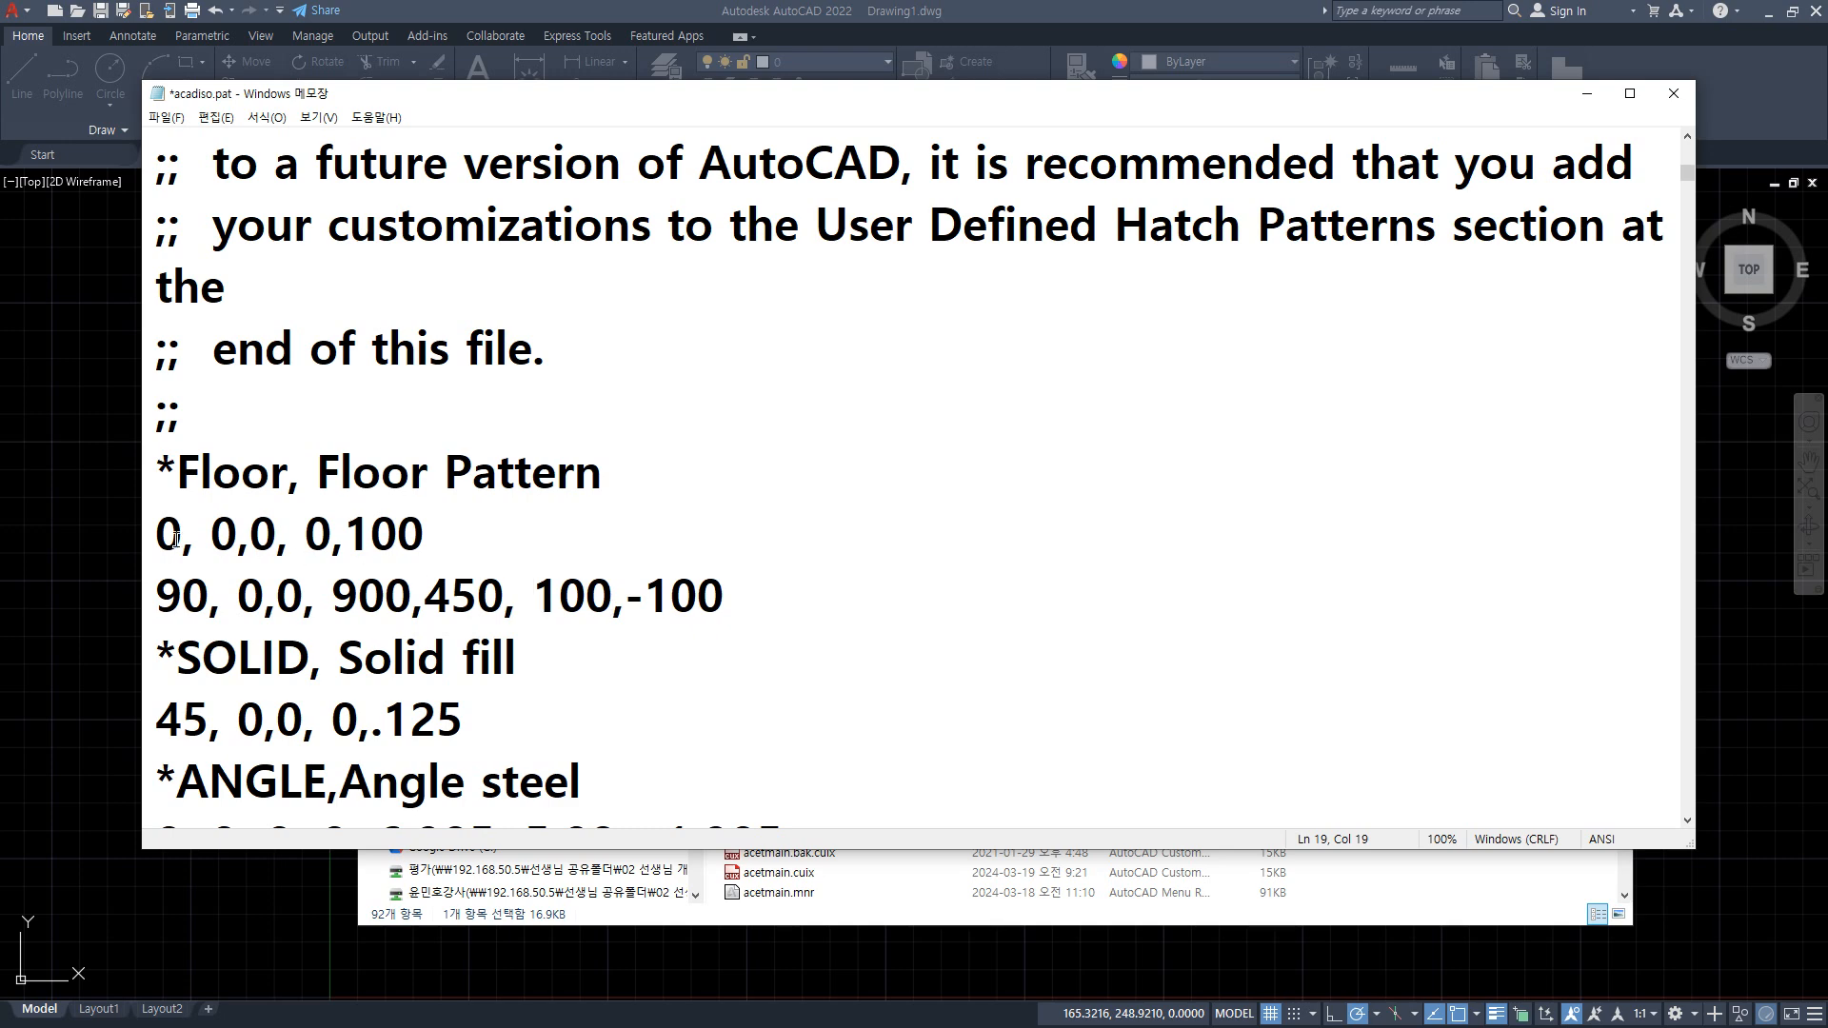
Widen the gaps between the value groups in both Floor definition lines with extra spaces.
{"action": "left_click", "coordinate": [209, 535]}
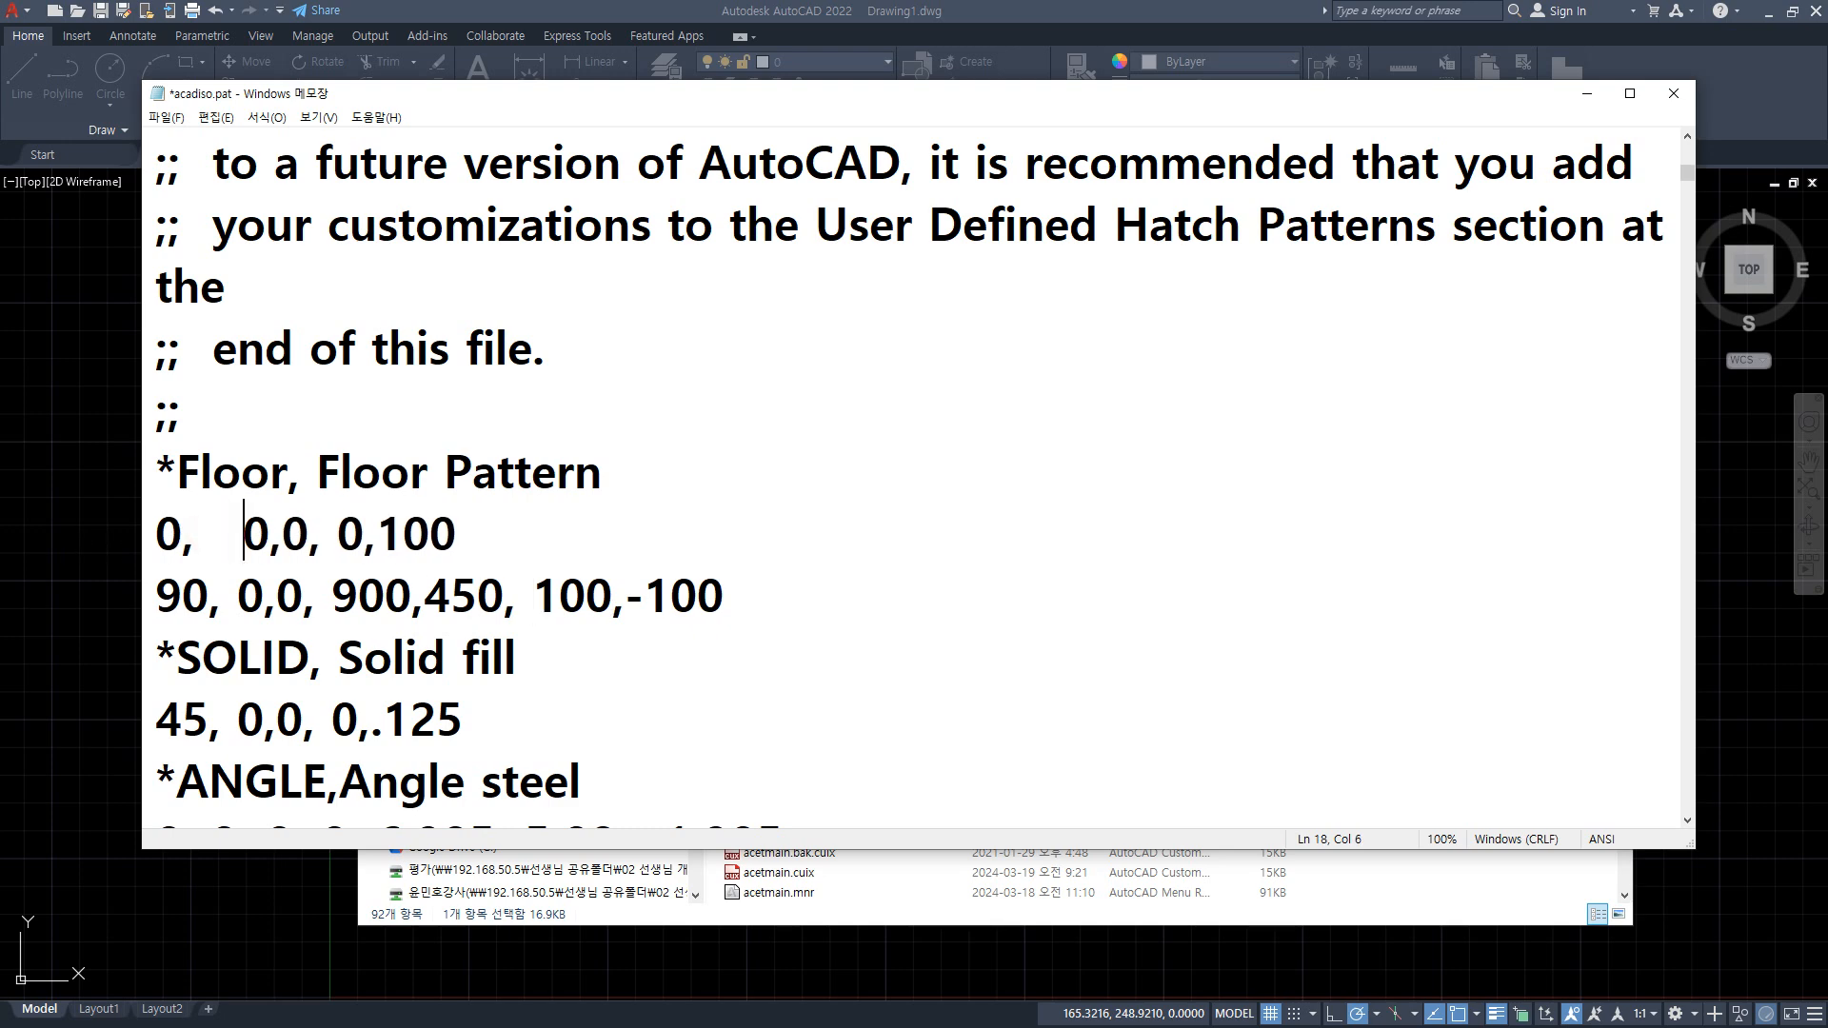
{"action": "left_click", "coordinate": [331, 534]}
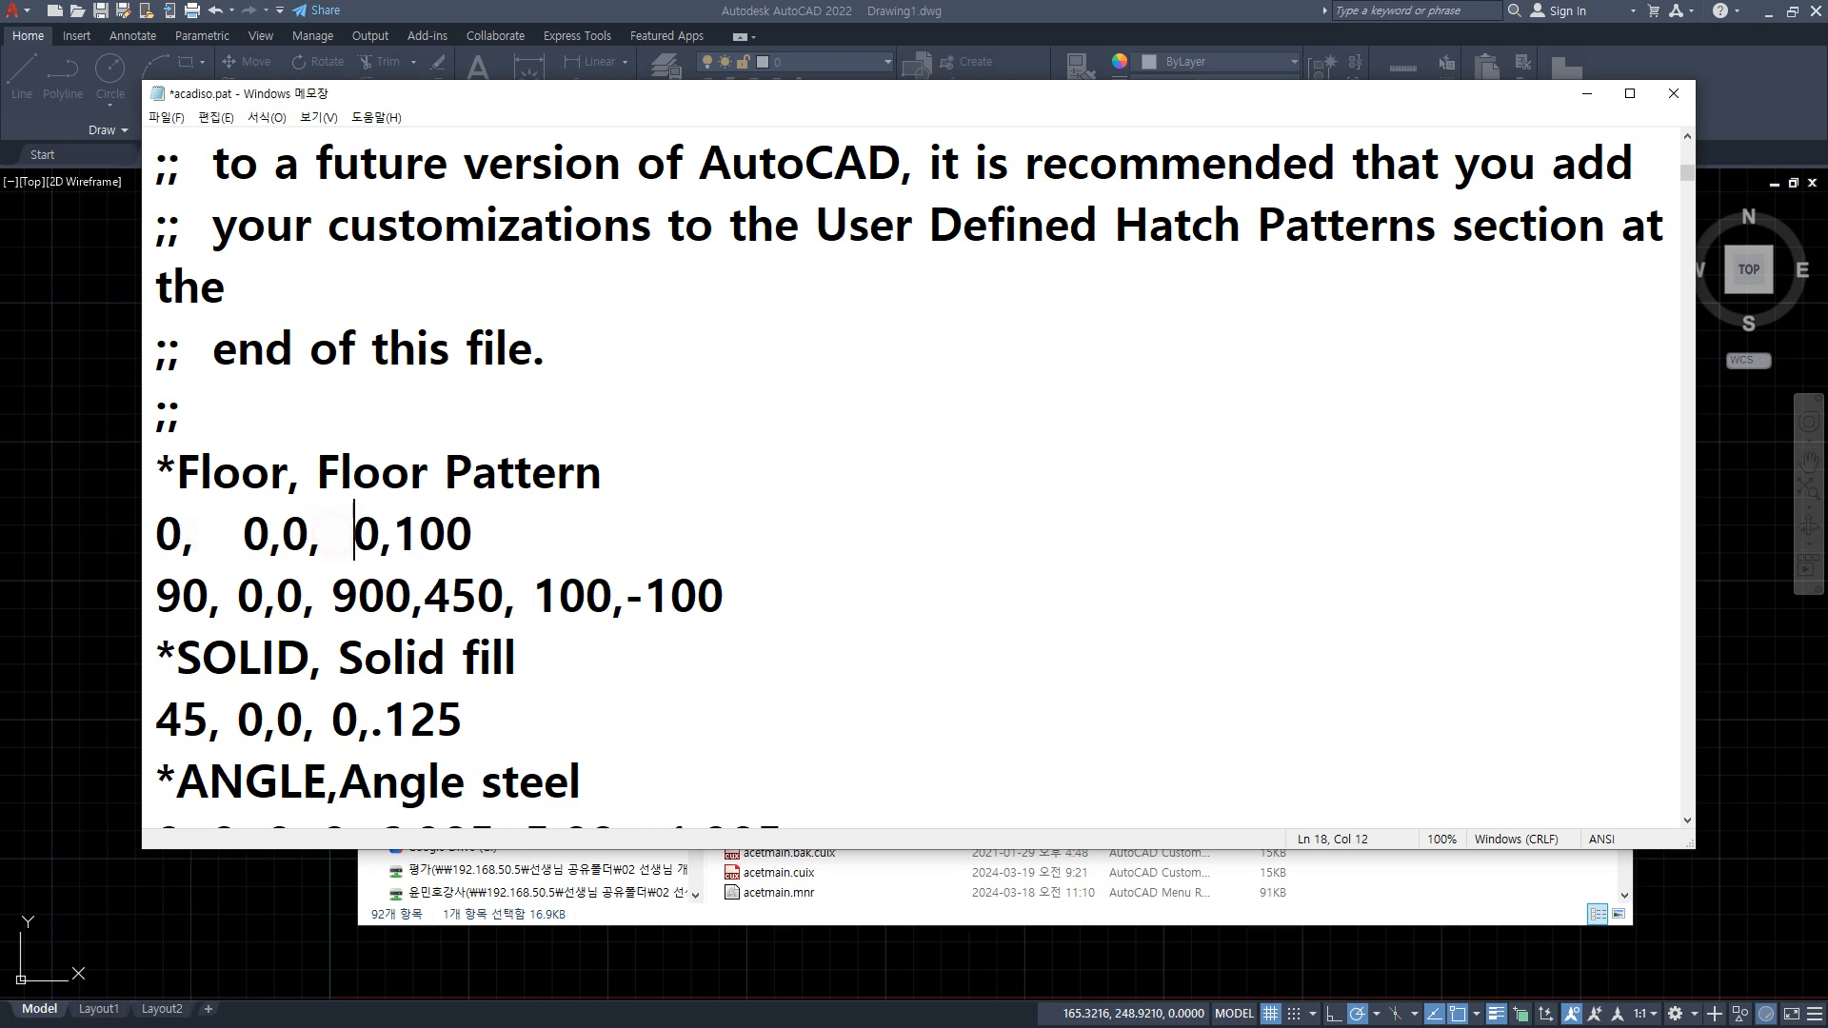
{"action": "left_click", "coordinate": [236, 593]}
{"action": "left_click", "coordinate": [362, 595]}
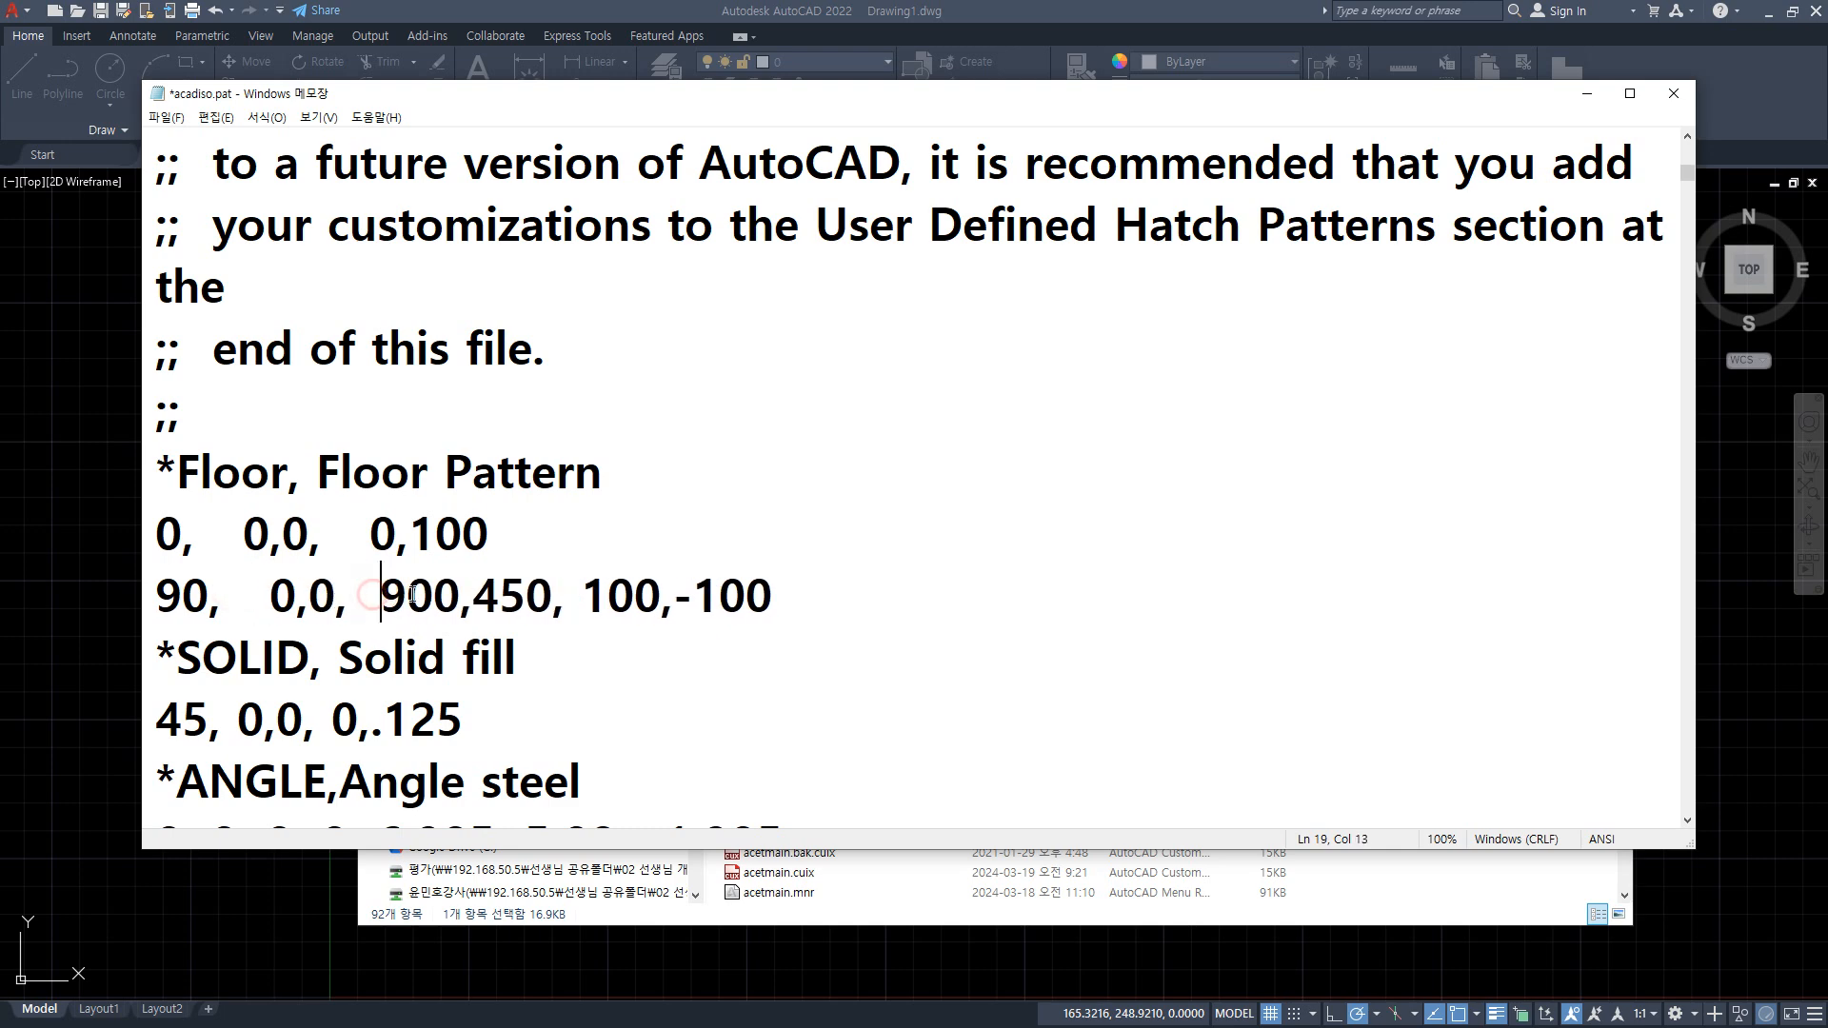
{"action": "left_click", "coordinate": [586, 593]}
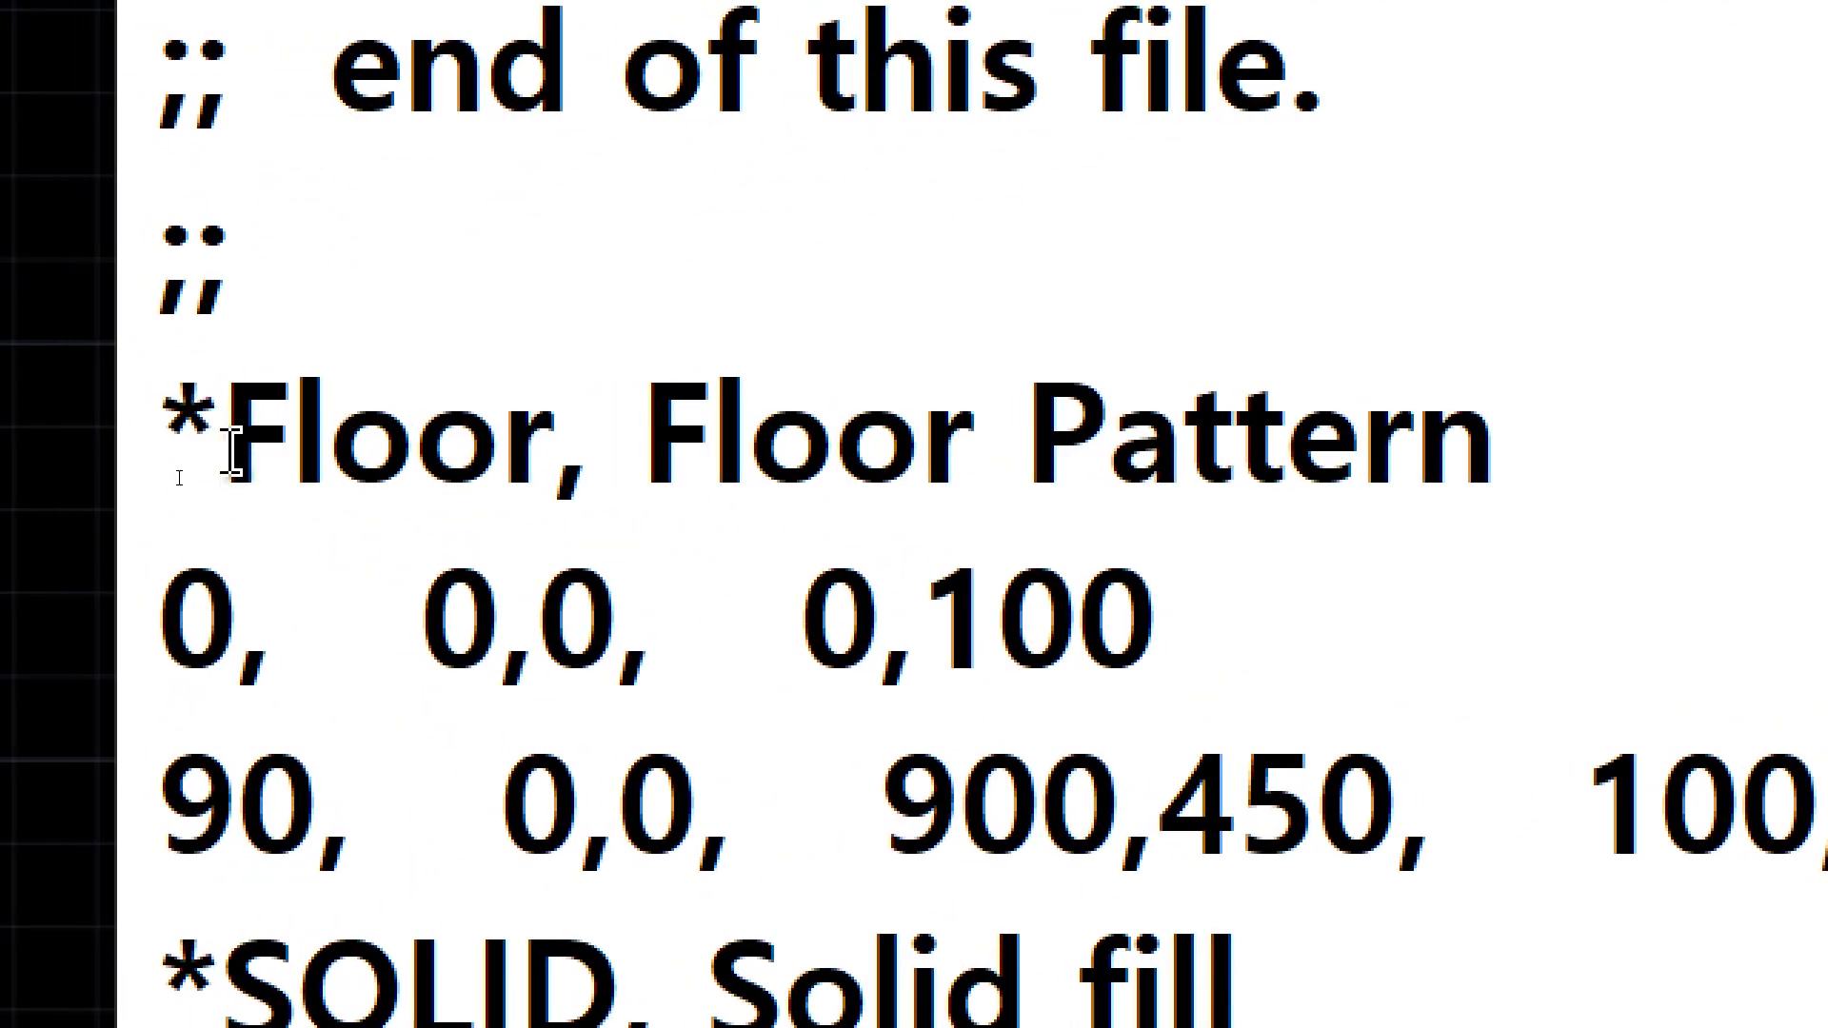
Examine the Floor pattern's header name and description, then the angle, origin and offset values in its two definition lines.
{"action": "left_click_drag", "start_coordinate": [174, 480], "coordinate": [160, 479]}
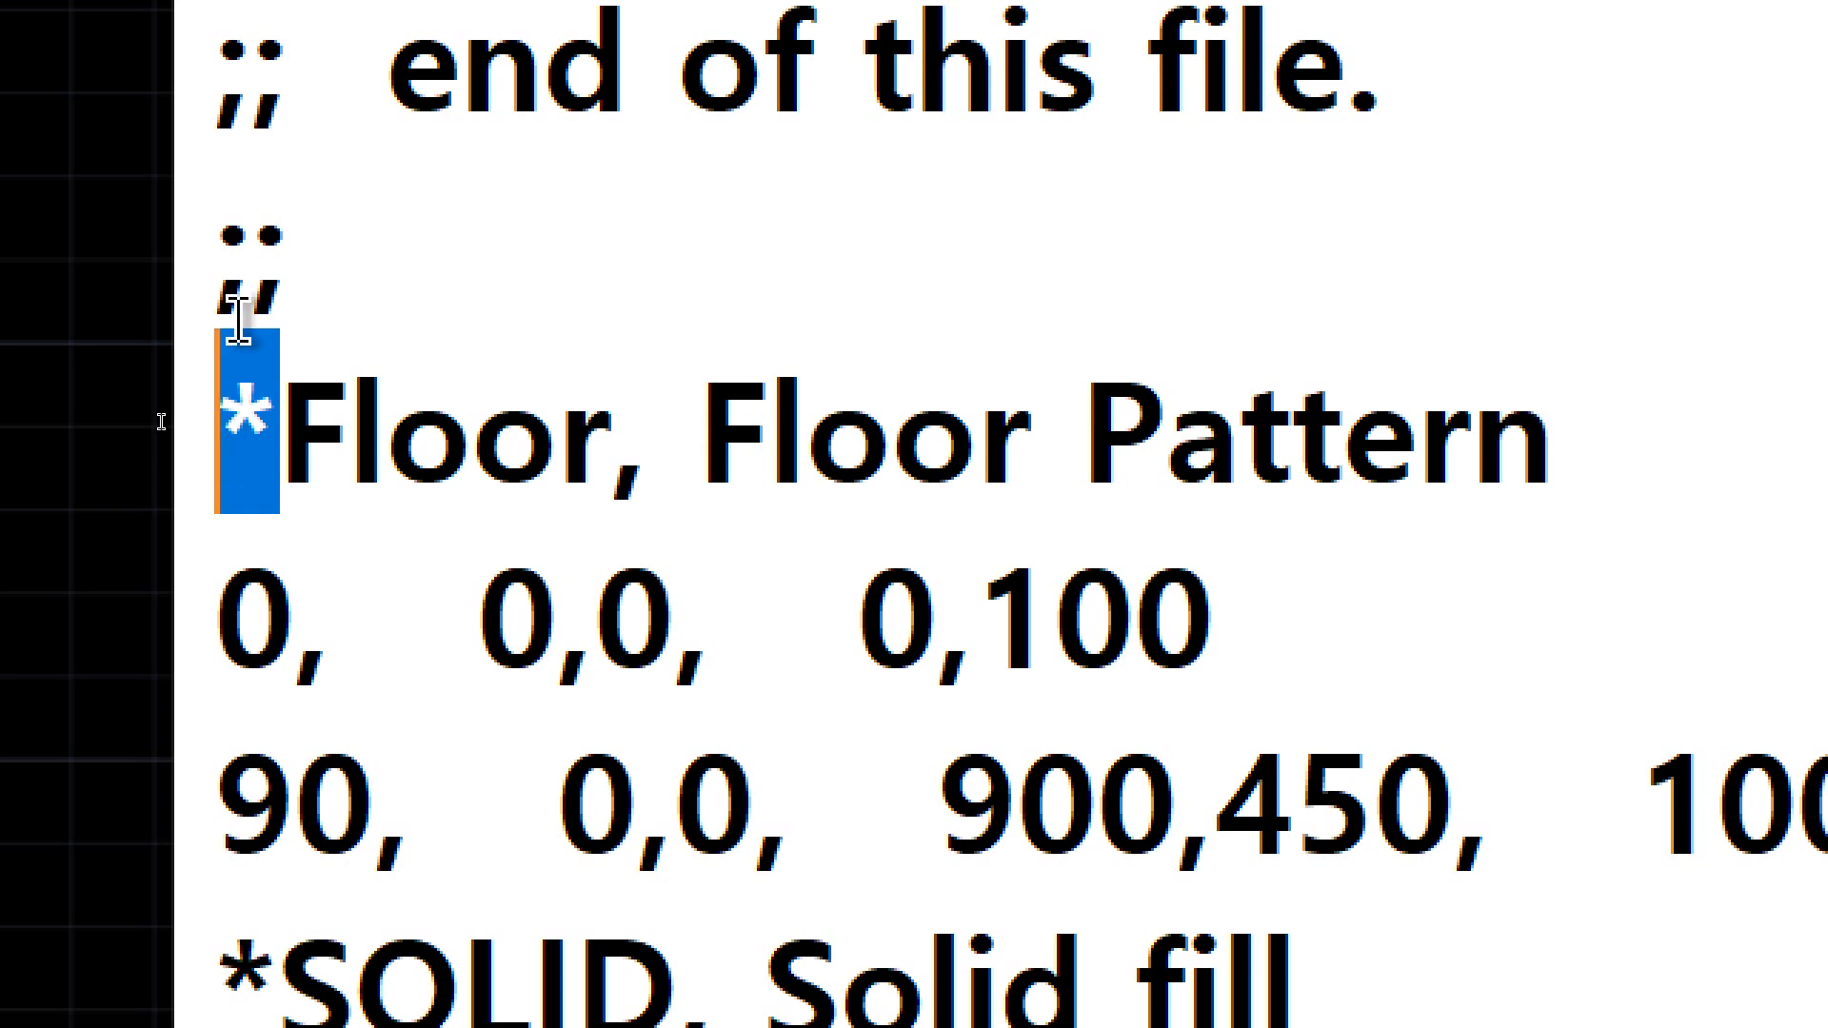
{"action": "left_click_drag", "start_coordinate": [277, 438], "coordinate": [600, 396]}
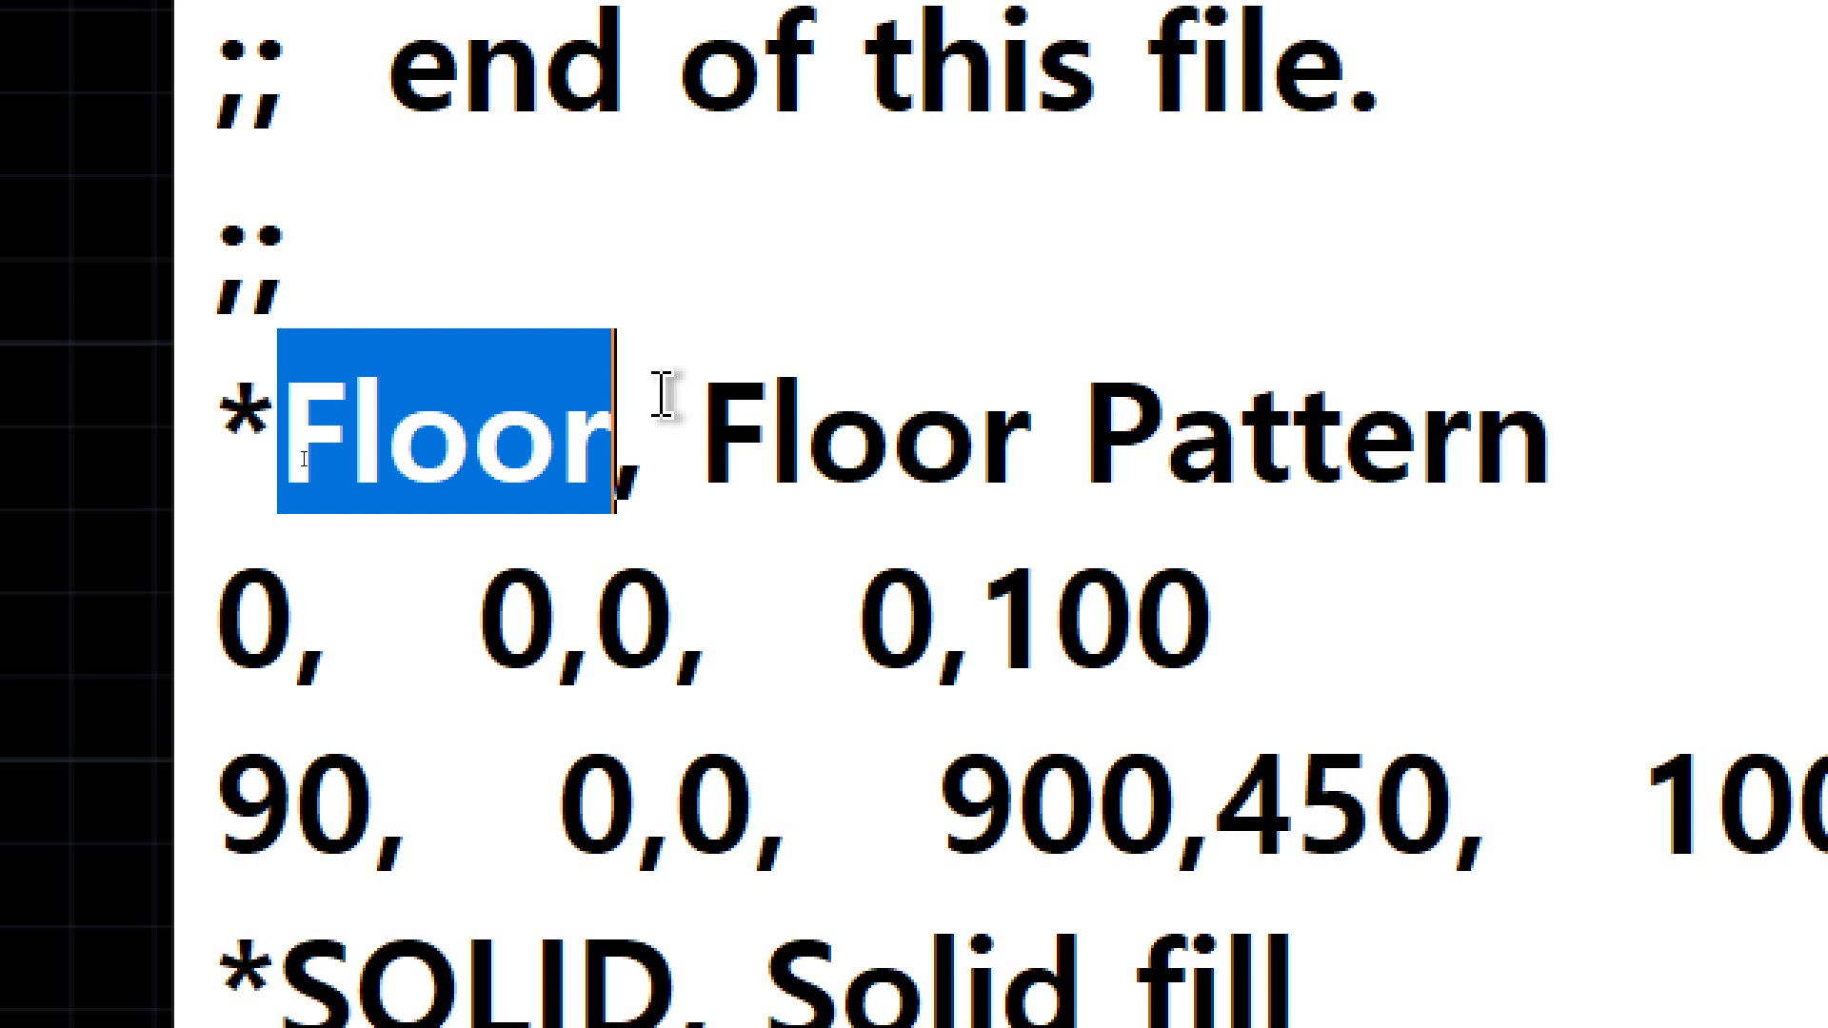
{"action": "left_click_drag", "start_coordinate": [670, 473], "coordinate": [1599, 466]}
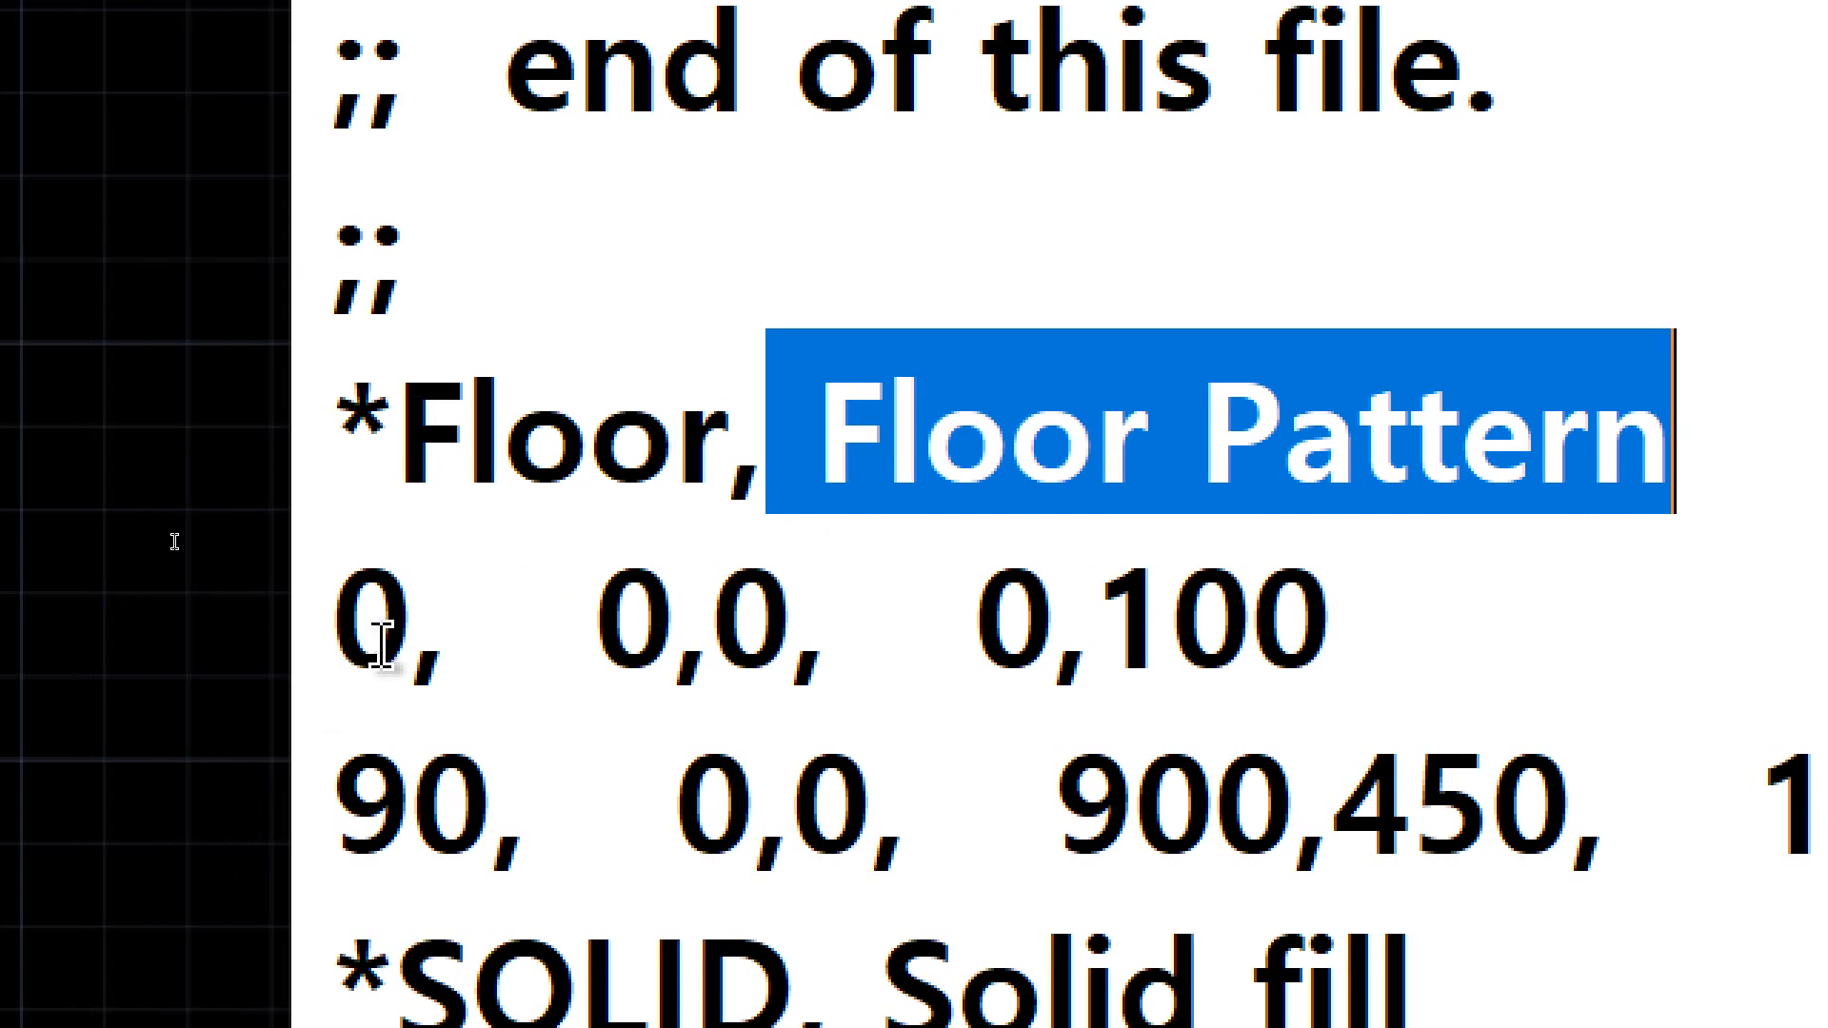
{"action": "left_click_drag", "start_coordinate": [414, 619], "coordinate": [315, 620]}
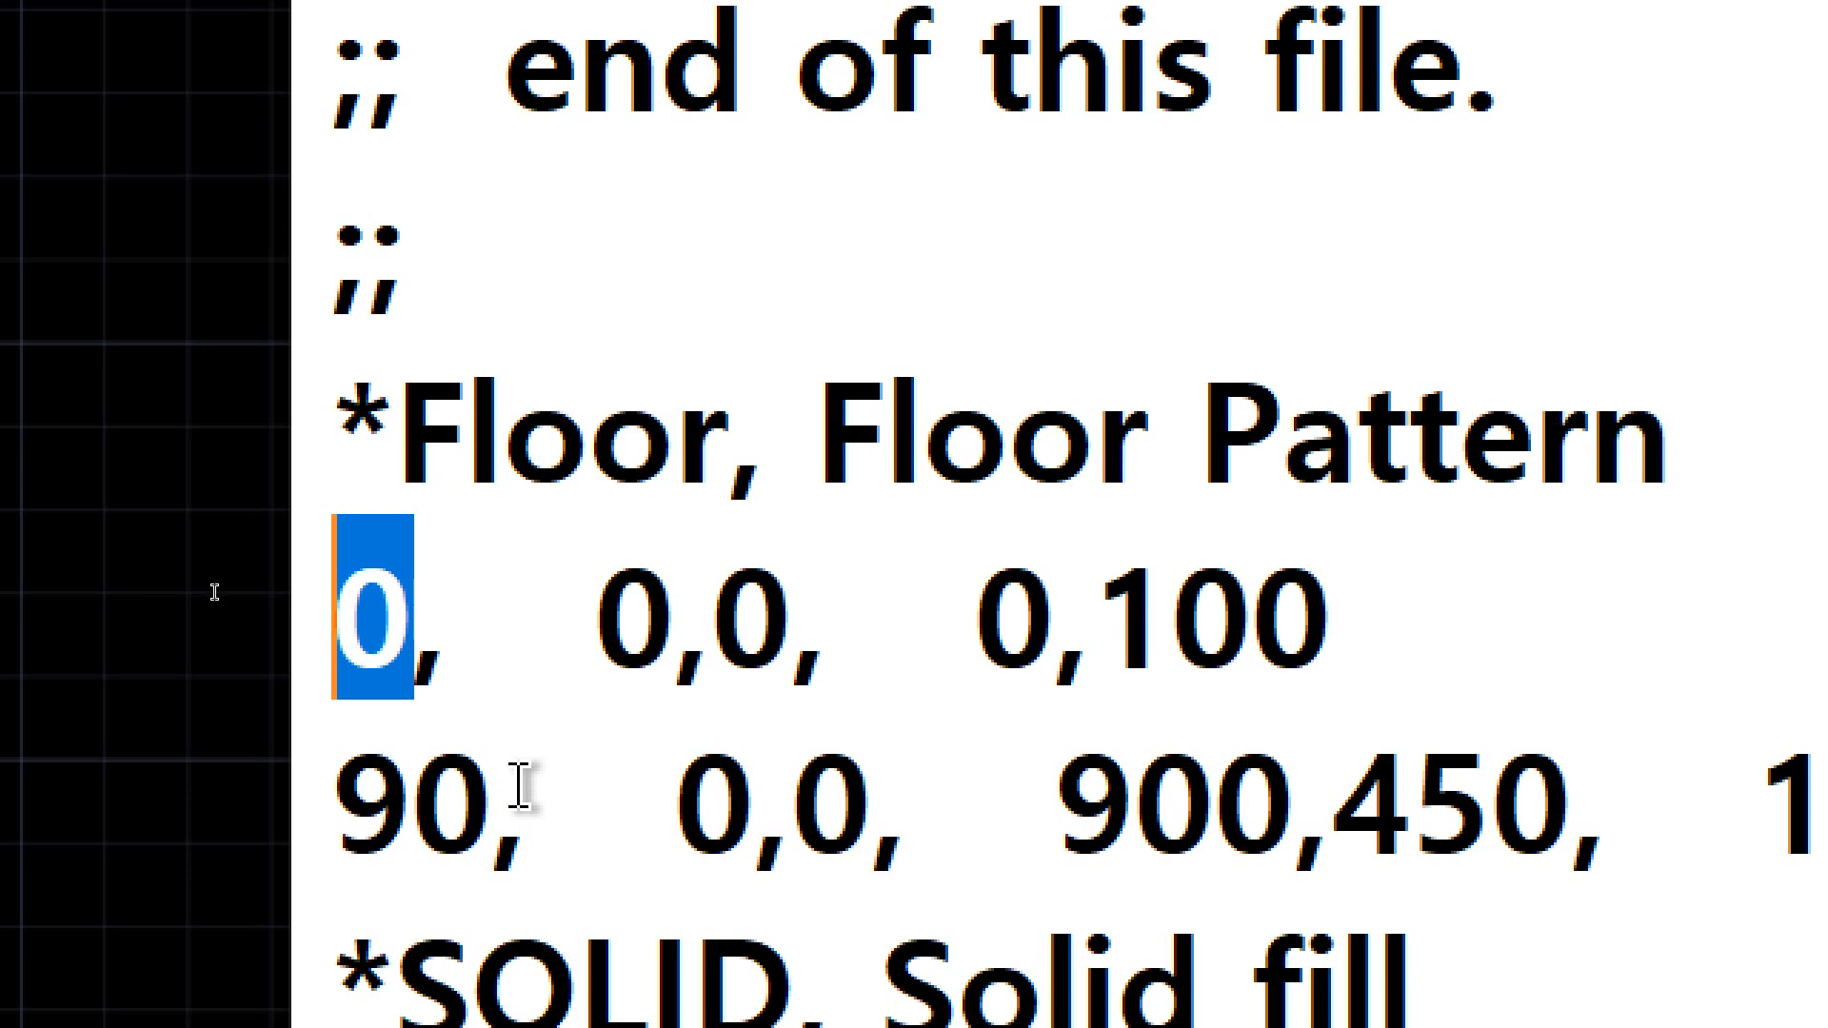
{"action": "left_click_drag", "start_coordinate": [461, 829], "coordinate": [345, 824]}
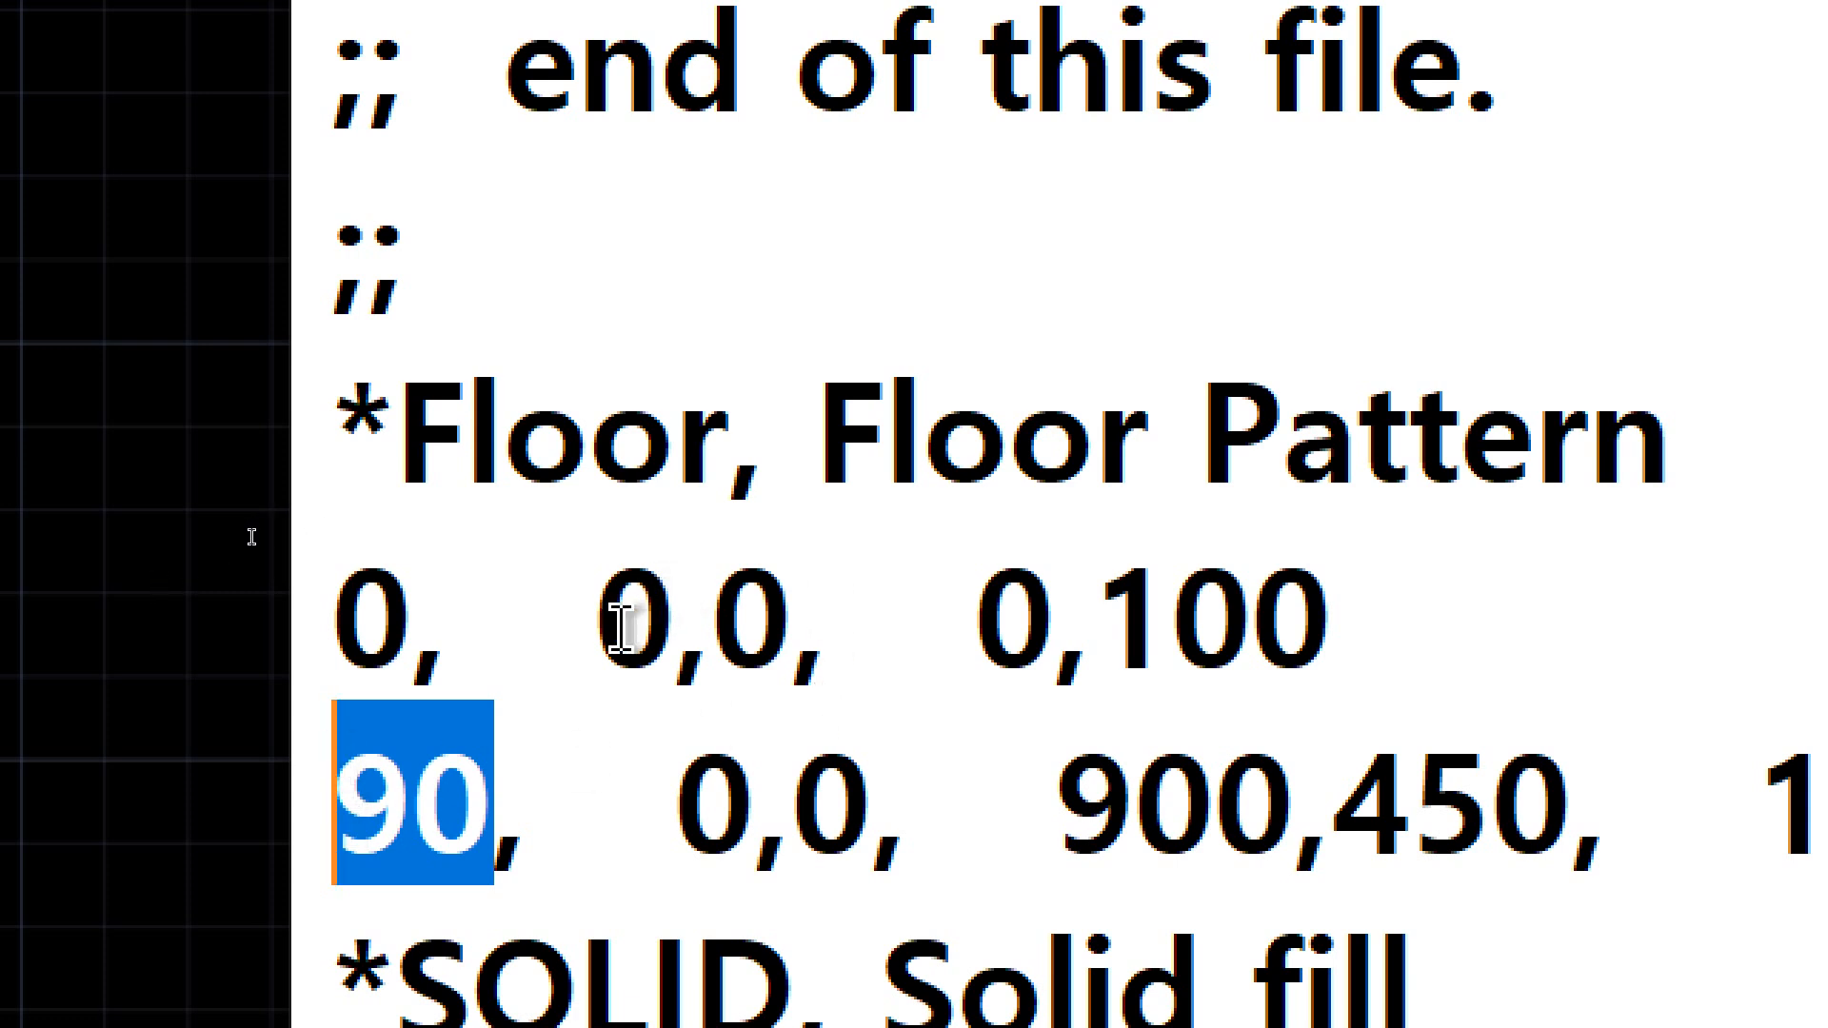
{"action": "left_click_drag", "start_coordinate": [620, 626], "coordinate": [836, 629]}
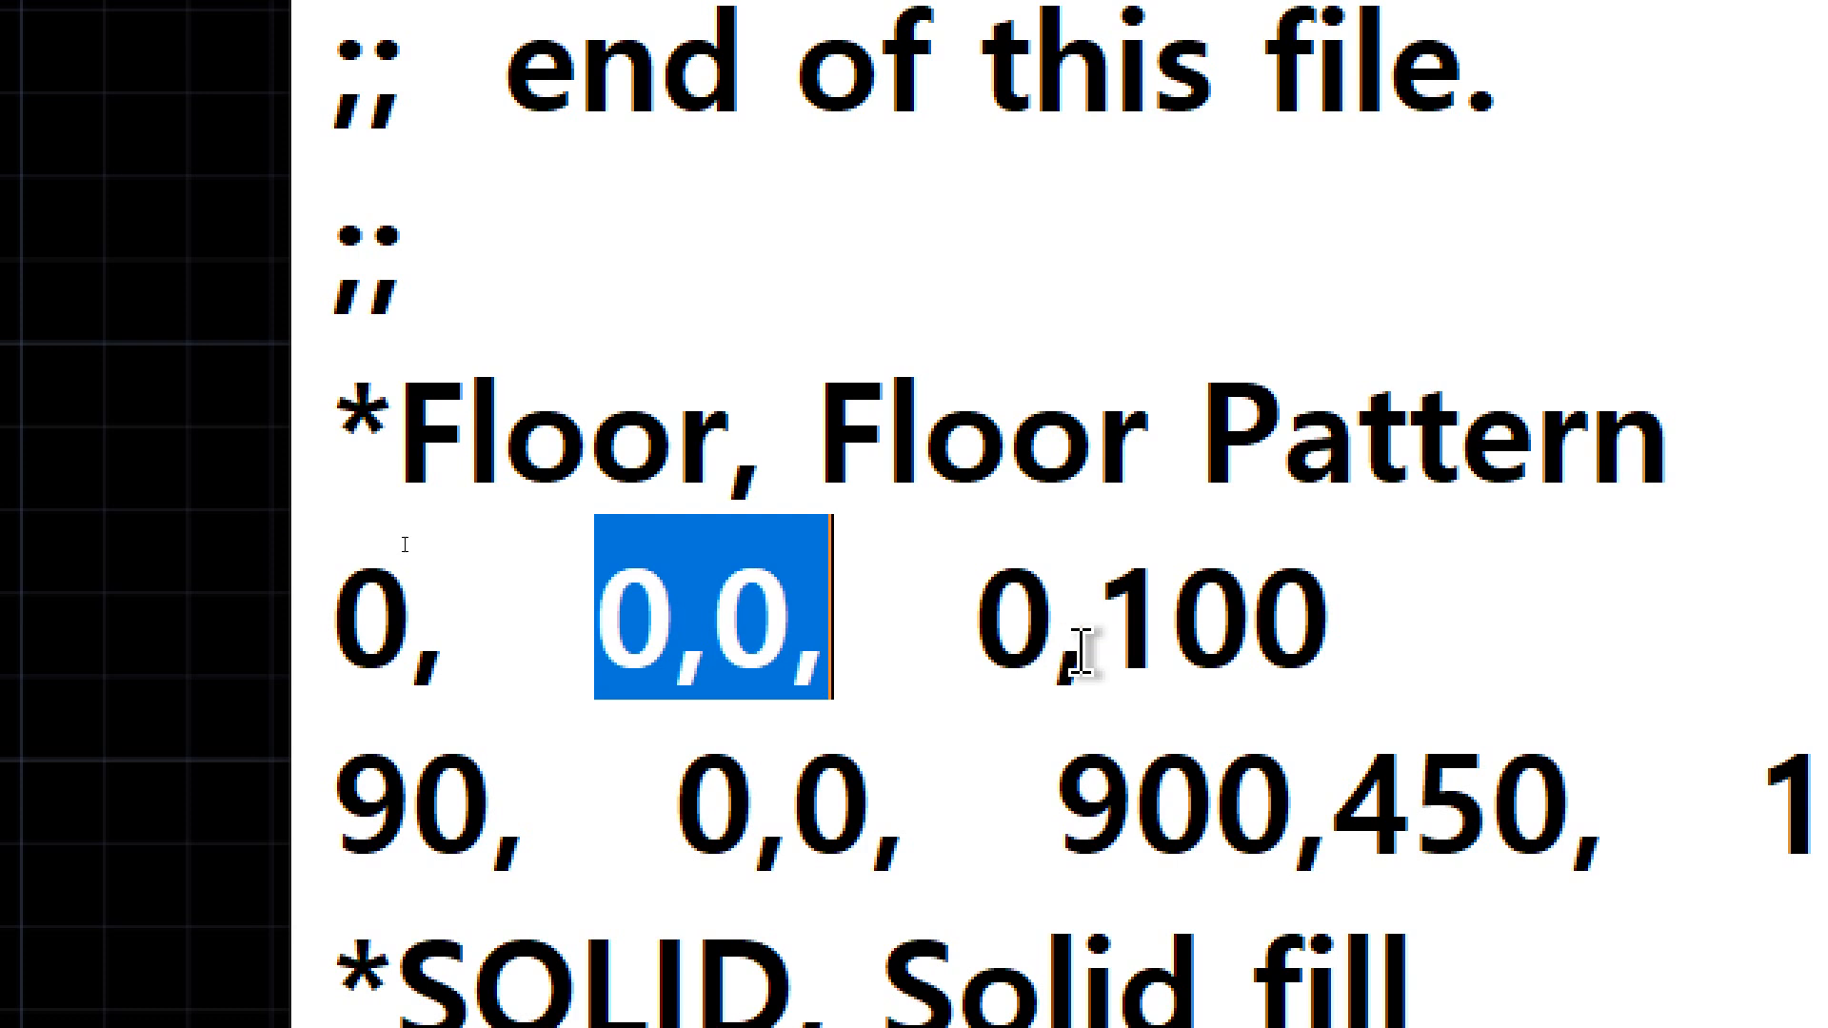
{"action": "left_click_drag", "start_coordinate": [986, 620], "coordinate": [1330, 628]}
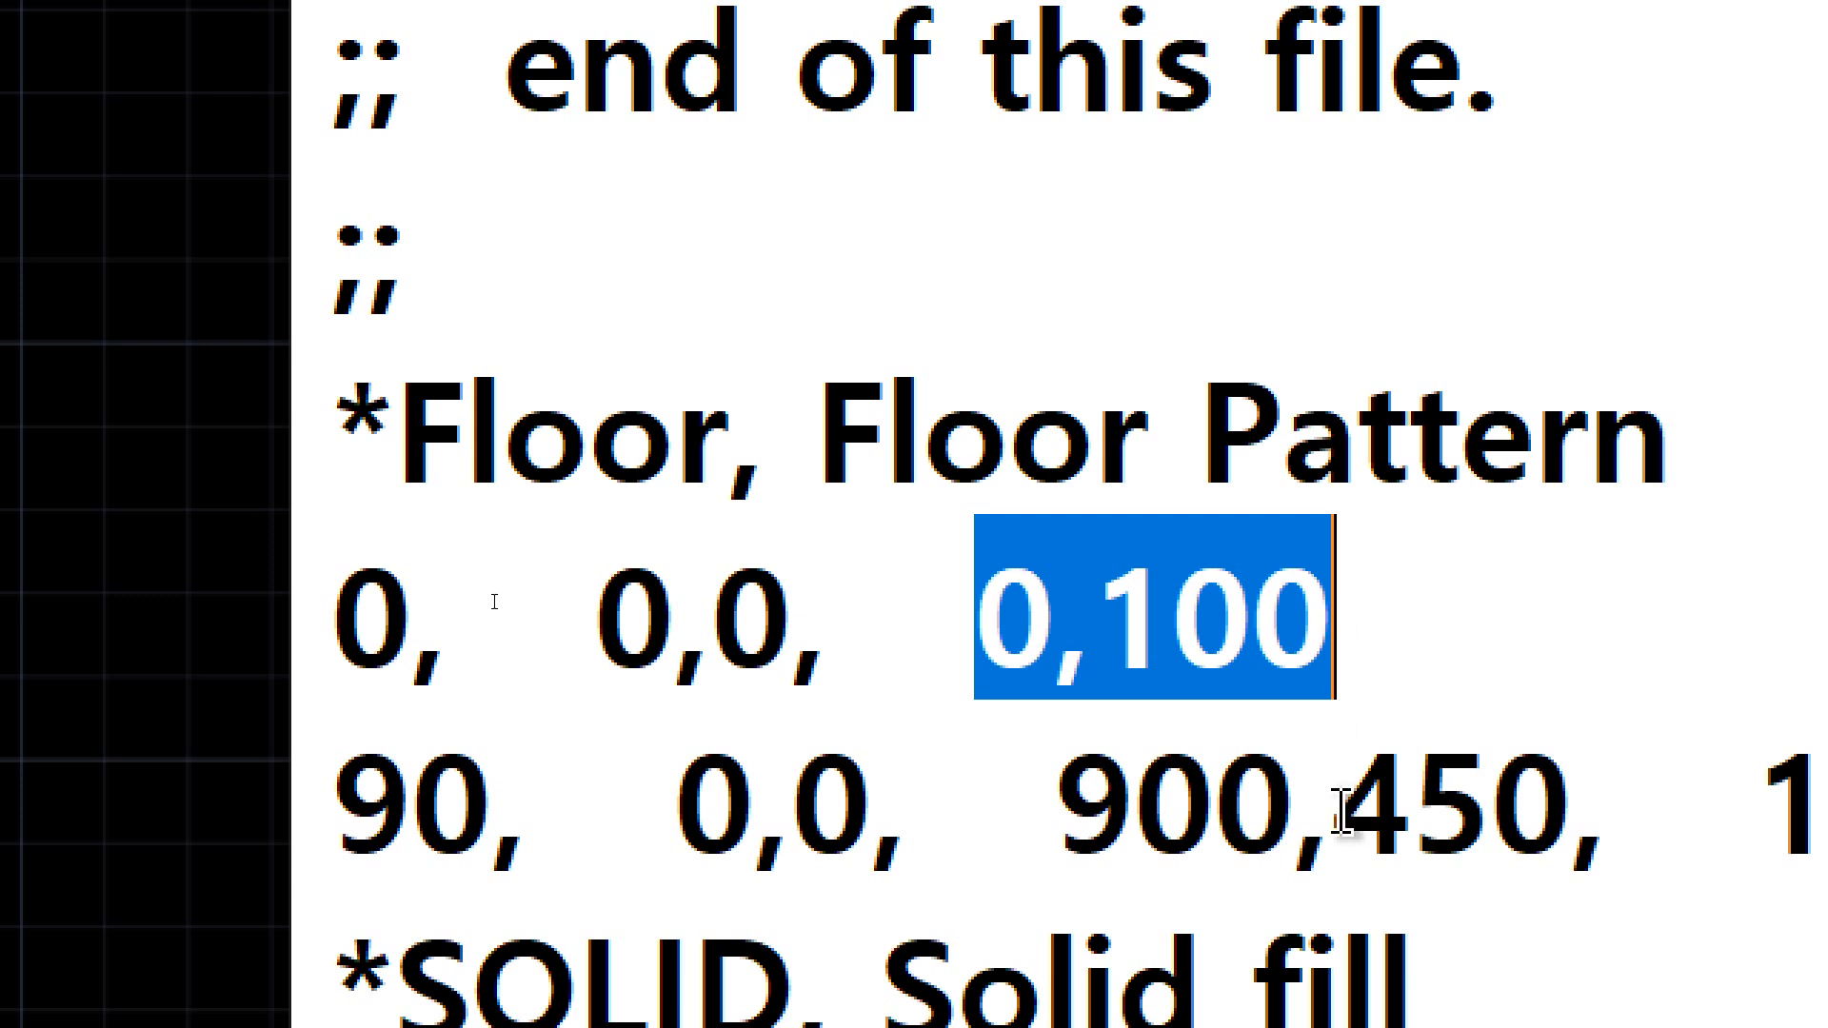
{"action": "left_click_drag", "start_coordinate": [1057, 805], "coordinate": [1600, 805]}
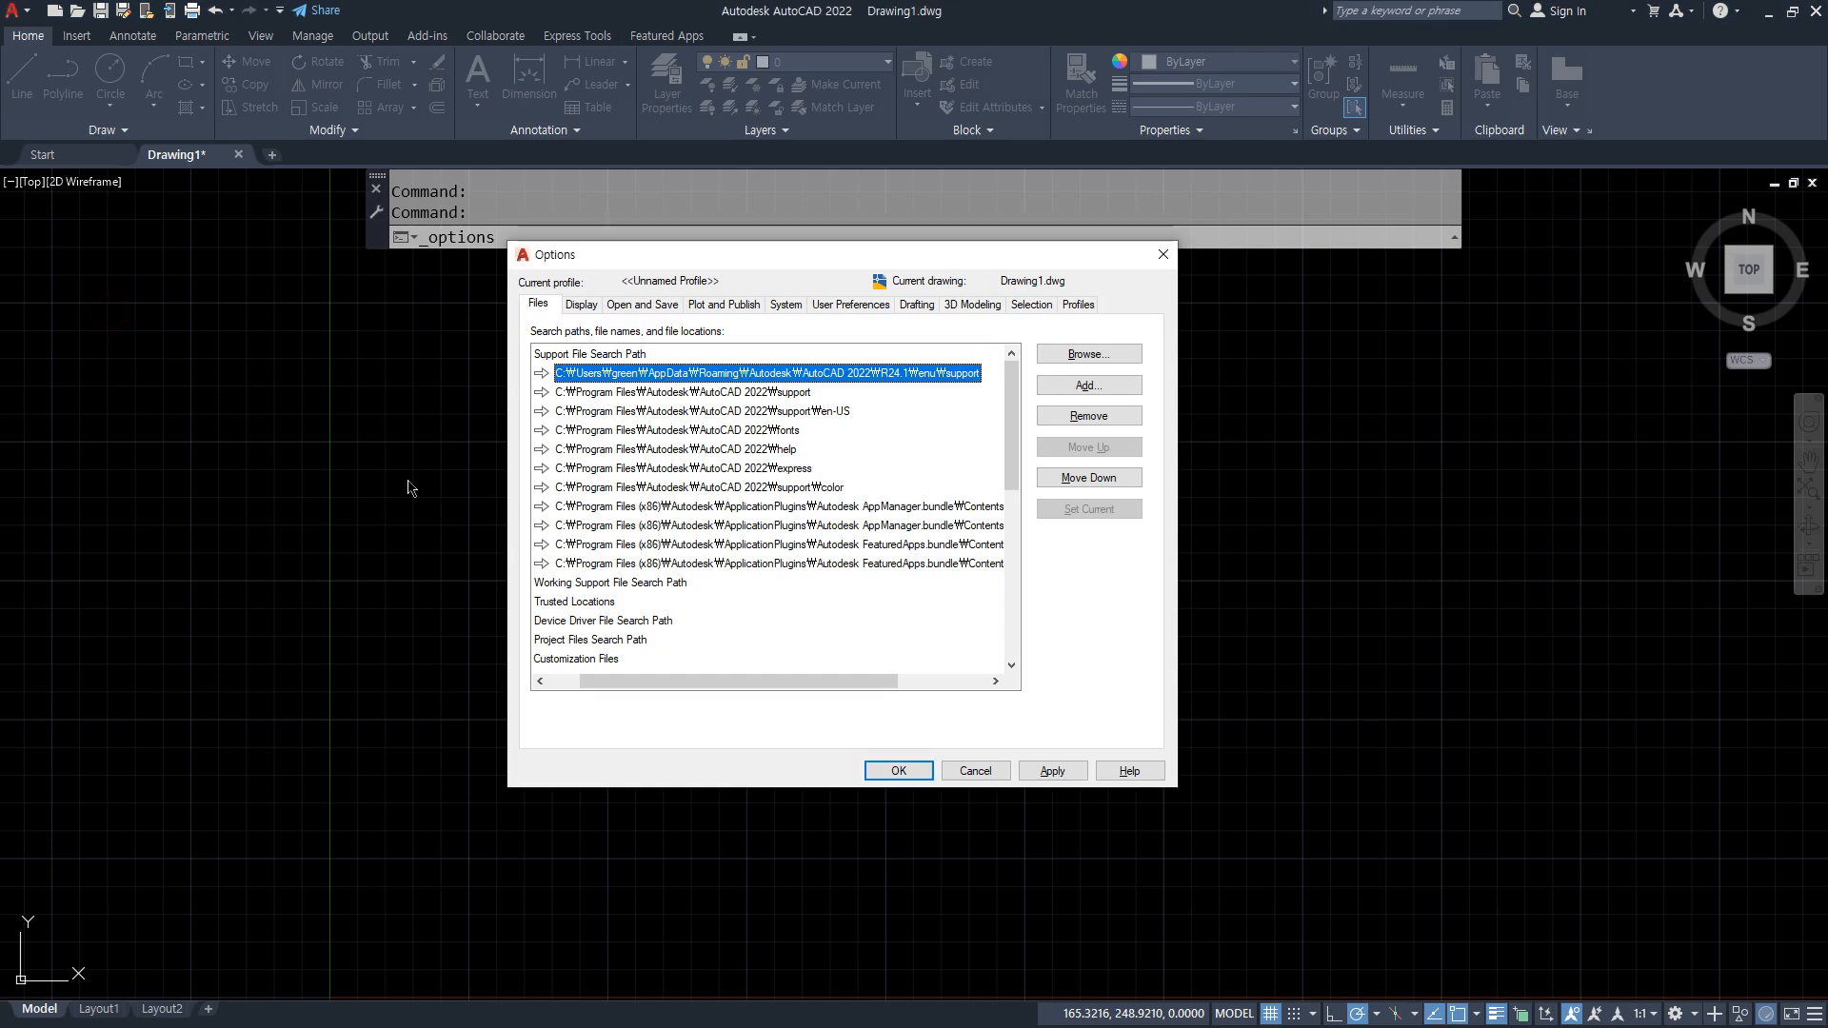
Switch to AutoCAD, dismiss the Options dialog without changes, and draw a 5000 by 5000 rectangle near the origin.
{"action": "left_click", "coordinate": [975, 771]}
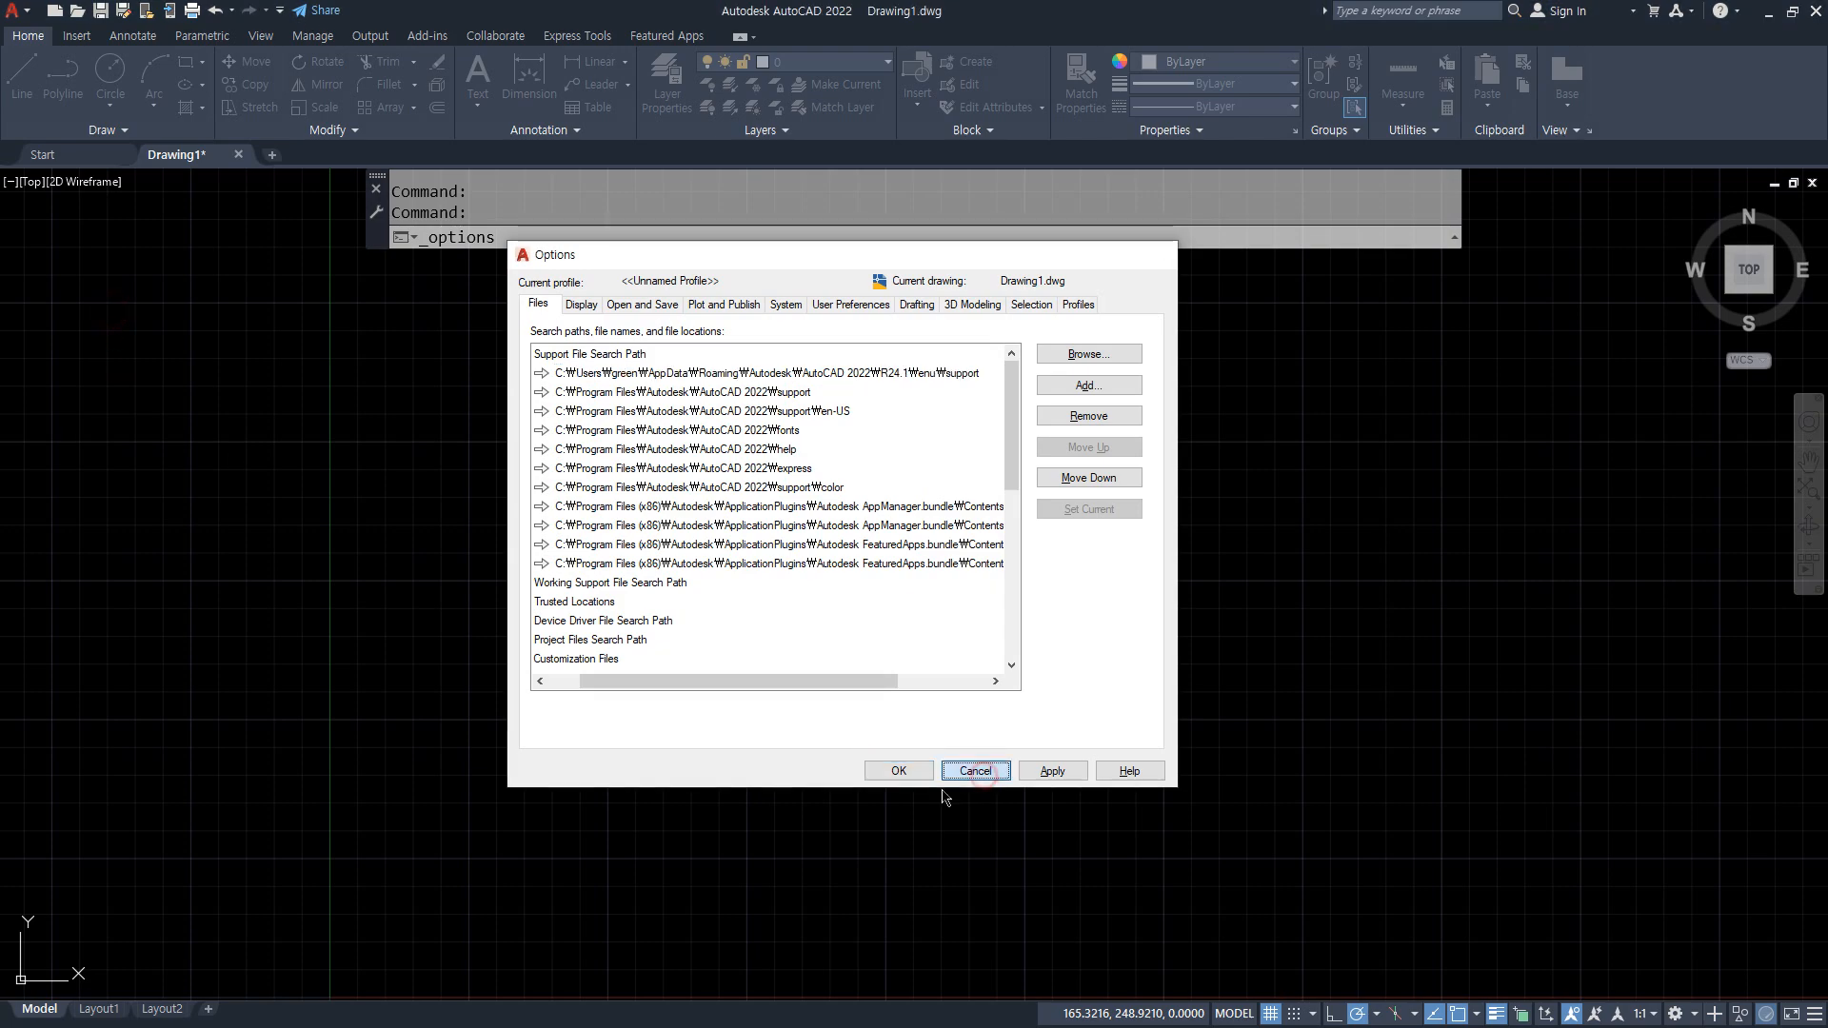
{"action": "scroll", "coordinate": [829, 714], "scroll_direction": "down", "scroll_amount": 2}
{"action": "middle_click_drag", "start_coordinate": [828, 714], "coordinate": [575, 759]}
{"action": "type", "text": "rec"}
{"action": "key", "text": "Return"}
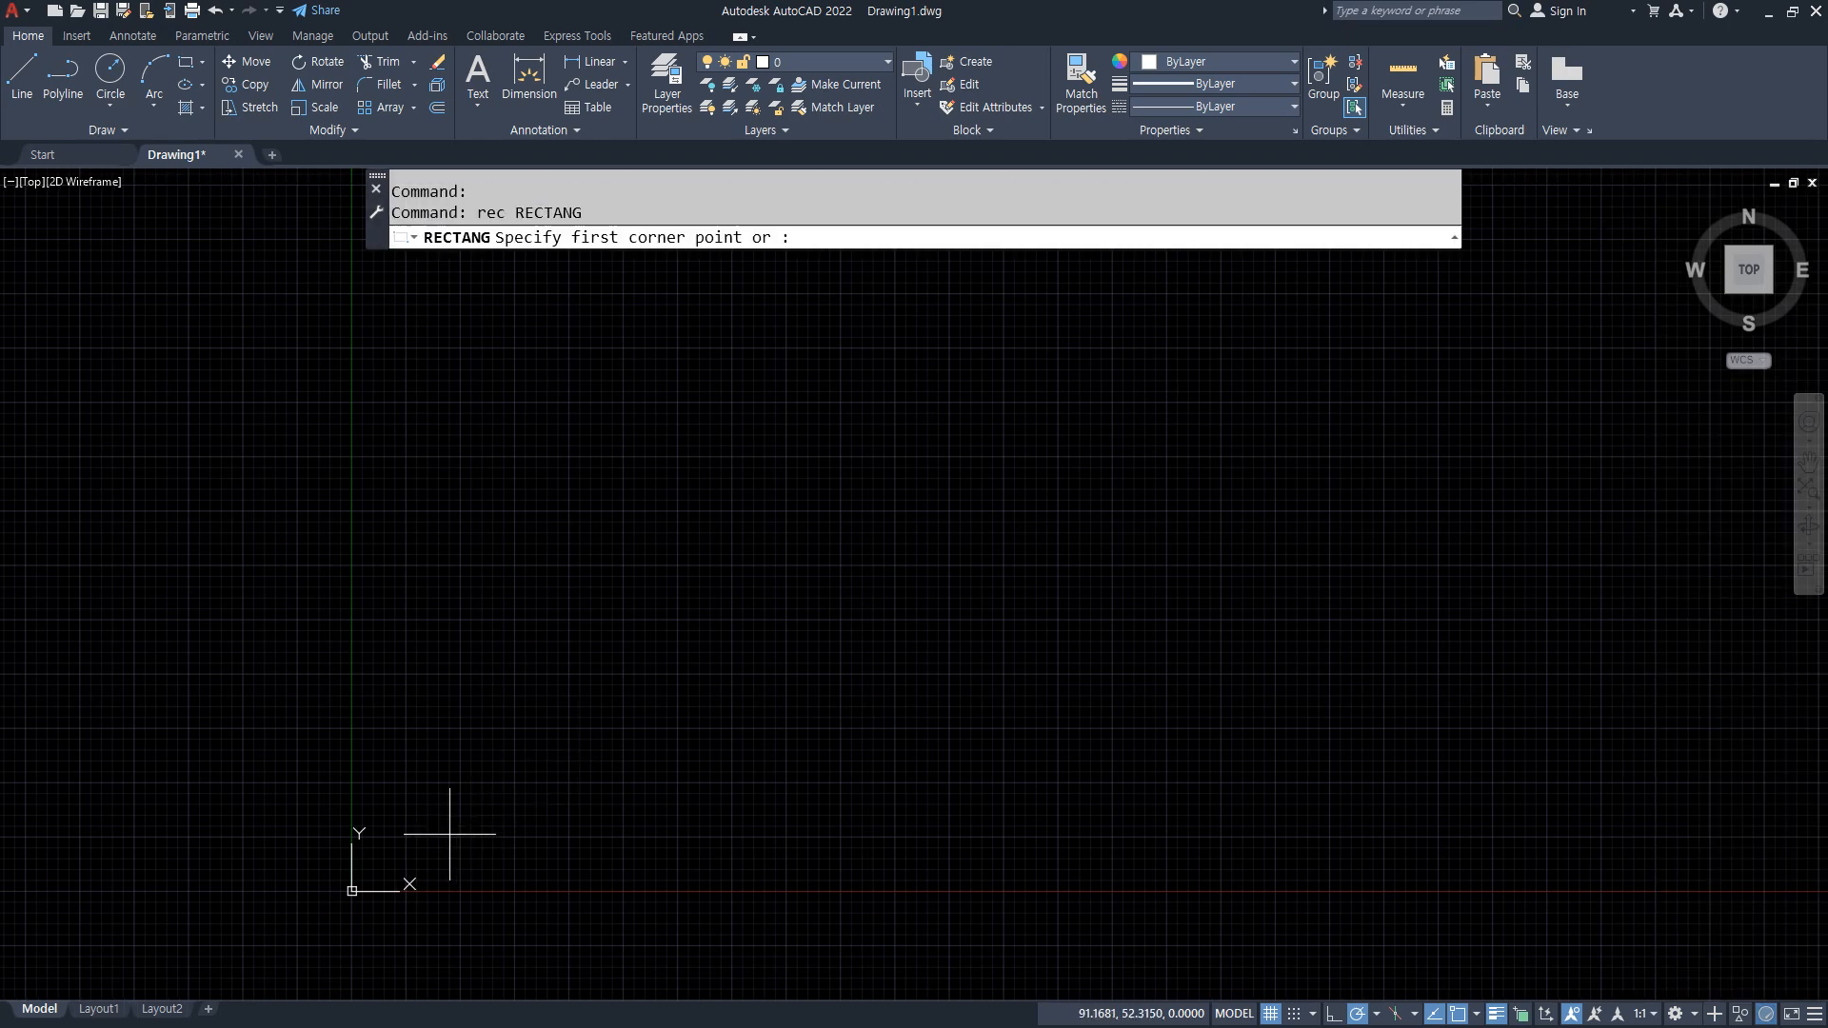
{"action": "left_click", "coordinate": [439, 838]}
{"action": "type", "text": "@50"}
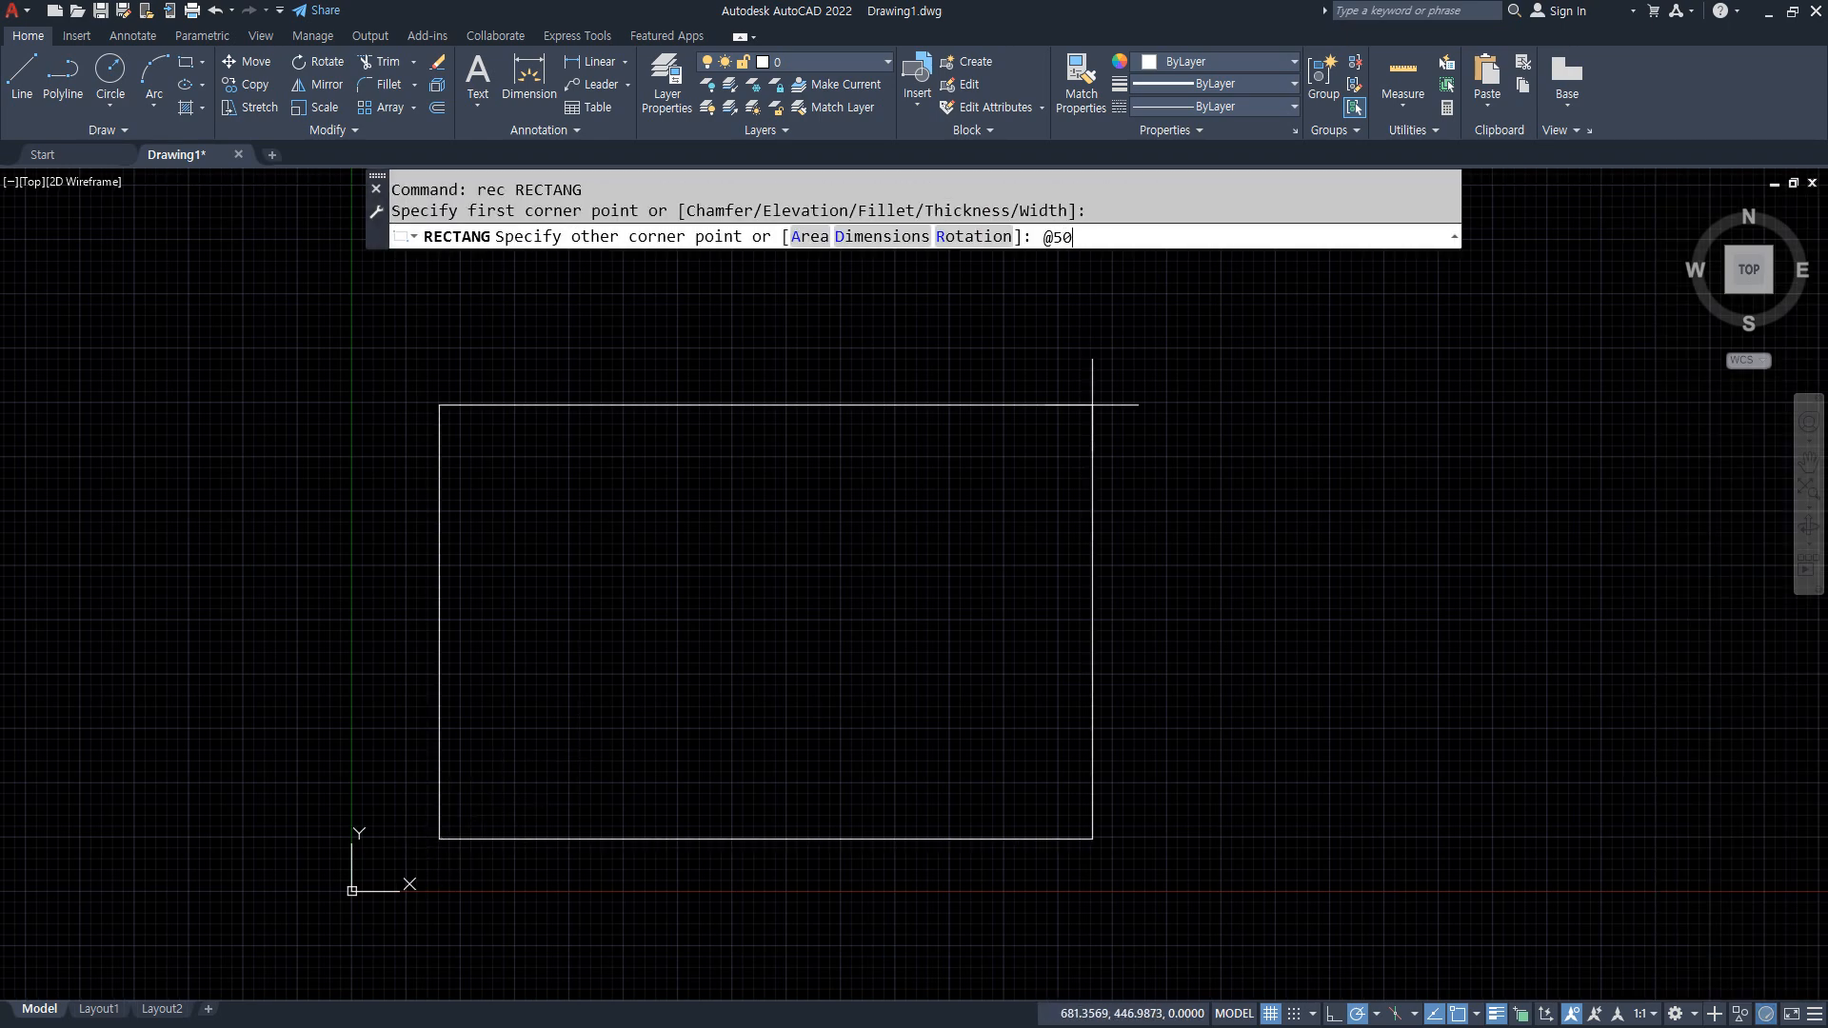
{"action": "type", "text": "00,5000"}
{"action": "key", "text": "Return"}
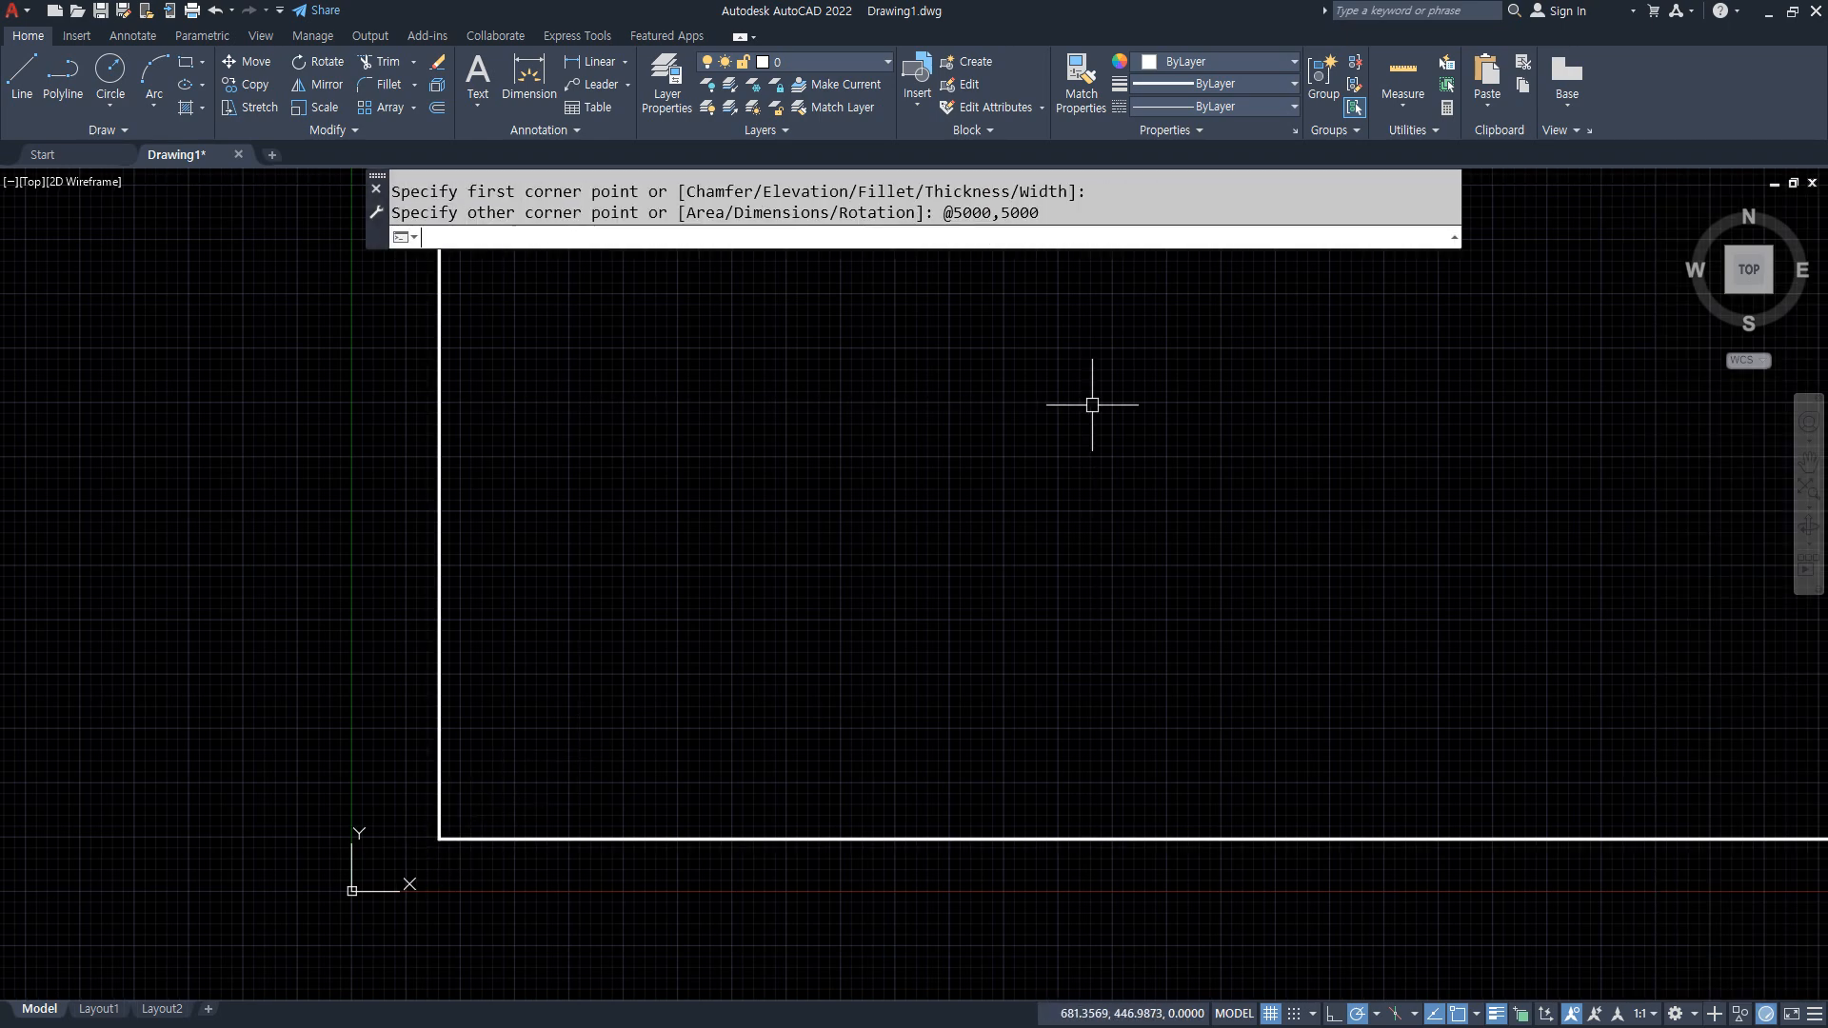
Hatch the inside of the rectangle with the custom Floor pattern.
{"action": "scroll", "coordinate": [1097, 404], "scroll_direction": "down", "scroll_amount": 2}
{"action": "scroll", "coordinate": [1110, 395], "scroll_direction": "down", "scroll_amount": 3}
{"action": "middle_click_drag", "start_coordinate": [1104, 362], "coordinate": [392, 701]}
{"action": "scroll", "coordinate": [519, 504], "scroll_direction": "down", "scroll_amount": 1}
{"action": "middle_click_drag", "start_coordinate": [522, 495], "coordinate": [626, 711]}
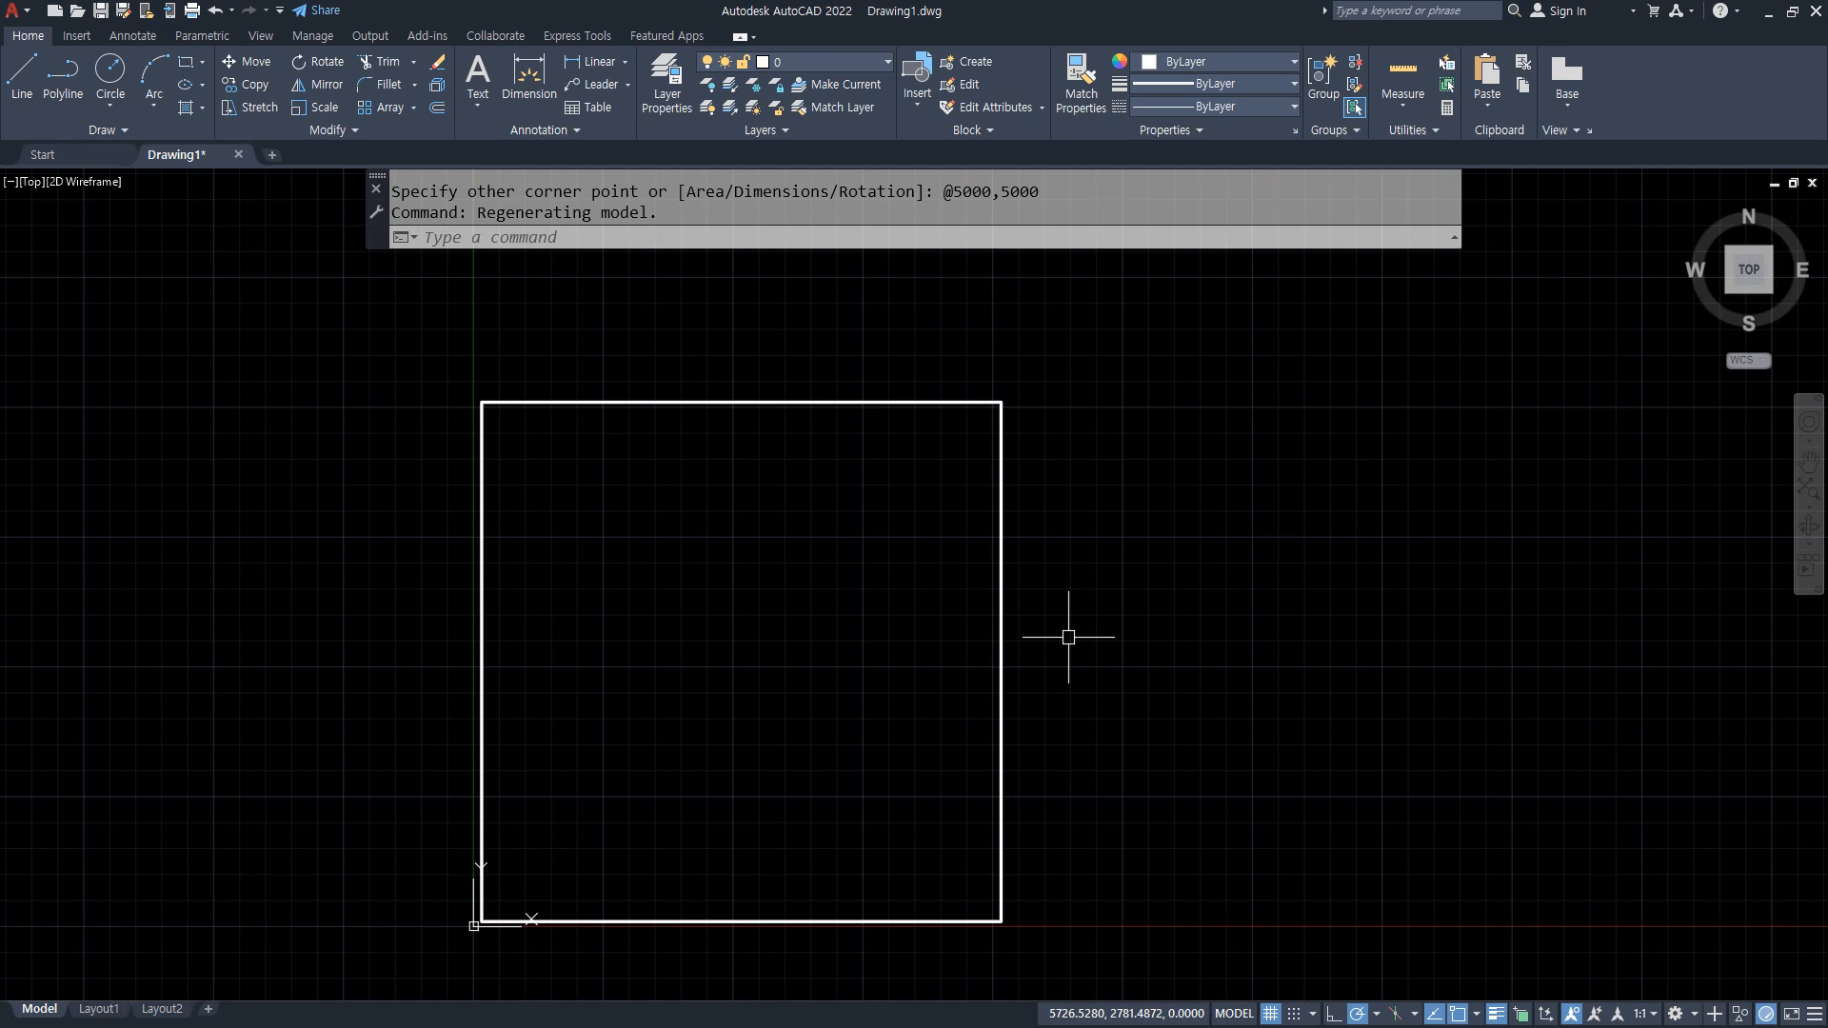
{"action": "type", "text": "h"}
{"action": "key", "text": "Return"}
{"action": "left_click", "coordinate": [702, 569]}
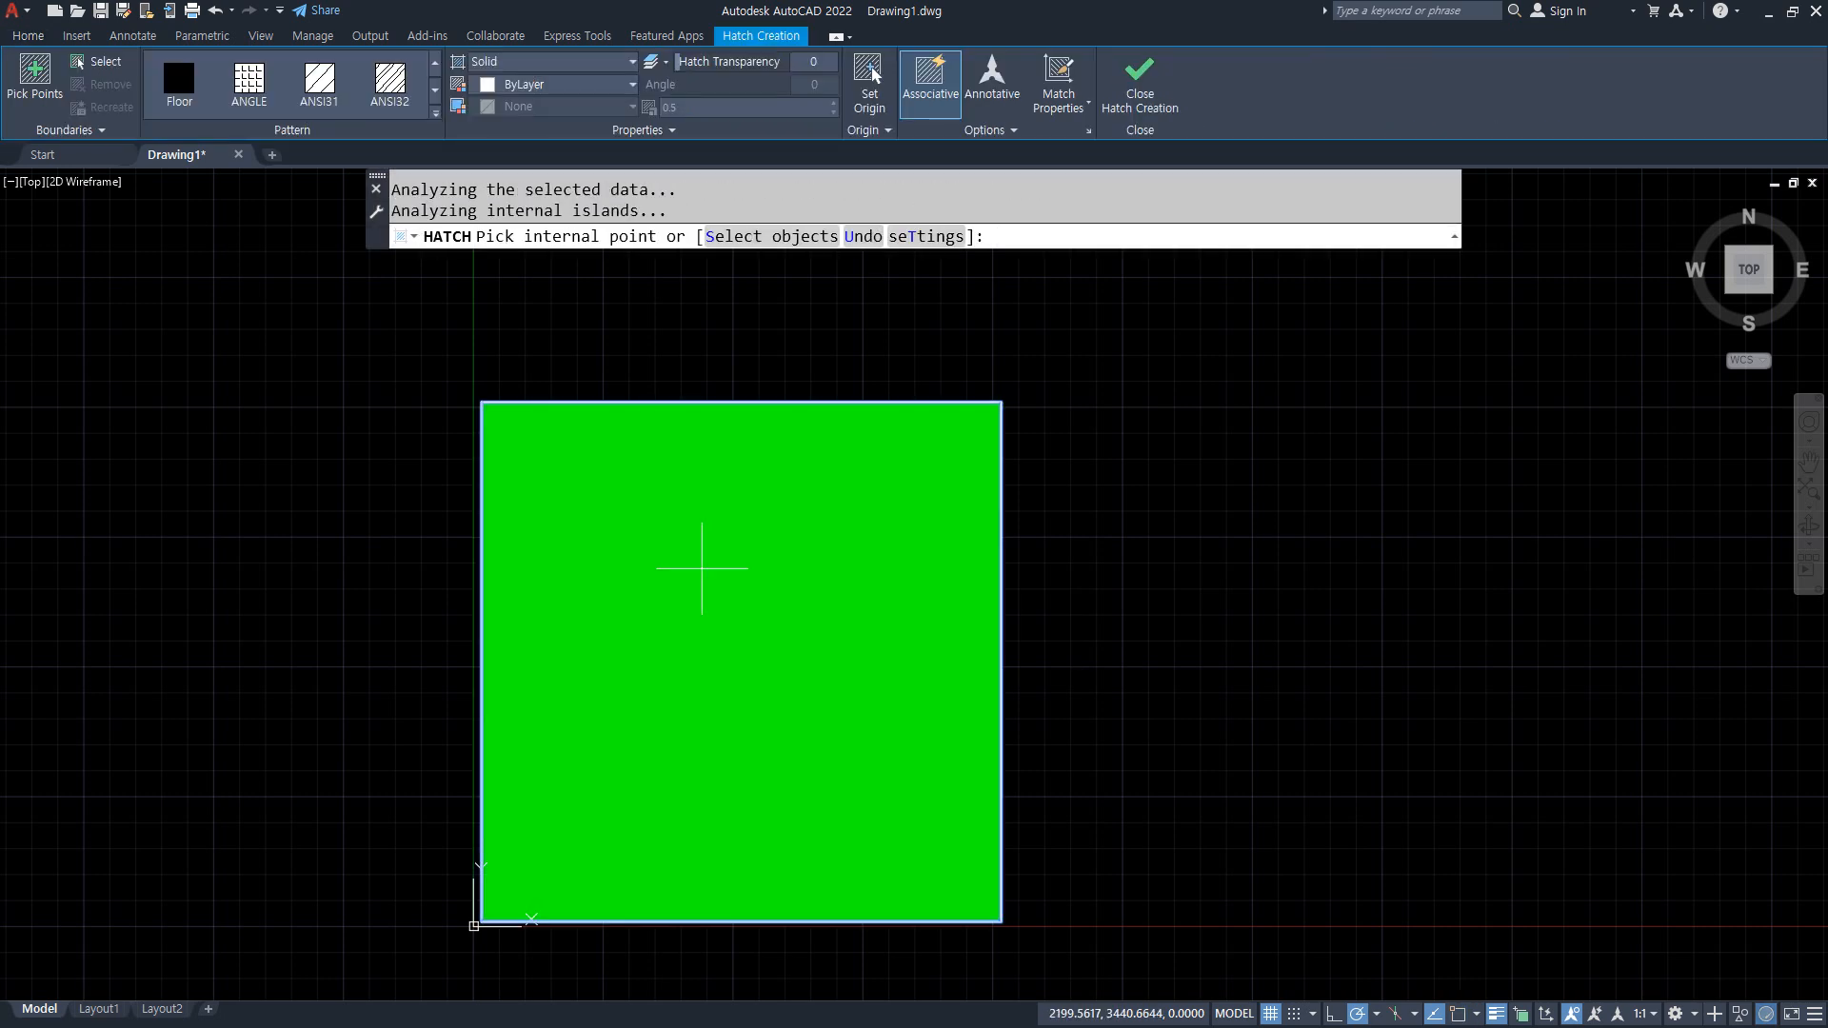
{"action": "left_click", "coordinate": [178, 85]}
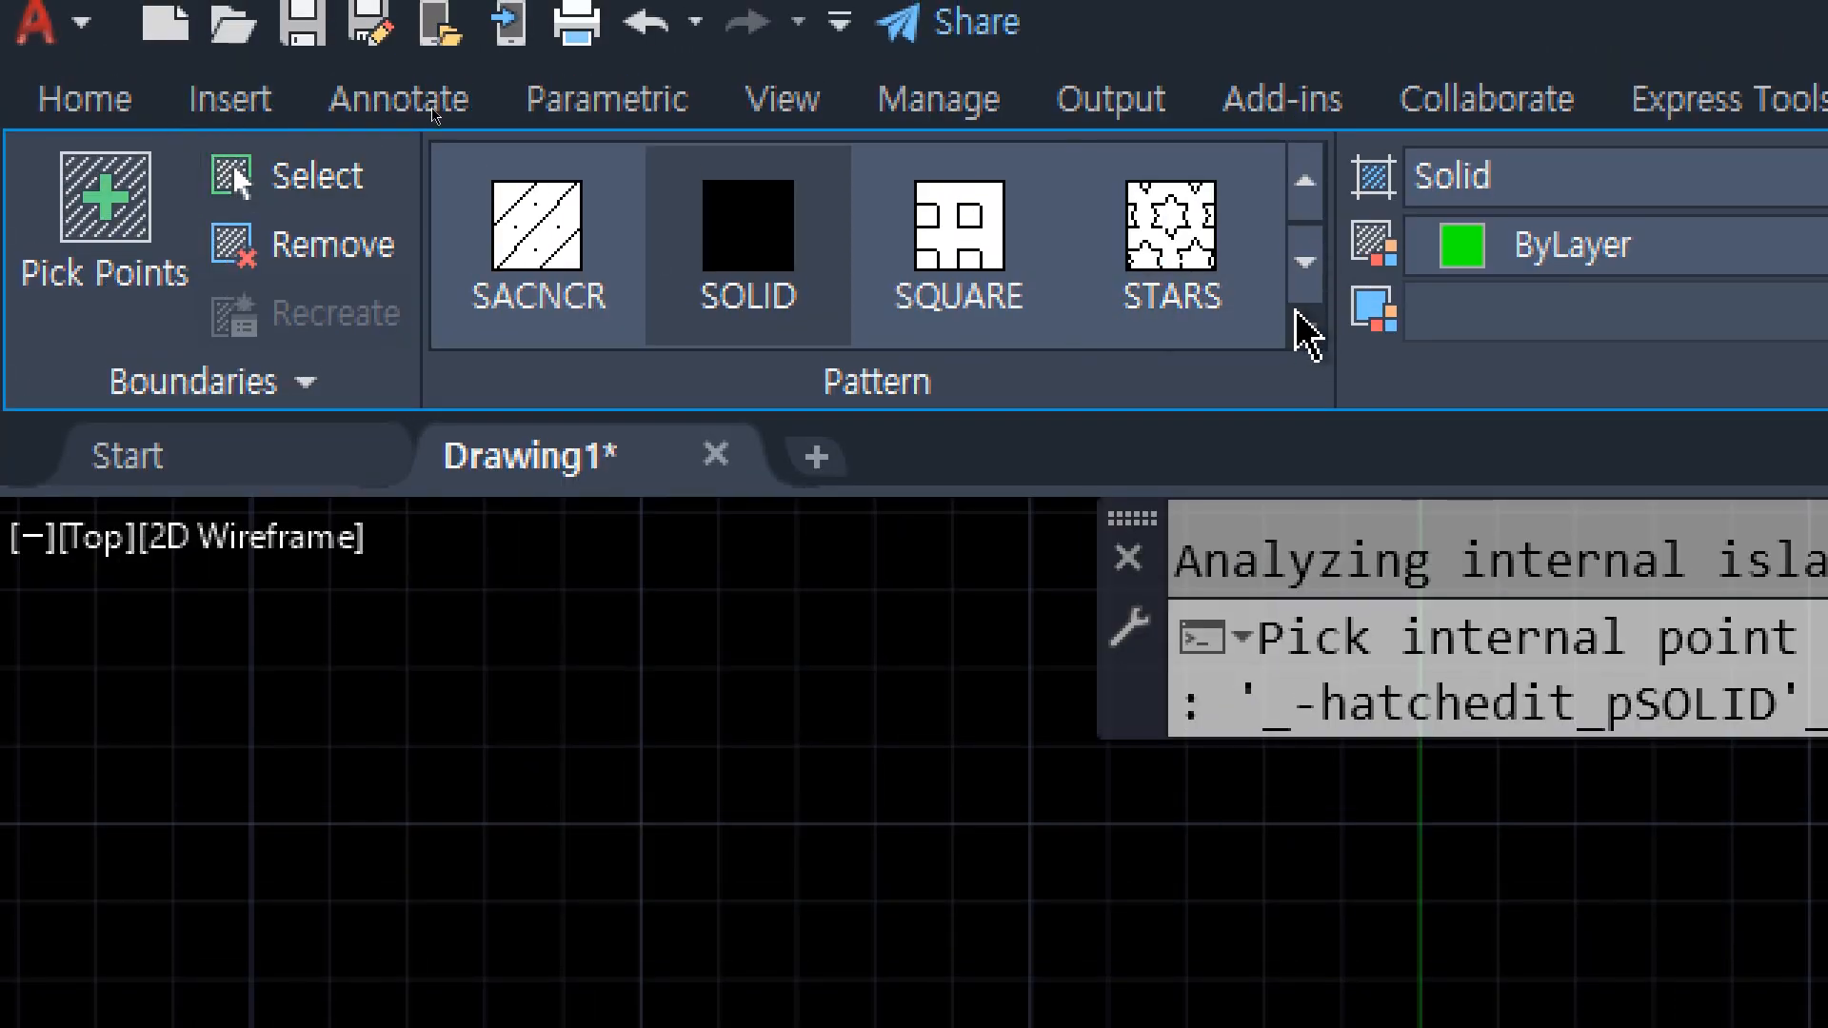
{"action": "left_click", "coordinate": [1302, 323]}
{"action": "scroll", "coordinate": [561, 371], "scroll_direction": "up", "scroll_amount": 10}
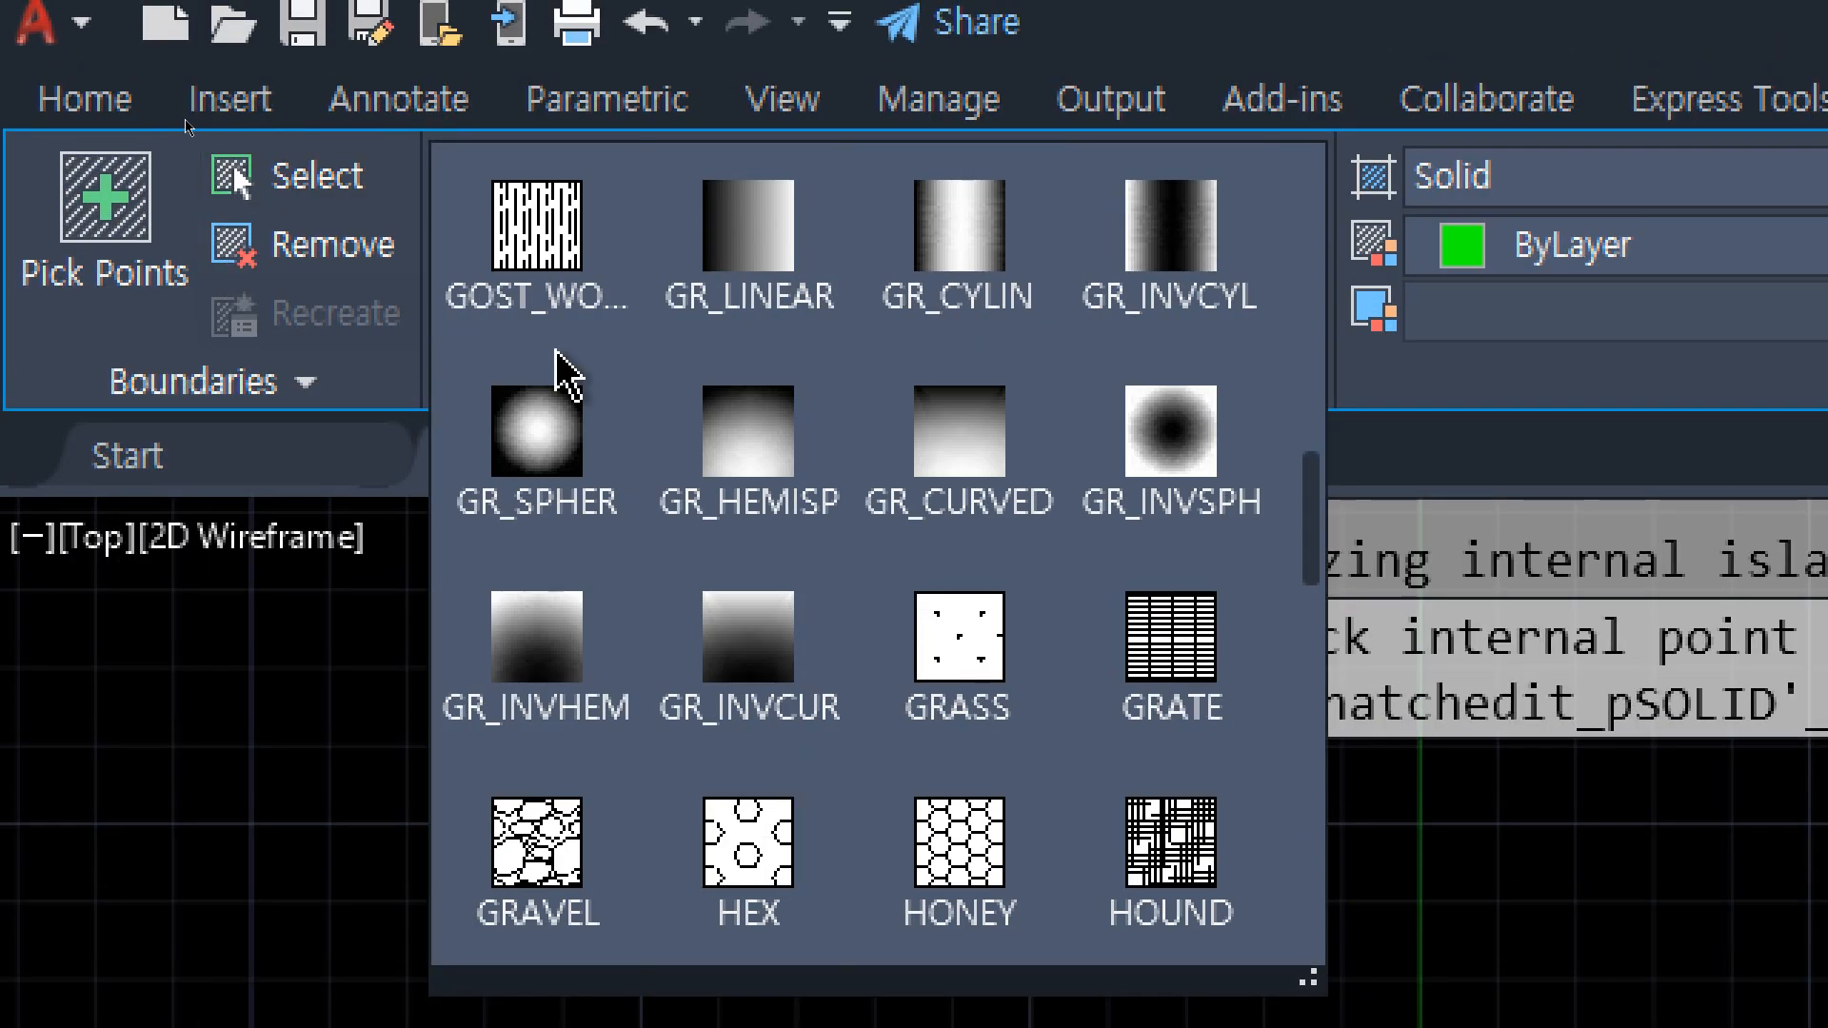
{"action": "scroll", "coordinate": [560, 370], "scroll_direction": "up", "scroll_amount": 8}
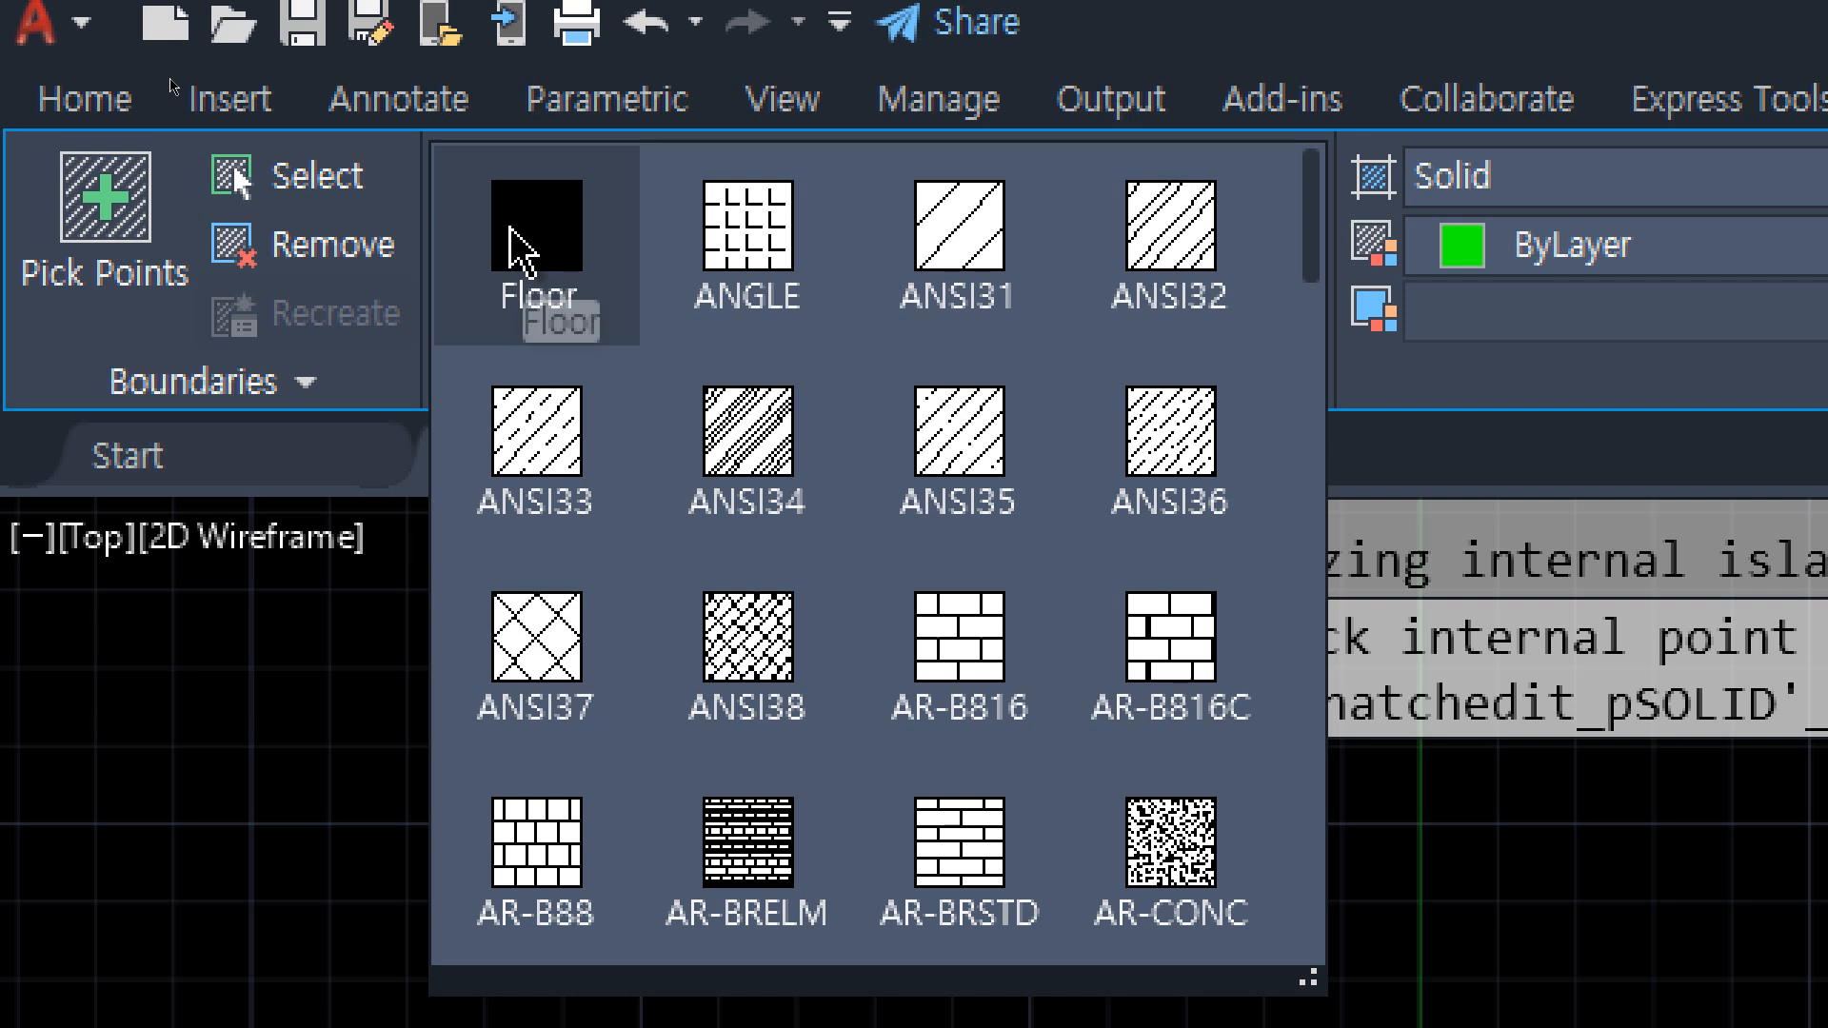
{"action": "left_click", "coordinate": [514, 252]}
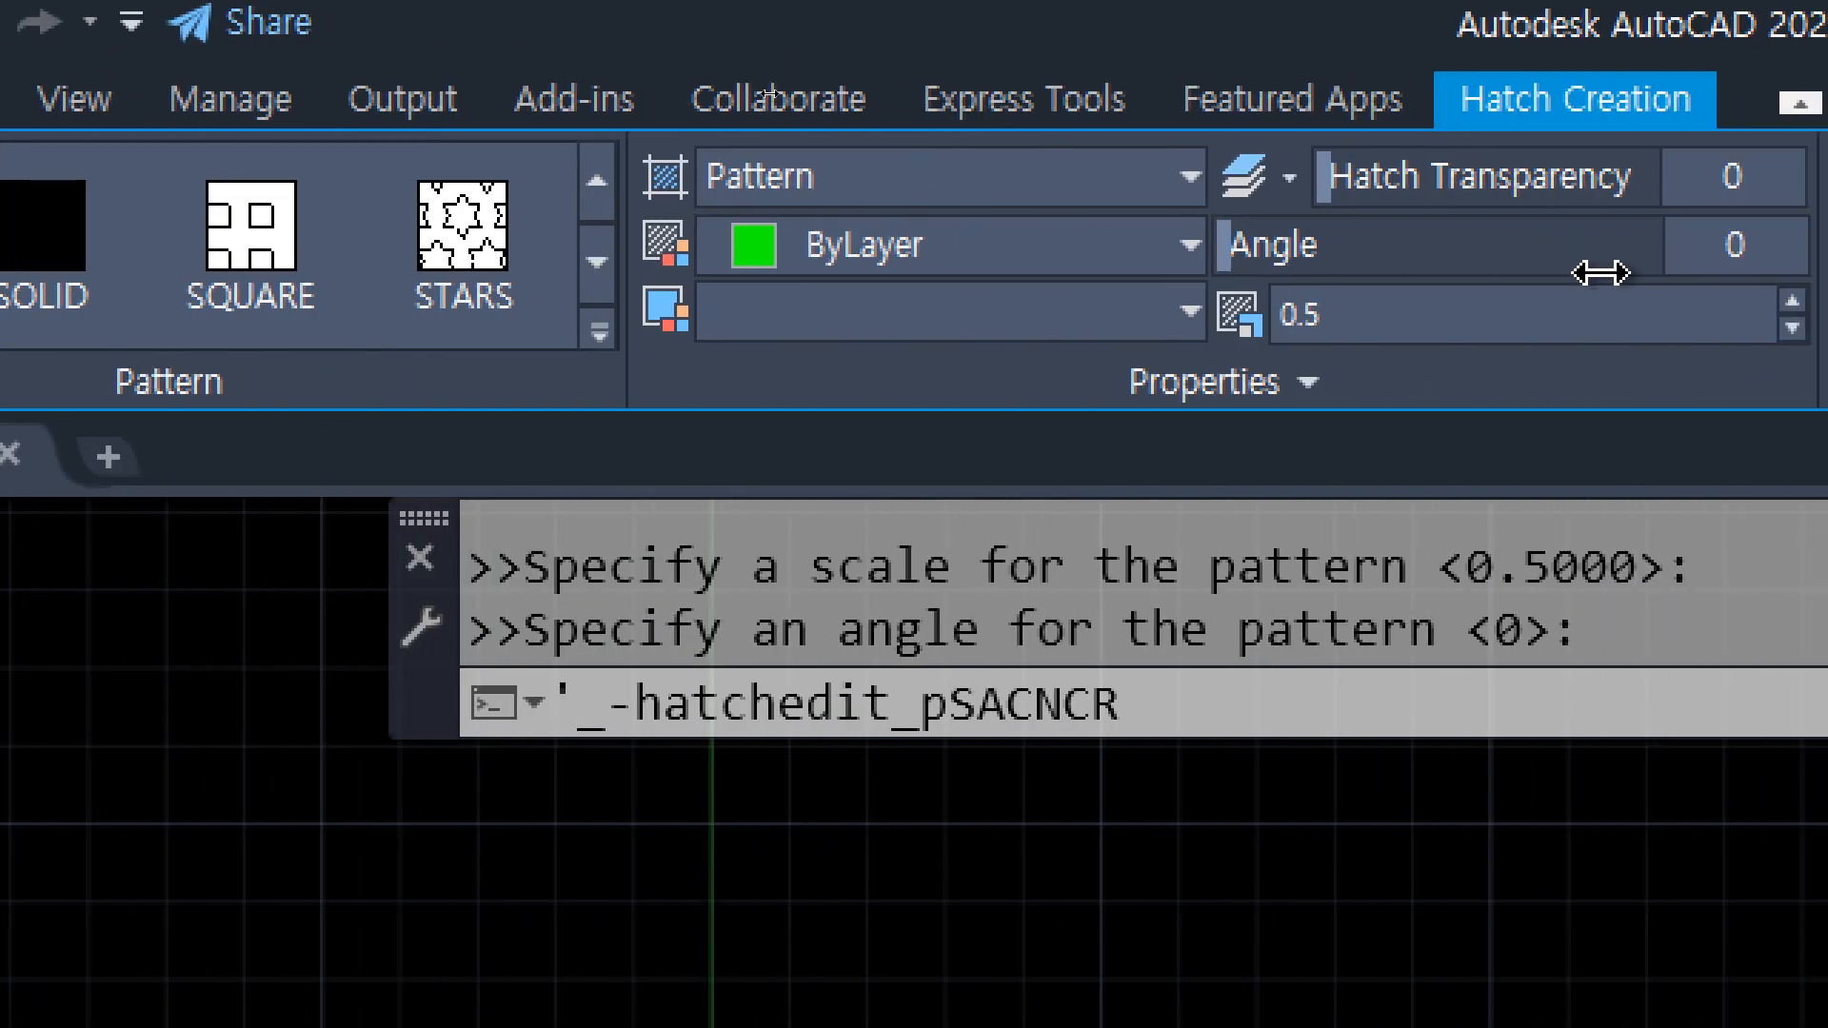
Set the Floor hatch's scale to 1, inspect the plank layout up close, and finish the hatch.
{"action": "left_click", "coordinate": [1473, 323]}
{"action": "type", "text": "1"}
{"action": "key", "text": "Return"}
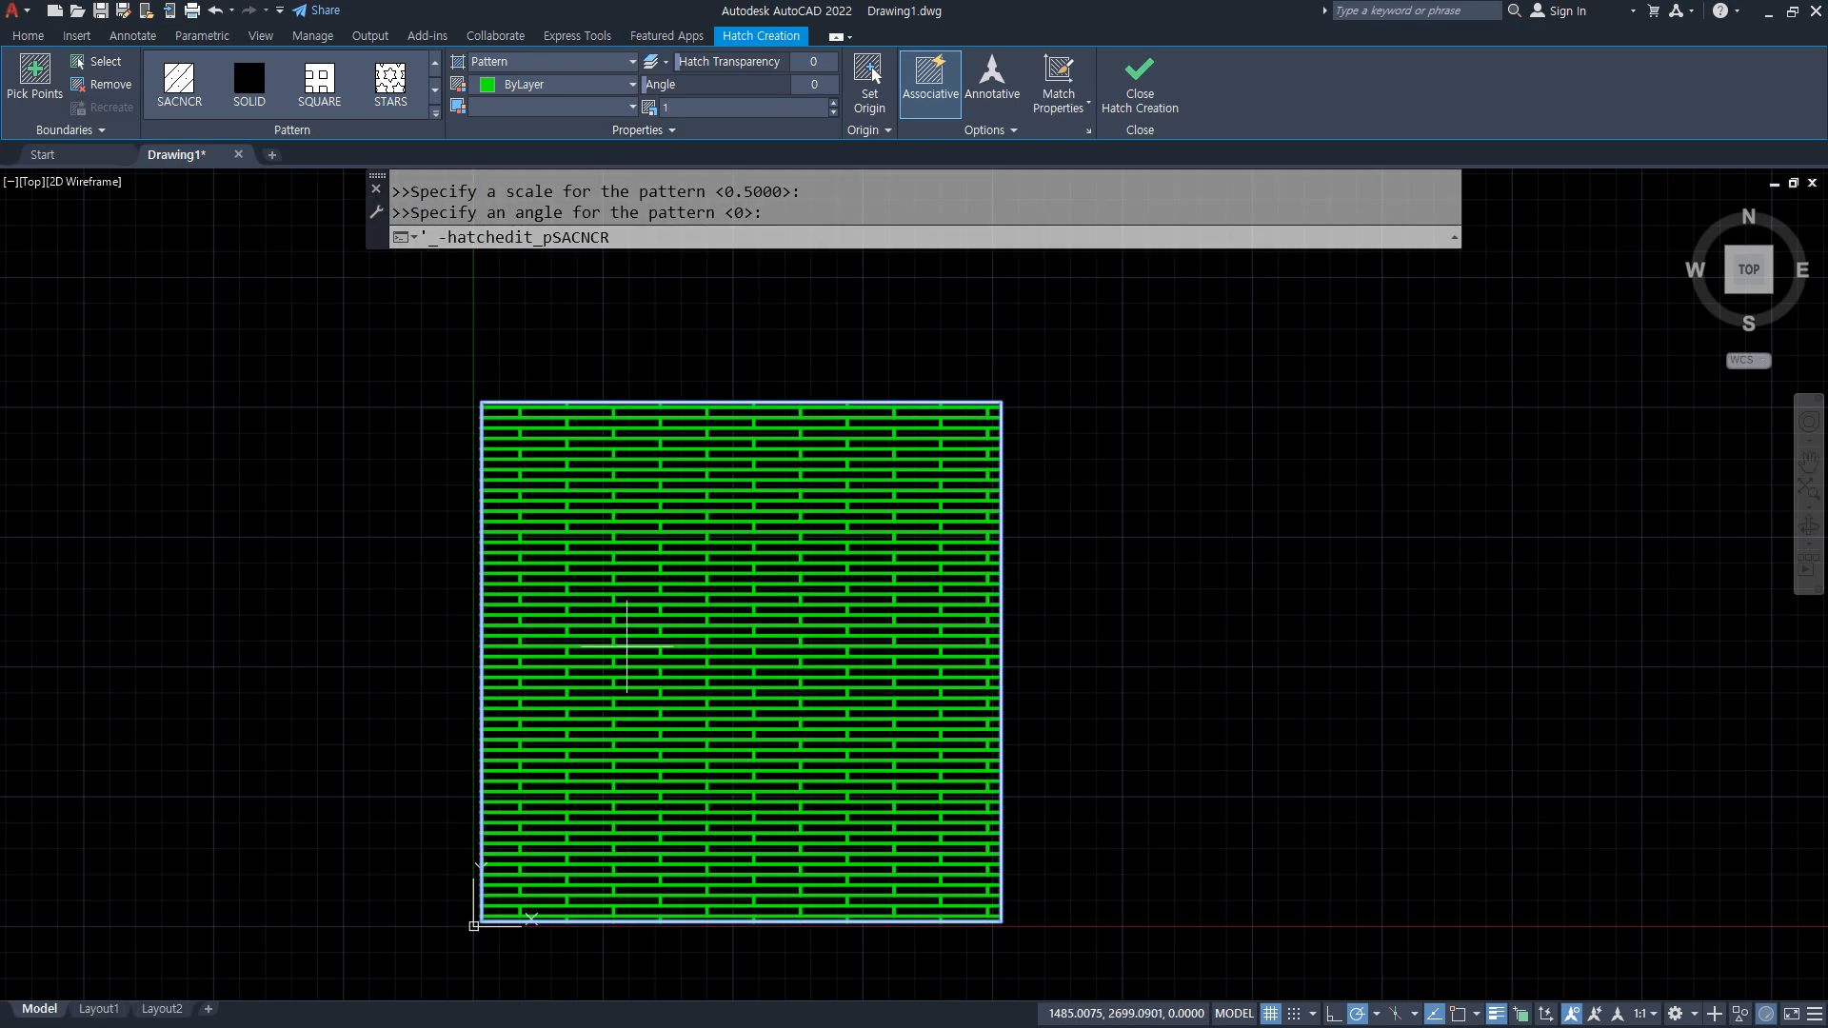
{"action": "scroll", "coordinate": [612, 812], "scroll_direction": "up", "scroll_amount": 4}
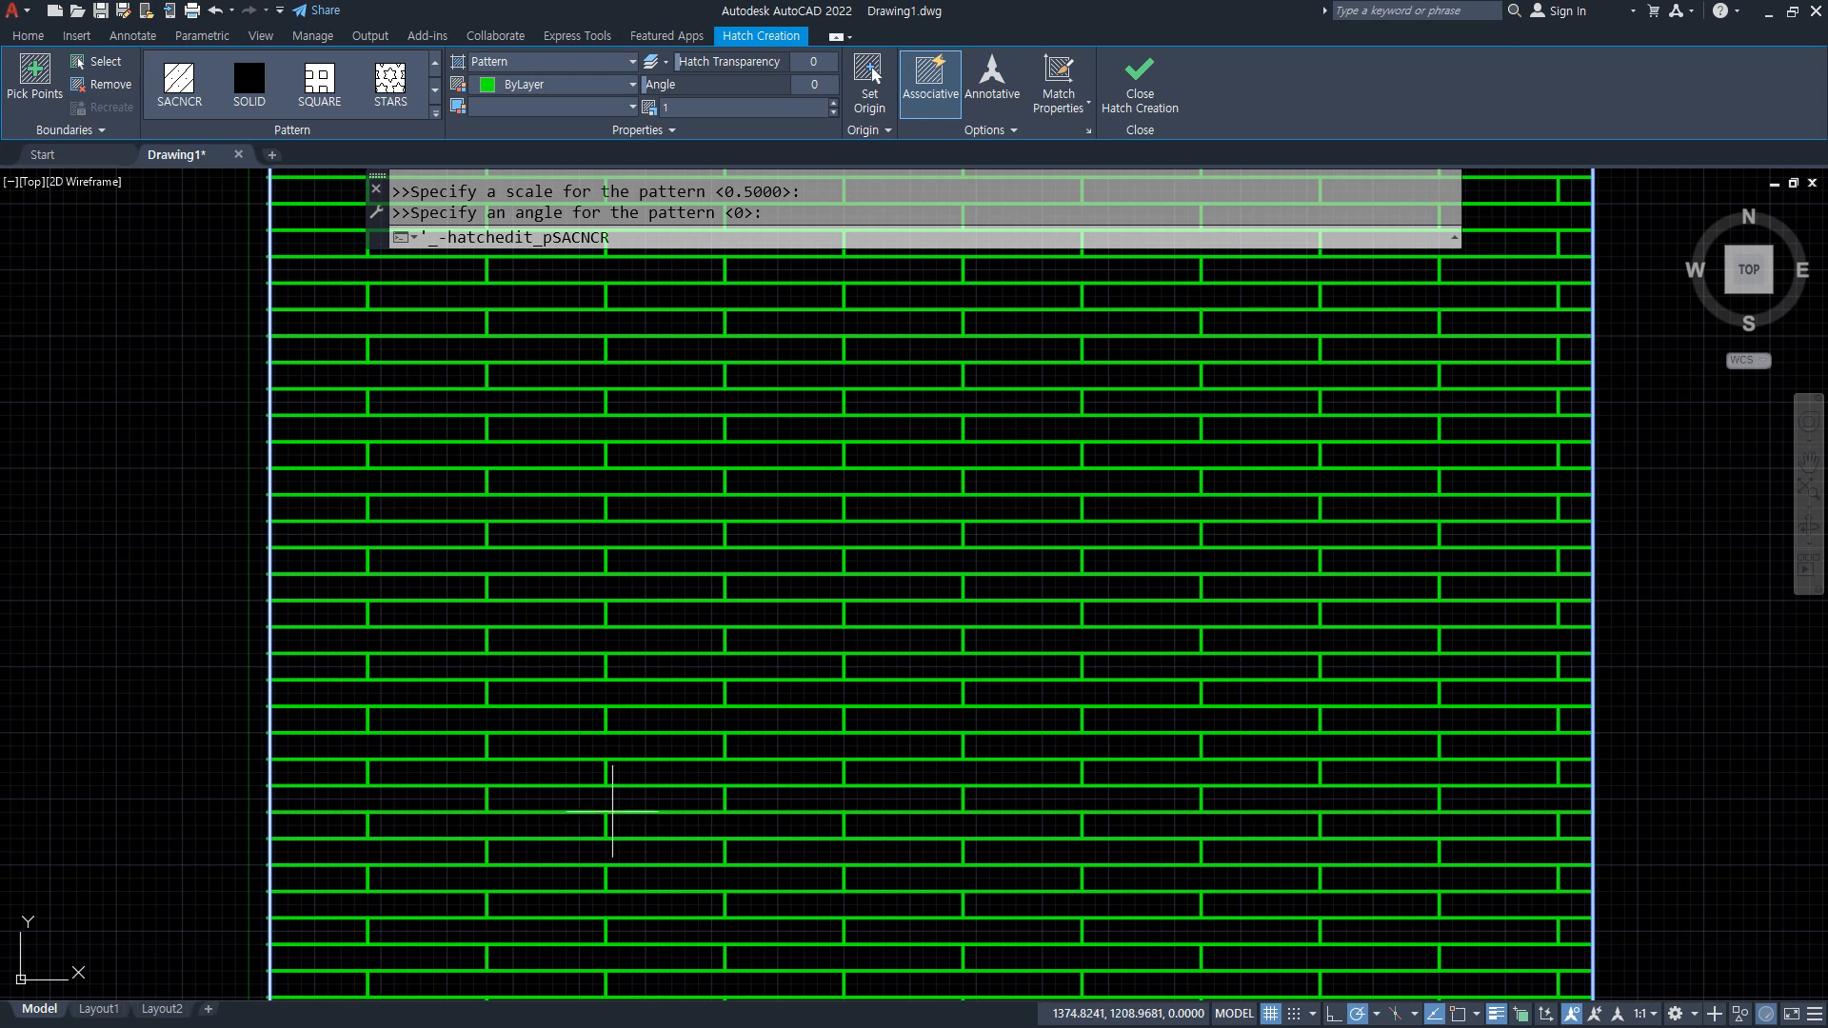
{"action": "scroll", "coordinate": [612, 811], "scroll_direction": "up", "scroll_amount": 4}
{"action": "scroll", "coordinate": [828, 624], "scroll_direction": "down", "scroll_amount": 2}
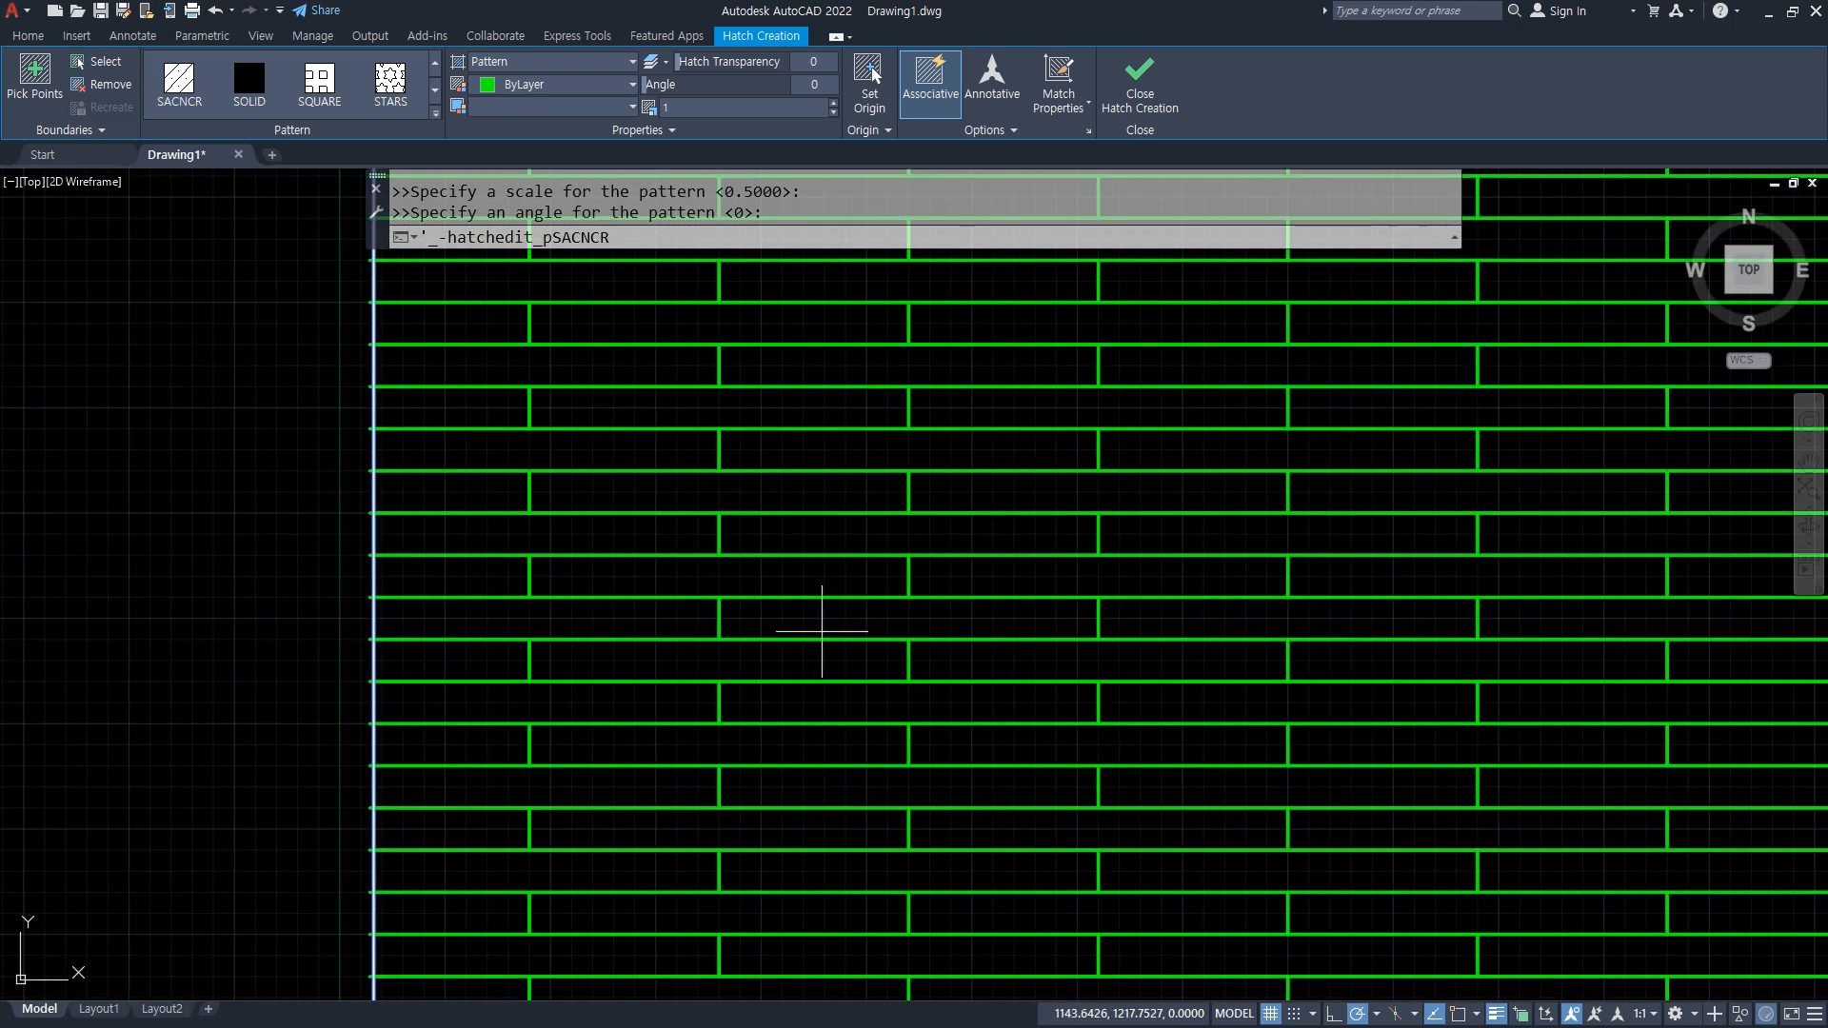
{"action": "key", "text": "Return"}
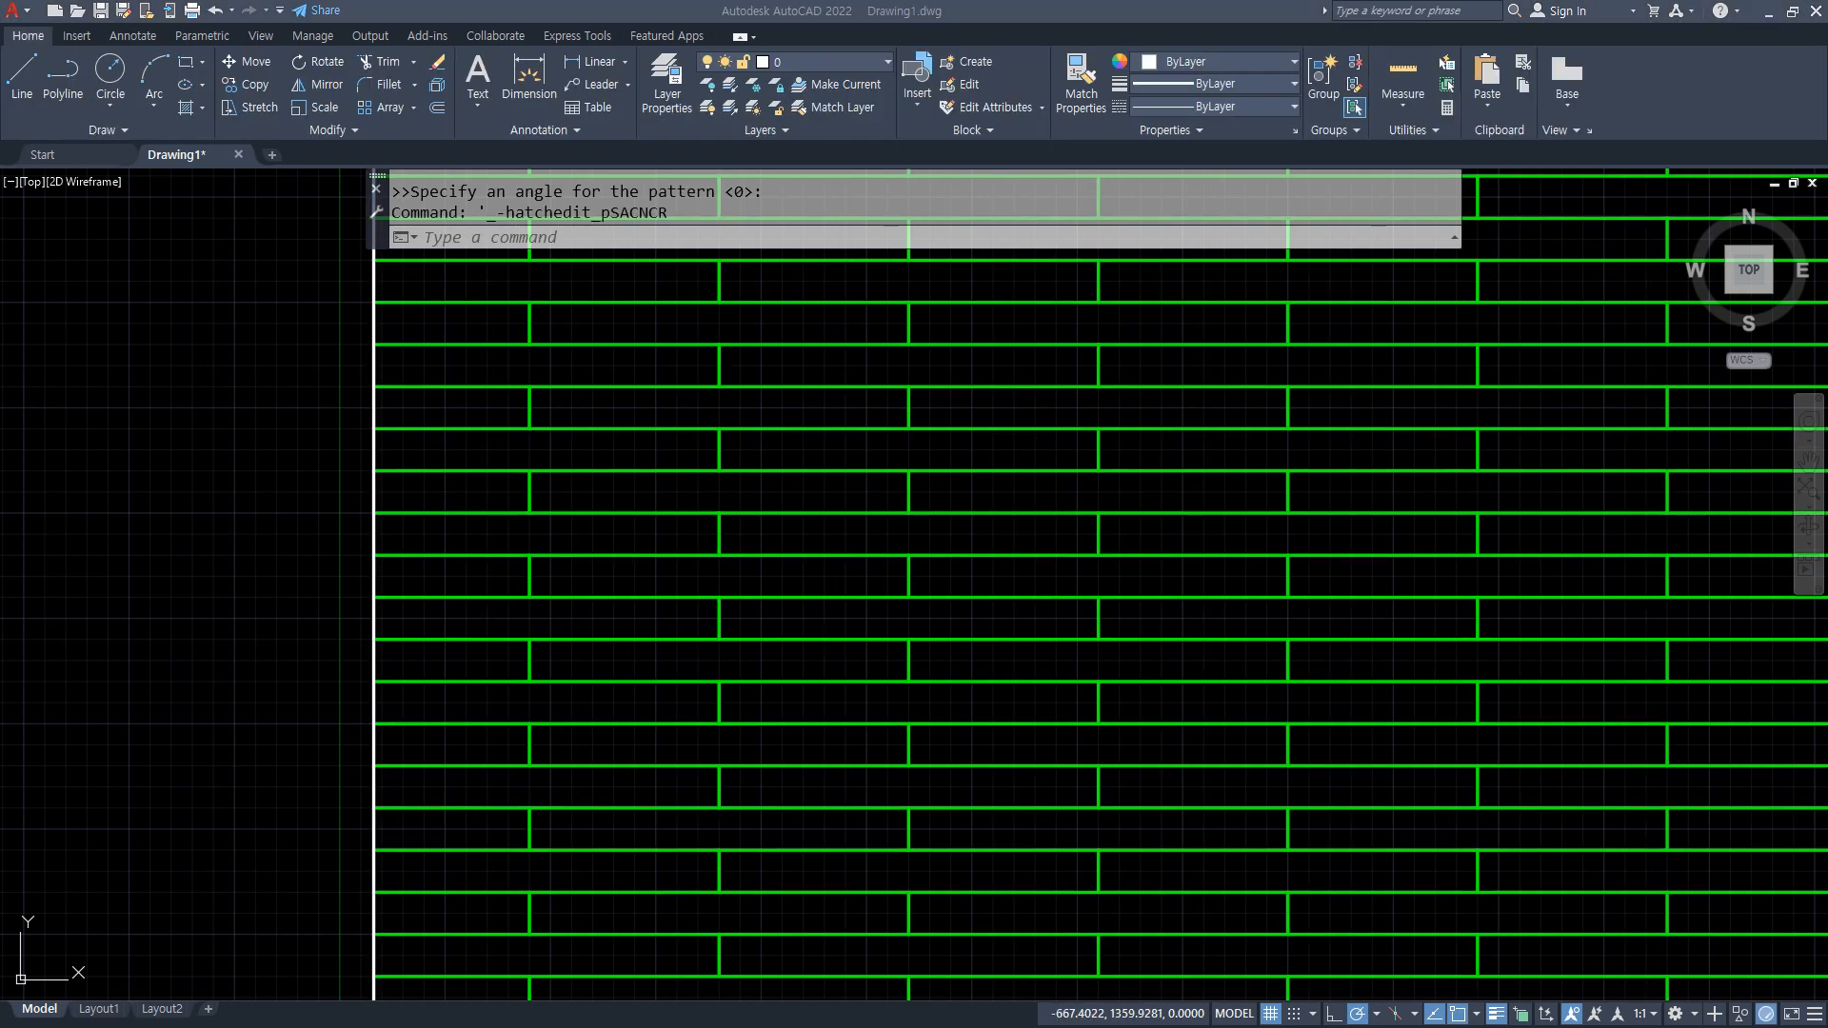
Switch to acadiso.pat in Notepad and delete the three-line Floor pattern definition above the SOLID entry.
{"action": "key", "text": "alt+Tab"}
{"action": "left_click", "coordinate": [594, 618]}
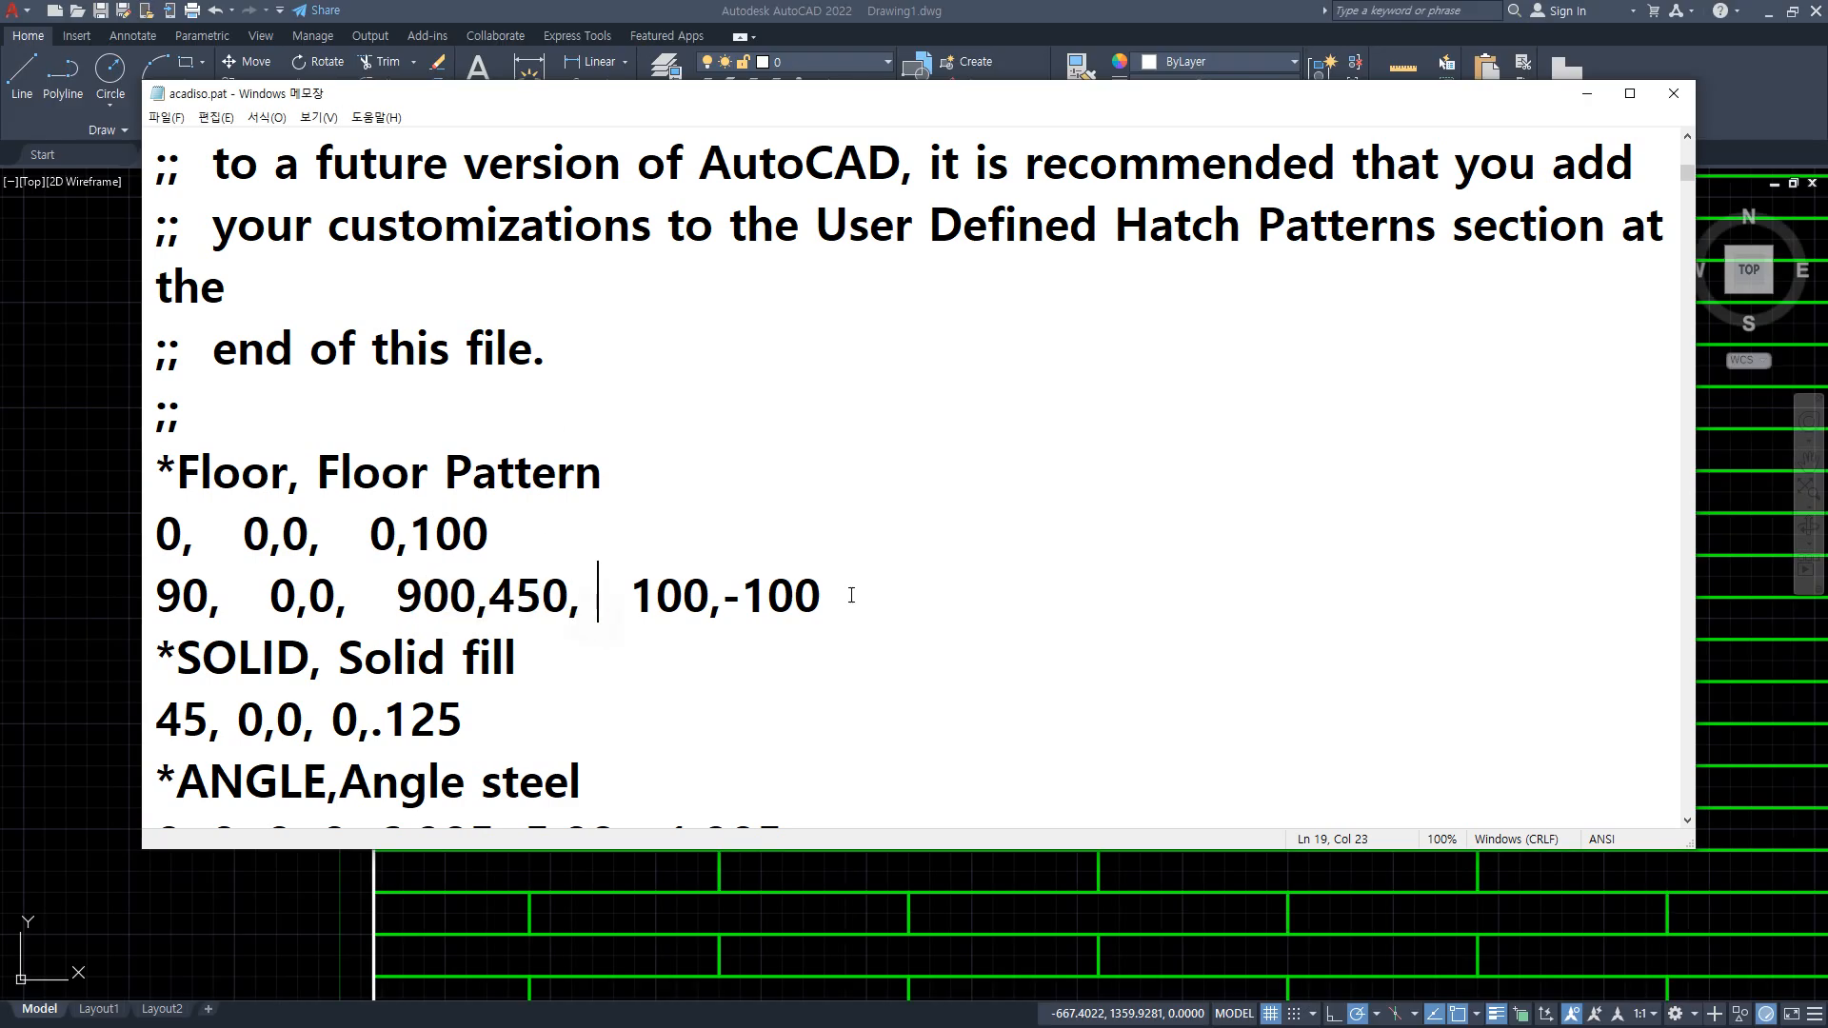
{"action": "left_click_drag", "start_coordinate": [838, 596], "coordinate": [143, 491]}
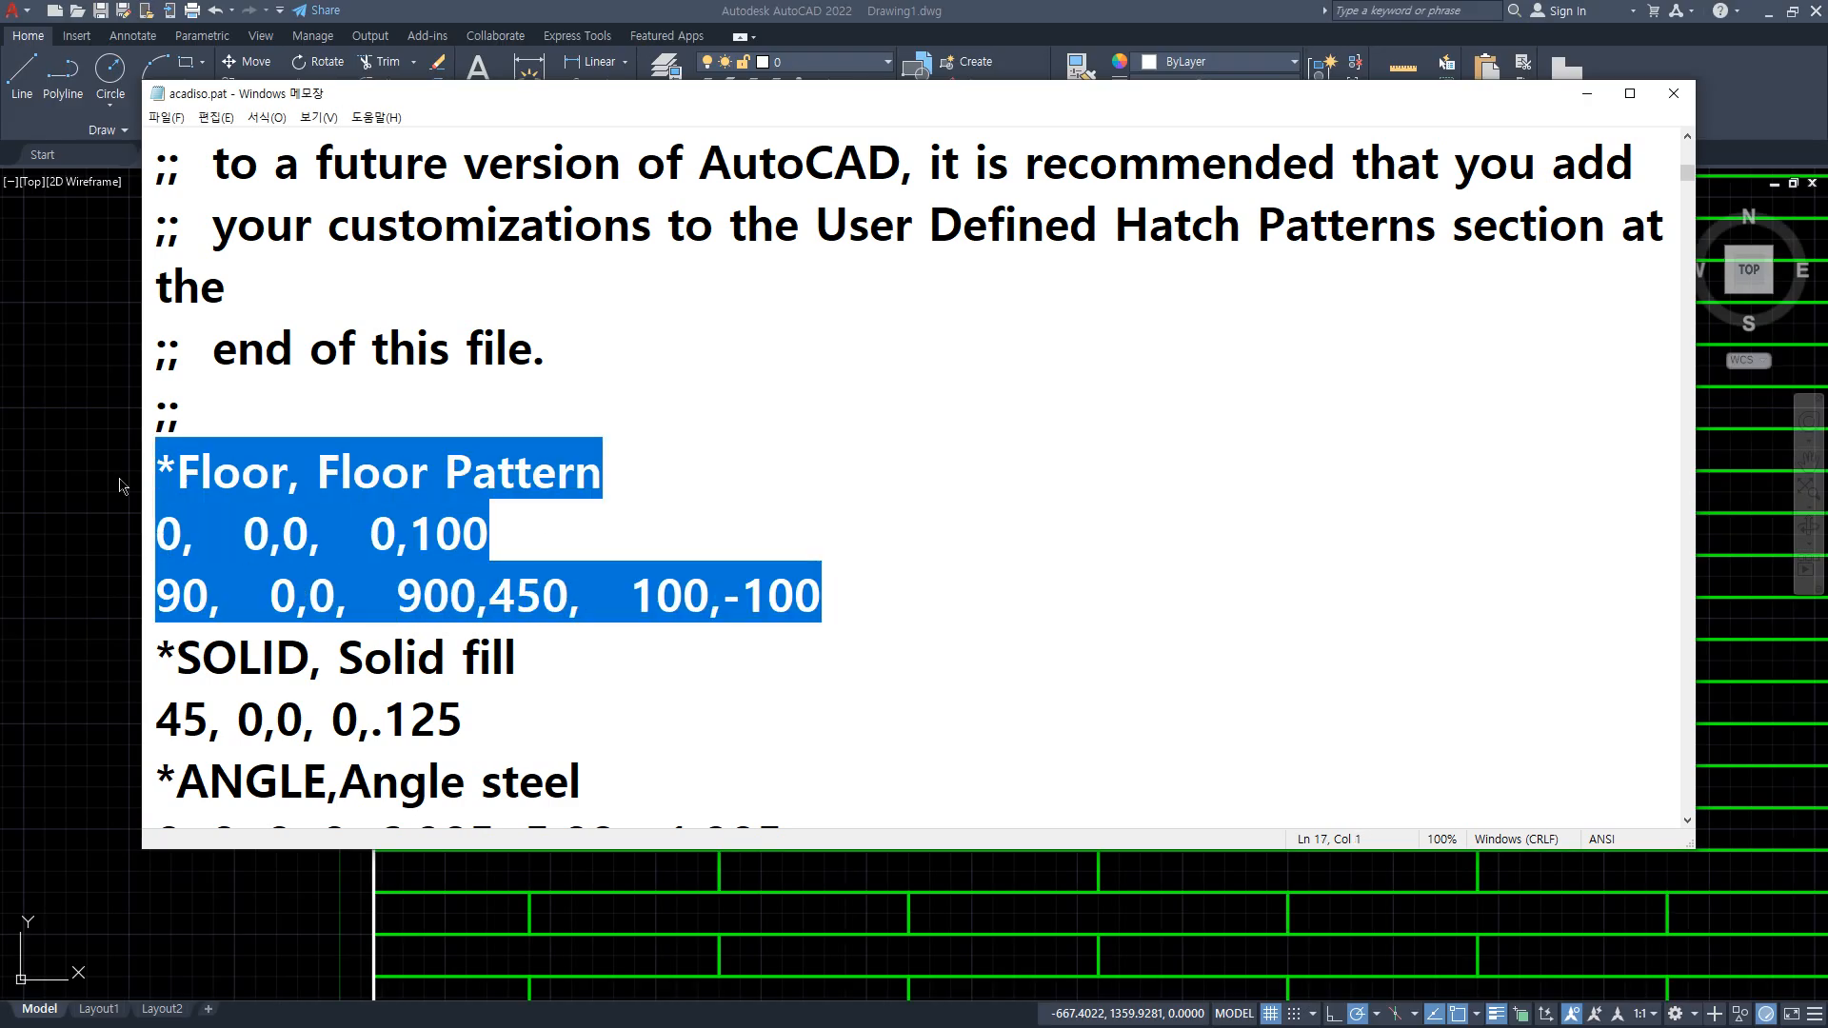
{"action": "key", "text": "BackSpace"}
{"action": "key", "text": "BackSpace"}
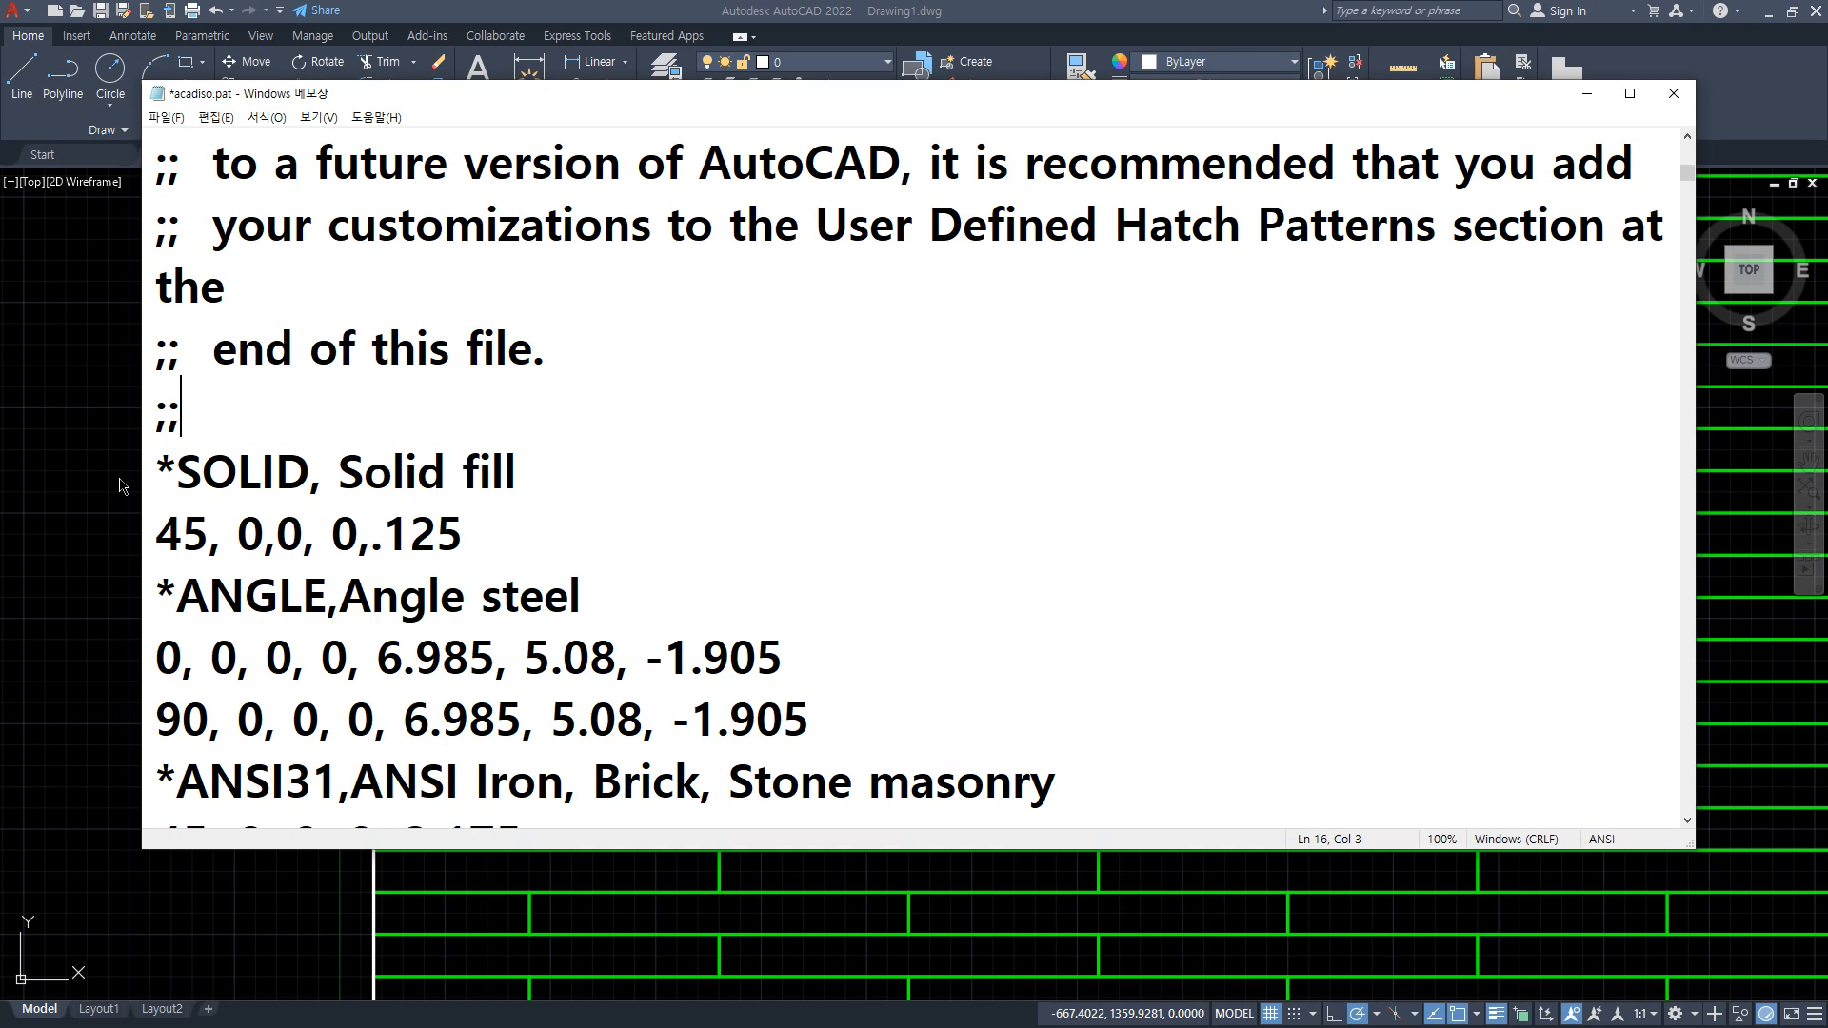
Save acadiso.pat and close the file.
{"action": "left_click", "coordinate": [152, 124]}
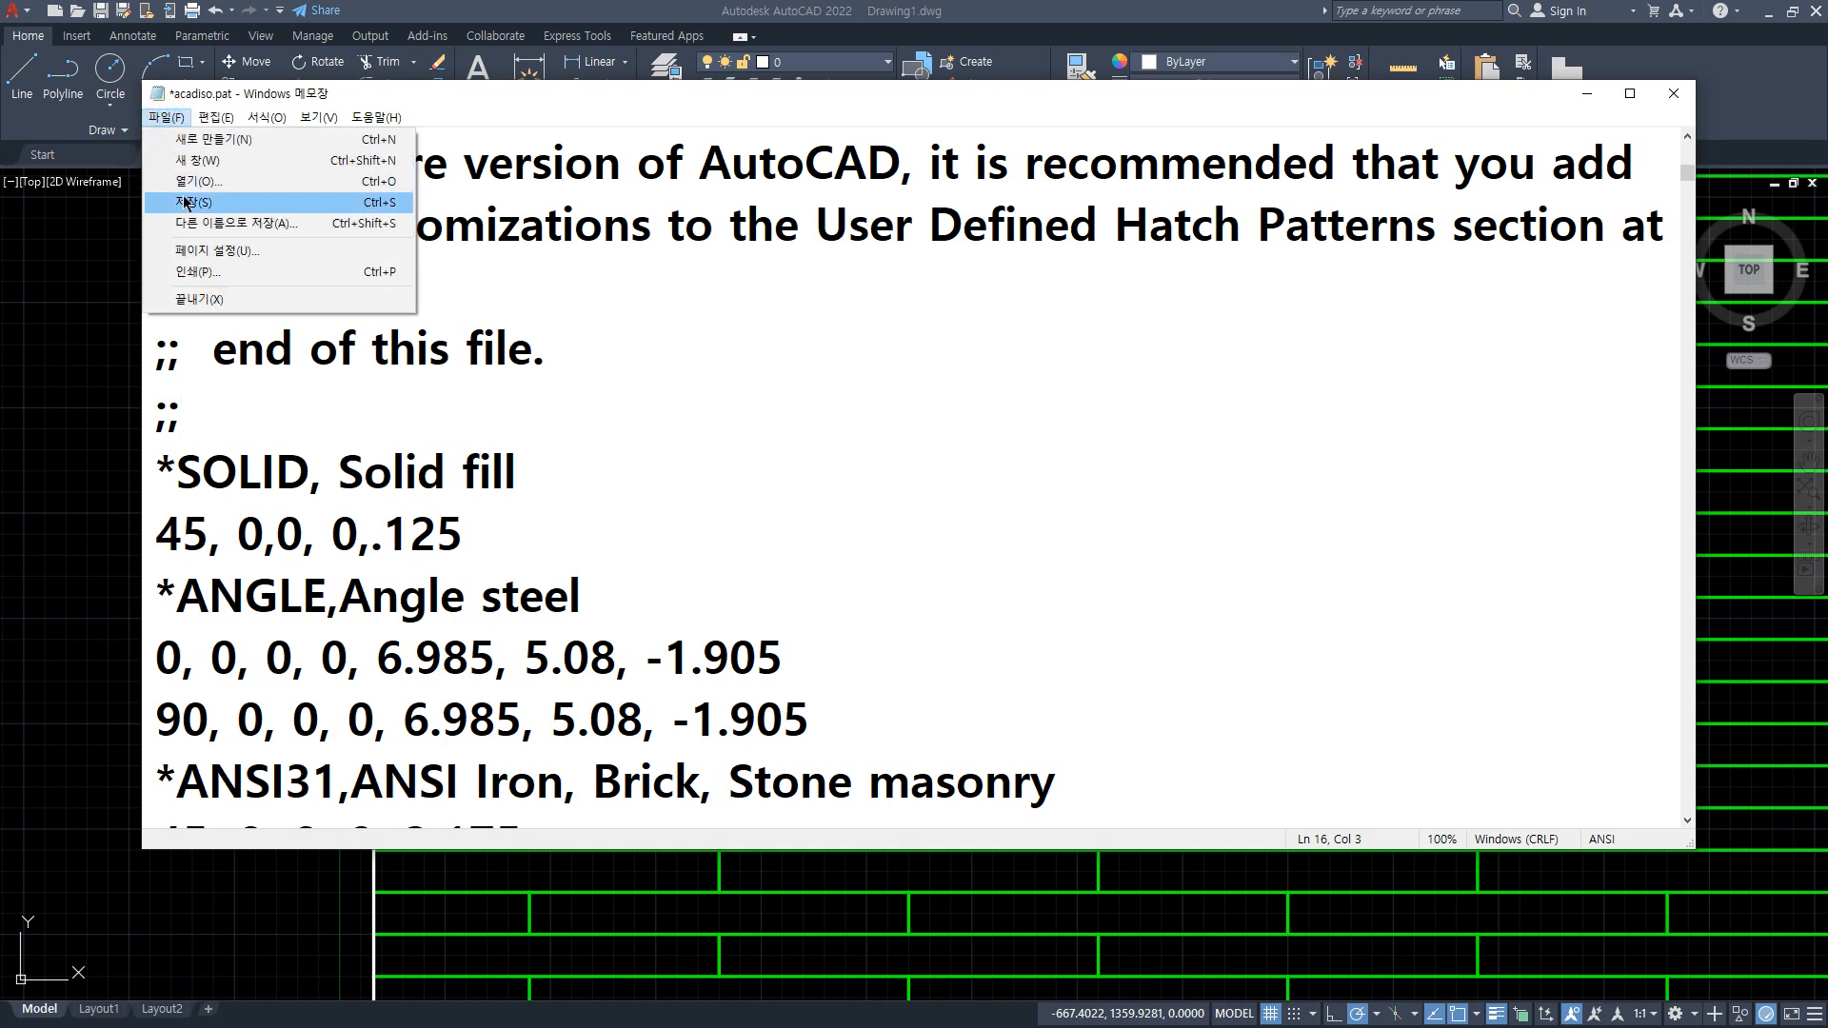
{"action": "left_click", "coordinate": [183, 196]}
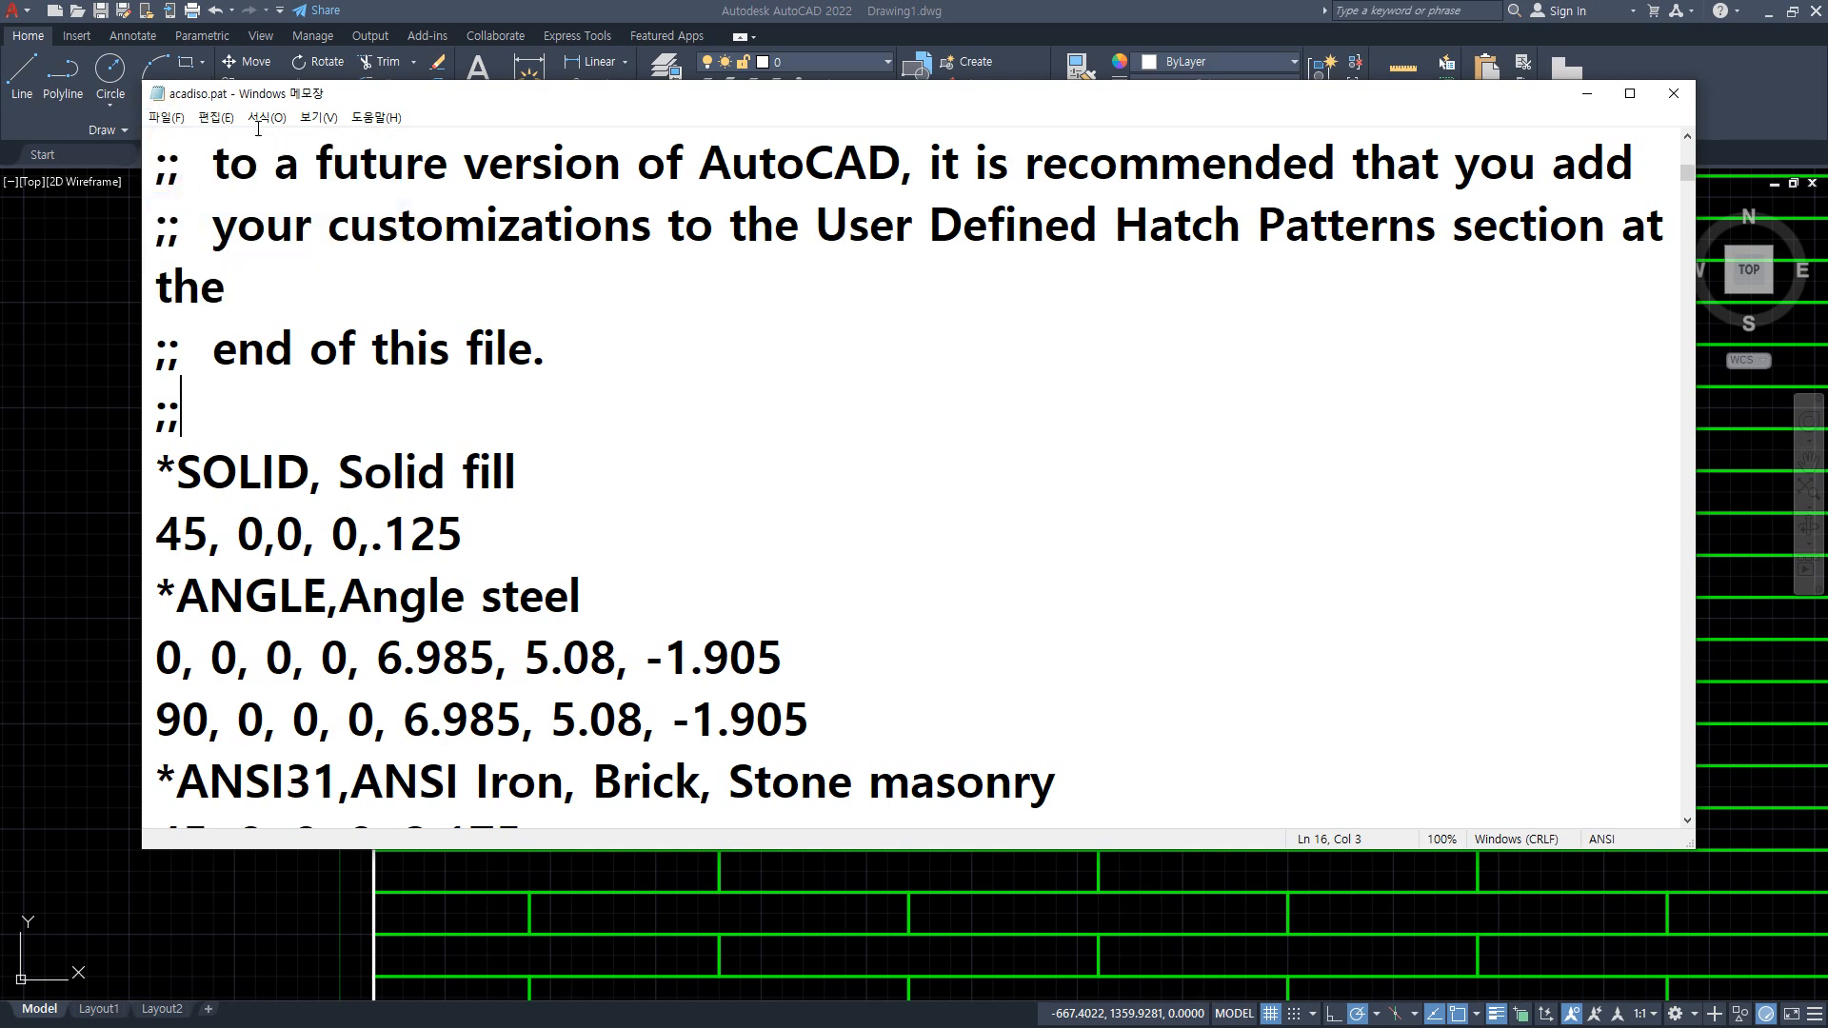
{"action": "left_click", "coordinate": [1674, 94]}
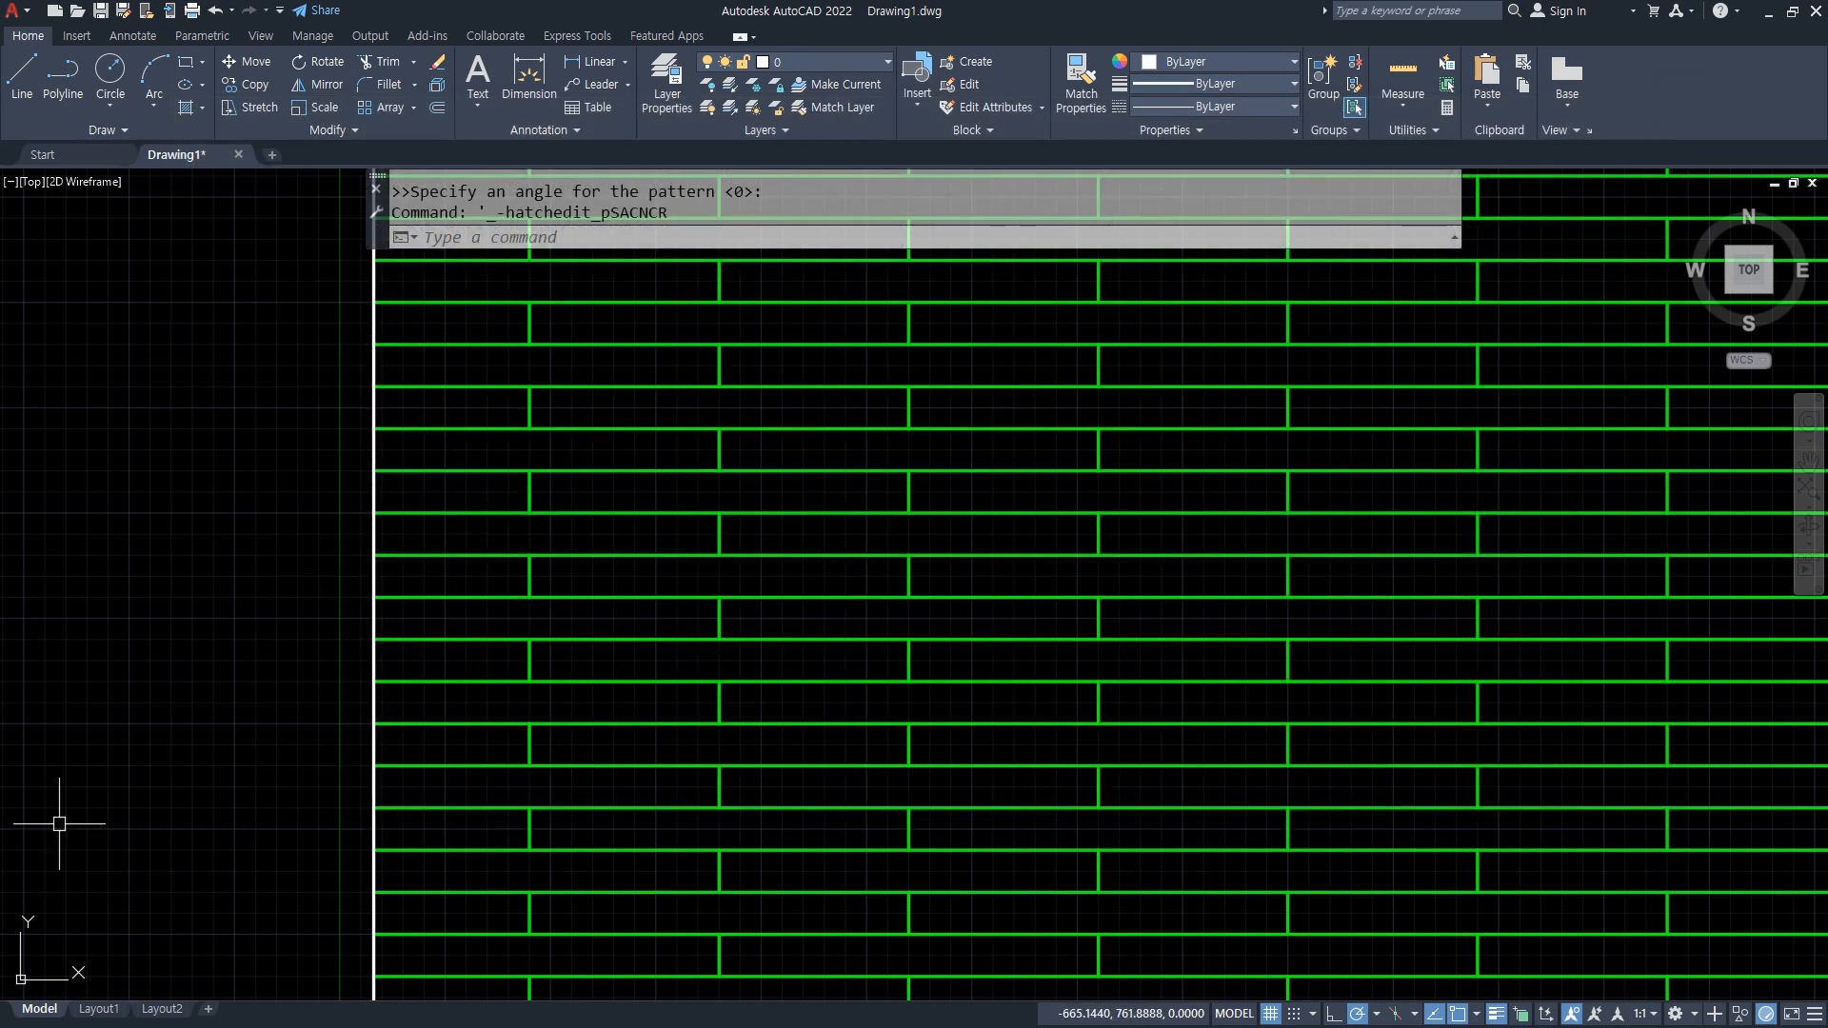
Switch to the Support folder in File Explorer and open acadiso.lin.
{"action": "key", "text": "alt+Tab"}
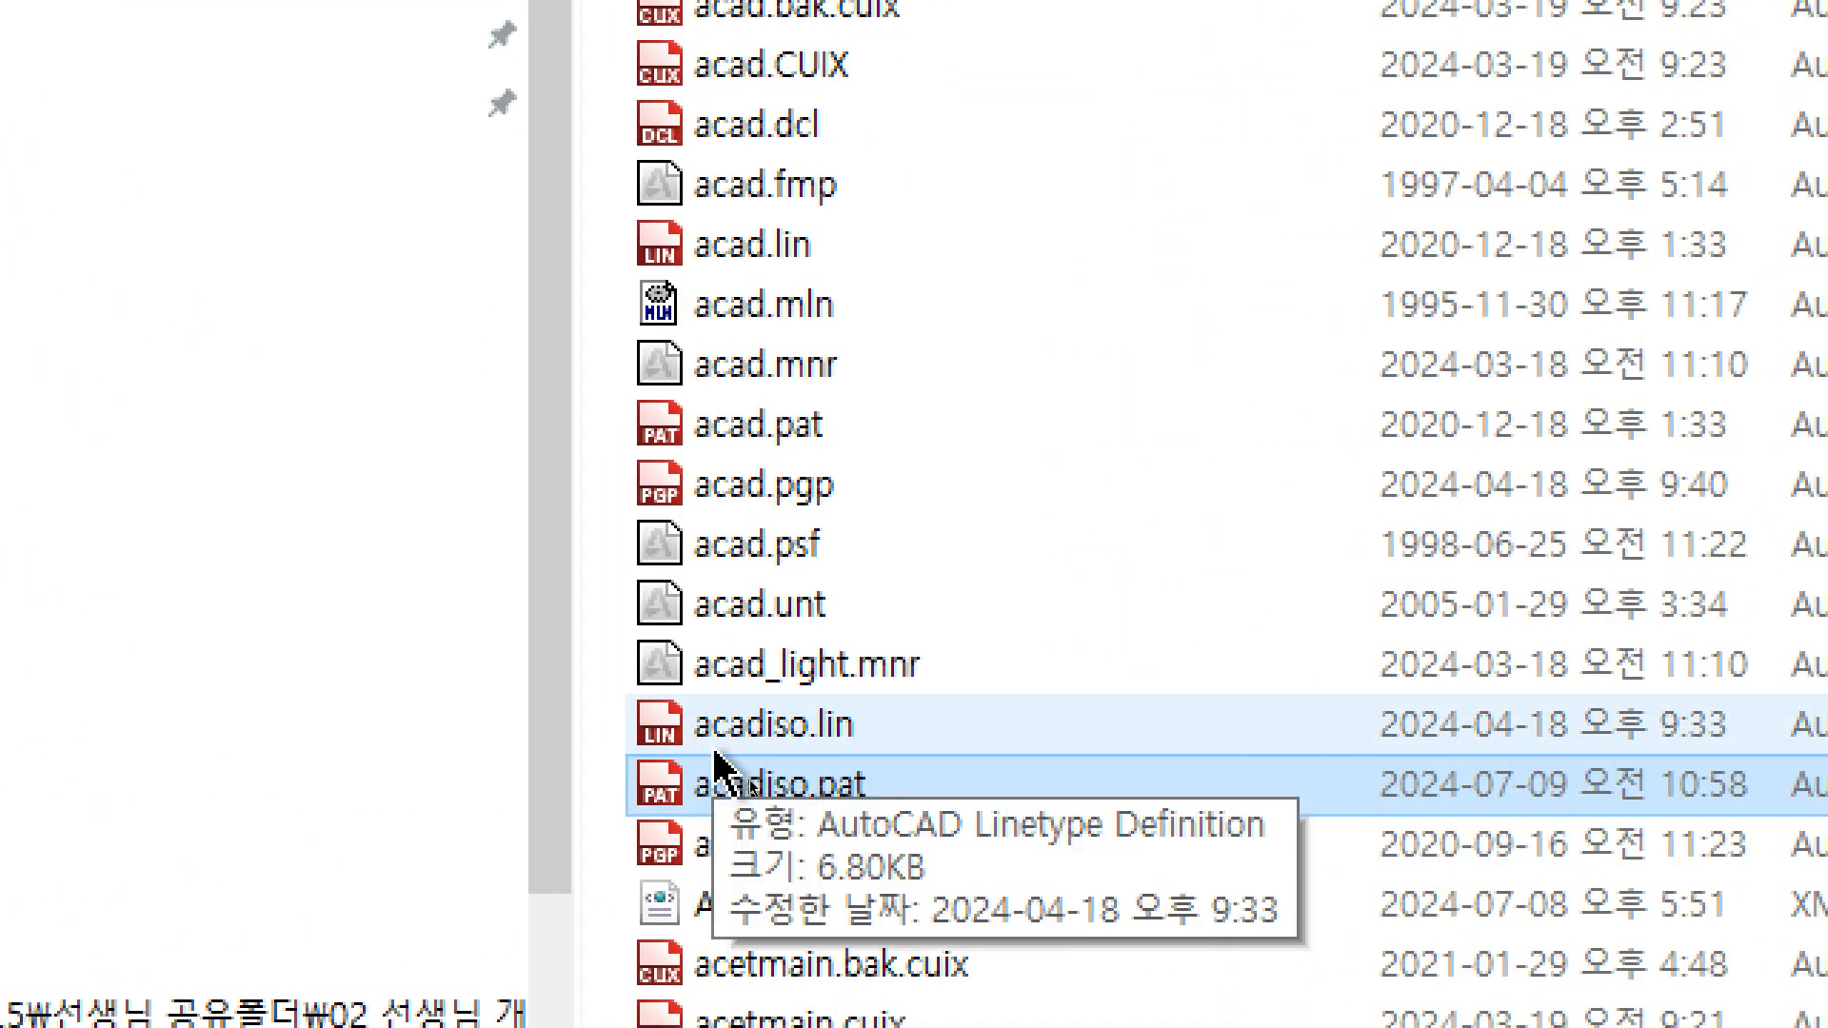
{"action": "left_click", "coordinate": [845, 731]}
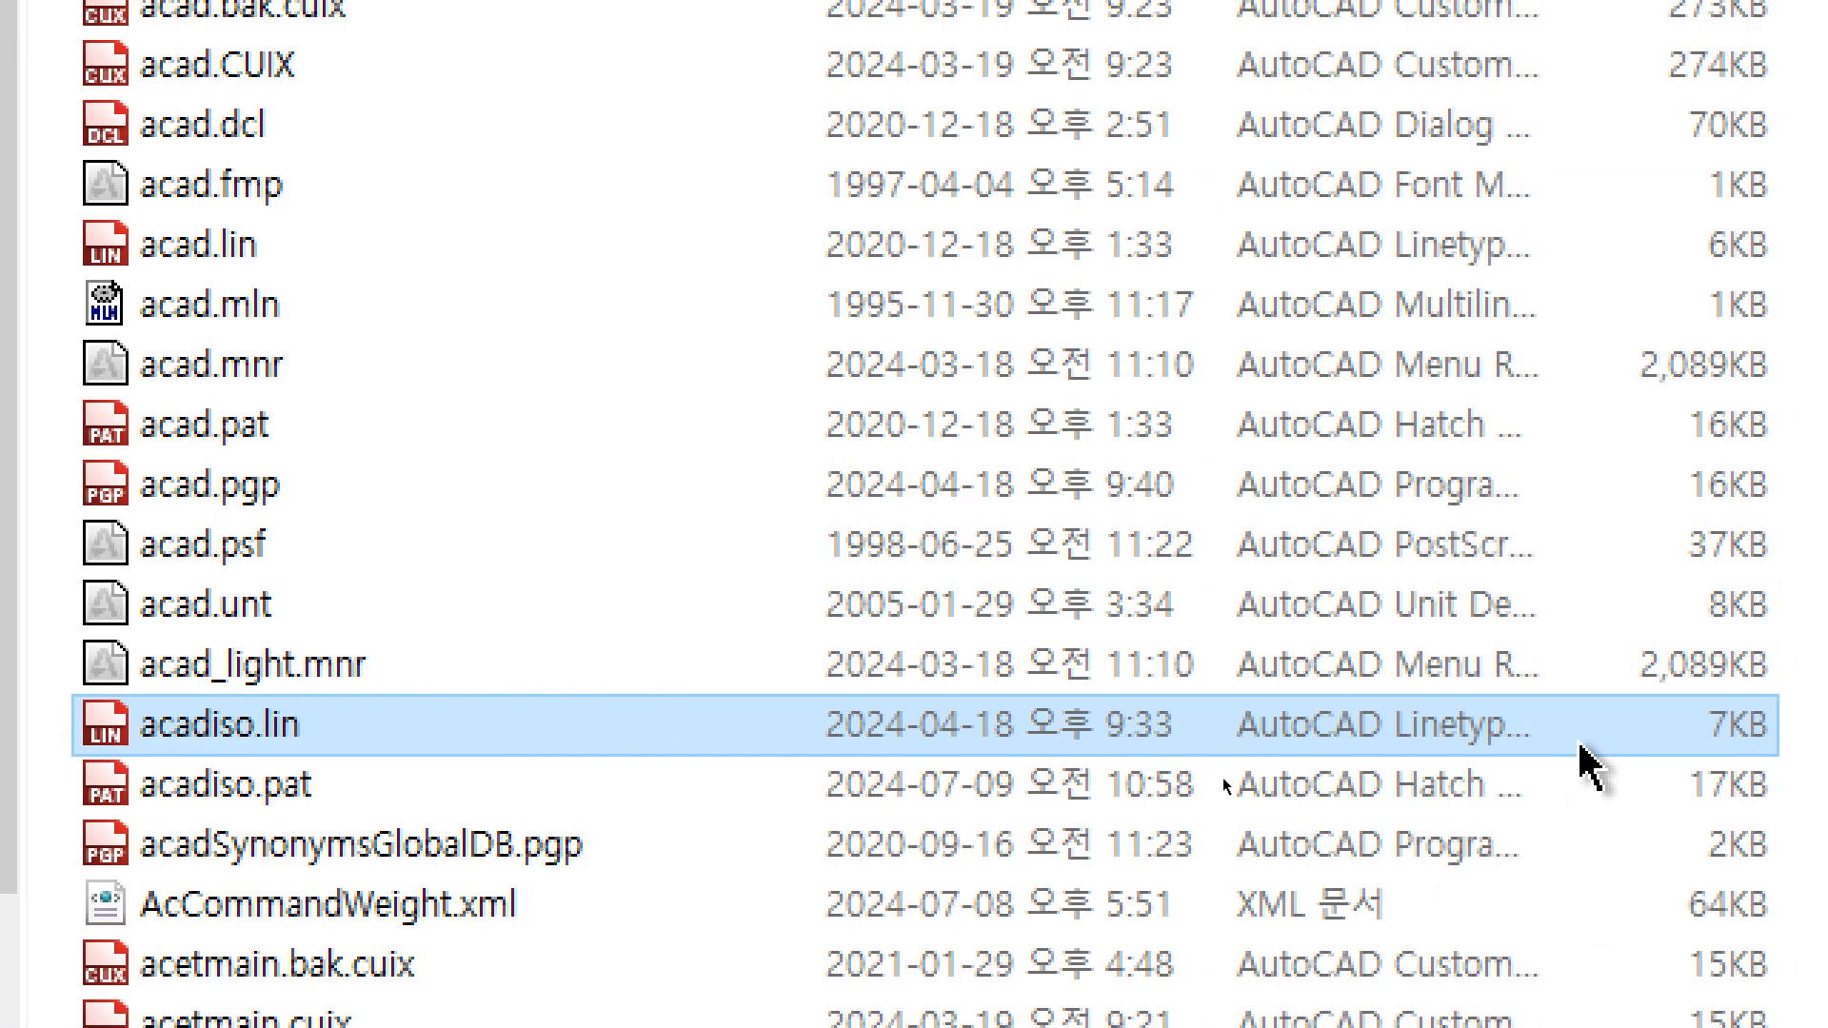
{"action": "double_click", "coordinate": [269, 751]}
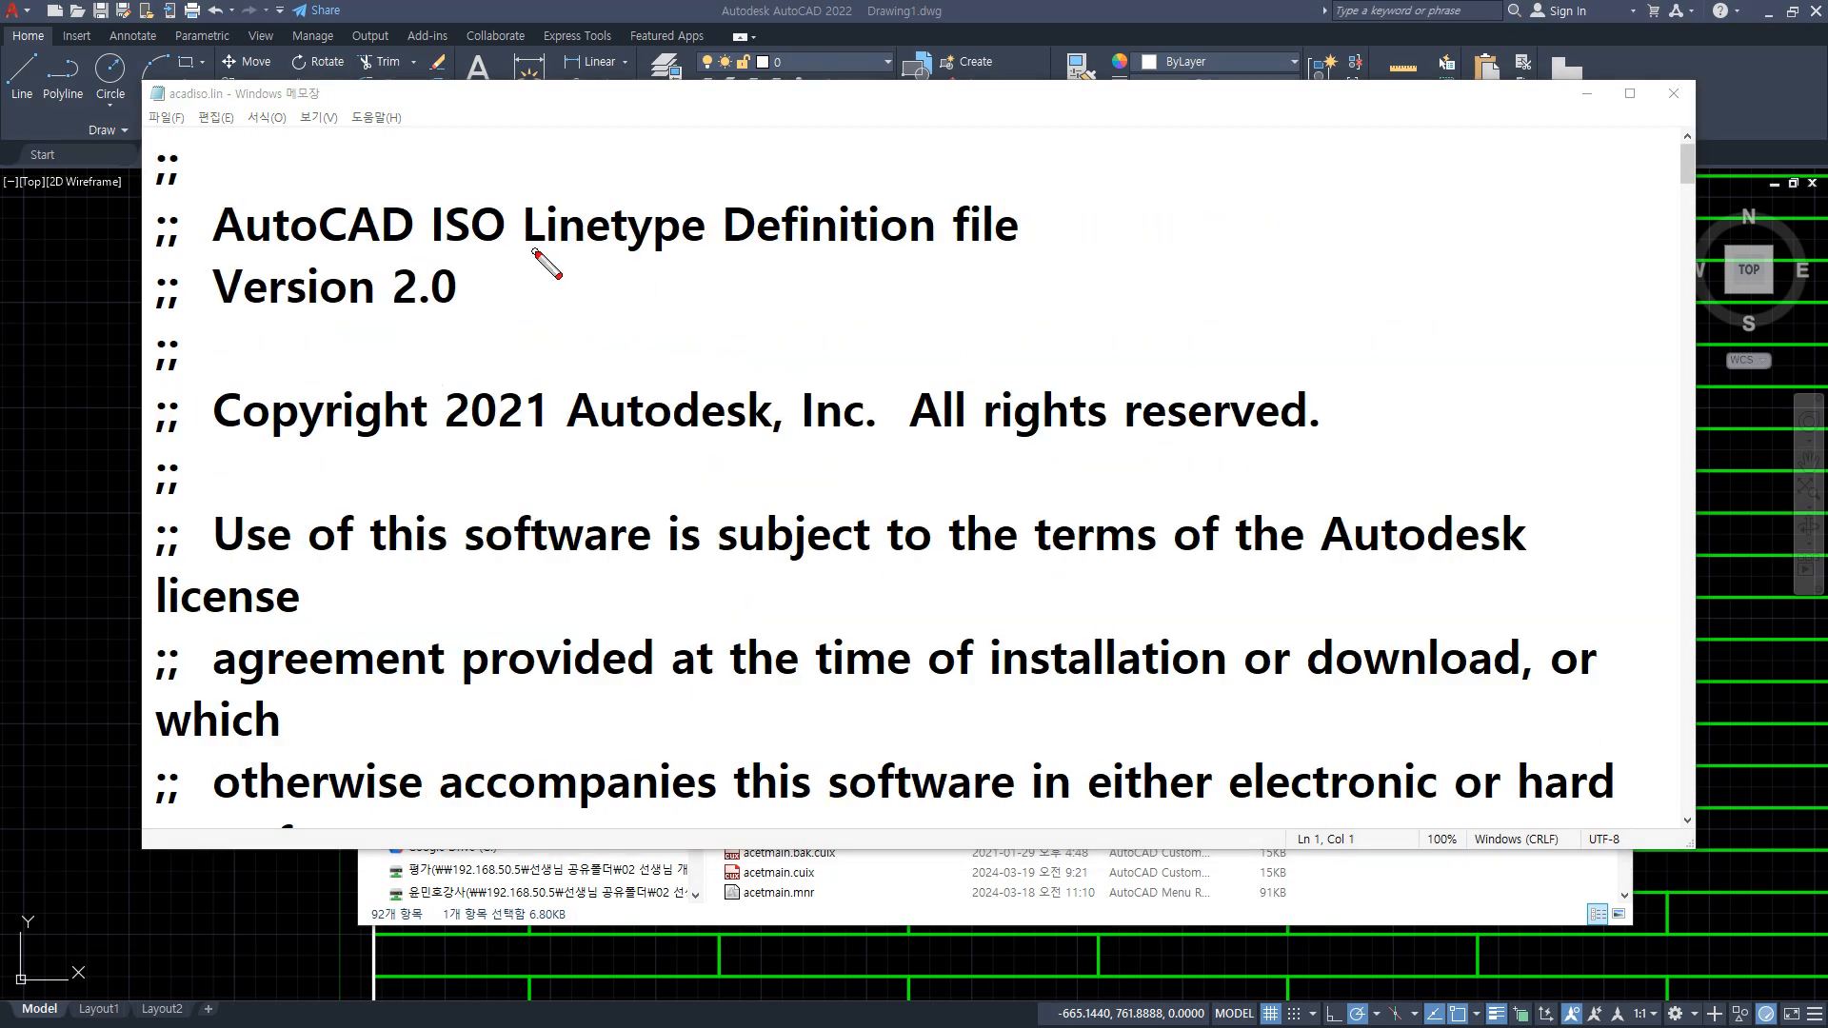
{"action": "left_click_drag", "start_coordinate": [531, 253], "coordinate": [1071, 253]}
{"action": "key", "text": "Escape"}
Insert the header line "*MyCenter,Center ----- - ----- - ----- - ----- - -----" above the BORDER entry in acadiso.lin.
{"action": "scroll", "coordinate": [483, 374], "scroll_direction": "down", "scroll_amount": 8}
{"action": "scroll", "coordinate": [483, 374], "scroll_direction": "up", "scroll_amount": 1}
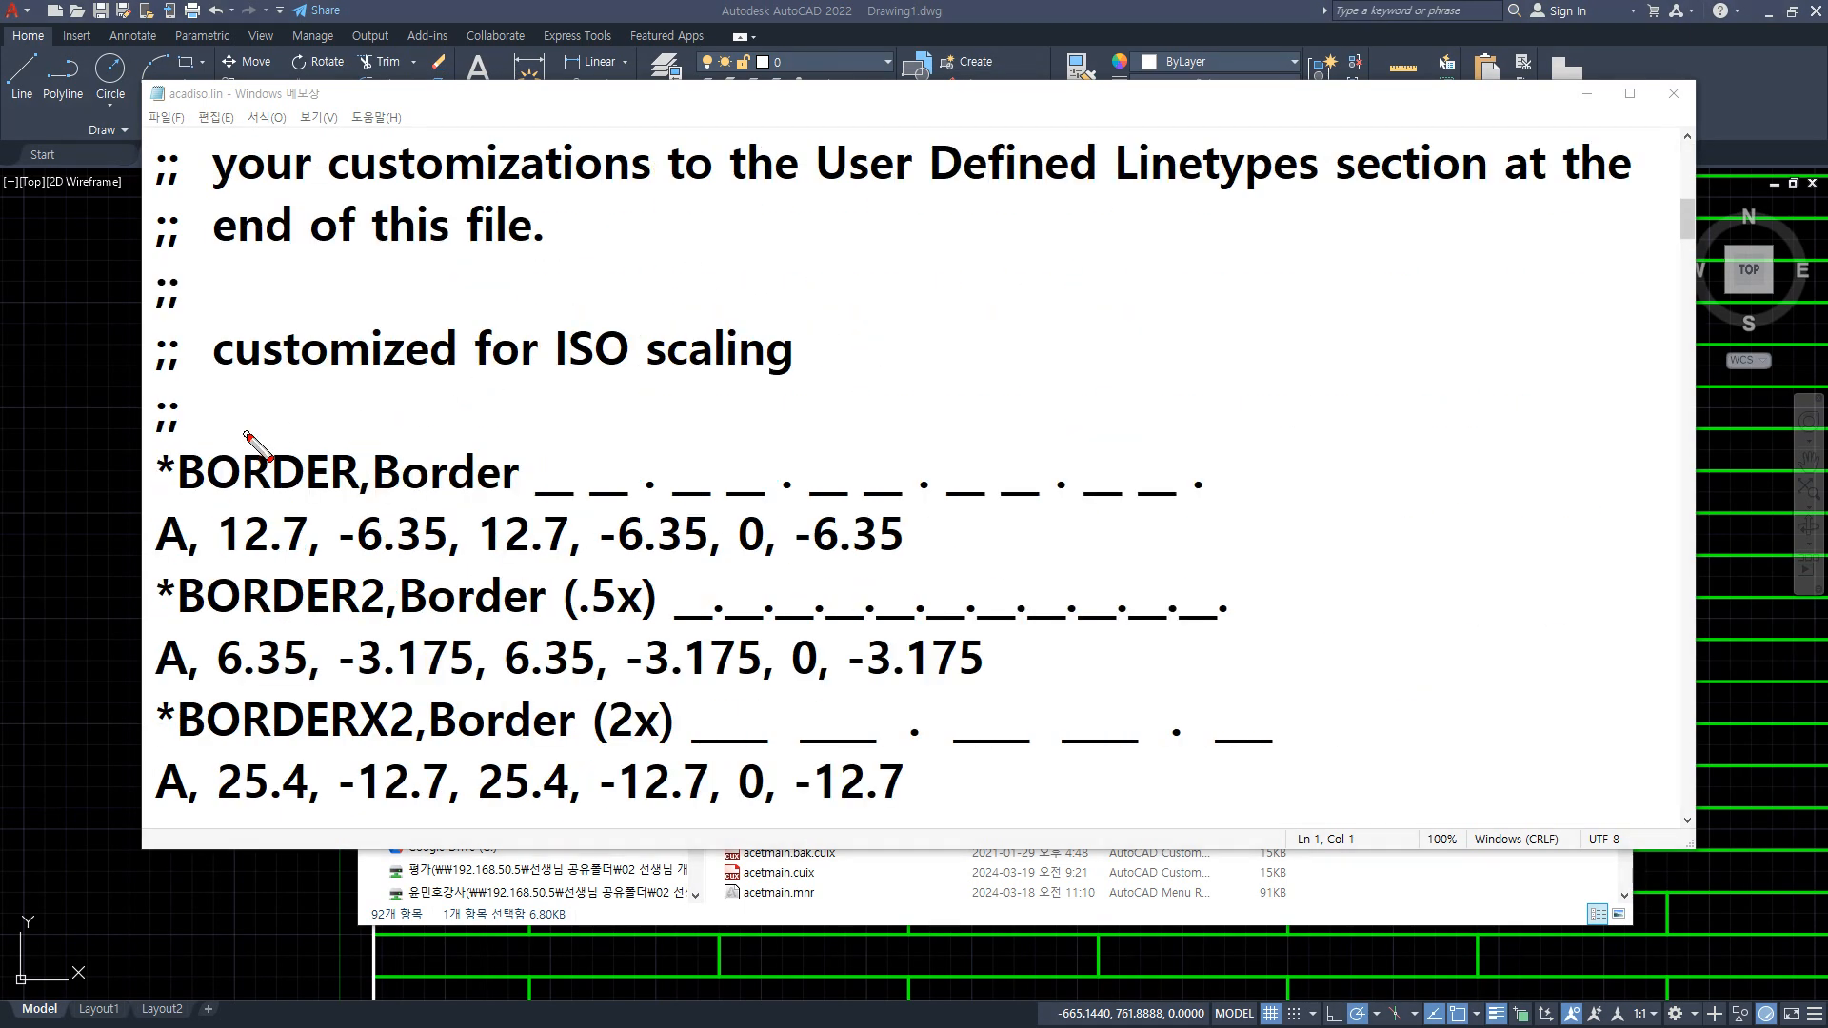
{"action": "left_click_drag", "start_coordinate": [196, 391], "coordinate": [197, 452]}
{"action": "mouse_move", "coordinate": [195, 522]}
{"action": "left_mouse_down"}
{"action": "mouse_move", "coordinate": [262, 447]}
{"action": "mouse_move", "coordinate": [595, 480]}
{"action": "mouse_move", "coordinate": [218, 503]}
{"action": "left_mouse_up"}
{"action": "left_click", "coordinate": [252, 423]}
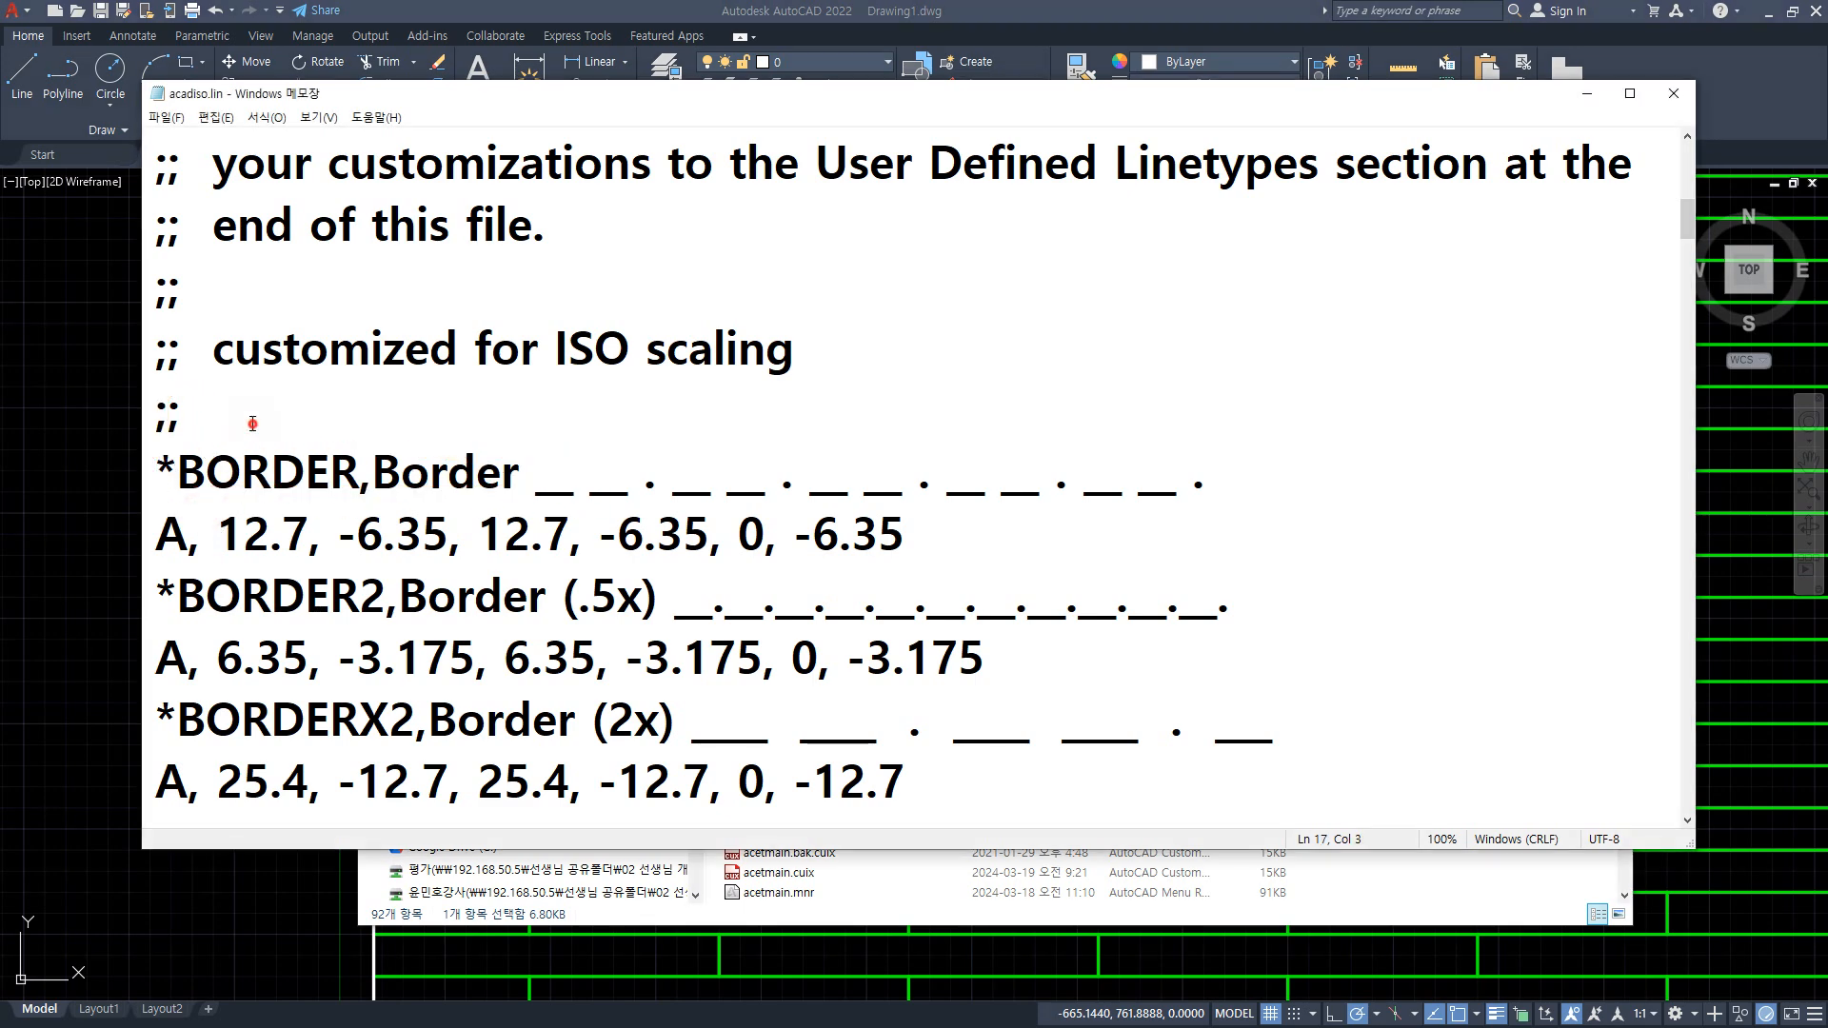
{"action": "key", "text": "Return"}
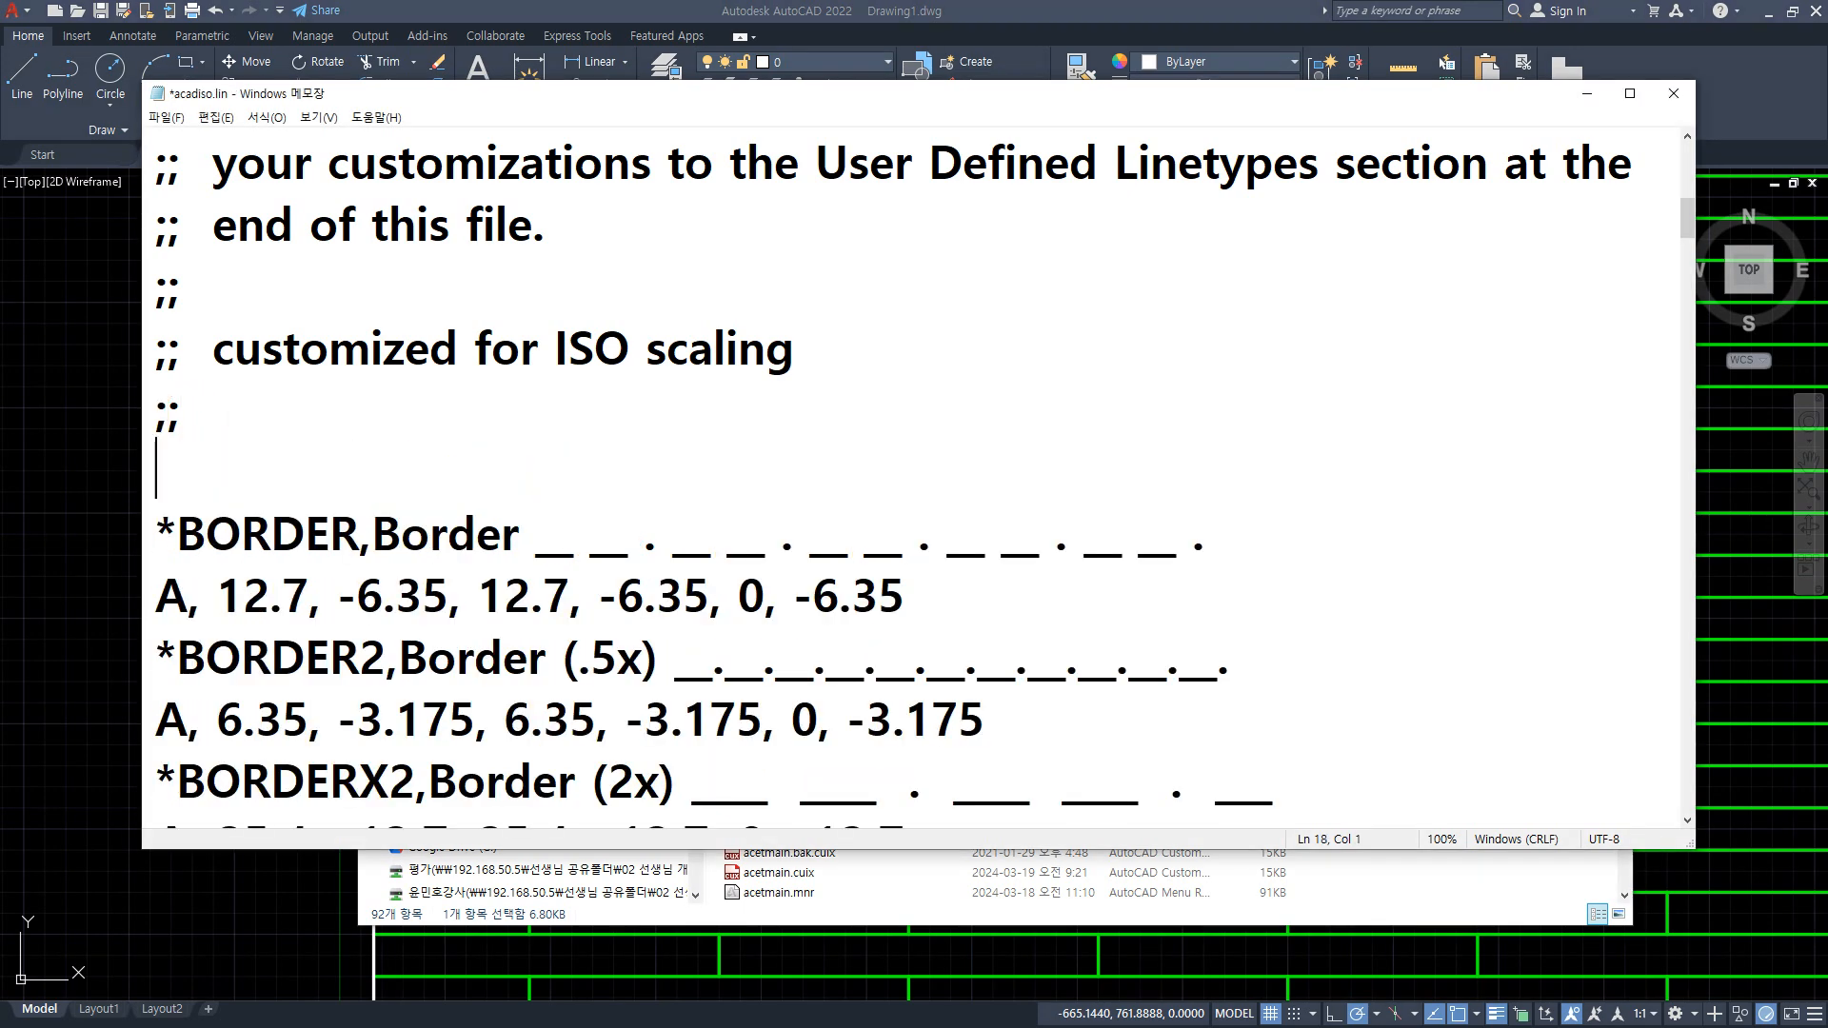
{"action": "type", "text": "*My"}
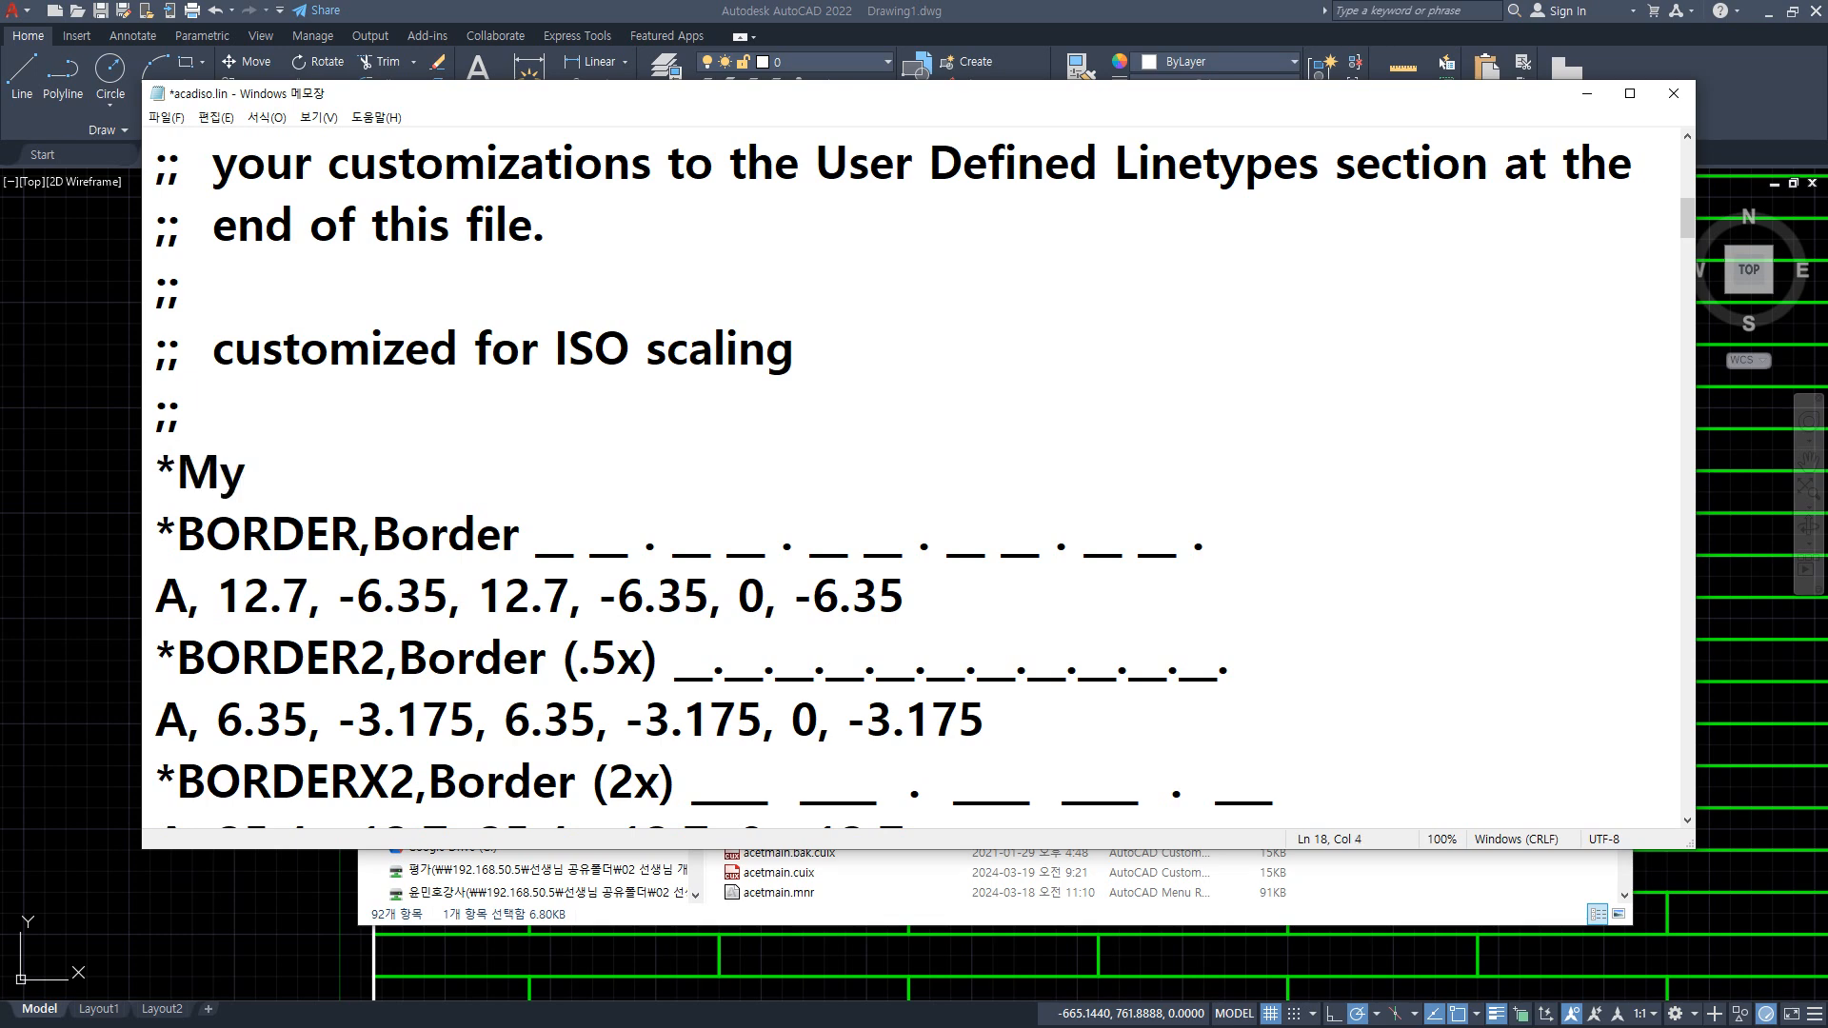
{"action": "type", "text": "c"}
{"action": "key", "text": "BackSpace"}
{"action": "type", "text": "Center,Cene"}
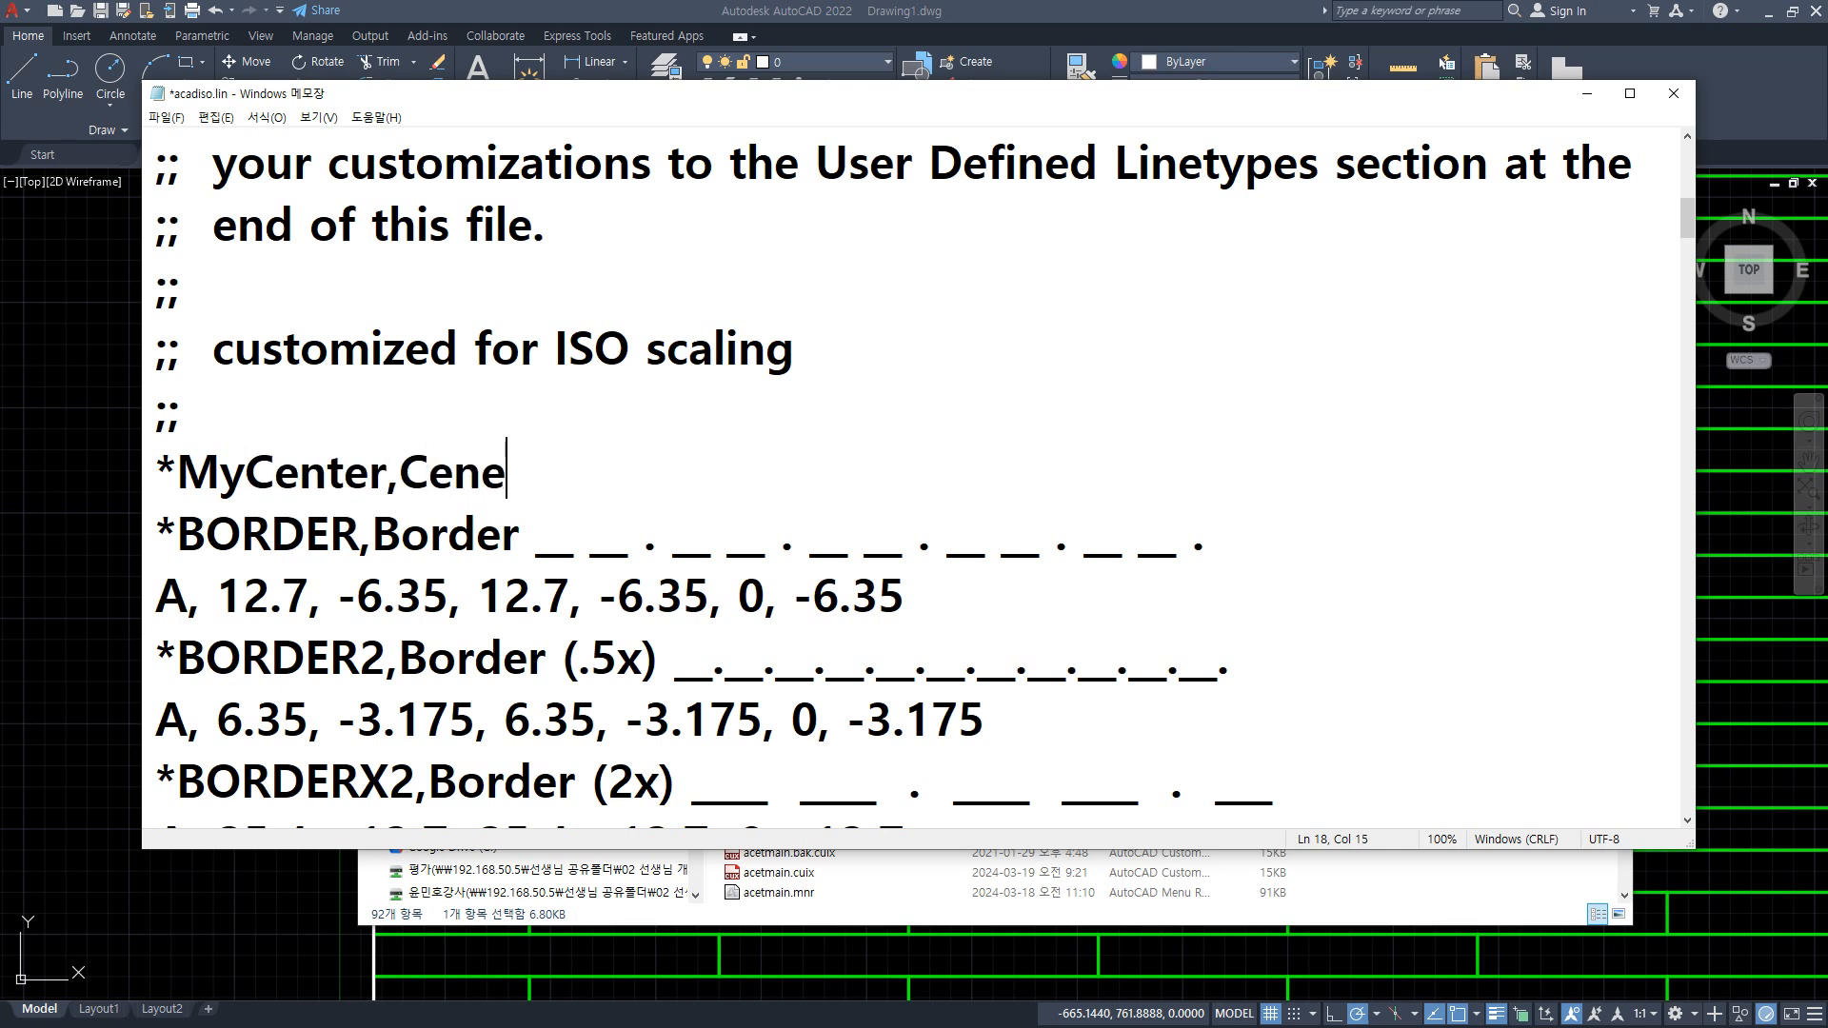
{"action": "key", "text": "BackSpace"}
{"action": "type", "text": "ter ----- - ----- - -"}
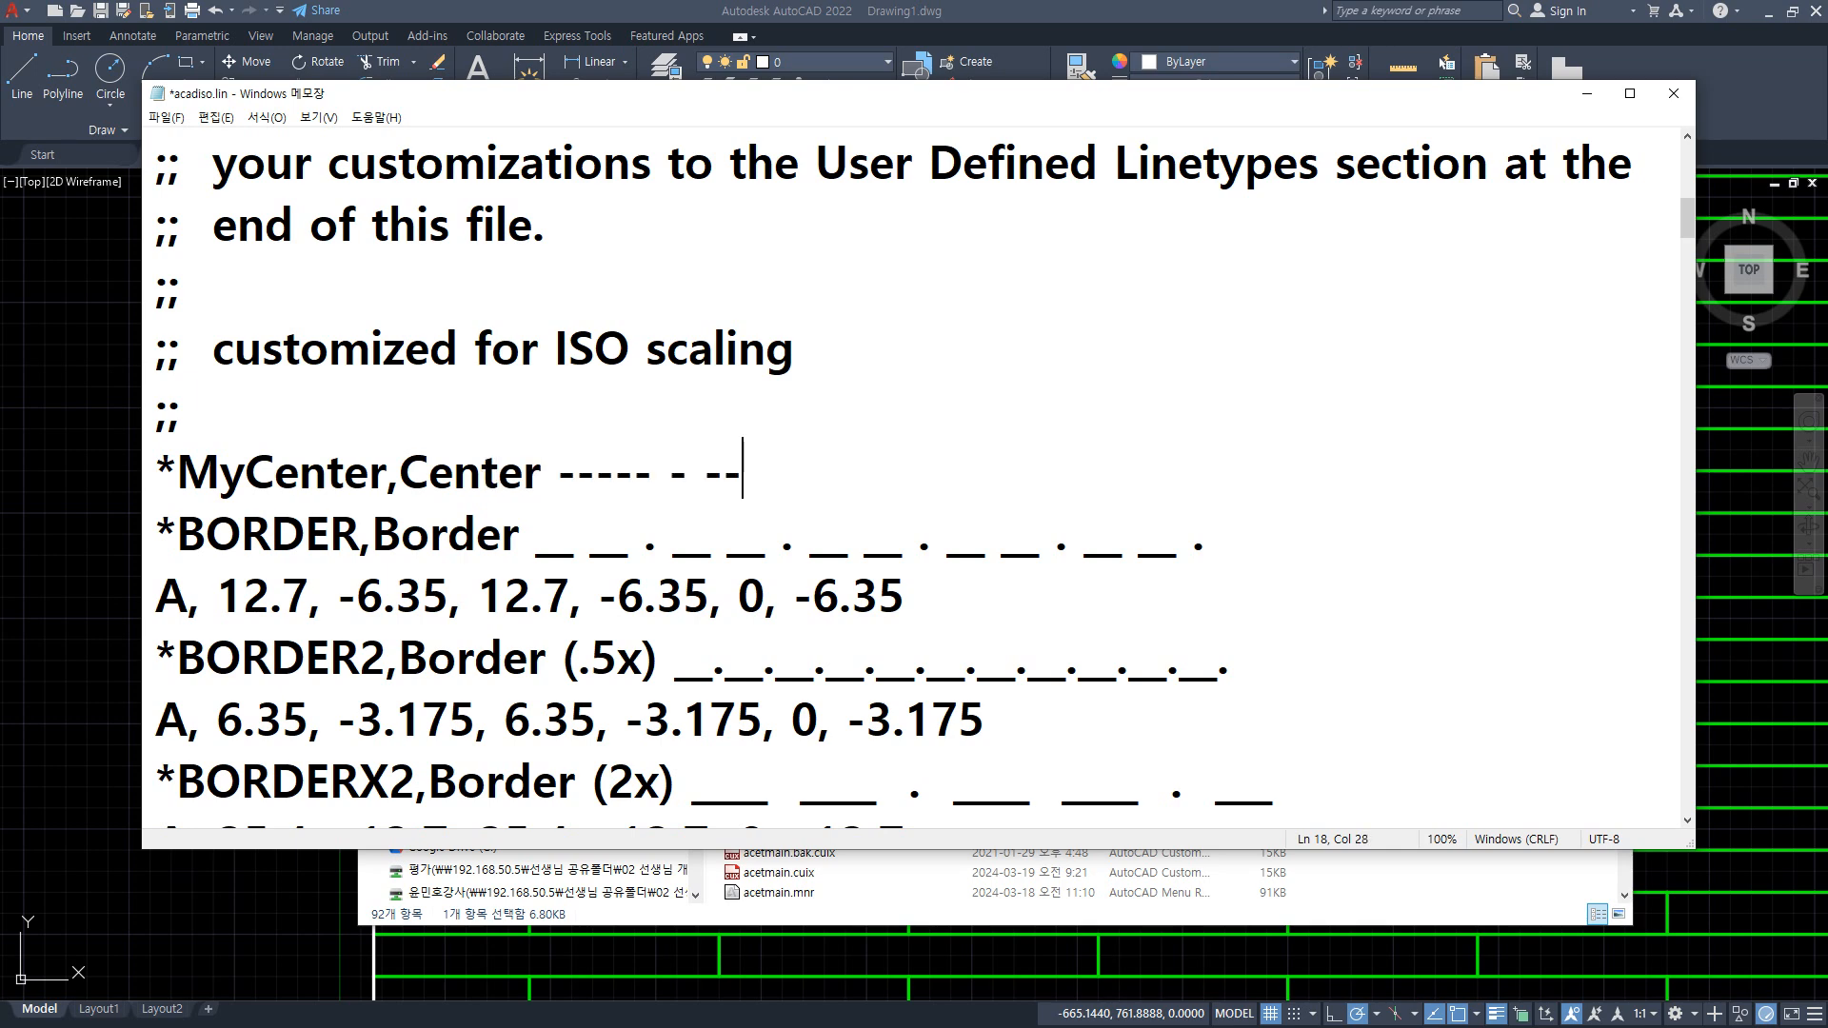
{"action": "type", "text": "---- - ----- - ----"}
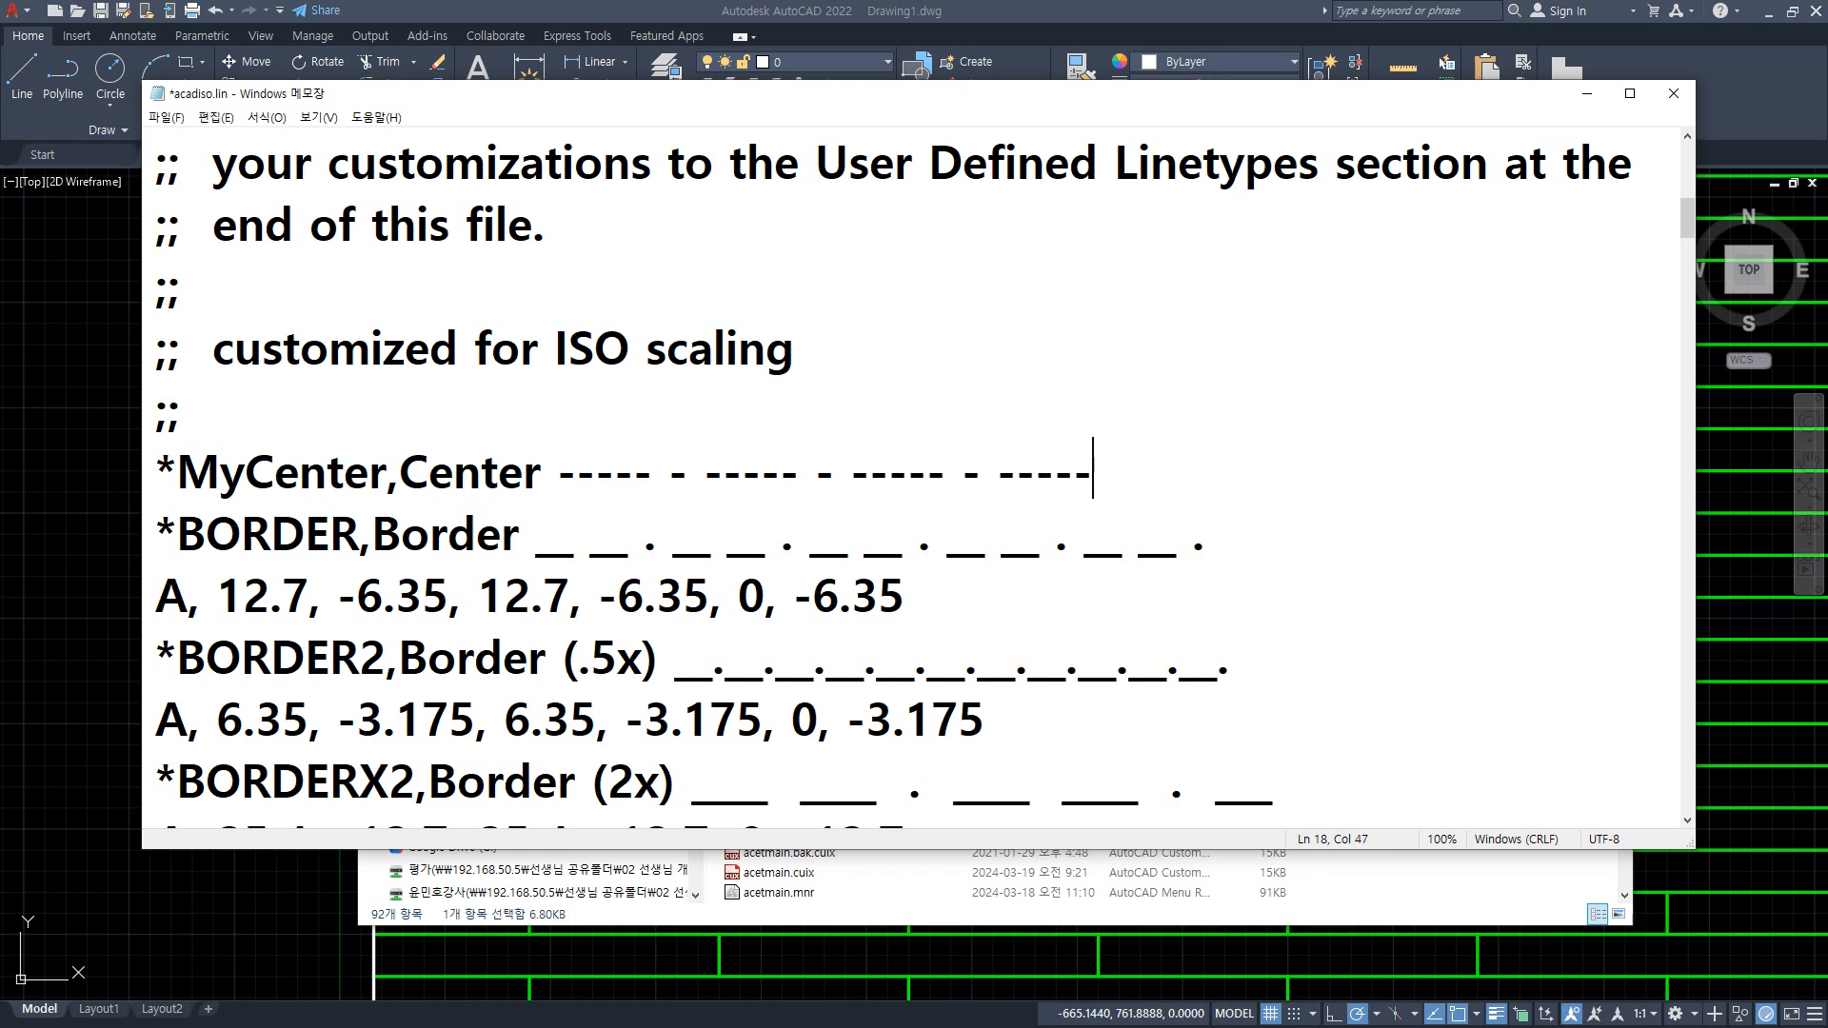
{"action": "type", "text": "-"}
{"action": "key", "text": "Return"}
Add the pattern line "A,10,-2,2,-2" below the MyCenter header and save acadiso.lin.
{"action": "type", "text": "A"}
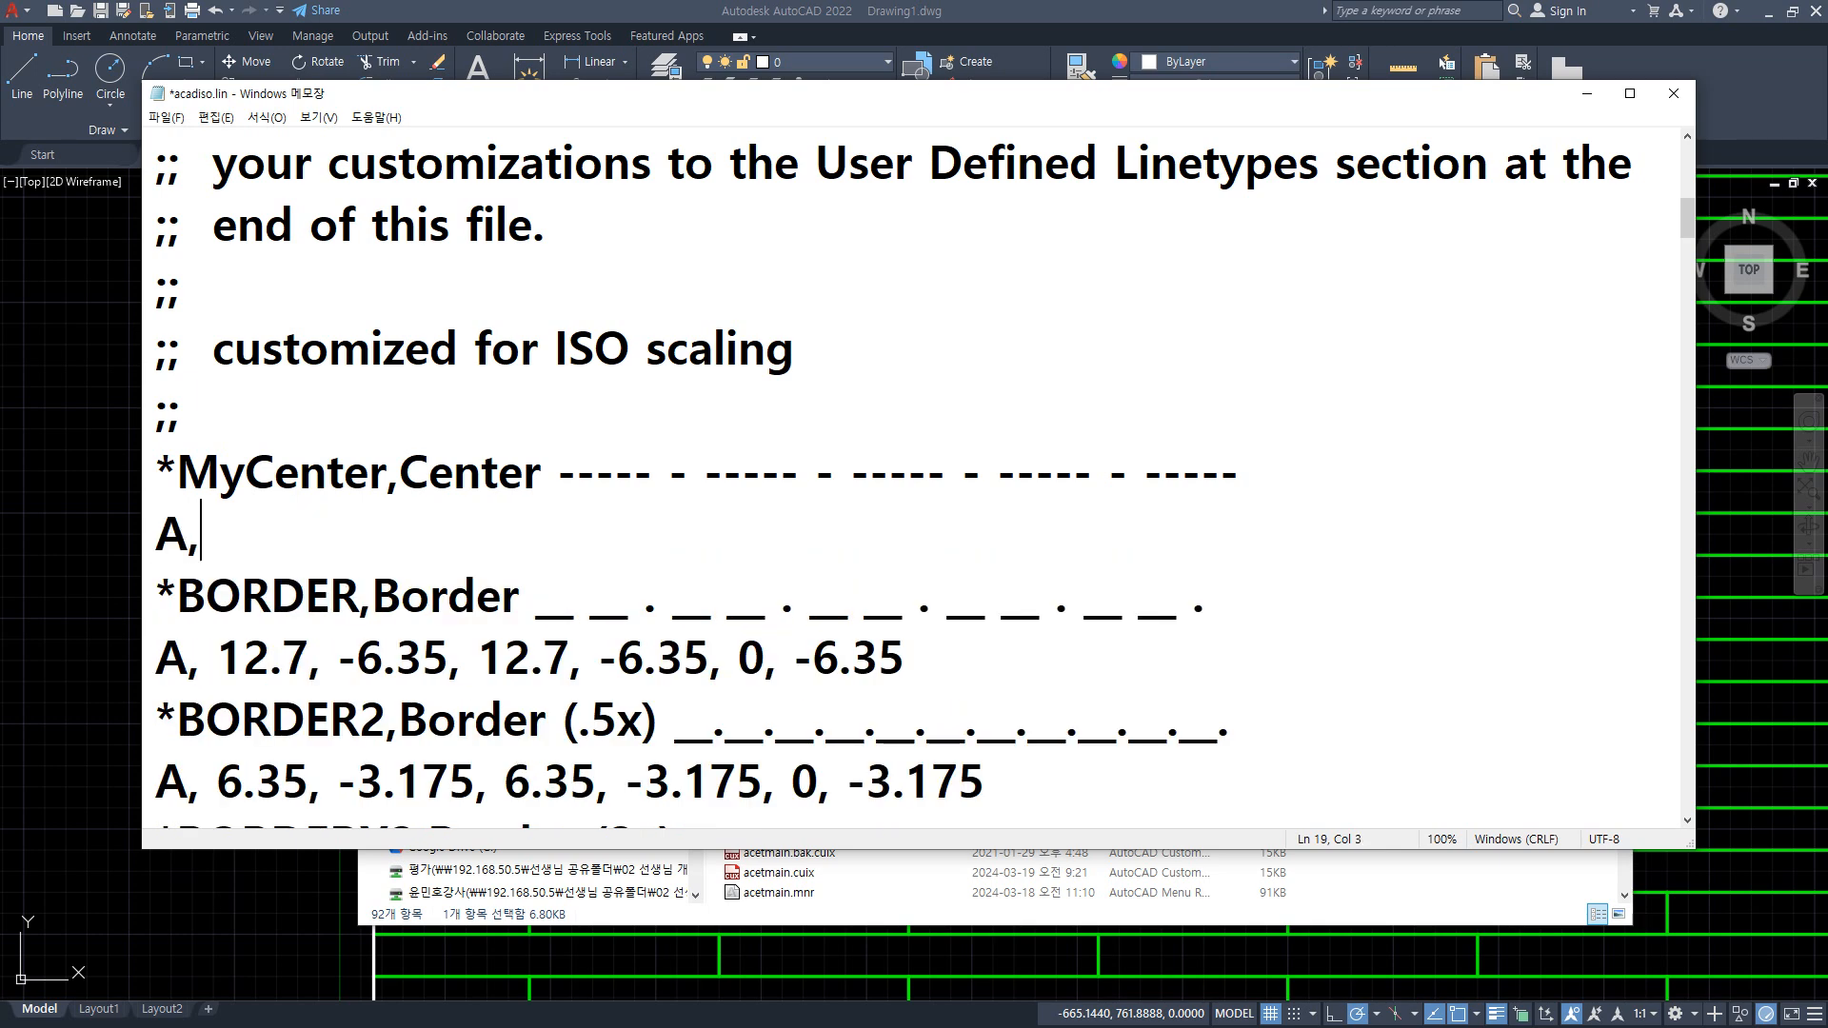
{"action": "type", "text": ",10,-2"}
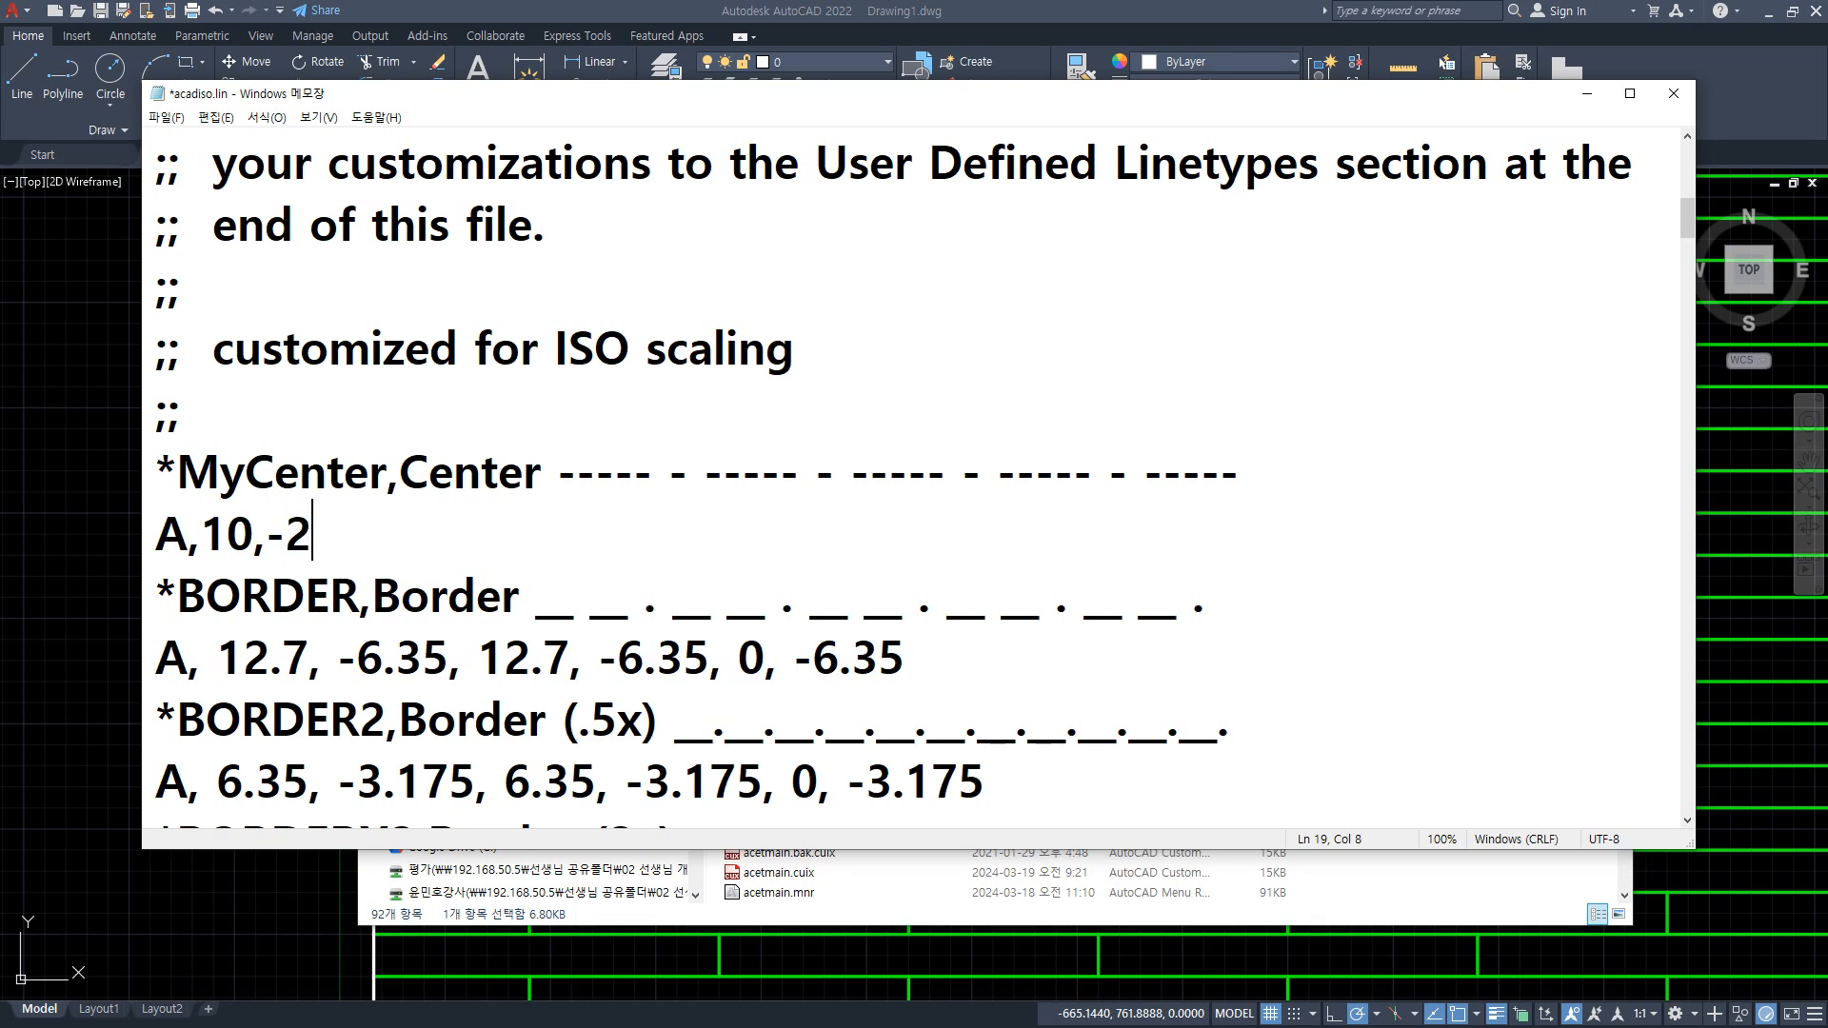
{"action": "type", "text": ",2"}
{"action": "type", "text": ",02"}
{"action": "key", "text": "BackSpace"}
{"action": "key", "text": "BackSpace"}
{"action": "type", "text": "-2"}
{"action": "key", "text": "ctrl+s"}
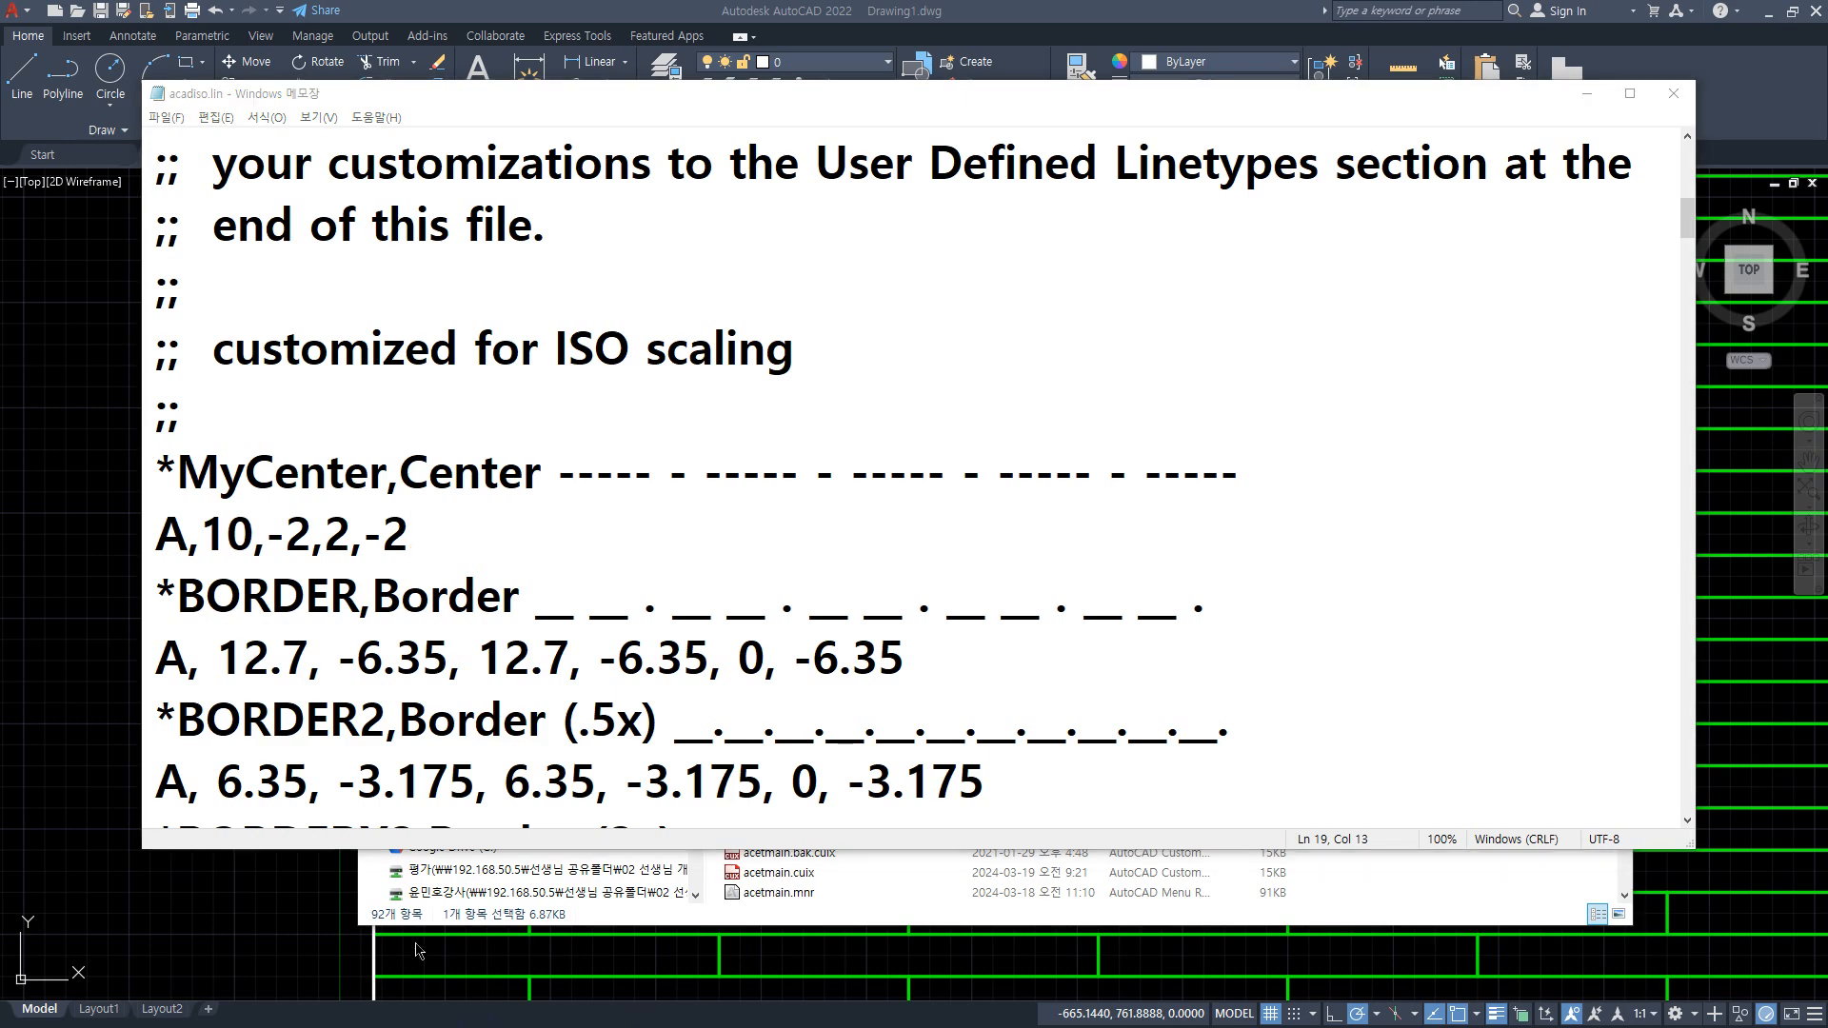
Switch to AutoCAD, delete the square with its Floor hatch, and zoom to the whole drawing area.
{"action": "left_click", "coordinate": [257, 926]}
{"action": "scroll", "coordinate": [1289, 507], "scroll_direction": "down", "scroll_amount": 8}
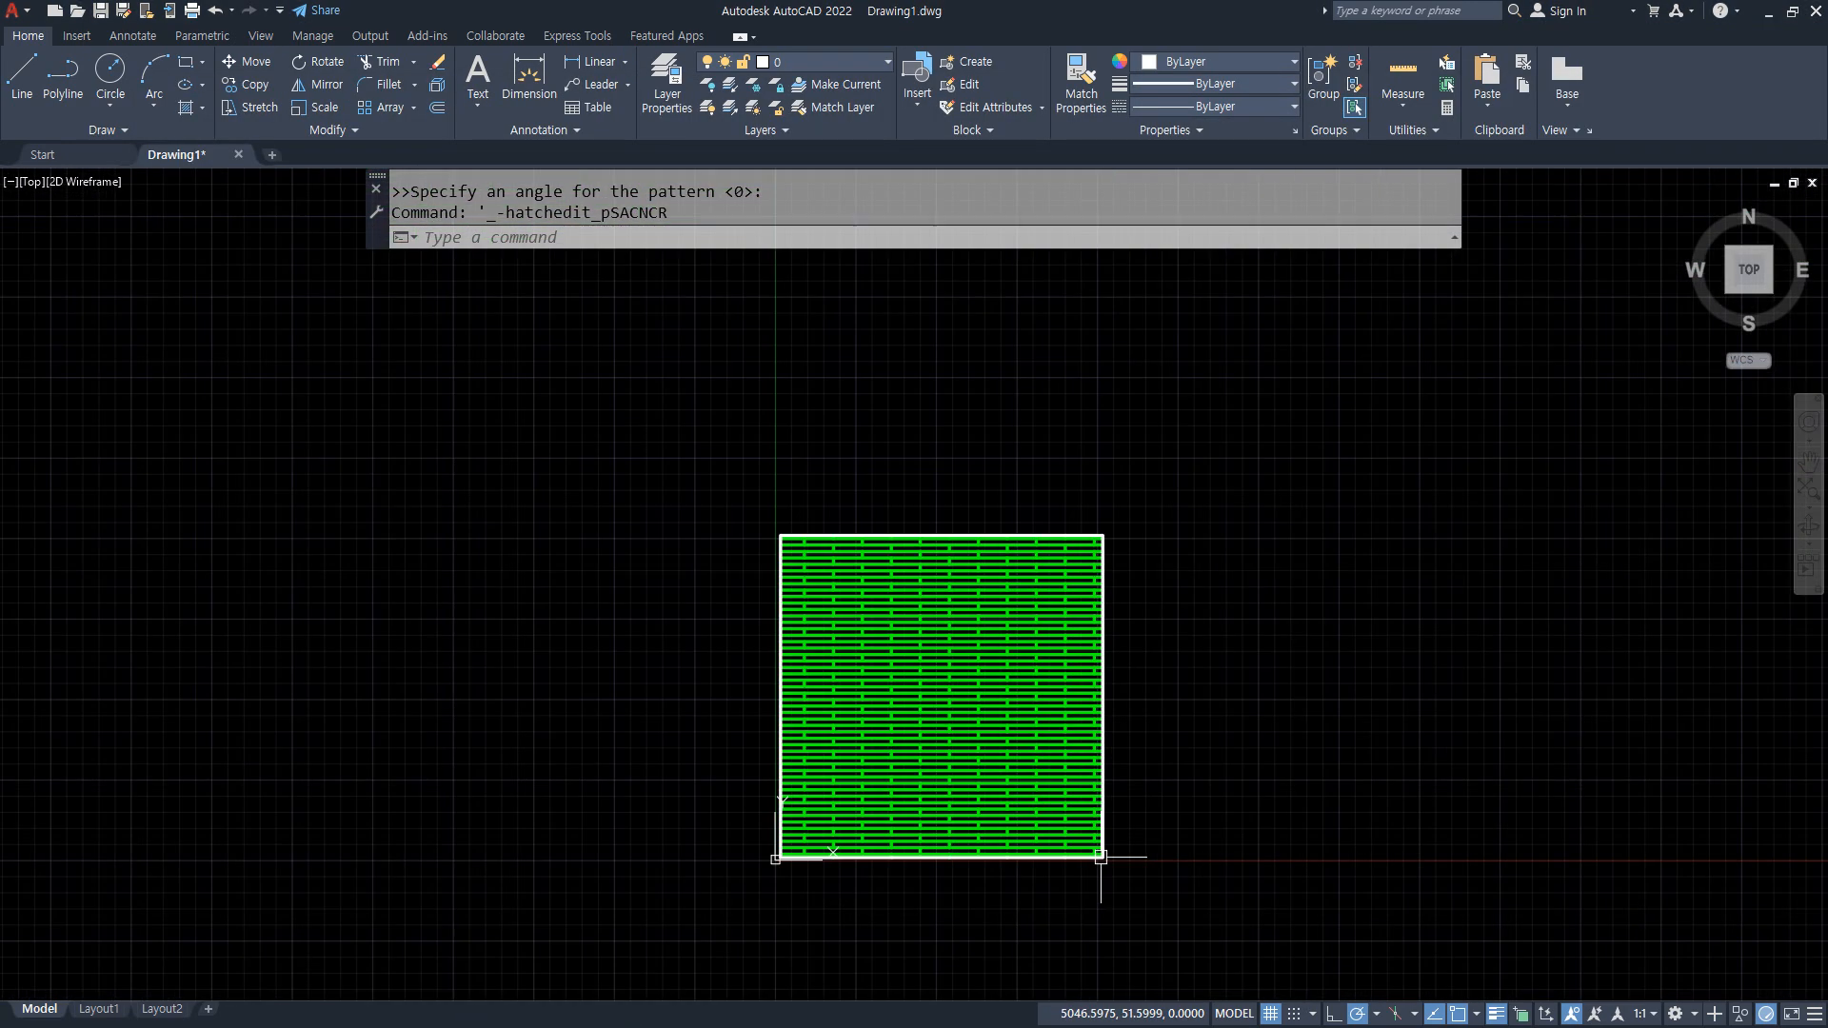
{"action": "left_click", "coordinate": [1206, 898]}
{"action": "left_click", "coordinate": [538, 405]}
{"action": "key", "text": "Delete"}
{"action": "type", "text": "z"}
{"action": "key", "text": "Return"}
{"action": "type", "text": "a"}
{"action": "key", "text": "Return"}
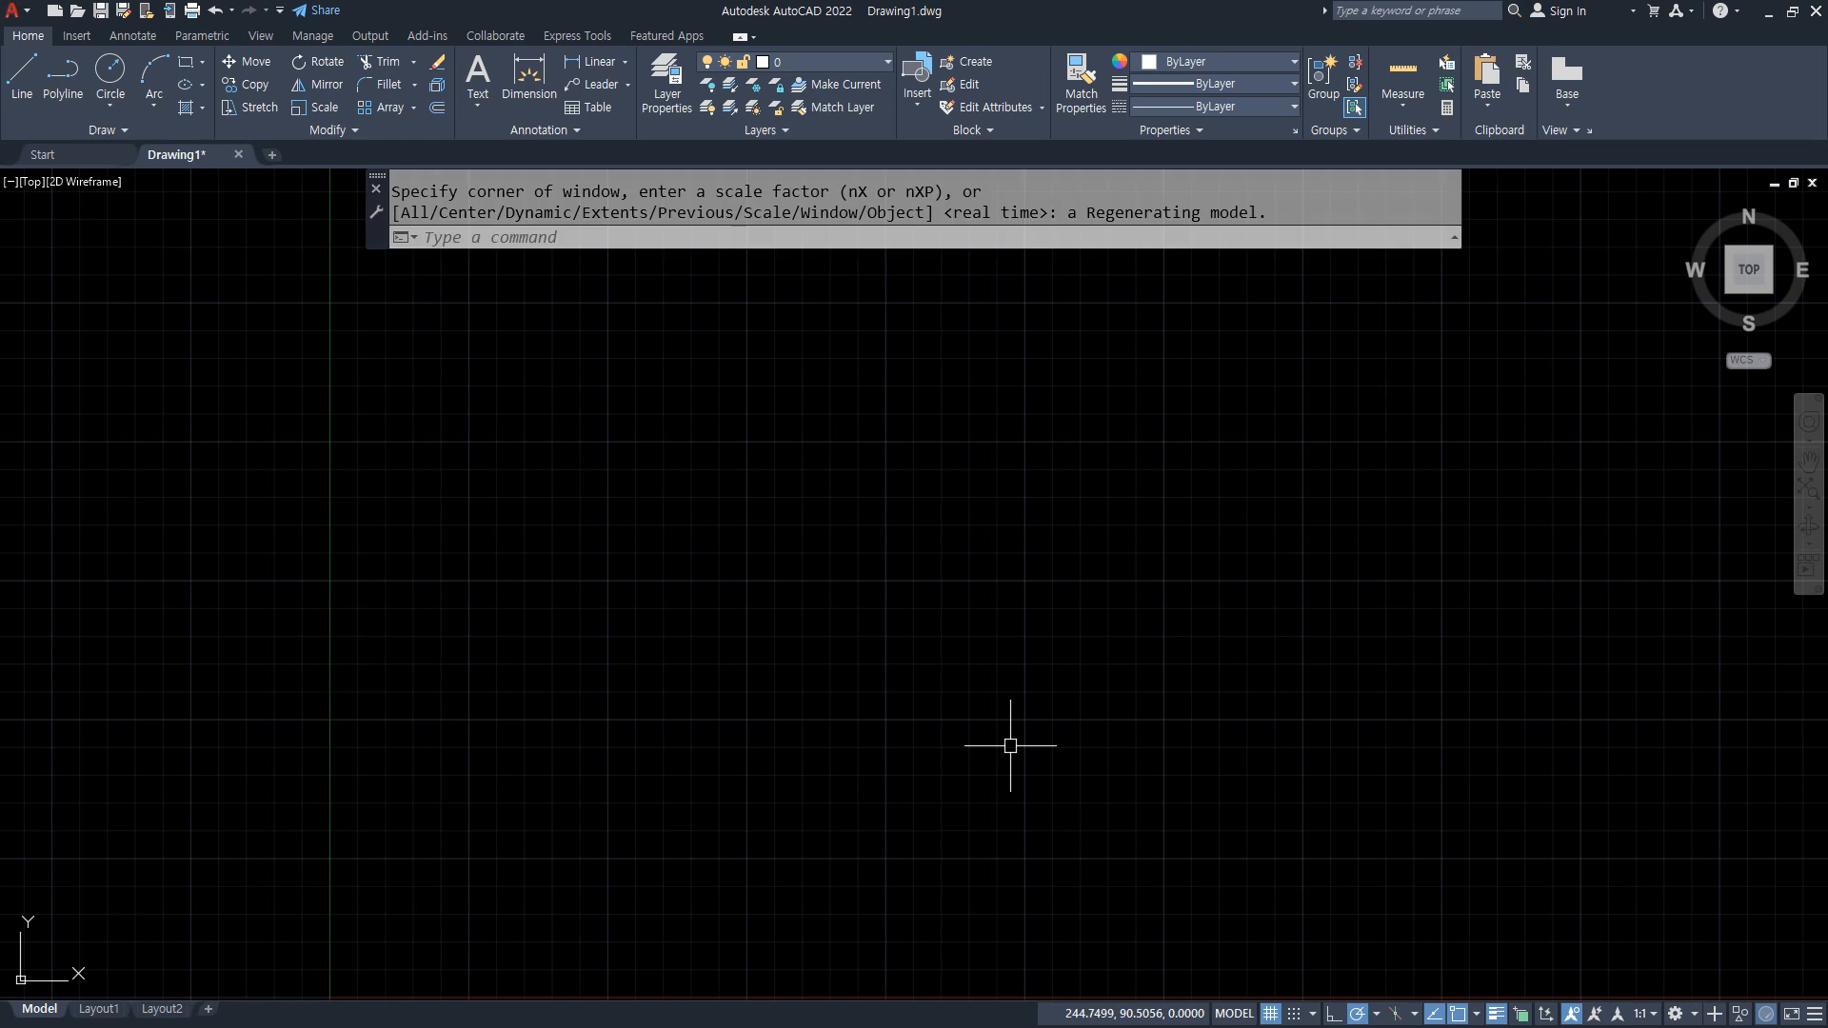
Open the layer manager and load the MyCenter linetype through the red 중심 layer's linetype setting.
{"action": "type", "text": "la"}
{"action": "key", "text": "Return"}
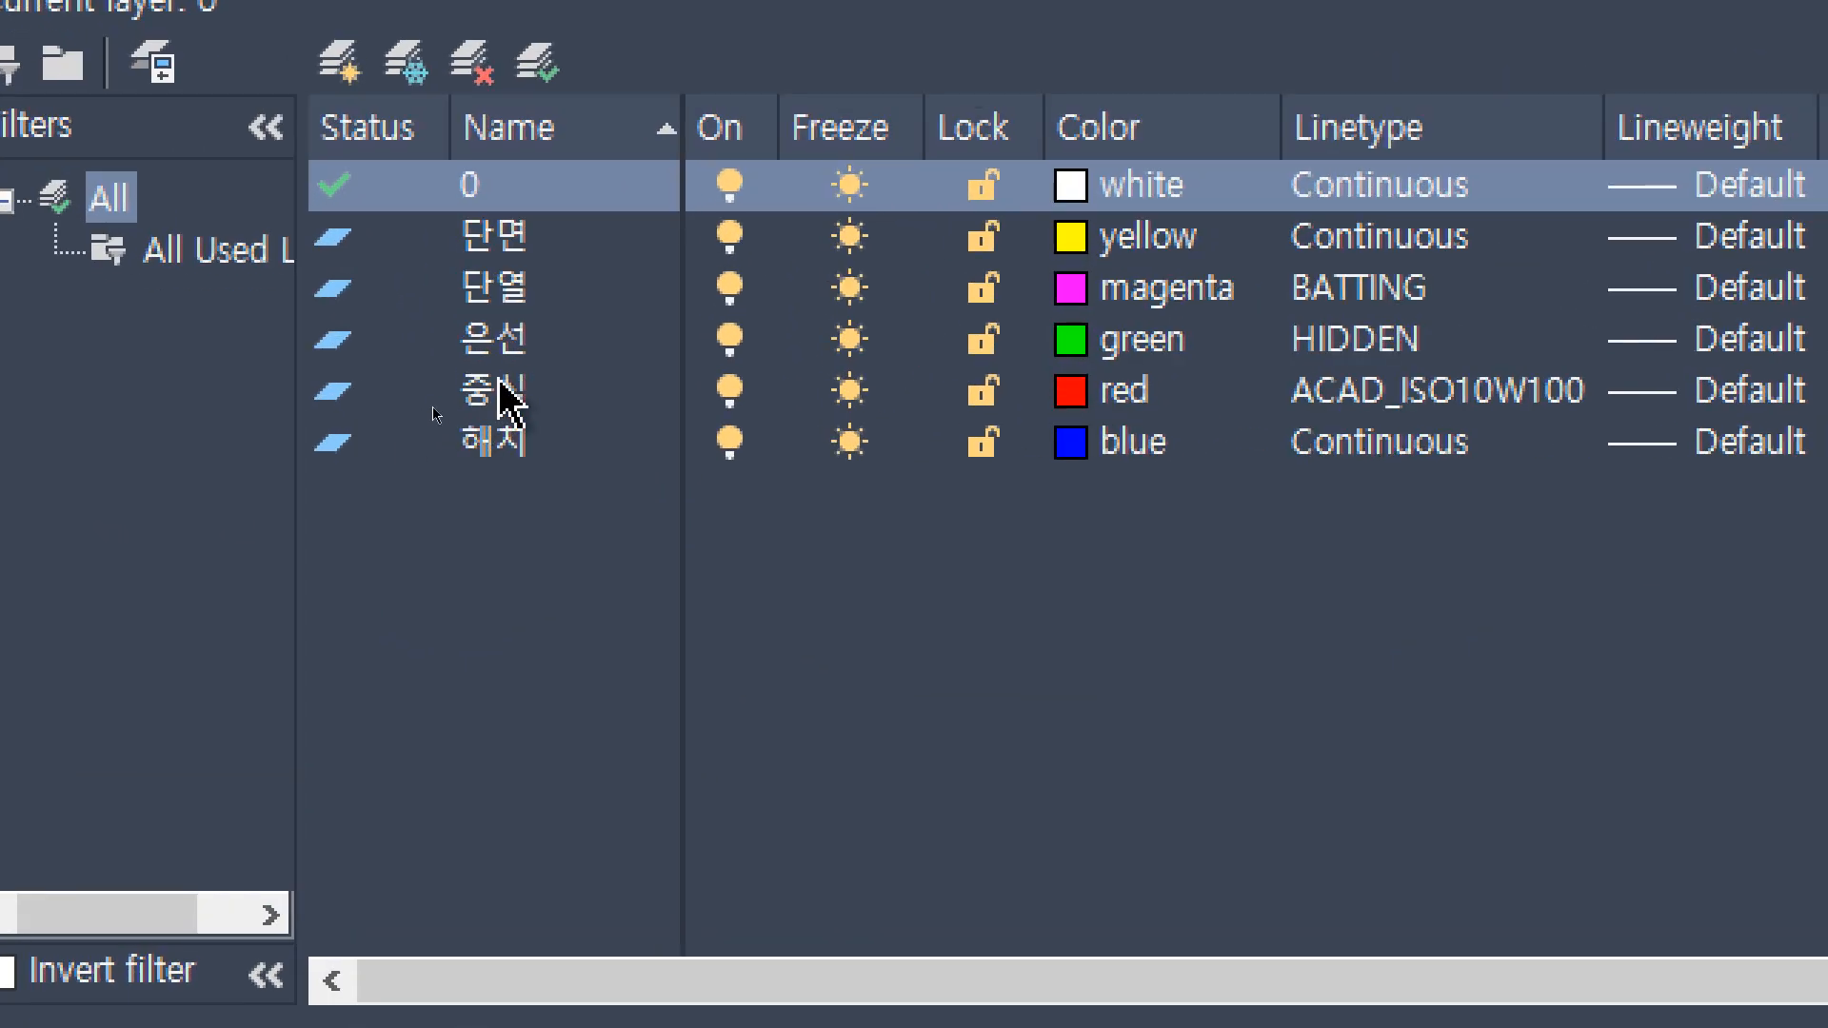
{"action": "left_click", "coordinate": [429, 414]}
{"action": "left_click", "coordinate": [1490, 395]}
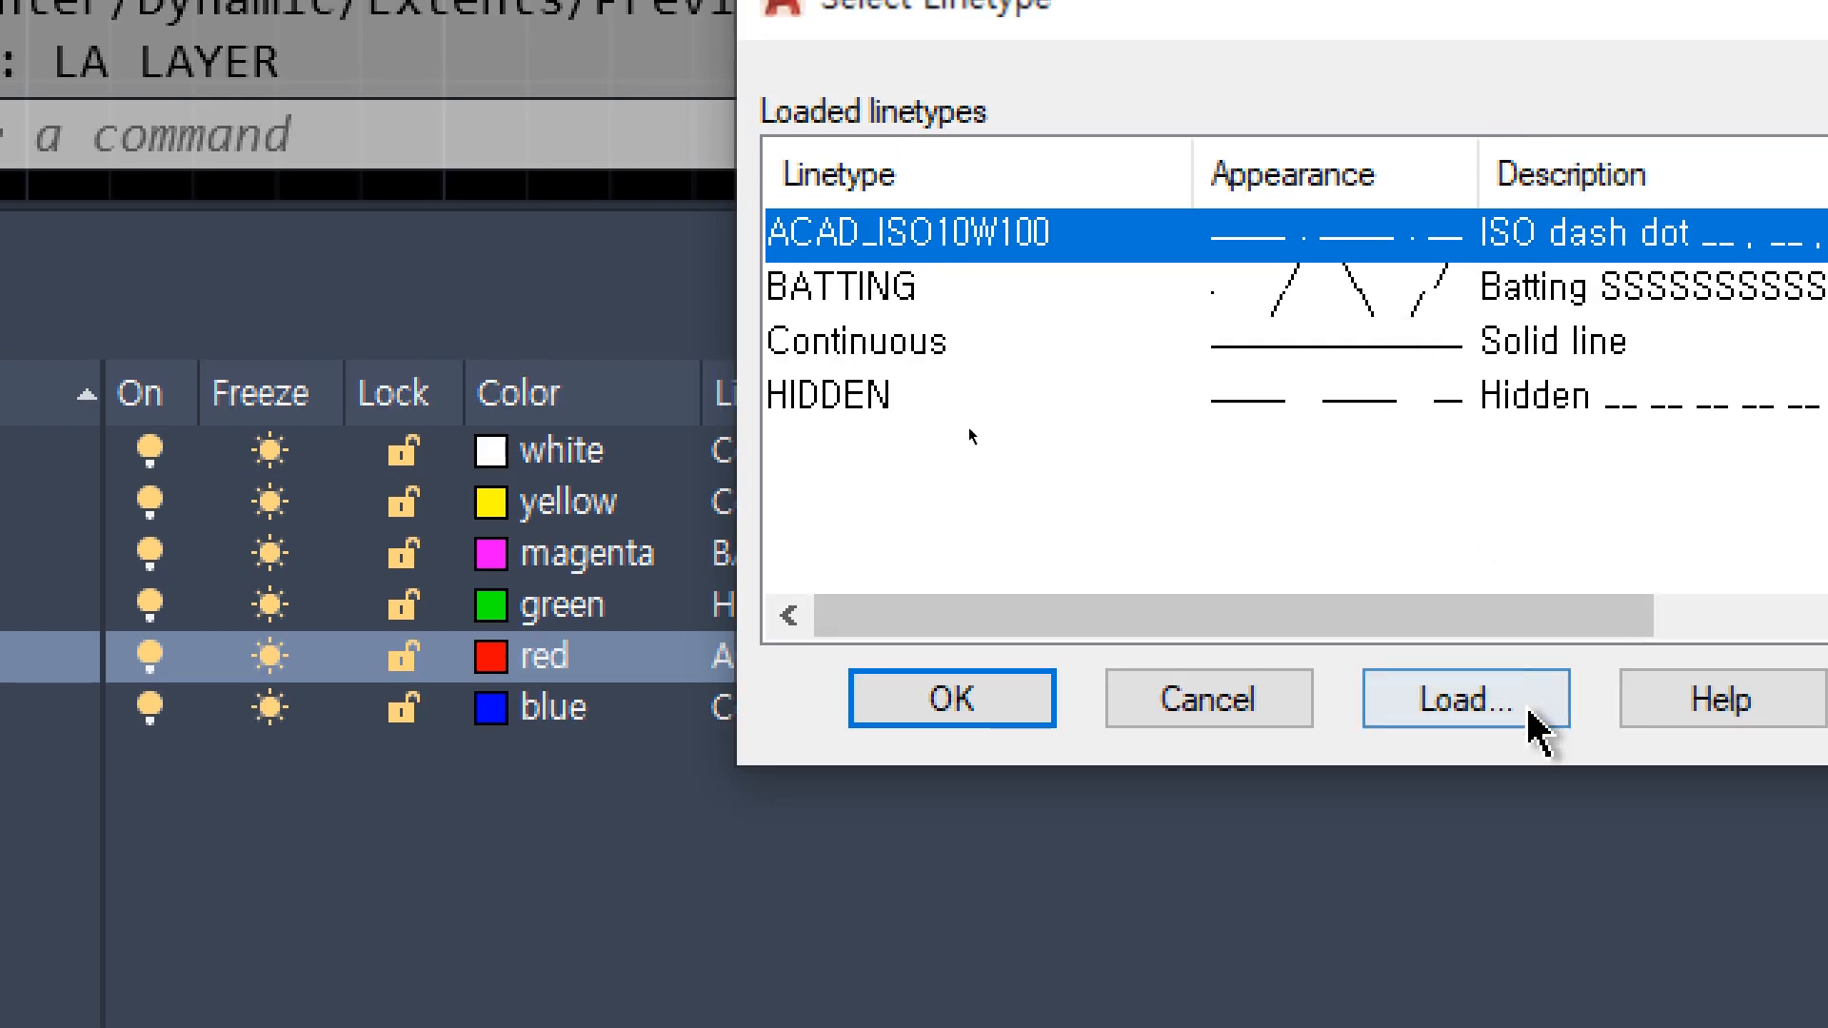
{"action": "left_click", "coordinate": [1466, 700]}
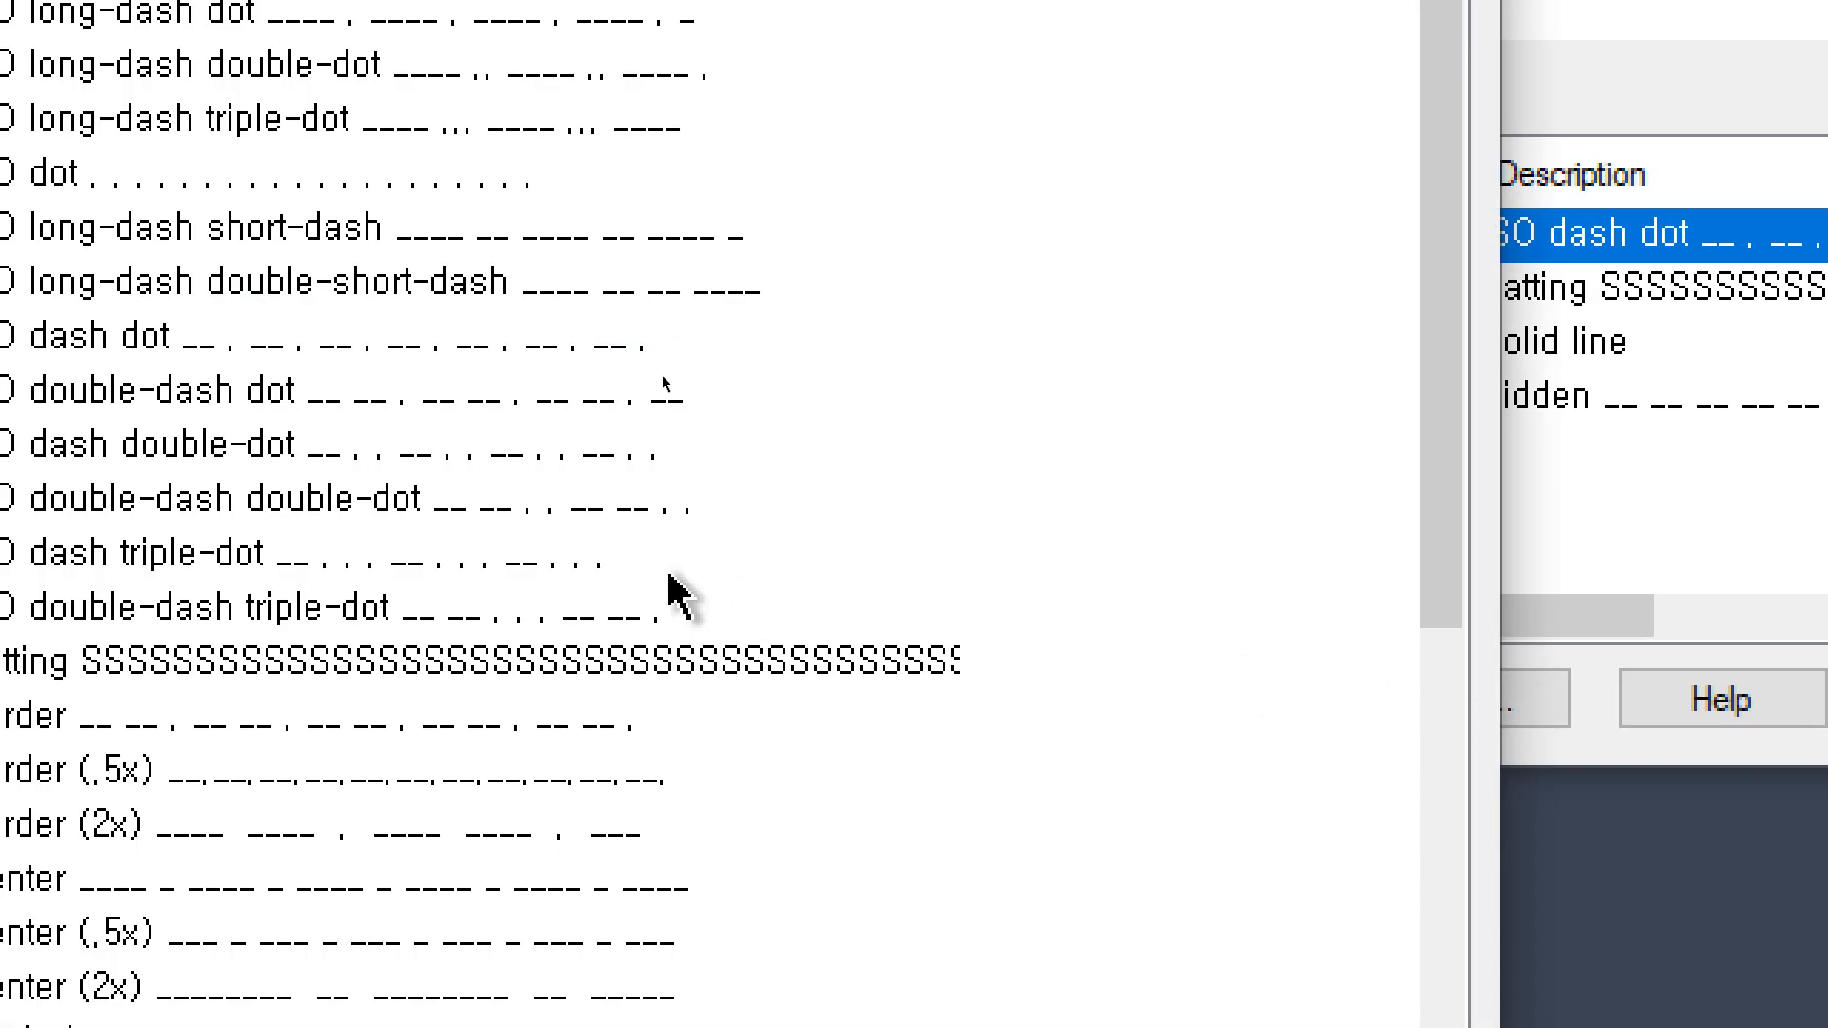
{"action": "left_click", "coordinate": [359, 714]}
{"action": "scroll", "coordinate": [359, 714], "scroll_direction": "down", "scroll_amount": 7}
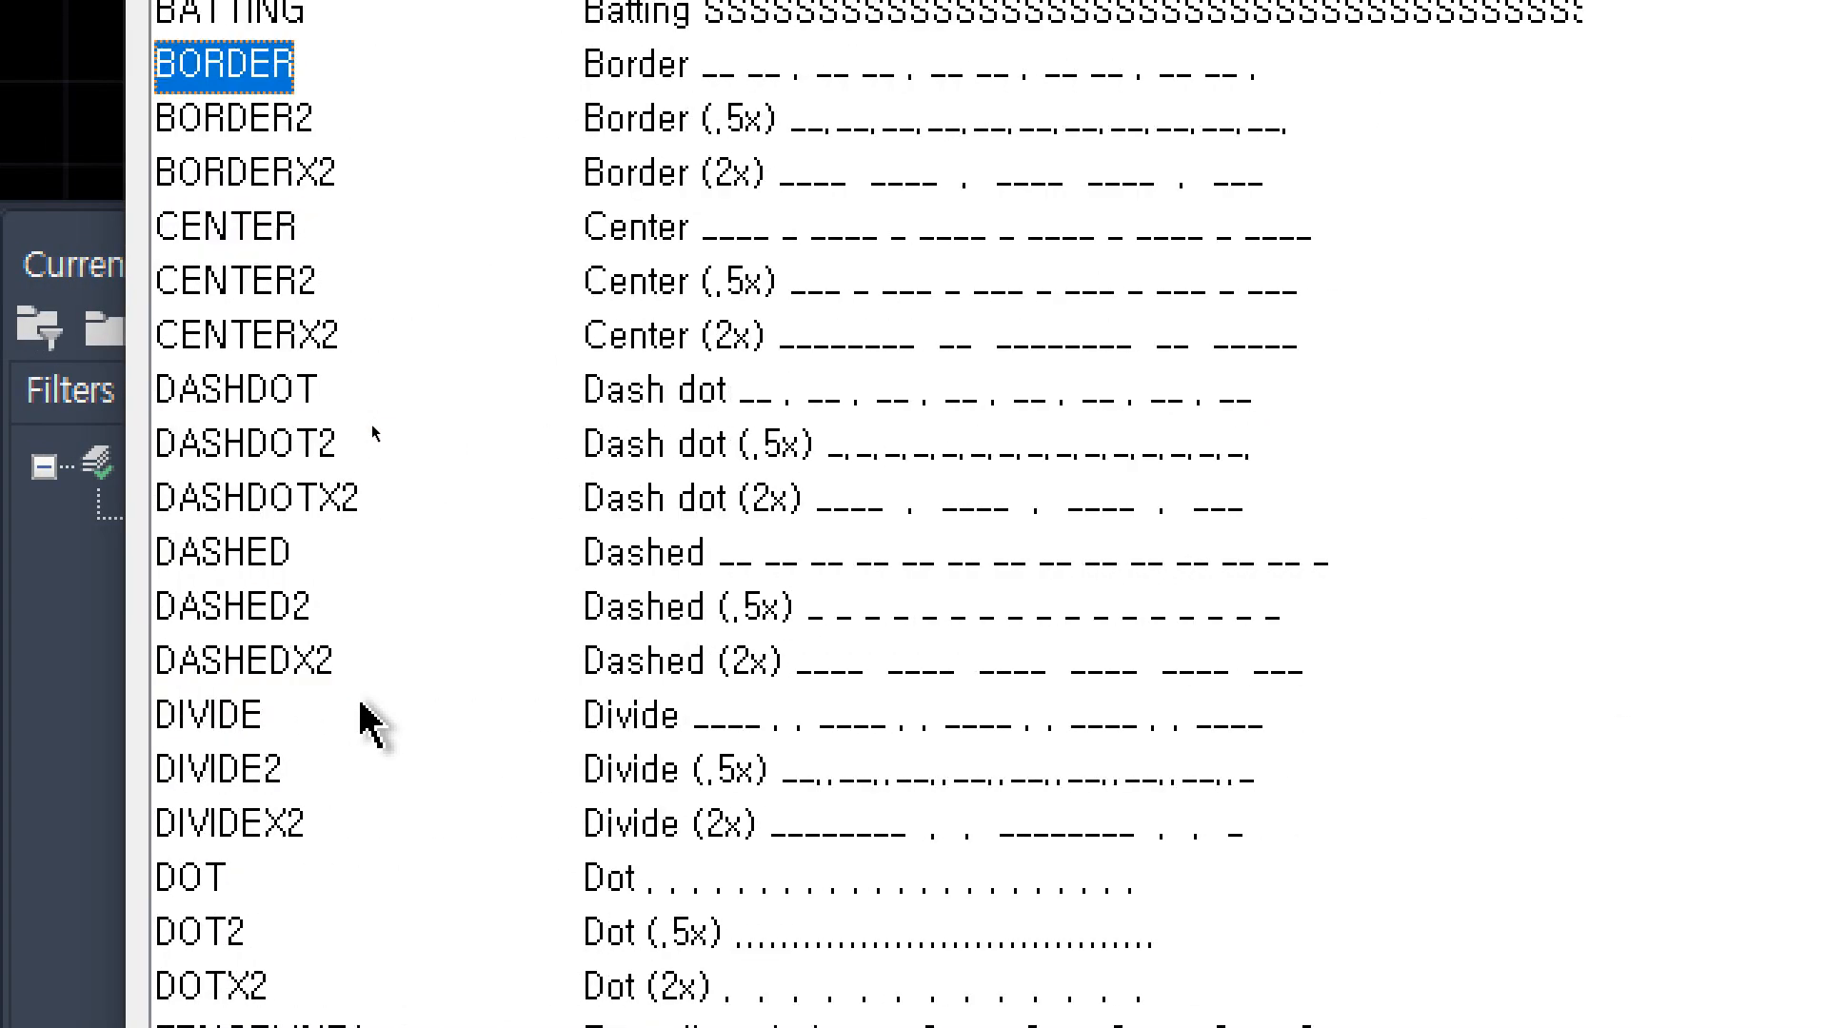
{"action": "scroll", "coordinate": [360, 719], "scroll_direction": "down", "scroll_amount": 3}
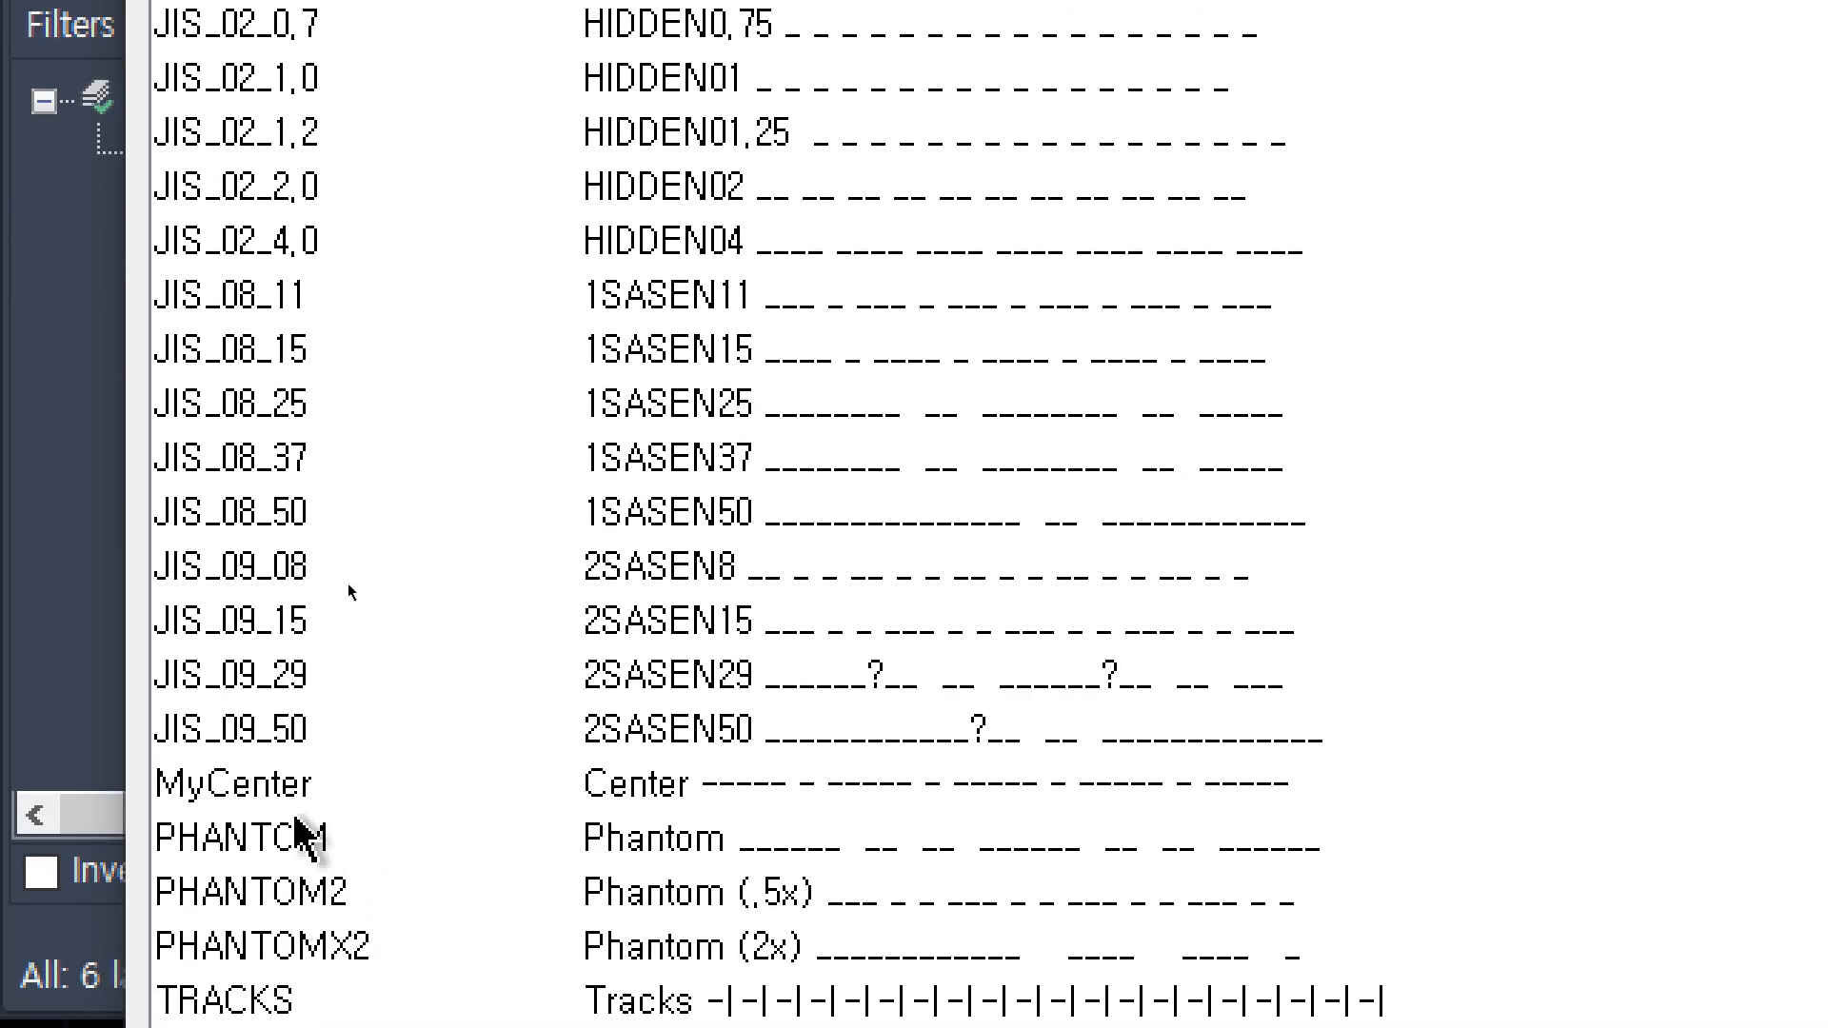
{"action": "left_click", "coordinate": [281, 1012]}
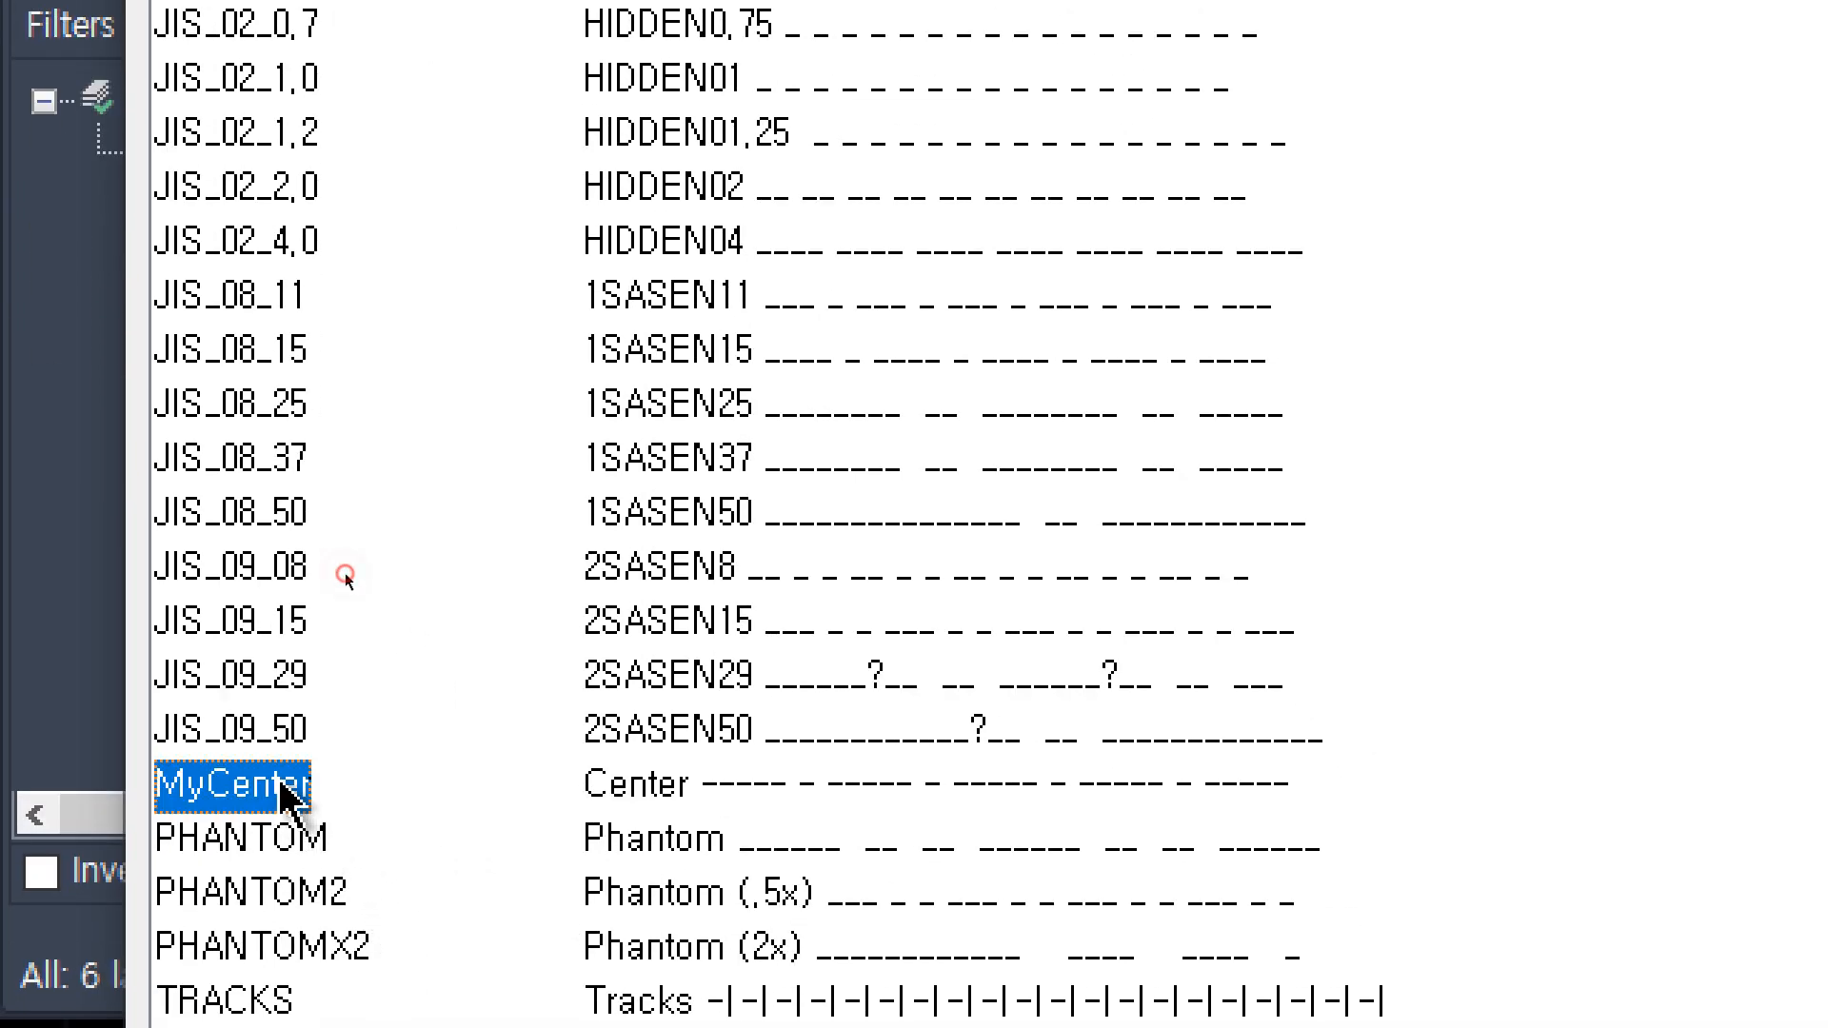
{"action": "double_click", "coordinate": [281, 790]}
Assign the MyCenter linetype to the 중심 layer and close the layer manager.
{"action": "left_click", "coordinate": [1485, 81]}
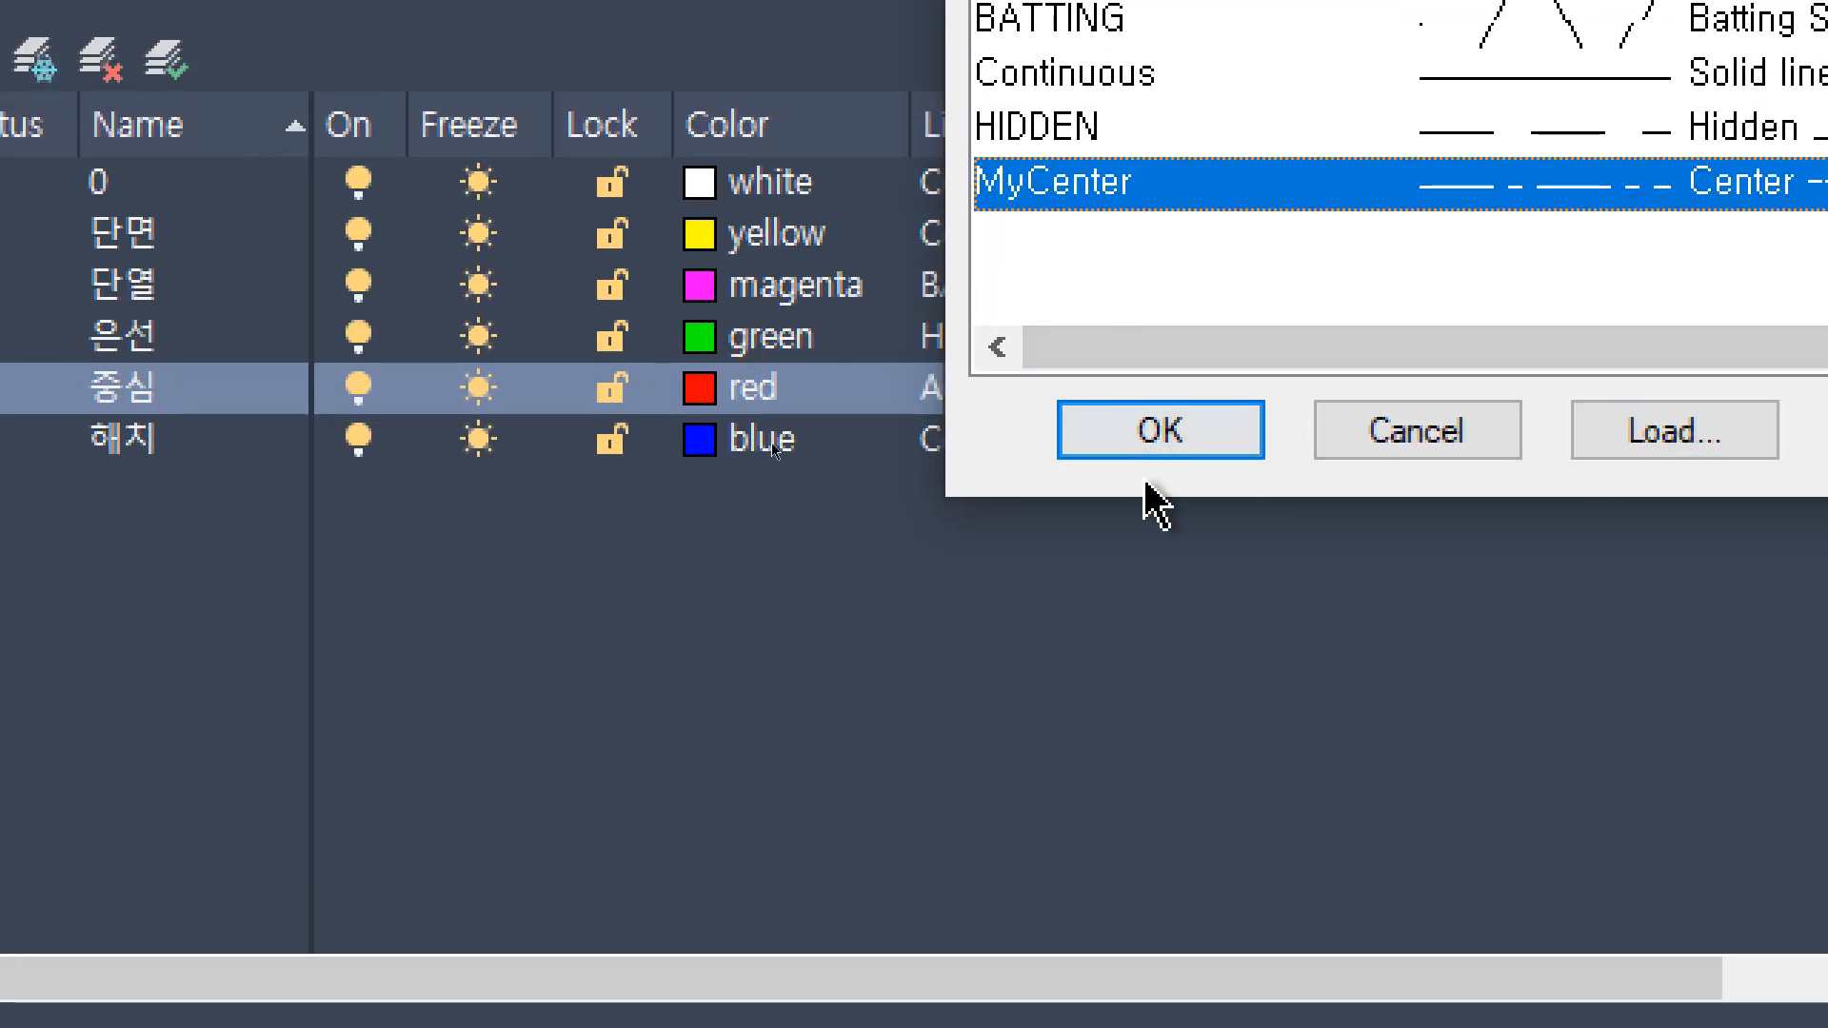
{"action": "left_click", "coordinate": [1149, 433]}
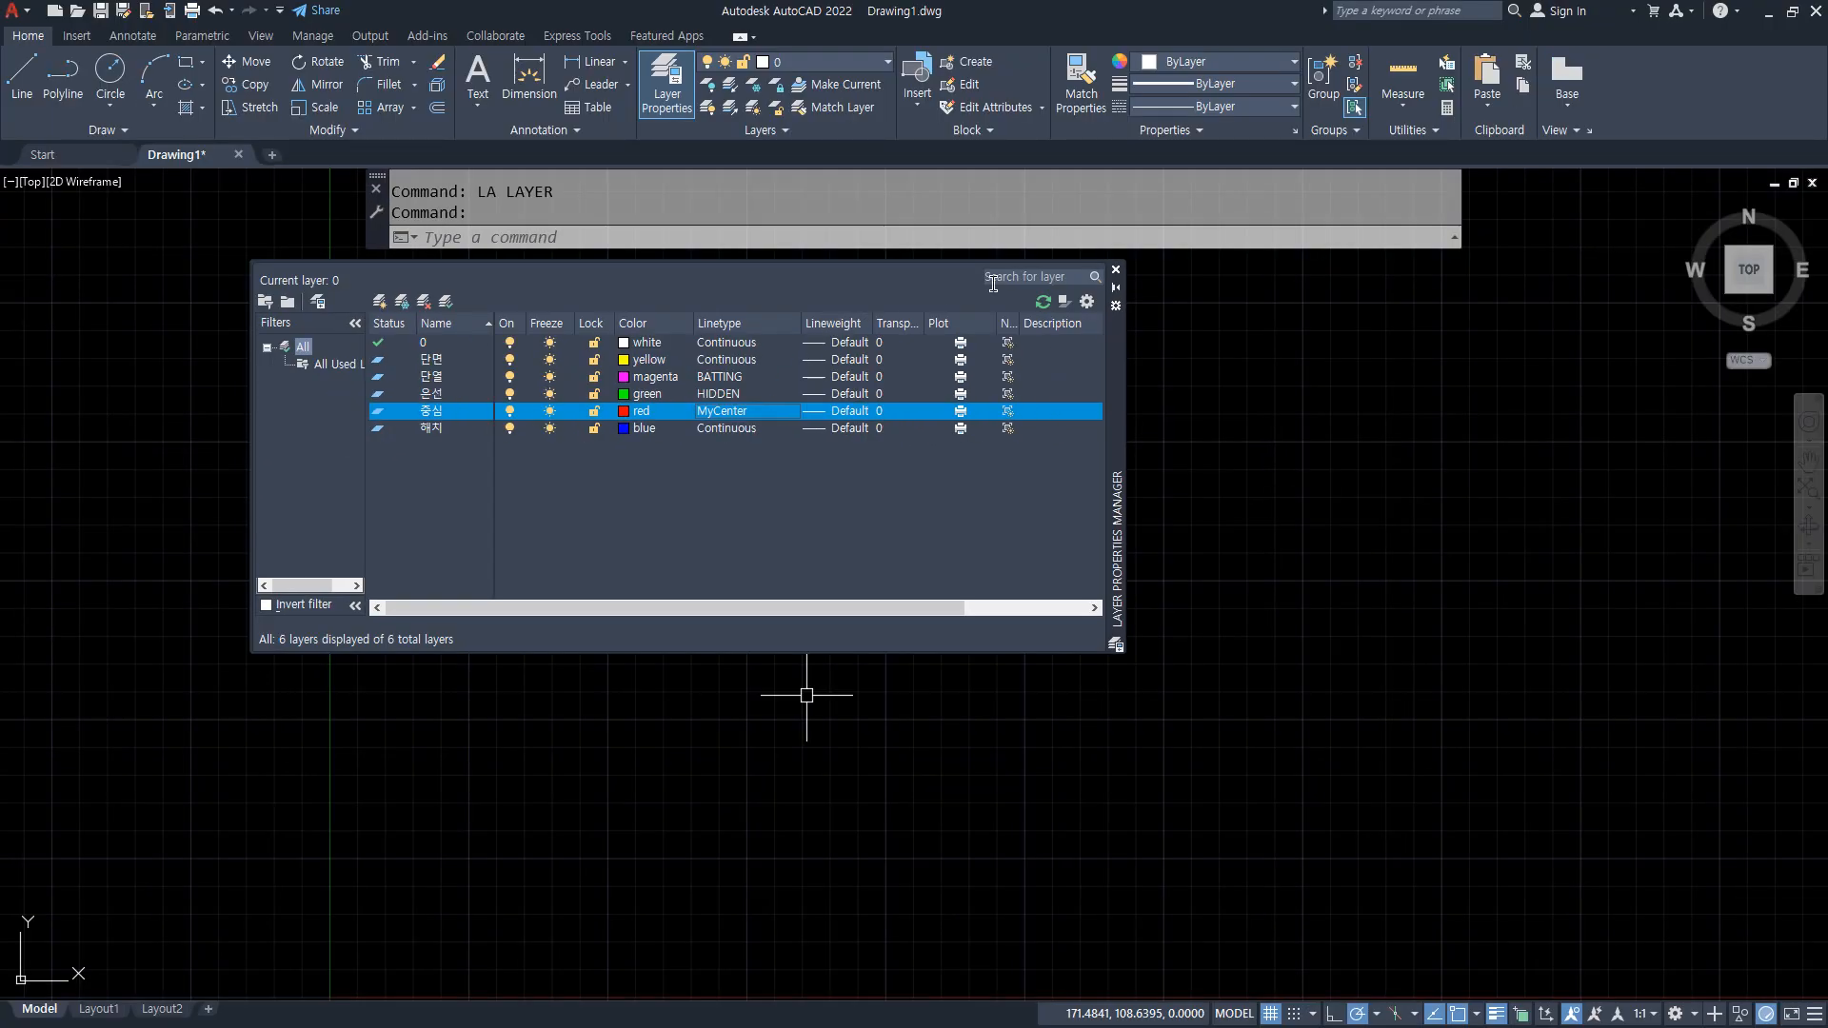
{"action": "left_click", "coordinate": [1115, 271]}
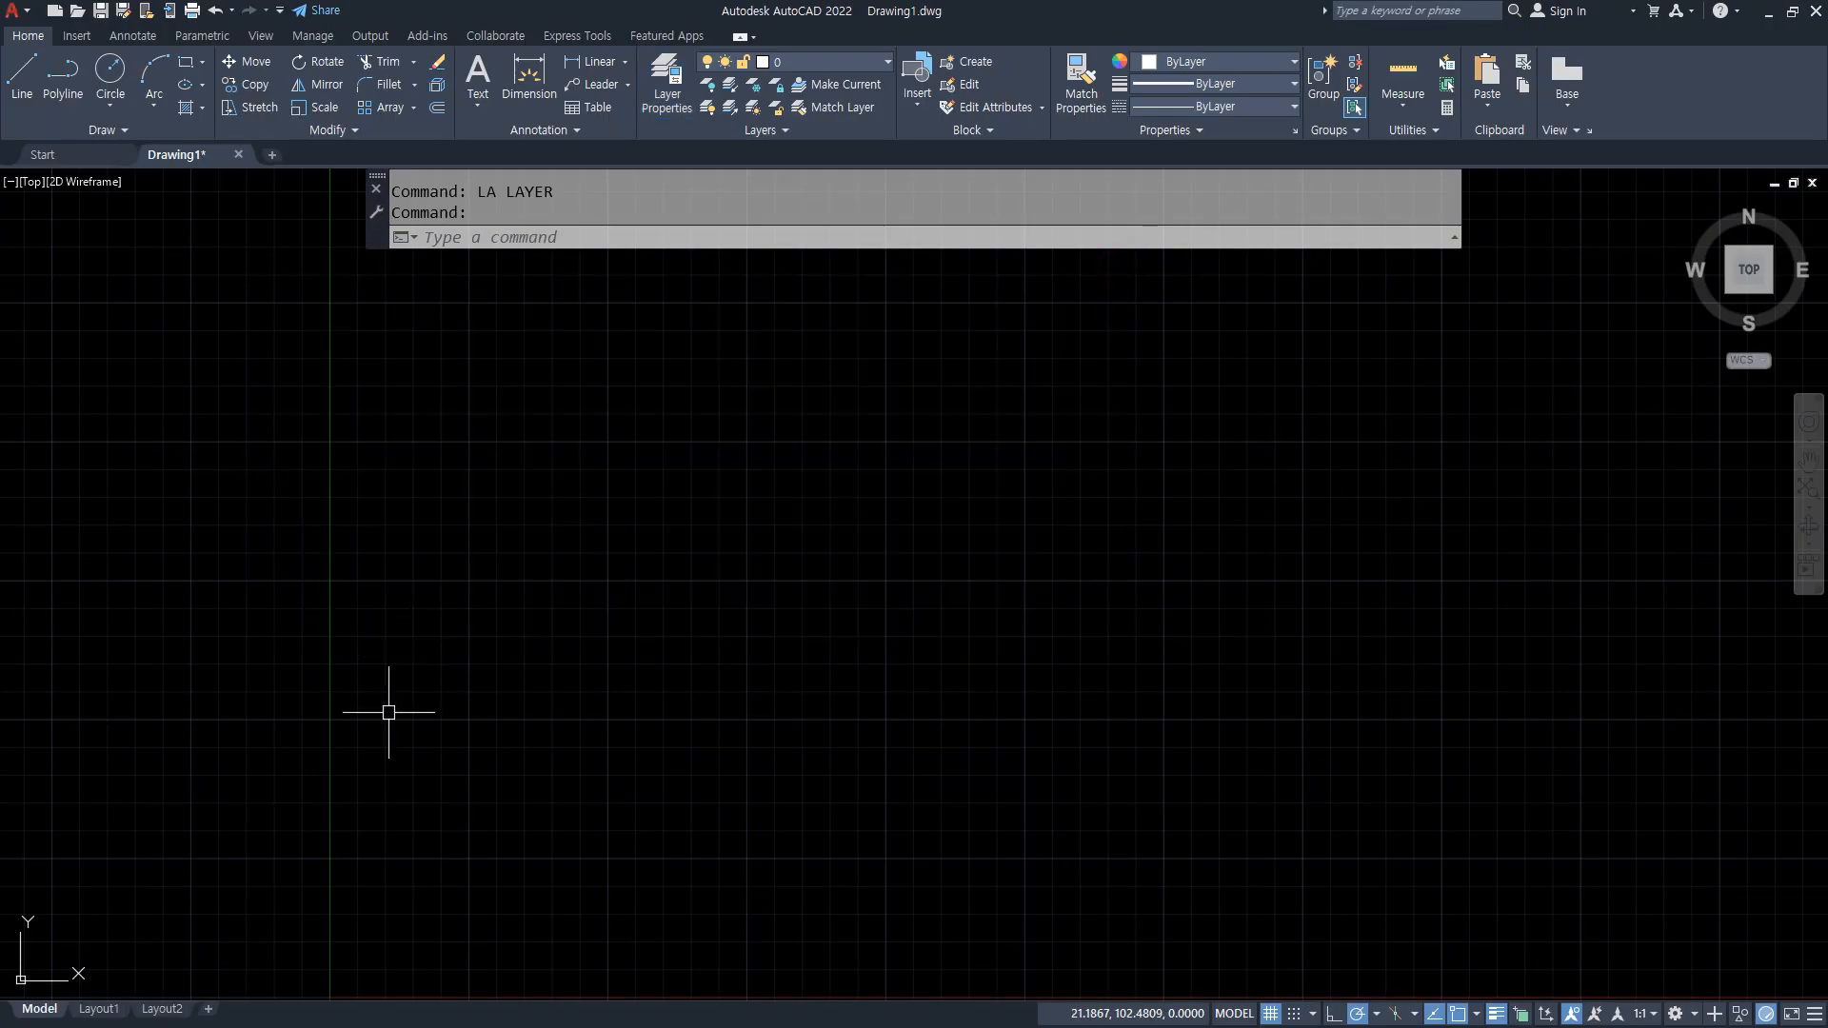
Draw a horizontal line about 342 units long across the middle of the drawing area.
{"action": "type", "text": "l"}
{"action": "key", "text": "Return"}
{"action": "left_click", "coordinate": [361, 654]}
{"action": "left_click", "coordinate": [1314, 662]}
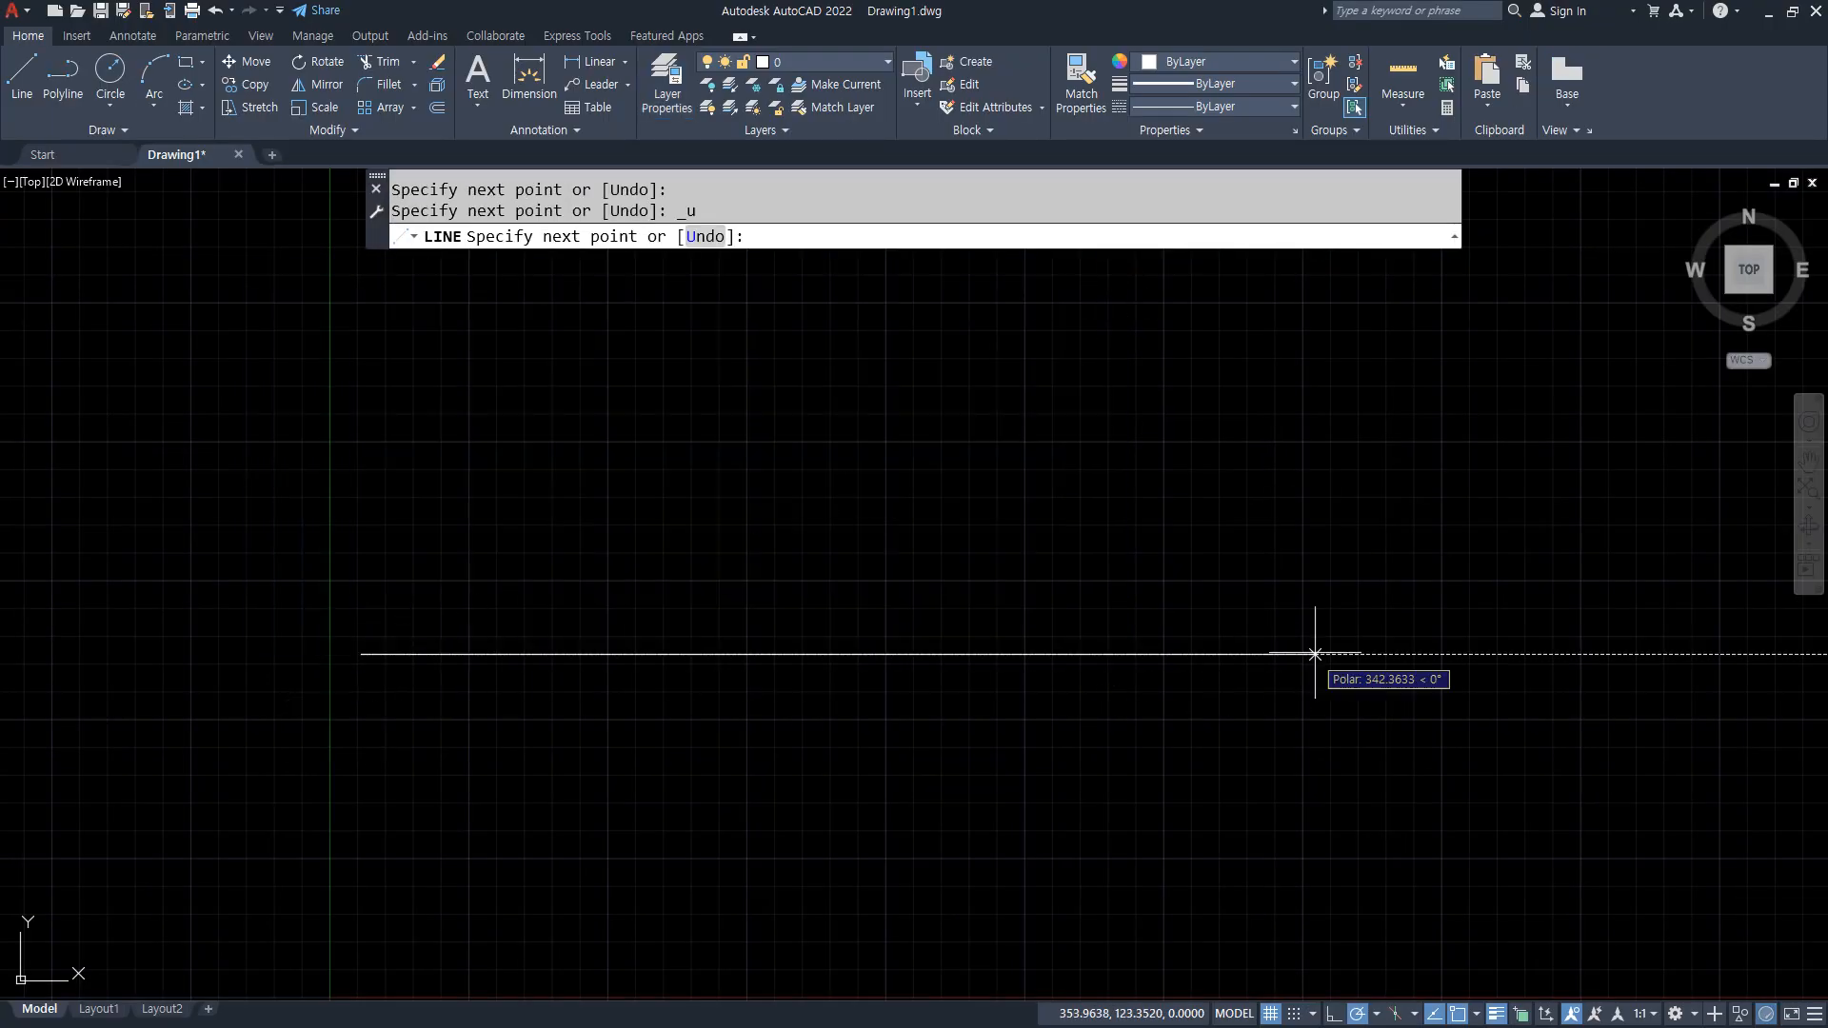
{"action": "key", "text": "Return"}
Move the horizontal line to the 중심 layer and clear the selection.
{"action": "left_click", "coordinate": [1138, 638]}
{"action": "left_click", "coordinate": [1052, 671]}
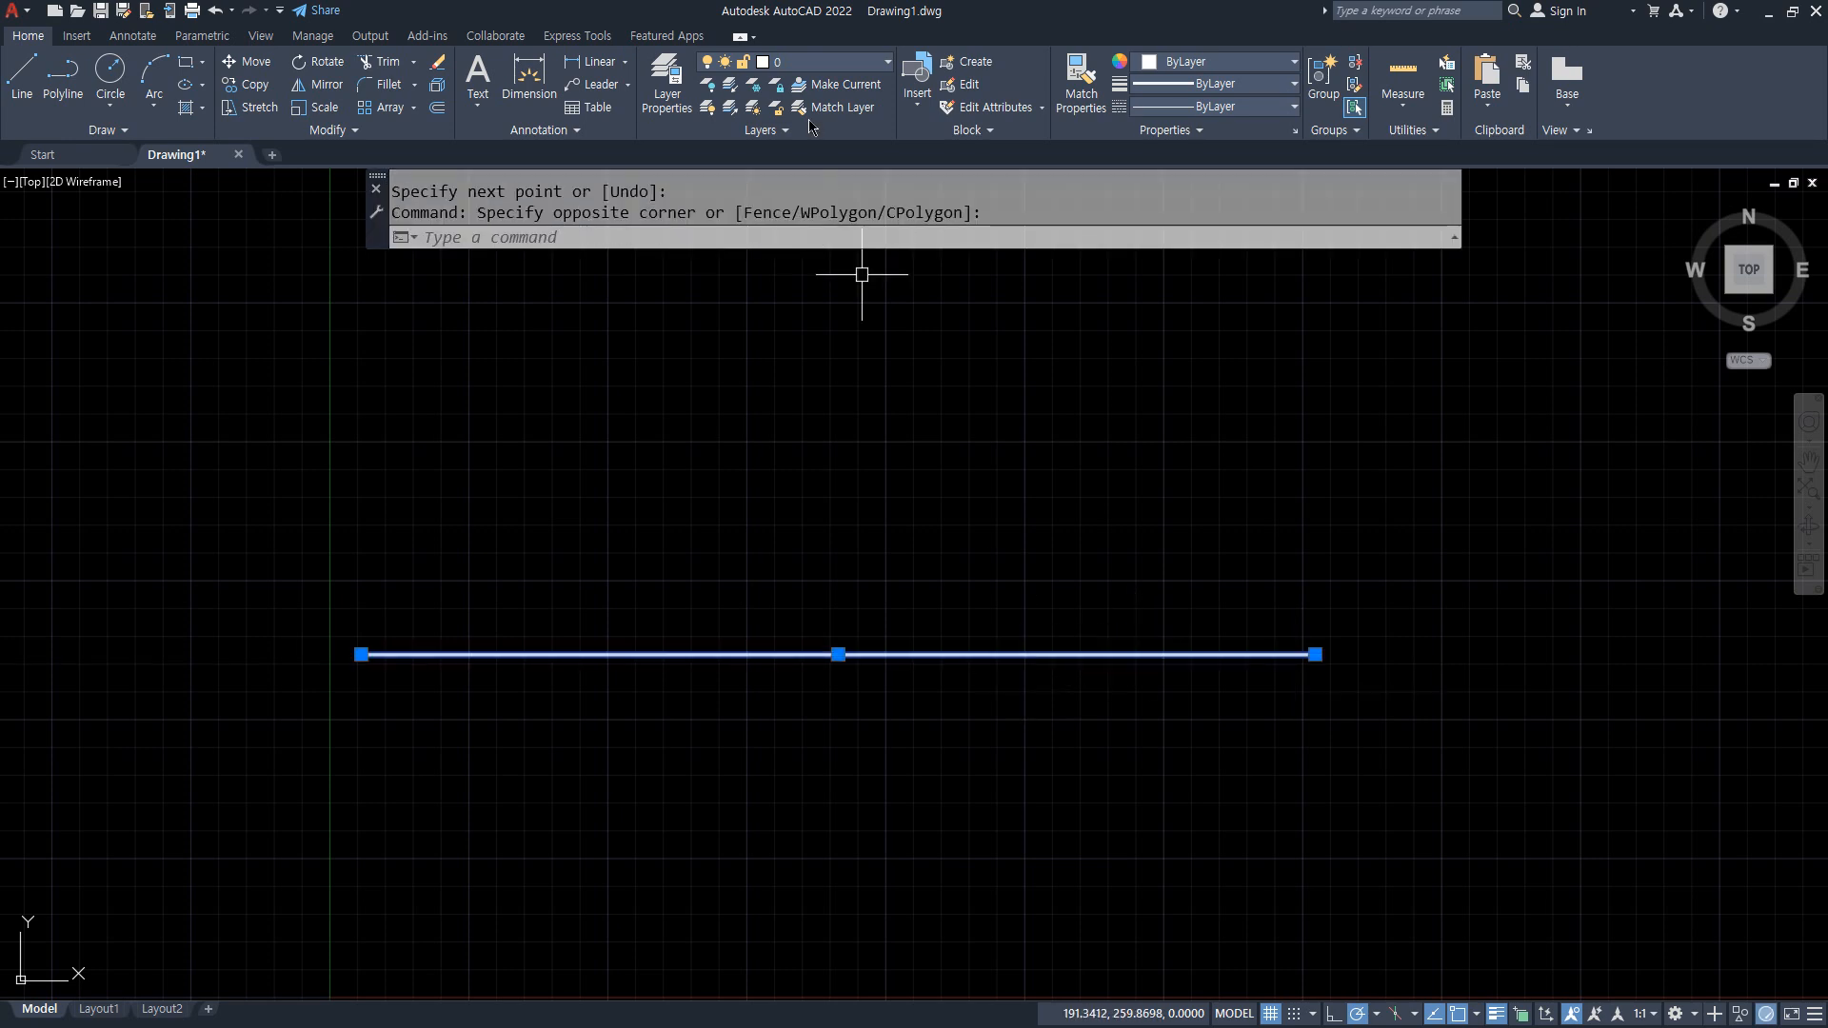
{"action": "left_click", "coordinate": [819, 62]}
{"action": "left_click", "coordinate": [803, 175]}
{"action": "key", "text": "Escape"}
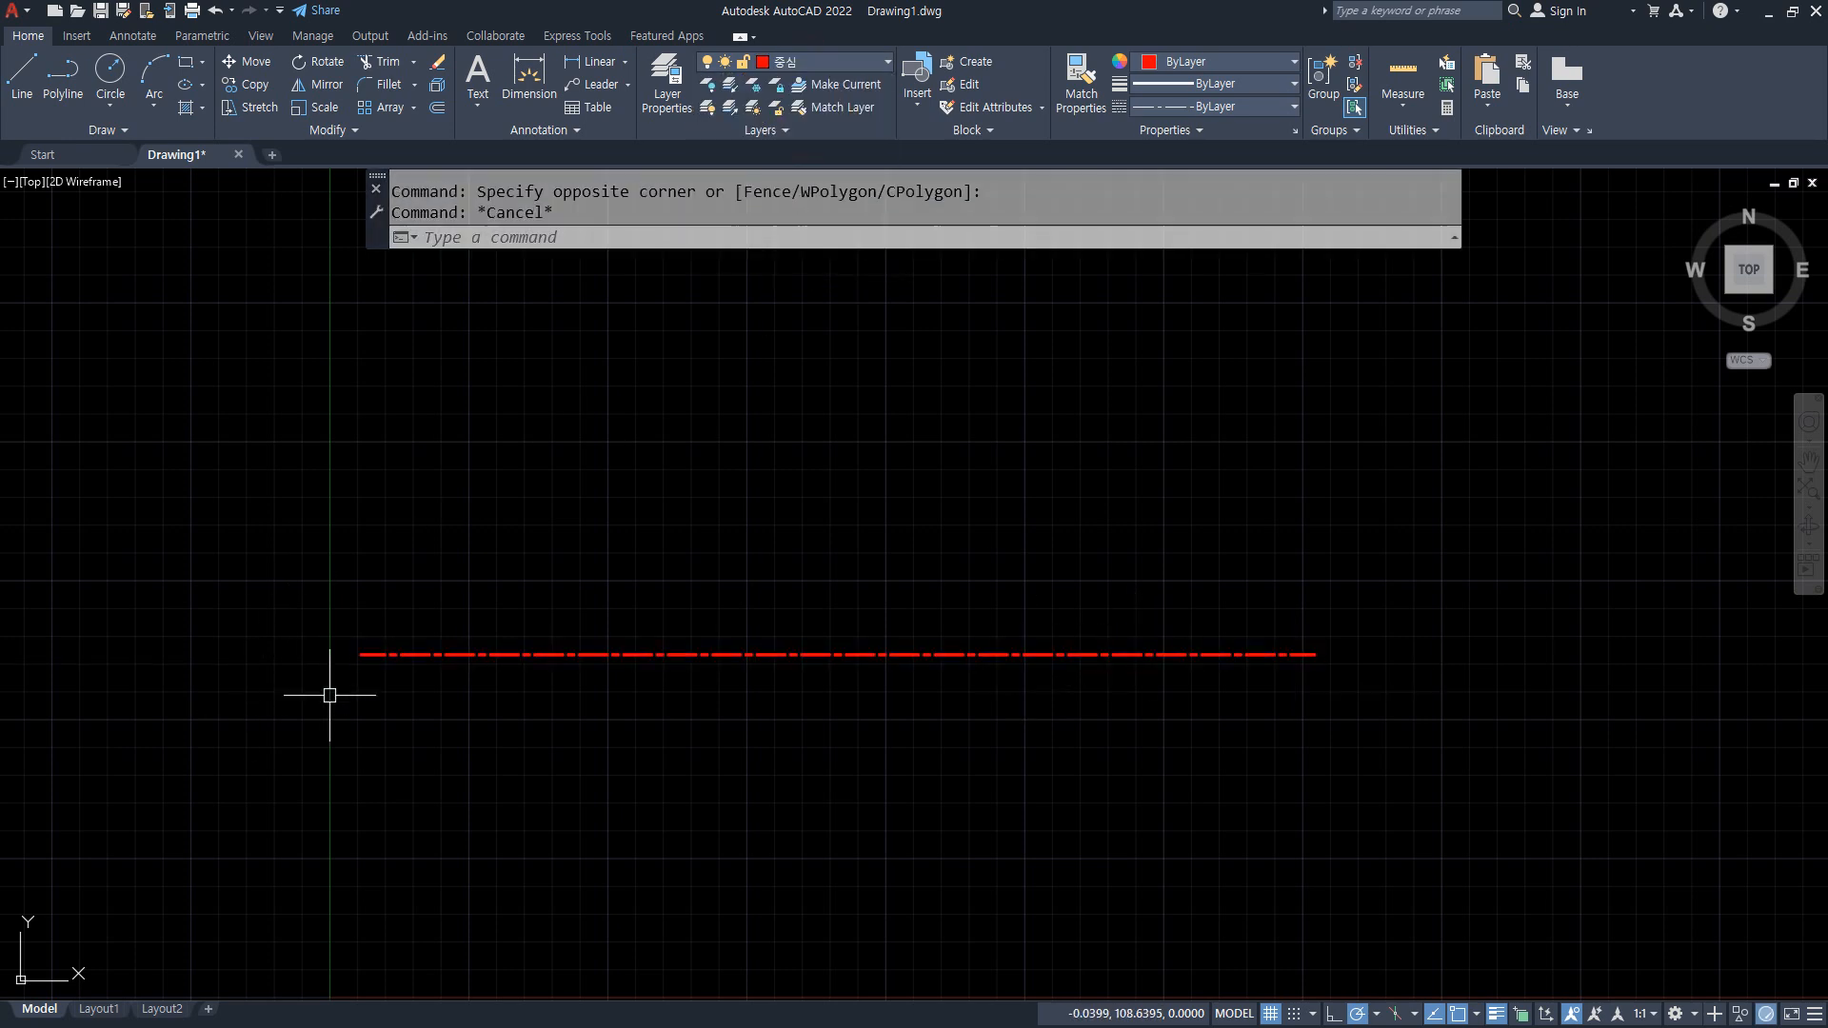
Examine the horizontal line's dash and gap pattern up close.
{"action": "scroll", "coordinate": [327, 694], "scroll_direction": "up", "scroll_amount": 4}
{"action": "scroll", "coordinate": [461, 753], "scroll_direction": "down", "scroll_amount": 1}
{"action": "scroll", "coordinate": [648, 748], "scroll_direction": "down", "scroll_amount": 1}
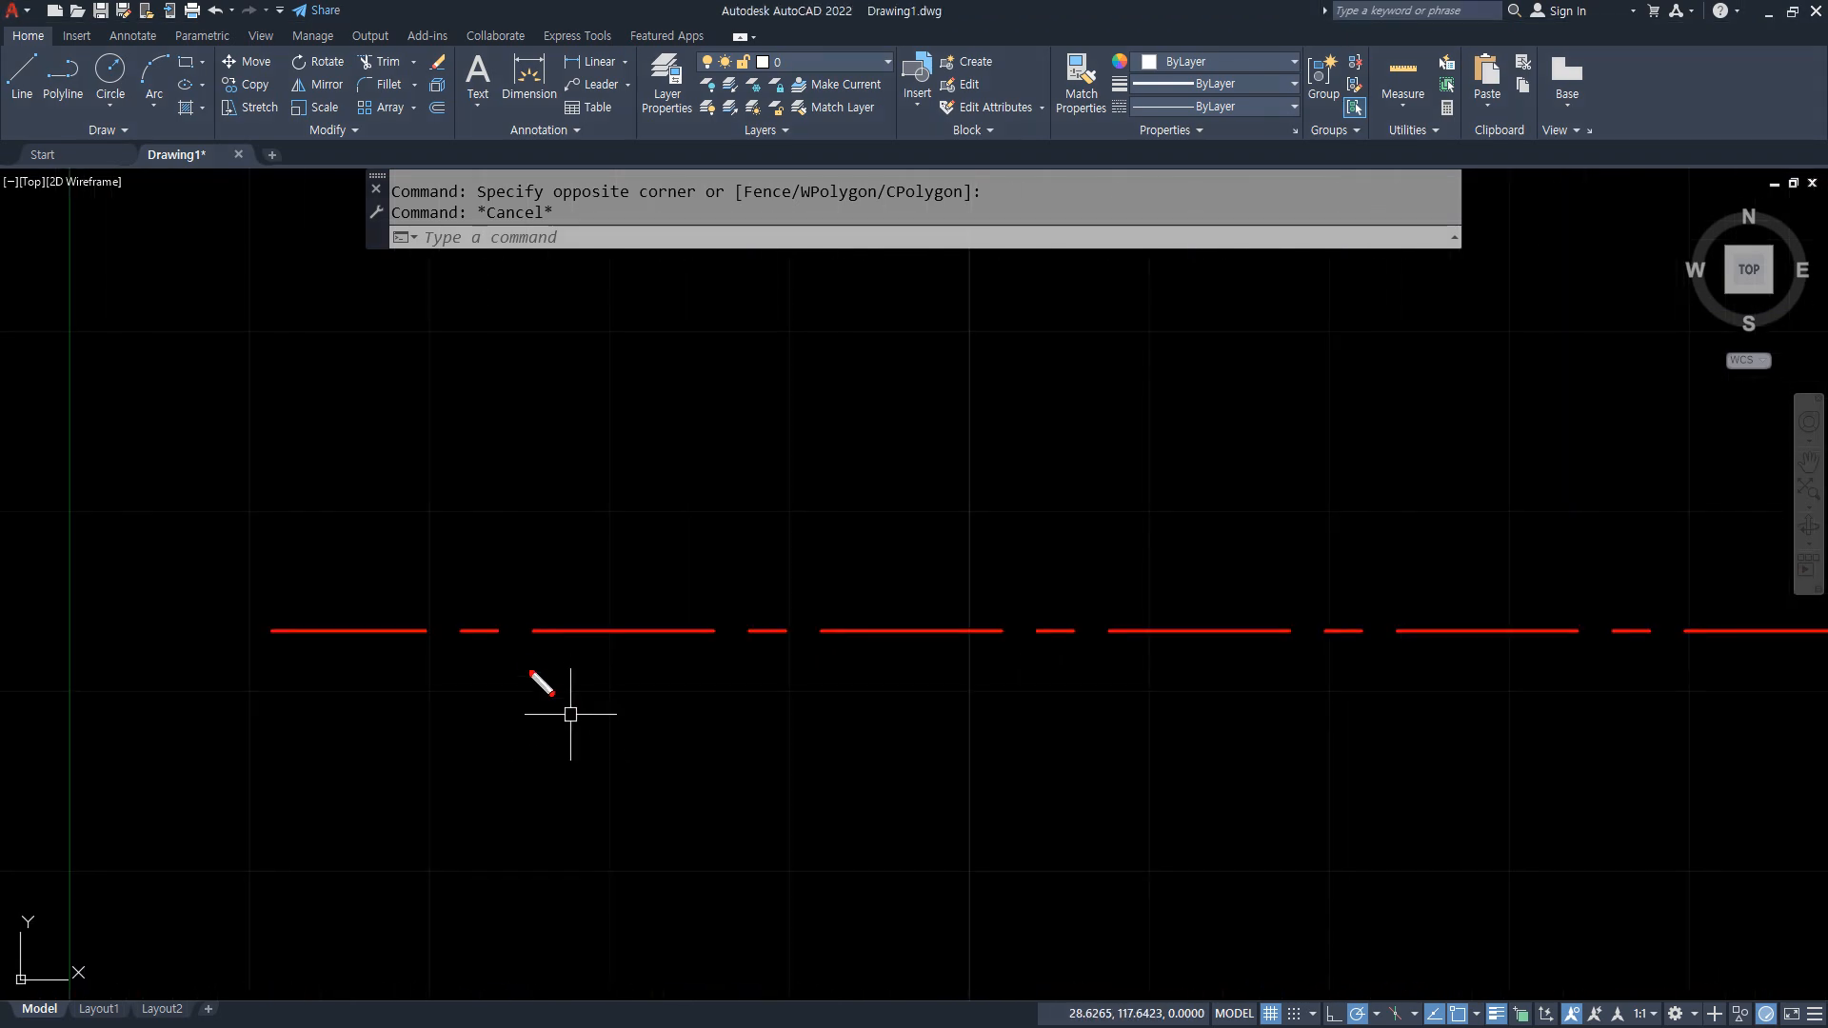
{"action": "mouse_move", "coordinate": [533, 650]}
{"action": "left_mouse_down"}
{"action": "mouse_move", "coordinate": [614, 678]}
{"action": "mouse_move", "coordinate": [693, 662]}
{"action": "mouse_move", "coordinate": [742, 594]}
{"action": "mouse_move", "coordinate": [802, 665]}
{"action": "mouse_move", "coordinate": [829, 608]}
{"action": "left_mouse_up"}
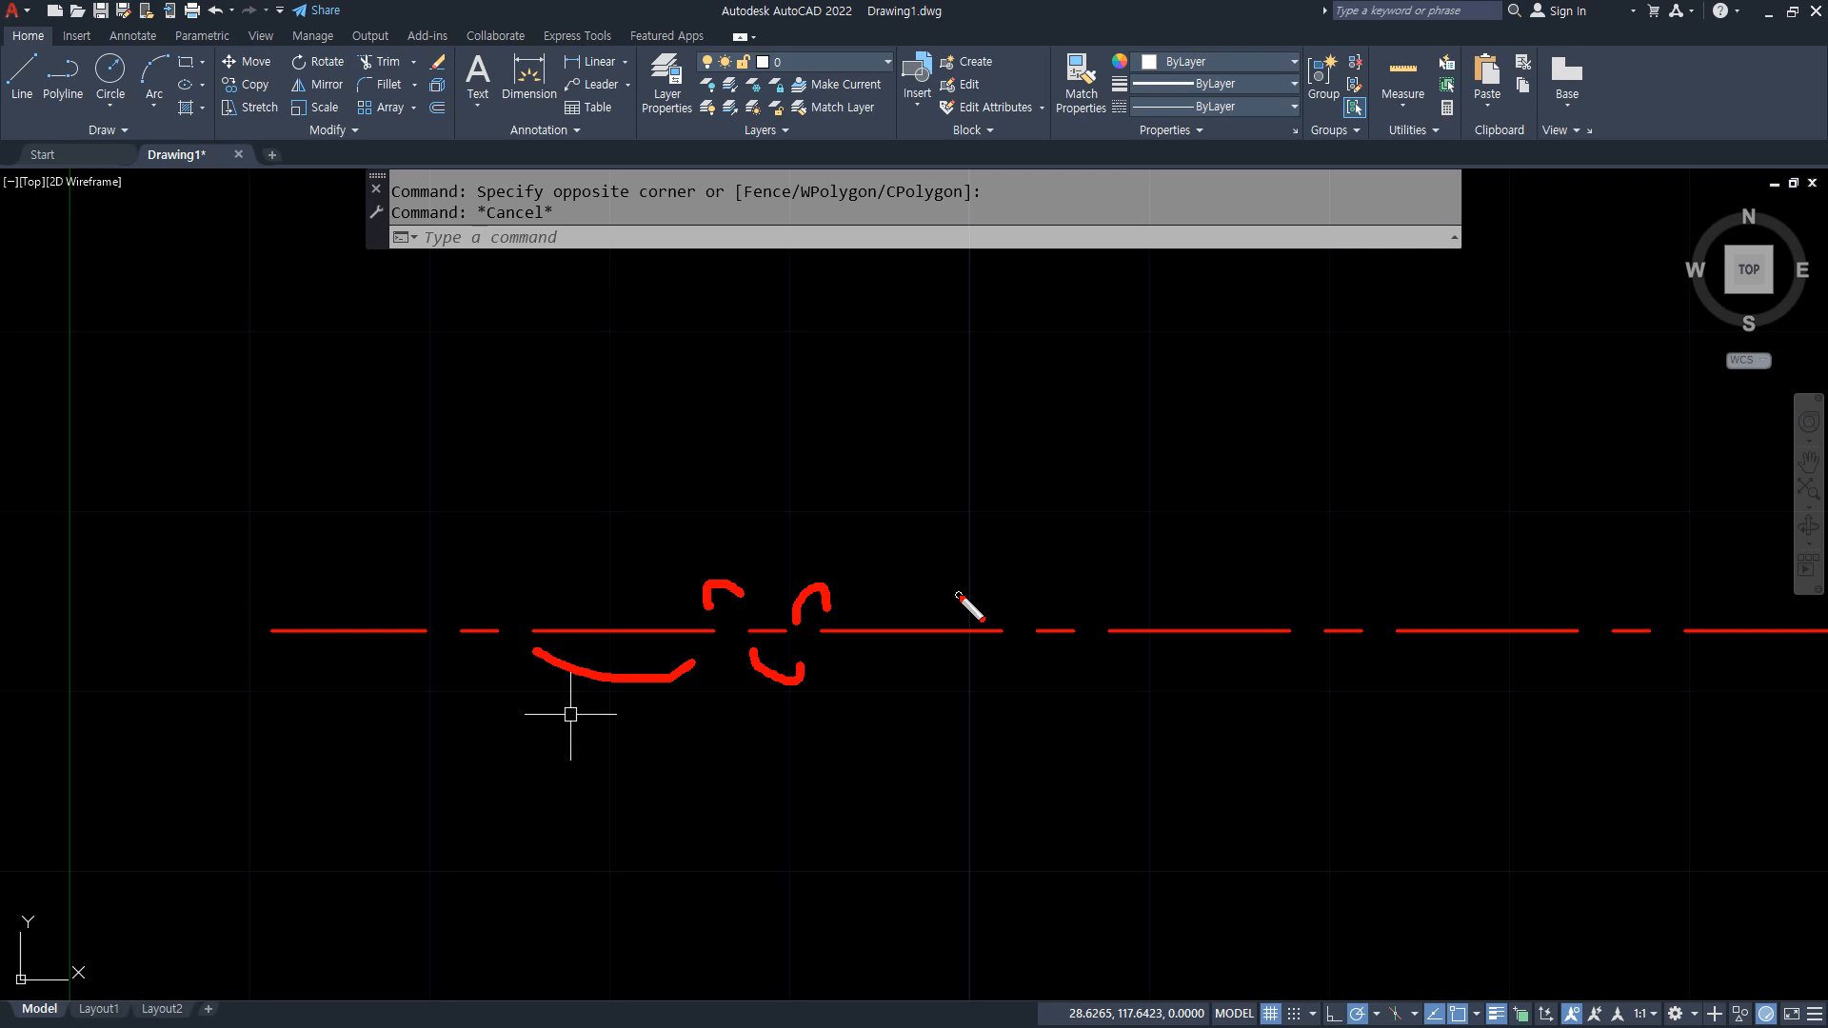
{"action": "key", "text": "Escape"}
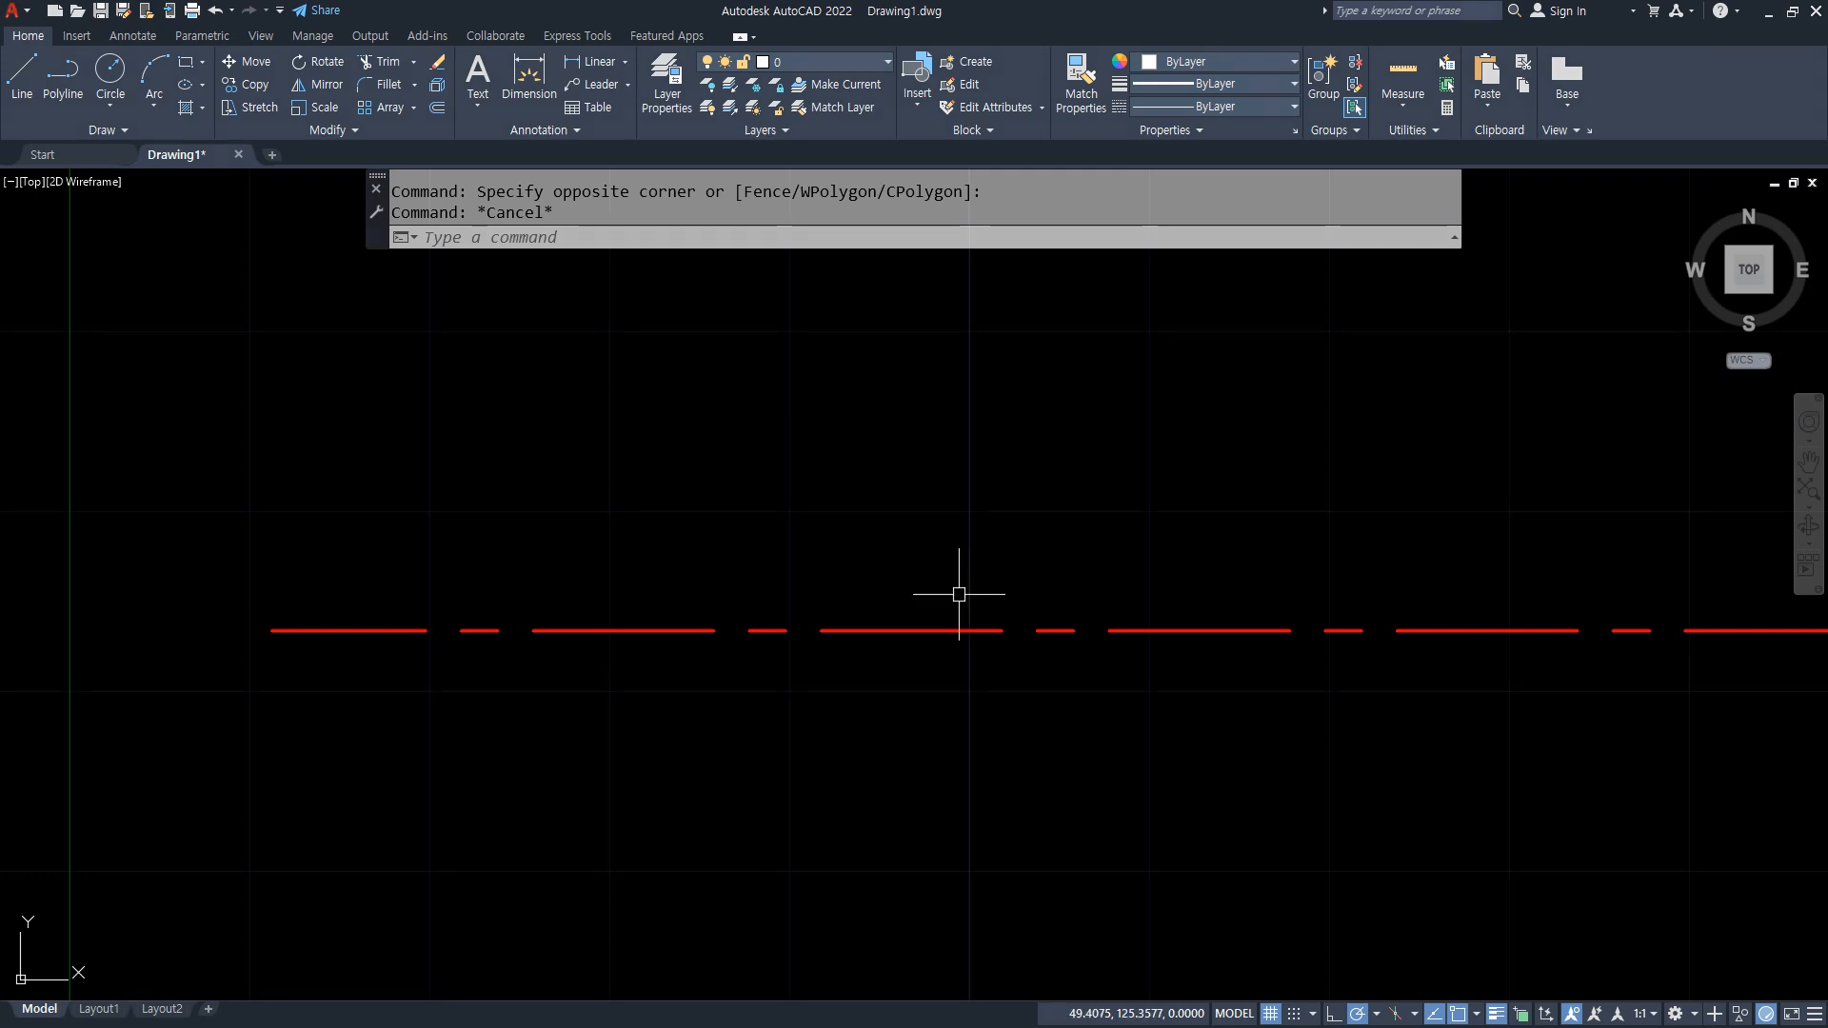
Switch to acadiso.lin in Notepad and review the MyCenter entry's name and description.
{"action": "key", "text": "alt+Tab"}
{"action": "left_click_drag", "start_coordinate": [427, 529], "coordinate": [341, 423]}
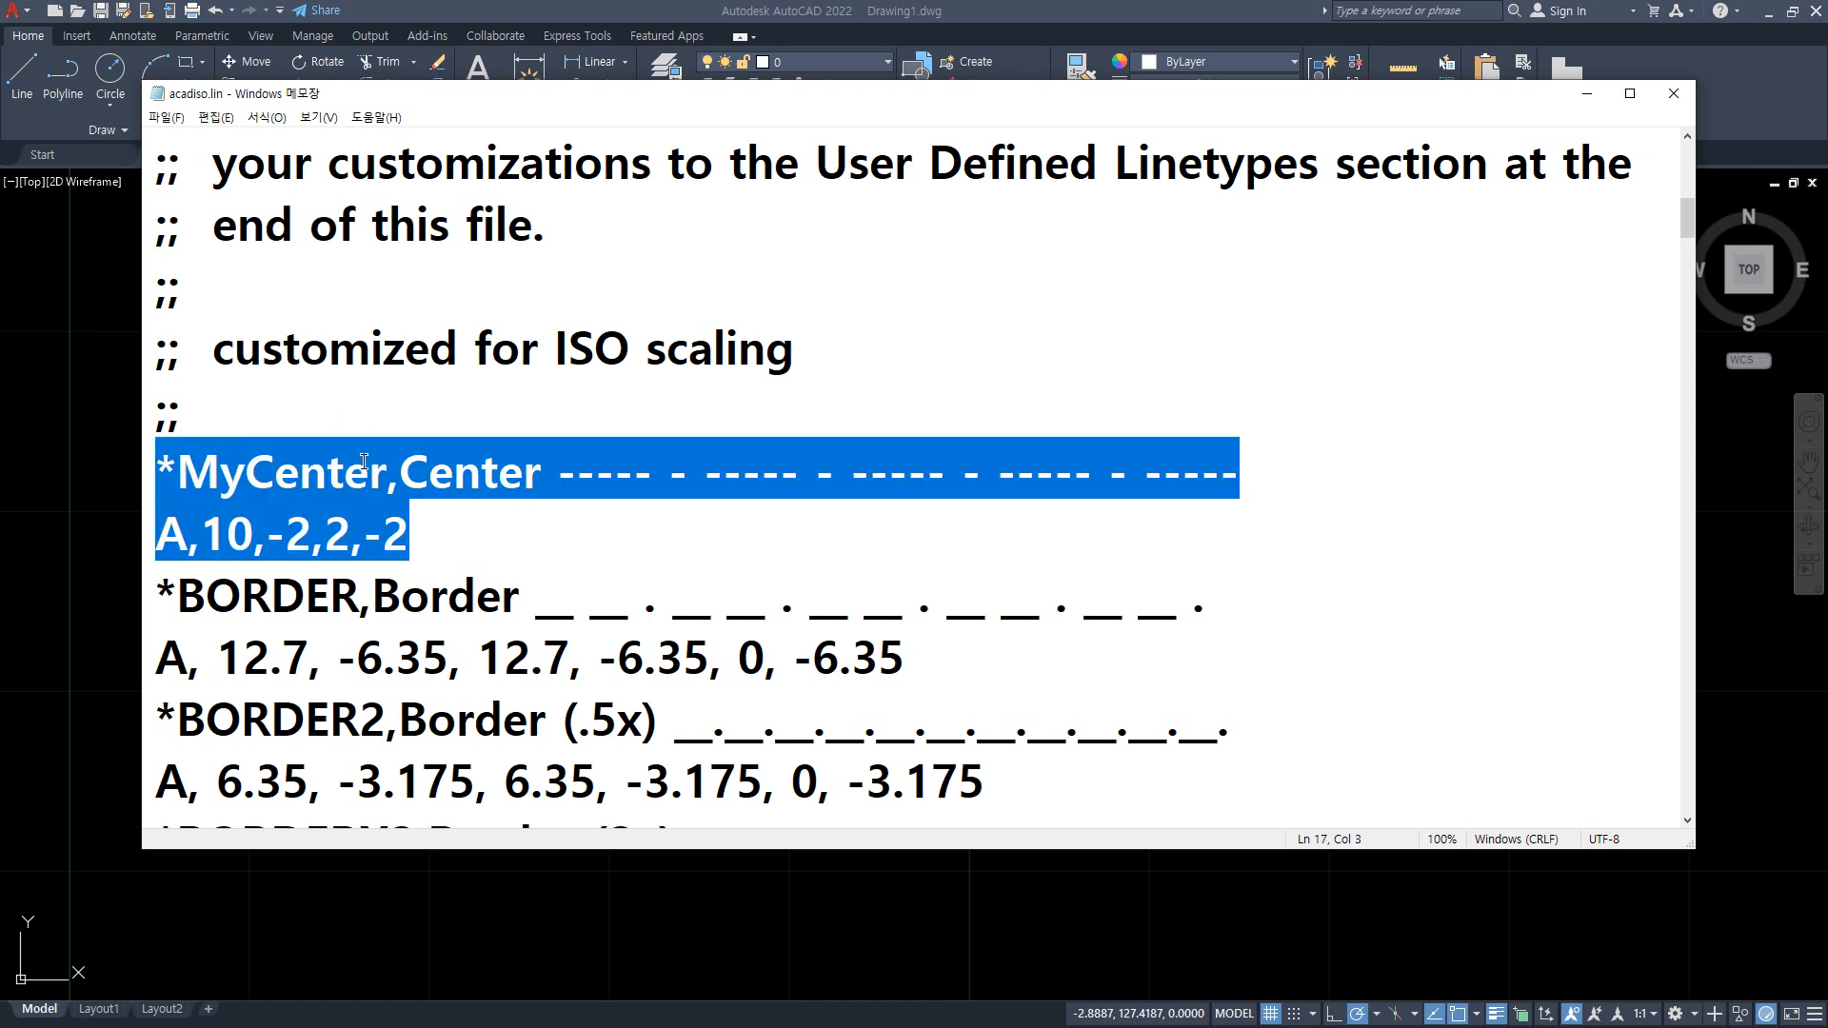
{"action": "left_click", "coordinate": [480, 491]}
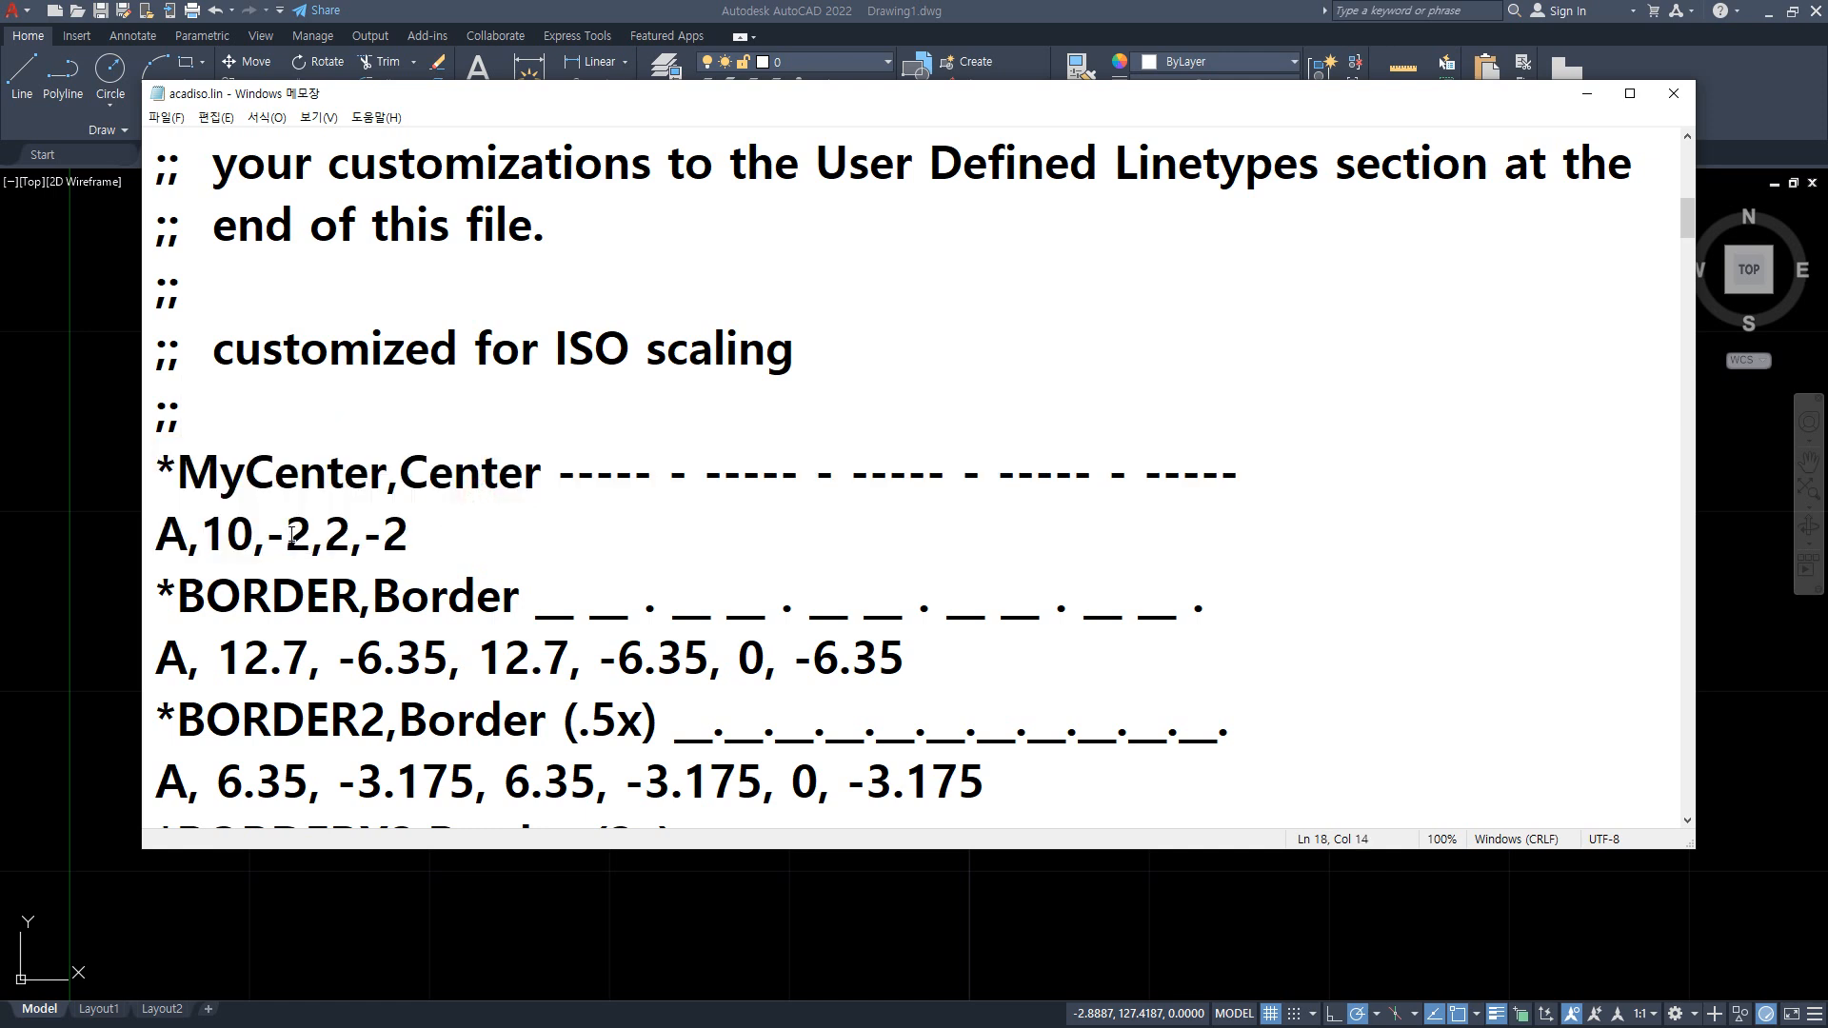
{"action": "mouse_move", "coordinate": [171, 497]}
{"action": "left_mouse_down"}
{"action": "mouse_move", "coordinate": [119, 505]}
{"action": "mouse_move", "coordinate": [164, 514]}
{"action": "left_mouse_up"}
{"action": "left_click_drag", "start_coordinate": [175, 498], "coordinate": [378, 500]}
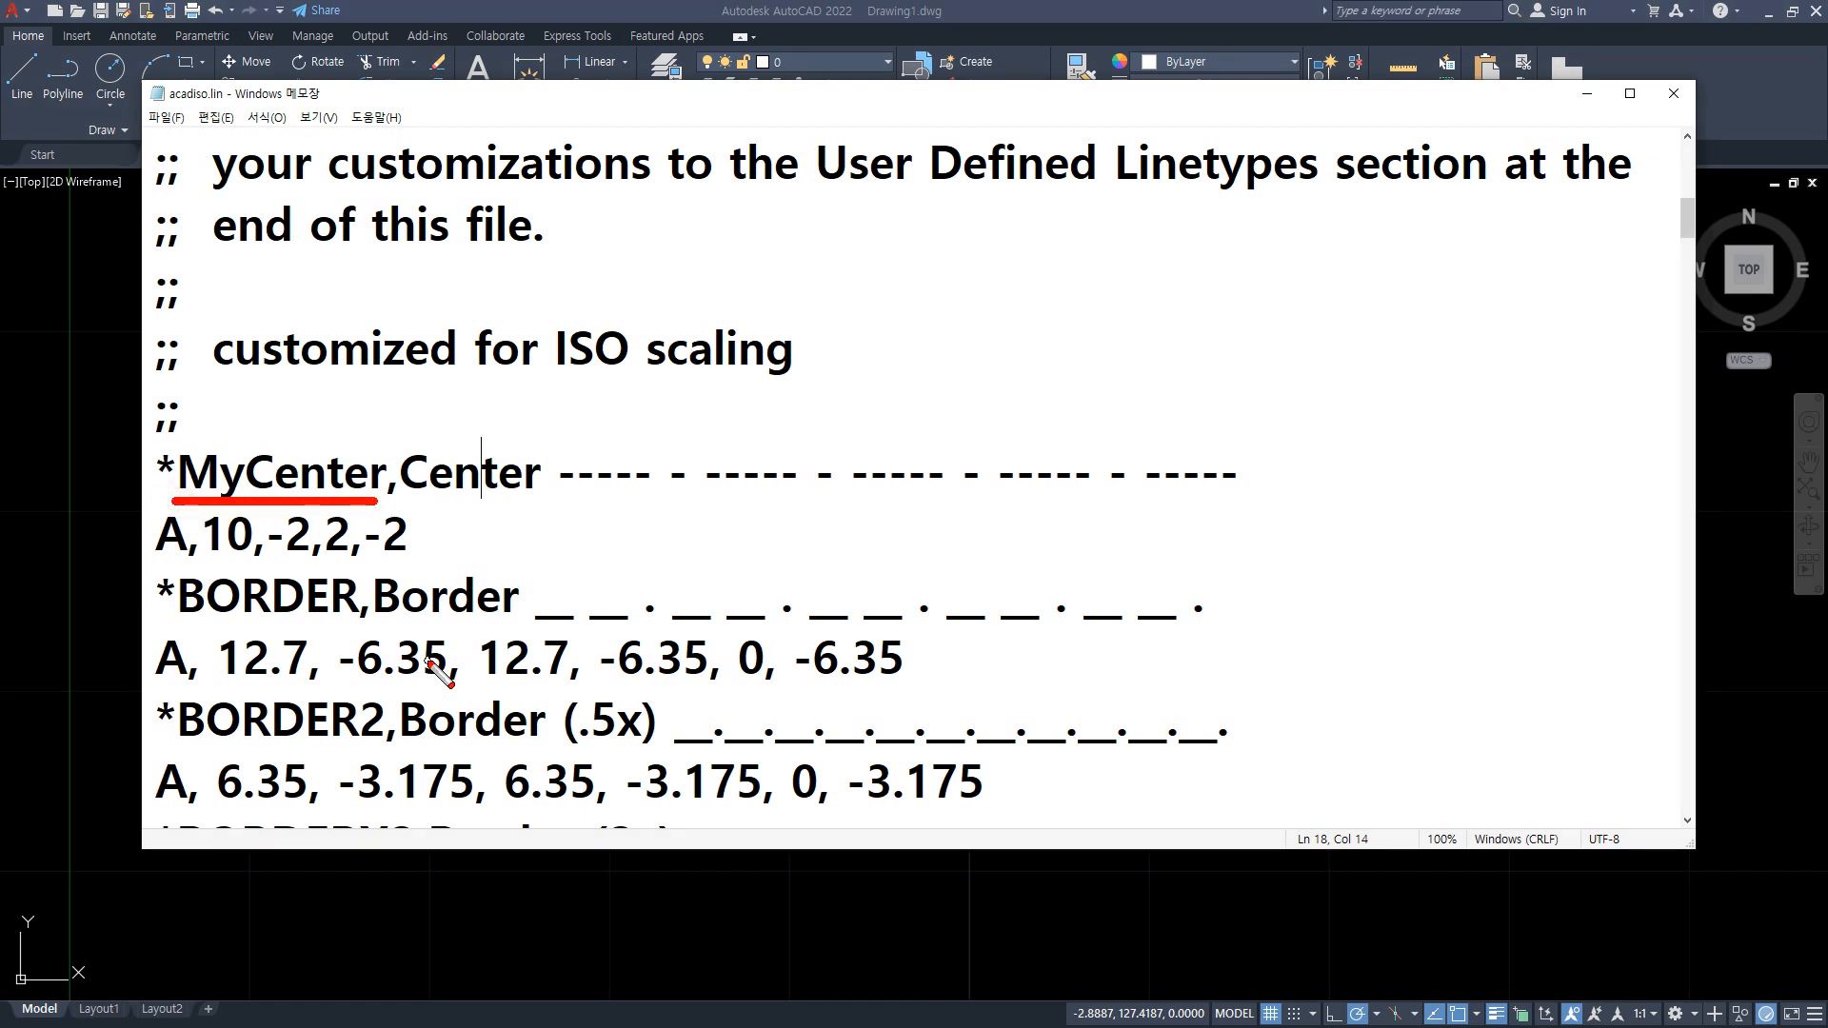
{"action": "left_click_drag", "start_coordinate": [405, 499], "coordinate": [1234, 482]}
{"action": "key", "text": "e"}
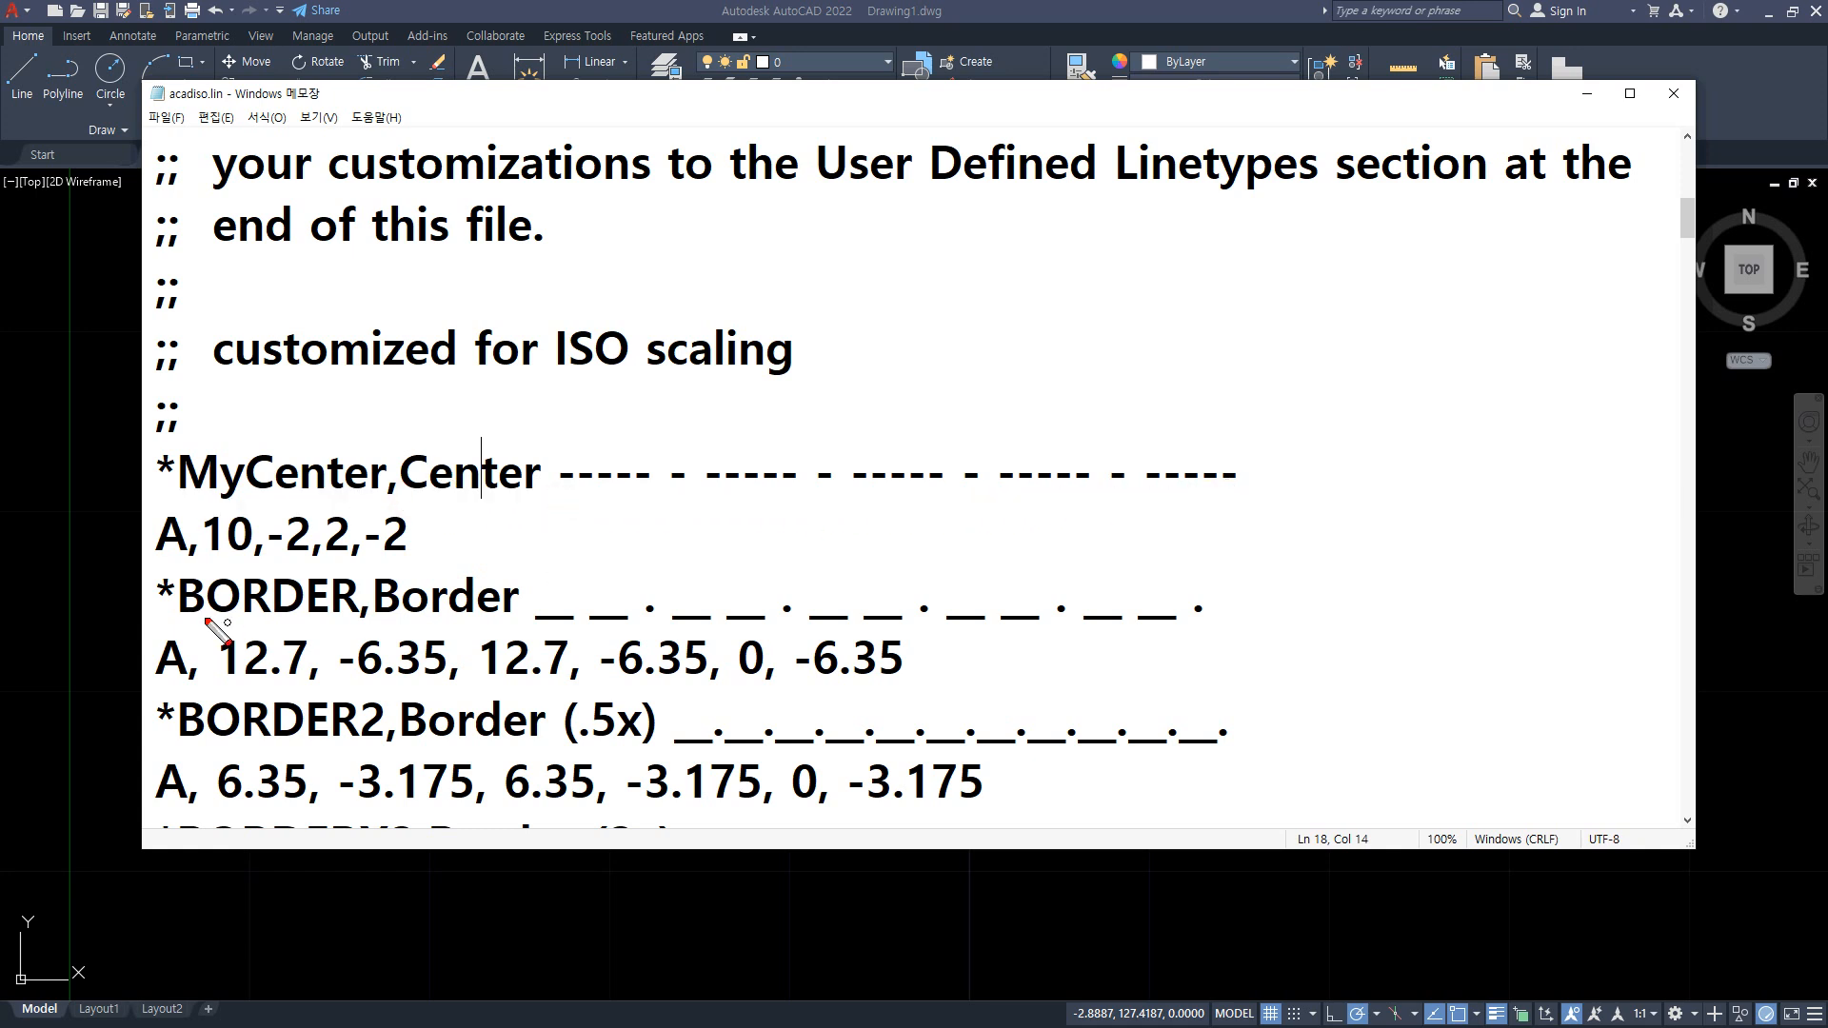
Examine the dash and gap values in the MyCenter pattern line and compare them with the BORDER entry's values.
{"action": "left_click_drag", "start_coordinate": [178, 559], "coordinate": [141, 562]}
{"action": "mouse_move", "coordinate": [250, 559]}
{"action": "left_mouse_down"}
{"action": "mouse_move", "coordinate": [218, 563]}
{"action": "mouse_move", "coordinate": [371, 567]}
{"action": "left_mouse_up"}
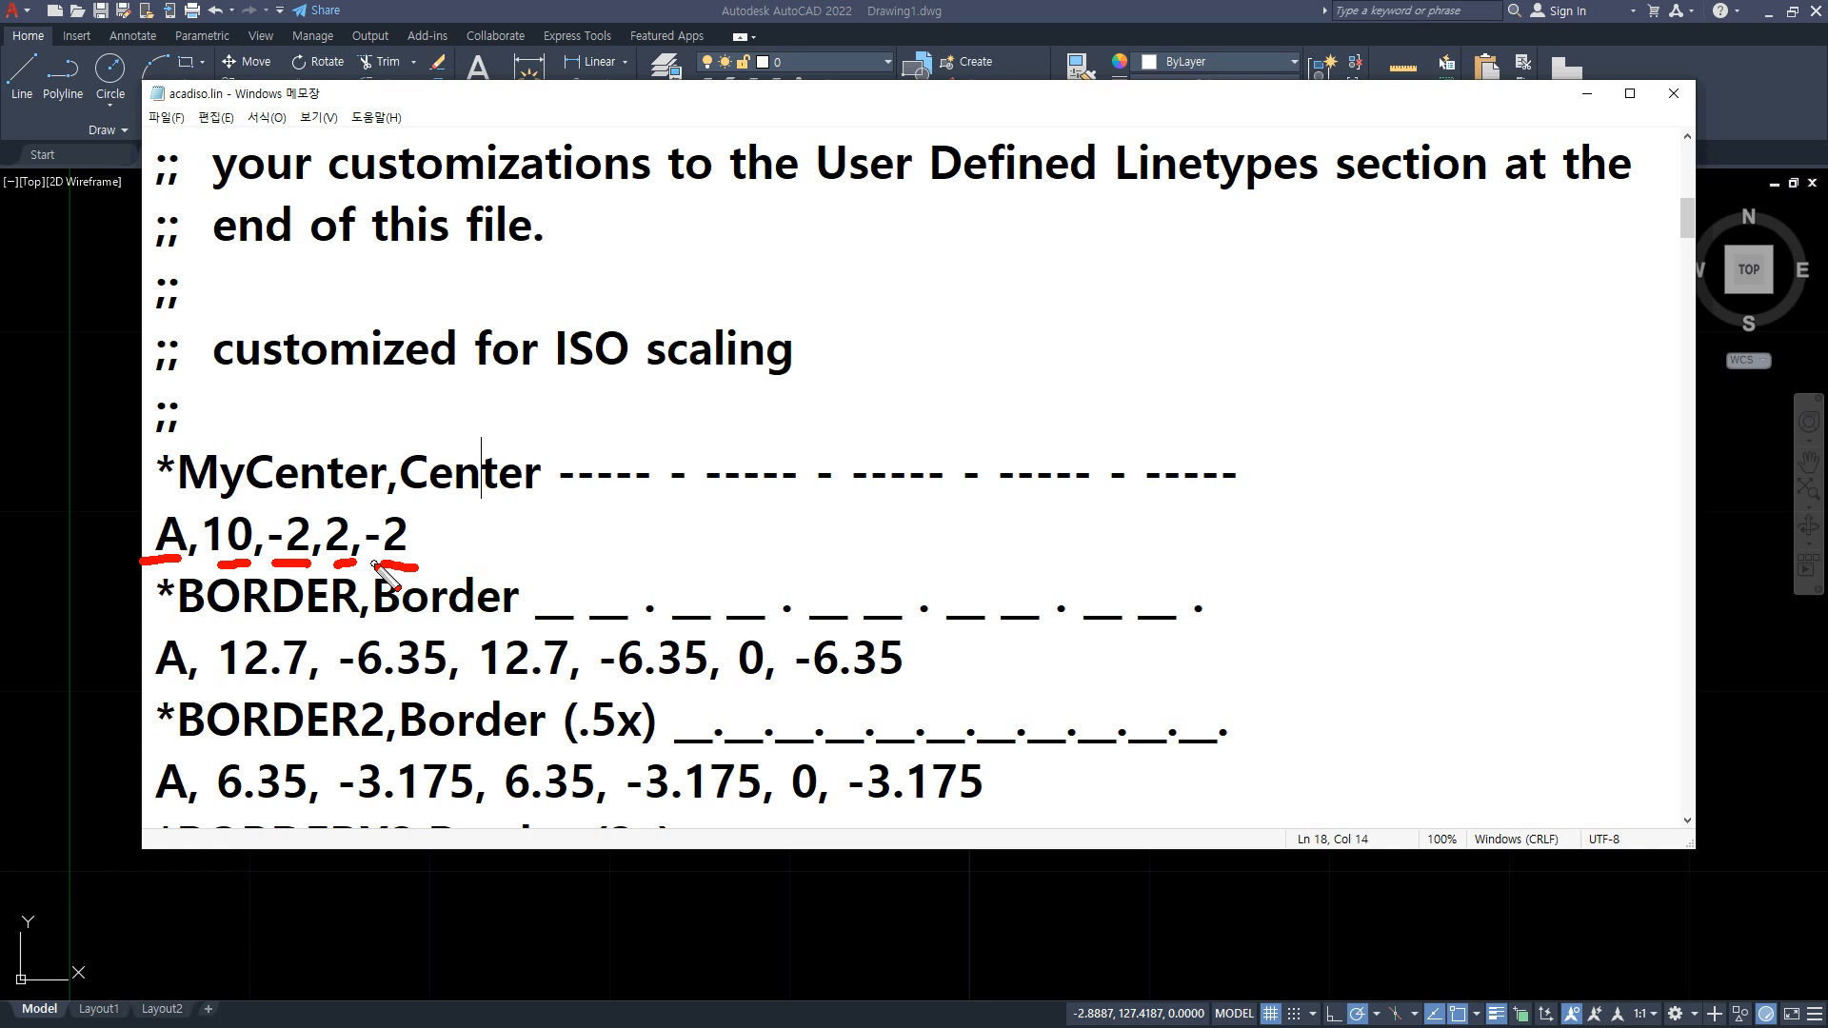
{"action": "left_click_drag", "start_coordinate": [305, 678], "coordinate": [242, 682]}
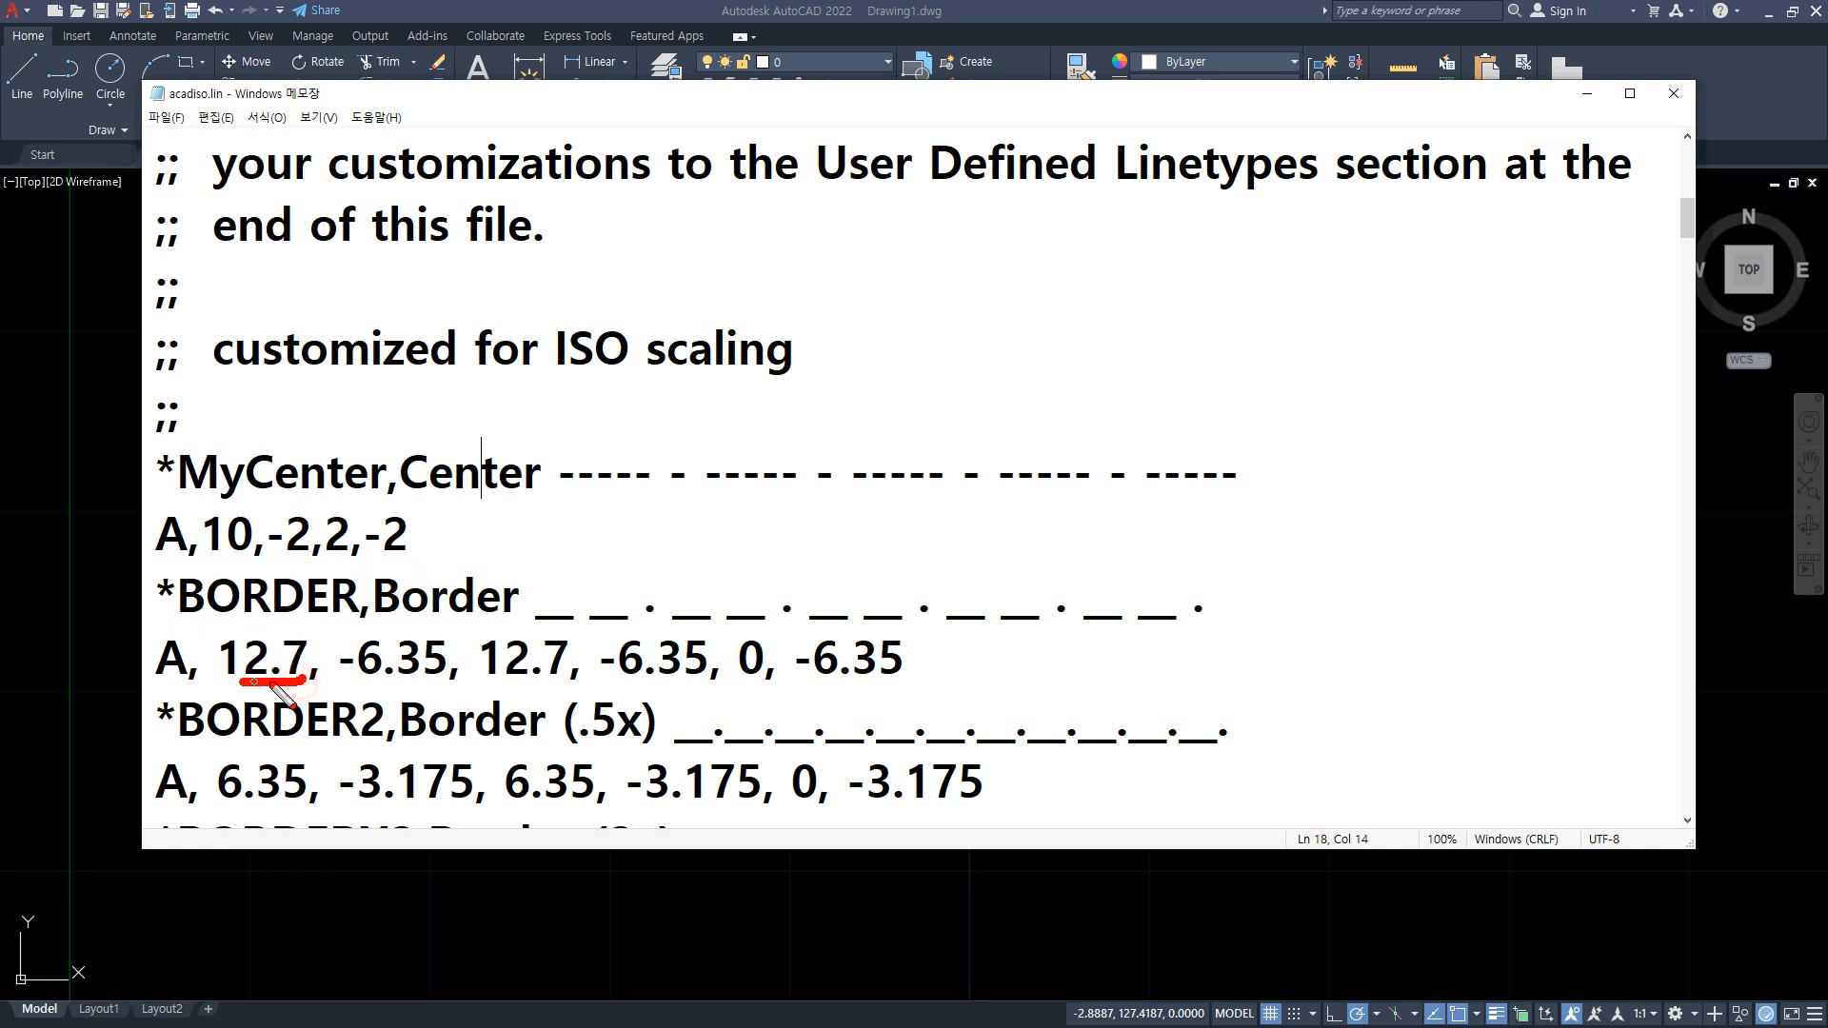
{"action": "left_click_drag", "start_coordinate": [440, 680], "coordinate": [362, 682]}
{"action": "left_click_drag", "start_coordinate": [547, 680], "coordinate": [500, 682]}
{"action": "left_click_drag", "start_coordinate": [687, 682], "coordinate": [650, 684]}
{"action": "left_click_drag", "start_coordinate": [760, 678], "coordinate": [739, 682]}
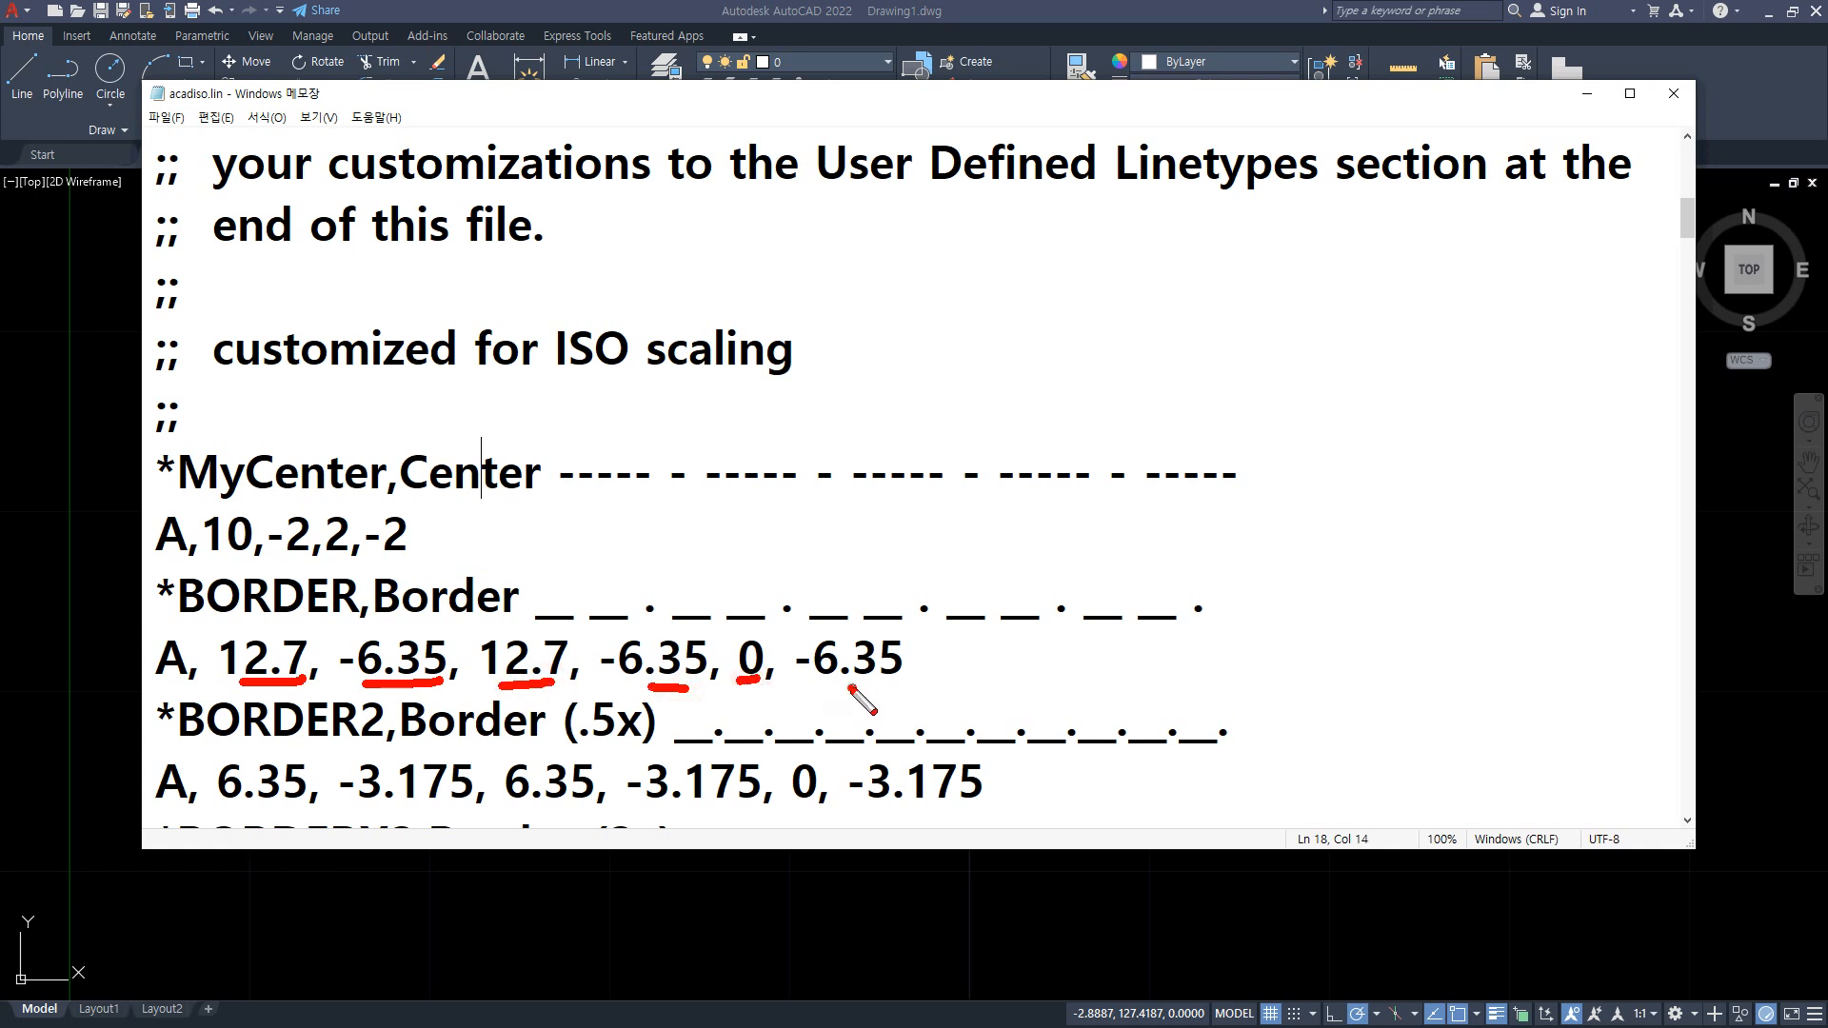
{"action": "left_click_drag", "start_coordinate": [855, 686], "coordinate": [839, 687]}
{"action": "key", "text": "Escape"}
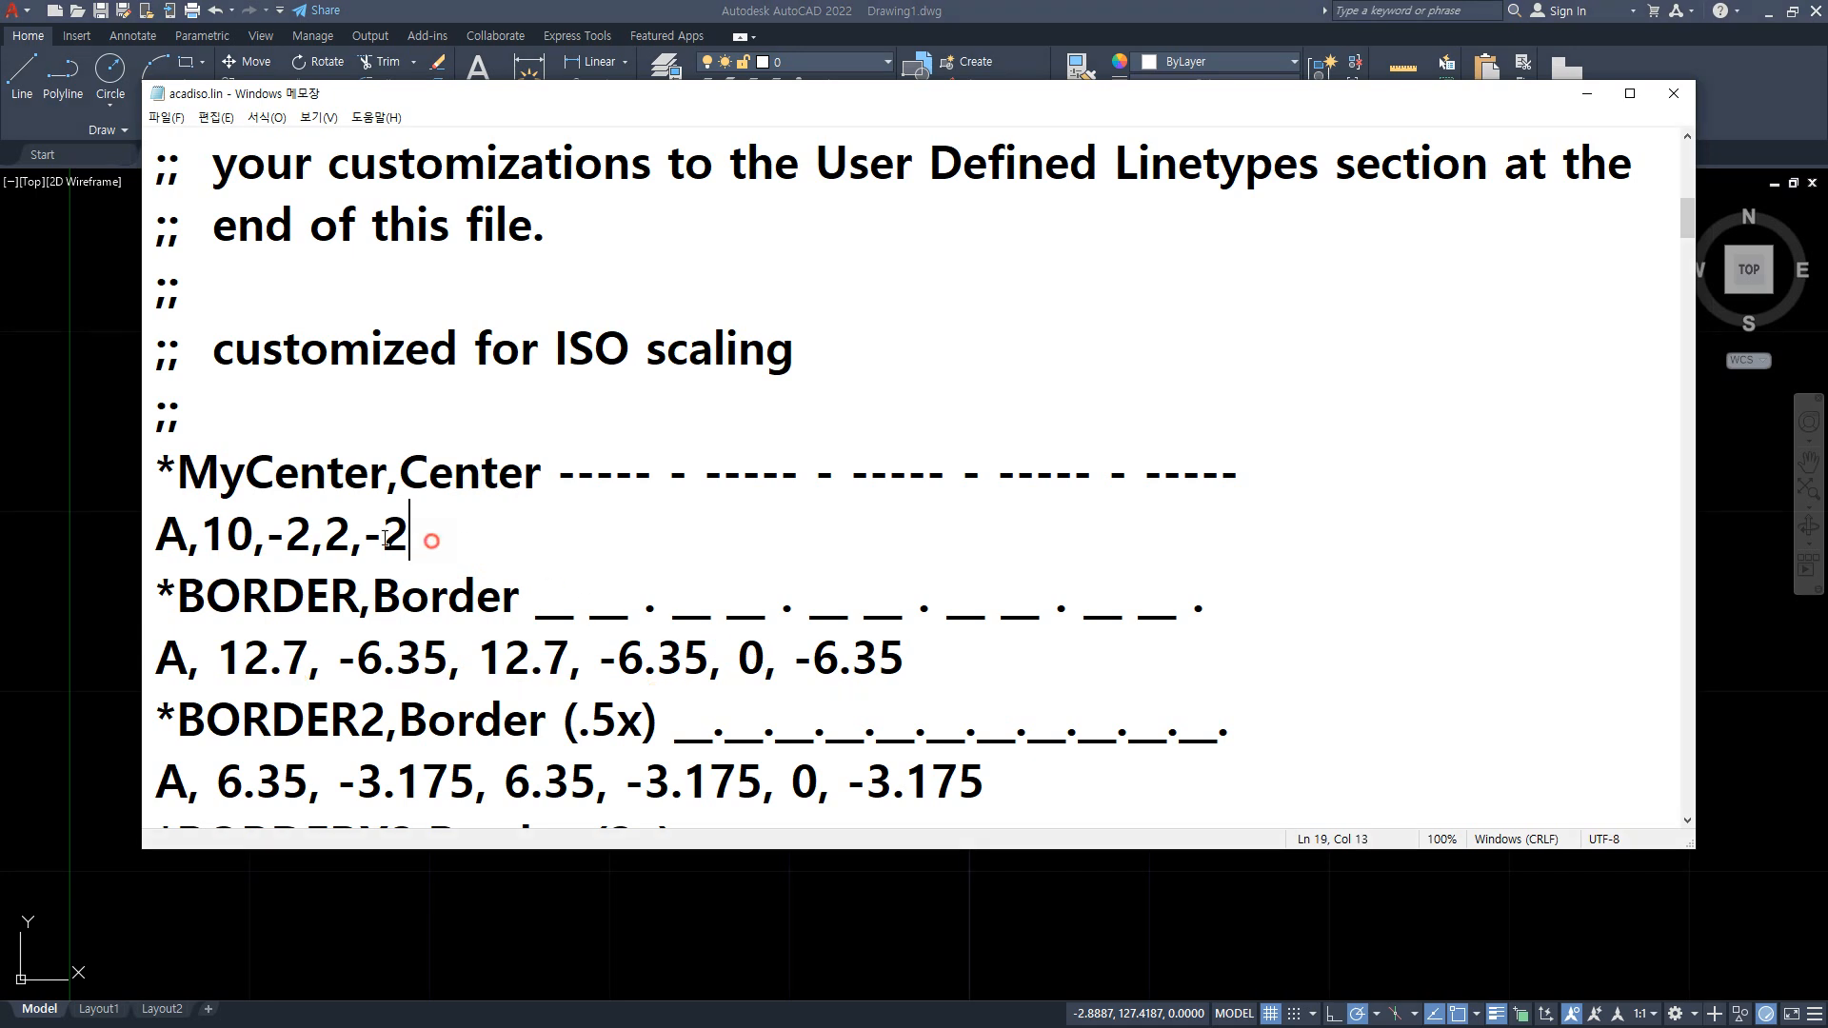
Delete the two-line MyCenter linetype definition from acadiso.lin and save the file.
{"action": "left_click_drag", "start_coordinate": [430, 534], "coordinate": [276, 430]}
{"action": "key", "text": "Delete"}
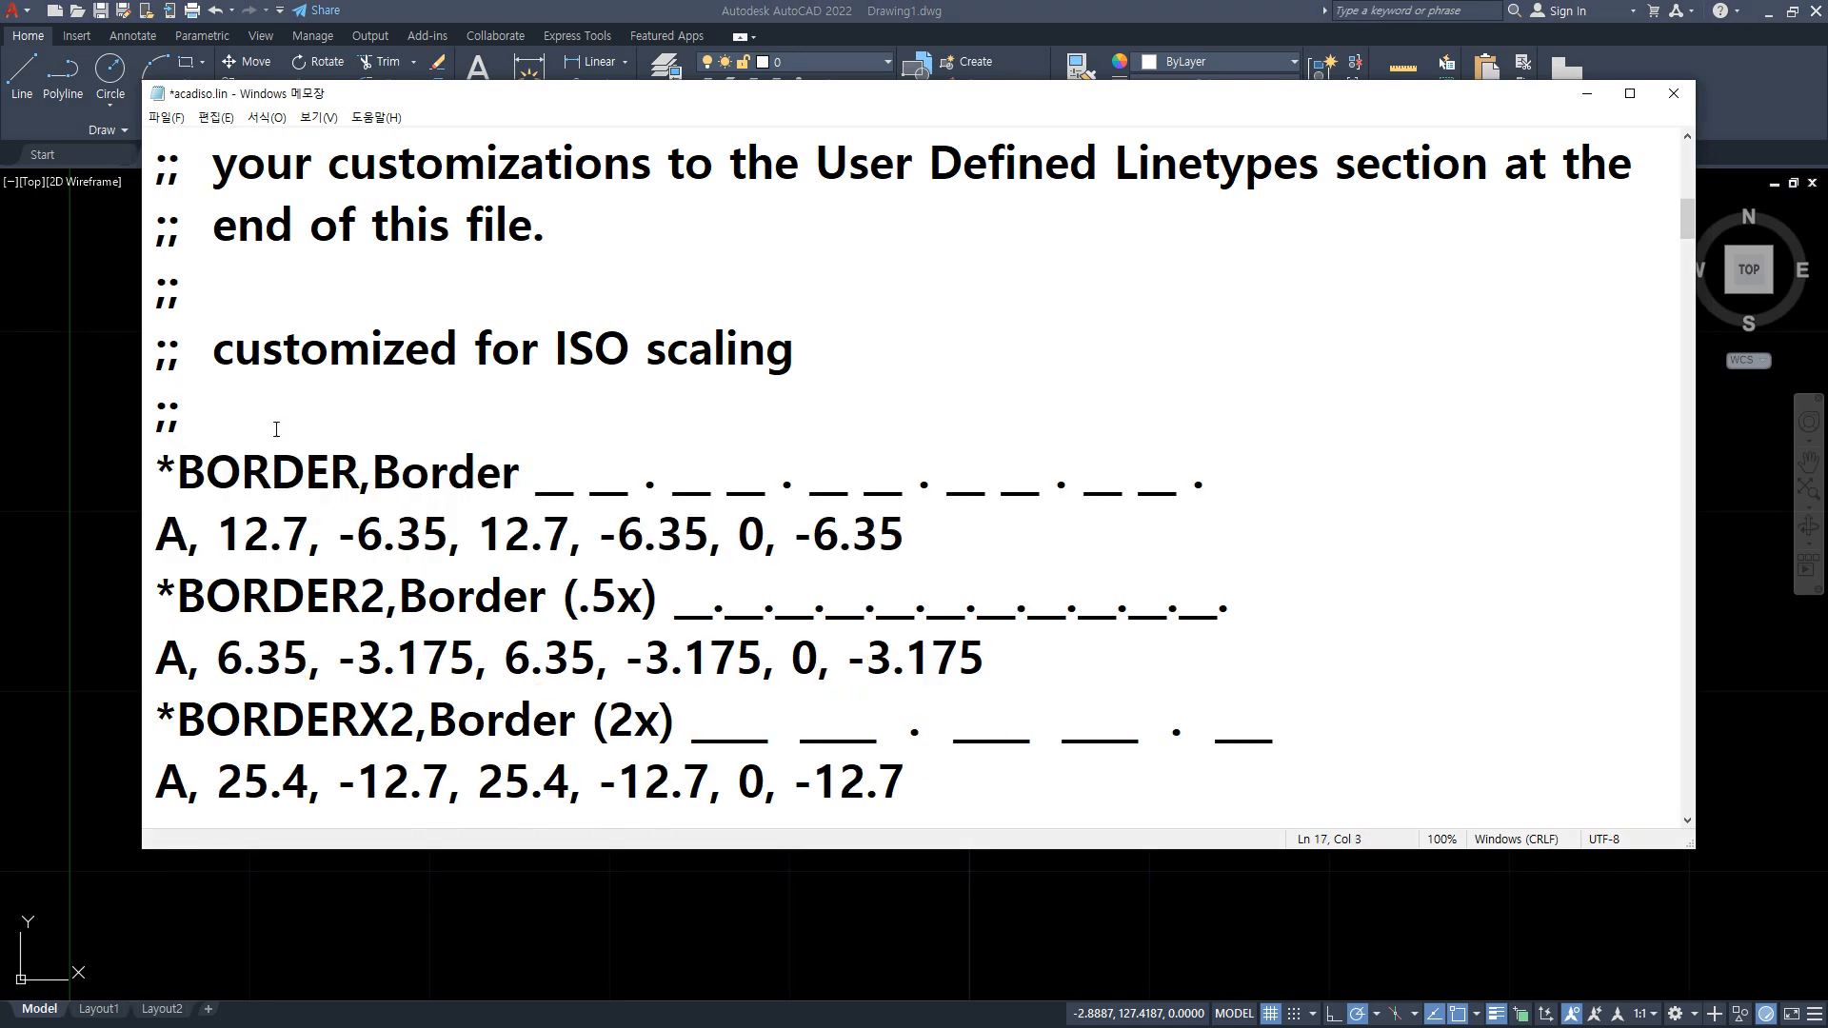
{"action": "left_click", "coordinate": [164, 117]}
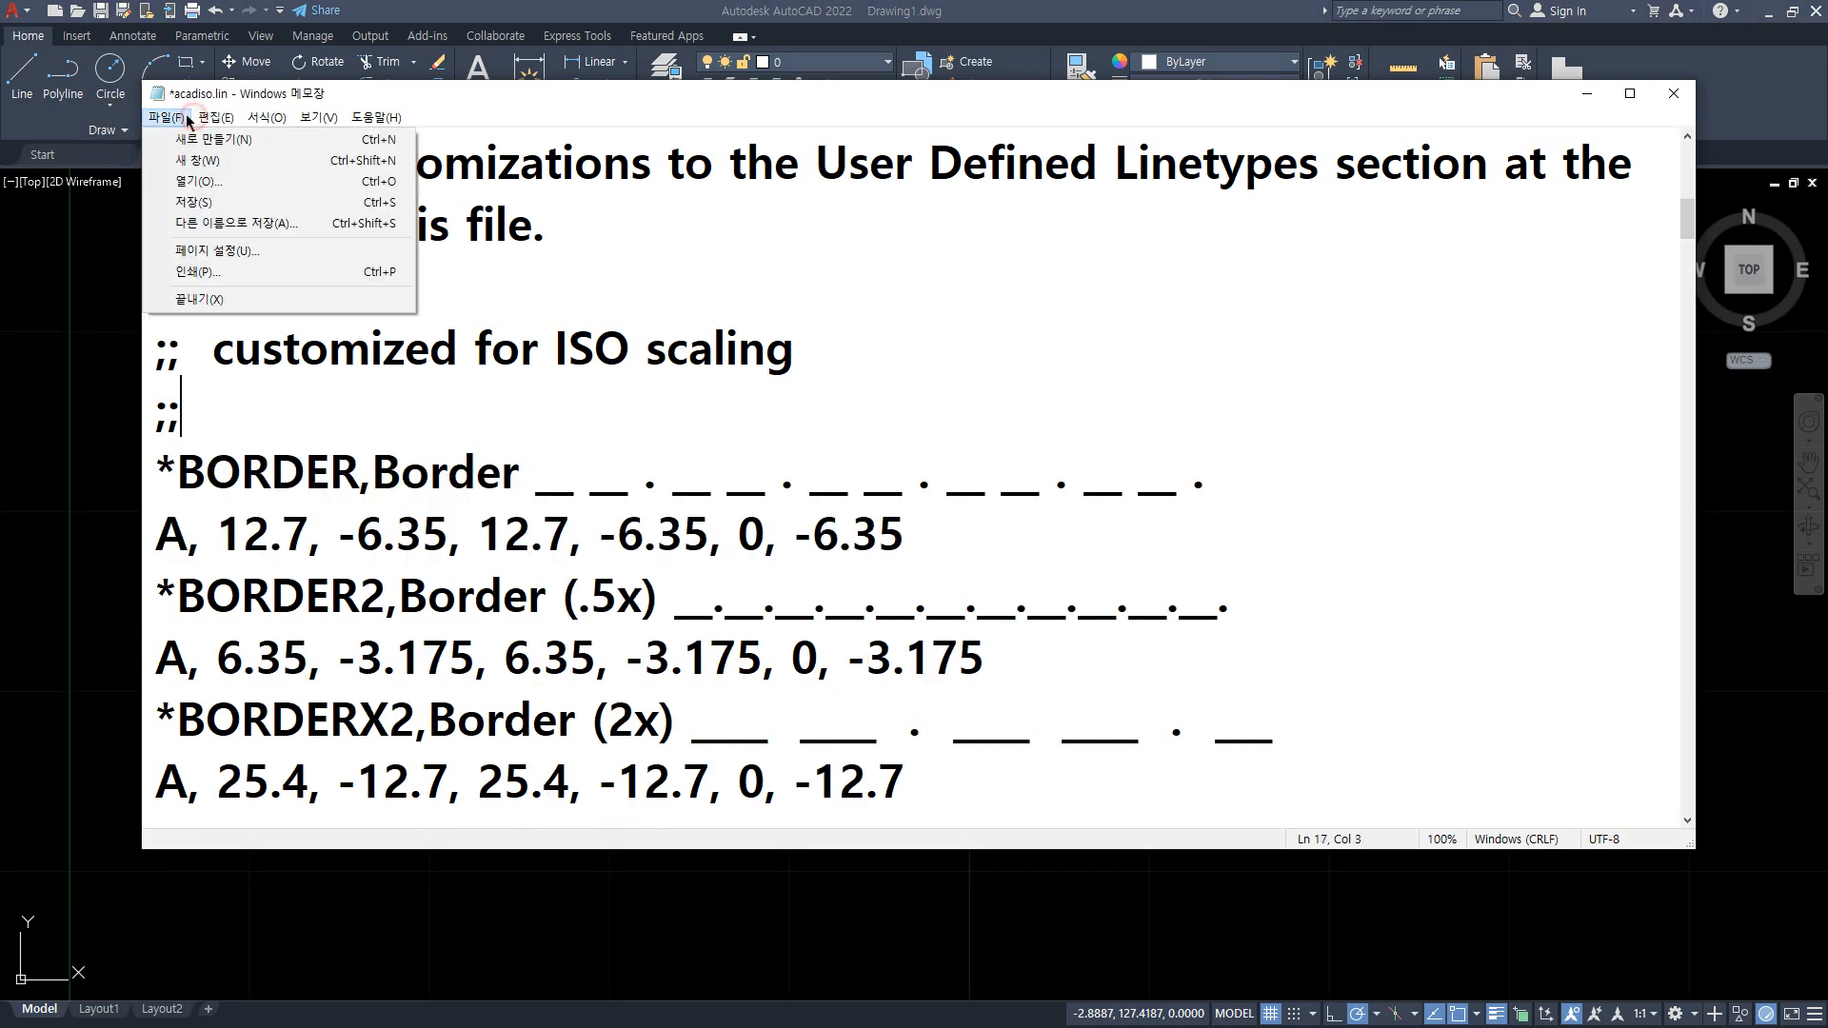
{"action": "left_click", "coordinate": [204, 202]}
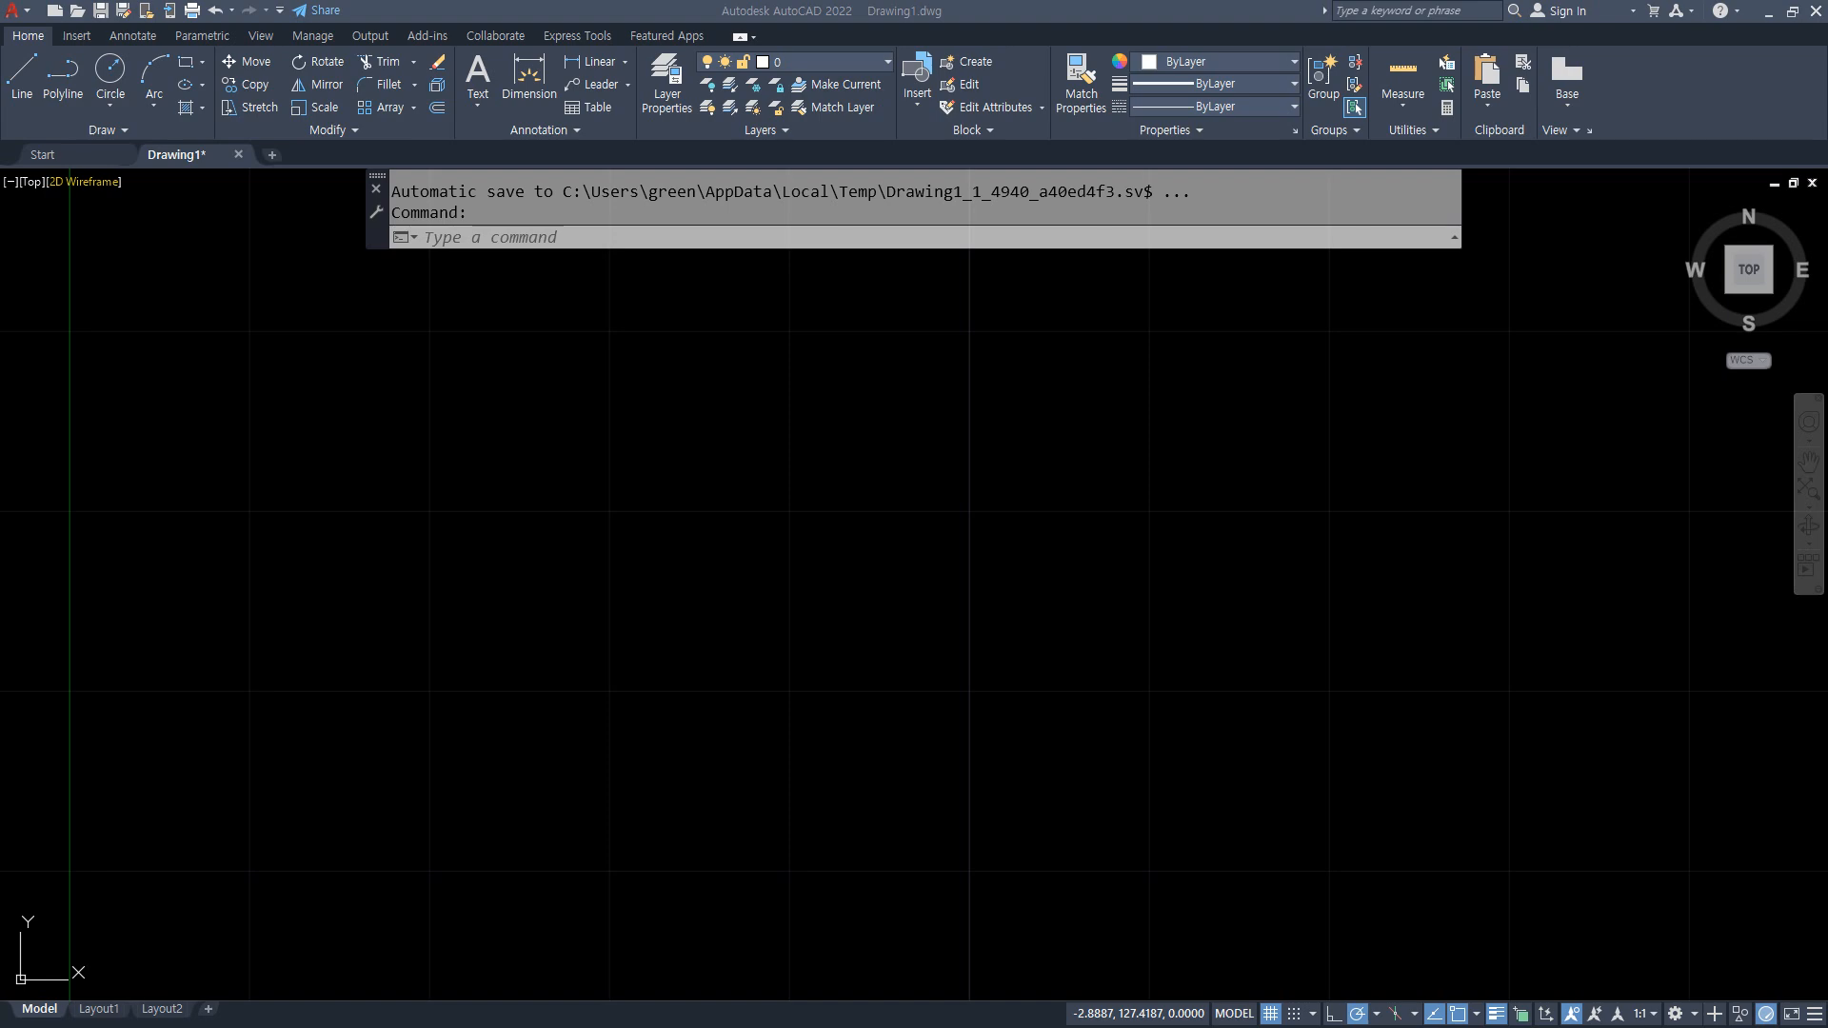
Switch to the support folder in File Explorer, point out the .lin and .pat files, and open acad.pgp in Notepad.
{"action": "key", "text": "alt+Tab"}
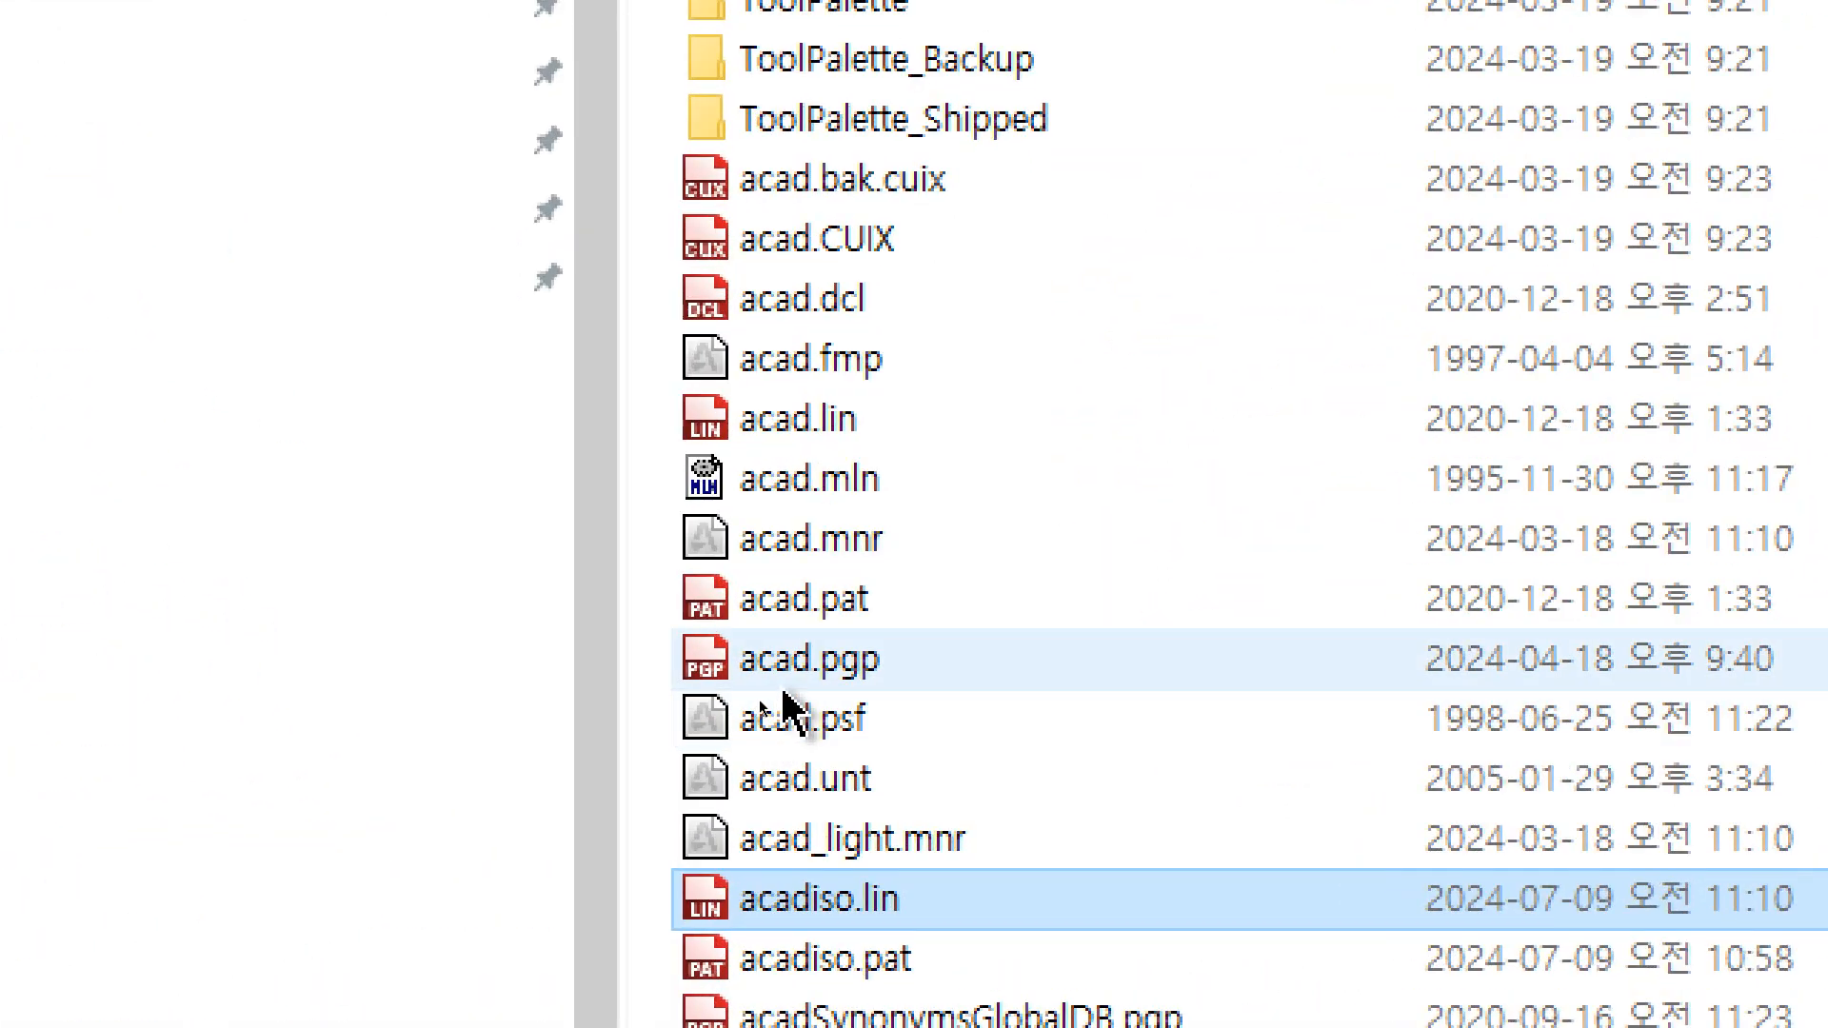
{"action": "left_click", "coordinate": [942, 669]}
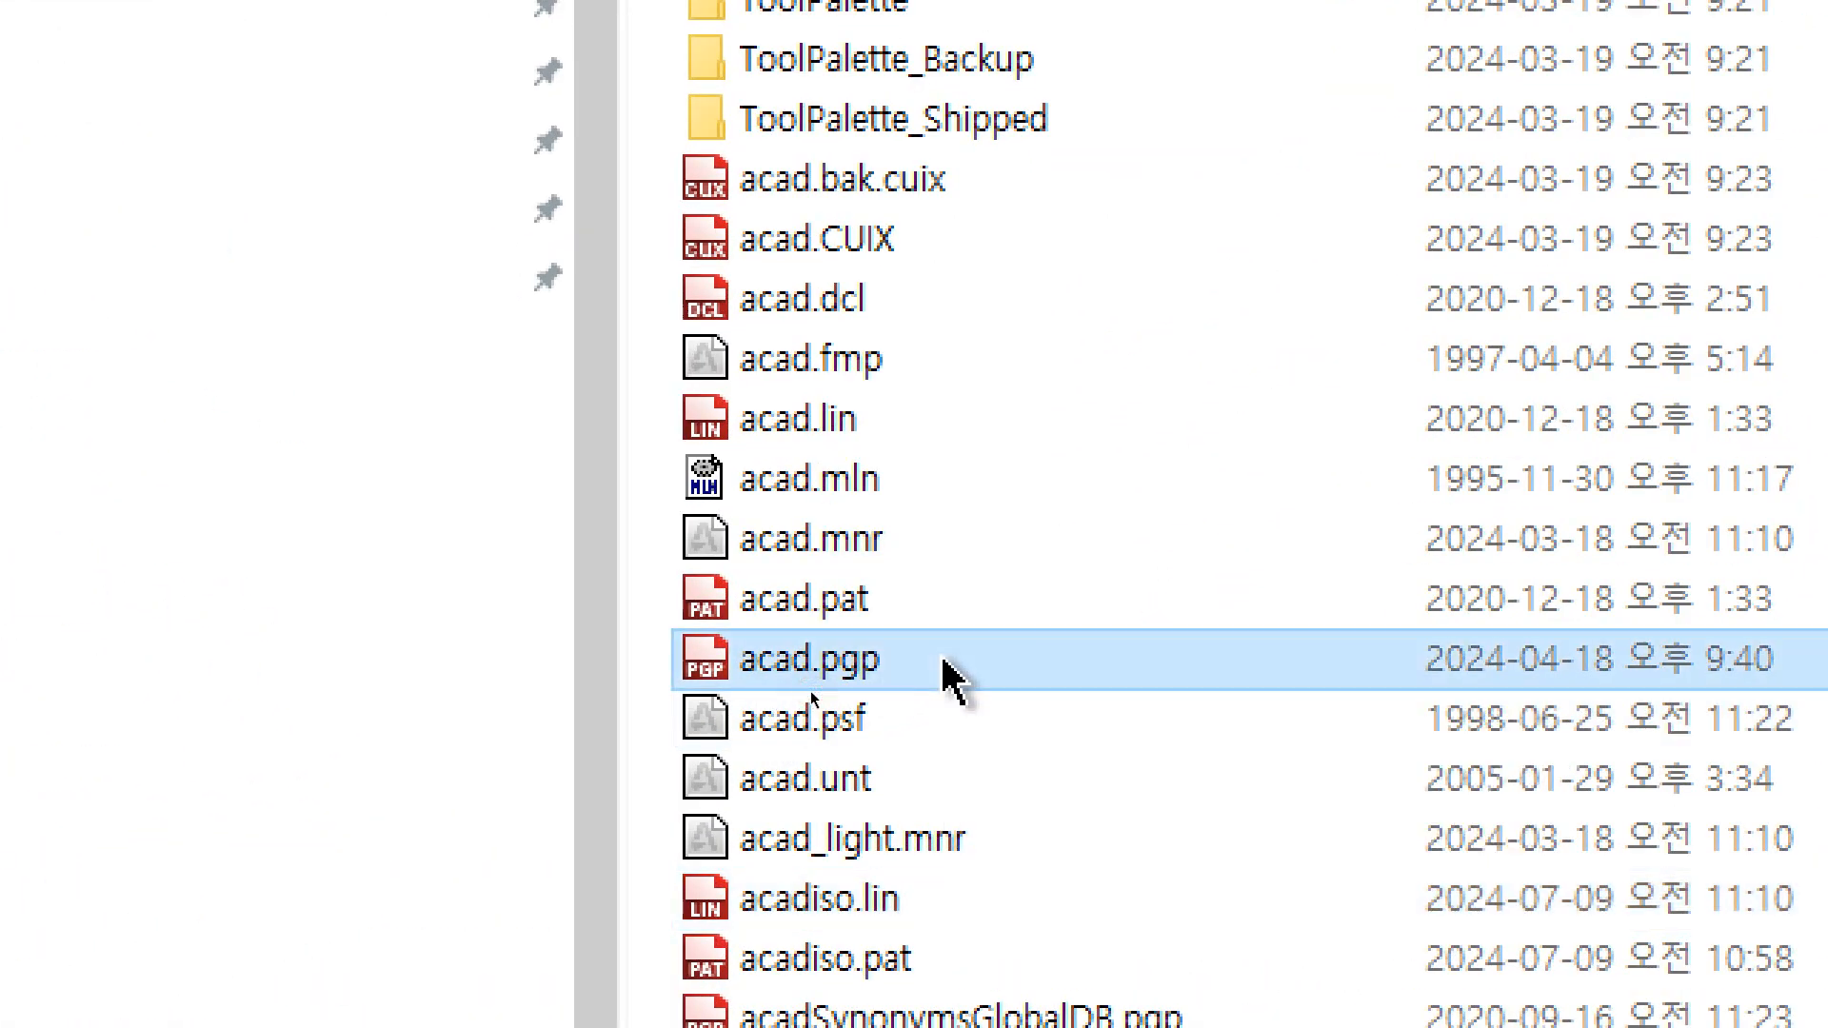
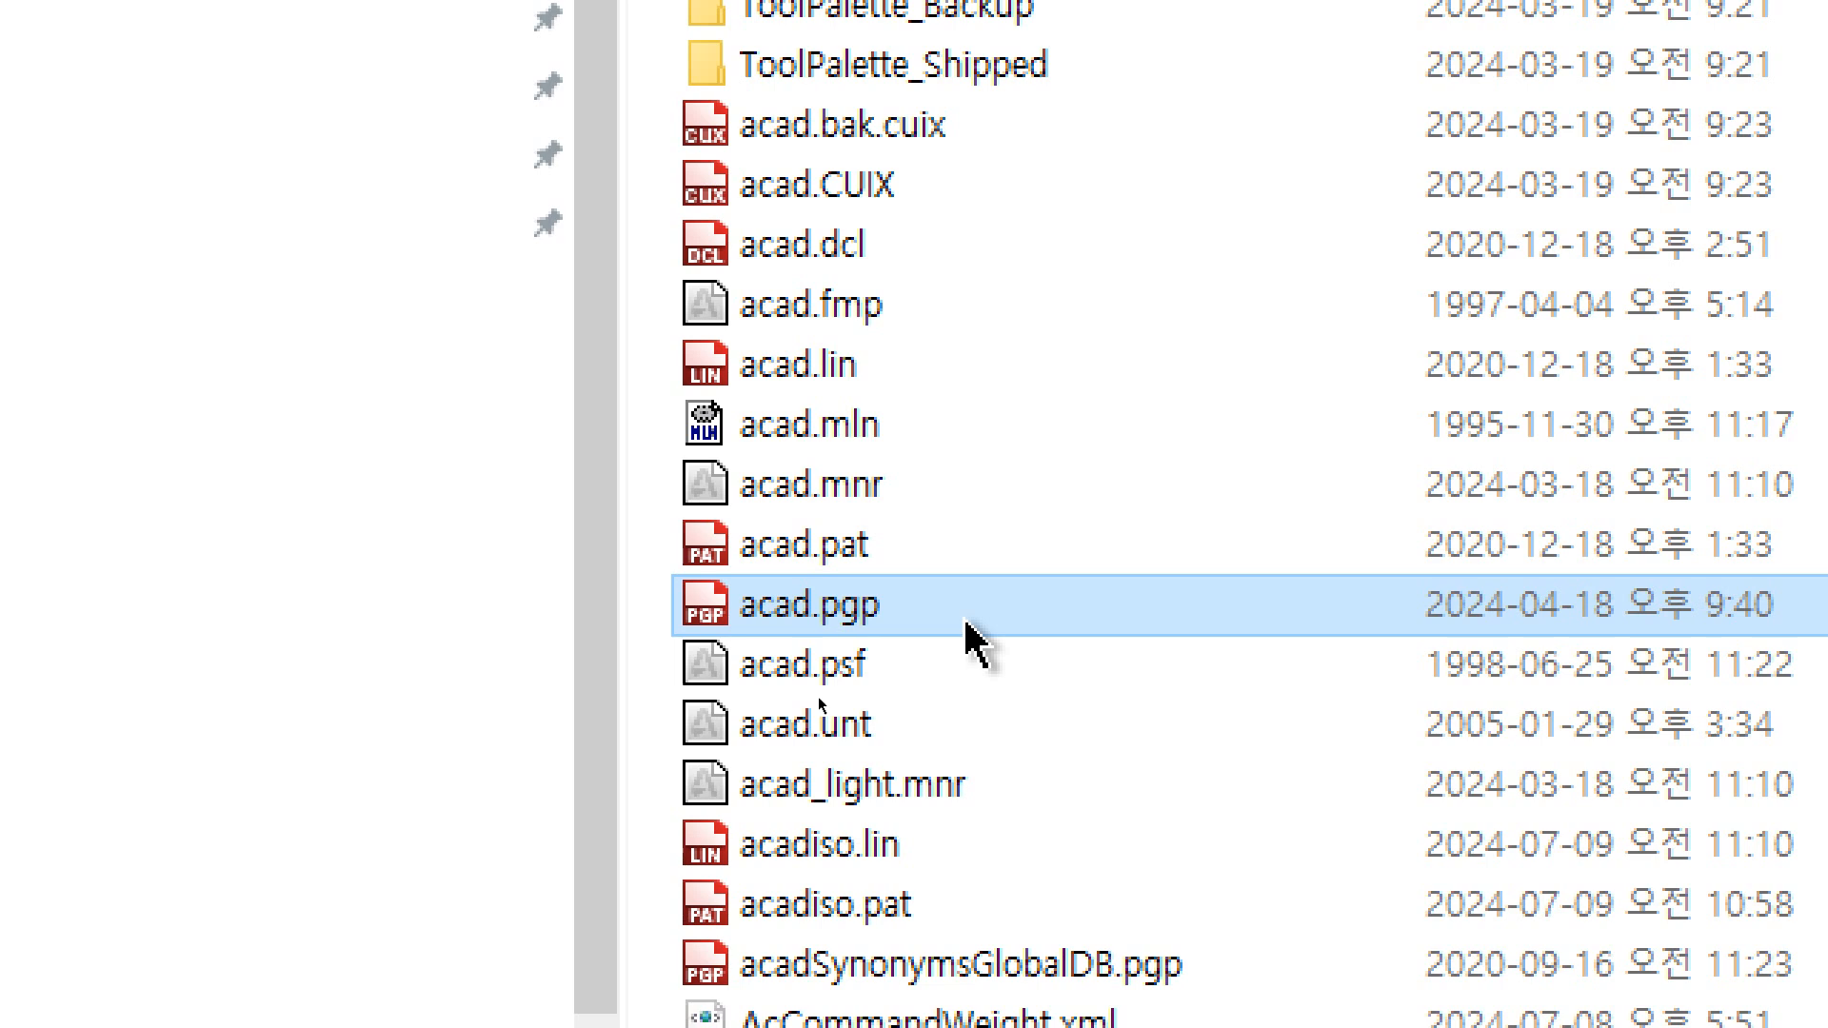
{"action": "left_click", "coordinate": [884, 376]}
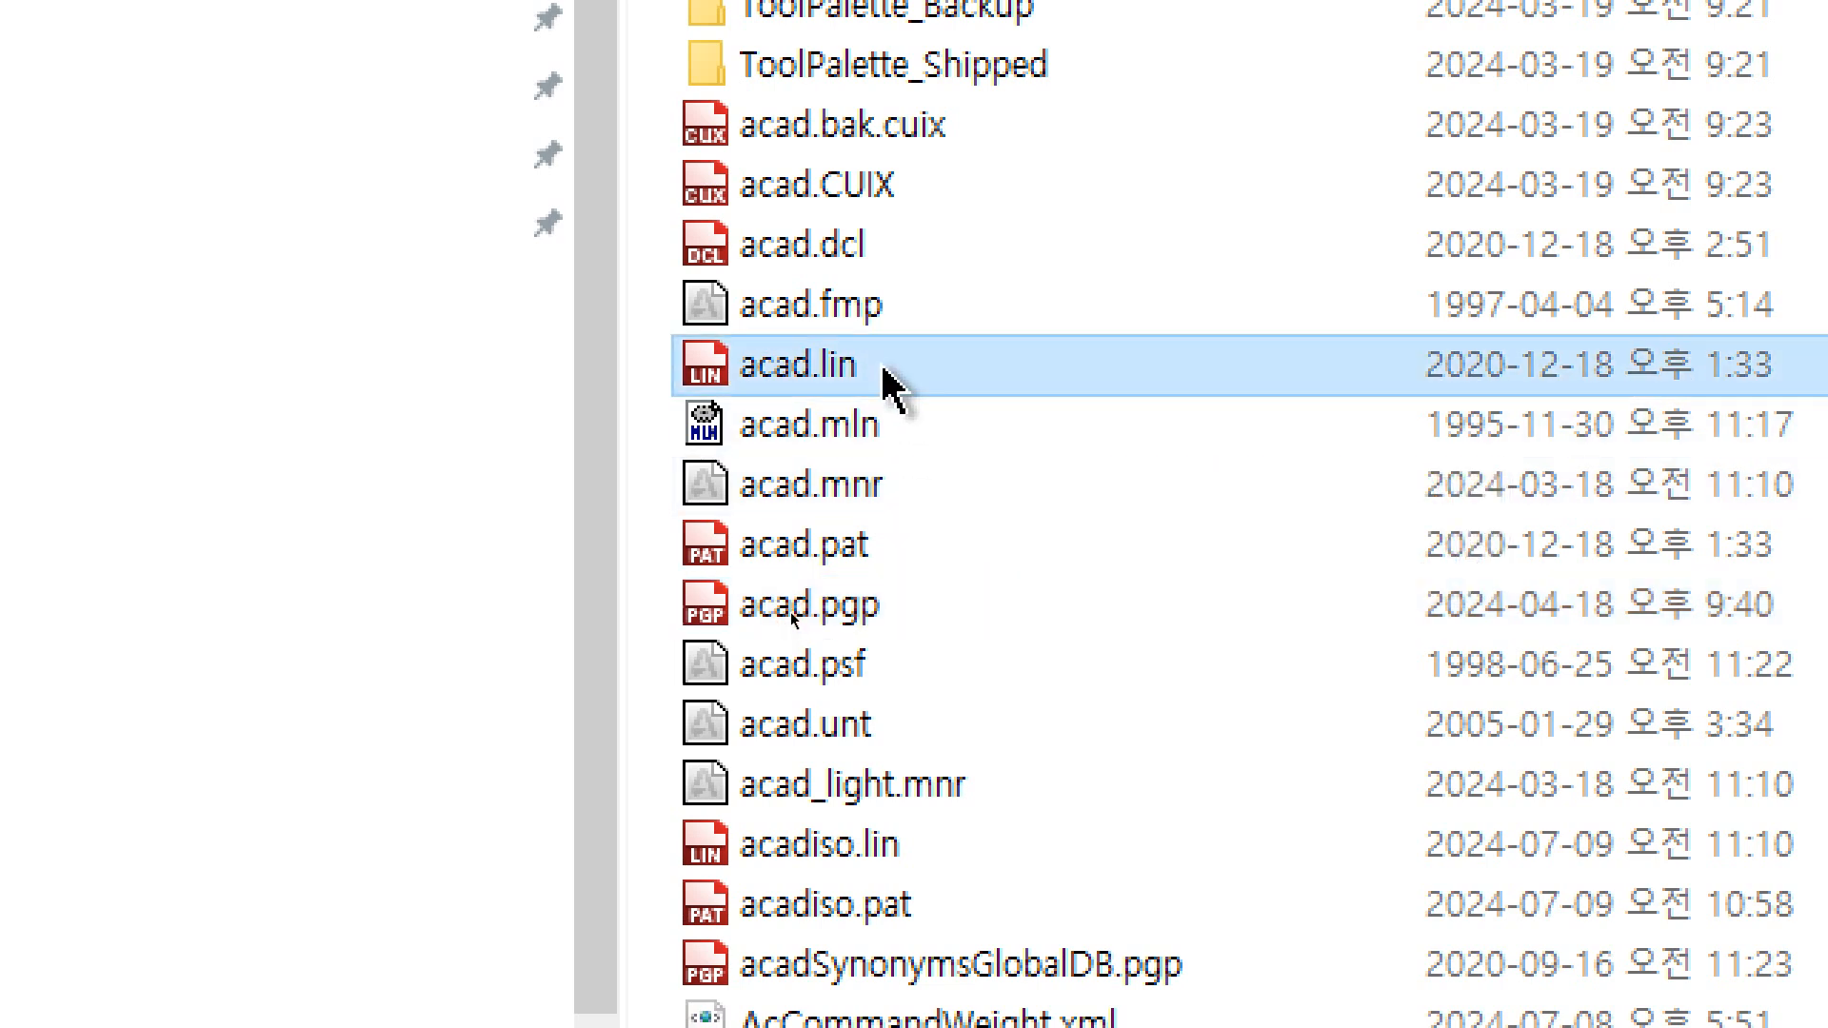
{"action": "left_click", "coordinate": [887, 552]}
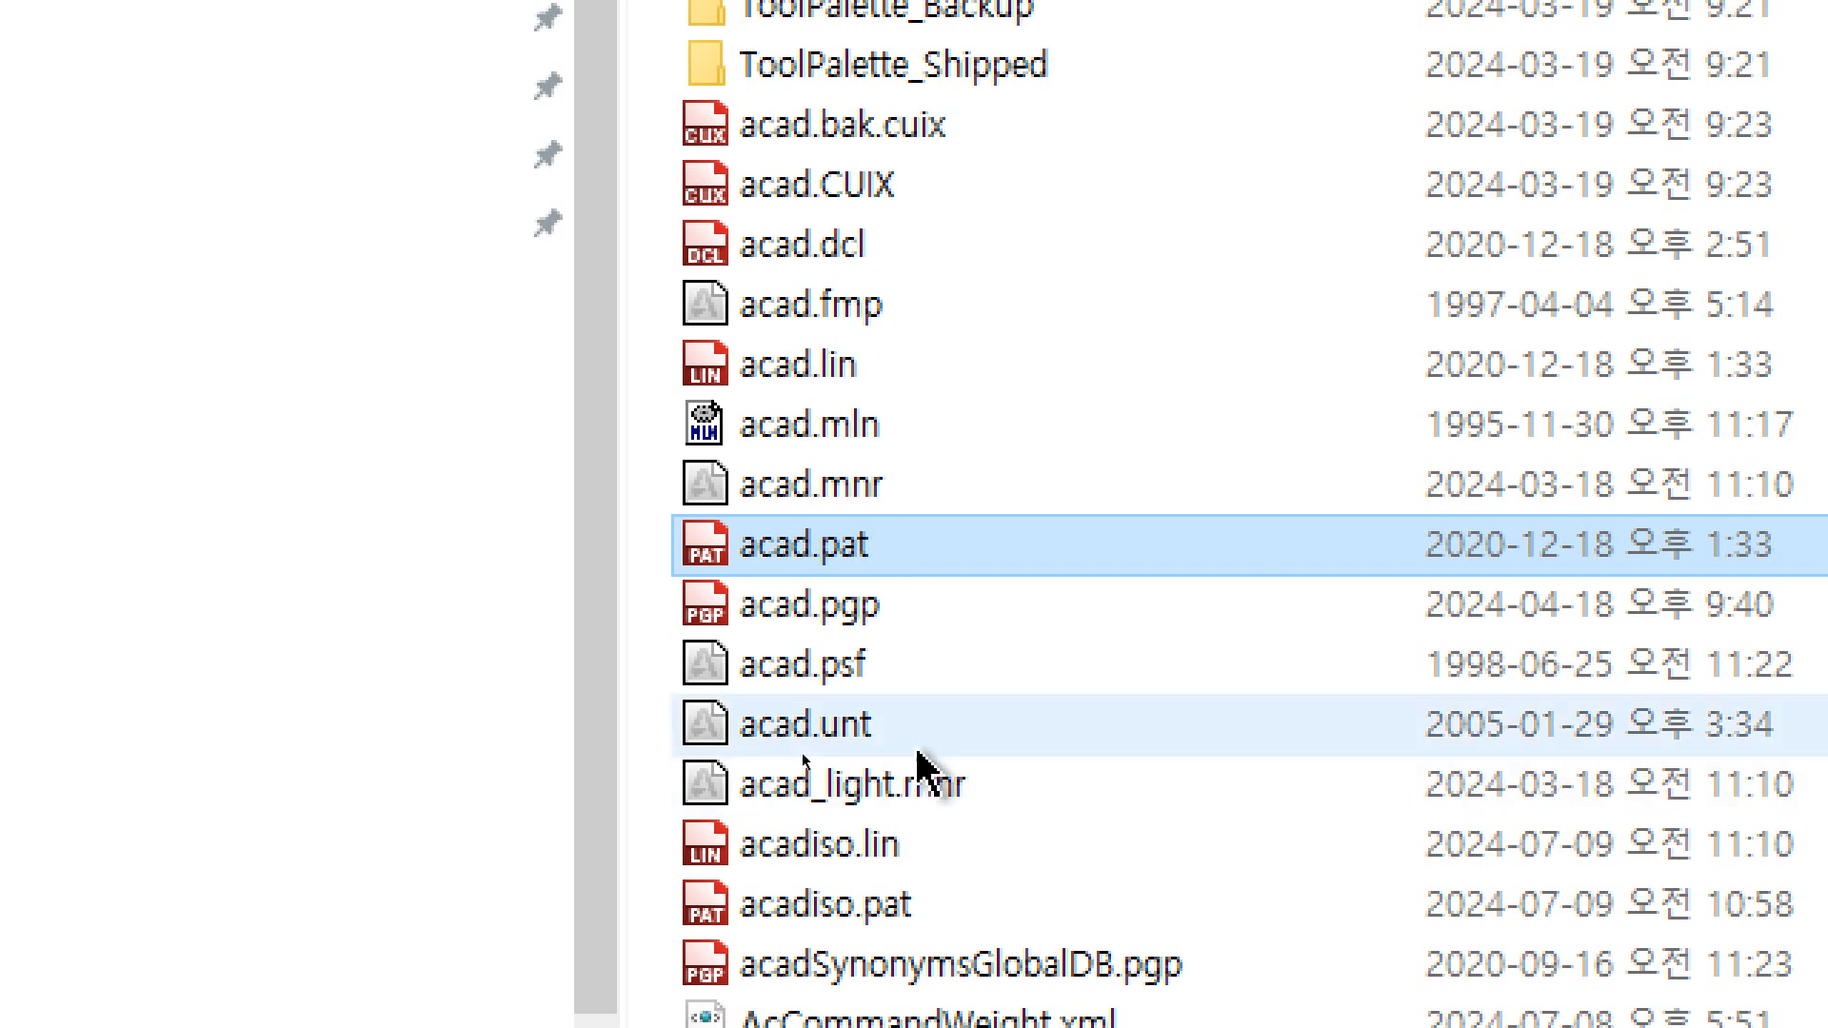
{"action": "left_click", "coordinate": [918, 845]}
{"action": "left_click", "coordinate": [943, 905]}
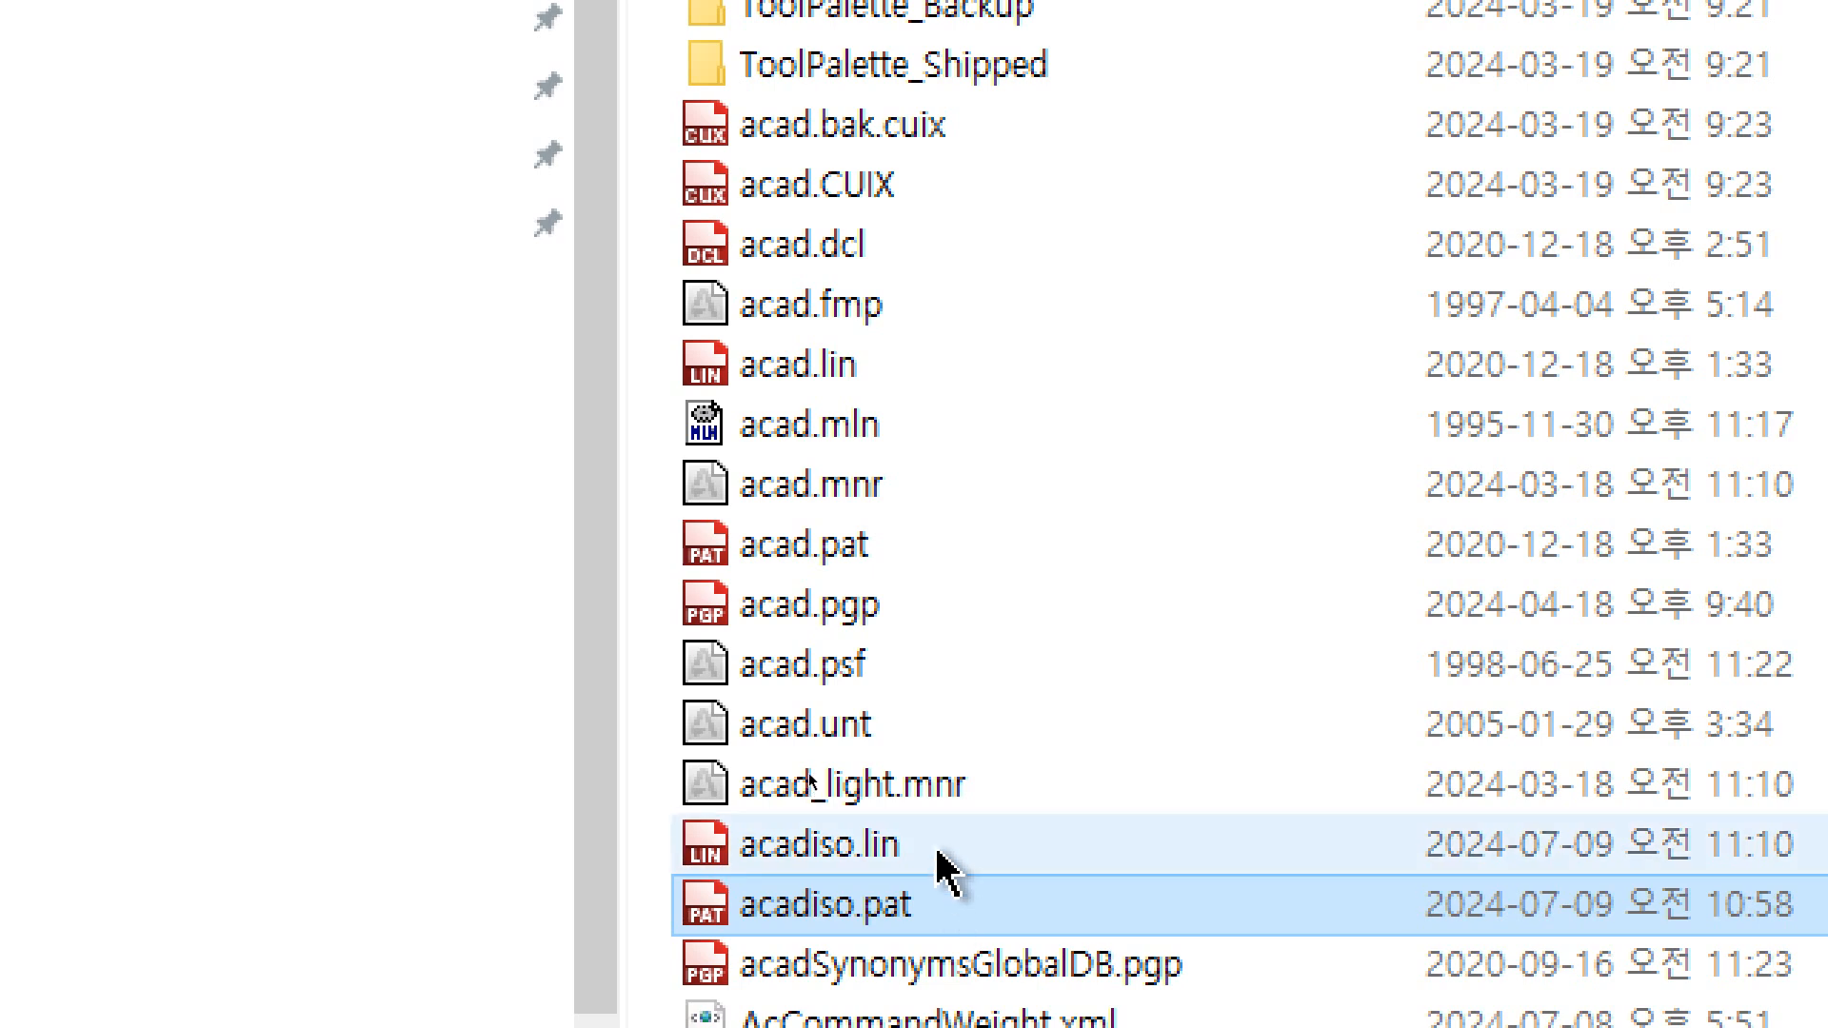
{"action": "left_click", "coordinate": [914, 606]}
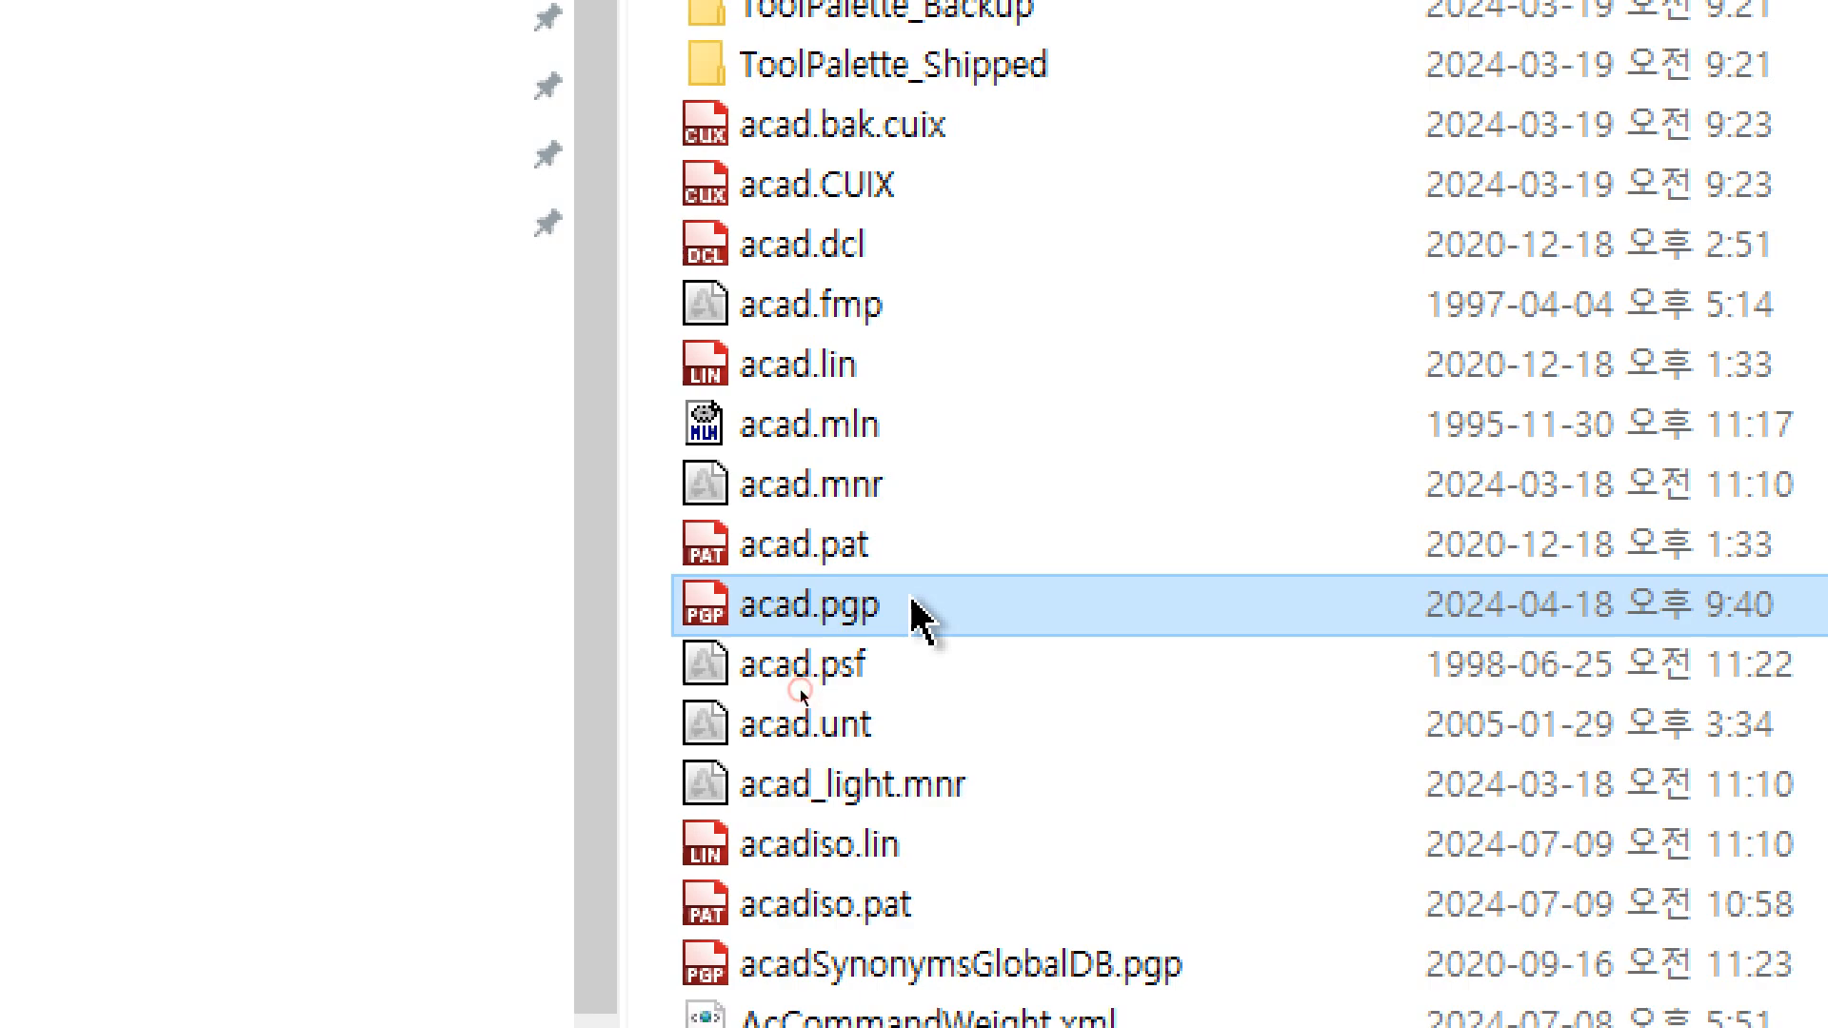
{"action": "double_click", "coordinate": [913, 605]}
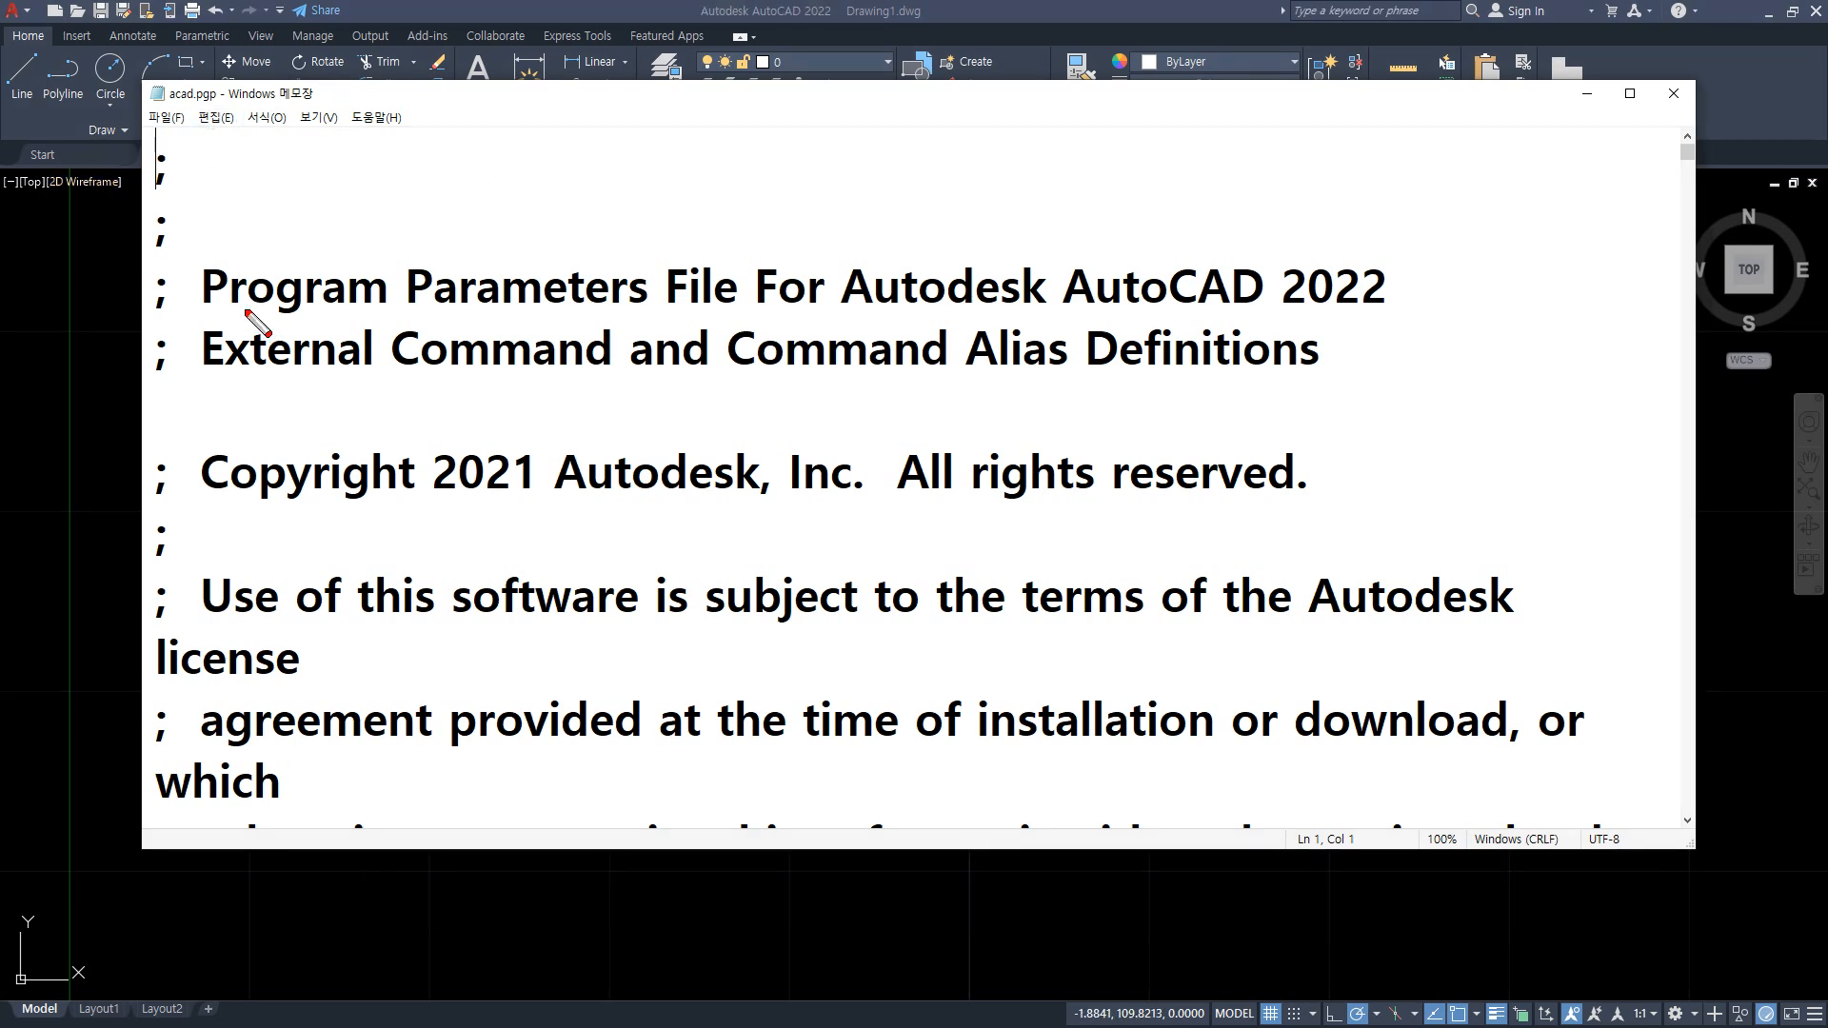
Read through acad.pgp from its Program Parameters header to the start of the sample command alias list.
{"action": "left_click_drag", "start_coordinate": [205, 321], "coordinate": [631, 321]}
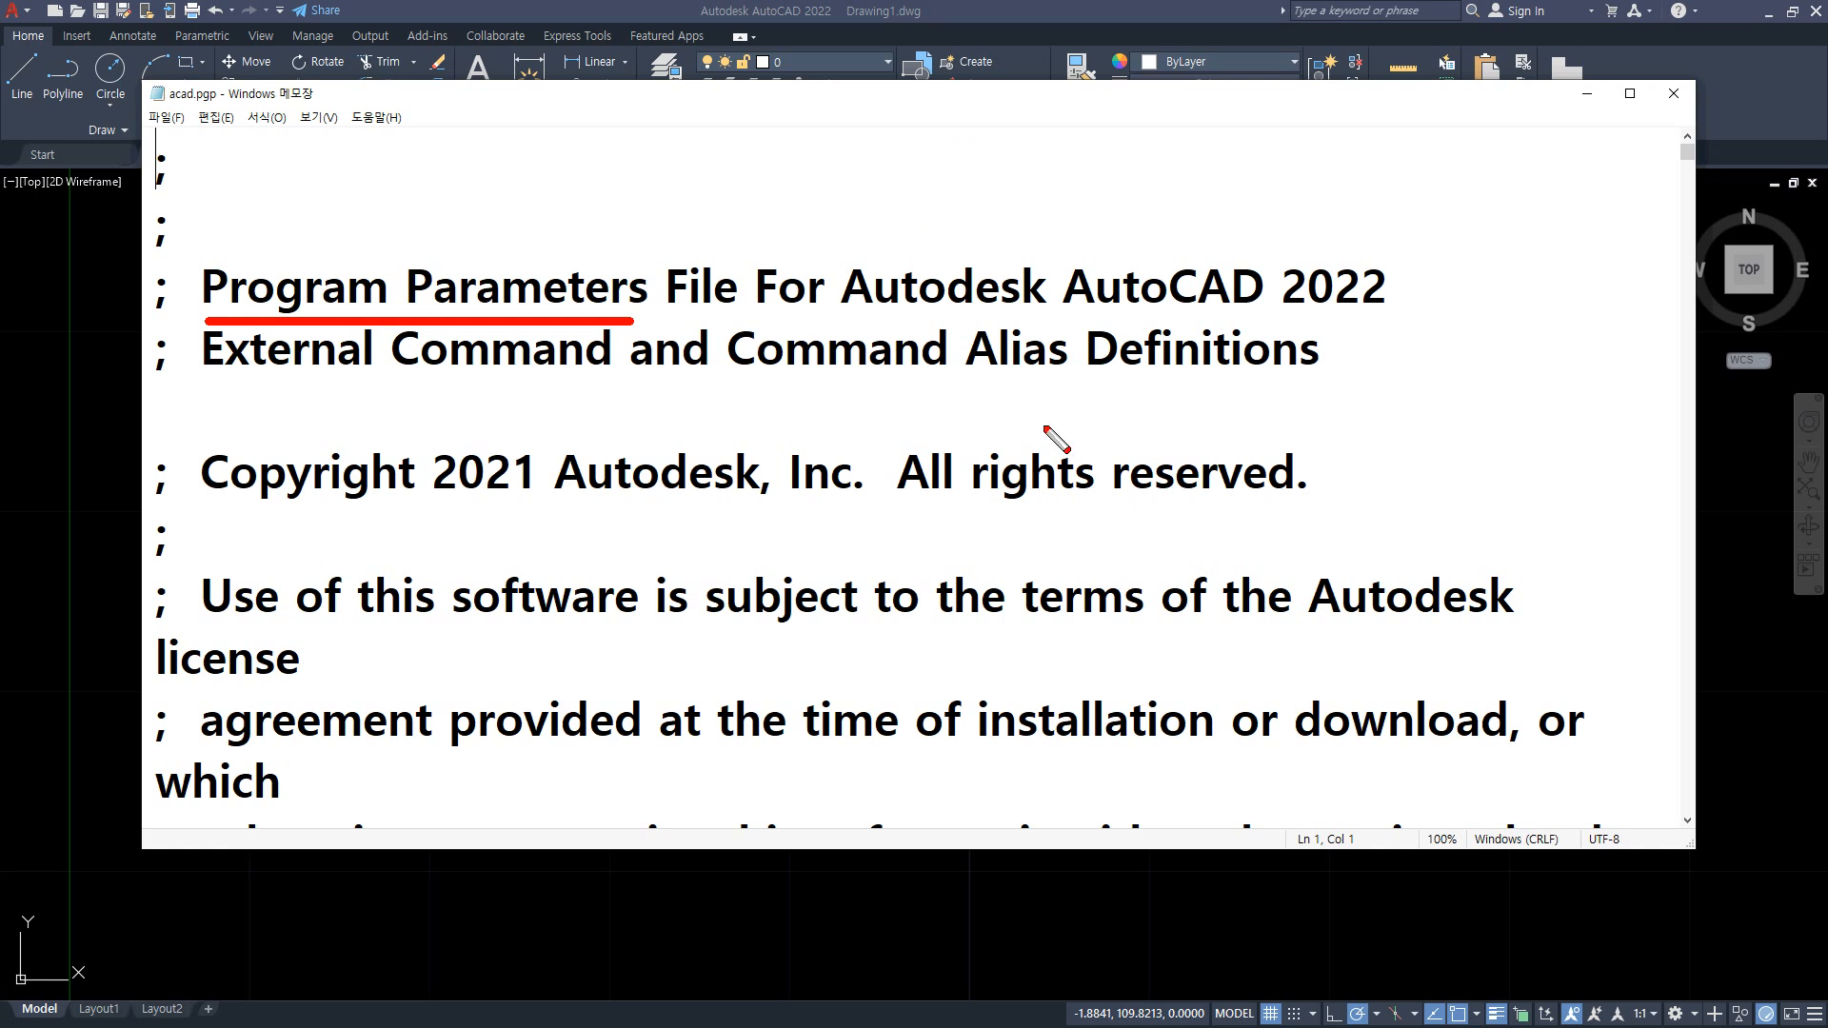
{"action": "scroll", "coordinate": [1051, 464], "scroll_direction": "down", "scroll_amount": 12}
{"action": "scroll", "coordinate": [1051, 465], "scroll_direction": "down", "scroll_amount": 13}
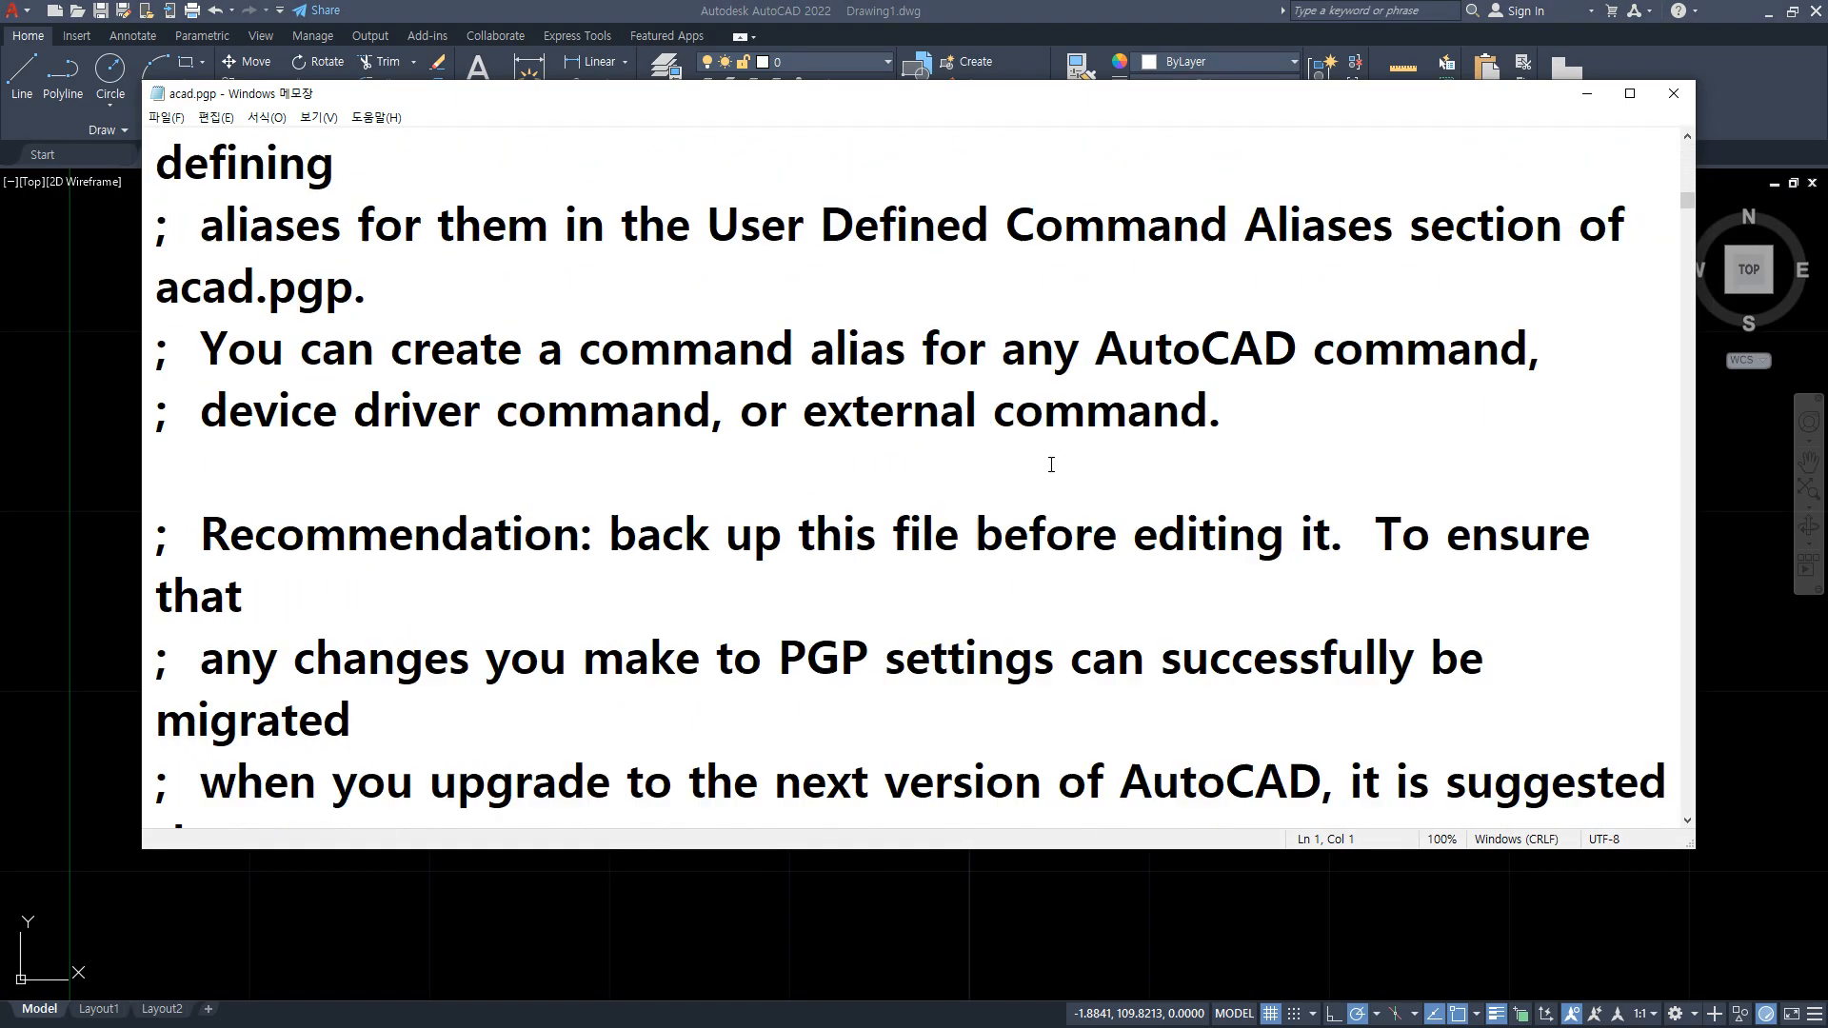
{"action": "scroll", "coordinate": [1051, 465], "scroll_direction": "down", "scroll_amount": 15}
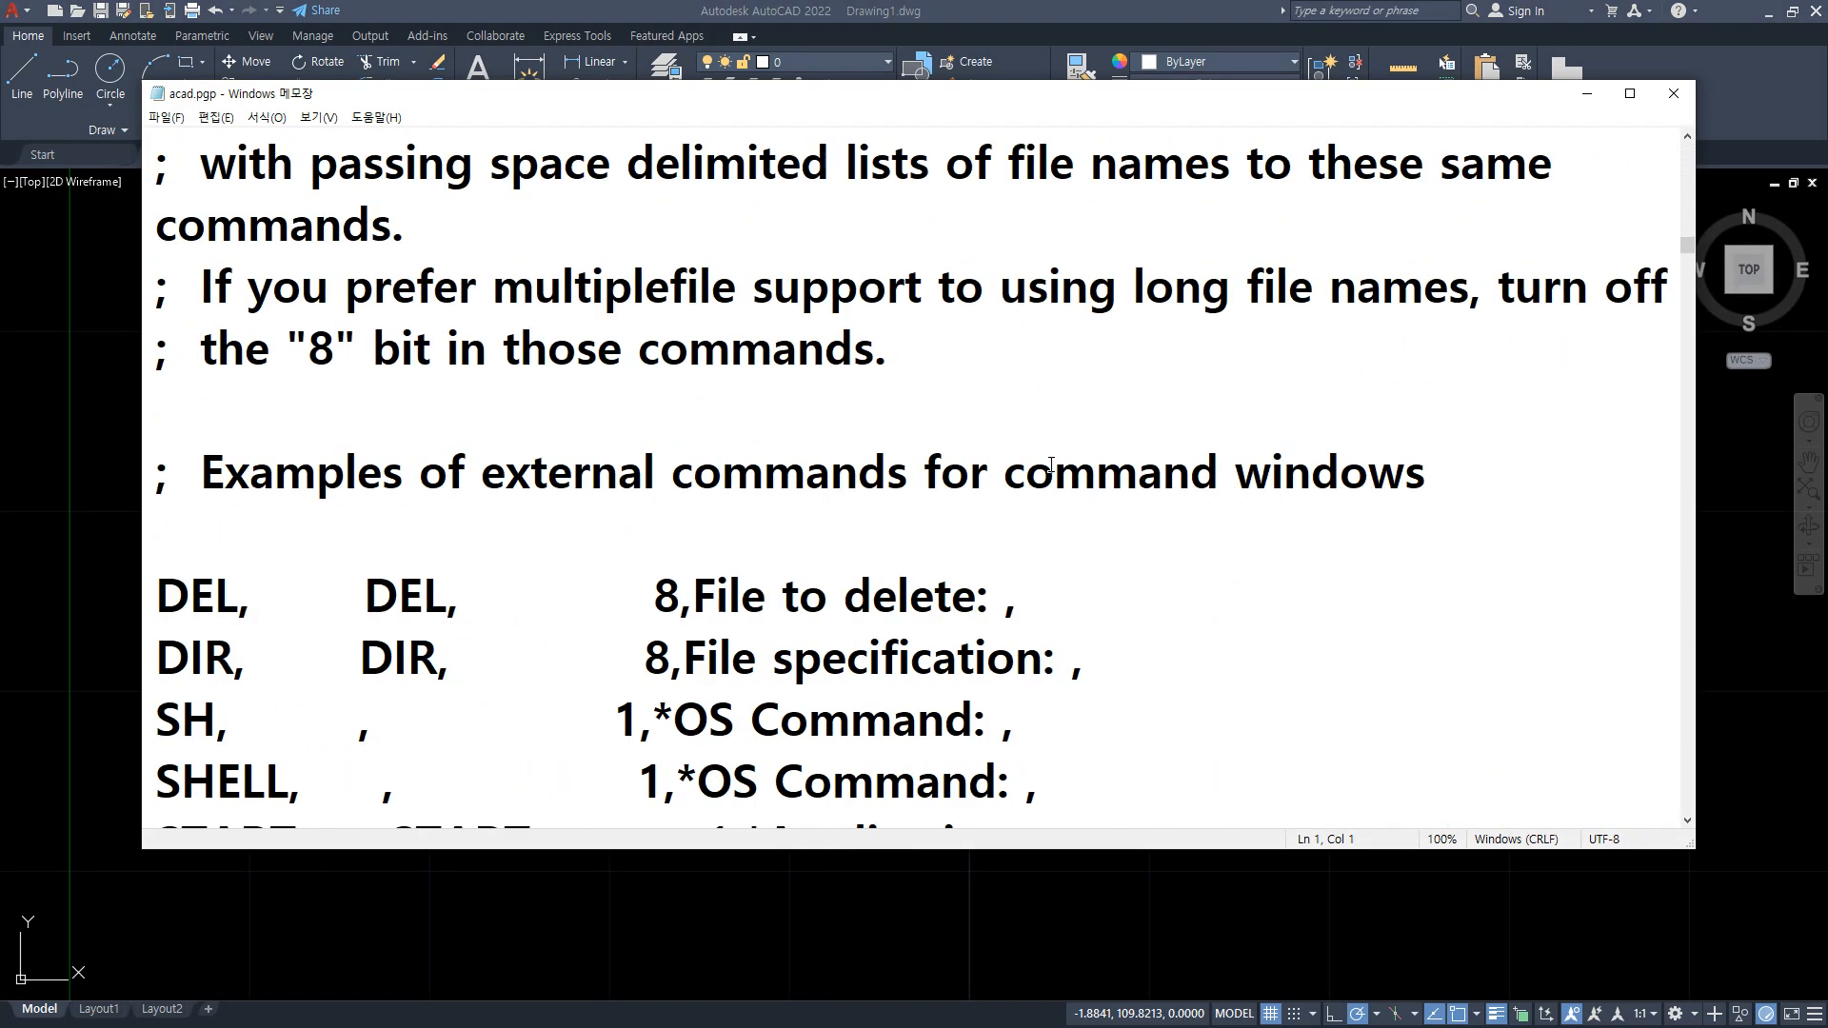
{"action": "scroll", "coordinate": [1051, 465], "scroll_direction": "down", "scroll_amount": 10}
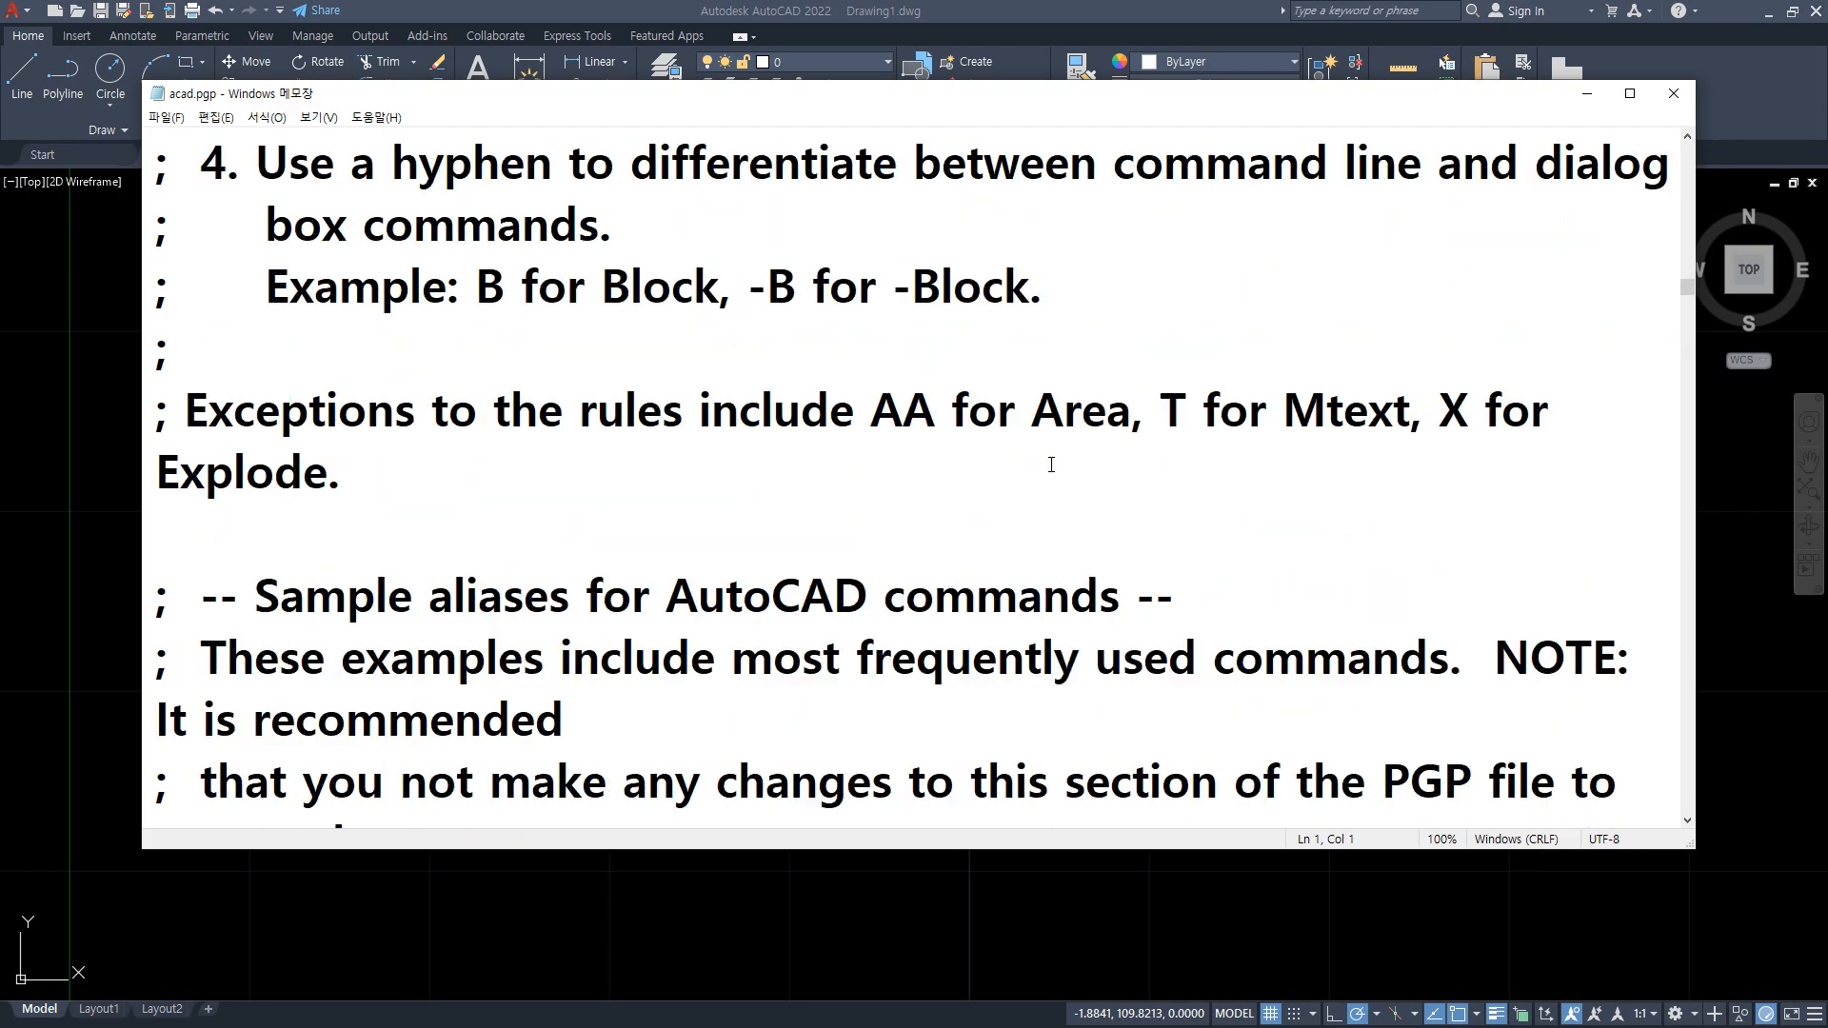
{"action": "scroll", "coordinate": [1051, 465], "scroll_direction": "down", "scroll_amount": 1}
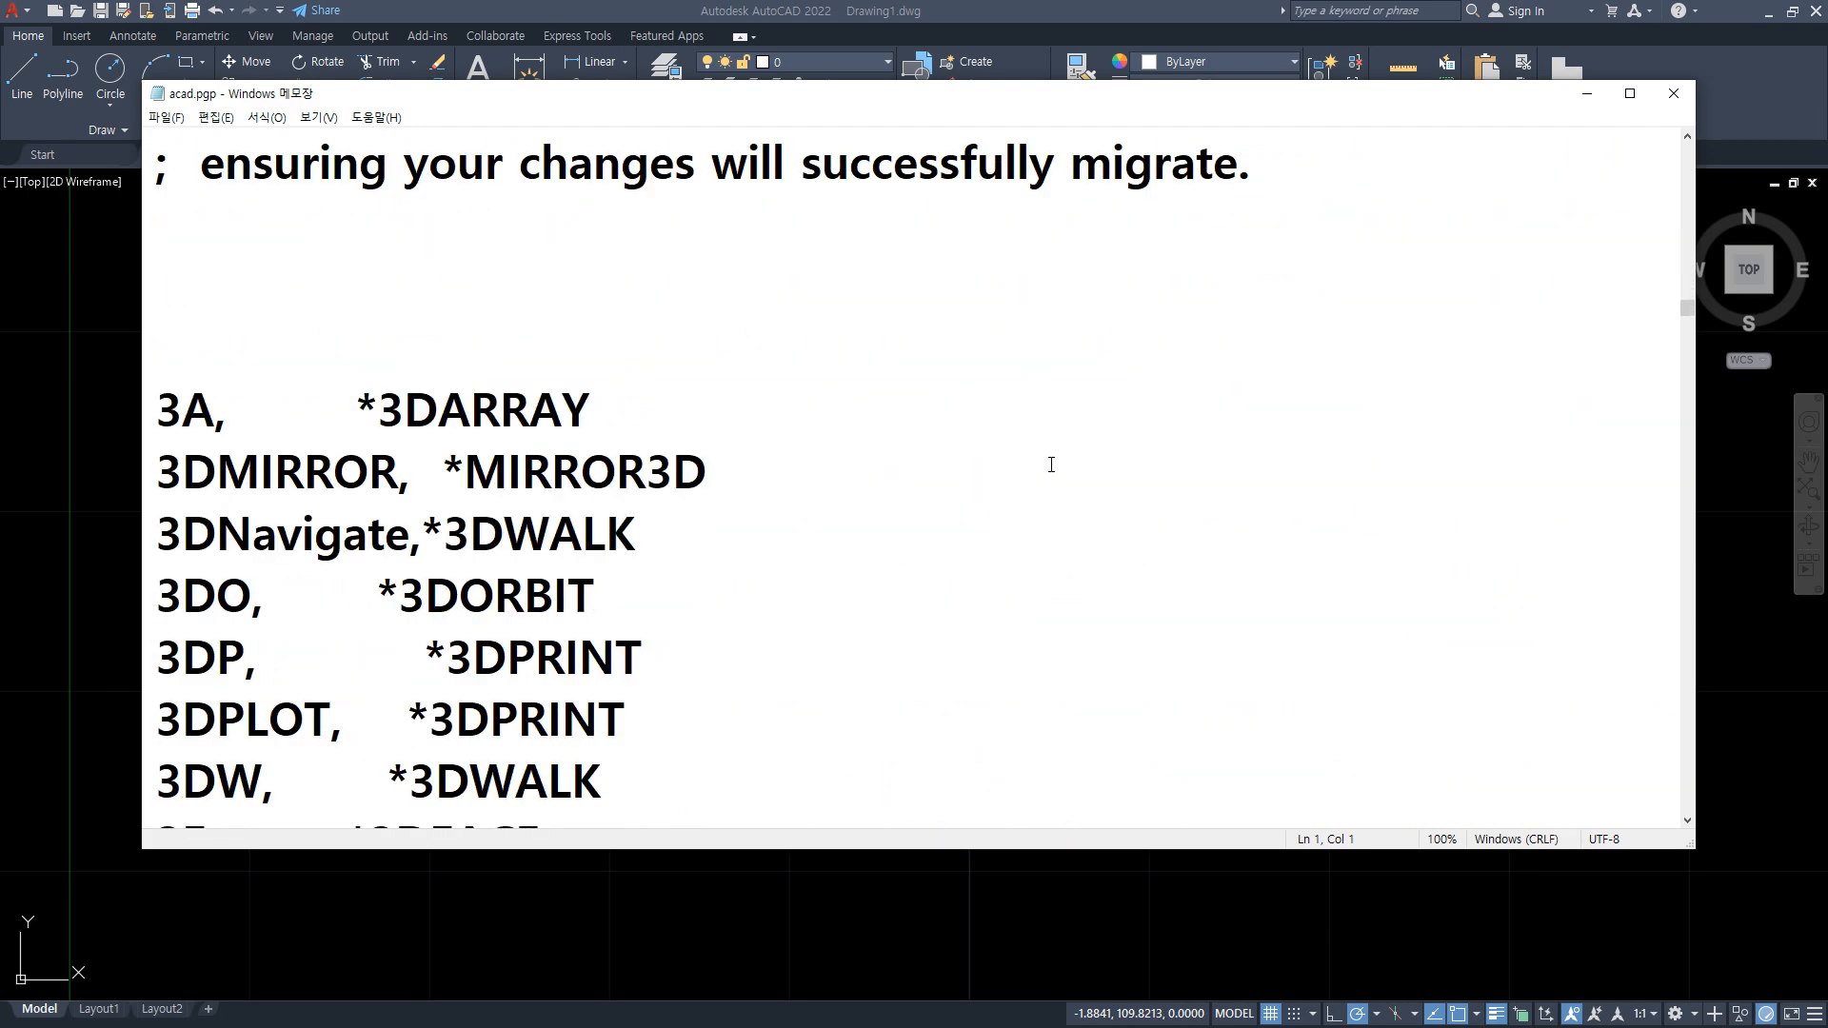
{"action": "left_click_drag", "start_coordinate": [134, 430], "coordinate": [714, 430]}
{"action": "left_click_drag", "start_coordinate": [657, 376], "coordinate": [157, 376]}
{"action": "left_click_drag", "start_coordinate": [586, 376], "coordinate": [123, 376]}
{"action": "mouse_move", "coordinate": [788, 396]}
{"action": "left_mouse_down"}
{"action": "mouse_move", "coordinate": [800, 552]}
{"action": "mouse_move", "coordinate": [755, 568]}
{"action": "mouse_move", "coordinate": [706, 552]}
{"action": "left_mouse_up"}
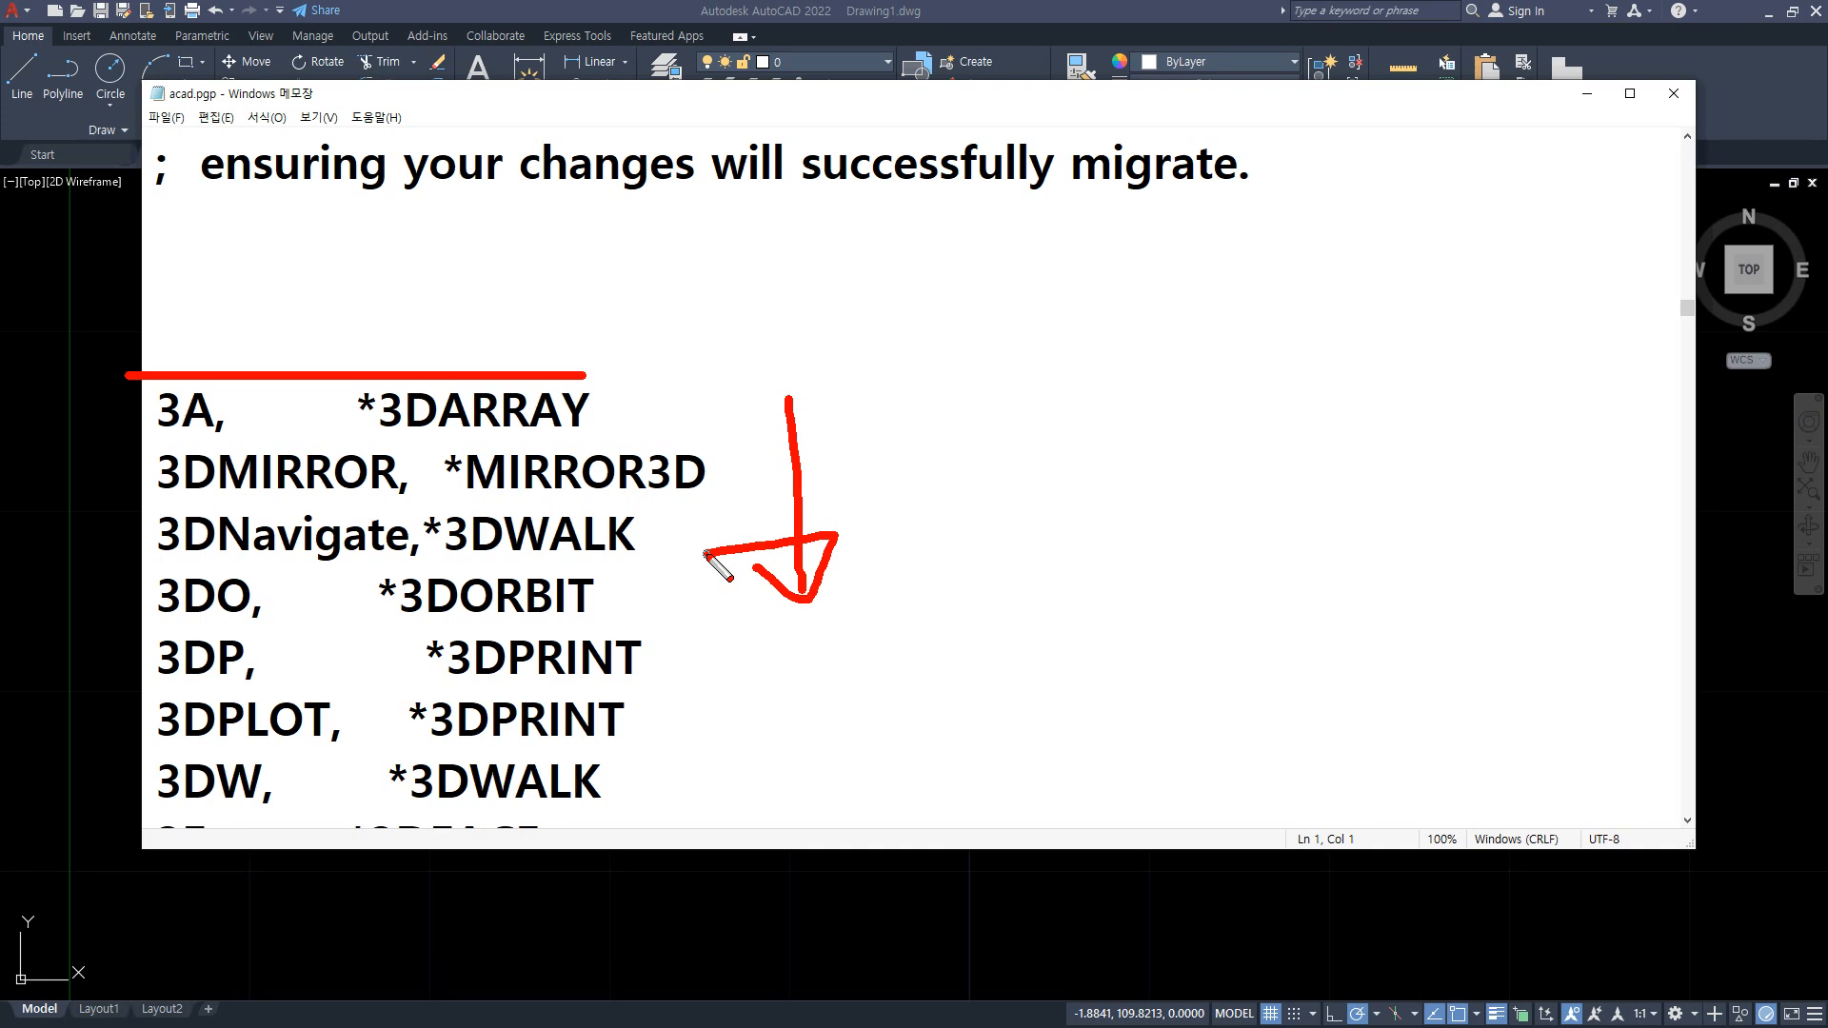
{"action": "key", "text": "Escape"}
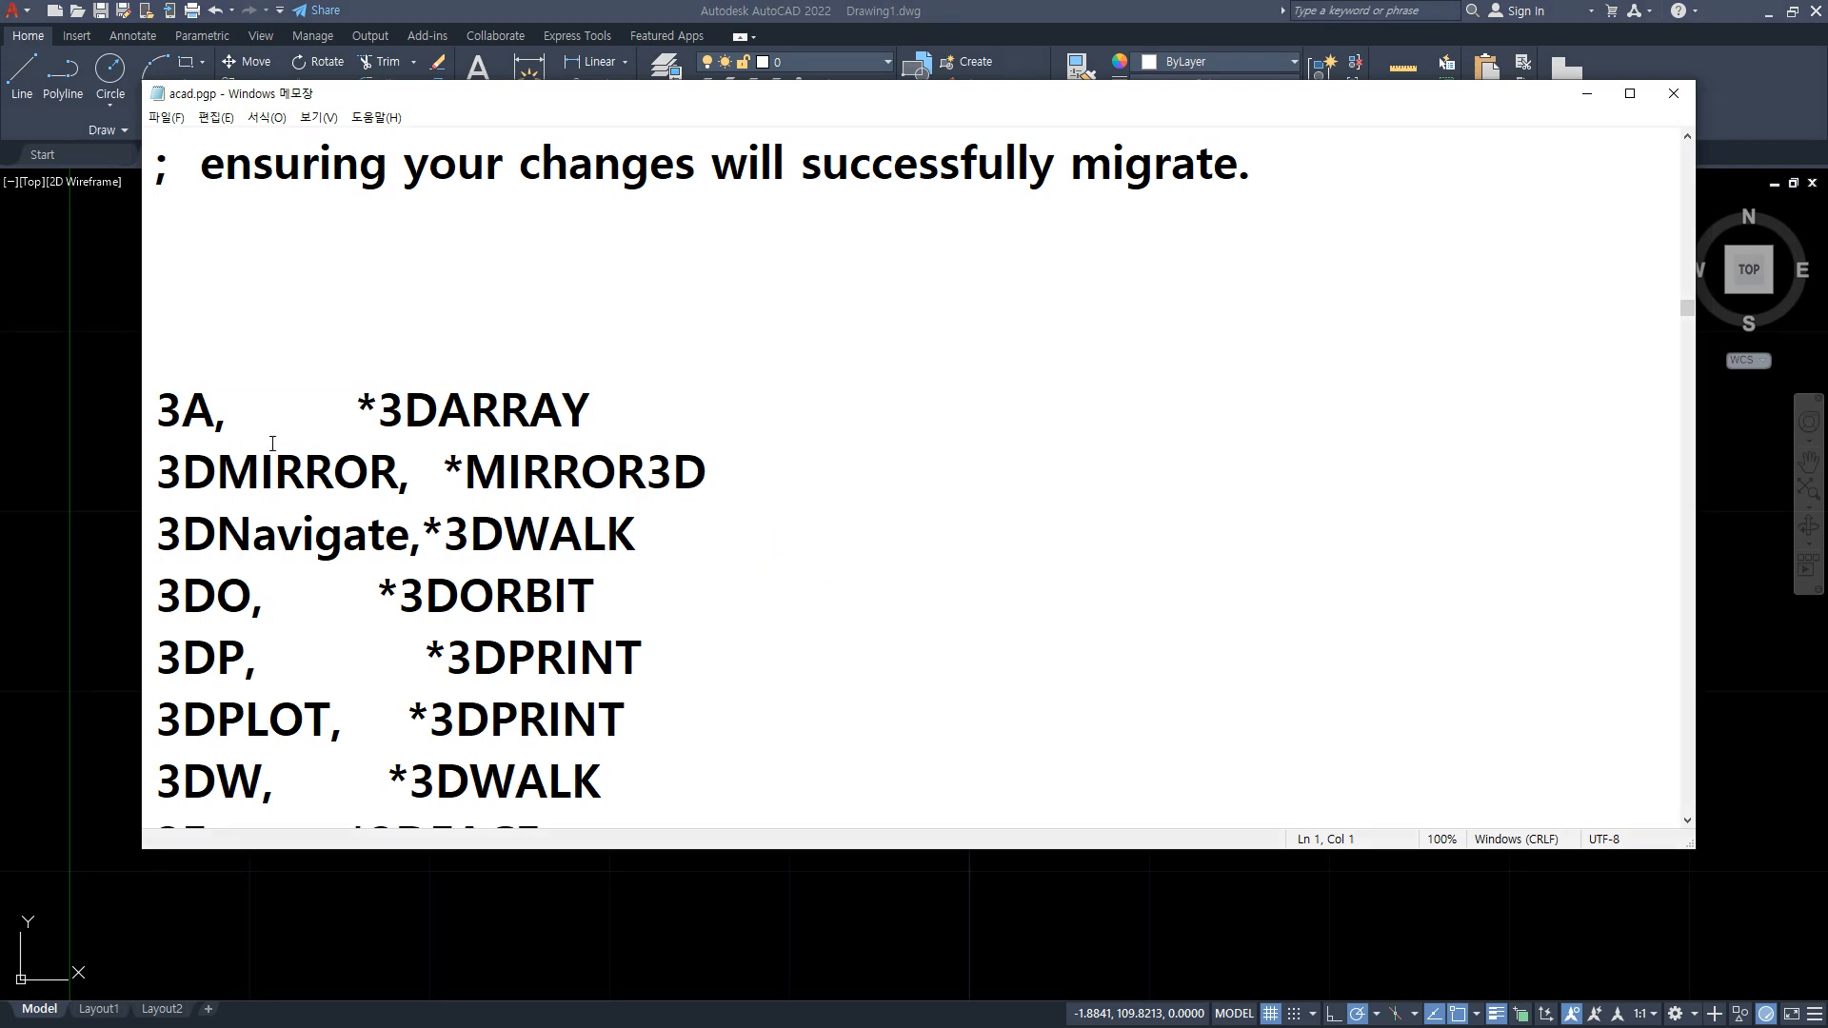
Examine how the command aliases are defined, such as the AREA and ARRAY entries, continuing to the entries starting with B and C.
{"action": "scroll", "coordinate": [685, 533], "scroll_direction": "down", "scroll_amount": 4}
{"action": "scroll", "coordinate": [683, 473], "scroll_direction": "down", "scroll_amount": 2}
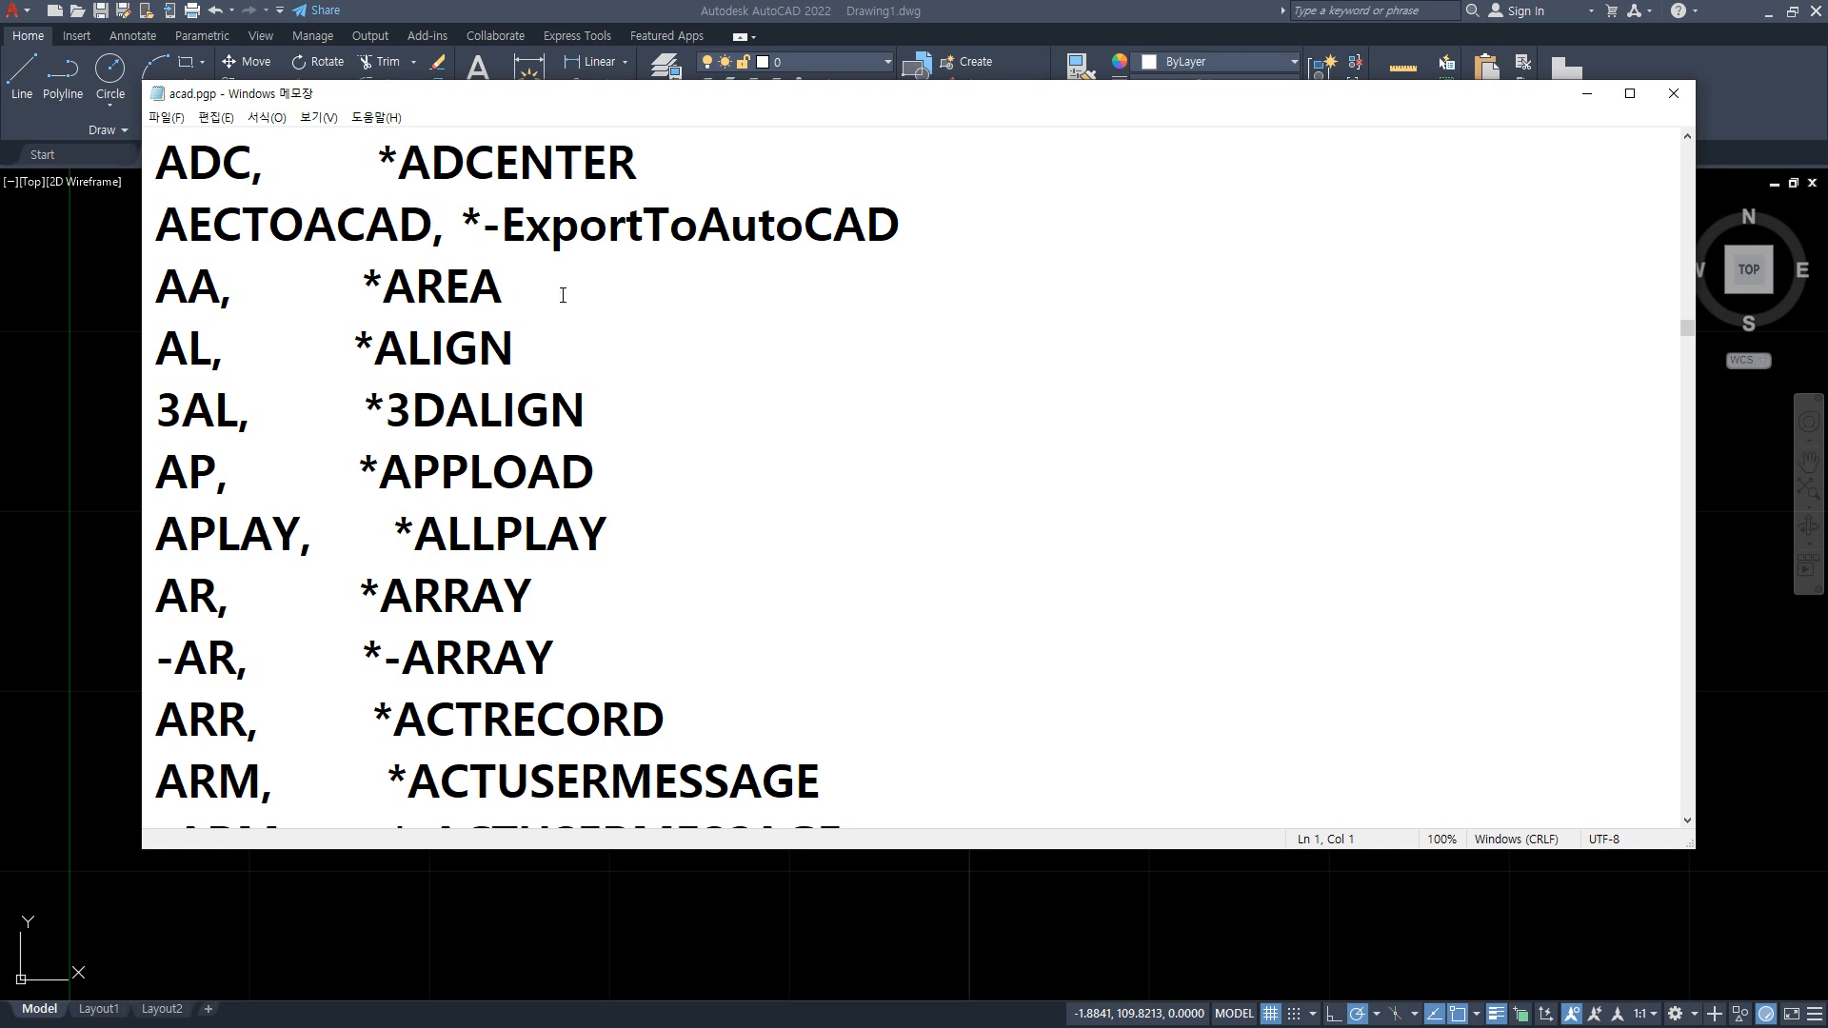
{"action": "left_click_drag", "start_coordinate": [559, 291], "coordinate": [154, 286]}
{"action": "scroll", "coordinate": [674, 498], "scroll_direction": "down", "scroll_amount": 1}
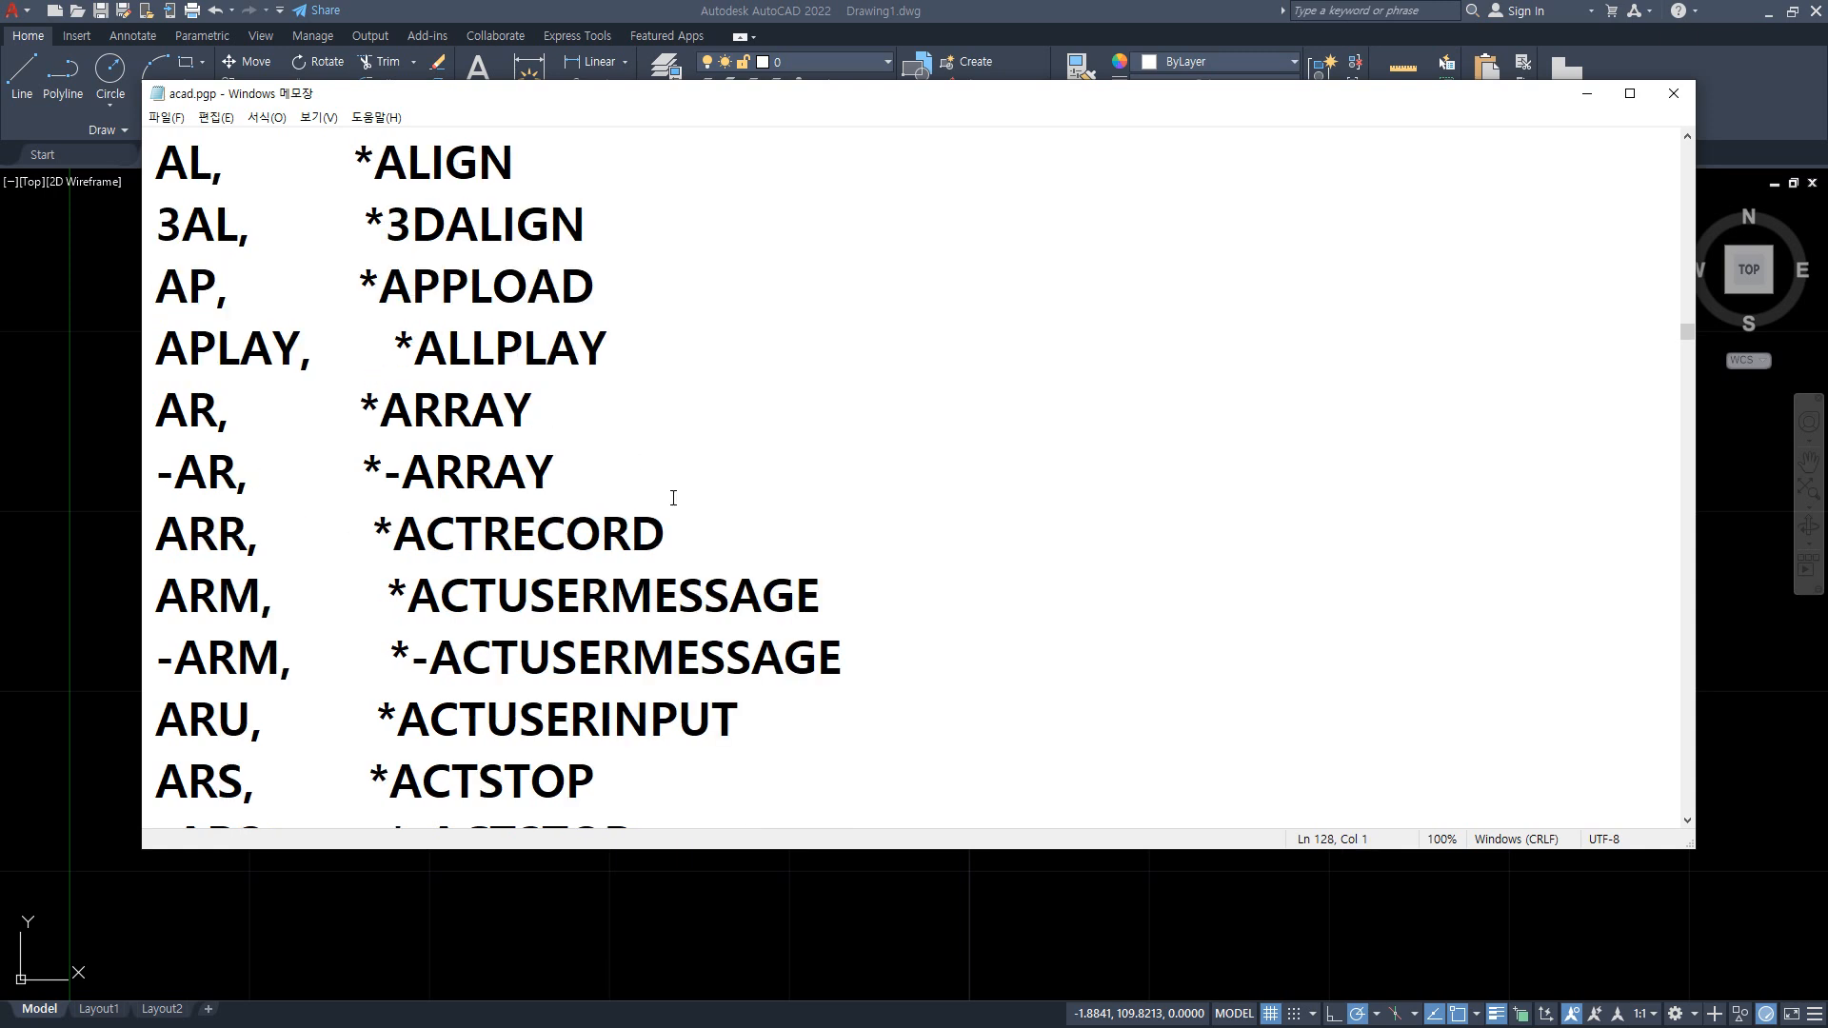
{"action": "left_click_drag", "start_coordinate": [536, 412], "coordinate": [154, 411]}
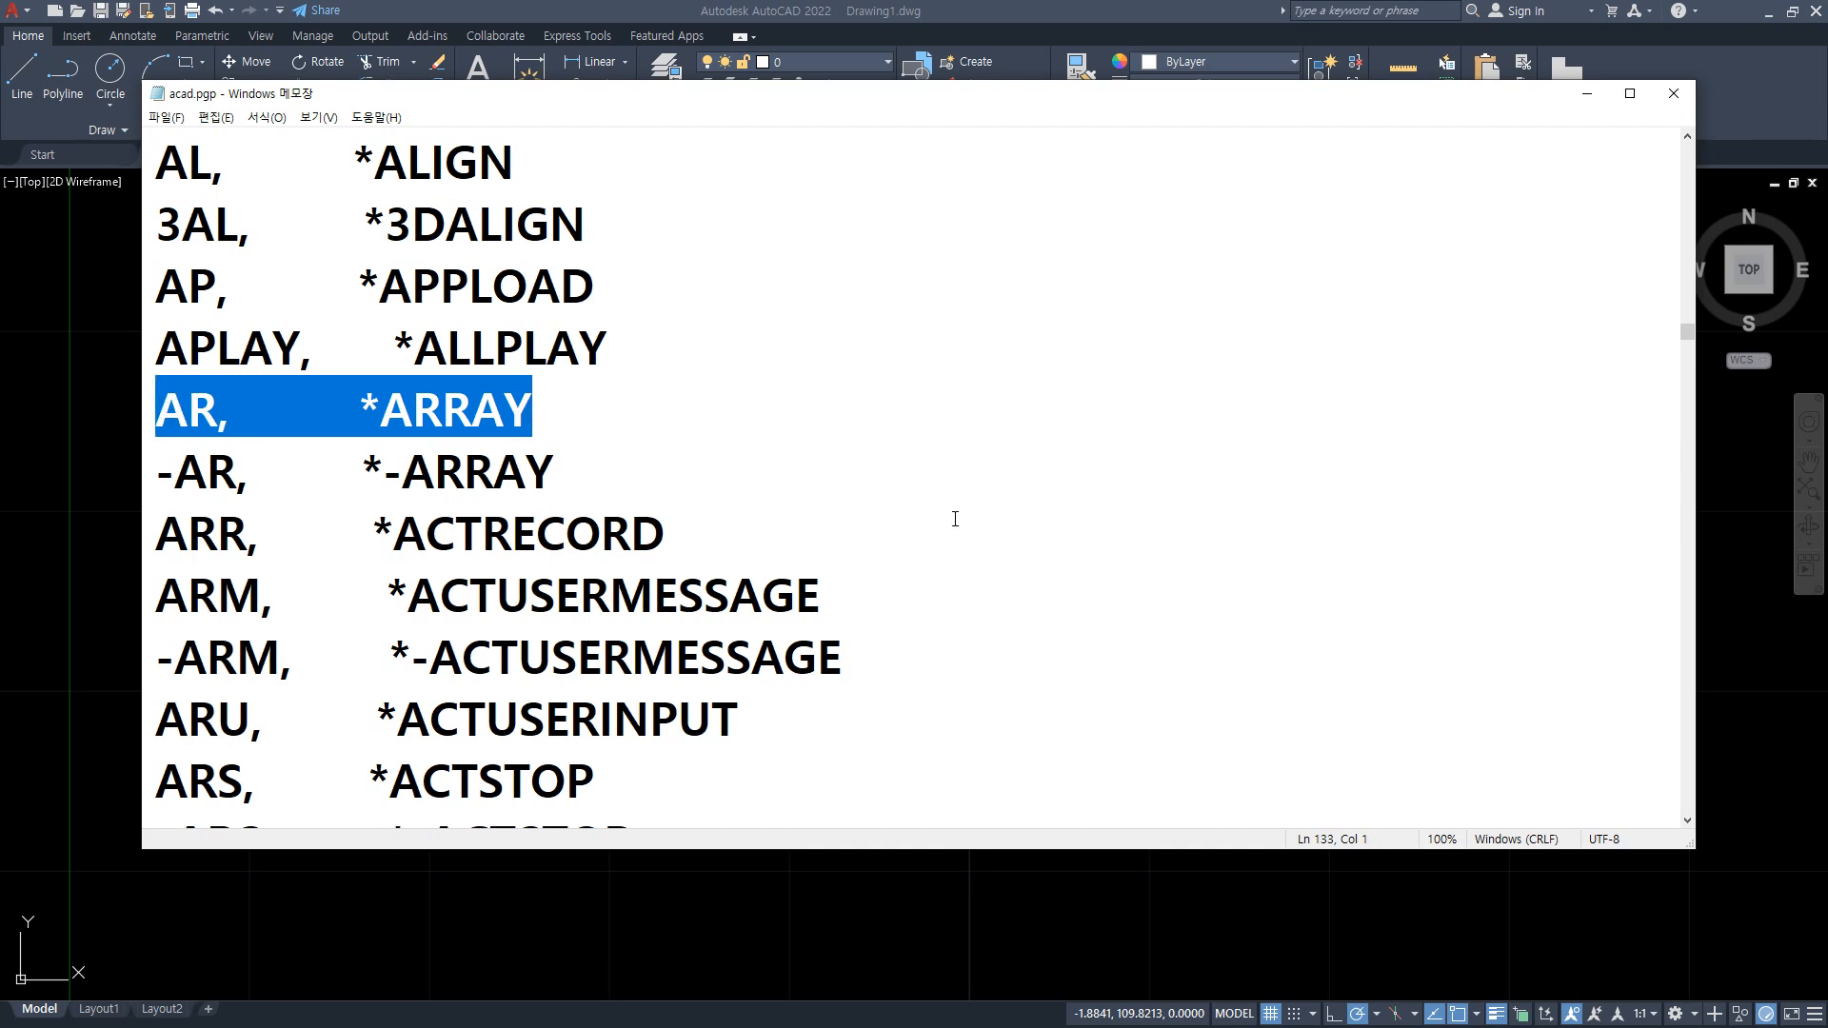
{"action": "scroll", "coordinate": [955, 518], "scroll_direction": "down", "scroll_amount": 1}
{"action": "scroll", "coordinate": [955, 518], "scroll_direction": "down", "scroll_amount": 1}
{"action": "scroll", "coordinate": [781, 520], "scroll_direction": "down", "scroll_amount": 5}
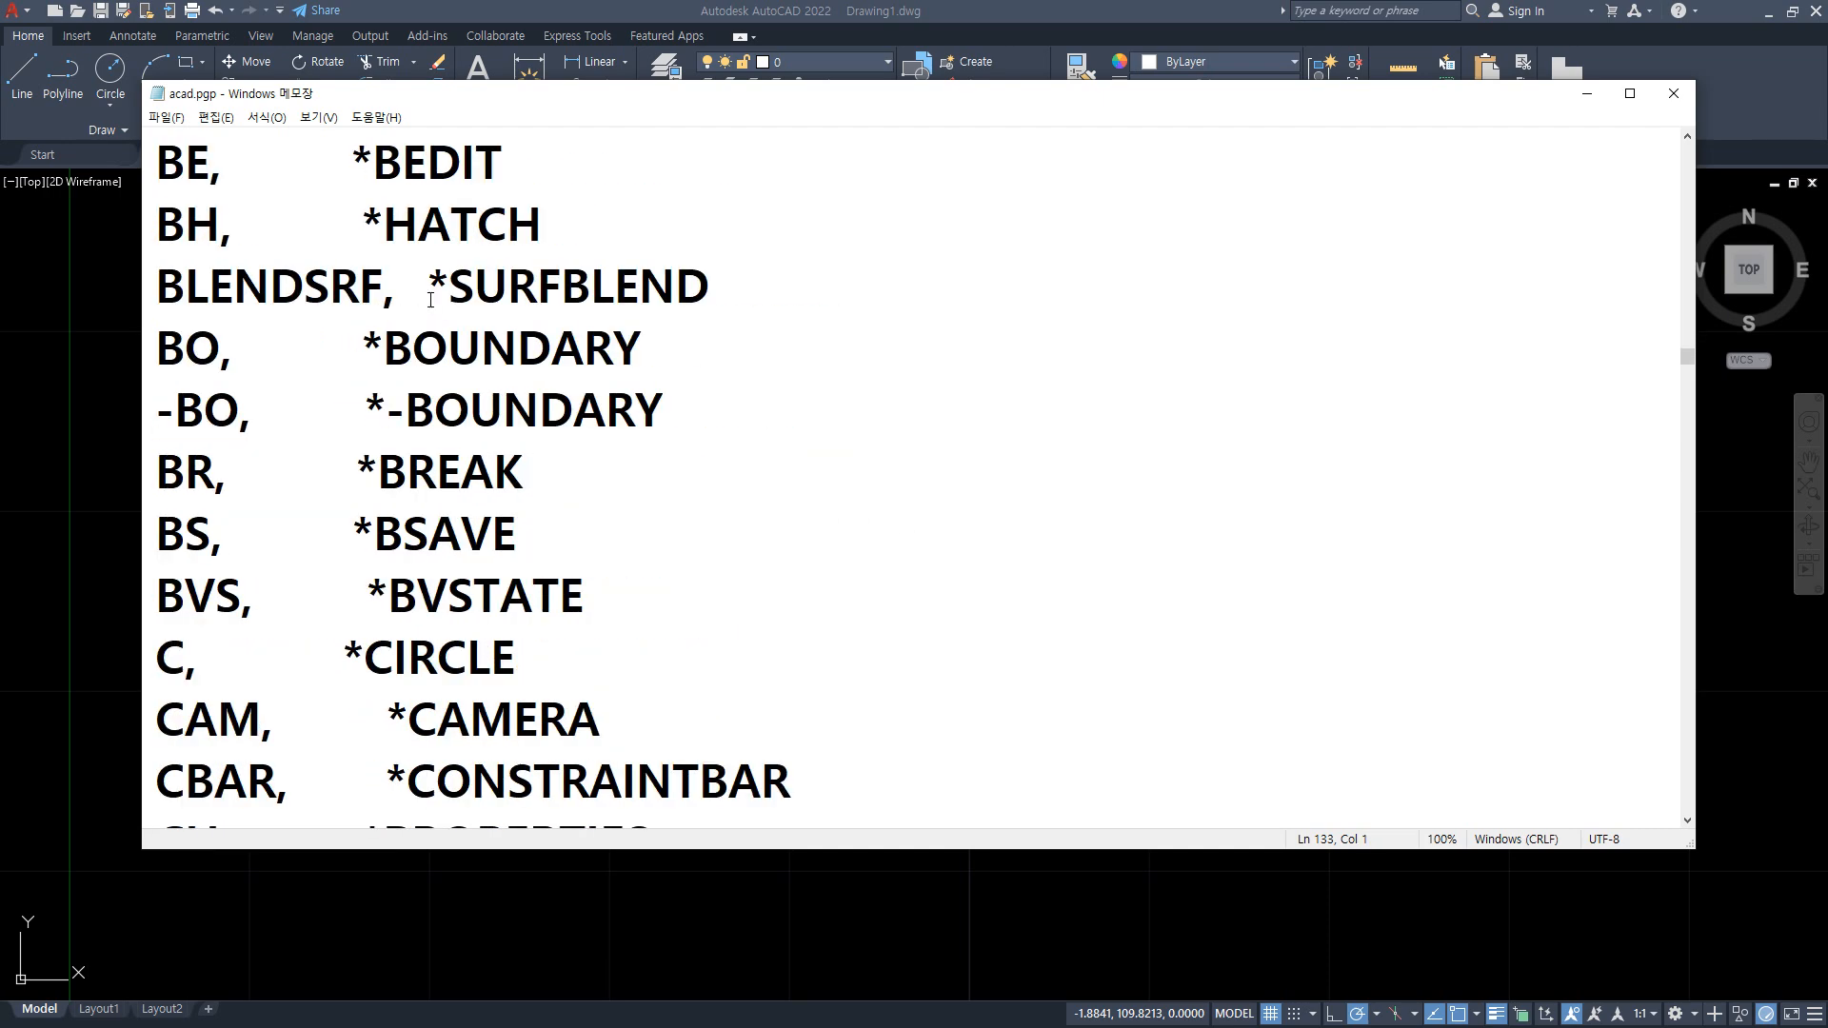
Add the alias line "BB, *LINE" directly below the "B, *BLOCK" entry and save acad.pgp.
{"action": "scroll", "coordinate": [430, 300], "scroll_direction": "up", "scroll_amount": 1}
{"action": "scroll", "coordinate": [309, 436], "scroll_direction": "down", "scroll_amount": 2}
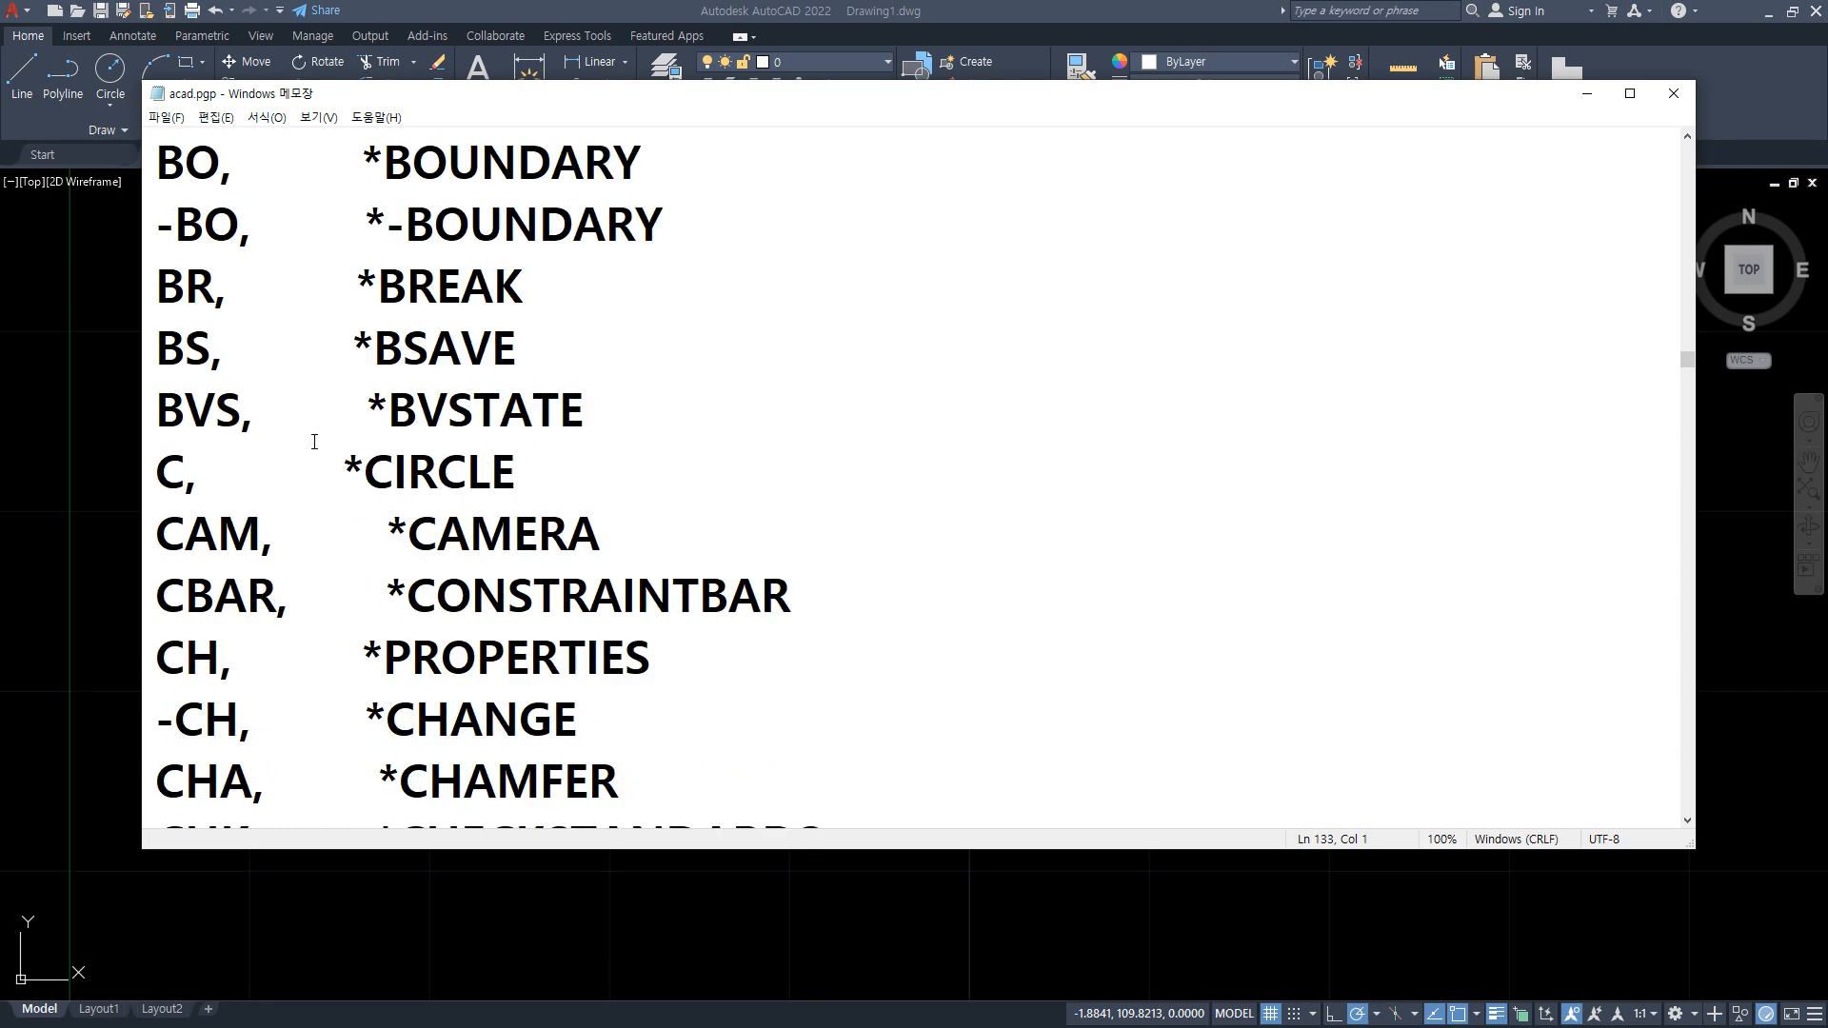
{"action": "scroll", "coordinate": [314, 432], "scroll_direction": "up", "scroll_amount": 3}
{"action": "left_click", "coordinate": [566, 347]}
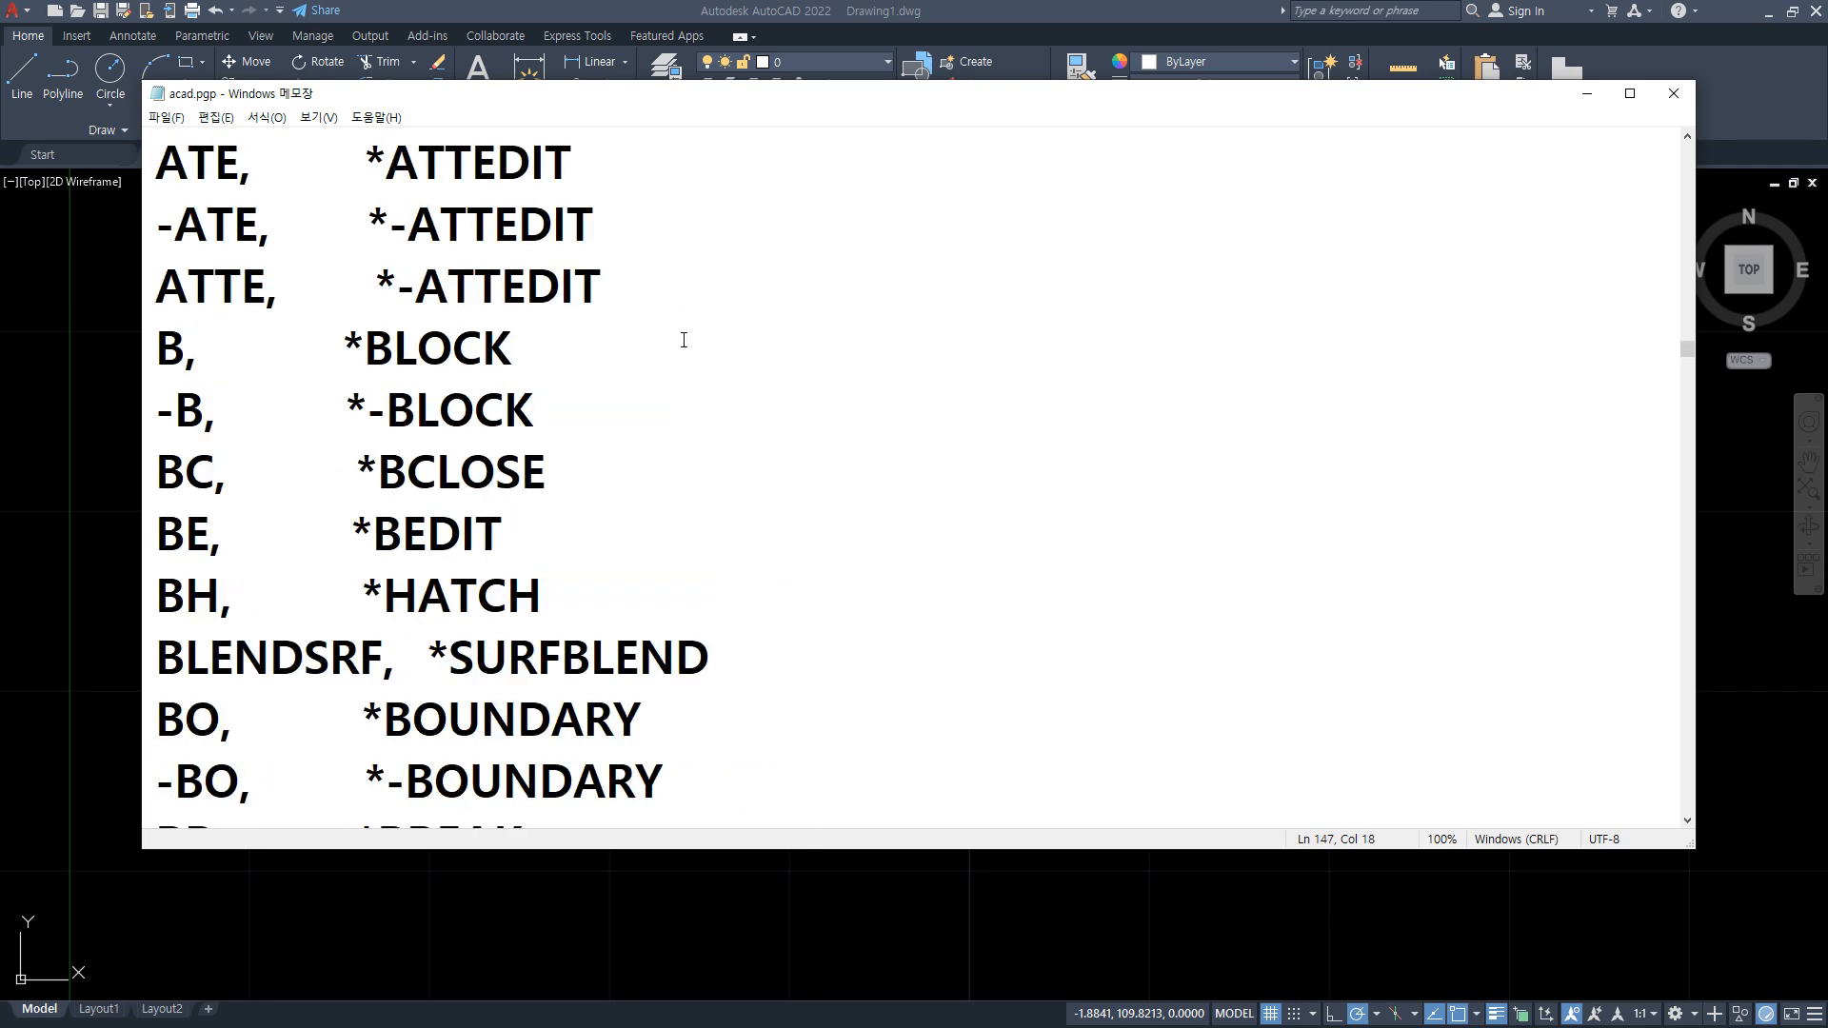
{"action": "key", "text": "Return"}
{"action": "type", "text": "BB"}
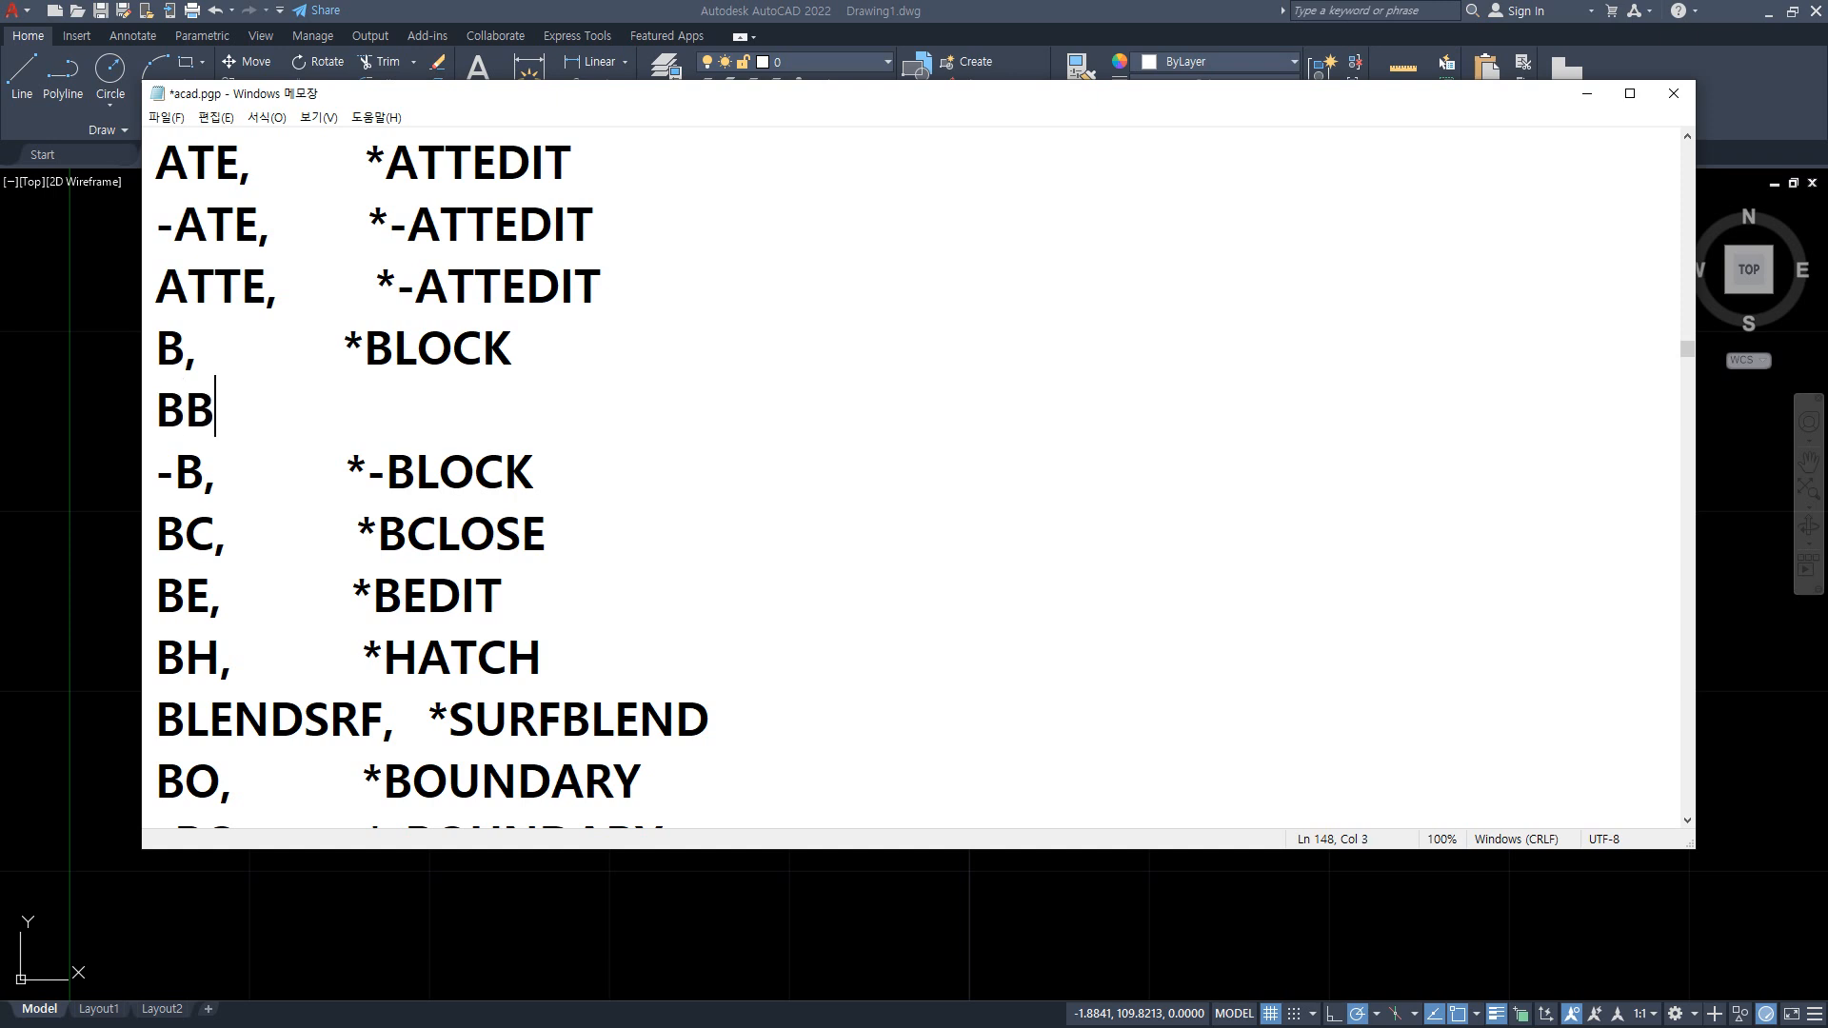
{"action": "type", "text": ", *LINE"}
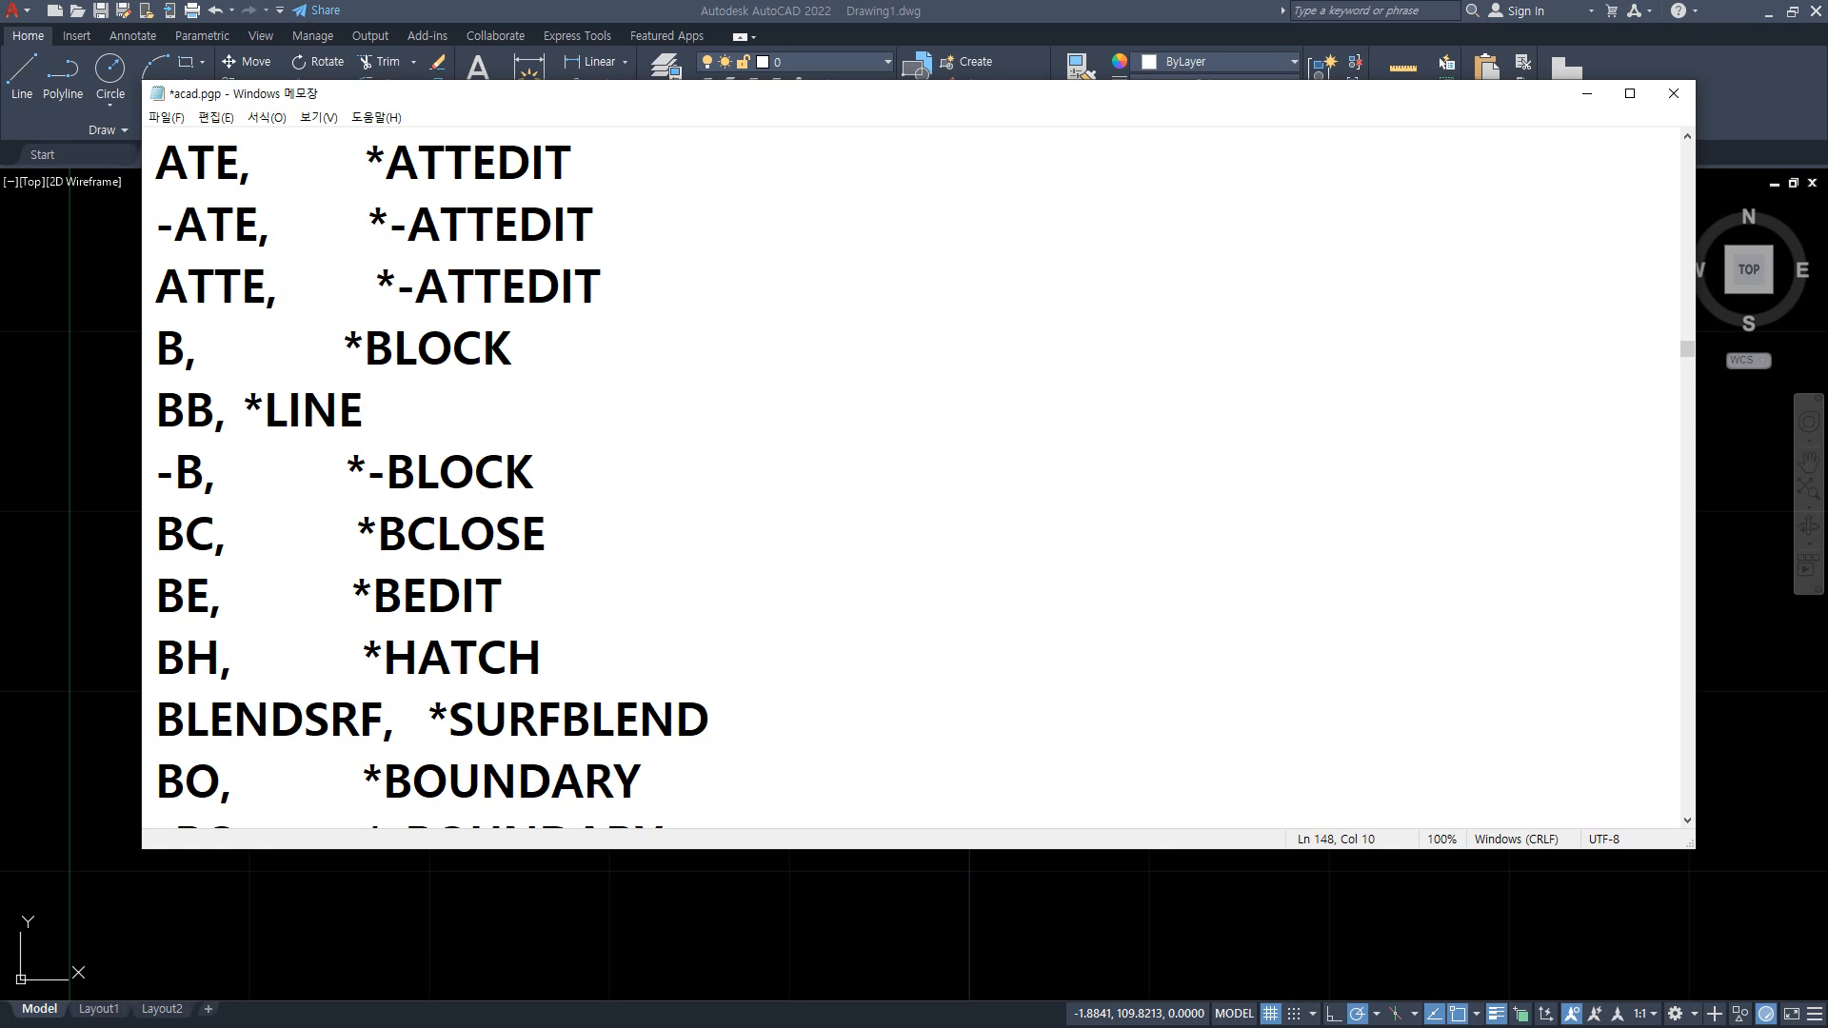
{"action": "key", "text": "ctrl+s"}
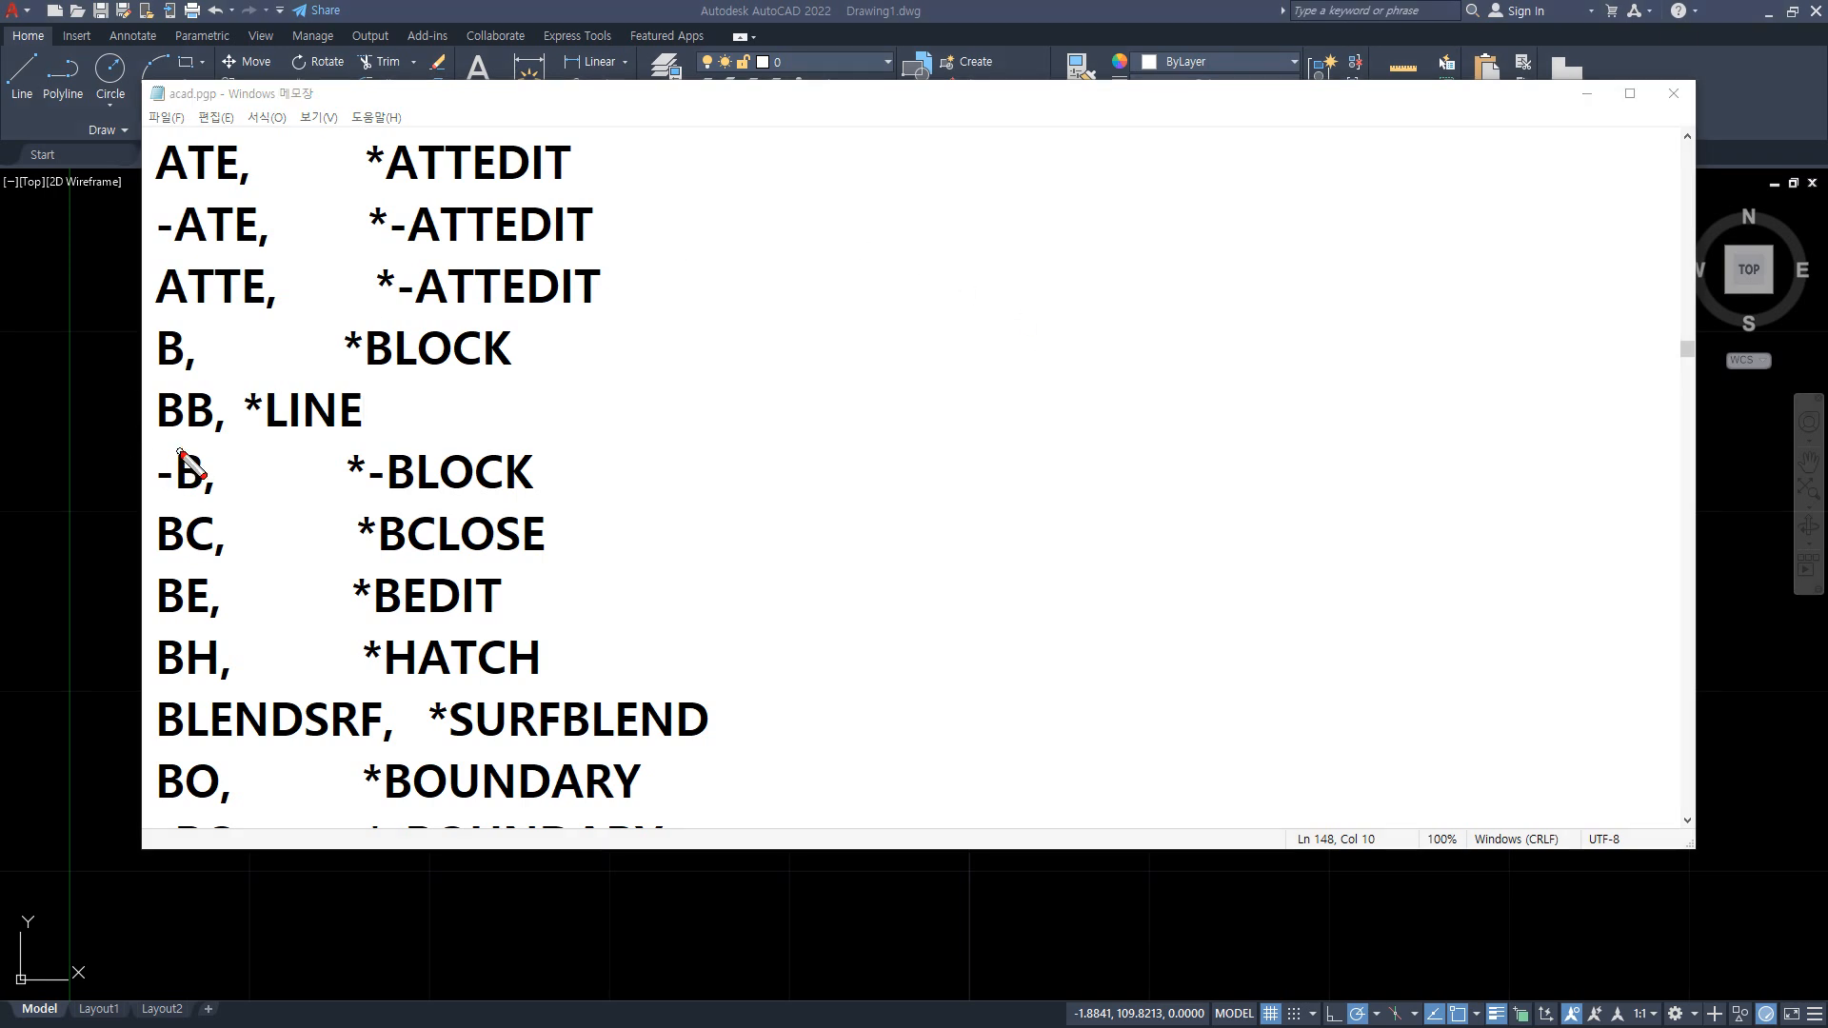
{"action": "left_click_drag", "start_coordinate": [143, 439], "coordinate": [394, 438]}
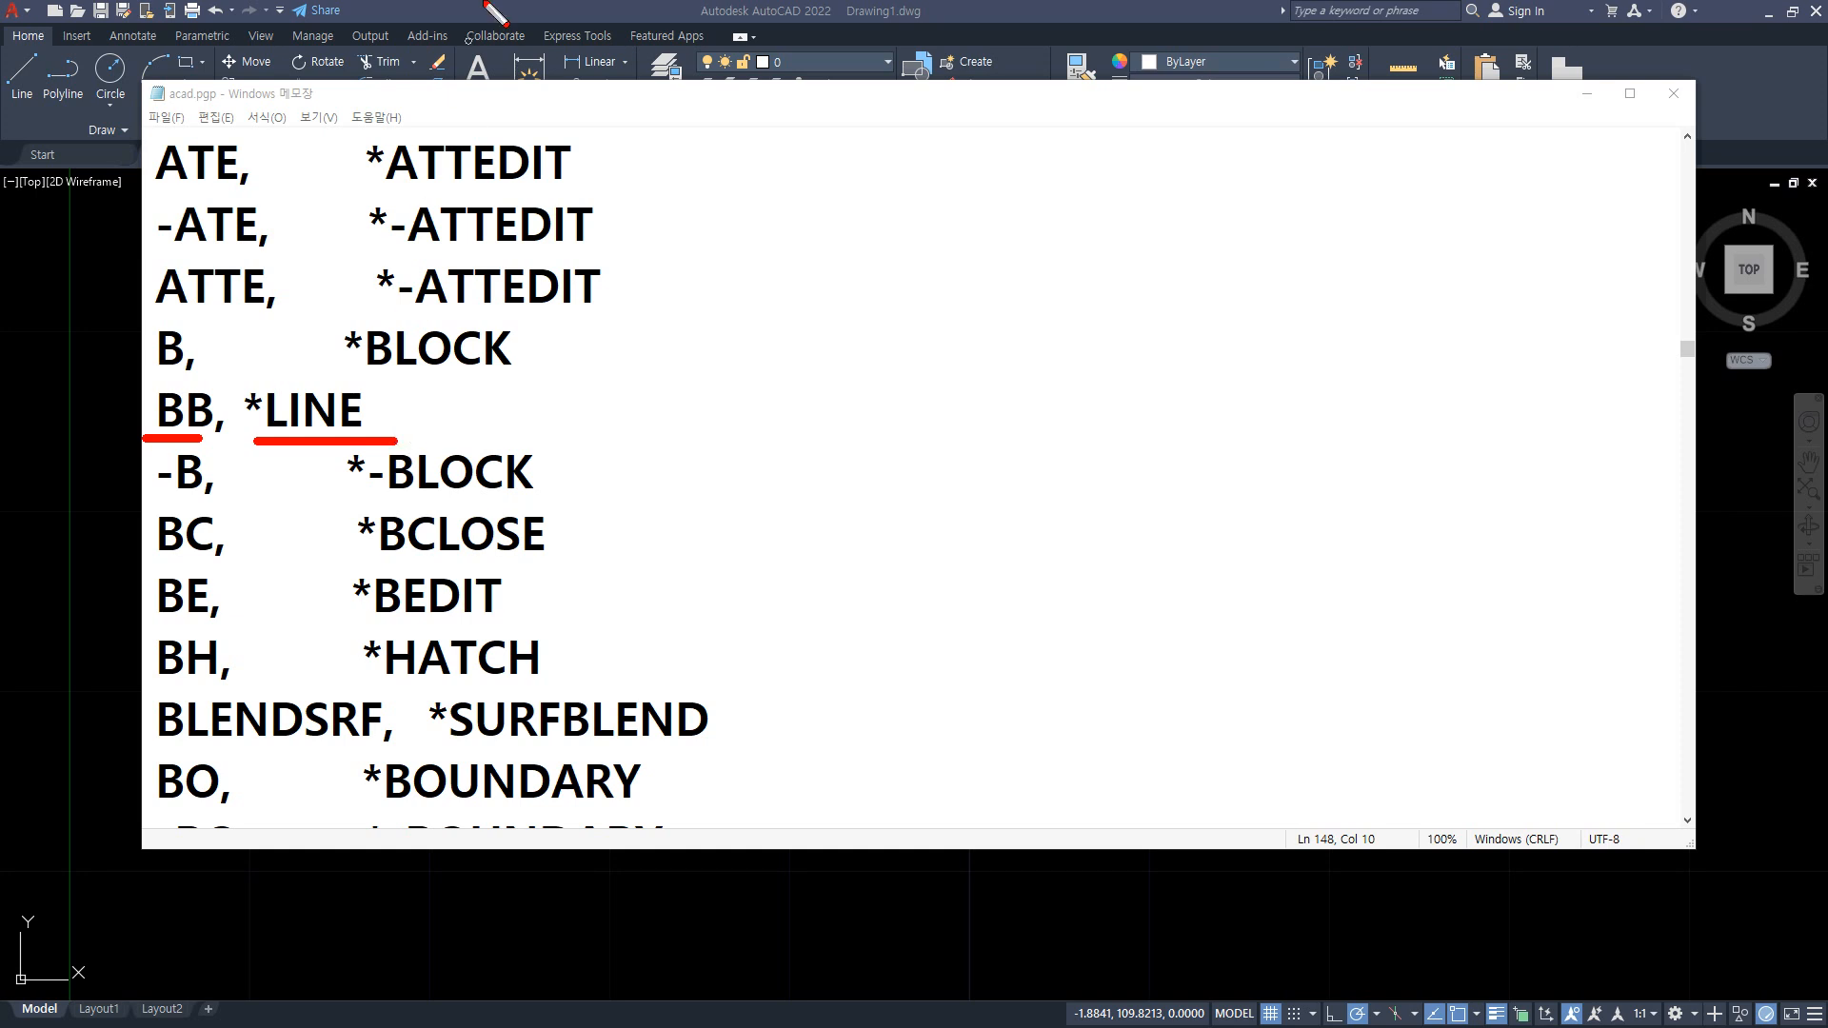
Switch to AutoCAD and try to run the new BB alias in the open session.
{"action": "key", "text": "Escape"}
{"action": "key", "text": "alt+Tab"}
{"action": "type", "text": "bb"}
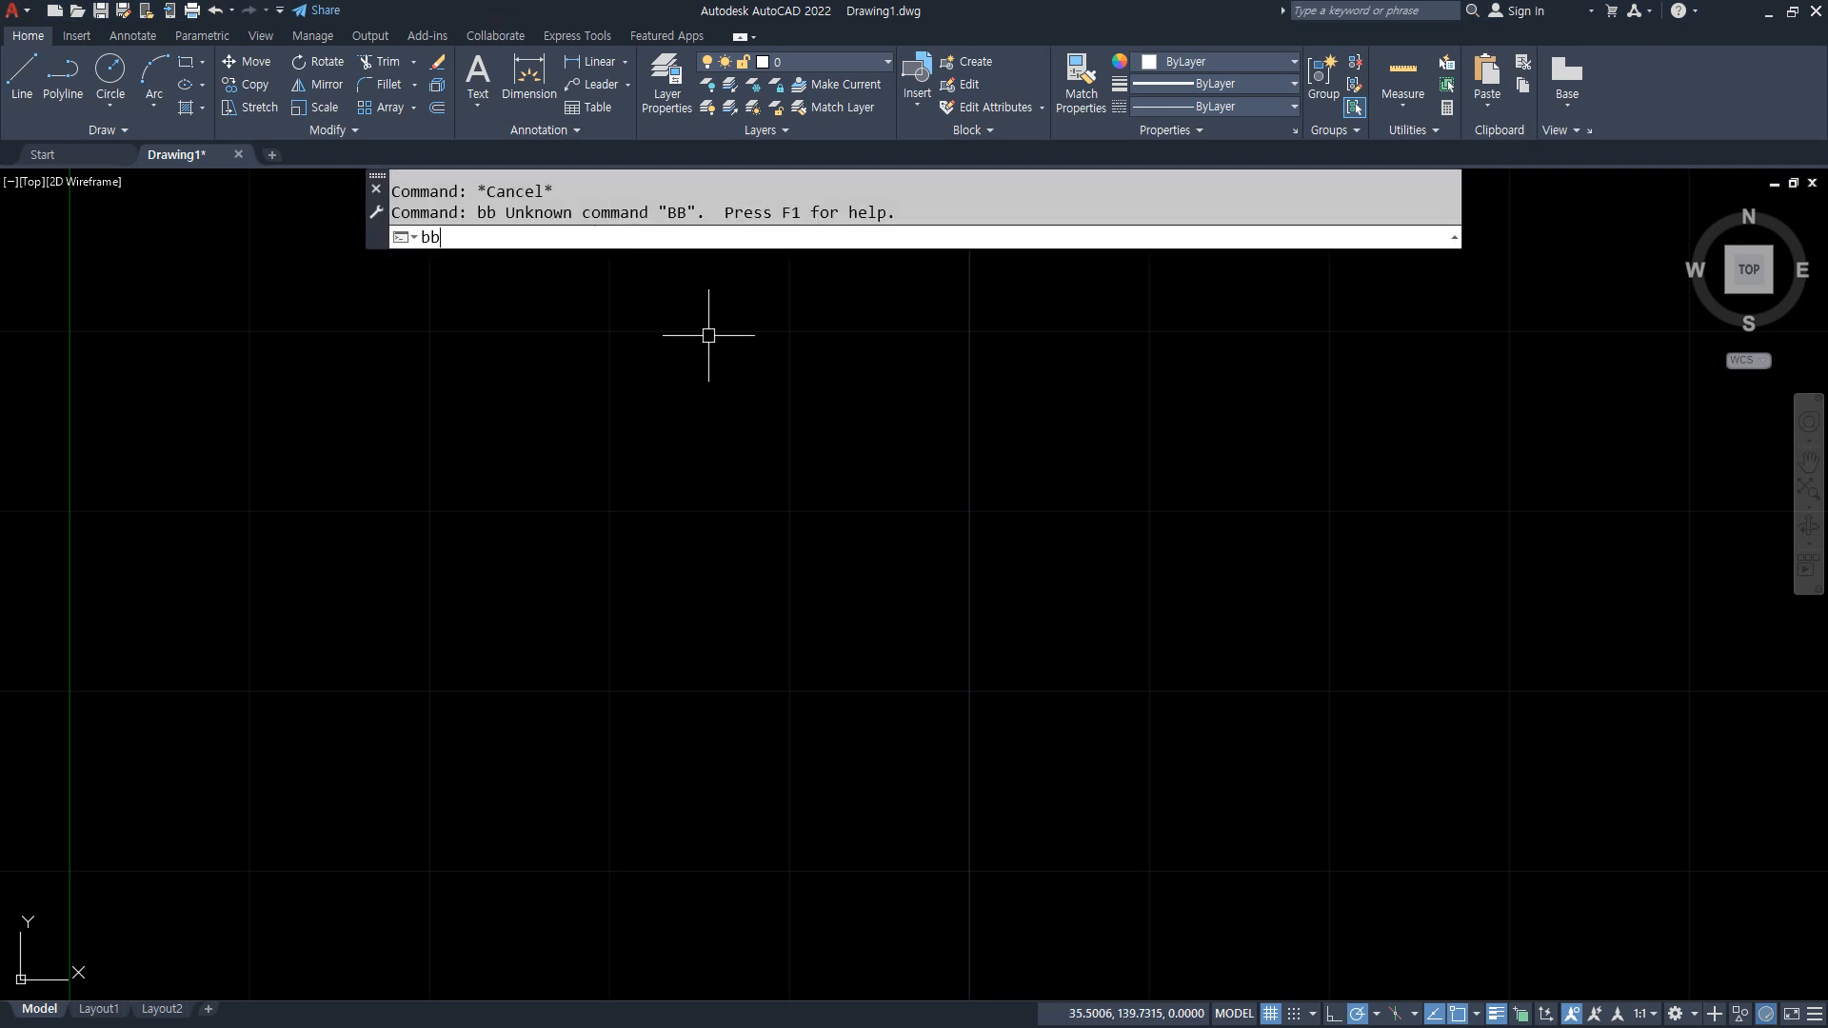
{"action": "key", "text": "Return"}
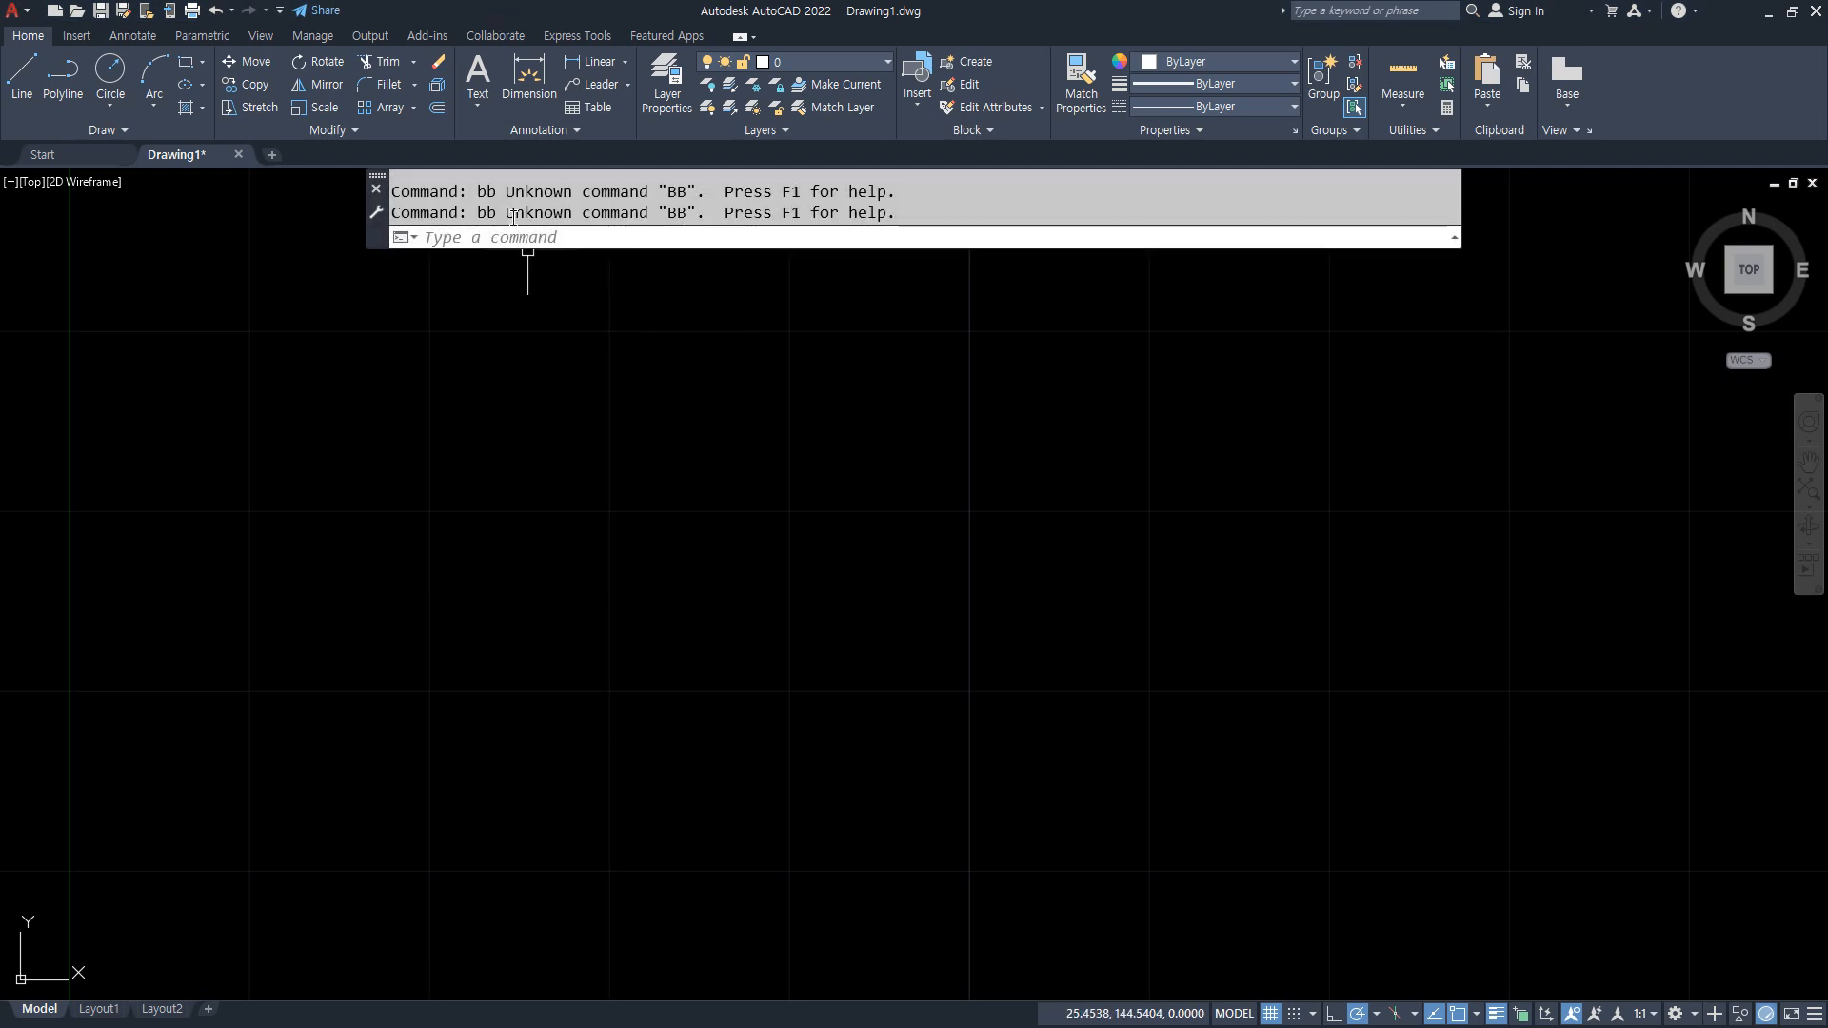
Restart AutoCAD, discarding the changes to Drawing1.dwg, and start the Line command with the BB alias.
{"action": "left_click", "coordinate": [1814, 14]}
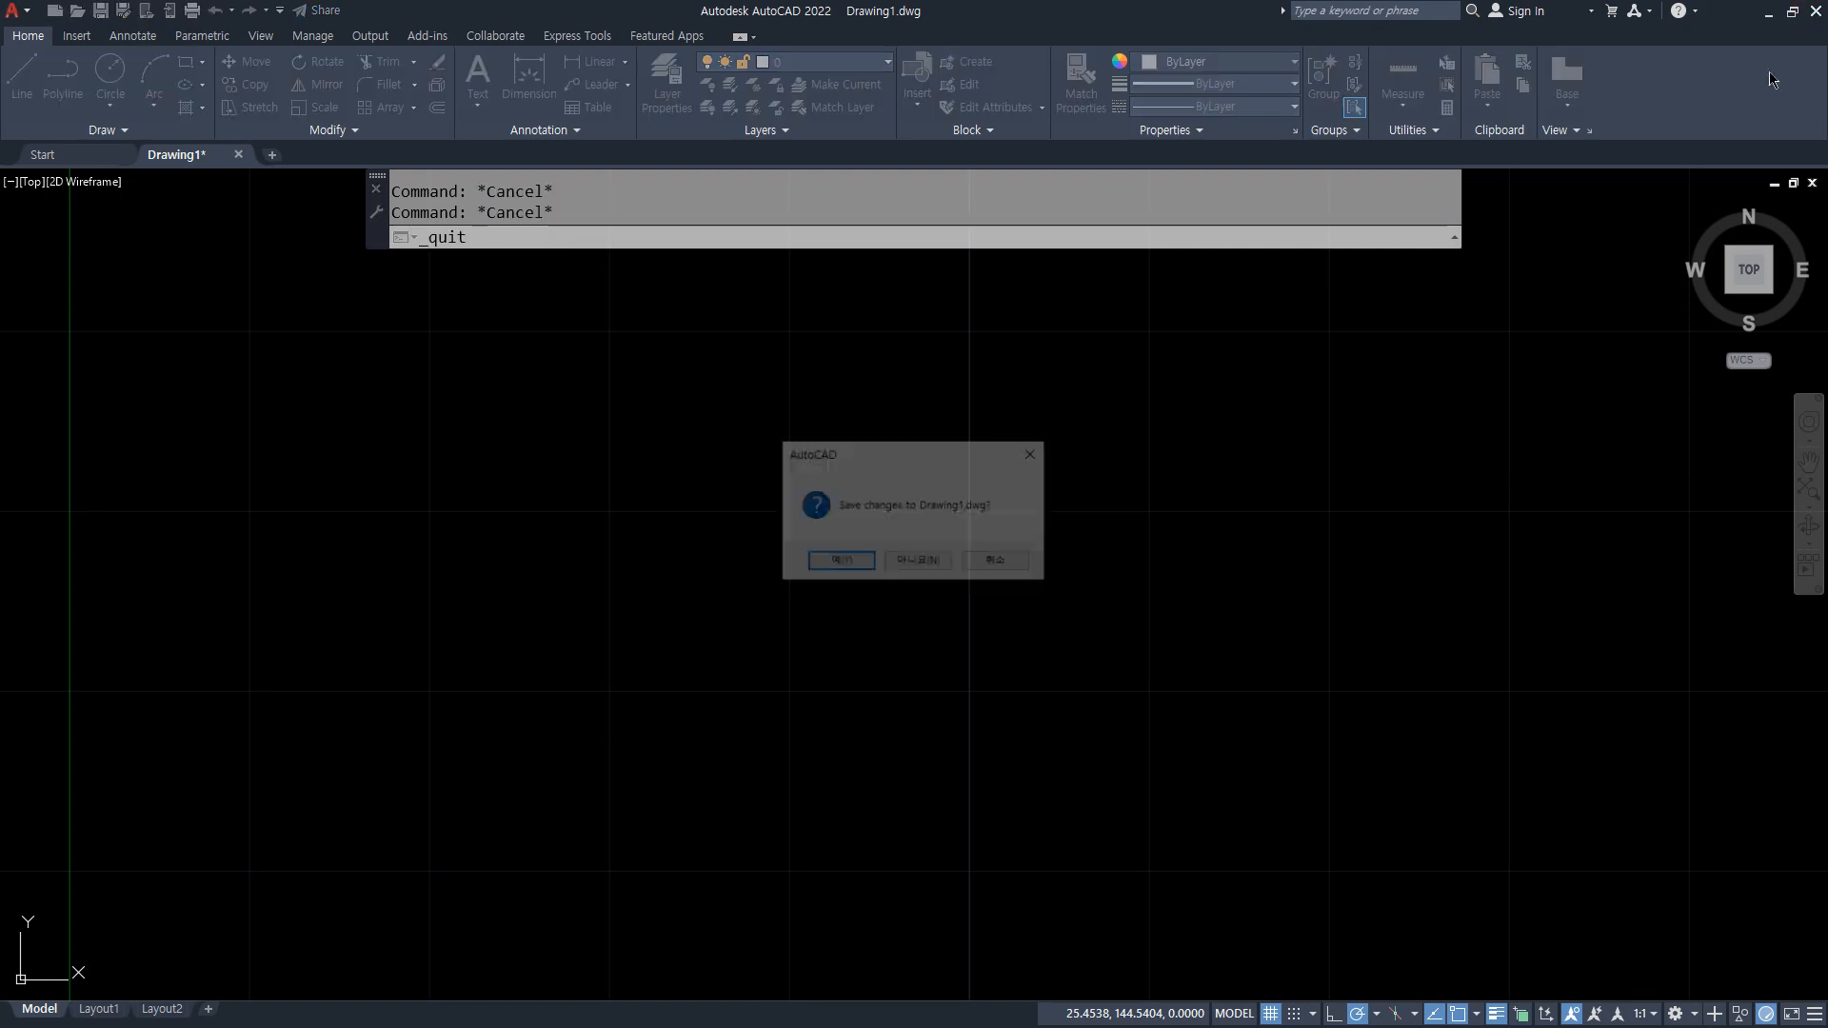
{"action": "left_click", "coordinate": [920, 563]}
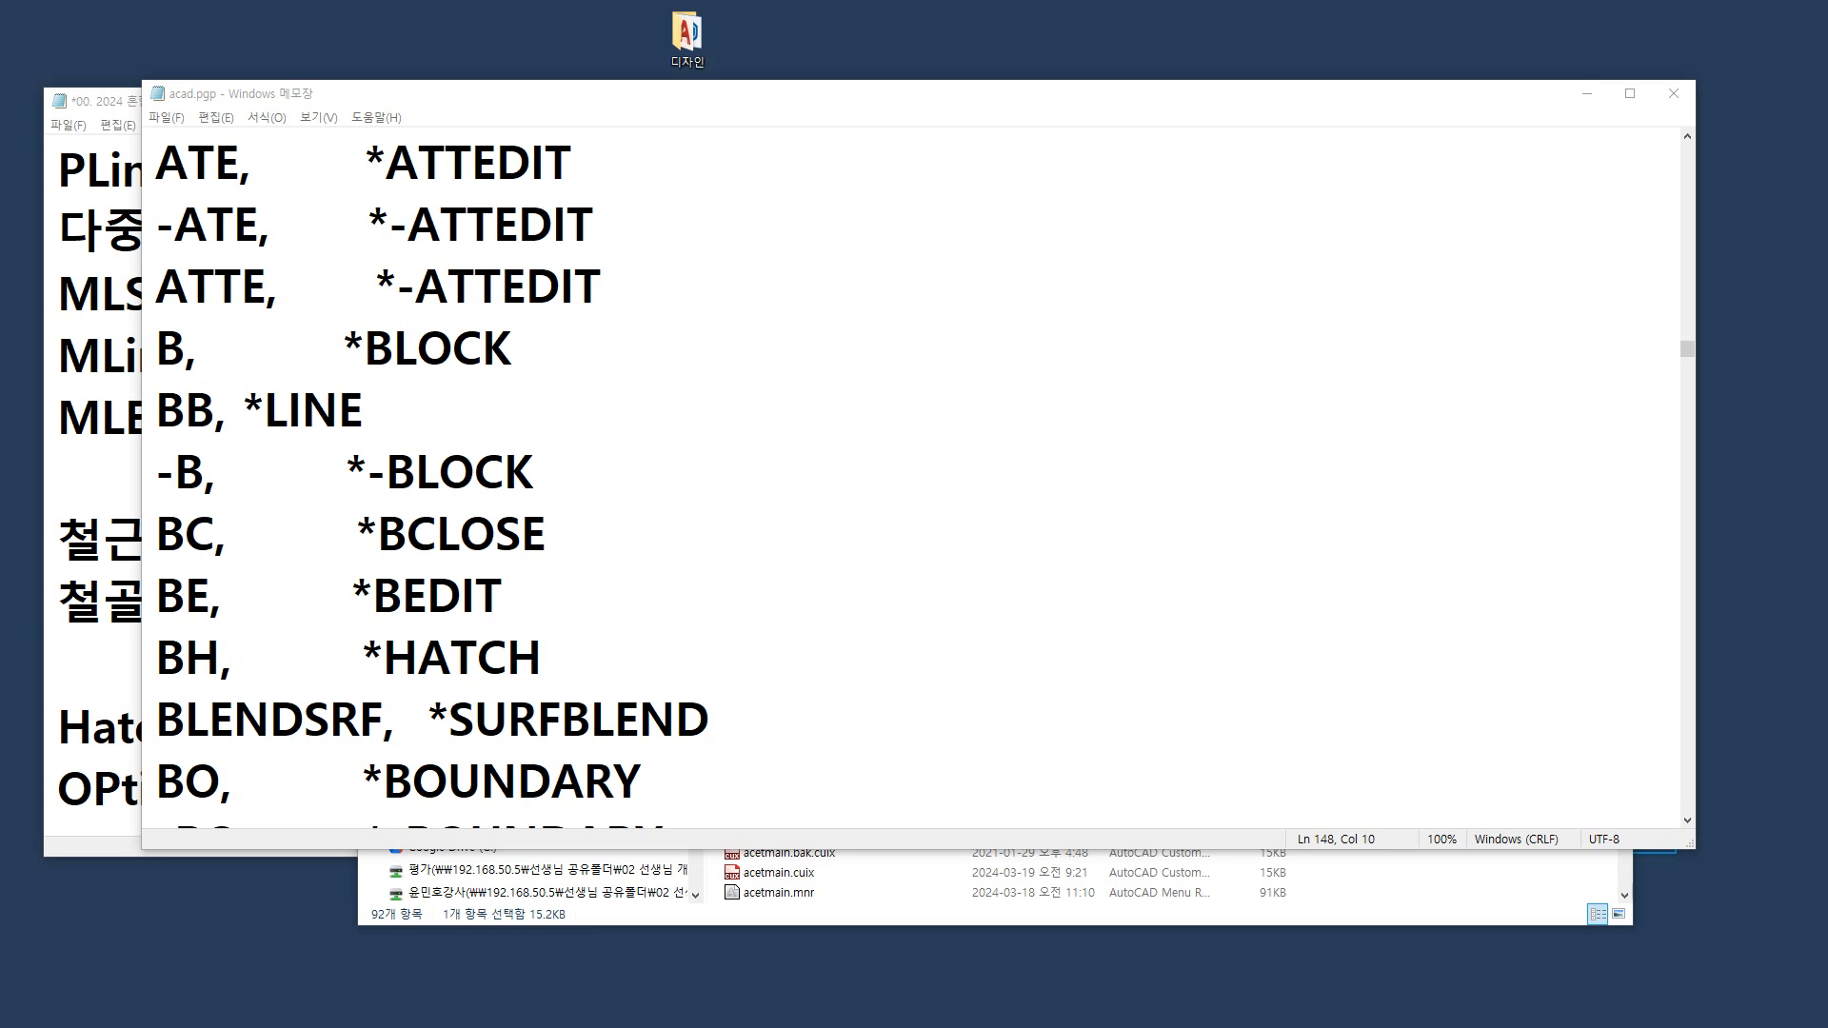
{"action": "key", "text": "alt+Tab"}
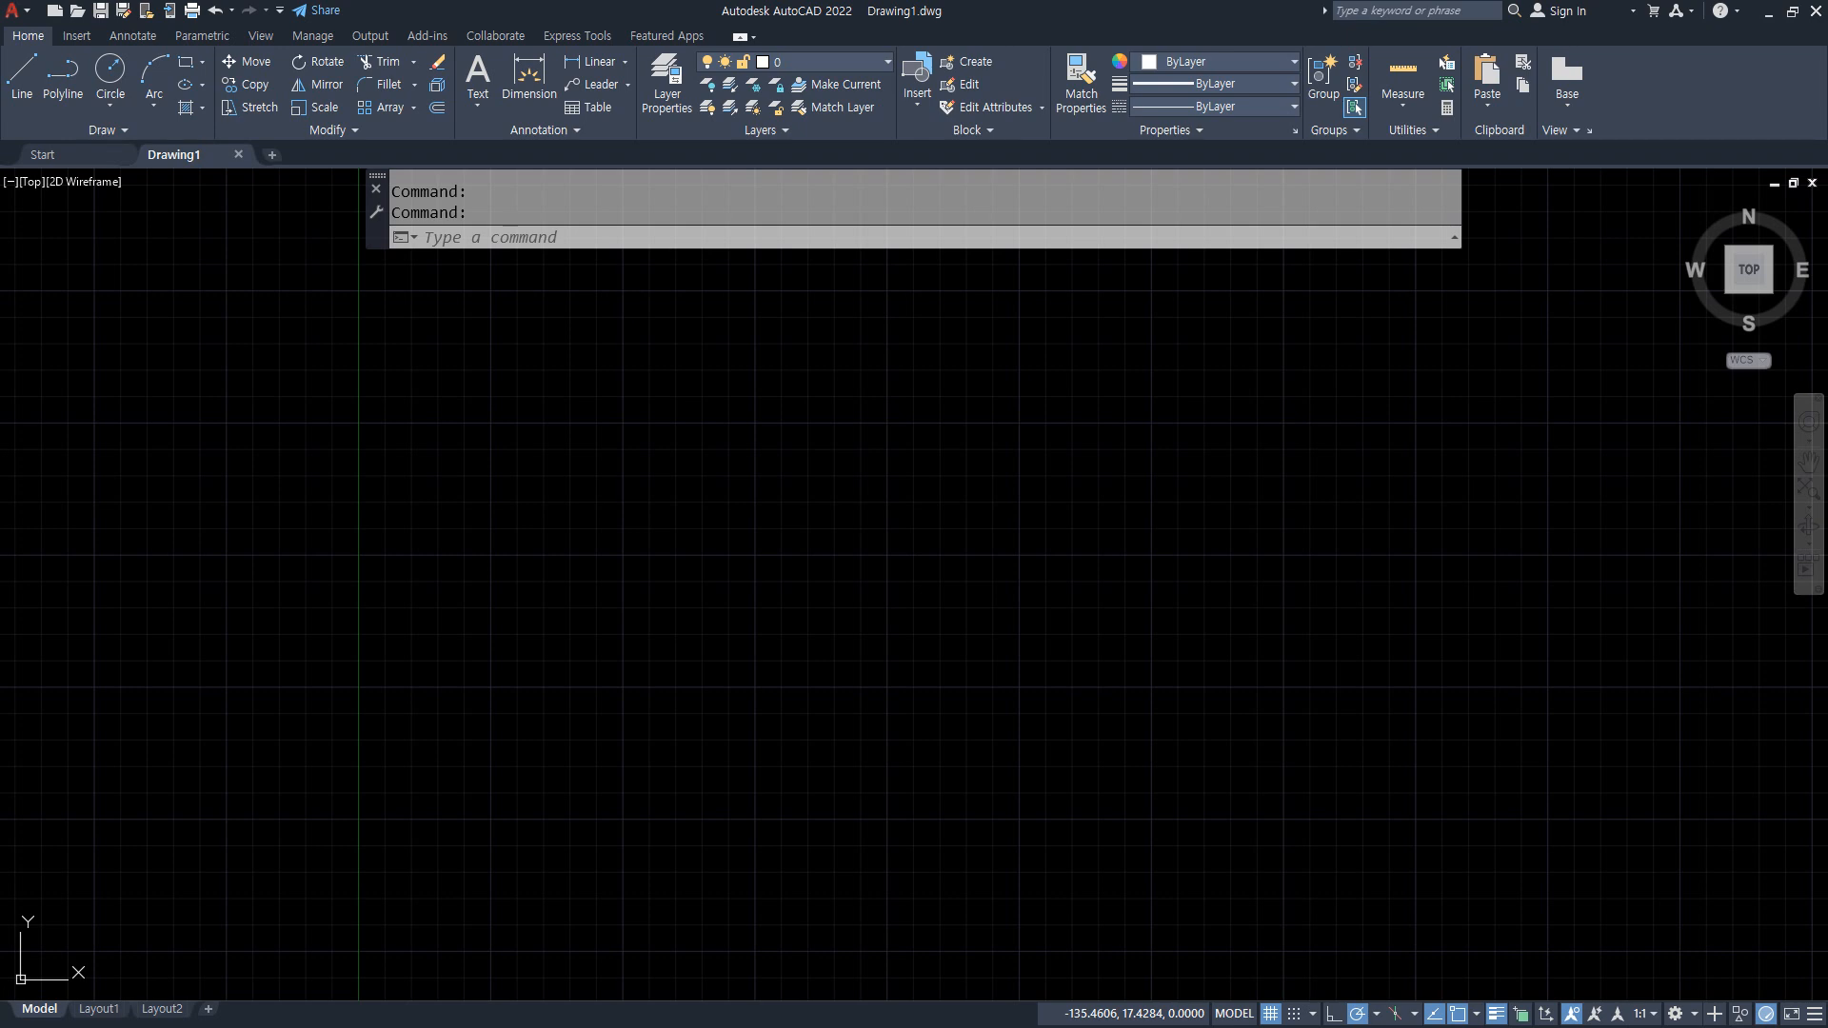
{"action": "type", "text": "bb"}
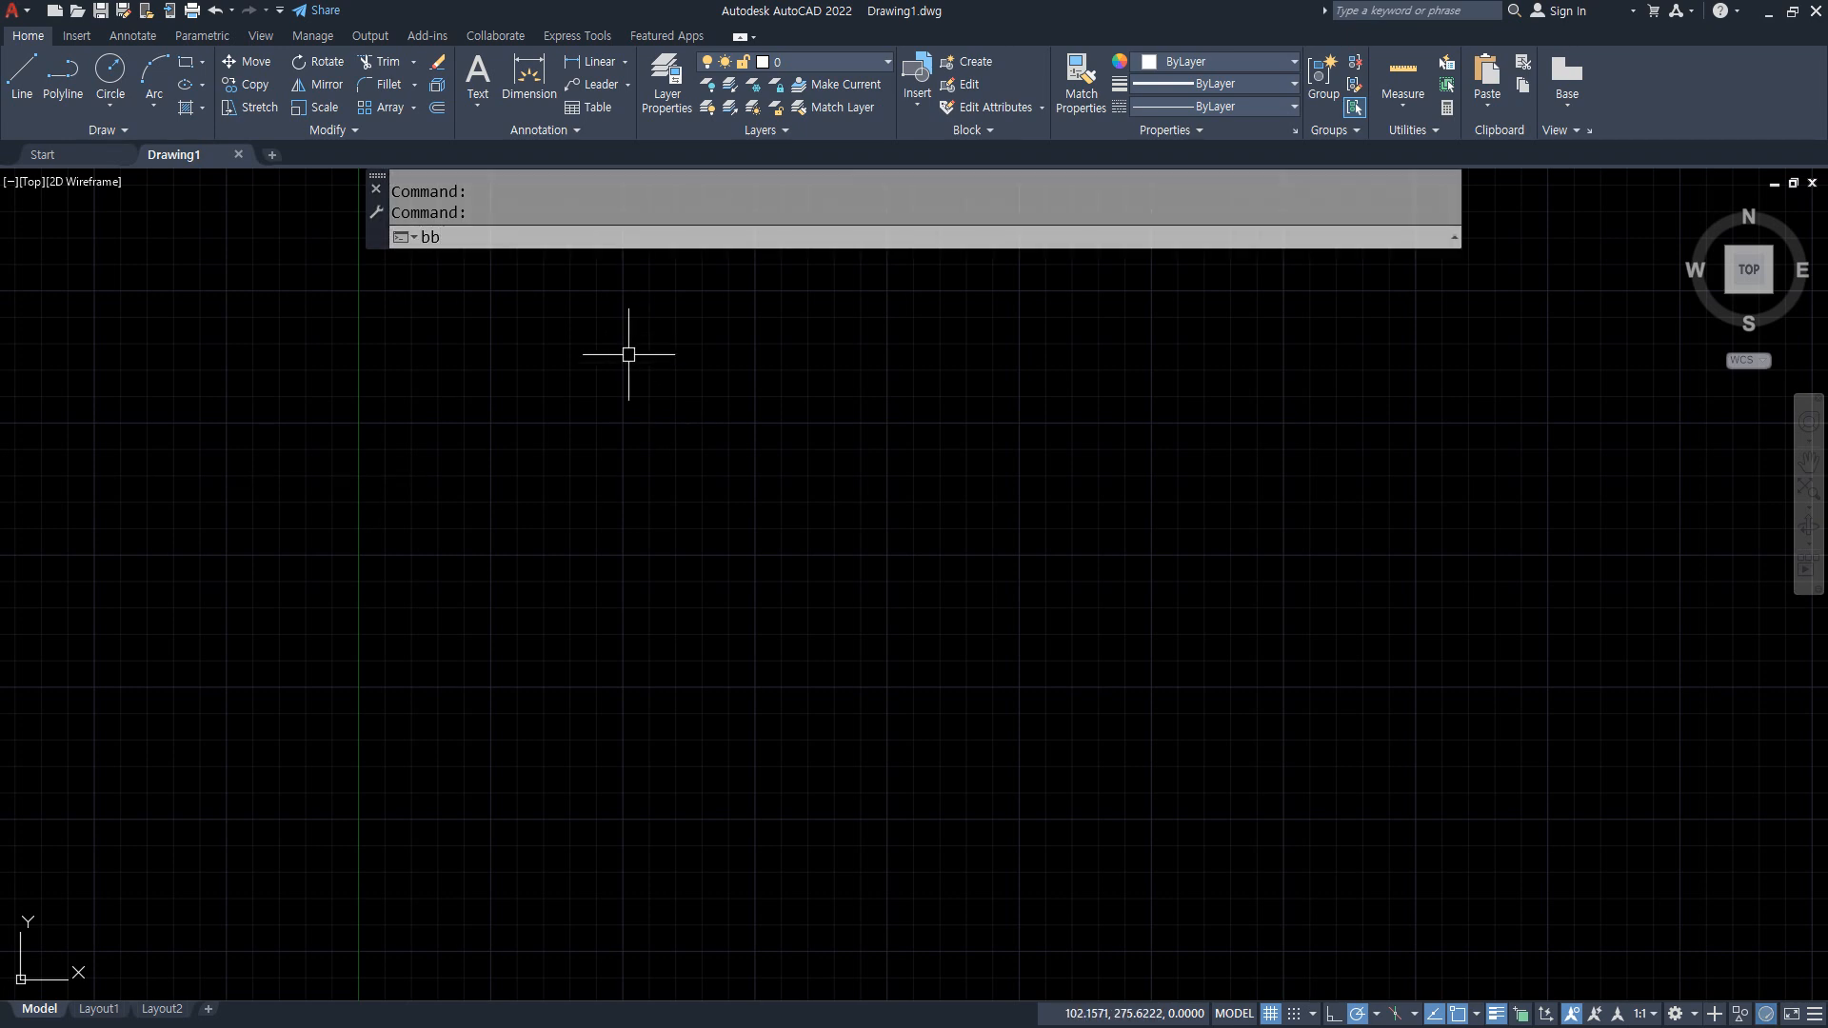
{"action": "key", "text": "Return"}
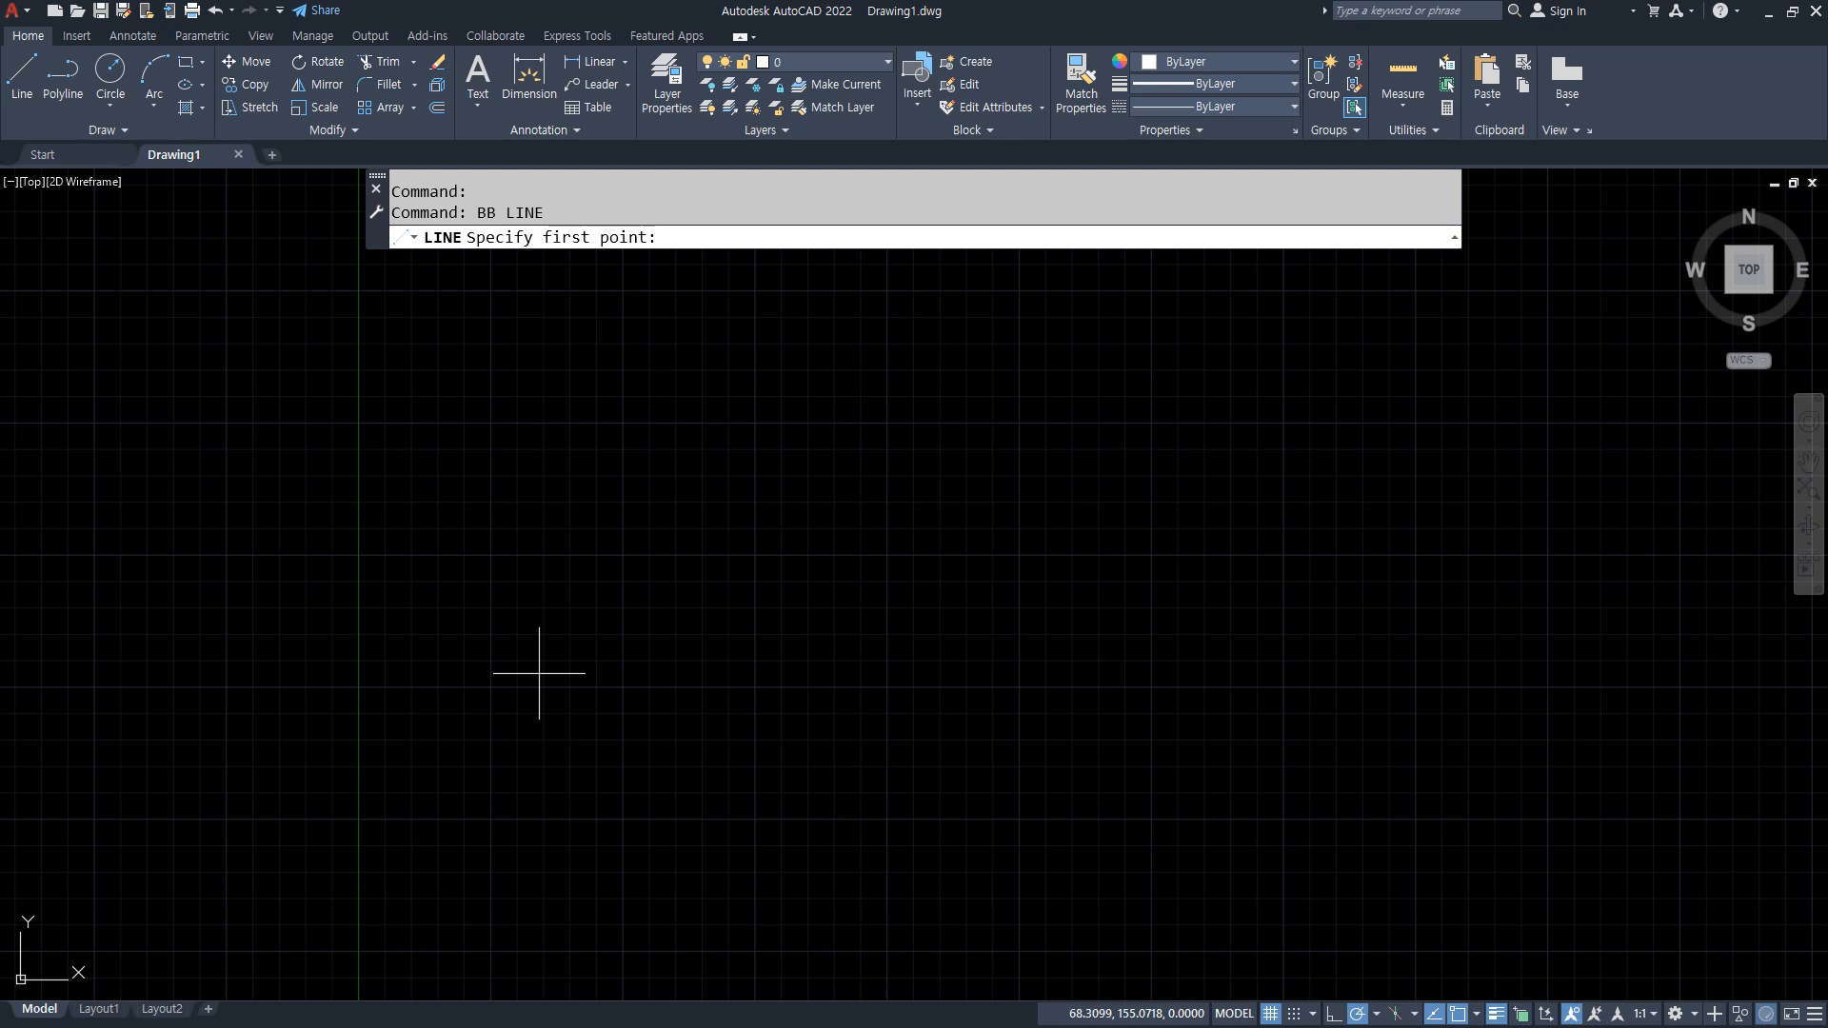
Draw a closed, eight-sided stepped outline of horizontal and vertical segments, about 300 by 134 units overall.
{"action": "left_click", "coordinate": [535, 677]}
{"action": "left_click", "coordinate": [1132, 677]}
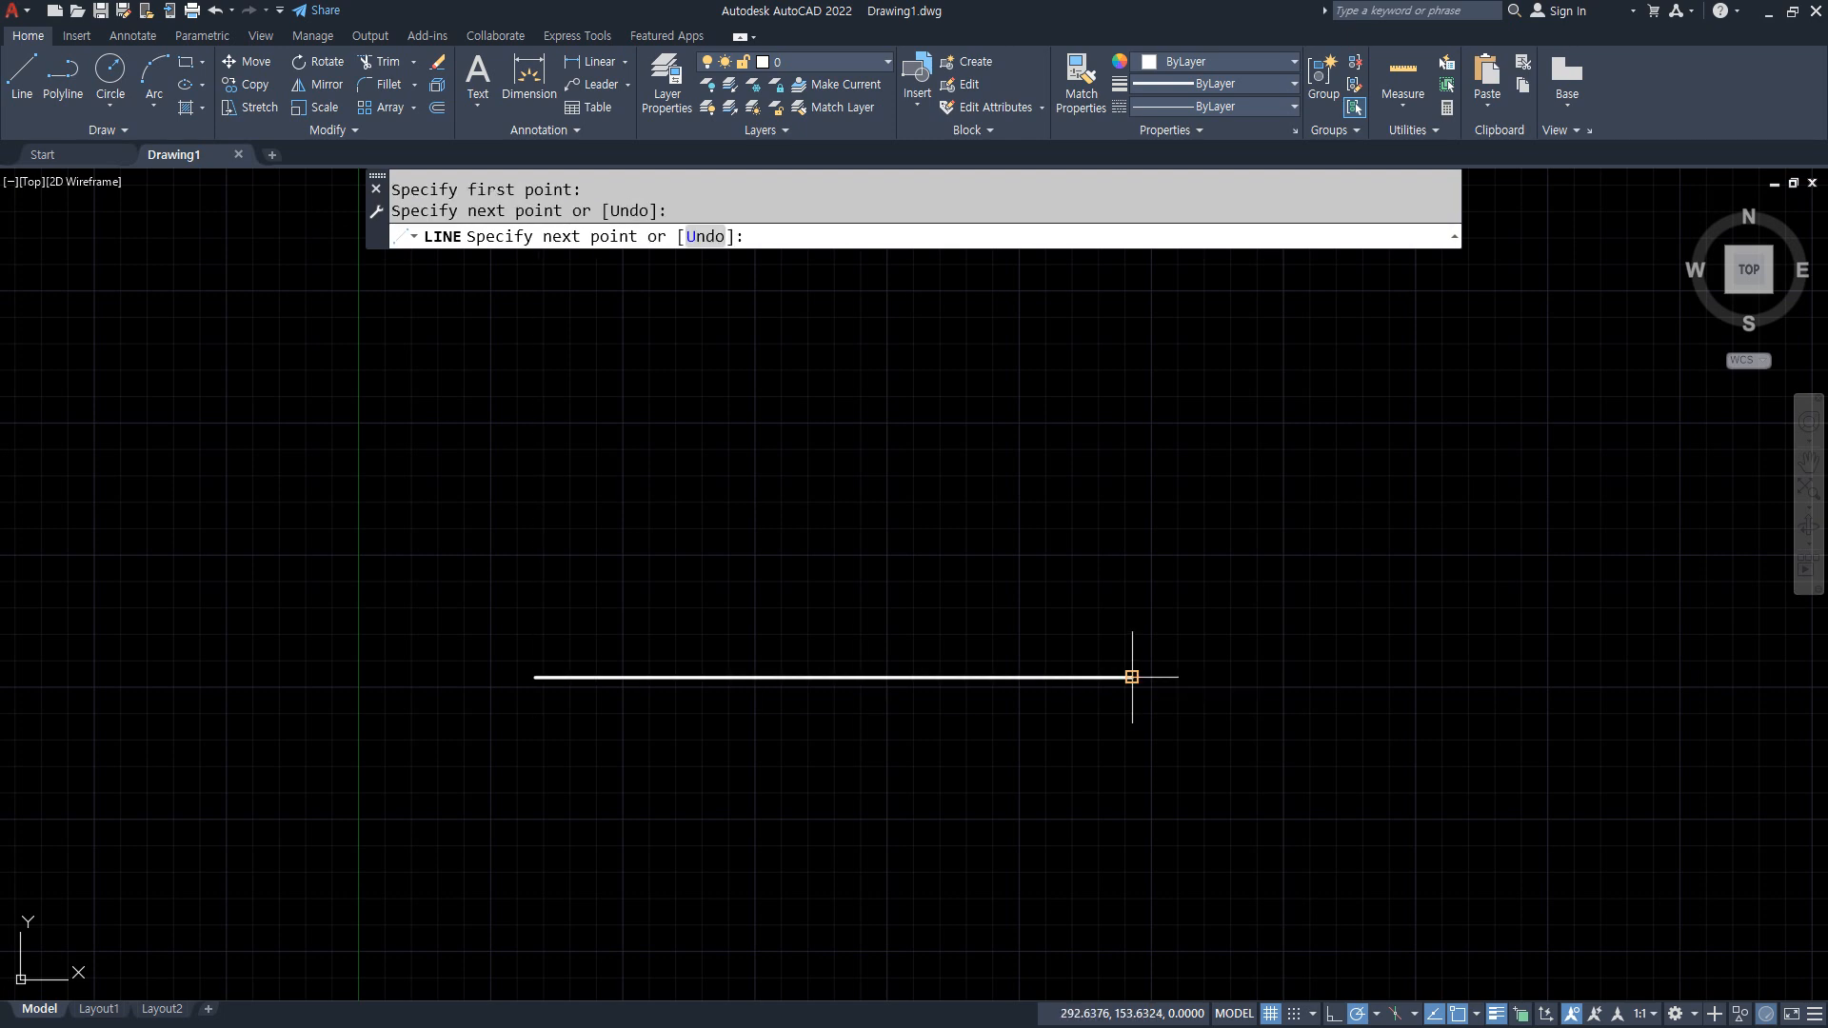
{"action": "left_click", "coordinate": [1132, 500]}
{"action": "left_click", "coordinate": [1326, 508]}
{"action": "key", "text": "ctrl+z"}
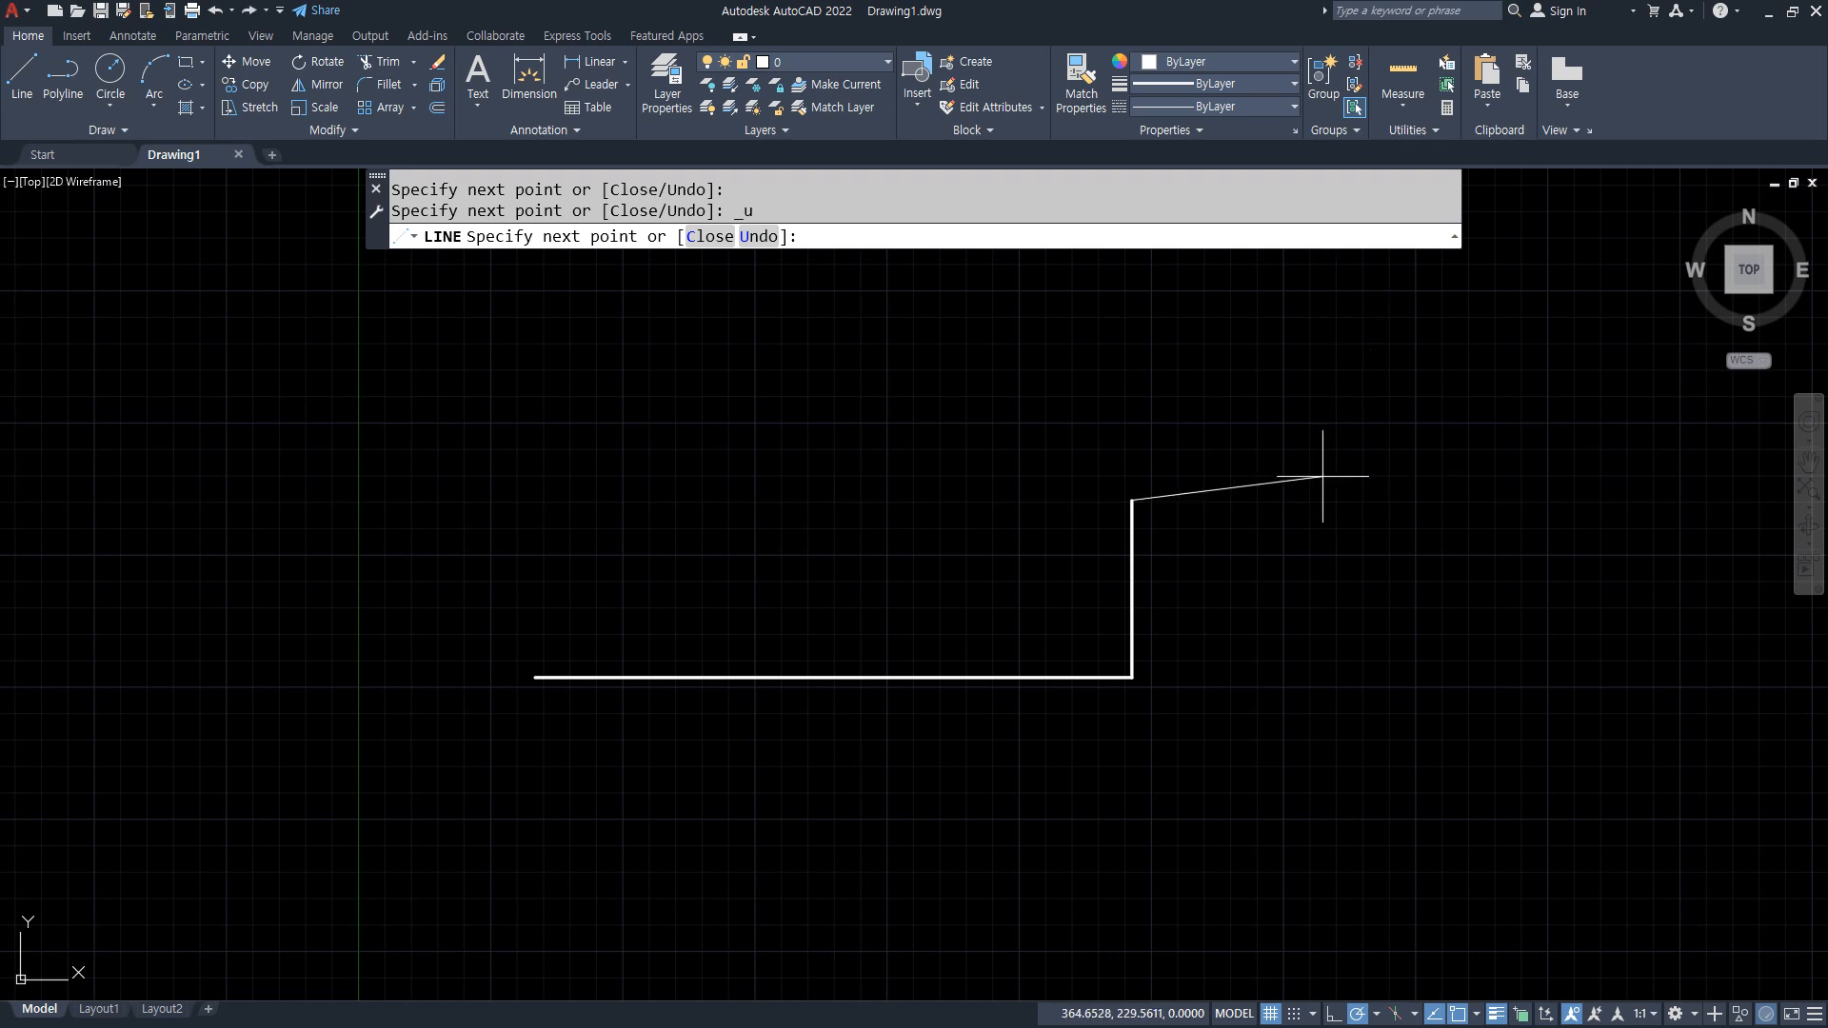
{"action": "left_click", "coordinate": [1326, 500]}
{"action": "left_click", "coordinate": [1326, 387]}
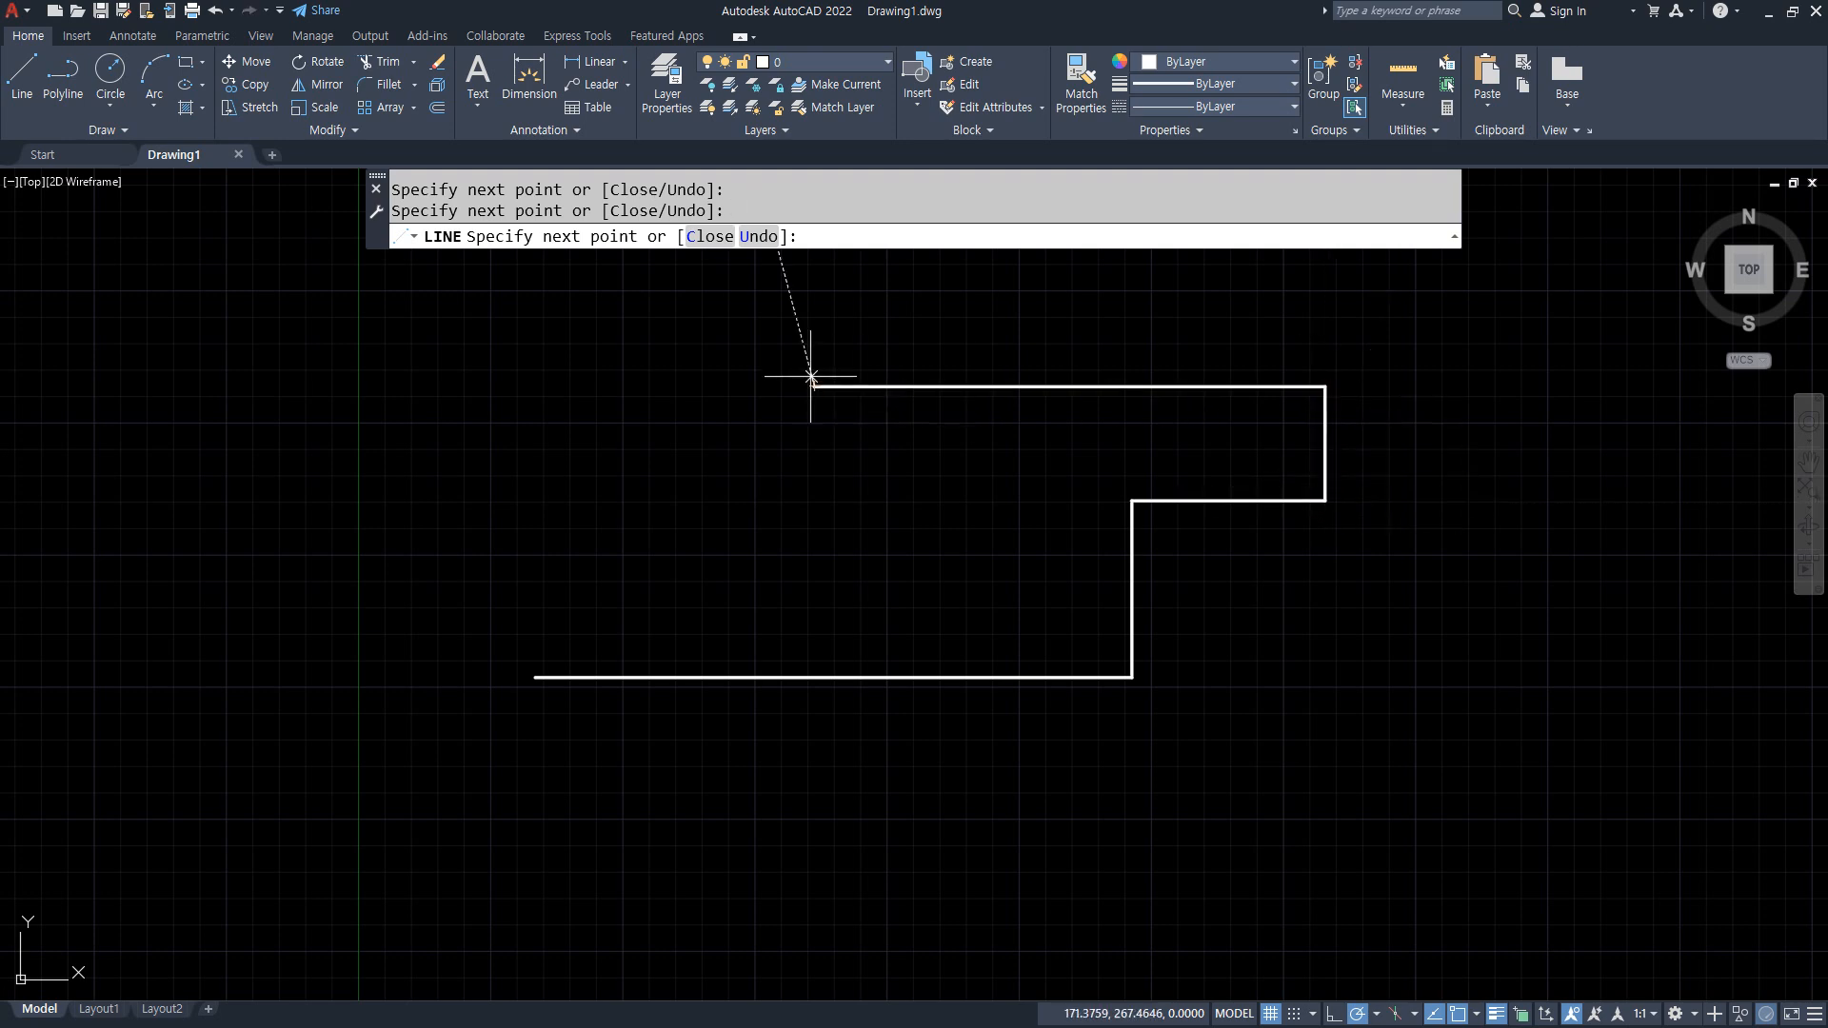
{"action": "left_click", "coordinate": [813, 386]}
{"action": "left_click", "coordinate": [814, 324]}
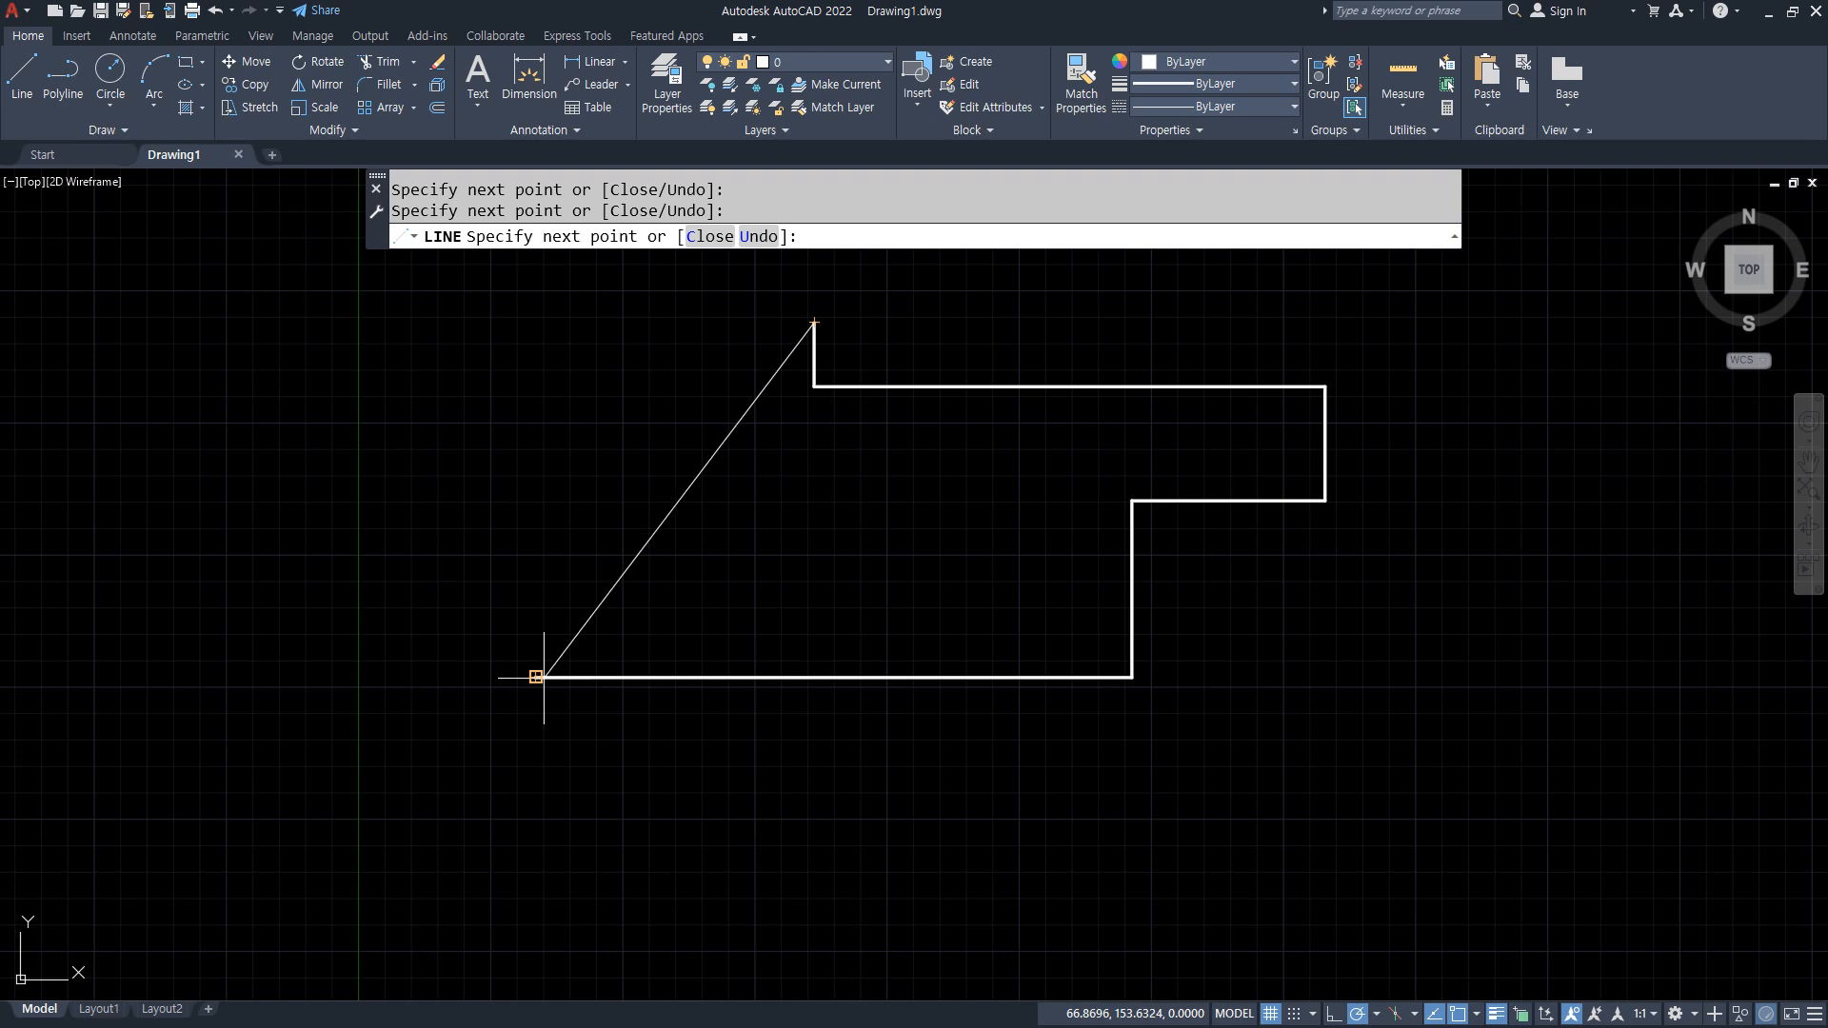
{"action": "left_click", "coordinate": [536, 322]}
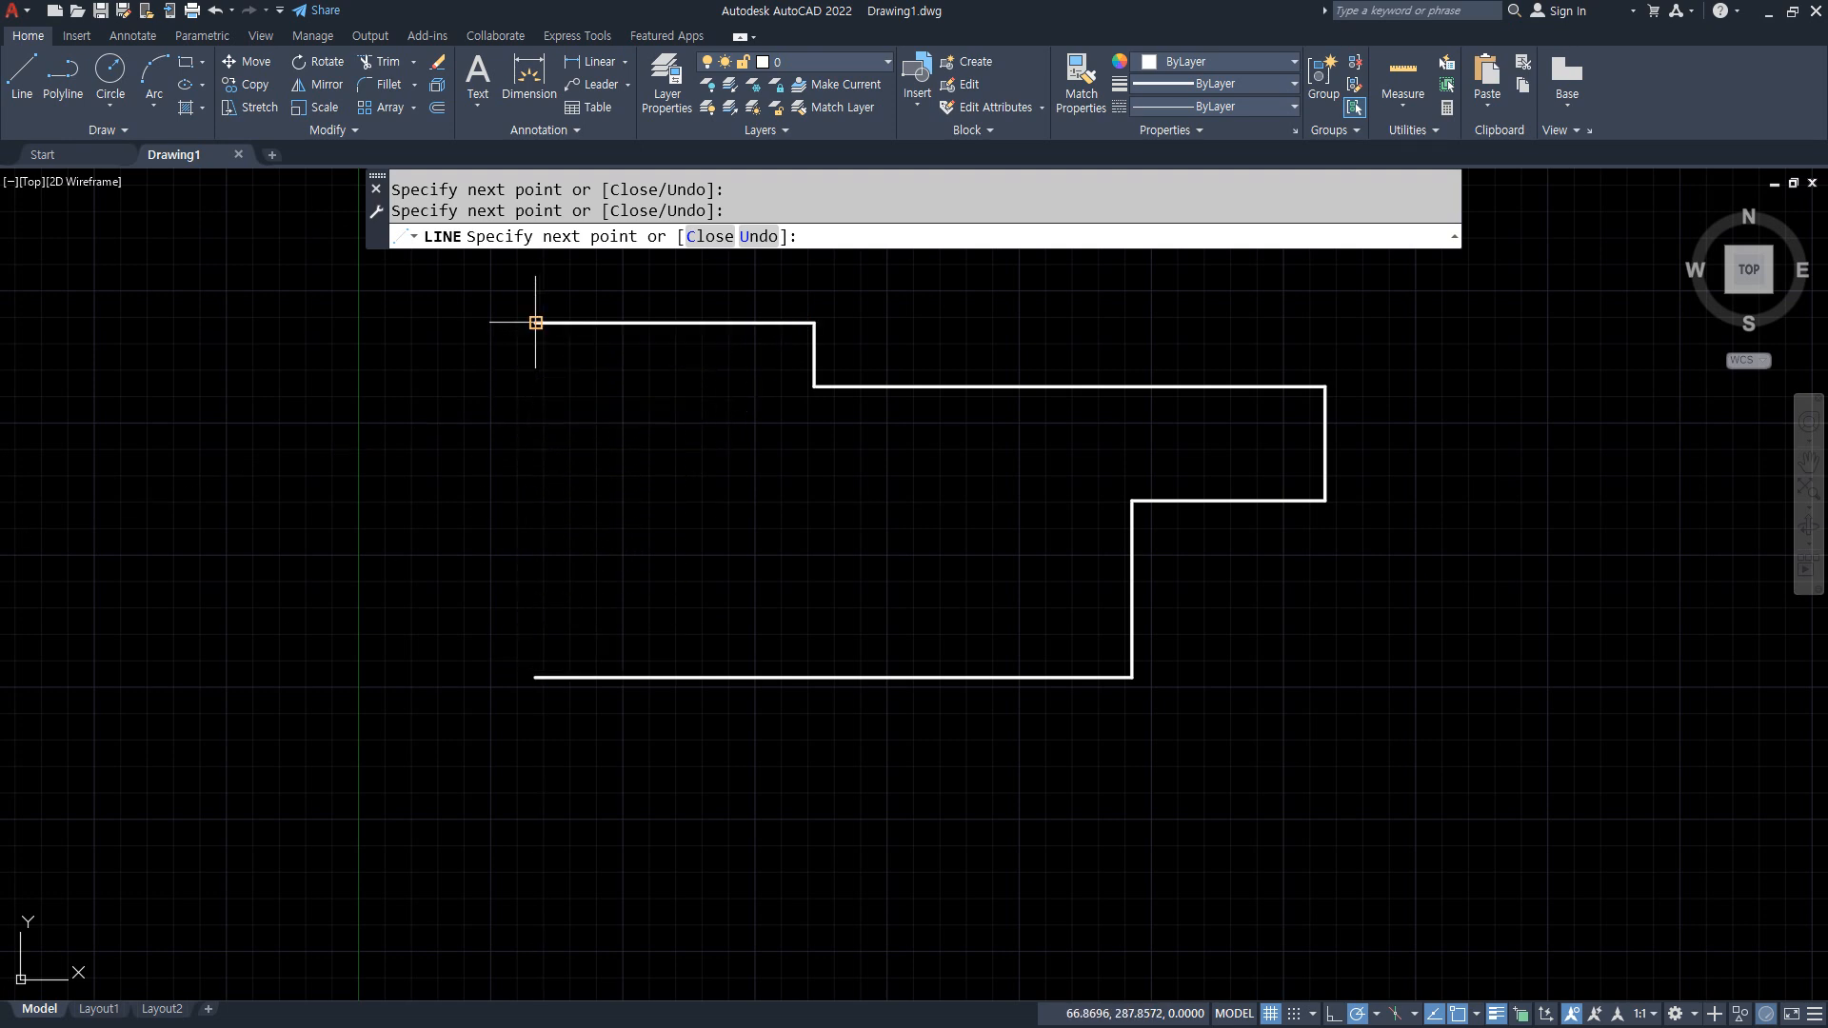
{"action": "type", "text": "c"}
{"action": "key", "text": "Return"}
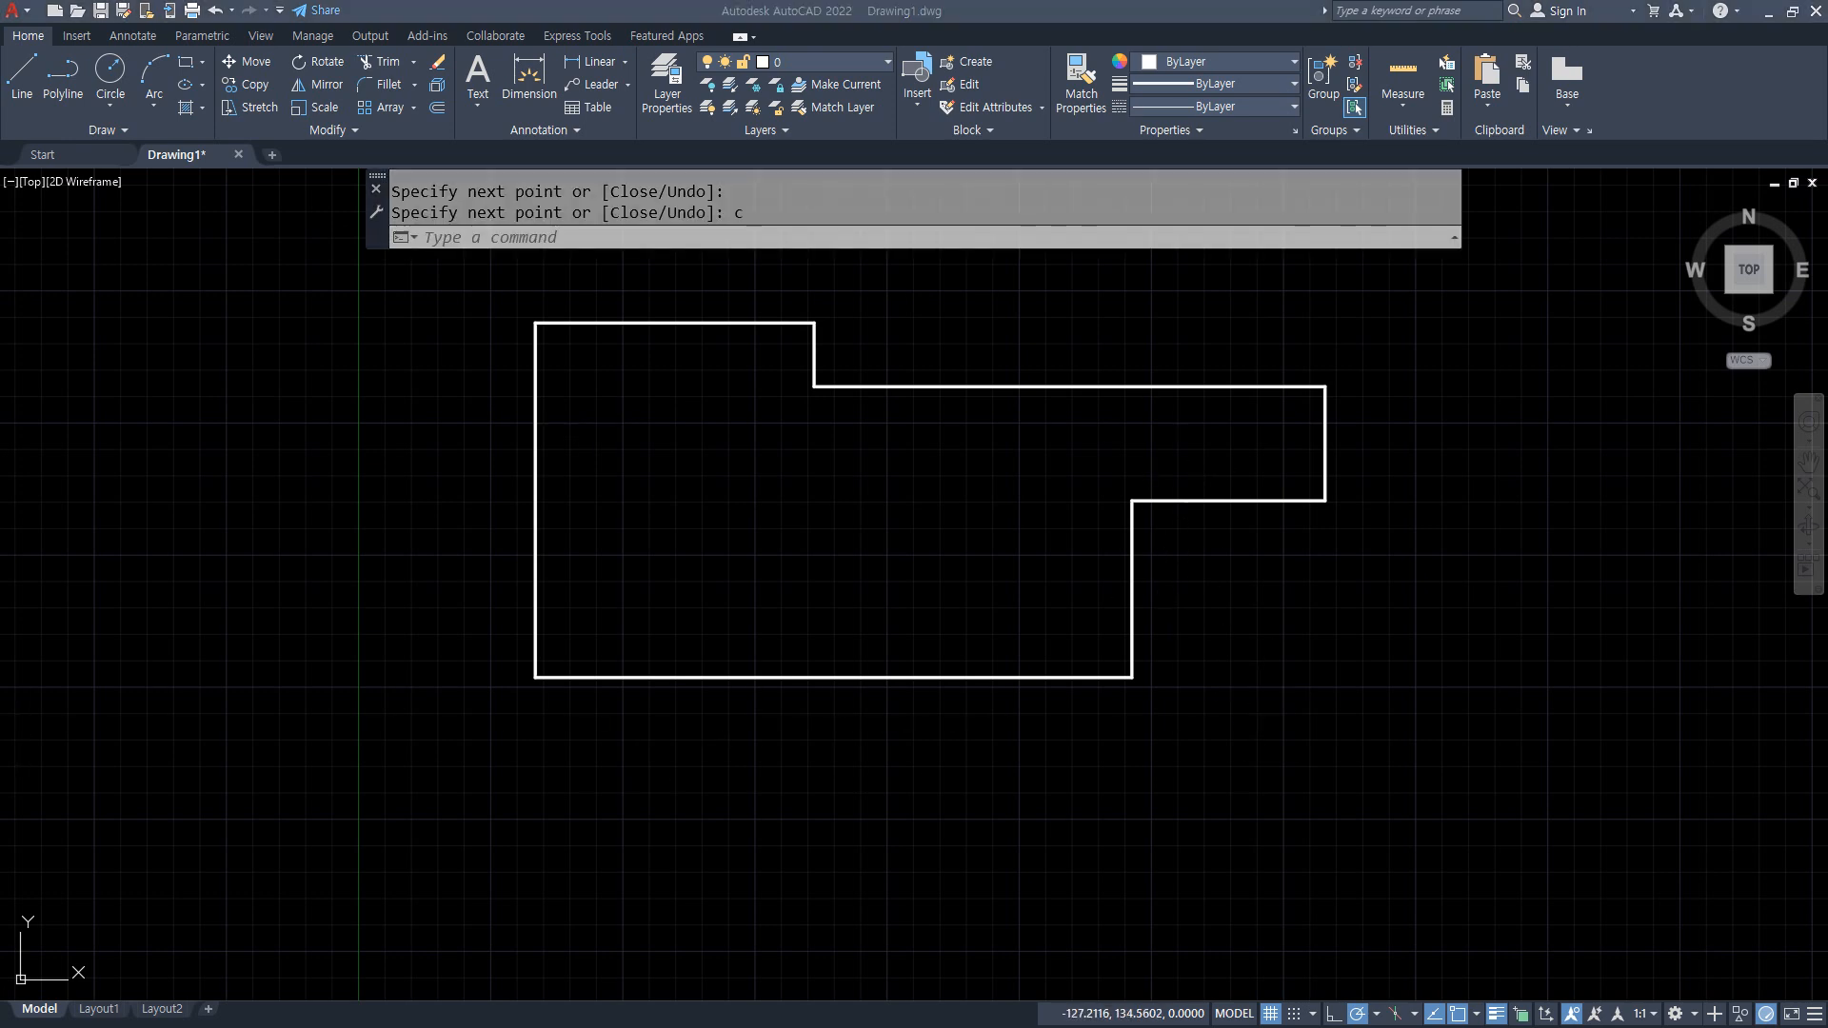
Switch to acad.pgp in Notepad, remove the "BB, *LINE" alias line below the BLOCK entry and save the file.
{"action": "key", "text": "alt+Tab"}
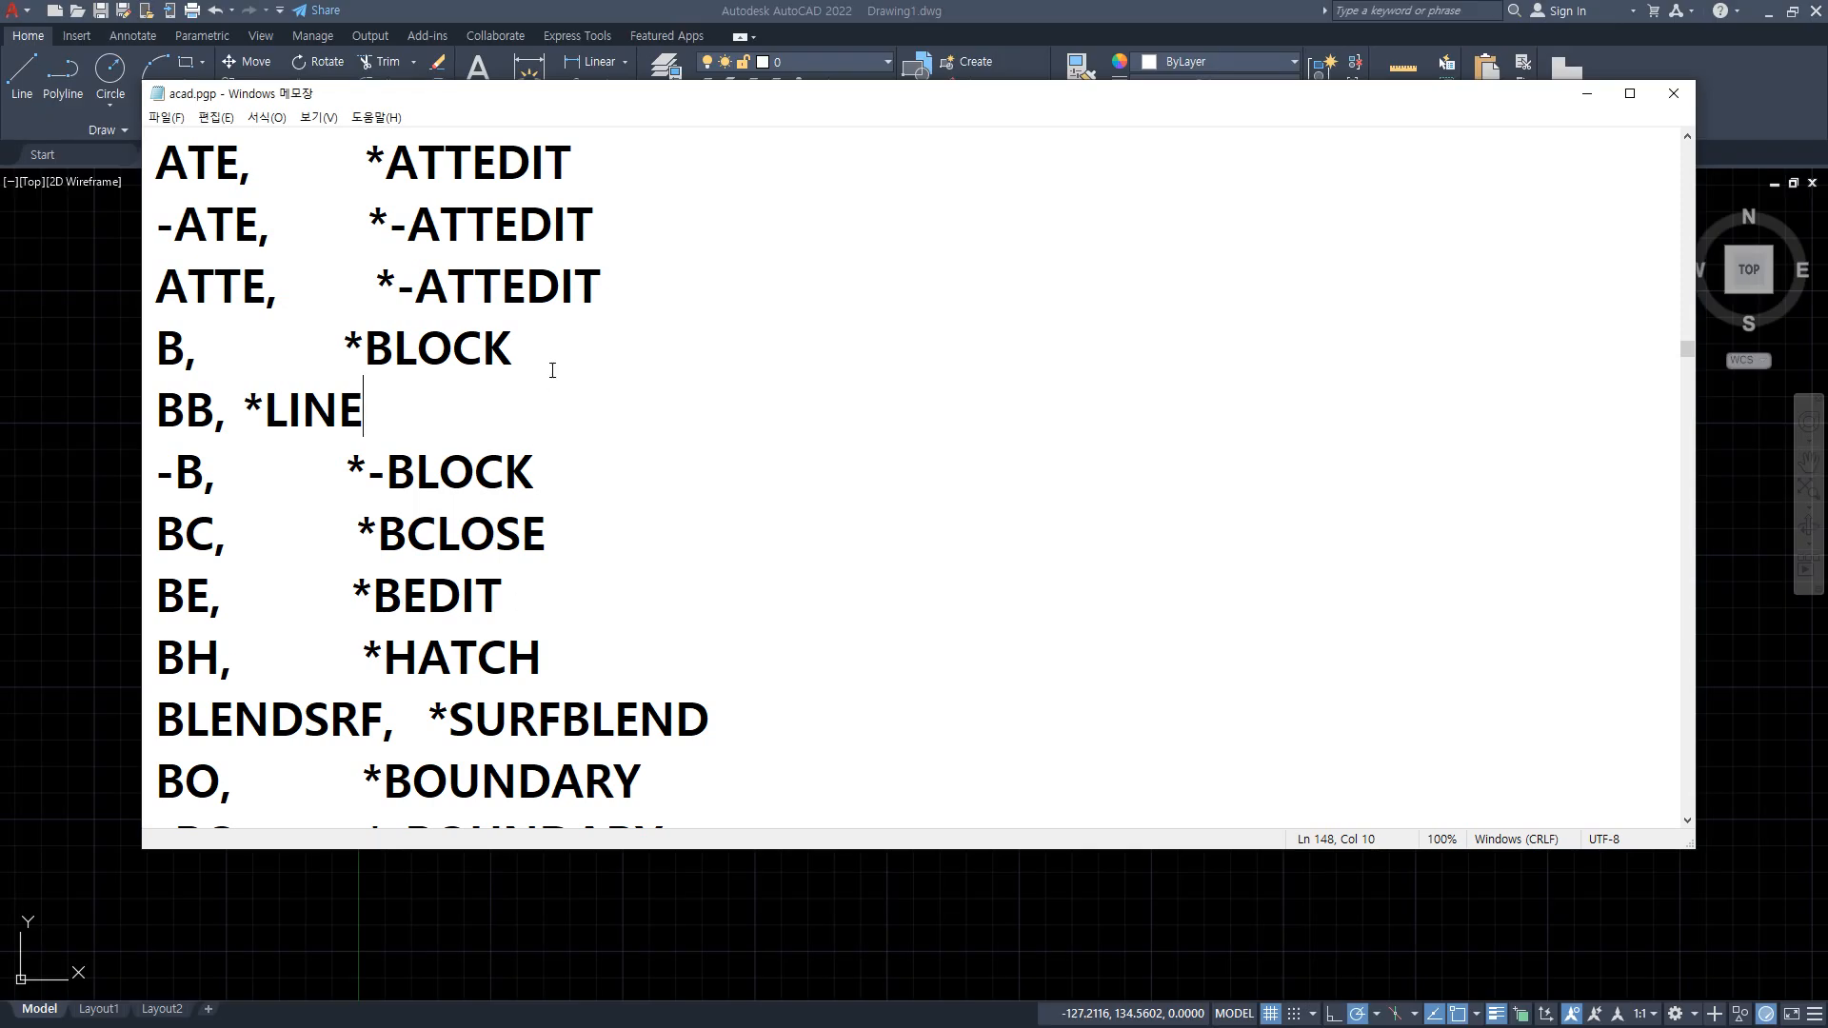
{"action": "triple_click", "coordinate": [548, 393]}
{"action": "key", "text": "BackSpace"}
{"action": "key", "text": "BackSpace"}
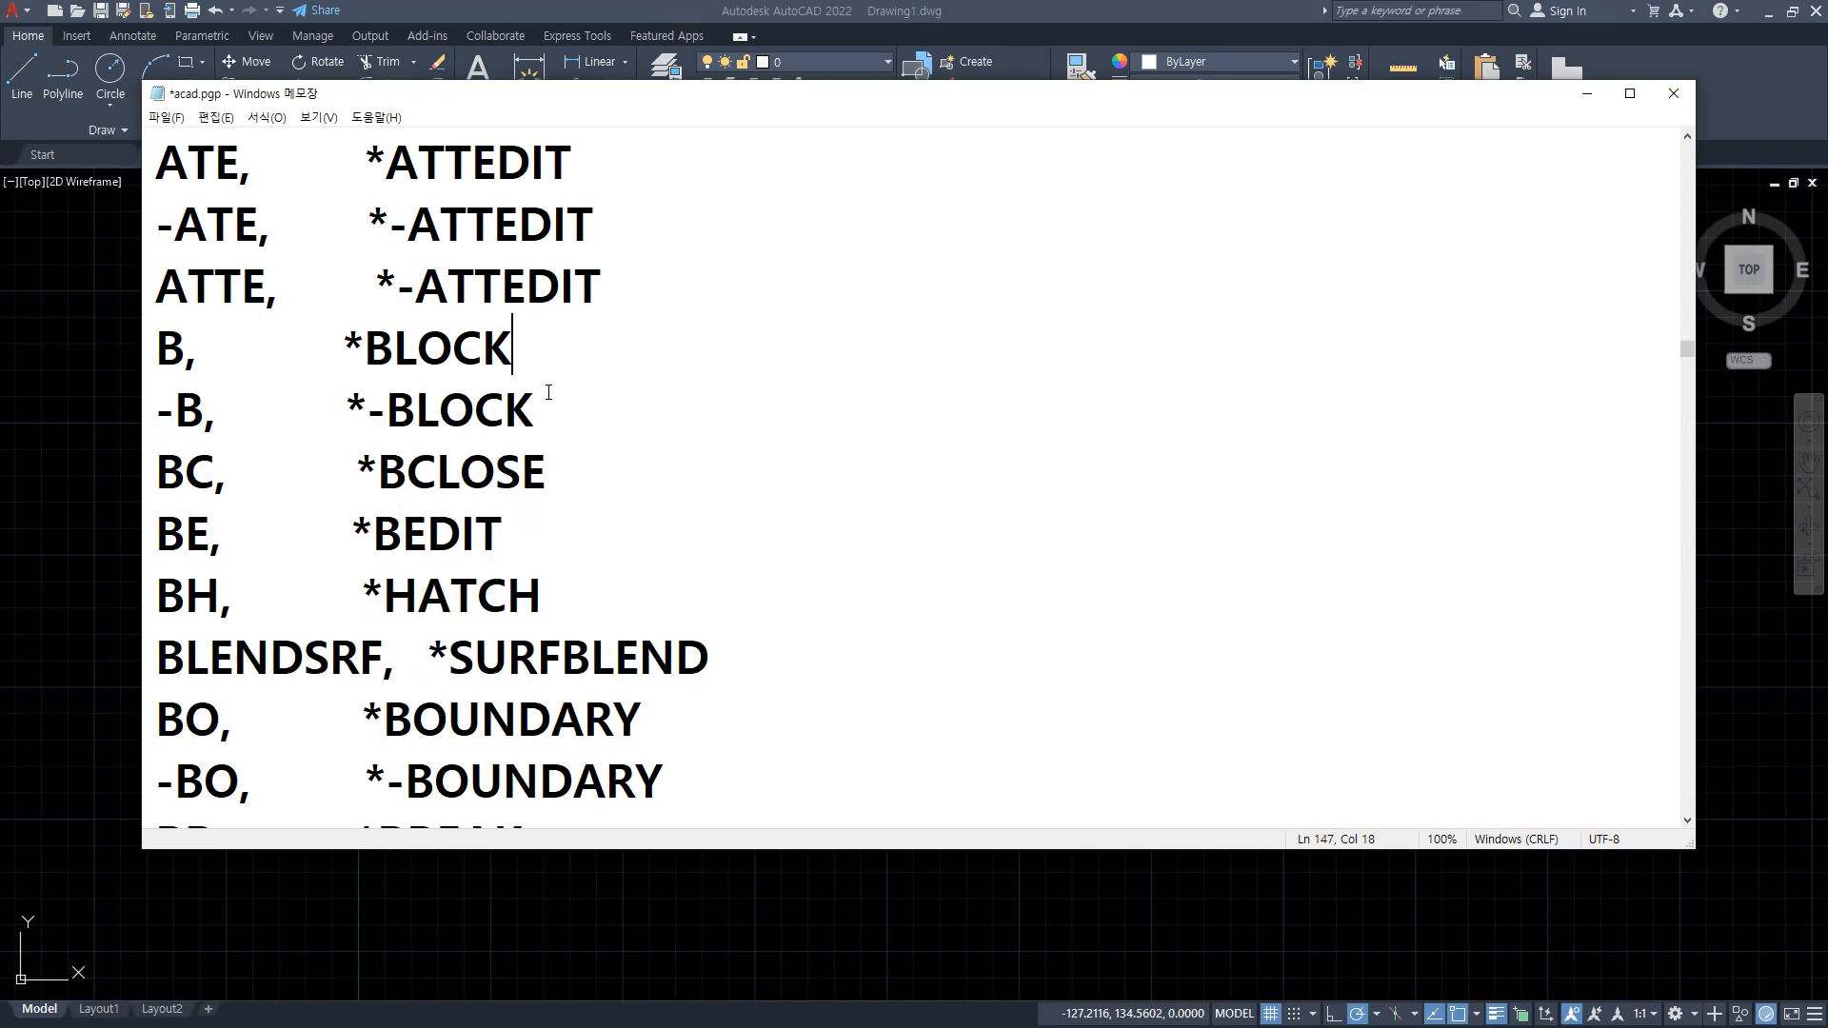
{"action": "key", "text": "ctrl+s"}
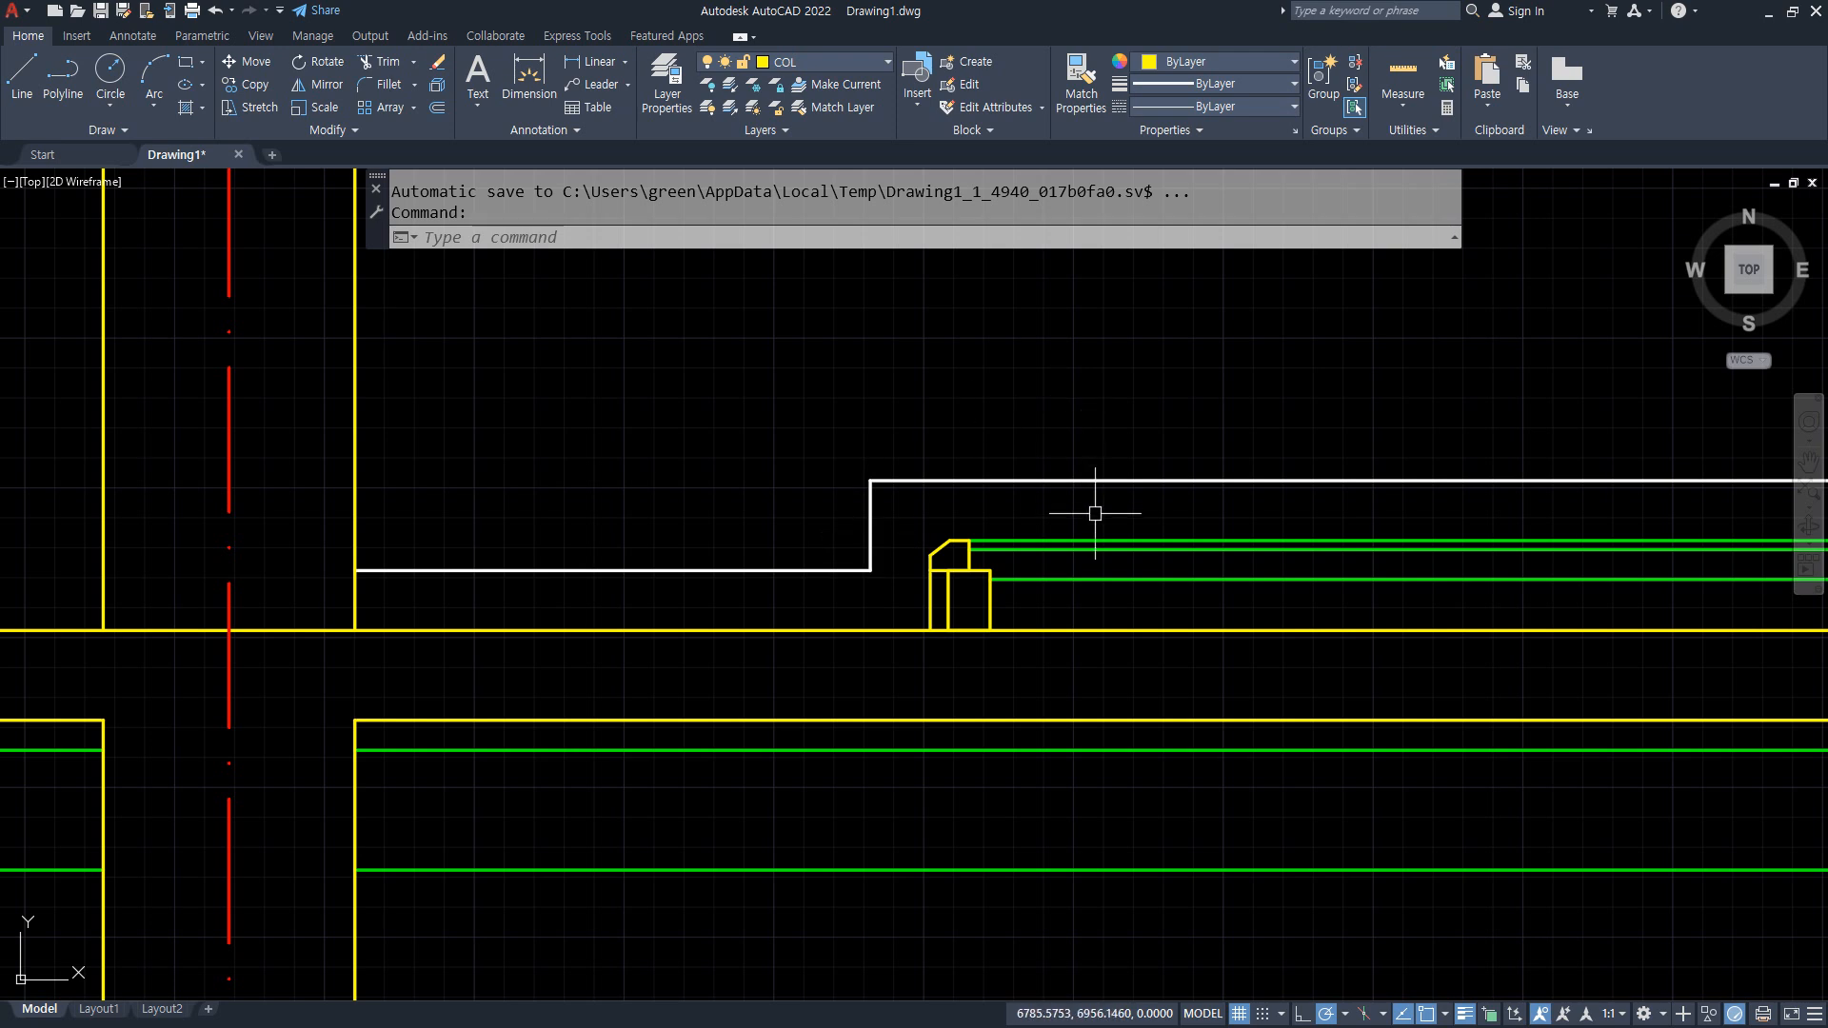
{"action": "mouse_move", "coordinate": [1040, 515]}
{"action": "left_mouse_down"}
{"action": "mouse_move", "coordinate": [908, 517]}
{"action": "mouse_move", "coordinate": [809, 579]}
{"action": "mouse_move", "coordinate": [928, 473]}
{"action": "left_mouse_up"}
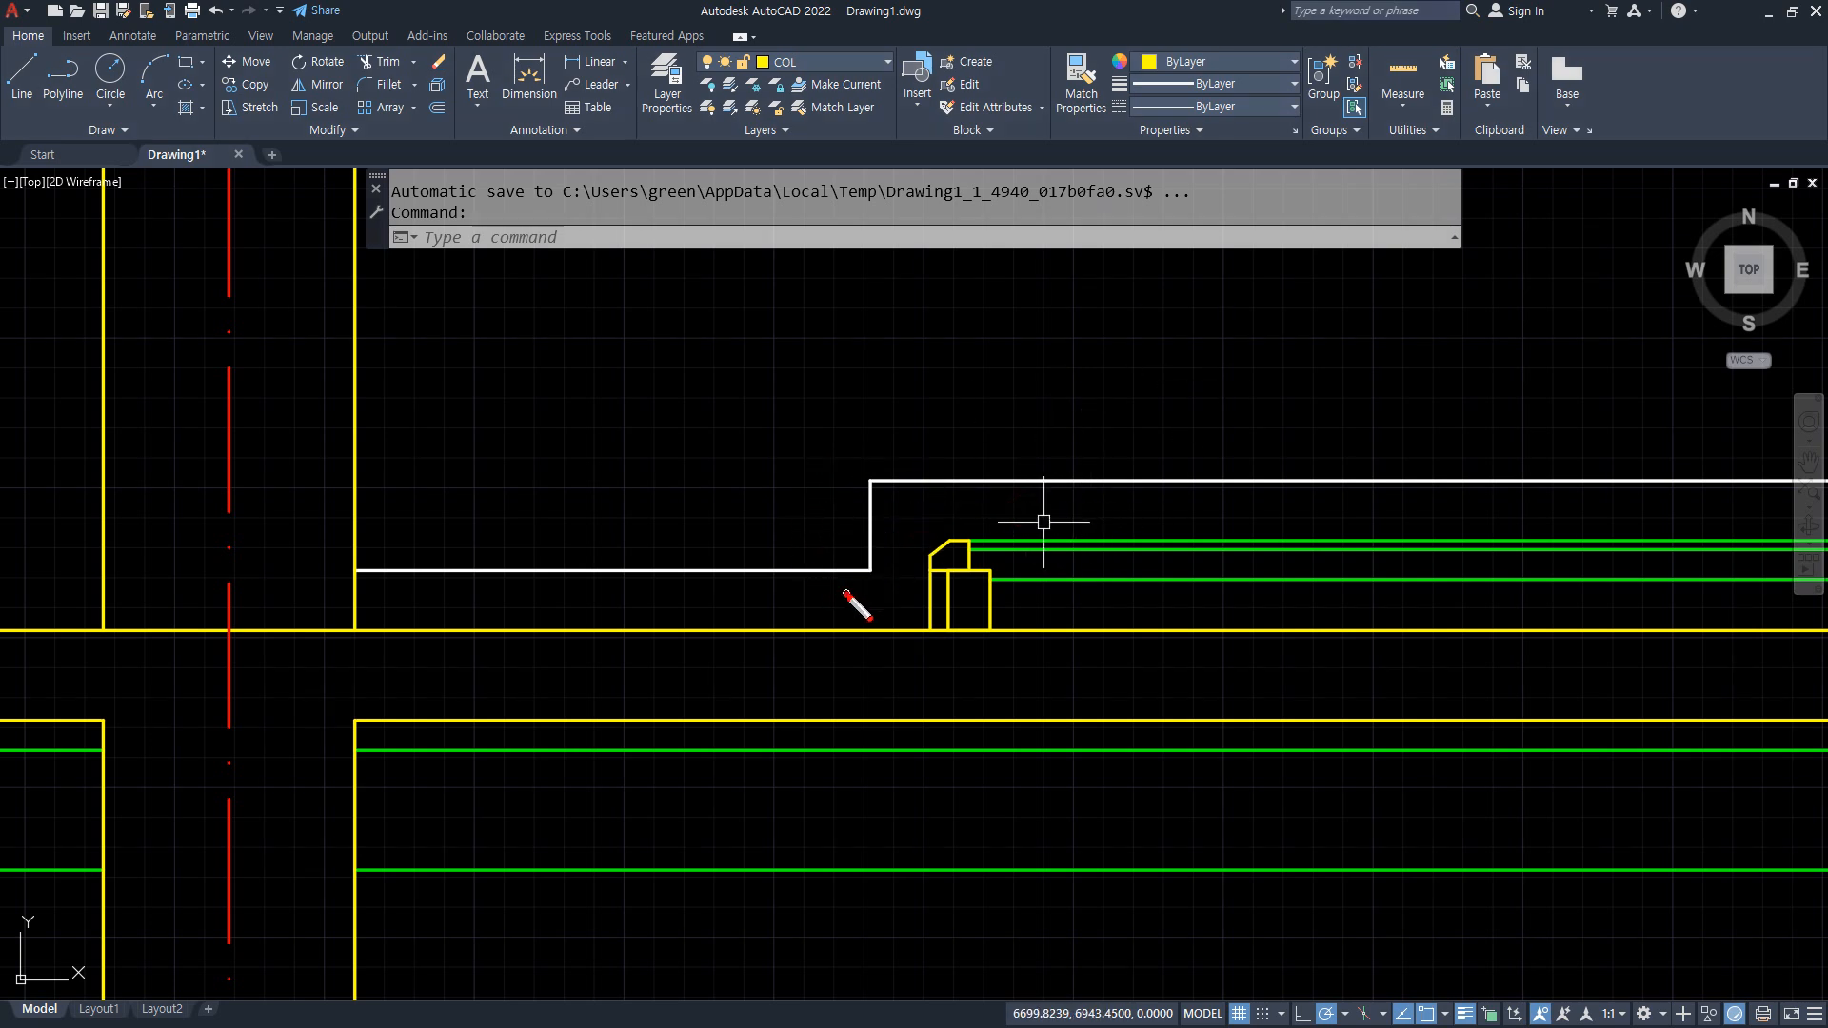
{"action": "mouse_move", "coordinate": [847, 596]}
{"action": "left_mouse_down"}
{"action": "mouse_move", "coordinate": [939, 441]}
{"action": "mouse_move", "coordinate": [859, 611]}
{"action": "left_mouse_up"}
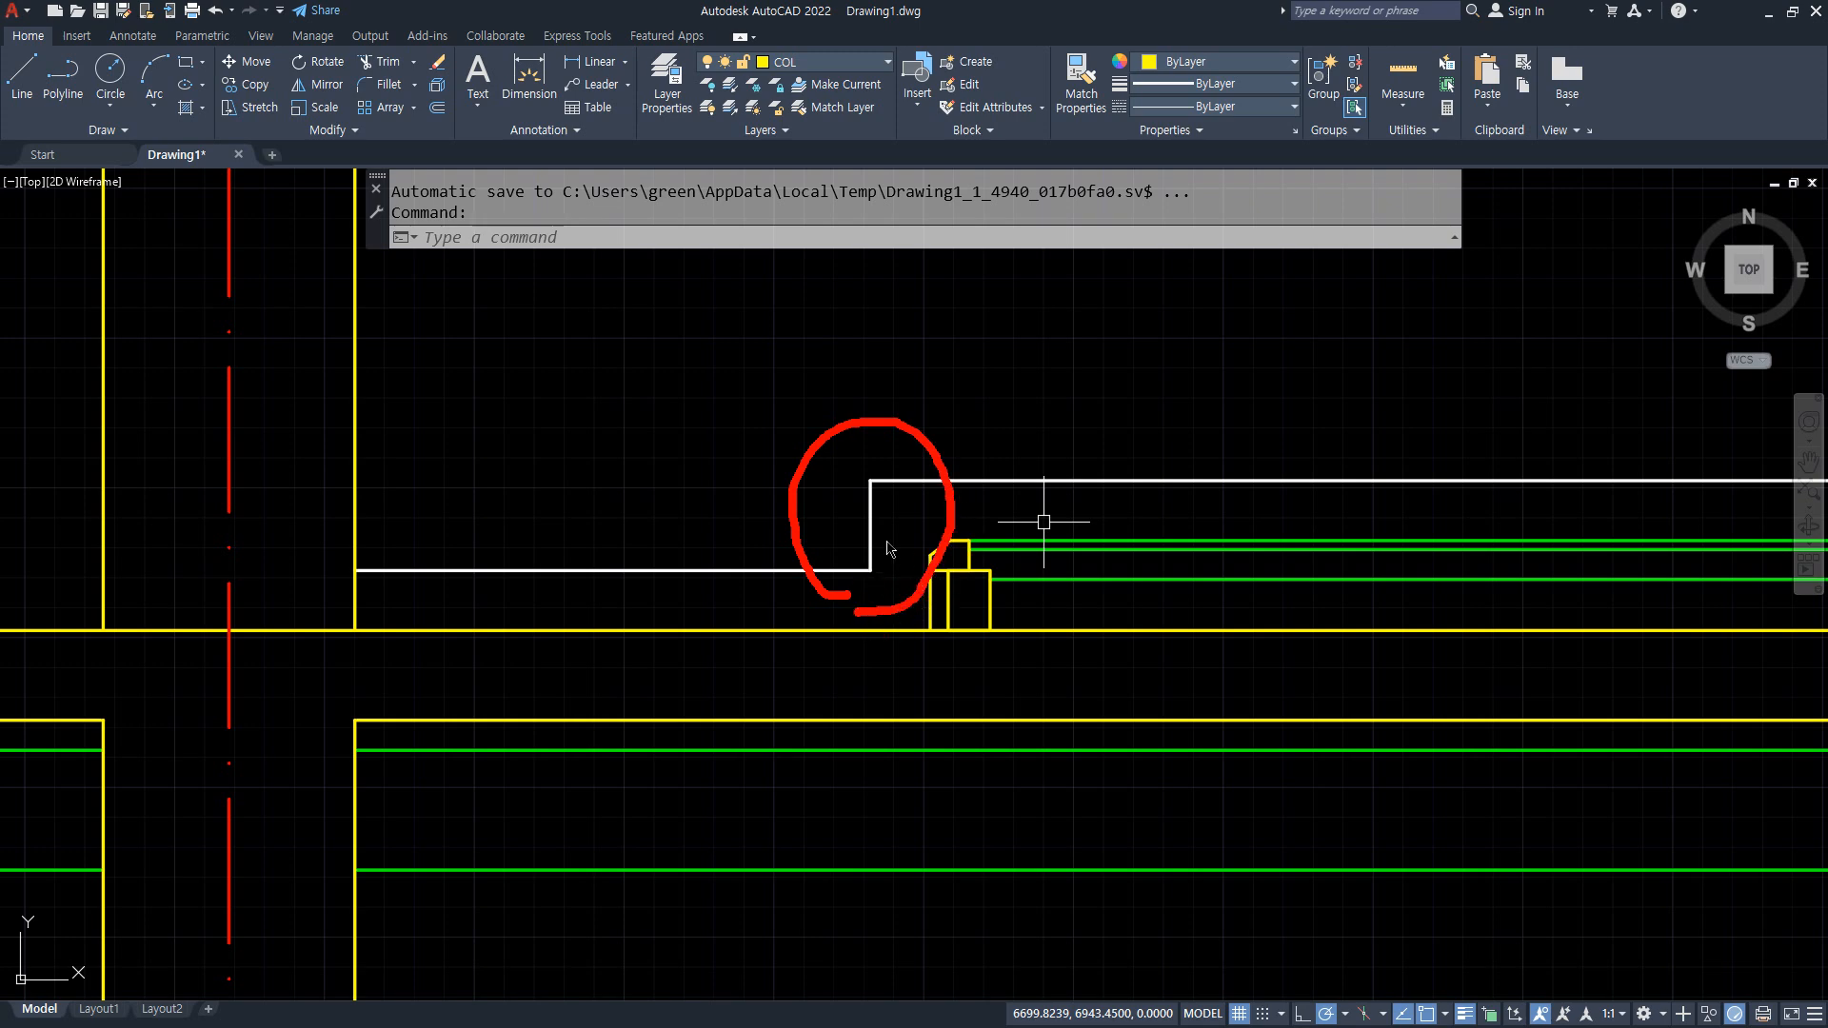
{"action": "scroll", "coordinate": [890, 542], "scroll_direction": "up", "scroll_amount": 2}
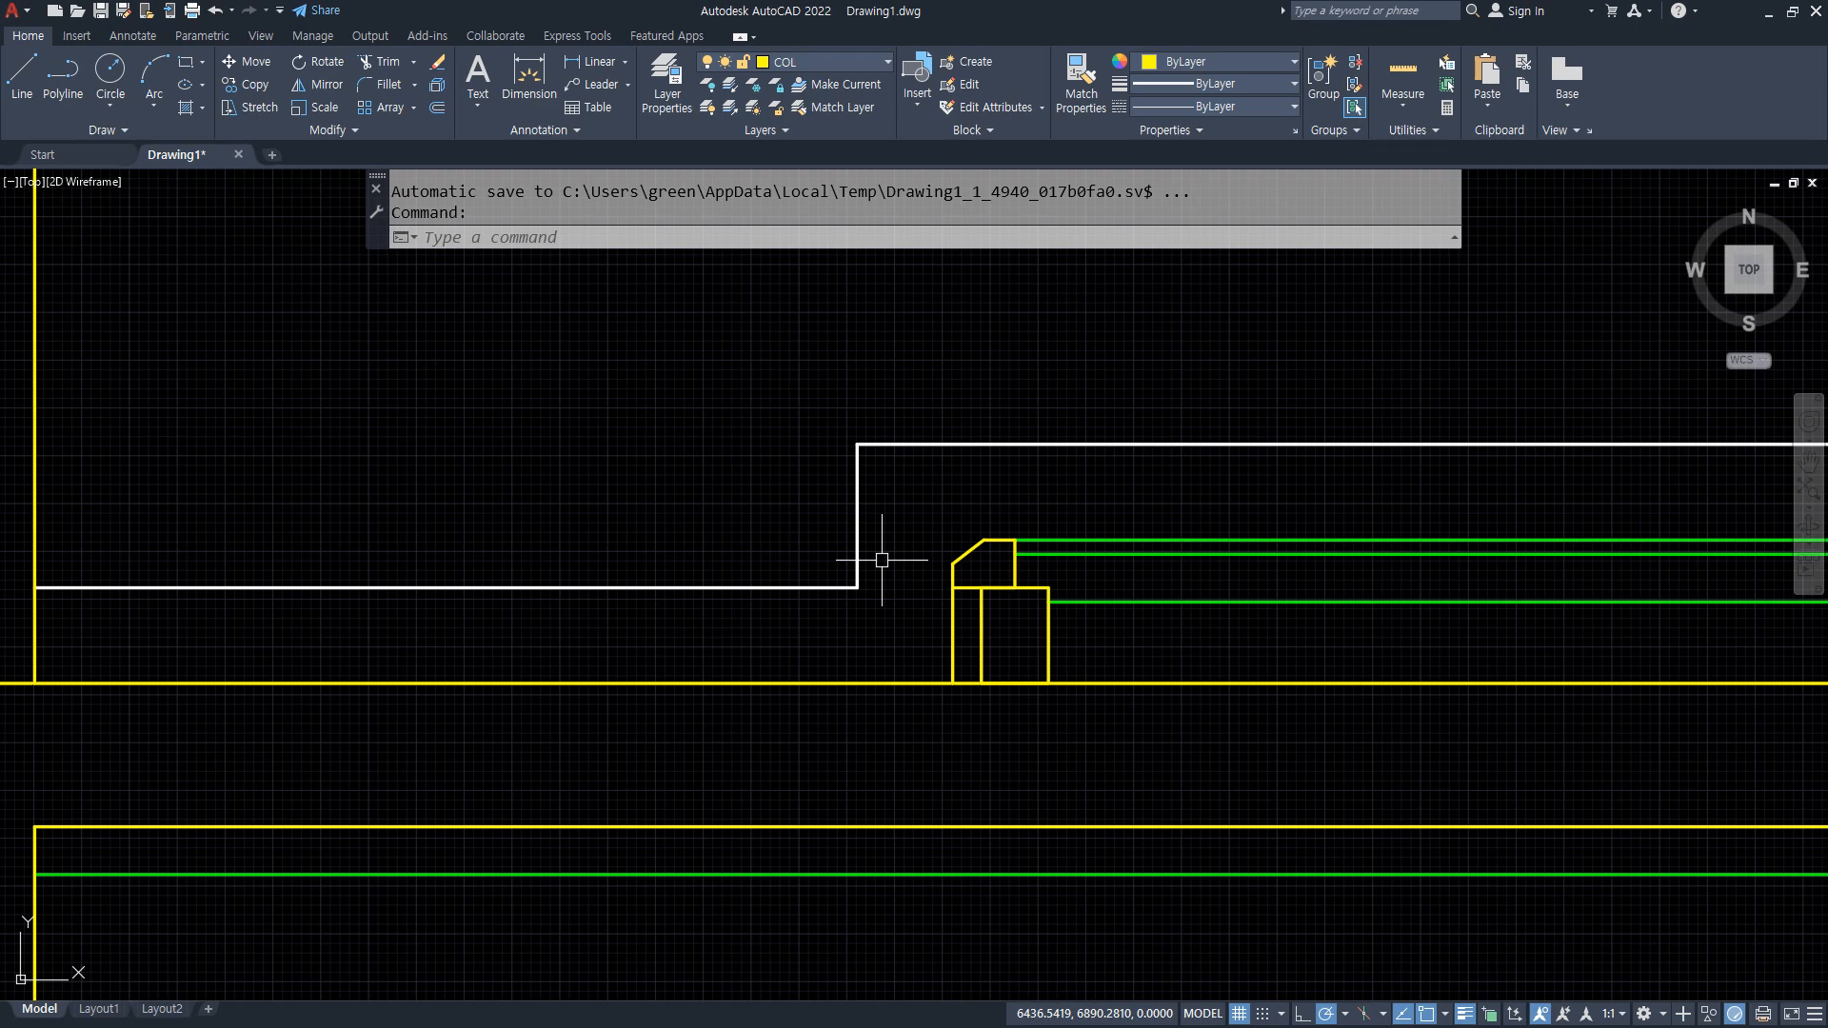
{"action": "mouse_move", "coordinate": [1205, 534]}
{"action": "left_mouse_down"}
{"action": "mouse_move", "coordinate": [1187, 536]}
{"action": "mouse_move", "coordinate": [1228, 467]}
{"action": "mouse_move", "coordinate": [1237, 522]}
{"action": "left_mouse_up"}
{"action": "mouse_move", "coordinate": [766, 680]}
{"action": "left_mouse_down"}
{"action": "mouse_move", "coordinate": [619, 544]}
{"action": "mouse_move", "coordinate": [653, 558]}
{"action": "left_mouse_up"}
{"action": "mouse_move", "coordinate": [534, 450]}
{"action": "left_mouse_down"}
{"action": "mouse_move", "coordinate": [494, 477]}
{"action": "mouse_move", "coordinate": [541, 405]}
{"action": "mouse_move", "coordinate": [723, 395]}
{"action": "mouse_move", "coordinate": [758, 336]}
{"action": "mouse_move", "coordinate": [755, 398]}
{"action": "mouse_move", "coordinate": [795, 348]}
{"action": "mouse_move", "coordinate": [762, 364]}
{"action": "left_mouse_up"}
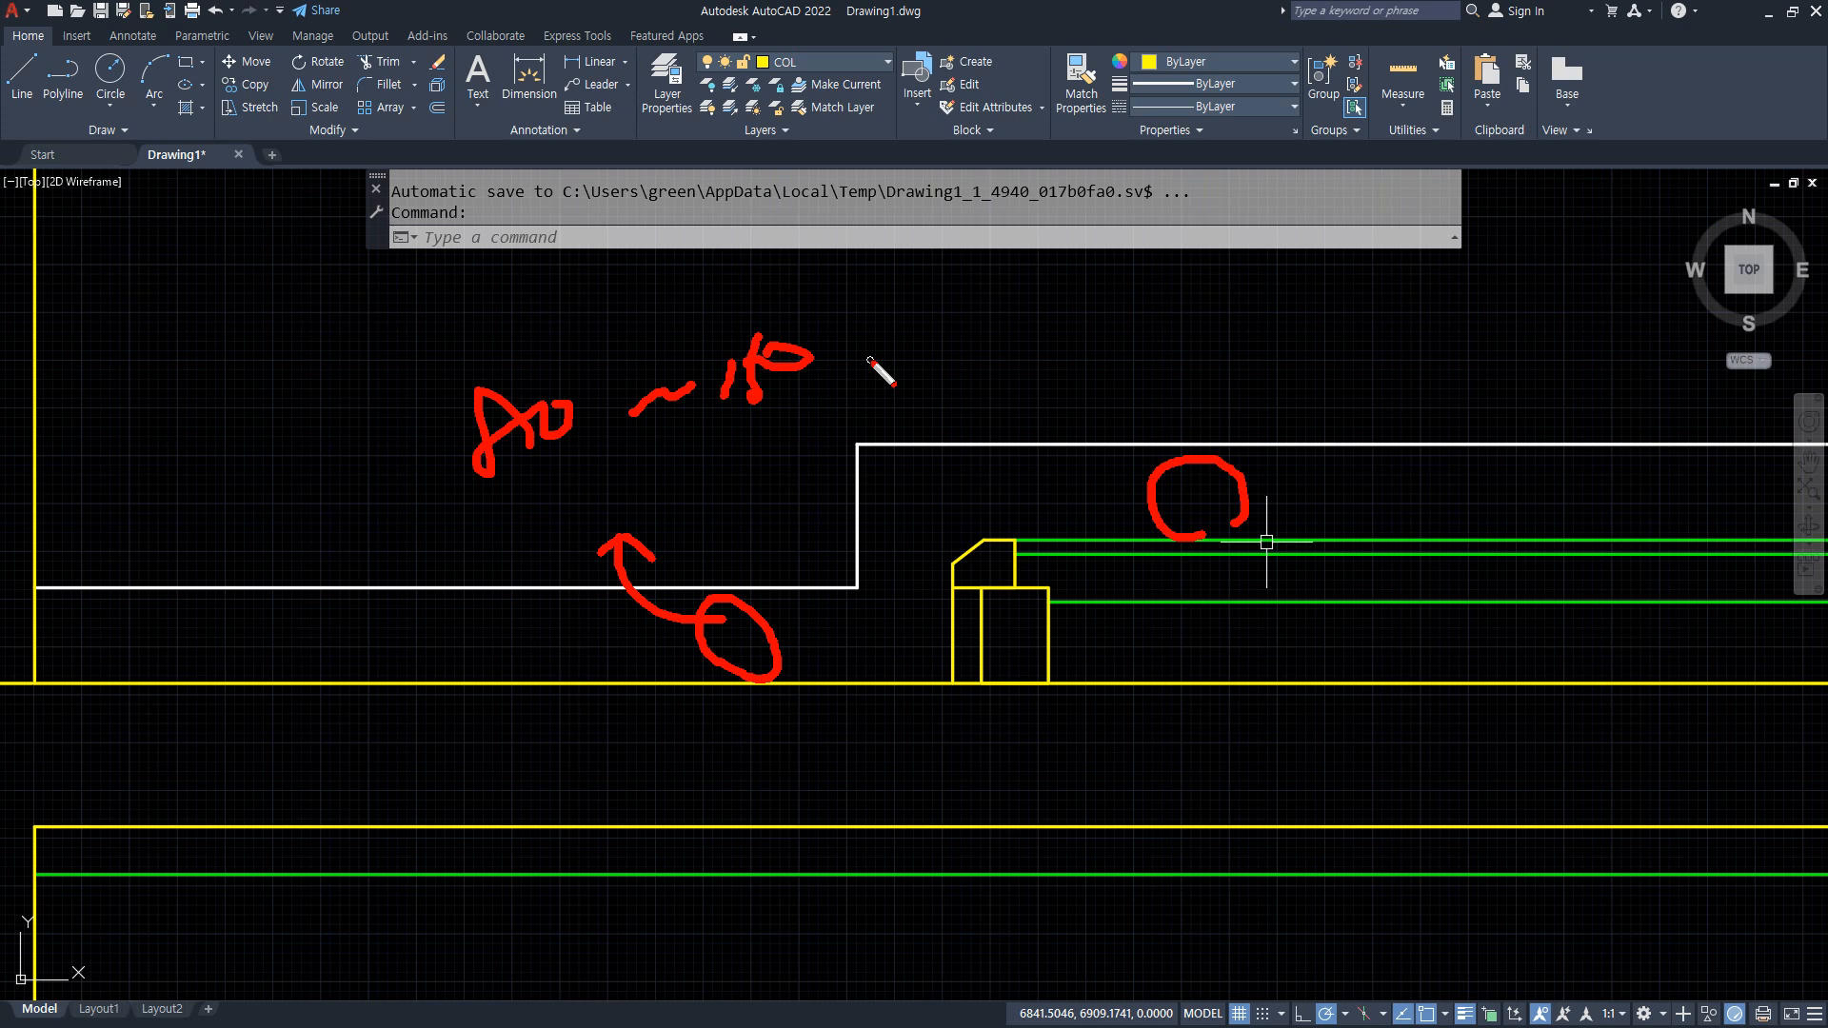
{"action": "mouse_move", "coordinate": [1314, 444]}
{"action": "left_mouse_down"}
{"action": "mouse_move", "coordinate": [1390, 450]}
{"action": "mouse_move", "coordinate": [1352, 488]}
{"action": "mouse_move", "coordinate": [1359, 533]}
{"action": "mouse_move", "coordinate": [1390, 523]}
{"action": "left_mouse_up"}
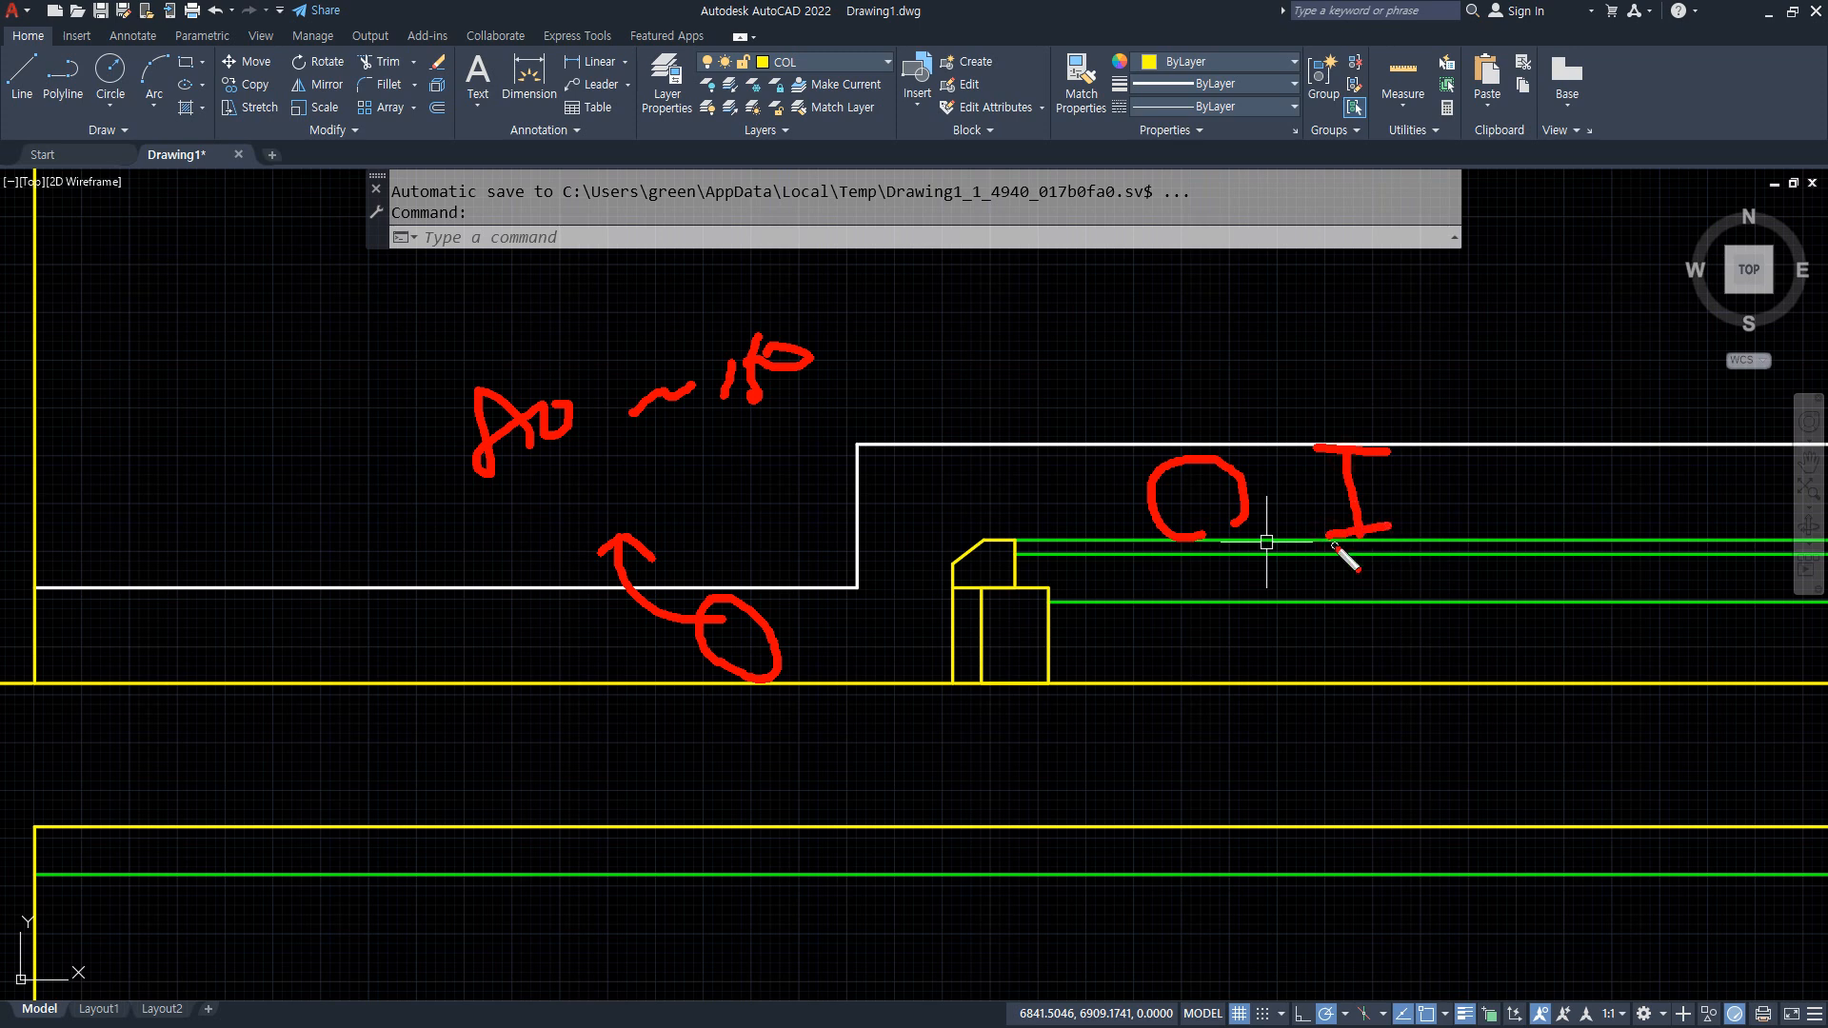
{"action": "mouse_move", "coordinate": [952, 570]}
{"action": "left_mouse_down"}
{"action": "mouse_move", "coordinate": [952, 623]}
{"action": "mouse_move", "coordinate": [846, 562]}
{"action": "mouse_move", "coordinate": [860, 578]}
{"action": "left_mouse_up"}
{"action": "key", "text": "Escape"}
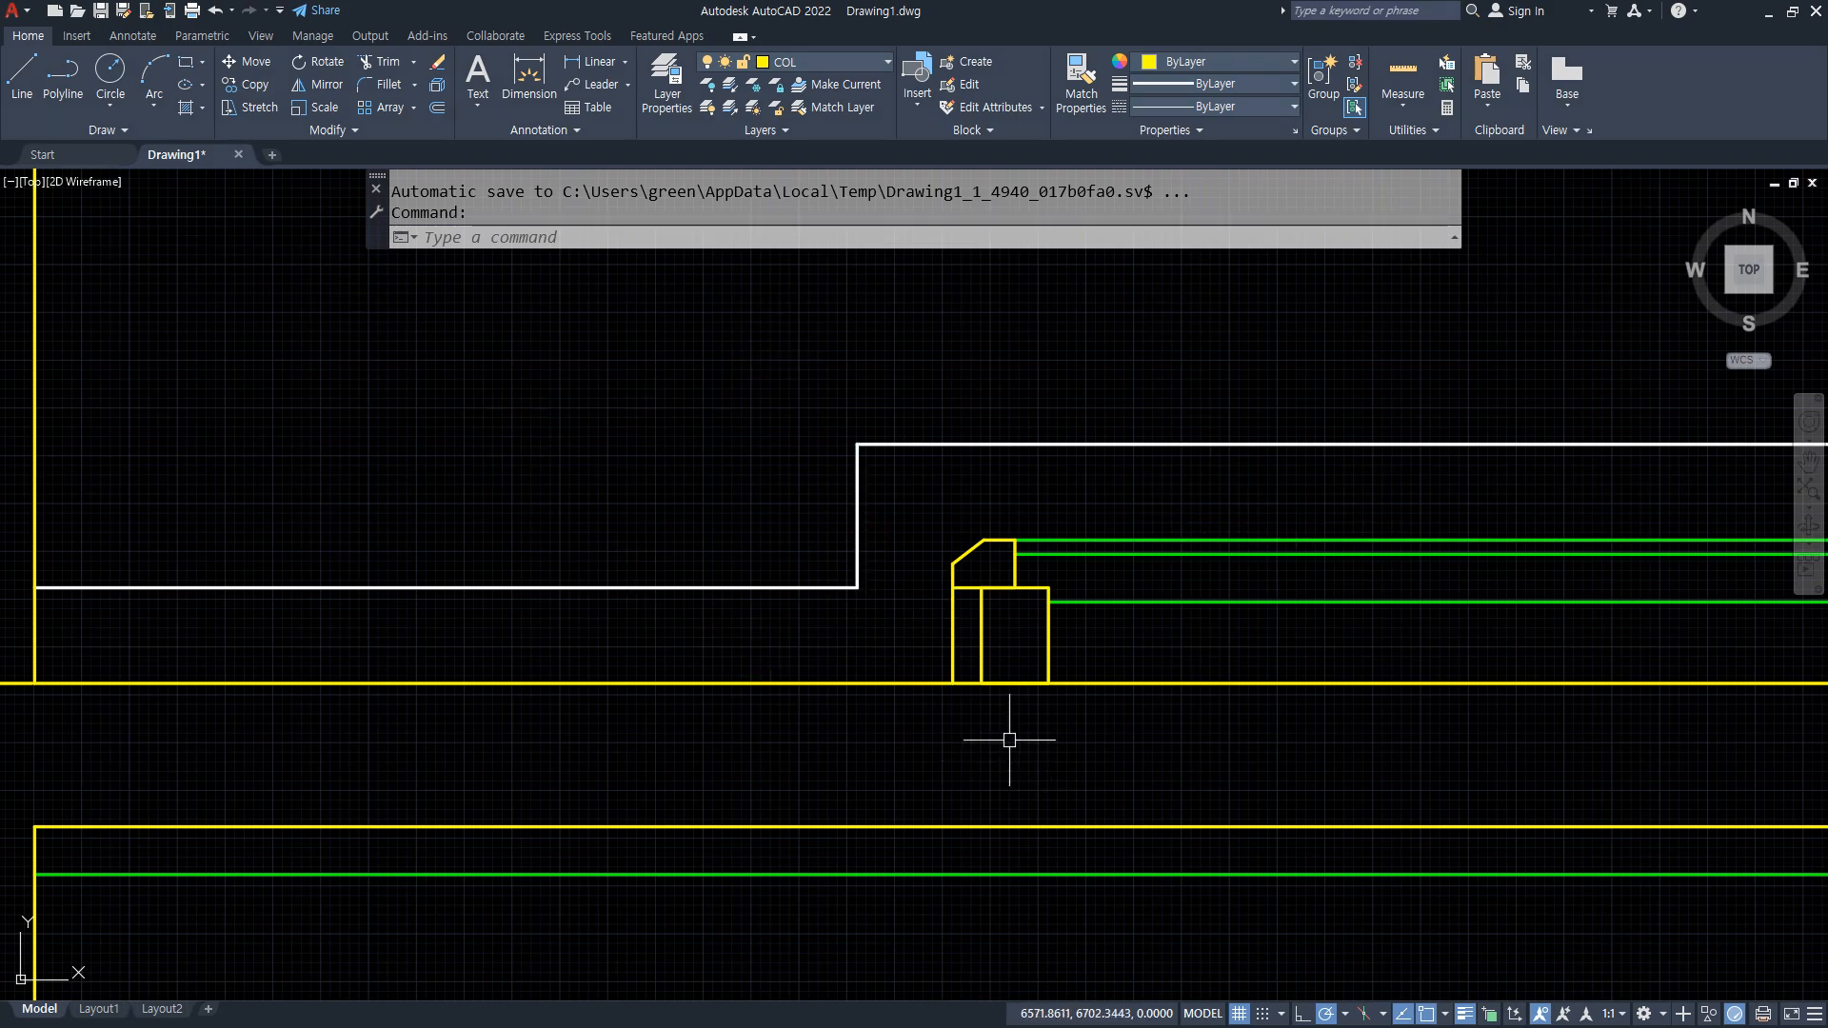
Erase the outer vertical line below the chamfered yellow block, between its lower corner and the horizontal slab line.
{"action": "left_click", "coordinate": [952, 648]}
{"action": "type", "text": "e"}
{"action": "key", "text": "Return"}
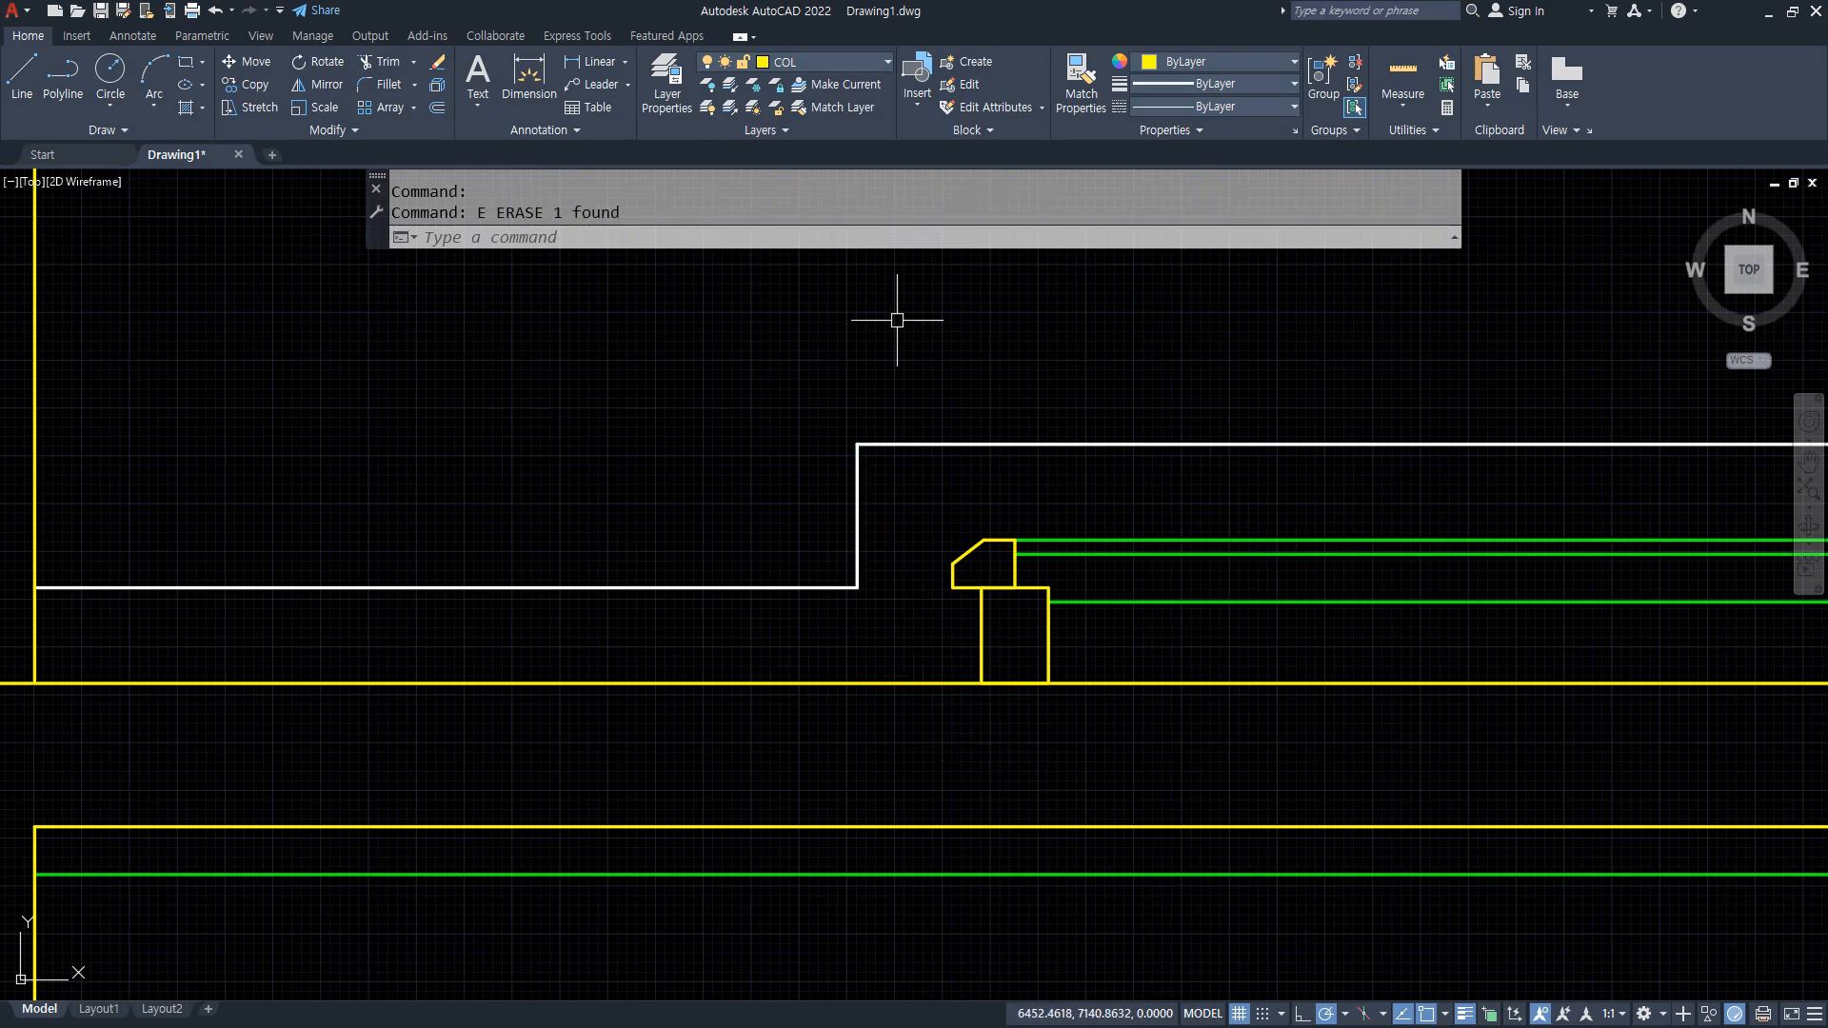
Draw a vertical line from the block's chamfer corner to the upper white line, continuing diagonally down past the lower white line.
{"action": "scroll", "coordinate": [980, 495], "scroll_direction": "up", "scroll_amount": 2}
{"action": "type", "text": "l"}
{"action": "key", "text": "Return"}
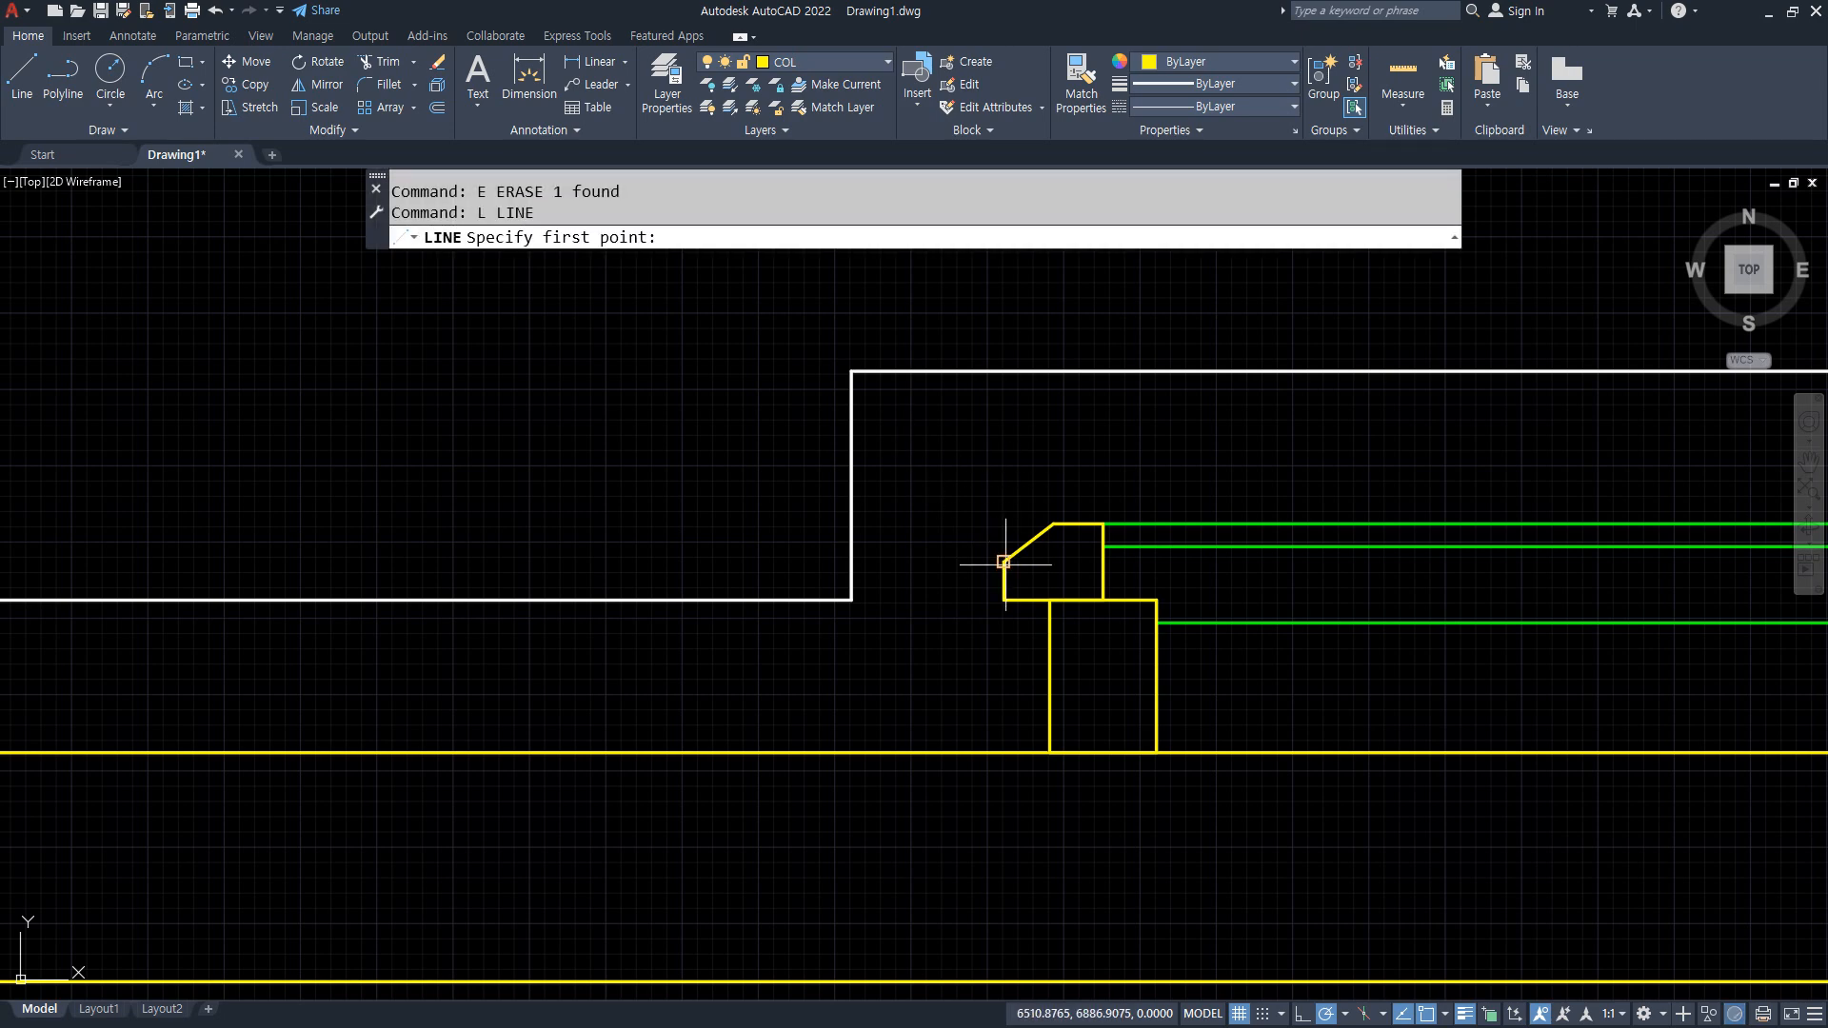
{"action": "left_click", "coordinate": [1003, 561]}
{"action": "left_click", "coordinate": [1004, 371]}
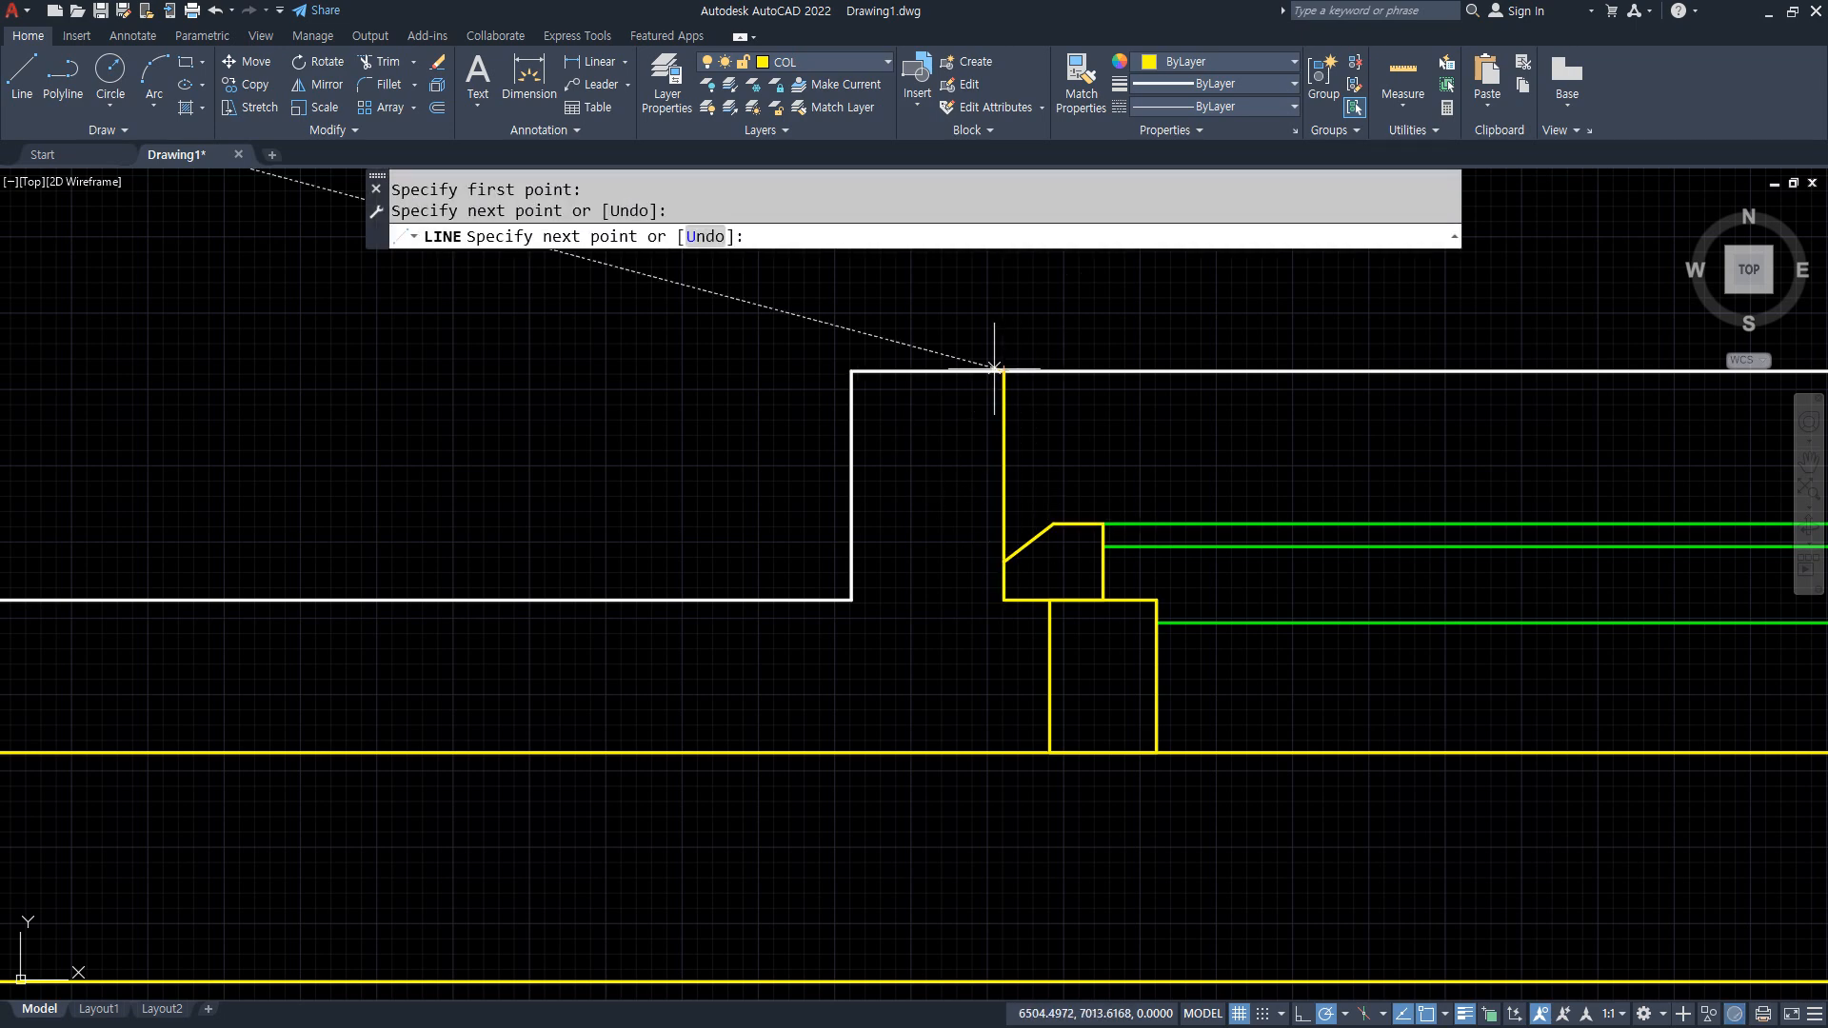
{"action": "left_click", "coordinate": [667, 629]}
{"action": "key", "text": "Return"}
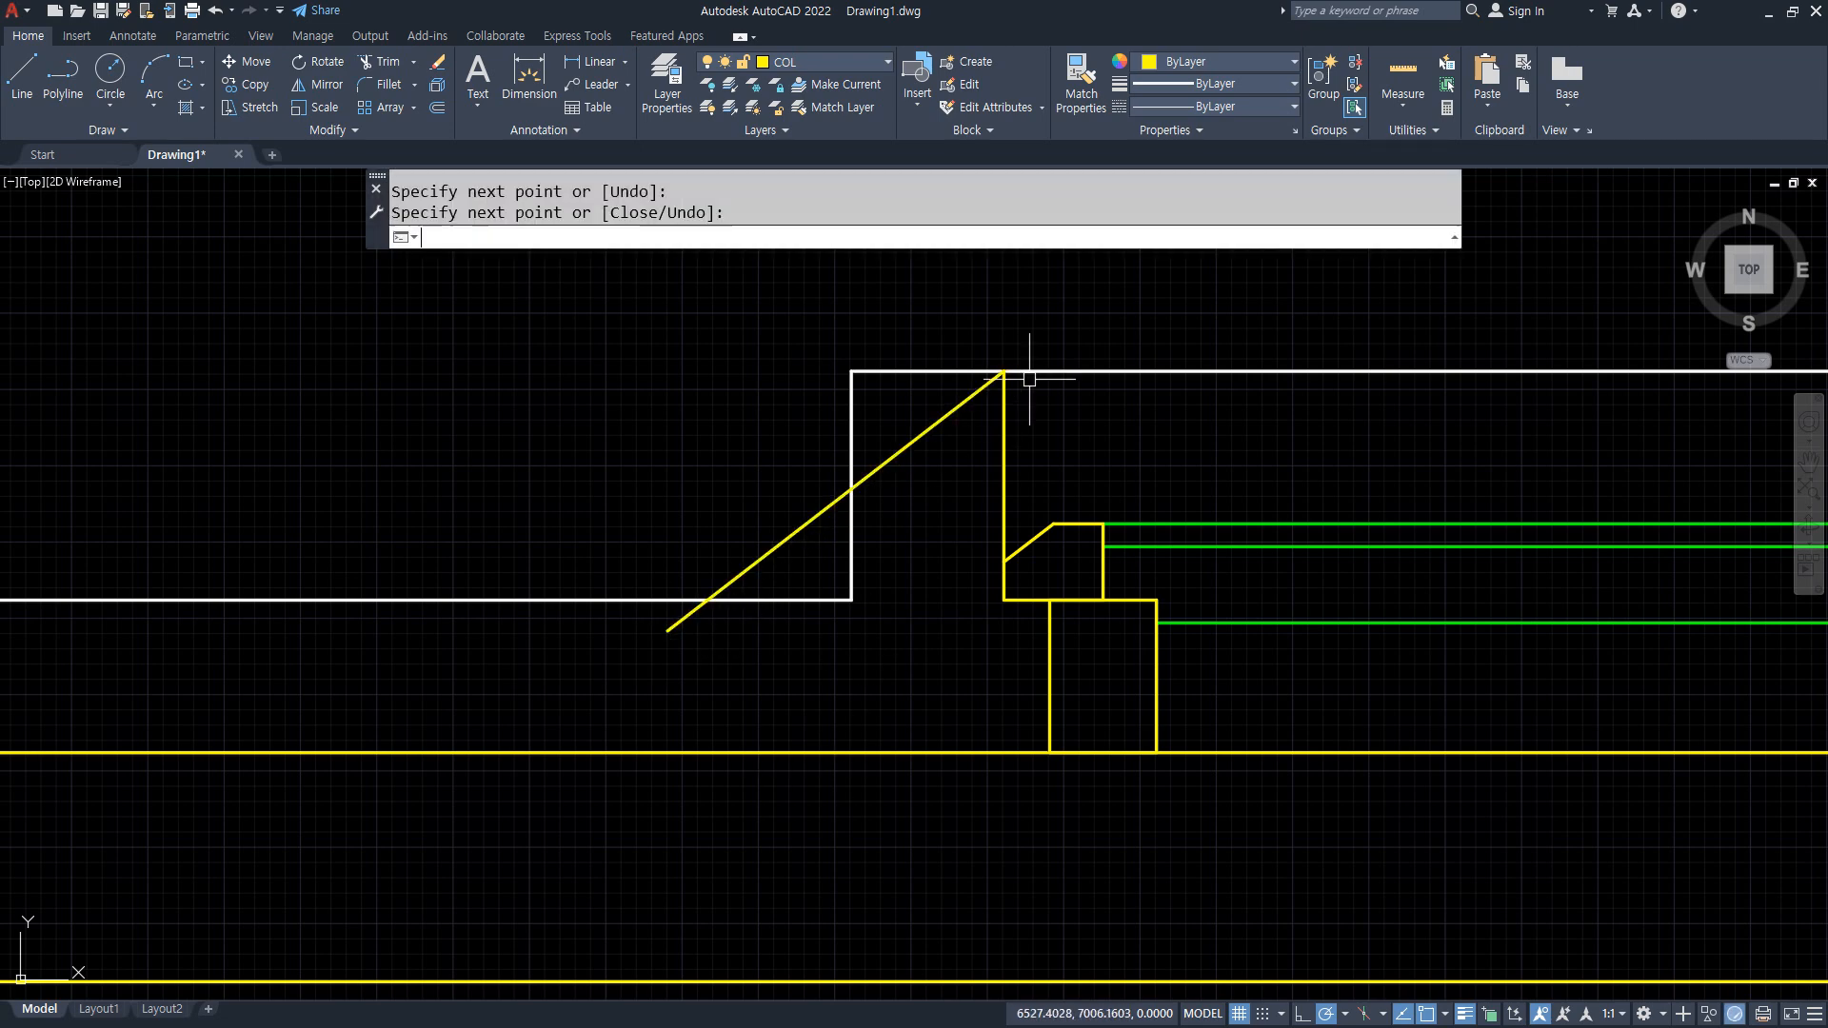
Fillet the diagonal line with the upper and the lower white floor lines to form two sharp corners.
{"action": "type", "text": "f"}
{"action": "key", "text": "Return"}
{"action": "left_click", "coordinate": [1037, 371]}
{"action": "left_click", "coordinate": [939, 425]}
{"action": "key", "text": "Return"}
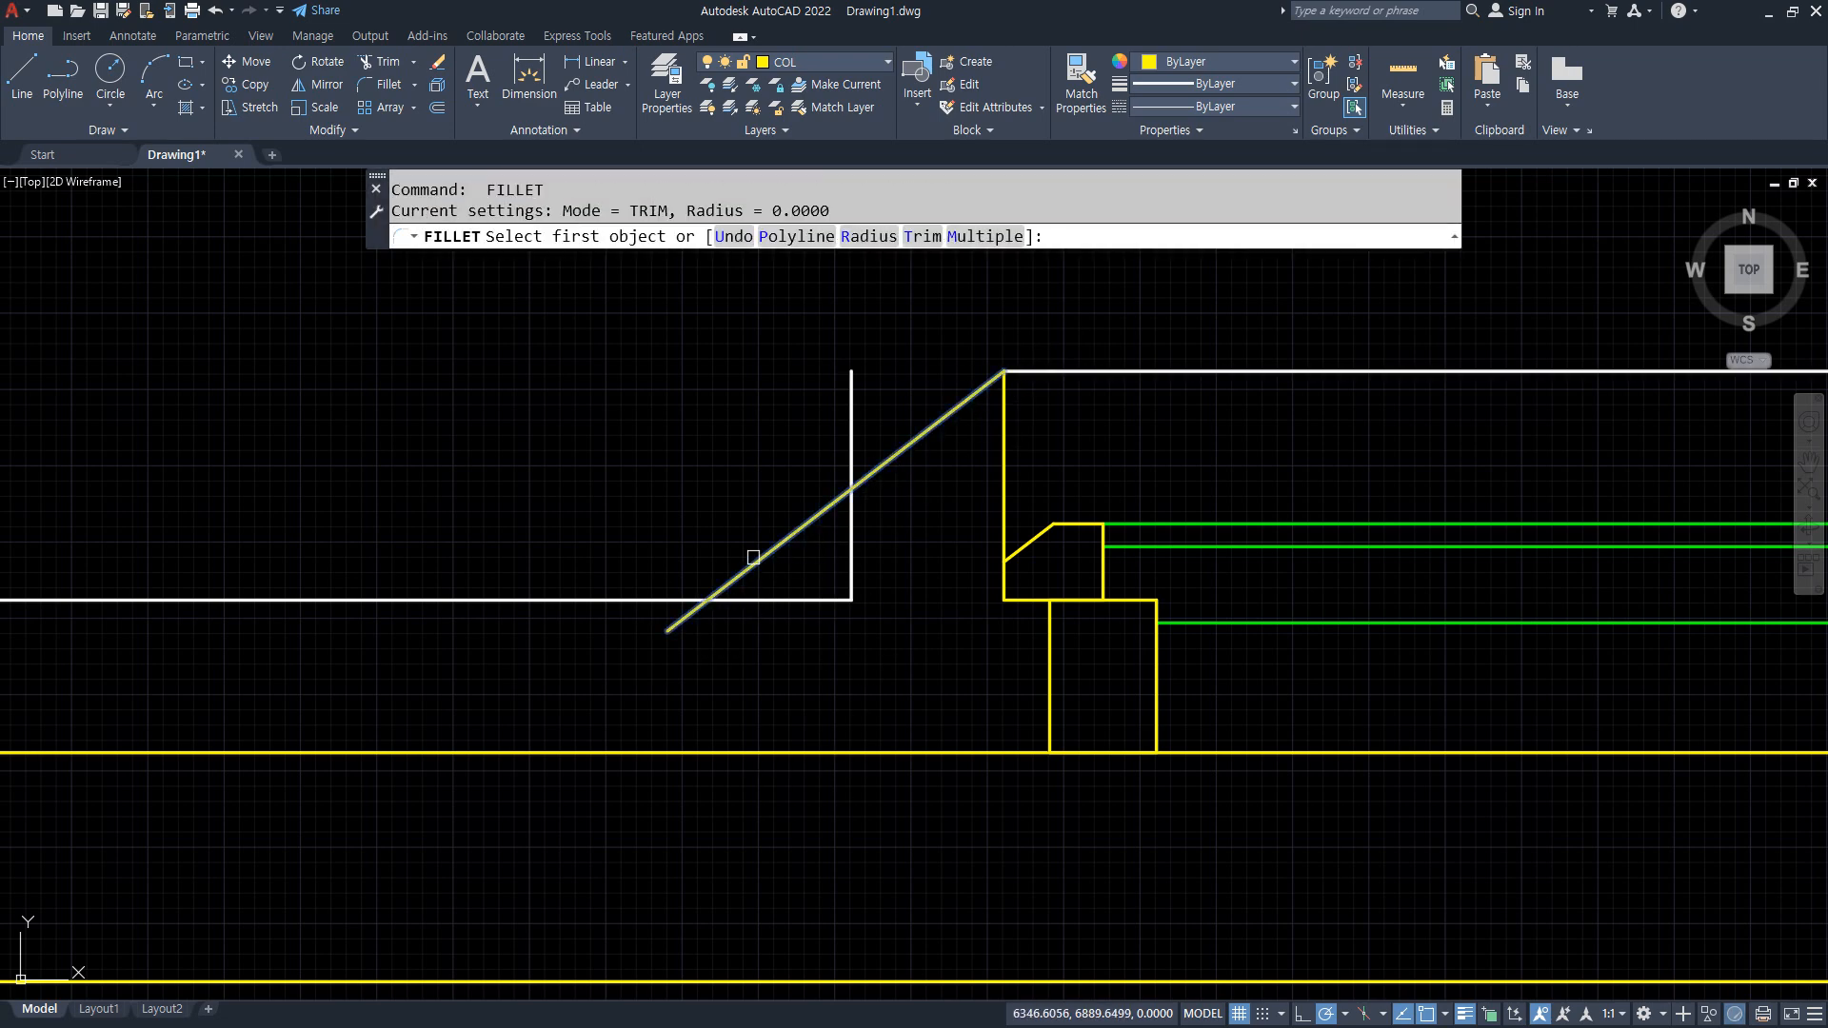
{"action": "left_click", "coordinate": [663, 608]}
{"action": "left_click", "coordinate": [733, 580]}
Erase the leftover white vertical step line that crosses the diagonal.
{"action": "left_click", "coordinate": [849, 583]}
{"action": "left_click", "coordinate": [800, 640]}
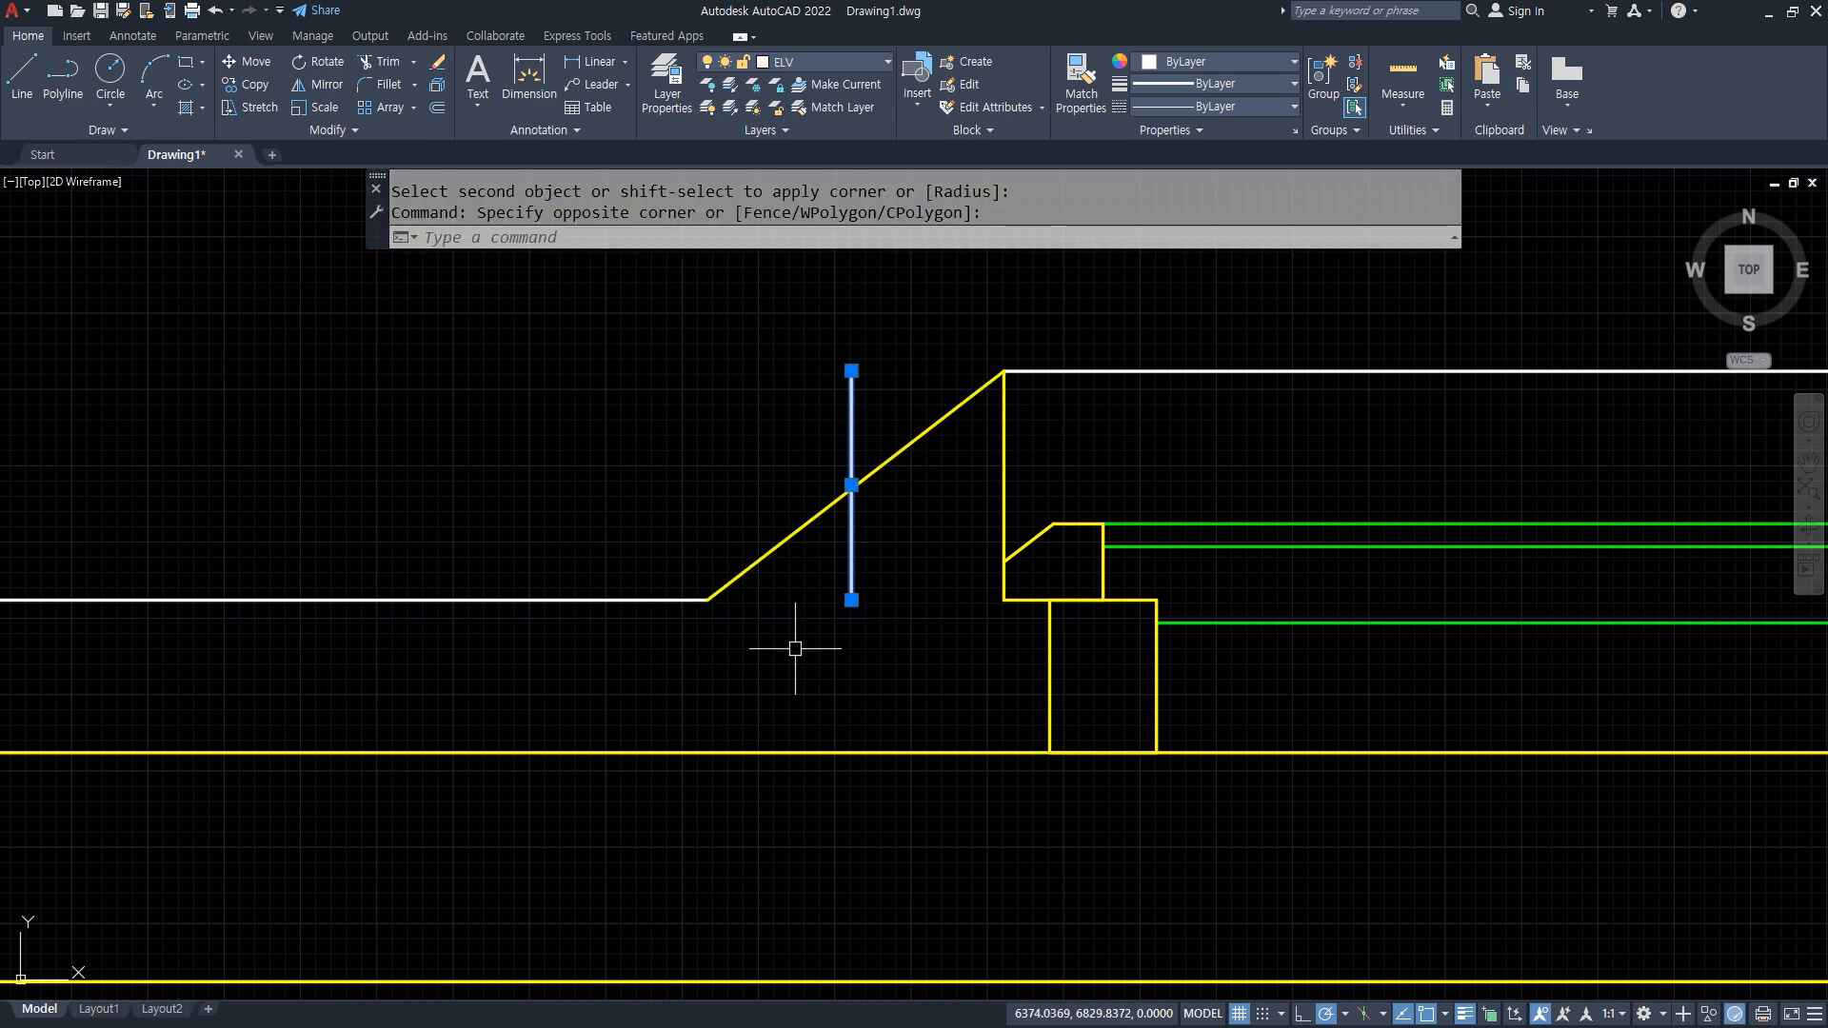
{"action": "type", "text": "e"}
{"action": "key", "text": "Return"}
Undo the erasure of the white step line, both fillets and the drawn lines.
{"action": "key", "text": "ctrl+z"}
{"action": "key", "text": "ctrl+z"}
{"action": "key", "text": "ctrl+z"}
{"action": "key", "text": "ctrl+z"}
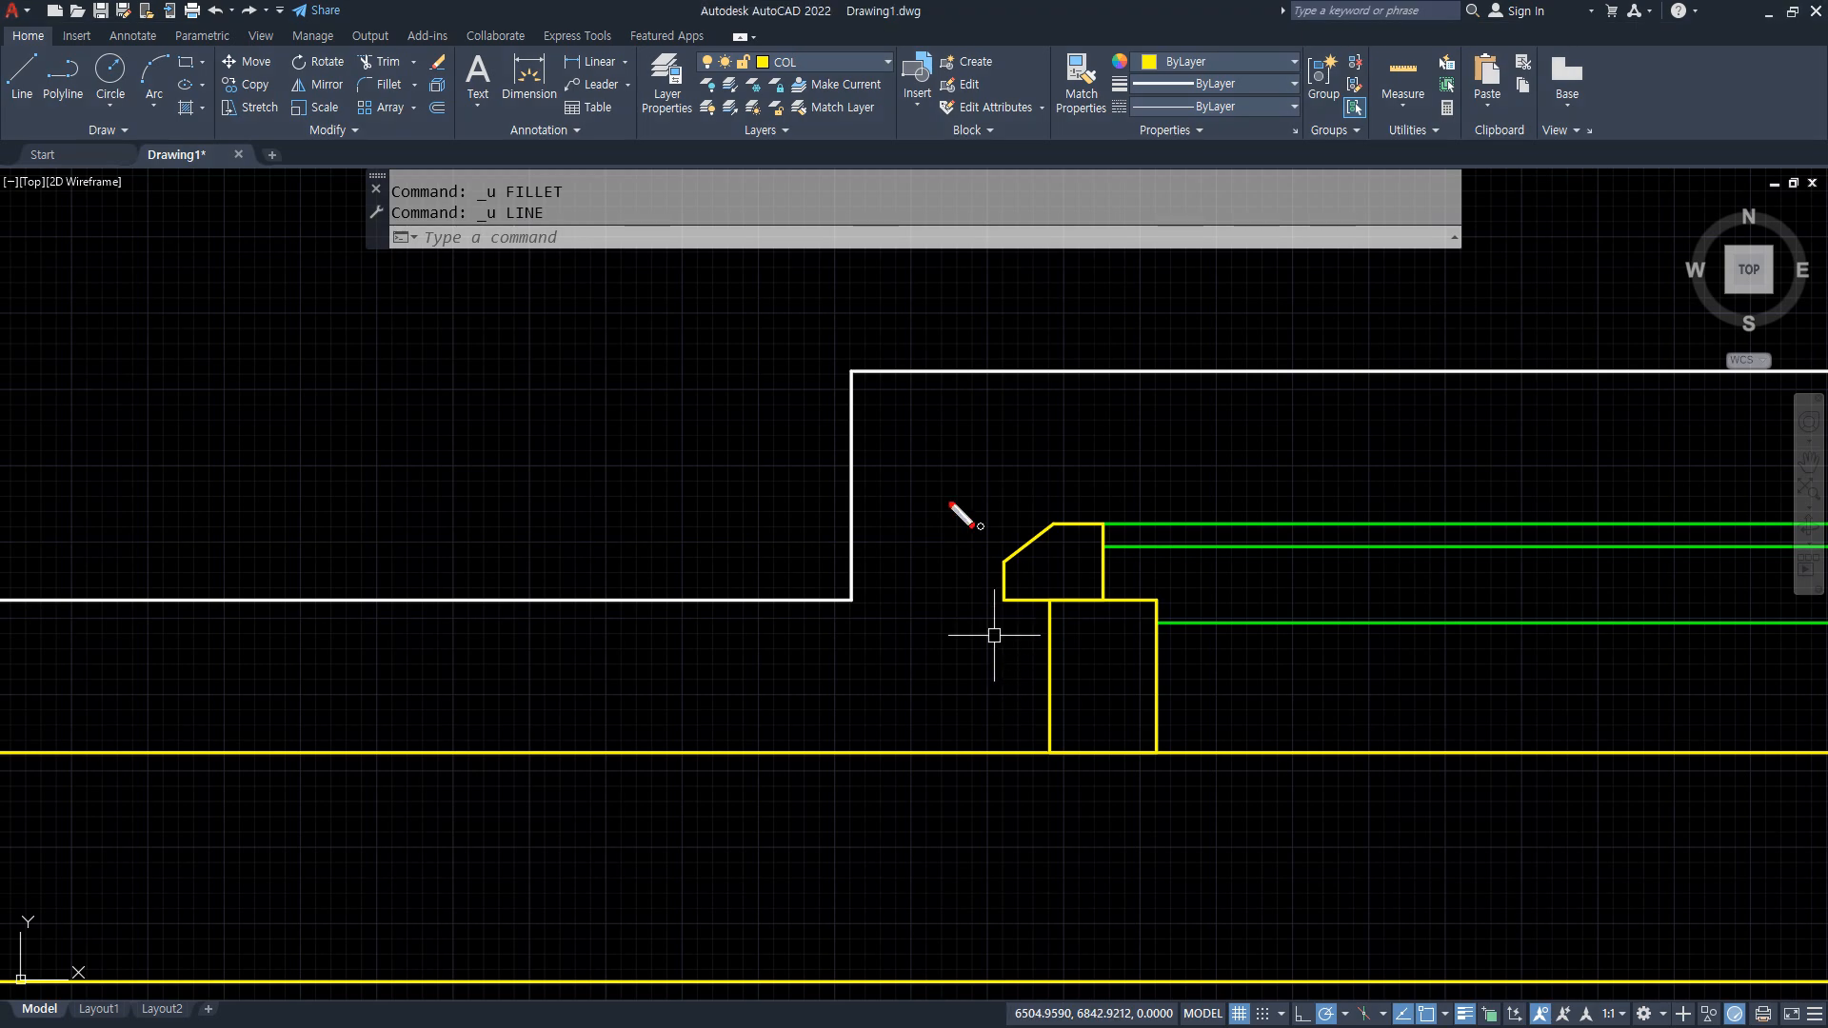
Examine the wall and roof junction at the eave, between the soffit framing and the ceiling framing.
{"action": "mouse_move", "coordinate": [1065, 375]}
{"action": "left_mouse_down"}
{"action": "mouse_move", "coordinate": [882, 376]}
{"action": "mouse_move", "coordinate": [655, 594]}
{"action": "left_mouse_up"}
{"action": "scroll", "coordinate": [691, 727], "scroll_direction": "down", "scroll_amount": 6}
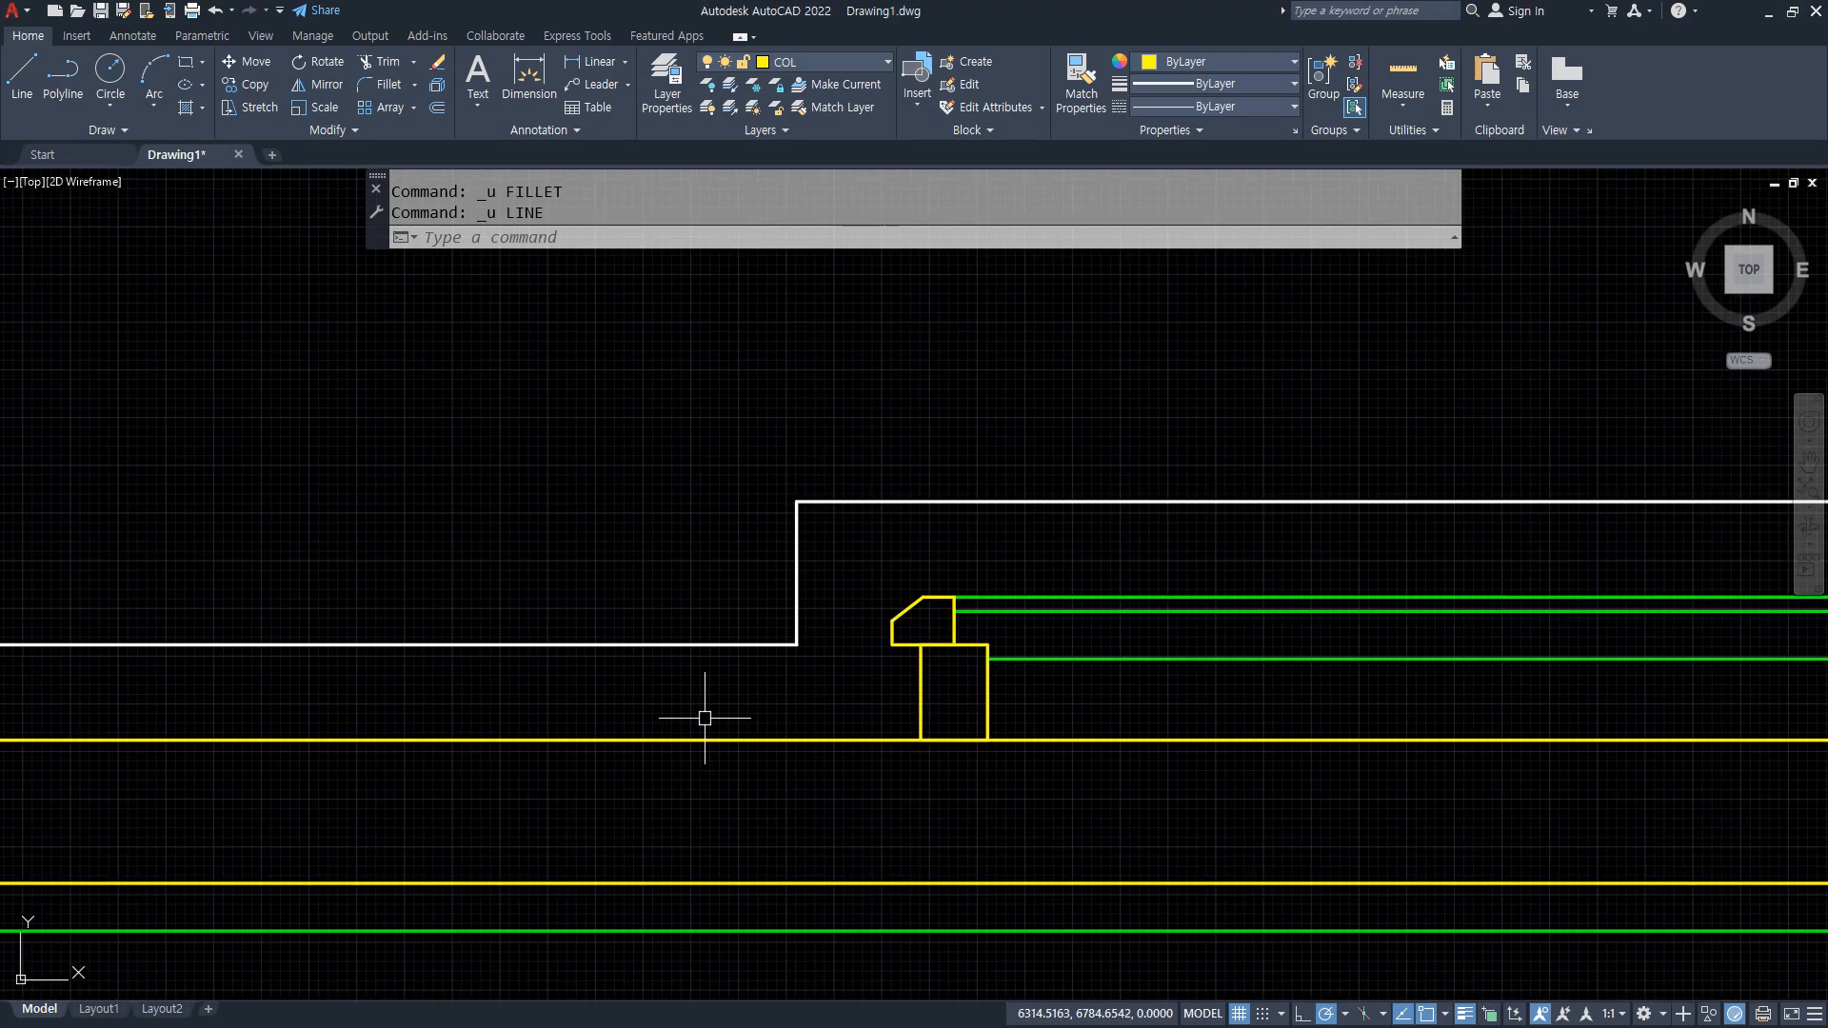
{"action": "scroll", "coordinate": [688, 476], "scroll_direction": "down", "scroll_amount": 2}
{"action": "scroll", "coordinate": [711, 755], "scroll_direction": "up", "scroll_amount": 8}
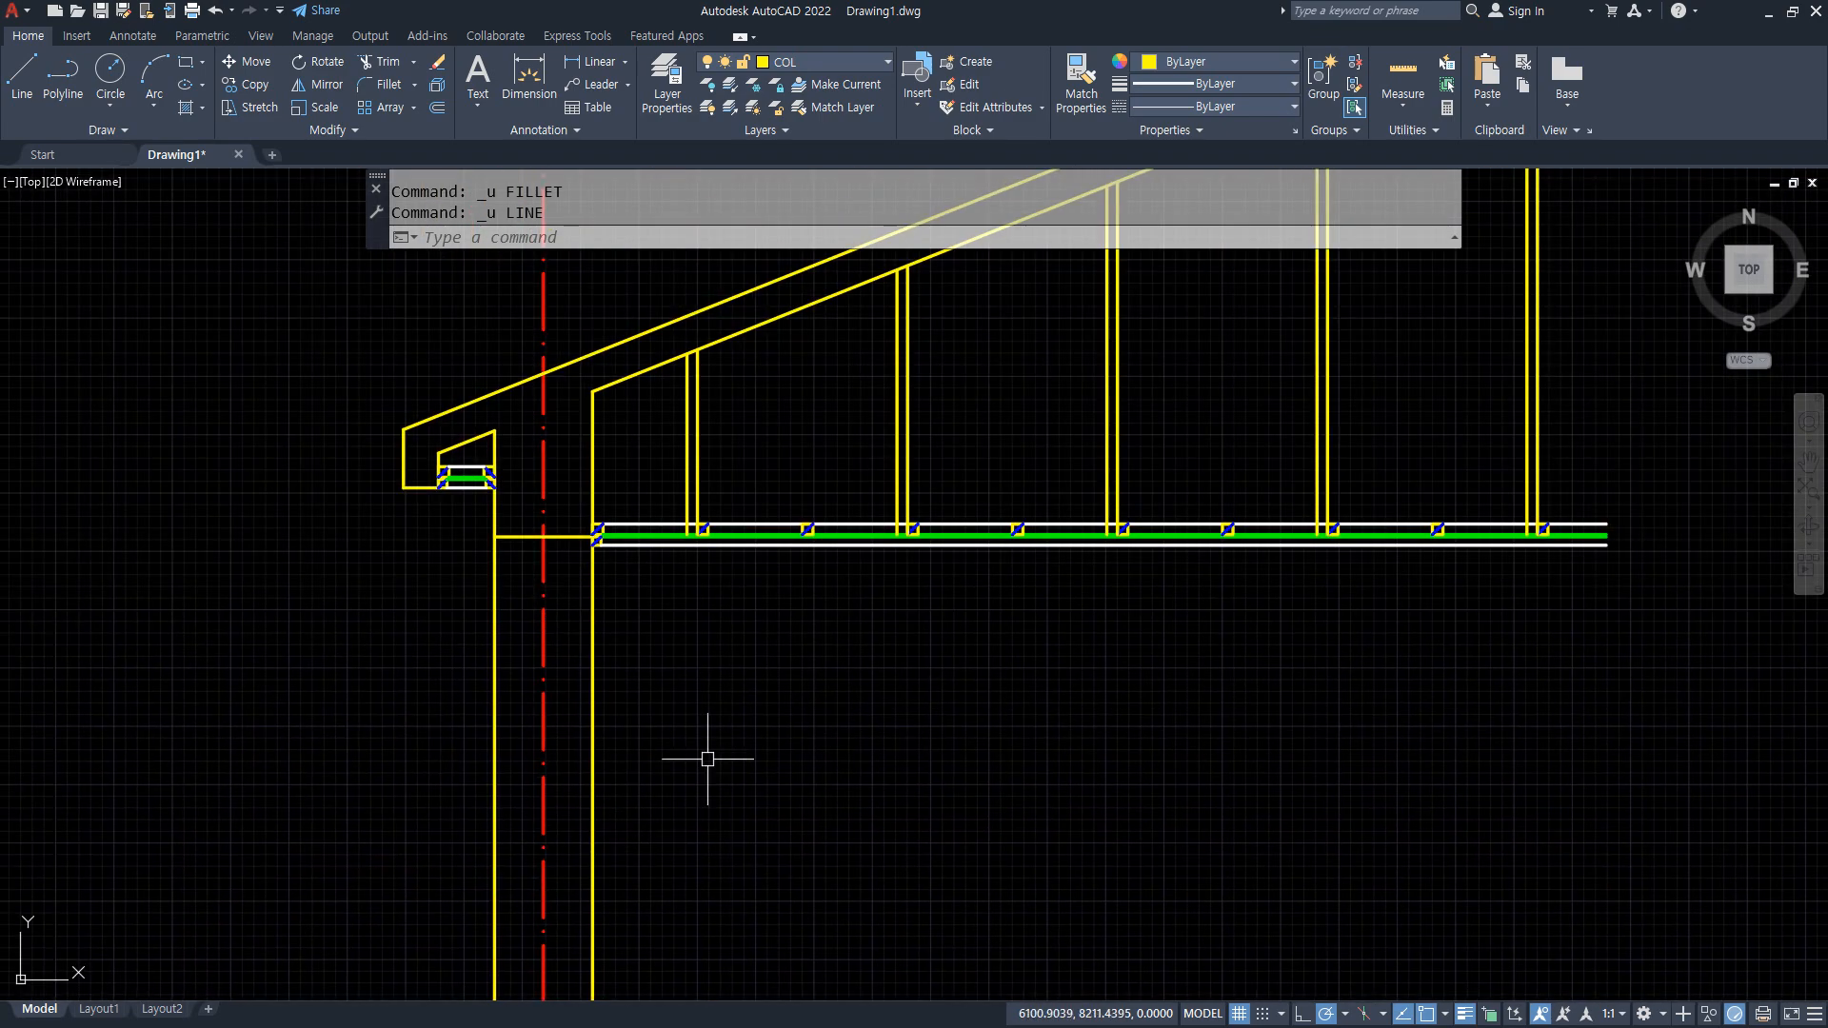
{"action": "scroll", "coordinate": [731, 457], "scroll_direction": "down", "scroll_amount": 2}
{"action": "middle_click_drag", "start_coordinate": [730, 457], "coordinate": [886, 583]}
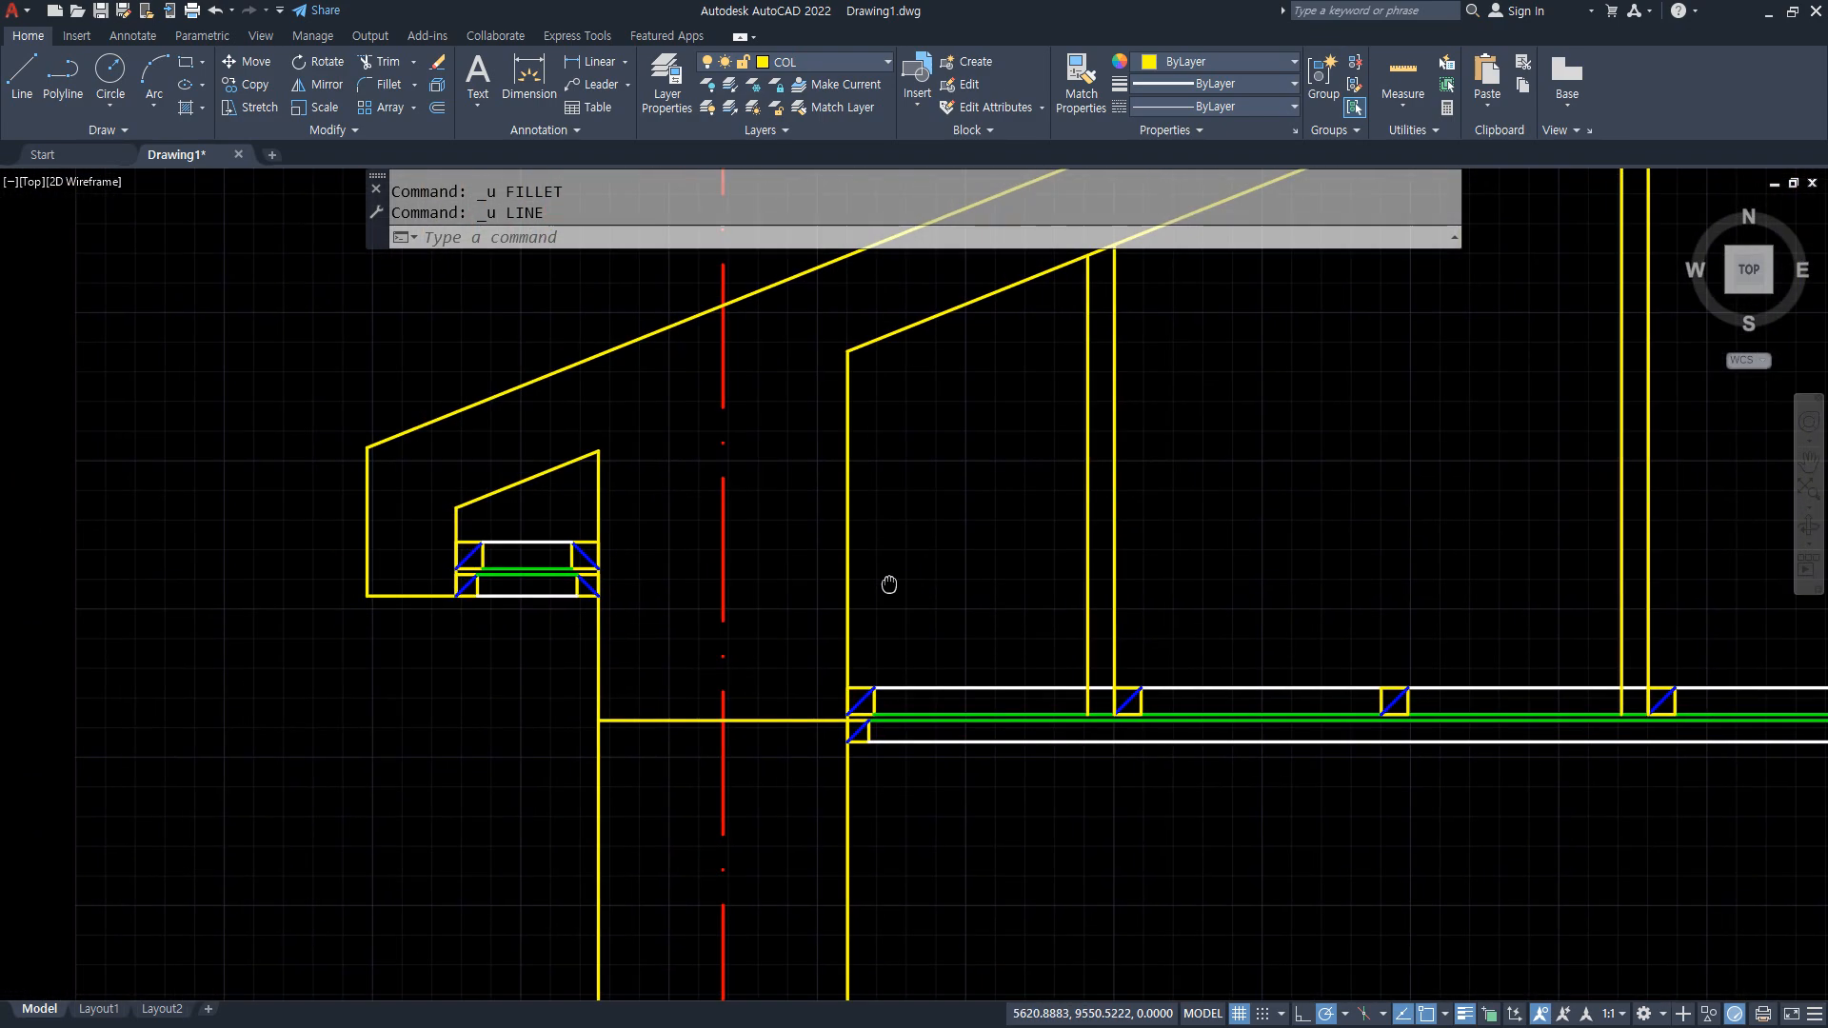
{"action": "scroll", "coordinate": [706, 539], "scroll_direction": "up", "scroll_amount": 2}
{"action": "mouse_move", "coordinate": [693, 850]}
{"action": "left_mouse_down"}
{"action": "mouse_move", "coordinate": [651, 862]}
{"action": "mouse_move", "coordinate": [414, 196]}
{"action": "mouse_move", "coordinate": [957, 595]}
{"action": "mouse_move", "coordinate": [752, 808]}
{"action": "left_mouse_up"}
{"action": "key", "text": "Escape"}
{"action": "middle_click_drag", "start_coordinate": [625, 391], "coordinate": [595, 483]}
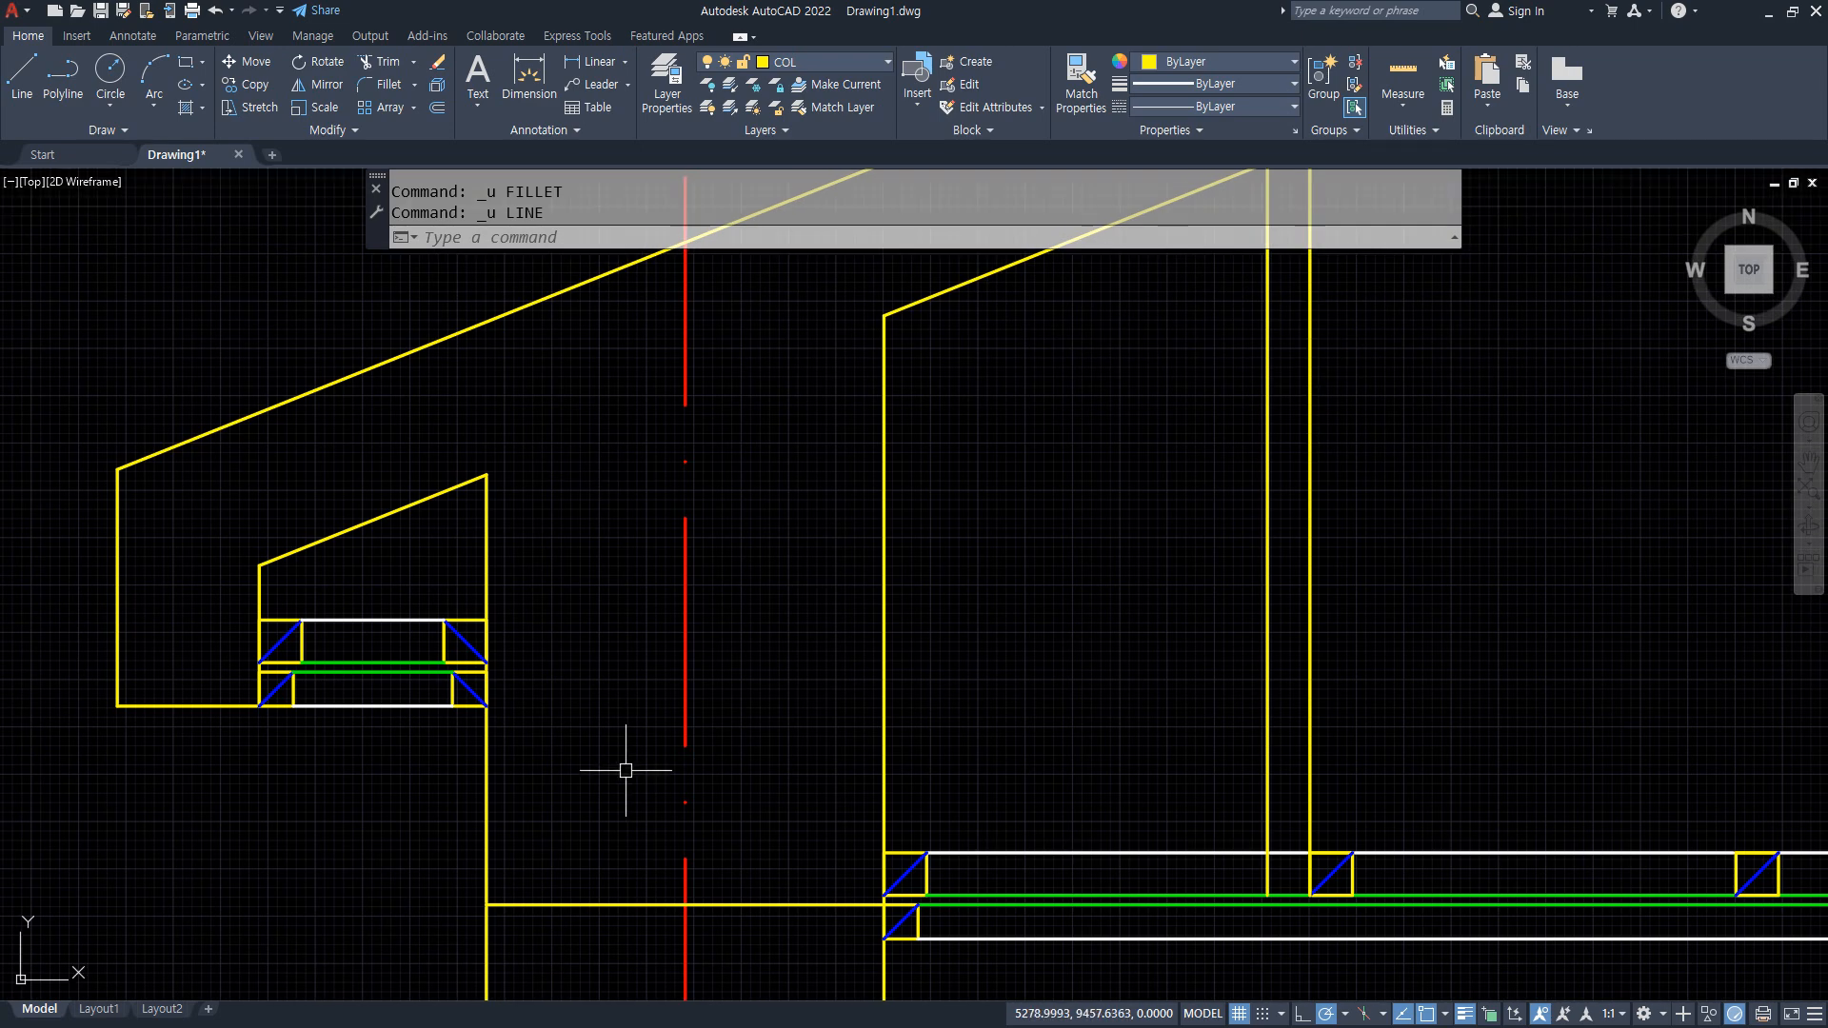
{"action": "mouse_move", "coordinate": [636, 910]}
{"action": "left_mouse_down"}
{"action": "mouse_move", "coordinate": [608, 926]}
{"action": "mouse_move", "coordinate": [721, 336]}
{"action": "mouse_move", "coordinate": [746, 894]}
{"action": "mouse_move", "coordinate": [674, 890]}
{"action": "left_mouse_up"}
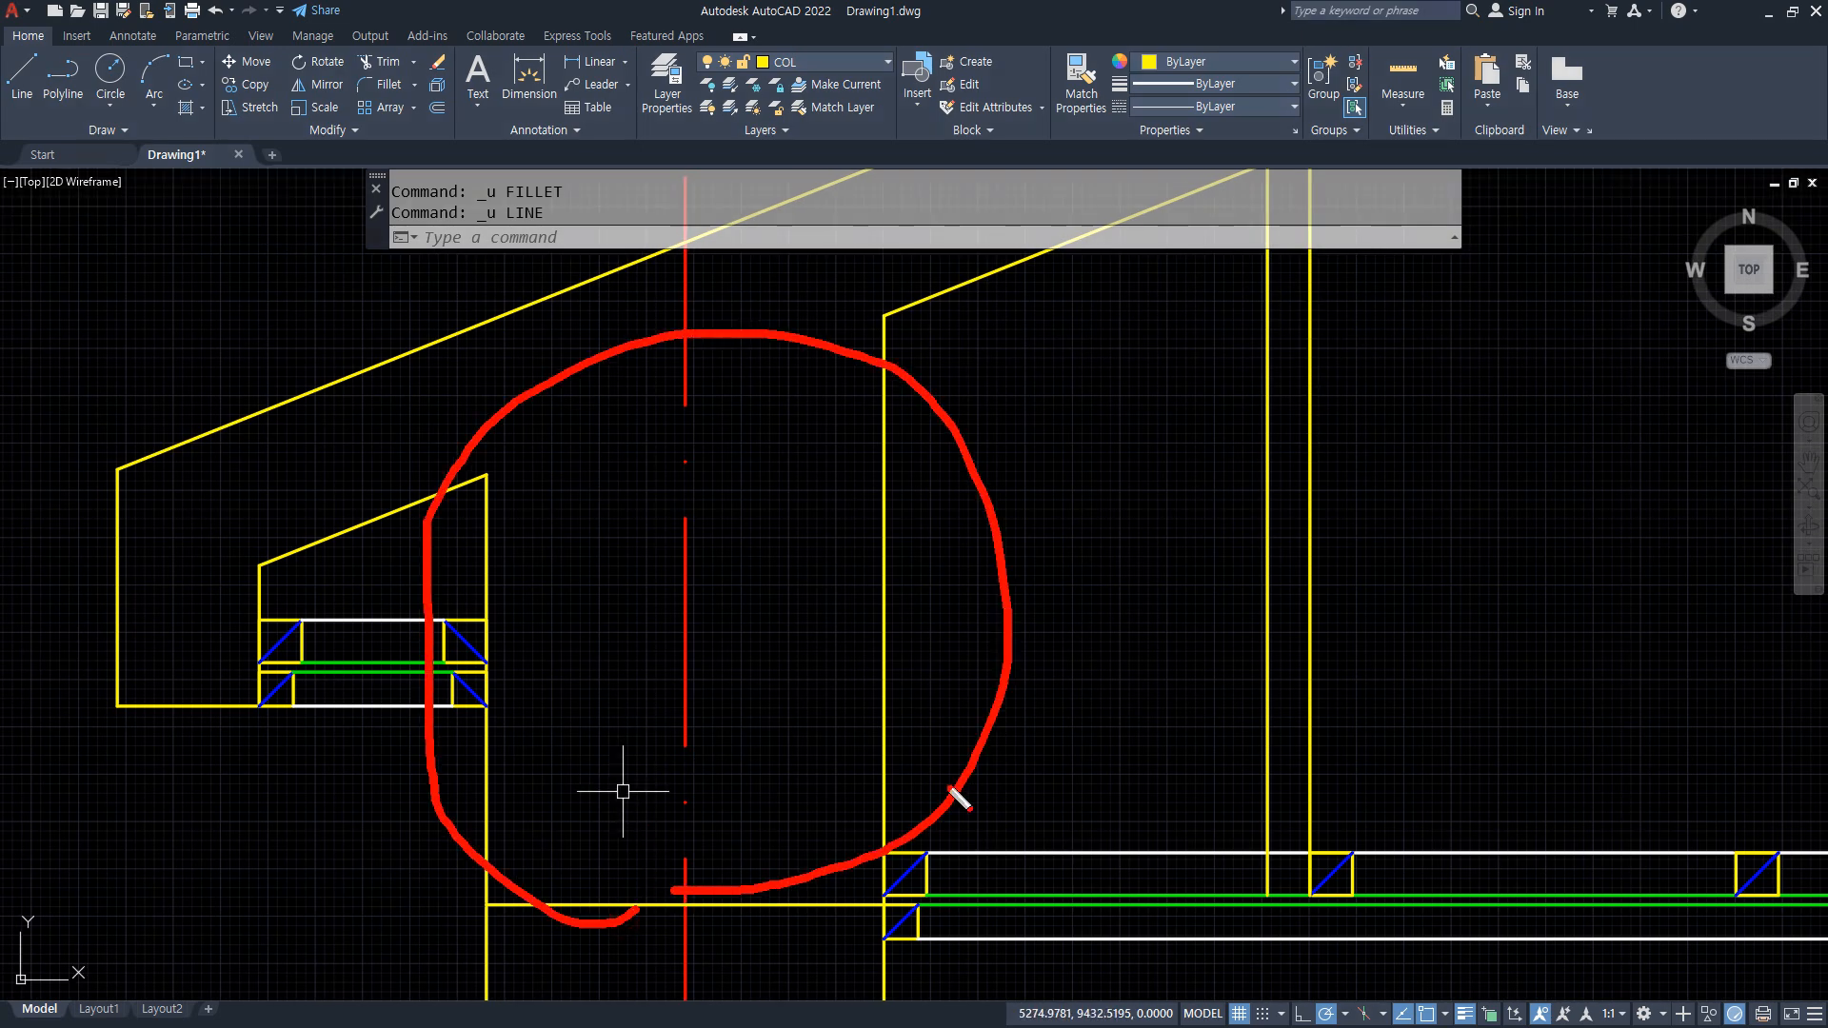
{"action": "key", "text": "Escape"}
{"action": "mouse_move", "coordinate": [885, 690]}
{"action": "left_mouse_down"}
{"action": "mouse_move", "coordinate": [759, 717]}
{"action": "mouse_move", "coordinate": [476, 715]}
{"action": "mouse_move", "coordinate": [494, 775]}
{"action": "left_mouse_up"}
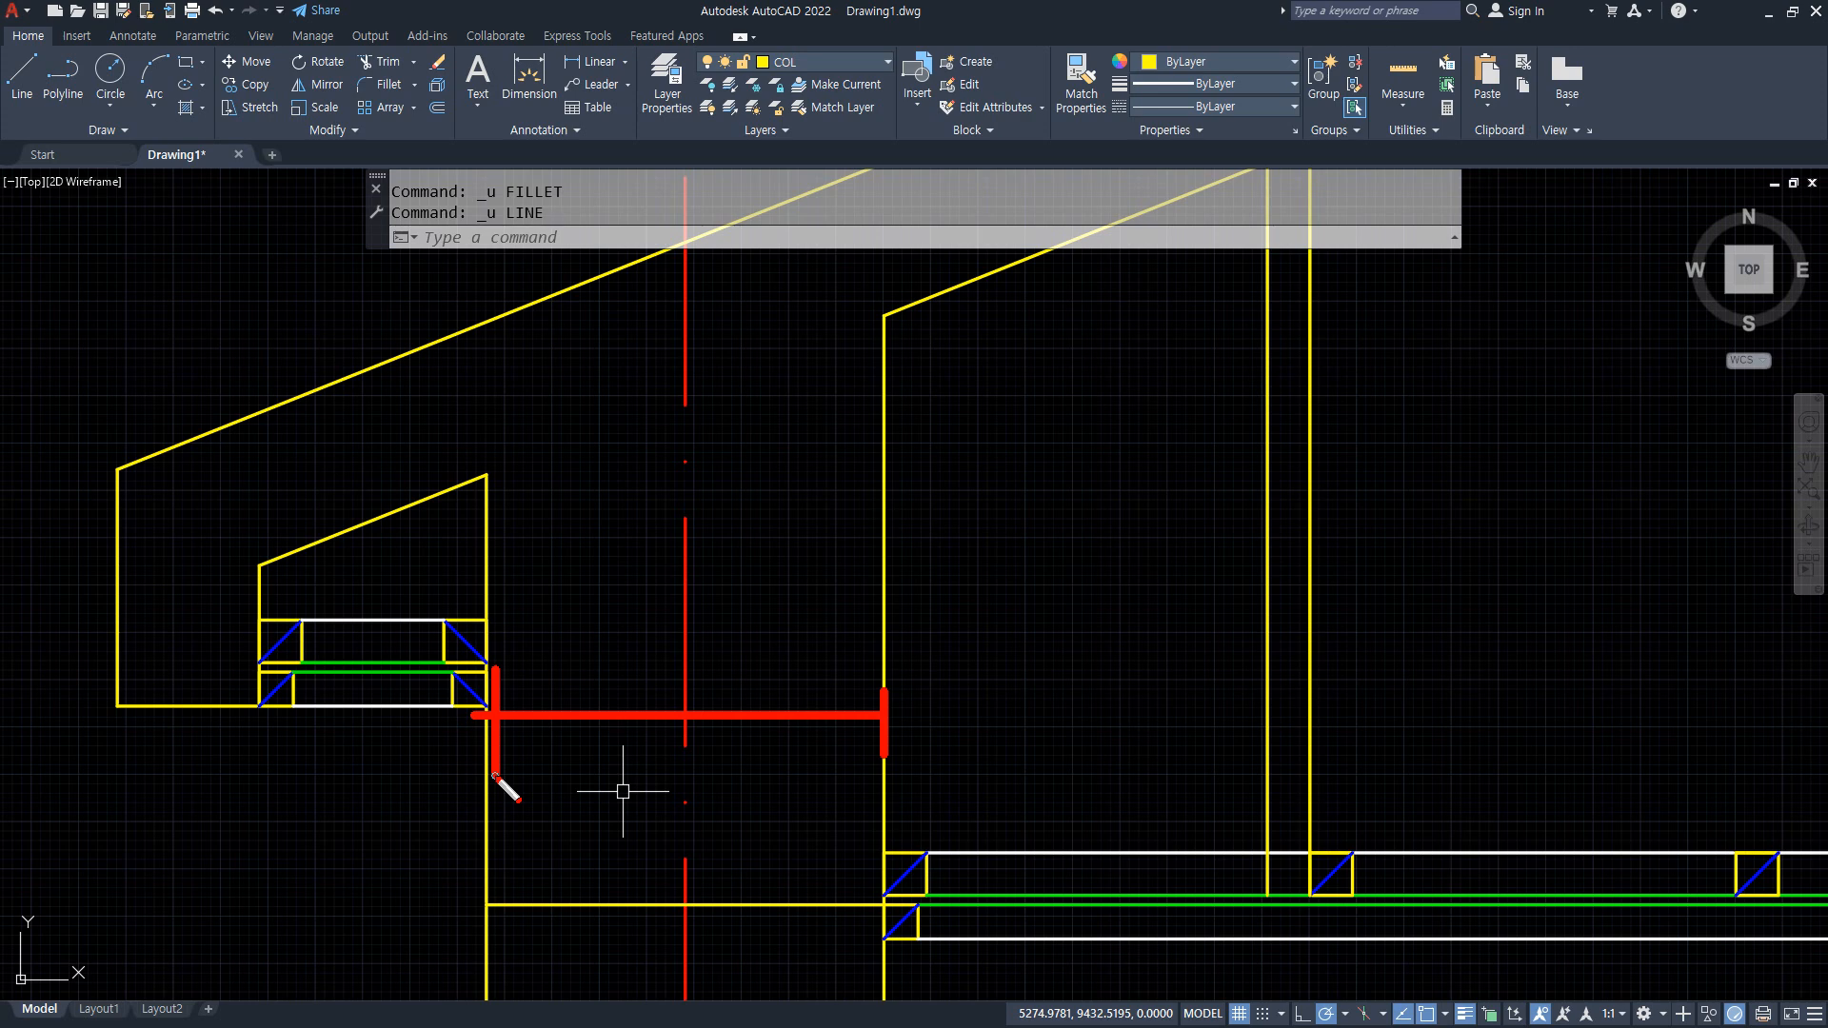
{"action": "key", "text": "Escape"}
Offset the inner wall line at the eave by 200 toward the soffit, into the wall.
{"action": "type", "text": "O"}
{"action": "key", "text": "Return"}
{"action": "type", "text": "200"}
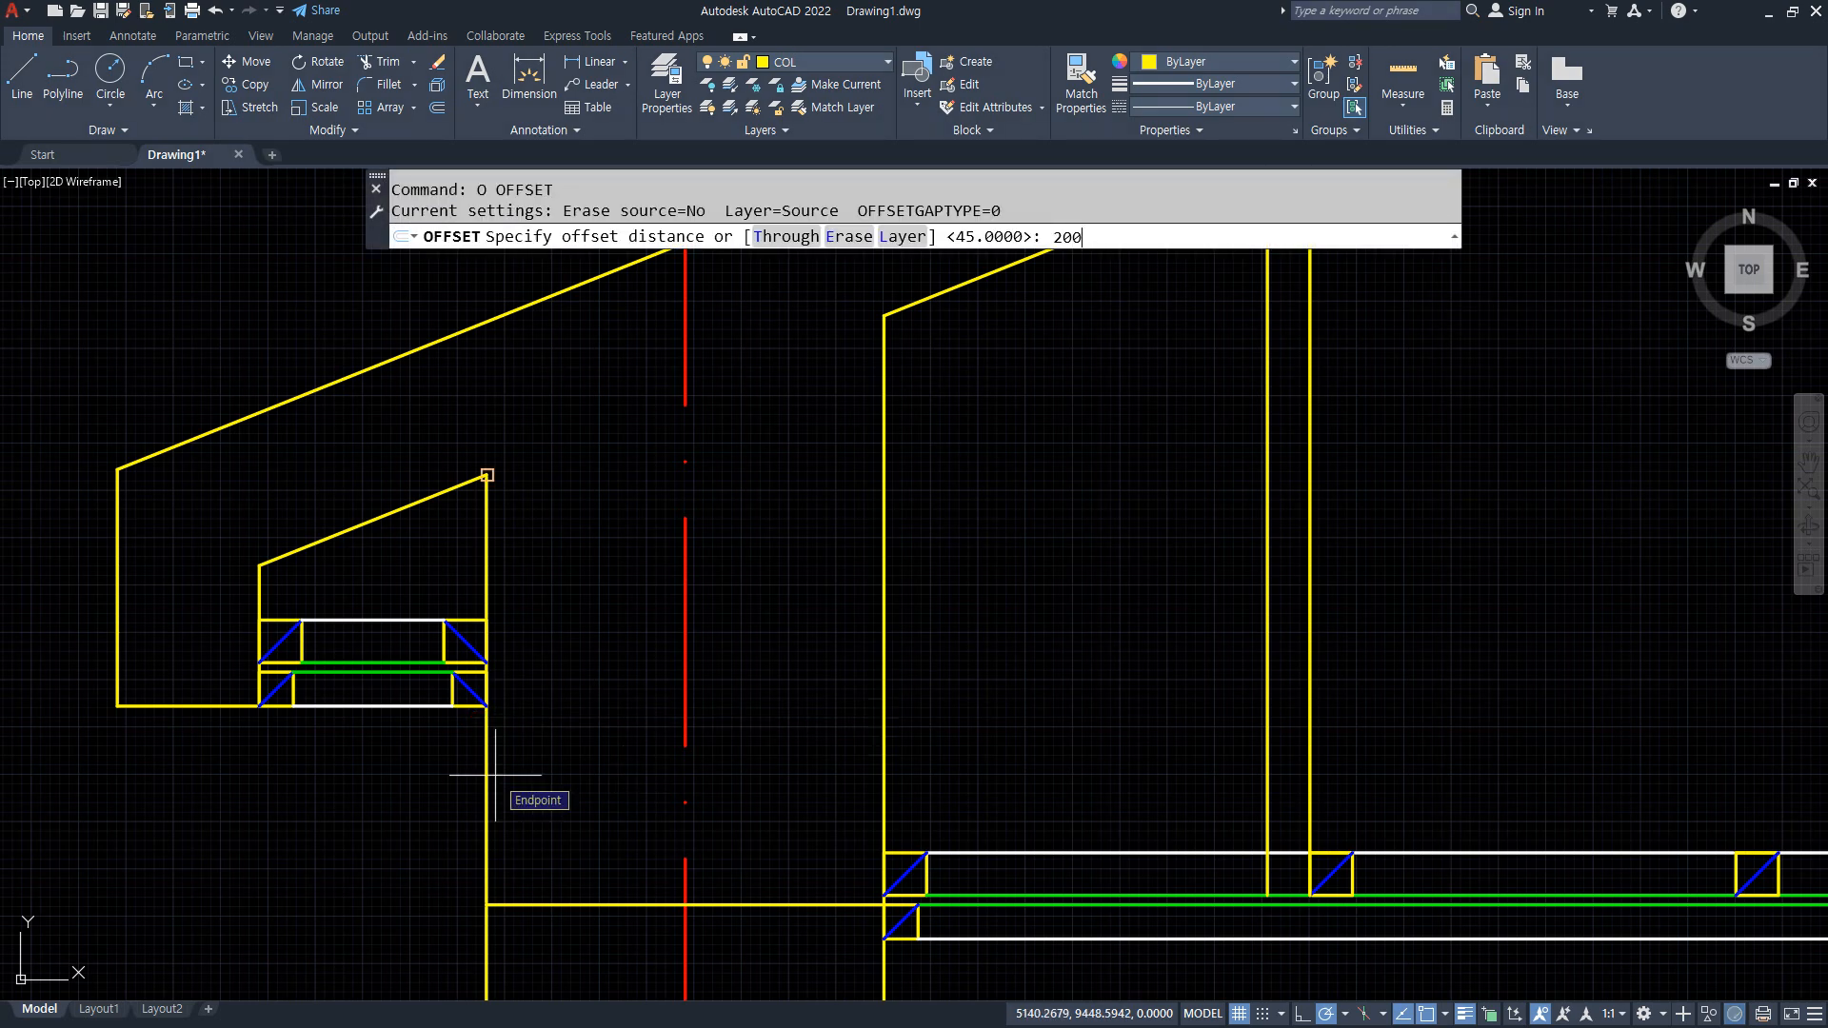
{"action": "key", "text": "Return"}
{"action": "left_click", "coordinate": [885, 604]}
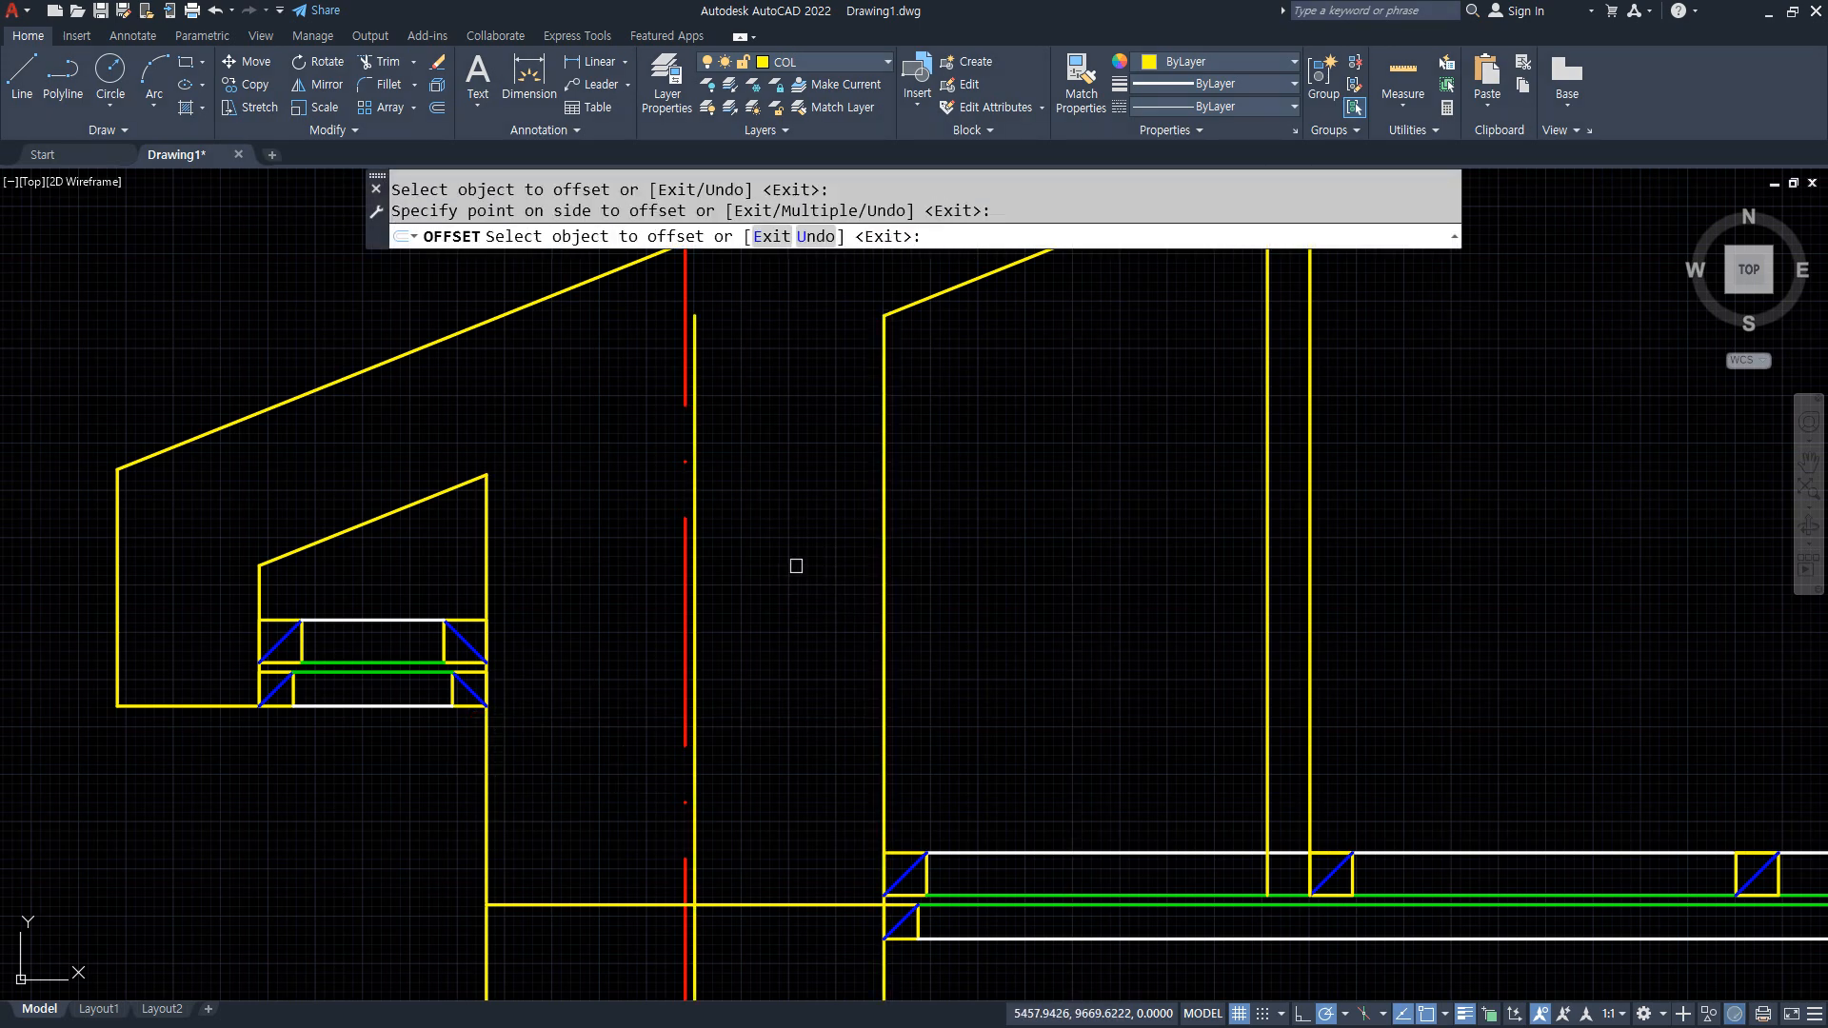
{"action": "left_click", "coordinate": [698, 457]}
{"action": "key", "text": "Return"}
Fillet the offset wall line with the sloping line above the soffit and trim its part below the horizontal beam line.
{"action": "type", "text": "F"}
{"action": "key", "text": "Return"}
{"action": "left_click", "coordinate": [694, 456]}
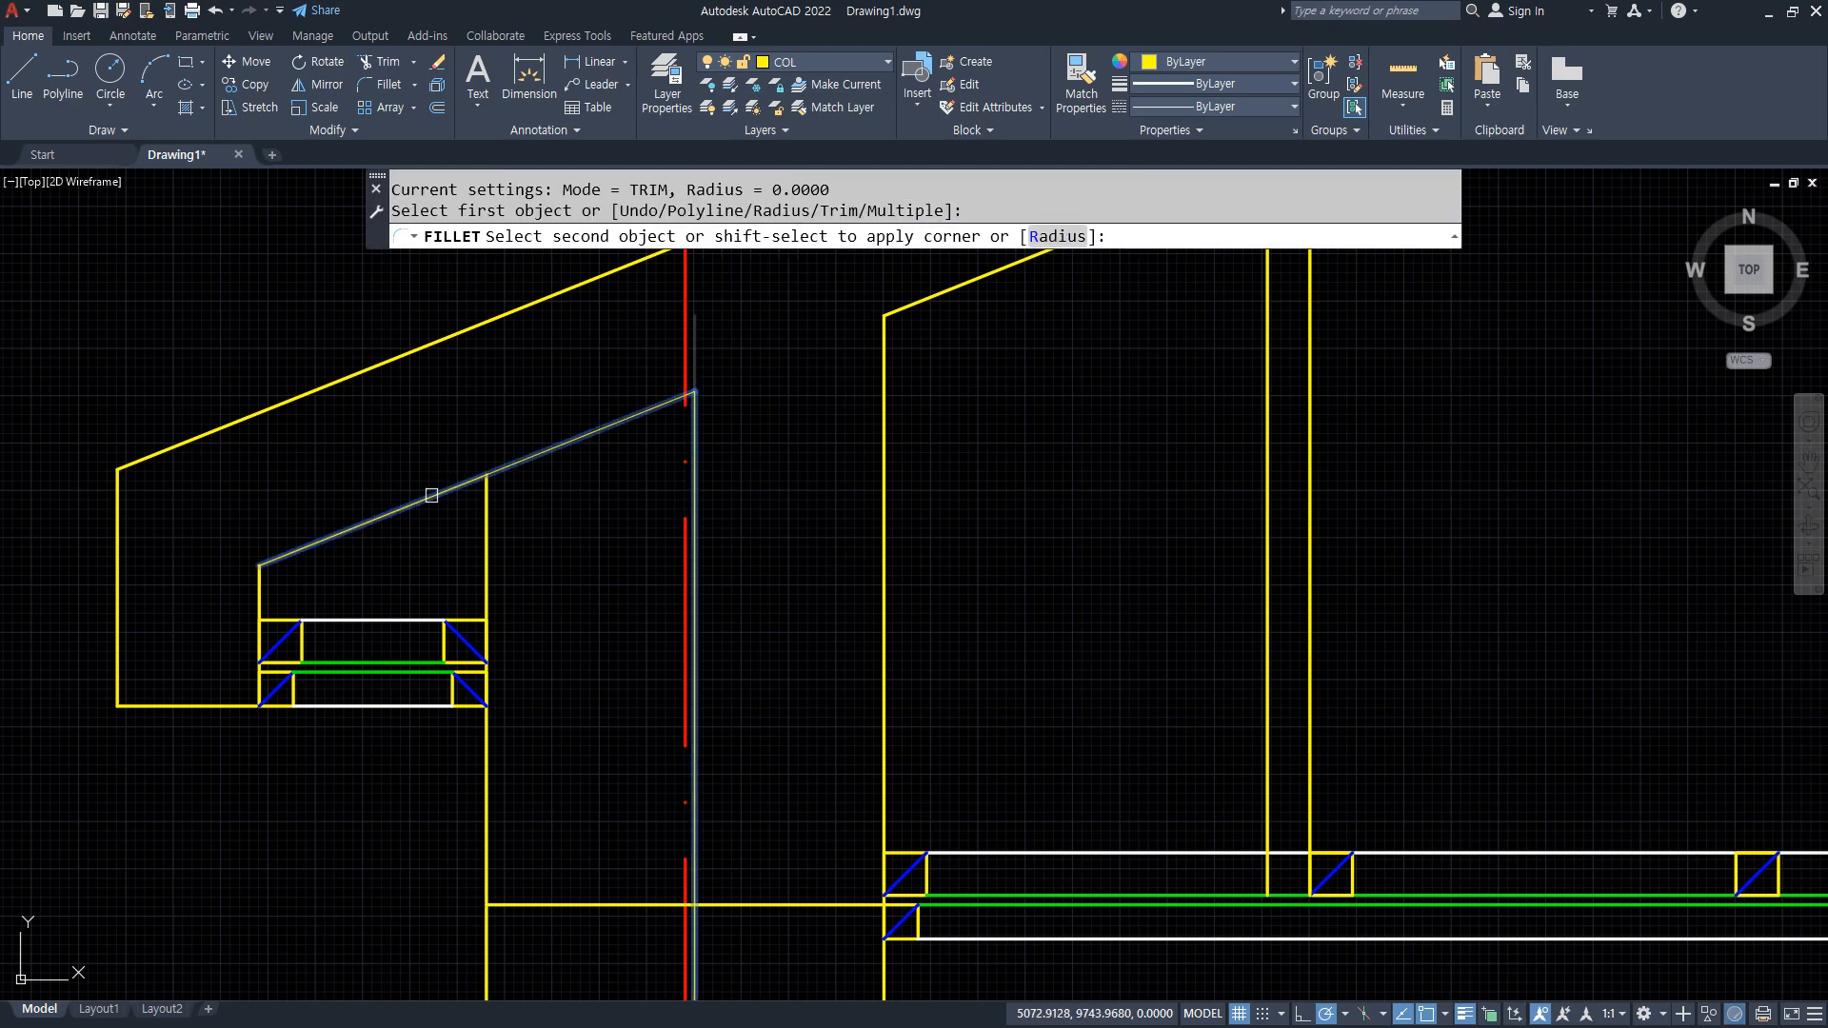
{"action": "left_click", "coordinate": [437, 492]}
{"action": "type", "text": "TR"}
{"action": "key", "text": "Return"}
{"action": "scroll", "coordinate": [718, 905], "scroll_direction": "down", "scroll_amount": 4}
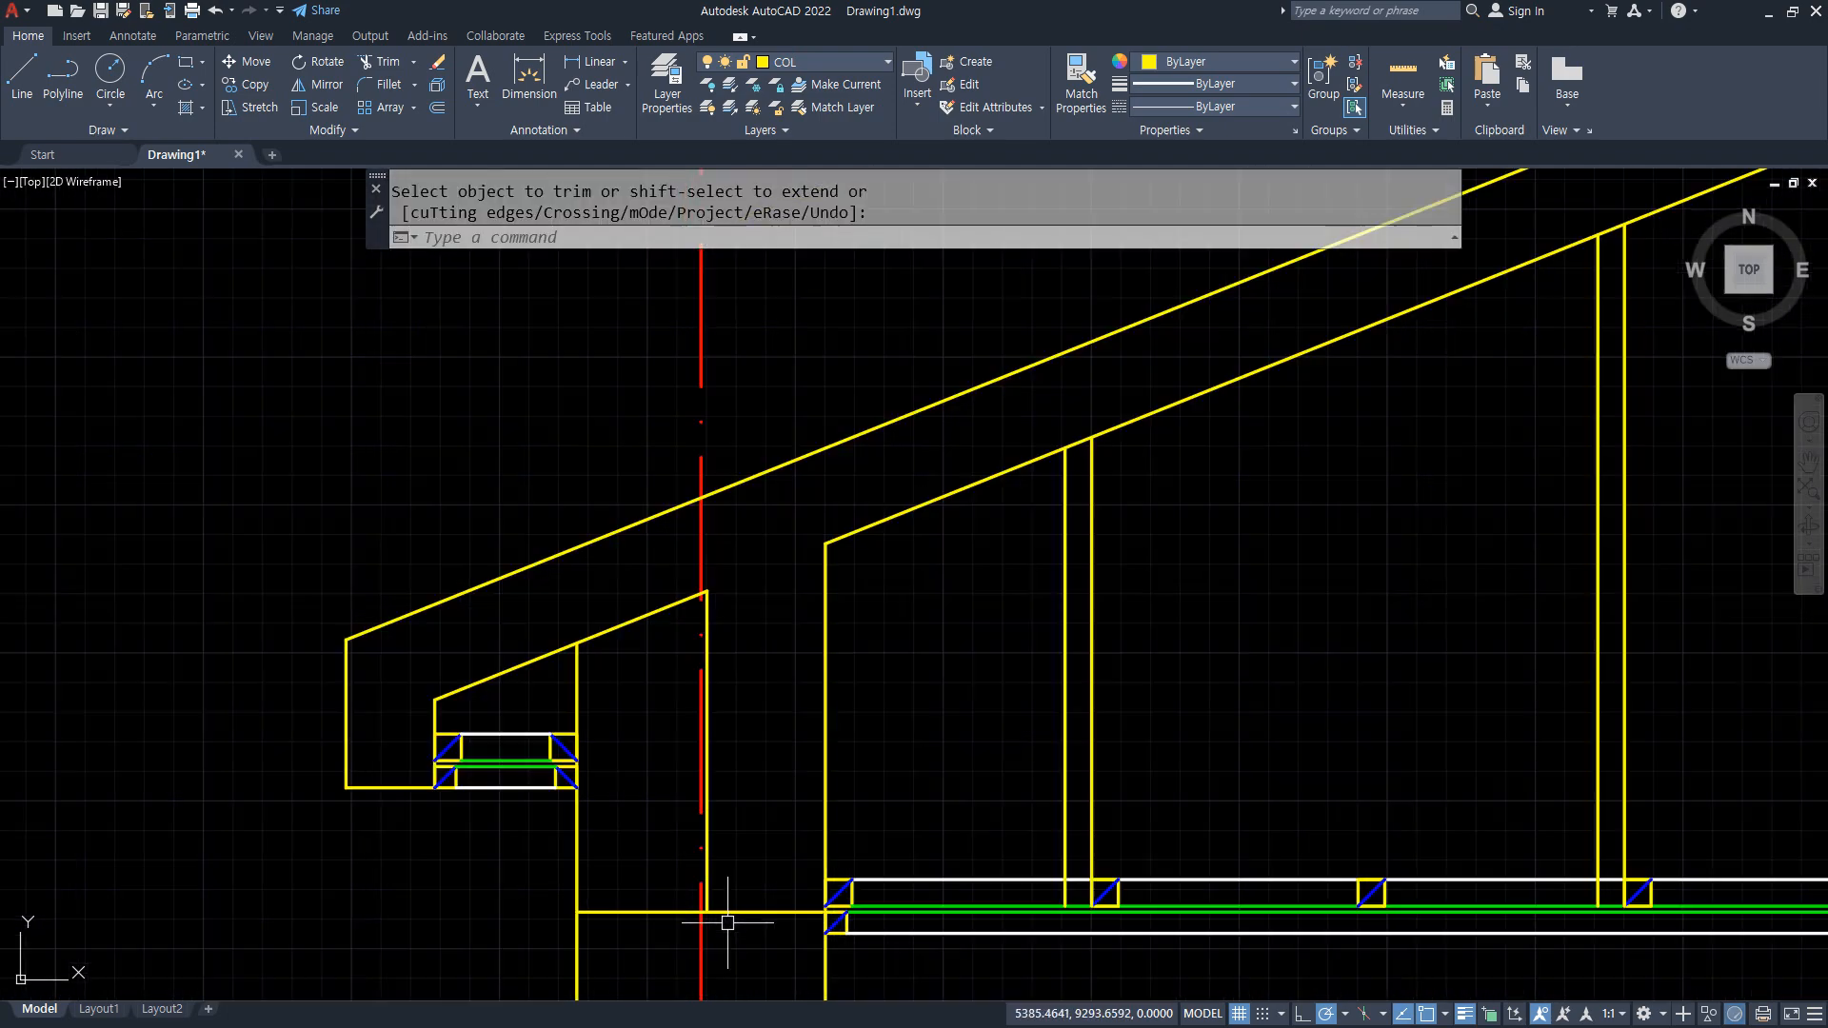
{"action": "middle_click_drag", "start_coordinate": [718, 906], "coordinate": [703, 744]}
{"action": "scroll", "coordinate": [703, 744], "scroll_direction": "up", "scroll_amount": 5}
{"action": "scroll", "coordinate": [674, 915], "scroll_direction": "down", "scroll_amount": 5}
{"action": "scroll", "coordinate": [633, 443], "scroll_direction": "up", "scroll_amount": 4}
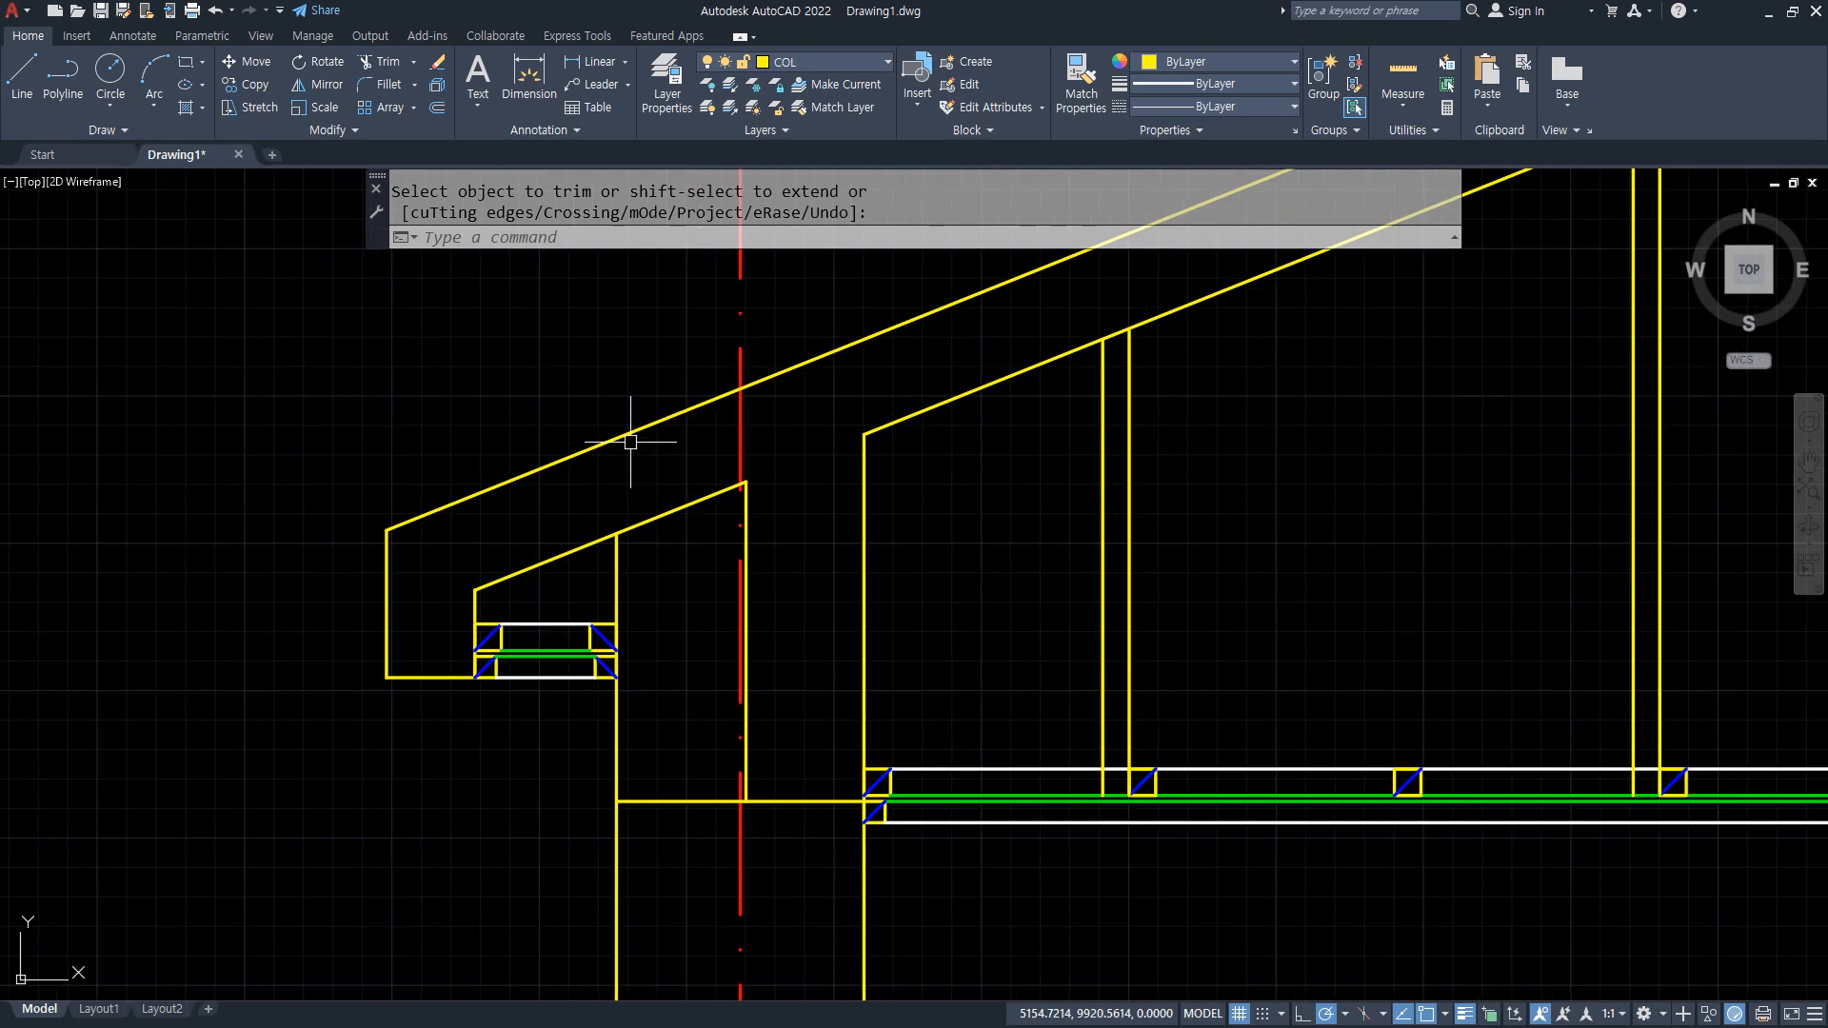
{"action": "scroll", "coordinate": [798, 701], "scroll_direction": "up", "scroll_amount": 1}
{"action": "middle_click_drag", "start_coordinate": [798, 700], "coordinate": [730, 619]}
{"action": "mouse_move", "coordinate": [574, 355]}
{"action": "left_mouse_down"}
{"action": "mouse_move", "coordinate": [658, 307]}
{"action": "mouse_move", "coordinate": [827, 481]}
{"action": "mouse_move", "coordinate": [825, 730]}
{"action": "mouse_move", "coordinate": [887, 283]}
{"action": "mouse_move", "coordinate": [943, 221]}
{"action": "left_mouse_up"}
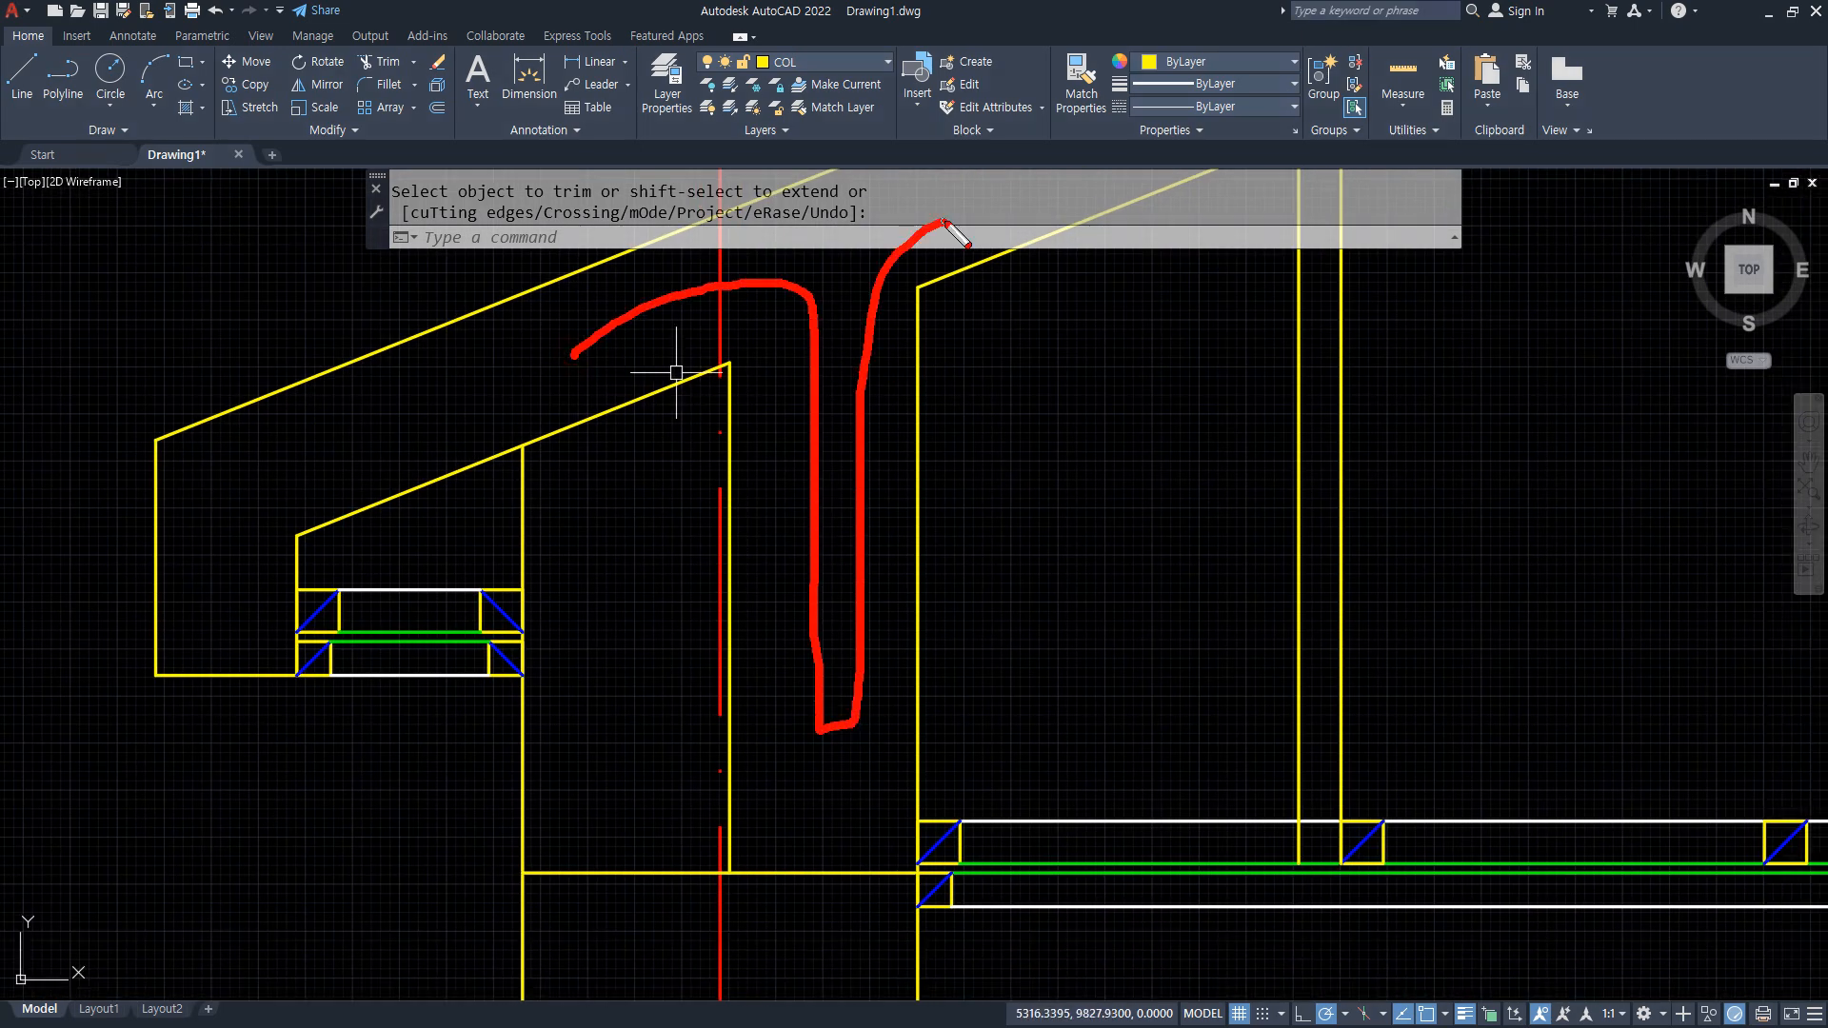
{"action": "left_click_drag", "start_coordinate": [681, 592], "coordinate": [694, 630]}
{"action": "key", "text": "Escape"}
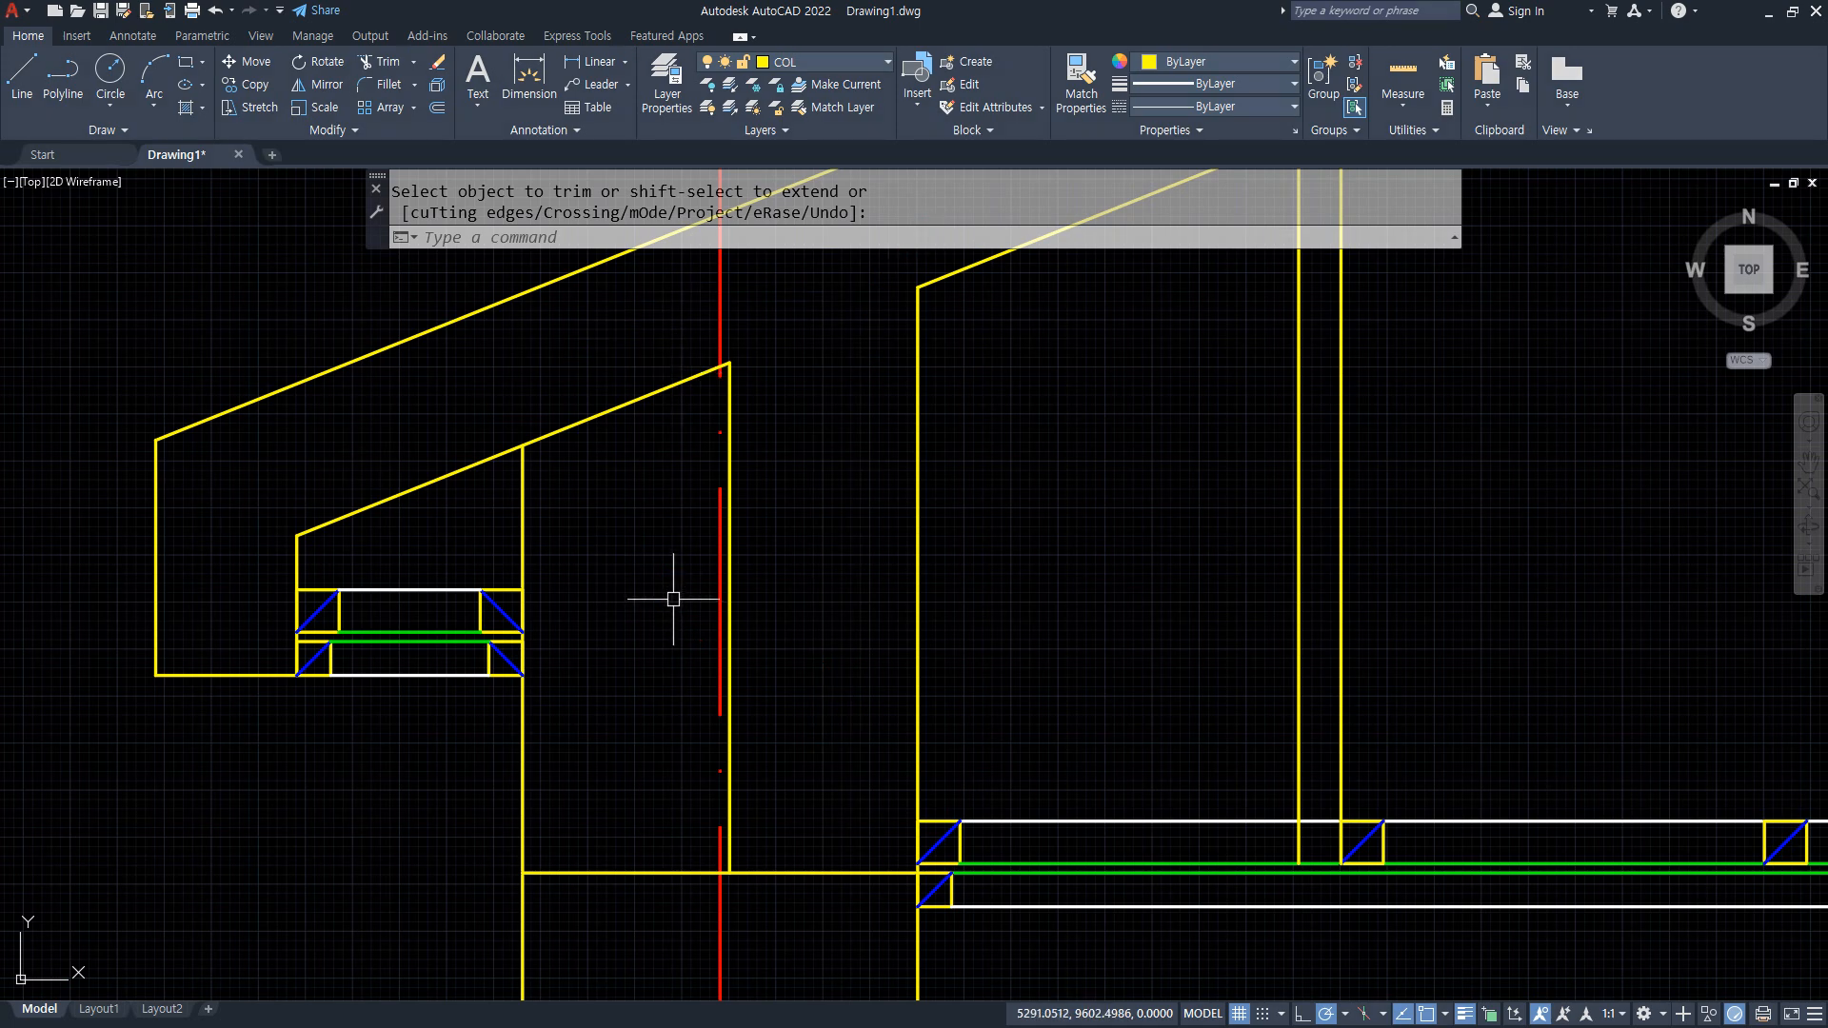
Offset the vertical line inside the eave wall by 120 toward the soffit and trim the copy above the sloping line.
{"action": "type", "text": "o"}
{"action": "key", "text": "Return"}
{"action": "type", "text": "120"}
{"action": "key", "text": "Return"}
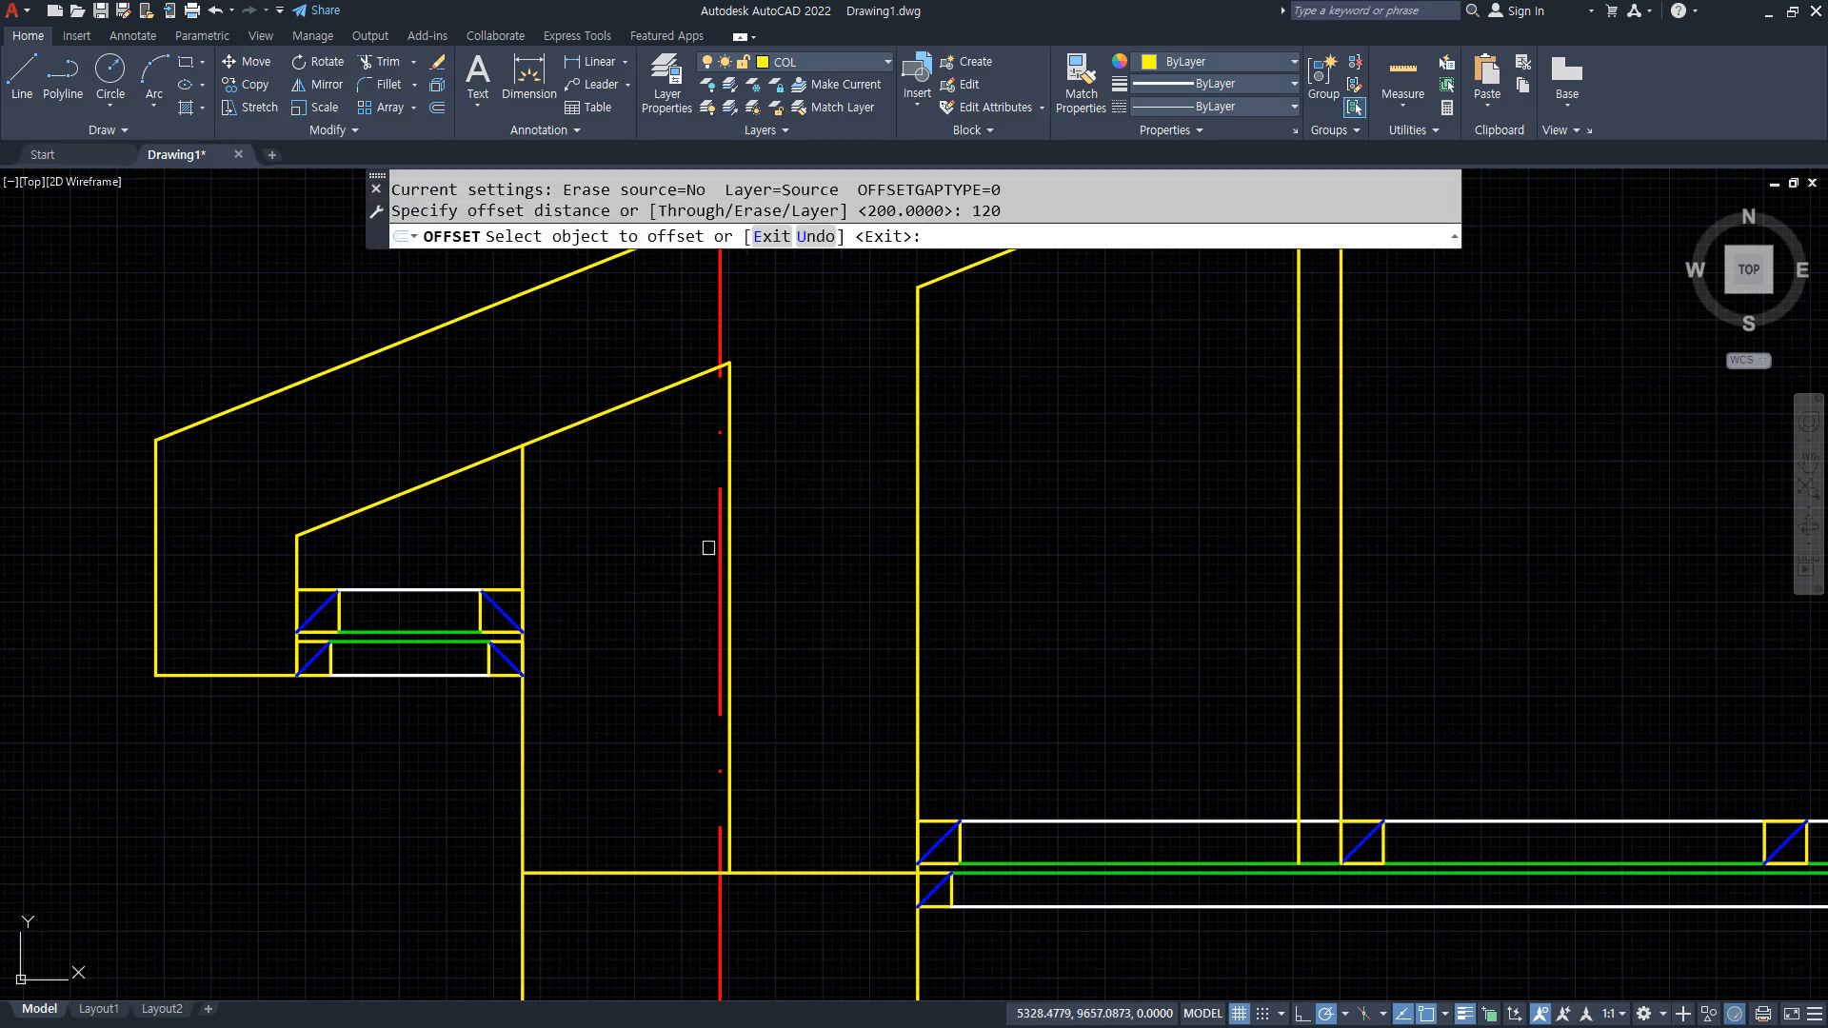
{"action": "left_click", "coordinate": [728, 482]}
{"action": "left_click", "coordinate": [641, 489]}
{"action": "key", "text": "Return"}
{"action": "type", "text": "tr"}
{"action": "key", "text": "Return"}
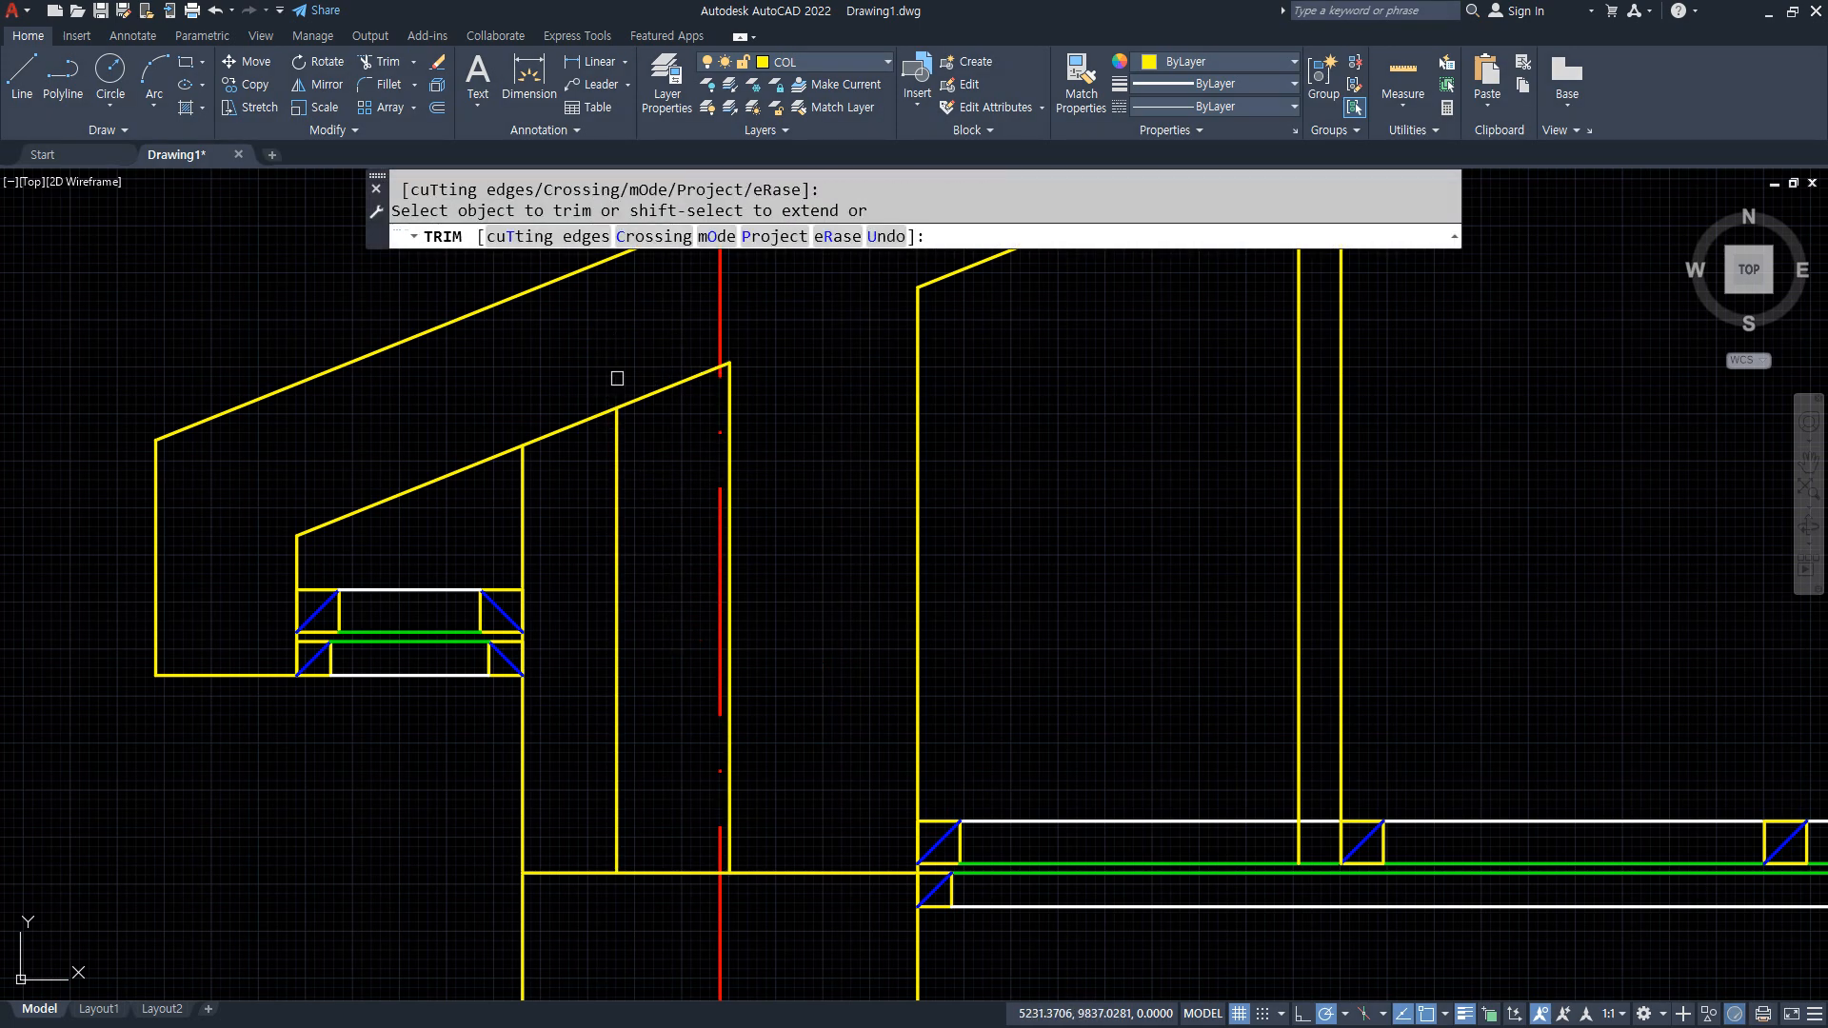
{"action": "left_click", "coordinate": [616, 381]}
{"action": "key", "text": "Return"}
Offset the horizontal beam line between the wall faces upward by 150.
{"action": "type", "text": "o"}
{"action": "key", "text": "Return"}
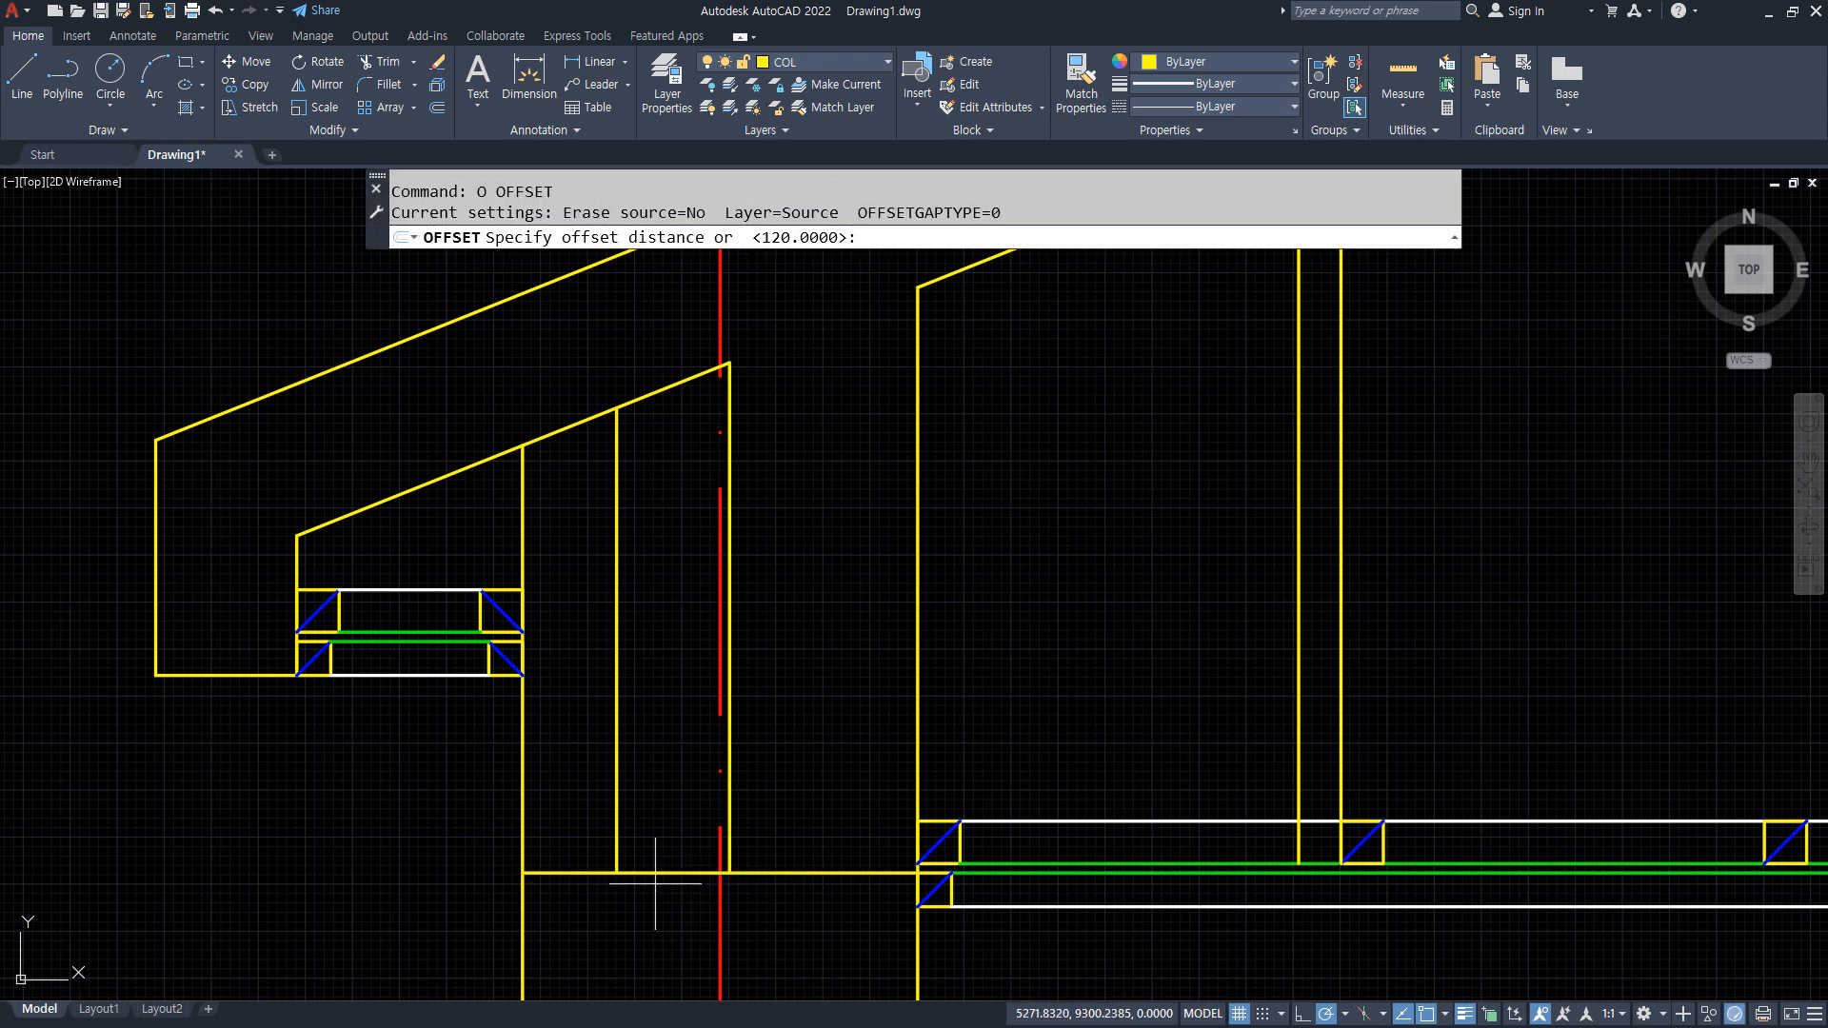
{"action": "type", "text": "12"}
{"action": "type", "text": "50"}
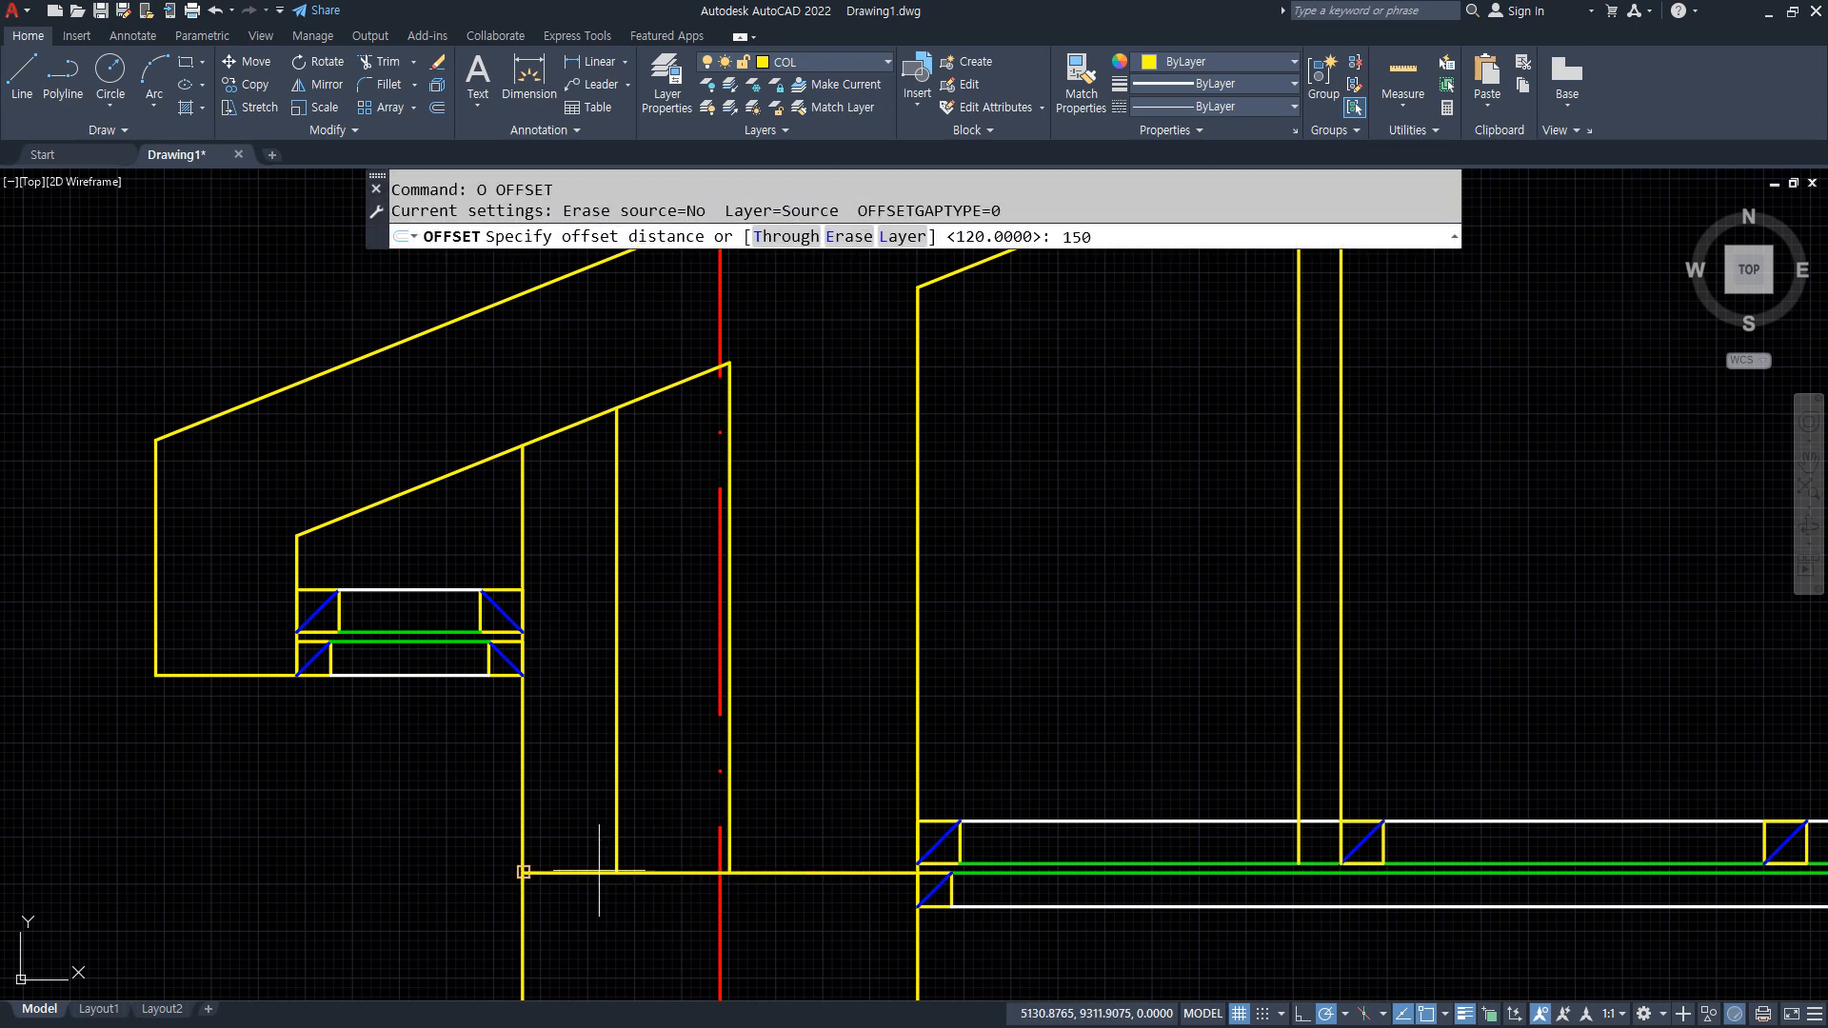
{"action": "key", "text": "Return"}
{"action": "left_click", "coordinate": [597, 872]}
{"action": "left_click", "coordinate": [592, 816]}
{"action": "key", "text": "Return"}
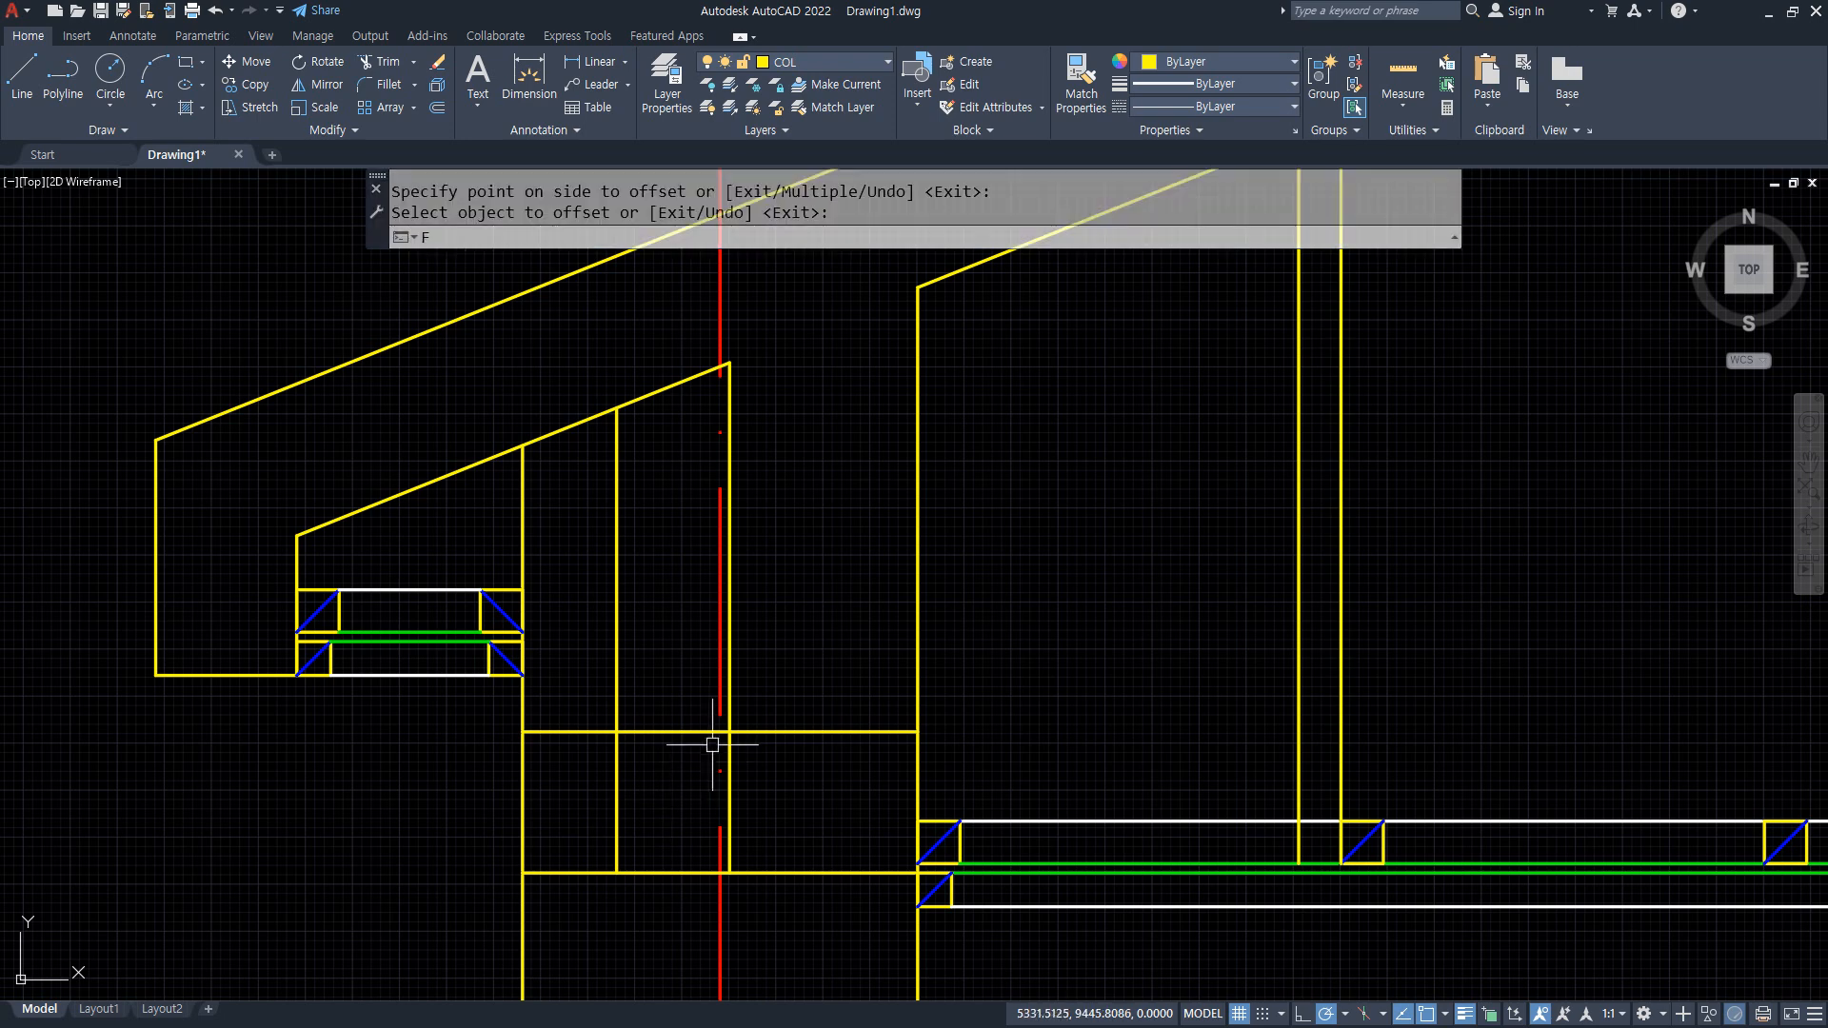
Fillet the raised horizontal line with the inner offset vertical line and trim the middle vertical line below it.
{"action": "type", "text": "f"}
{"action": "key", "text": "Return"}
{"action": "left_click", "coordinate": [730, 705]}
{"action": "left_click", "coordinate": [686, 732]}
{"action": "type", "text": "tr"}
{"action": "key", "text": "Return"}
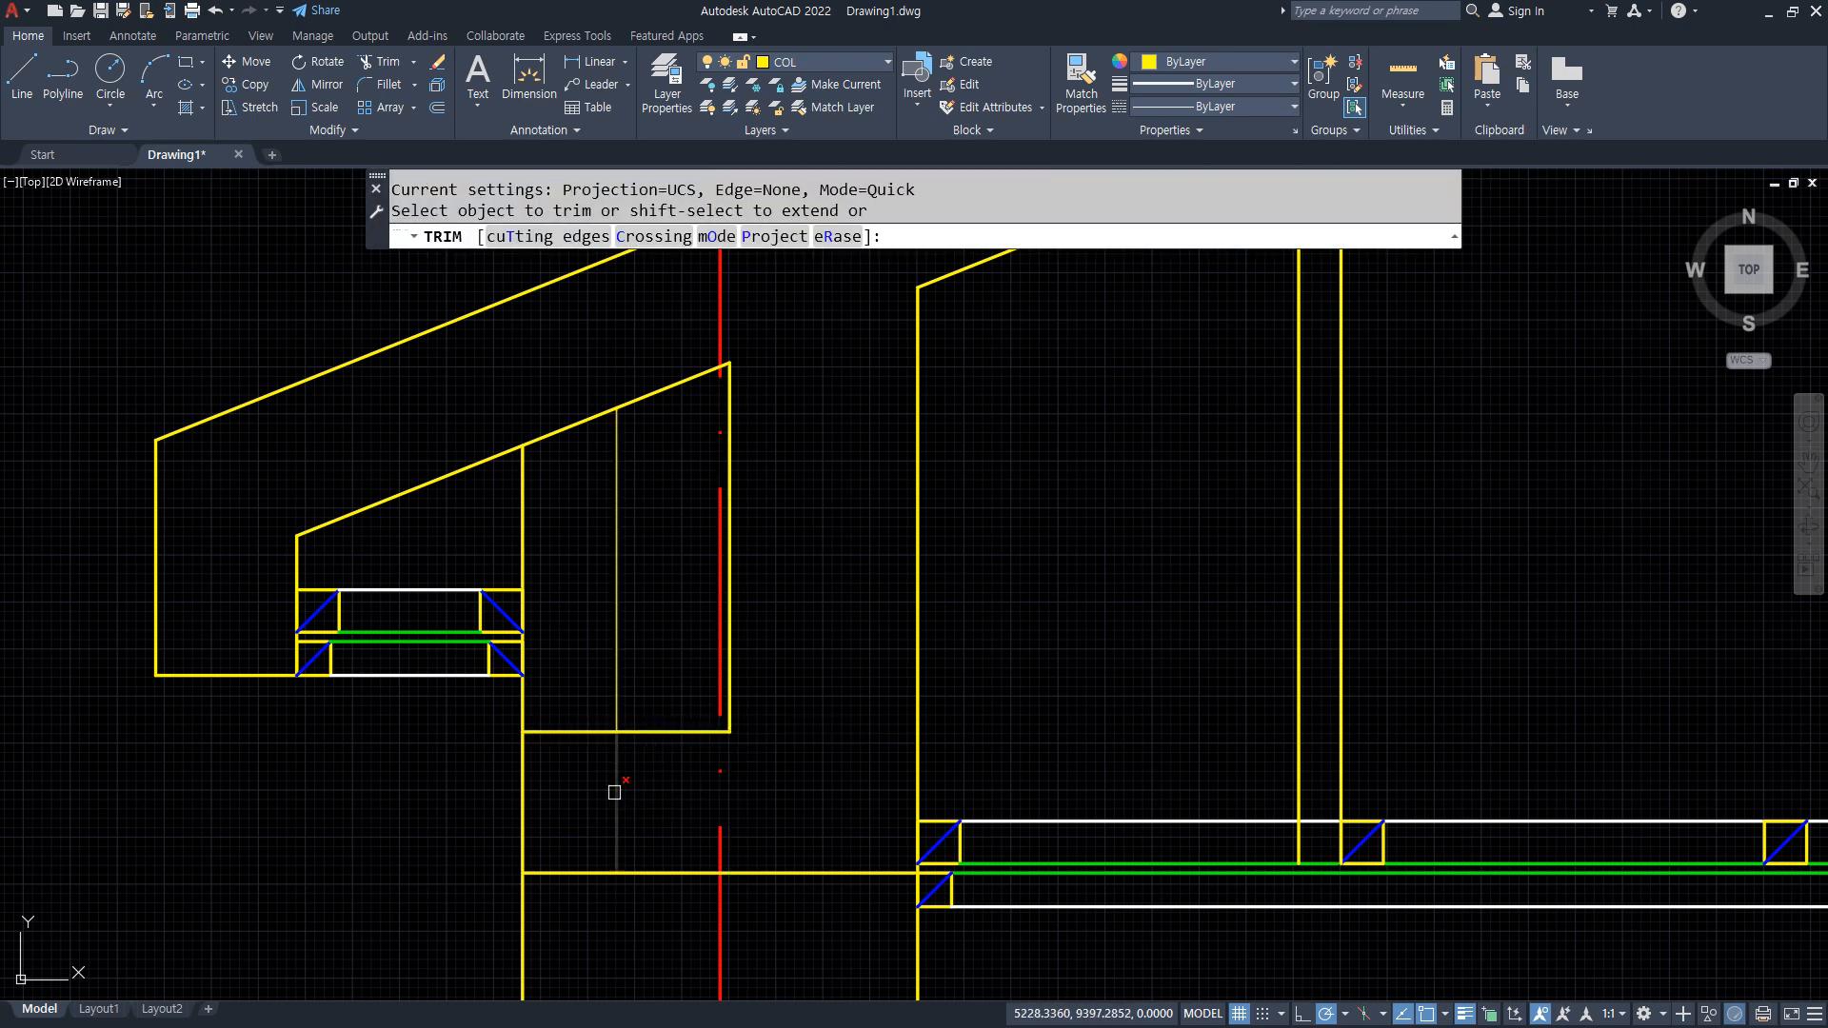
{"action": "left_click", "coordinate": [618, 787]}
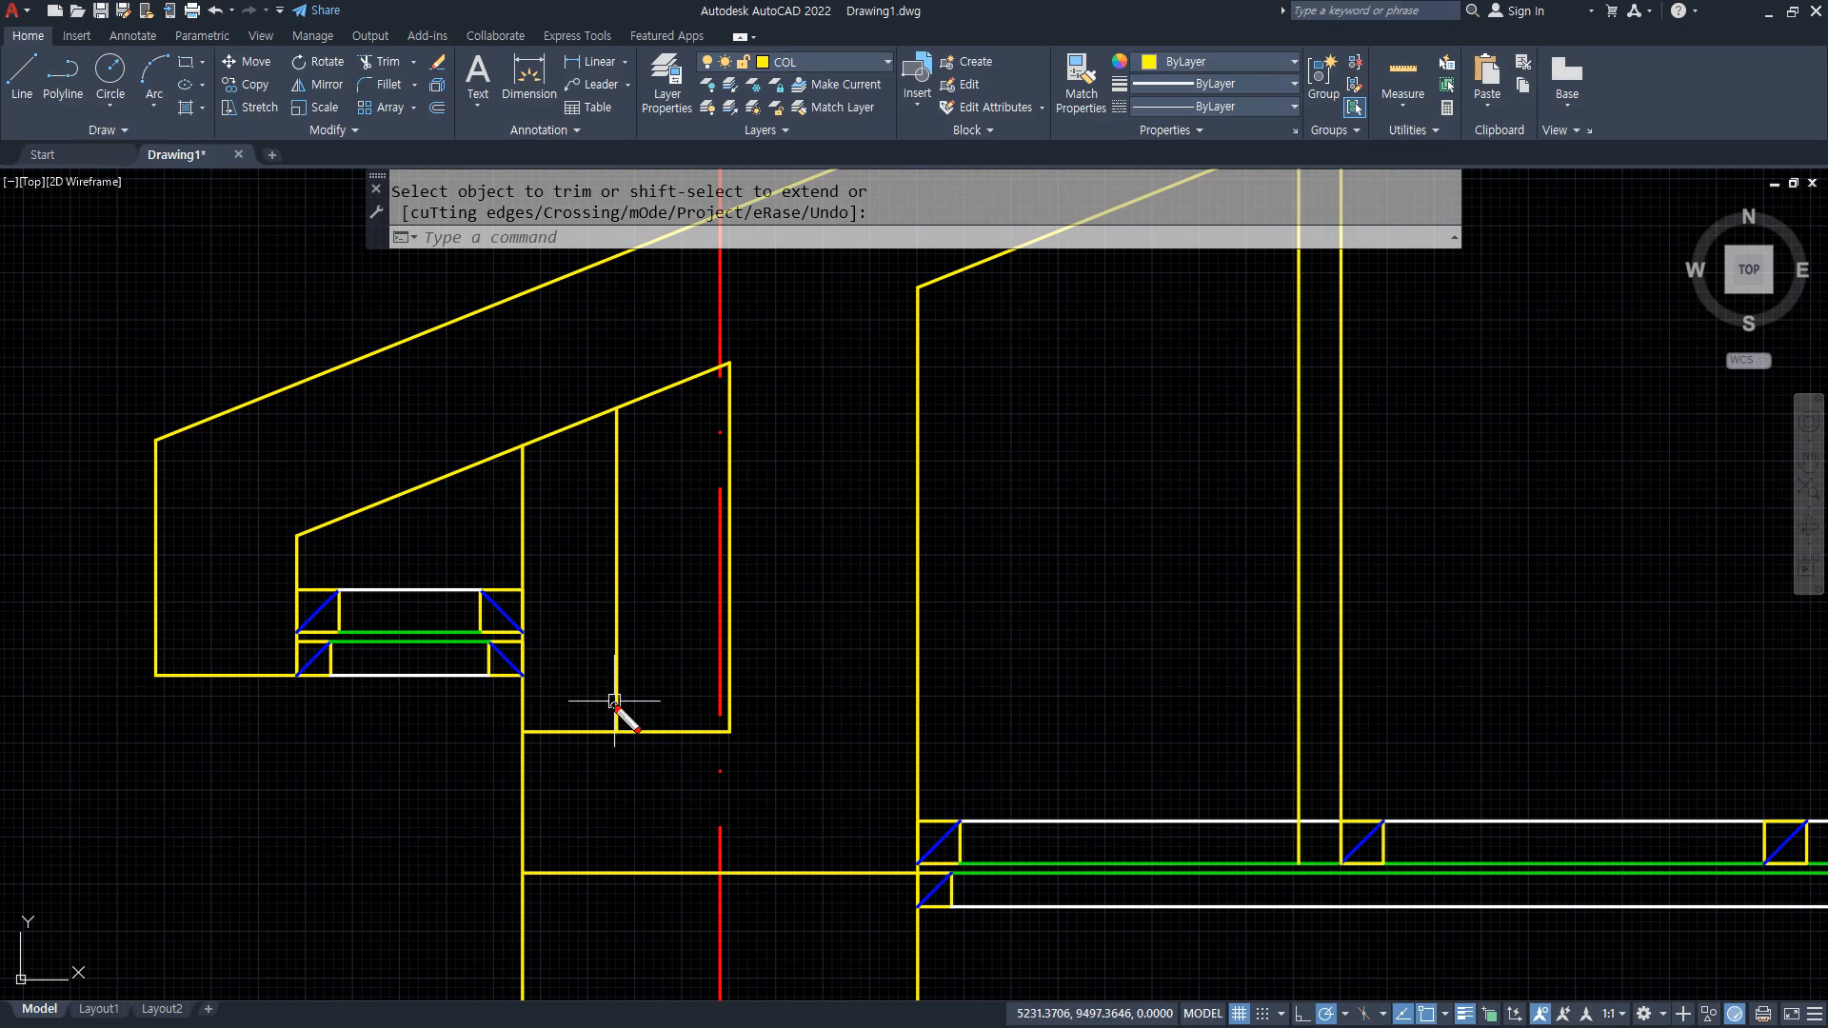
{"action": "mouse_move", "coordinate": [616, 706]}
{"action": "left_mouse_down"}
{"action": "mouse_move", "coordinate": [564, 705]}
{"action": "mouse_move", "coordinate": [563, 649]}
{"action": "left_mouse_up"}
{"action": "left_click_drag", "start_coordinate": [588, 556], "coordinate": [547, 554]}
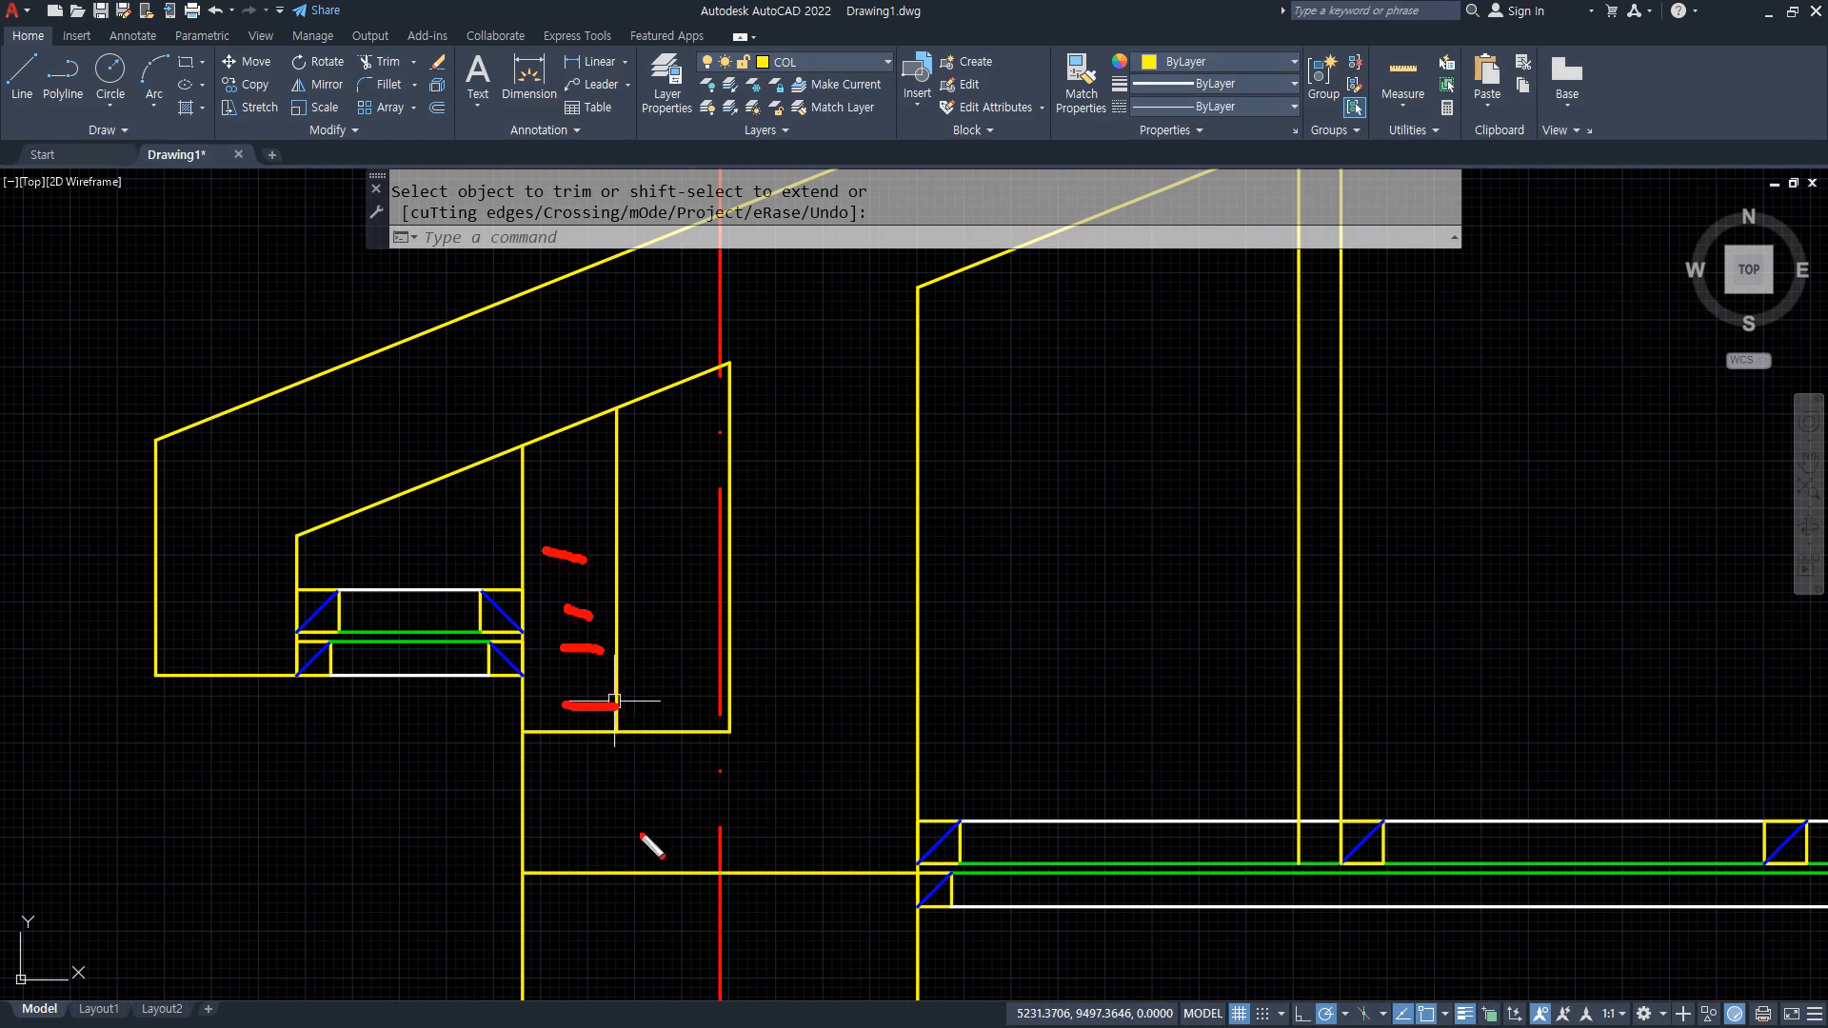
{"action": "key", "text": "Escape"}
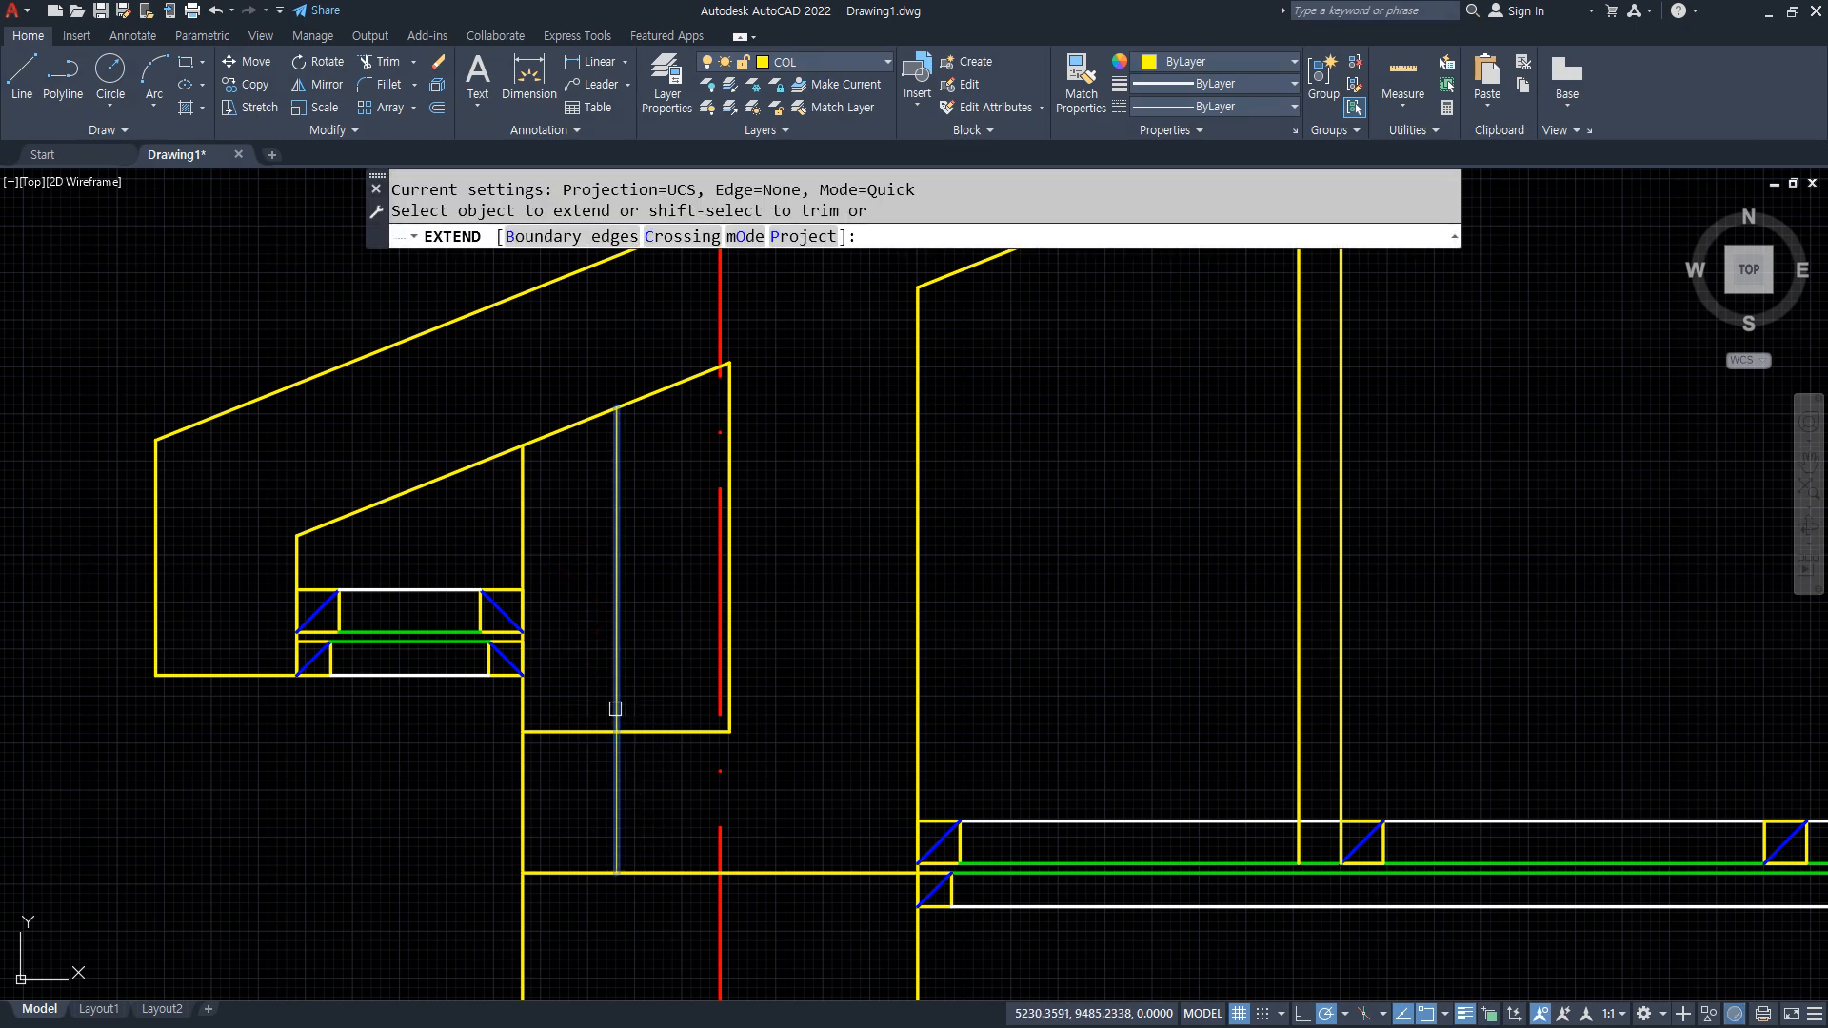
Try extending the middle vertical line down to the beam line and trimming the short horizontal line, and undo both edits.
{"action": "left_click", "coordinate": [614, 704], "text": "shift"}
{"action": "key", "text": "Escape"}
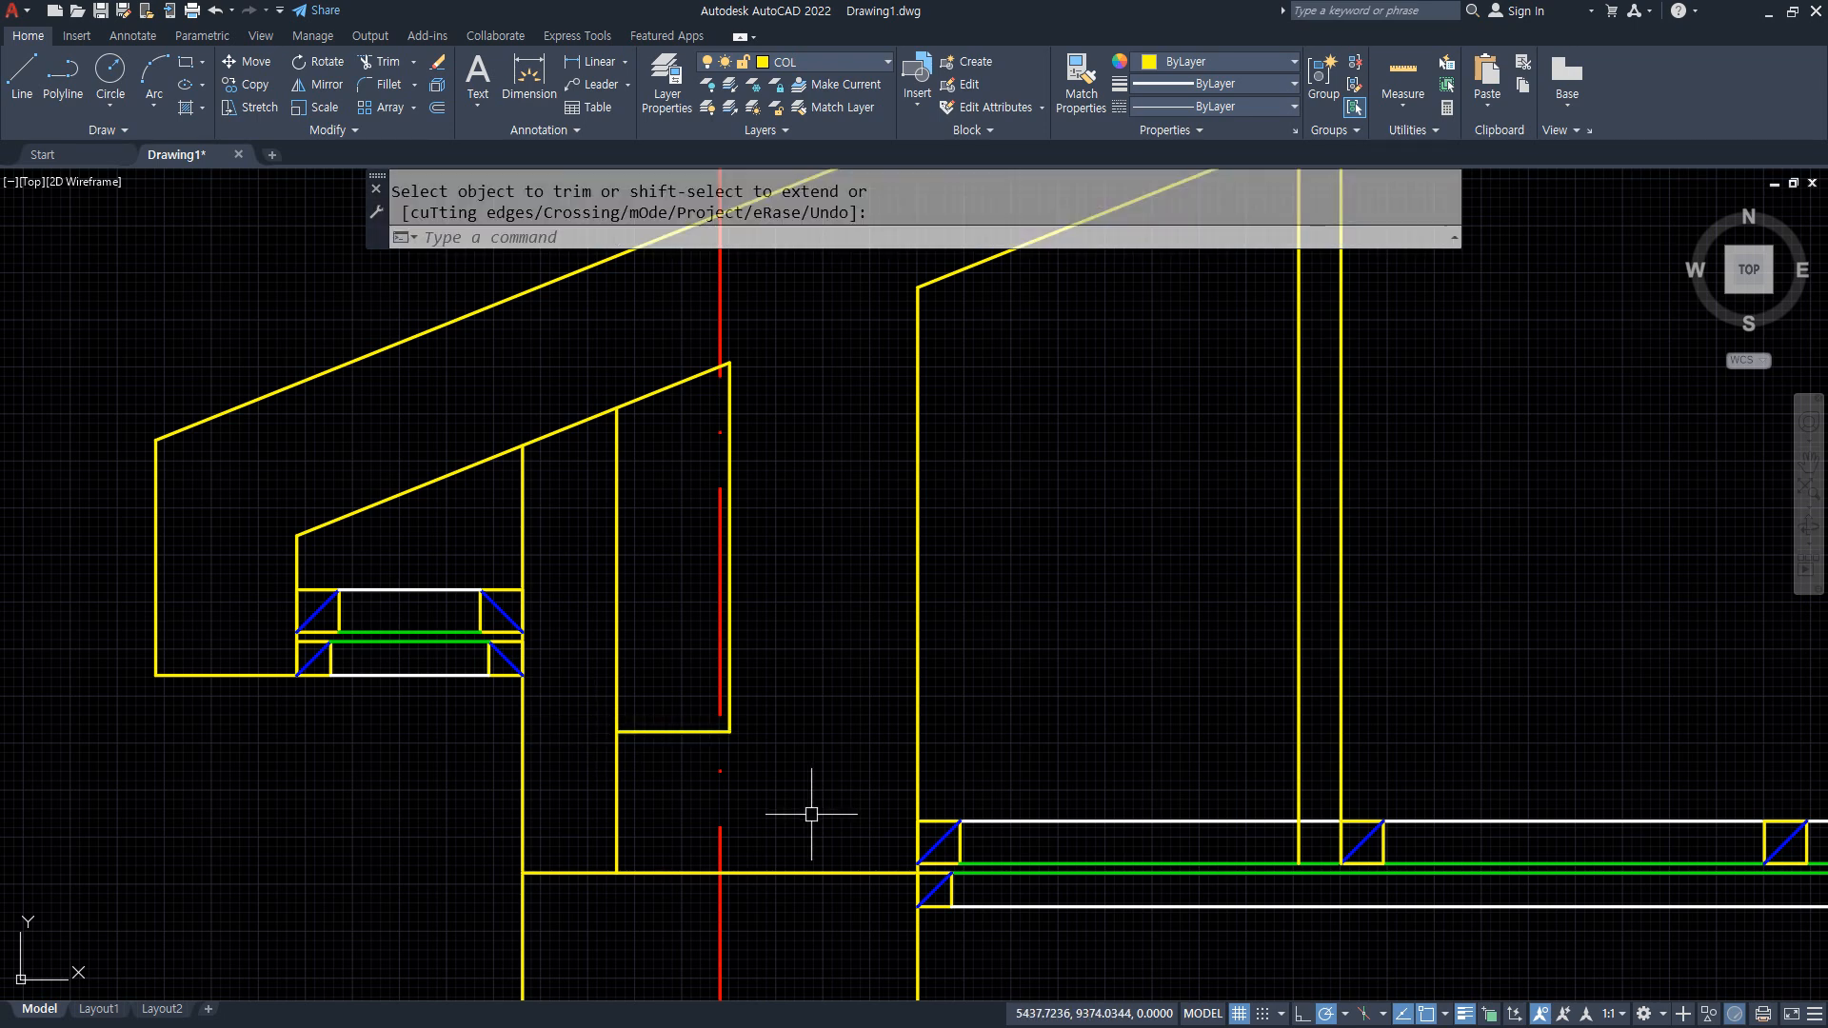
{"action": "key", "text": "ctrl+z"}
{"action": "key", "text": "ctrl+z"}
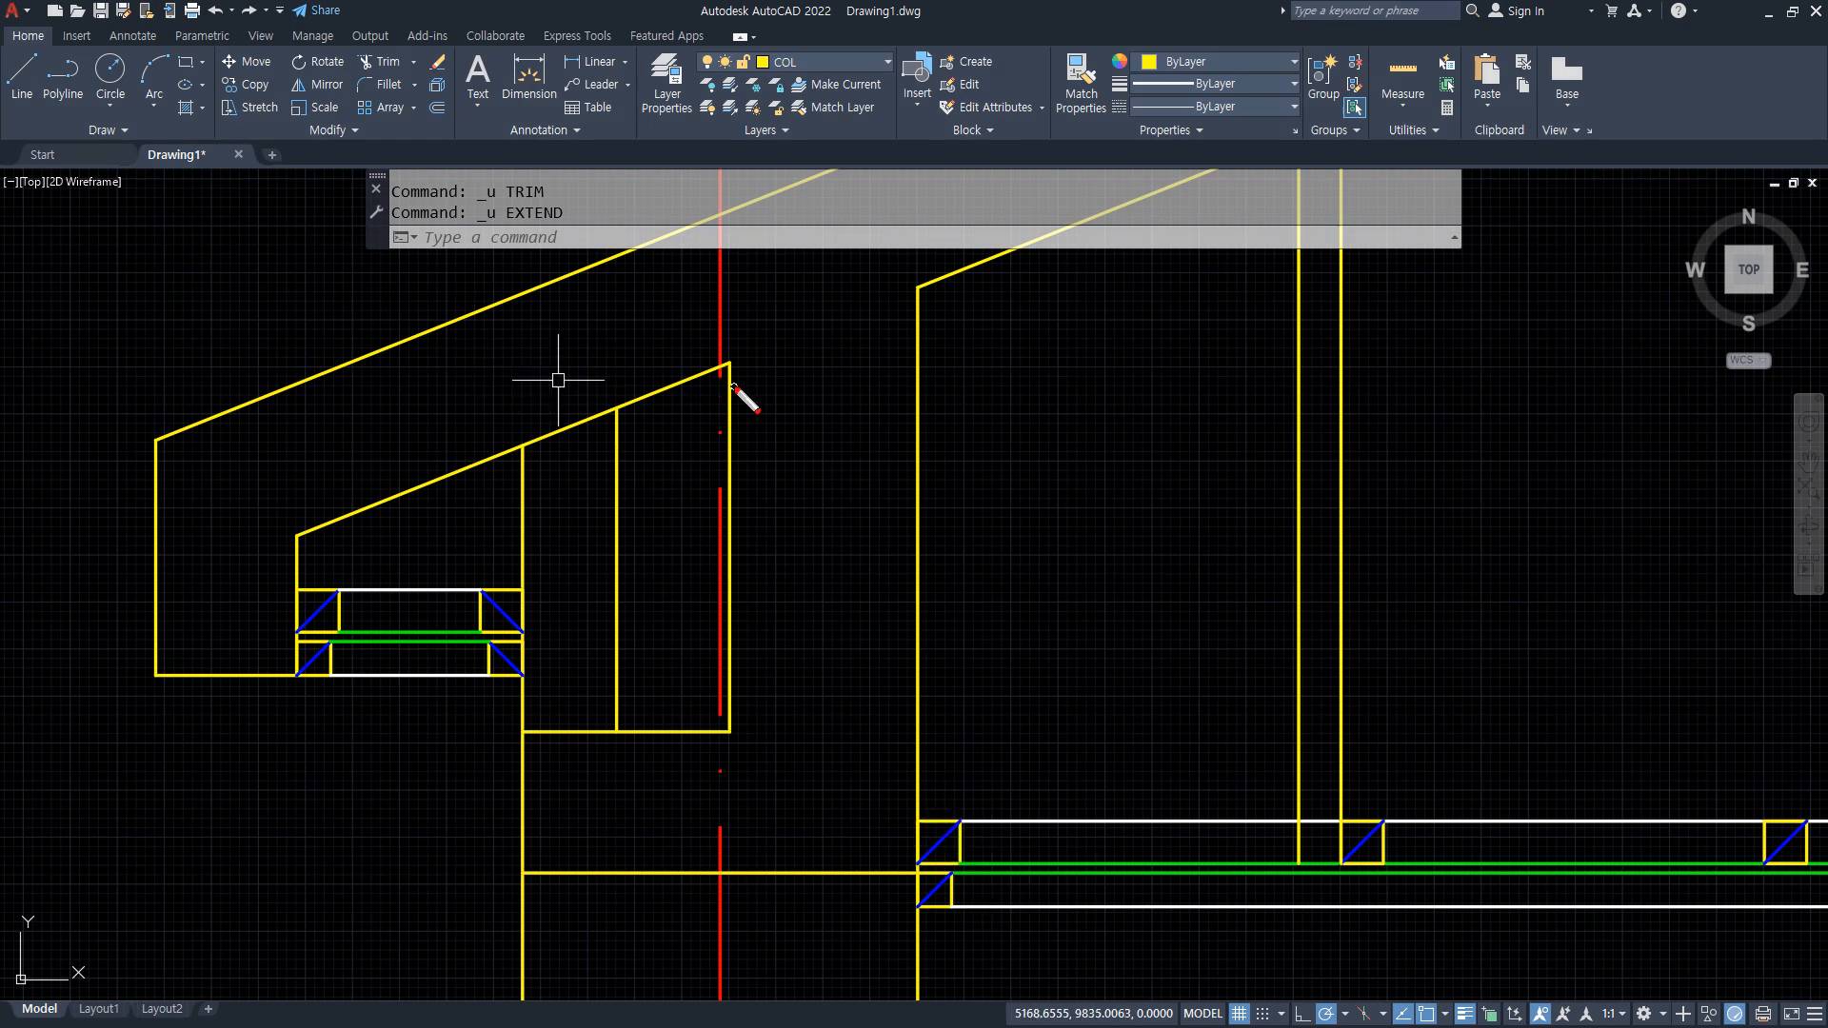
{"action": "mouse_move", "coordinate": [728, 386]}
{"action": "left_mouse_down"}
{"action": "mouse_move", "coordinate": [657, 438]}
{"action": "mouse_move", "coordinate": [666, 531]}
{"action": "mouse_move", "coordinate": [625, 714]}
{"action": "left_mouse_up"}
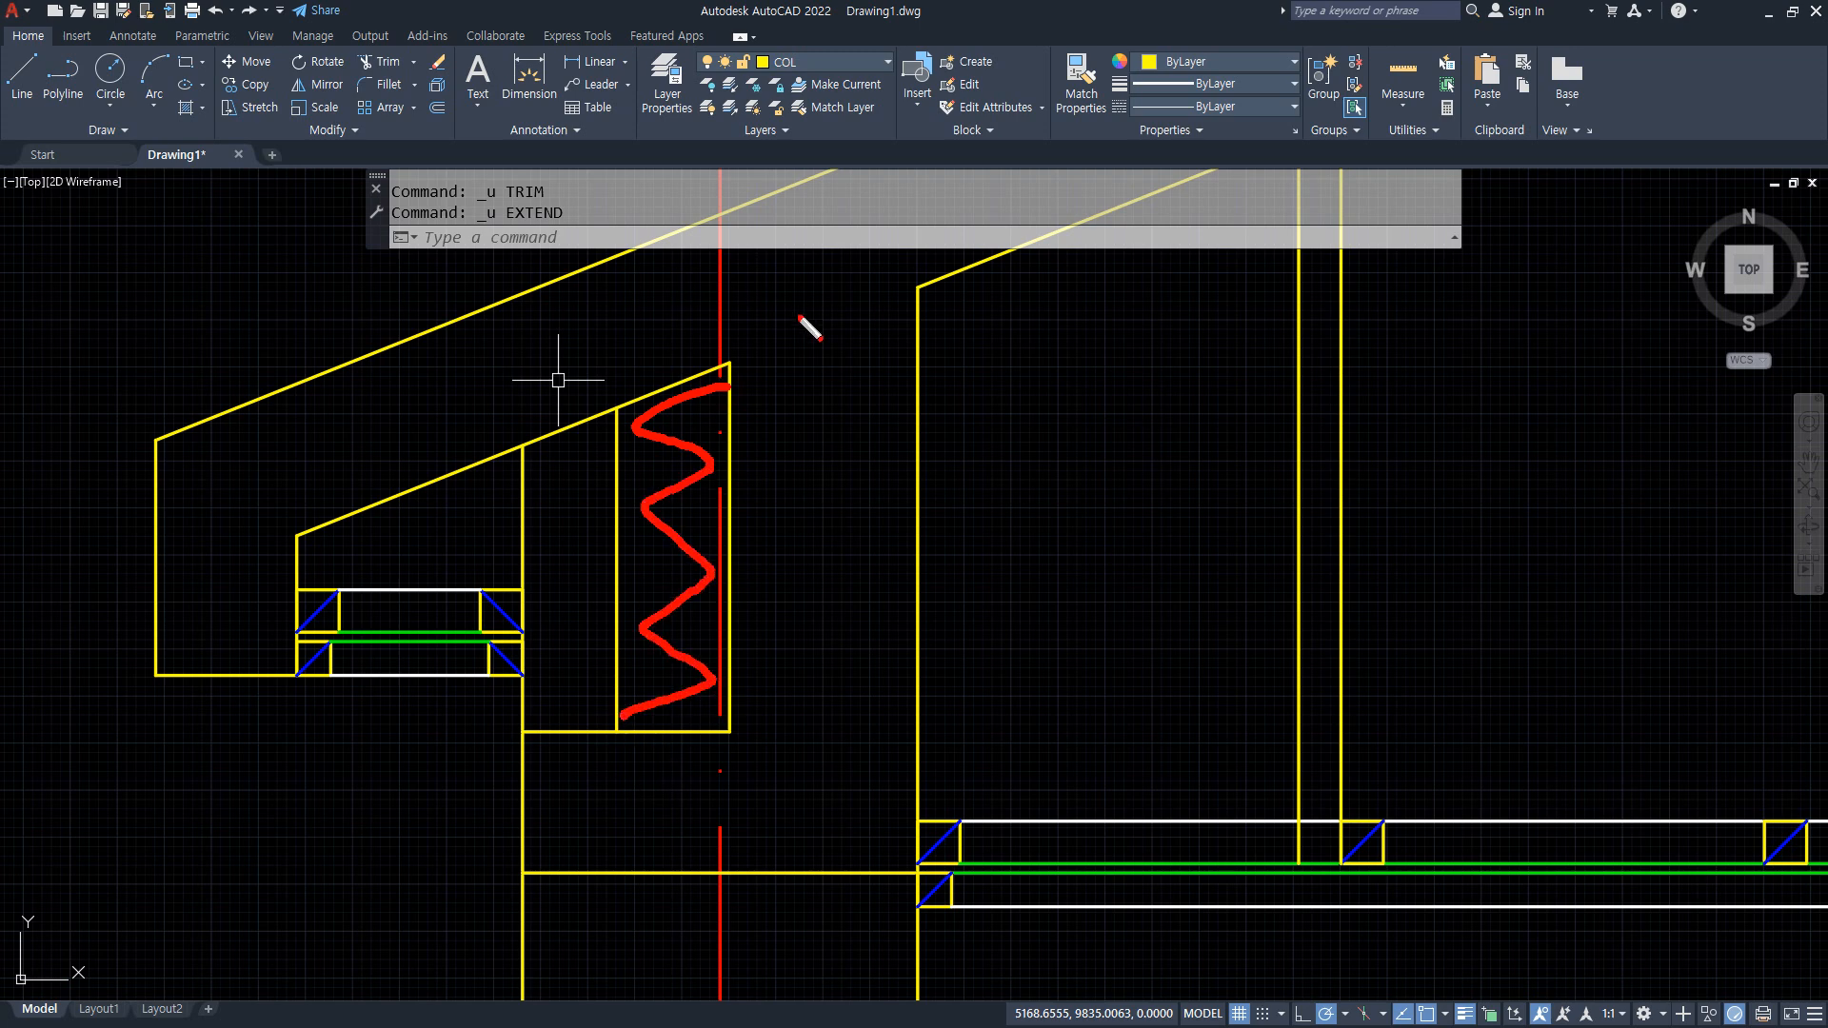
{"action": "key", "text": "Escape"}
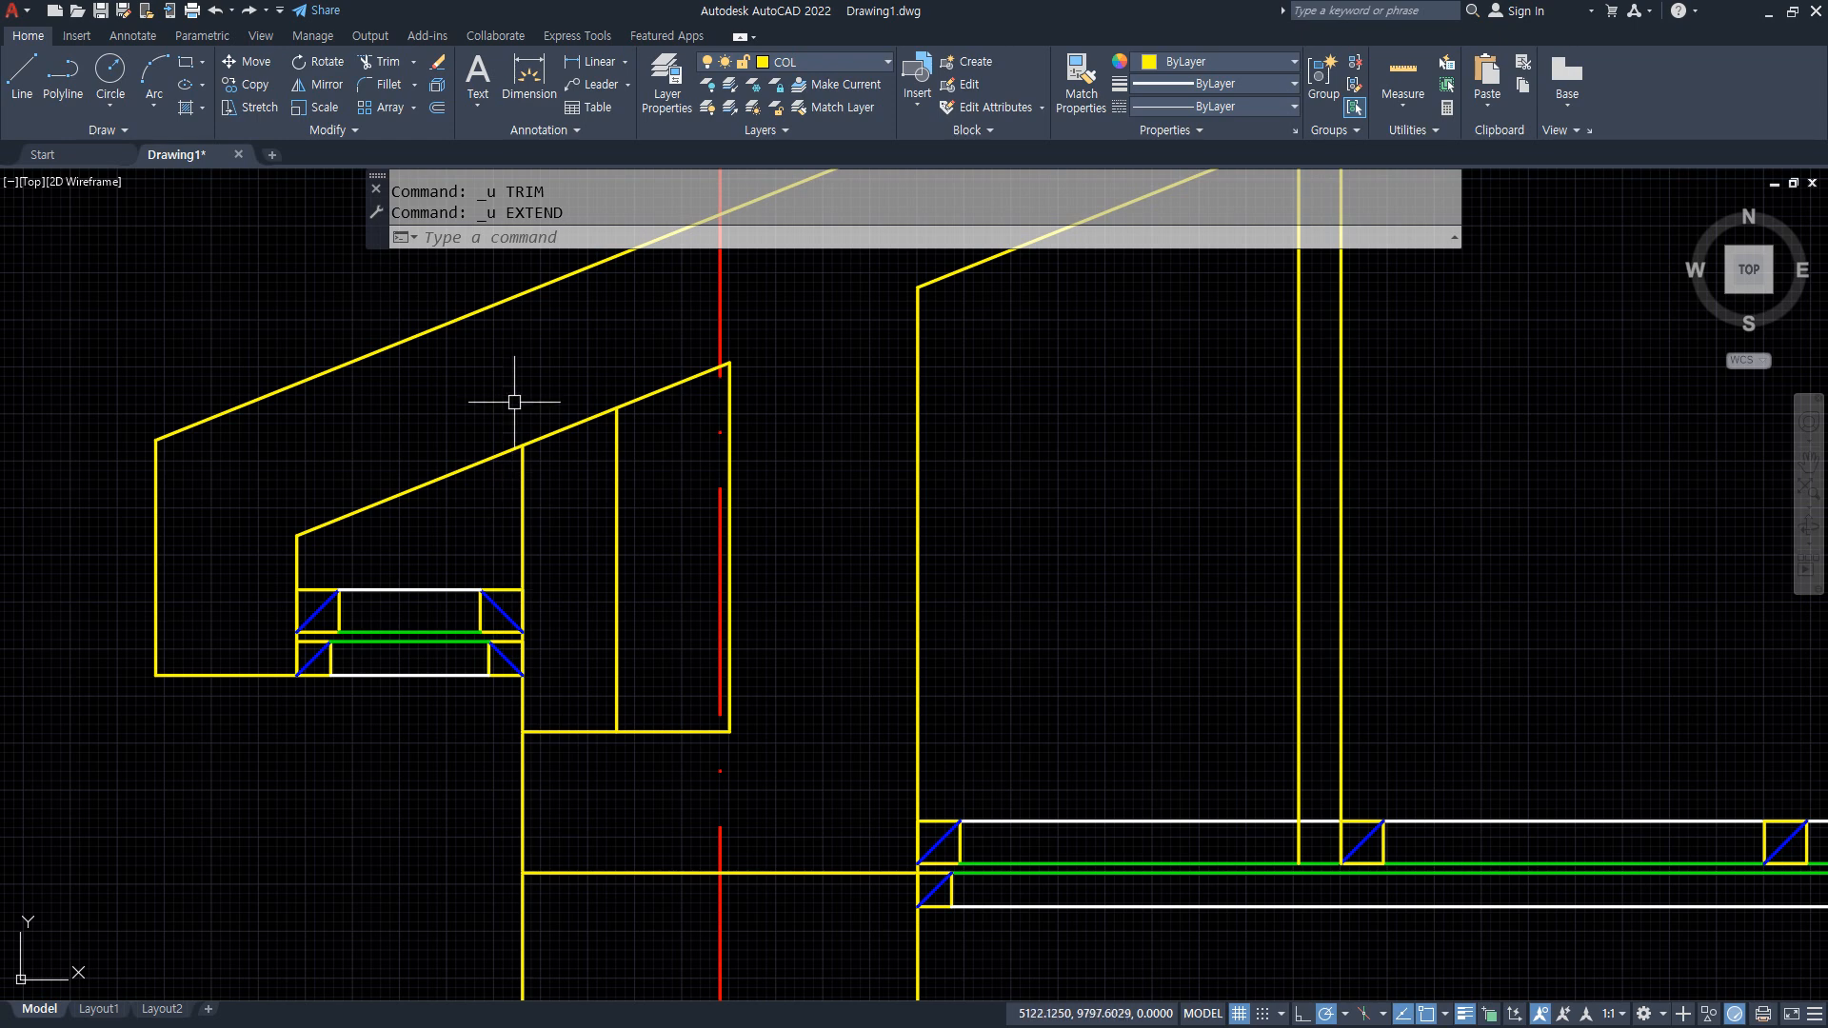
Erase the offset vertical and horizontal lines inside the eave wall and fillet the sloping line back to the outer wall line.
{"action": "left_click", "coordinate": [563, 351]}
{"action": "left_click", "coordinate": [838, 823]}
{"action": "key", "text": "Delete"}
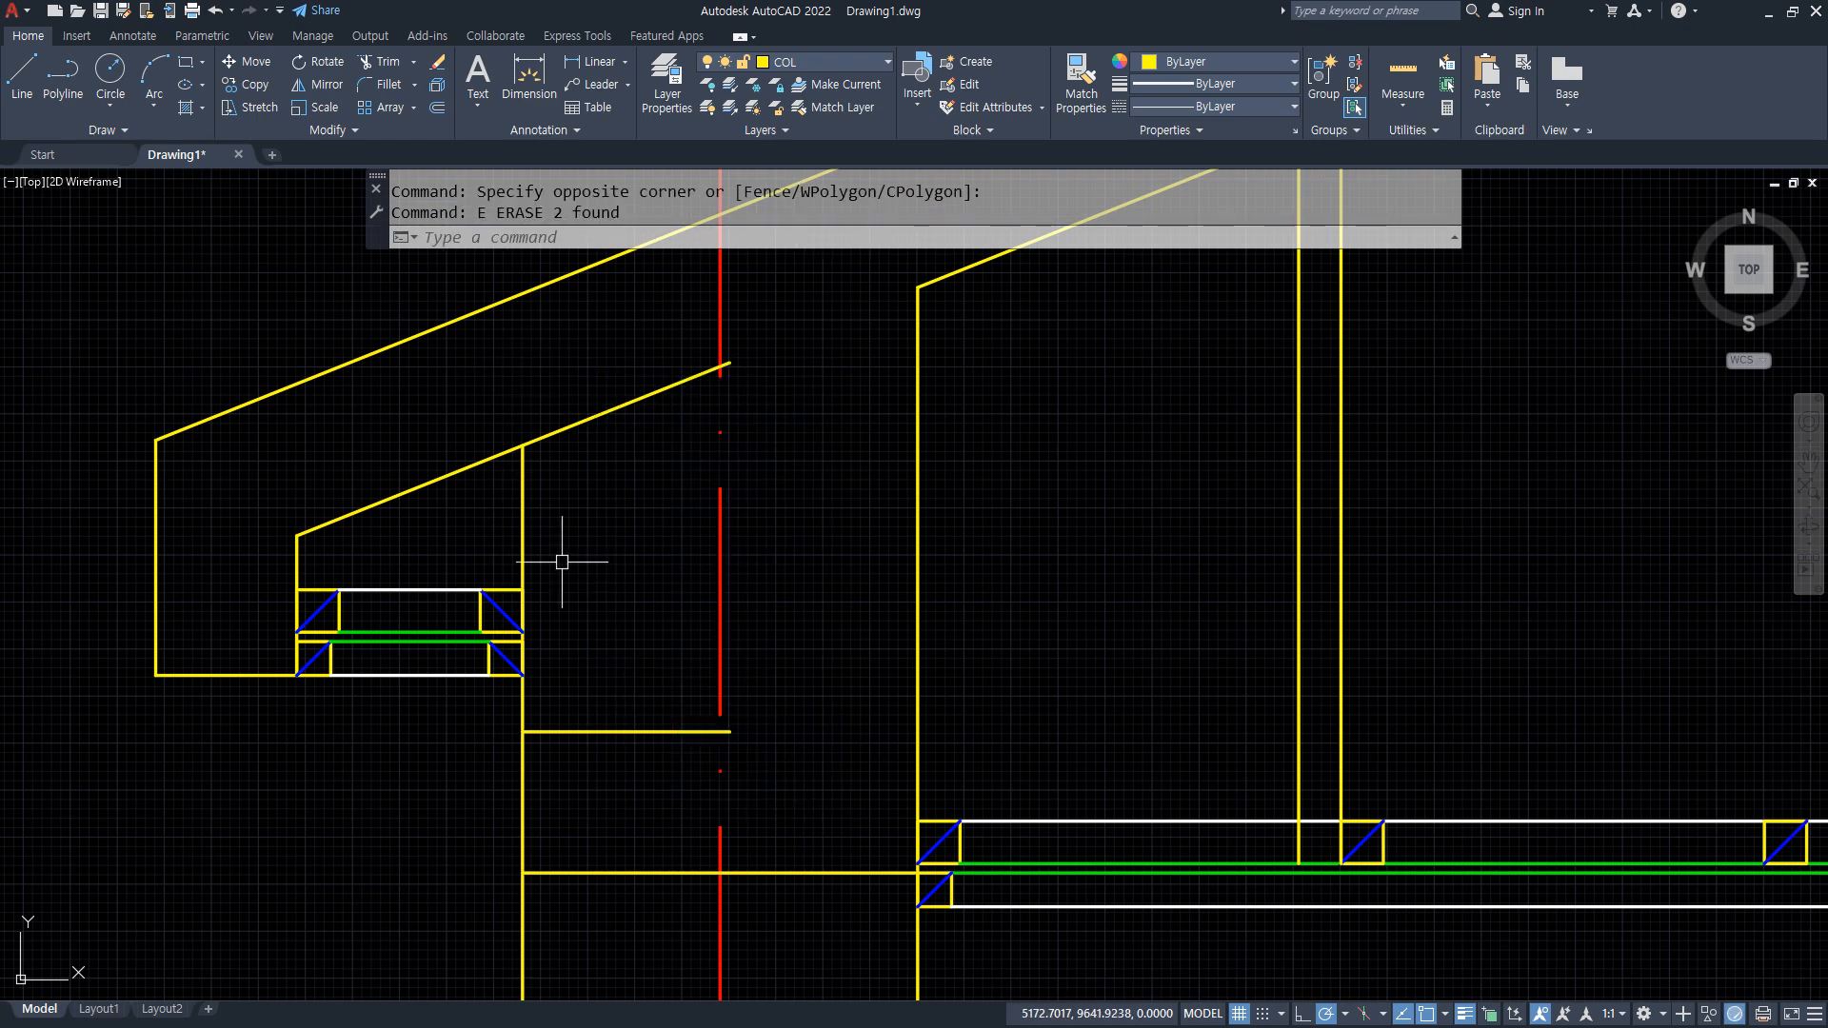
{"action": "type", "text": "f"}
{"action": "key", "text": "Return"}
{"action": "left_click", "coordinate": [505, 452]}
{"action": "left_click", "coordinate": [523, 533]}
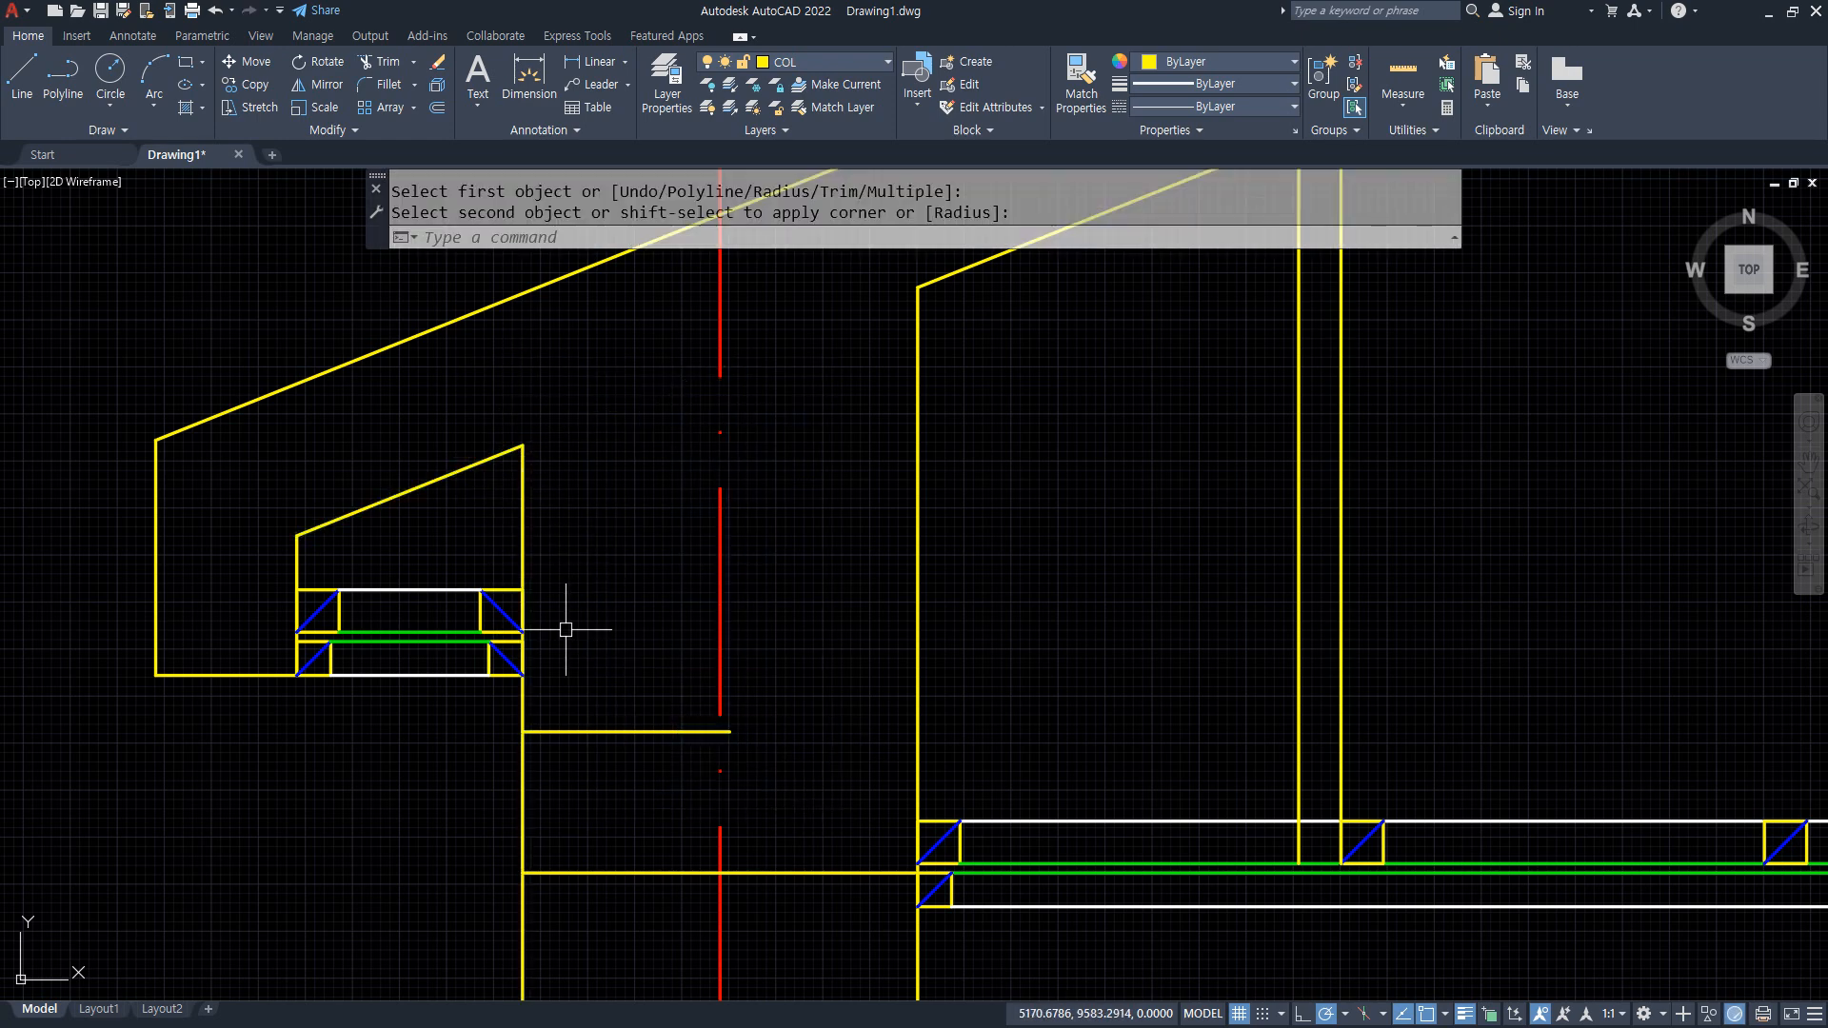
{"action": "left_click", "coordinate": [604, 714]}
{"action": "left_click", "coordinate": [584, 747]}
{"action": "type", "text": "e"}
{"action": "key", "text": "Return"}
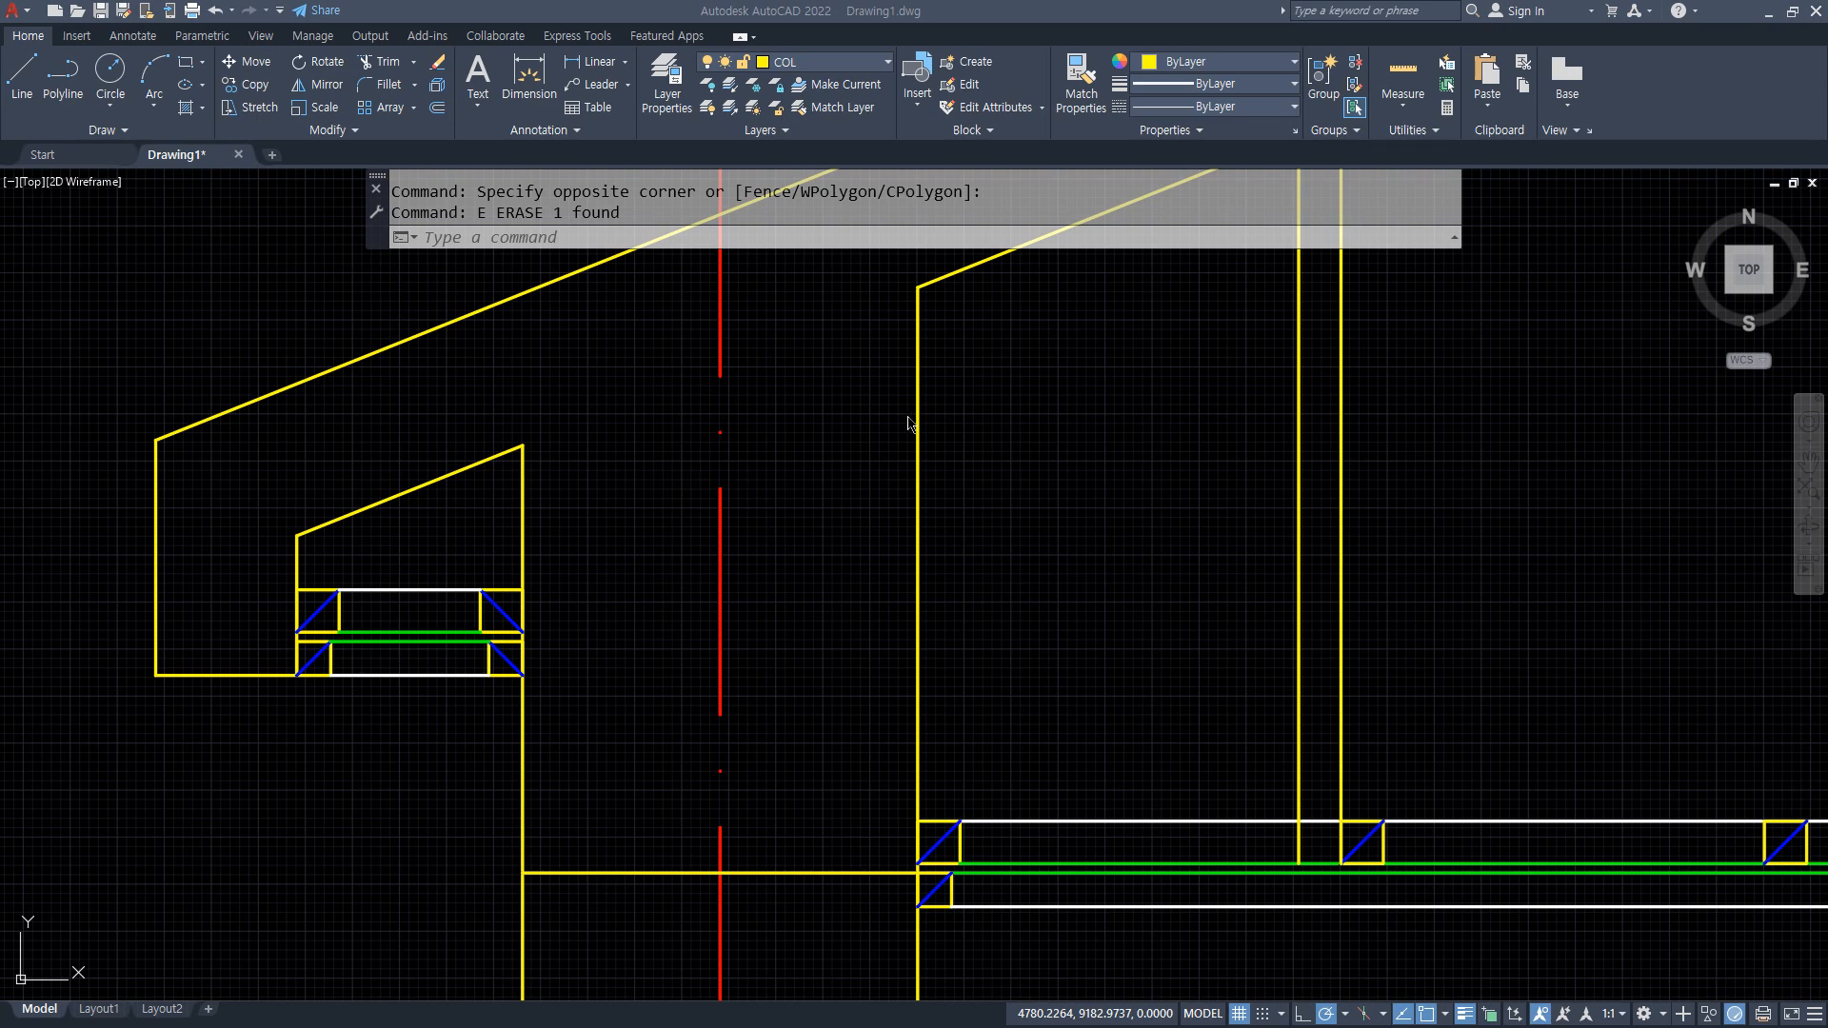
Offset the inner wall line at the eave by 200 toward the soffit.
{"action": "type", "text": "o"}
{"action": "key", "text": "Return"}
{"action": "type", "text": "200"}
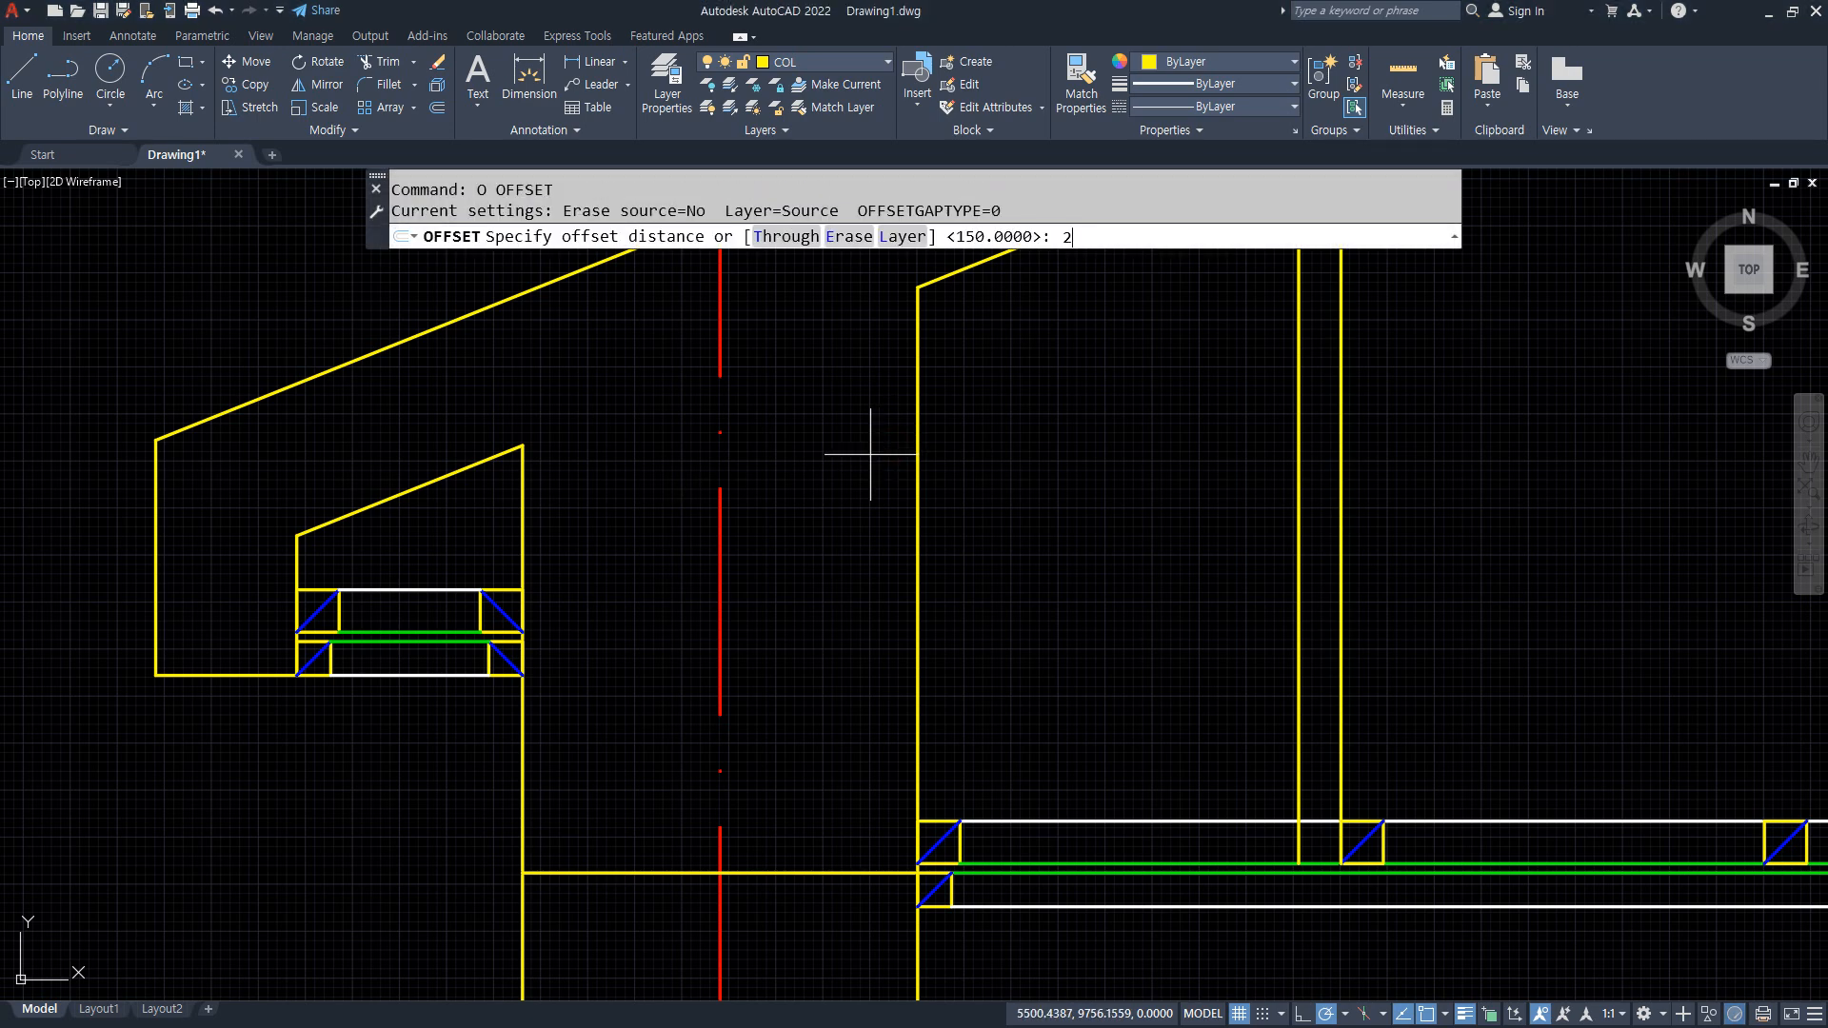
{"action": "key", "text": "Return"}
{"action": "left_click", "coordinate": [916, 469]}
{"action": "left_click", "coordinate": [838, 533]}
{"action": "key", "text": "Return"}
Fillet the 200 offset wall line with the sloping line above the soffit.
{"action": "type", "text": "tr"}
{"action": "key", "text": "Return"}
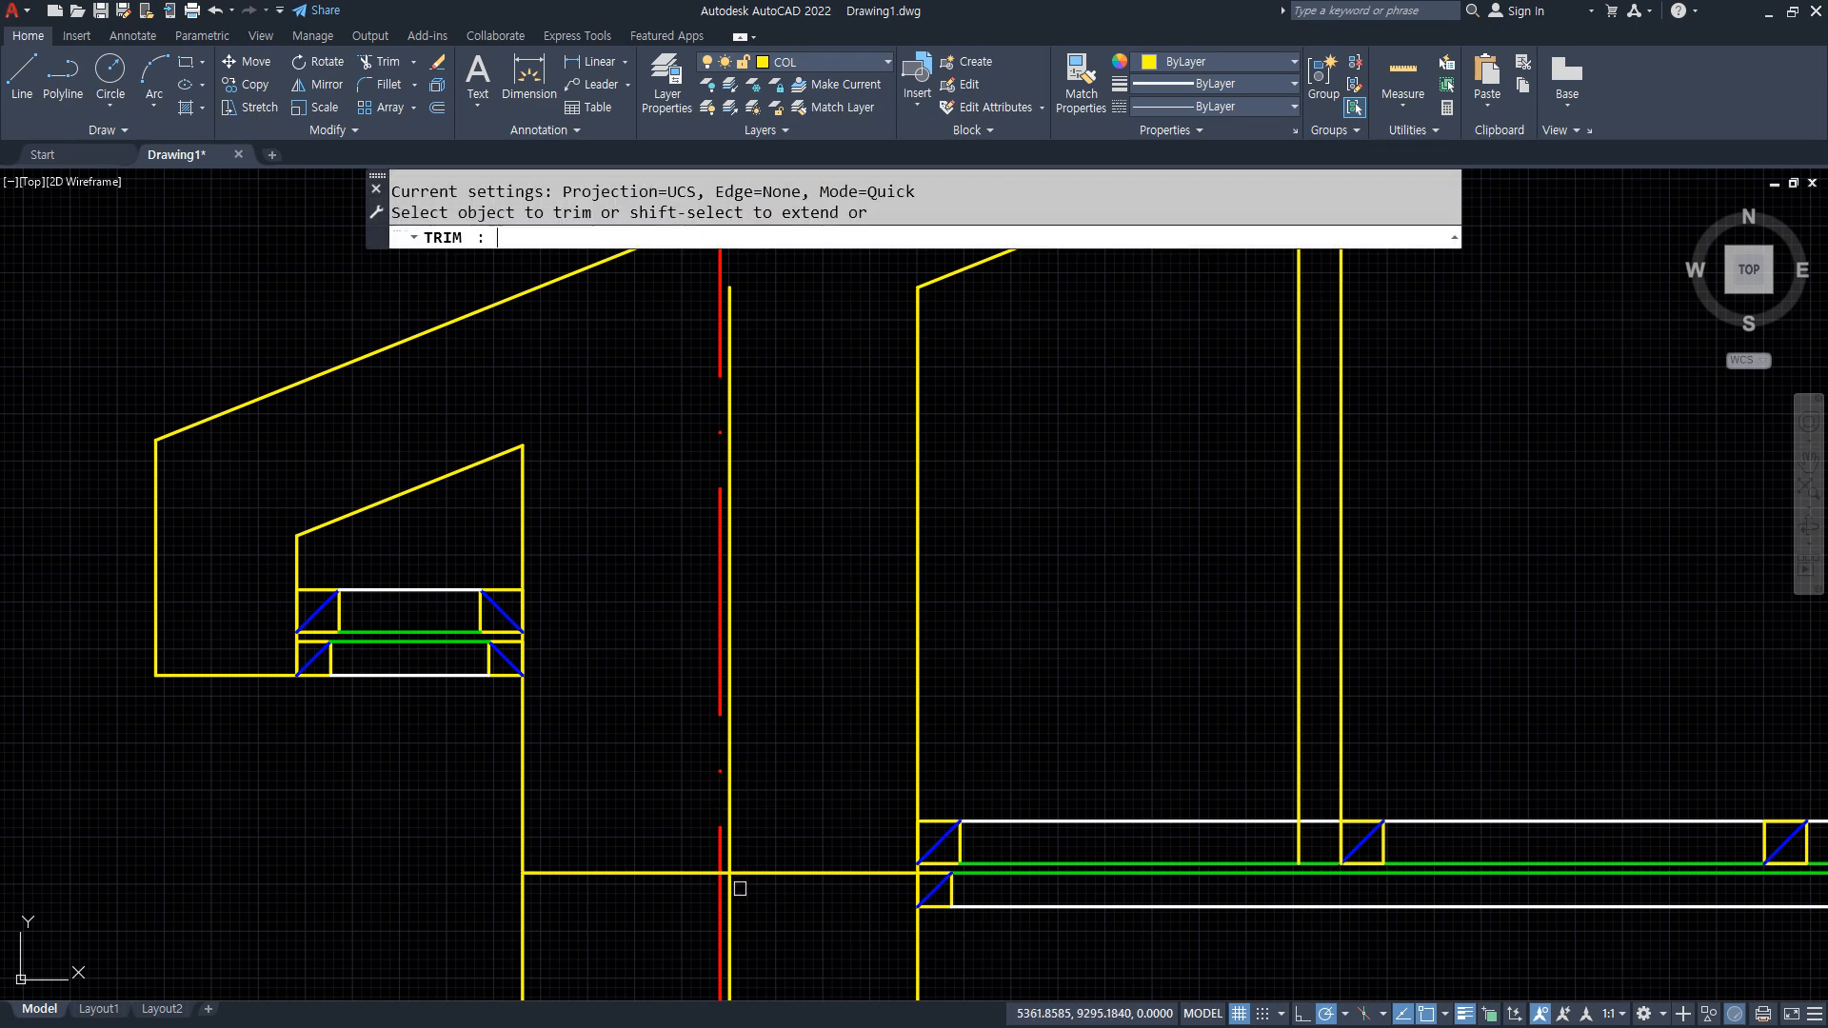
{"action": "key", "text": "Escape"}
{"action": "type", "text": "f"}
{"action": "key", "text": "Return"}
{"action": "left_click", "coordinate": [731, 484]}
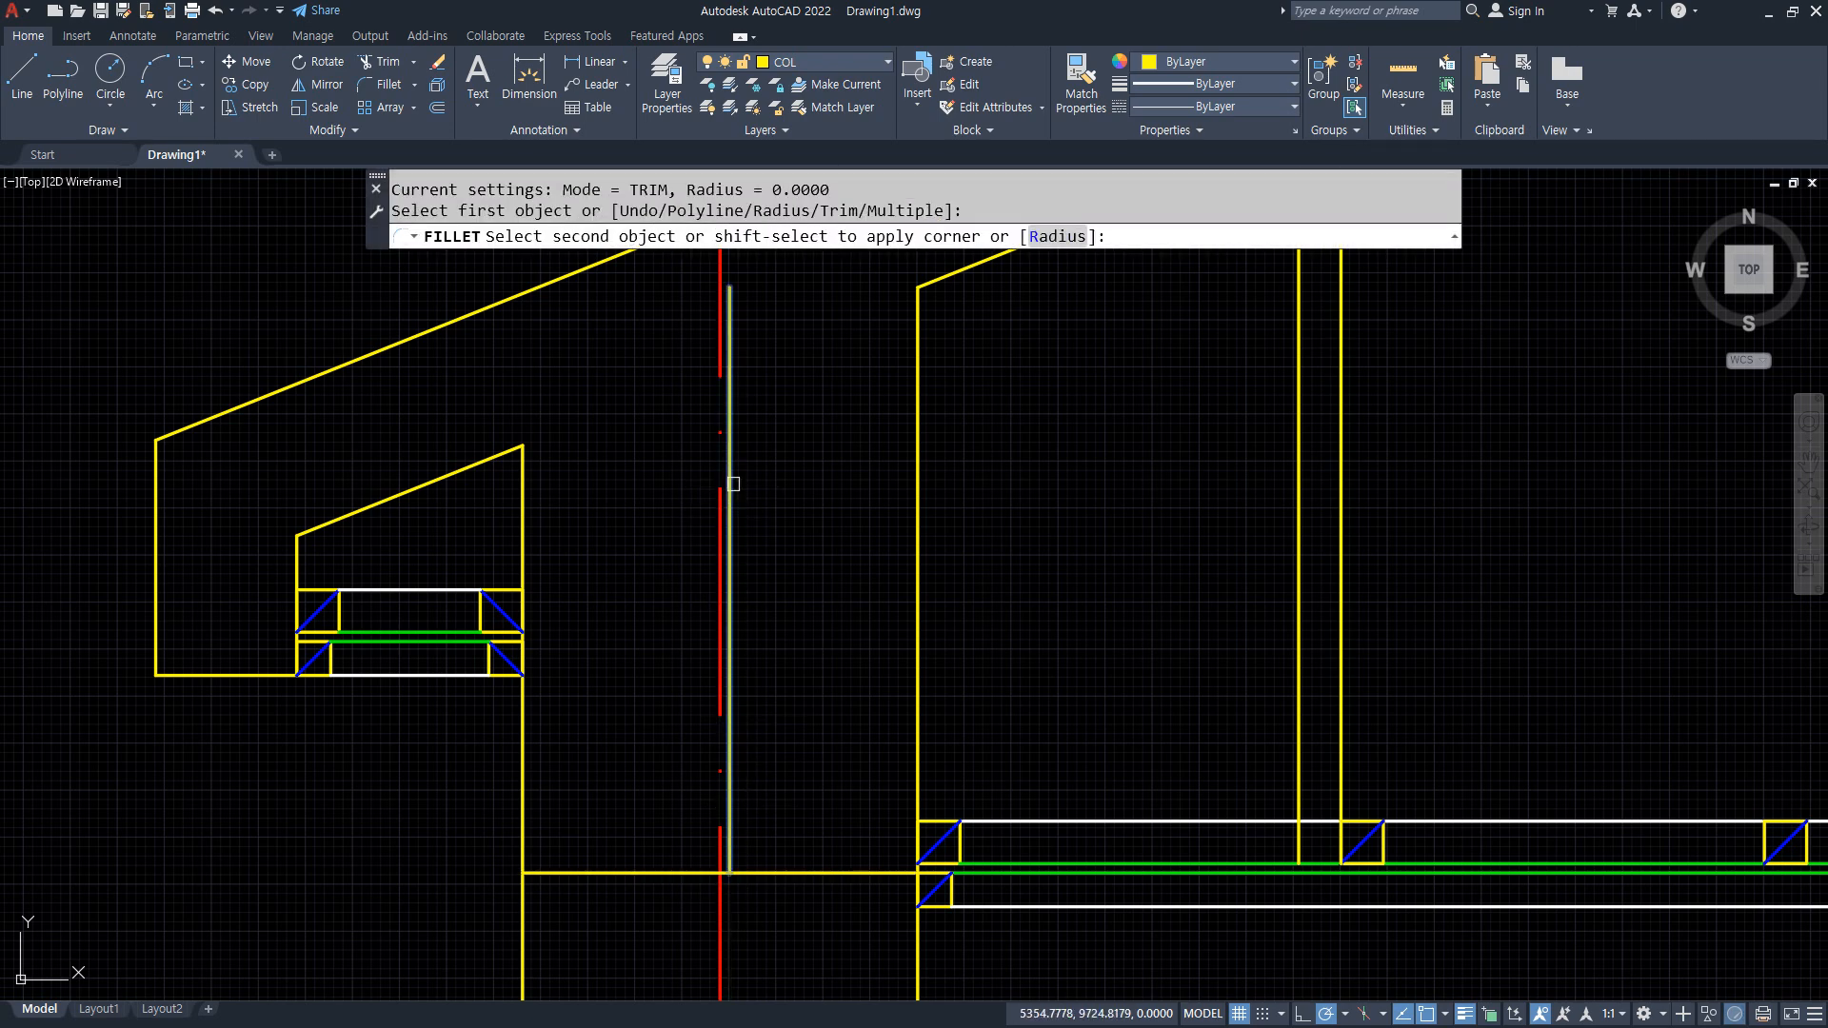
{"action": "left_click", "coordinate": [475, 468]}
{"action": "left_click_drag", "start_coordinate": [876, 840], "coordinate": [793, 867]}
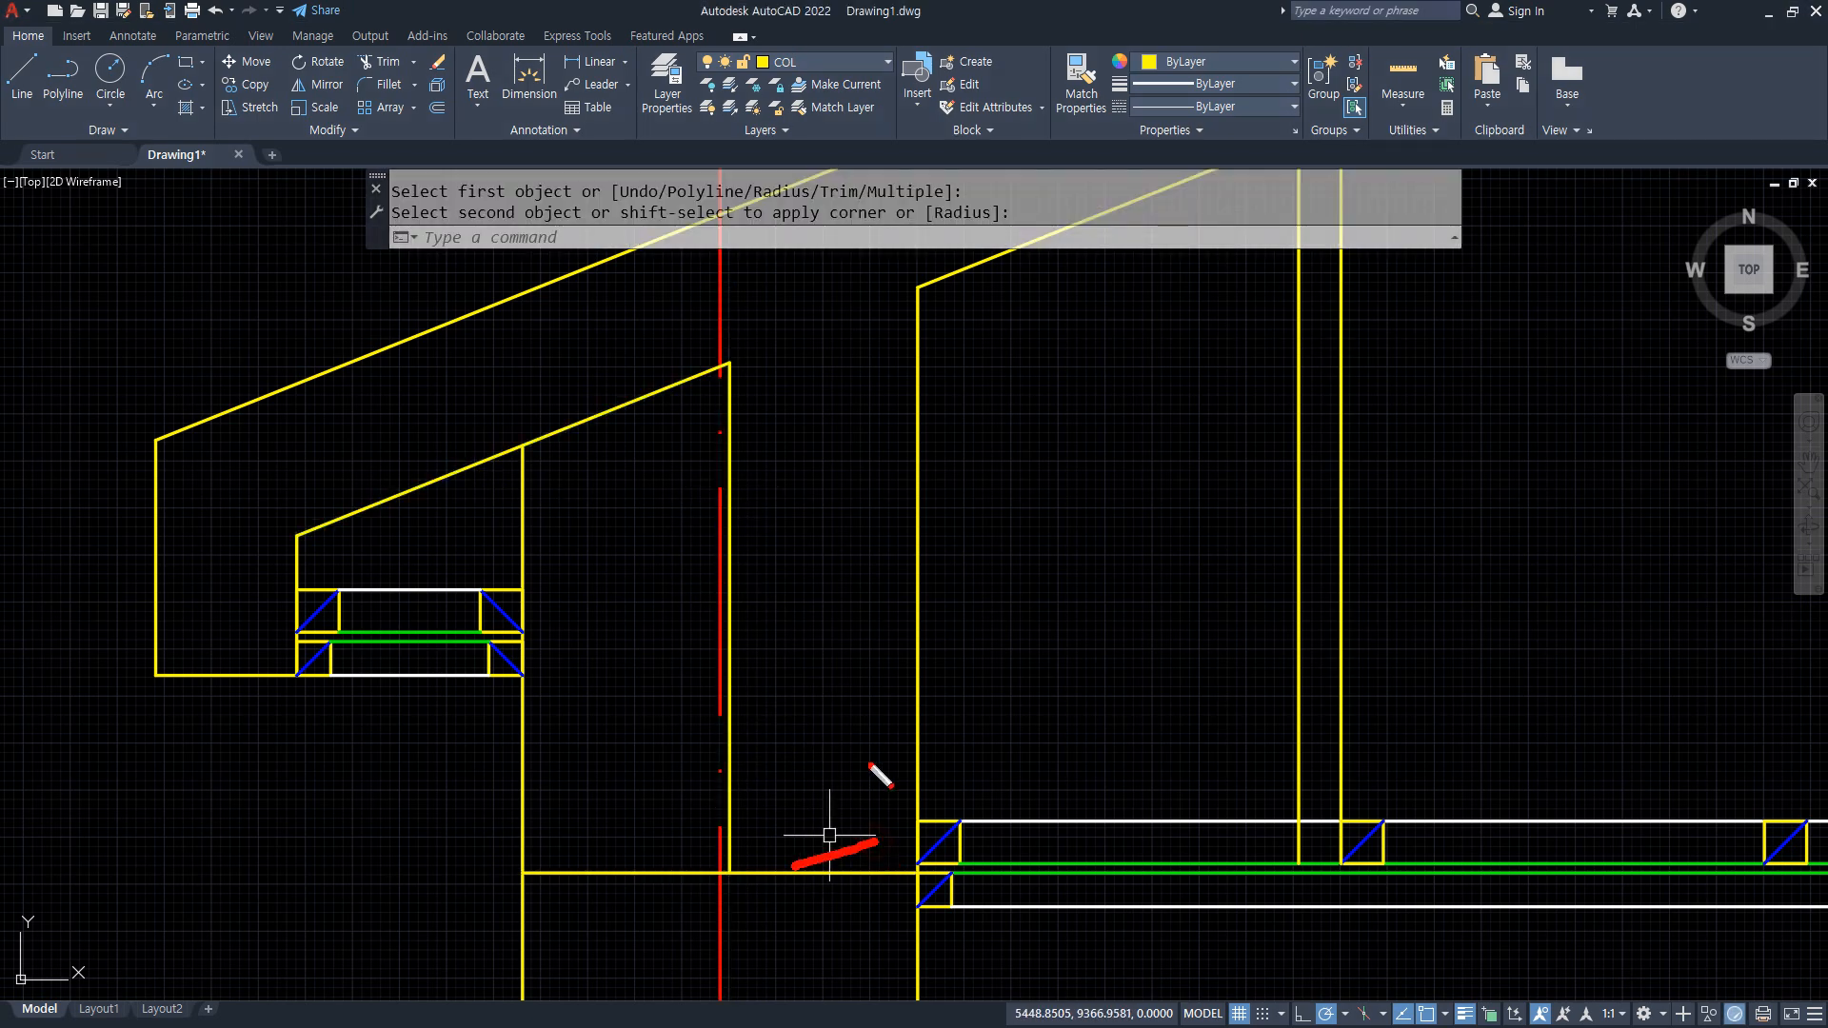
{"action": "left_click_drag", "start_coordinate": [869, 762], "coordinate": [764, 788]}
{"action": "left_click_drag", "start_coordinate": [836, 676], "coordinate": [776, 692]}
{"action": "left_click_drag", "start_coordinate": [874, 522], "coordinate": [772, 576]}
{"action": "left_click_drag", "start_coordinate": [859, 465], "coordinate": [769, 517]}
{"action": "left_click_drag", "start_coordinate": [874, 329], "coordinate": [778, 371]}
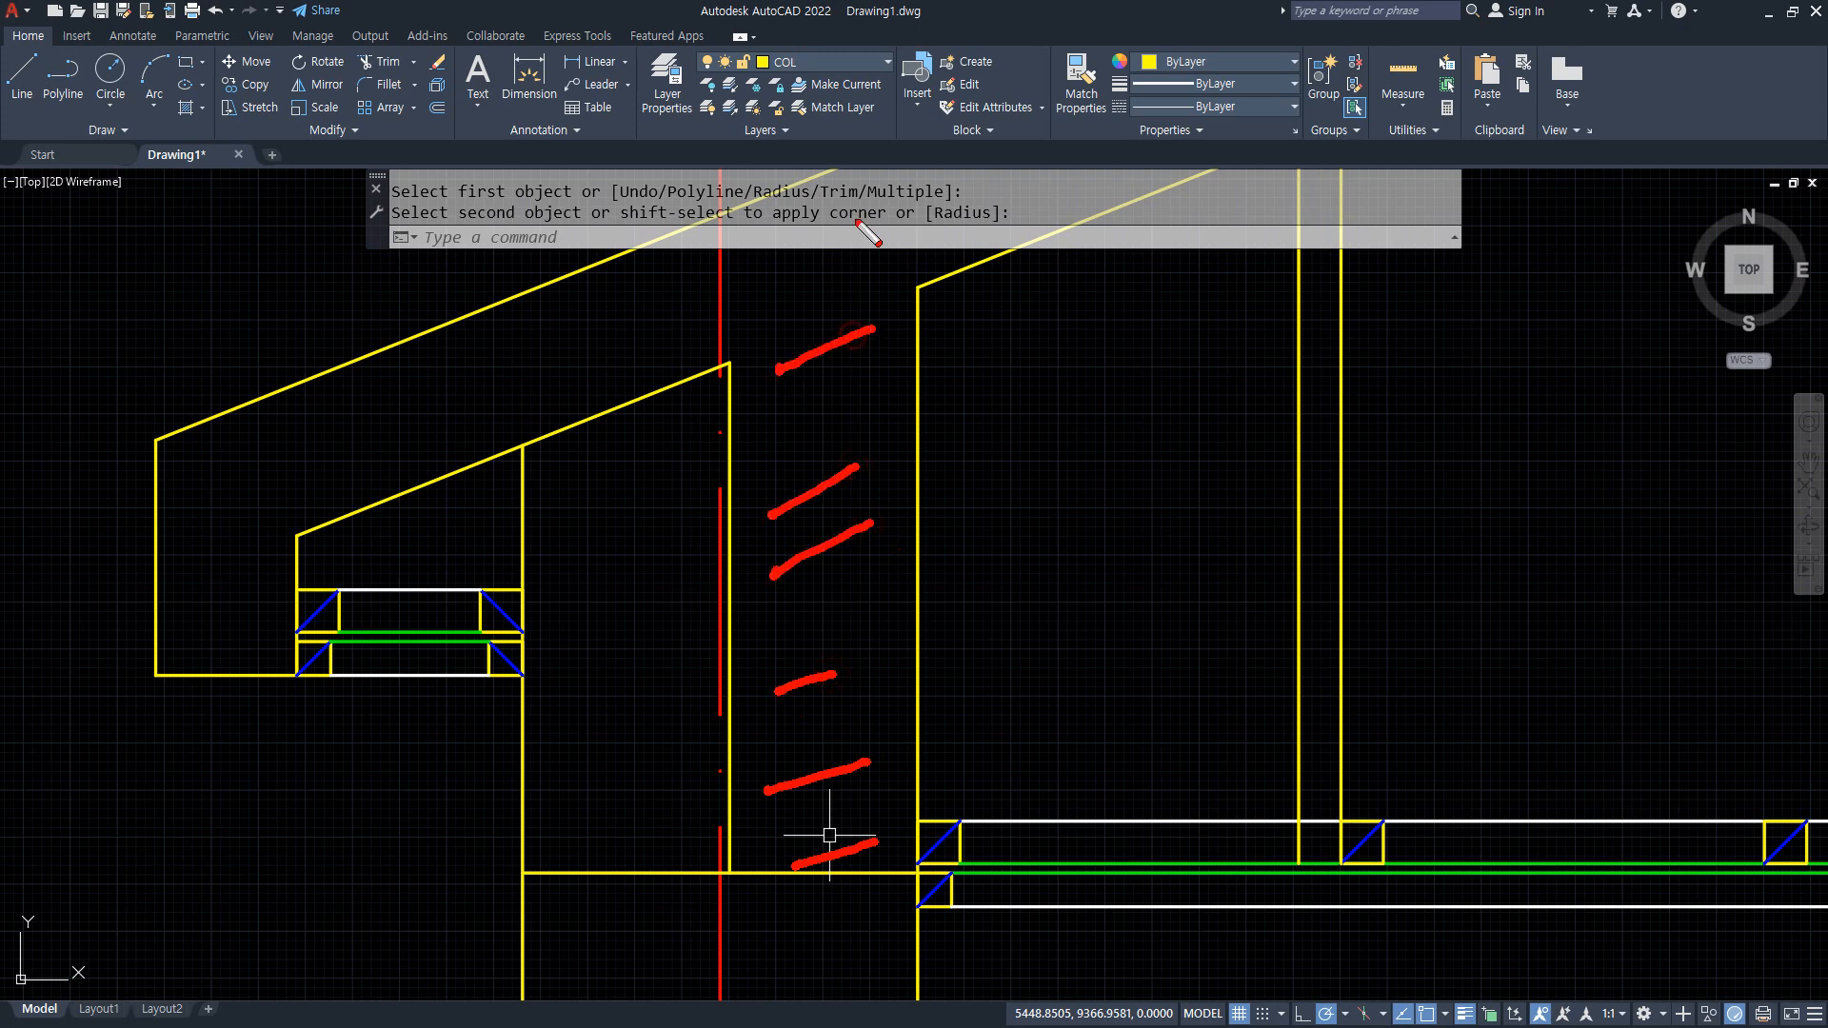
{"action": "left_click_drag", "start_coordinate": [840, 221], "coordinate": [541, 365]}
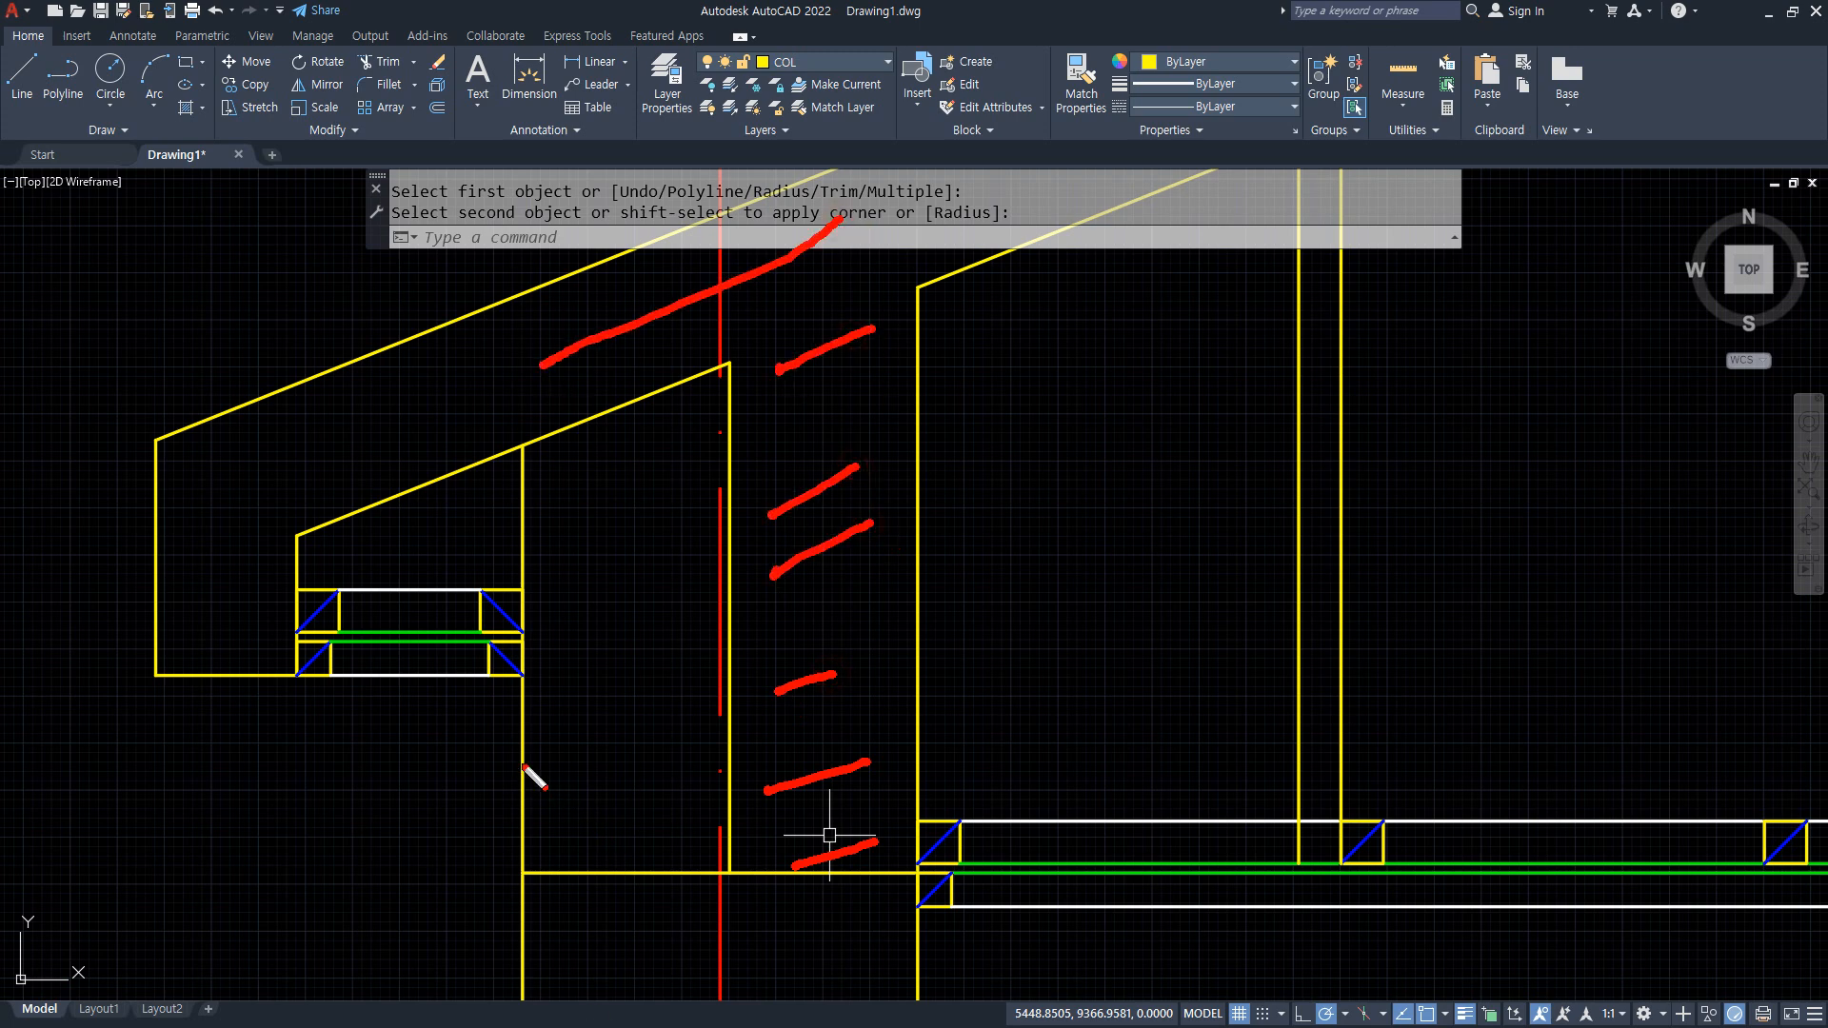
{"action": "left_click_drag", "start_coordinate": [522, 766], "coordinate": [716, 763]}
{"action": "key", "text": "Escape"}
Try to offset the horizontal beam line between the wall faces upward by 1150.
{"action": "type", "text": "offset"}
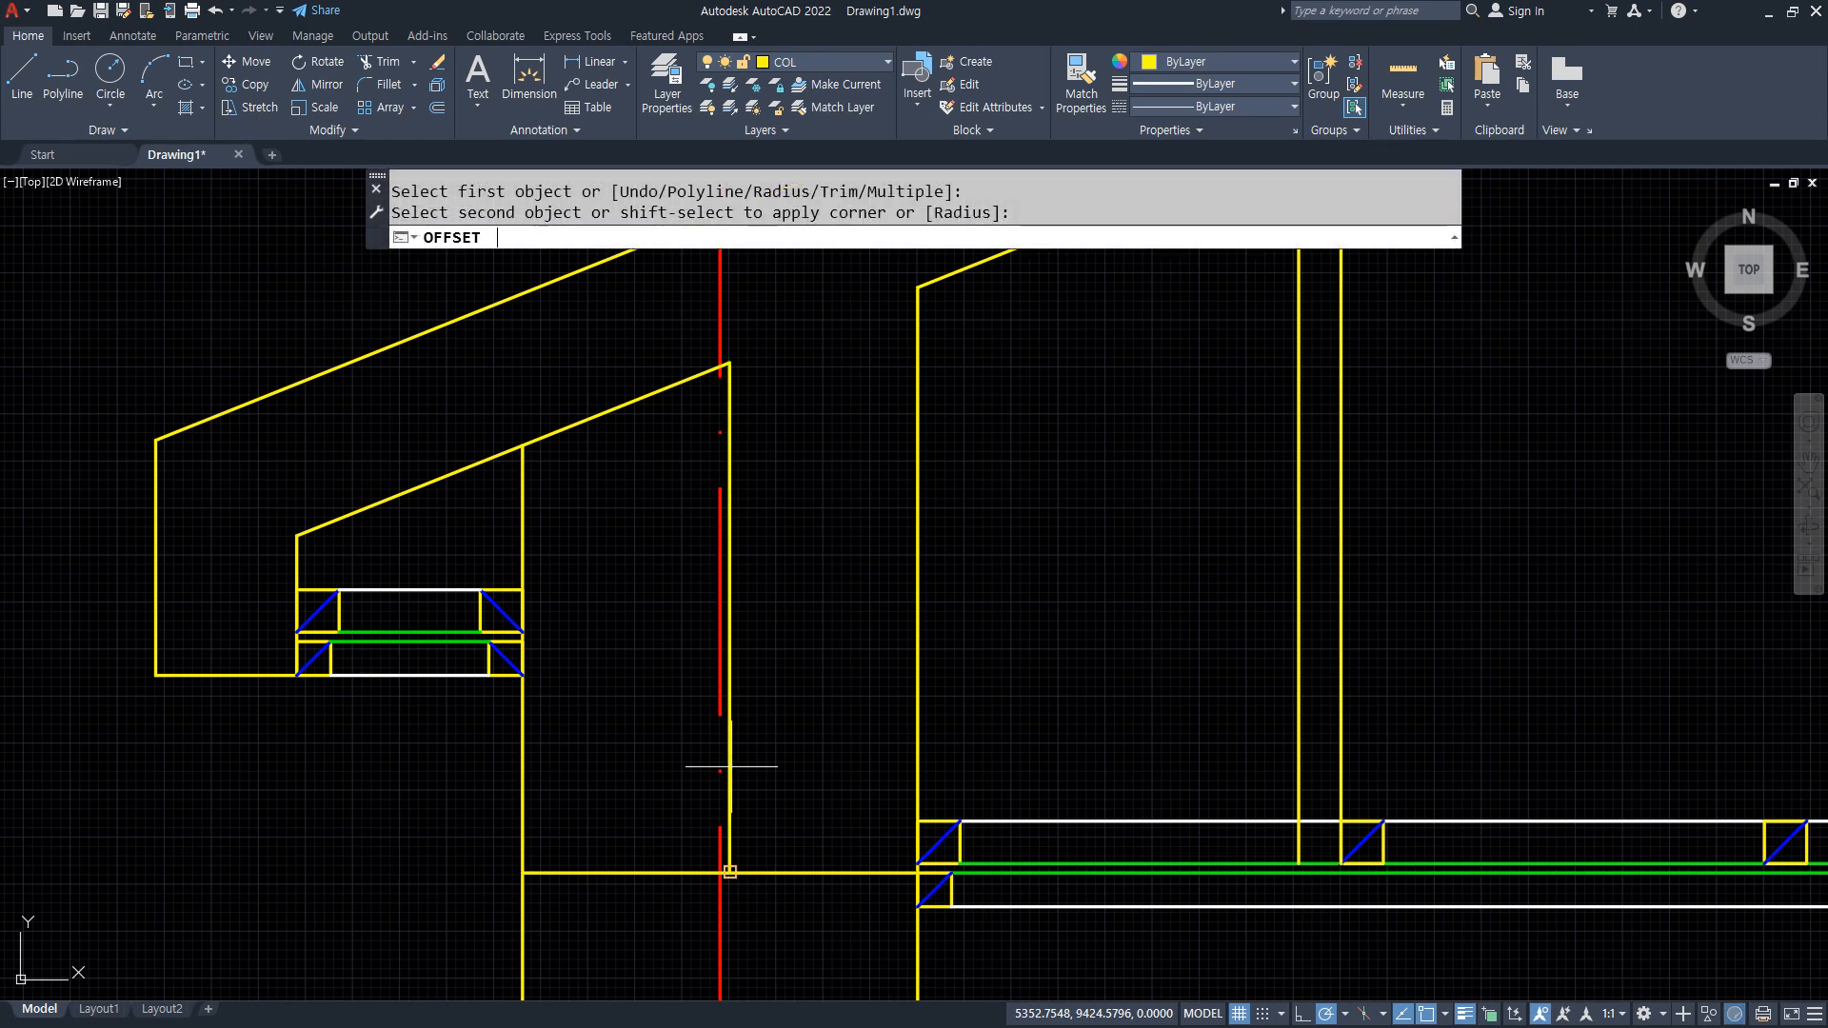
{"action": "key", "text": "Return"}
{"action": "type", "text": "1150"}
{"action": "key", "text": "Return"}
{"action": "left_click", "coordinate": [670, 875]}
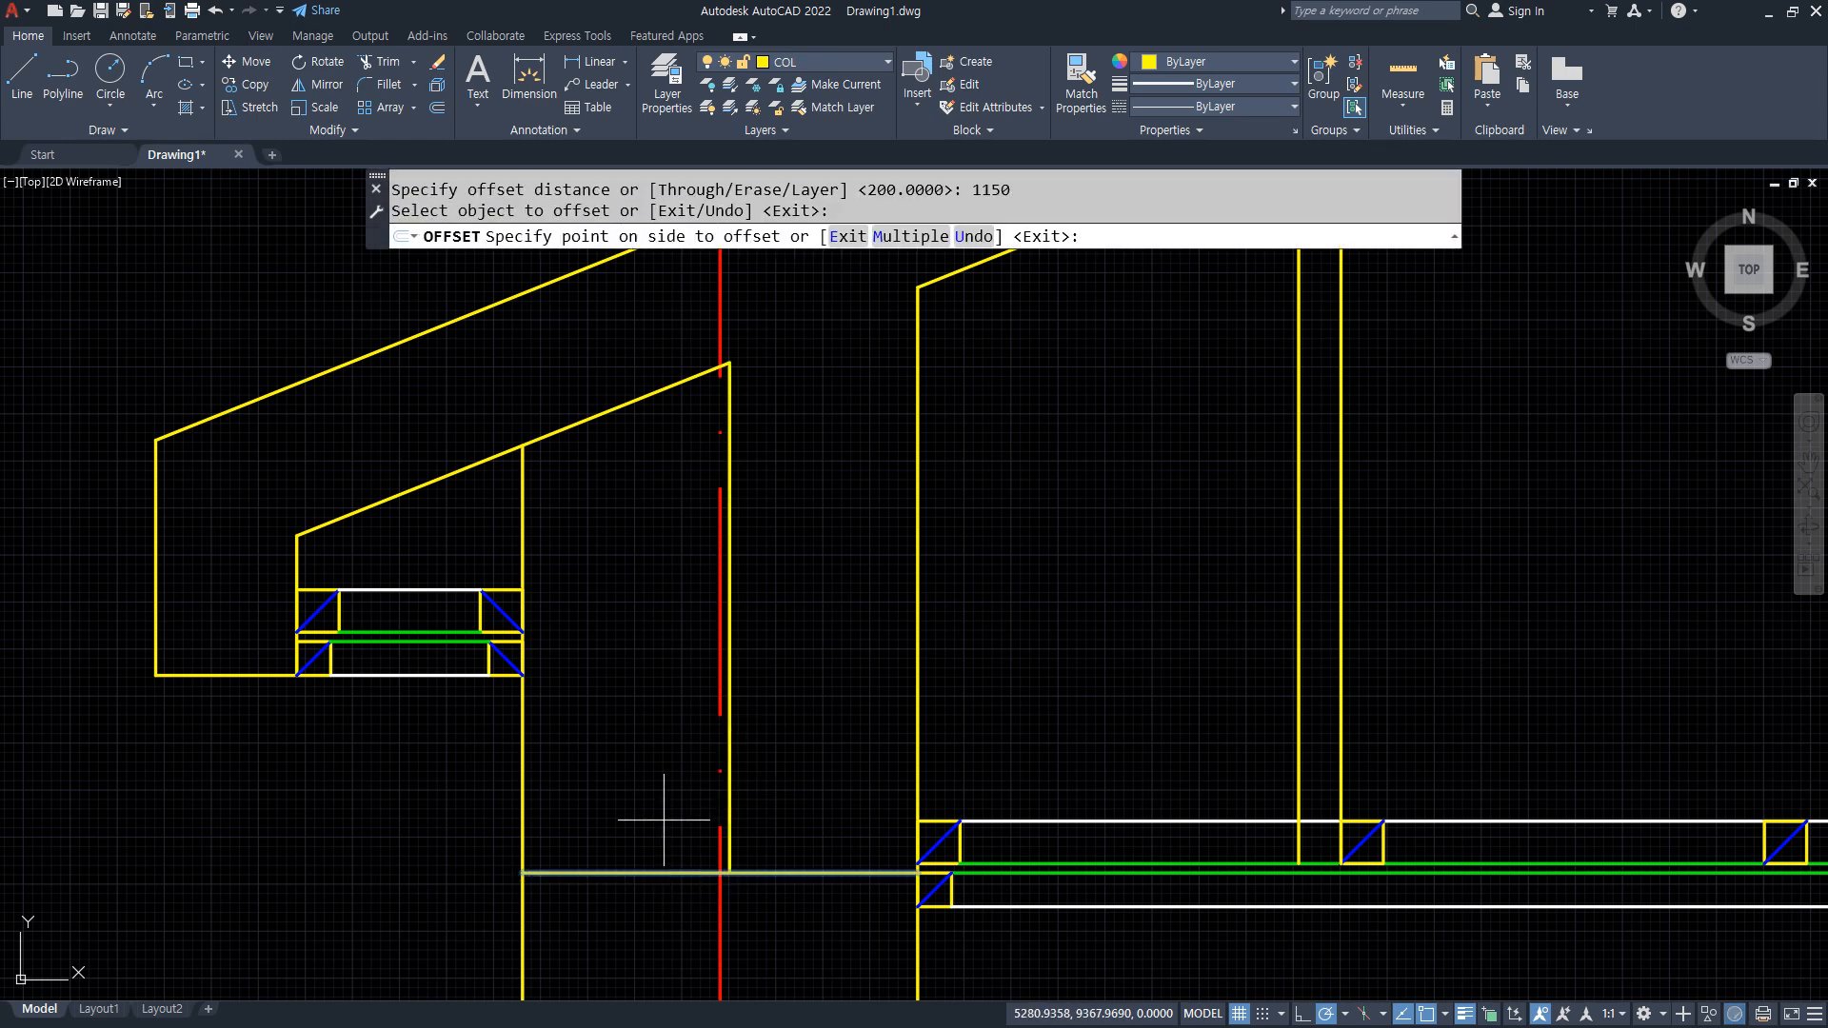
{"action": "left_click", "coordinate": [663, 819]}
{"action": "left_click", "coordinate": [640, 874]}
{"action": "key", "text": "Escape"}
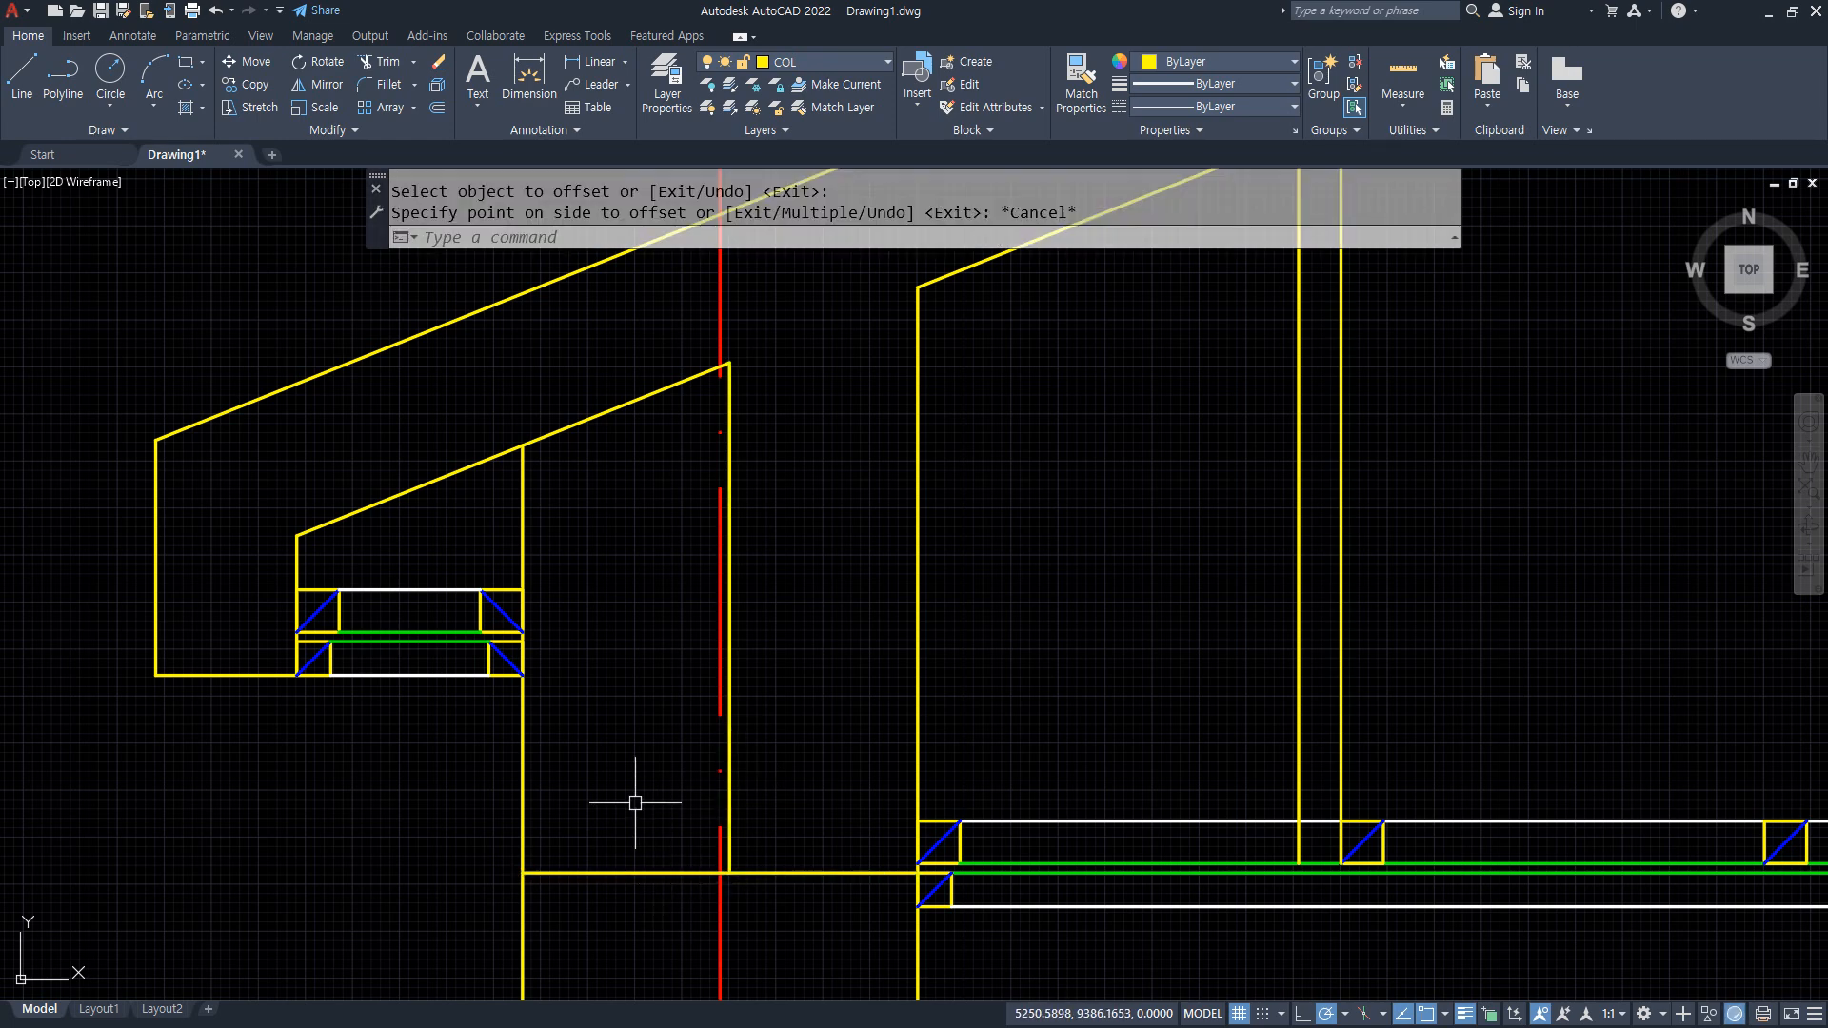
{"action": "key", "text": "Escape"}
Offset the horizontal beam line between the wall faces upward by 150.
{"action": "type", "text": "o"}
{"action": "key", "text": "Return"}
{"action": "type", "text": "150"}
{"action": "key", "text": "Return"}
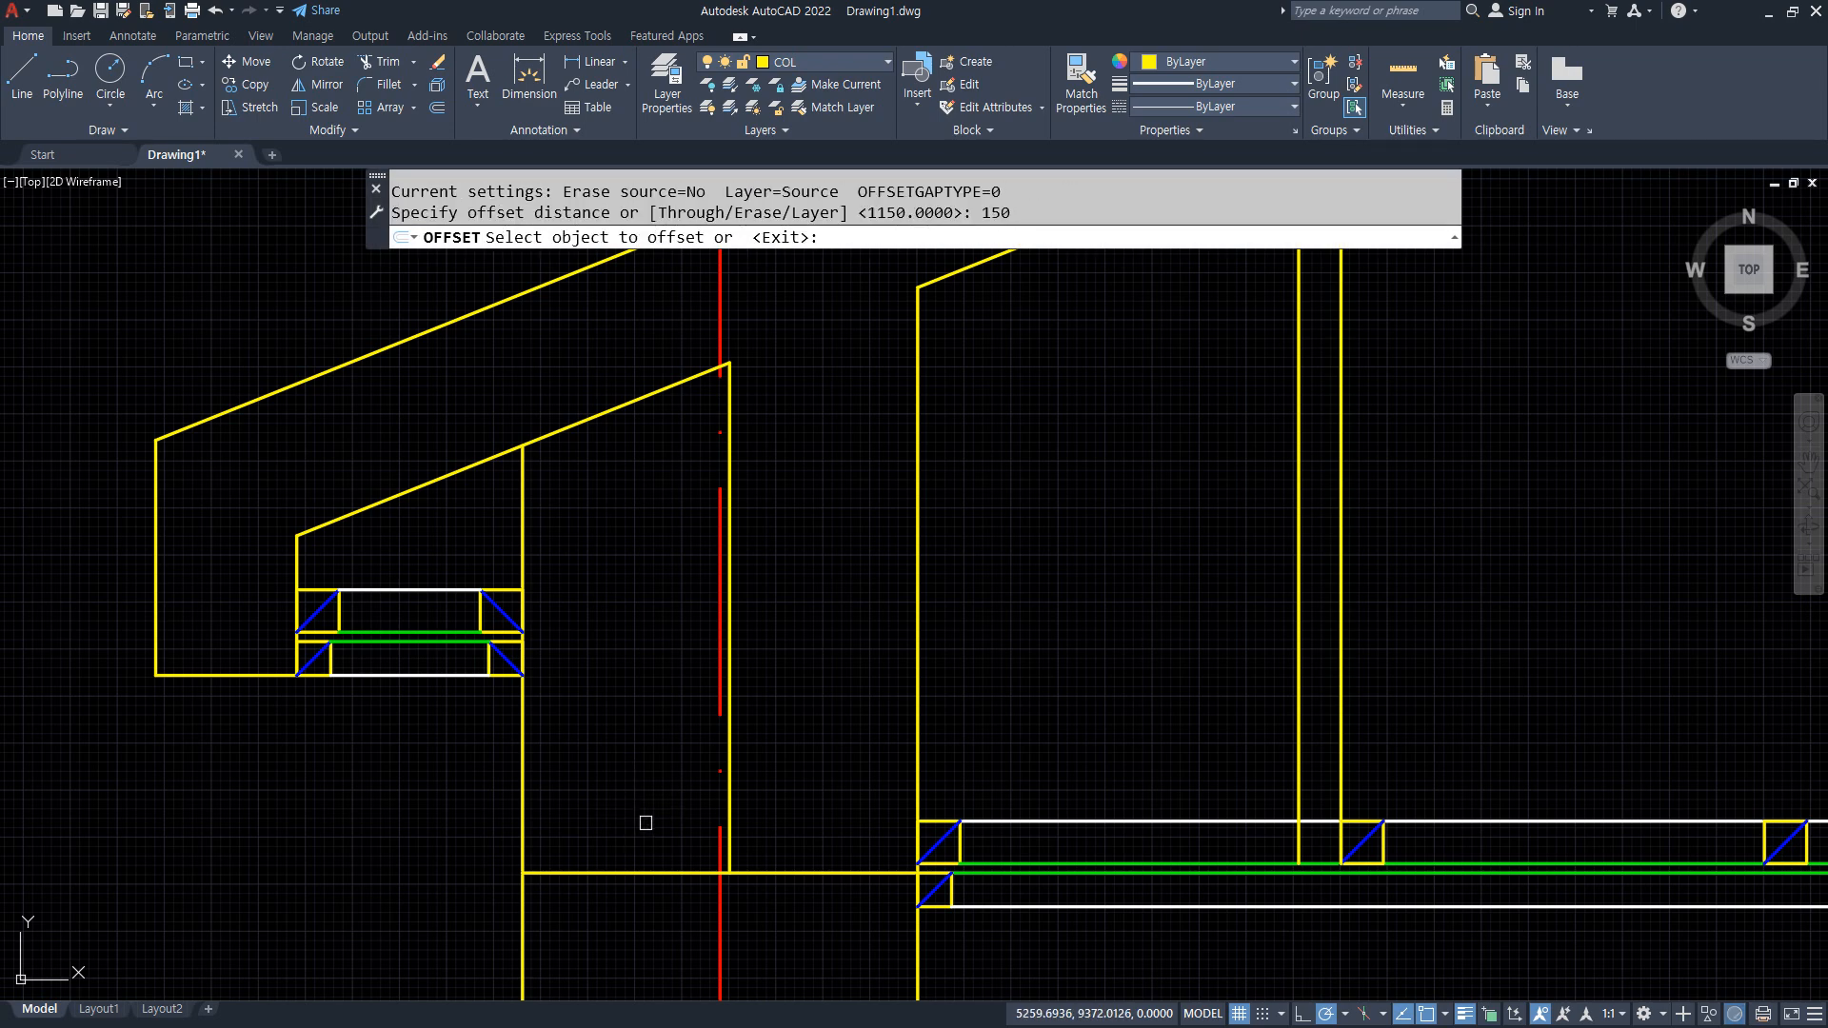
{"action": "left_click", "coordinate": [641, 872]}
{"action": "left_click", "coordinate": [649, 806]}
{"action": "key", "text": "Escape"}
Fillet the offset vertical line with the raised horizontal line to close the lower corner inside the eave wall.
{"action": "type", "text": "f"}
{"action": "key", "text": "Return"}
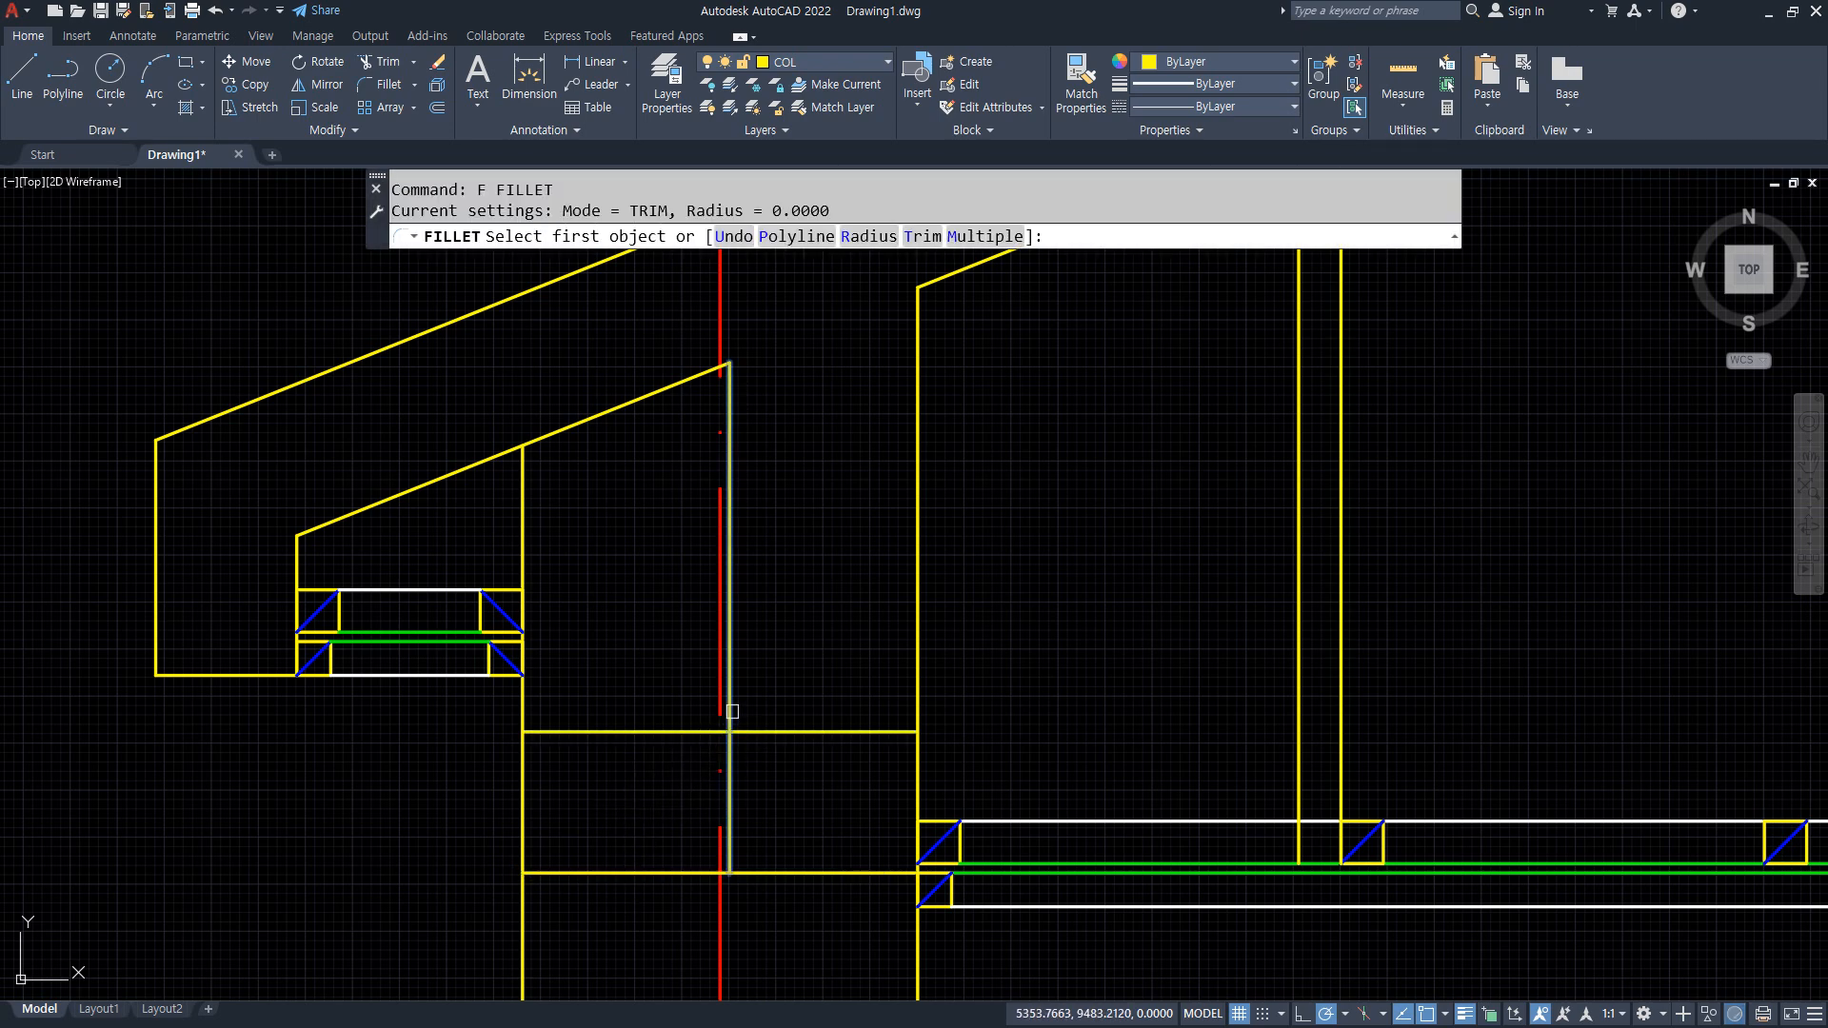
{"action": "left_click", "coordinate": [729, 709]}
{"action": "left_click", "coordinate": [675, 732]}
{"action": "mouse_move", "coordinate": [867, 871]}
{"action": "left_mouse_down"}
{"action": "mouse_move", "coordinate": [531, 850]}
{"action": "mouse_move", "coordinate": [684, 707]}
{"action": "mouse_move", "coordinate": [513, 407]}
{"action": "mouse_move", "coordinate": [467, 422]}
{"action": "left_mouse_up"}
{"action": "mouse_move", "coordinate": [650, 671]}
{"action": "left_mouse_down"}
{"action": "mouse_move", "coordinate": [555, 506]}
{"action": "mouse_move", "coordinate": [683, 671]}
{"action": "mouse_move", "coordinate": [592, 510]}
{"action": "mouse_move", "coordinate": [644, 677]}
{"action": "left_mouse_up"}
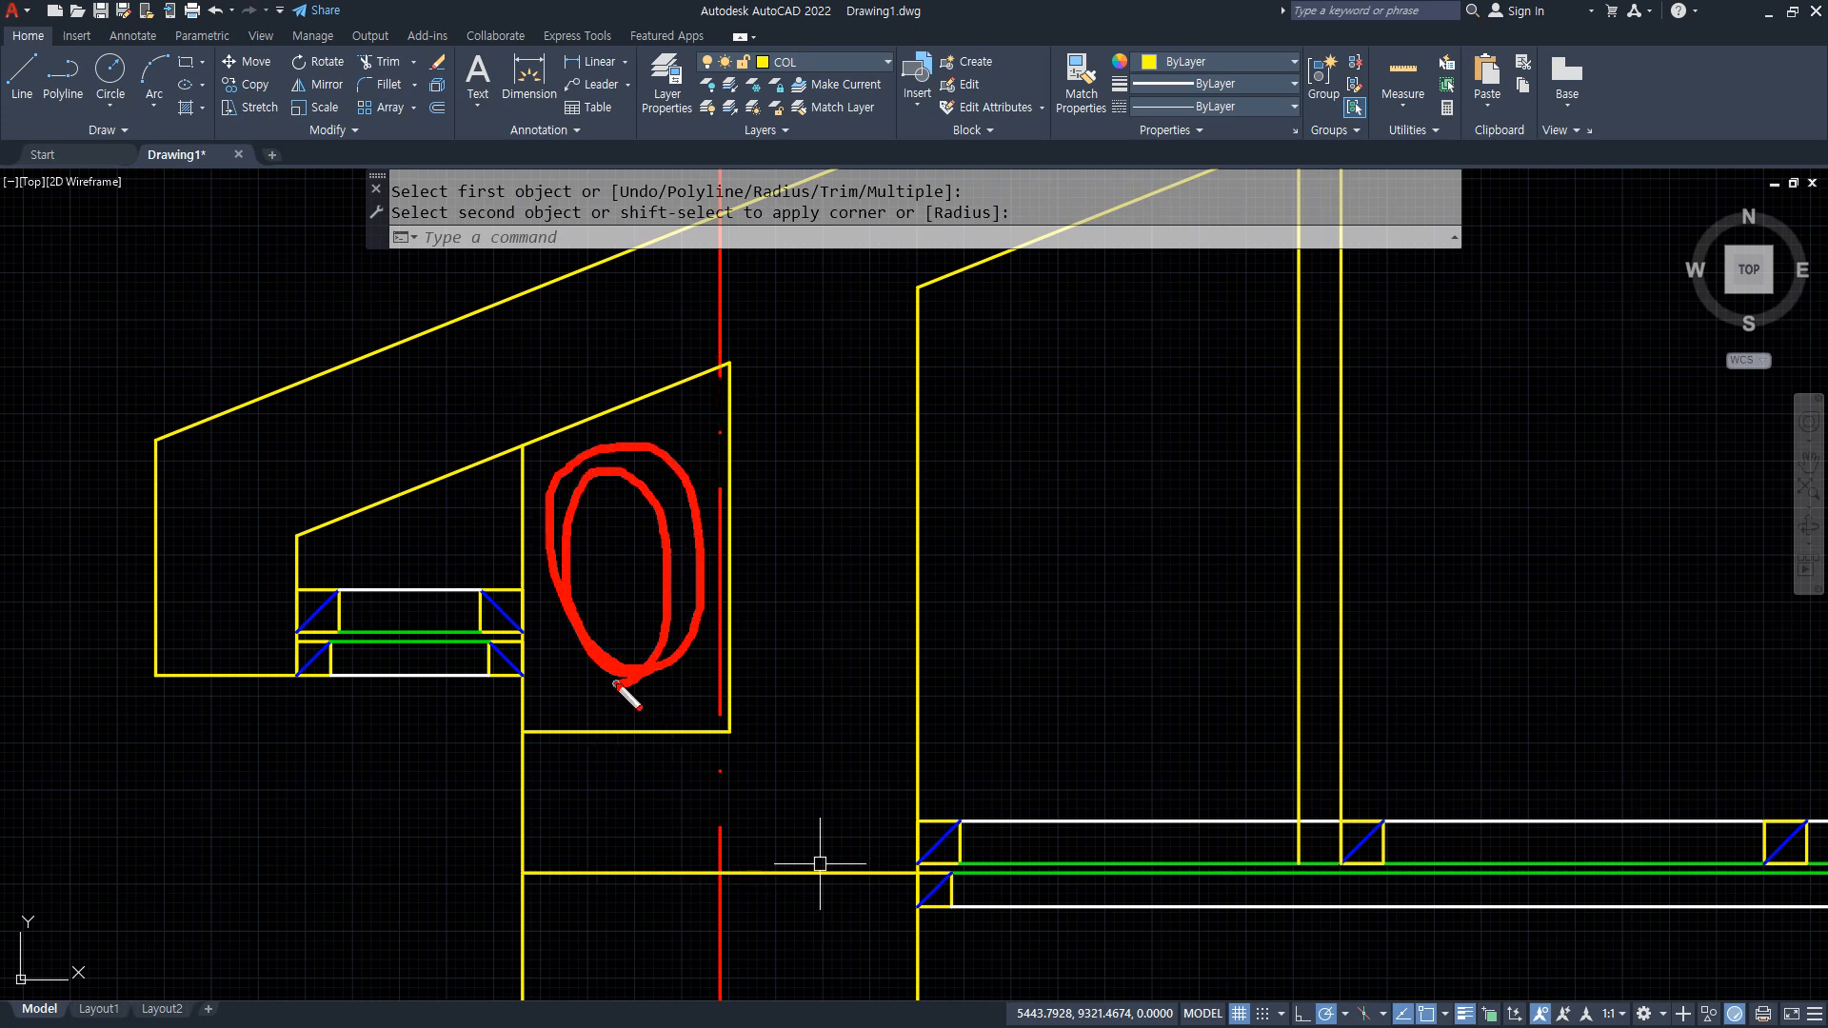
Offset the vertical side of the closed eave outline by 120 toward the soffit and trim the copy above the sloping line.
{"action": "type", "text": "o"}
{"action": "key", "text": "Return"}
{"action": "type", "text": "120"}
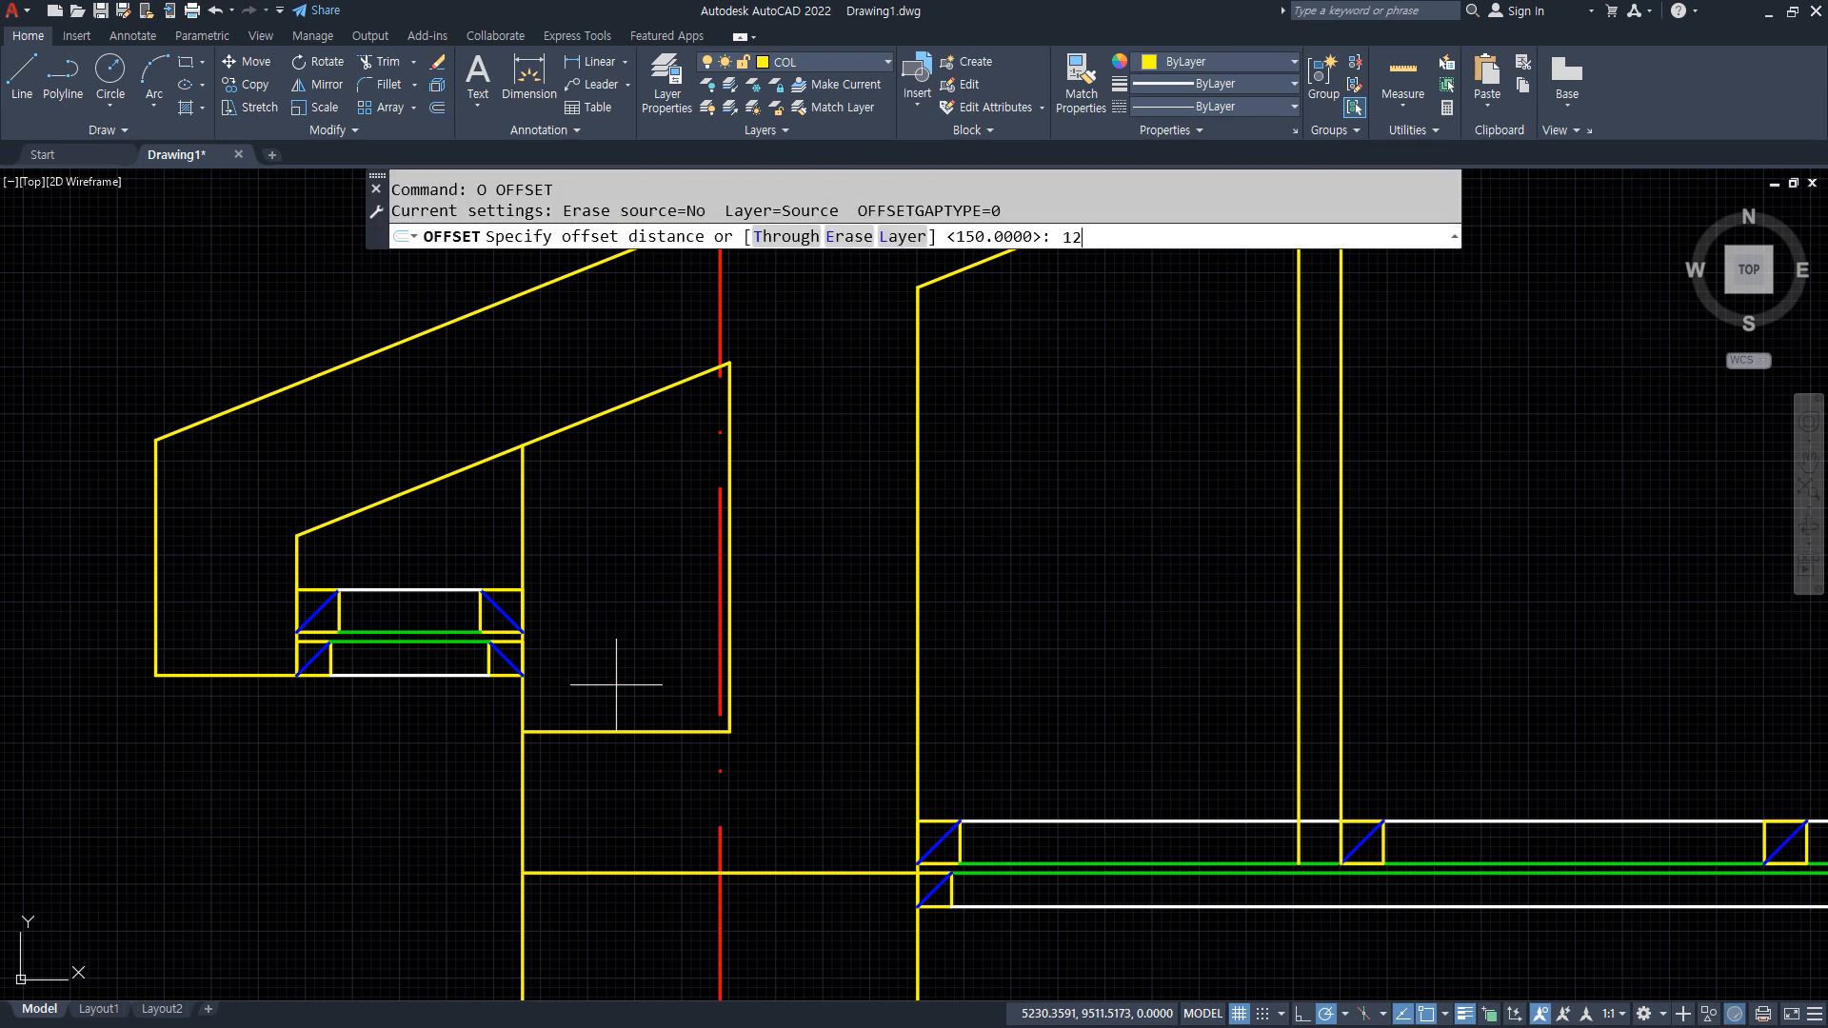
{"action": "key", "text": "Return"}
{"action": "left_click", "coordinate": [729, 594]}
{"action": "left_click", "coordinate": [666, 595]}
{"action": "key", "text": "Return"}
{"action": "type", "text": "tr"}
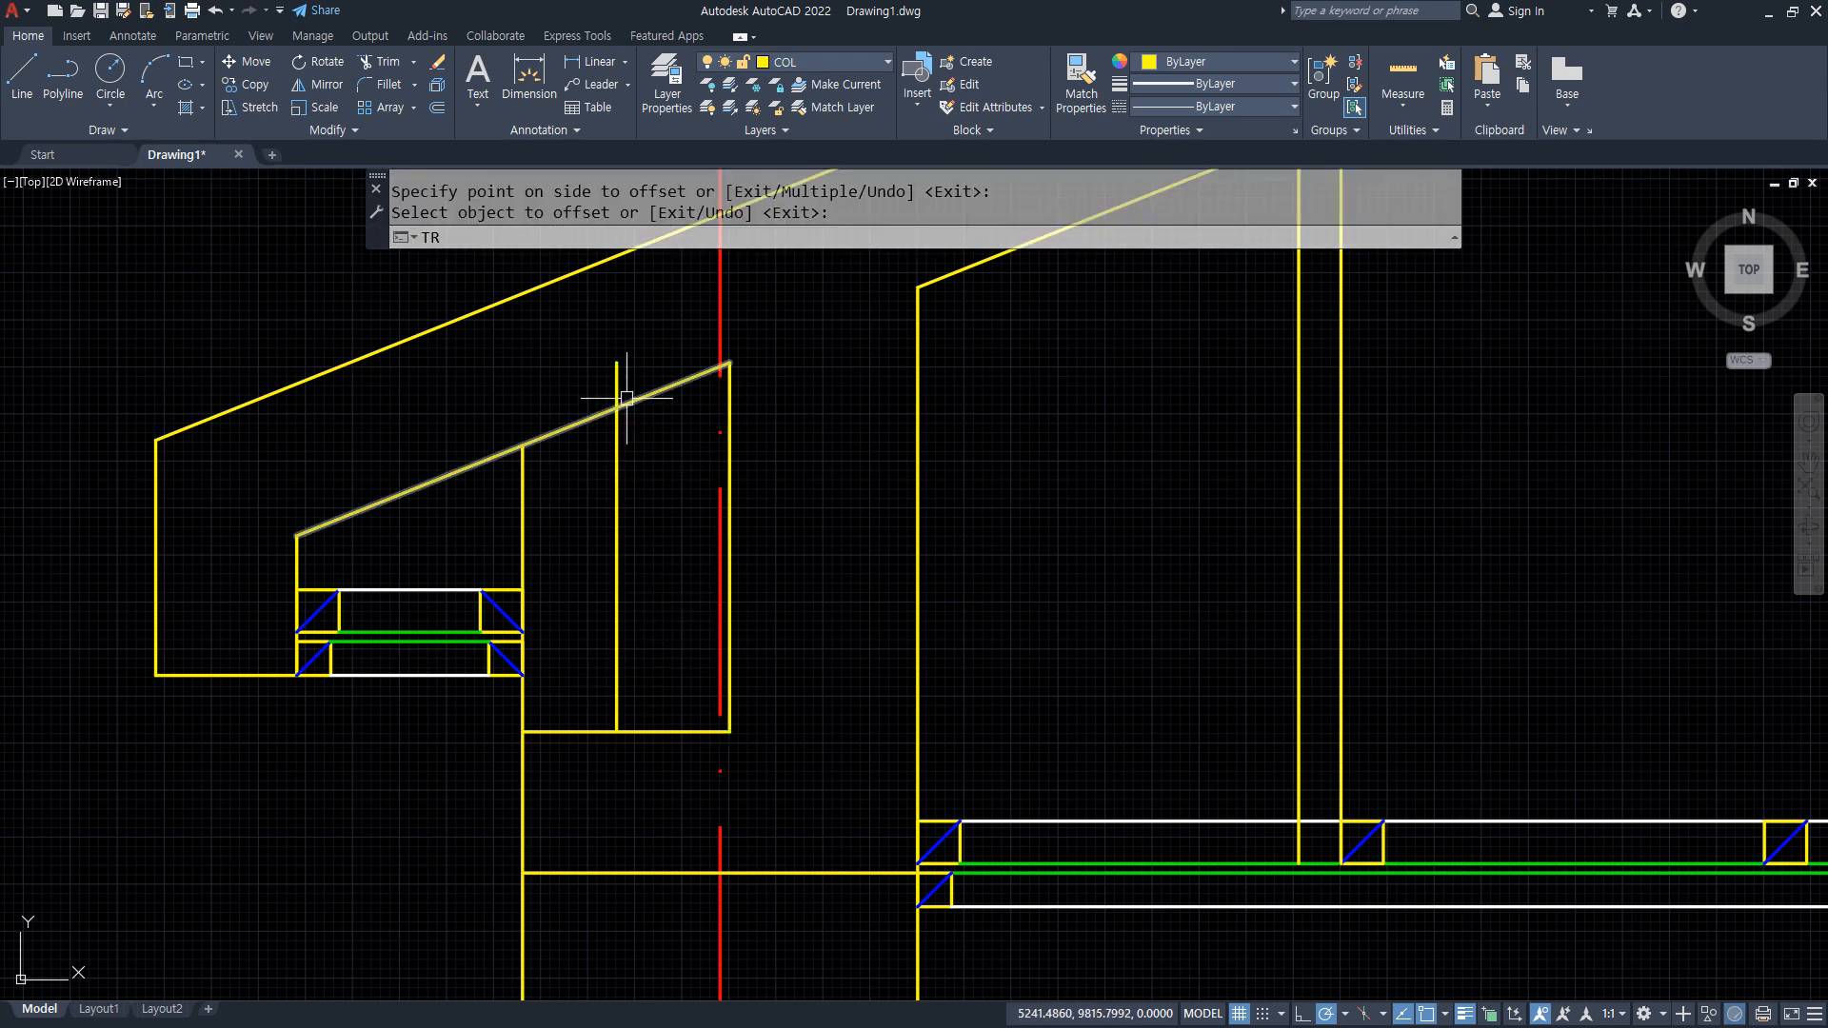
{"action": "key", "text": "Return"}
{"action": "left_click_drag", "start_coordinate": [610, 387], "coordinate": [625, 381]}
{"action": "key", "text": "Return"}
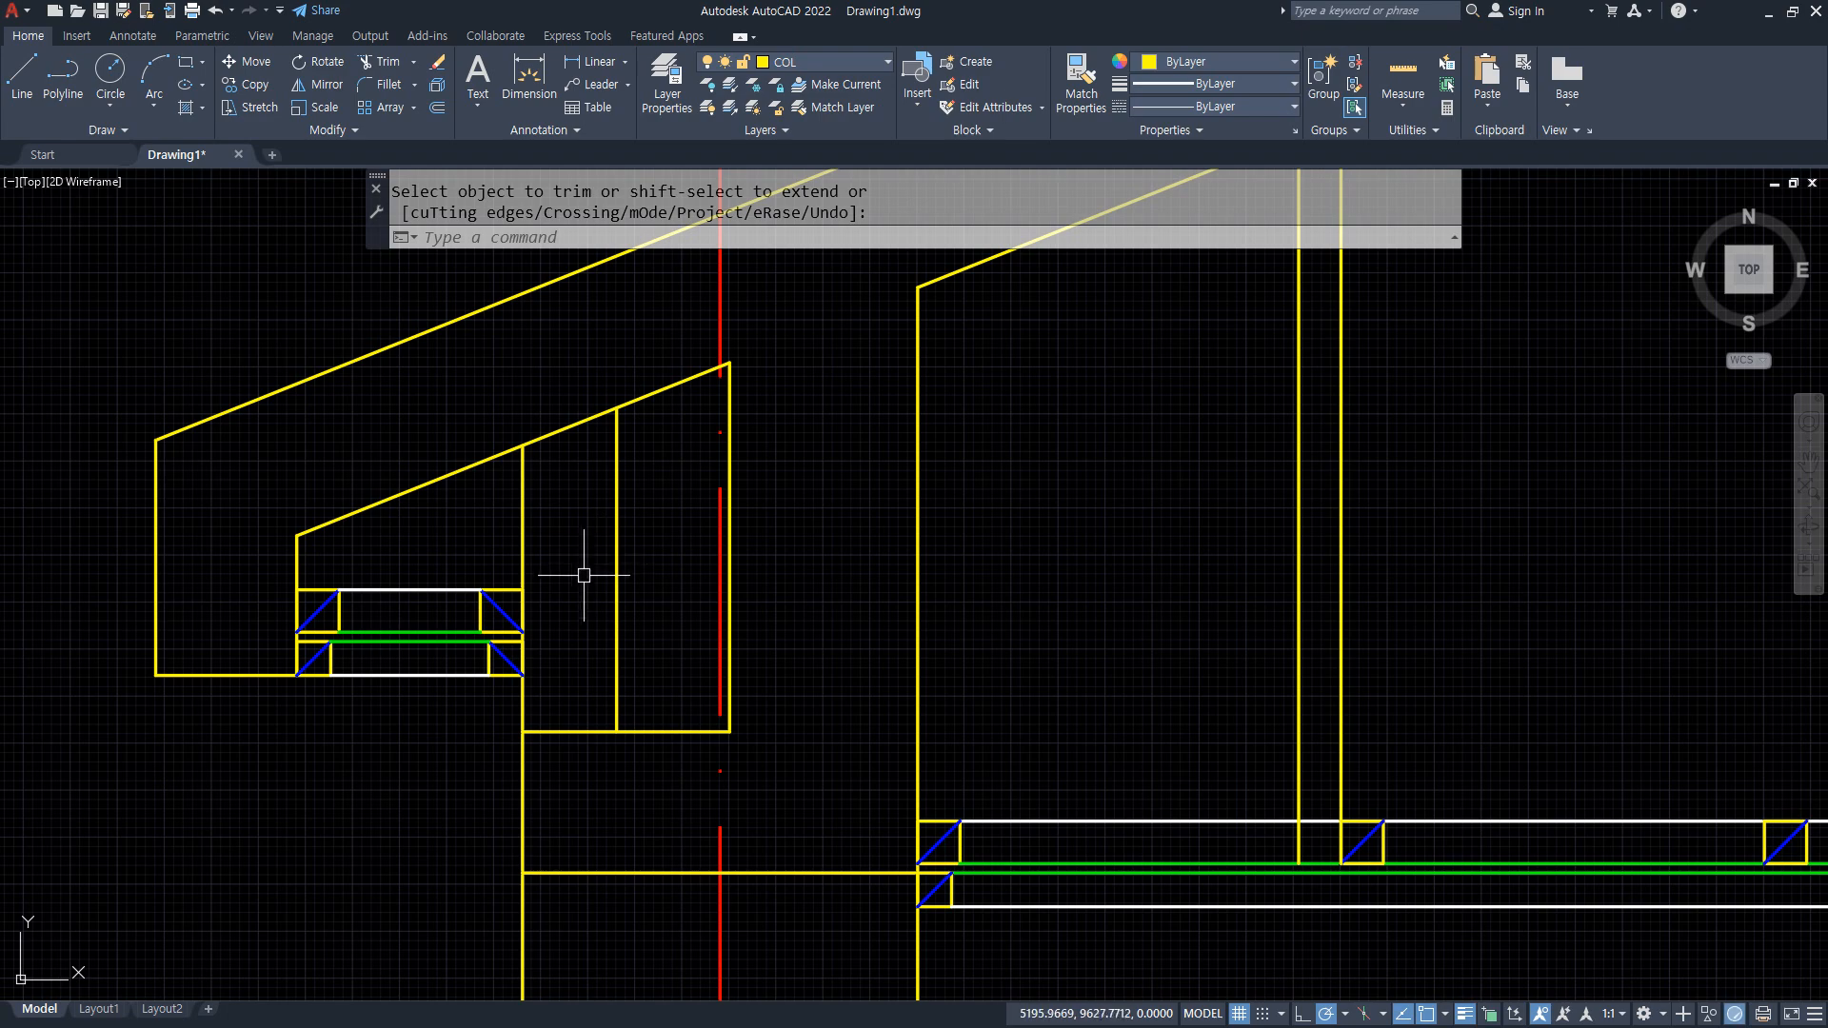
{"action": "key", "text": "Return"}
Hatch the narrow vertical strip inside the eave wall with a user-defined pattern on layer HAT at a spacing of 70.
{"action": "type", "text": "h"}
{"action": "key", "text": "Return"}
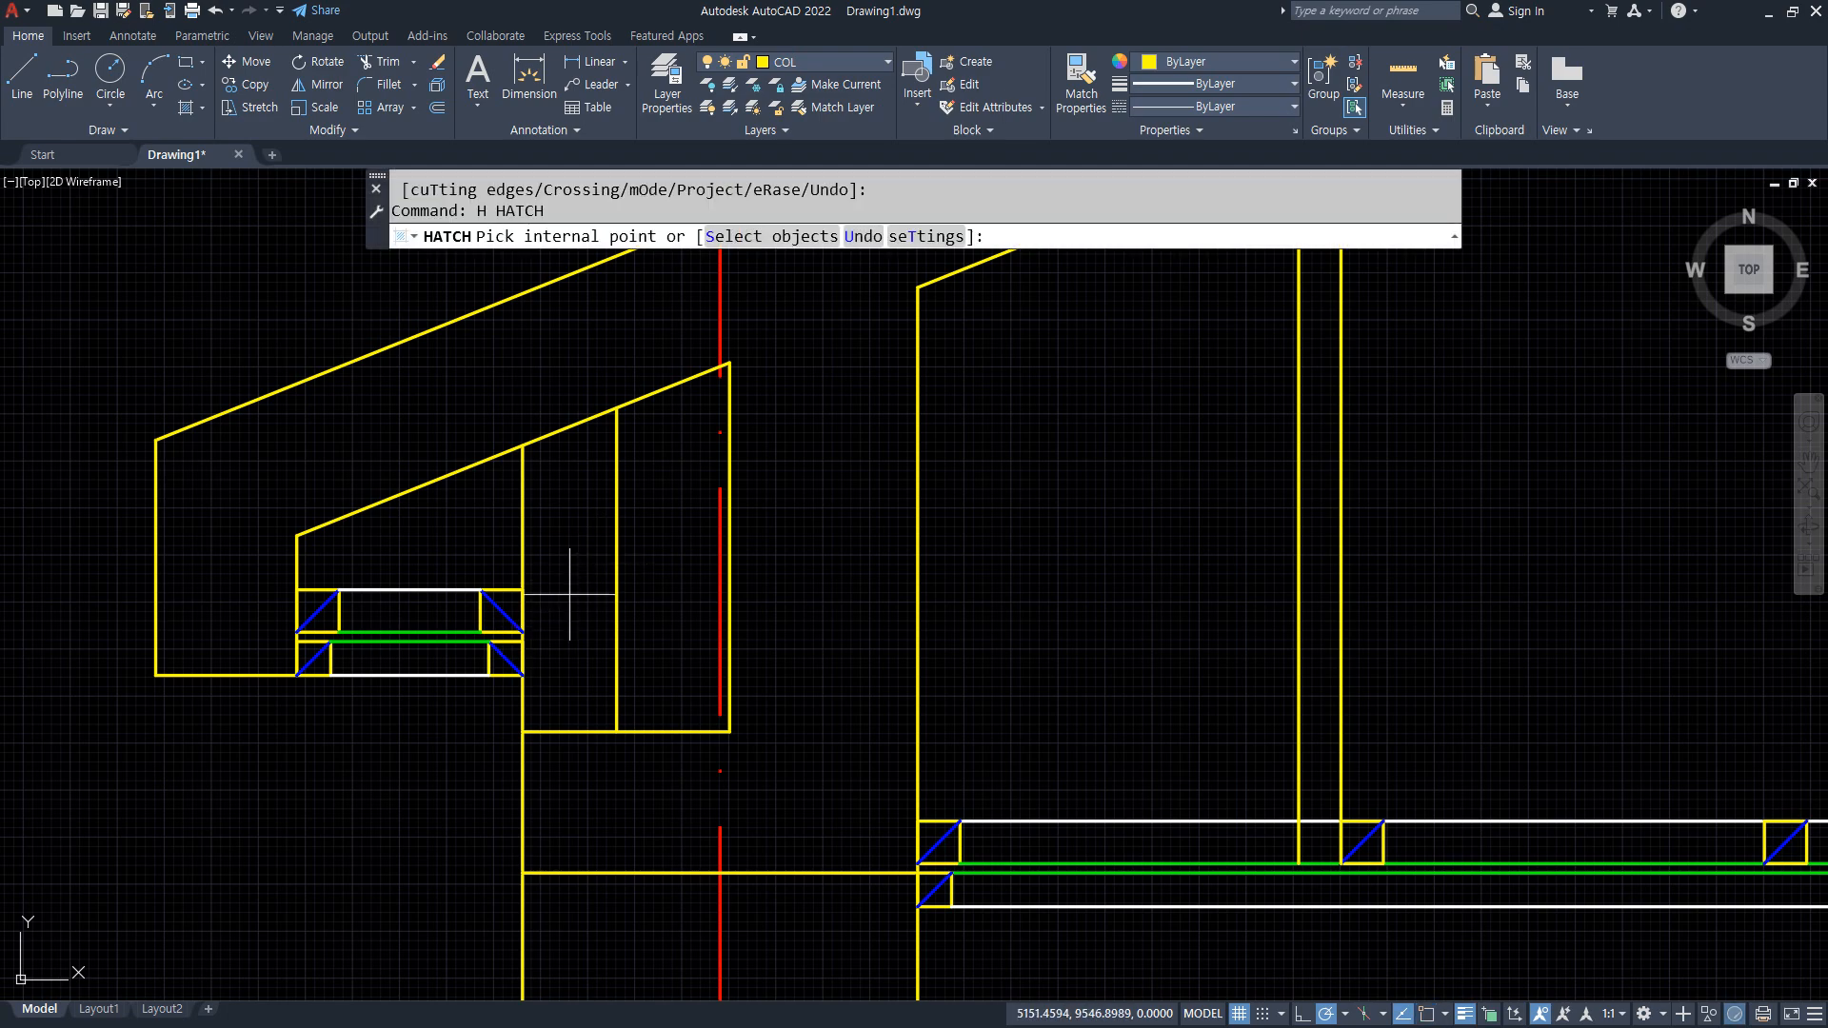
{"action": "left_click", "coordinate": [603, 591]}
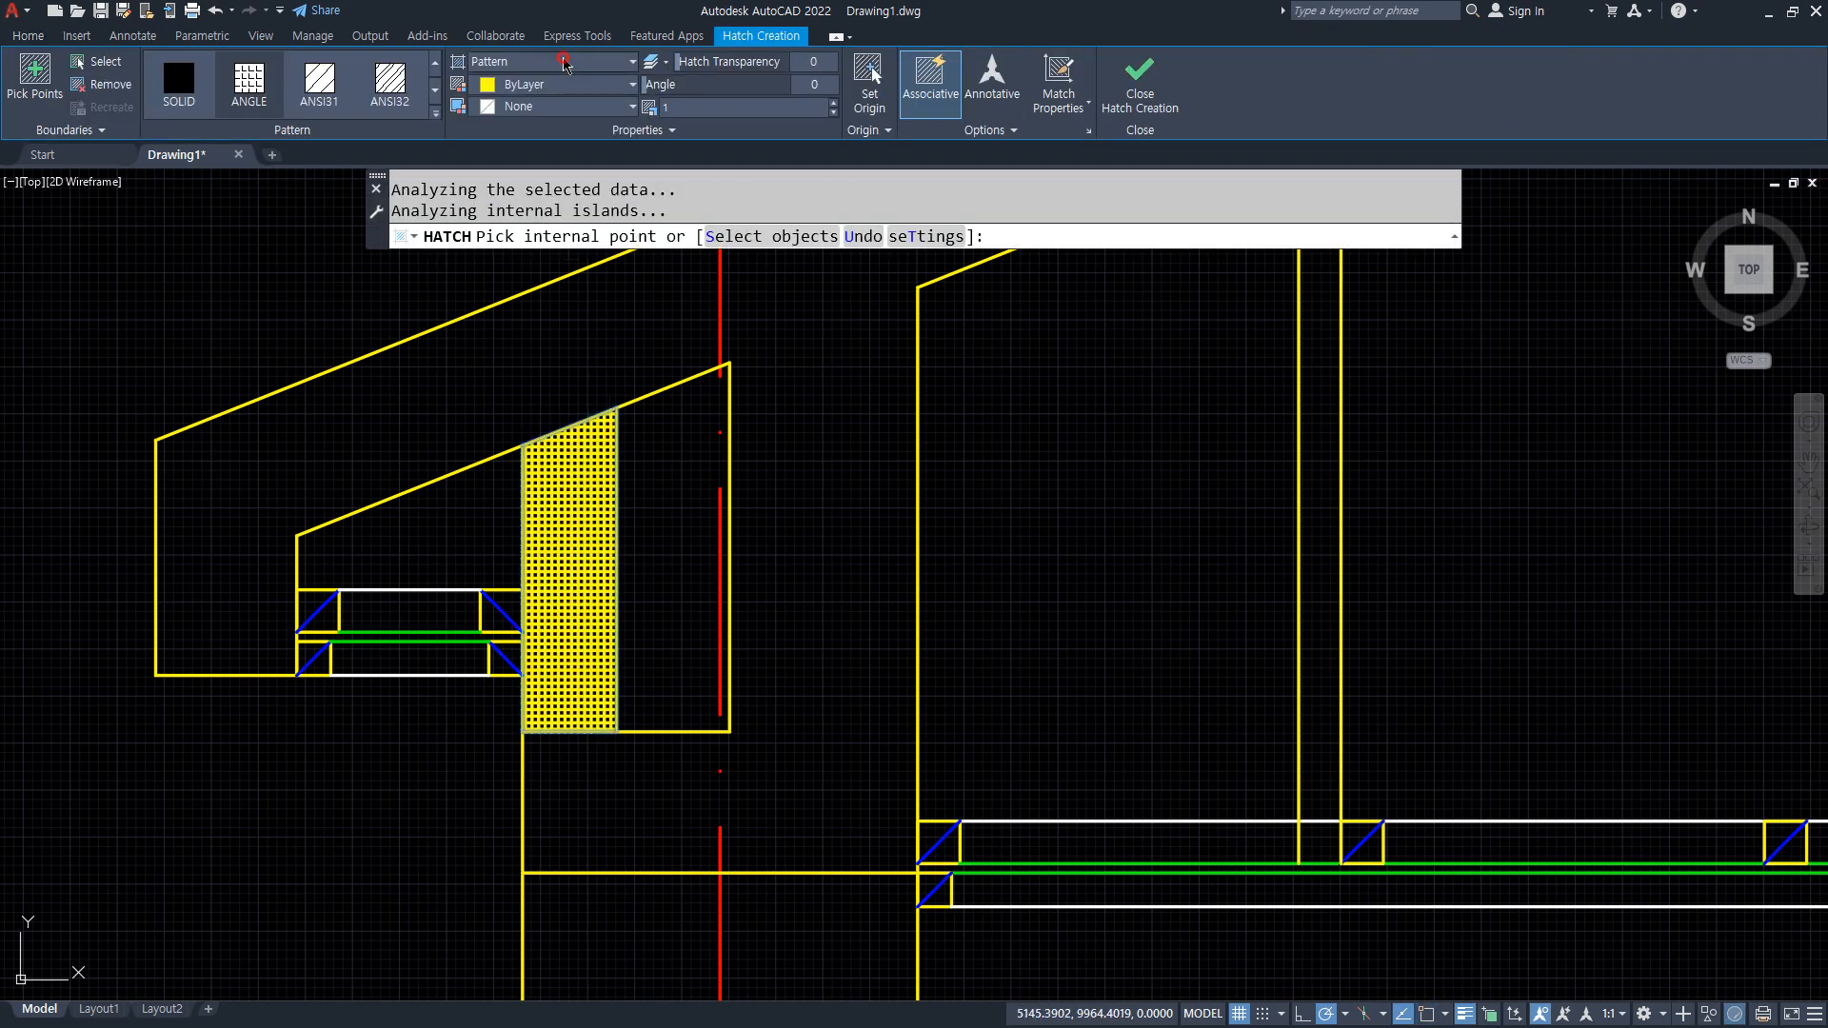
{"action": "left_click", "coordinate": [533, 61]}
{"action": "left_click", "coordinate": [528, 147]}
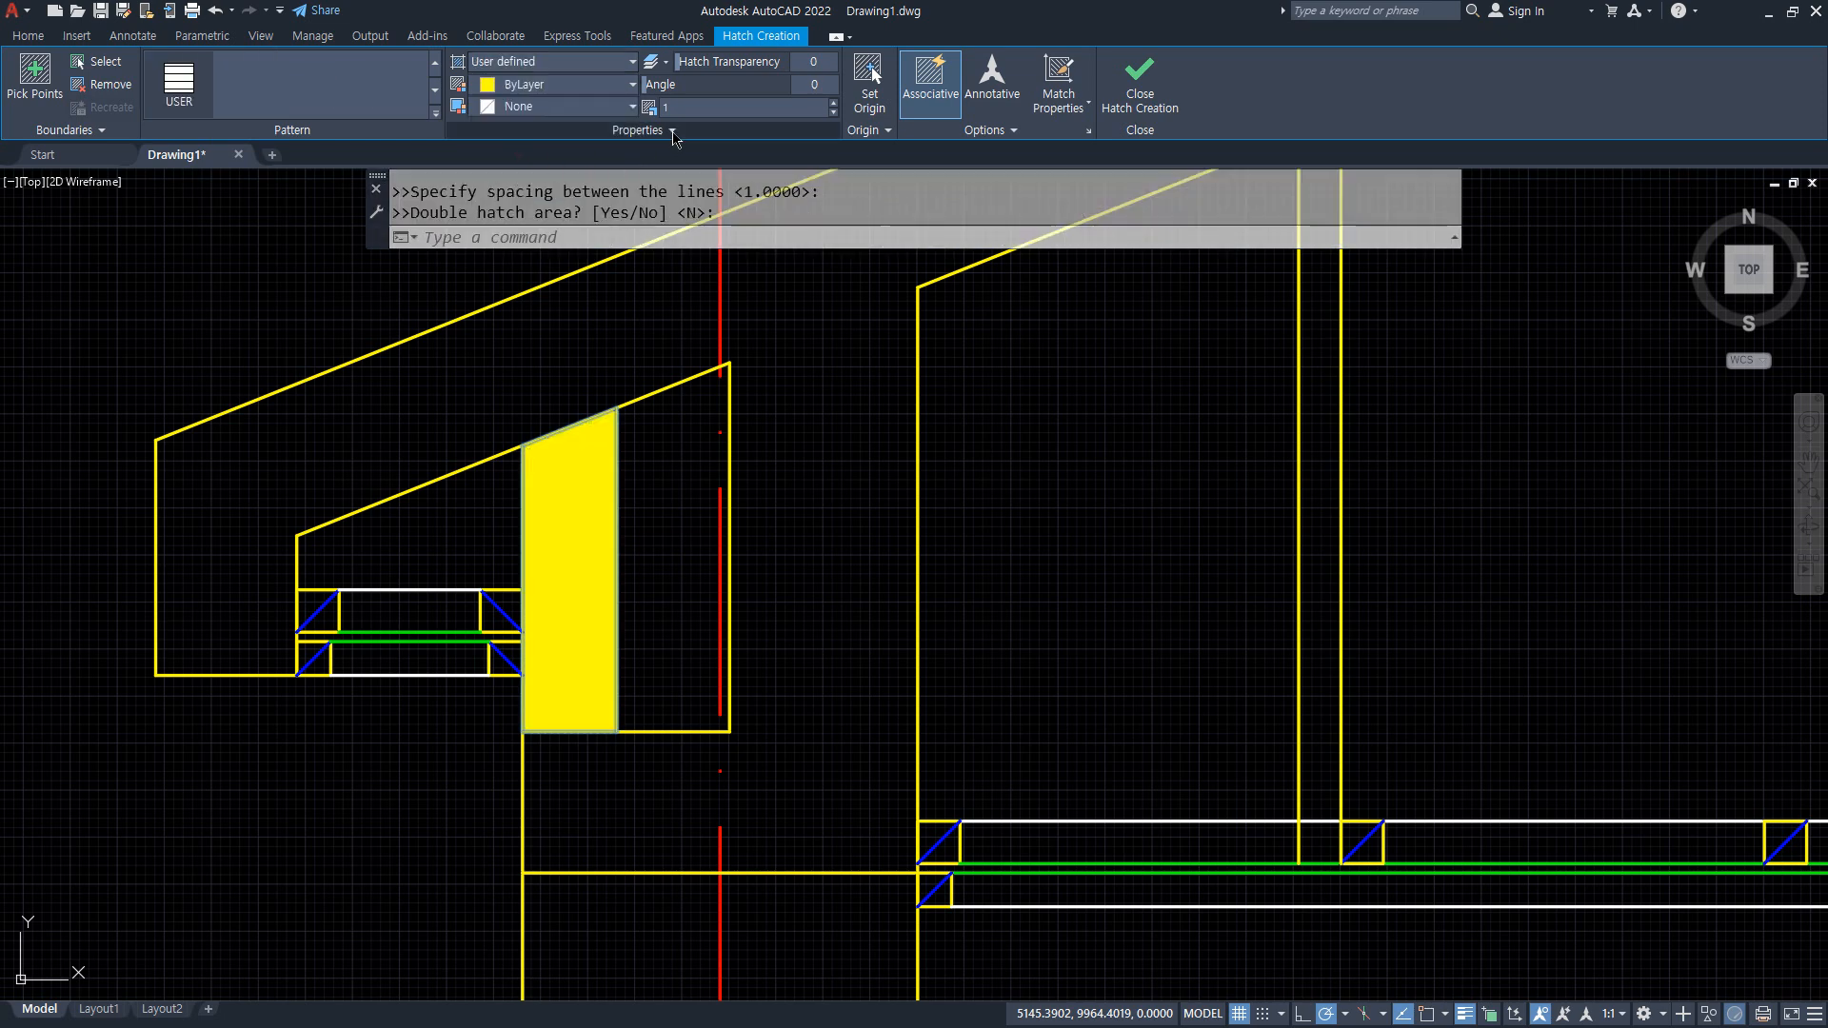
{"action": "left_click", "coordinate": [571, 129]}
{"action": "left_click", "coordinate": [552, 153]}
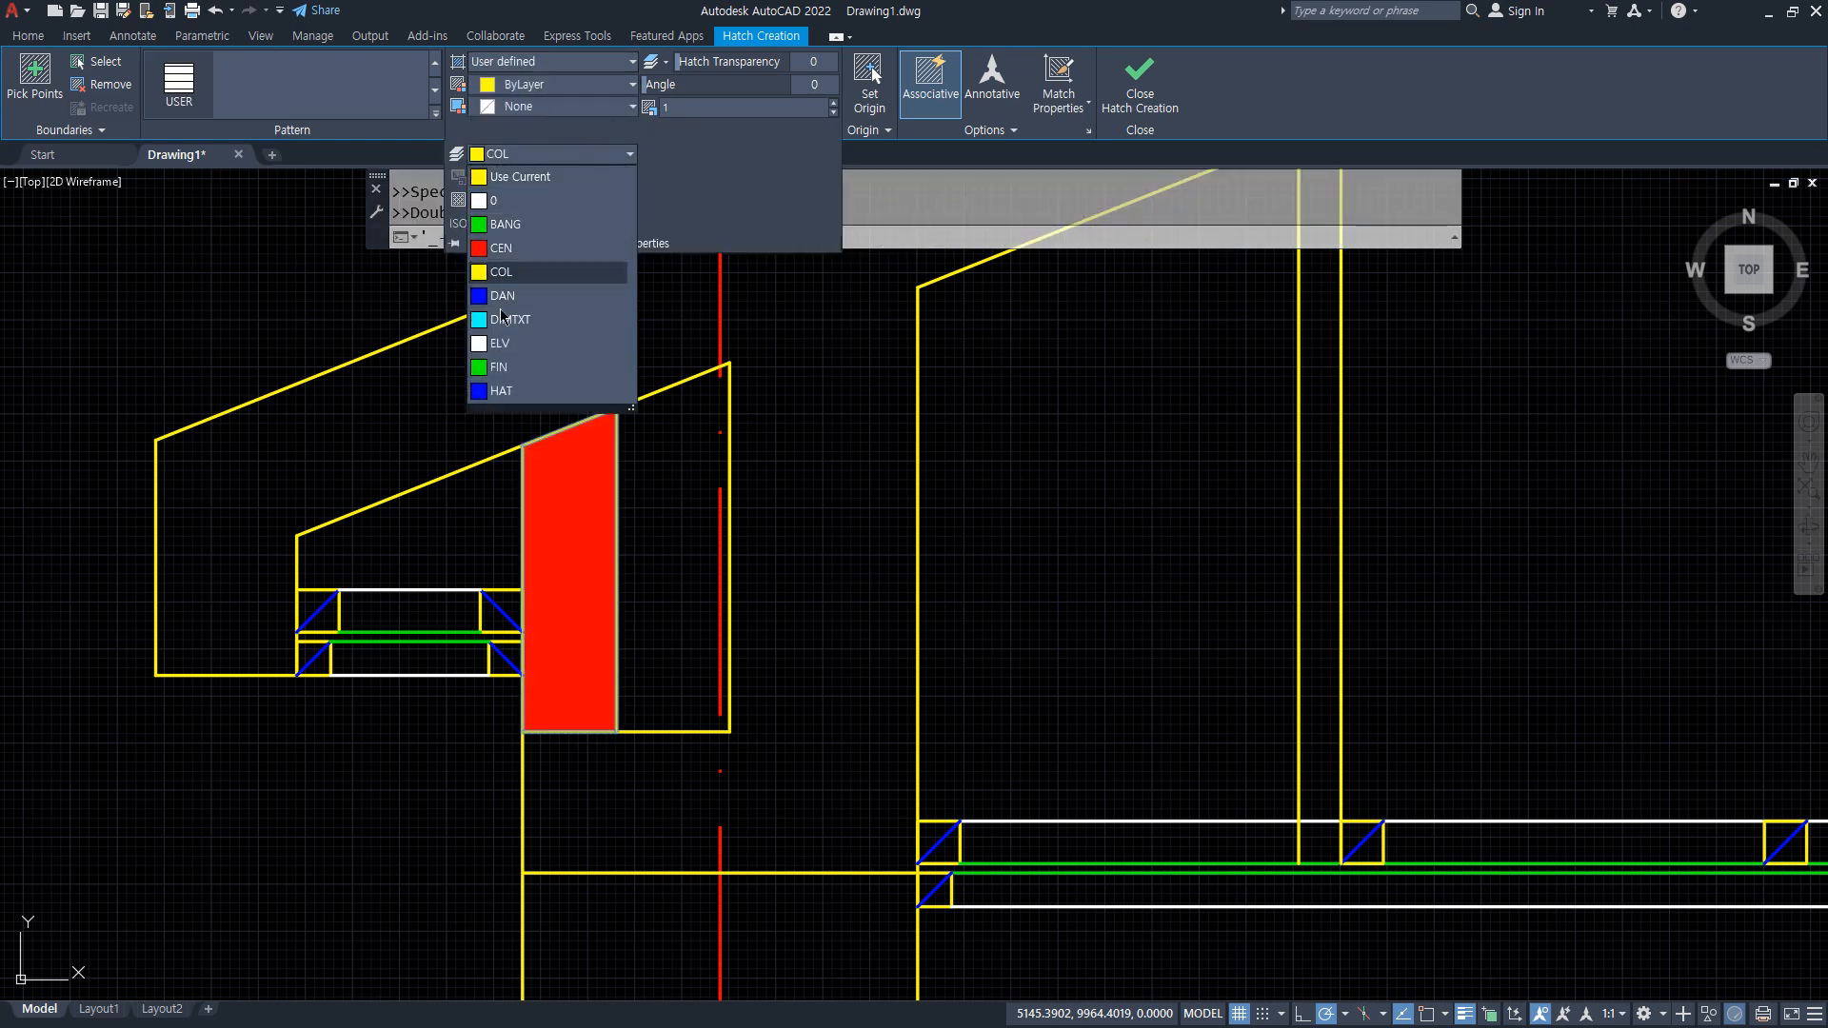
{"action": "left_click", "coordinate": [502, 391]}
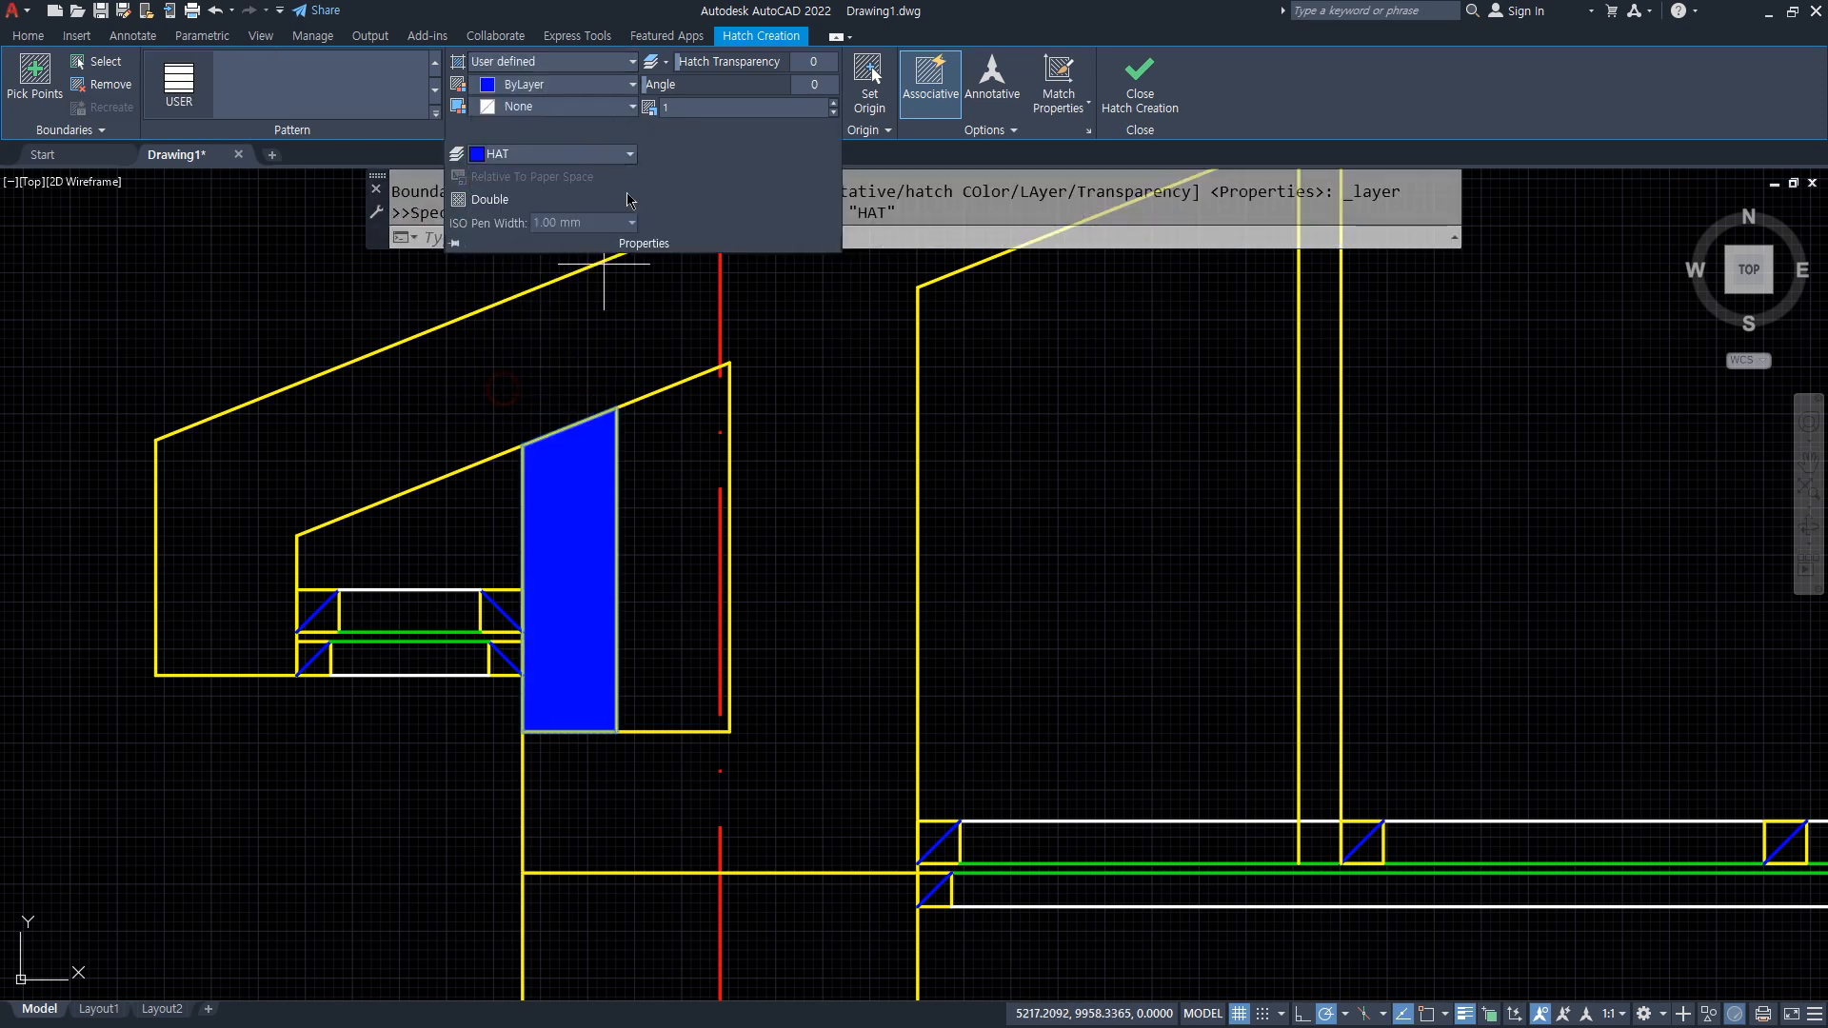
{"action": "left_click", "coordinate": [604, 286]}
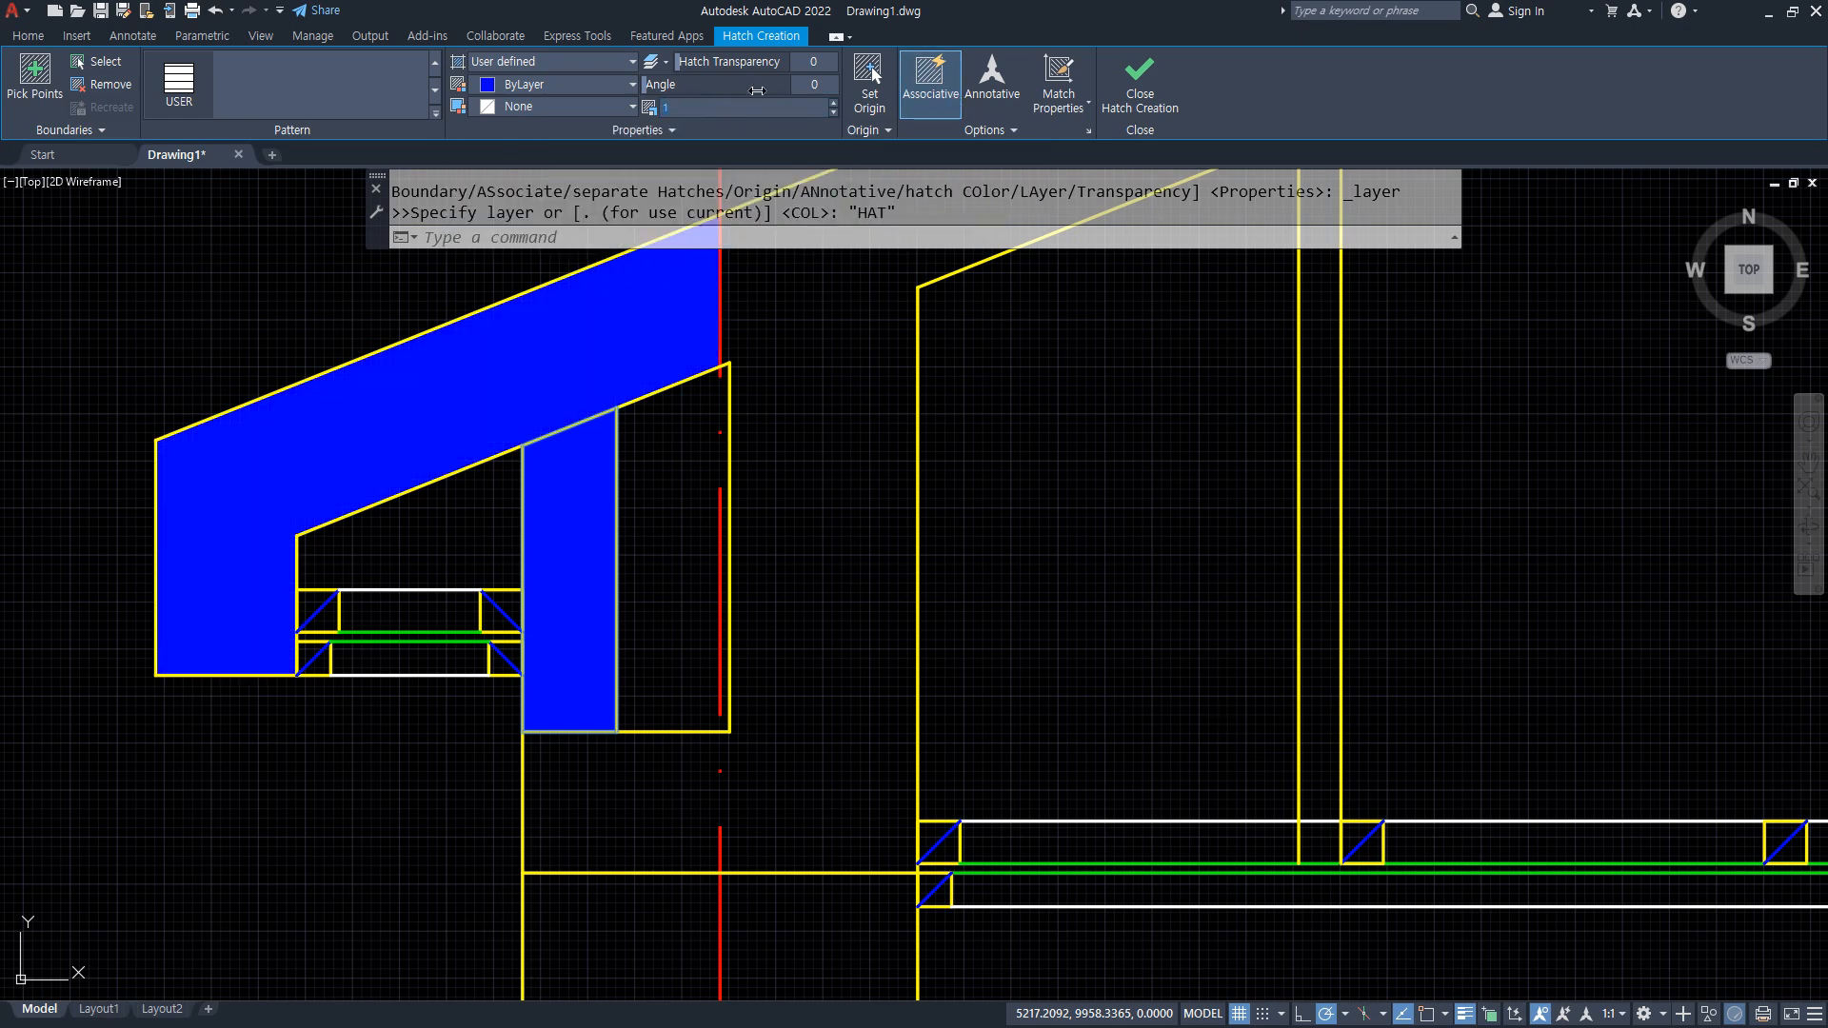
{"action": "type", "text": "70"}
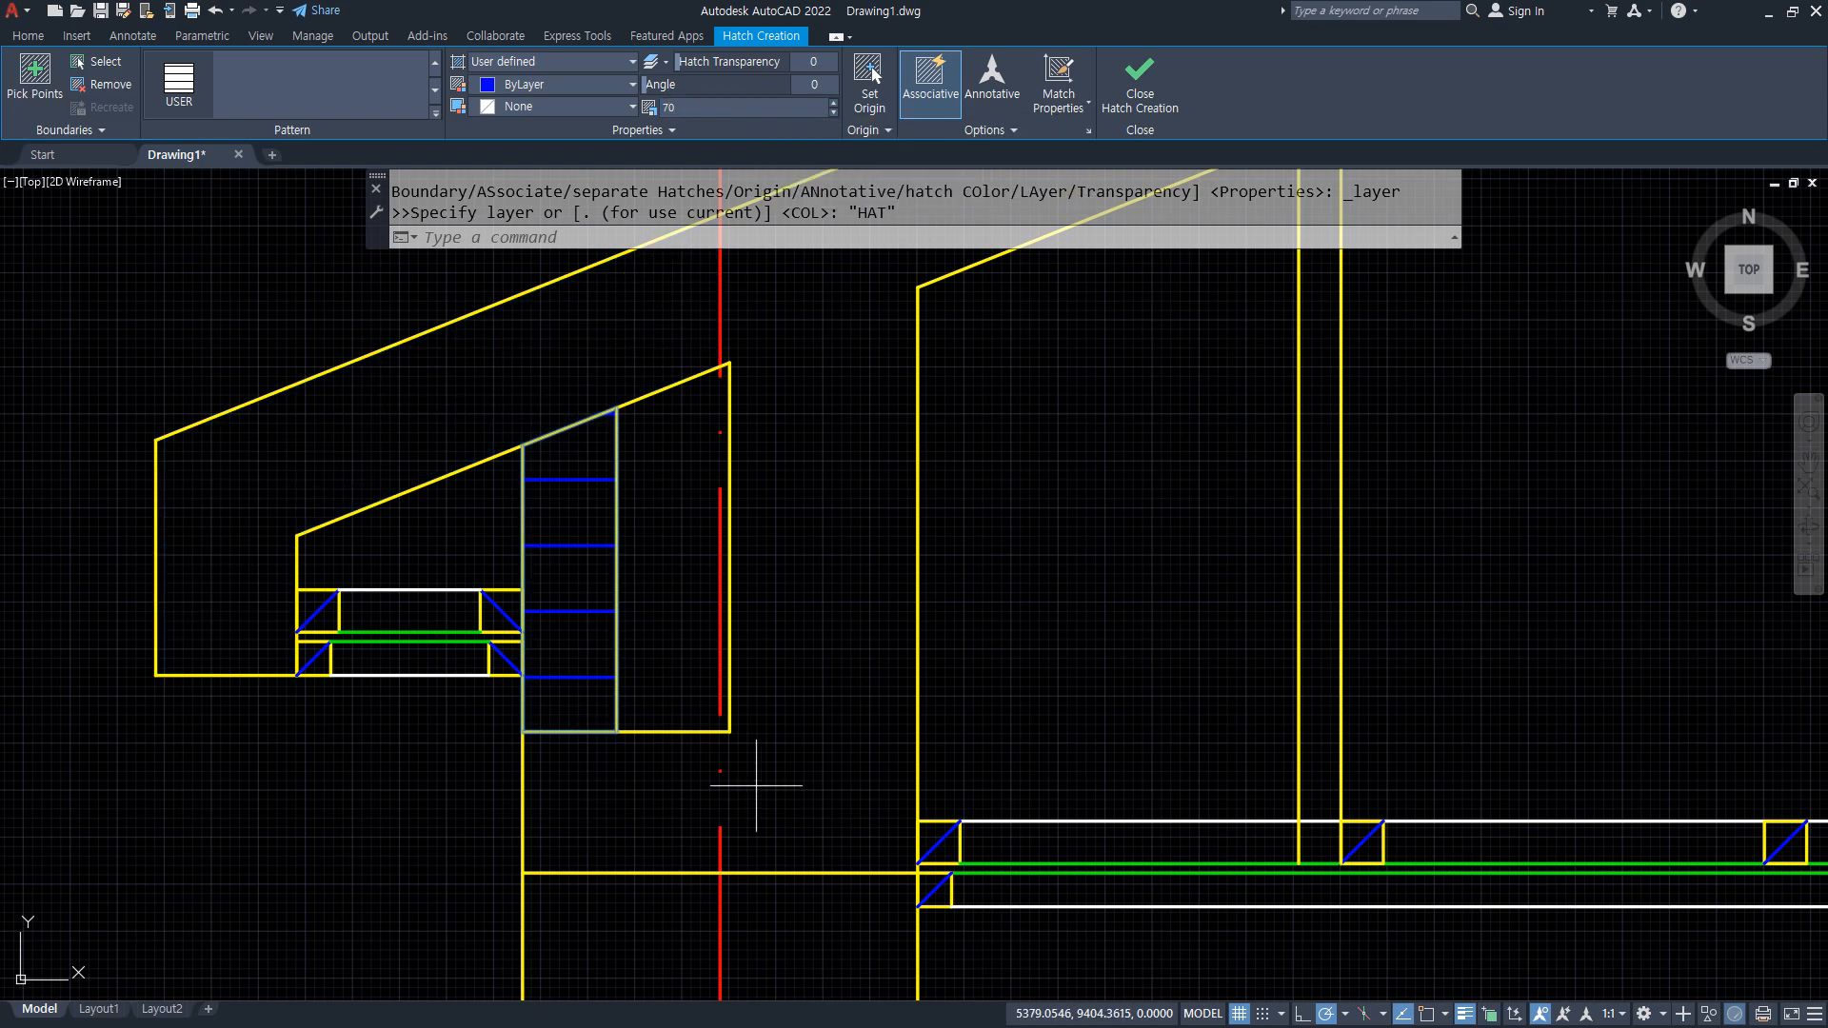
{"action": "key", "text": "Return"}
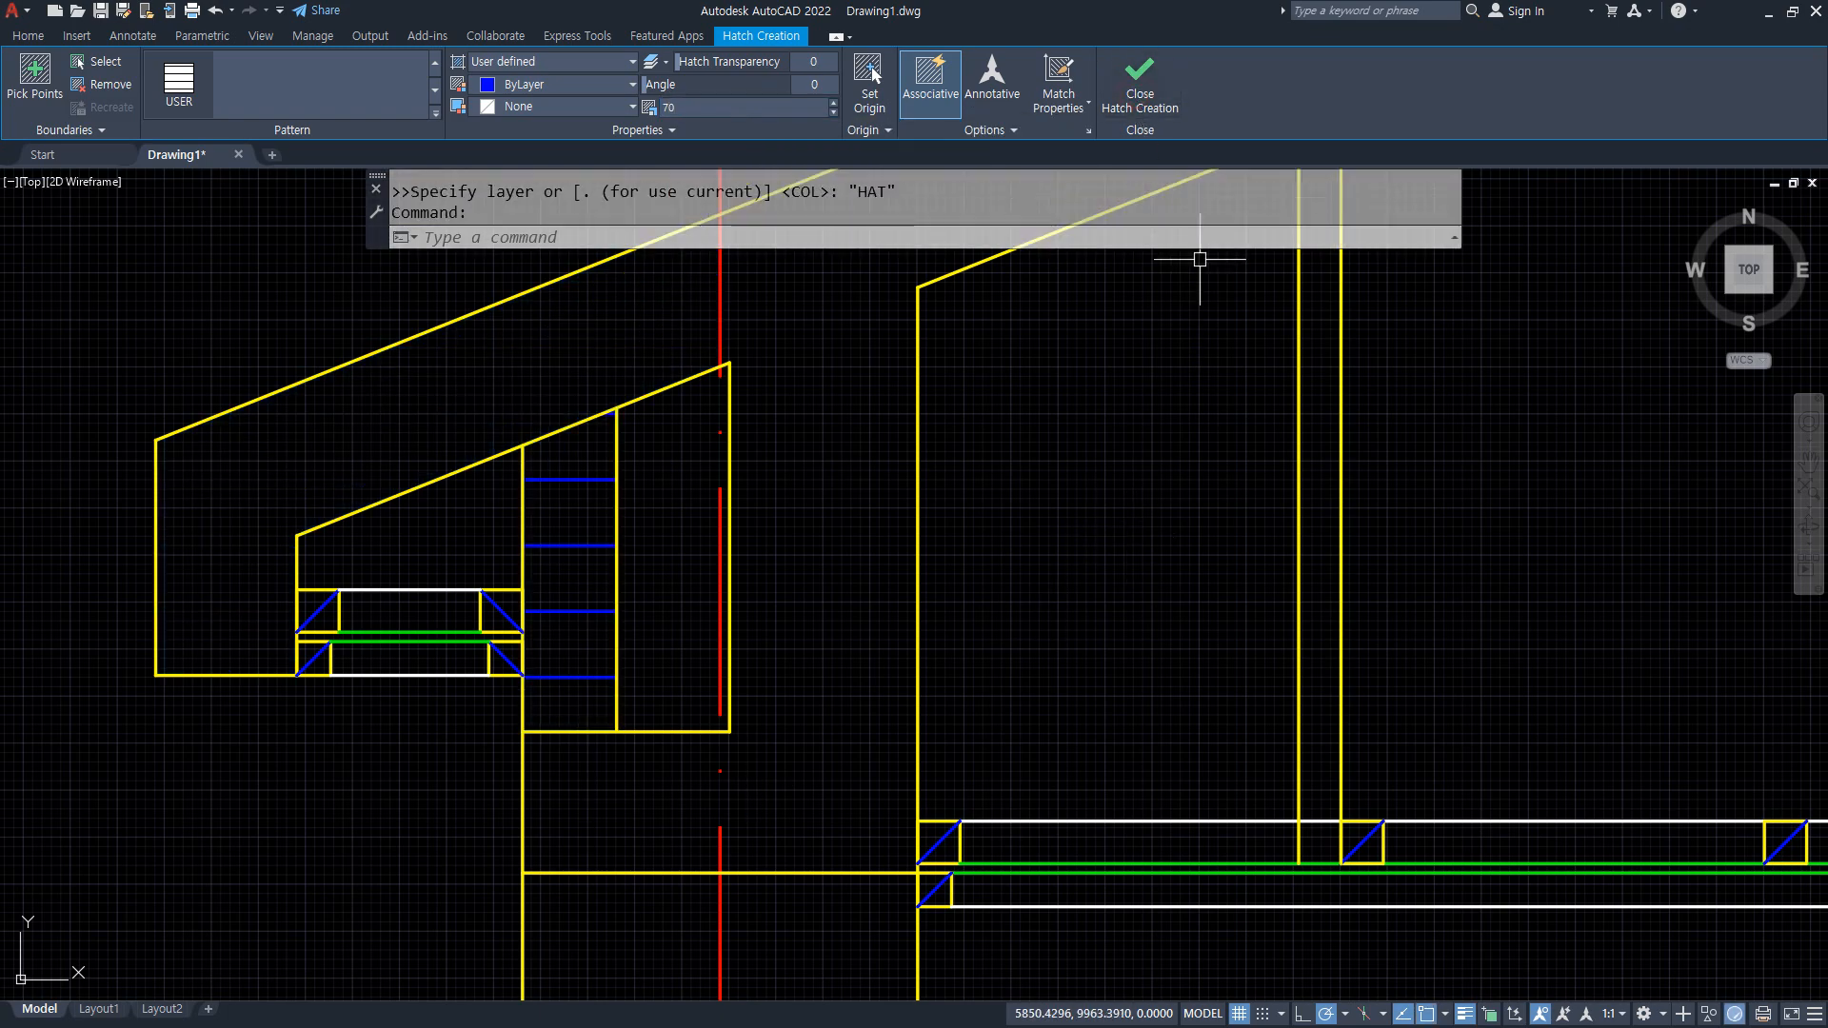
Set the color of layer HAT to index 171.
{"action": "scroll", "coordinate": [498, 655], "scroll_direction": "up", "scroll_amount": 2}
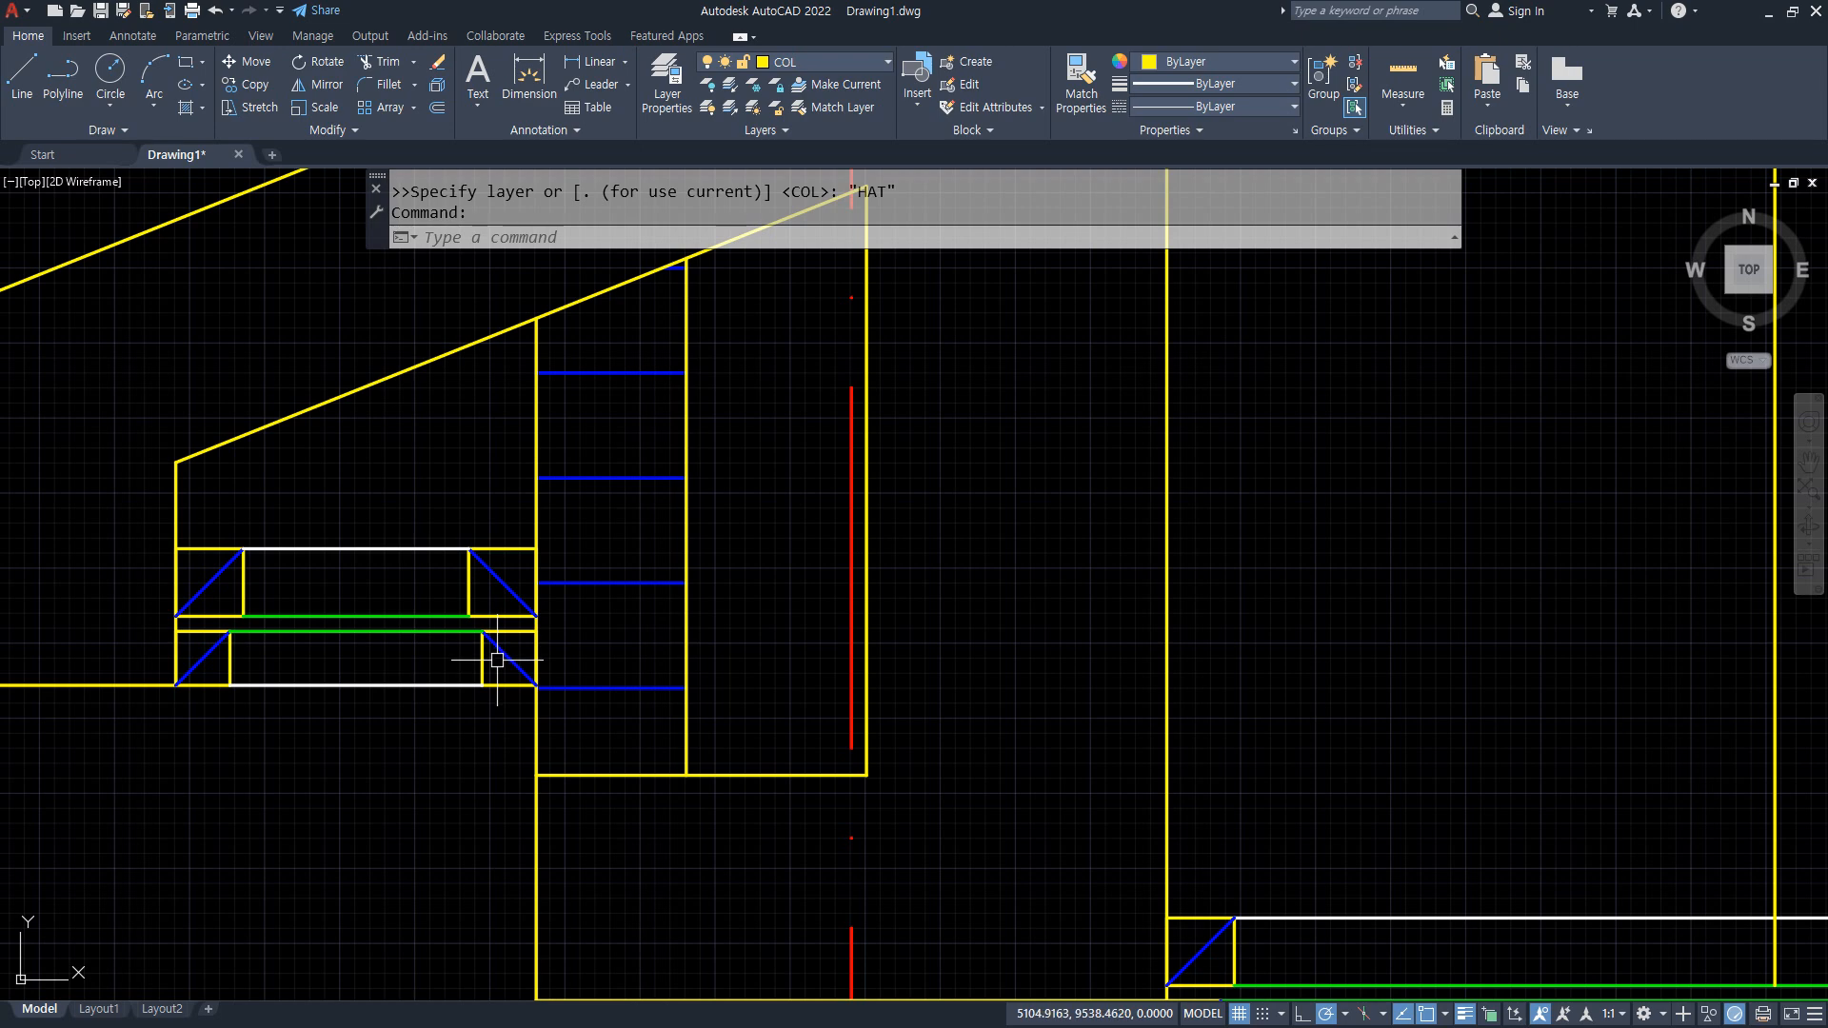
{"action": "type", "text": "LA"}
{"action": "key", "text": "Return"}
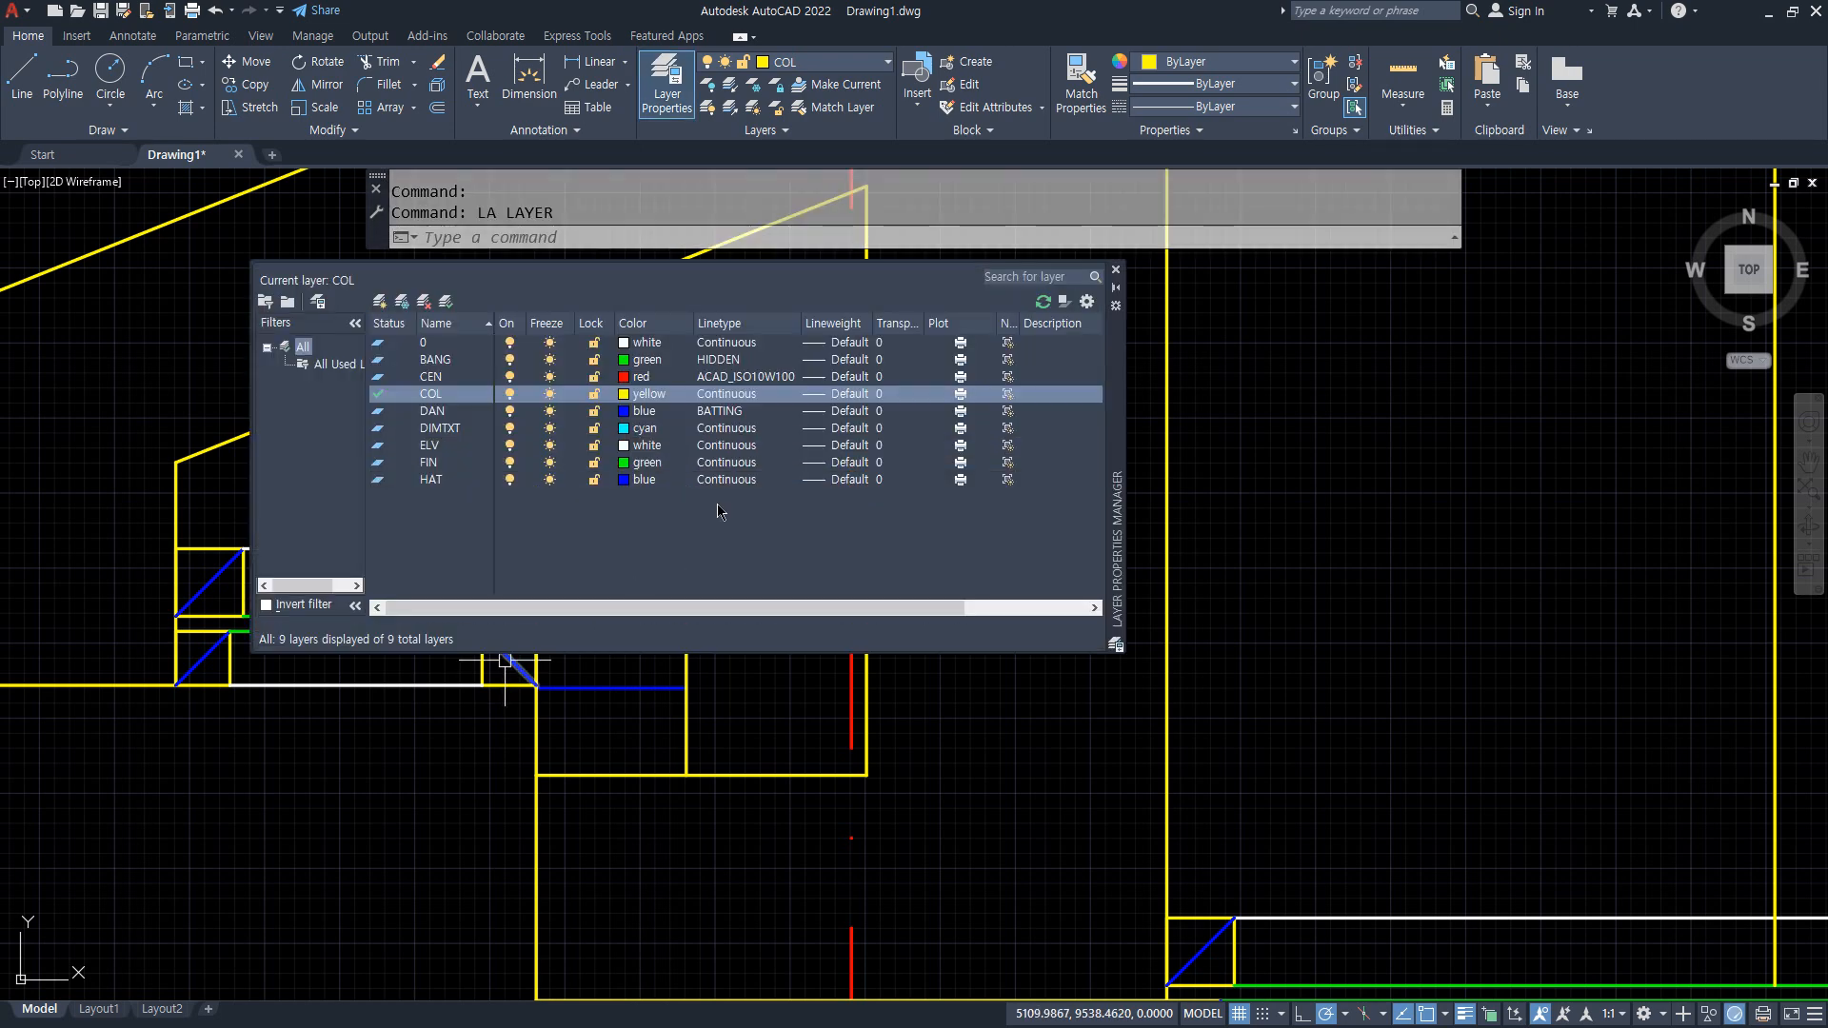
{"action": "left_click", "coordinate": [625, 479]}
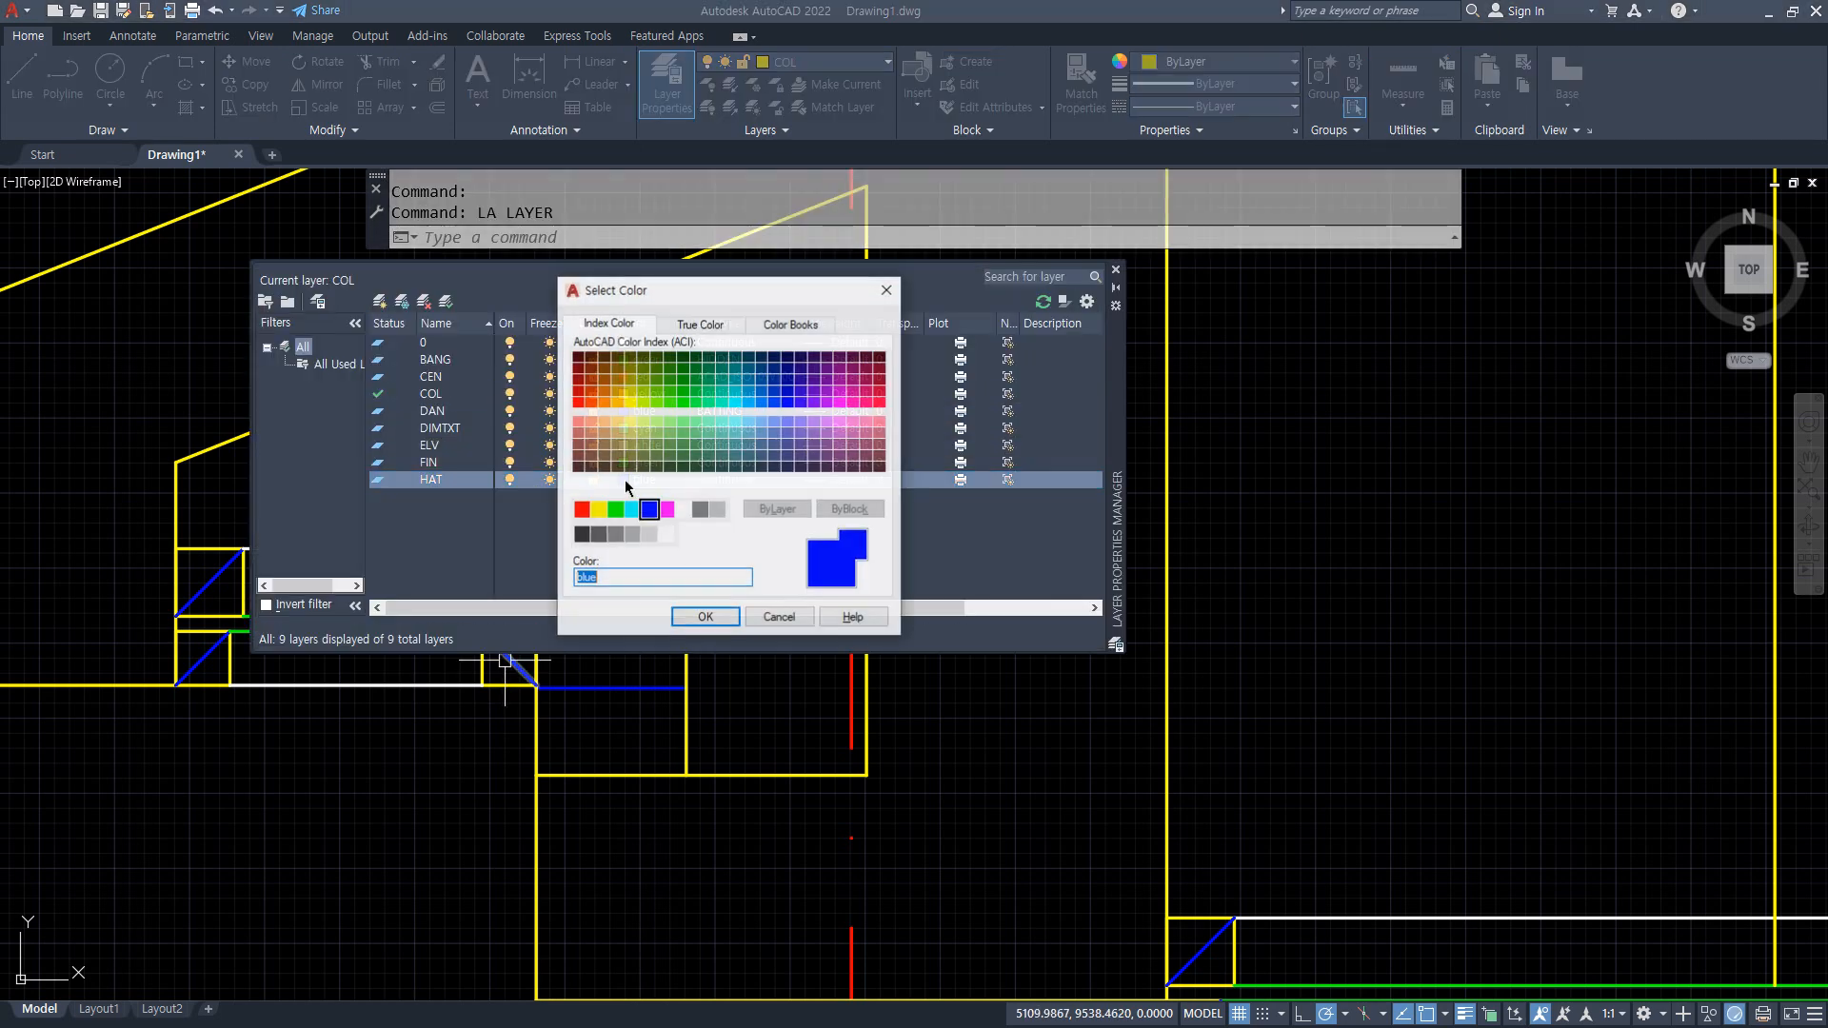
{"action": "type", "text": "171"}
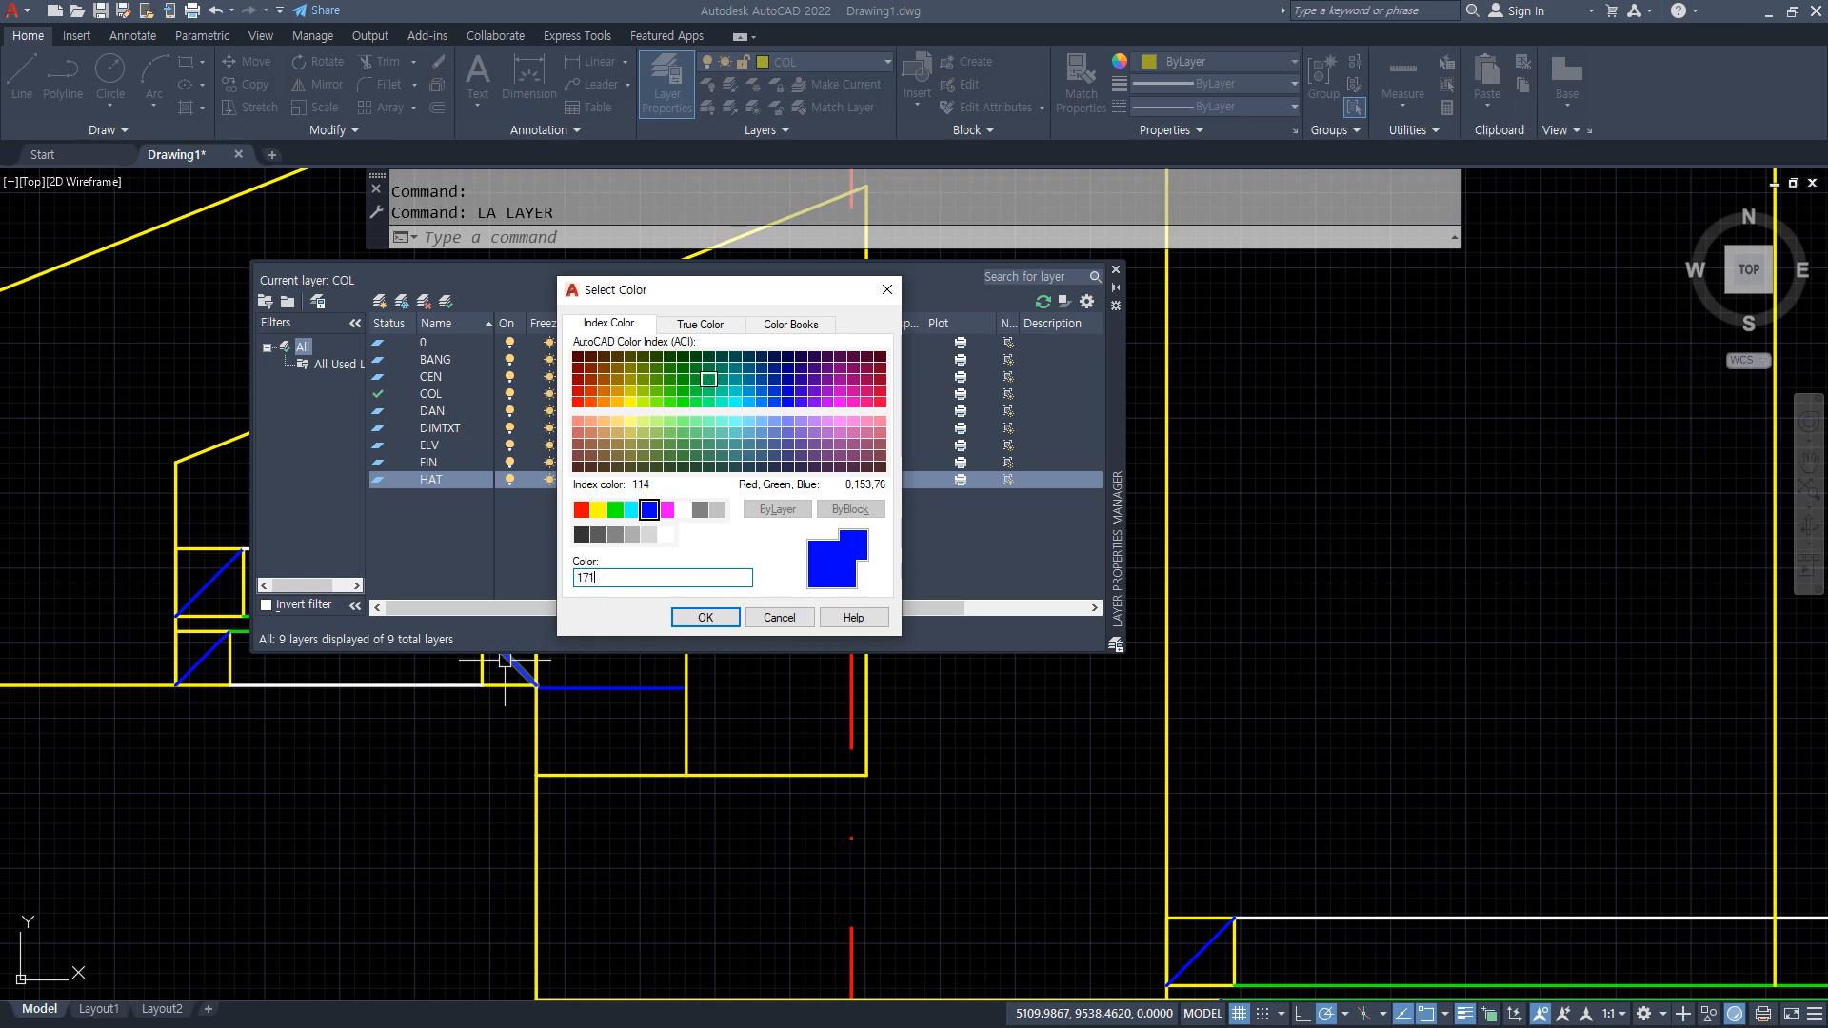
{"action": "key", "text": "Return"}
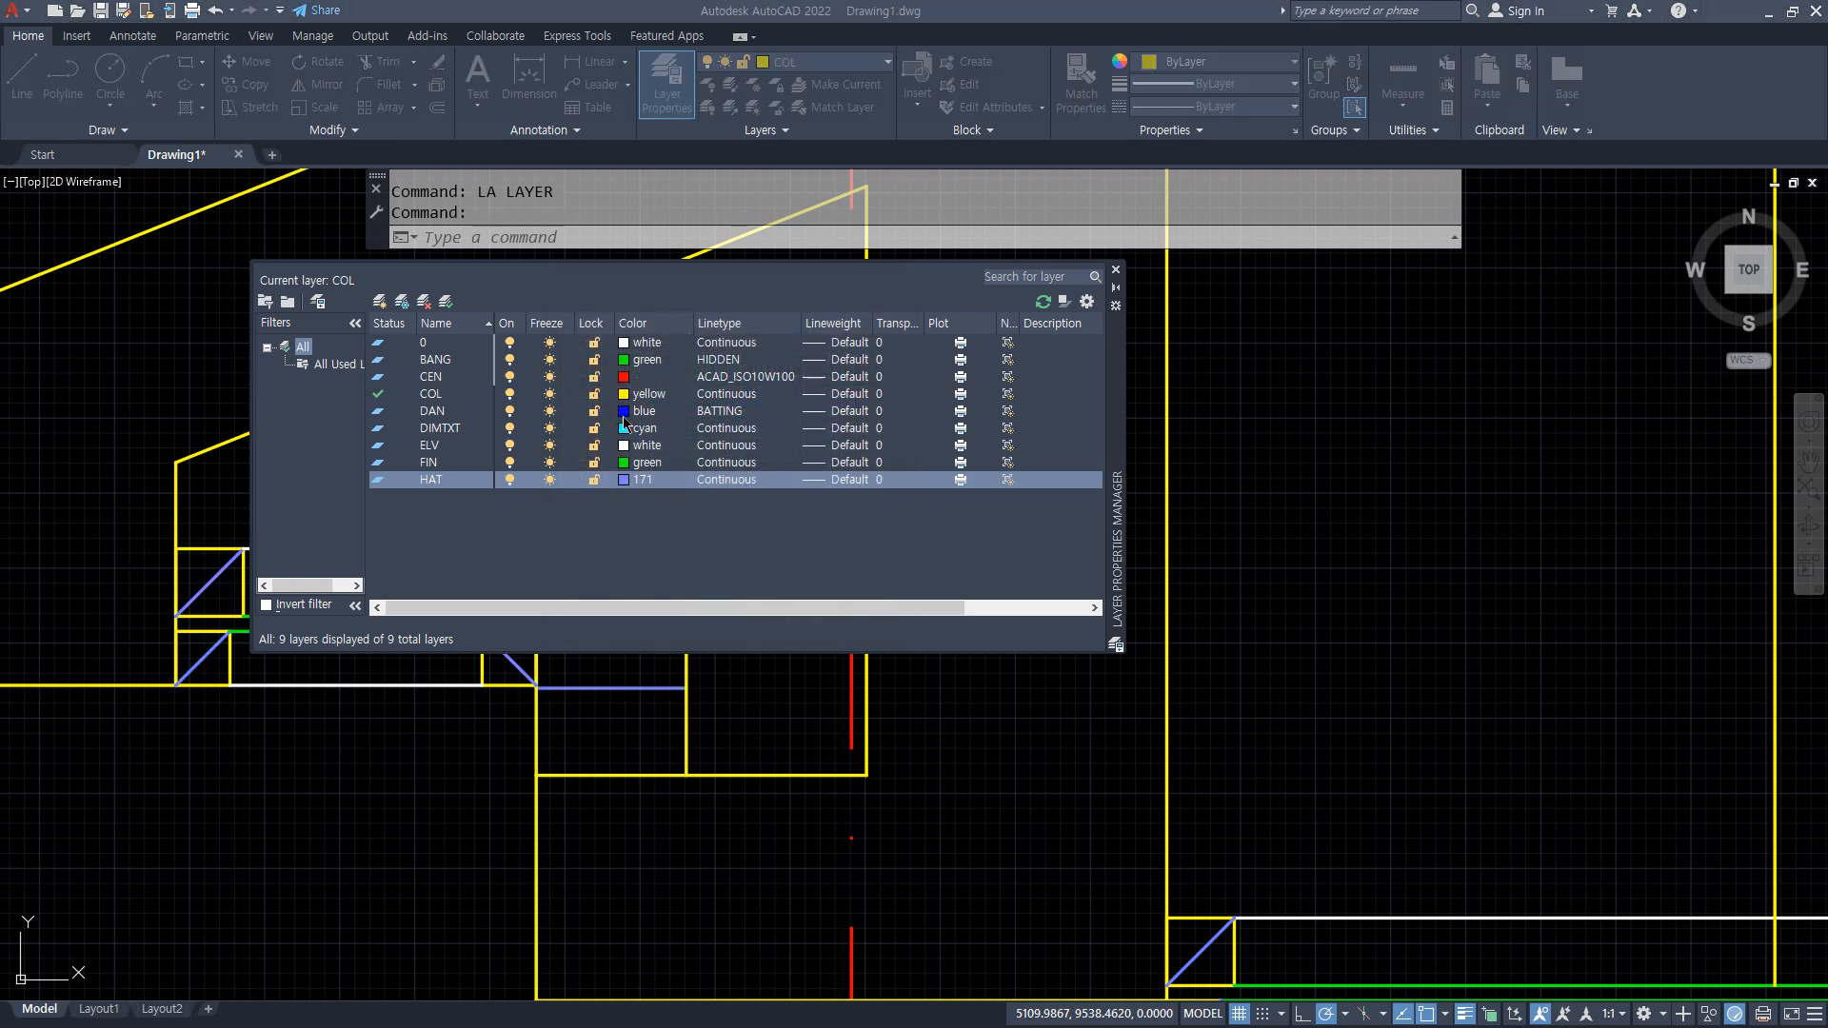
Try index color 161 for layer DAN and replace it with 171.
{"action": "left_click", "coordinate": [625, 410]}
{"action": "type", "text": "161"}
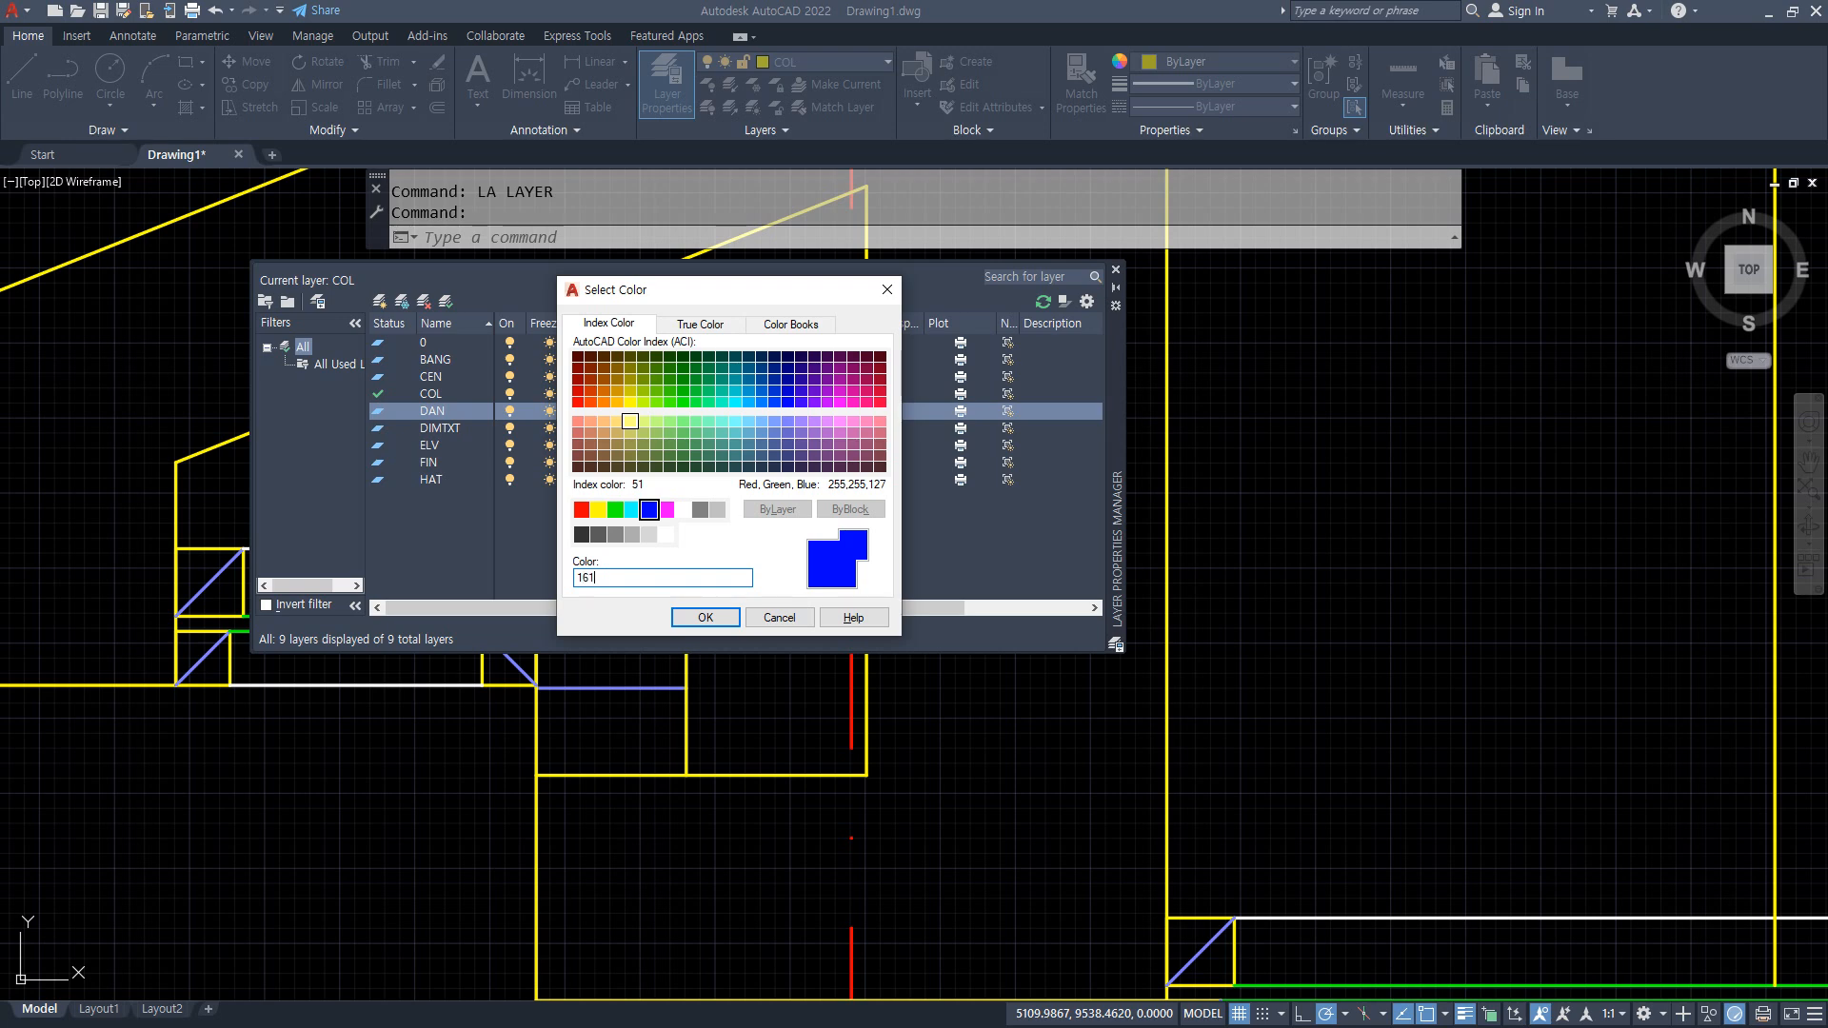
{"action": "key", "text": "Return"}
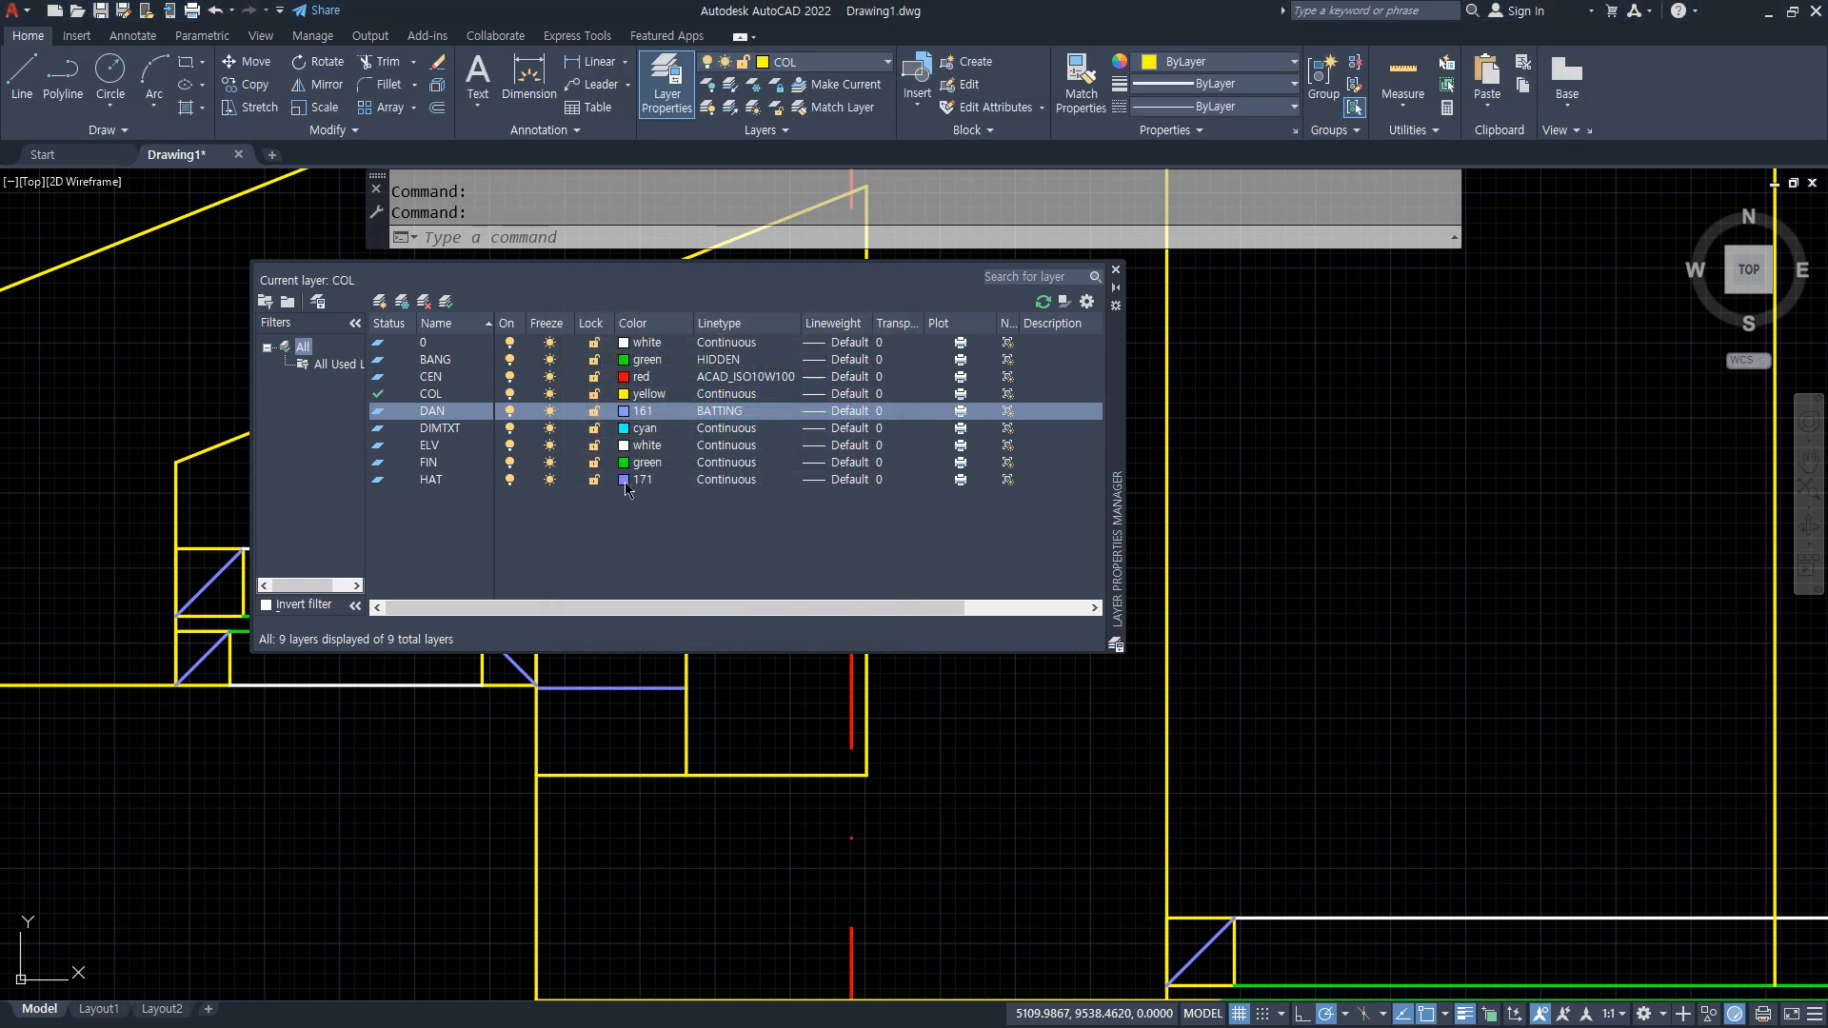
{"action": "left_click", "coordinate": [629, 431]}
{"action": "type", "text": "171"}
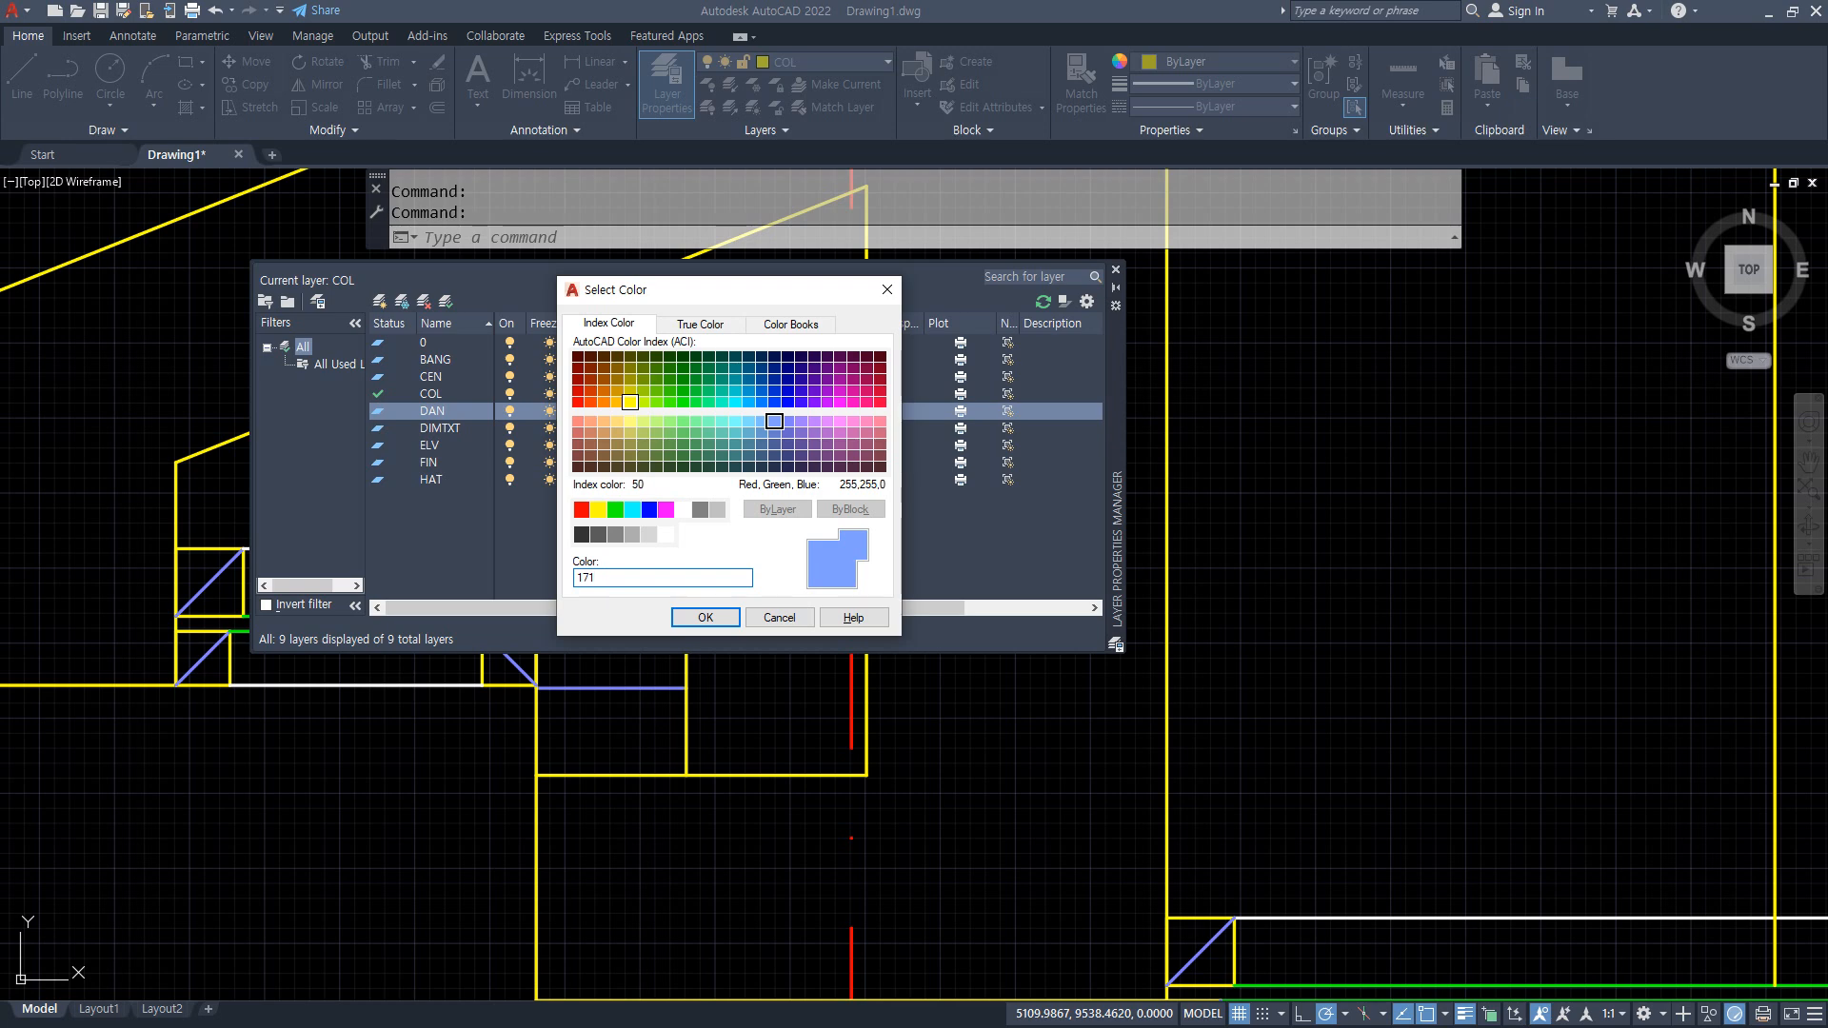
{"action": "left_click", "coordinate": [716, 614]}
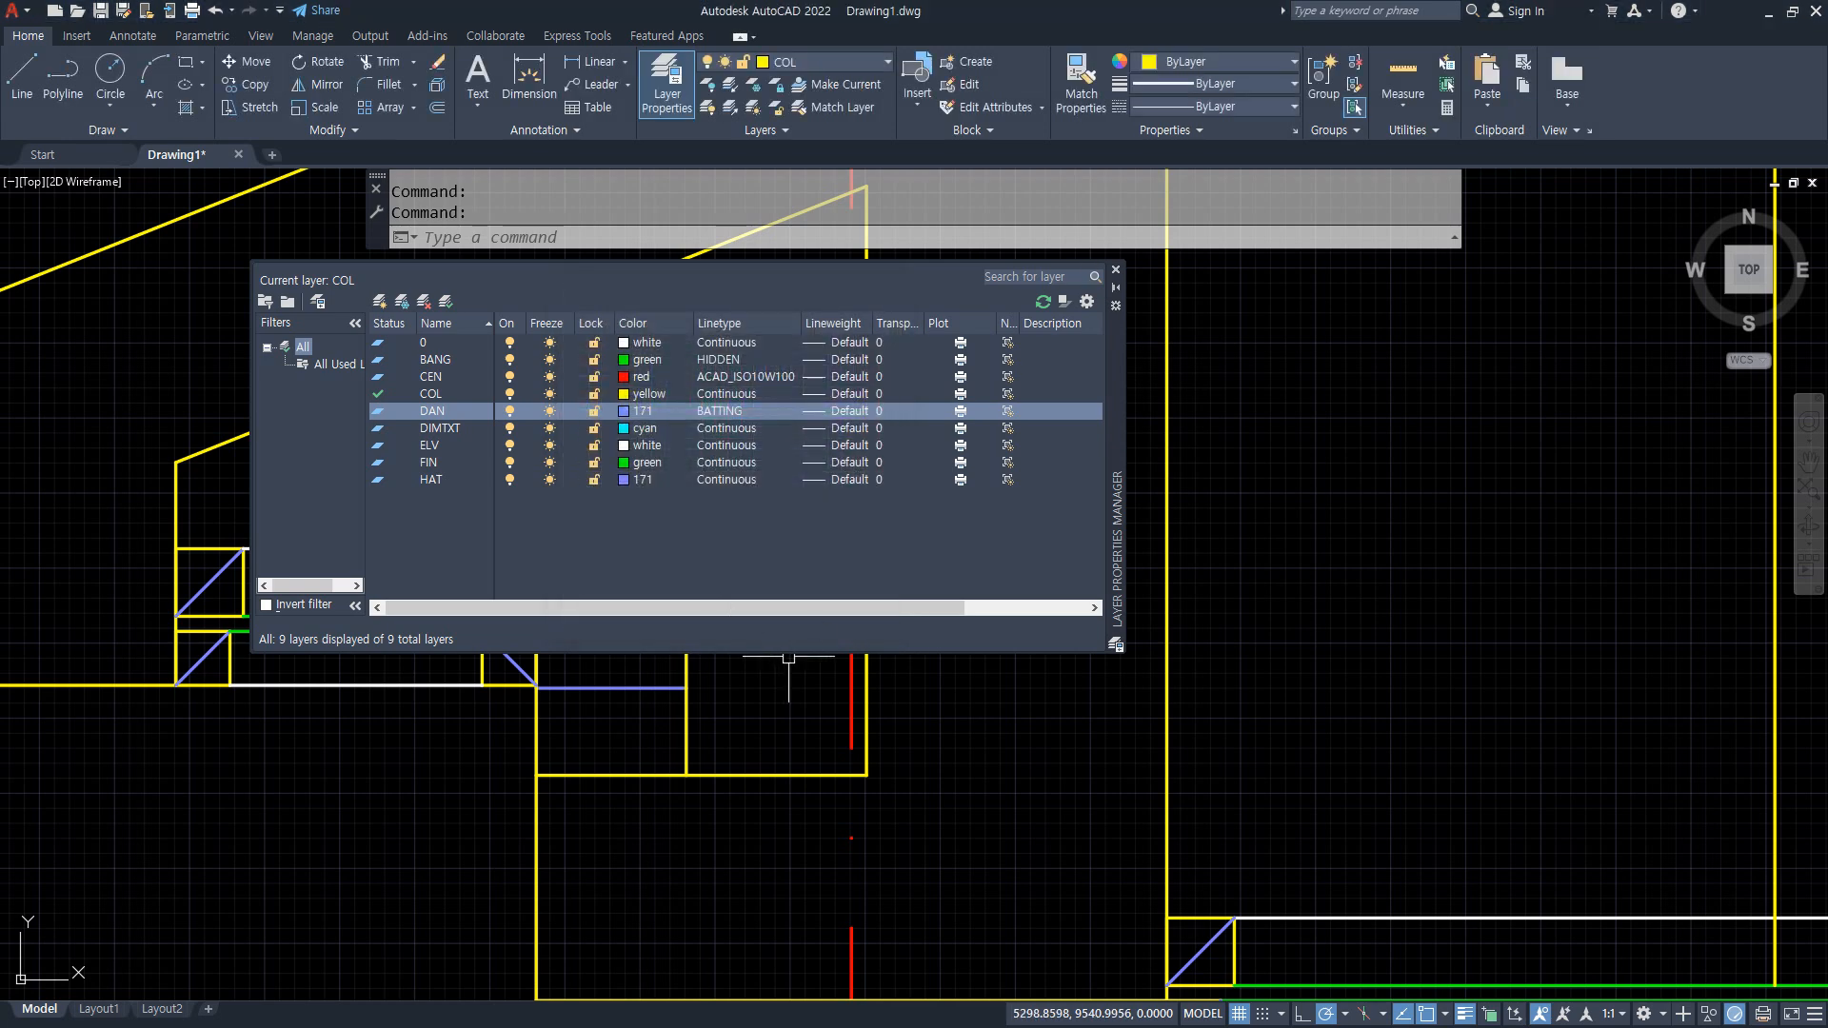
{"action": "left_click", "coordinate": [1119, 274]}
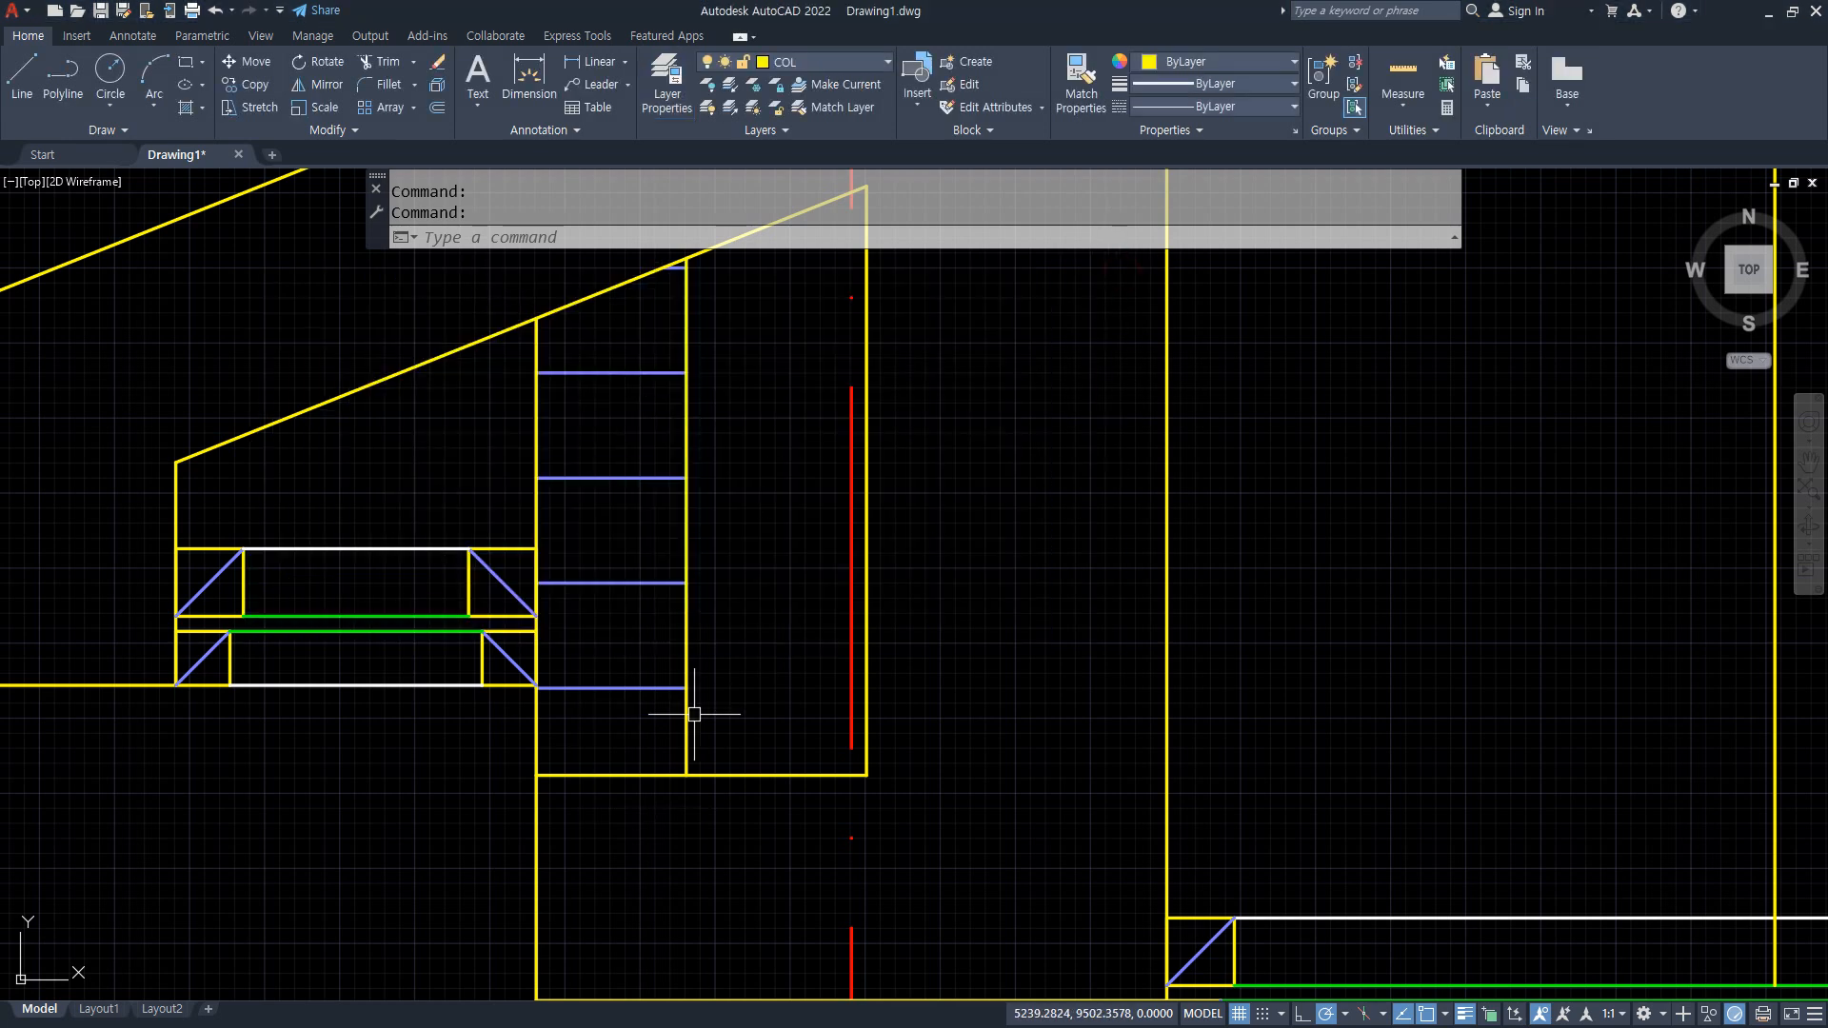
Offset the vertical line bounding the hatched strip by 60 toward the red centerline.
{"action": "middle_click_drag", "start_coordinate": [702, 714], "coordinate": [823, 780]}
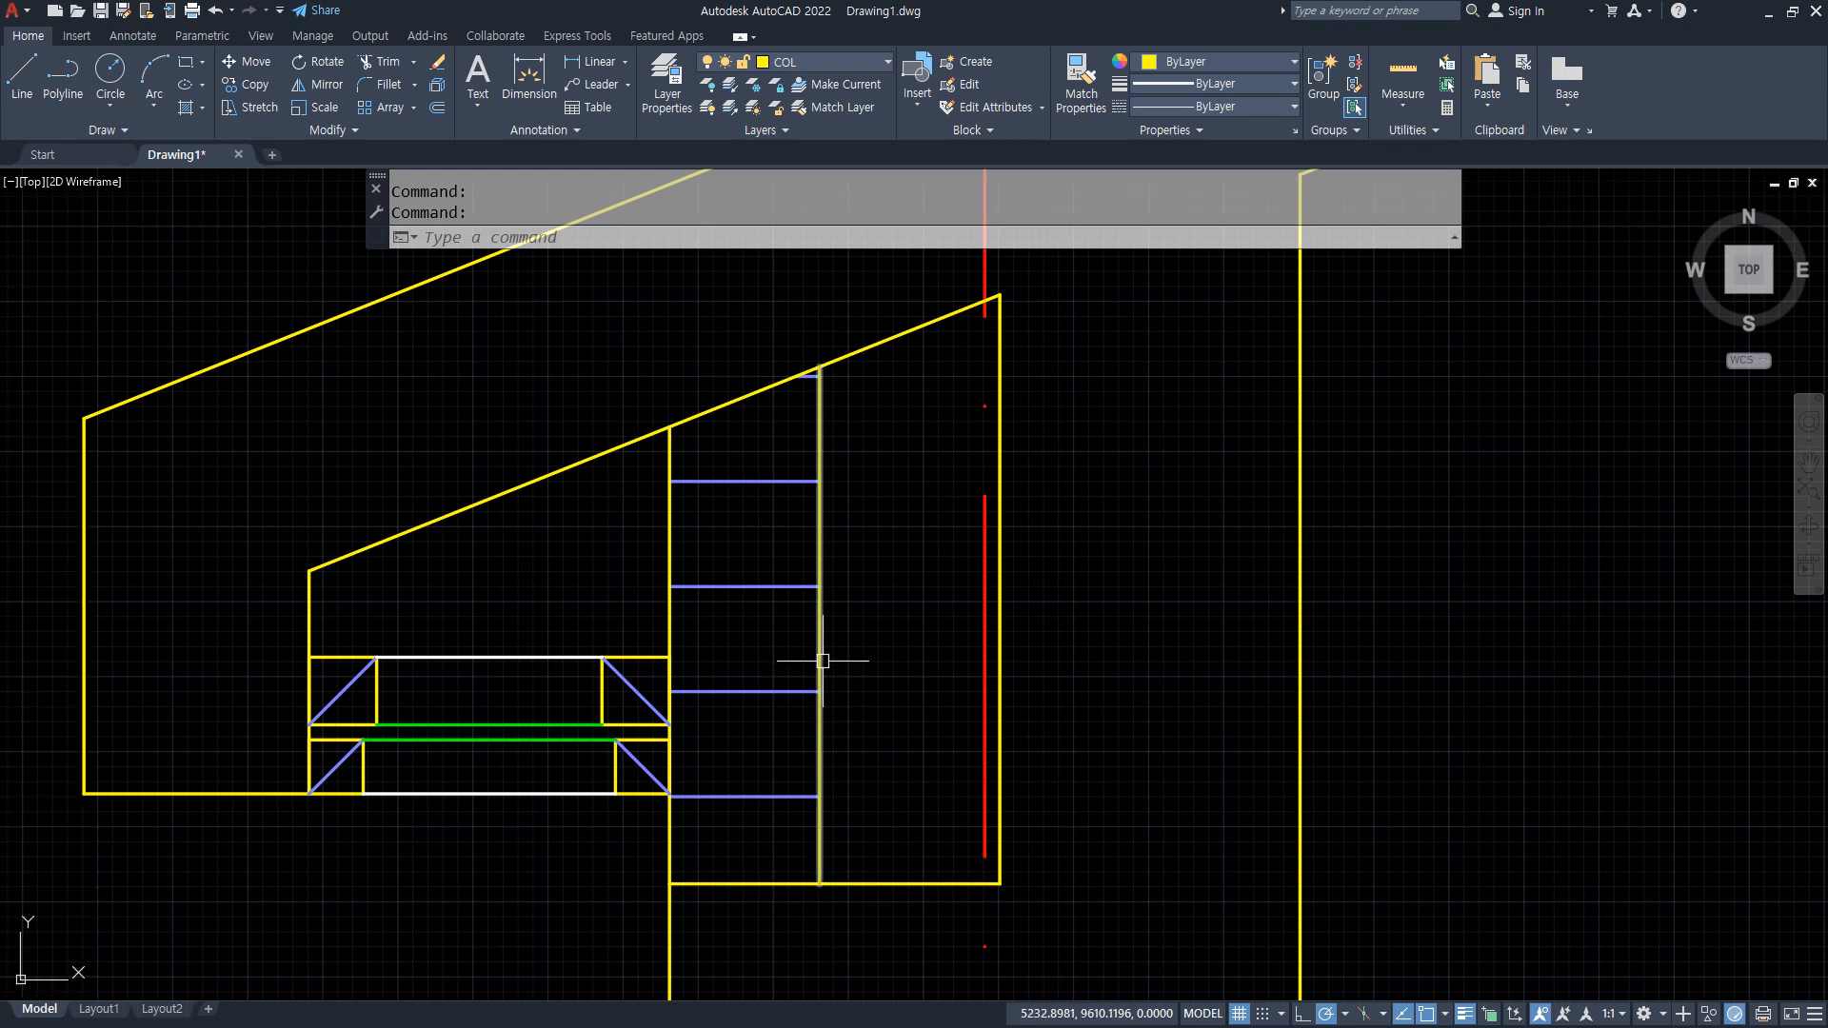
{"action": "type", "text": "o"}
{"action": "key", "text": "Return"}
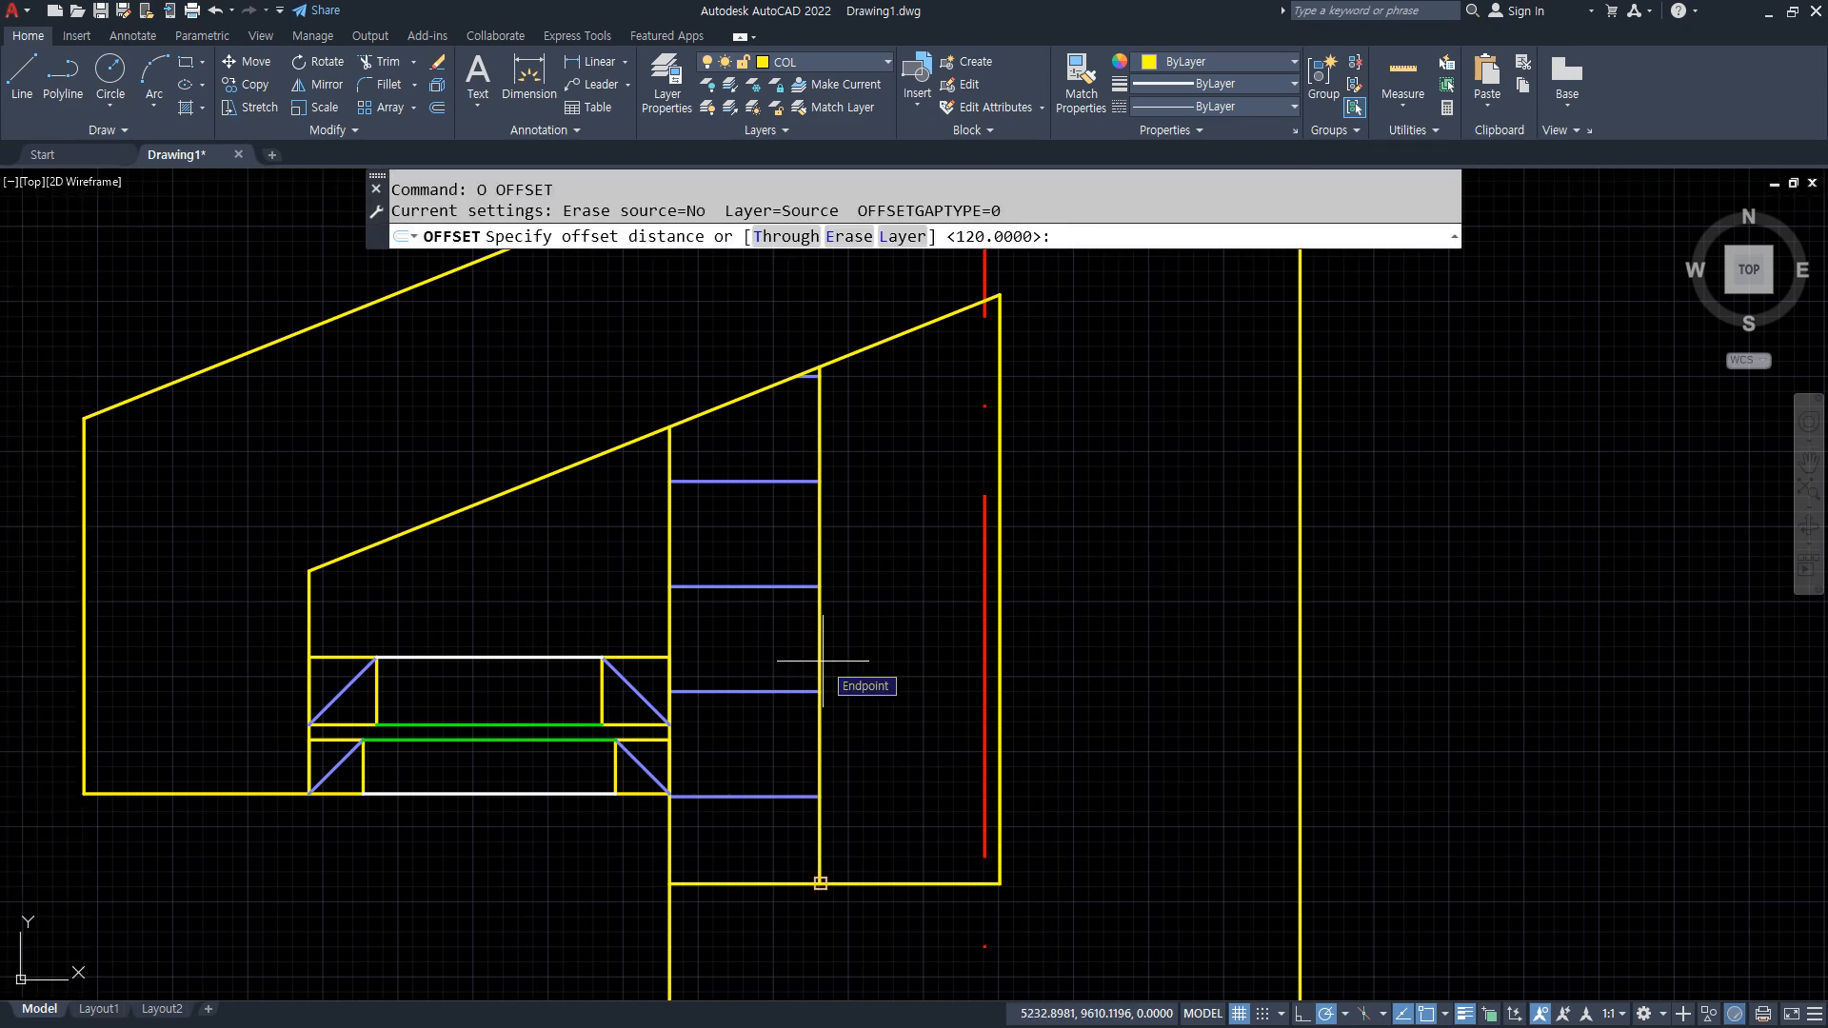
{"action": "type", "text": "60"}
{"action": "key", "text": "Return"}
{"action": "left_click", "coordinate": [821, 657]}
{"action": "left_click", "coordinate": [901, 647]}
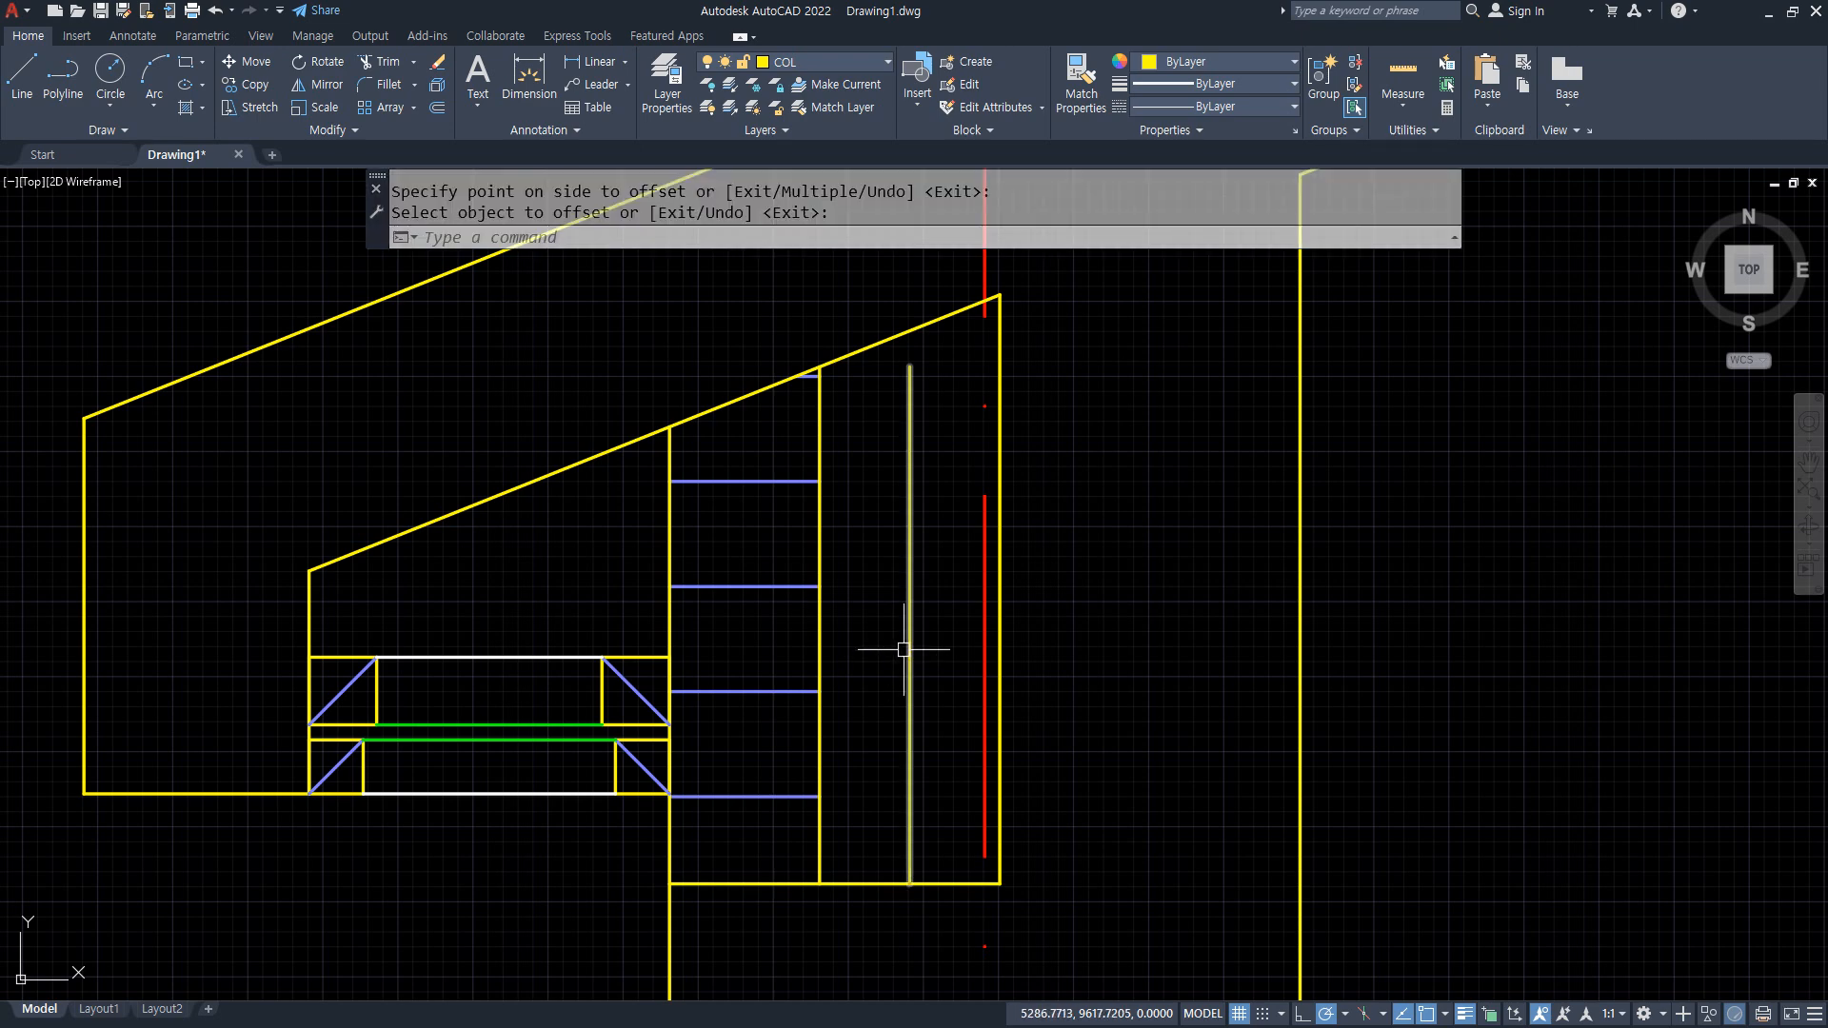
Extend the offset line up to the sloping roof line and assign it to layer DAN.
{"action": "type", "text": "Ex"}
{"action": "key", "text": "Return"}
{"action": "left_click", "coordinate": [908, 410]}
{"action": "key", "text": "Return"}
{"action": "left_click", "coordinate": [908, 476]}
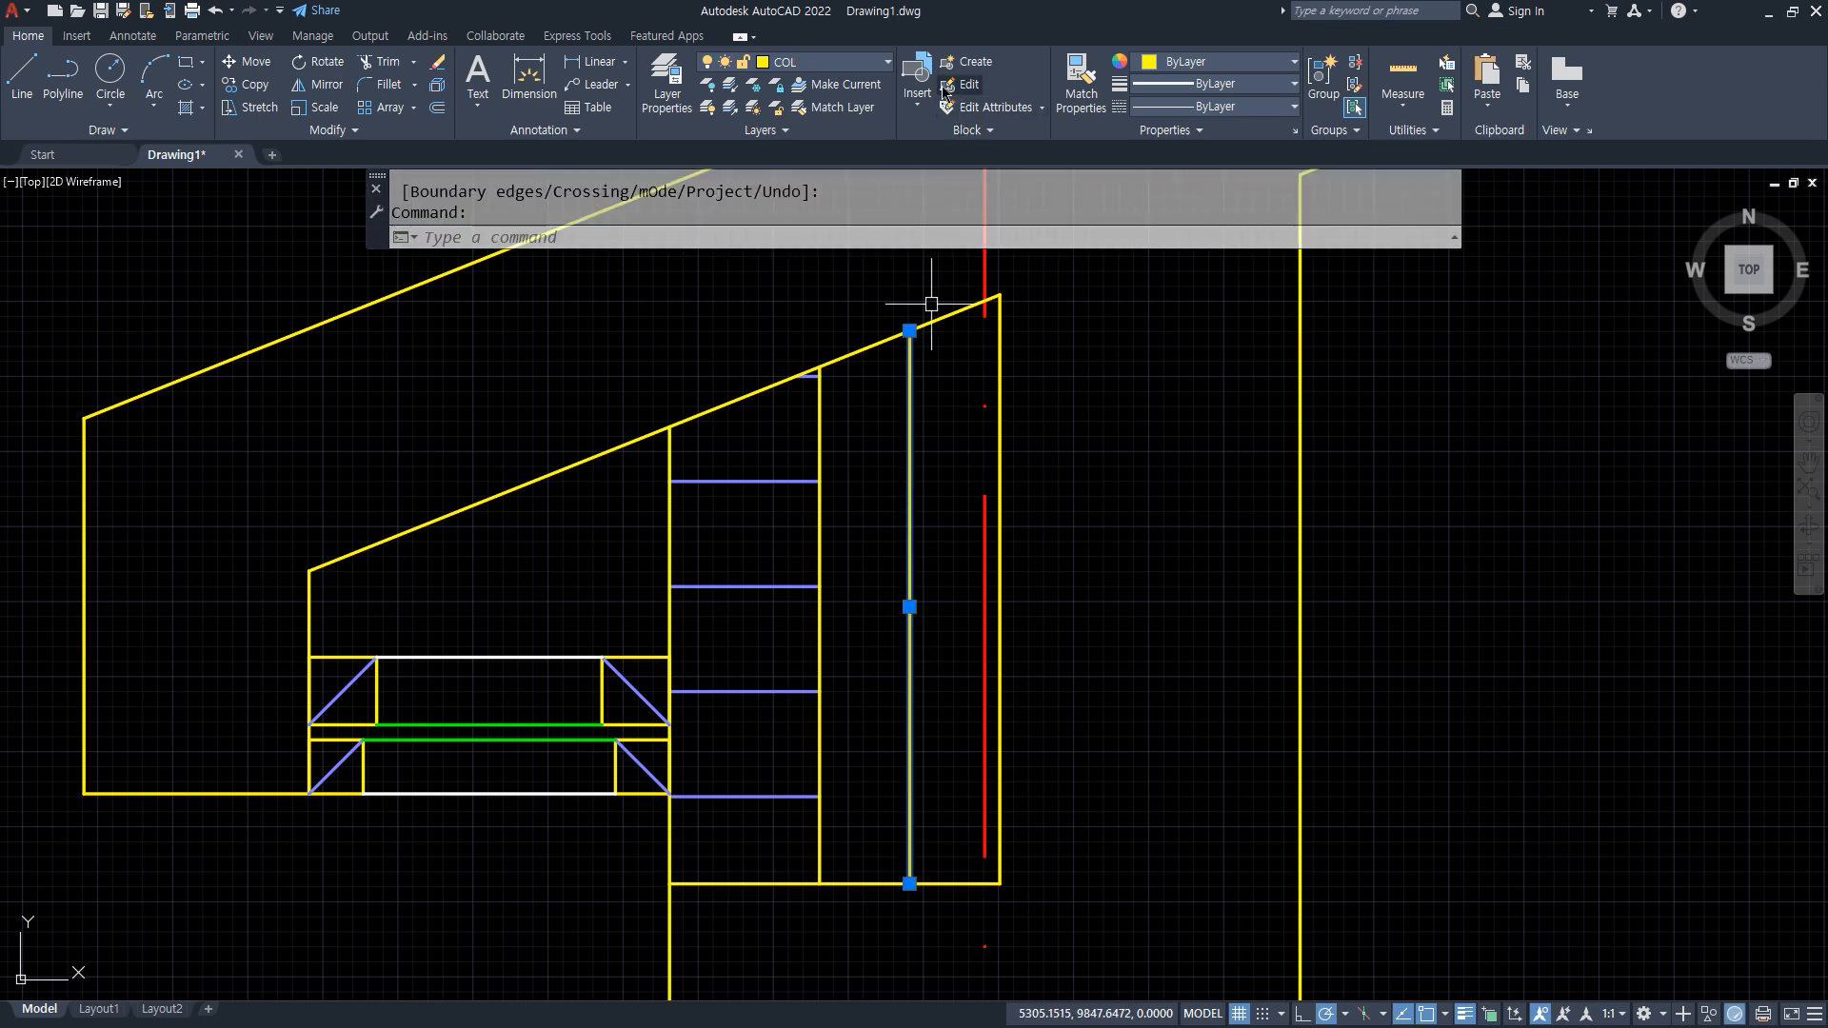
{"action": "left_click", "coordinate": [854, 67]}
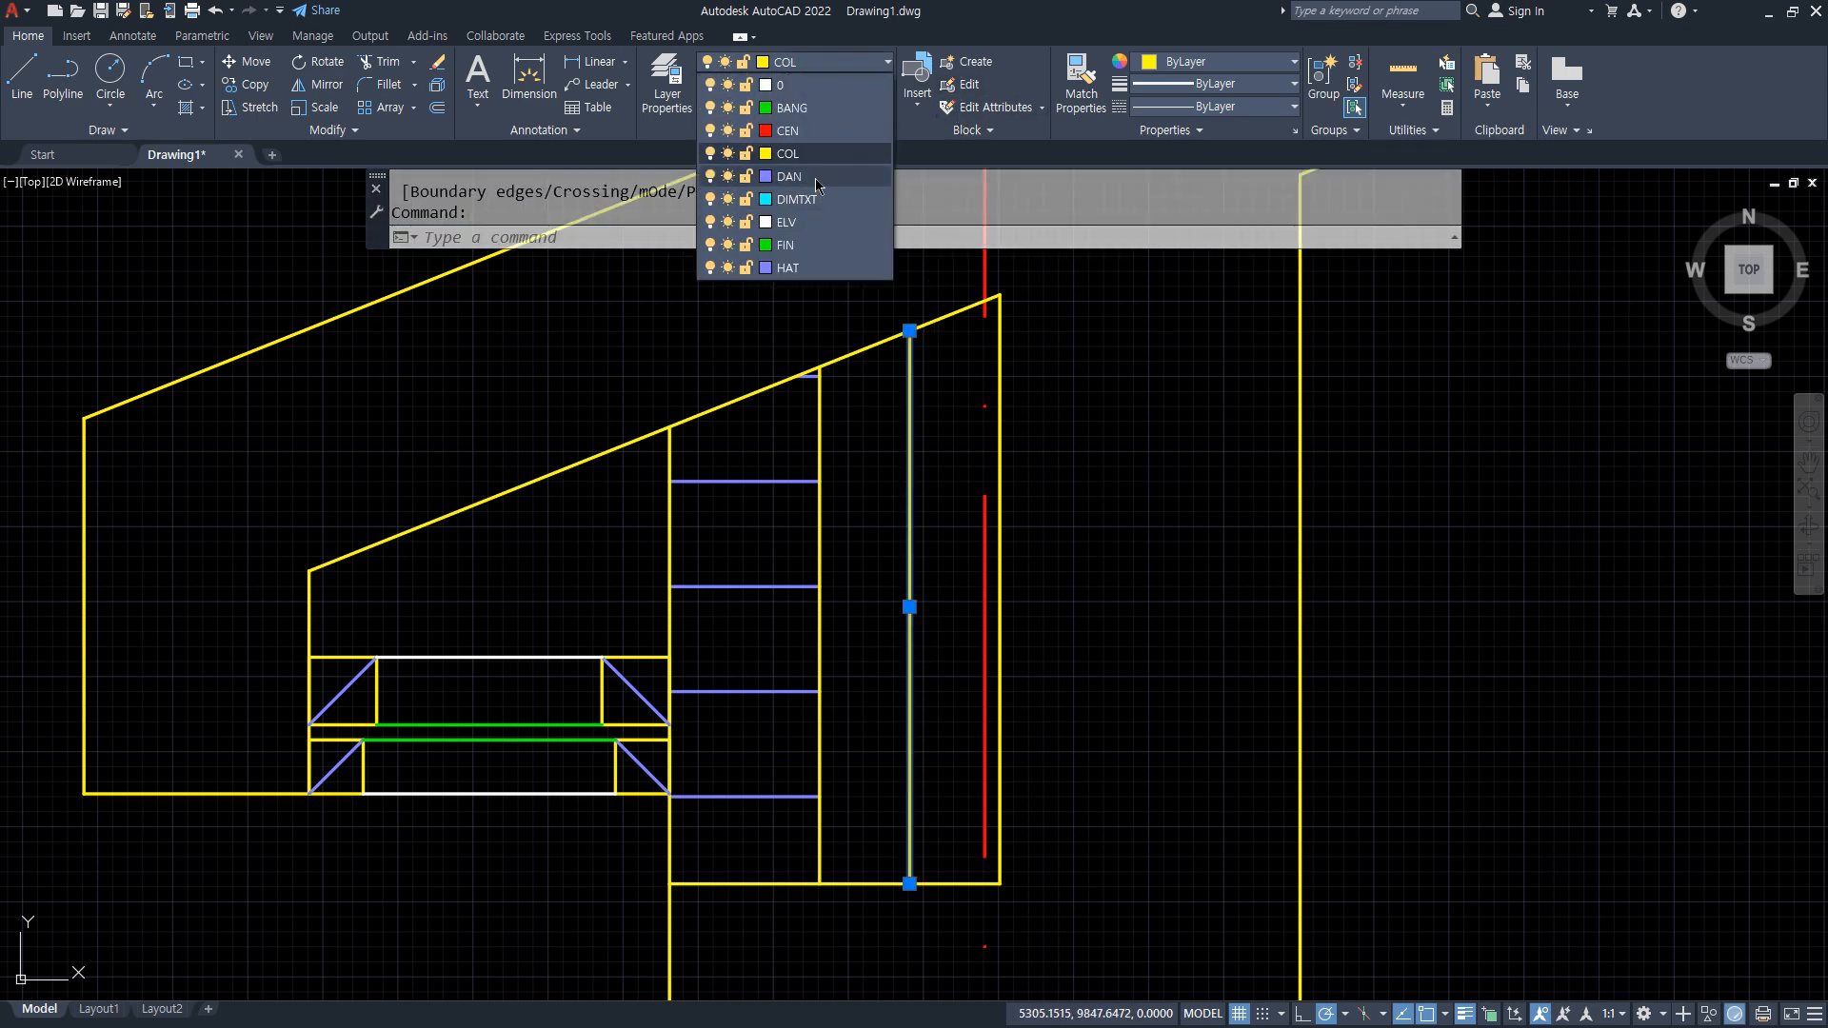
{"action": "left_click", "coordinate": [816, 175]}
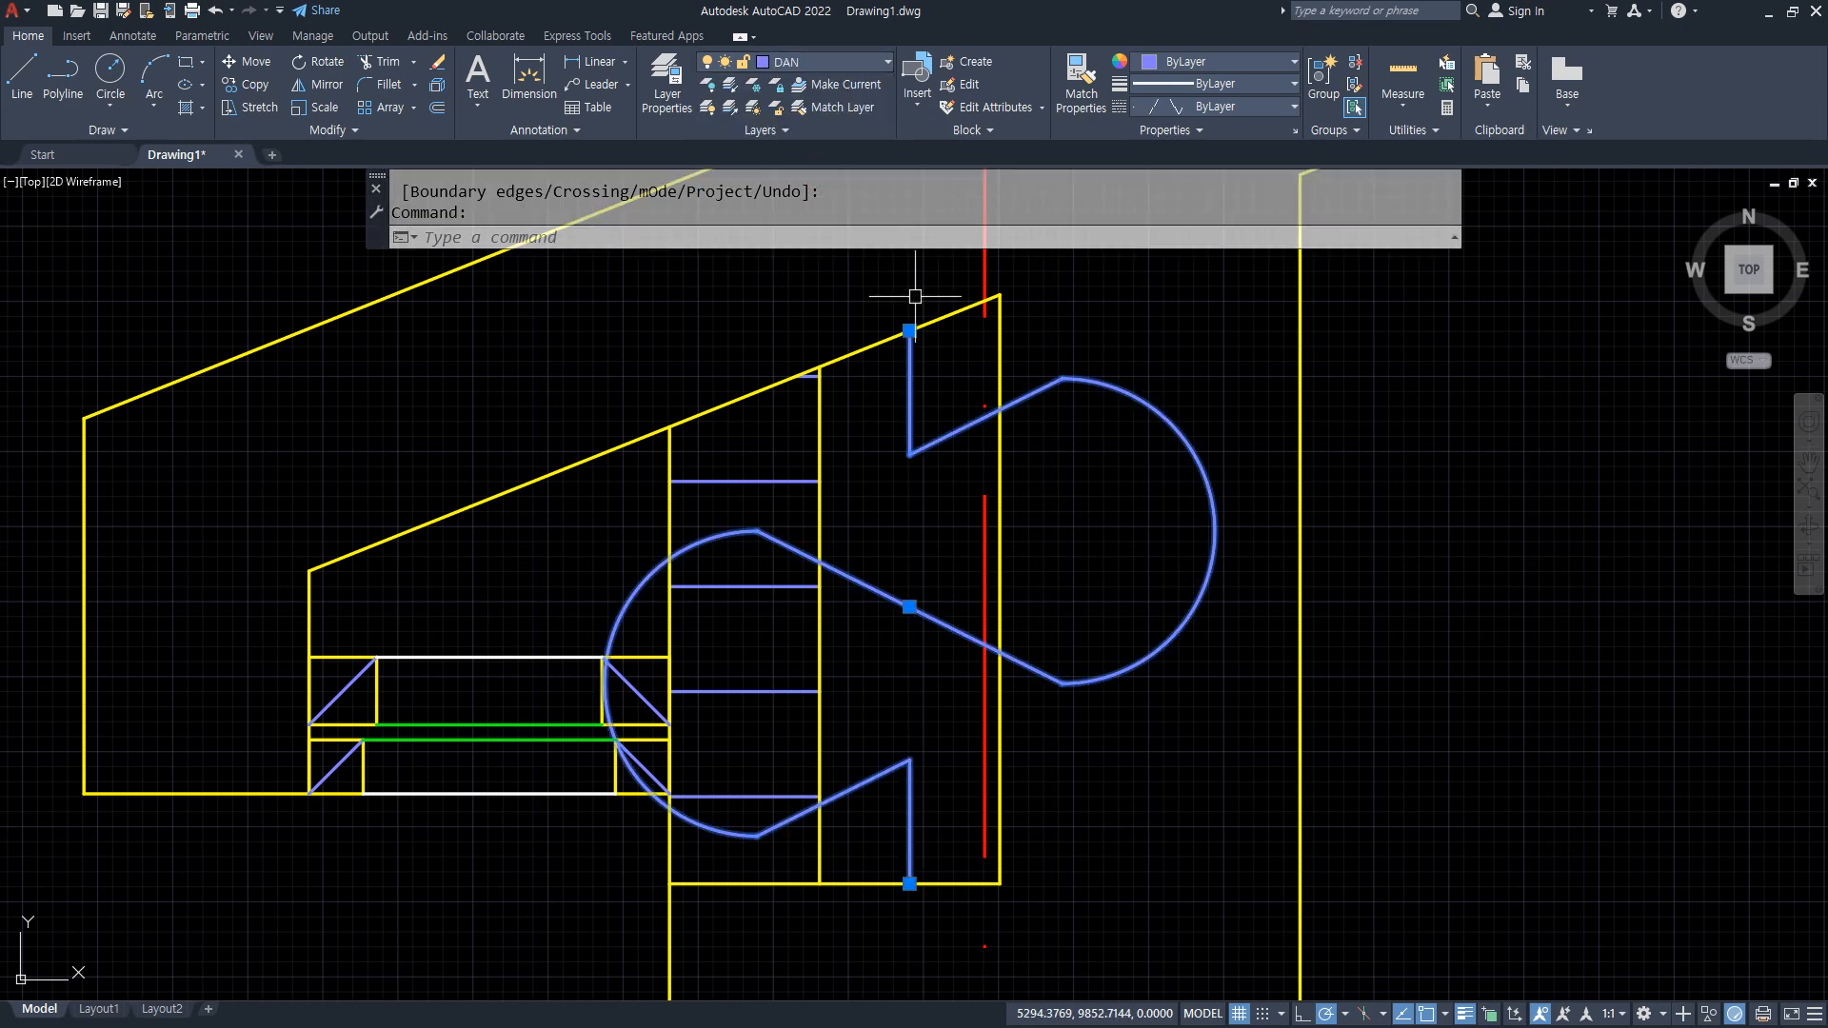
Try a linetype scale of 0.2 on the insulation line and settle on 0.3 so it fills the wall cavity.
{"action": "key", "text": "ctrl+1"}
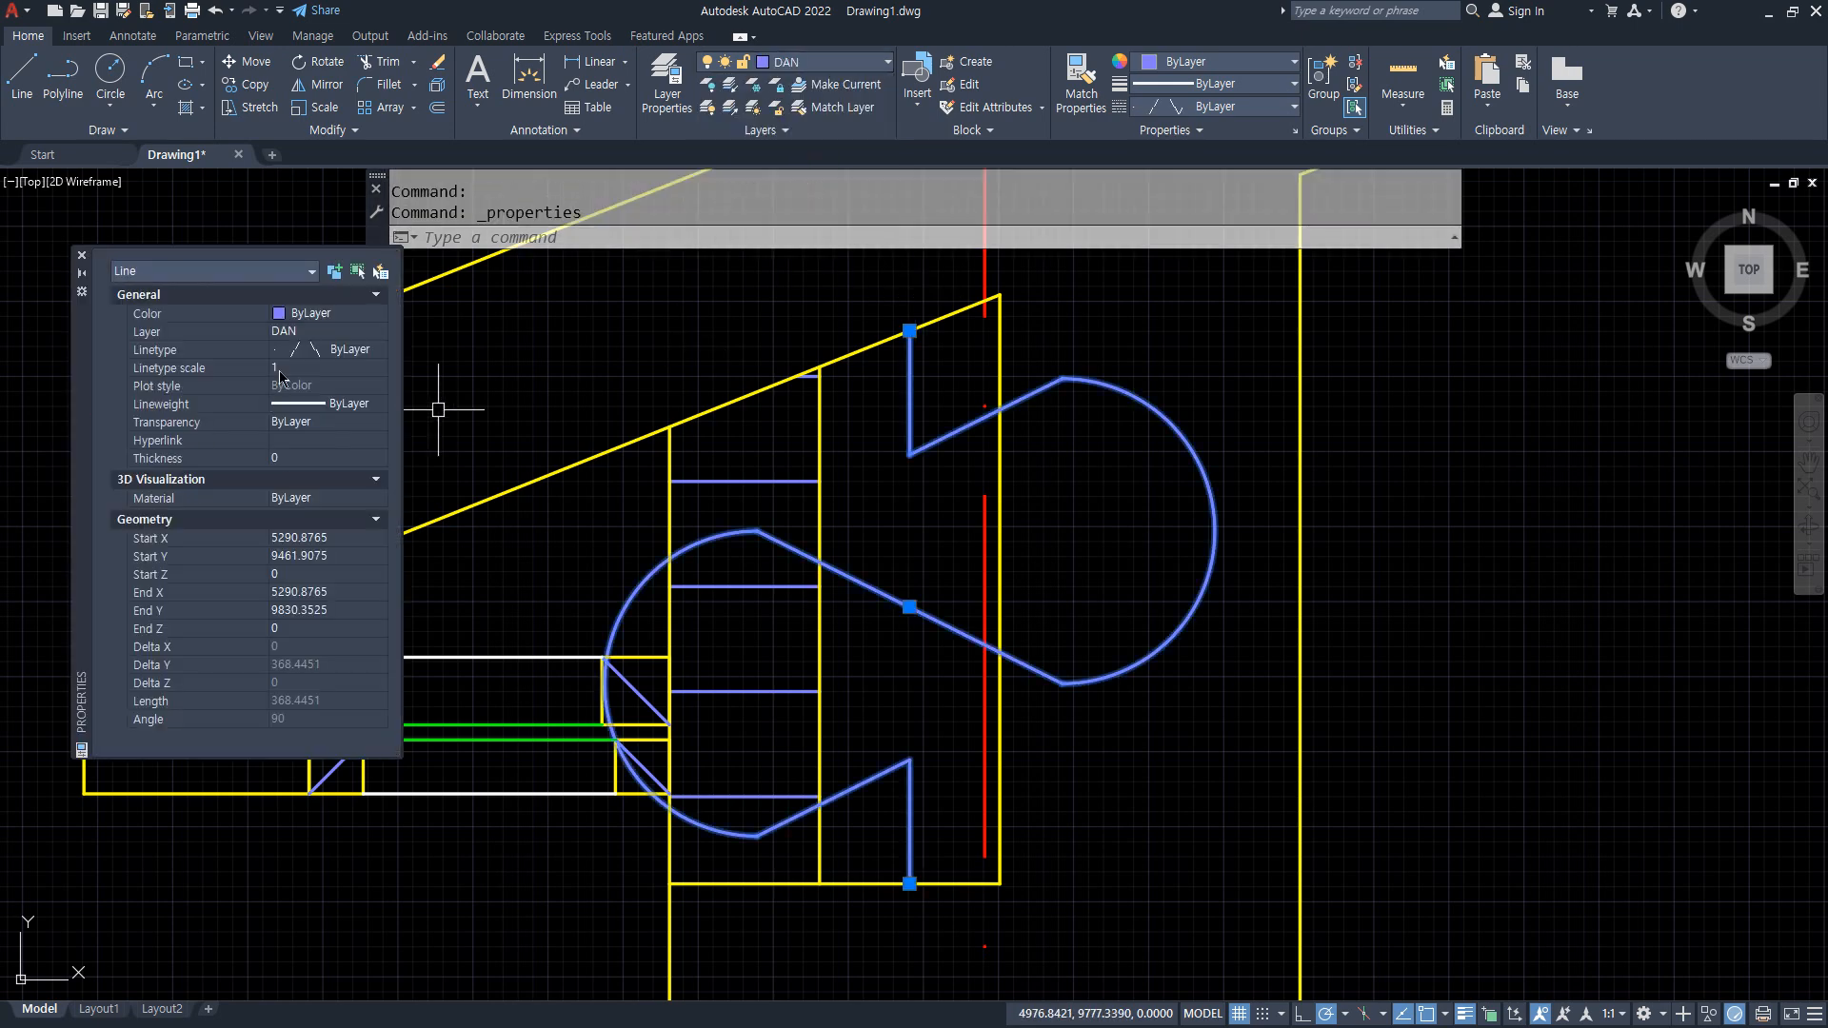
{"action": "left_click", "coordinate": [298, 373]}
{"action": "type", "text": "0.2"}
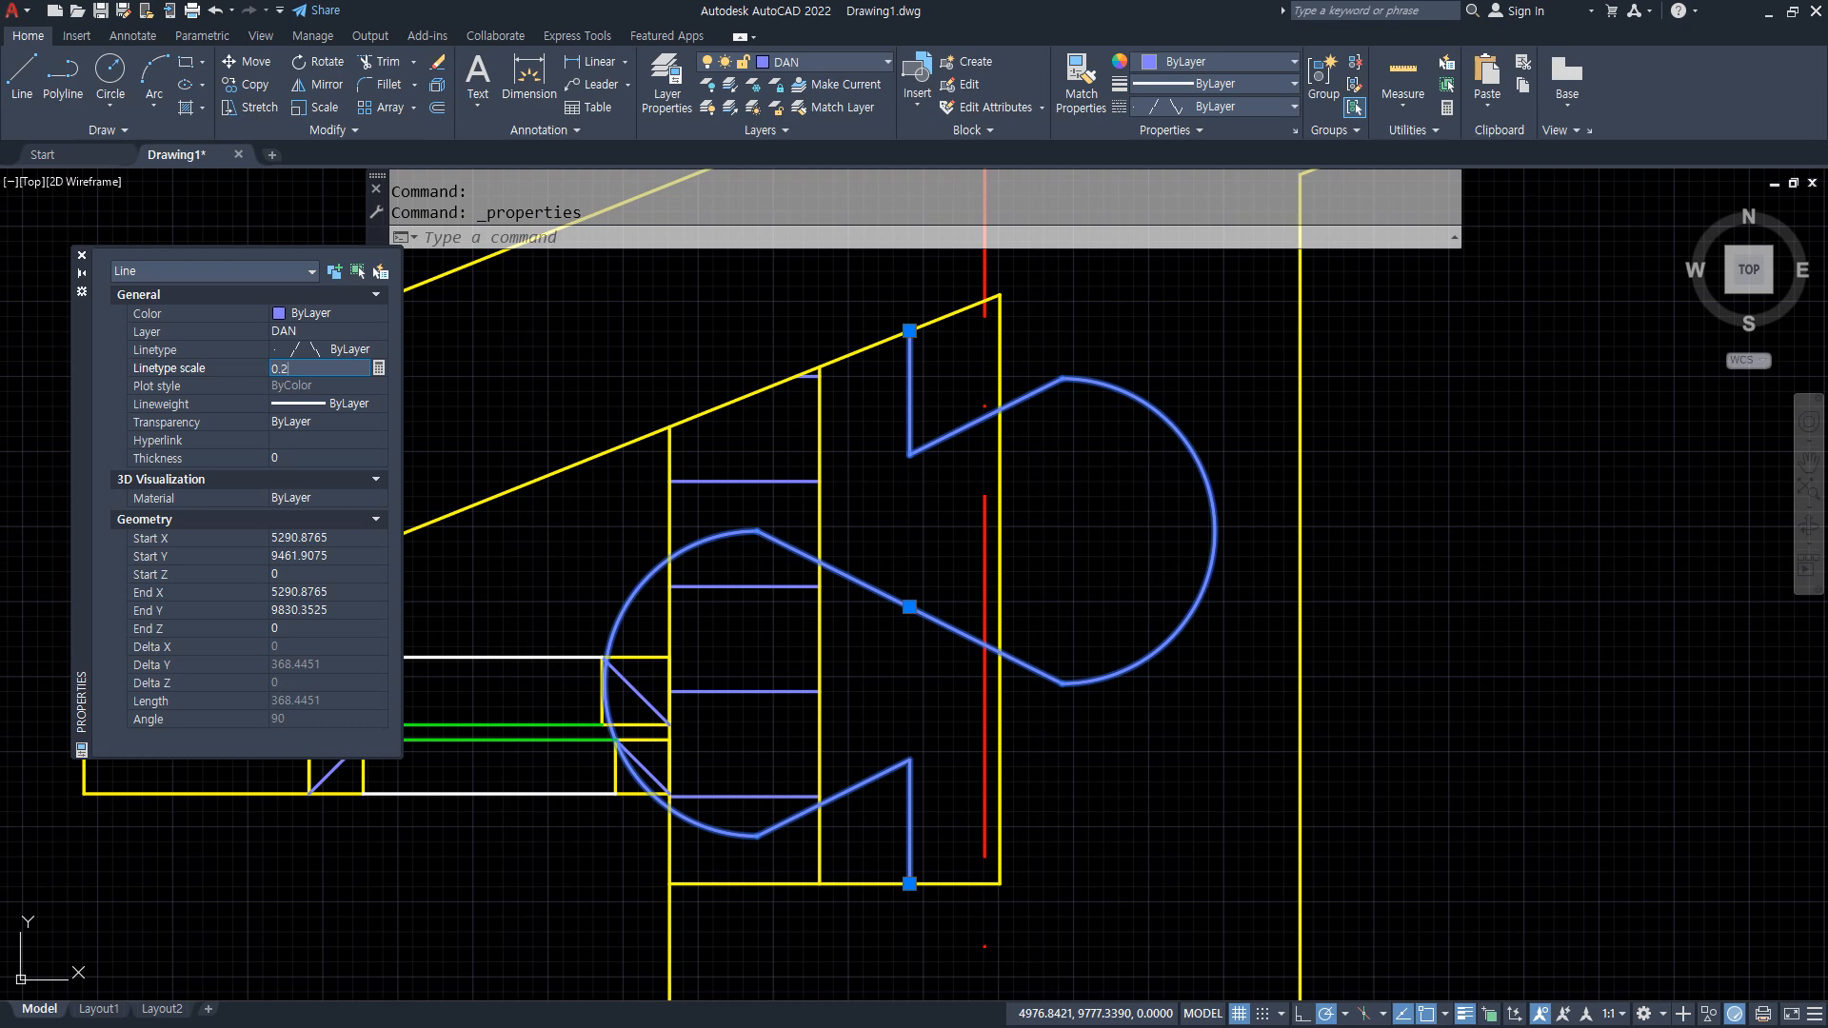
{"action": "key", "text": "Return"}
{"action": "left_click", "coordinate": [298, 373]}
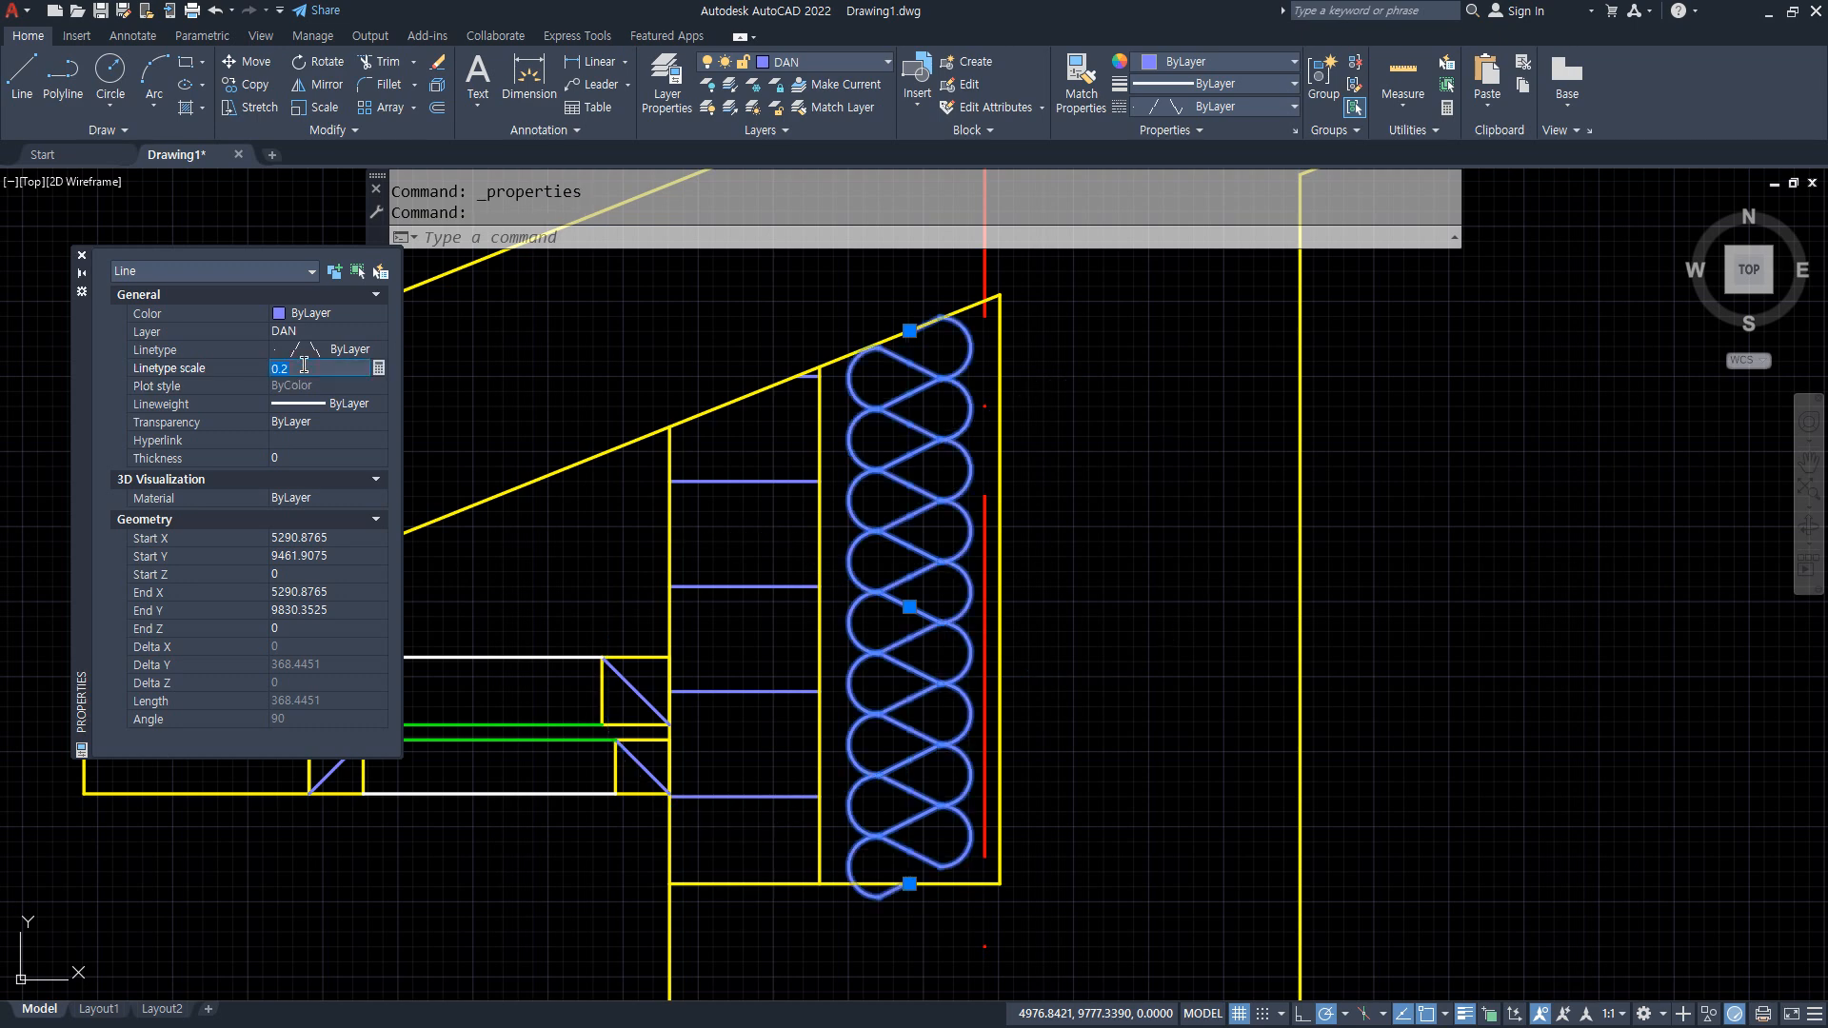
{"action": "key", "text": "BackSpace"}
{"action": "type", "text": "3"}
{"action": "key", "text": "Return"}
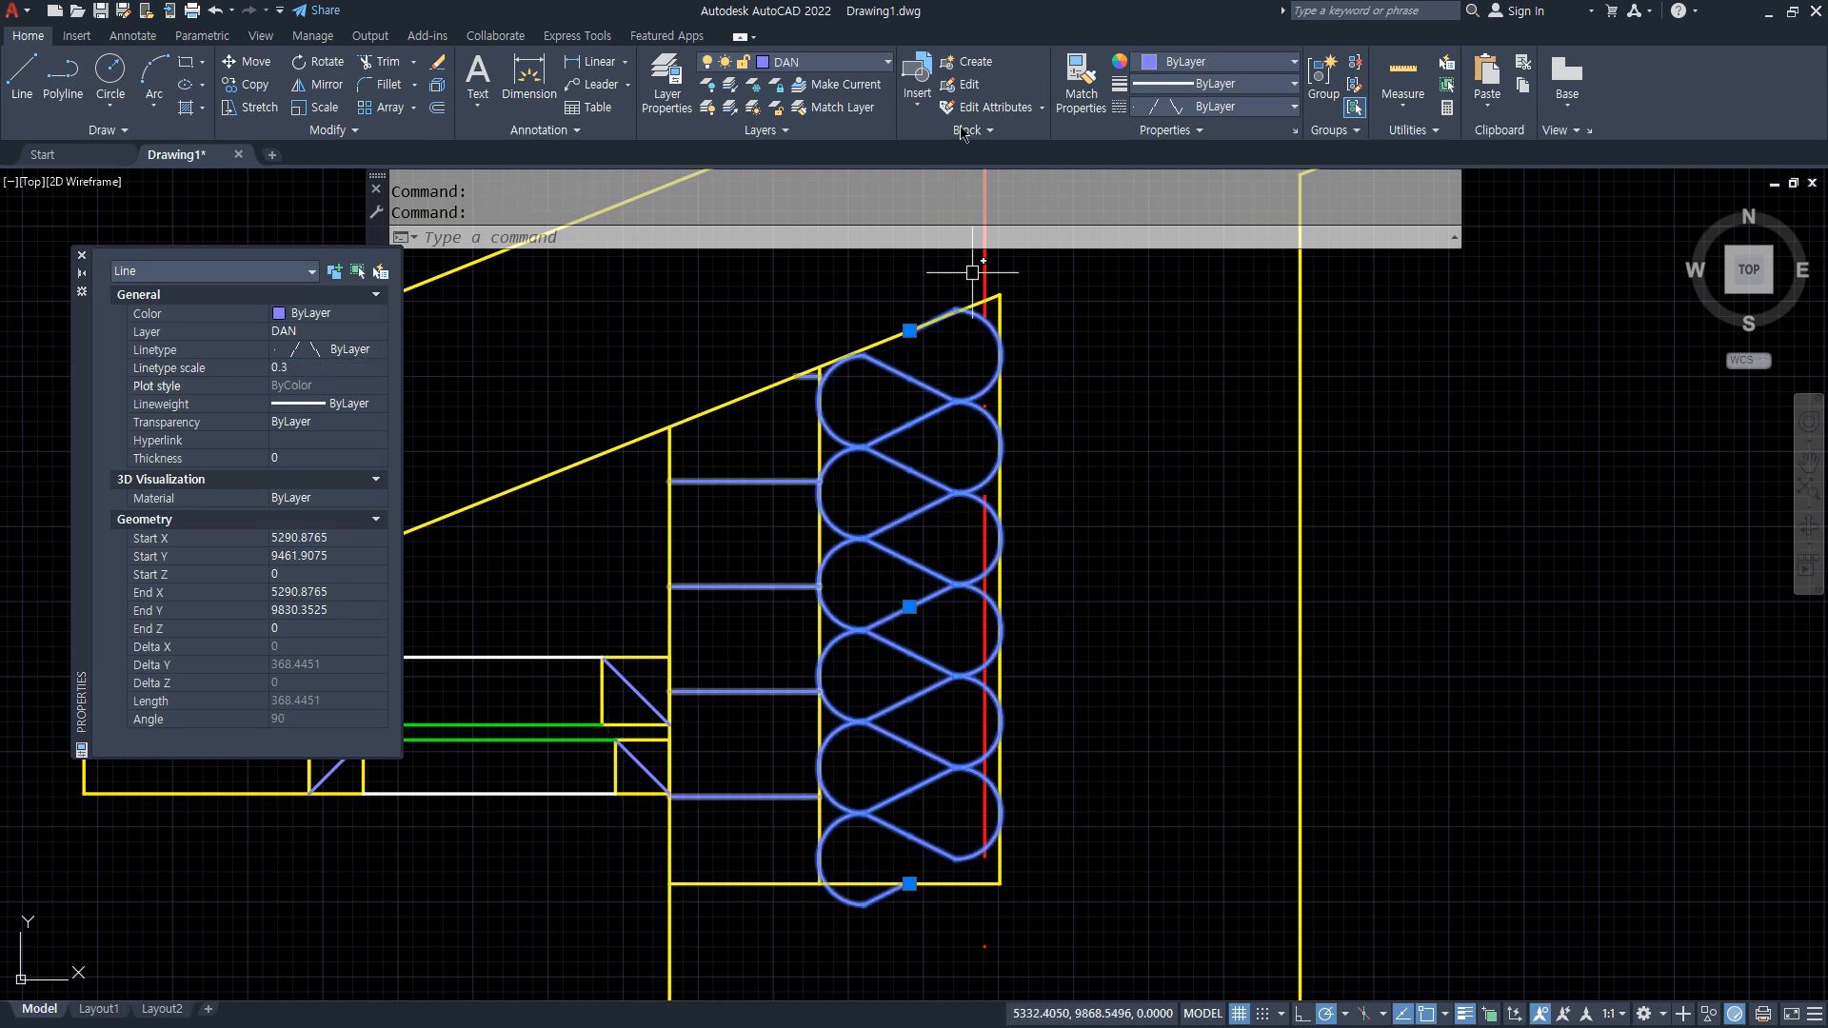
{"action": "key", "text": "Escape"}
{"action": "key", "text": "Escape"}
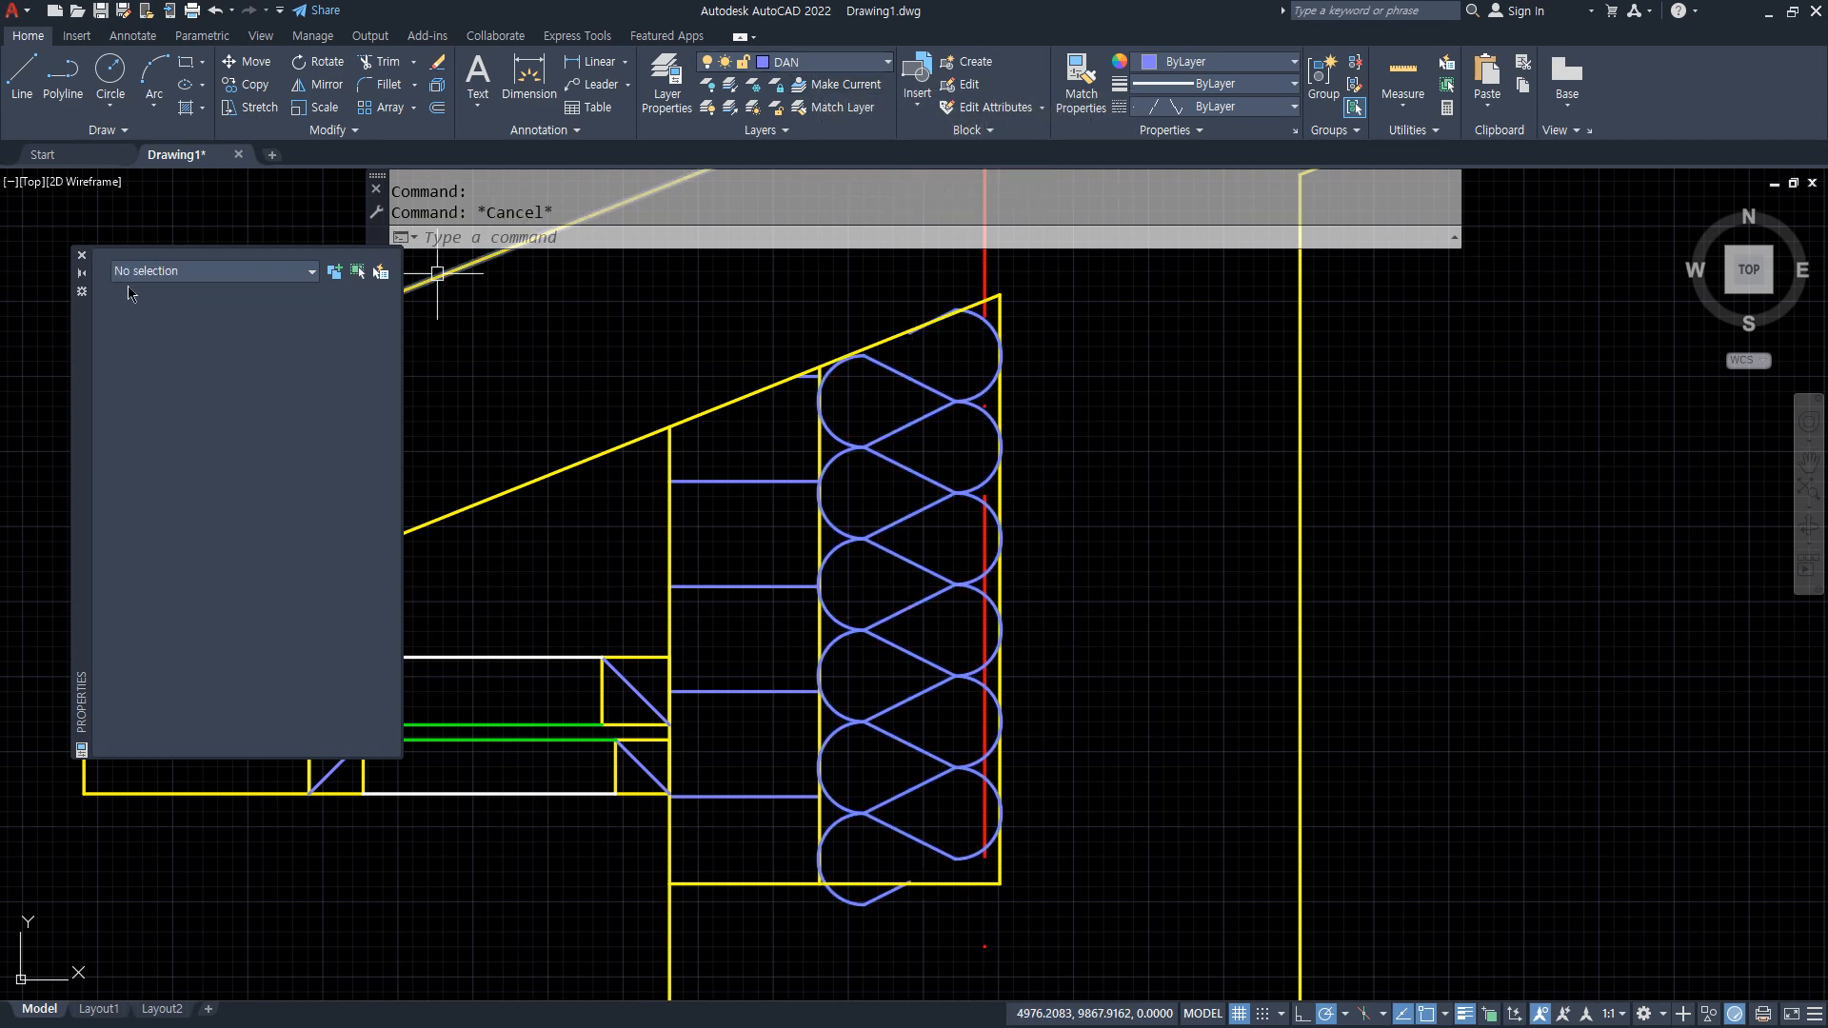
{"action": "left_click", "coordinate": [82, 256]}
Change the color of layer DAN to green.
{"action": "type", "text": "la"}
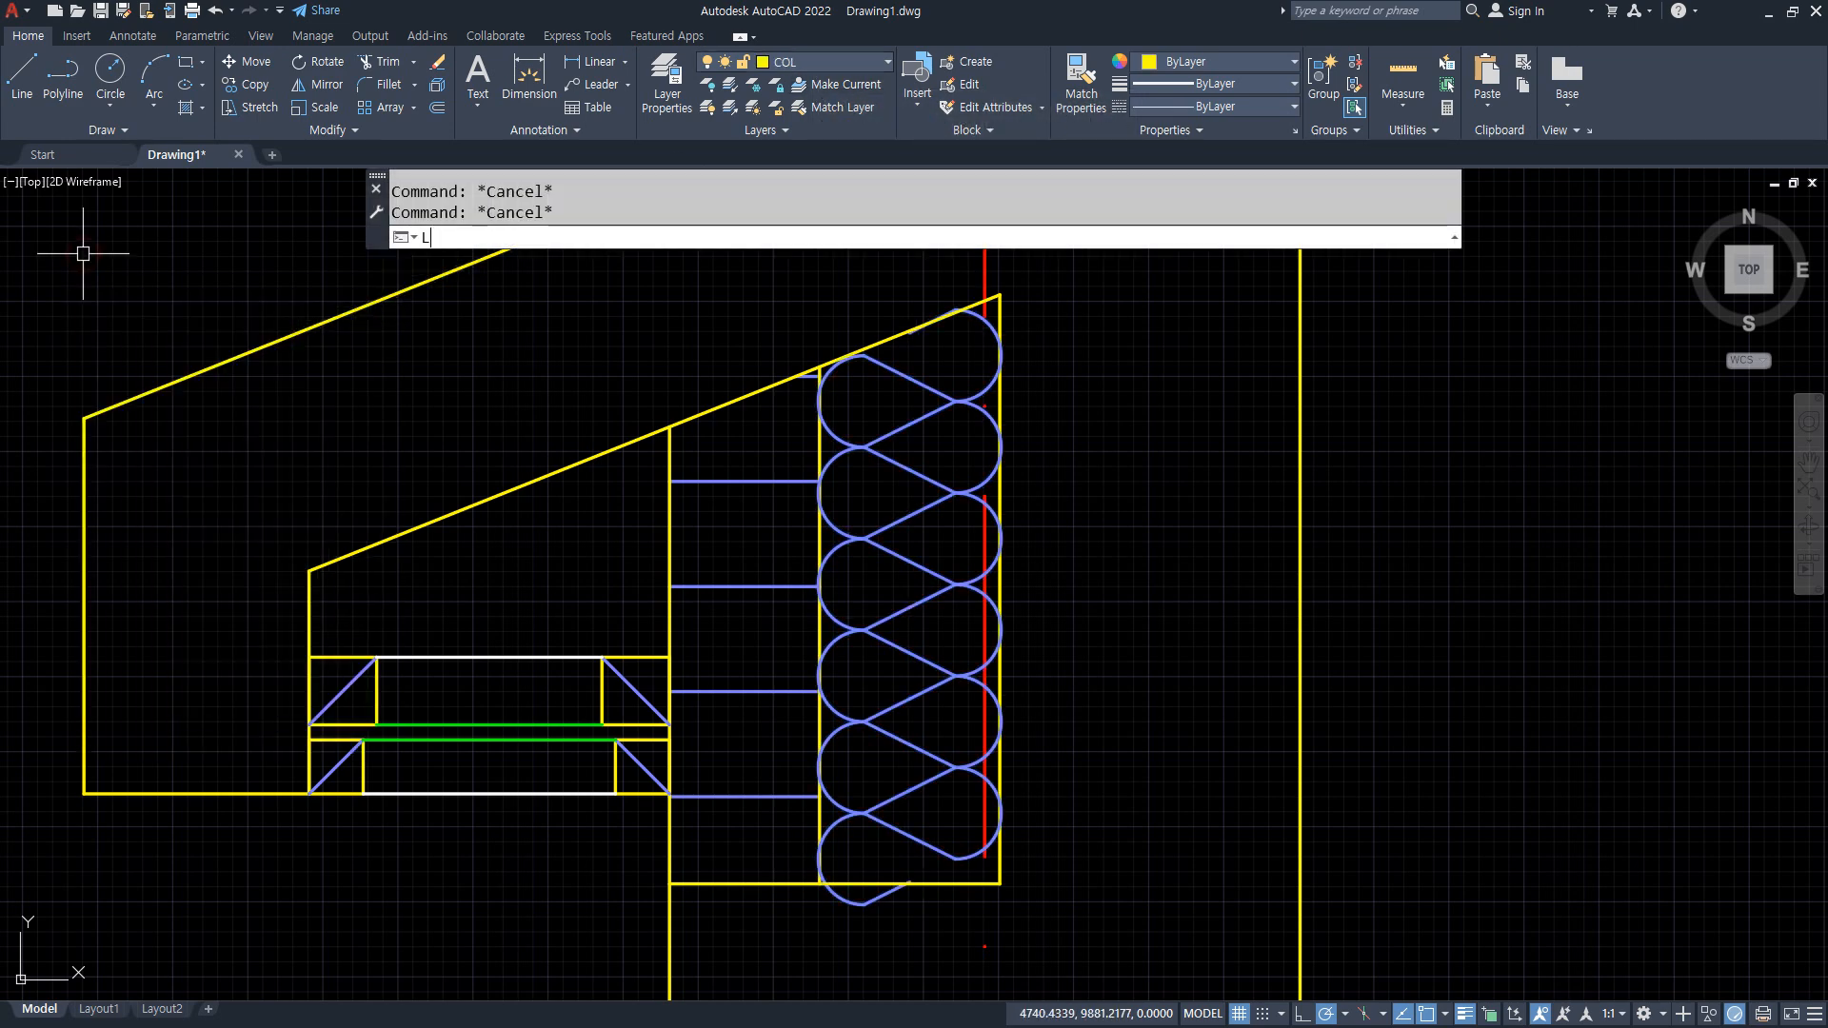
{"action": "key", "text": "Return"}
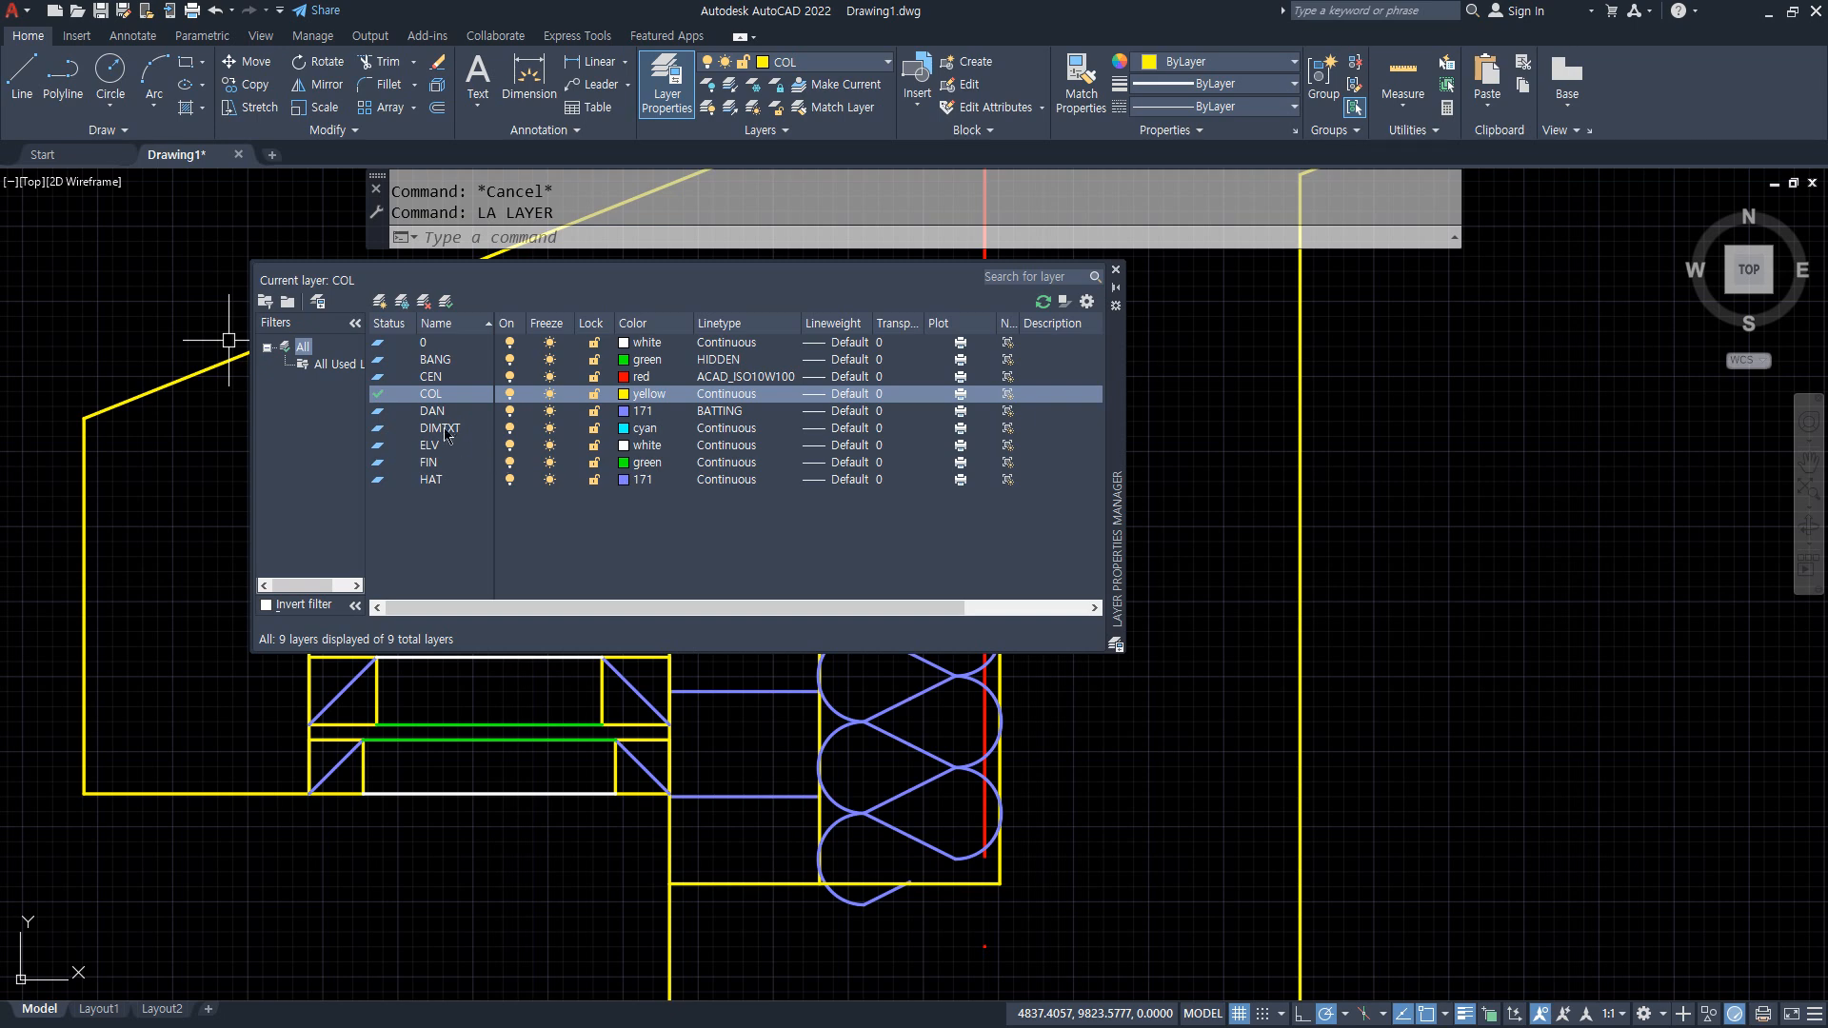
{"action": "left_click", "coordinate": [442, 412]}
{"action": "left_click", "coordinate": [636, 411]}
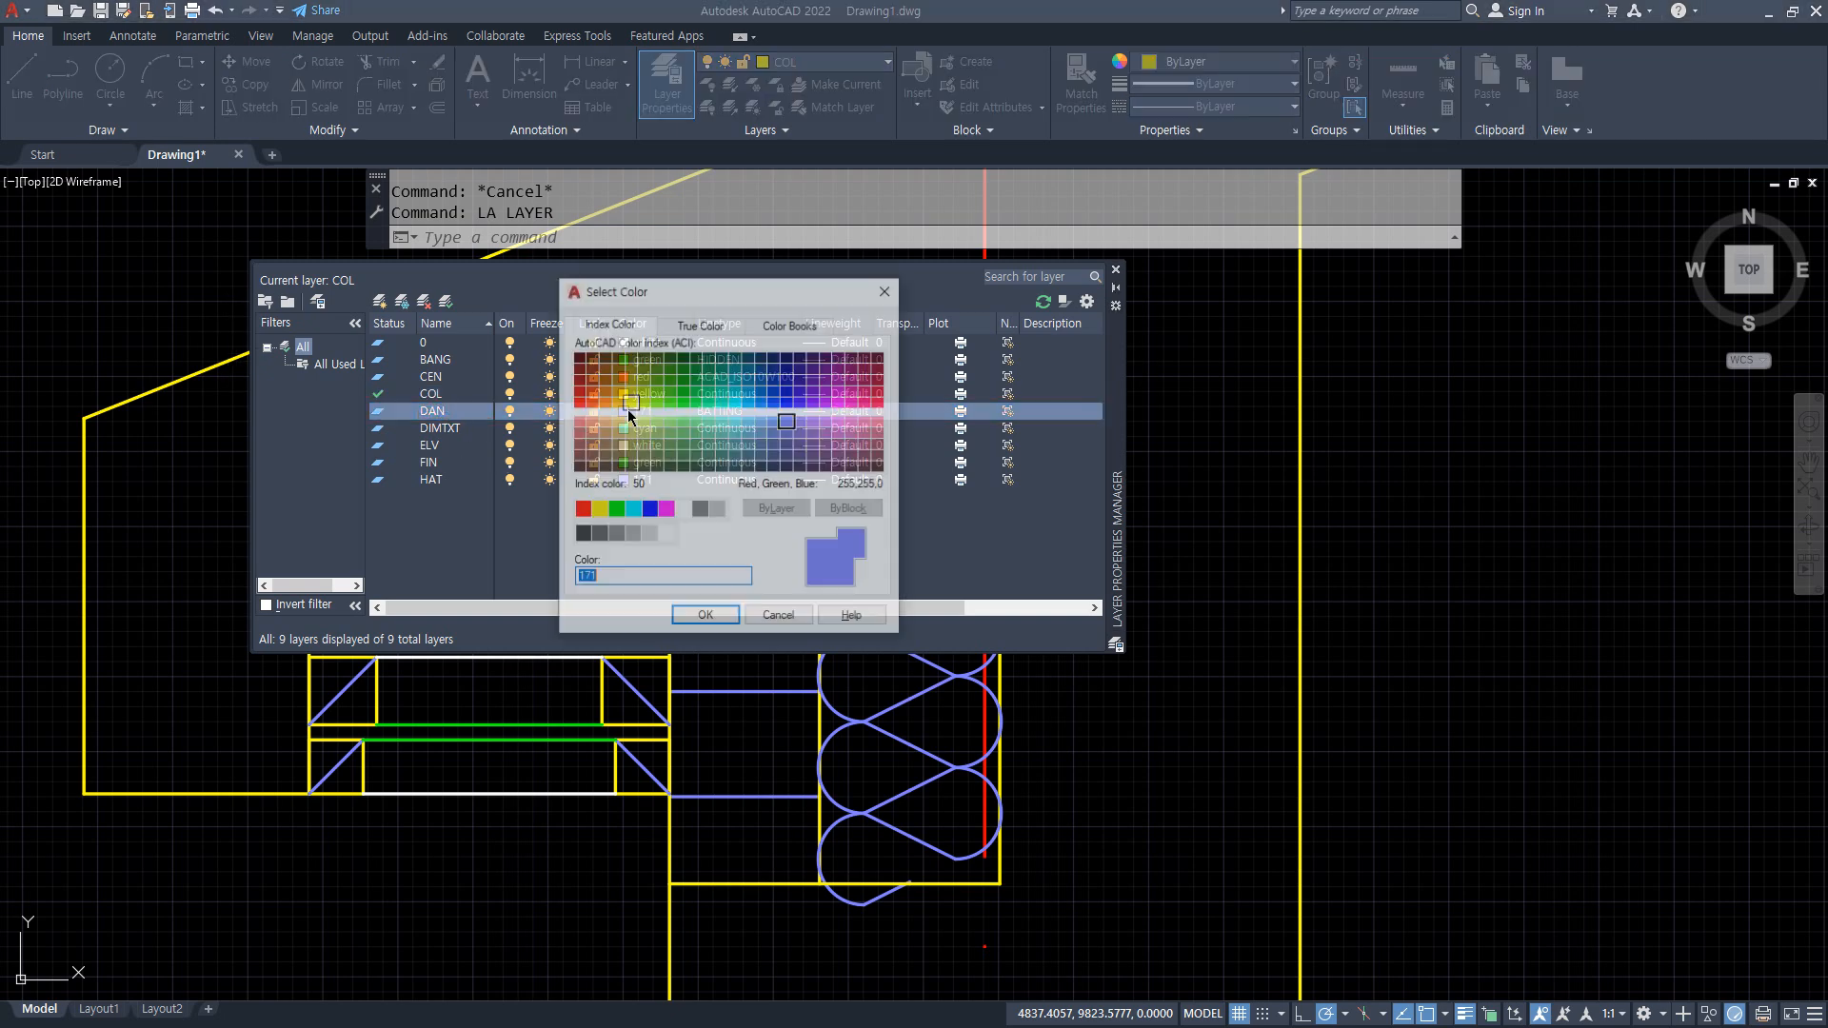
{"action": "left_click", "coordinate": [615, 511]}
{"action": "left_click", "coordinate": [706, 617]}
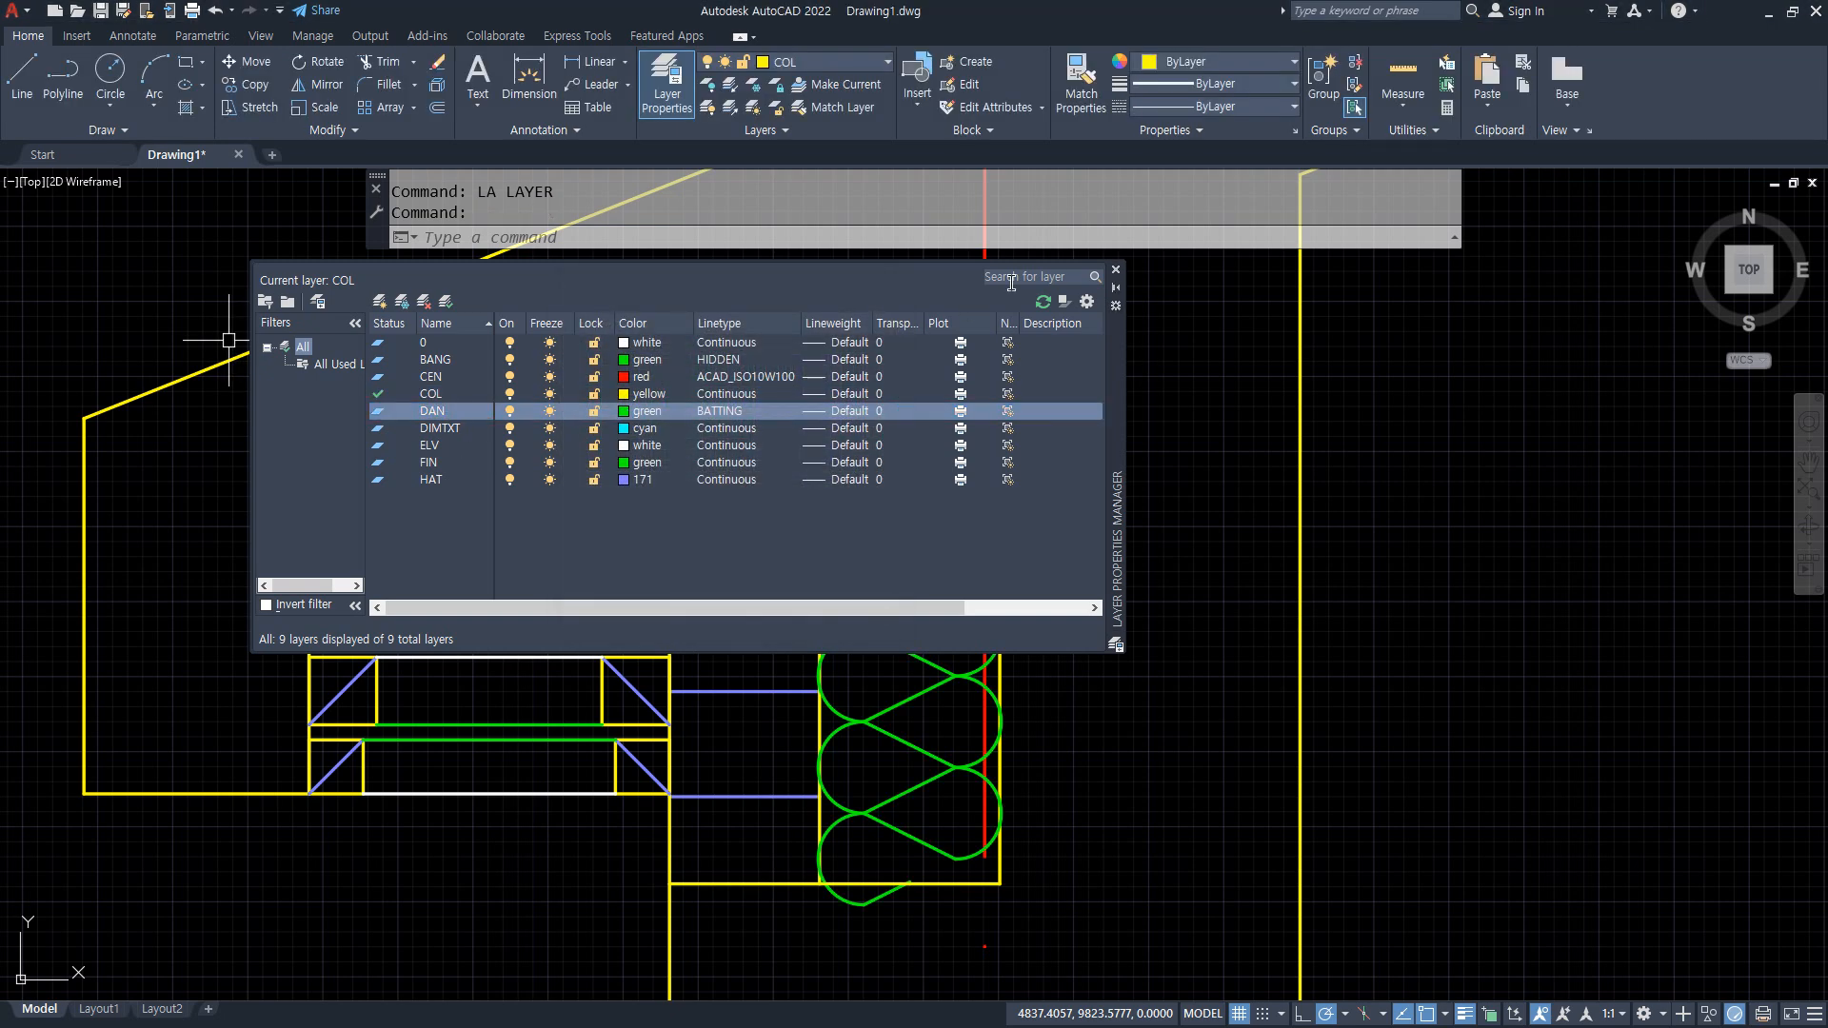
{"action": "left_click", "coordinate": [1117, 271]}
{"action": "key", "text": "Escape"}
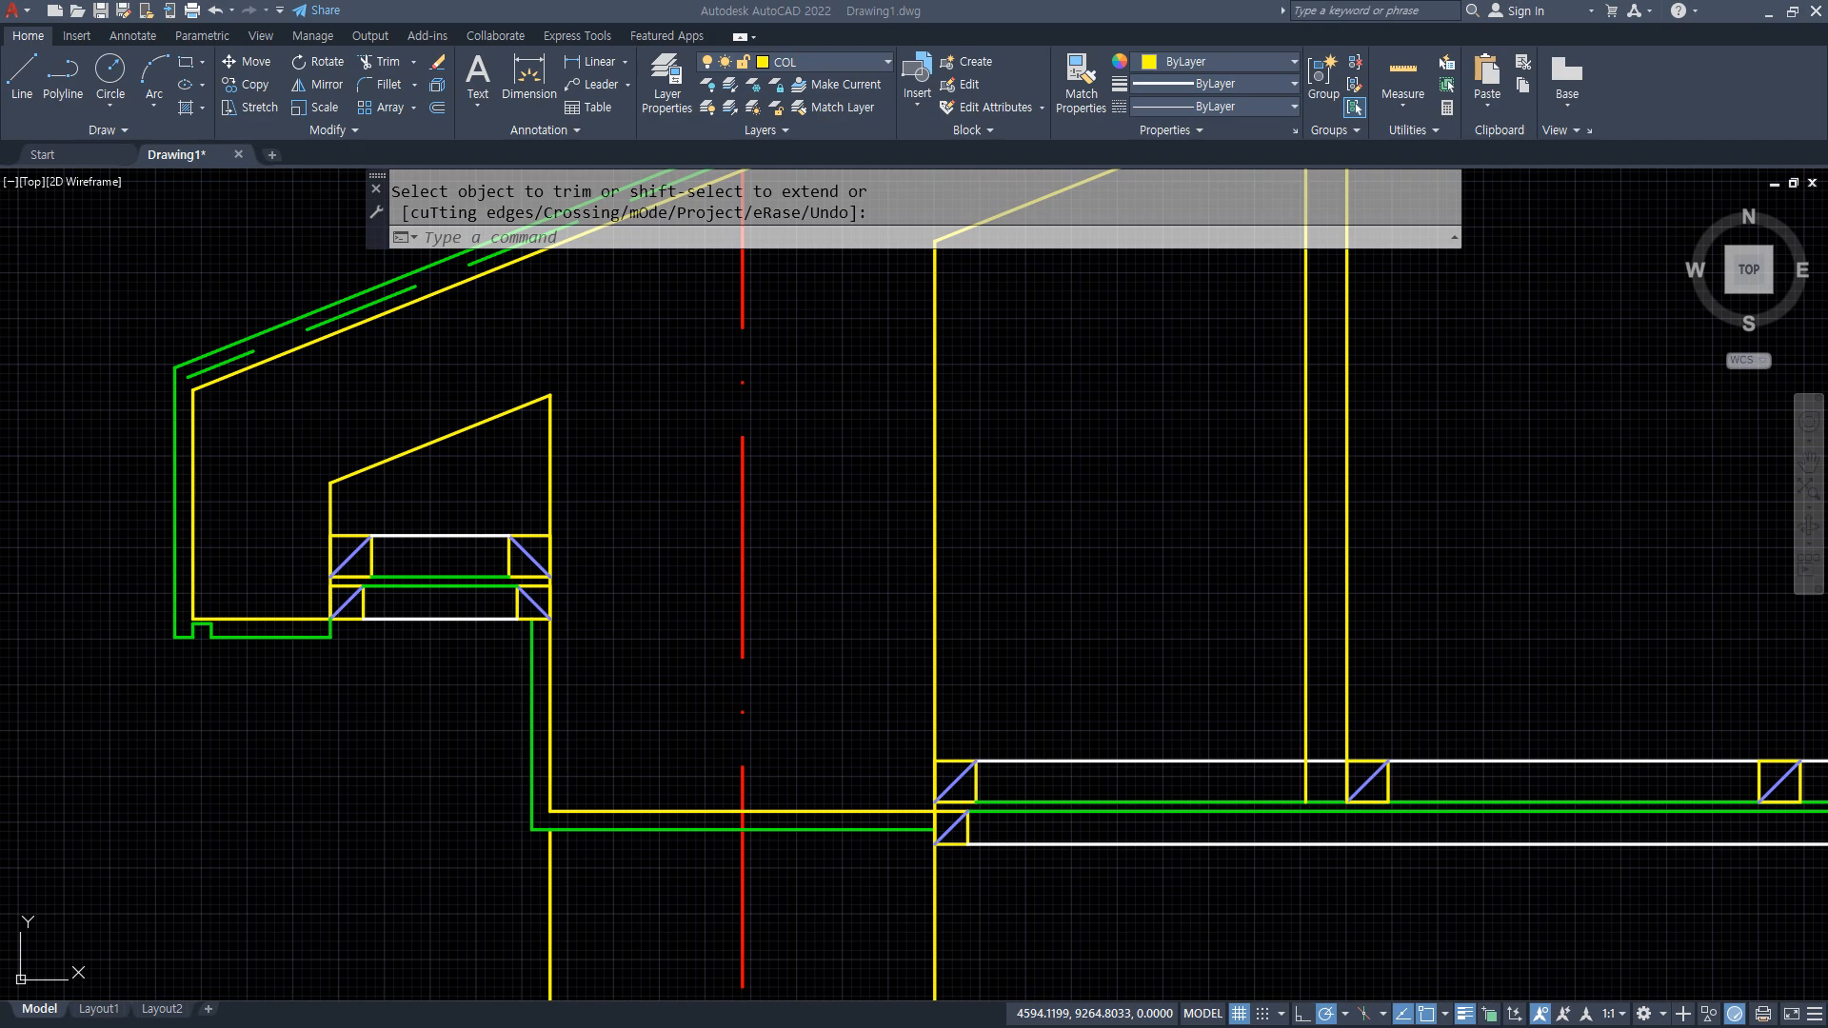
{"action": "left_click", "coordinate": [702, 574]}
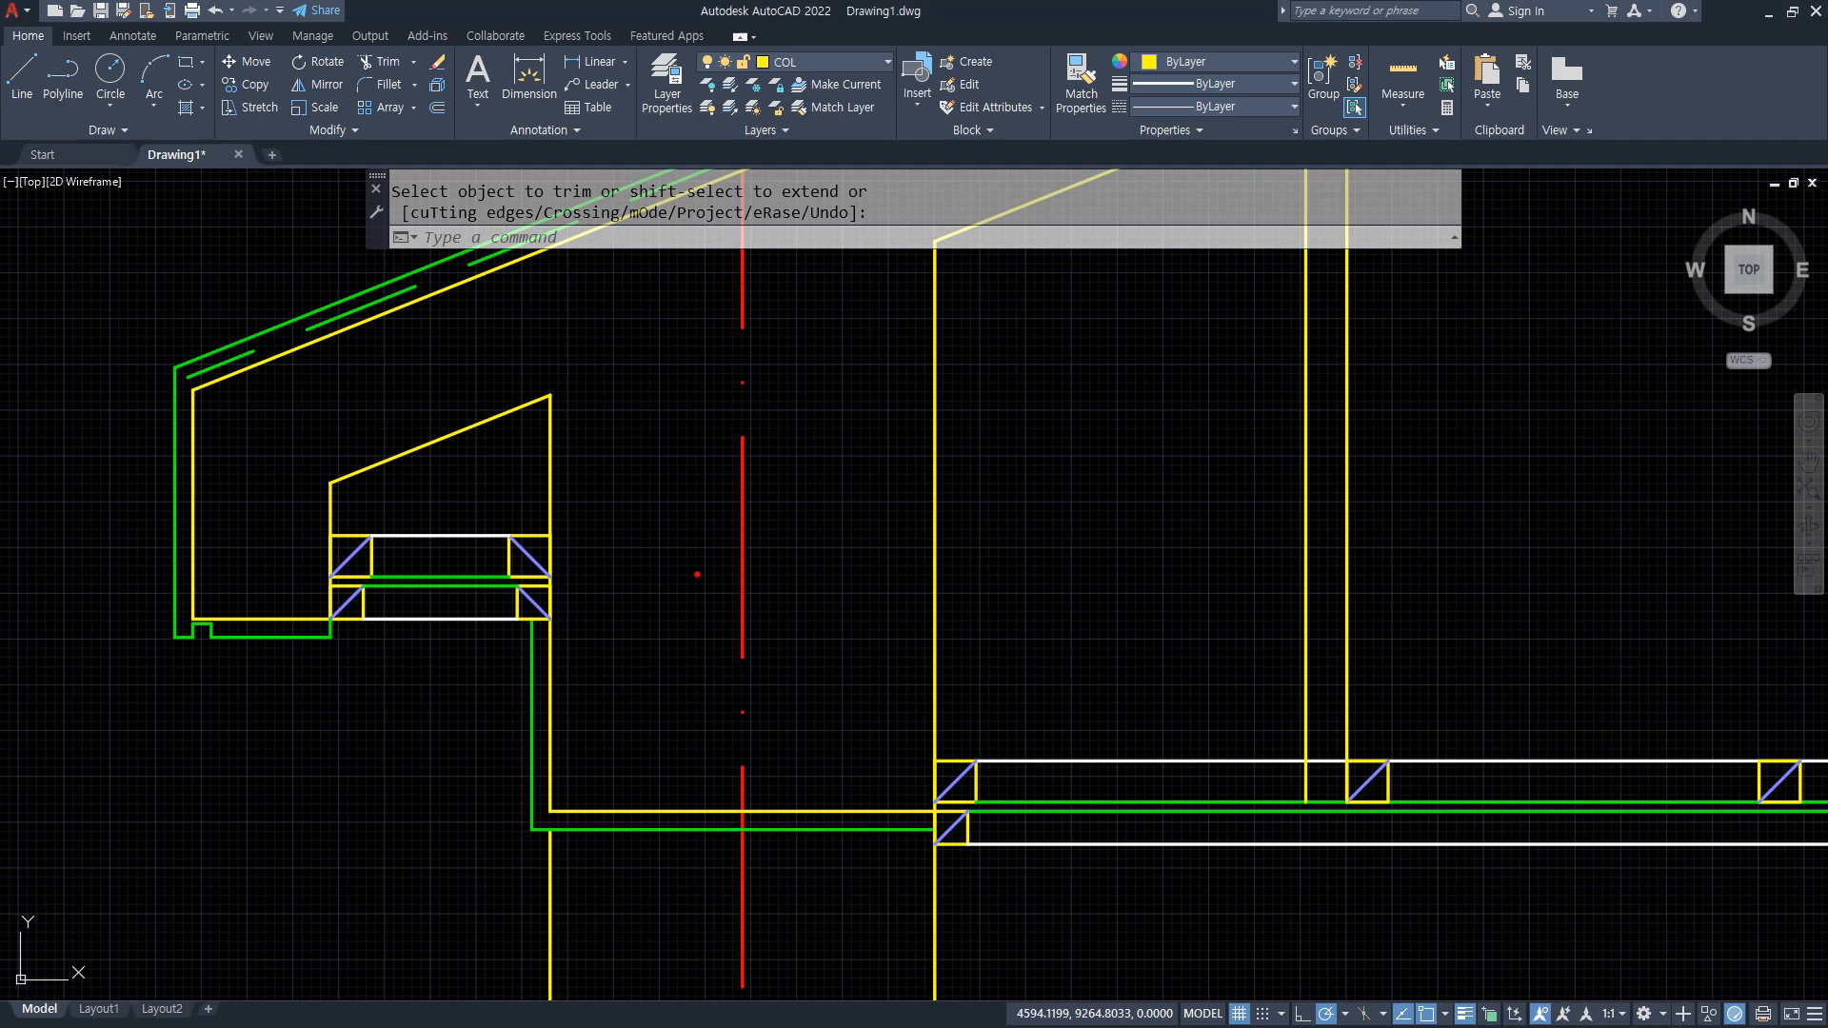
Change the color of layer DAN to index color 171.
{"action": "scroll", "coordinate": [678, 579], "scroll_direction": "down", "scroll_amount": 5}
{"action": "middle_click_drag", "start_coordinate": [1057, 608], "coordinate": [616, 779]}
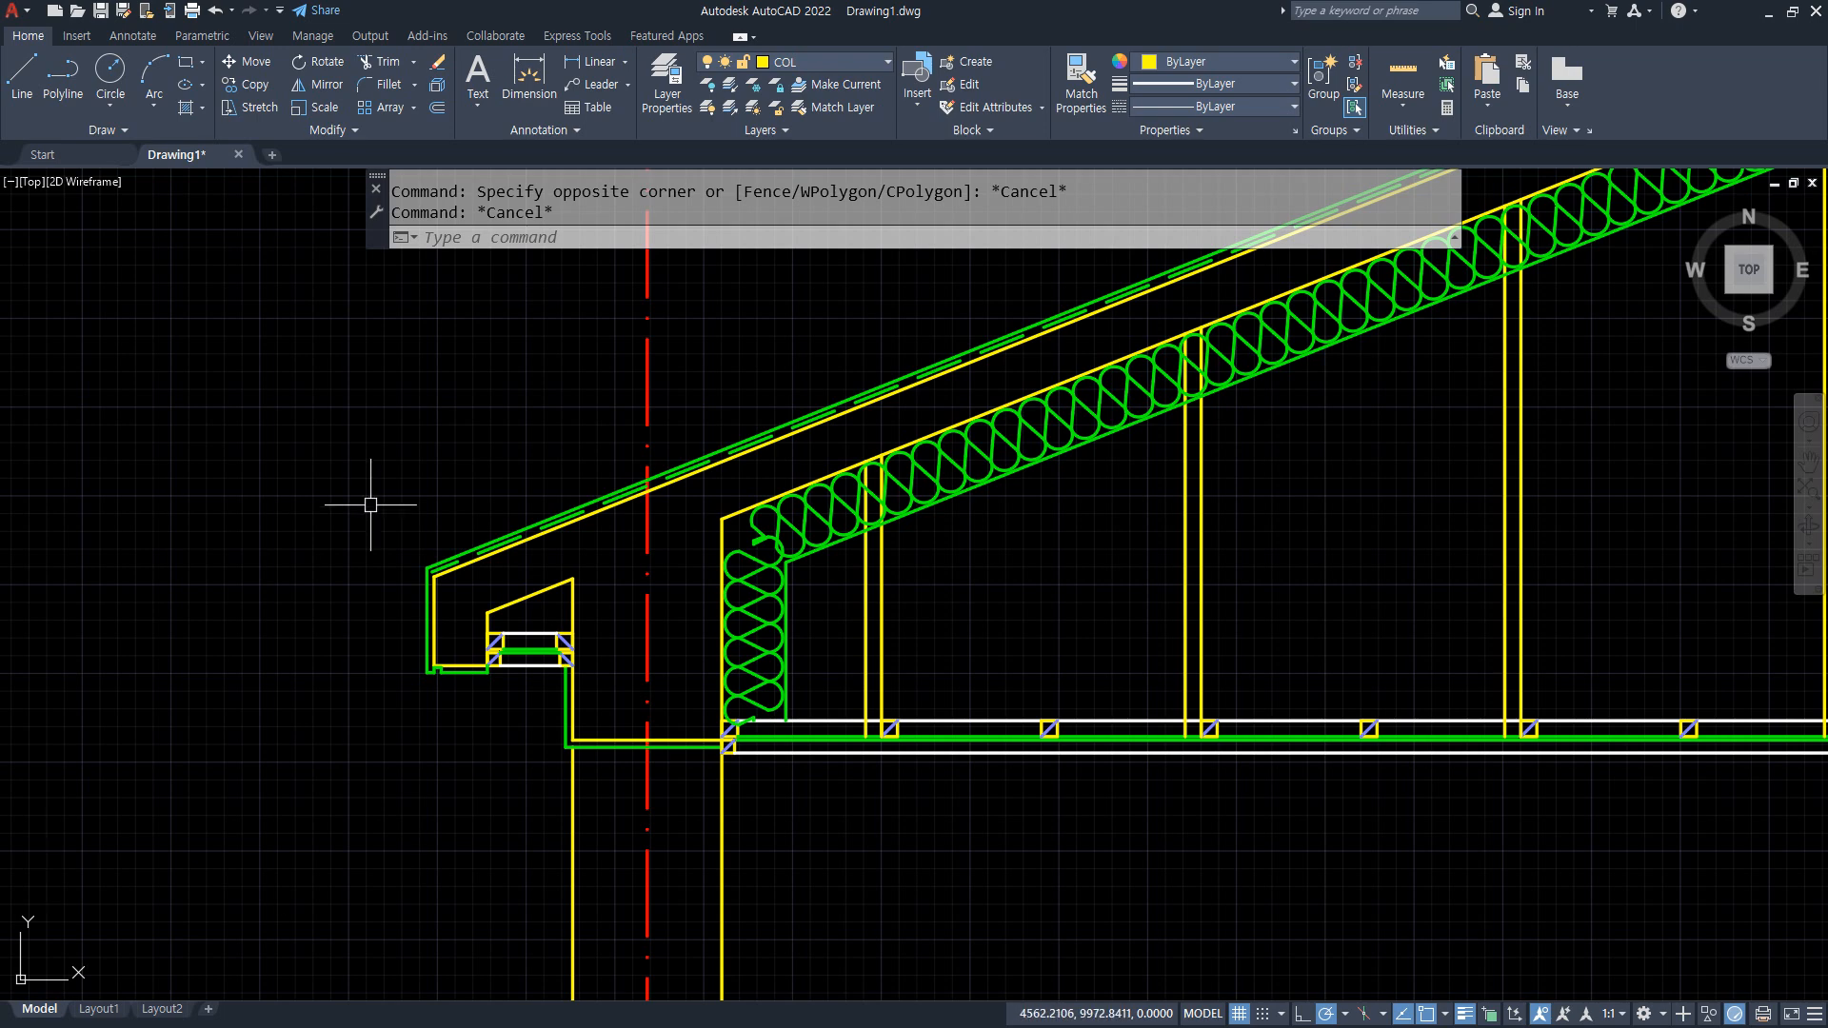
{"action": "left_click", "coordinate": [667, 90]}
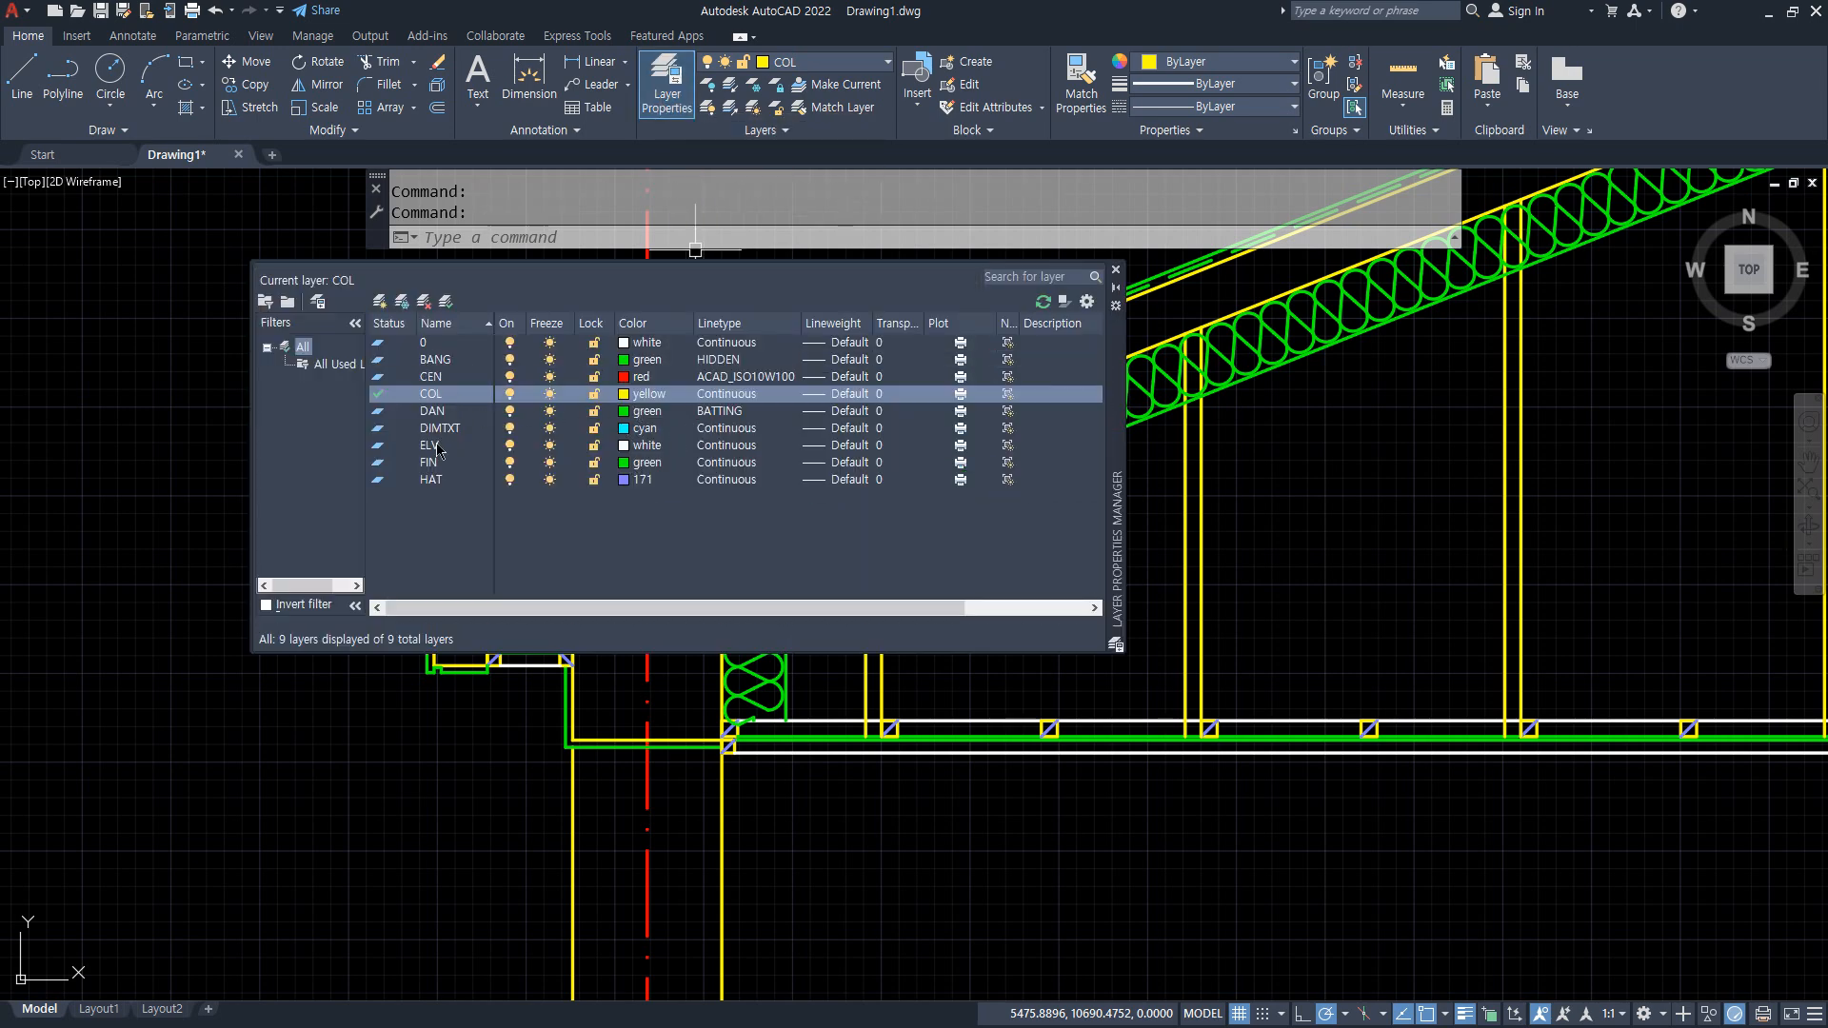
{"action": "left_click", "coordinate": [444, 412]}
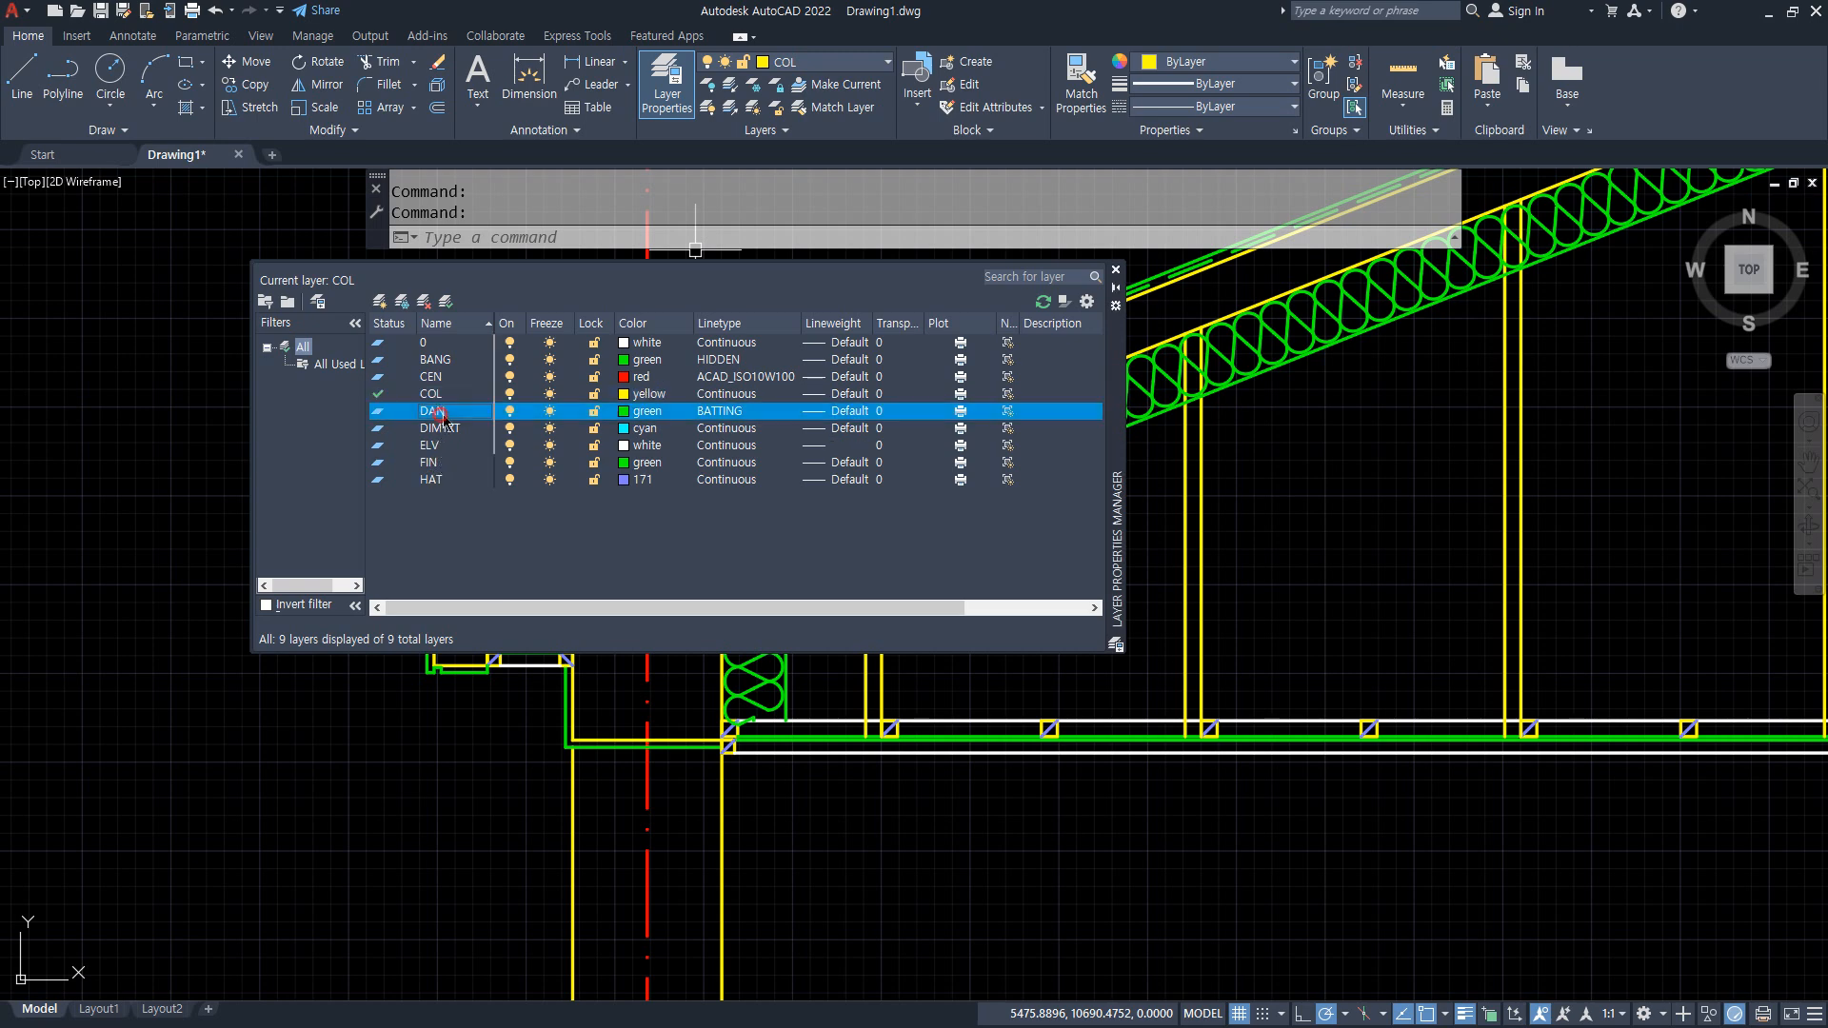
{"action": "left_click", "coordinate": [646, 411]}
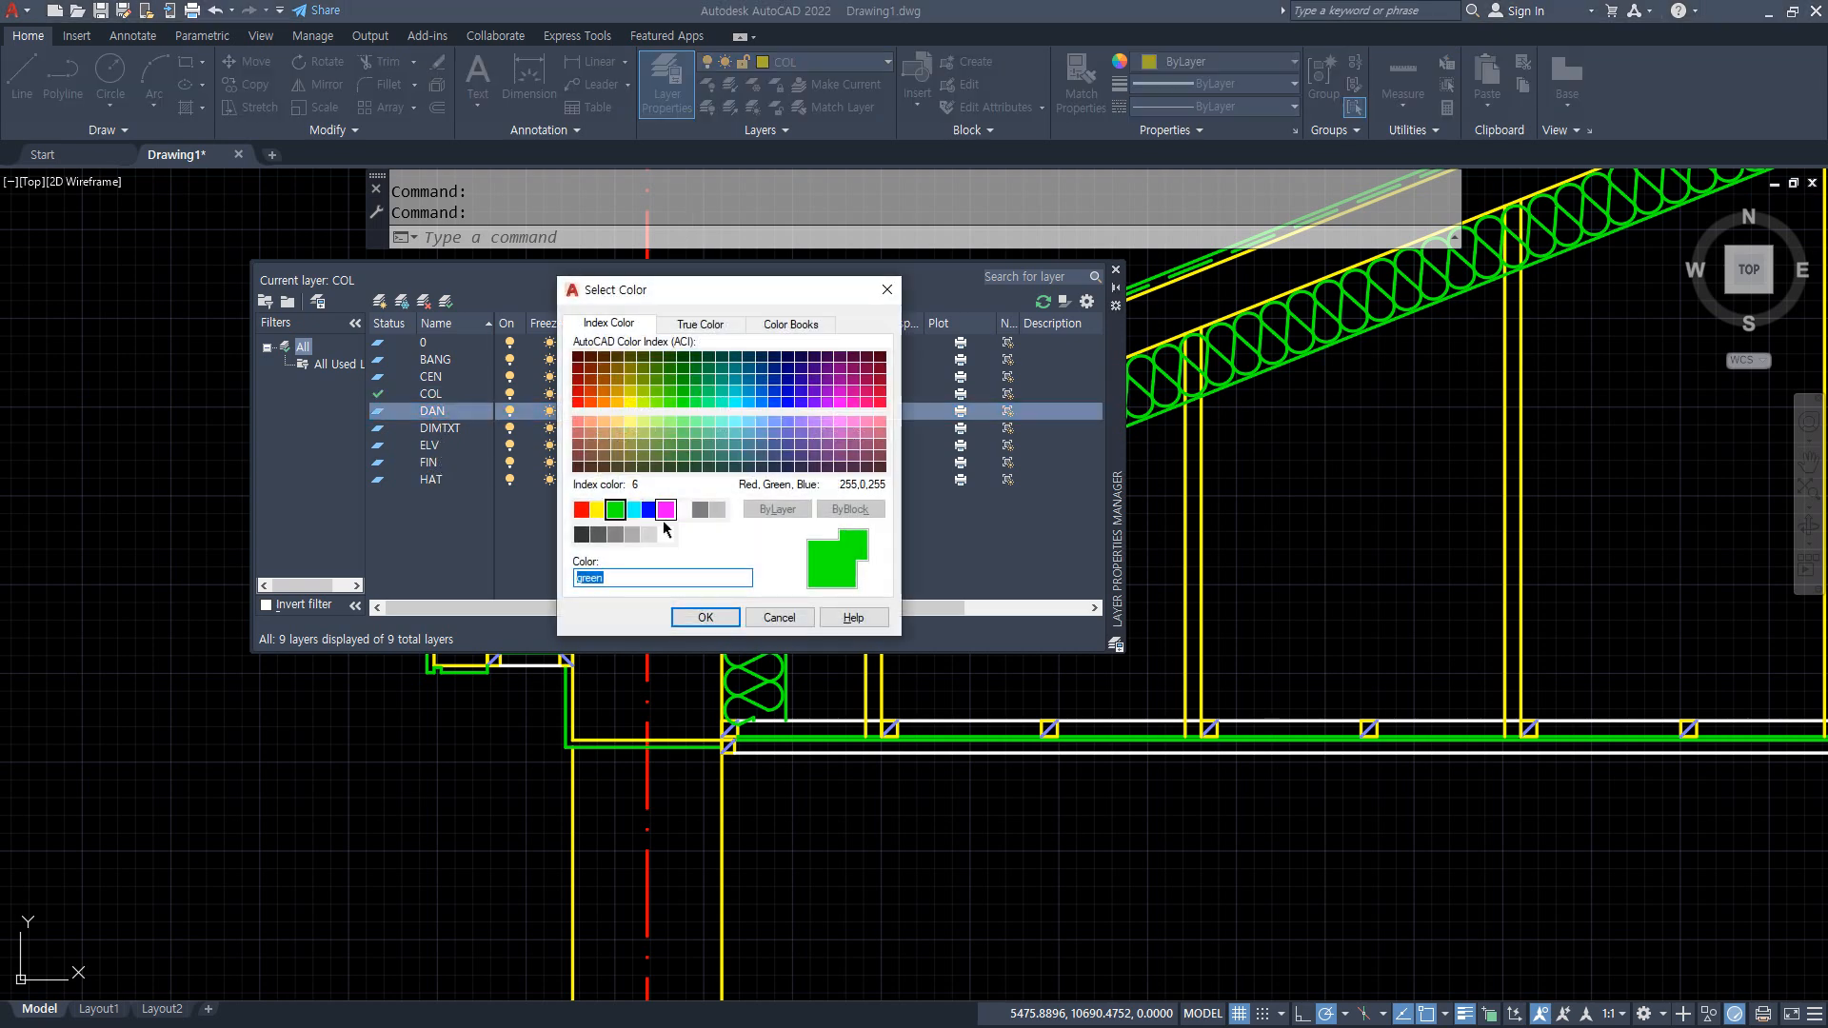
{"action": "left_click", "coordinate": [786, 422]}
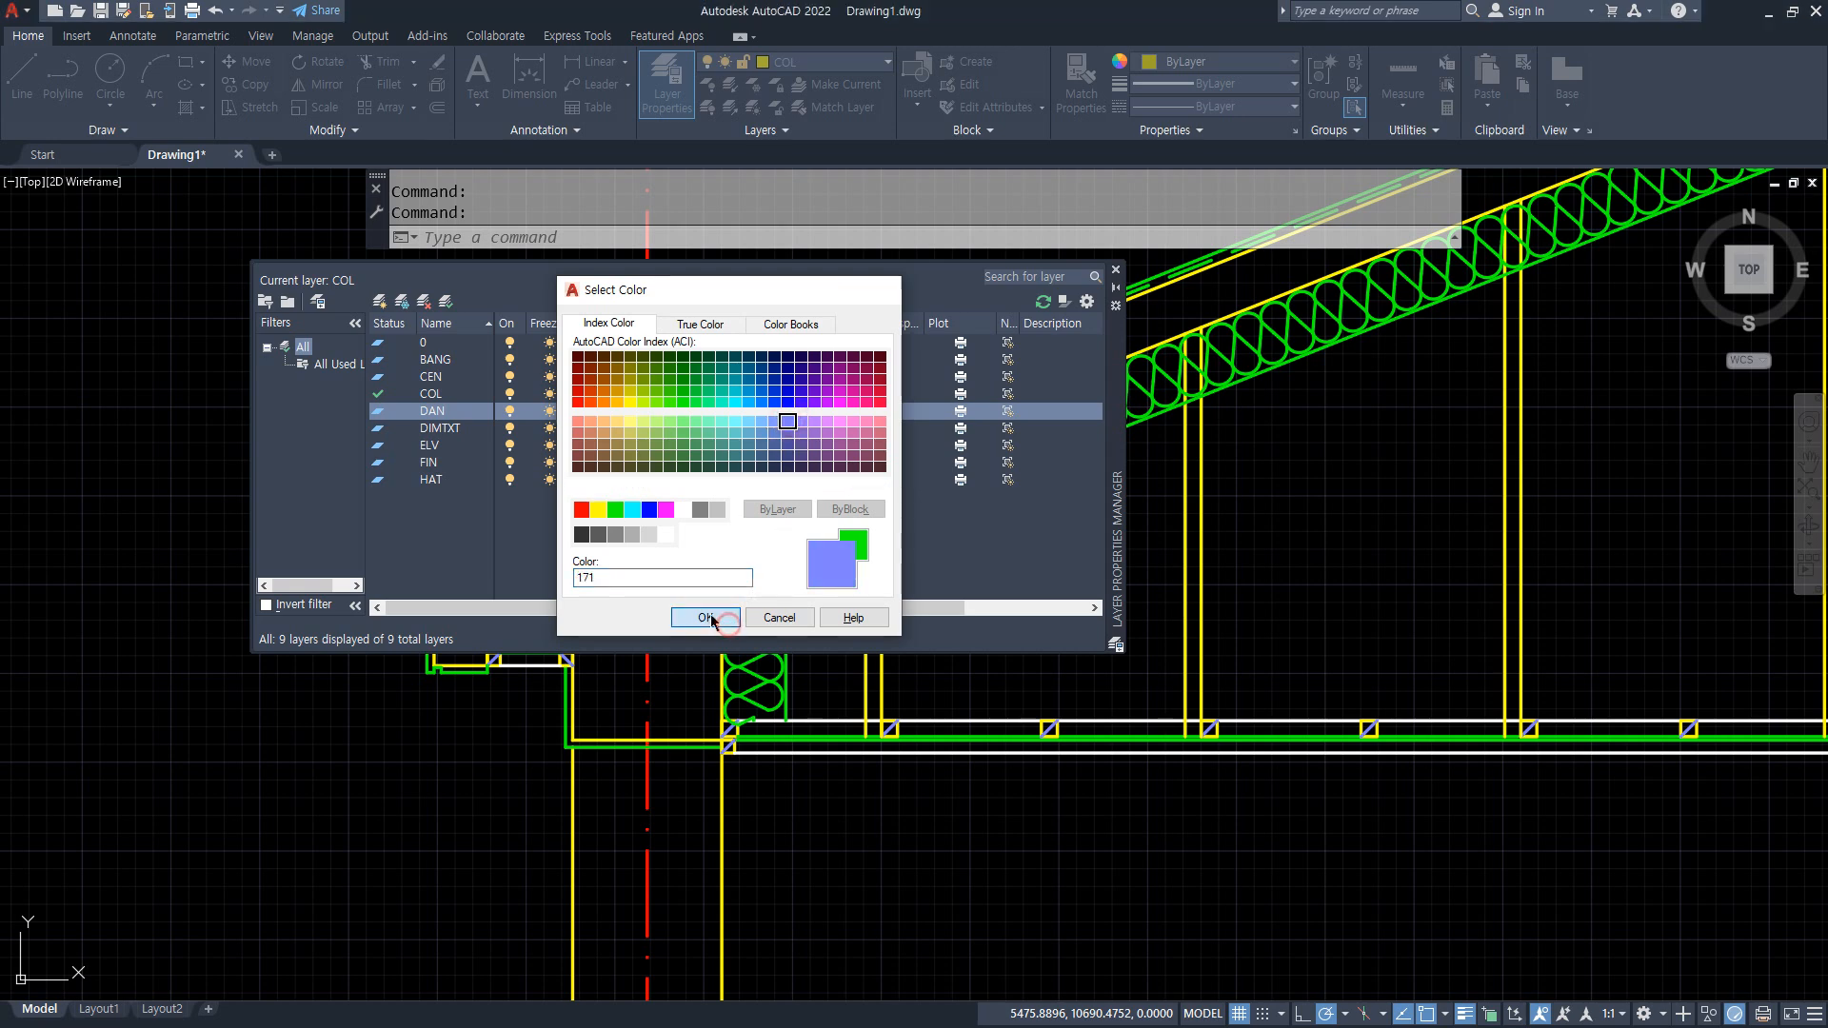
{"action": "left_click", "coordinate": [706, 617]}
{"action": "left_click", "coordinate": [1116, 270]}
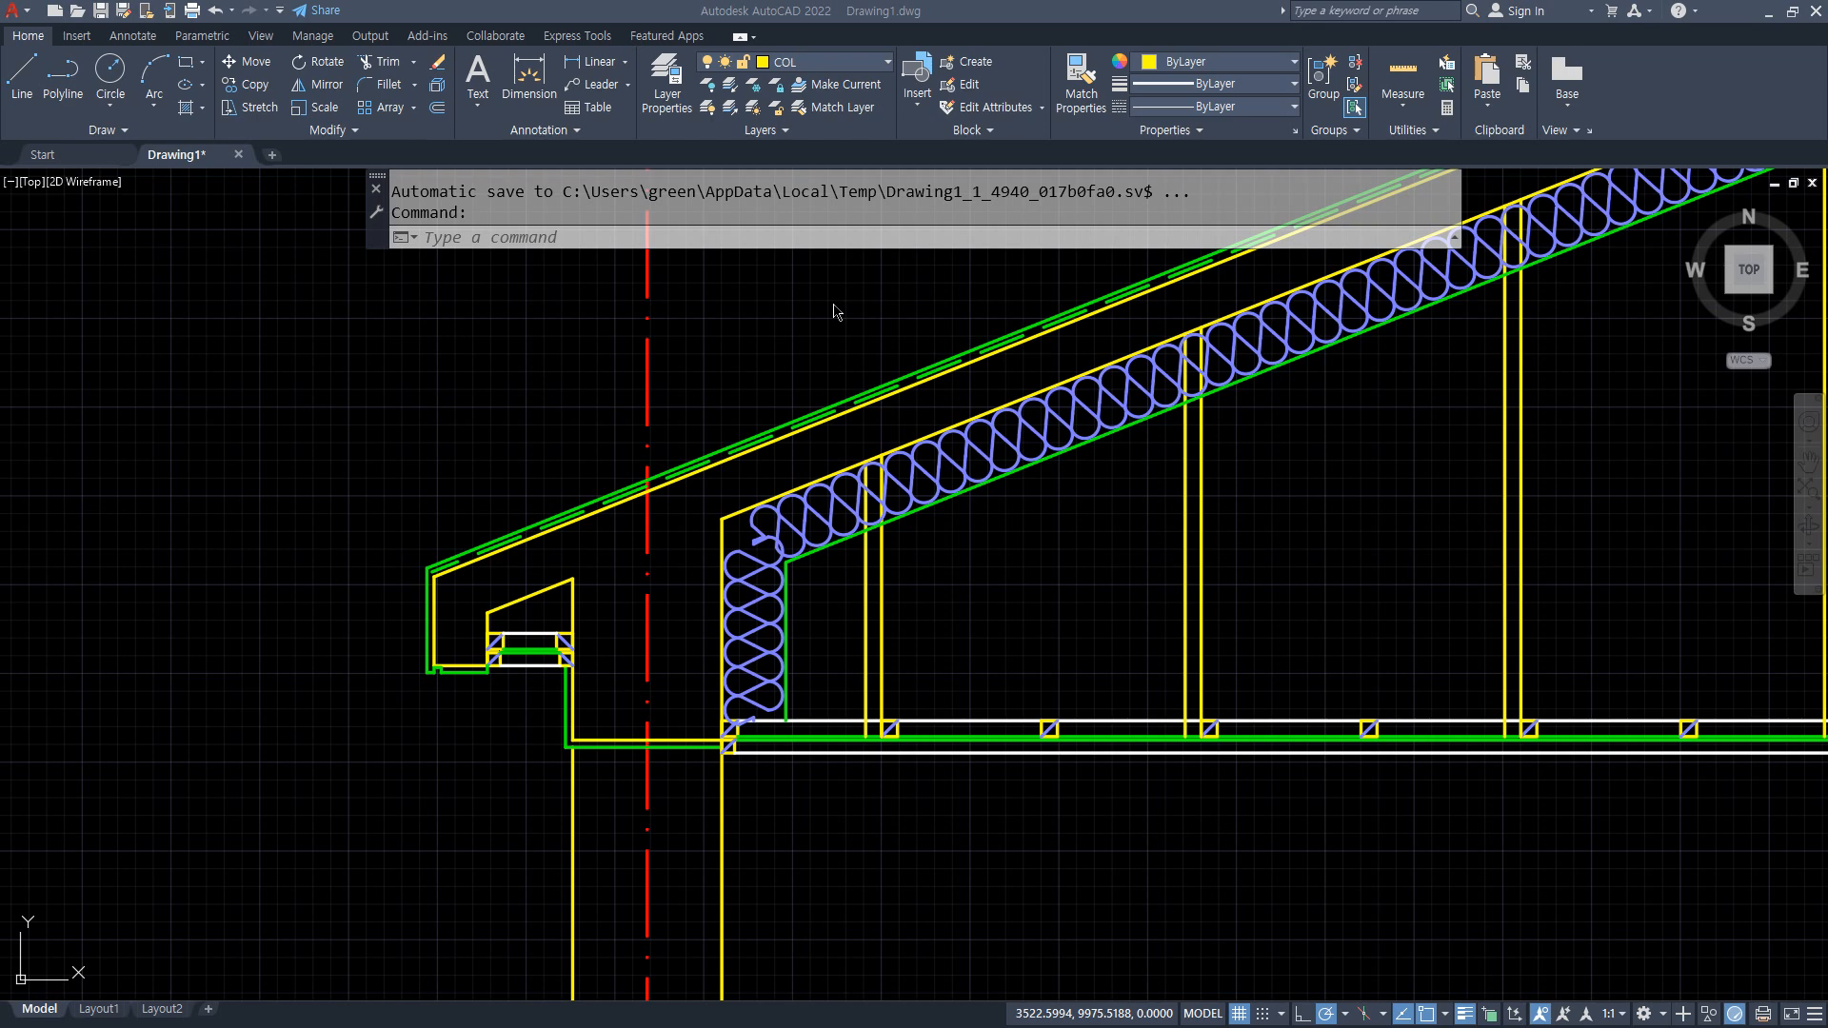
Trim the insulation and the sloping green line inside each pair of yellow vertical lines along the slope.
{"action": "scroll", "coordinate": [1277, 375], "scroll_direction": "up", "scroll_amount": 5}
{"action": "type", "text": "tr"}
{"action": "key", "text": "Return"}
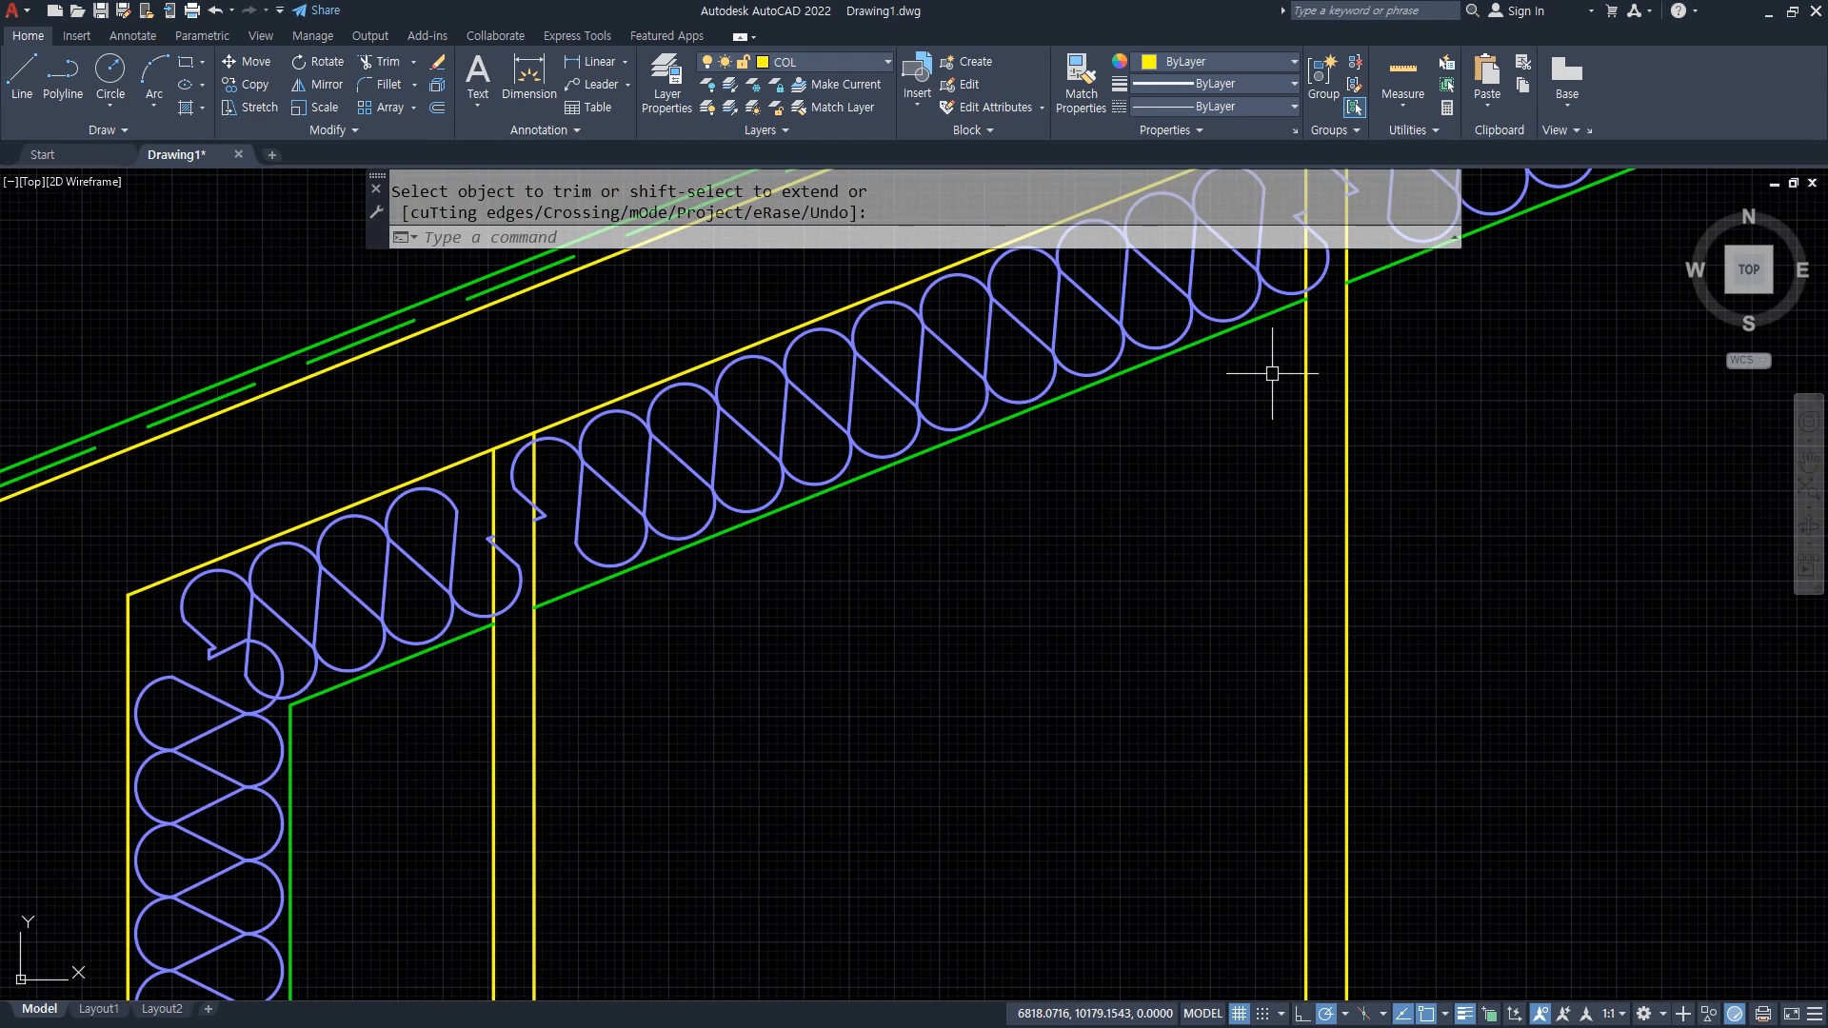
{"action": "scroll", "coordinate": [1118, 543], "scroll_direction": "down", "scroll_amount": 7}
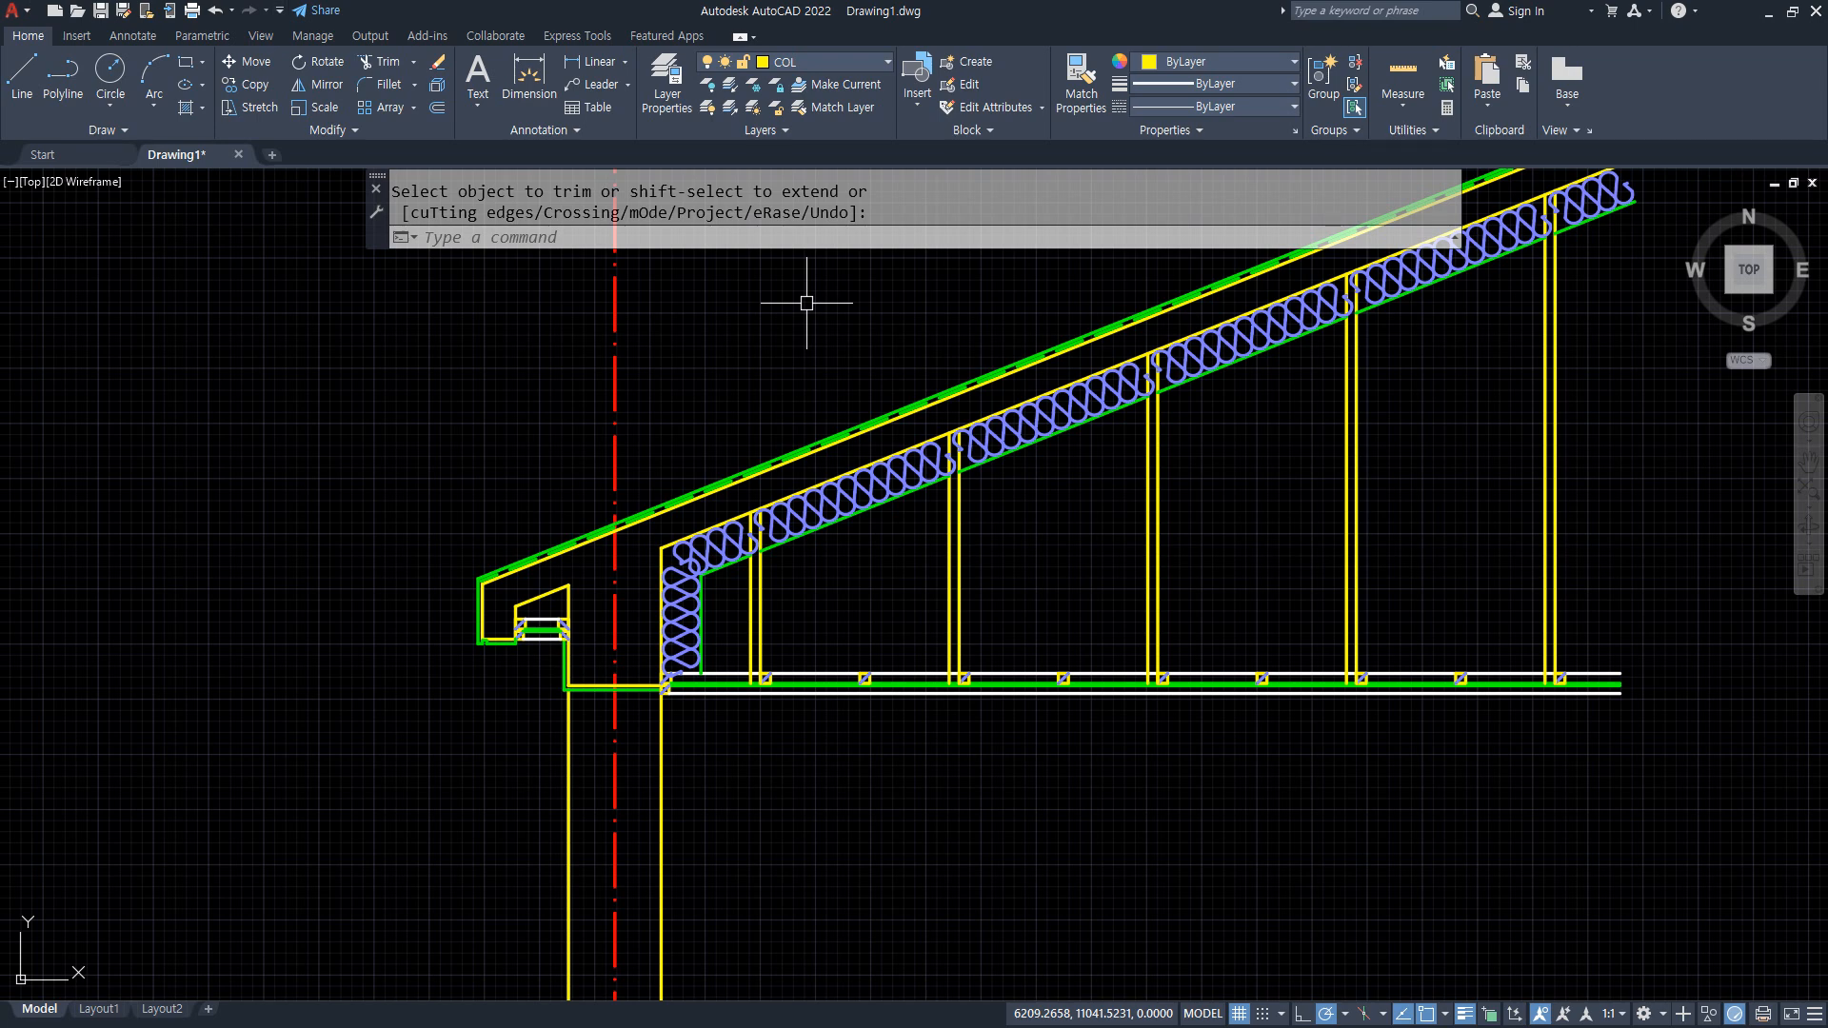
{"action": "key", "text": "Escape"}
{"action": "middle_click_drag", "start_coordinate": [806, 302], "coordinate": [671, 274]}
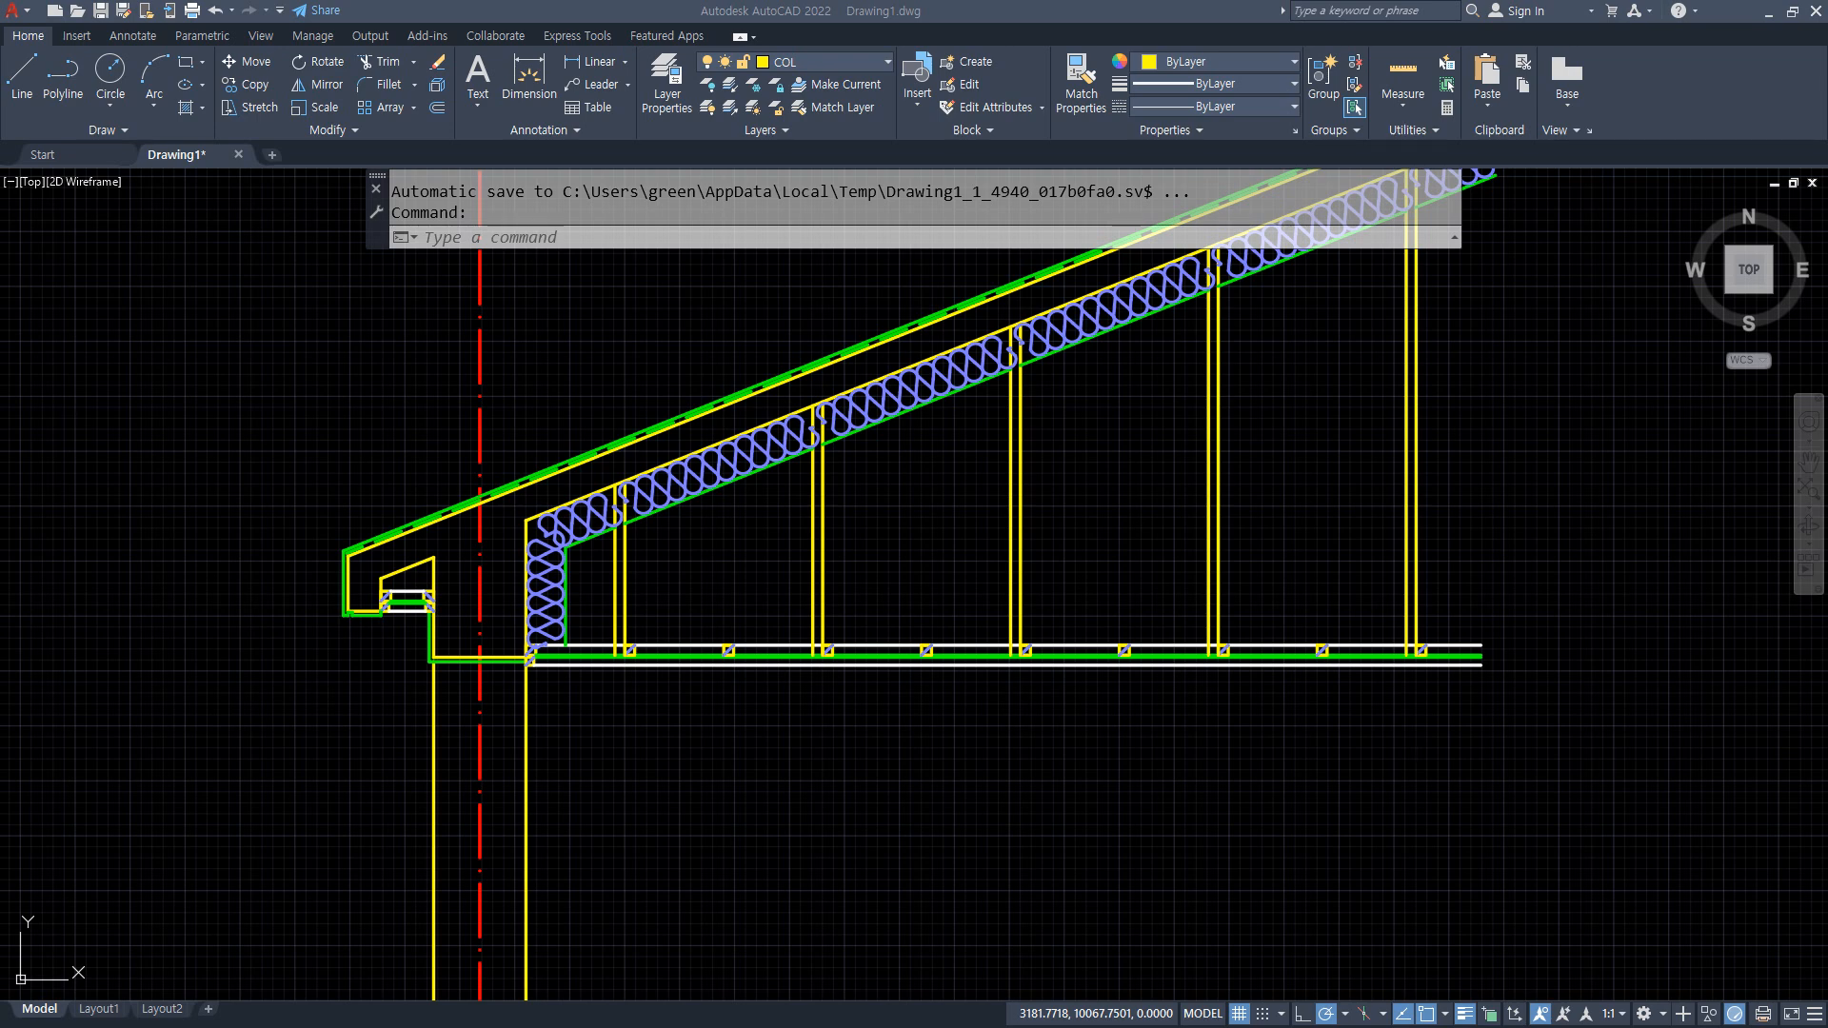
Switch to the browser and examine the roof and eave reference drawing with its roof tile dimensions.
{"action": "left_click_drag", "start_coordinate": [0, 112], "coordinate": [529, 80]}
{"action": "scroll", "coordinate": [445, 728], "scroll_direction": "down", "scroll_amount": 8}
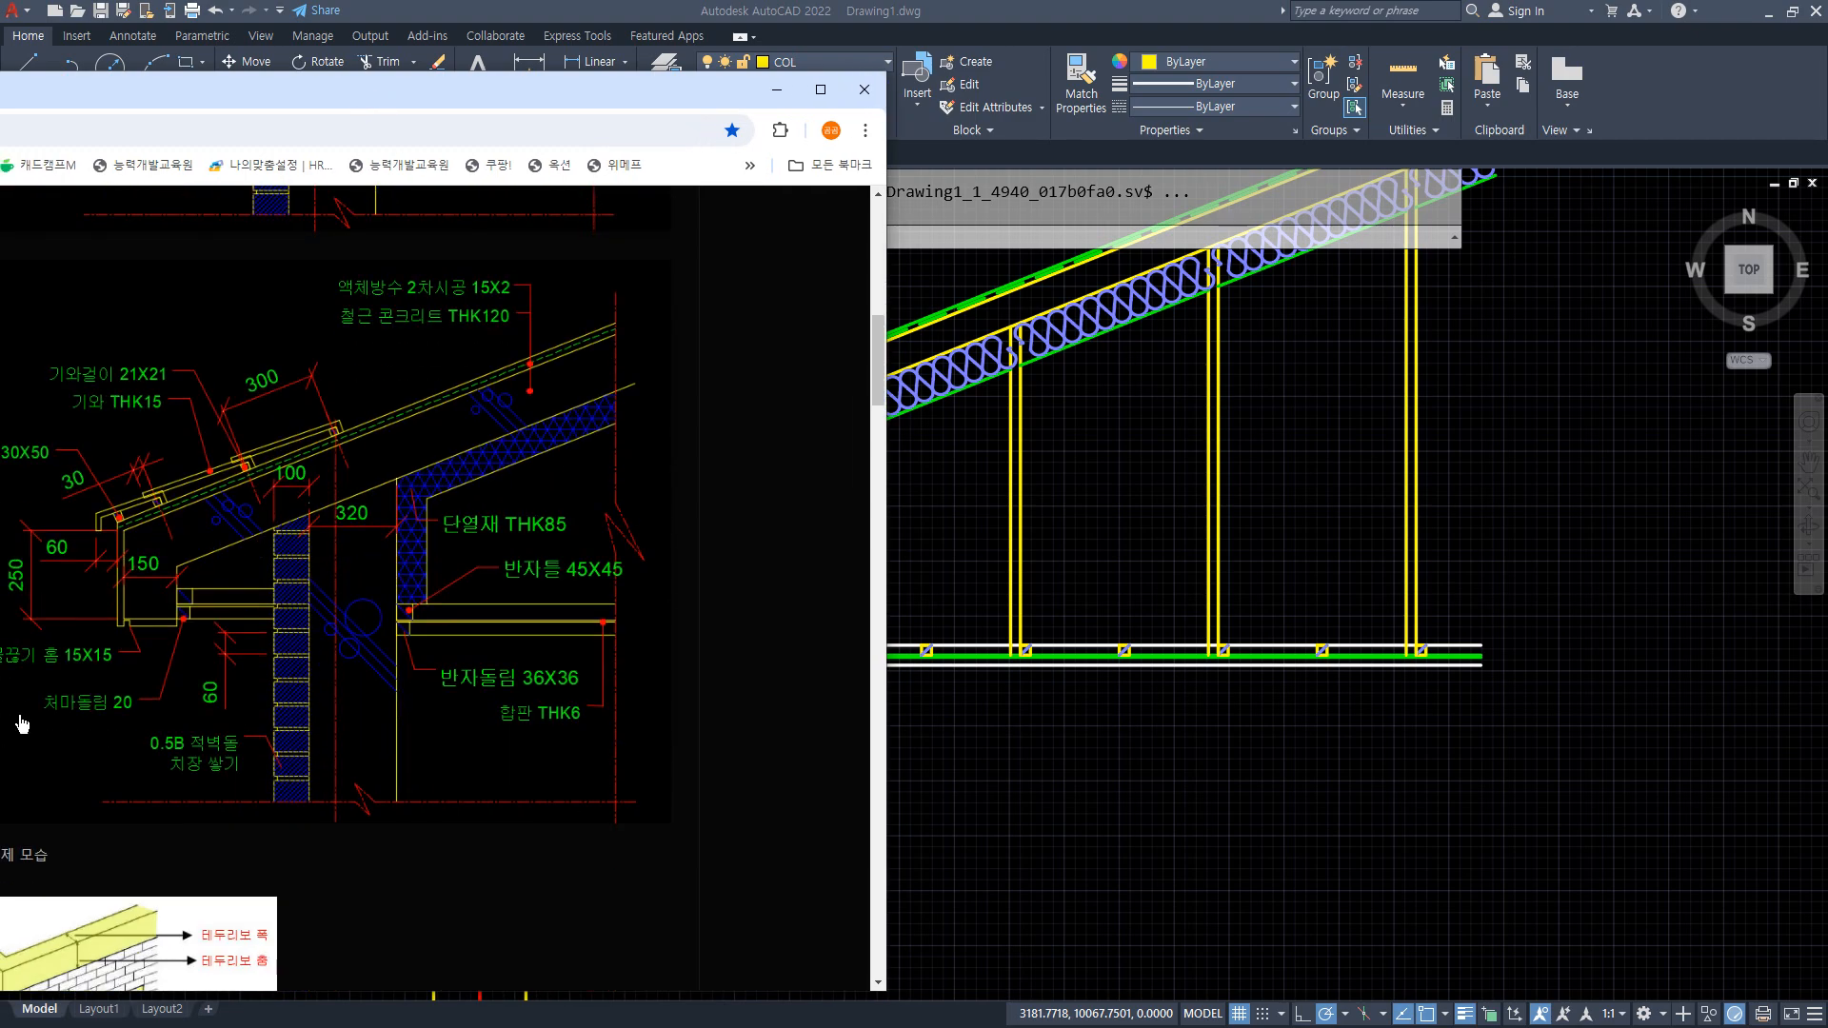
{"action": "left_click_drag", "start_coordinate": [268, 106], "coordinate": [562, 107]}
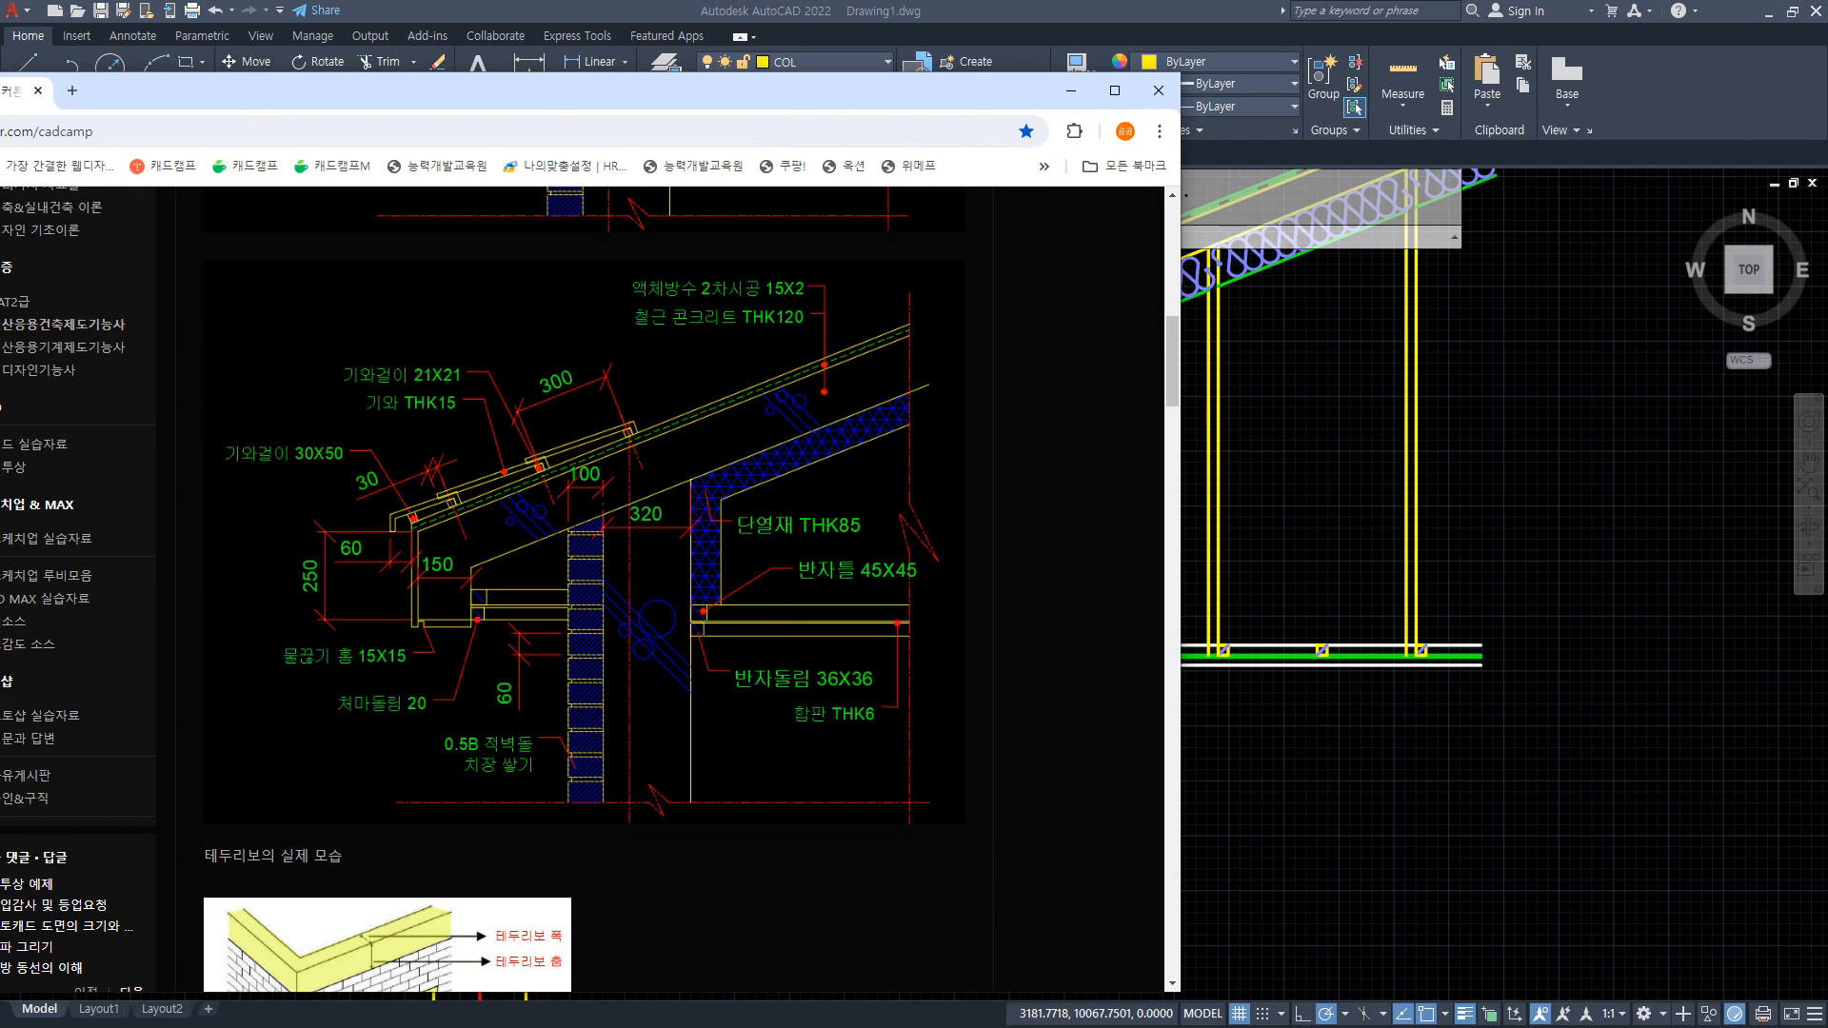
{"action": "left_click_drag", "start_coordinate": [707, 101], "coordinate": [1048, 101]}
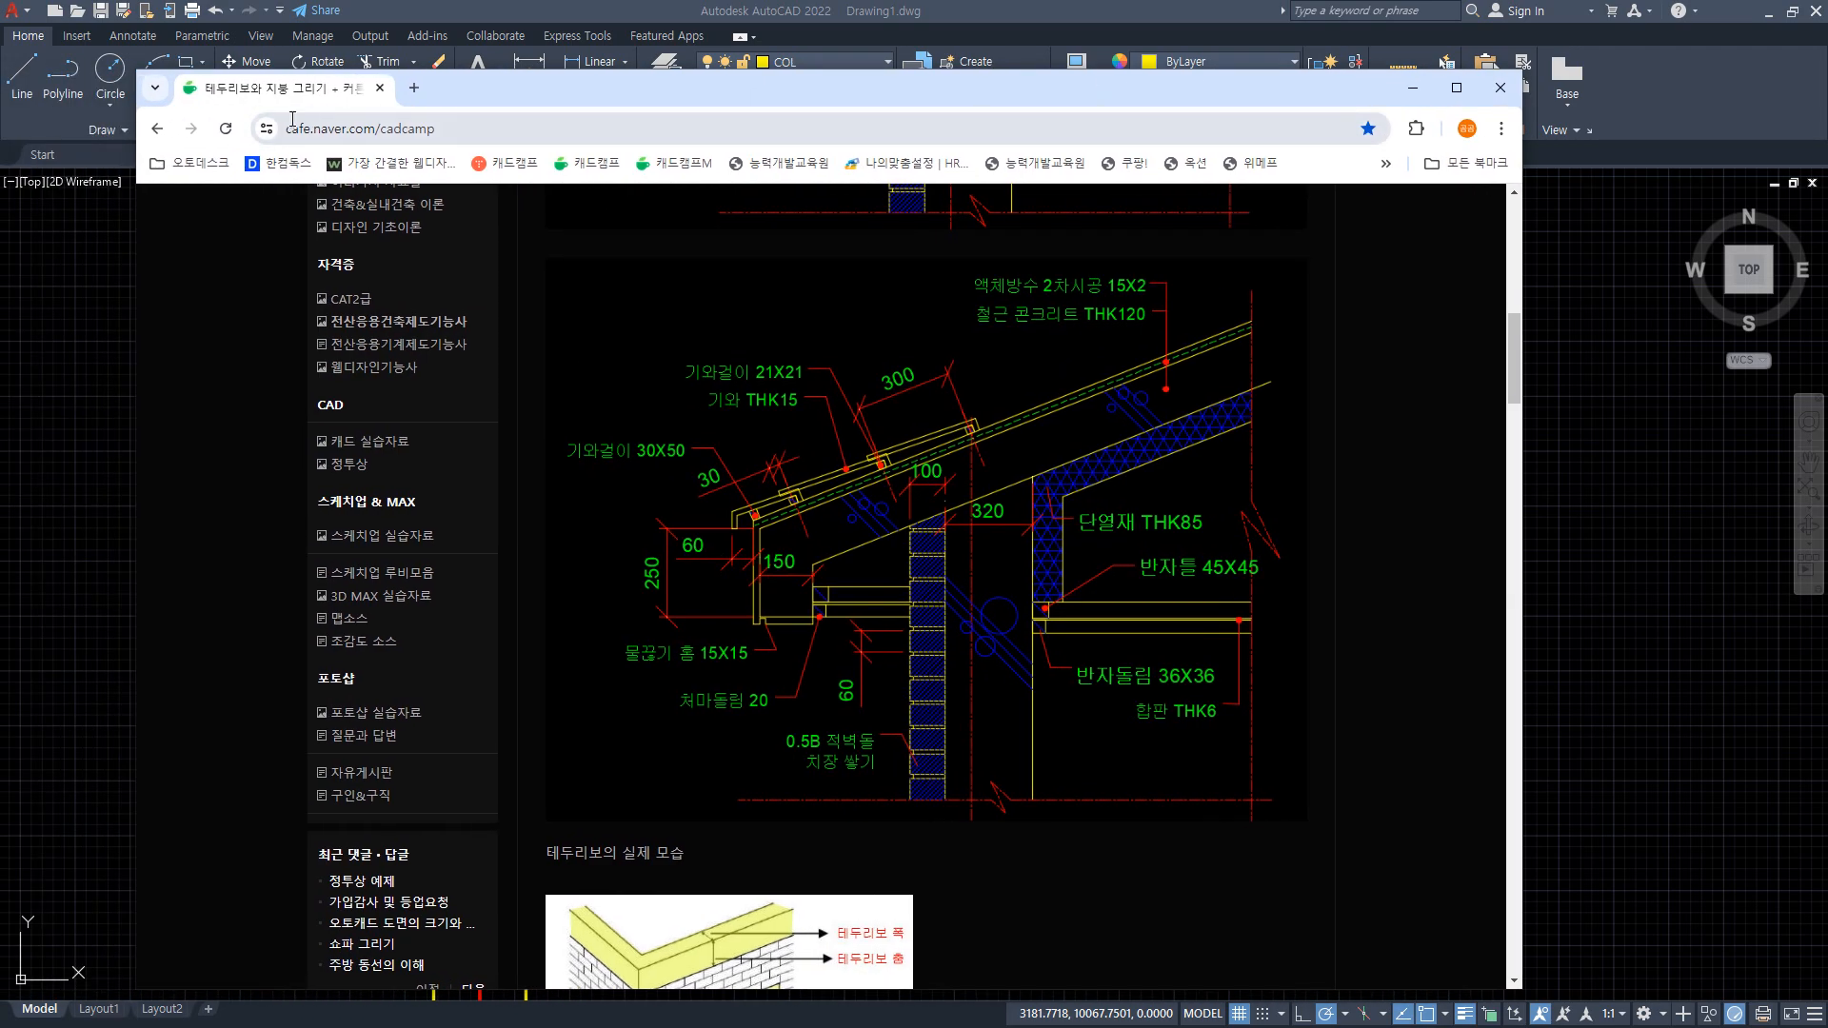
Open the 기와 그리기 post and examine the roof tile photos and the dimensioned tile section, then return to AutoCAD.
{"action": "left_click", "coordinate": [157, 128]}
{"action": "scroll", "coordinate": [1242, 484], "scroll_direction": "down", "scroll_amount": 5}
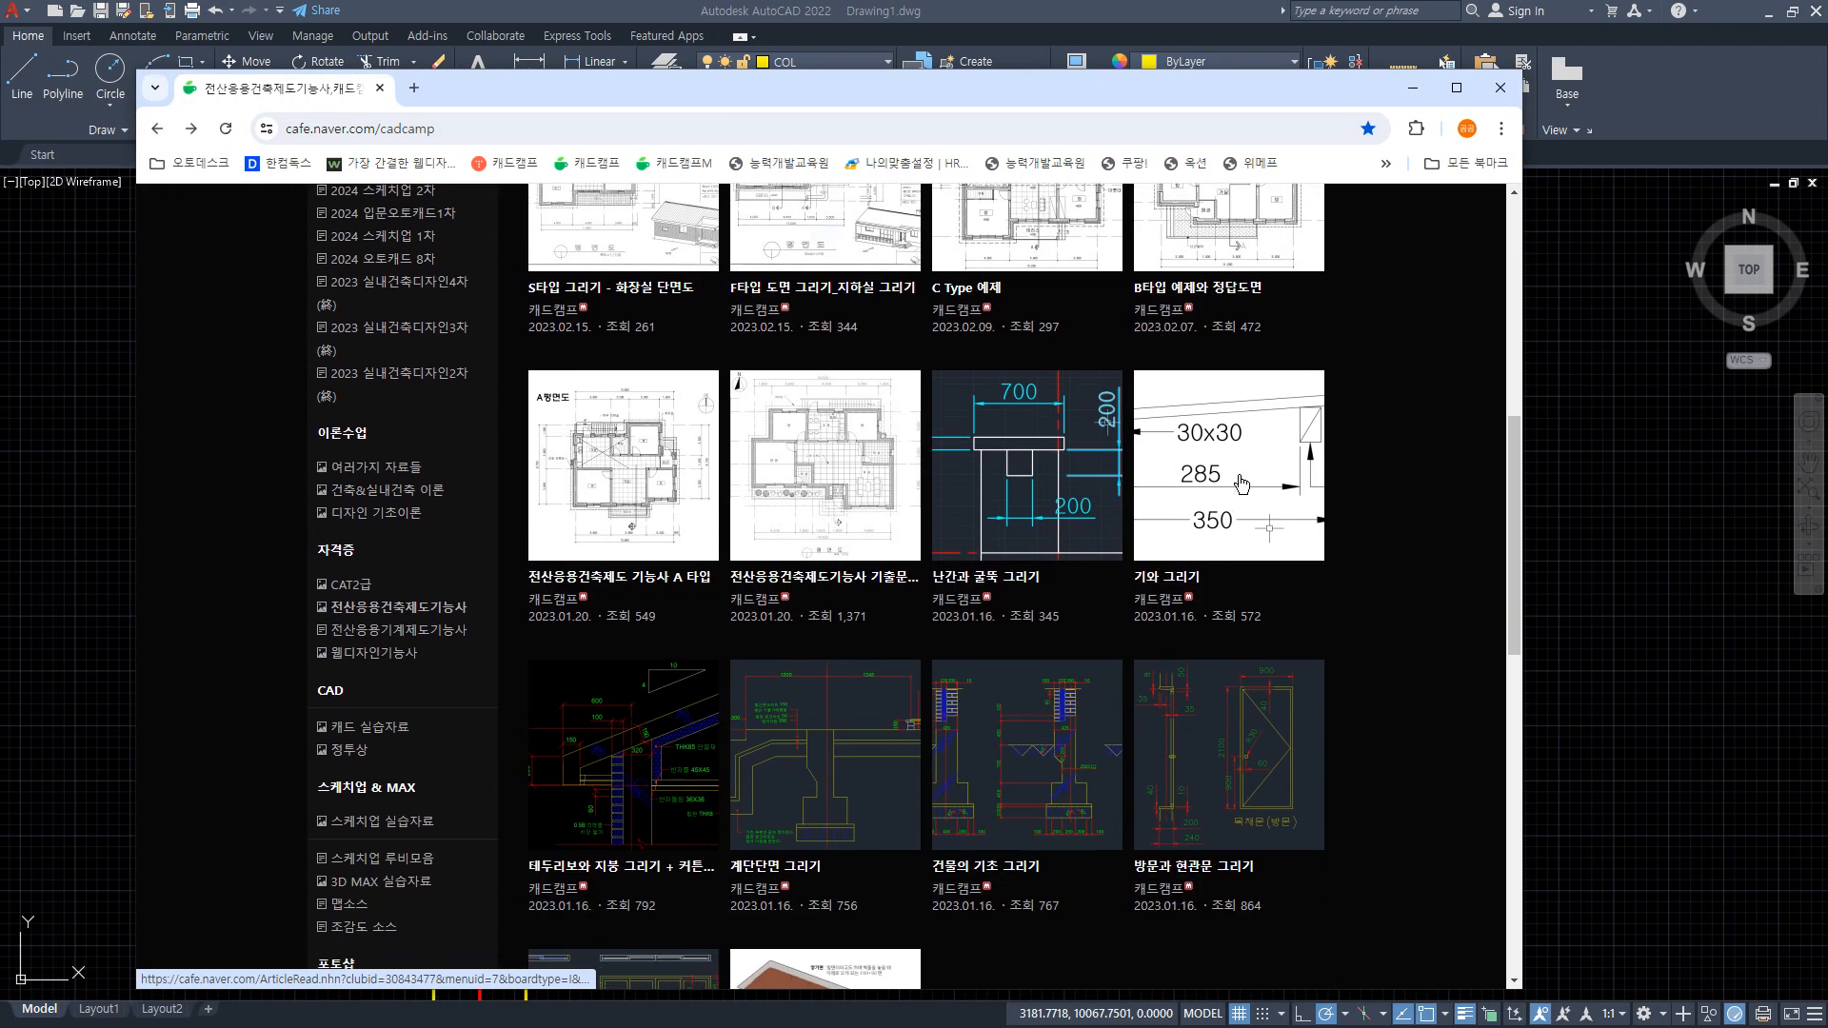
{"action": "left_click", "coordinate": [1241, 483]}
{"action": "scroll", "coordinate": [1060, 491], "scroll_direction": "down", "scroll_amount": 4}
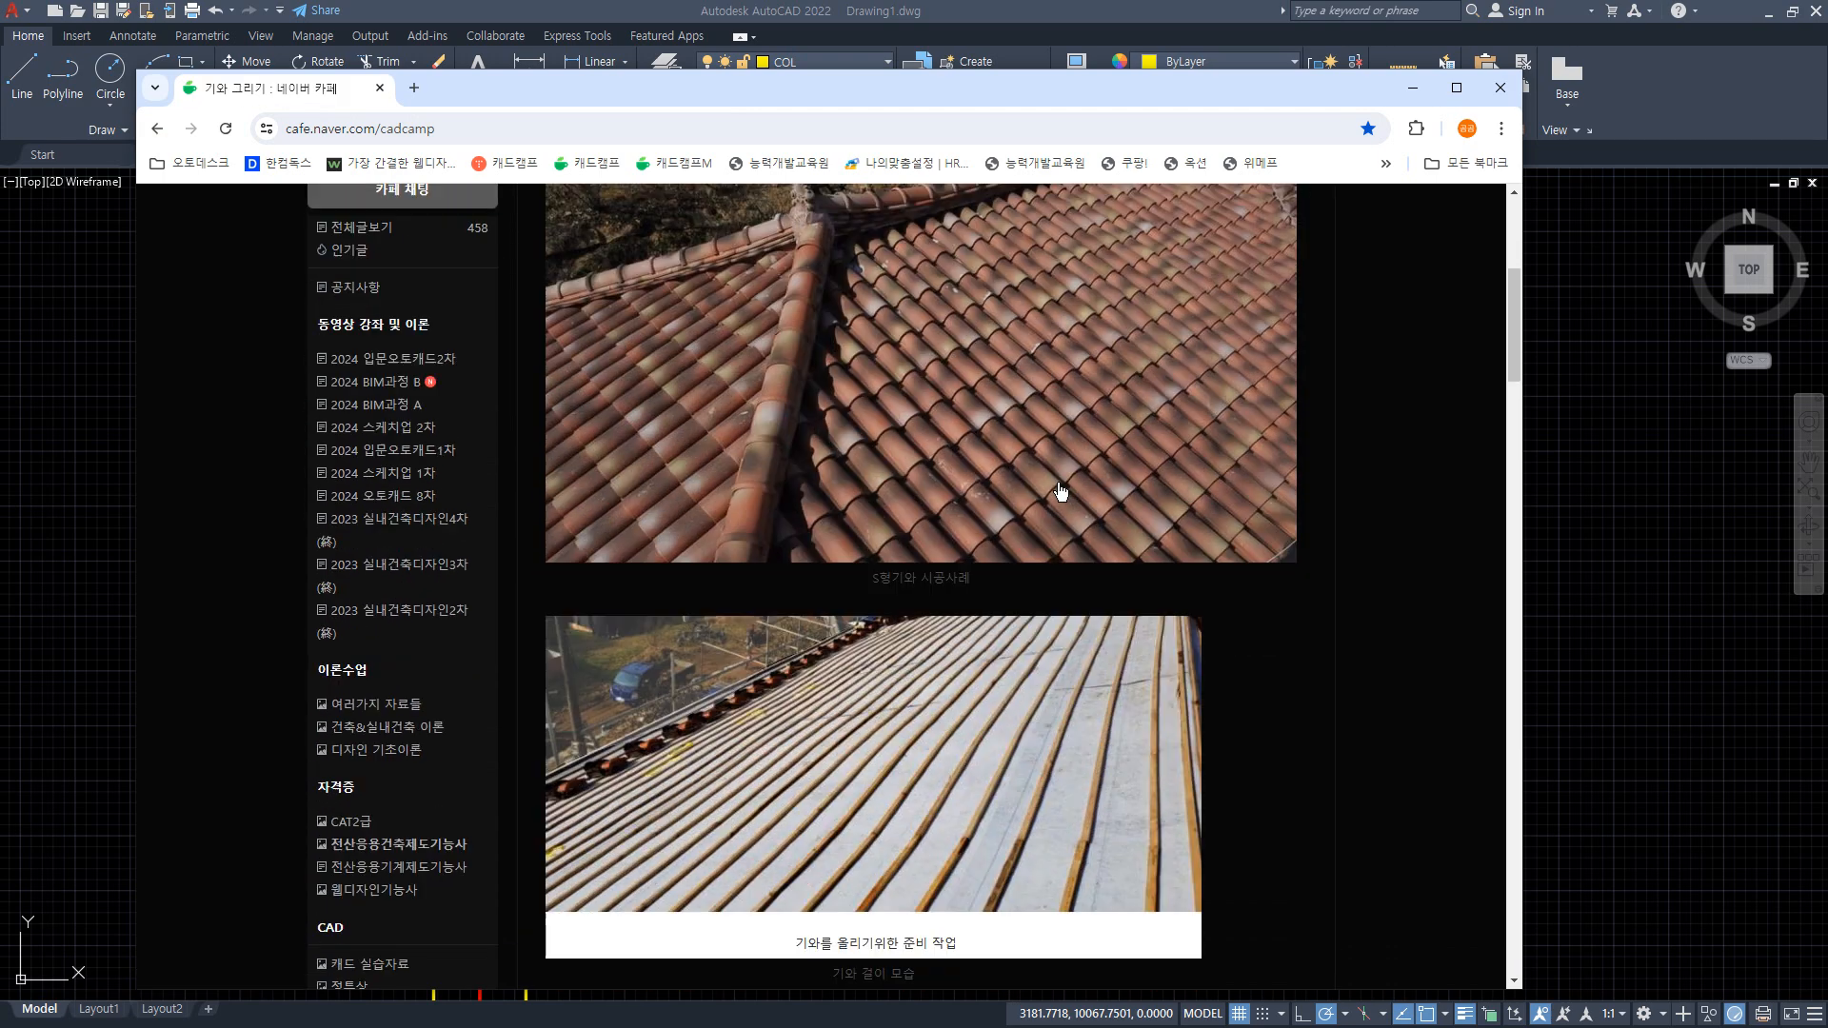
{"action": "scroll", "coordinate": [1052, 458], "scroll_direction": "up", "scroll_amount": 3}
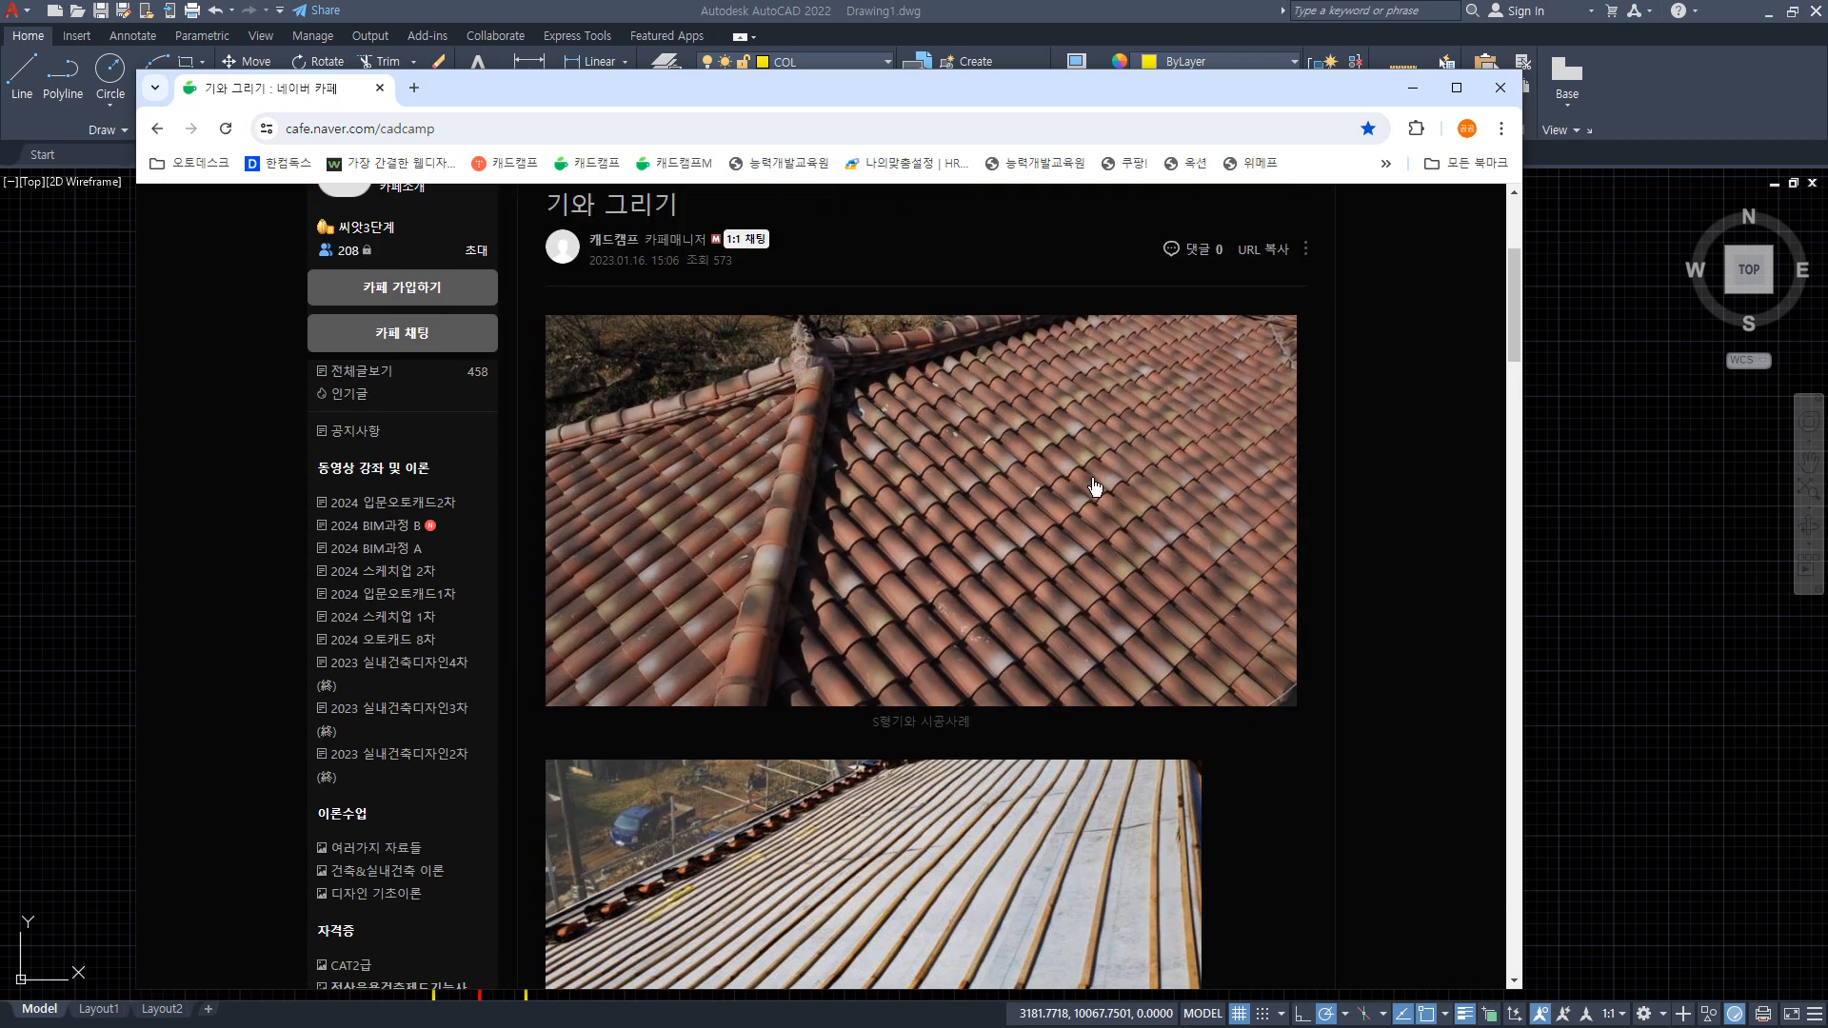
{"action": "scroll", "coordinate": [1048, 437], "scroll_direction": "down", "scroll_amount": 3}
{"action": "scroll", "coordinate": [1039, 443], "scroll_direction": "down", "scroll_amount": 1}
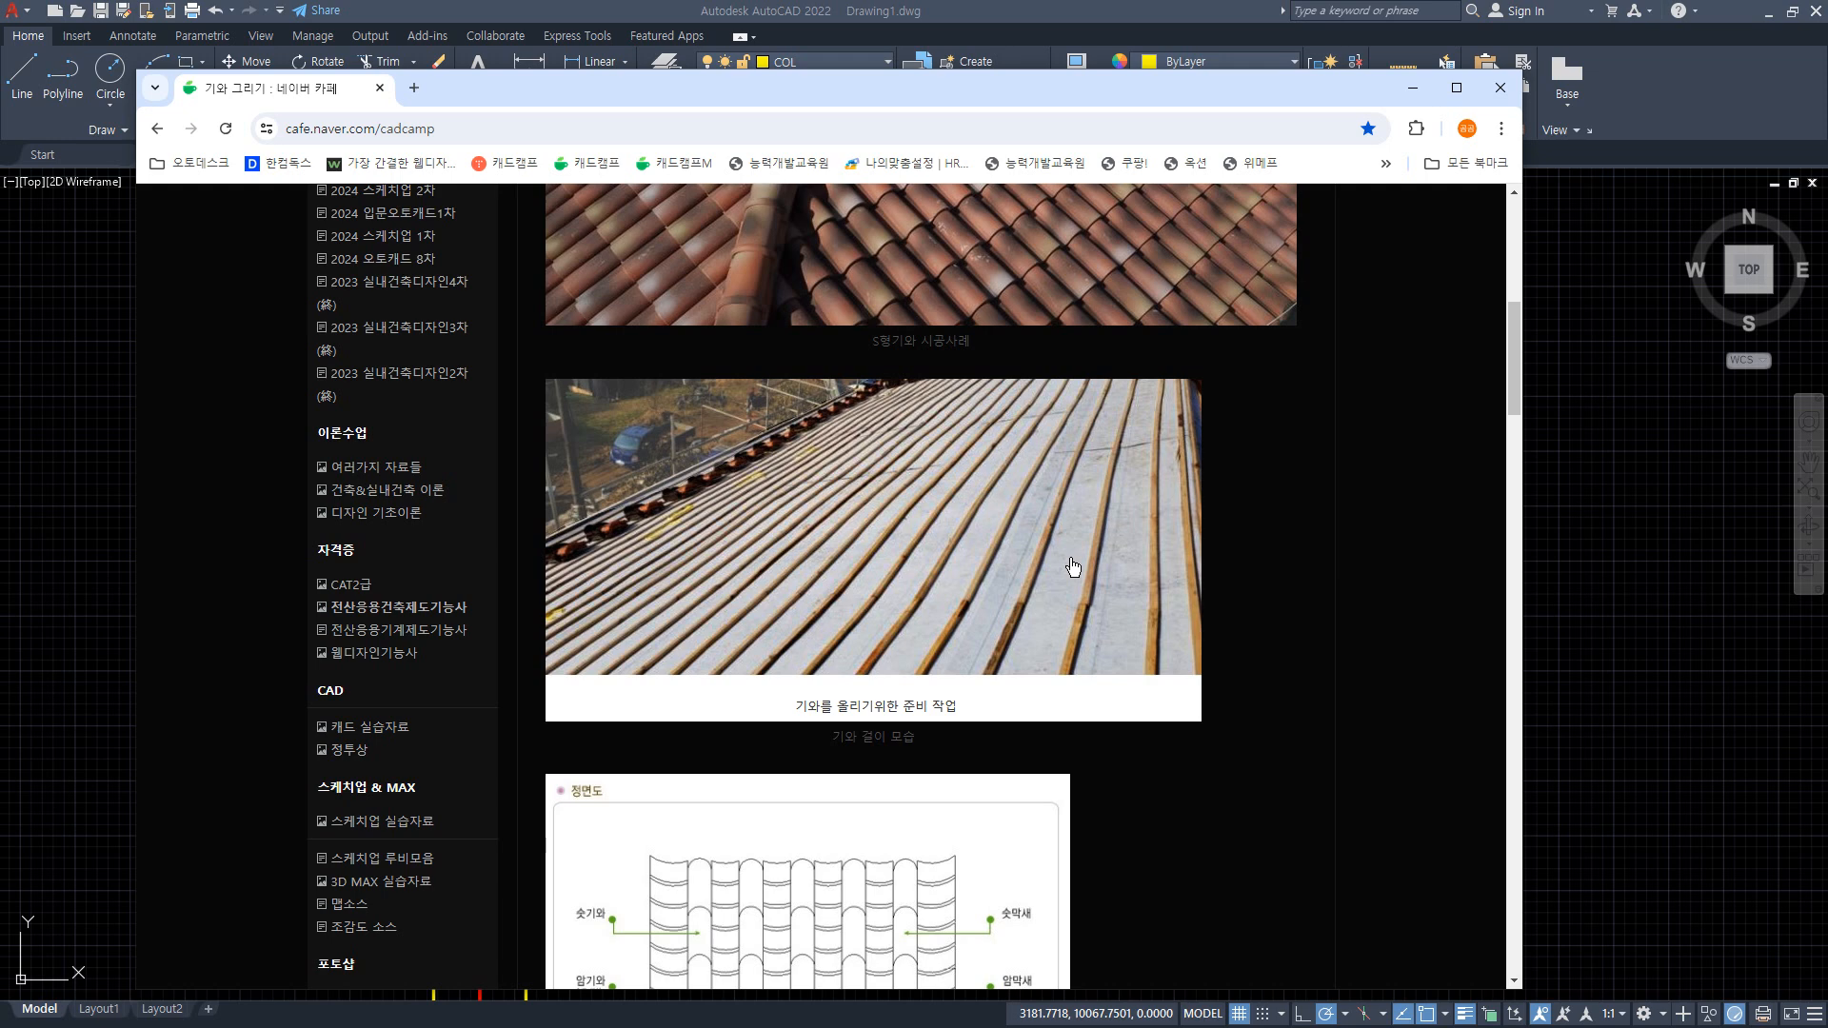
{"action": "scroll", "coordinate": [1073, 568], "scroll_direction": "down", "scroll_amount": 7}
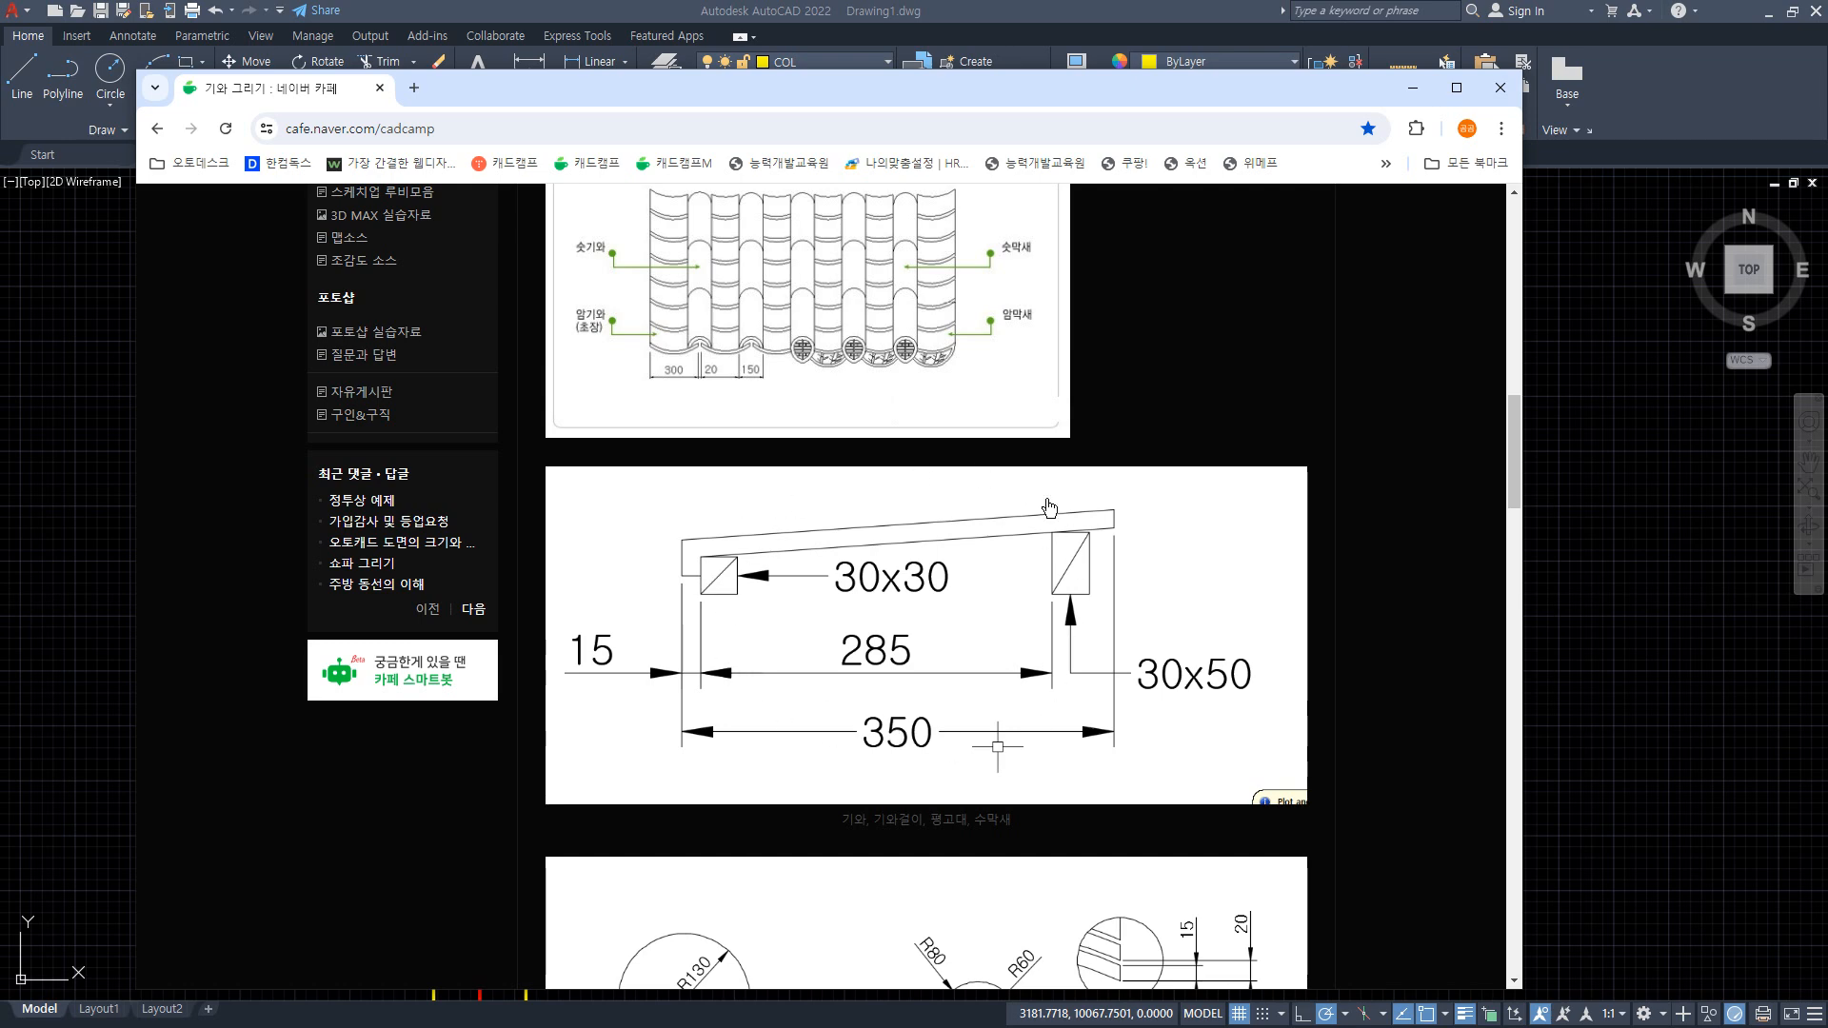
{"action": "mouse_move", "coordinate": [856, 90]}
{"action": "left_mouse_down"}
{"action": "mouse_move", "coordinate": [0, 217]}
{"action": "mouse_move", "coordinate": [0, 202]}
{"action": "left_mouse_up"}
{"action": "scroll", "coordinate": [232, 469], "scroll_direction": "down", "scroll_amount": 3}
Draw a horizontal and a vertical construction line through one point in the empty area beside the eave.
{"action": "scroll", "coordinate": [559, 575], "scroll_direction": "up", "scroll_amount": 7}
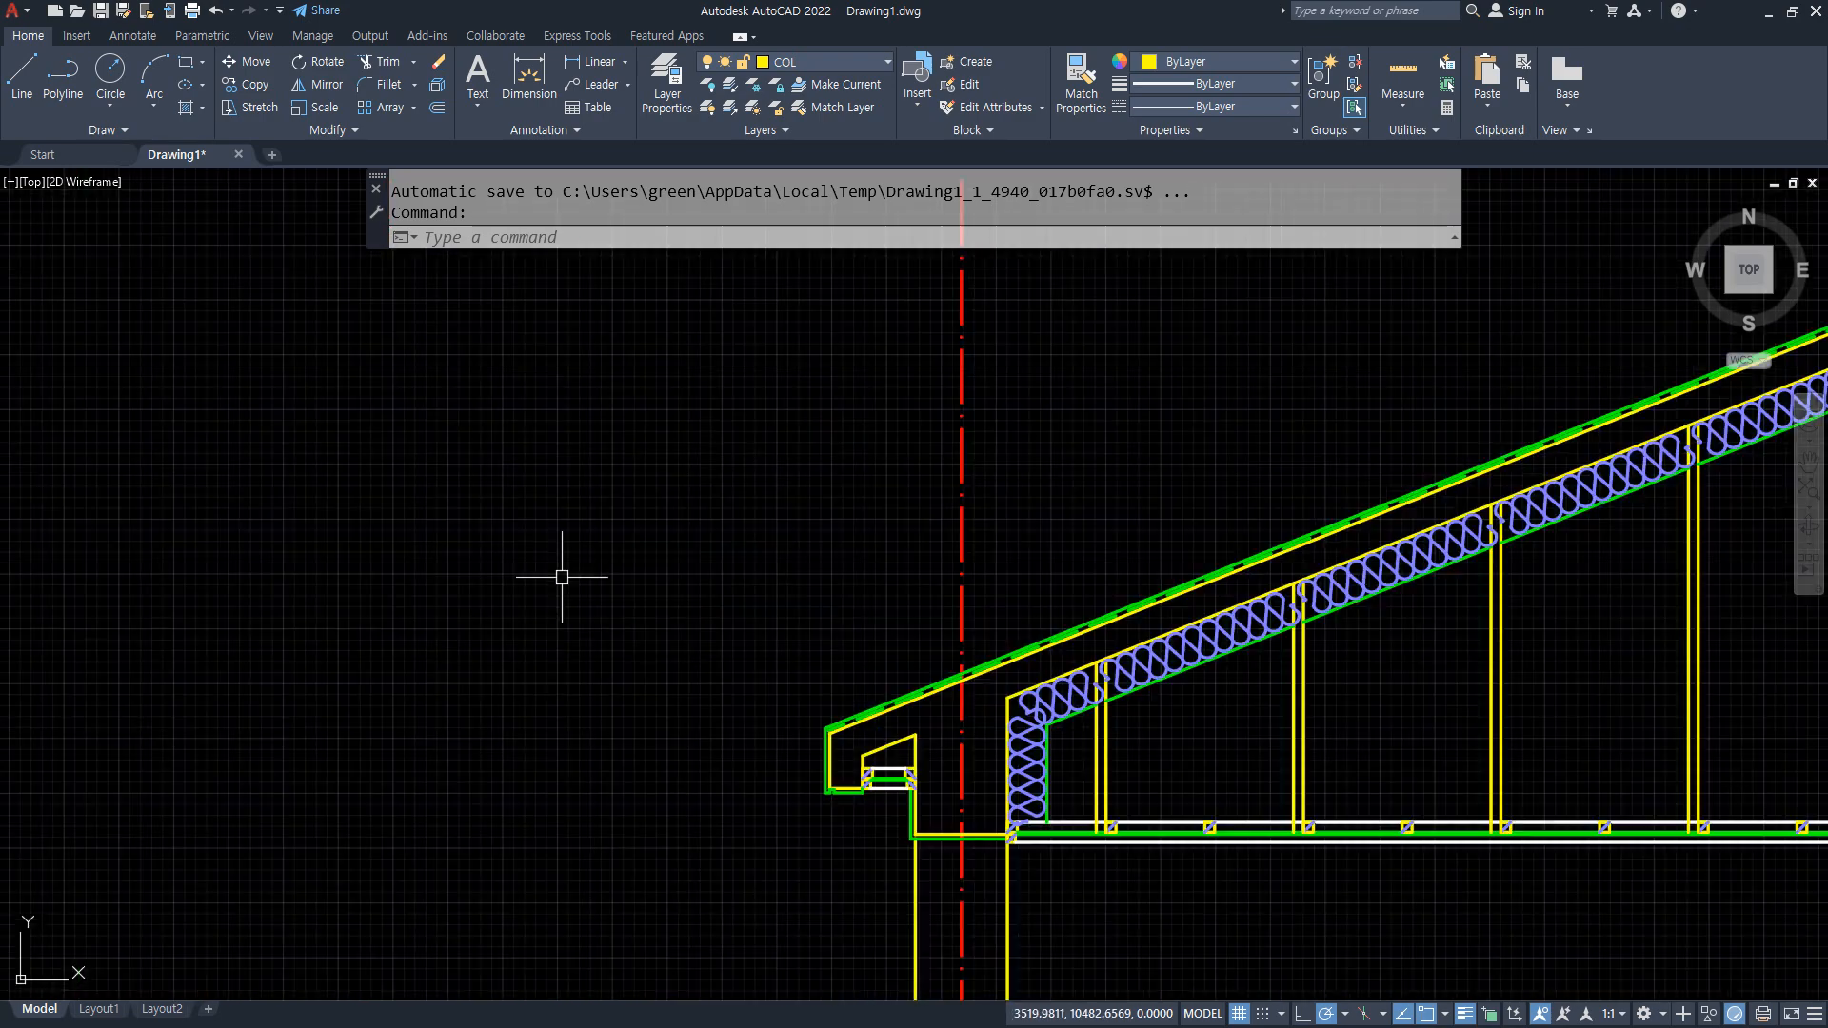
{"action": "middle_click_drag", "start_coordinate": [737, 623], "coordinate": [496, 468]}
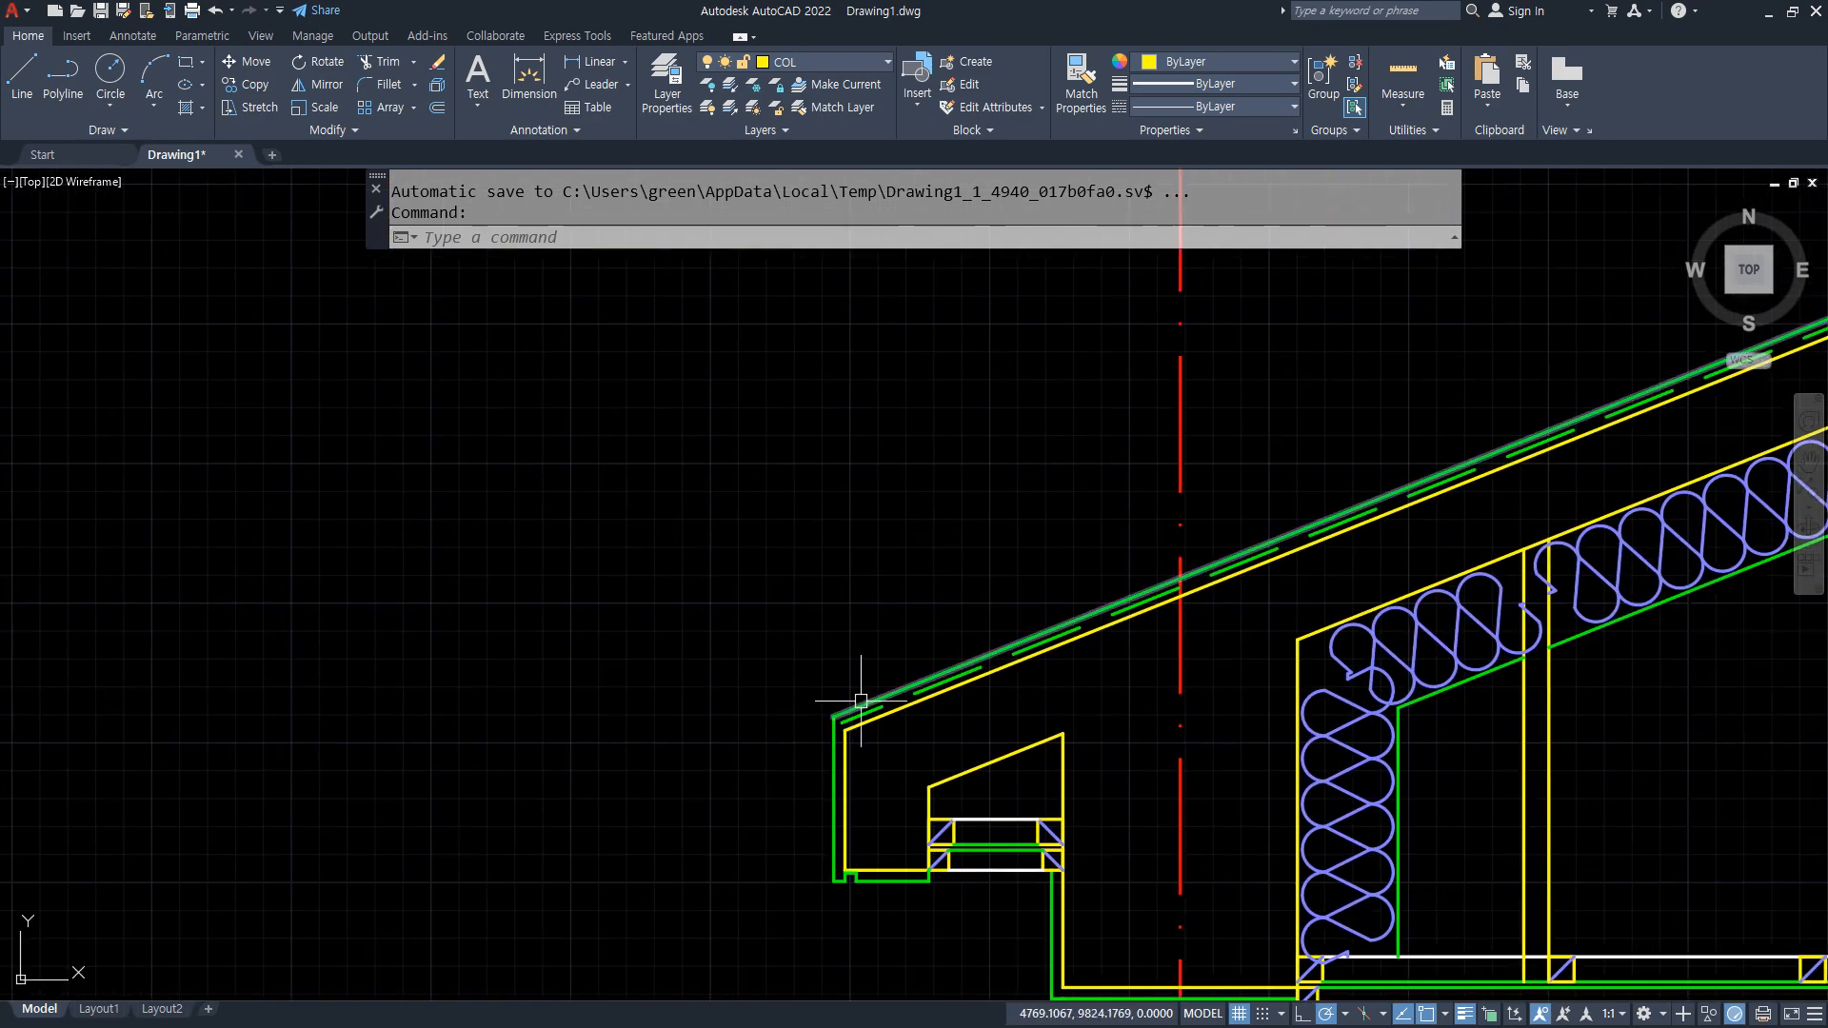
{"action": "type", "text": "XL"}
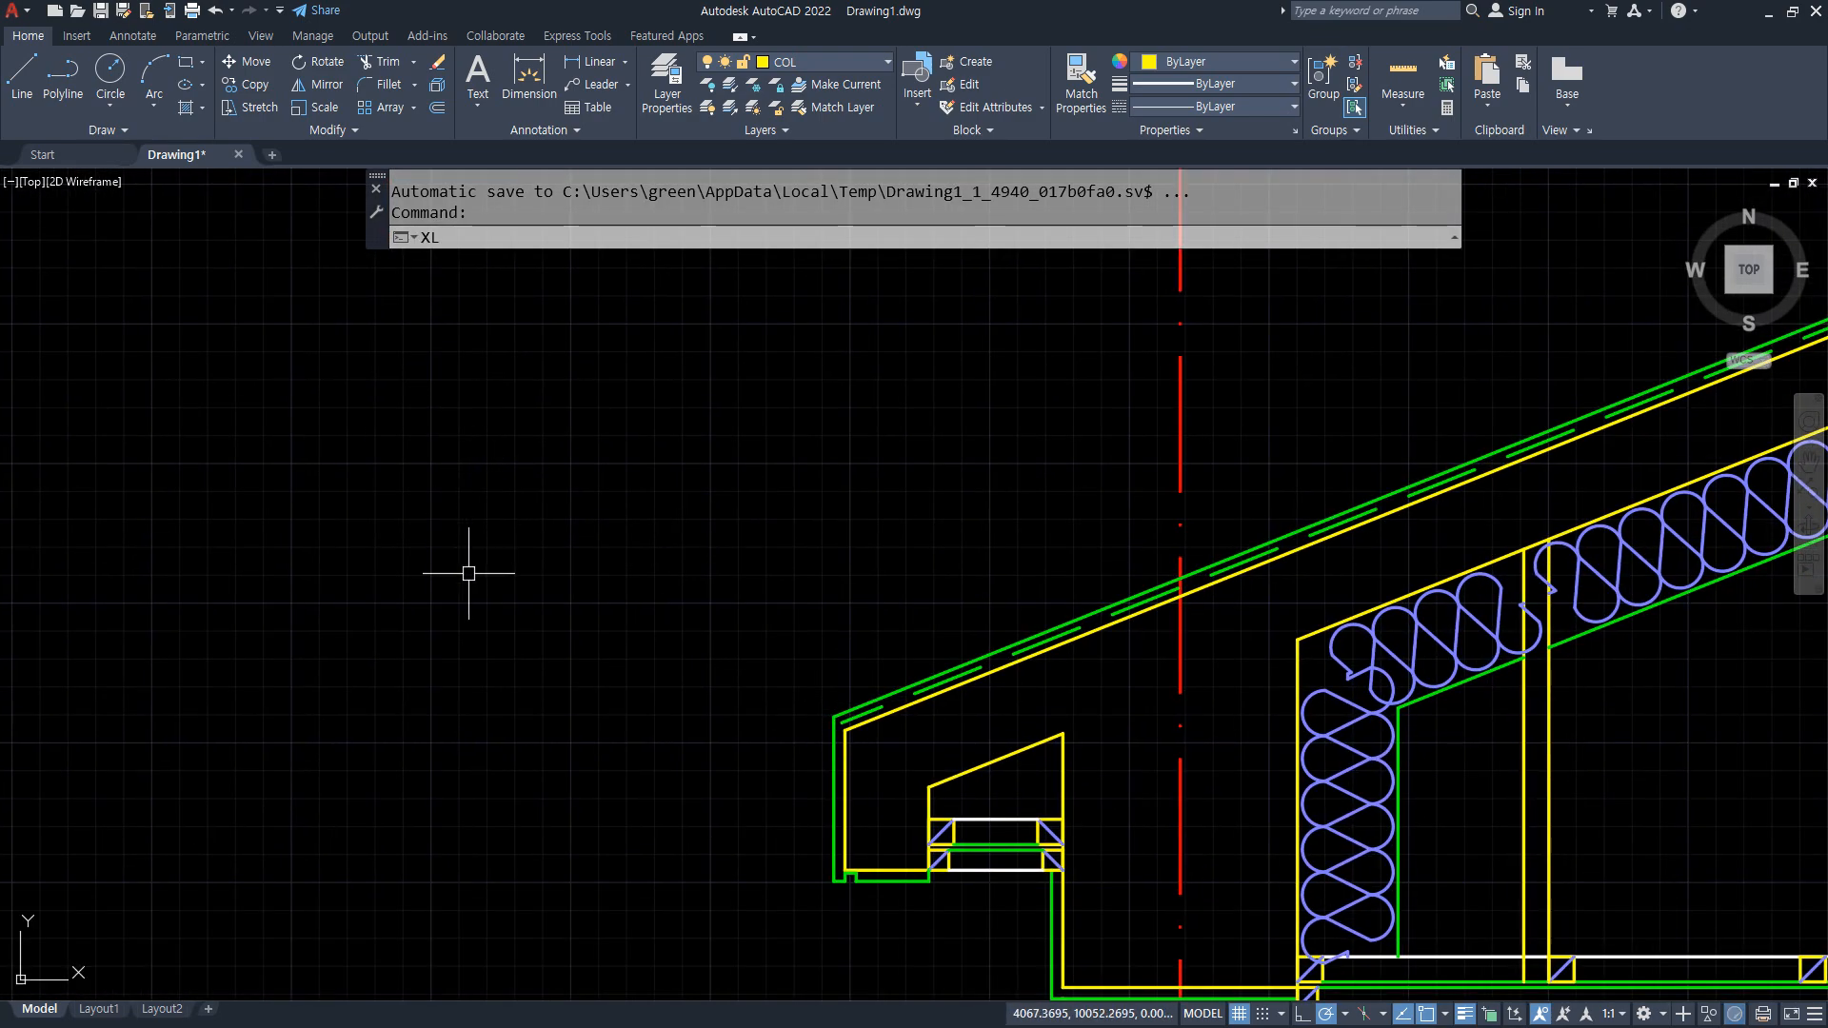
{"action": "key", "text": "Return"}
{"action": "left_click", "coordinate": [682, 559]}
{"action": "left_click", "coordinate": [726, 559]}
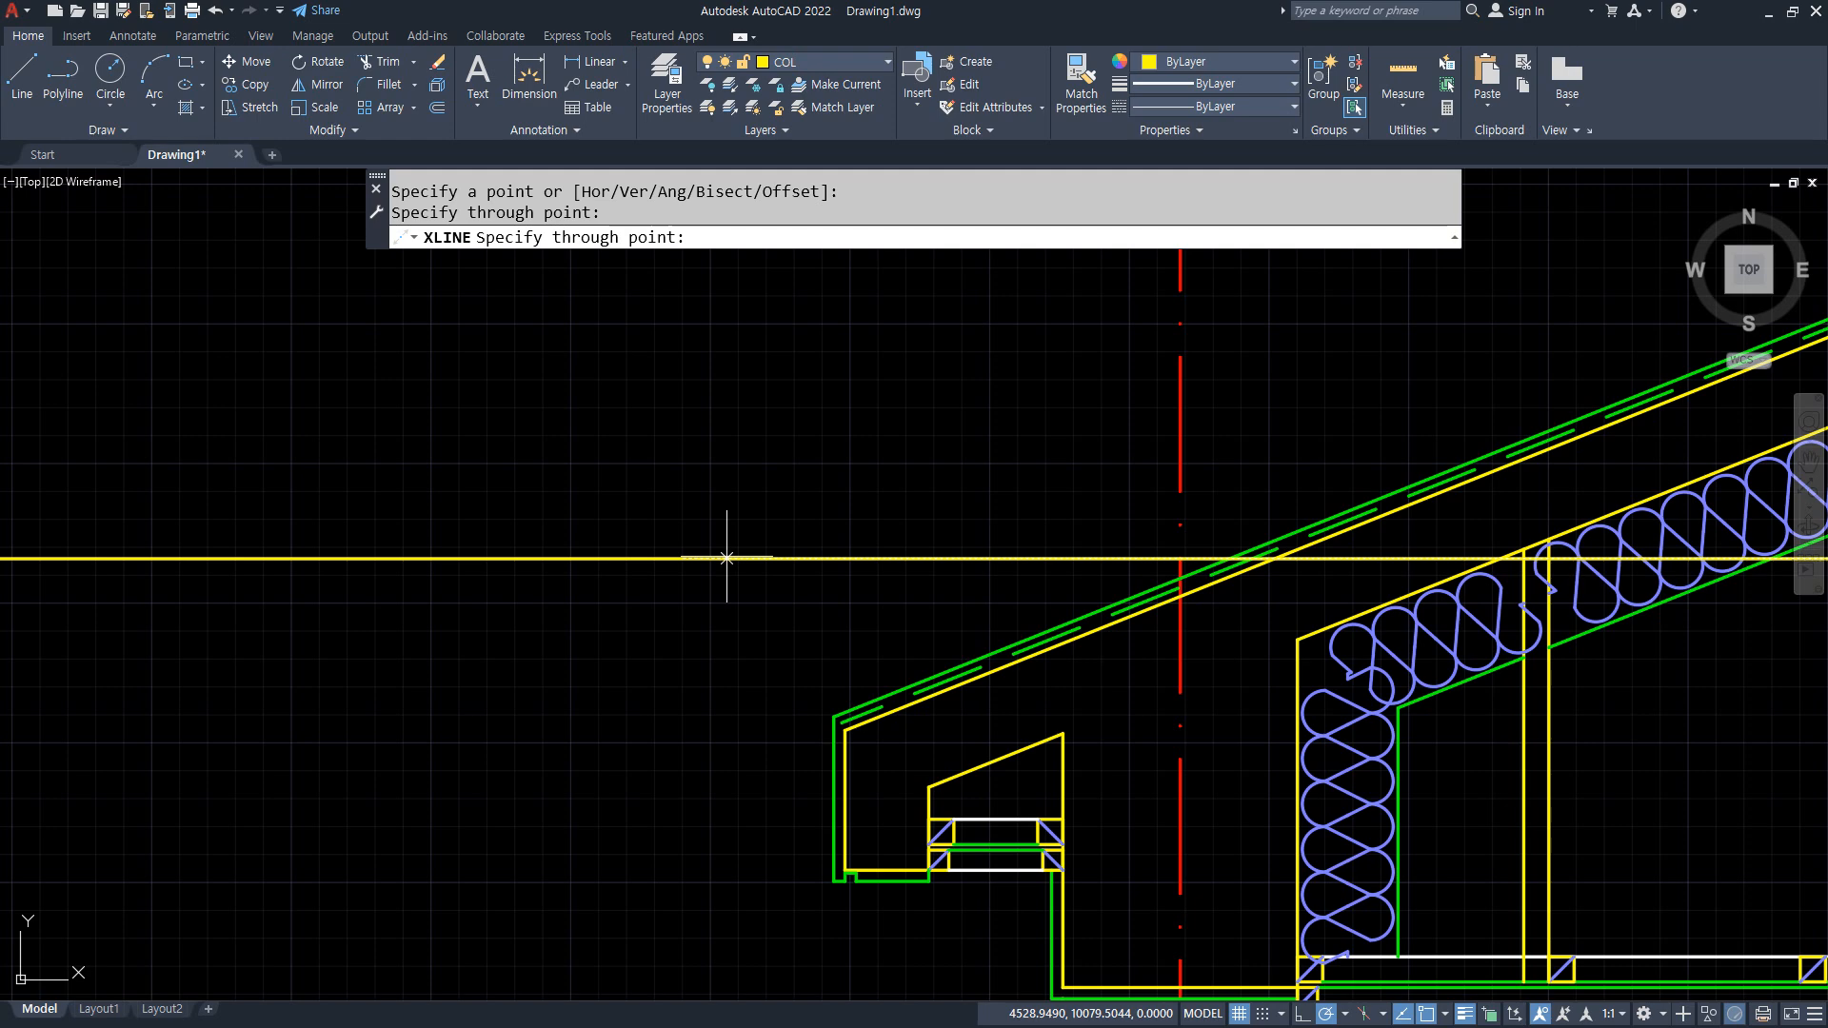
{"action": "left_click", "coordinate": [679, 519]}
{"action": "key", "text": "Return"}
Fillet the two construction lines into a square corner, keeping the leftward horizontal and the upward vertical parts.
{"action": "scroll", "coordinate": [679, 557], "scroll_direction": "up", "scroll_amount": 6}
{"action": "middle_click_drag", "start_coordinate": [591, 561], "coordinate": [951, 551]}
{"action": "type", "text": "f"}
{"action": "key", "text": "Return"}
{"action": "left_click", "coordinate": [825, 583]}
{"action": "left_click", "coordinate": [866, 567]}
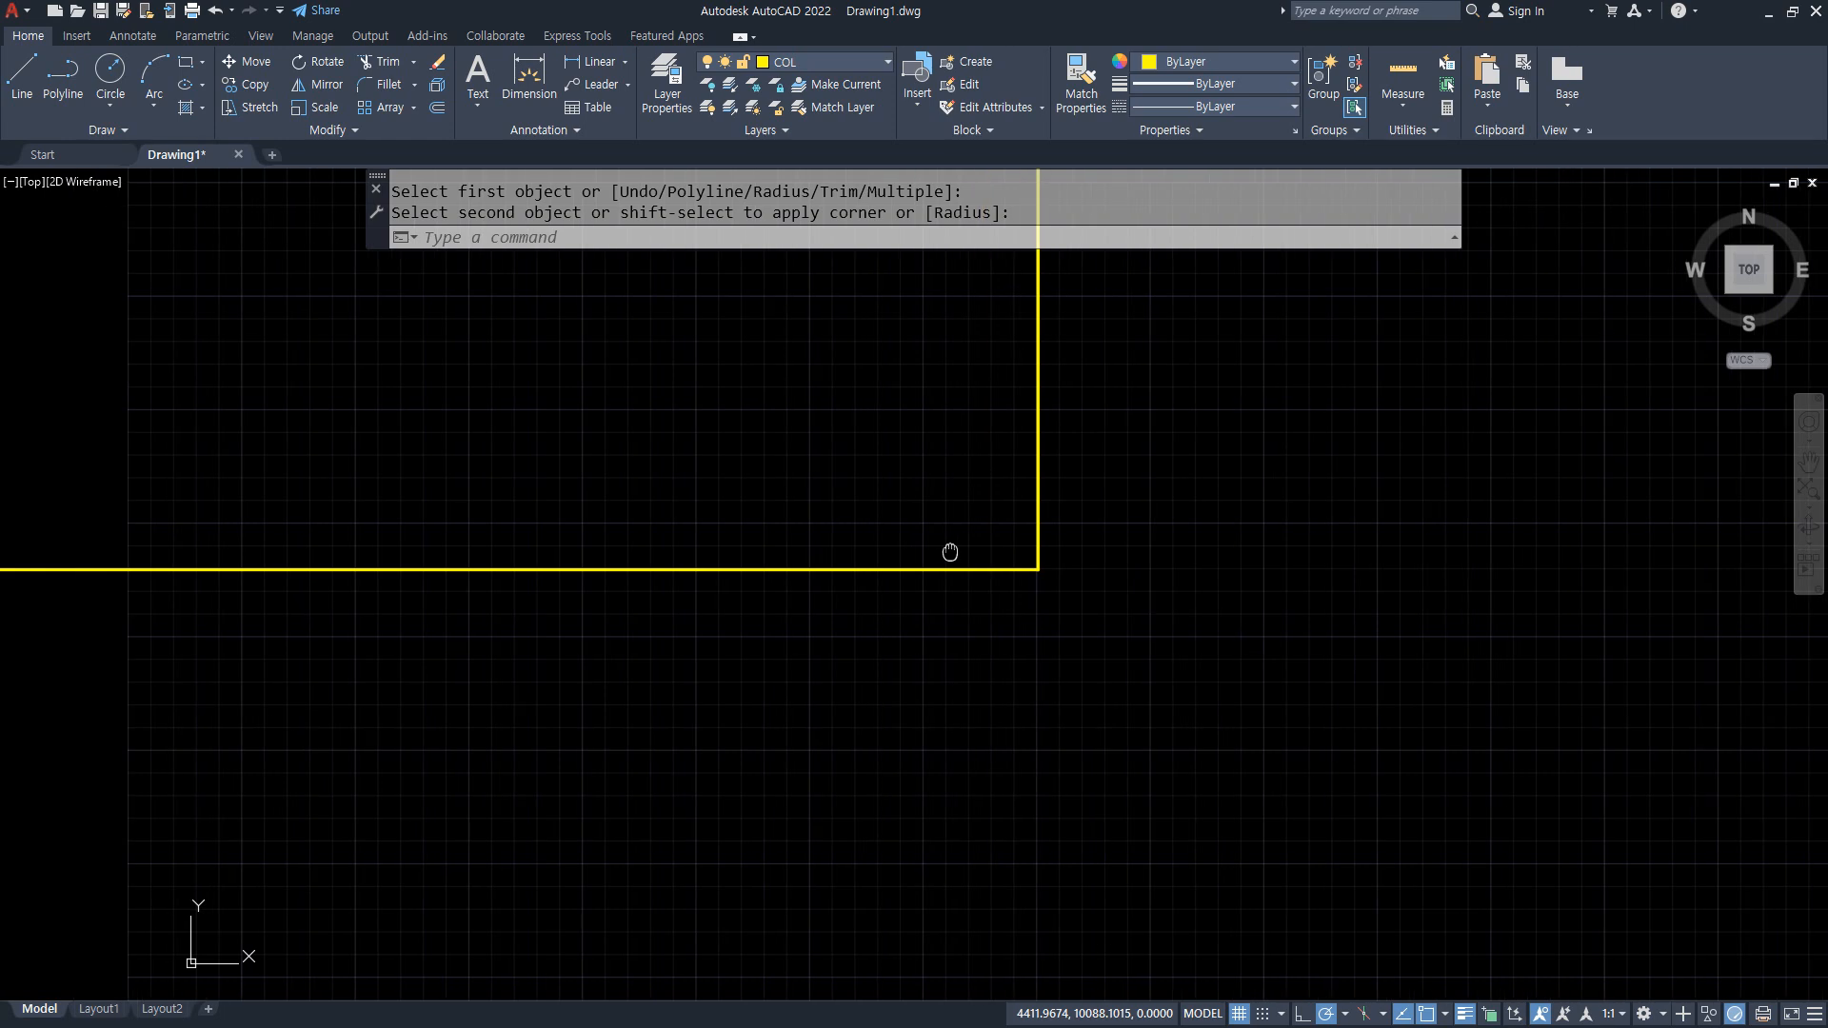
Offset the vertical line 300 to the left.
{"action": "key", "text": "Return"}
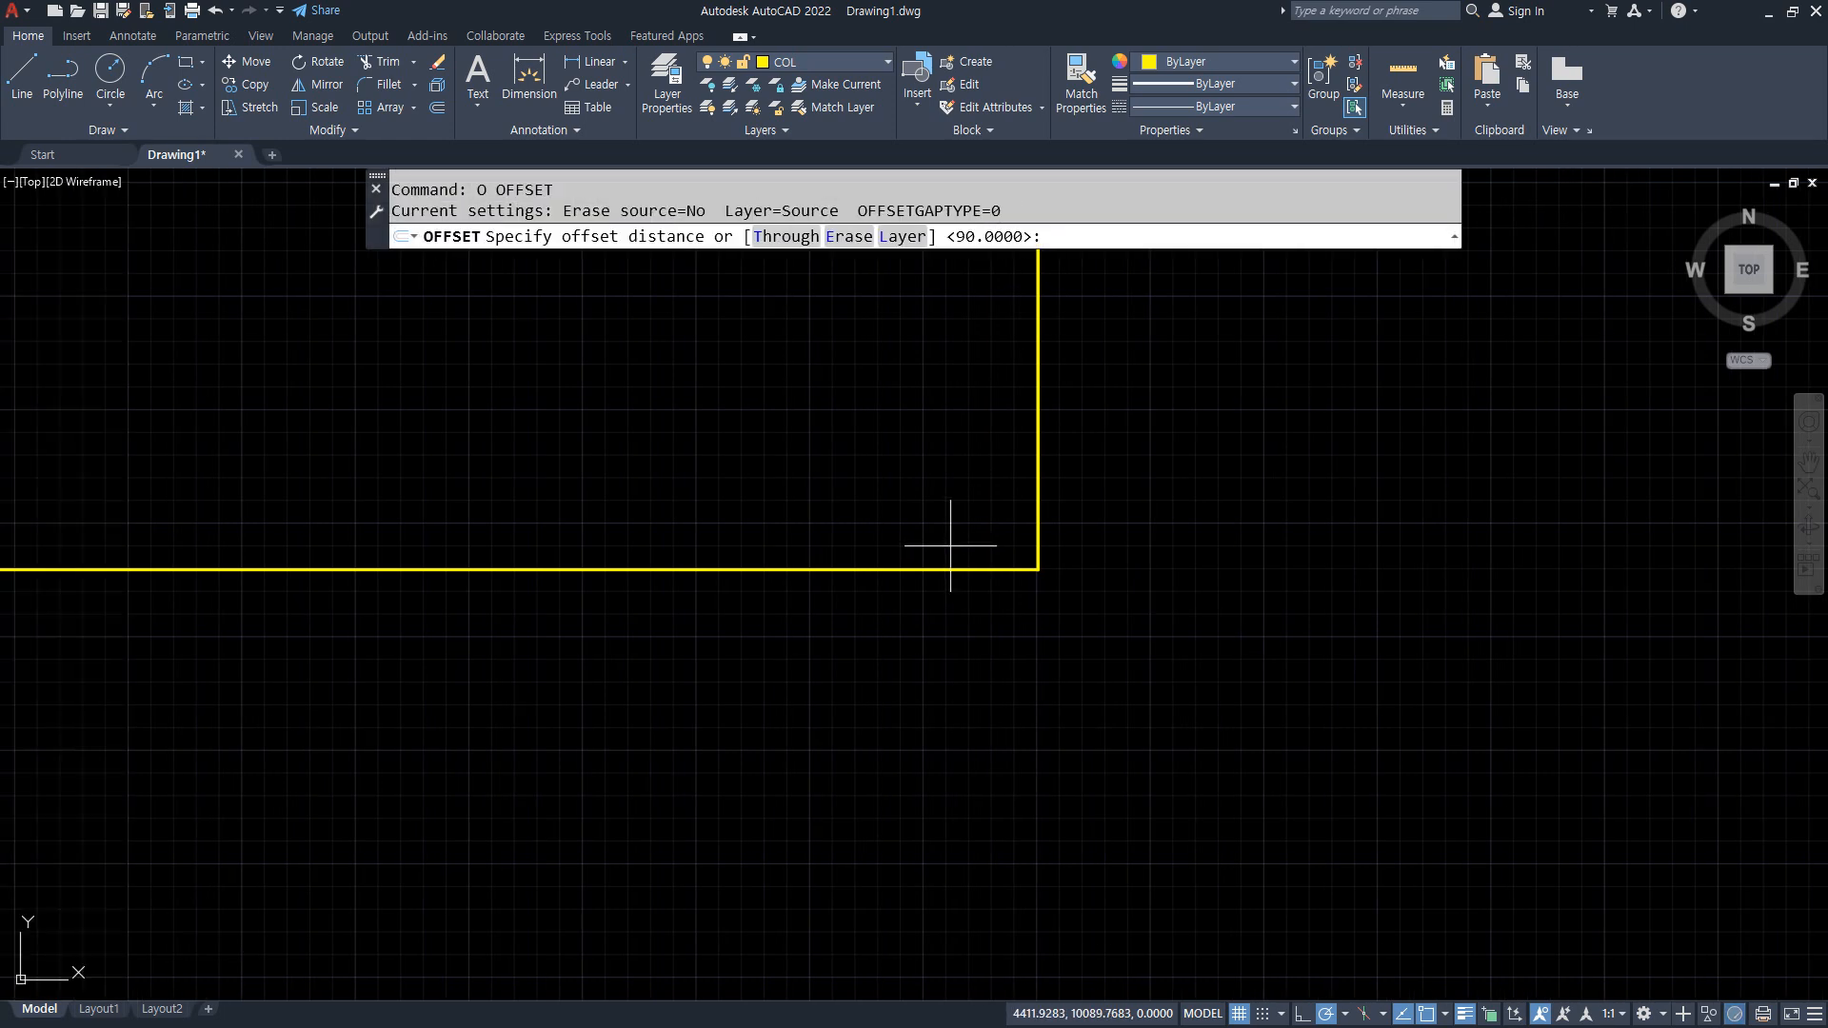
{"action": "type", "text": "300"}
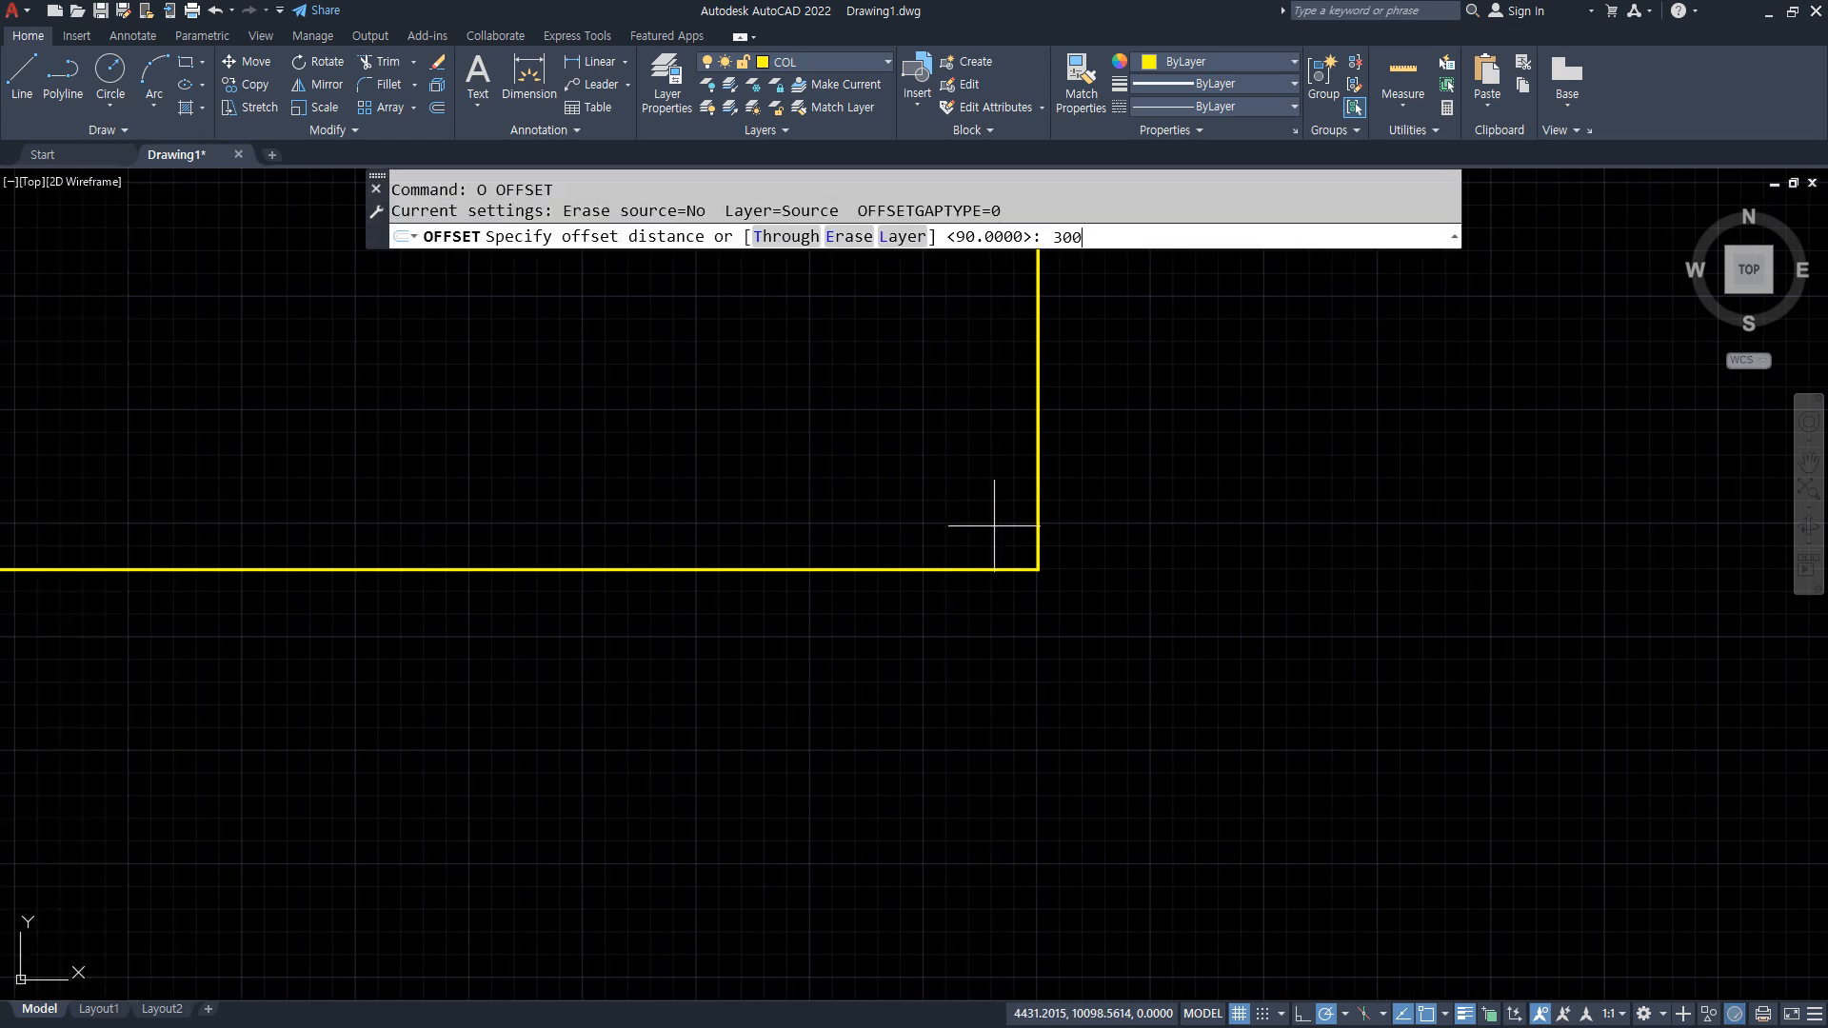
{"action": "key", "text": "Return"}
{"action": "left_click", "coordinate": [1037, 510]}
{"action": "left_click", "coordinate": [874, 507]}
{"action": "key", "text": "Return"}
Offset the original rightmost vertical line 350 to the left.
{"action": "key", "text": "Return"}
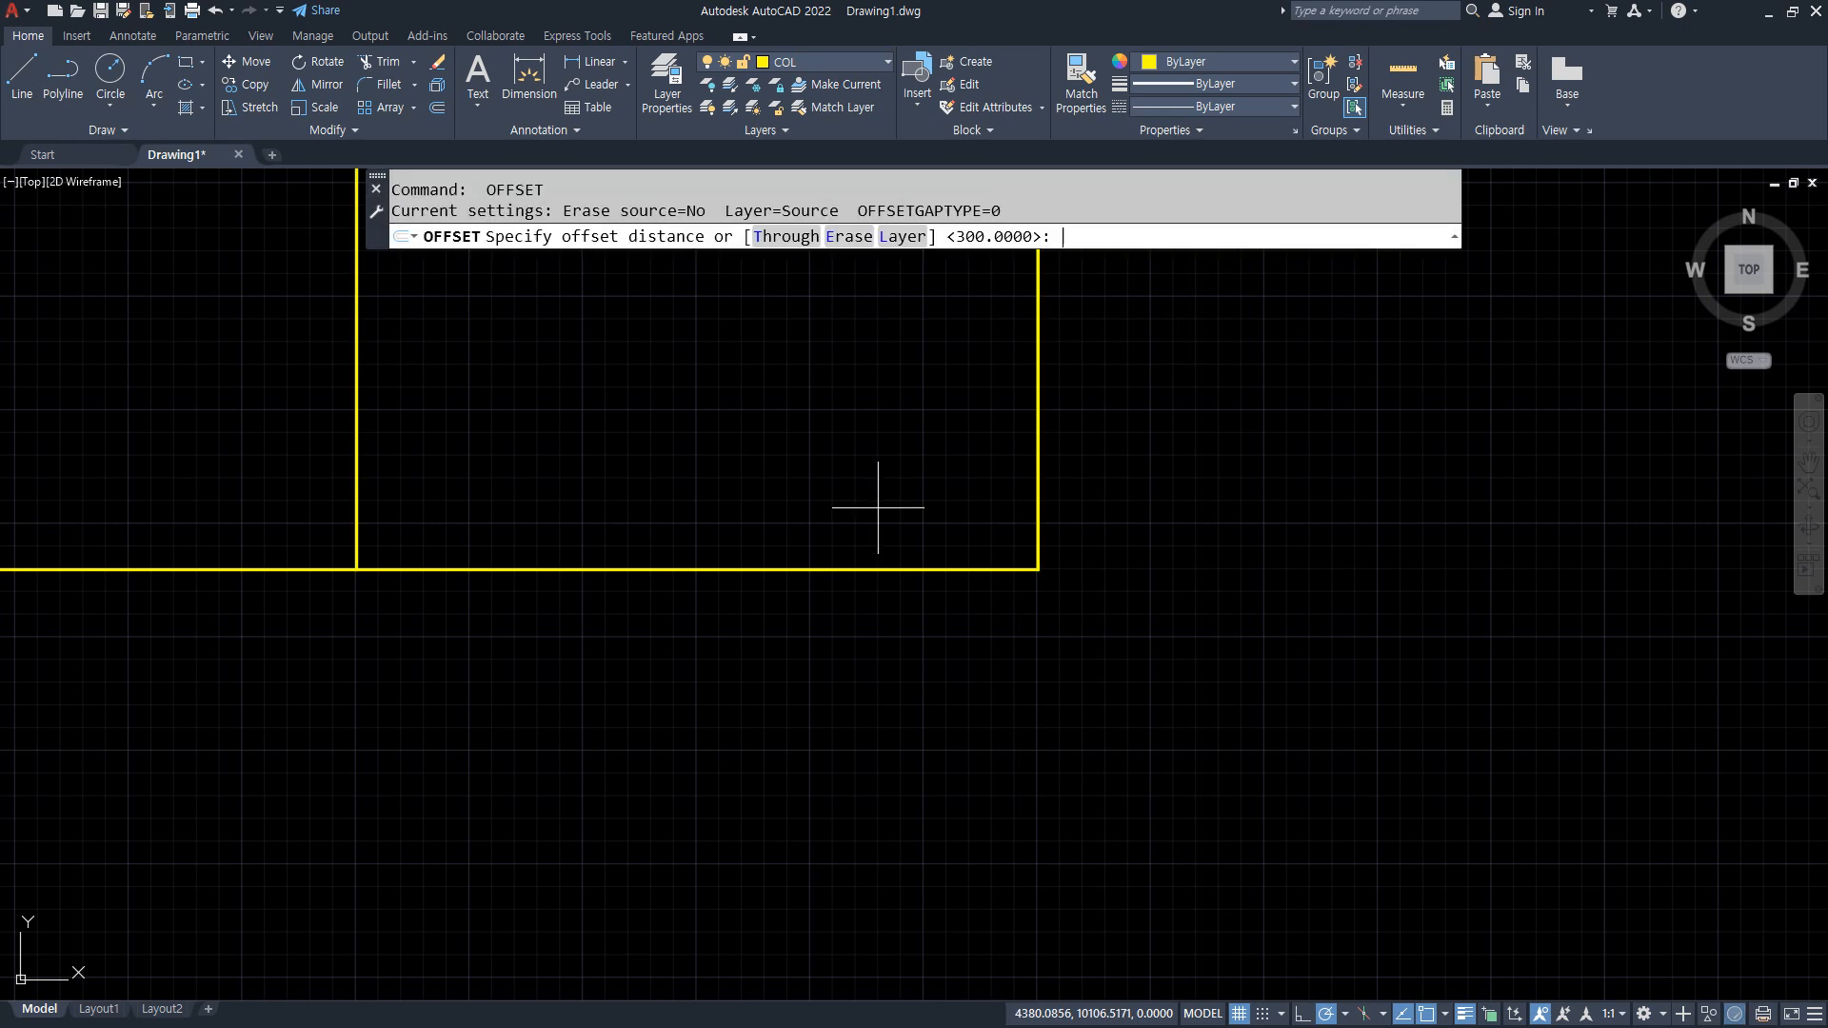
{"action": "type", "text": "350"}
{"action": "key", "text": "Return"}
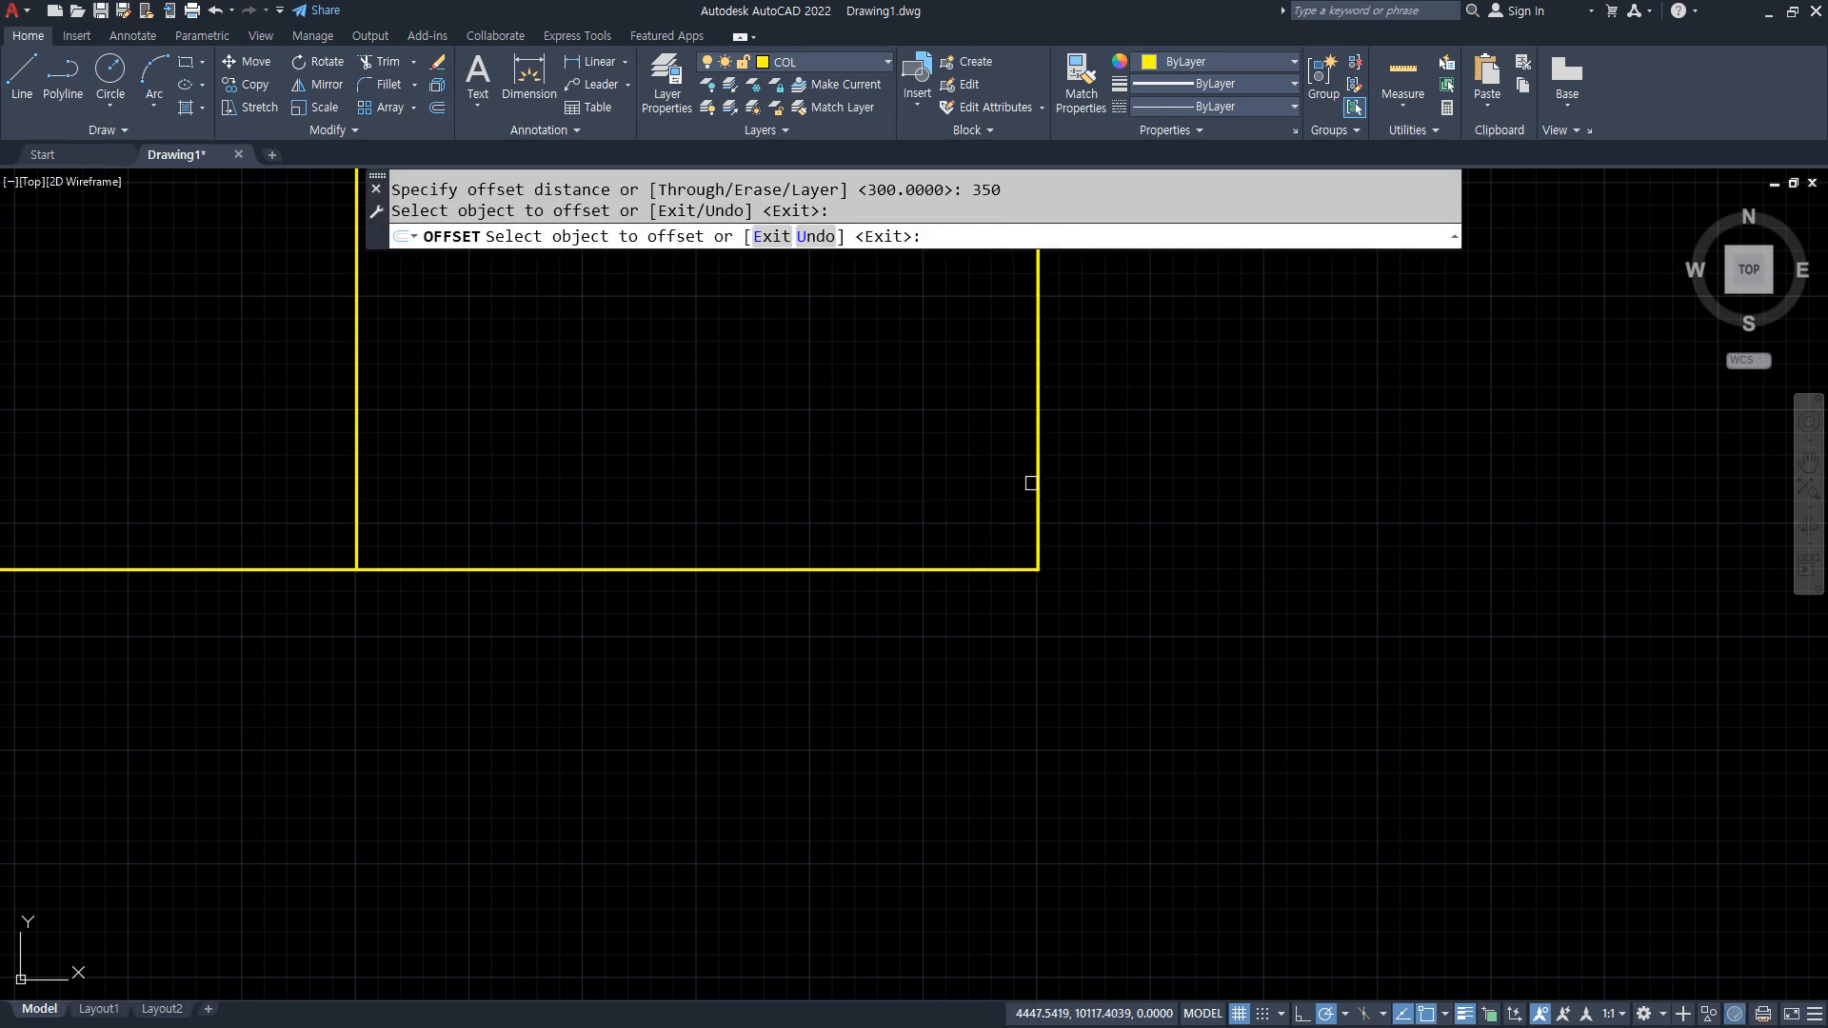
{"action": "left_click", "coordinate": [1028, 478]}
{"action": "left_click", "coordinate": [723, 481]}
{"action": "key", "text": "Return"}
{"action": "middle_click_drag", "start_coordinate": [649, 518], "coordinate": [863, 600]}
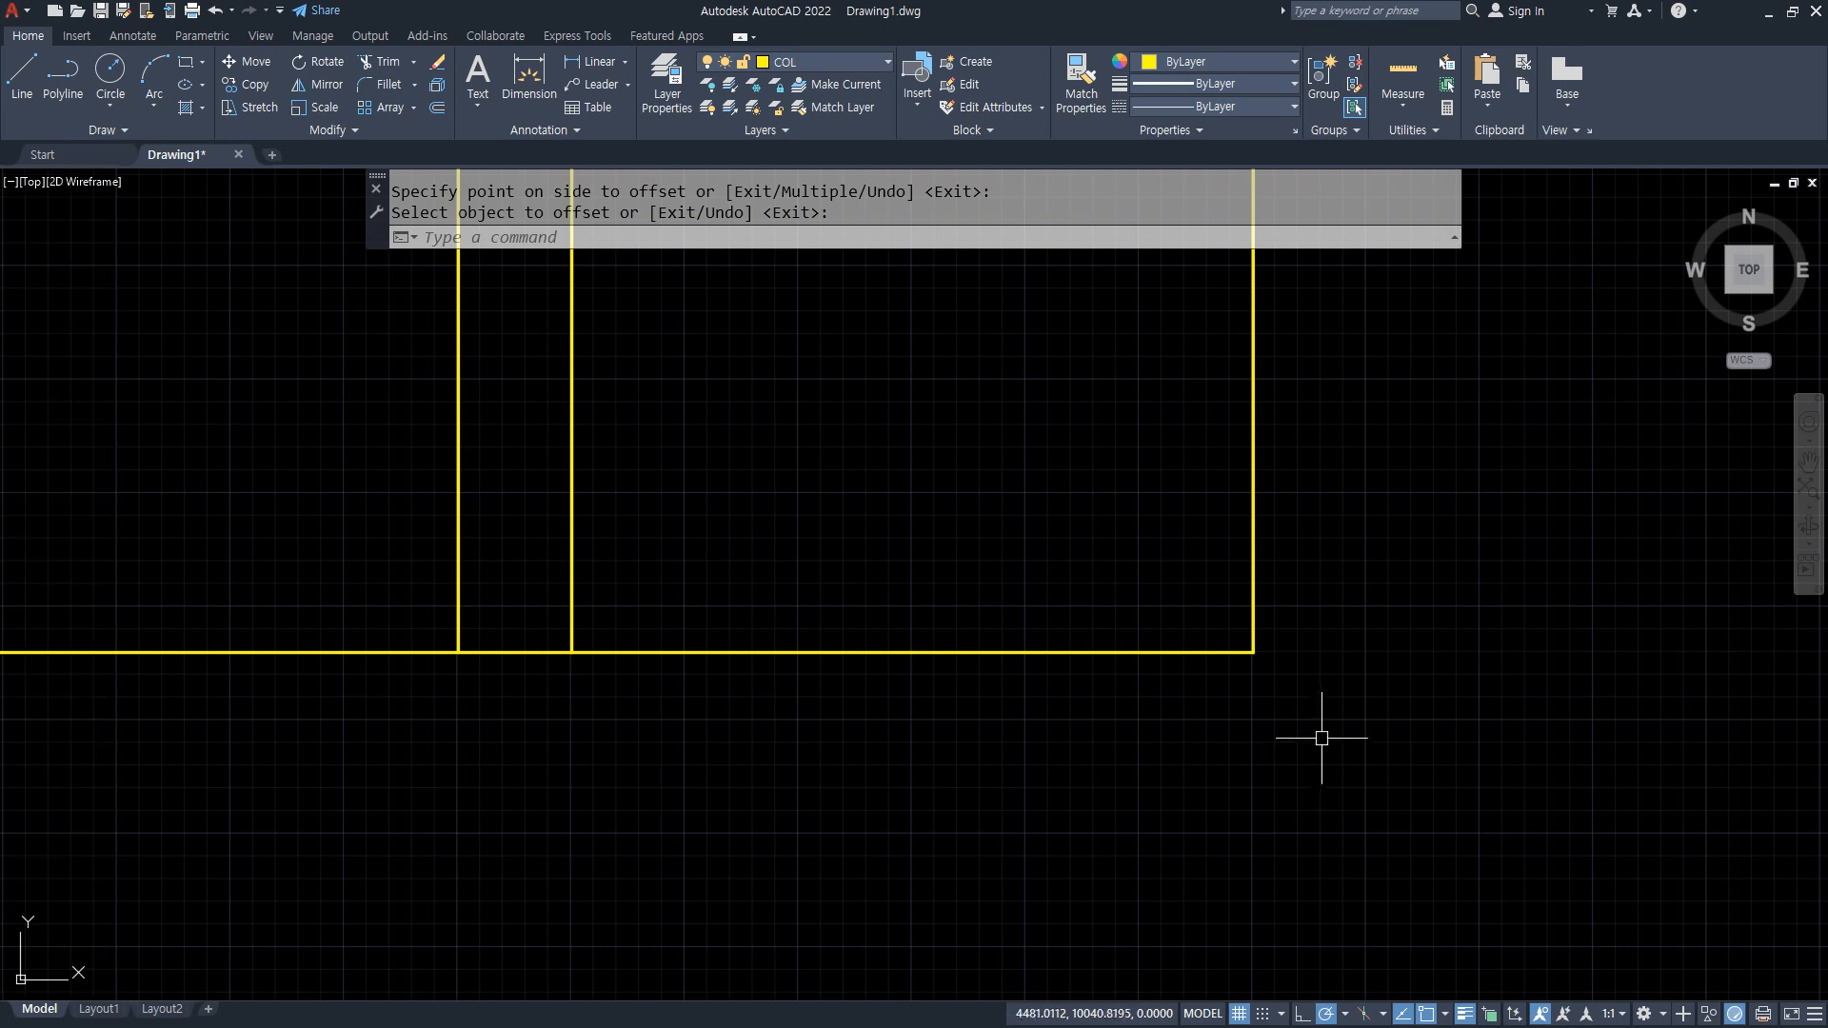
{"action": "left_click_drag", "start_coordinate": [1267, 514], "coordinate": [1262, 655]}
{"action": "mouse_move", "coordinate": [1236, 569]}
{"action": "left_mouse_down"}
{"action": "mouse_move", "coordinate": [604, 559]}
{"action": "mouse_move", "coordinate": [633, 584]}
{"action": "left_mouse_up"}
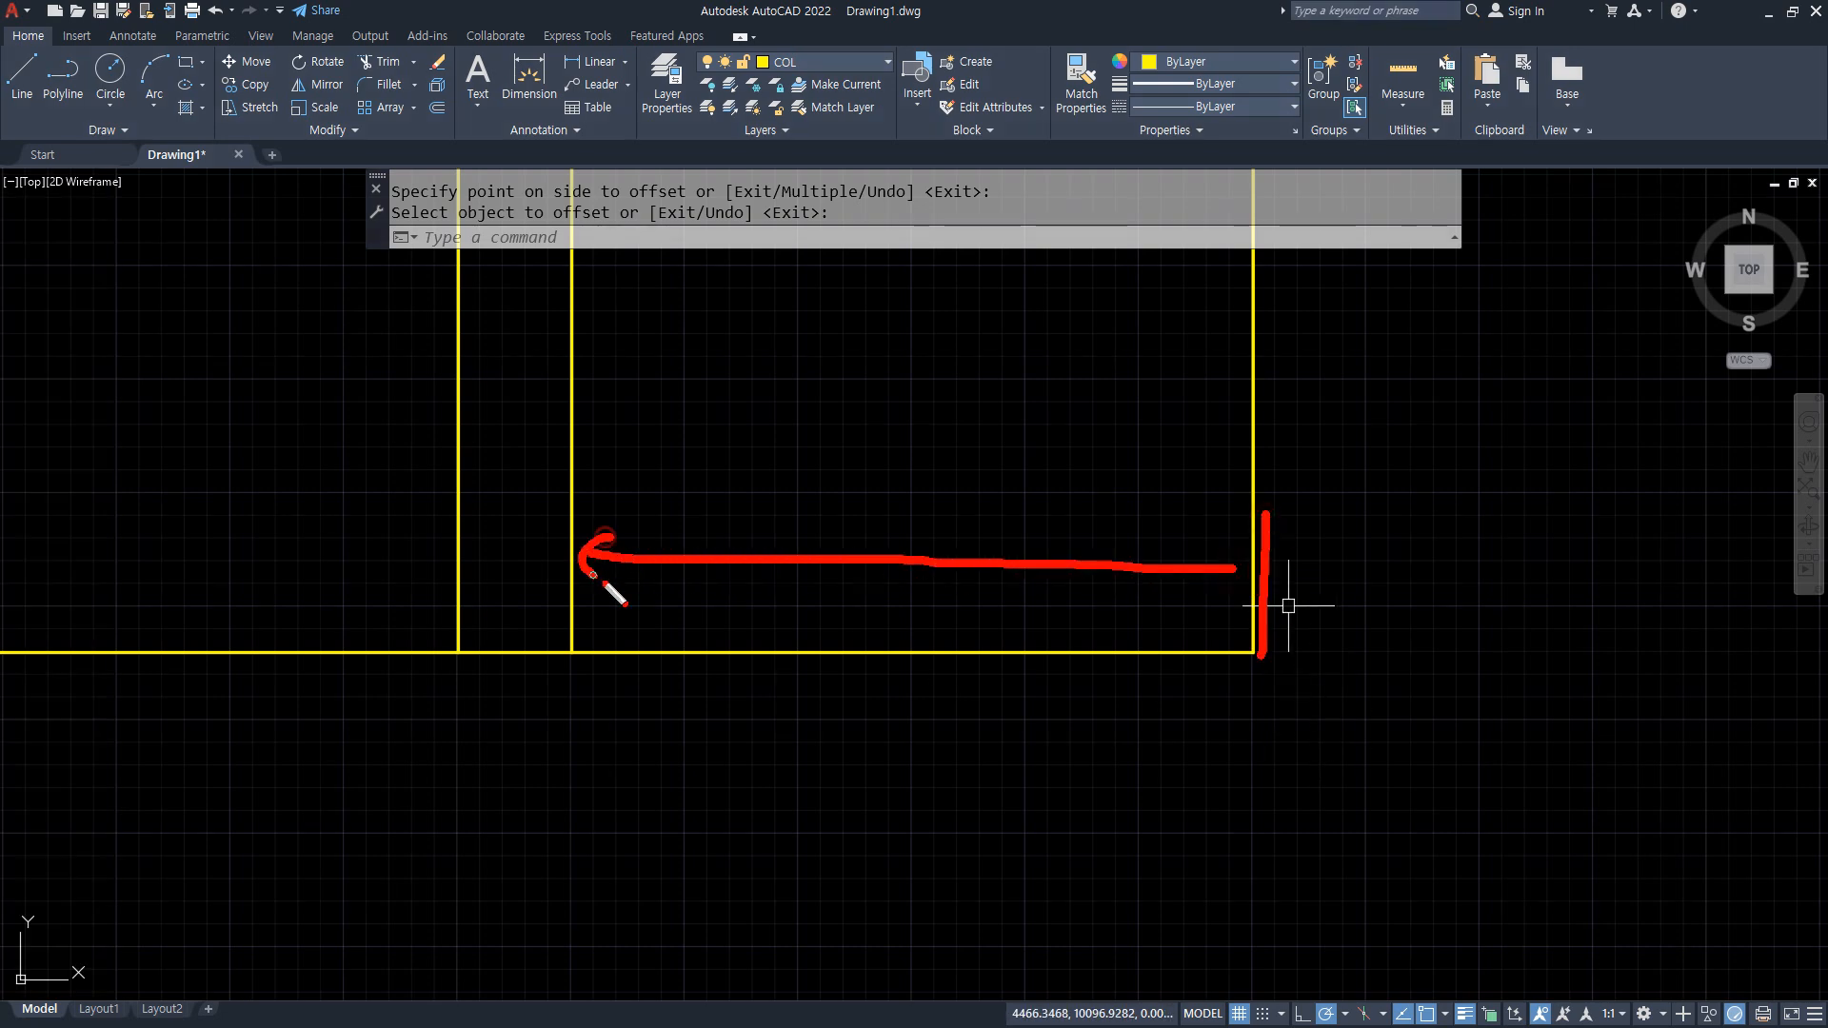
{"action": "left_click_drag", "start_coordinate": [1251, 477], "coordinate": [463, 483]}
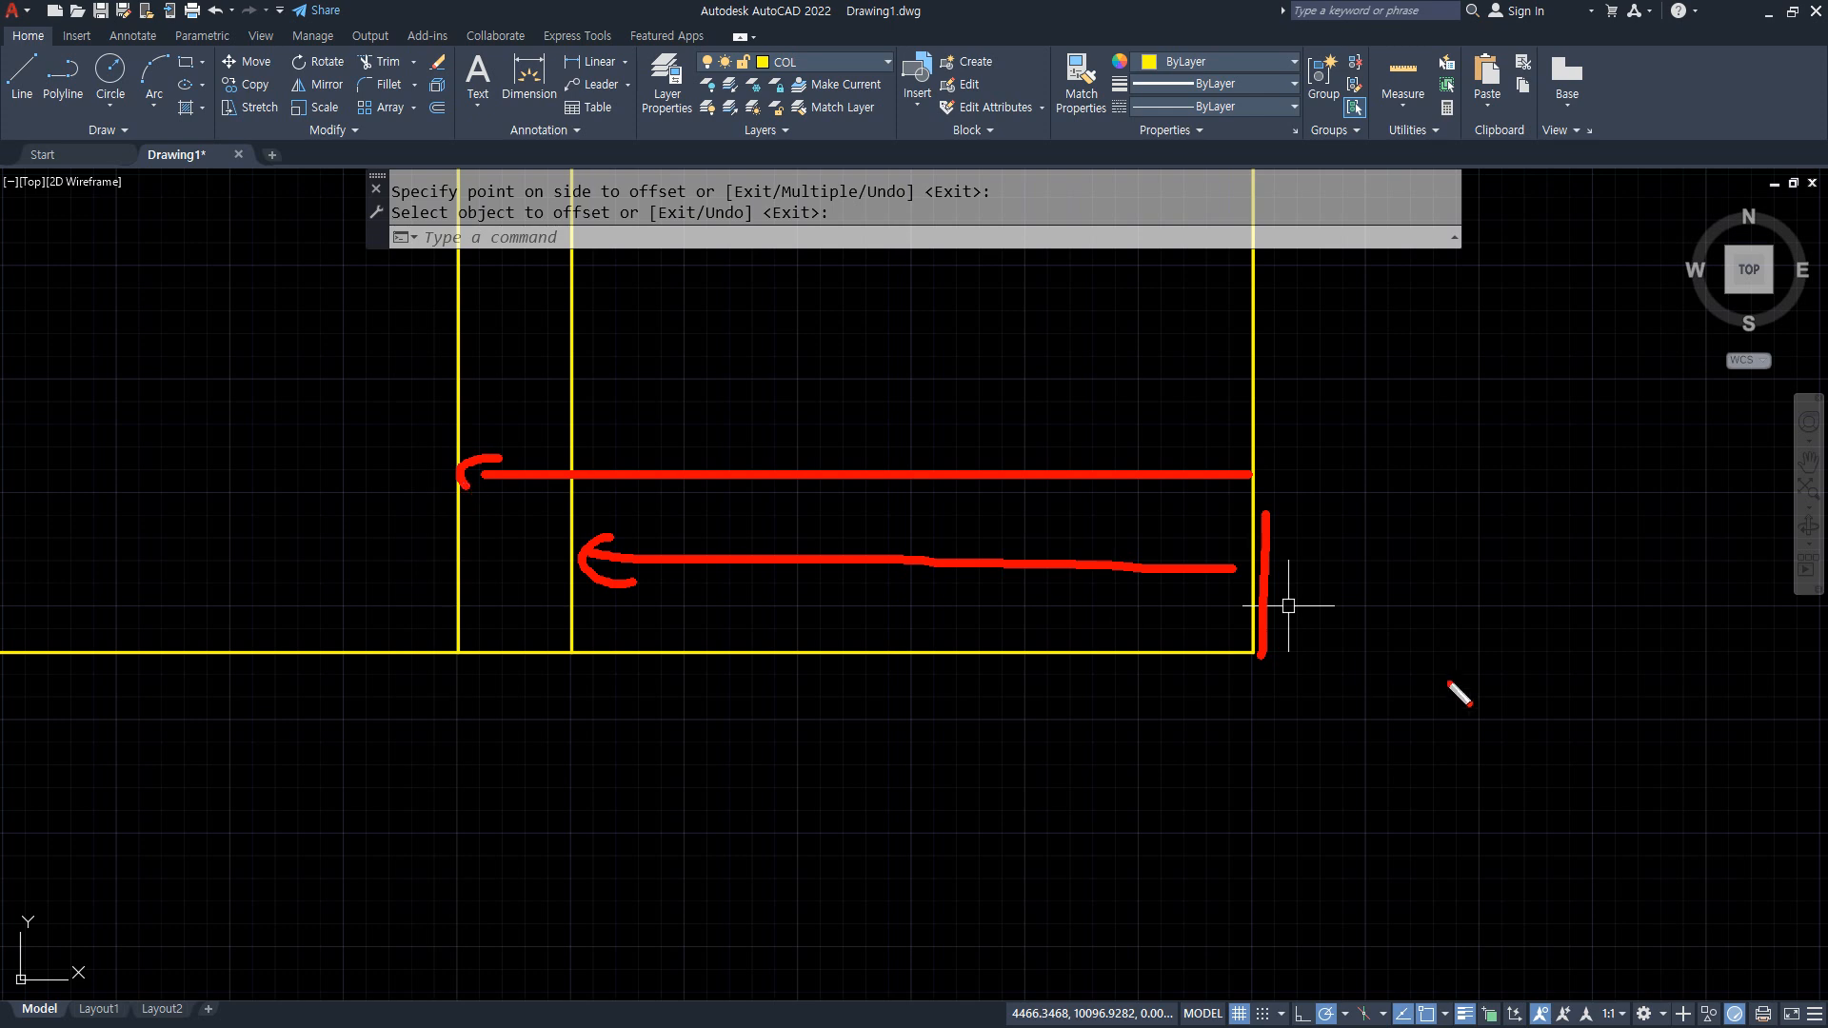
{"action": "key", "text": "Escape"}
Offset the rightmost vertical line 15 to the left.
{"action": "type", "text": "o"}
{"action": "key", "text": "Return"}
{"action": "type", "text": "1"}
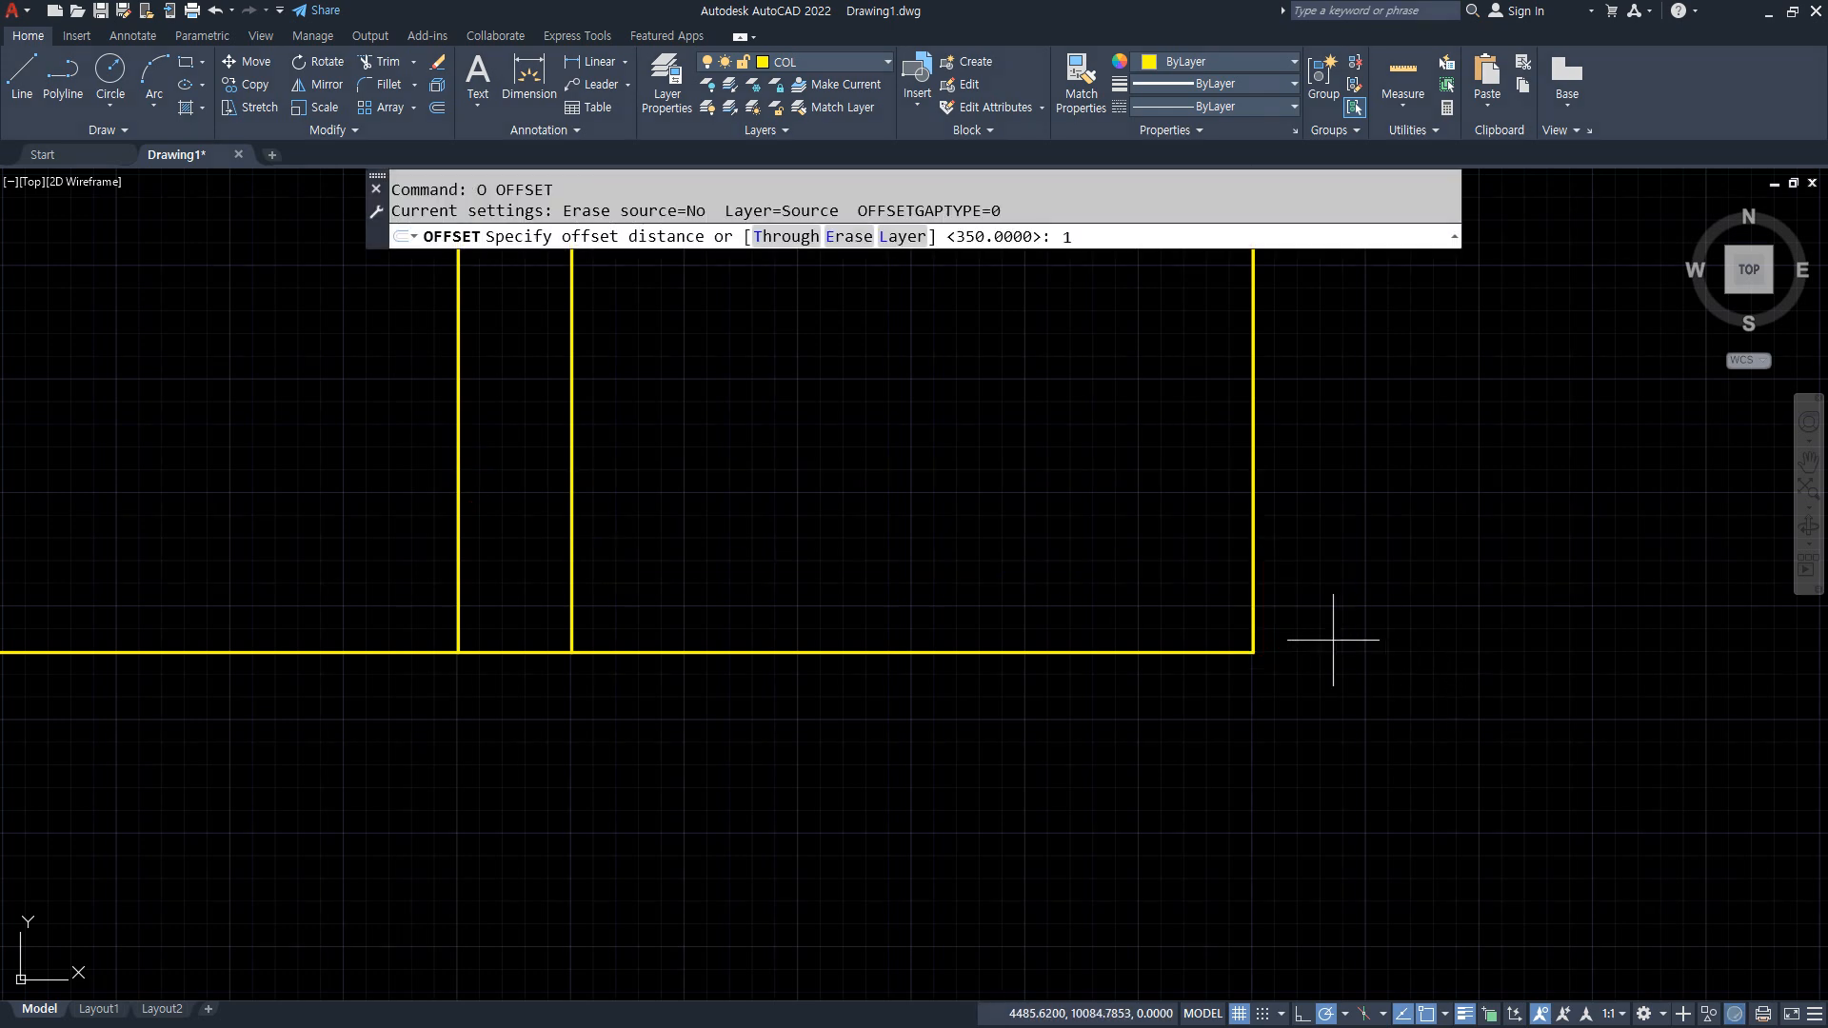
{"action": "type", "text": "5"}
{"action": "key", "text": "Return"}
{"action": "left_click", "coordinate": [1253, 604]}
{"action": "left_click", "coordinate": [1162, 583]}
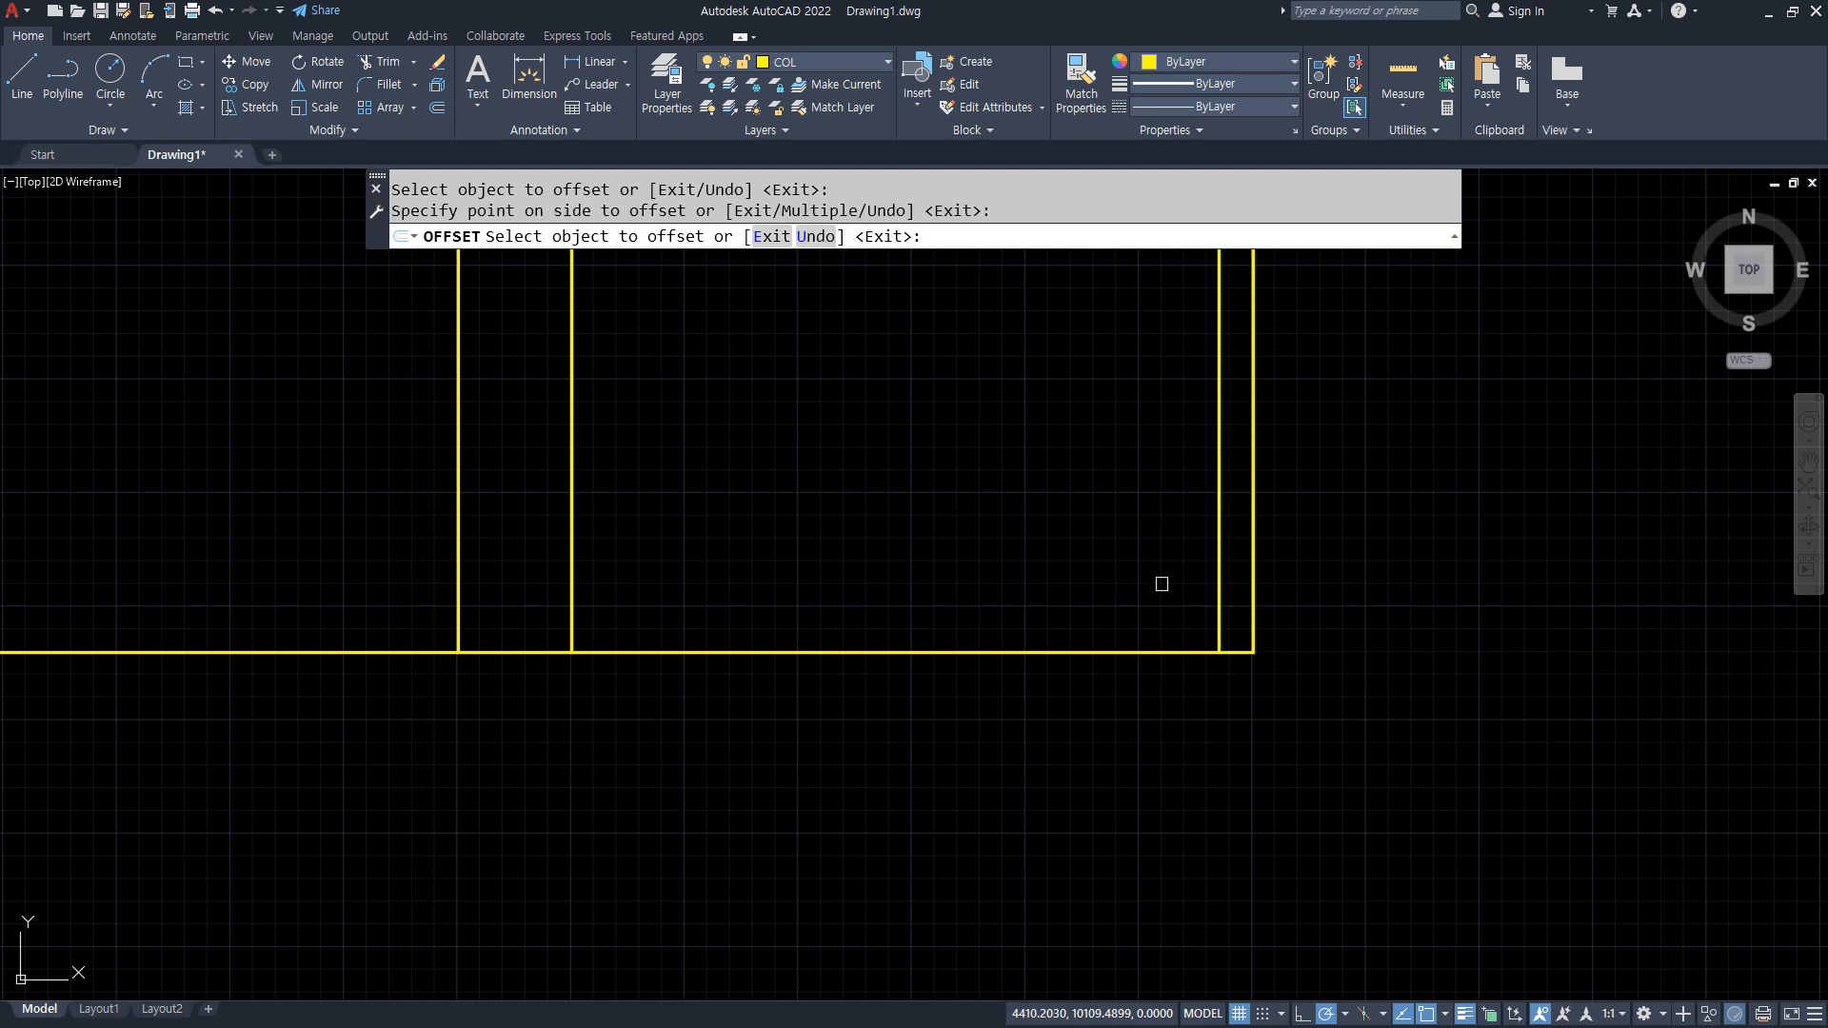
{"action": "key", "text": "Return"}
Draw a 30 by 30 rectangle from the intersection of the 15 offset line and the horizontal baseline.
{"action": "type", "text": "rec"}
{"action": "key", "text": "Return"}
{"action": "left_click", "coordinate": [1219, 652]}
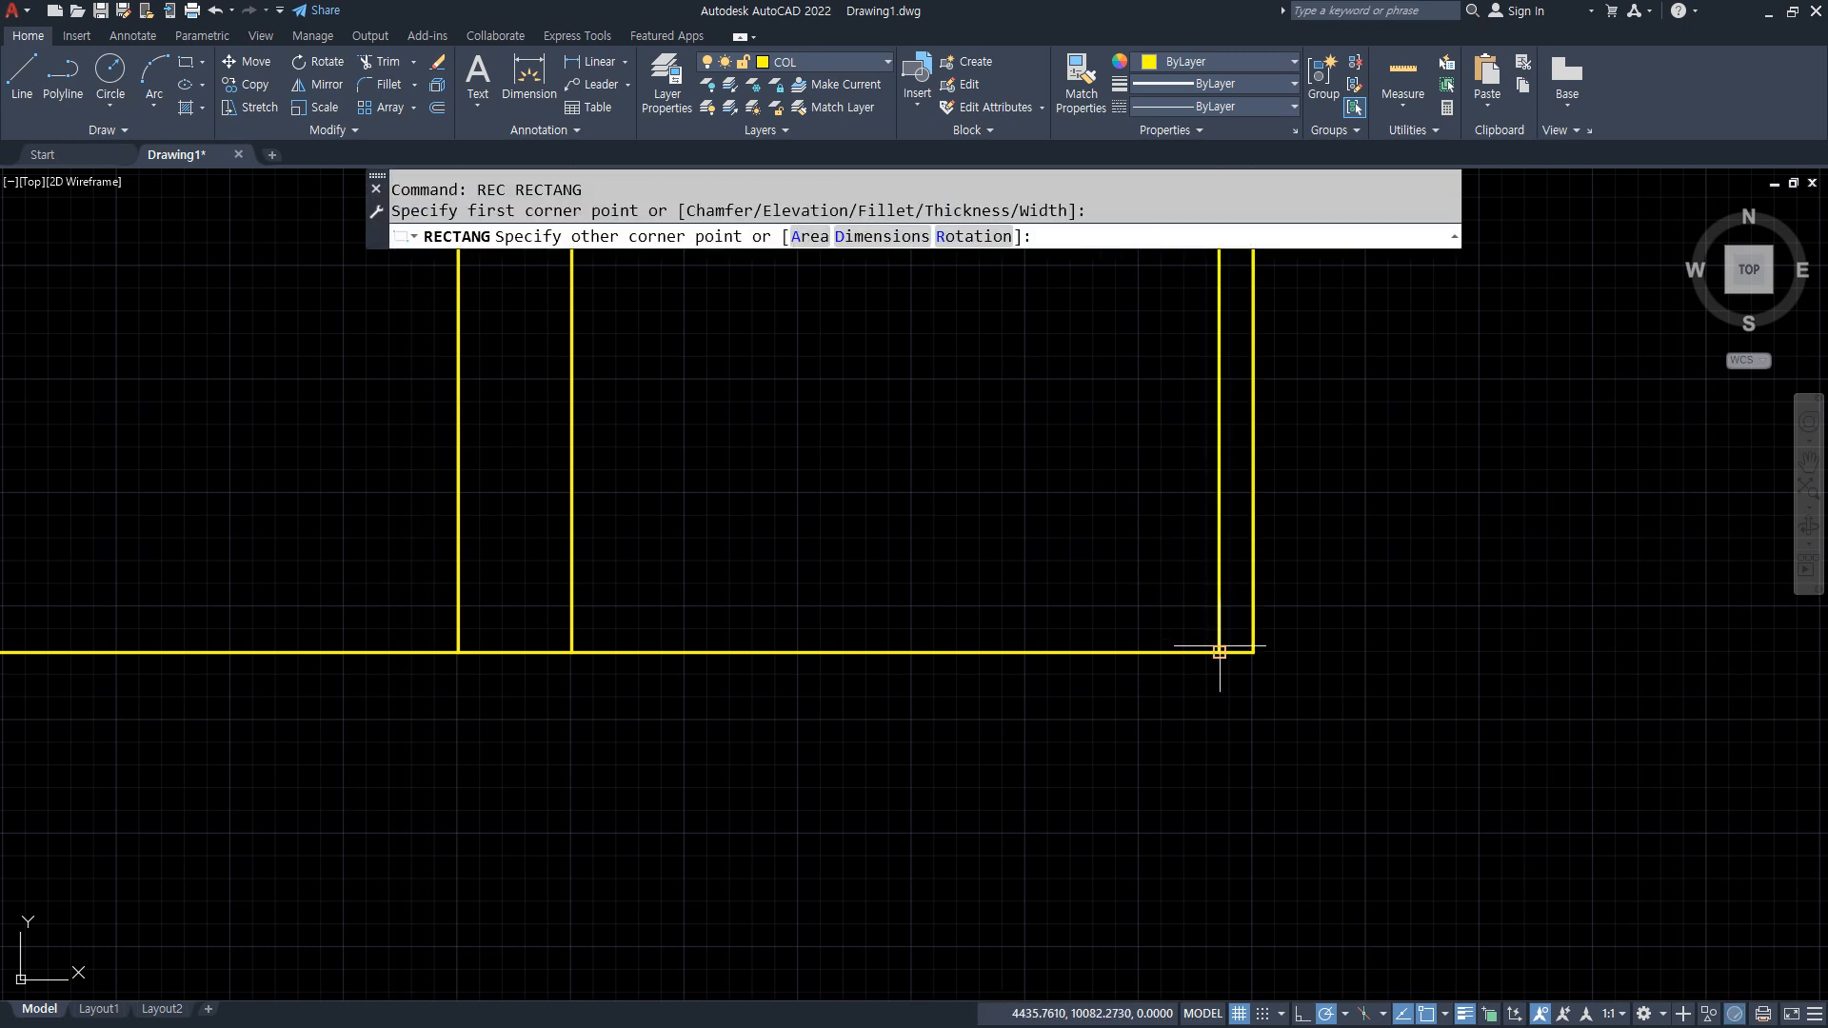
{"action": "type", "text": "@30,30"}
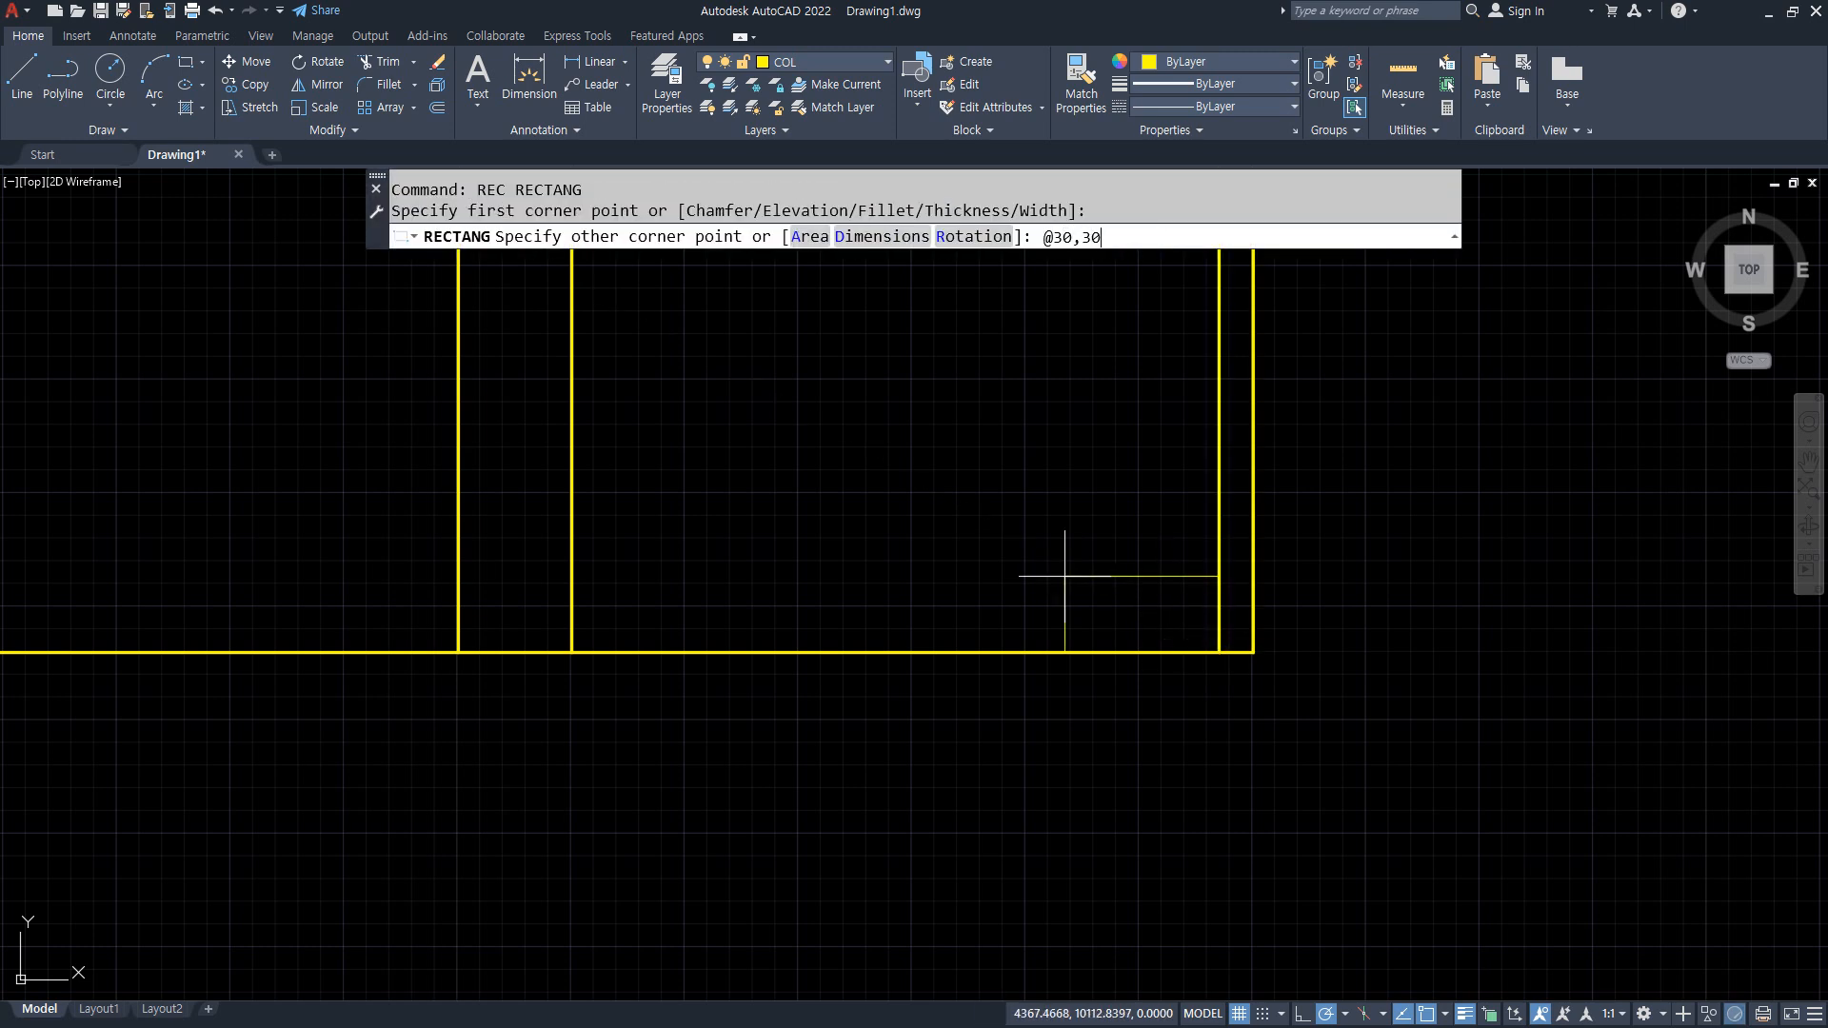
{"action": "key", "text": "Return"}
Move the 30 by 30 rectangle left along the baseline so its lower-right corner meets the 15 offset line.
{"action": "type", "text": "m"}
{"action": "key", "text": "Return"}
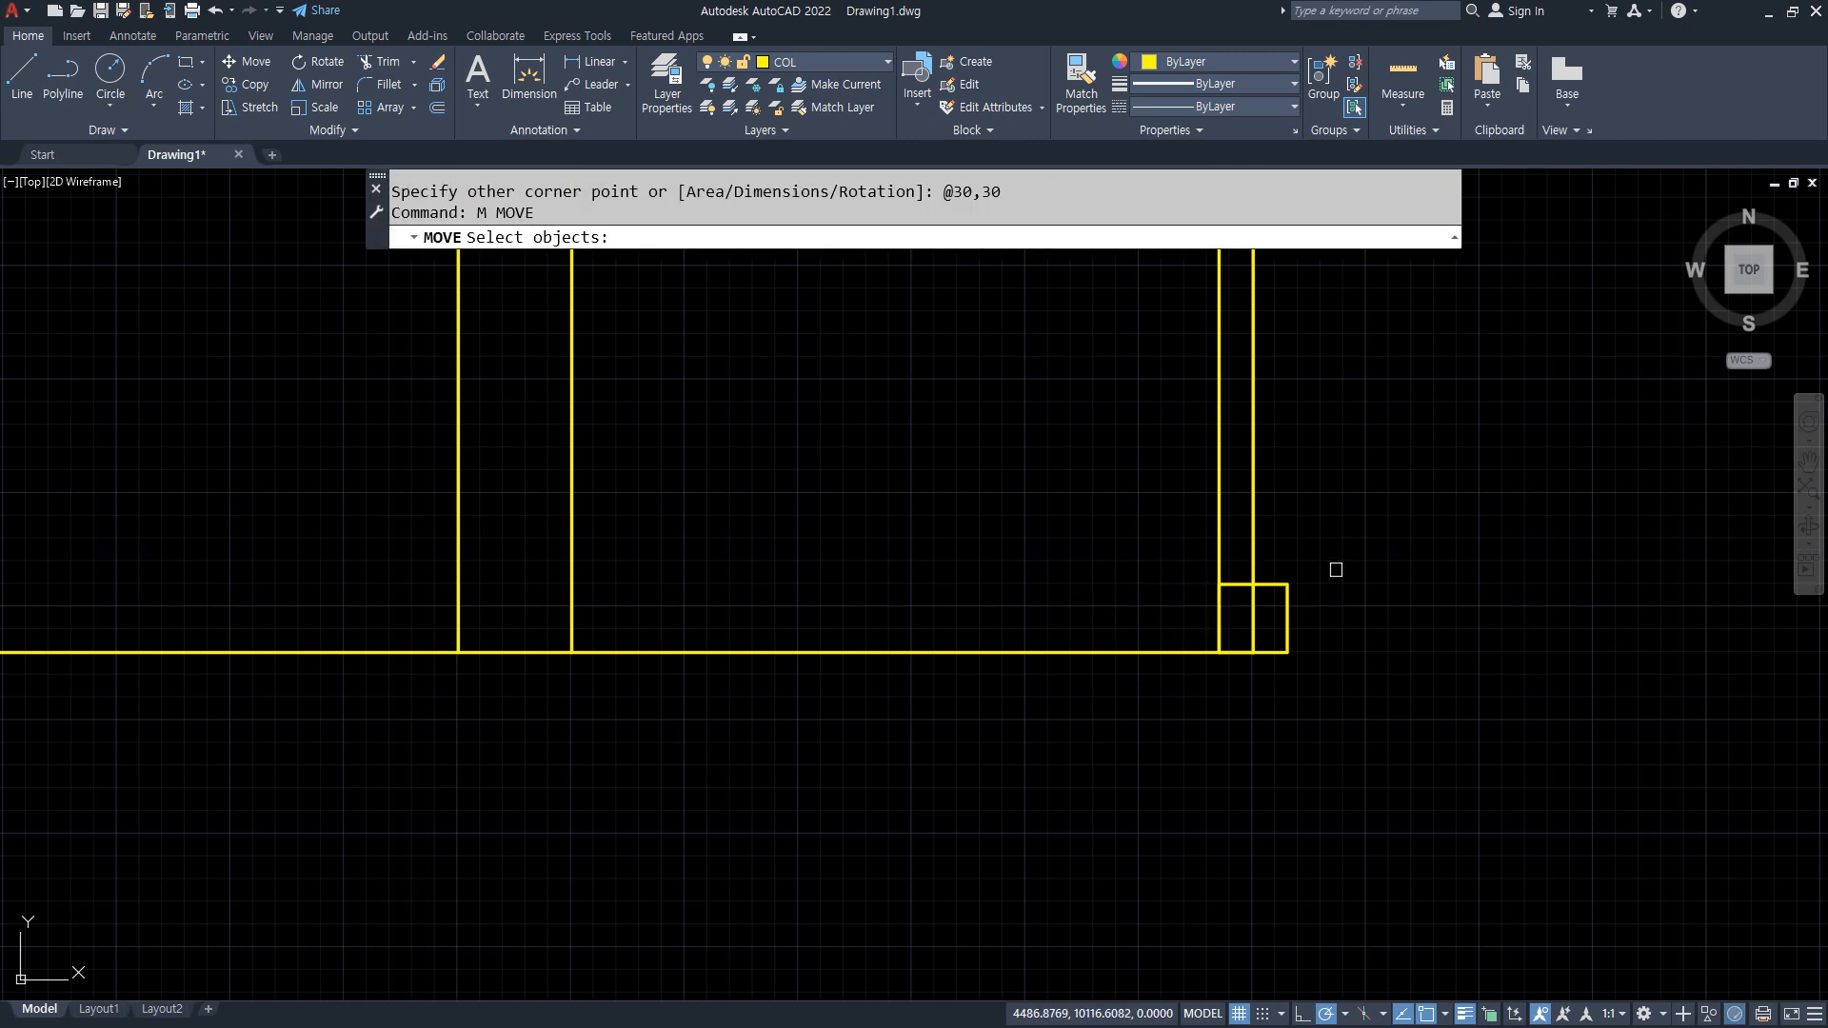
{"action": "left_click", "coordinate": [1287, 600]}
{"action": "key", "text": "Return"}
{"action": "left_click", "coordinate": [1288, 652]}
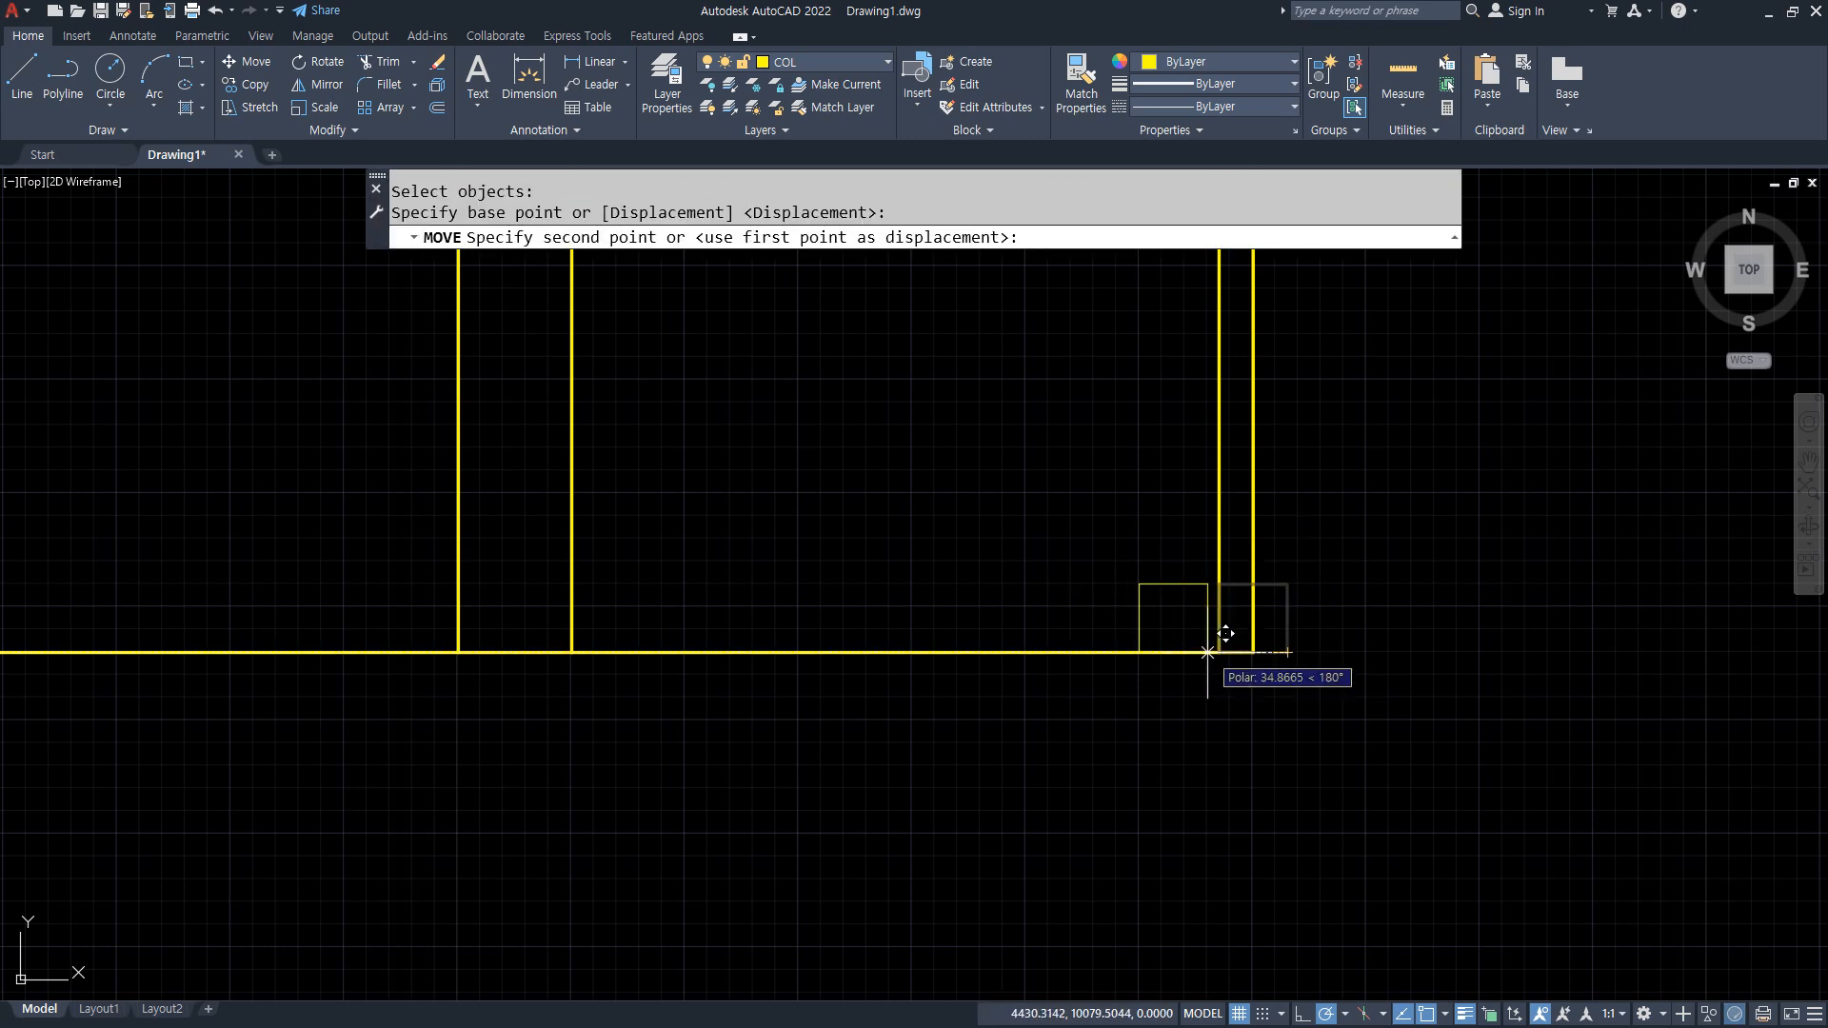
{"action": "left_click", "coordinate": [1219, 652]}
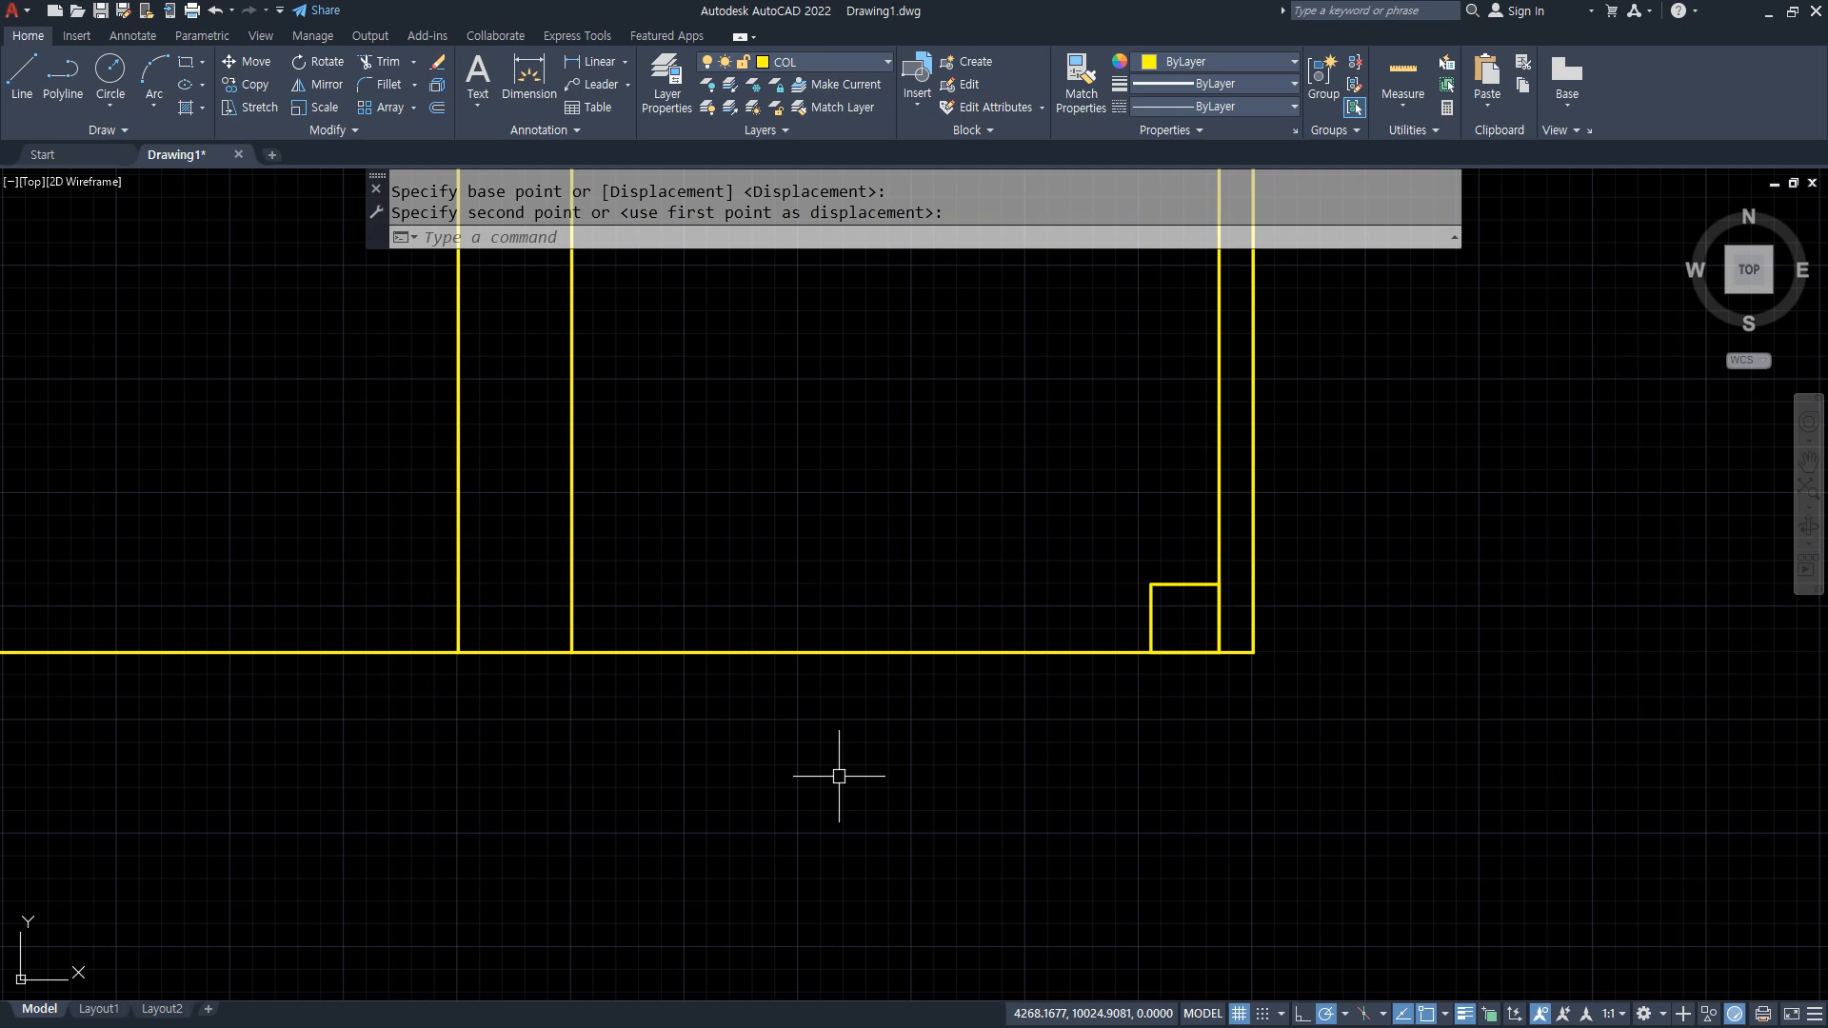
Draw a rectangle 30 wide and 50 high, extending left and up from the baseline intersection of the 300 offset line.
{"action": "left_click_drag", "start_coordinate": [724, 562], "coordinate": [702, 531]}
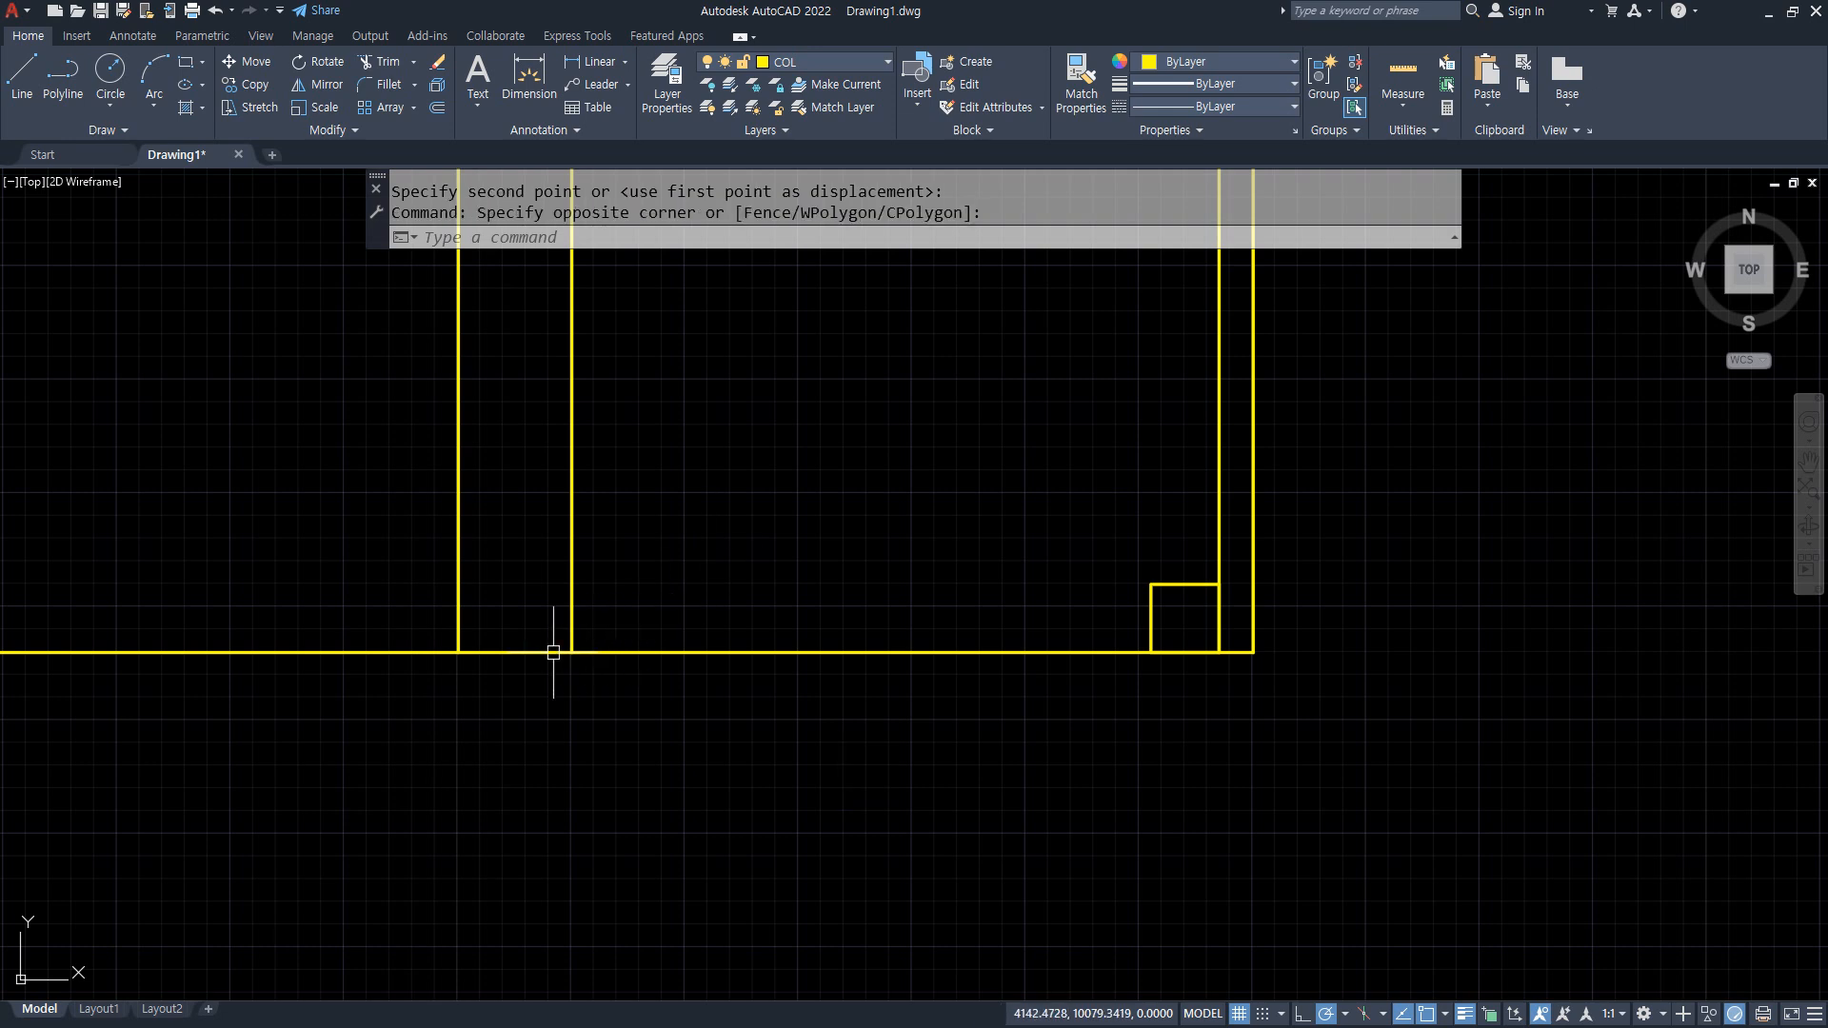
{"action": "type", "text": "REC"}
{"action": "key", "text": "Return"}
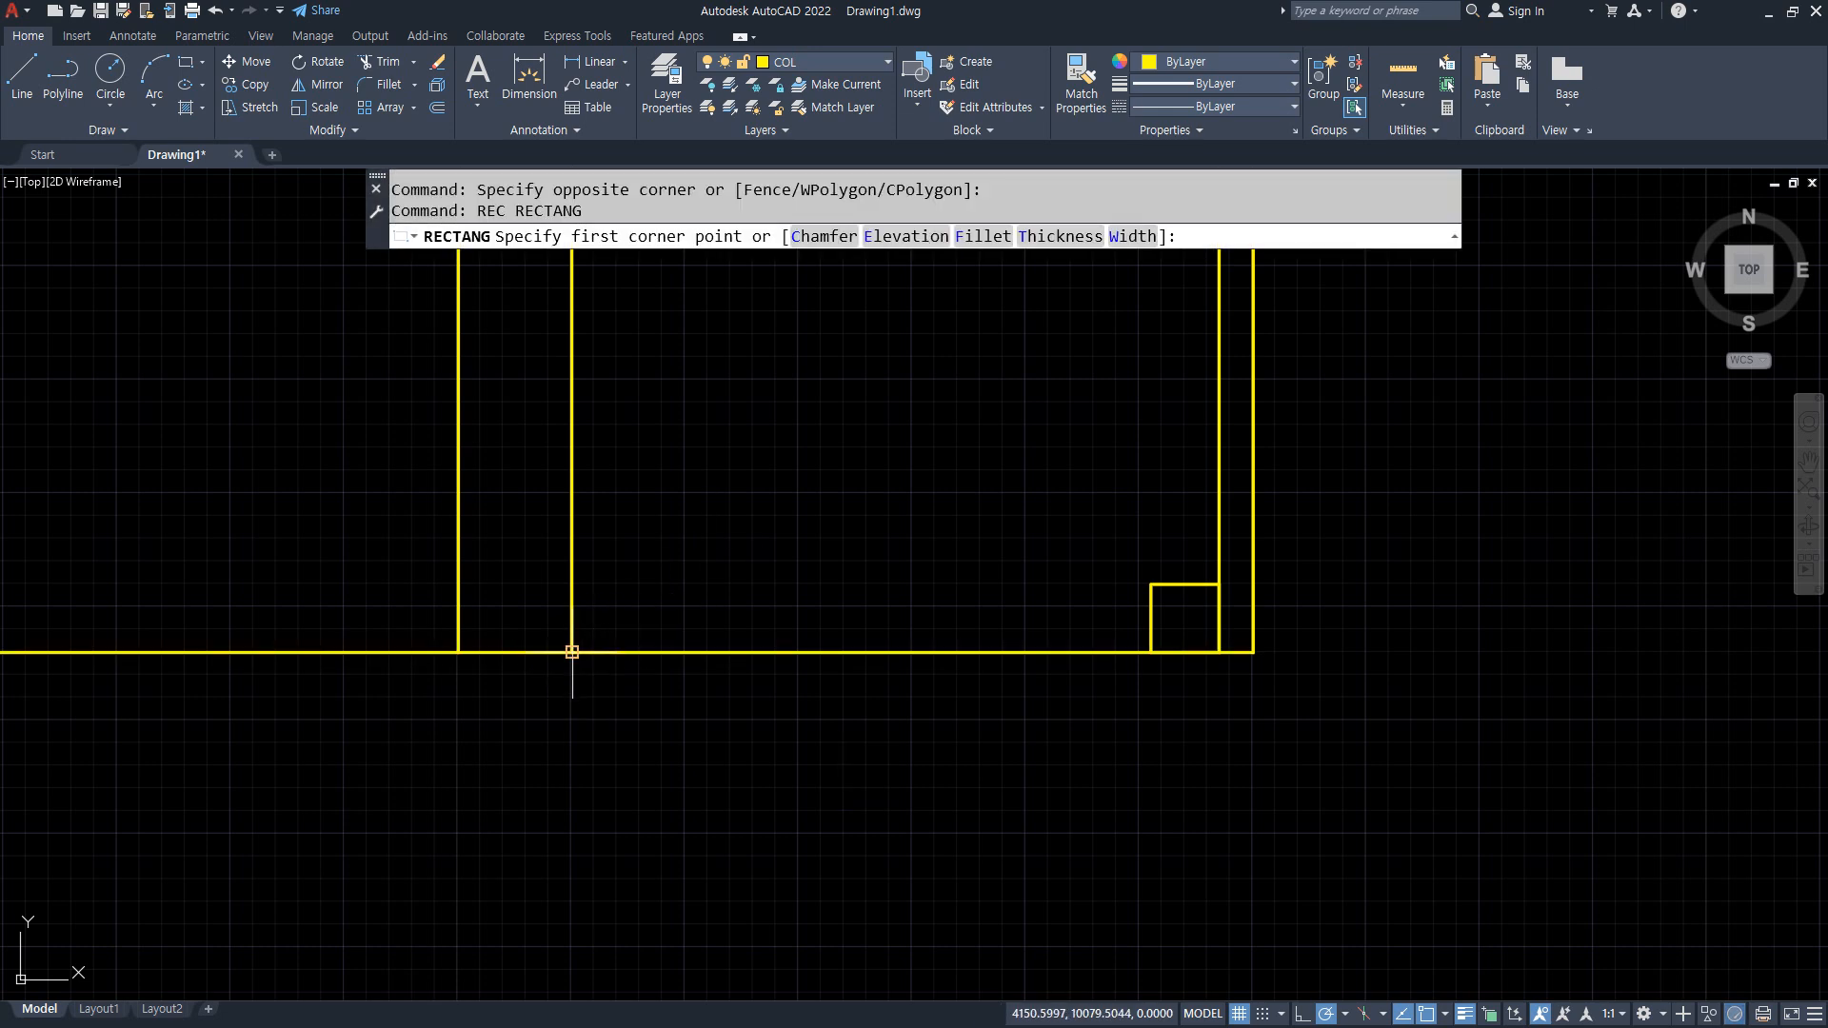
{"action": "left_click", "coordinate": [571, 653]}
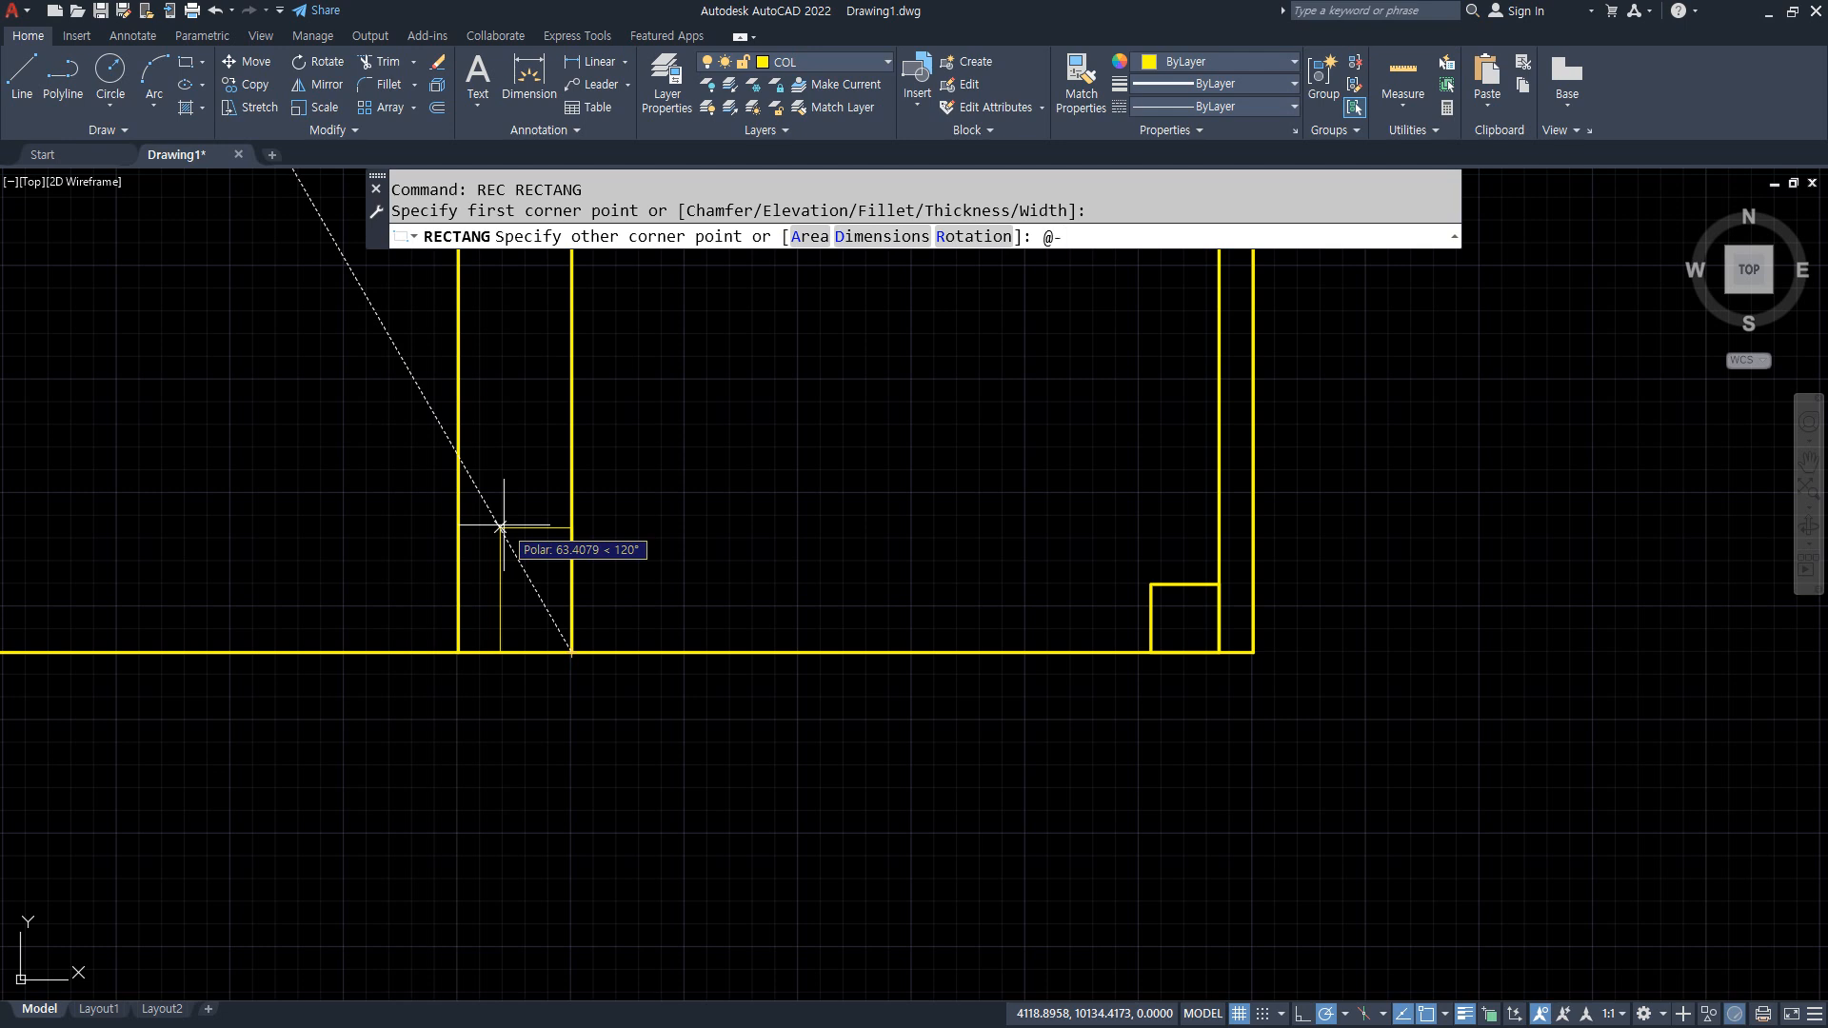
{"action": "type", "text": "@-30,50"}
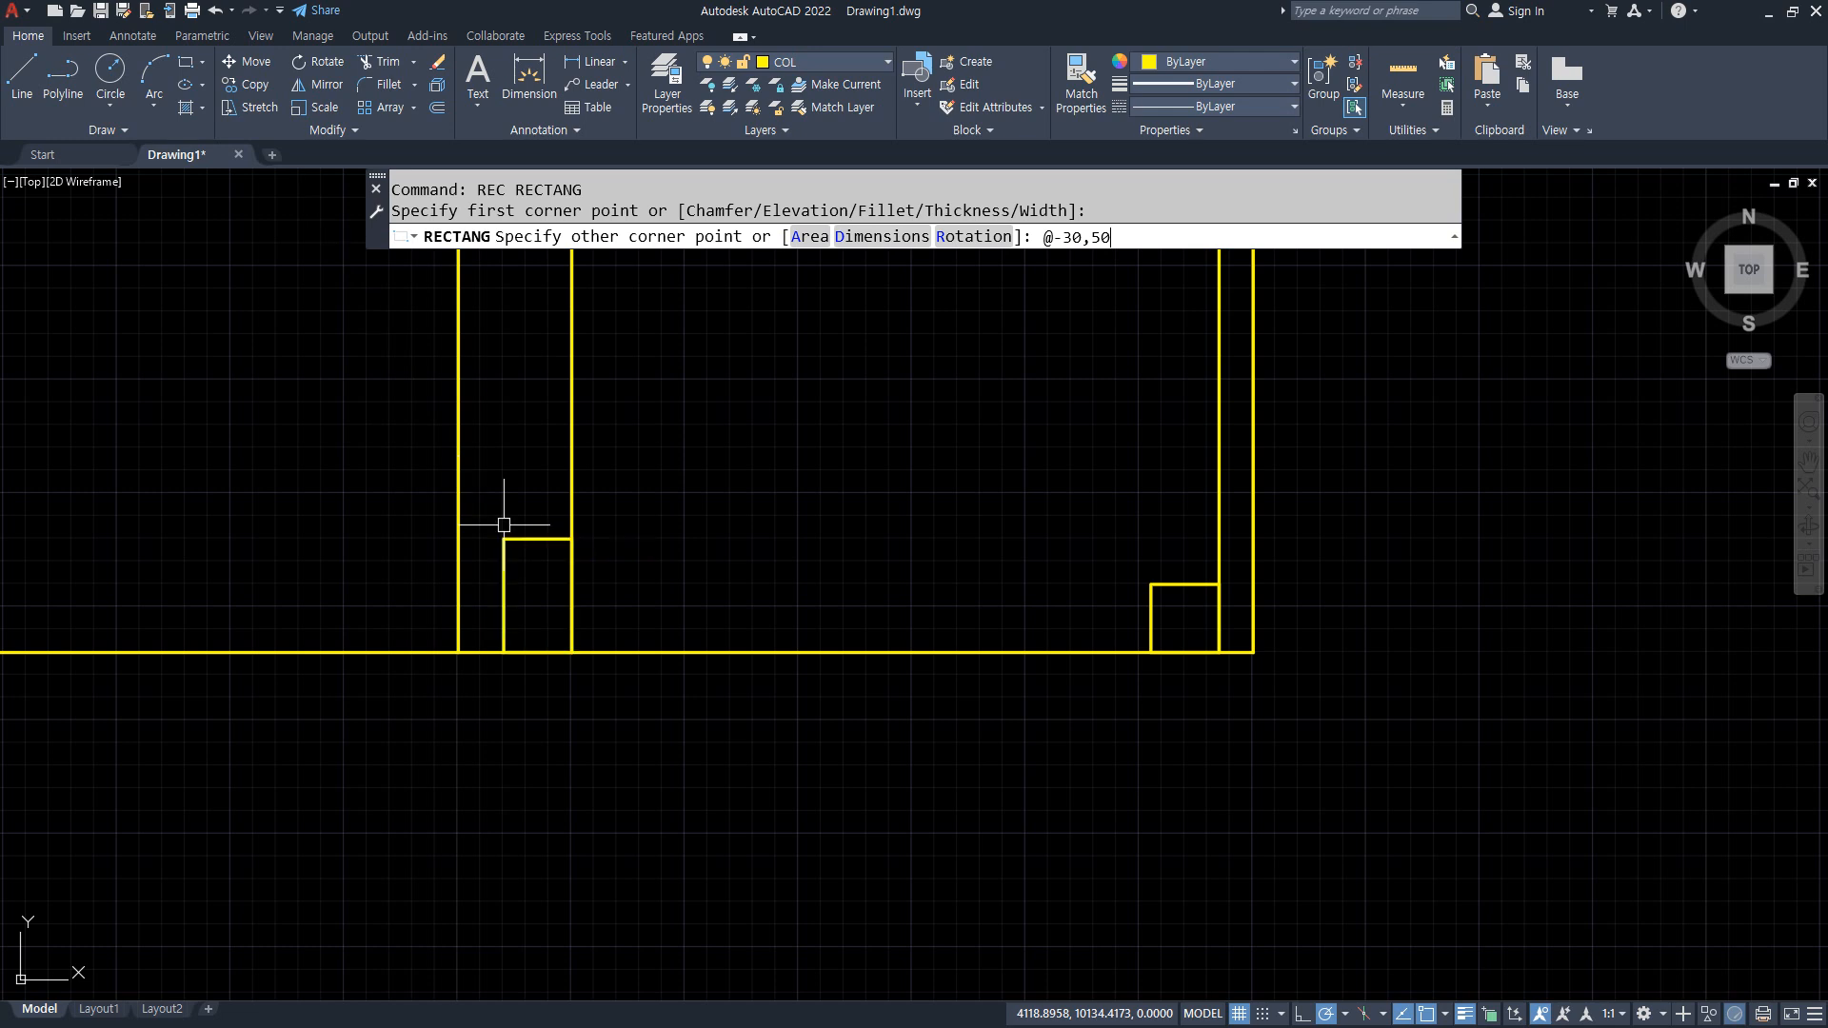
{"action": "key", "text": "Return"}
Draw a sloping line from the small square batten's upper-right corner to the taller batten's upper-right corner.
{"action": "type", "text": "L"}
{"action": "key", "text": "Return"}
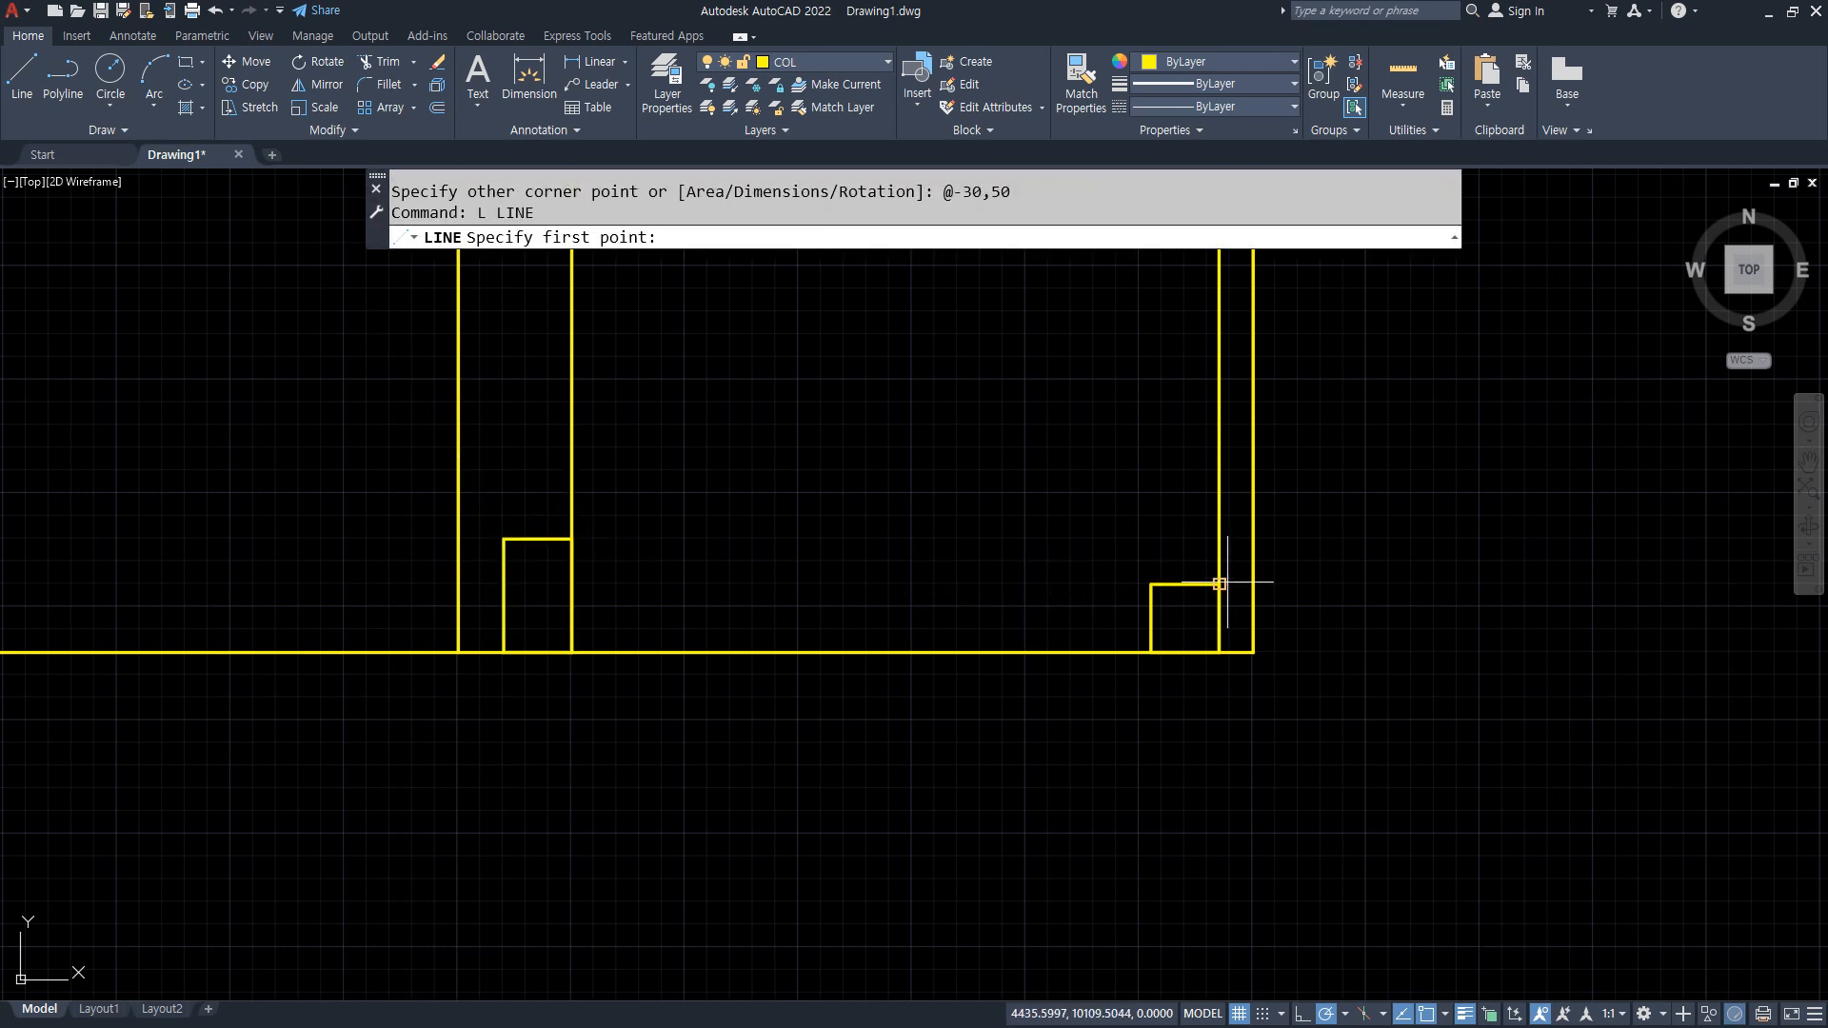
{"action": "left_click", "coordinate": [1219, 583]}
{"action": "left_click", "coordinate": [572, 539]}
{"action": "key", "text": "Return"}
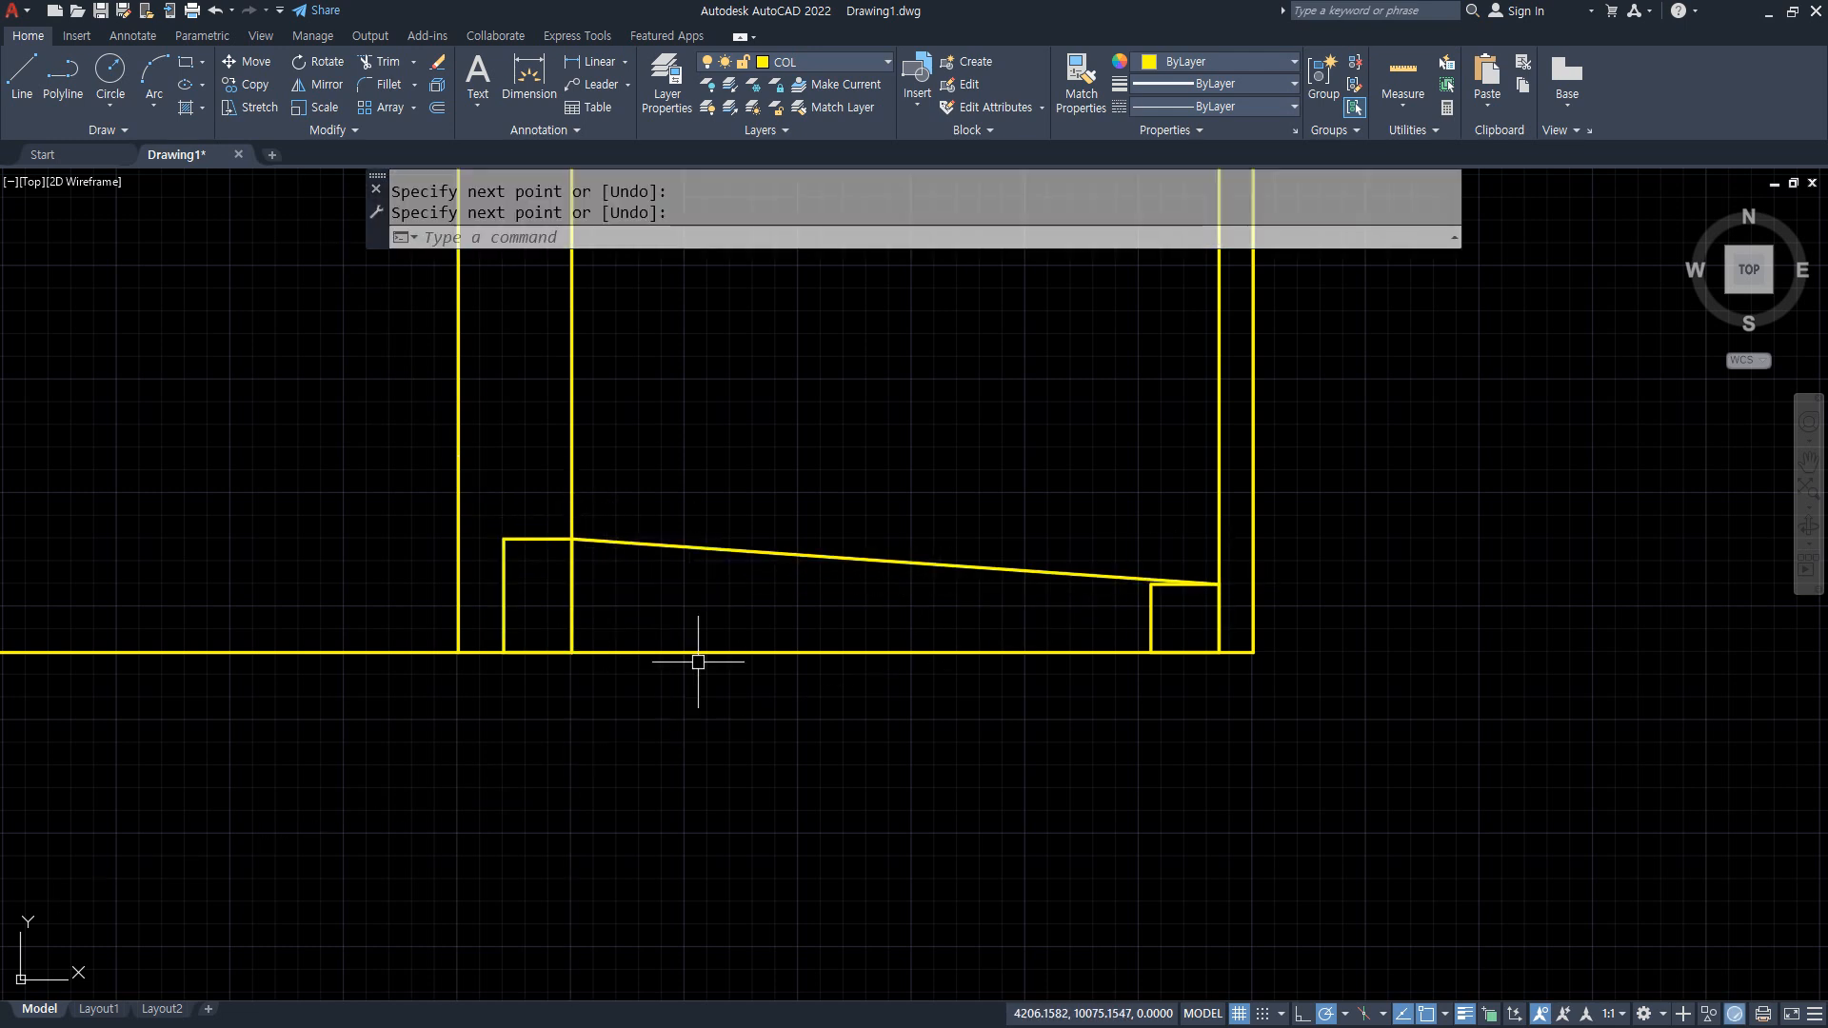
Offset the sloping line between the battens 15 upward to give the tile its thickness.
{"action": "type", "text": "o"}
{"action": "key", "text": "Return"}
{"action": "type", "text": "15"}
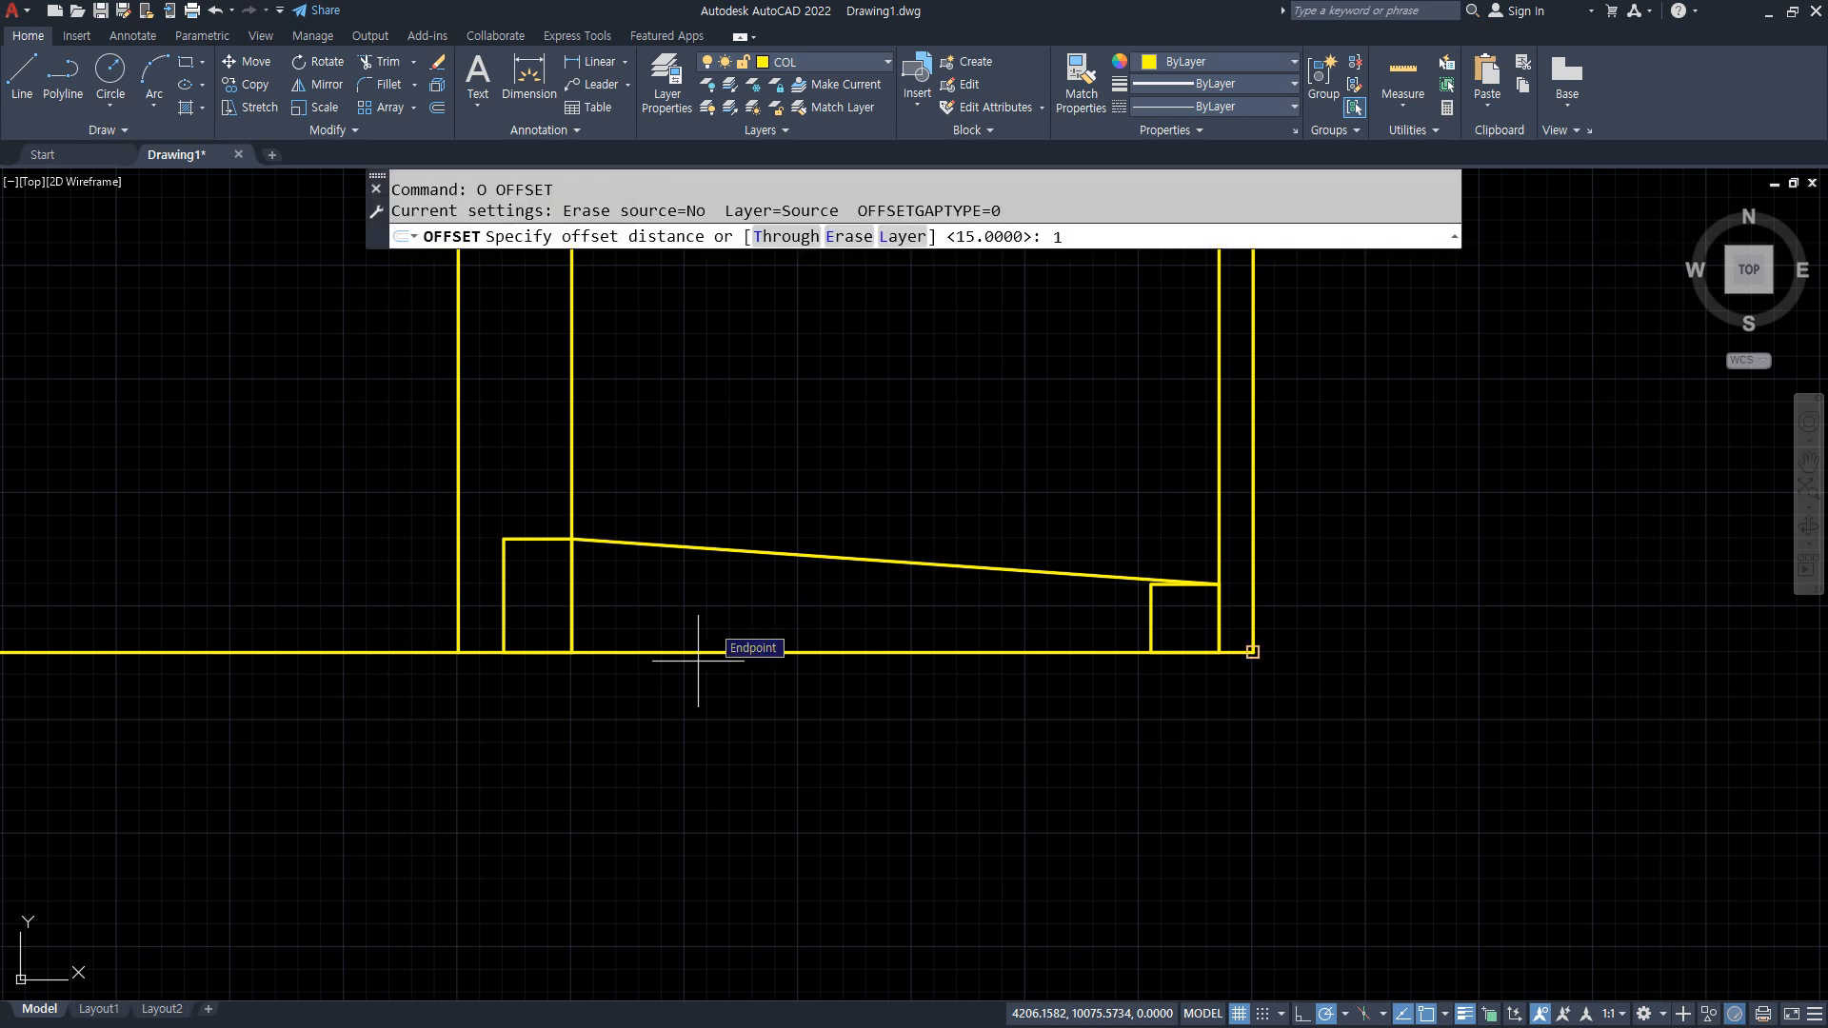
{"action": "key", "text": "Return"}
{"action": "left_click", "coordinate": [709, 552]}
{"action": "left_click", "coordinate": [726, 478]}
{"action": "key", "text": "Return"}
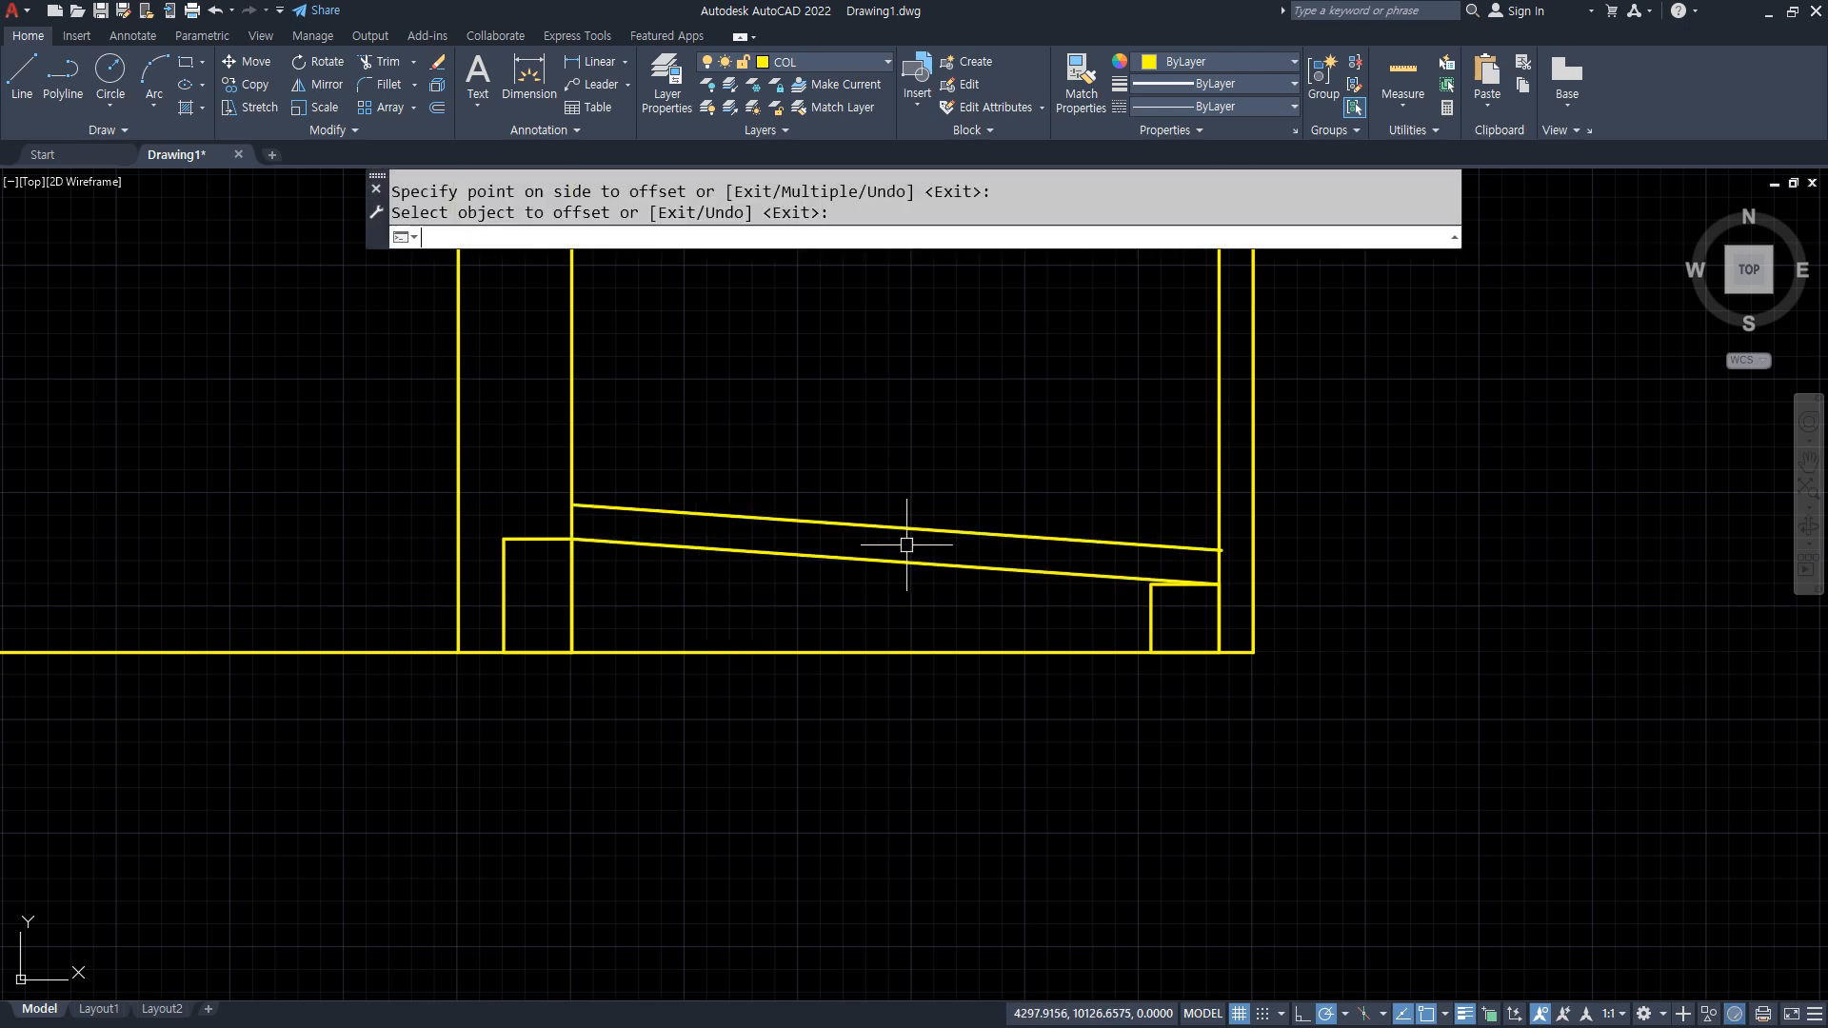
Fillet the upper sloped line with the outer vertical lines at both its right and left ends to form sharp corners.
{"action": "type", "text": "f"}
{"action": "key", "text": "Return"}
{"action": "left_click", "coordinate": [1257, 598]}
{"action": "left_click", "coordinate": [1190, 549]}
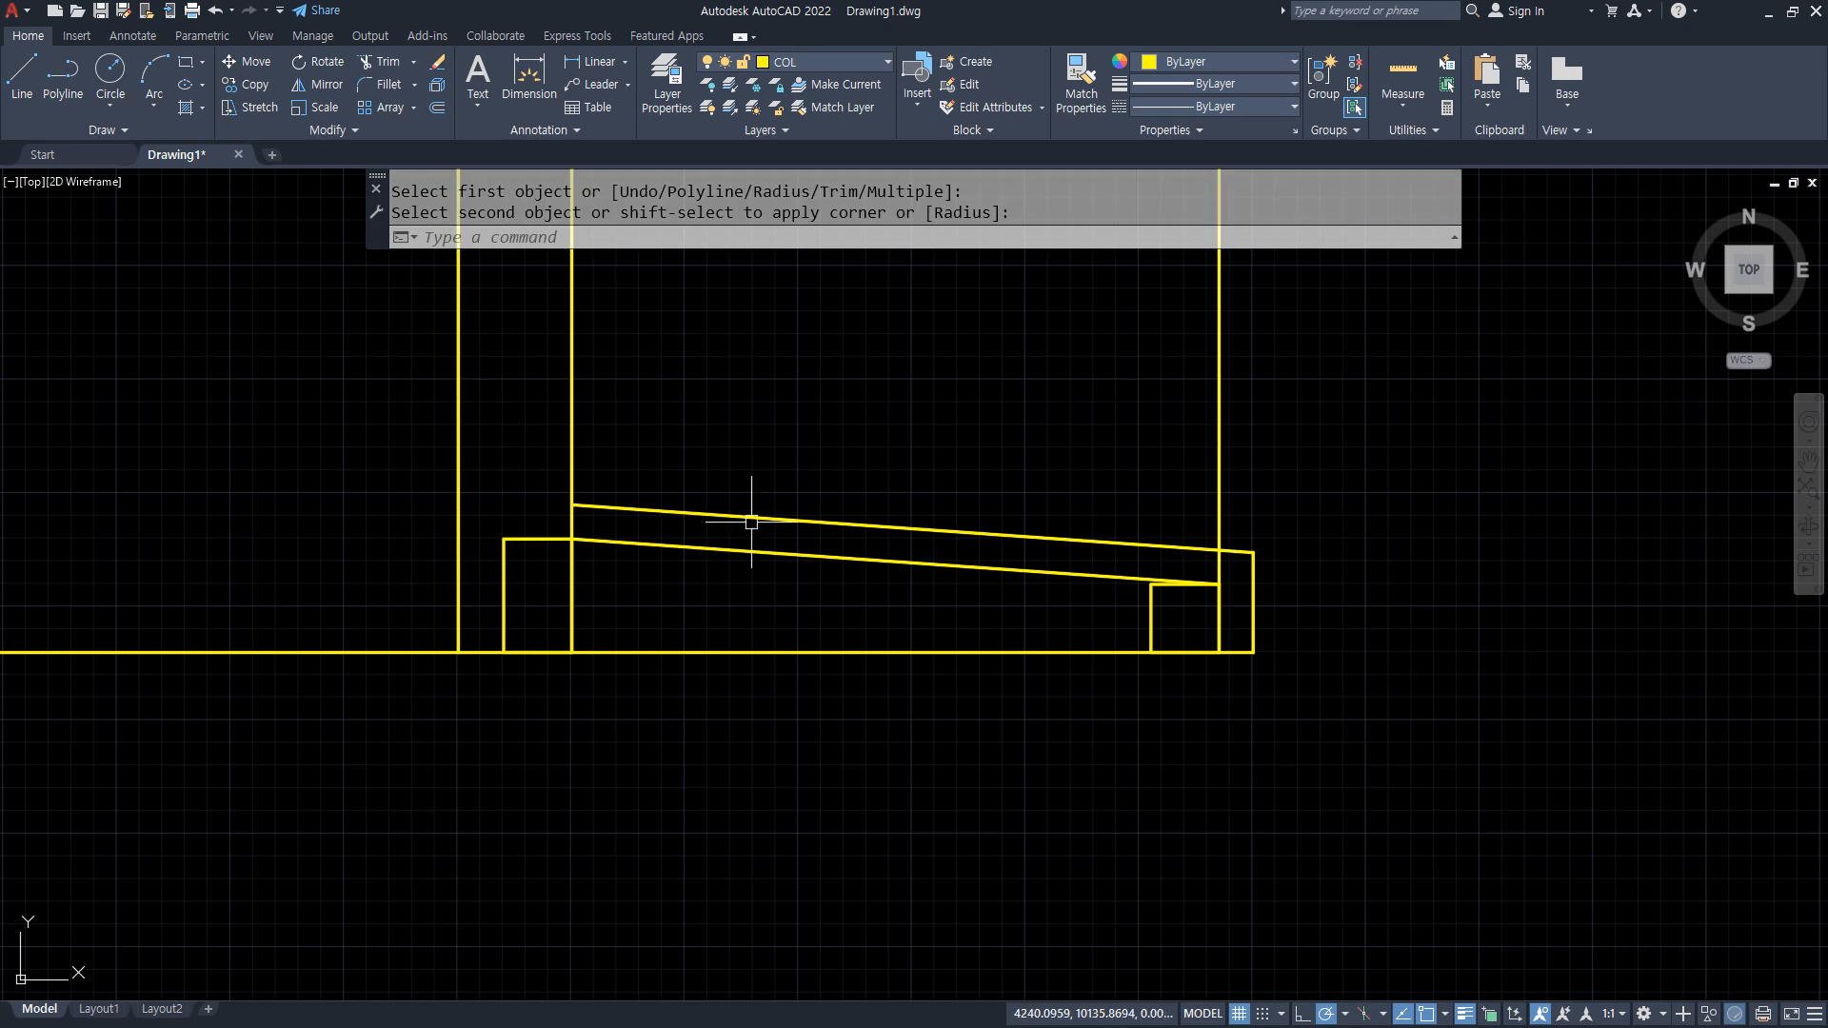
{"action": "key", "text": "Return"}
{"action": "left_click", "coordinate": [576, 507]}
{"action": "left_click", "coordinate": [458, 520]}
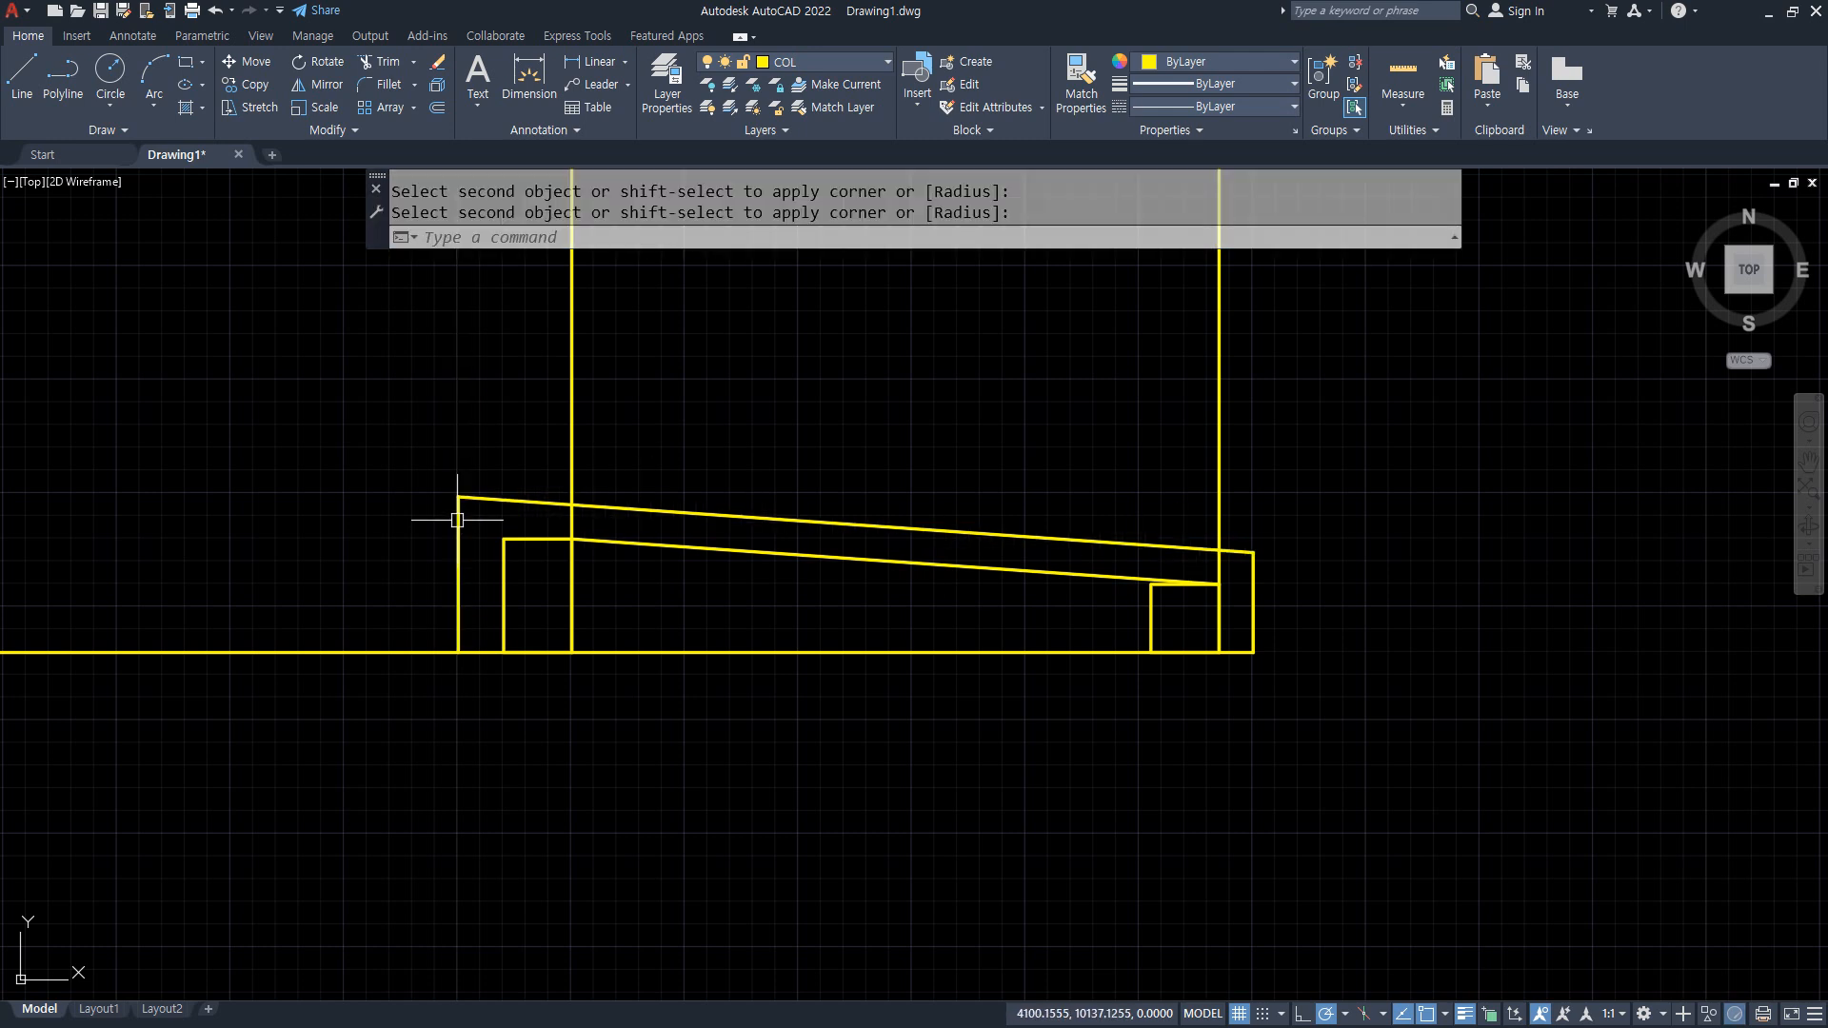
Fillet the lower sloped line with the far-left vertical to close the left end of the sloped board.
{"action": "key", "text": "Return"}
{"action": "left_click", "coordinate": [457, 515]}
{"action": "left_click", "coordinate": [617, 539]}
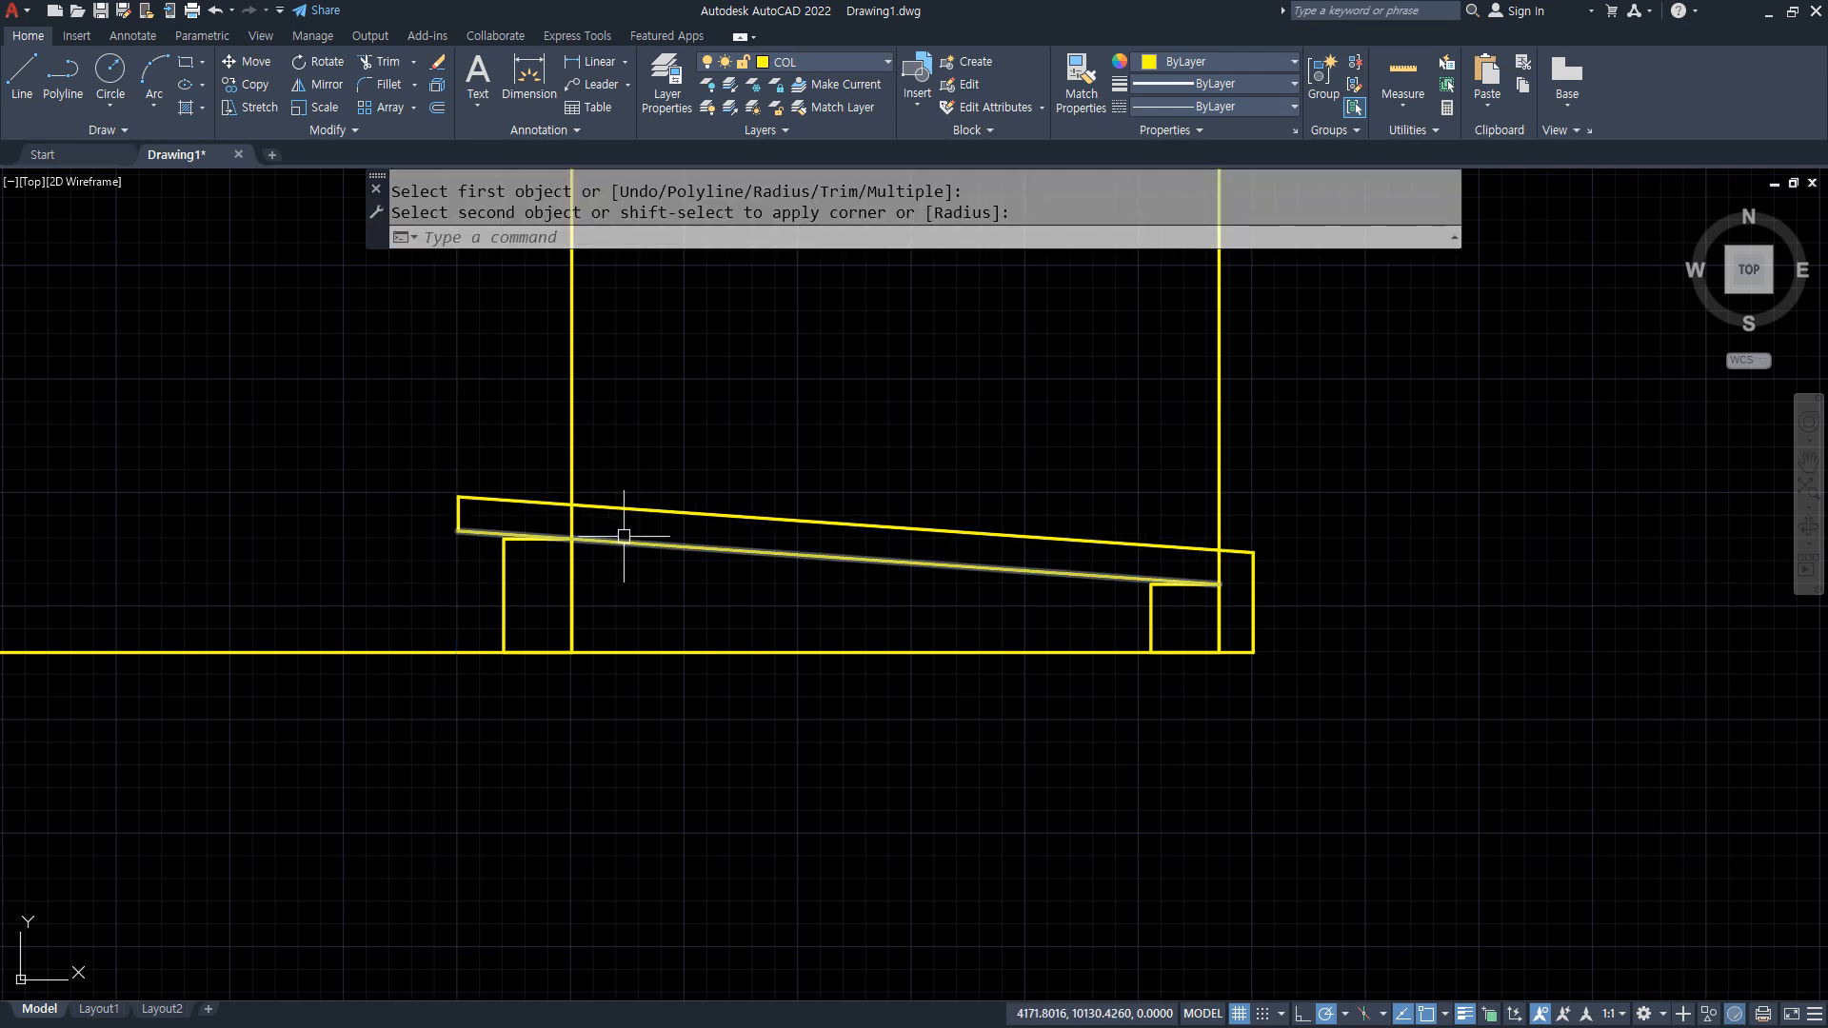
Erase the two leftover vertical construction lines and the long horizontal base line.
{"action": "left_click", "coordinate": [1267, 490]}
{"action": "left_click", "coordinate": [519, 359]}
{"action": "type", "text": "e"}
{"action": "key", "text": "Return"}
{"action": "left_click", "coordinate": [688, 653]}
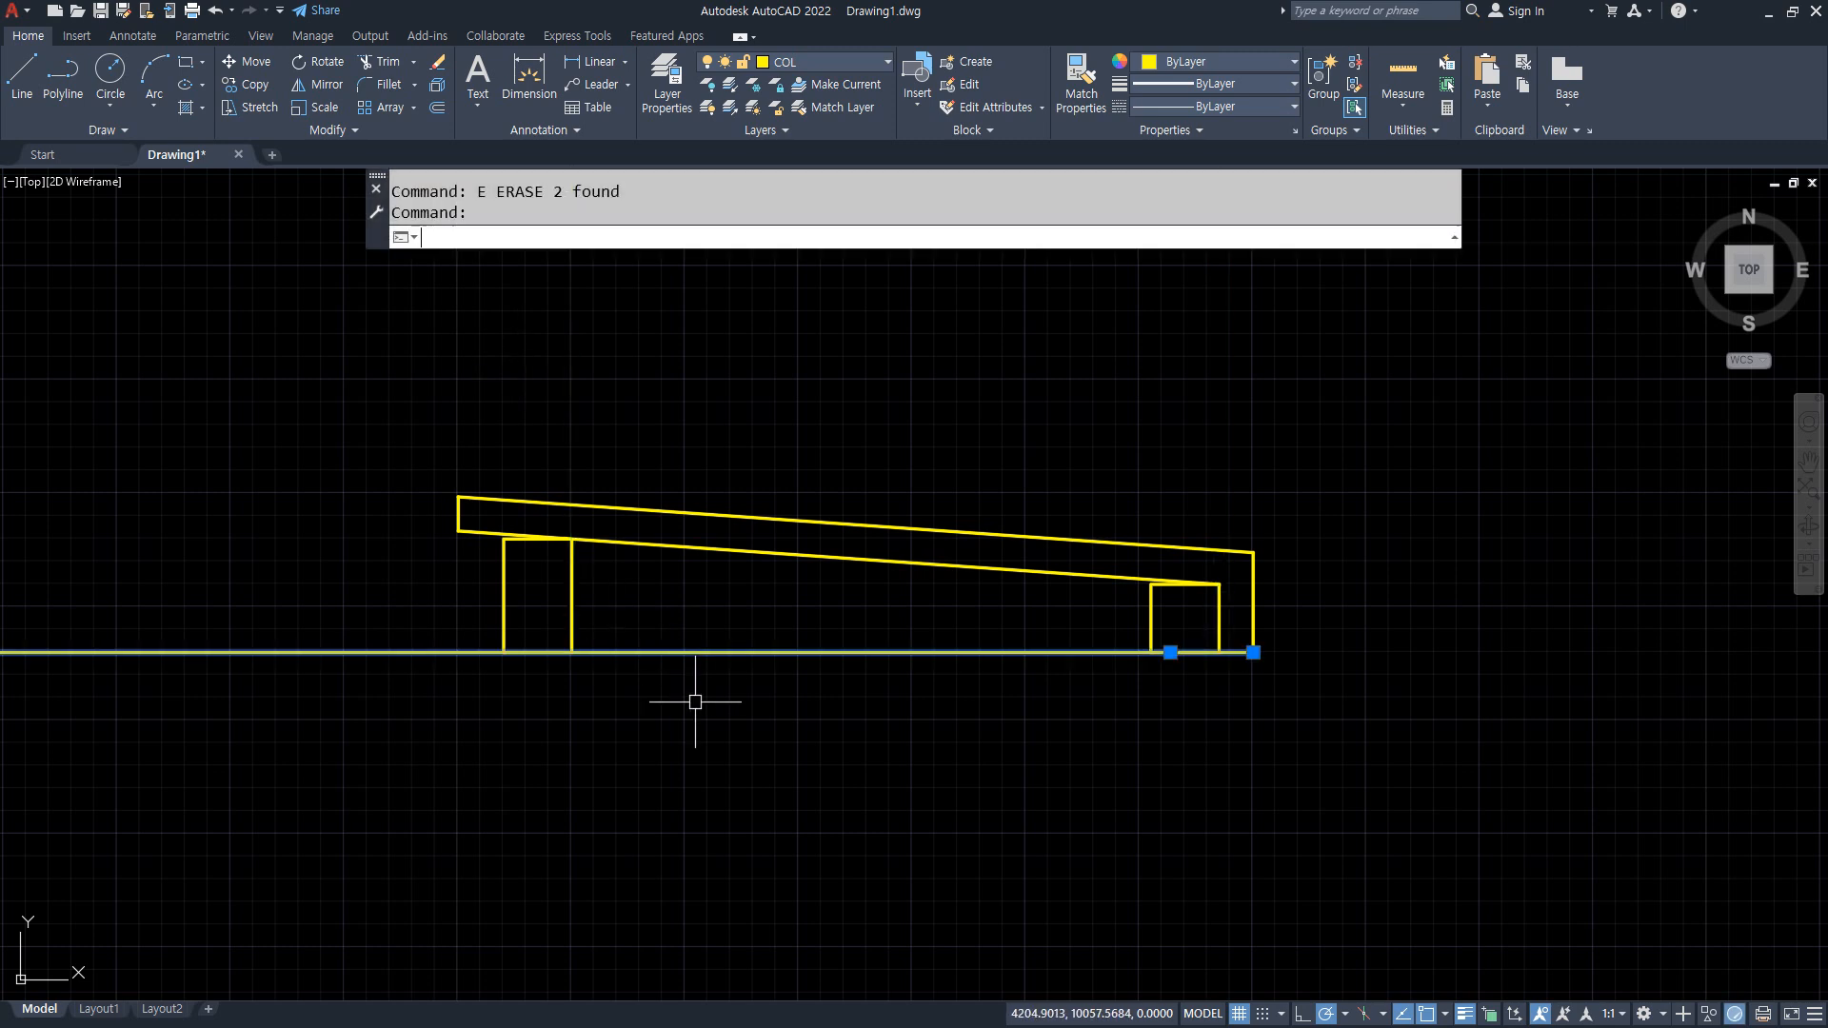
{"action": "type", "text": "e"}
{"action": "key", "text": "Return"}
Draw a horizontal line from the midpoint of the right square's right side to the outer right vertical.
{"action": "type", "text": "l"}
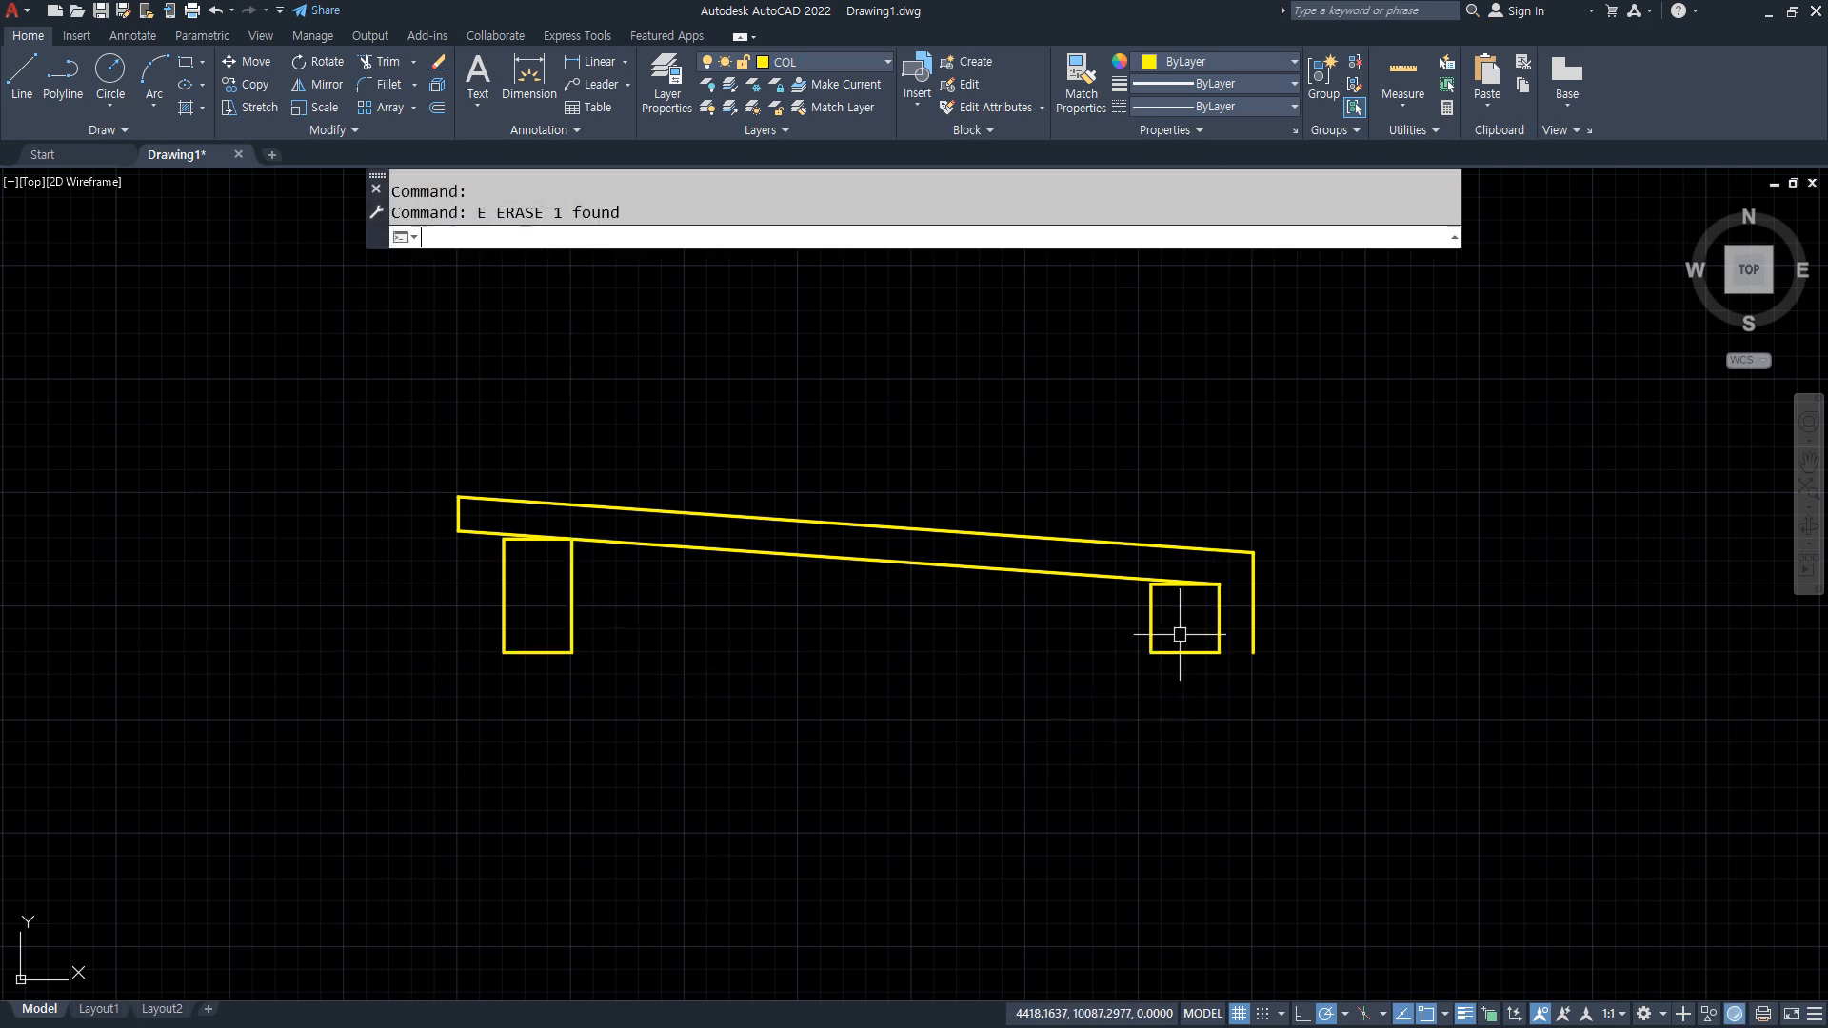
{"action": "key", "text": "Return"}
{"action": "type", "text": "mi"}
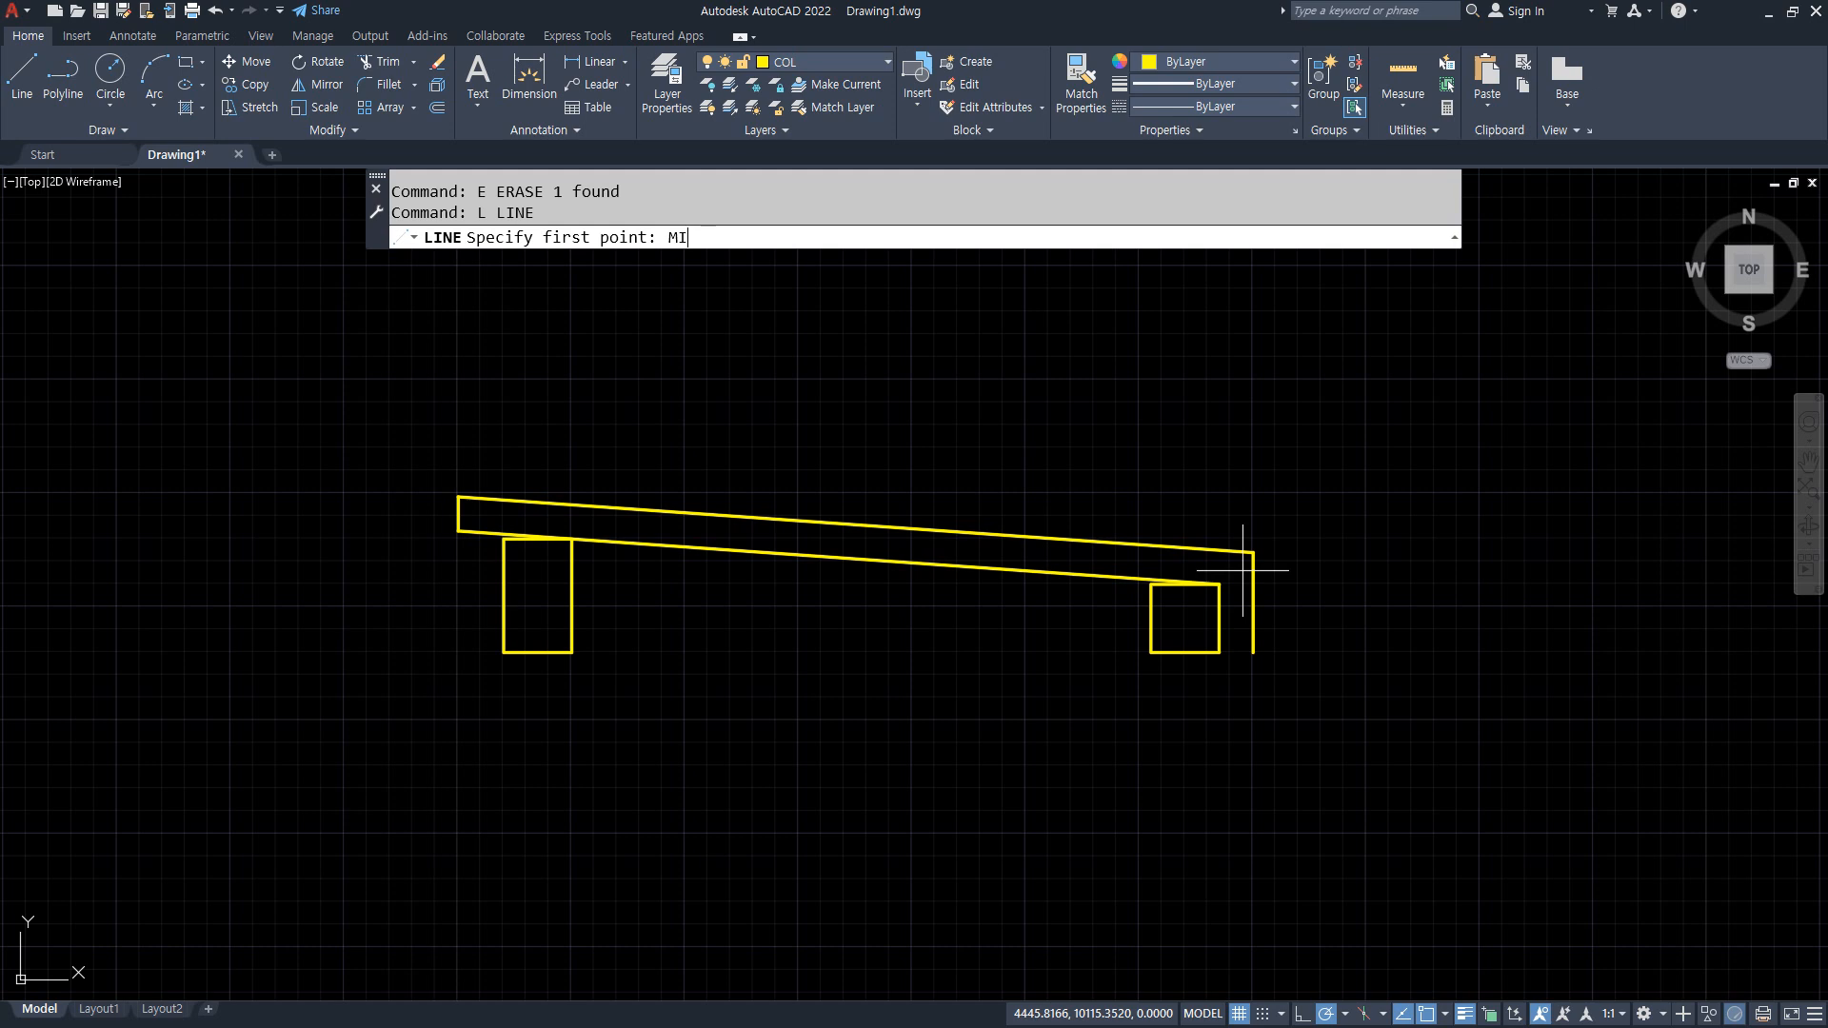
{"action": "key", "text": "Return"}
{"action": "left_click", "coordinate": [1254, 605]}
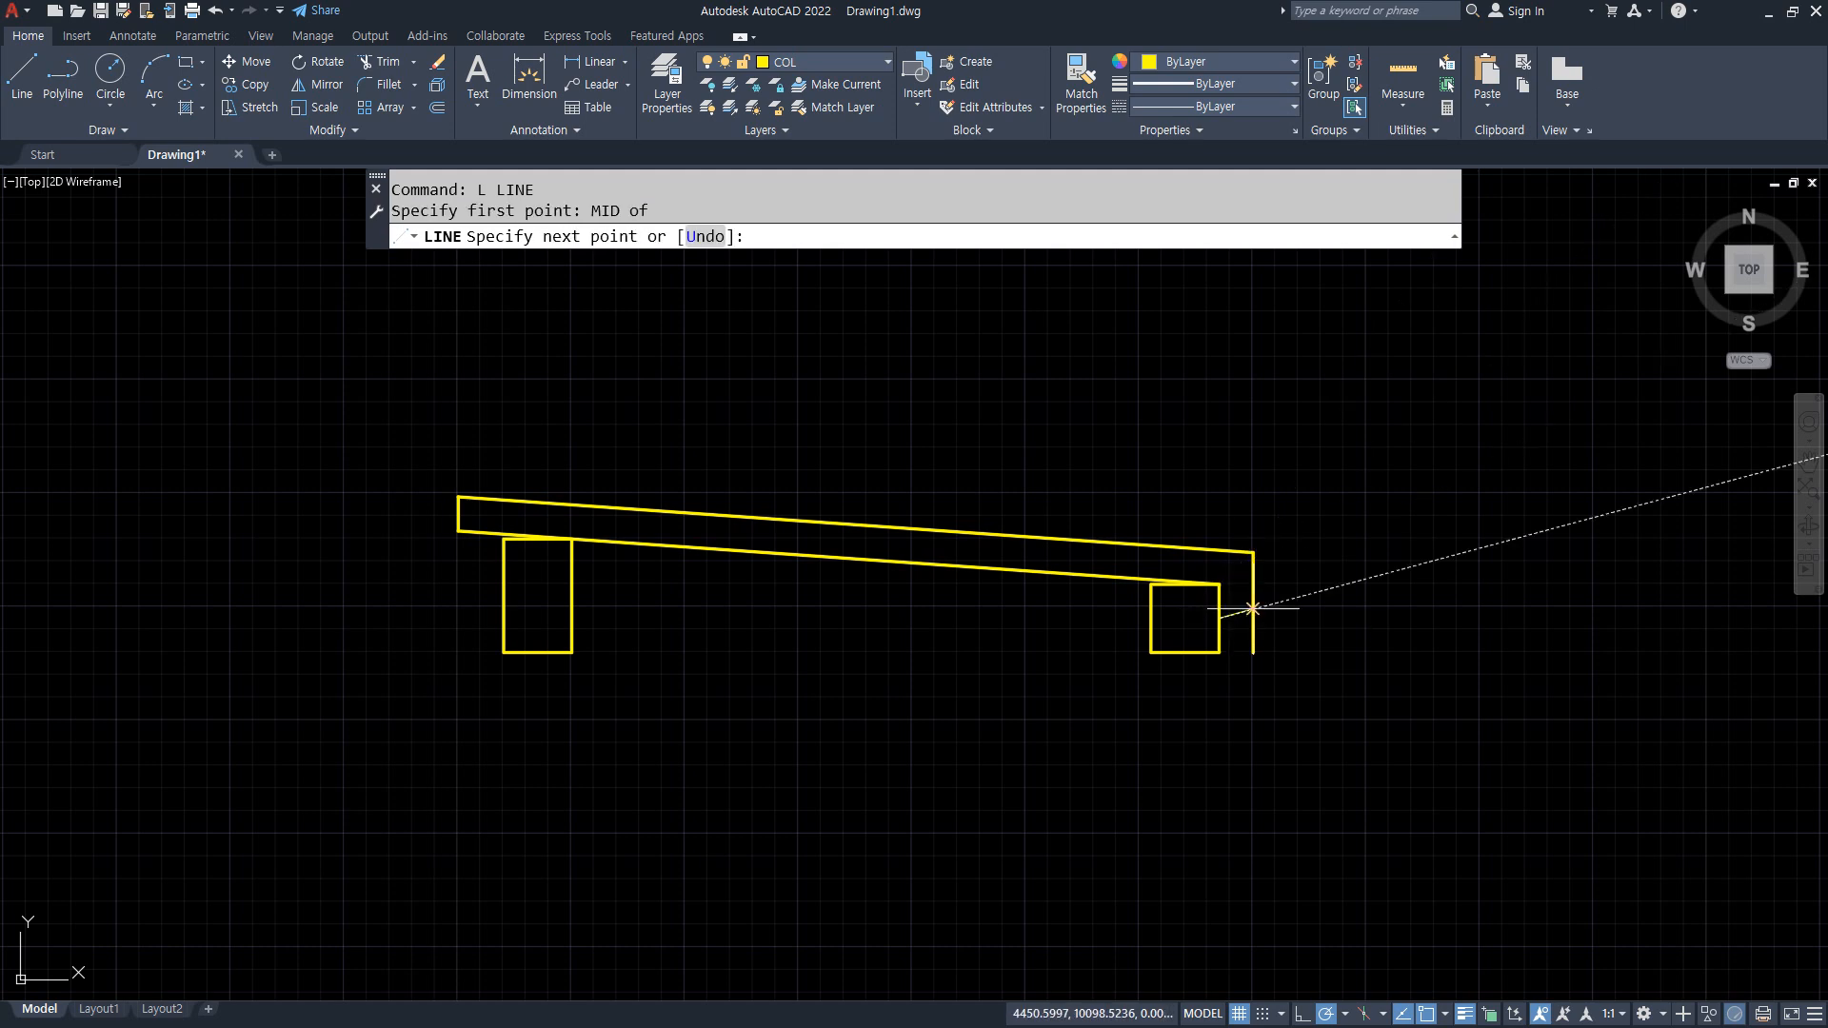
{"action": "left_click", "coordinate": [1253, 619]}
{"action": "key", "text": "Return"}
Fillet the short horizontal line with the outer right vertical to trim off the vertical's lower end.
{"action": "type", "text": "f"}
{"action": "key", "text": "Return"}
{"action": "left_click", "coordinate": [1238, 619]}
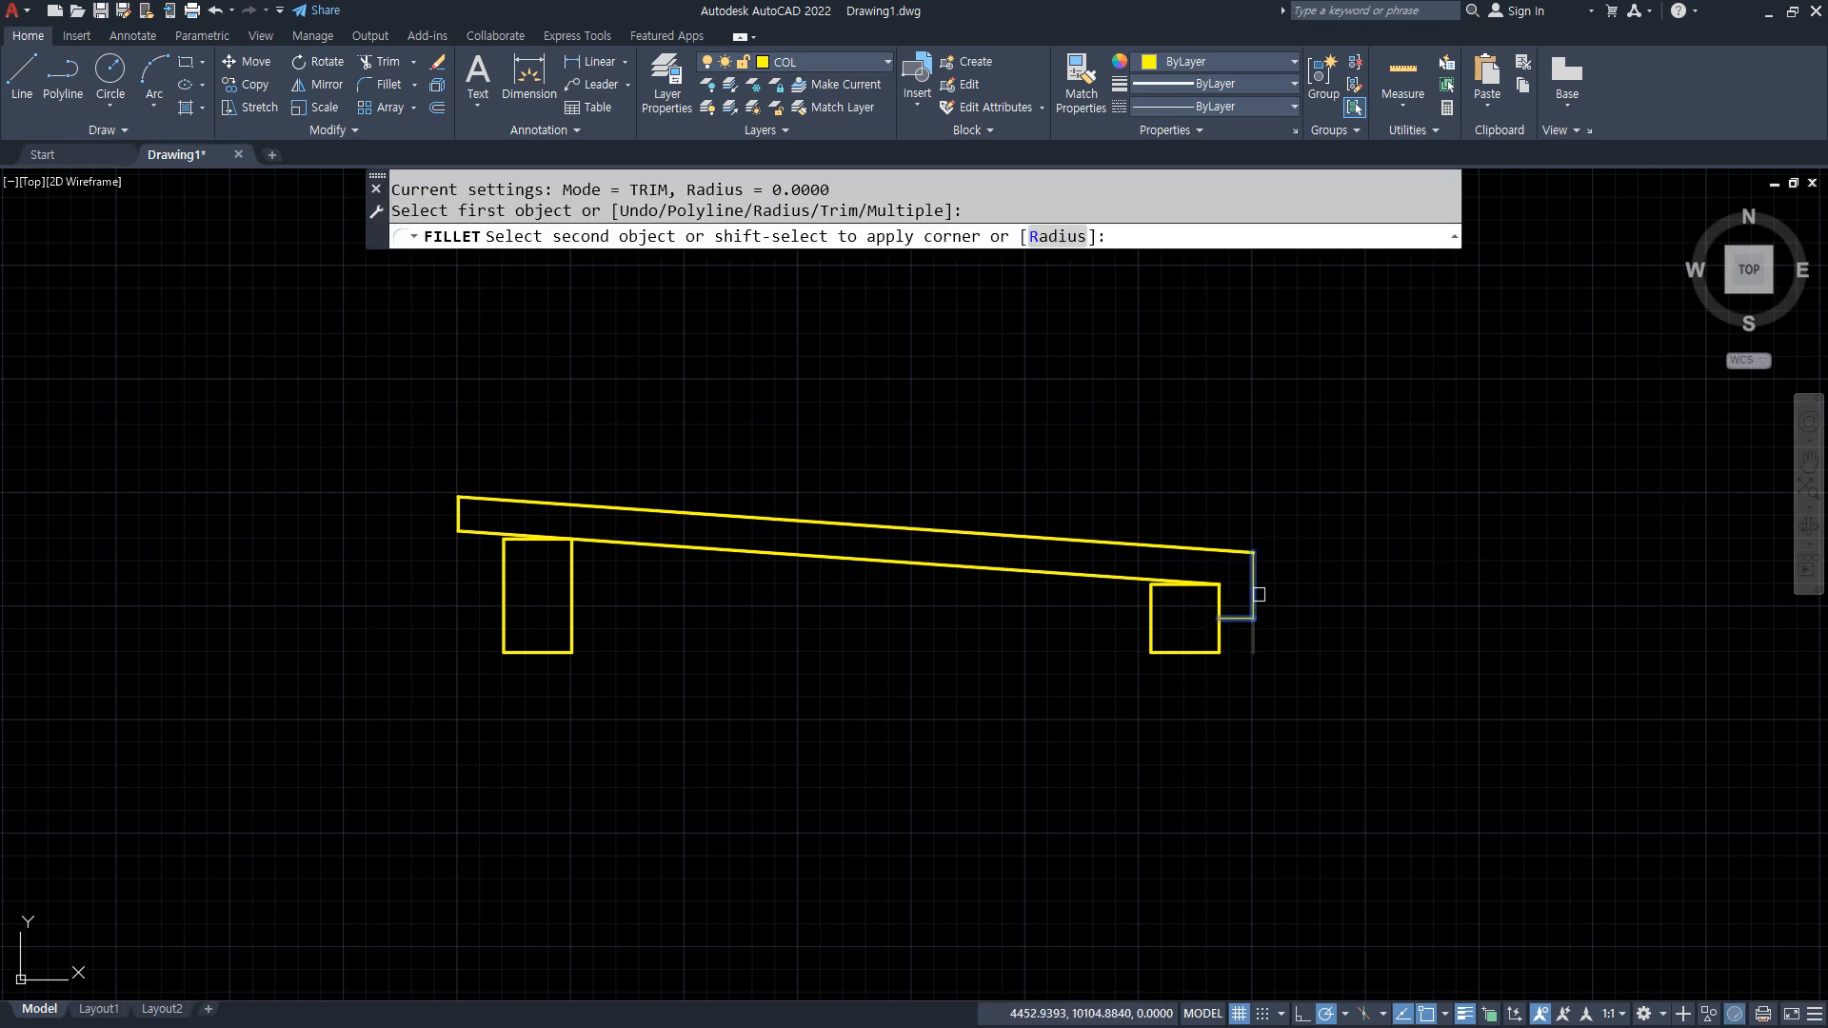
{"action": "left_click", "coordinate": [1258, 596]}
Assign all lines of the sloped board outline, including its right lip and left end, to layer FIN.
{"action": "left_click", "coordinate": [1289, 641]}
{"action": "left_click", "coordinate": [1242, 517]}
{"action": "left_click", "coordinate": [731, 596]}
{"action": "left_click", "coordinate": [720, 532]}
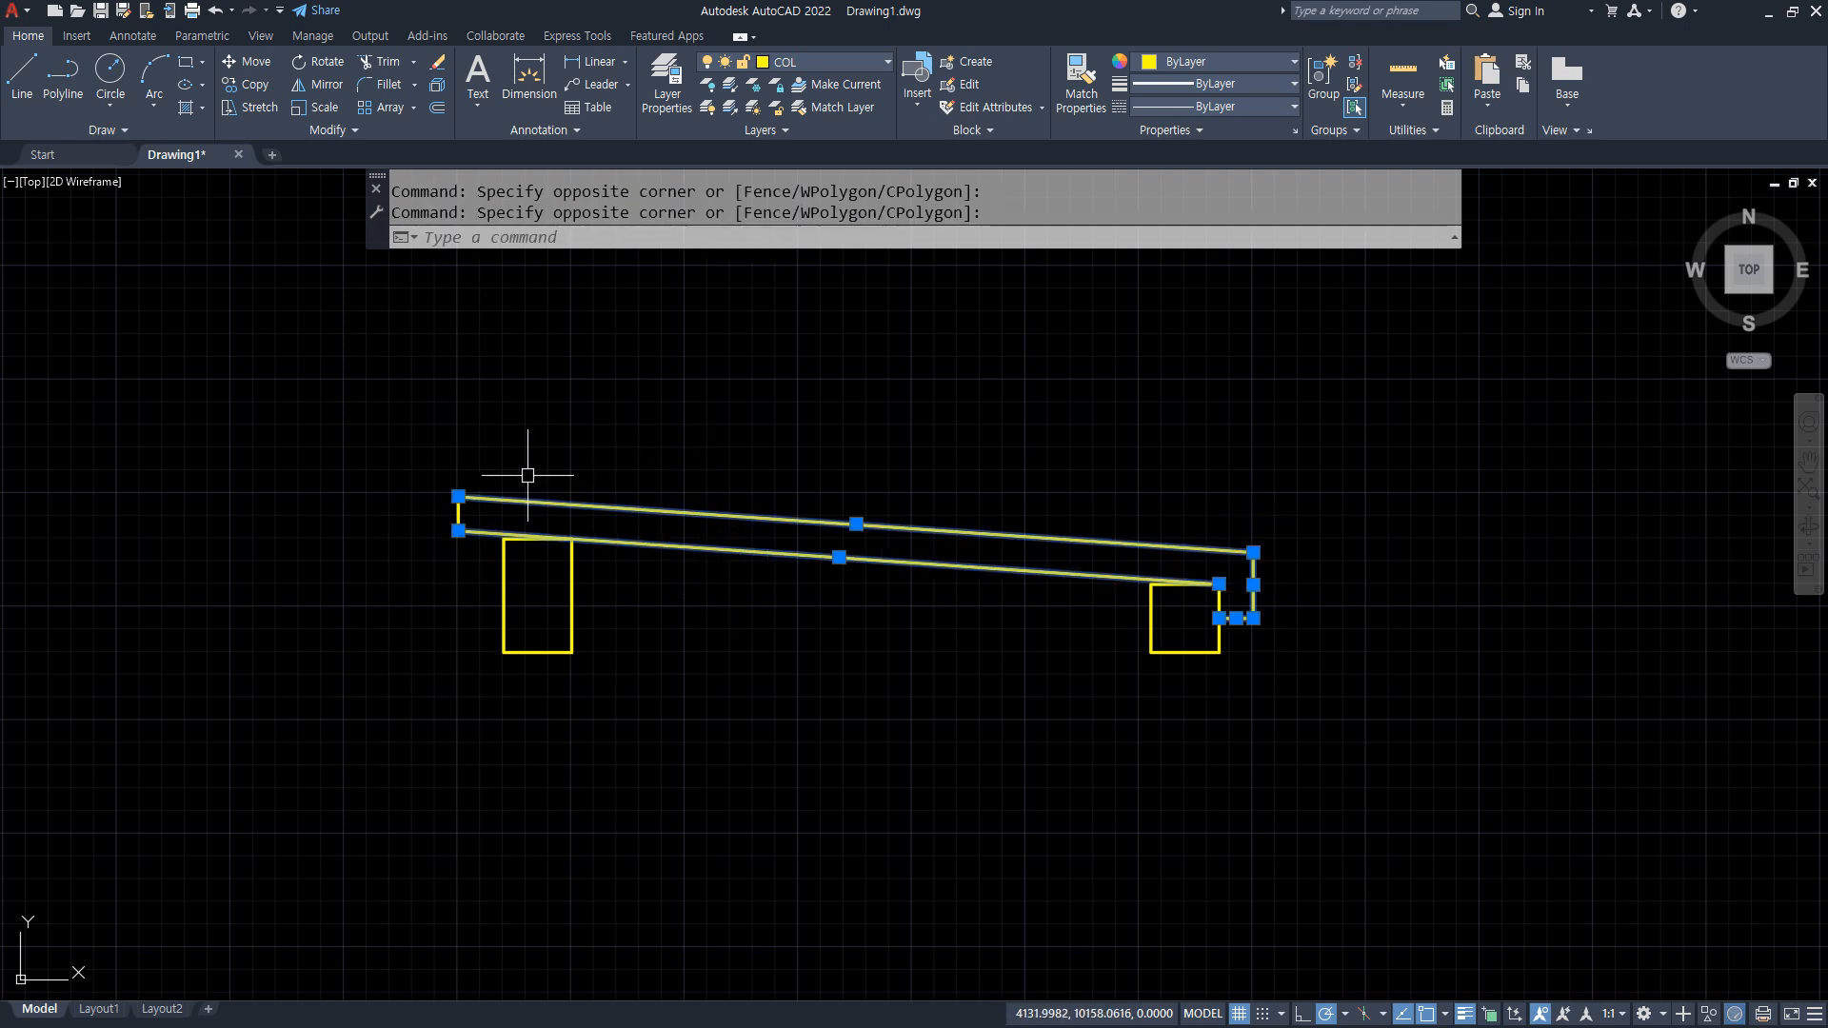
{"action": "left_click", "coordinate": [476, 459]}
{"action": "left_click", "coordinate": [419, 536]}
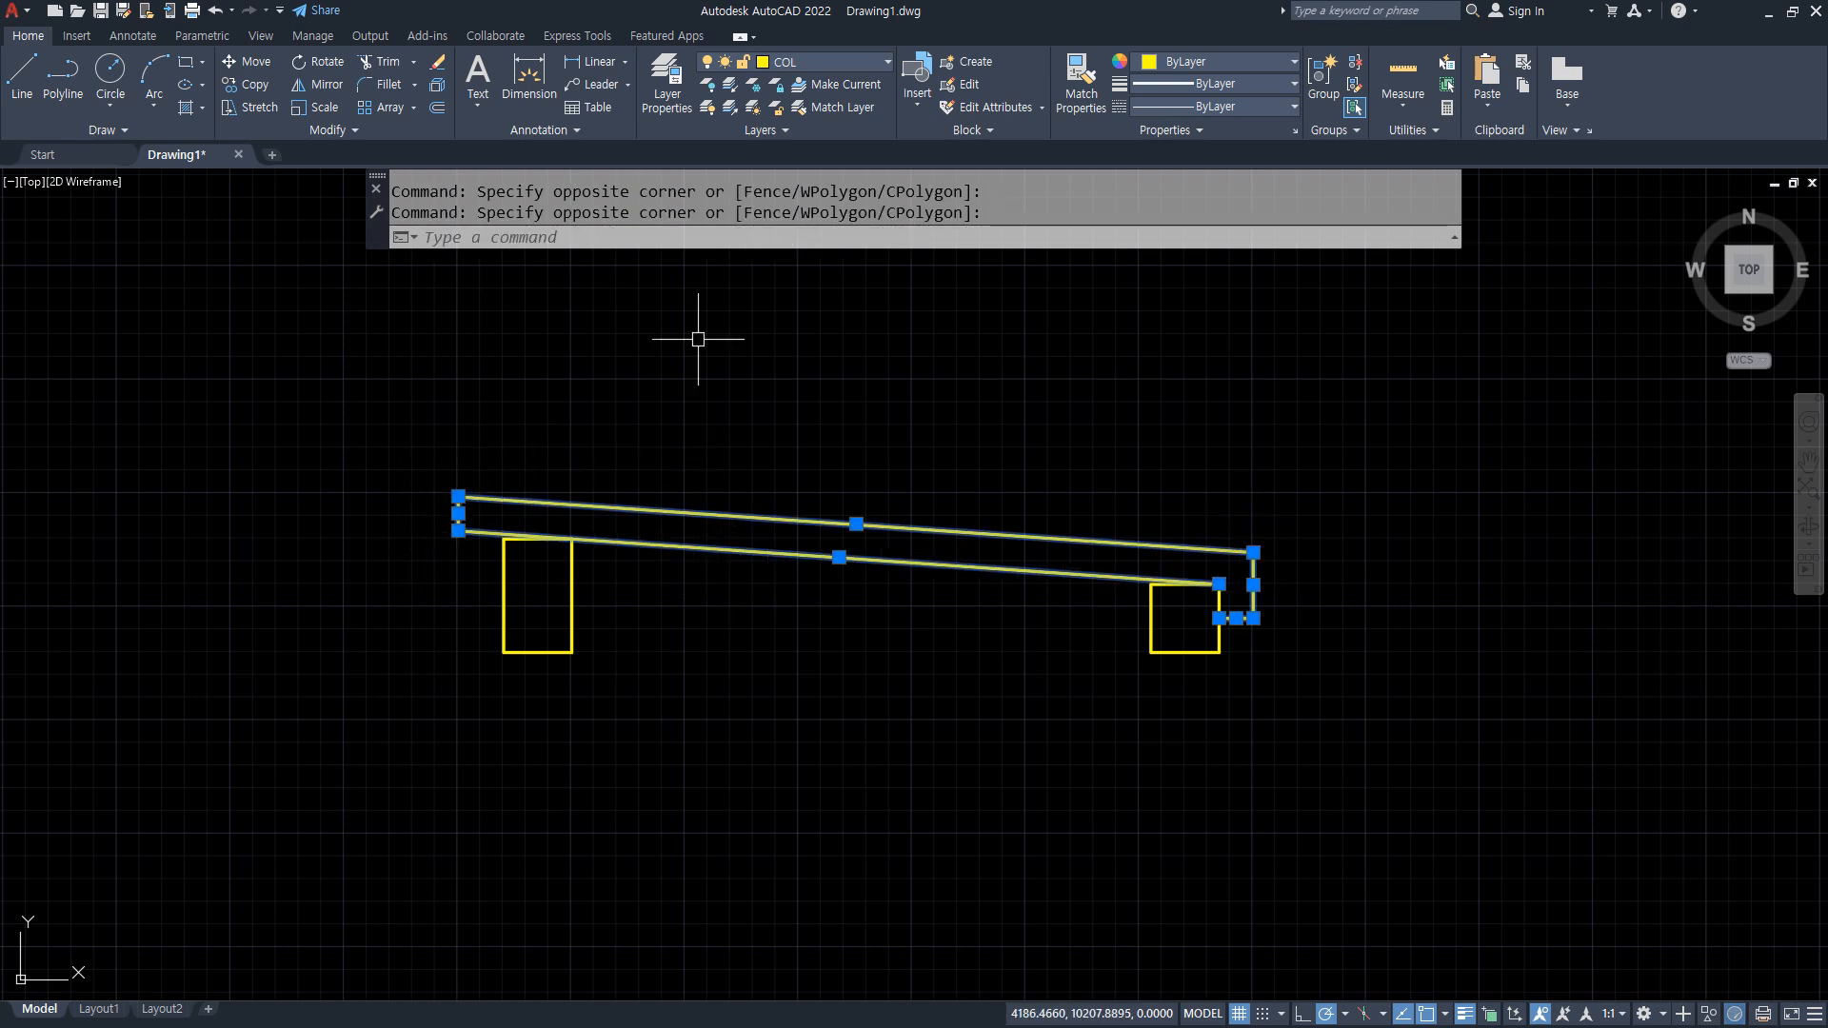
{"action": "left_click", "coordinate": [861, 67]}
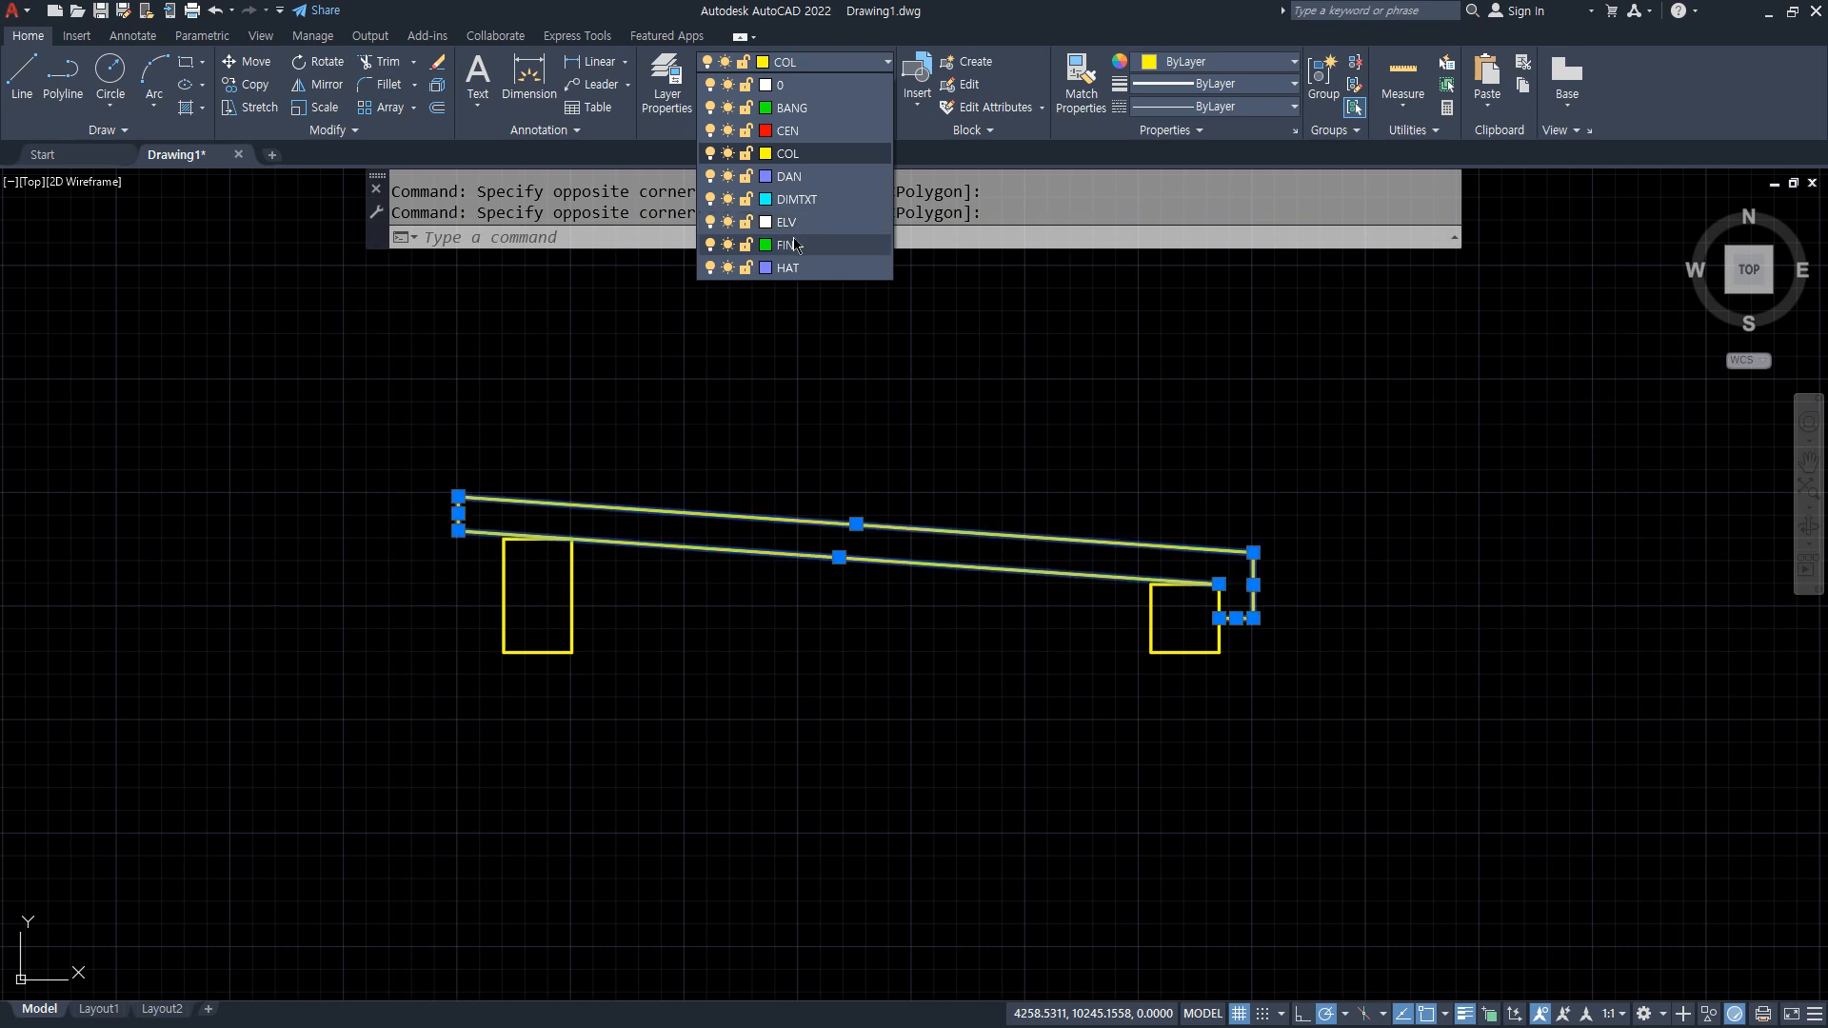
{"action": "left_click", "coordinate": [795, 245]}
{"action": "key", "text": "Escape"}
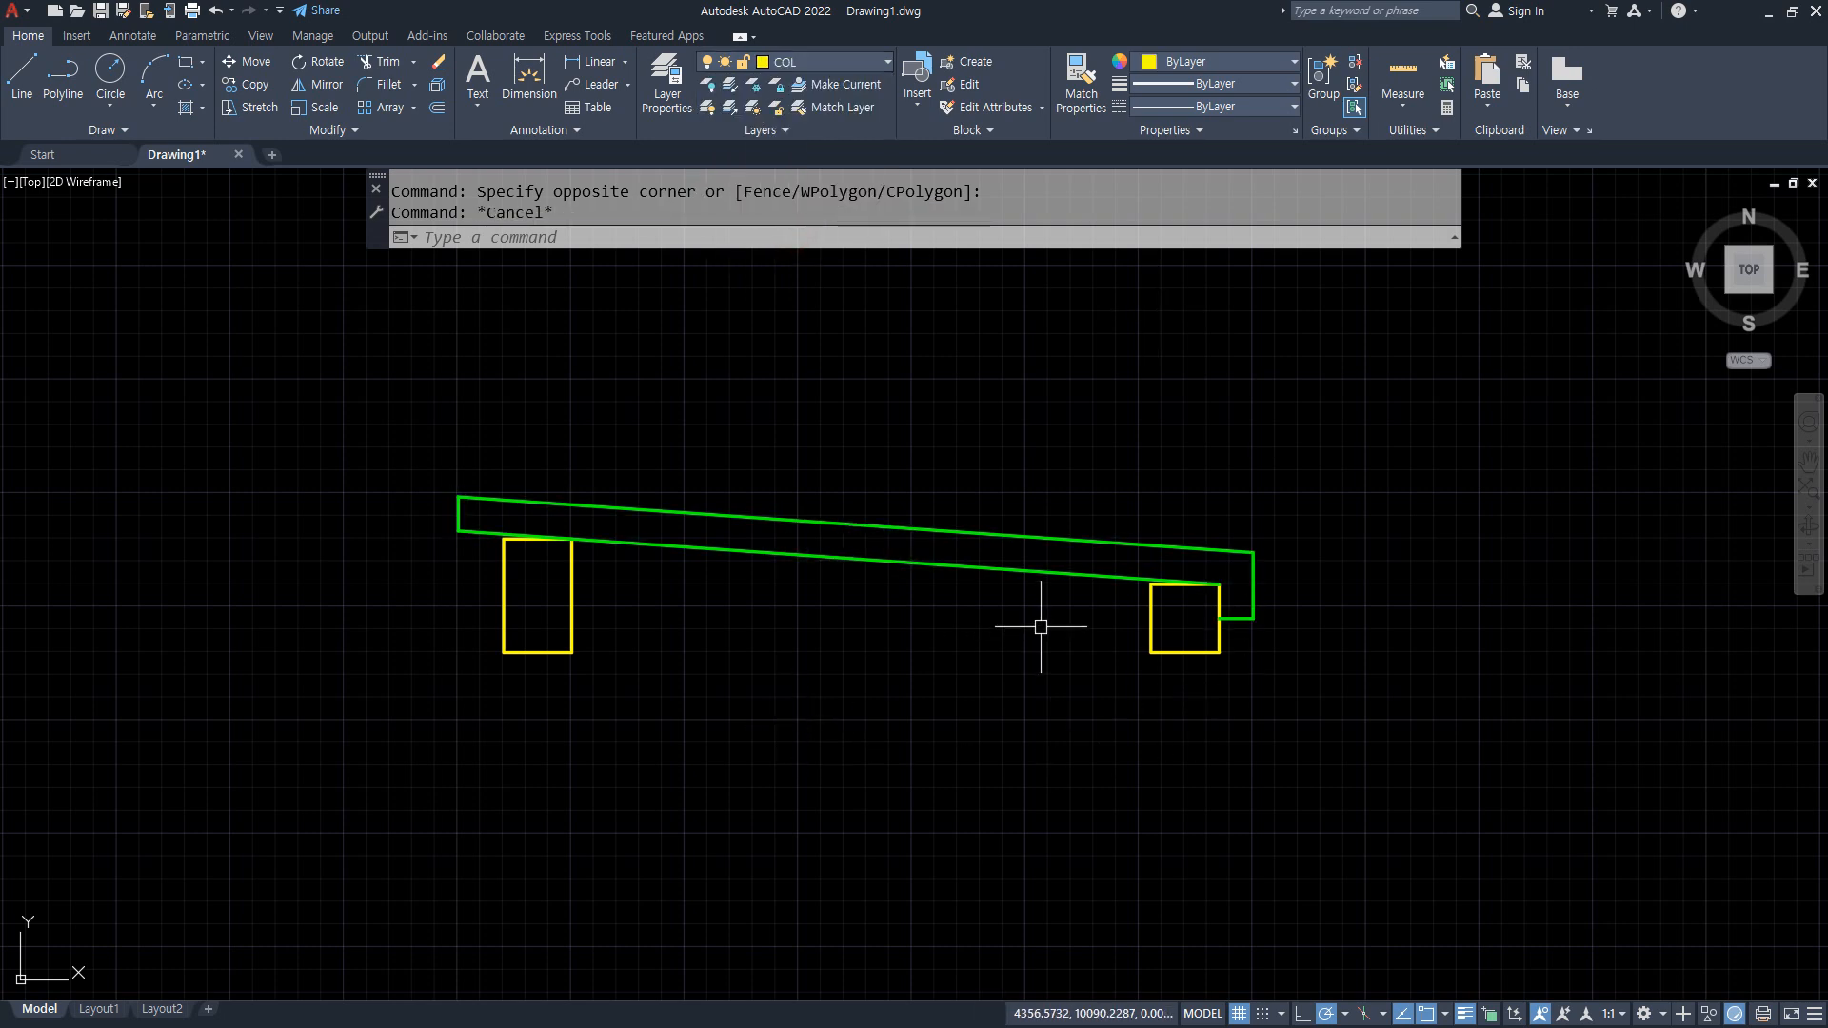
{"action": "type", "text": "l"}
{"action": "key", "text": "Return"}
{"action": "left_click", "coordinate": [1186, 574]}
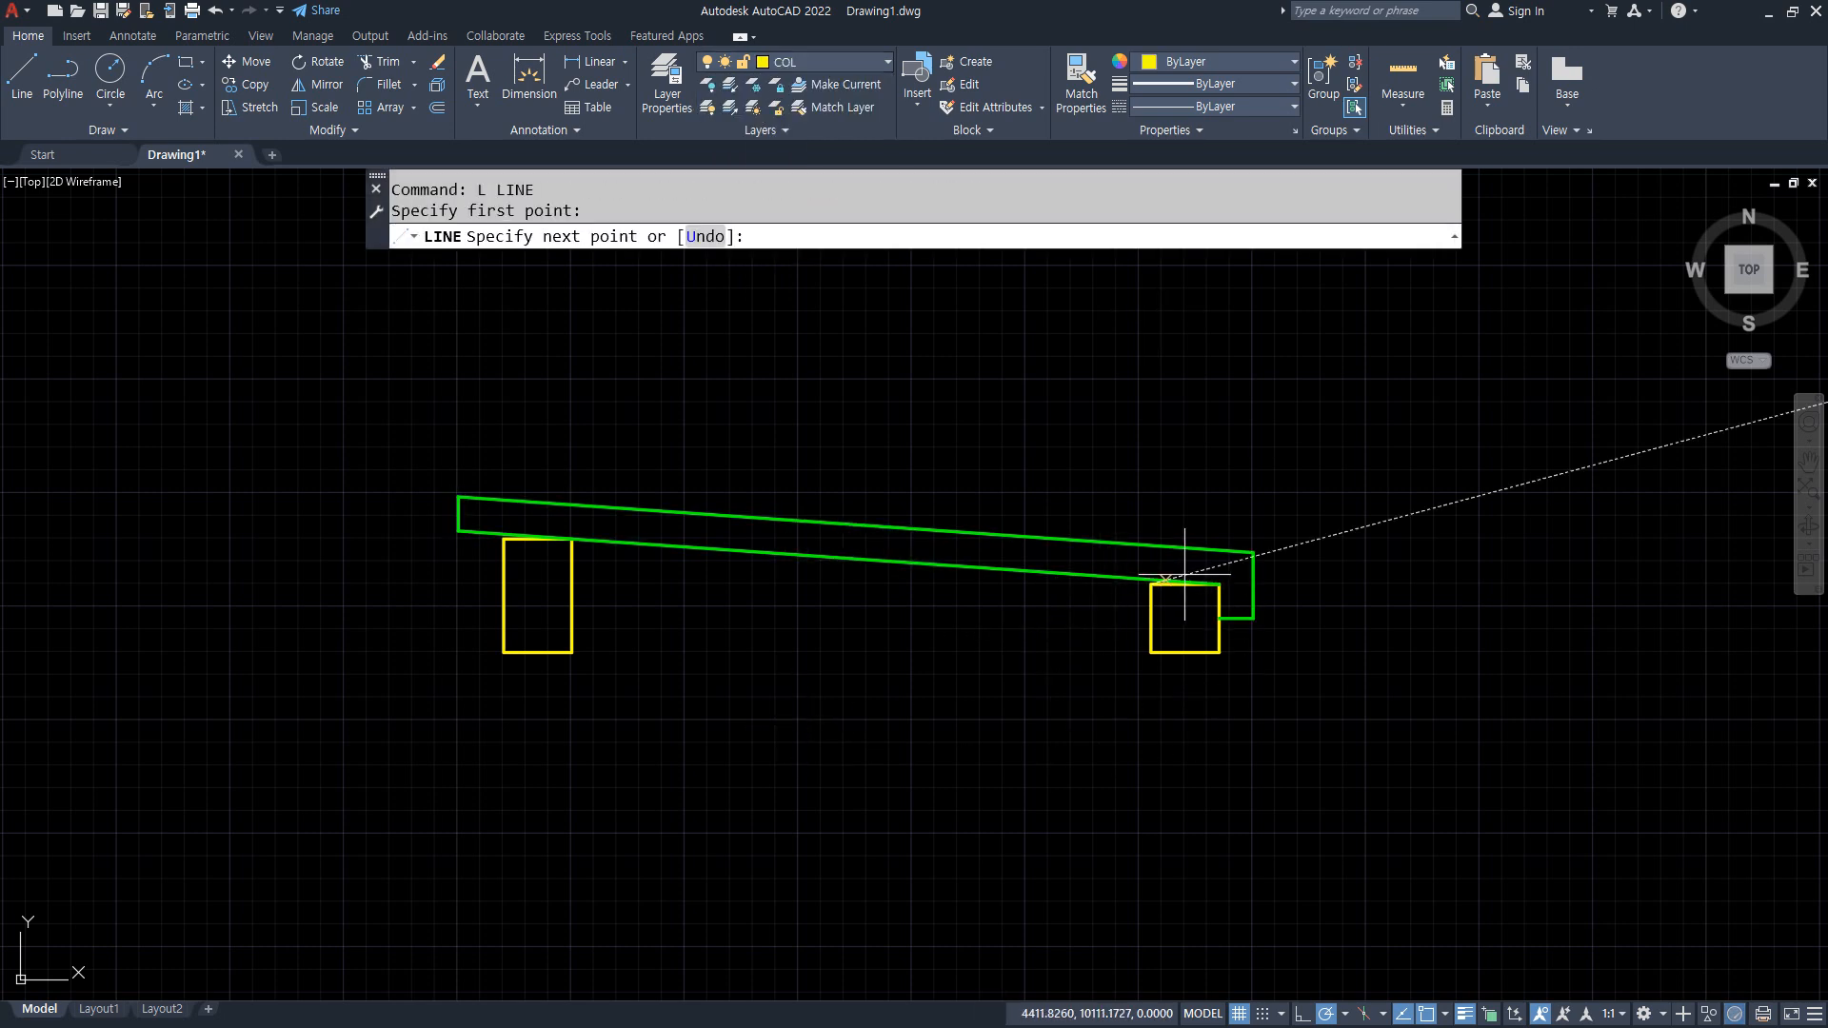
{"action": "key", "text": "Escape"}
Draw a diagonal line from the upper-right to the lower-left corner in each of the two support rectangles.
{"action": "key", "text": "Return"}
{"action": "left_click", "coordinate": [1219, 584]}
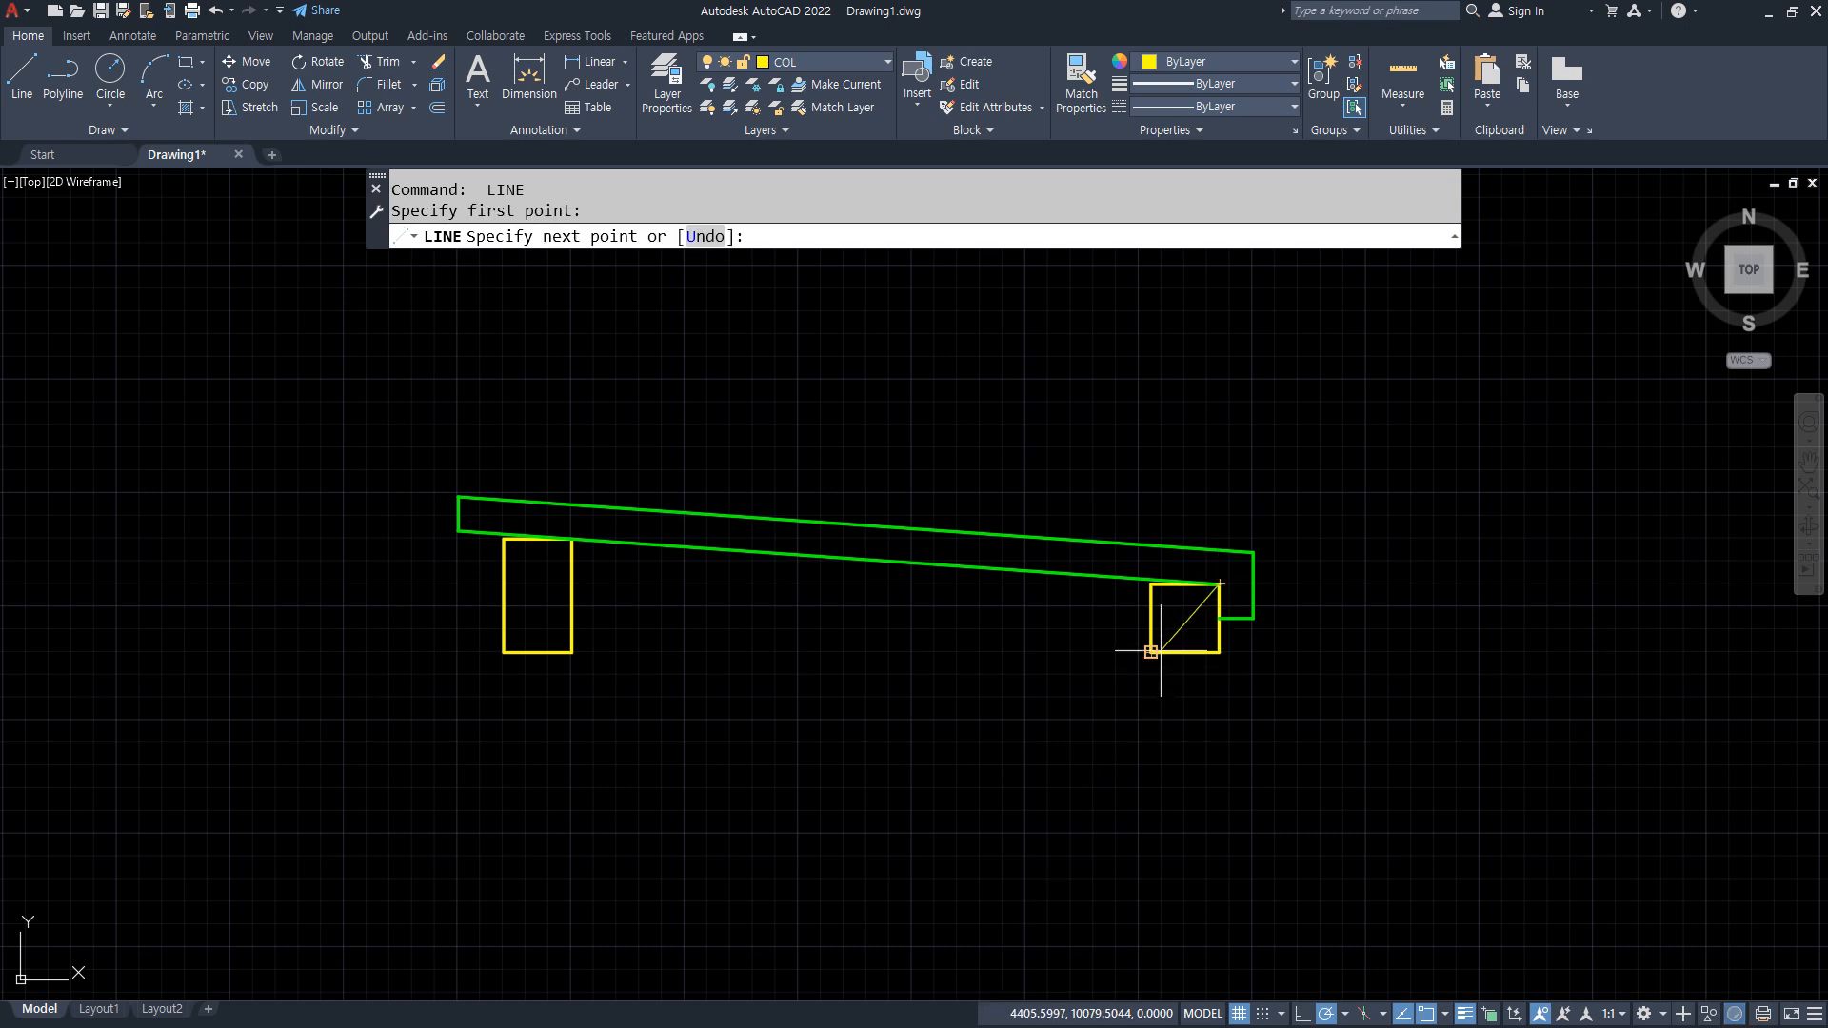
{"action": "left_click", "coordinate": [1151, 652]}
{"action": "key", "text": "Return"}
{"action": "key", "text": "Return"}
{"action": "left_click", "coordinate": [571, 540]}
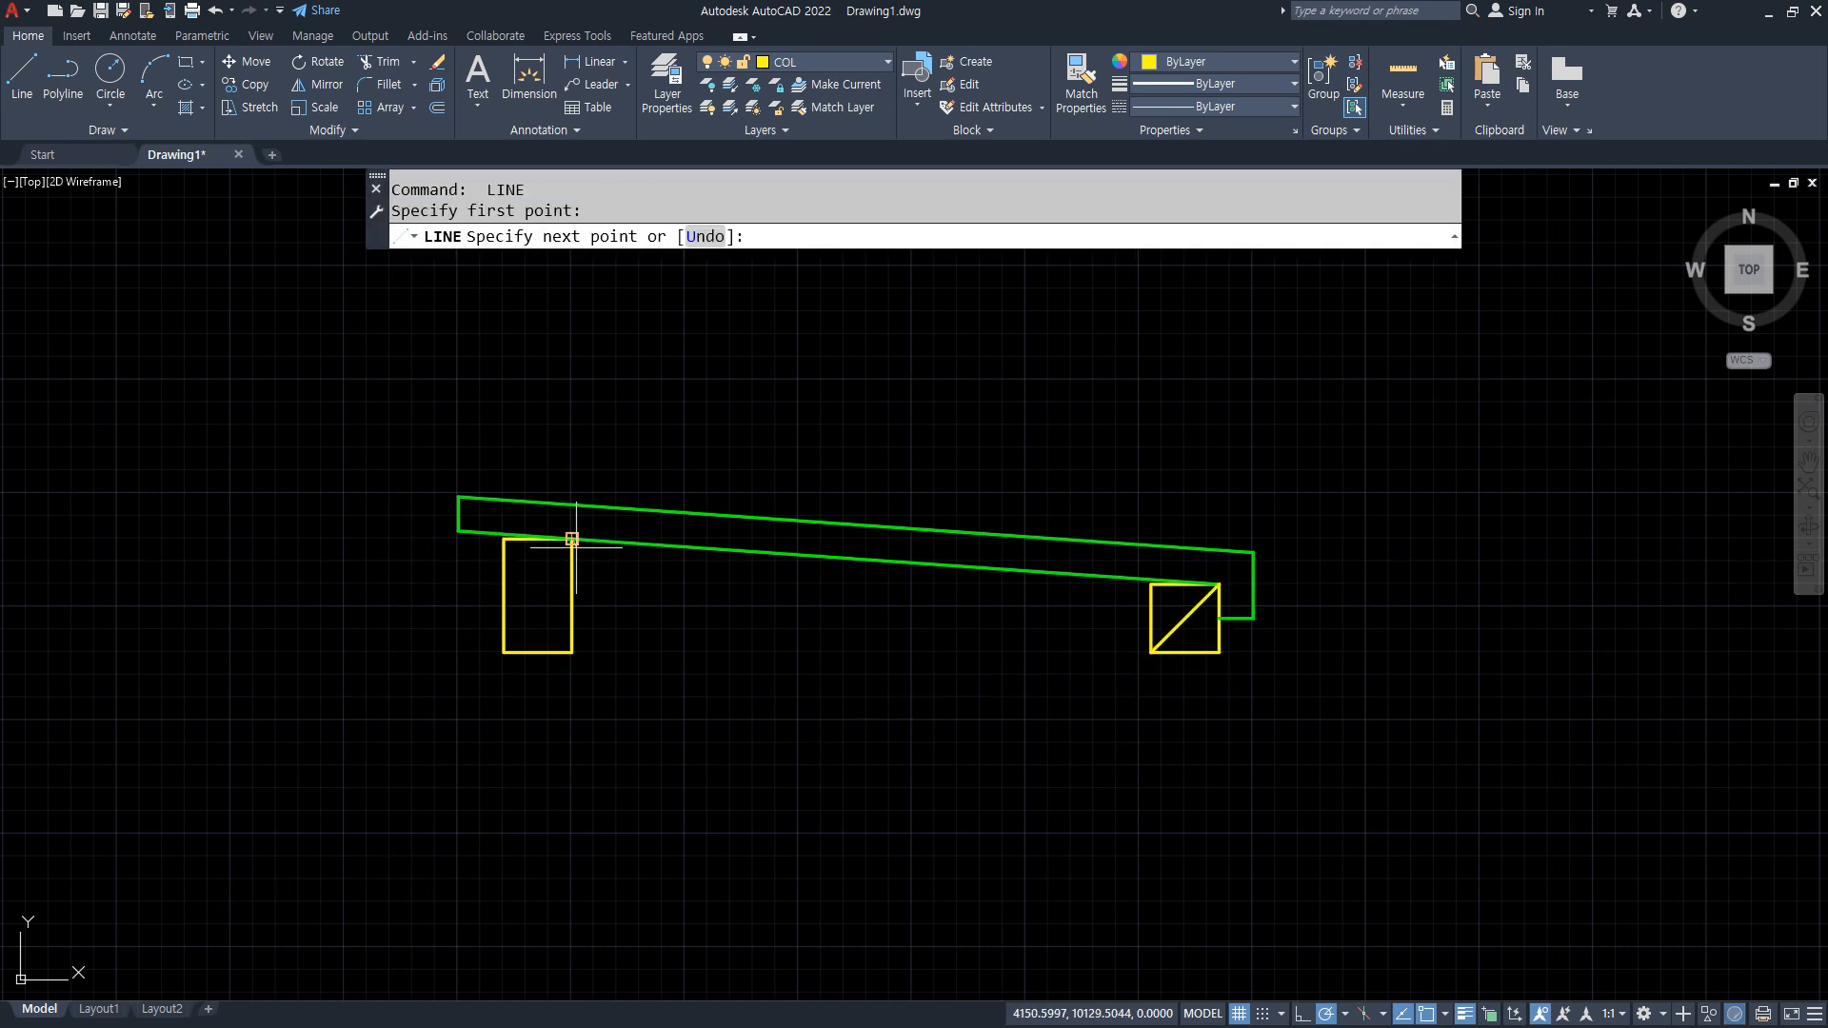
{"action": "left_click", "coordinate": [505, 652]}
{"action": "key", "text": "Return"}
Assign the diagonal lines in both support rectangles to layer DAN.
{"action": "left_click", "coordinate": [528, 612]}
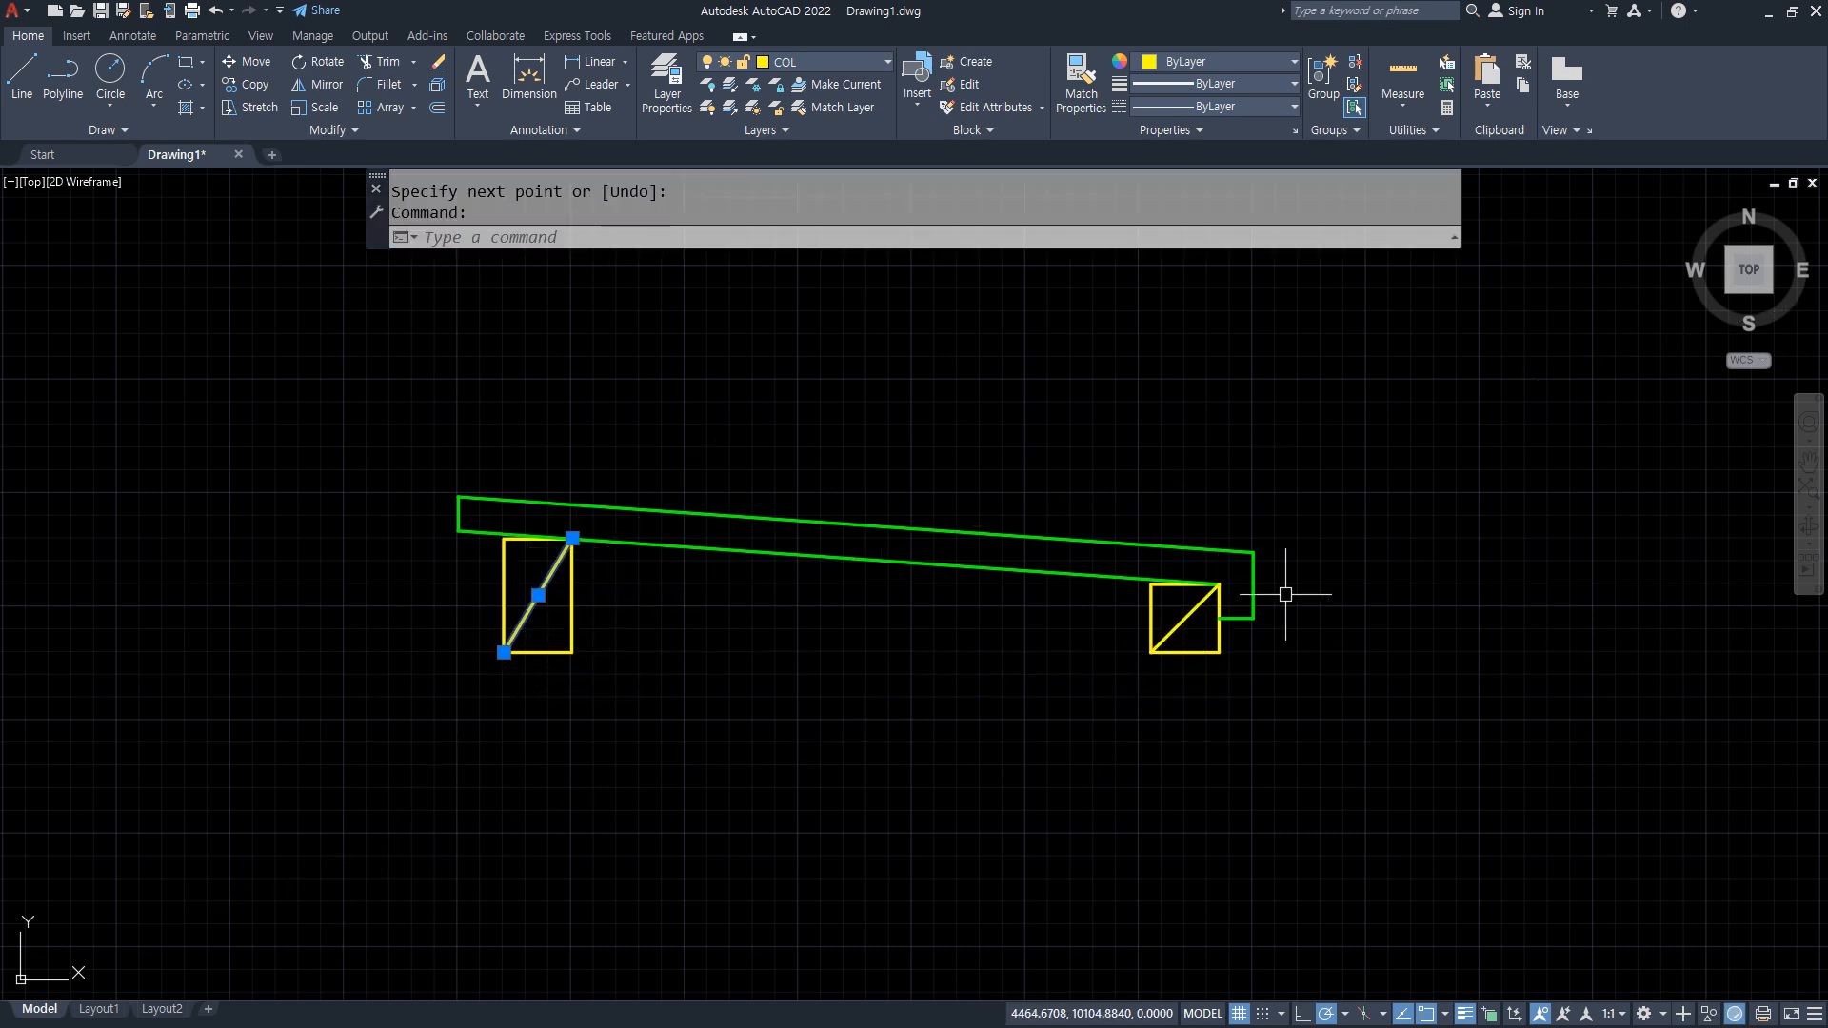
{"action": "left_click", "coordinate": [1181, 621]}
{"action": "left_click", "coordinate": [838, 62]}
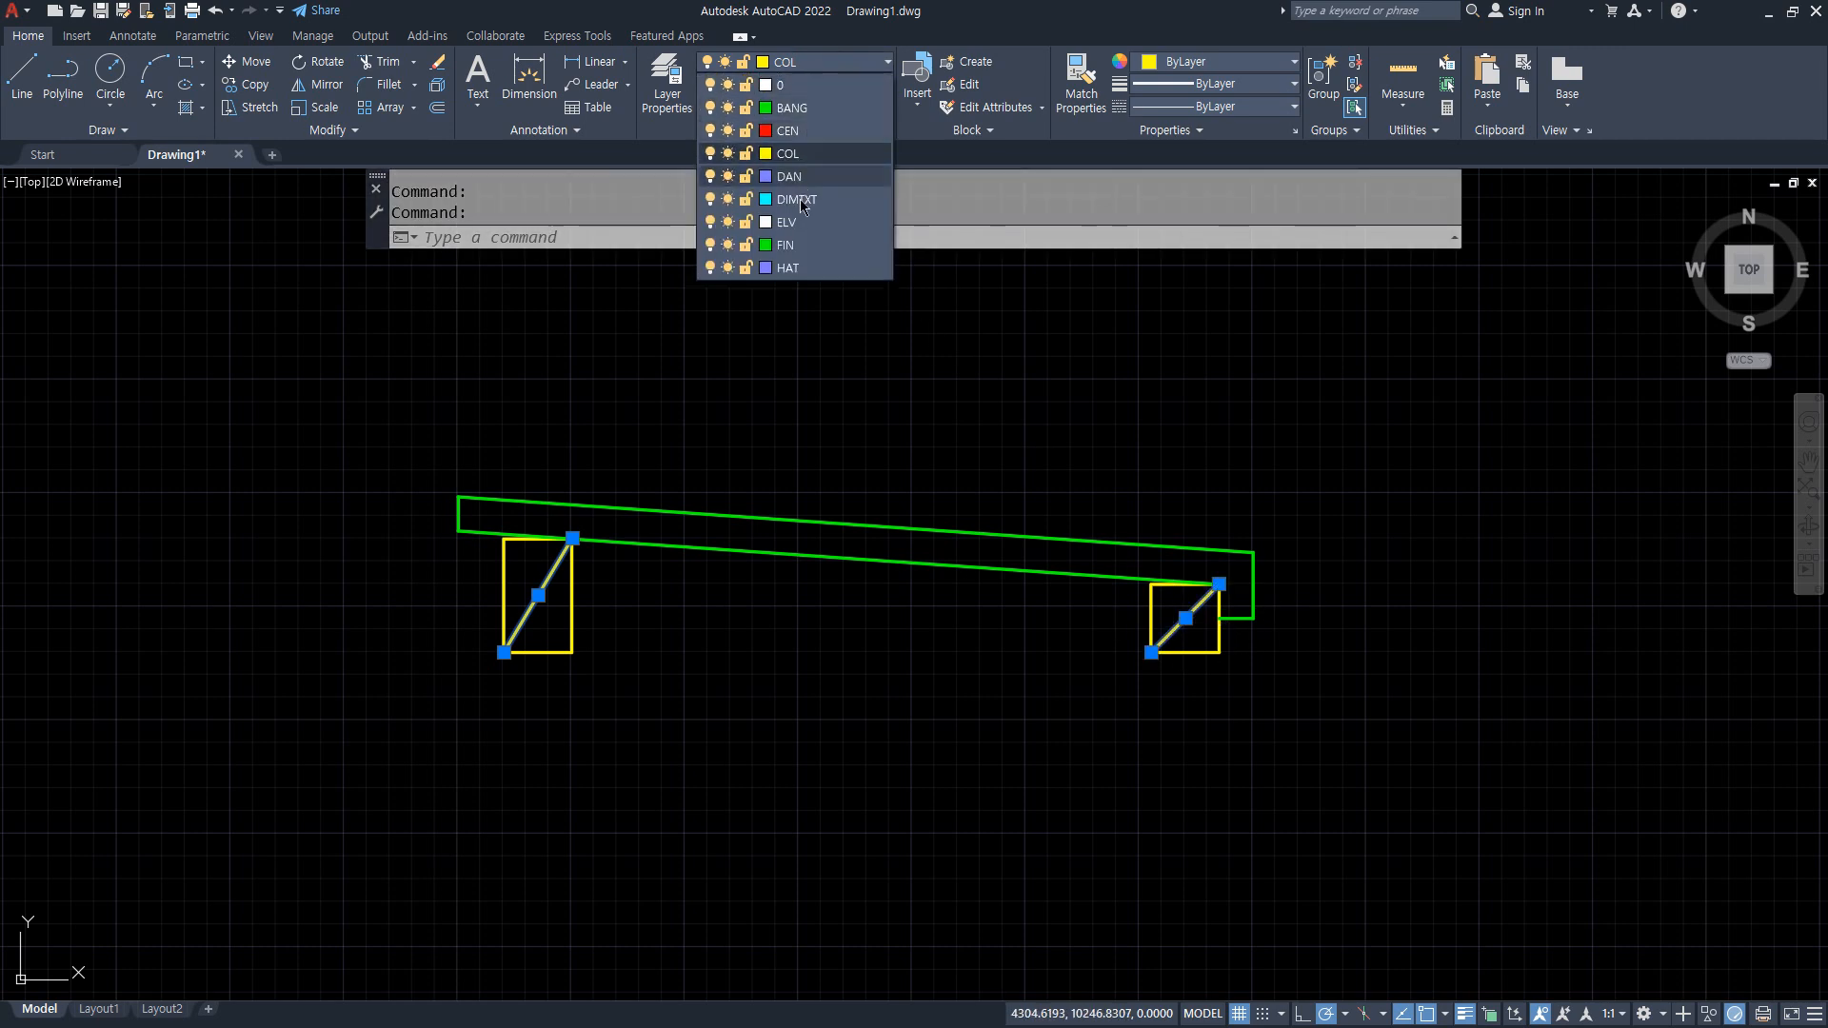
{"action": "left_click", "coordinate": [790, 176]}
{"action": "key", "text": "Escape"}
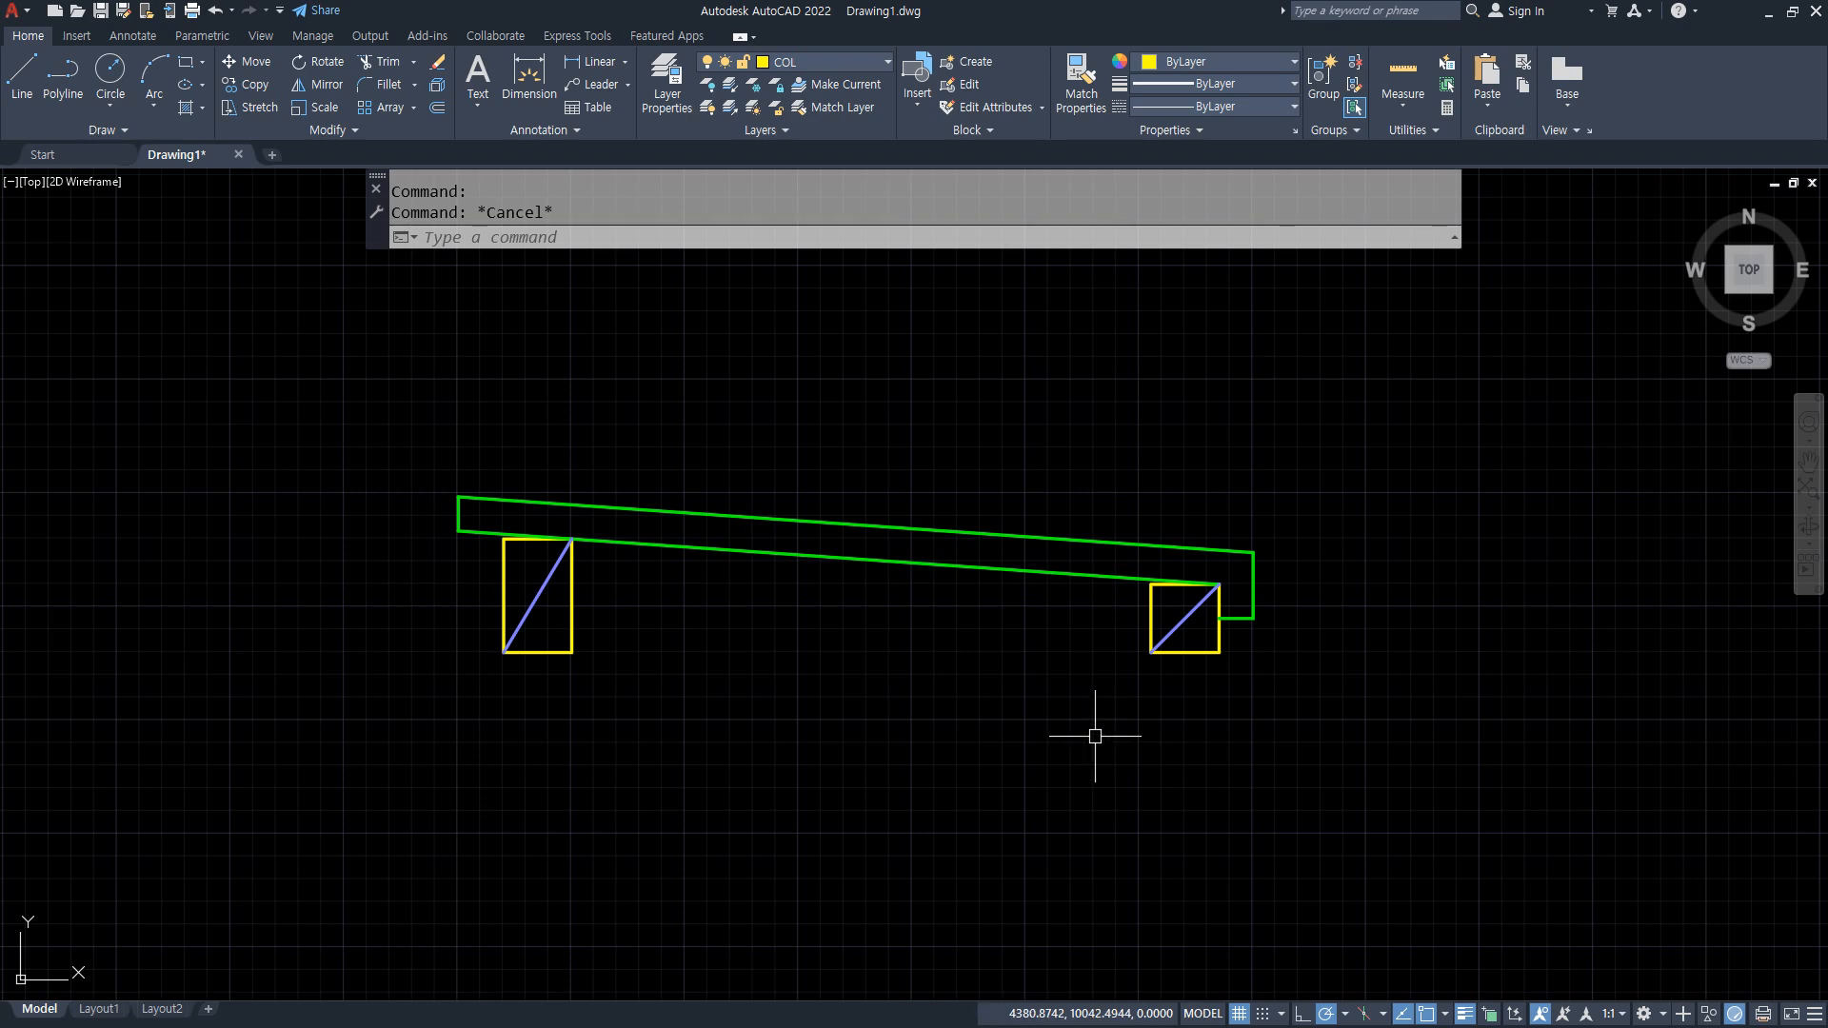
{"action": "scroll", "coordinate": [914, 547], "scroll_direction": "down", "scroll_amount": 2}
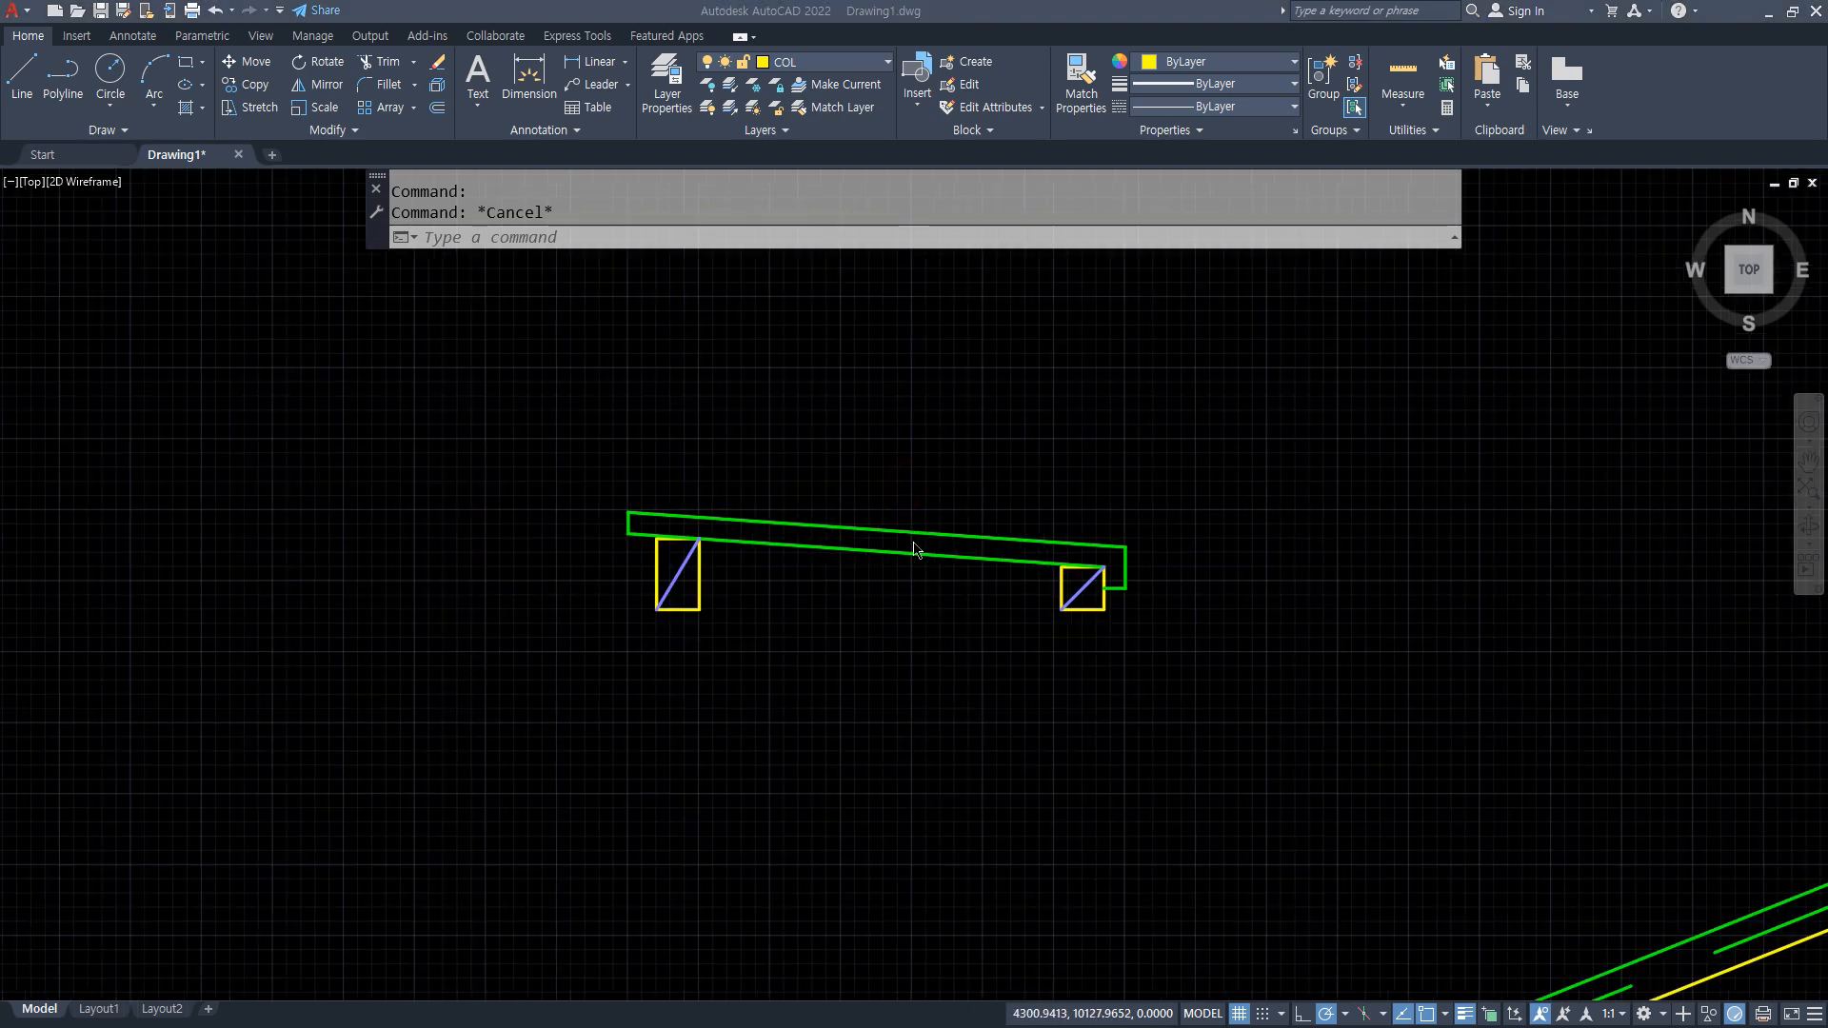
{"action": "scroll", "coordinate": [914, 550], "scroll_direction": "down", "scroll_amount": 2}
{"action": "scroll", "coordinate": [930, 695], "scroll_direction": "up", "scroll_amount": 2}
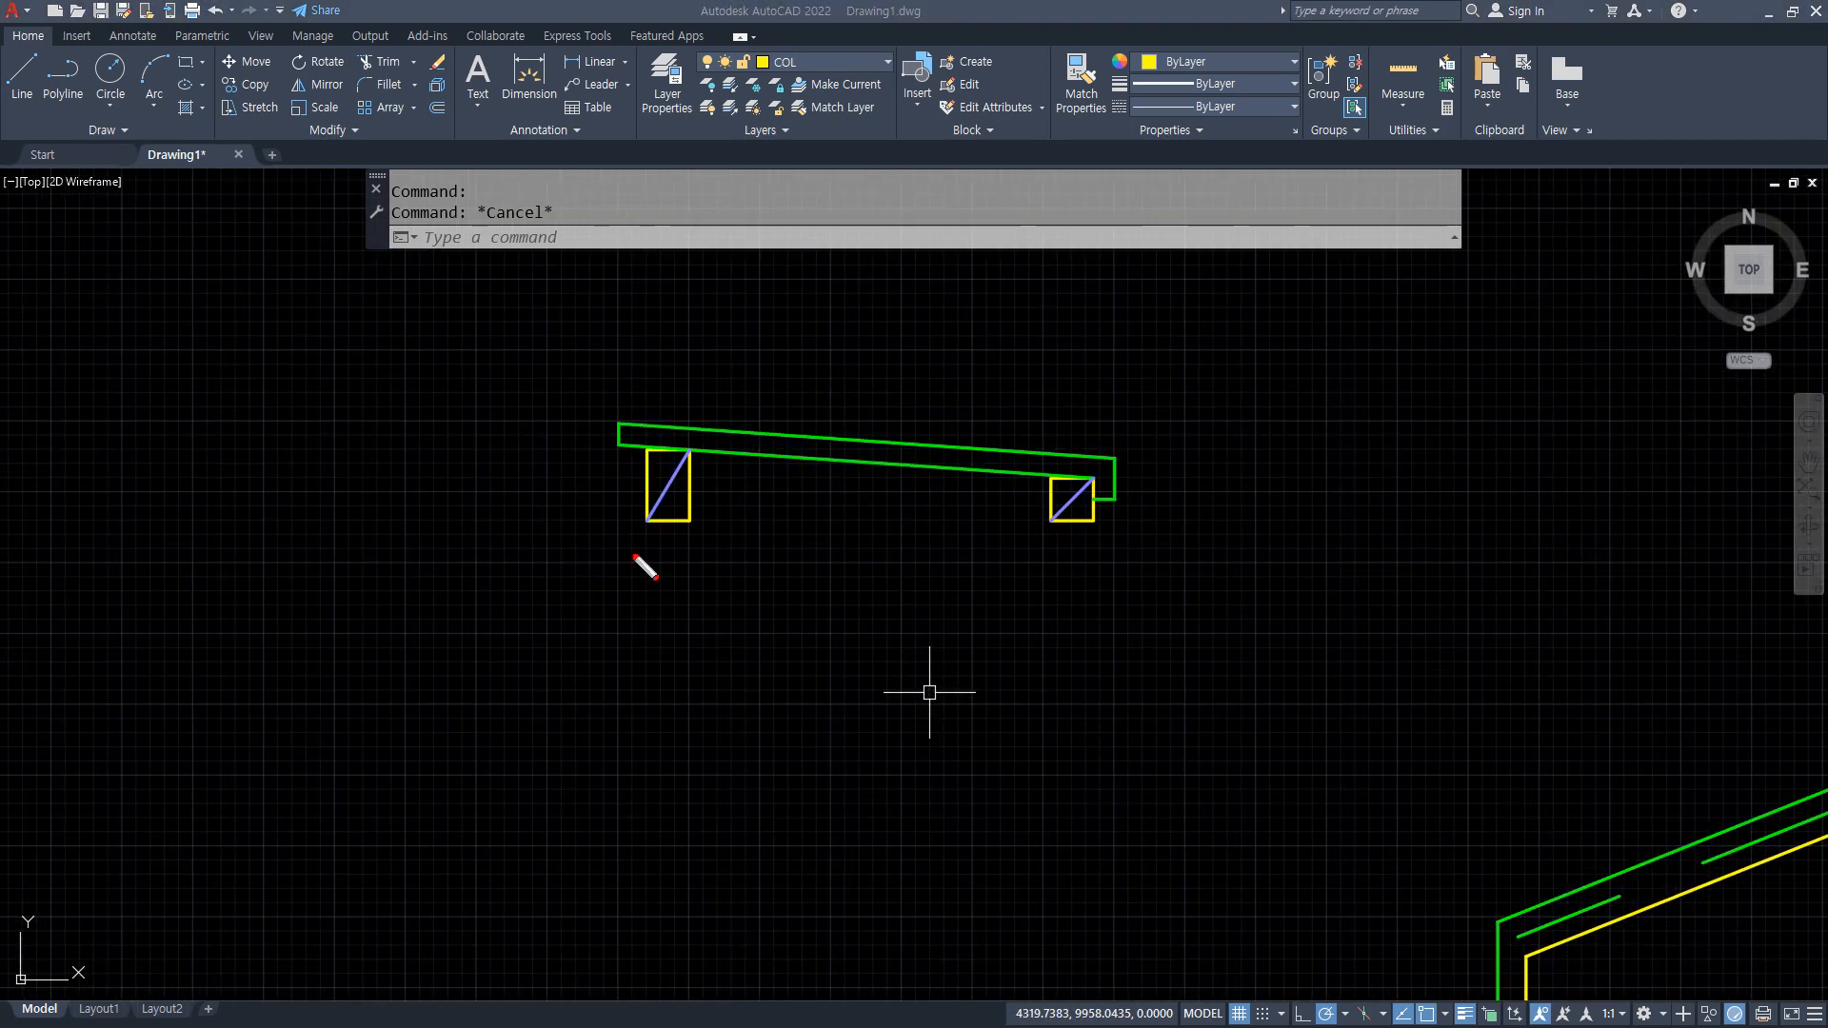
{"action": "scroll", "coordinate": [653, 512], "scroll_direction": "up", "scroll_amount": 8}
{"action": "left_click_drag", "start_coordinate": [603, 565], "coordinate": [608, 632]}
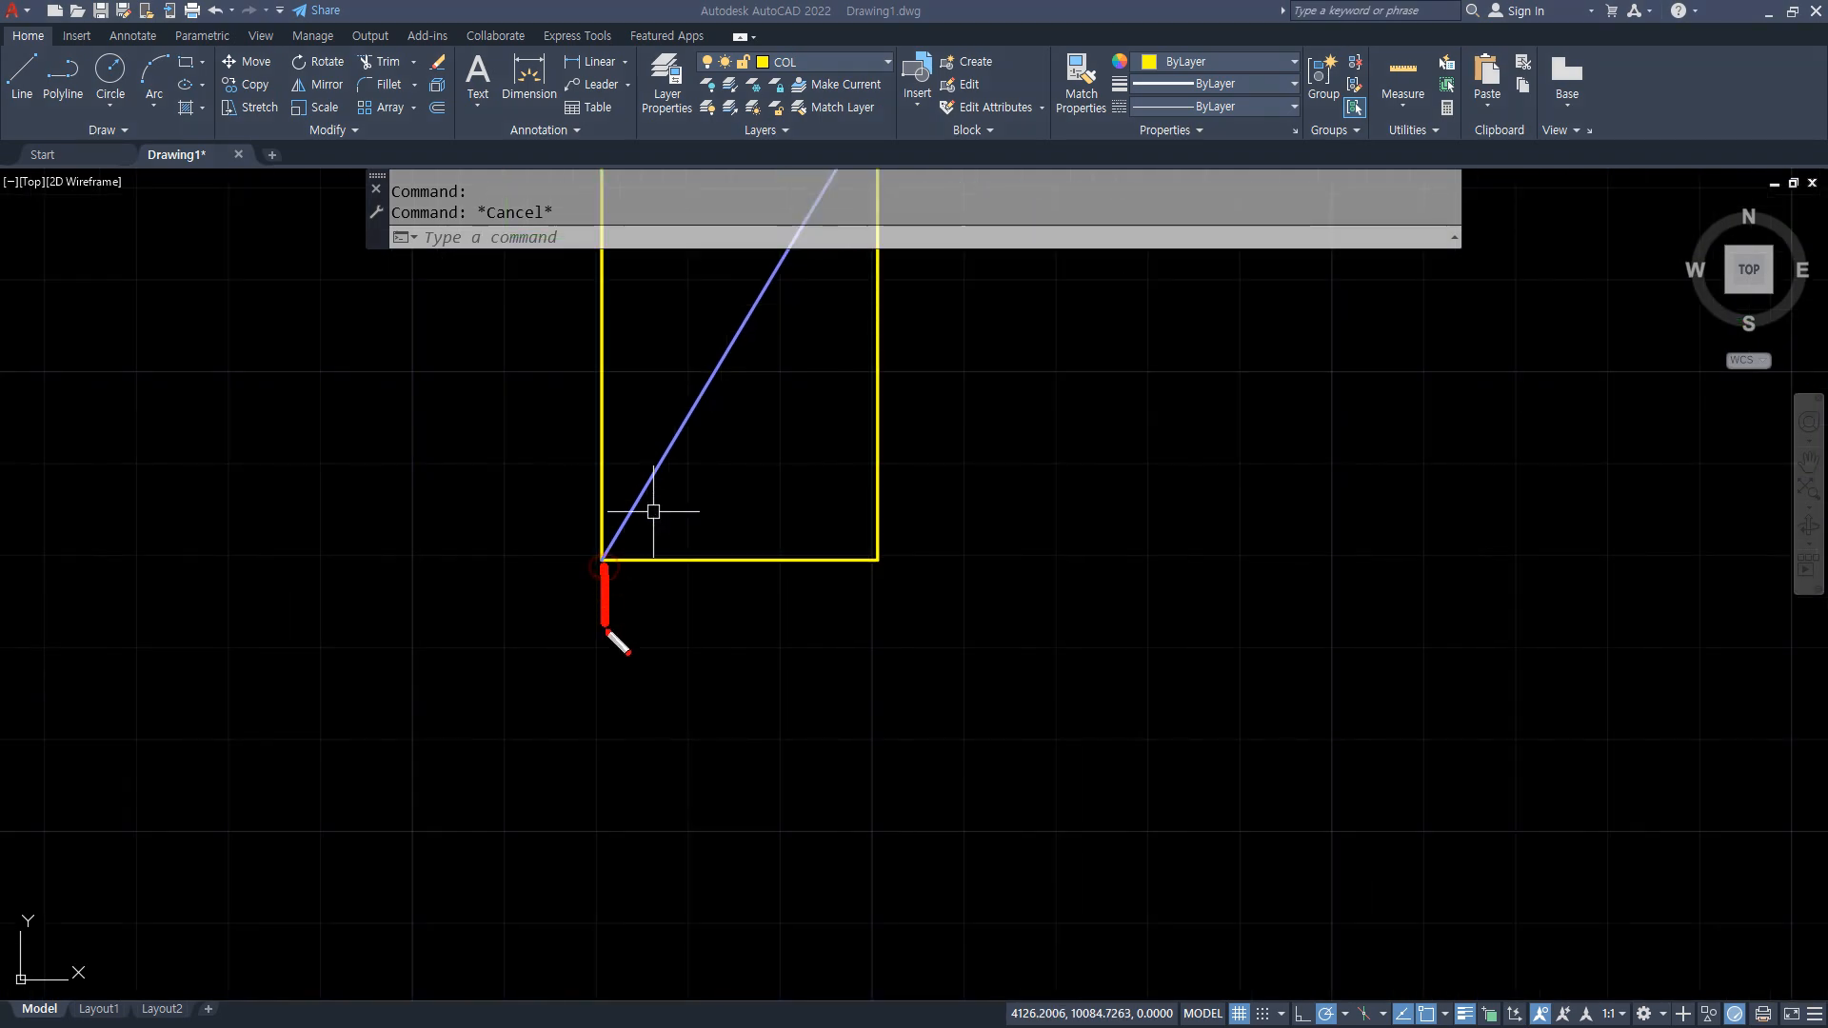
{"action": "key", "text": "Escape"}
{"action": "scroll", "coordinate": [922, 577], "scroll_direction": "down", "scroll_amount": 6}
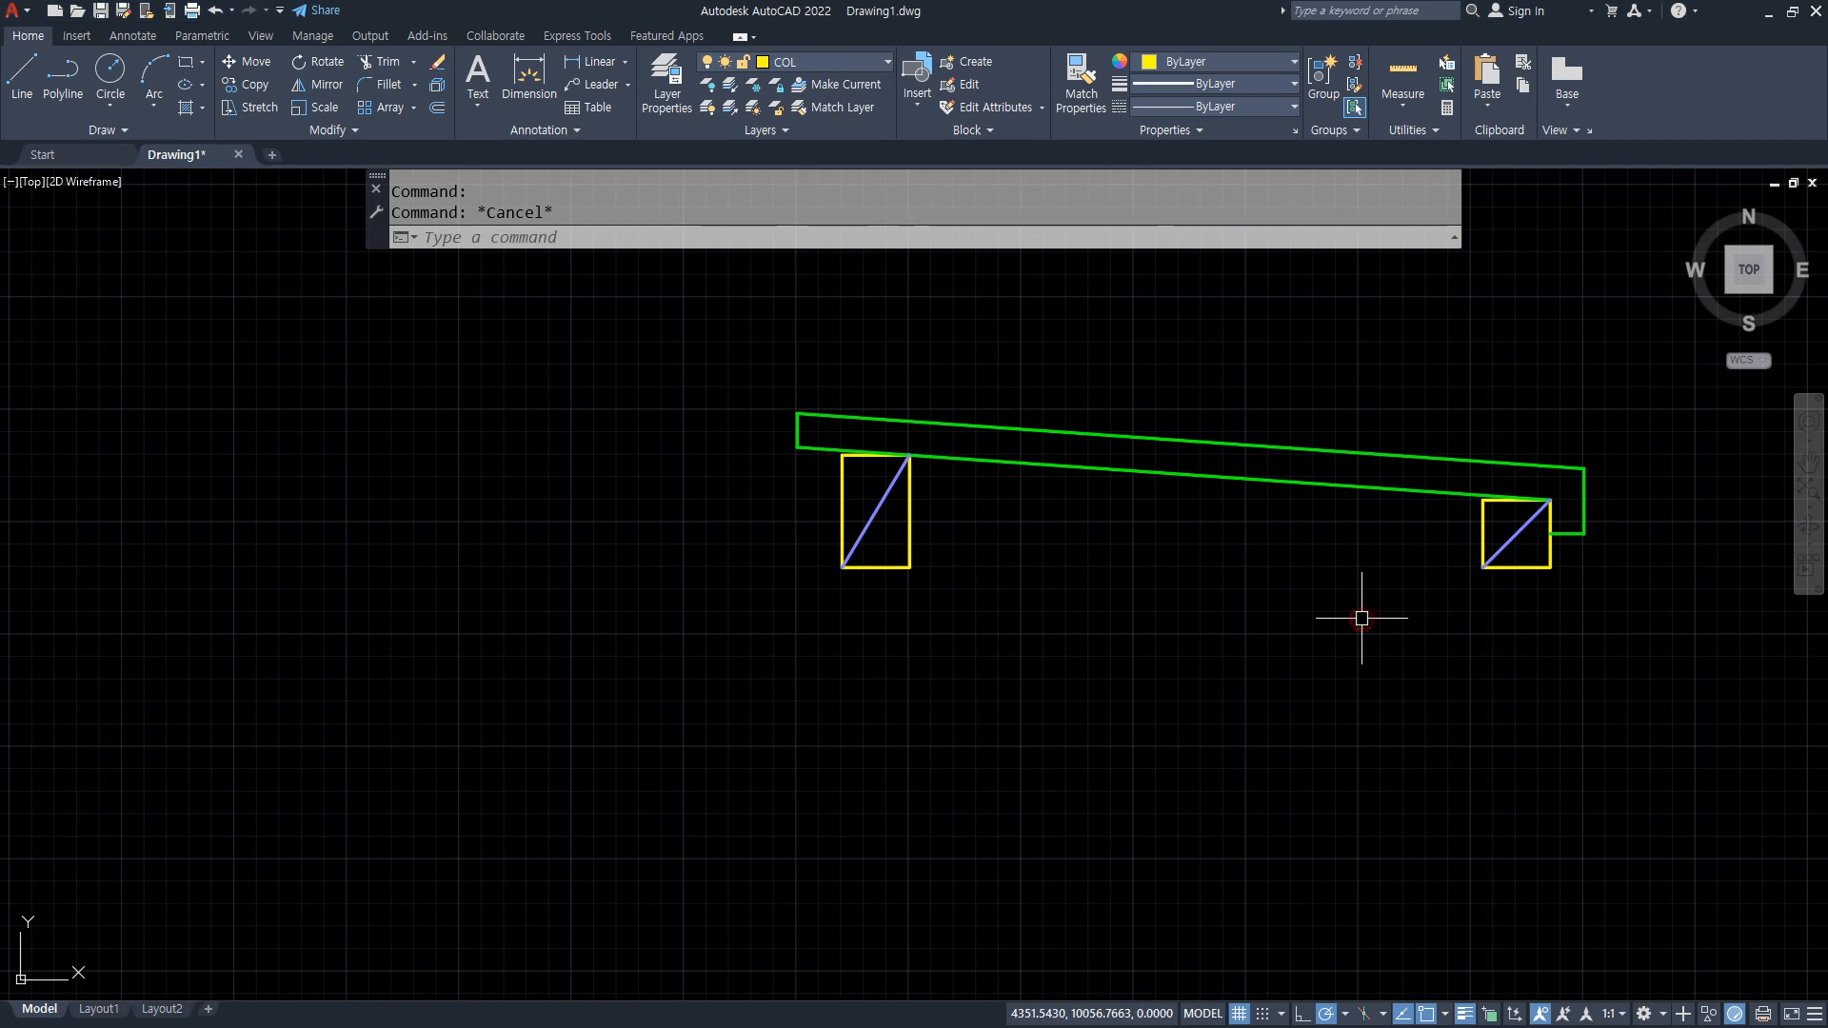
Move the board and its two supports from the left rectangle's lower-left corner to the outer green roof line's eave corner.
{"action": "type", "text": "m"}
{"action": "key", "text": "Return"}
{"action": "left_click", "coordinate": [1705, 606]}
{"action": "left_click", "coordinate": [927, 346]}
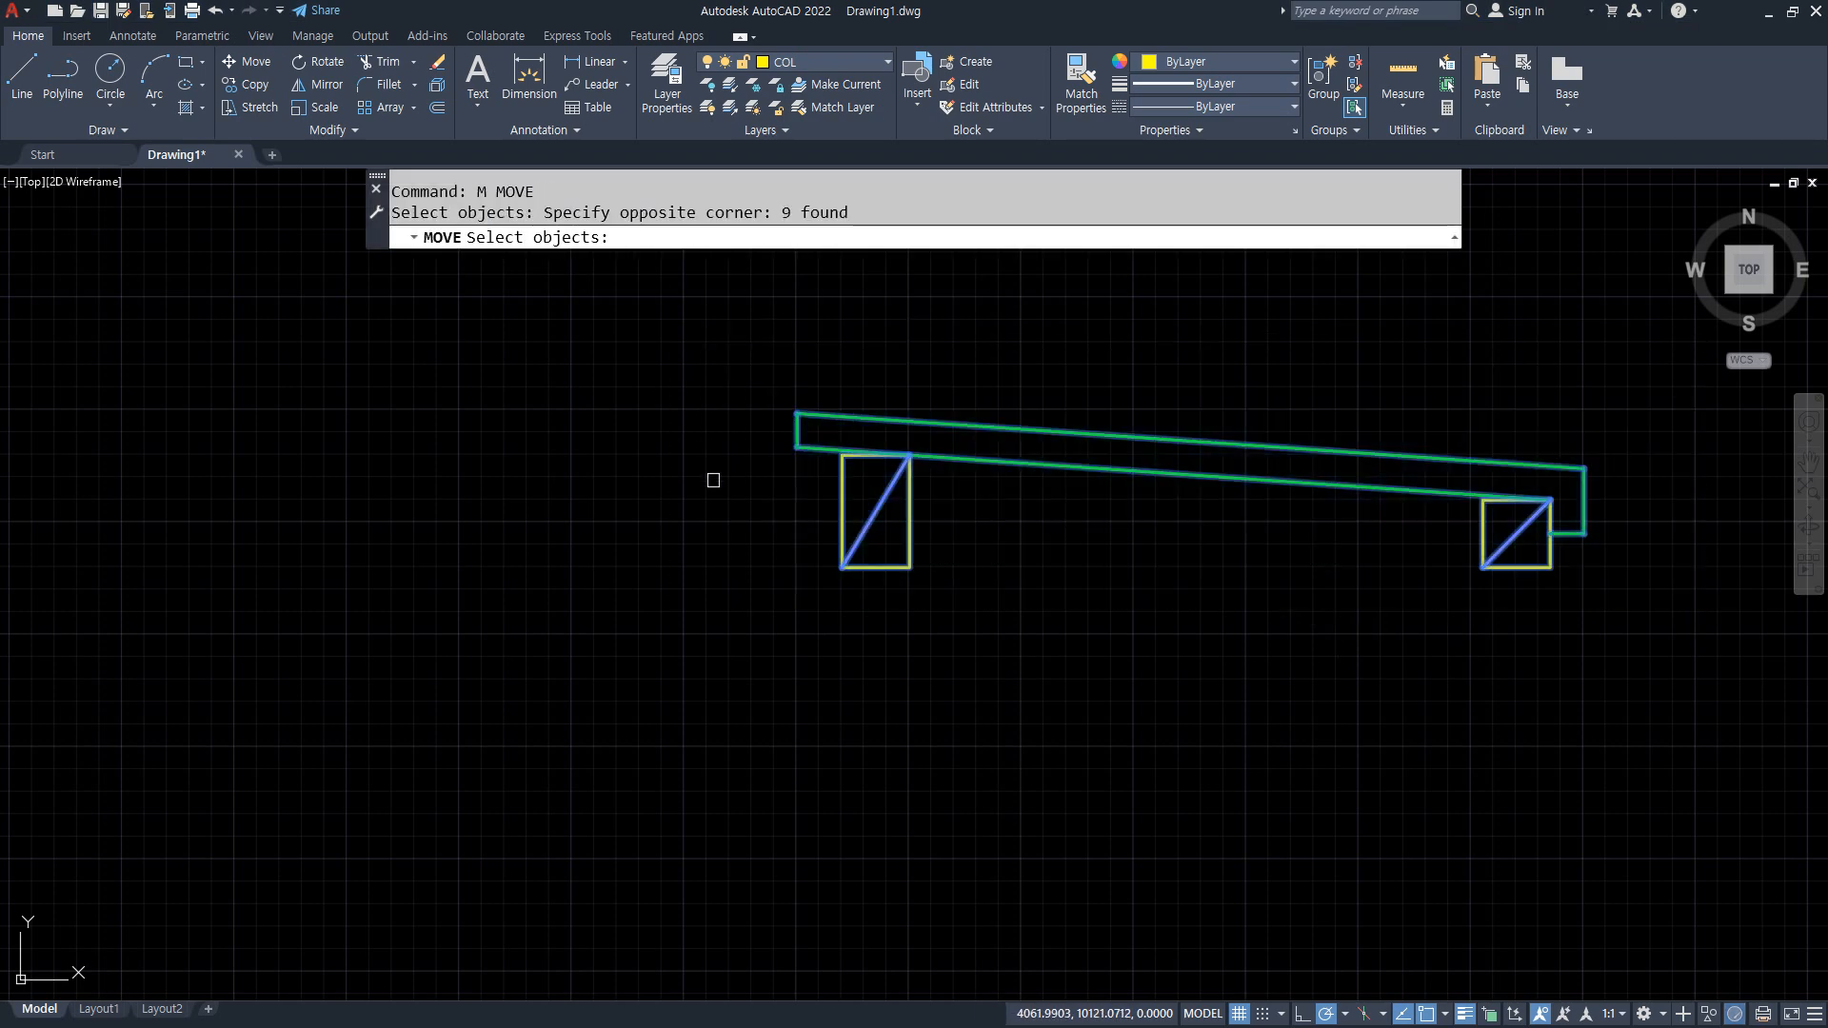
{"action": "key", "text": "Return"}
{"action": "left_click", "coordinate": [841, 568]}
{"action": "scroll", "coordinate": [990, 662], "scroll_direction": "down", "scroll_amount": 4}
{"action": "scroll", "coordinate": [1102, 755], "scroll_direction": "down", "scroll_amount": 1}
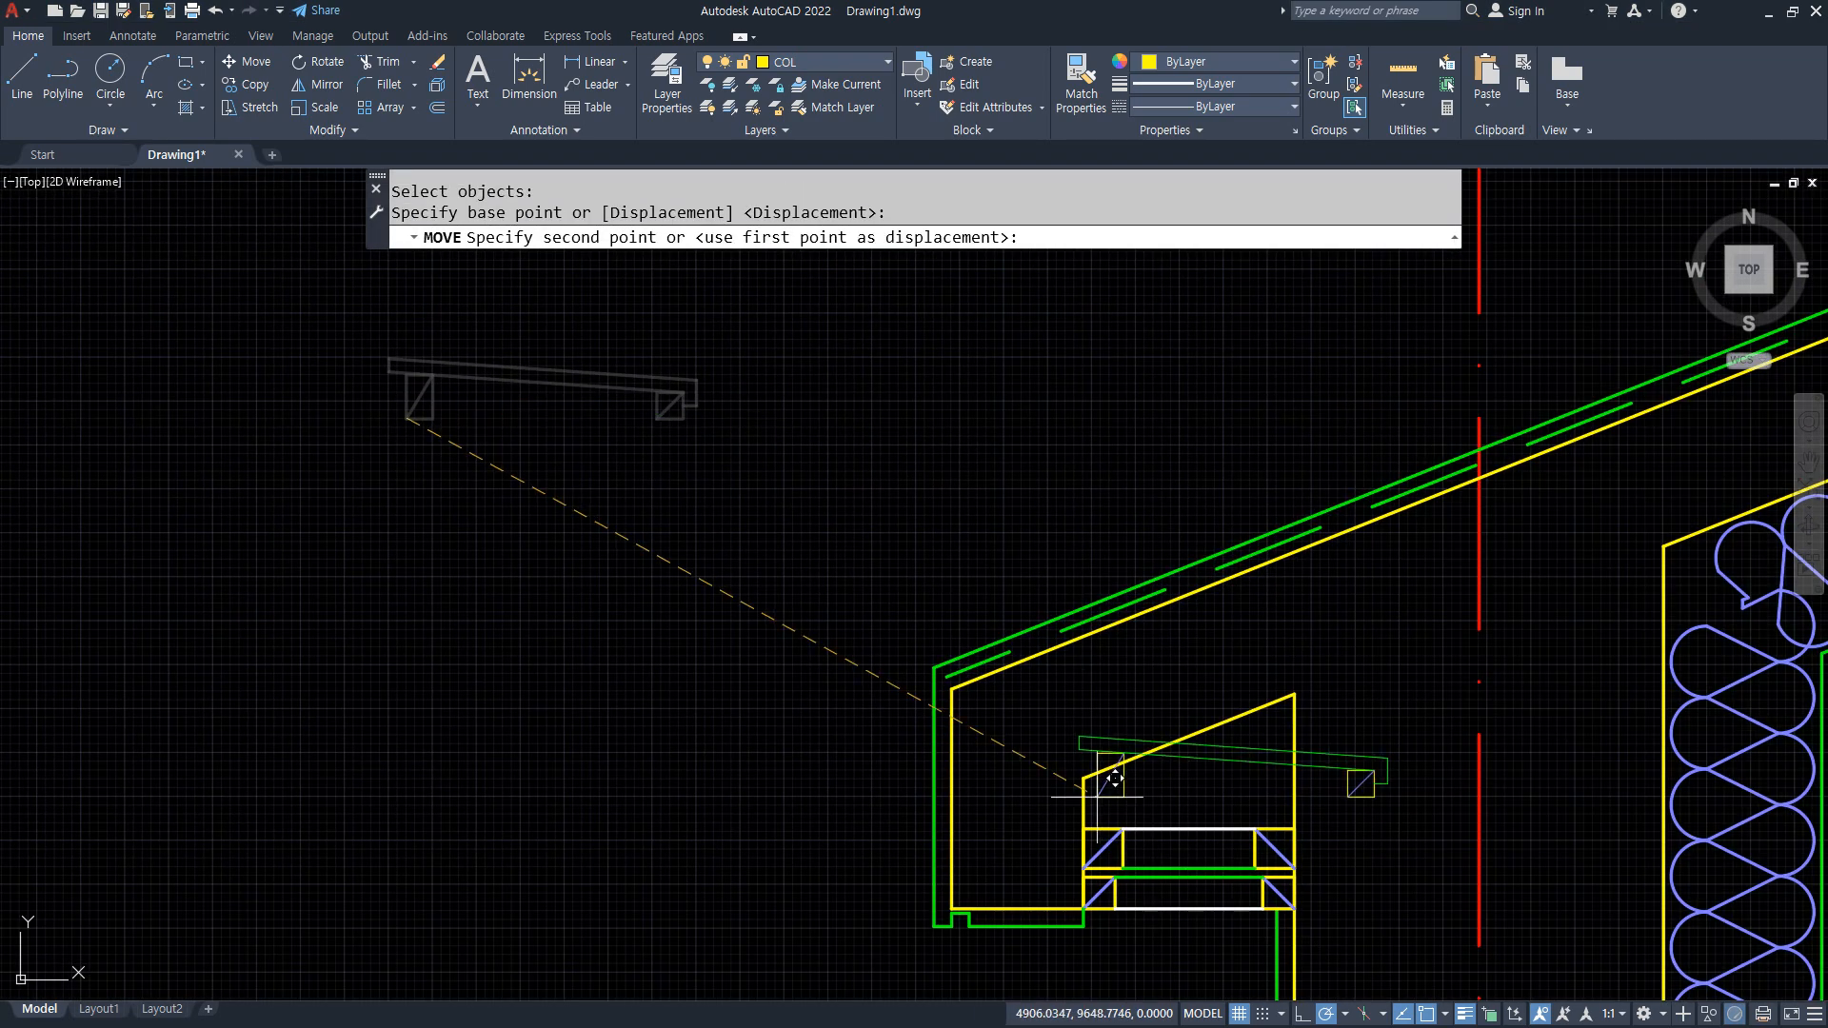
{"action": "scroll", "coordinate": [694, 523], "scroll_direction": "up", "scroll_amount": 5}
{"action": "scroll", "coordinate": [824, 832], "scroll_direction": "down", "scroll_amount": 3}
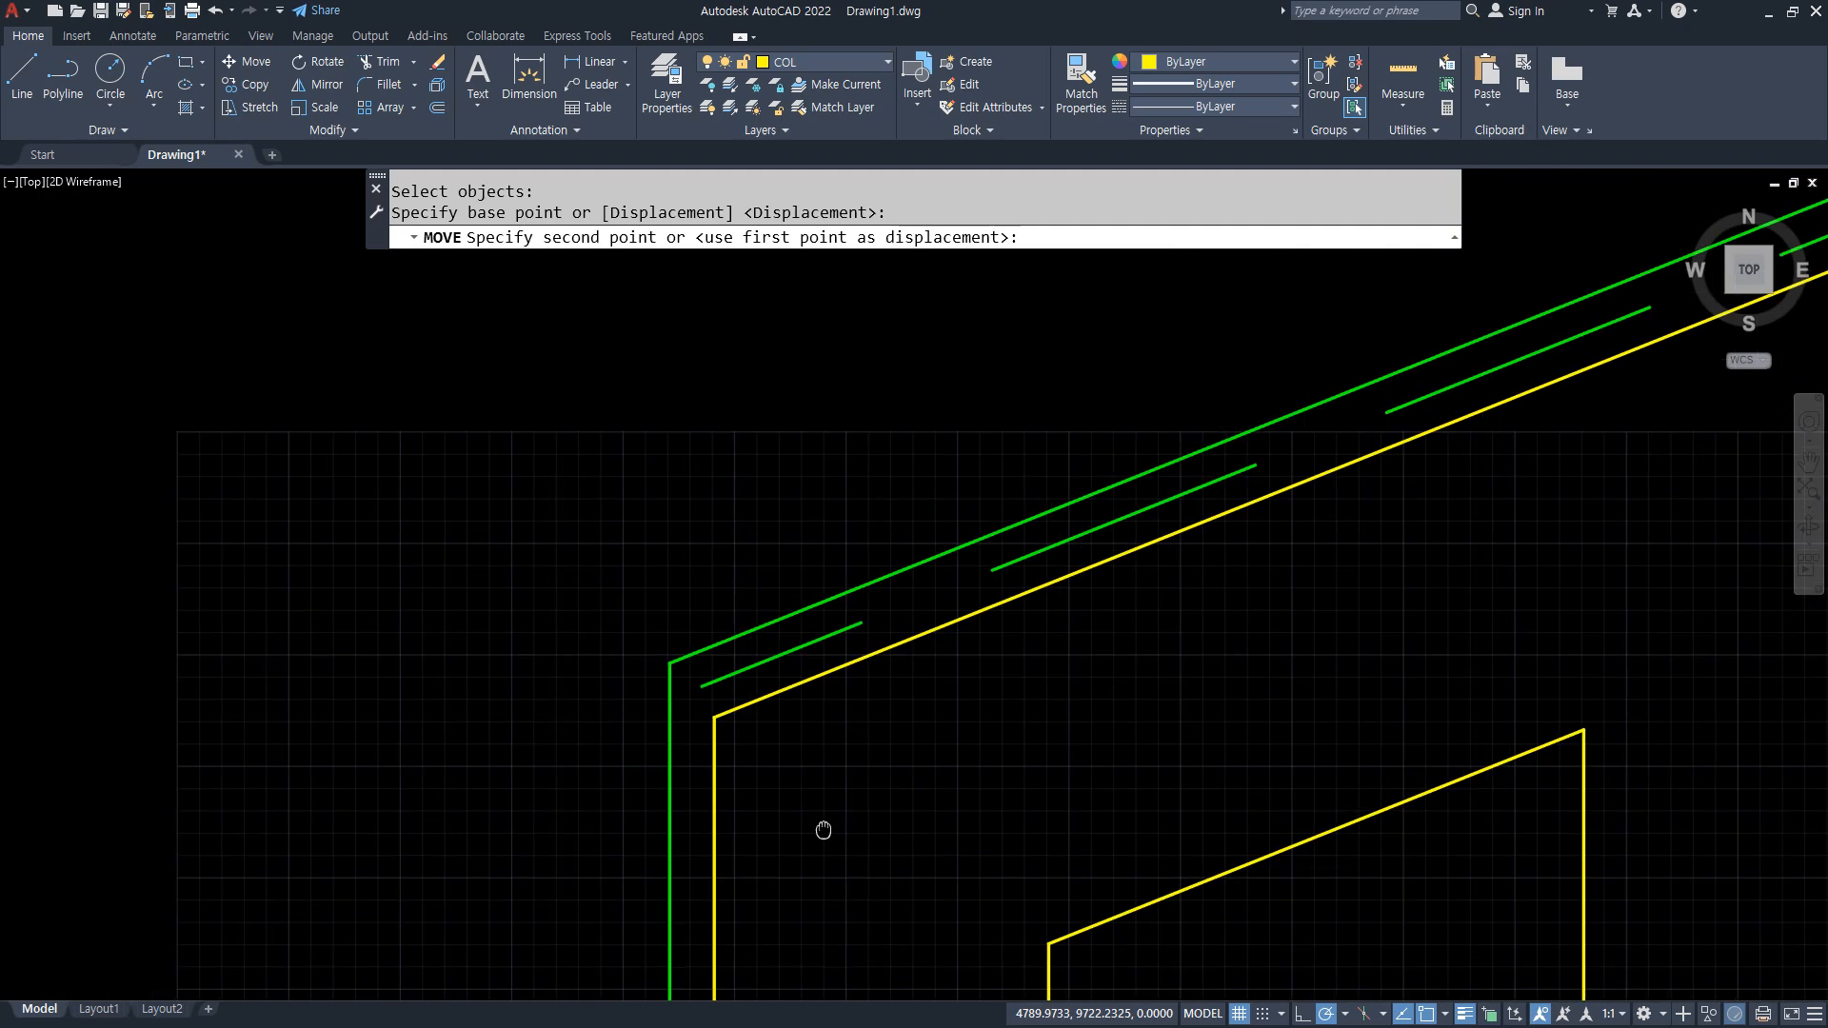
{"action": "left_click", "coordinate": [673, 667]}
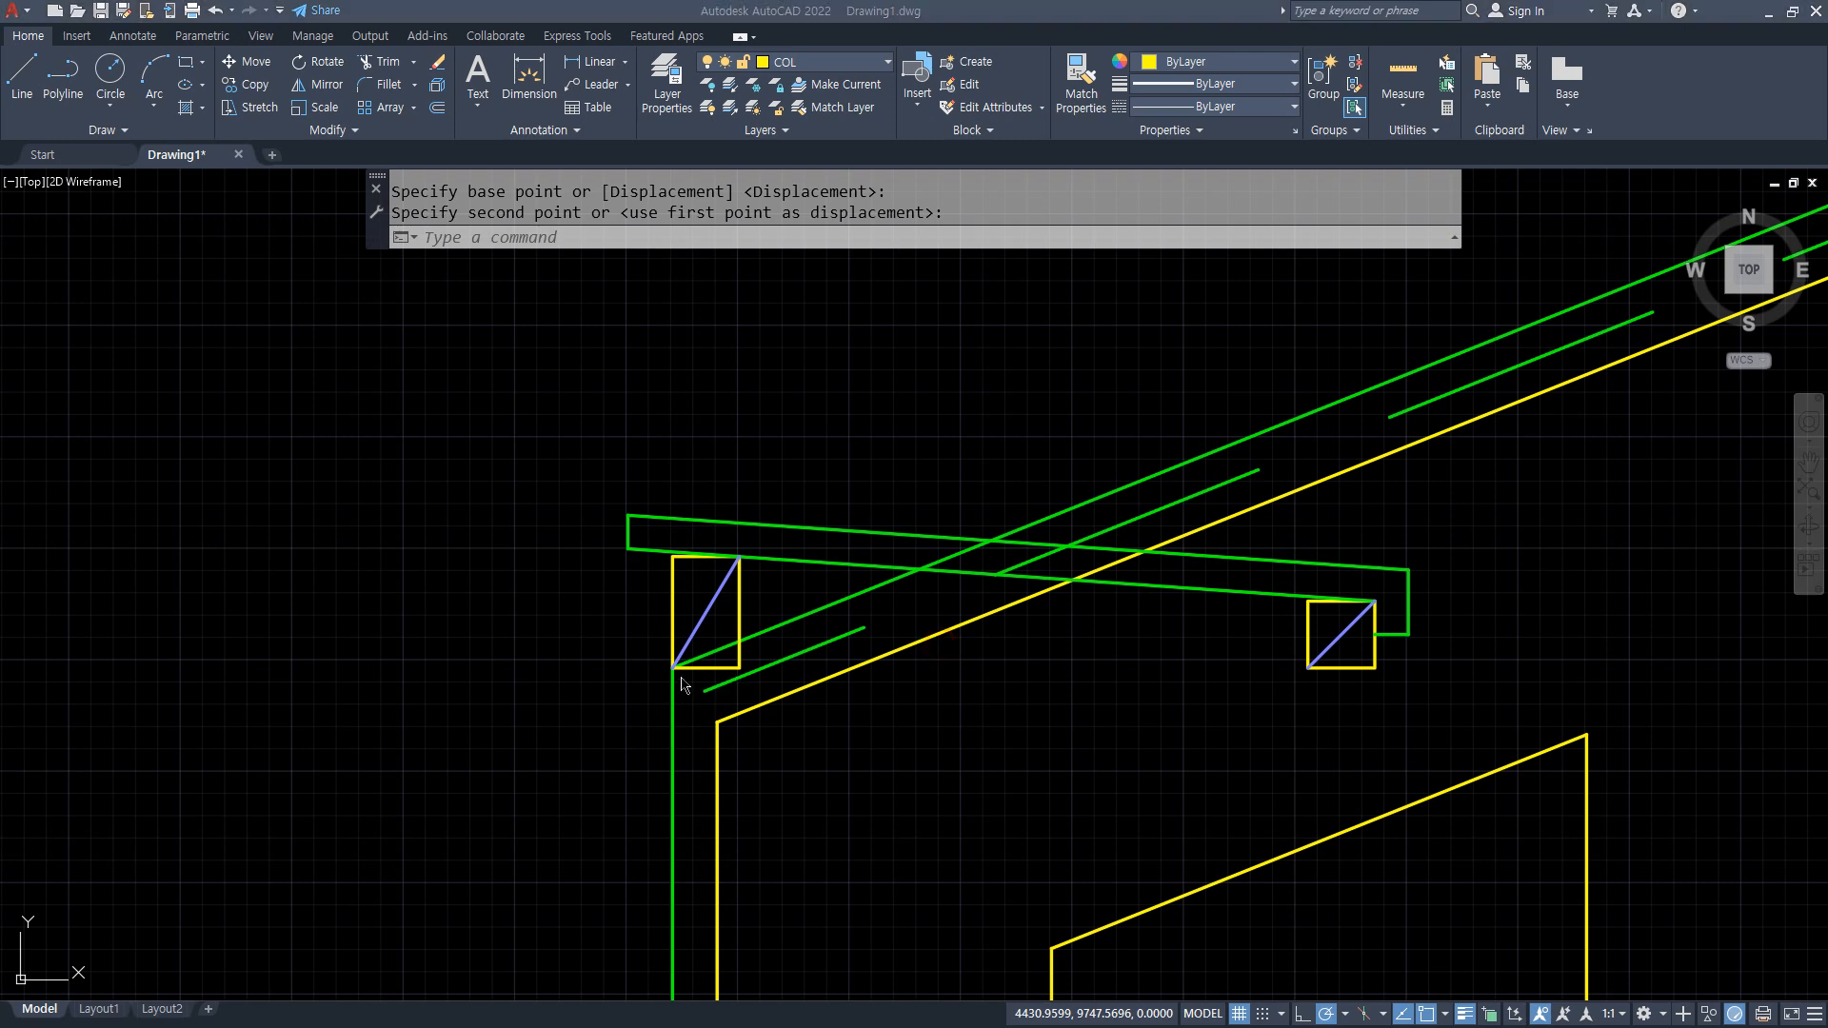
{"action": "left_click_drag", "start_coordinate": [671, 667], "coordinate": [1419, 667]}
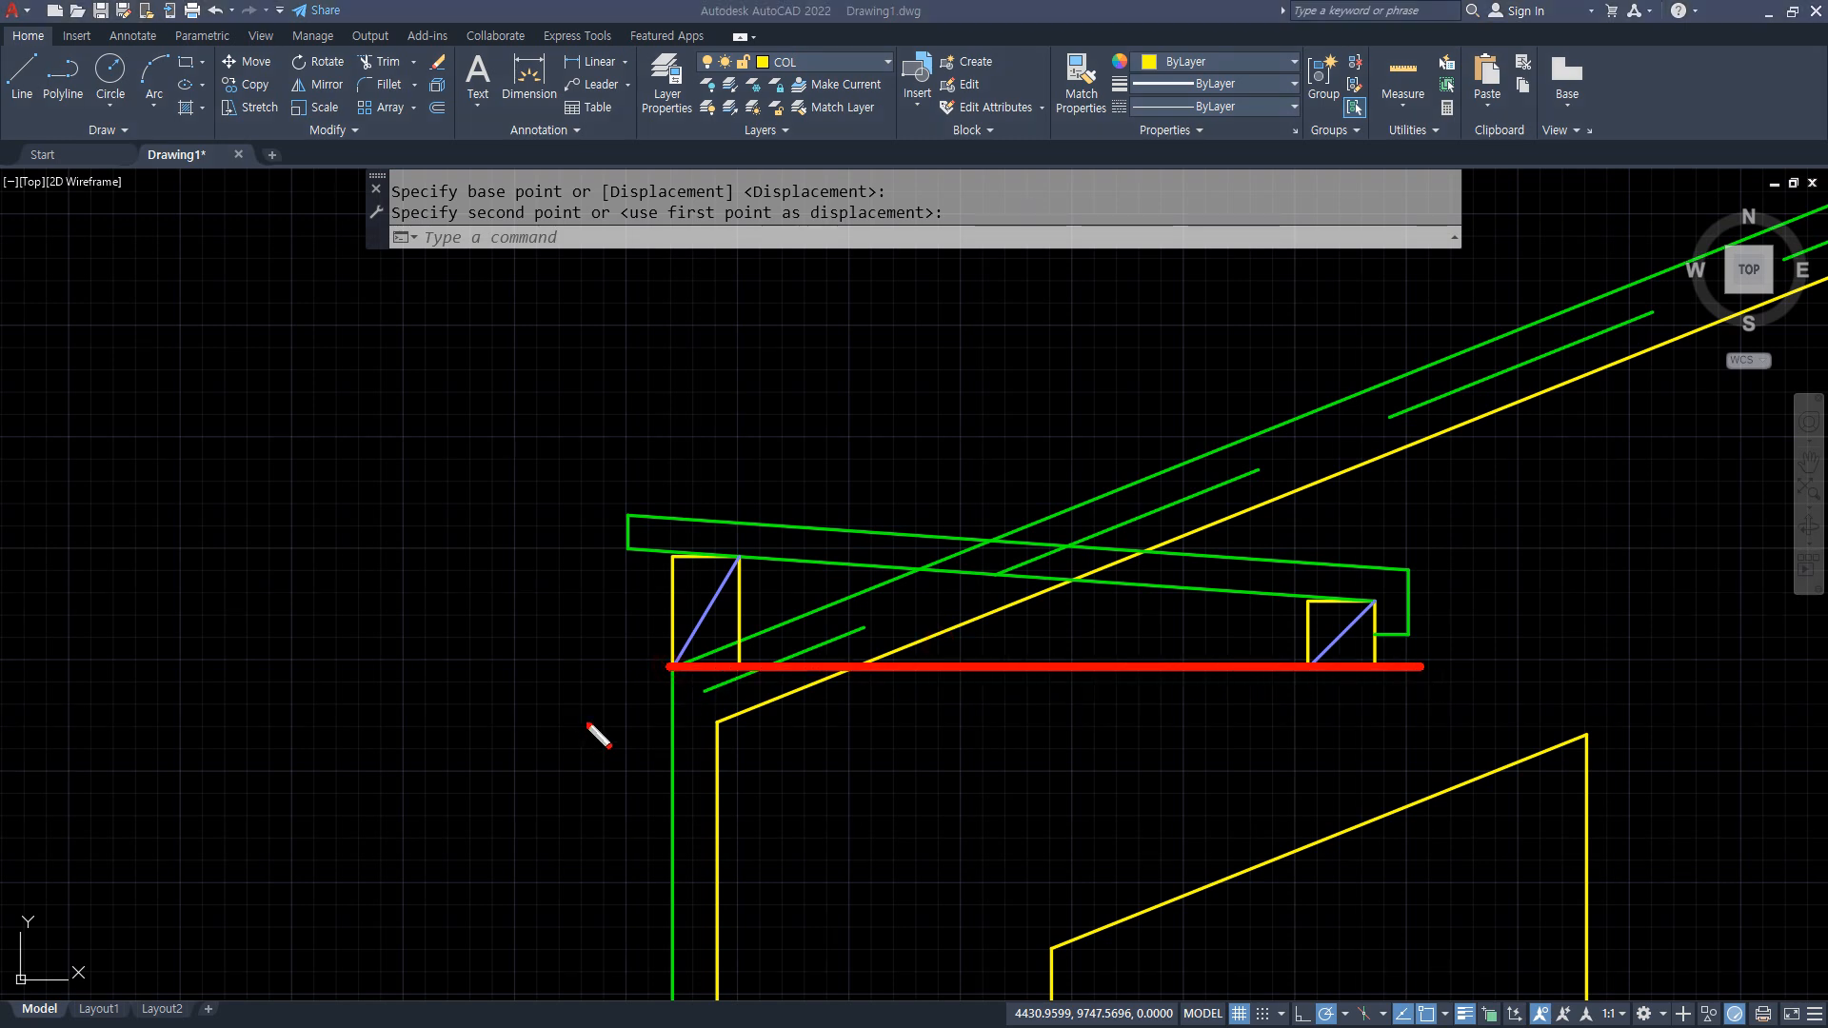
{"action": "left_click_drag", "start_coordinate": [676, 667], "coordinate": [1225, 455]}
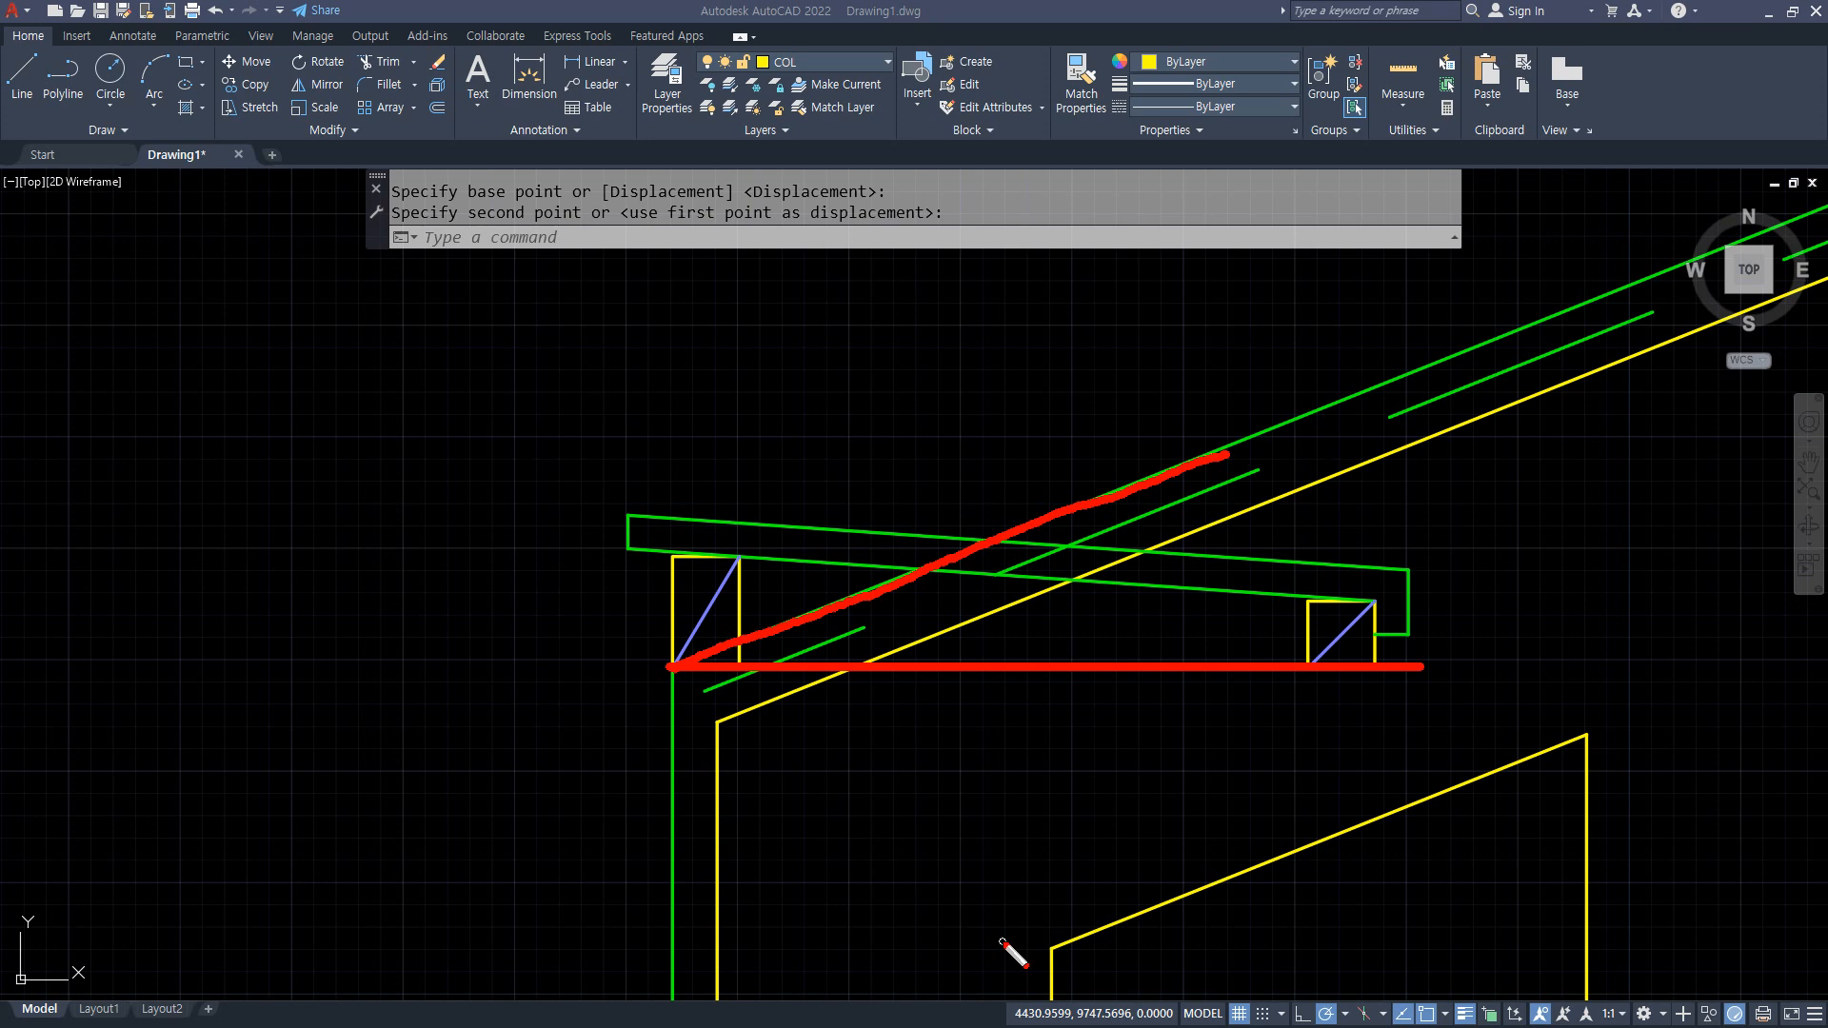
{"action": "key", "text": "Escape"}
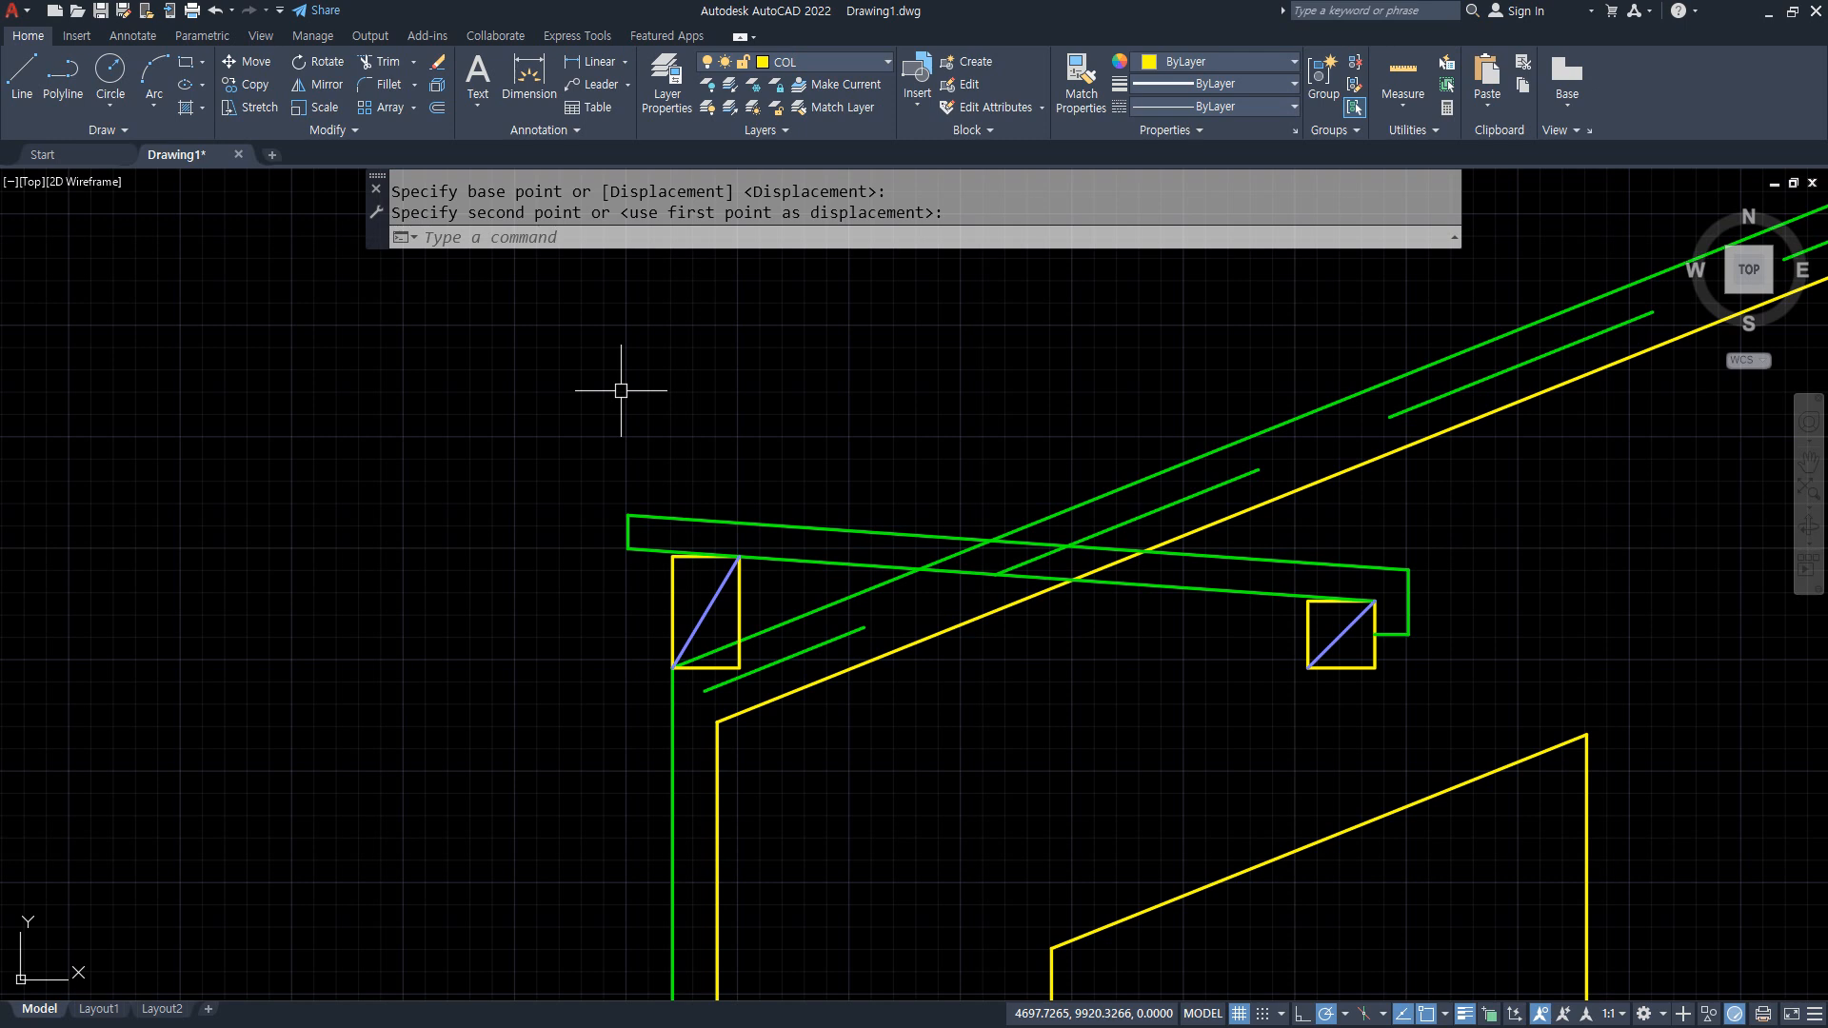
Rotate the board and supports about the eave corner using the Reference option, aligning the supports' base with the outer green roof line.
{"action": "type", "text": "ro"}
{"action": "key", "text": "Return"}
{"action": "left_click", "coordinate": [482, 368]}
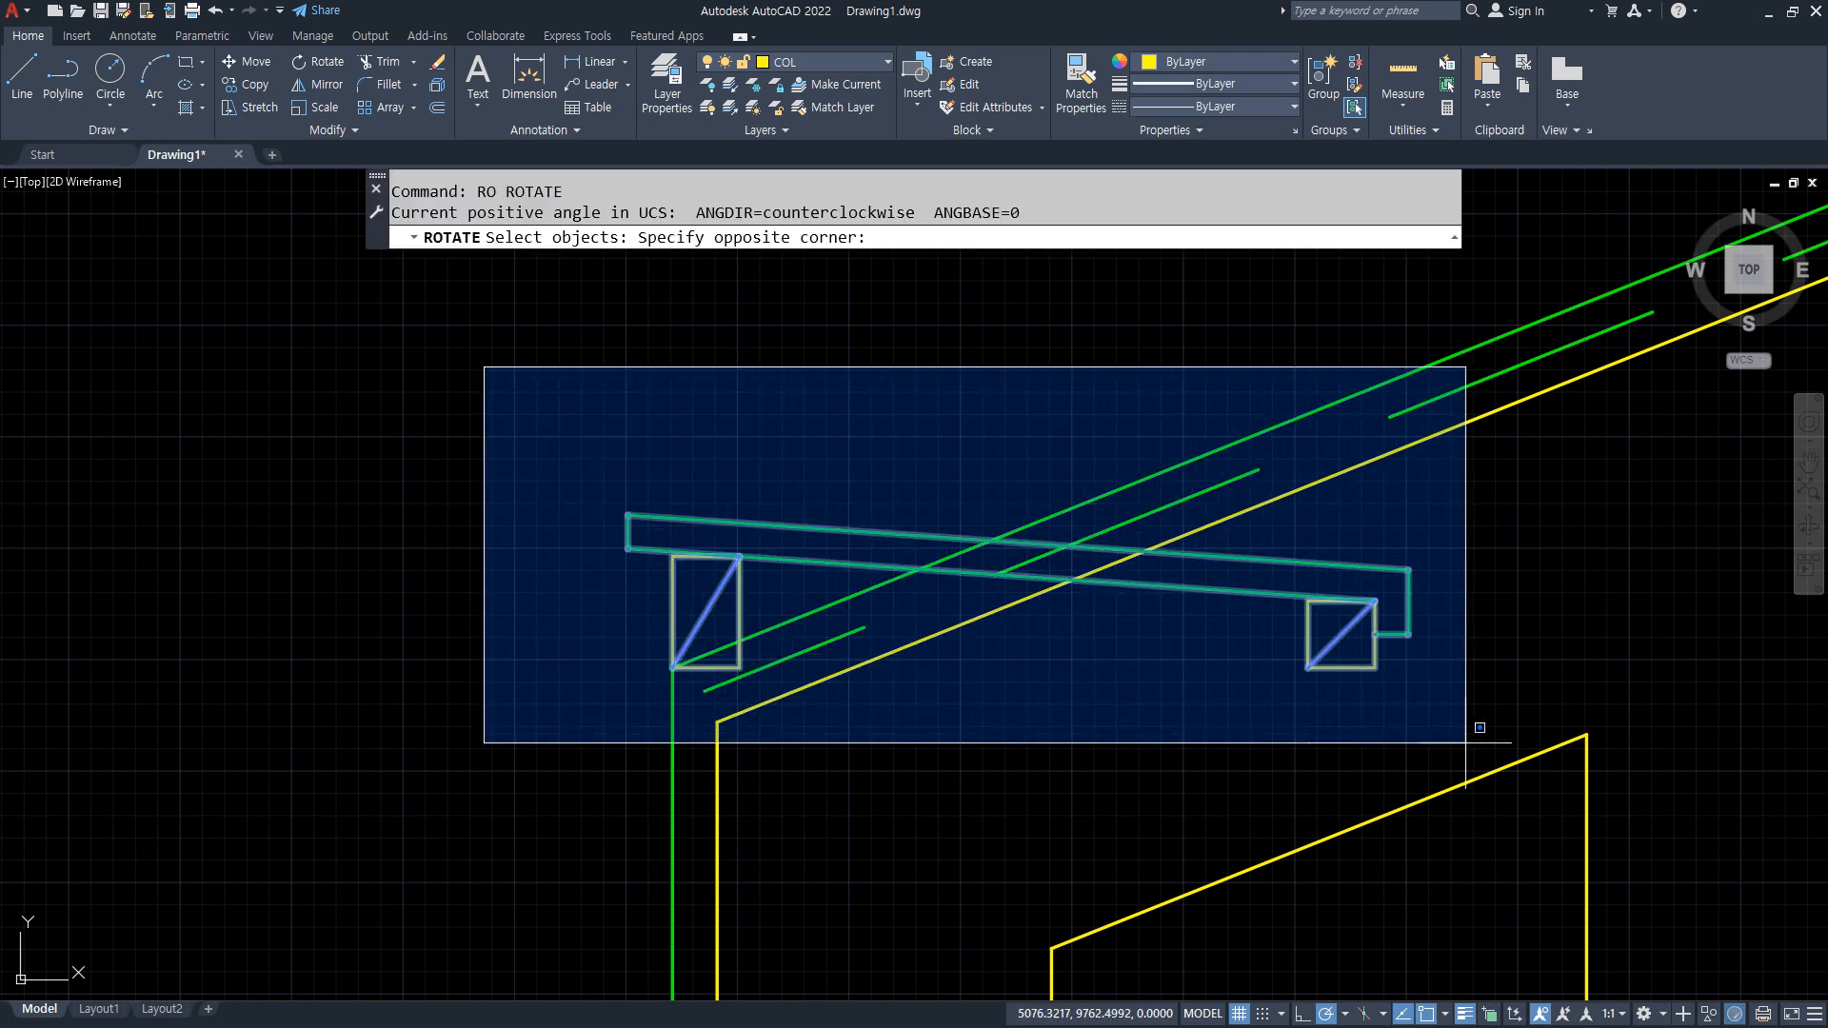
{"action": "left_click", "coordinate": [1466, 742]}
{"action": "key", "text": "Return"}
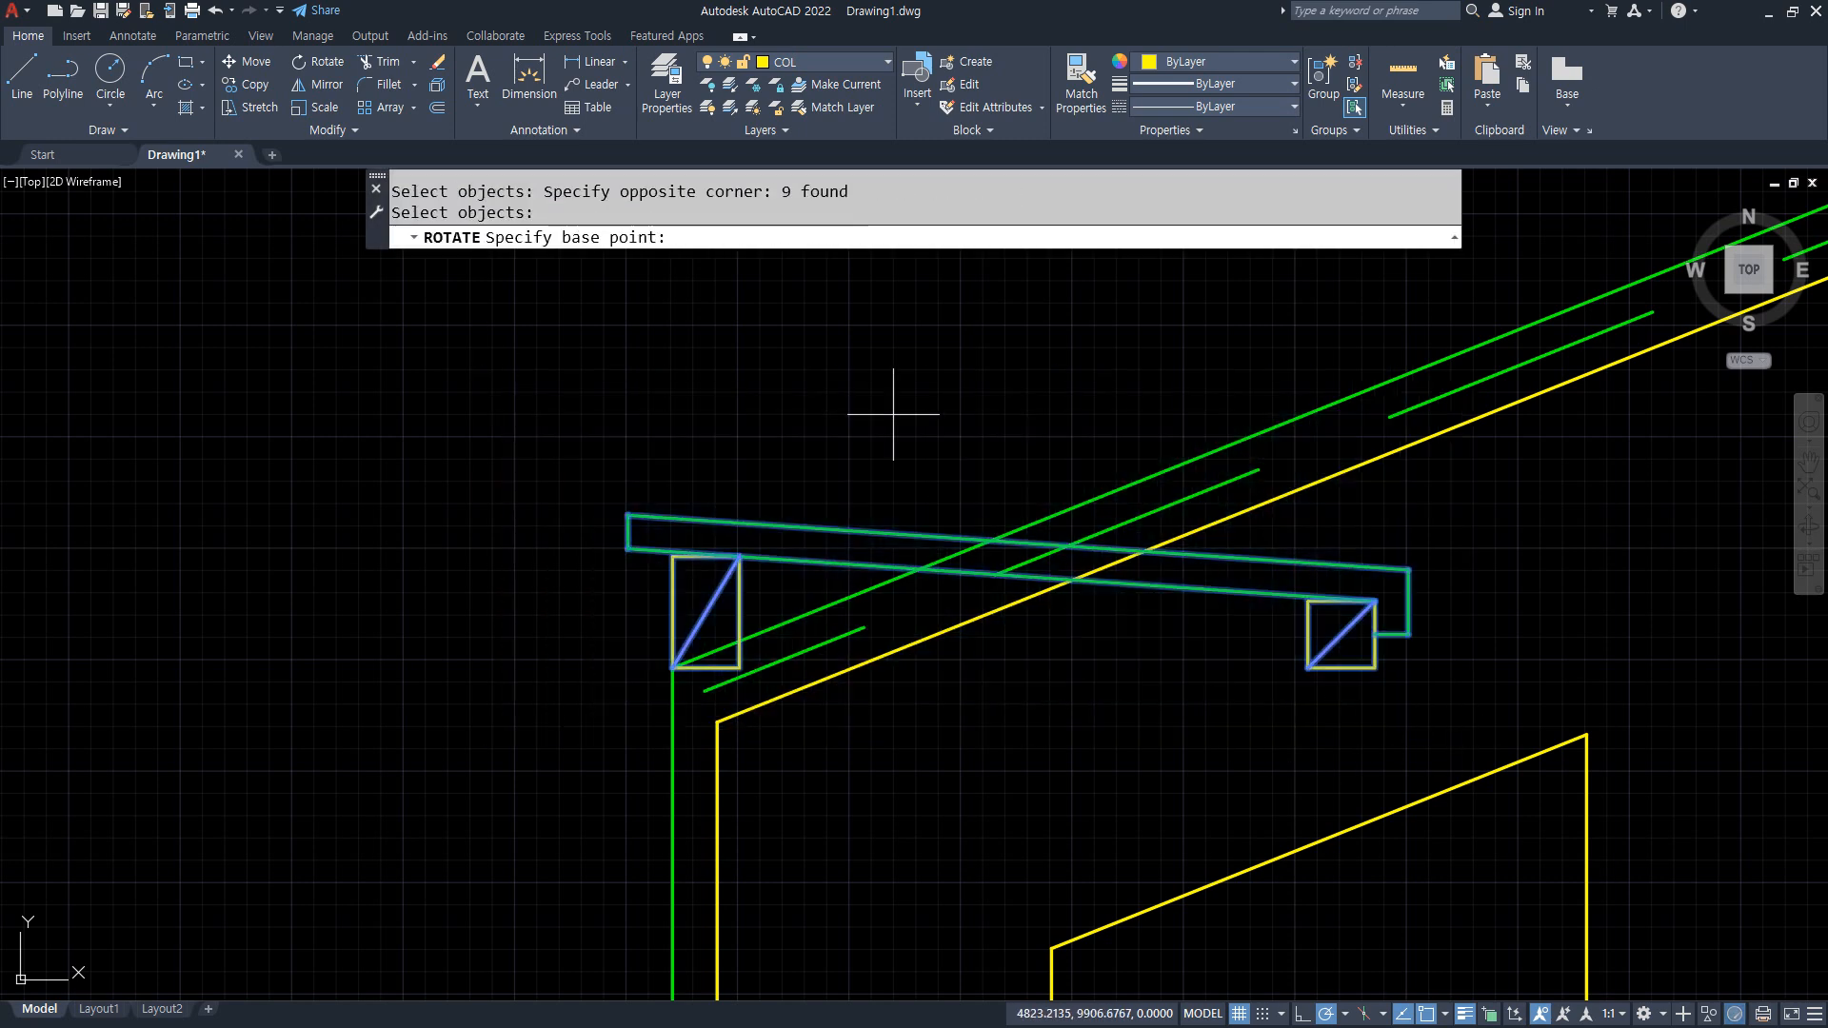
{"action": "left_click", "coordinate": [673, 667]}
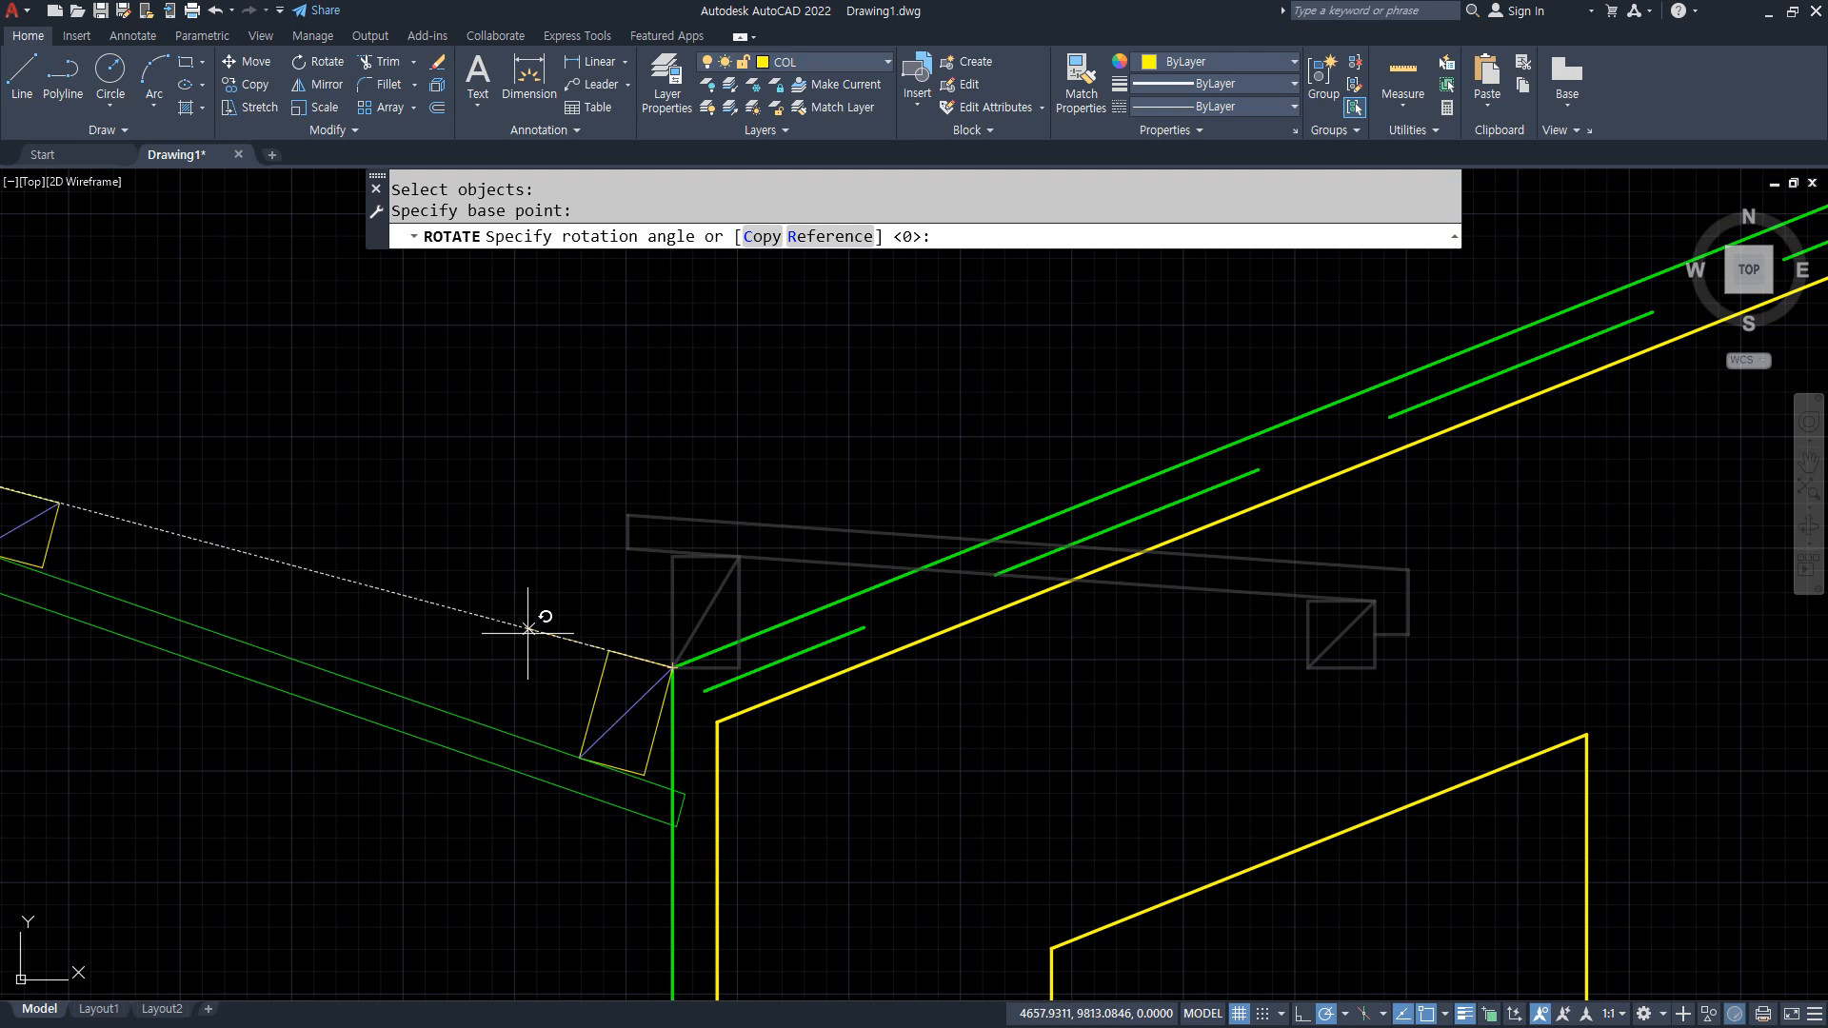
{"action": "left_click", "coordinate": [823, 240]}
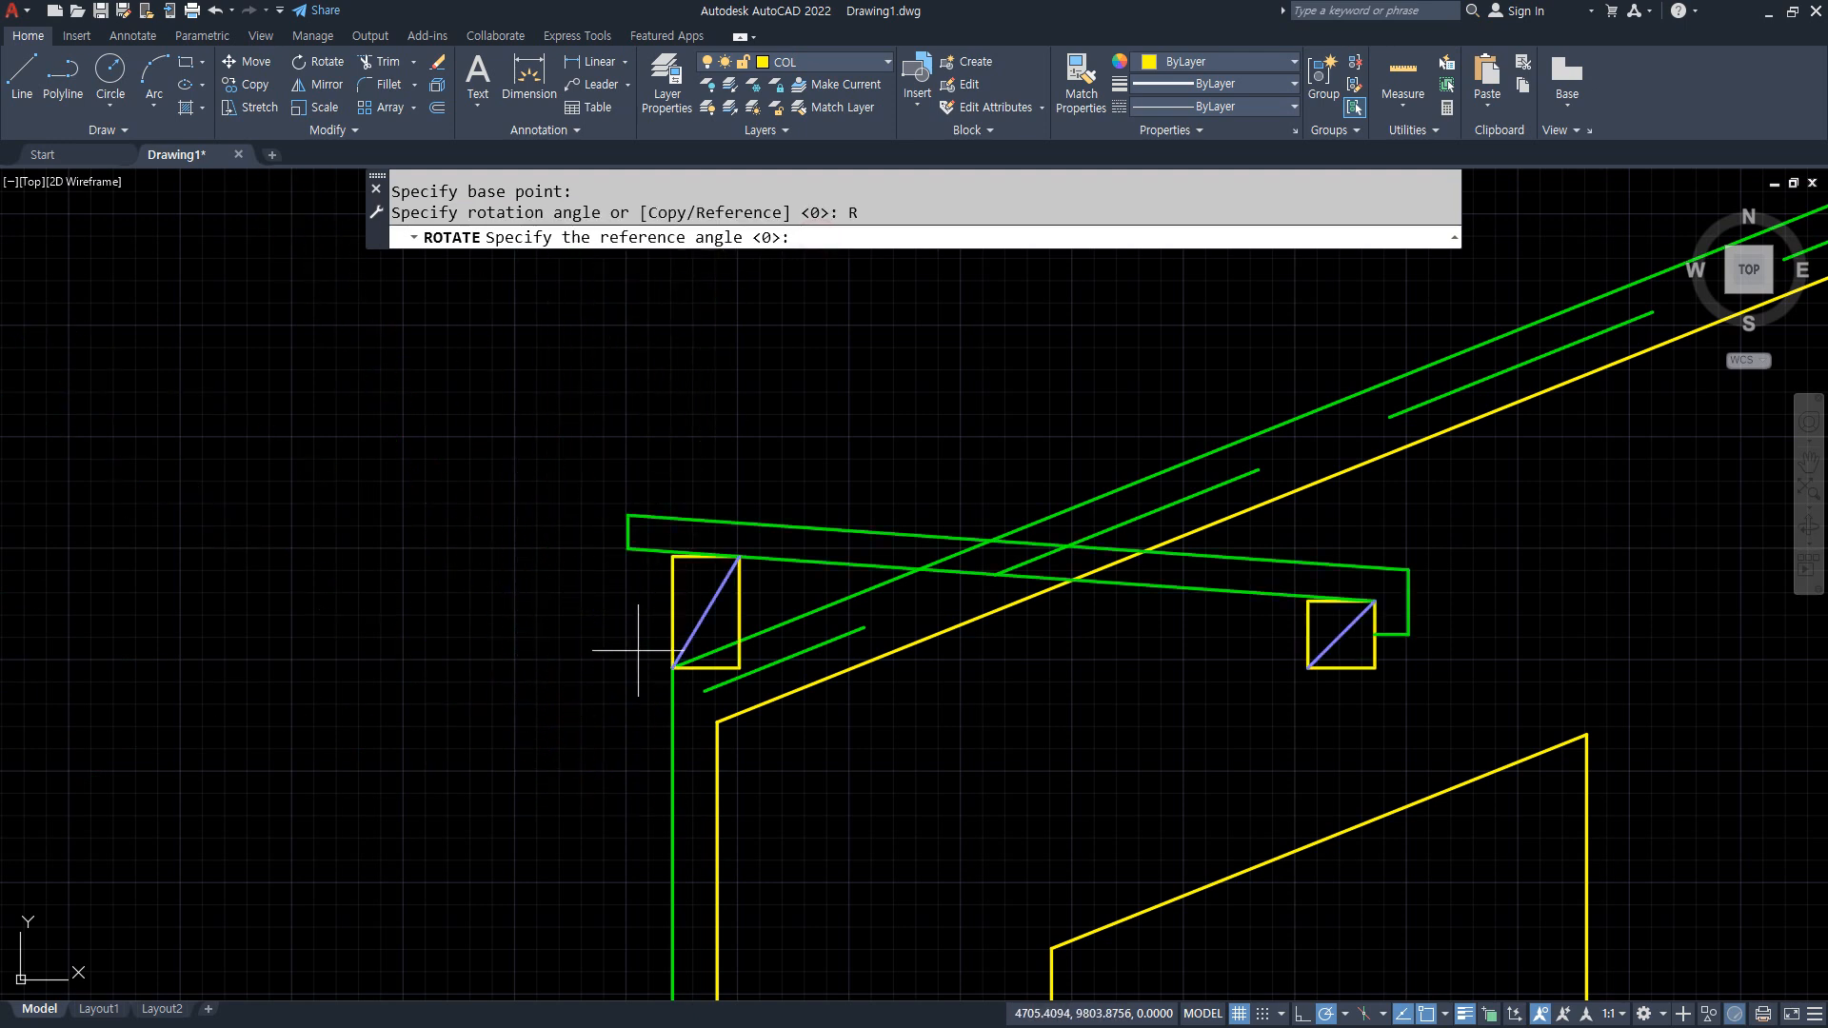
{"action": "left_click", "coordinate": [673, 668]}
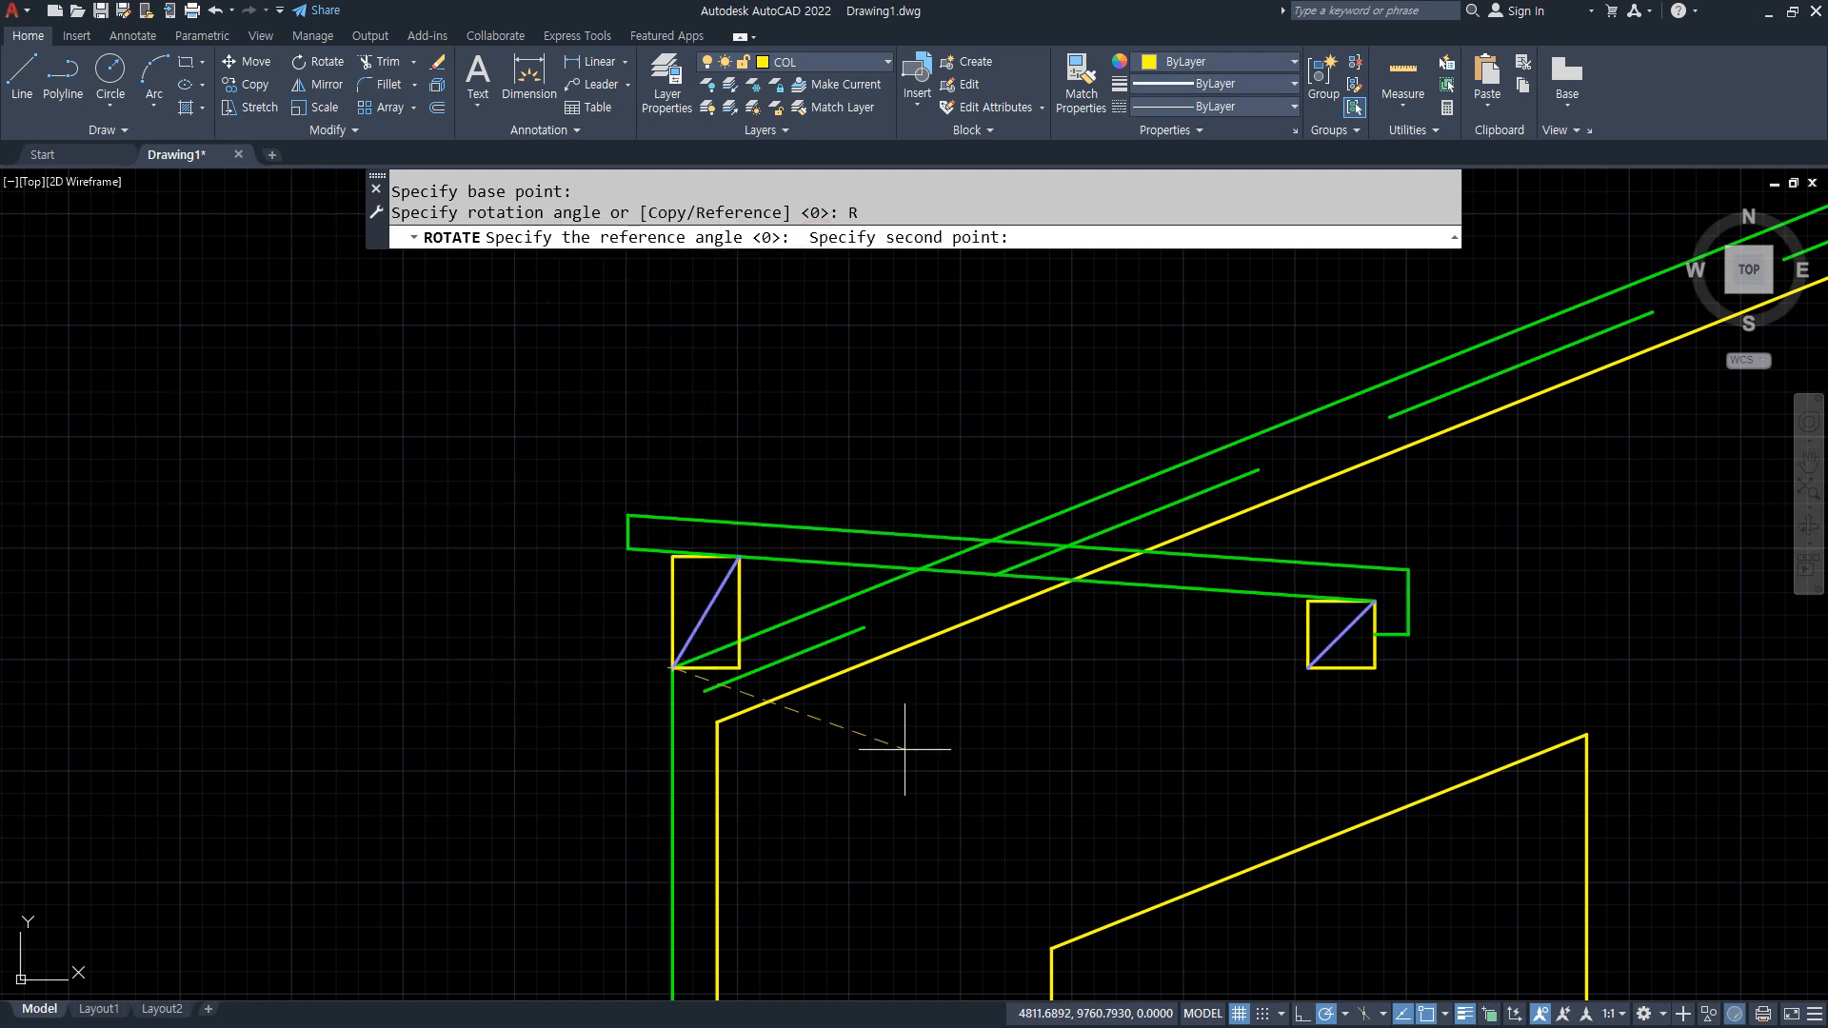
{"action": "left_click", "coordinate": [1375, 667]}
{"action": "left_click", "coordinate": [990, 529]}
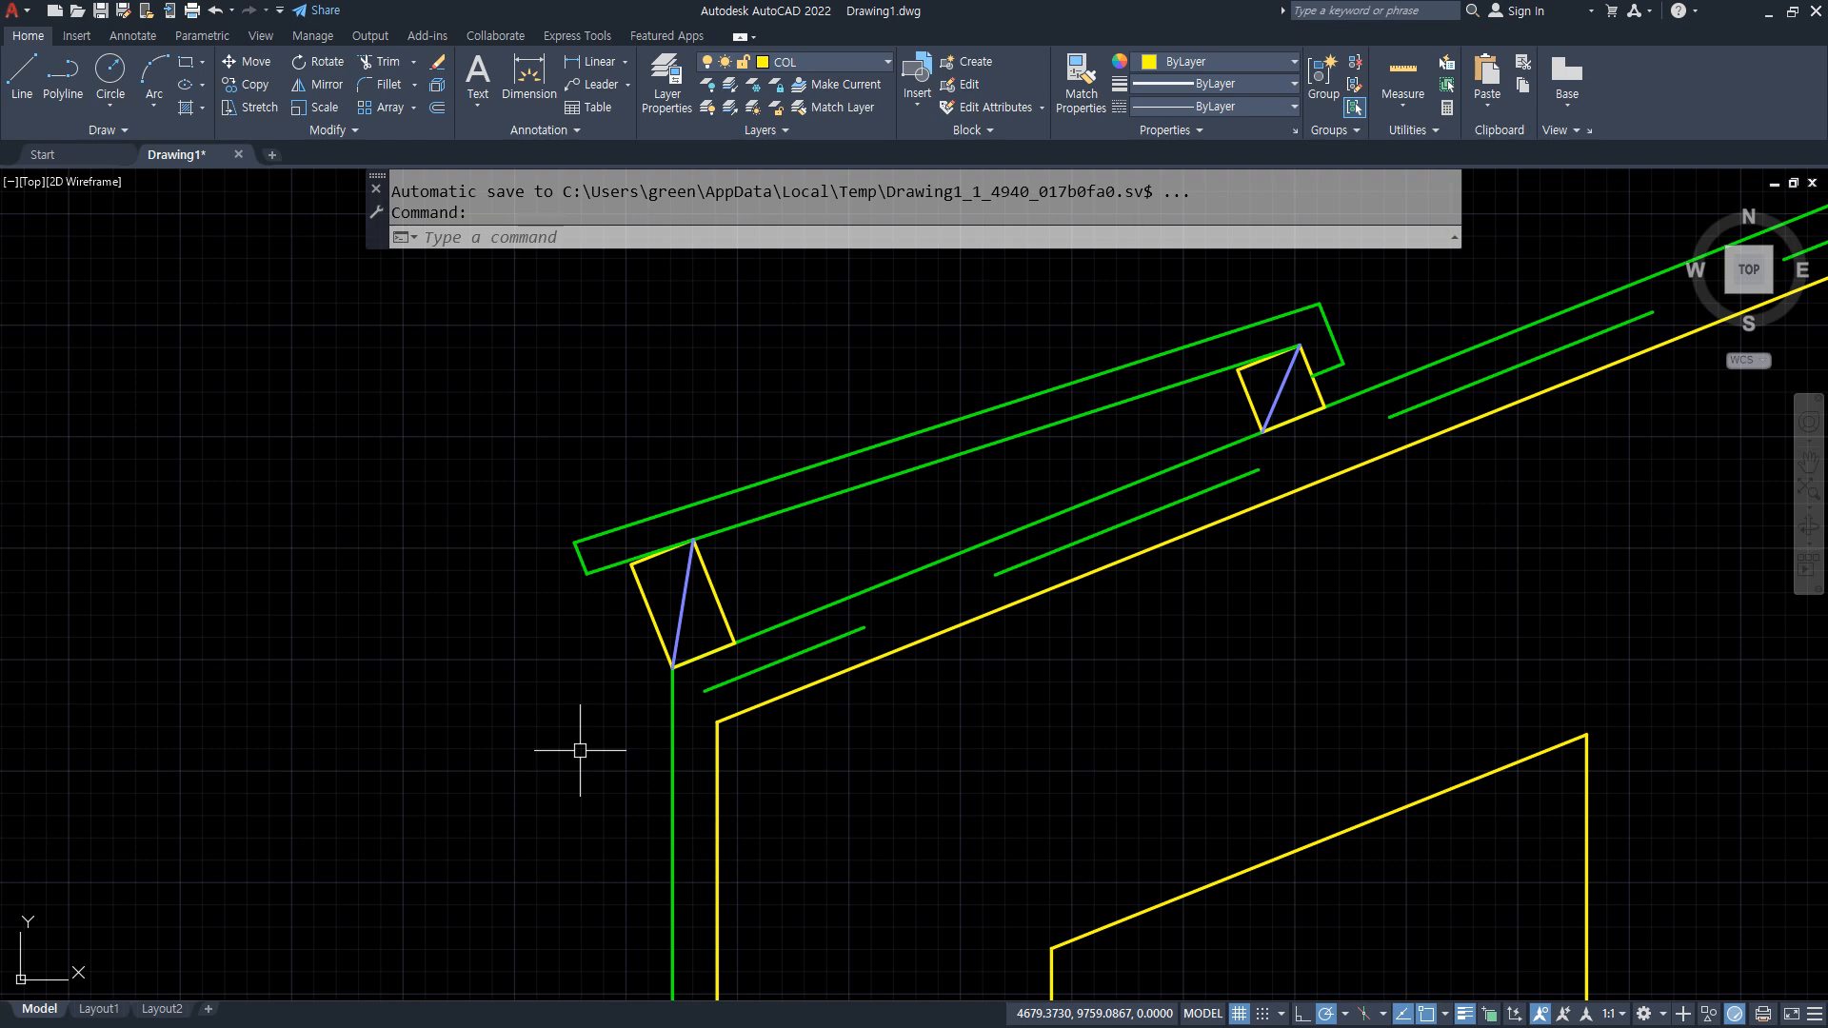
Undo the rotation and the move of the board and its two supports.
{"action": "key", "text": "ctrl+z"}
{"action": "key", "text": "ctrl+z"}
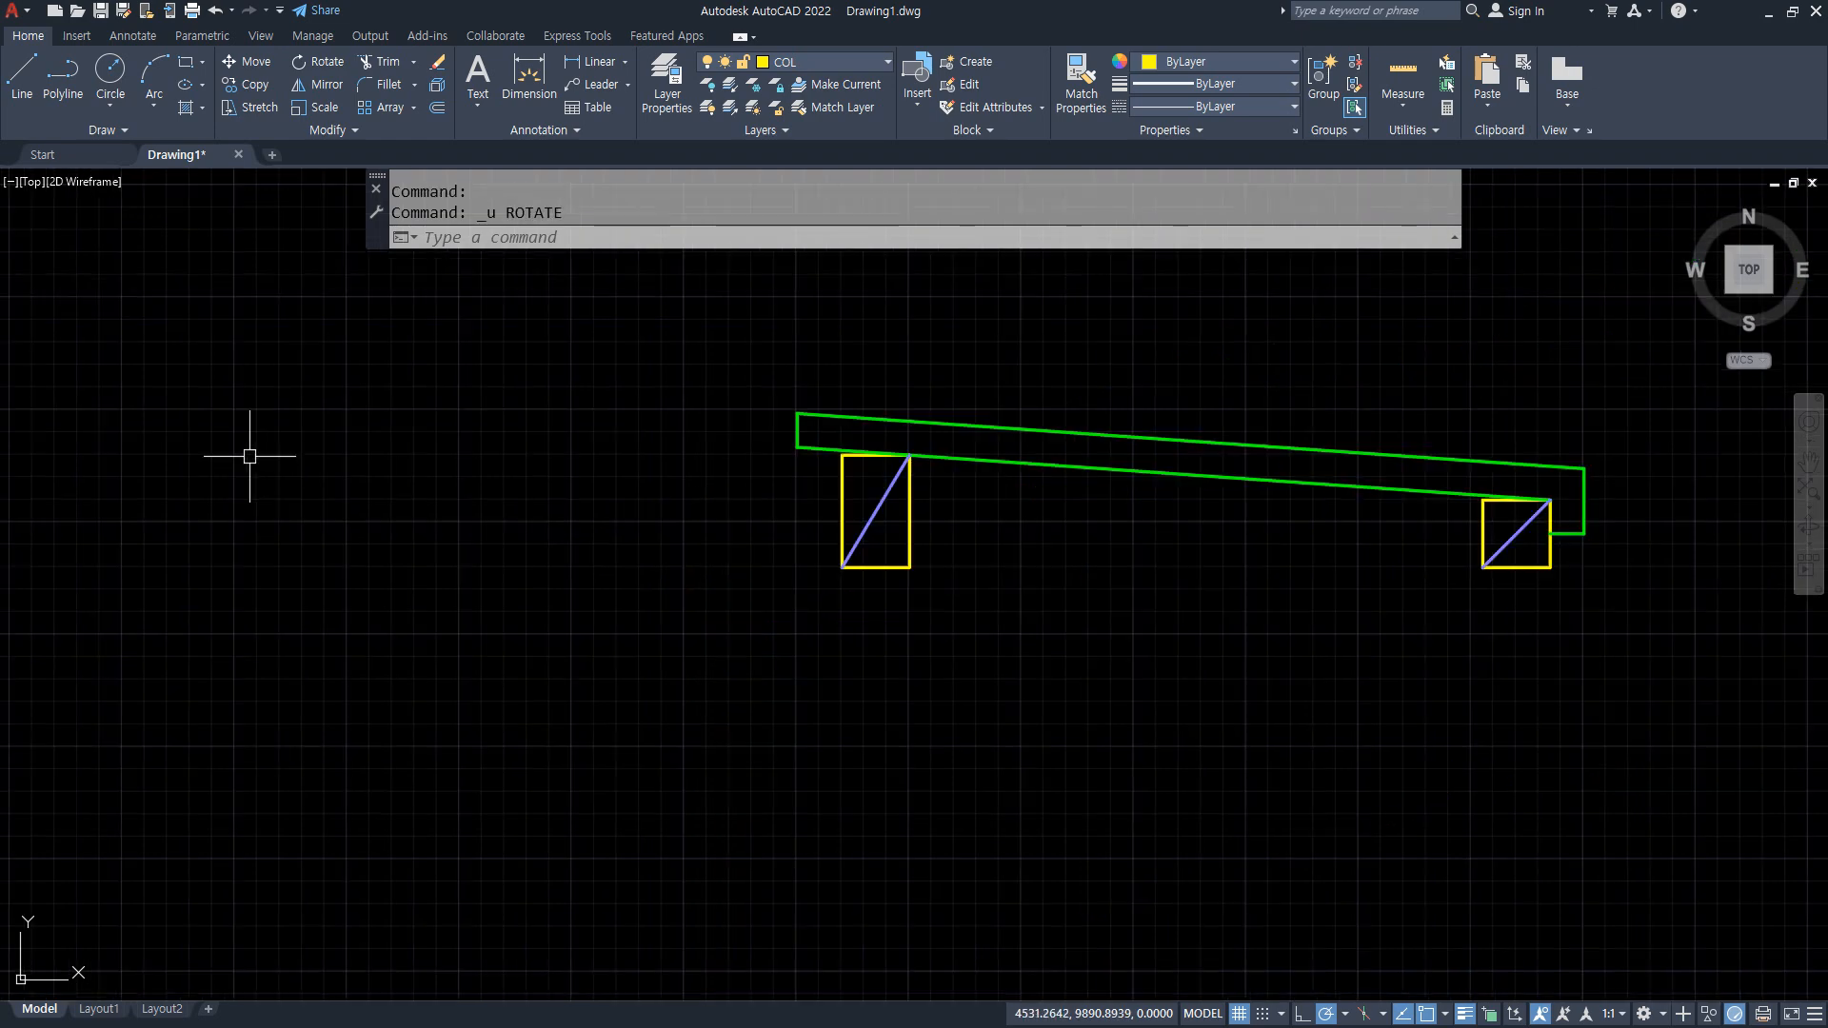
{"action": "scroll", "coordinate": [305, 476], "scroll_direction": "down", "scroll_amount": 4}
{"action": "middle_click_drag", "start_coordinate": [796, 601], "coordinate": [736, 678]}
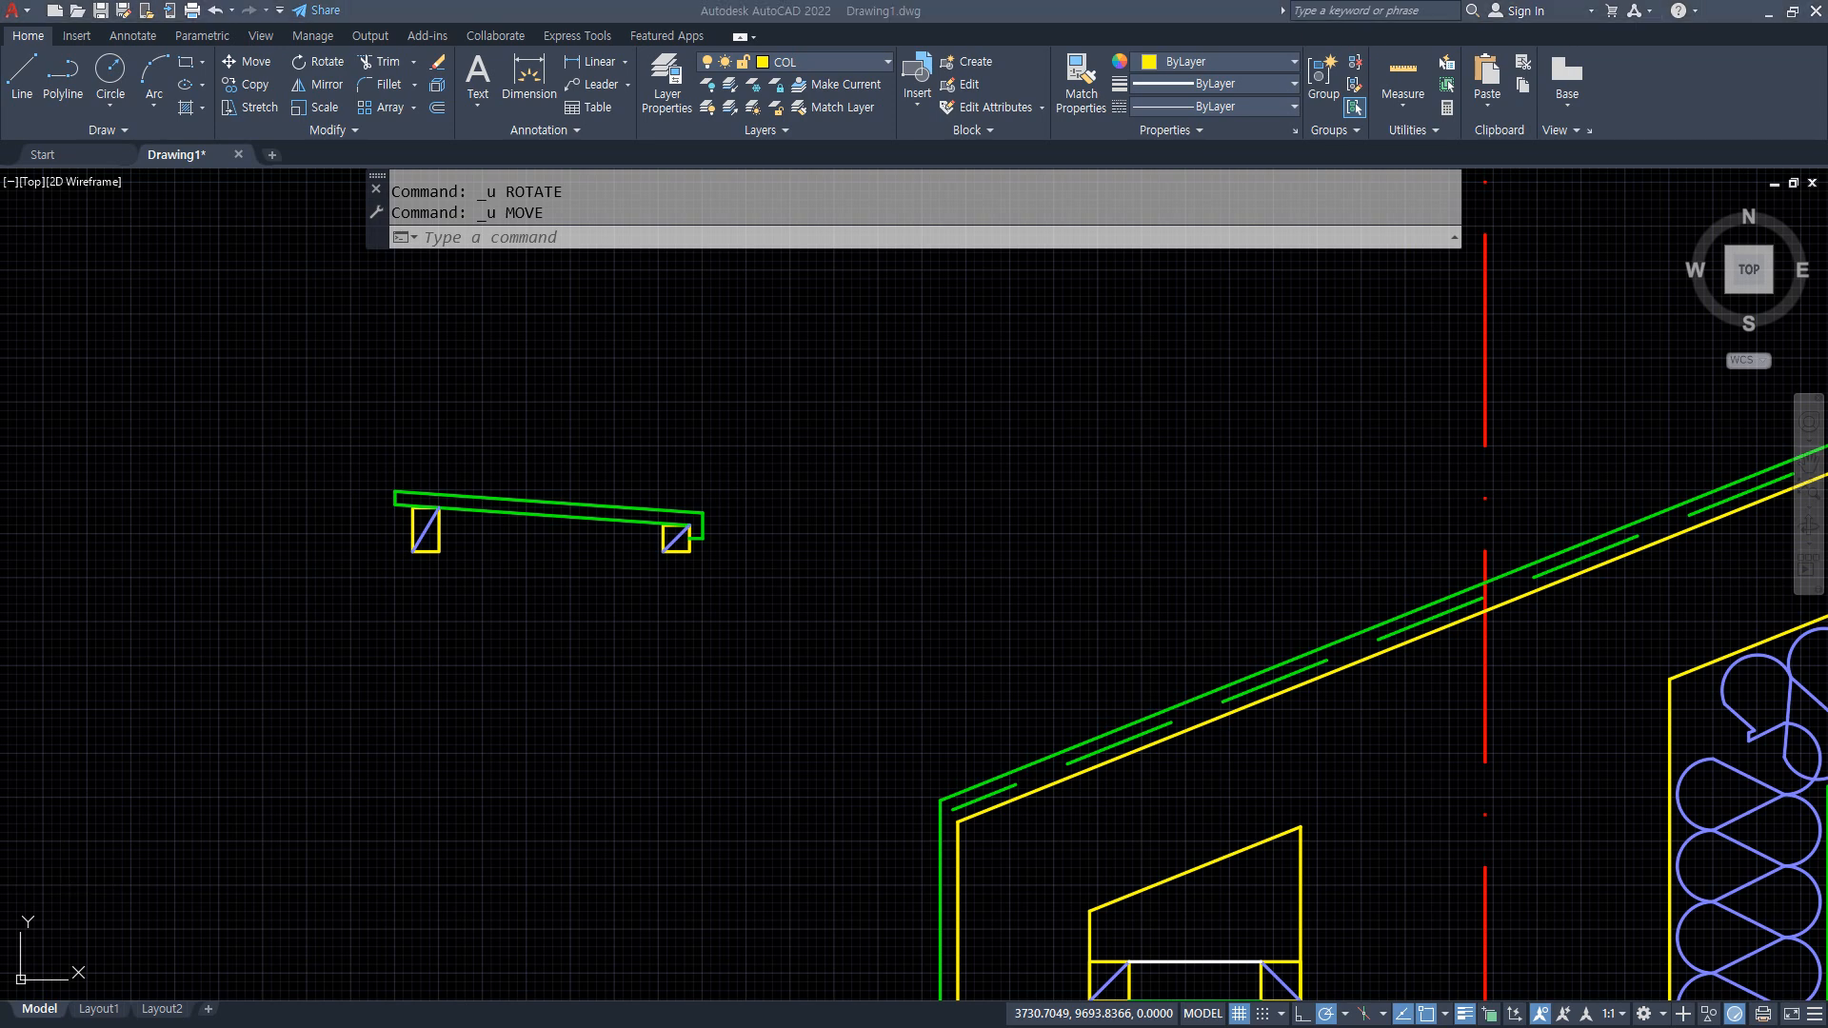
Switch to the Notepad notes, complete the last line as "ALign(정렬 AL)", and return to the AutoCAD drawing.
{"action": "left_click", "coordinate": [422, 237]}
{"action": "key", "text": "alt+Tab"}
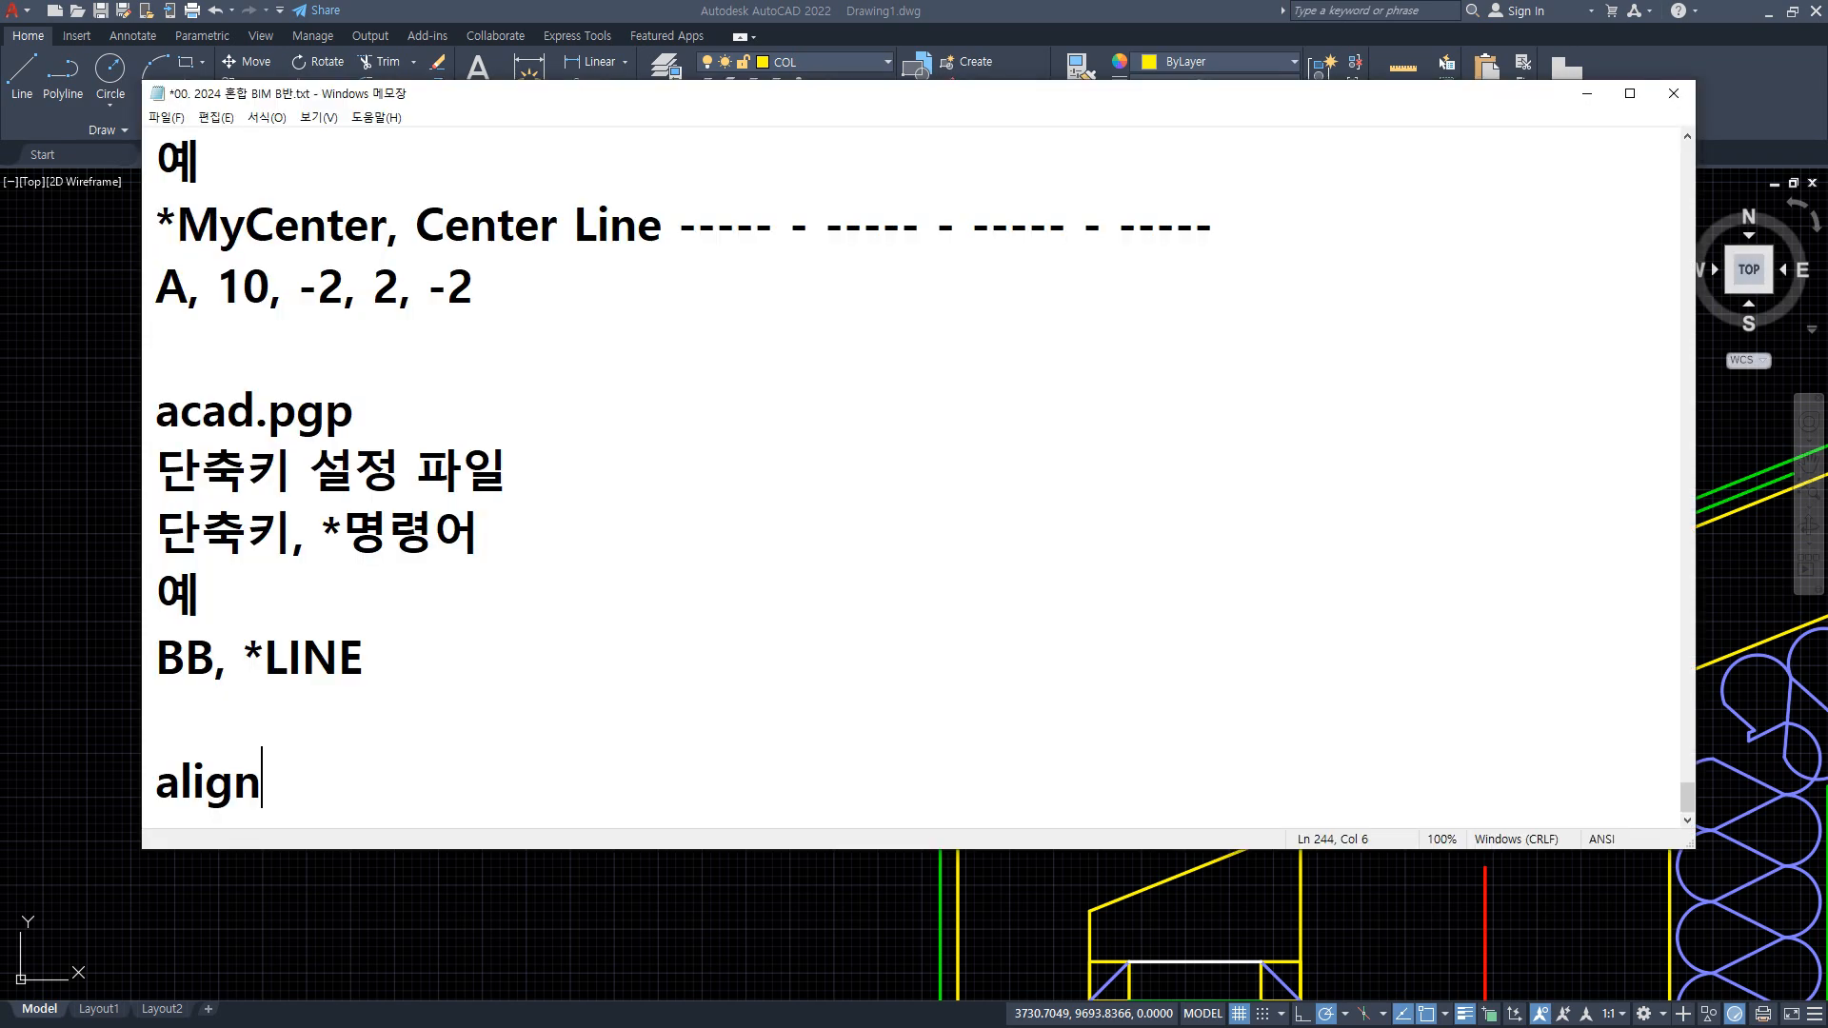
{"action": "type", "text": "(정렬하"}
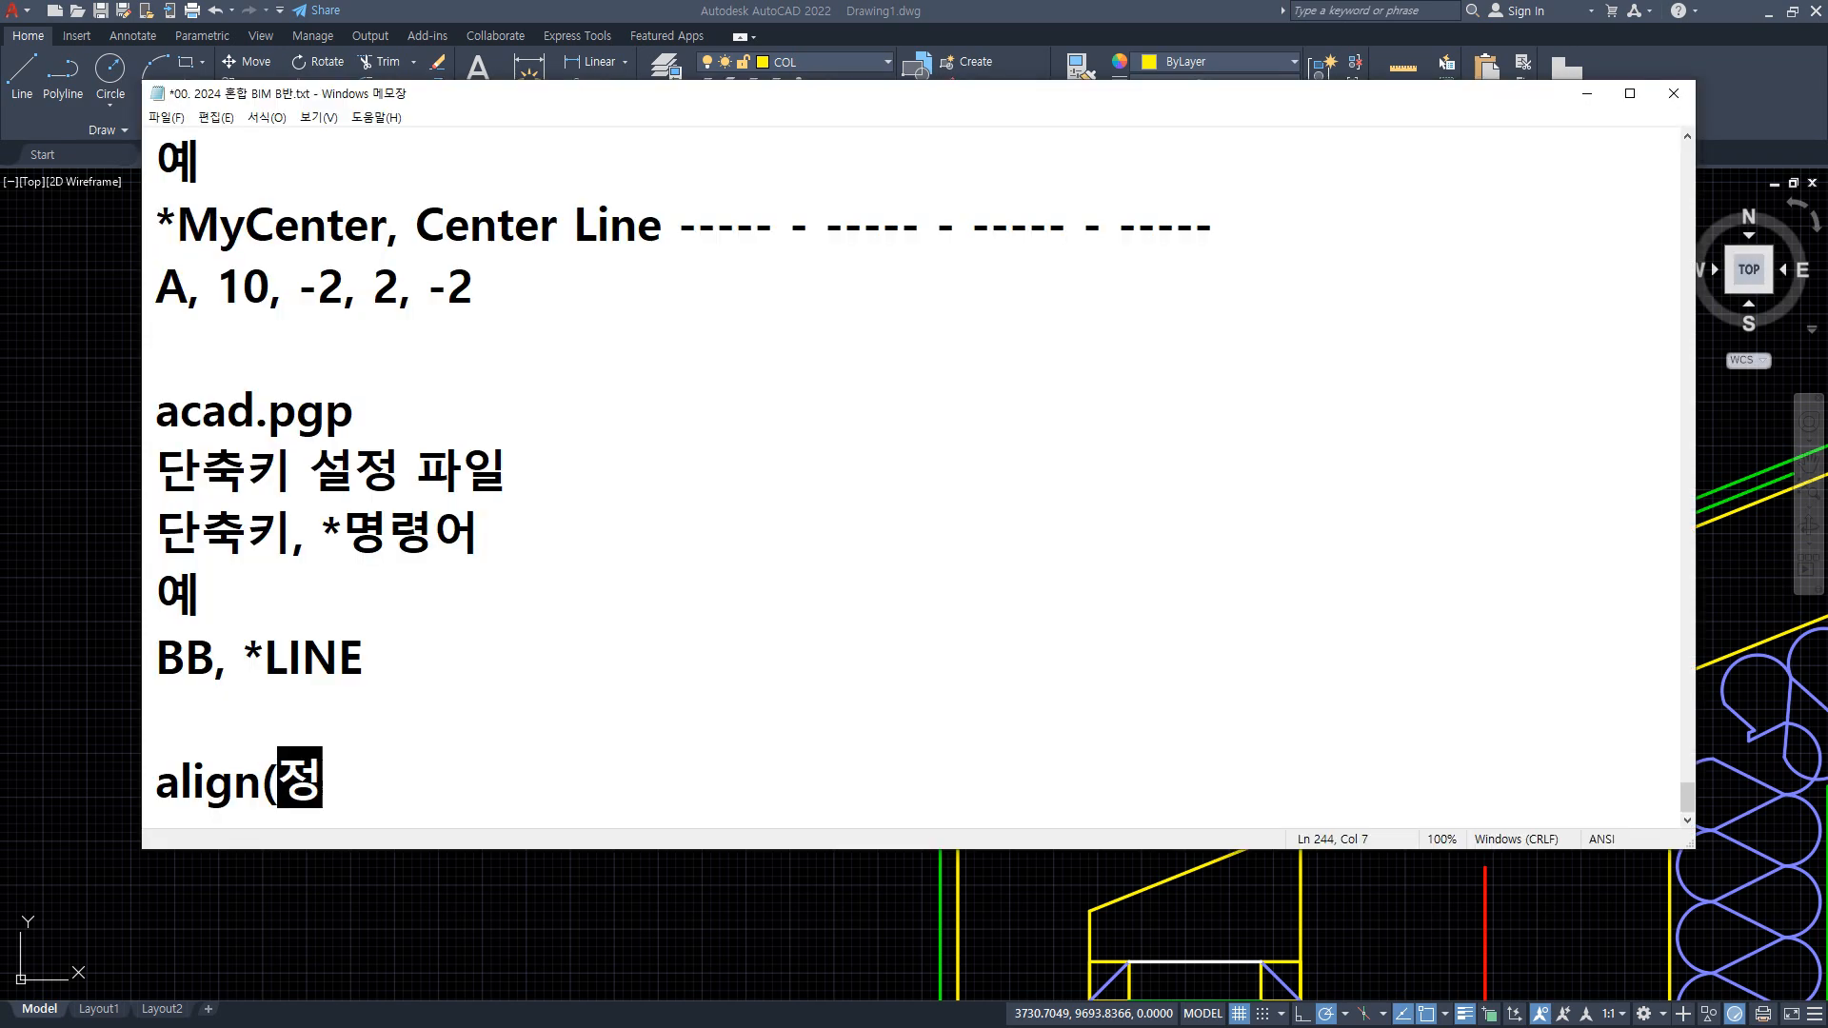
{"action": "key", "text": "BackSpace"}
{"action": "key", "text": "BackSpace"}
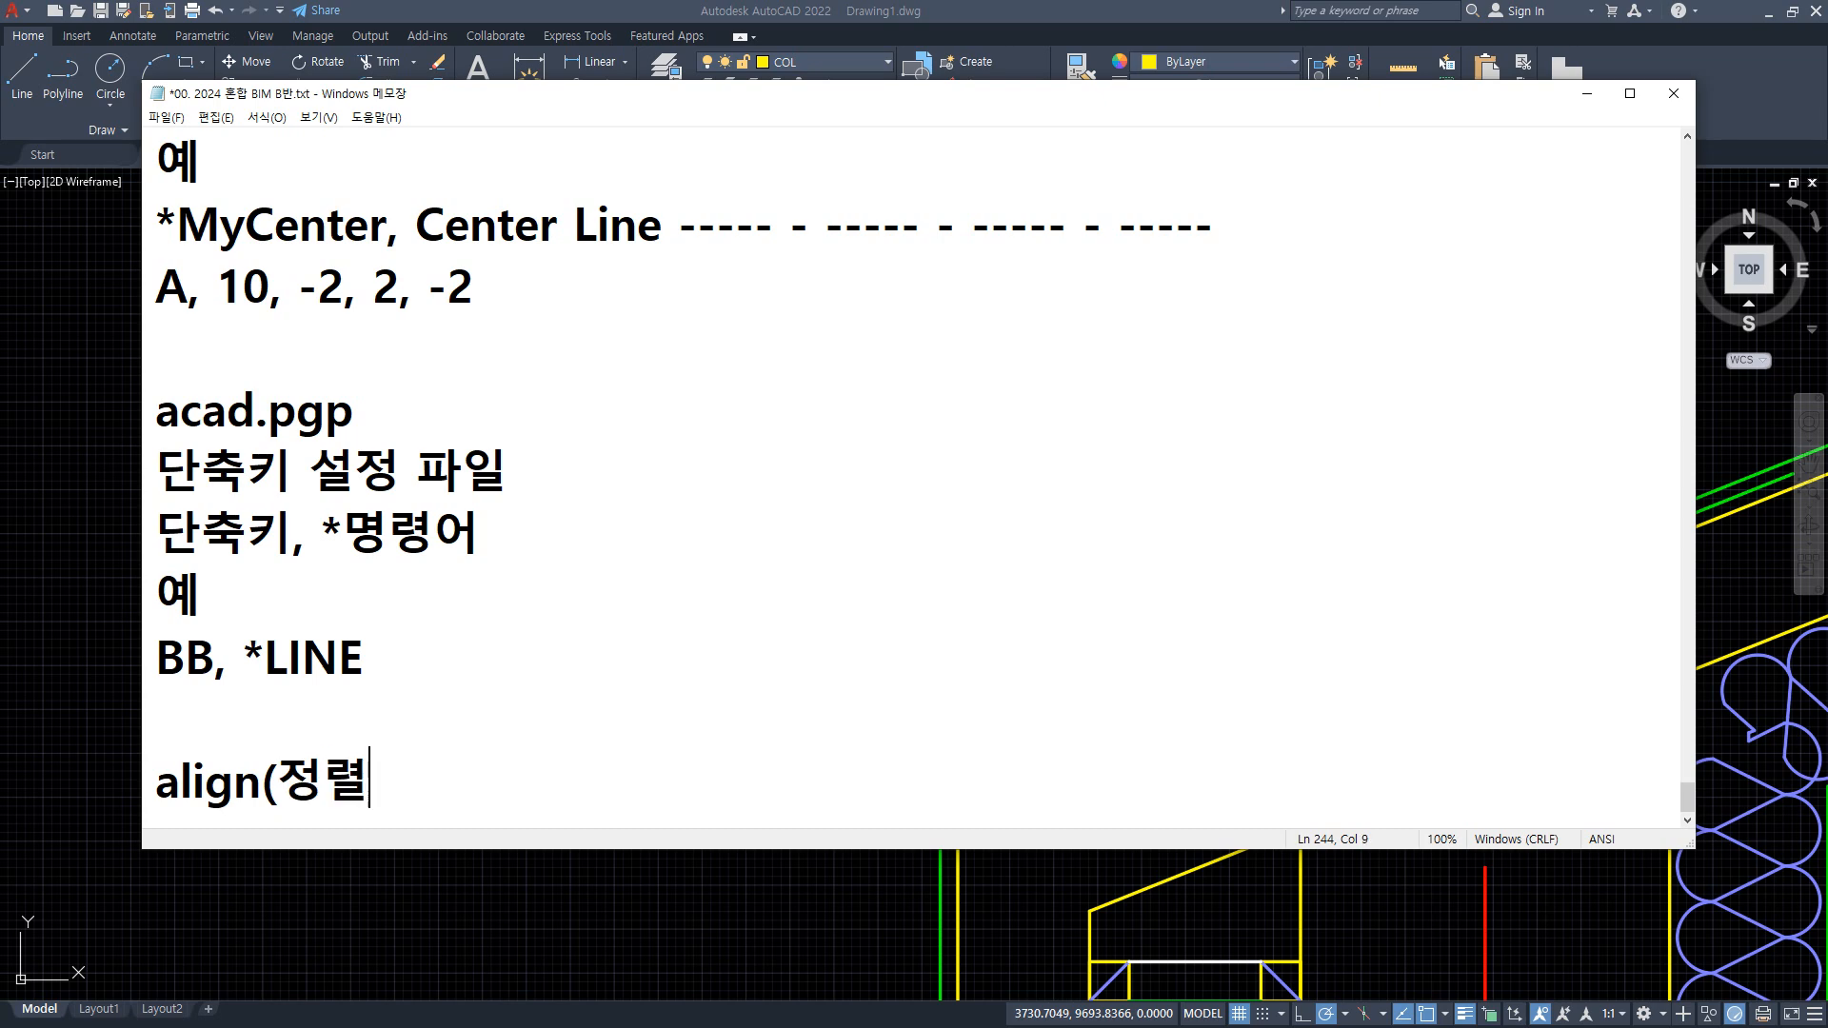
{"action": "type", "text": "AL)("}
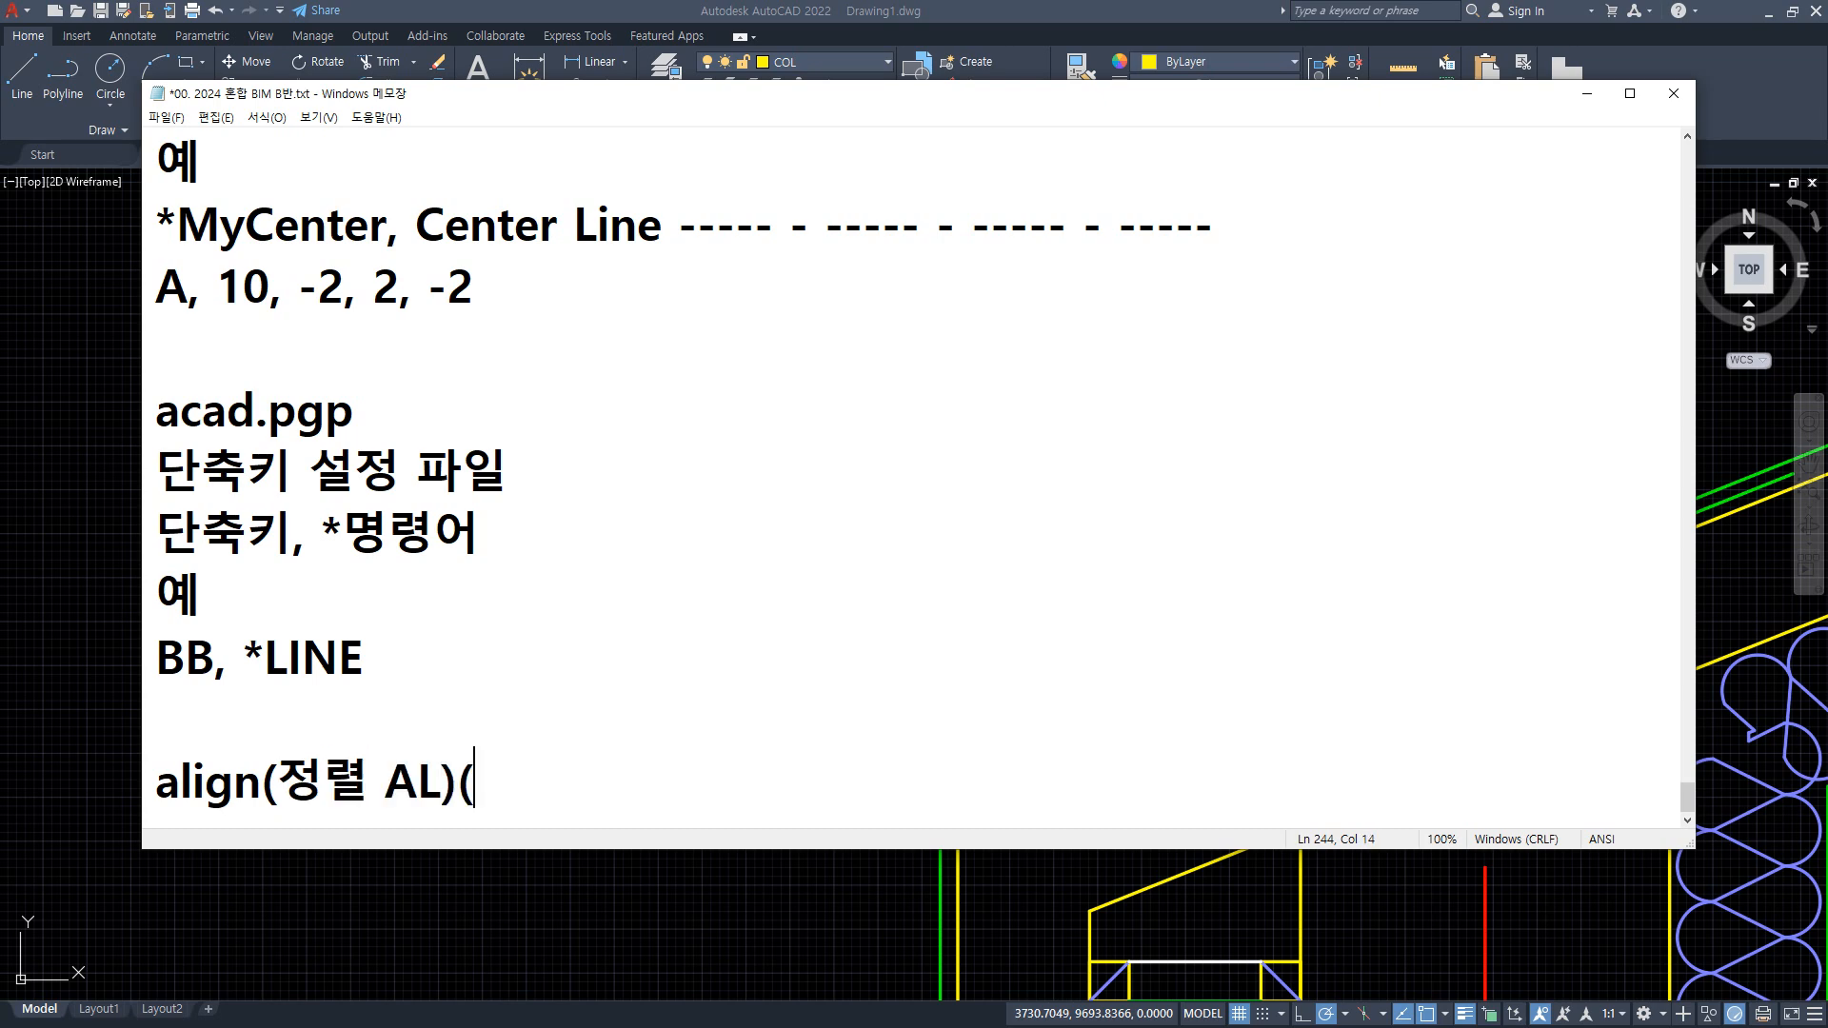
{"action": "key", "text": "BackSpace"}
{"action": "key", "text": "Home"}
{"action": "key", "text": "Delete"}
{"action": "key", "text": "Delete"}
{"action": "type", "text": "AL"}
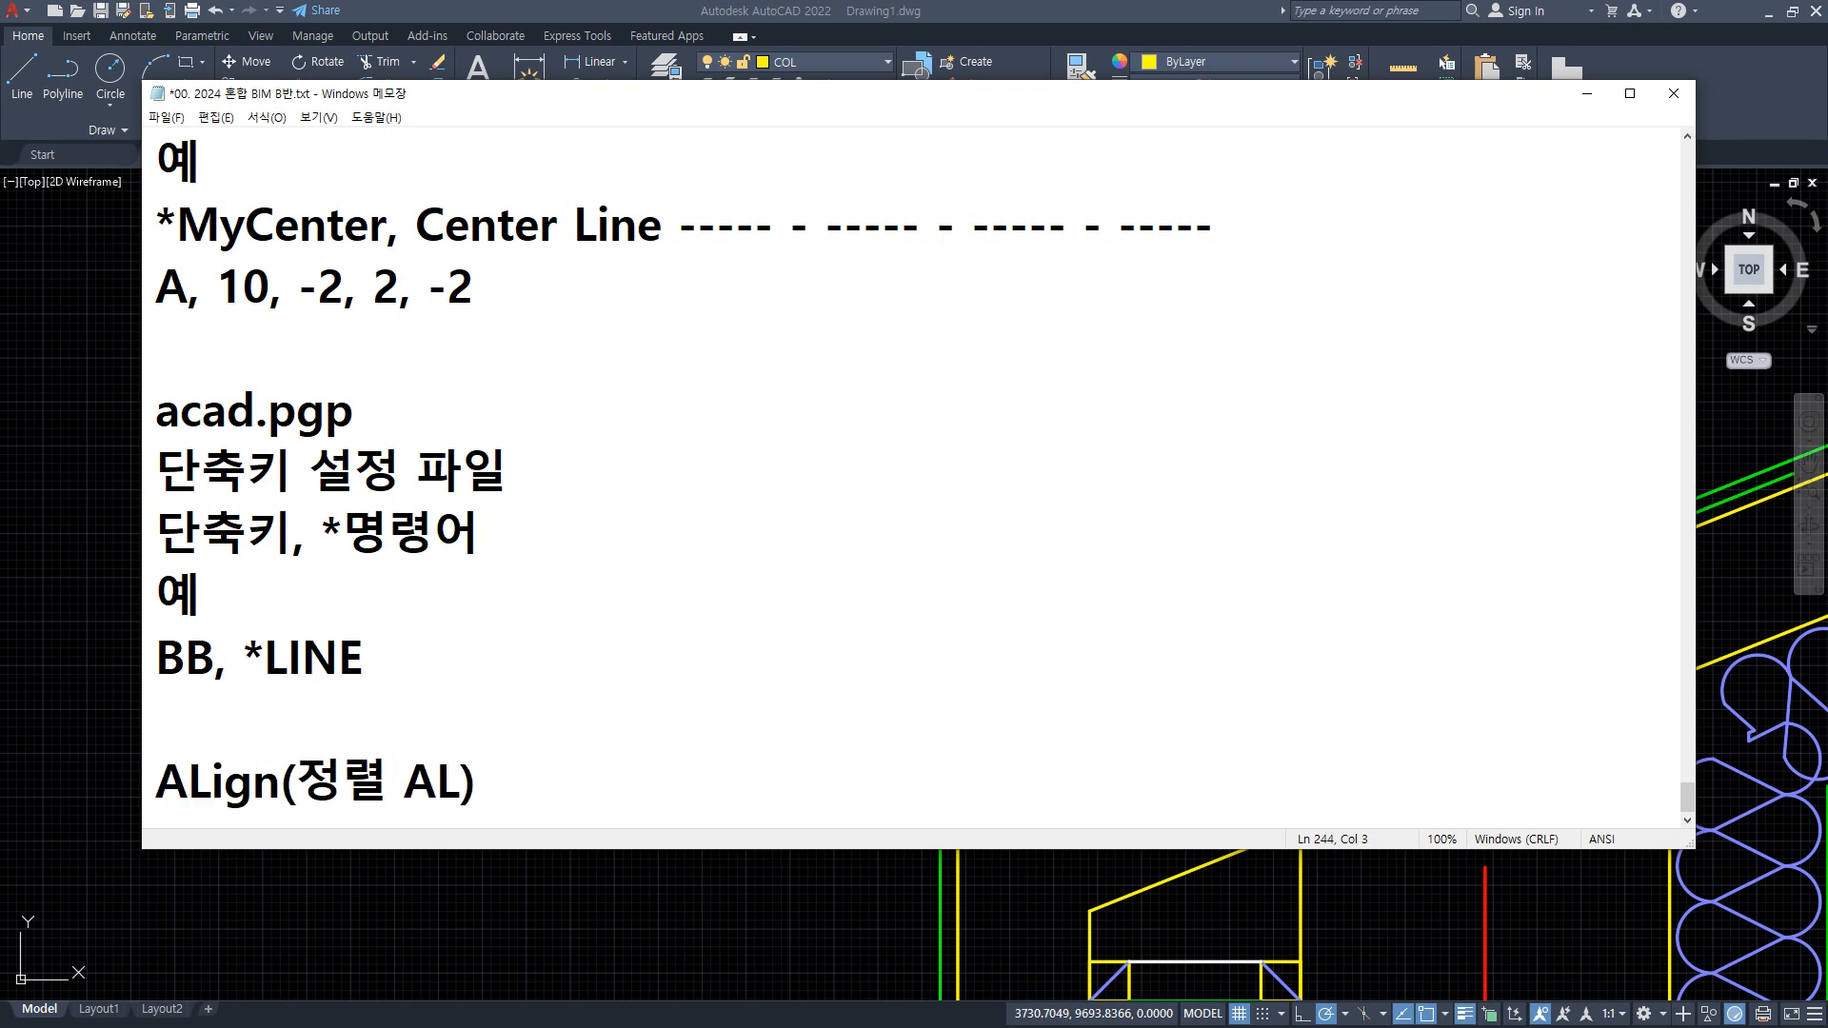
{"action": "left_click", "coordinate": [414, 906]}
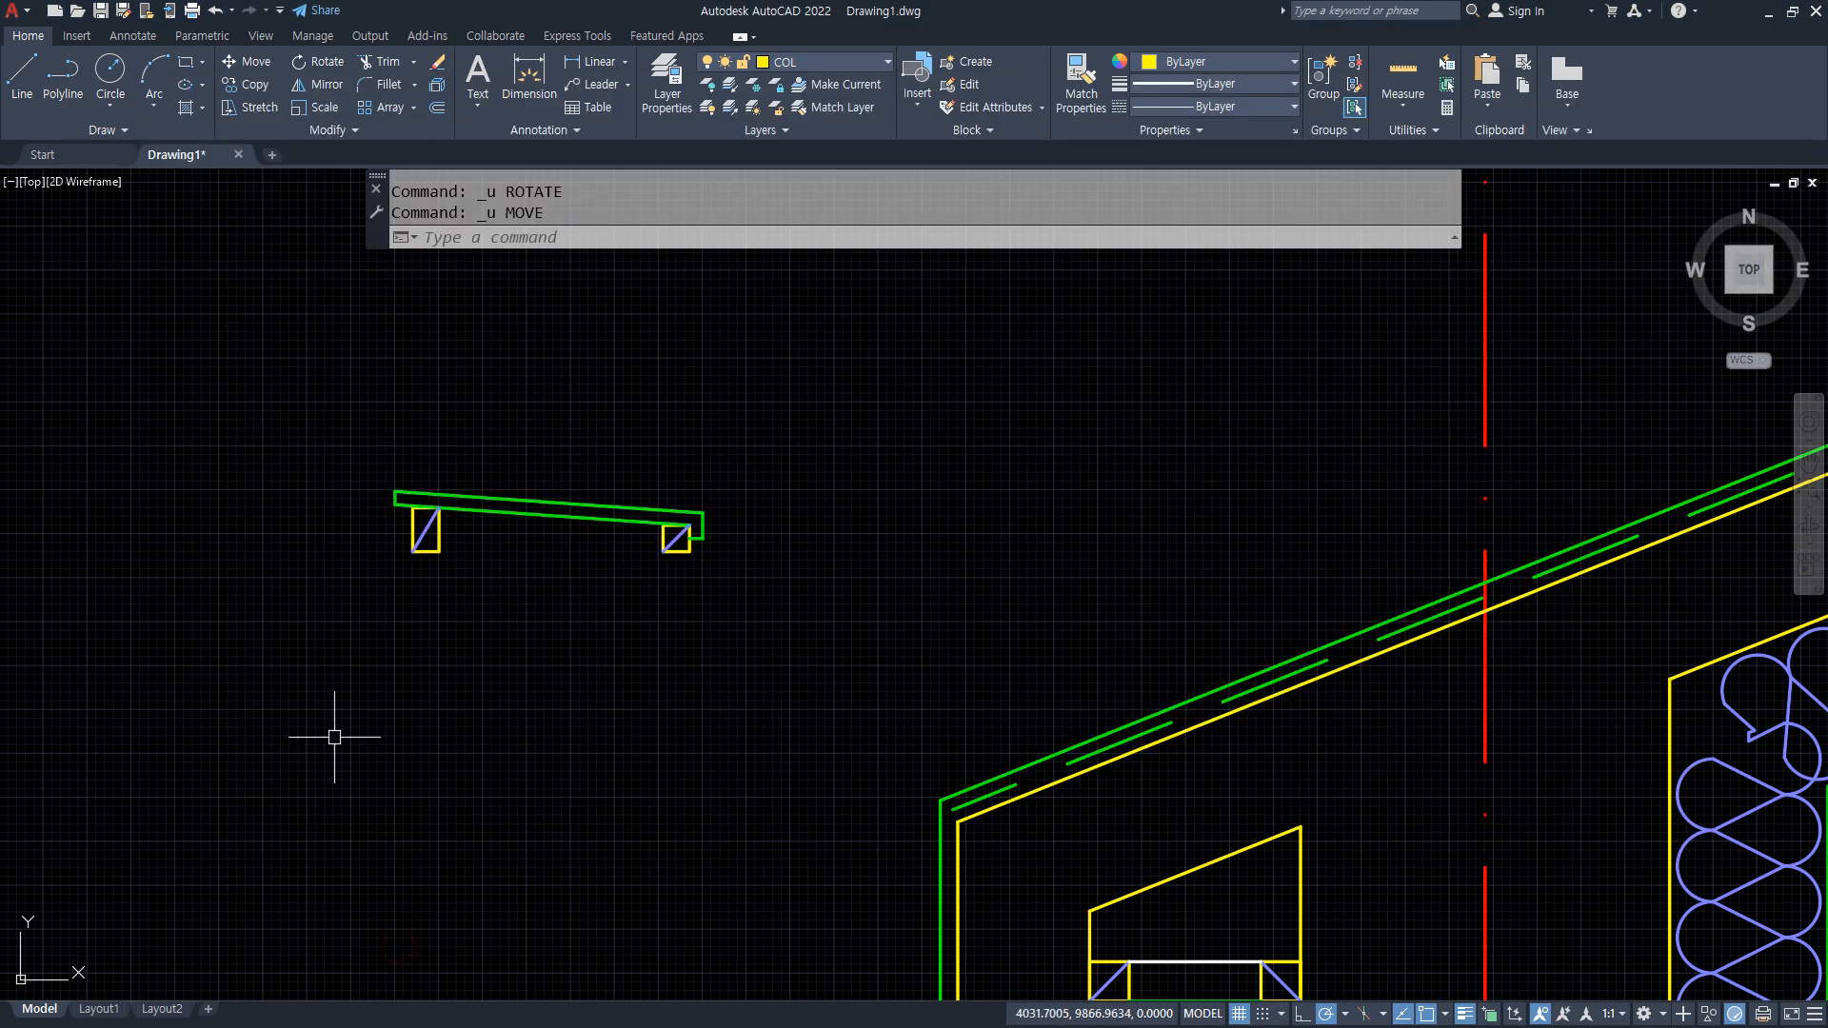
Draw a tall practice rectangle and a wide one beside it in the empty area left of the board and supports.
{"action": "middle_click_drag", "start_coordinate": [335, 735], "coordinate": [752, 888]}
{"action": "type", "text": "rec"}
{"action": "key", "text": "Return"}
{"action": "left_click", "coordinate": [357, 531]}
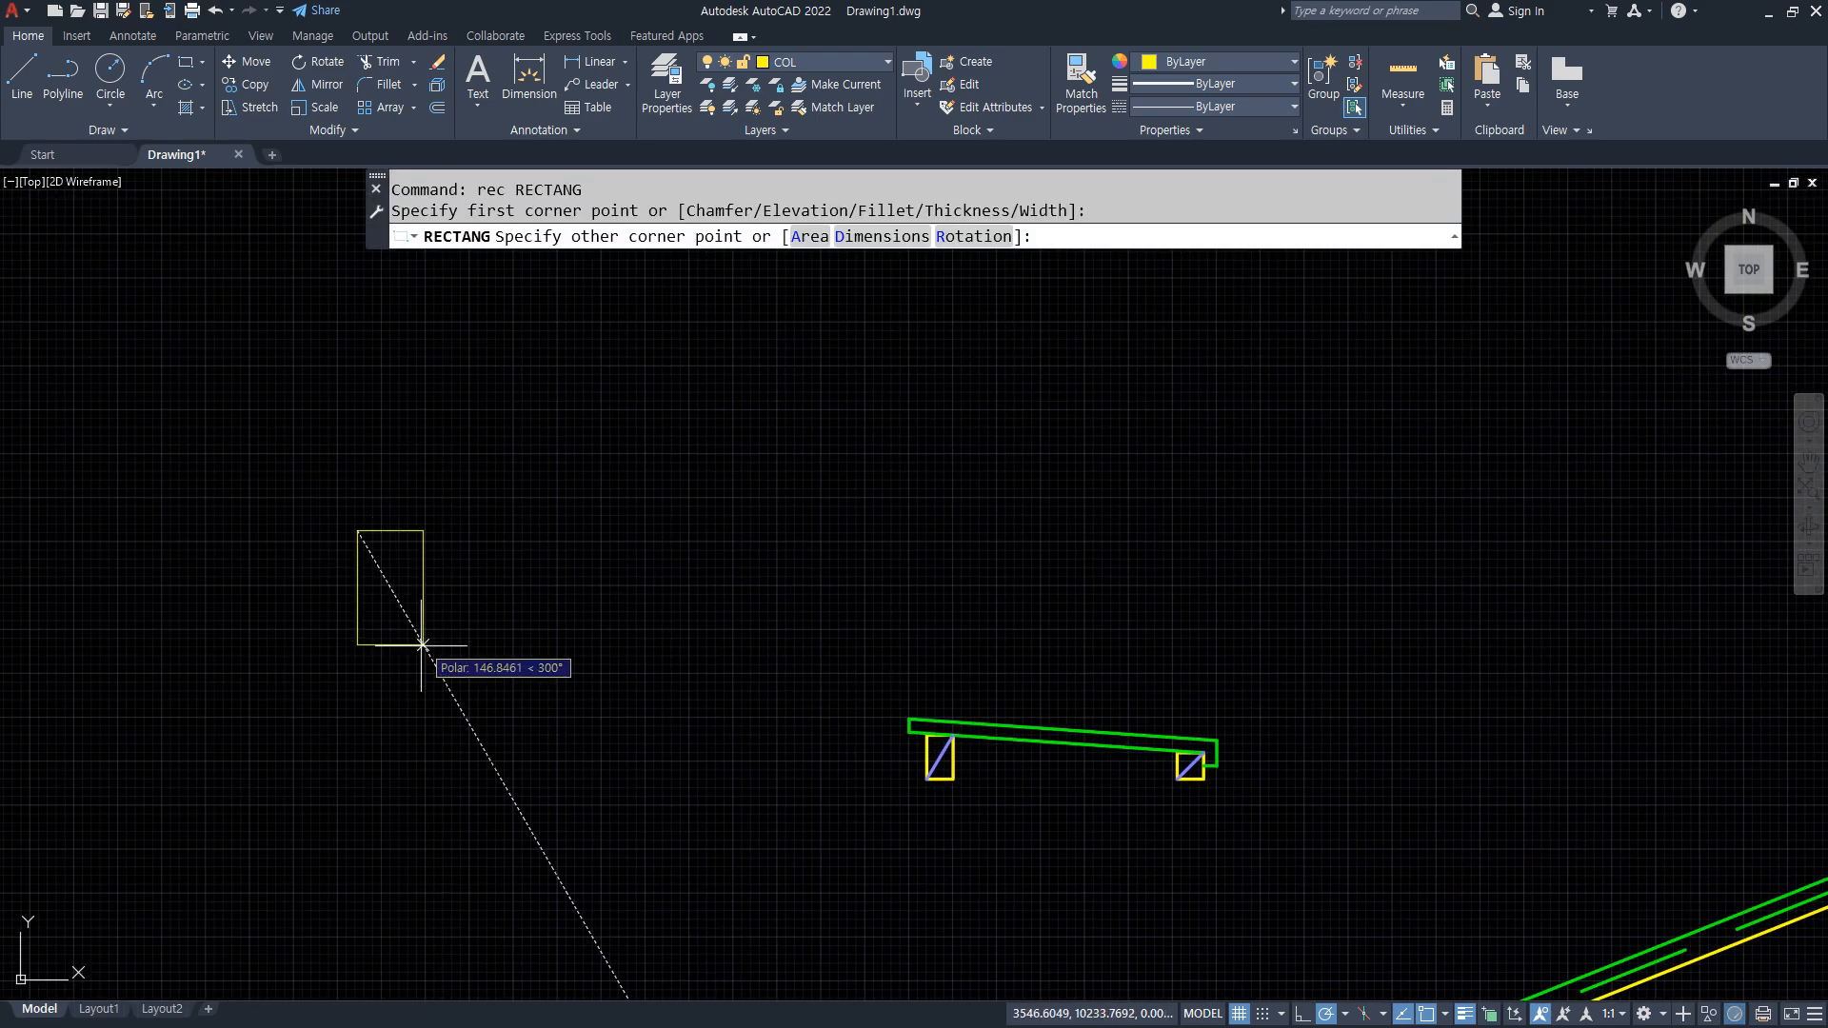
{"action": "left_click", "coordinate": [416, 691]}
{"action": "key", "text": "Return"}
{"action": "scroll", "coordinate": [442, 547], "scroll_direction": "up", "scroll_amount": 5}
{"action": "key", "text": "Return"}
{"action": "left_click", "coordinate": [440, 512]}
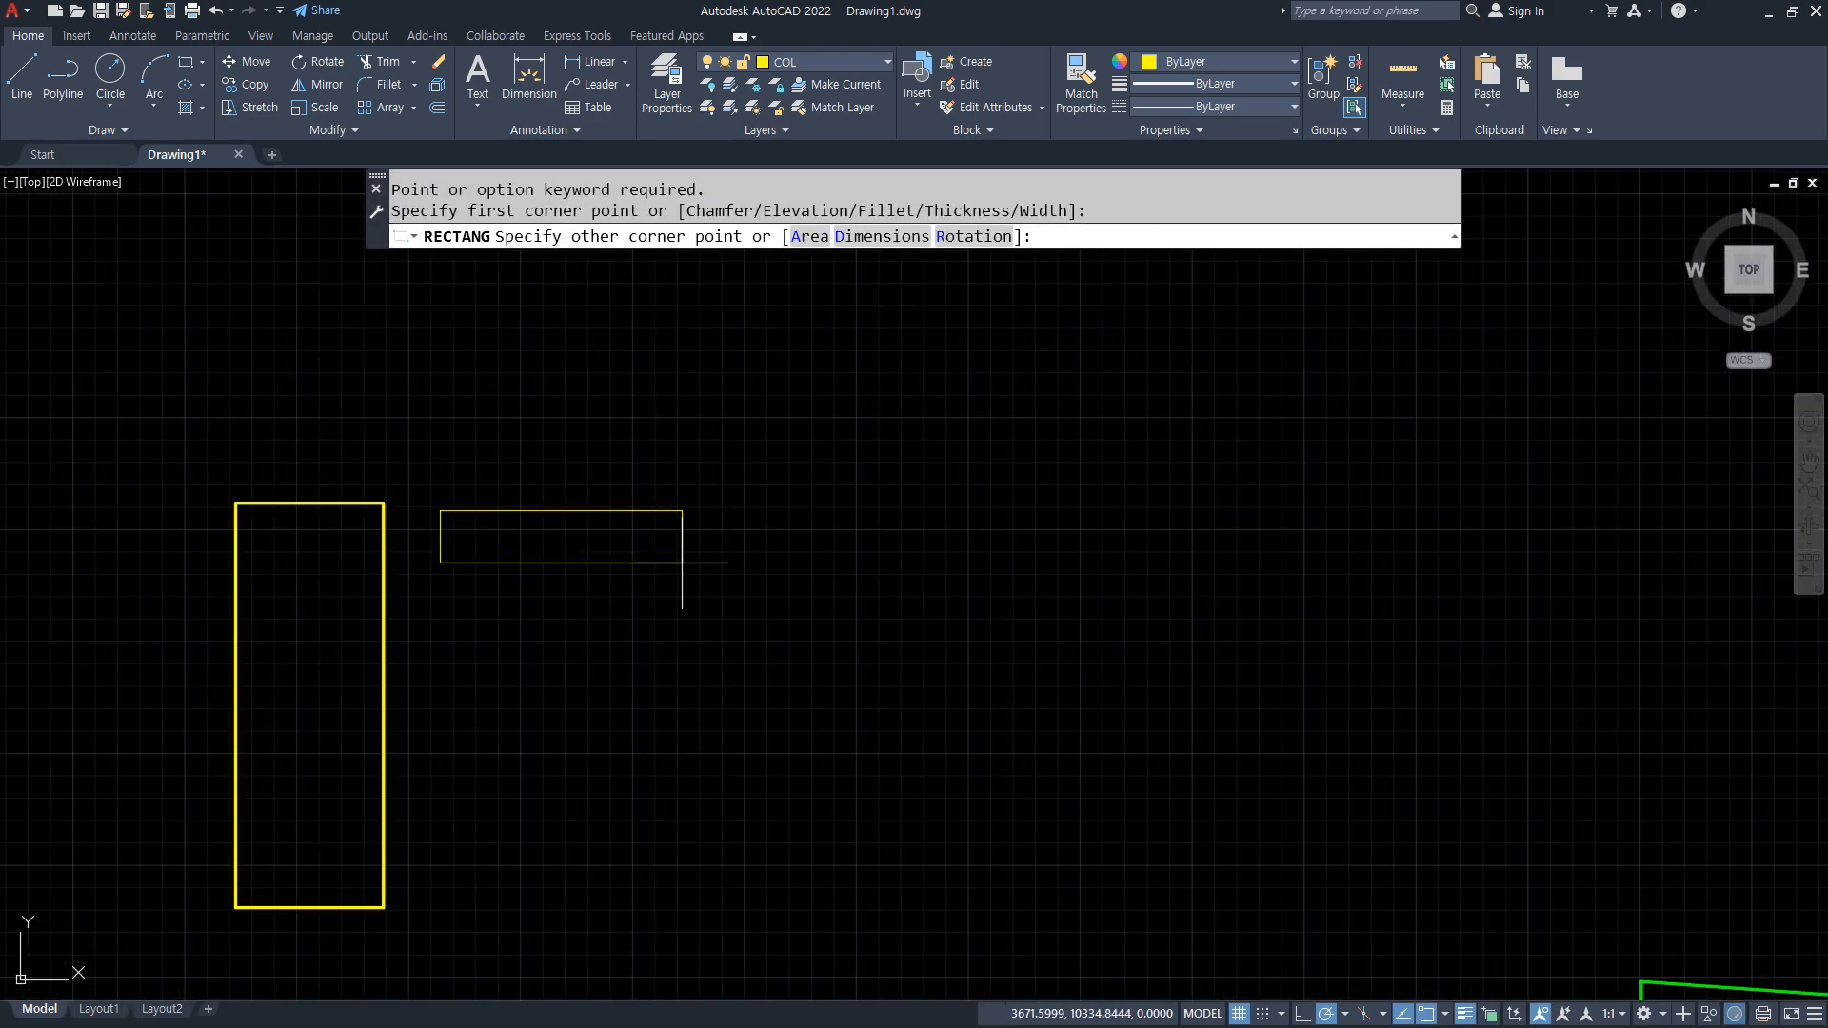
{"action": "left_click", "coordinate": [796, 605]}
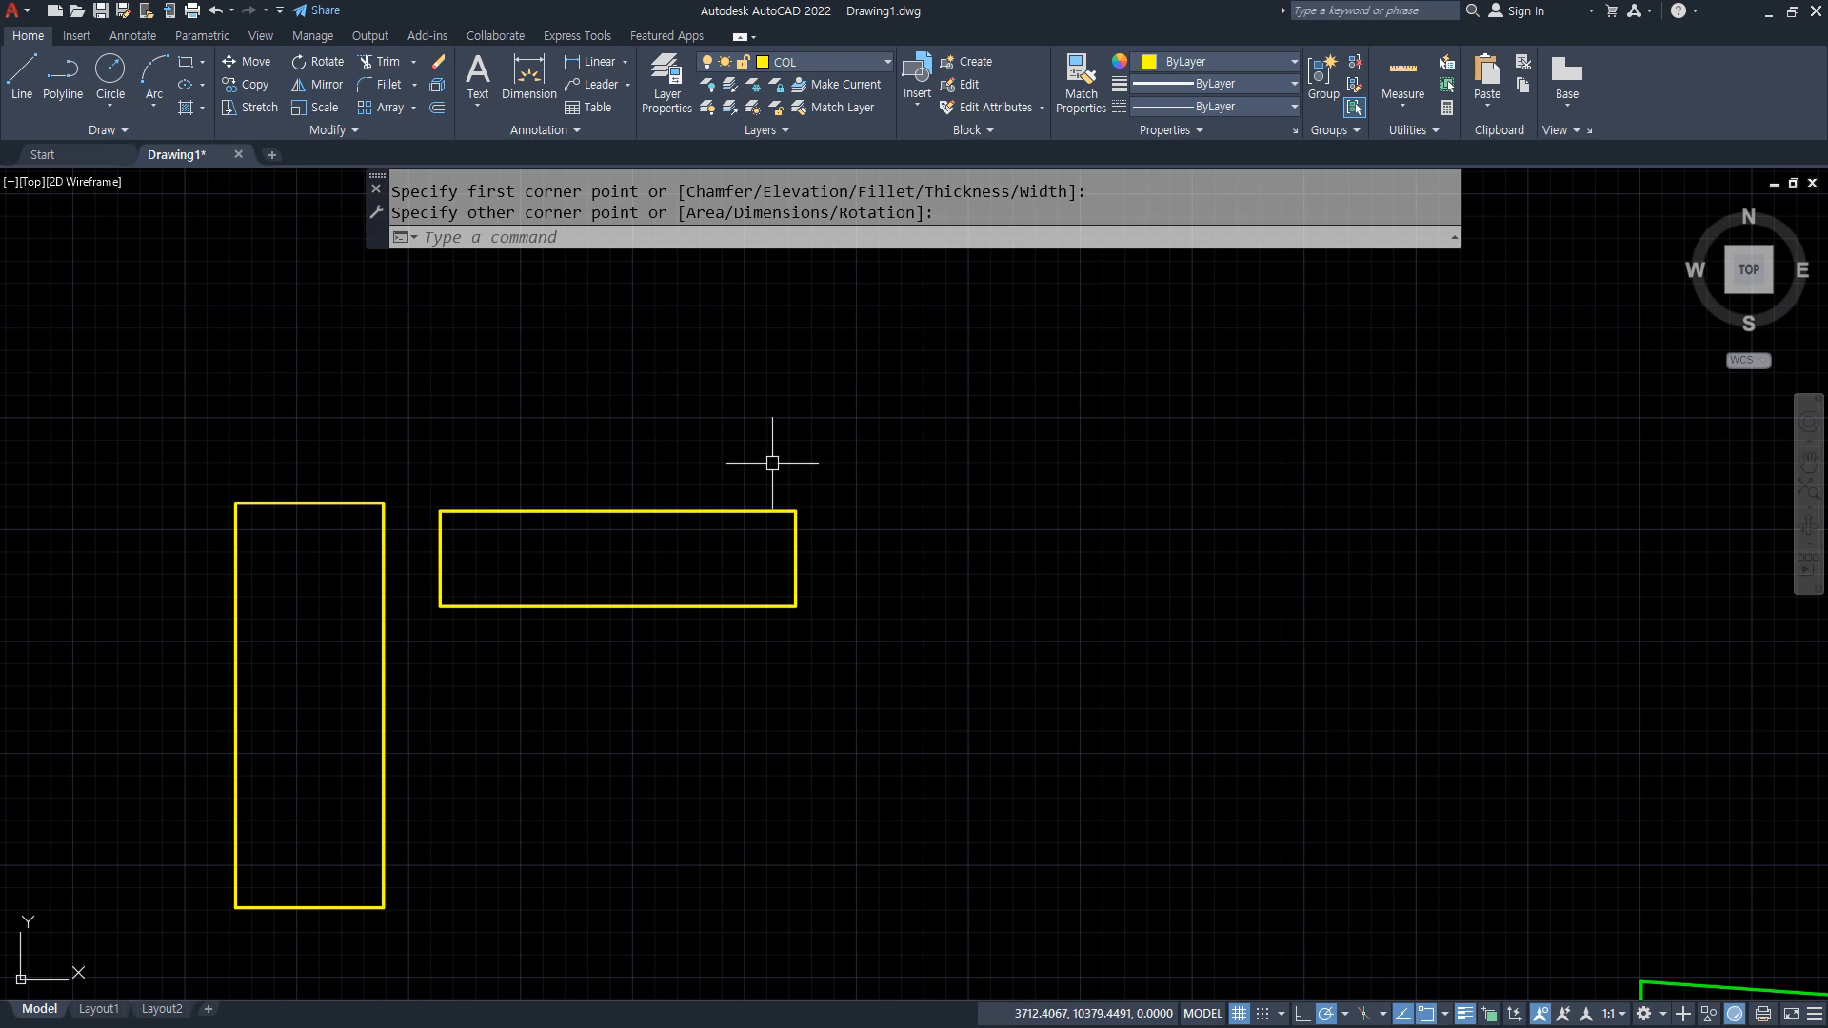
{"action": "left_click_drag", "start_coordinate": [443, 610], "coordinate": [793, 605]}
{"action": "left_click_drag", "start_coordinate": [384, 514], "coordinate": [386, 887]}
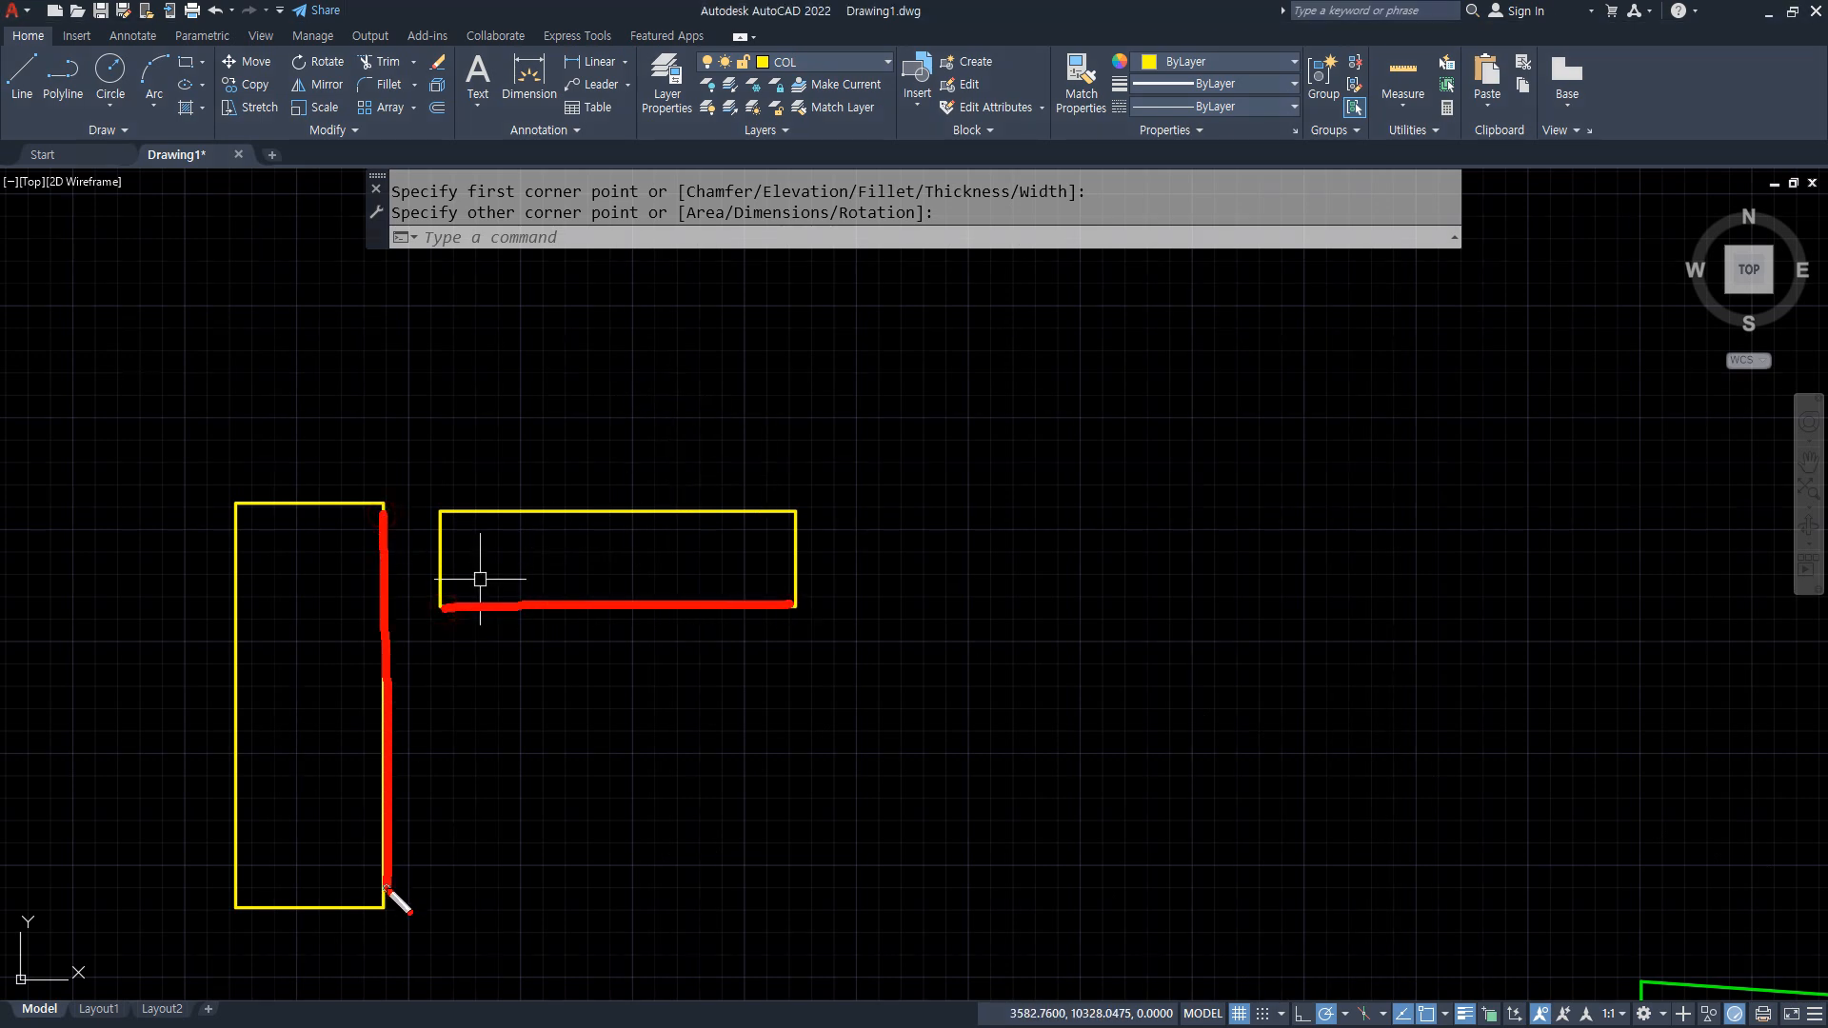
{"action": "key", "text": "Escape"}
Align the wide rectangle's lower edge with the tall rectangle's right edge using two point pairs, without scaling.
{"action": "type", "text": "al"}
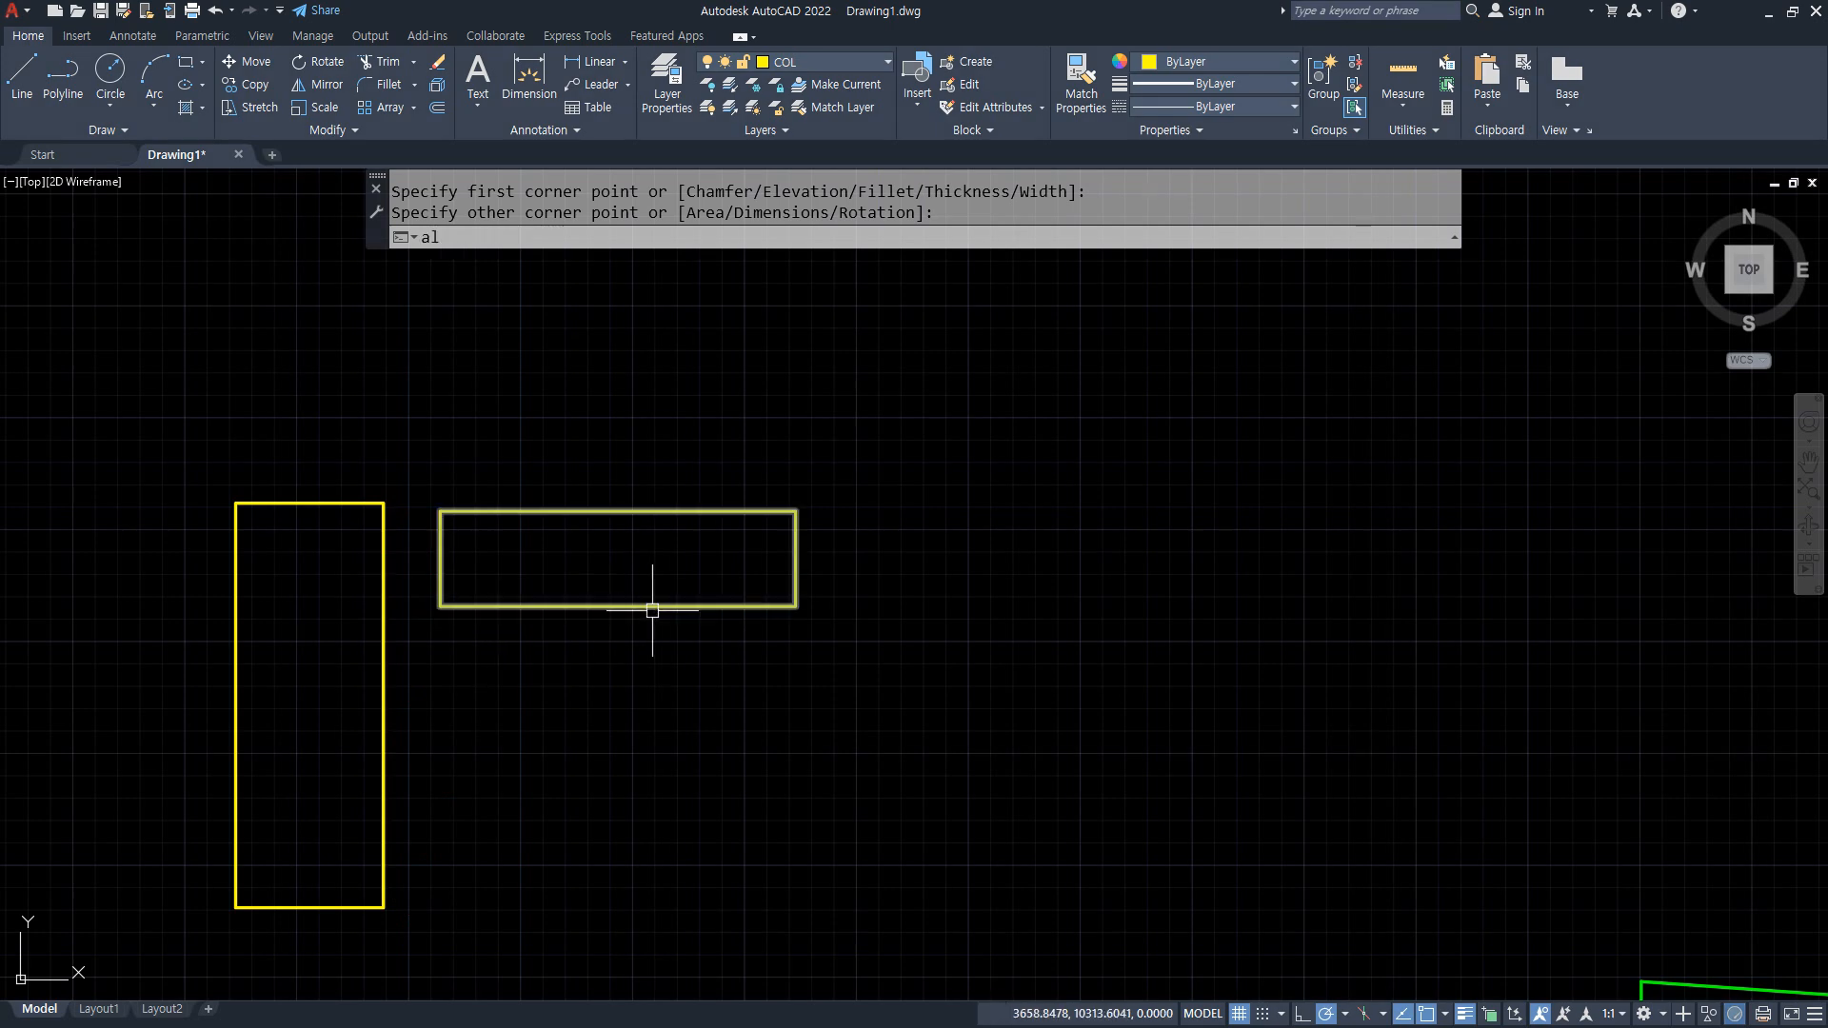
{"action": "key", "text": "Return"}
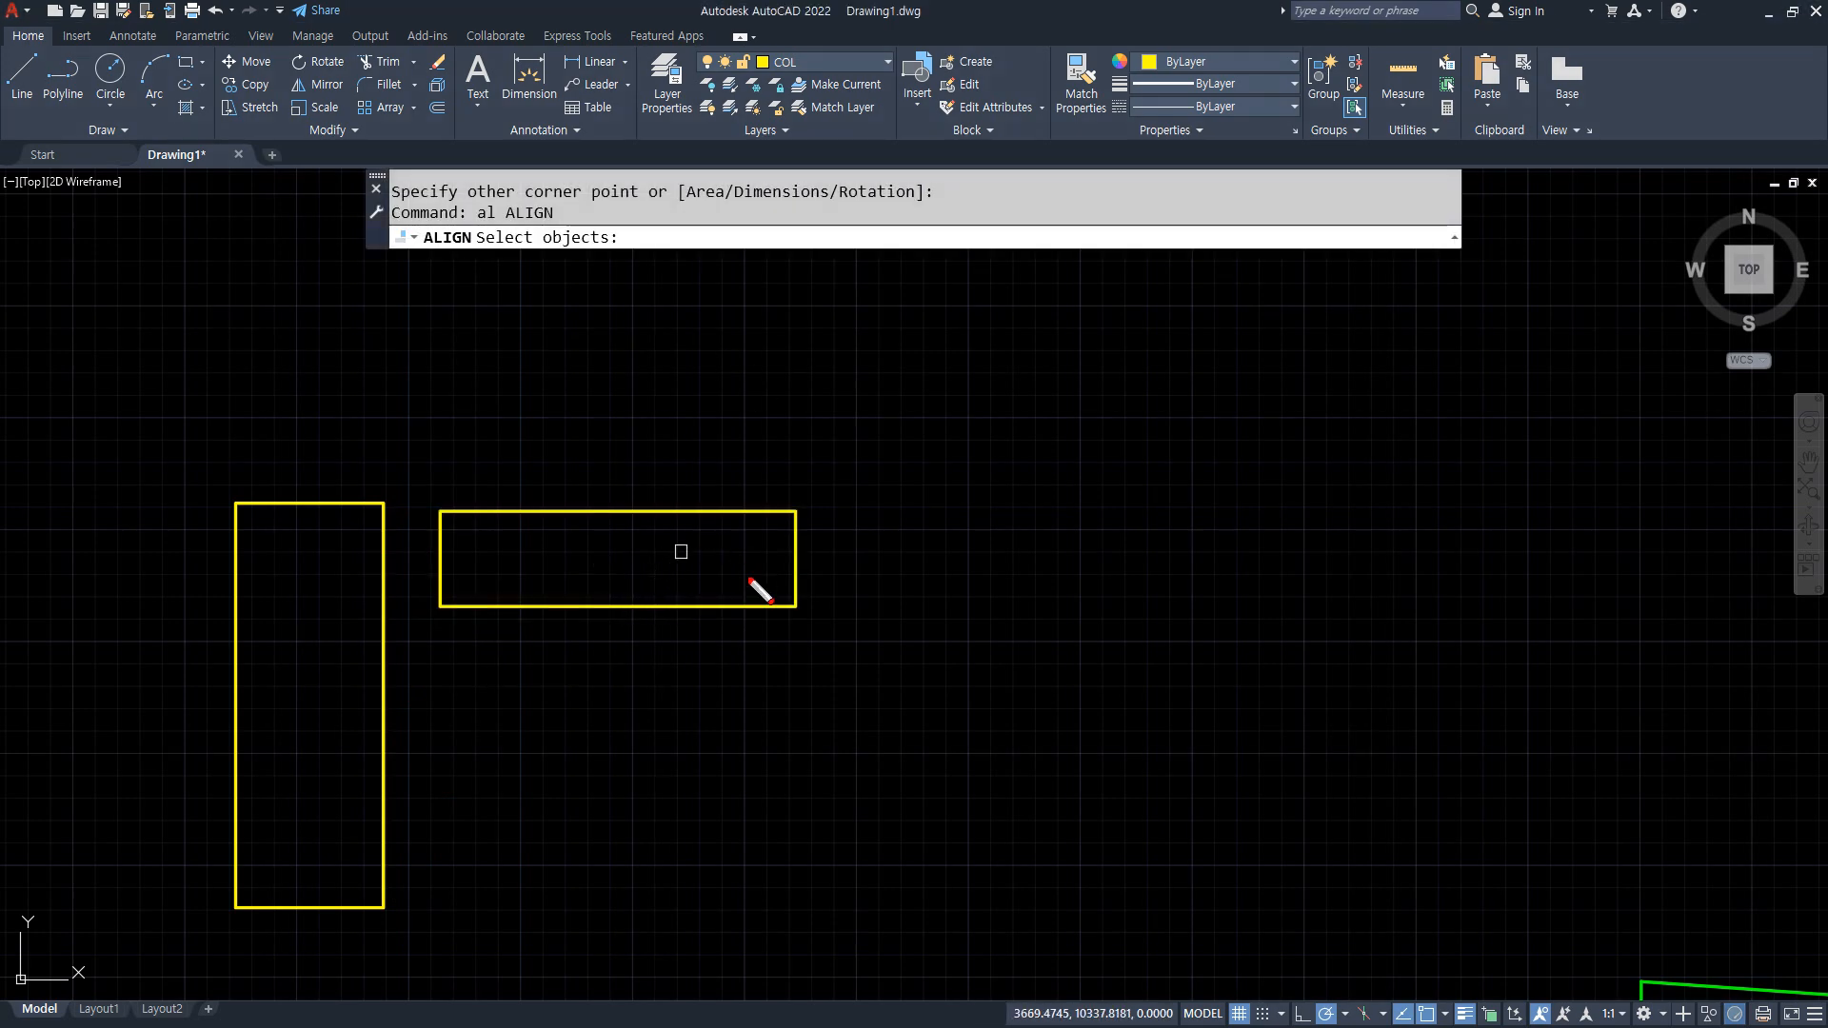
{"action": "mouse_move", "coordinate": [749, 578]}
{"action": "left_mouse_down"}
{"action": "mouse_move", "coordinate": [746, 525]}
{"action": "mouse_move", "coordinate": [461, 777]}
{"action": "left_mouse_up"}
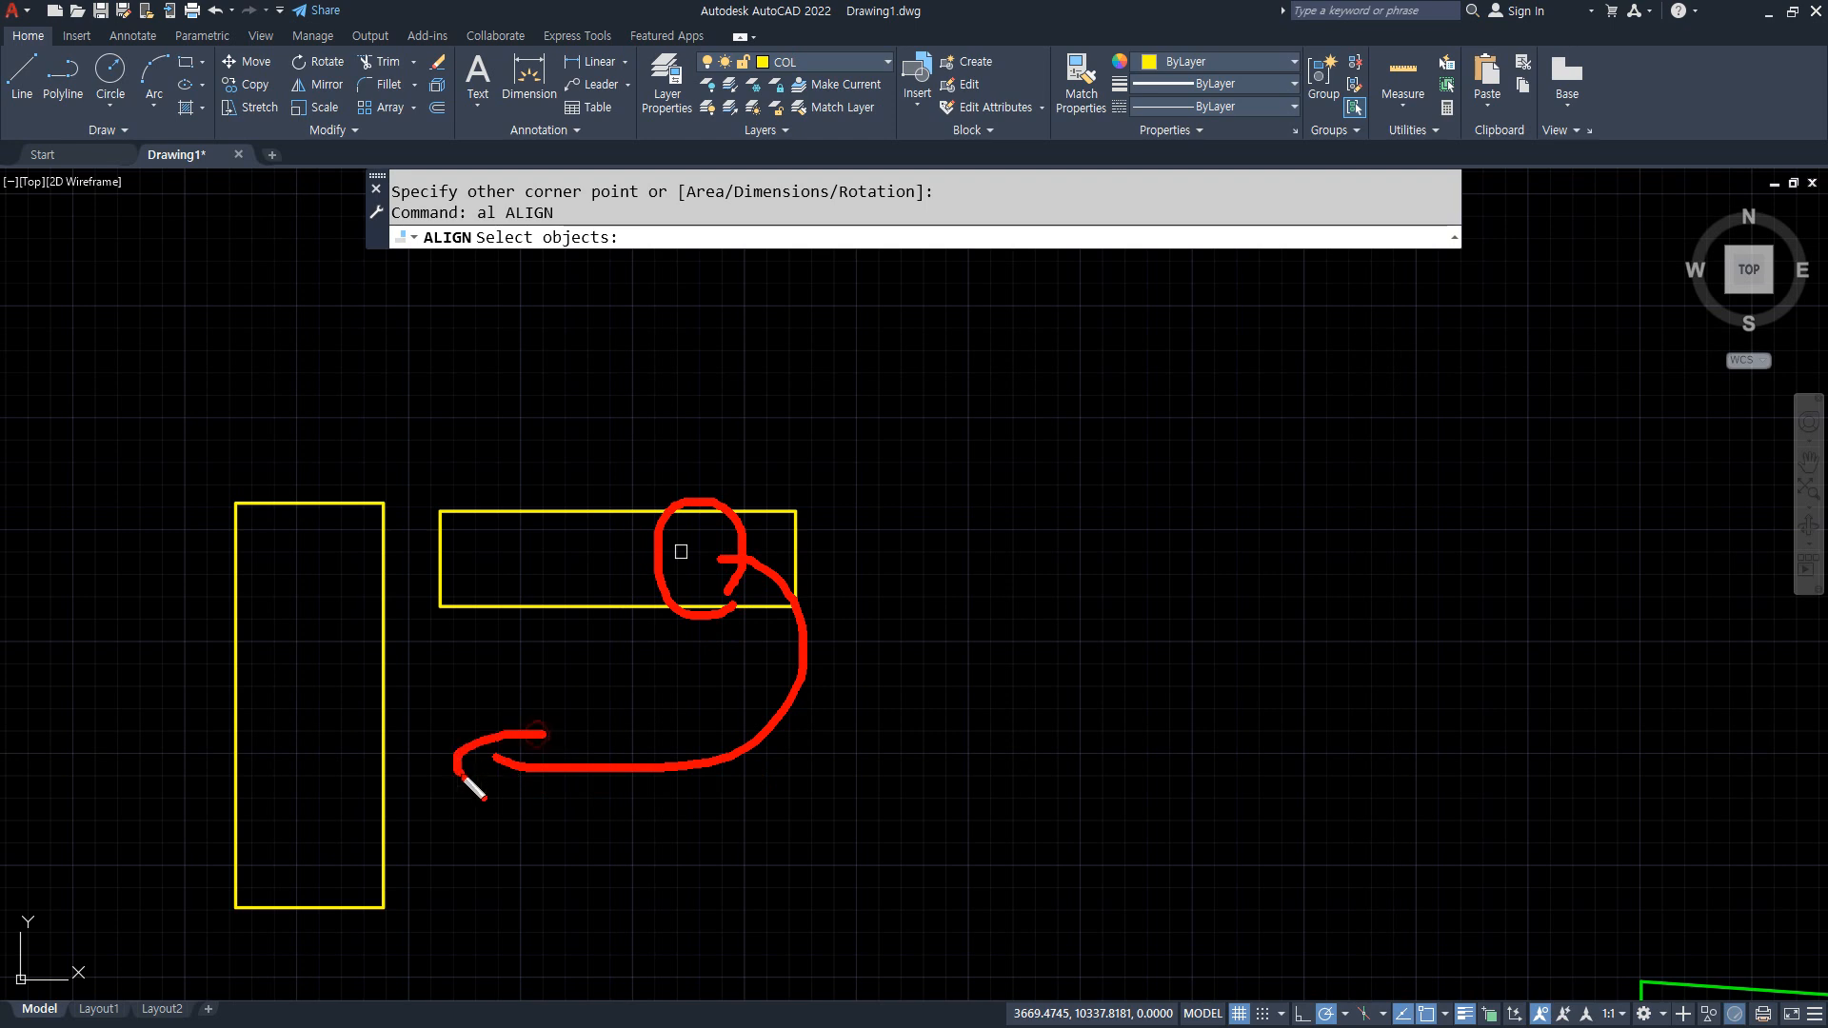
{"action": "key", "text": "Escape"}
{"action": "left_click", "coordinate": [574, 509]}
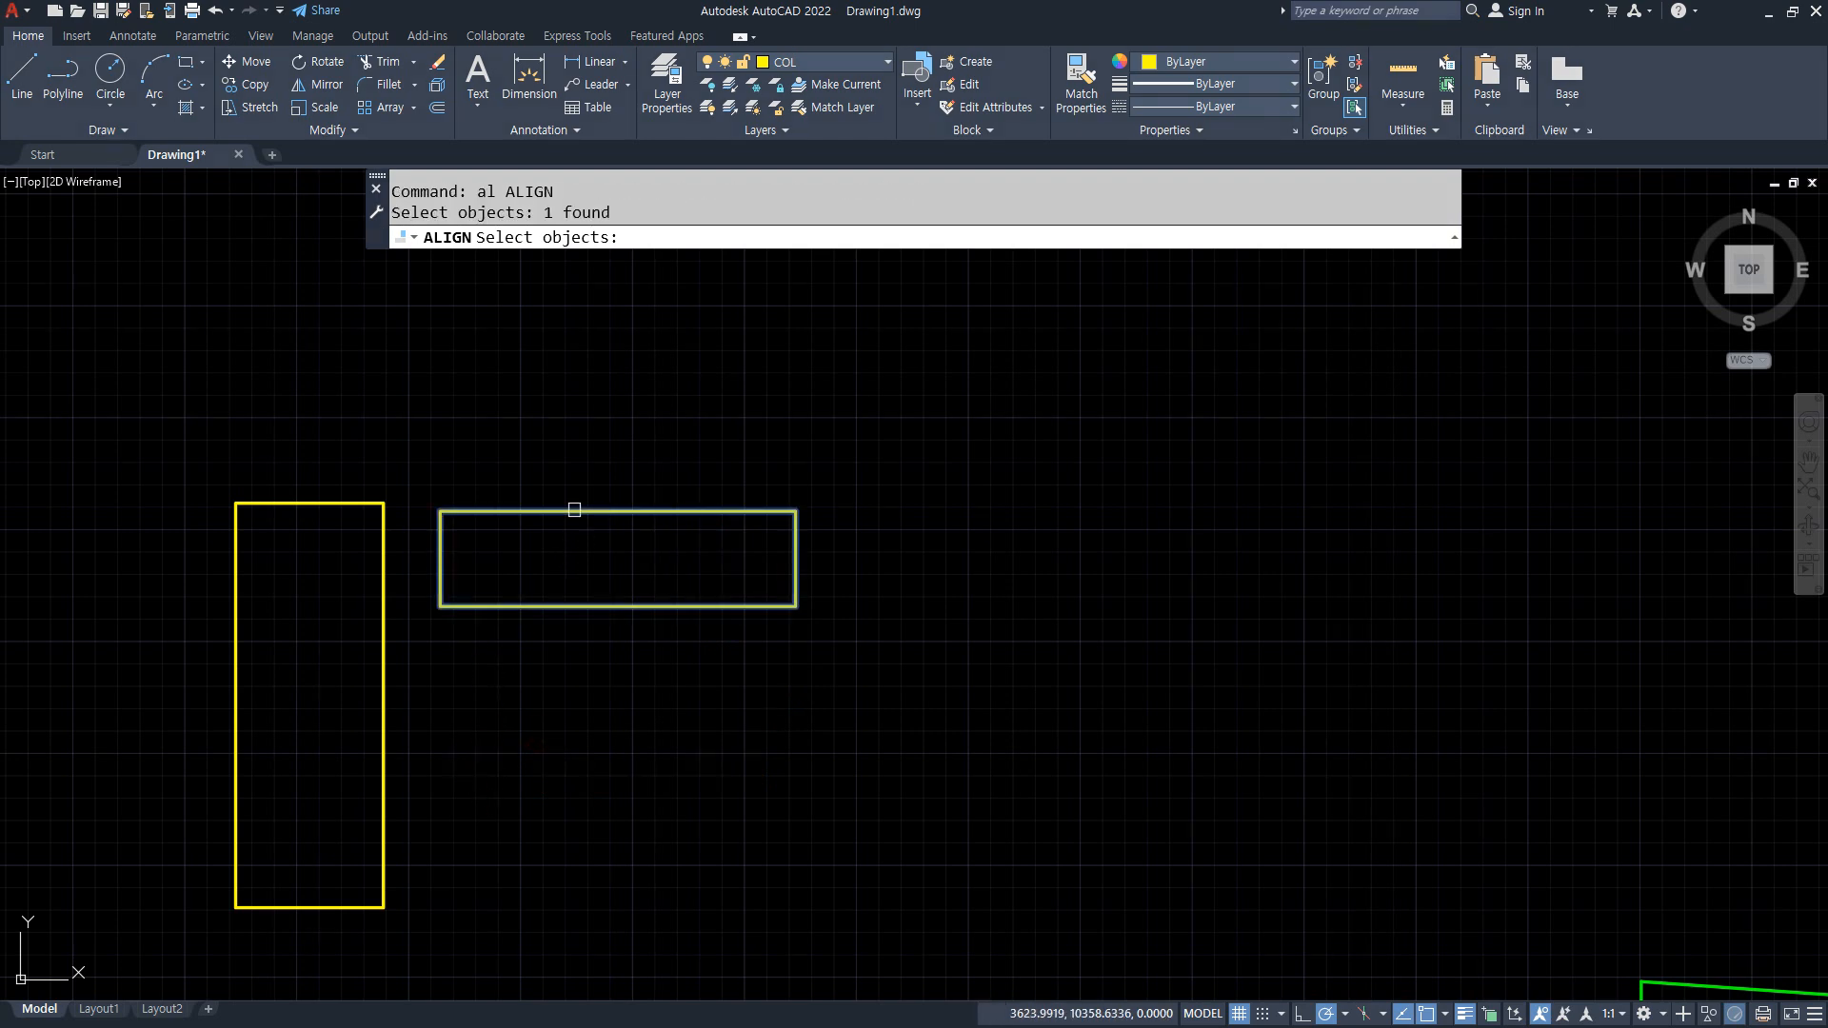
{"action": "key", "text": "Return"}
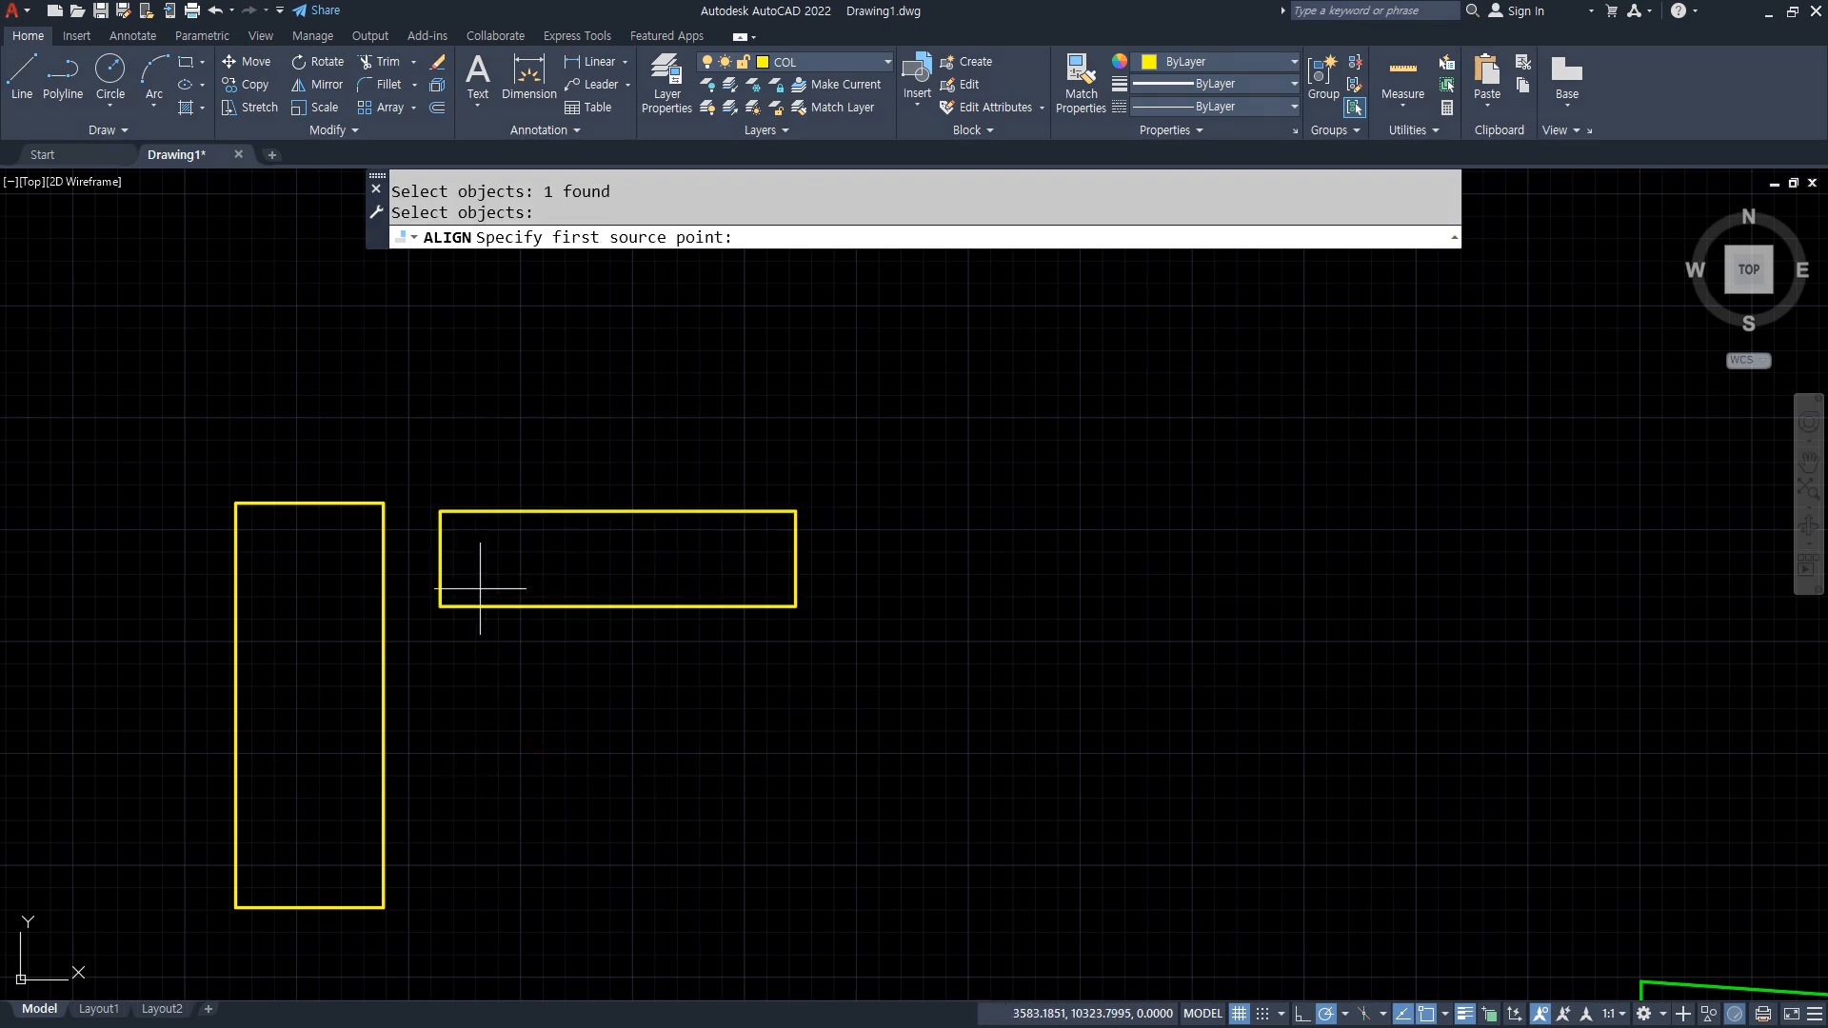
{"action": "left_click", "coordinate": [440, 606]}
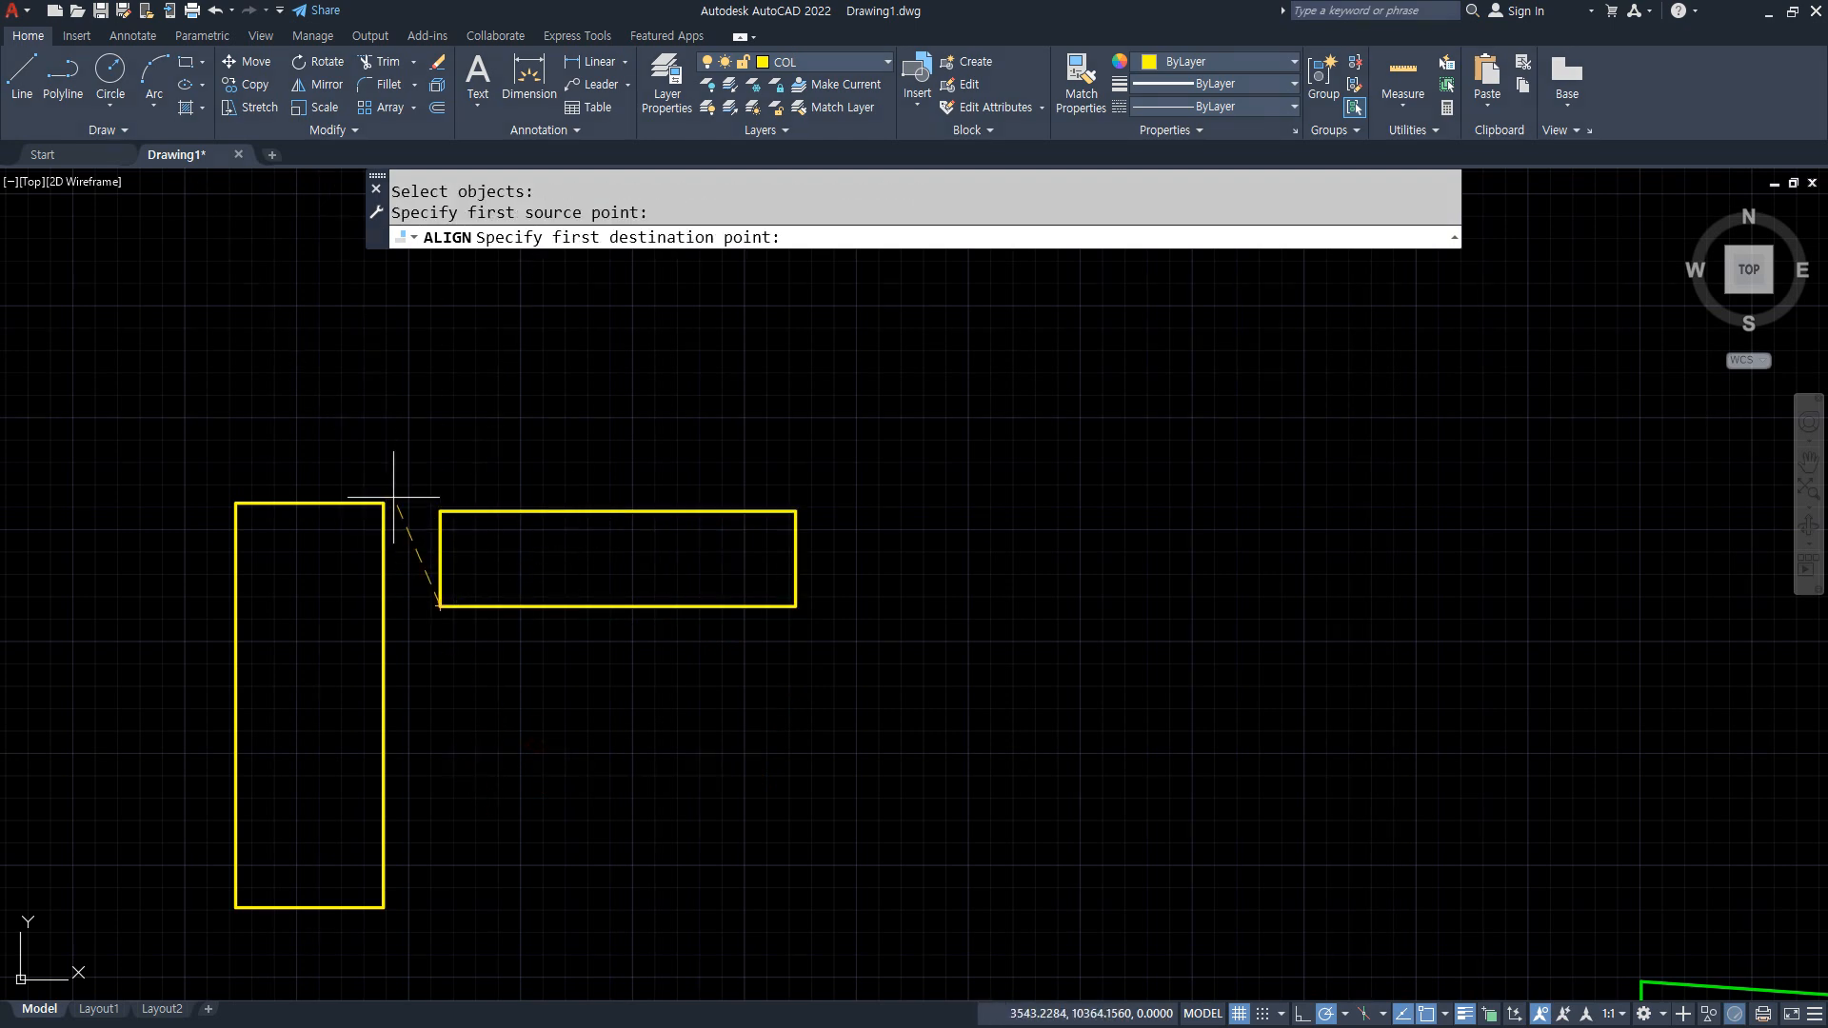
{"action": "scroll", "coordinate": [388, 511], "scroll_direction": "up", "scroll_amount": 5}
{"action": "left_click", "coordinate": [403, 511]}
{"action": "scroll", "coordinate": [403, 511], "scroll_direction": "down", "scroll_amount": 5}
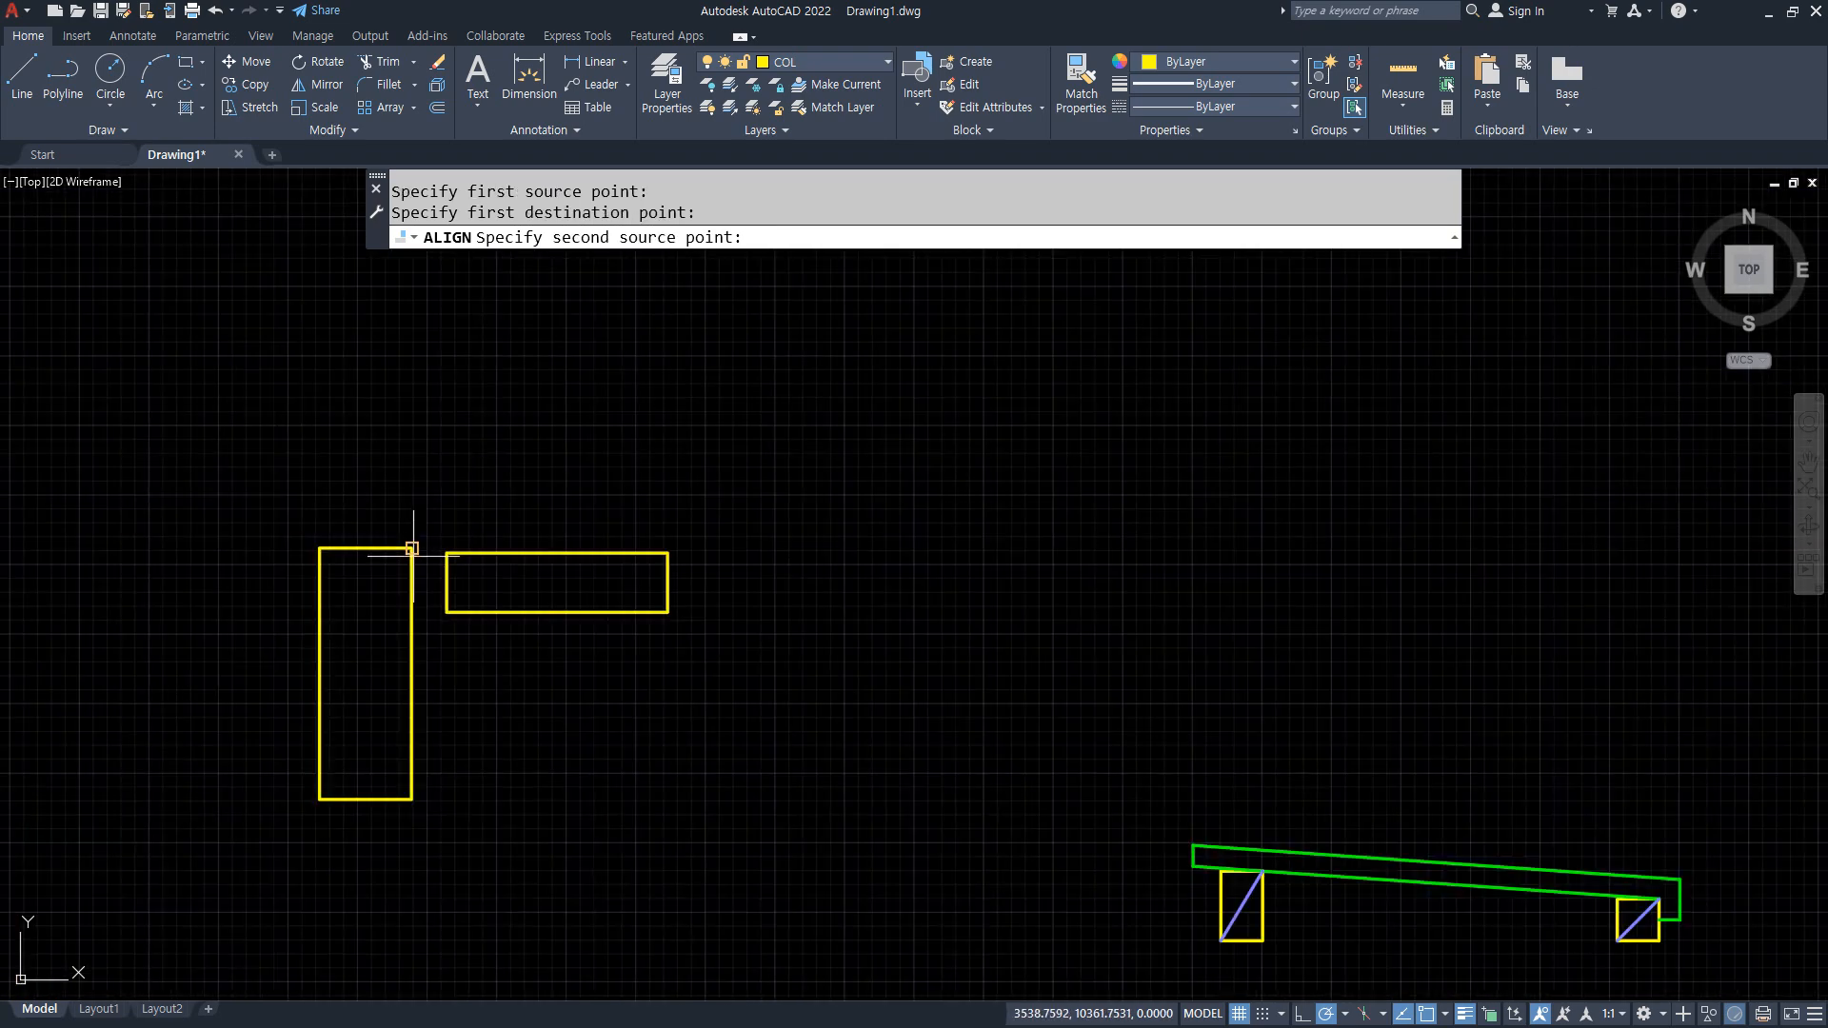
{"action": "left_click", "coordinate": [669, 613]}
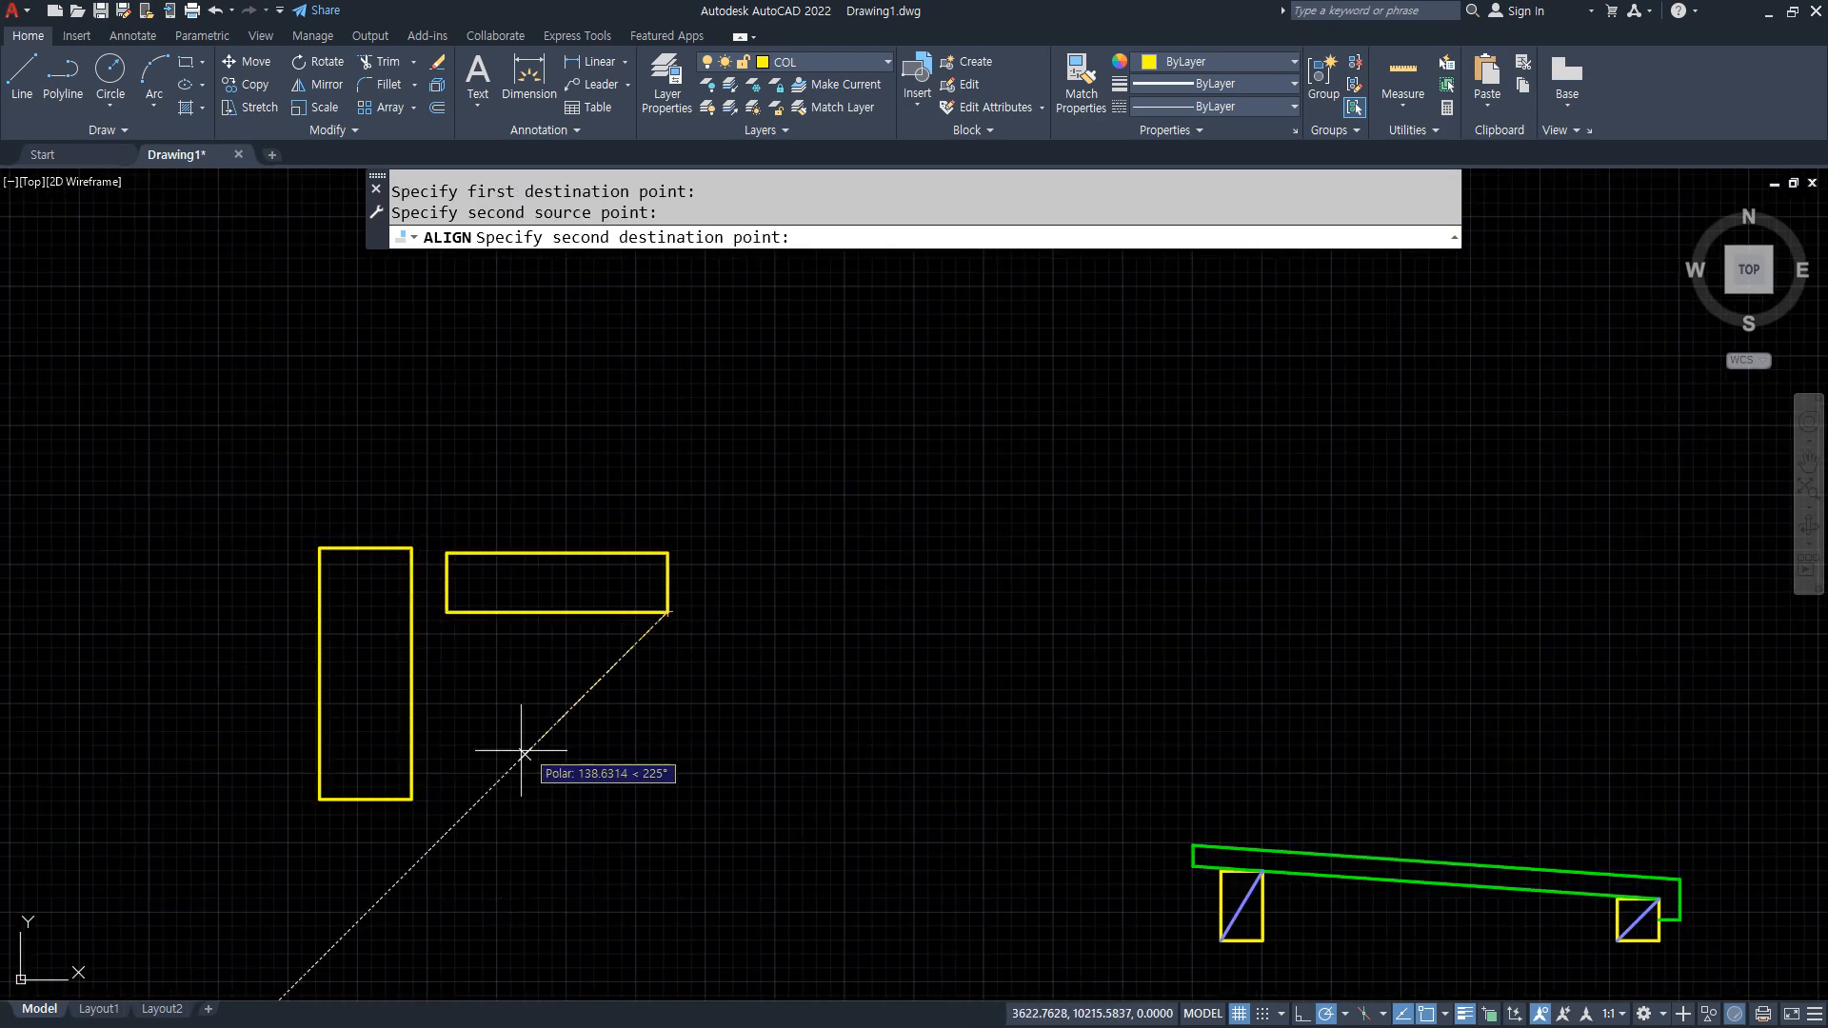
{"action": "left_click", "coordinate": [413, 800]}
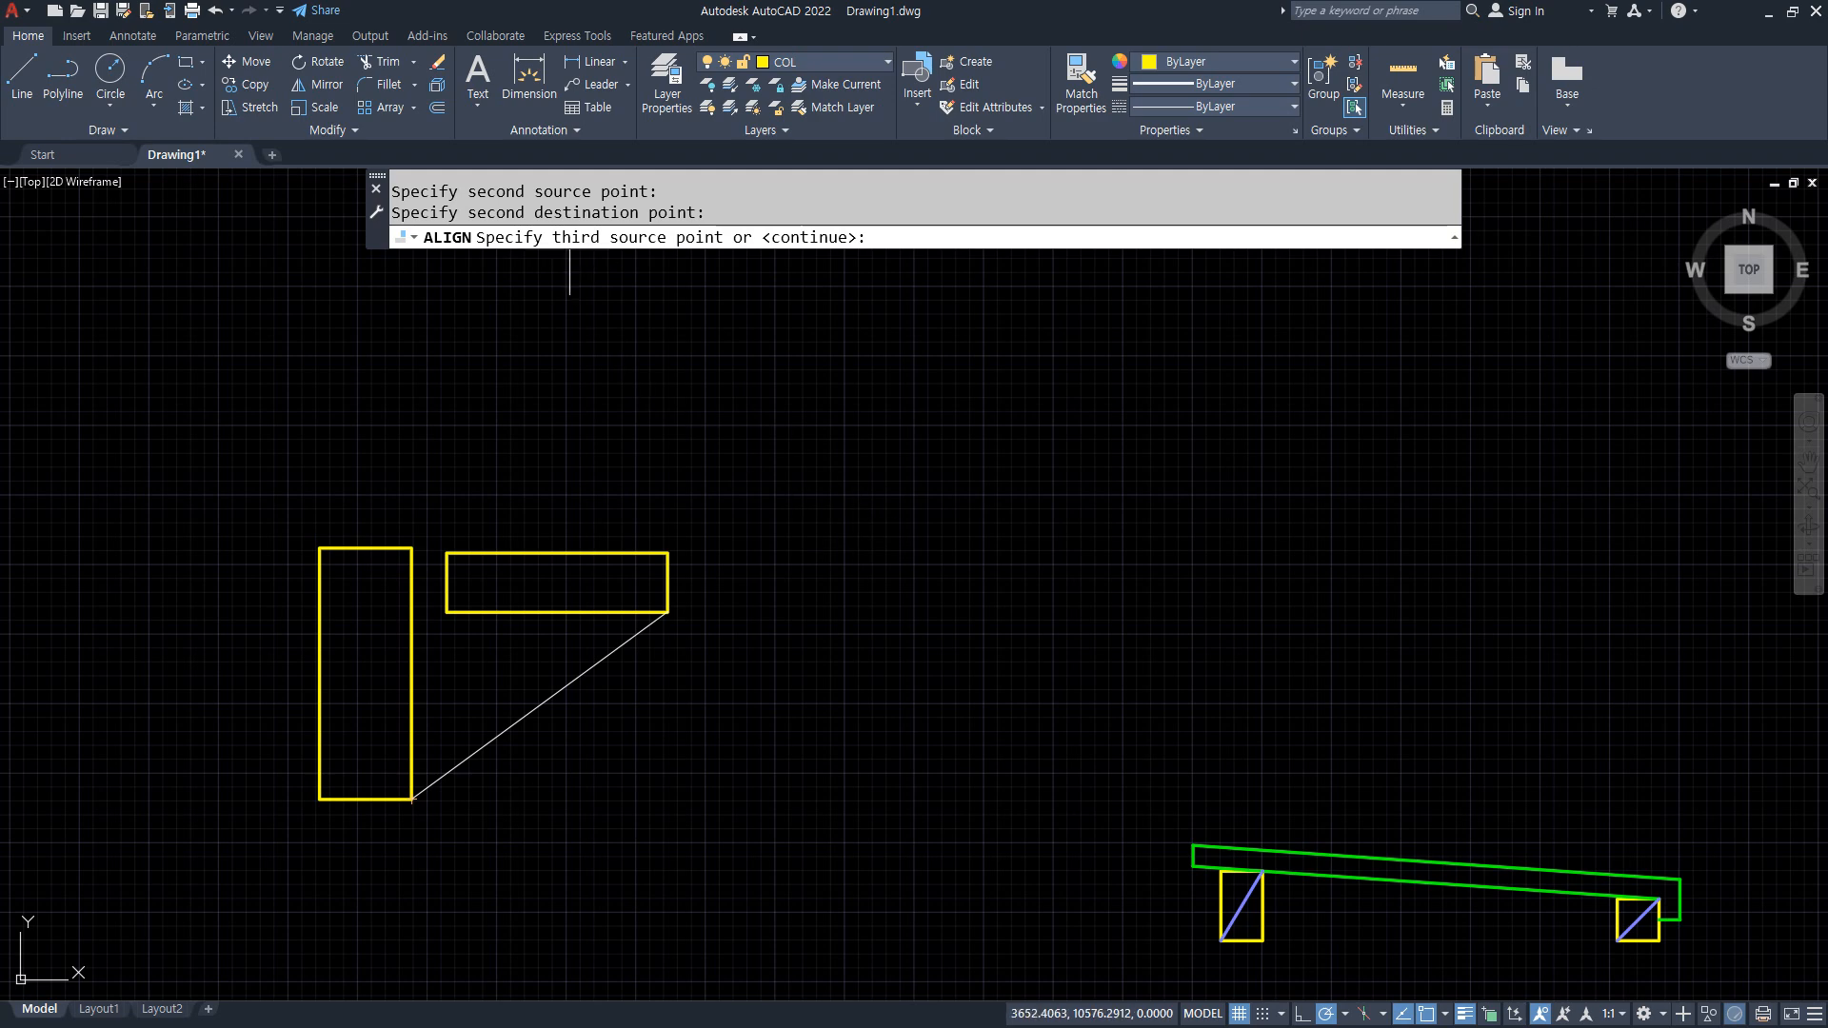
{"action": "key", "text": "Return"}
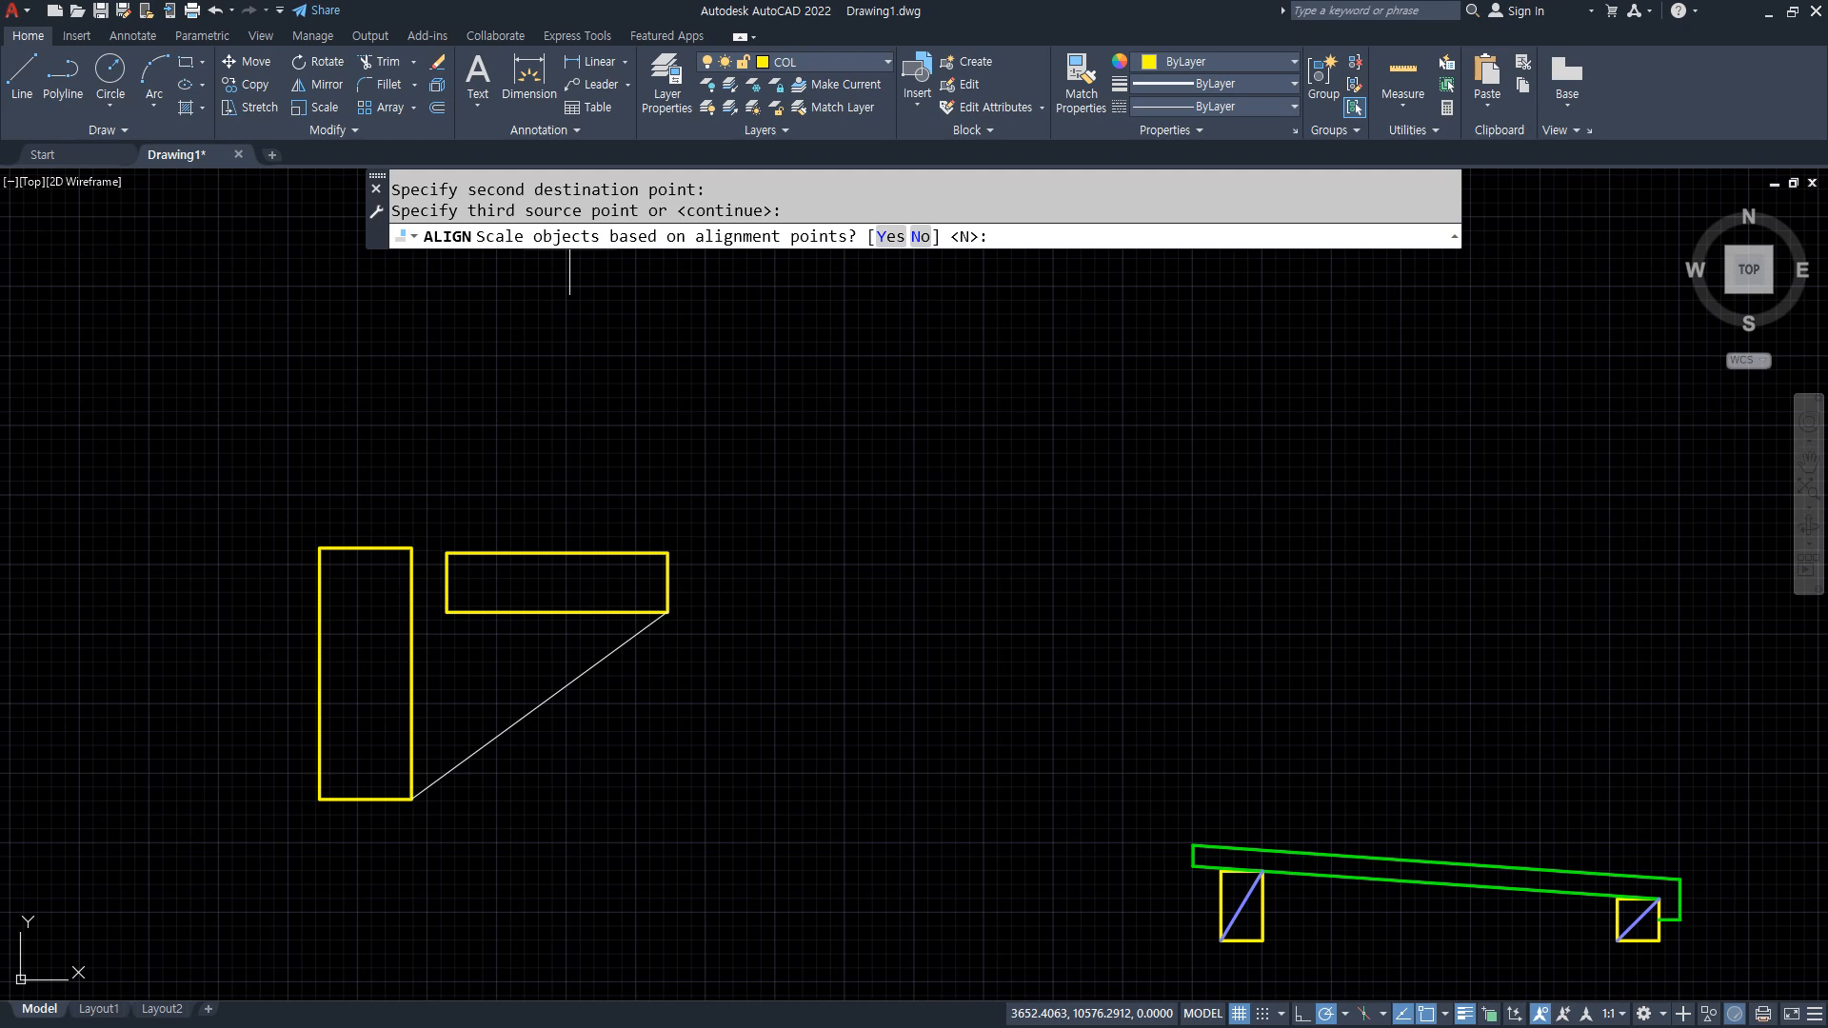
{"action": "key", "text": "Return"}
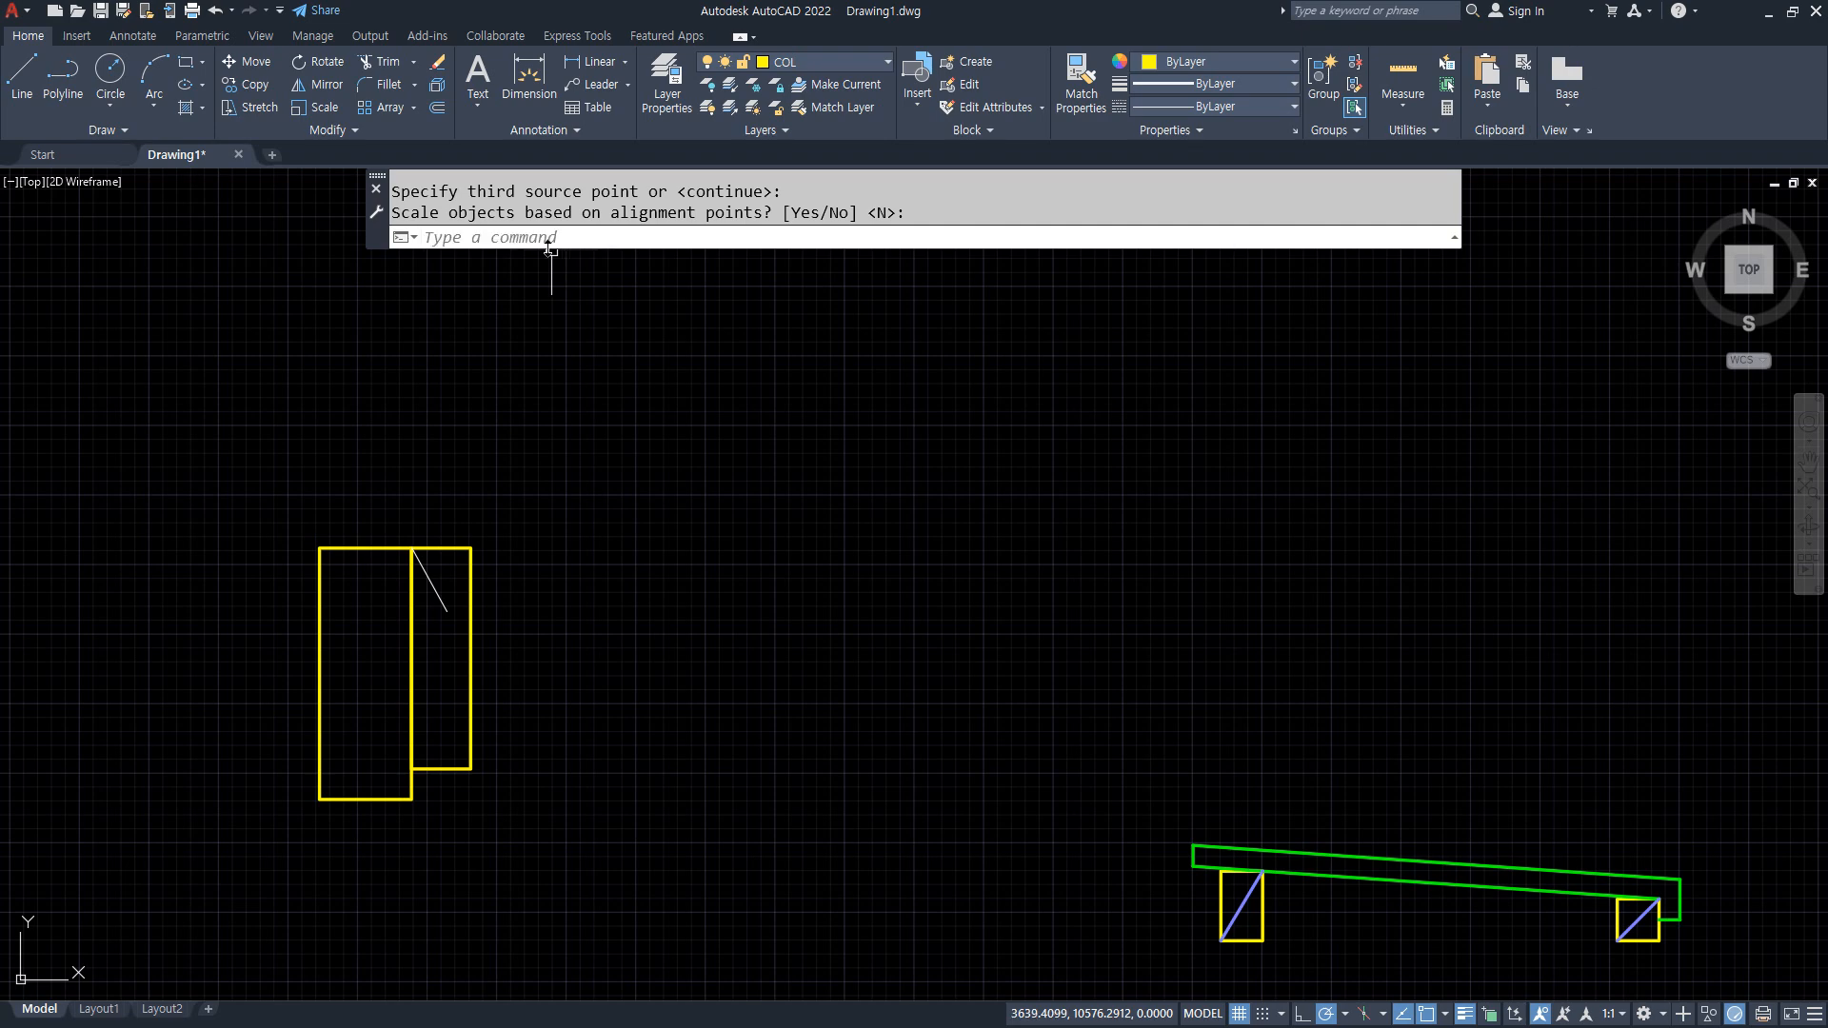
Undo the alignment and move the wide rectangle farther to the right of the tall rectangle.
{"action": "key", "text": "ctrl+z"}
{"action": "type", "text": "m"}
{"action": "key", "text": "Return"}
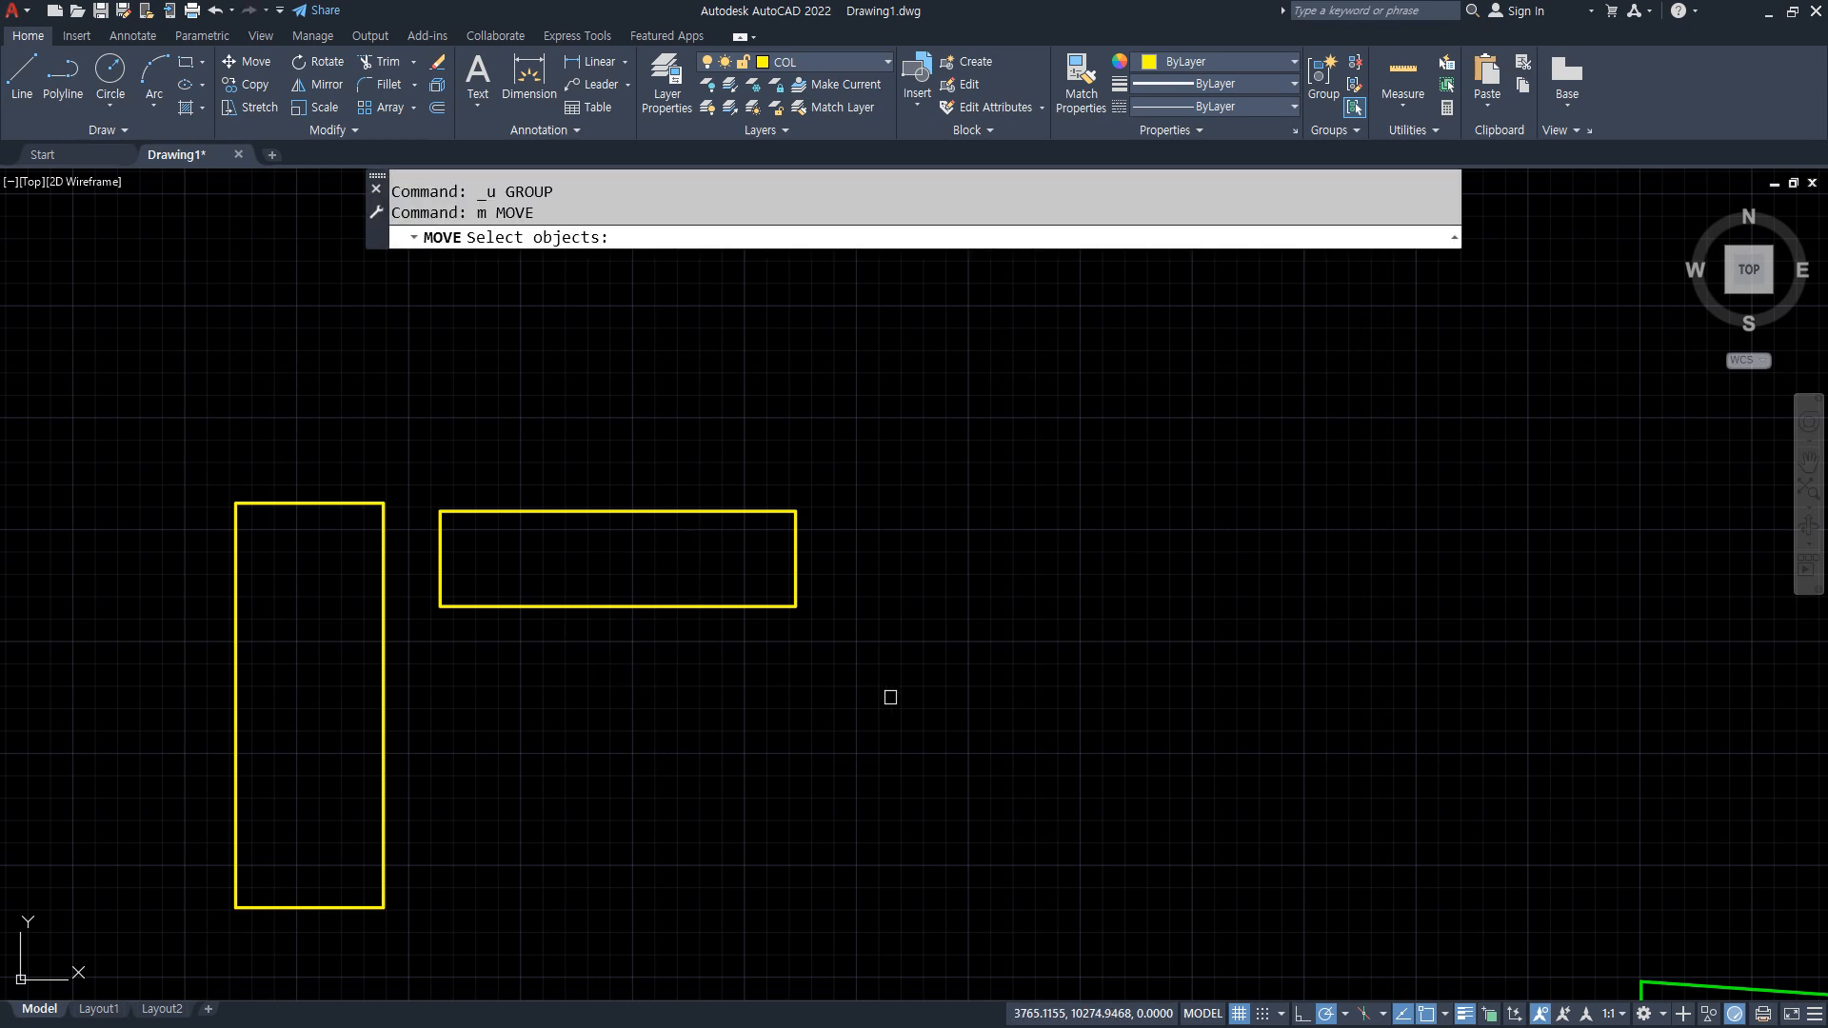
{"action": "left_click", "coordinate": [890, 696]}
{"action": "left_click", "coordinate": [445, 431]}
{"action": "key", "text": "Return"}
{"action": "left_click", "coordinate": [539, 666]}
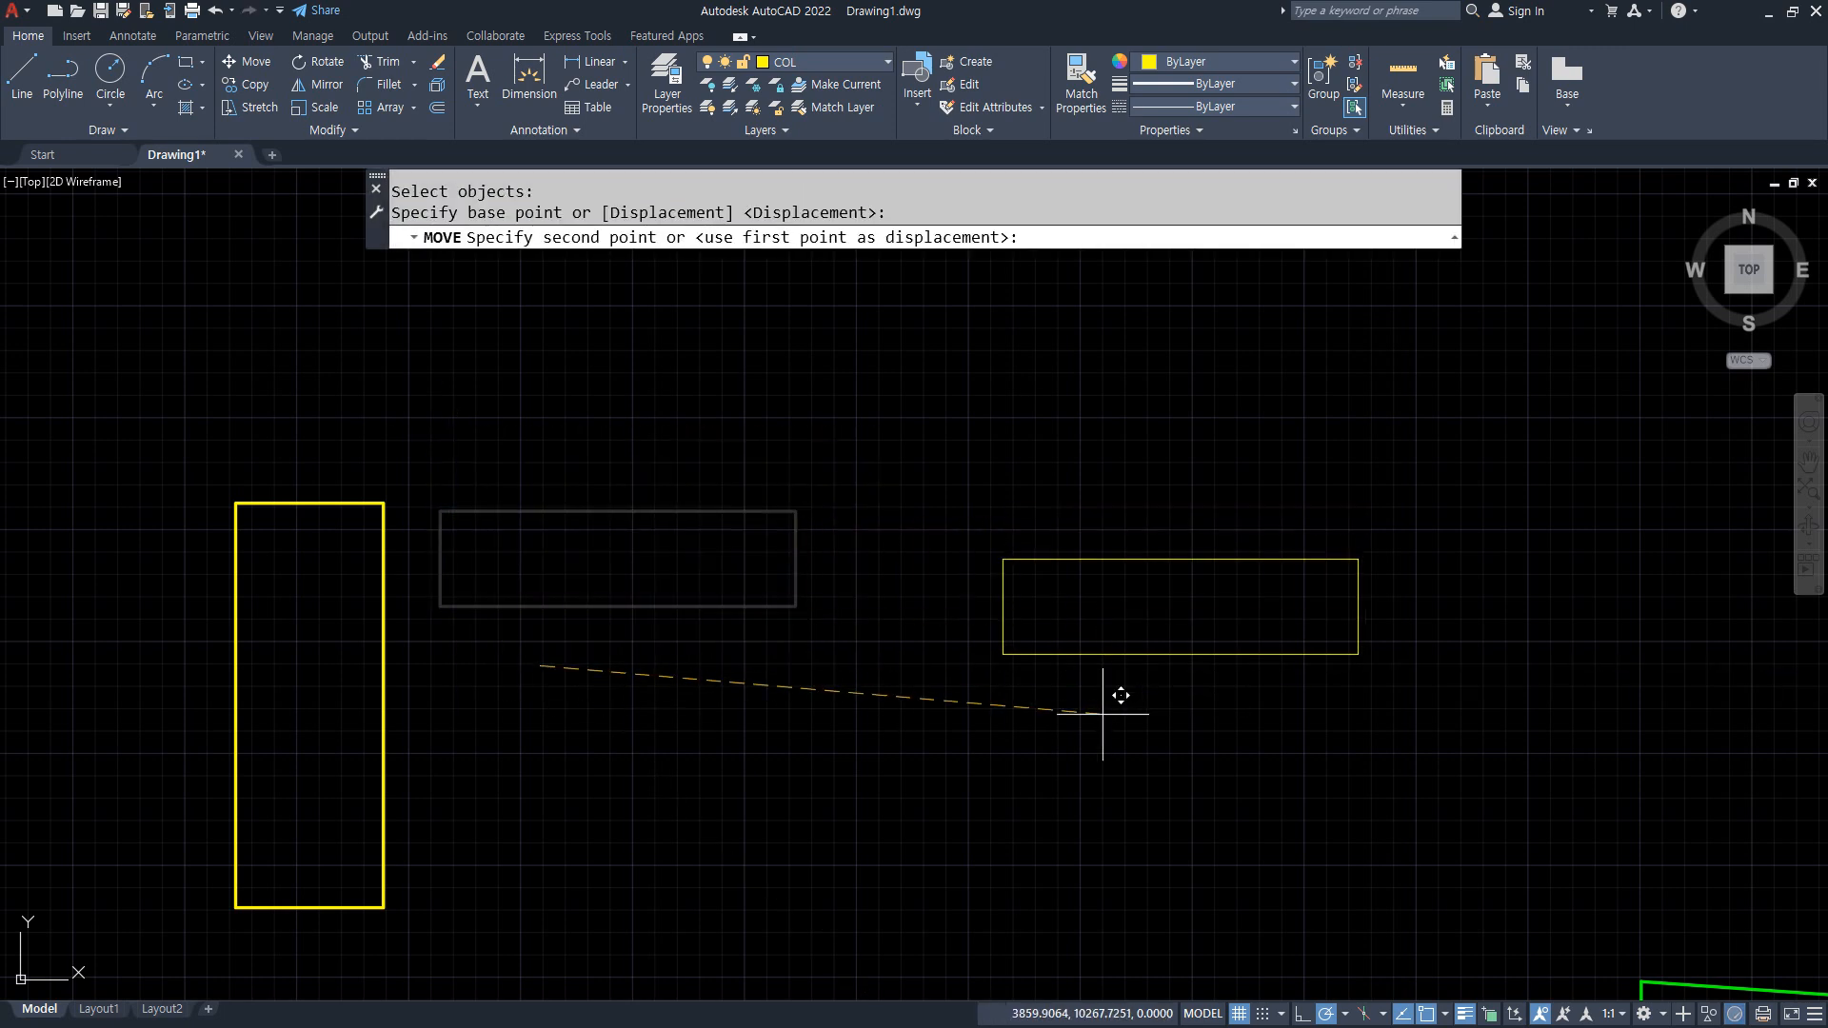
{"action": "left_click", "coordinate": [1080, 799]}
Align the relocated wide rectangle's lower edge to the tall rectangle's right edge using two point pairs, without scaling.
{"action": "middle_click_drag", "start_coordinate": [783, 813], "coordinate": [743, 673]}
{"action": "type", "text": "al"}
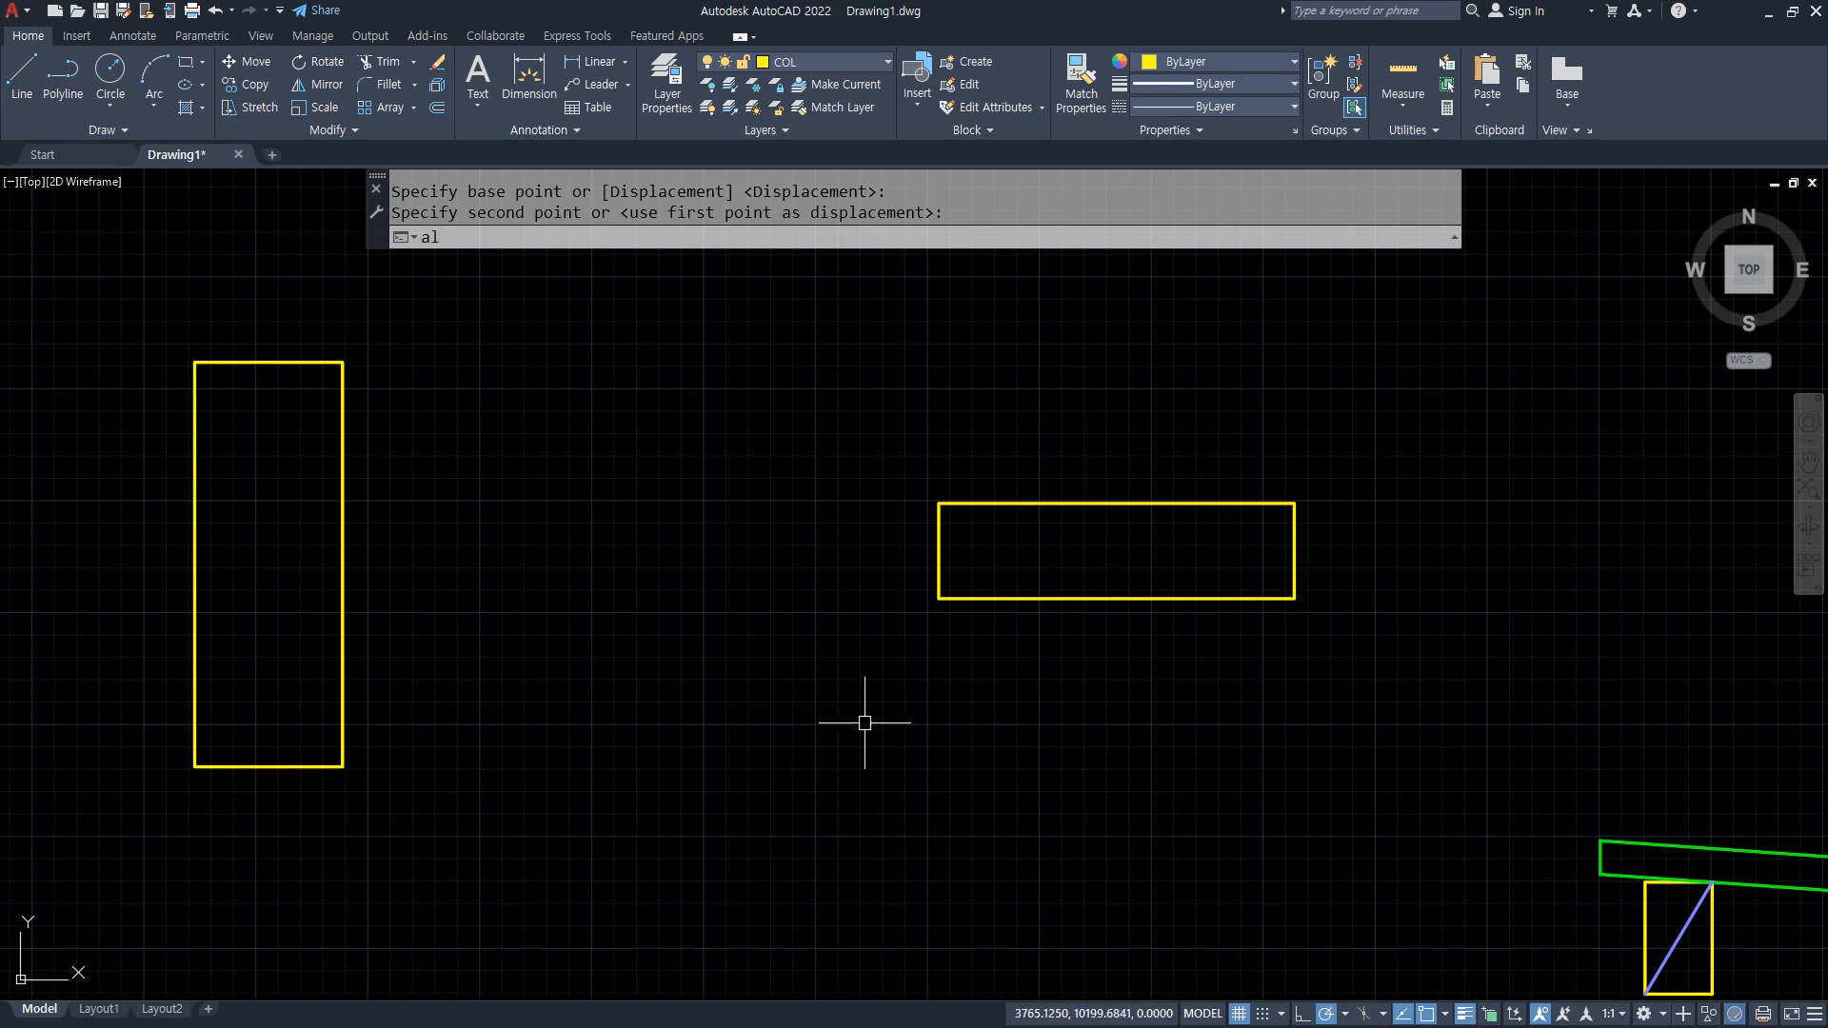
{"action": "key", "text": "Return"}
{"action": "left_click", "coordinate": [975, 602]}
{"action": "key", "text": "Return"}
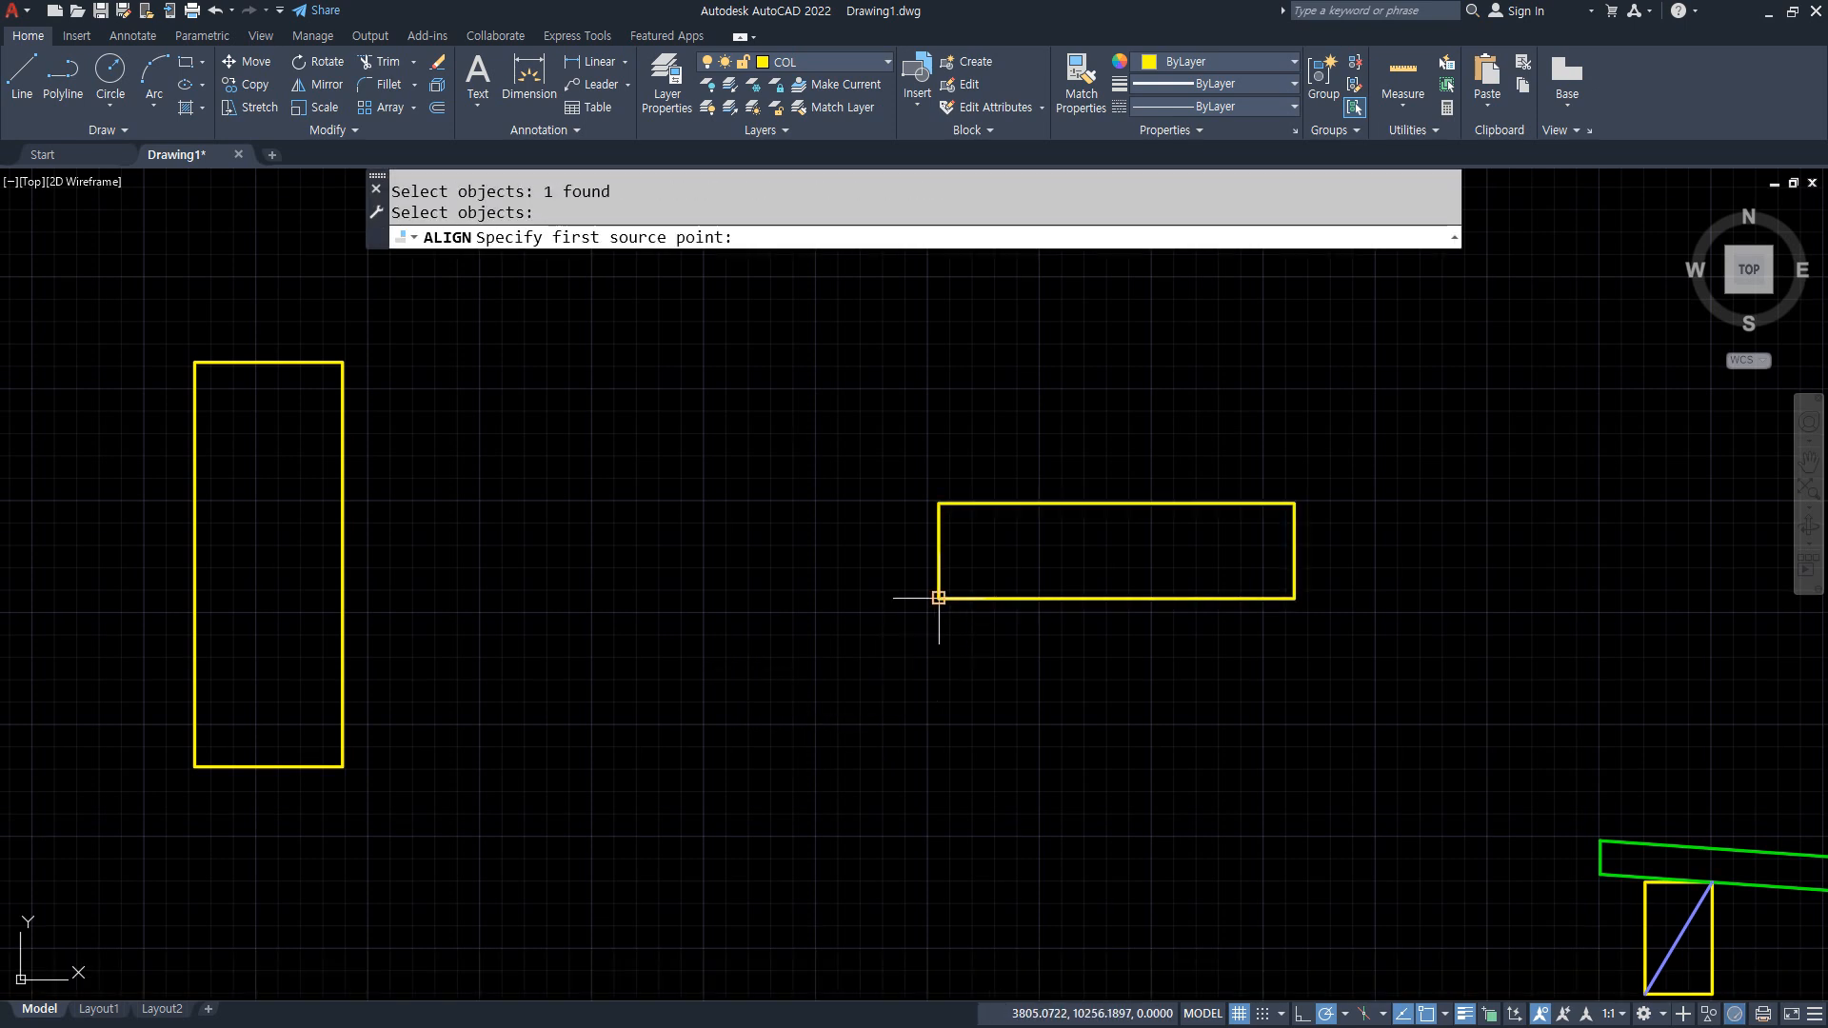
{"action": "left_click", "coordinate": [938, 598]}
{"action": "left_click", "coordinate": [344, 362]}
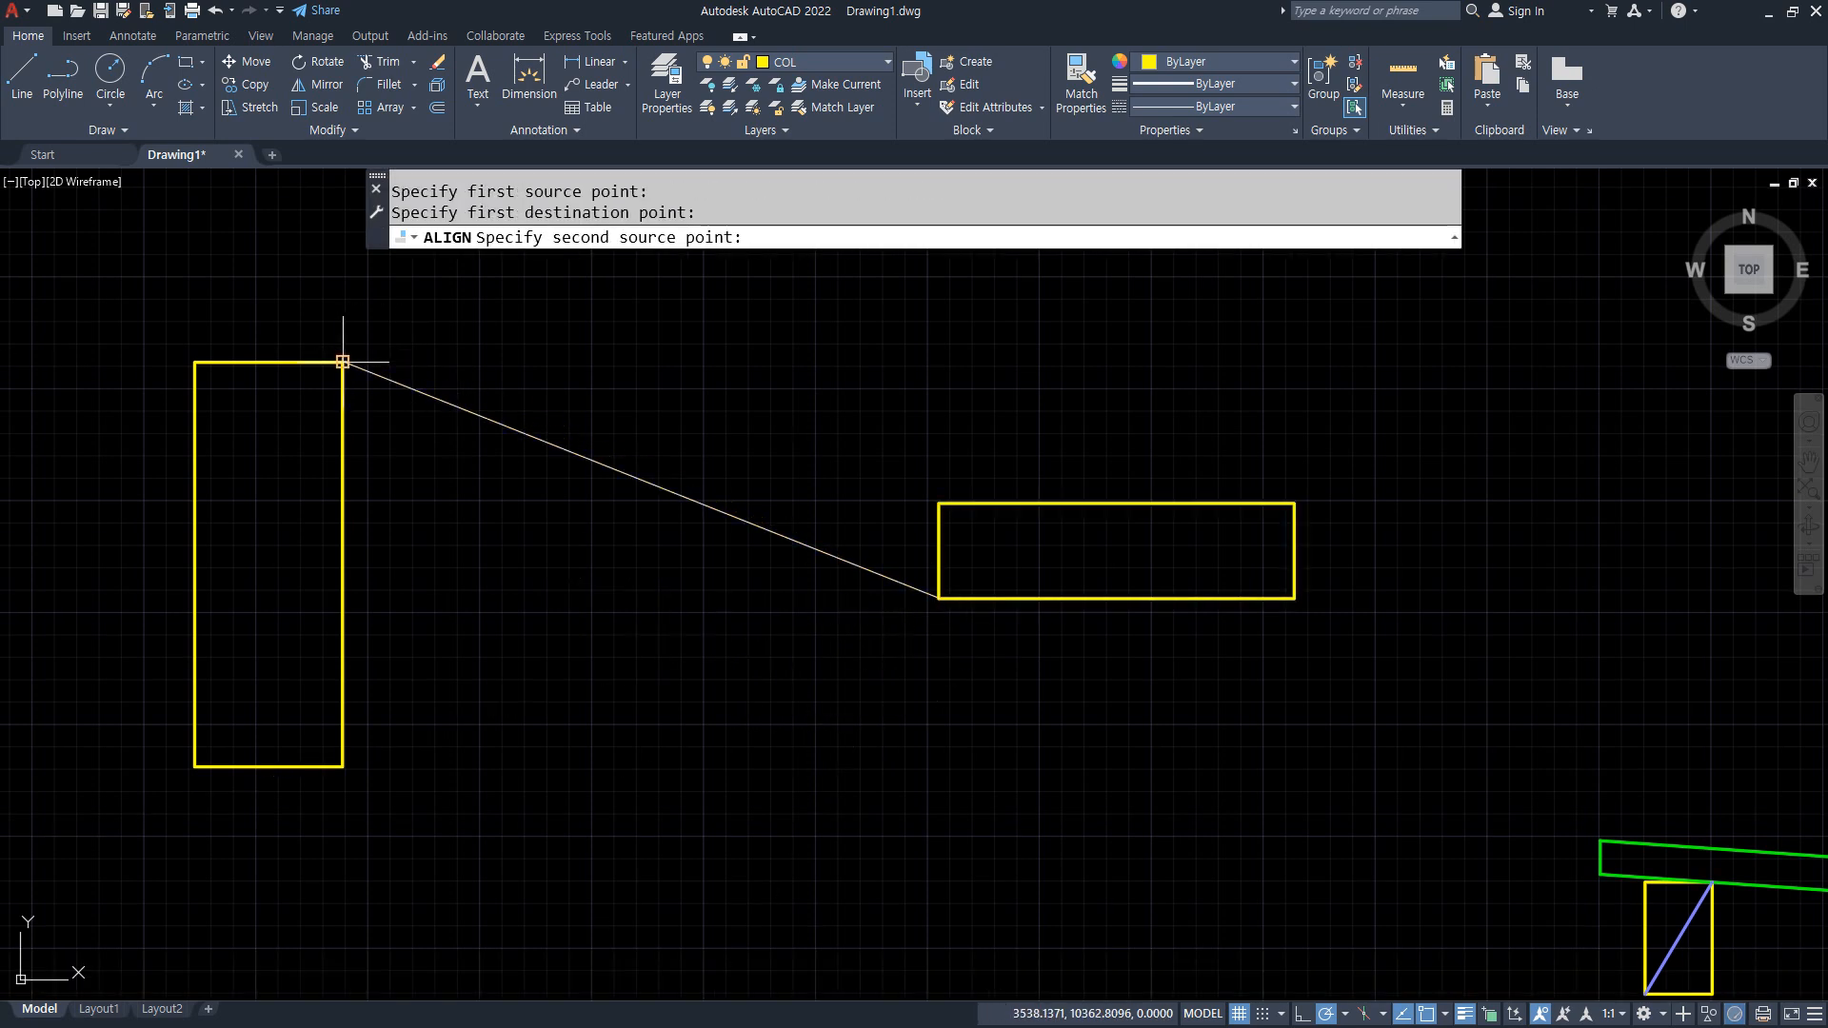
{"action": "left_click", "coordinate": [1295, 598]}
{"action": "left_click", "coordinate": [343, 767]}
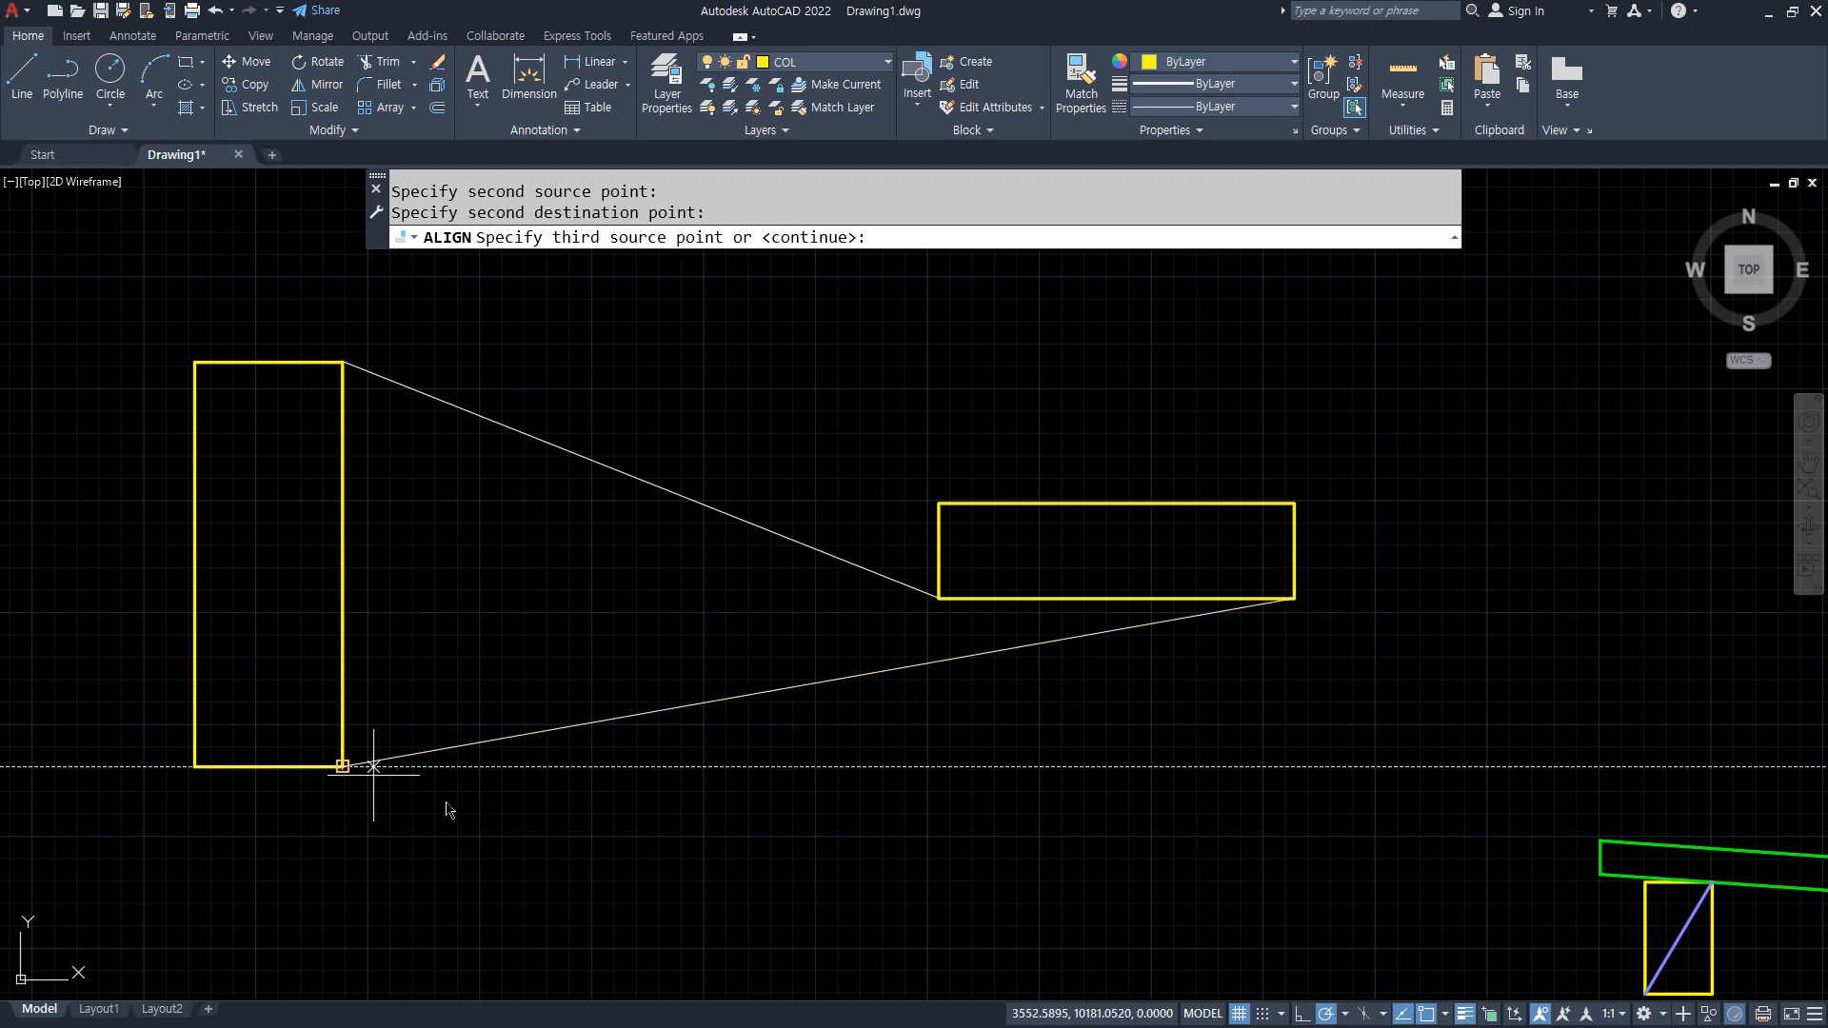
{"action": "key", "text": "Return"}
{"action": "key", "text": "Return"}
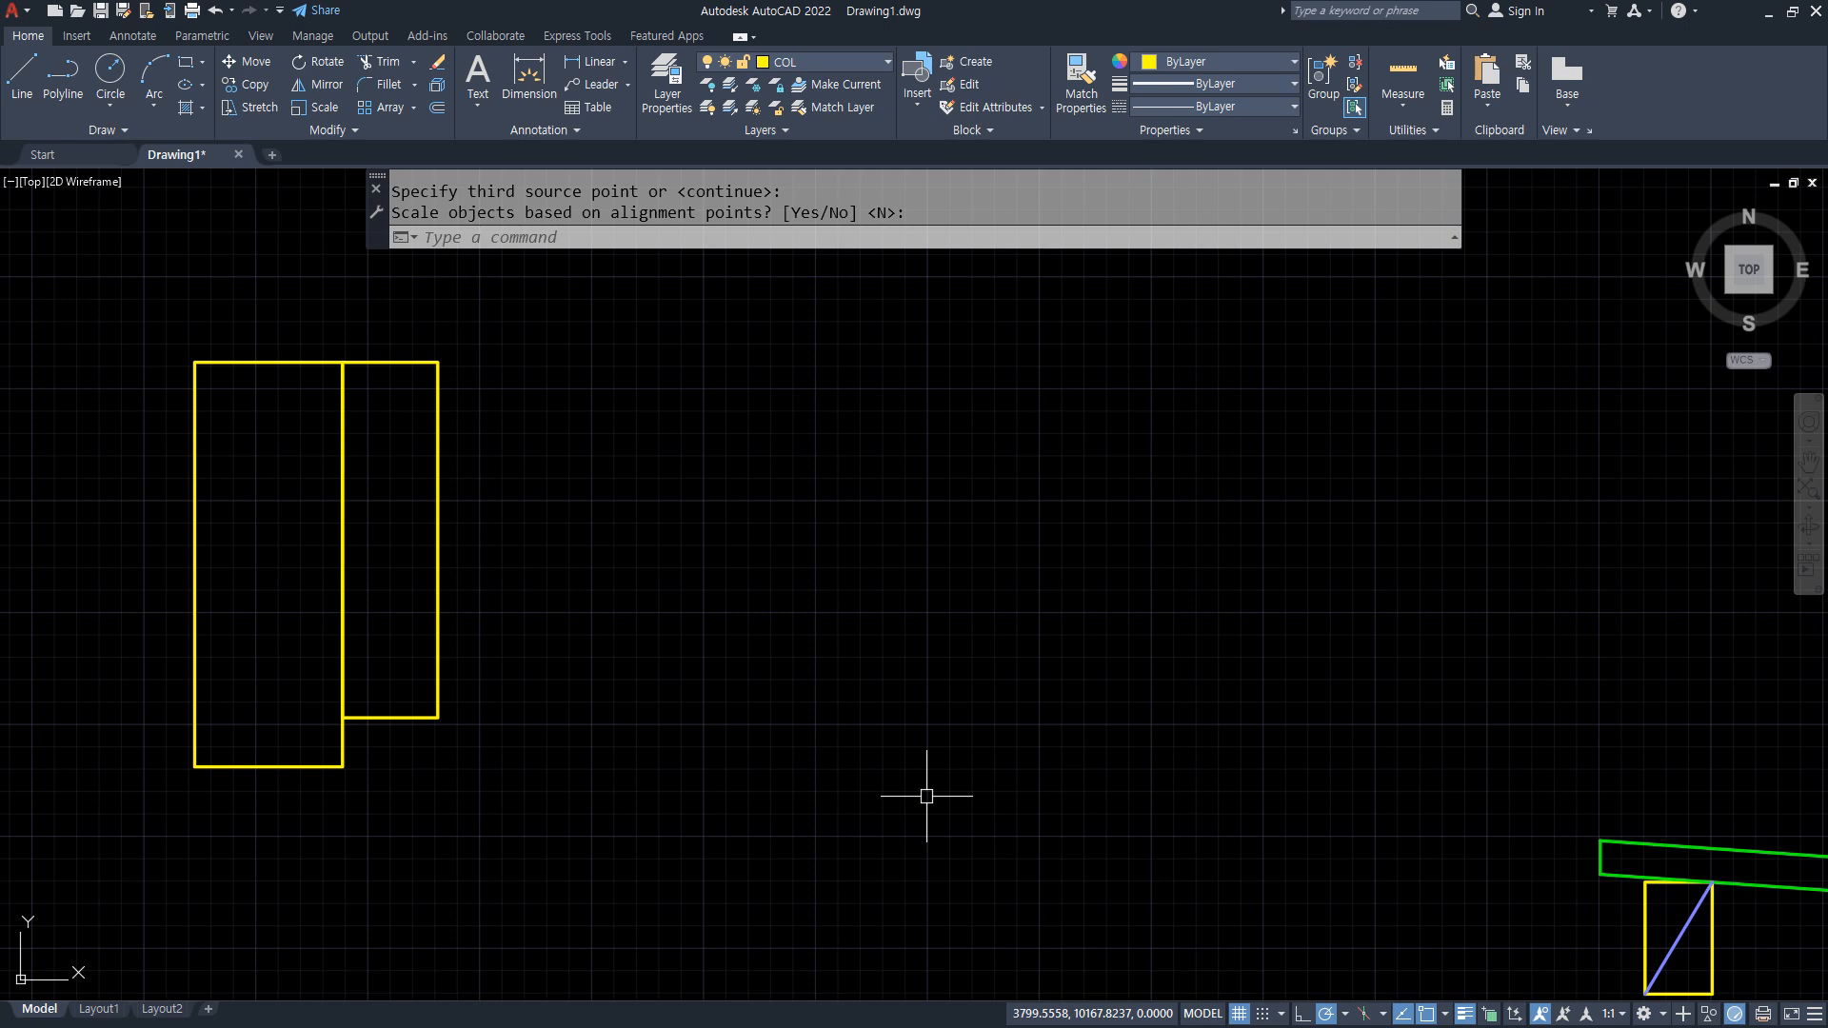
Align the wide rectangle to the tall one with scaling based on the alignment points, and delete both practice rectangles.
{"action": "type", "text": "Y"}
{"action": "key", "text": "Return"}
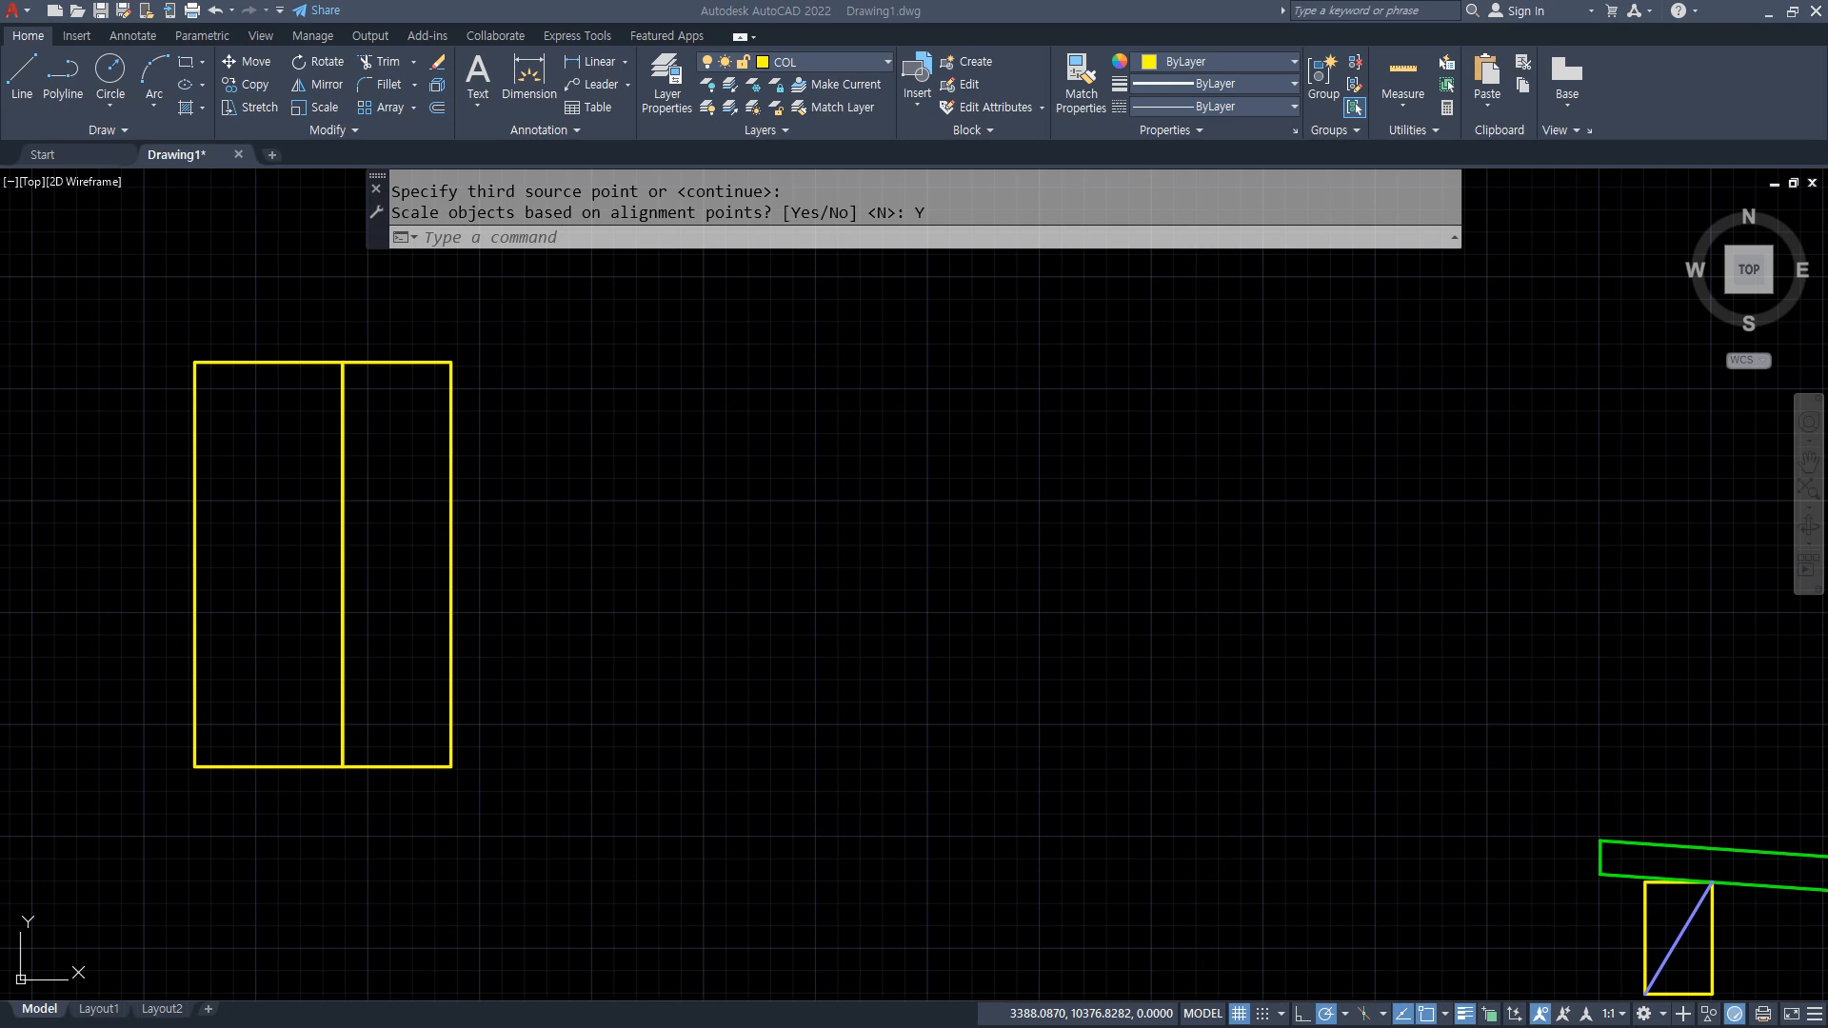
{"action": "left_click", "coordinate": [514, 776]}
{"action": "left_click", "coordinate": [87, 324]}
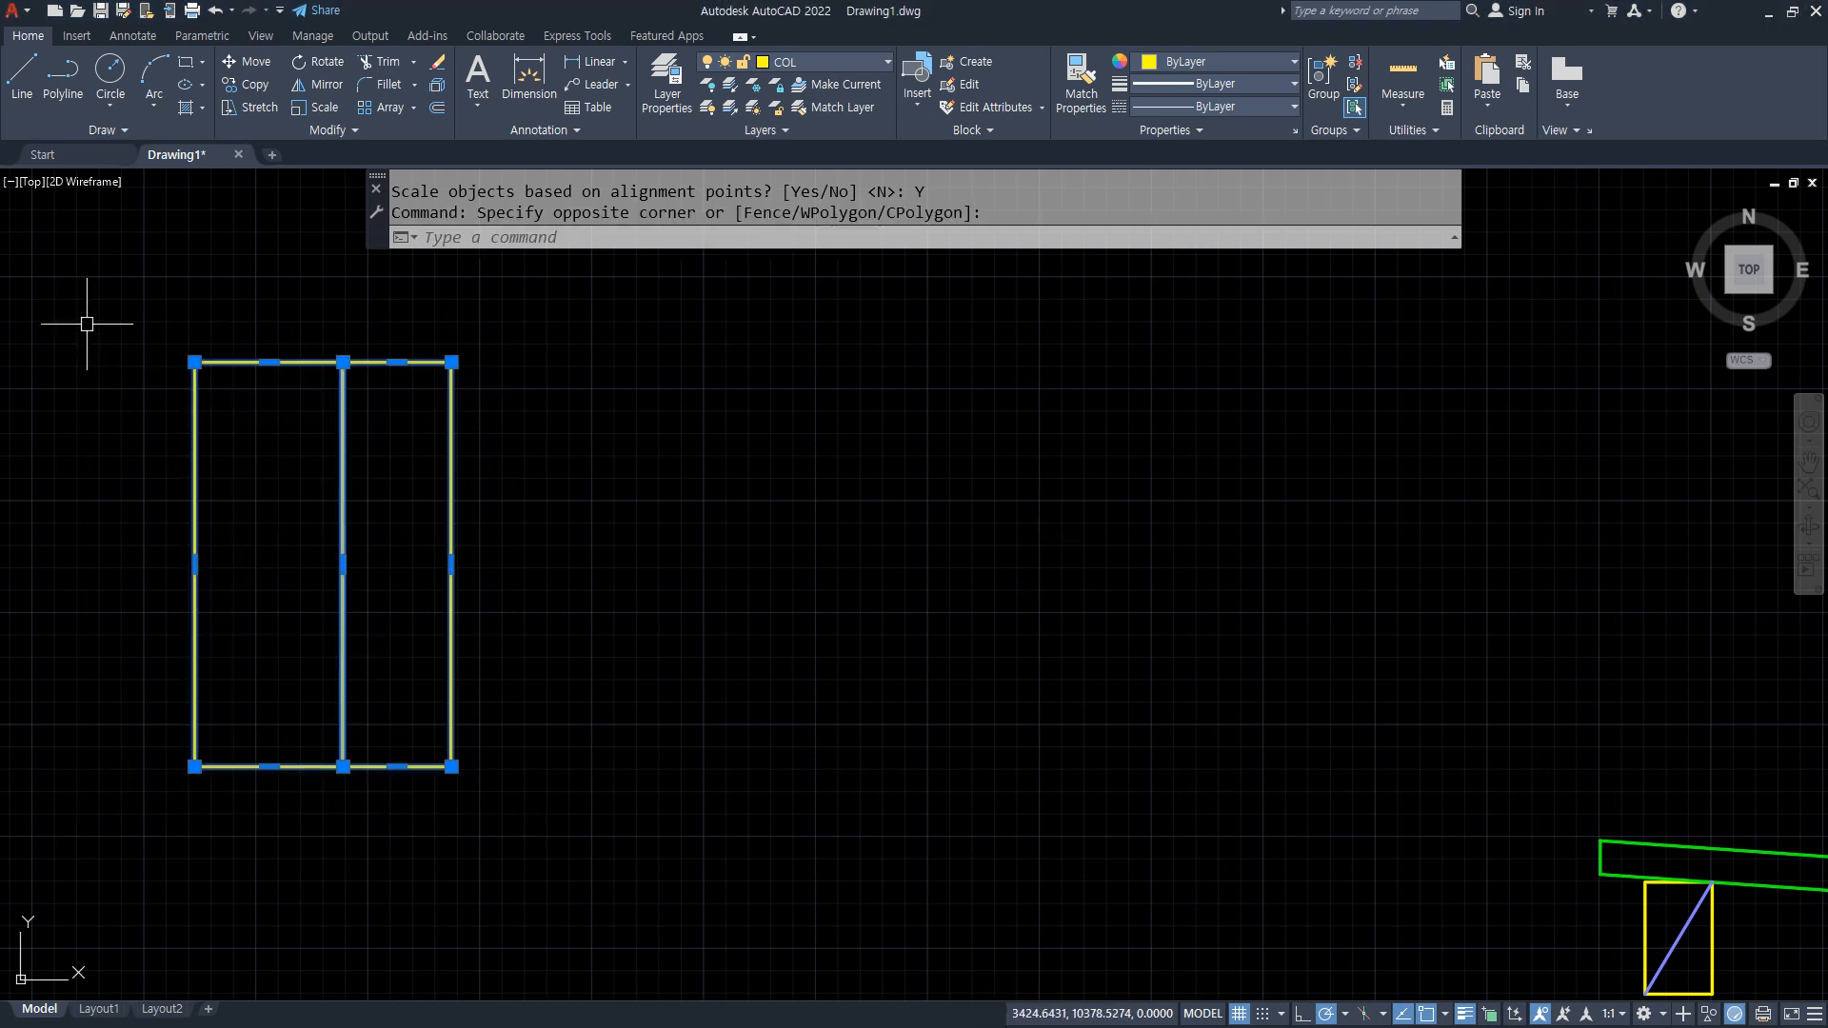
{"action": "key", "text": "Delete"}
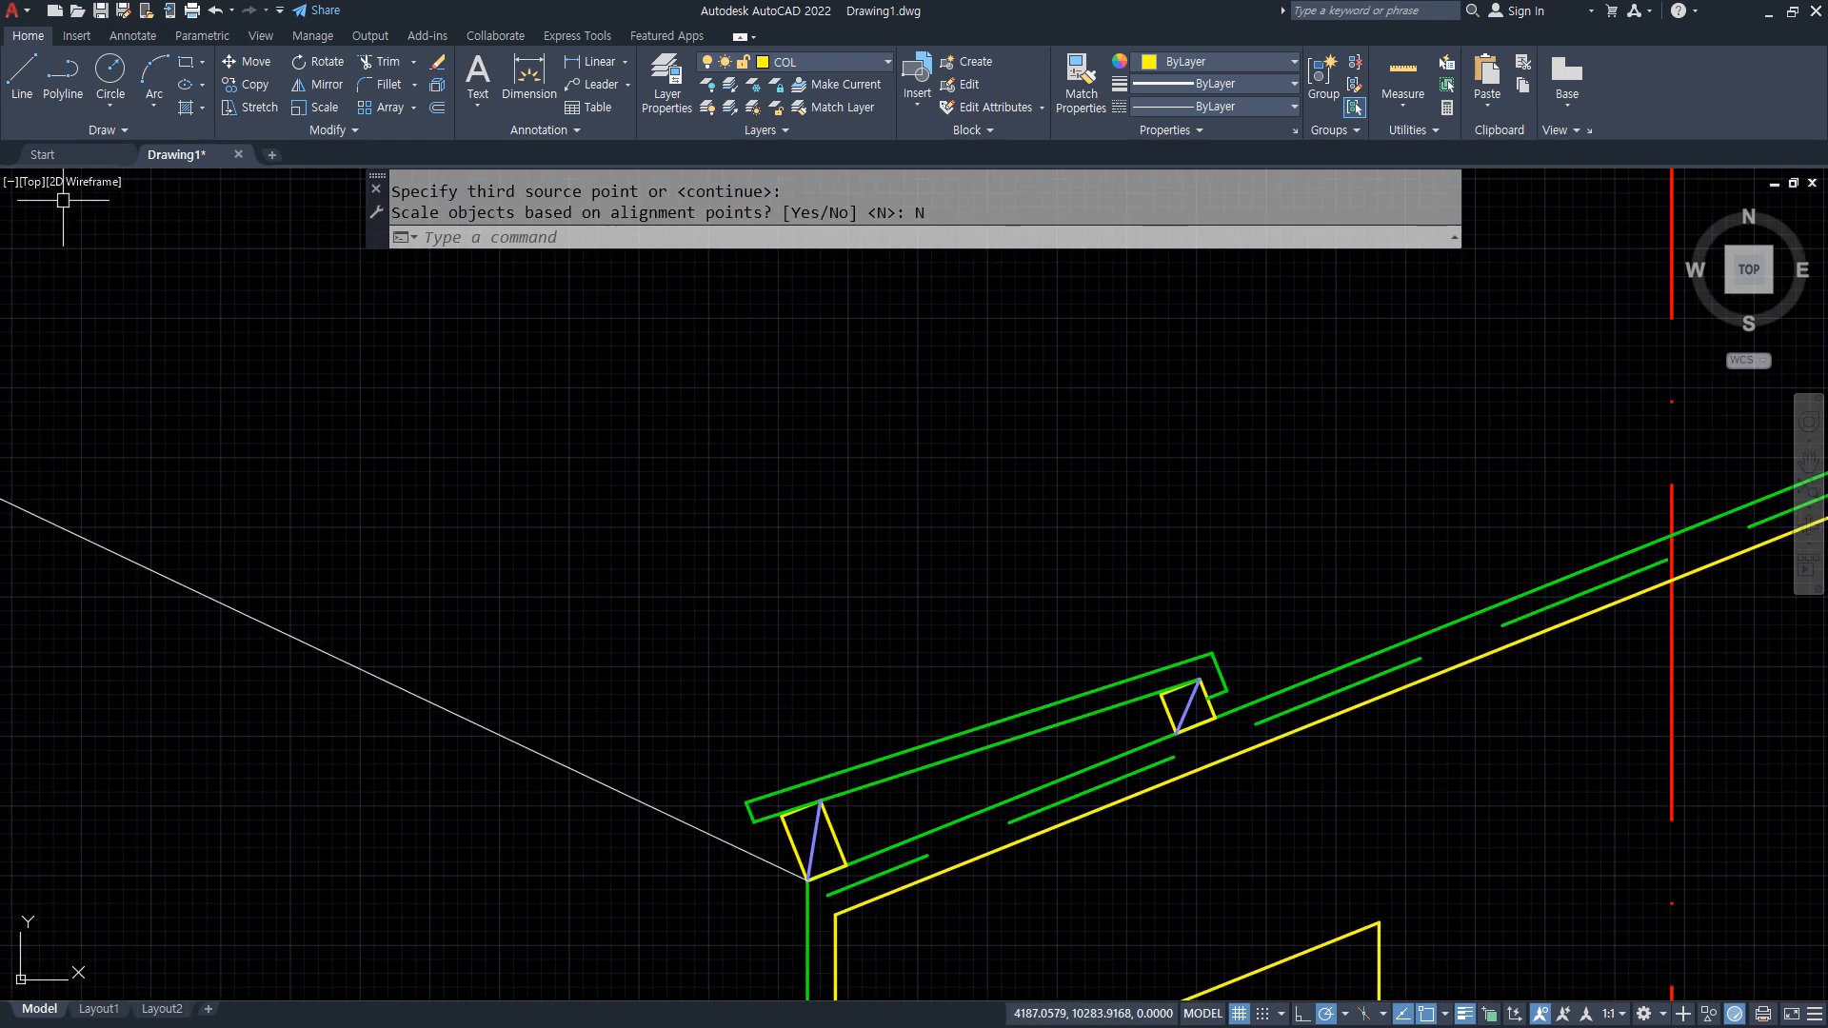
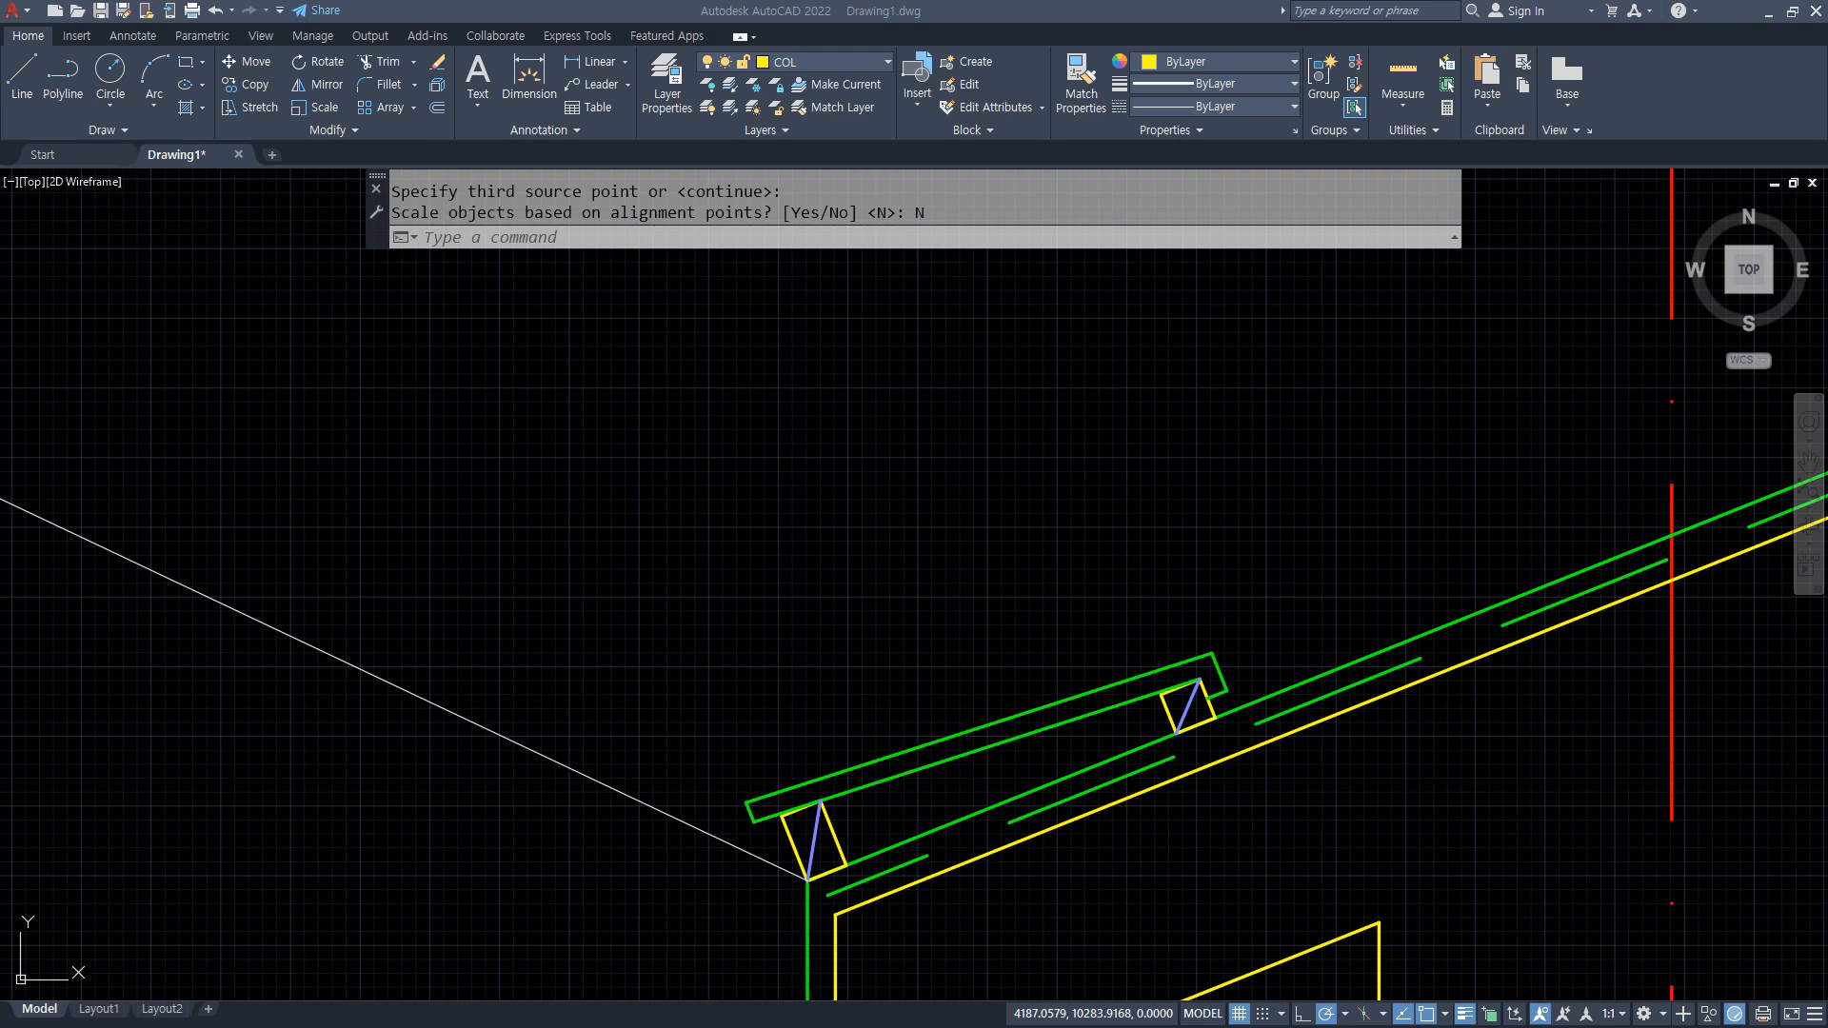
{"action": "scroll", "coordinate": [485, 762], "scroll_direction": "down", "scroll_amount": 5}
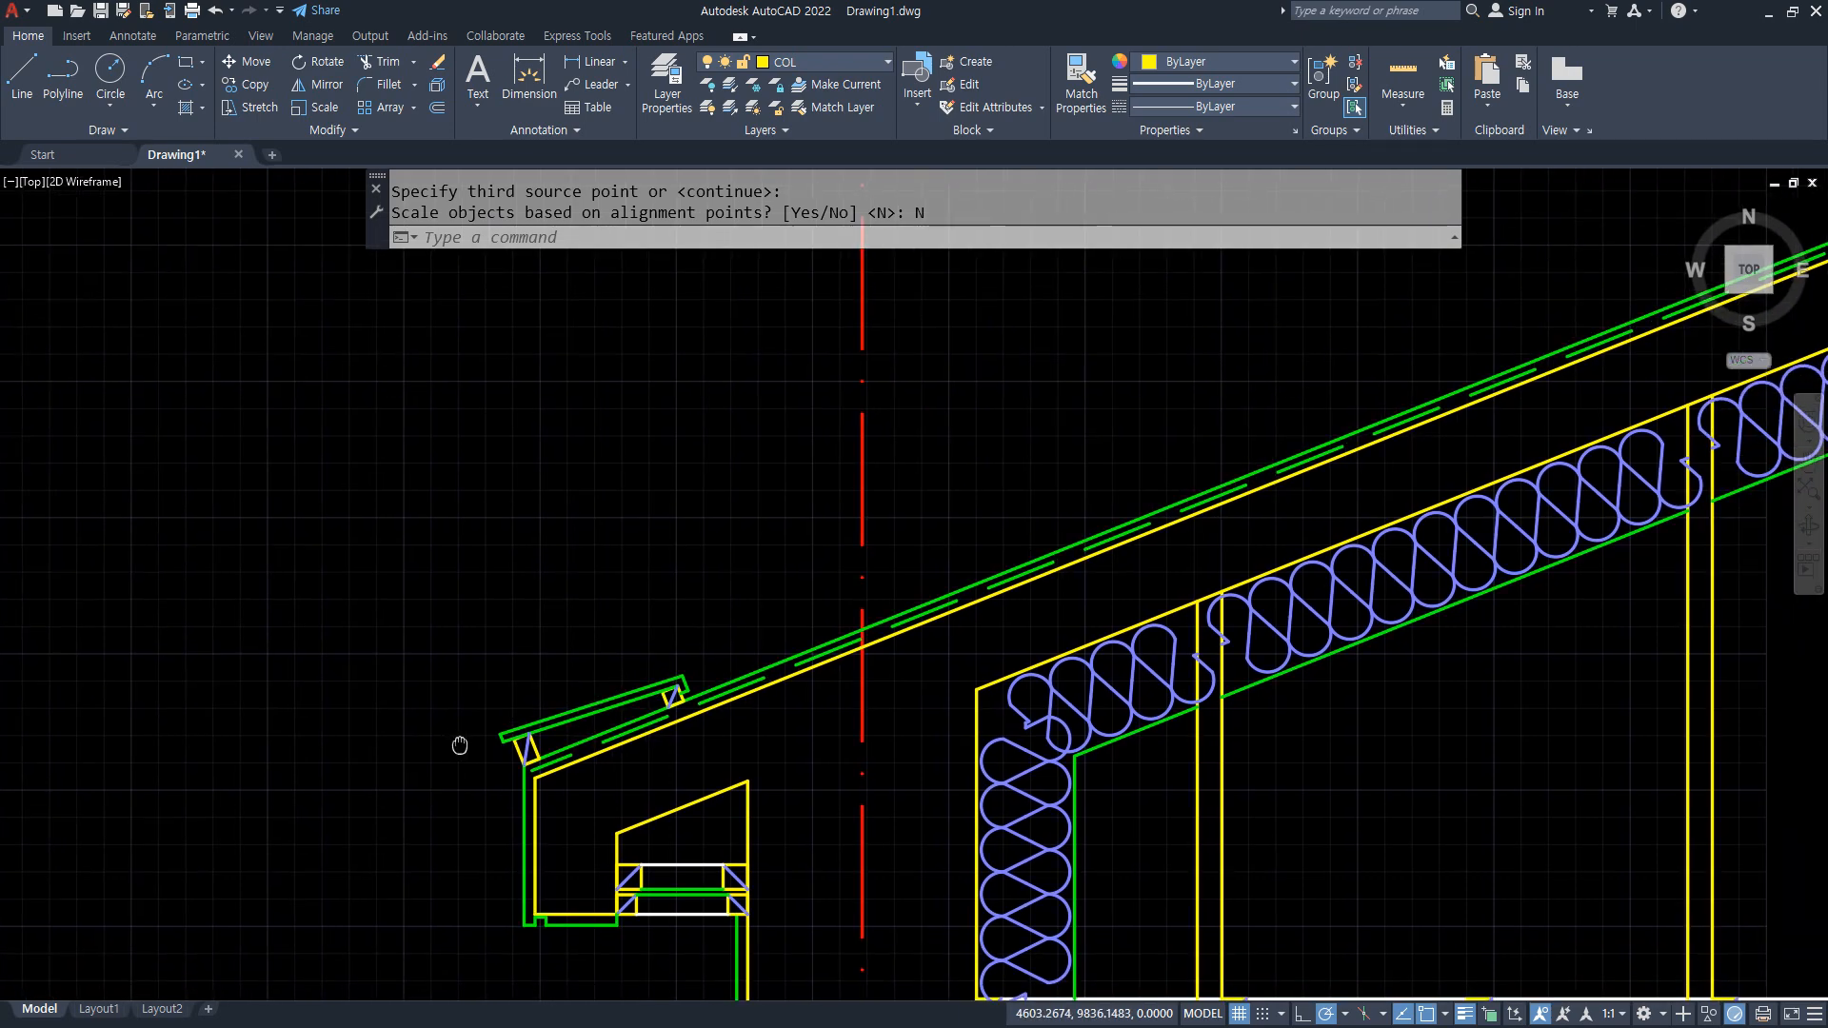
Join the five outline segments of the lowest roof covering piece into a single polyline.
{"action": "scroll", "coordinate": [467, 738], "scroll_direction": "up", "scroll_amount": 2}
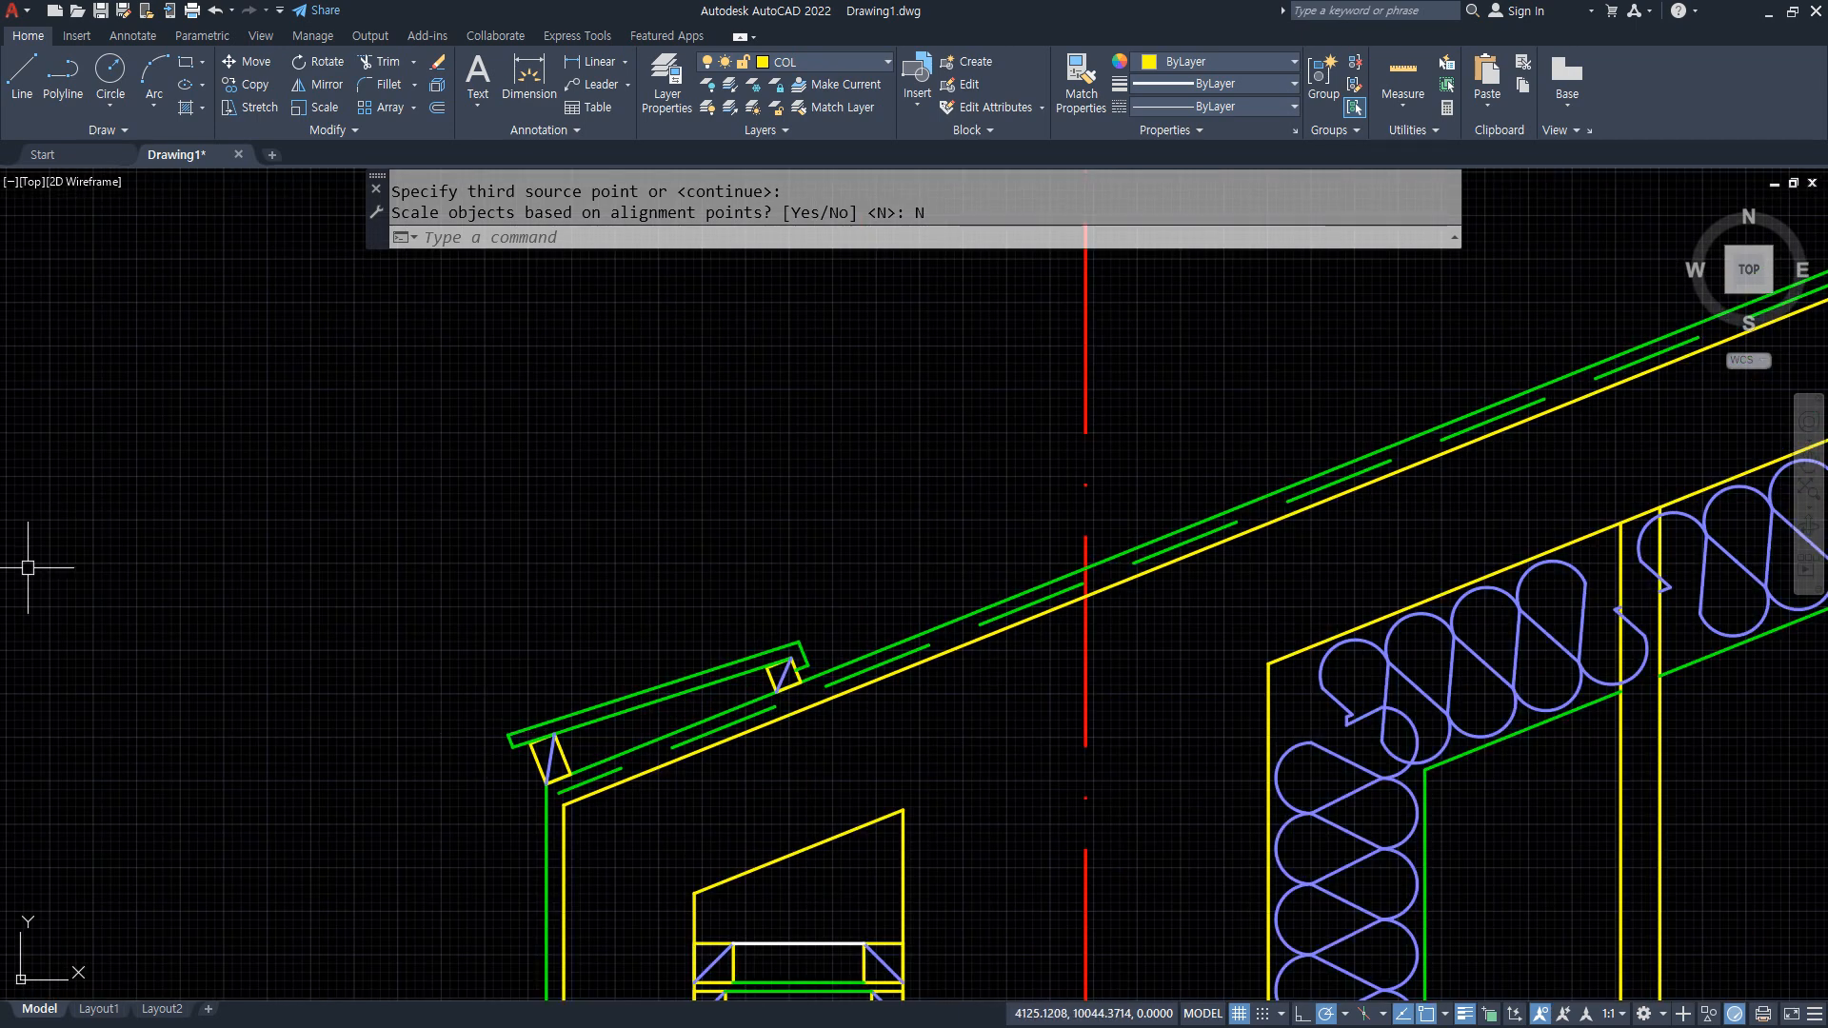
{"action": "scroll", "coordinate": [694, 653], "scroll_direction": "up", "scroll_amount": 4}
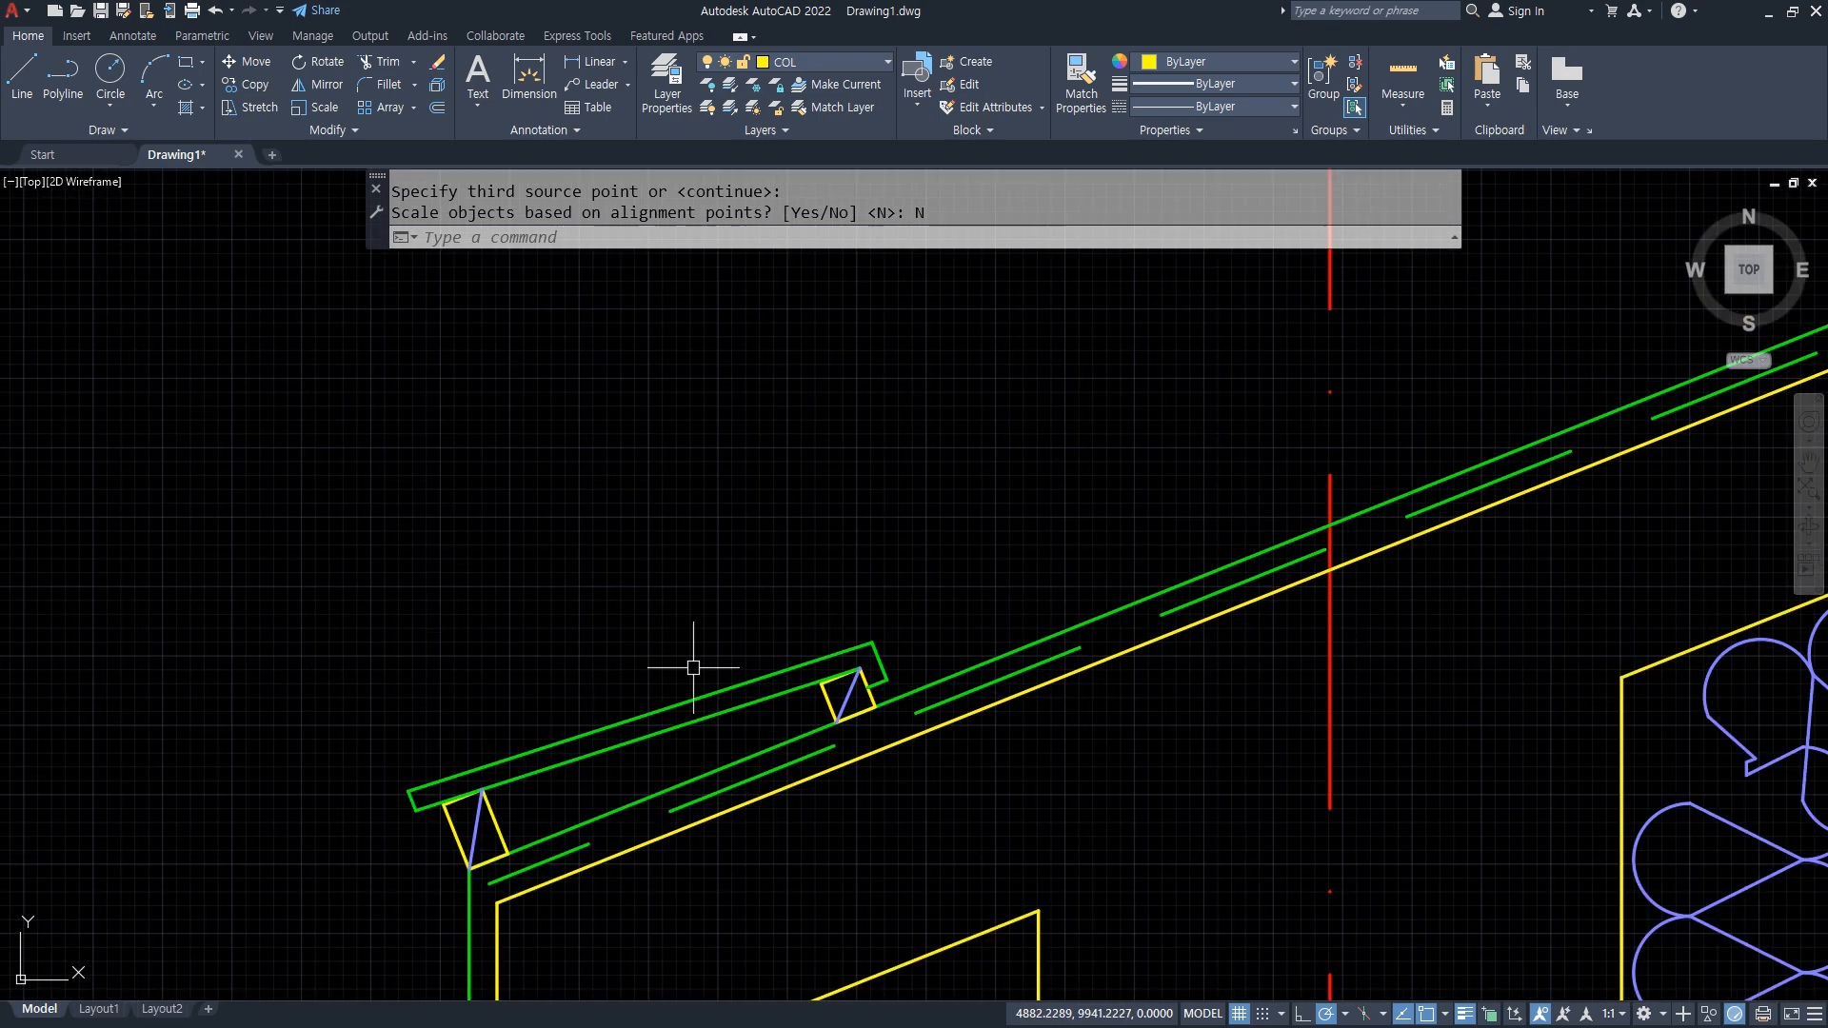
{"action": "type", "text": "j"}
{"action": "key", "text": "Return"}
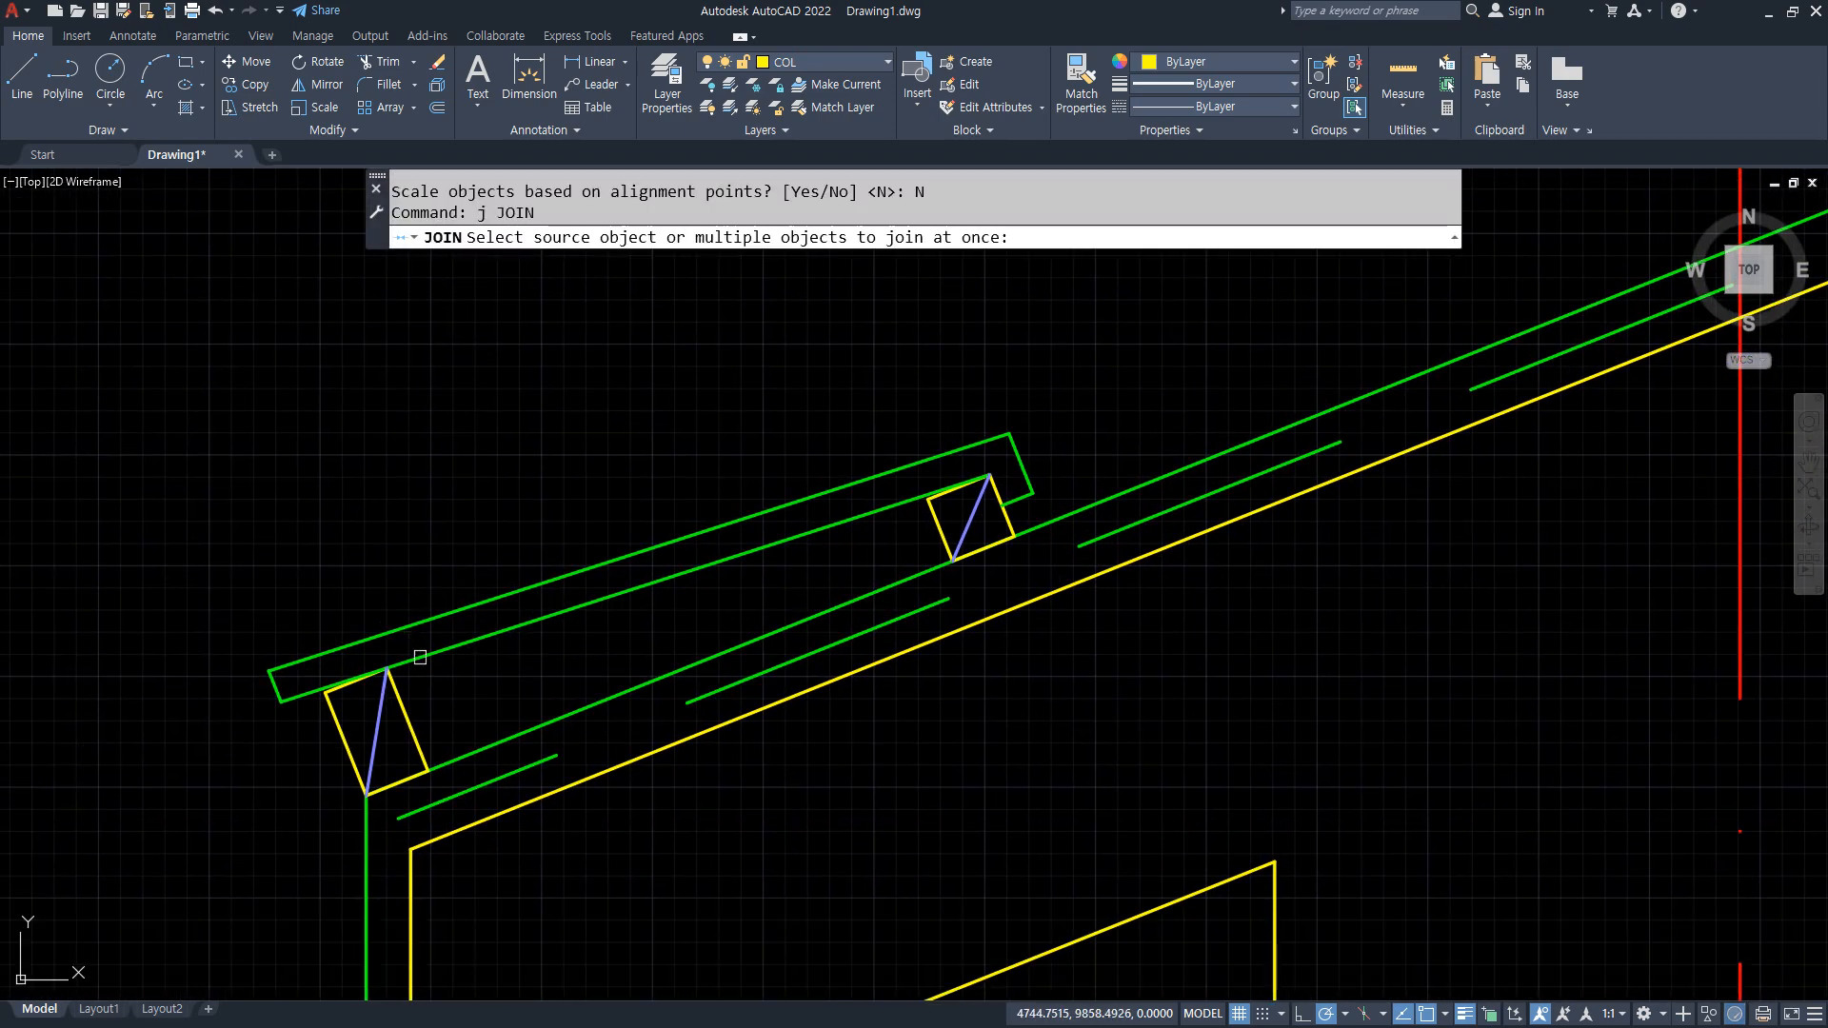
{"action": "left_click", "coordinate": [409, 627]}
{"action": "left_click", "coordinate": [275, 686]}
{"action": "left_click", "coordinate": [525, 623]}
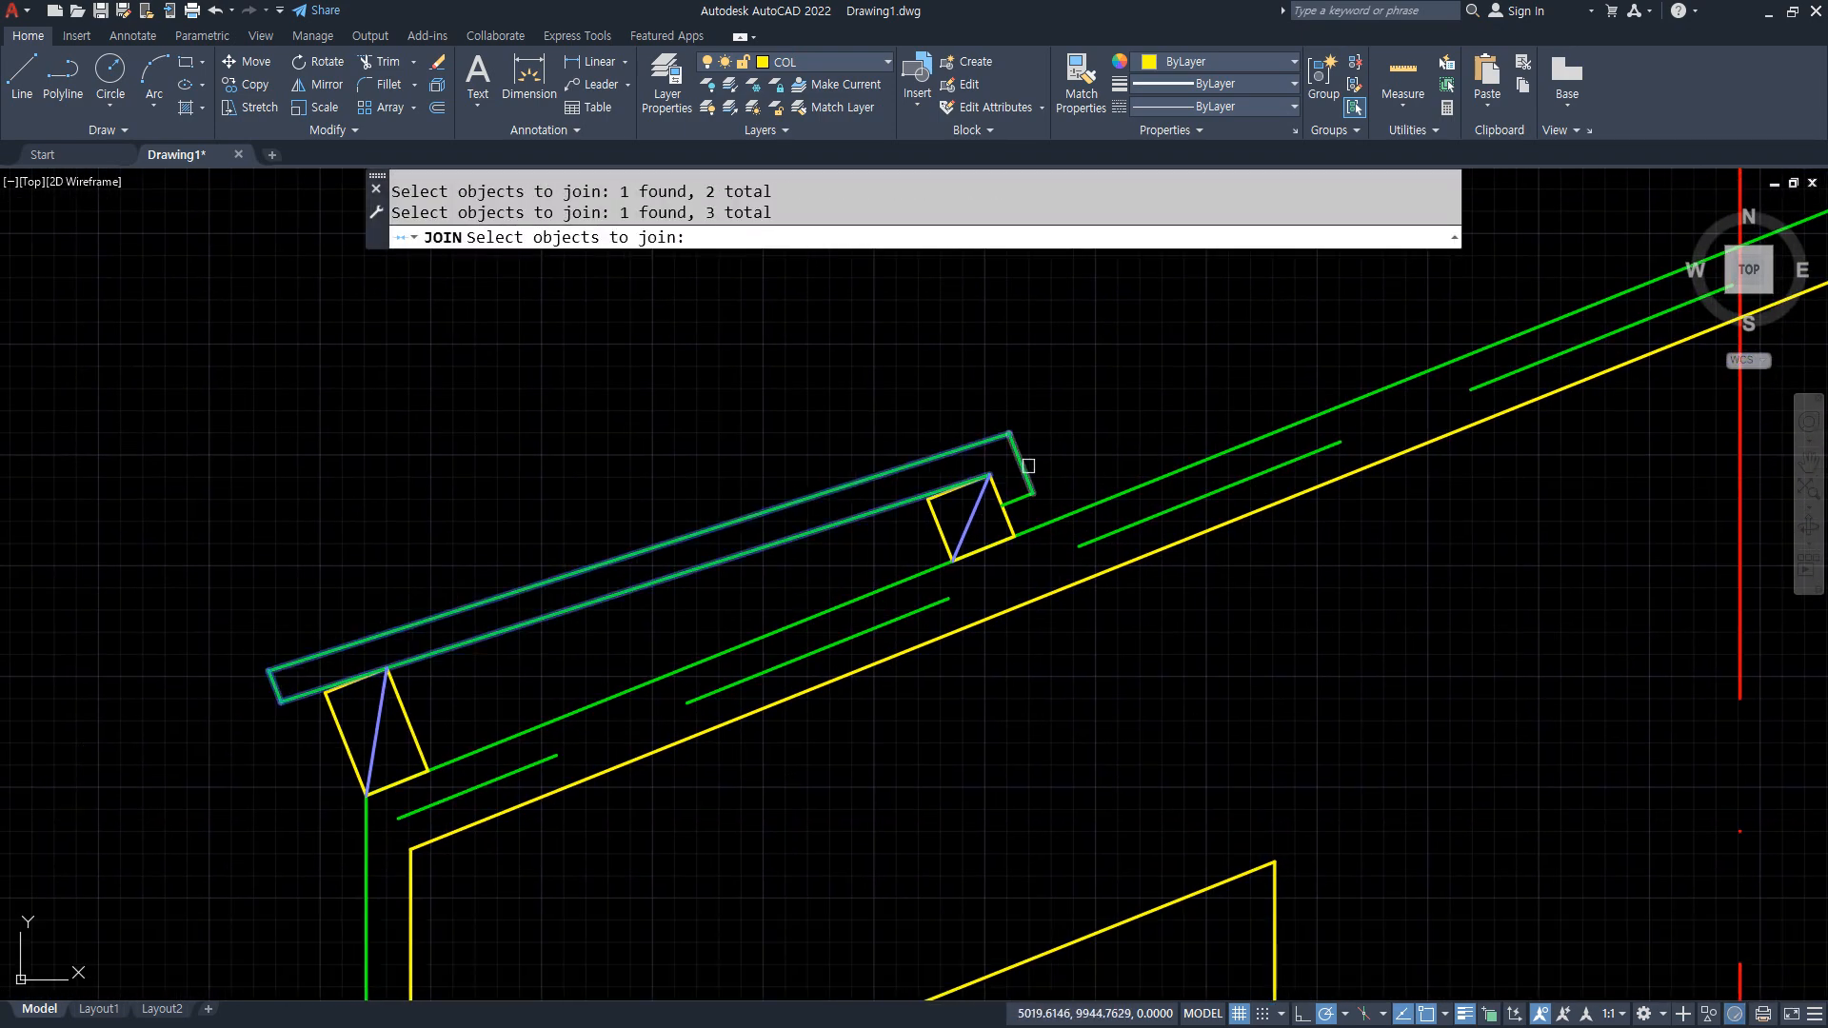
{"action": "left_click", "coordinate": [1020, 464]}
{"action": "left_click", "coordinate": [1024, 497]}
{"action": "key", "text": "Return"}
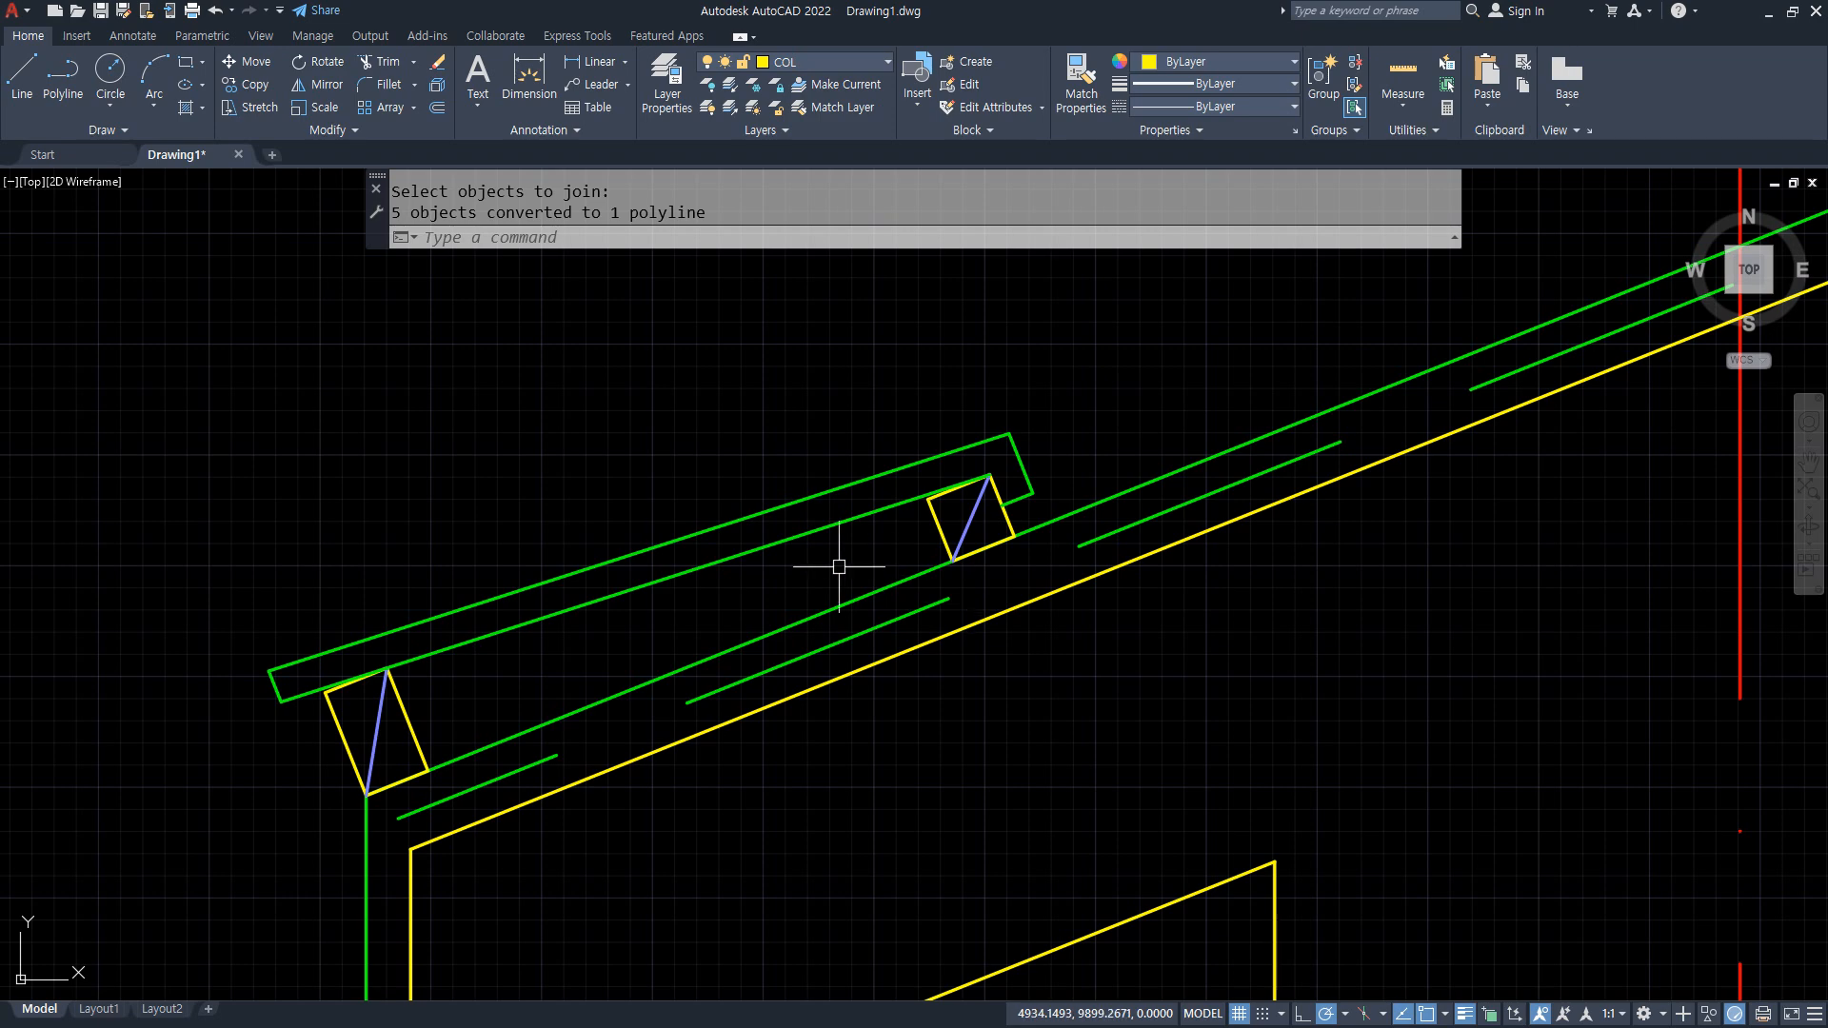
Explode the array of roof covering pieces along the slope into separate objects.
{"action": "scroll", "coordinate": [852, 563], "scroll_direction": "down", "scroll_amount": 3}
{"action": "scroll", "coordinate": [838, 528], "scroll_direction": "up", "scroll_amount": 1}
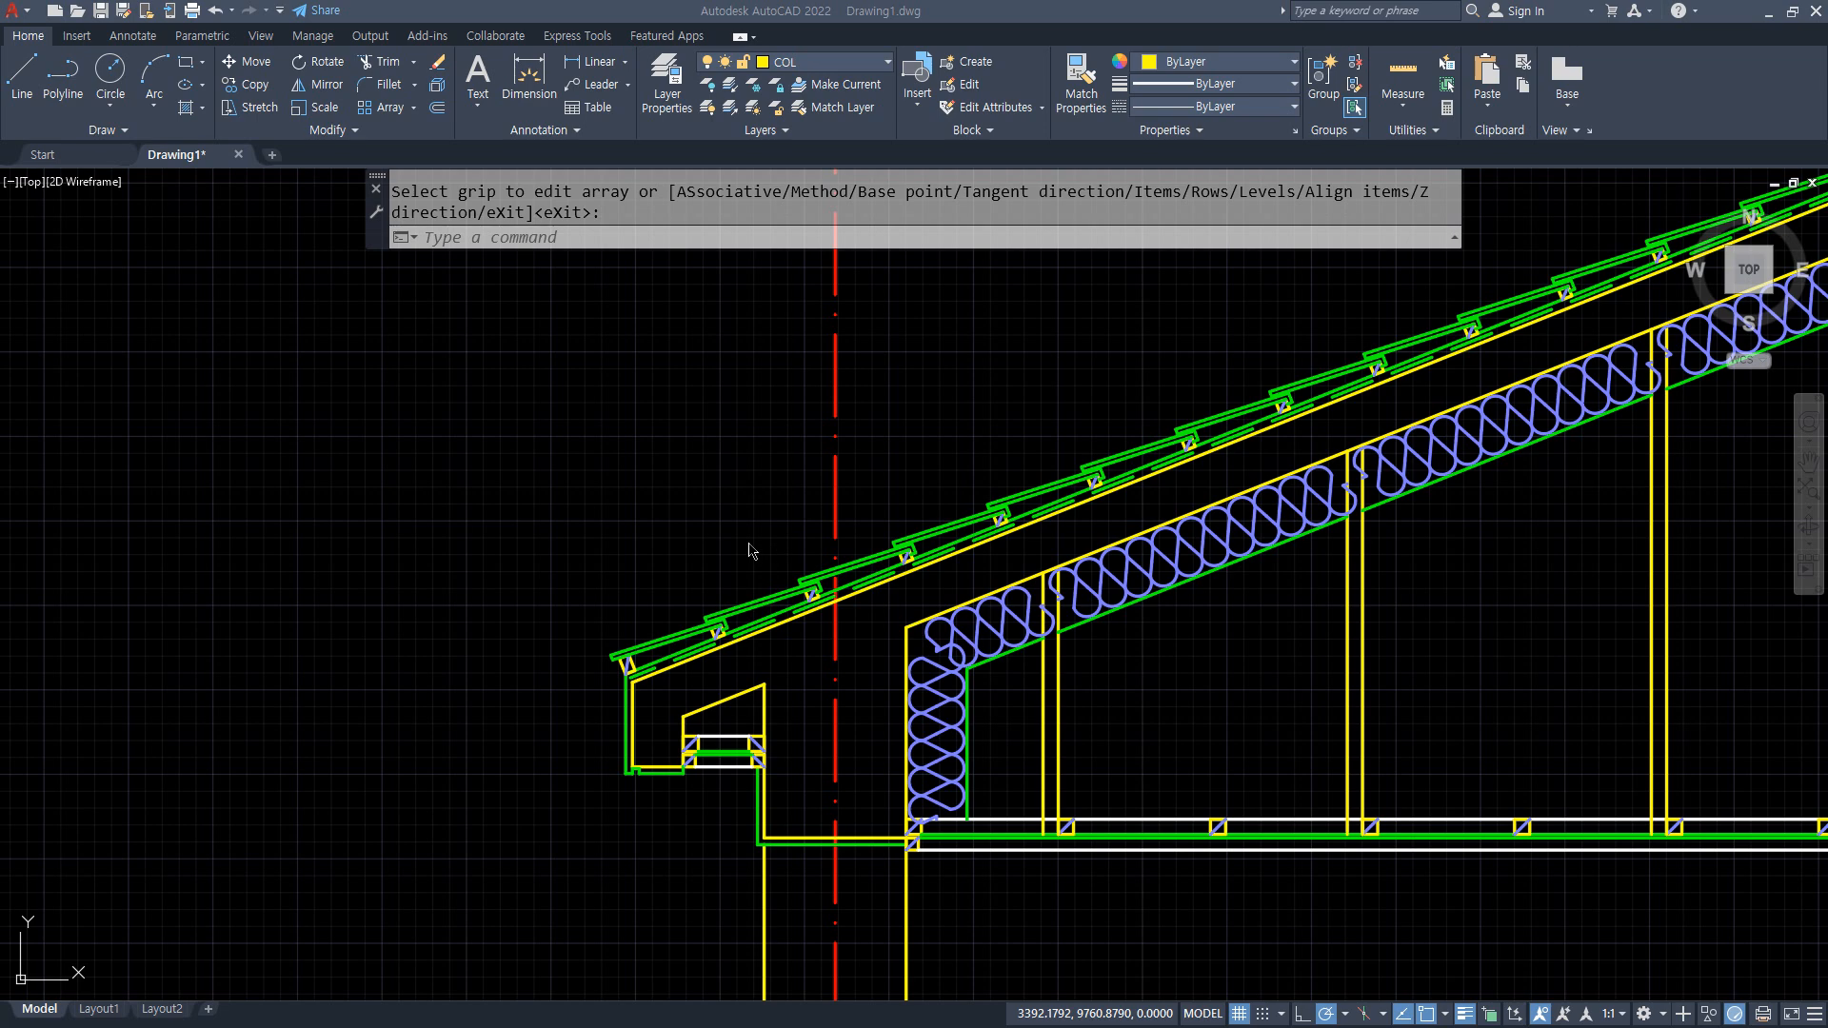
{"action": "key", "text": "Return"}
{"action": "left_click", "coordinate": [632, 636]}
{"action": "type", "text": "x"}
{"action": "key", "text": "Return"}
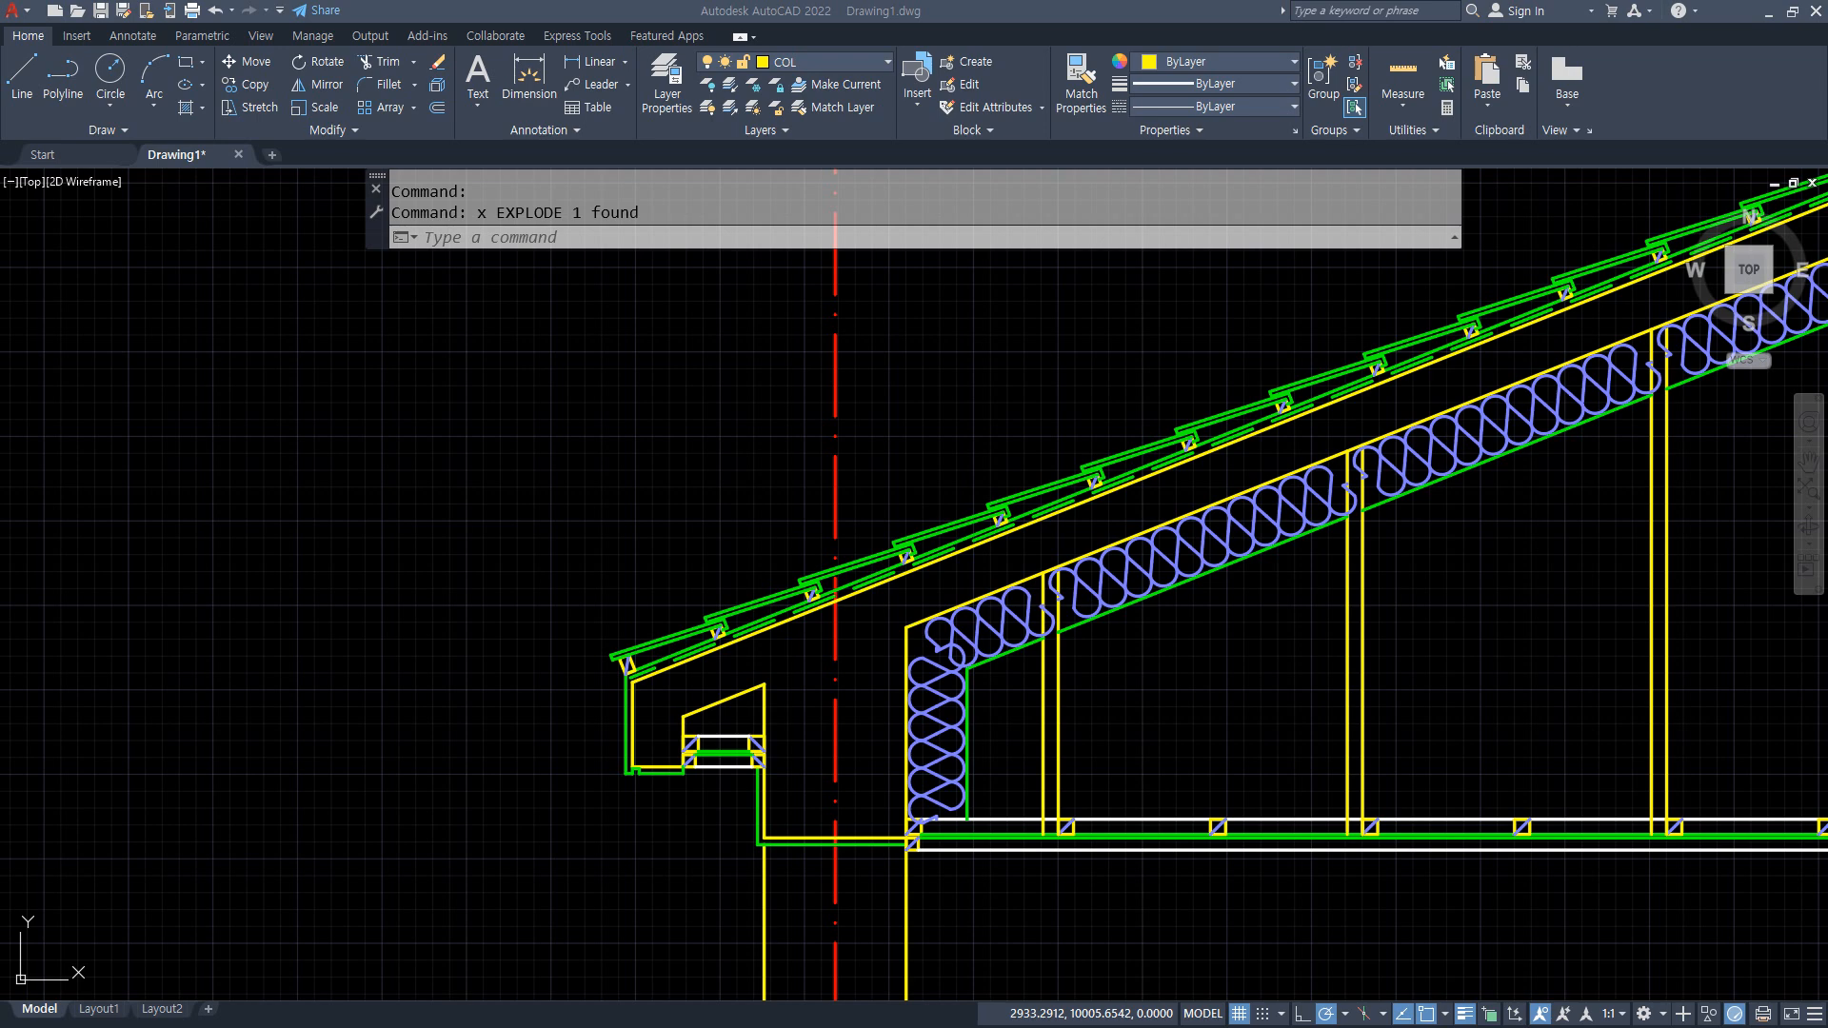
Draw a line 60 units left from the eaves batten's bottom corner, continuing vertically upward past the end of the roof covering.
{"action": "scroll", "coordinate": [595, 691], "scroll_direction": "up", "scroll_amount": 8}
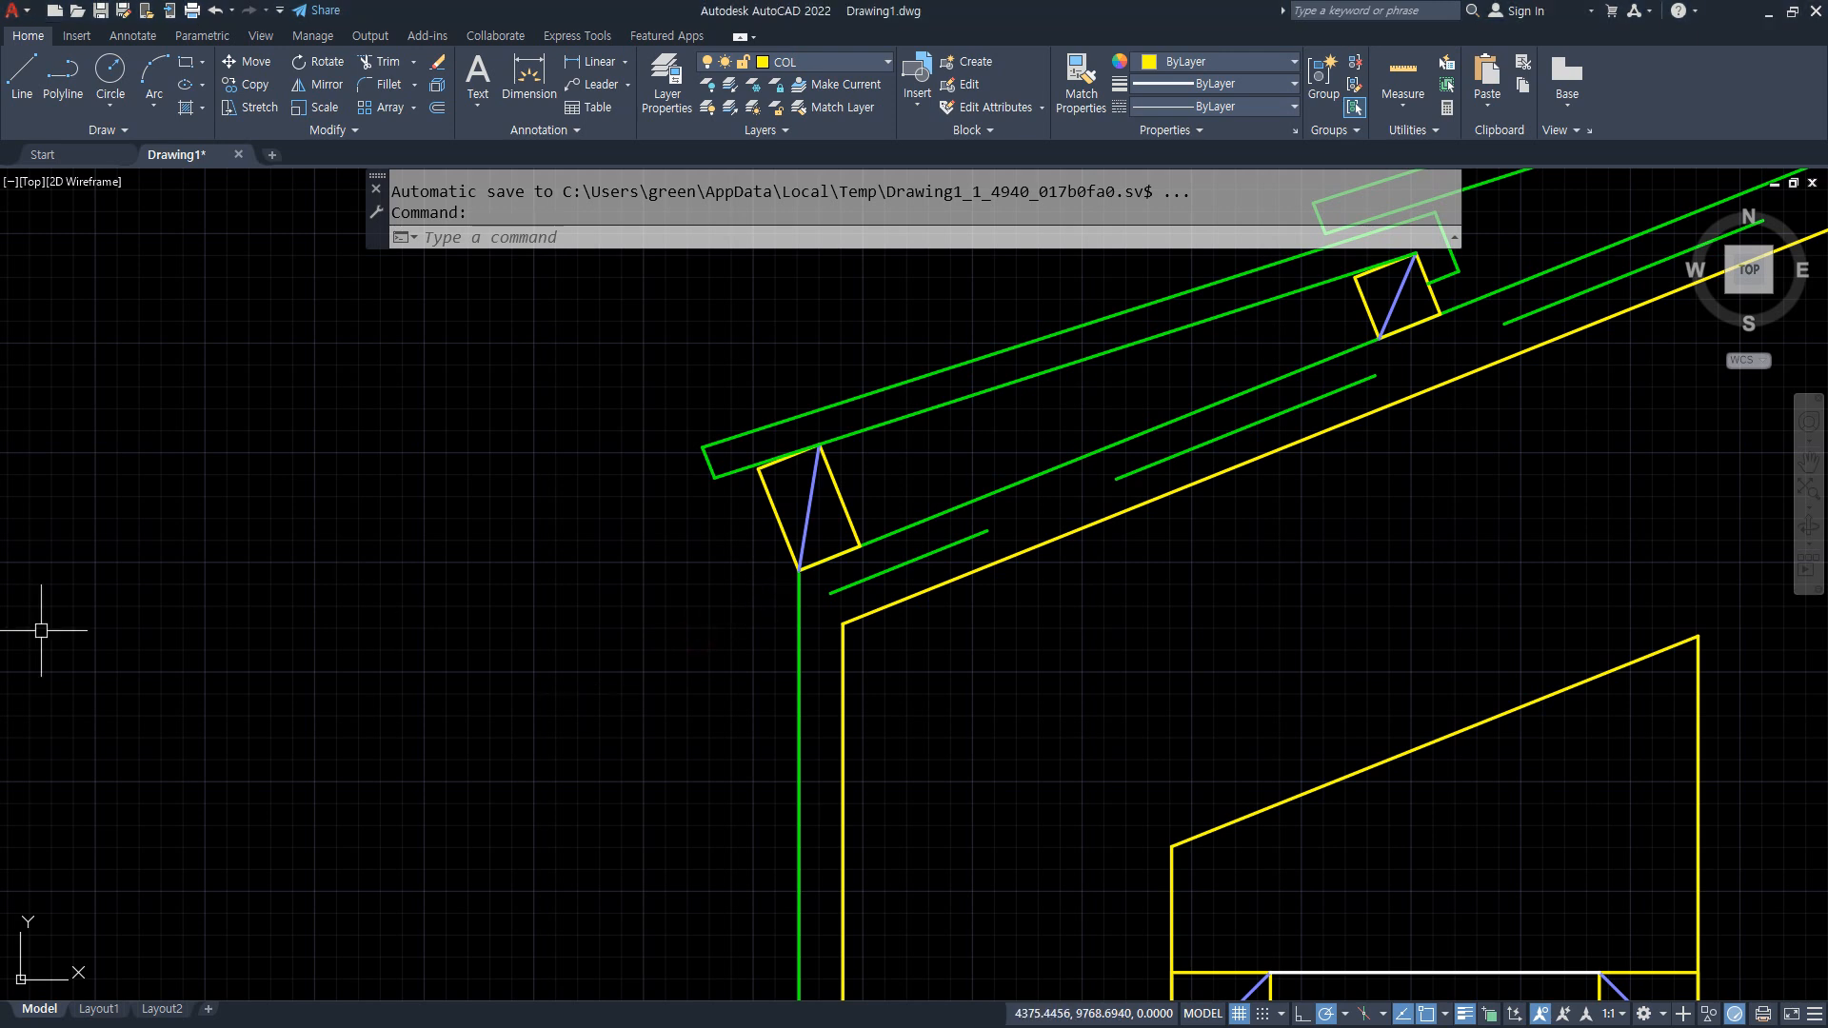
{"action": "left_click", "coordinate": [500, 604]}
{"action": "left_click", "coordinate": [448, 756]}
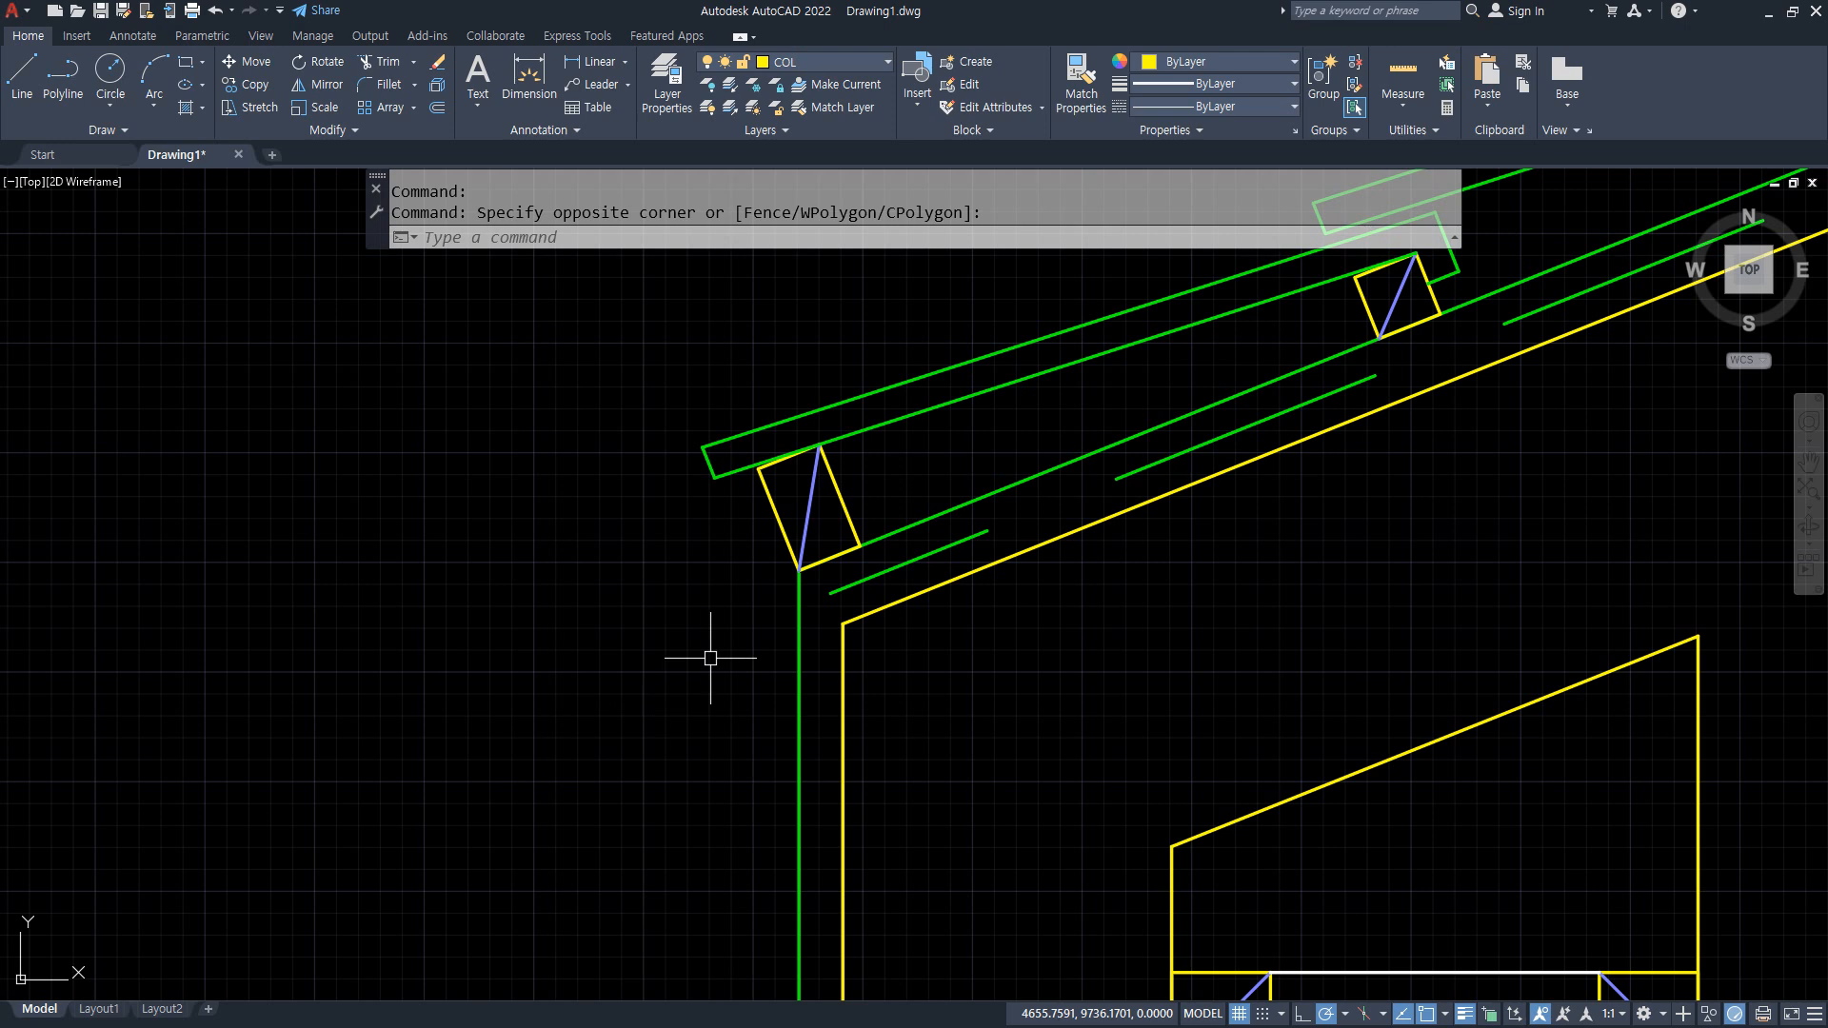
{"action": "type", "text": "l"}
{"action": "key", "text": "Return"}
{"action": "left_click", "coordinate": [798, 570]}
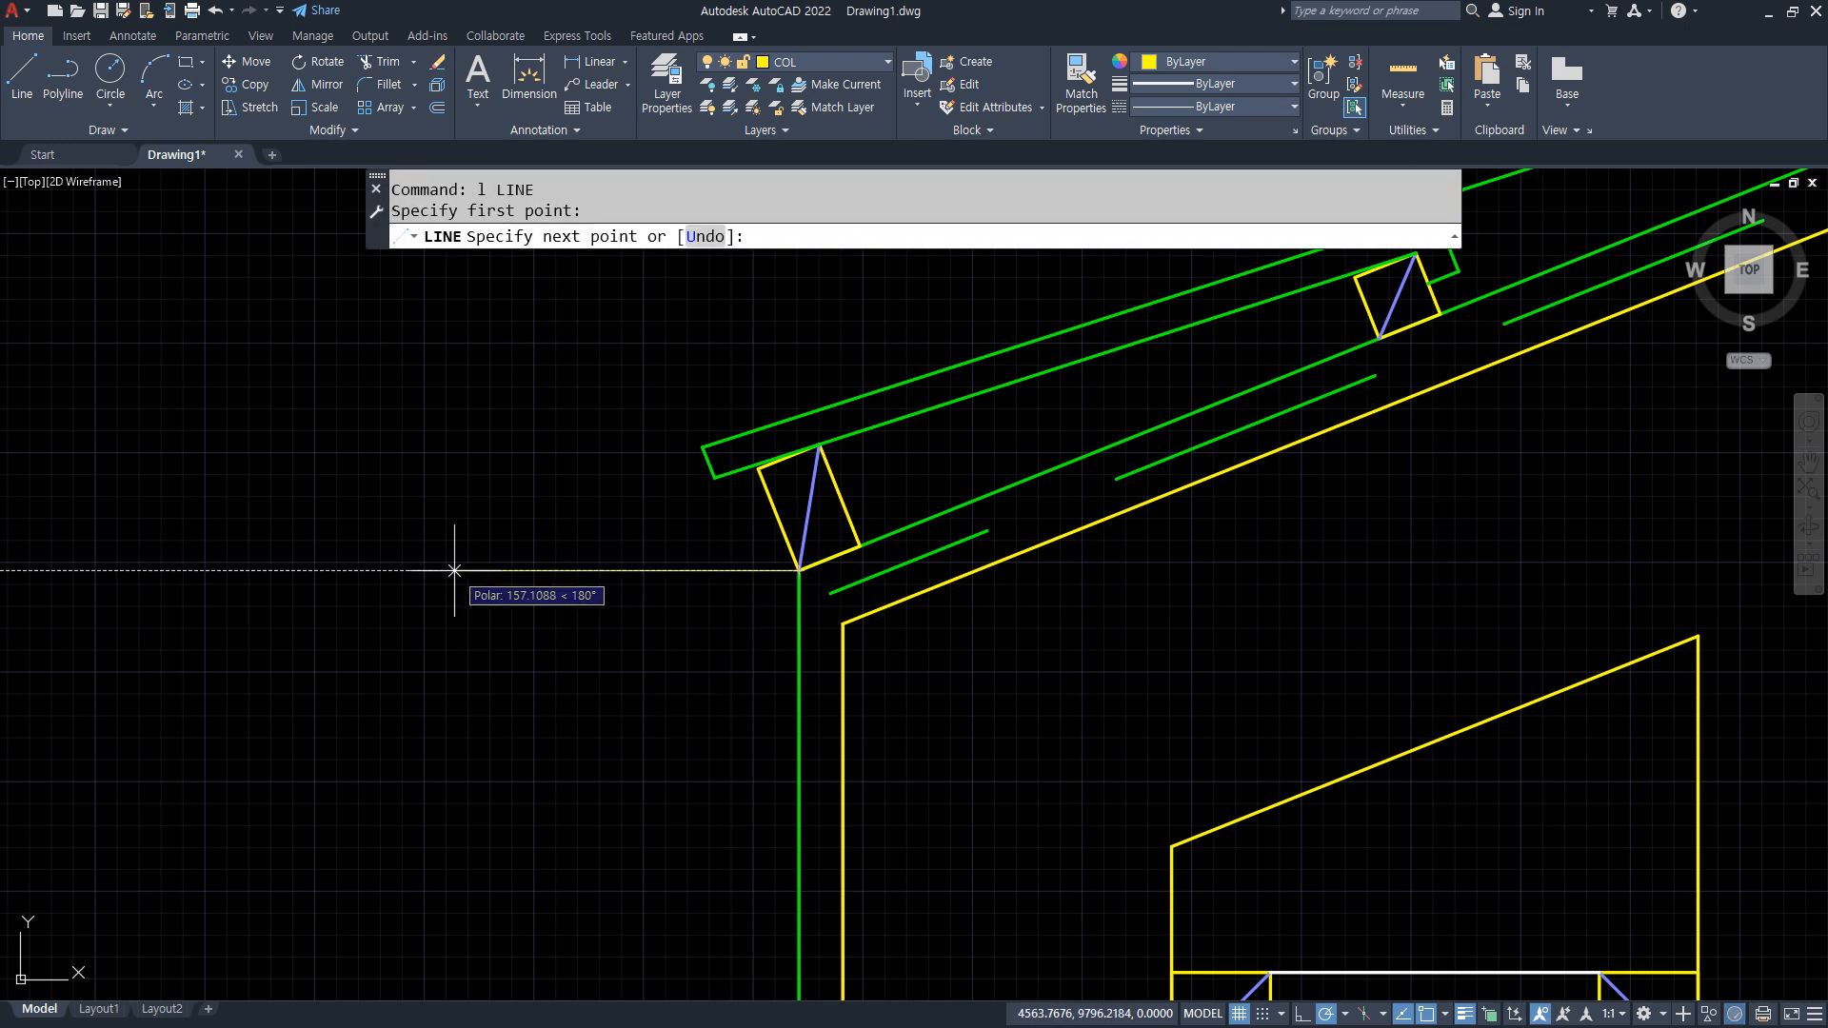
{"action": "type", "text": "60"}
{"action": "key", "text": "Return"}
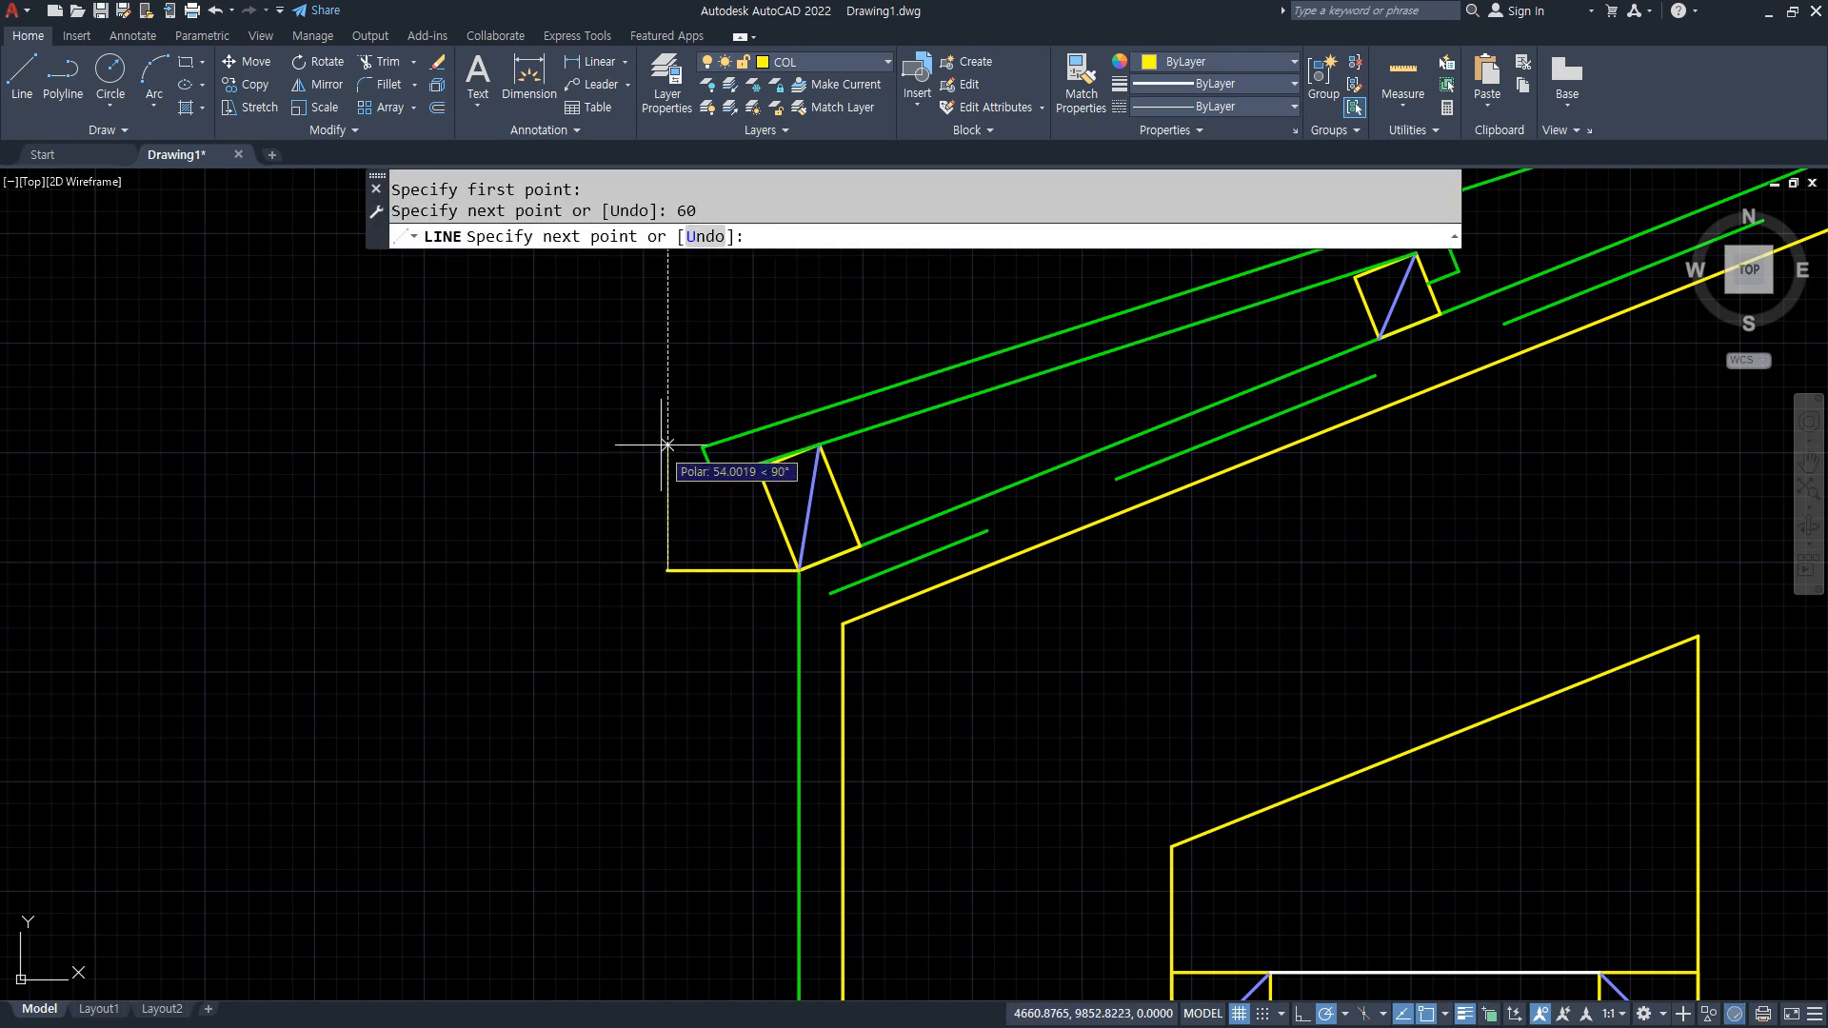
{"action": "left_click", "coordinate": [668, 369]}
{"action": "key", "text": "Return"}
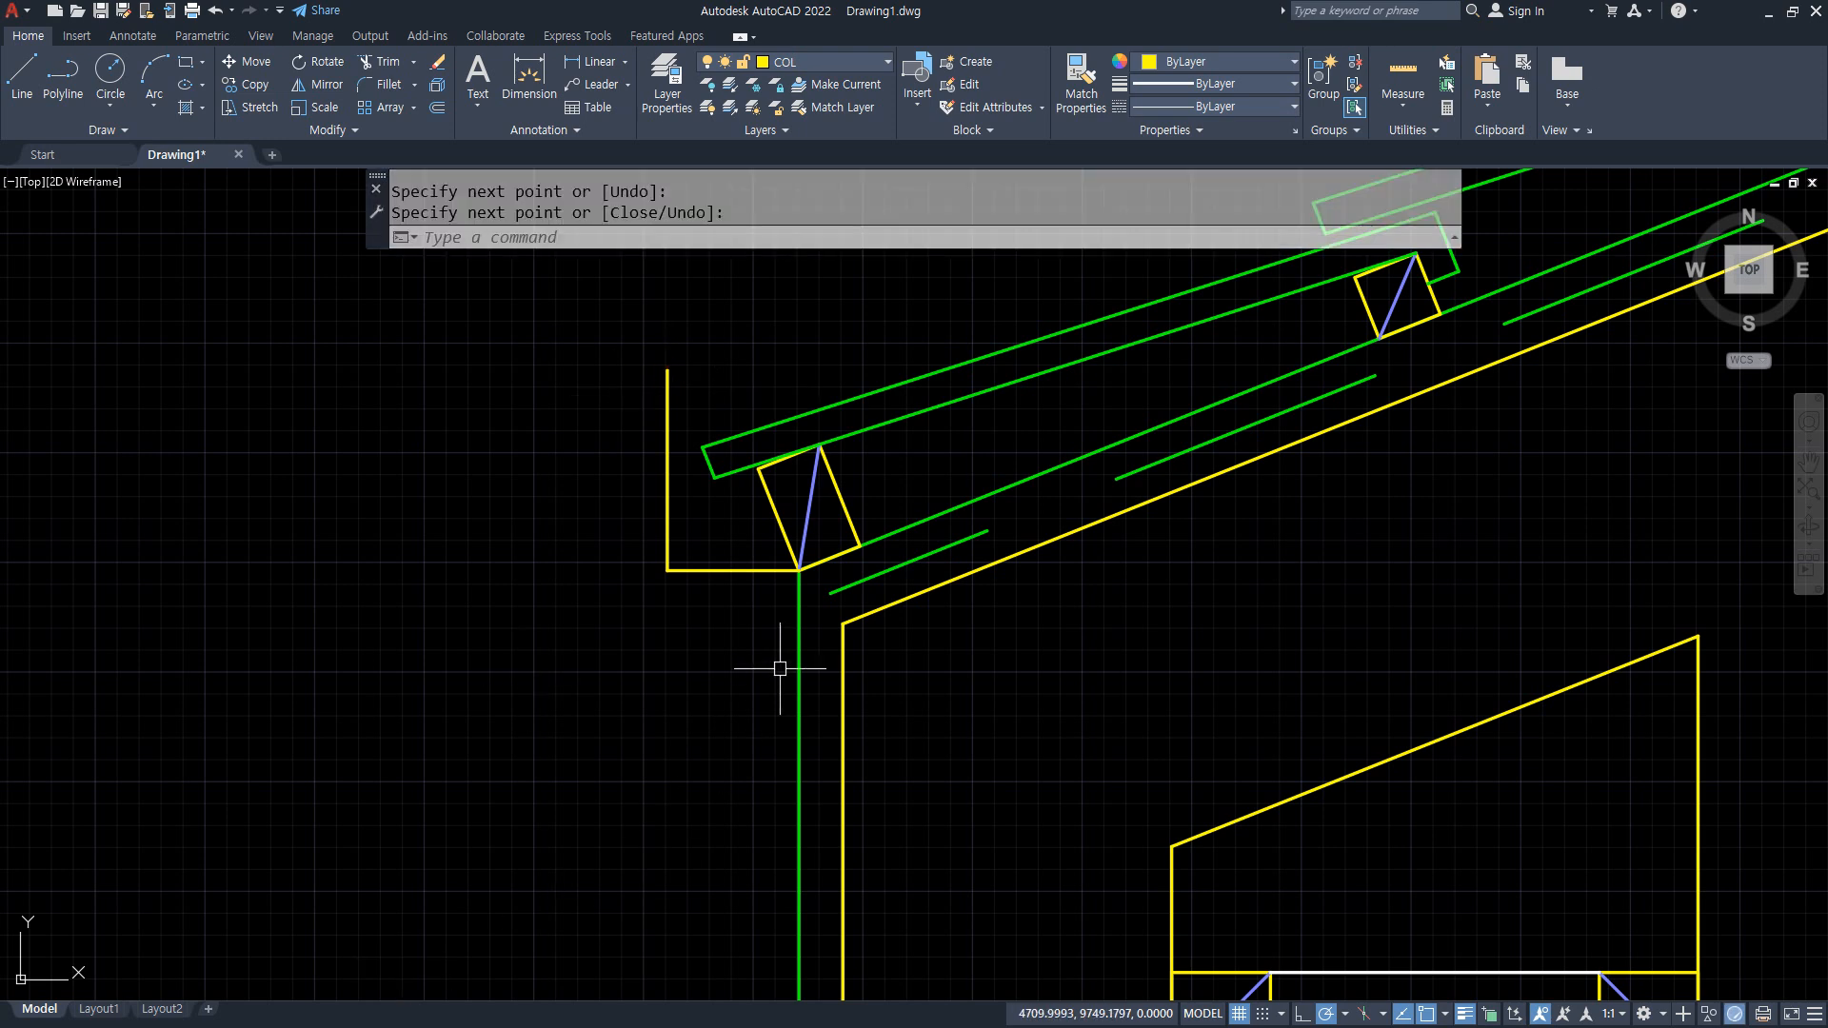
Fillet the roof covering's upper line with the new vertical line at radius 0 to form the outer eaves corner.
{"action": "mouse_move", "coordinate": [808, 587]}
{"action": "left_mouse_down"}
{"action": "mouse_move", "coordinate": [704, 621]}
{"action": "mouse_move", "coordinate": [776, 629]}
{"action": "mouse_move", "coordinate": [817, 614]}
{"action": "mouse_move", "coordinate": [685, 587]}
{"action": "left_mouse_up"}
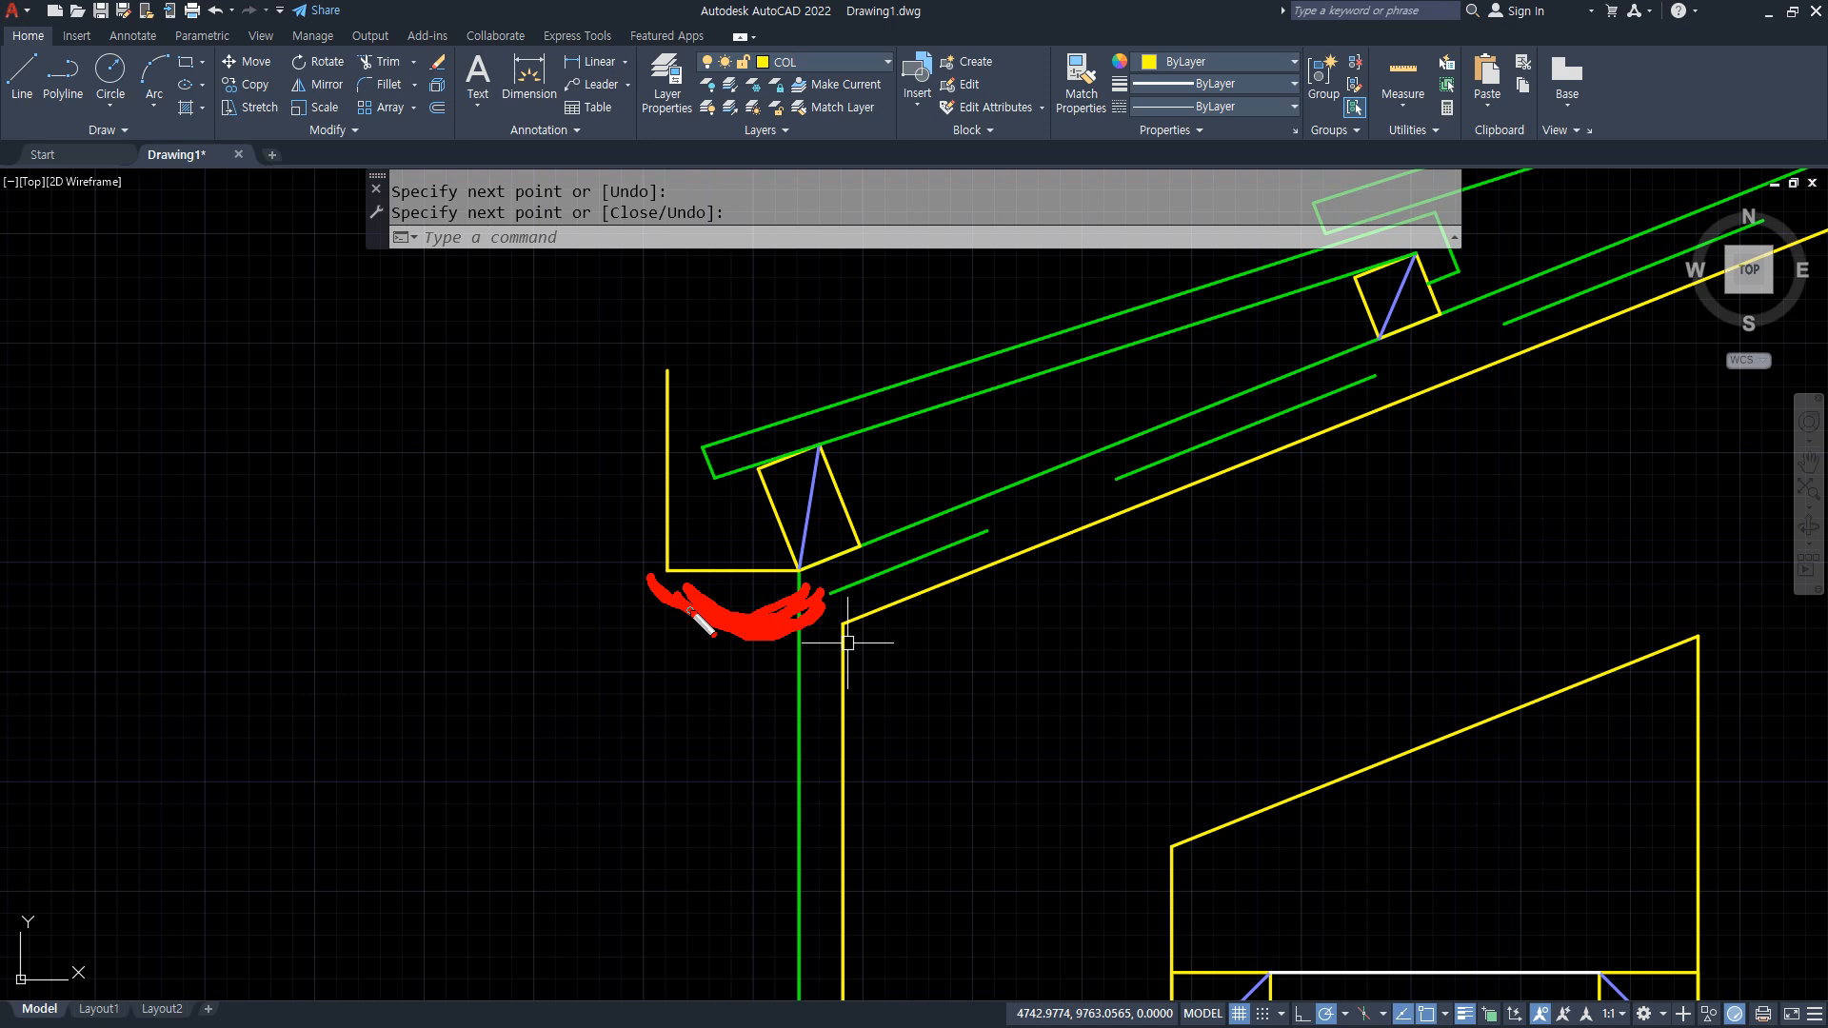
{"action": "key", "text": "Escape"}
{"action": "type", "text": "f"}
{"action": "key", "text": "Return"}
{"action": "left_click", "coordinate": [717, 444]}
{"action": "left_click", "coordinate": [666, 491]}
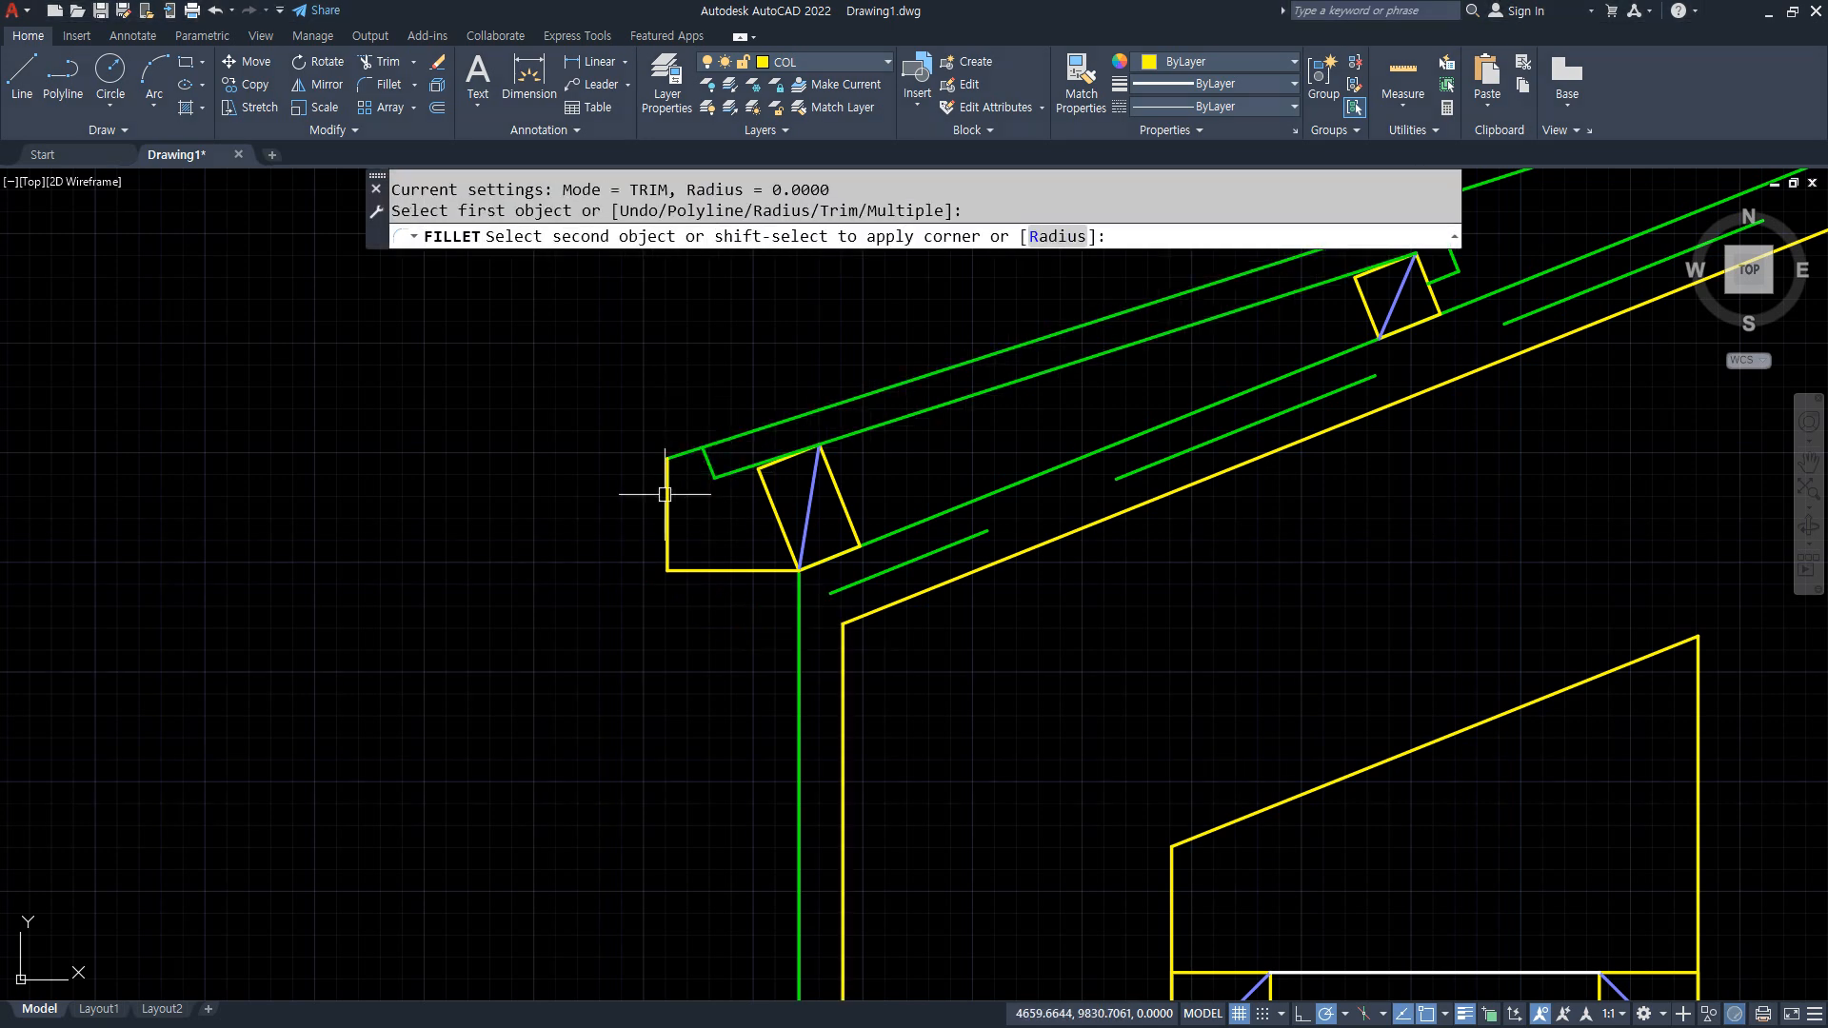
Offset the vertical eaves line 15 units inward toward the batten.
{"action": "type", "text": "o"}
{"action": "key", "text": "Return"}
{"action": "type", "text": "15"}
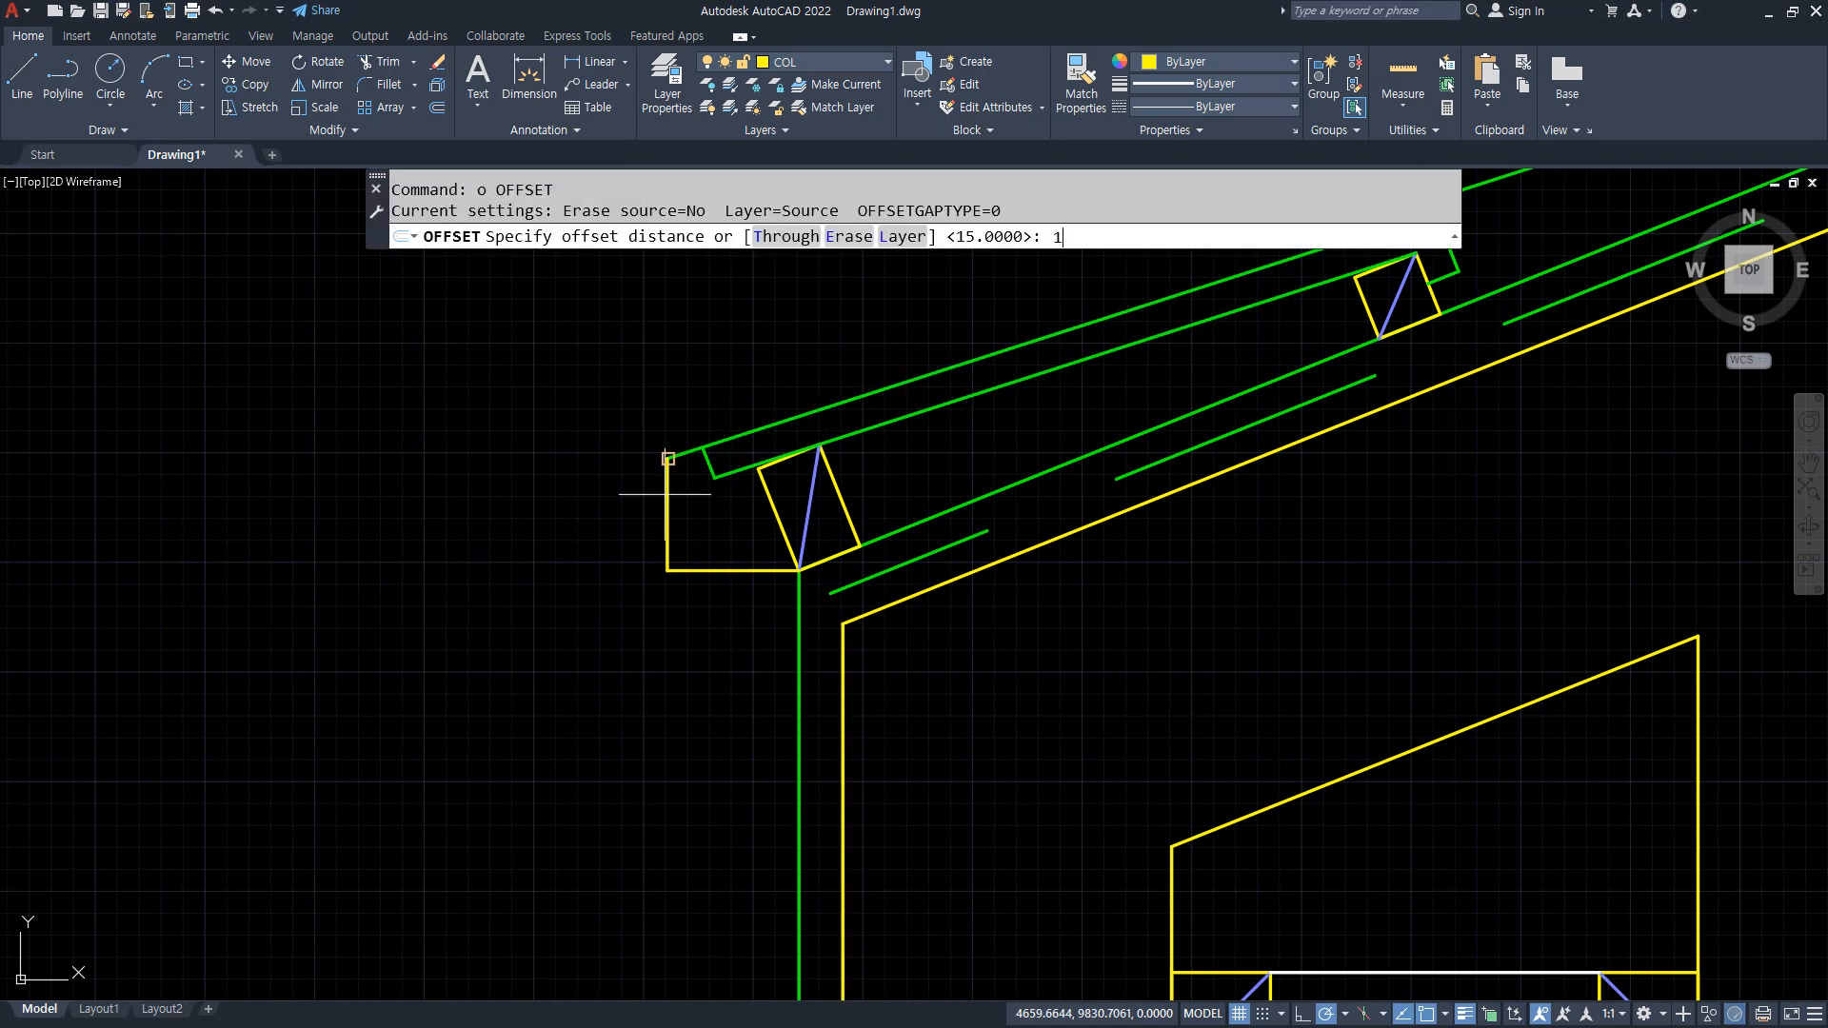
{"action": "key", "text": "Return"}
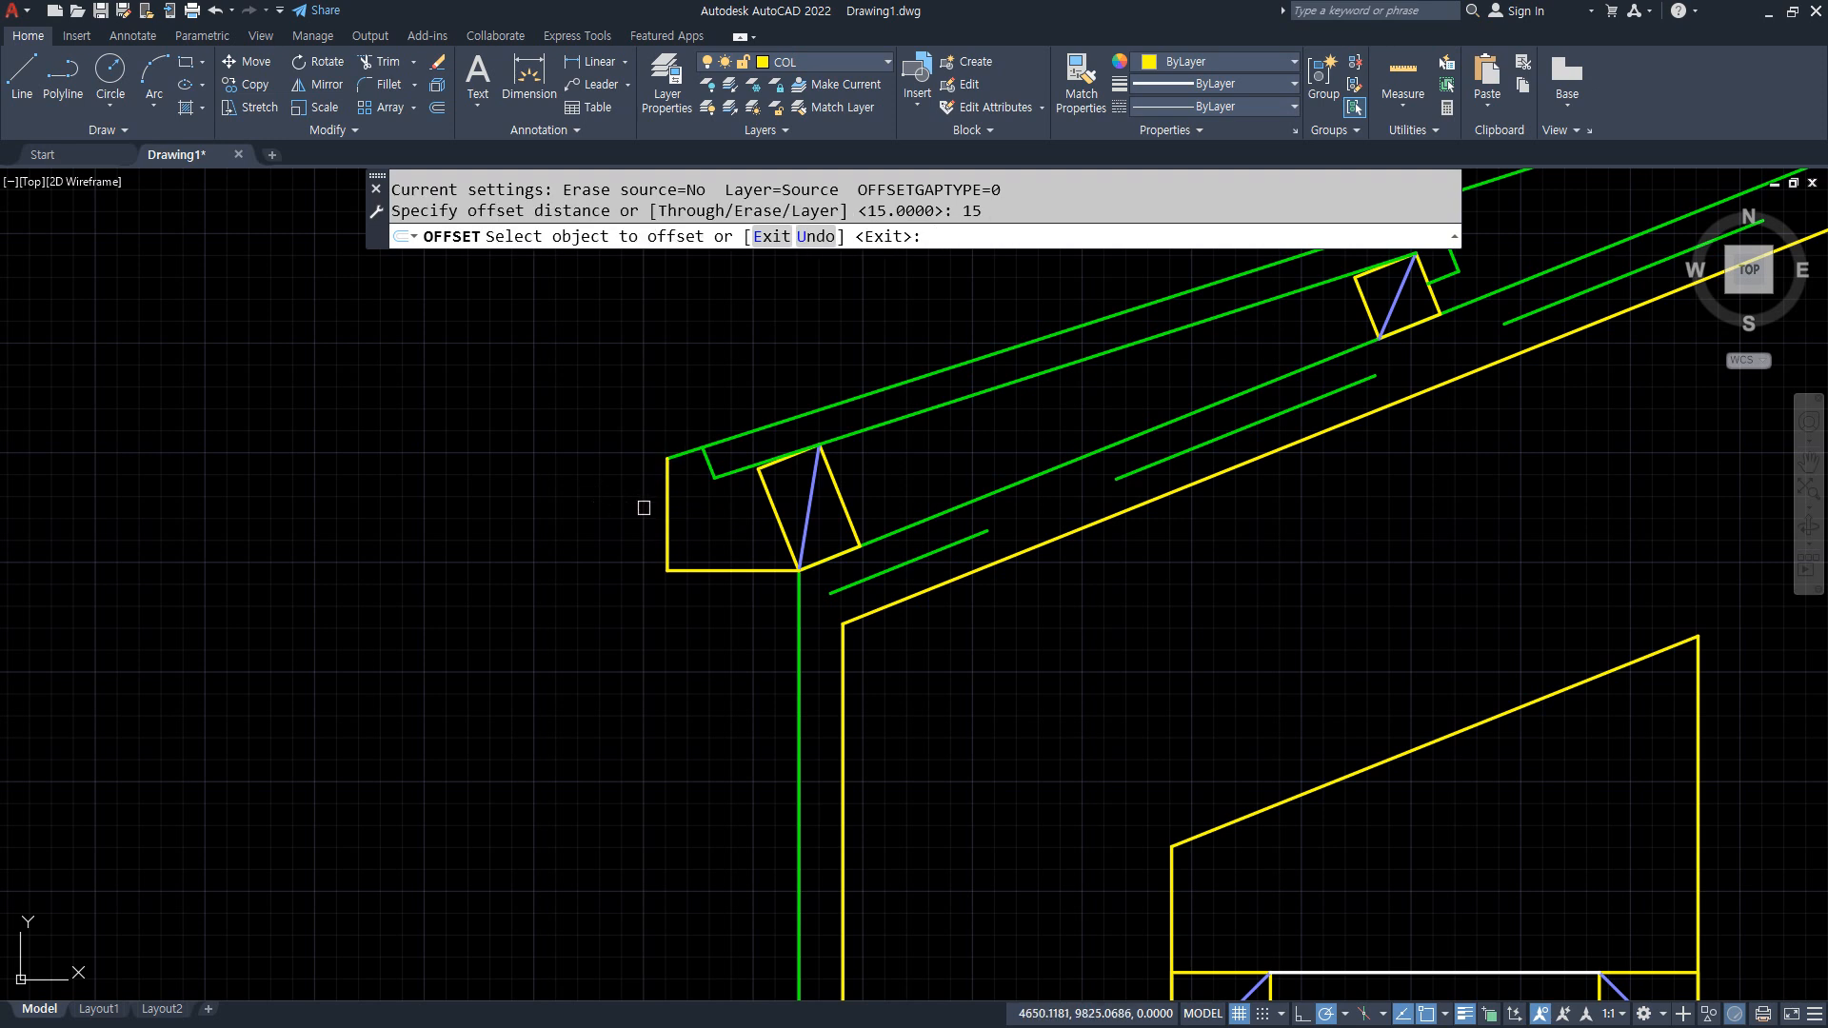
{"action": "left_click", "coordinate": [666, 522]}
{"action": "left_click", "coordinate": [712, 510]}
{"action": "key", "text": "Return"}
Fillet the offset vertical line with the covering's lower line and with the short bottom line, using radius 0.
{"action": "type", "text": "f"}
{"action": "key", "text": "Return"}
{"action": "left_click", "coordinate": [725, 472]}
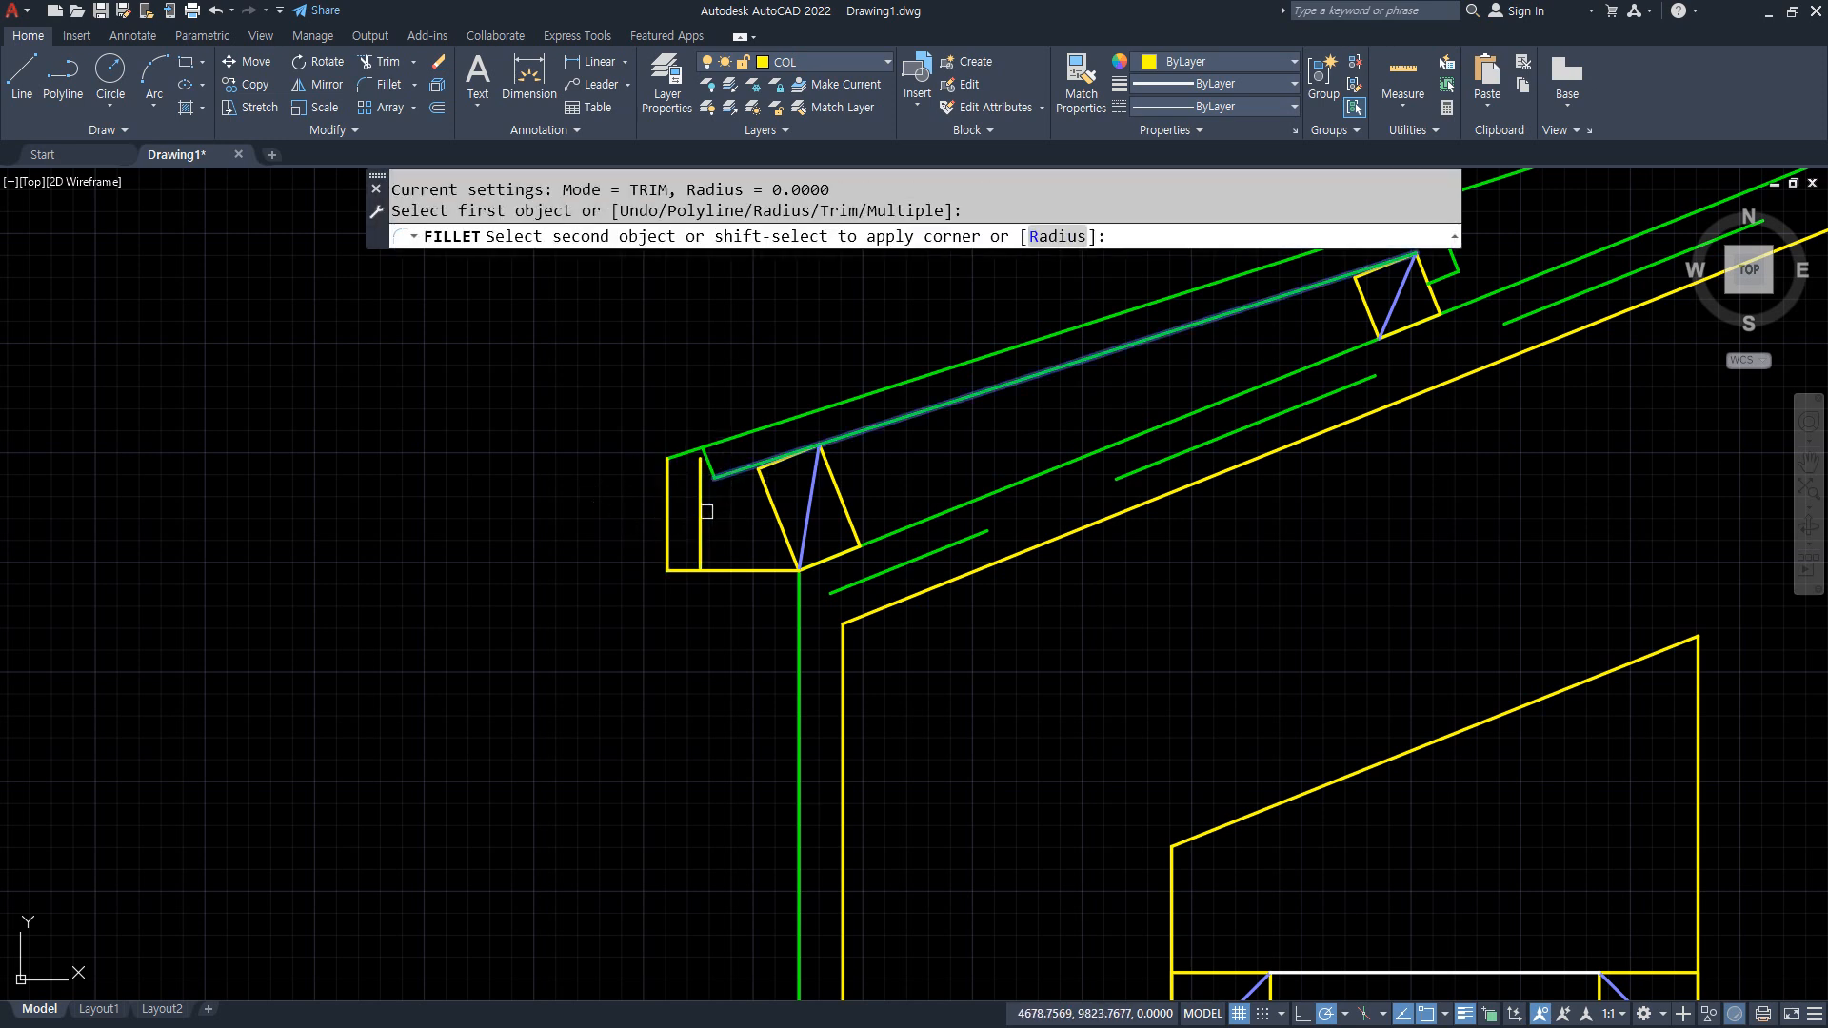
{"action": "left_click", "coordinate": [706, 511]}
{"action": "key", "text": "Return"}
{"action": "left_click", "coordinate": [699, 531]}
{"action": "left_click", "coordinate": [709, 449]}
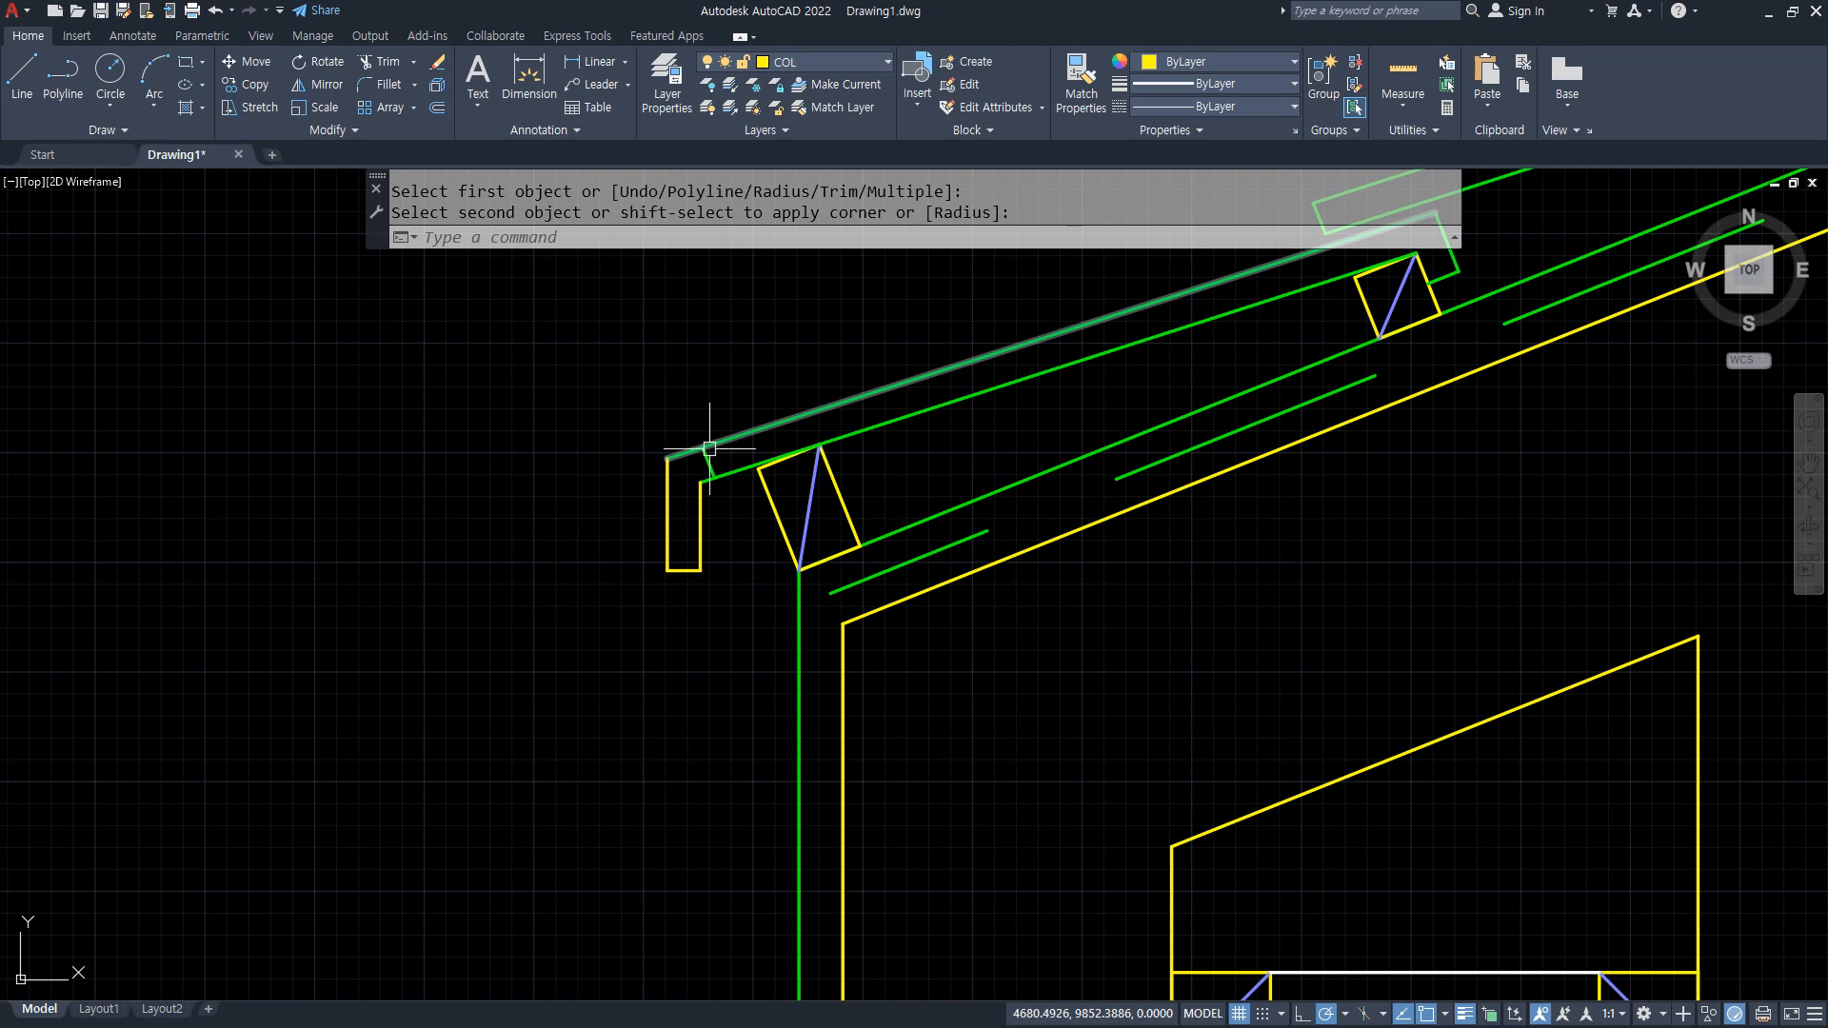
Erase the old slanted end line of the lowest covering piece at the eaves.
{"action": "left_click", "coordinate": [709, 455]}
{"action": "left_click", "coordinate": [713, 466]}
{"action": "type", "text": "e"}
{"action": "key", "text": "Return"}
Match the properties of the green covering line onto the new yellow lines of the eaves drop.
{"action": "type", "text": "ma"}
{"action": "key", "text": "Return"}
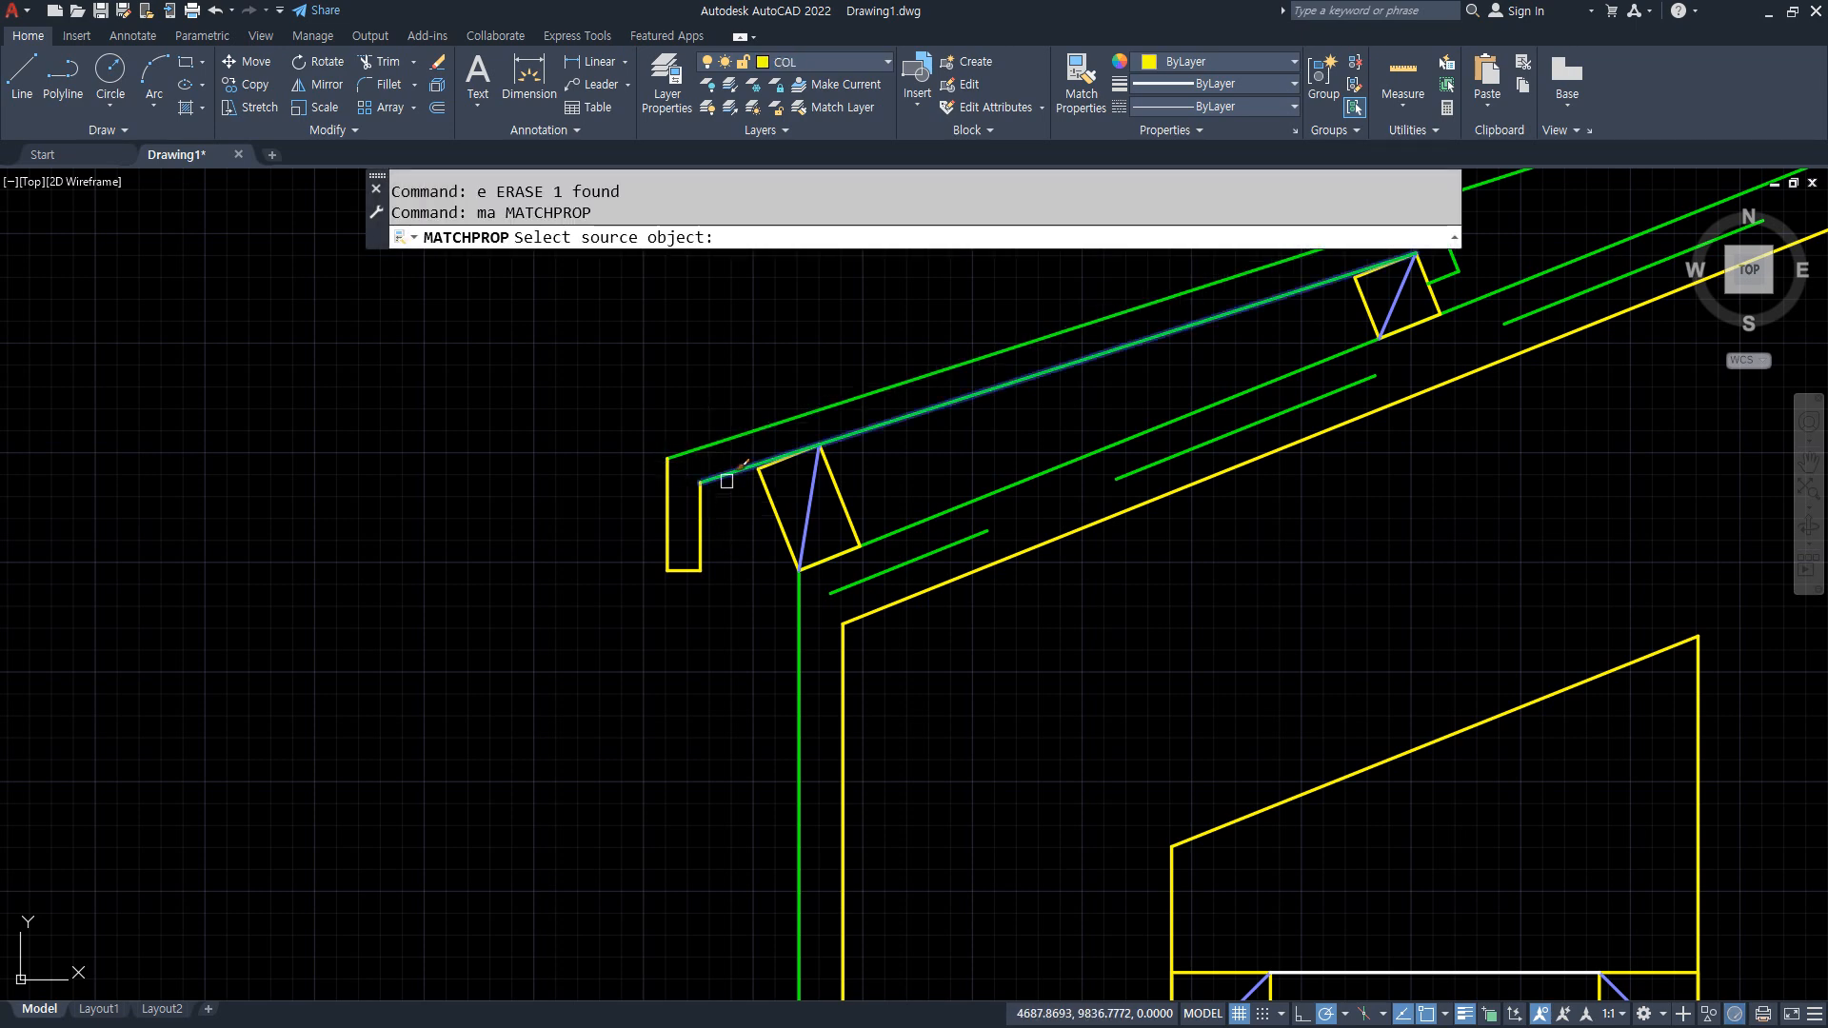
{"action": "left_click", "coordinate": [726, 481]}
{"action": "left_click", "coordinate": [544, 390]}
{"action": "left_click", "coordinate": [743, 645]}
{"action": "key", "text": "Return"}
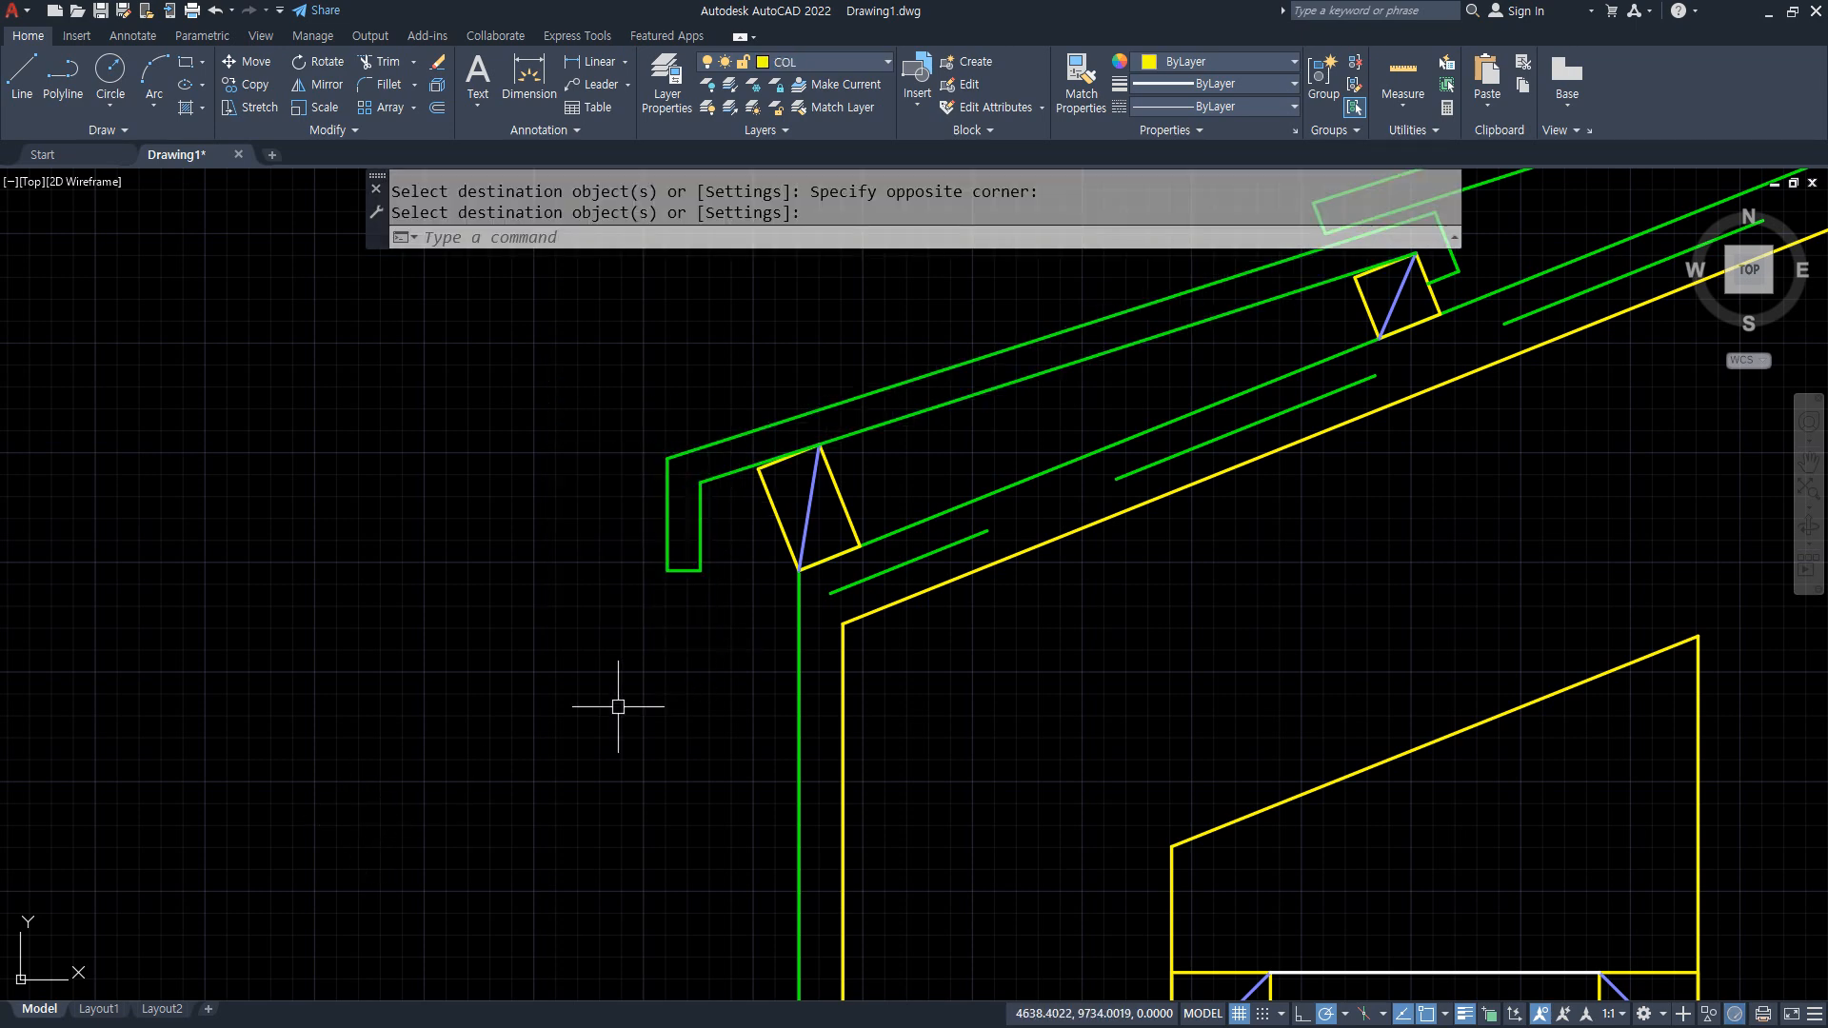
Mirror the upper roof layers, last insulation strip and topmost covering piece with its batten about a vertical line through the ridge, keeping the originals.
{"action": "scroll", "coordinate": [624, 705], "scroll_direction": "down", "scroll_amount": 2}
{"action": "scroll", "coordinate": [773, 698], "scroll_direction": "down", "scroll_amount": 1}
{"action": "middle_click_drag", "start_coordinate": [1254, 636], "coordinate": [902, 645]}
{"action": "scroll", "coordinate": [901, 645], "scroll_direction": "down", "scroll_amount": 1}
{"action": "mouse_move", "coordinate": [1013, 621]}
{"action": "middle_mouse_down"}
{"action": "mouse_move", "coordinate": [977, 667]}
{"action": "mouse_move", "coordinate": [923, 646]}
{"action": "mouse_move", "coordinate": [932, 615]}
{"action": "middle_mouse_up"}
{"action": "scroll", "coordinate": [488, 676], "scroll_direction": "up", "scroll_amount": 6}
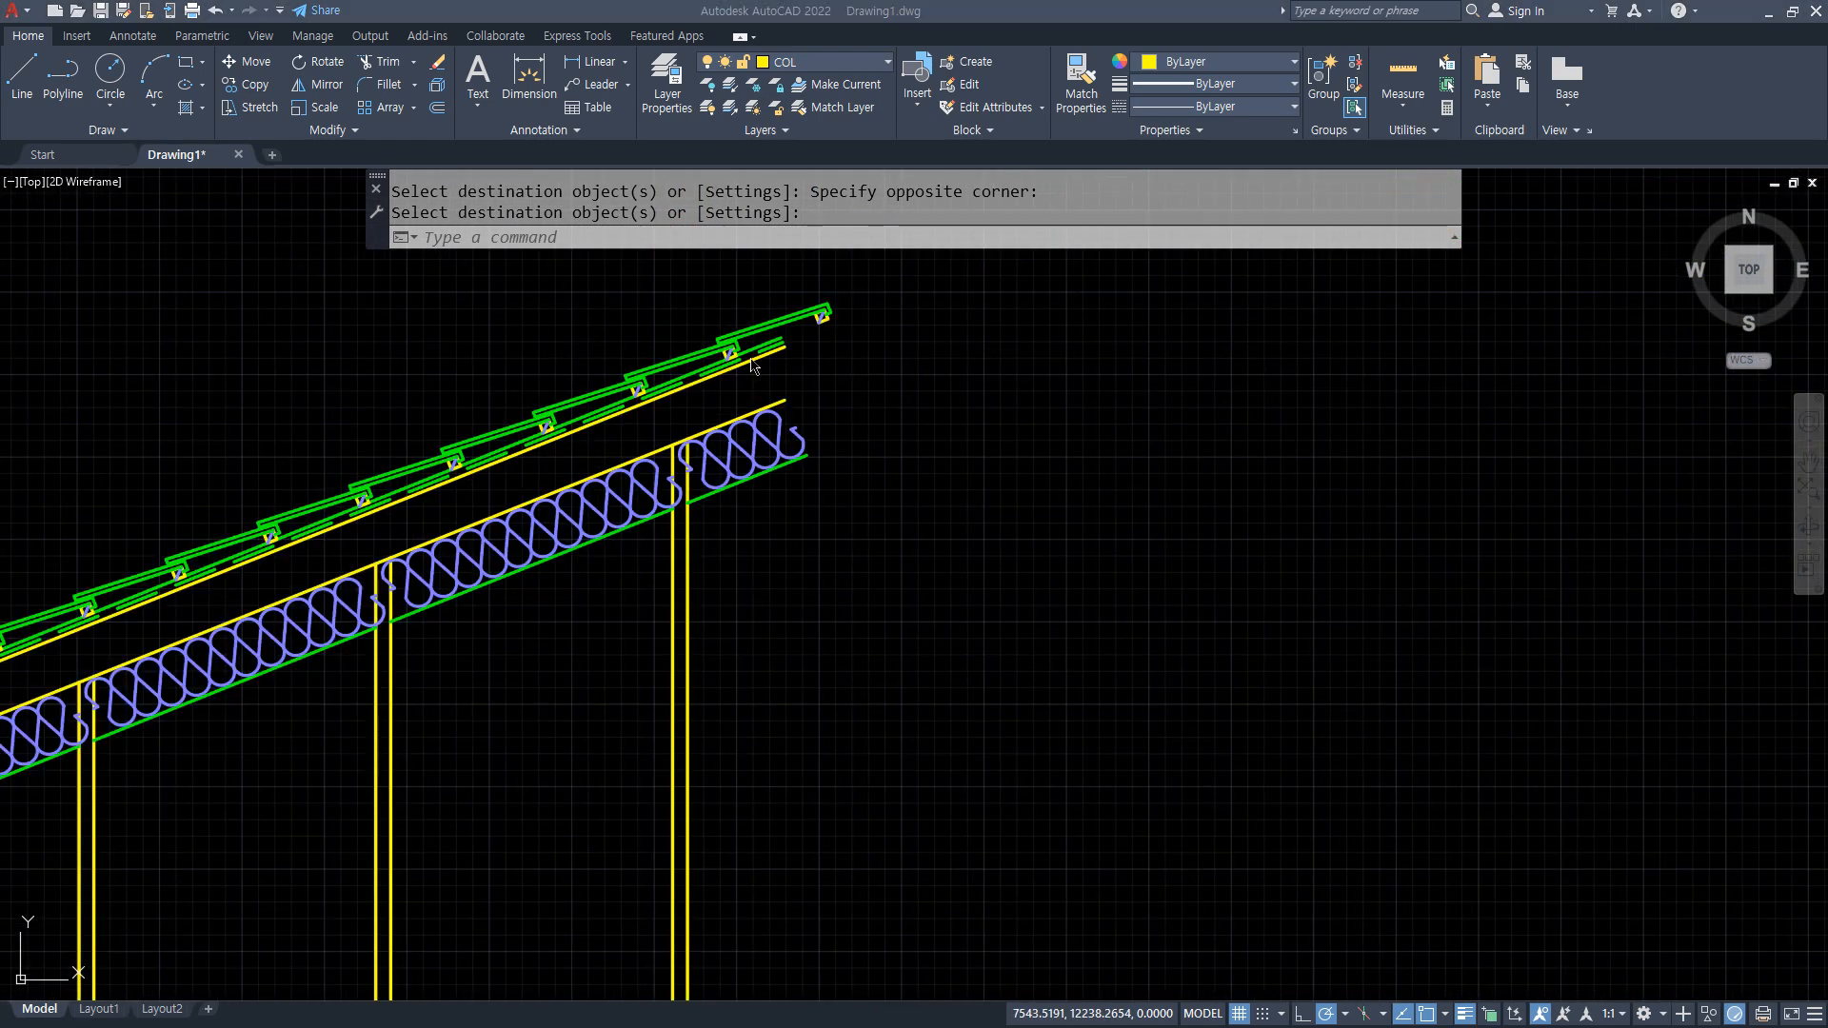
{"action": "left_click", "coordinate": [716, 294]}
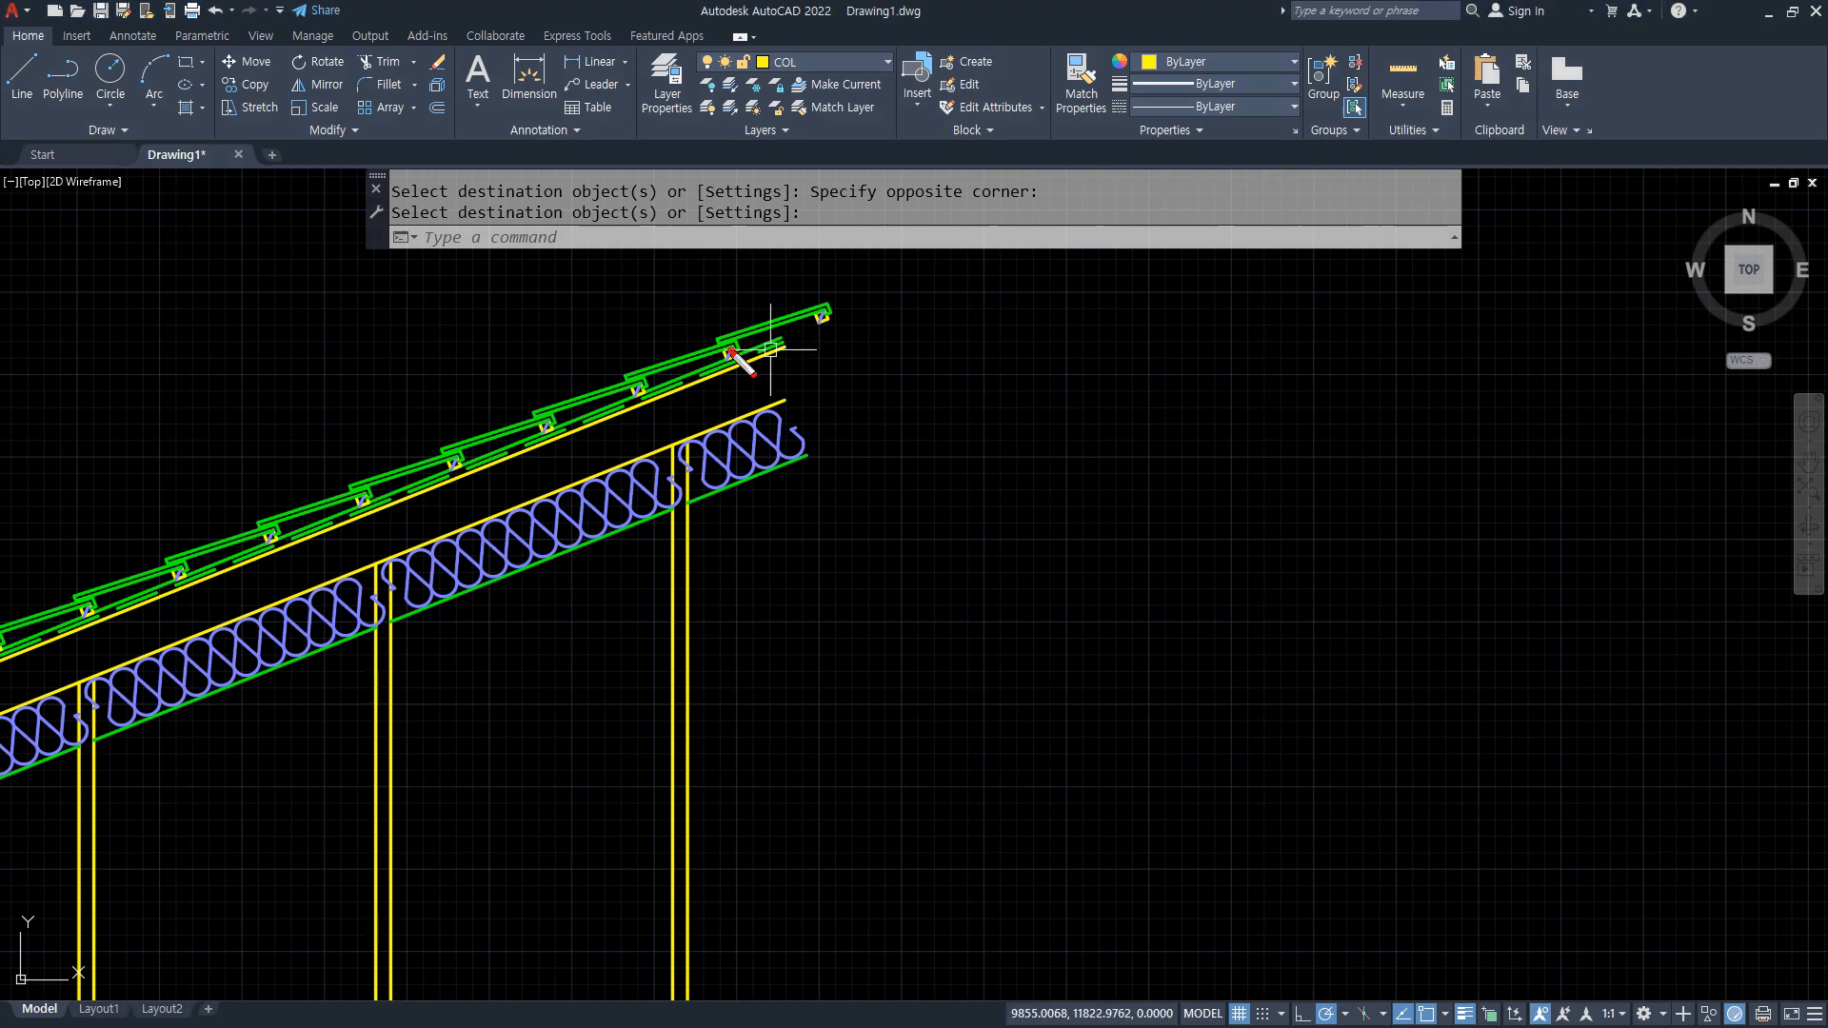
{"action": "mouse_move", "coordinate": [731, 352]}
{"action": "left_mouse_down"}
{"action": "mouse_move", "coordinate": [801, 336]}
{"action": "mouse_move", "coordinate": [935, 393]}
{"action": "left_mouse_up"}
{"action": "key", "text": "Escape"}
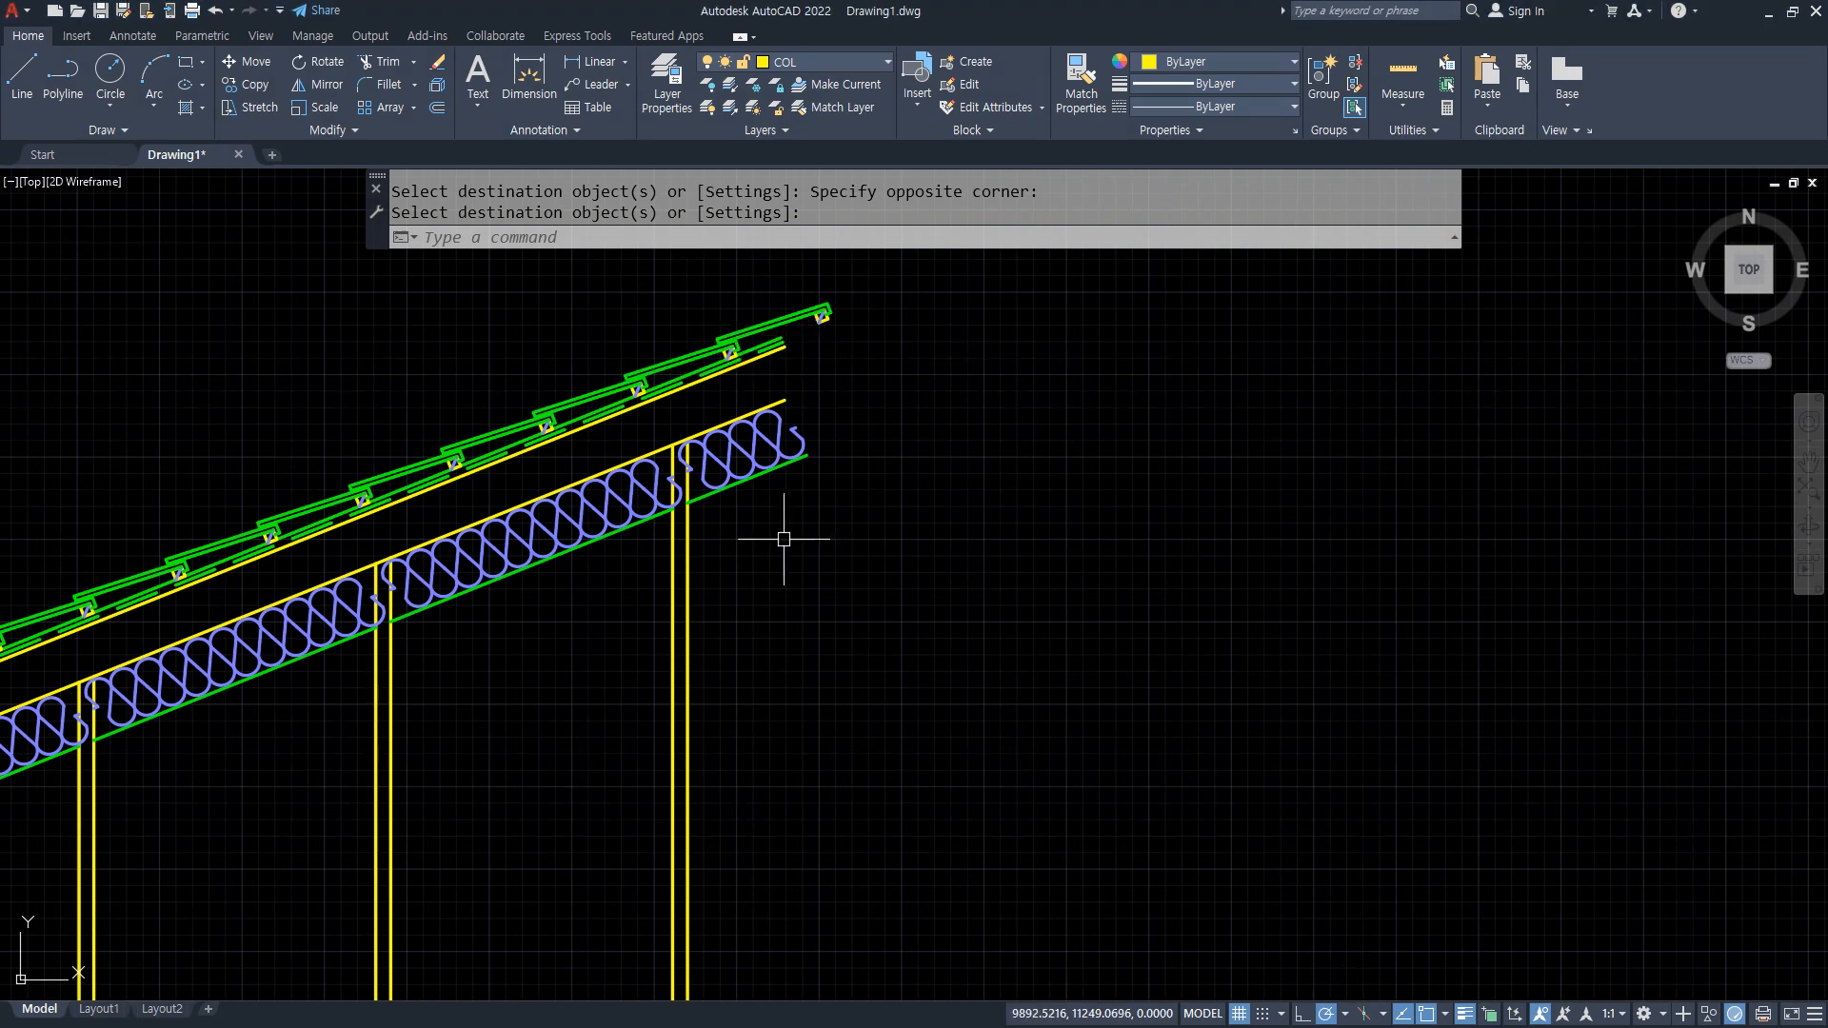
{"action": "type", "text": "mi"}
{"action": "key", "text": "Return"}
{"action": "left_click", "coordinate": [900, 481]}
{"action": "left_click", "coordinate": [788, 298]}
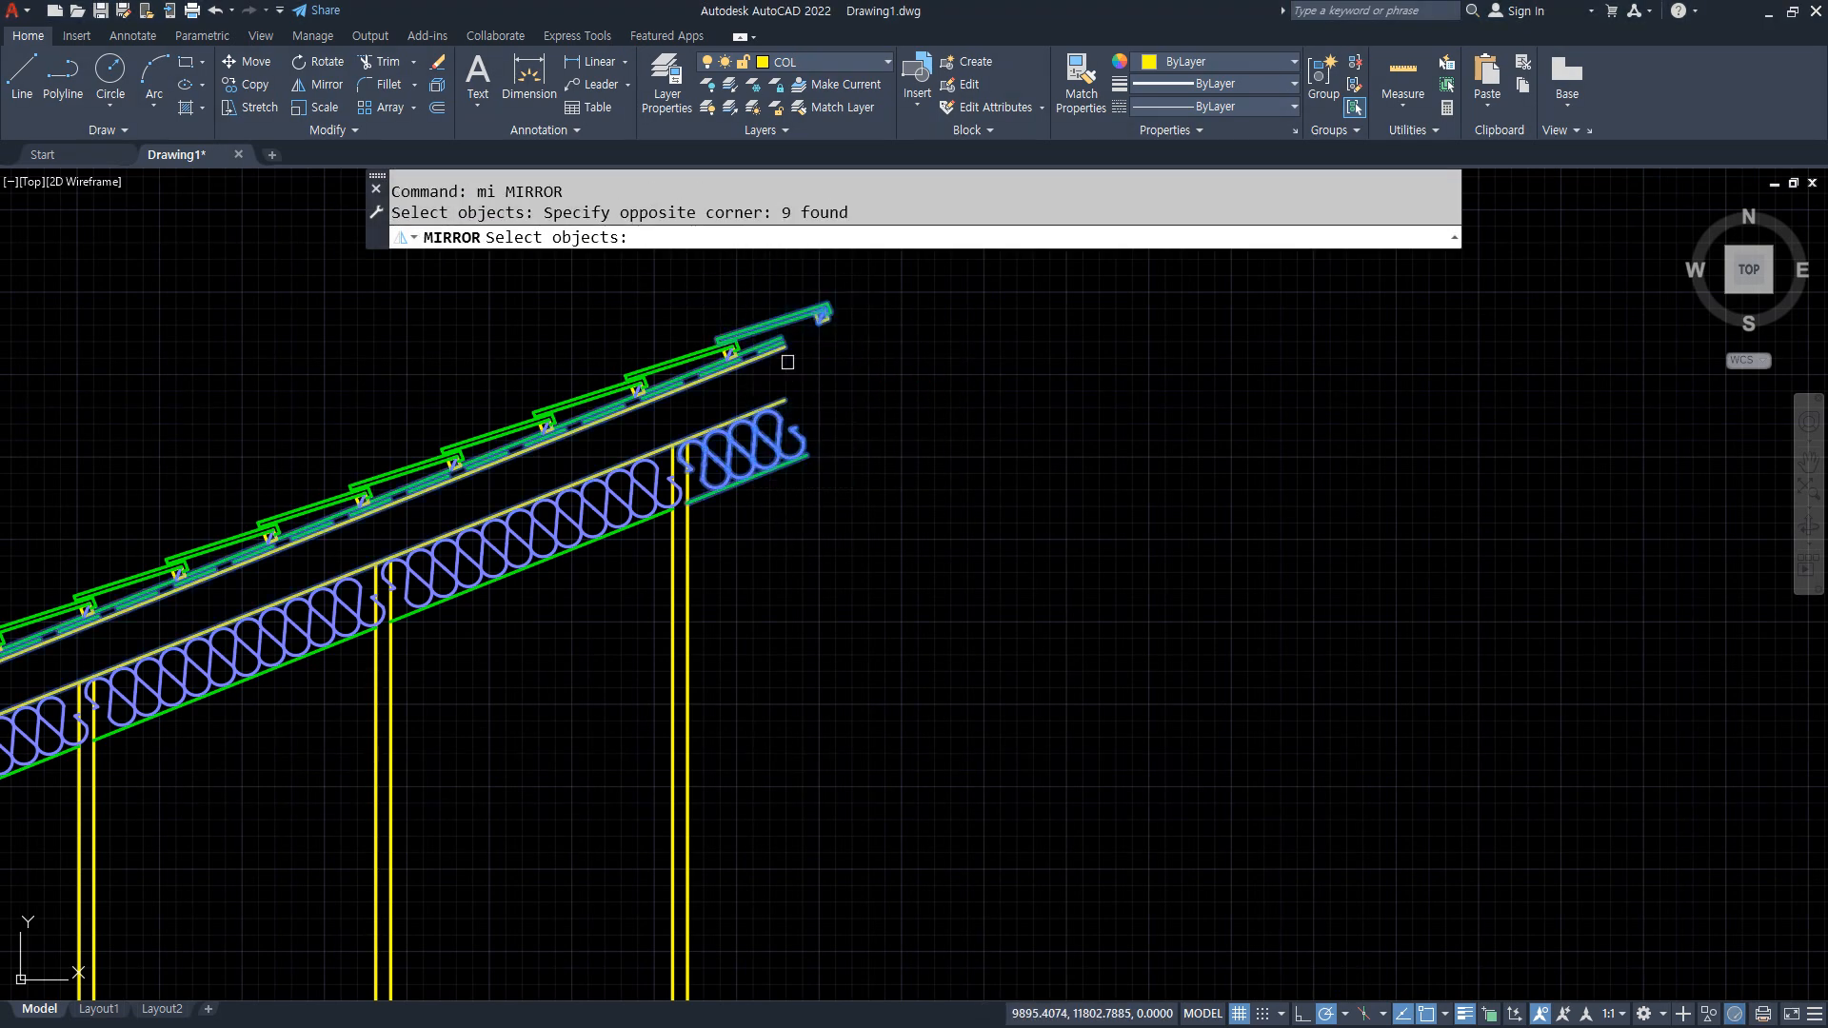
{"action": "key", "text": "Return"}
{"action": "scroll", "coordinate": [788, 362], "scroll_direction": "up", "scroll_amount": 3}
{"action": "left_click", "coordinate": [747, 290]}
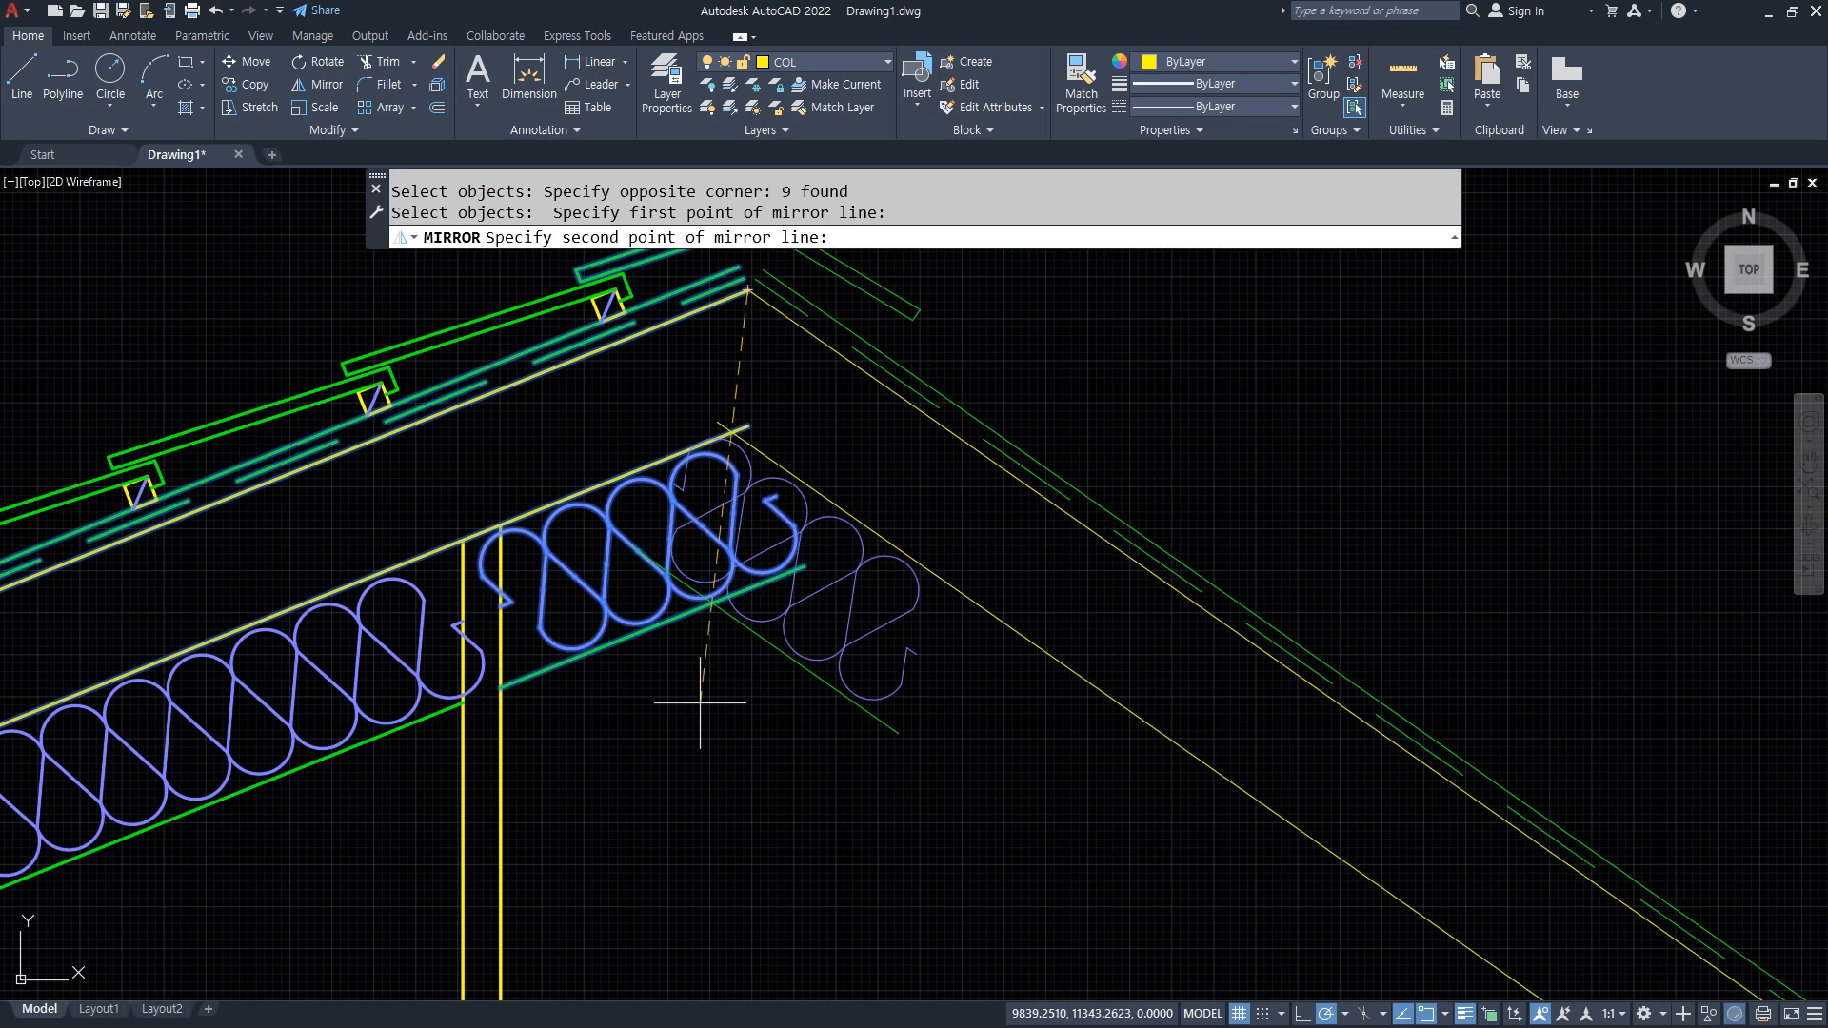
{"action": "left_click", "coordinate": [748, 820]}
{"action": "key", "text": "Return"}
Fillet the two green inner lining lines and the two insulation strips at radius 0 so each pair meets below the ridge.
{"action": "type", "text": "f"}
{"action": "key", "text": "Return"}
{"action": "left_click", "coordinate": [723, 605]}
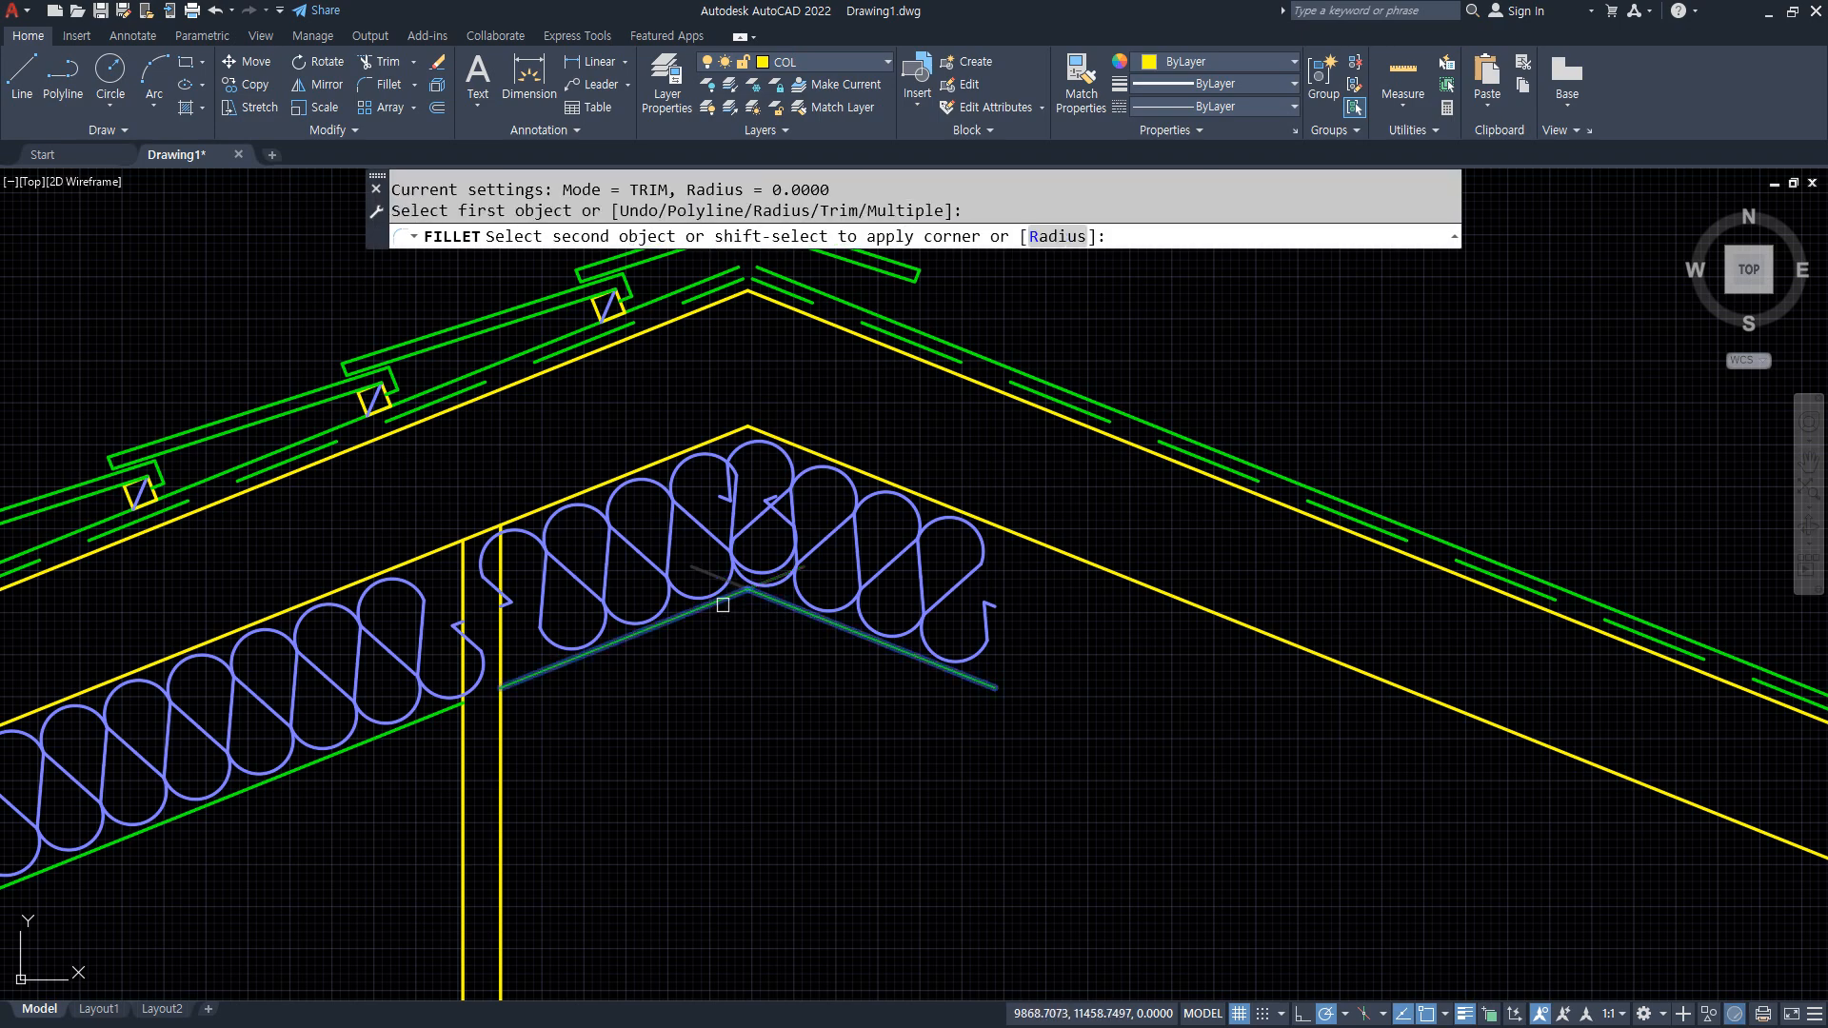
{"action": "left_click", "coordinate": [781, 614]}
{"action": "key", "text": "Return"}
{"action": "left_click", "coordinate": [724, 571]}
{"action": "left_click", "coordinate": [708, 586]}
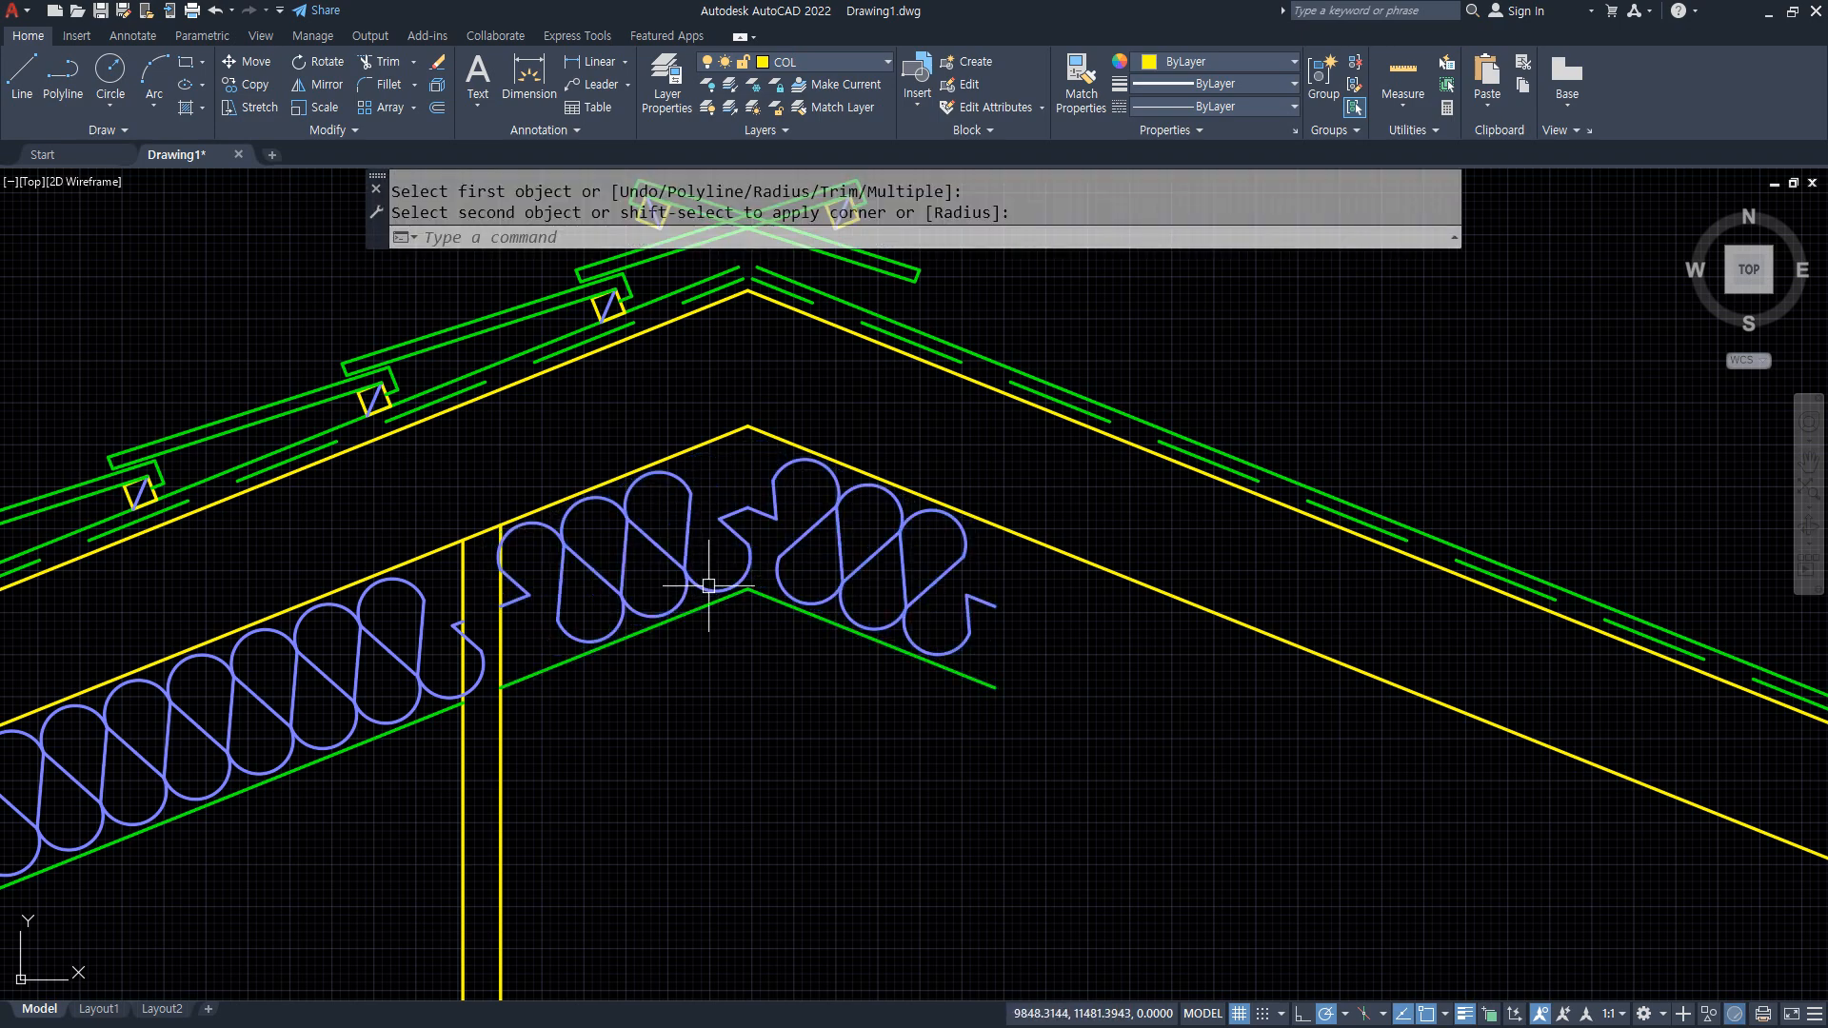
Fillet the dashed membrane lines and the continuous green lines above them at radius 0 so both slopes meet at the ridge.
{"action": "scroll", "coordinate": [752, 400], "scroll_direction": "up", "scroll_amount": 4}
{"action": "key", "text": "Return"}
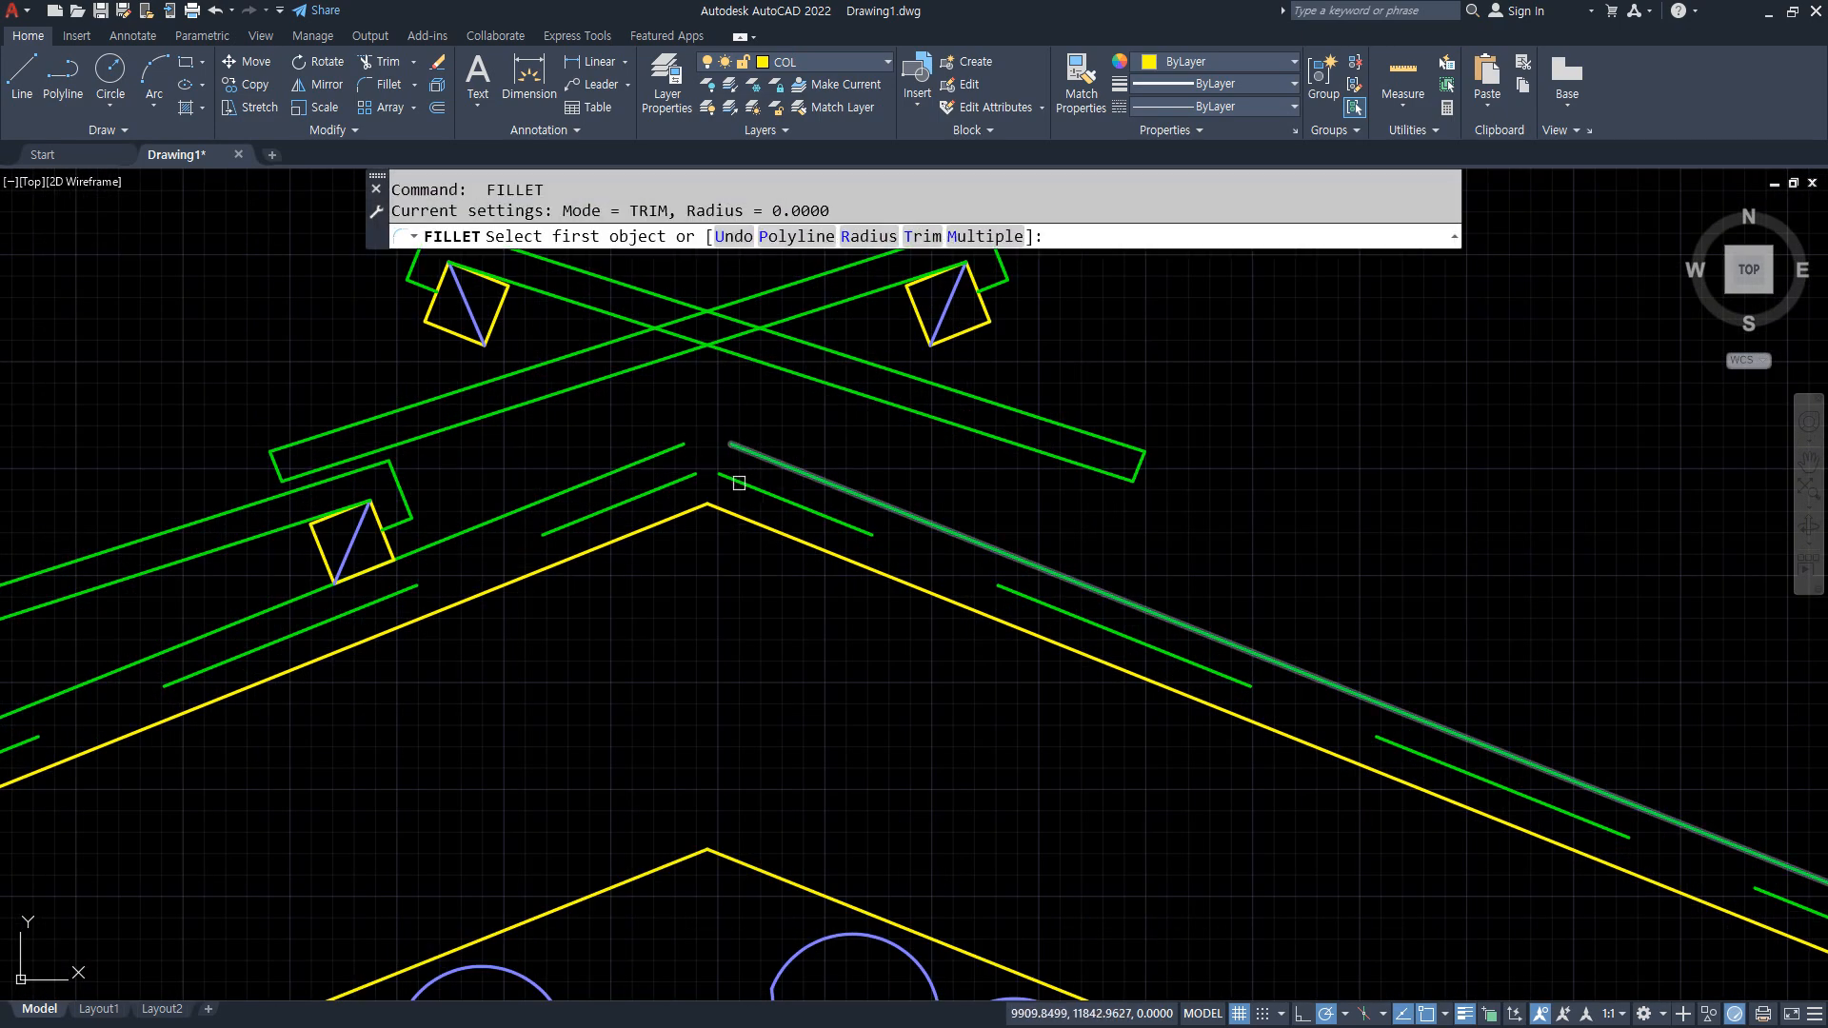
{"action": "left_click", "coordinate": [739, 483]}
{"action": "left_click", "coordinate": [682, 481]}
{"action": "key", "text": "Return"}
{"action": "left_click", "coordinate": [747, 452]}
{"action": "left_click", "coordinate": [661, 454]}
{"action": "middle_click_drag", "start_coordinate": [670, 463], "coordinate": [637, 641]}
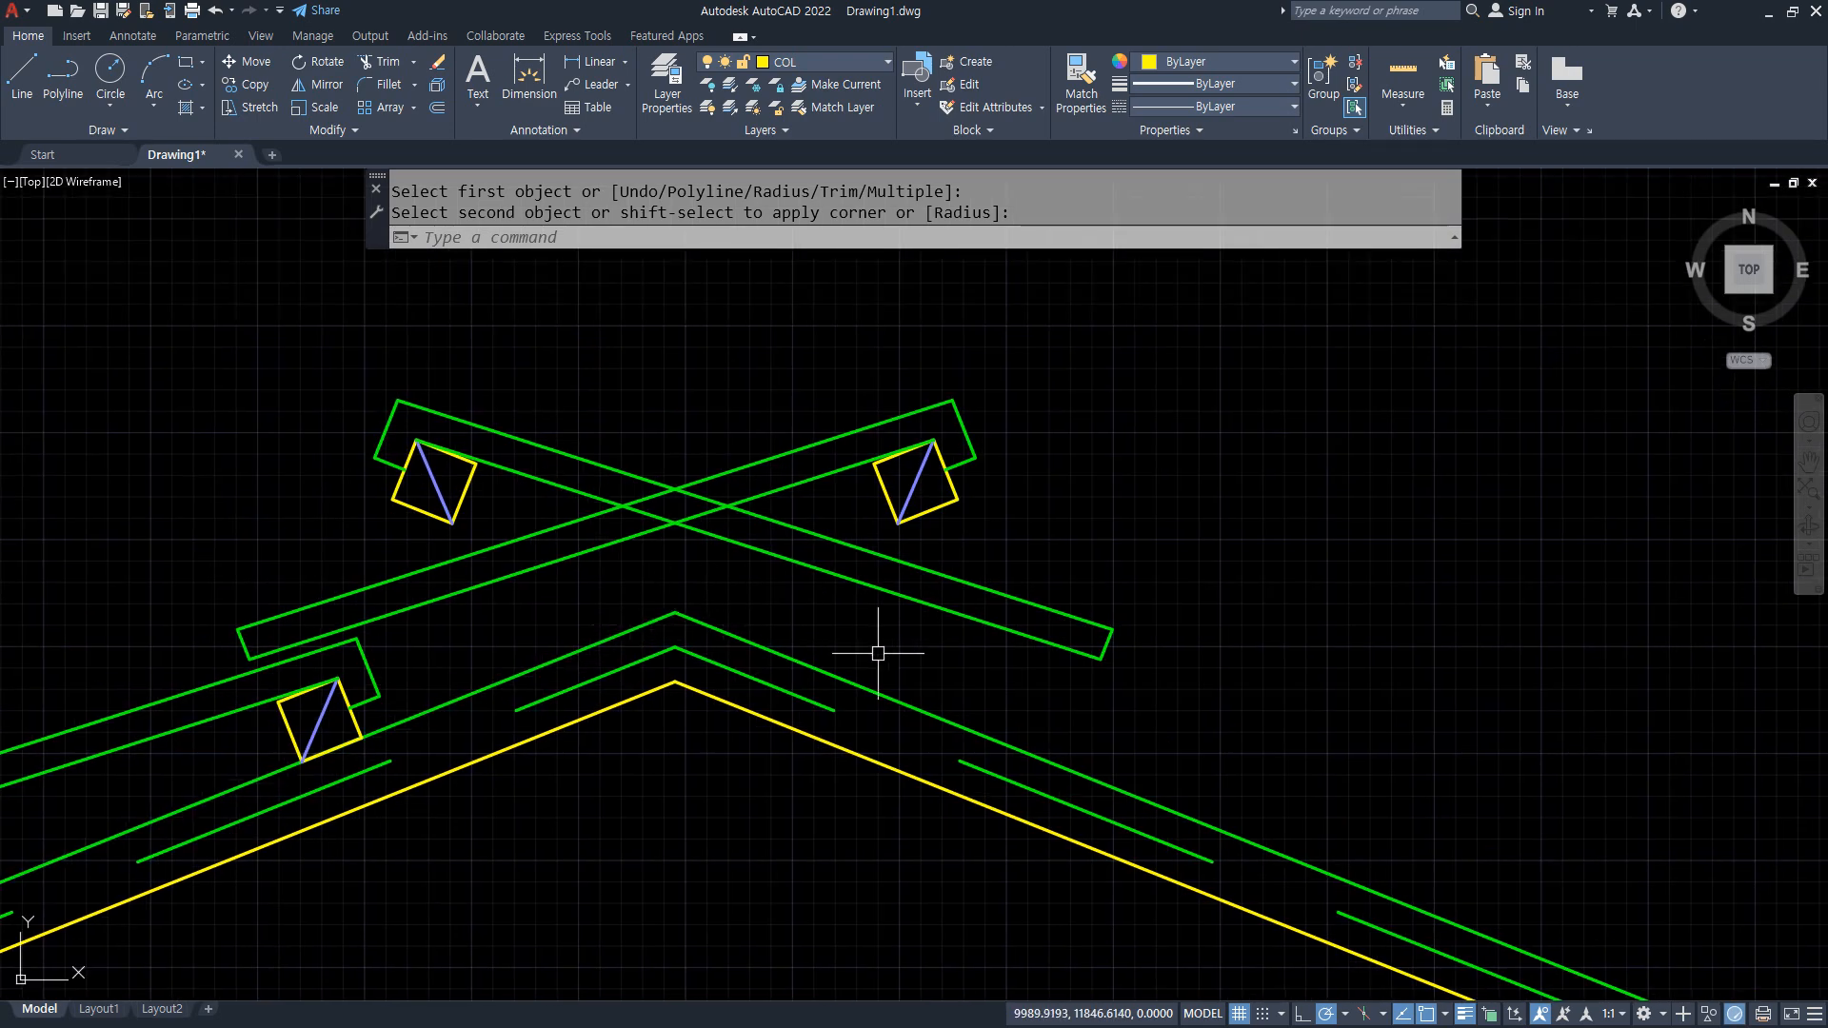
Create a path array of the mirrored covering piece and its batten along the right slope's outer green line, spaced 300 units apart.
{"action": "key", "text": "Escape"}
{"action": "type", "text": "ar"}
{"action": "key", "text": "Return"}
{"action": "left_click", "coordinate": [884, 595]}
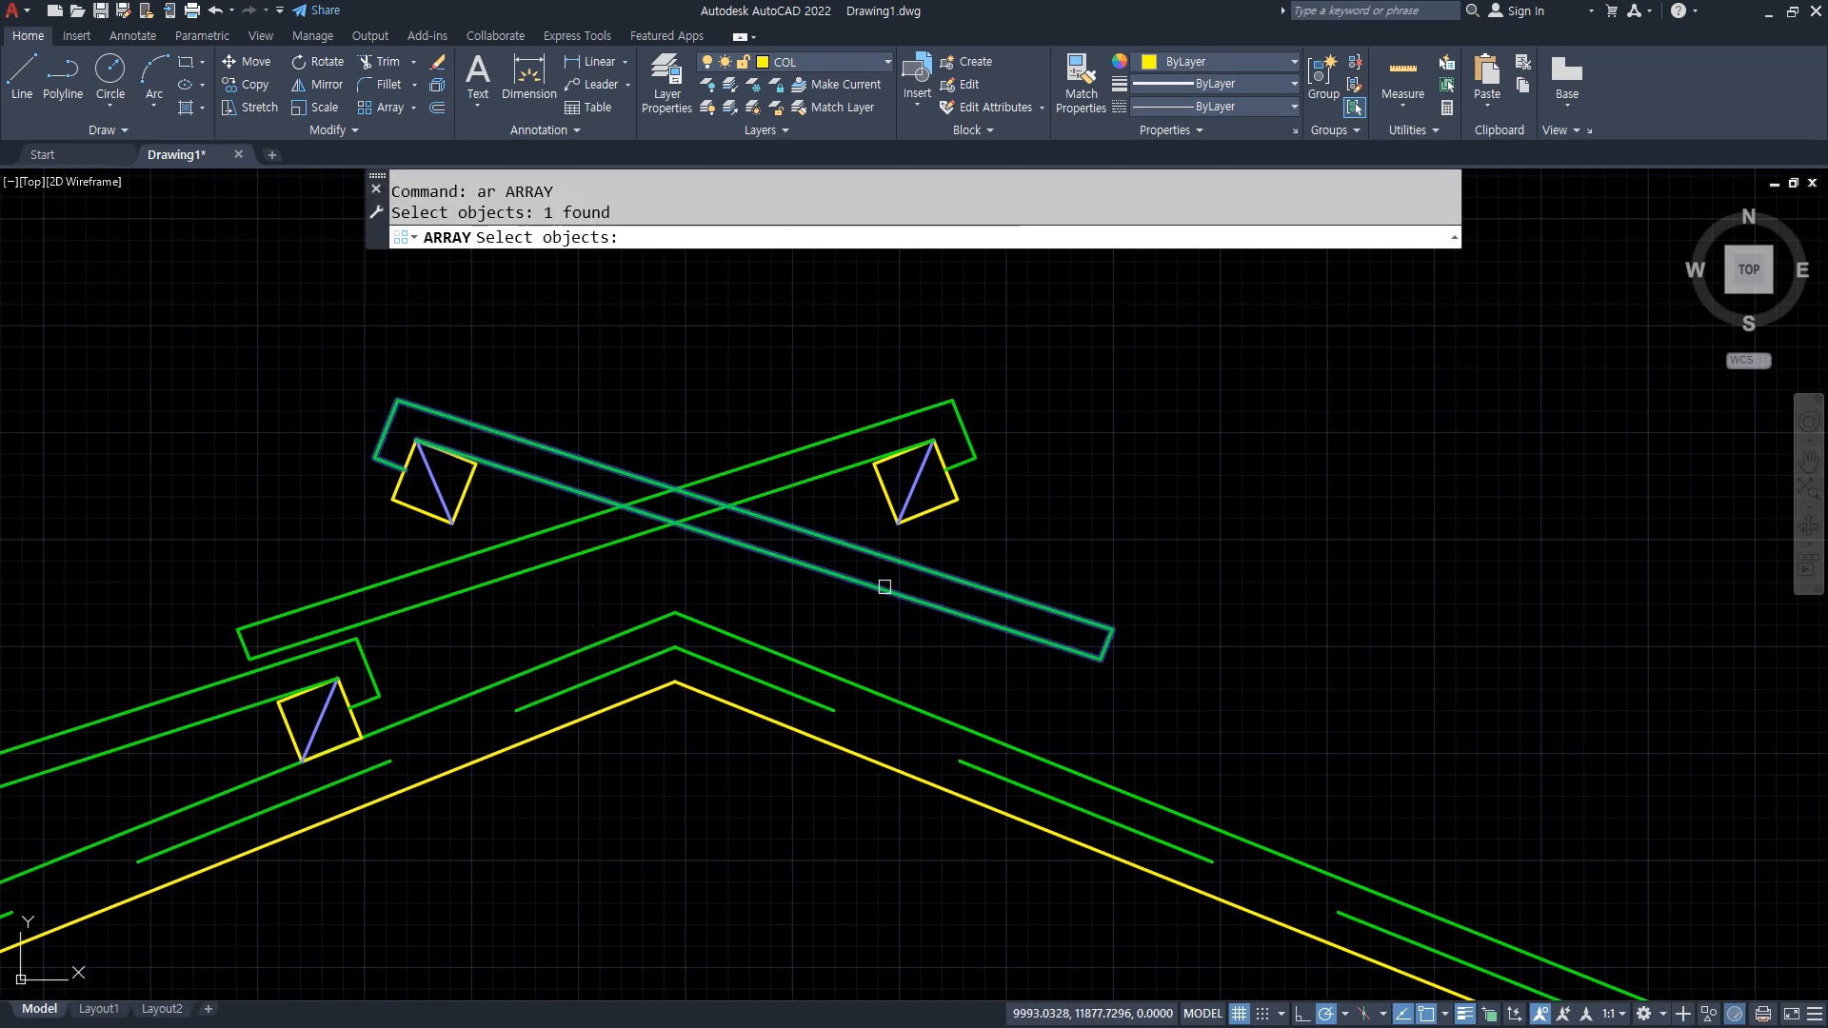
{"action": "left_click", "coordinate": [442, 485]}
{"action": "left_click", "coordinate": [467, 488]}
{"action": "key", "text": "Return"}
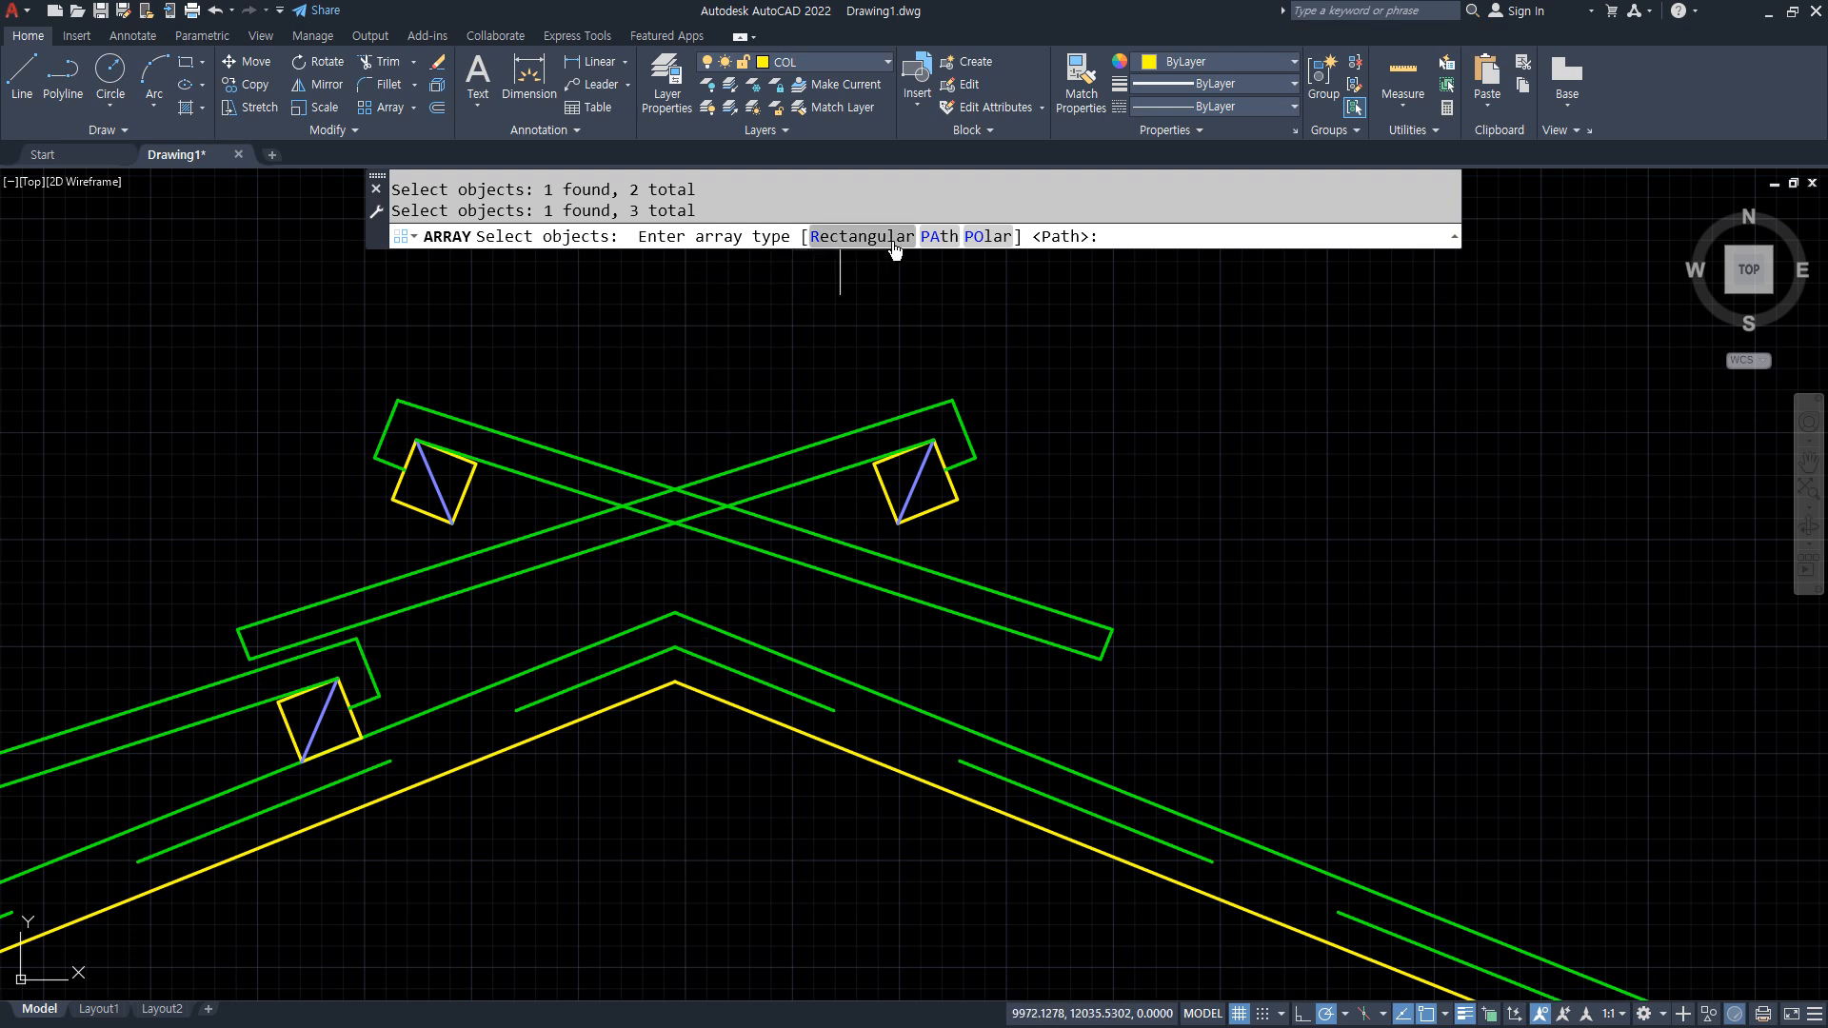
{"action": "left_click", "coordinate": [940, 236]}
{"action": "left_click", "coordinate": [772, 648]}
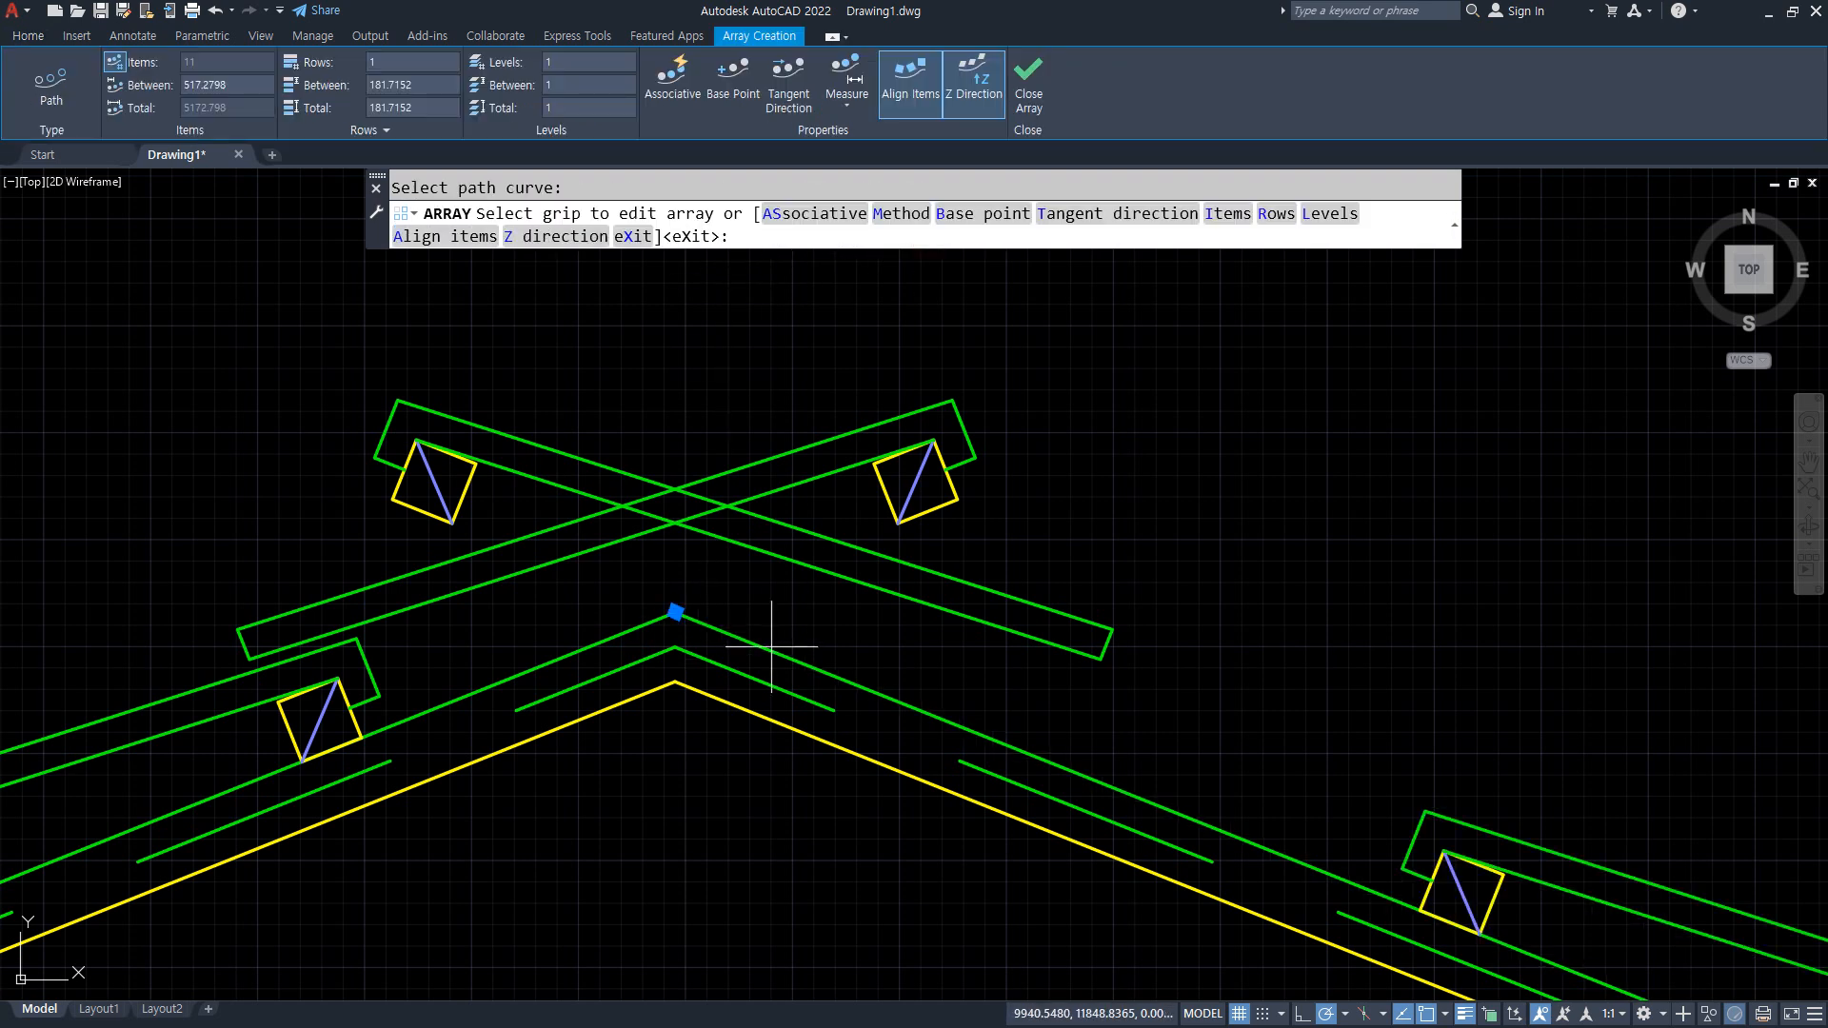
{"action": "left_click", "coordinate": [219, 85]}
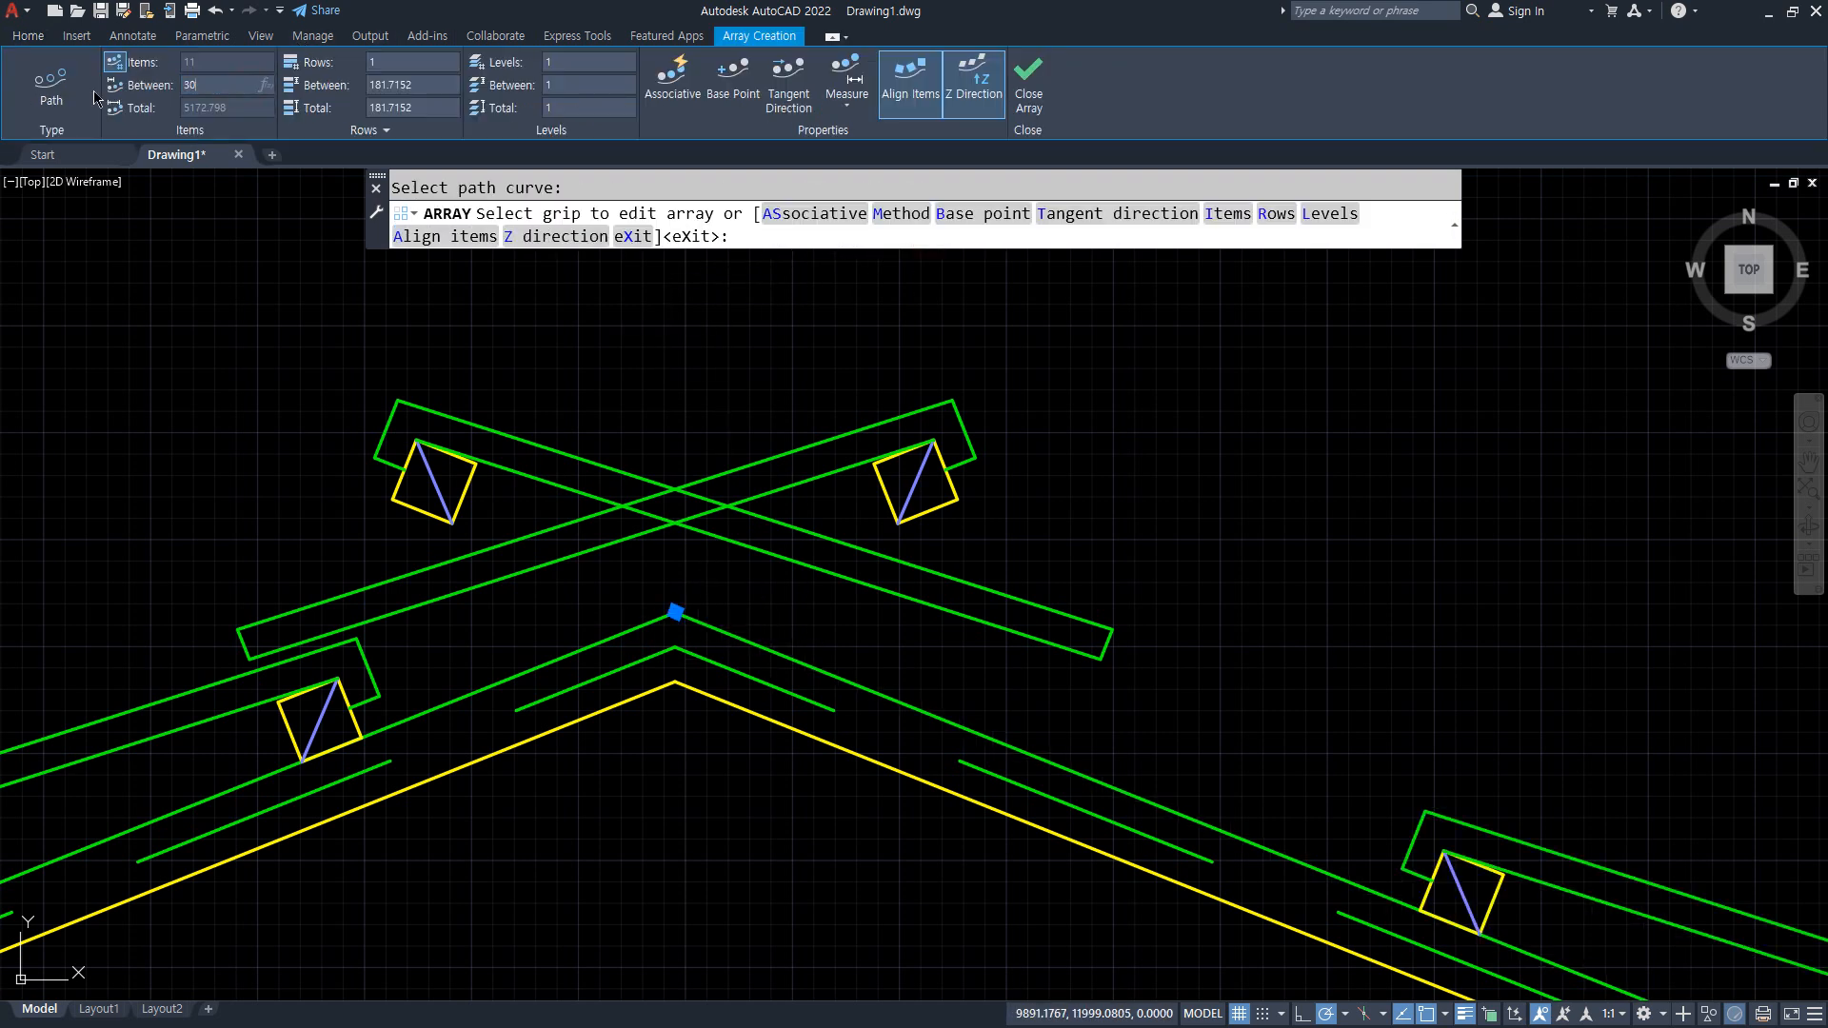
{"action": "key", "text": "Return"}
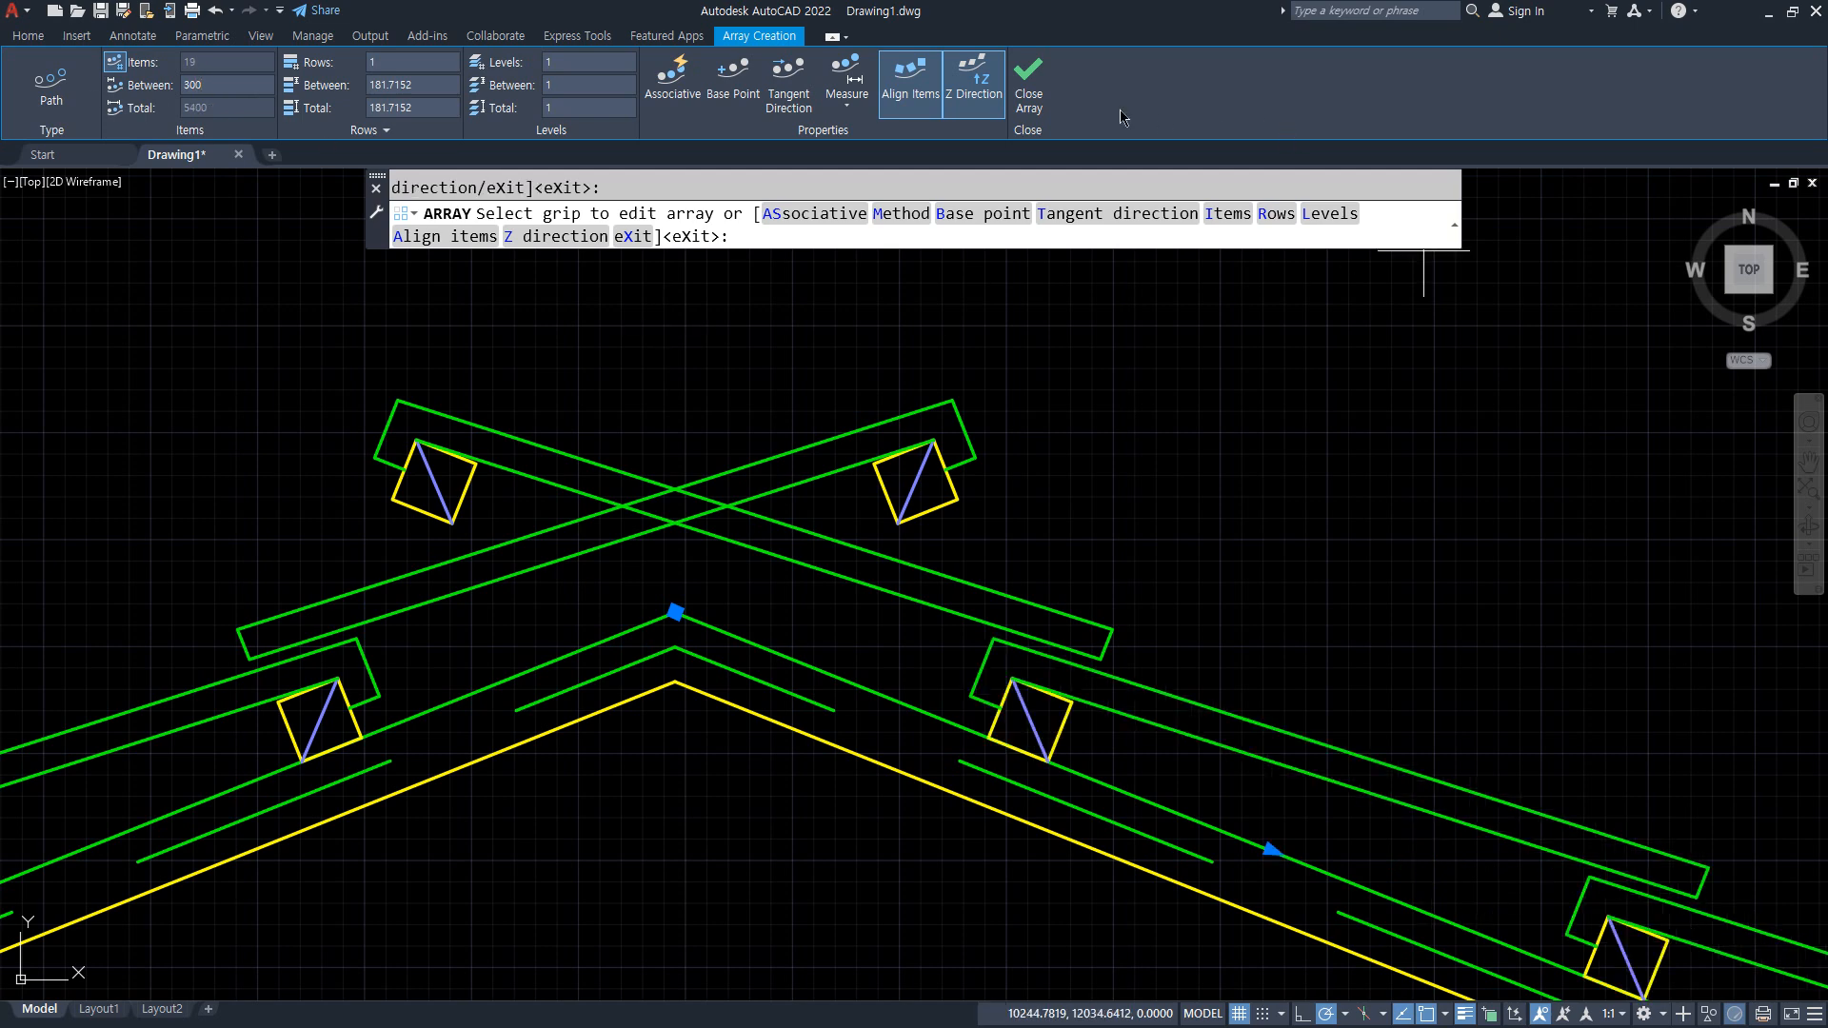
{"action": "left_click", "coordinate": [1026, 94]}
{"action": "scroll", "coordinate": [838, 571], "scroll_direction": "down", "scroll_amount": 5}
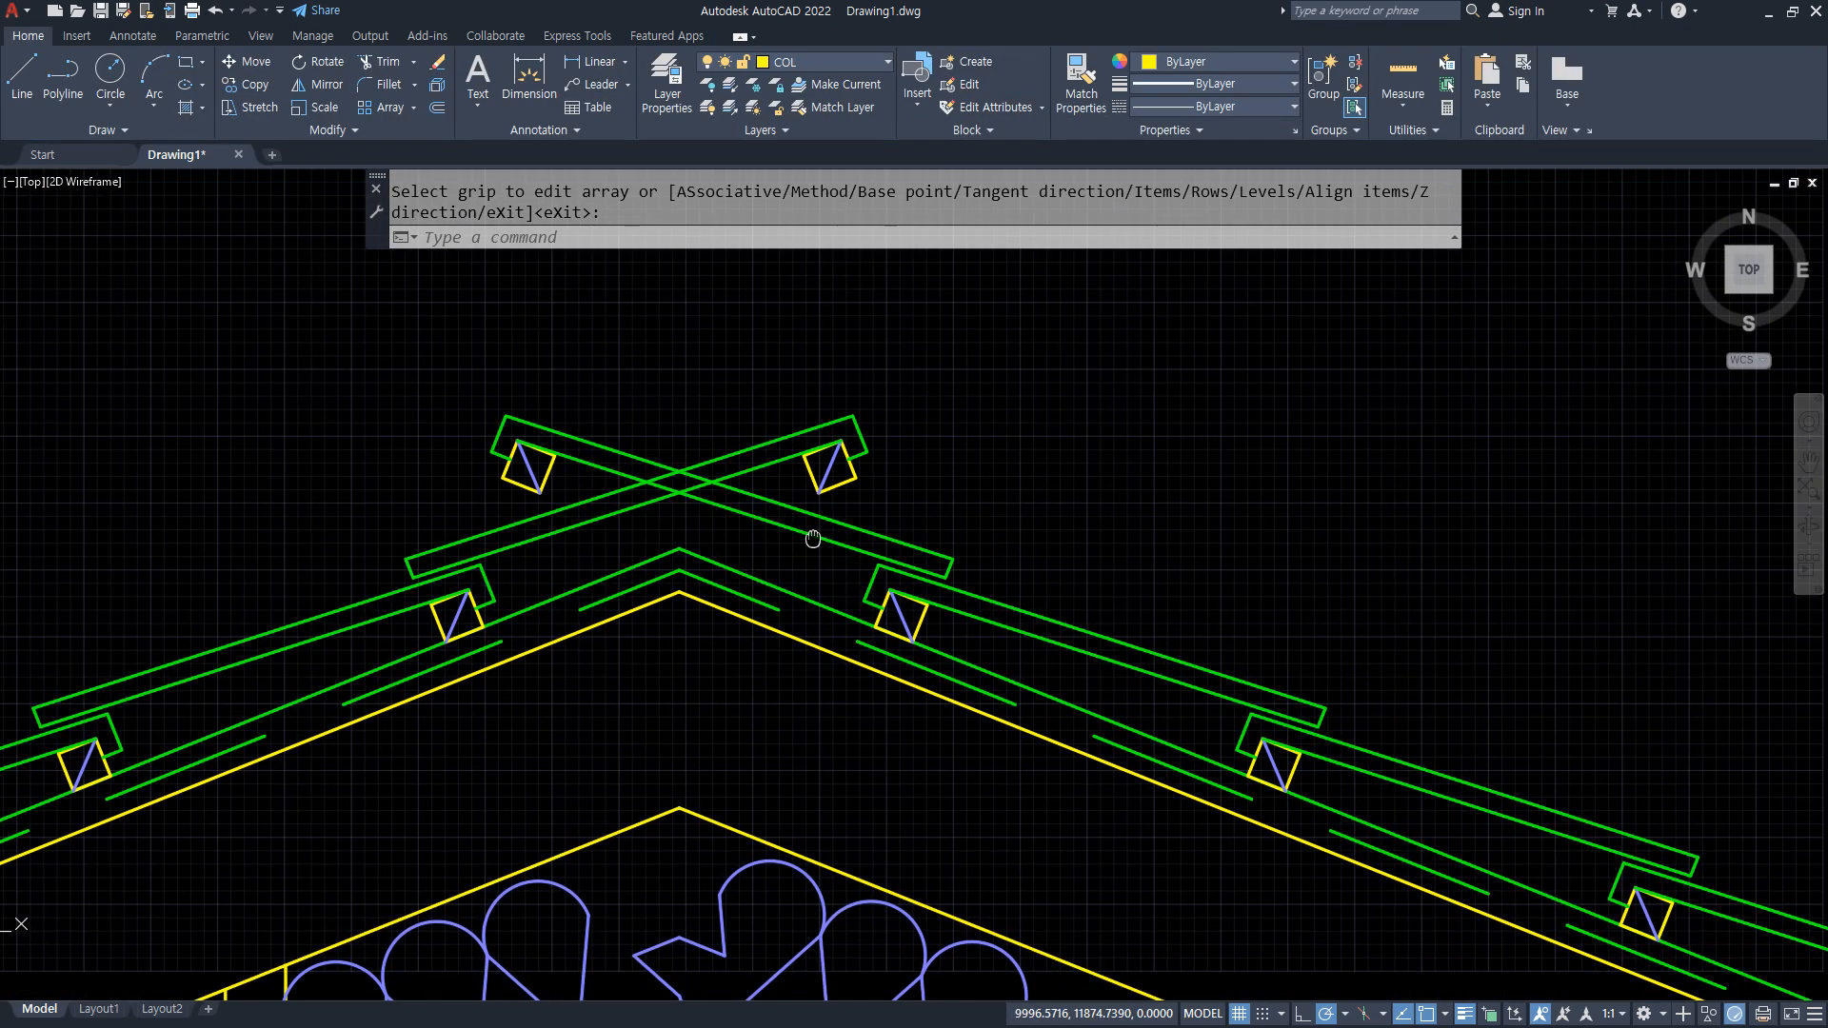
{"action": "middle_click_drag", "start_coordinate": [878, 576], "coordinate": [738, 428]}
{"action": "scroll", "coordinate": [895, 852], "scroll_direction": "down", "scroll_amount": 2}
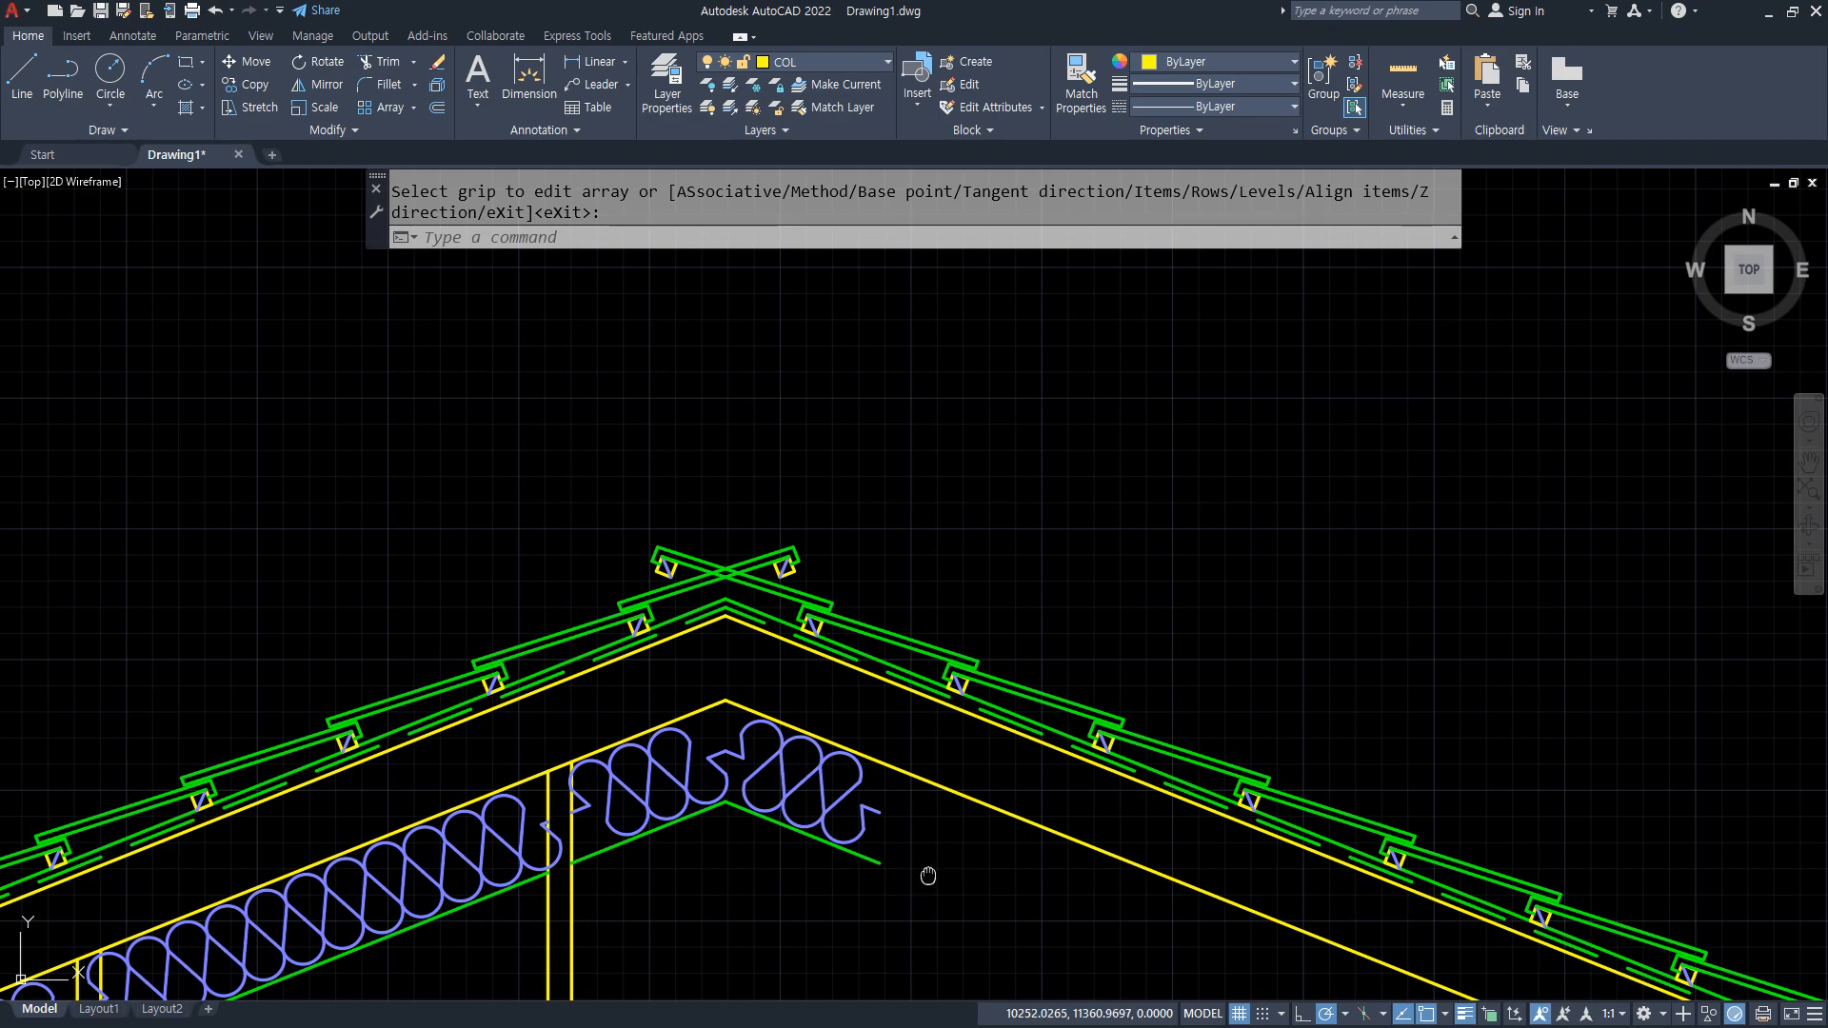
{"action": "scroll", "coordinate": [843, 682], "scroll_direction": "up", "scroll_amount": 1}
{"action": "scroll", "coordinate": [844, 682], "scroll_direction": "down", "scroll_amount": 3}
{"action": "type", "text": "l"}
{"action": "key", "text": "Return"}
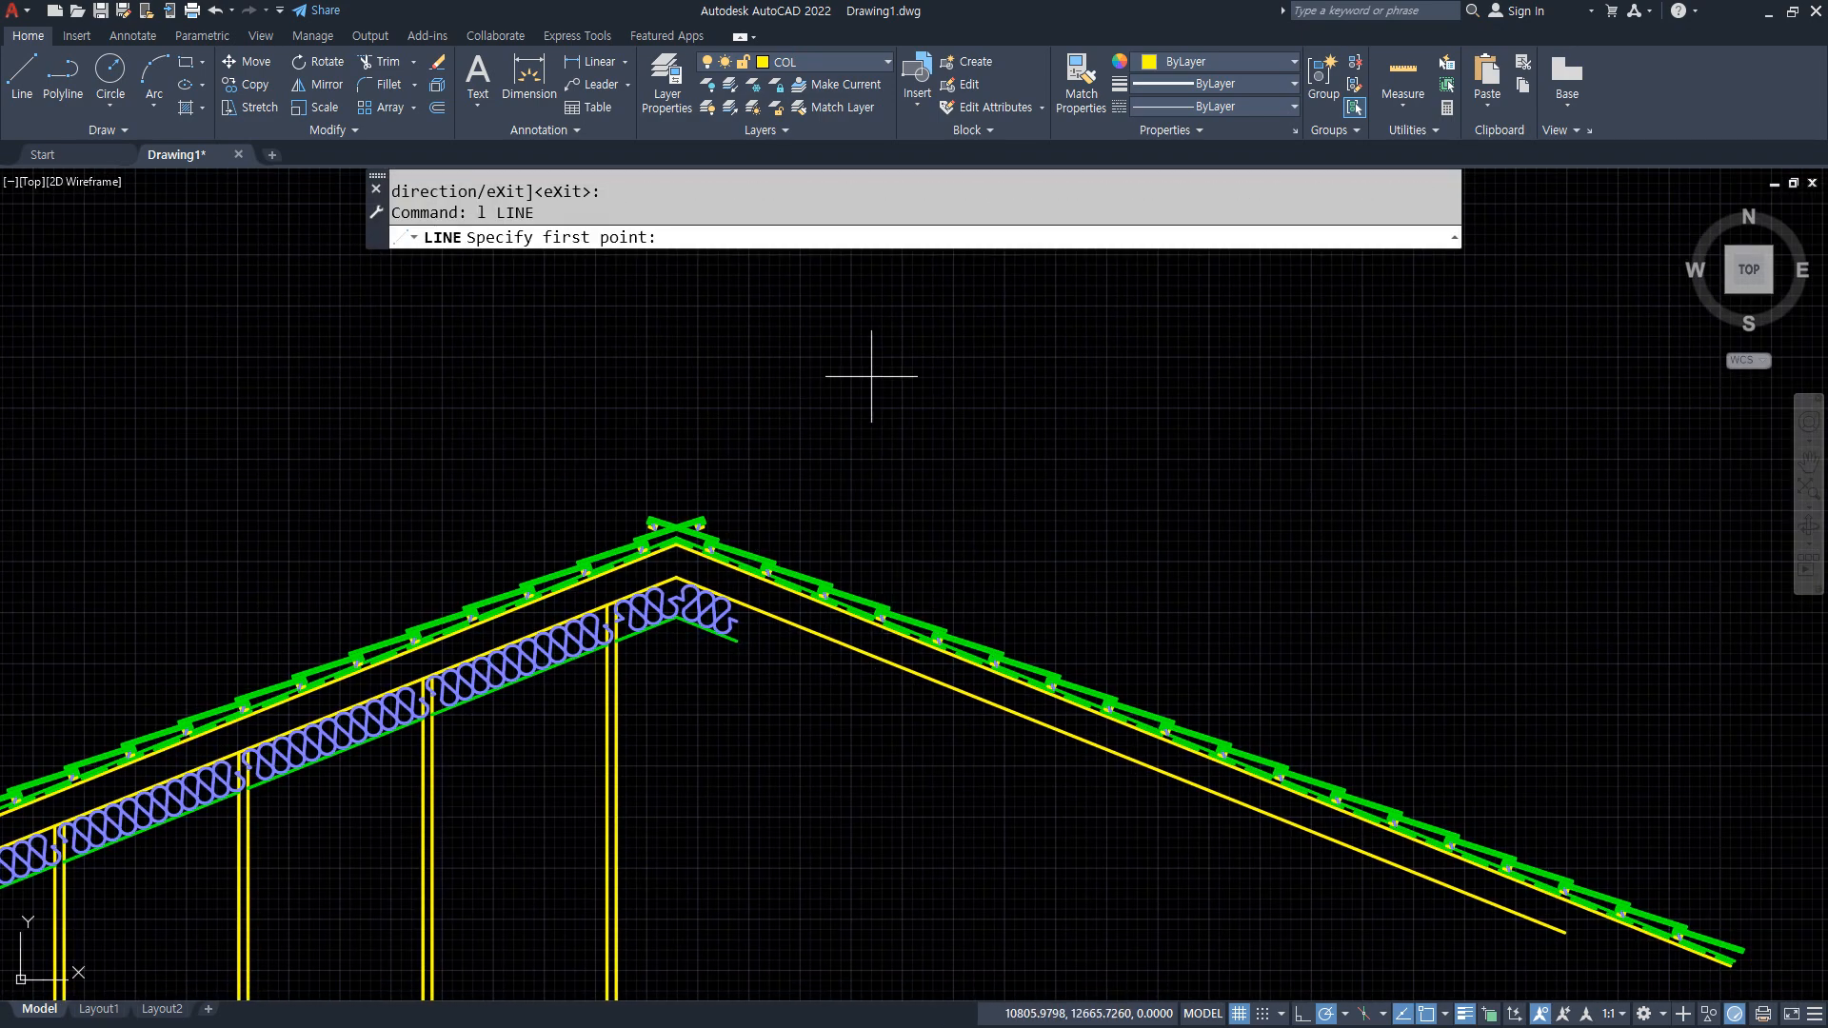
{"action": "left_click", "coordinate": [929, 348]}
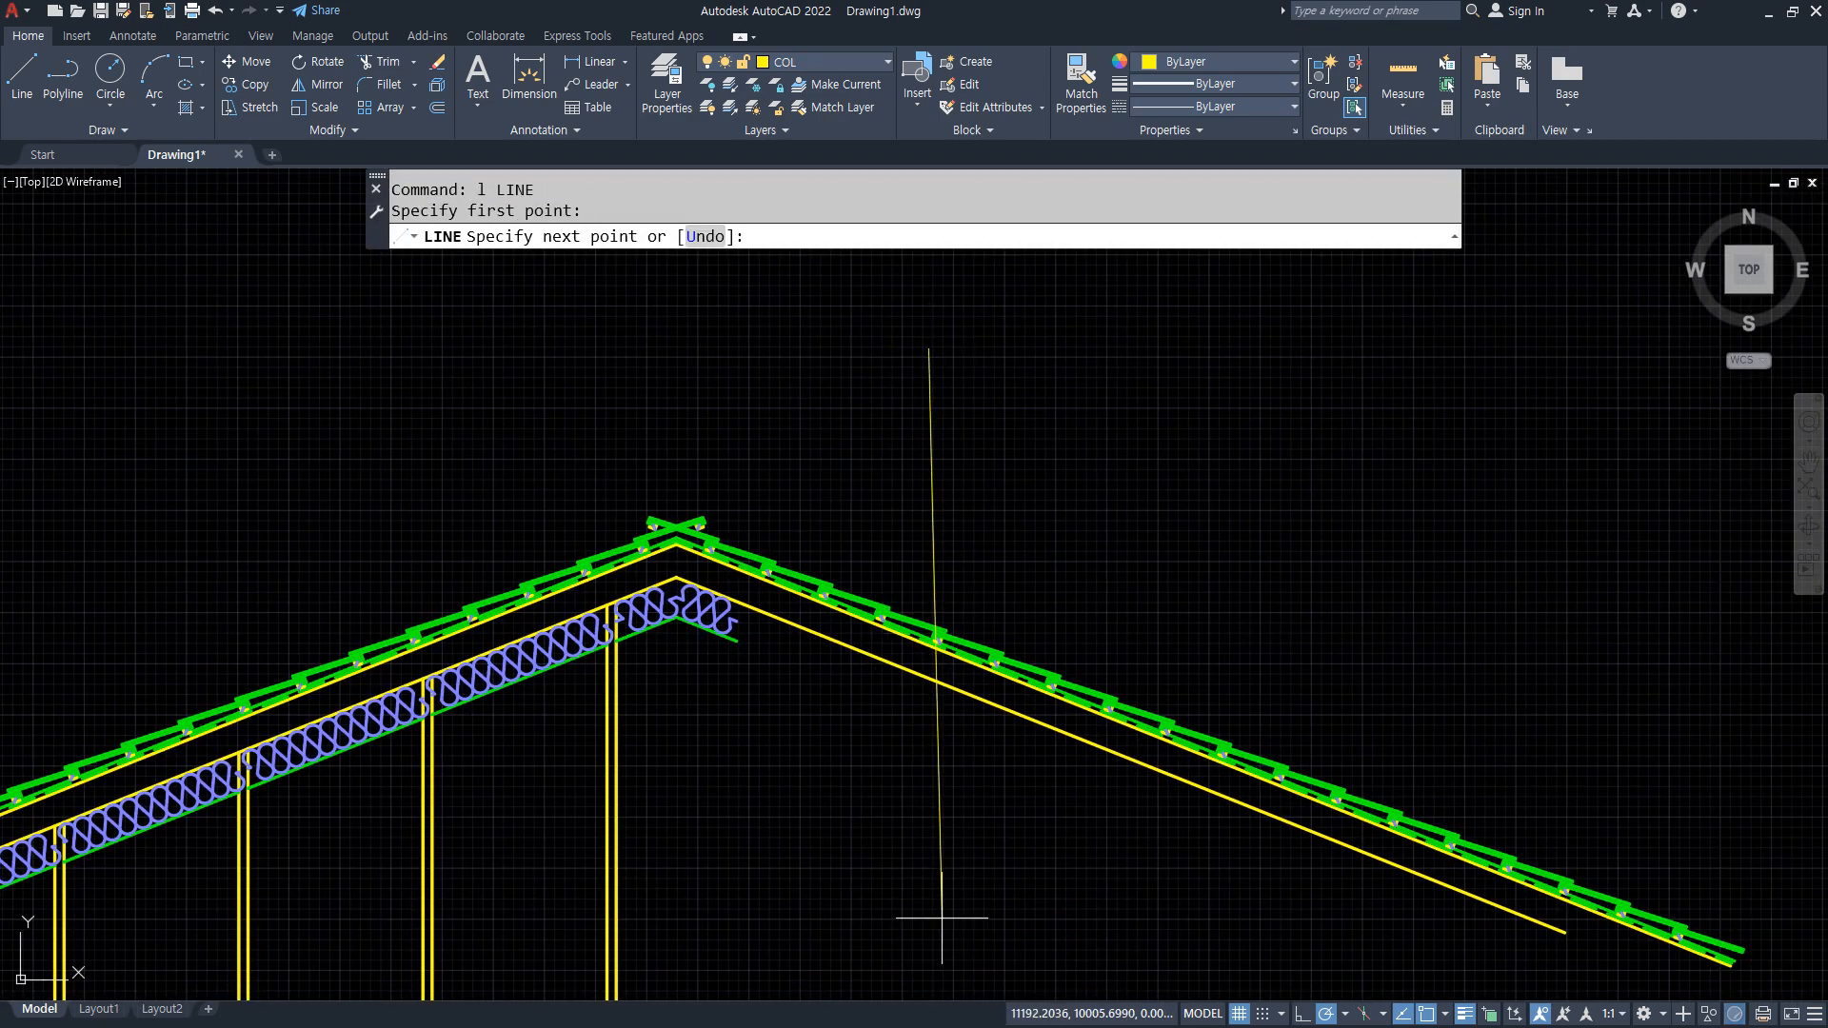
{"action": "scroll", "coordinate": [946, 947], "scroll_direction": "down", "scroll_amount": 2}
{"action": "middle_click_drag", "start_coordinate": [947, 946], "coordinate": [914, 637]}
{"action": "key", "text": "Escape"}
Draw a vertical cut line just right of the ridge, from above the roof down past the ceiling.
{"action": "scroll", "coordinate": [861, 821], "scroll_direction": "down", "scroll_amount": 1}
{"action": "middle_click_drag", "start_coordinate": [861, 821], "coordinate": [813, 630]}
{"action": "key", "text": "Return"}
{"action": "scroll", "coordinate": [808, 466], "scroll_direction": "up", "scroll_amount": 1}
{"action": "left_click", "coordinate": [809, 289]}
{"action": "left_click", "coordinate": [817, 943]}
{"action": "middle_click_drag", "start_coordinate": [941, 279], "coordinate": [940, 367]}
{"action": "key", "text": "Return"}
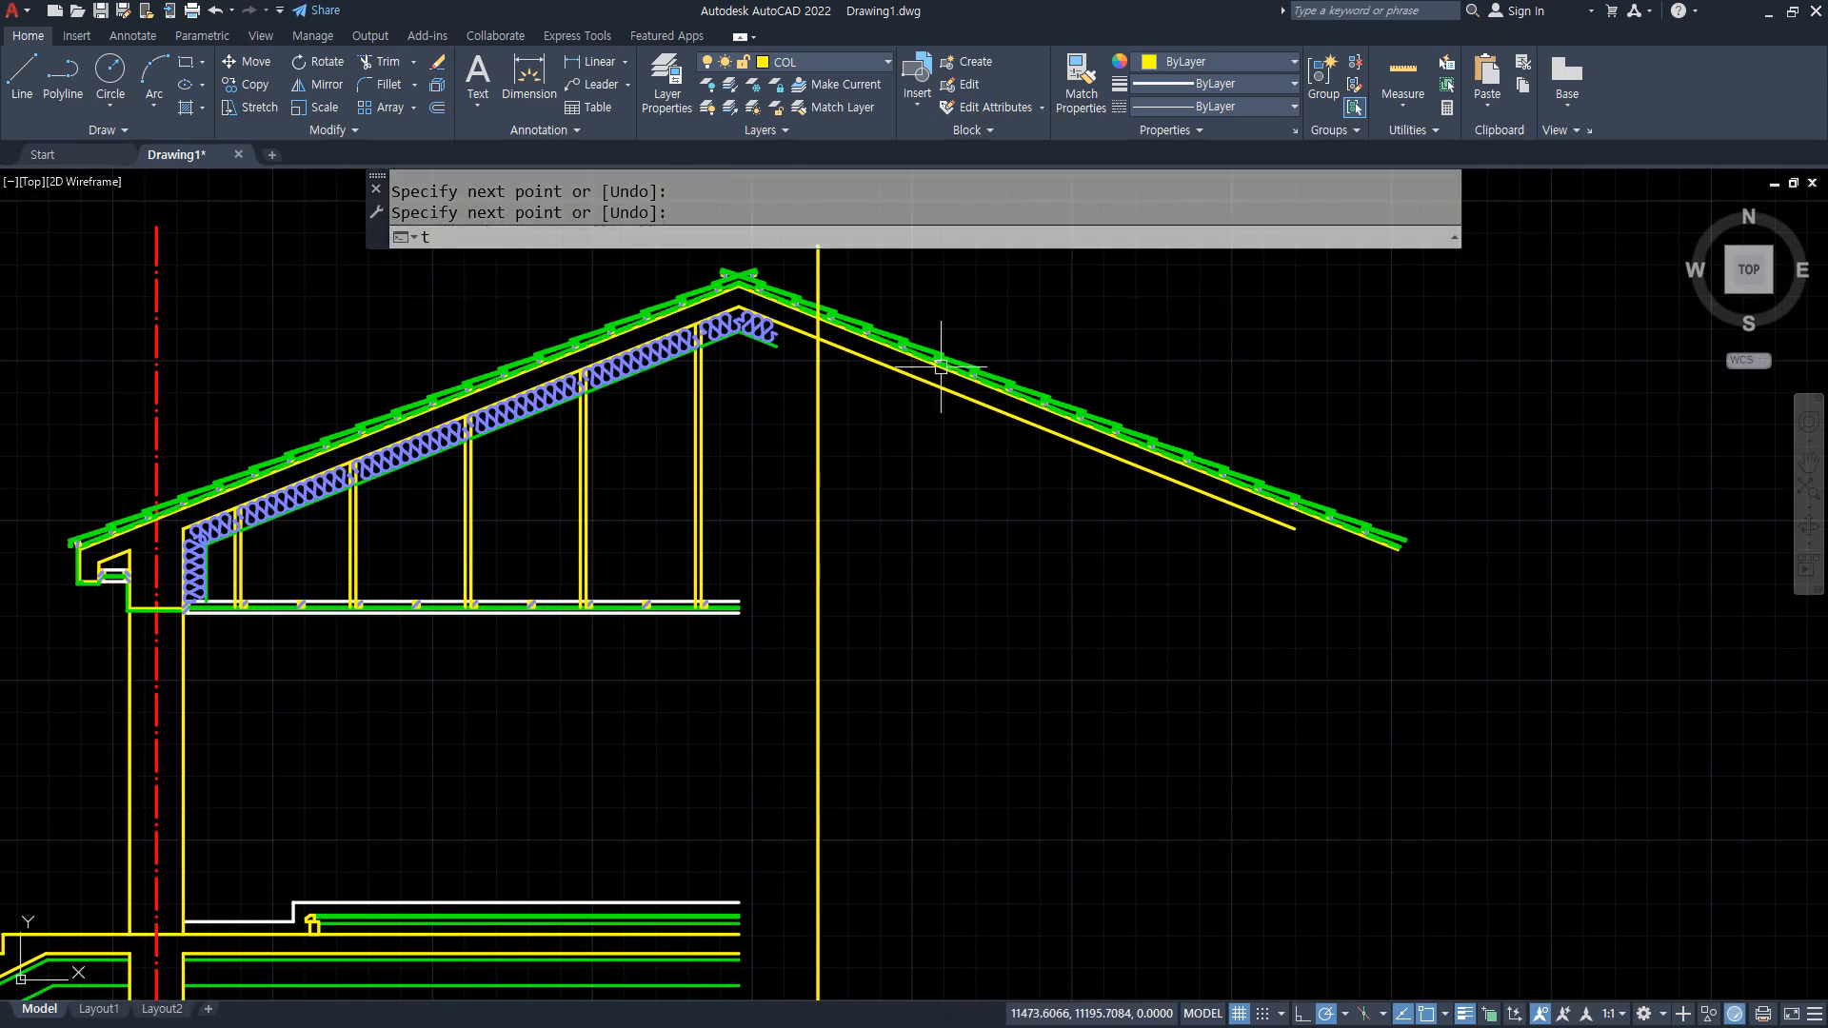
Trim the right slope's rafter, membrane and covering lines back to the vertical cut line.
{"action": "type", "text": "tr"}
{"action": "key", "text": "Return"}
{"action": "scroll", "coordinate": [824, 264], "scroll_direction": "up", "scroll_amount": 3}
{"action": "mouse_move", "coordinate": [816, 312]}
{"action": "left_mouse_down"}
{"action": "mouse_move", "coordinate": [827, 617]}
{"action": "mouse_move", "coordinate": [806, 596]}
{"action": "mouse_move", "coordinate": [1025, 620]}
{"action": "left_mouse_up"}
{"action": "scroll", "coordinate": [1179, 666], "scroll_direction": "down", "scroll_amount": 4}
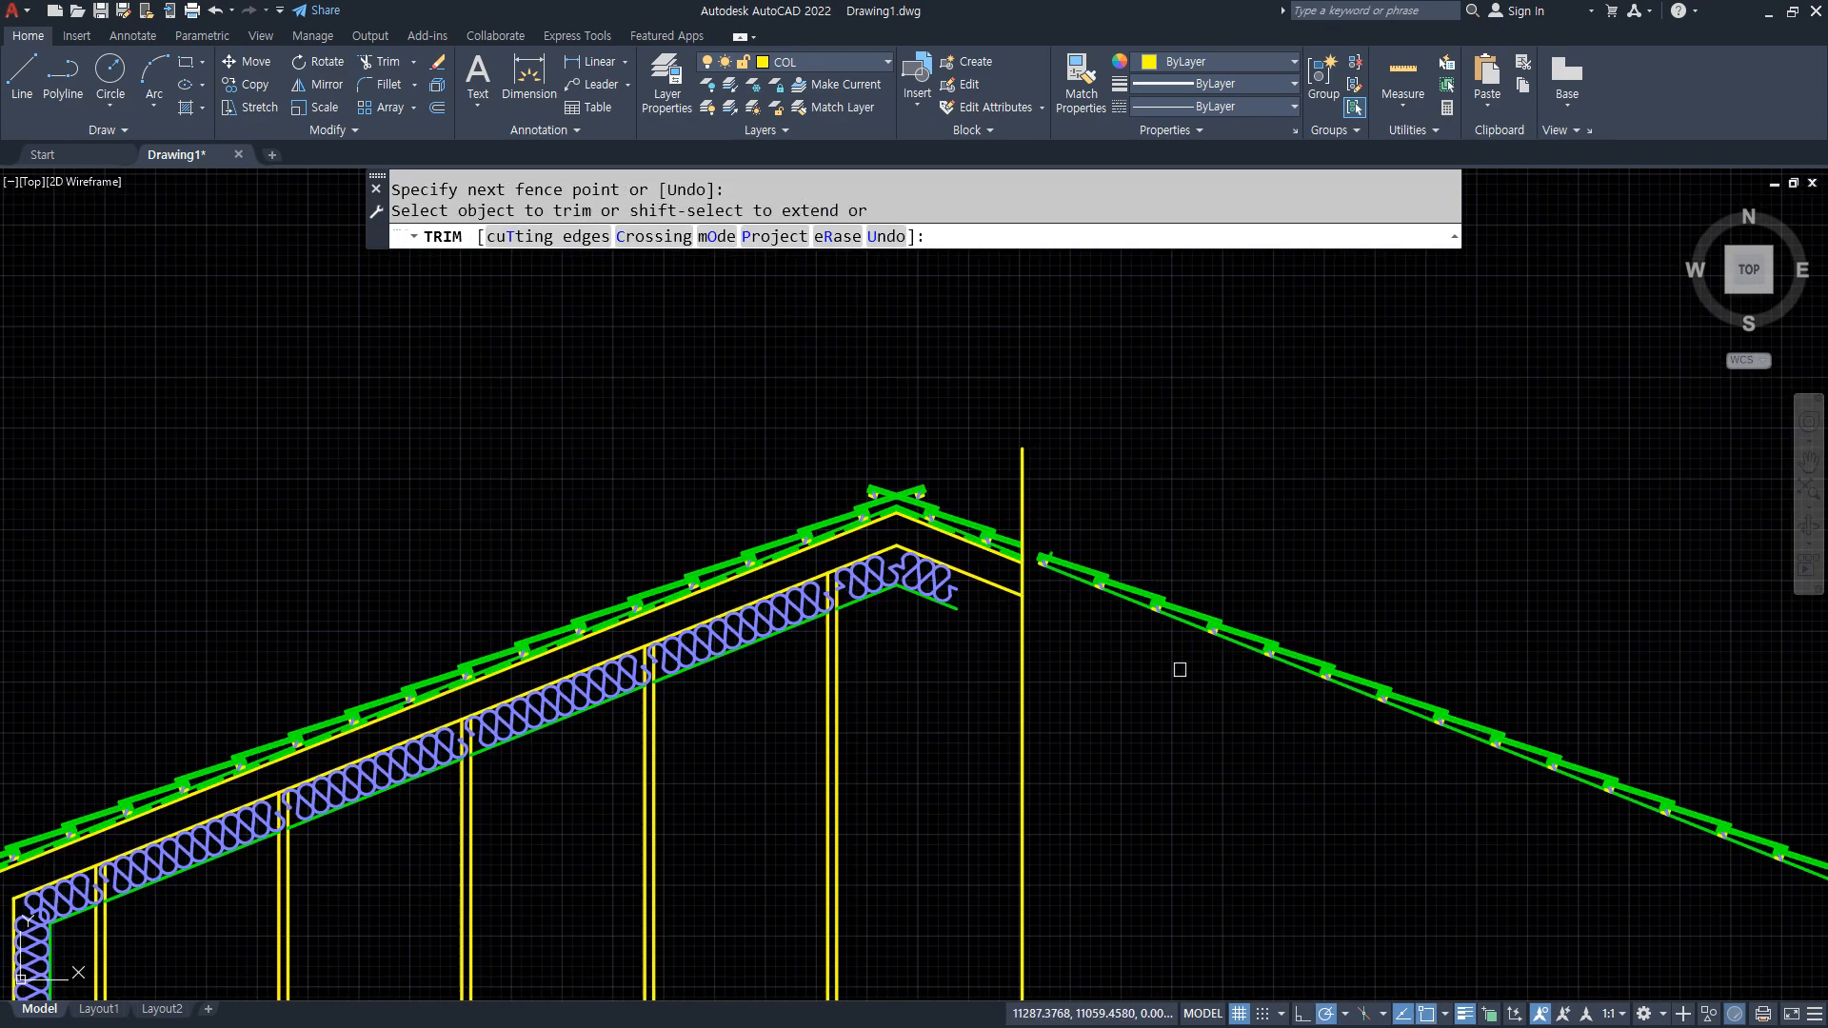
Erase all leftover covering pieces, battens and membrane segments to the right of the vertical cut line.
{"action": "middle_click_drag", "start_coordinate": [1783, 865], "coordinate": [1496, 774]}
{"action": "left_click", "coordinate": [1616, 840]}
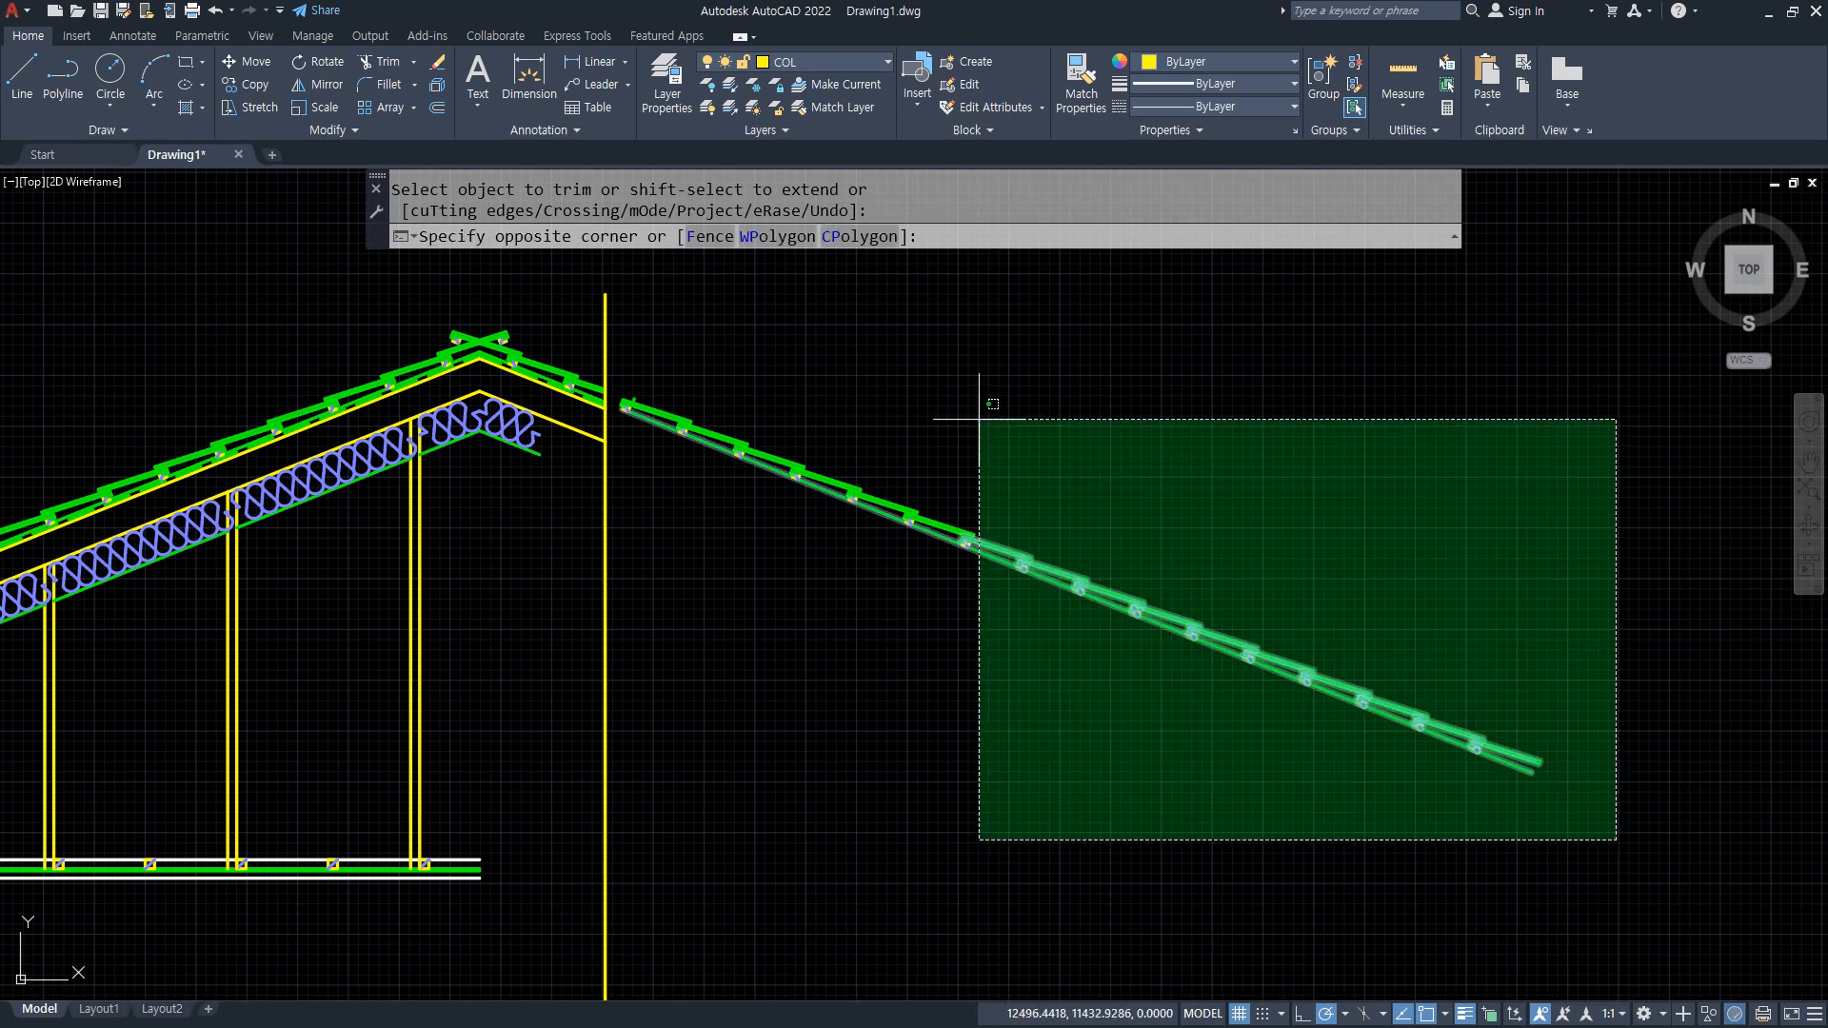
{"action": "left_click", "coordinate": [648, 315]}
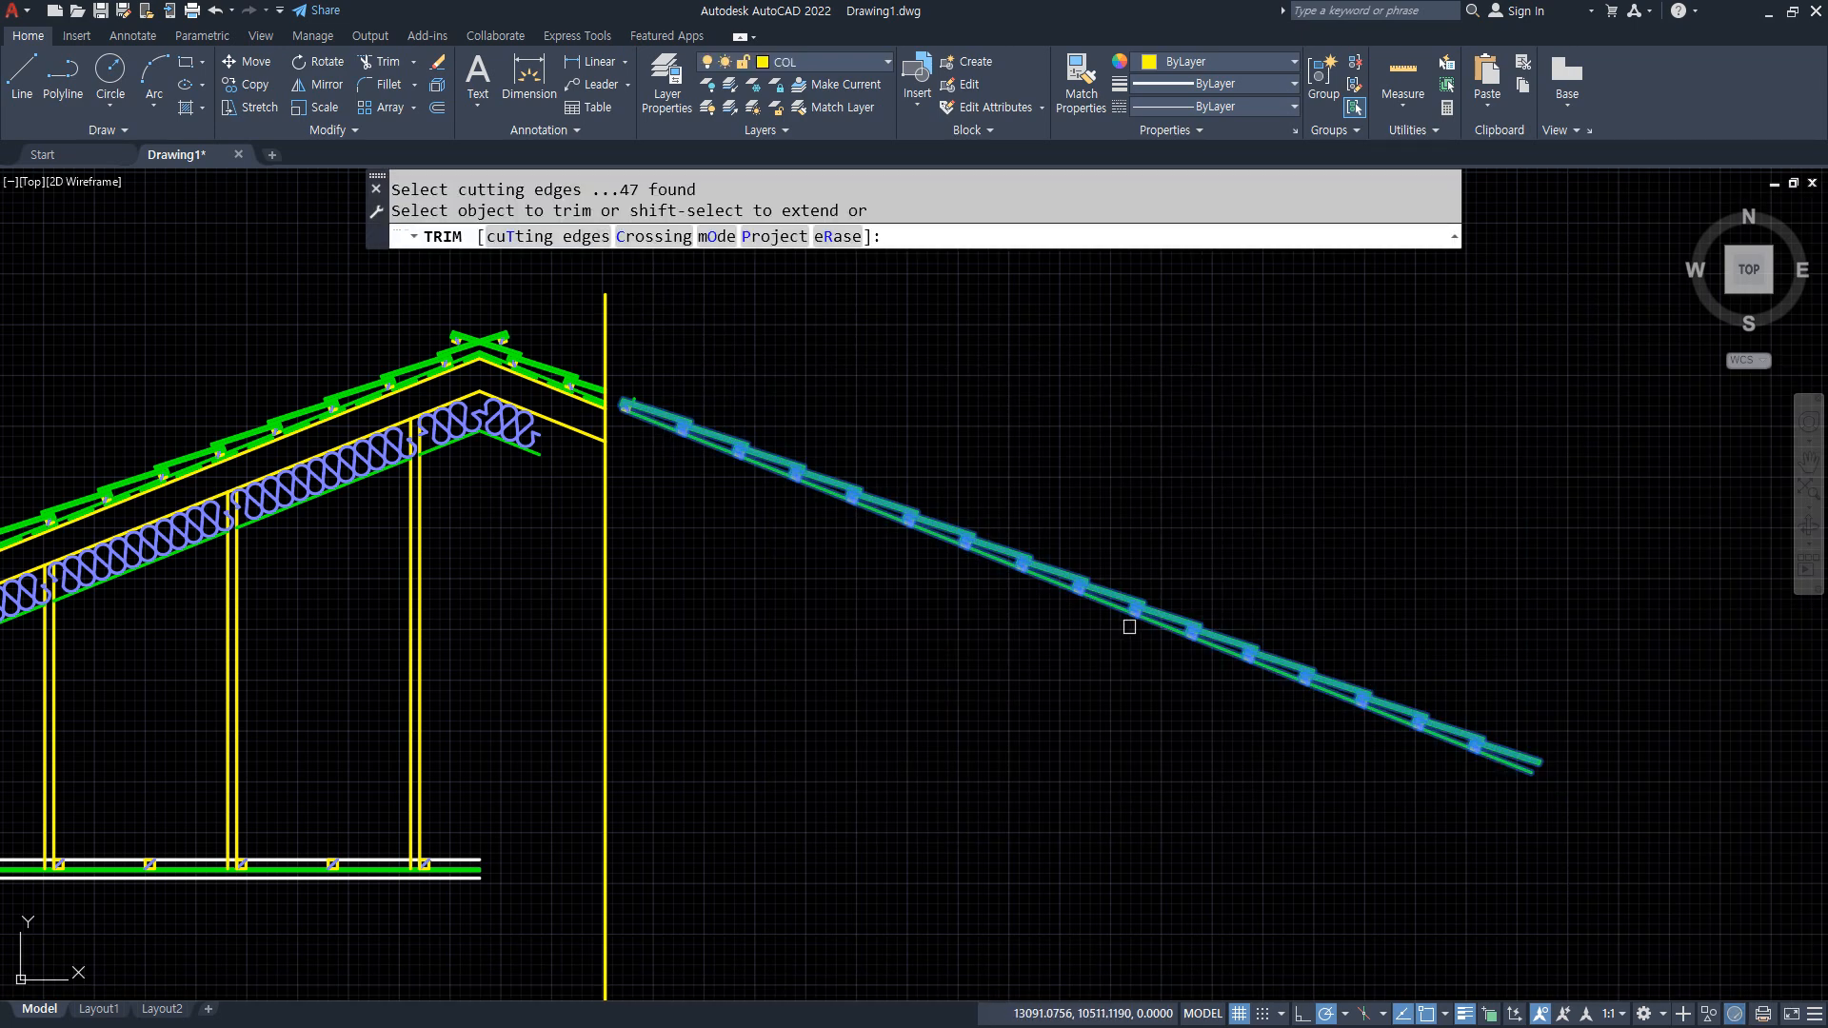
{"action": "key", "text": "Escape"}
{"action": "left_click", "coordinate": [1591, 796]}
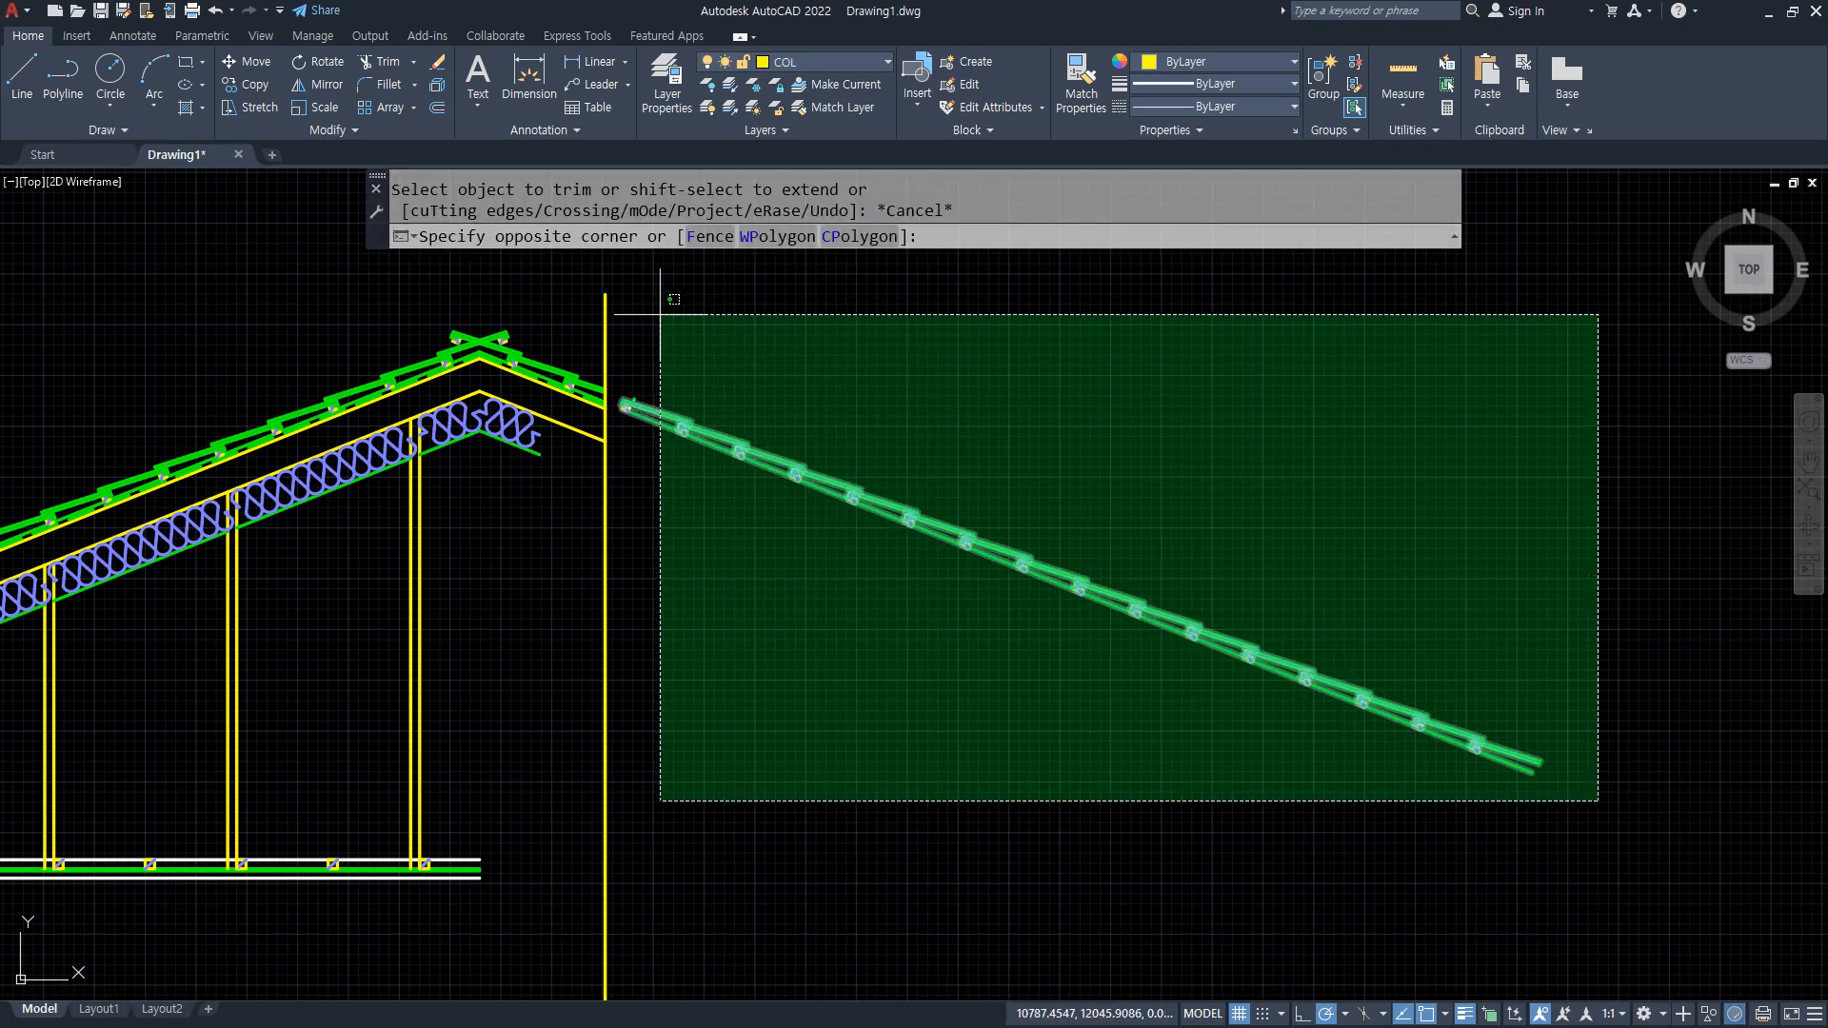
{"action": "left_click", "coordinate": [621, 326]}
{"action": "key", "text": "Delete"}
Extend the right slope's insulation and inner lining, plus the ceiling and floor lines below, to the vertical cut line.
{"action": "type", "text": "ex"}
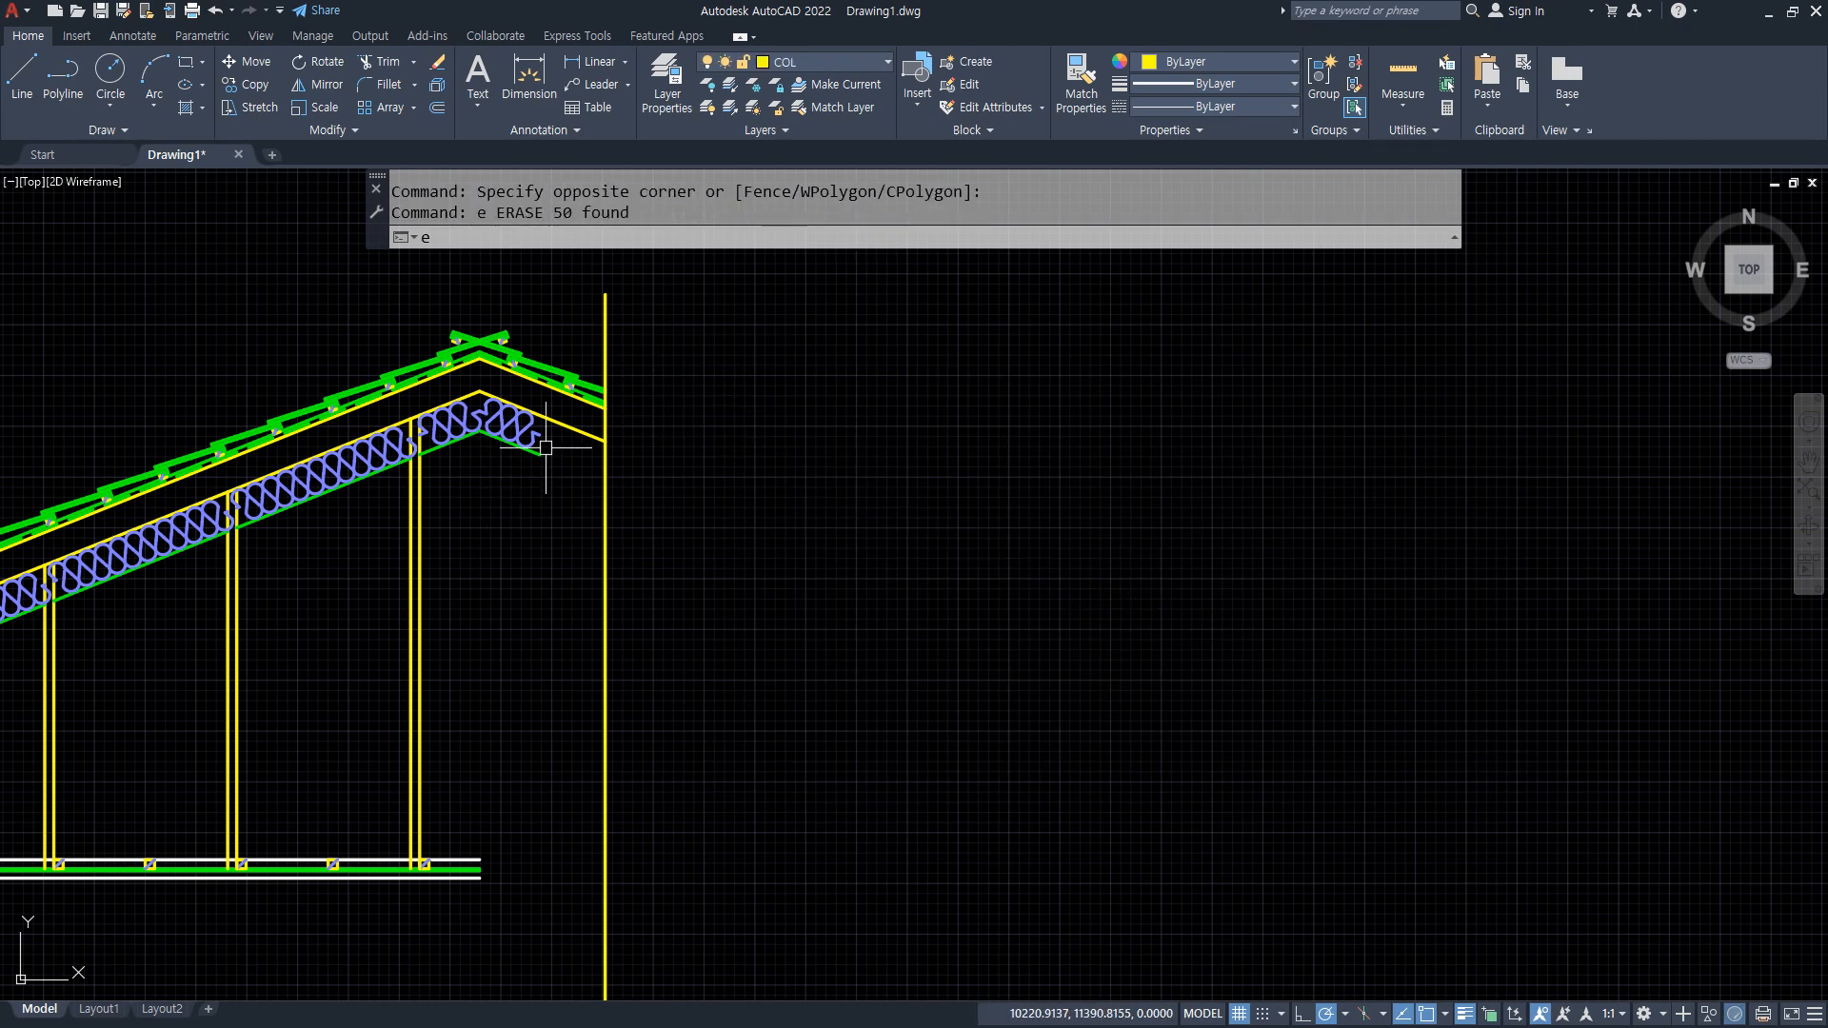
{"action": "key", "text": "Return"}
{"action": "mouse_move", "coordinate": [531, 396]}
{"action": "left_mouse_down"}
{"action": "mouse_move", "coordinate": [530, 510]}
{"action": "mouse_move", "coordinate": [559, 620]}
{"action": "left_mouse_up"}
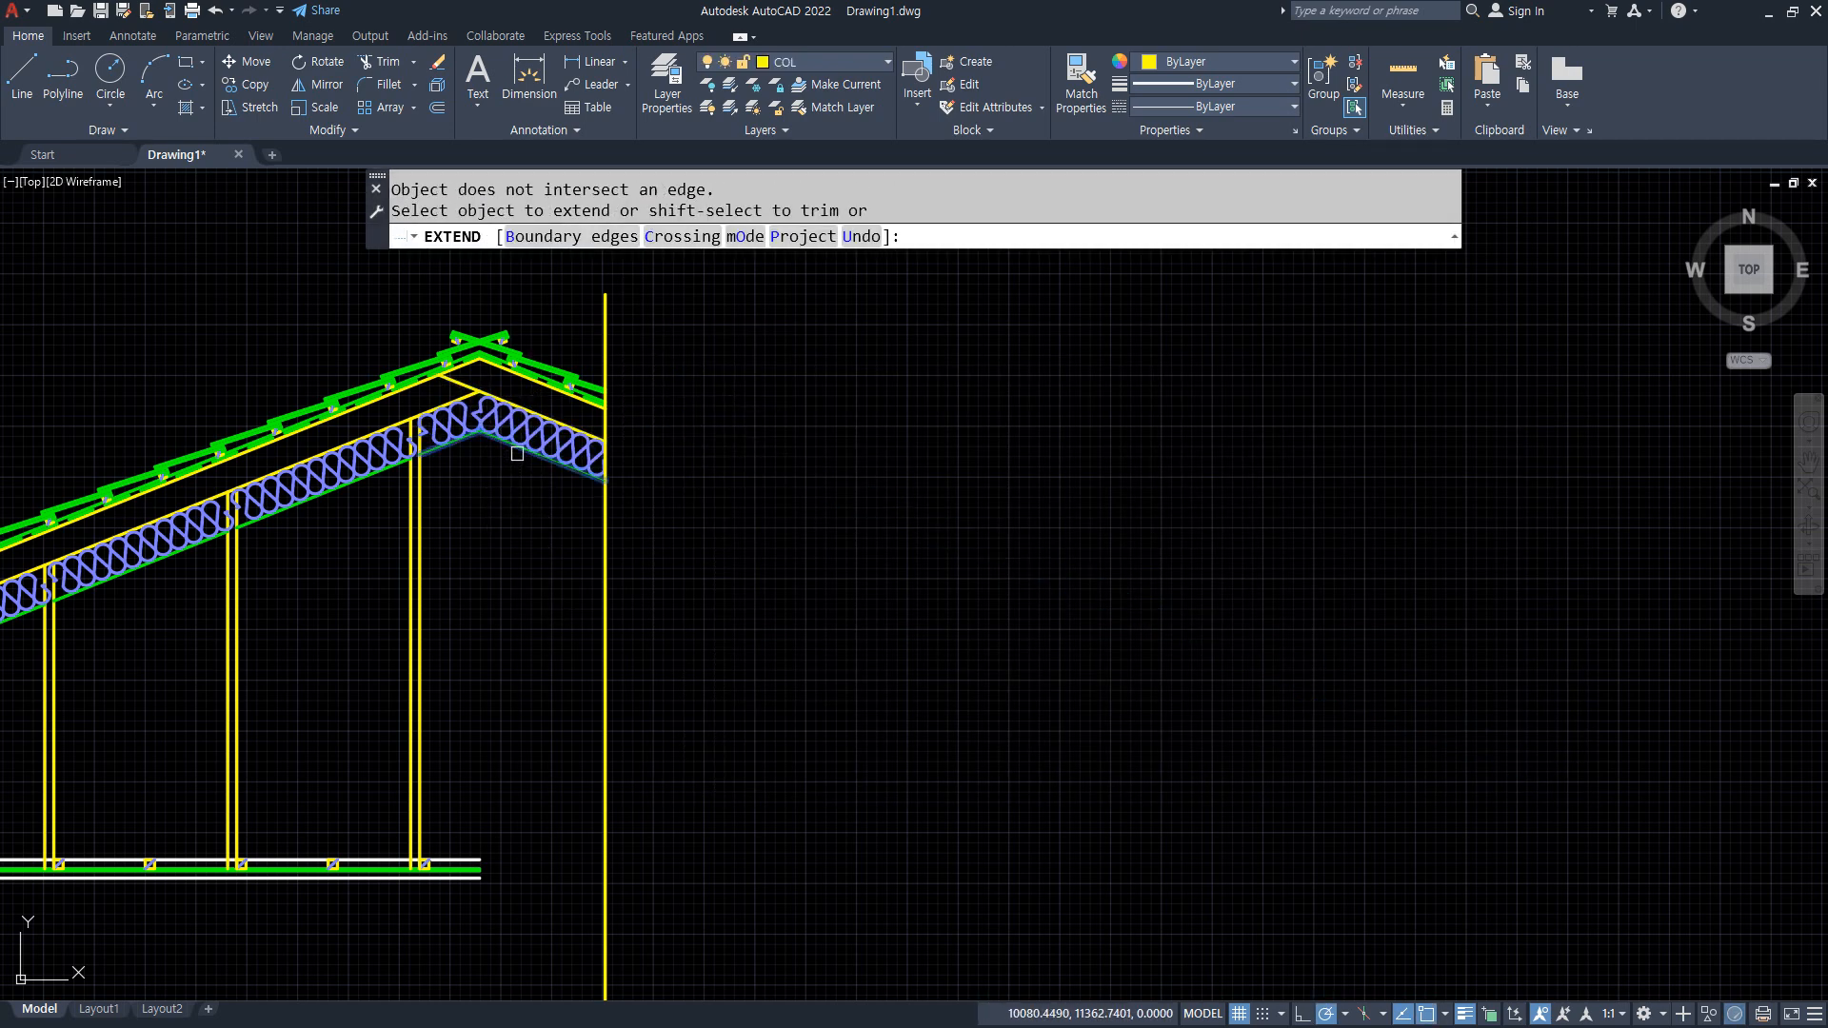
{"action": "middle_click_drag", "start_coordinate": [502, 698], "coordinate": [513, 489]}
{"action": "scroll", "coordinate": [514, 489], "scroll_direction": "down", "scroll_amount": 4}
{"action": "scroll", "coordinate": [514, 490], "scroll_direction": "up", "scroll_amount": 2}
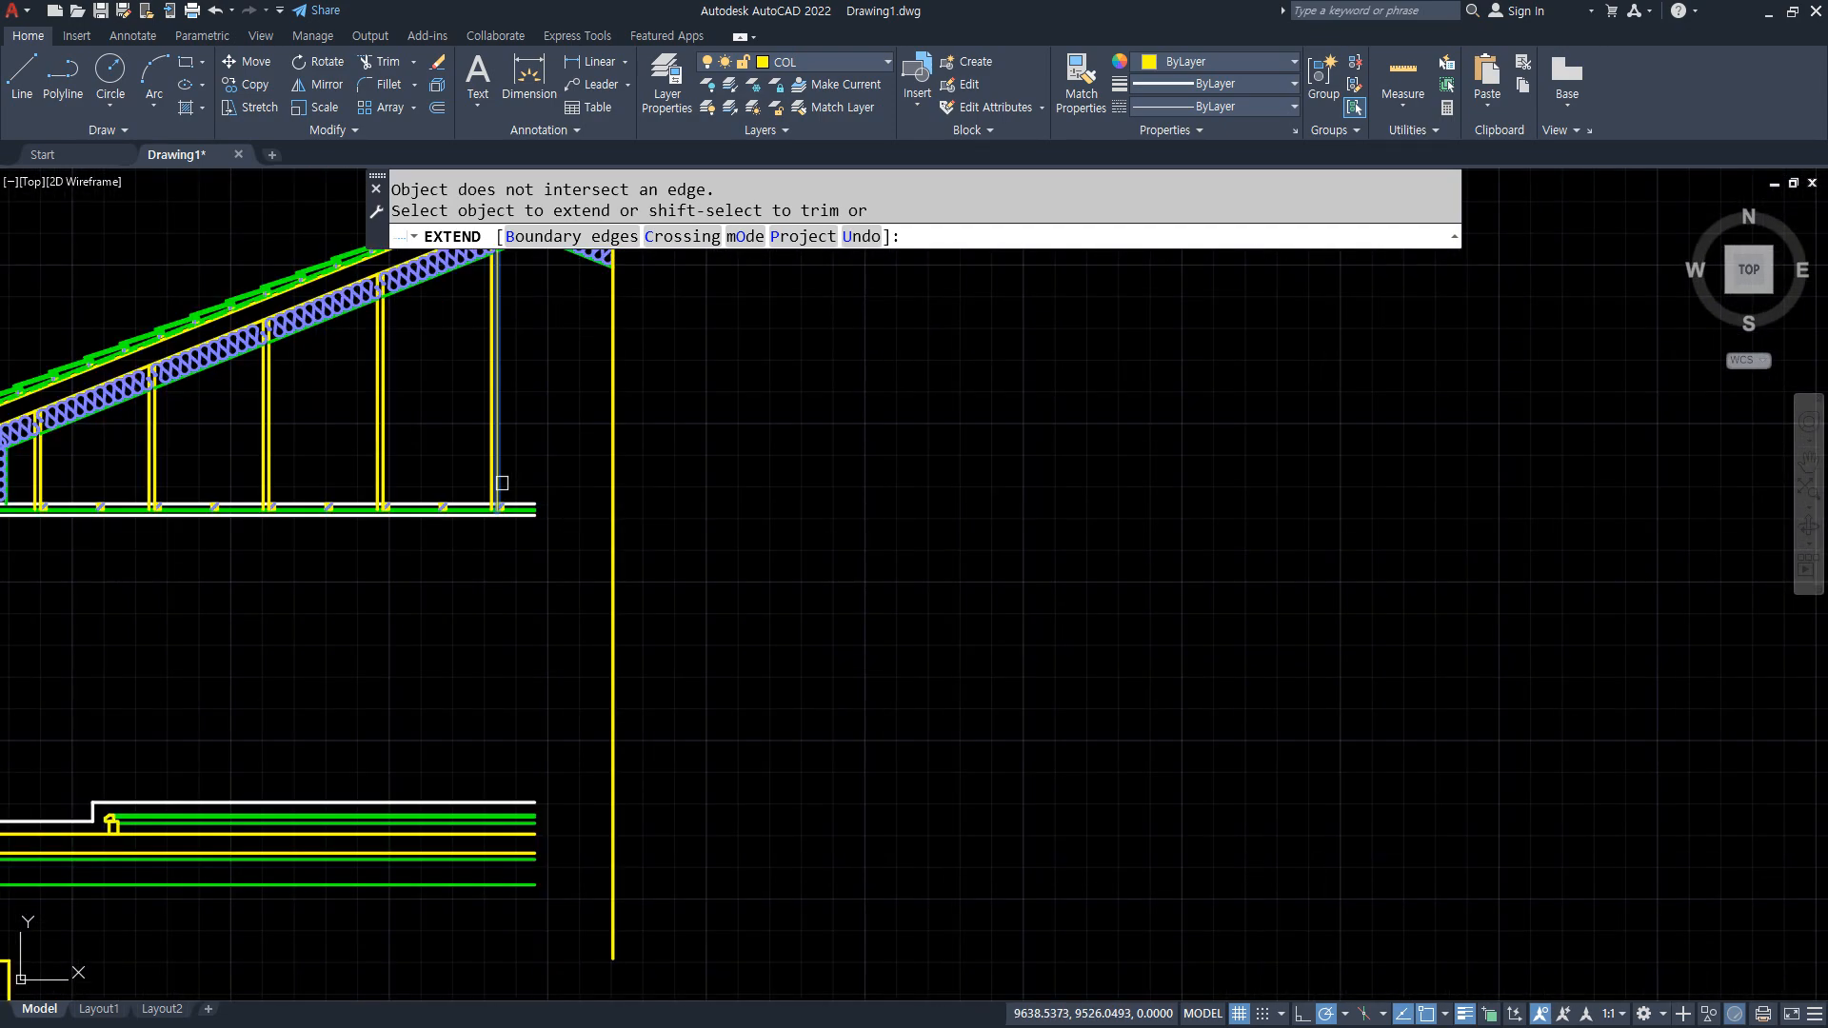
{"action": "left_click_drag", "start_coordinate": [515, 469], "coordinate": [529, 966]}
{"action": "middle_click_drag", "start_coordinate": [666, 629], "coordinate": [665, 803]}
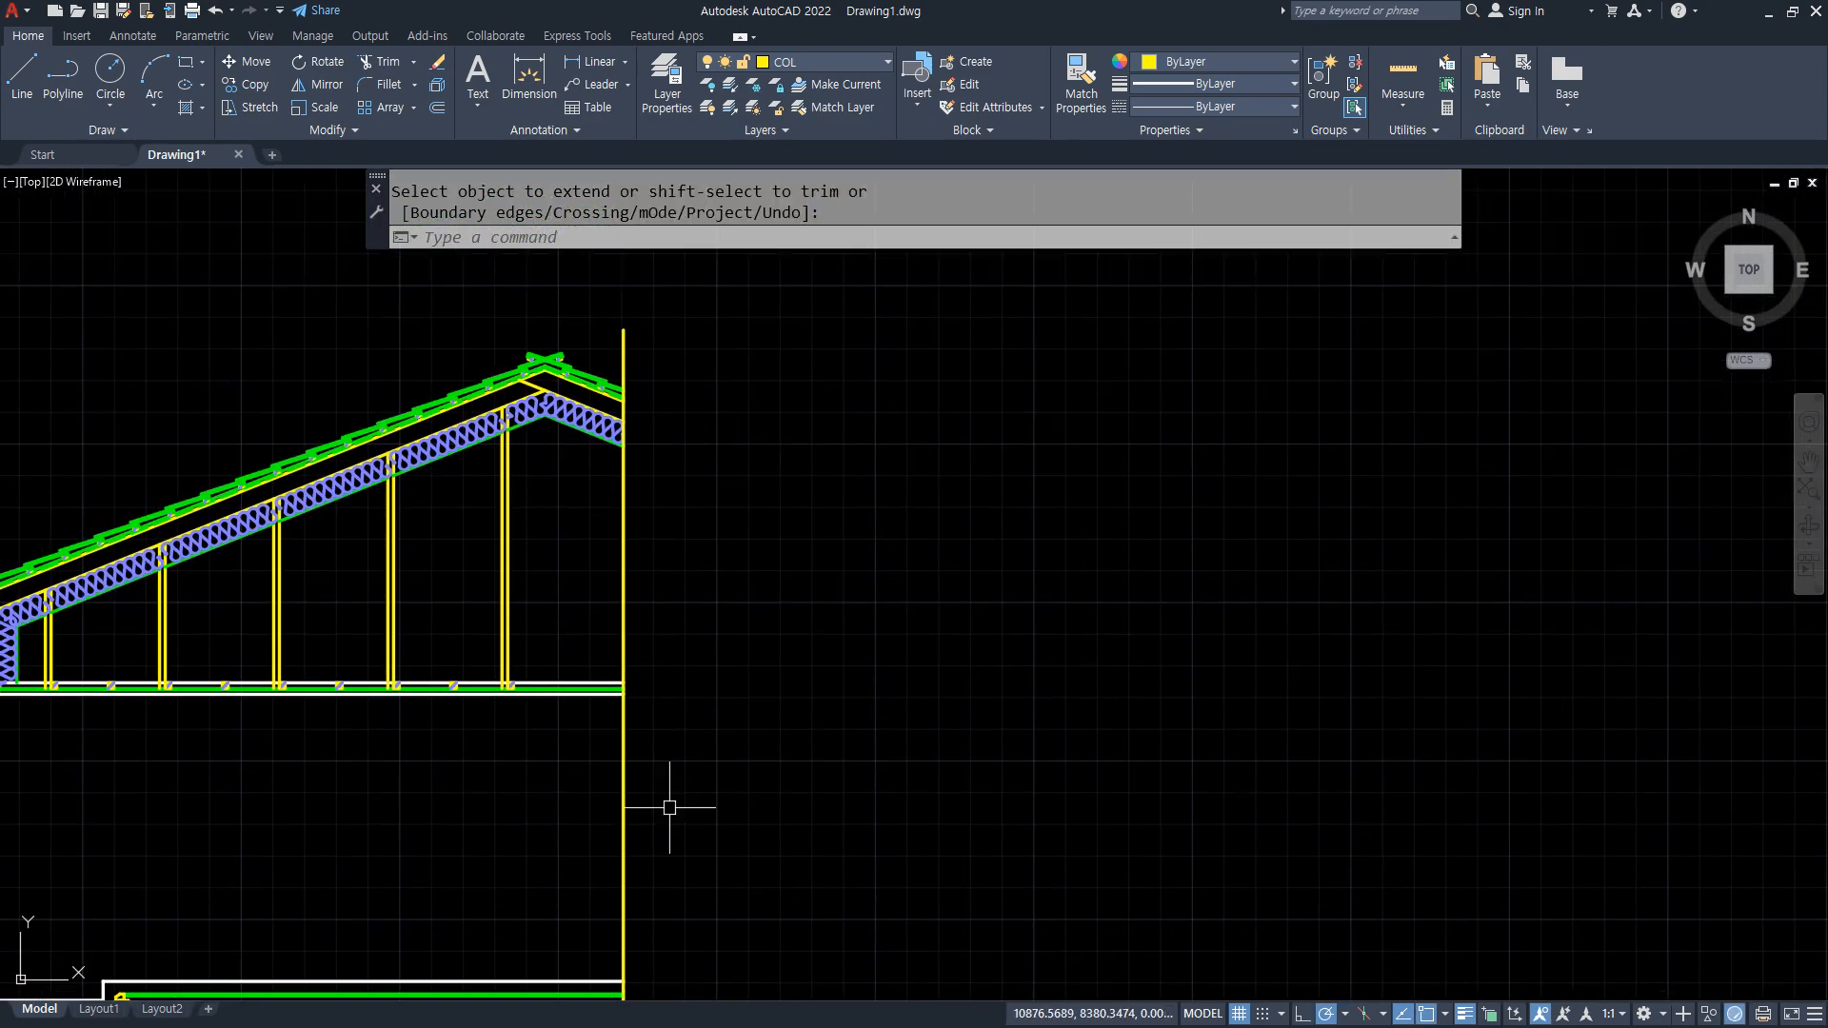
Trim away the stray yellow line running past the ridge between the rafter edges.
{"action": "scroll", "coordinate": [659, 457], "scroll_direction": "up", "scroll_amount": 5}
{"action": "type", "text": "t"}
{"action": "key", "text": "Return"}
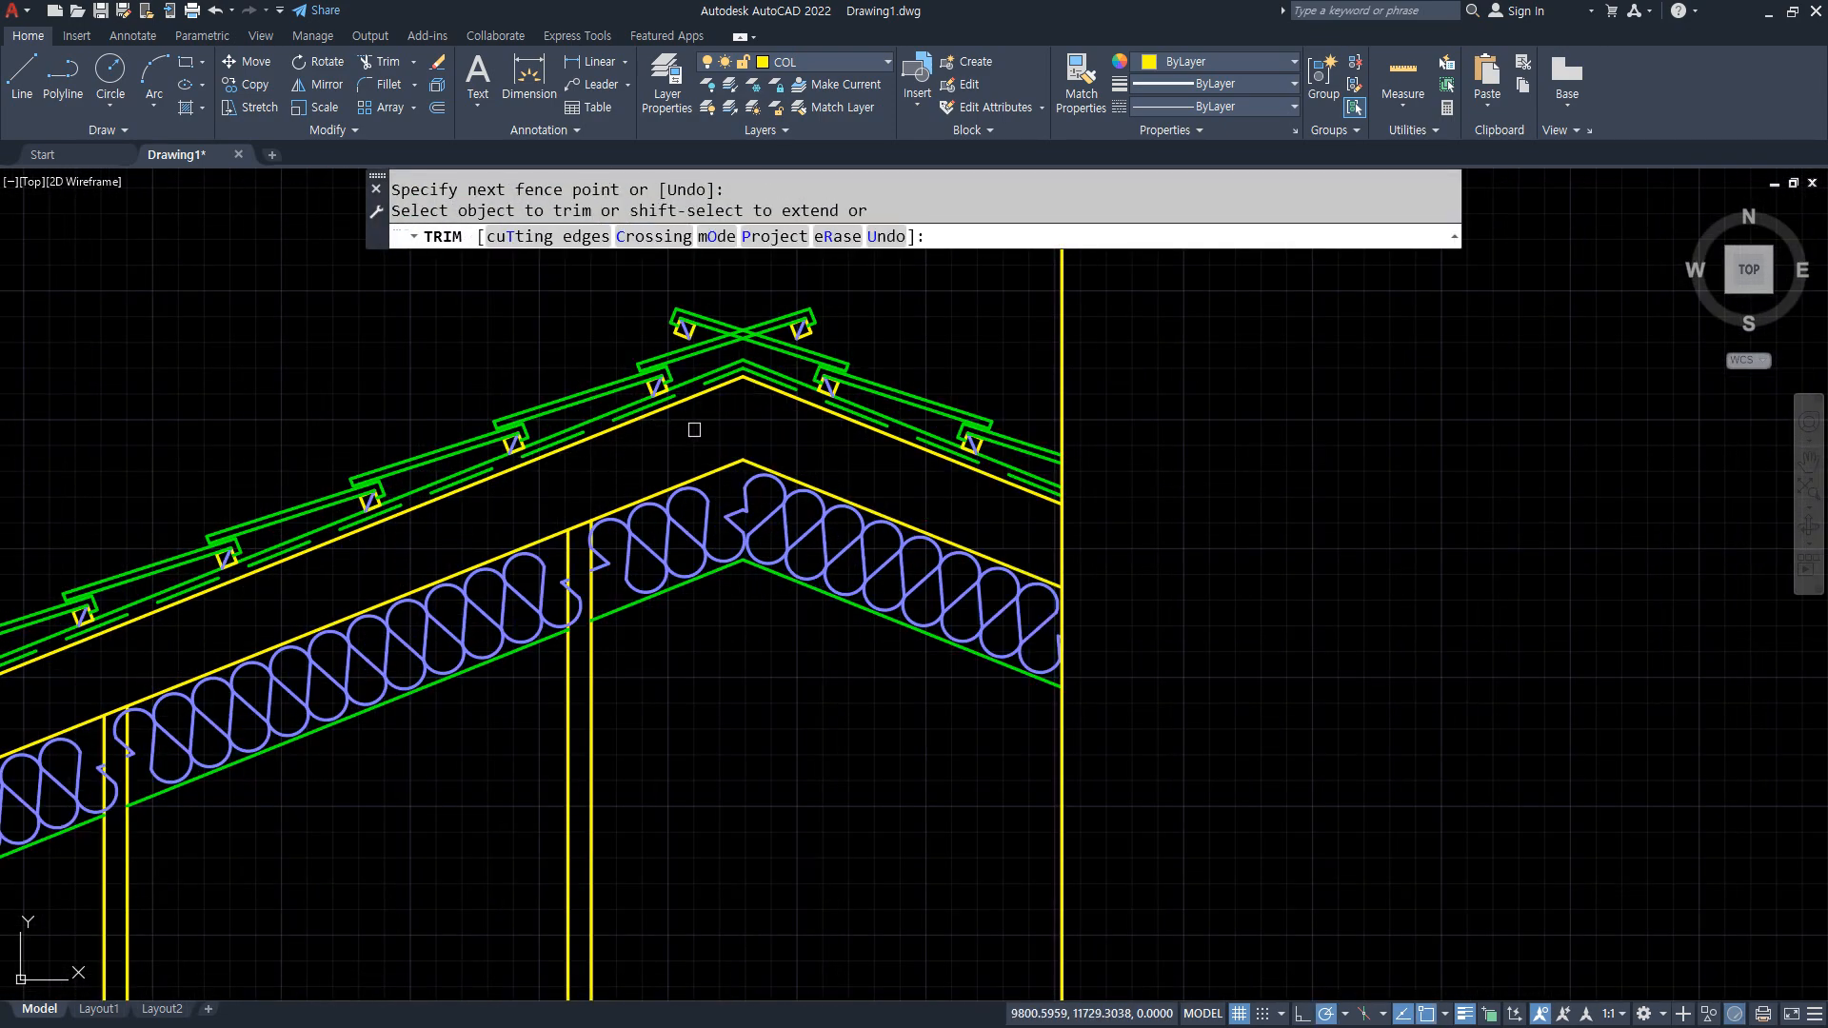
{"action": "middle_click_drag", "start_coordinate": [692, 320], "coordinate": [731, 438]}
{"action": "scroll", "coordinate": [731, 438], "scroll_direction": "up", "scroll_amount": 2}
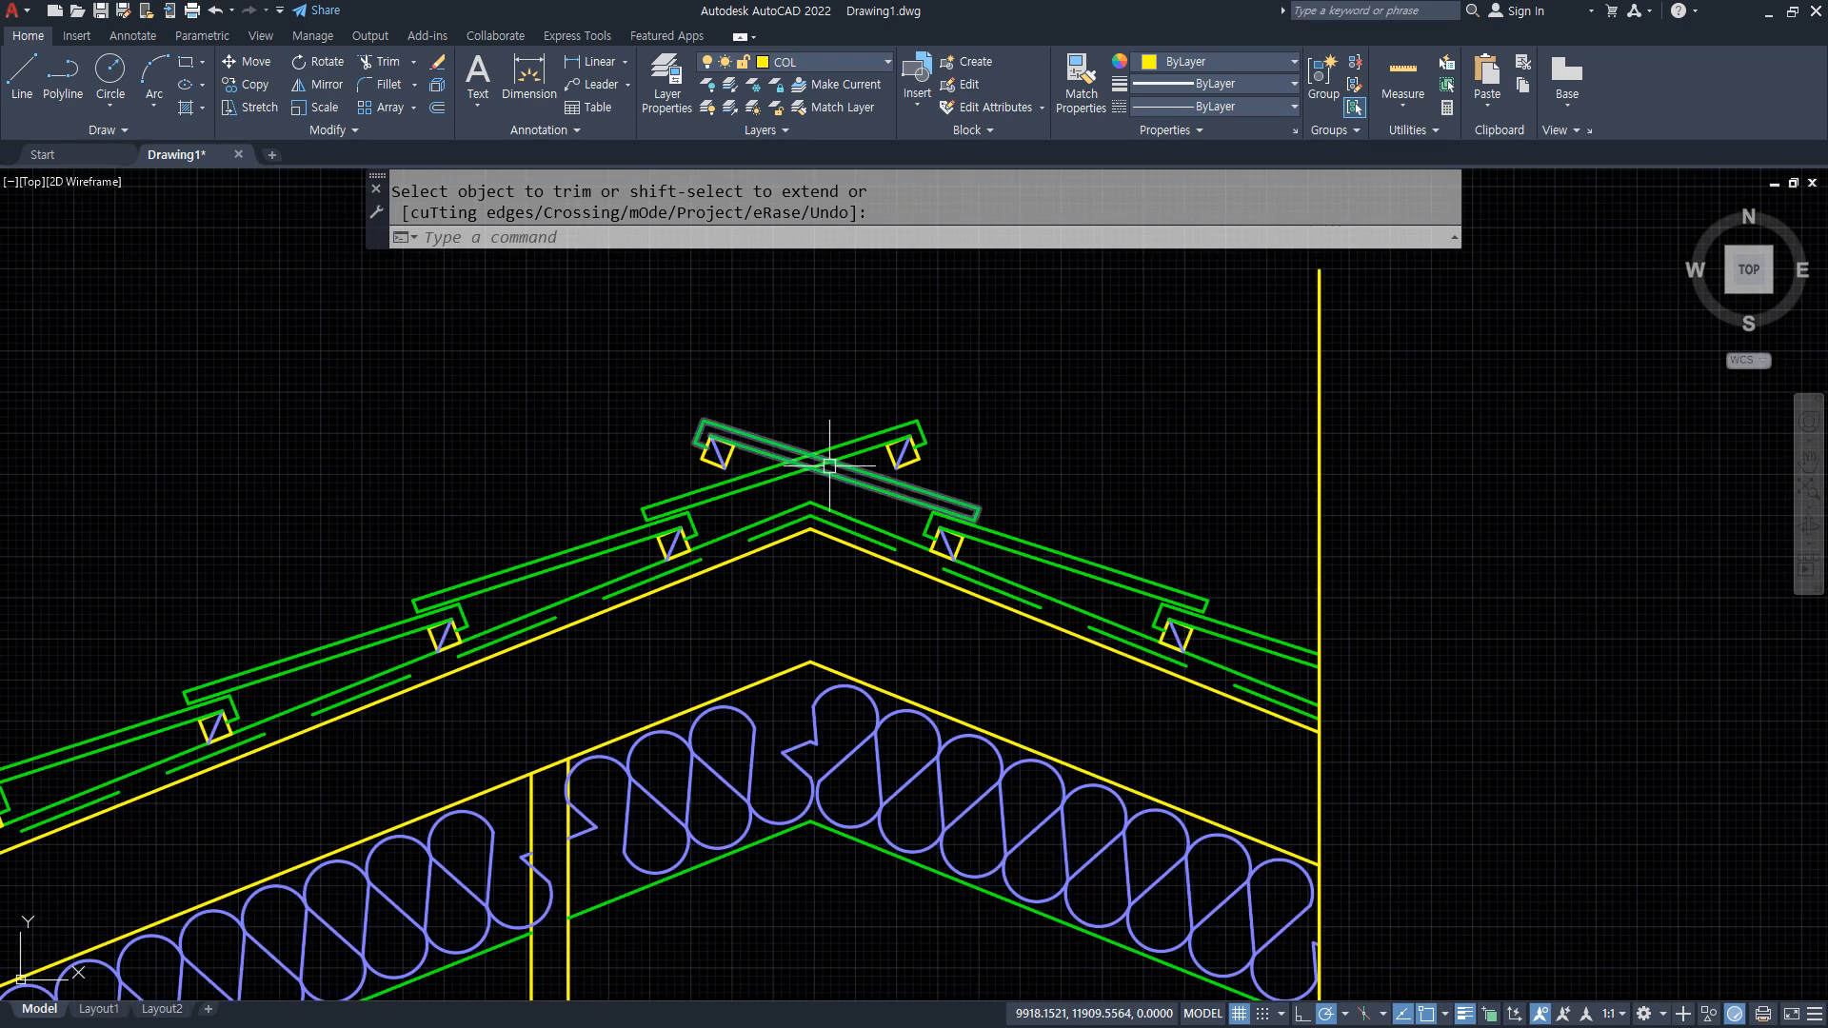
Fillet the lower edges of the two crossing covering pieces so they meet at the ridge.
{"action": "scroll", "coordinate": [817, 474], "scroll_direction": "up", "scroll_amount": 2}
{"action": "key", "text": "Escape"}
{"action": "type", "text": "f"}
{"action": "key", "text": "Return"}
{"action": "left_click", "coordinate": [779, 464]}
{"action": "left_click", "coordinate": [767, 454]}
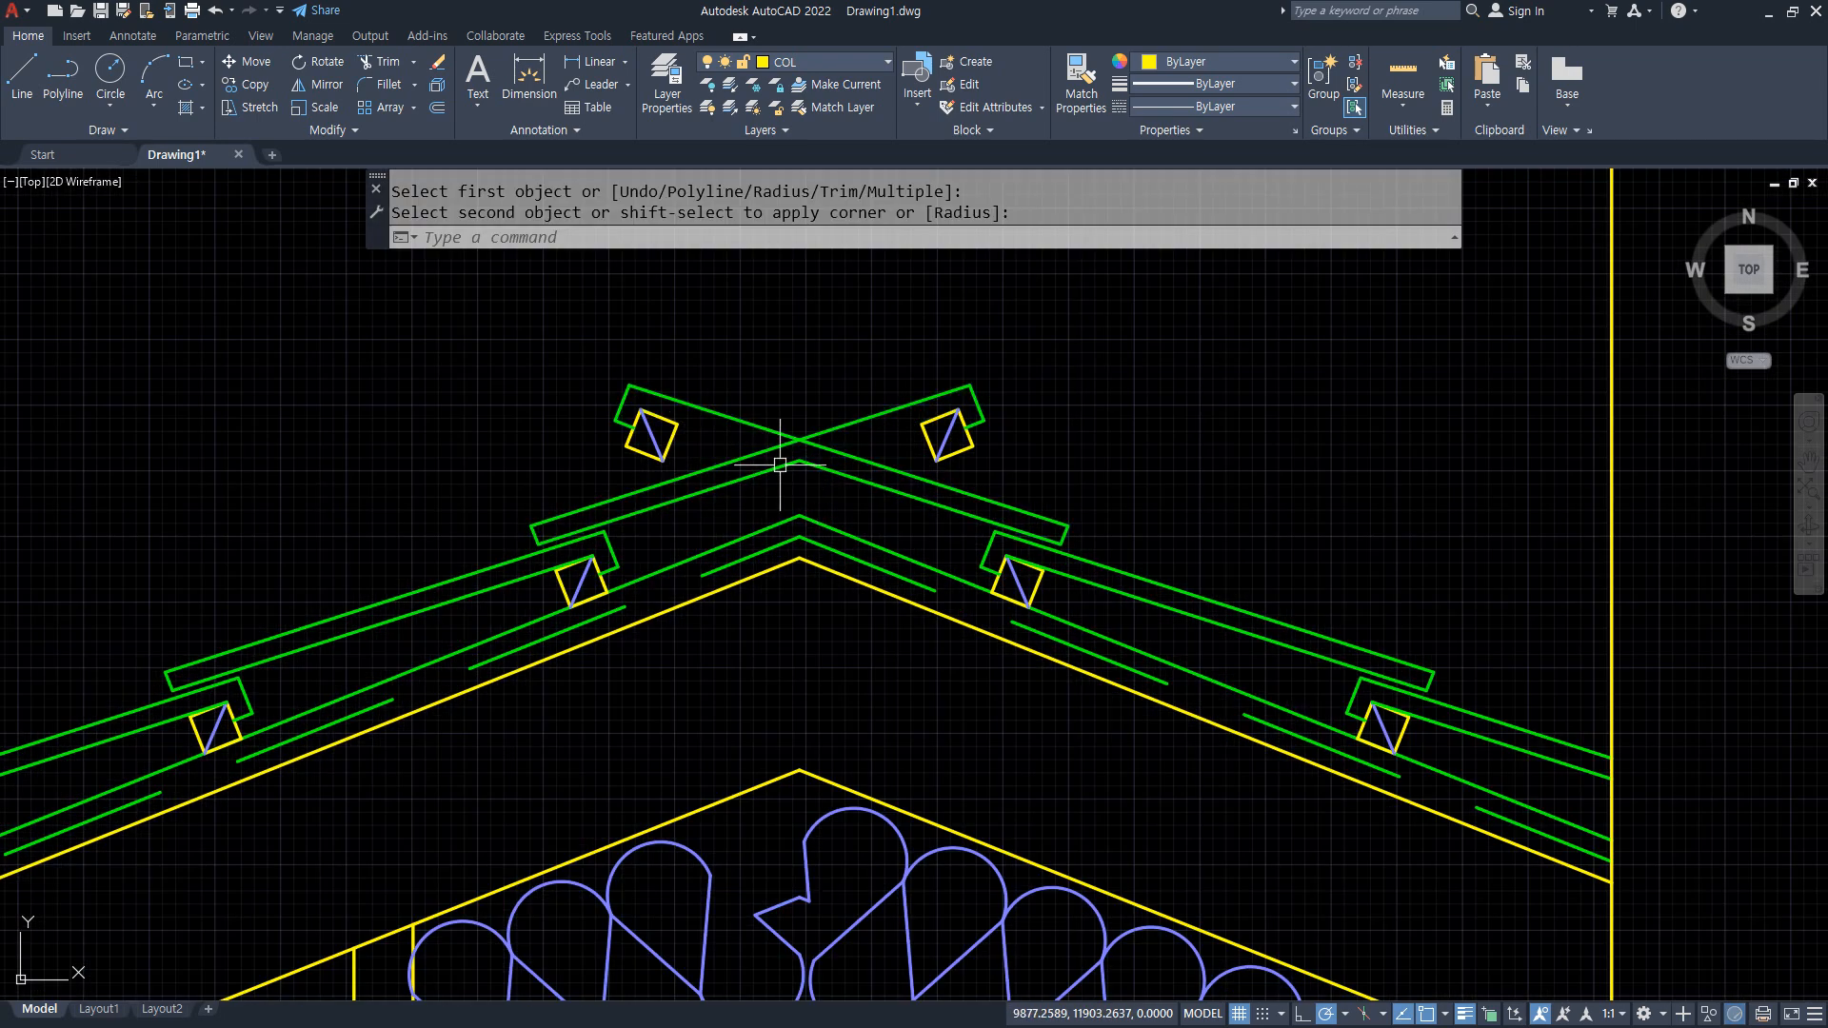
Try to fillet the upper edges of the crossing covering pieces at the ridge.
{"action": "key", "text": "Return"}
{"action": "left_click", "coordinate": [773, 455]}
{"action": "left_click", "coordinate": [770, 452]}
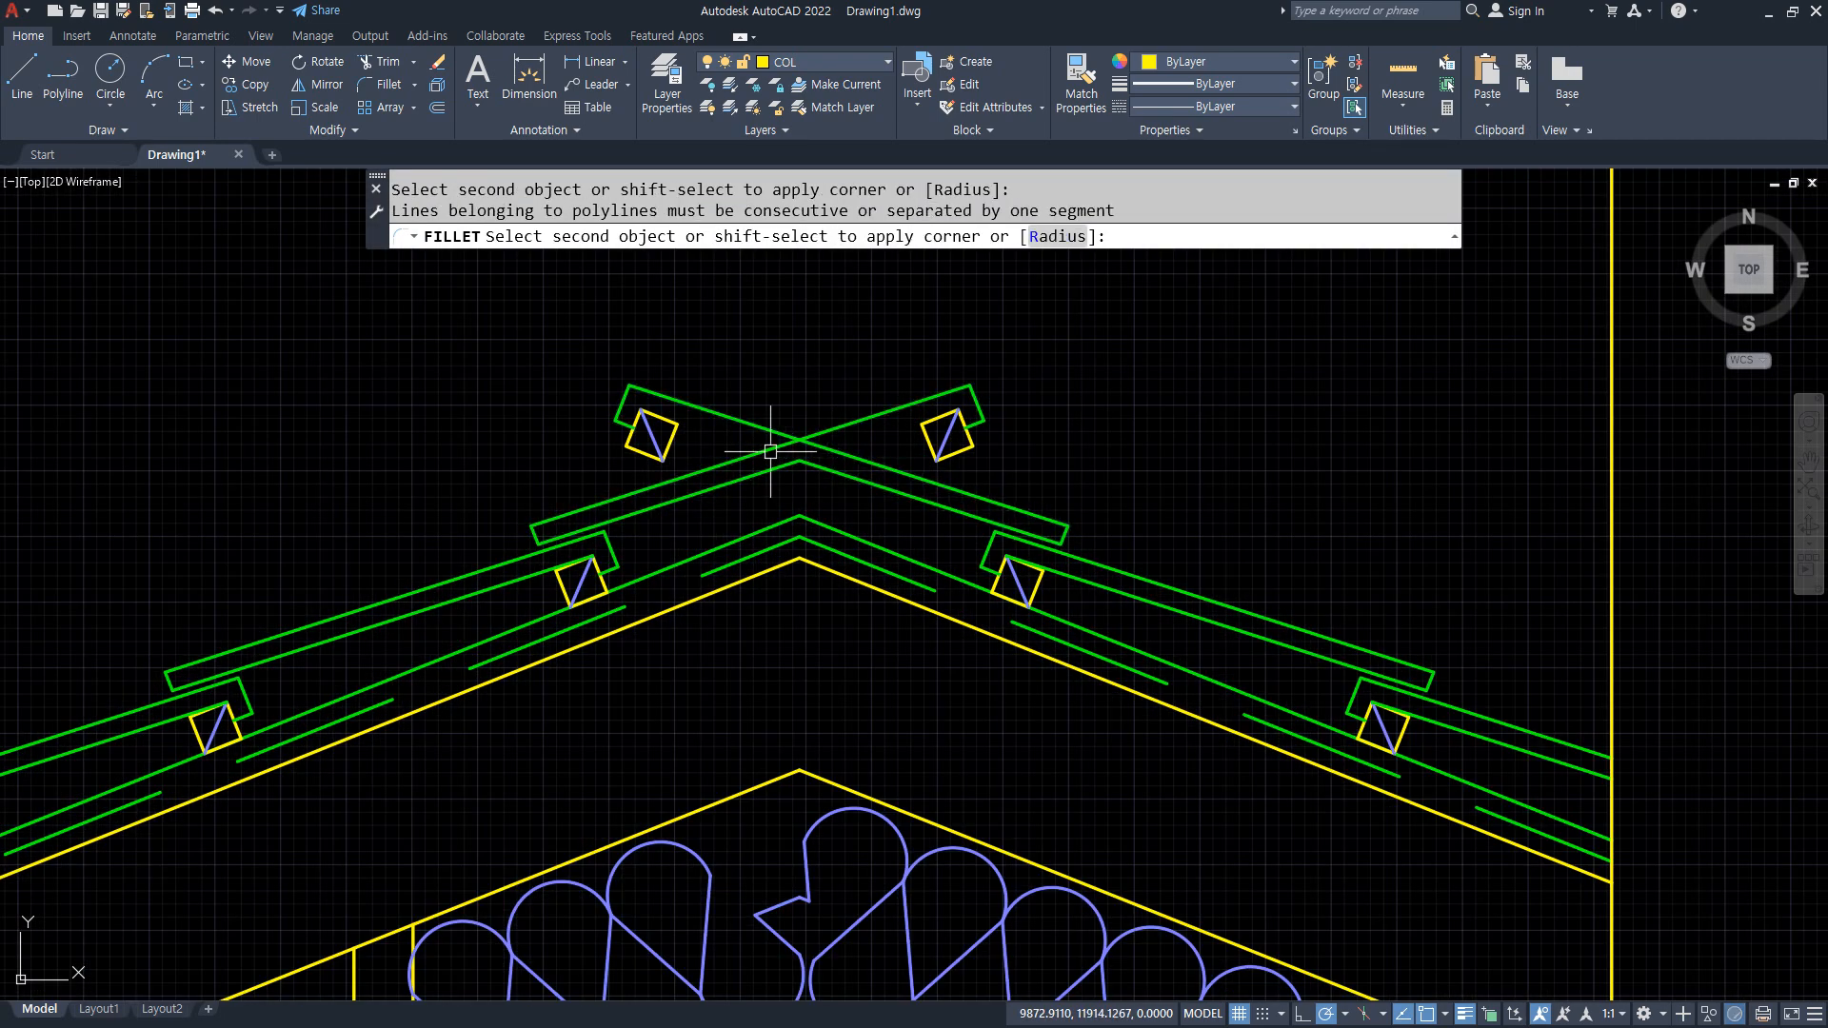
Erase the two uppermost battens with their diagonals beneath the crossing covering pieces.
{"action": "left_click", "coordinate": [1019, 436]}
{"action": "left_click", "coordinate": [941, 396]}
{"action": "left_click", "coordinate": [910, 353]}
{"action": "left_click", "coordinate": [1027, 457]}
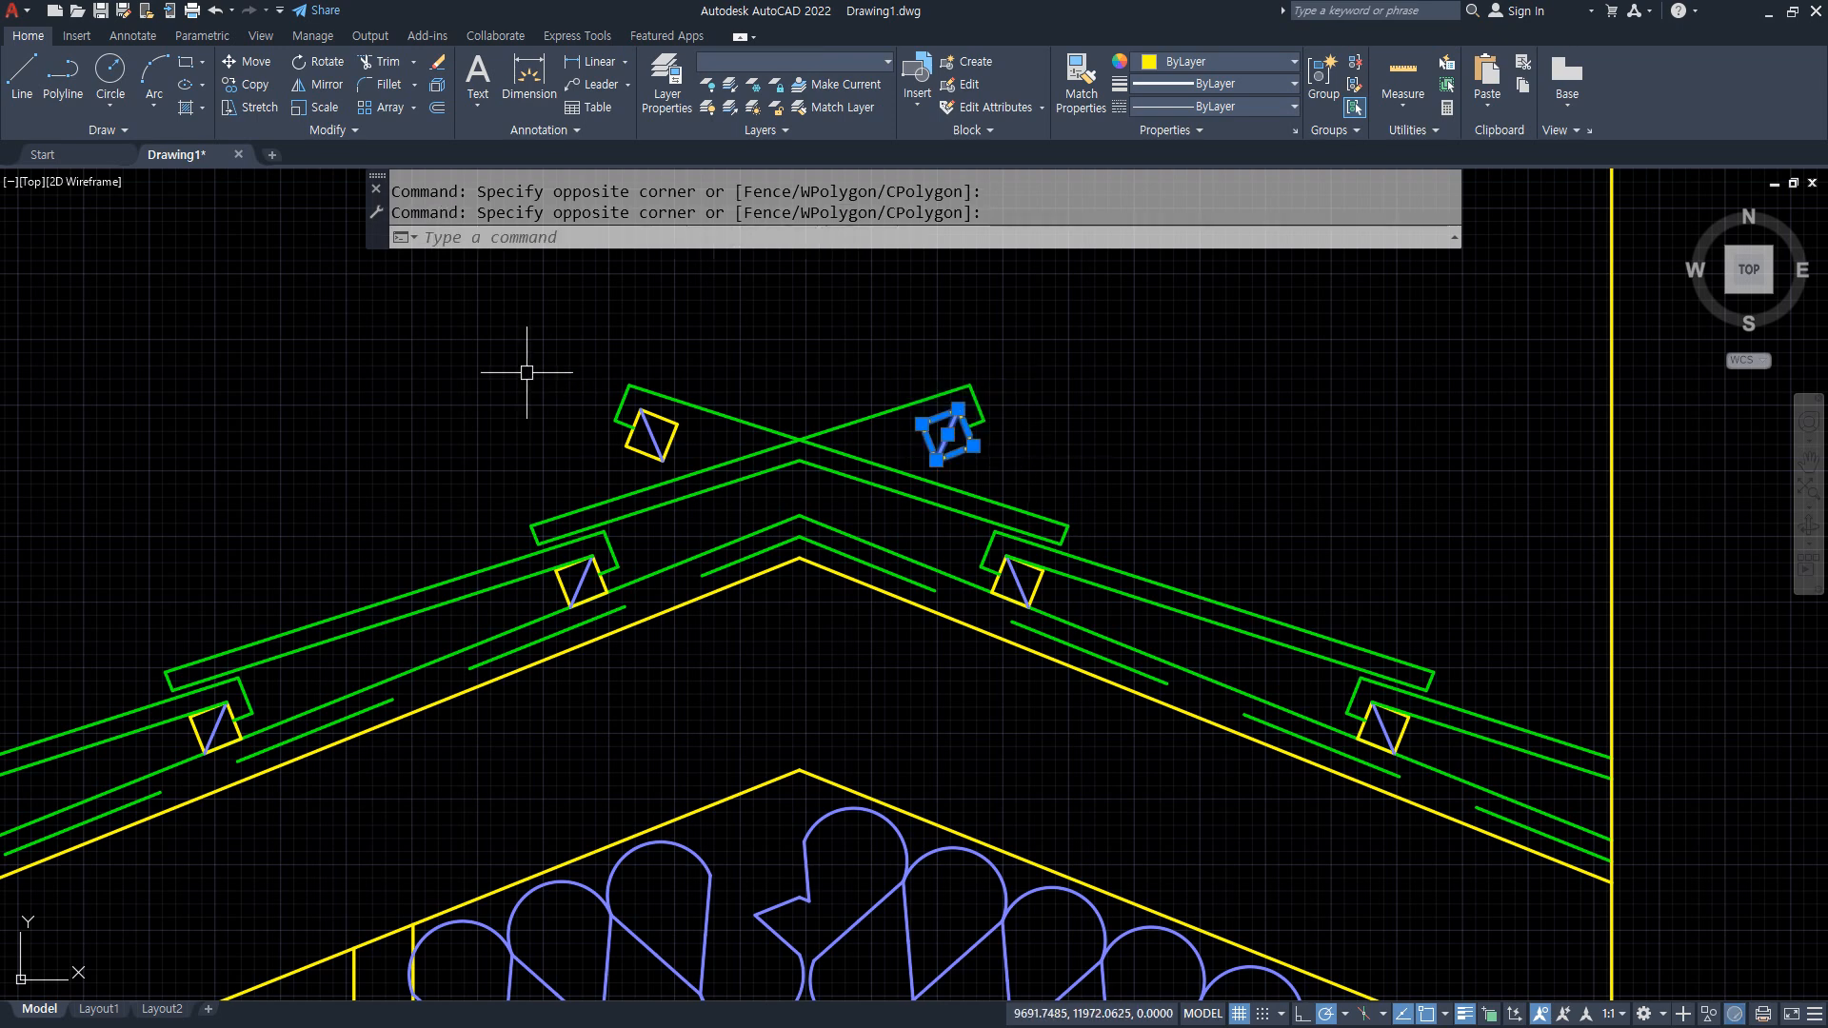
{"action": "left_click", "coordinate": [531, 318]}
{"action": "left_click", "coordinate": [814, 489]}
{"action": "type", "text": "e"}
{"action": "key", "text": "Return"}
Explode the joined ridge covering outline and fillet its two upper edges at radius 0 so they meet at the ridge.
{"action": "type", "text": "x"}
{"action": "key", "text": "Return"}
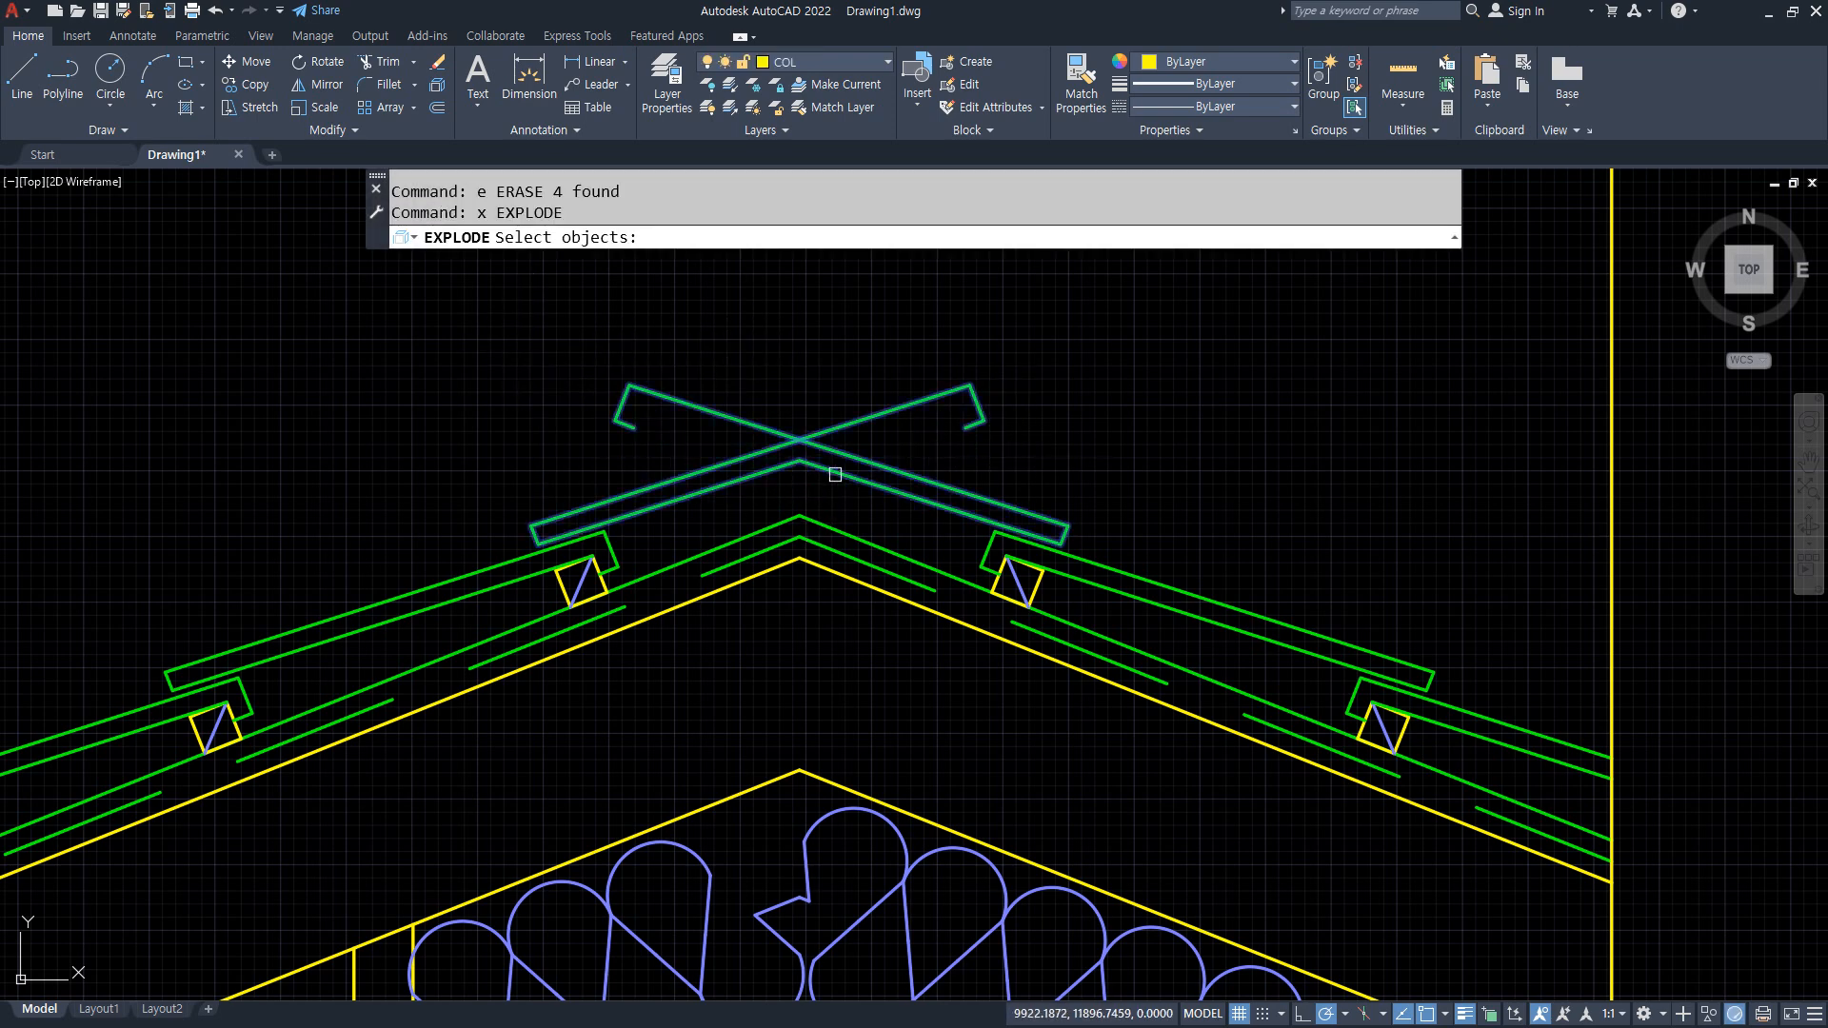
{"action": "left_click", "coordinate": [832, 470]}
{"action": "type", "text": "f"}
{"action": "key", "text": "Return"}
{"action": "left_click", "coordinate": [845, 453]}
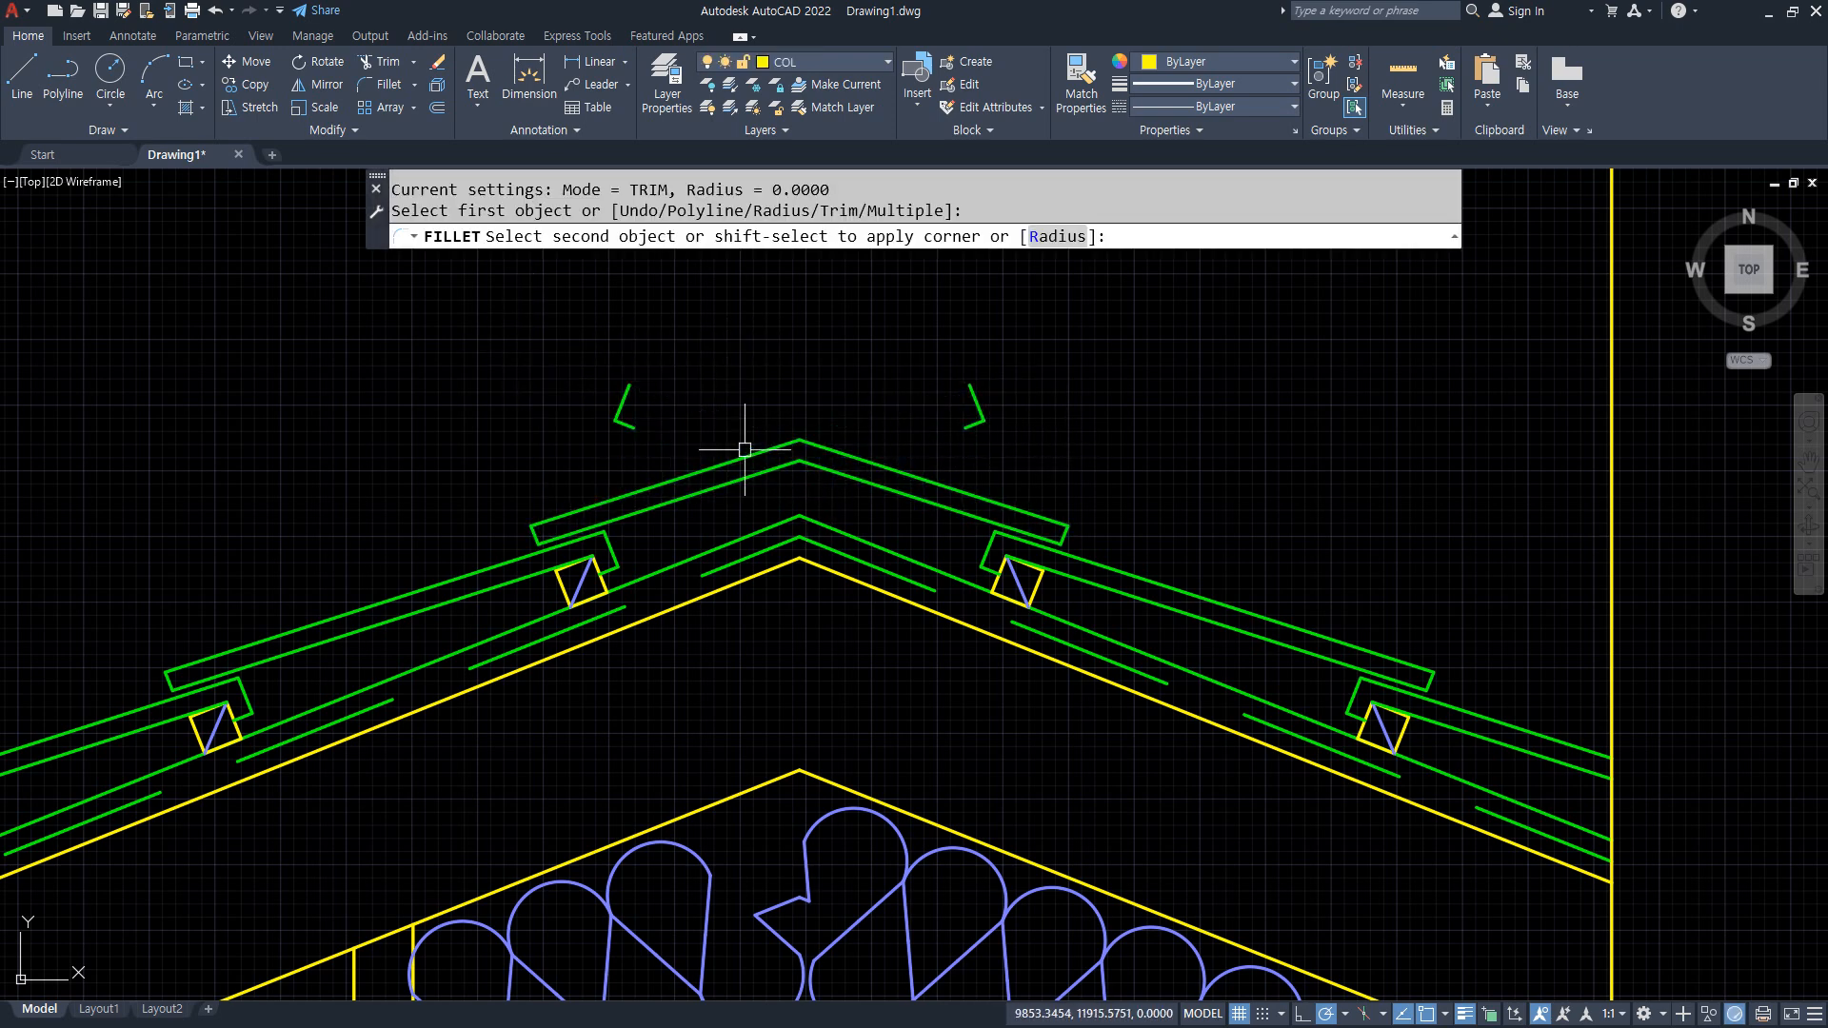
{"action": "left_click", "coordinate": [744, 455]}
Erase the loose hooked end segments left above the roof on both sides of the ridge.
{"action": "left_click", "coordinate": [1040, 440]}
{"action": "left_click", "coordinate": [935, 369]}
{"action": "left_click", "coordinate": [656, 396]}
{"action": "left_click", "coordinate": [551, 368]}
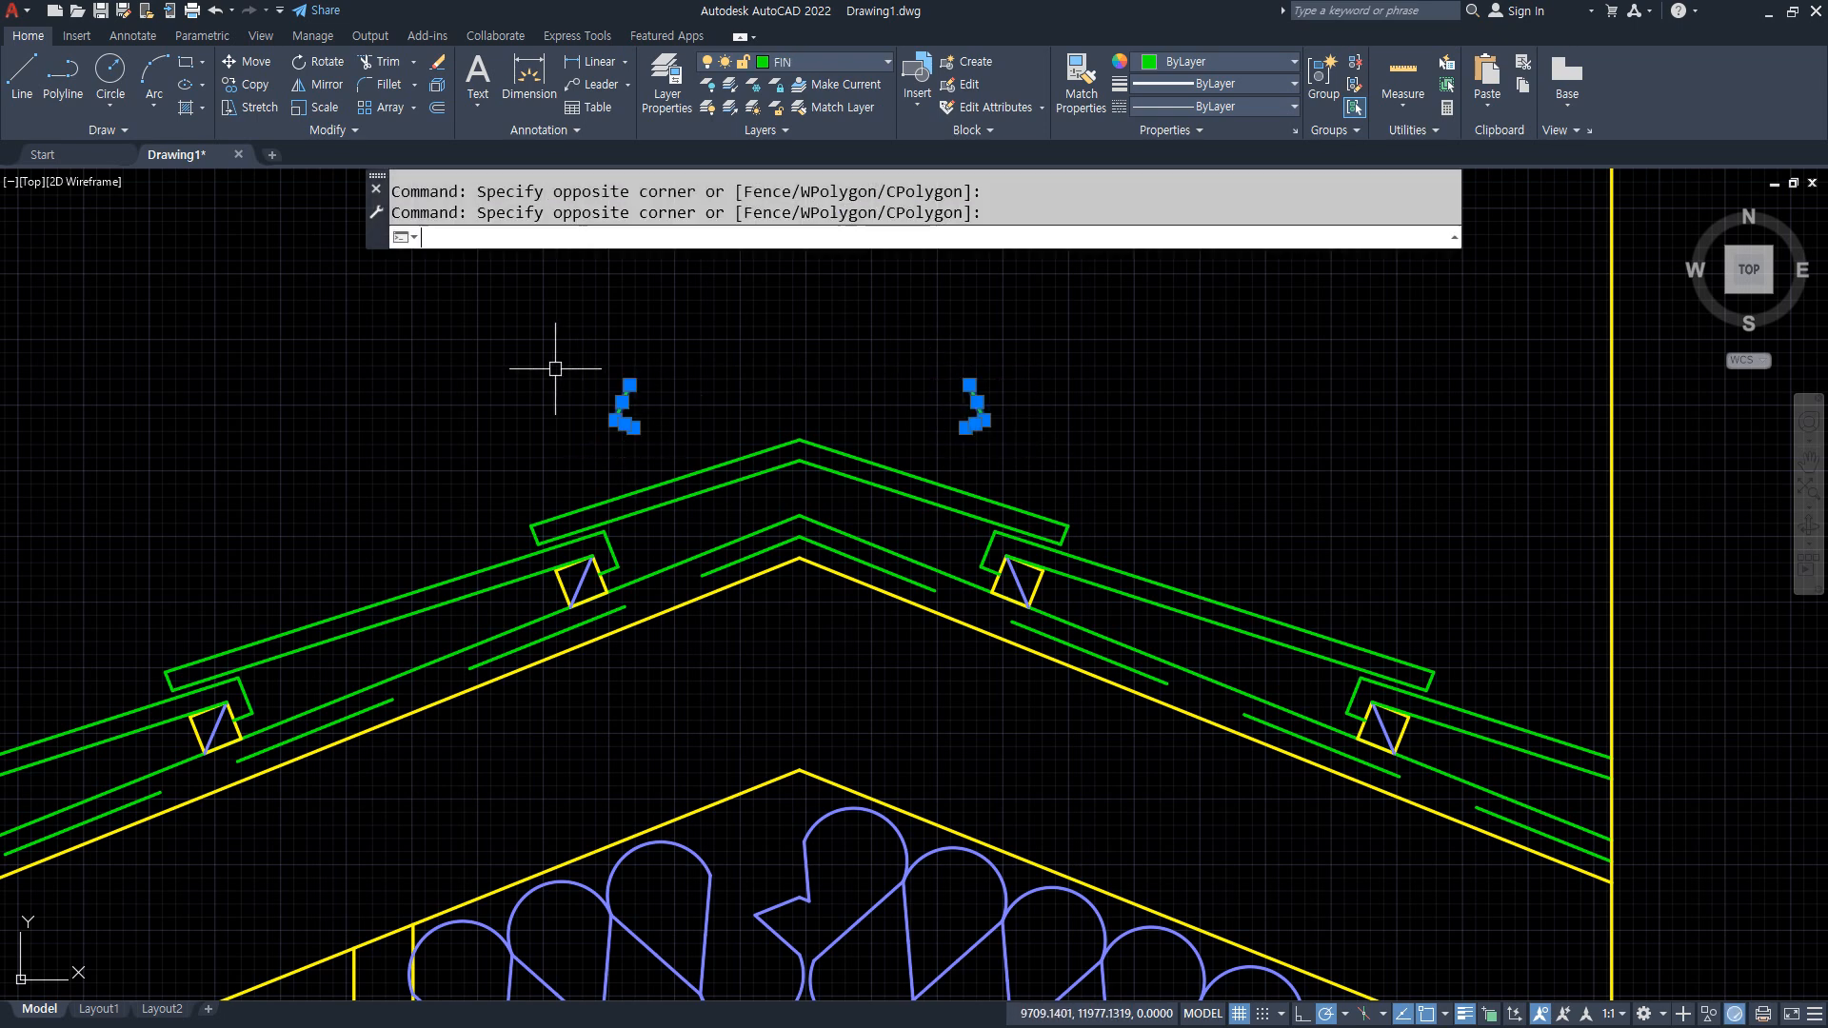
{"action": "type", "text": "e"}
{"action": "key", "text": "Return"}
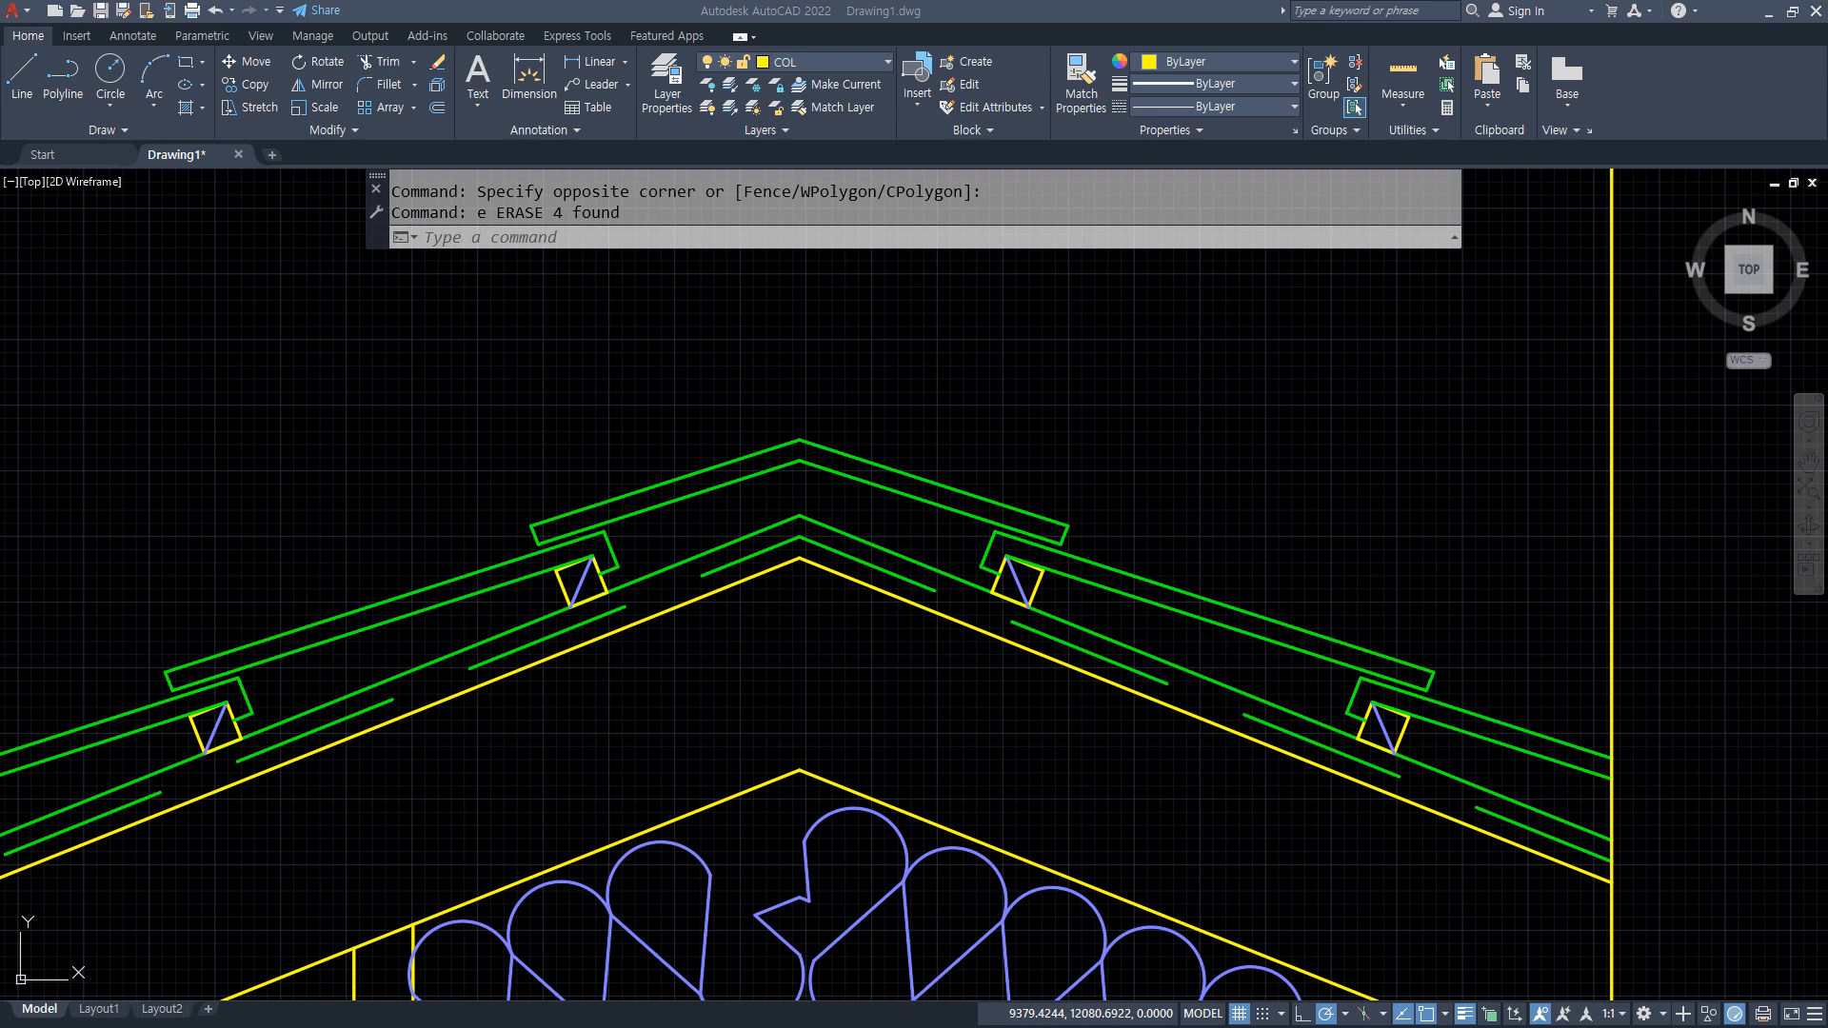
Draw a vertical line upward from the ridge point of the green line beneath the covering.
{"action": "type", "text": "l"}
{"action": "key", "text": "Return"}
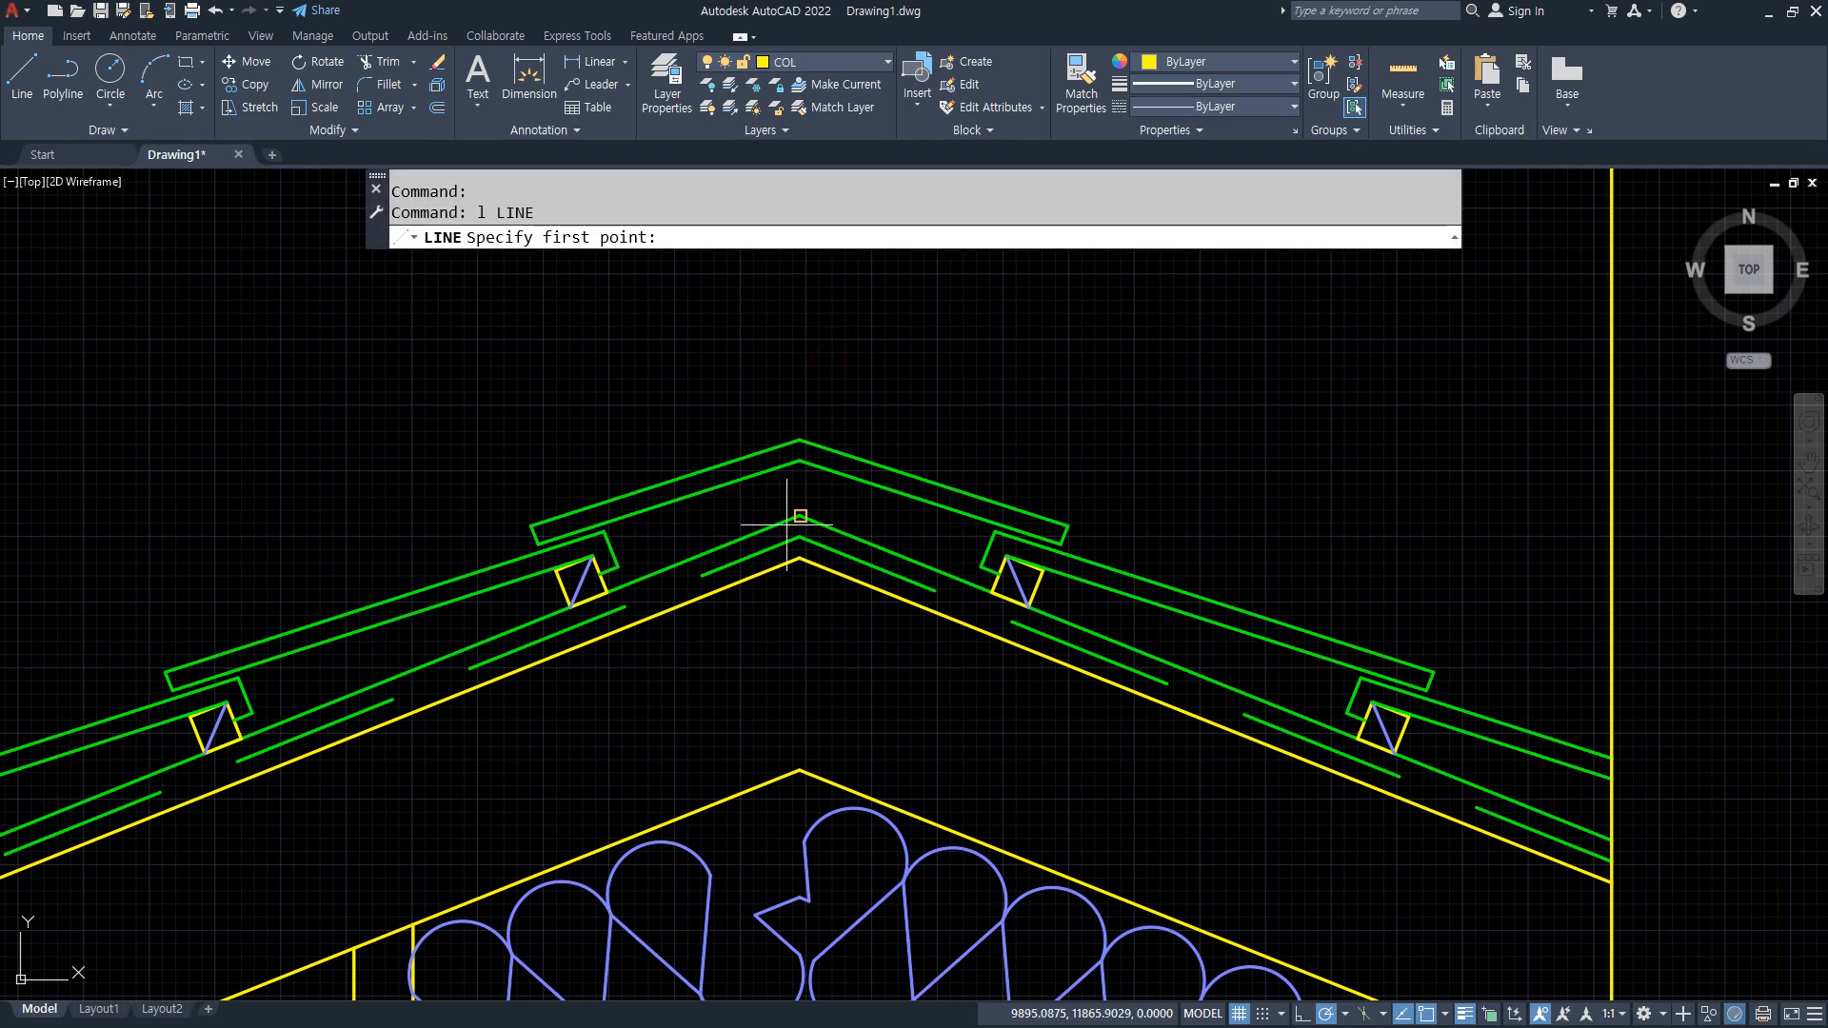
{"action": "left_click", "coordinate": [800, 515]}
{"action": "left_click", "coordinate": [800, 290]}
{"action": "key", "text": "Return"}
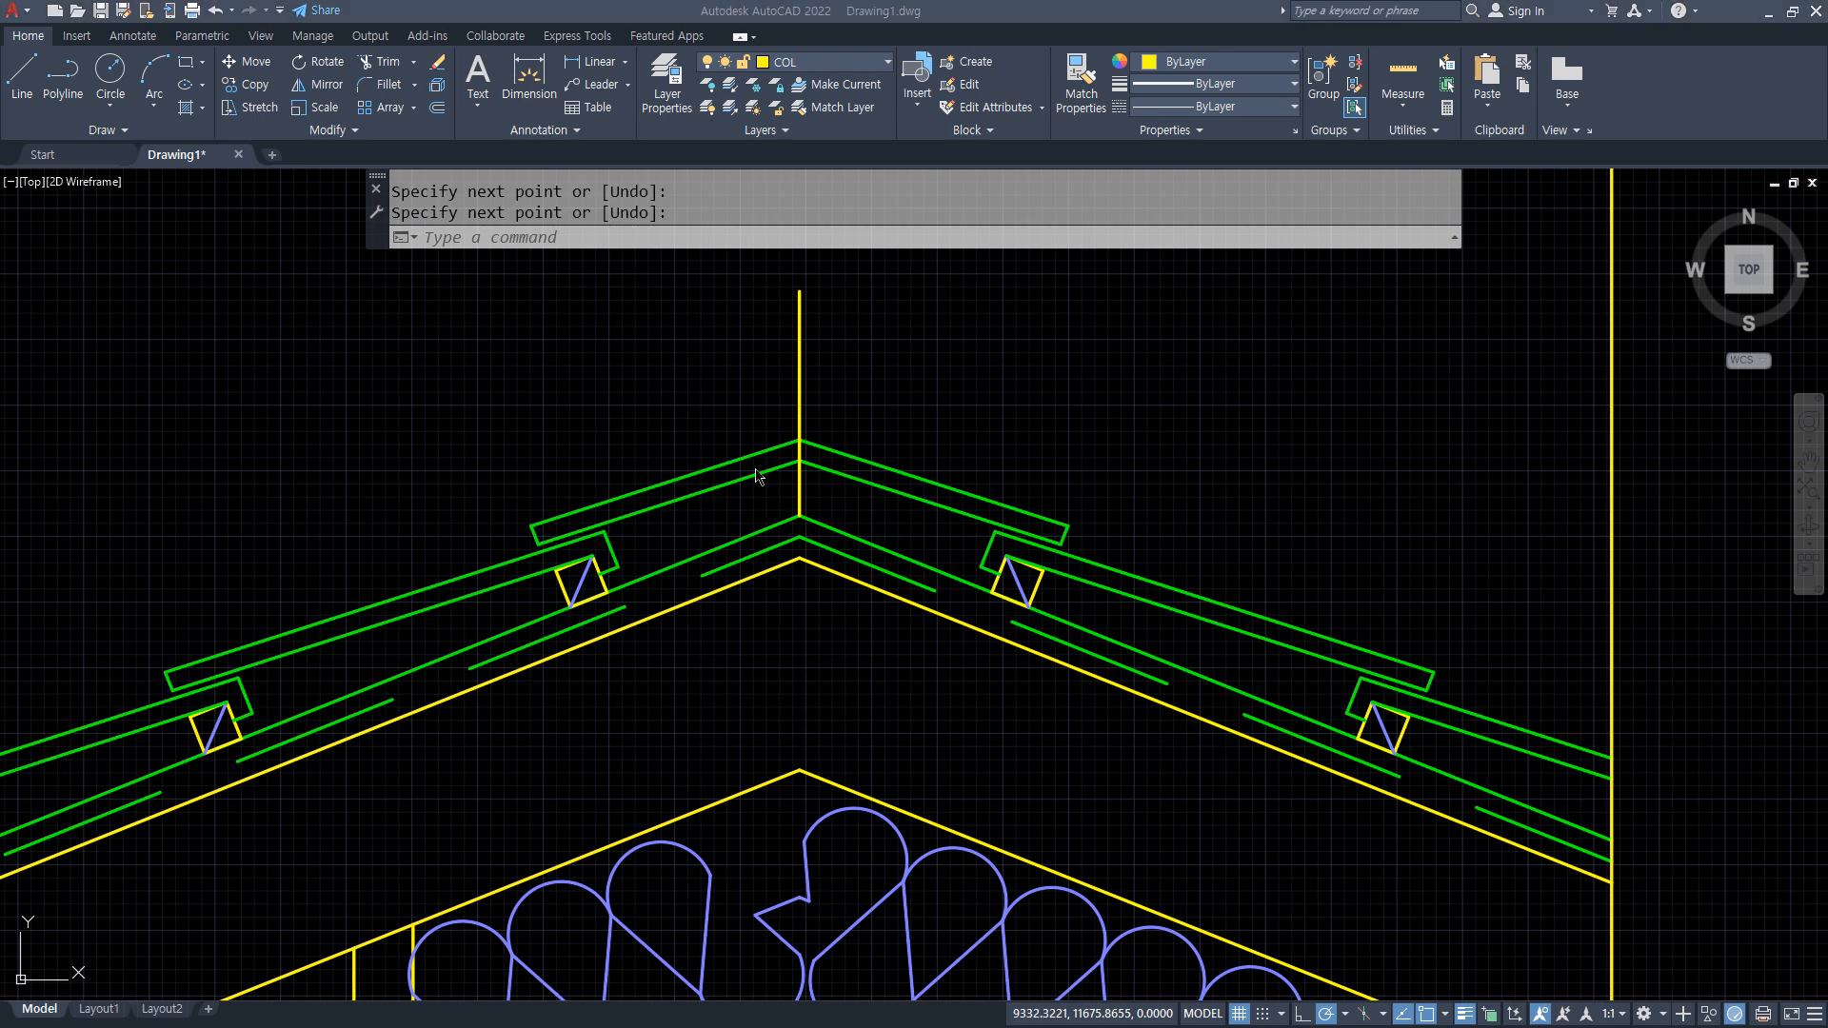
Try offsetting the vertical ridge line 150 units to the left.
{"action": "middle_click_drag", "start_coordinate": [542, 428], "coordinate": [632, 510]}
{"action": "type", "text": "o"}
{"action": "key", "text": "Return"}
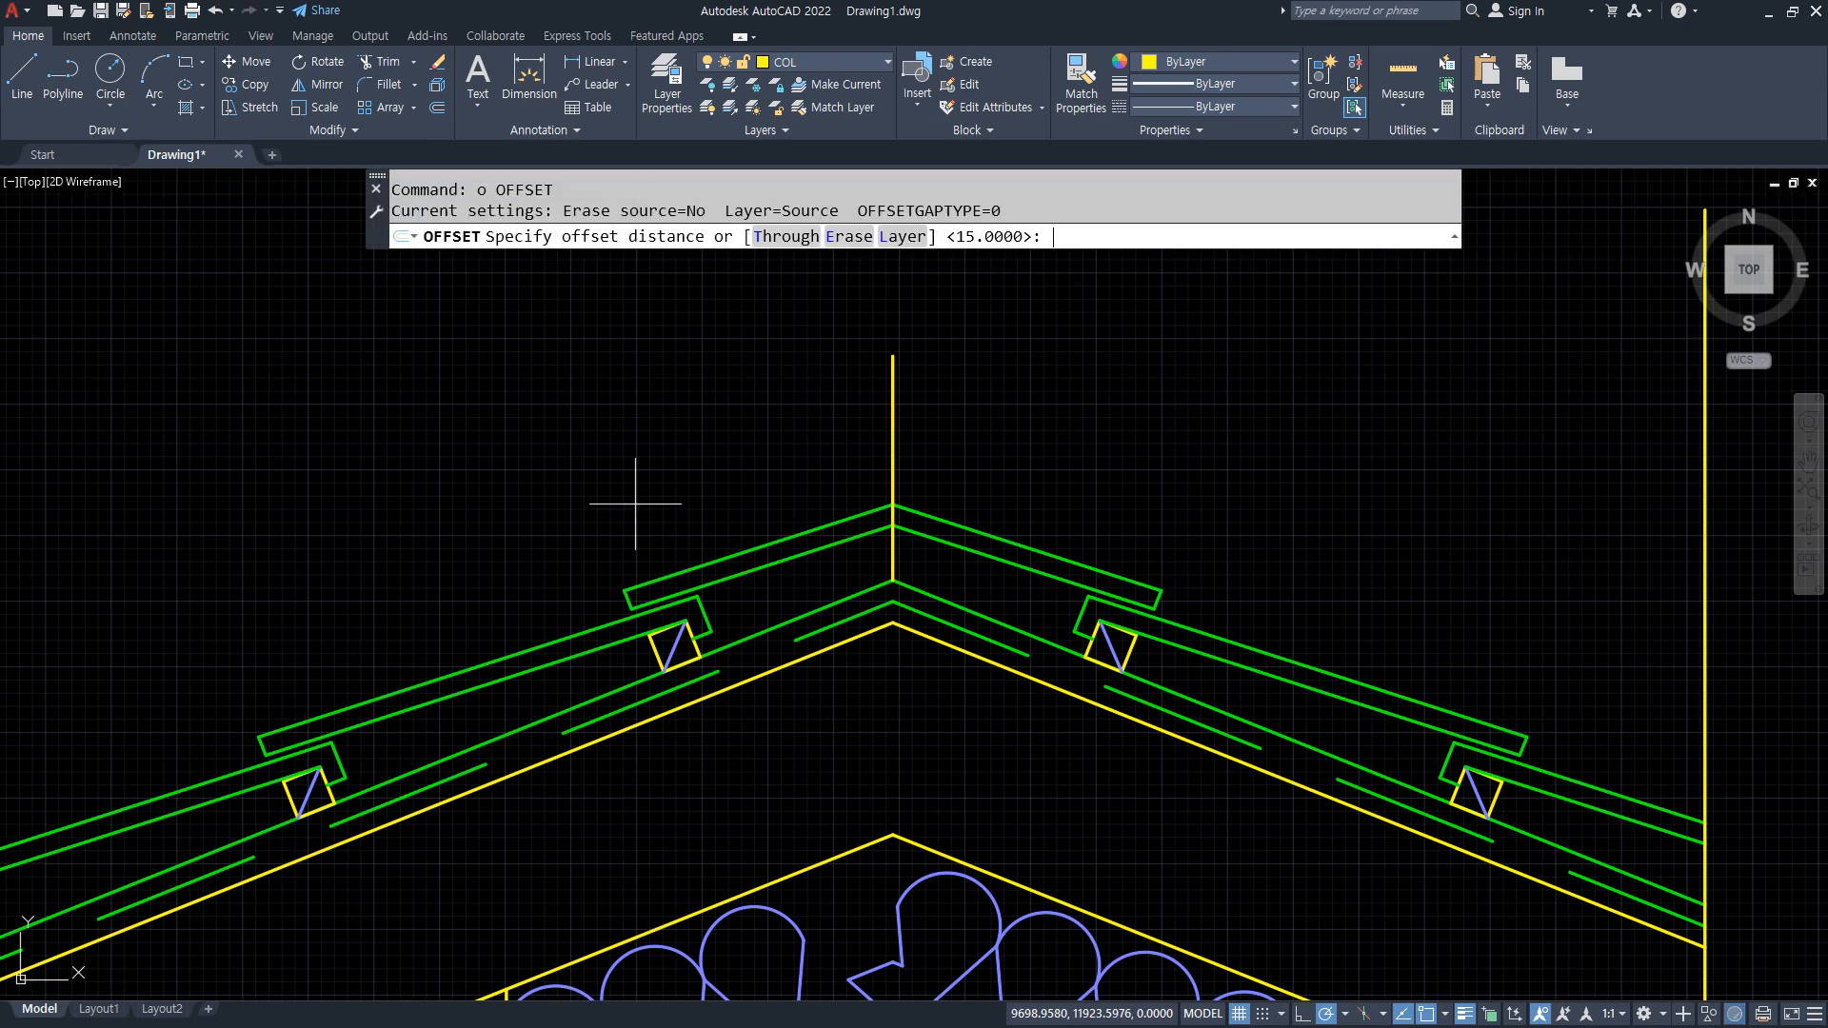
{"action": "type", "text": "30"}
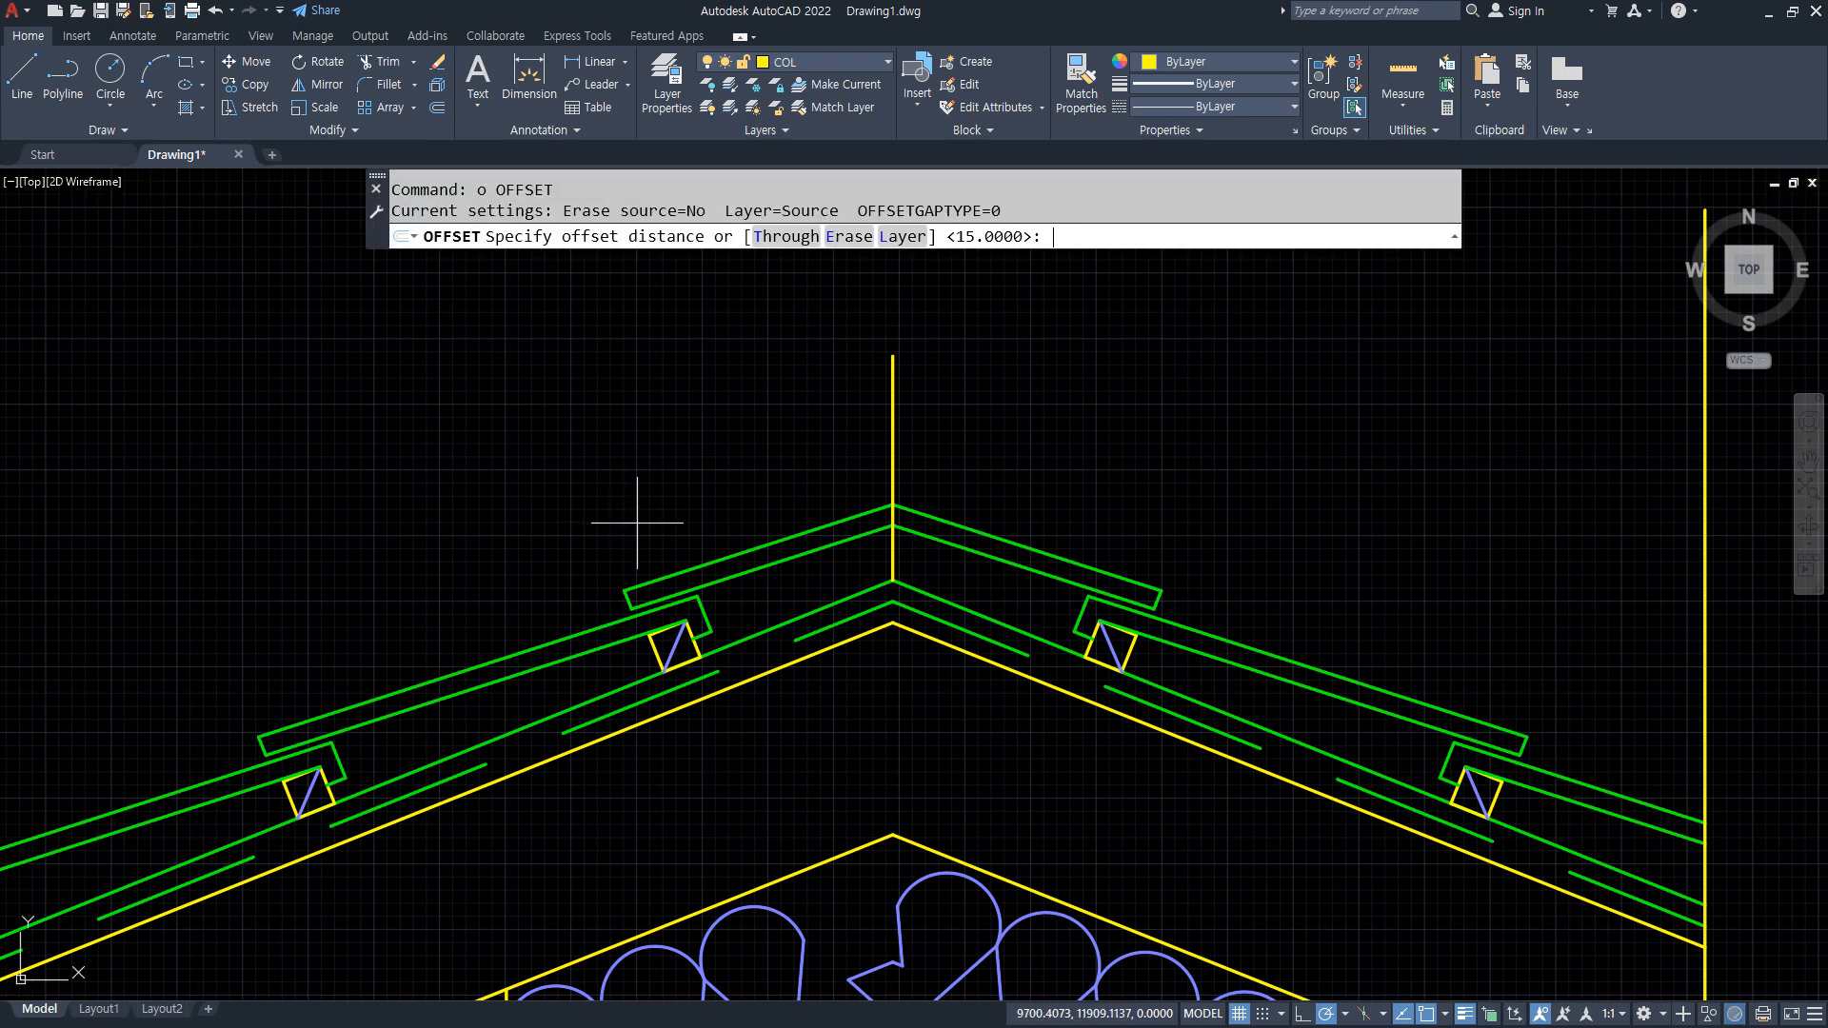
{"action": "type", "text": "50"}
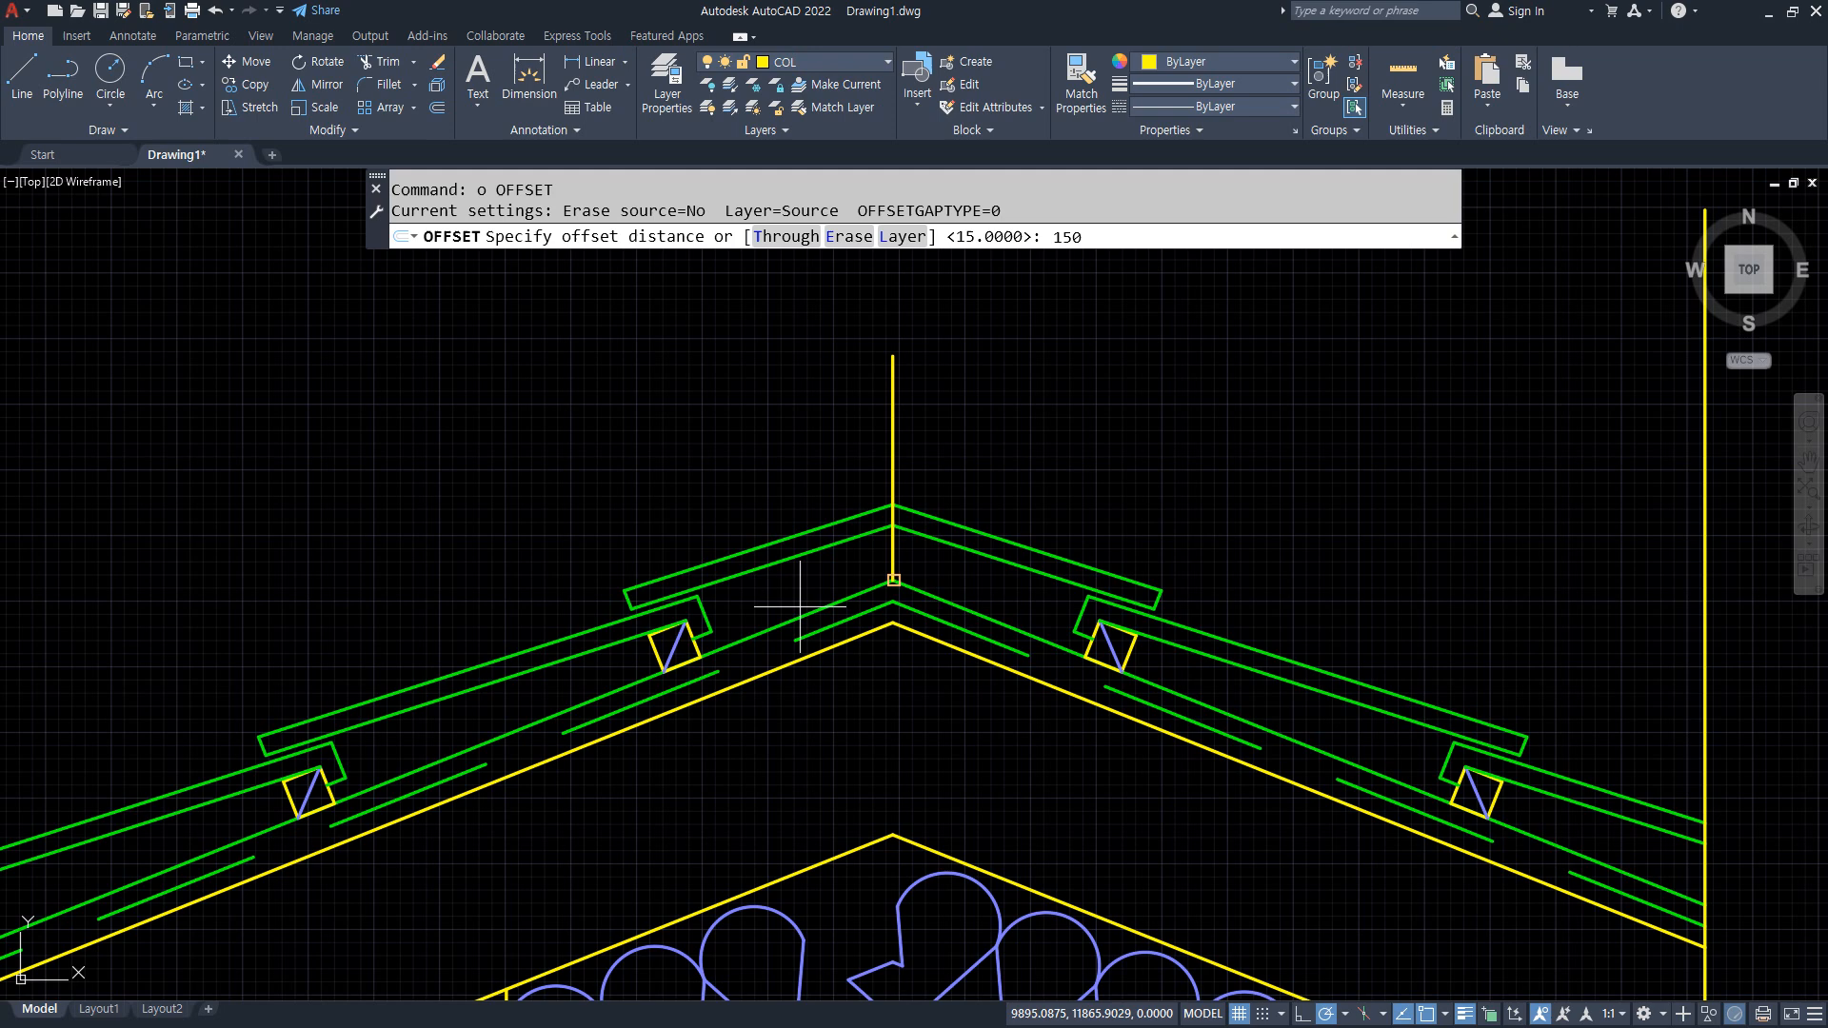
{"action": "key", "text": "Return"}
{"action": "left_click", "coordinate": [891, 447]}
{"action": "left_click", "coordinate": [892, 448]}
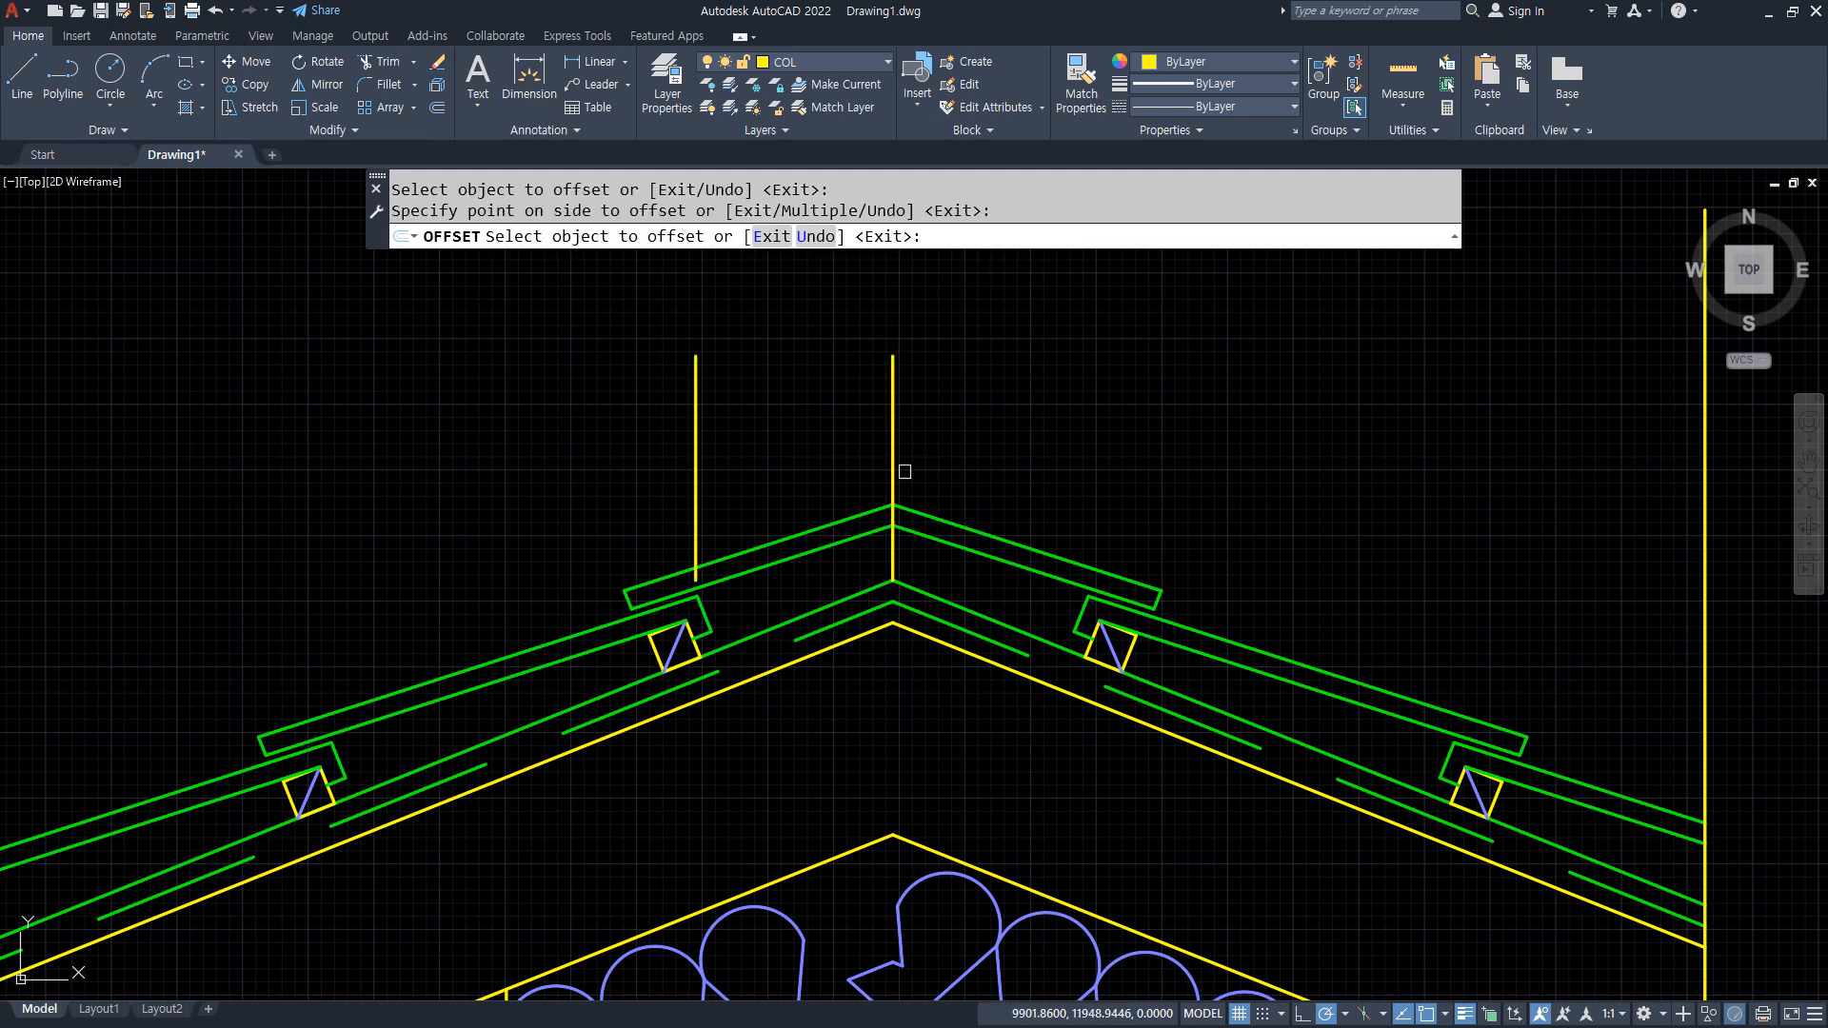
{"action": "key", "text": "Escape"}
Erase the offset copy to the left of the vertical ridge line.
{"action": "left_click", "coordinate": [734, 441]}
{"action": "left_click", "coordinate": [641, 412]}
{"action": "type", "text": "e"}
{"action": "key", "text": "Return"}
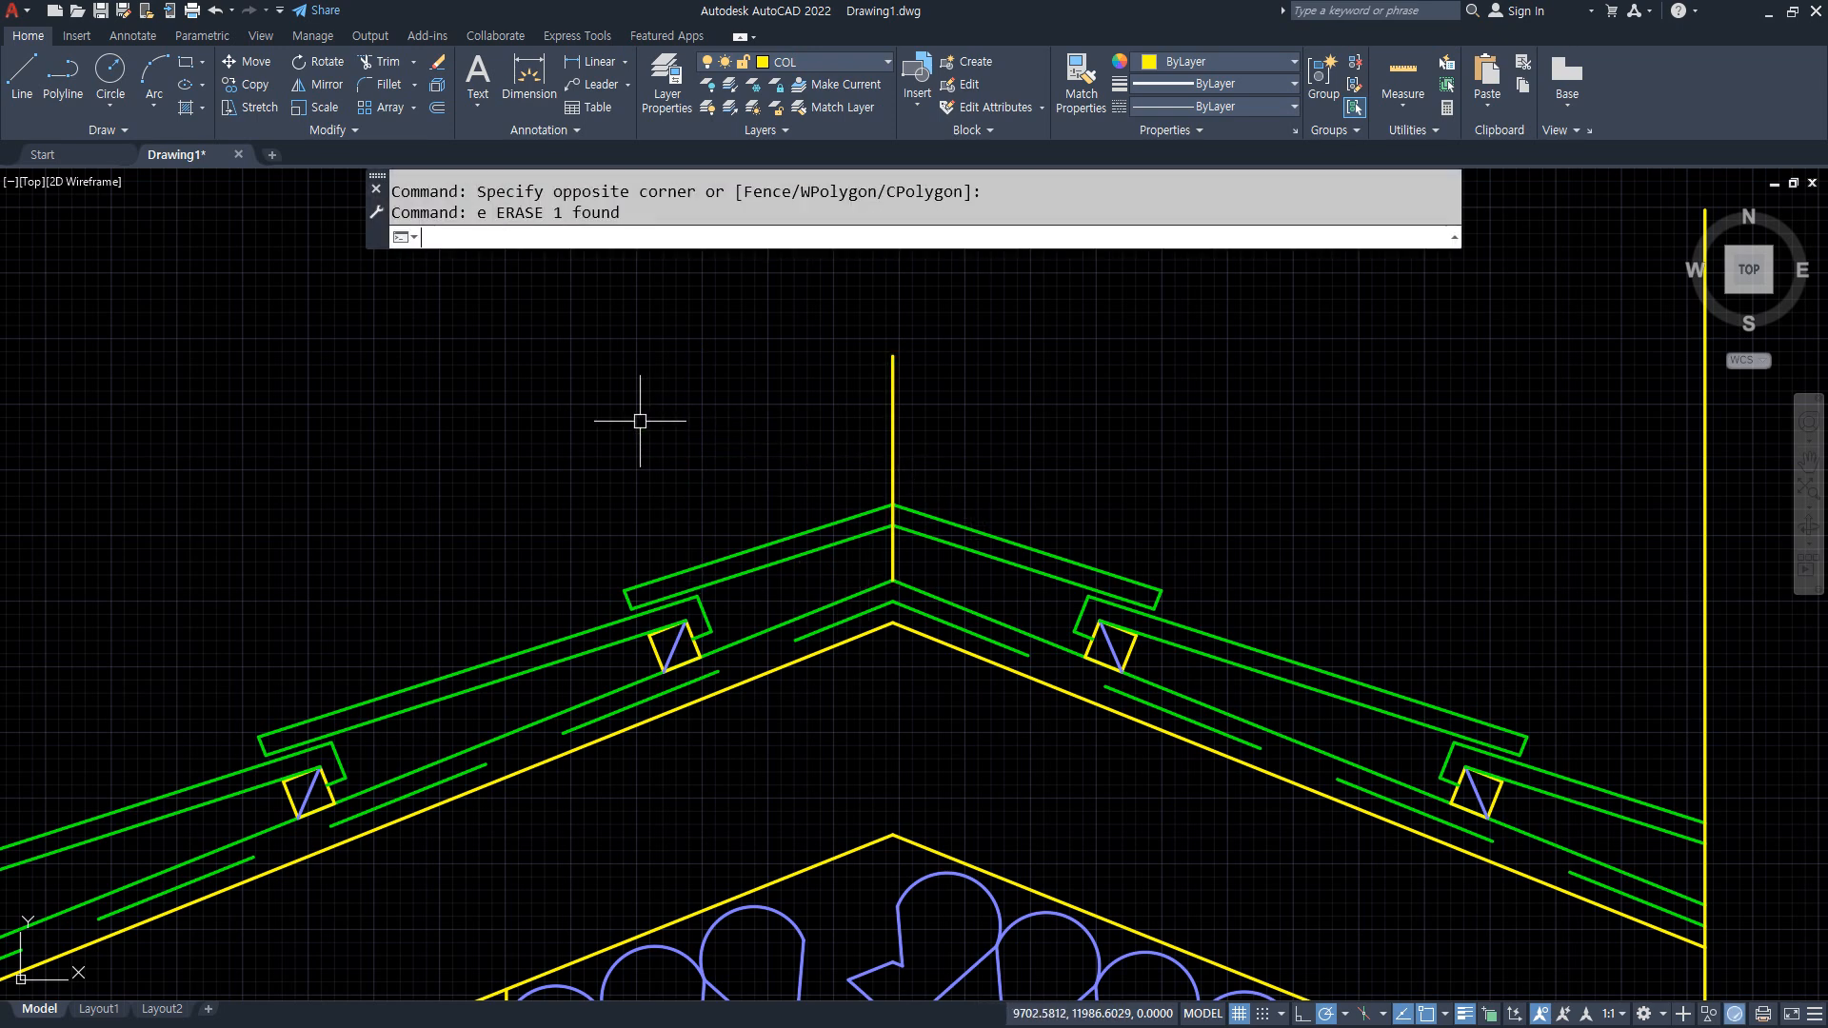
Offset the vertical ridge line 70 units to each side.
{"action": "type", "text": "O"}
{"action": "key", "text": "Return"}
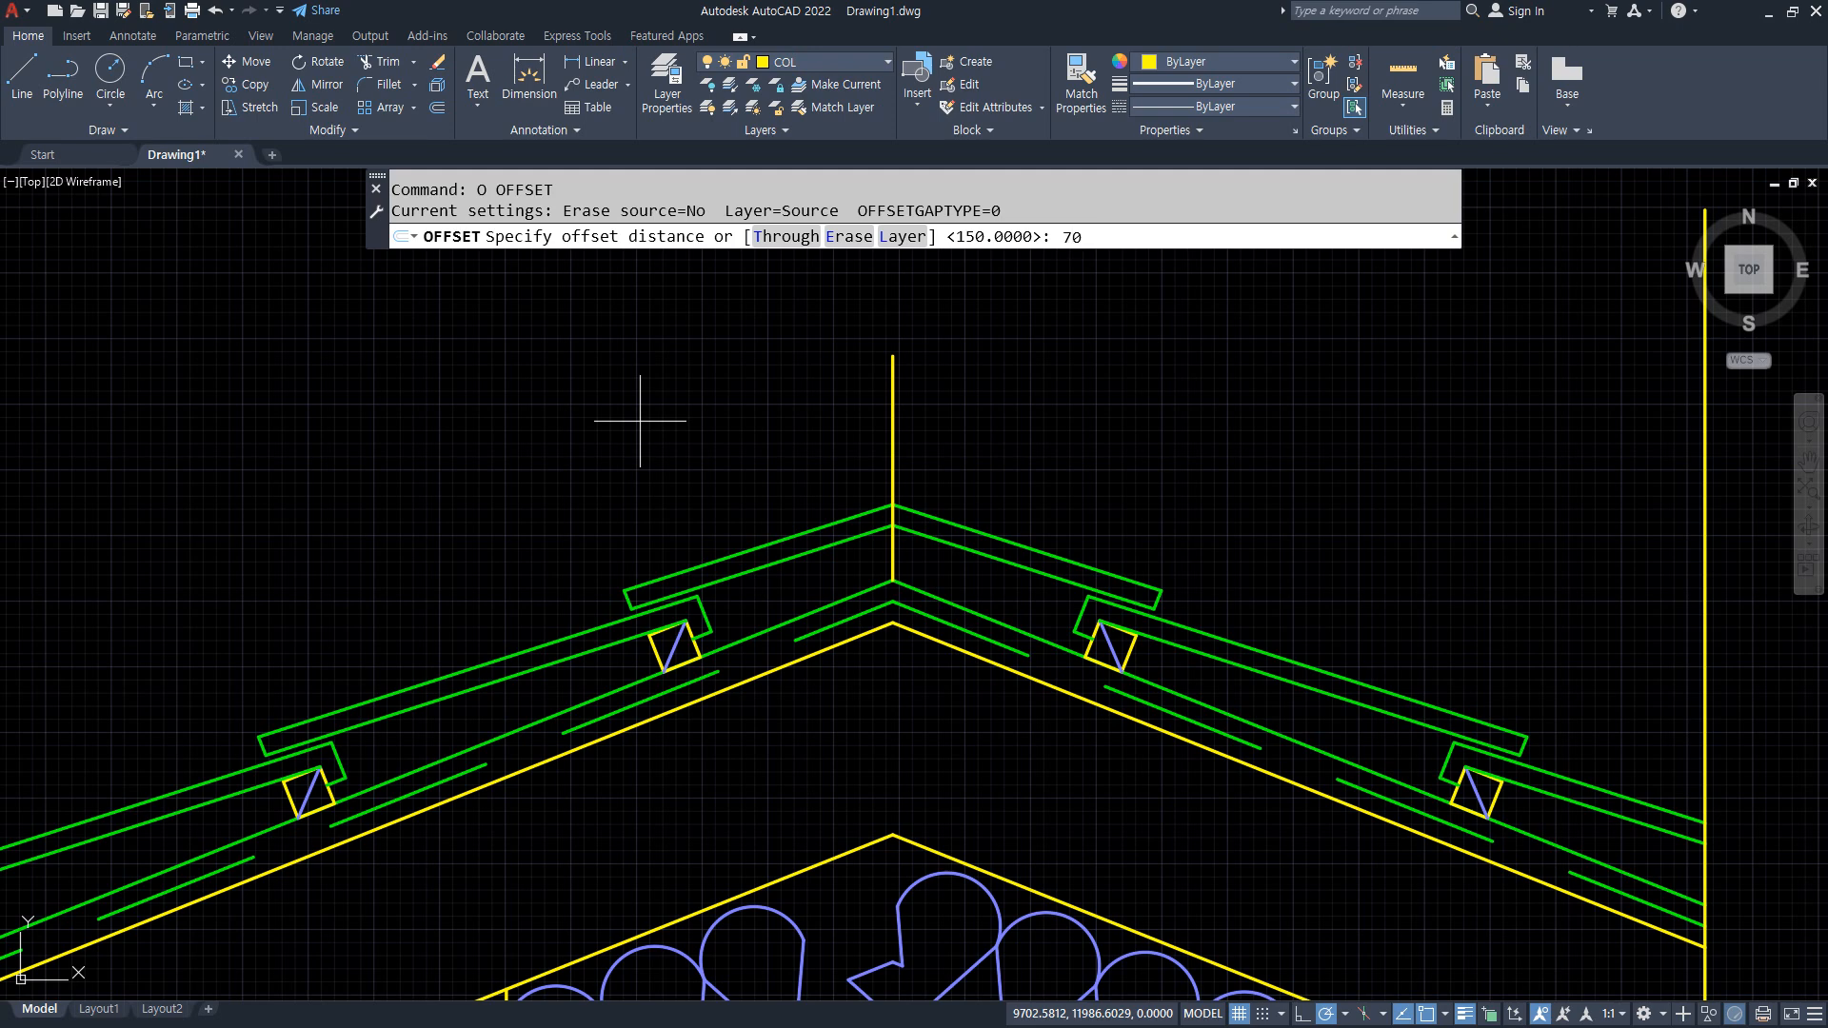
{"action": "key", "text": "Return"}
{"action": "left_click", "coordinate": [893, 450]}
{"action": "left_click", "coordinate": [857, 457]}
{"action": "left_click", "coordinate": [891, 453]}
{"action": "left_click", "coordinate": [970, 465]}
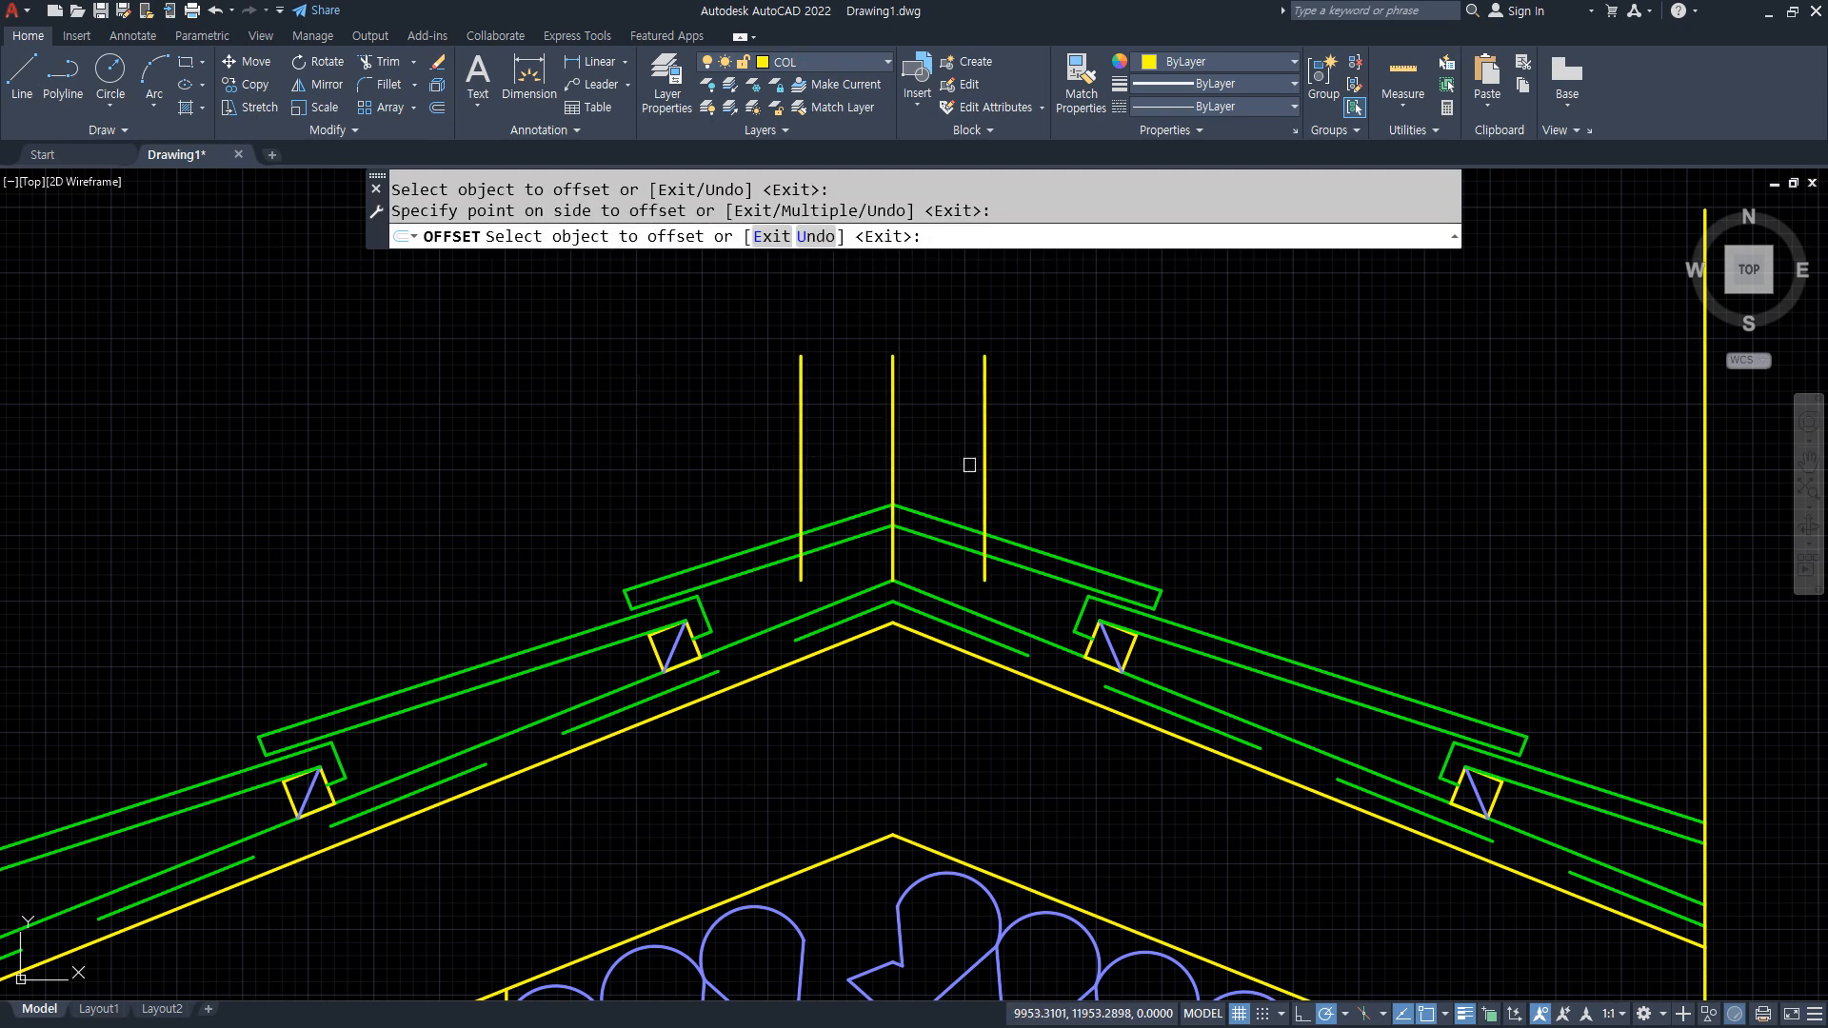
{"action": "key", "text": "Return"}
Fillet the right offset line with the right covering piece's upper and lower edges at radius 0 to close its ridge end.
{"action": "scroll", "coordinate": [1023, 525], "scroll_direction": "up", "scroll_amount": 2}
{"action": "type", "text": "f"}
{"action": "key", "text": "Return"}
{"action": "left_click", "coordinate": [986, 515]}
{"action": "left_click", "coordinate": [962, 526]}
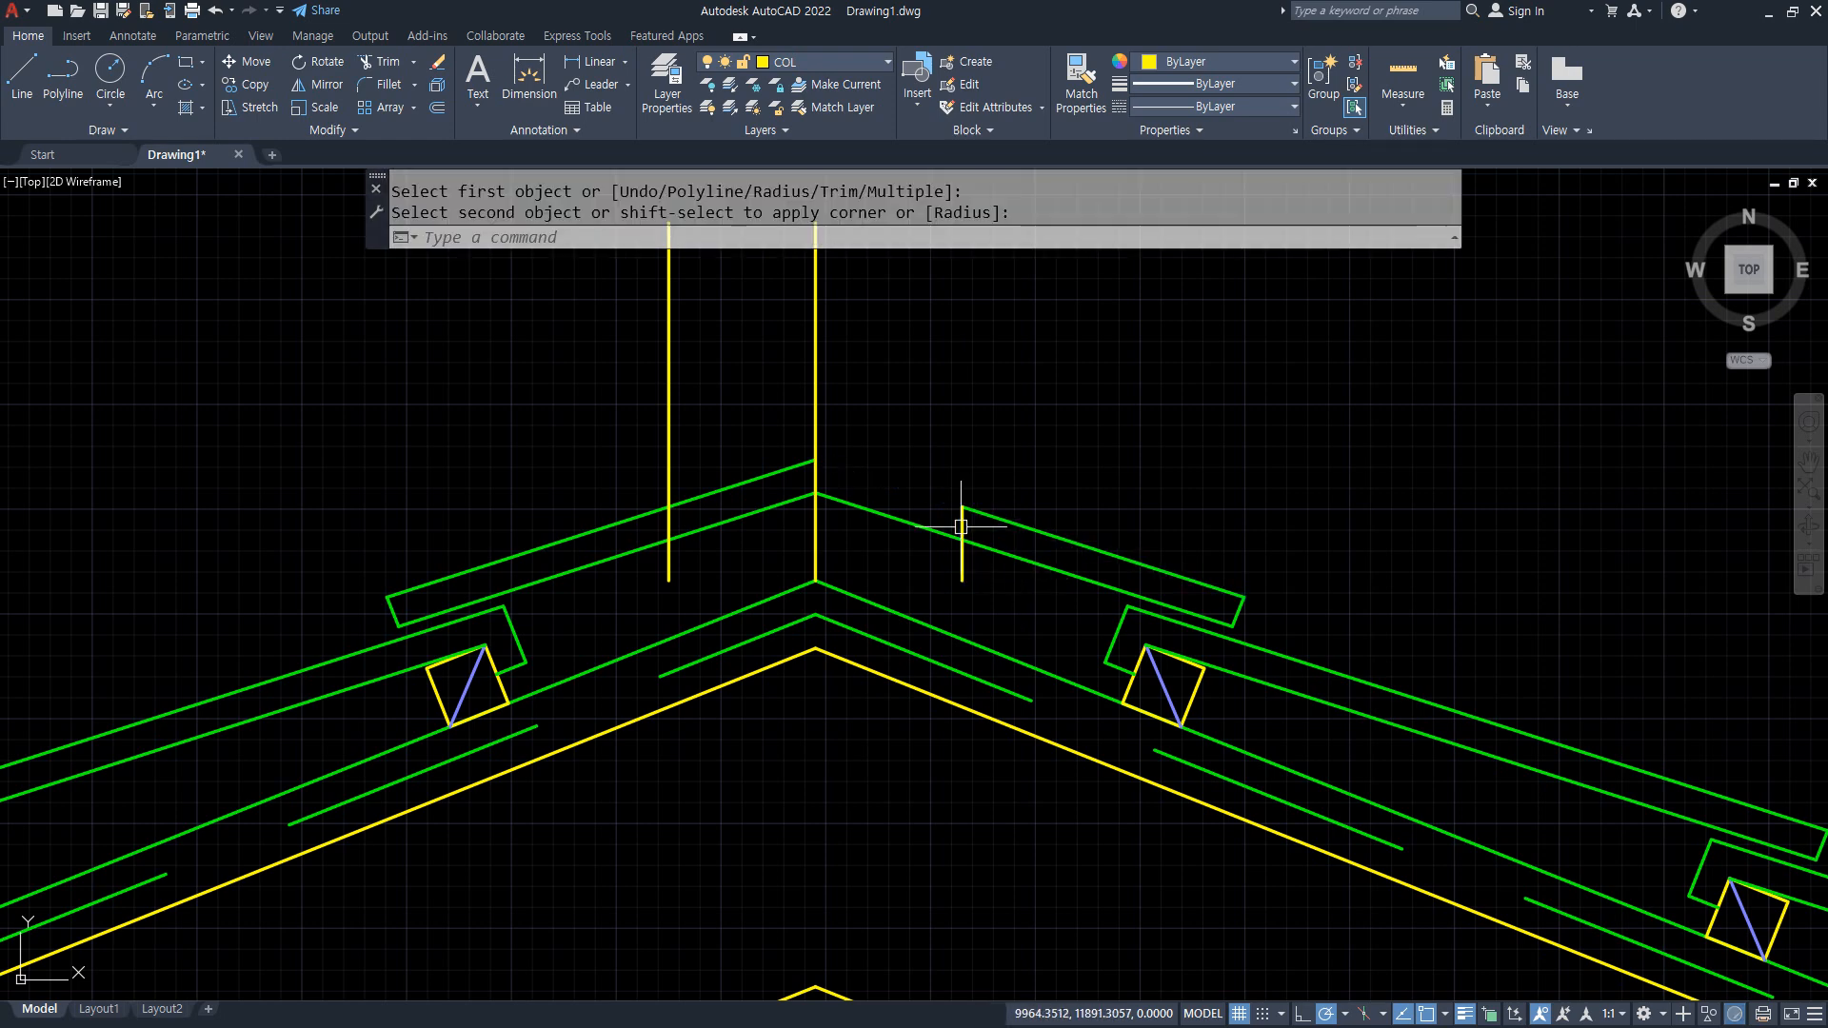
{"action": "key", "text": "Return"}
{"action": "left_click", "coordinate": [961, 526]}
{"action": "left_click", "coordinate": [990, 549]}
Fillet the left offset line with the left covering piece's upper and lower edges at radius 0 to close its ridge end.
{"action": "key", "text": "Return"}
{"action": "left_click", "coordinate": [624, 520]}
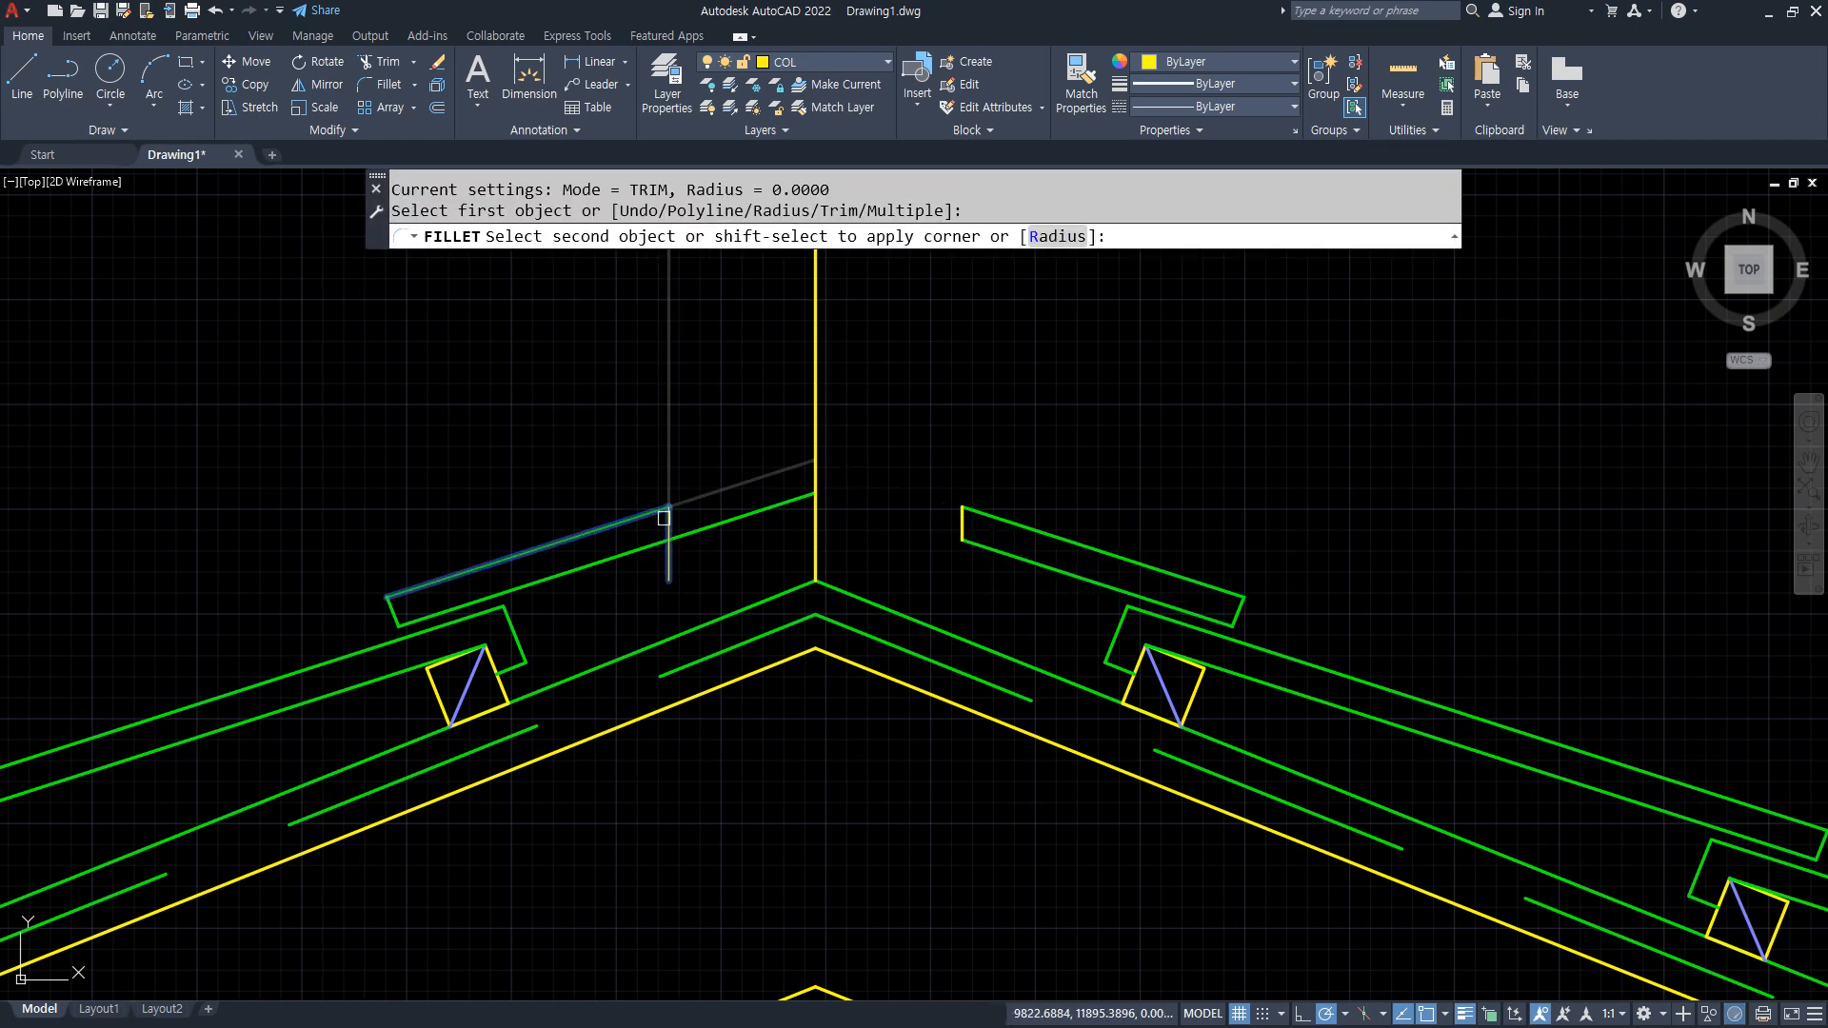
{"action": "left_click", "coordinate": [664, 518]}
{"action": "key", "text": "Return"}
{"action": "left_click", "coordinate": [651, 545]}
{"action": "left_click", "coordinate": [669, 533]}
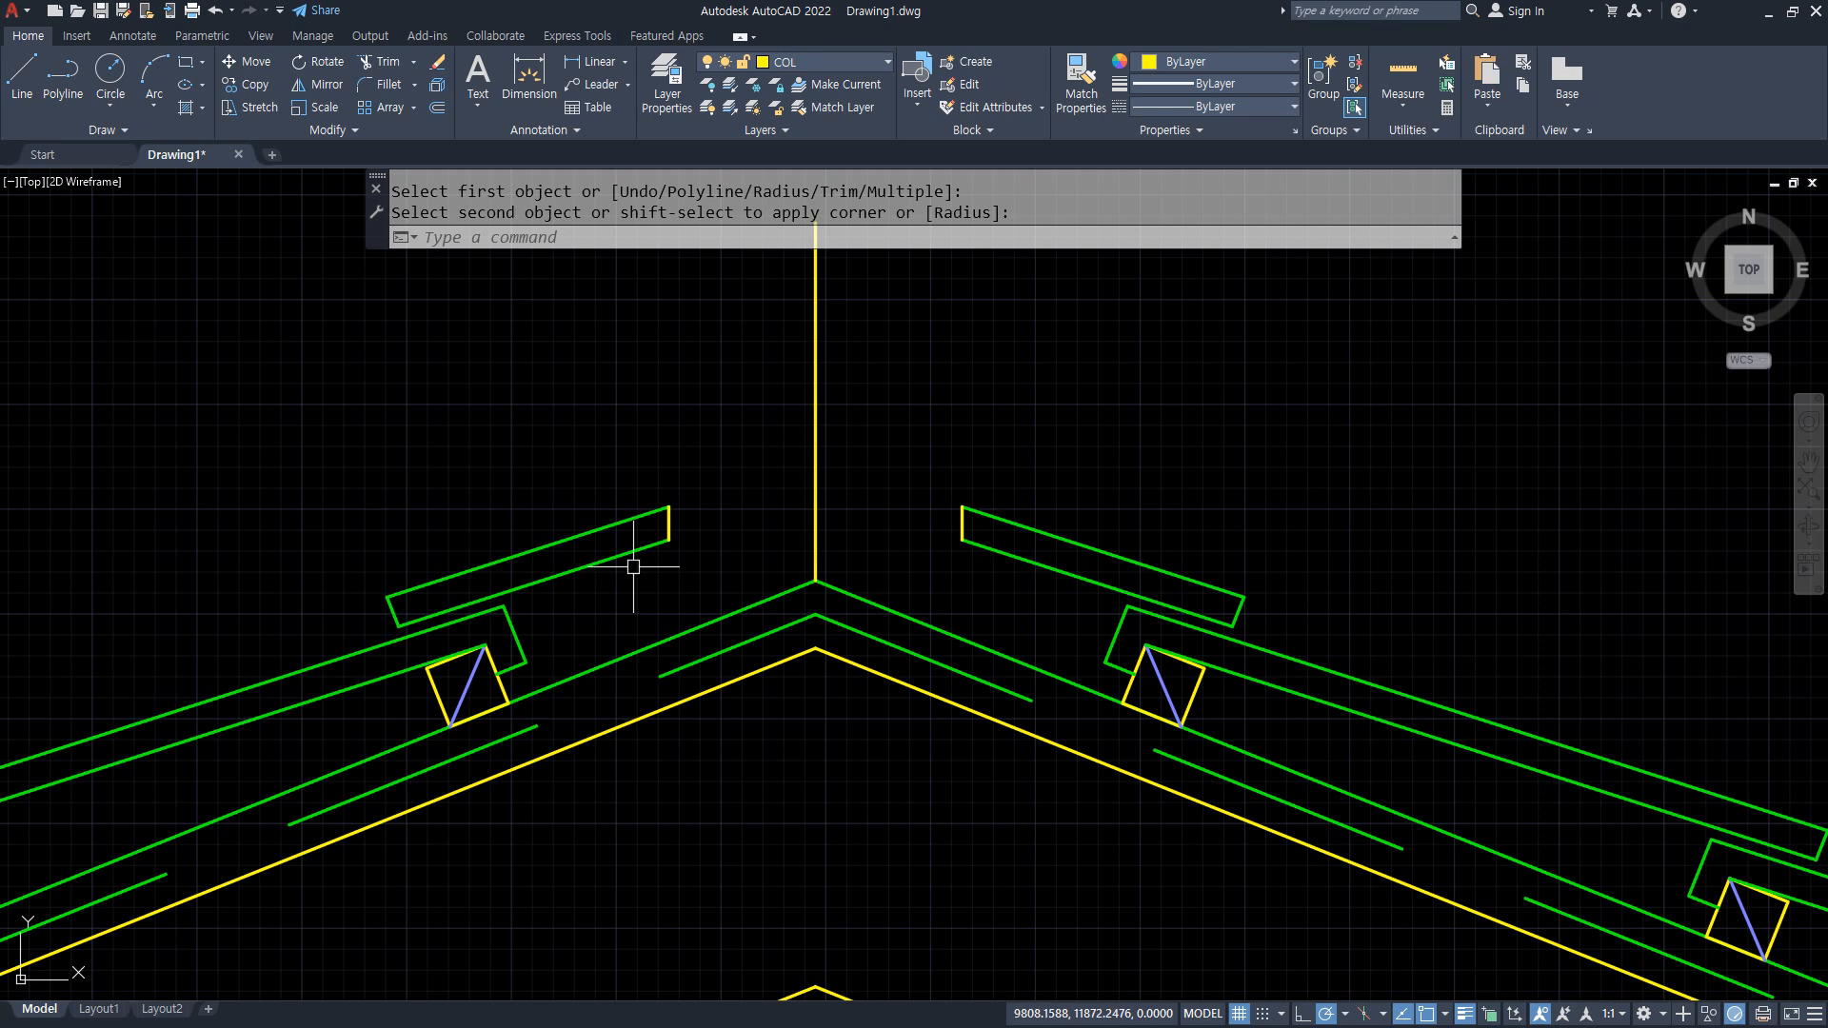
Match the yellow end lines of both topmost covering pieces to the green covering outline's properties.
{"action": "type", "text": "ma"}
{"action": "key", "text": "Return"}
{"action": "left_click", "coordinate": [612, 527]}
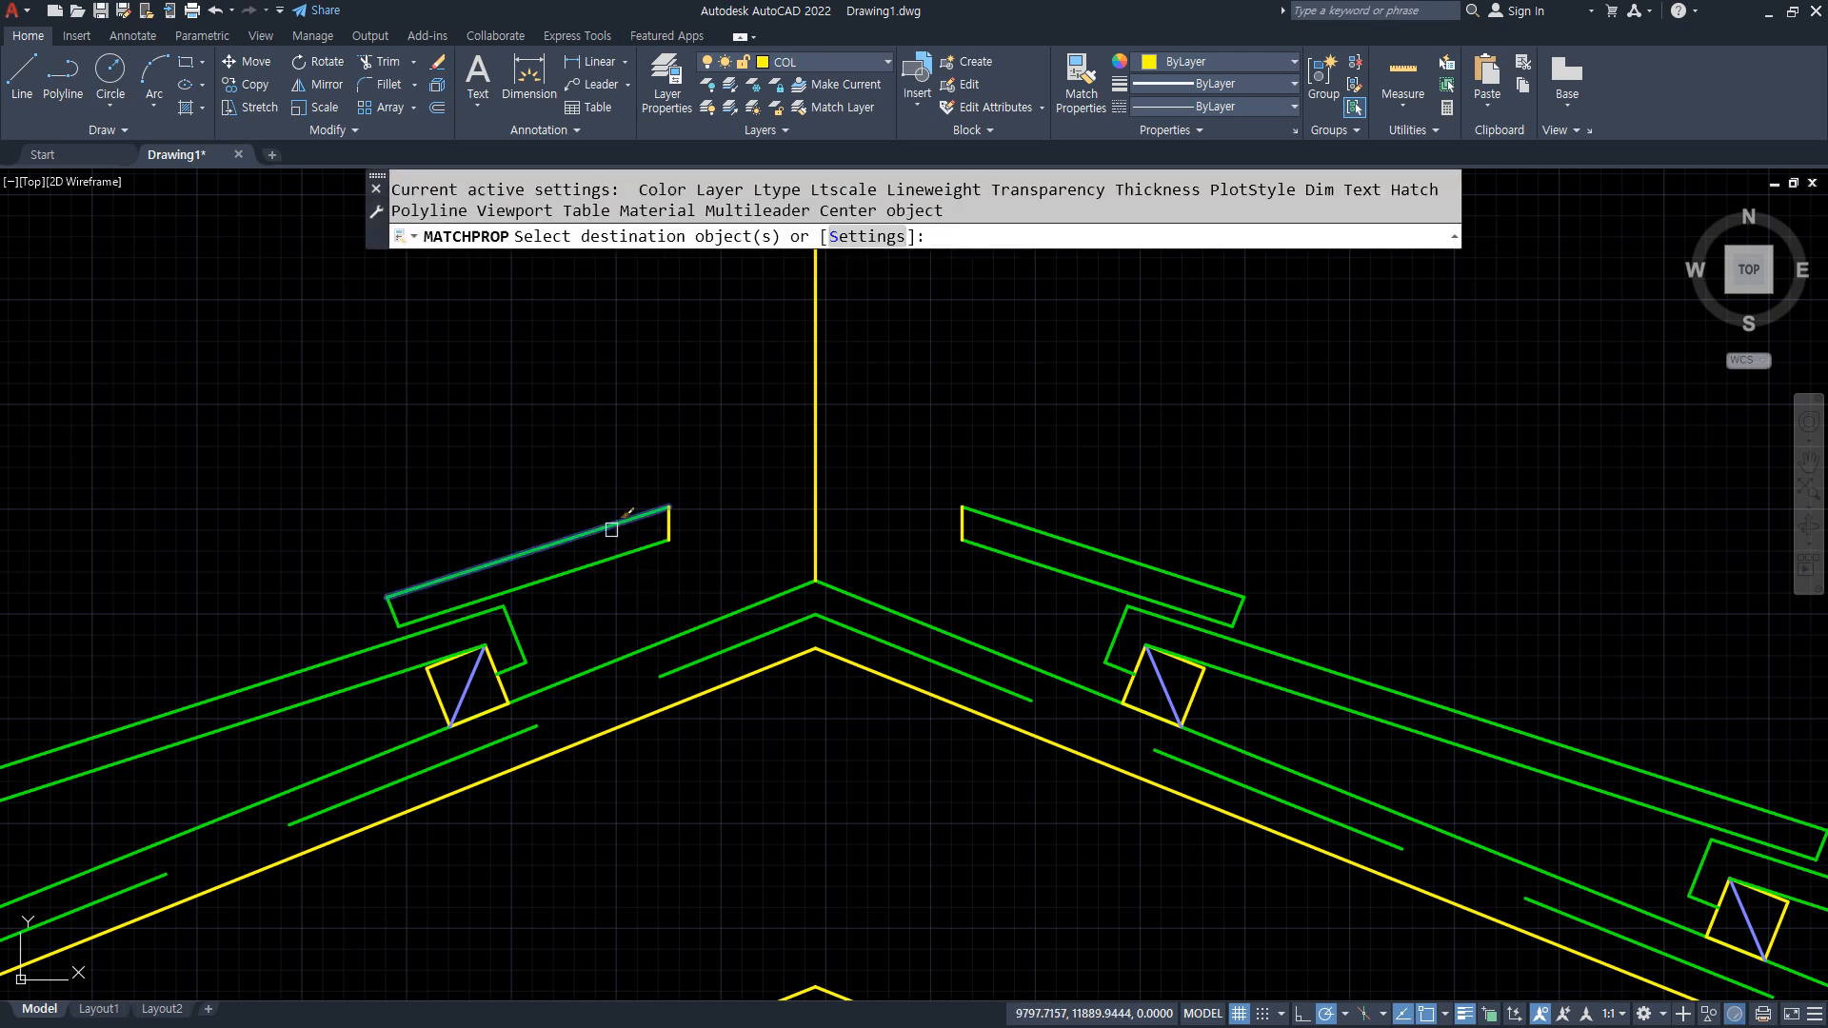
{"action": "left_click", "coordinate": [605, 436]}
{"action": "left_click", "coordinate": [727, 583]}
{"action": "left_click", "coordinate": [919, 419]}
{"action": "left_click", "coordinate": [1025, 569]}
{"action": "key", "text": "Return"}
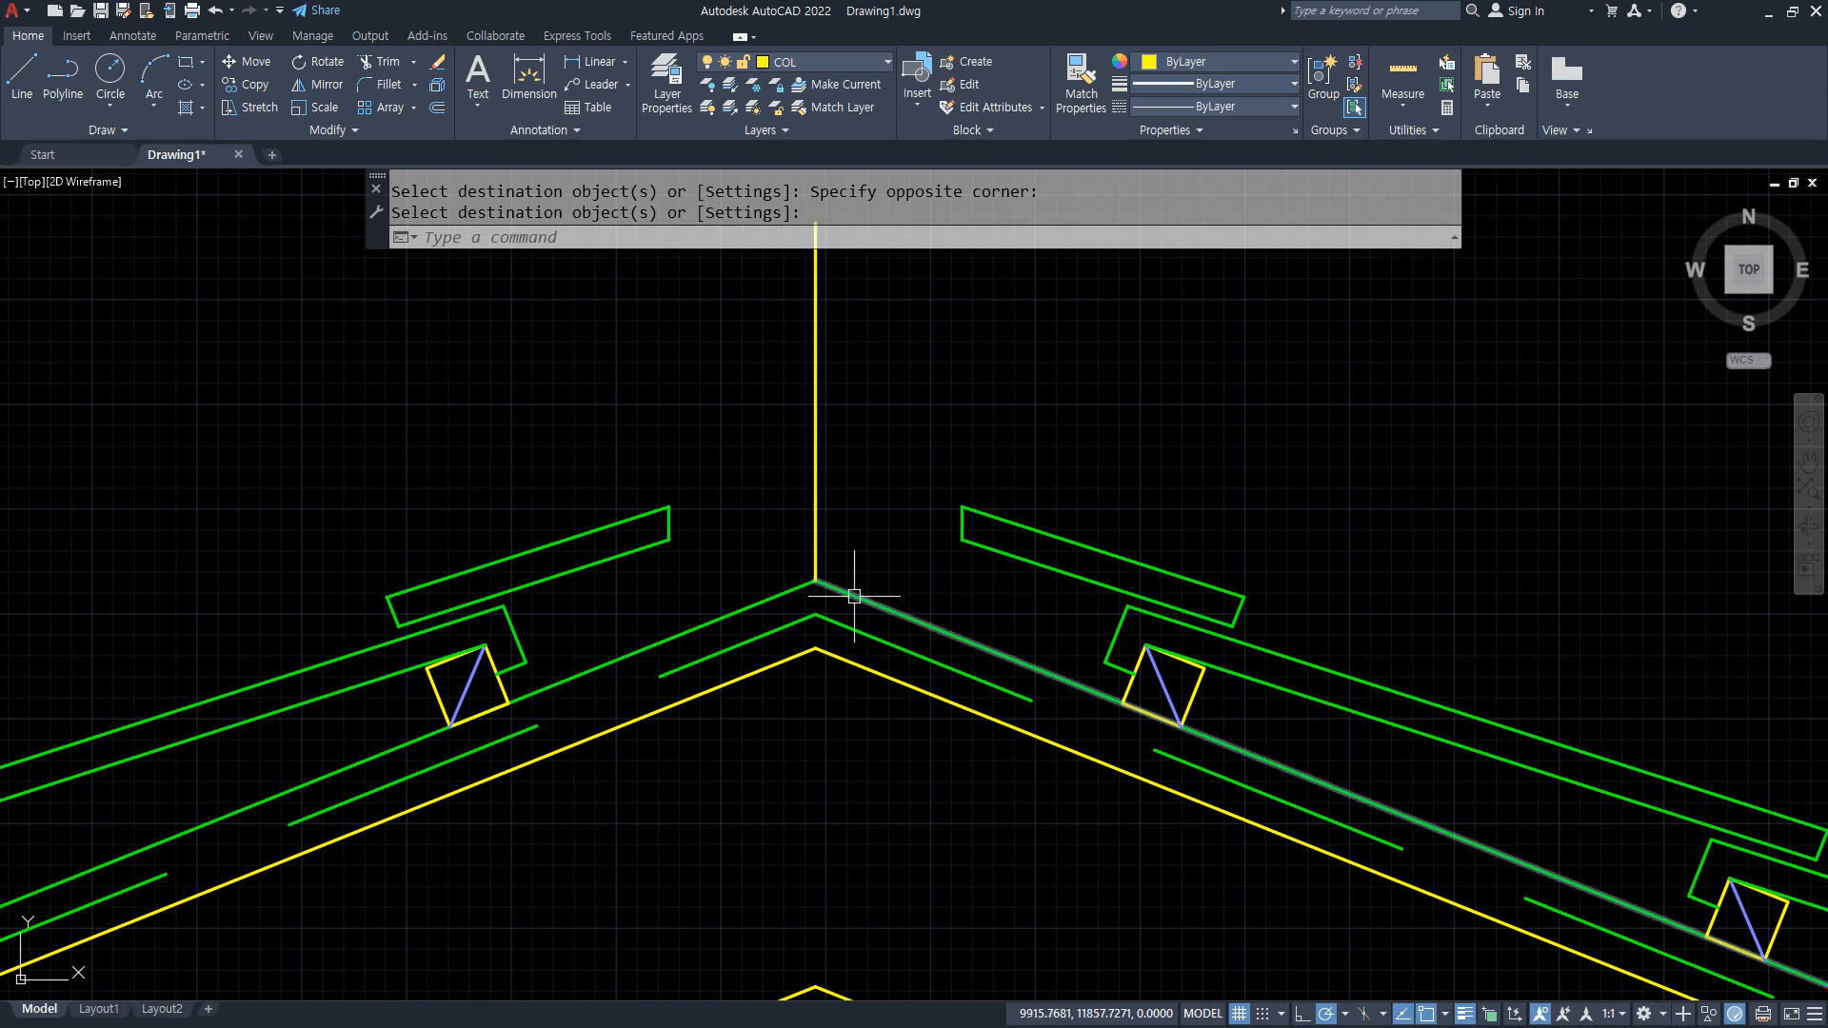
{"action": "key", "text": "ctrl+2"}
{"action": "mouse_move", "coordinate": [680, 425]}
{"action": "left_mouse_down"}
{"action": "mouse_move", "coordinate": [681, 579]}
{"action": "mouse_move", "coordinate": [957, 520]}
{"action": "left_mouse_up"}
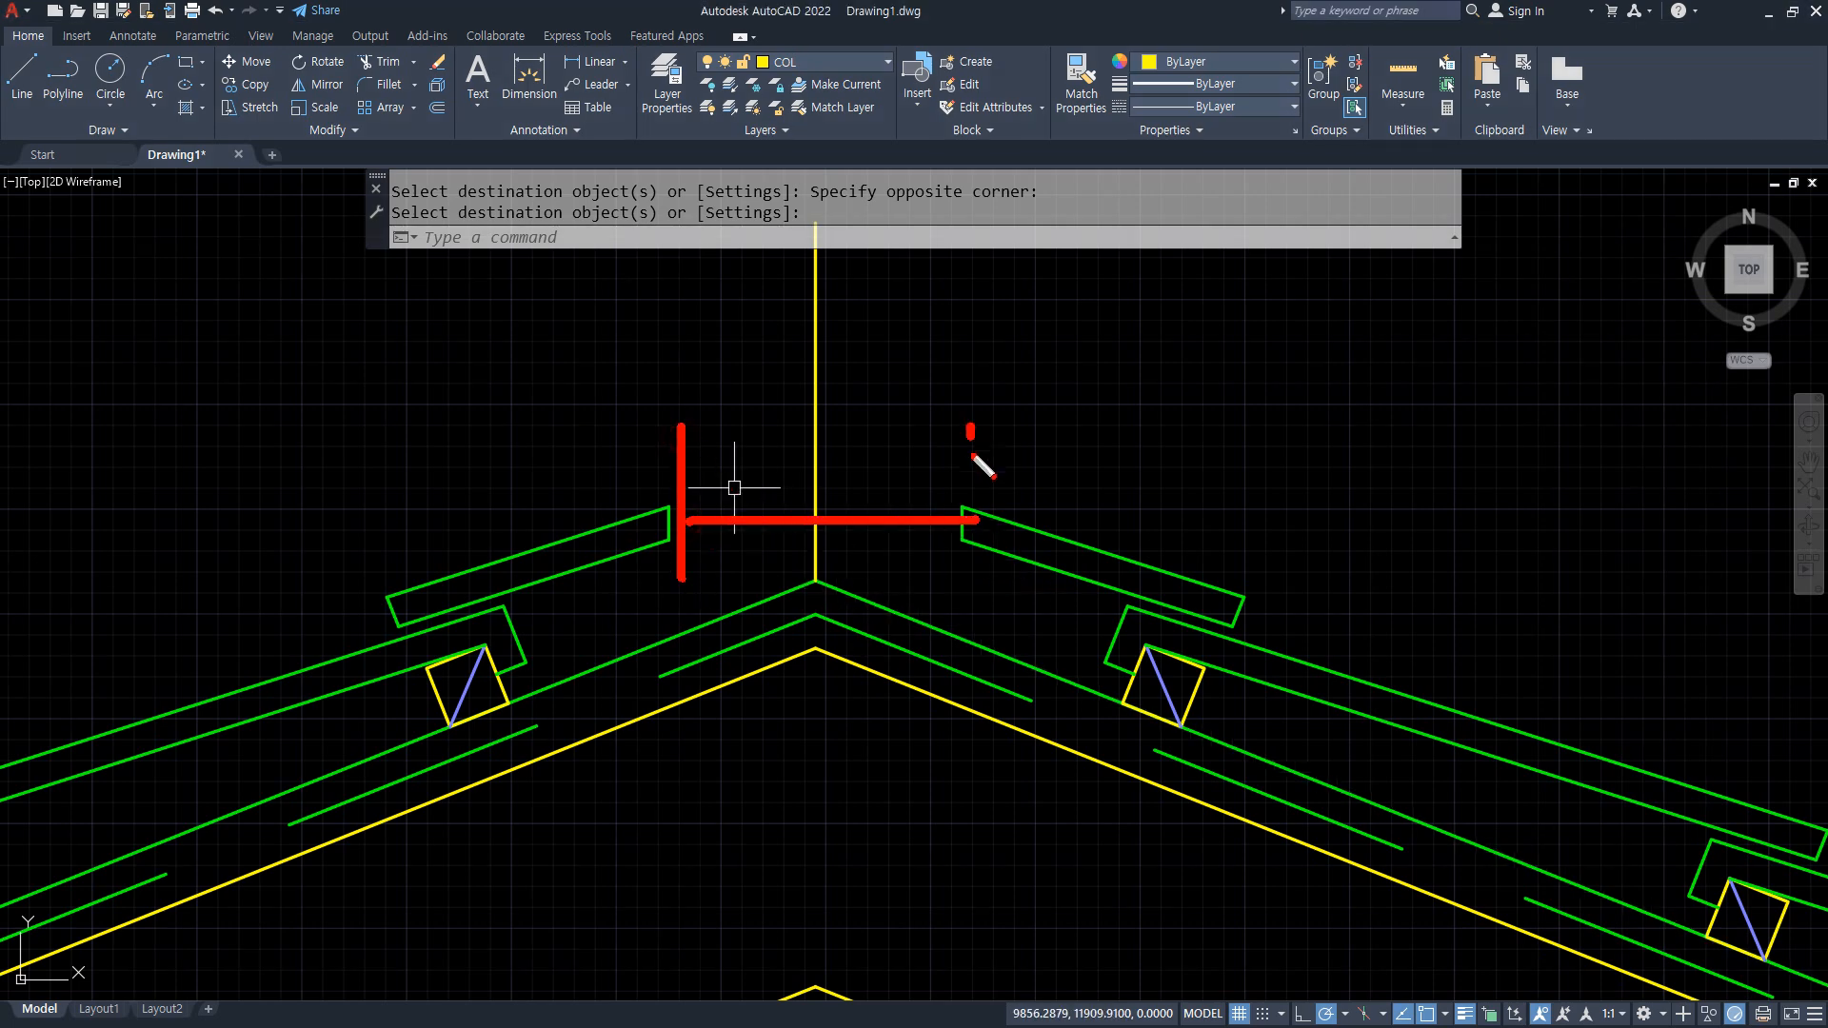
{"action": "left_click_drag", "start_coordinate": [973, 455], "coordinate": [979, 626]}
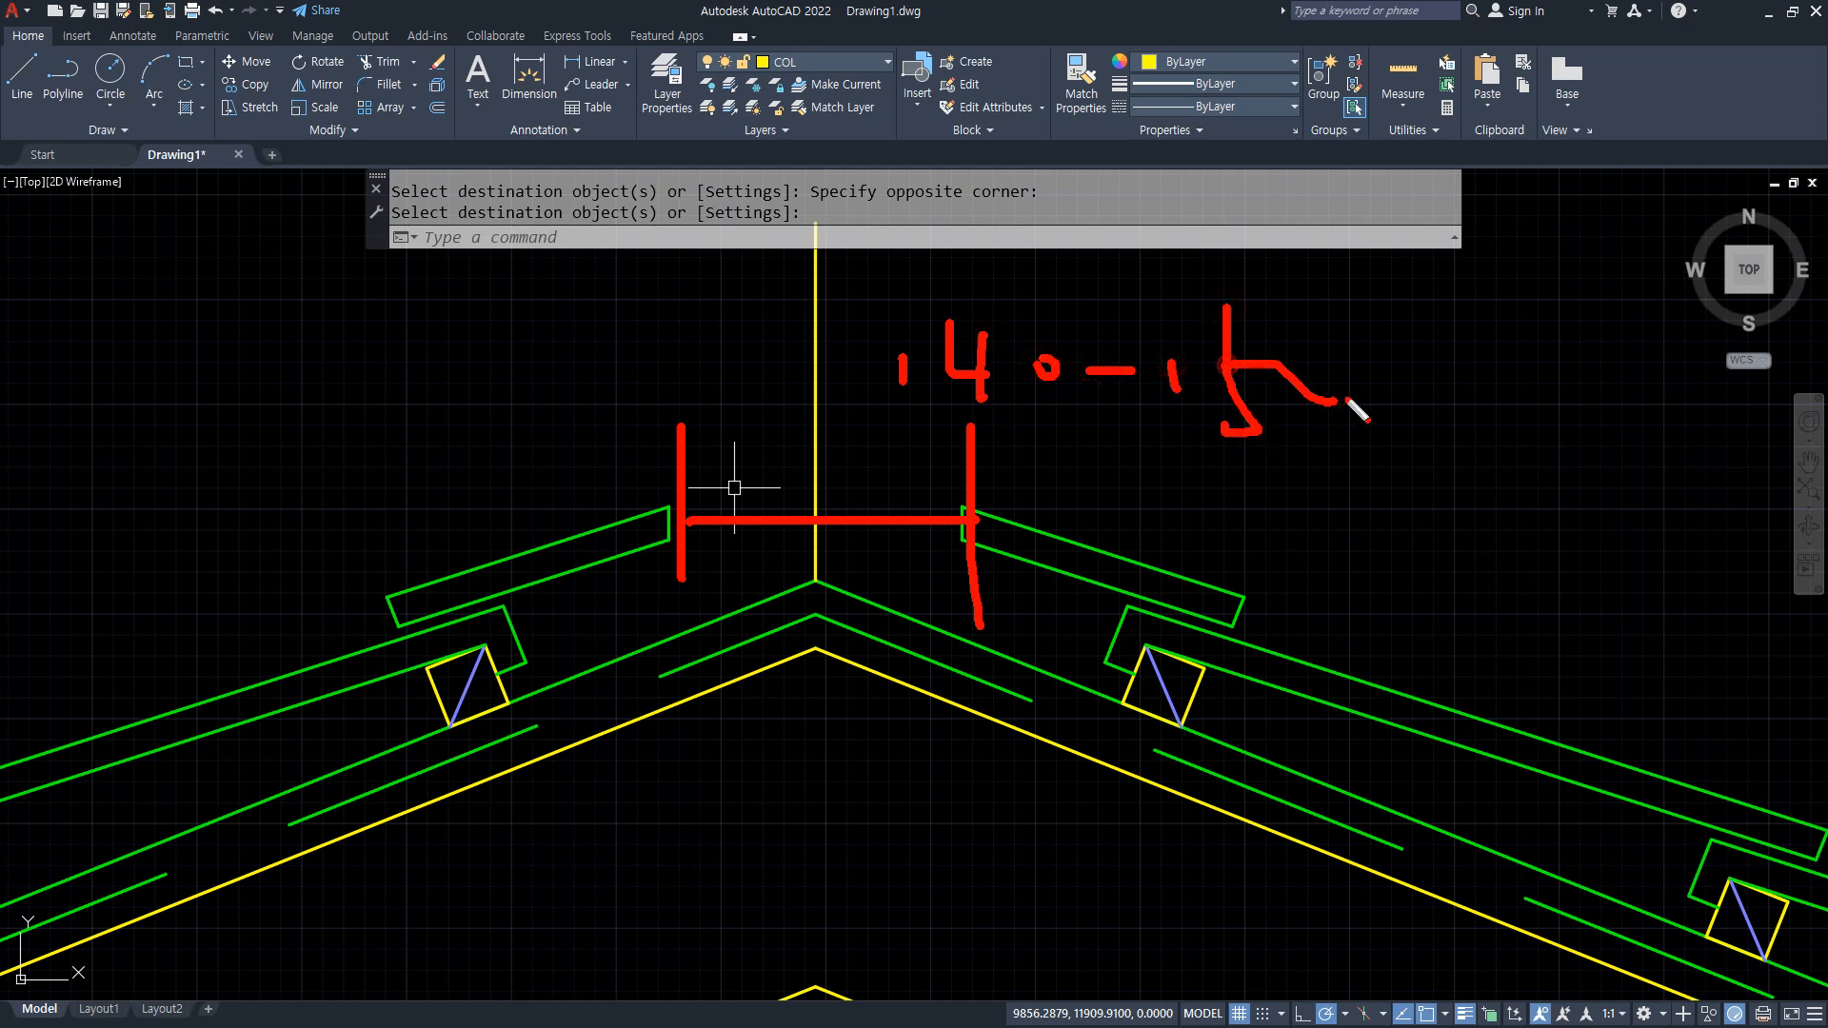
{"action": "key", "text": "Escape"}
{"action": "left_click_drag", "start_coordinate": [0, 167], "coordinate": [0, 167]}
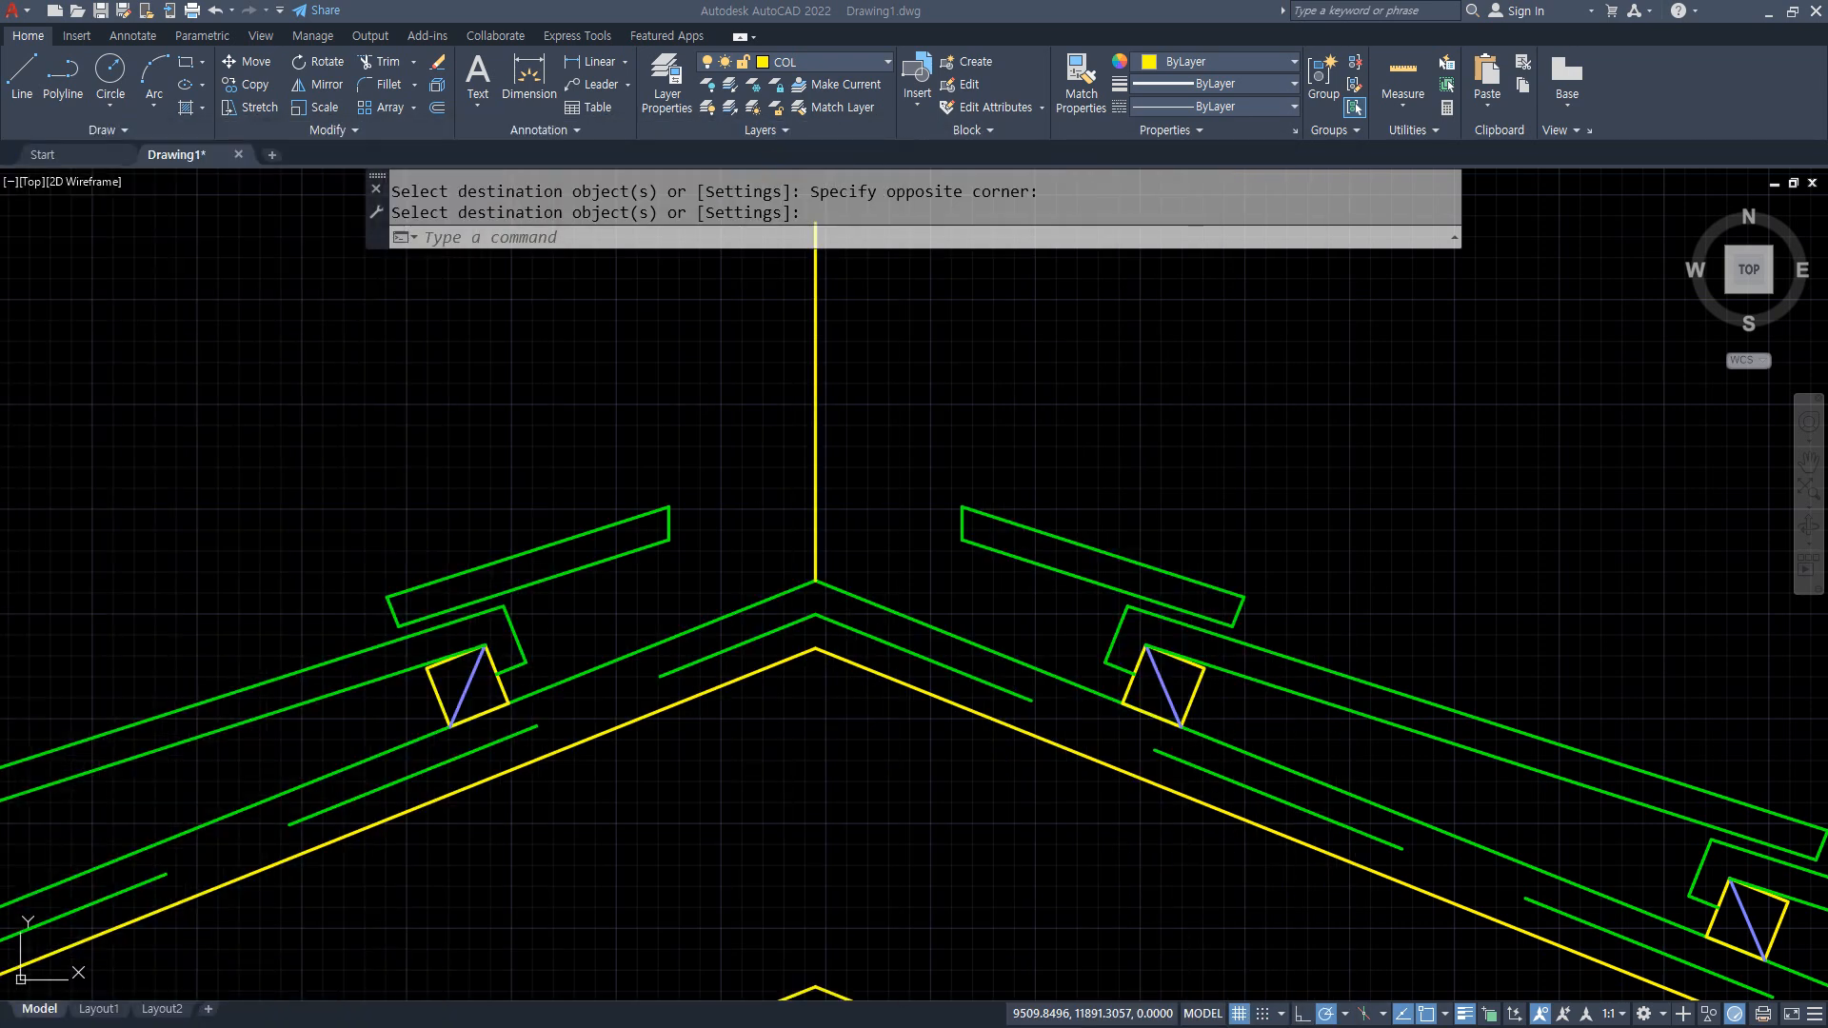
{"action": "left_click", "coordinate": [584, 336]}
Draw a circle of radius 370 in the empty area above the right roof slope.
{"action": "mouse_move", "coordinate": [1257, 467]}
{"action": "middle_mouse_down"}
{"action": "mouse_move", "coordinate": [853, 457]}
{"action": "mouse_move", "coordinate": [689, 544]}
{"action": "middle_mouse_up"}
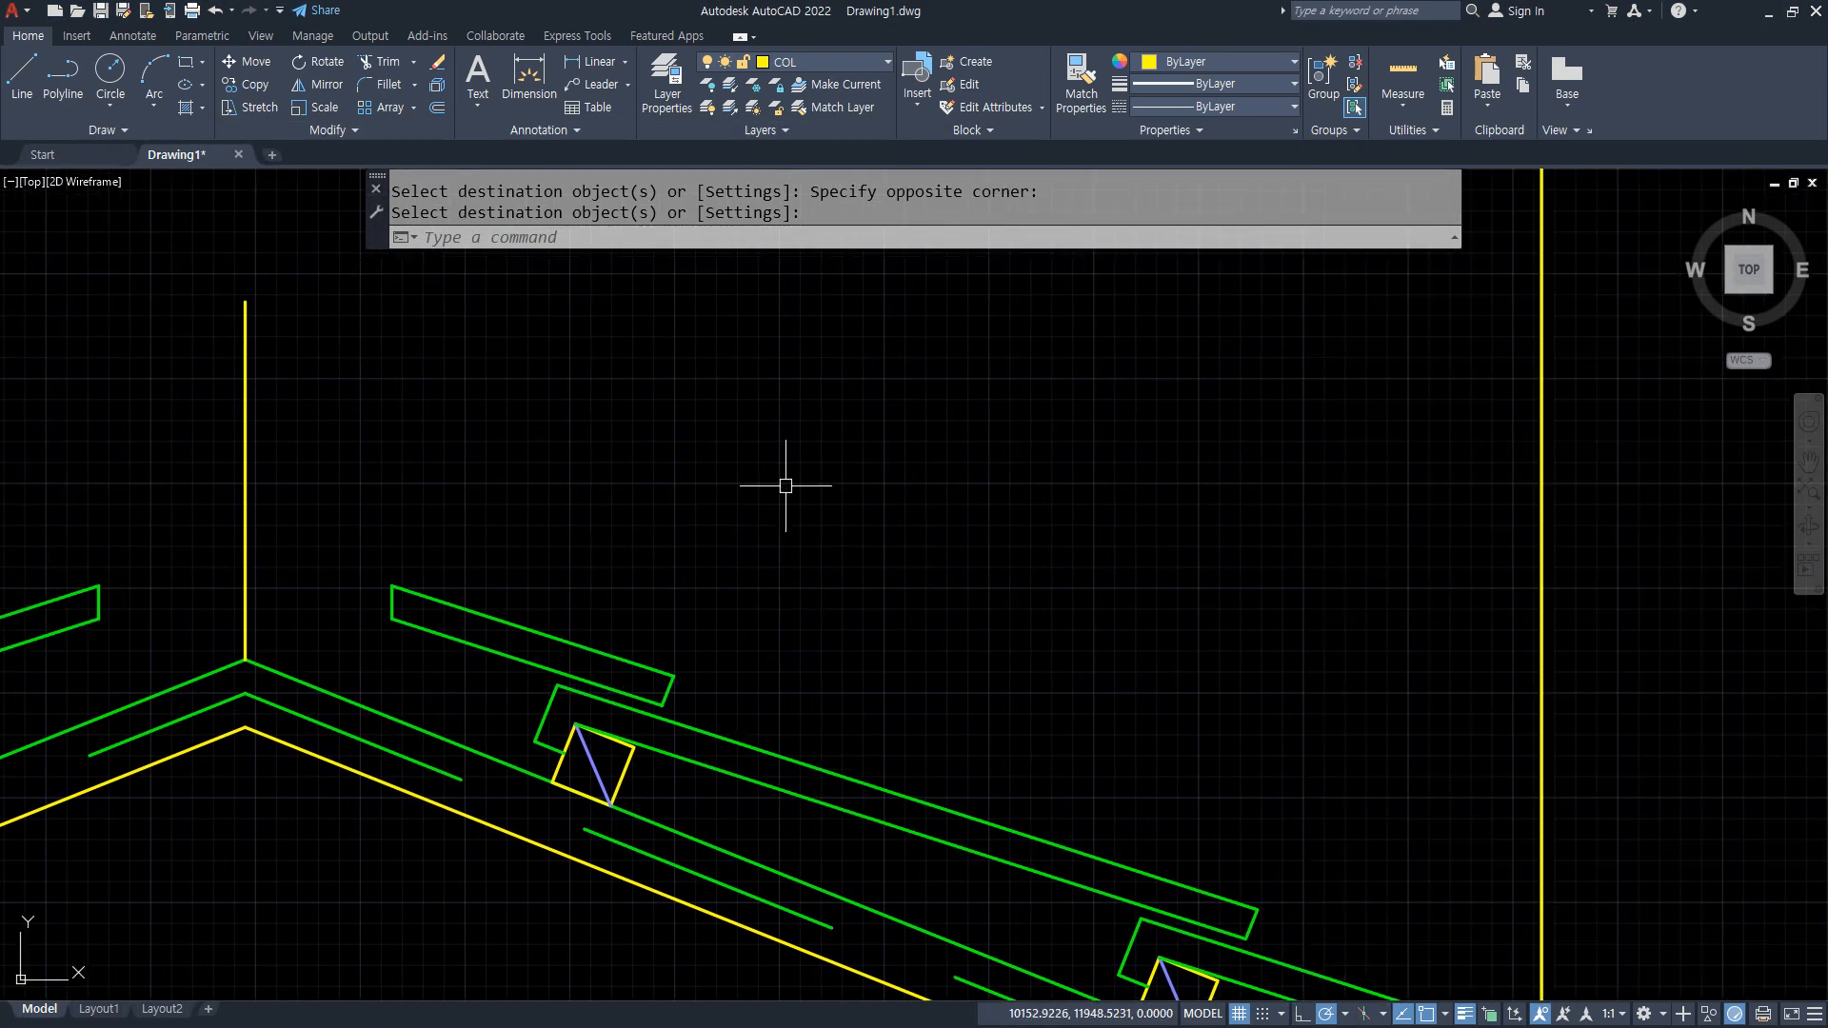
{"action": "middle_click_drag", "start_coordinate": [728, 450], "coordinate": [600, 470]}
{"action": "middle_click_drag", "start_coordinate": [727, 502], "coordinate": [735, 721]}
{"action": "type", "text": "c"}
{"action": "key", "text": "Return"}
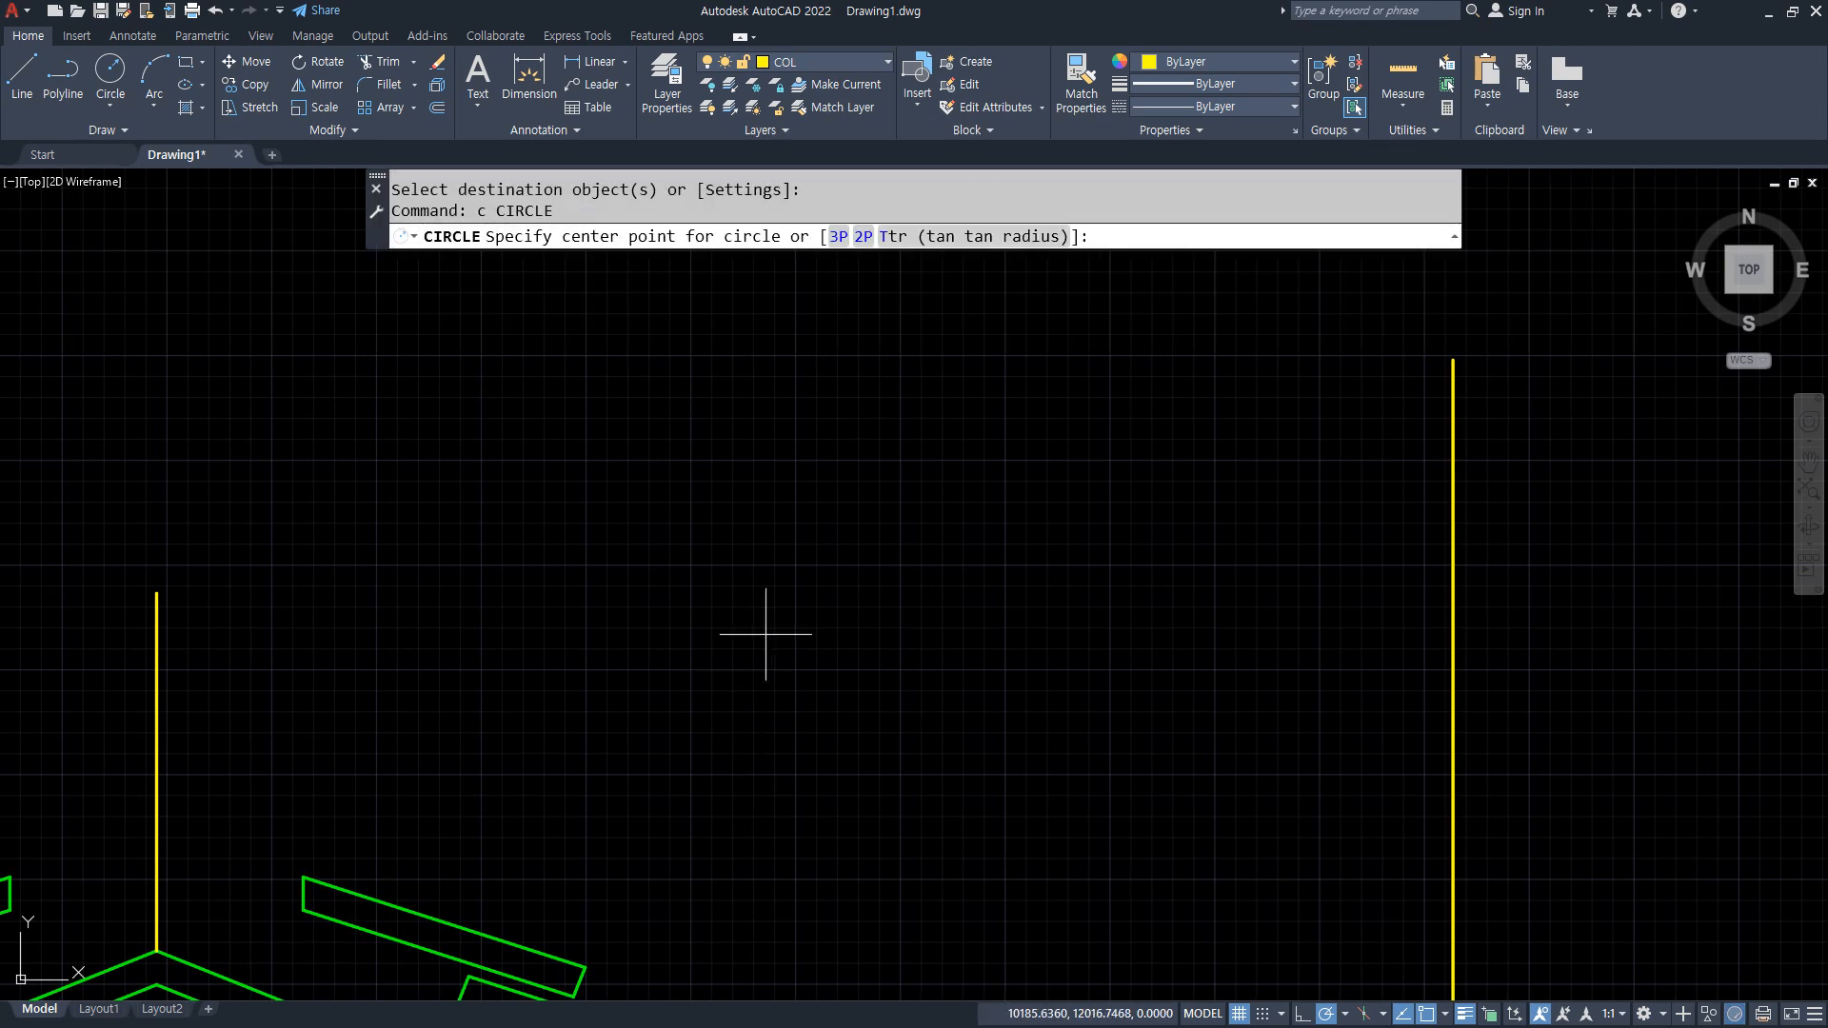
{"action": "left_click", "coordinate": [767, 635]}
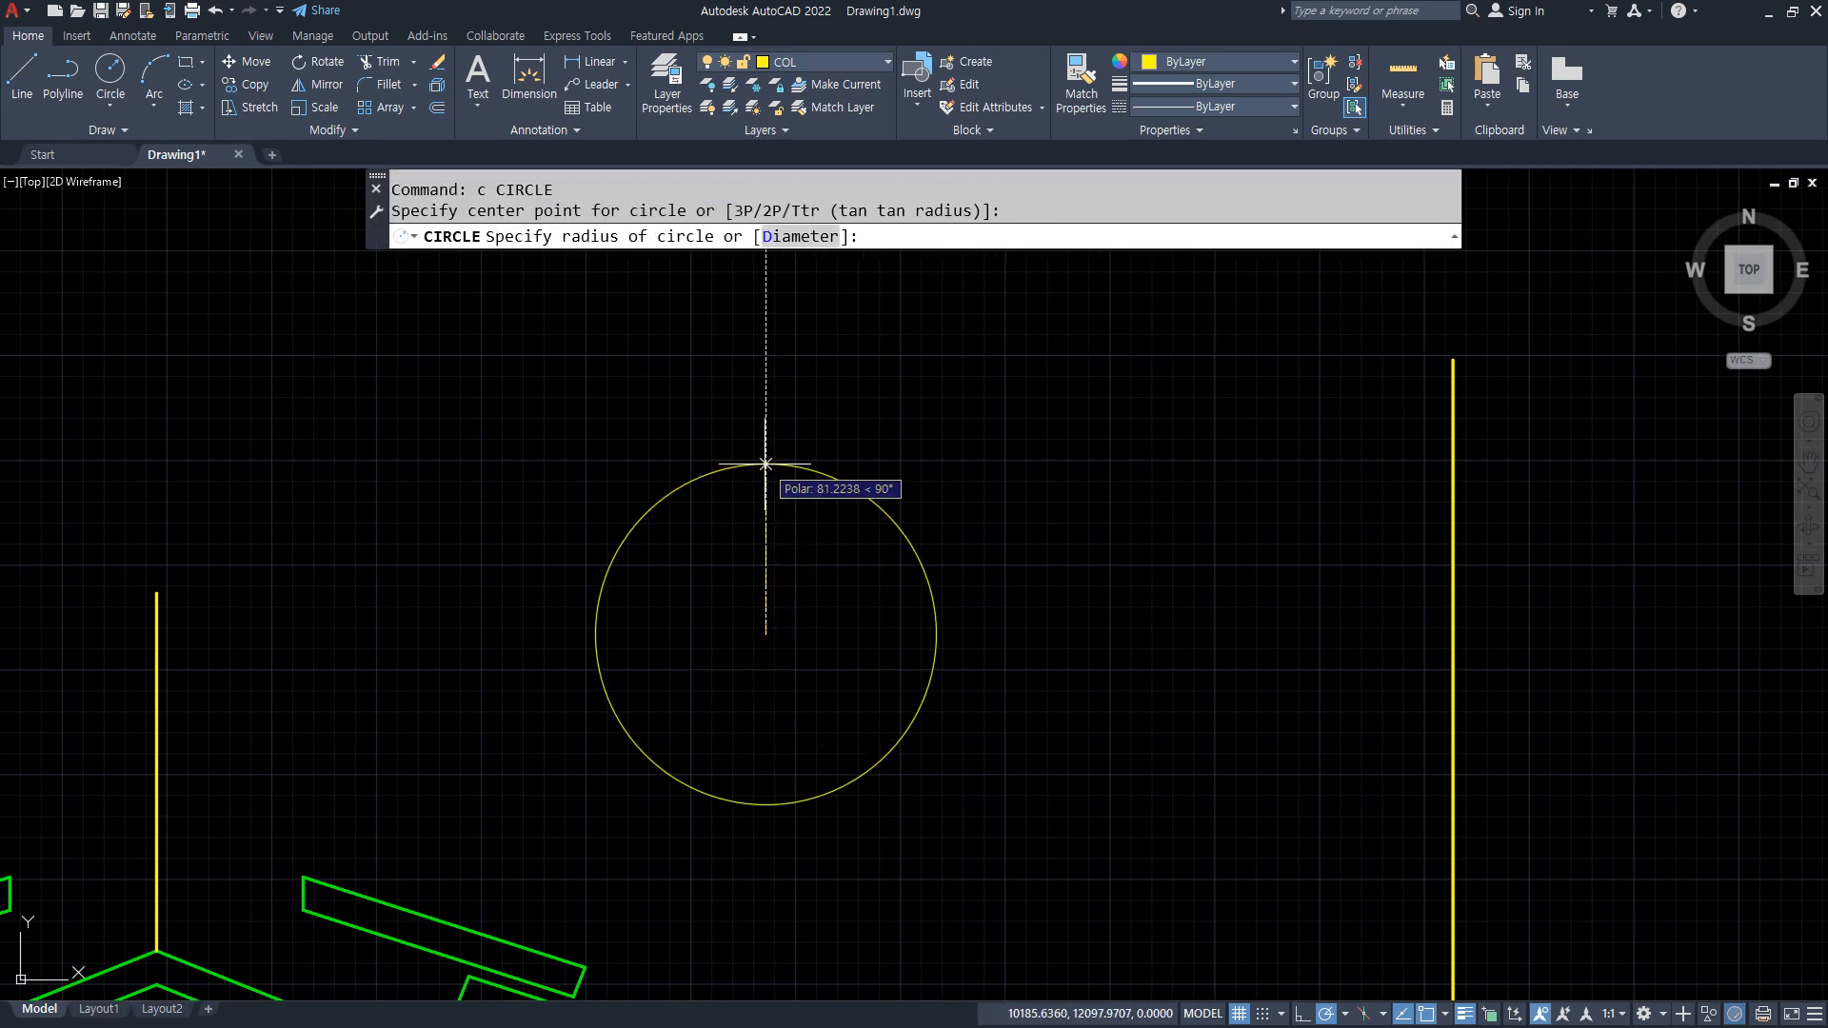
{"action": "key", "text": "Return"}
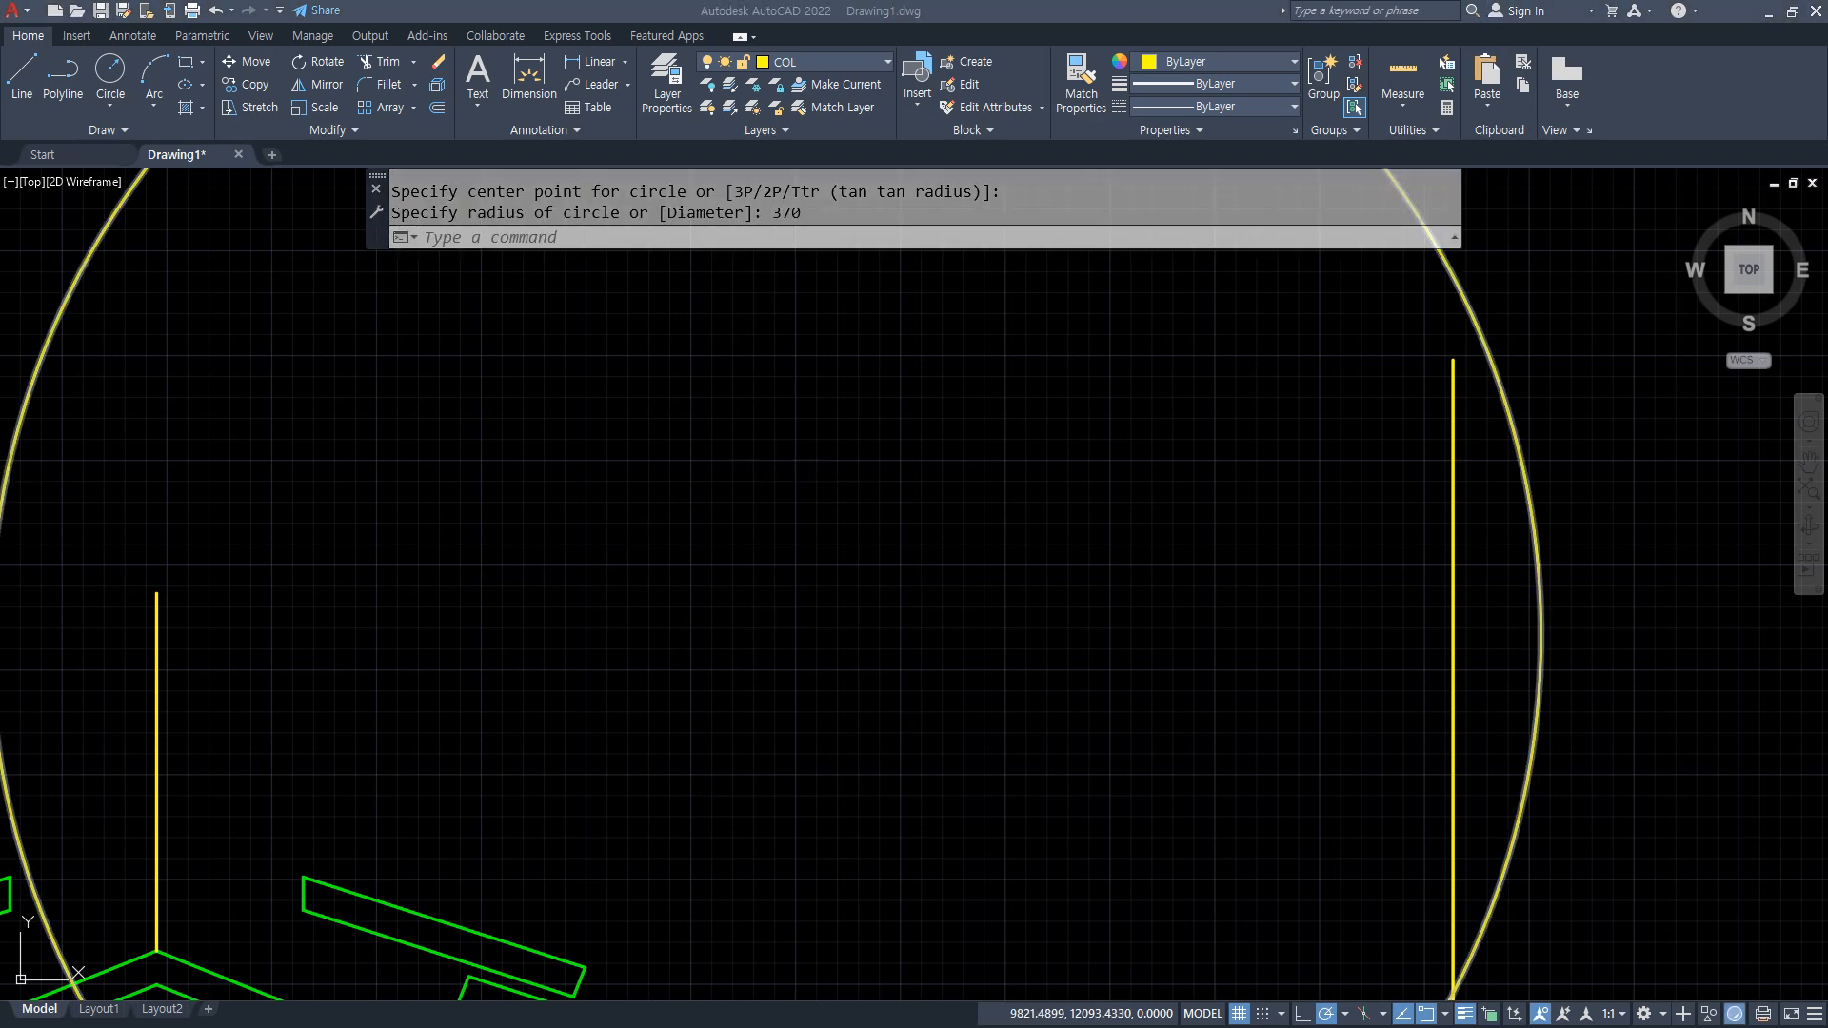
Switch to the browser's reference drawing to check the radius of the curved ridge tiles, and return to the AutoCAD drawing.
{"action": "key", "text": "alt+Tab"}
{"action": "left_click_drag", "start_coordinate": [422, 636], "coordinate": [466, 671]}
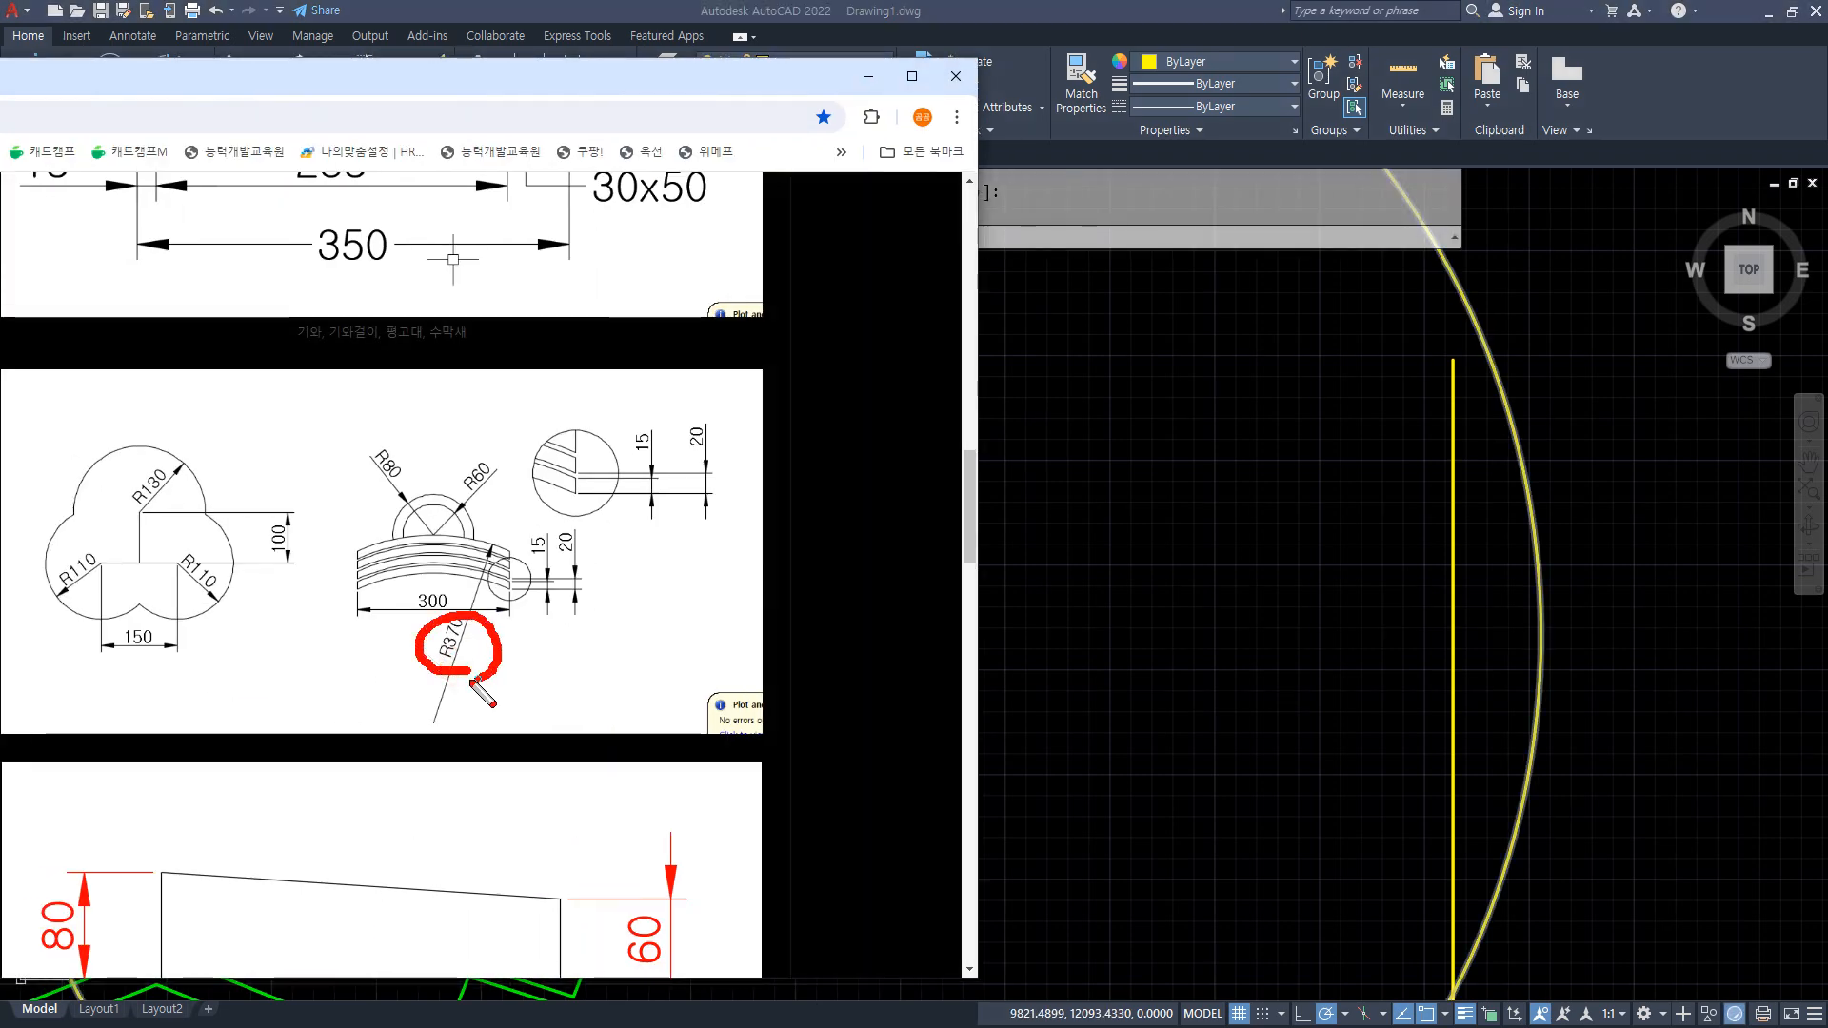
{"action": "key", "text": "alt+Tab"}
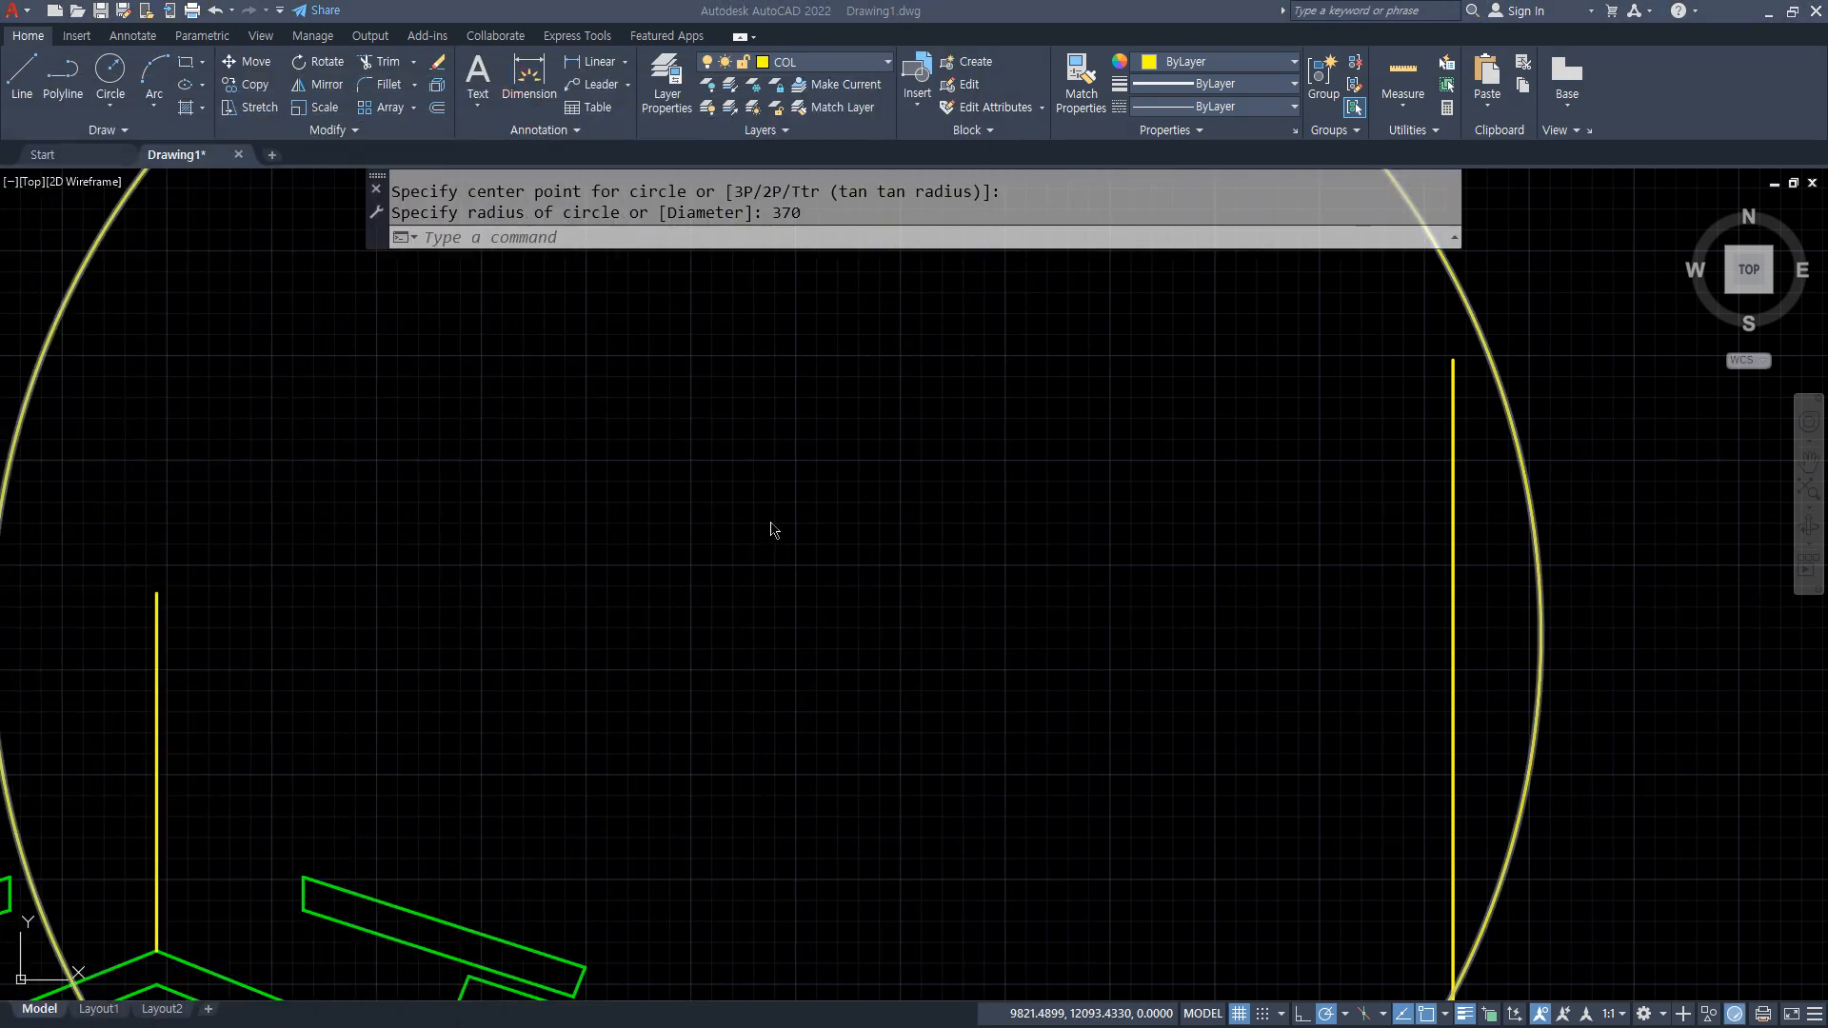
Draw a vertical centre line about 234 units long through the circle's top quadrant.
{"action": "scroll", "coordinate": [766, 524], "scroll_direction": "down", "scroll_amount": 3}
{"action": "scroll", "coordinate": [734, 613], "scroll_direction": "up", "scroll_amount": 4}
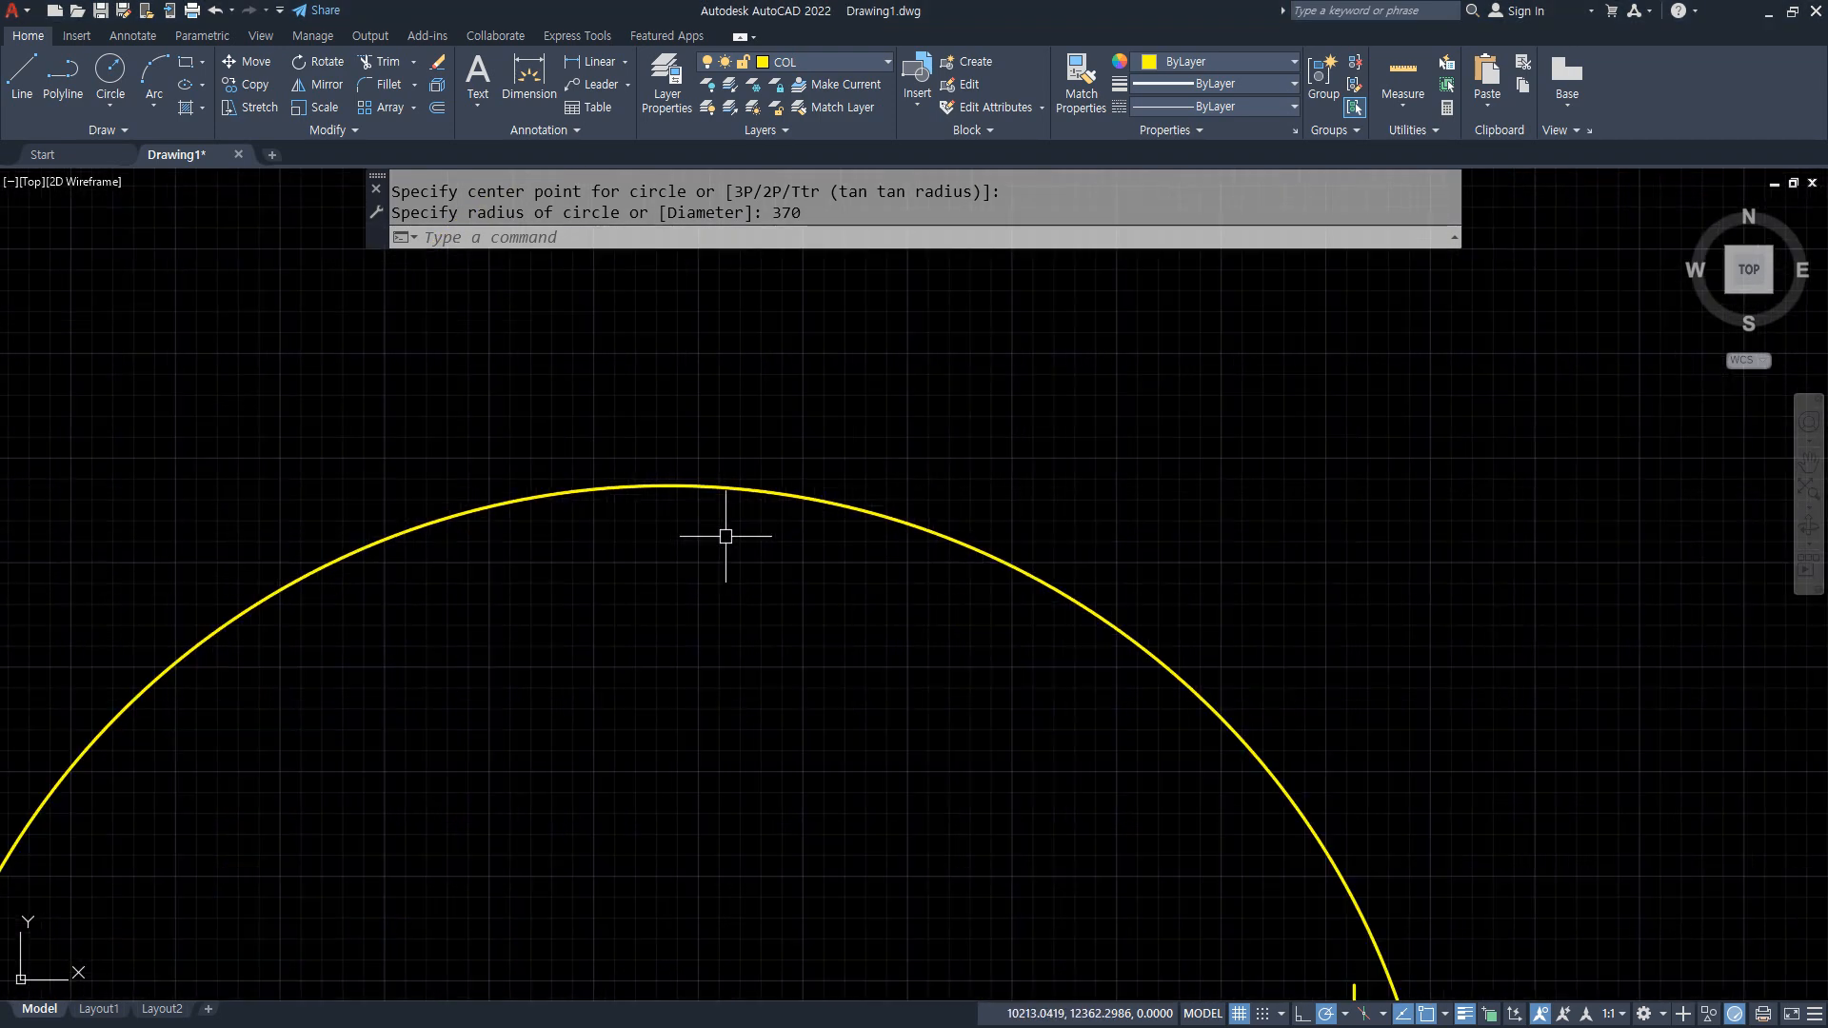
{"action": "type", "text": "l"}
{"action": "key", "text": "Return"}
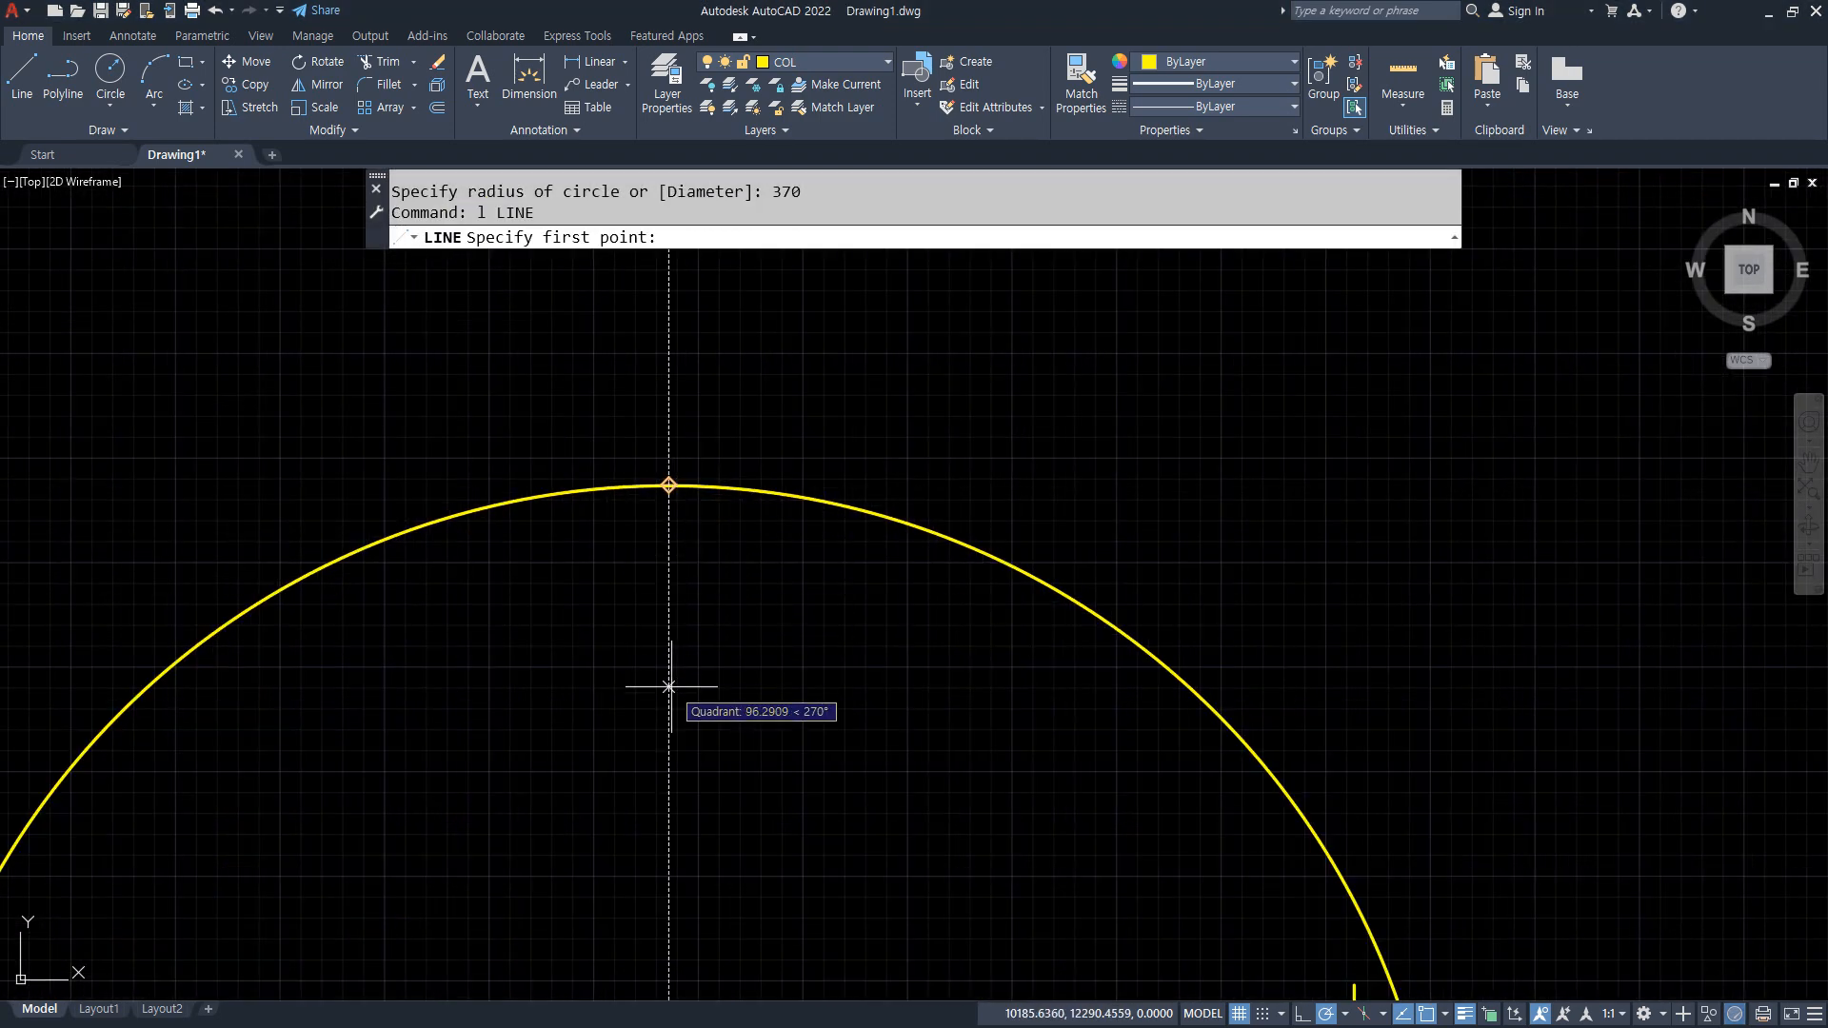
{"action": "left_click", "coordinate": [668, 678]}
{"action": "middle_click_drag", "start_coordinate": [668, 339], "coordinate": [666, 457]}
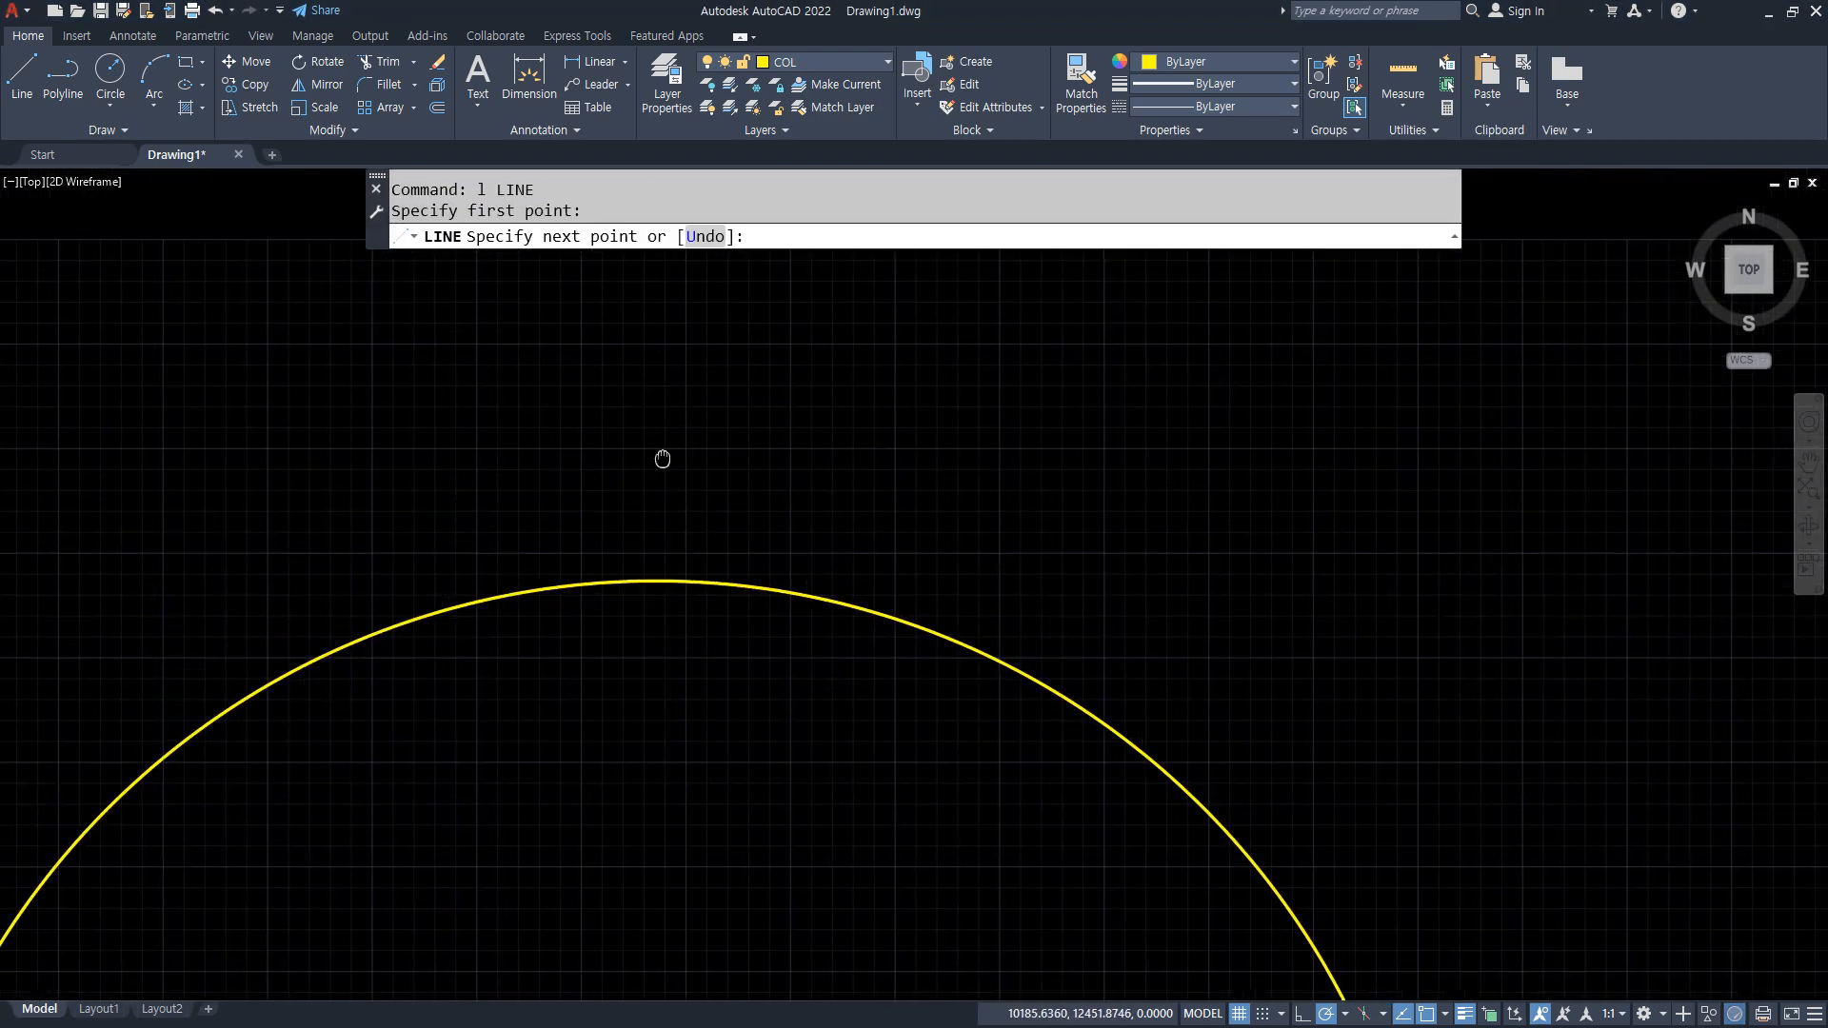
{"action": "left_click", "coordinate": [652, 333]}
{"action": "key", "text": "Return"}
Offset the vertical centre line 150 units to each side.
{"action": "type", "text": "o"}
{"action": "key", "text": "Return"}
{"action": "type", "text": "15"}
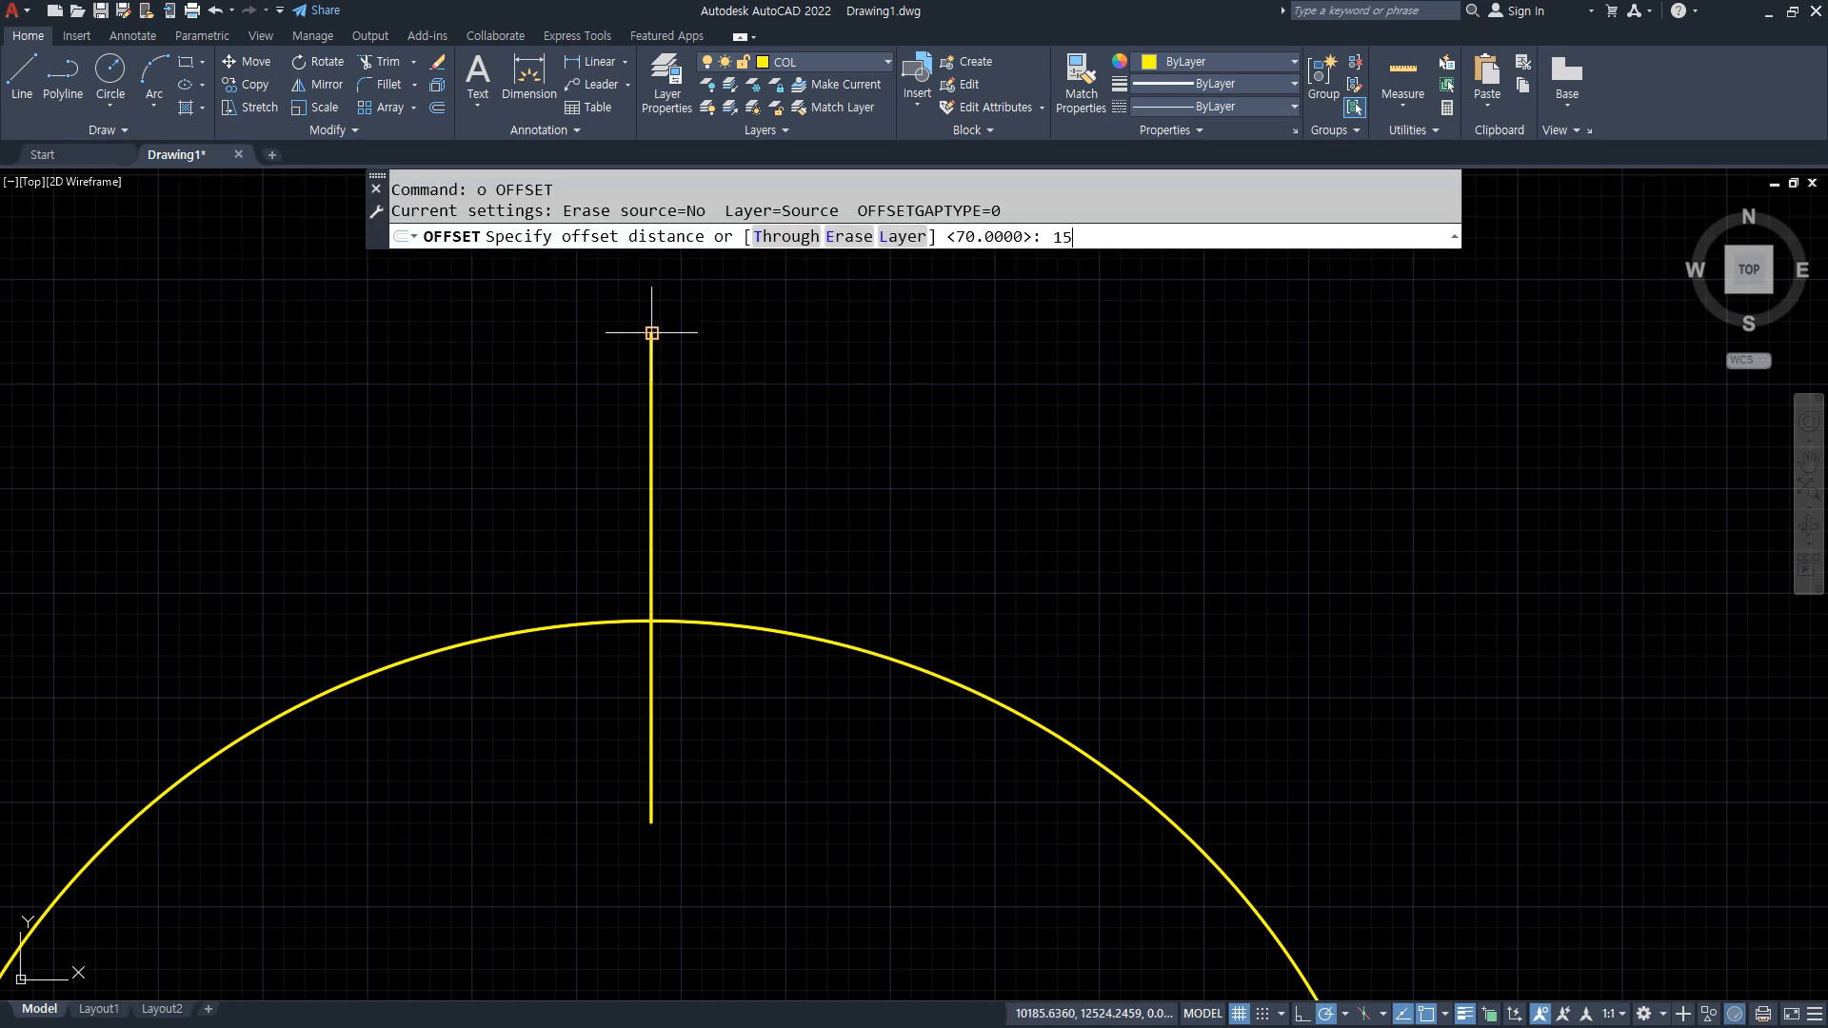
{"action": "type", "text": "0"}
{"action": "key", "text": "Return"}
{"action": "left_click", "coordinate": [651, 503]}
{"action": "left_click", "coordinate": [626, 509]}
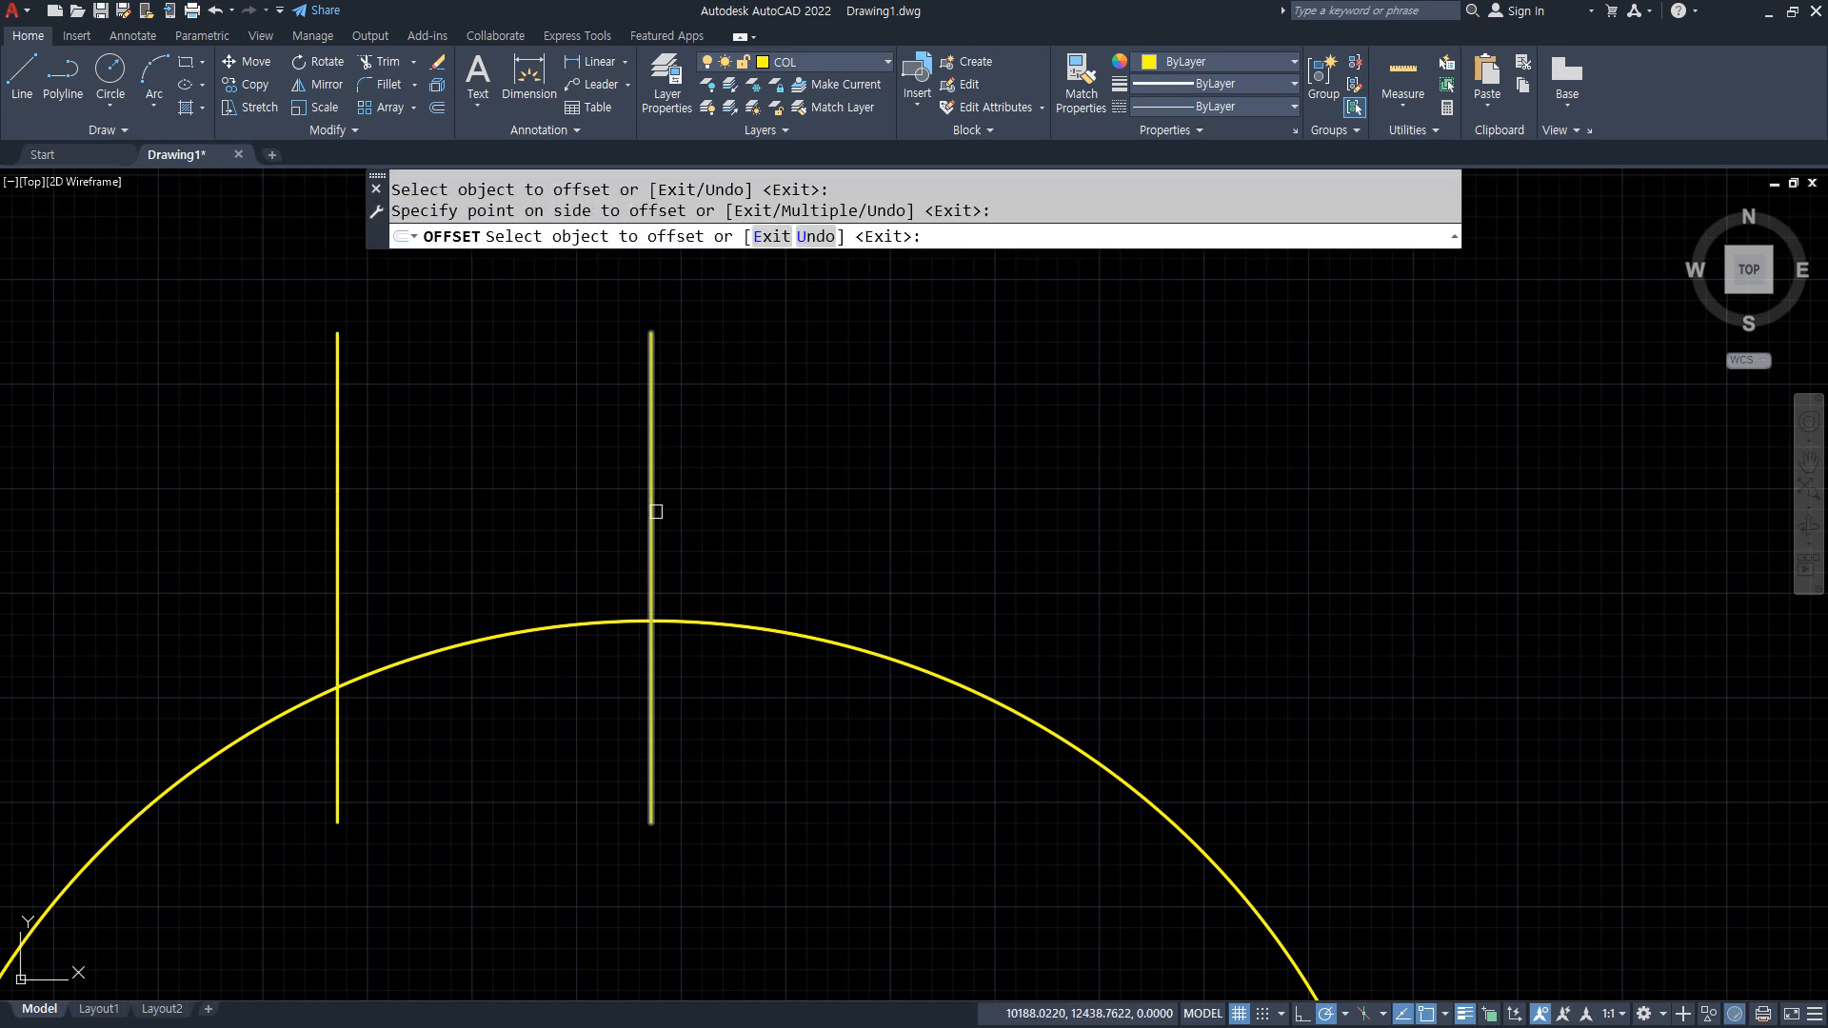
{"action": "left_click", "coordinate": [654, 511]}
{"action": "left_click", "coordinate": [755, 522]}
{"action": "key", "text": "Return"}
Trim away the part of the circle outside the two offset lines, leaving only the top arc.
{"action": "type", "text": "tr"}
{"action": "key", "text": "Return"}
{"action": "left_click", "coordinate": [1004, 707]}
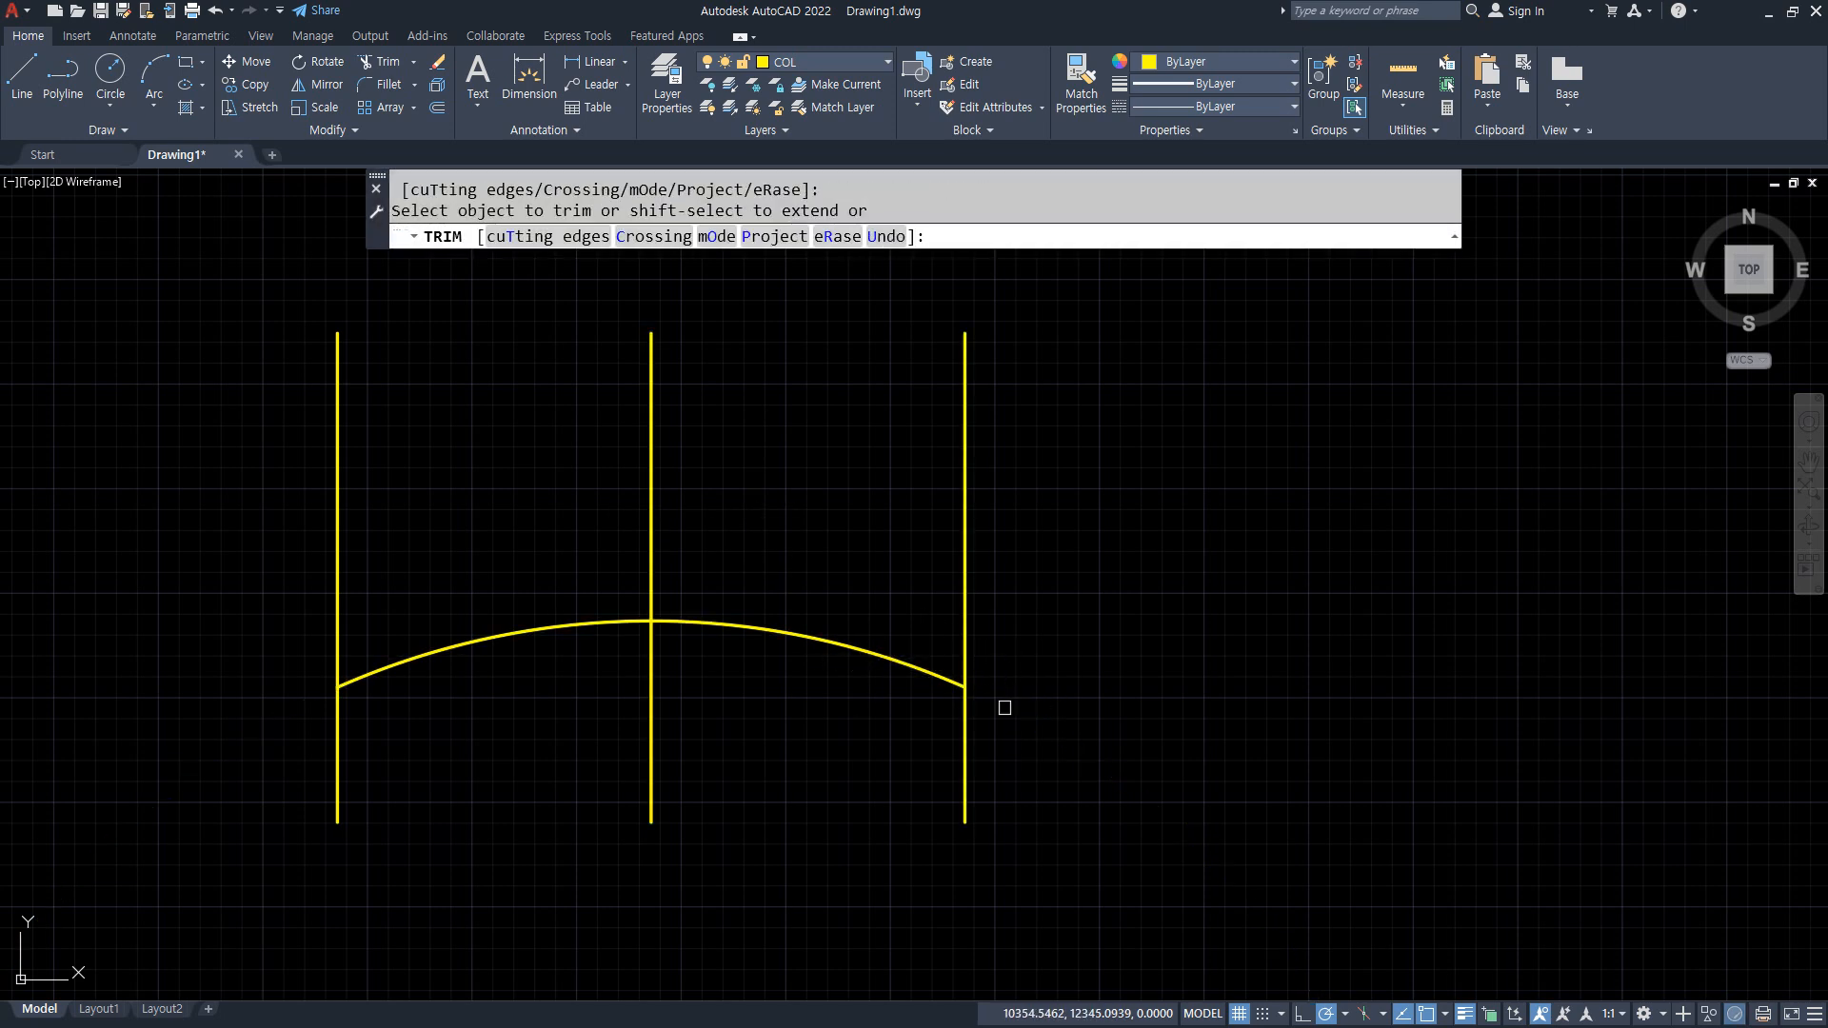
{"action": "key", "text": "Return"}
Fillet the arc with the right and left offset lines to cut both lines off at its ends.
{"action": "type", "text": "f"}
{"action": "key", "text": "Return"}
{"action": "left_click", "coordinate": [947, 680]}
{"action": "left_click", "coordinate": [965, 662]}
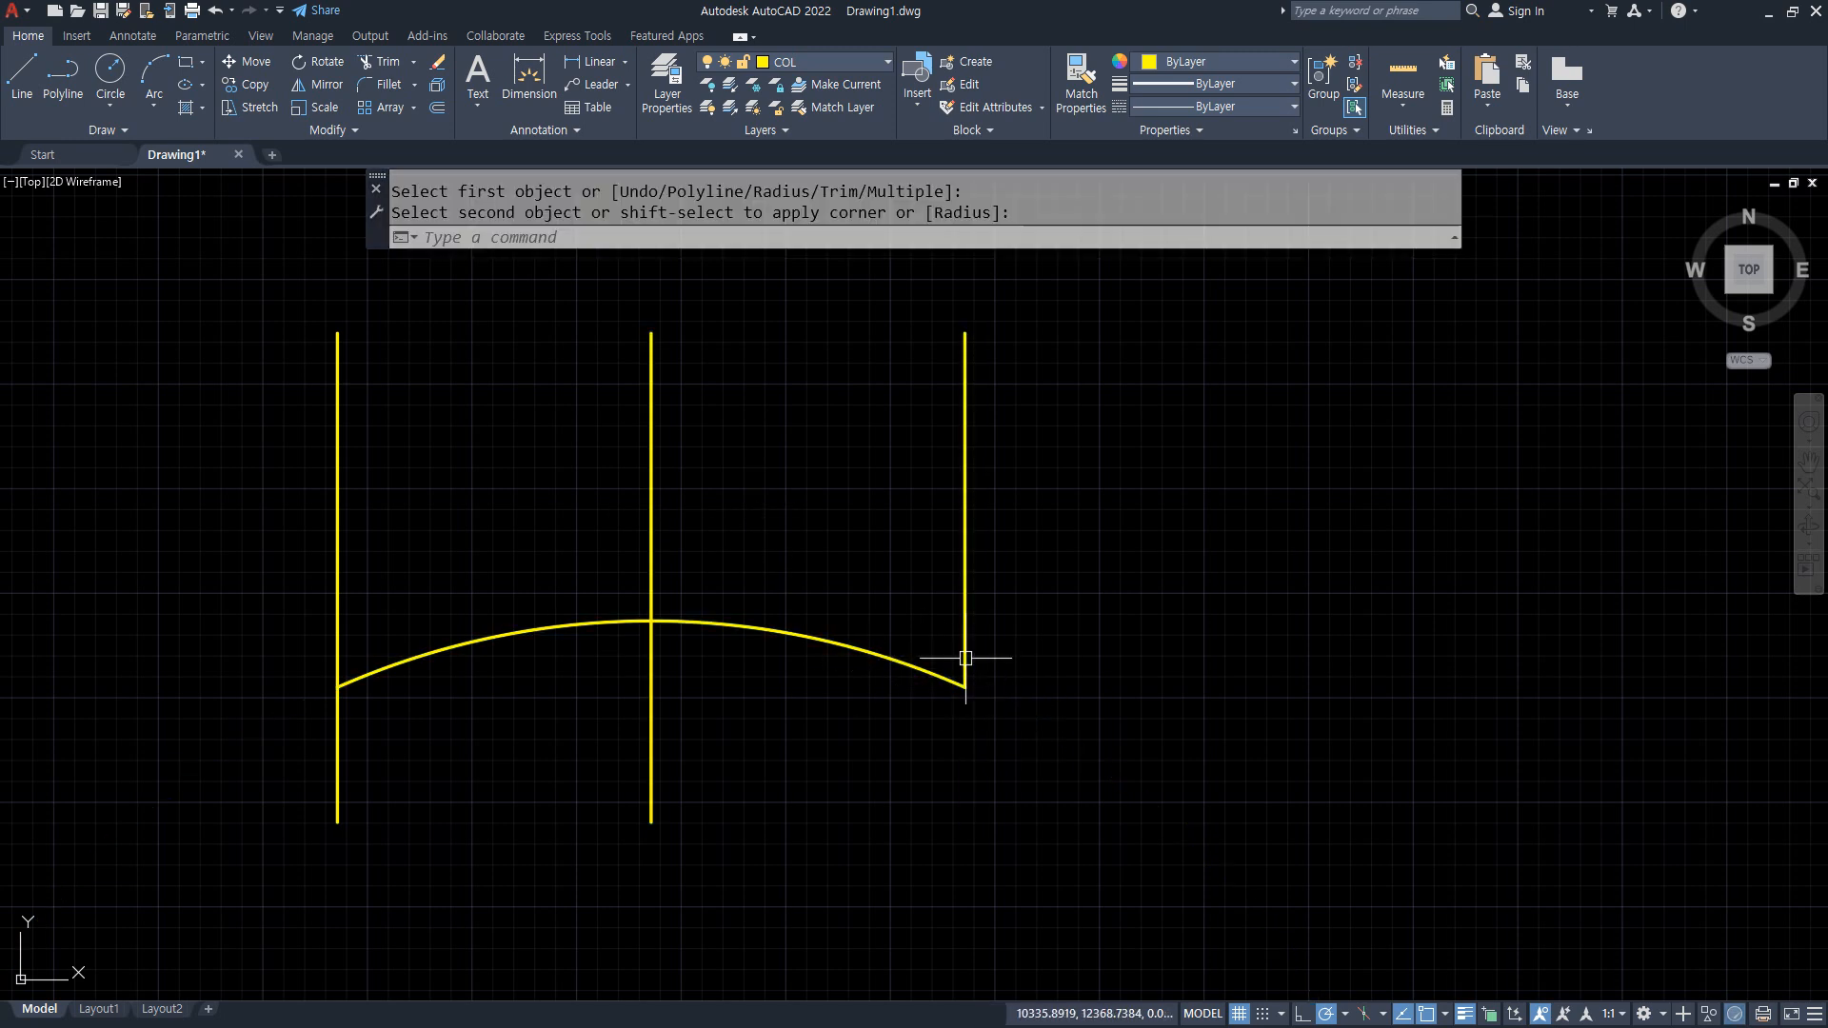
{"action": "key", "text": "Return"}
{"action": "left_click", "coordinate": [431, 683]}
{"action": "left_click", "coordinate": [338, 648]}
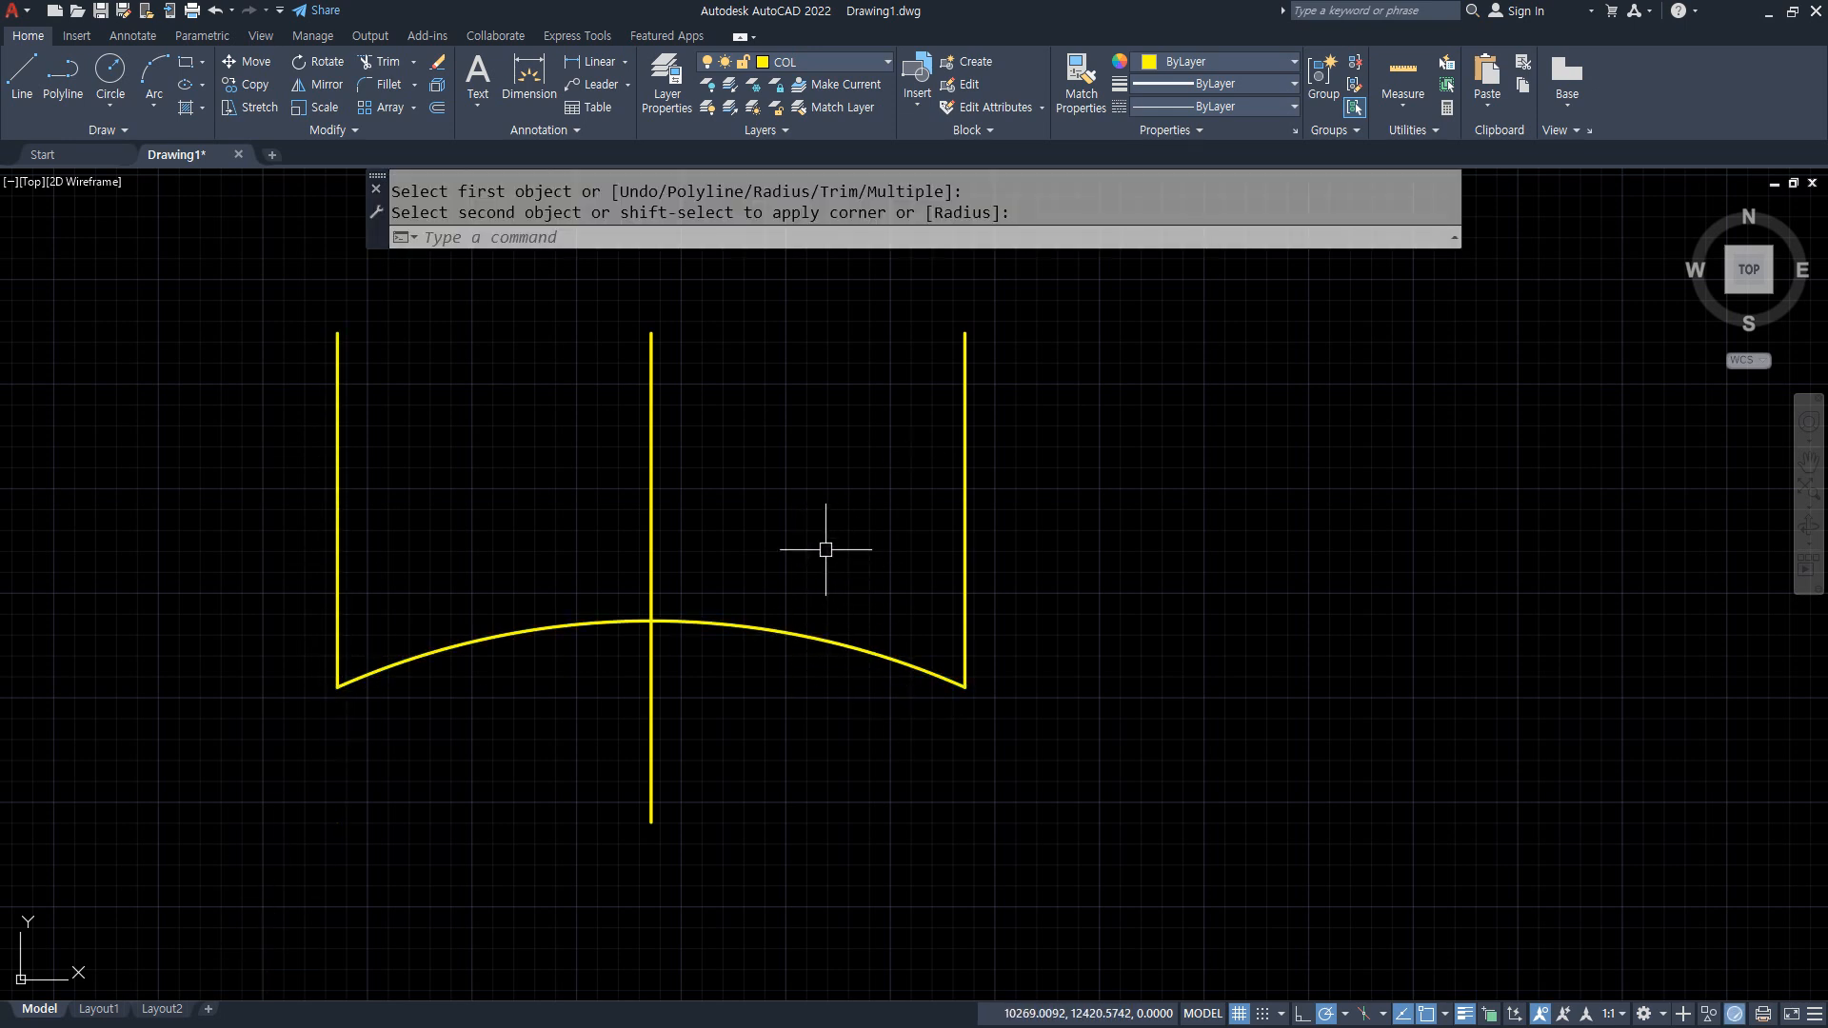
Offset the arc 15 units upward.
{"action": "type", "text": "o"}
{"action": "key", "text": "Return"}
{"action": "key", "text": "Return"}
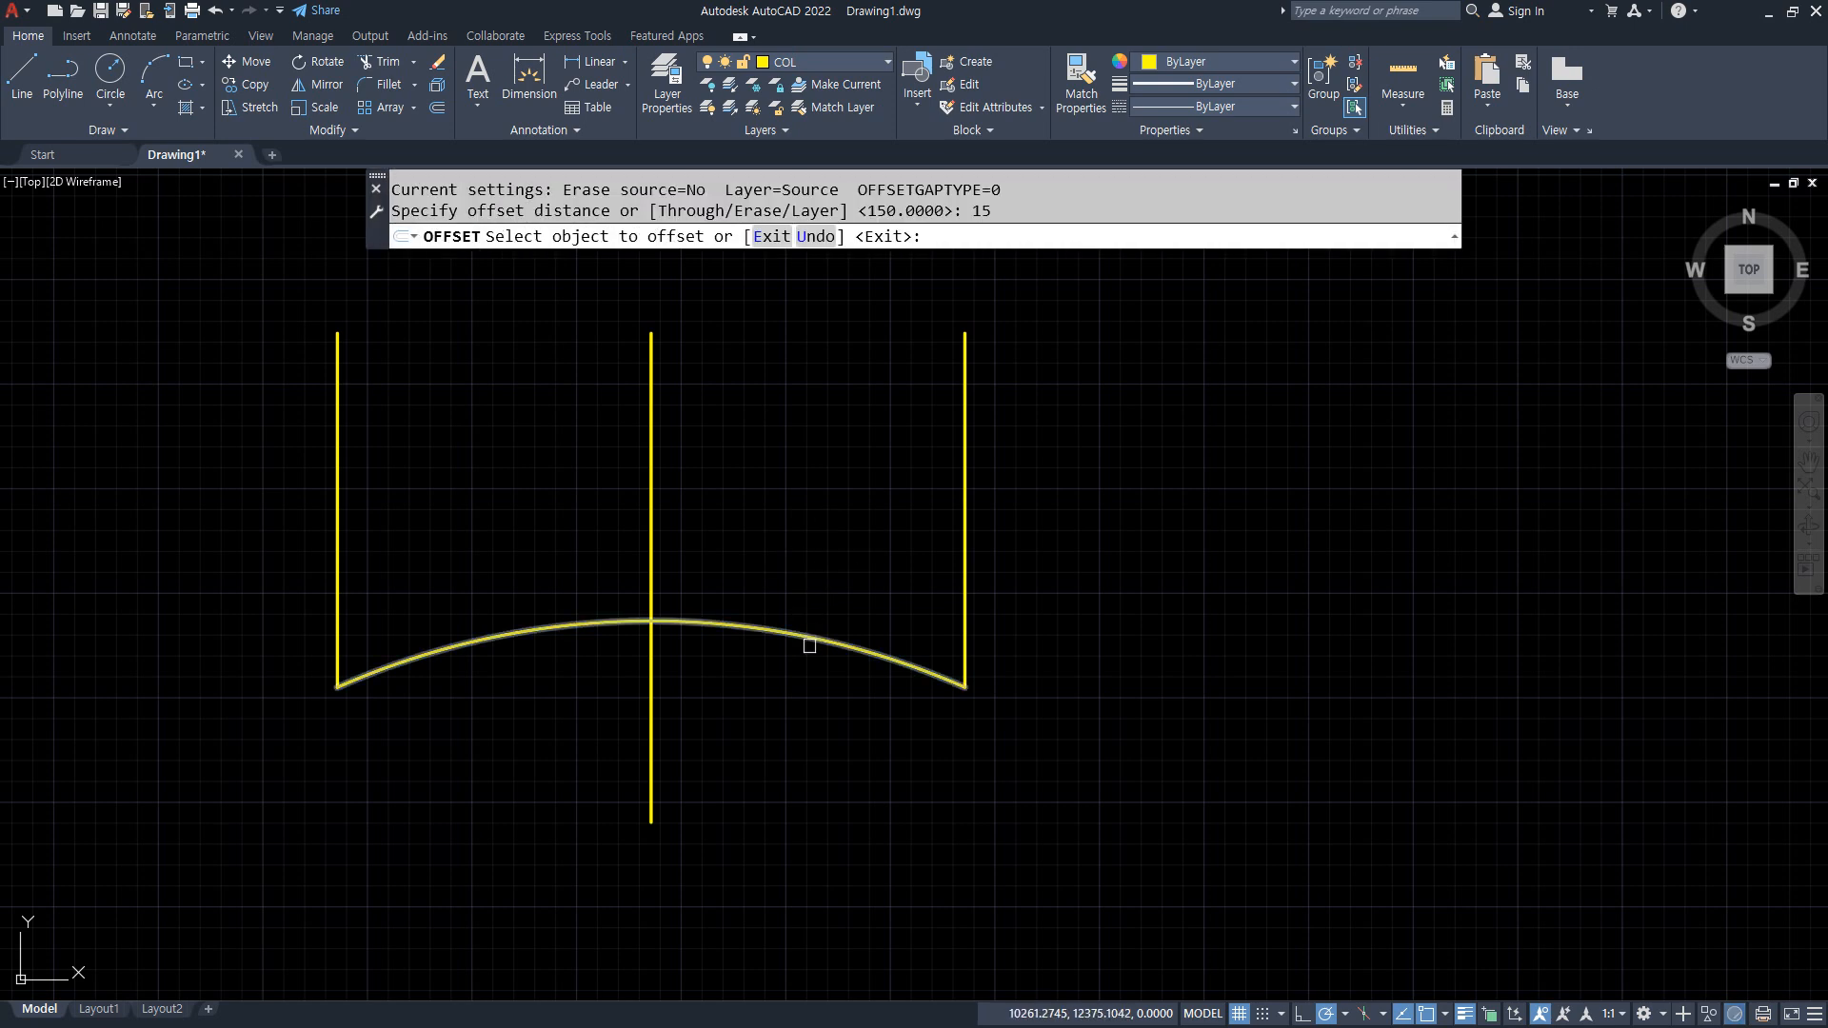
{"action": "left_click", "coordinate": [803, 641]}
{"action": "left_click", "coordinate": [801, 571]}
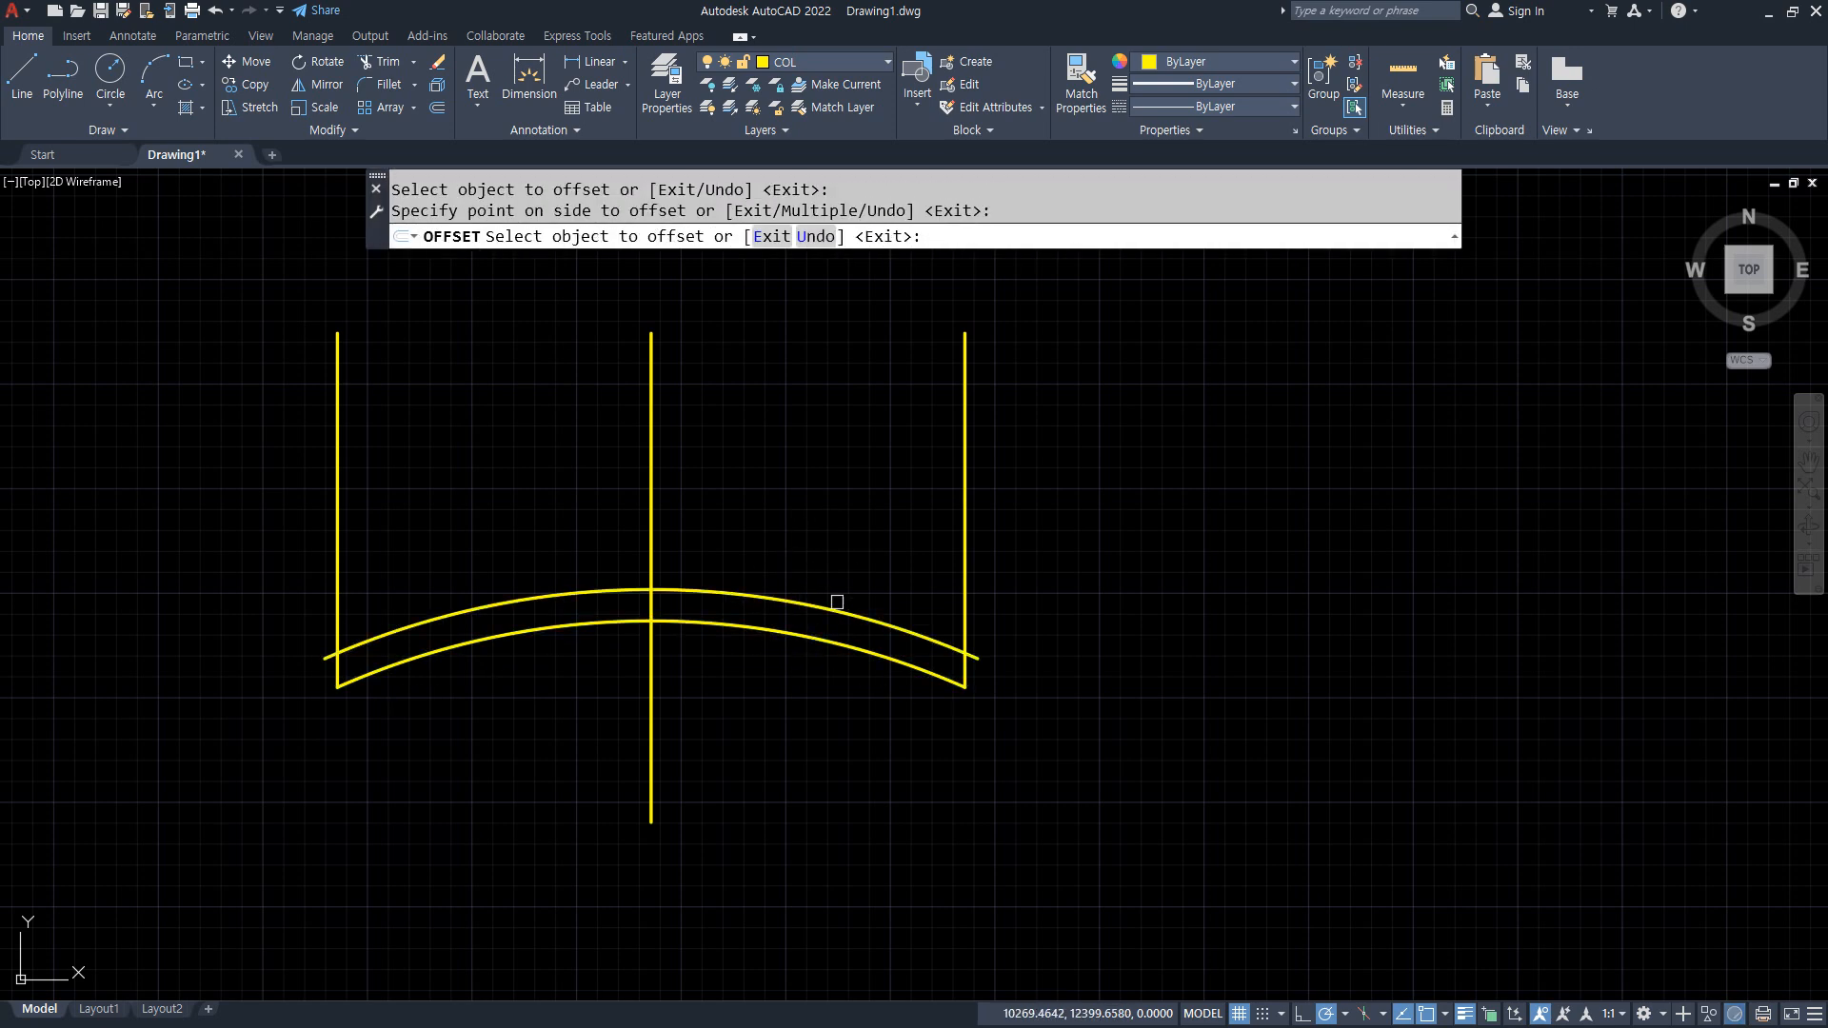
{"action": "key", "text": "Return"}
Trim the upper arc's overhanging ends and the side lines above it to close the curved tile outline.
{"action": "type", "text": "tr"}
{"action": "key", "text": "Return"}
{"action": "left_click", "coordinate": [975, 658]}
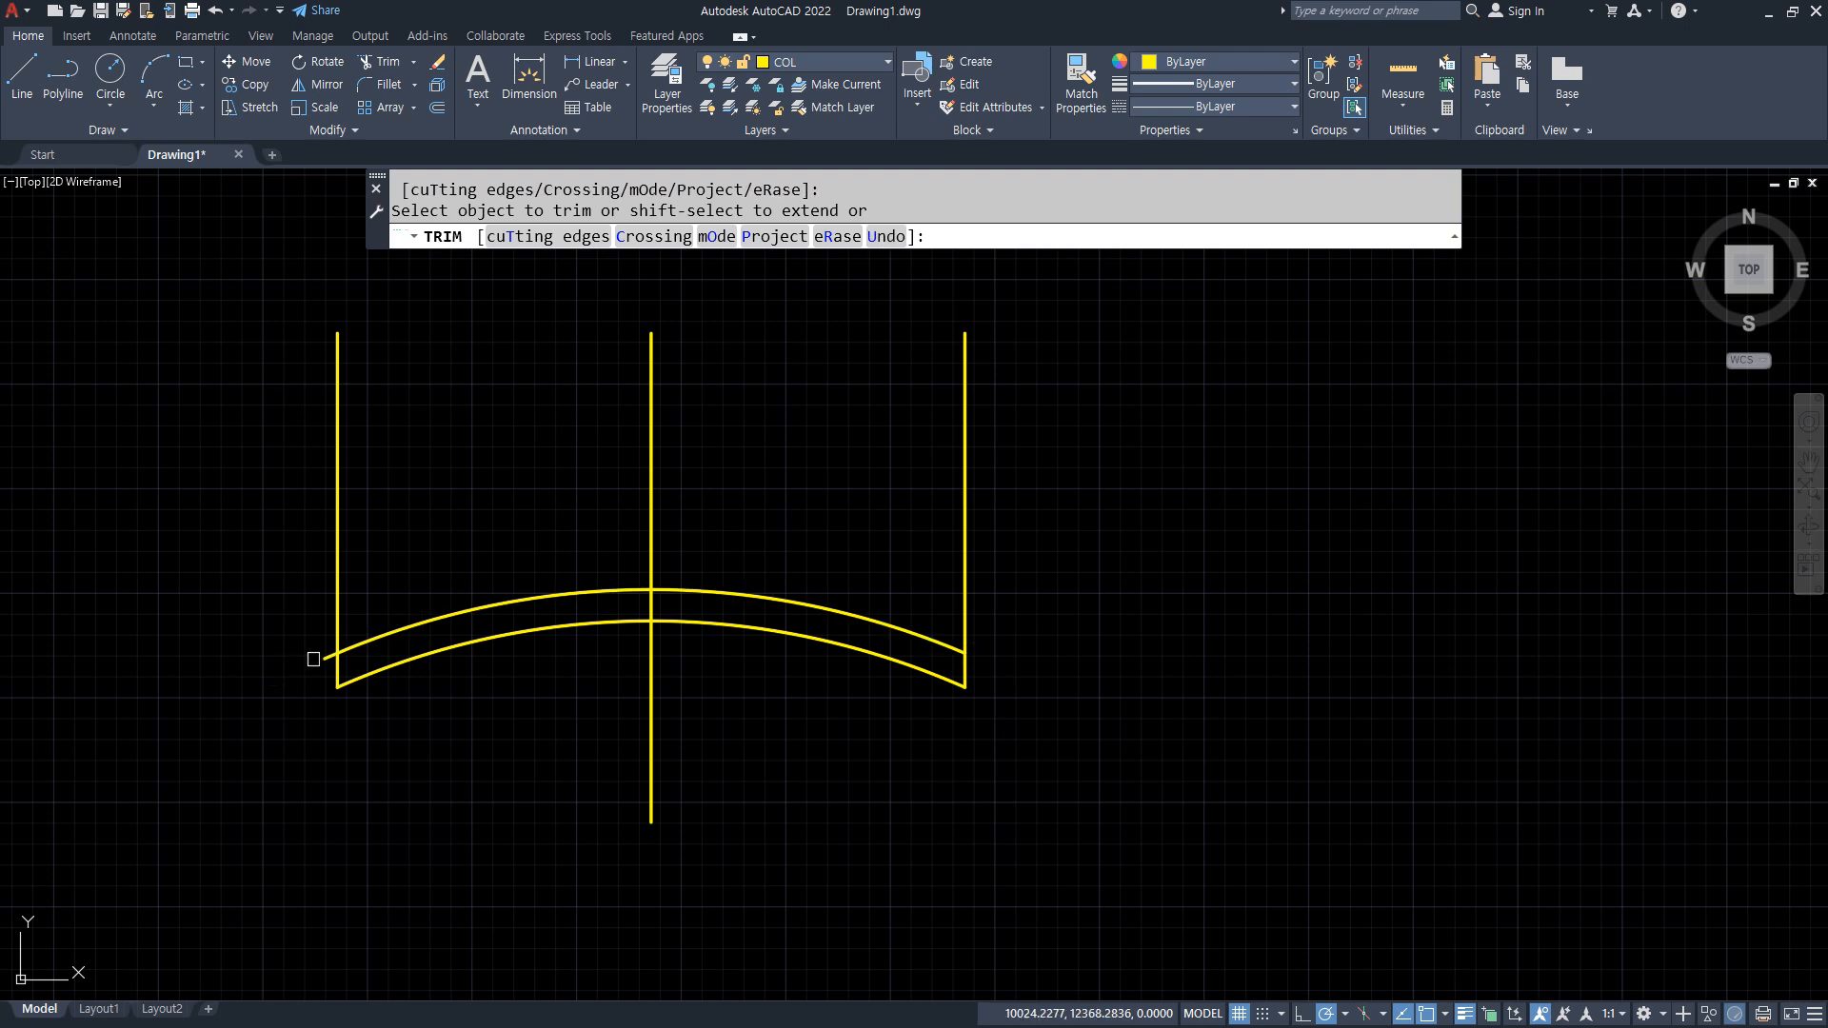
{"action": "left_click", "coordinate": [313, 659]}
{"action": "key", "text": "Return"}
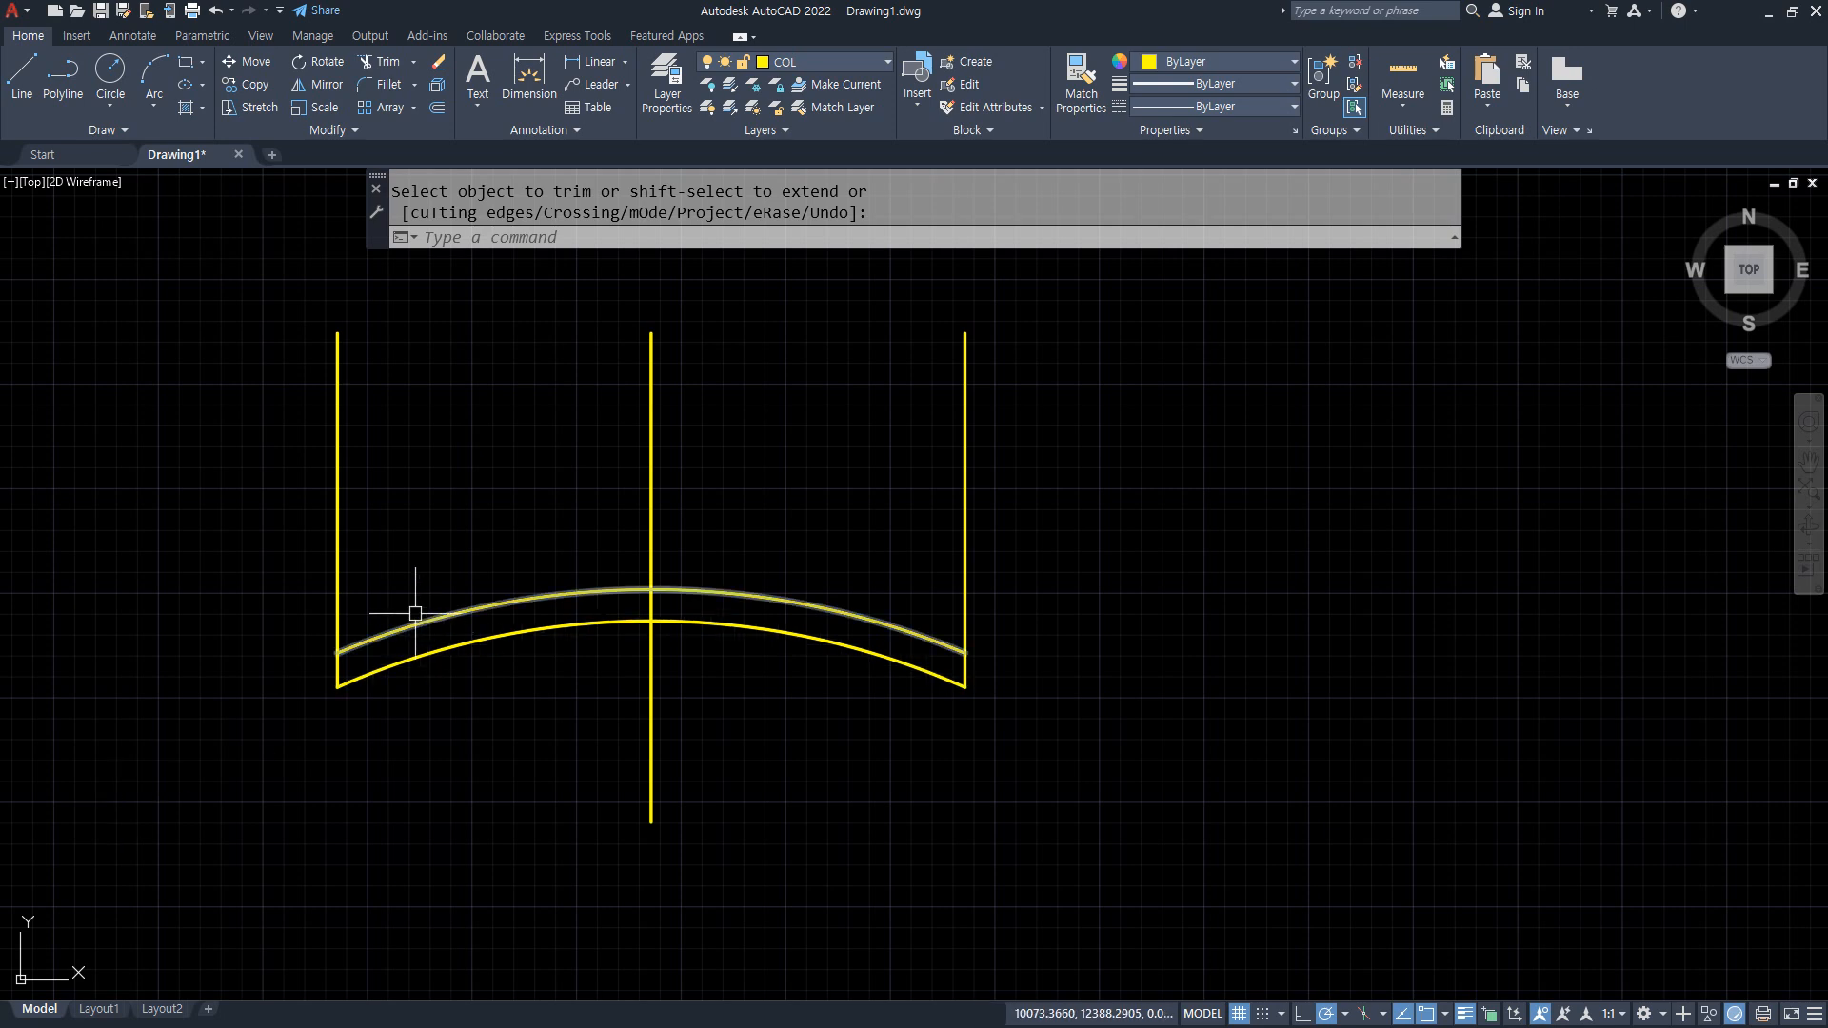
{"action": "key", "text": "Return"}
{"action": "left_click_drag", "start_coordinate": [1003, 596], "coordinate": [919, 588]}
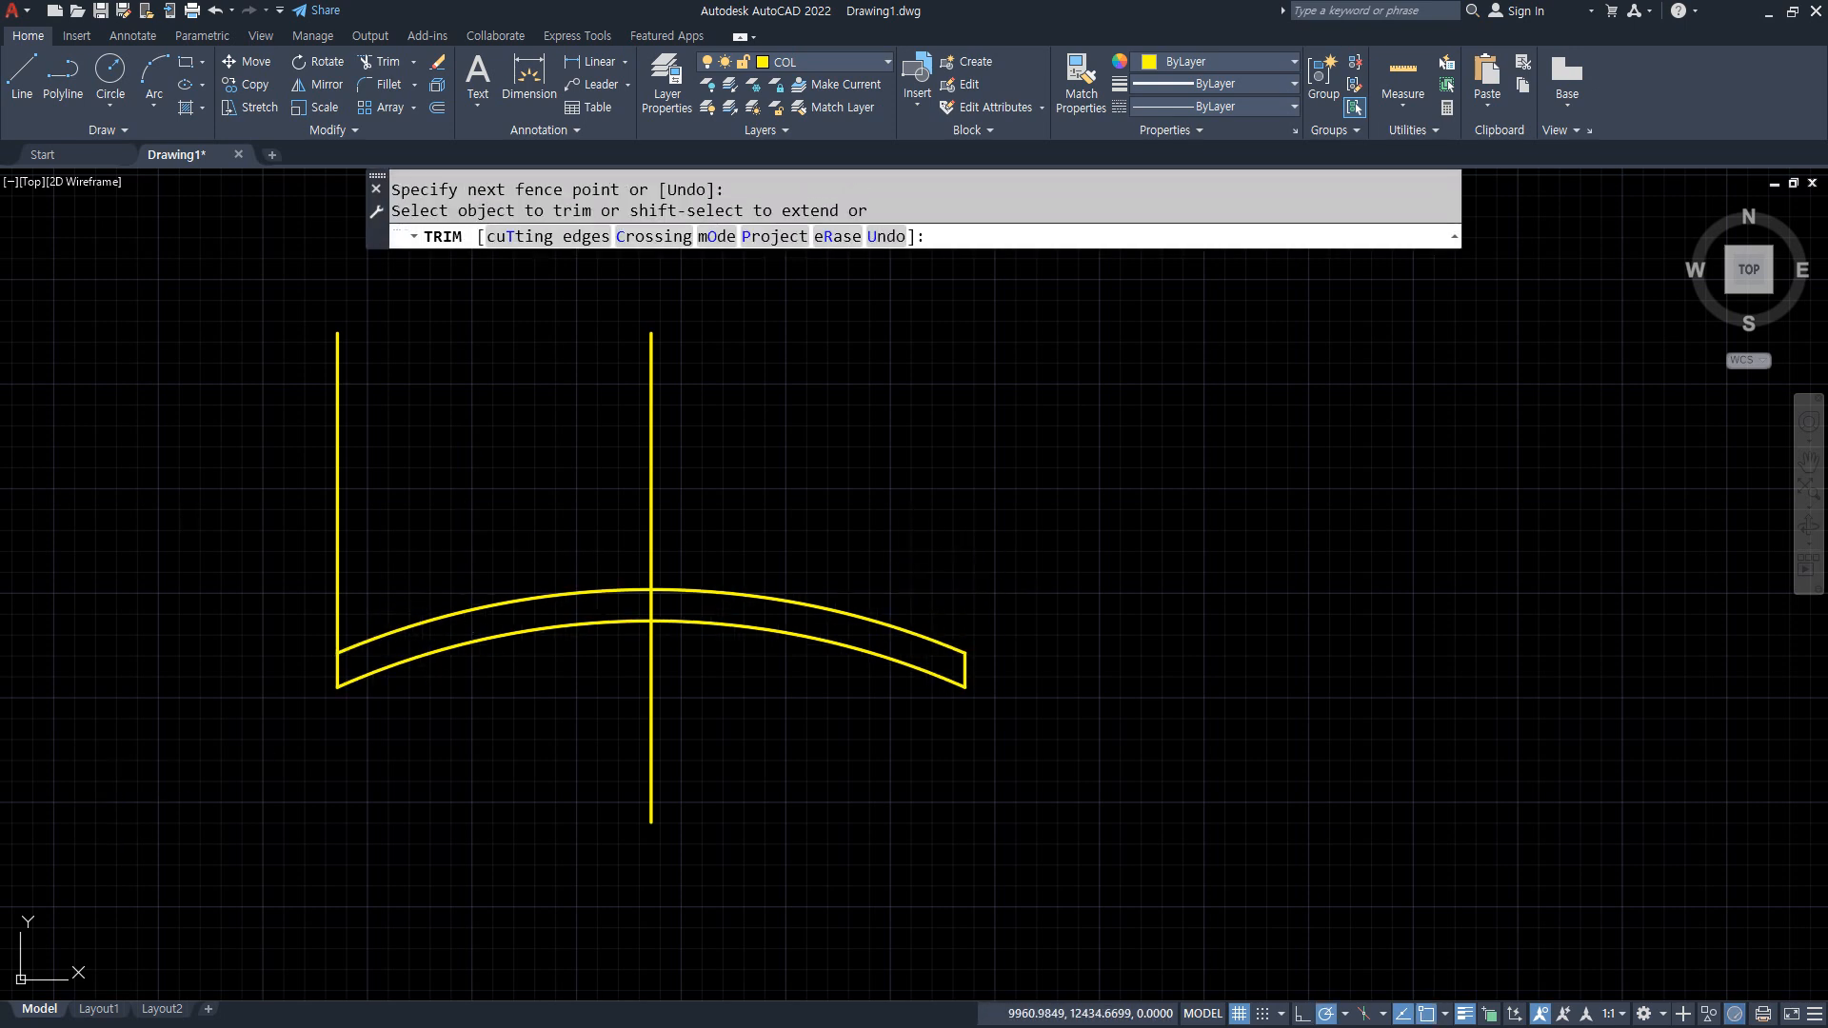
{"action": "left_click_drag", "start_coordinate": [184, 518], "coordinate": [432, 534]}
Copy the curved tile outline straight up as an array of 4 items spaced 20 units apart.
{"action": "type", "text": "c"}
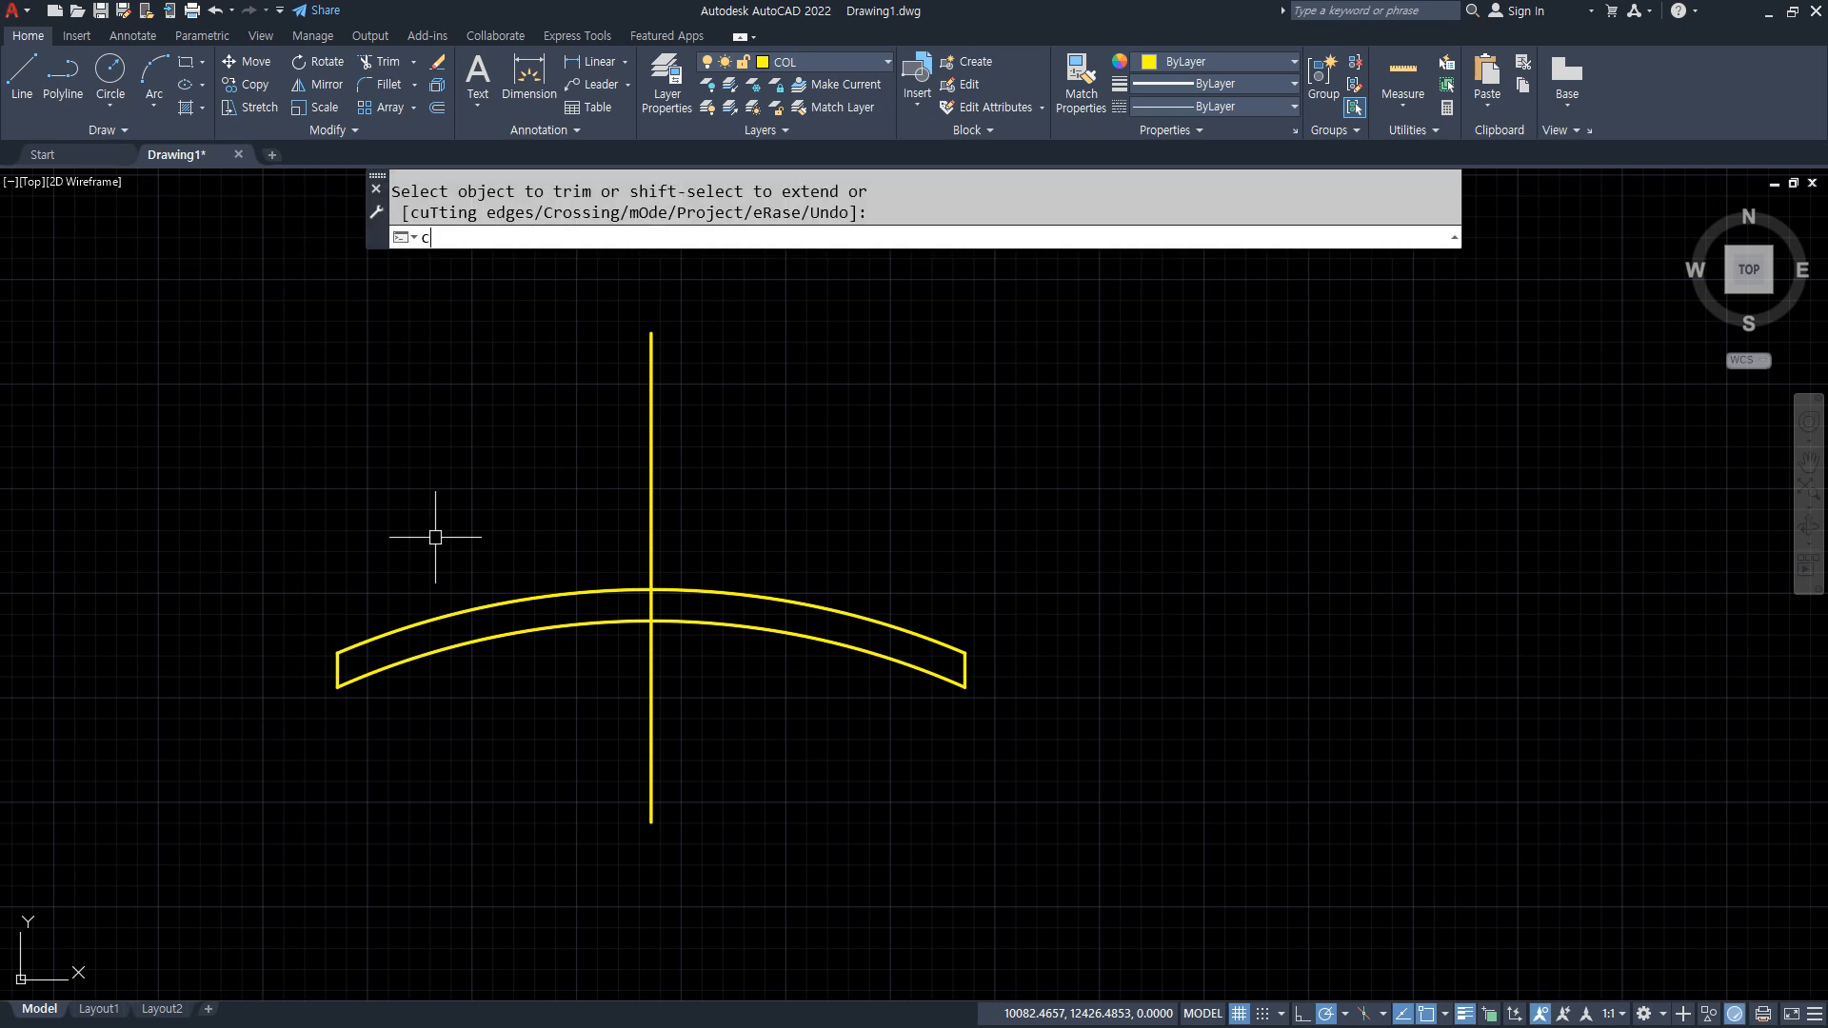
{"action": "type", "text": "p"}
{"action": "key", "text": "space"}
{"action": "left_click", "coordinate": [187, 477]}
{"action": "left_click", "coordinate": [1052, 742]}
{"action": "key", "text": "space"}
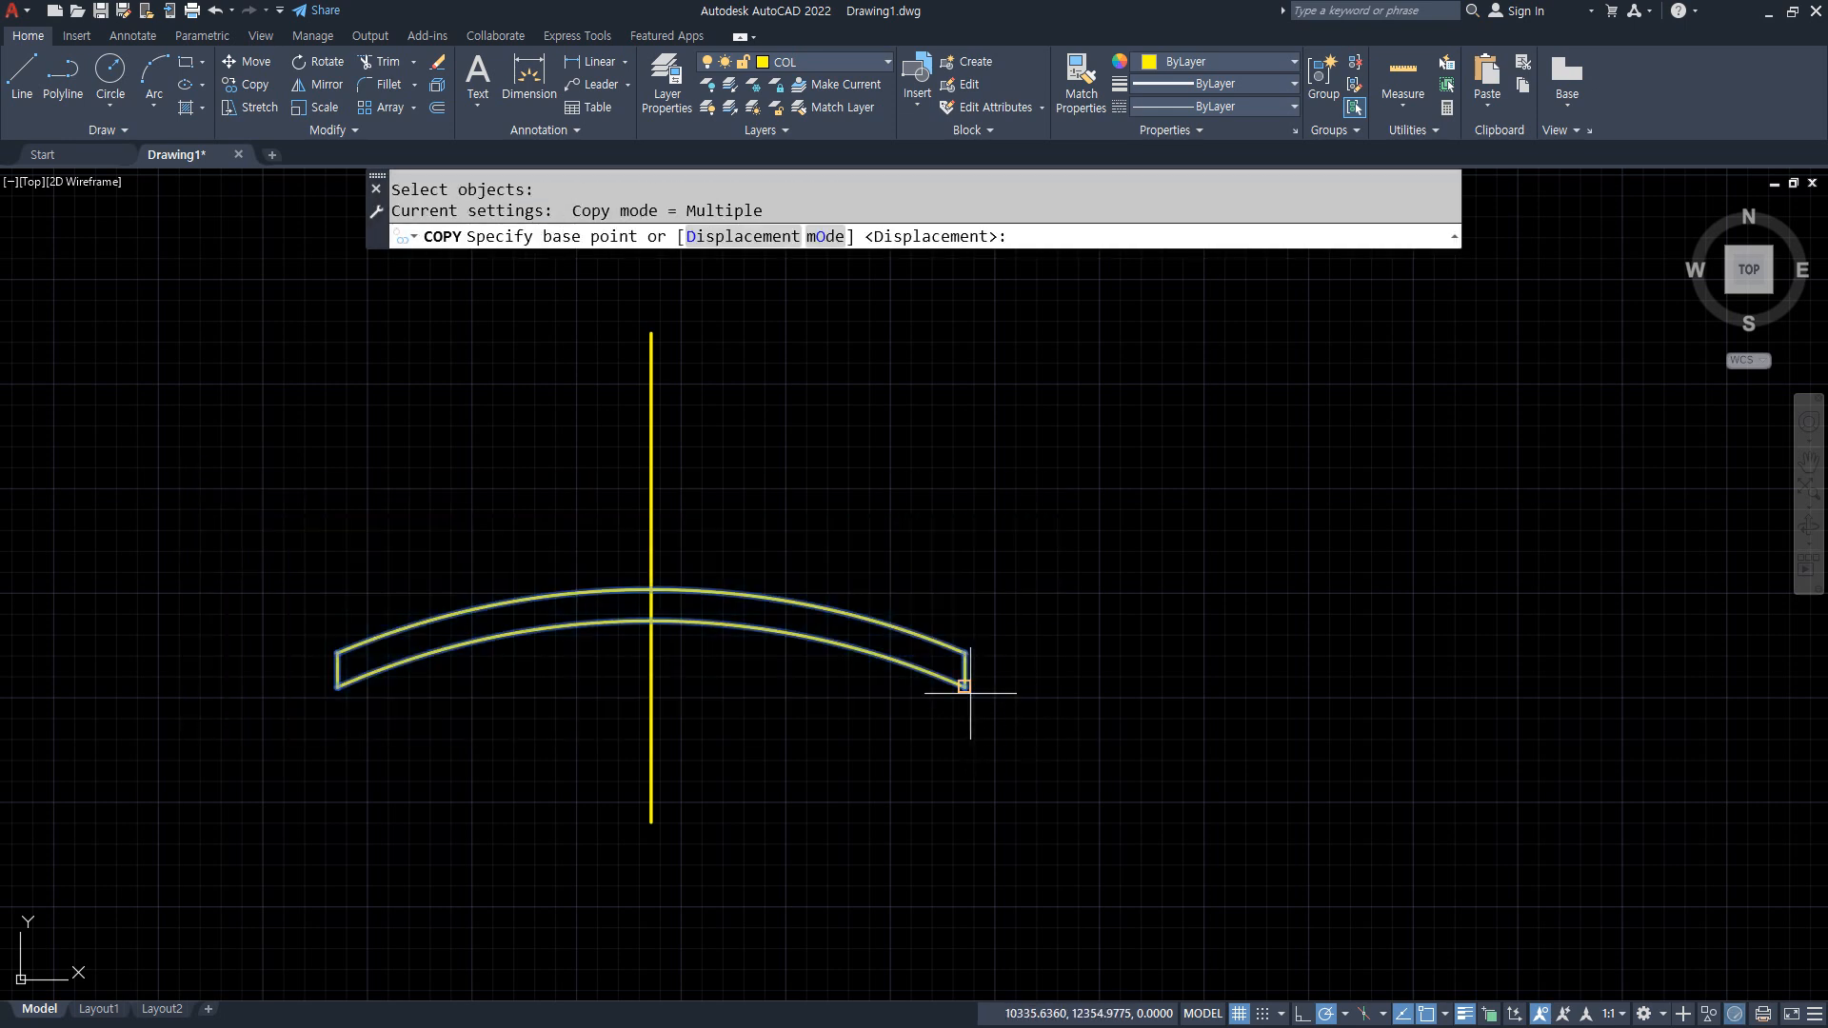
{"action": "left_click", "coordinate": [971, 693]}
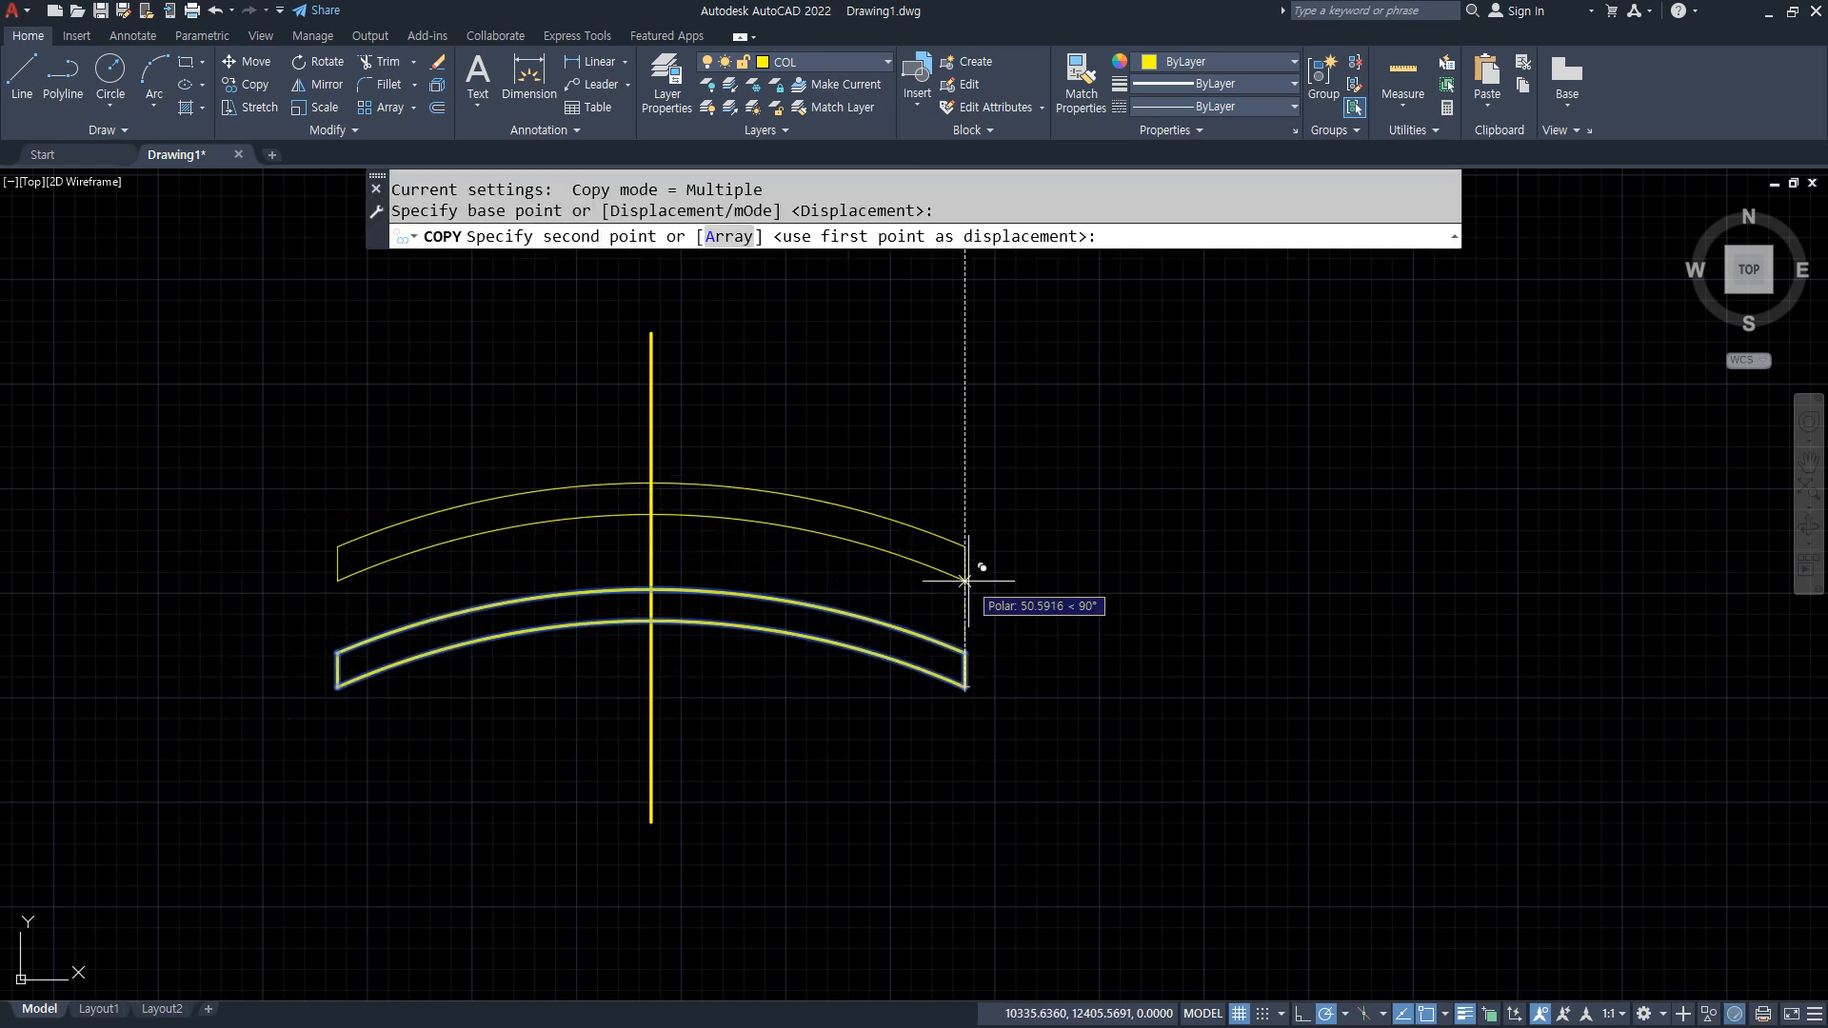
{"action": "type", "text": "a"}
{"action": "key", "text": "space"}
{"action": "type", "text": "4"}
{"action": "key", "text": "space"}
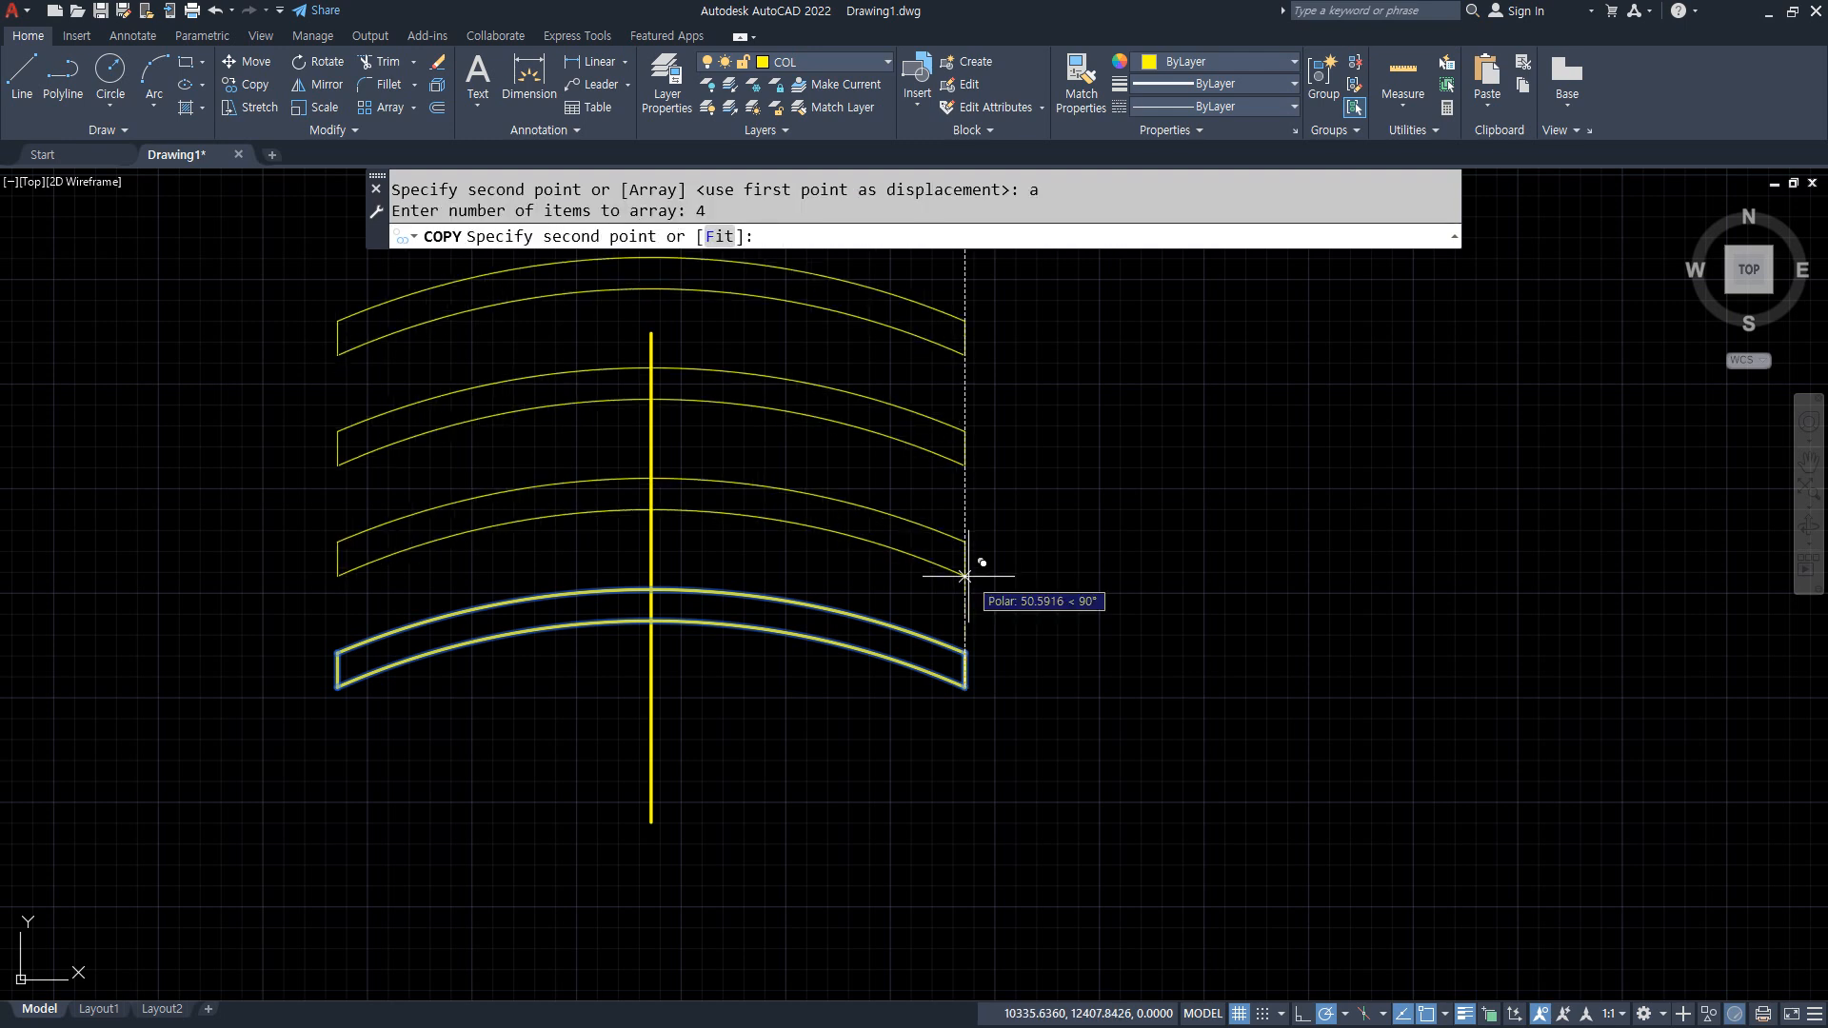
{"action": "type", "text": "20"}
{"action": "key", "text": "space"}
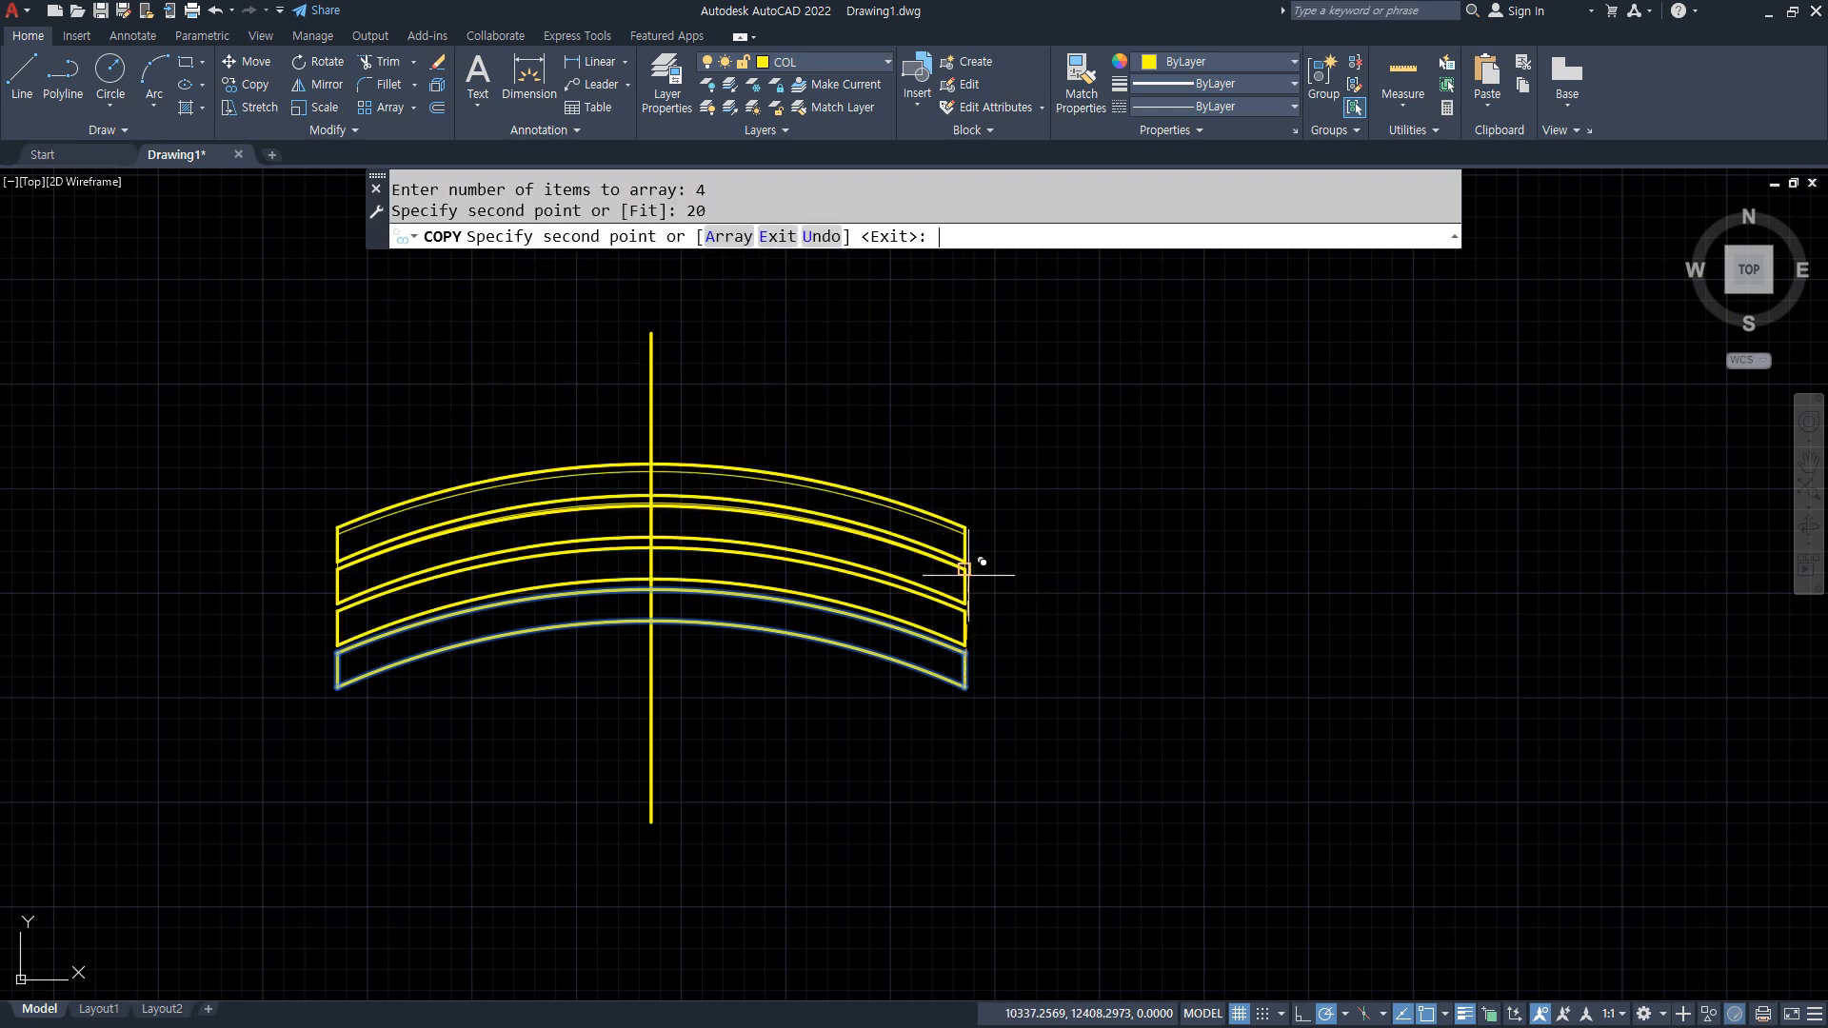
{"action": "key", "text": "space"}
Erase the vertical centre line running through the stacked curved tiles.
{"action": "scroll", "coordinate": [695, 457], "scroll_direction": "up", "scroll_amount": 2}
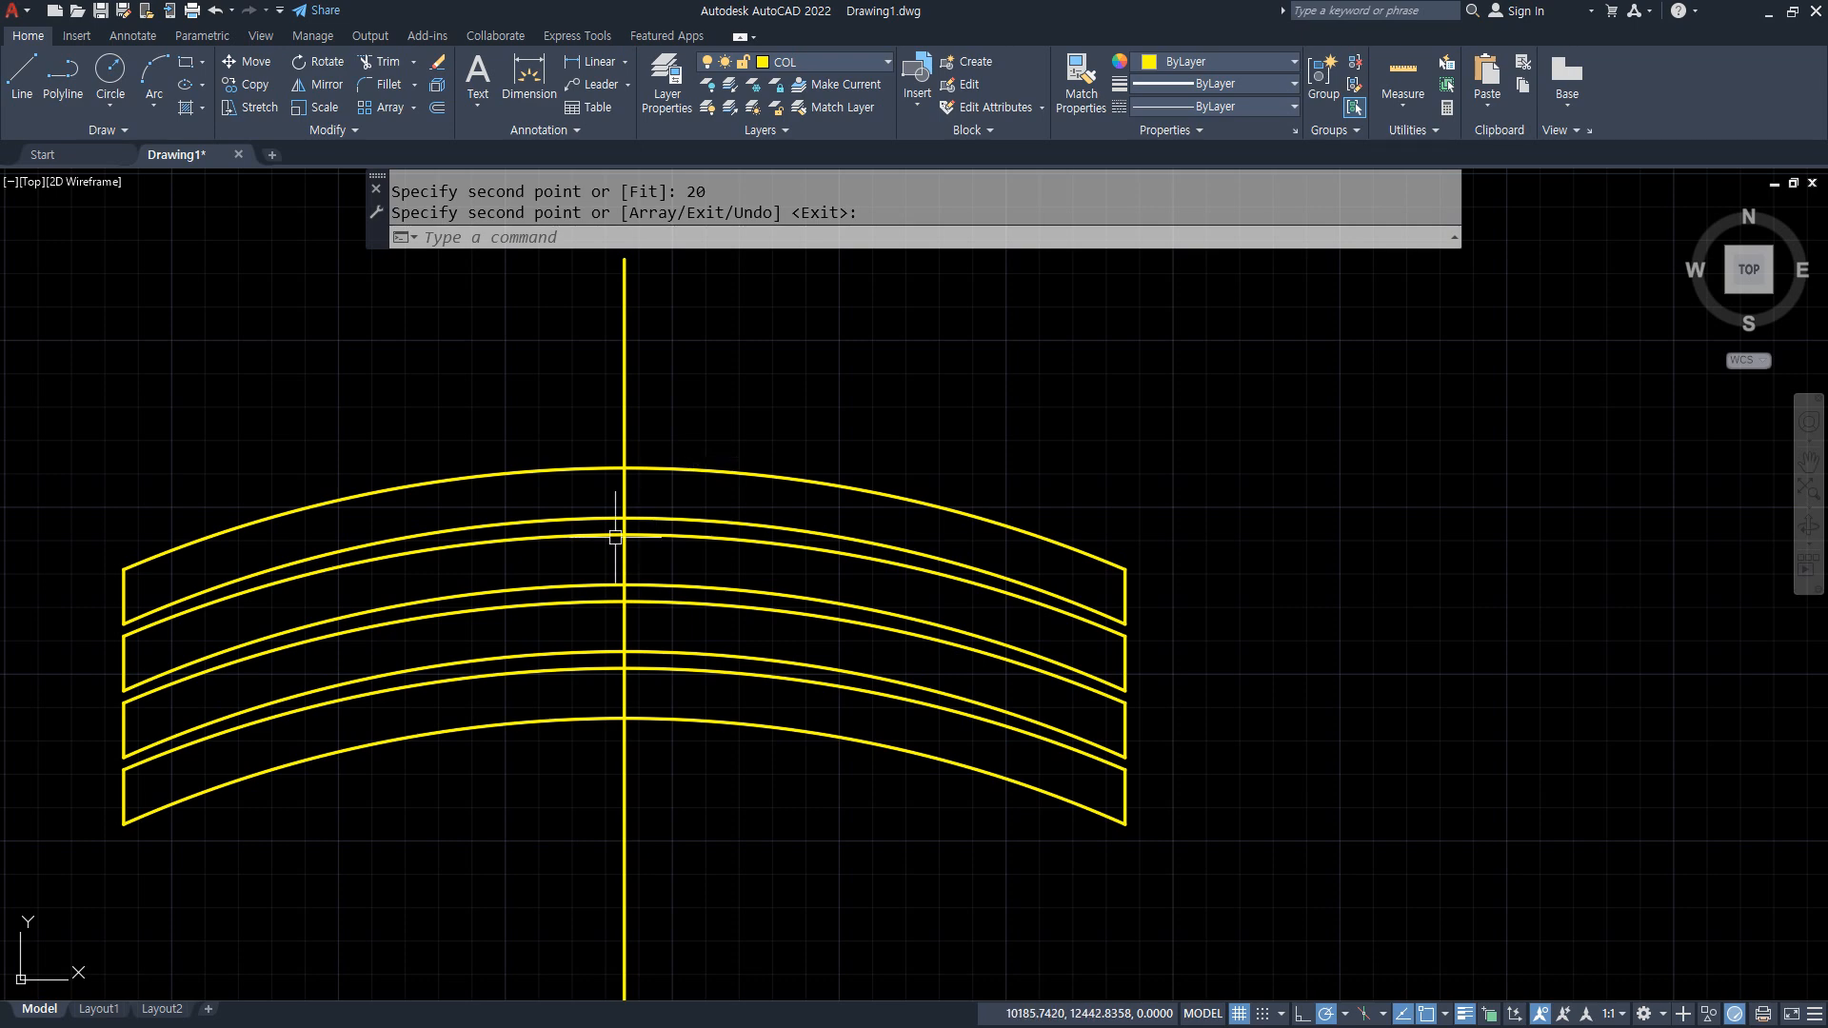
{"action": "left_click", "coordinate": [664, 827]}
{"action": "left_click", "coordinate": [530, 775]}
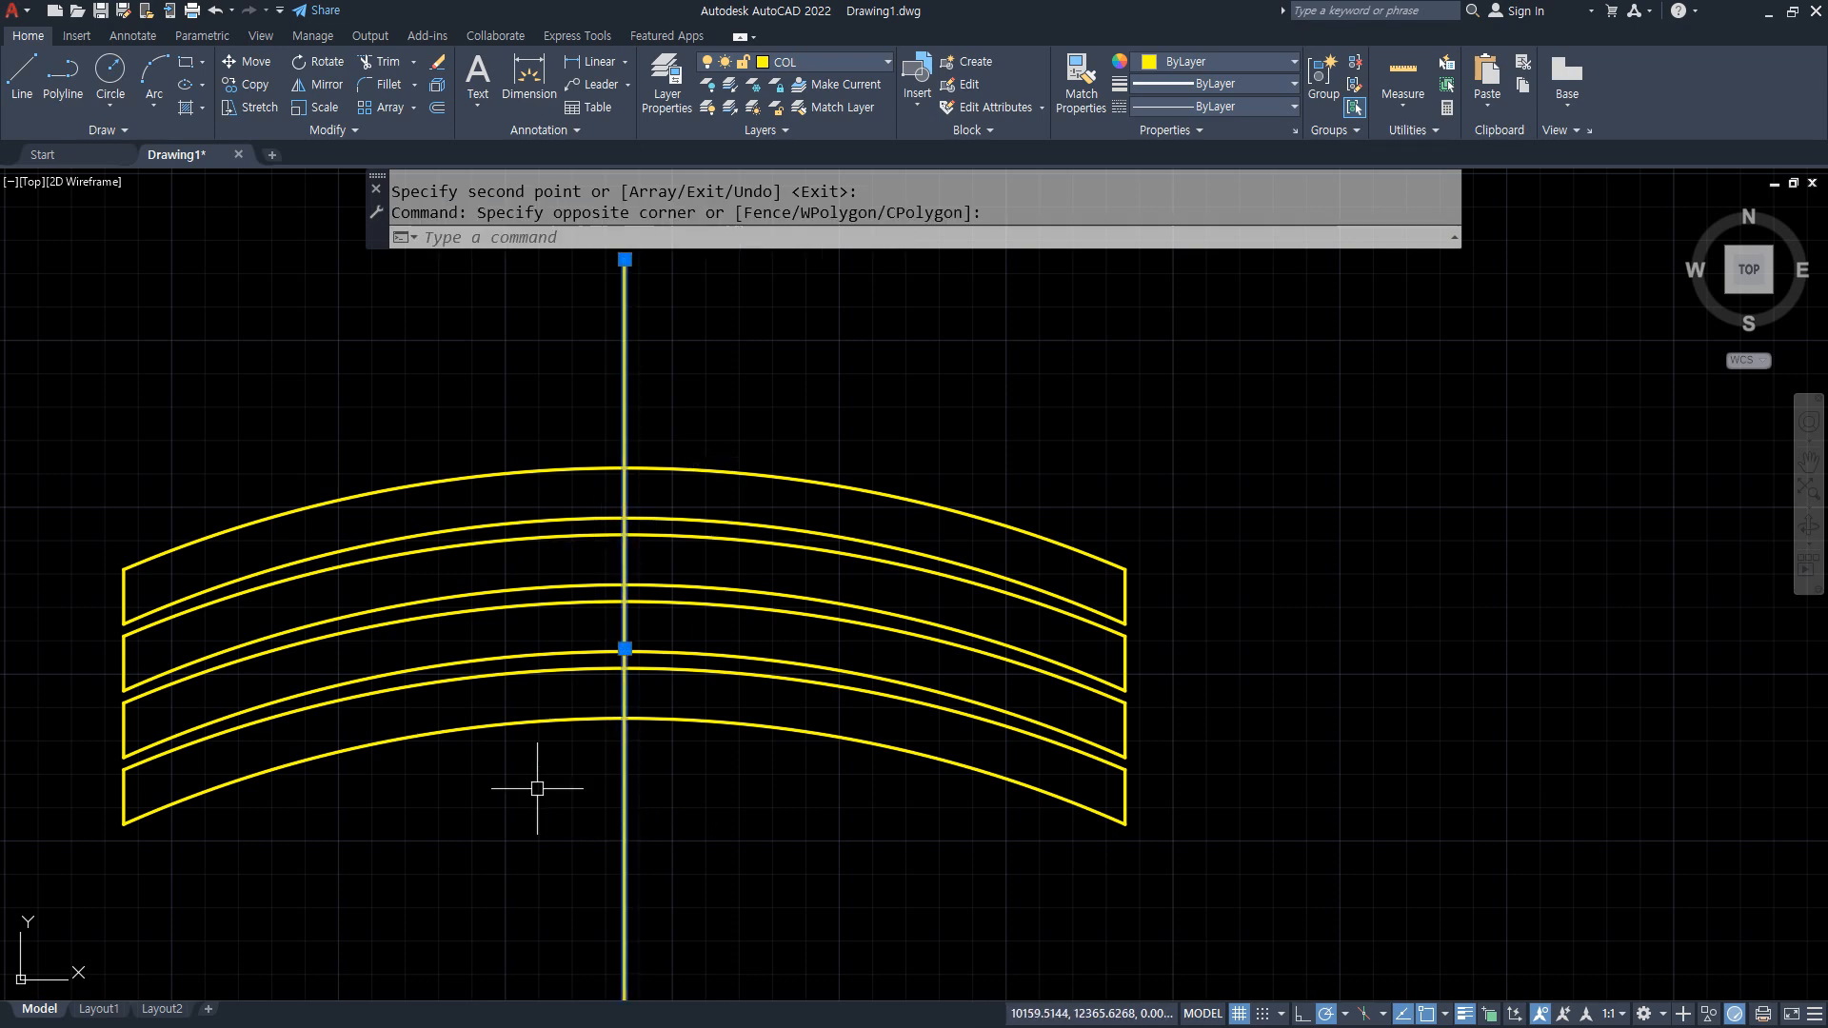
{"action": "type", "text": "e"}
{"action": "key", "text": "space"}
Change all four stacked curved tile outlines from yellow to the green of the roof covering.
{"action": "left_click", "coordinate": [40, 245]}
{"action": "left_click", "coordinate": [1290, 963]}
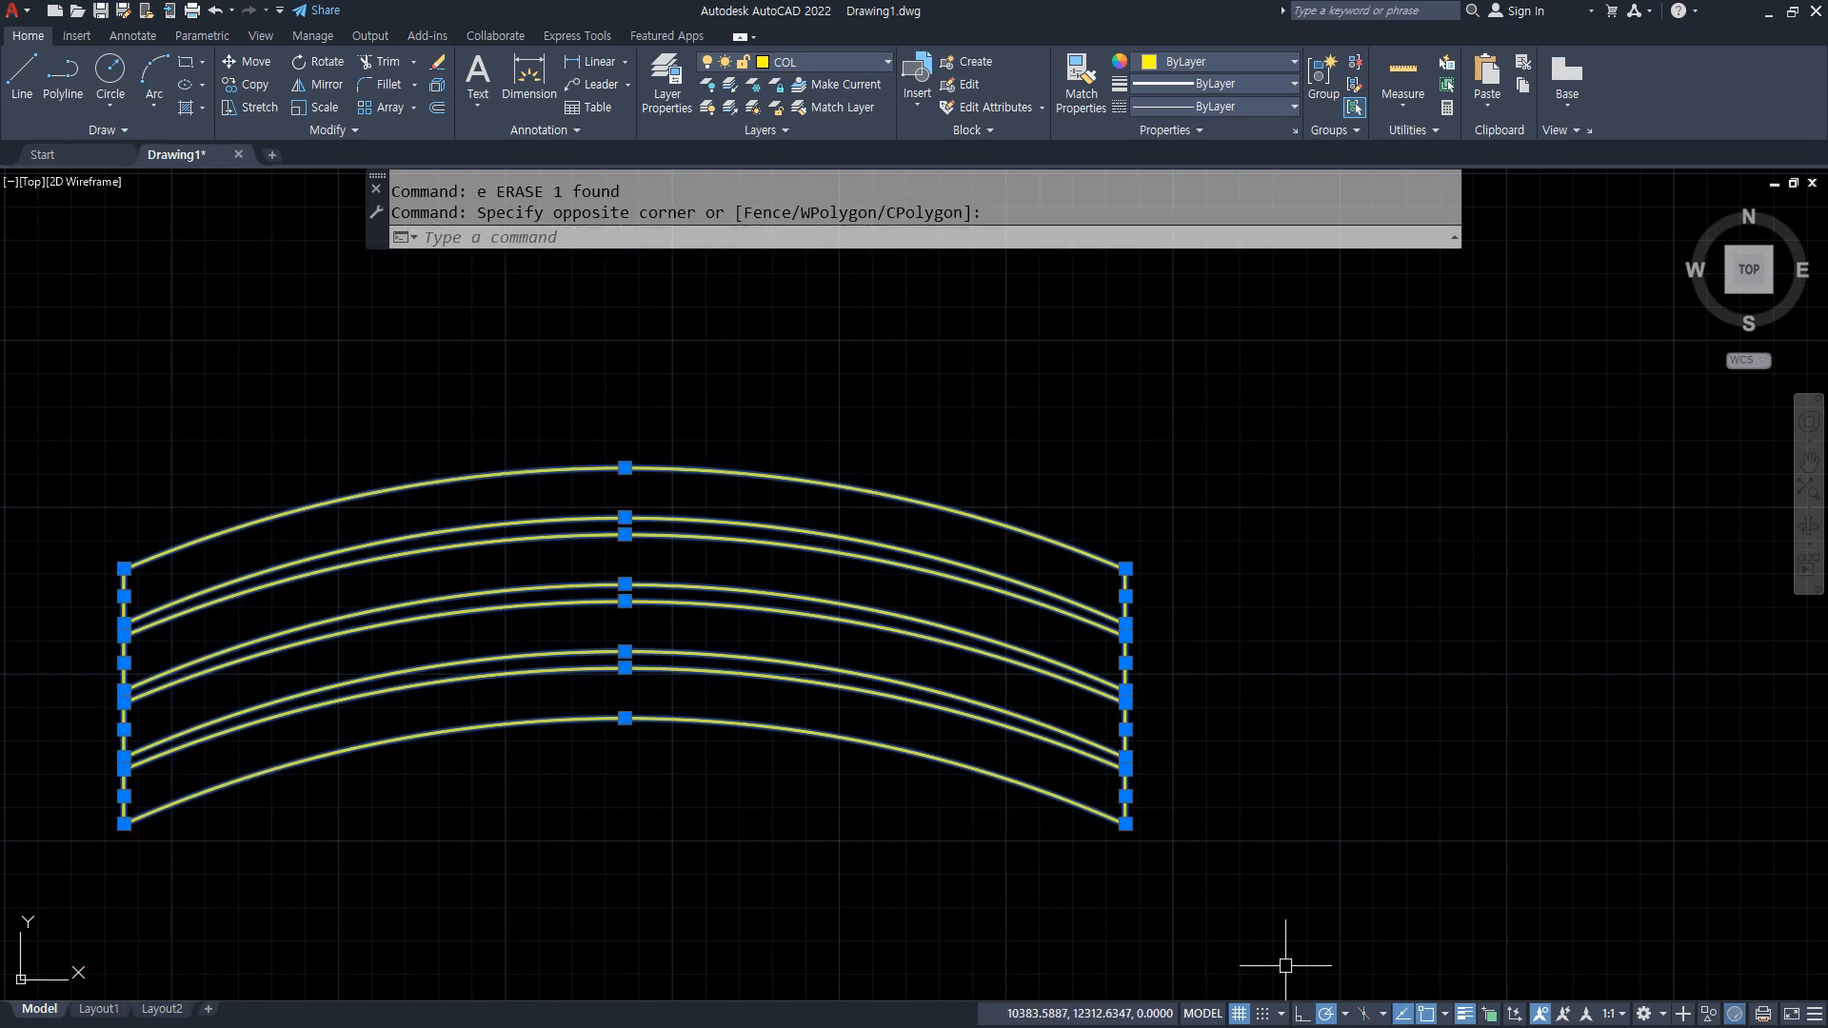
{"action": "key", "text": "Escape"}
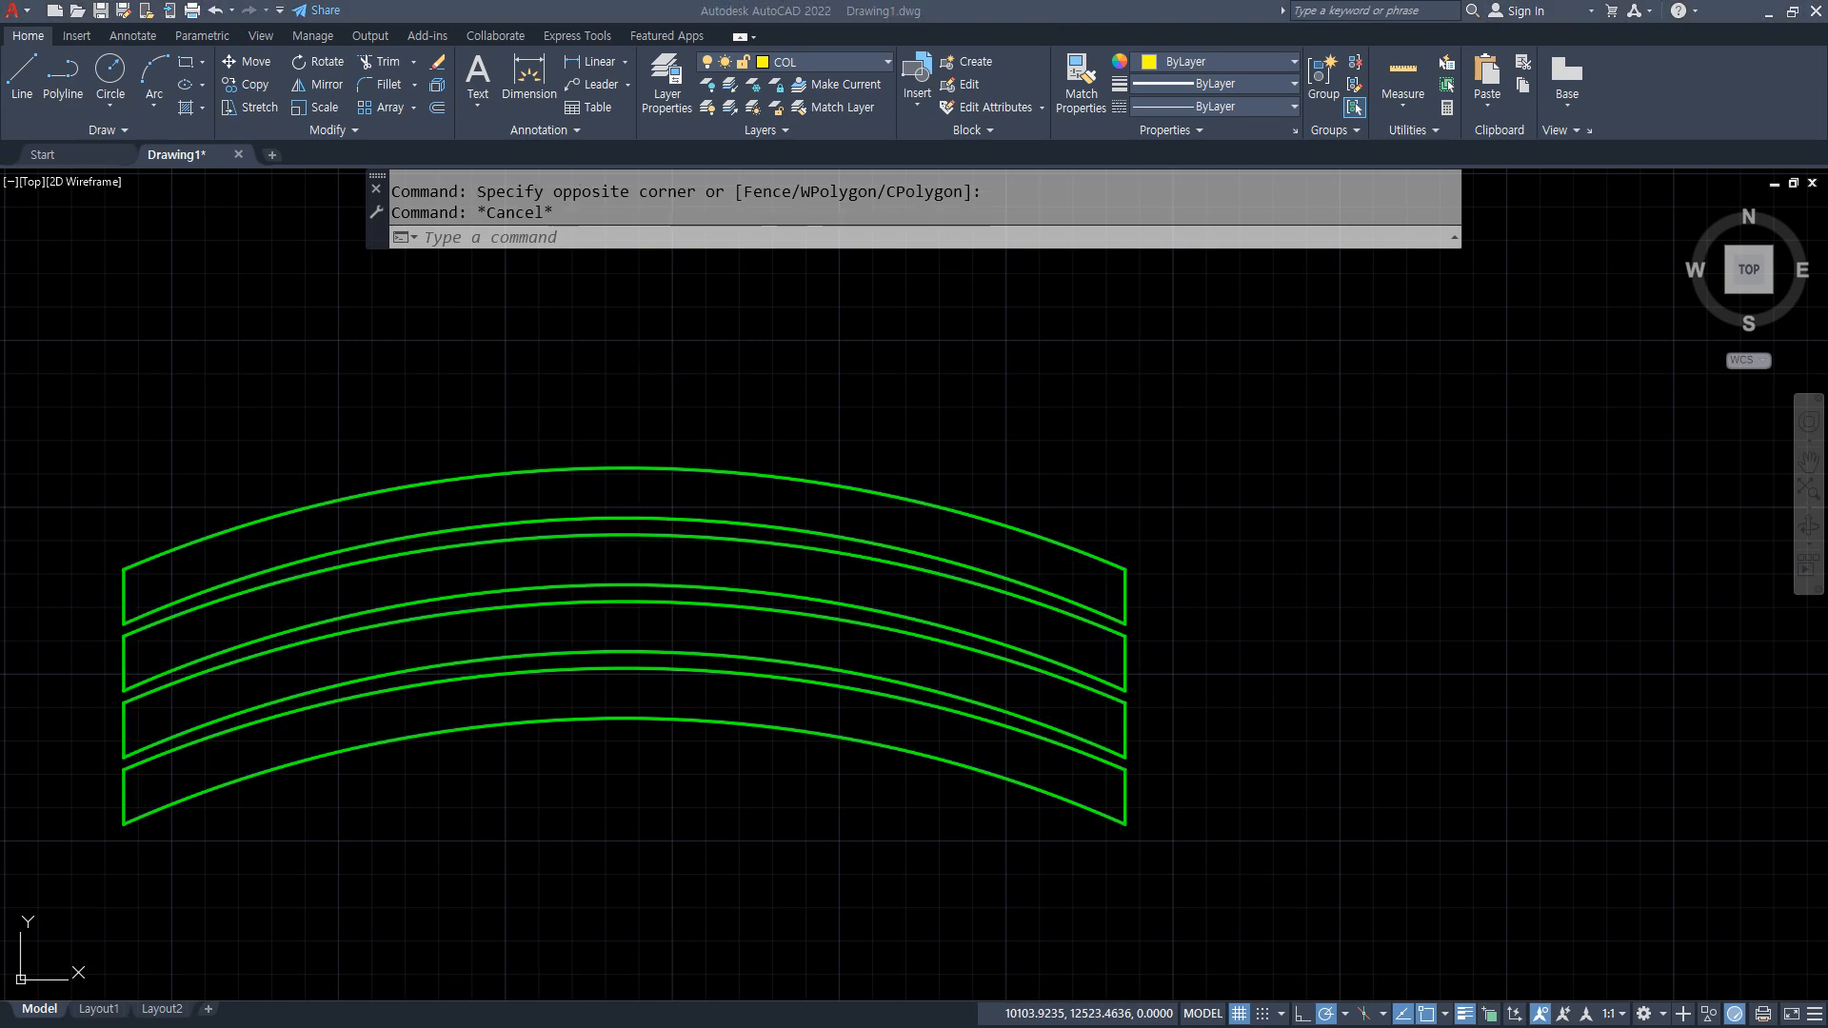
{"action": "mouse_move", "coordinate": [1380, 534]}
{"action": "middle_mouse_down"}
{"action": "mouse_move", "coordinate": [1061, 454]}
{"action": "mouse_move", "coordinate": [934, 493]}
{"action": "middle_mouse_up"}
{"action": "type", "text": "c"}
{"action": "key", "text": "space"}
{"action": "key", "text": "Escape"}
{"action": "key", "text": "Escape"}
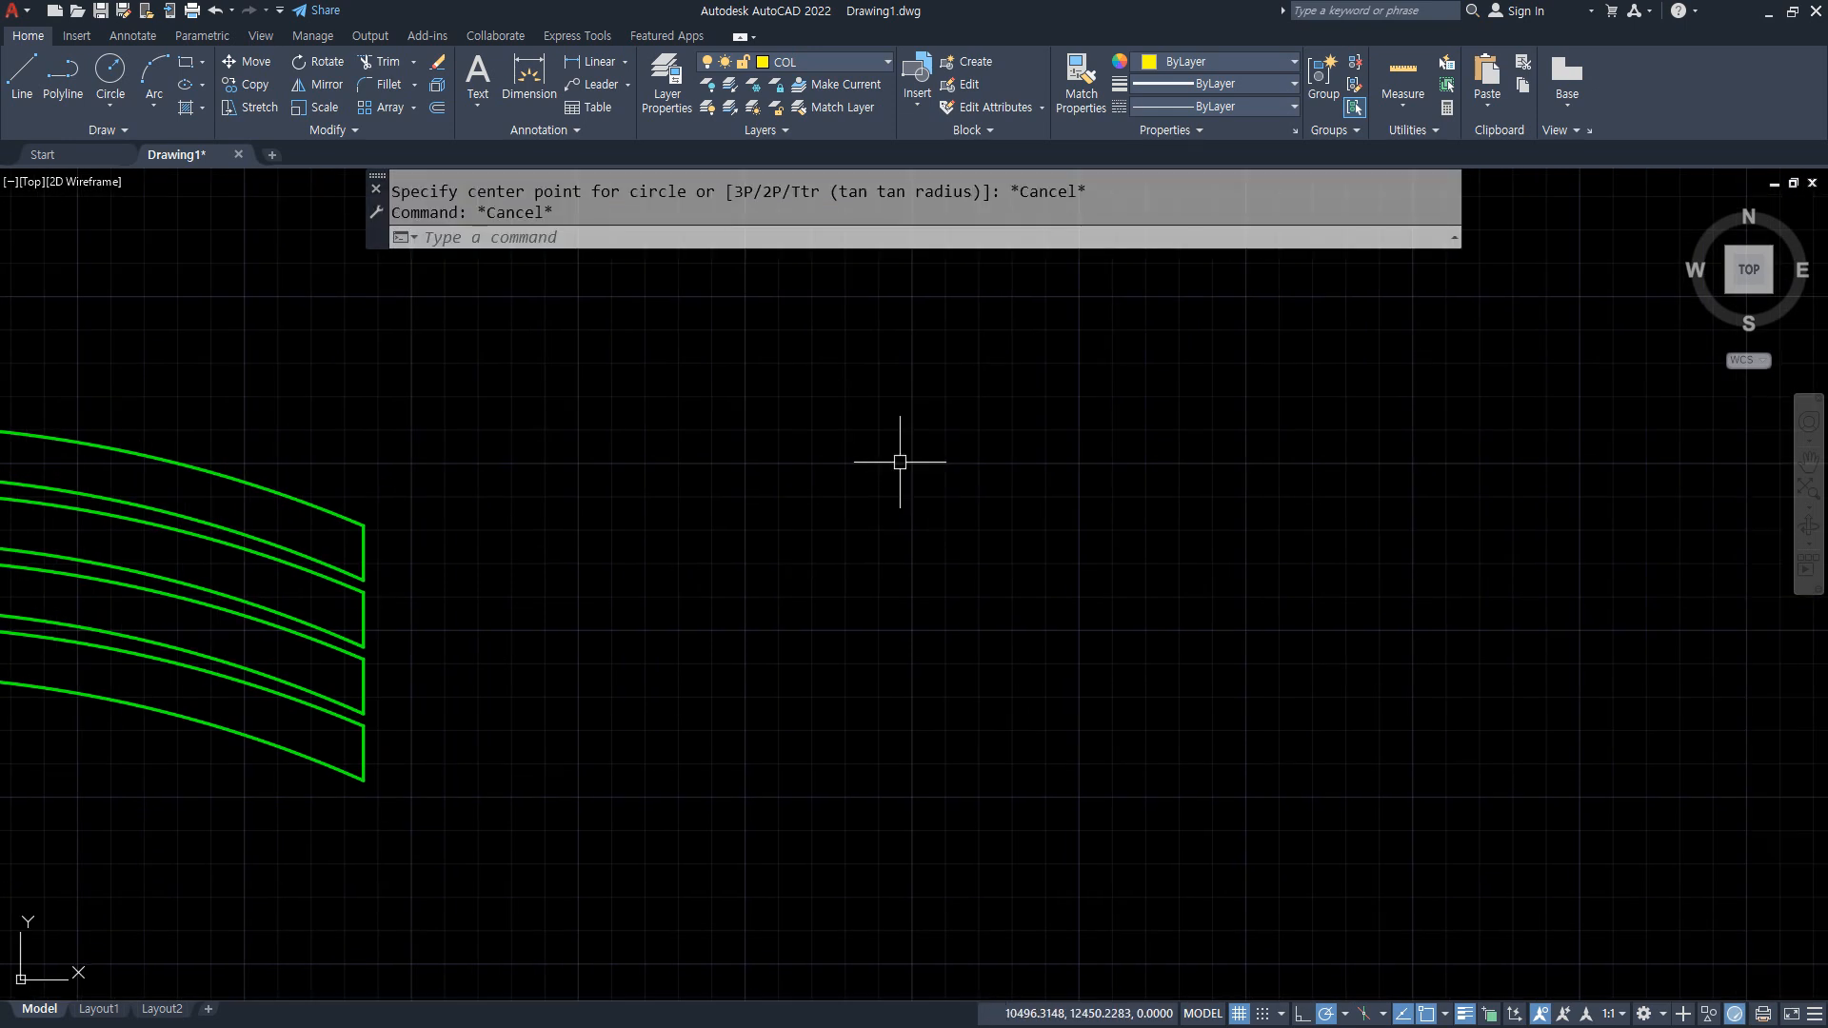
Draw a horizontal line 150 units long in the empty area to the right of the stacked curved tiles.
{"action": "type", "text": "l"}
{"action": "key", "text": "space"}
{"action": "left_click", "coordinate": [810, 515]}
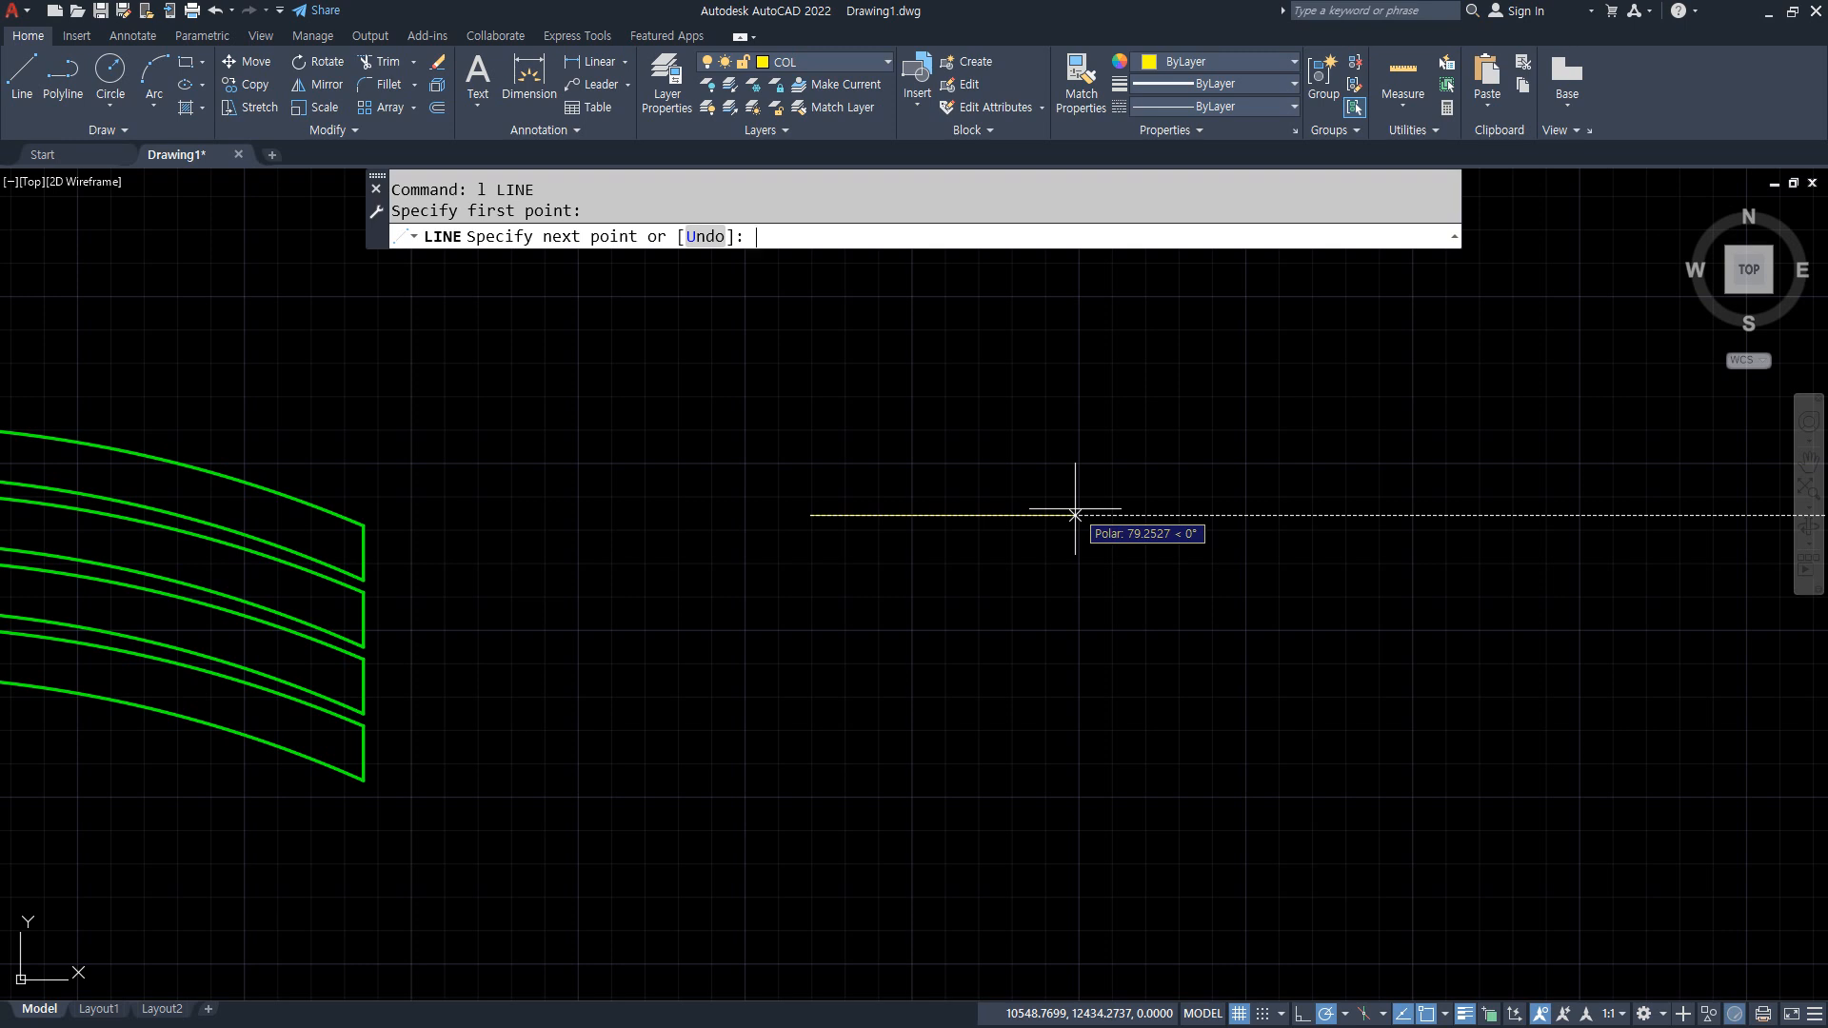
{"action": "type", "text": "150"}
{"action": "key", "text": "space"}
{"action": "key", "text": "space"}
Draw a vertical line 100 units long upward from the midpoint of the 150-unit horizontal line.
{"action": "key", "text": "space"}
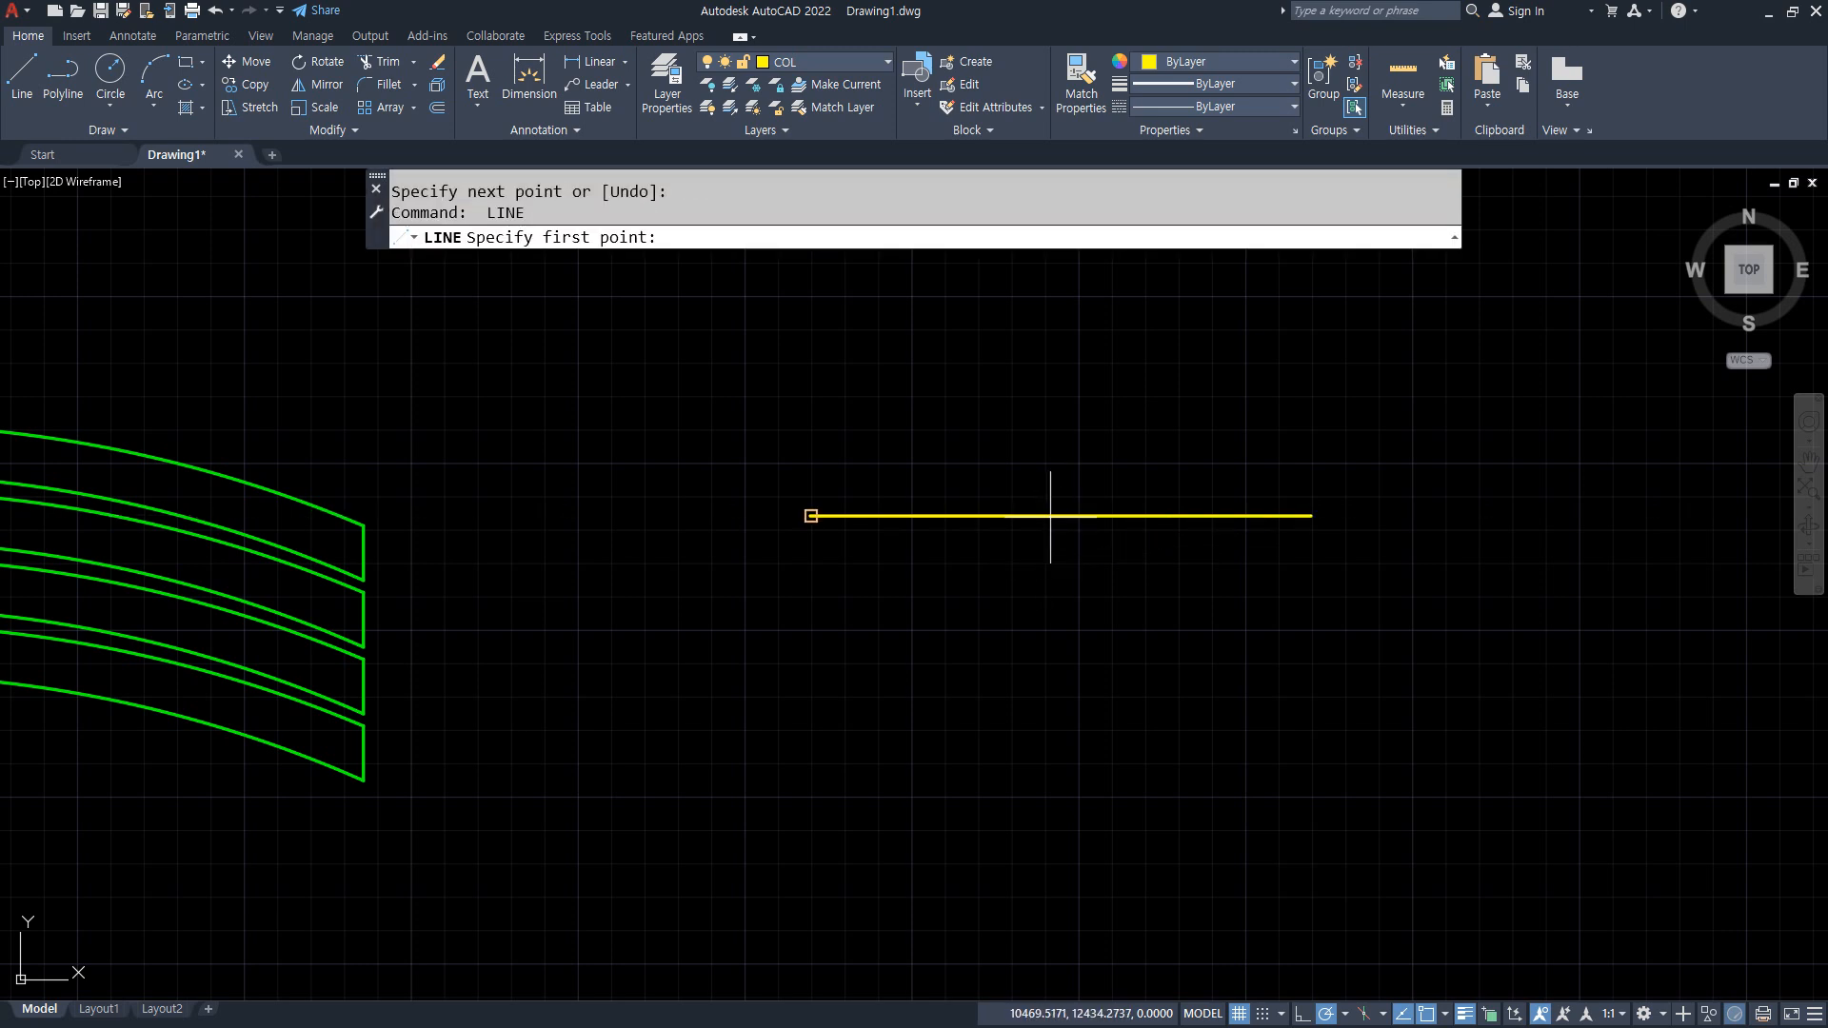
{"action": "type", "text": "mid"}
{"action": "key", "text": "space"}
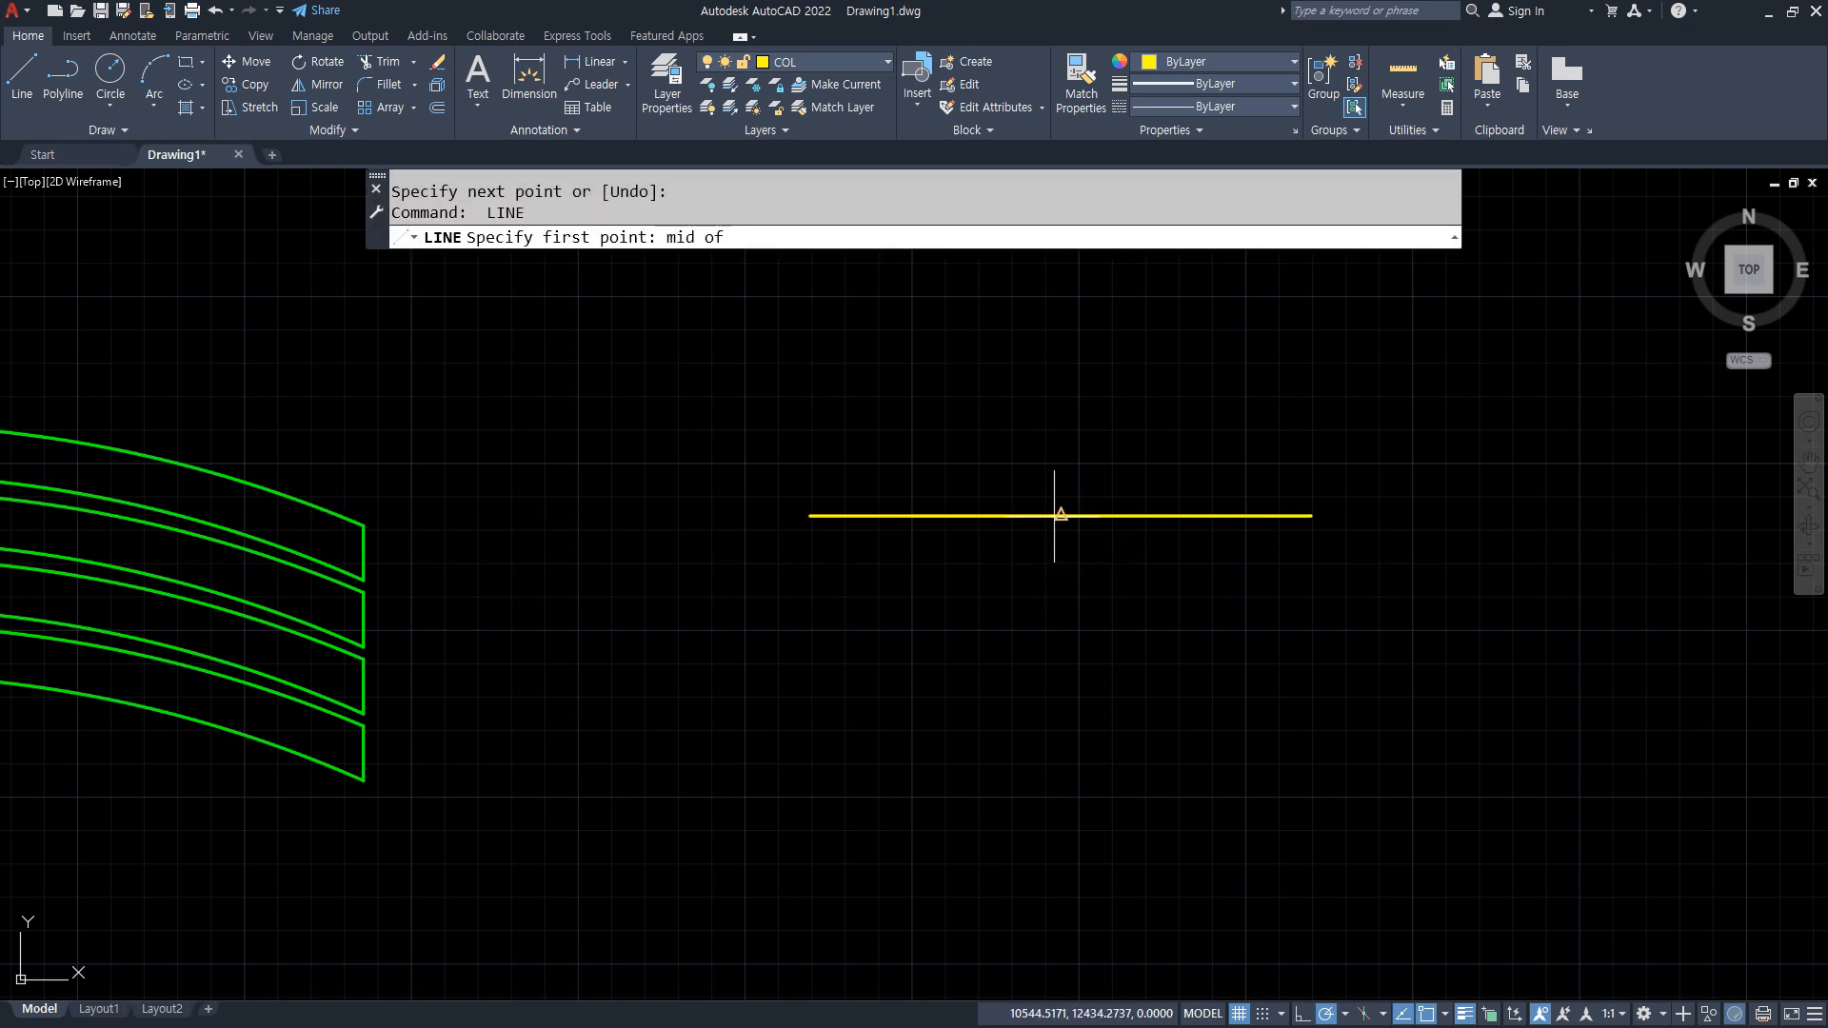
{"action": "left_click", "coordinate": [1061, 516]}
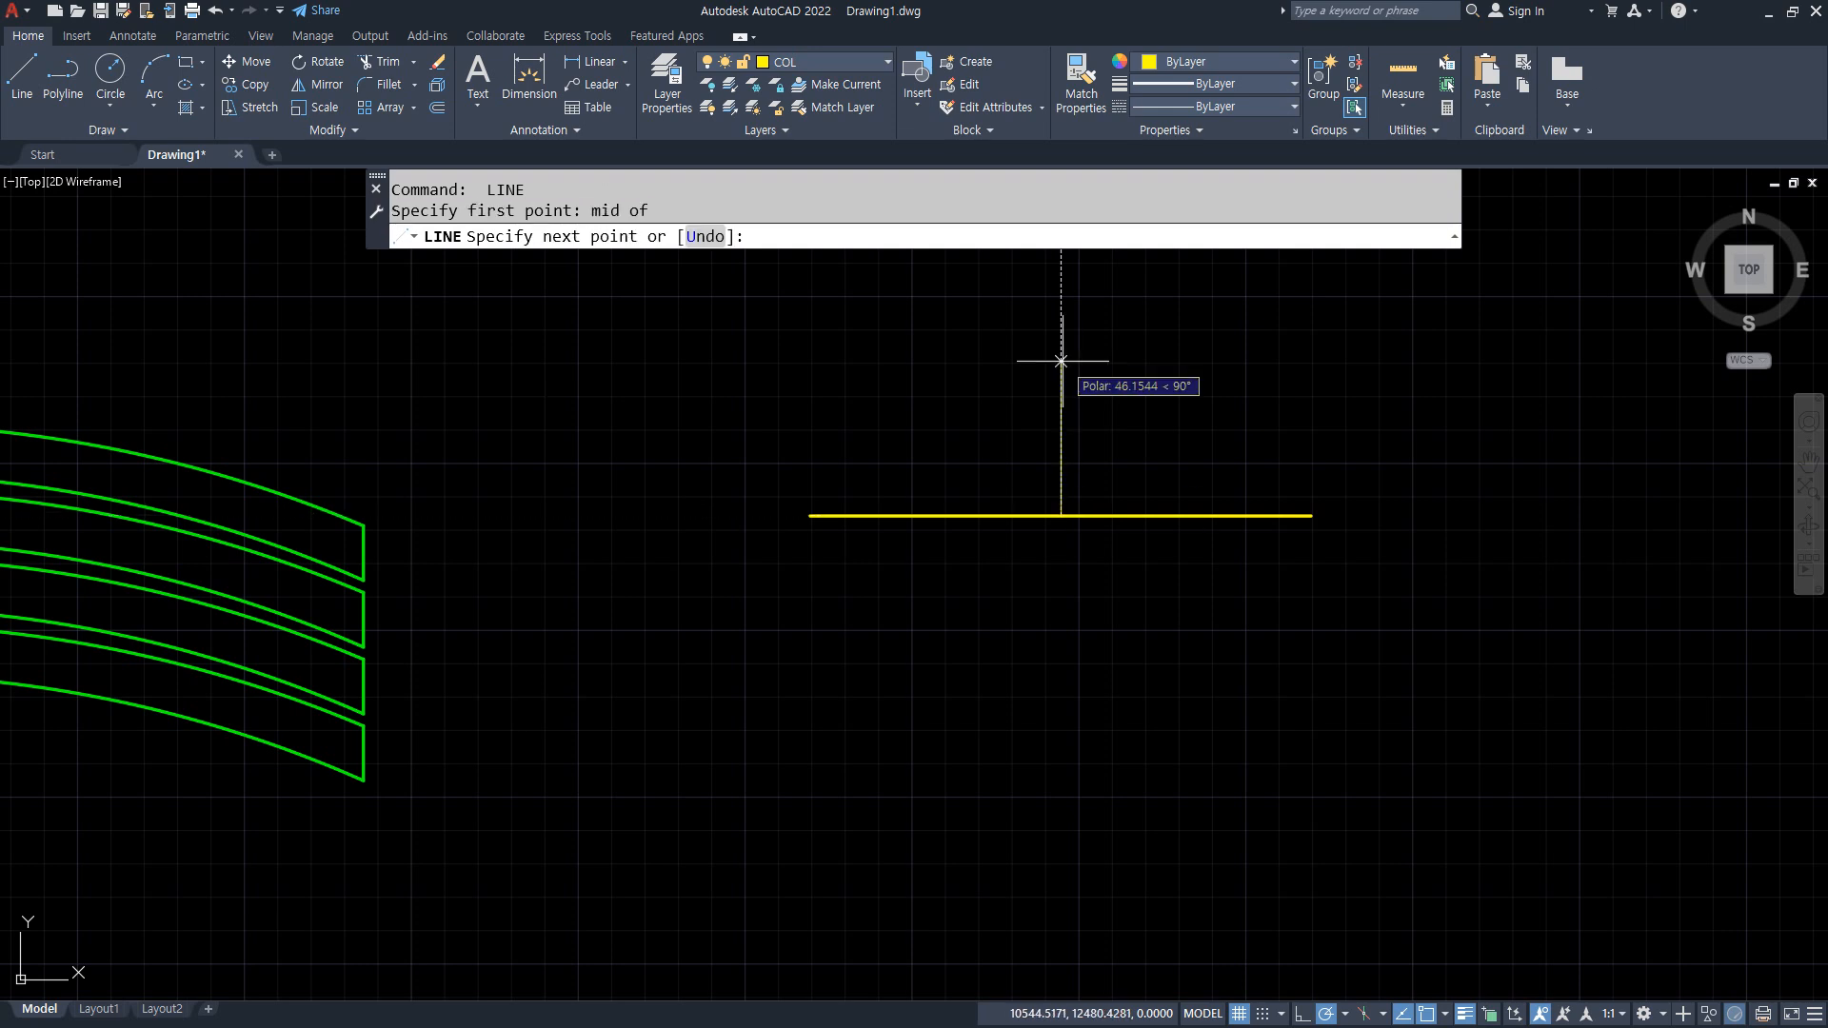
{"action": "type", "text": "100"}
{"action": "key", "text": "space"}
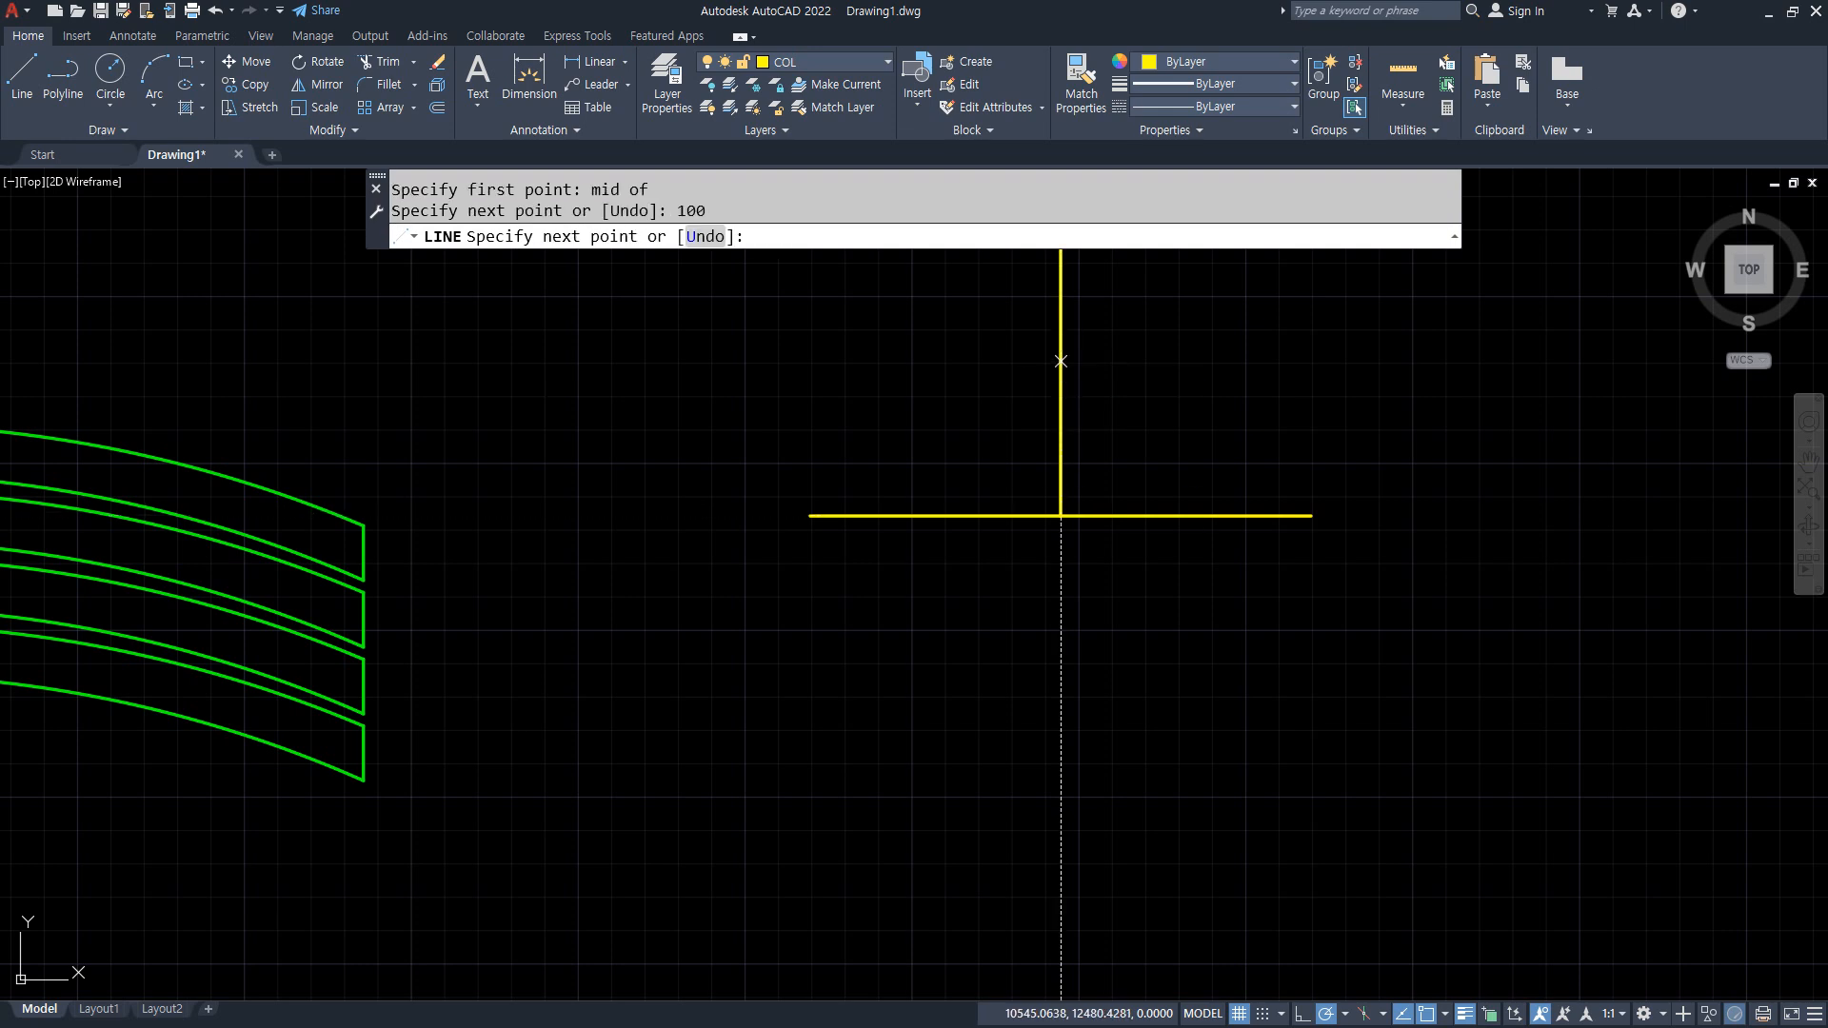
{"action": "key", "text": "space"}
{"action": "middle_click_drag", "start_coordinate": [903, 252], "coordinate": [708, 451]}
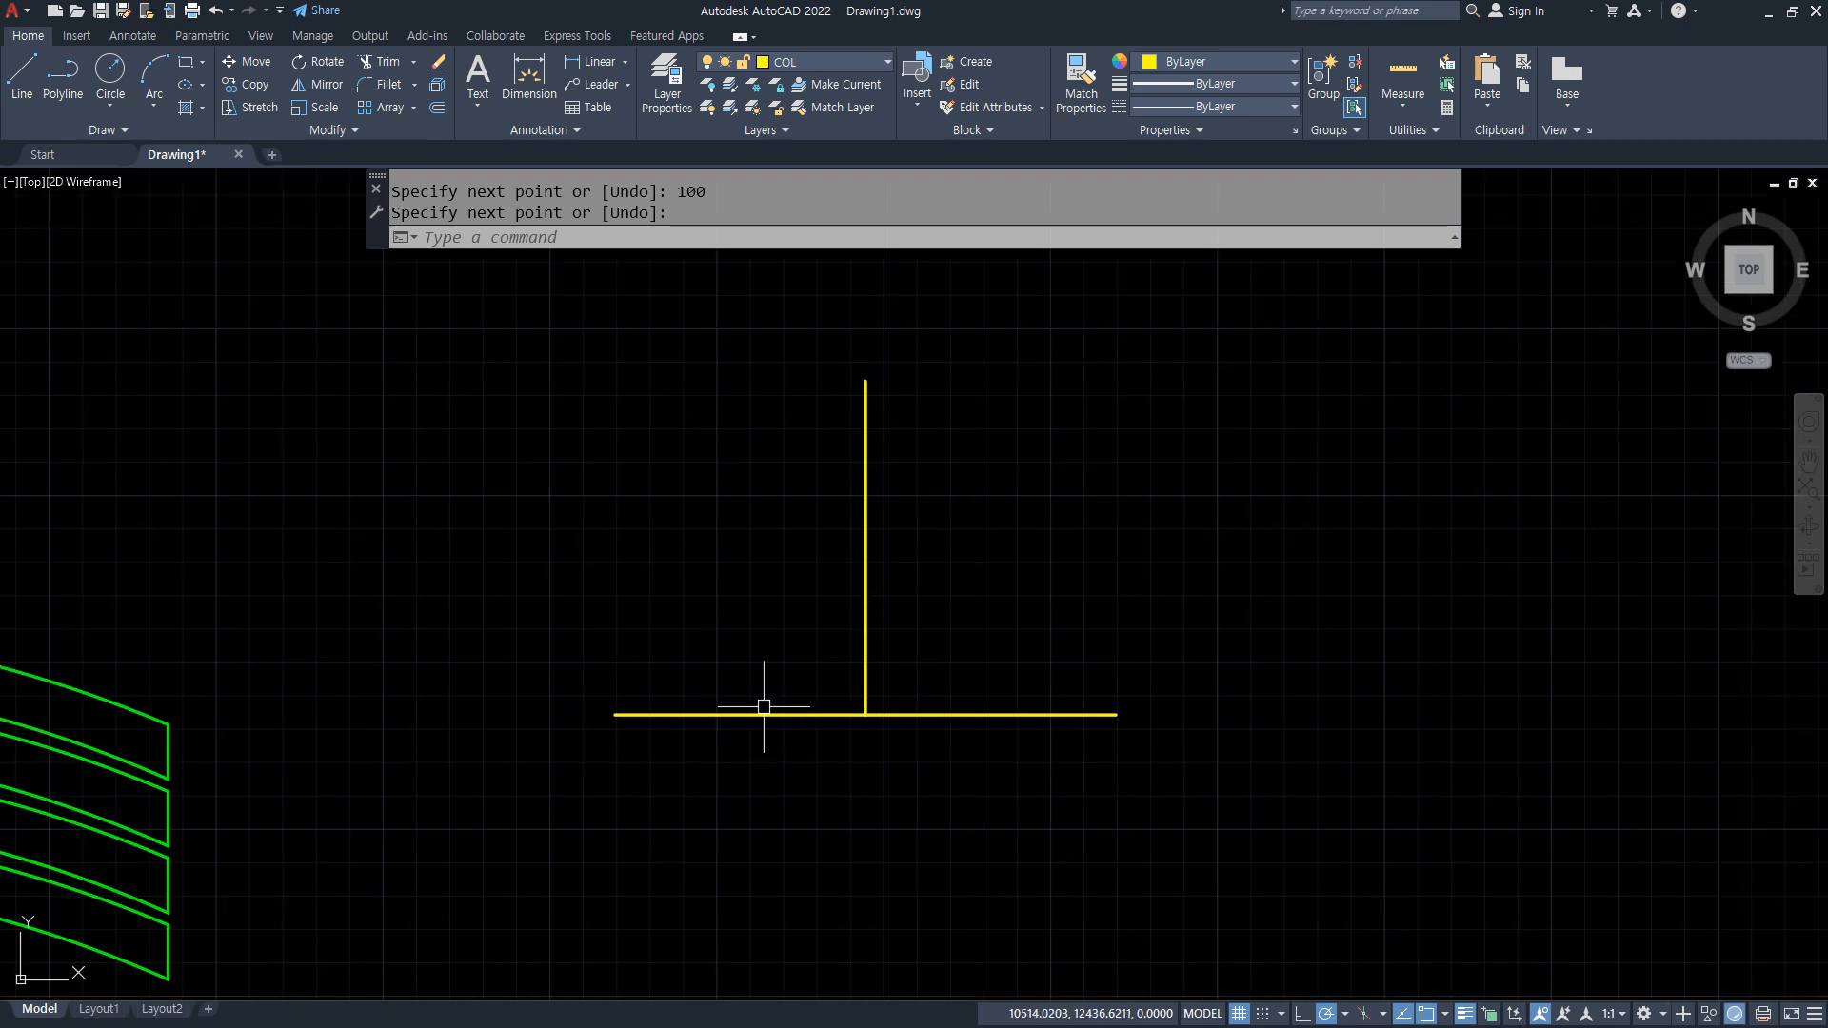
Draw two circles of radius 110, one centred on each end of the horizontal line.
{"action": "type", "text": "c"}
{"action": "key", "text": "space"}
{"action": "left_click", "coordinate": [614, 714]}
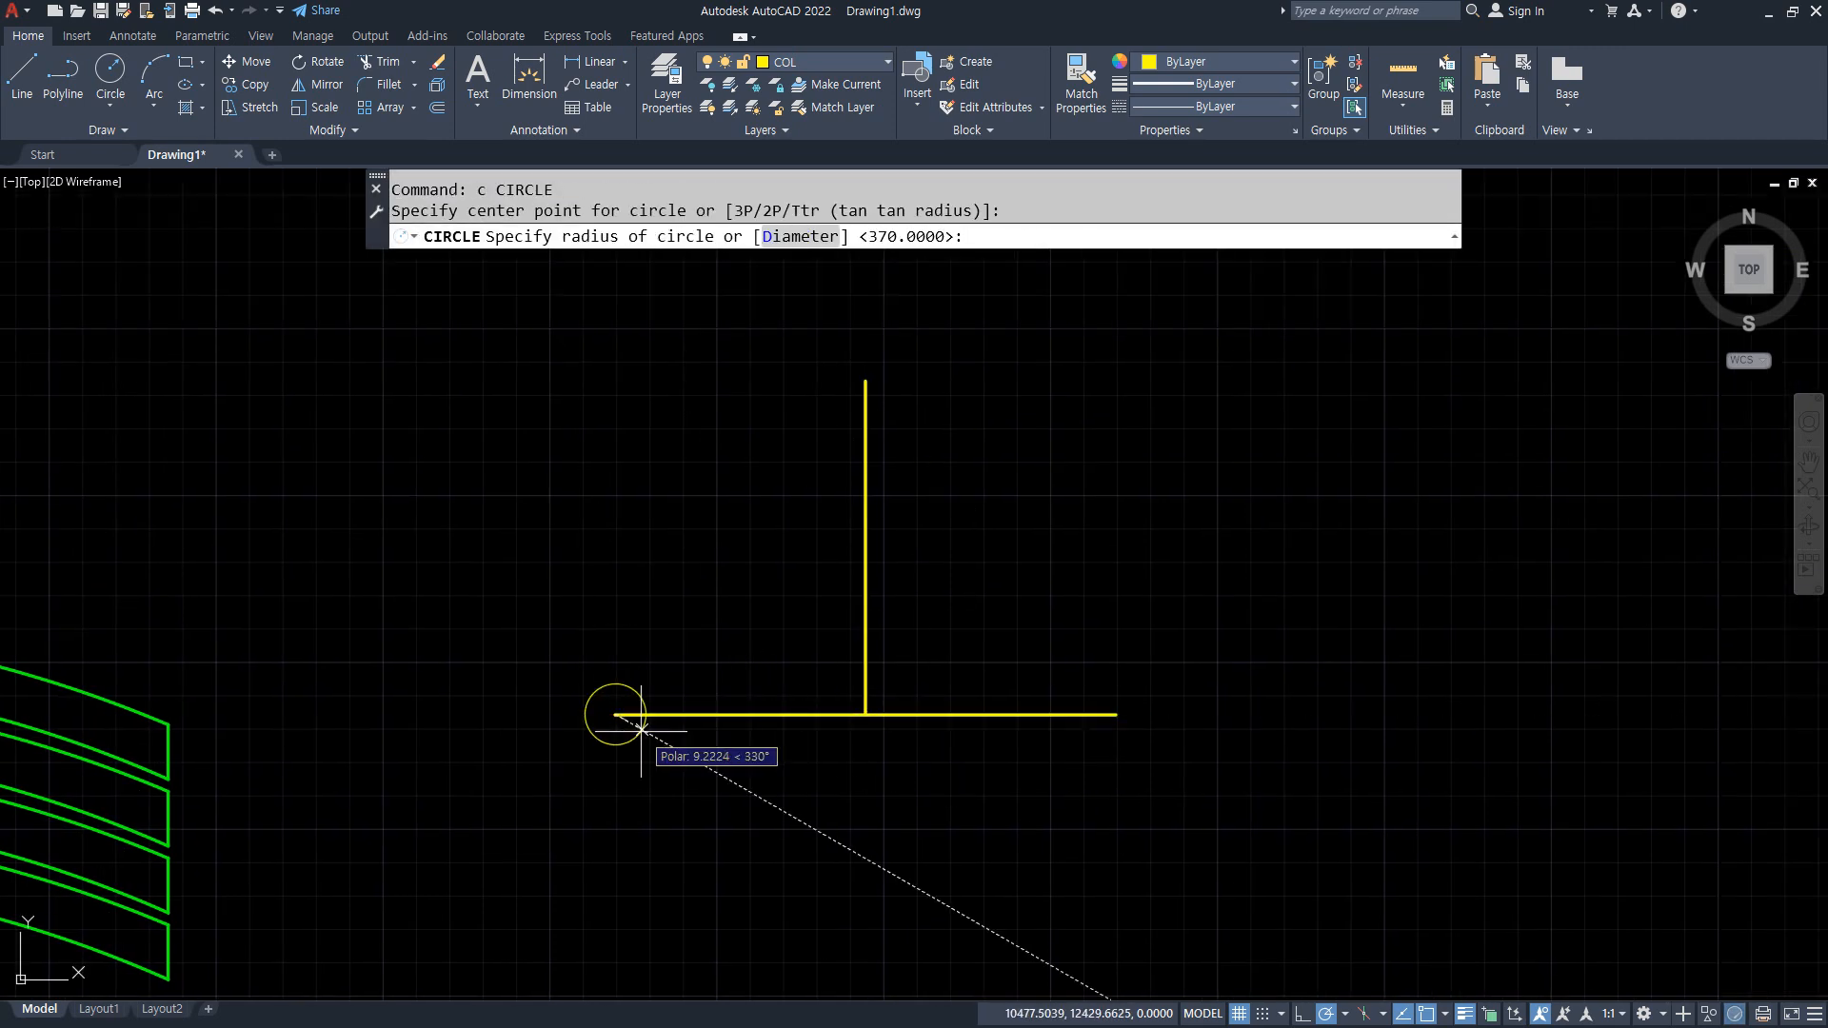
{"action": "type", "text": "110"}
{"action": "key", "text": "space"}
{"action": "key", "text": "space"}
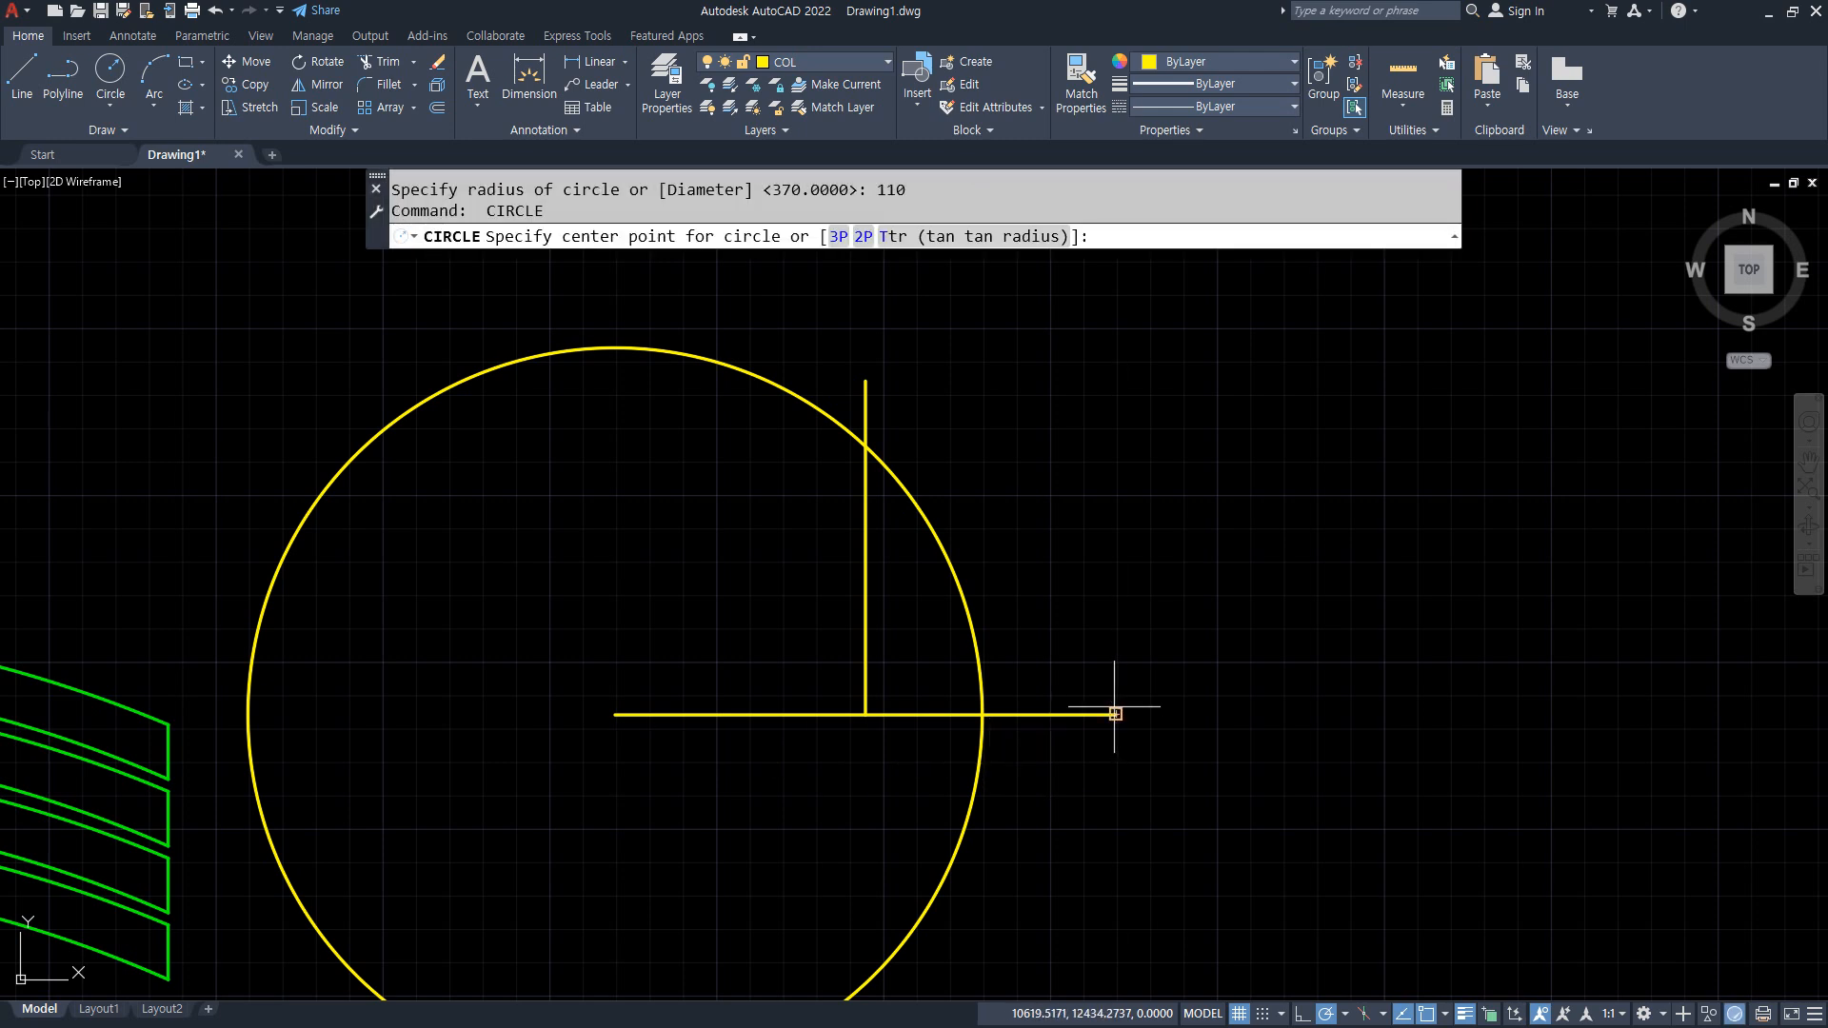
{"action": "left_click", "coordinate": [1116, 714]}
{"action": "key", "text": "space"}
Draw a circle of radius 130 centred on the upper end of the vertical line.
{"action": "key", "text": "space"}
{"action": "left_click", "coordinate": [866, 380]}
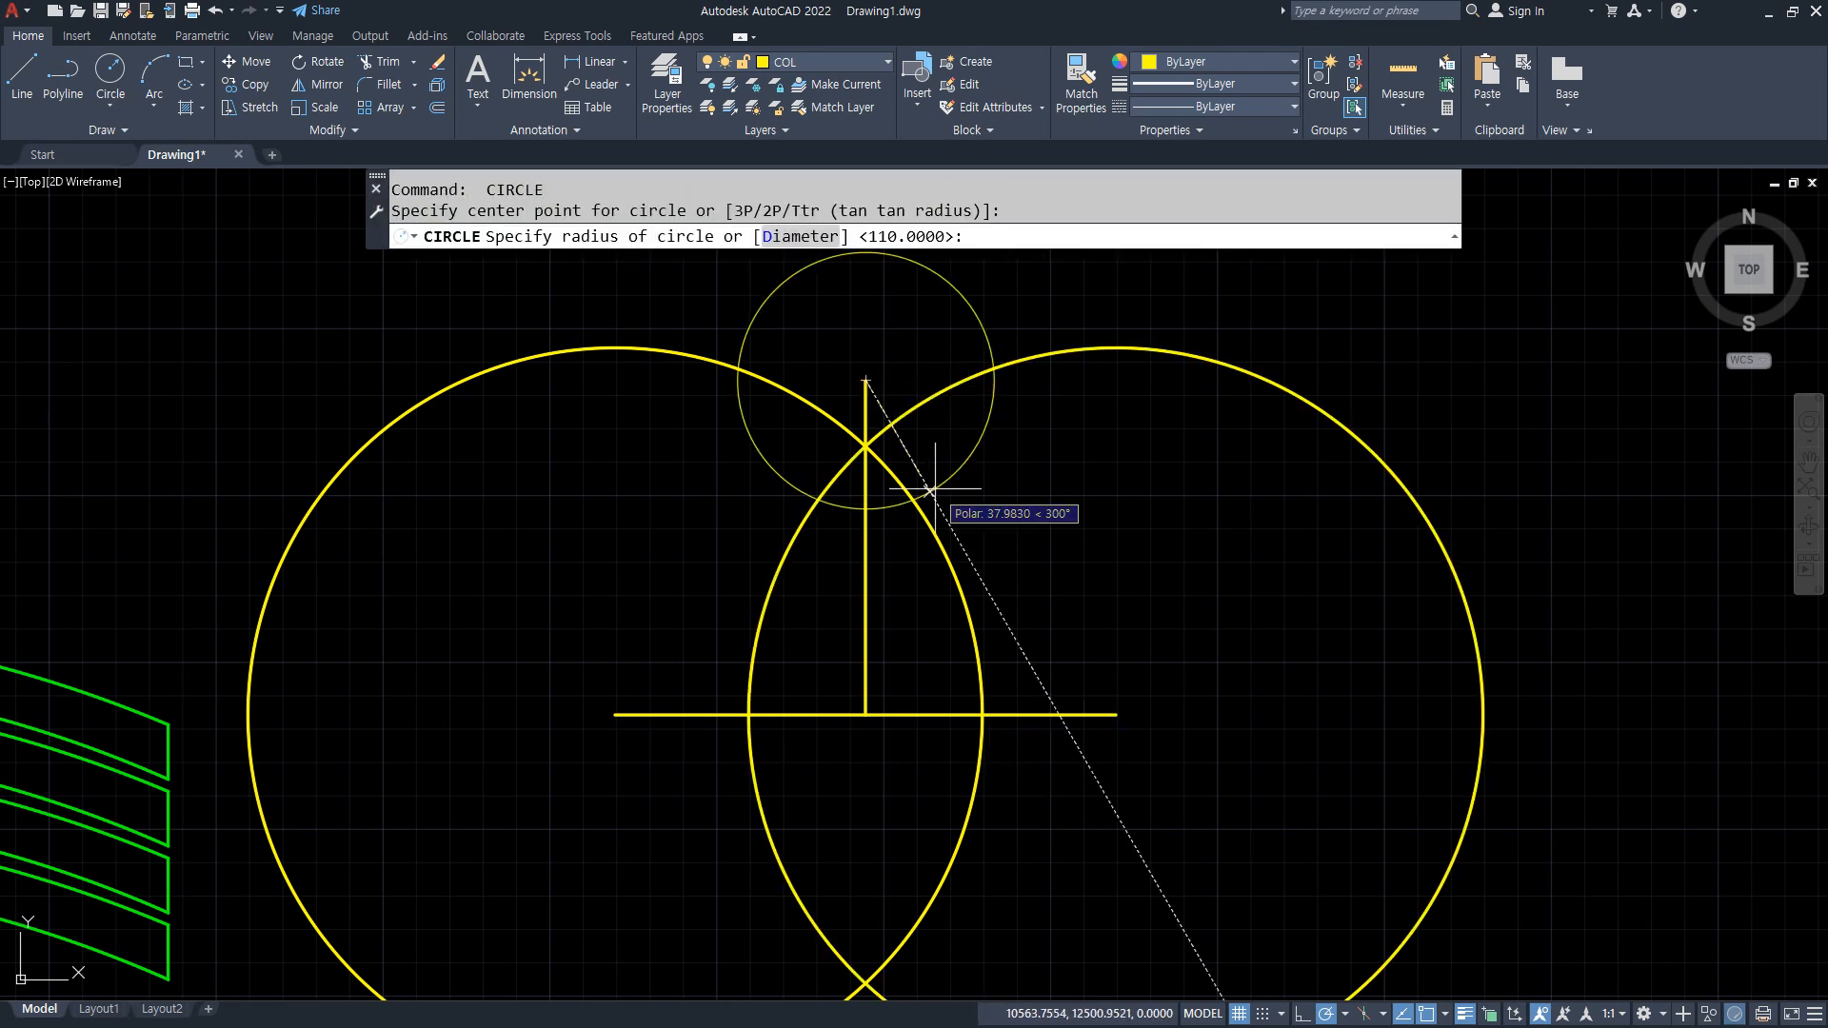
{"action": "type", "text": "130"}
{"action": "key", "text": "space"}
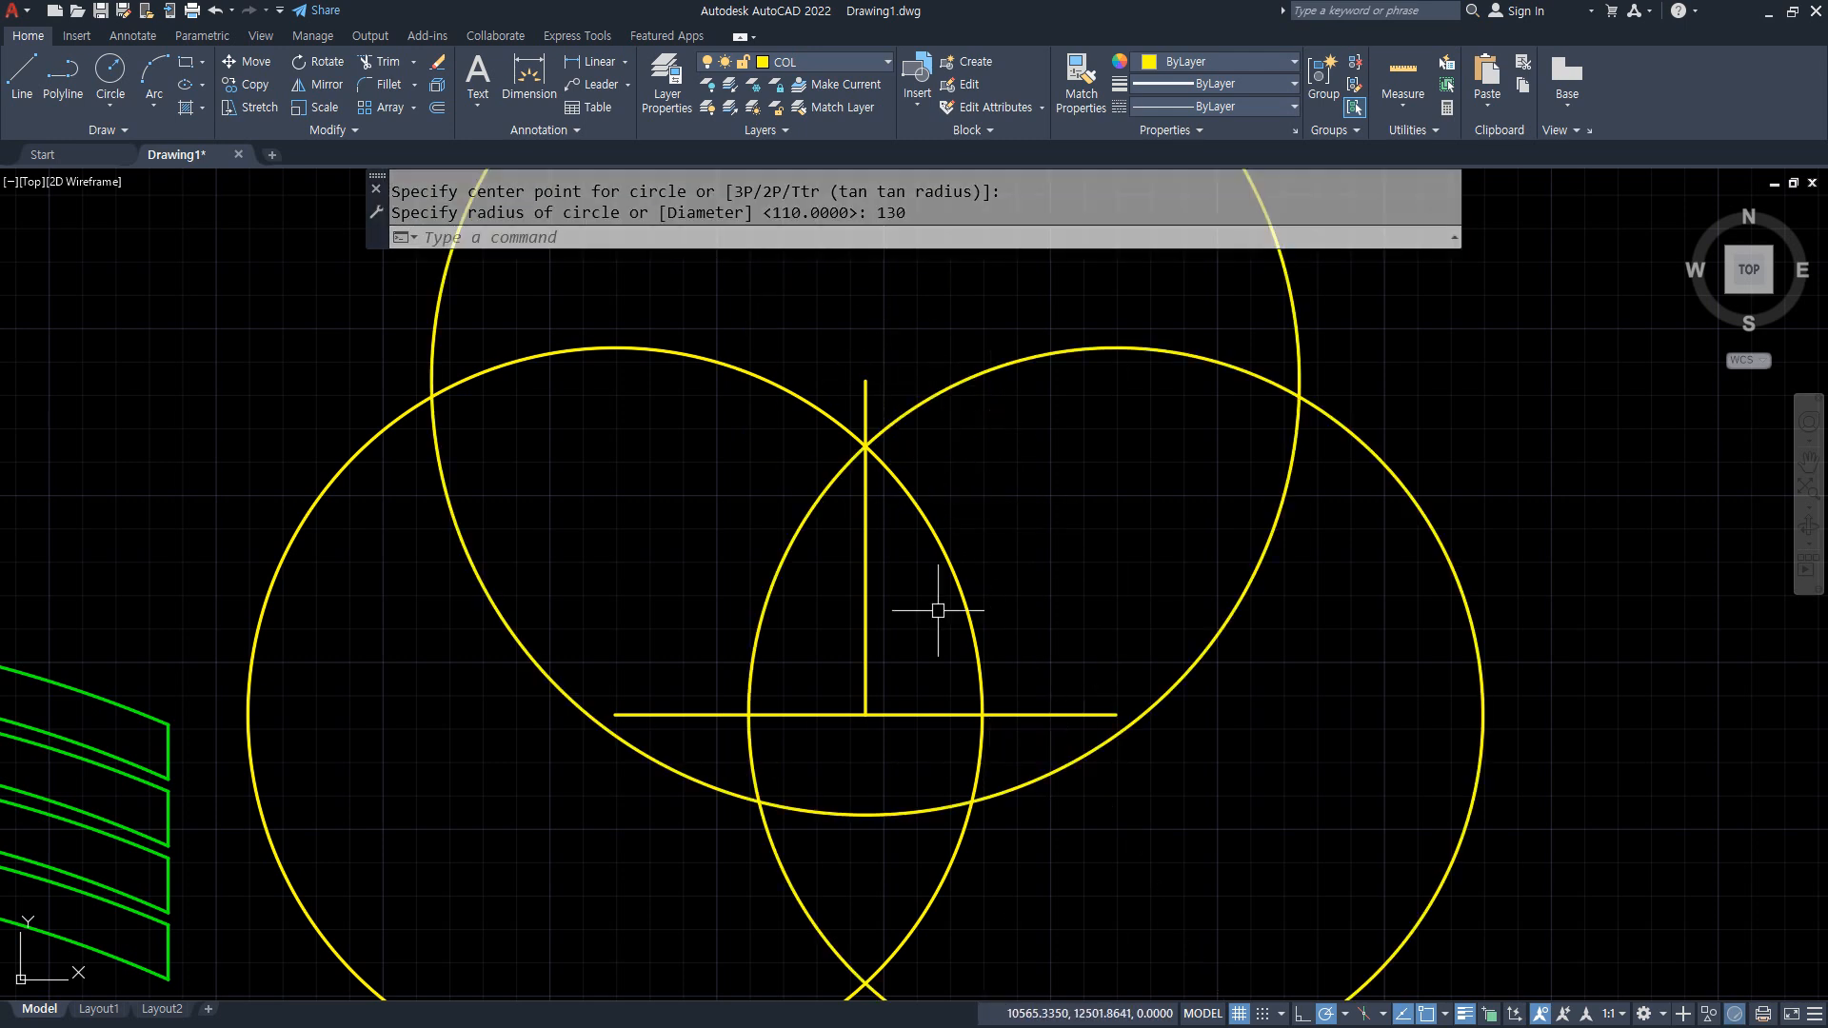
Erase the horizontal and vertical construction lines inside the three overlapping circles.
{"action": "left_click", "coordinate": [885, 742]}
{"action": "left_click", "coordinate": [837, 665]}
{"action": "type", "text": "e"}
{"action": "key", "text": "space"}
{"action": "scroll", "coordinate": [797, 675], "scroll_direction": "down", "scroll_amount": 2}
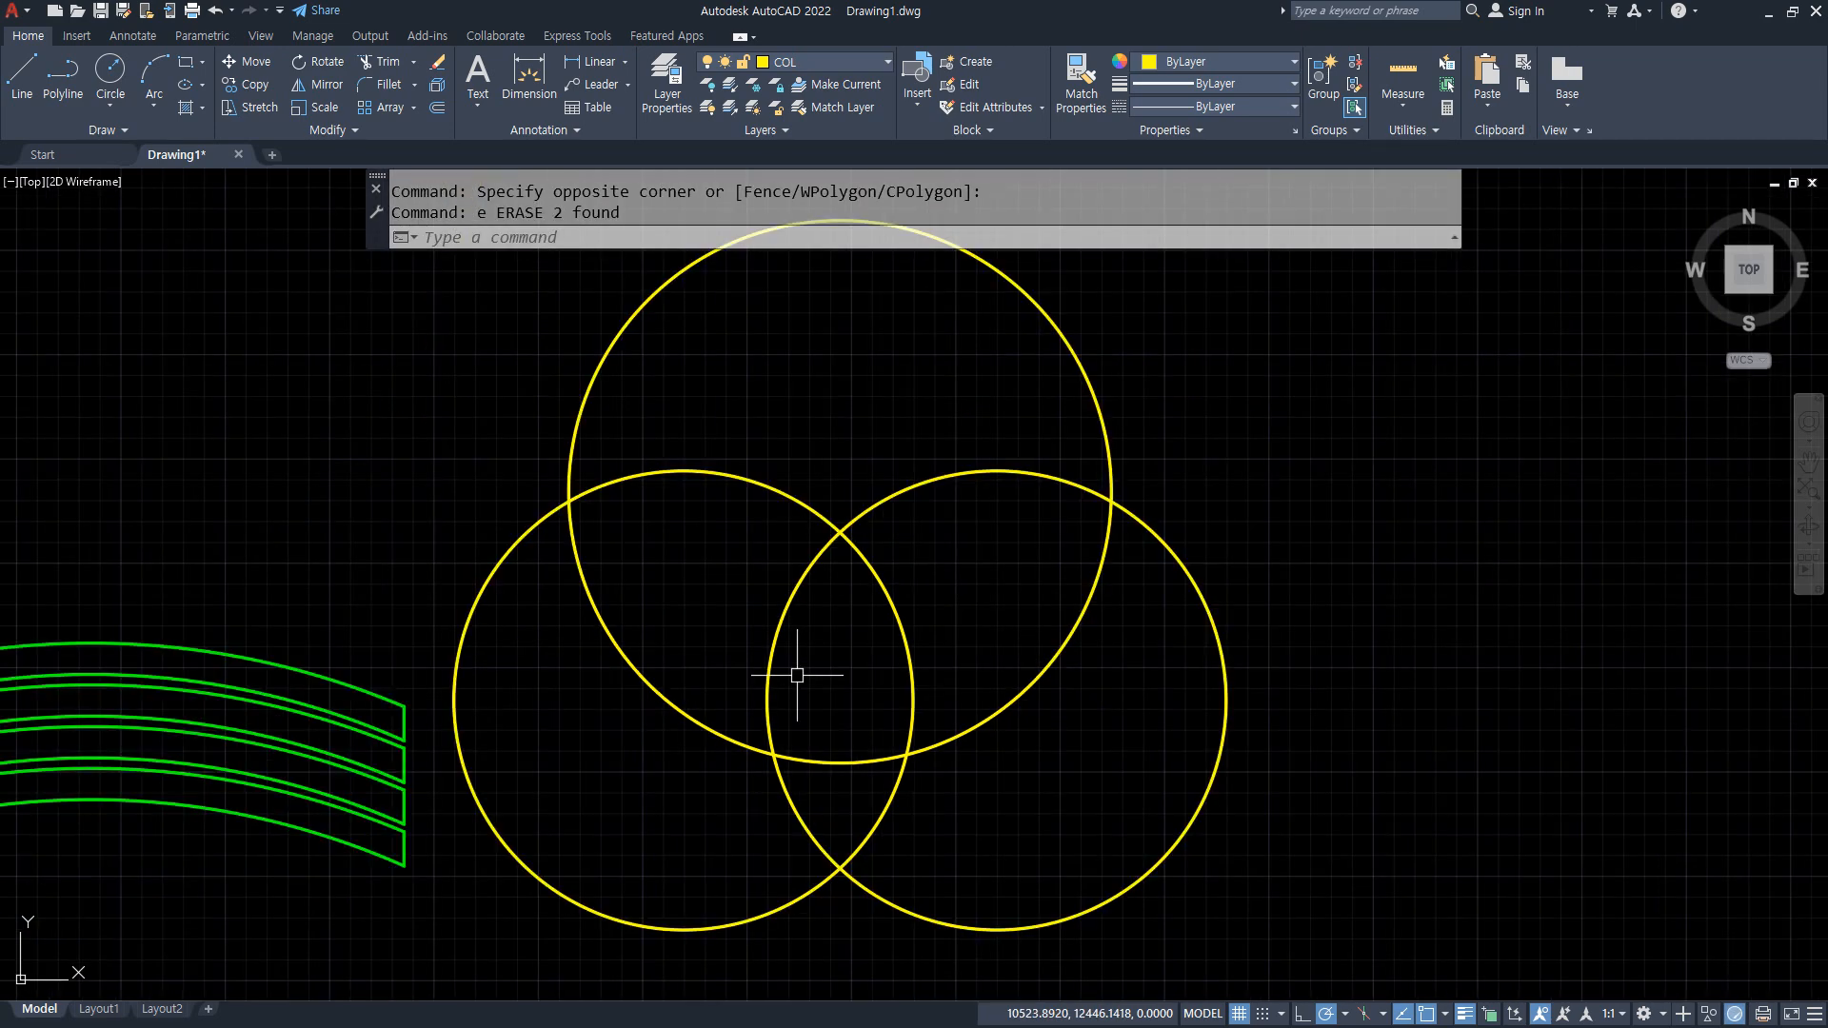
Trim away all inner arcs of the three overlapping circles, leaving only the outer three-lobed outline.
{"action": "middle_click_drag", "start_coordinate": [830, 682], "coordinate": [763, 644]}
{"action": "type", "text": "tr"}
{"action": "key", "text": "space"}
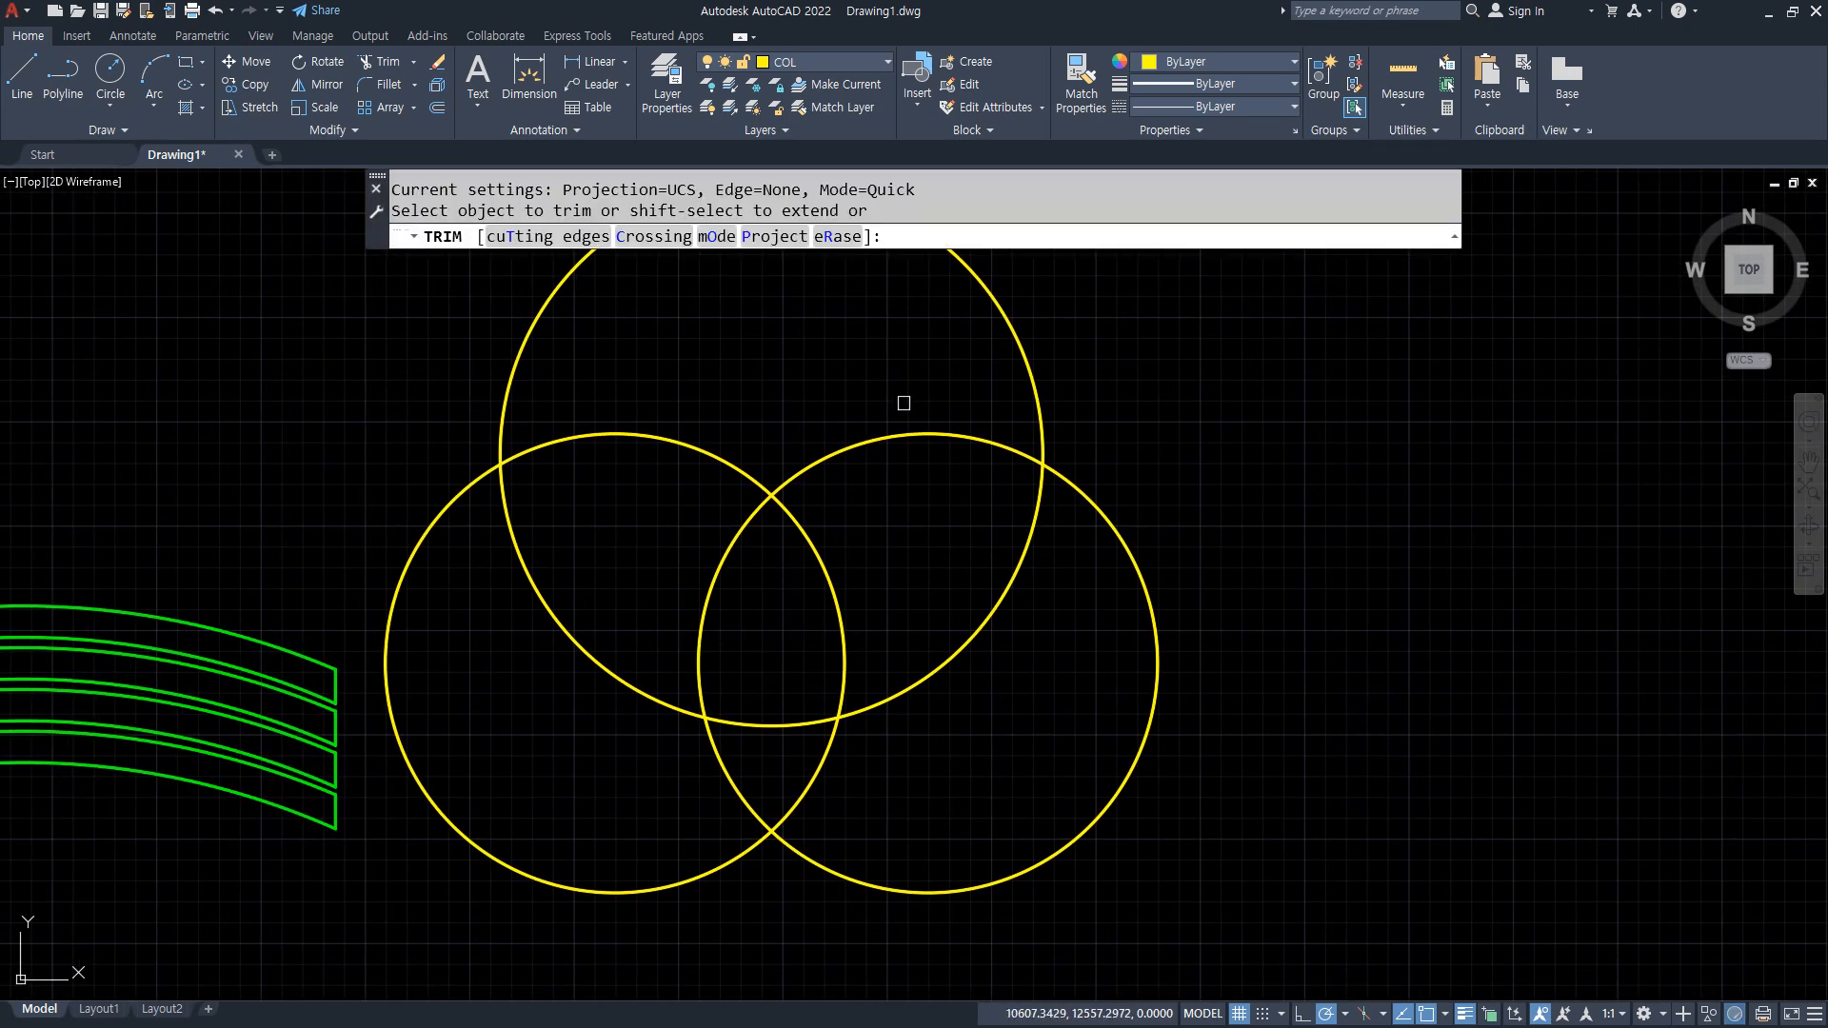
{"action": "left_click", "coordinate": [910, 391]}
{"action": "left_click", "coordinate": [814, 578]}
{"action": "key", "text": "space"}
{"action": "left_click", "coordinate": [783, 622]}
{"action": "left_click", "coordinate": [661, 400]}
{"action": "key", "text": "space"}
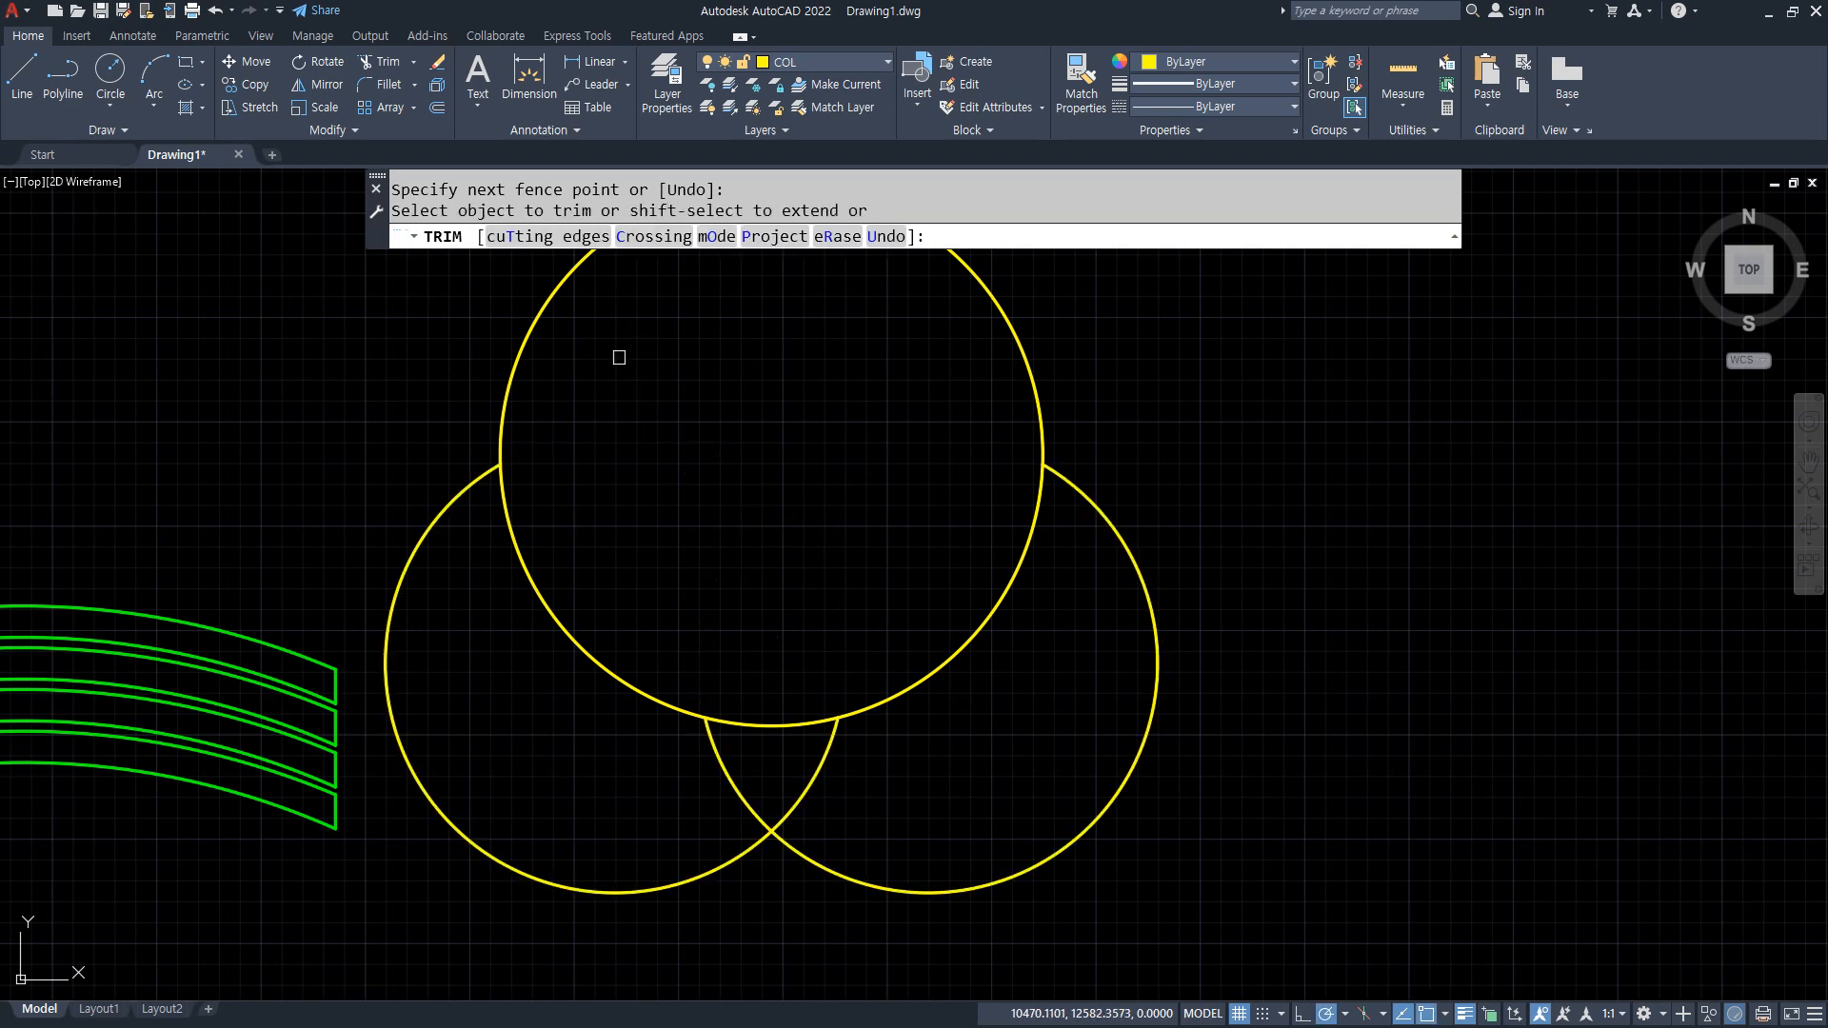
{"action": "left_click", "coordinate": [606, 731]}
{"action": "left_click", "coordinate": [895, 762]}
{"action": "key", "text": "space"}
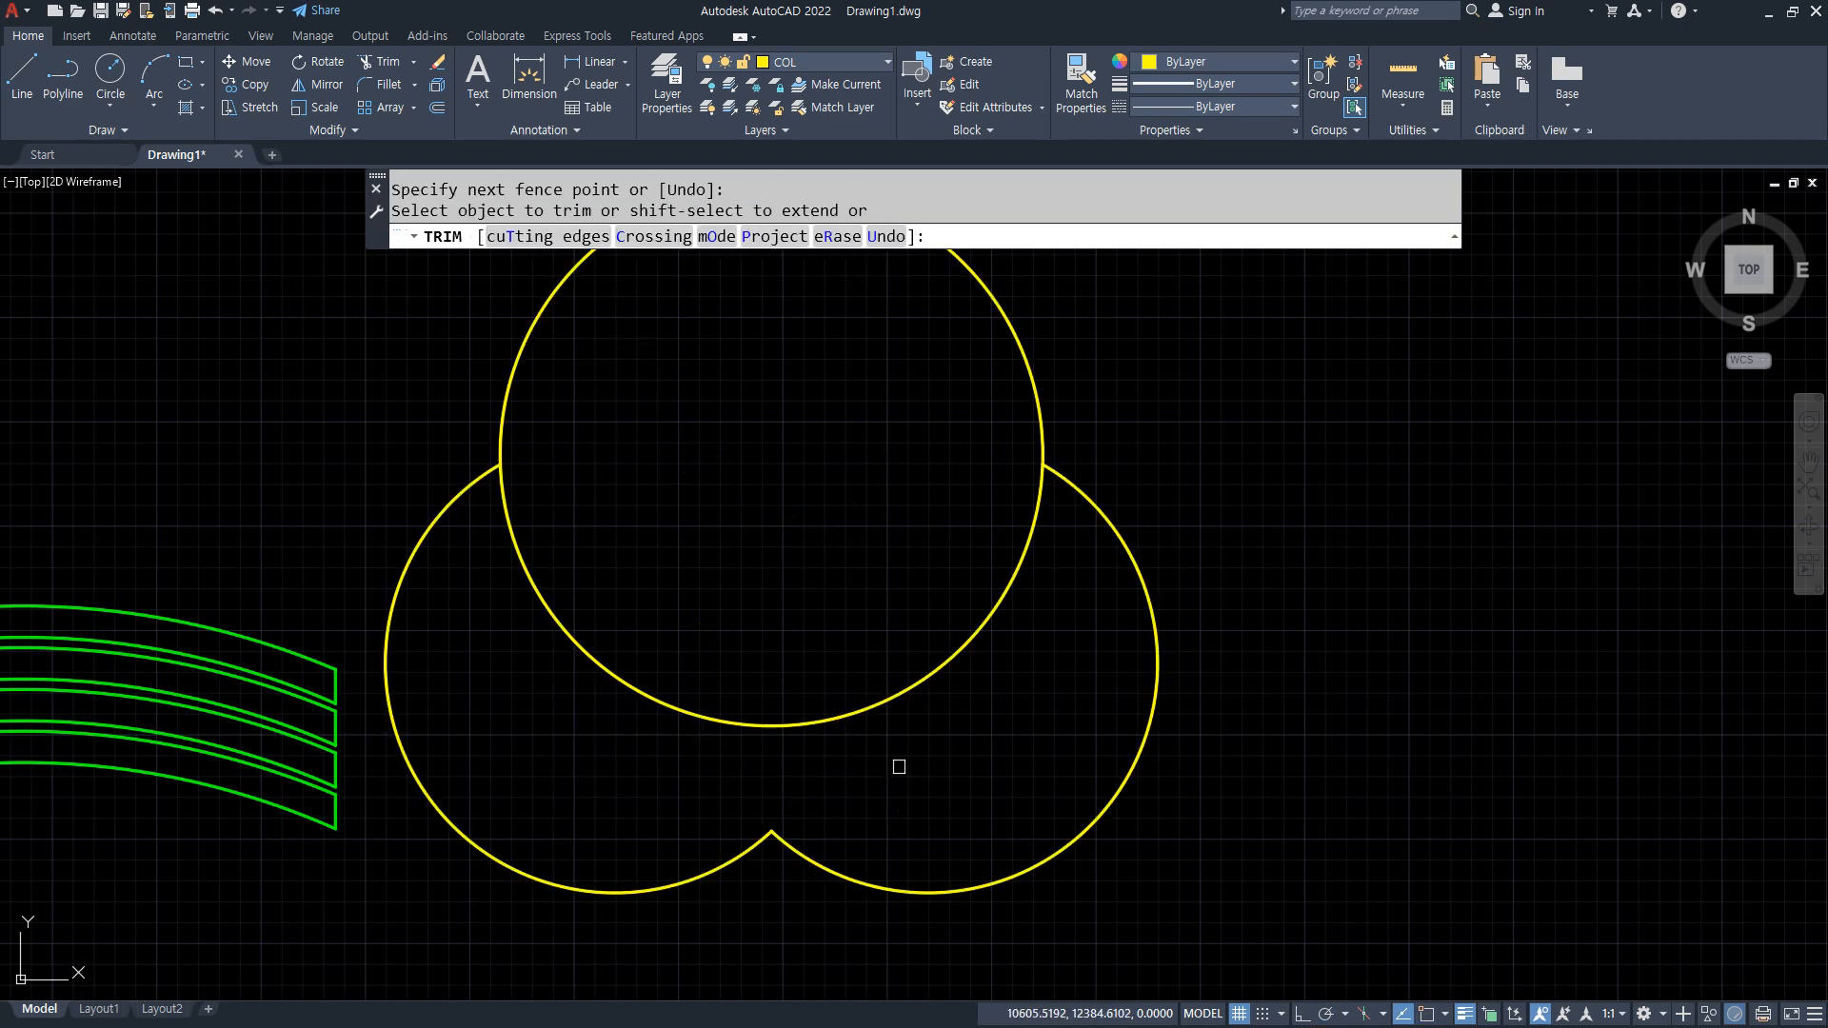
{"action": "left_click", "coordinate": [980, 734]}
{"action": "key", "text": "space"}
{"action": "key", "text": "space"}
{"action": "scroll", "coordinate": [746, 644], "scroll_direction": "down", "scroll_amount": 2}
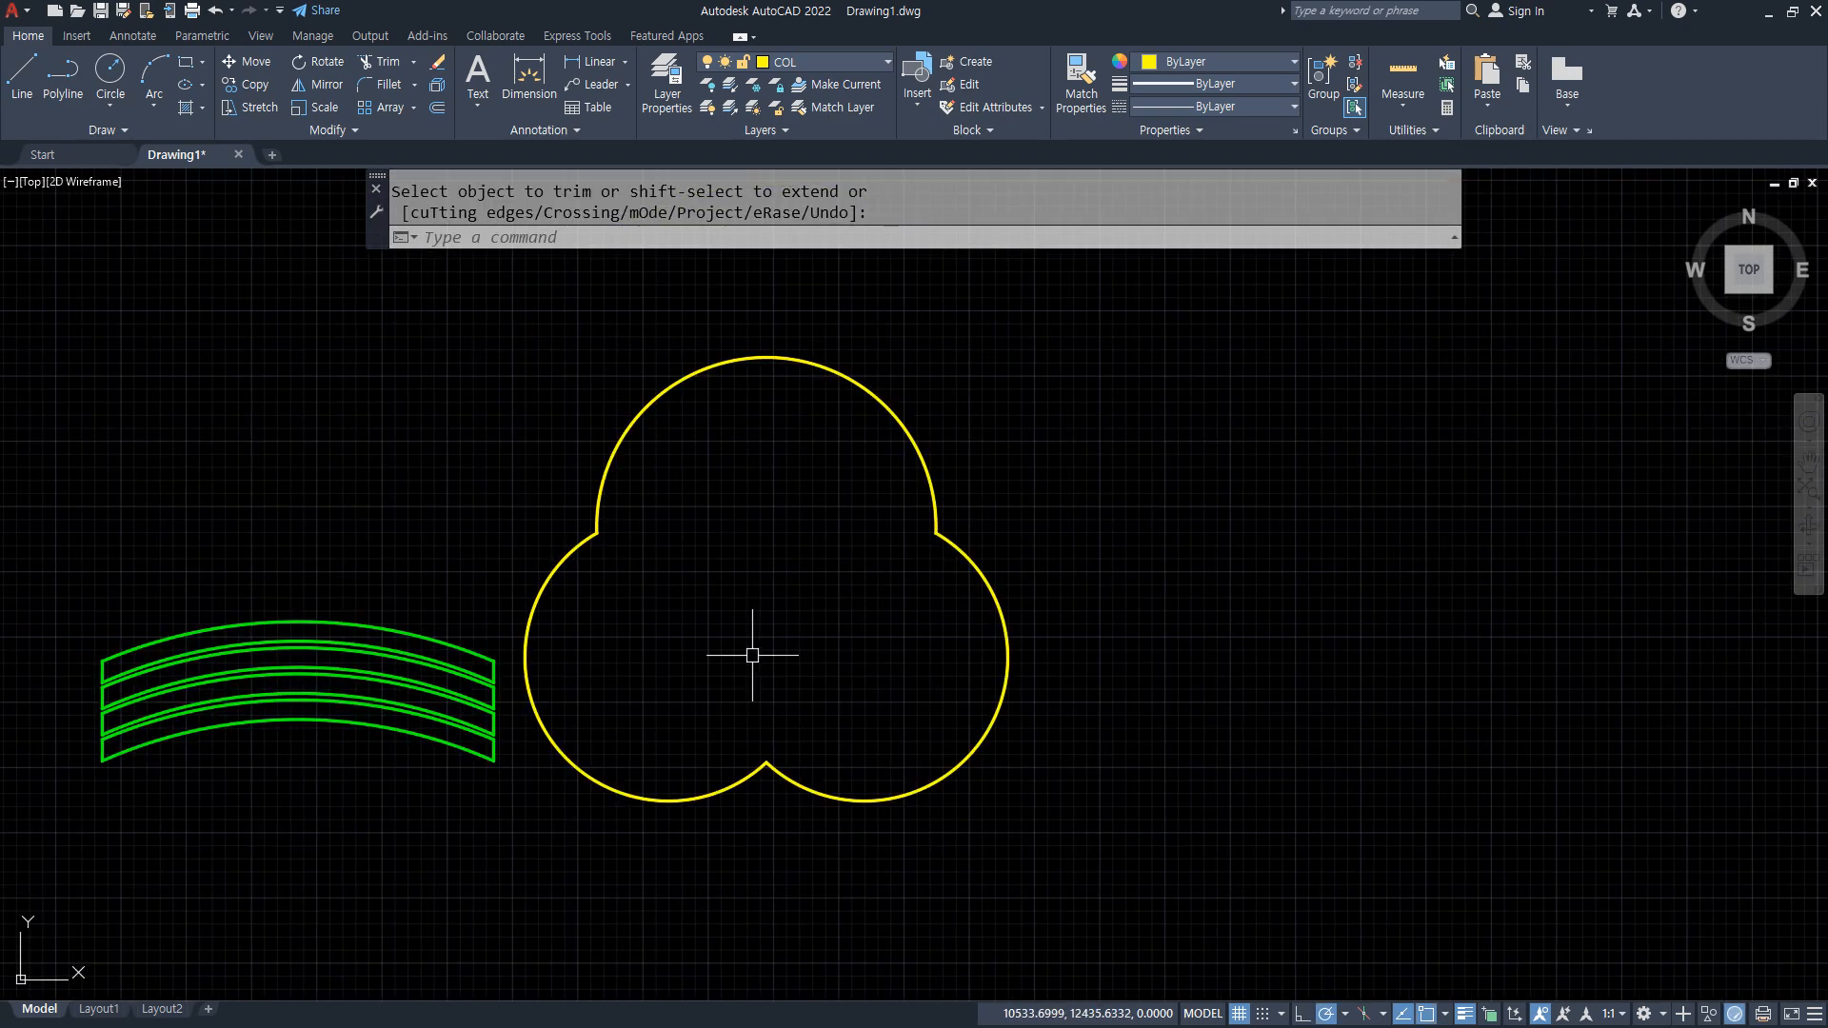
Put the three arcs of the lobed outline on the ELV layer.
{"action": "scroll", "coordinate": [775, 653], "scroll_direction": "up", "scroll_amount": 1}
{"action": "middle_click_drag", "start_coordinate": [775, 653], "coordinate": [807, 640]}
{"action": "left_click", "coordinate": [1156, 832]}
{"action": "left_click", "coordinate": [644, 367]}
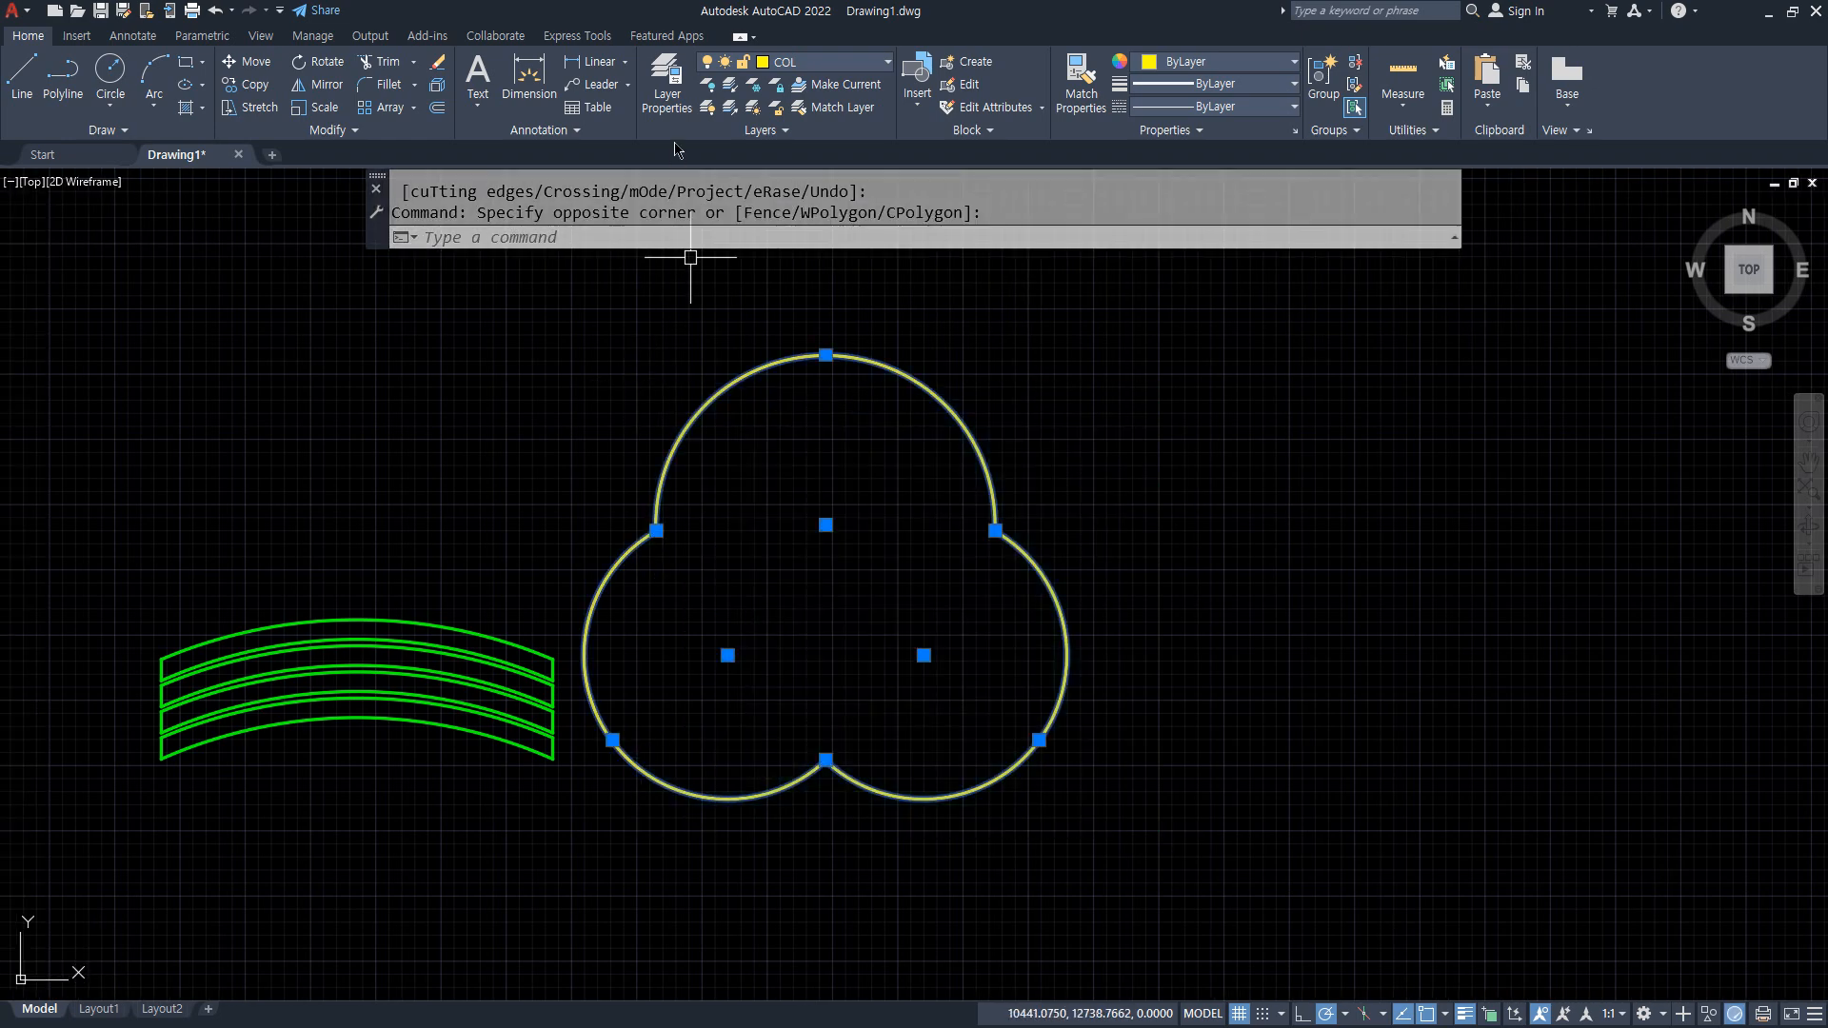
{"action": "left_click", "coordinate": [817, 63]}
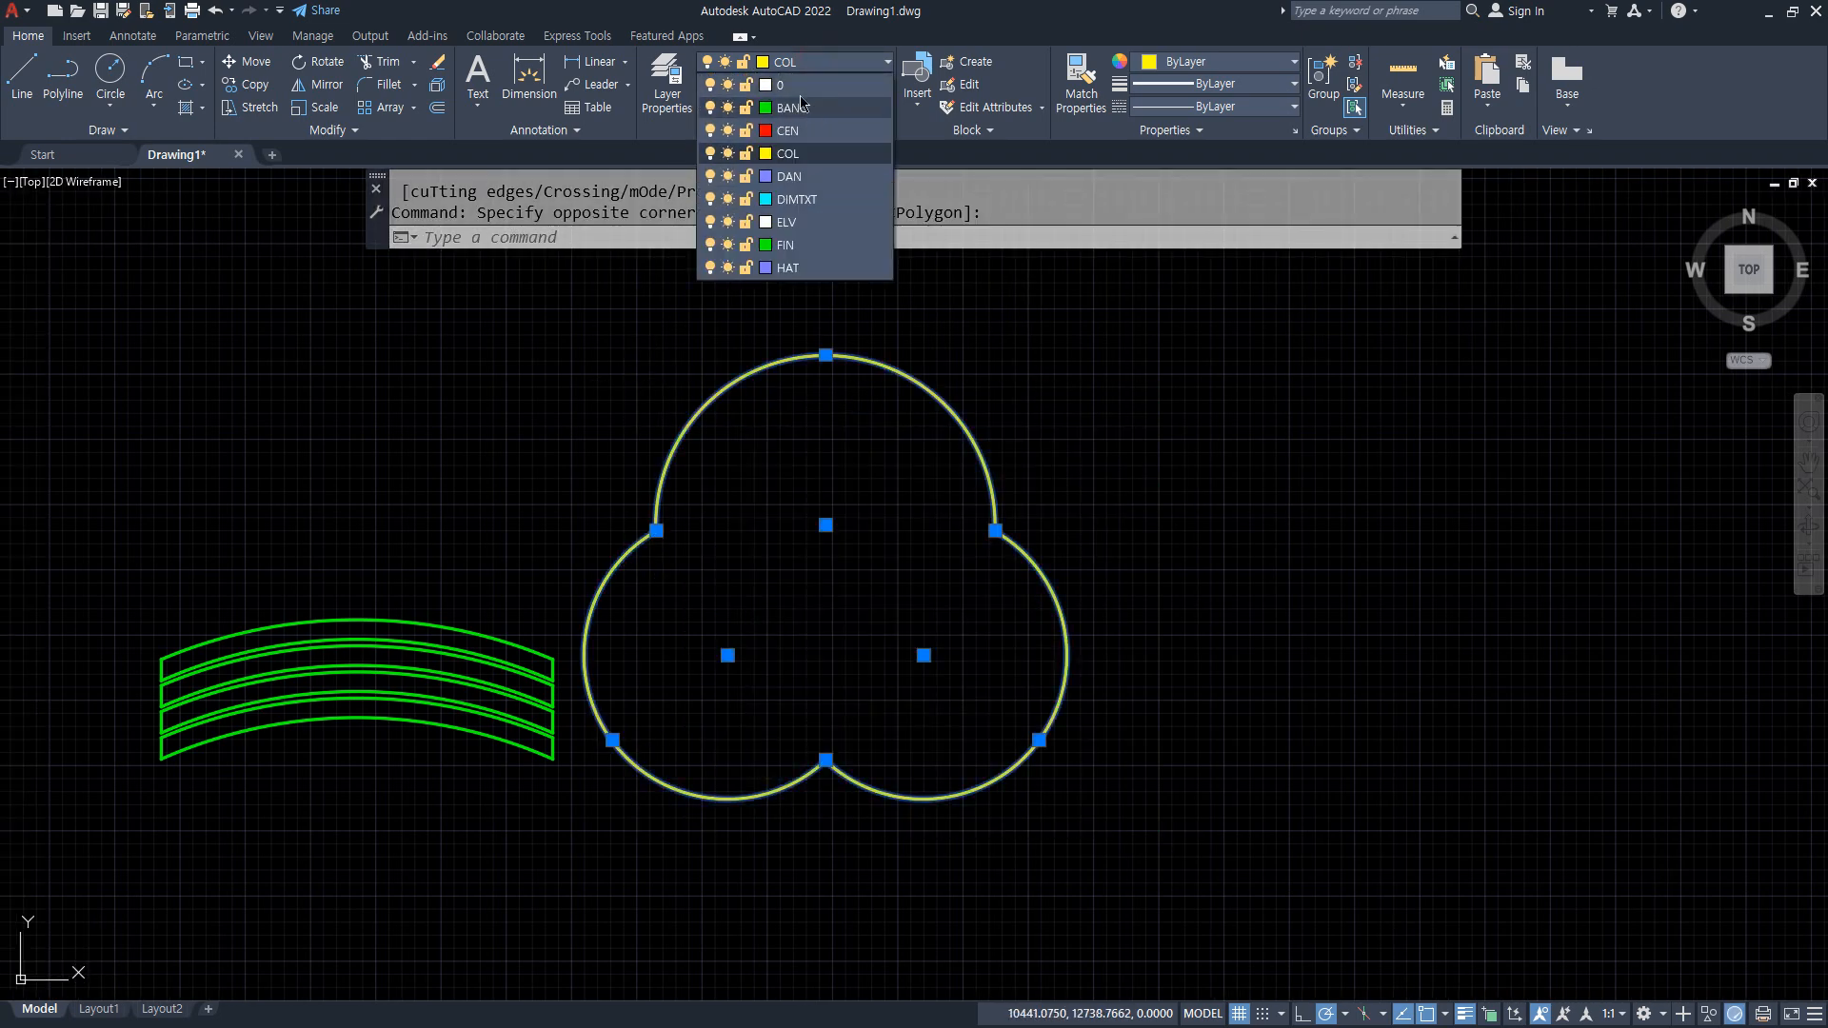
{"action": "left_click", "coordinate": [790, 155]}
{"action": "key", "text": "Escape"}
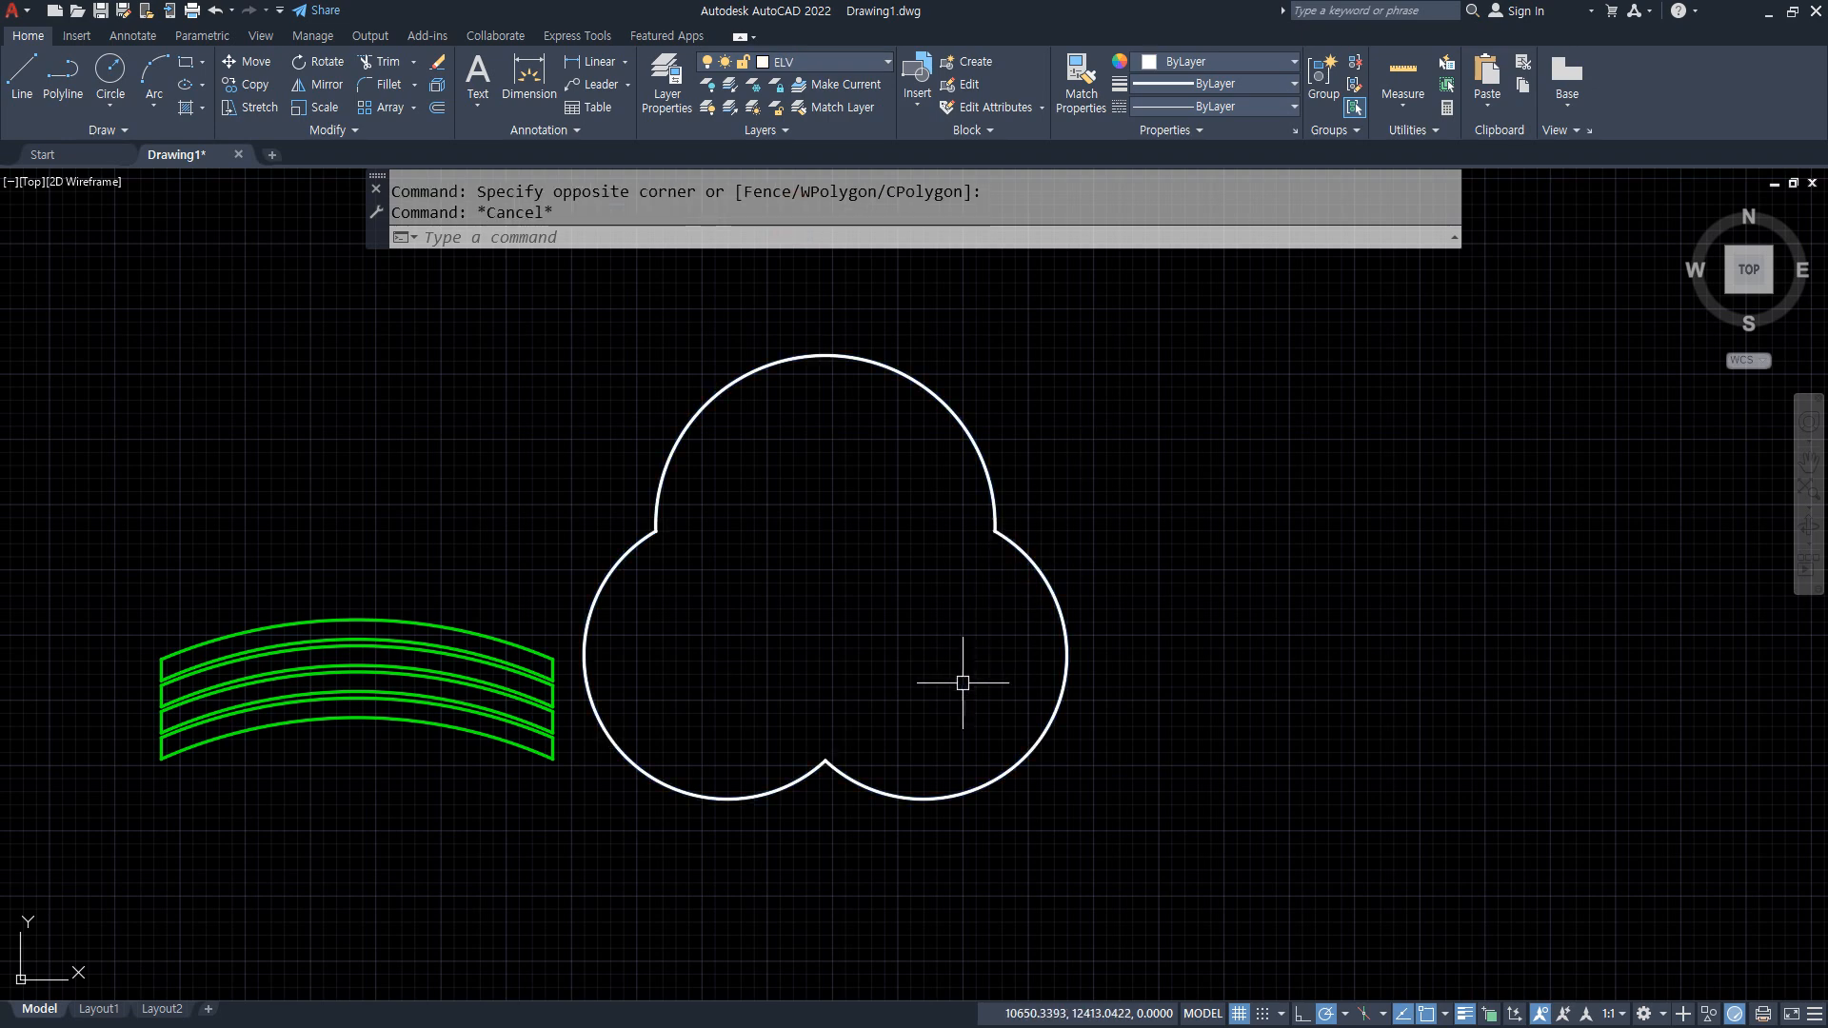
{"action": "key", "text": "Escape"}
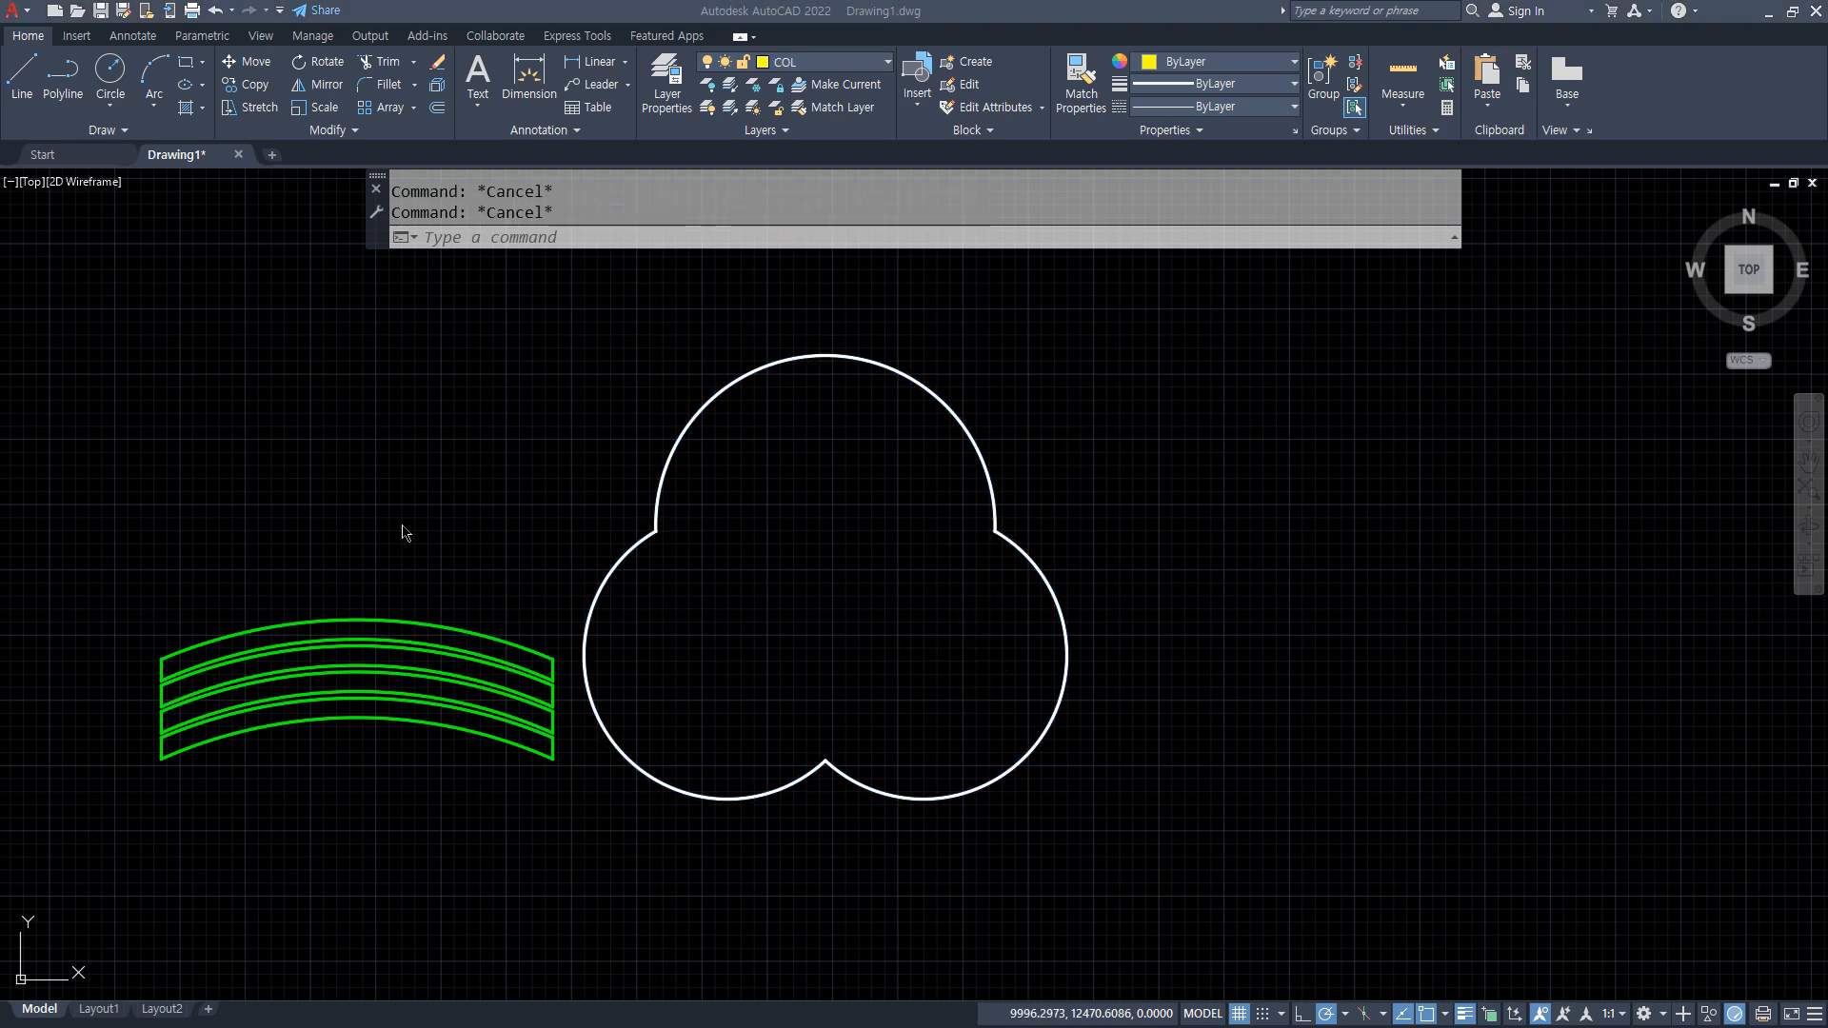
Draw two concentric circles of radius 60 and 80 centred on the midpoint of the uppermost curved tile's top arc.
{"action": "scroll", "coordinate": [356, 613], "scroll_direction": "up", "scroll_amount": 5}
{"action": "type", "text": "c"}
{"action": "key", "text": "Return"}
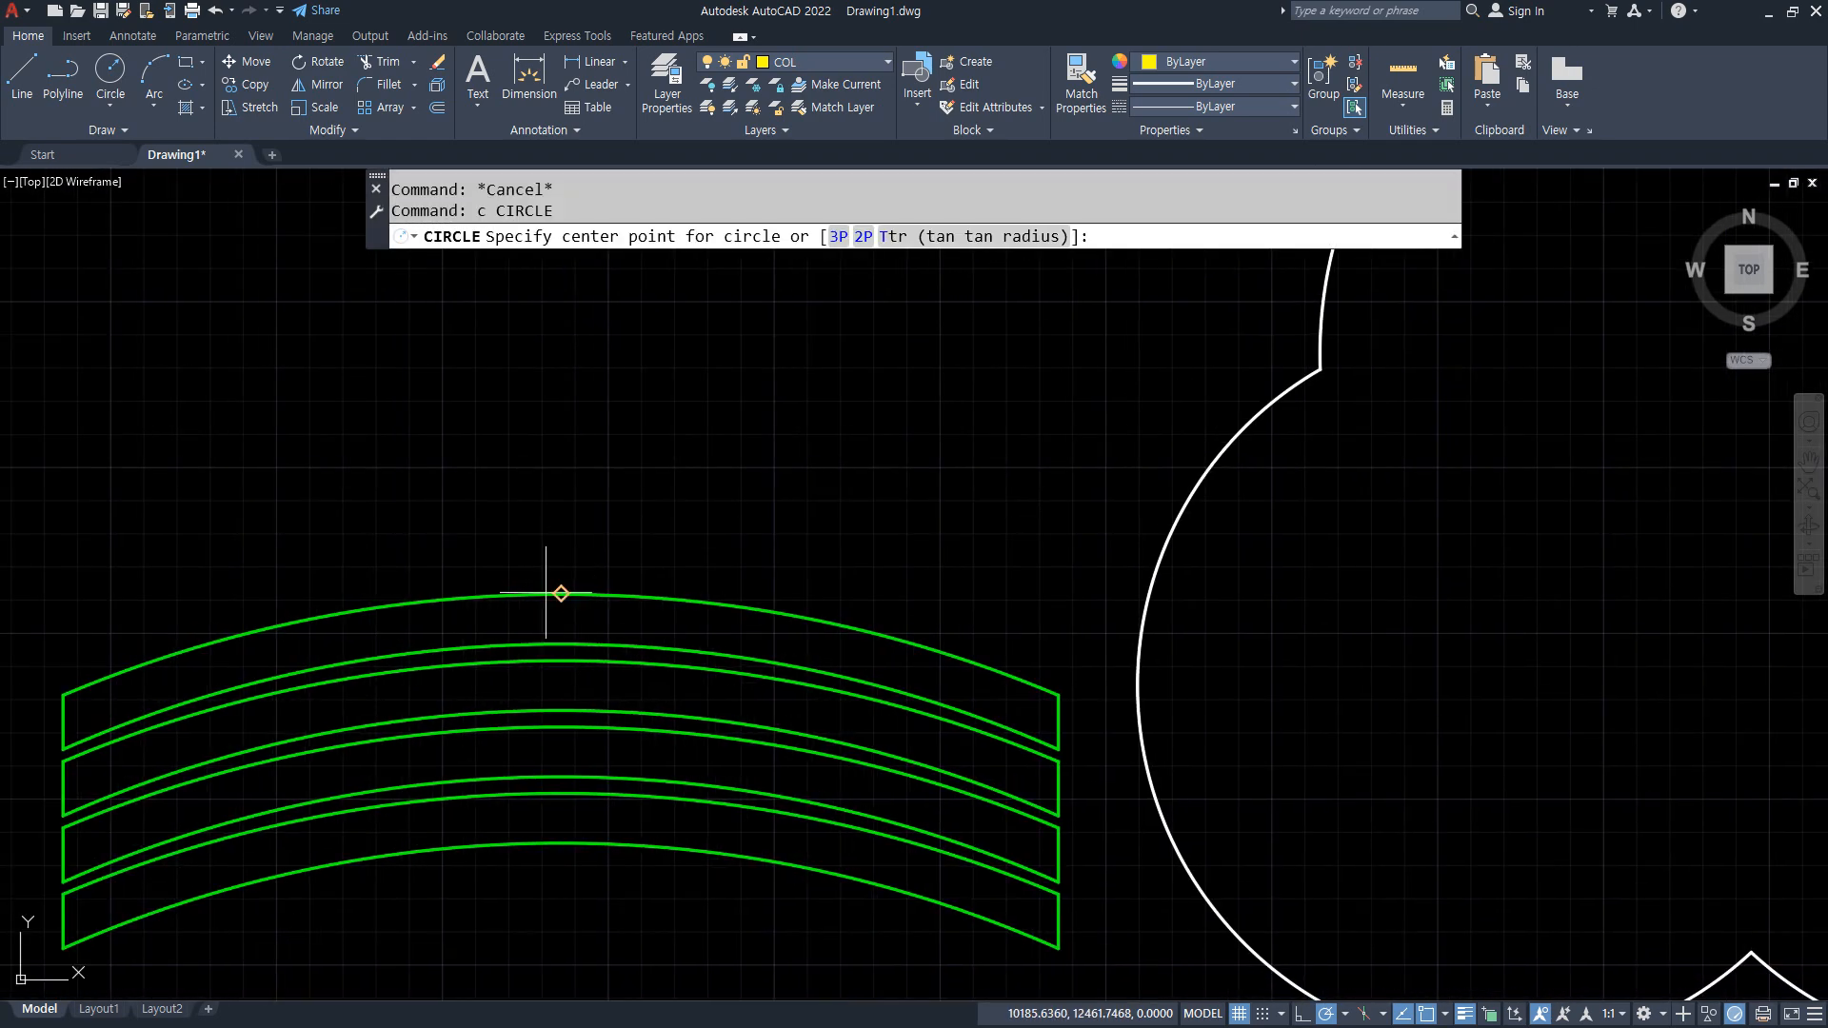
{"action": "left_click", "coordinate": [561, 595]}
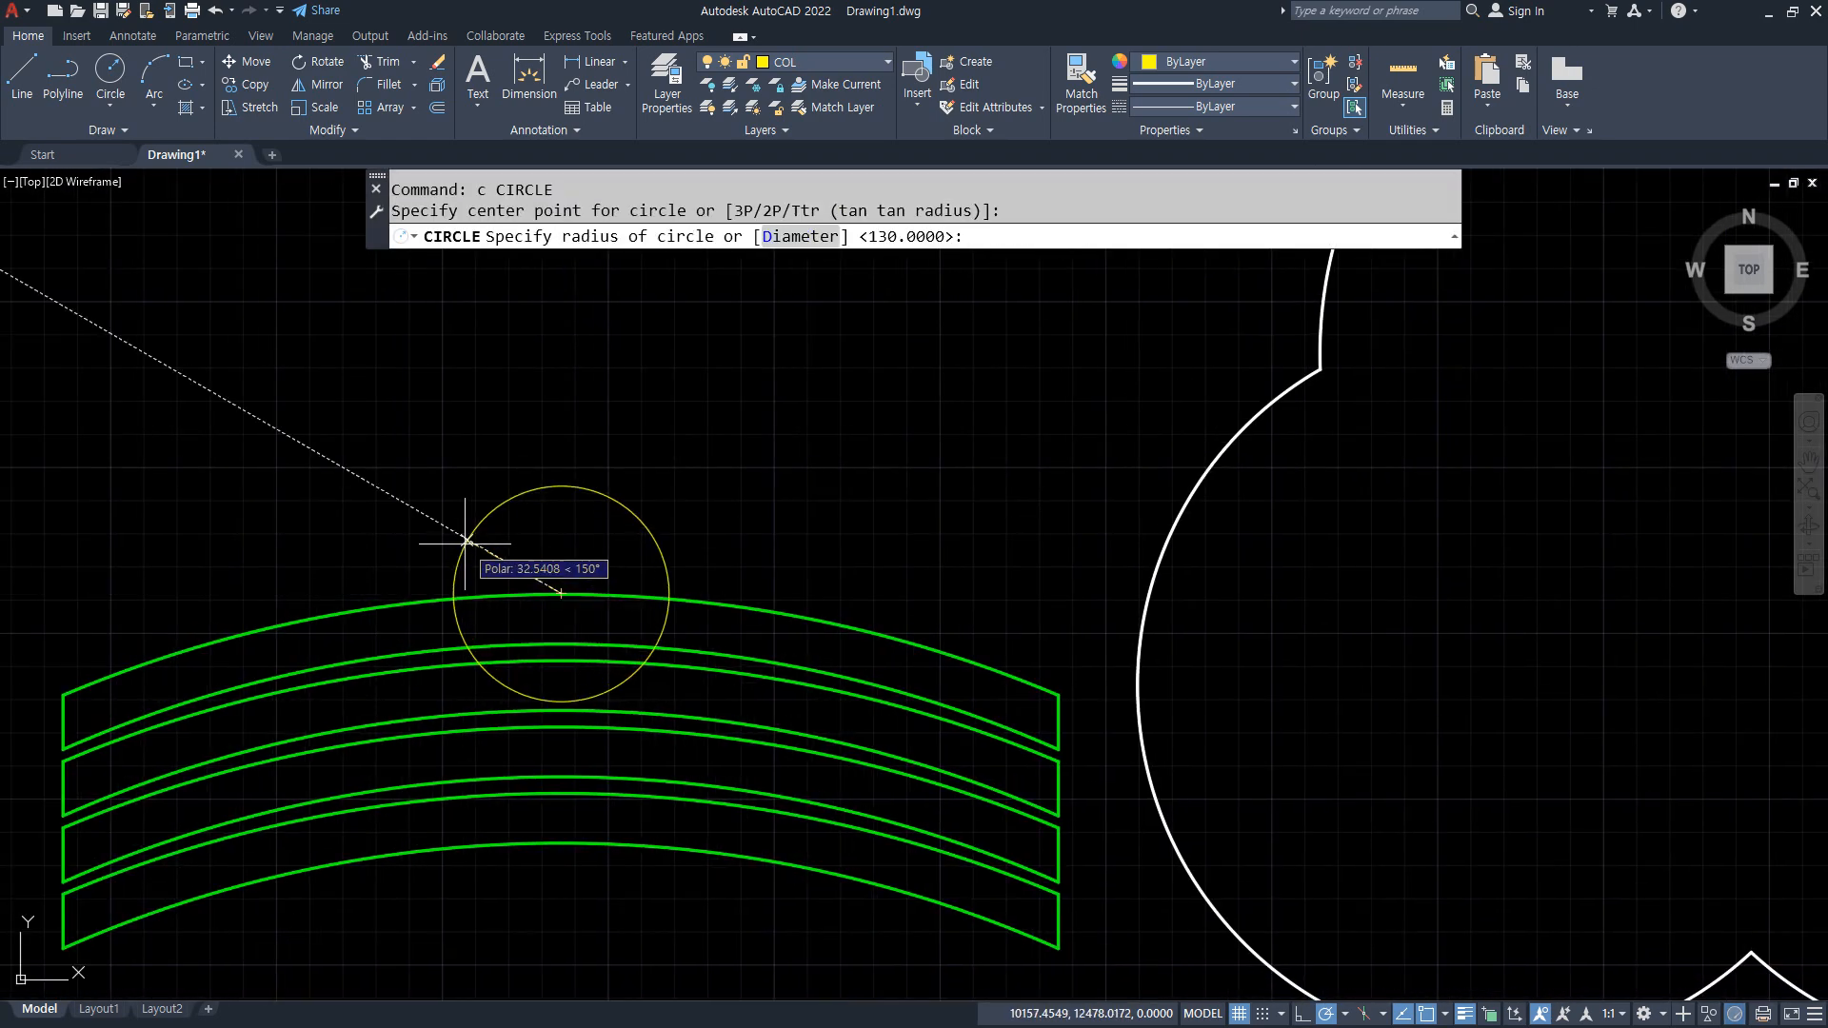
{"action": "type", "text": "60"}
{"action": "key", "text": "Return"}
{"action": "key", "text": "Return"}
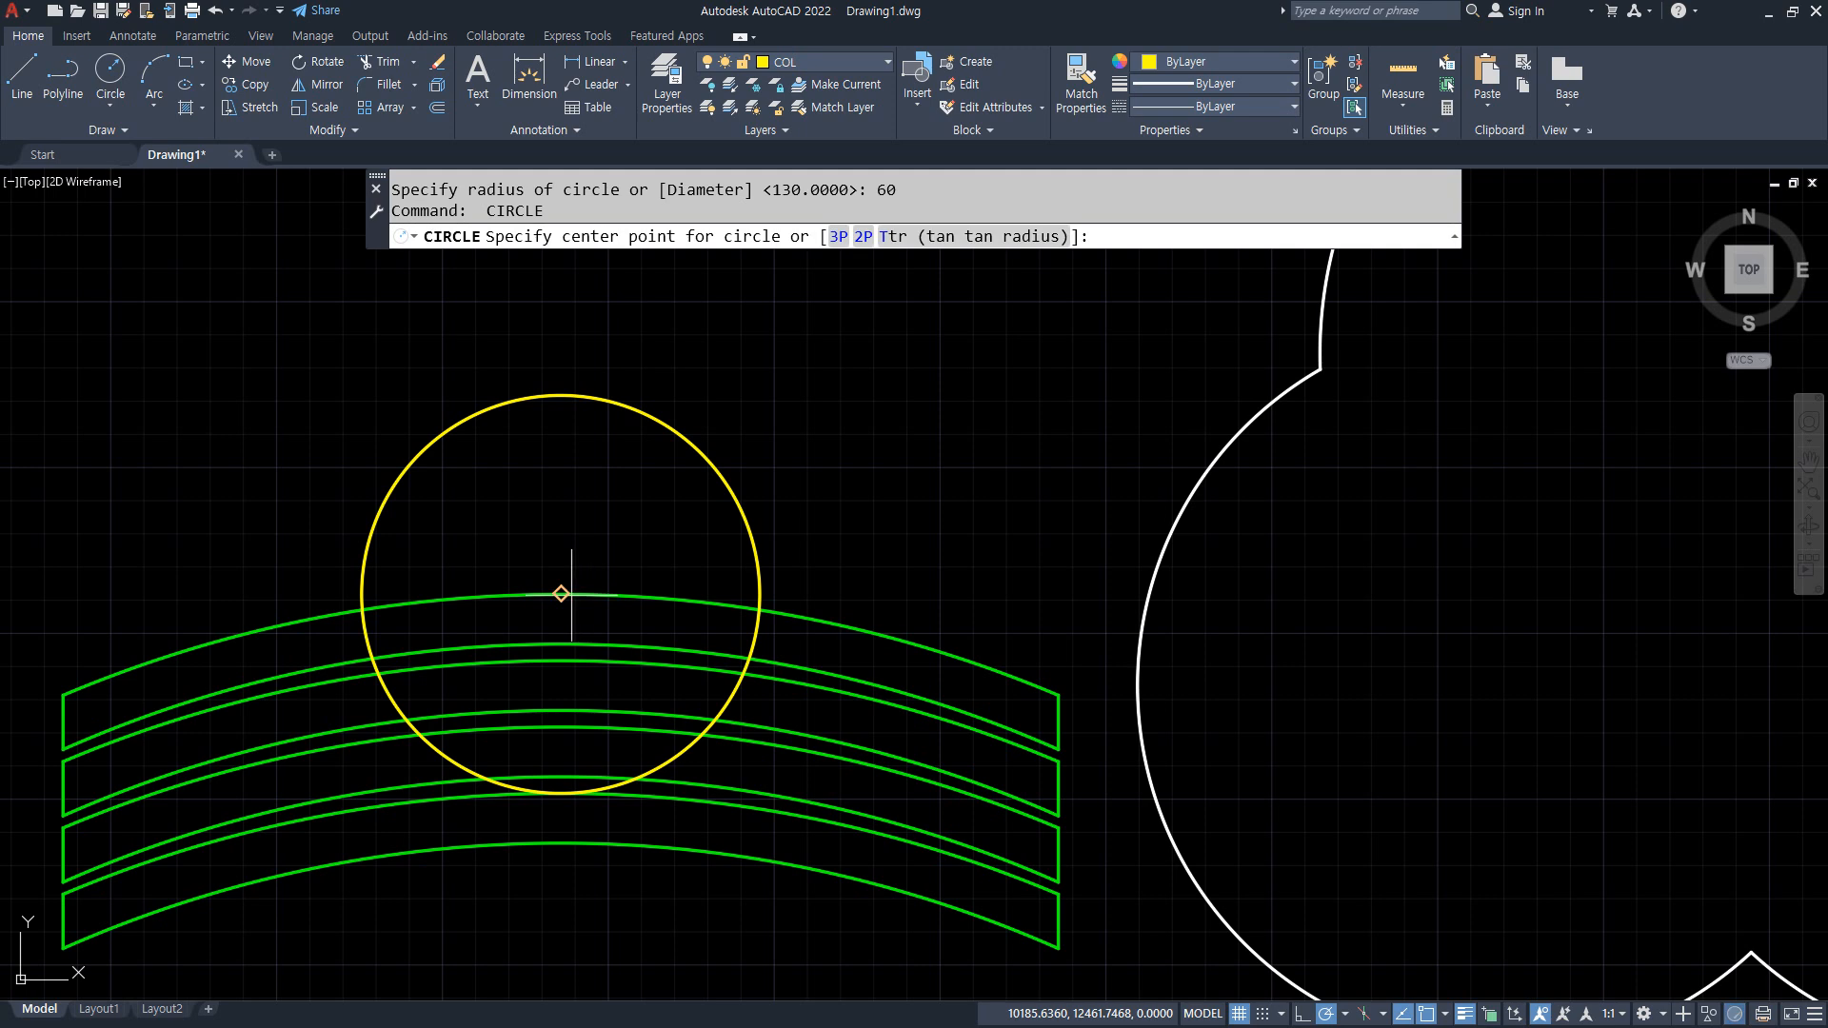
{"action": "left_click", "coordinate": [561, 595]}
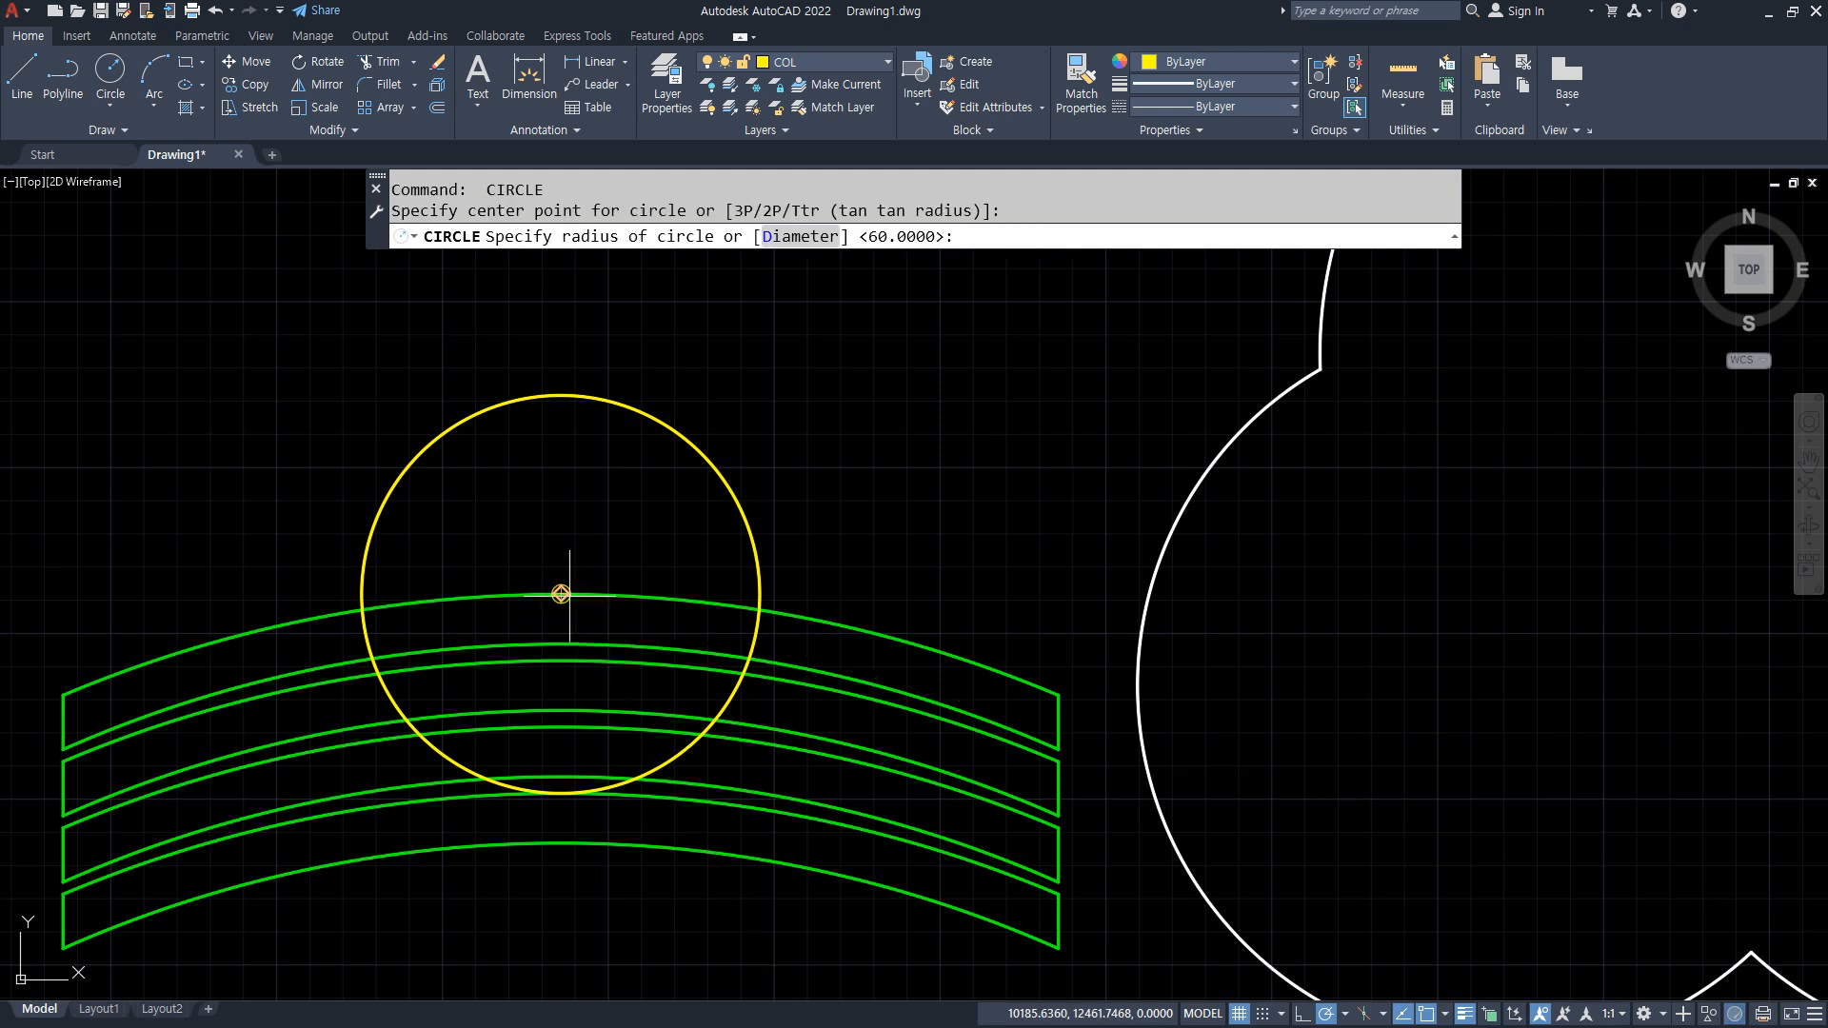
{"action": "type", "text": "80"}
{"action": "key", "text": "Return"}
Trim both concentric circles within the uppermost curved tile, cutting them off at its top arc.
{"action": "type", "text": "tr"}
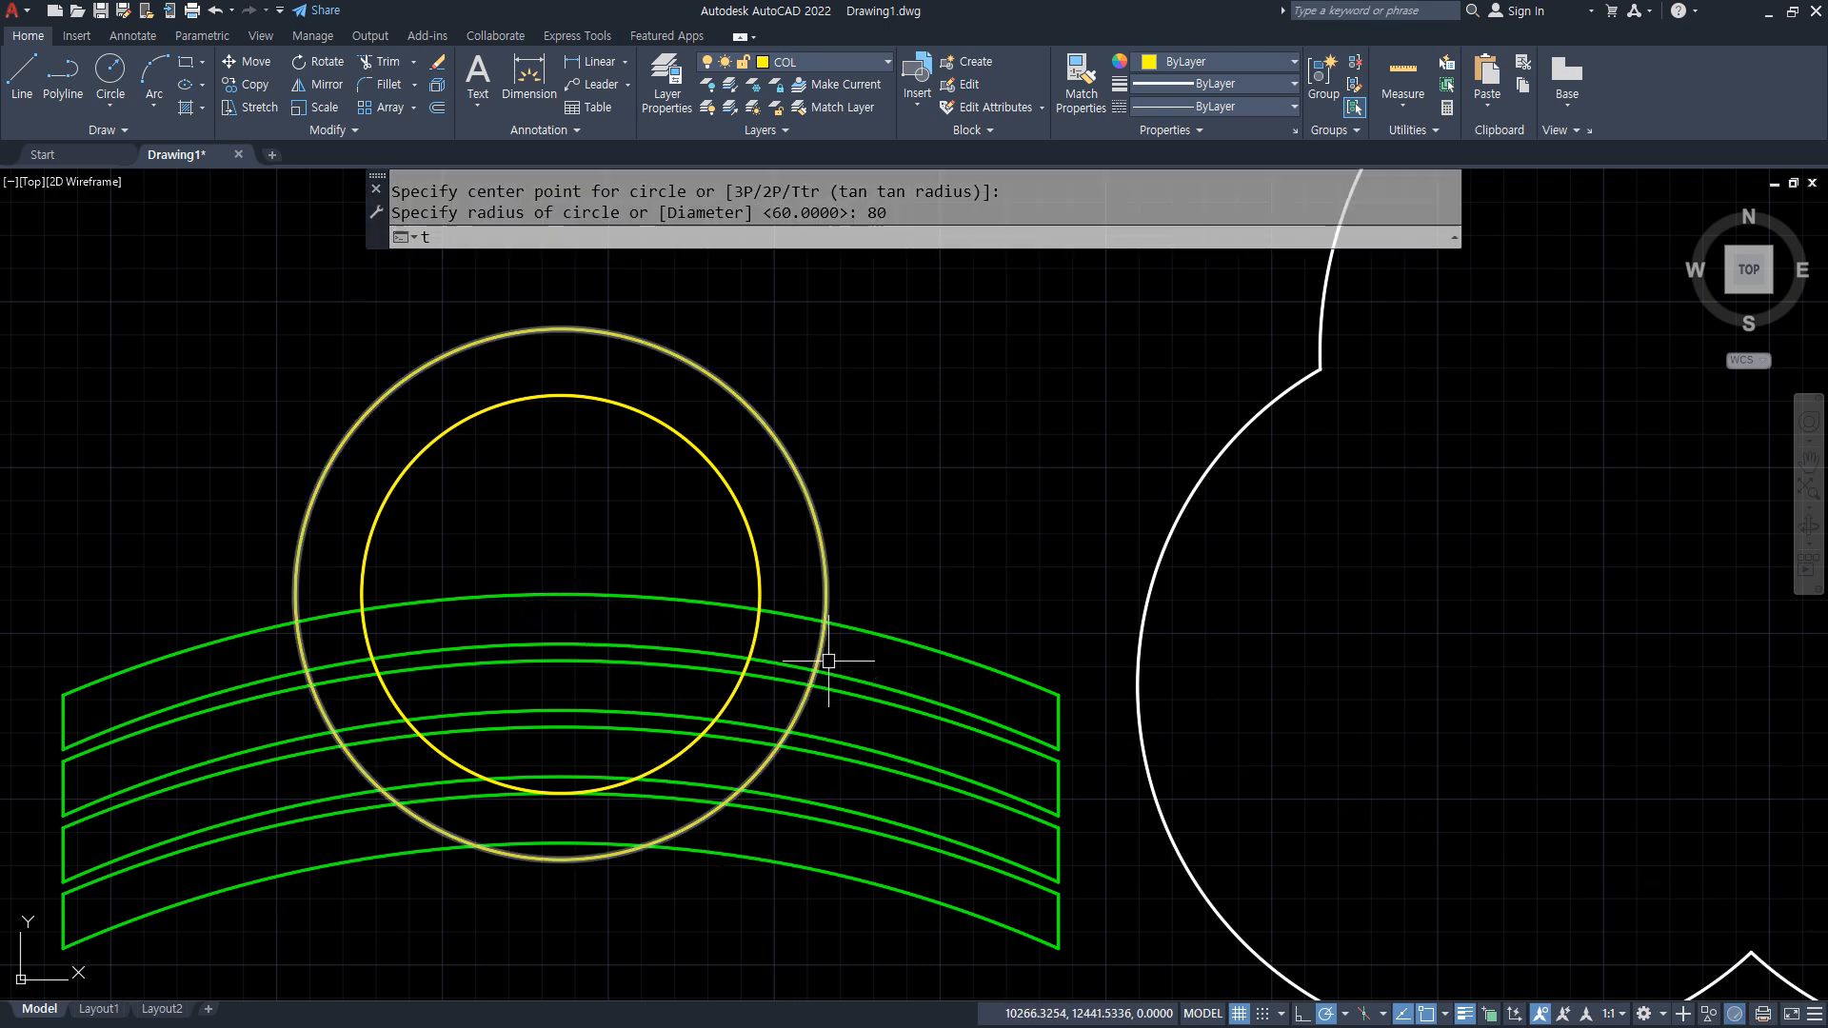
{"action": "key", "text": "Return"}
{"action": "left_click", "coordinate": [857, 657]}
{"action": "left_click", "coordinate": [721, 626]}
{"action": "left_click", "coordinate": [395, 627]}
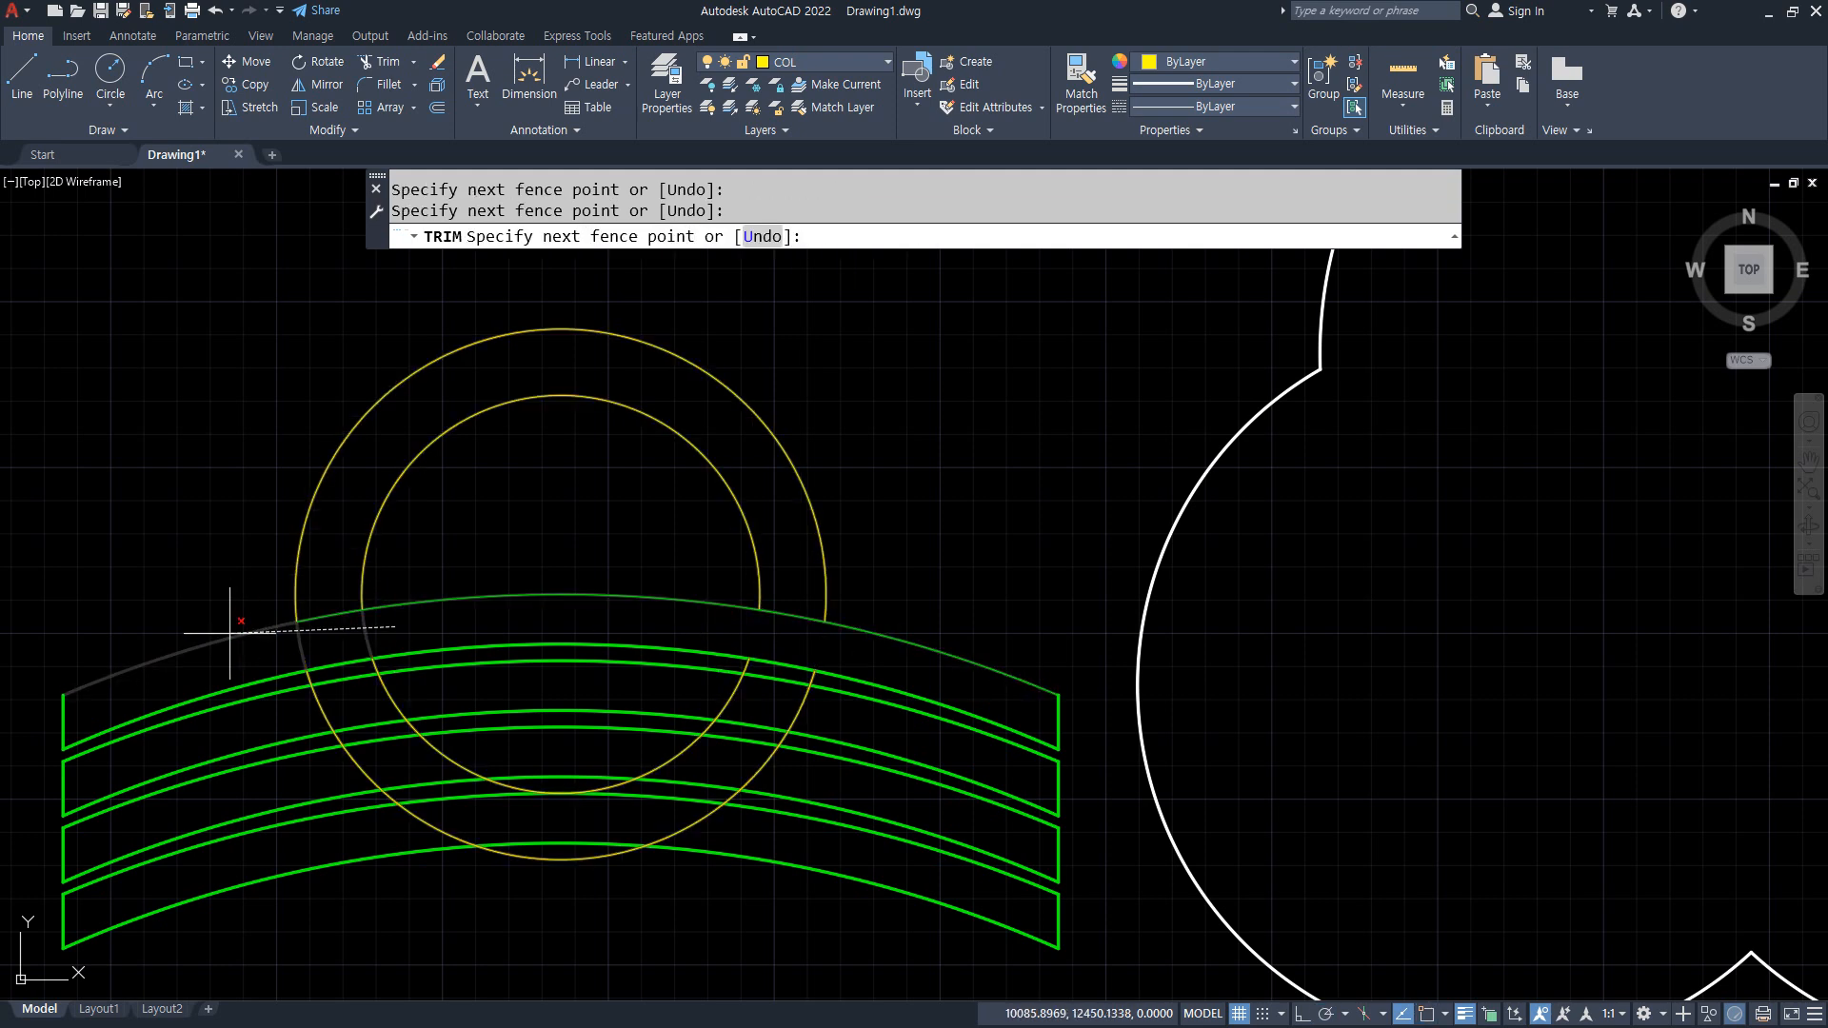
{"action": "left_click", "coordinate": [239, 658]}
{"action": "key", "text": "Return"}
{"action": "key", "text": "Return"}
Erase the two leftover circle arcs that cross the lower curved tiles.
{"action": "left_click", "coordinate": [448, 694]}
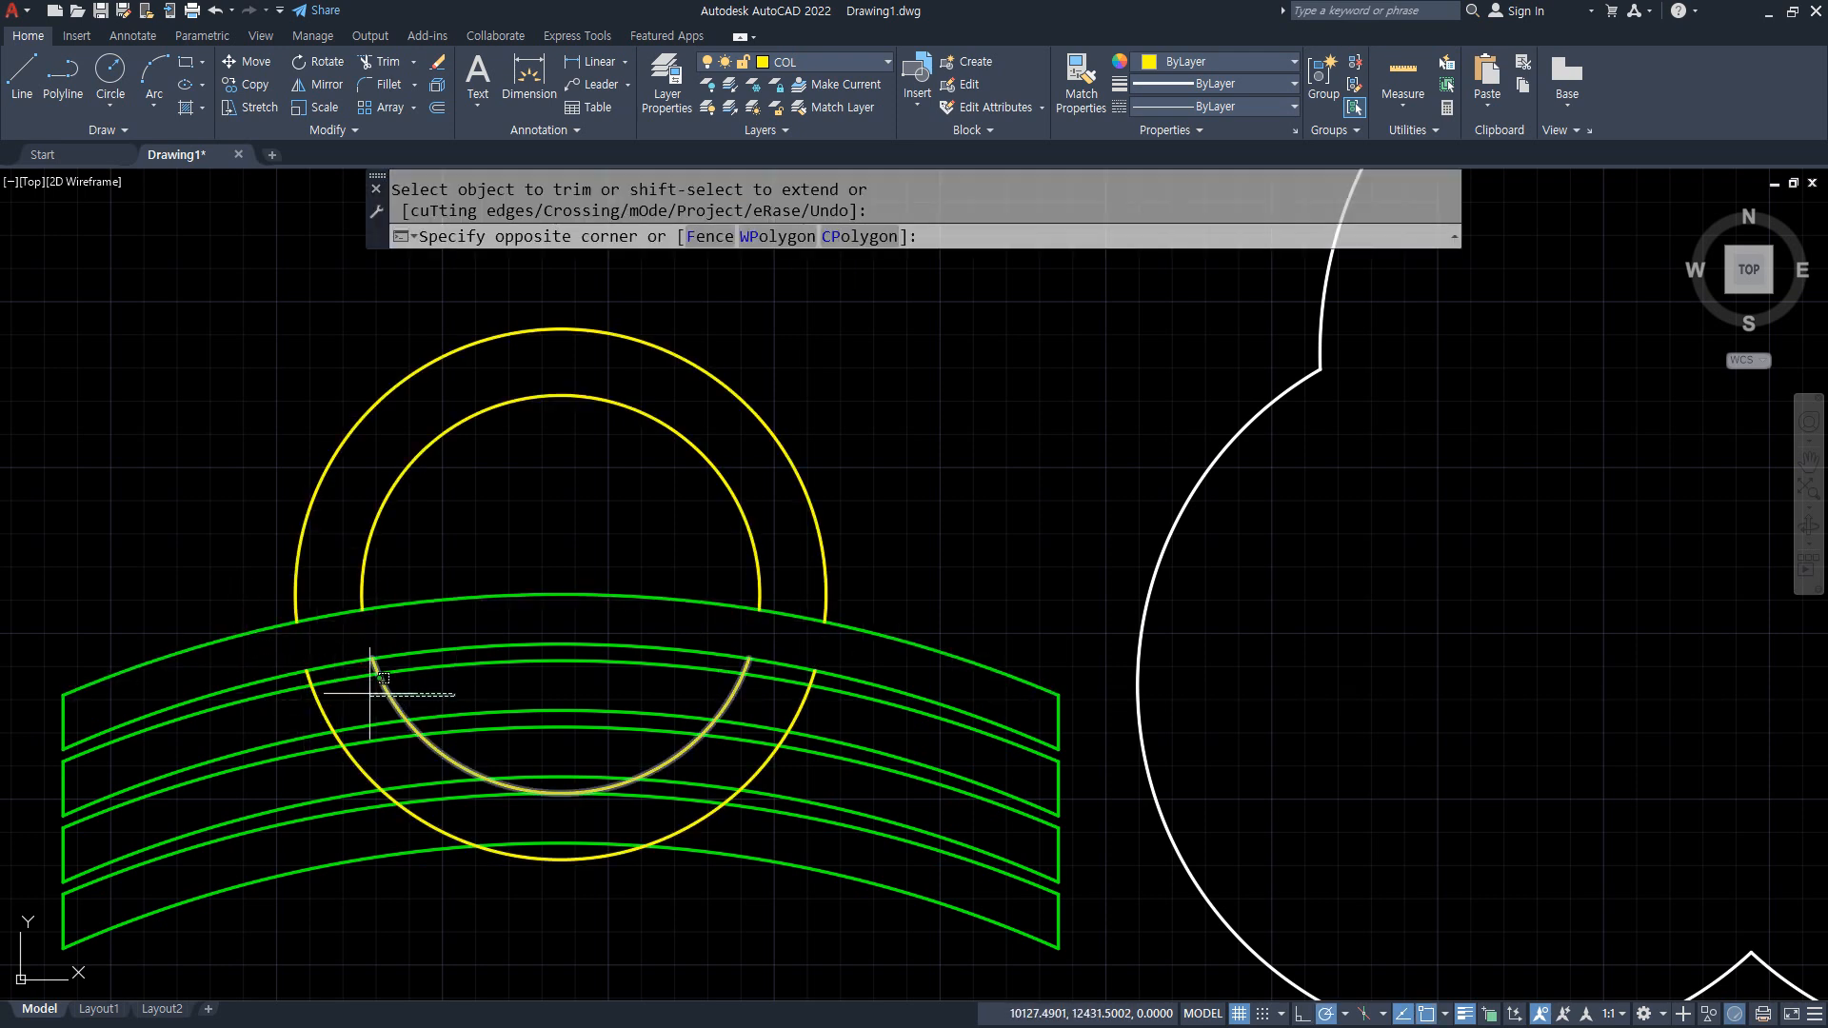
{"action": "left_click", "coordinate": [332, 708]}
{"action": "left_click", "coordinate": [333, 708]}
{"action": "left_click", "coordinate": [315, 703]}
{"action": "type", "text": "e"}
{"action": "key", "text": "Return"}
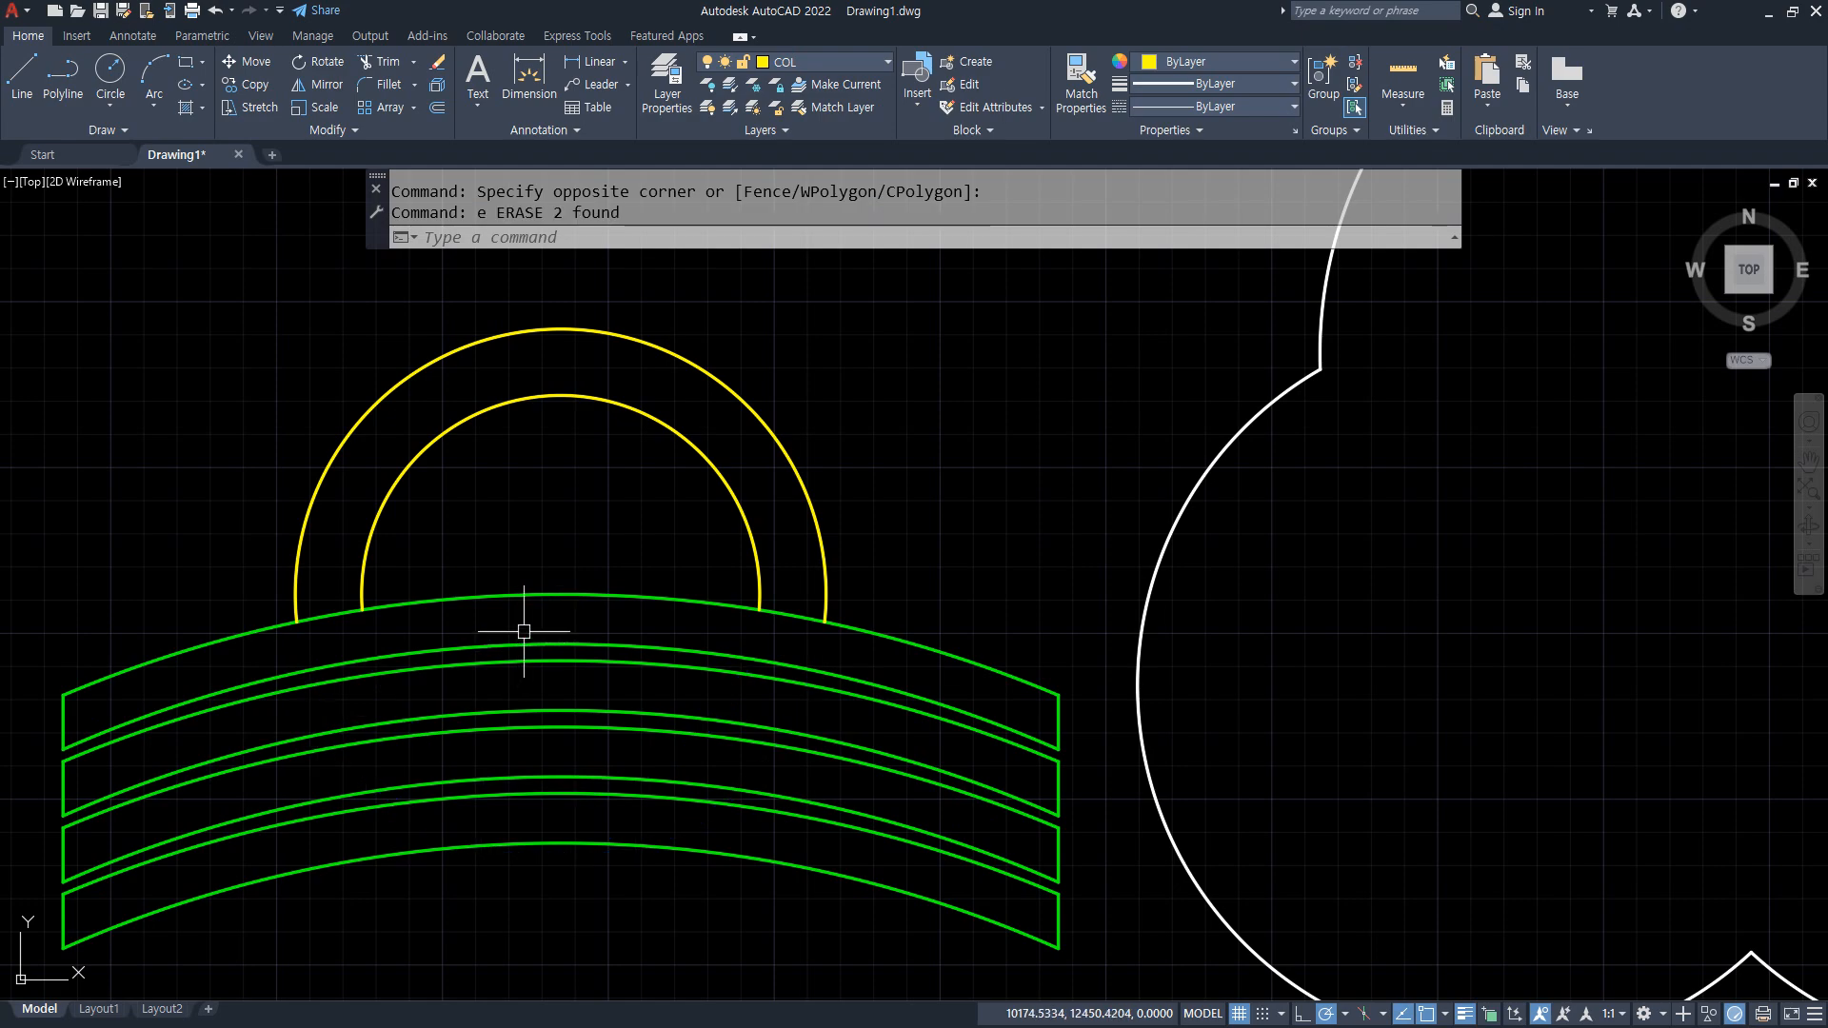
Match the properties of the green curved tile onto the two half-circle arcs above it.
{"action": "type", "text": "ma"}
{"action": "key", "text": "Return"}
{"action": "left_click", "coordinate": [540, 597]}
{"action": "left_click", "coordinate": [555, 498]}
{"action": "left_click", "coordinate": [408, 347]}
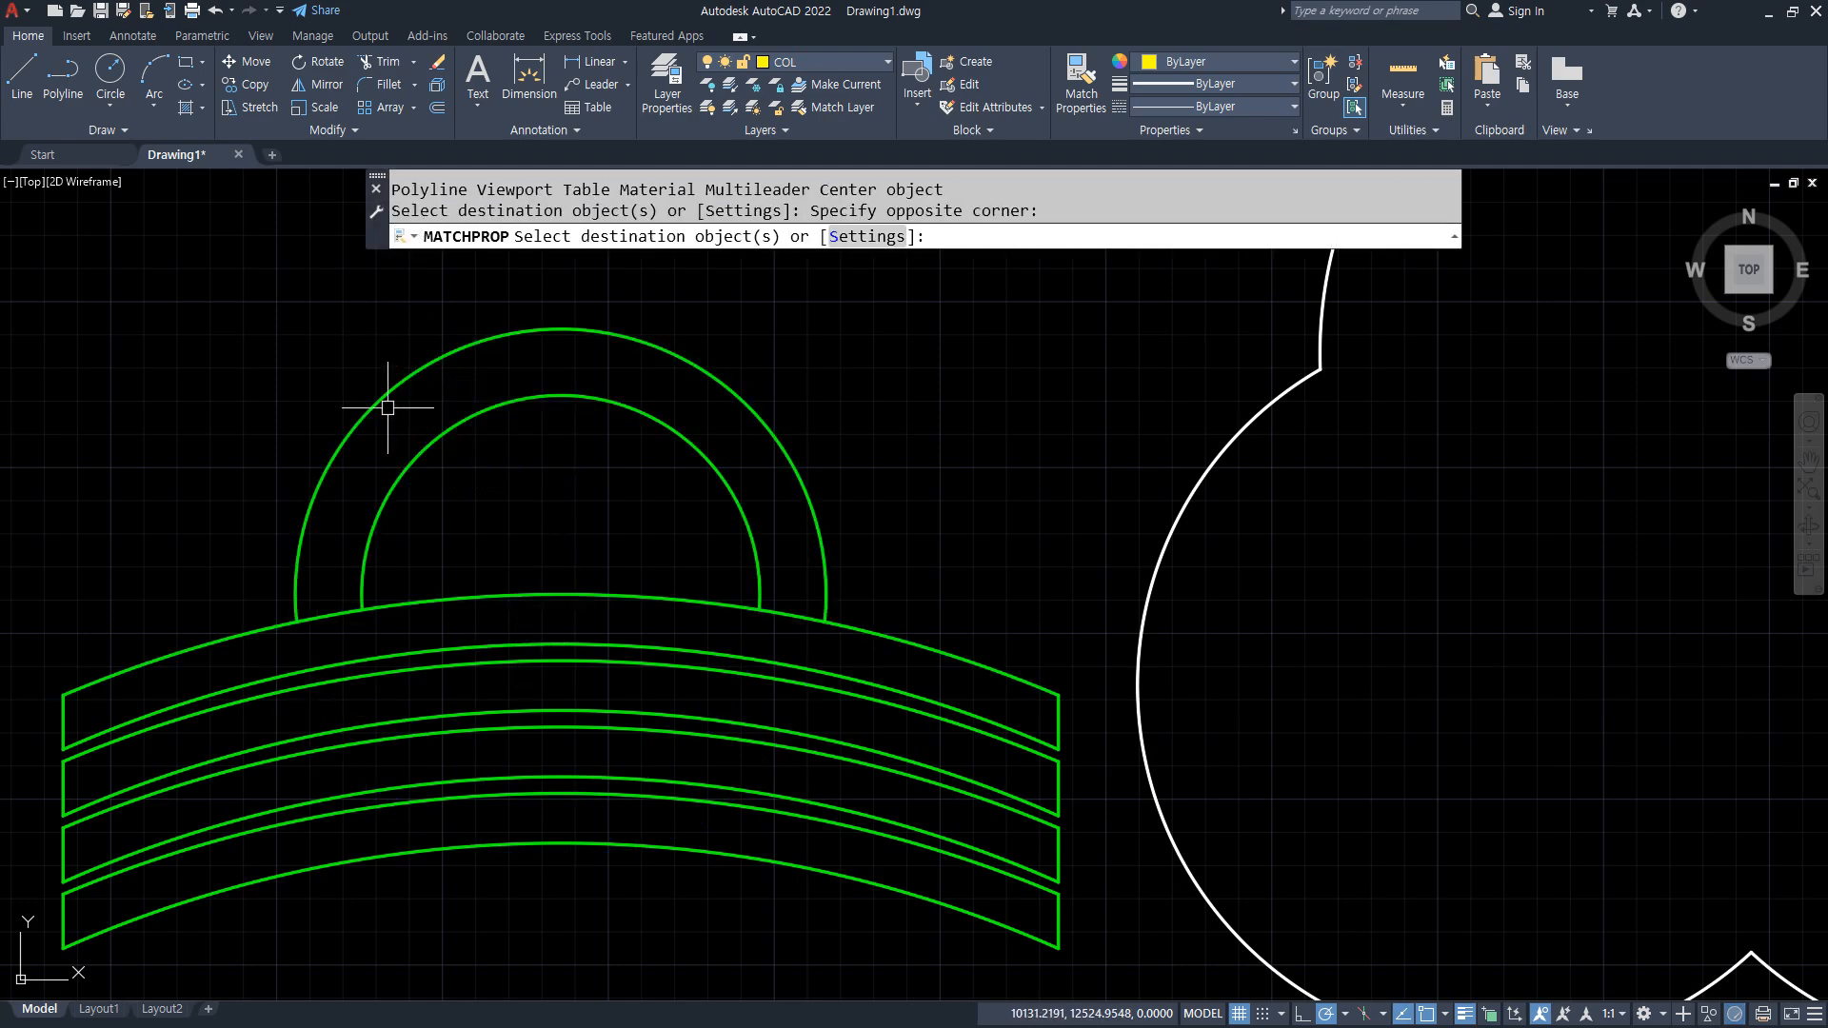
Move the stacked tiles and their arcs from the lowest arc's midpoint to the bottom cusp of the three-lobed outline.
{"action": "scroll", "coordinate": [387, 396], "scroll_direction": "down", "scroll_amount": 2}
{"action": "middle_click_drag", "start_coordinate": [431, 571], "coordinate": [429, 633]}
{"action": "type", "text": "m"}
{"action": "key", "text": "Return"}
{"action": "left_click", "coordinate": [110, 318]}
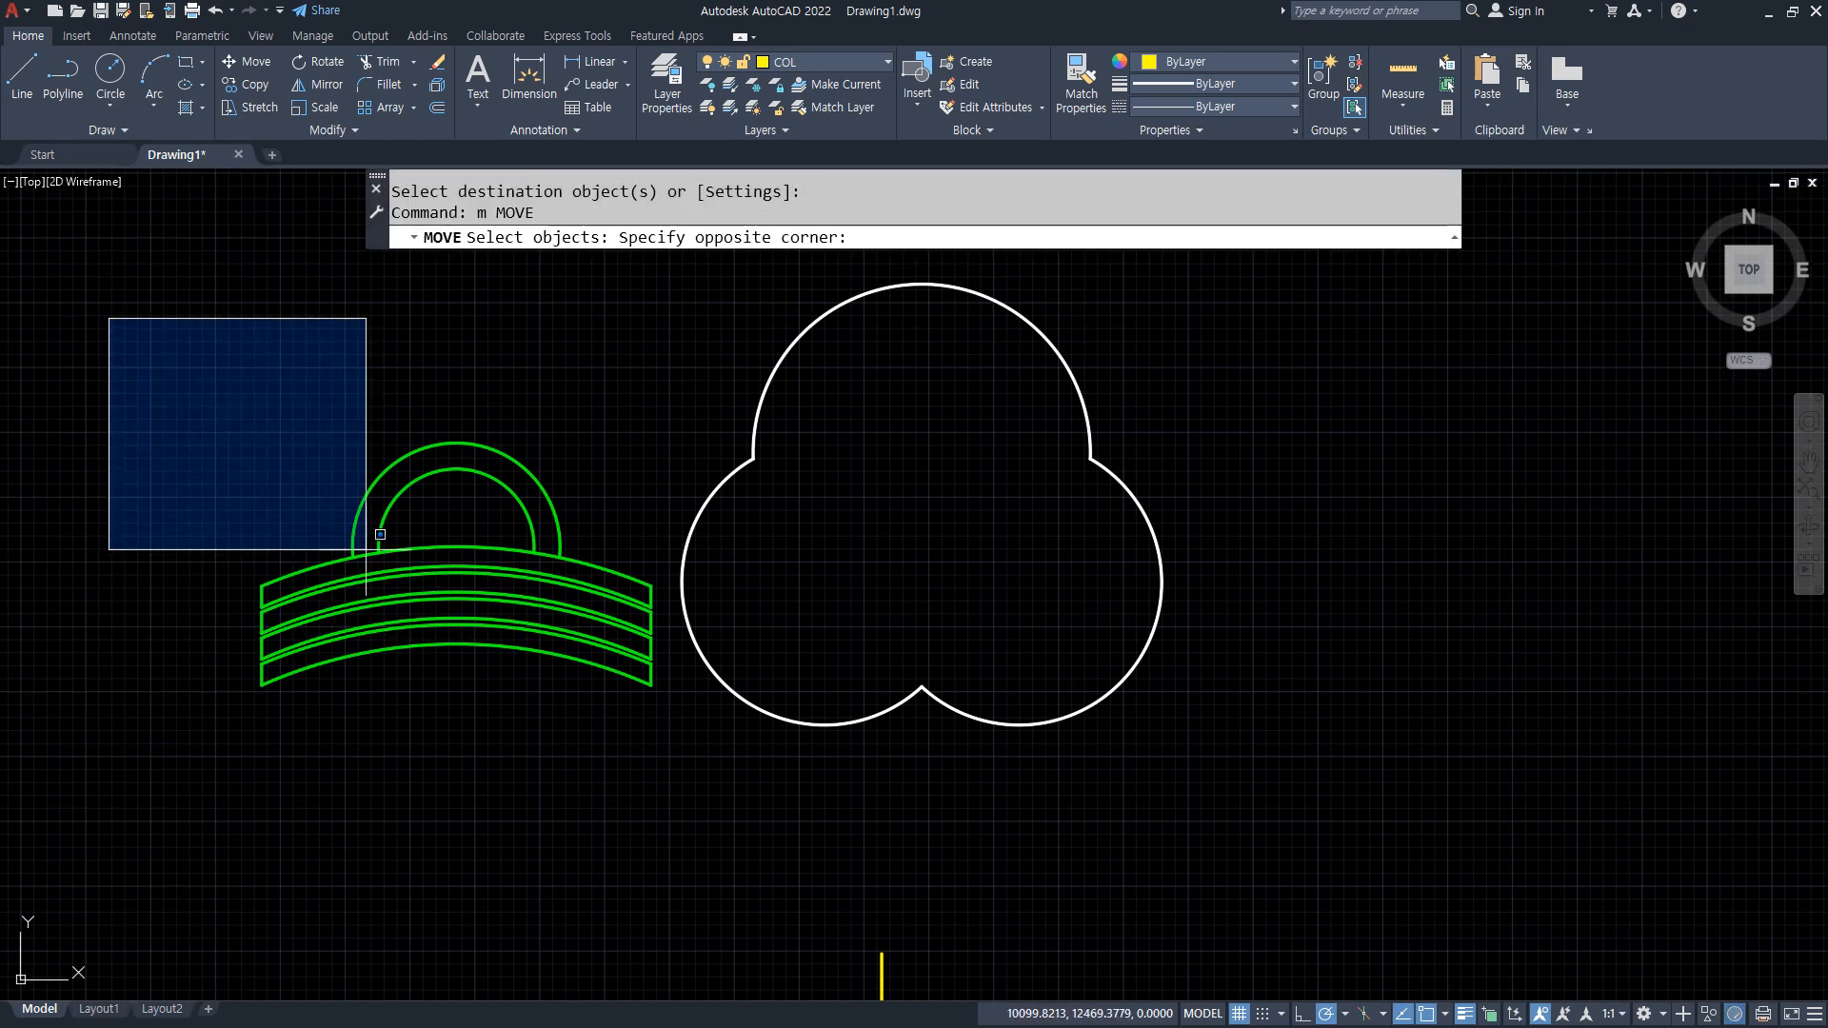
{"action": "left_click", "coordinate": [651, 740]}
{"action": "left_click", "coordinate": [457, 643]}
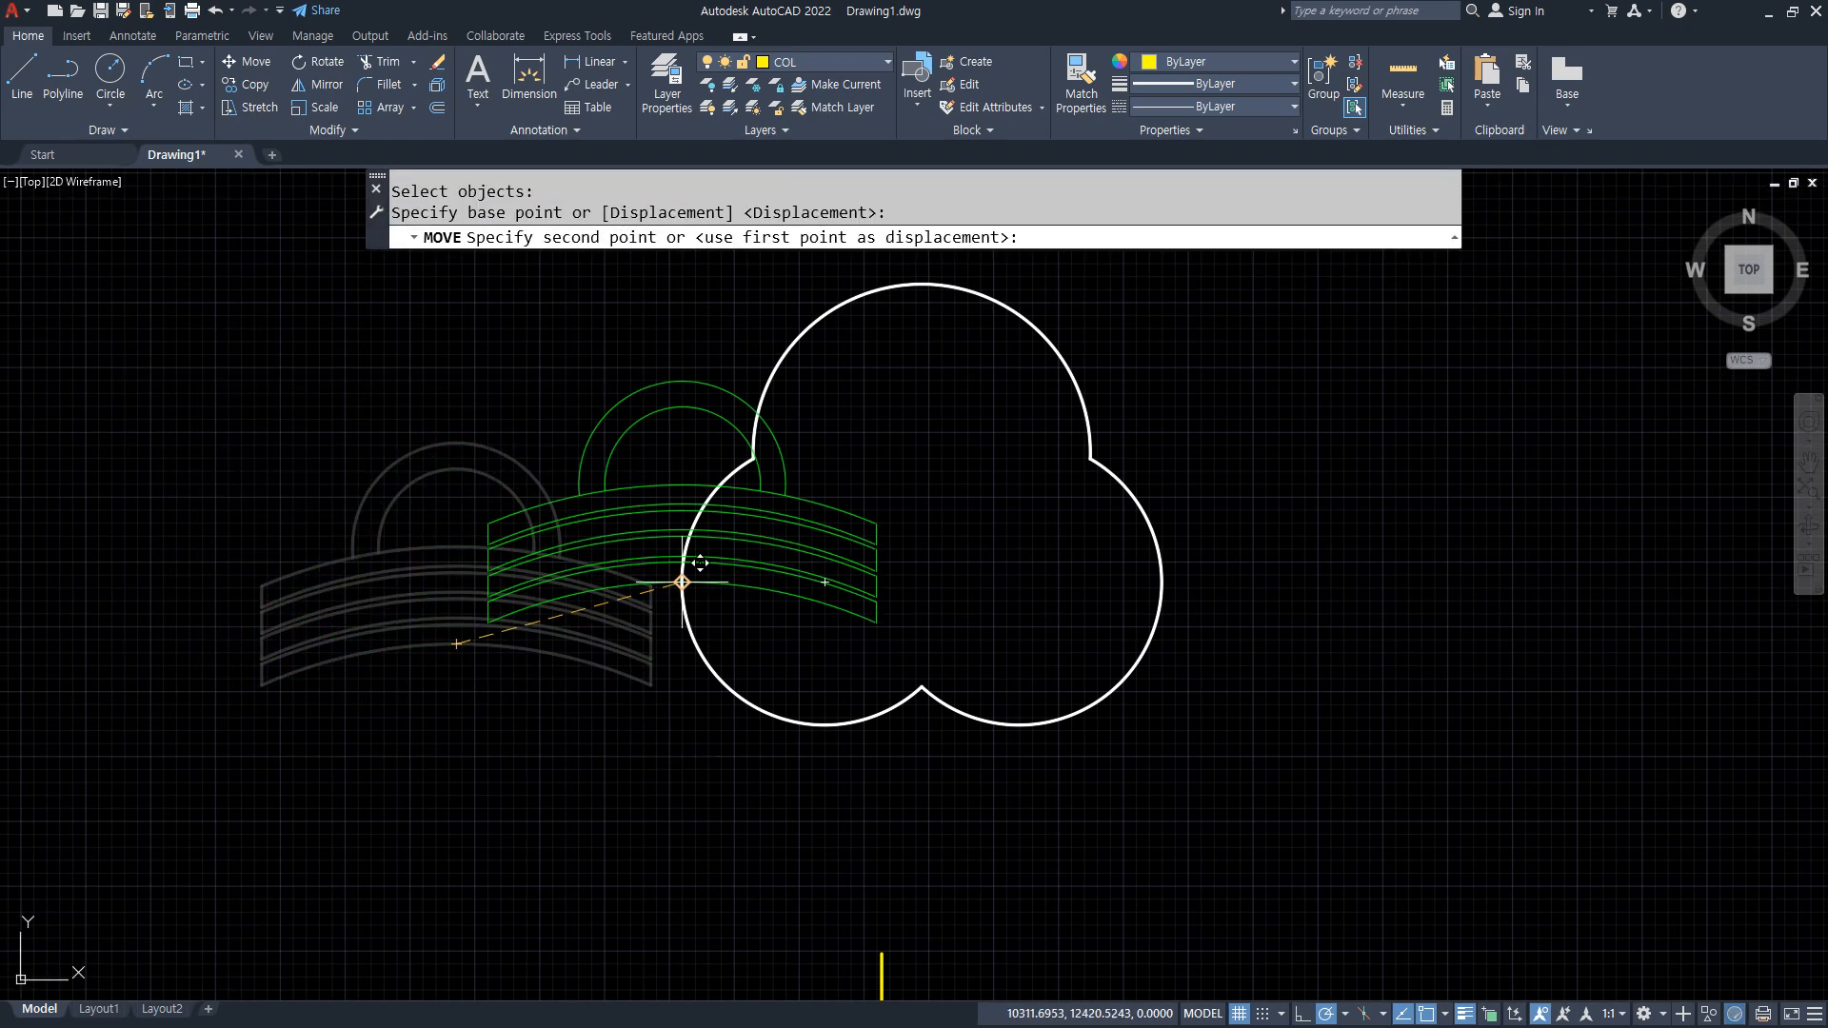
{"action": "left_click", "coordinate": [922, 688]}
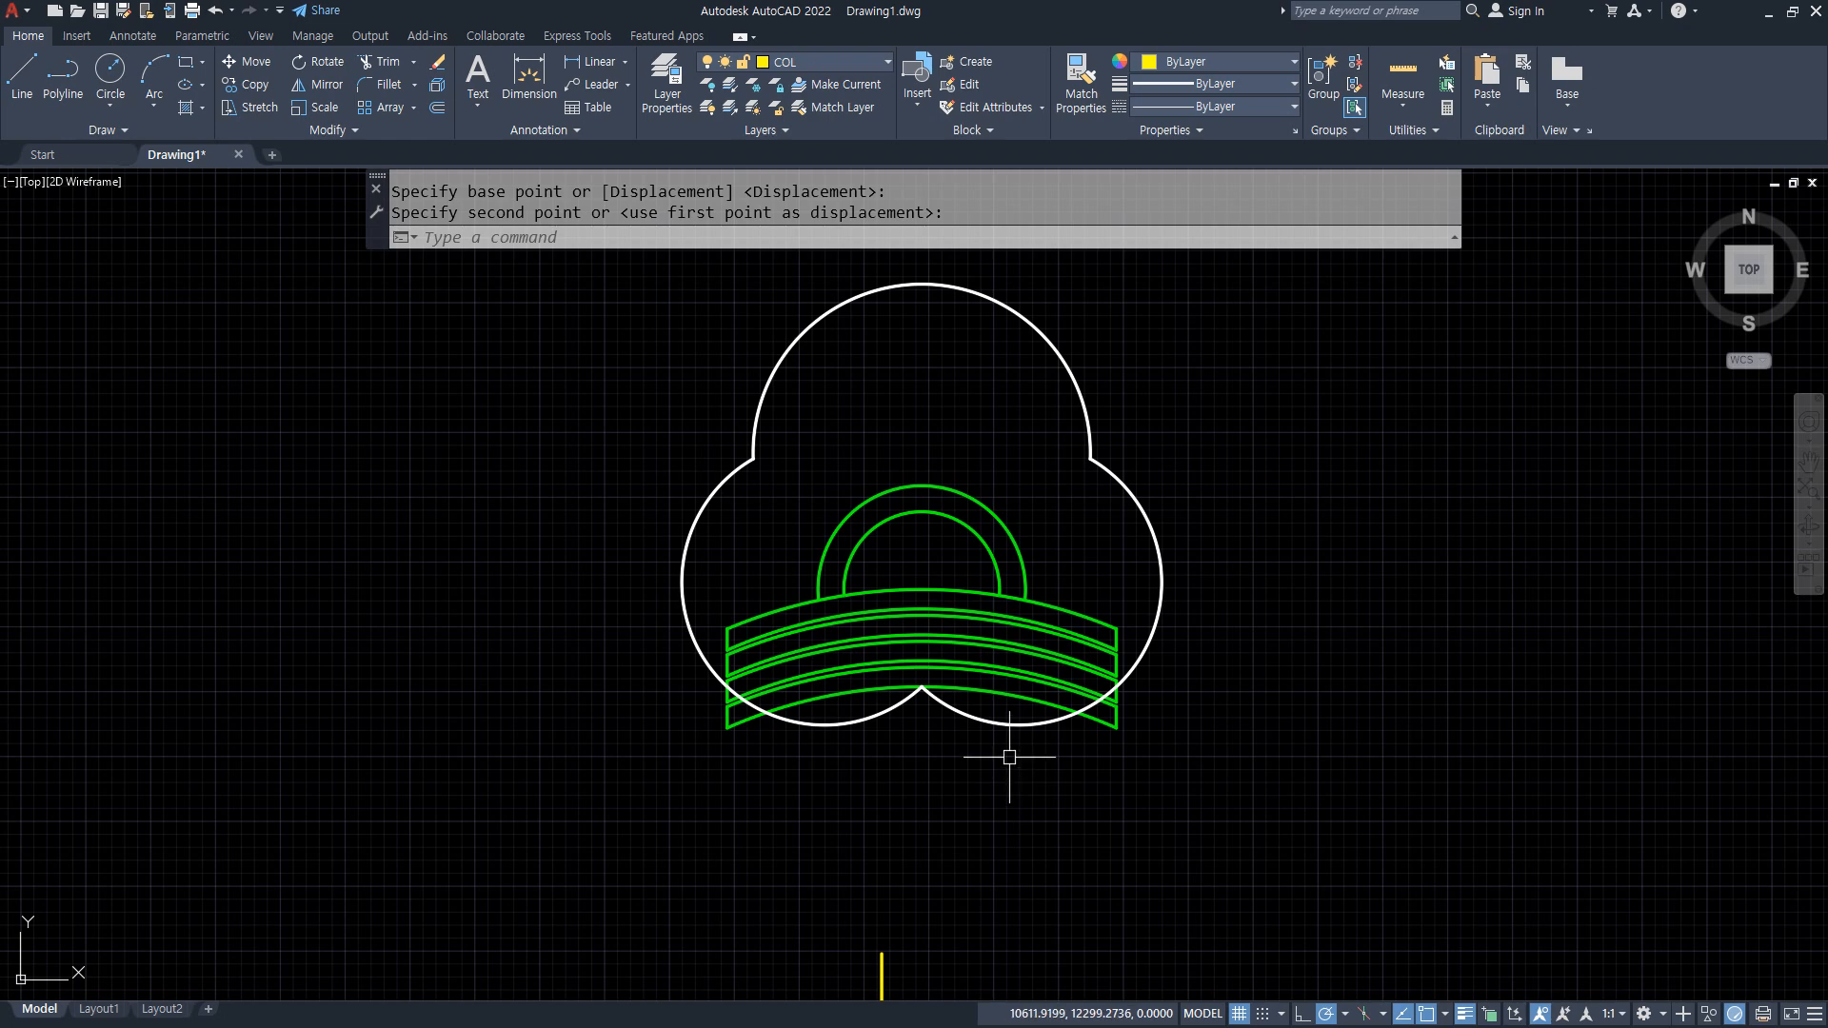
Move the same stacked tiles and arcs straight up by about 46 units inside the three-lobed outline.
{"action": "type", "text": "m"}
{"action": "key", "text": "Return"}
{"action": "type", "text": "p"}
{"action": "key", "text": "Return"}
{"action": "key", "text": "Return"}
{"action": "left_click", "coordinate": [1343, 746]}
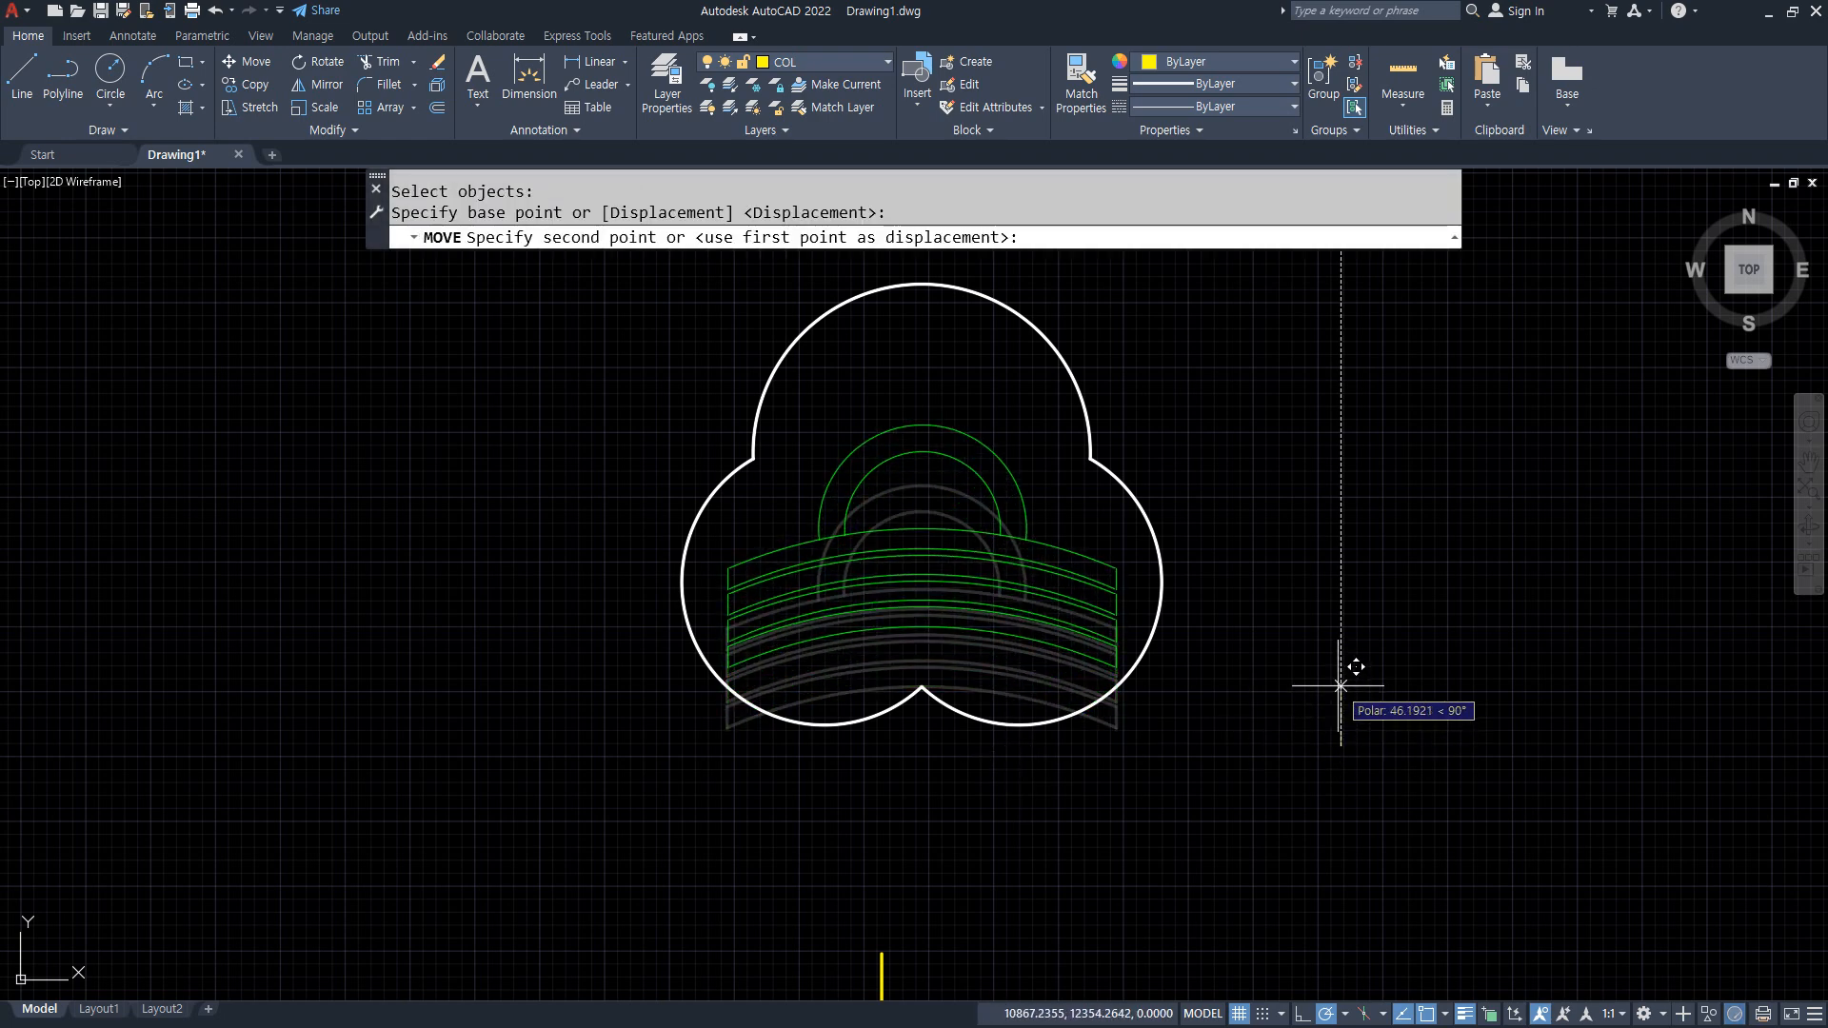
{"action": "left_click", "coordinate": [1342, 686]}
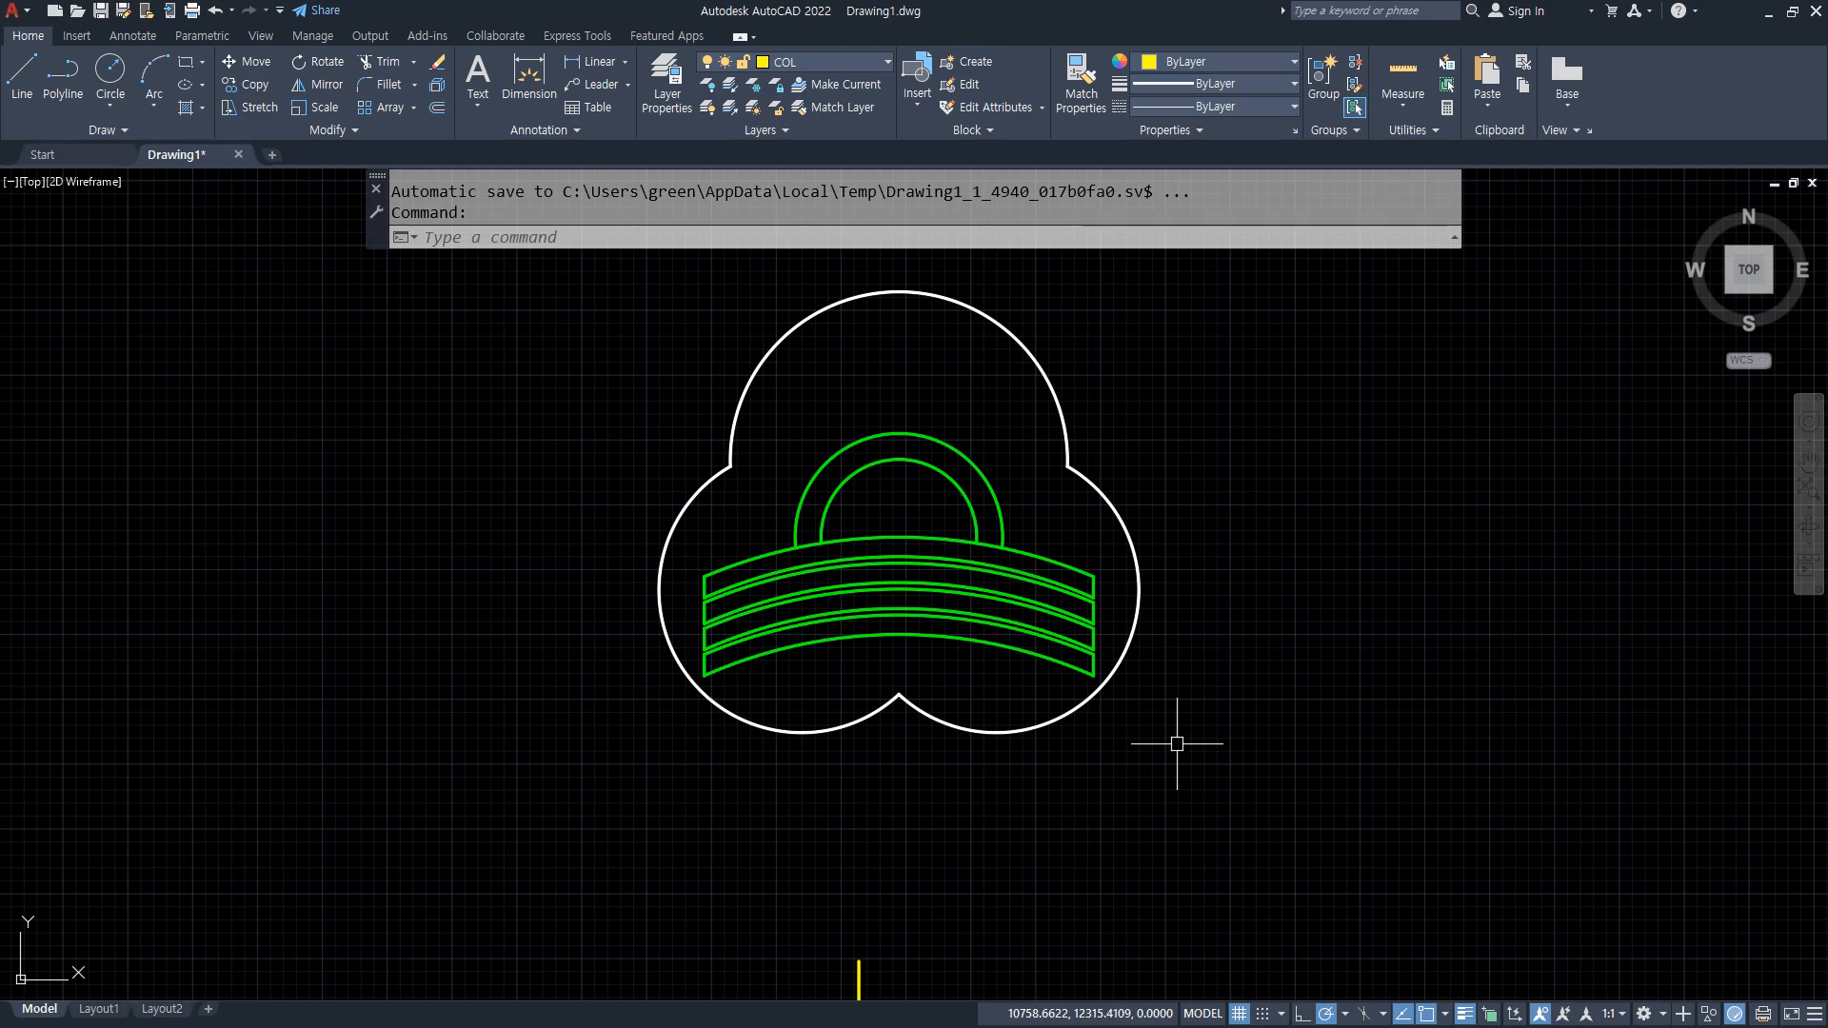
Move the whole ridge detail from the outline's bottom cusp onto the roof apex at the foot of the vertical ridge line.
{"action": "left_click", "coordinate": [1240, 733]}
{"action": "type", "text": "m"}
{"action": "key", "text": "Return"}
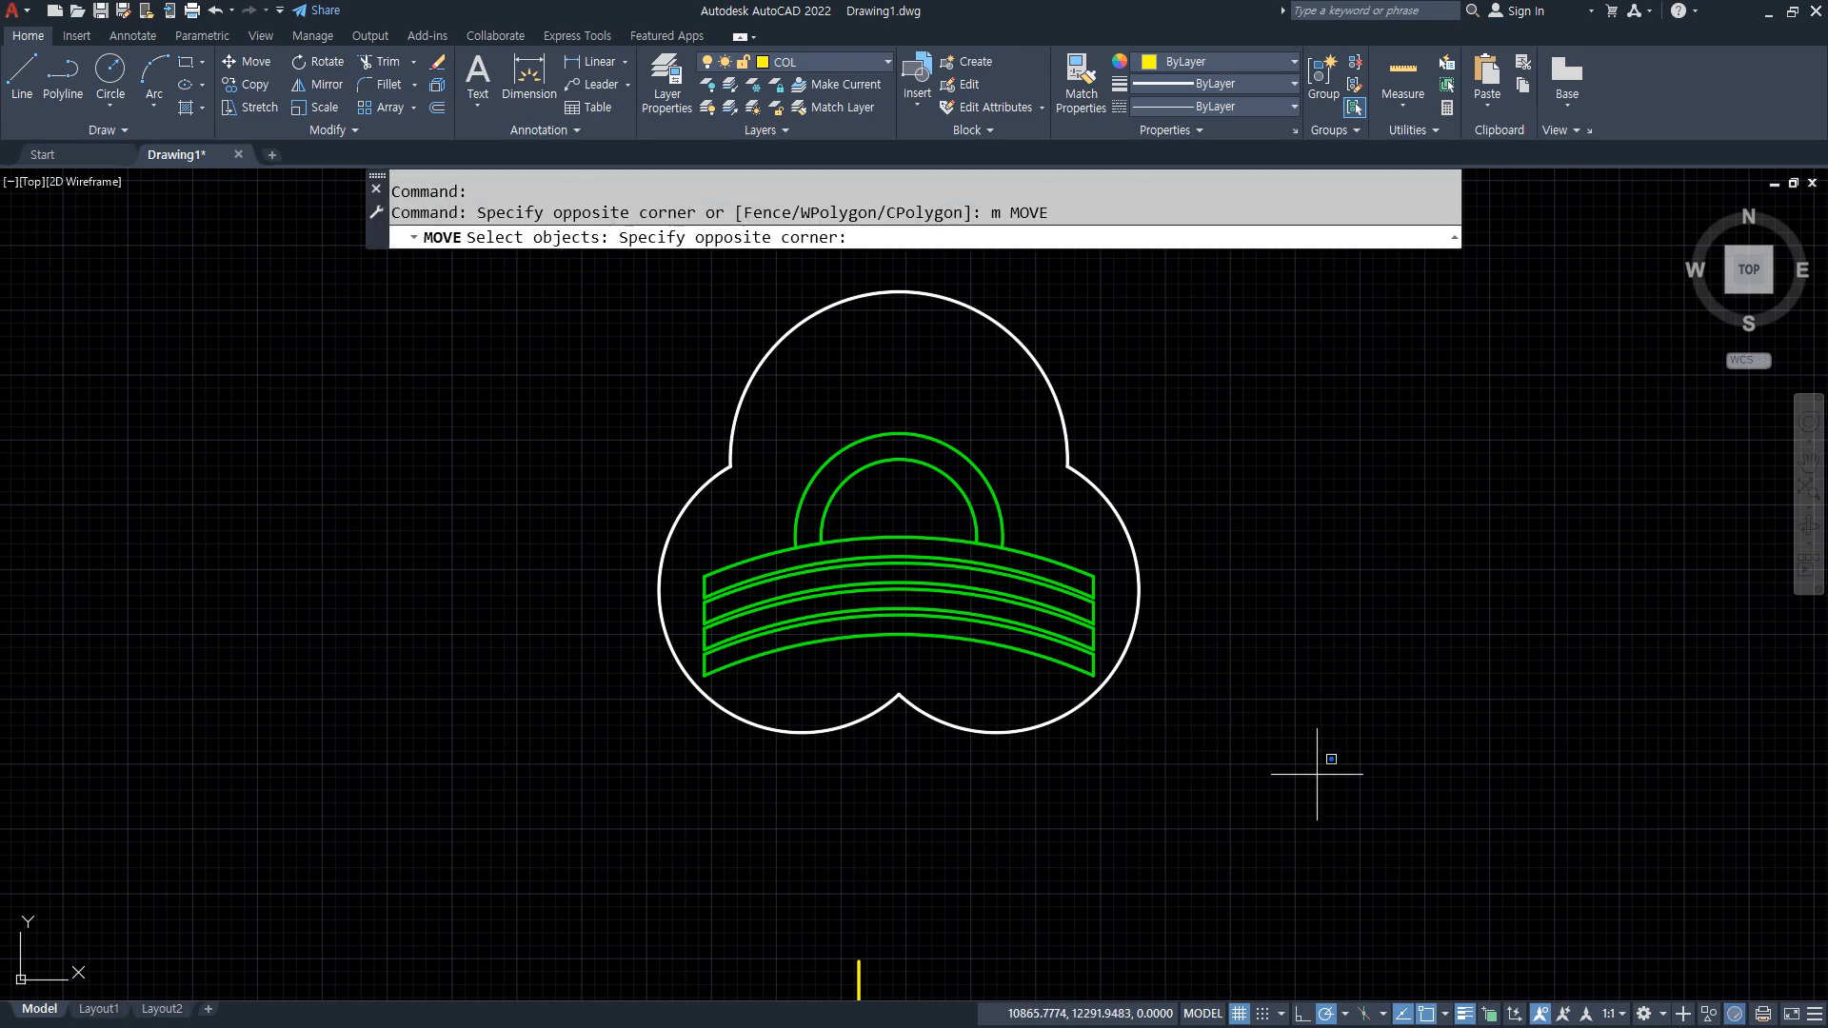
{"action": "left_click", "coordinate": [559, 388]}
{"action": "key", "text": "Return"}
{"action": "left_click", "coordinate": [898, 693]}
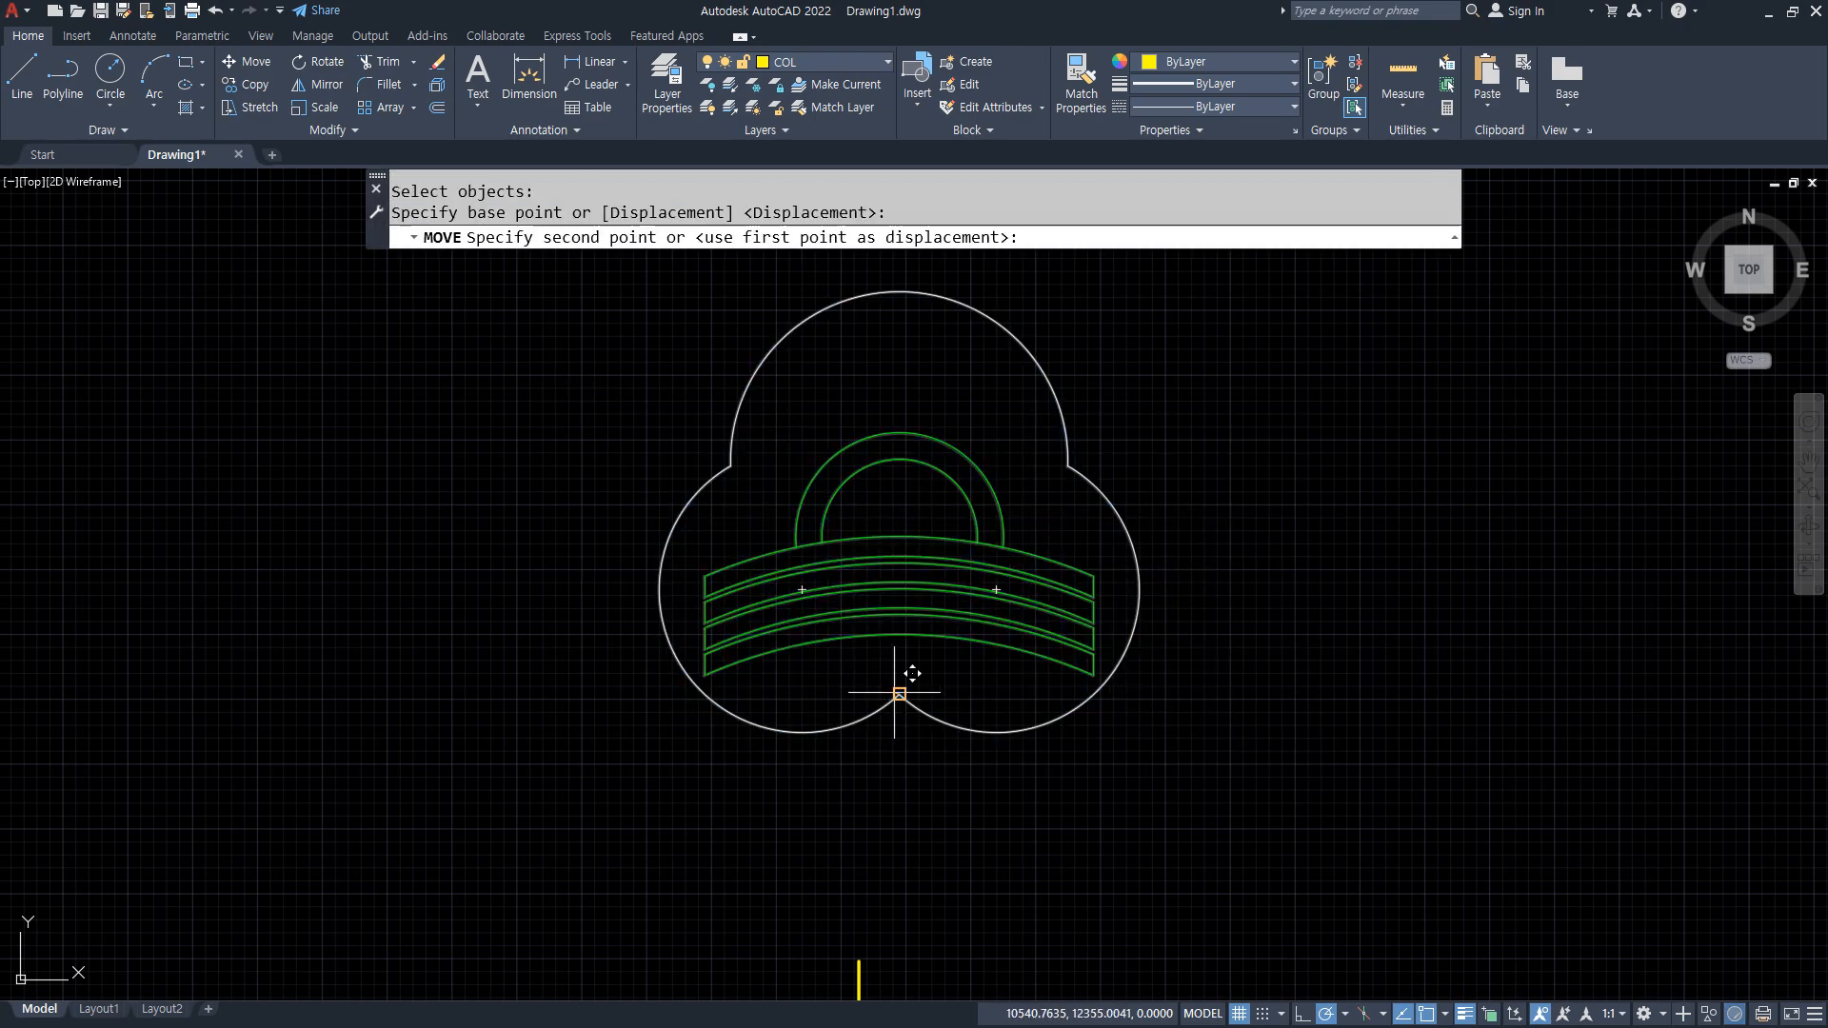
{"action": "scroll", "coordinate": [409, 671], "scroll_direction": "down", "scroll_amount": 5}
{"action": "scroll", "coordinate": [675, 521], "scroll_direction": "up", "scroll_amount": 5}
{"action": "middle_click_drag", "start_coordinate": [681, 259], "coordinate": [603, 775]}
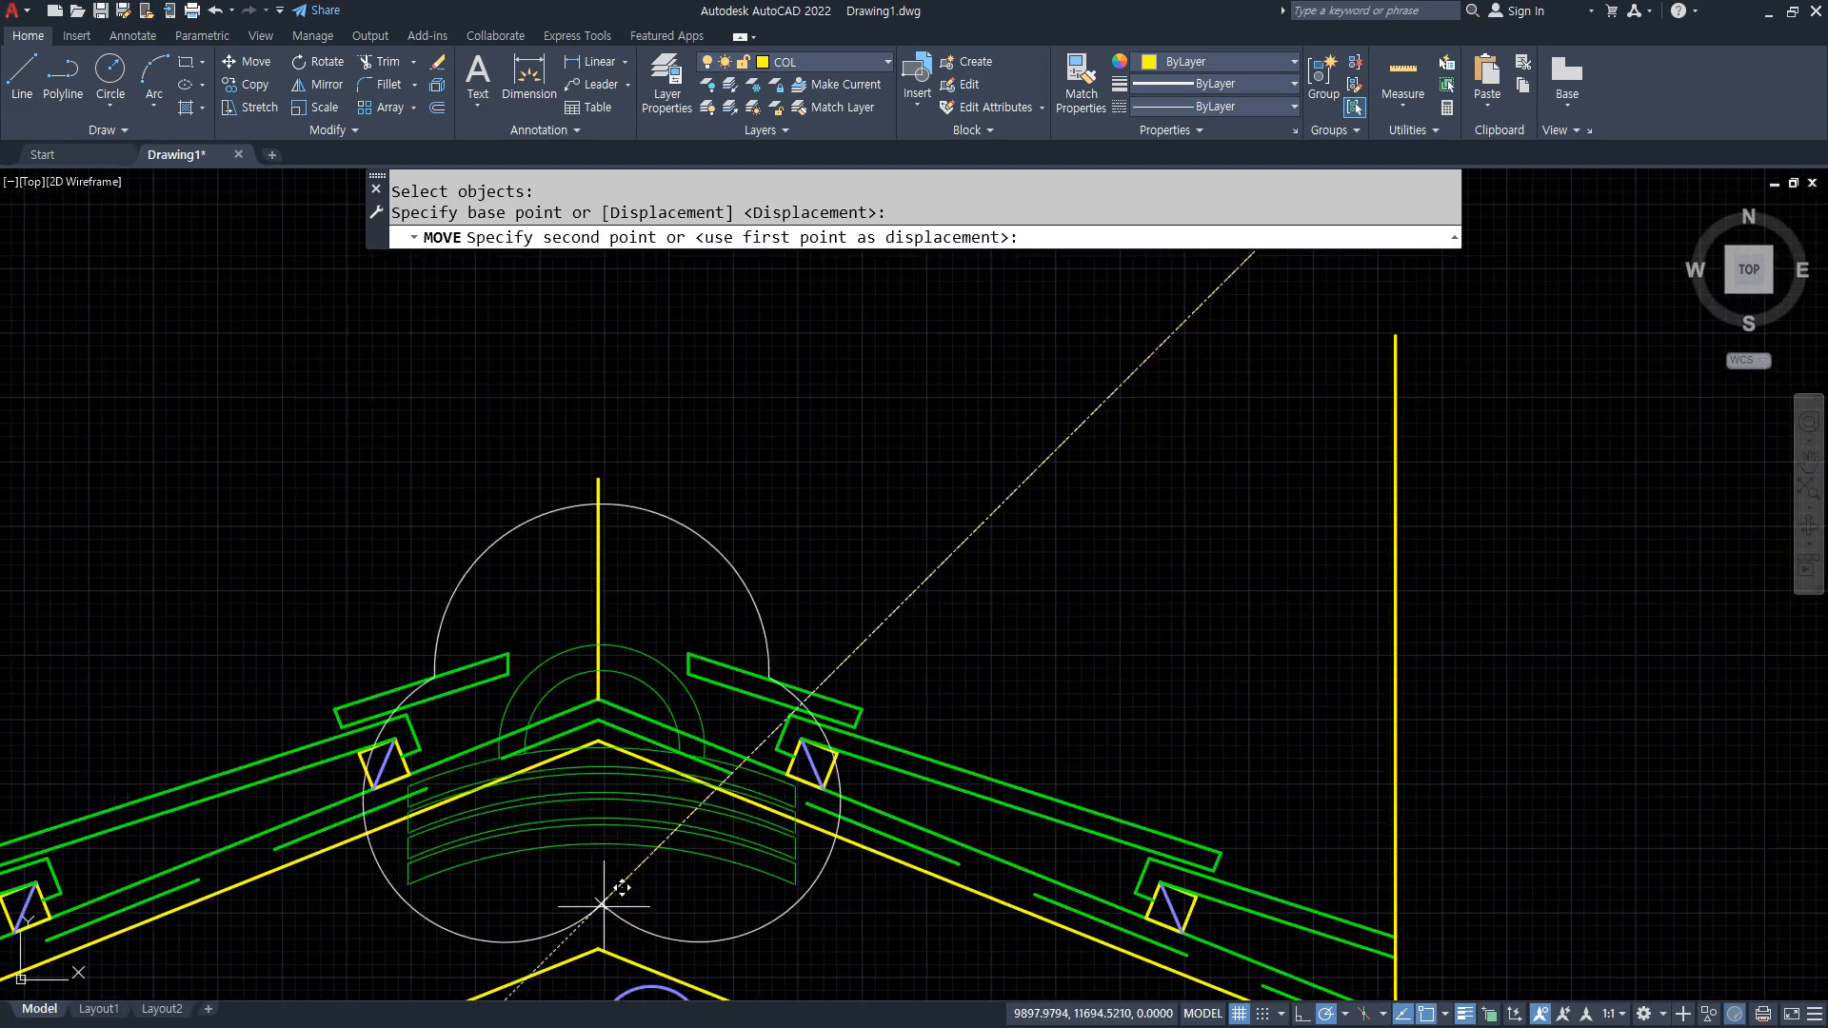
{"action": "left_click", "coordinate": [600, 698]}
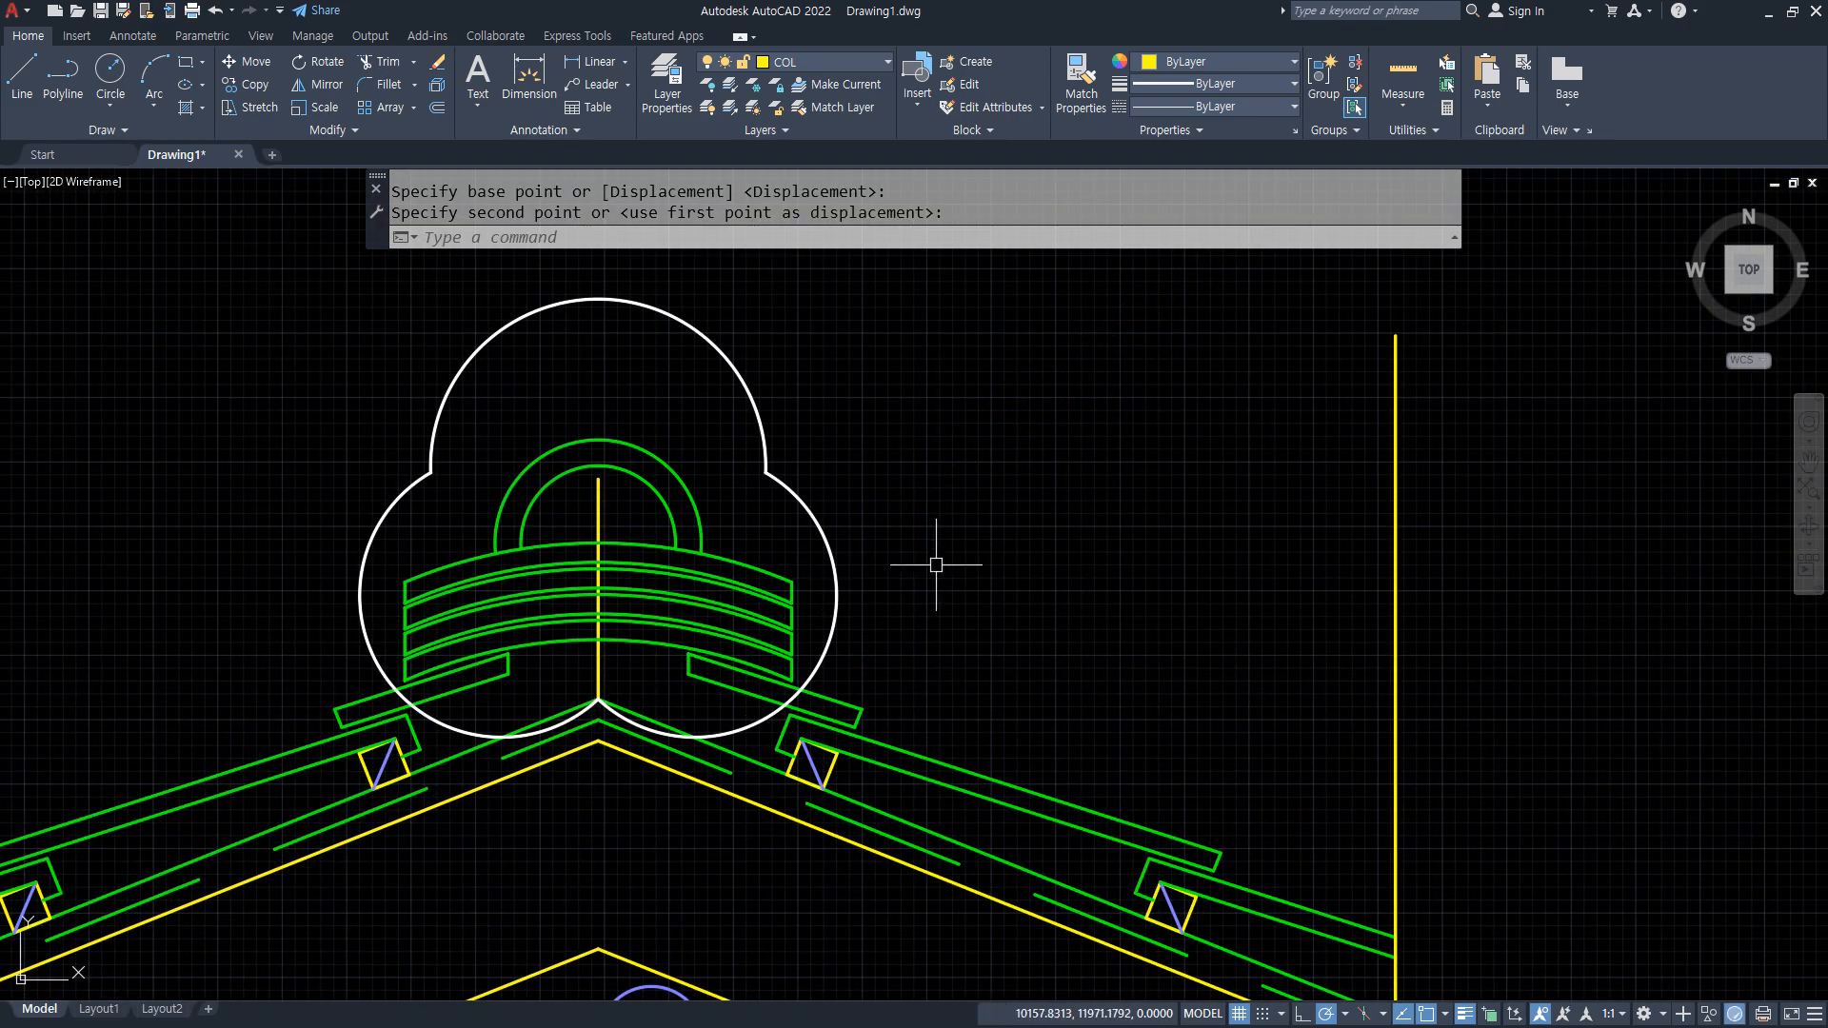
Trim the three-lobed outline at the uppermost roof tiles on both sides and erase the two leftover arcs below.
{"action": "scroll", "coordinate": [819, 704], "scroll_direction": "up", "scroll_amount": 2}
{"action": "type", "text": "tr"}
{"action": "key", "text": "Return"}
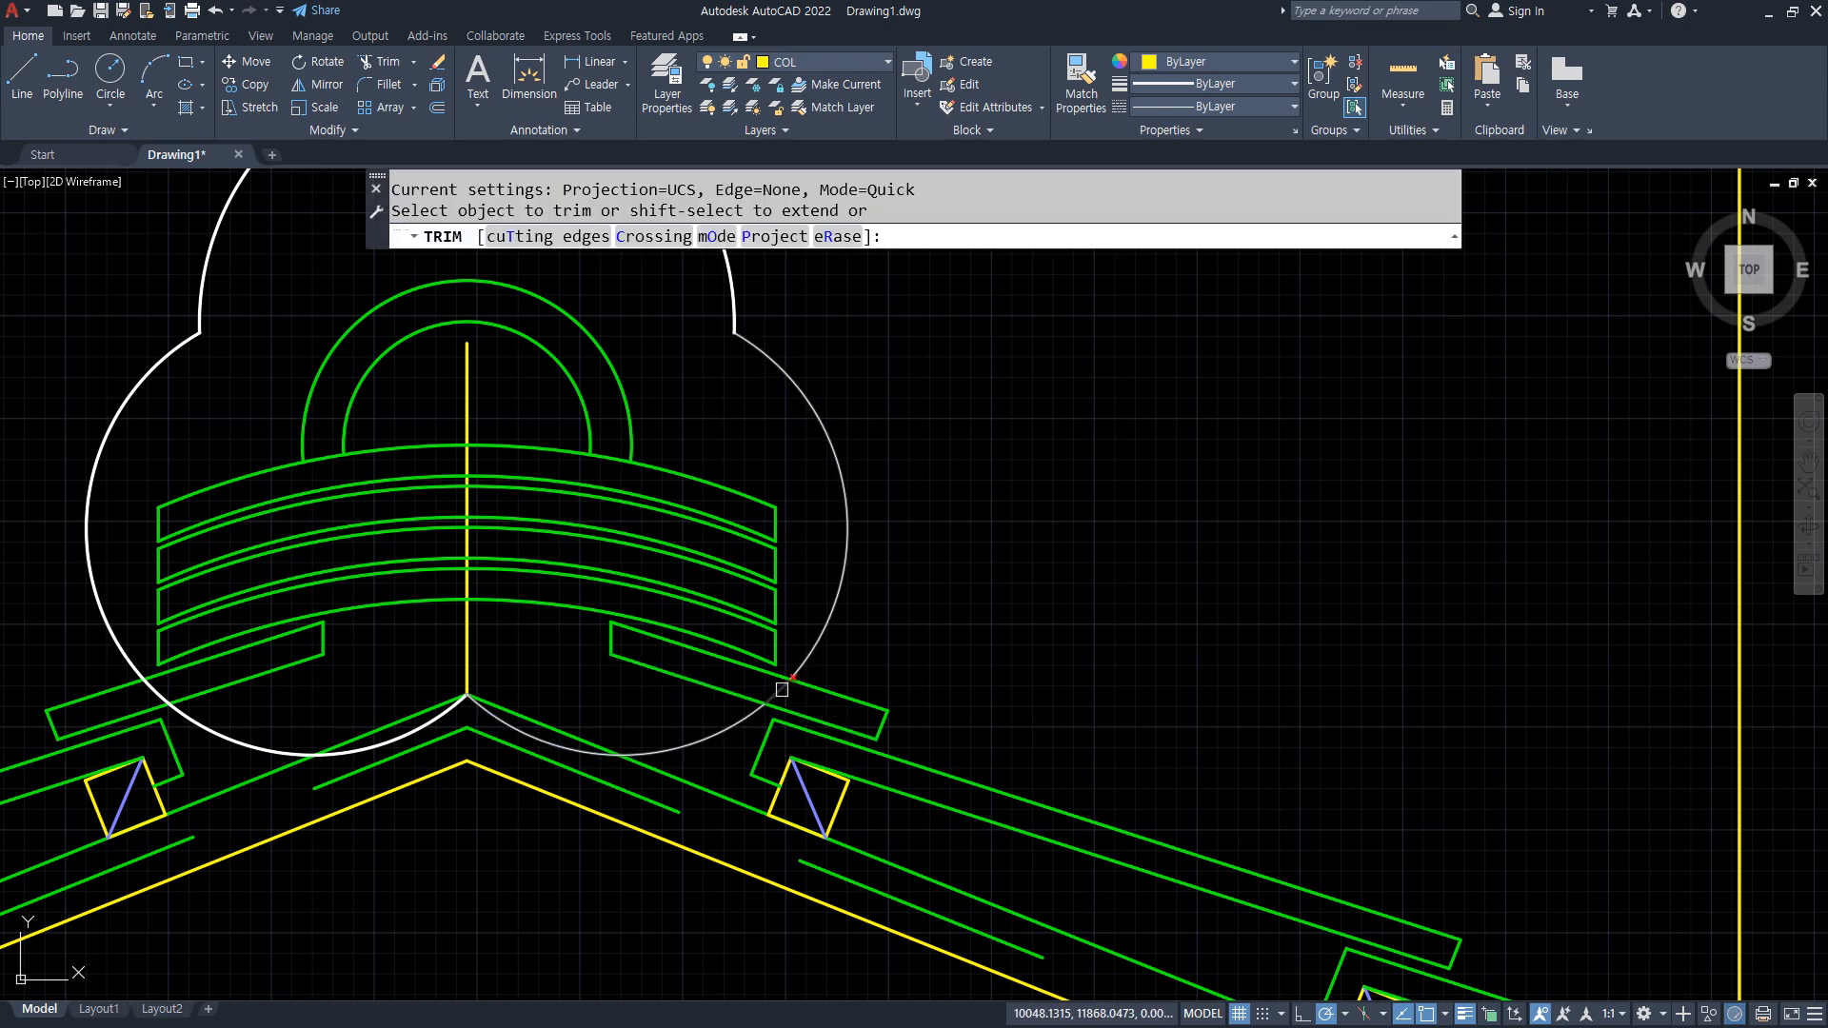
{"action": "key", "text": "Escape"}
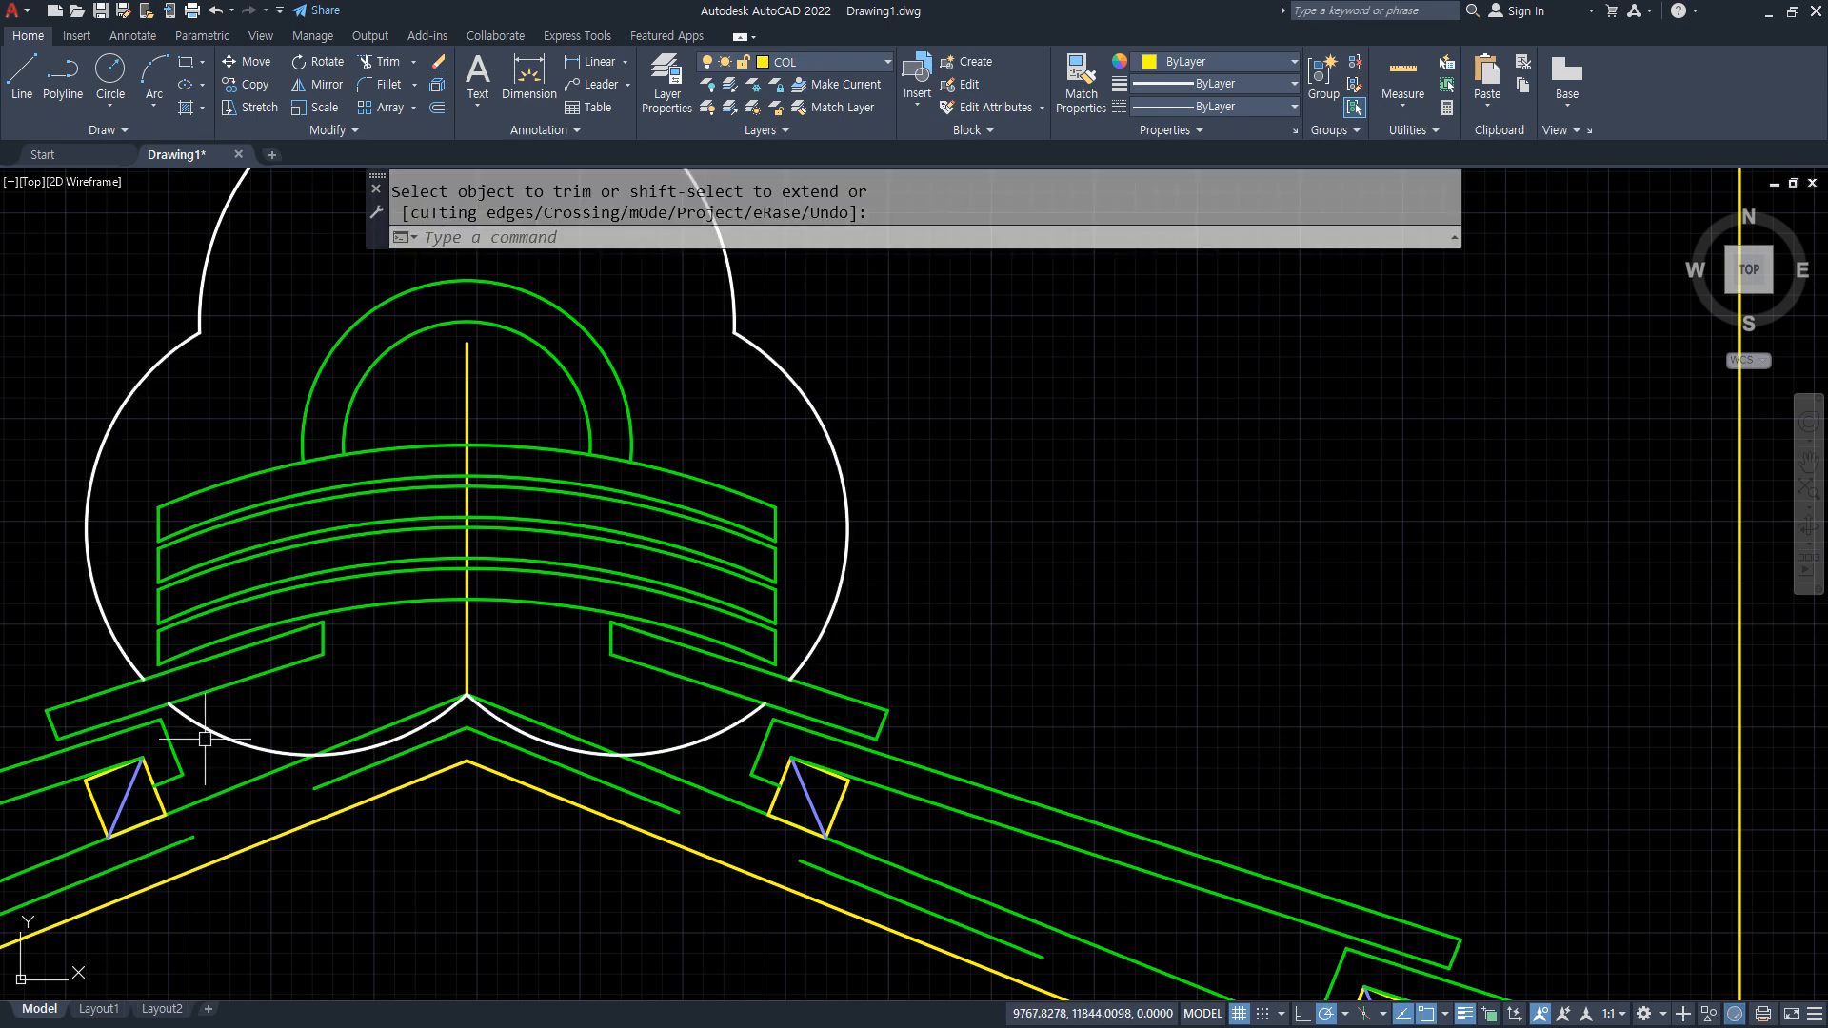
{"action": "left_click", "coordinate": [266, 741]}
{"action": "left_click", "coordinate": [686, 750]}
{"action": "type", "text": "e"}
{"action": "key", "text": "Return"}
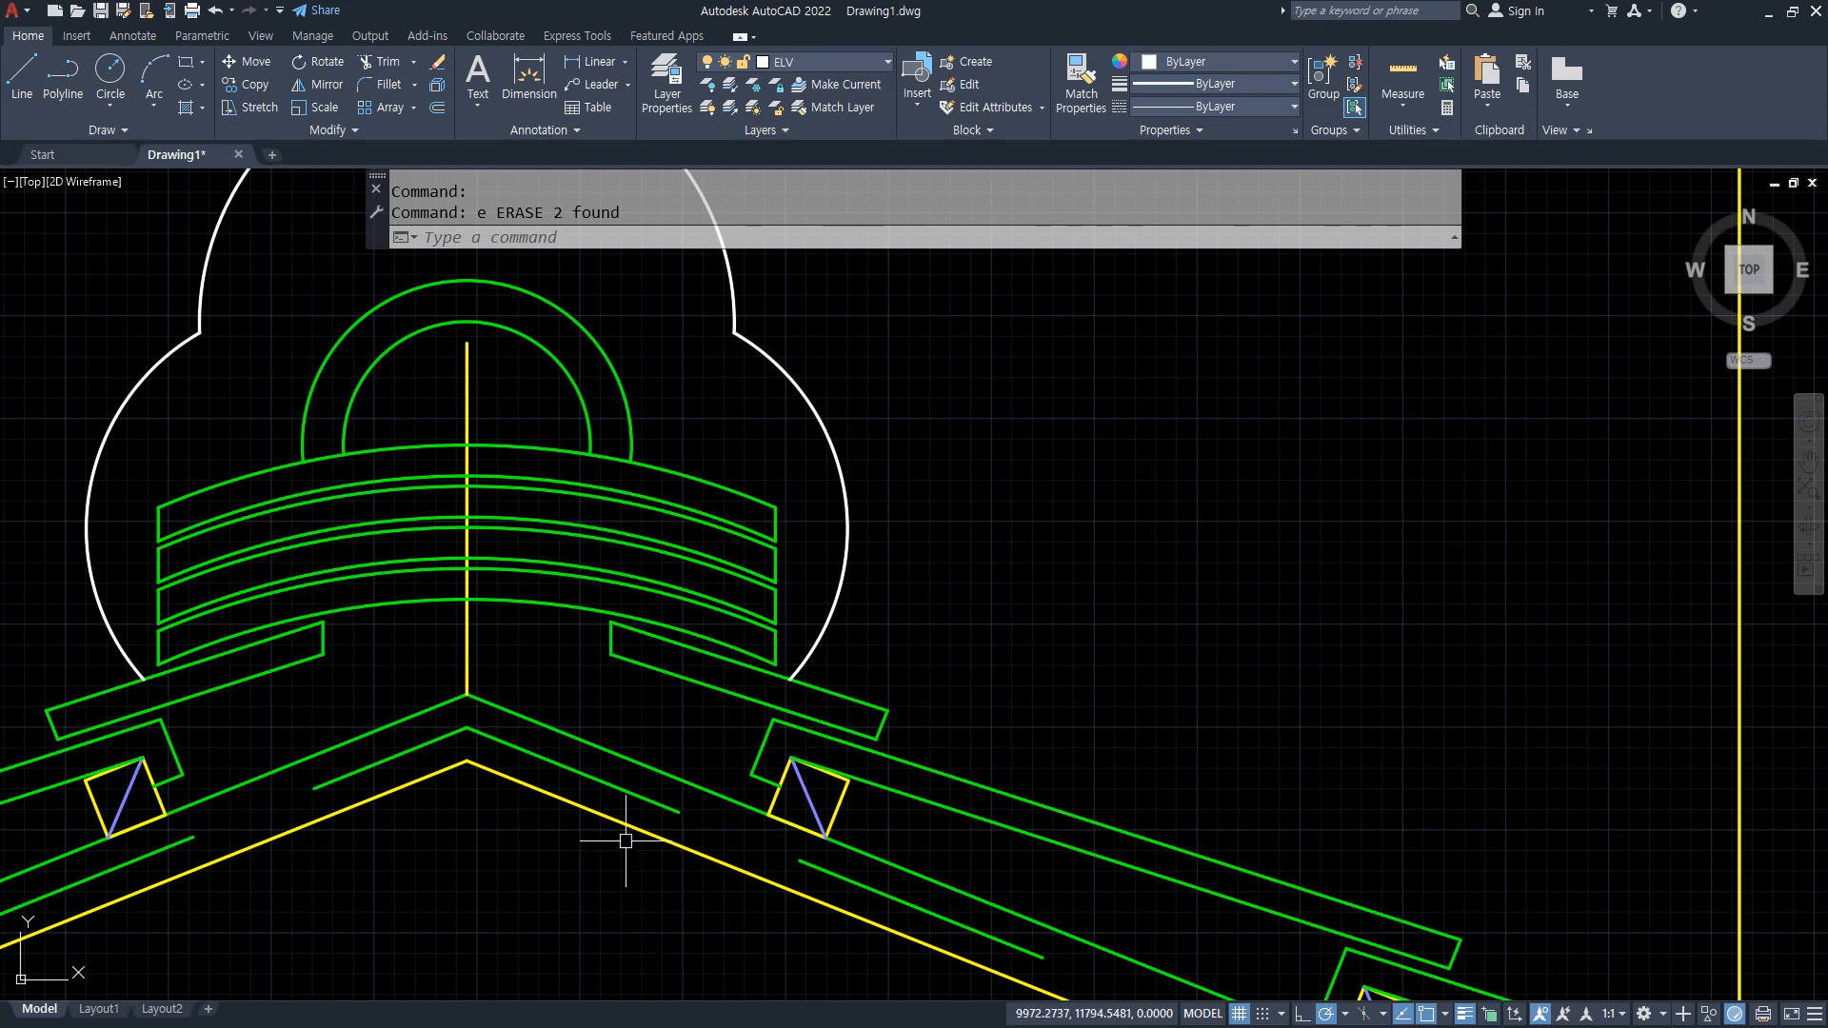
Erase the yellow vertical line running through the ridge tiles.
{"action": "left_click", "coordinate": [470, 655]}
{"action": "left_click", "coordinate": [462, 657]}
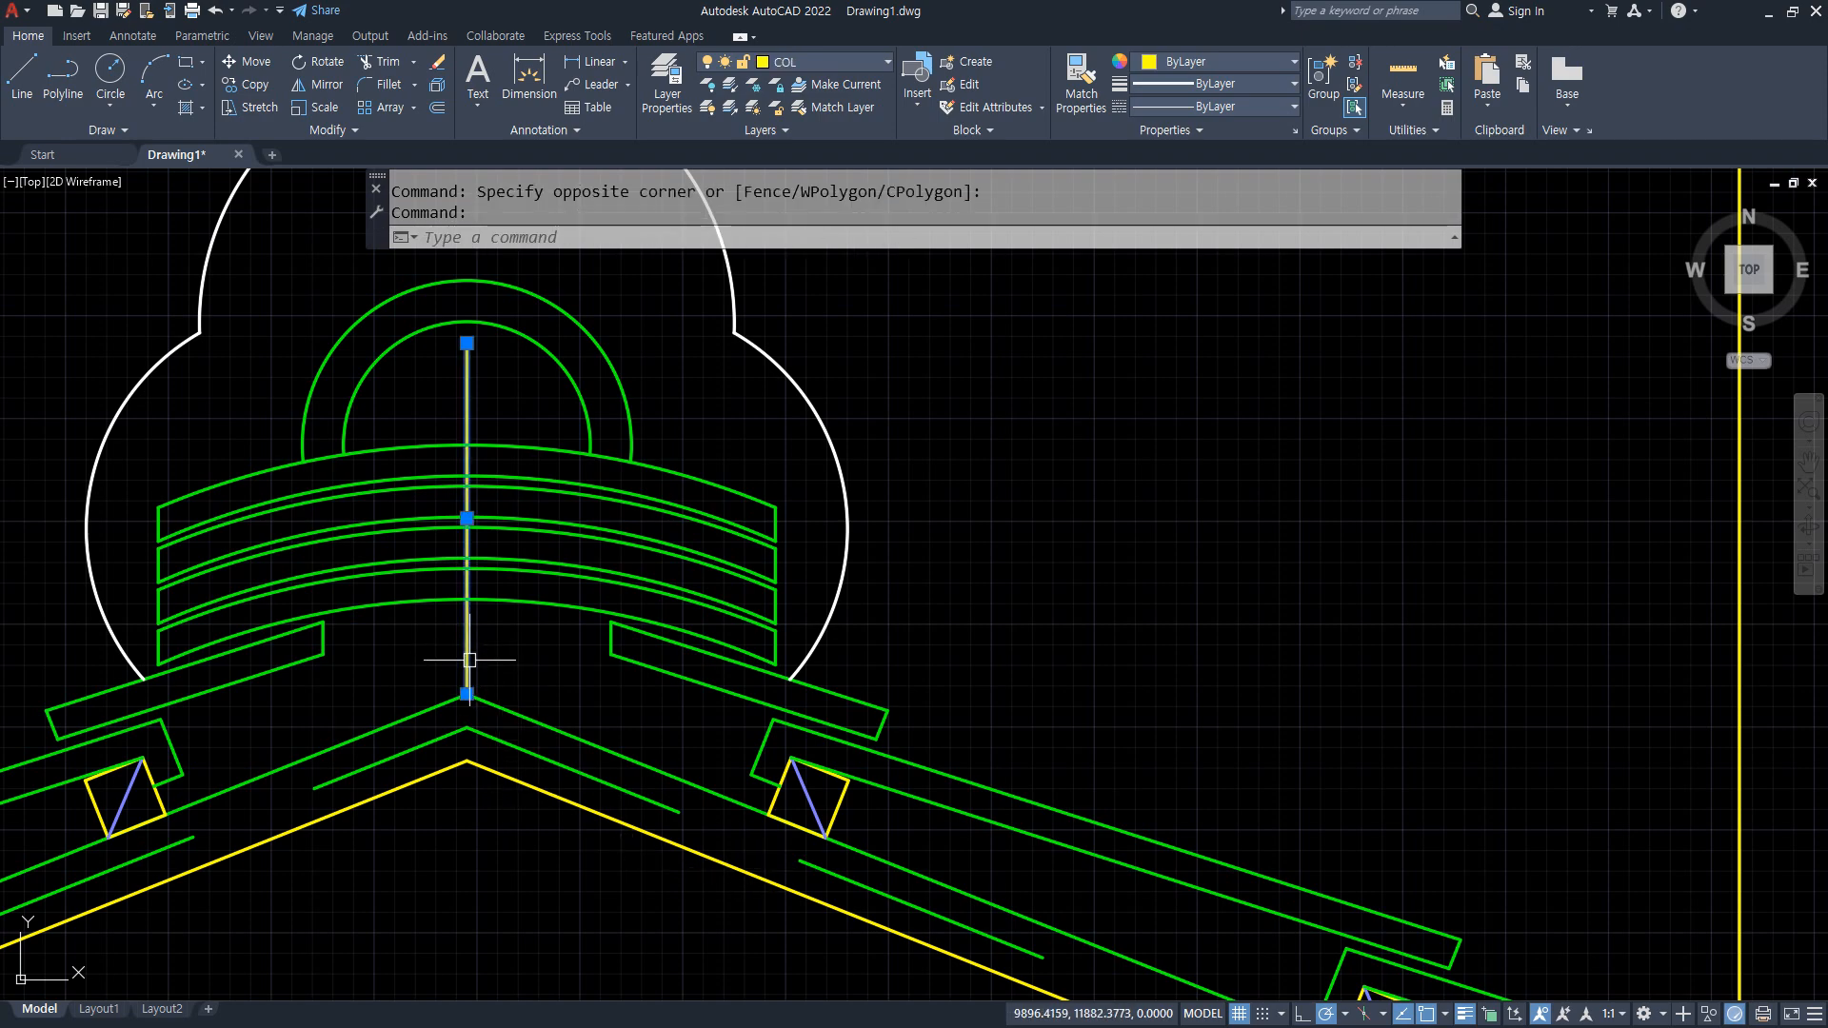
{"action": "type", "text": "e"}
{"action": "key", "text": "Return"}
{"action": "scroll", "coordinate": [581, 602], "scroll_direction": "down", "scroll_amount": 4}
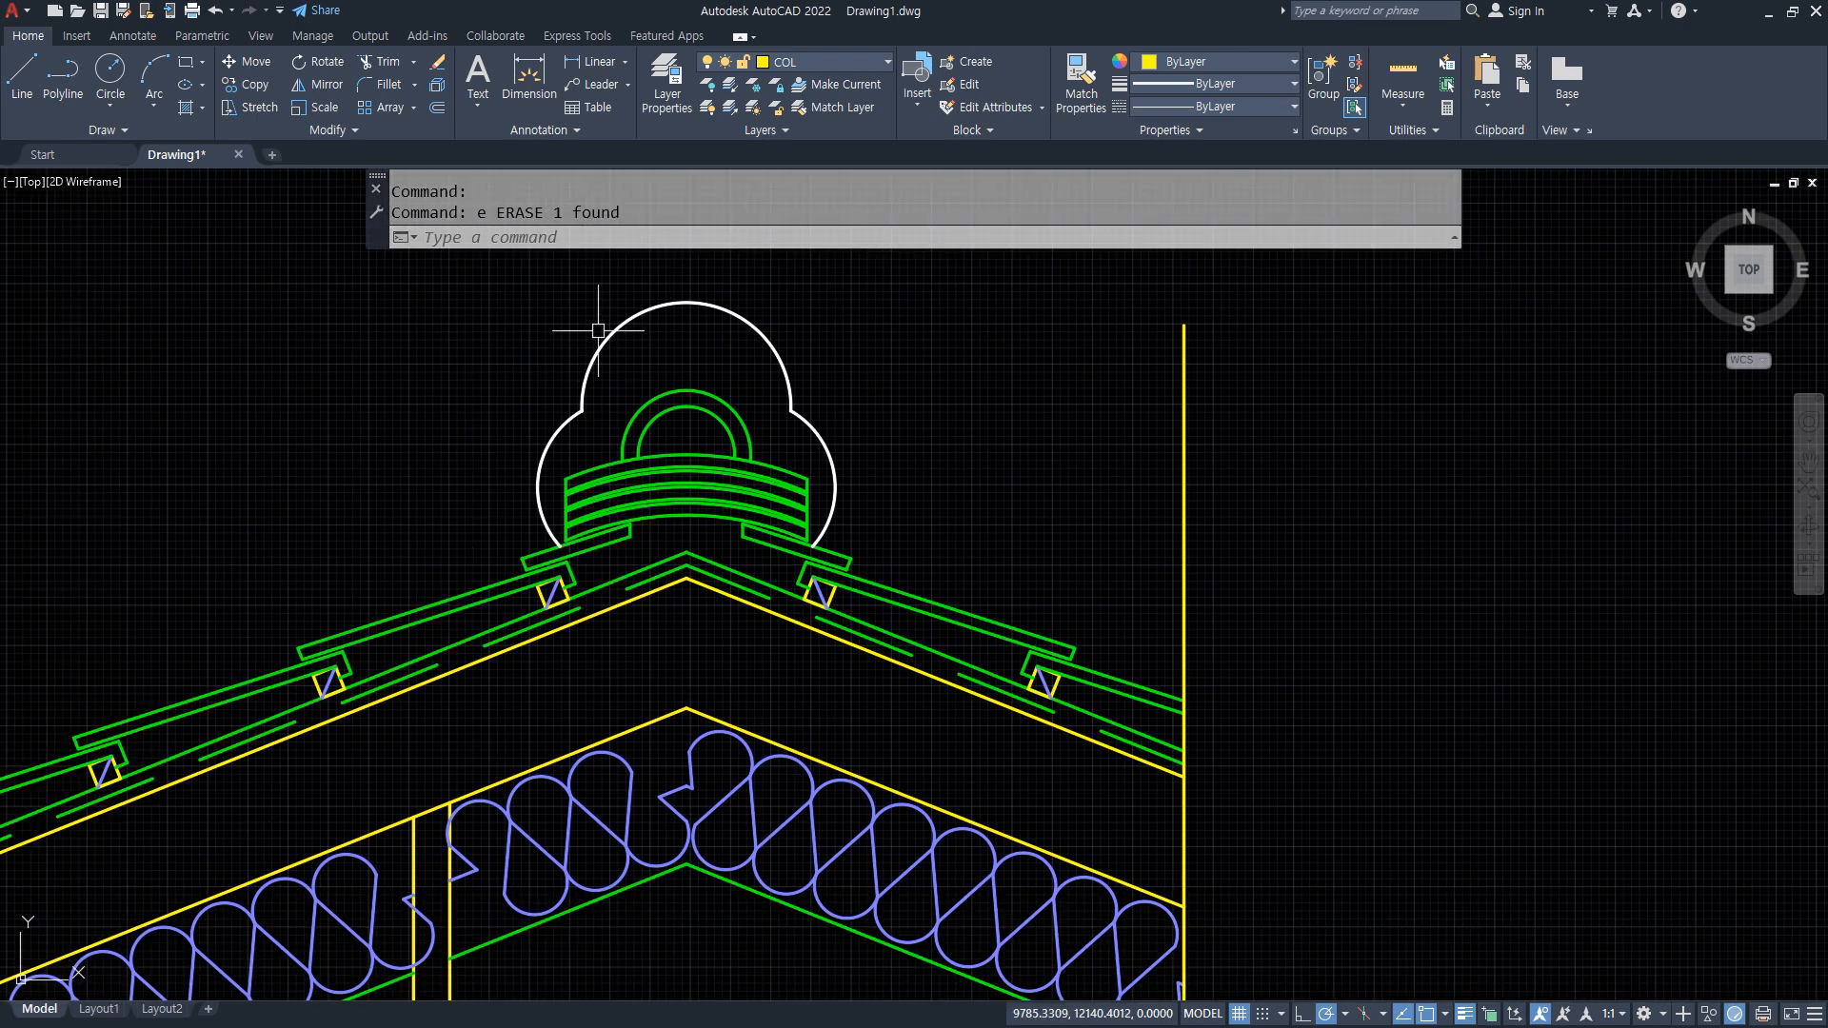
Switch to the A평면도 floor plan in Chrome and examine section line A, its extent and its viewing direction.
{"action": "key", "text": "alt+Tab"}
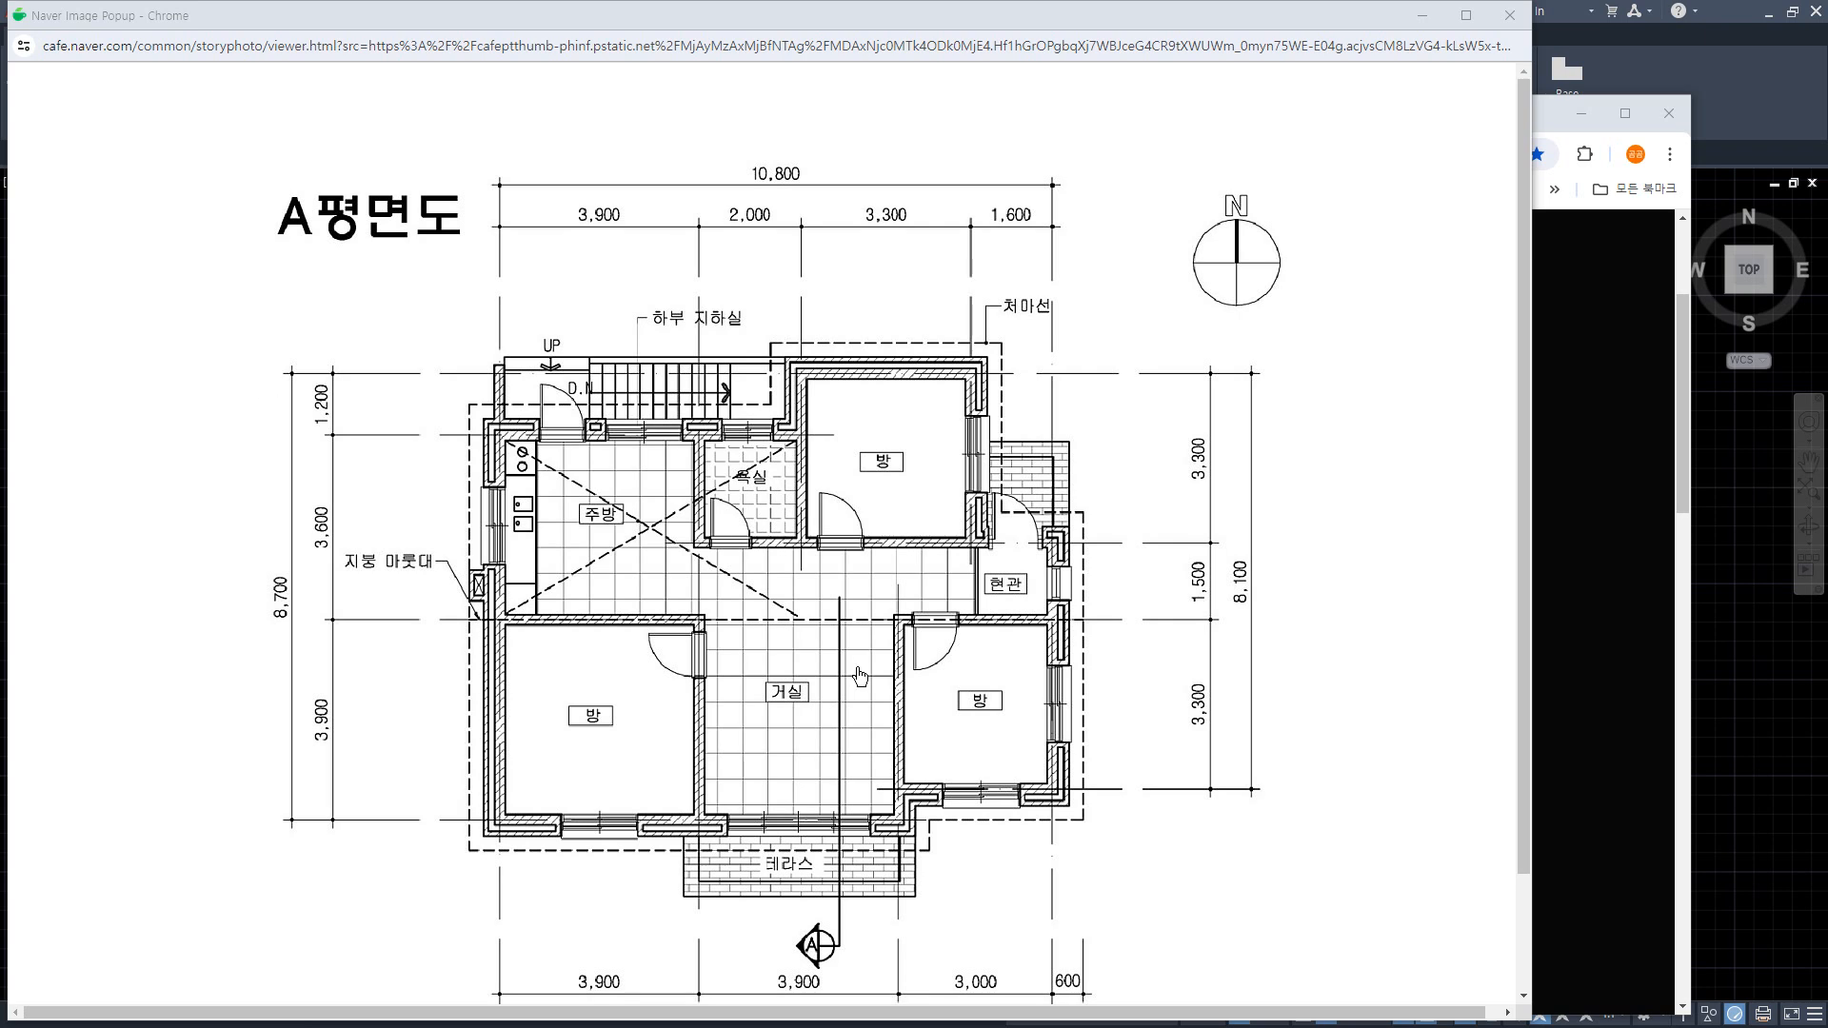
{"action": "scroll", "coordinate": [860, 675], "scroll_direction": "down", "scroll_amount": 1}
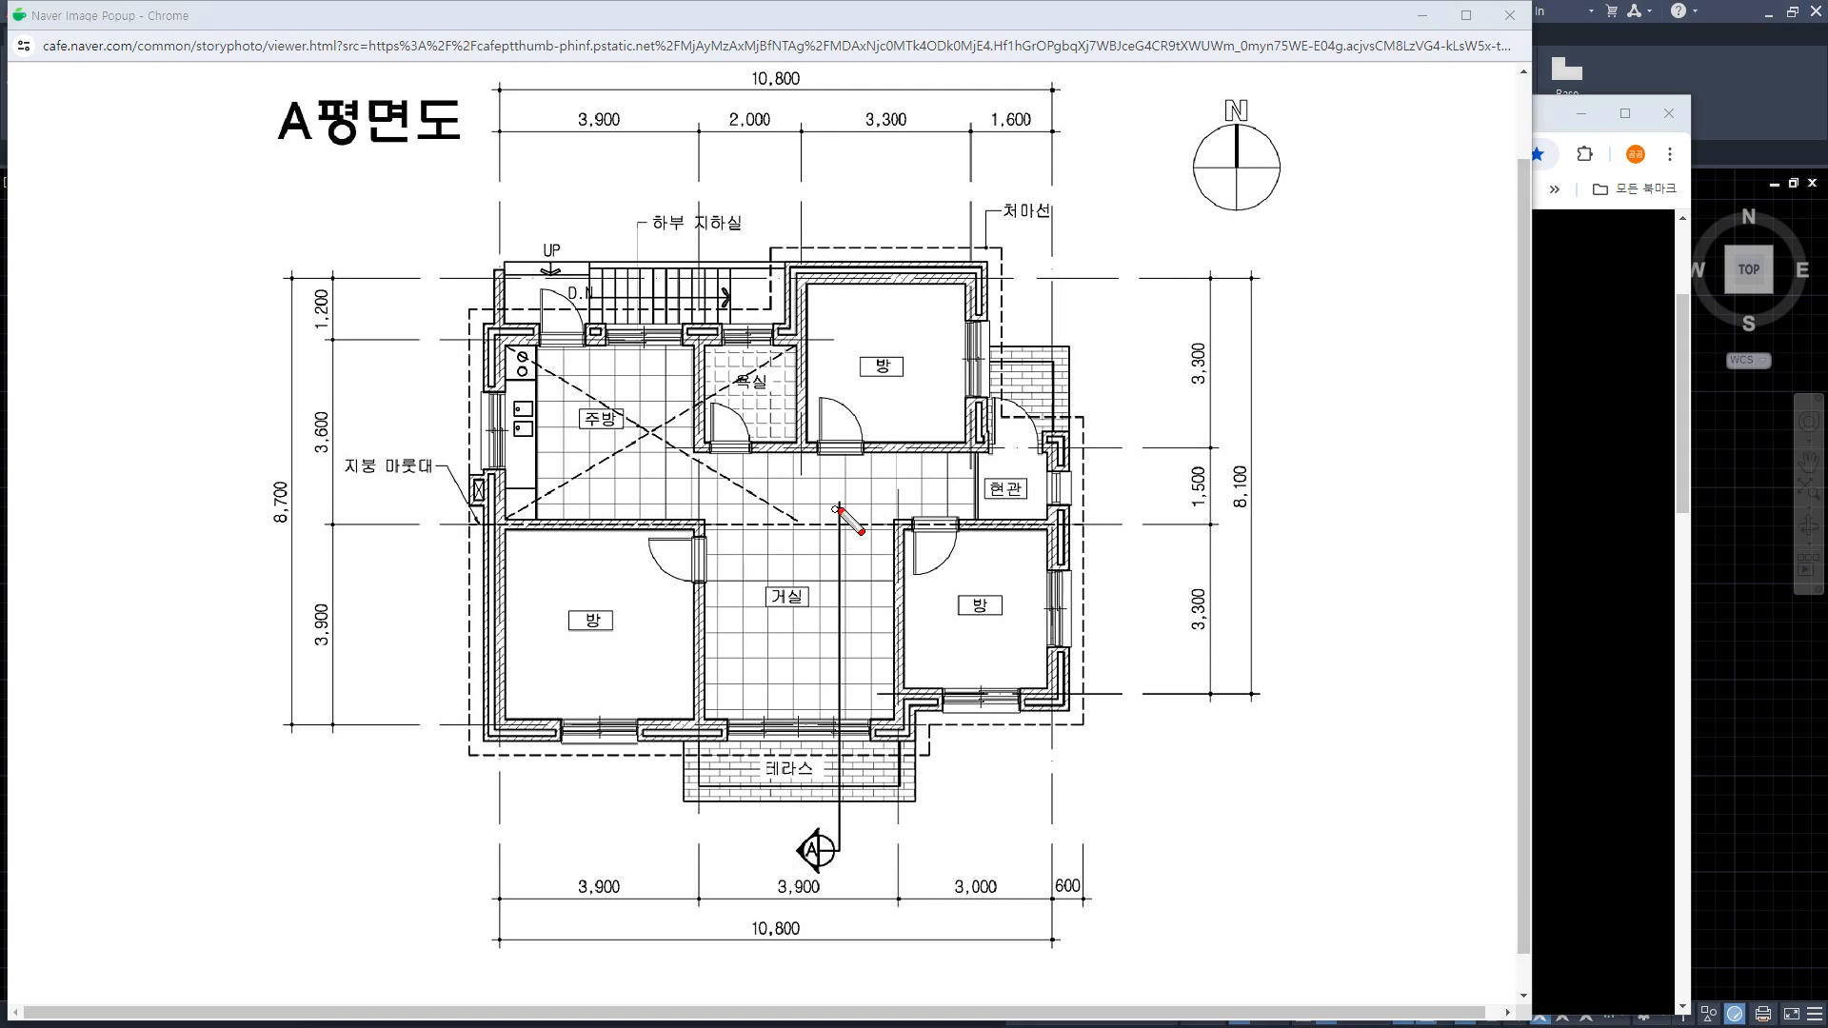
{"action": "mouse_move", "coordinate": [840, 519]}
{"action": "left_mouse_down"}
{"action": "mouse_move", "coordinate": [840, 857]}
{"action": "mouse_move", "coordinate": [675, 816]}
{"action": "mouse_move", "coordinate": [678, 871]}
{"action": "left_mouse_up"}
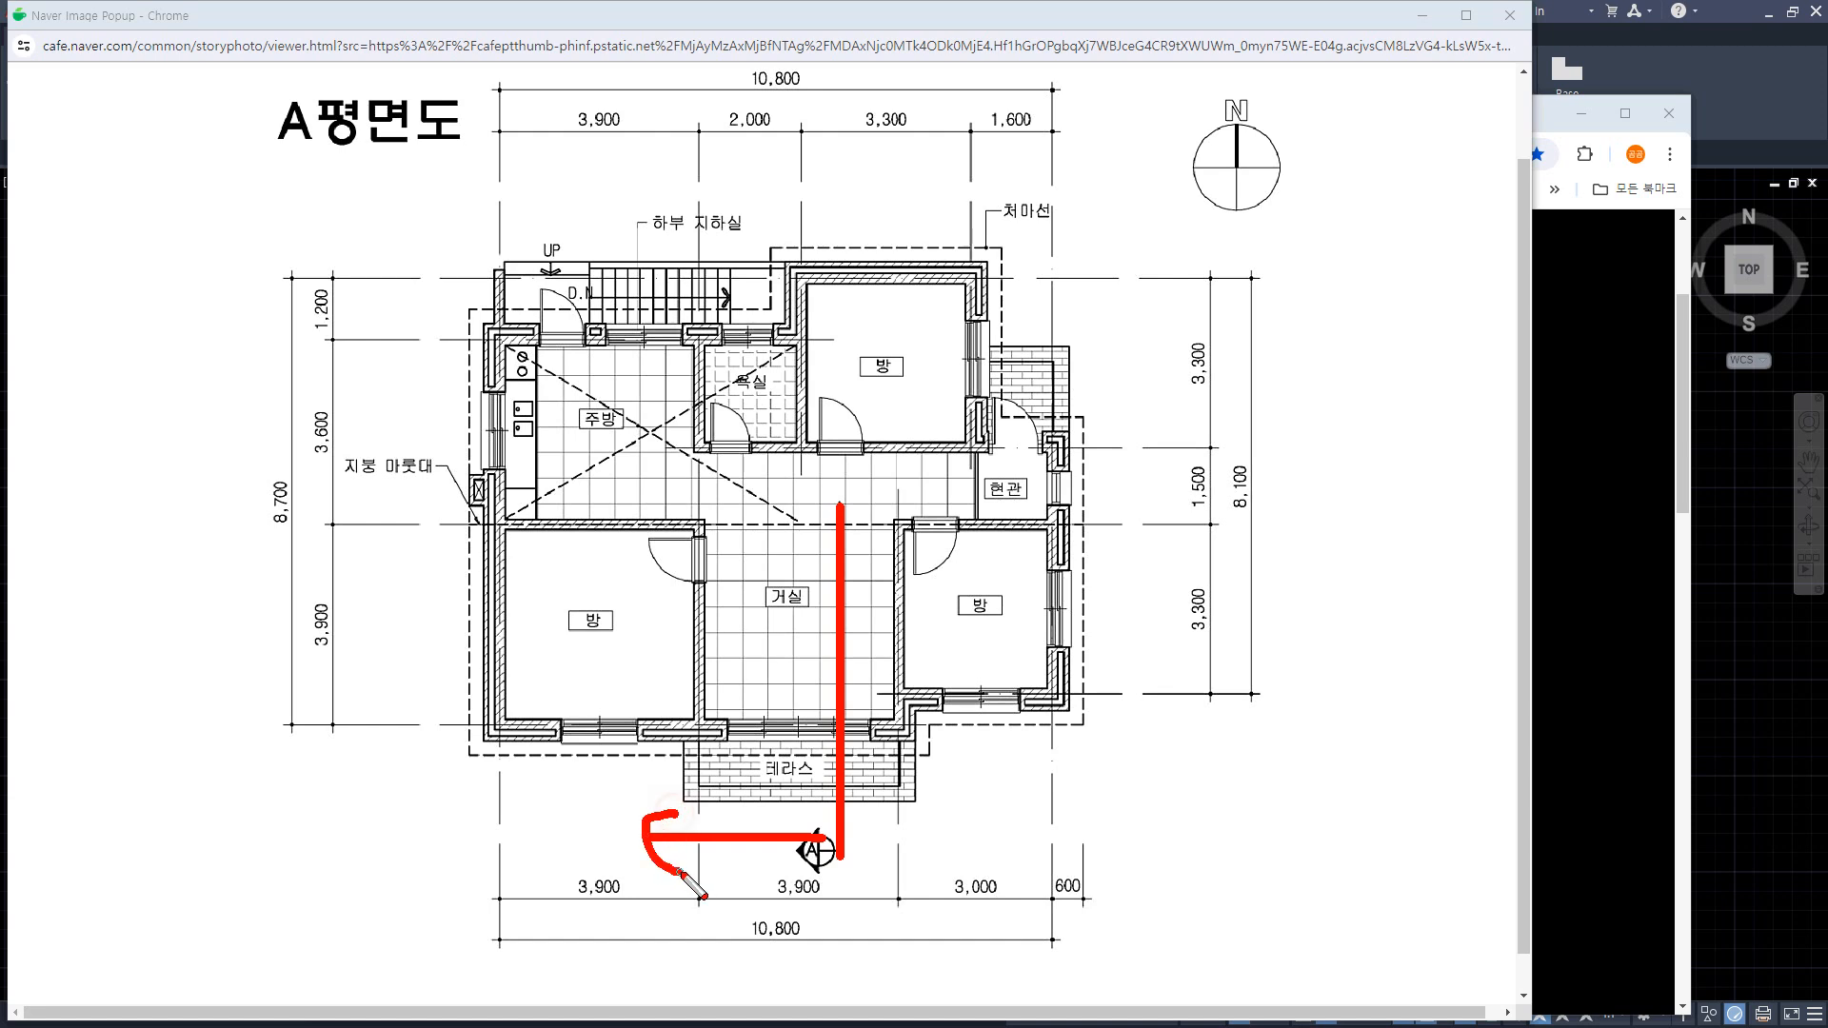
{"action": "mouse_move", "coordinate": [840, 526]}
{"action": "left_mouse_down"}
{"action": "mouse_move", "coordinate": [752, 524]}
{"action": "mouse_move", "coordinate": [797, 592]}
{"action": "left_mouse_up"}
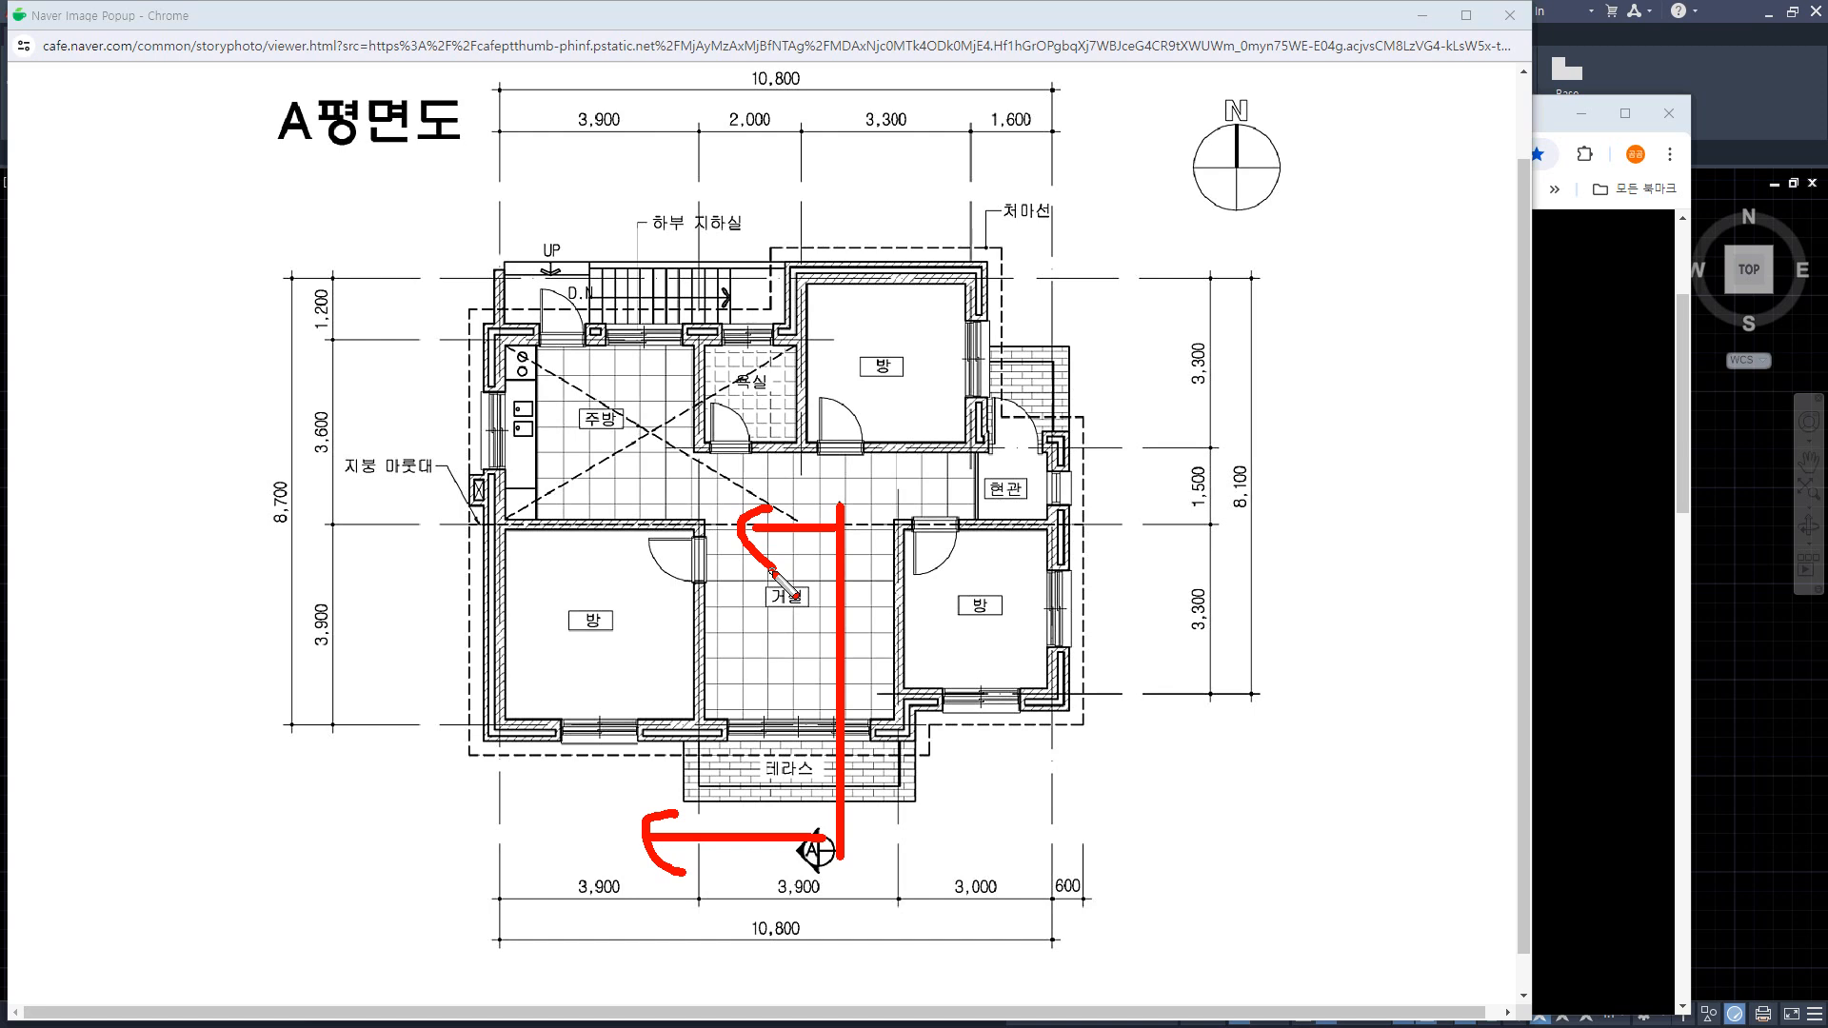
{"action": "key", "text": "e"}
{"action": "left_click_drag", "start_coordinate": [850, 499], "coordinate": [809, 497]}
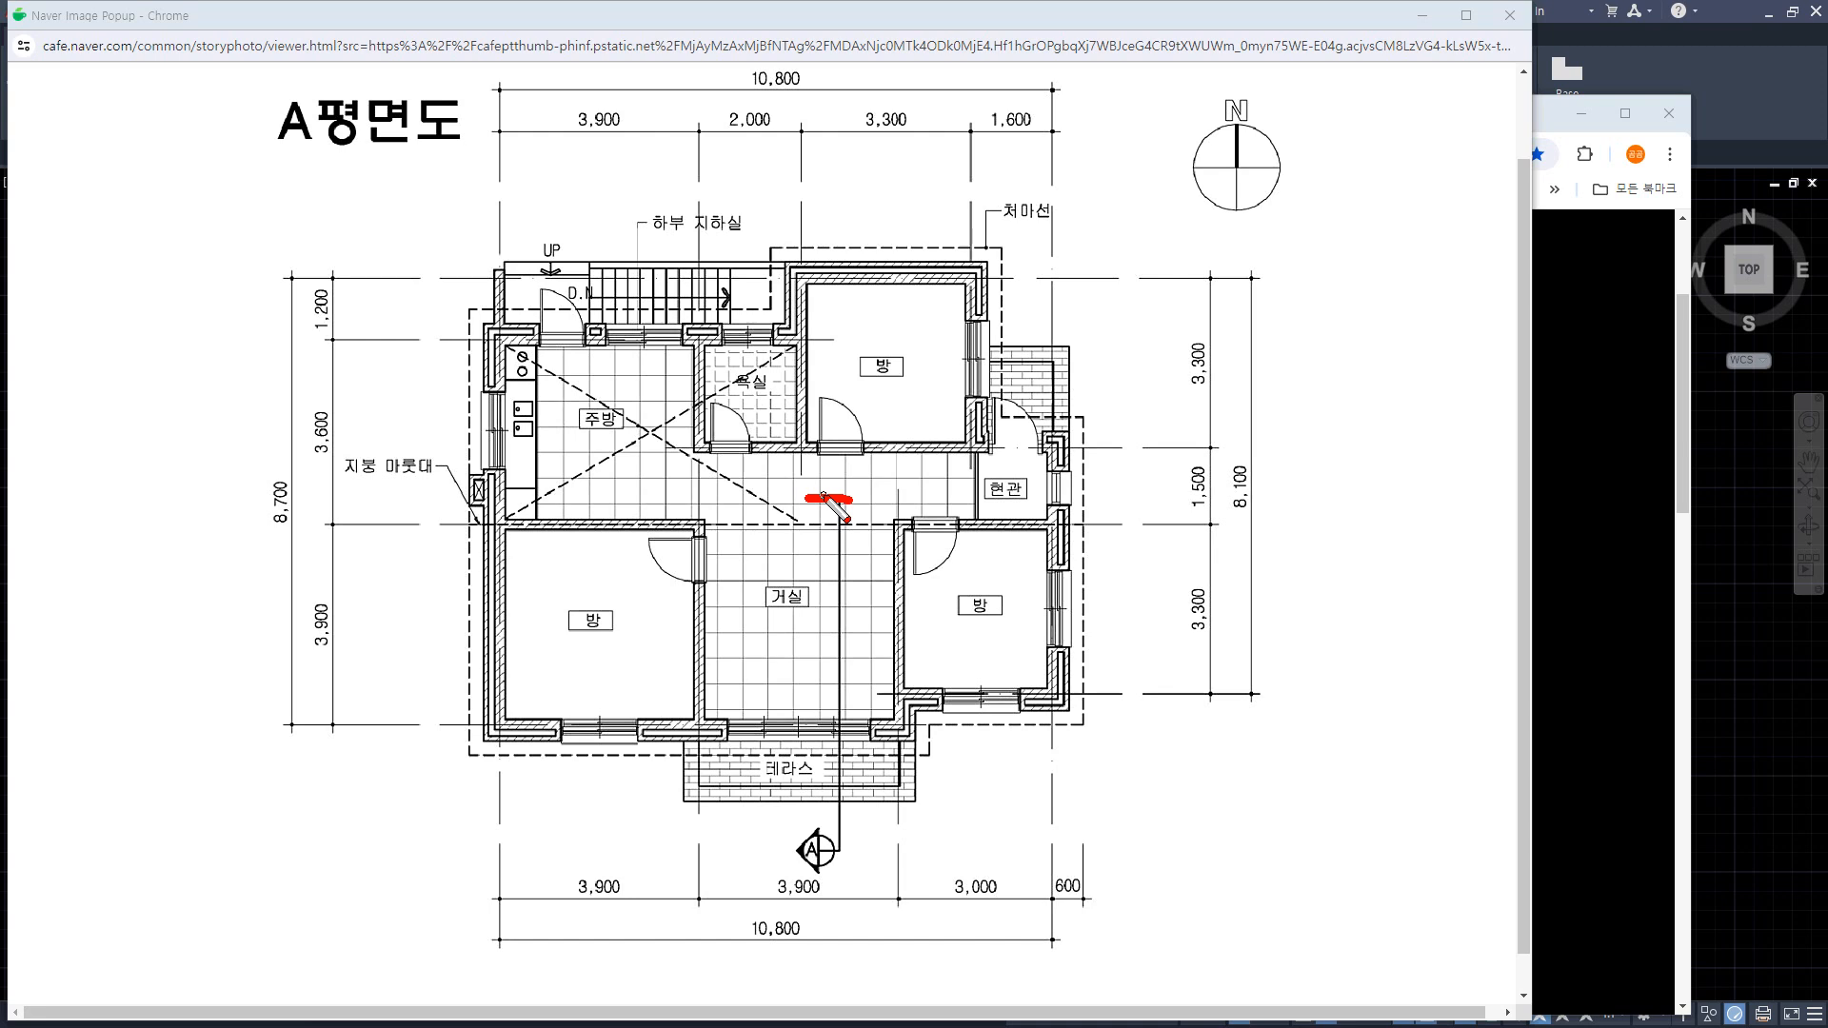
{"action": "left_click_drag", "start_coordinate": [844, 495], "coordinate": [843, 229]}
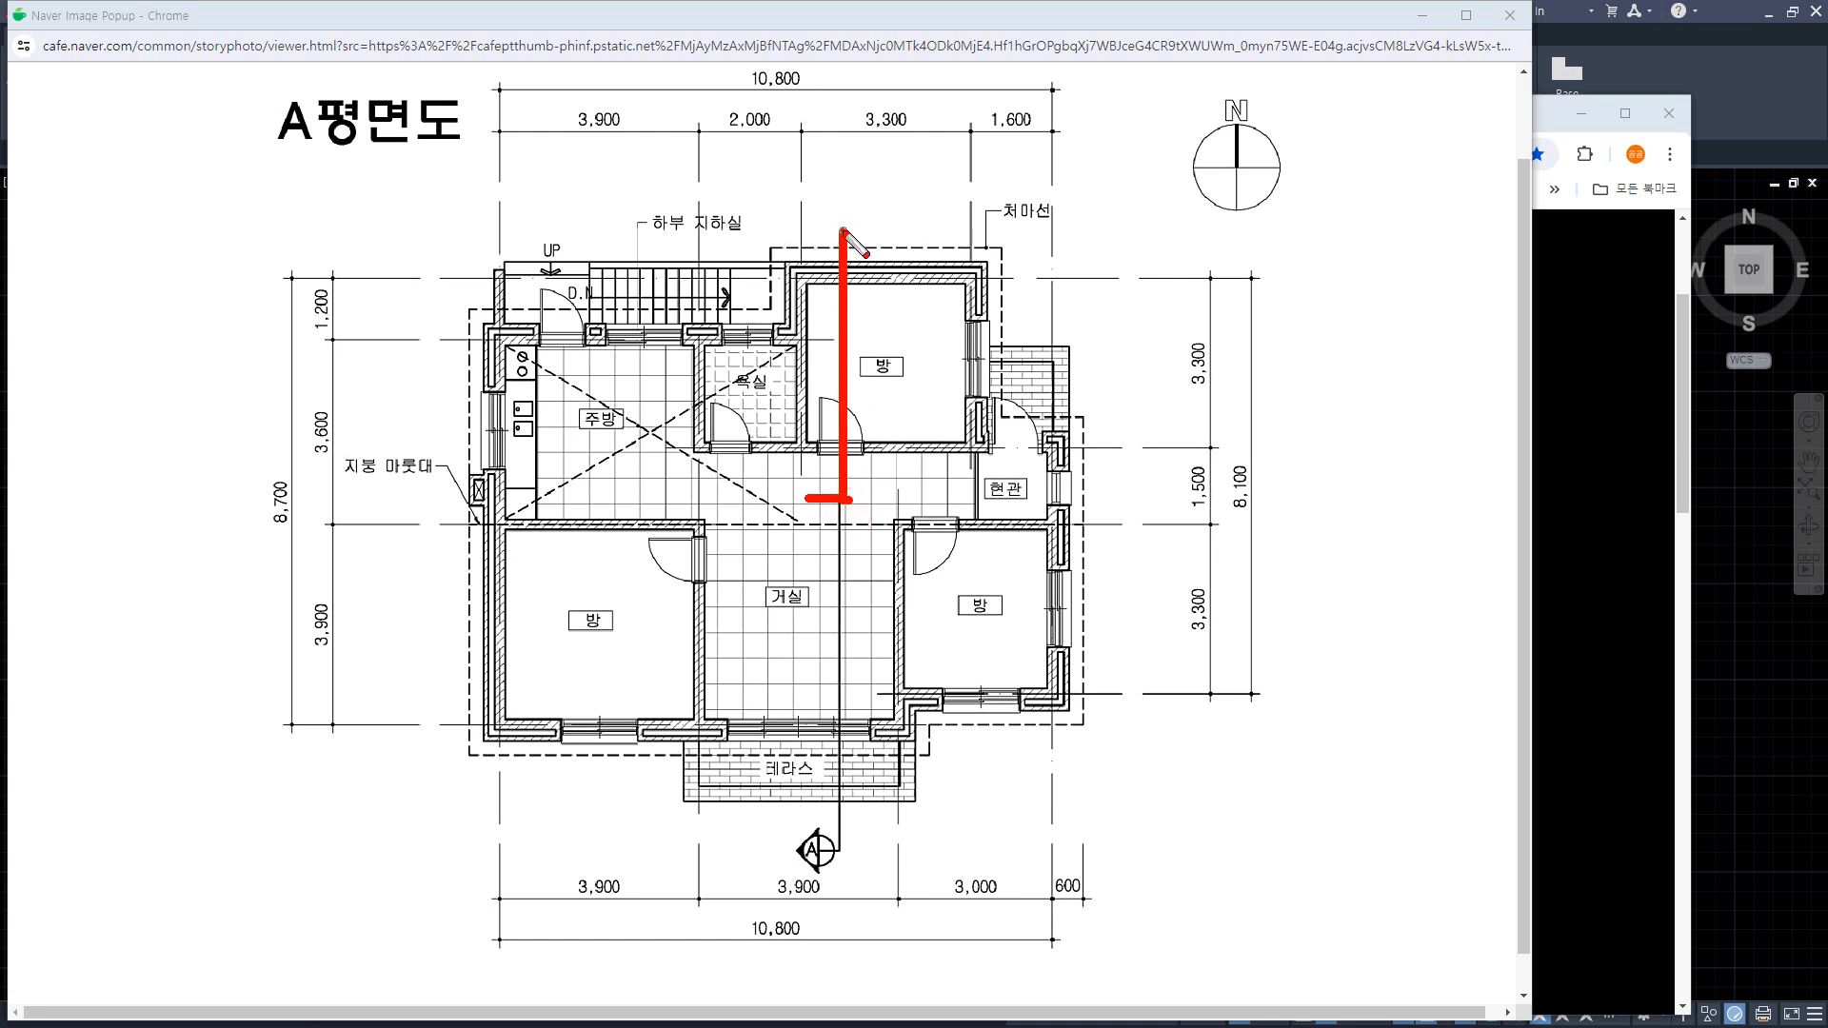
{"action": "key", "text": "e"}
{"action": "left_click_drag", "start_coordinate": [839, 499], "coordinate": [839, 862]}
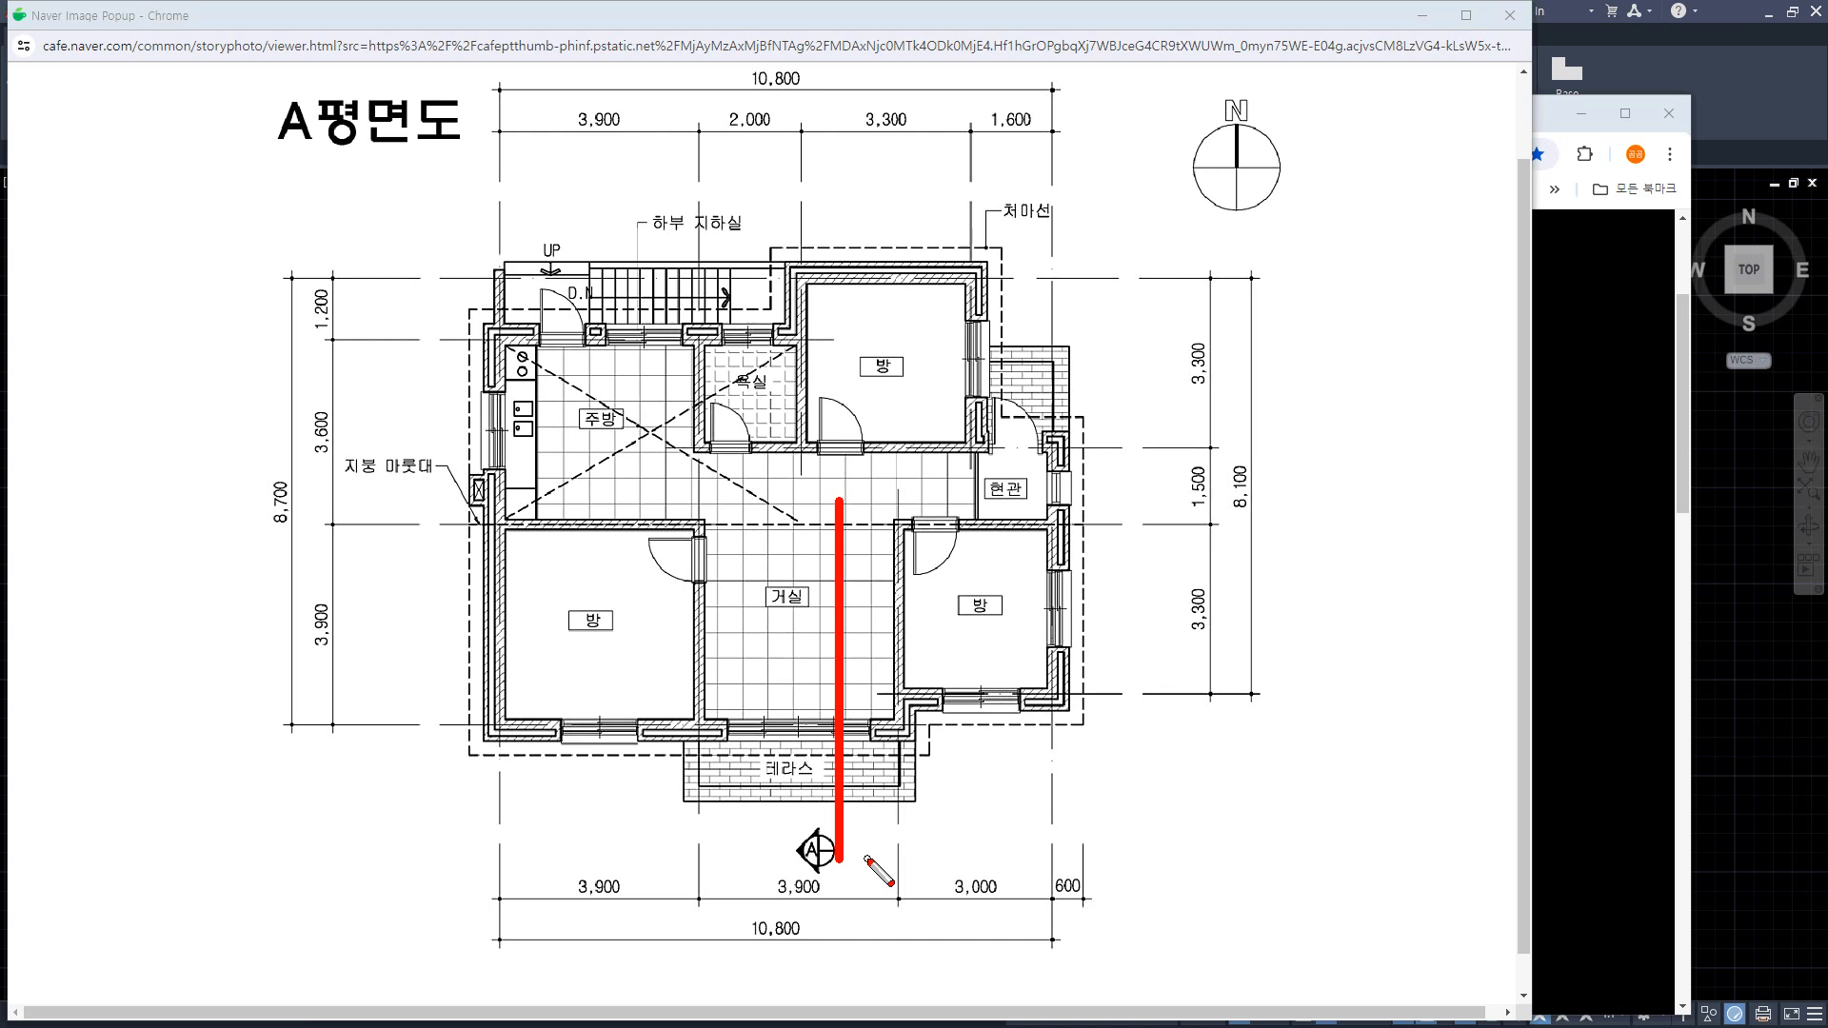
{"action": "key", "text": "e"}
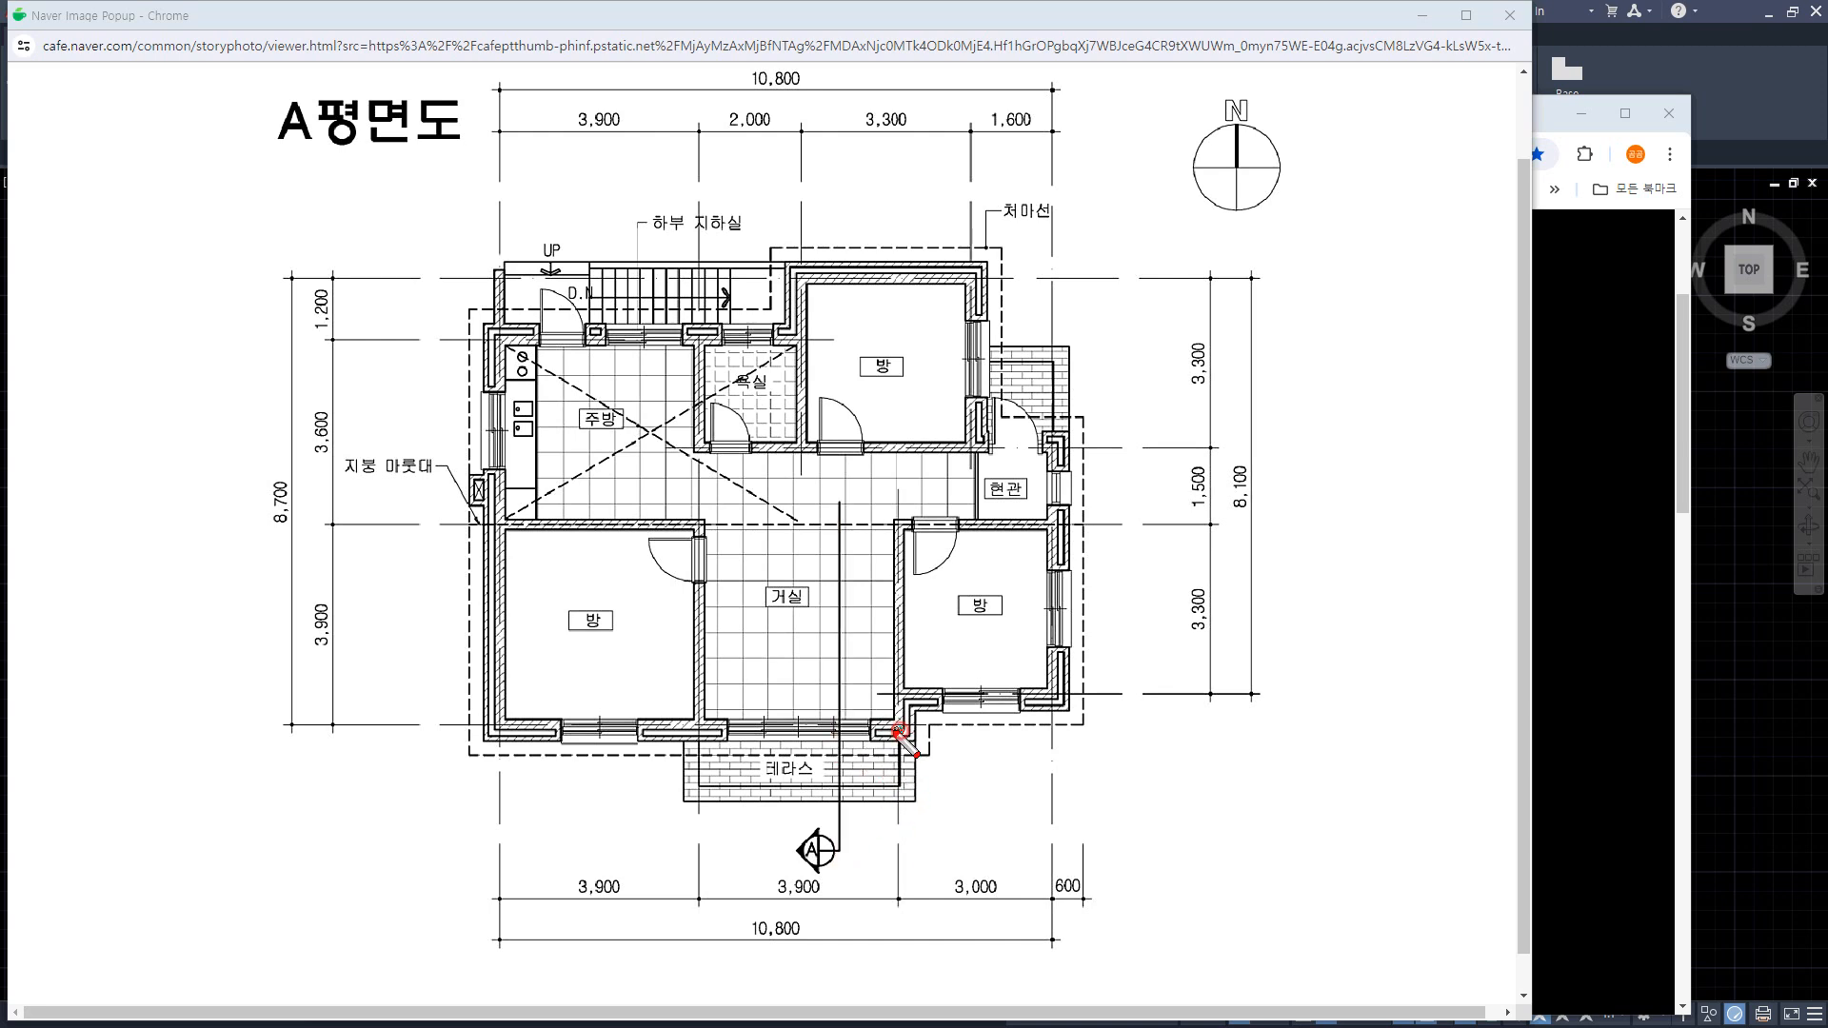
Examine the terrace, front window wall and living-room door along section line A, and return to the AutoCAD drawing.
{"action": "left_click_drag", "start_coordinate": [897, 730], "coordinate": [708, 732]}
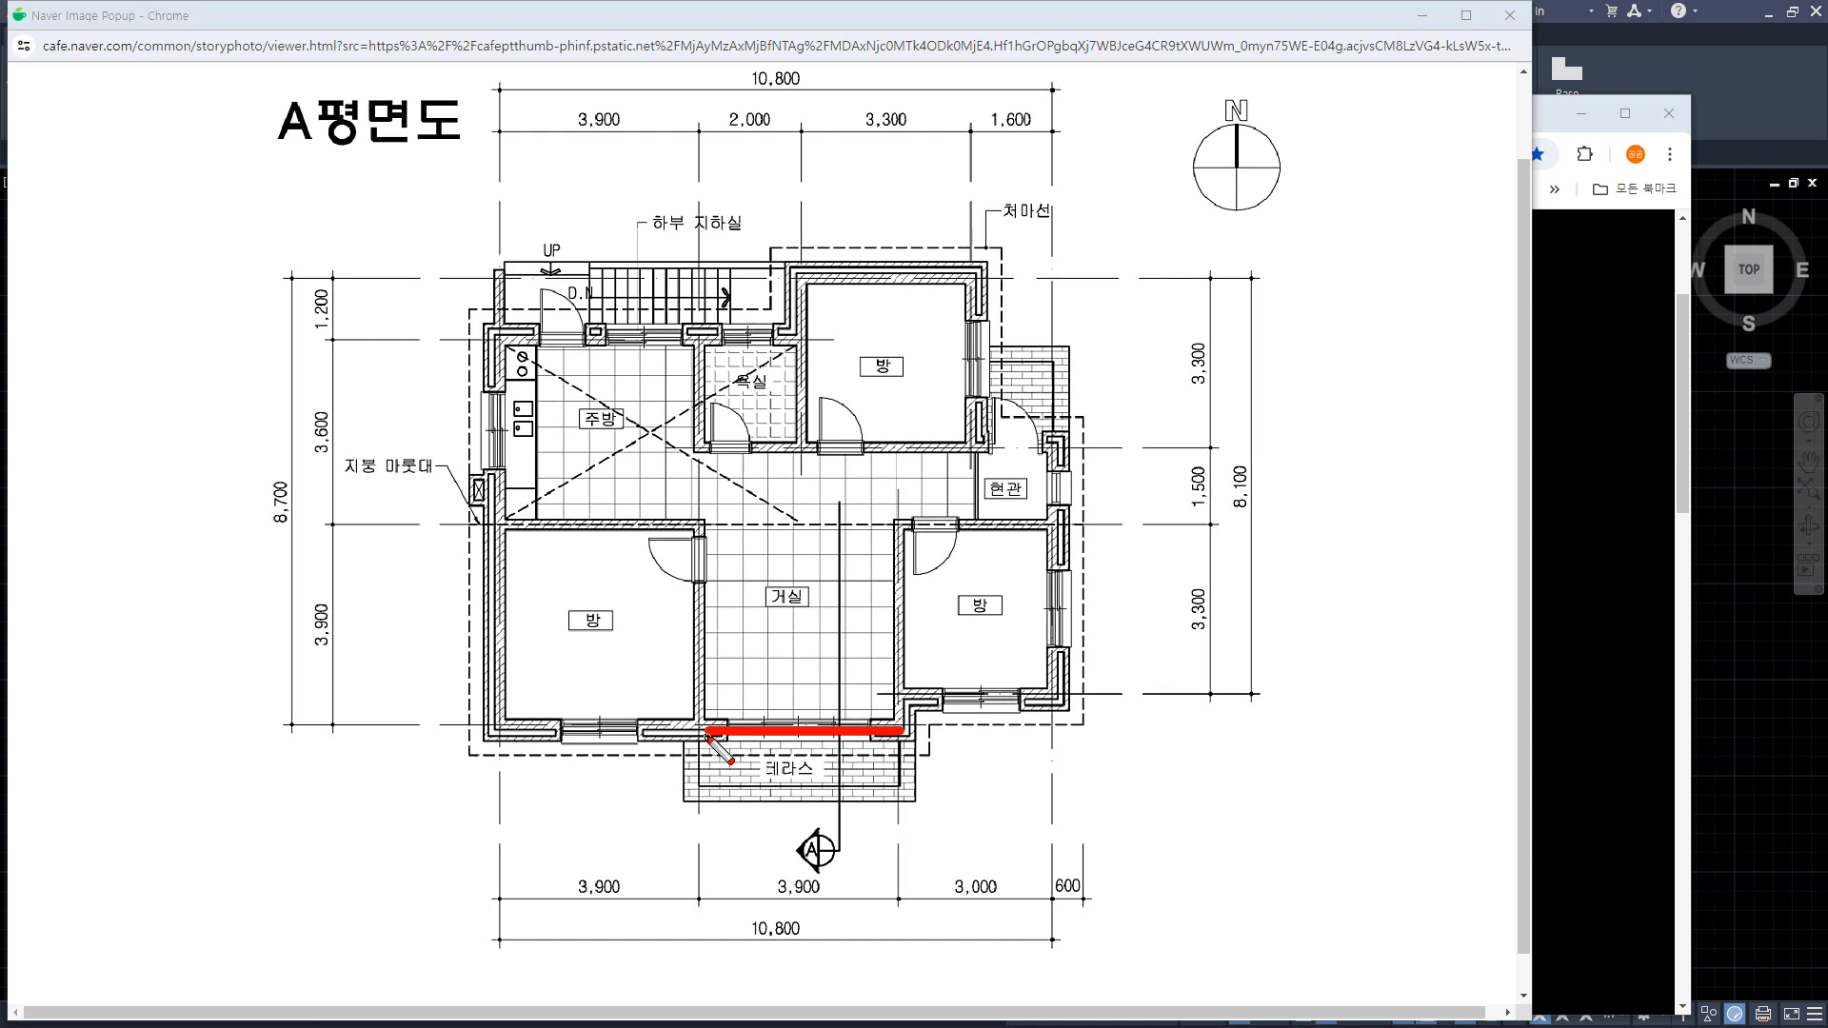
{"action": "mouse_move", "coordinate": [842, 807]}
{"action": "left_mouse_down"}
{"action": "mouse_move", "coordinate": [810, 776]}
{"action": "mouse_move", "coordinate": [874, 800]}
{"action": "mouse_move", "coordinate": [852, 814]}
{"action": "left_mouse_up"}
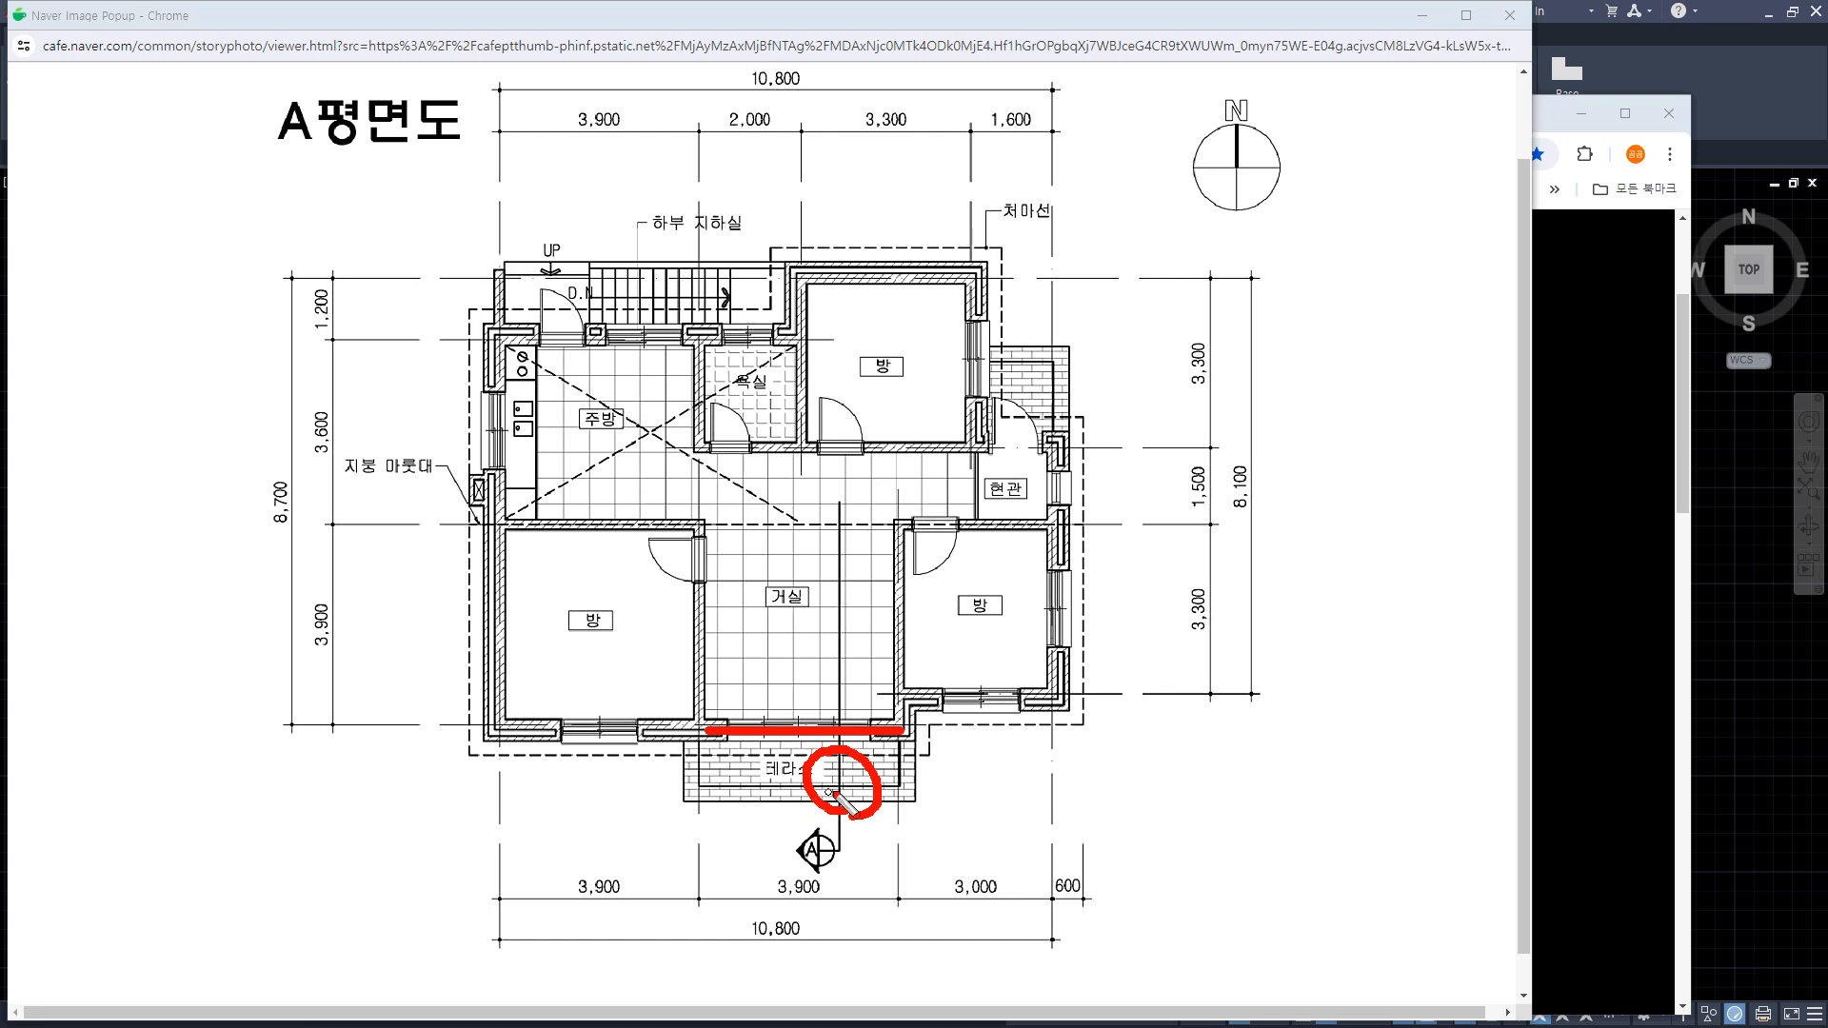
{"action": "key", "text": "Delete"}
{"action": "mouse_move", "coordinate": [787, 729]}
{"action": "left_mouse_down"}
{"action": "mouse_move", "coordinate": [831, 729]}
{"action": "mouse_move", "coordinate": [808, 762]}
{"action": "mouse_move", "coordinate": [835, 803]}
{"action": "mouse_move", "coordinate": [967, 757]}
{"action": "mouse_move", "coordinate": [977, 788]}
{"action": "left_mouse_up"}
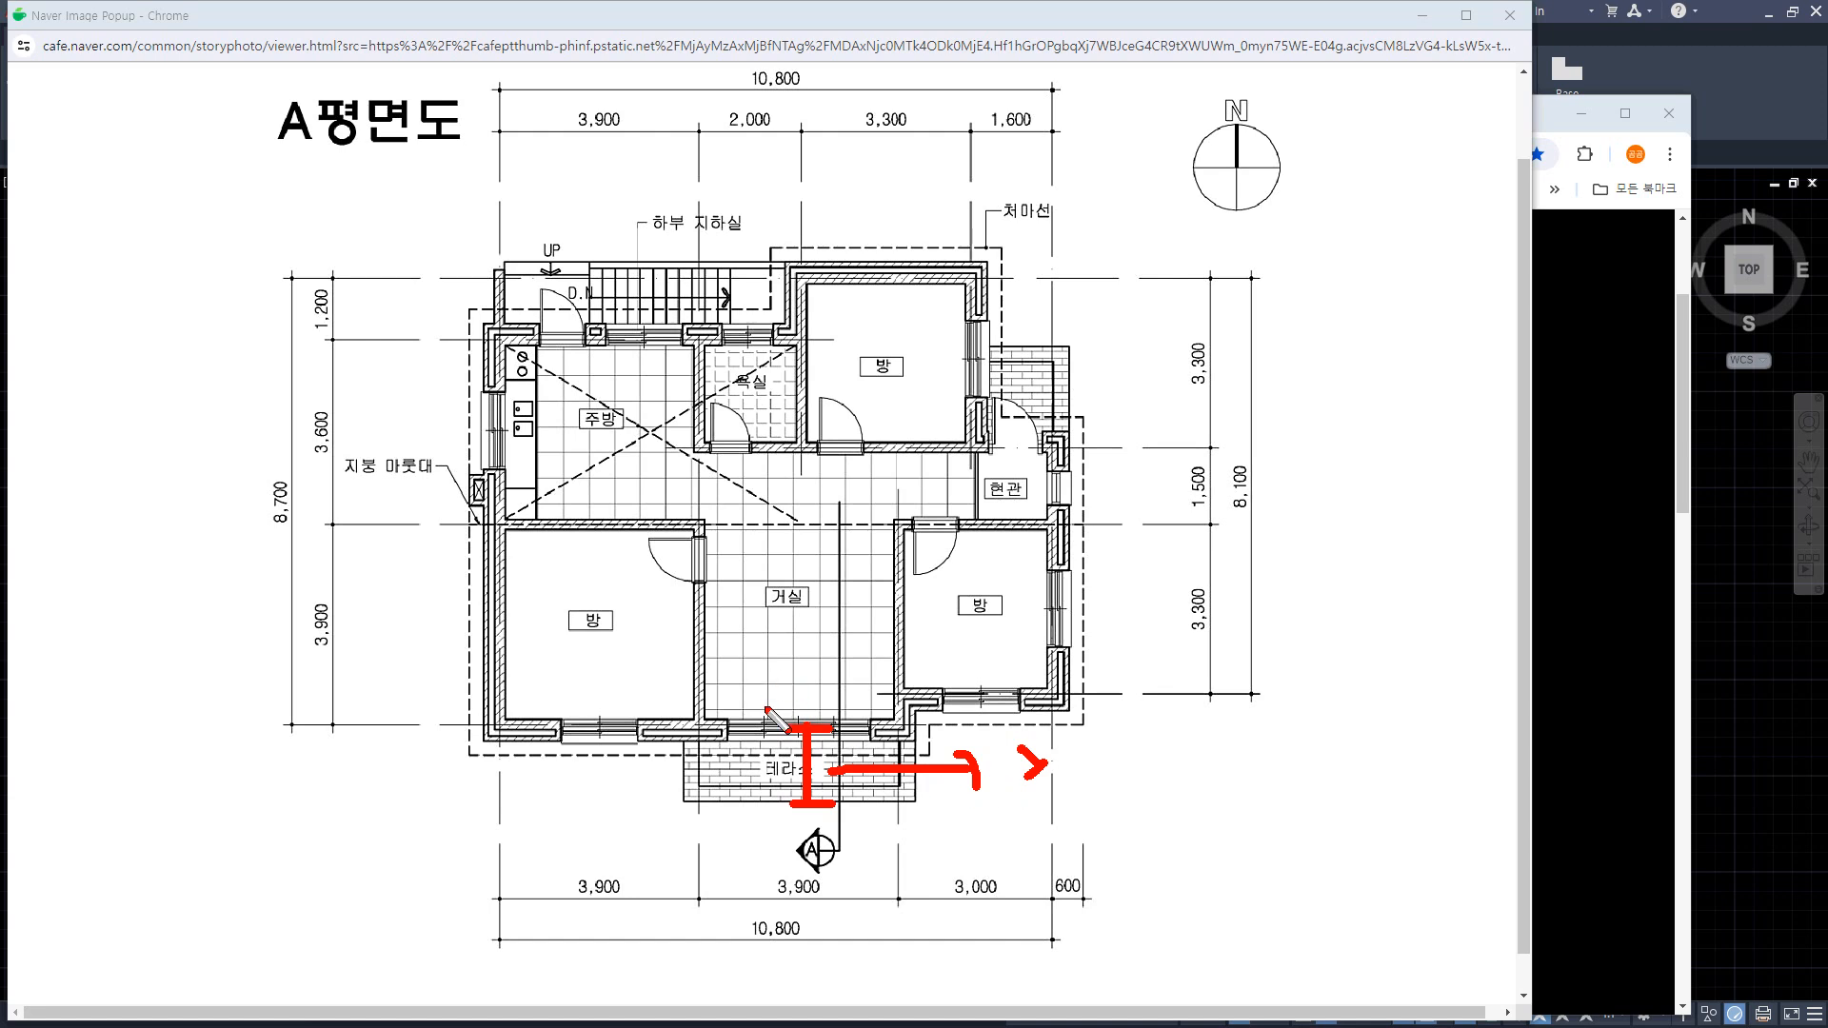
{"action": "mouse_move", "coordinate": [809, 700]}
{"action": "left_mouse_down"}
{"action": "mouse_move", "coordinate": [781, 750]}
{"action": "mouse_move", "coordinate": [829, 741]}
{"action": "left_mouse_up"}
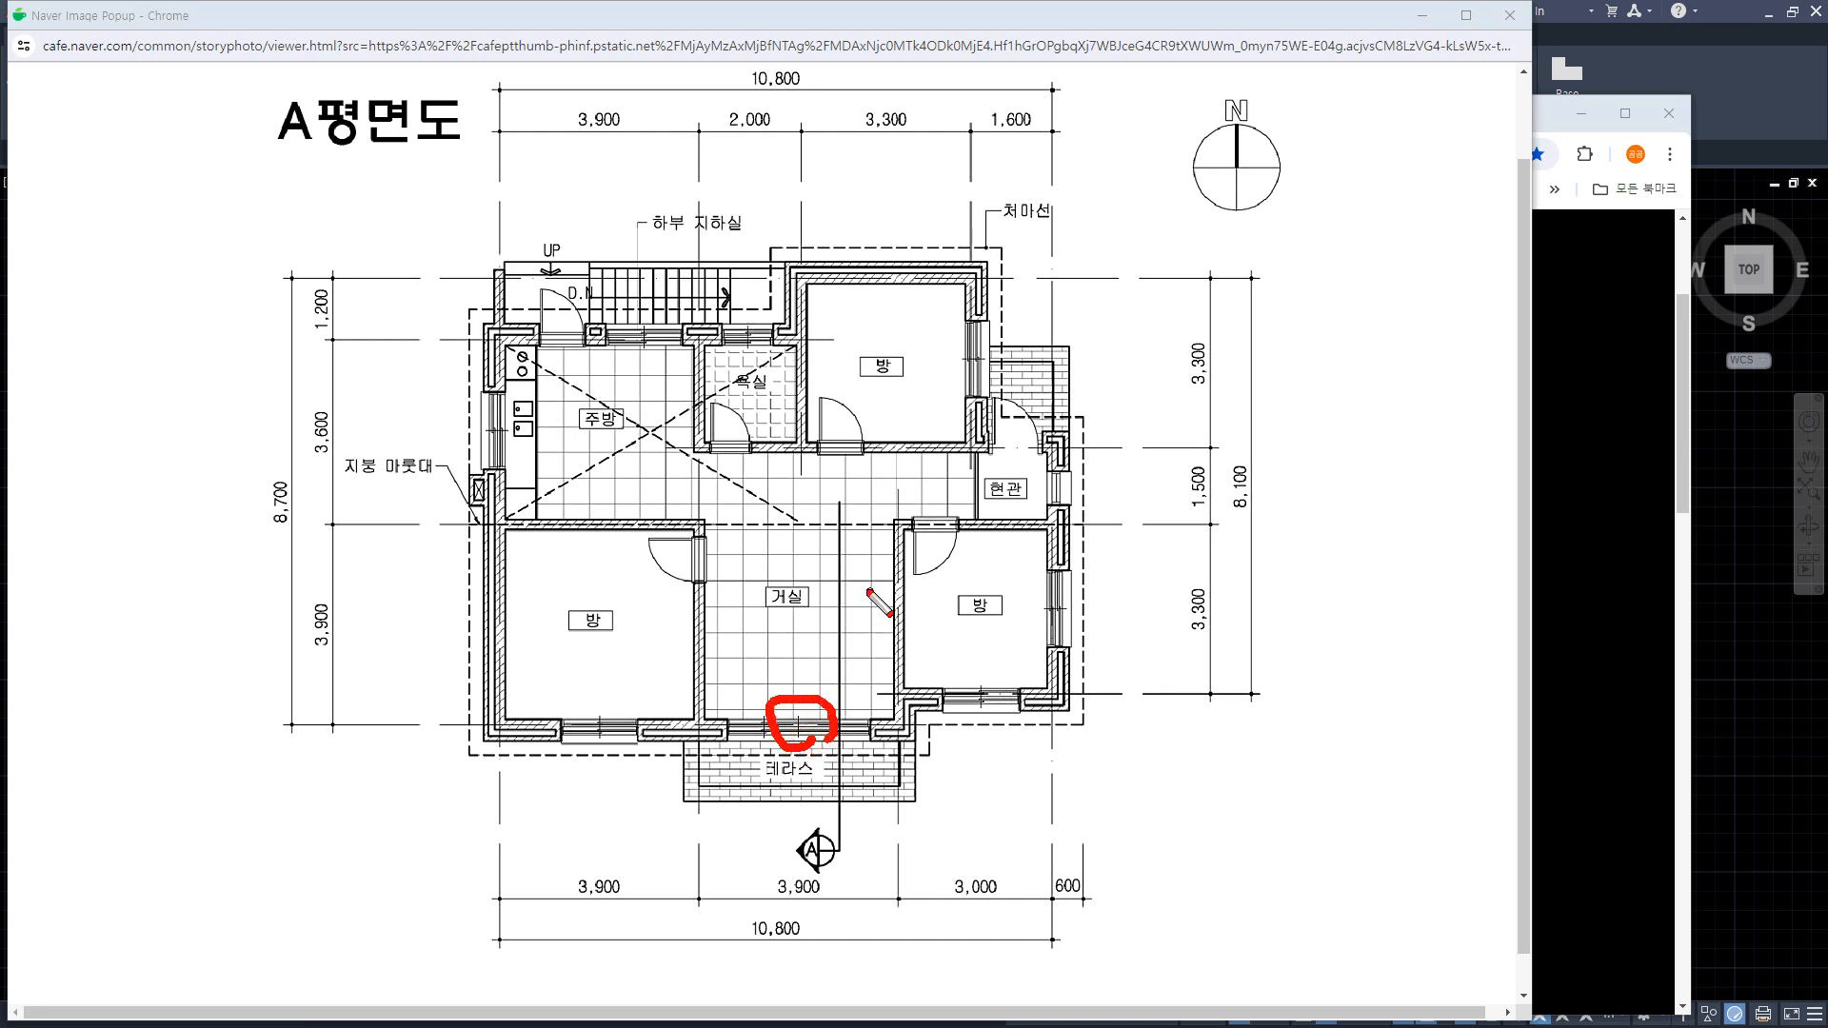
{"action": "left_click_drag", "start_coordinate": [839, 505], "coordinate": [838, 693]}
{"action": "mouse_move", "coordinate": [839, 607]}
{"action": "left_mouse_down"}
{"action": "mouse_move", "coordinate": [764, 606]}
{"action": "mouse_move", "coordinate": [777, 641]}
{"action": "left_mouse_up"}
{"action": "mouse_move", "coordinate": [692, 525]}
{"action": "left_mouse_down"}
{"action": "mouse_move", "coordinate": [669, 518]}
{"action": "mouse_move", "coordinate": [734, 548]}
{"action": "mouse_move", "coordinate": [686, 614]}
{"action": "left_mouse_up"}
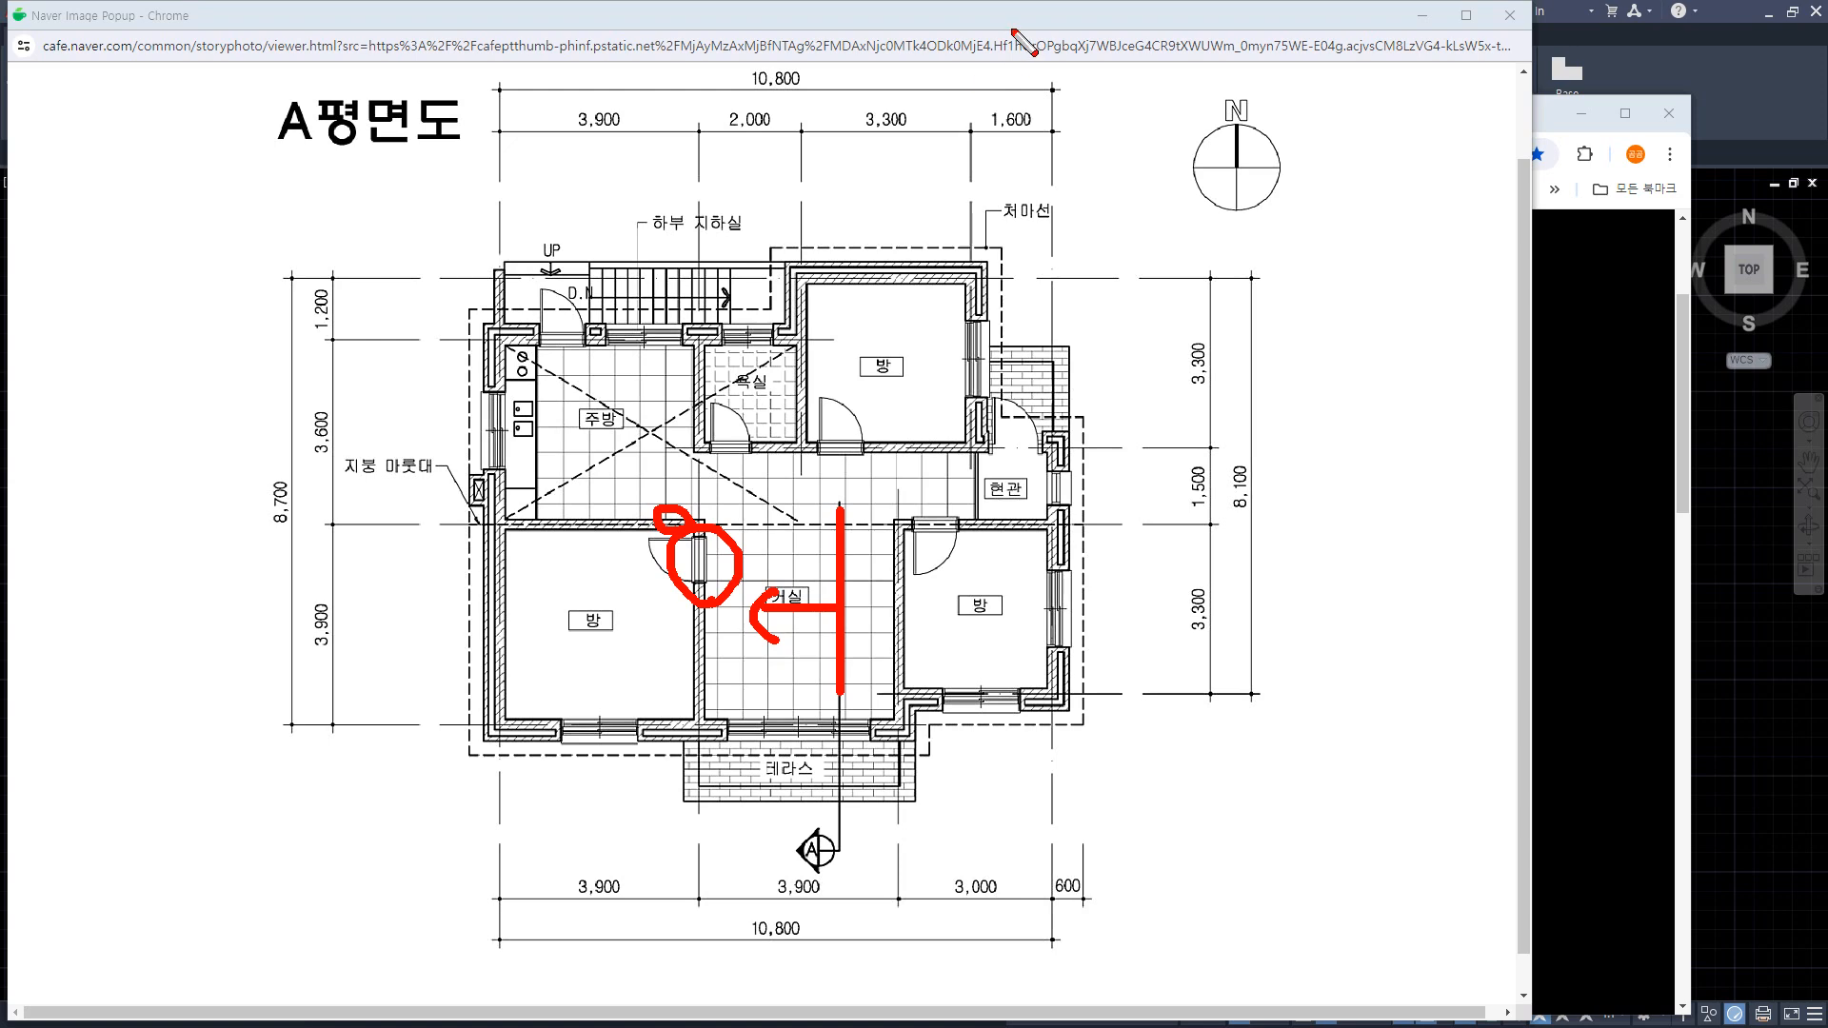
{"action": "key", "text": "Escape"}
{"action": "mouse_move", "coordinate": [1003, 13]}
{"action": "left_mouse_down"}
{"action": "mouse_move", "coordinate": [861, 61]}
{"action": "mouse_move", "coordinate": [0, 106]}
{"action": "mouse_move", "coordinate": [0, 76]}
{"action": "left_mouse_up"}
{"action": "left_click", "coordinate": [138, 381]}
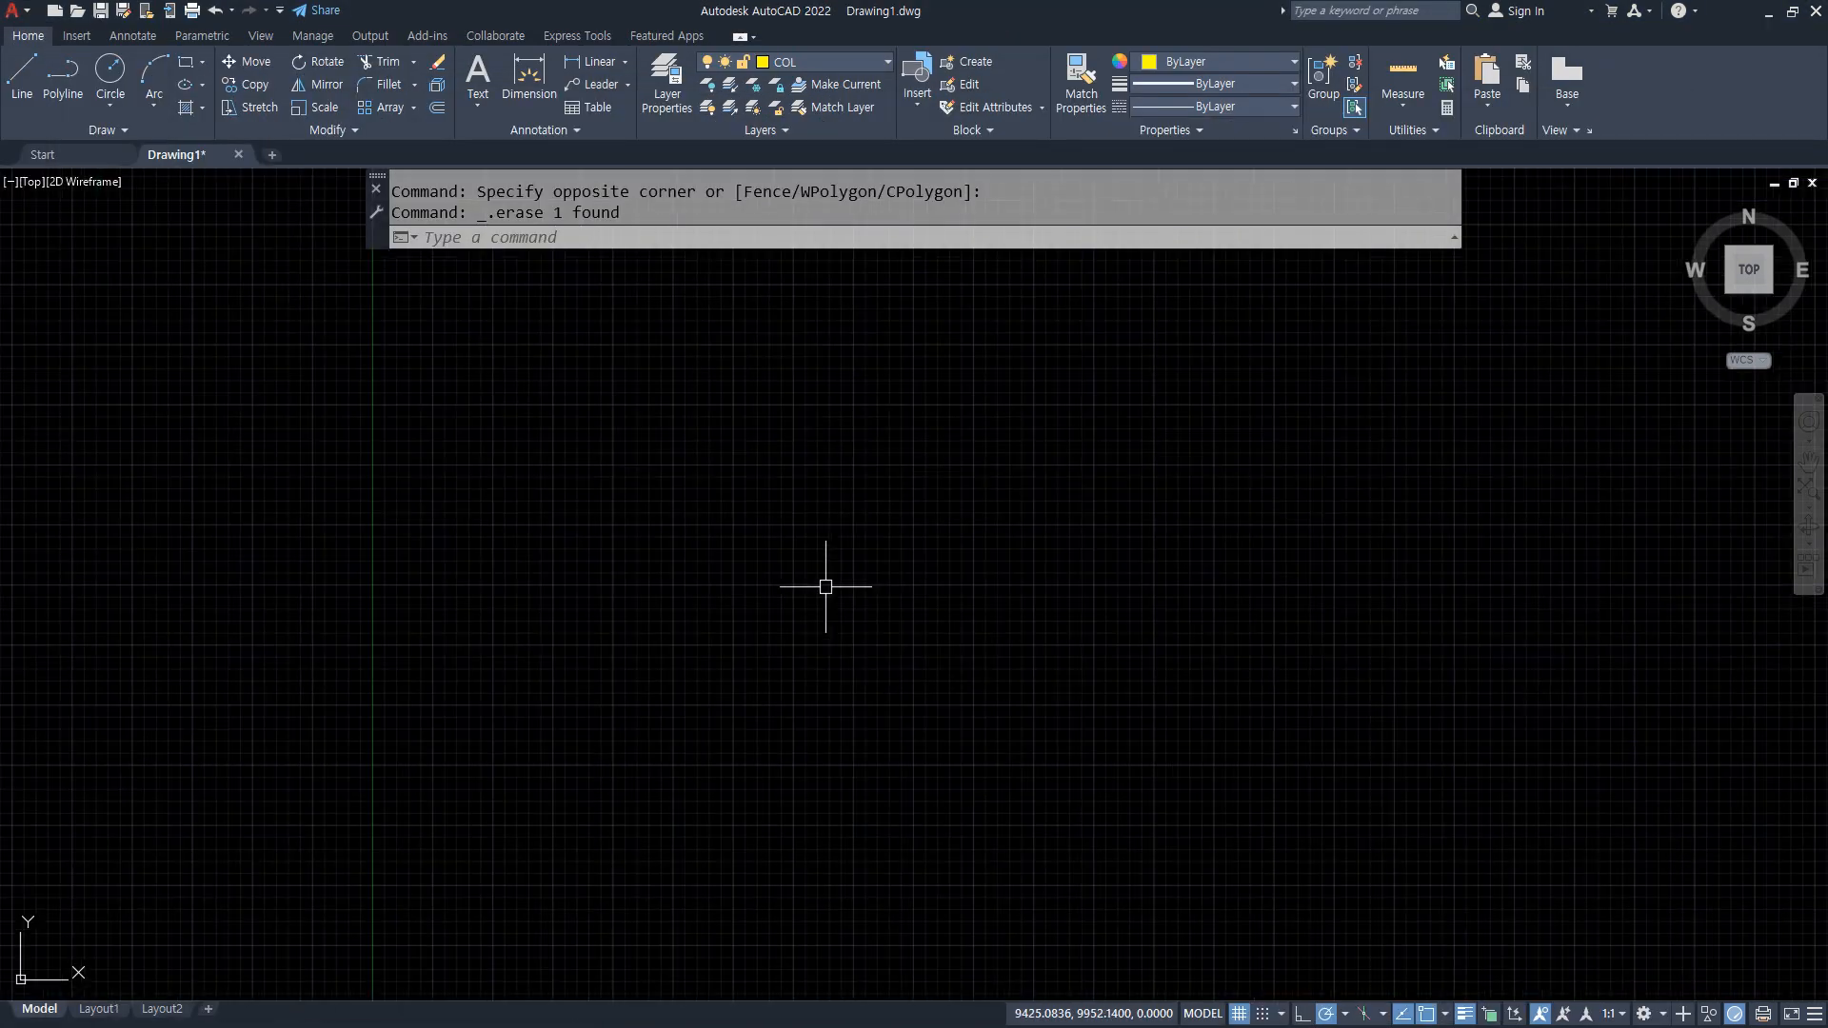
Draw a horizontal and a vertical construction line crossing at one point in an empty area of the drawing.
{"action": "scroll", "coordinate": [822, 587], "scroll_direction": "down", "scroll_amount": 1}
{"action": "middle_click_drag", "start_coordinate": [865, 559], "coordinate": [596, 591]}
{"action": "type", "text": "xl"}
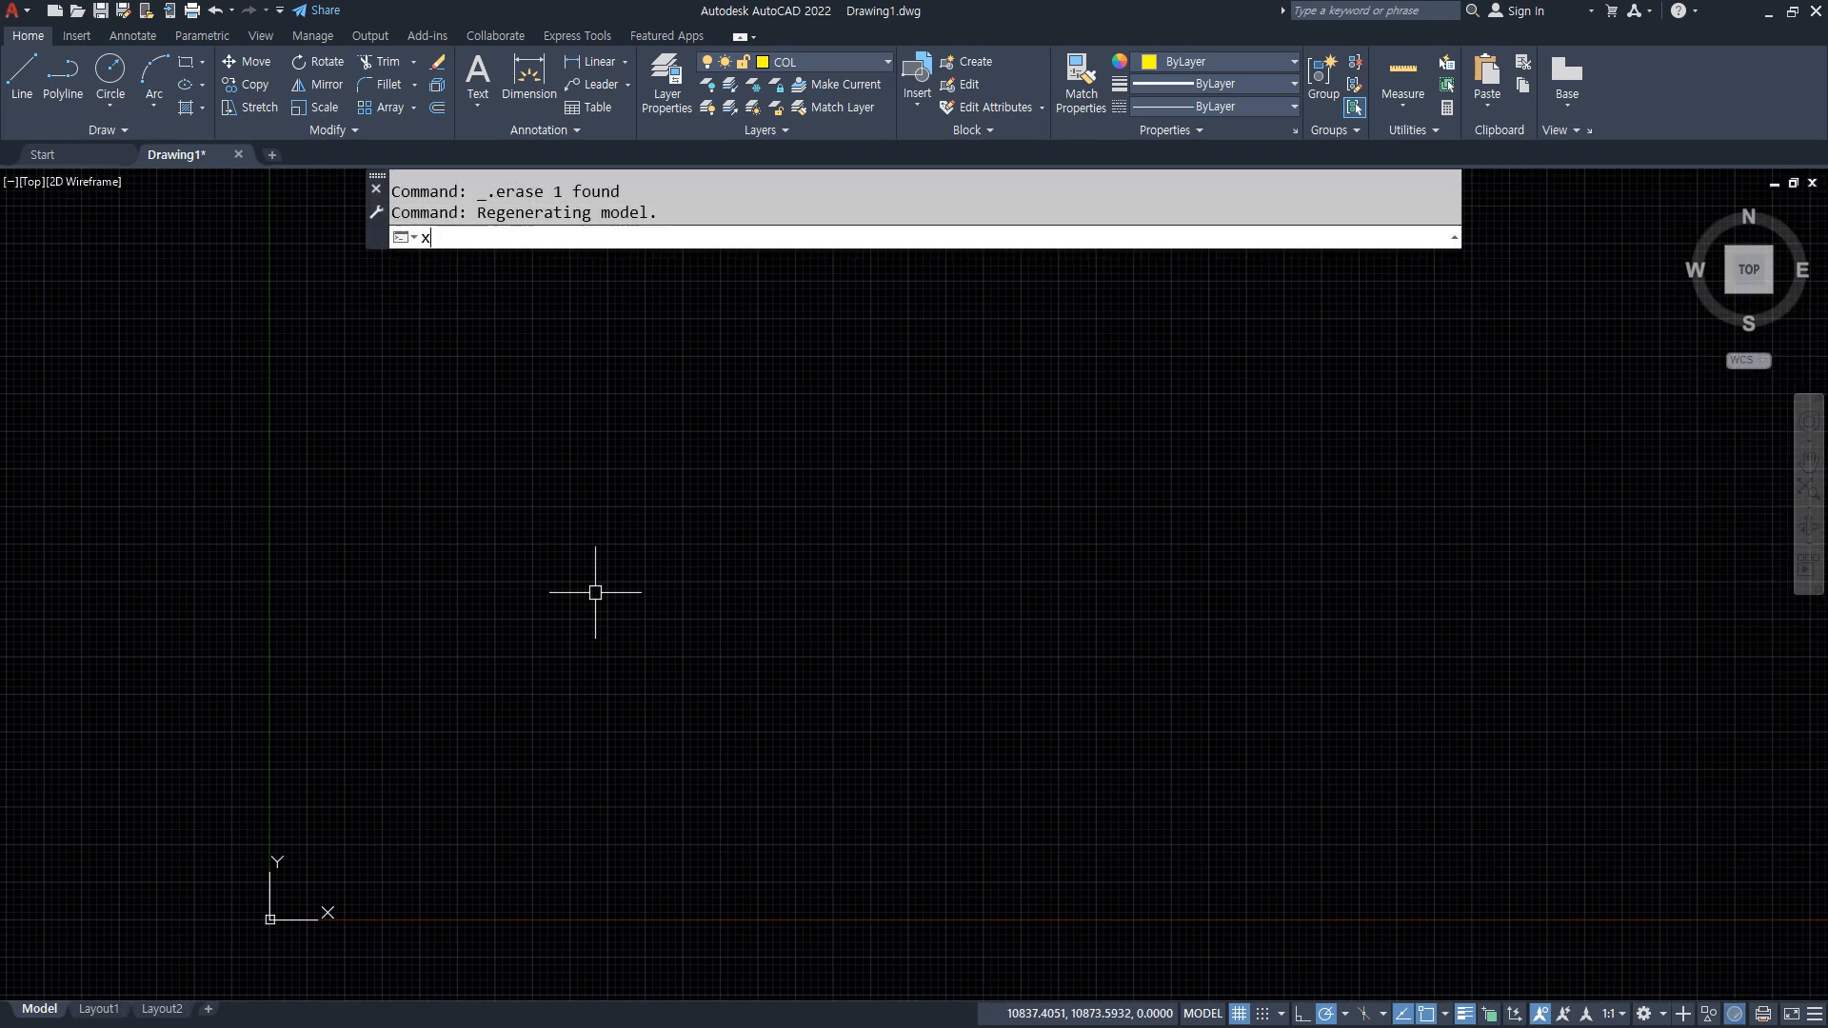
{"action": "key", "text": "space"}
{"action": "left_click", "coordinate": [743, 646]}
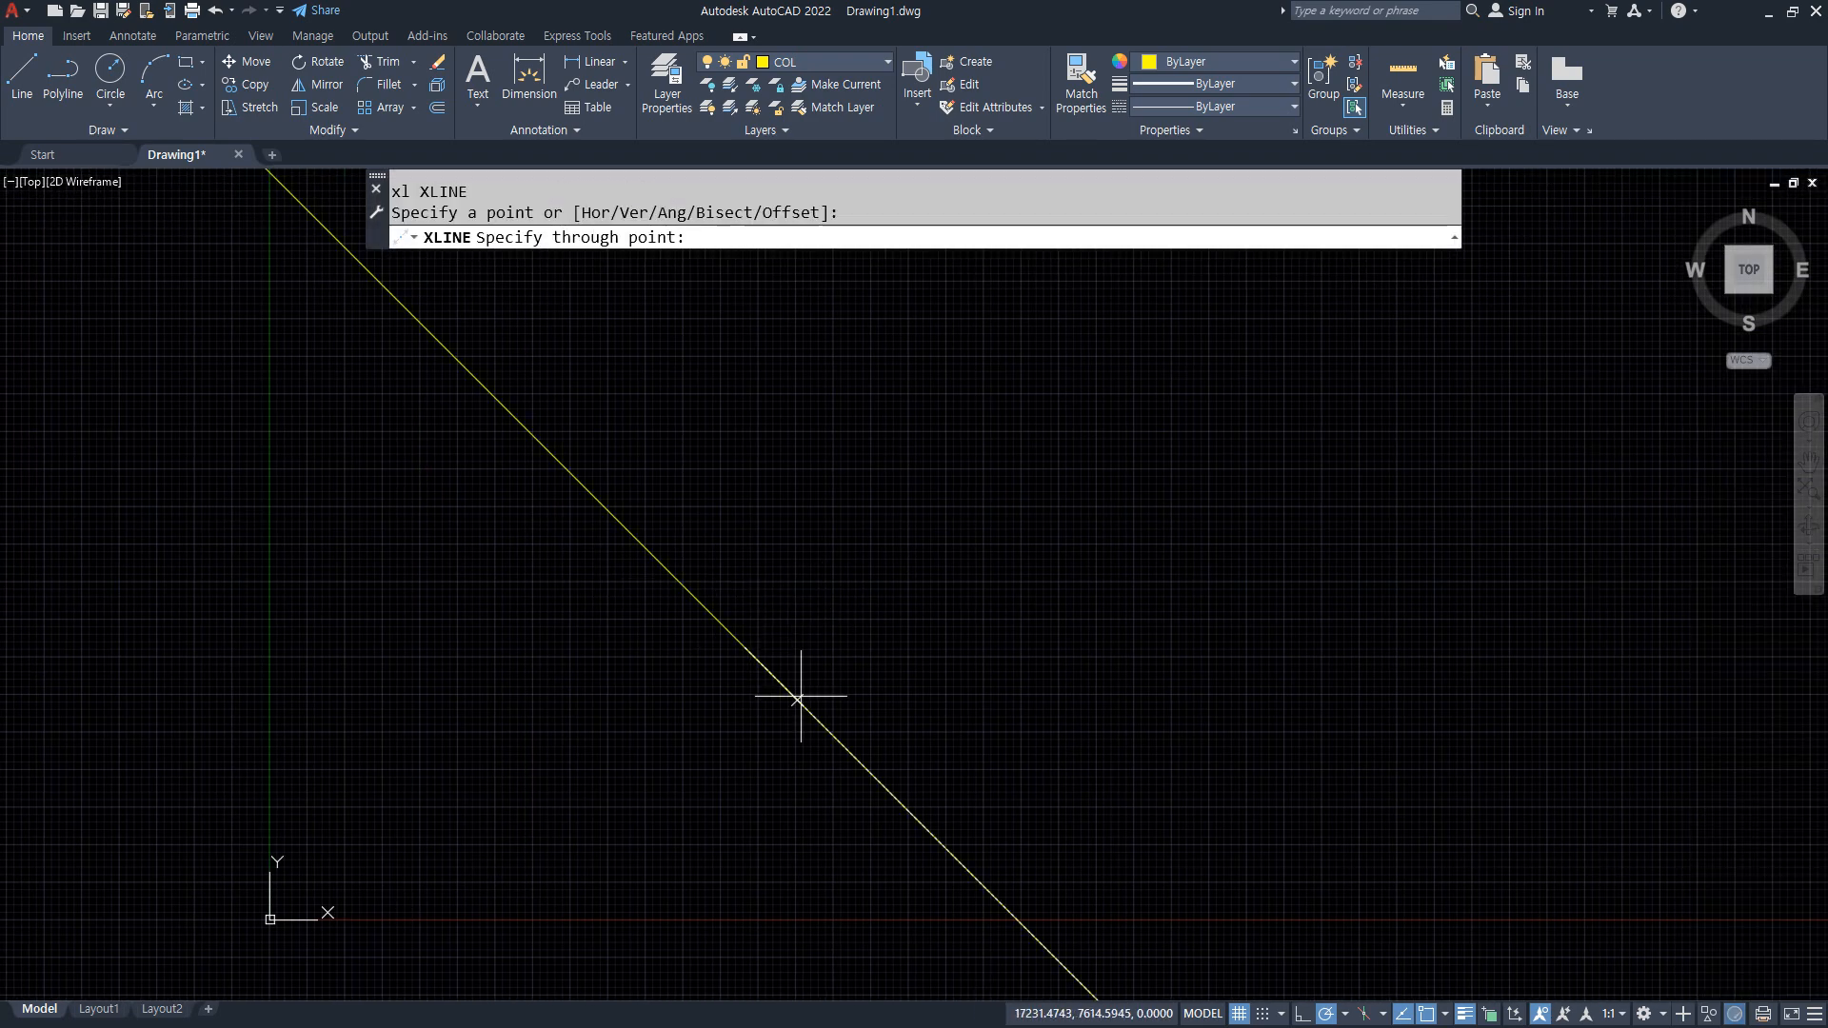
{"action": "left_click", "coordinate": [895, 648]}
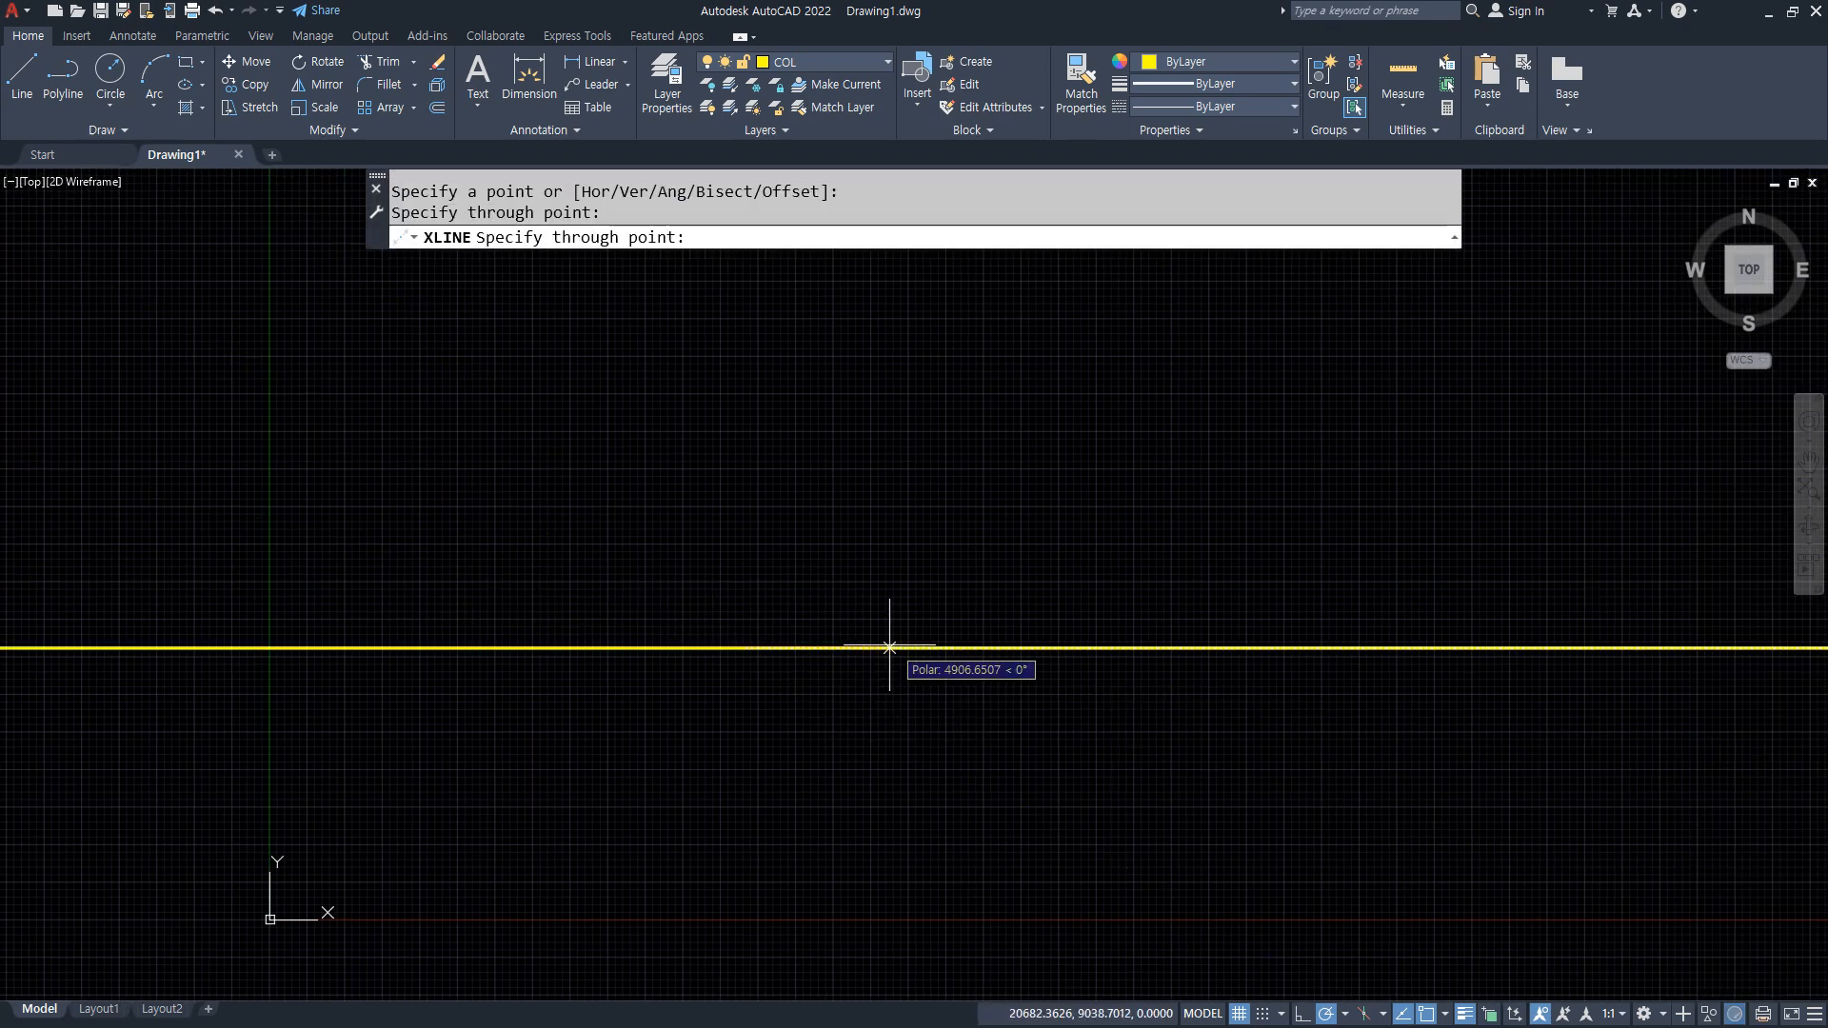
{"action": "left_click", "coordinate": [745, 576]}
{"action": "key", "text": "Return"}
Put the vertical construction line on the red dash-dot centre-line layer.
{"action": "left_click", "coordinate": [745, 533]}
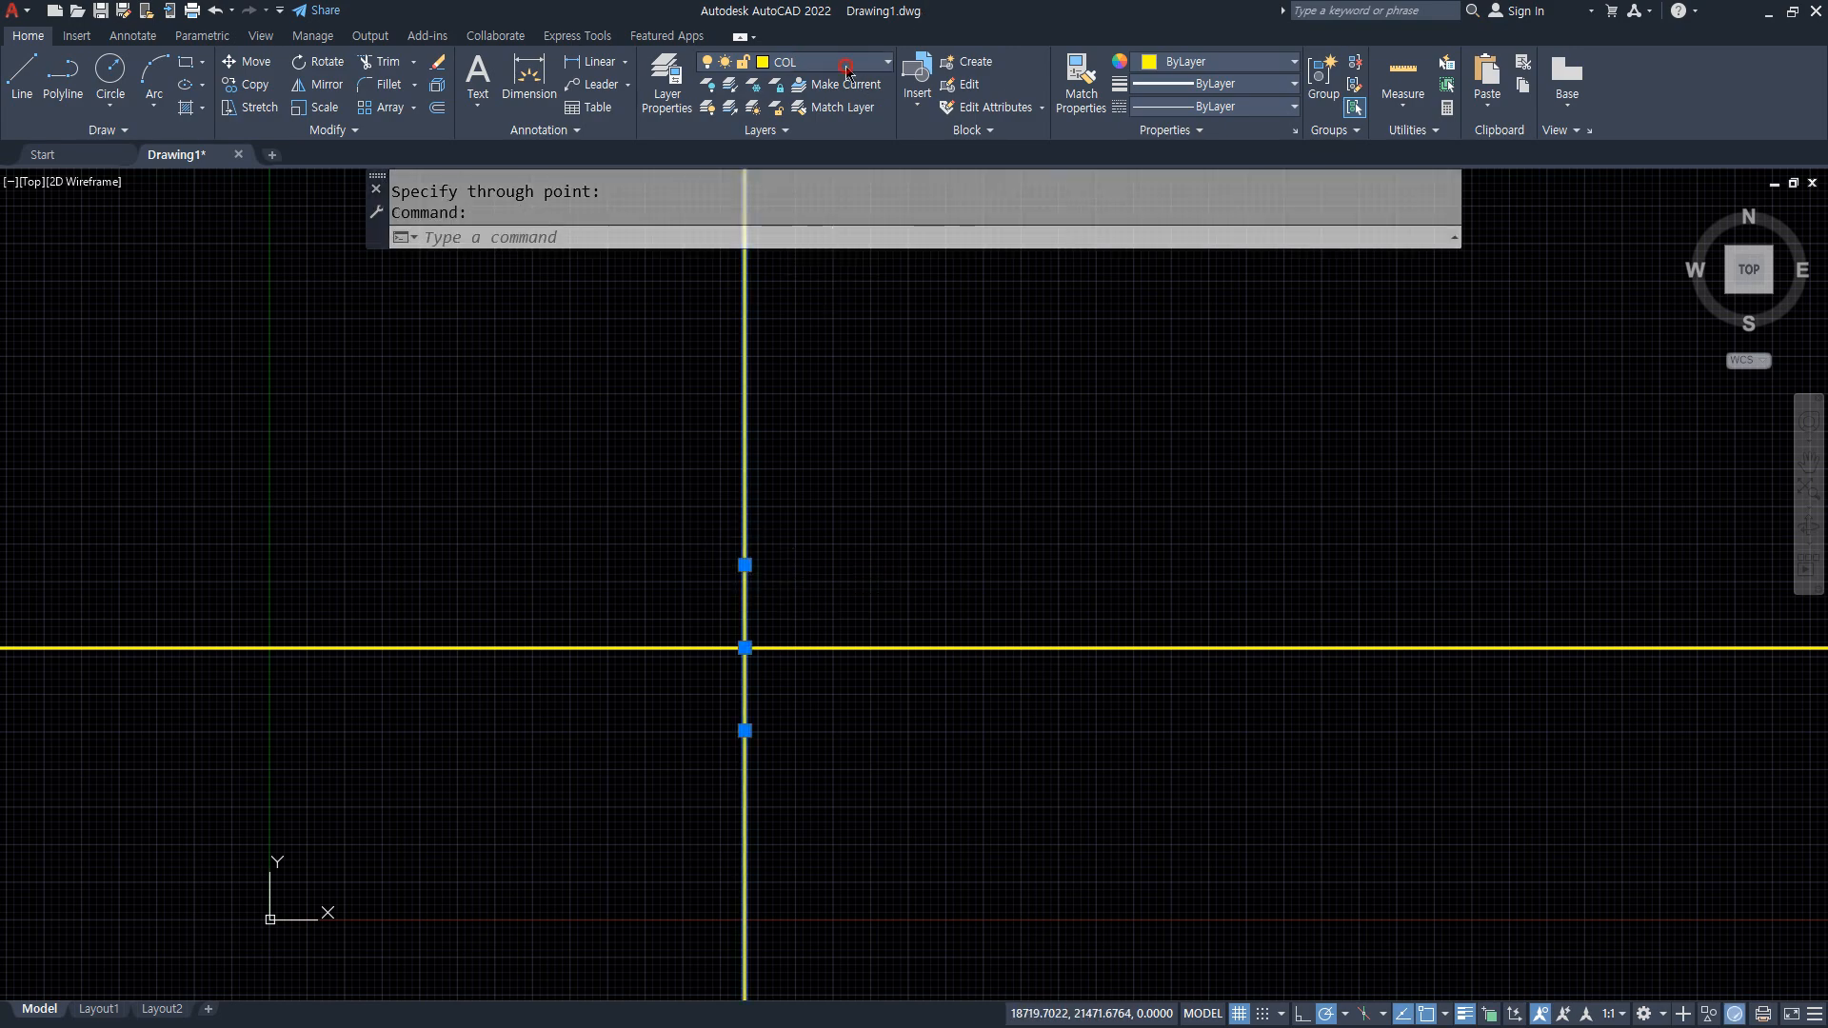
{"action": "left_click", "coordinate": [847, 70]}
{"action": "left_click", "coordinate": [819, 136]}
{"action": "key", "text": "Escape"}
Check the floor plan again for the terrace-side wall line and section line A, and return to the drawing.
{"action": "scroll", "coordinate": [765, 708], "scroll_direction": "up", "scroll_amount": 2}
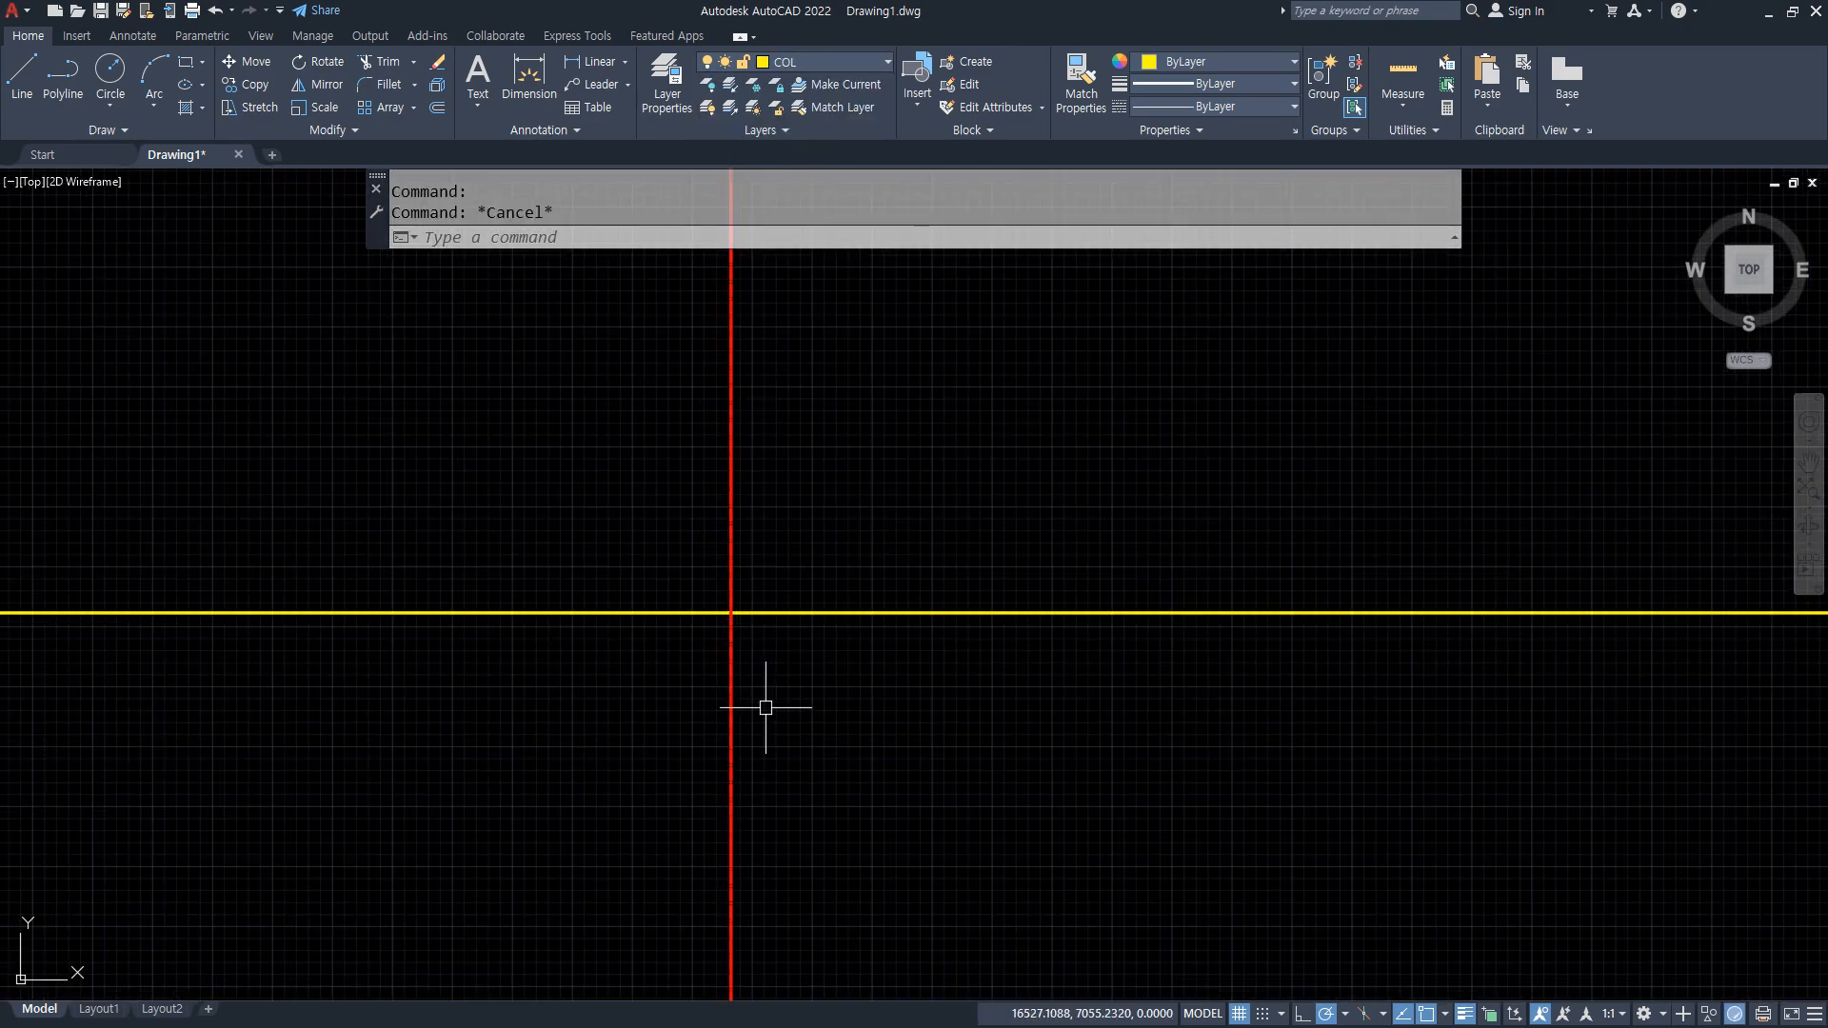
{"action": "scroll", "coordinate": [765, 707], "scroll_direction": "up", "scroll_amount": 6}
{"action": "middle_click_drag", "start_coordinate": [641, 487], "coordinate": [809, 449]}
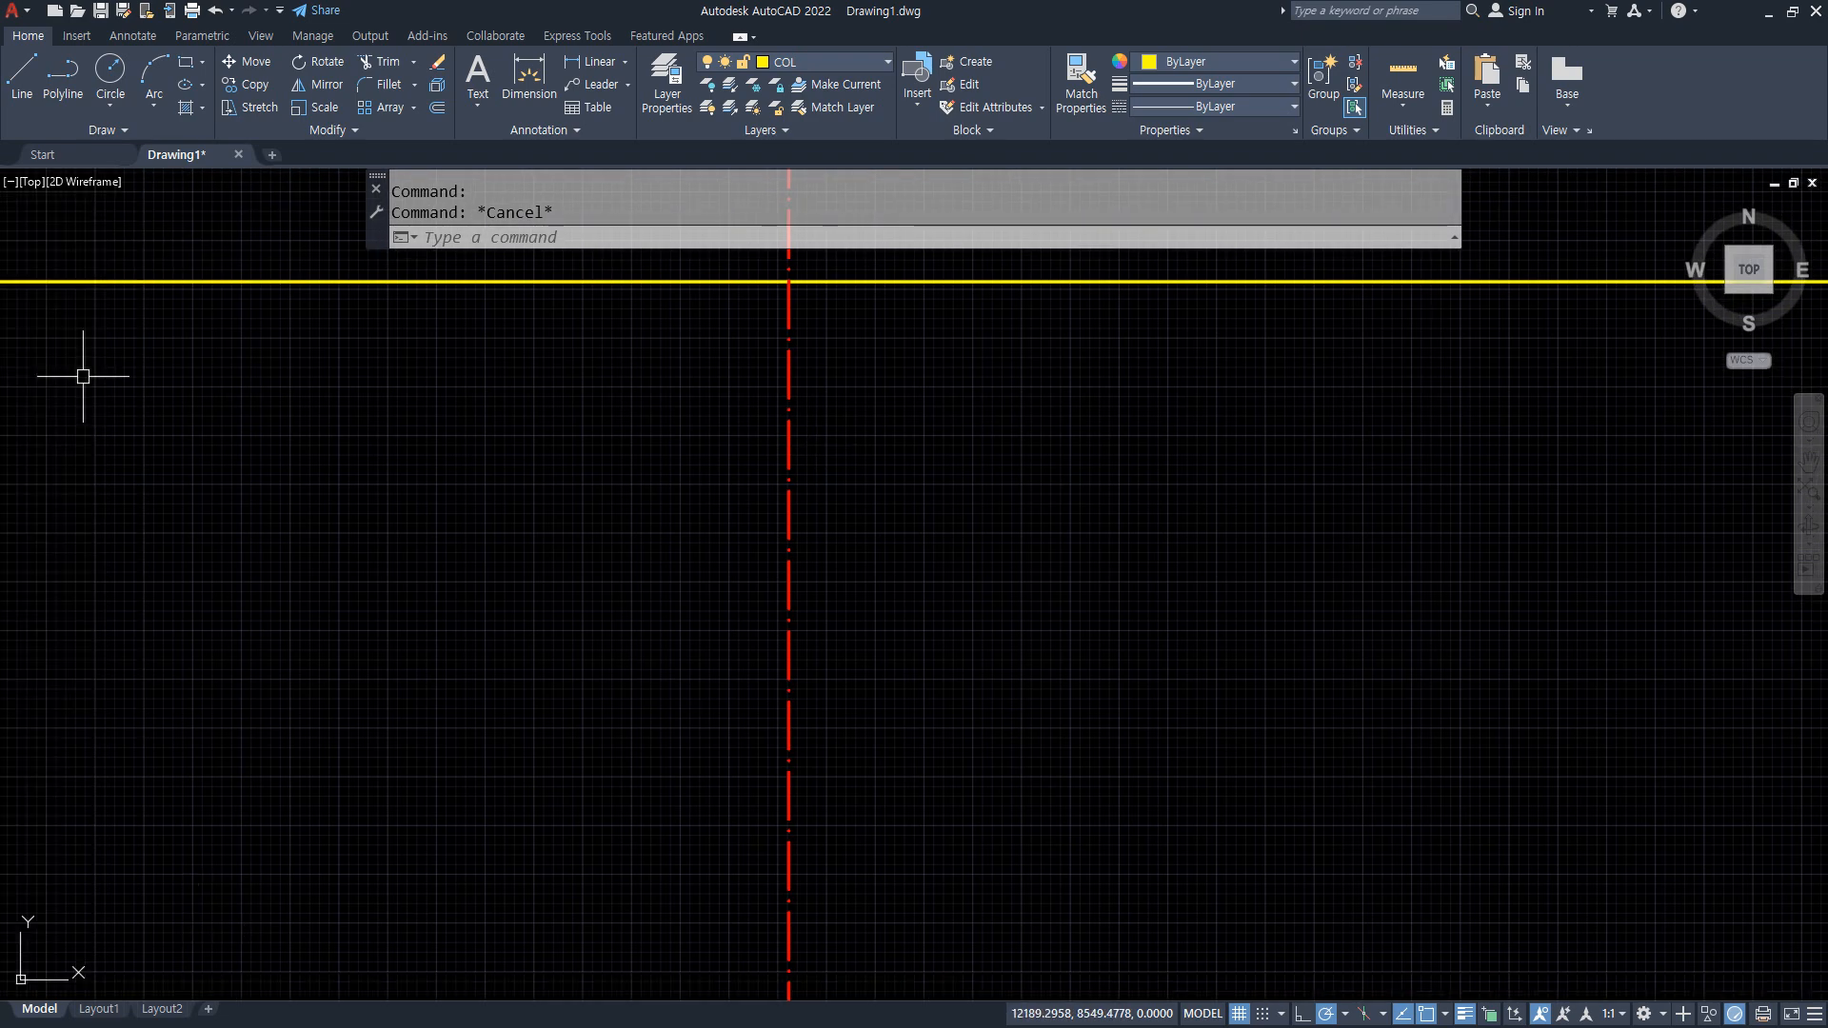
{"action": "left_click_drag", "start_coordinate": [0, 103], "coordinate": [1294, 103]}
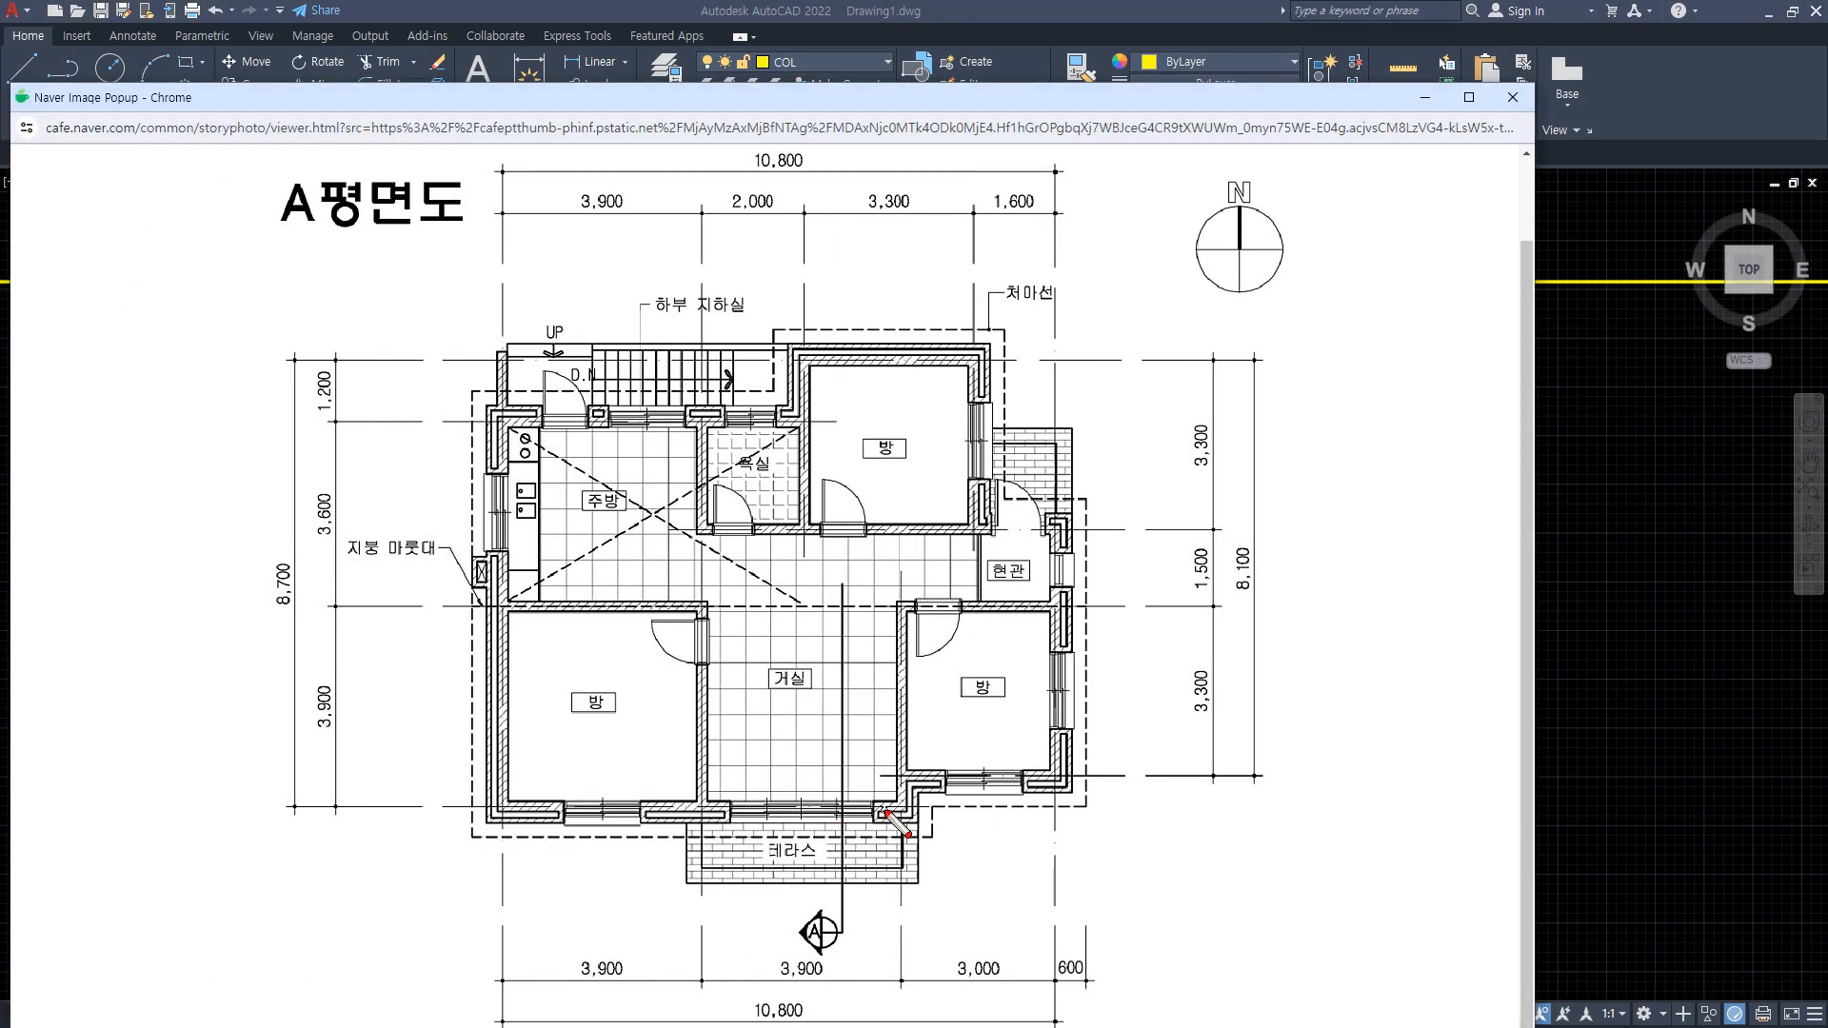
{"action": "mouse_move", "coordinate": [886, 814]}
{"action": "left_mouse_down"}
{"action": "mouse_move", "coordinate": [729, 811]}
{"action": "mouse_move", "coordinate": [934, 811]}
{"action": "left_mouse_up"}
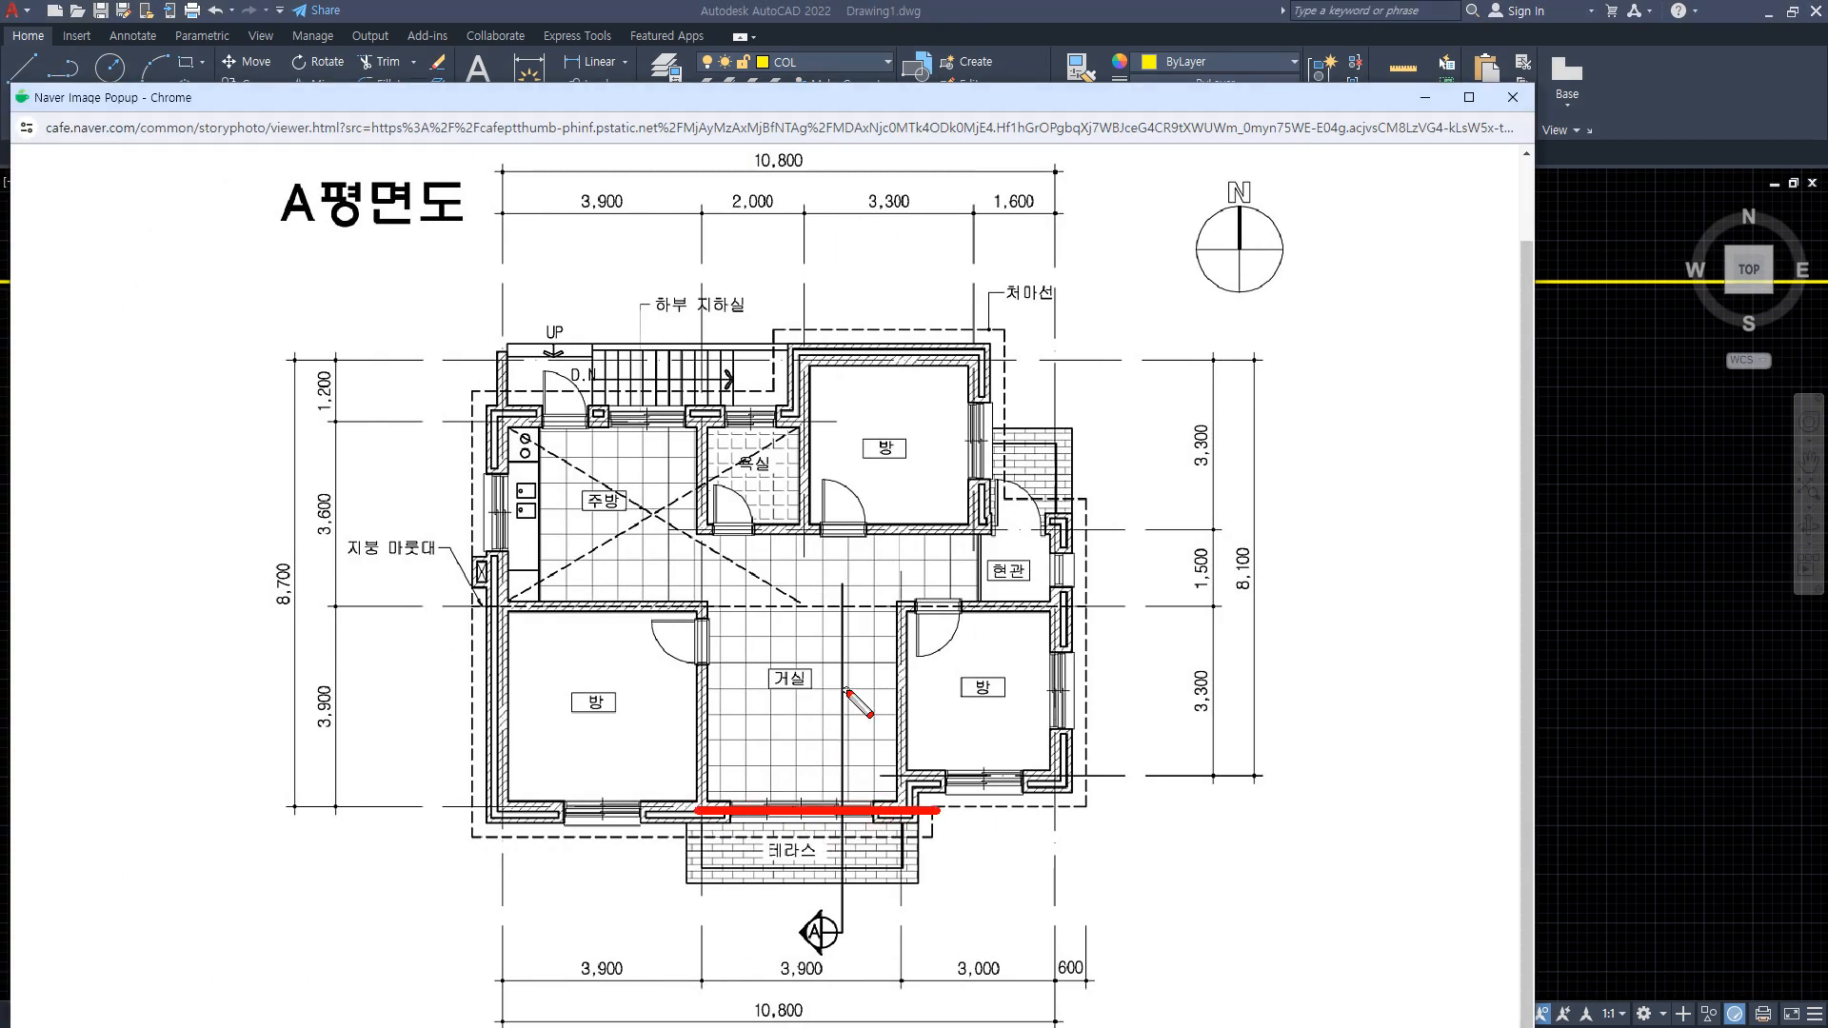
{"action": "left_click_drag", "start_coordinate": [847, 692], "coordinate": [845, 947]}
{"action": "key", "text": "Escape"}
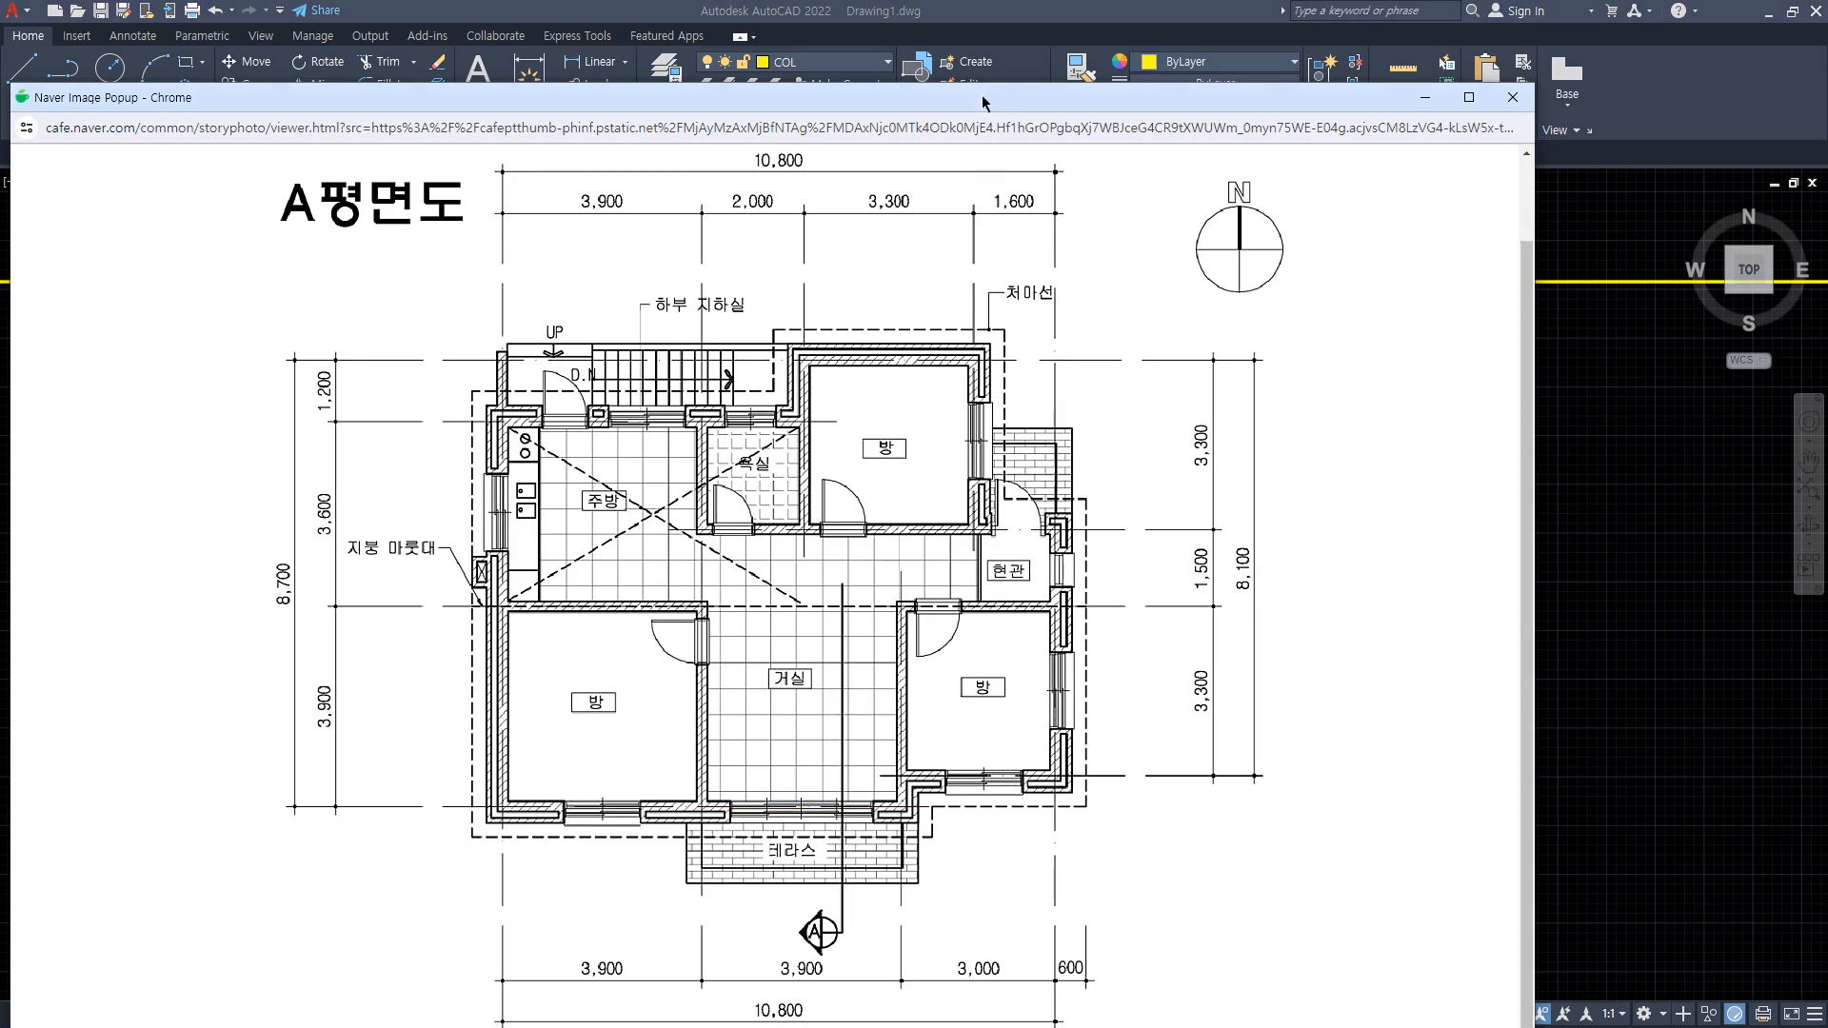
{"action": "left_click_drag", "start_coordinate": [983, 101], "coordinate": [0, 116]}
{"action": "left_click", "coordinate": [944, 422]}
Offset the horizontal construction line 700 downward.
{"action": "scroll", "coordinate": [789, 358], "scroll_direction": "up", "scroll_amount": 2}
{"action": "middle_click_drag", "start_coordinate": [790, 362], "coordinate": [789, 537]}
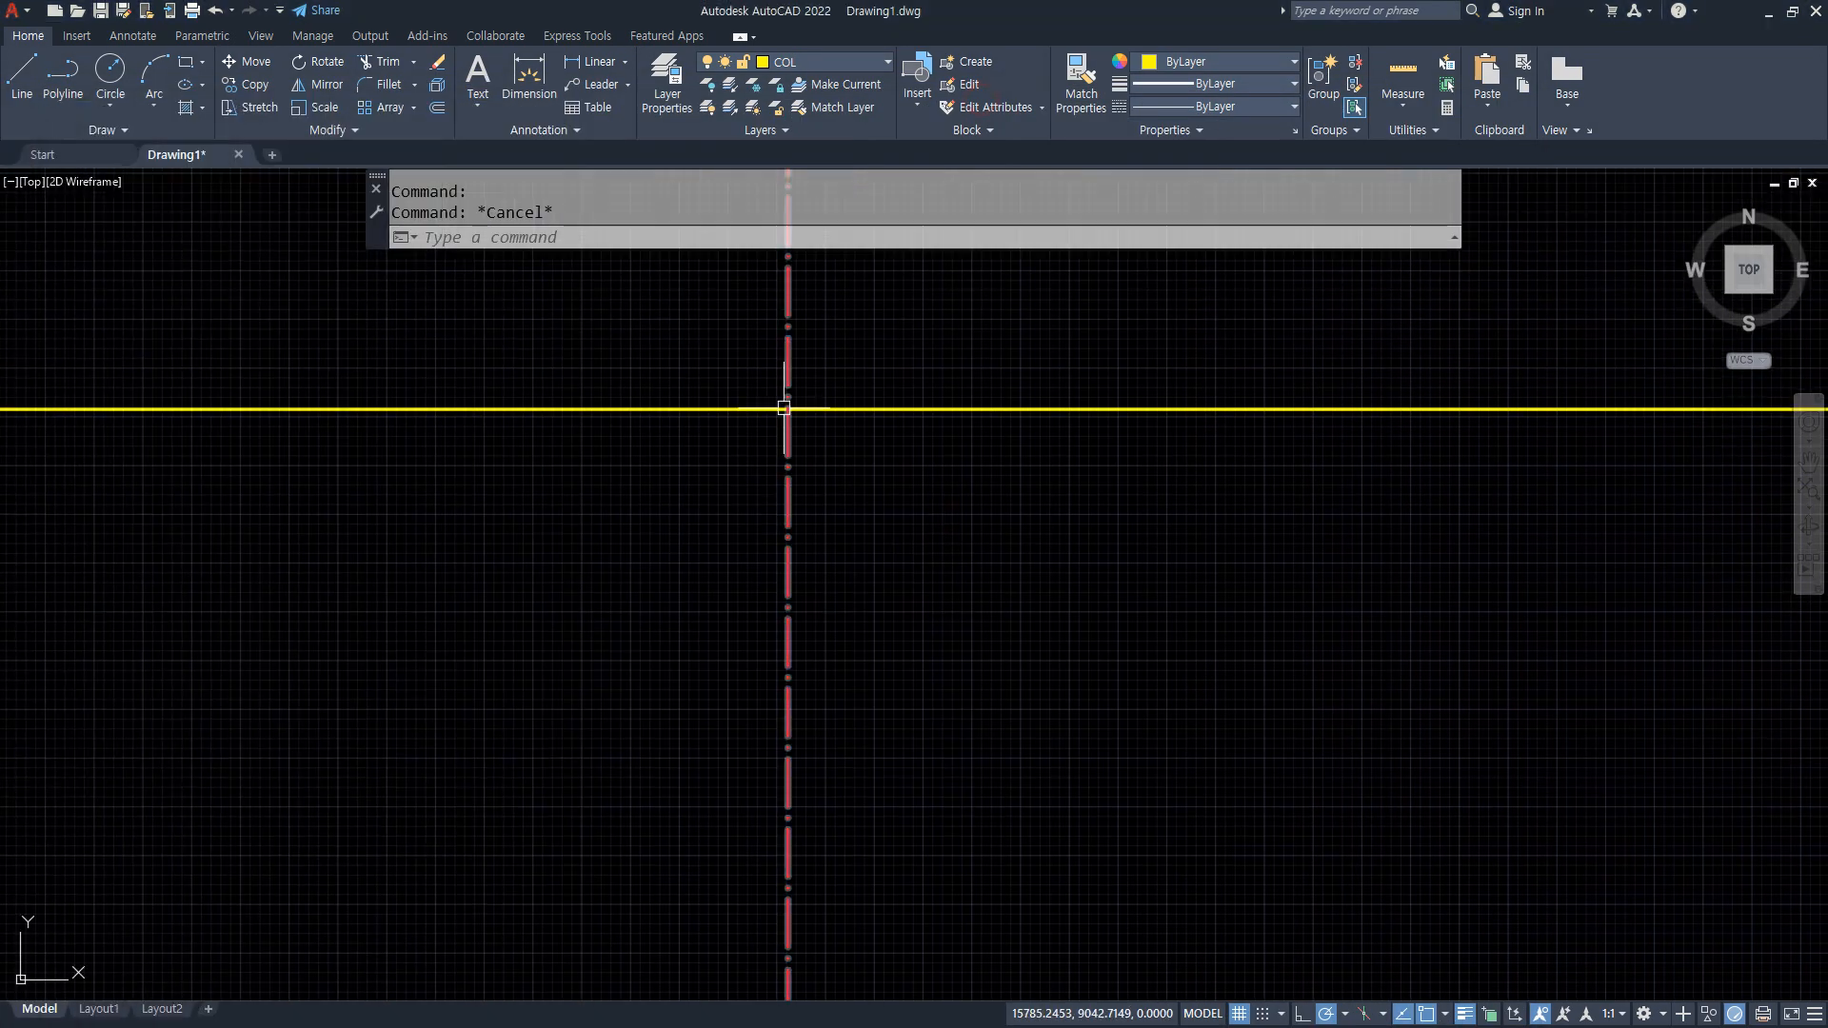
{"action": "type", "text": "o"}
{"action": "key", "text": "Return"}
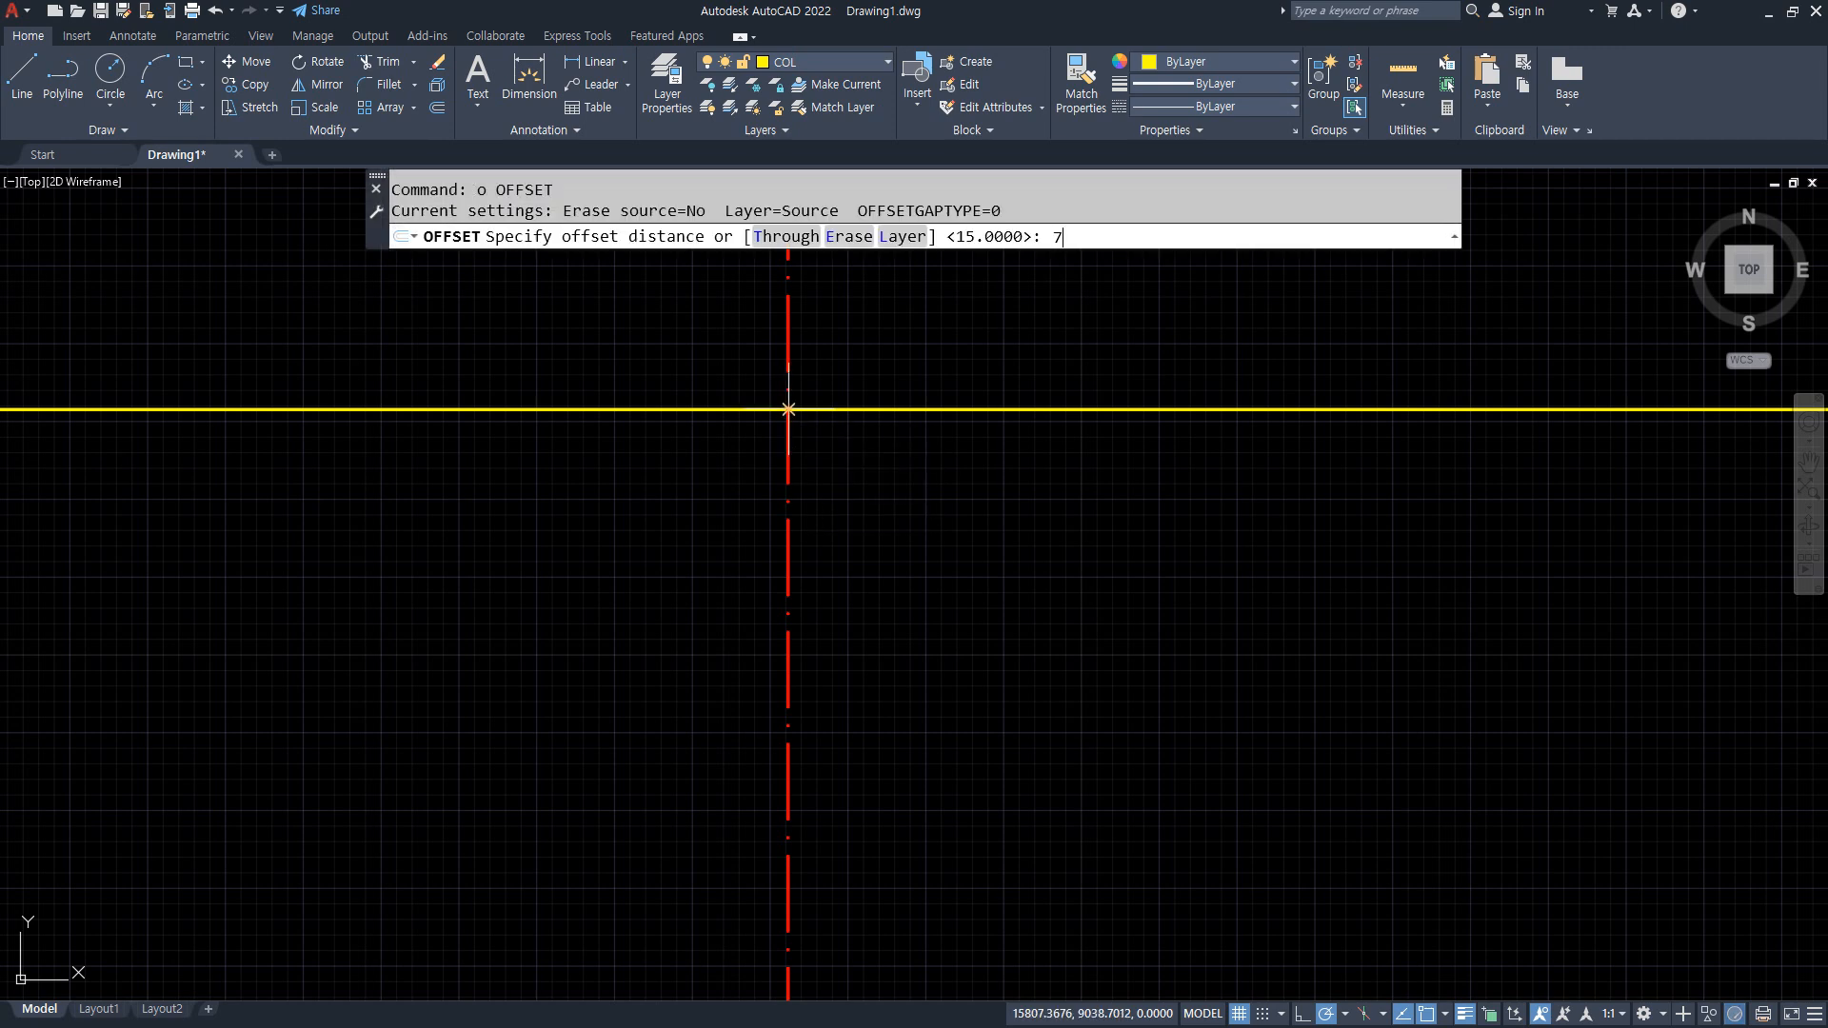
{"action": "type", "text": "700"}
{"action": "key", "text": "Return"}
{"action": "left_click", "coordinate": [900, 410]}
{"action": "left_click", "coordinate": [894, 490]}
{"action": "key", "text": "Return"}
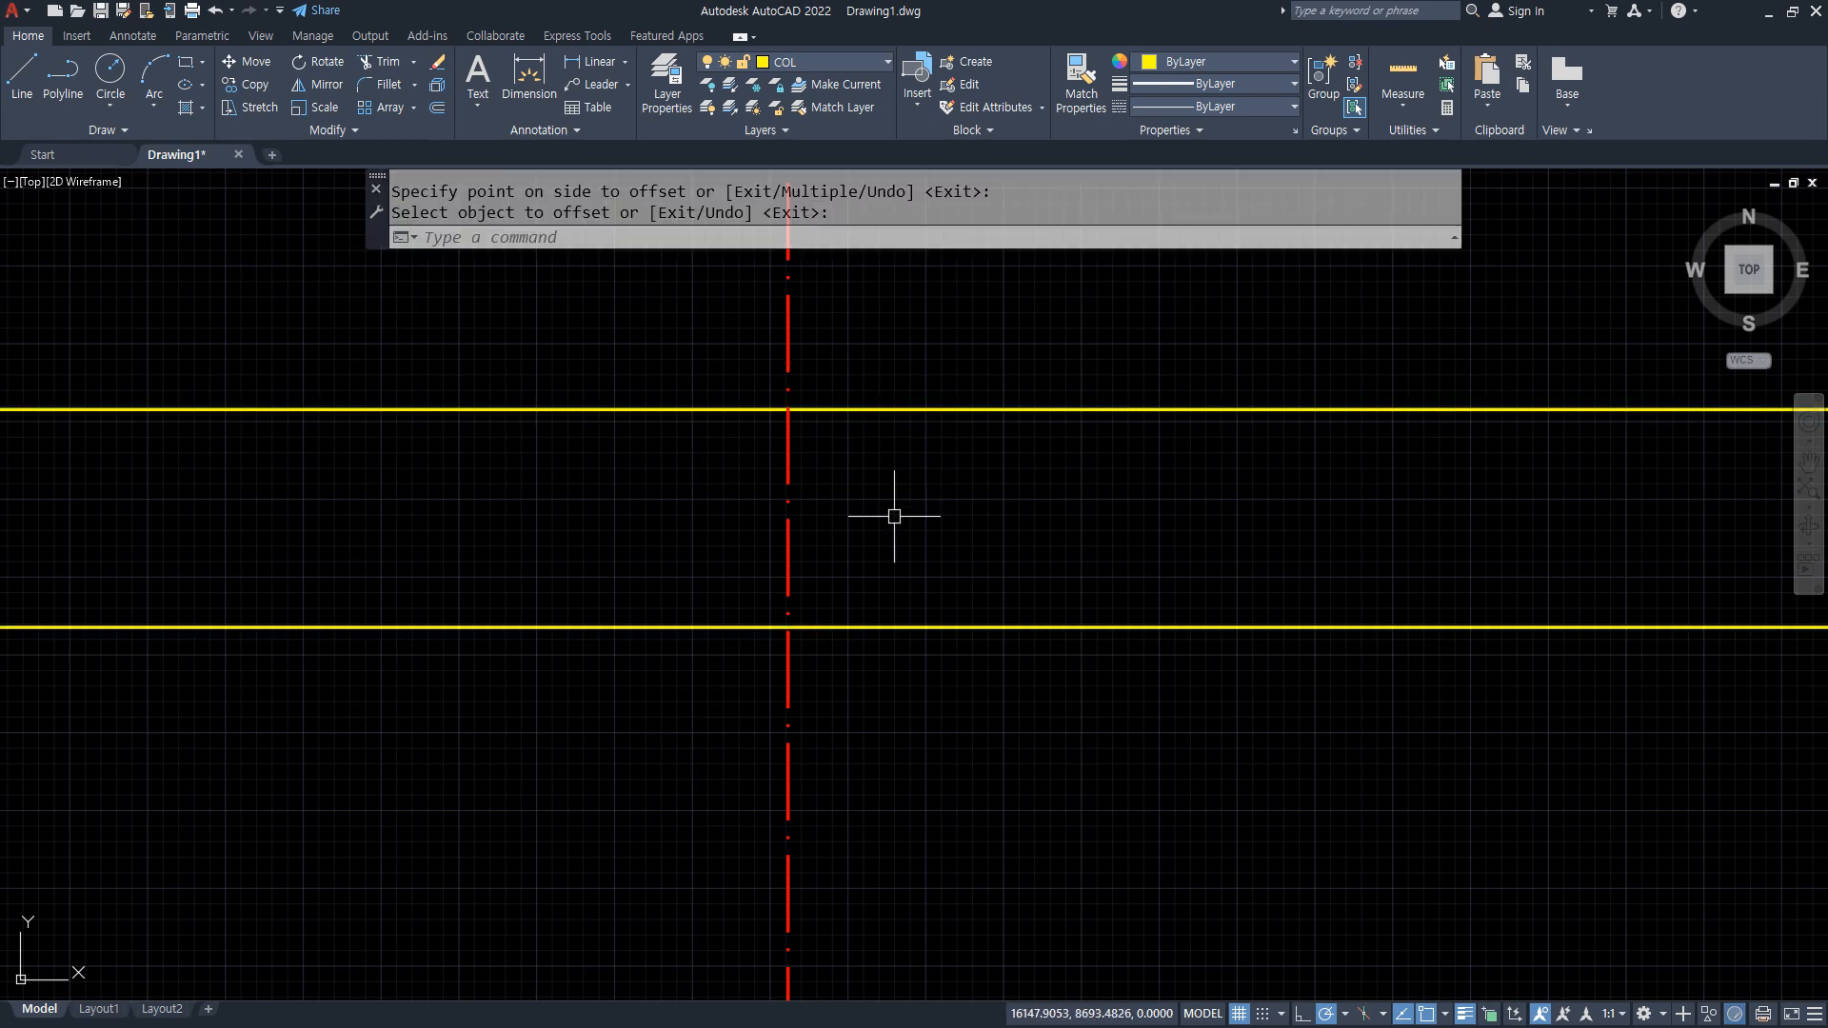
Offset the lower horizontal construction line 400 downward for the bottom of the footing.
{"action": "key", "text": "Return"}
{"action": "type", "text": "400"}
{"action": "key", "text": "Return"}
{"action": "left_click", "coordinate": [891, 626]}
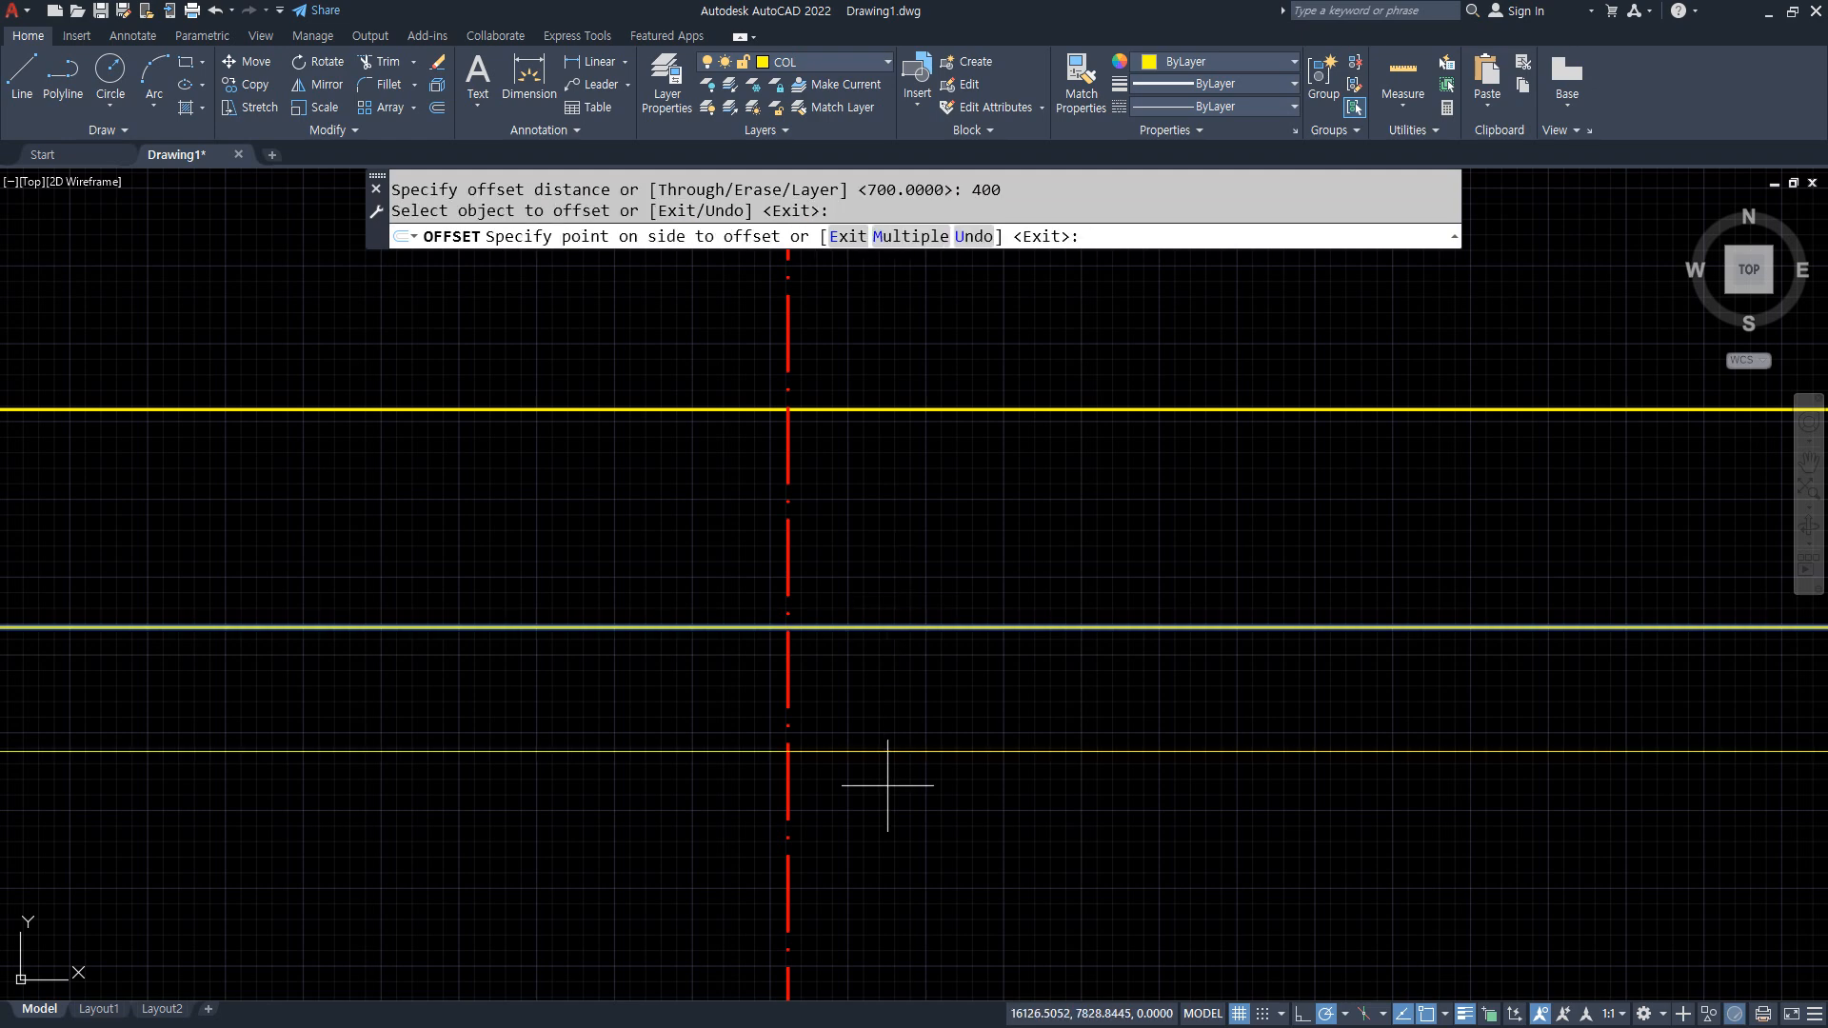
{"action": "left_click", "coordinate": [889, 773]}
{"action": "key", "text": "Return"}
Offset the footing's bottom line 50 downward for the thin bedding layer.
{"action": "key", "text": "Return"}
{"action": "type", "text": "50"}
{"action": "key", "text": "Return"}
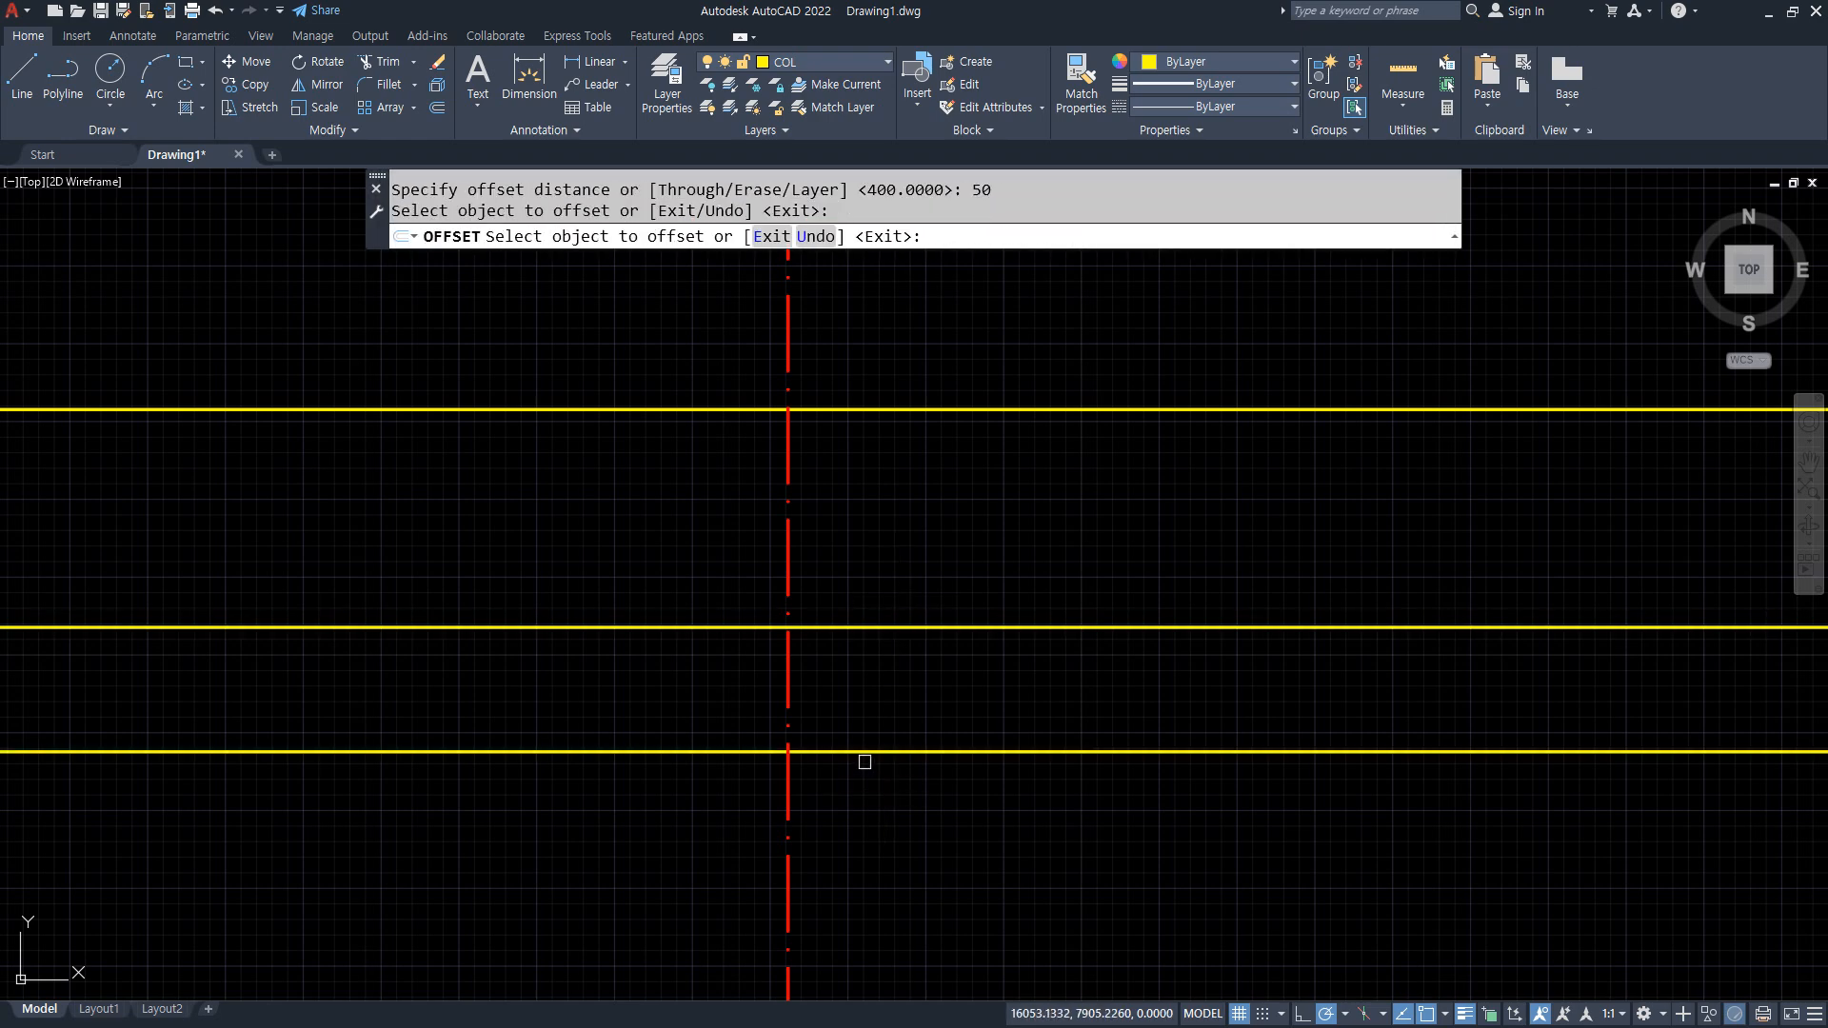
{"action": "left_click", "coordinate": [863, 752]}
{"action": "left_click", "coordinate": [874, 799]}
{"action": "key", "text": "Return"}
Offset the lowest horizontal line 200 downward for the bottom of the base layer.
{"action": "key", "text": "Return"}
{"action": "type", "text": "20"}
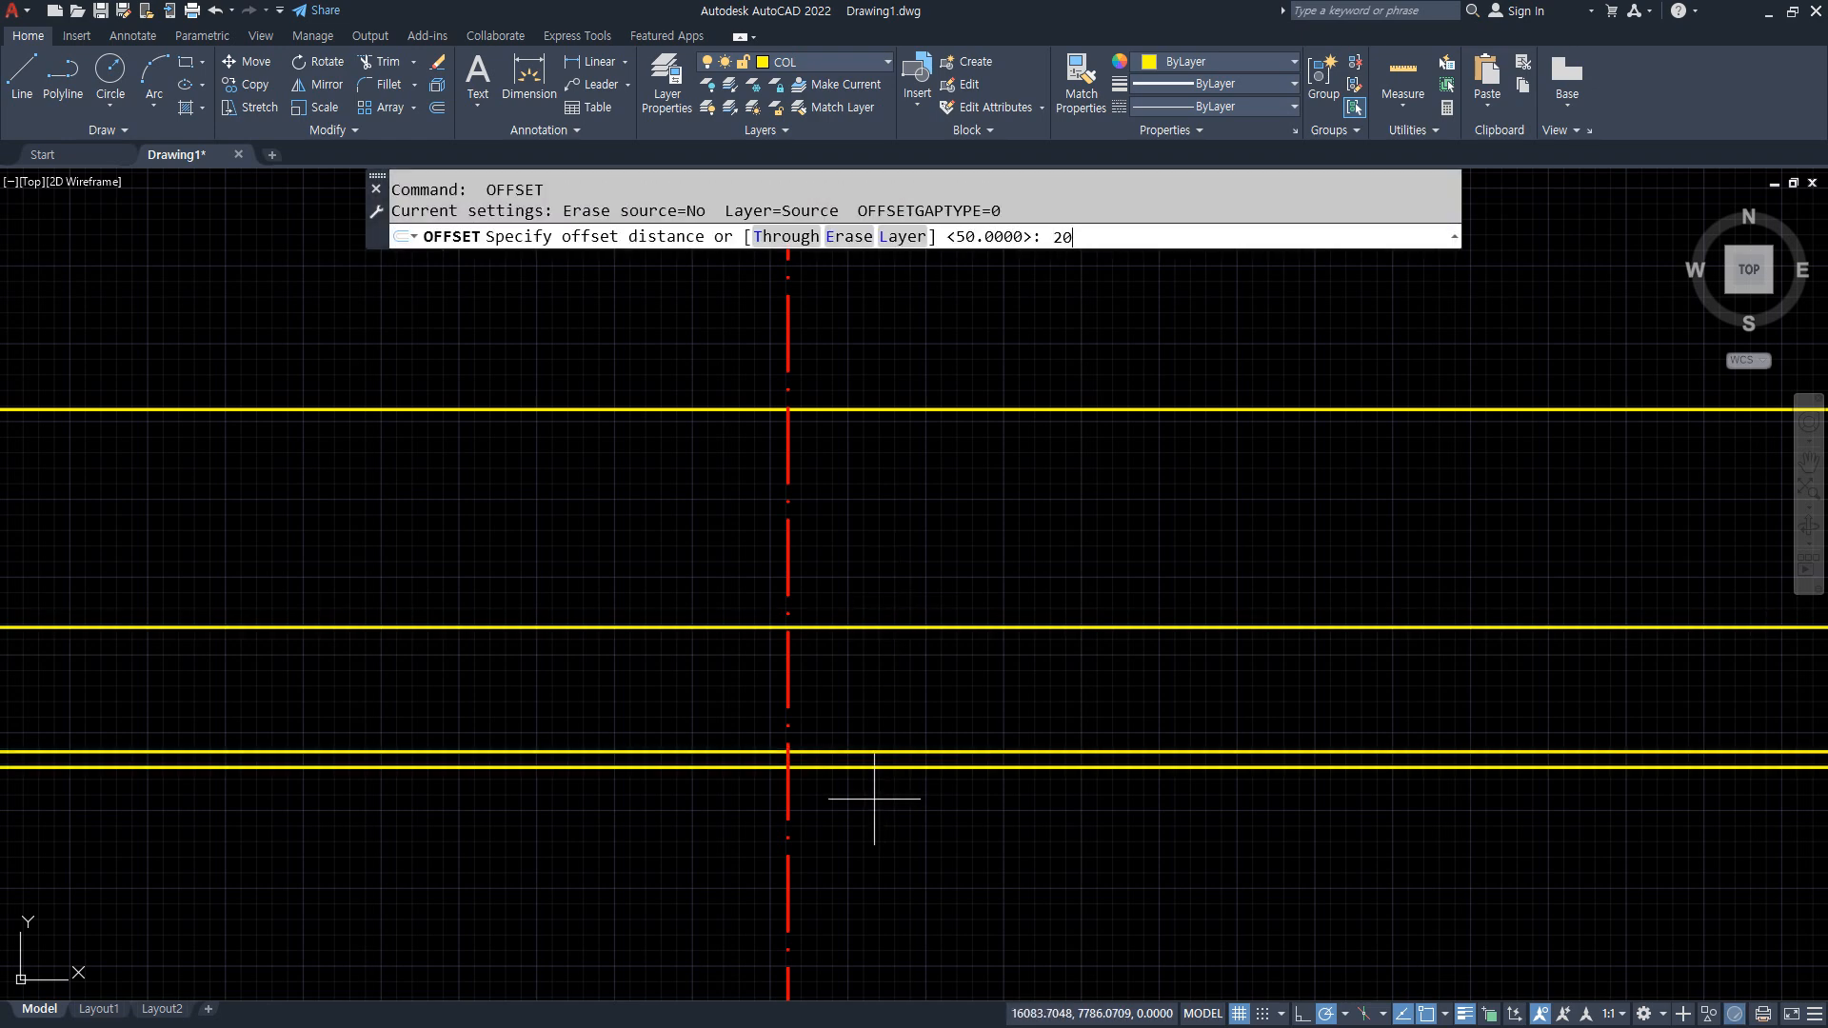
{"action": "type", "text": "0"}
{"action": "key", "text": "Return"}
{"action": "left_click", "coordinate": [857, 767]}
{"action": "left_click", "coordinate": [857, 847]}
{"action": "key", "text": "Return"}
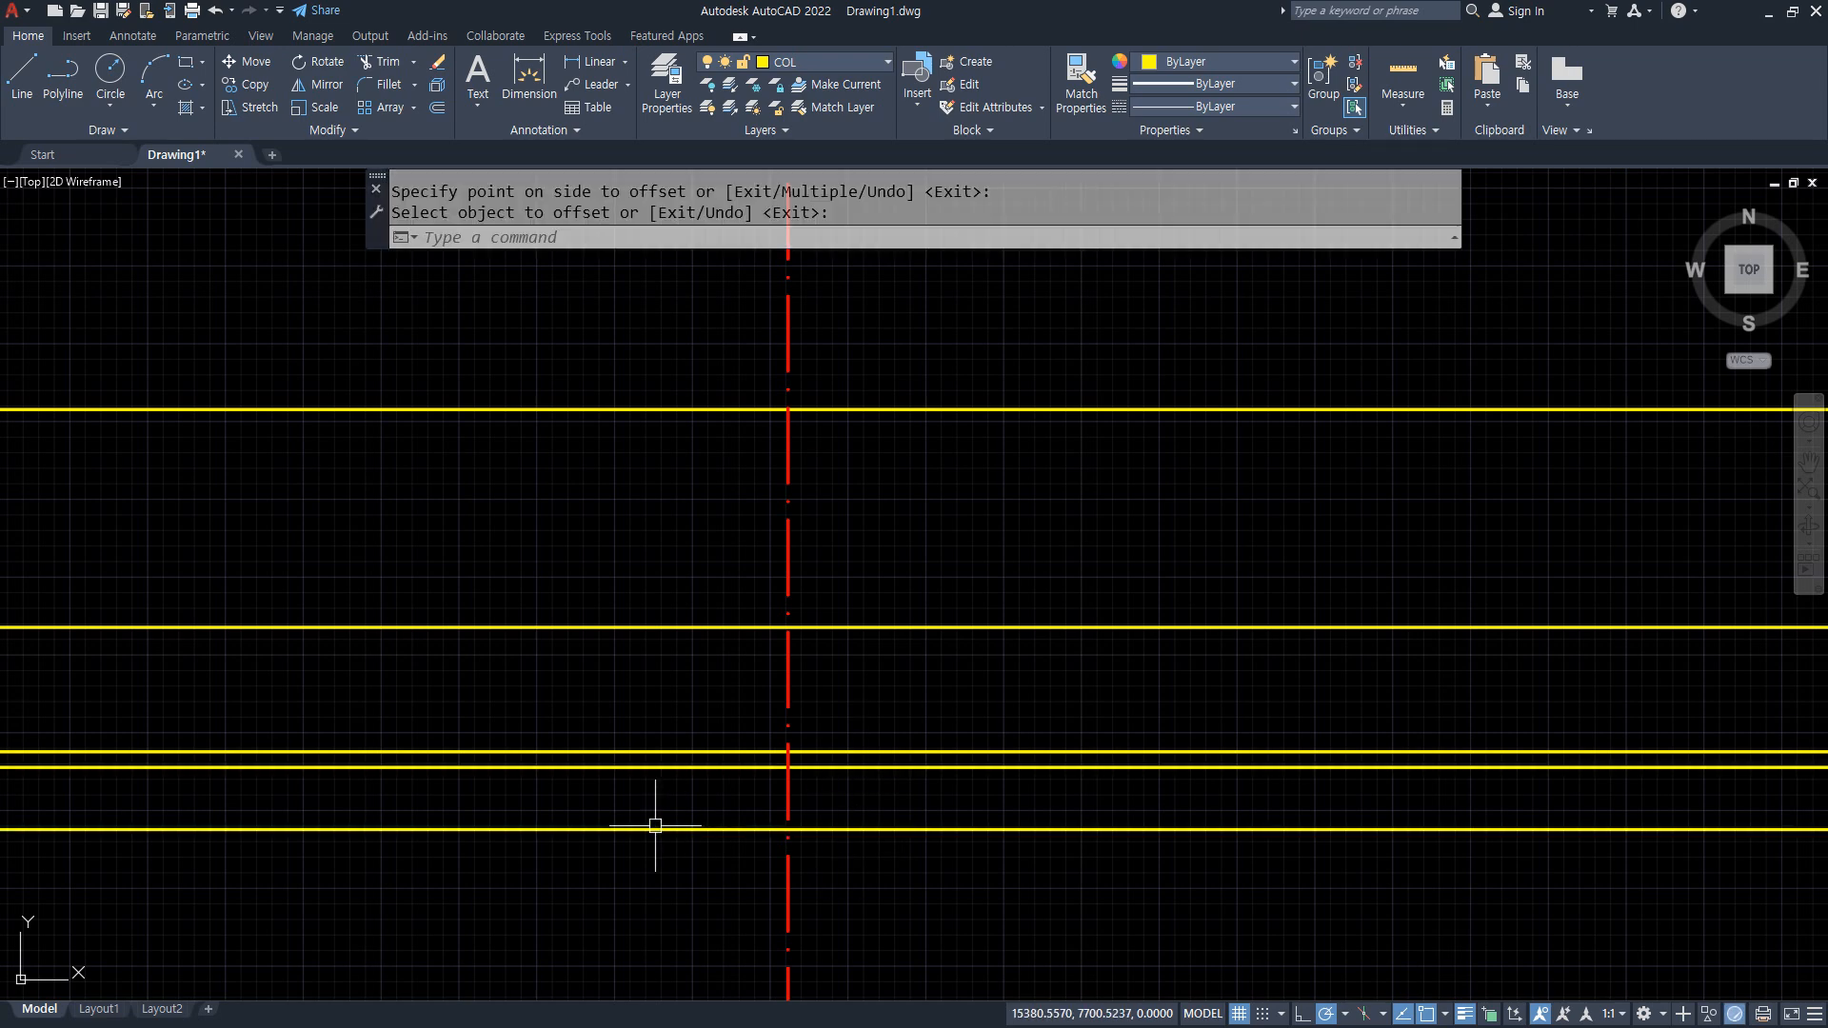
Offset the vertical centre line by 420/2 to both sides for the foundation wall faces.
{"action": "type", "text": "o"}
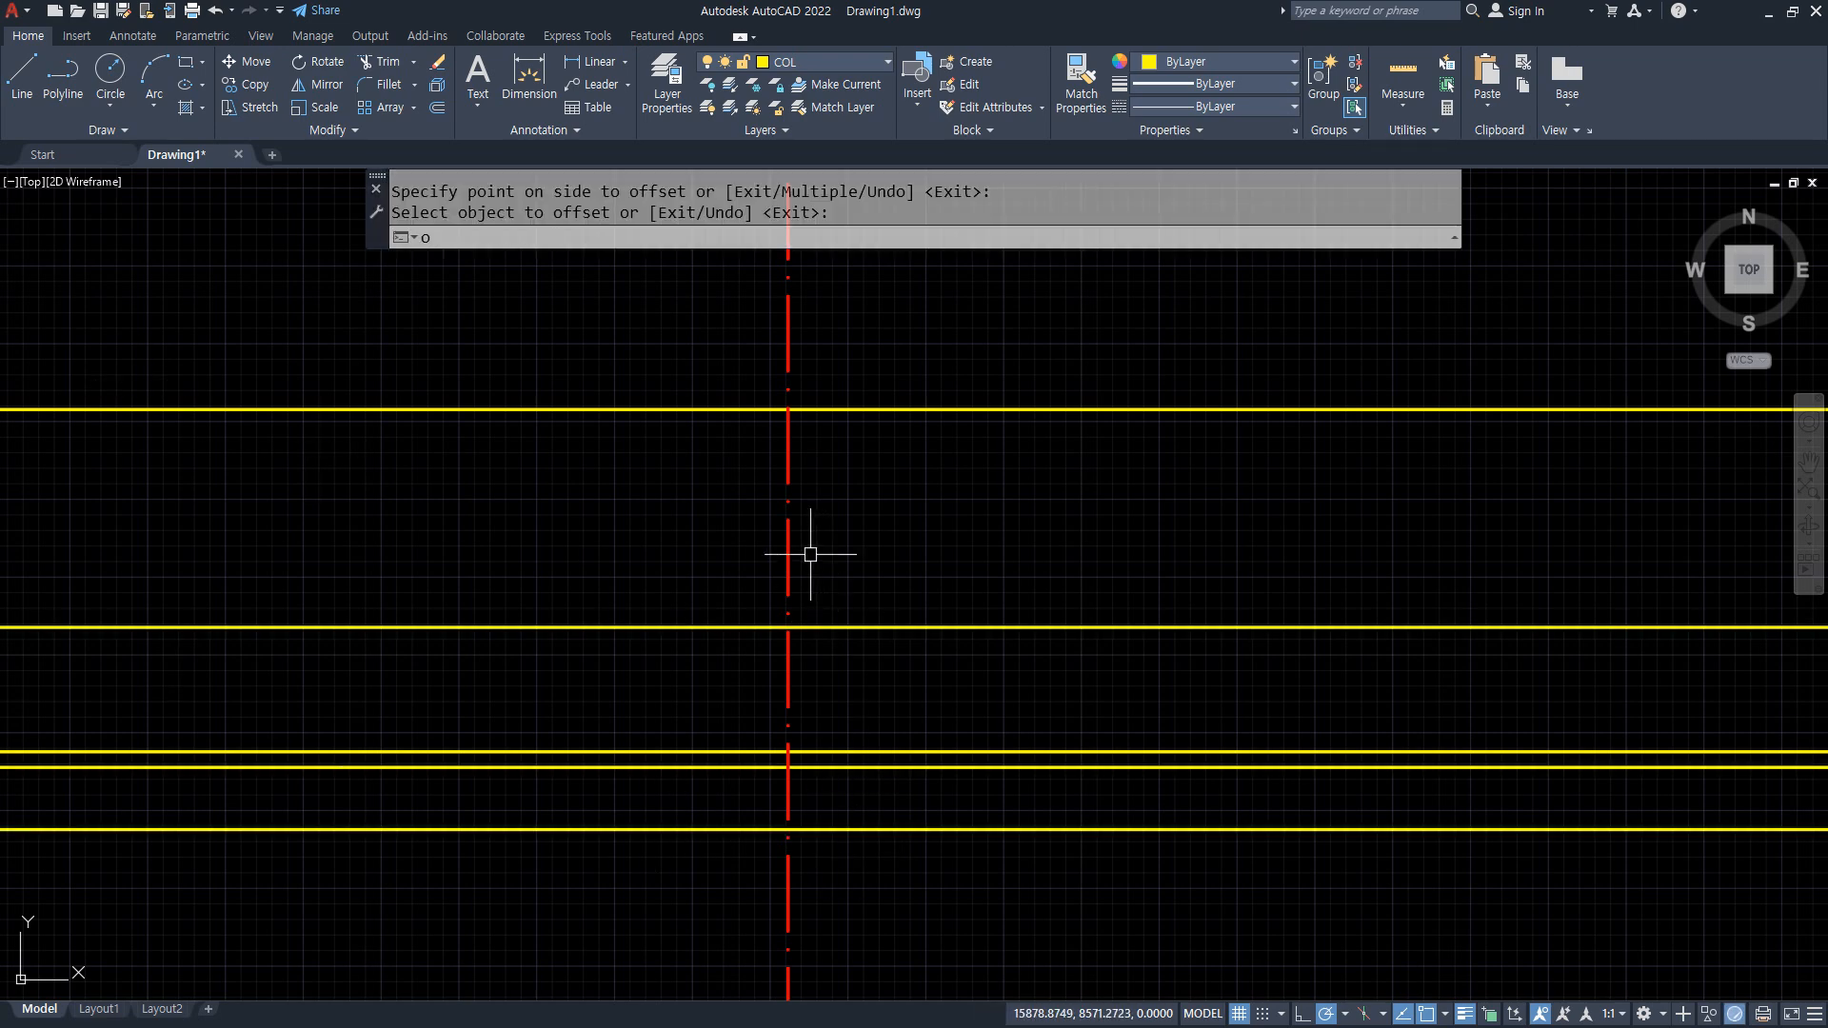
{"action": "key", "text": "Return"}
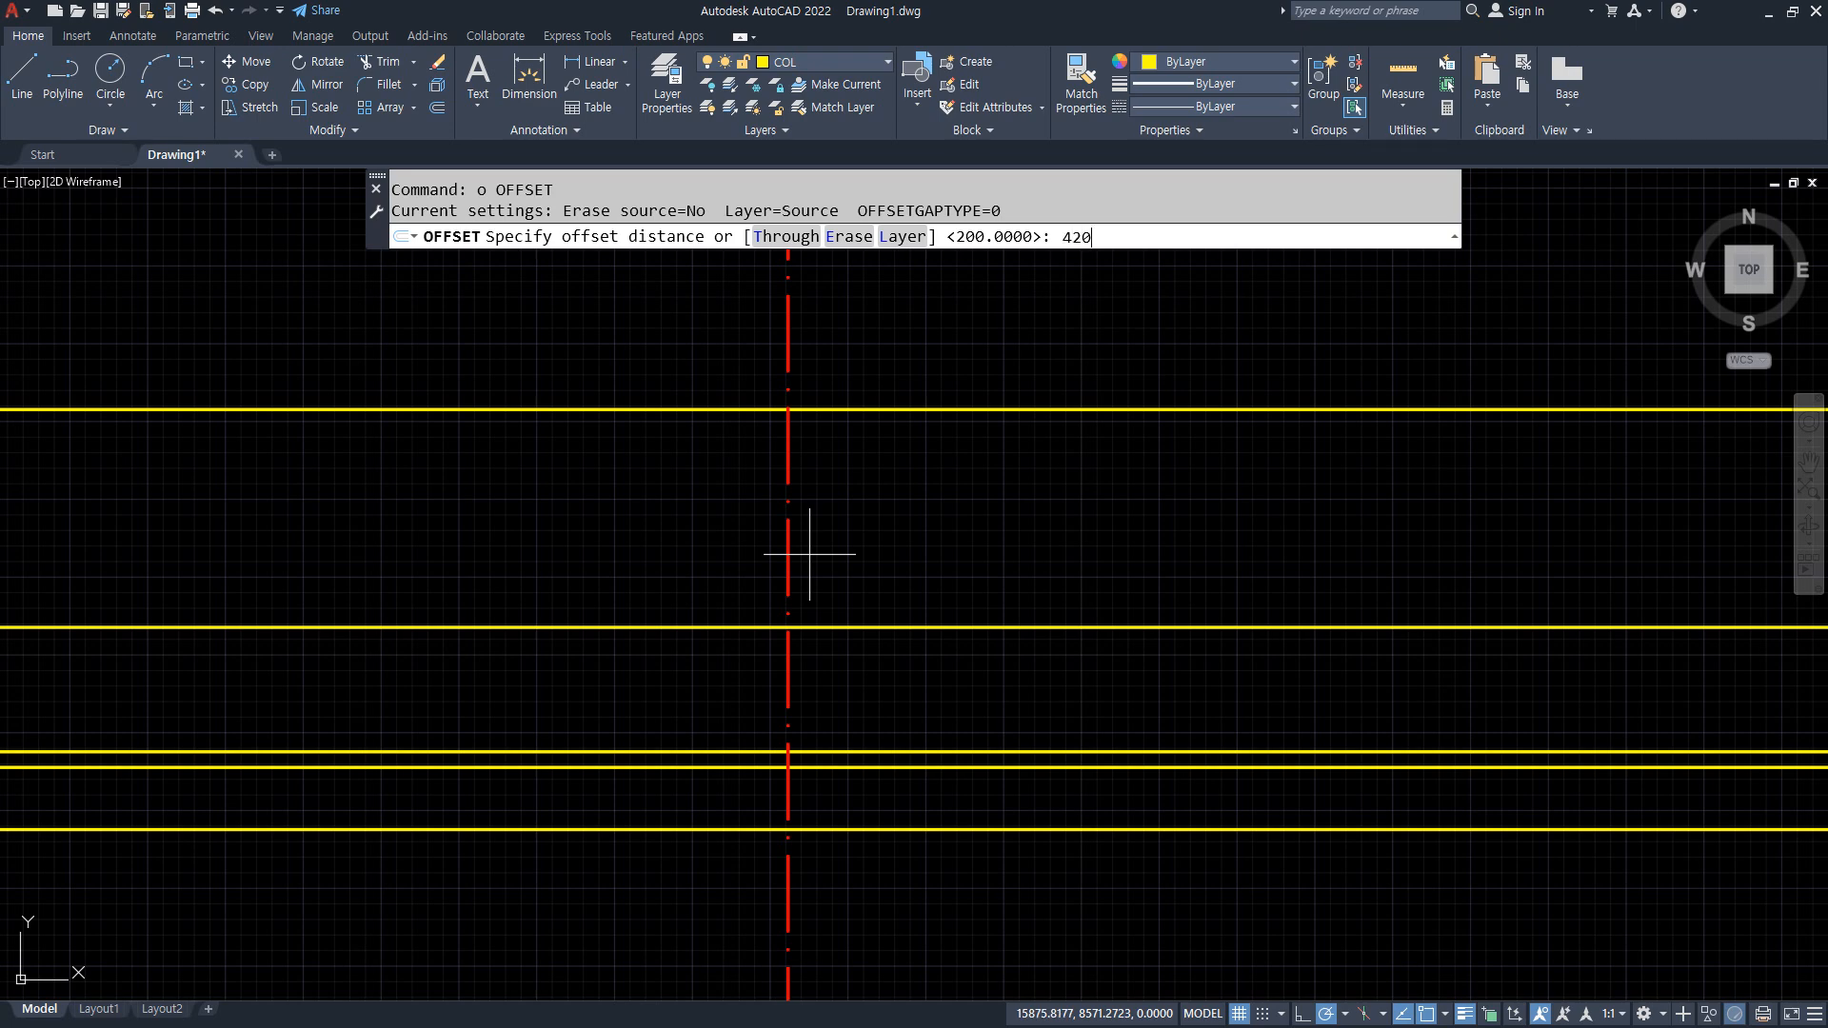
{"action": "type", "text": "420/2"}
{"action": "key", "text": "Return"}
{"action": "left_click", "coordinate": [787, 514]}
{"action": "left_click", "coordinate": [804, 518]}
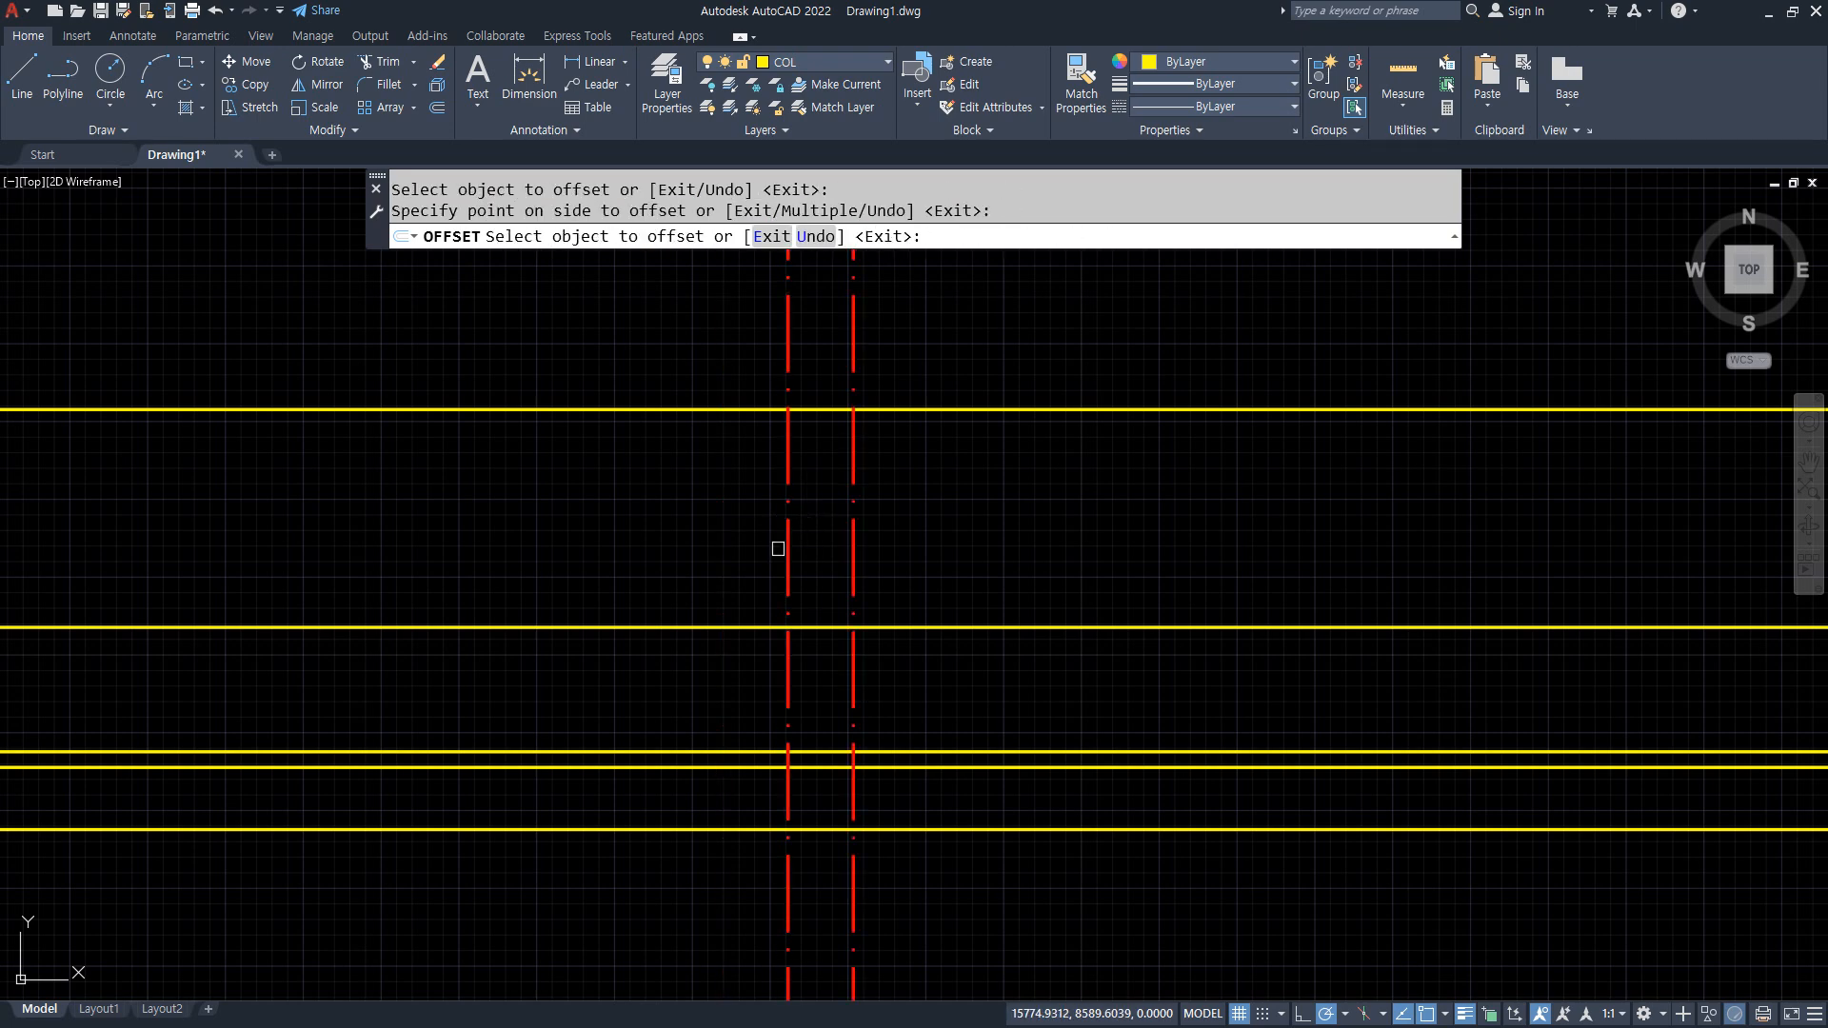
{"action": "left_click", "coordinate": [780, 542]}
{"action": "left_click", "coordinate": [786, 531]}
{"action": "left_click", "coordinate": [785, 531]}
{"action": "key", "text": "Return"}
Match the two offset wall-face lines to the properties of a yellow horizontal line.
{"action": "type", "text": "ma"}
{"action": "key", "text": "Return"}
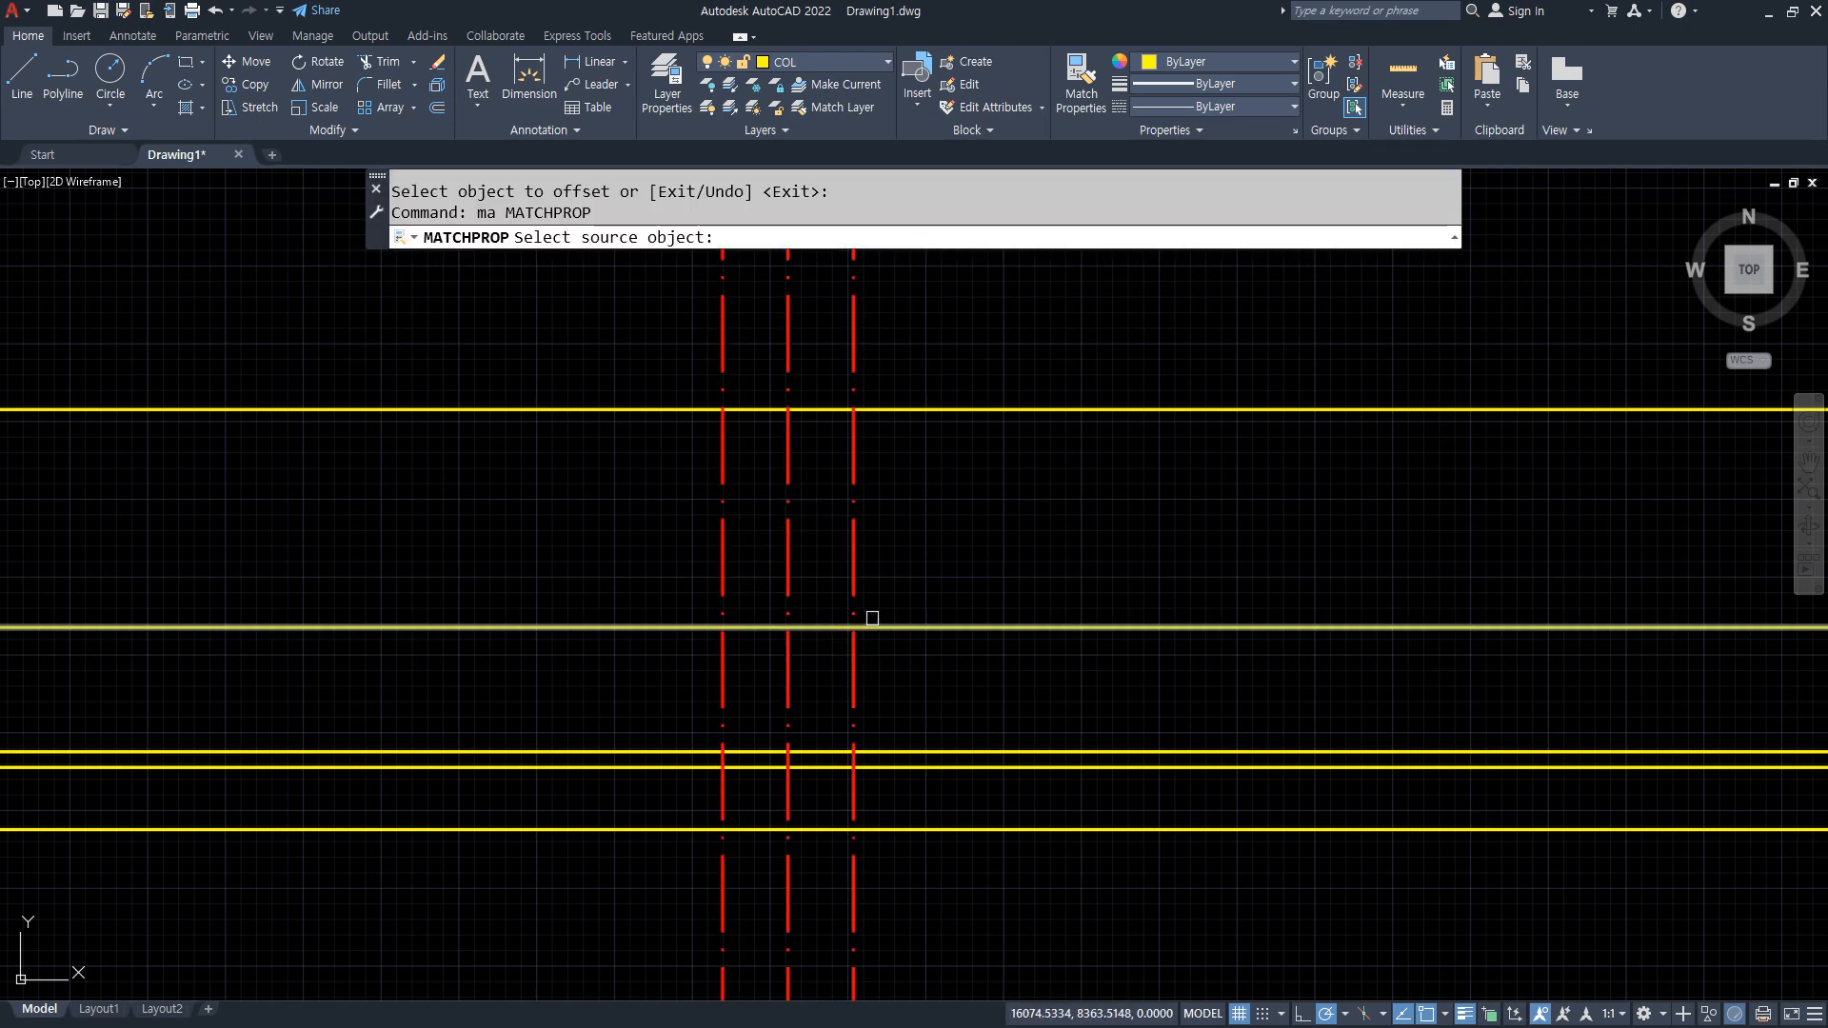
{"action": "left_click", "coordinate": [875, 627]}
{"action": "left_click", "coordinate": [854, 604]}
{"action": "left_click", "coordinate": [721, 569]}
{"action": "key", "text": "Return"}
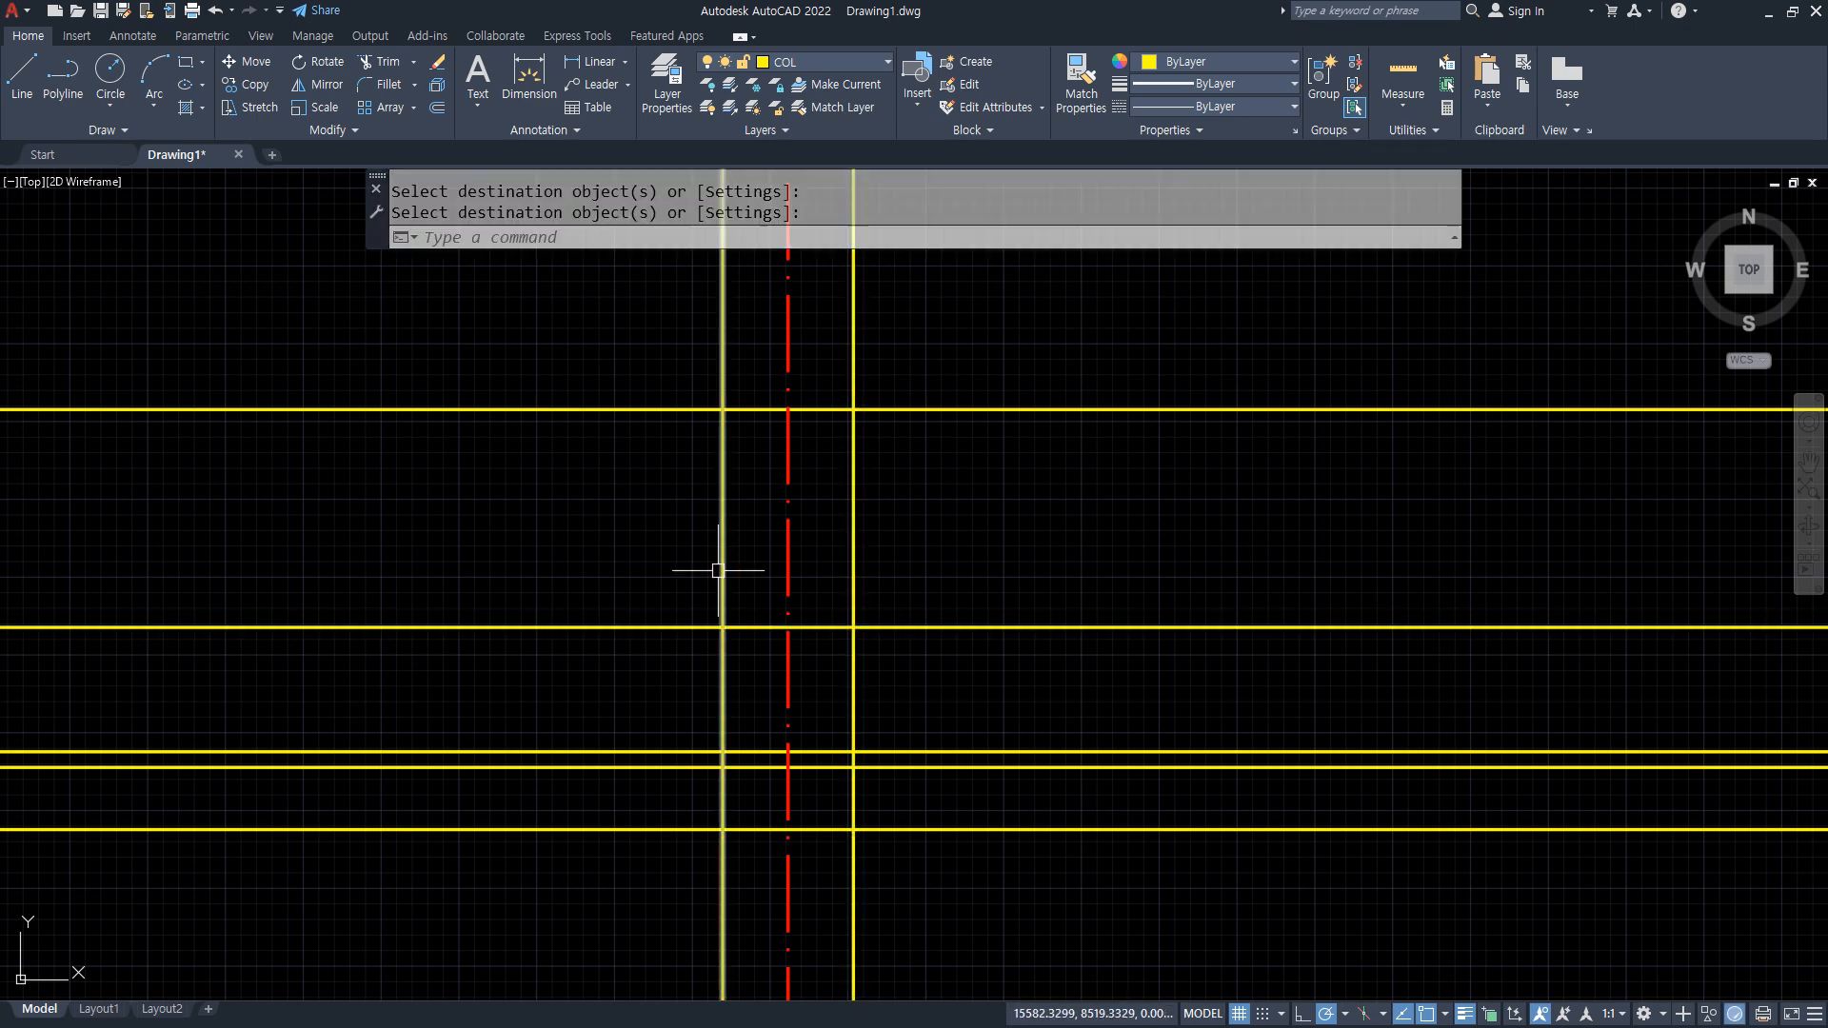
Offset both wall-face lines 200 outward for the sides of the footing.
{"action": "type", "text": "o"}
{"action": "key", "text": "Return"}
{"action": "type", "text": "200"}
{"action": "key", "text": "Return"}
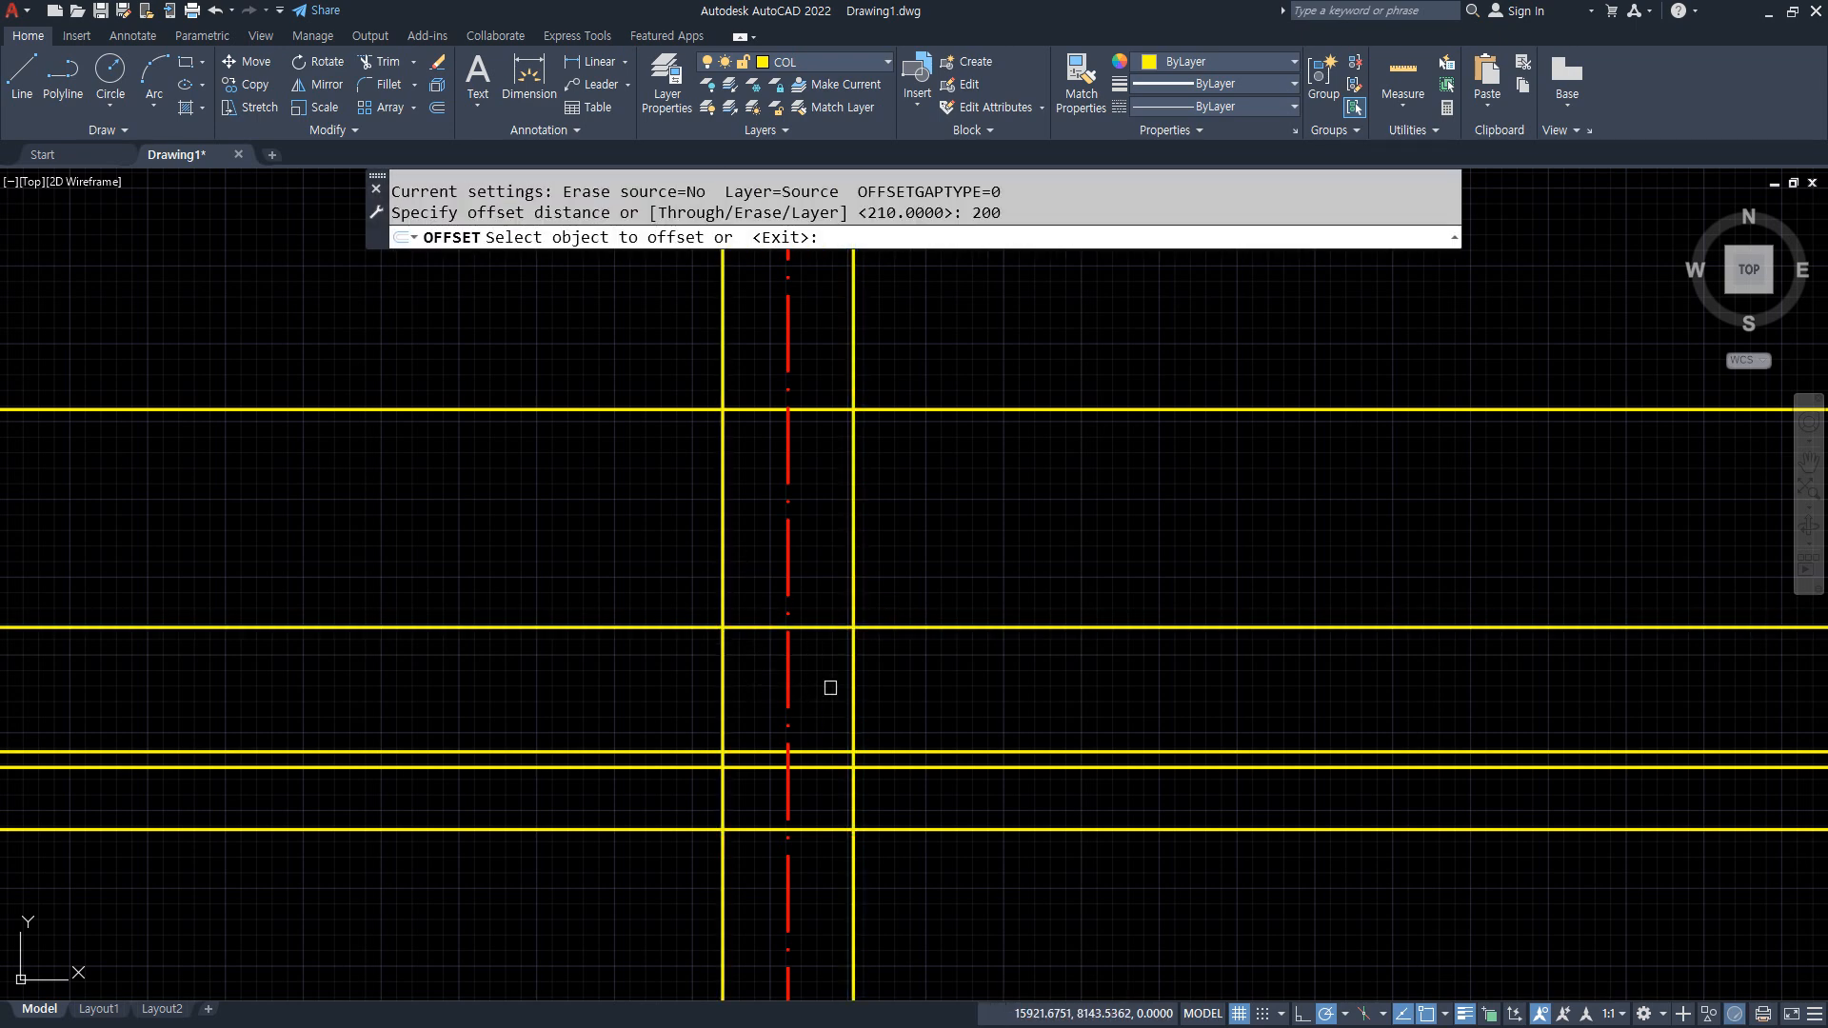
{"action": "left_click", "coordinate": [853, 685]}
{"action": "left_click", "coordinate": [861, 685]}
{"action": "left_click", "coordinate": [723, 672]}
{"action": "left_click", "coordinate": [665, 681]}
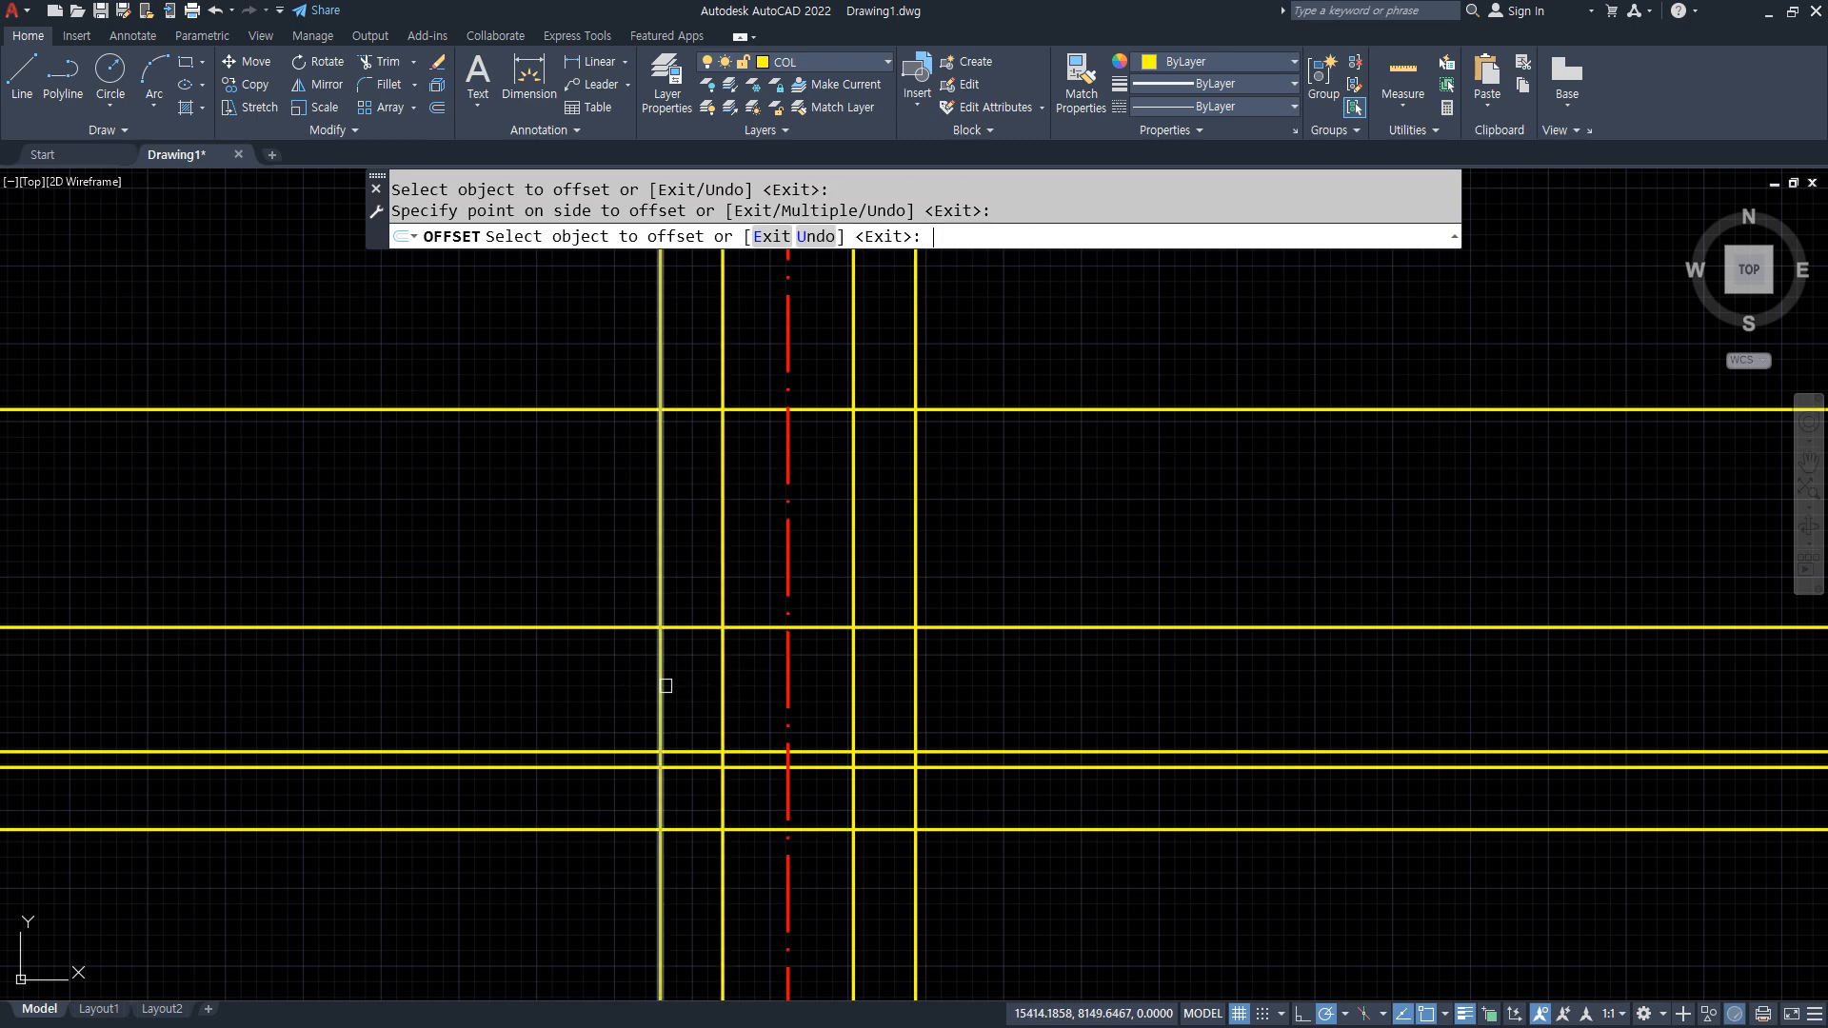
{"action": "key", "text": "Return"}
Offset both footing side lines 100 outward for the edges of the base layer.
{"action": "type", "text": "o"}
{"action": "key", "text": "Return"}
{"action": "type", "text": "100"}
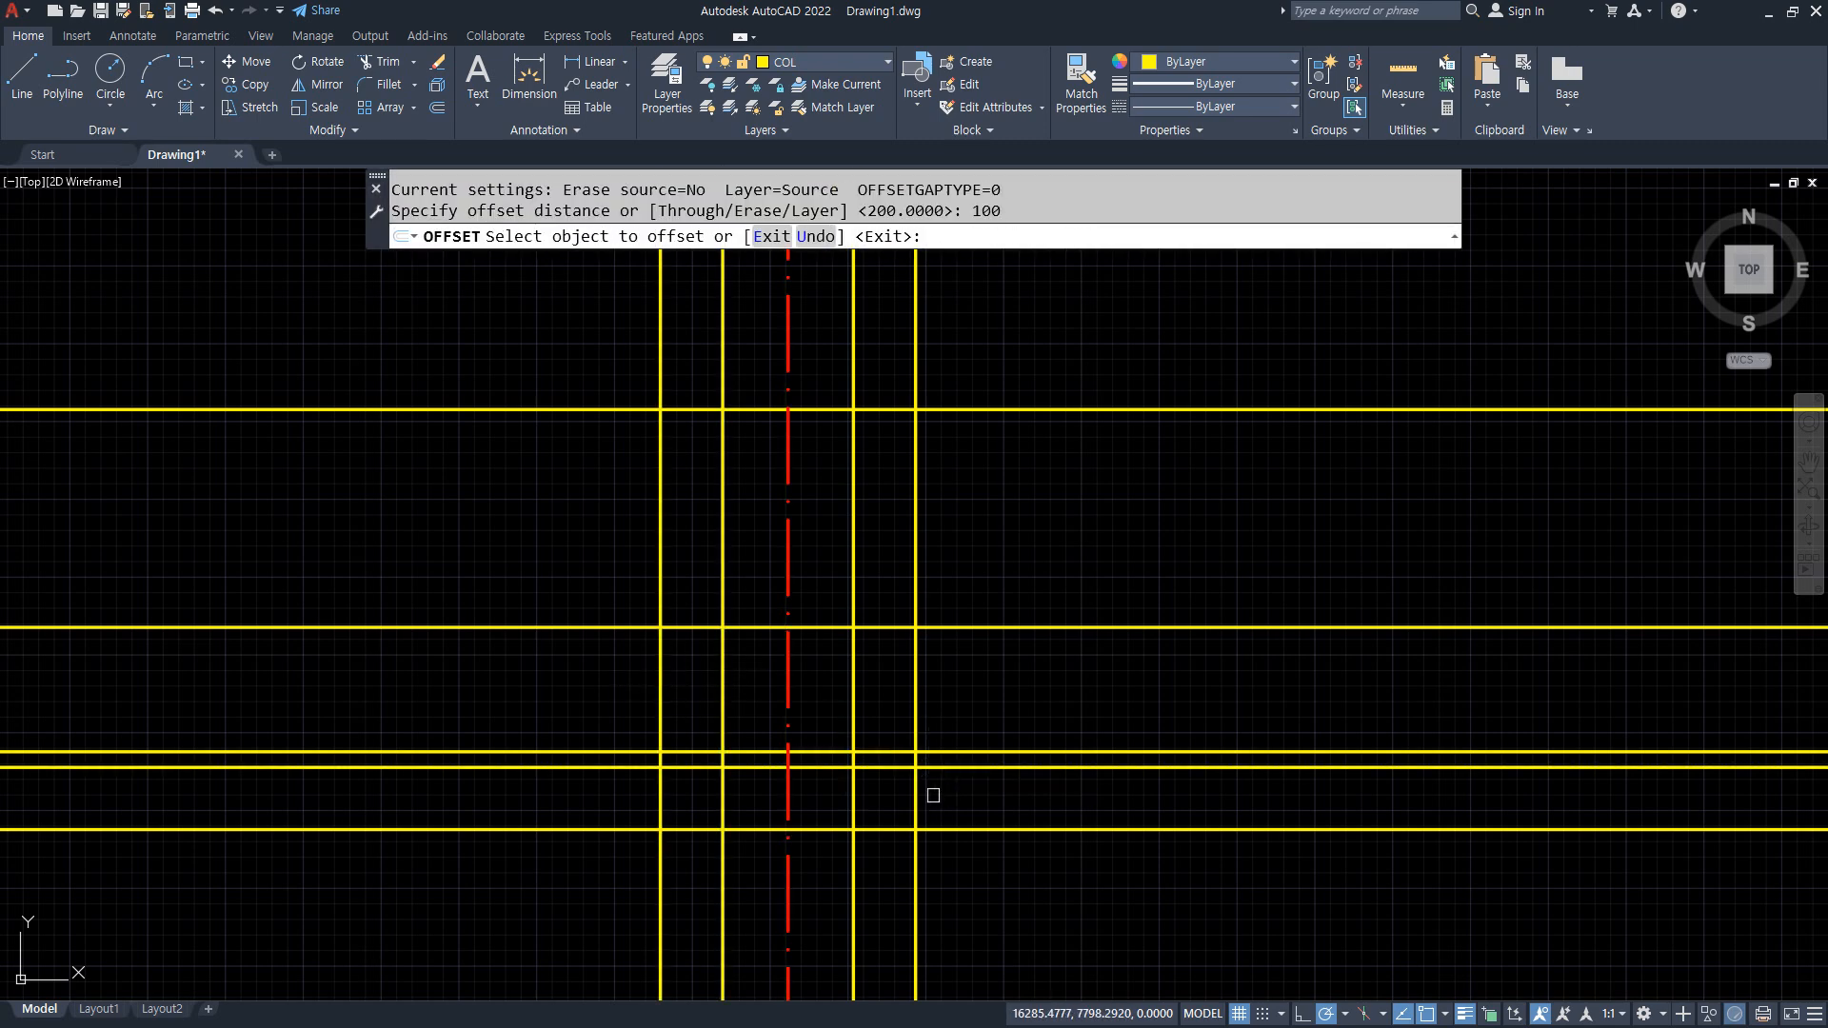
{"action": "left_click", "coordinate": [916, 798]}
{"action": "left_click", "coordinate": [938, 800]}
{"action": "left_click", "coordinate": [660, 796]}
{"action": "left_click", "coordinate": [576, 804]}
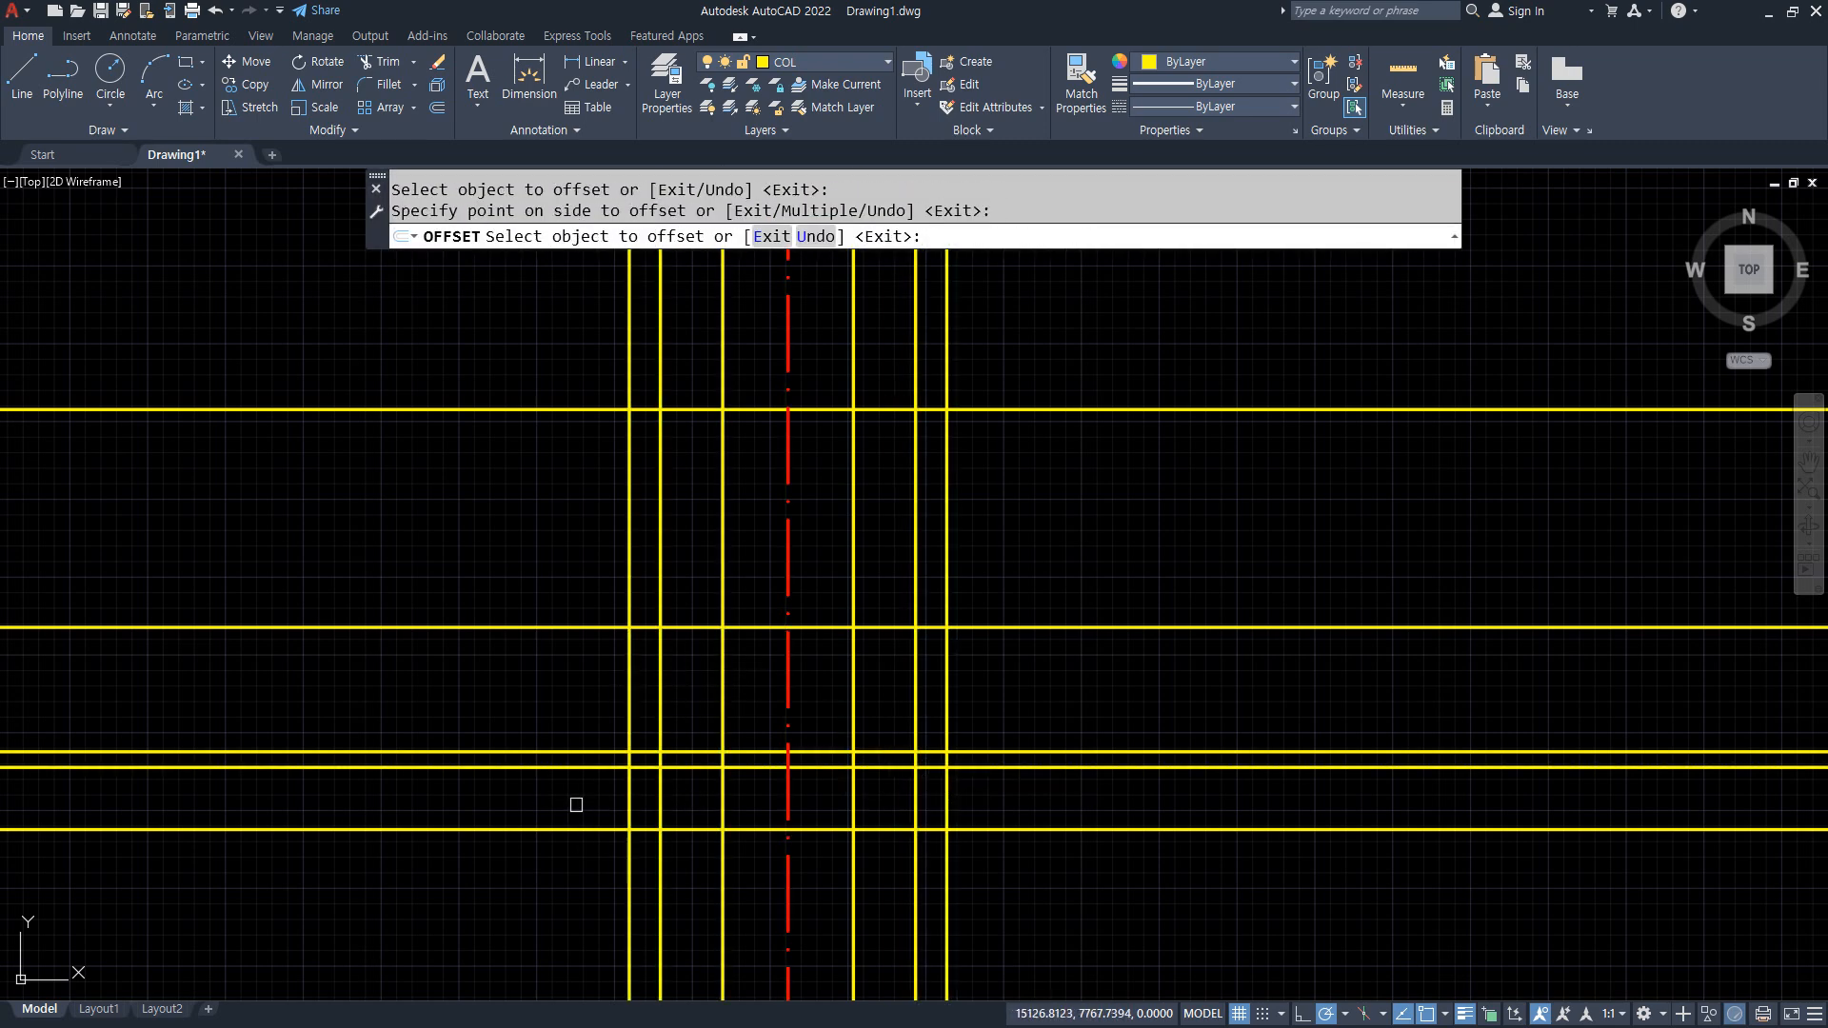
{"action": "key", "text": "Return"}
Trim the footing's top line between centre line and right wall face, and fillet its right part with that wall face.
{"action": "type", "text": "tr"}
{"action": "key", "text": "Return"}
{"action": "left_click", "coordinate": [816, 628]}
{"action": "type", "text": "f"}
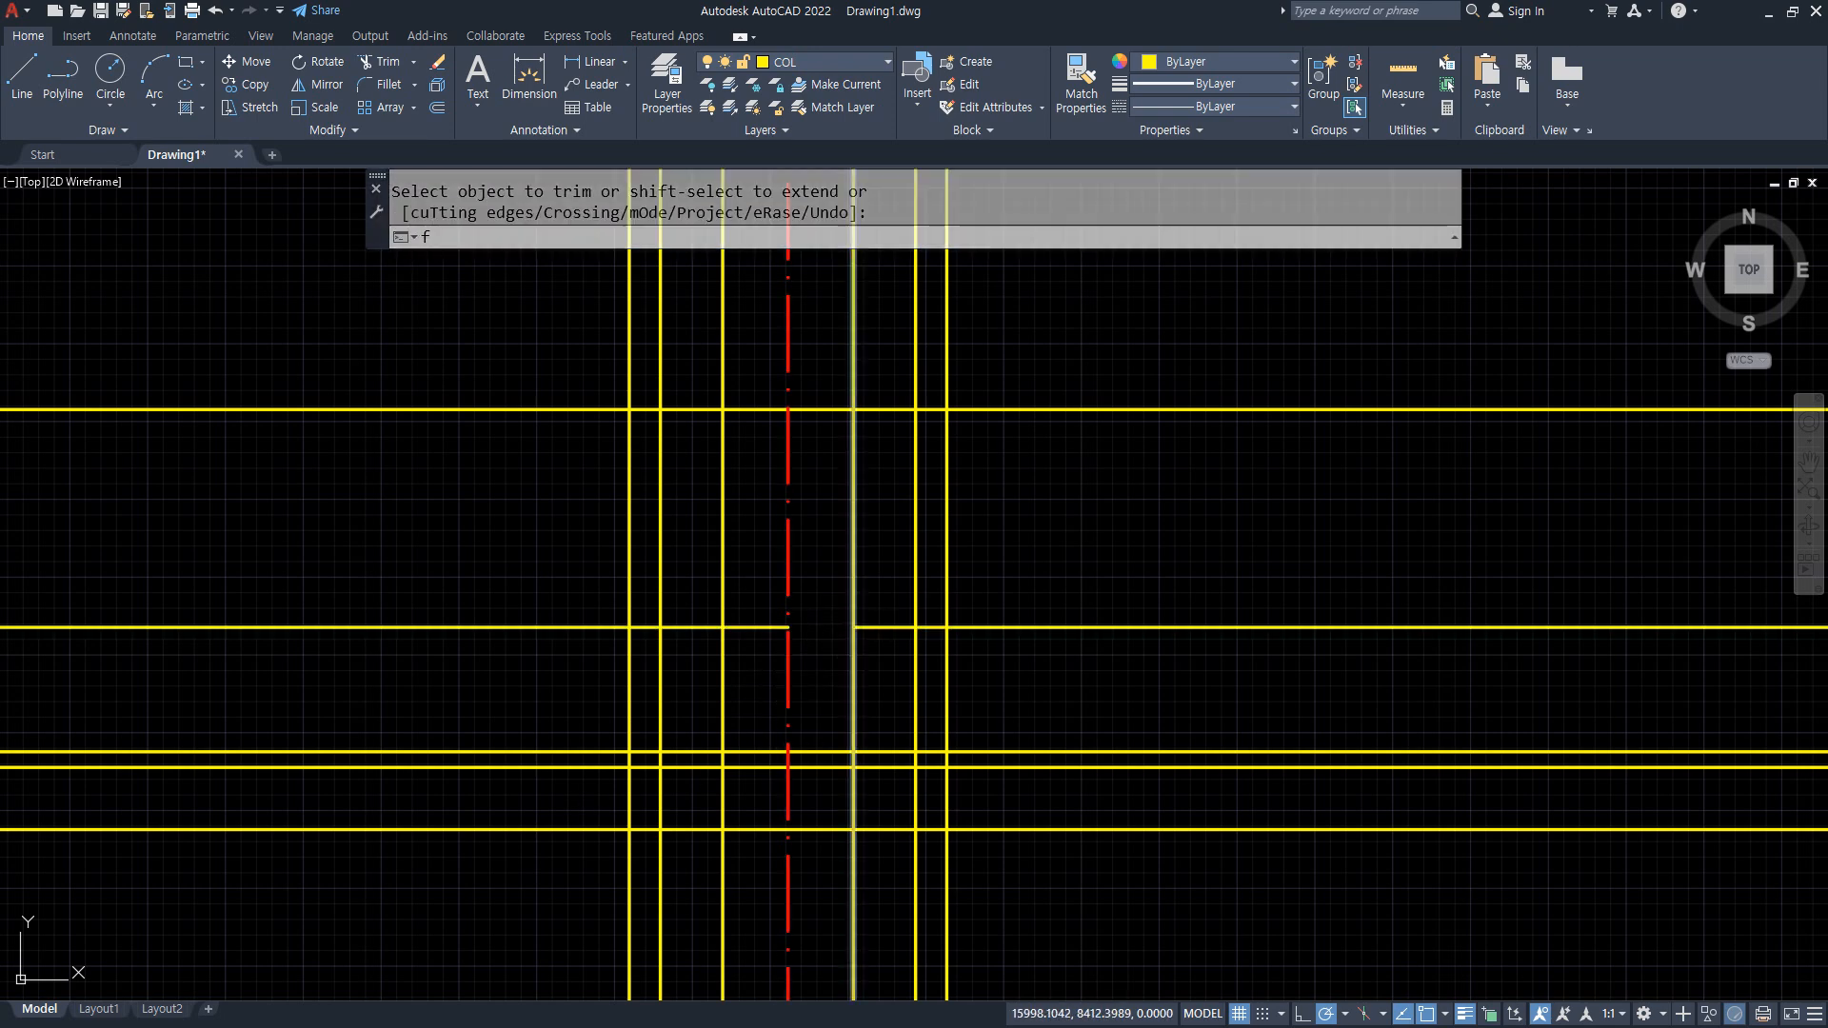
{"action": "key", "text": "Return"}
{"action": "left_click", "coordinate": [854, 615]}
{"action": "left_click", "coordinate": [885, 627]}
Fillet the footing's right side with its top and bottom lines into sharp corners.
{"action": "key", "text": "Return"}
{"action": "left_click", "coordinate": [895, 627]}
{"action": "left_click", "coordinate": [916, 666]}
{"action": "key", "text": "Return"}
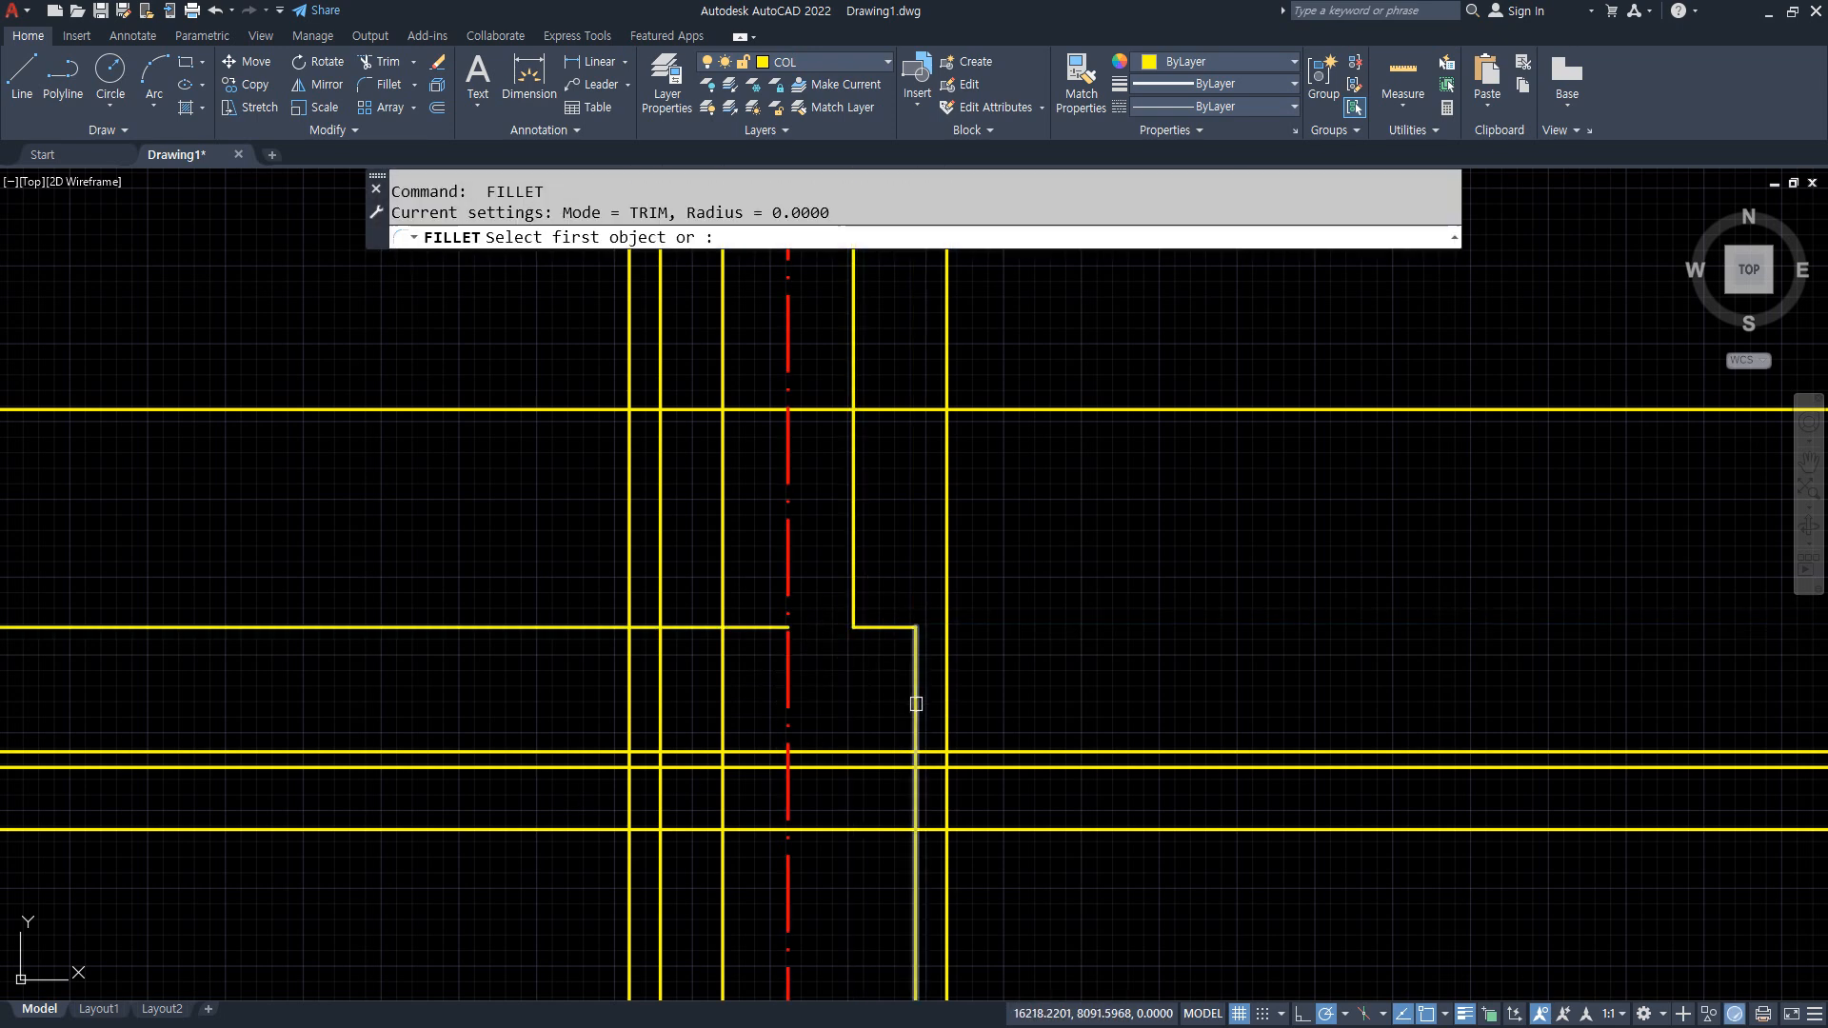
{"action": "left_click", "coordinate": [916, 704]}
{"action": "left_click", "coordinate": [897, 753]}
Fillet the left wall face with the left part of the footing's top line.
{"action": "key", "text": "Return"}
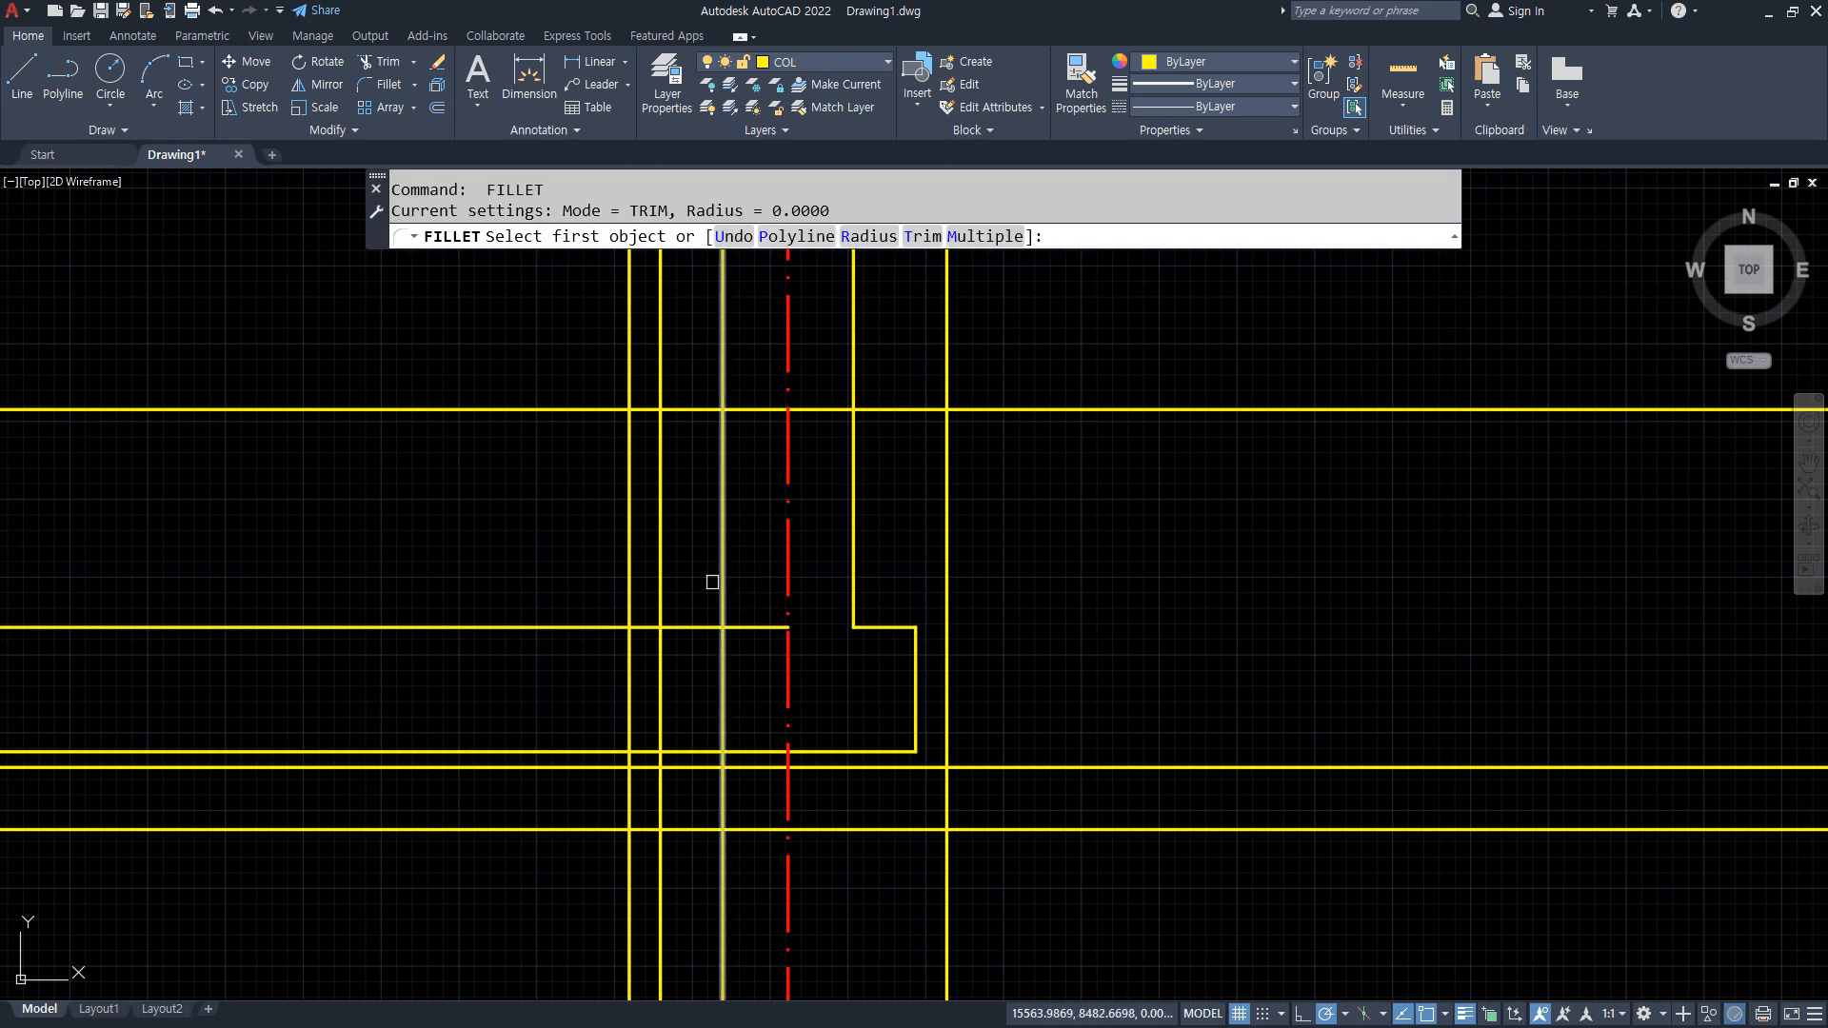
{"action": "left_click", "coordinate": [713, 611]}
{"action": "left_click", "coordinate": [694, 628]}
{"action": "left_click", "coordinate": [715, 609]}
{"action": "left_click", "coordinate": [712, 617]}
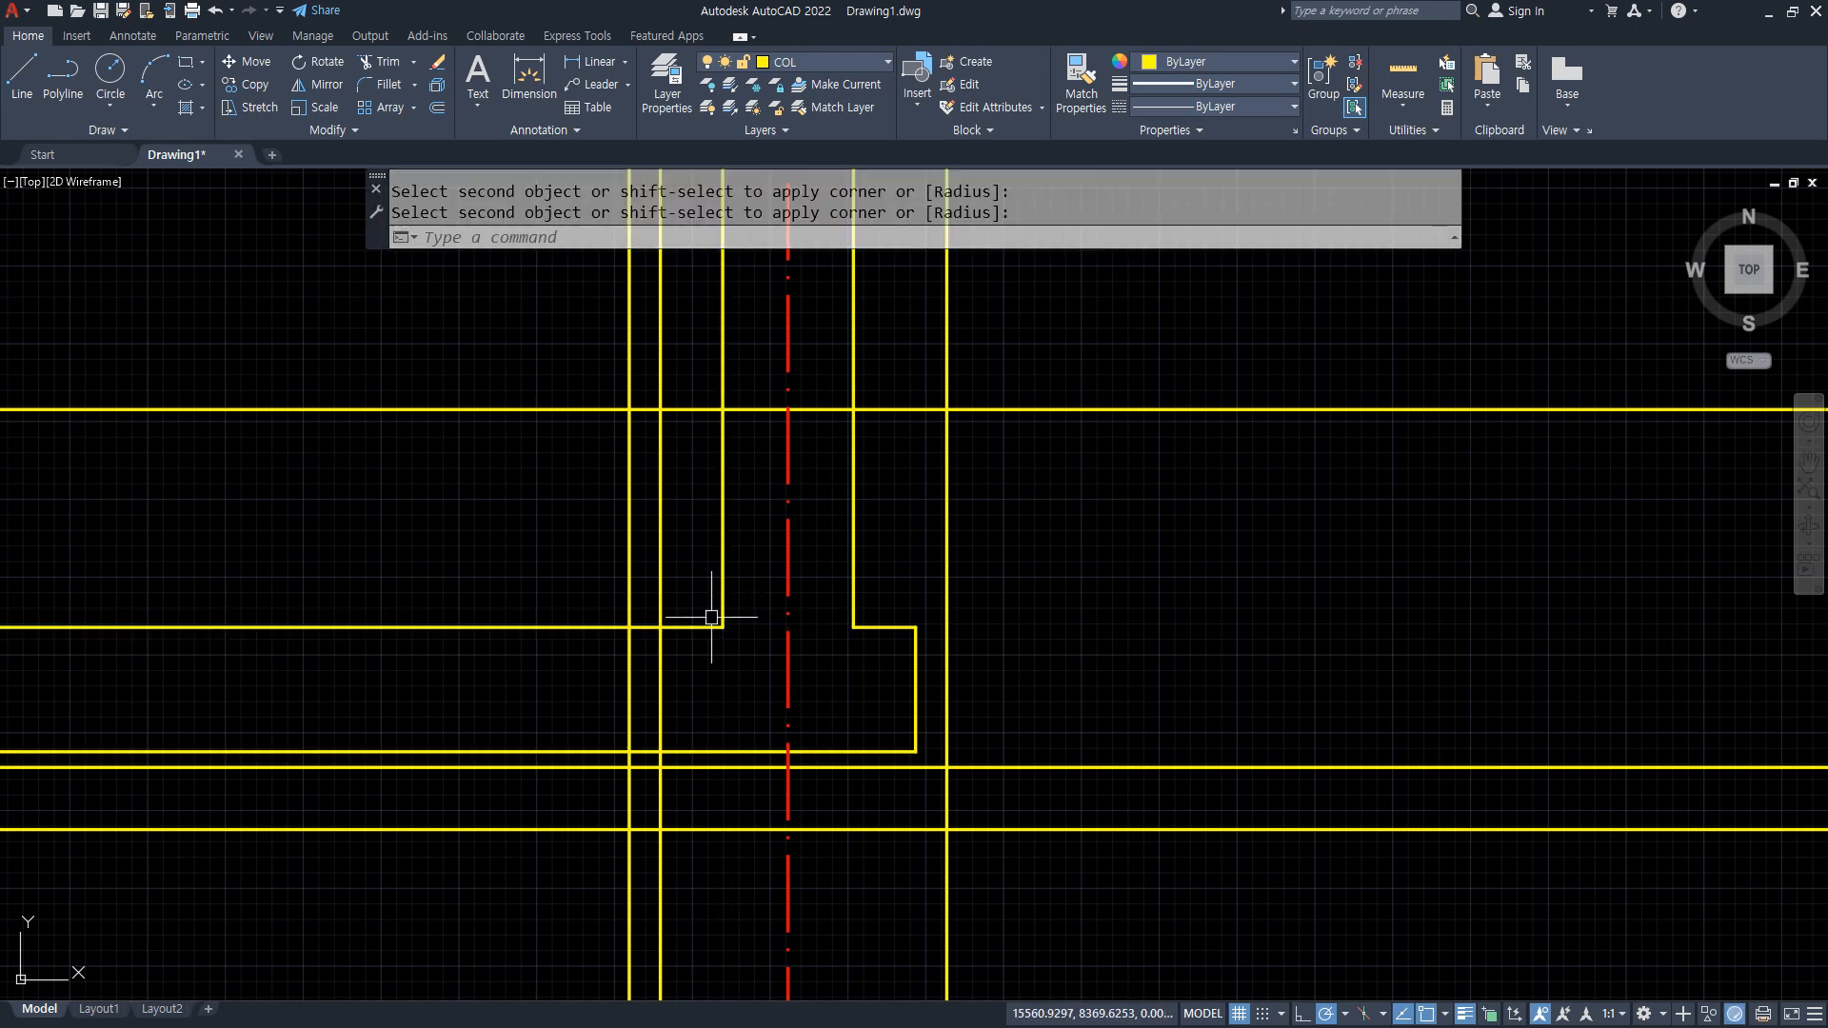
Fillet the footing's left side with its top and bottom lines into sharp corners.
{"action": "key", "text": "Return"}
{"action": "left_click", "coordinate": [687, 627]}
{"action": "left_click", "coordinate": [661, 643]}
{"action": "key", "text": "Return"}
{"action": "left_click", "coordinate": [661, 695]}
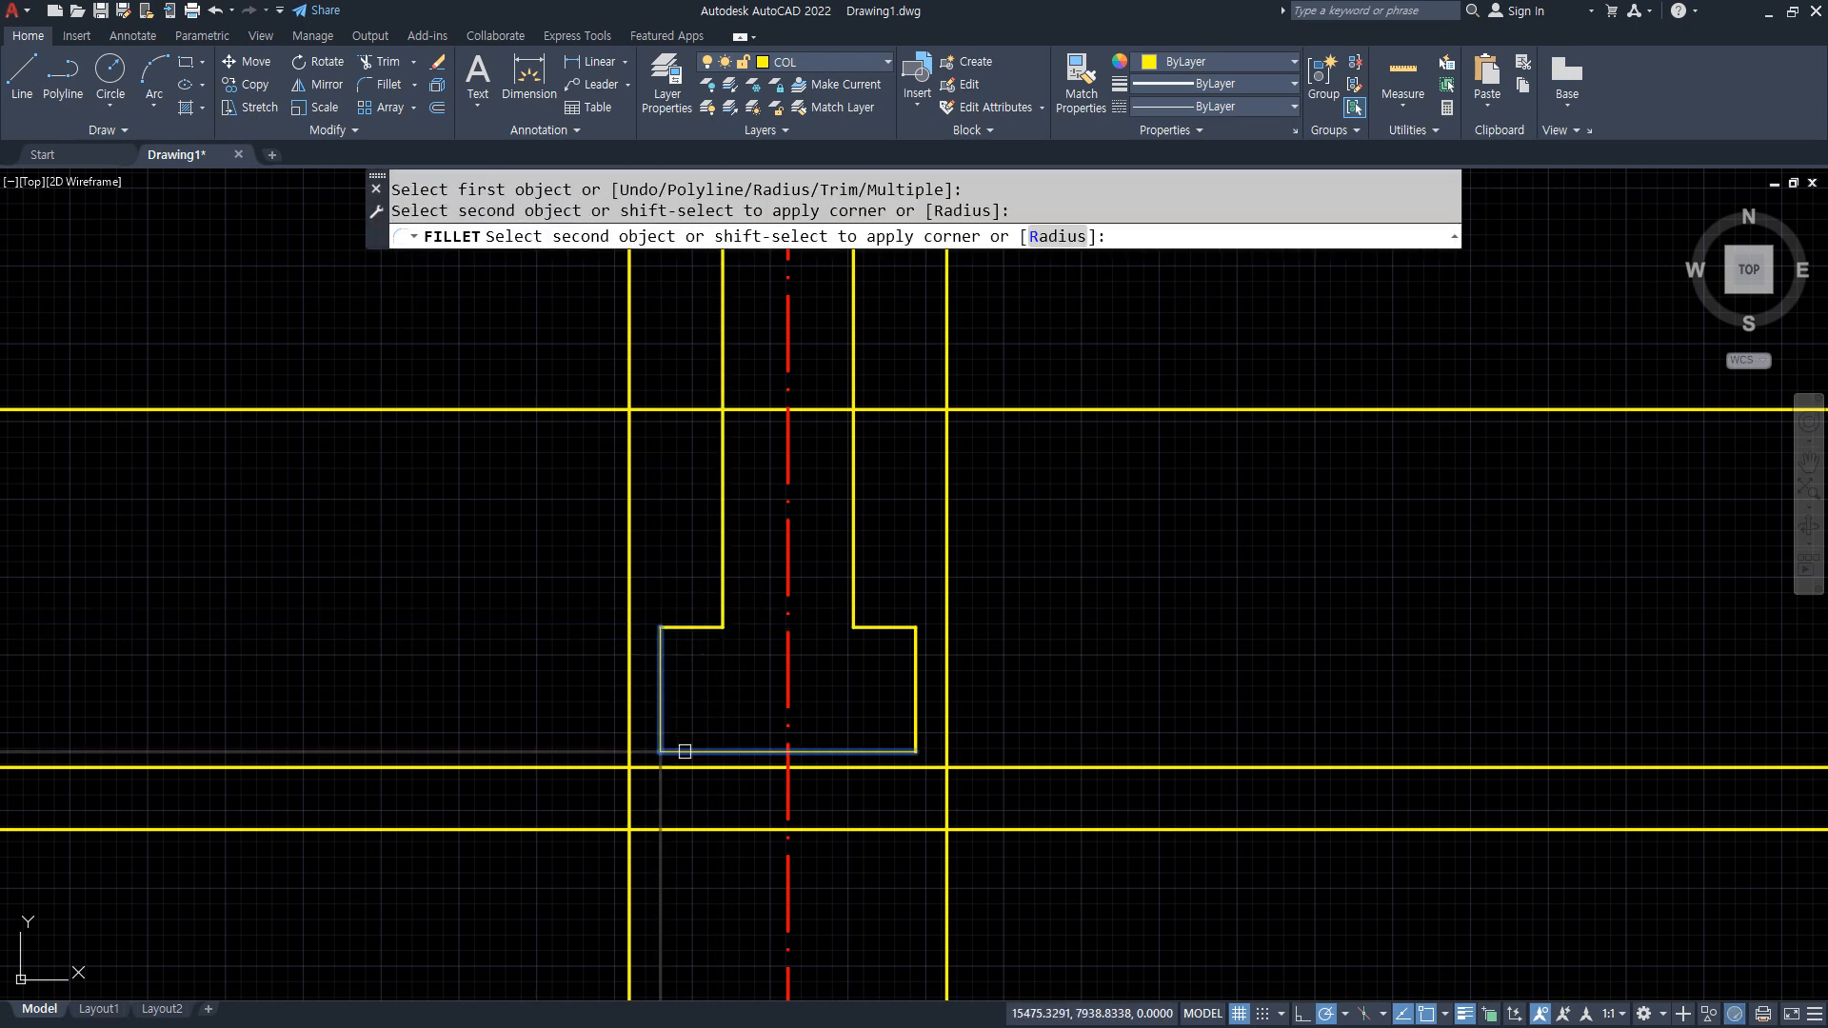
{"action": "left_click", "coordinate": [684, 751]}
Fillet the base layer's left edge with its upper and lower lines.
{"action": "key", "text": "Return"}
{"action": "left_click", "coordinate": [666, 767]}
{"action": "left_click", "coordinate": [630, 800]}
{"action": "key", "text": "Return"}
{"action": "left_click", "coordinate": [648, 830]}
{"action": "left_click", "coordinate": [630, 852]}
Fillet the base layer's right edge with its lower and upper lines.
{"action": "key", "text": "Return"}
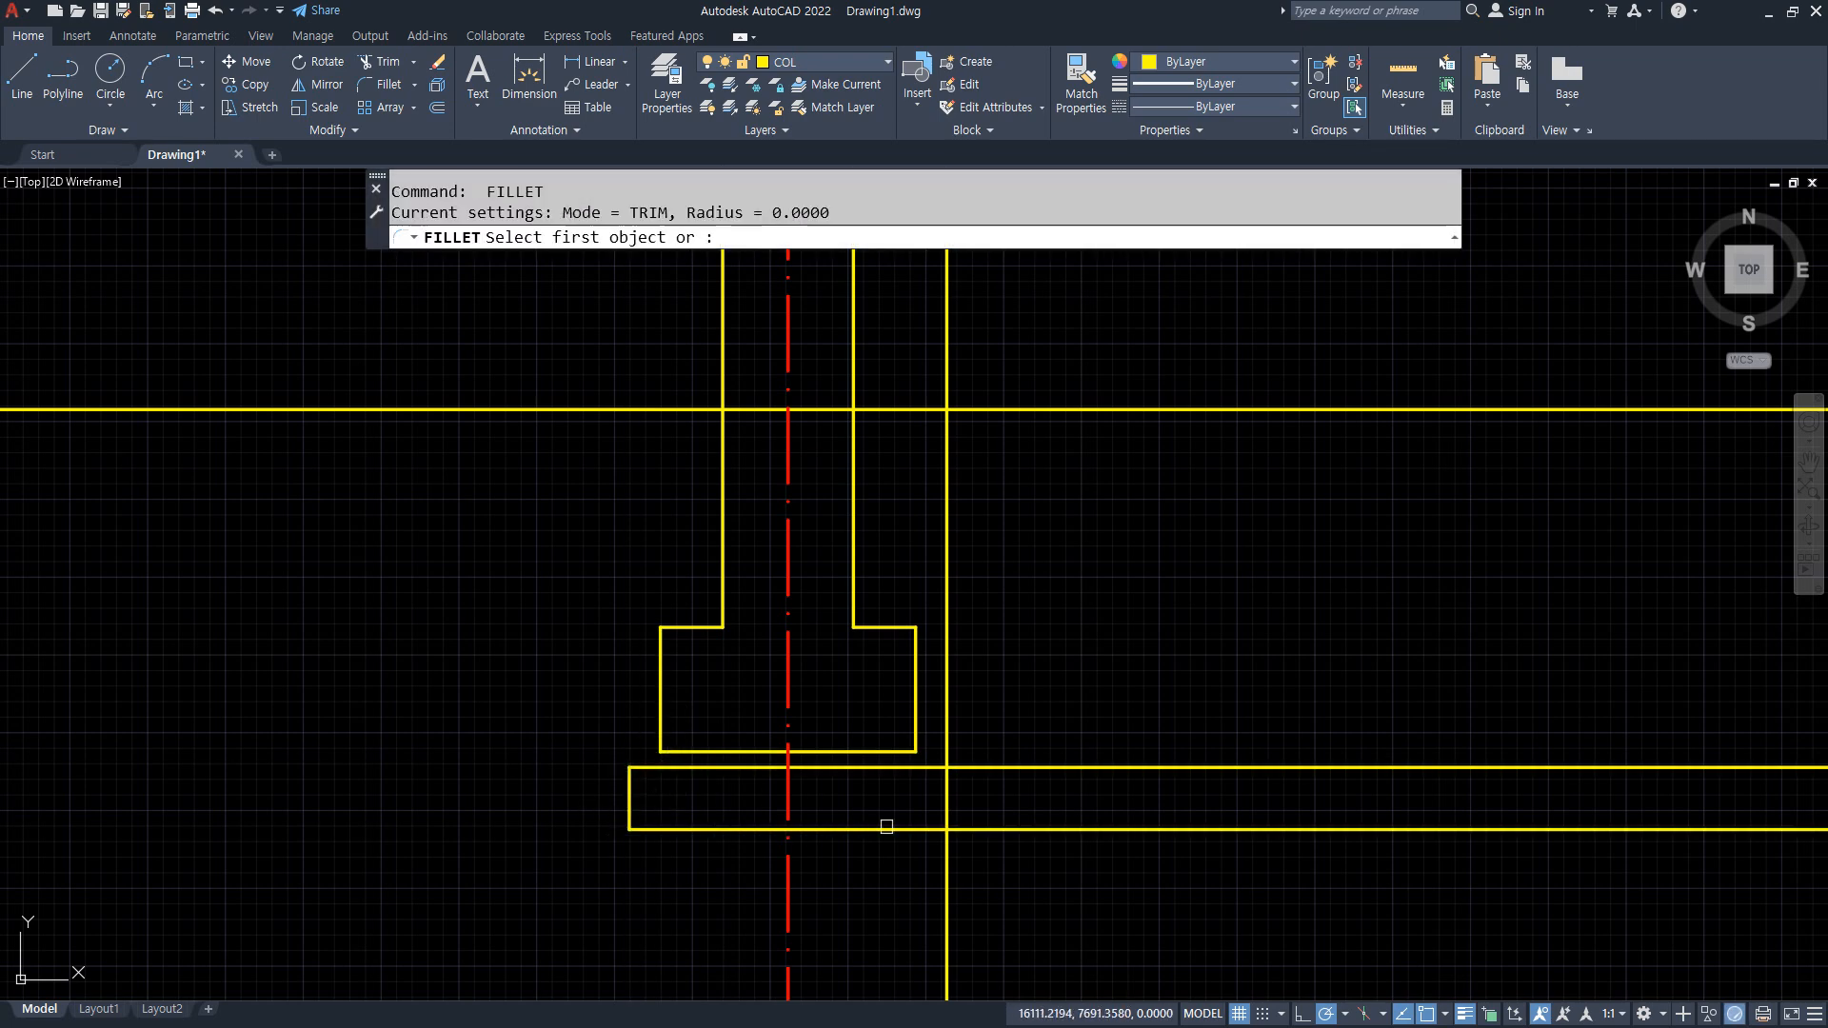
{"action": "left_click", "coordinate": [887, 827]}
{"action": "left_click", "coordinate": [946, 800]}
{"action": "key", "text": "Return"}
{"action": "left_click", "coordinate": [943, 767]}
{"action": "left_click", "coordinate": [938, 768]}
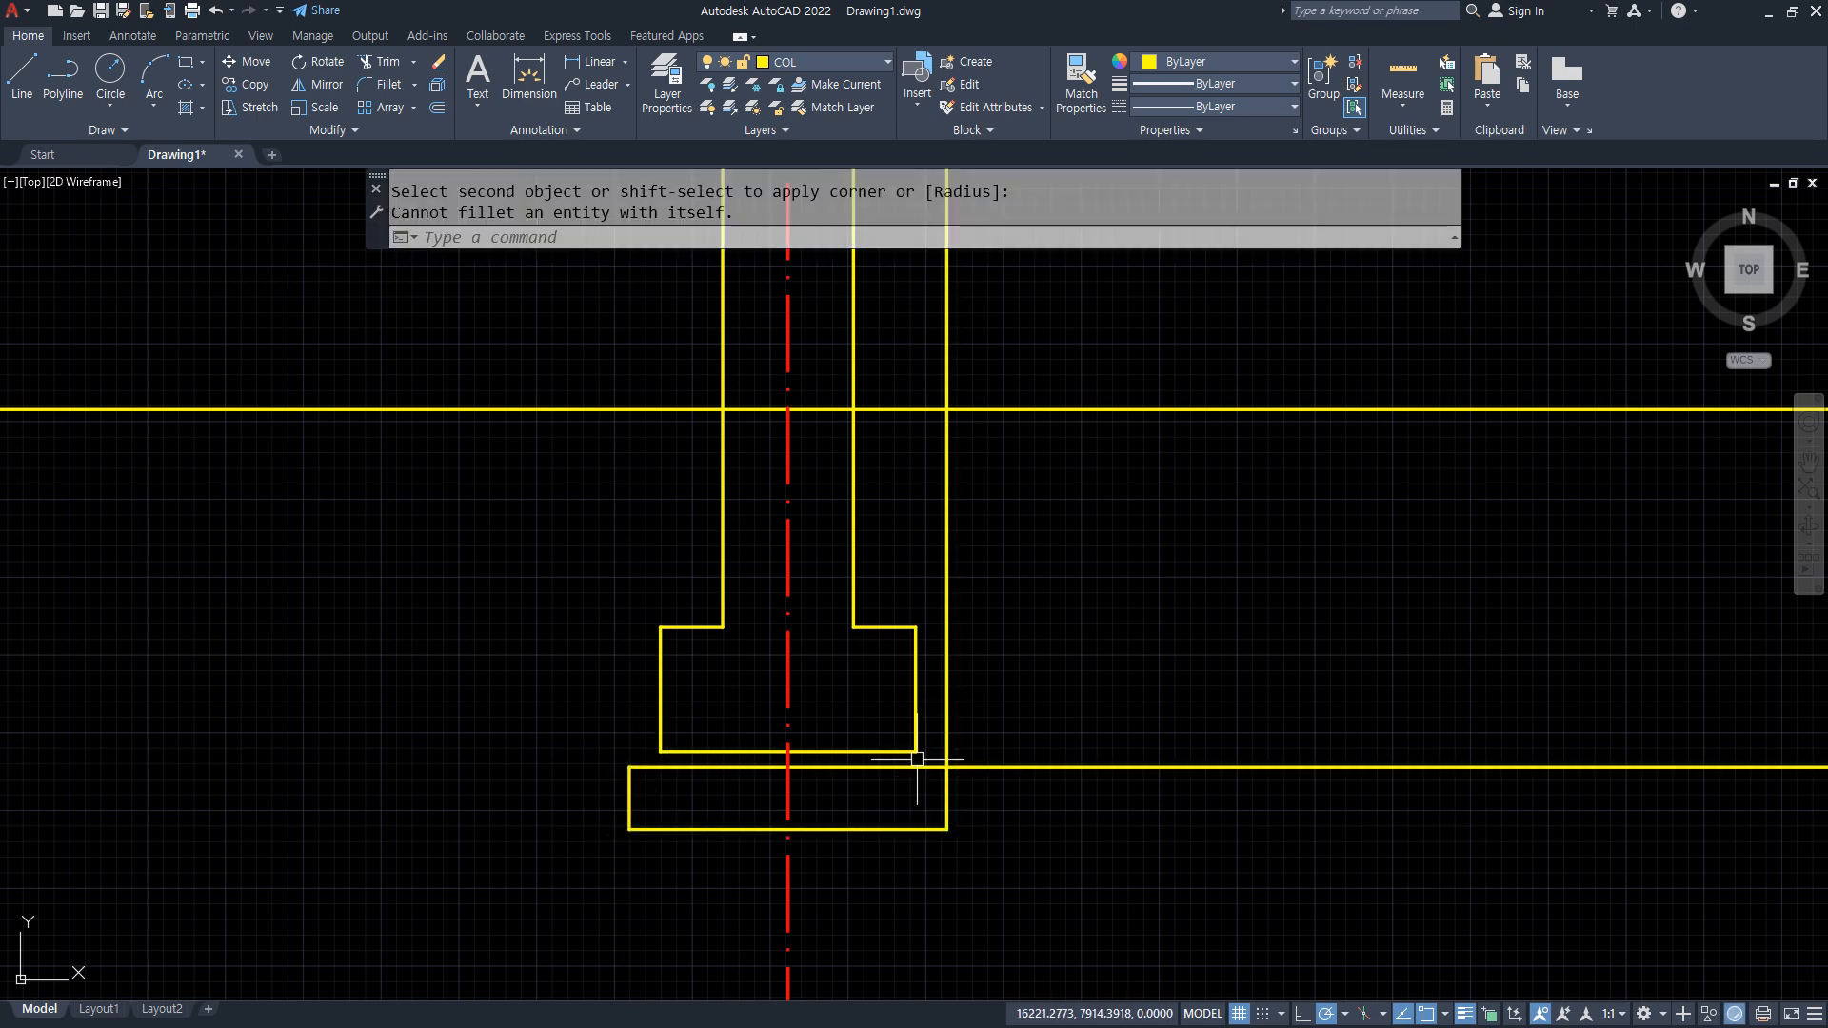
{"action": "key", "text": "Return"}
{"action": "left_click", "coordinate": [930, 767]}
{"action": "left_click", "coordinate": [948, 796]}
Fillet the footing's bottom line with both outer base edges to close the thin bedding layer.
{"action": "key", "text": "Return"}
{"action": "left_click", "coordinate": [947, 798]}
{"action": "left_click", "coordinate": [893, 751]}
{"action": "key", "text": "Return"}
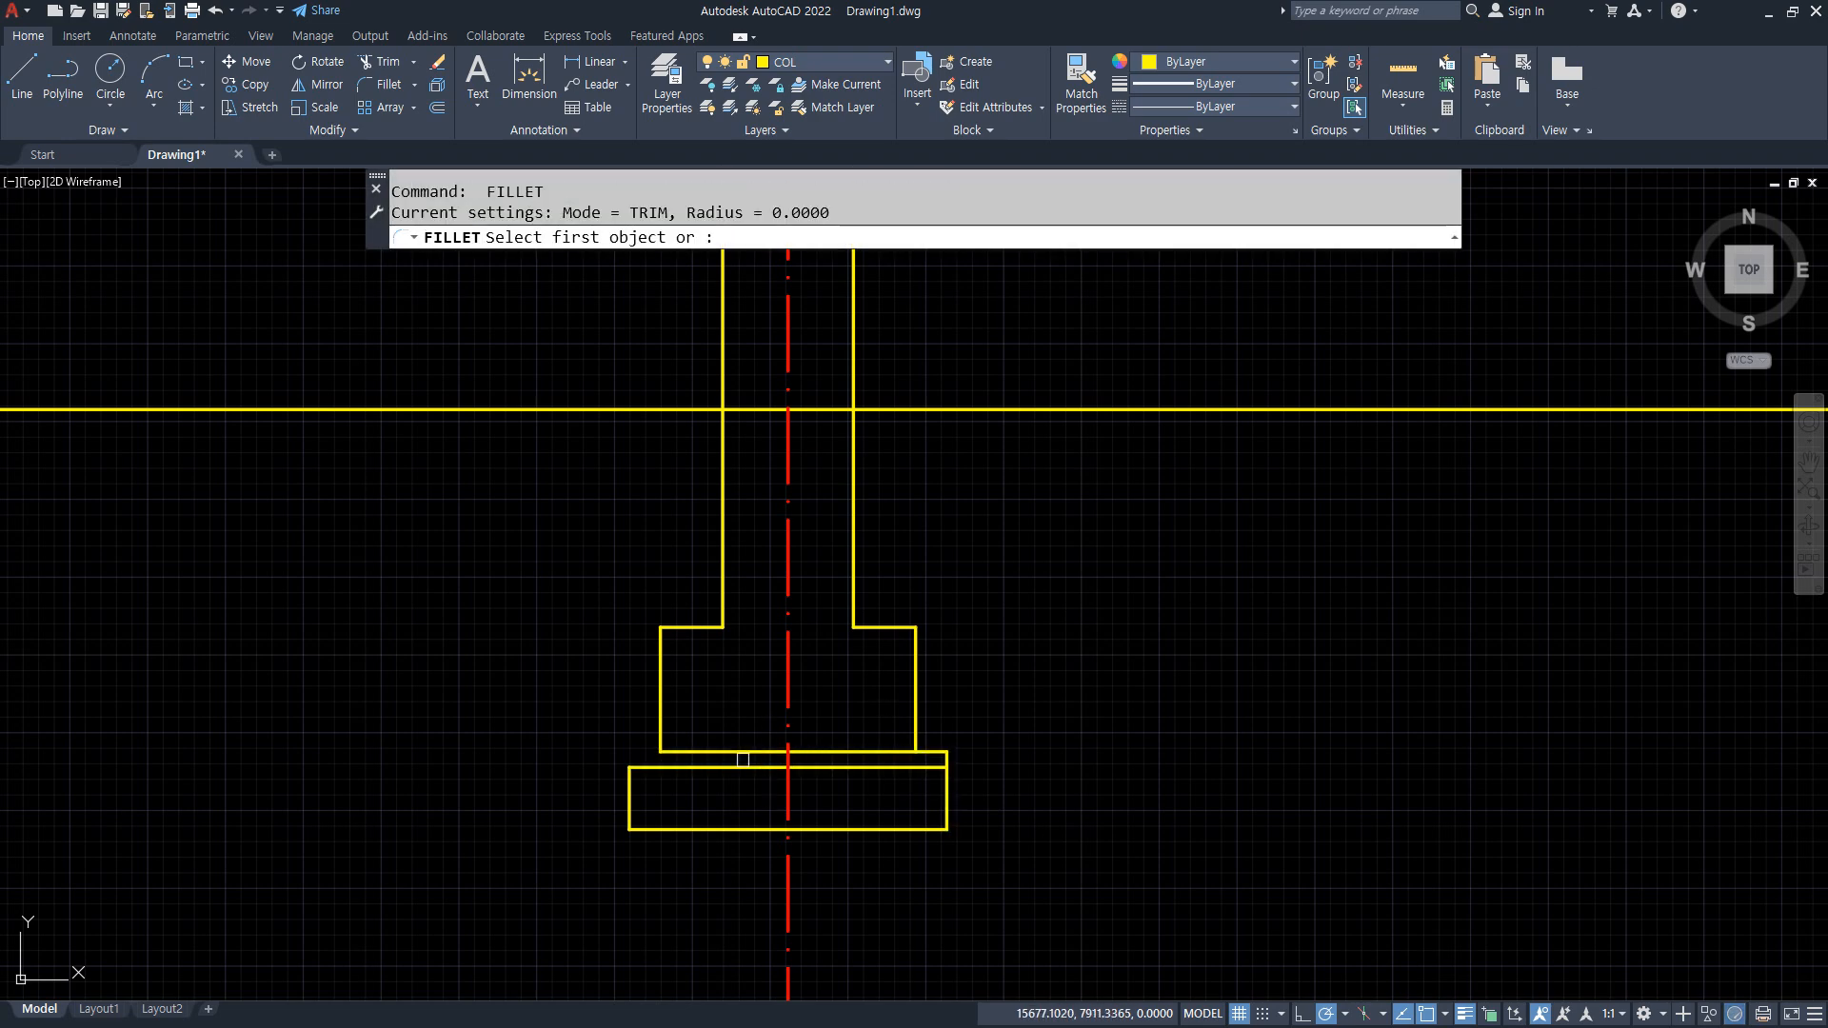
{"action": "left_click", "coordinate": [715, 752]}
{"action": "left_click", "coordinate": [631, 782]}
Trim away the footing's bottom line between its two sides, leaving only the outer ledges.
{"action": "scroll", "coordinate": [690, 772], "scroll_direction": "up", "scroll_amount": 2}
{"action": "type", "text": "tr"}
{"action": "key", "text": "Return"}
{"action": "left_click", "coordinate": [713, 742]}
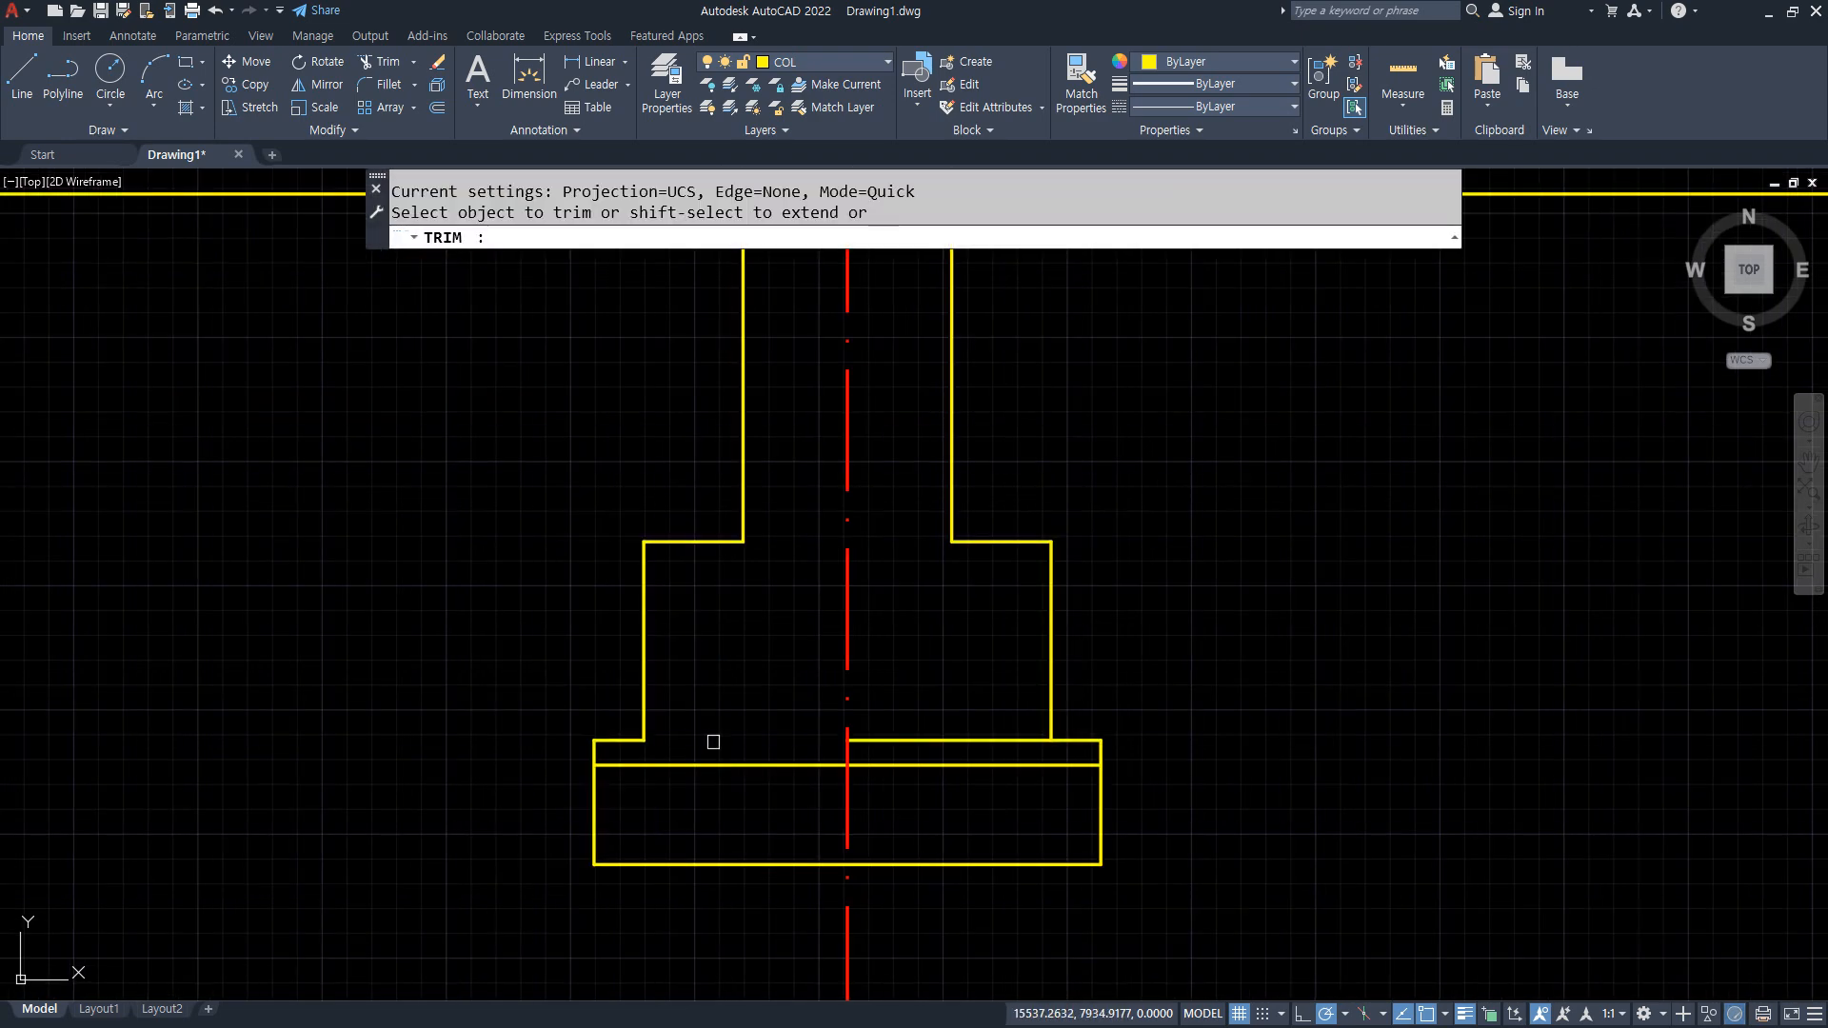
{"action": "left_click", "coordinate": [923, 748]}
{"action": "key", "text": "Return"}
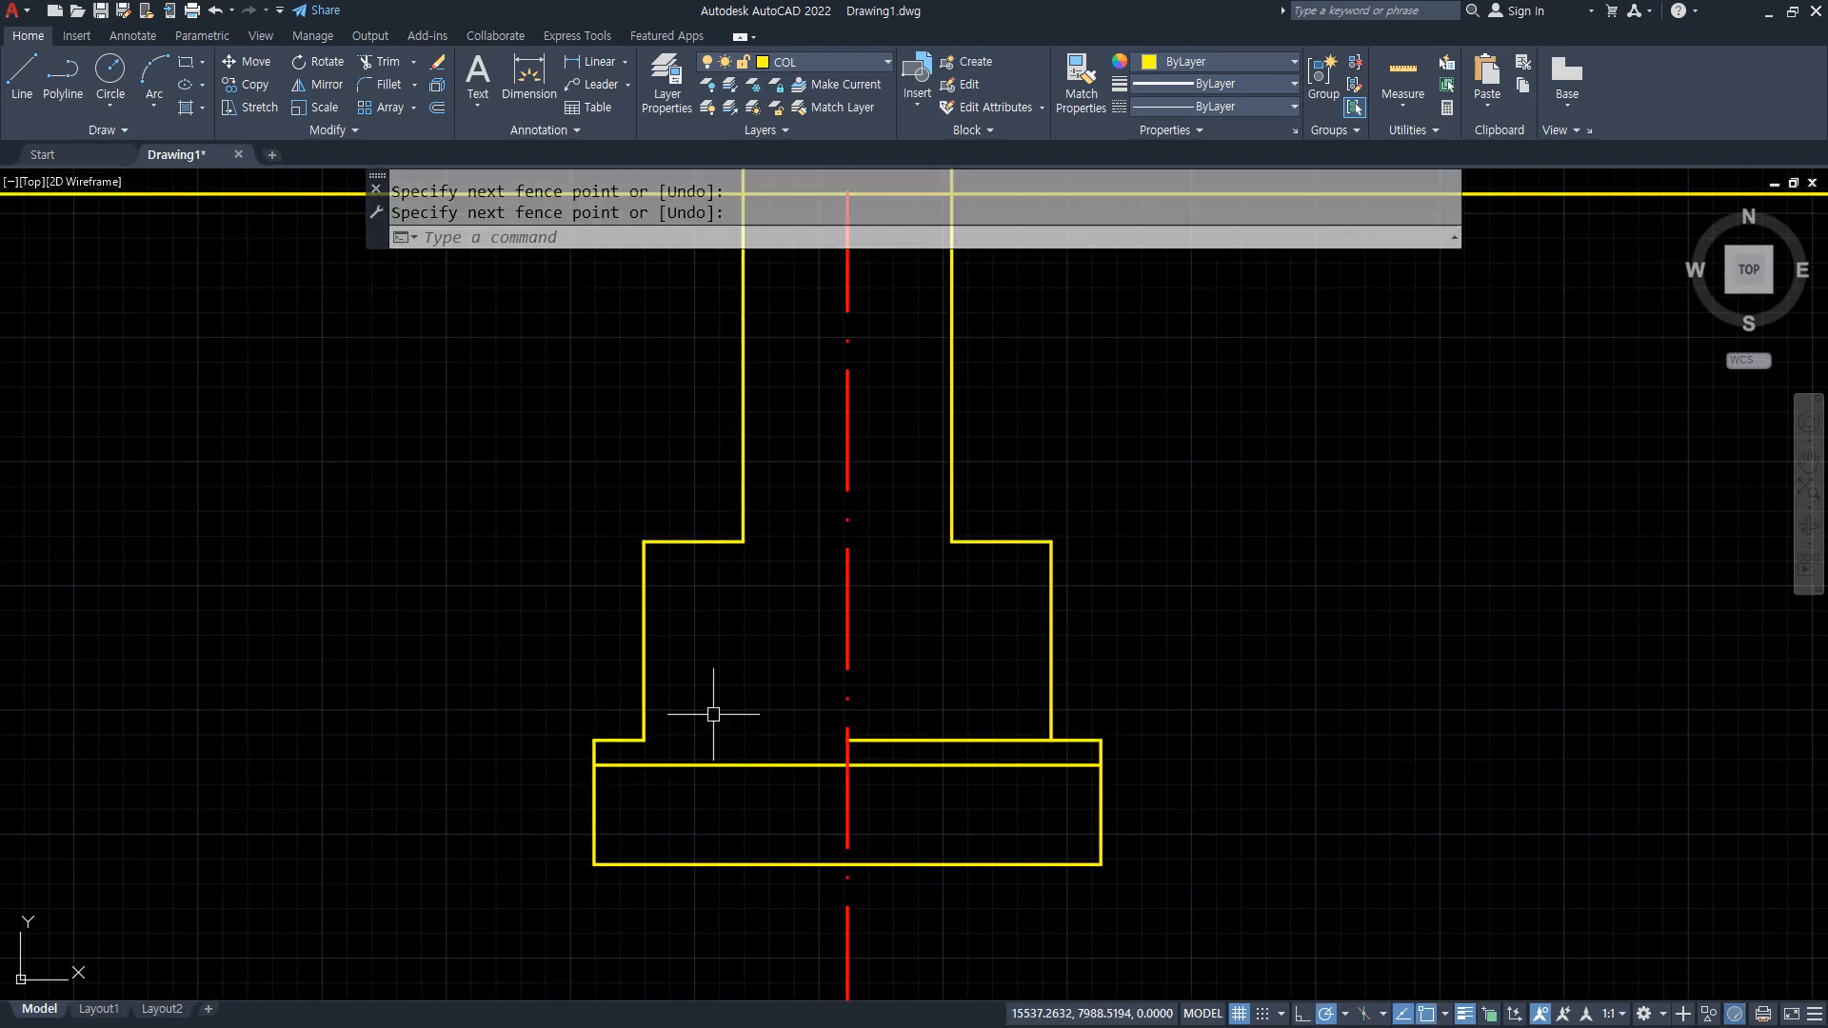
{"action": "key", "text": "Return"}
{"action": "left_click", "coordinate": [928, 743]}
{"action": "key", "text": "Return"}
Move the bedding and base layer outlines under the footing to layer FIN.
{"action": "left_click", "coordinate": [461, 682]}
{"action": "left_click", "coordinate": [1251, 988]}
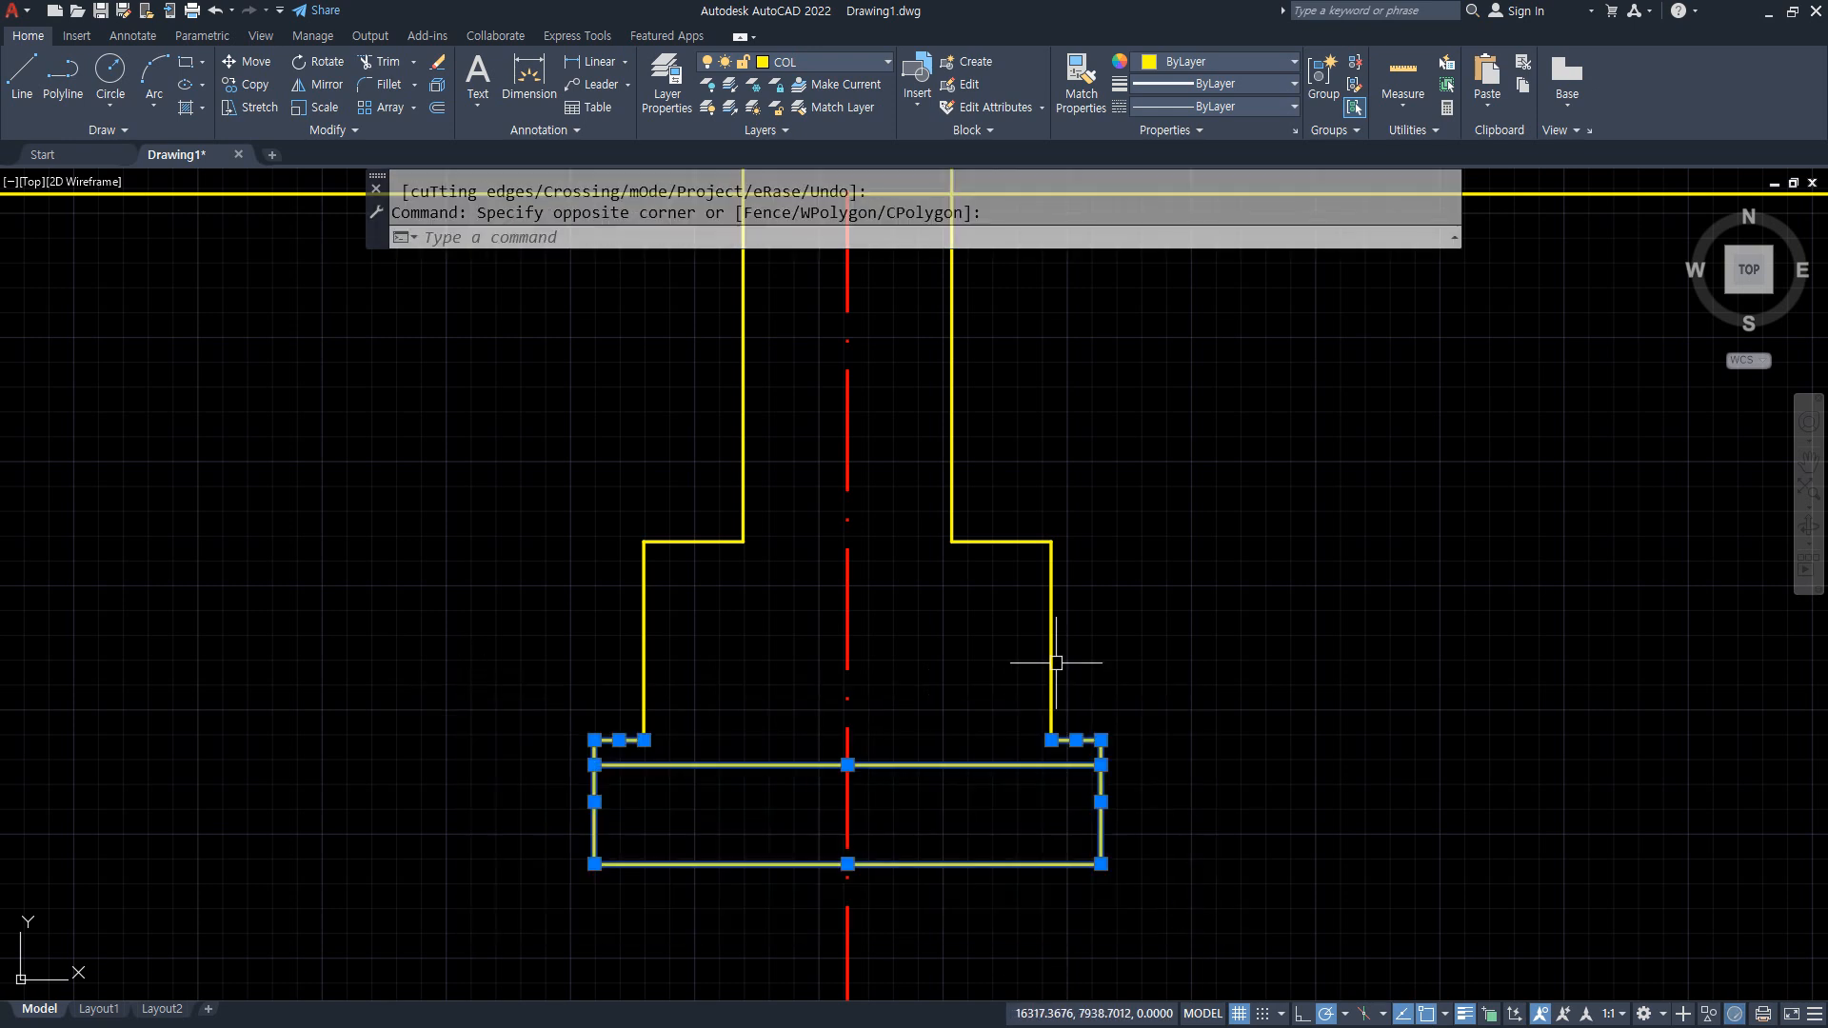
{"action": "left_click", "coordinate": [819, 62]}
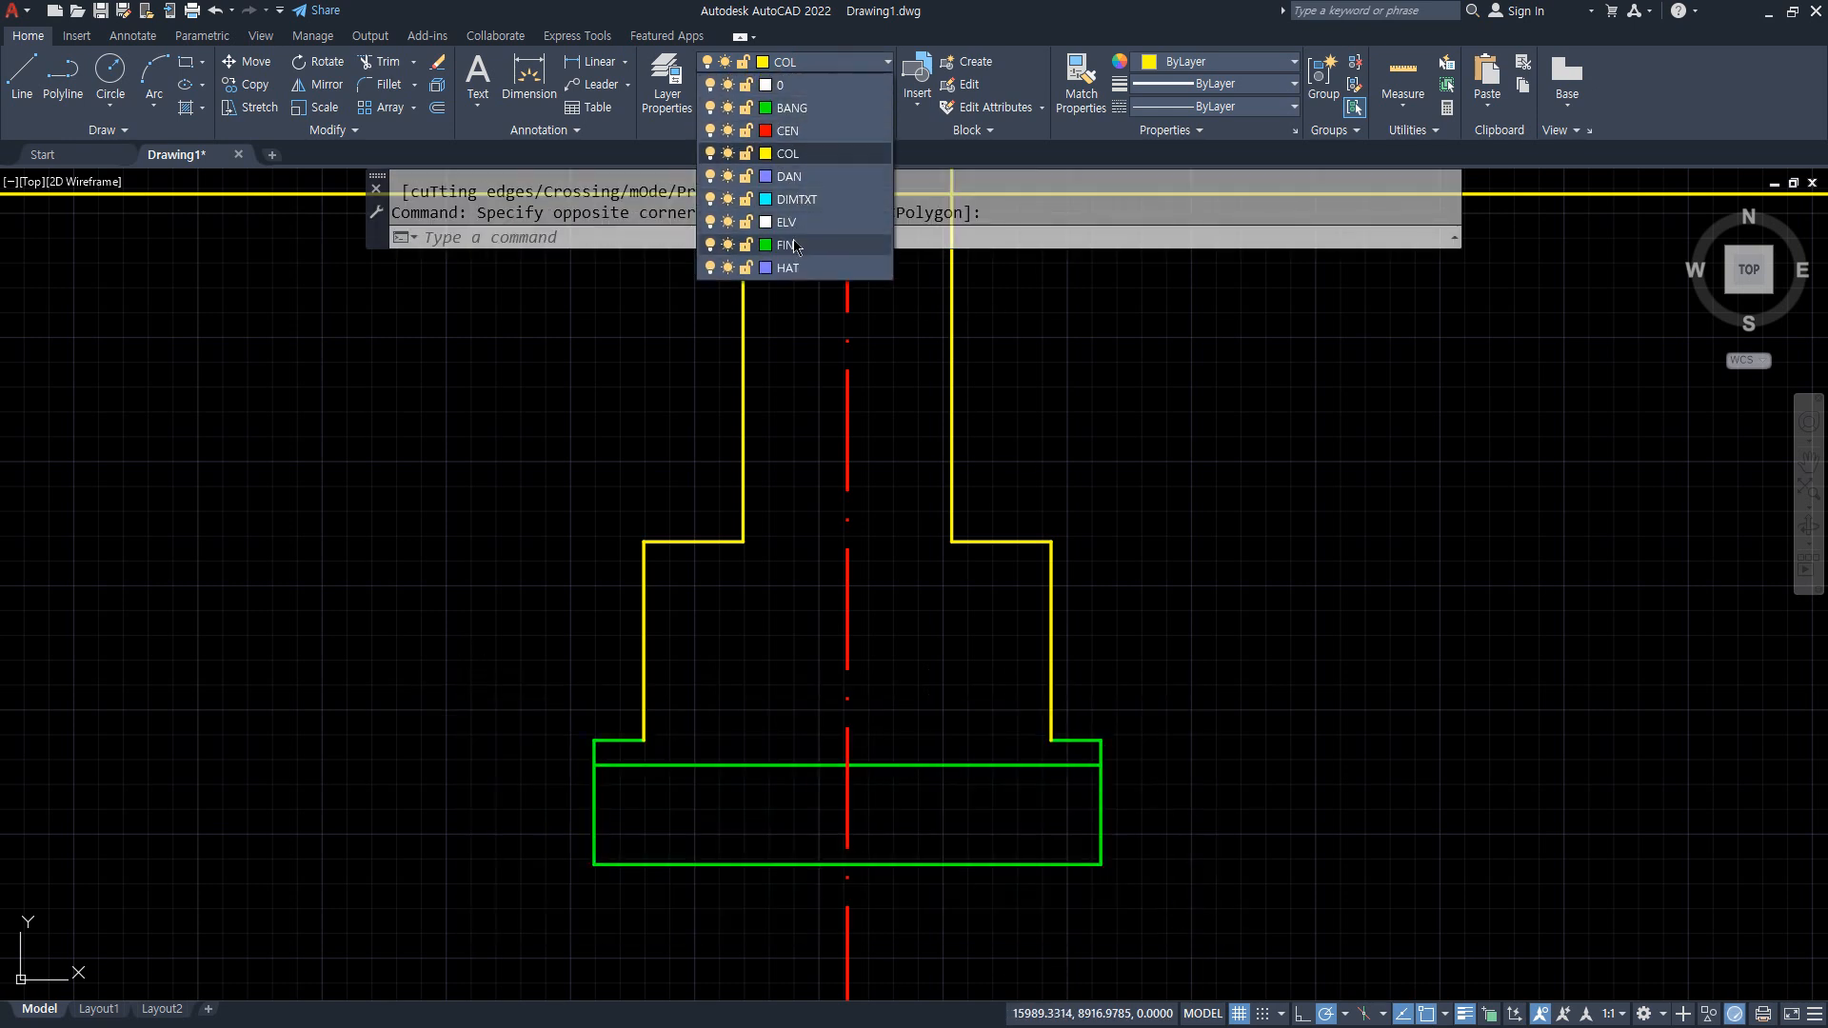
{"action": "left_click", "coordinate": [796, 246]}
{"action": "key", "text": "Escape"}
Draw a line between the footing's two lower corners to close its bottom on layer COL.
{"action": "type", "text": "l"}
{"action": "key", "text": "Return"}
{"action": "left_click", "coordinate": [655, 742]}
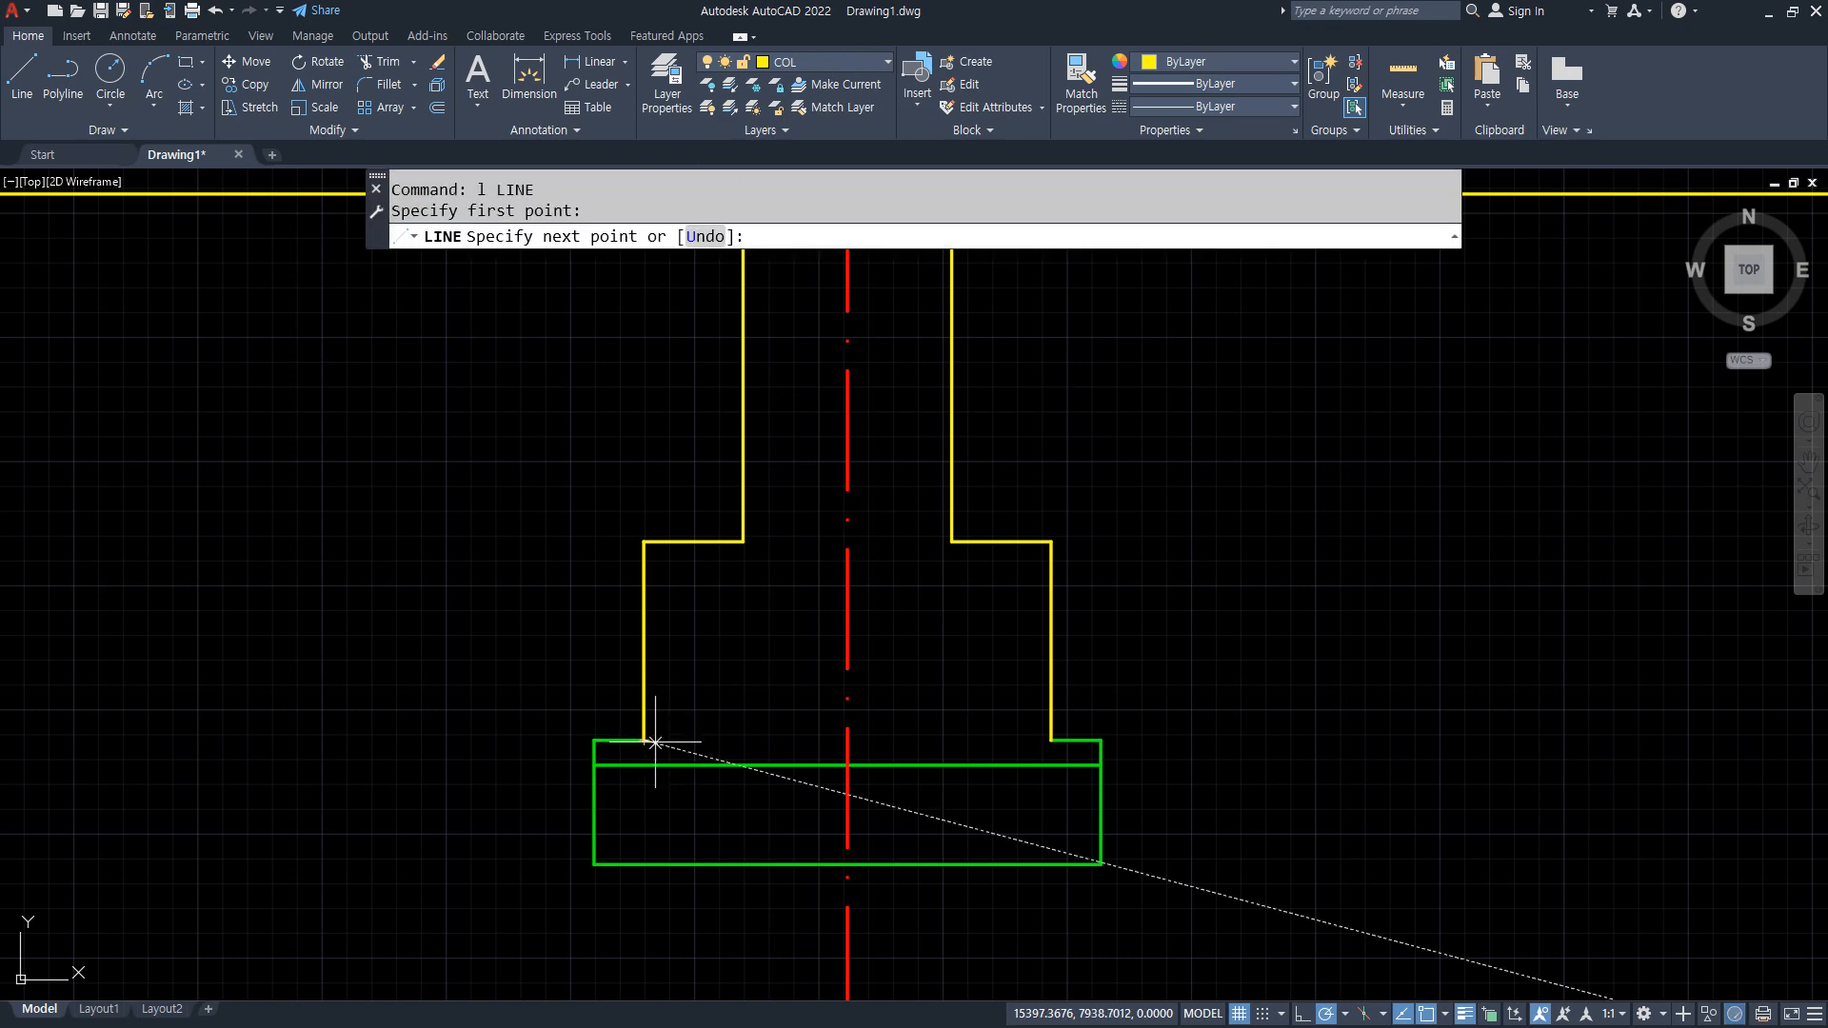
{"action": "left_click", "coordinate": [1051, 740]}
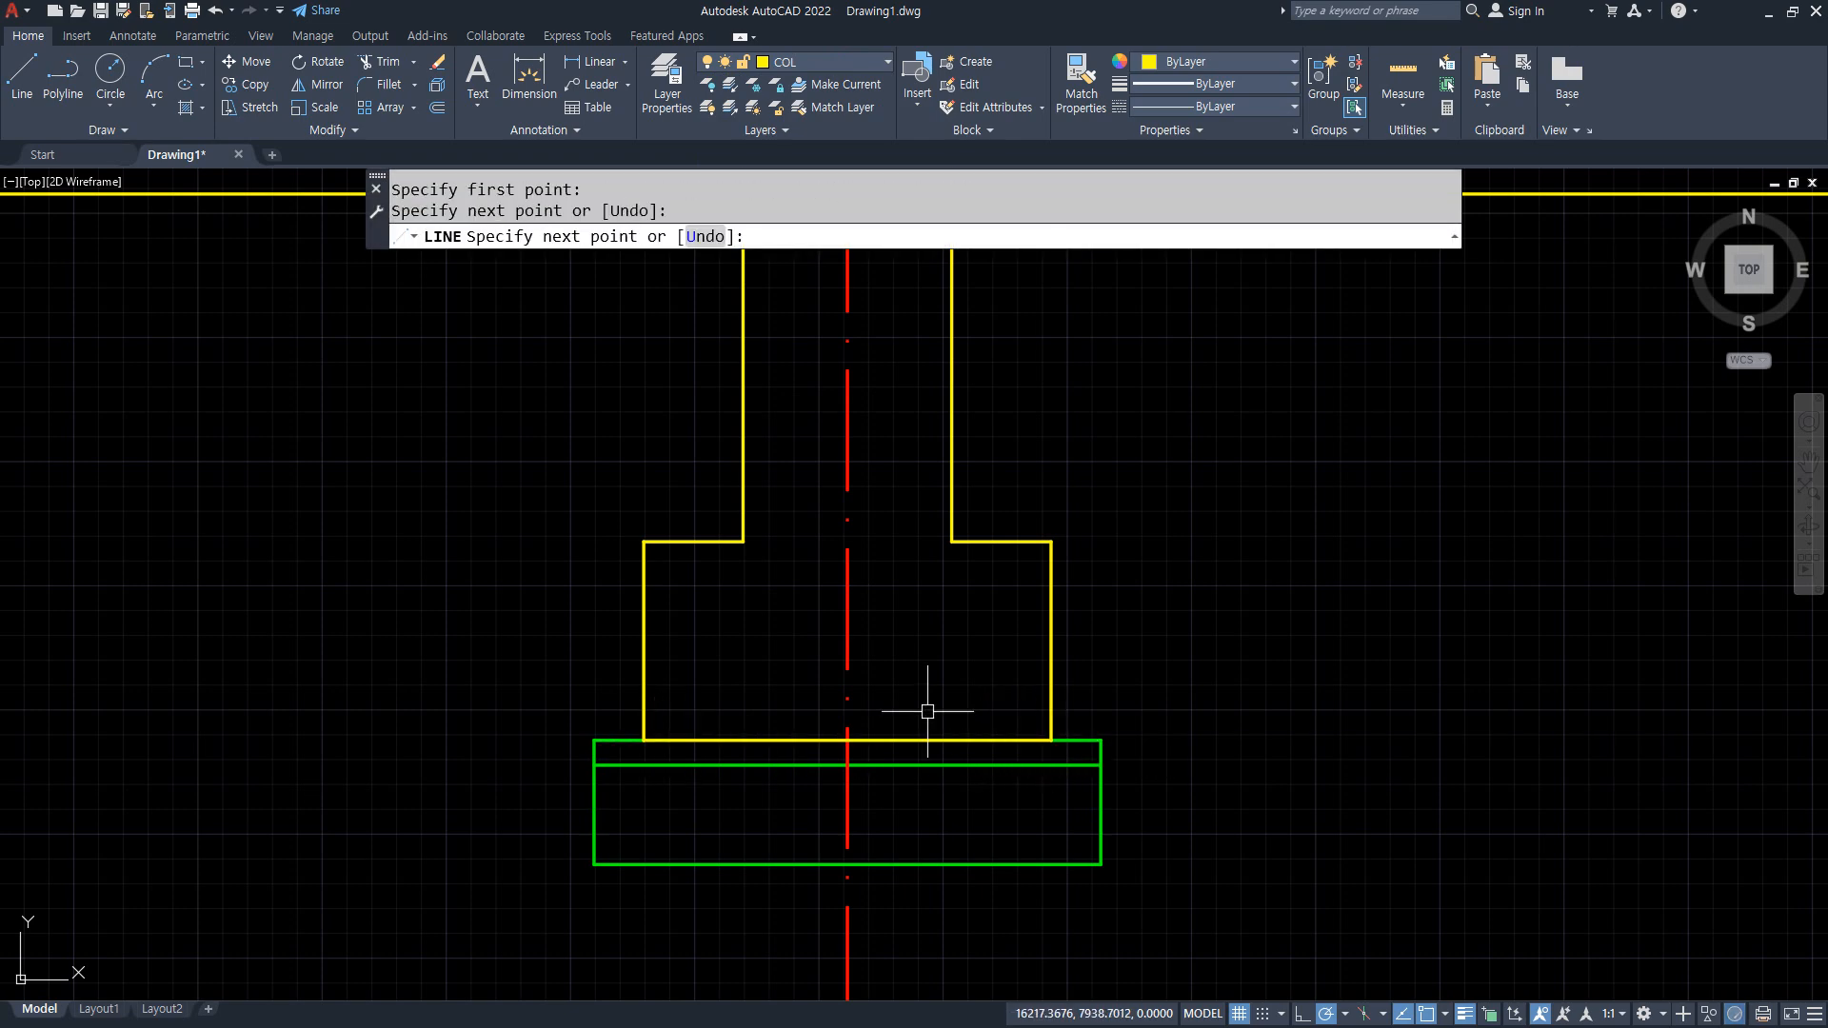
{"action": "key", "text": "Return"}
Check the terrace on the floor plan, and offset the horizontal ground line 150 upward twice.
{"action": "scroll", "coordinate": [927, 711], "scroll_direction": "down", "scroll_amount": 5}
{"action": "scroll", "coordinate": [953, 624], "scroll_direction": "up", "scroll_amount": 2}
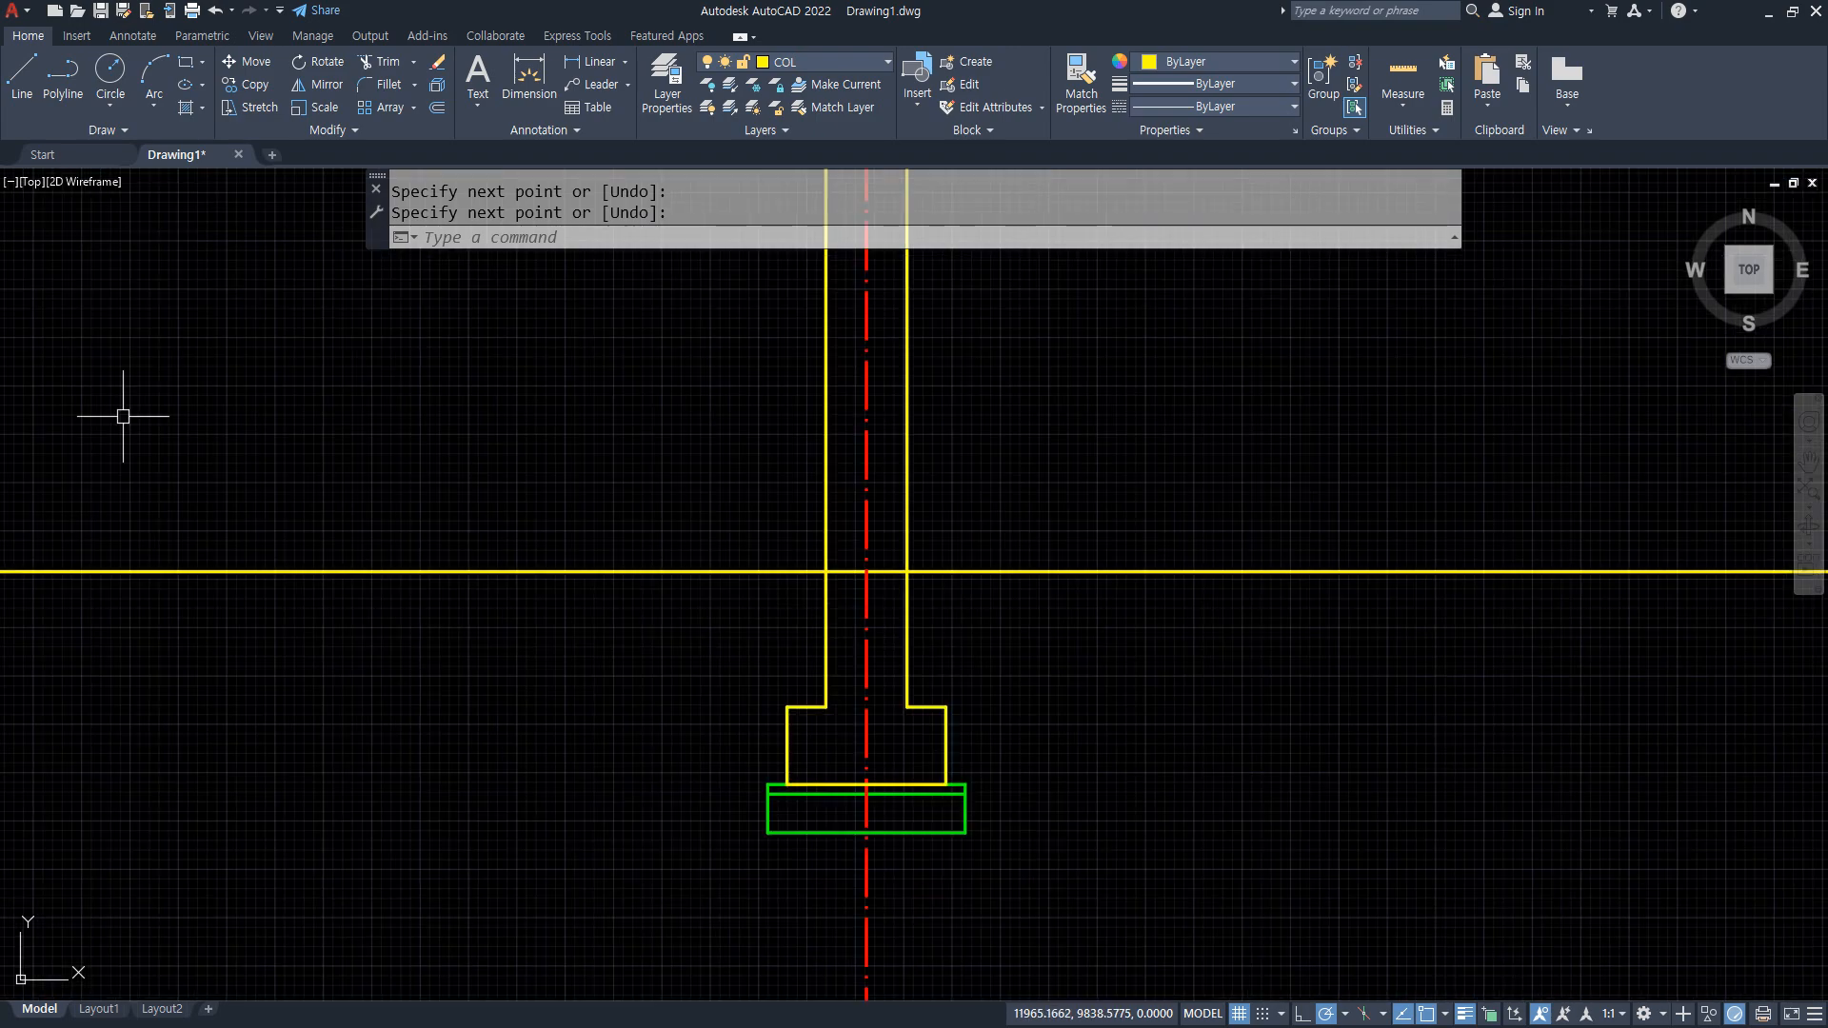
{"action": "key", "text": "alt+Tab"}
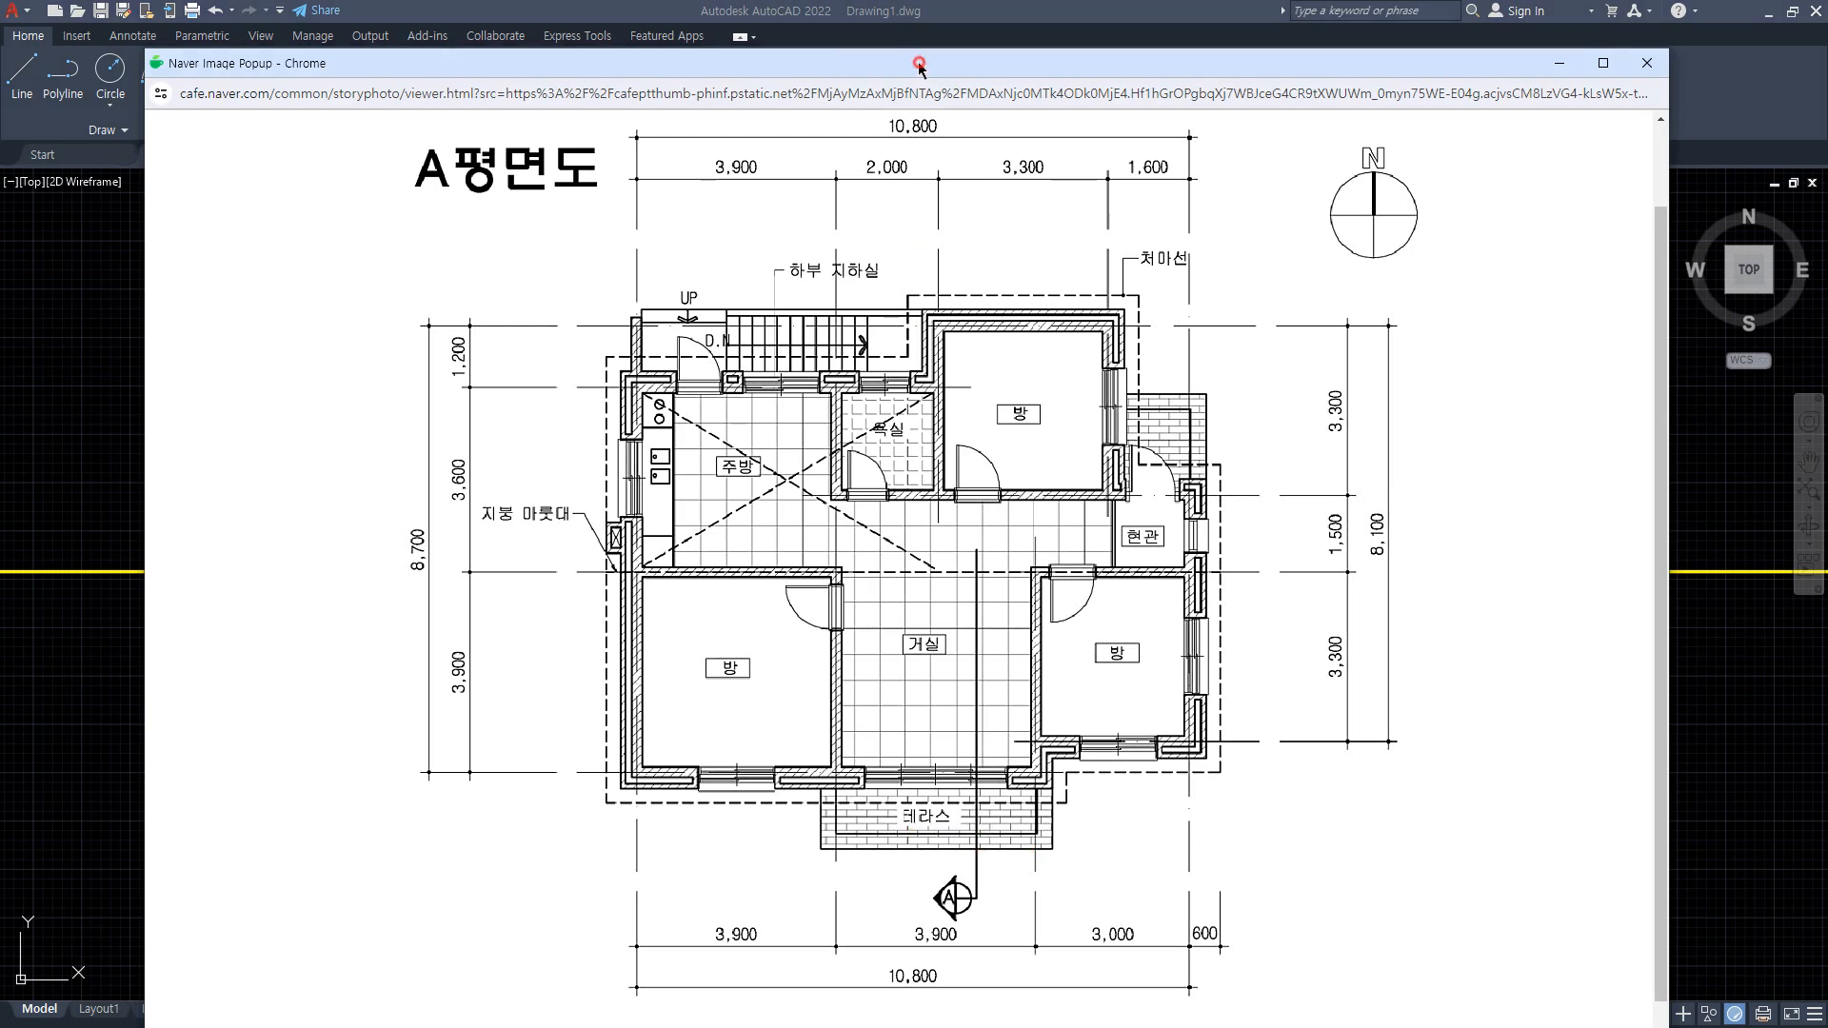
{"action": "key", "text": "alt+Tab"}
{"action": "type", "text": "o"}
{"action": "key", "text": "Return"}
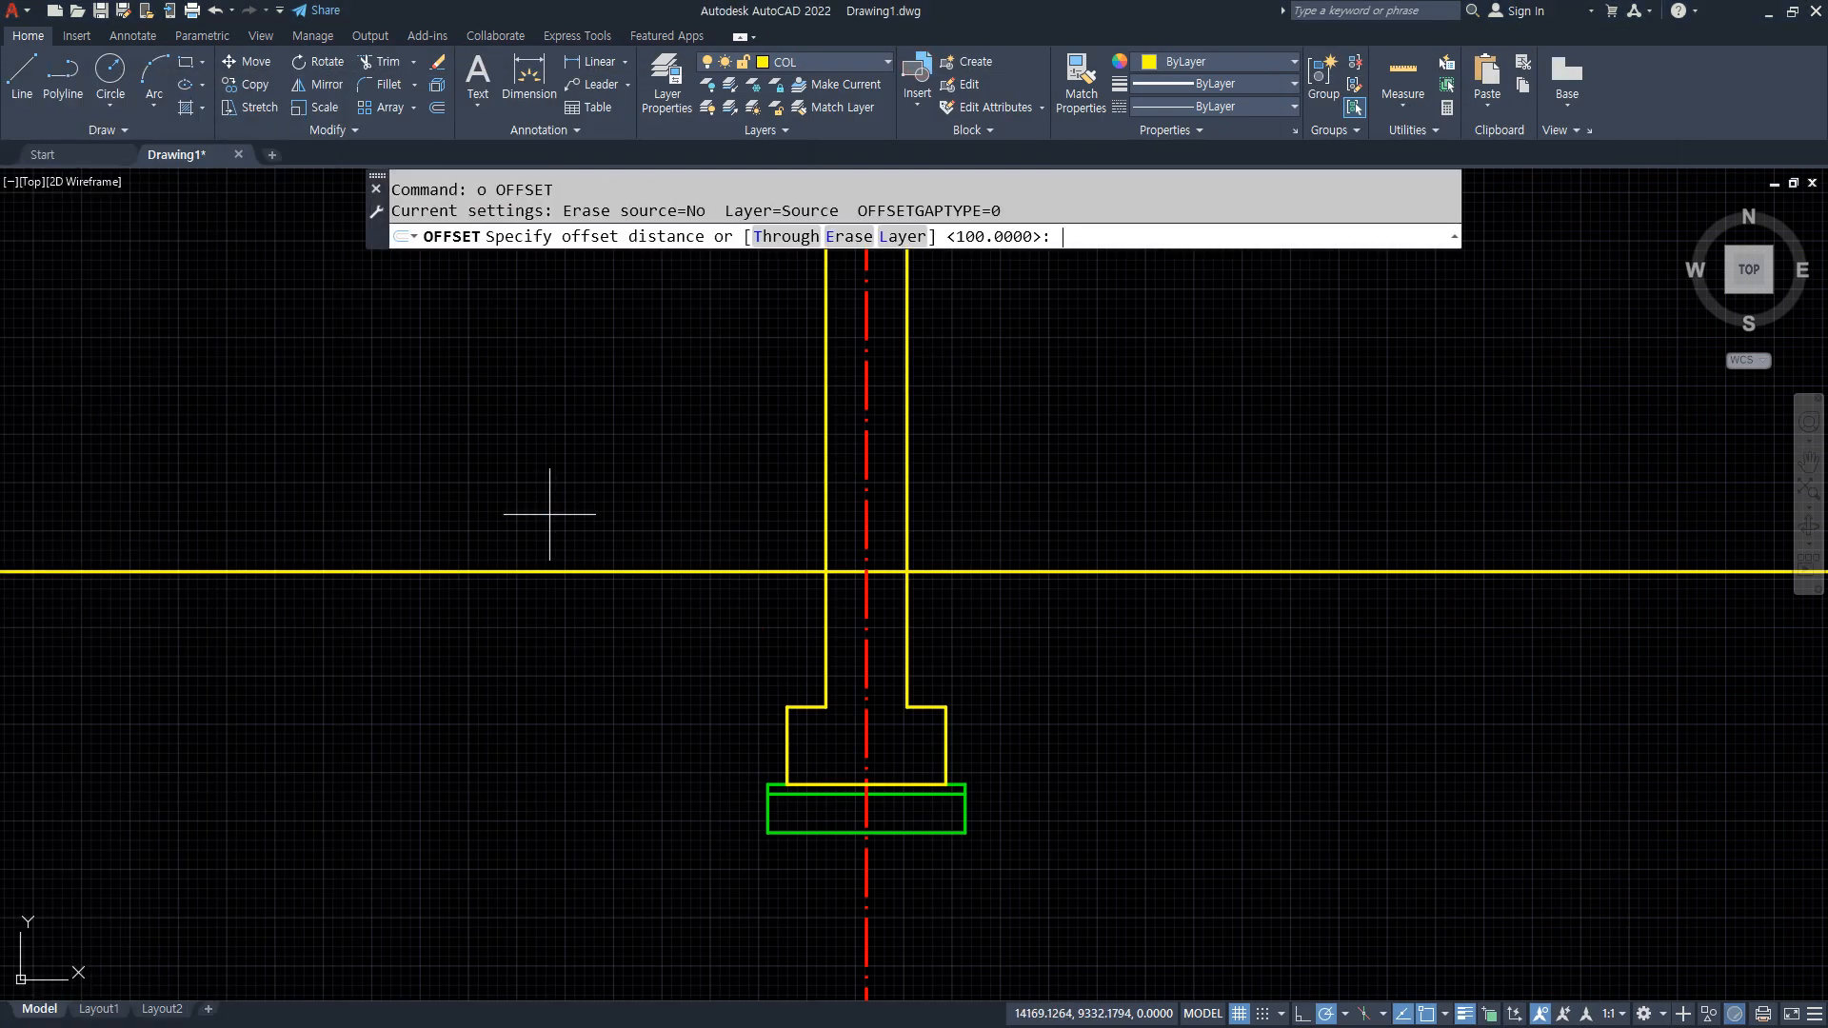
{"action": "key", "text": "Return"}
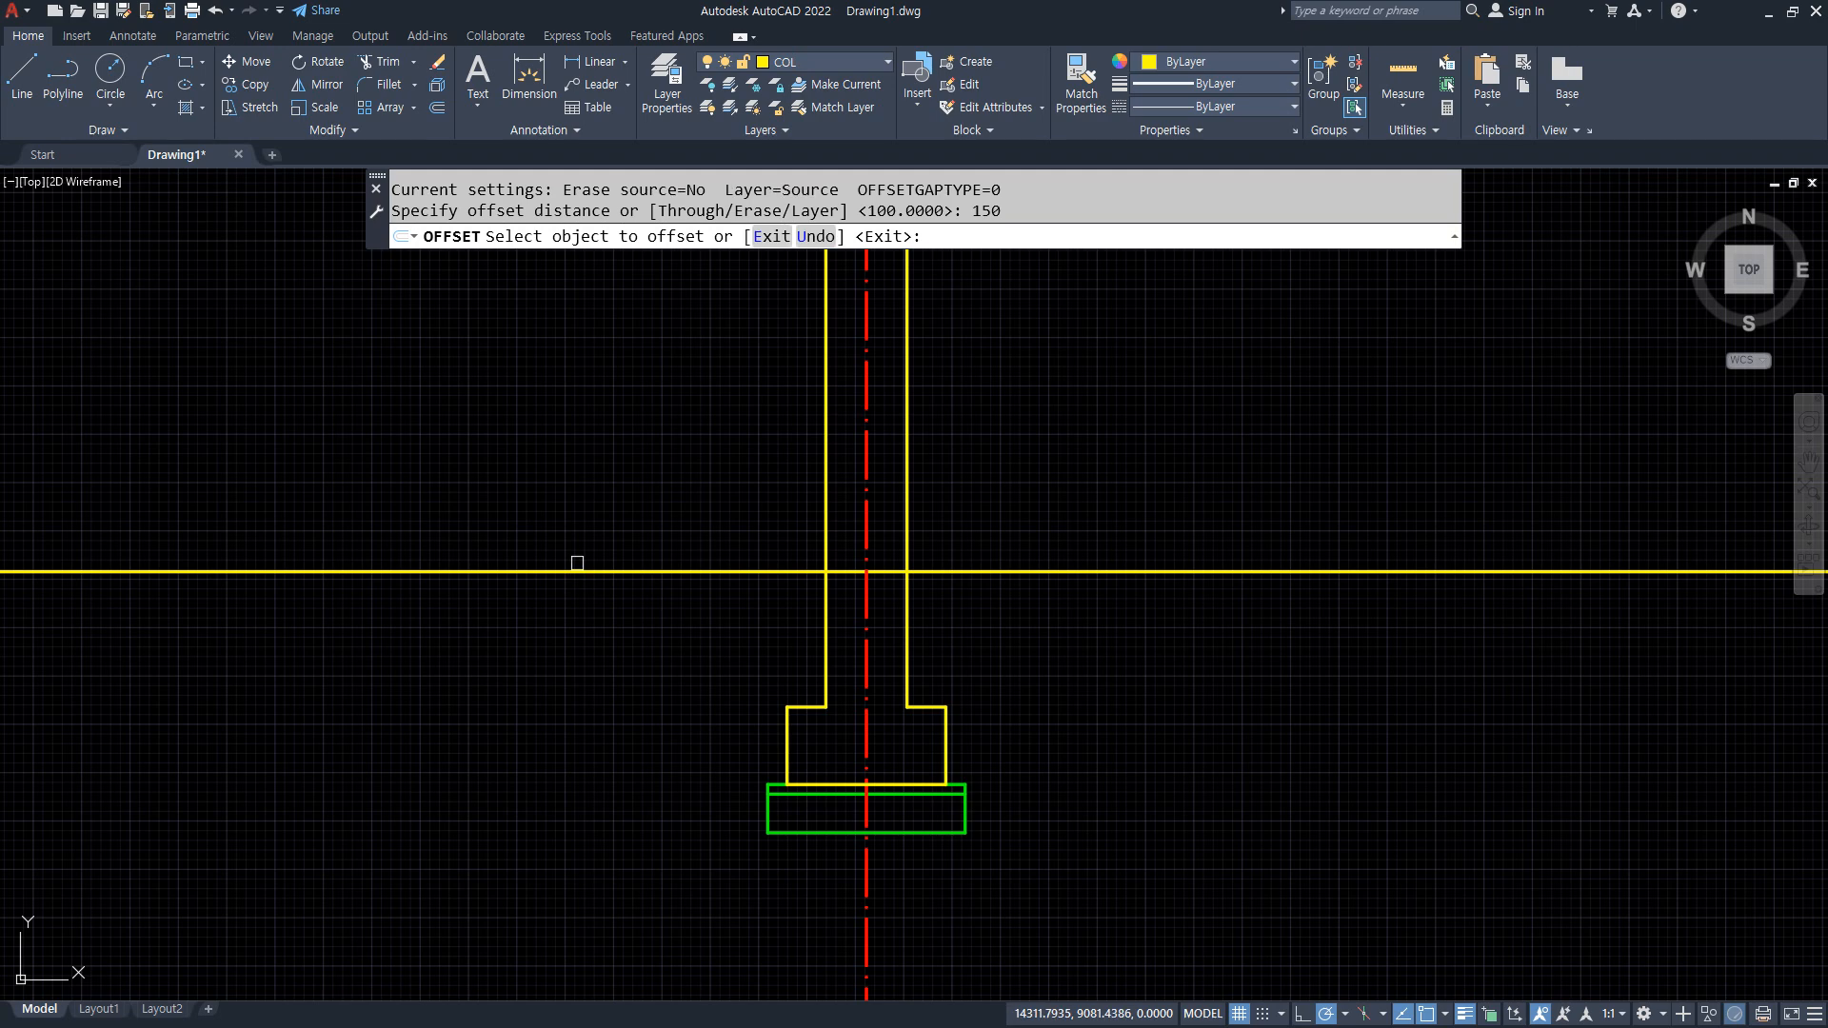
{"action": "left_click", "coordinate": [574, 571]}
{"action": "left_click", "coordinate": [584, 506]}
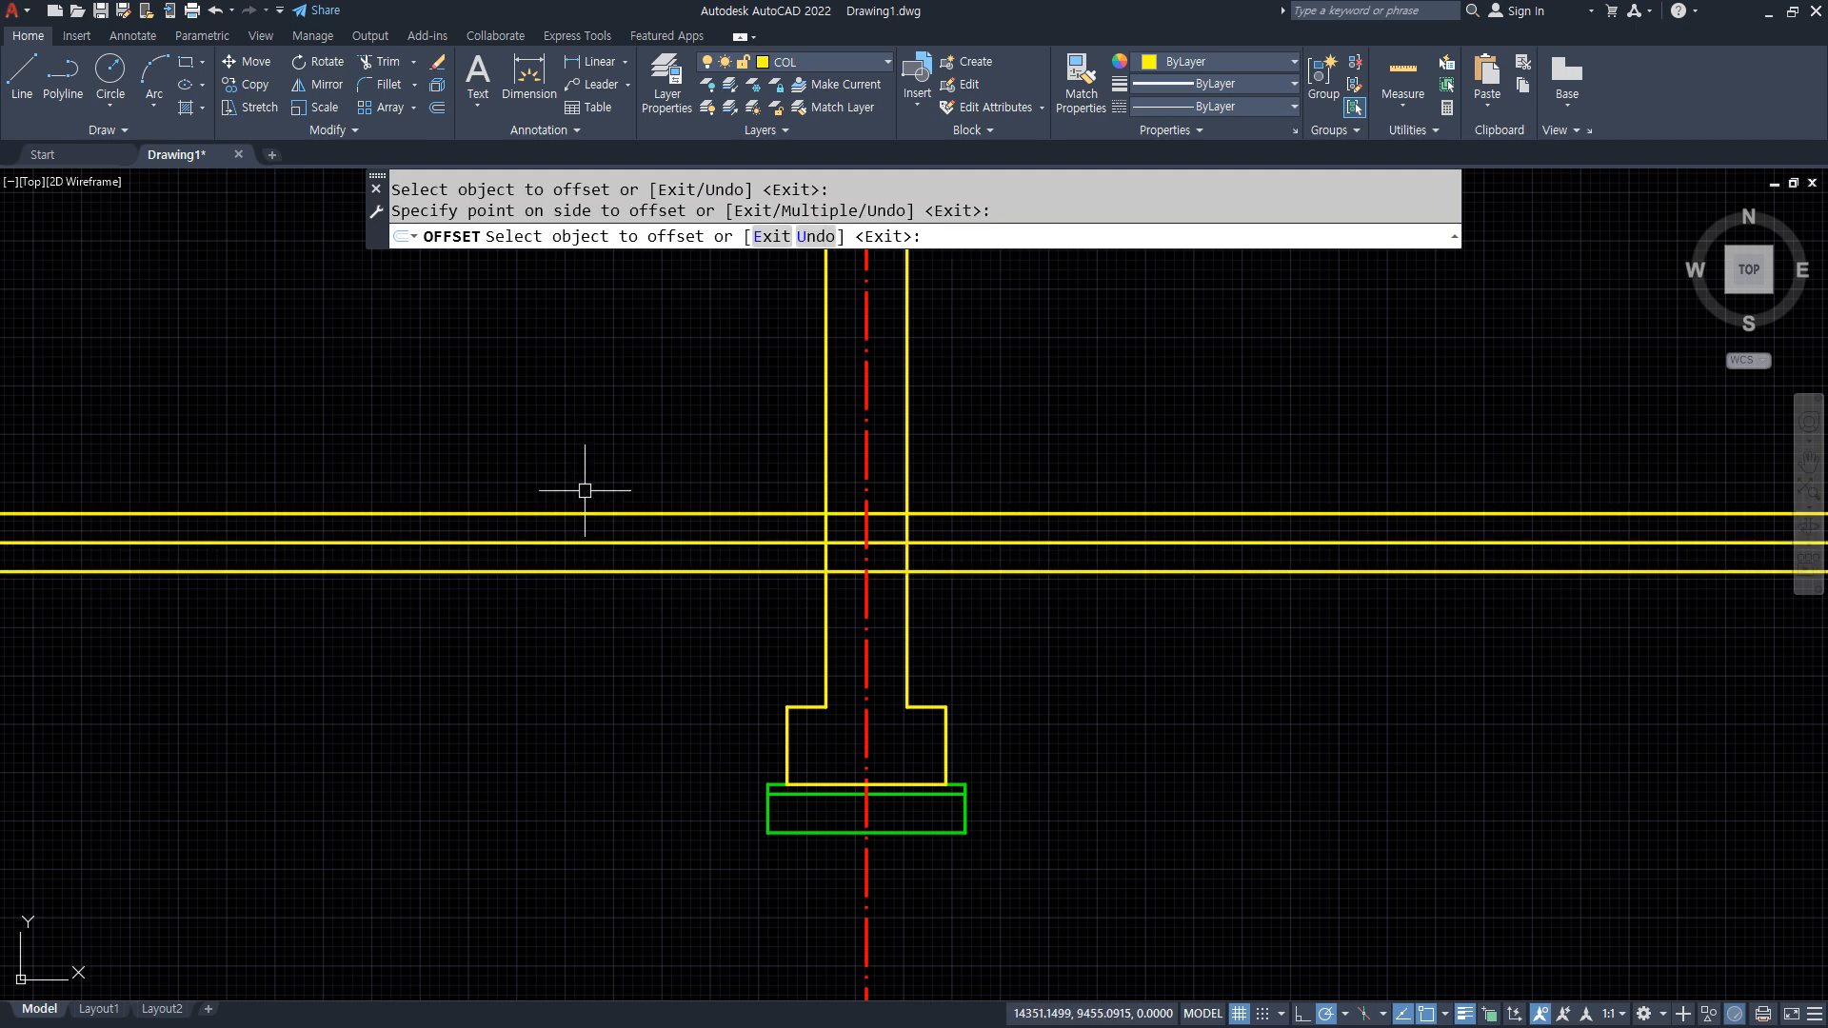
{"action": "key", "text": "Return"}
Offset the foundation's vertical centre line 1200 to the left for the terrace.
{"action": "type", "text": "O"}
{"action": "key", "text": "Return"}
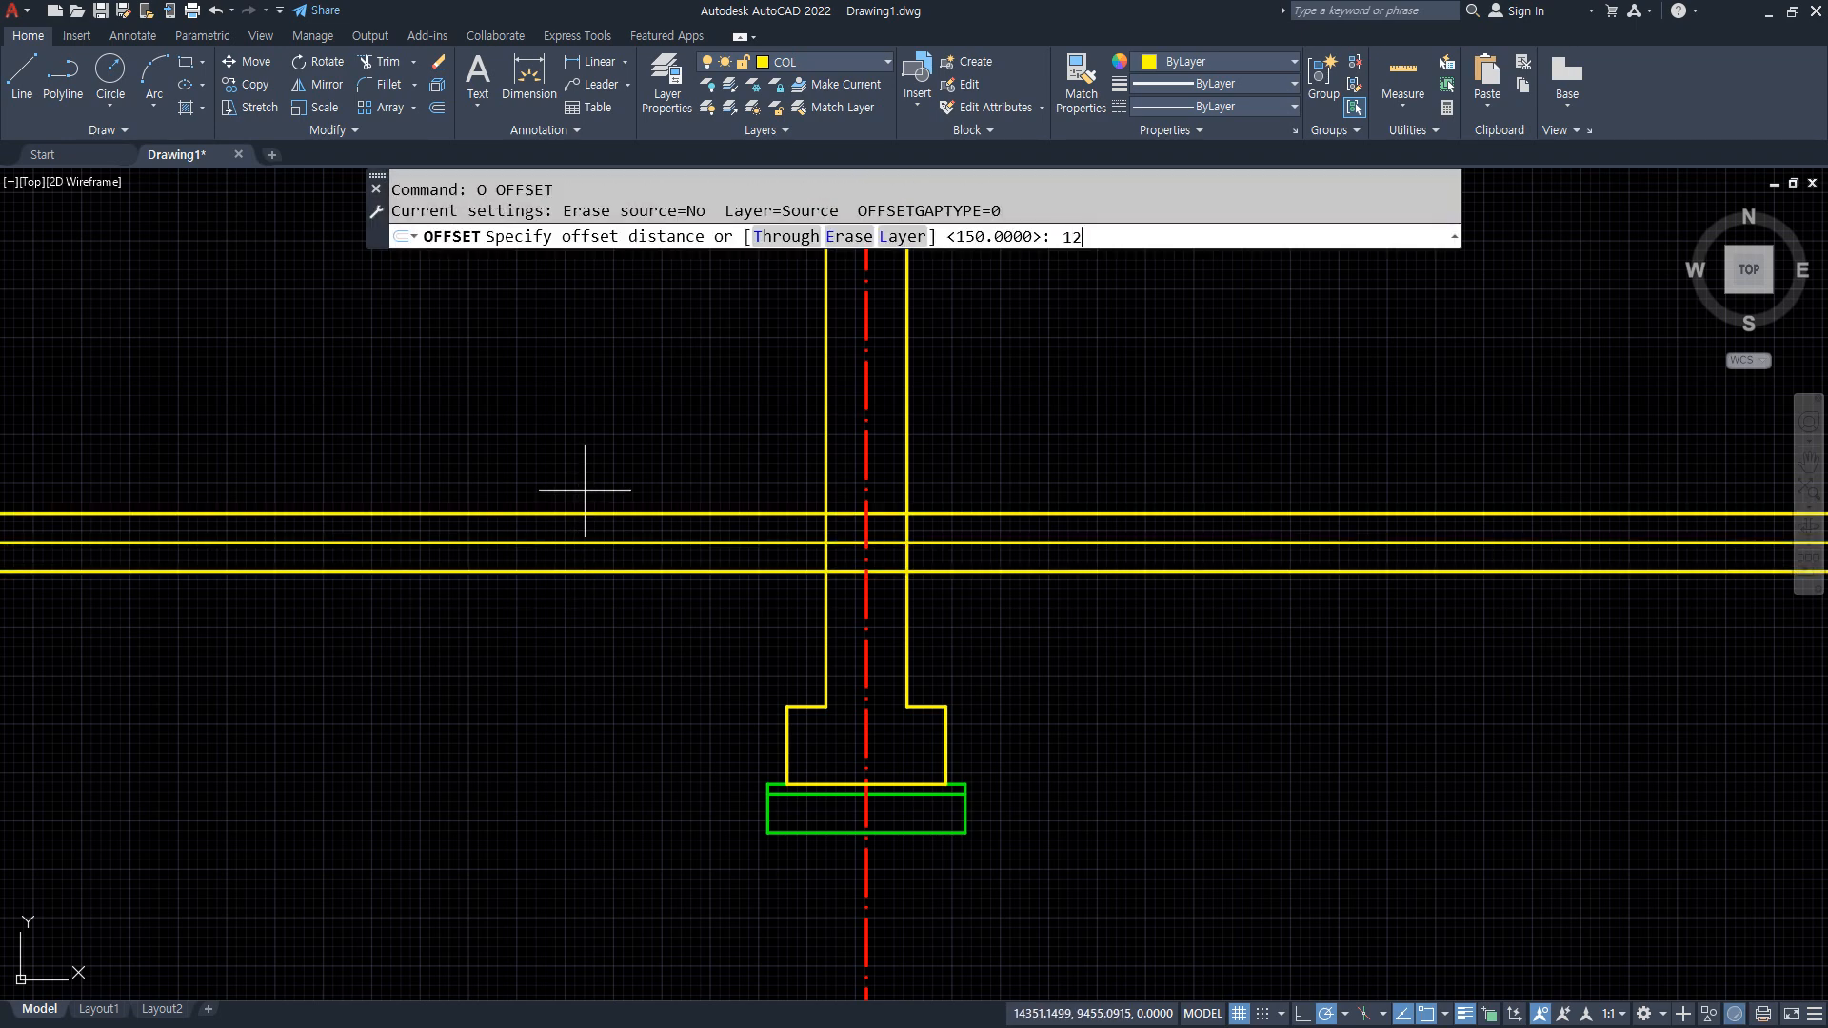
{"action": "key", "text": "Return"}
{"action": "left_click", "coordinate": [866, 476]}
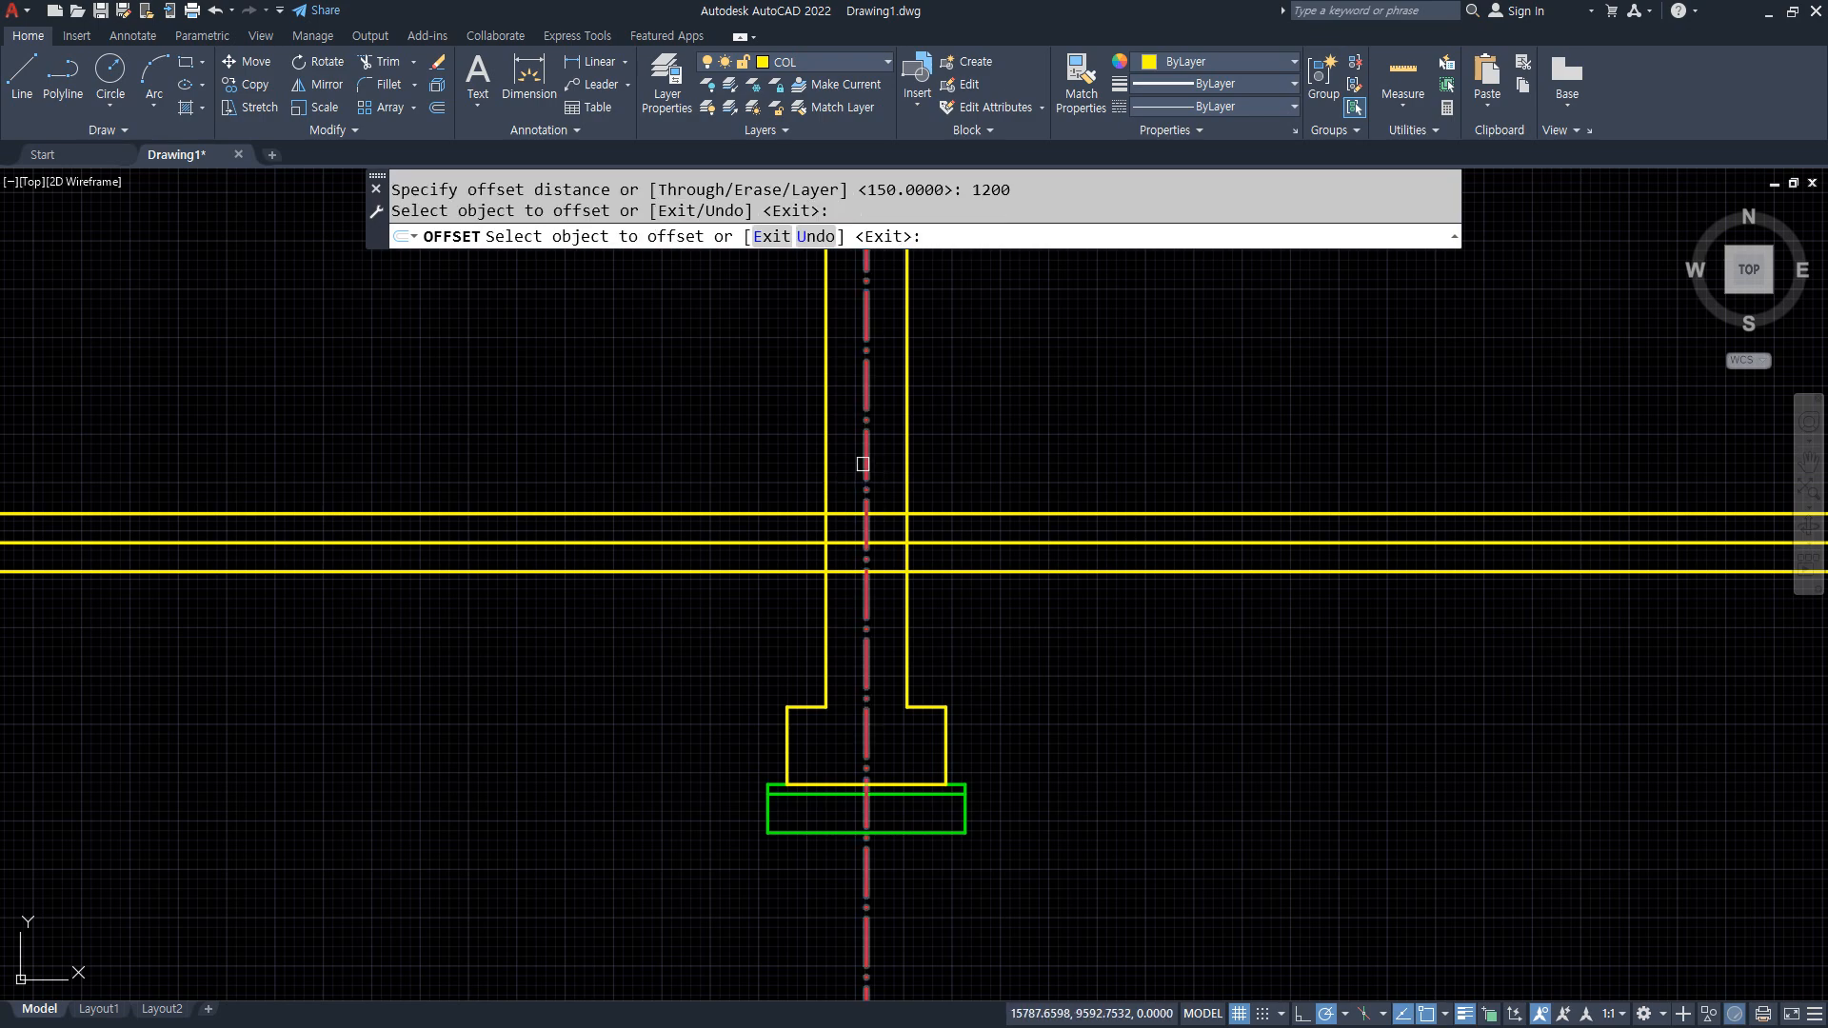
{"action": "left_click", "coordinate": [525, 439]}
{"action": "key", "text": "Return"}
Offset the terrace's vertical centre line 300 to the left.
{"action": "scroll", "coordinate": [636, 549], "scroll_direction": "up", "scroll_amount": 4}
{"action": "type", "text": "o"}
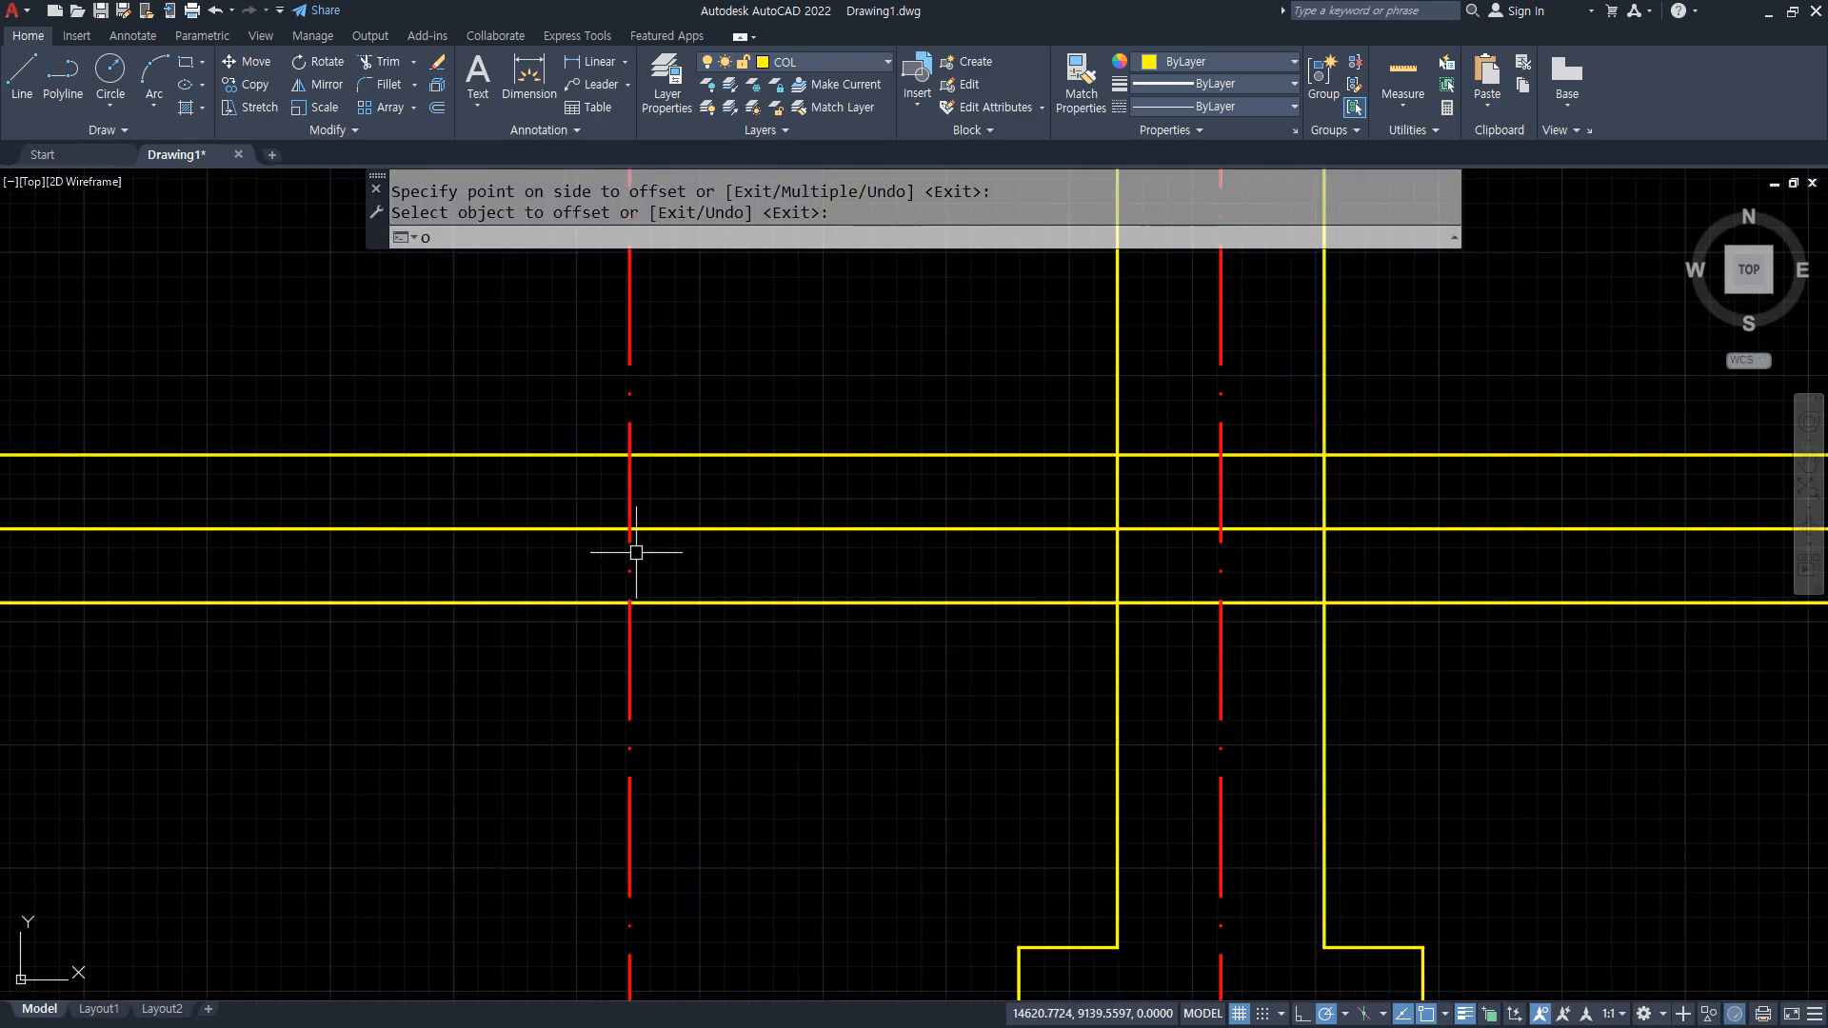
{"action": "key", "text": "Return"}
{"action": "type", "text": "300"}
{"action": "key", "text": "Return"}
{"action": "left_click", "coordinate": [630, 506]}
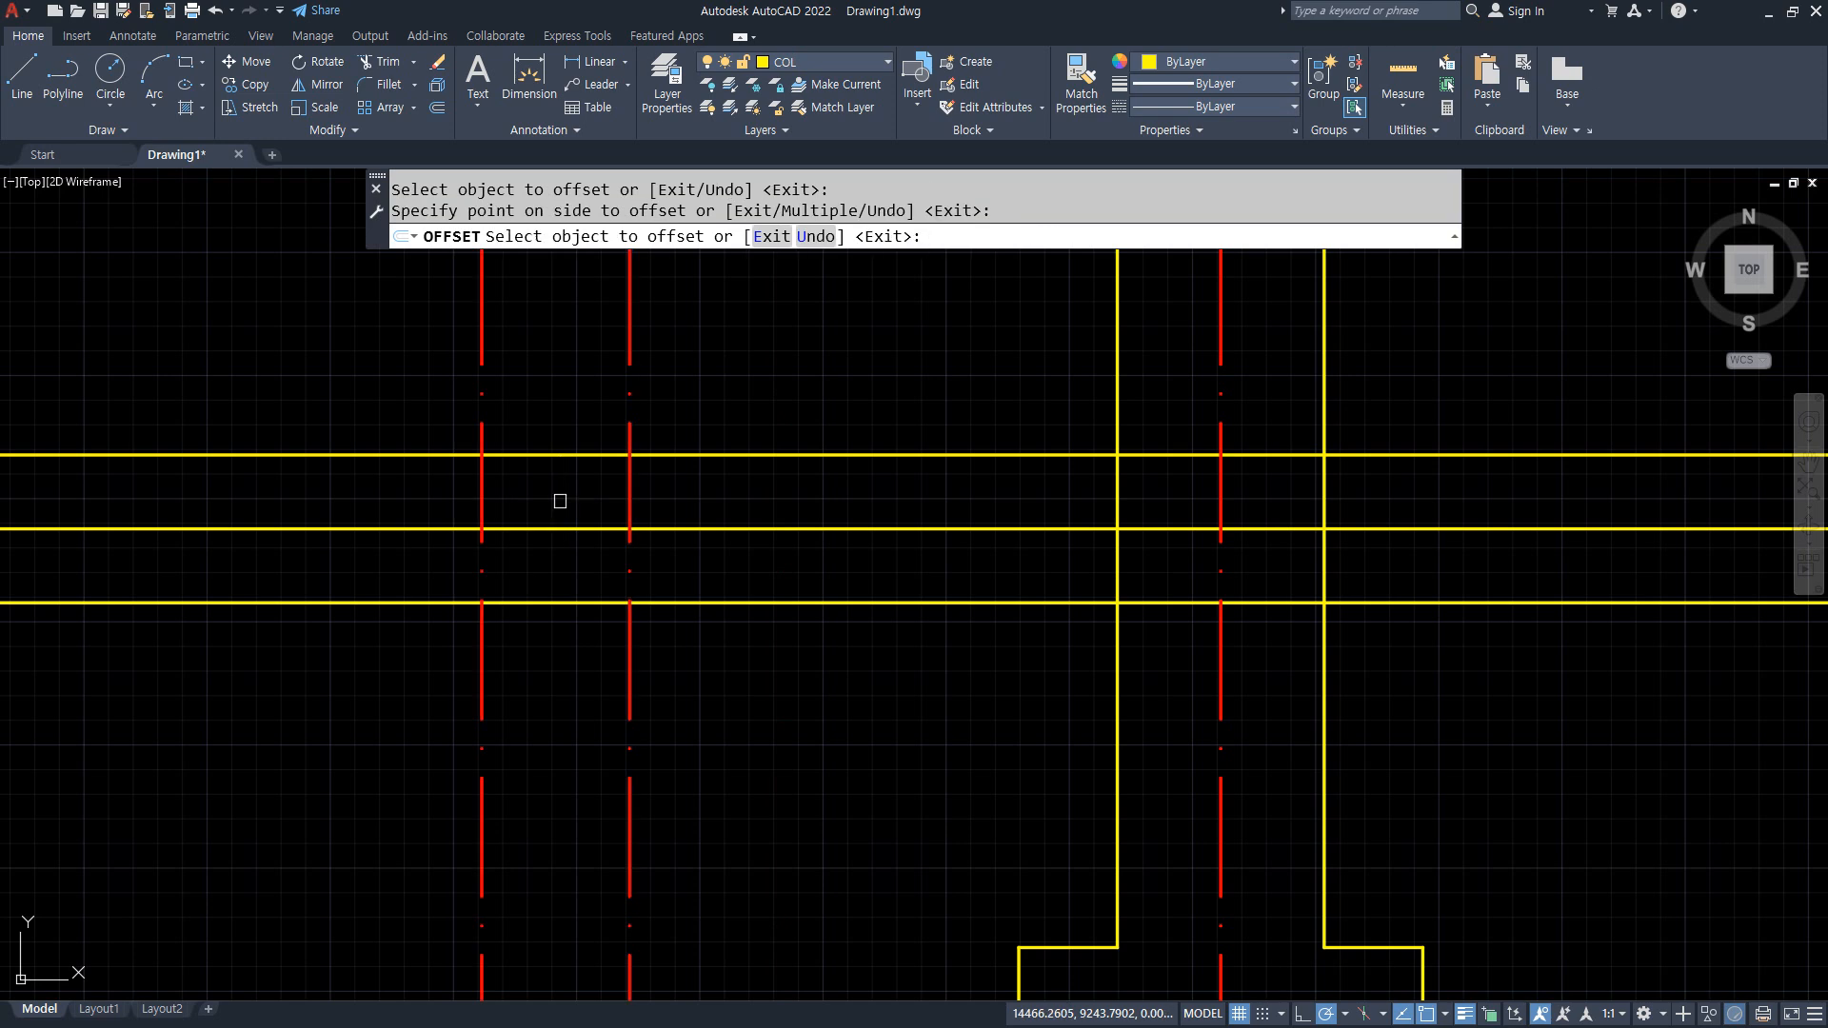
{"action": "left_click", "coordinate": [559, 502]}
{"action": "key", "text": "Return"}
Match the two terrace centre lines' properties to the yellow horizontal terrace level line.
{"action": "type", "text": "ma"}
{"action": "key", "text": "Return"}
{"action": "left_click", "coordinate": [657, 456]}
{"action": "left_click", "coordinate": [625, 486]}
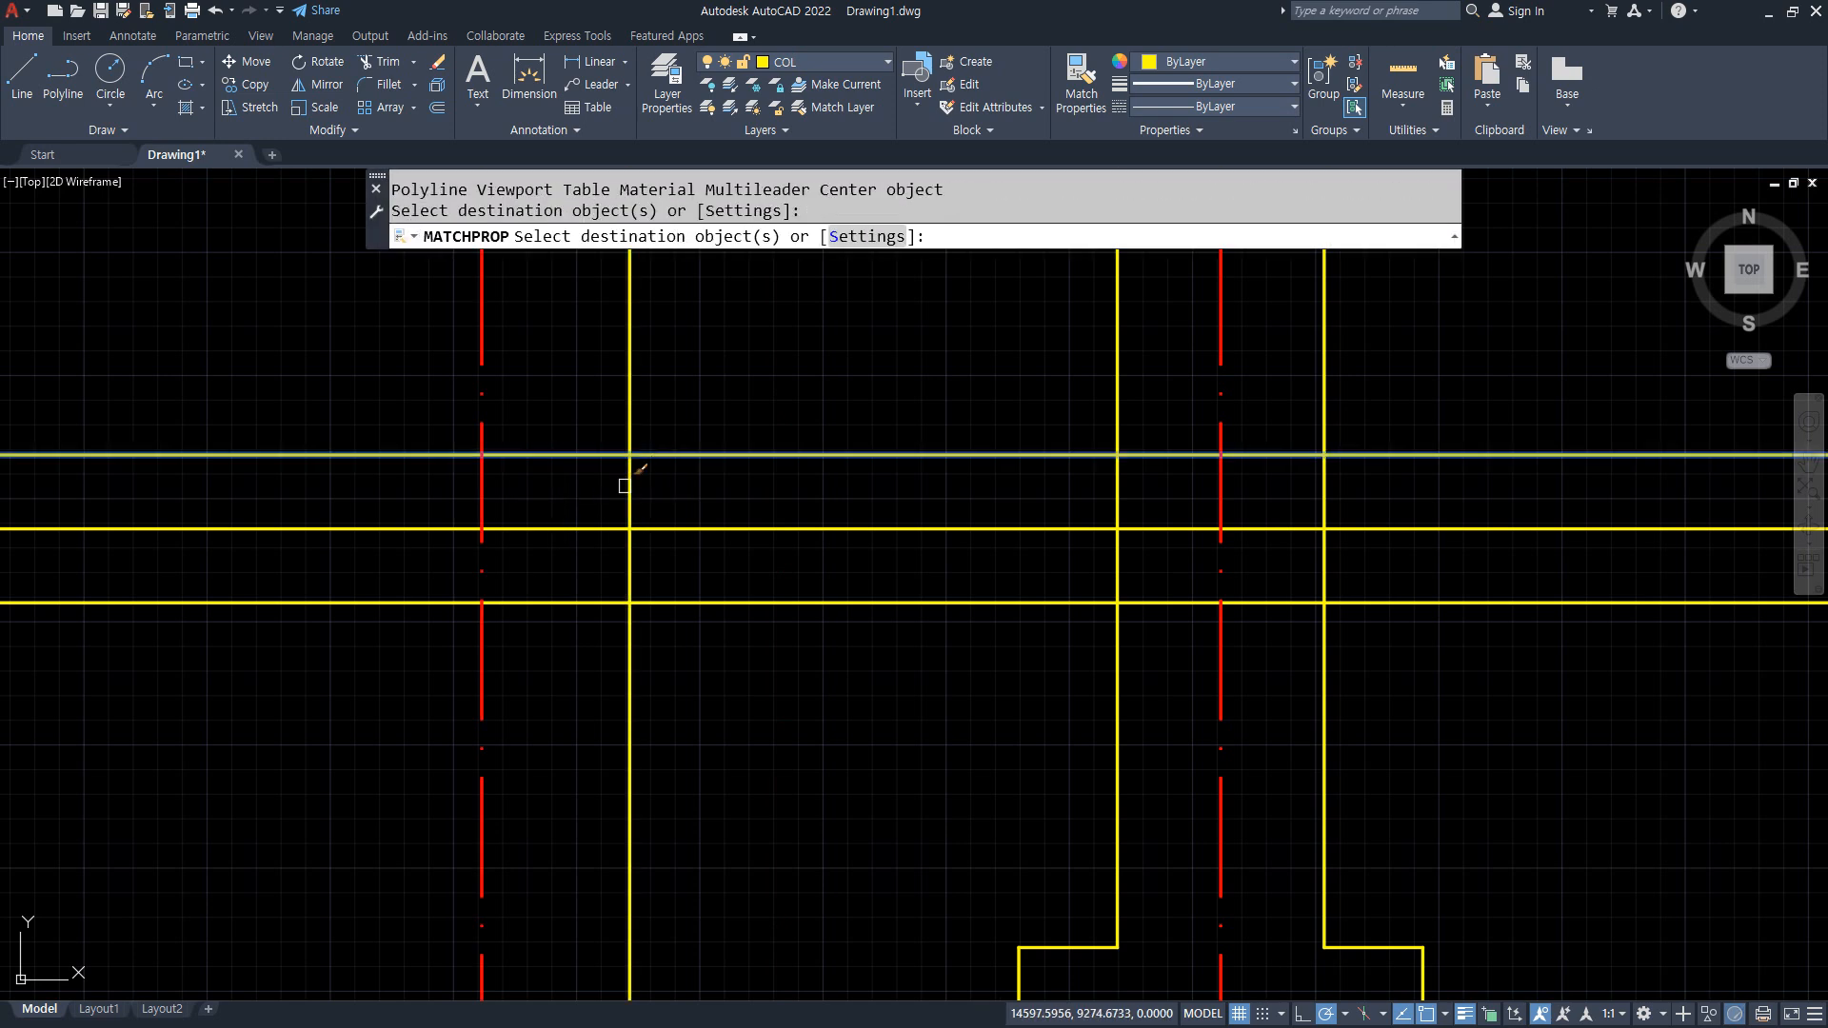
{"action": "left_click", "coordinate": [490, 568]}
{"action": "left_click", "coordinate": [482, 579]}
{"action": "key", "text": "Return"}
Fillet the level lines and the two terrace verticals with radius 0 to form the two-step terrace edge.
{"action": "type", "text": "f"}
{"action": "key", "text": "Return"}
{"action": "left_click", "coordinate": [686, 458]}
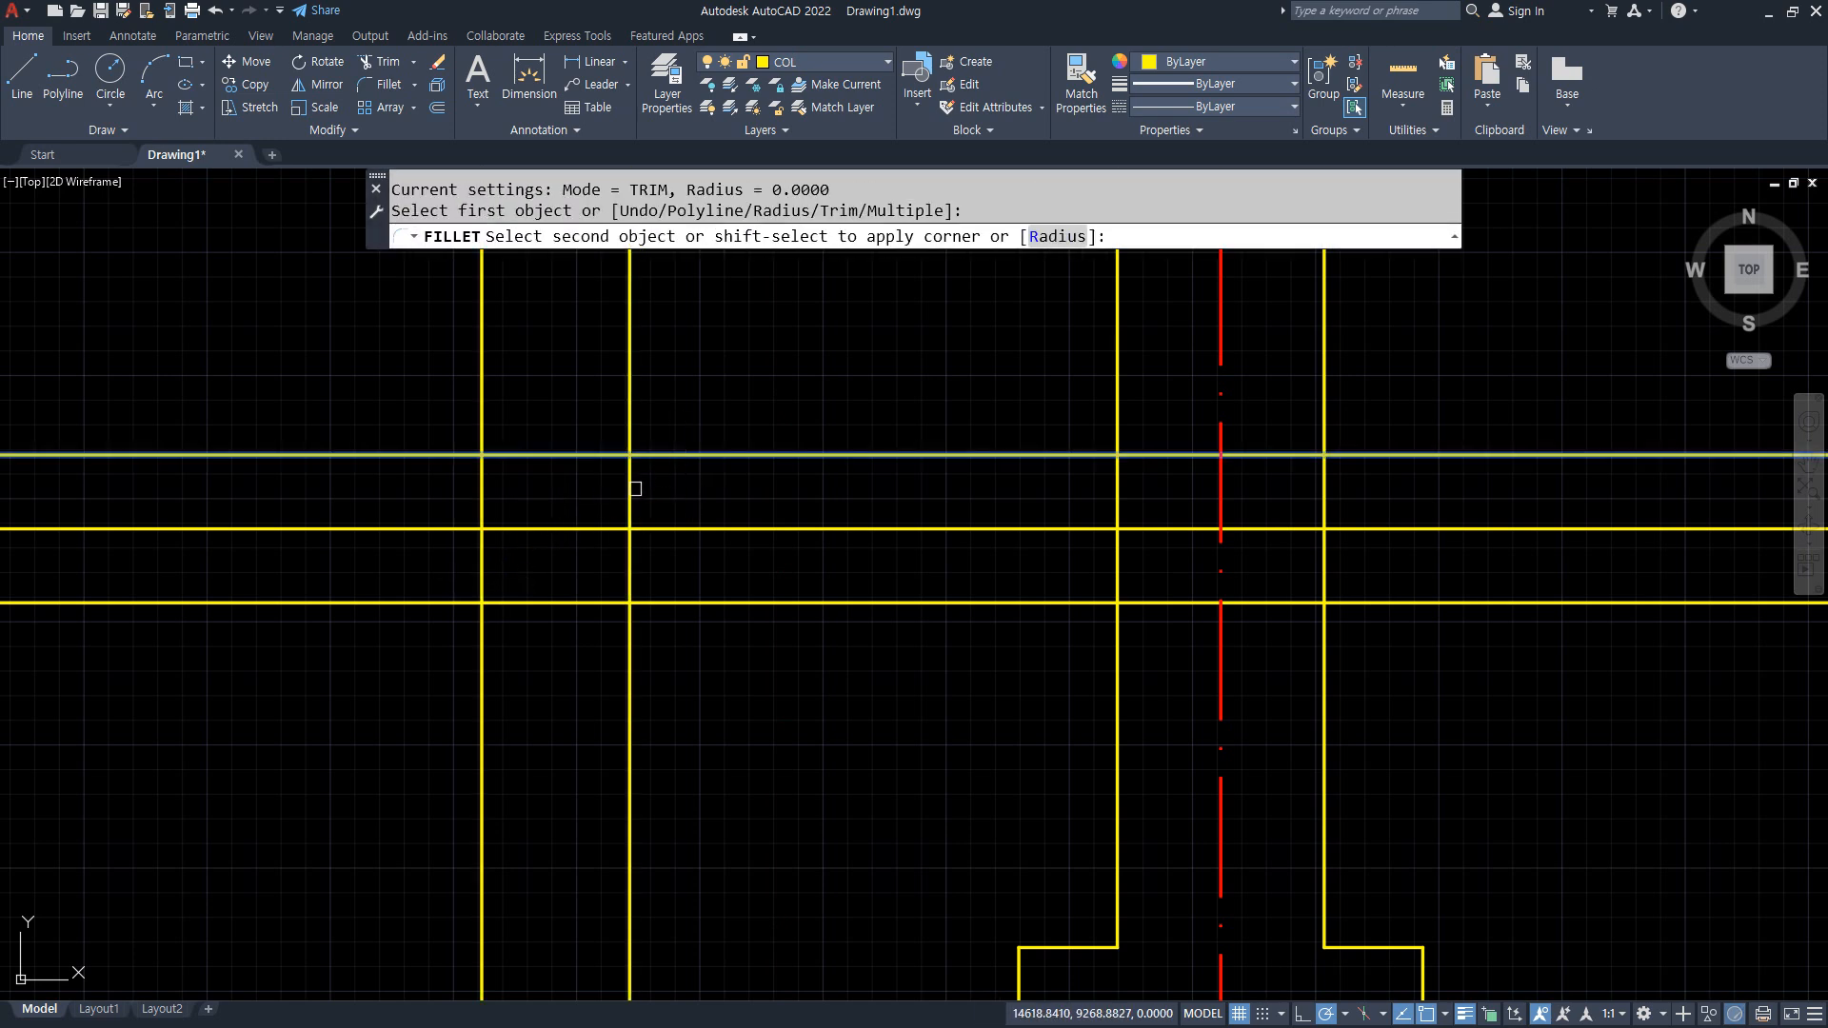
{"action": "left_click", "coordinate": [628, 501]}
{"action": "key", "text": "Return"}
{"action": "left_click", "coordinate": [628, 503]}
{"action": "left_click", "coordinate": [600, 528]}
{"action": "key", "text": "Return"}
{"action": "left_click", "coordinate": [543, 528]}
{"action": "left_click", "coordinate": [482, 610]}
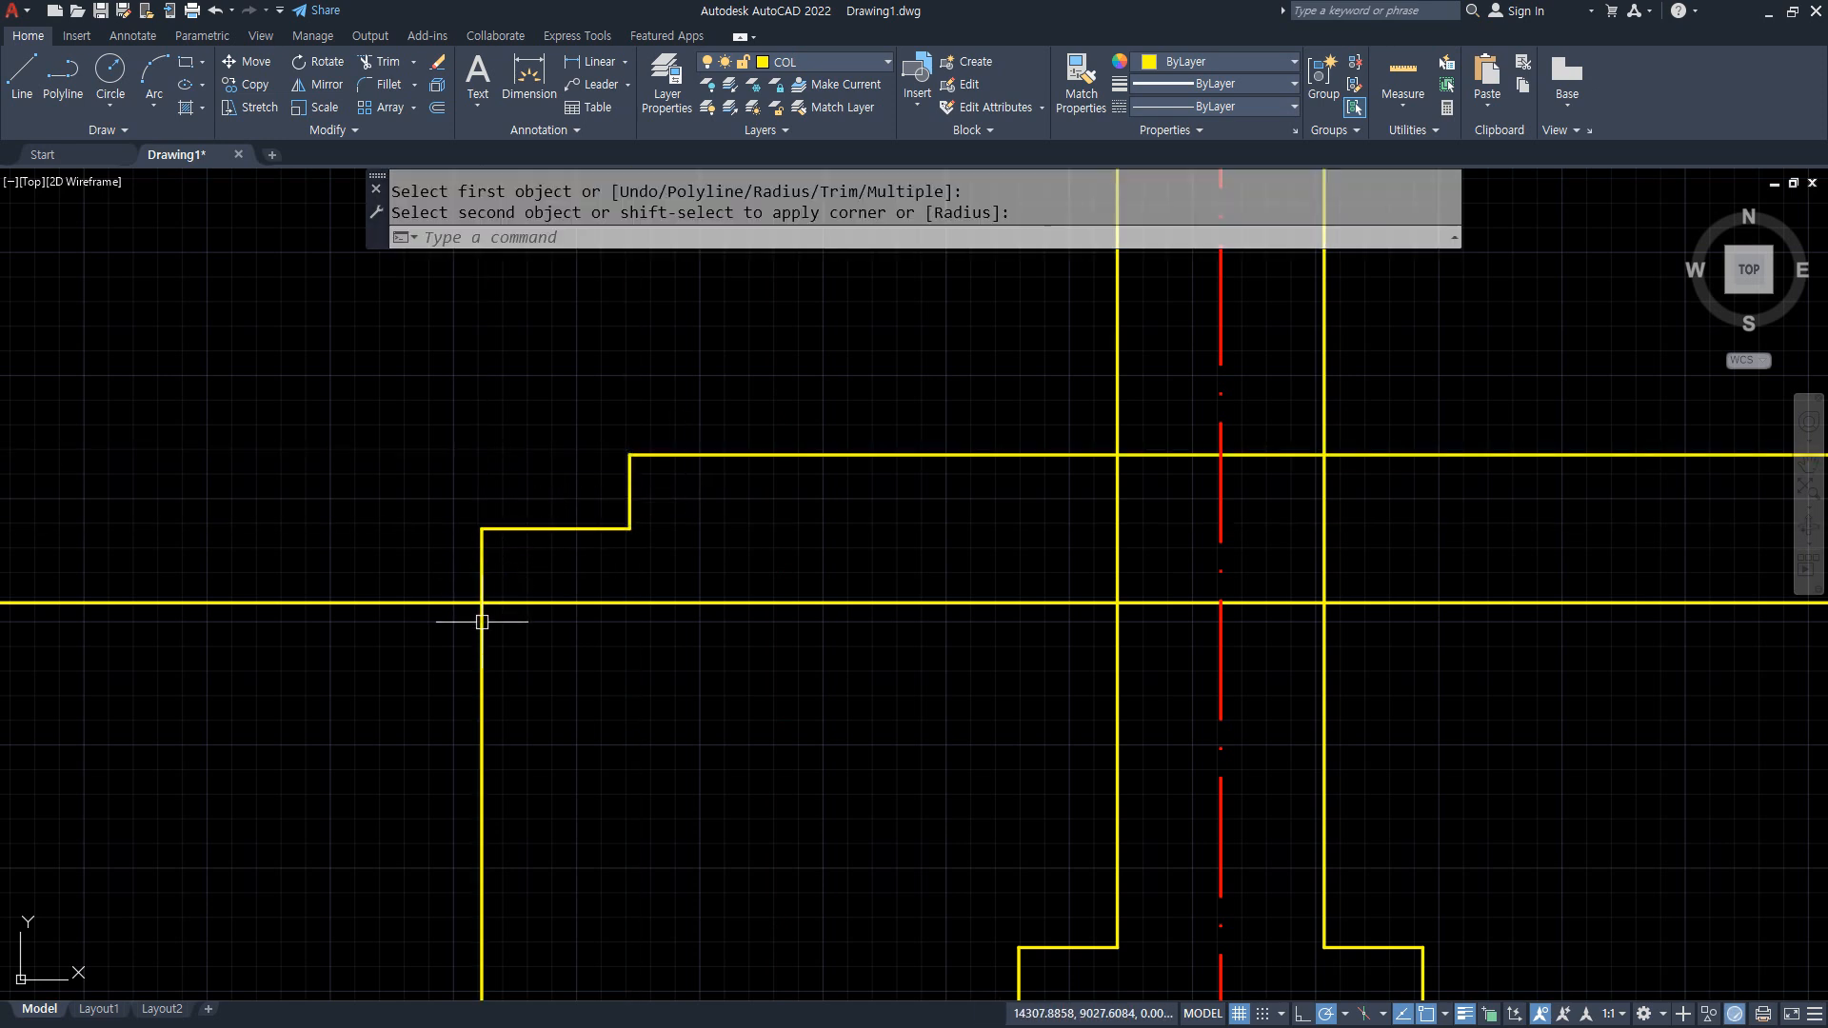
Draw a horizontal line from the footing's upper outer corner to the terrace's outer vertical line.
{"action": "middle_click_drag", "start_coordinate": [544, 849], "coordinate": [561, 801]}
{"action": "type", "text": "l"}
{"action": "key", "text": "Return"}
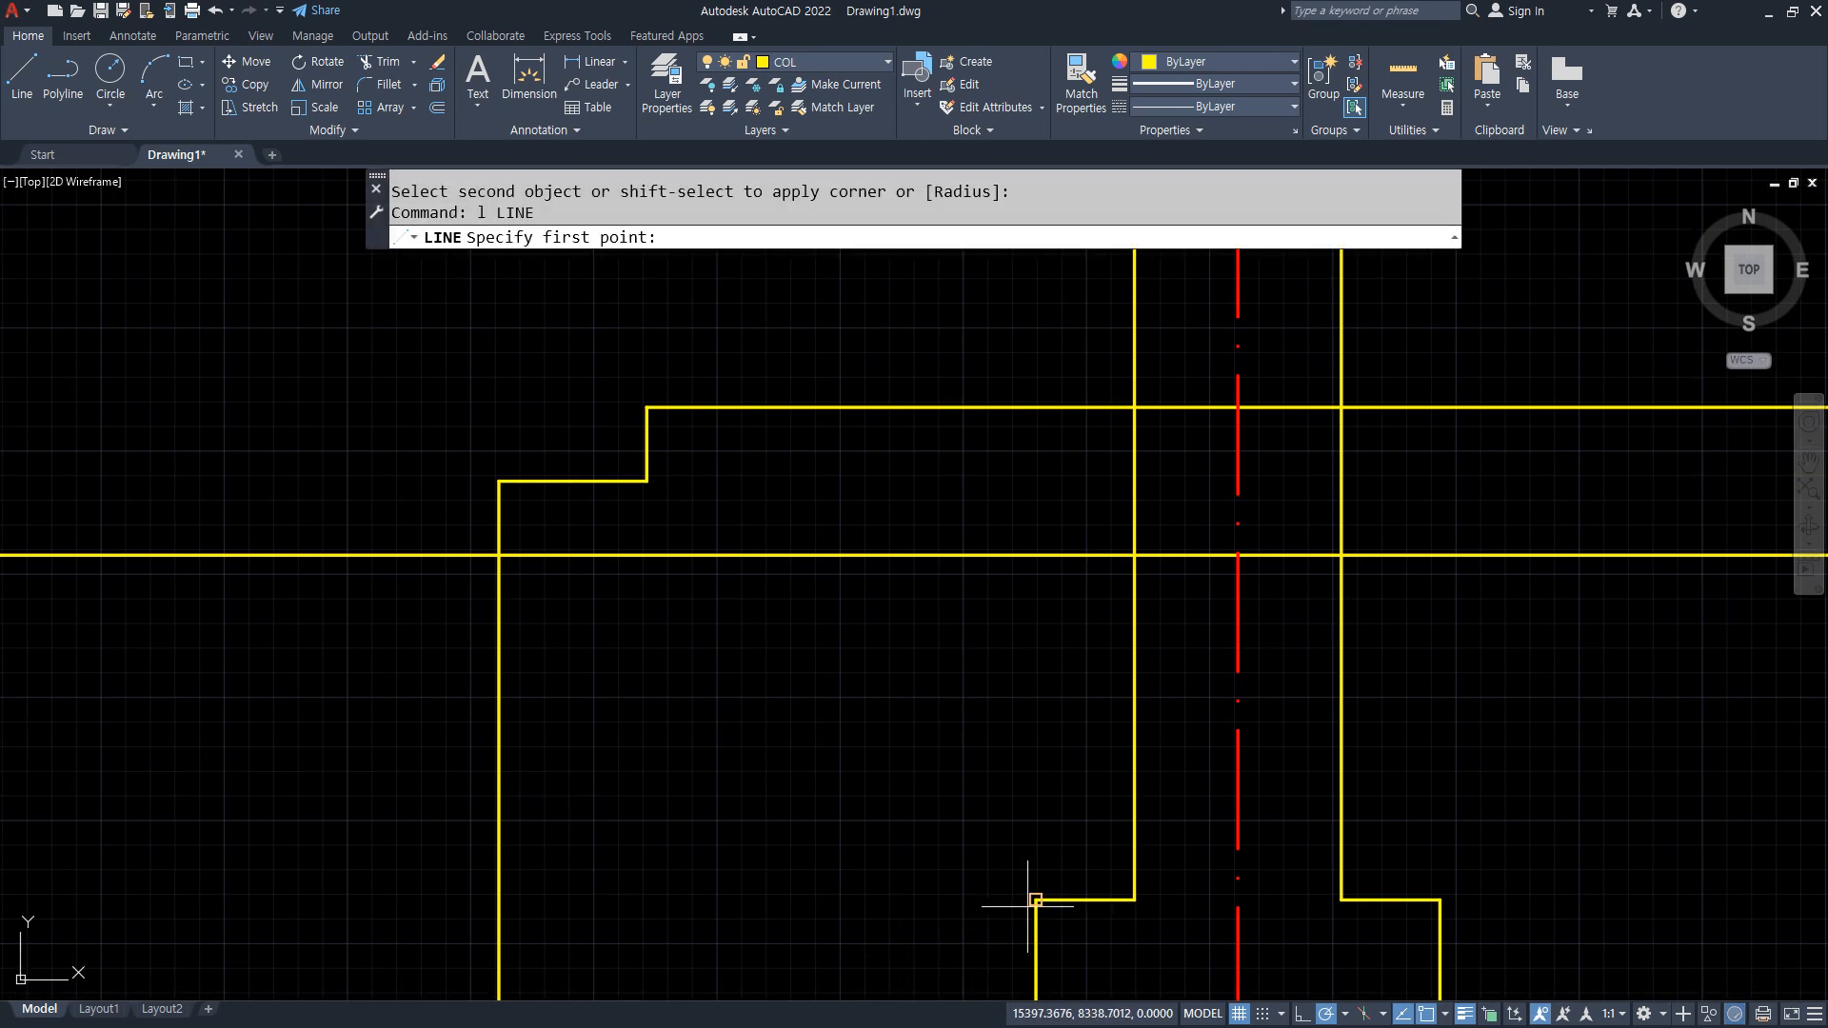
{"action": "left_click", "coordinate": [1032, 902]}
{"action": "key", "text": "Escape"}
{"action": "key", "text": "Return"}
{"action": "left_click", "coordinate": [1032, 901]}
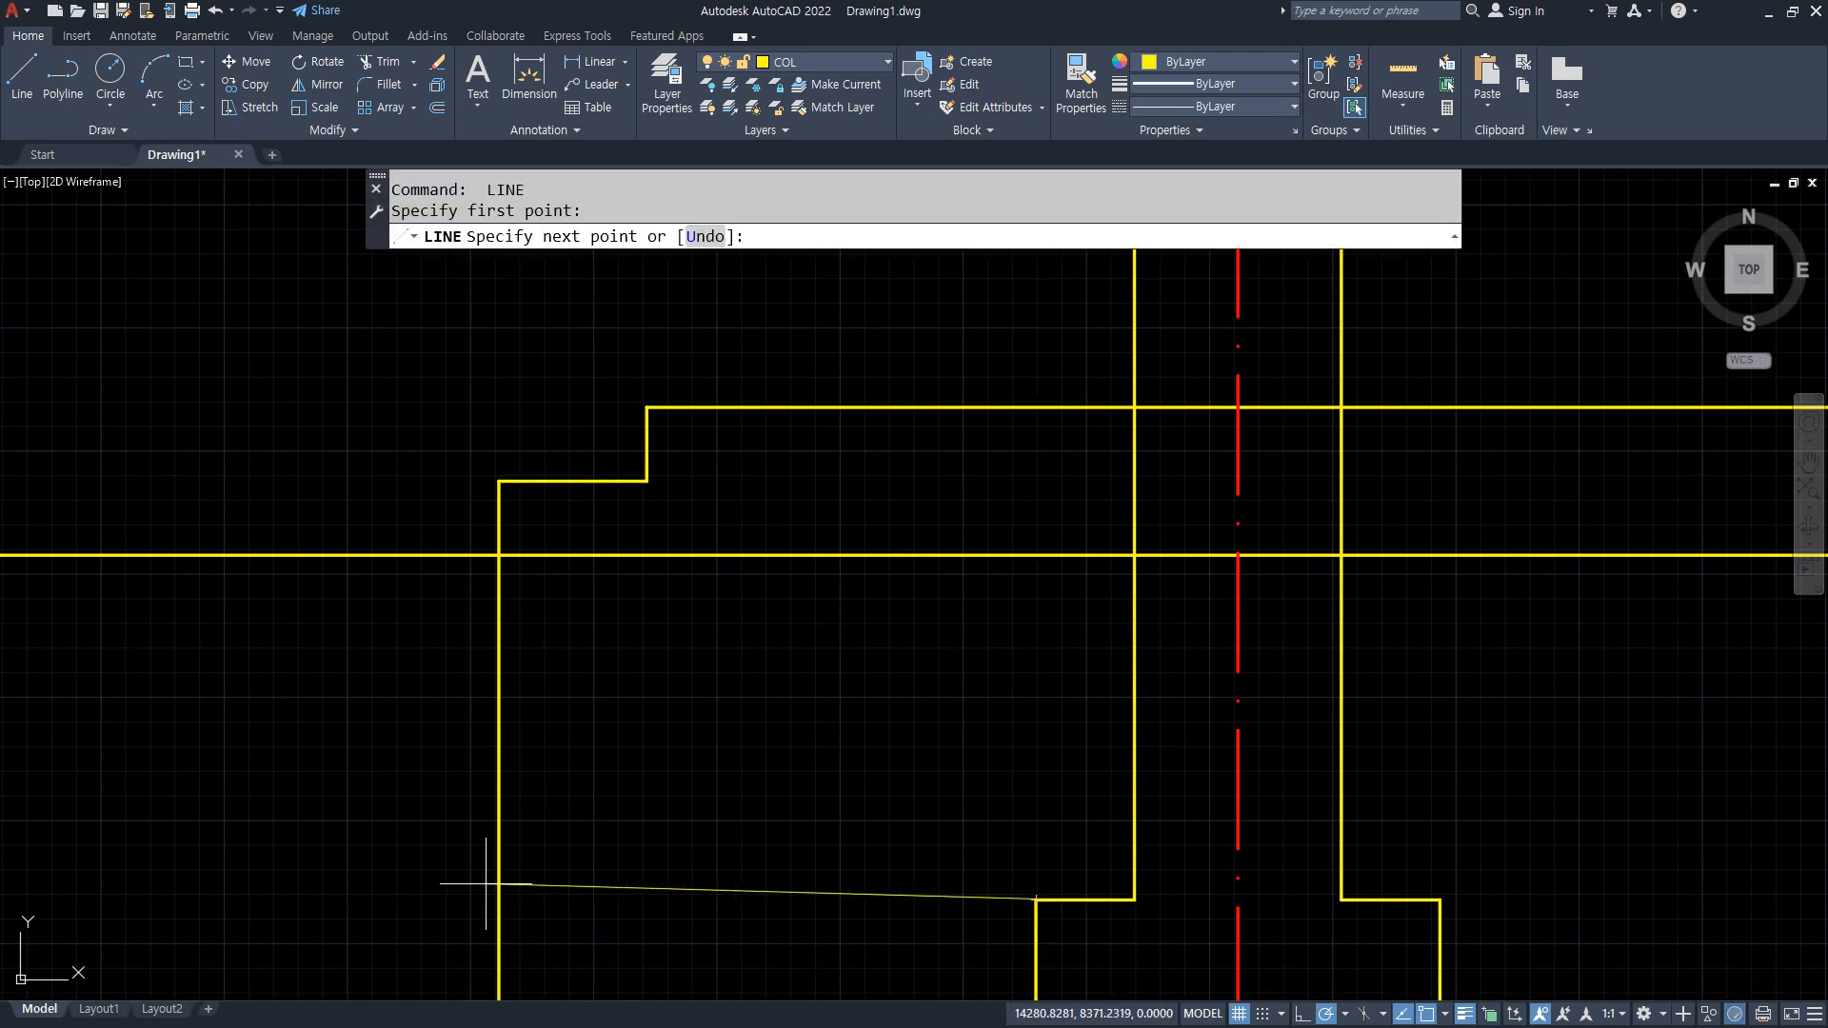
{"action": "left_click", "coordinate": [494, 899]}
{"action": "key", "text": "Return"}
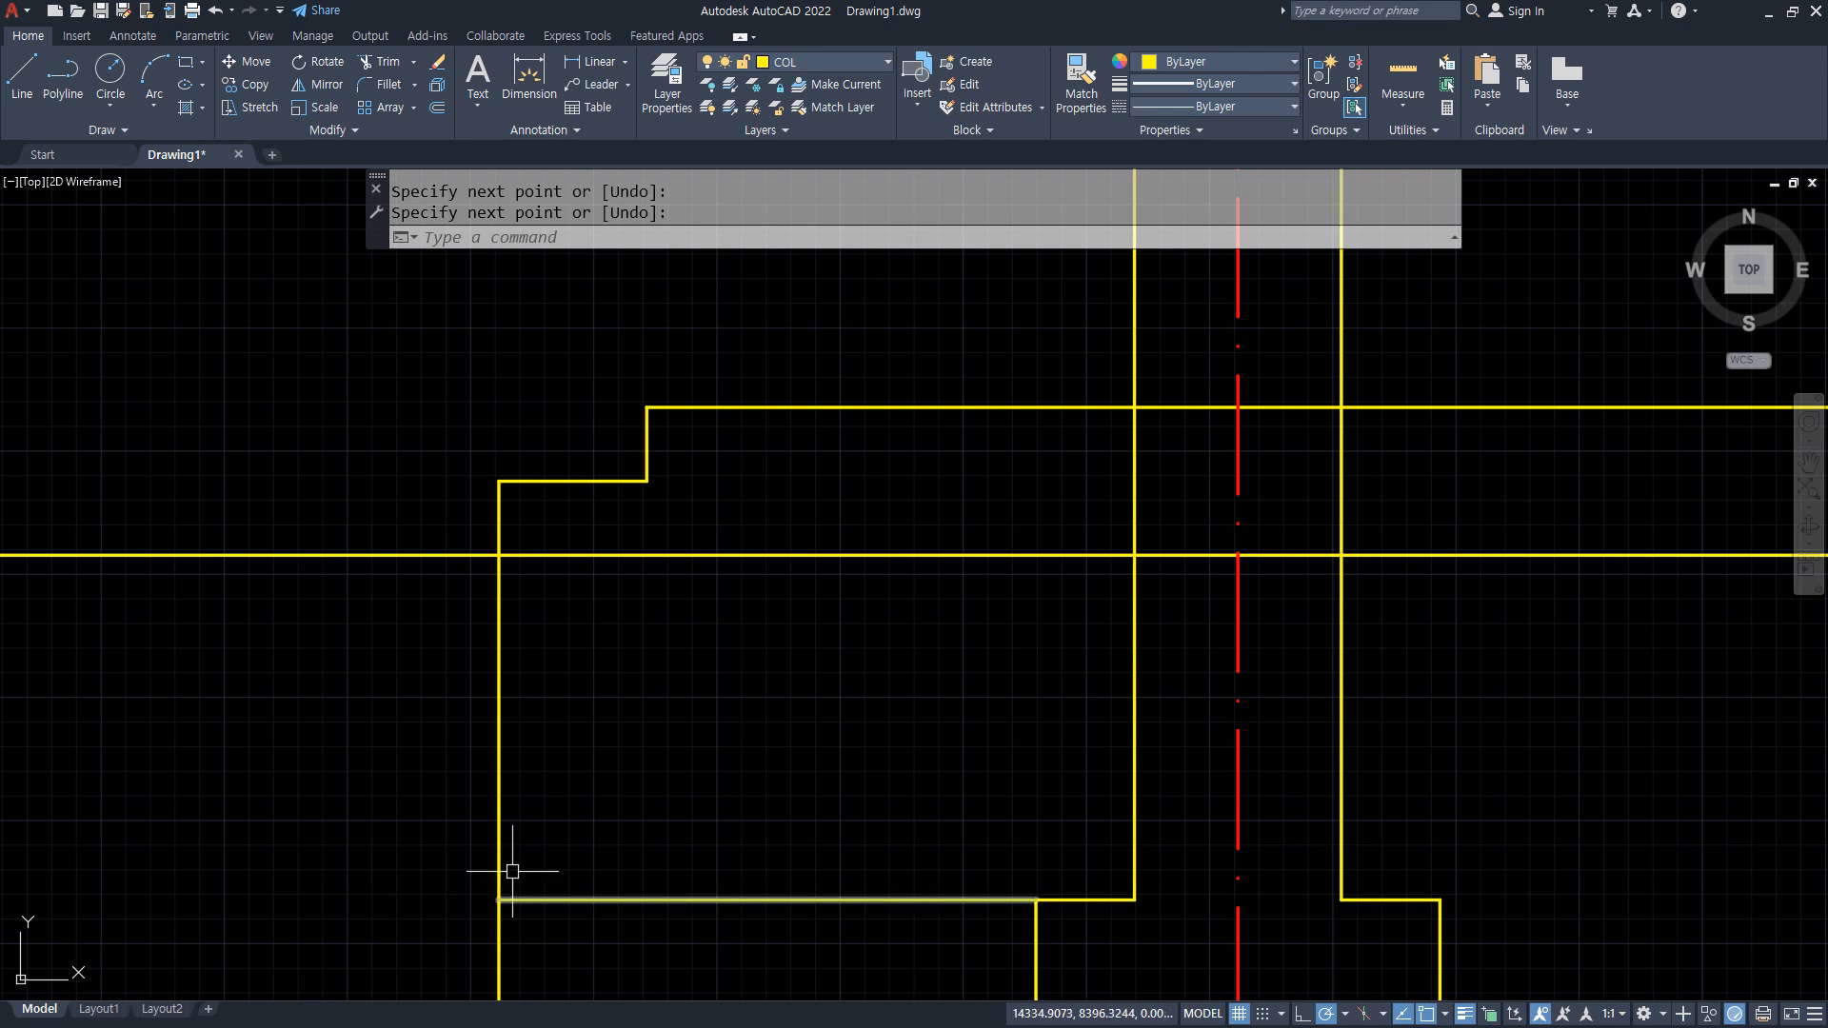
Draw a diagonal line from the ground line through the inner step corner and extend it to the terrace's top line.
{"action": "type", "text": "l"}
{"action": "key", "text": "Return"}
{"action": "left_click", "coordinate": [499, 555]}
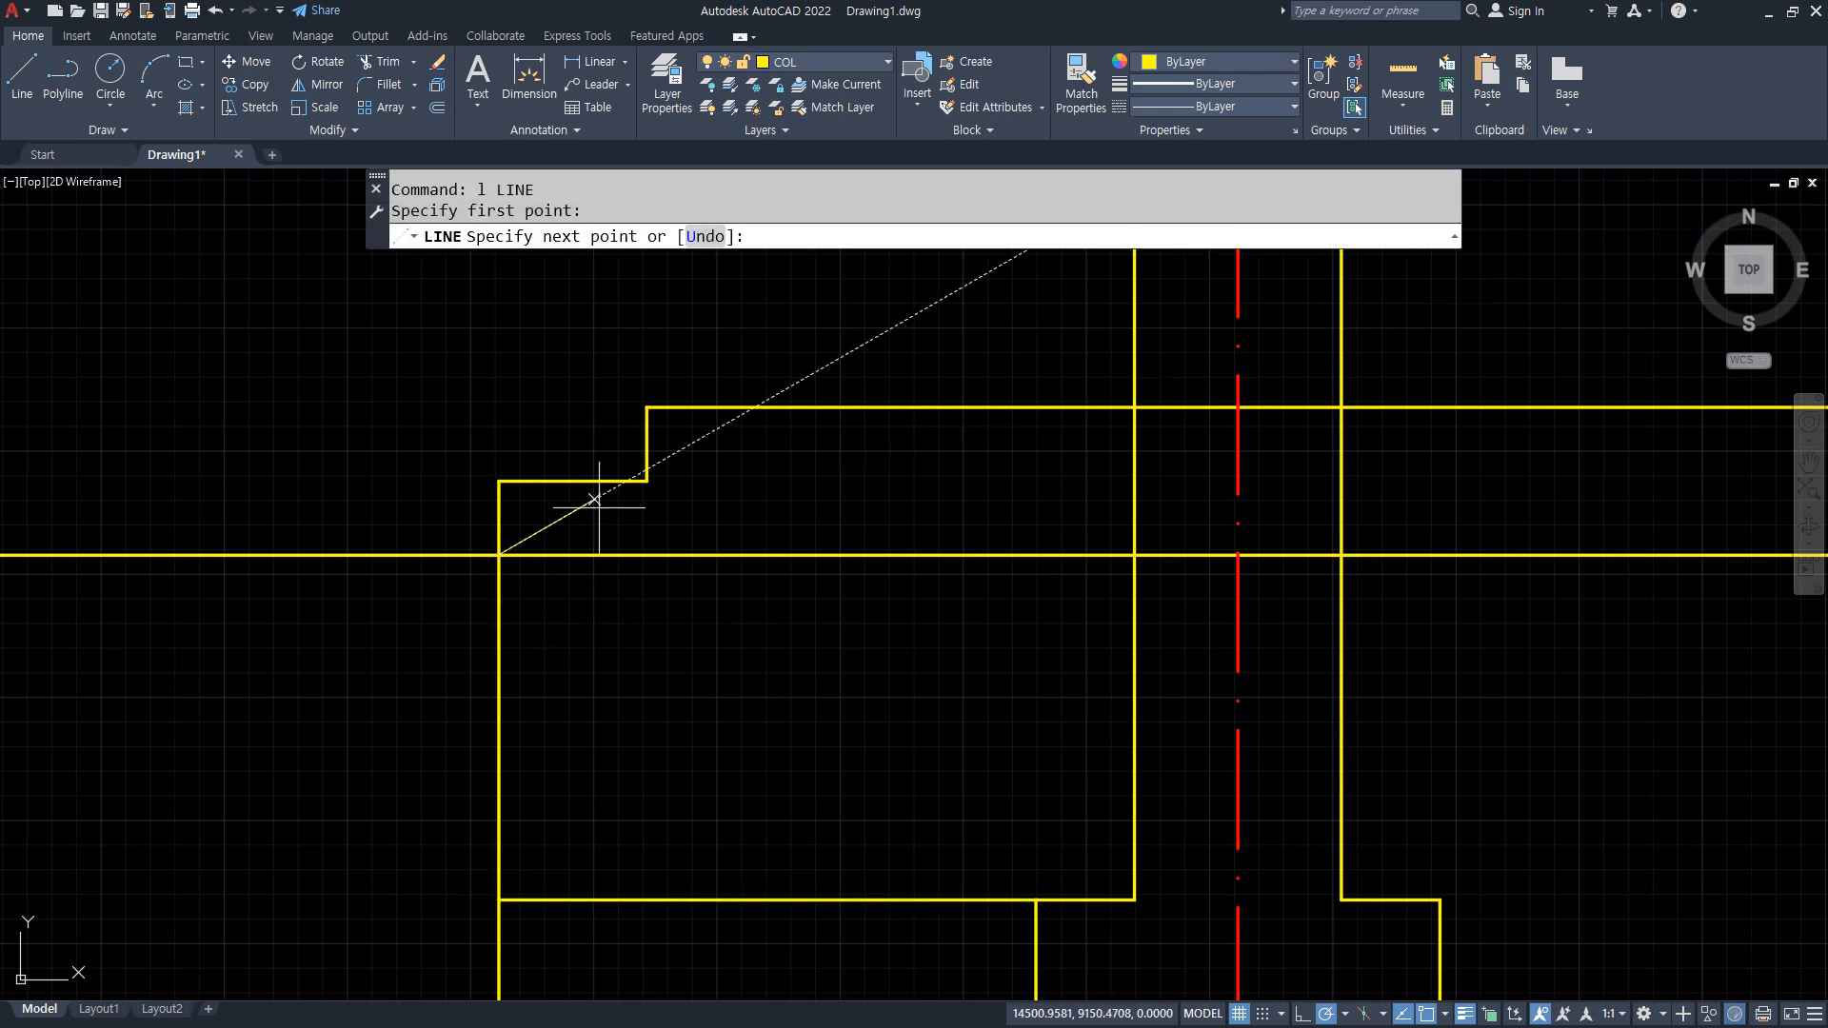
{"action": "left_click", "coordinate": [646, 482]}
{"action": "type", "text": "e"}
{"action": "key", "text": "Return"}
{"action": "left_click", "coordinate": [610, 501]}
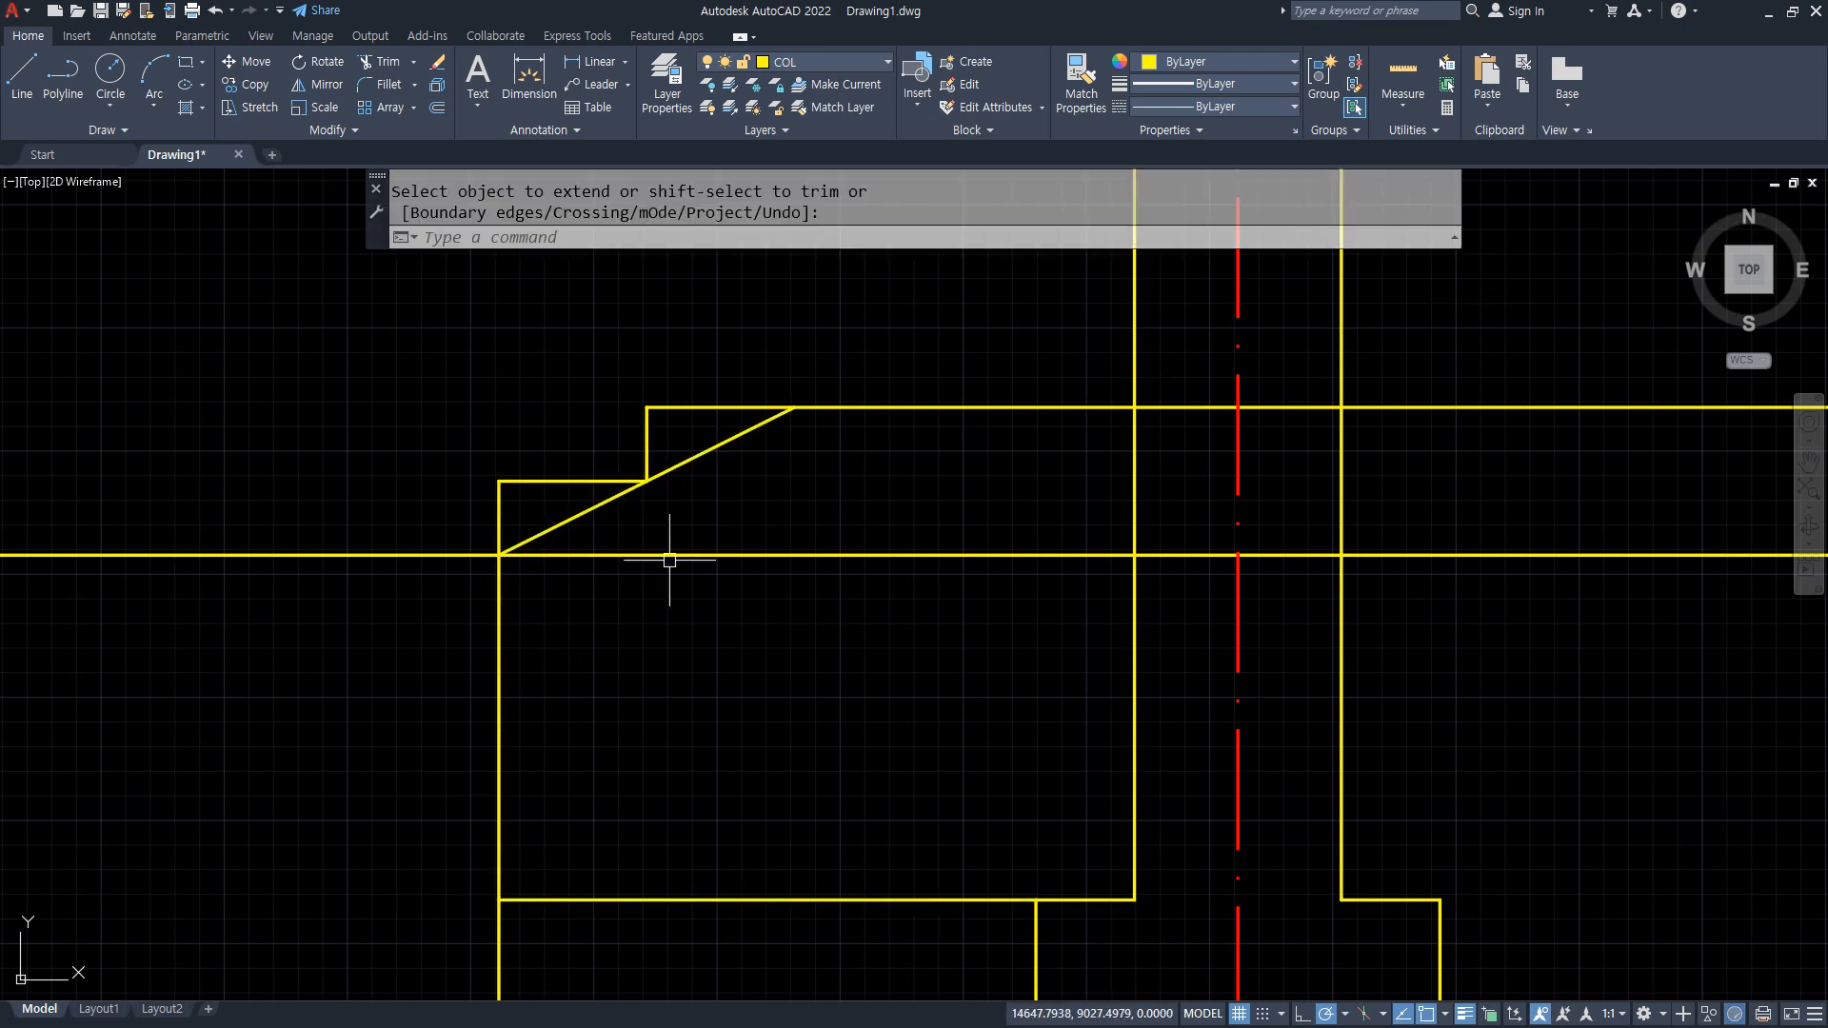
Offset the terrace's top line, step diagonal and outer vertical 150 inward for the slab thickness.
{"action": "type", "text": "o"}
{"action": "key", "text": "Return"}
{"action": "type", "text": "150"}
{"action": "key", "text": "Return"}
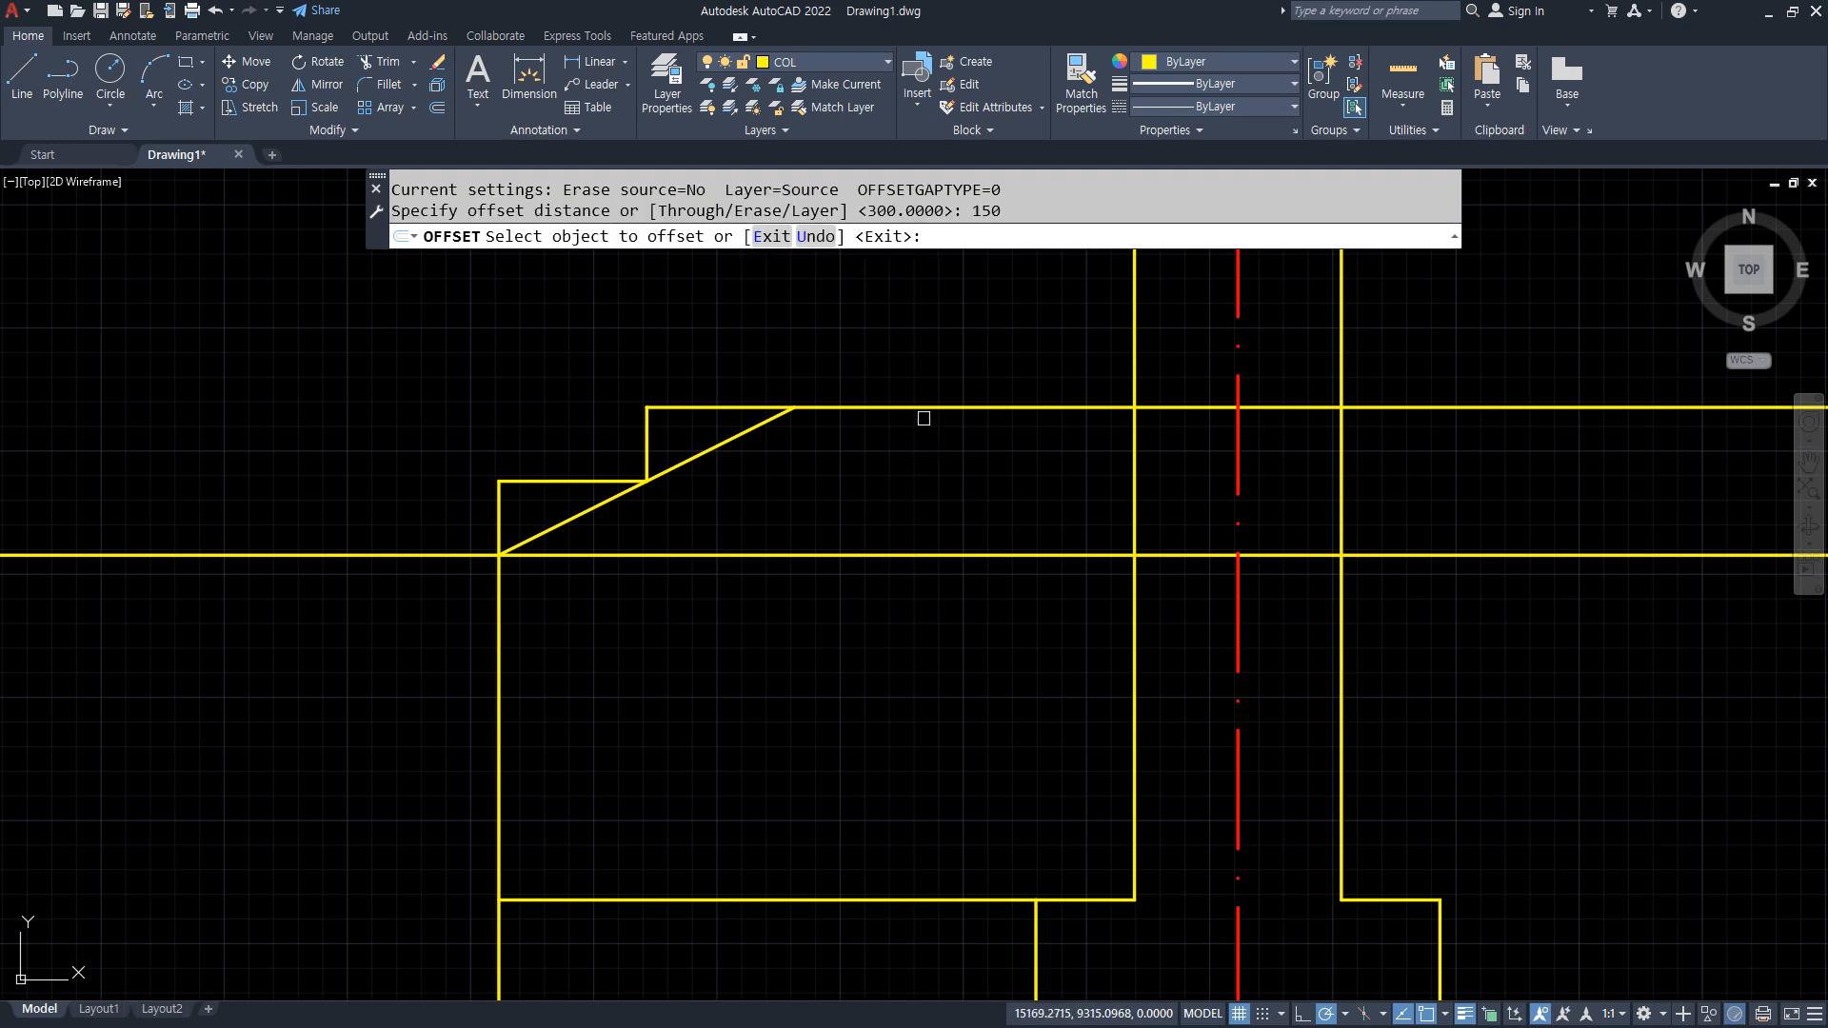
{"action": "left_click", "coordinate": [916, 408]}
{"action": "left_click", "coordinate": [885, 498]}
{"action": "left_click", "coordinate": [733, 449]}
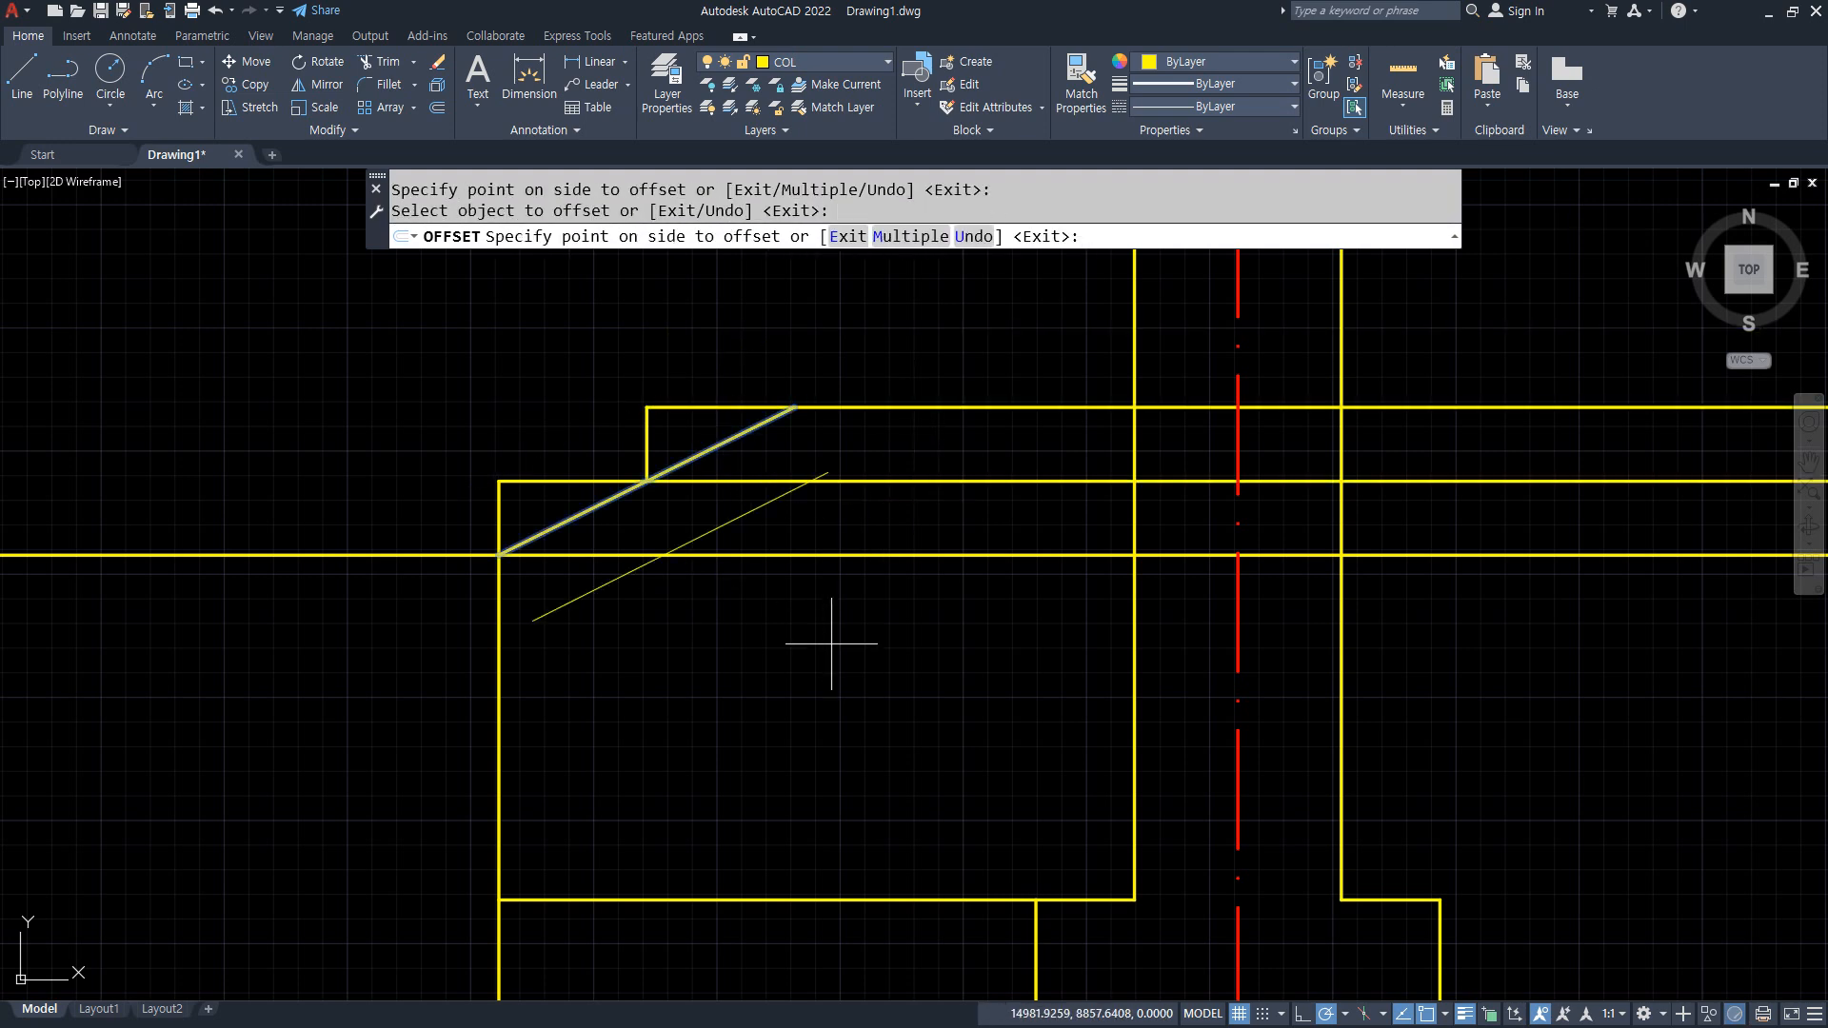
{"action": "left_click", "coordinate": [571, 677]}
{"action": "left_click", "coordinate": [500, 692]}
{"action": "left_click", "coordinate": [542, 873]}
{"action": "key", "text": "Return"}
Fillet the two terrace edge verticals with the horizontal line at footing level to close the downstand's bottom.
{"action": "type", "text": "f"}
{"action": "key", "text": "Return"}
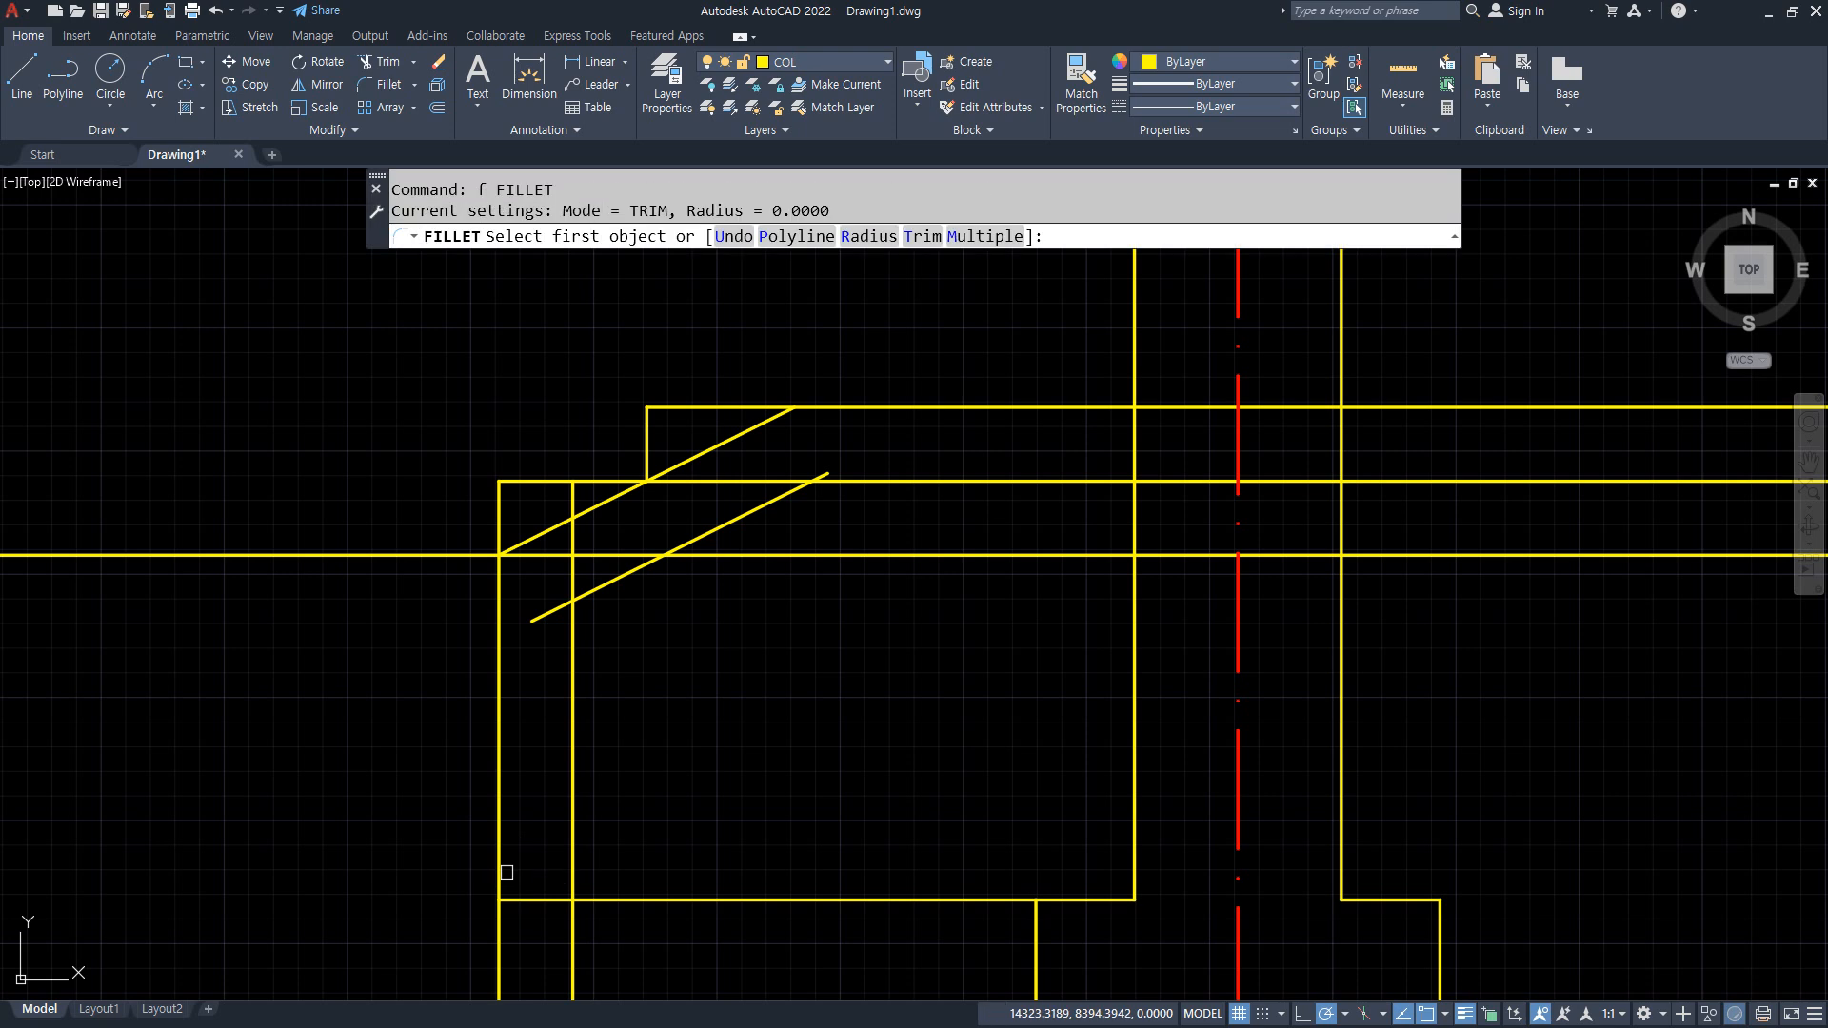
{"action": "left_click", "coordinate": [500, 871]}
{"action": "left_click", "coordinate": [539, 899]}
{"action": "key", "text": "Return"}
{"action": "left_click", "coordinate": [546, 900]}
{"action": "left_click", "coordinate": [569, 850]}
Fillet the offset diagonal with the downstand's inner vertical and the slab's underside line.
{"action": "key", "text": "Return"}
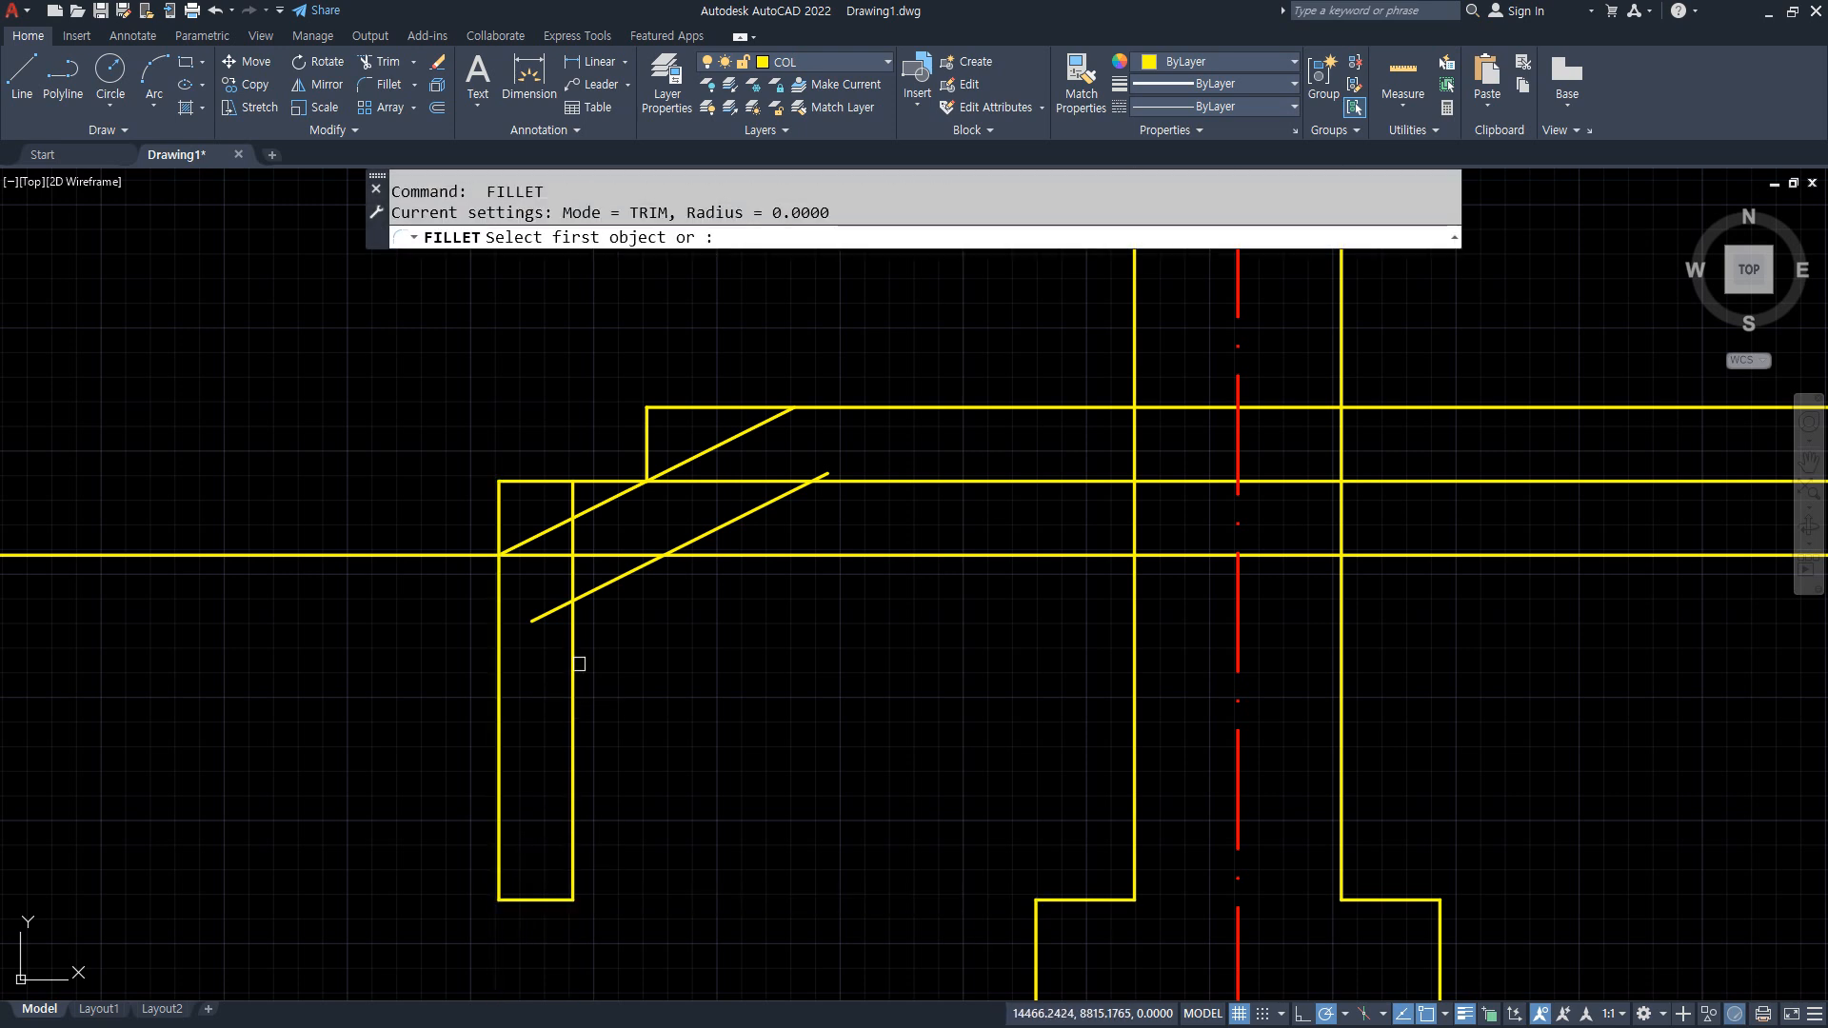
{"action": "left_click", "coordinate": [574, 664]}
{"action": "left_click", "coordinate": [632, 571]}
{"action": "key", "text": "Return"}
{"action": "left_click", "coordinate": [769, 504]}
{"action": "left_click", "coordinate": [899, 481]}
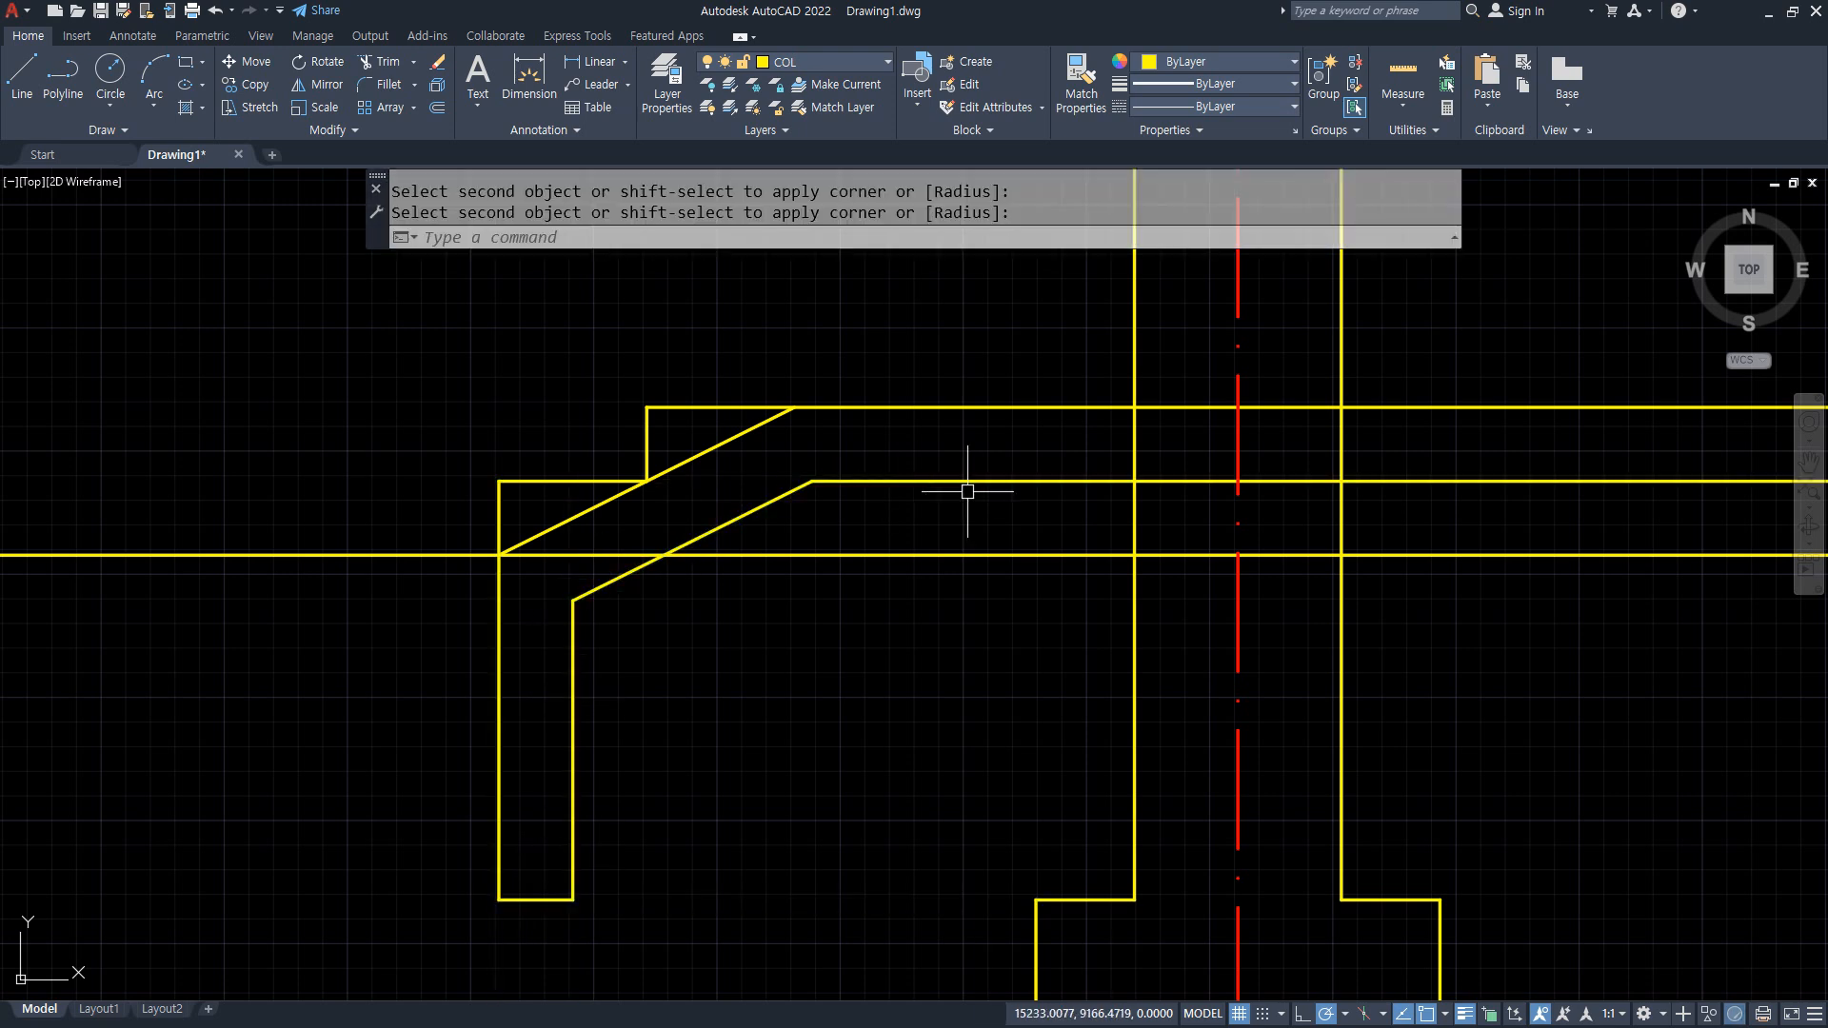
Trim the foundation wall lines and slab underside where they cross, and cut the ground line inside the terrace edge.
{"action": "type", "text": "tr"}
{"action": "key", "text": "Return"}
{"action": "left_click", "coordinate": [1135, 447]}
{"action": "left_click", "coordinate": [1191, 481]}
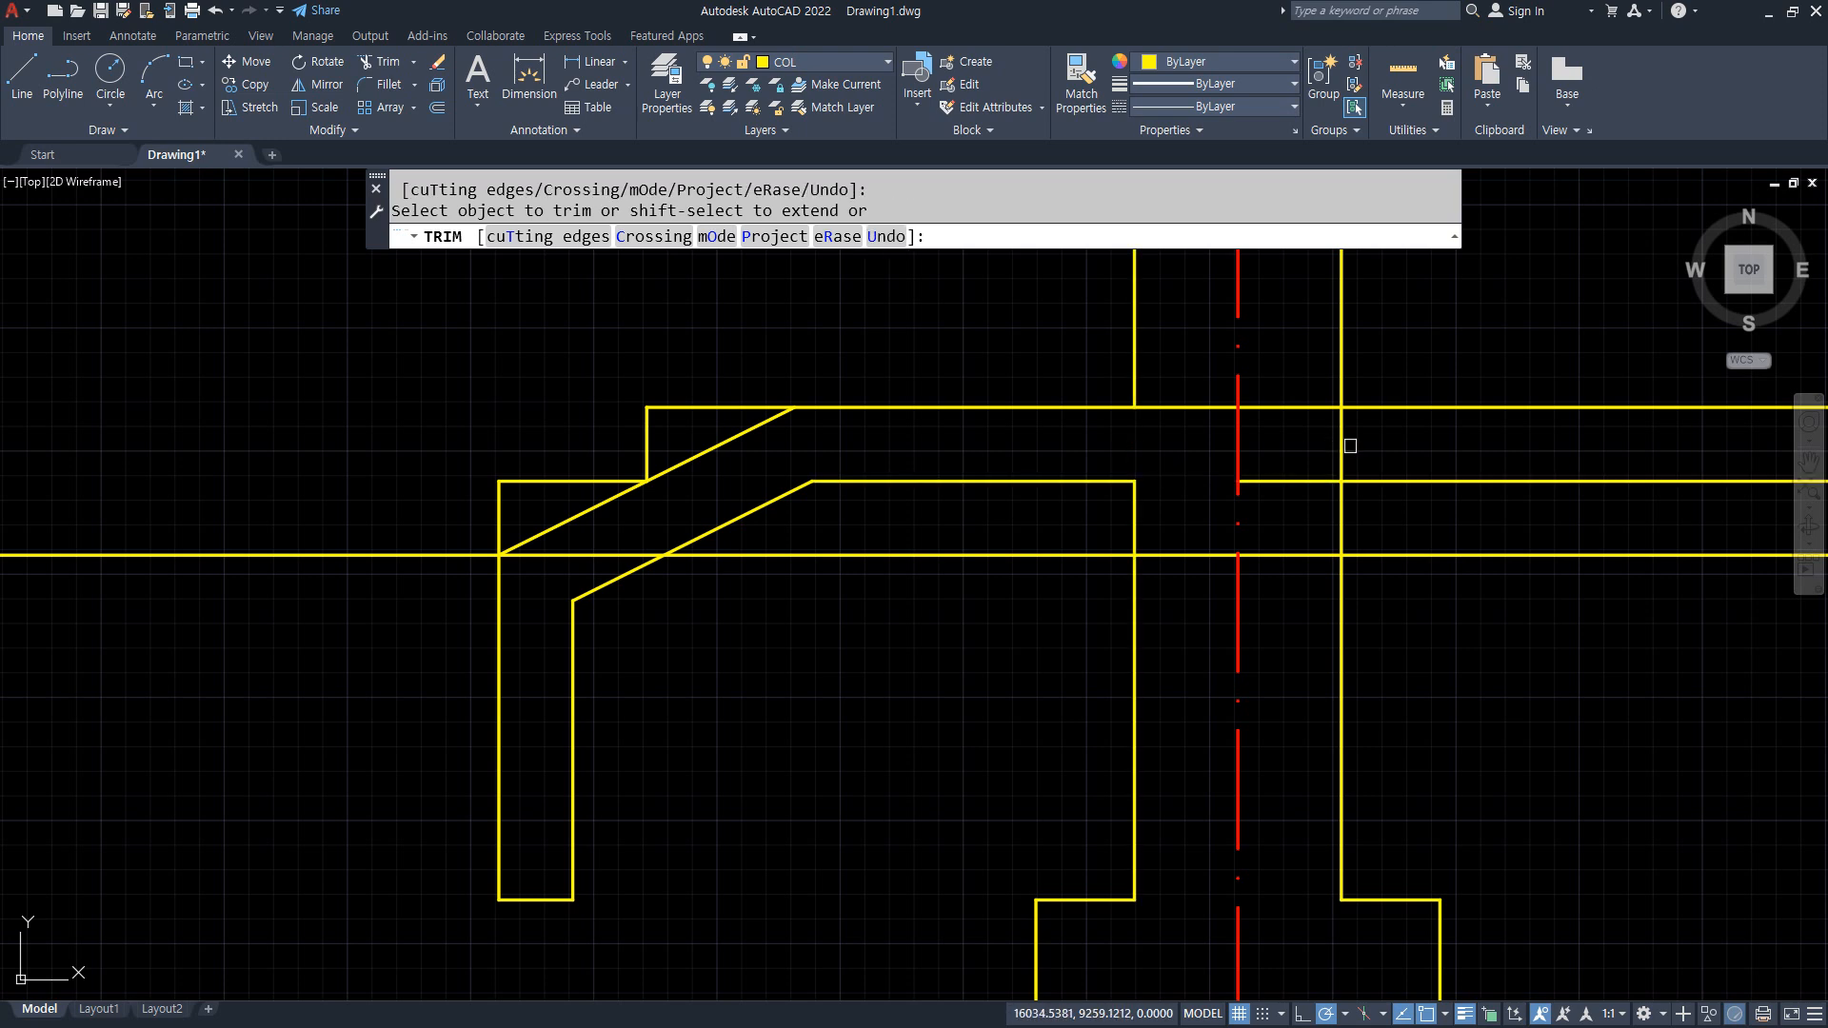
{"action": "left_click", "coordinate": [595, 555]}
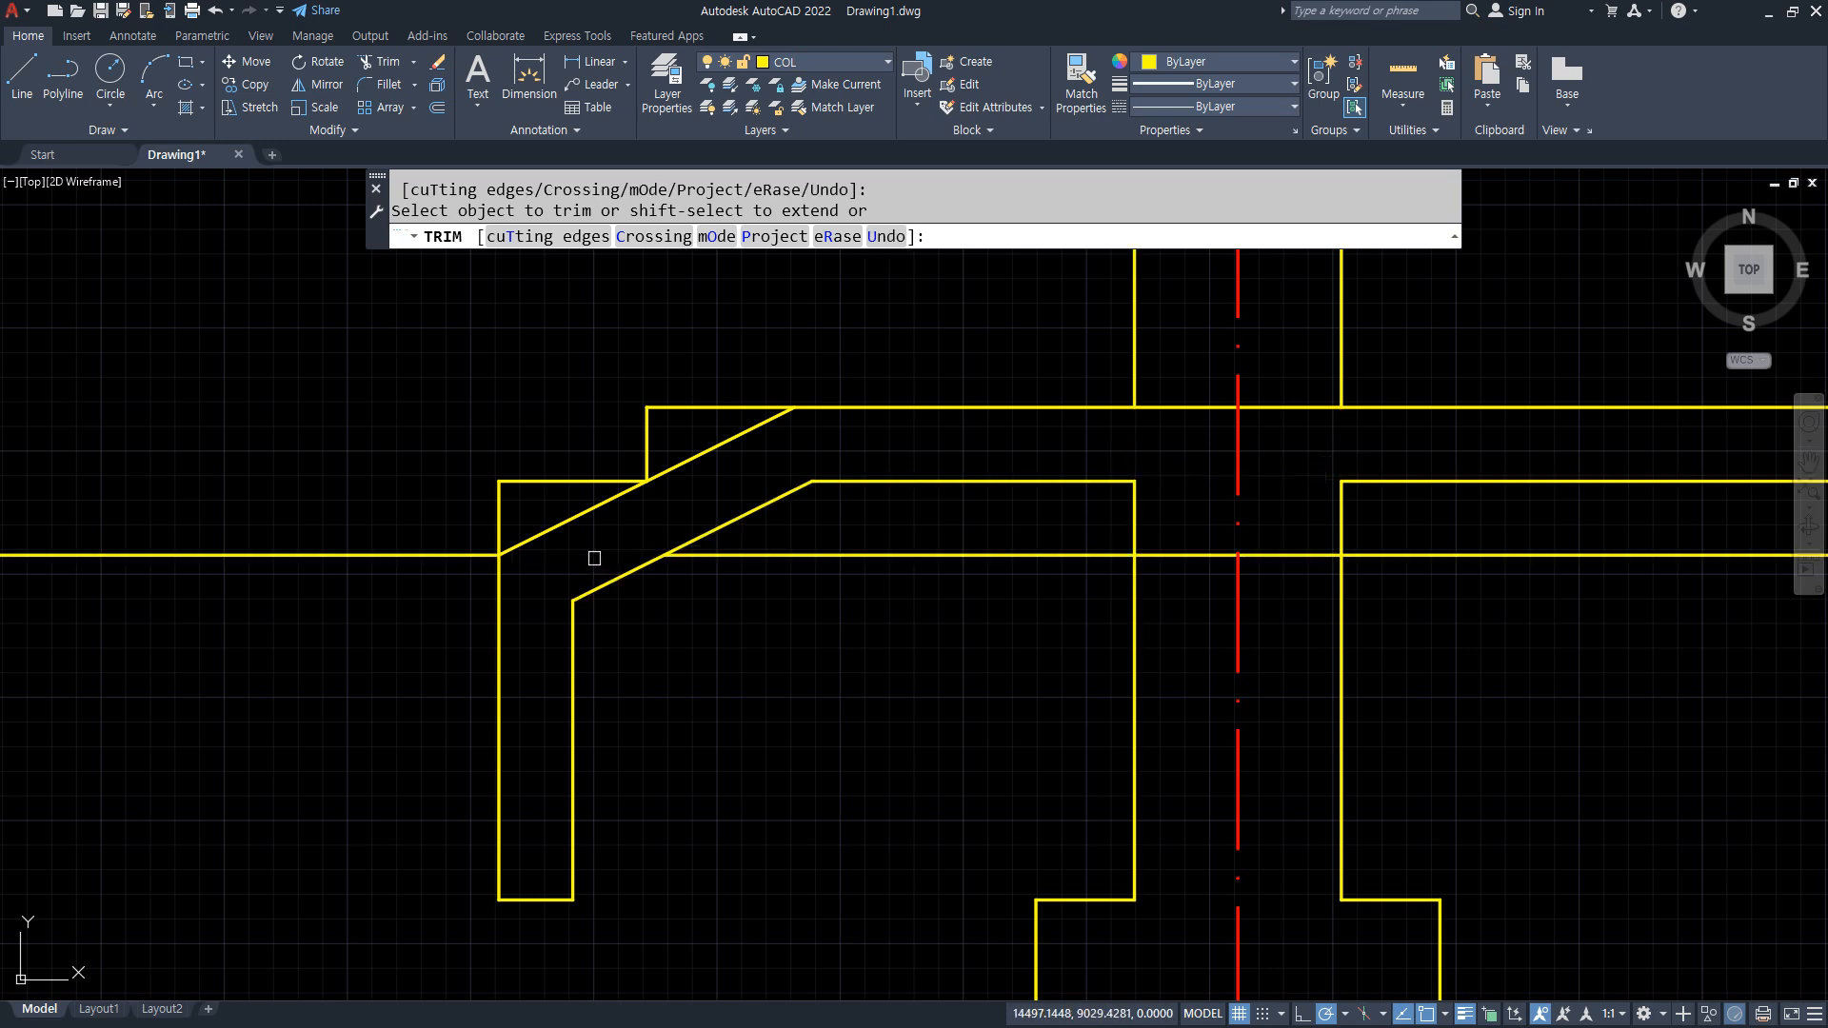
{"action": "key", "text": "Return"}
Erase the leftover ground line beneath the slab and the diagonal construction line through the steps.
{"action": "left_click", "coordinate": [796, 555]}
{"action": "type", "text": "e"}
{"action": "key", "text": "Return"}
{"action": "left_click", "coordinate": [715, 447]}
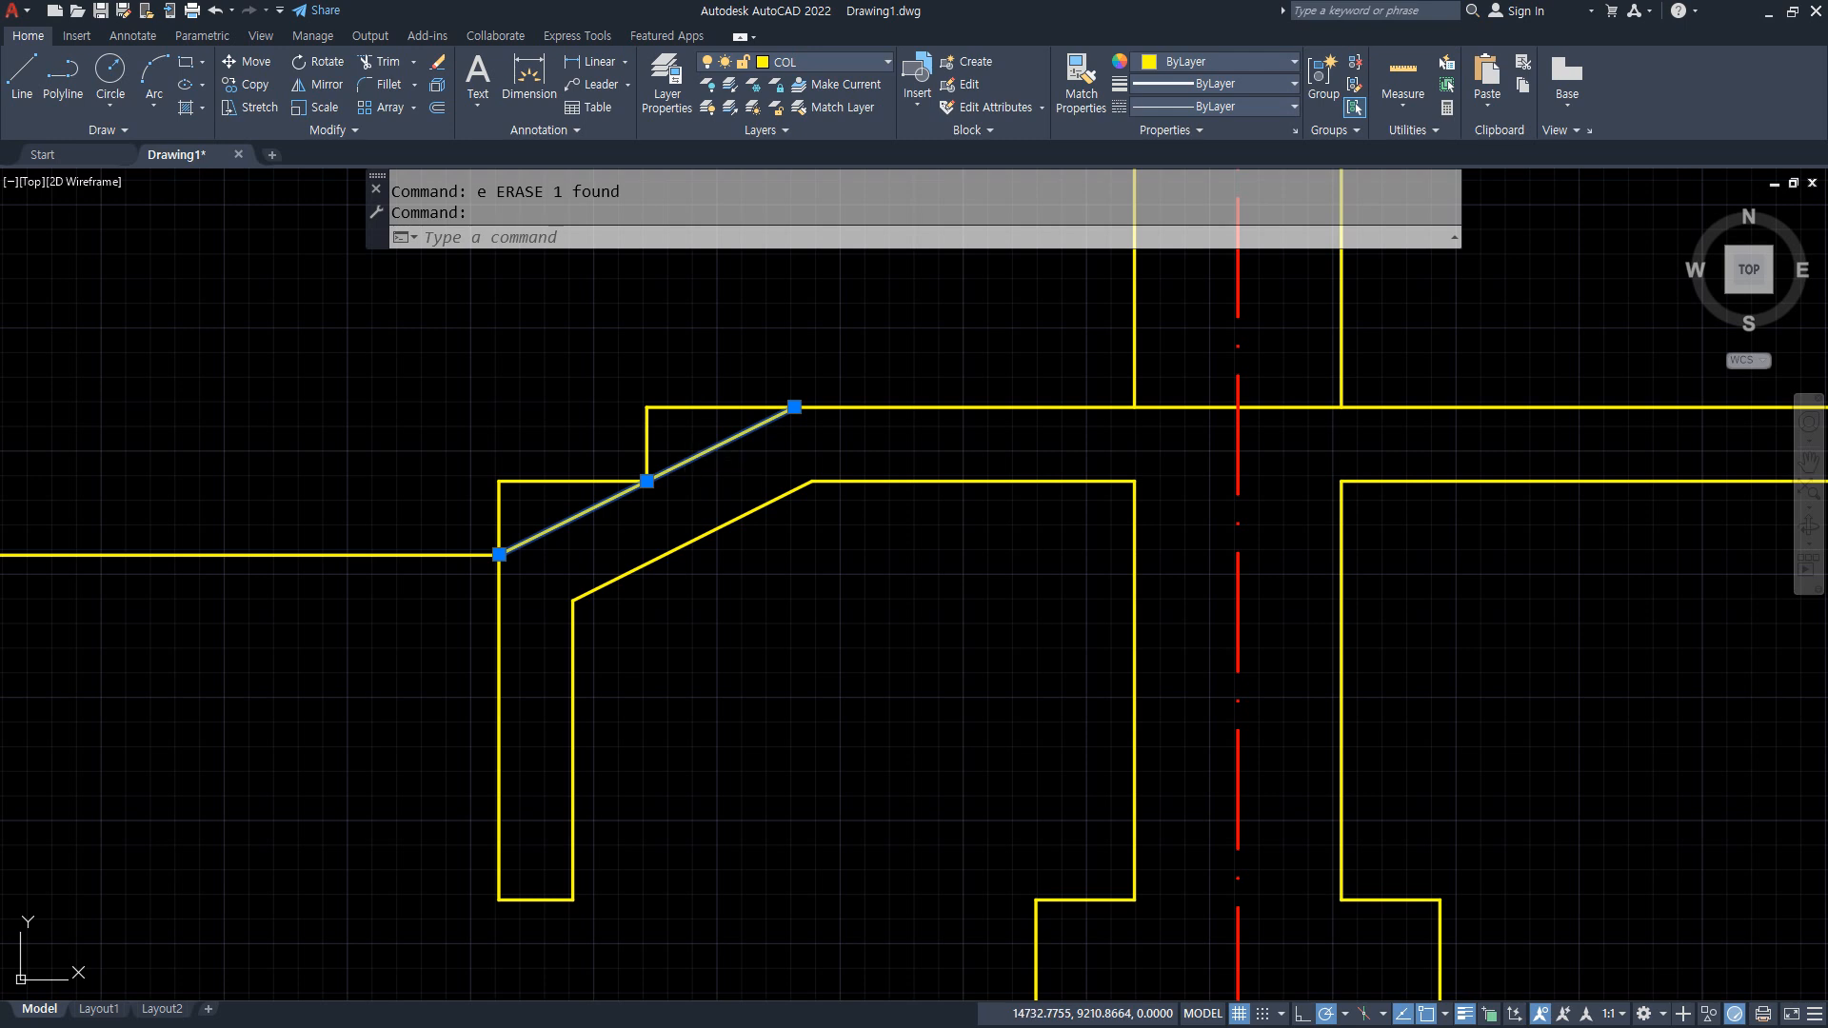
{"action": "type", "text": "e"}
{"action": "key", "text": "Return"}
Offset the slab undersides, inner diagonal, and the downstand's inner vertical and bottom edge 50 outward for the bedding layer.
{"action": "type", "text": "o"}
{"action": "key", "text": "Return"}
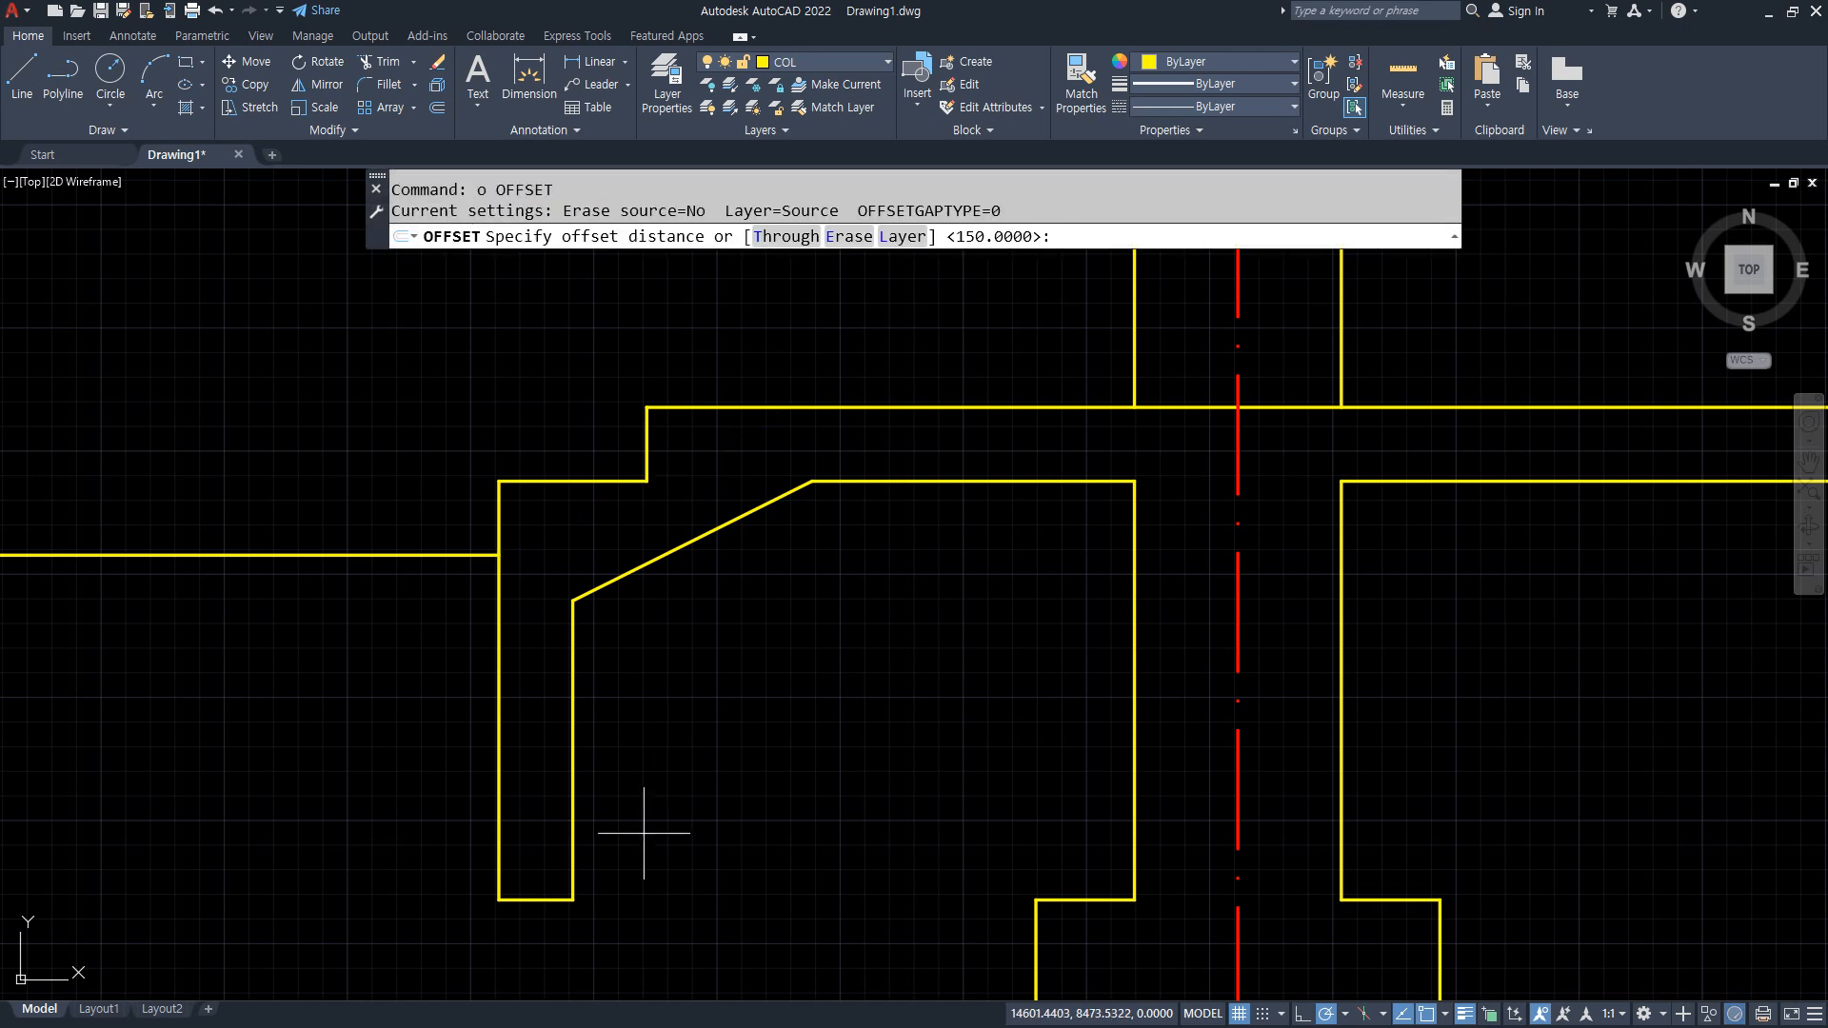
{"action": "key", "text": "Return"}
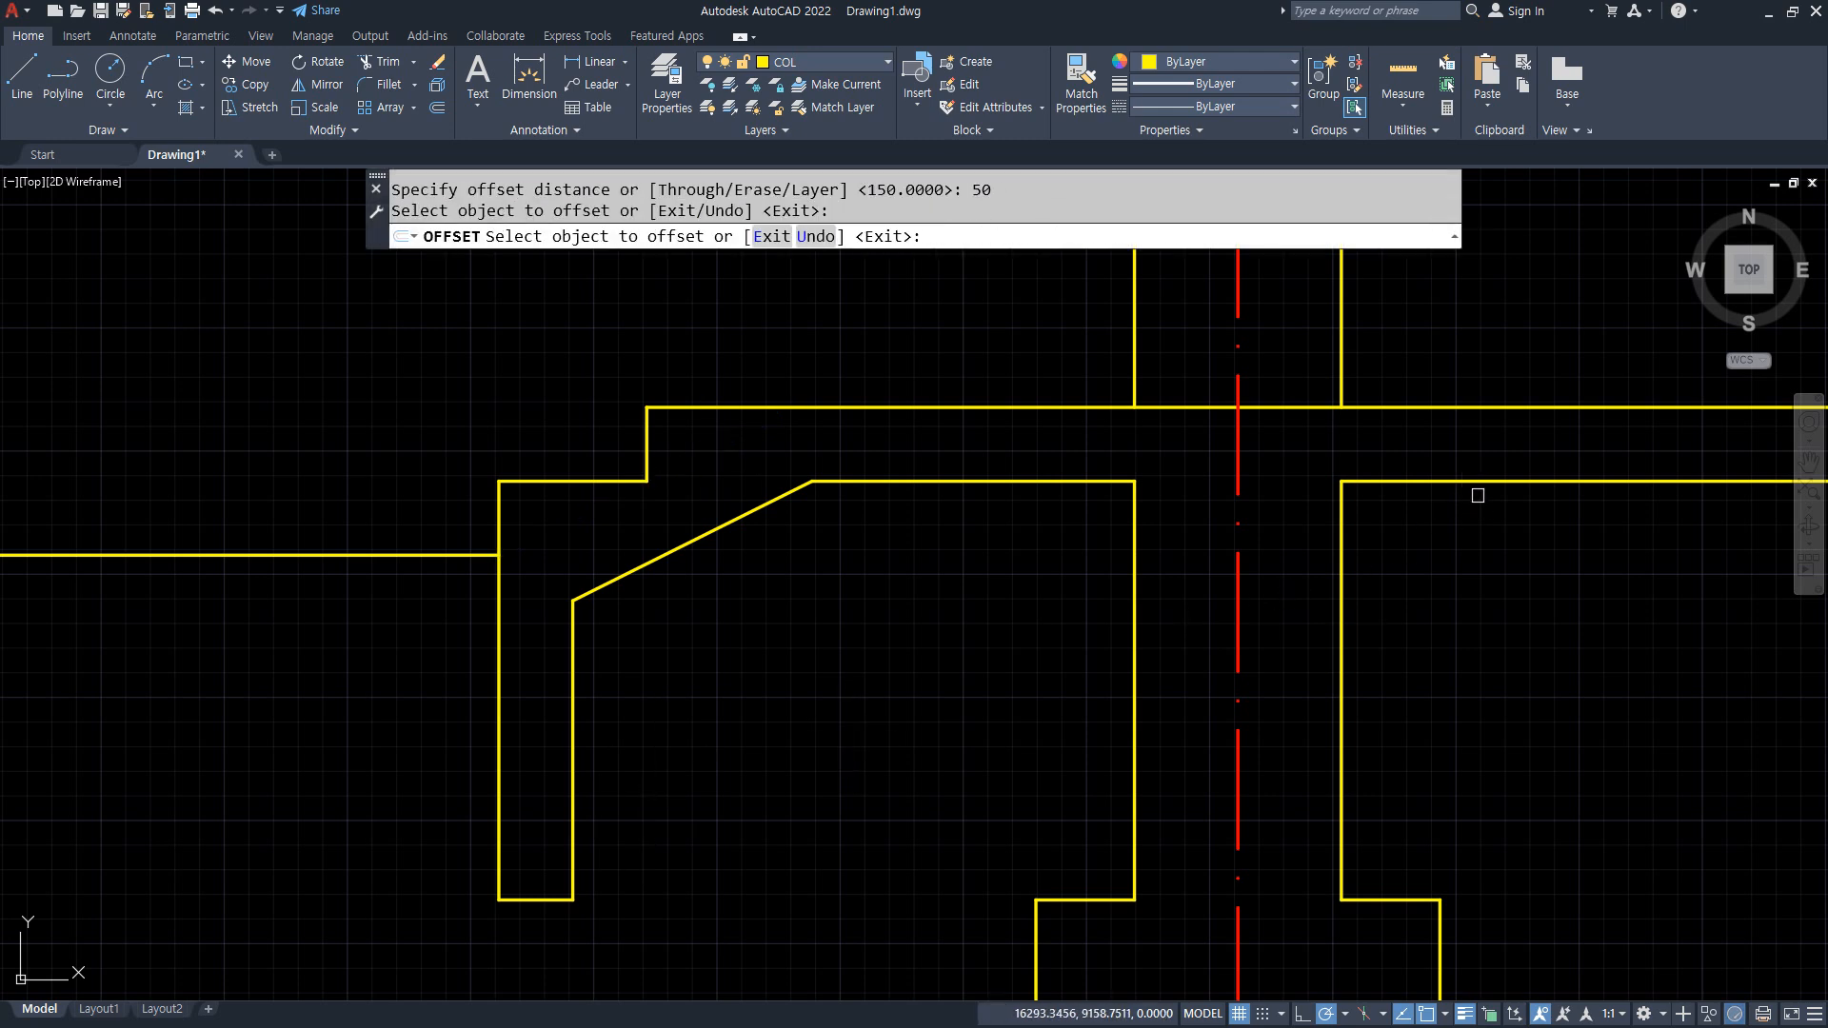
{"action": "left_click", "coordinate": [1484, 482]}
{"action": "left_click", "coordinate": [1501, 522]}
{"action": "left_click", "coordinate": [985, 481]}
{"action": "left_click", "coordinate": [912, 571]}
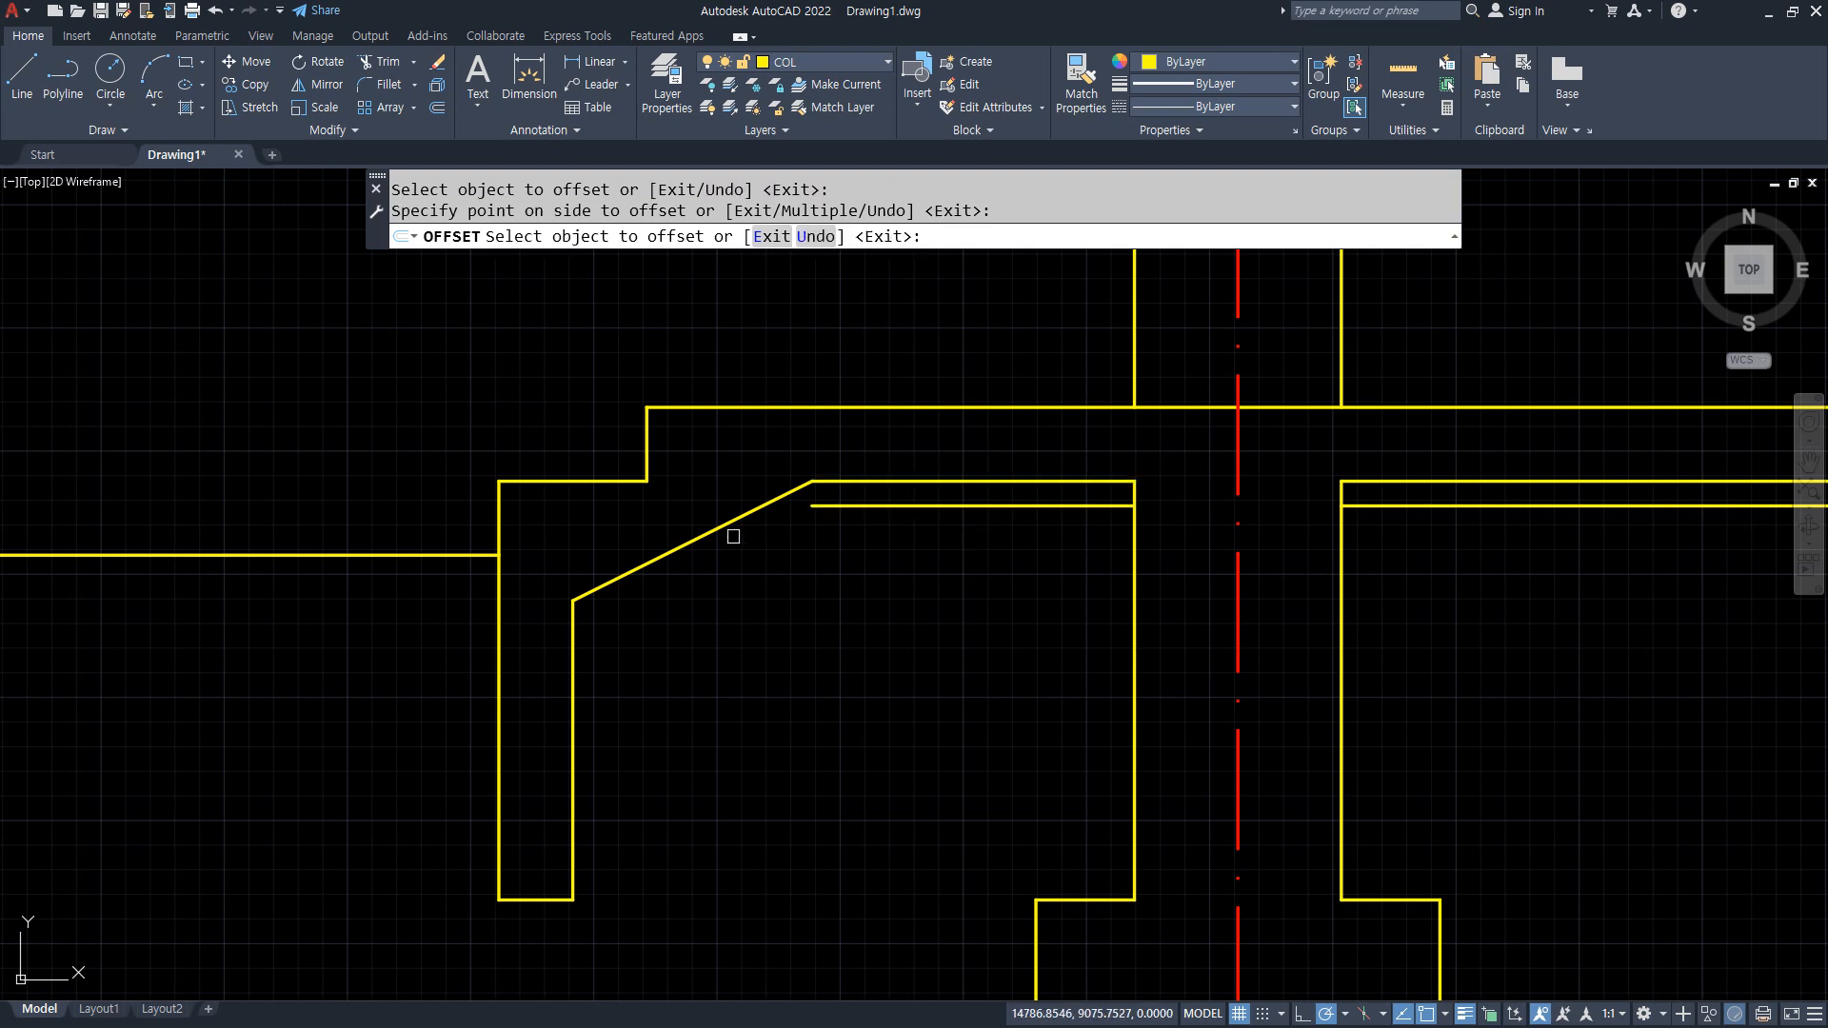
{"action": "left_click", "coordinate": [729, 527]}
{"action": "left_click", "coordinate": [755, 580]}
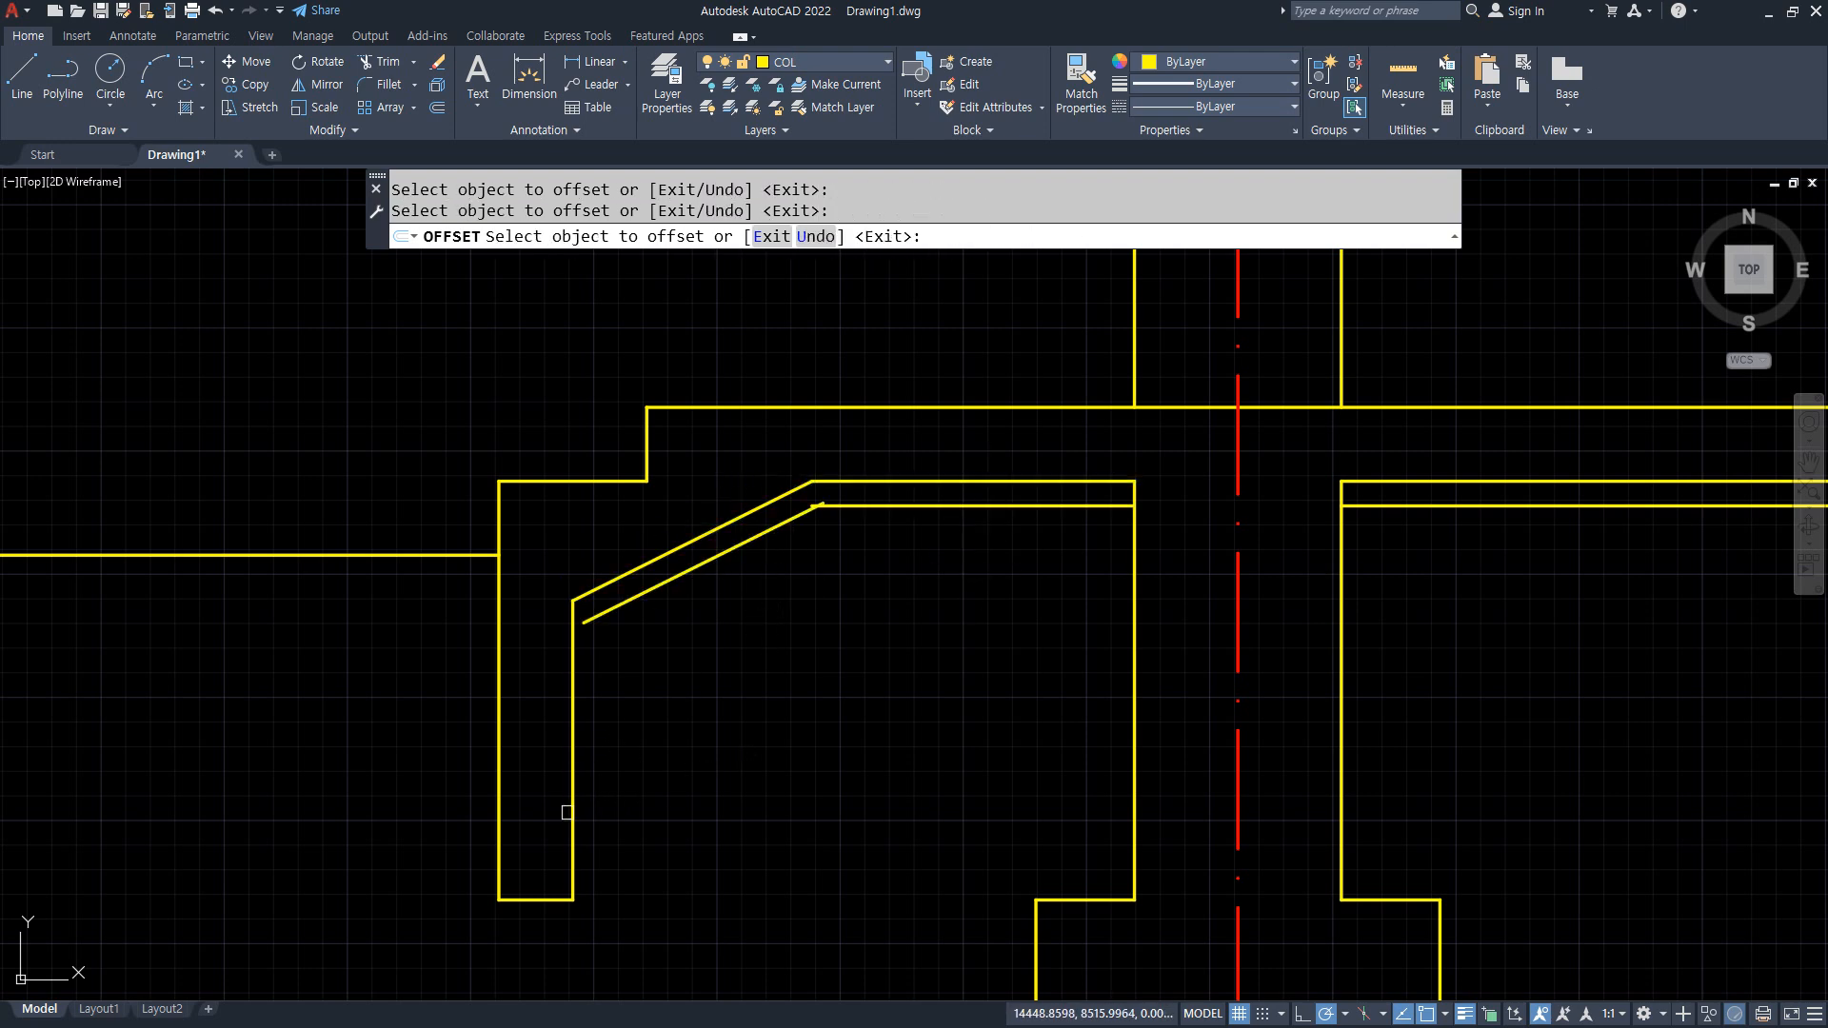
{"action": "left_click", "coordinate": [567, 812]}
{"action": "left_click", "coordinate": [629, 829]}
{"action": "left_click", "coordinate": [533, 899]}
{"action": "left_click", "coordinate": [528, 945]}
{"action": "key", "text": "Return"}
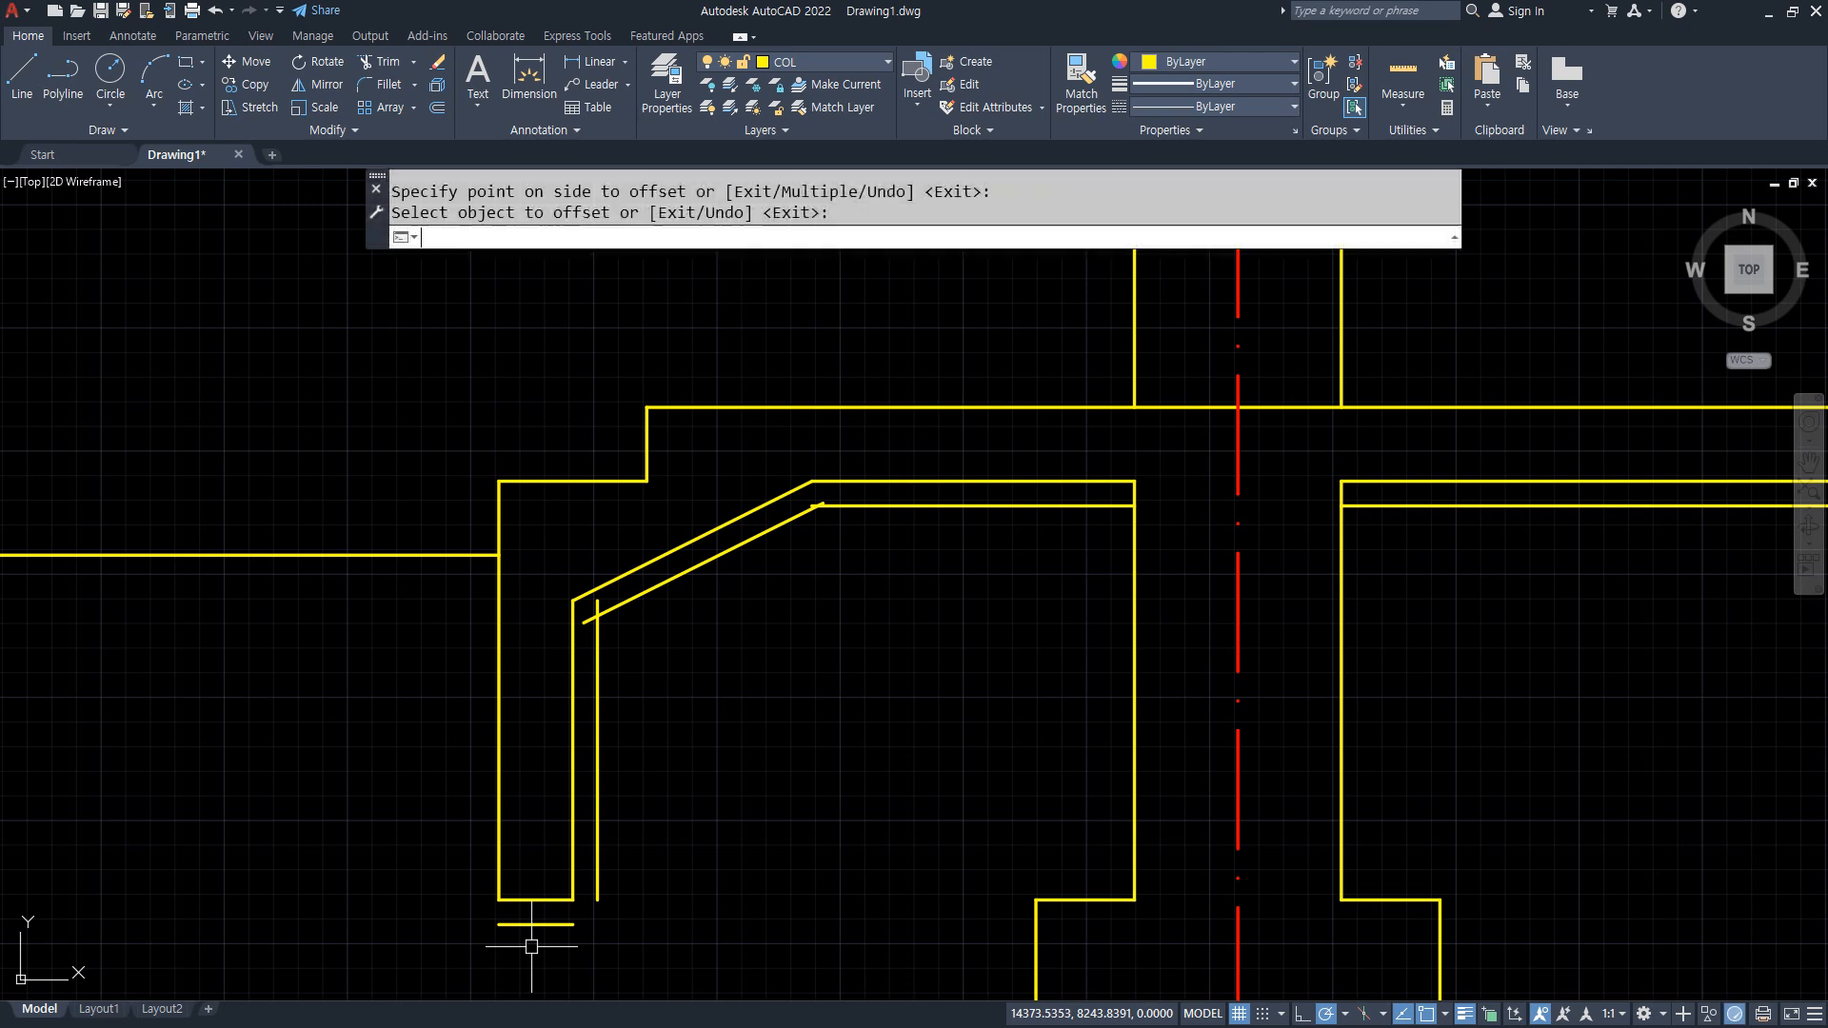
Offset the bedding lines under the slabs, diagonal, vertical and downstand bottom a further 200 for the base layer.
{"action": "type", "text": "o"}
{"action": "key", "text": "Return"}
{"action": "type", "text": "200"}
{"action": "key", "text": "Return"}
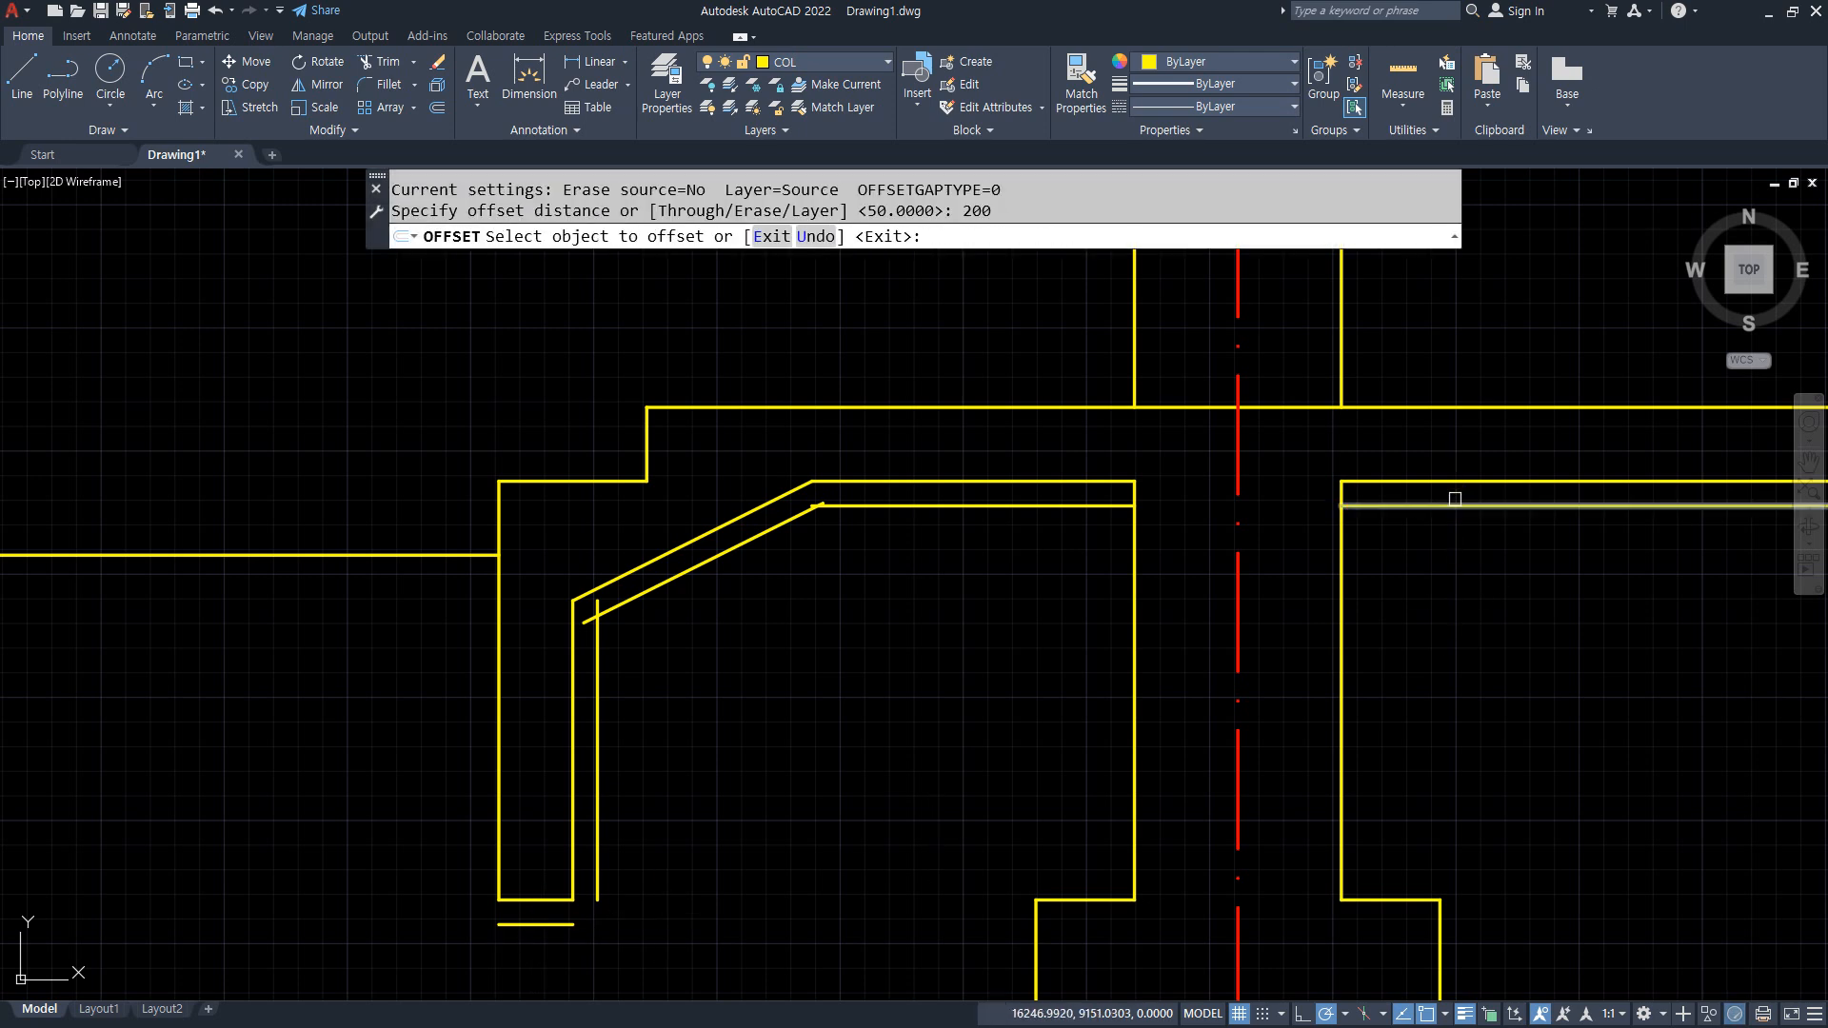
{"action": "left_click", "coordinate": [1440, 506]}
{"action": "left_click", "coordinate": [1451, 589]}
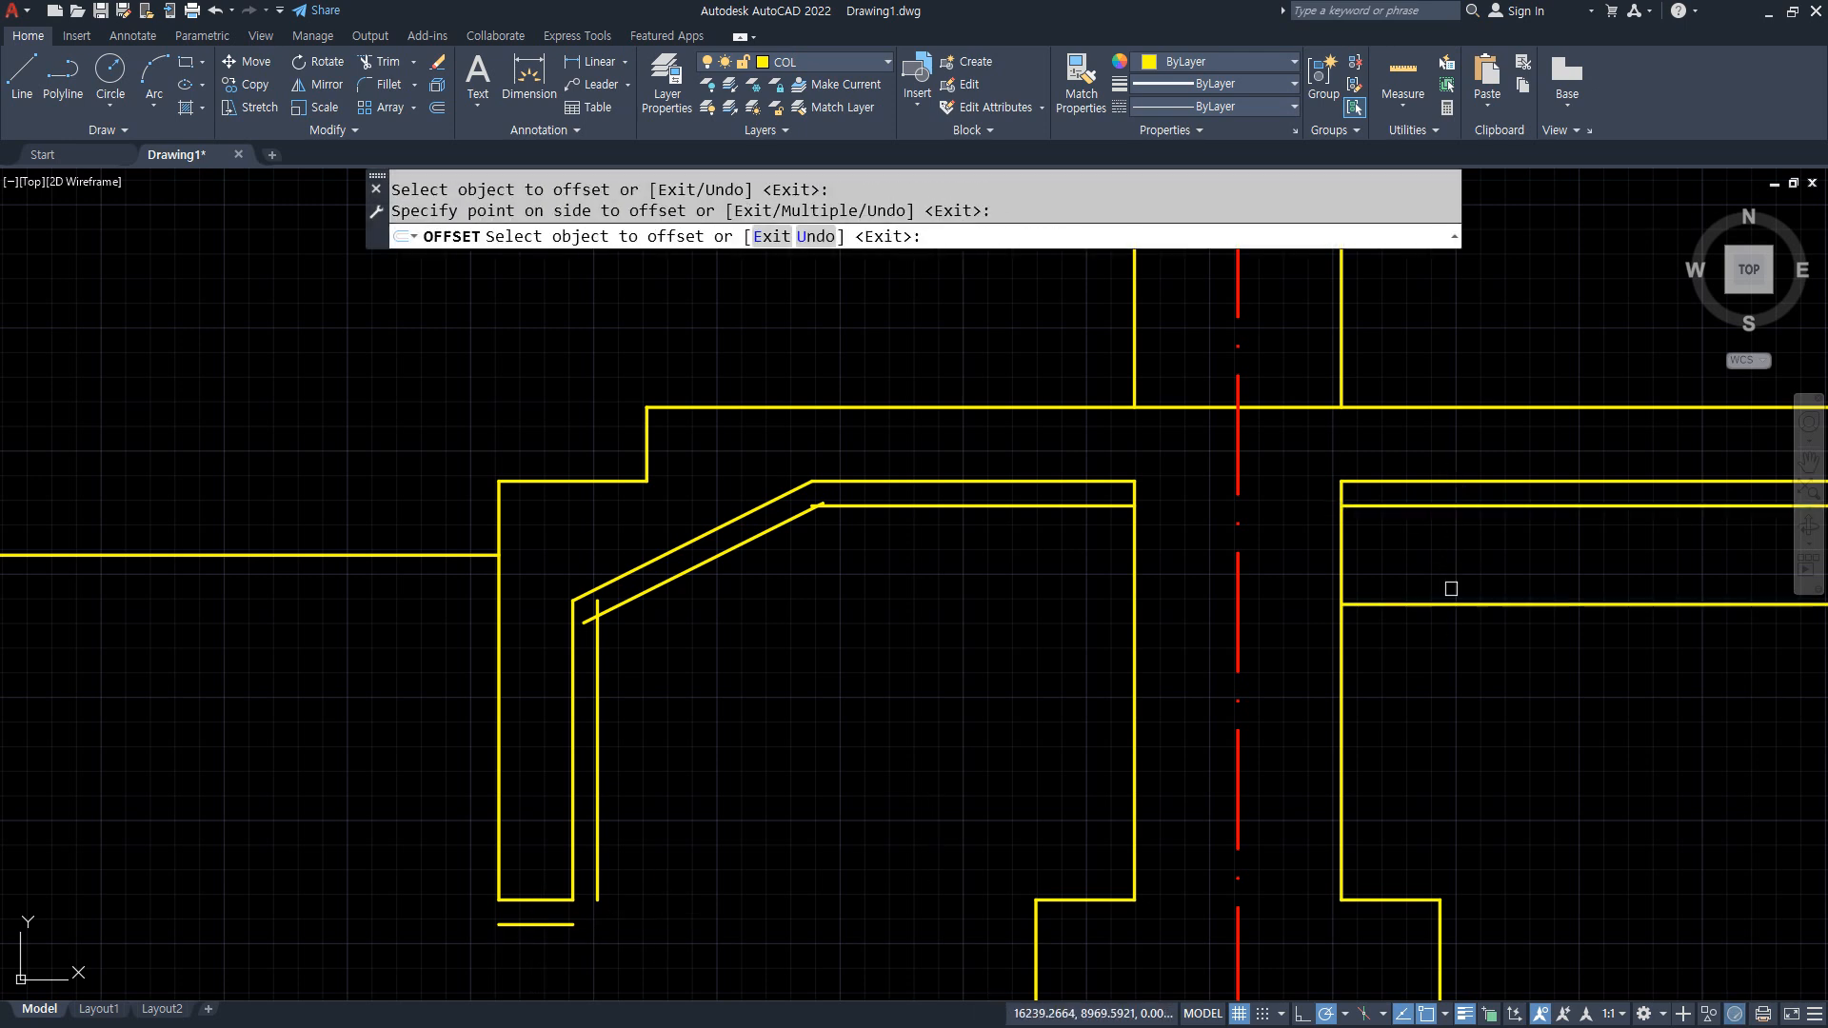
{"action": "left_click", "coordinate": [1006, 501]}
{"action": "left_click", "coordinate": [958, 596]}
{"action": "left_click", "coordinate": [709, 571]}
{"action": "left_click", "coordinate": [759, 682]}
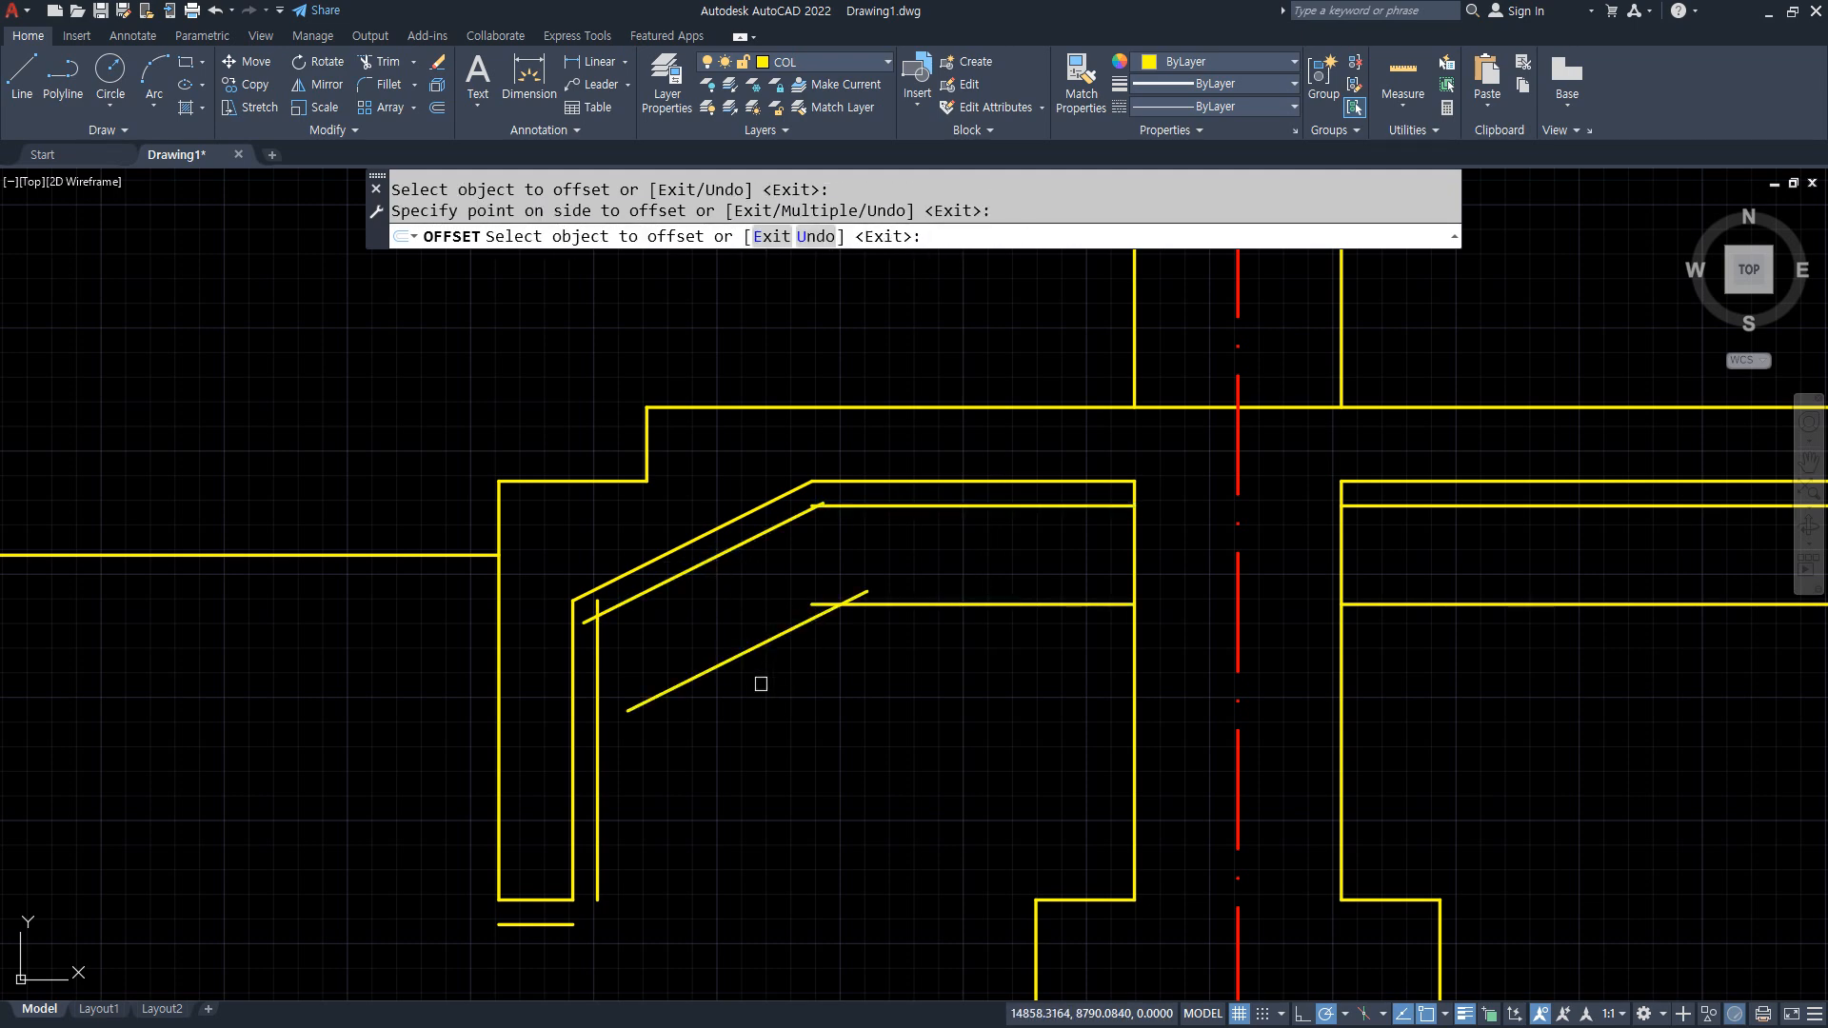
{"action": "left_click", "coordinate": [600, 775]}
{"action": "left_click", "coordinate": [768, 837]}
{"action": "scroll", "coordinate": [759, 790], "scroll_direction": "down", "scroll_amount": 2}
{"action": "middle_click_drag", "start_coordinate": [759, 790], "coordinate": [721, 667]}
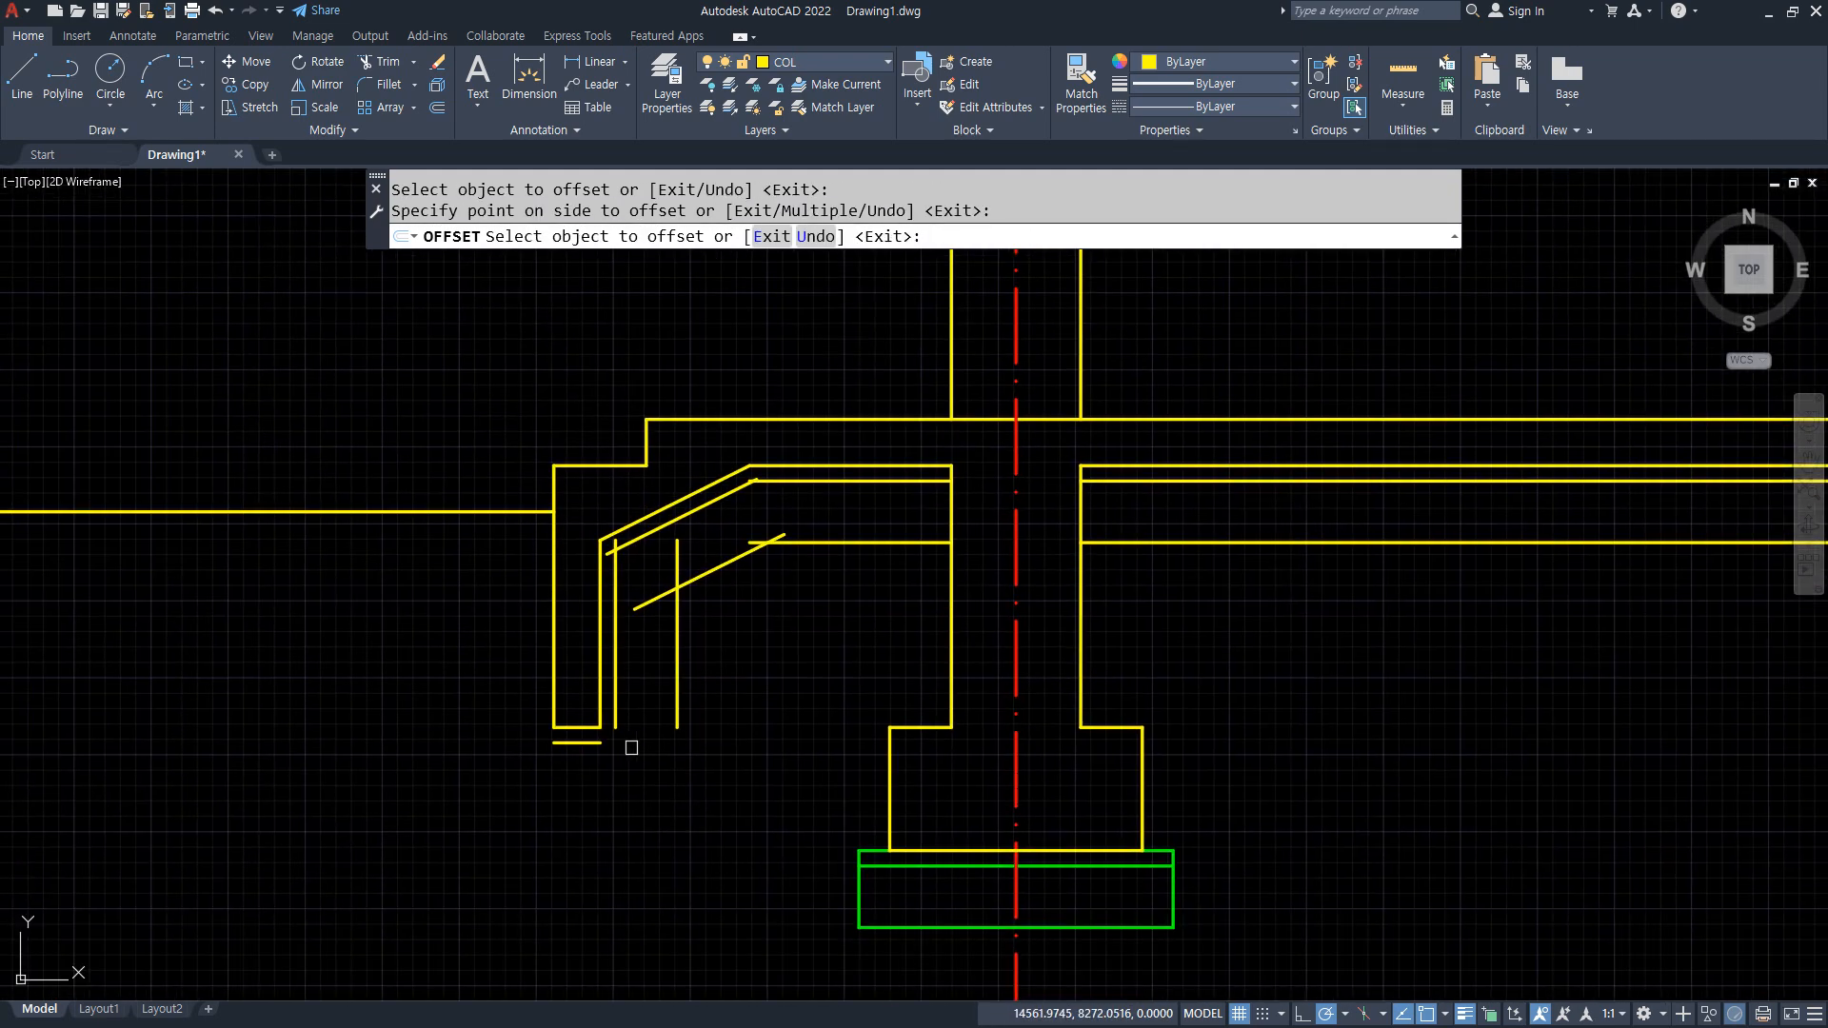
{"action": "left_click", "coordinate": [586, 744]}
{"action": "left_click", "coordinate": [571, 784]}
{"action": "scroll", "coordinate": [572, 783], "scroll_direction": "up", "scroll_amount": 5}
{"action": "key", "text": "Escape"}
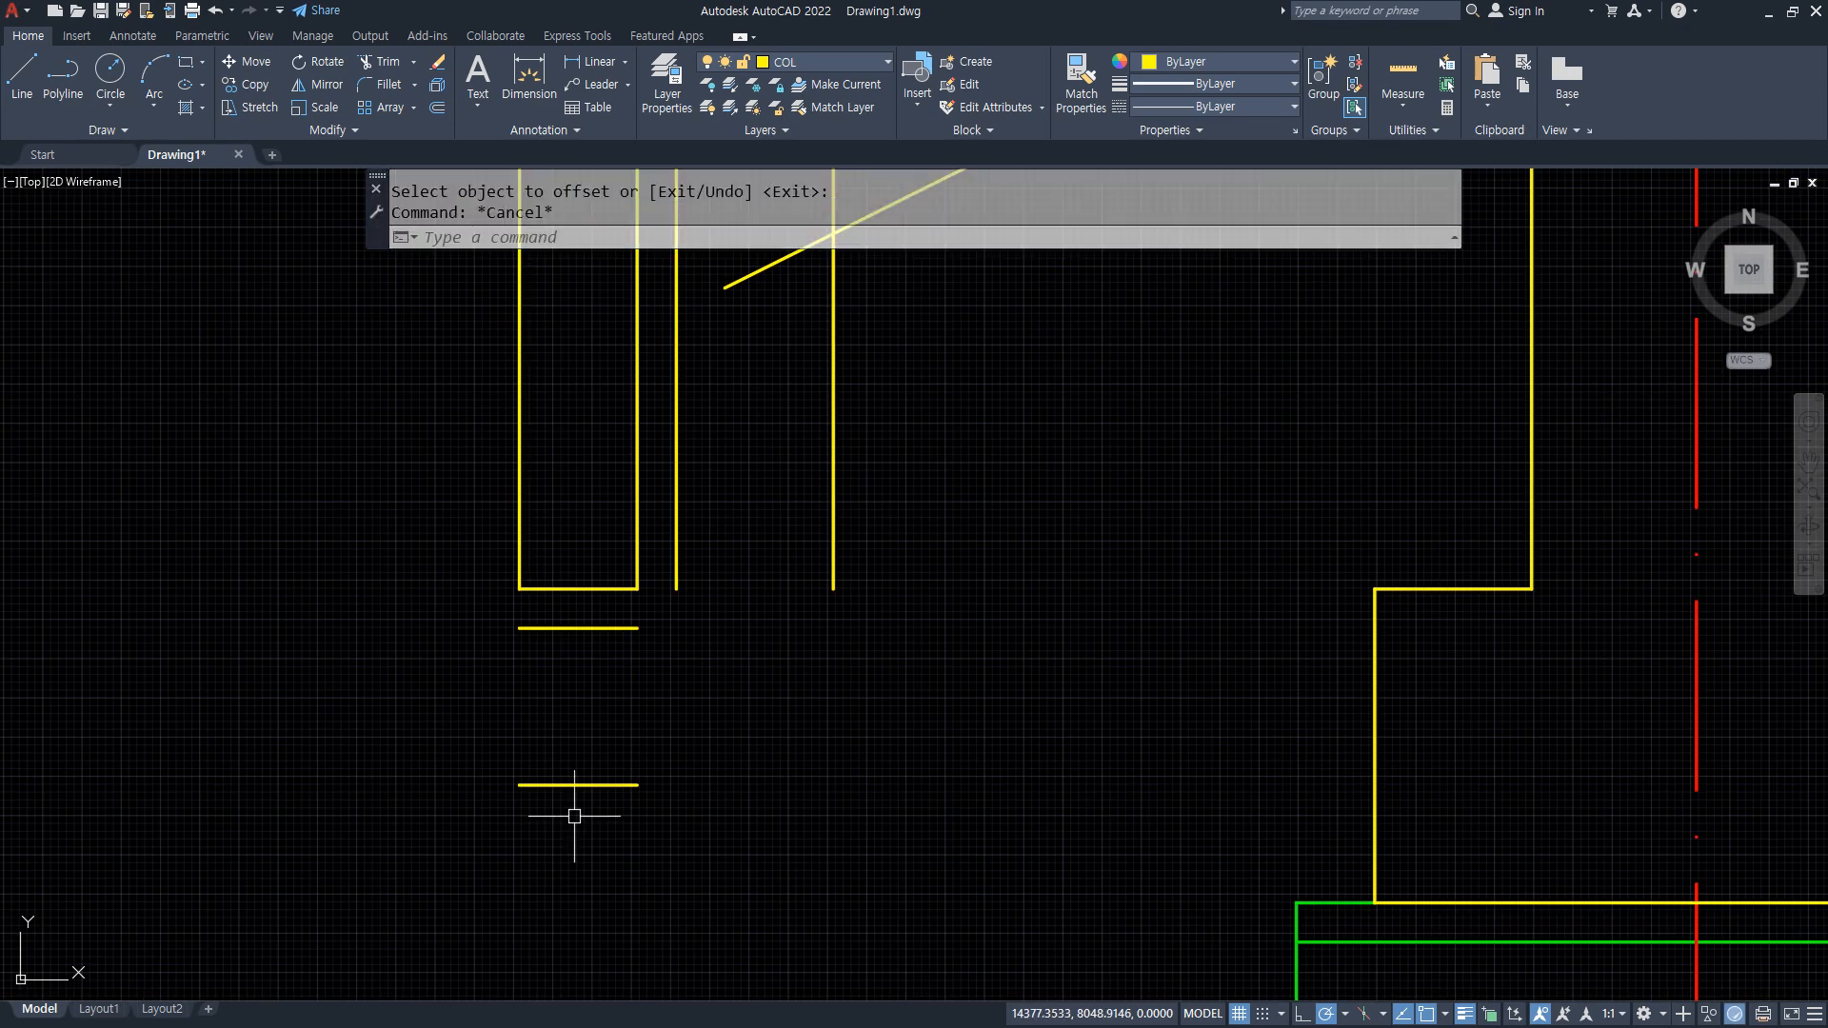
Offset the downstand's outer vertical line 100 to the left.
{"action": "type", "text": "o"}
{"action": "key", "text": "Return"}
{"action": "type", "text": "100"}
{"action": "key", "text": "Return"}
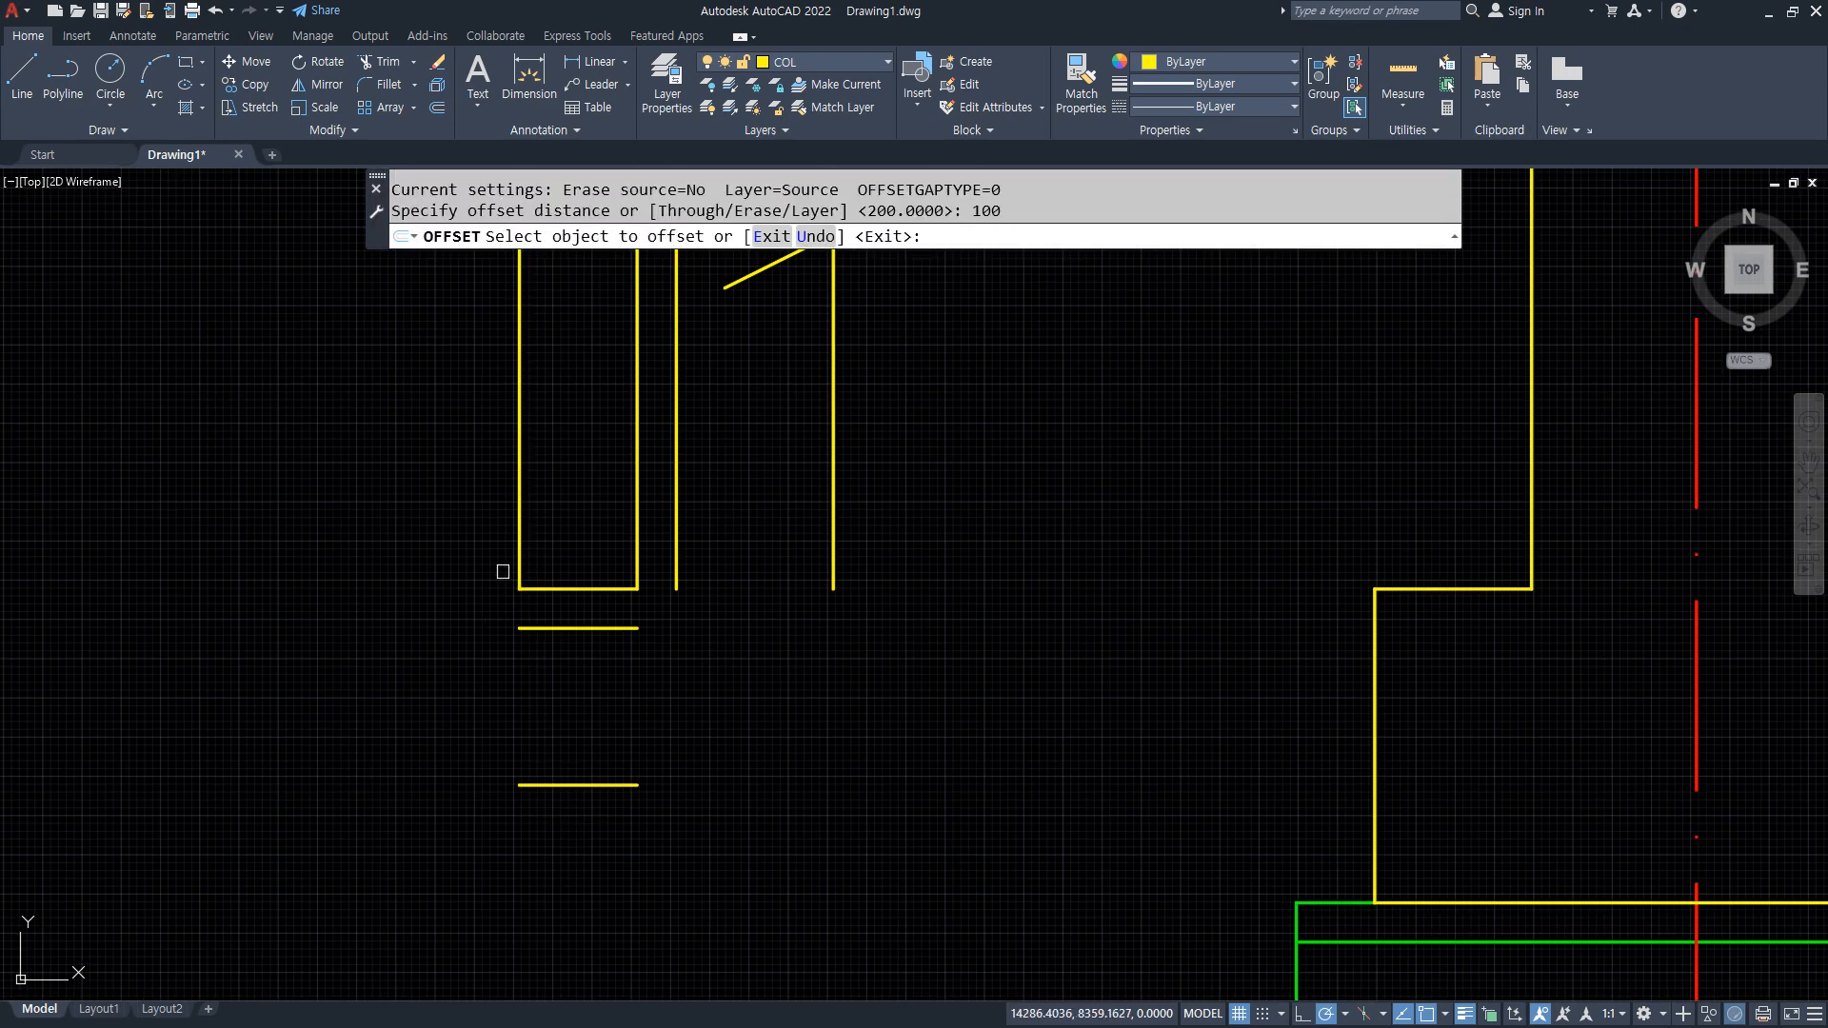
{"action": "left_click", "coordinate": [519, 566]}
{"action": "left_click", "coordinate": [481, 609]}
{"action": "key", "text": "Escape"}
Fillet the 100 offset vertical with the base layer's bottom line and the bedding line below the downstand.
{"action": "type", "text": "f"}
{"action": "key", "text": "Return"}
{"action": "left_click", "coordinate": [514, 782]}
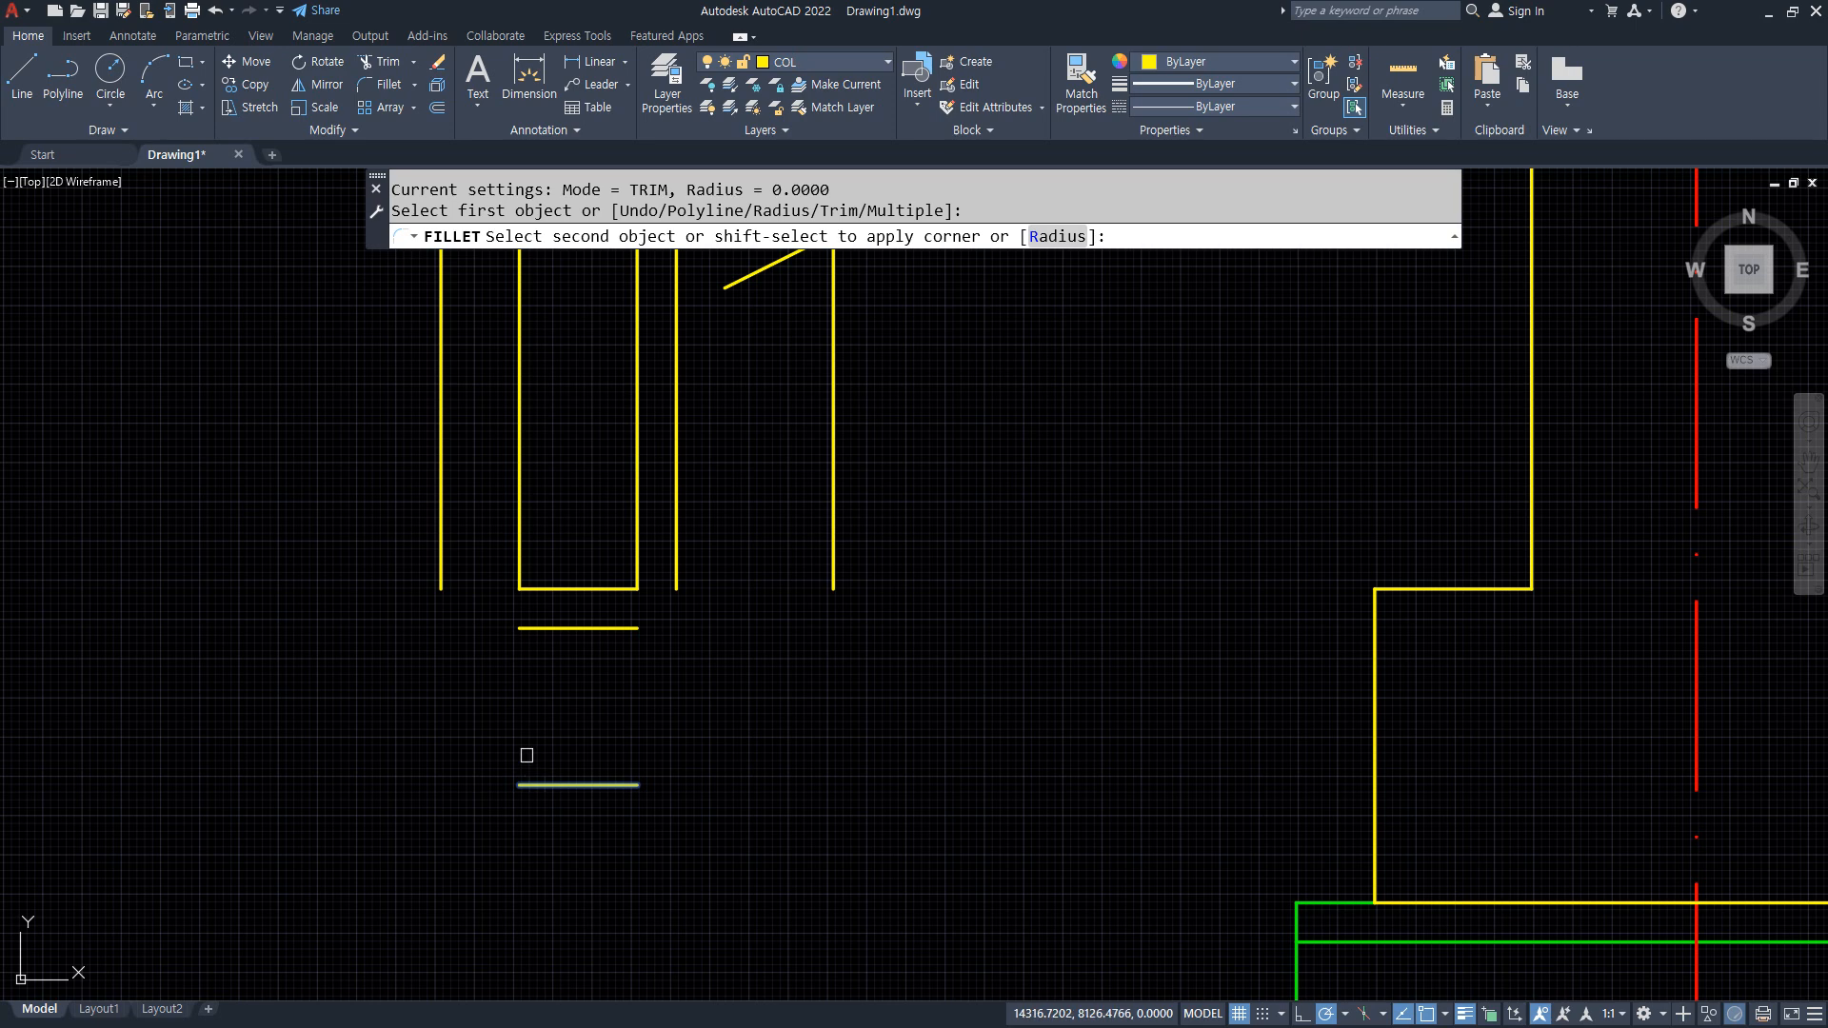
{"action": "left_click", "coordinate": [441, 576]}
{"action": "key", "text": "Return"}
{"action": "left_click", "coordinate": [441, 700]}
{"action": "left_click", "coordinate": [552, 628]}
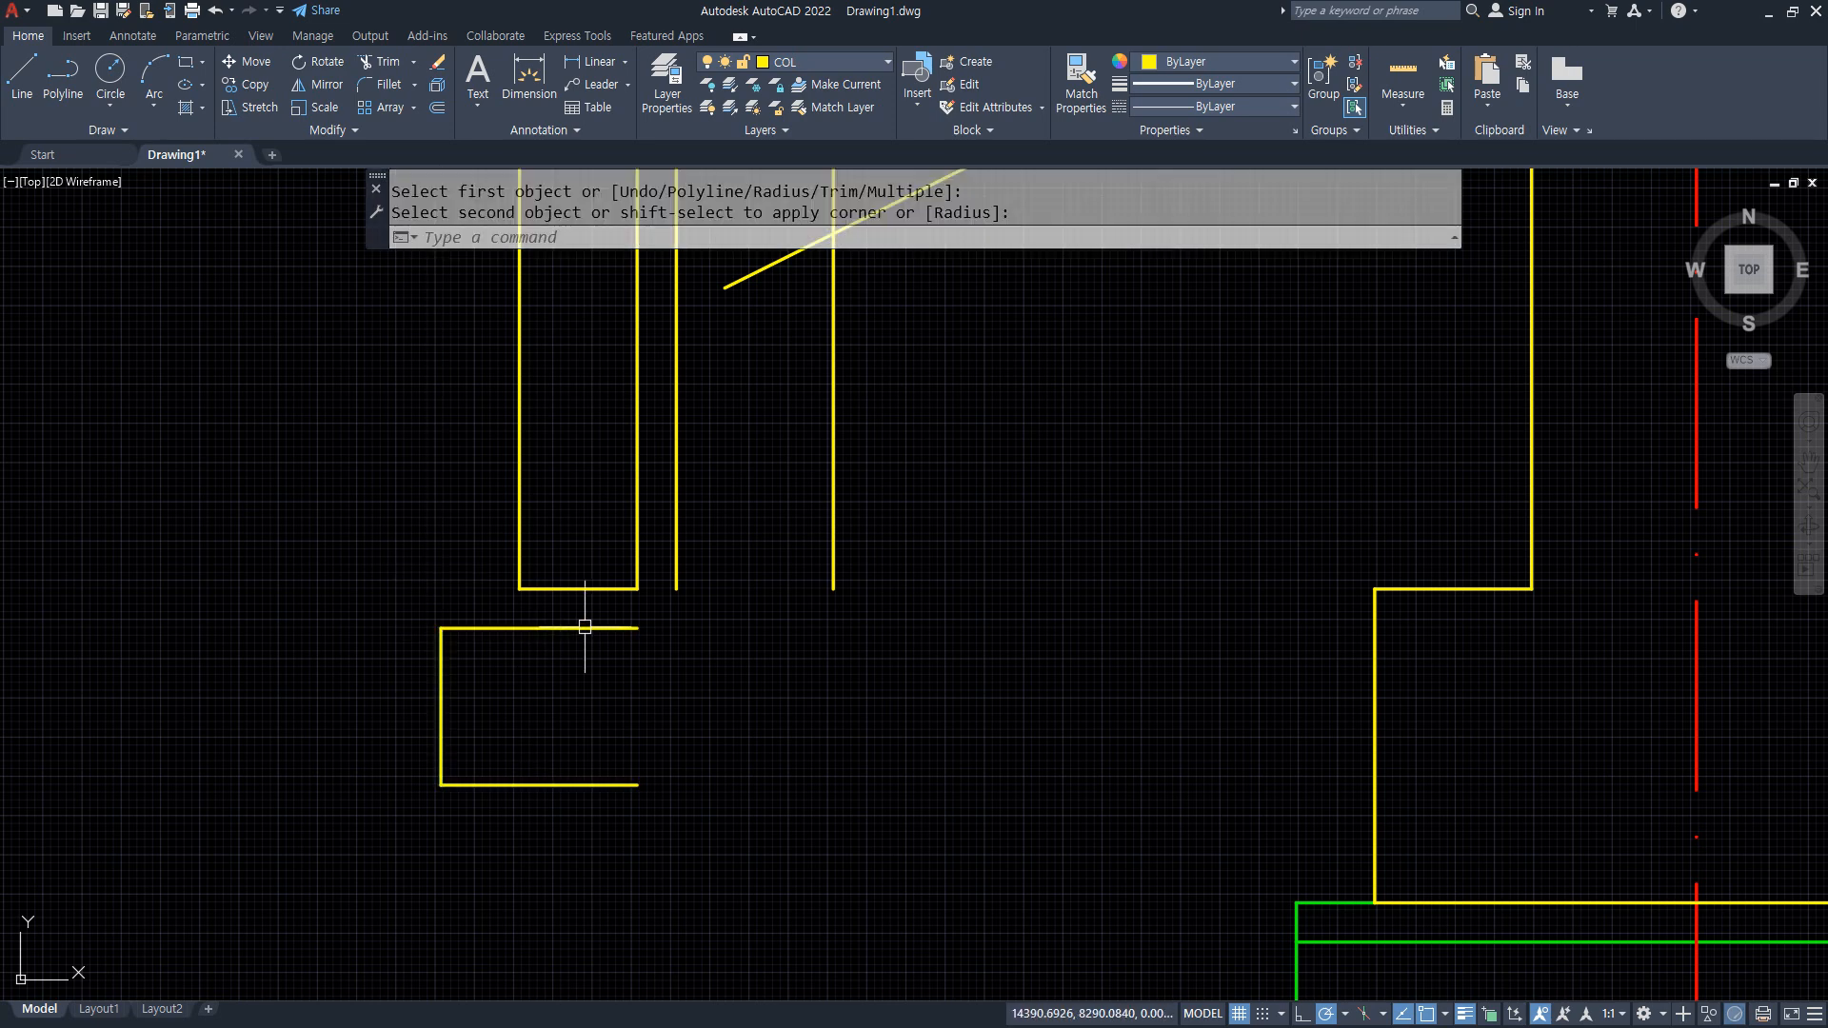
Fillet the bedding's bottom line with its inner vertical, and the downstand's bottom edge with the outer layer vertical.
{"action": "key", "text": "Return"}
{"action": "left_click", "coordinate": [590, 628]}
{"action": "left_click", "coordinate": [676, 566]}
{"action": "key", "text": "Return"}
{"action": "left_click", "coordinate": [559, 589]}
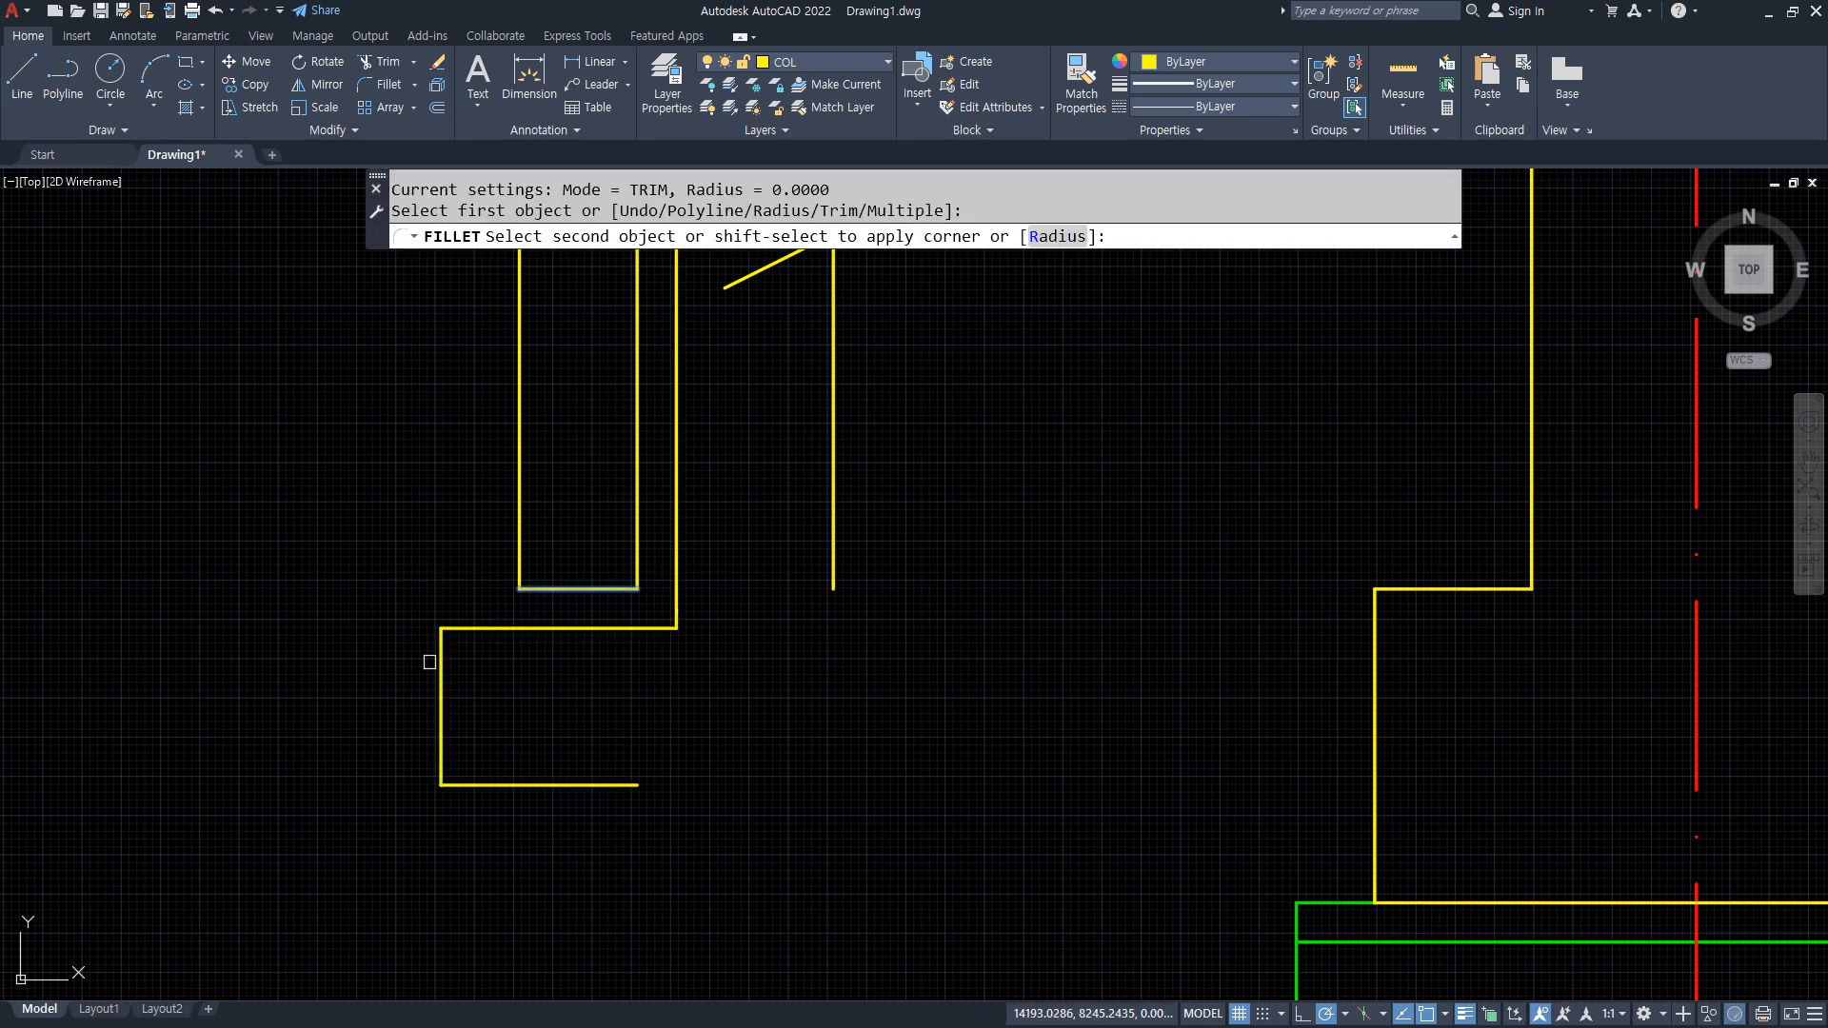
{"action": "left_click", "coordinate": [441, 657]}
Fillet the base layer's bottom line, inner vertical, diagonal and horizontal line into one continuous outline.
{"action": "key", "text": "Return"}
{"action": "left_click", "coordinate": [610, 785]}
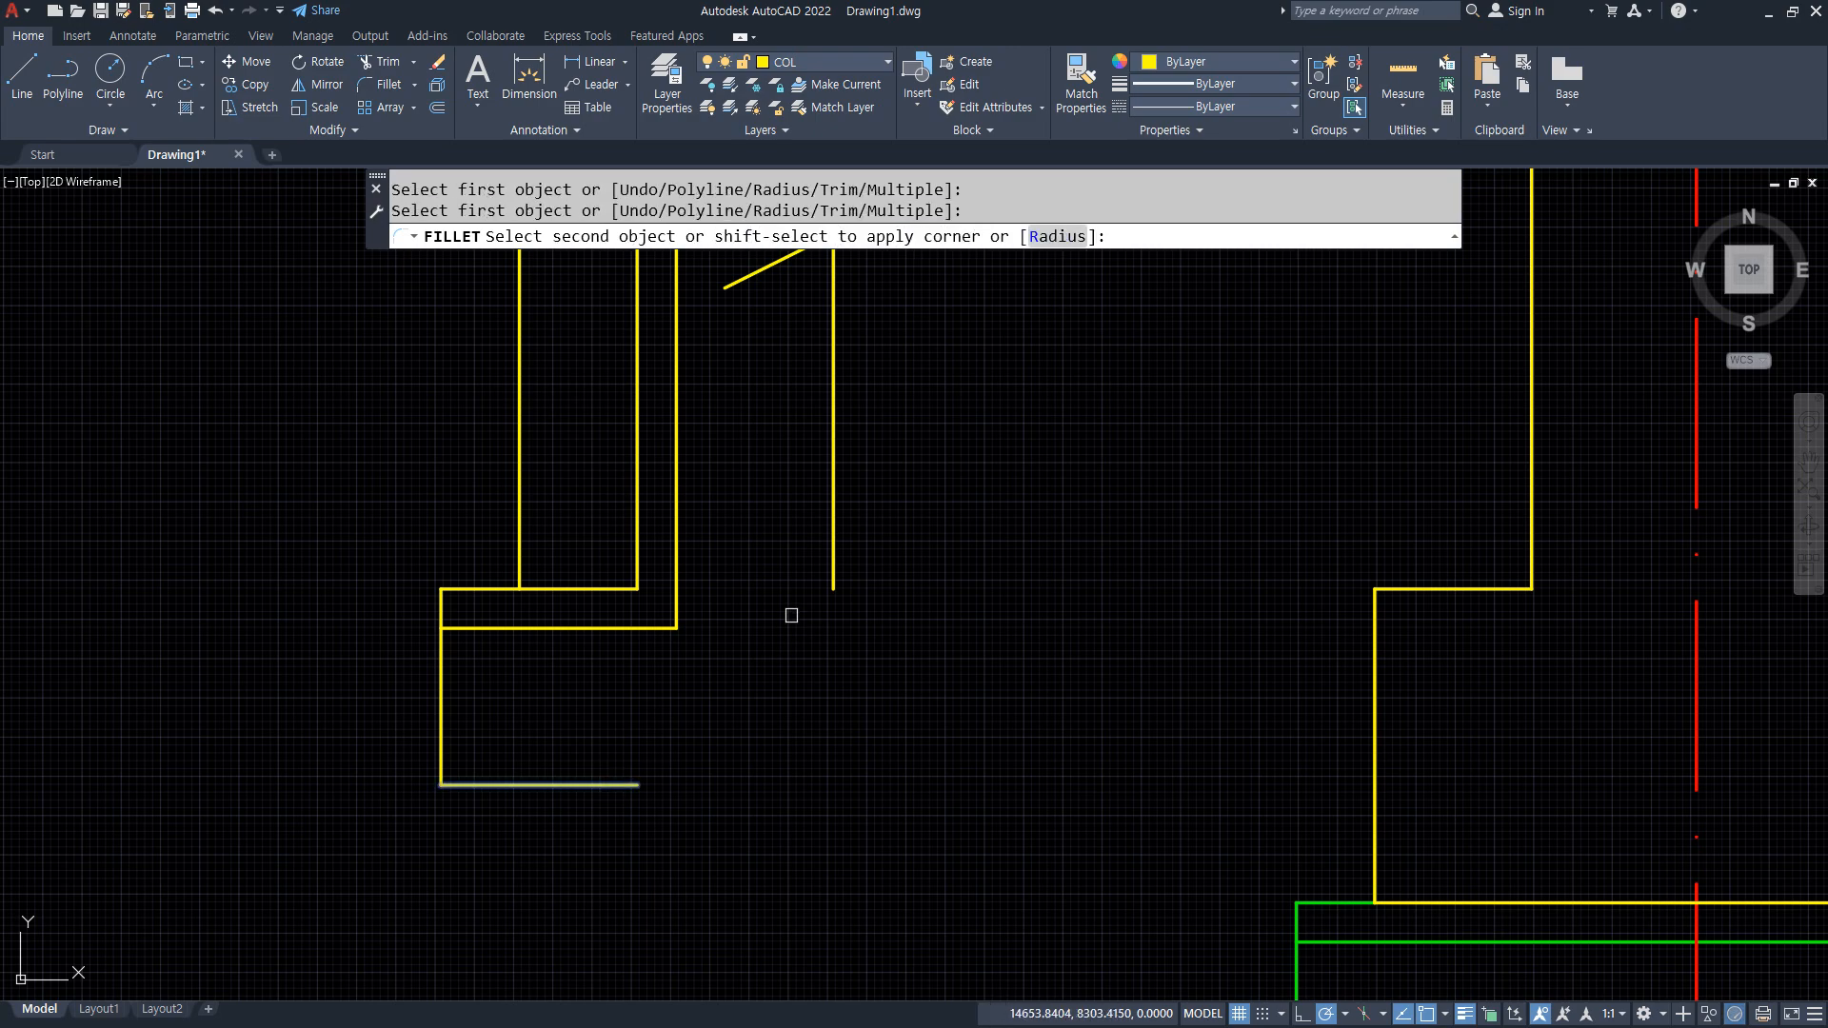
{"action": "mouse_move", "coordinate": [832, 555]}
{"action": "middle_mouse_down"}
{"action": "mouse_move", "coordinate": [763, 490]}
{"action": "mouse_move", "coordinate": [562, 757]}
{"action": "middle_mouse_up"}
{"action": "key", "text": "Return"}
{"action": "left_click", "coordinate": [550, 759]}
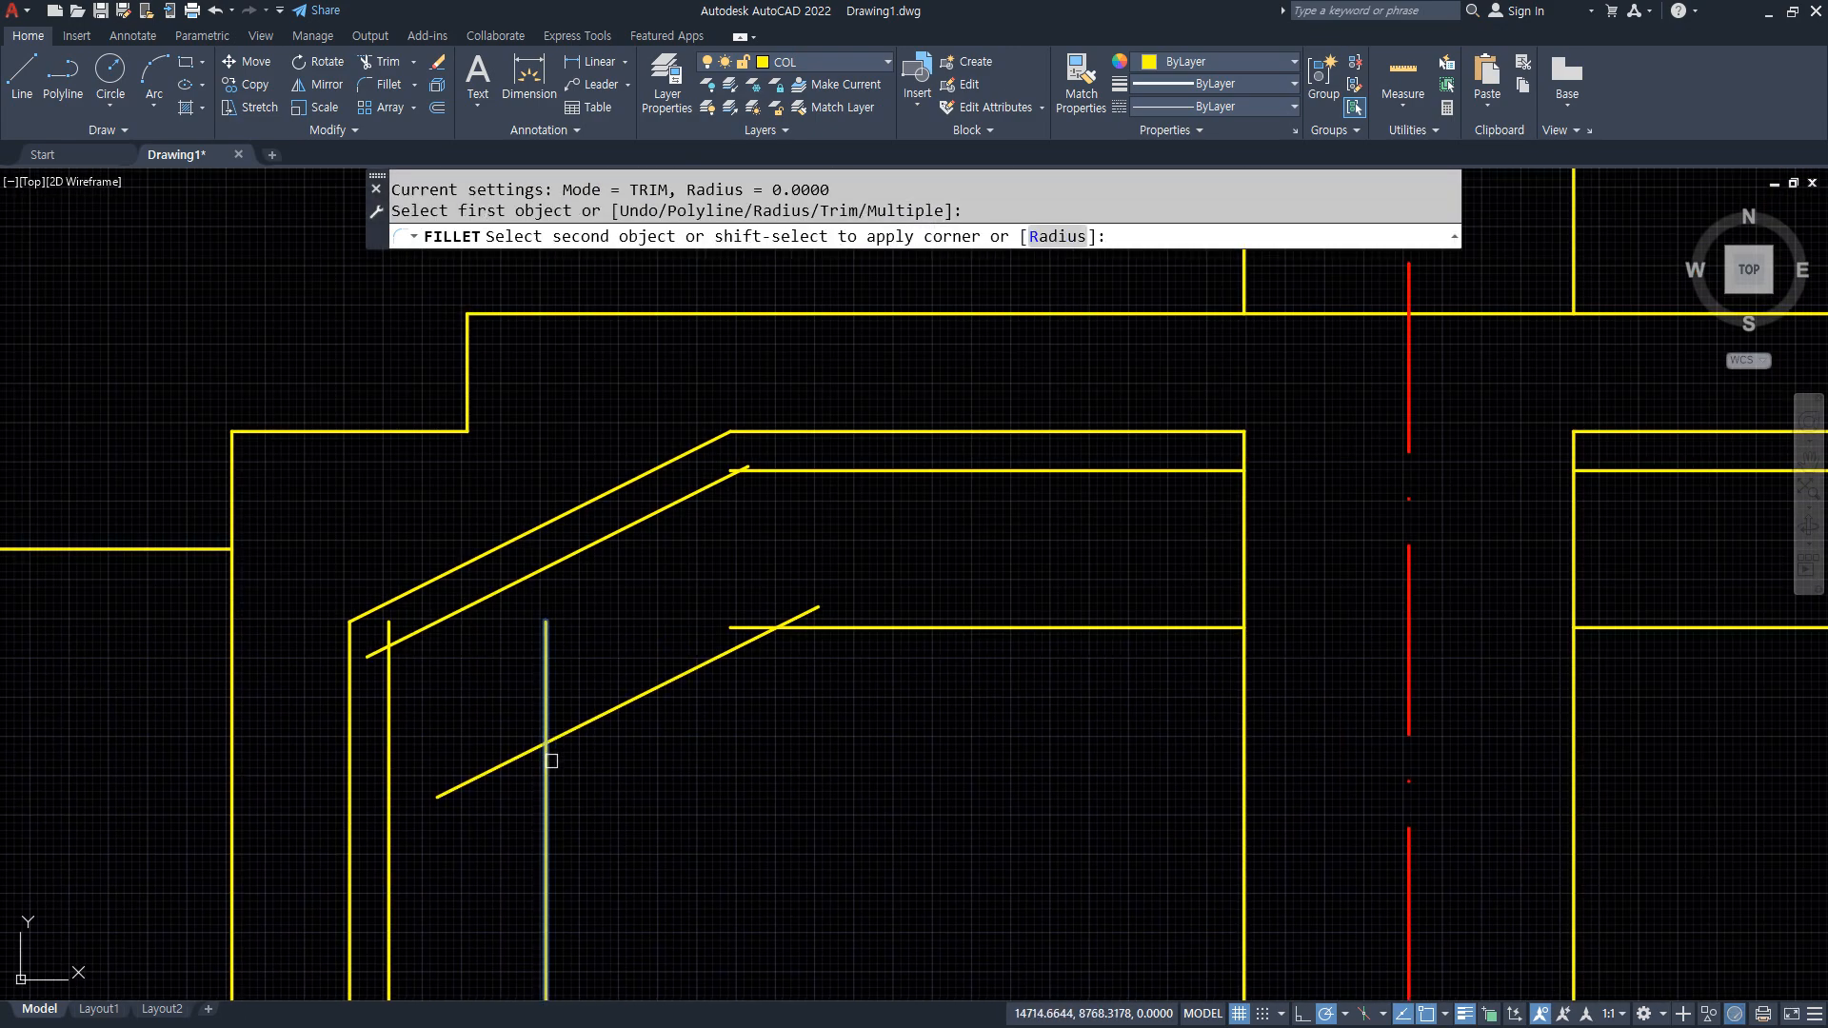
{"action": "left_click", "coordinate": [585, 721]}
{"action": "key", "text": "Return"}
{"action": "left_click", "coordinate": [702, 668]}
{"action": "left_click", "coordinate": [805, 628]}
{"action": "key", "text": "Return"}
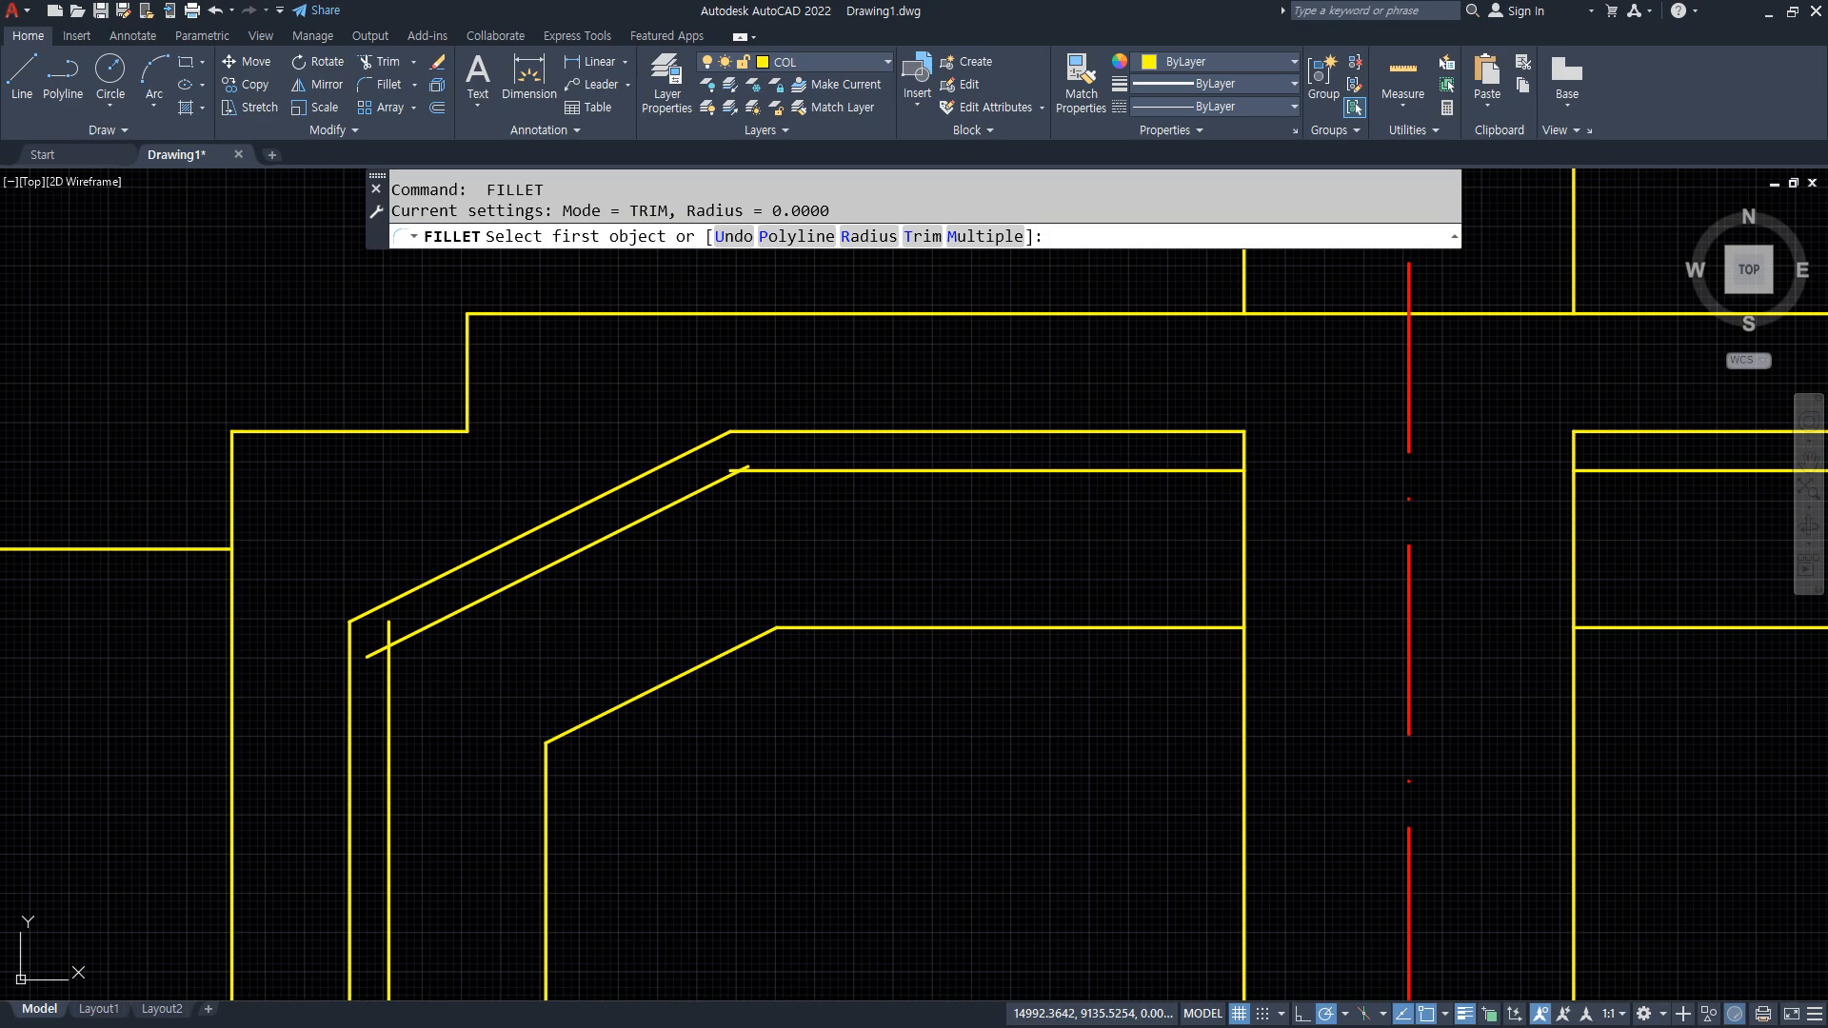
Fillet the upper bedding layer's diagonal line with its horizontal line and its vertical line around the downstand.
{"action": "left_click", "coordinate": [776, 471]}
{"action": "left_click", "coordinate": [686, 499]}
{"action": "key", "text": "Return"}
{"action": "left_click", "coordinate": [427, 627]}
{"action": "left_click", "coordinate": [391, 674]}
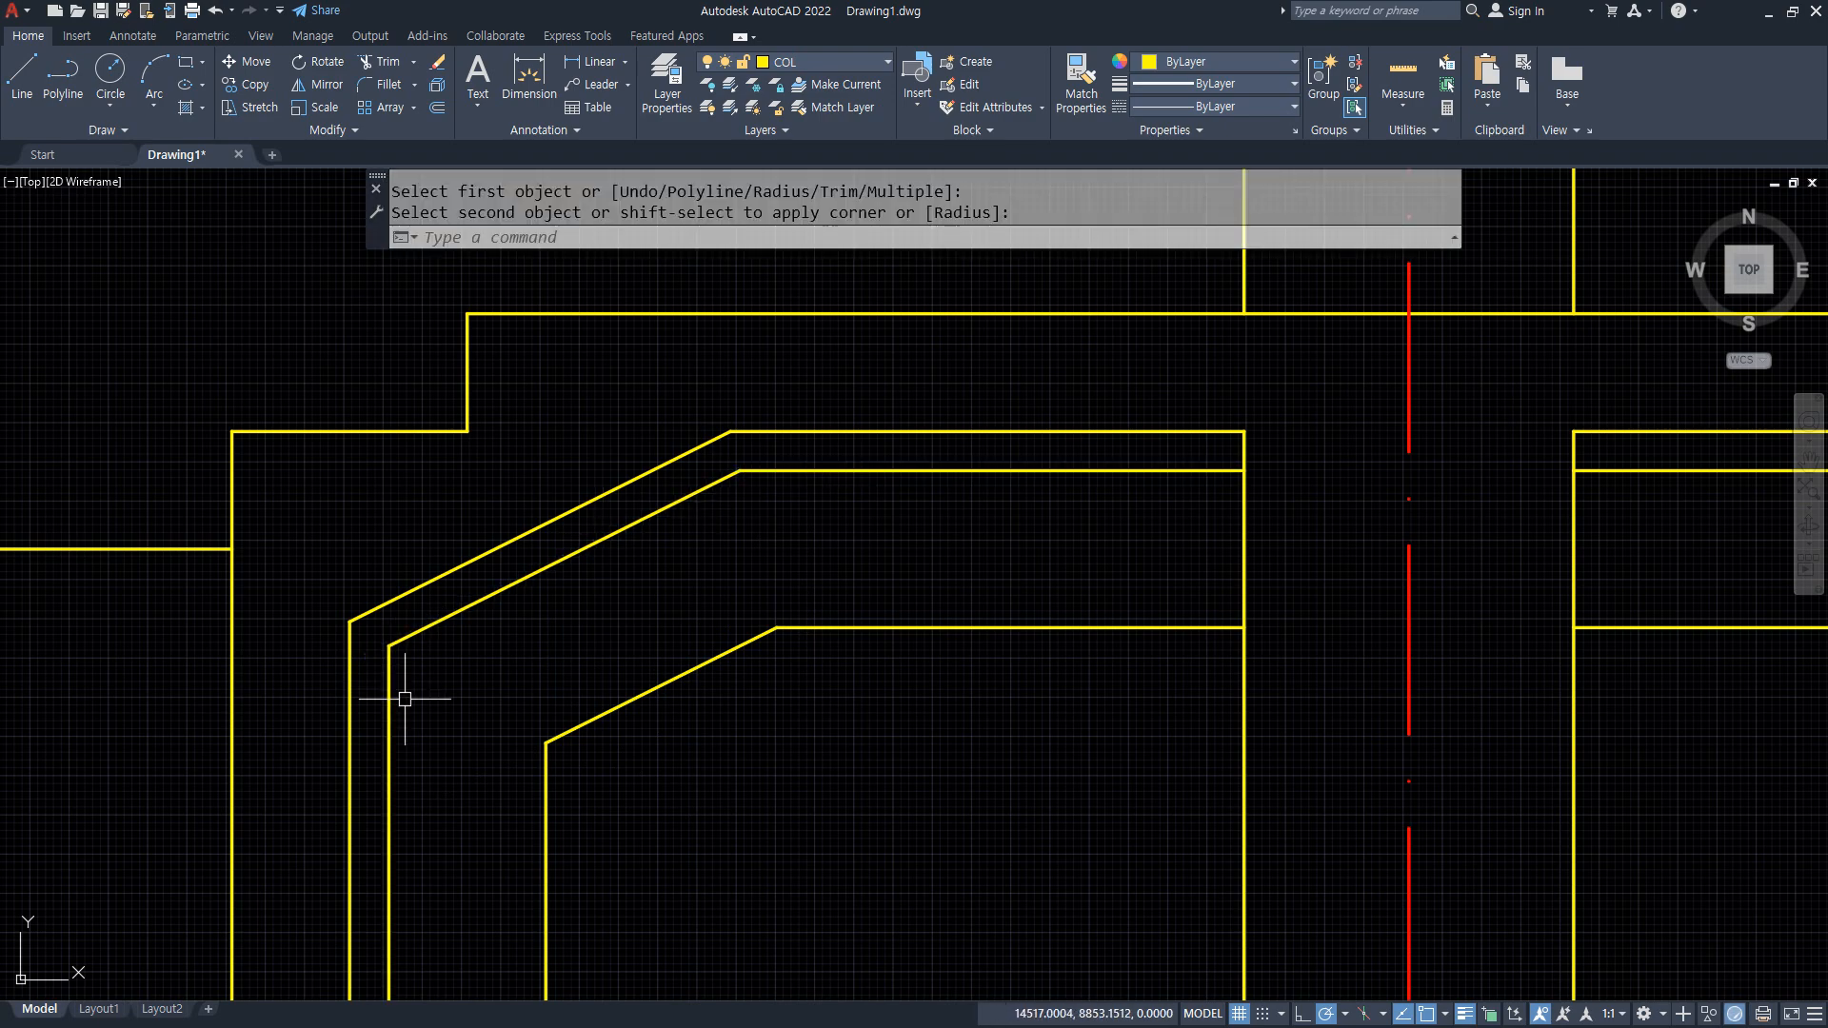
Match the properties of the foundation's green base line onto the two layer lines beneath the interior floor slab.
{"action": "scroll", "coordinate": [561, 657], "scroll_direction": "down", "scroll_amount": 4}
{"action": "middle_click_drag", "start_coordinate": [751, 845], "coordinate": [767, 583]}
{"action": "type", "text": "ma"}
{"action": "key", "text": "Return"}
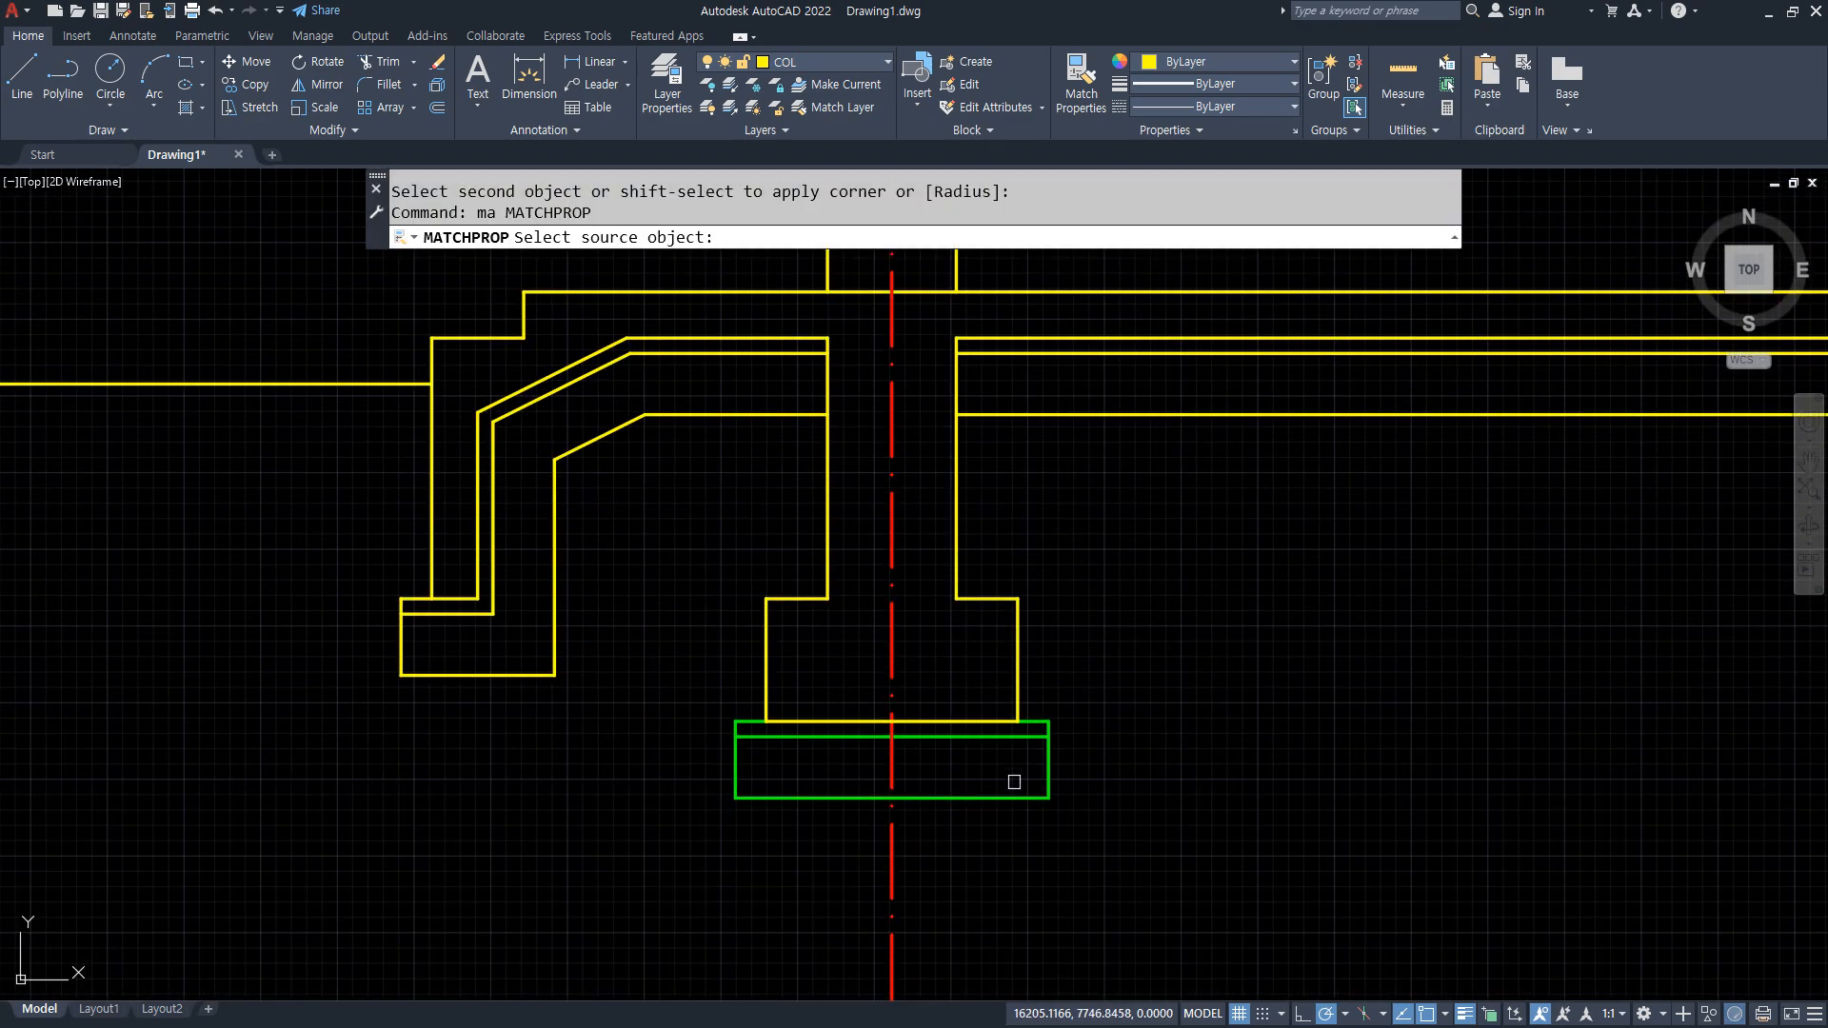
{"action": "left_click", "coordinate": [1013, 797]}
{"action": "left_click", "coordinate": [1148, 415]}
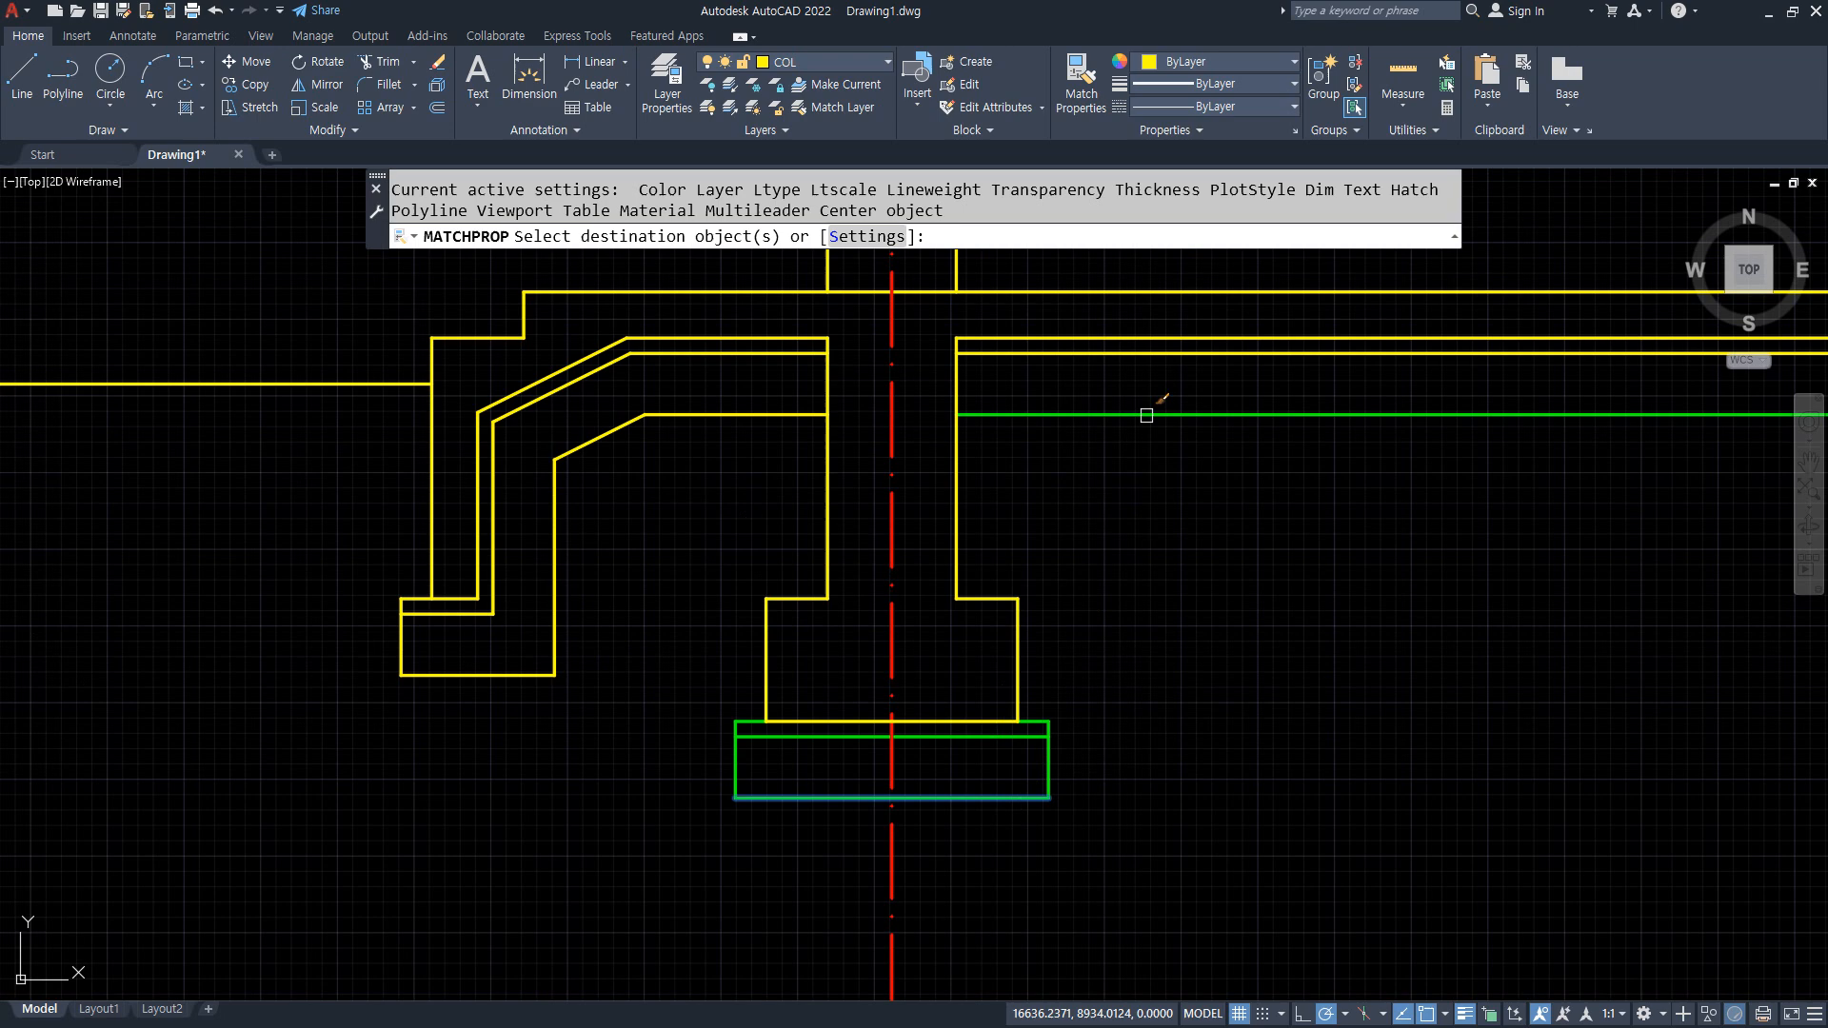
{"action": "left_click", "coordinate": [1119, 355]}
Match the same green properties onto the bedding and base layer outlines beneath the terrace slab and its downstand.
{"action": "left_click", "coordinate": [757, 449]}
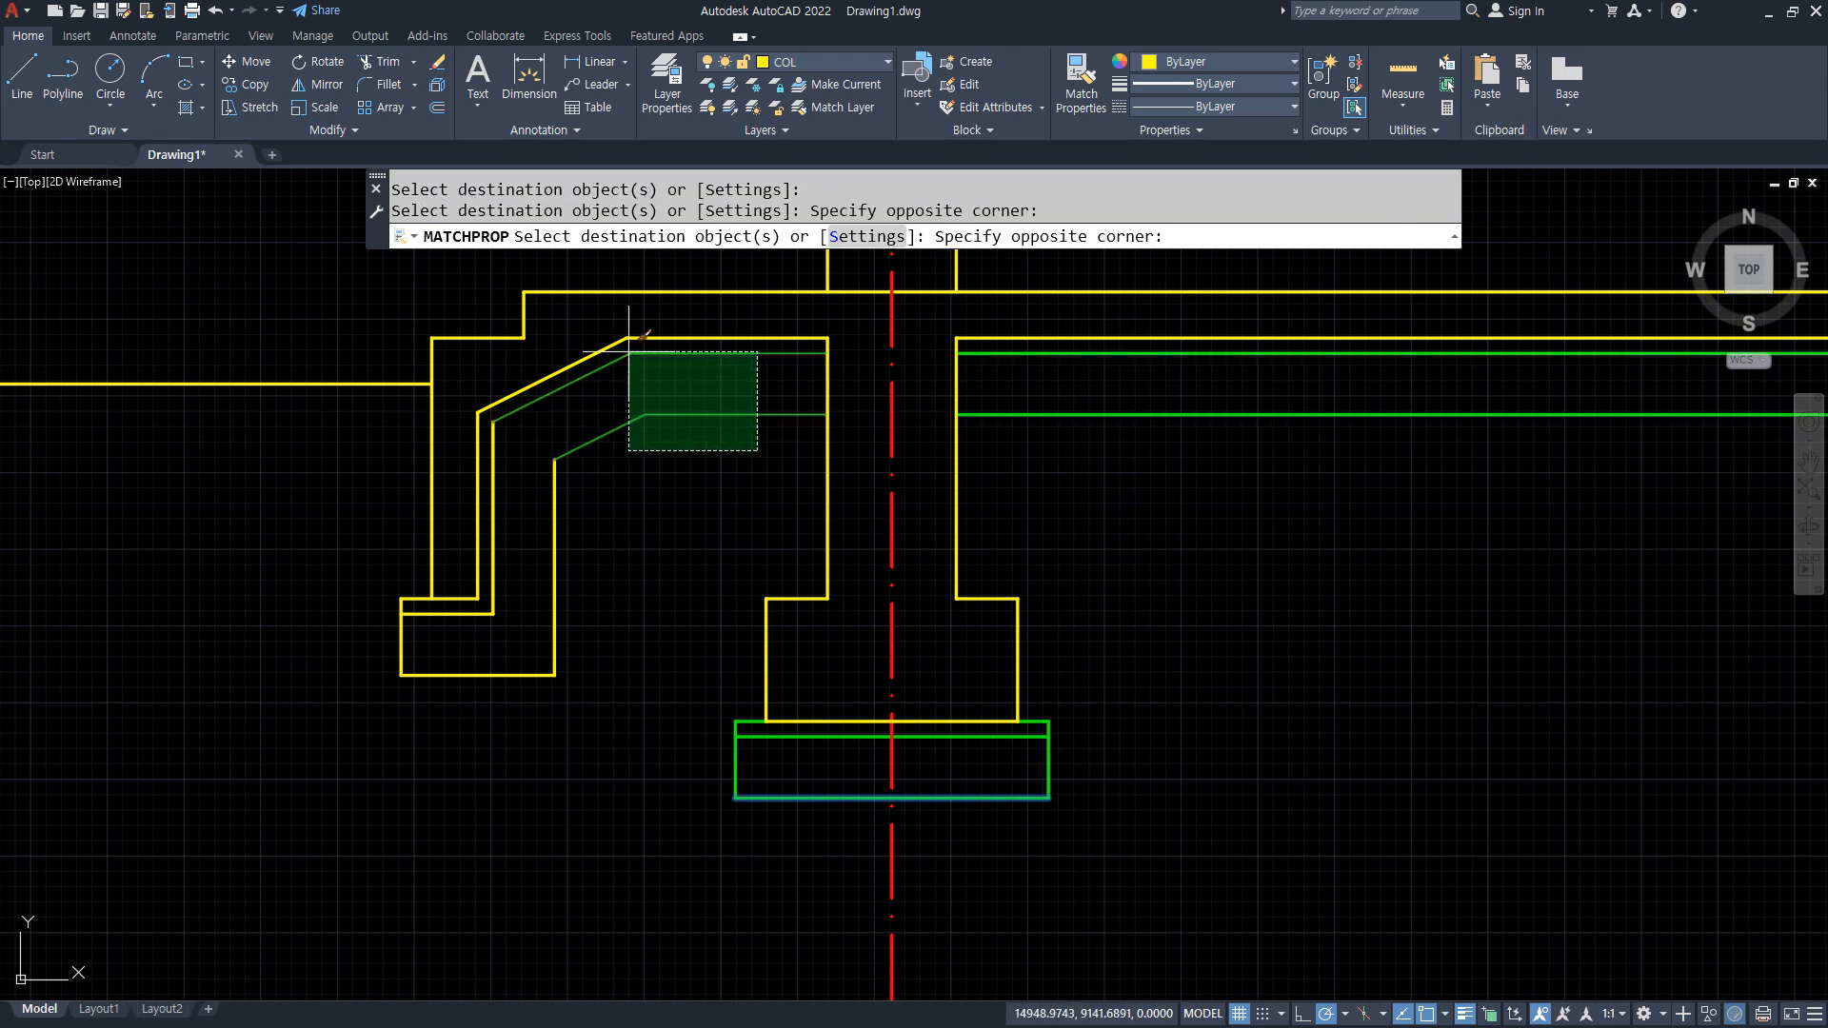
{"action": "left_click", "coordinate": [629, 353]}
{"action": "left_click", "coordinate": [569, 737]}
{"action": "left_click", "coordinate": [414, 622]}
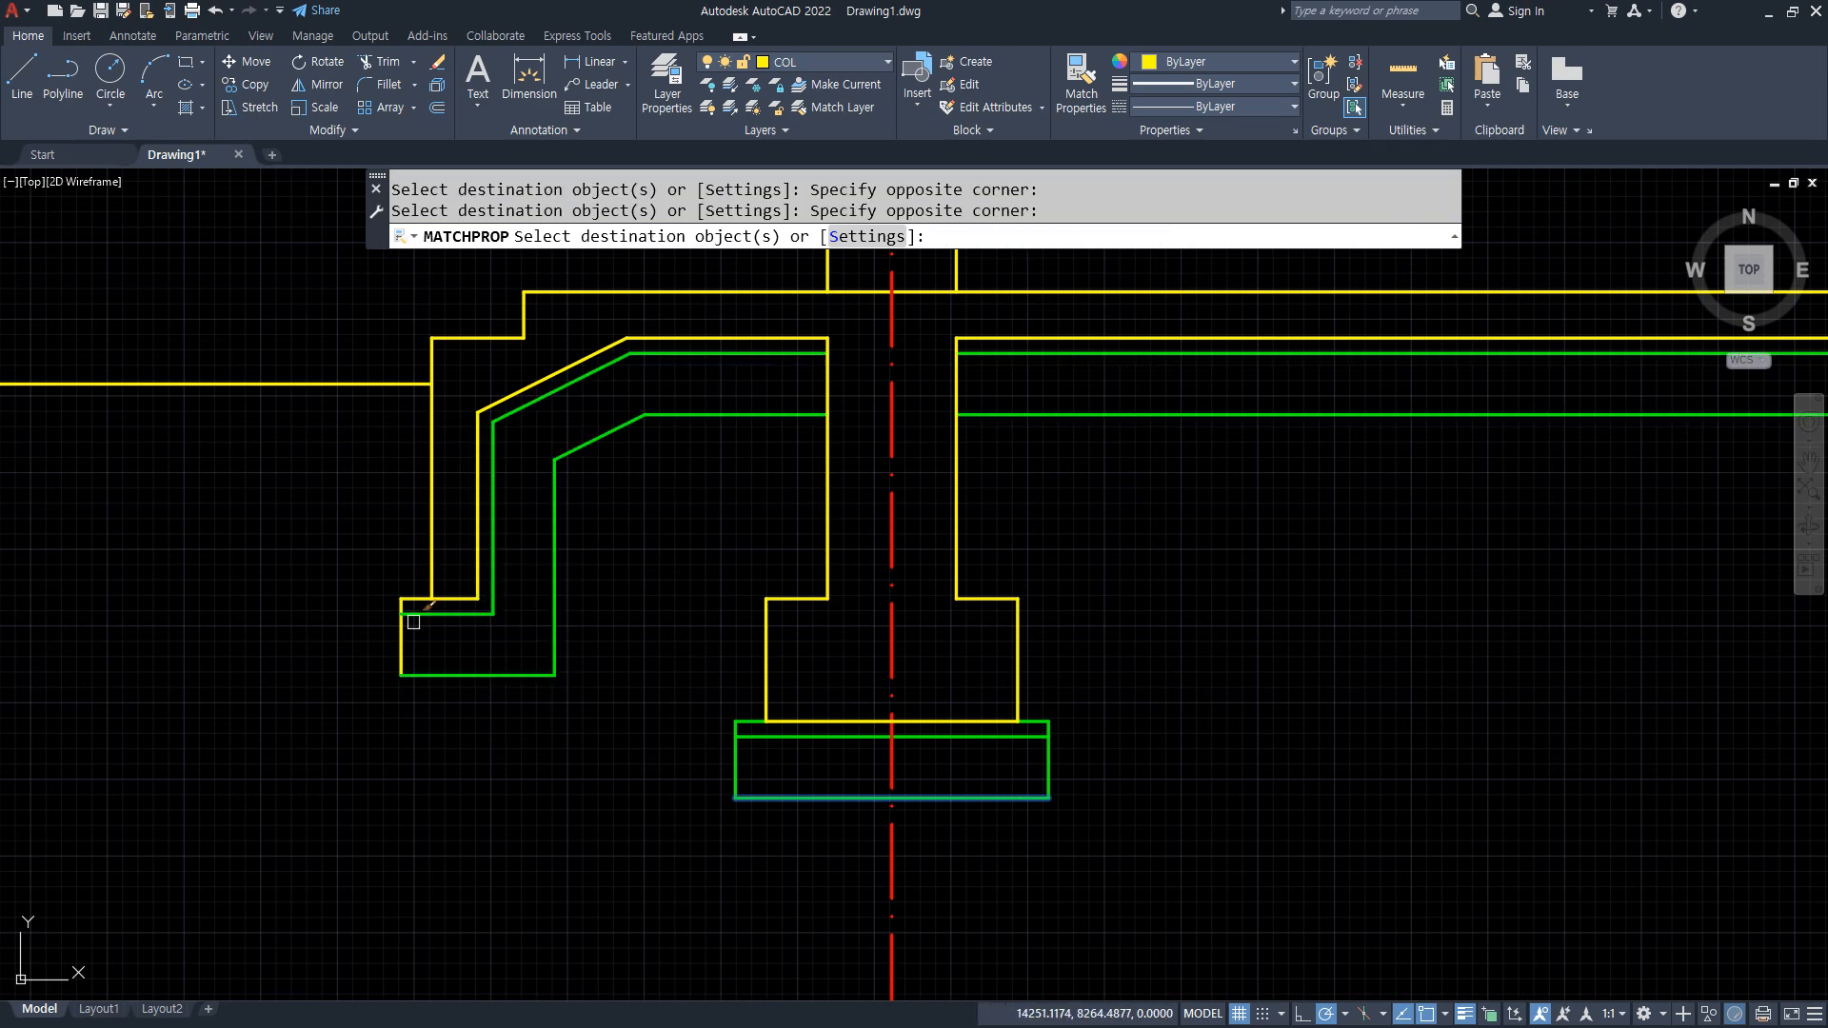
{"action": "left_click", "coordinate": [414, 730]}
{"action": "left_click", "coordinate": [376, 533]}
{"action": "scroll", "coordinate": [419, 585], "scroll_direction": "up", "scroll_amount": 4}
{"action": "type", "text": "t"}
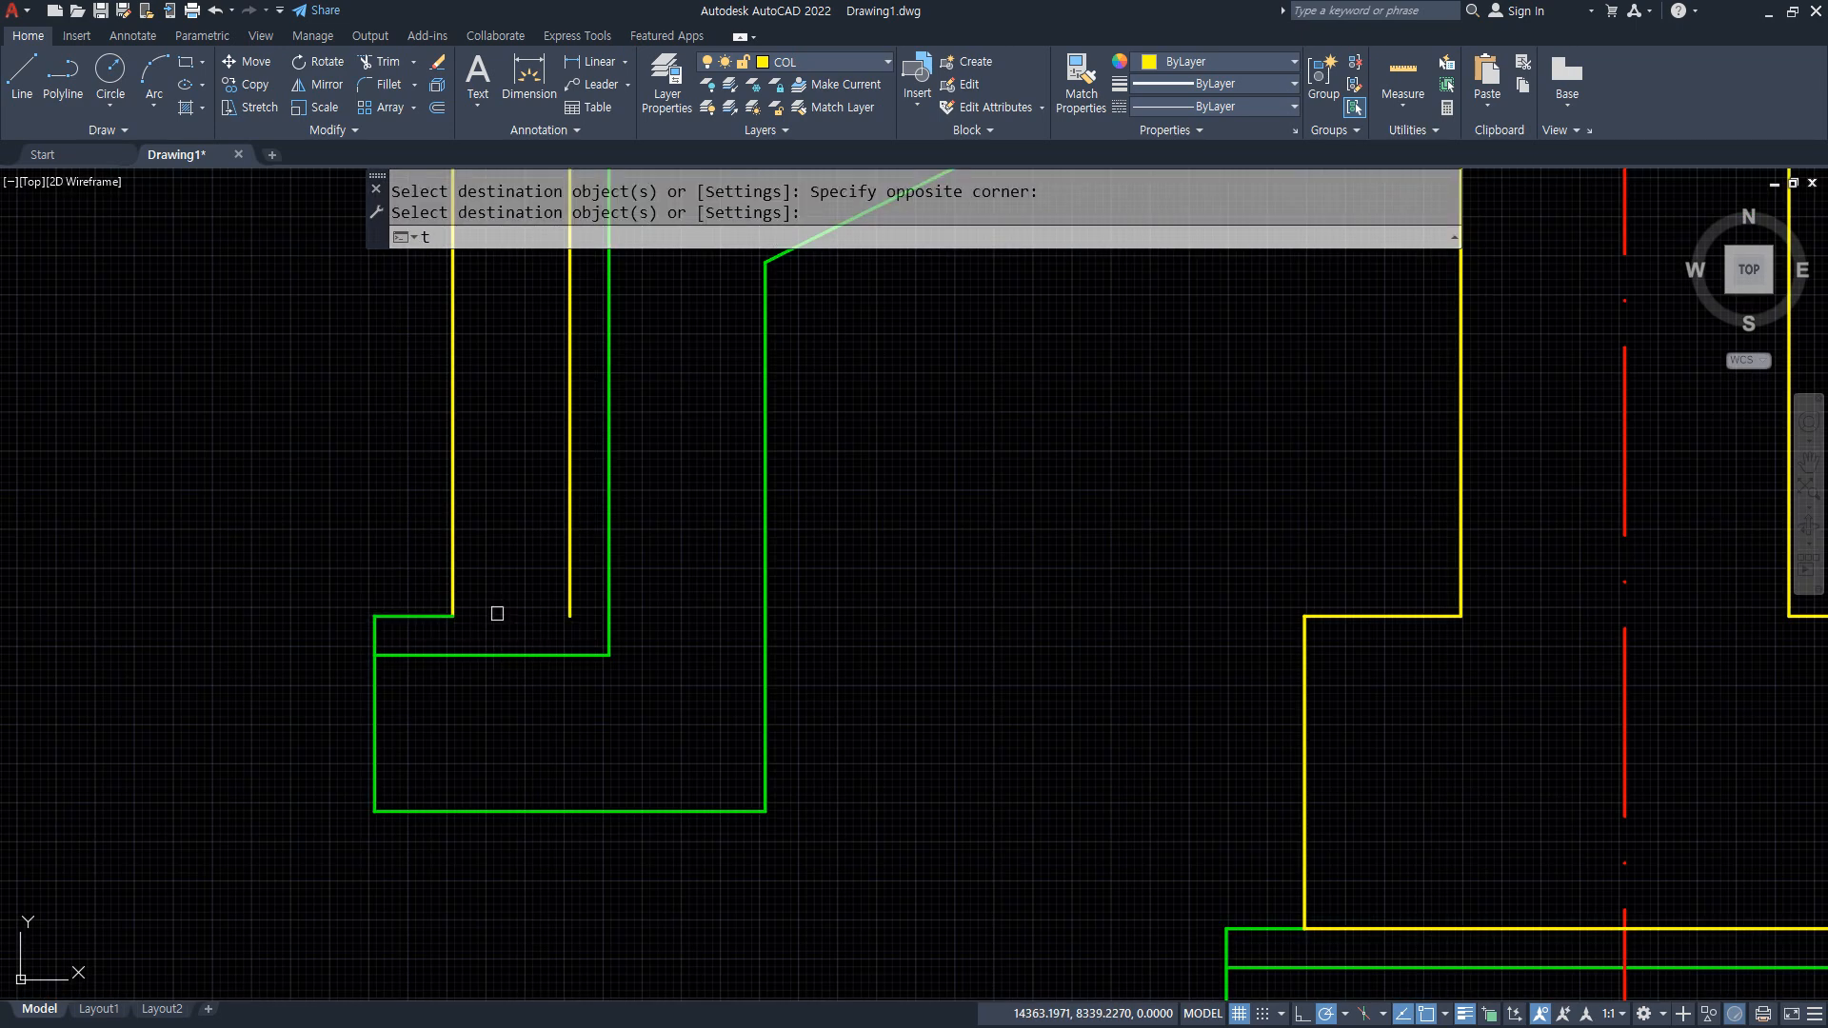
{"action": "type", "text": "r"}
{"action": "key", "text": "Return"}
{"action": "key", "text": "Escape"}
Draw a line closing the bottom of the downstand between its two vertical edges.
{"action": "type", "text": "l"}
{"action": "key", "text": "Return"}
{"action": "left_click", "coordinate": [452, 616]}
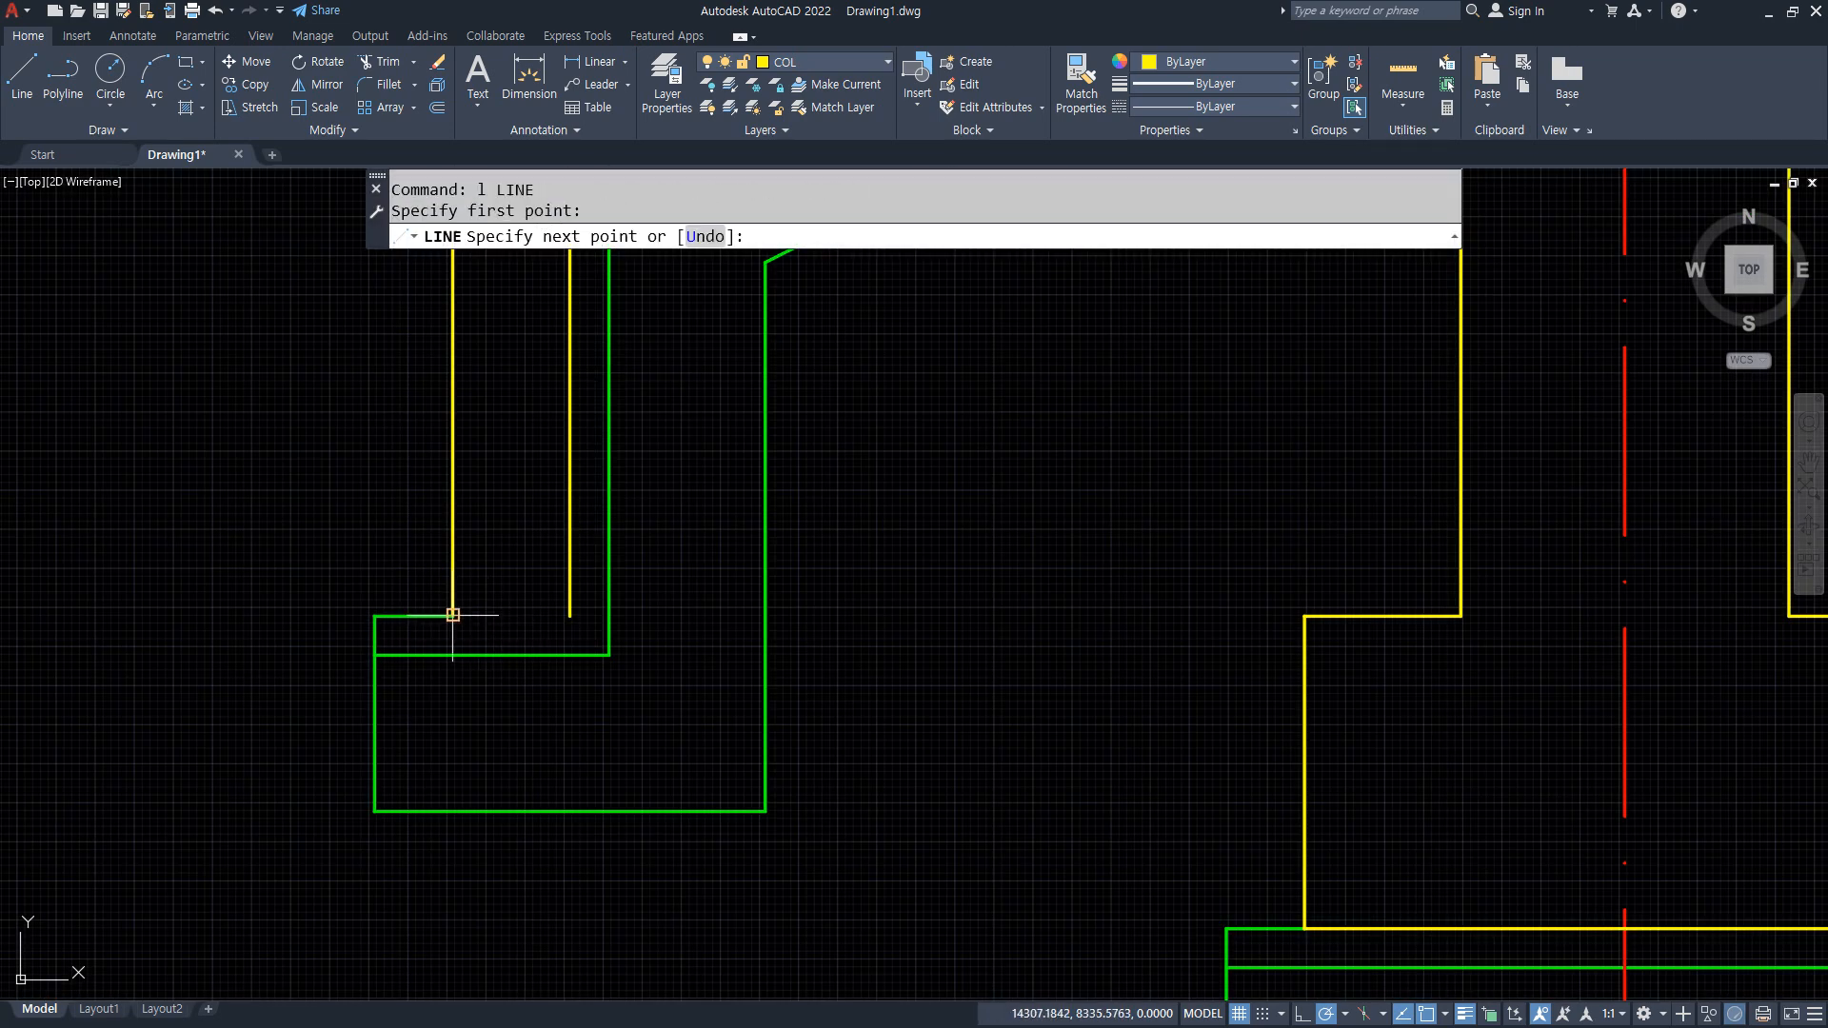
{"action": "left_click", "coordinate": [569, 616]}
{"action": "key", "text": "Return"}
Trim the slab's top line where it crosses between the two wall faces and the section axis.
{"action": "scroll", "coordinate": [610, 671], "scroll_direction": "down", "scroll_amount": 3}
{"action": "middle_click_drag", "start_coordinate": [897, 682], "coordinate": [650, 794]}
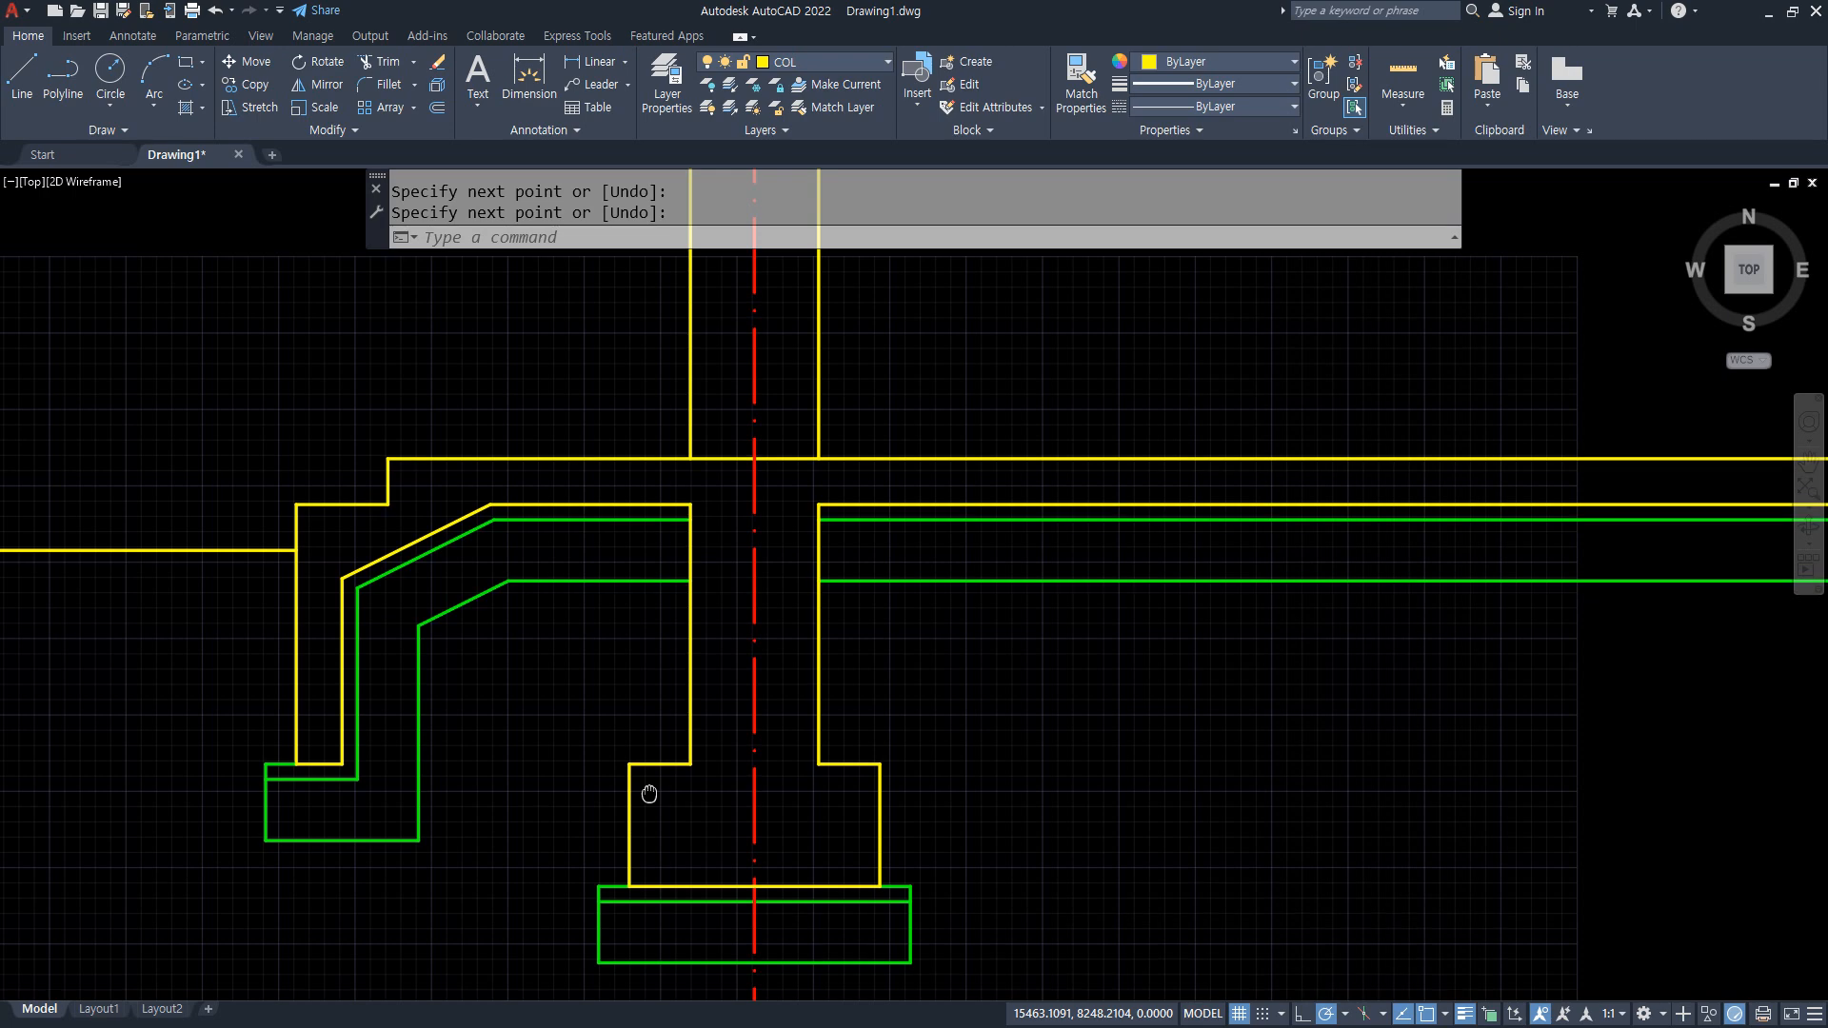
{"action": "type", "text": "tr"}
{"action": "key", "text": "Return"}
{"action": "left_click", "coordinate": [720, 459]}
{"action": "left_click", "coordinate": [785, 459]}
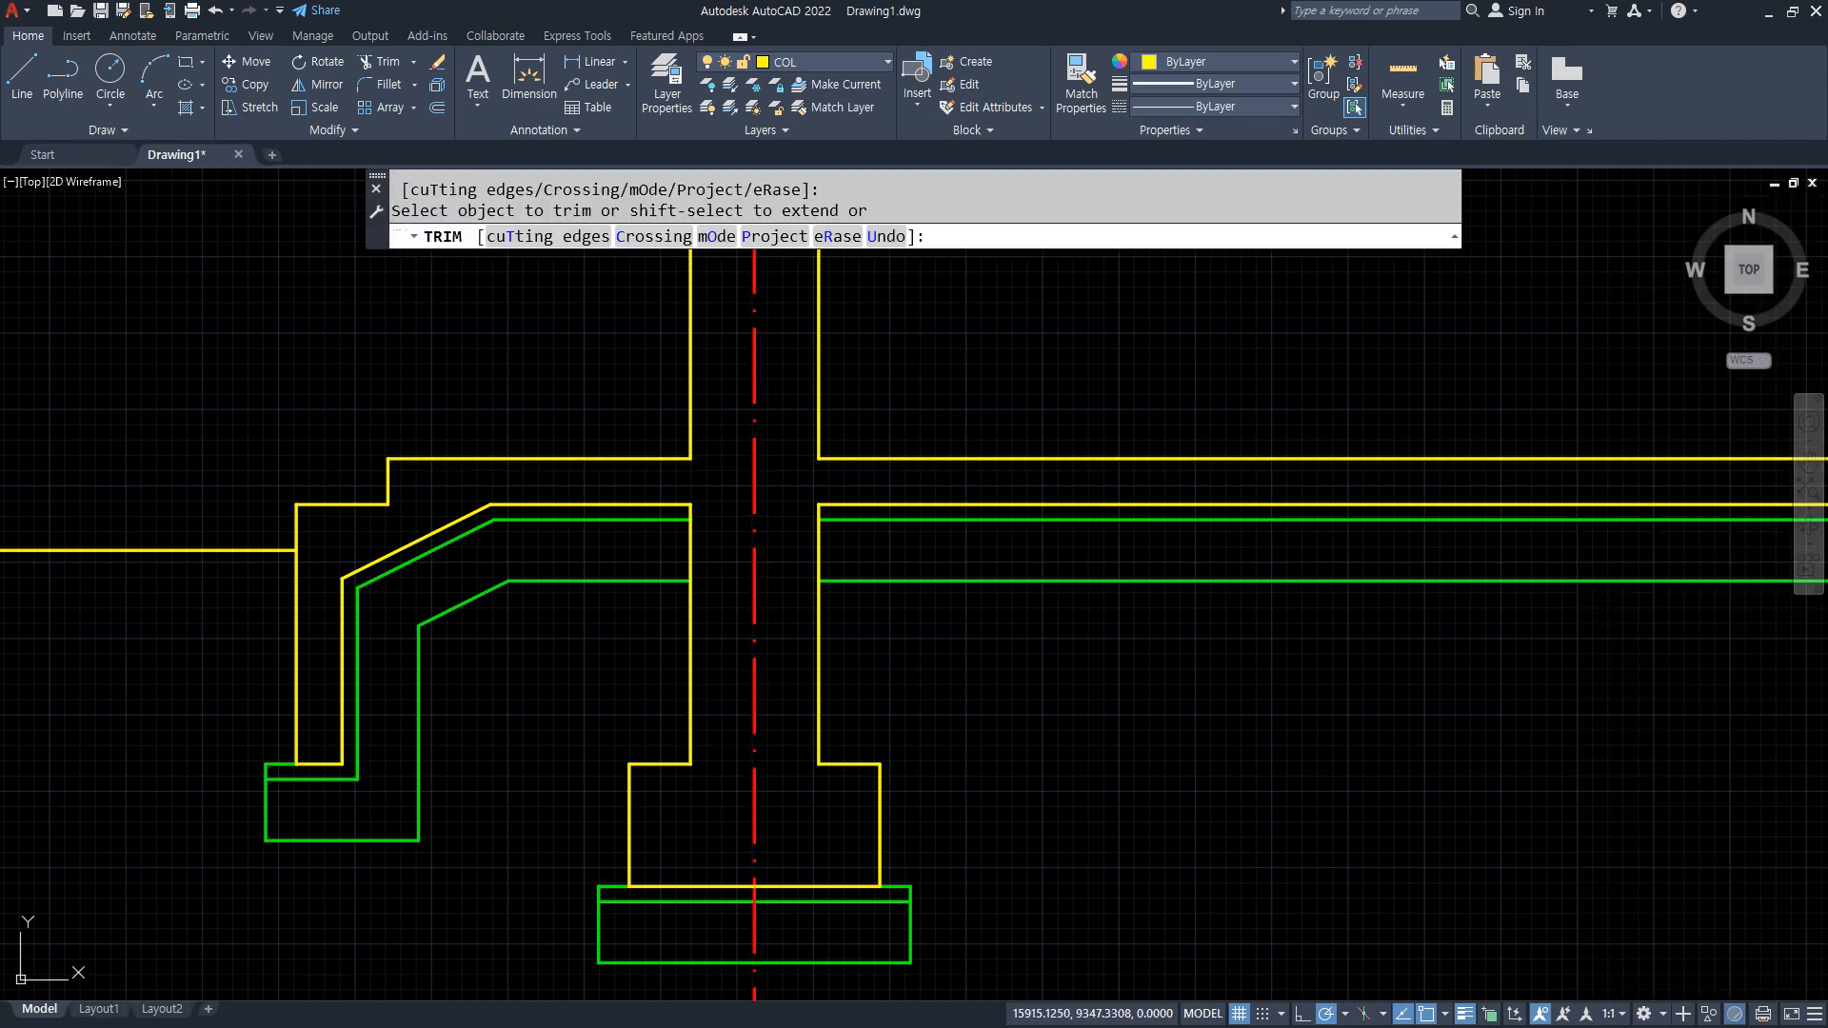
{"action": "key", "text": "Return"}
Offset the interior floor slab's top line 150 upward.
{"action": "type", "text": "o"}
{"action": "key", "text": "Return"}
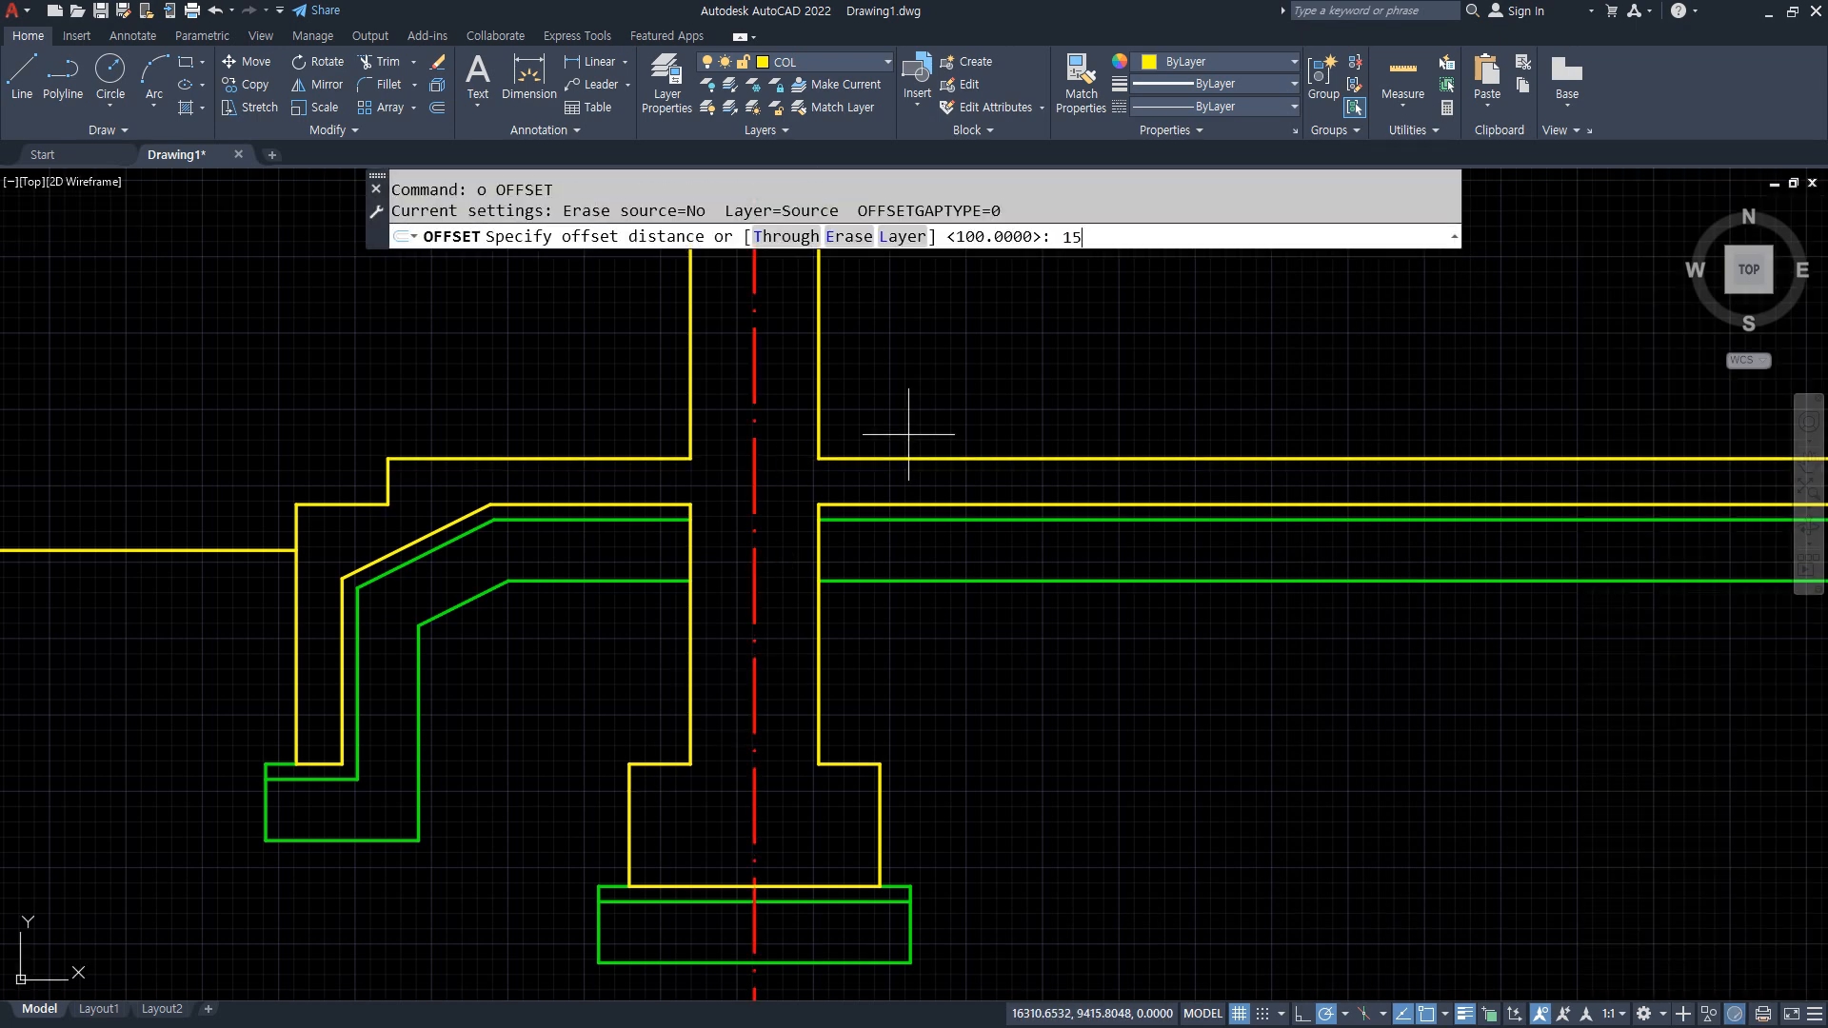
{"action": "type", "text": "150"}
{"action": "key", "text": "Return"}
{"action": "left_click", "coordinate": [952, 458]}
{"action": "left_click", "coordinate": [832, 397]}
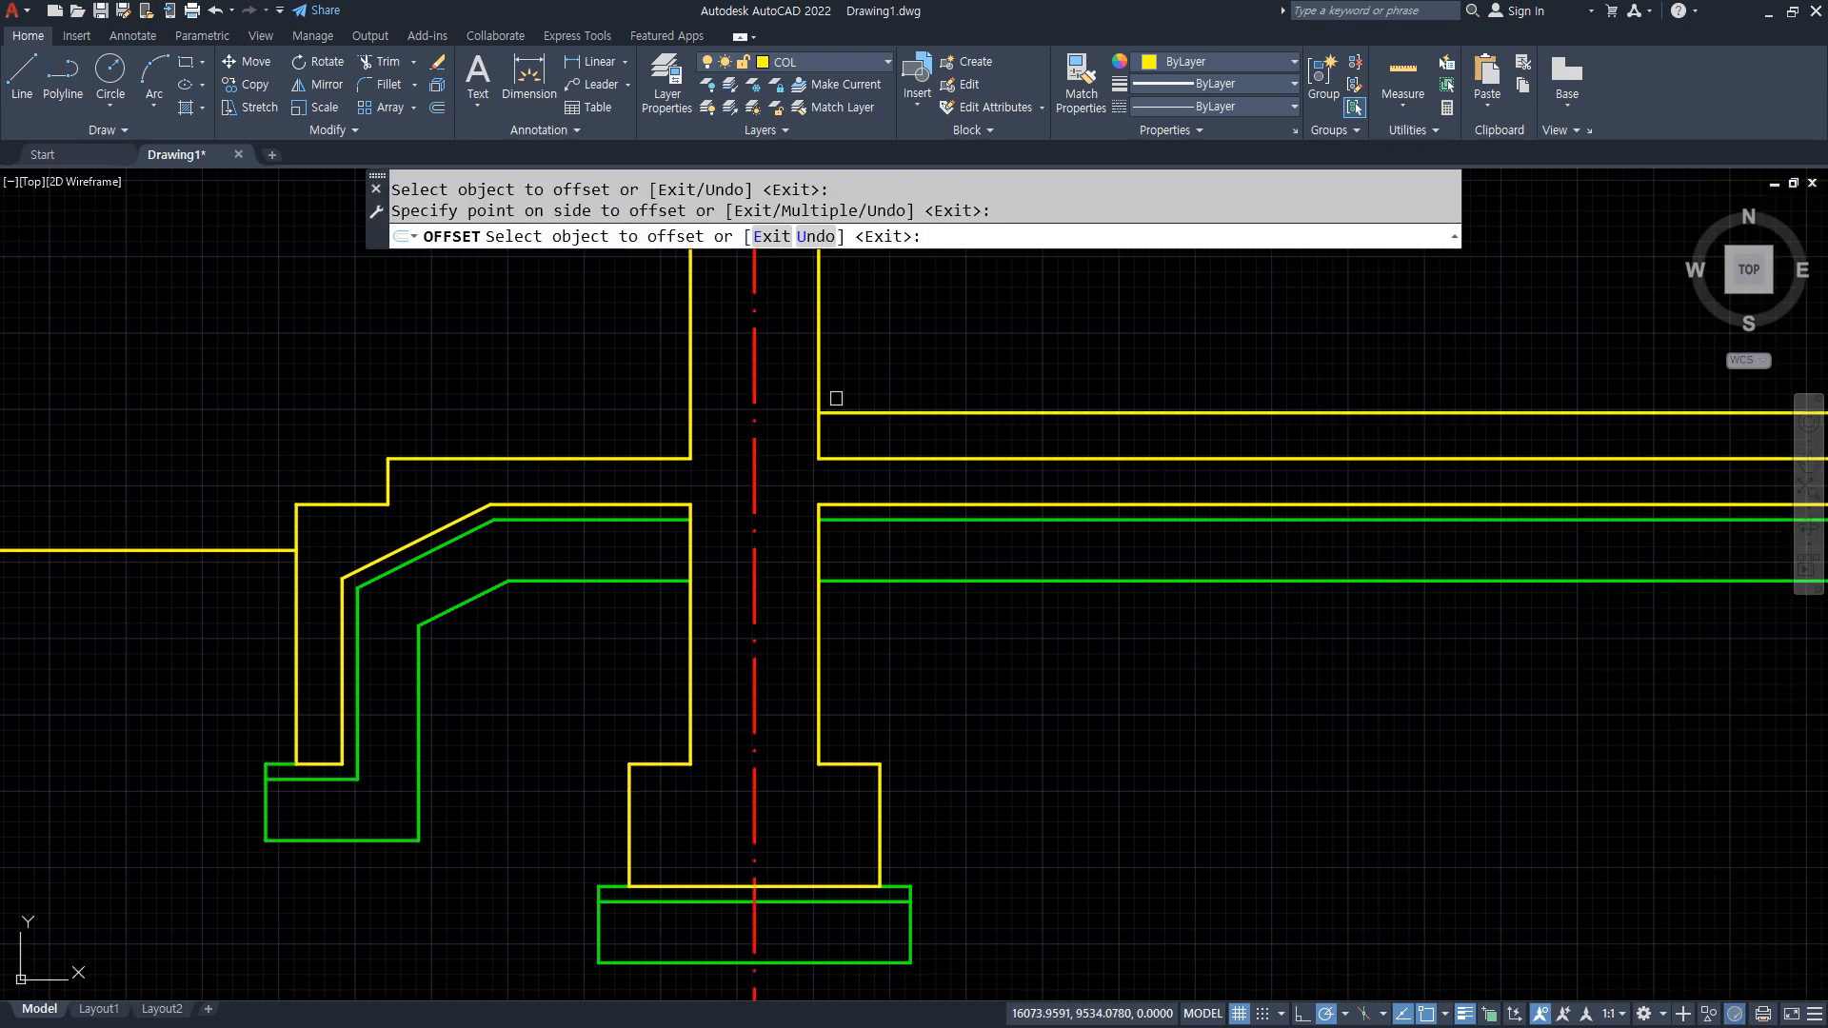
{"action": "key", "text": "Return"}
Draw a horizontal line across the wall from the end of the 150 offset line to the opposite wall face.
{"action": "scroll", "coordinate": [800, 433], "scroll_direction": "up", "scroll_amount": 4}
{"action": "type", "text": "l"}
{"action": "key", "text": "Return"}
{"action": "left_click", "coordinate": [844, 379]}
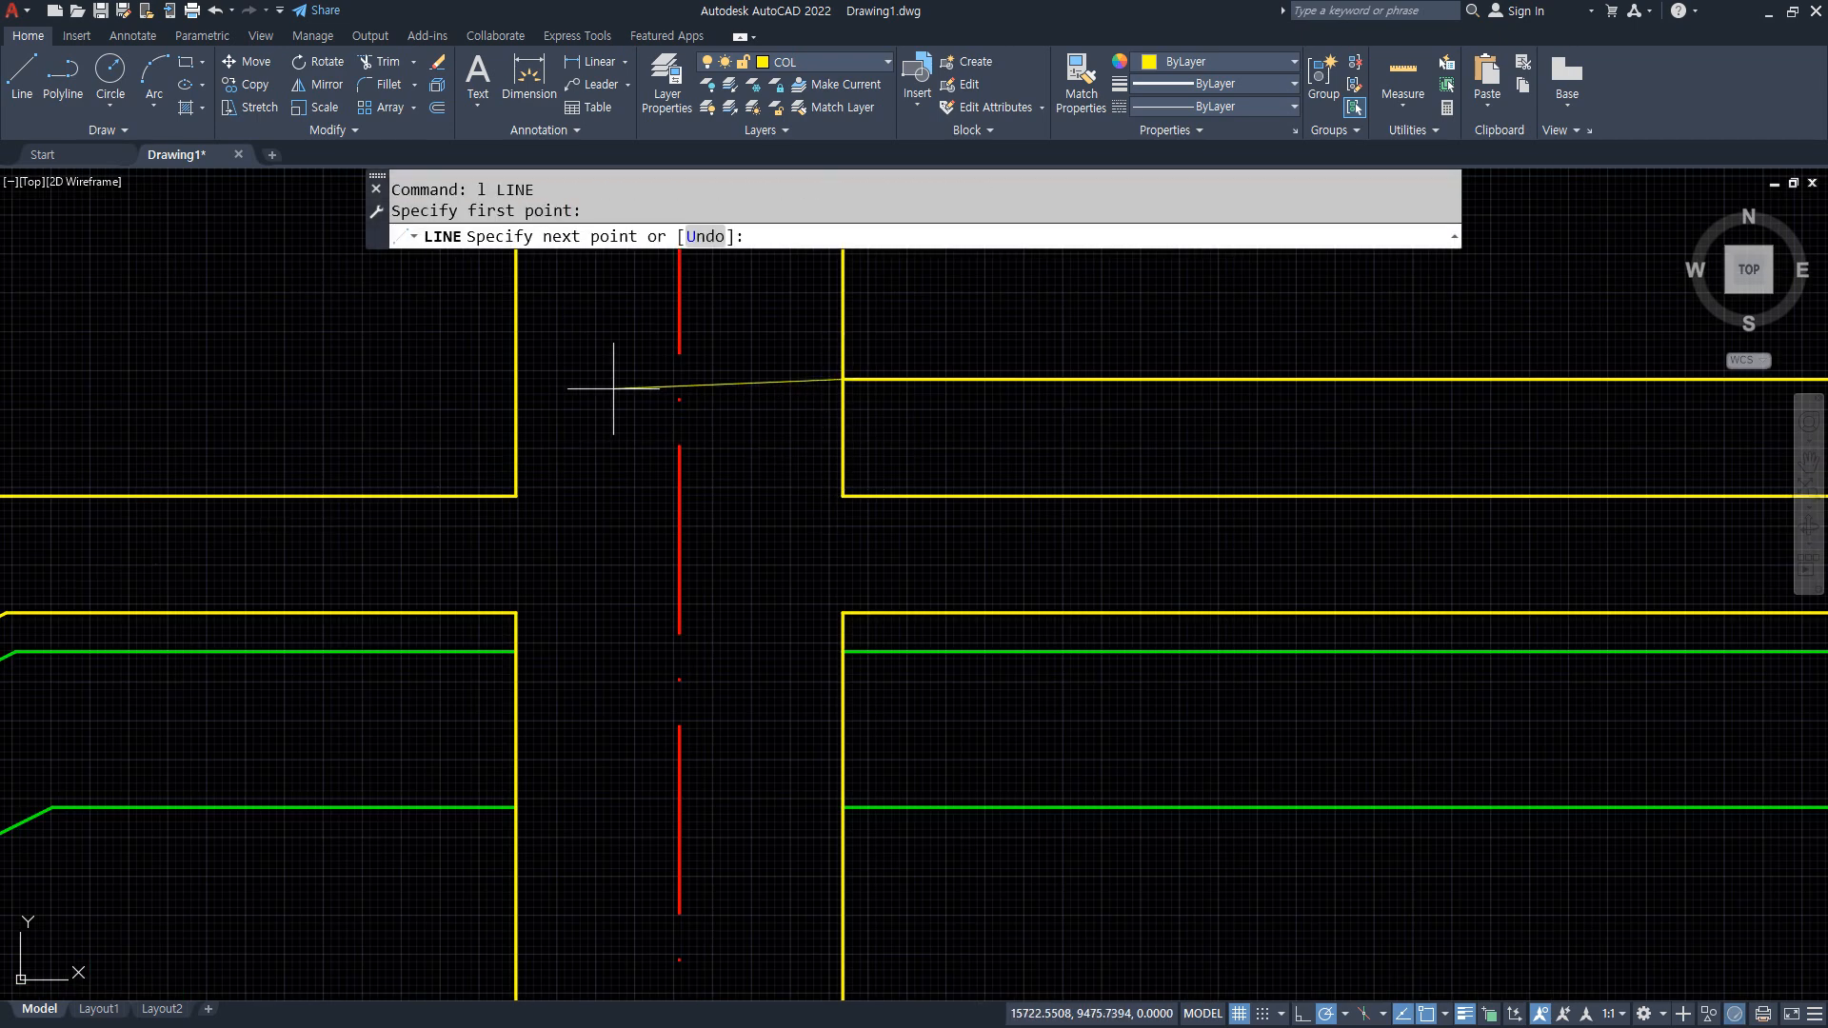
{"action": "left_click", "coordinate": [516, 379]}
{"action": "key", "text": "Return"}
{"action": "scroll", "coordinate": [684, 593], "scroll_direction": "down", "scroll_amount": 4}
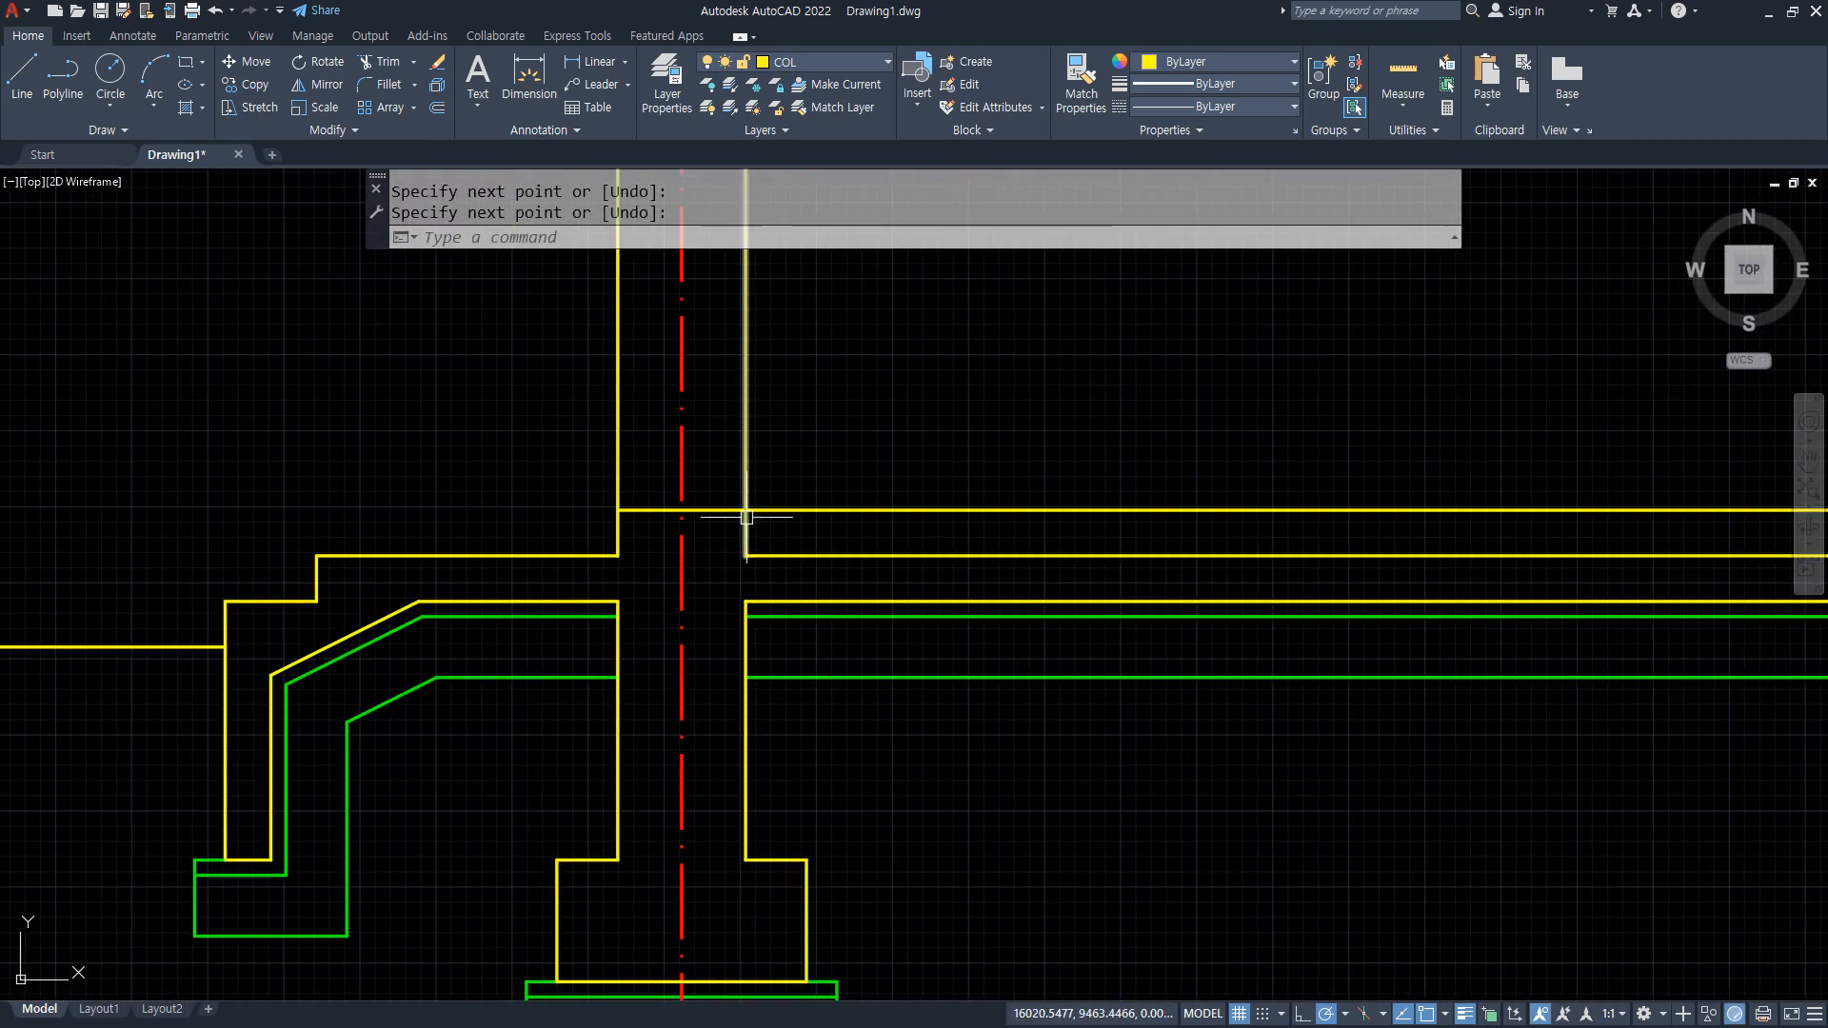
{"action": "left_click_drag", "start_coordinate": [752, 469], "coordinate": [672, 345]}
{"action": "key", "text": "Escape"}
{"action": "mouse_move", "coordinate": [744, 600]}
{"action": "middle_mouse_down"}
{"action": "mouse_move", "coordinate": [853, 543]}
{"action": "mouse_move", "coordinate": [853, 563]}
{"action": "middle_mouse_up"}
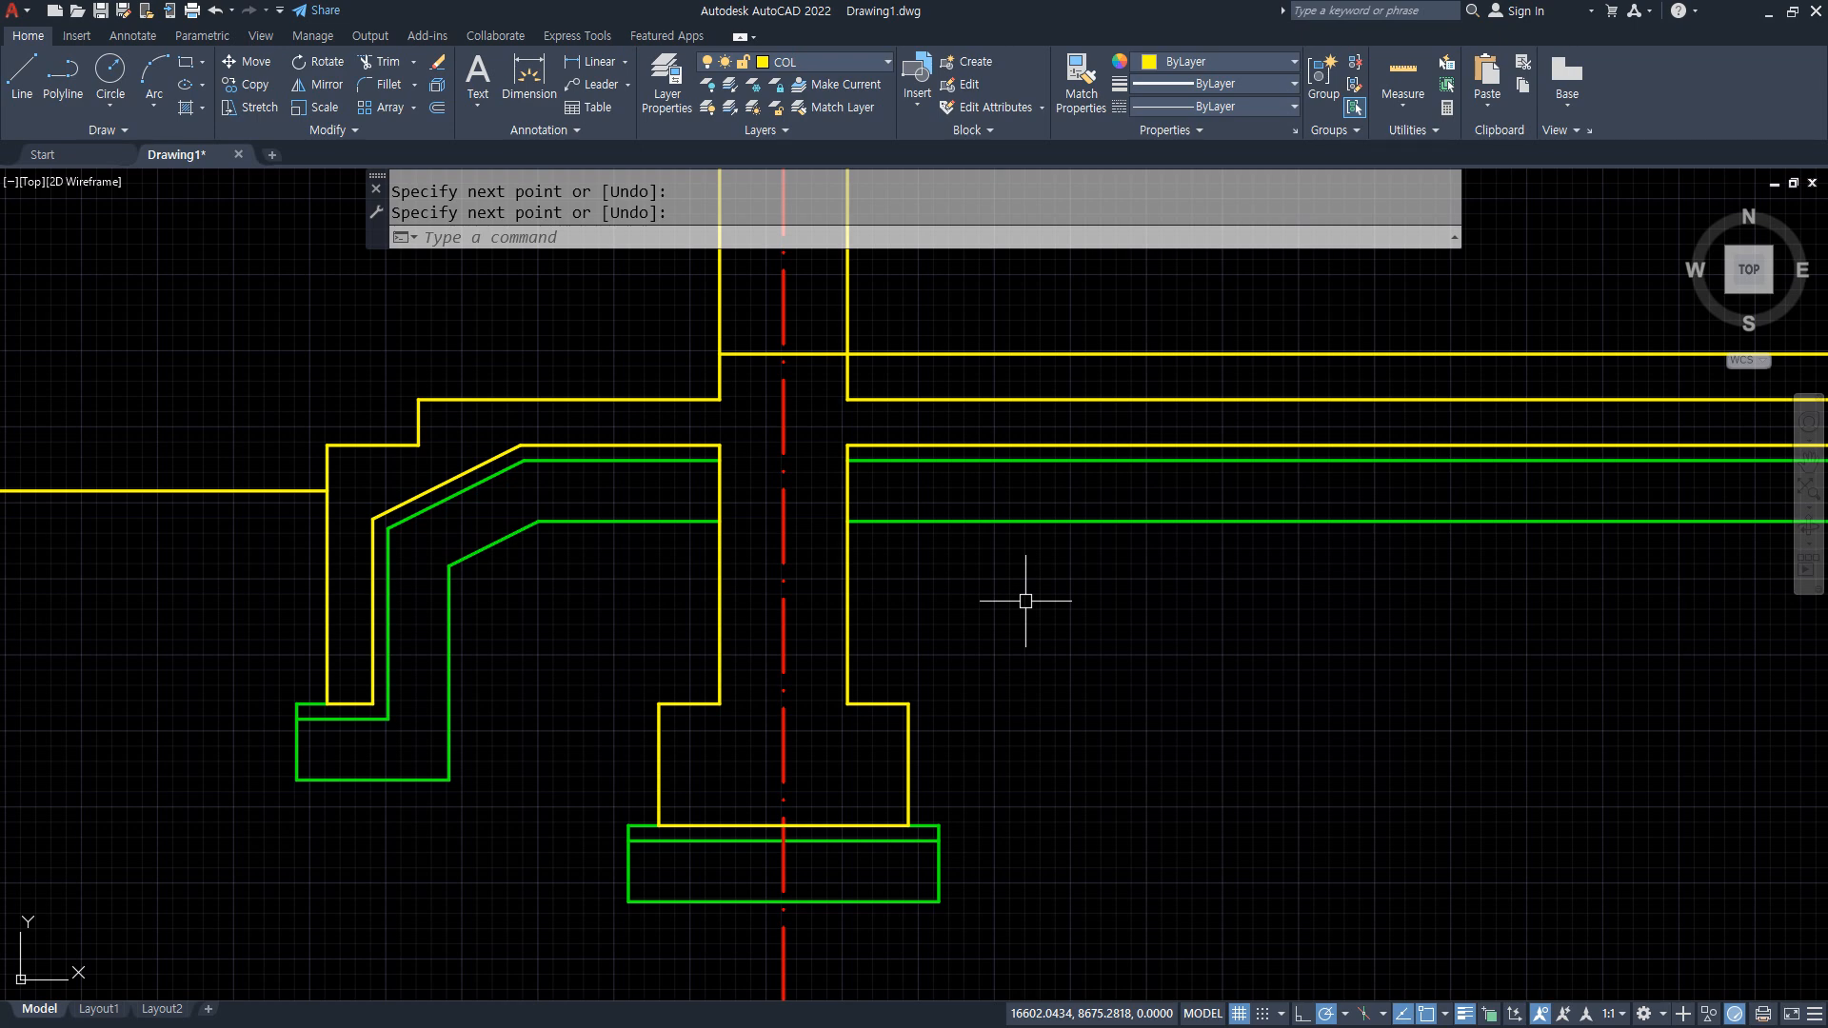
{"action": "middle_click_drag", "start_coordinate": [1041, 641], "coordinate": [1058, 811]}
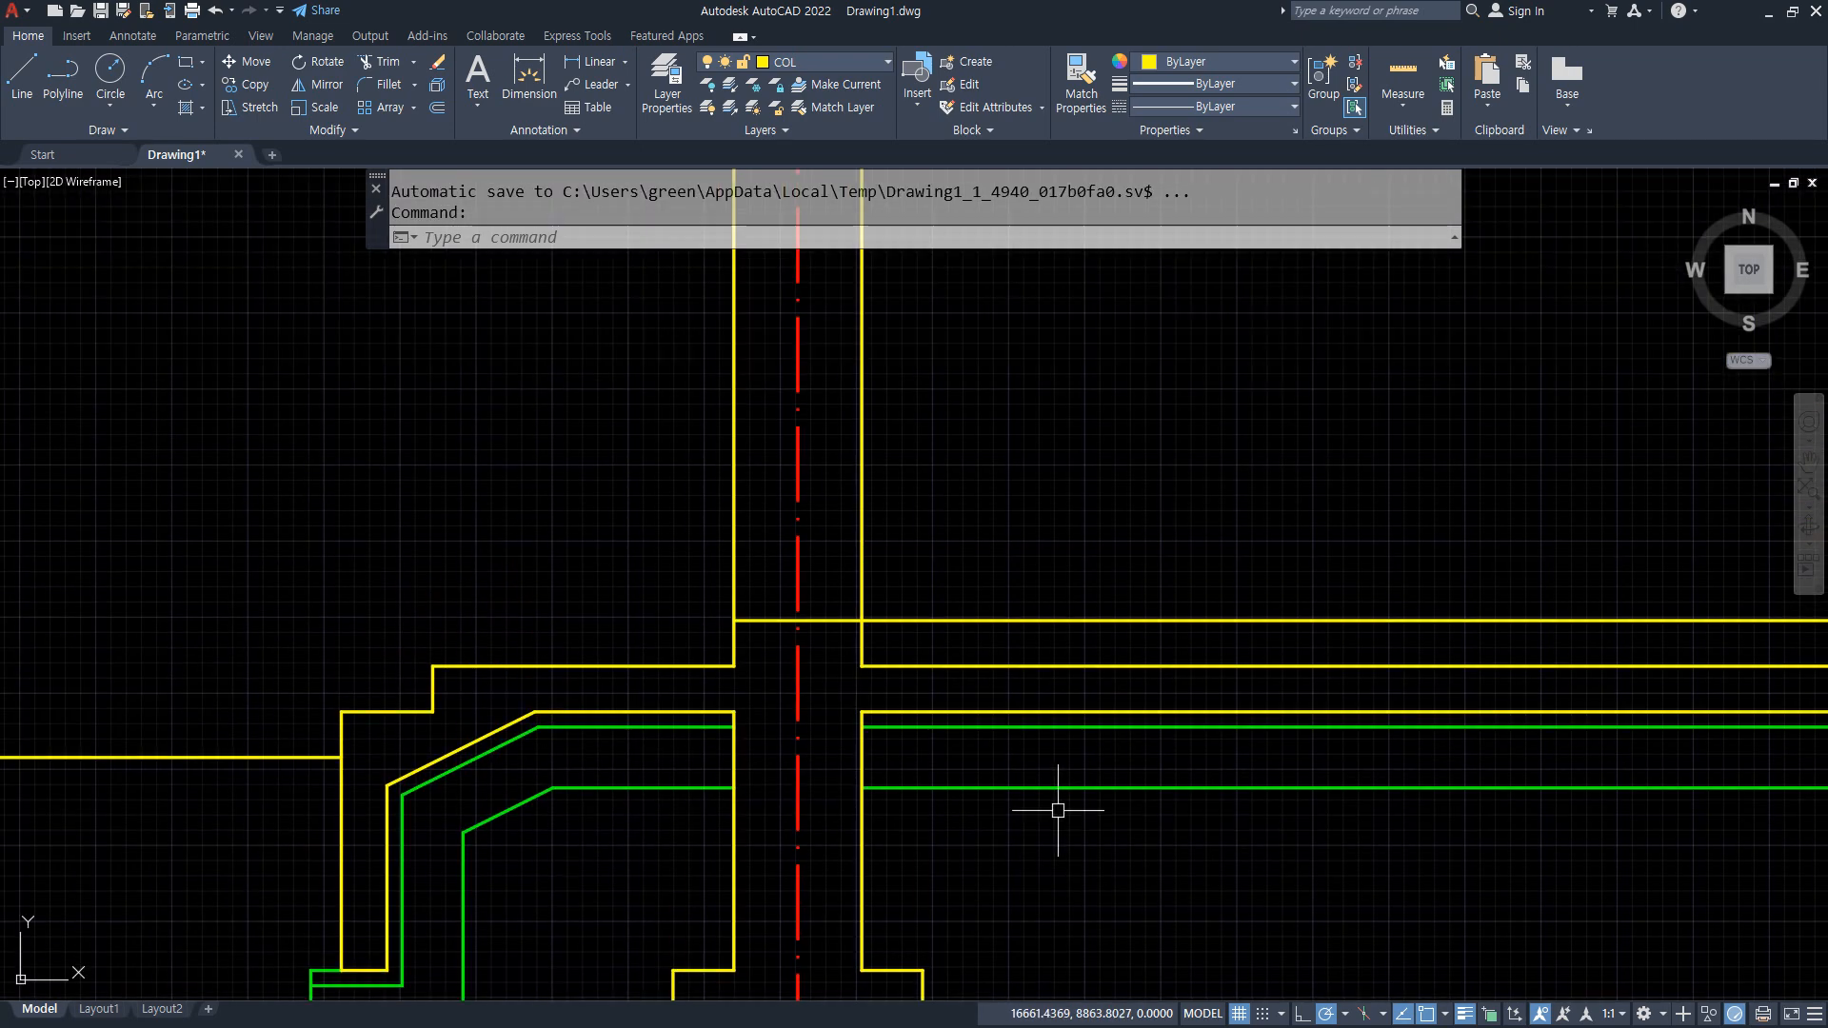
{"action": "mouse_move", "coordinate": [1011, 625]}
{"action": "left_mouse_down"}
{"action": "mouse_move", "coordinate": [1000, 379]}
{"action": "mouse_move", "coordinate": [973, 340]}
{"action": "left_mouse_up"}
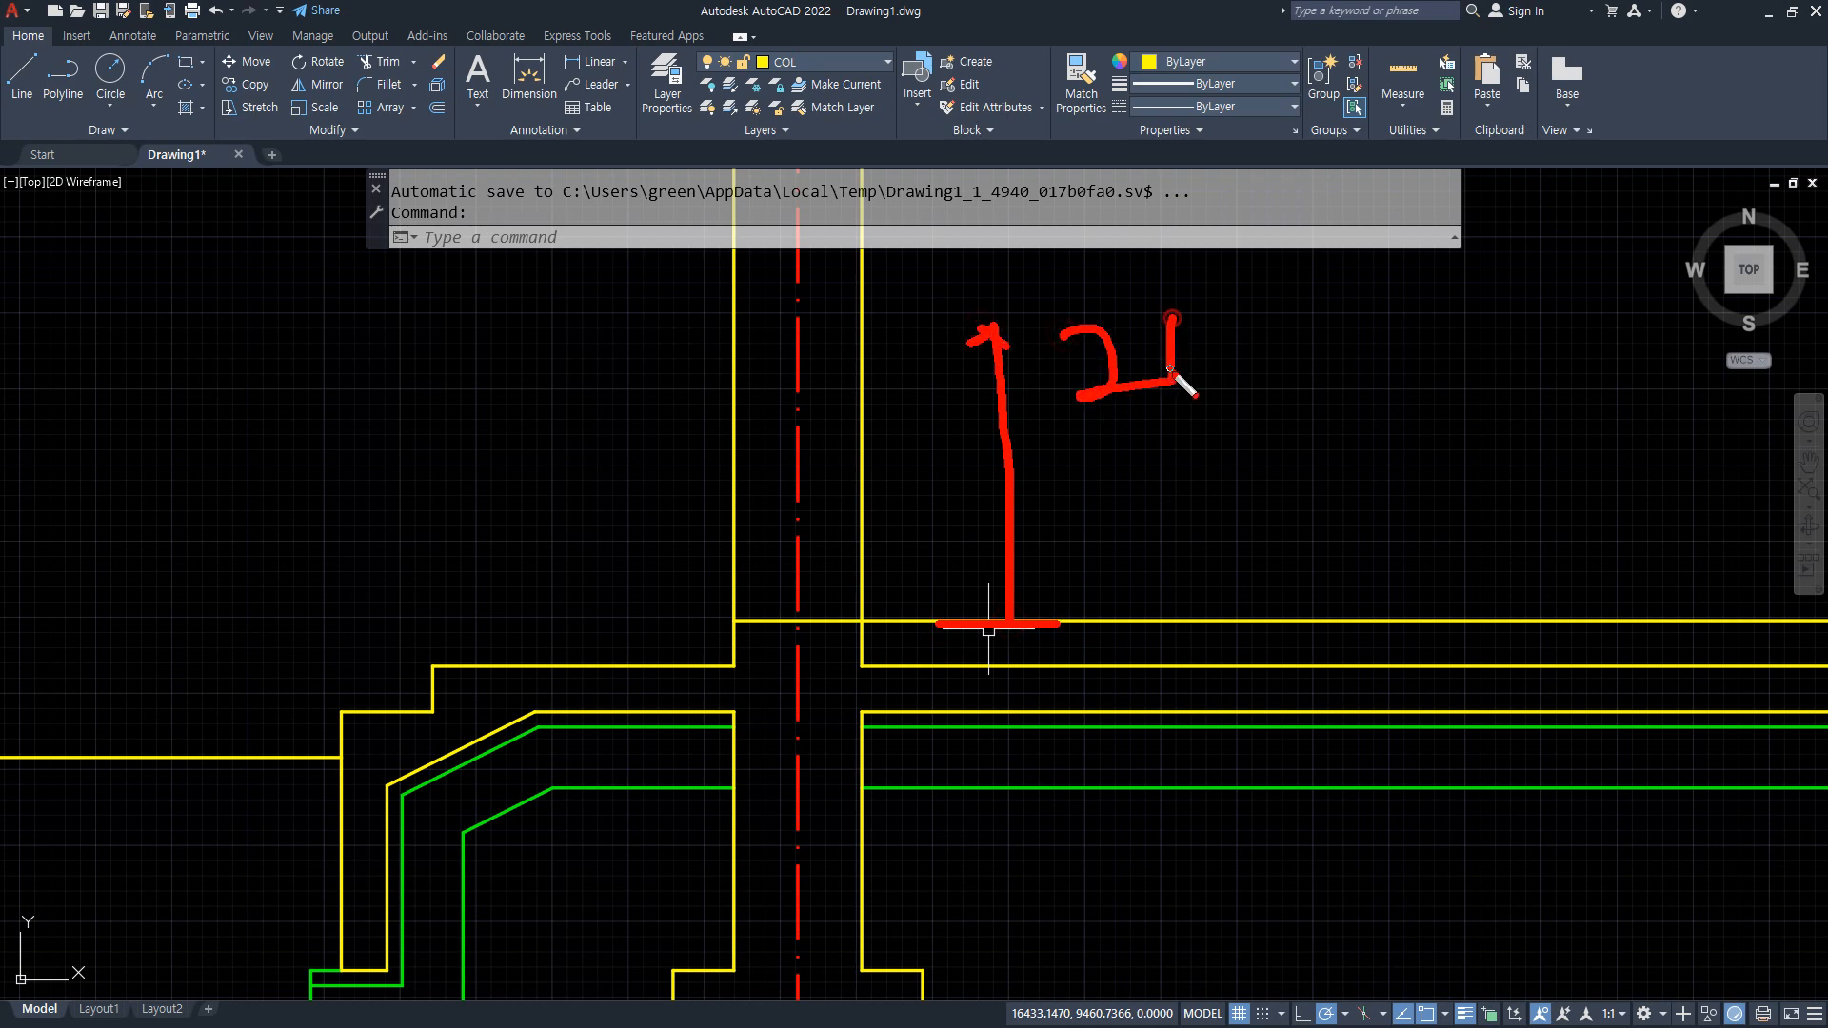
{"action": "key", "text": "Escape"}
Offset the raised floor line, including its part across the wall, 2400 upward.
{"action": "type", "text": "o"}
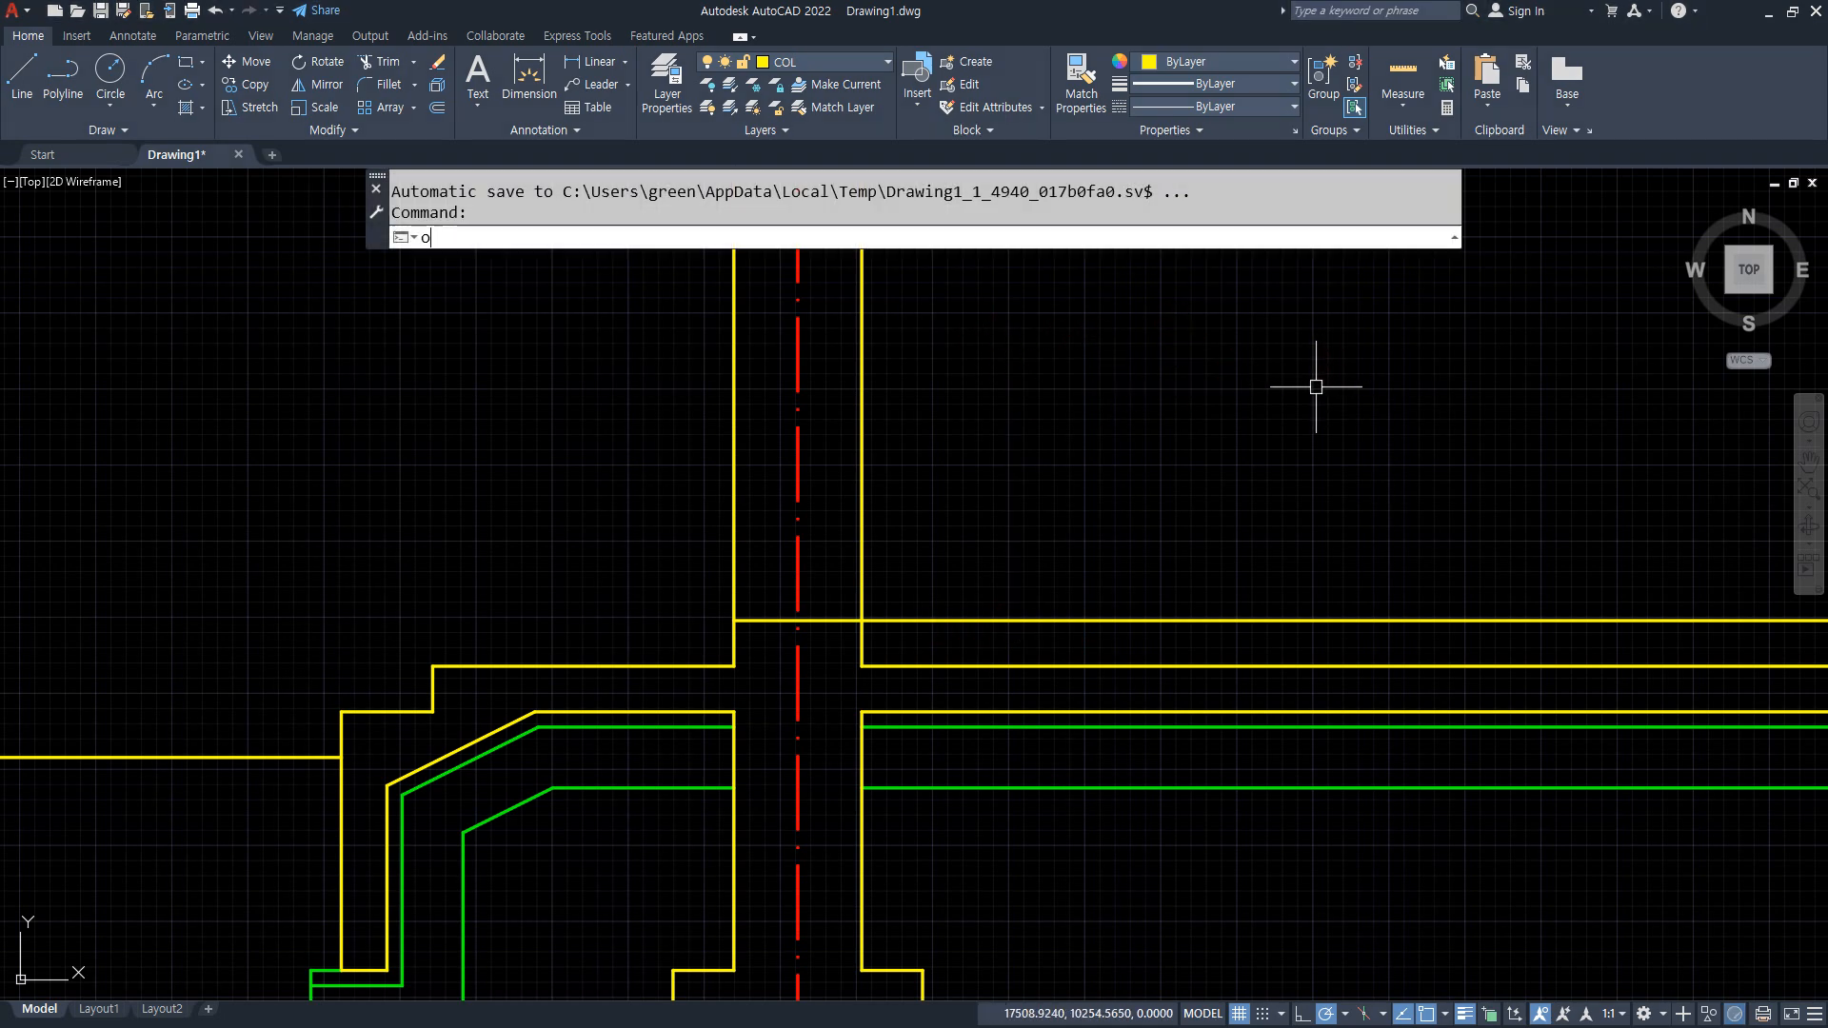
{"action": "key", "text": "Return"}
{"action": "type", "text": "240"}
{"action": "key", "text": "Return"}
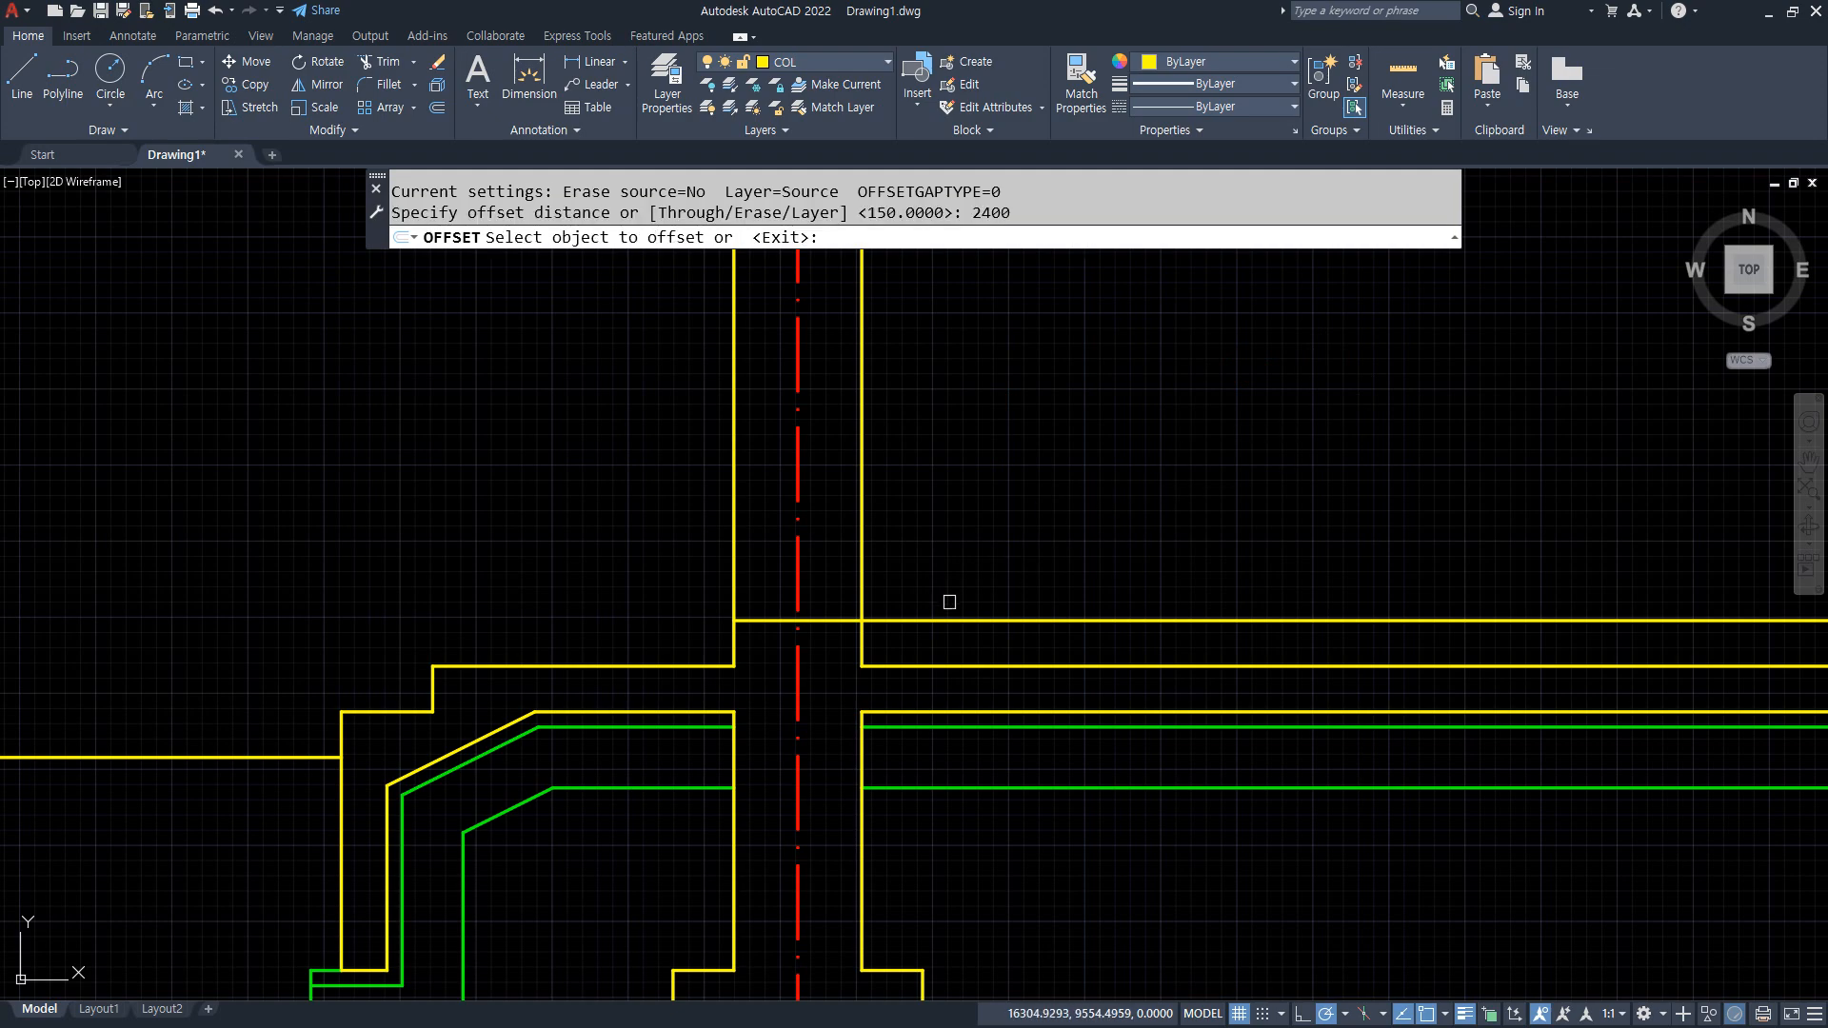
{"action": "left_click", "coordinate": [948, 620]}
{"action": "left_click", "coordinate": [957, 553]}
{"action": "key", "text": "Return"}
{"action": "scroll", "coordinate": [1007, 492], "scroll_direction": "down", "scroll_amount": 3}
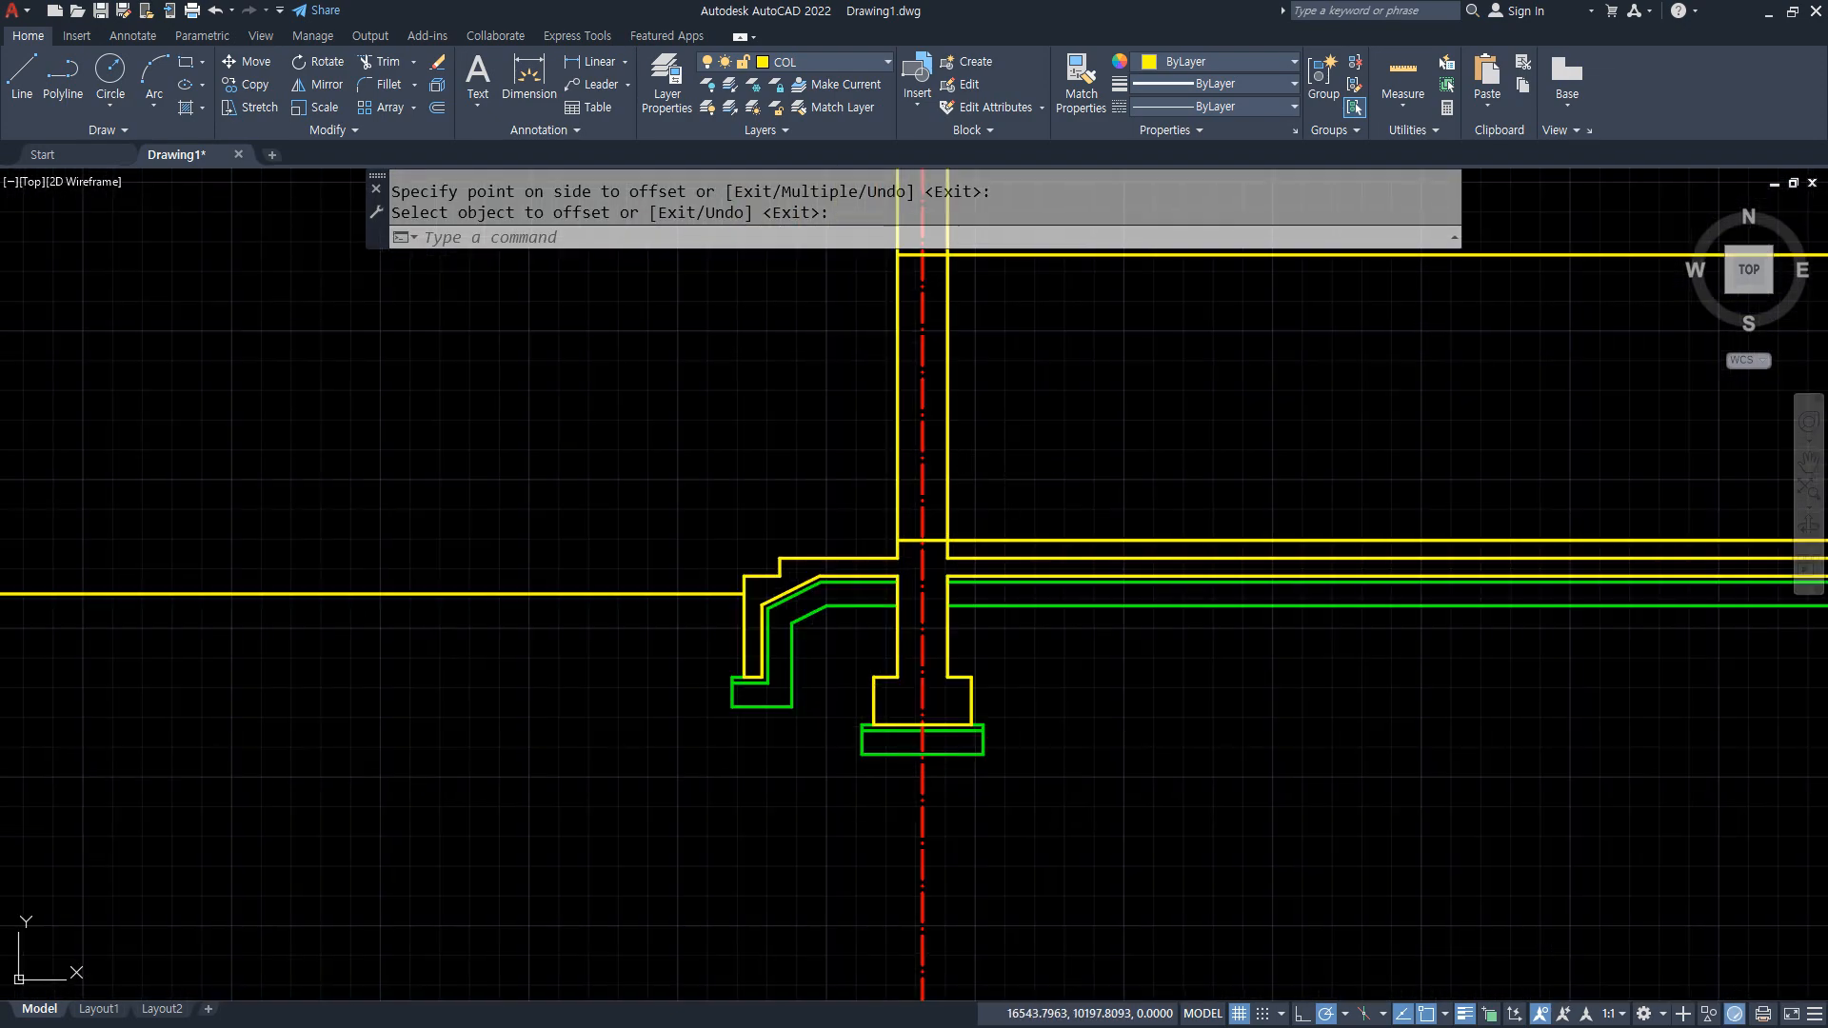
{"action": "middle_click_drag", "start_coordinate": [946, 764], "coordinate": [767, 641]}
{"action": "key", "text": "ctrl+2"}
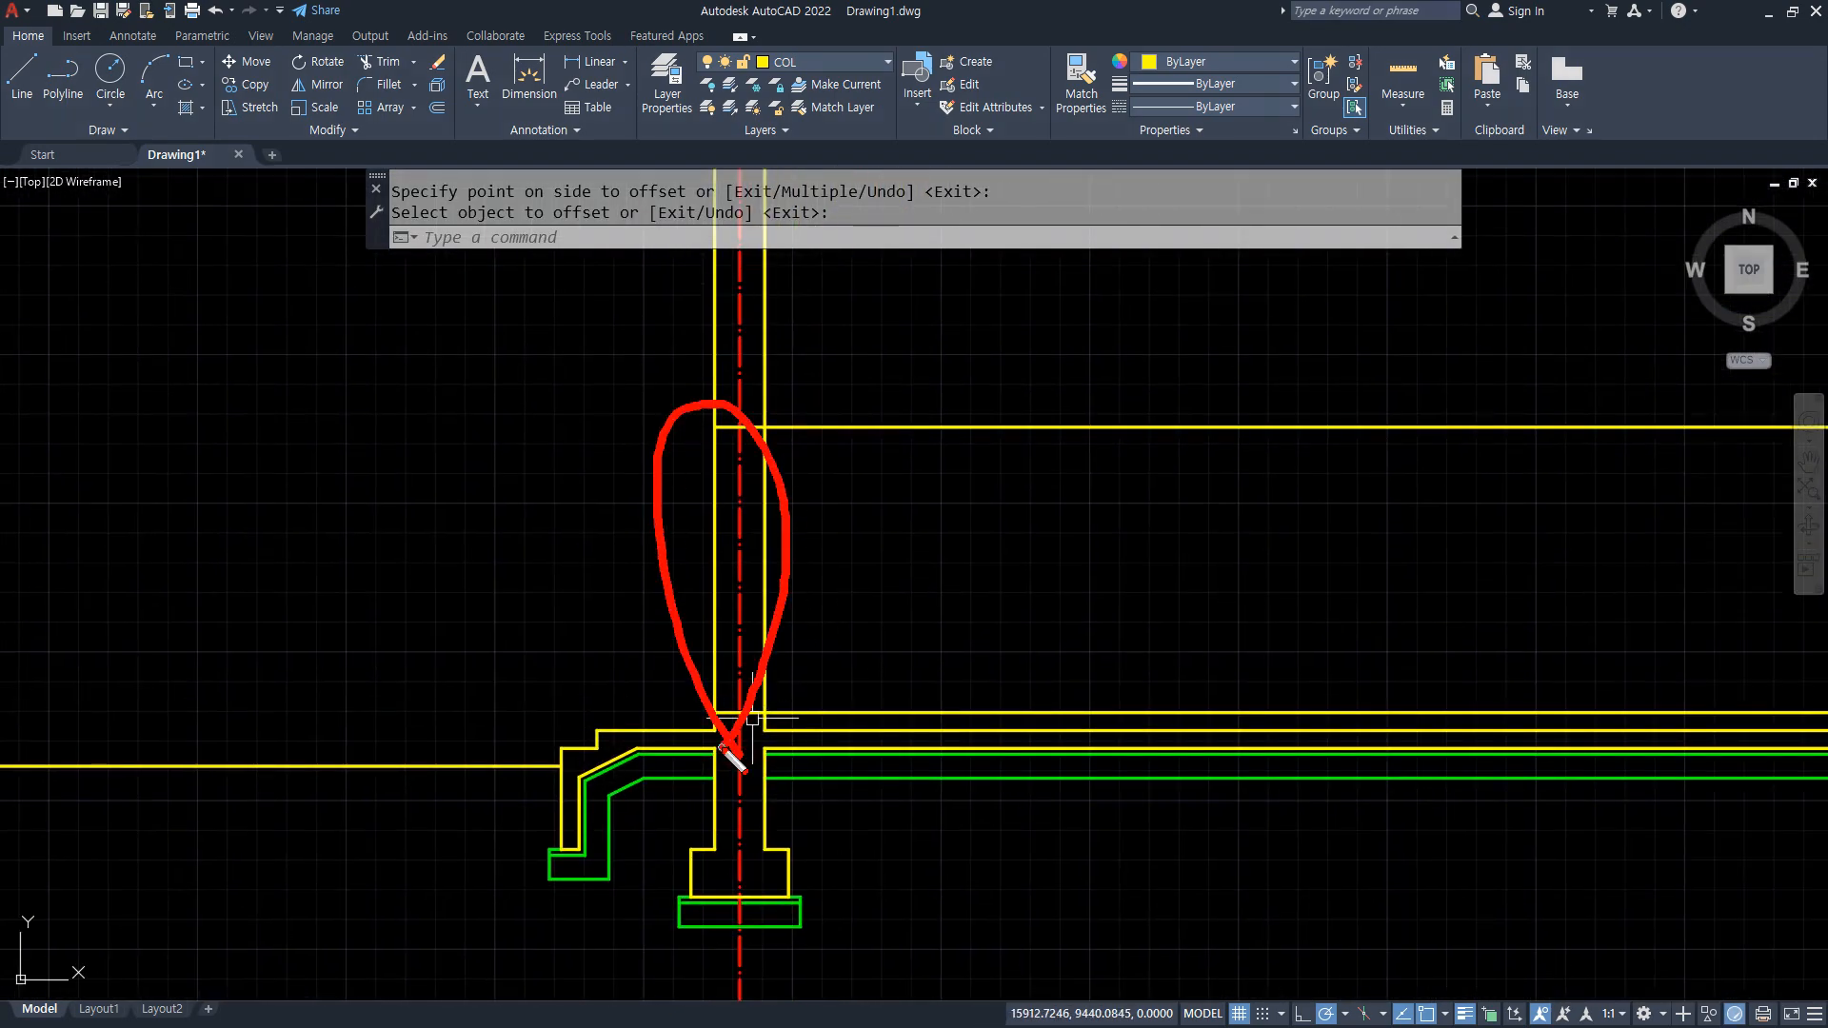
{"action": "left_click_drag", "start_coordinate": [787, 436], "coordinate": [1144, 438]}
{"action": "key", "text": "Escape"}
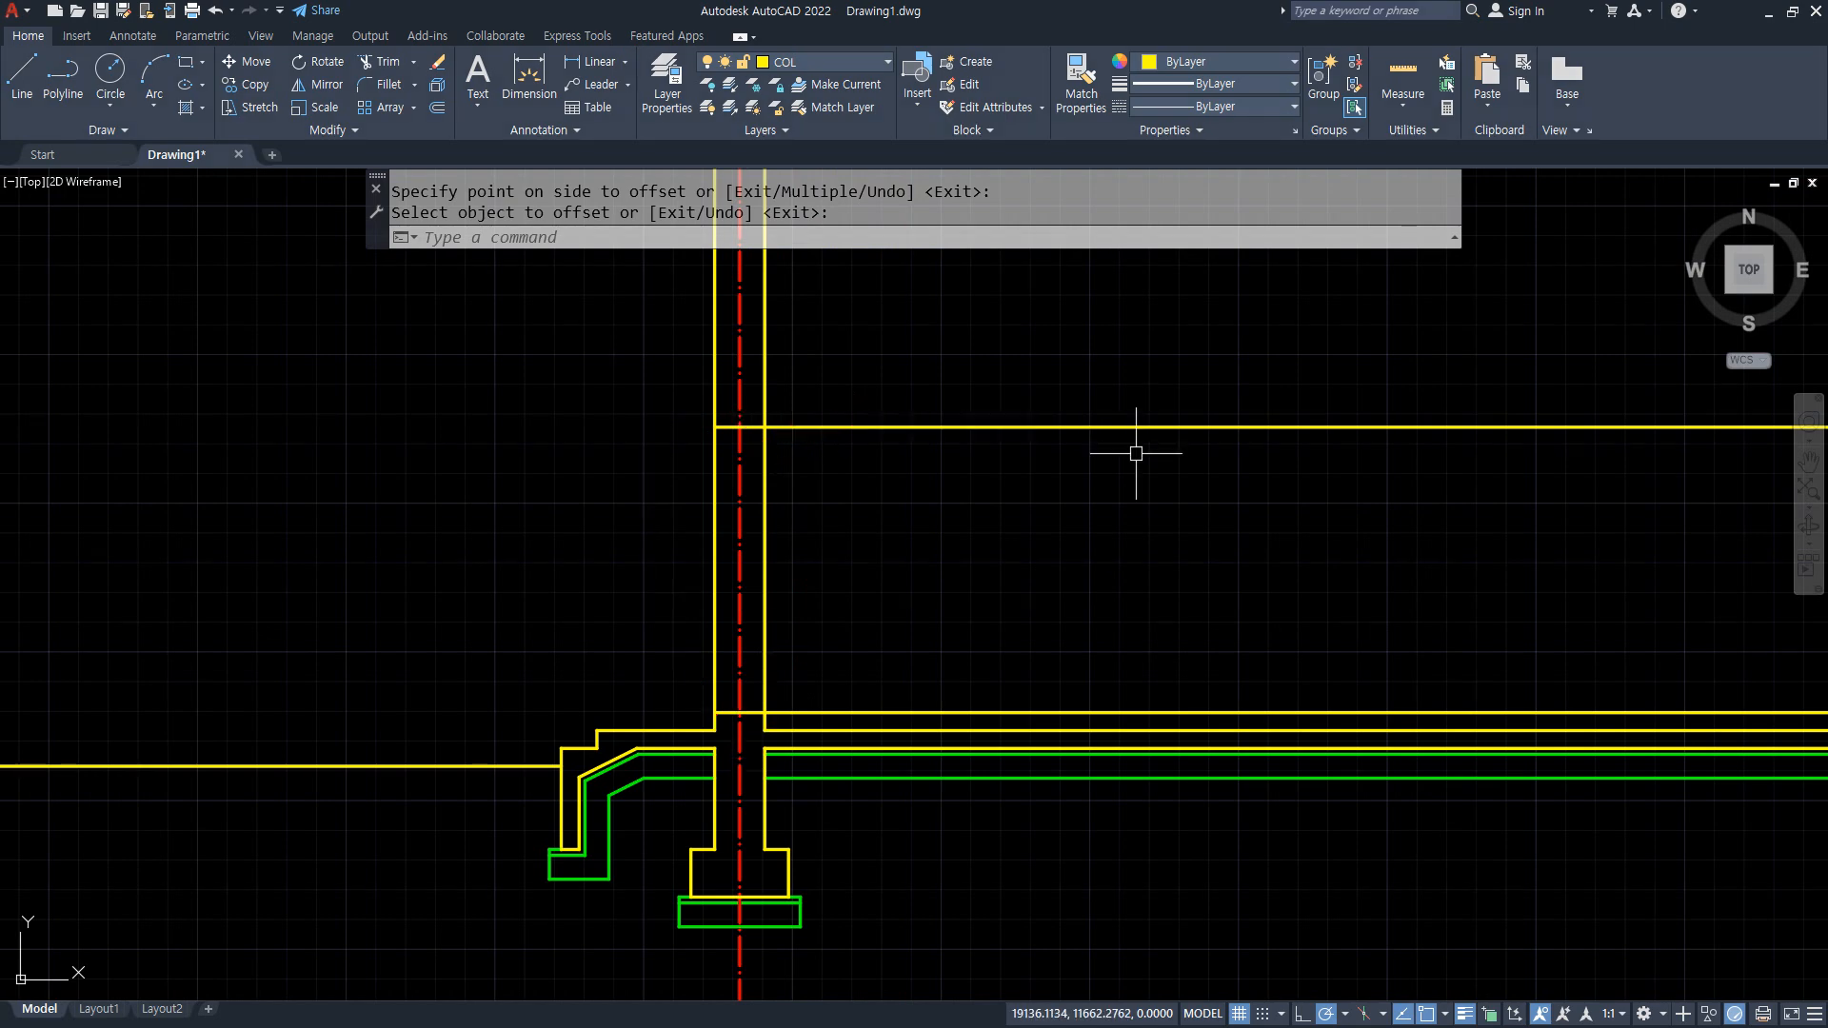
Match the green properties of the base layer line onto the interior part of the 2400 offset line.
{"action": "type", "text": "ma"}
{"action": "key", "text": "Return"}
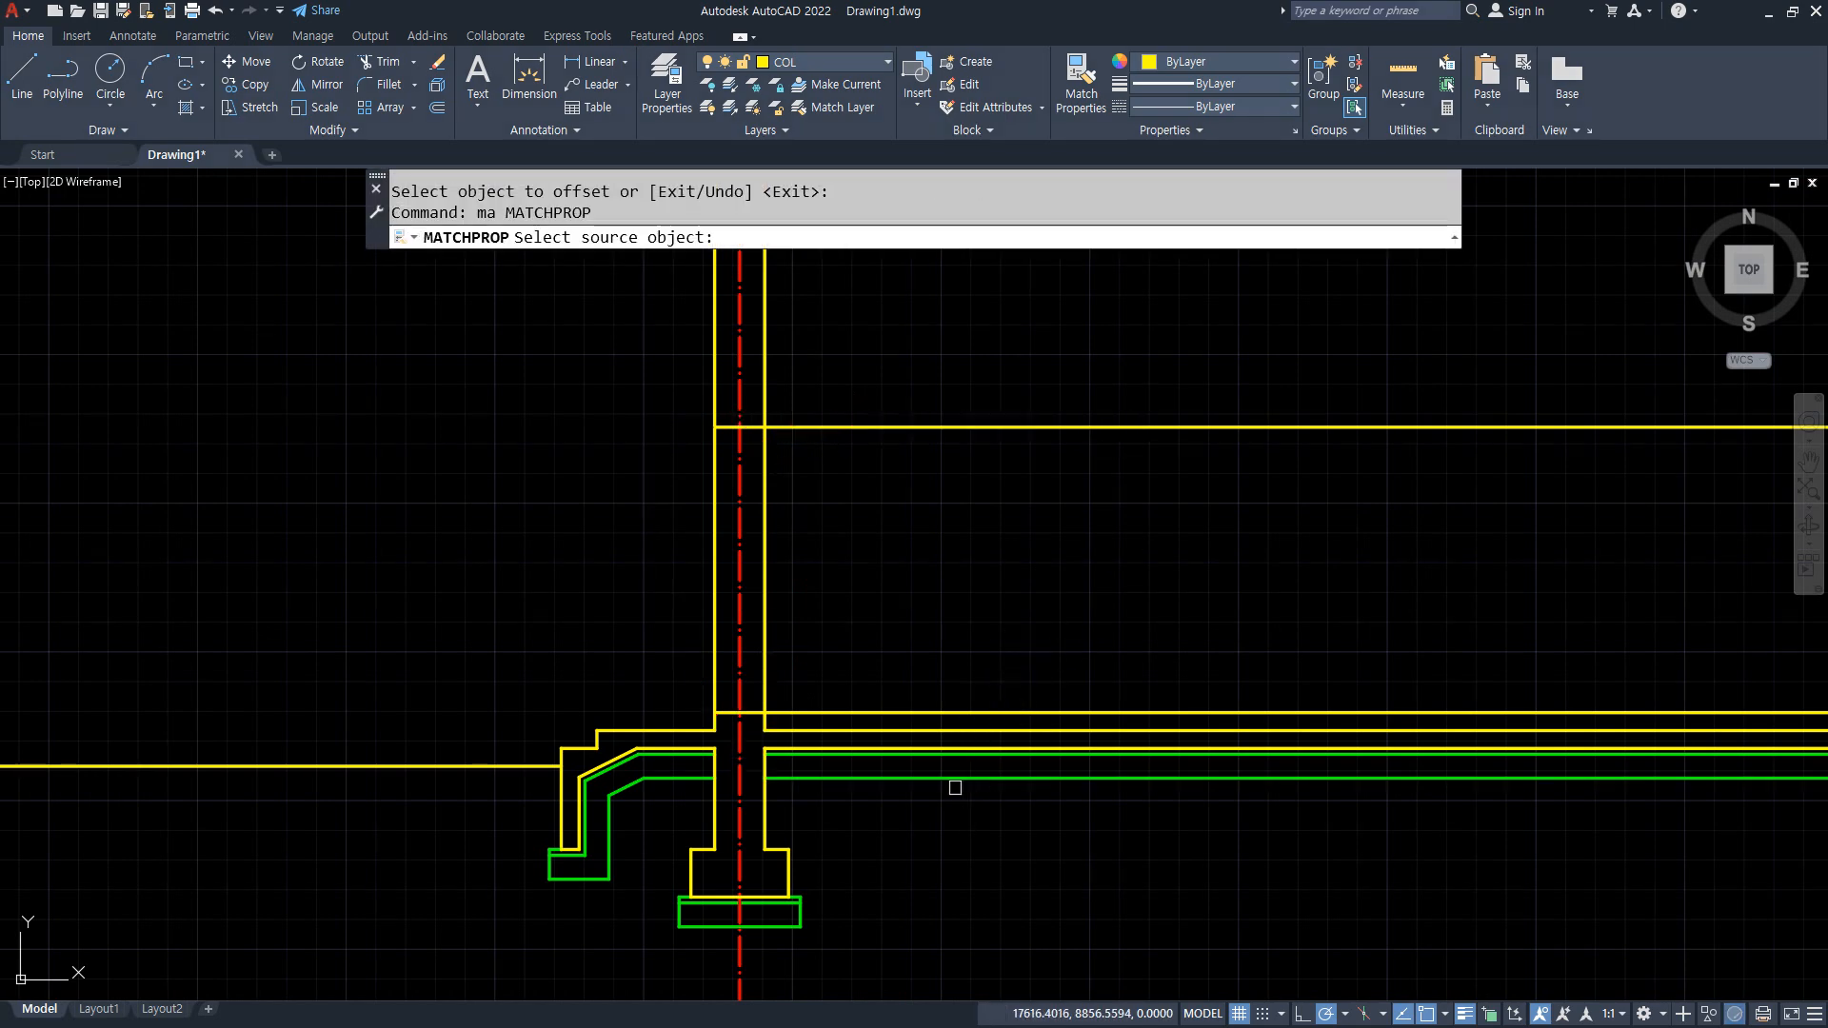
{"action": "left_click", "coordinate": [950, 778]}
{"action": "left_click", "coordinate": [893, 427]}
{"action": "key", "text": "Return"}
Offset the interior green line at the 2400 level 10 upward.
{"action": "scroll", "coordinate": [857, 438], "scroll_direction": "up", "scroll_amount": 4}
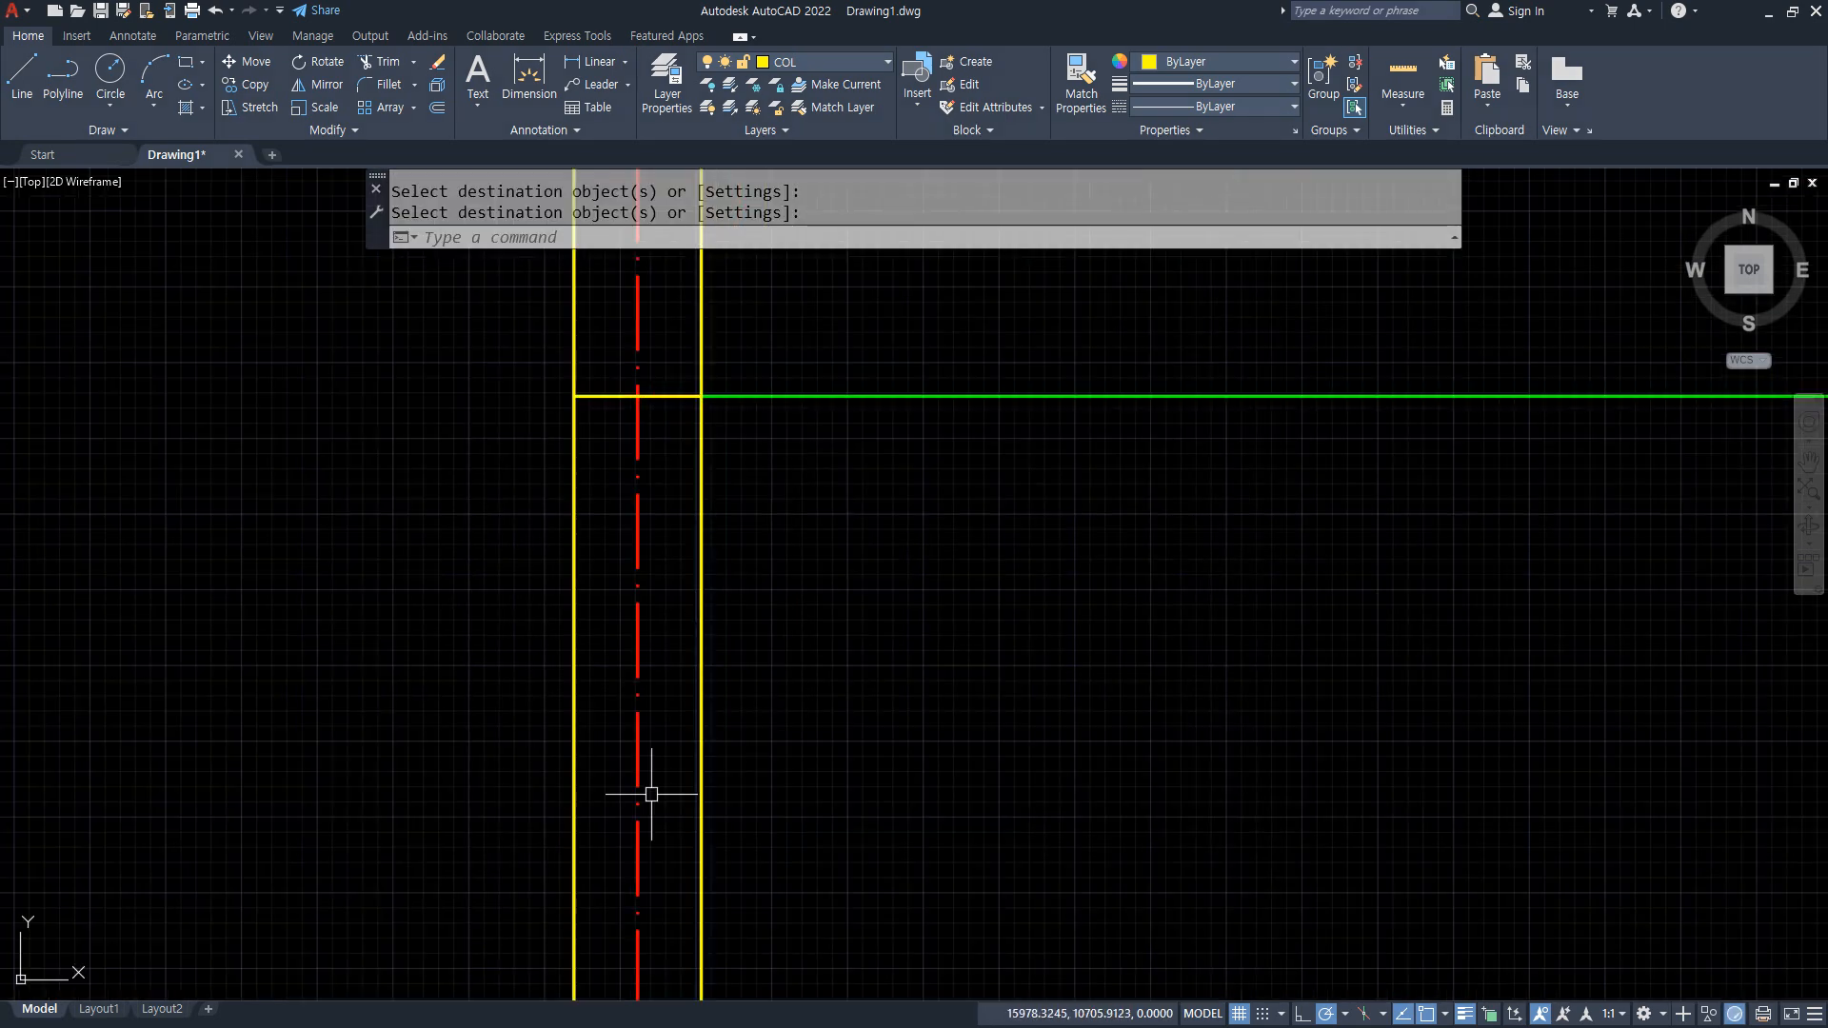
{"action": "scroll", "coordinate": [743, 335], "scroll_direction": "up", "scroll_amount": 4}
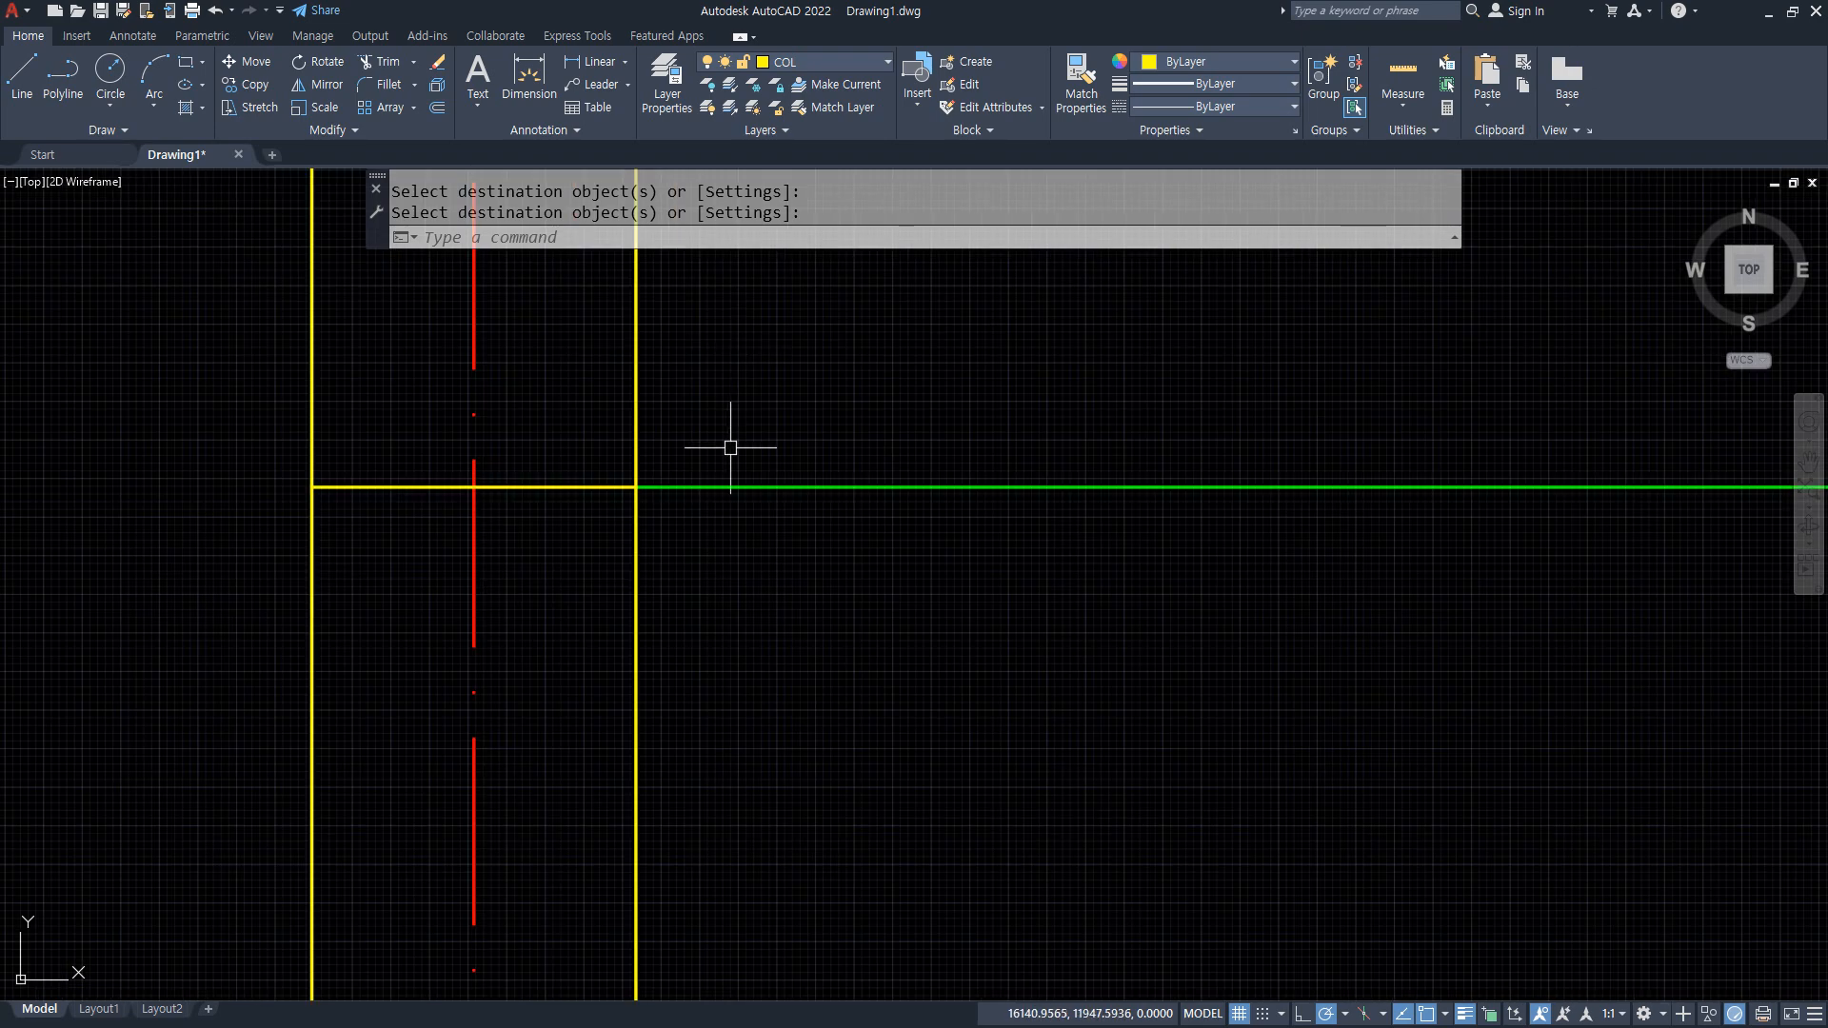
{"action": "type", "text": "o"}
{"action": "key", "text": "Return"}
{"action": "type", "text": "10"}
{"action": "key", "text": "Return"}
{"action": "left_click", "coordinate": [696, 486]}
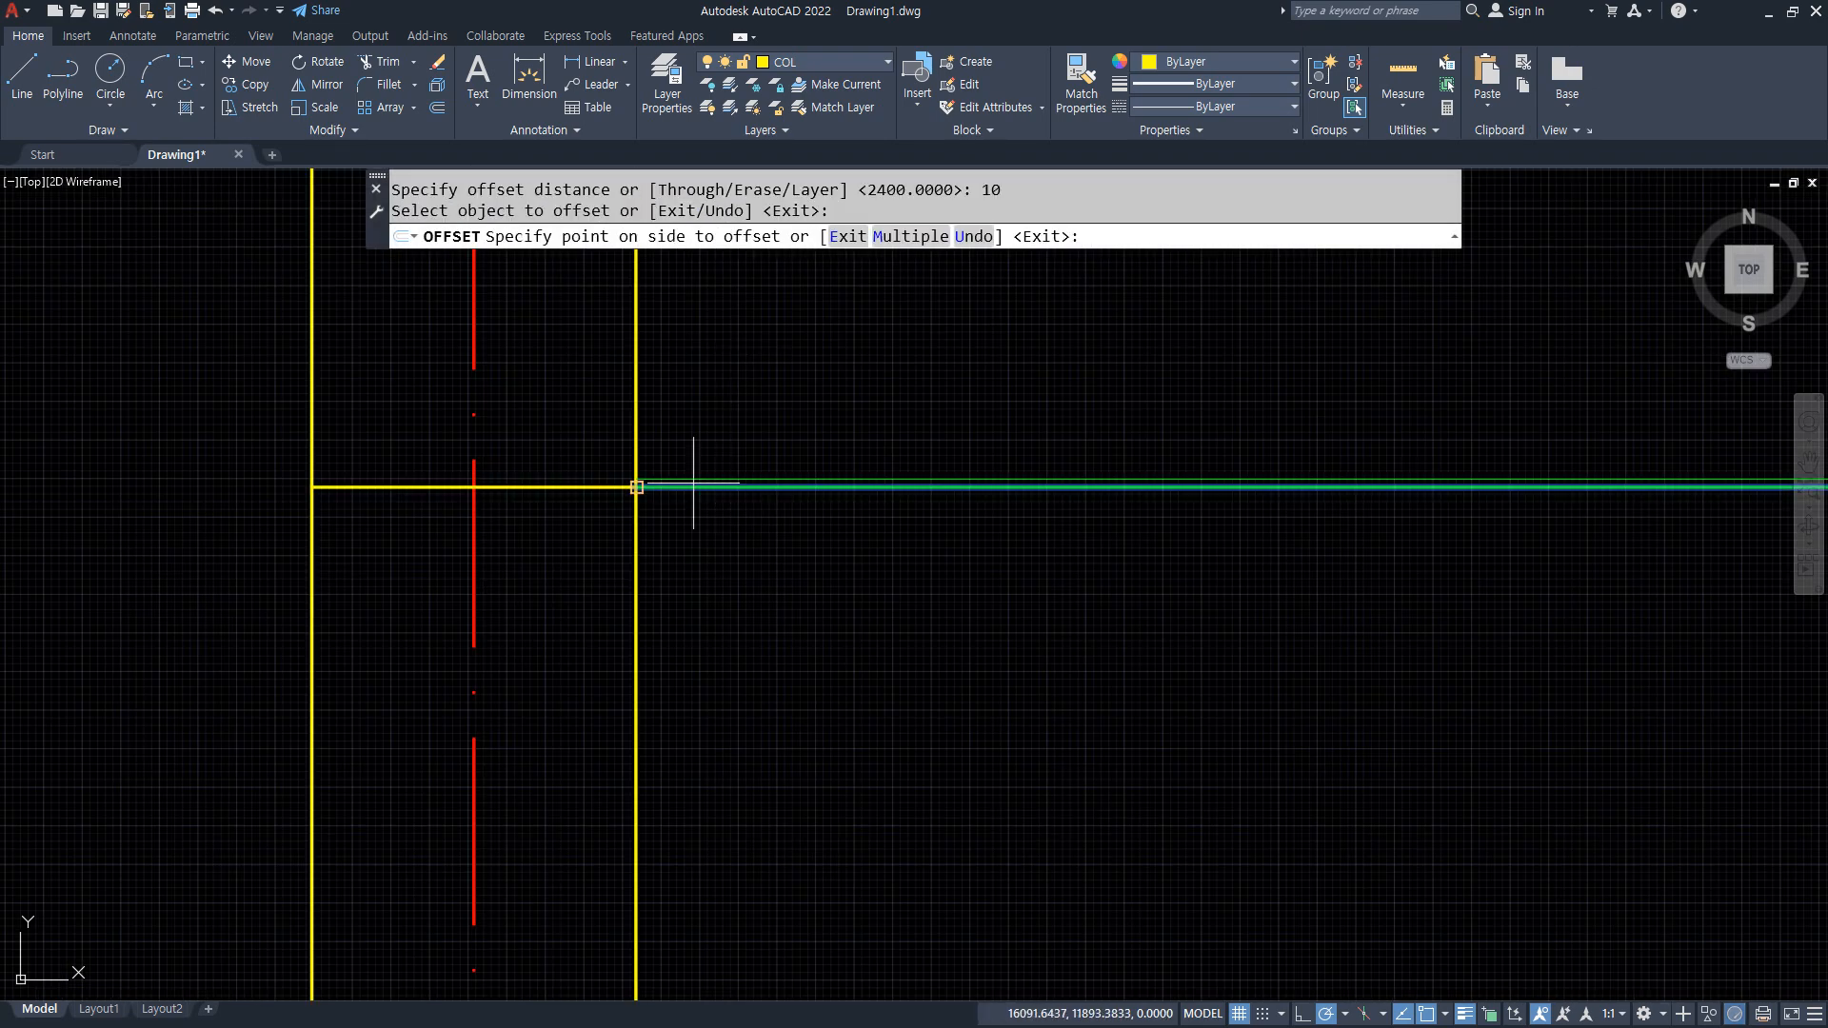
{"action": "left_click", "coordinate": [694, 466]}
{"action": "key", "text": "Return"}
Draw a 45 by 45 rectangle resting on the 10 offset line, starting where it meets the wall's interior face.
{"action": "scroll", "coordinate": [636, 481], "scroll_direction": "up", "scroll_amount": 5}
{"action": "type", "text": "rec"}
{"action": "key", "text": "Return"}
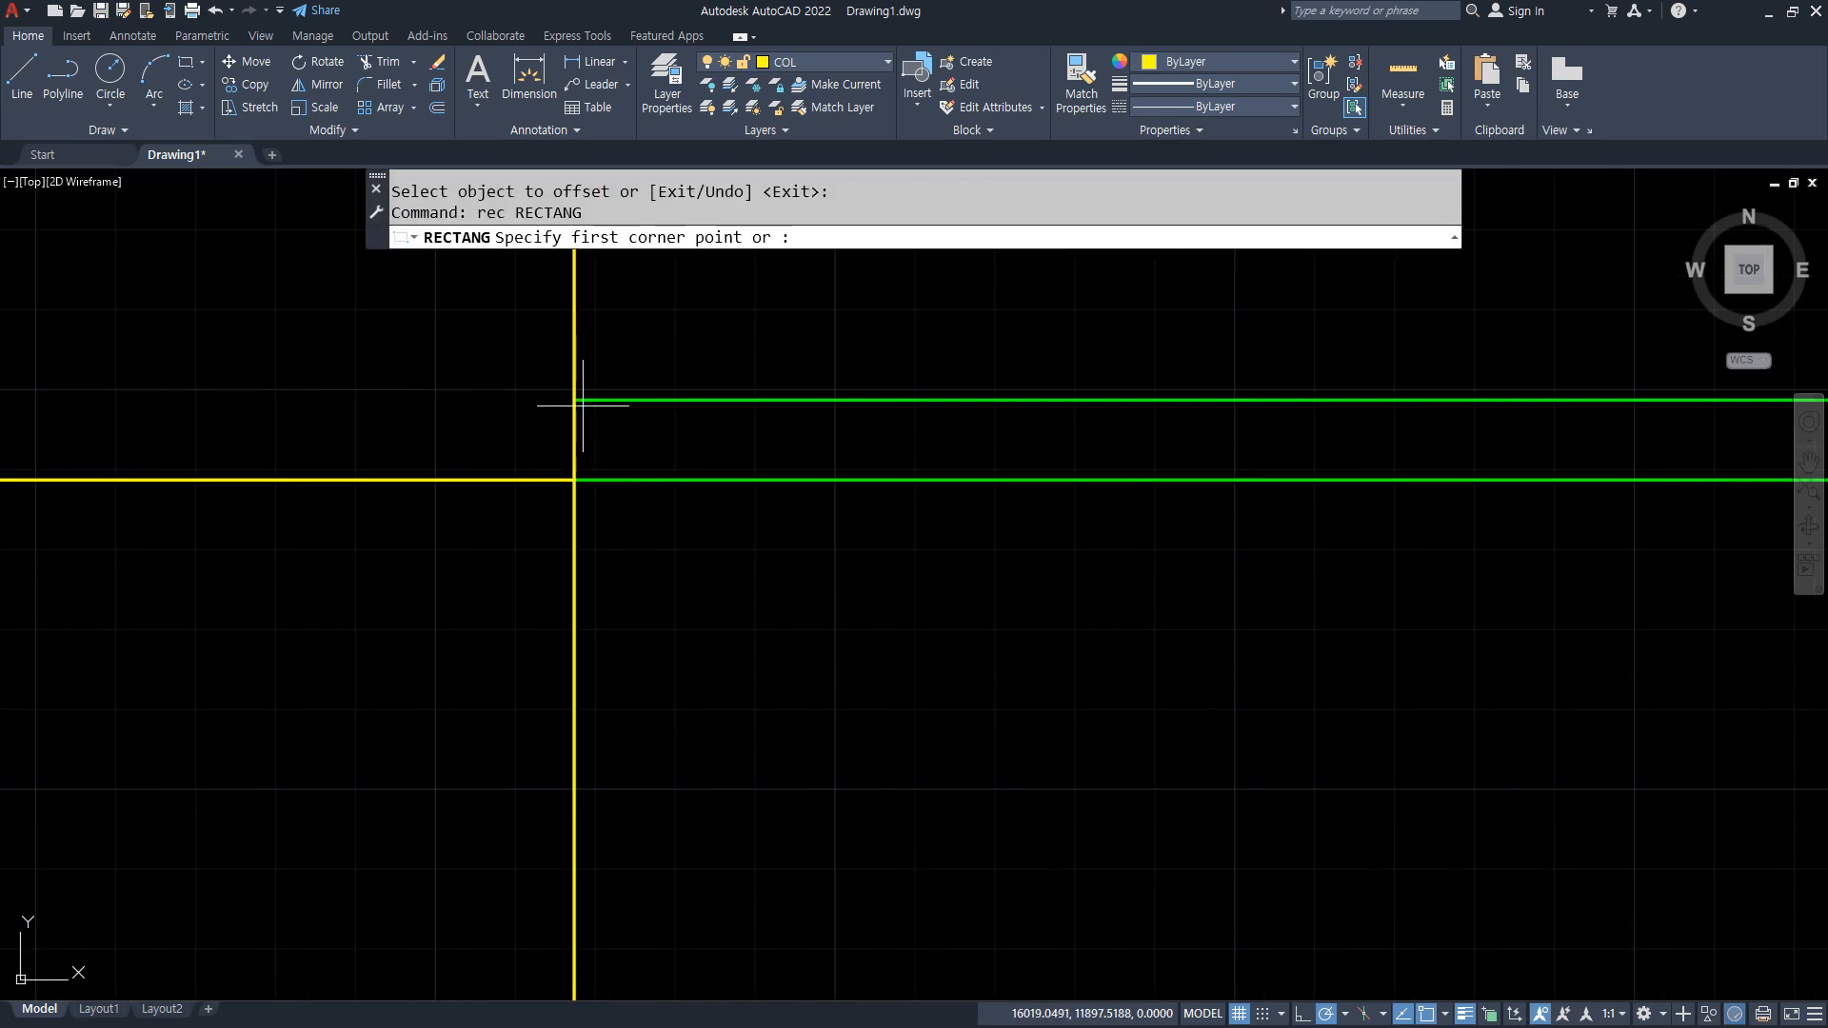
{"action": "left_click", "coordinate": [574, 400]}
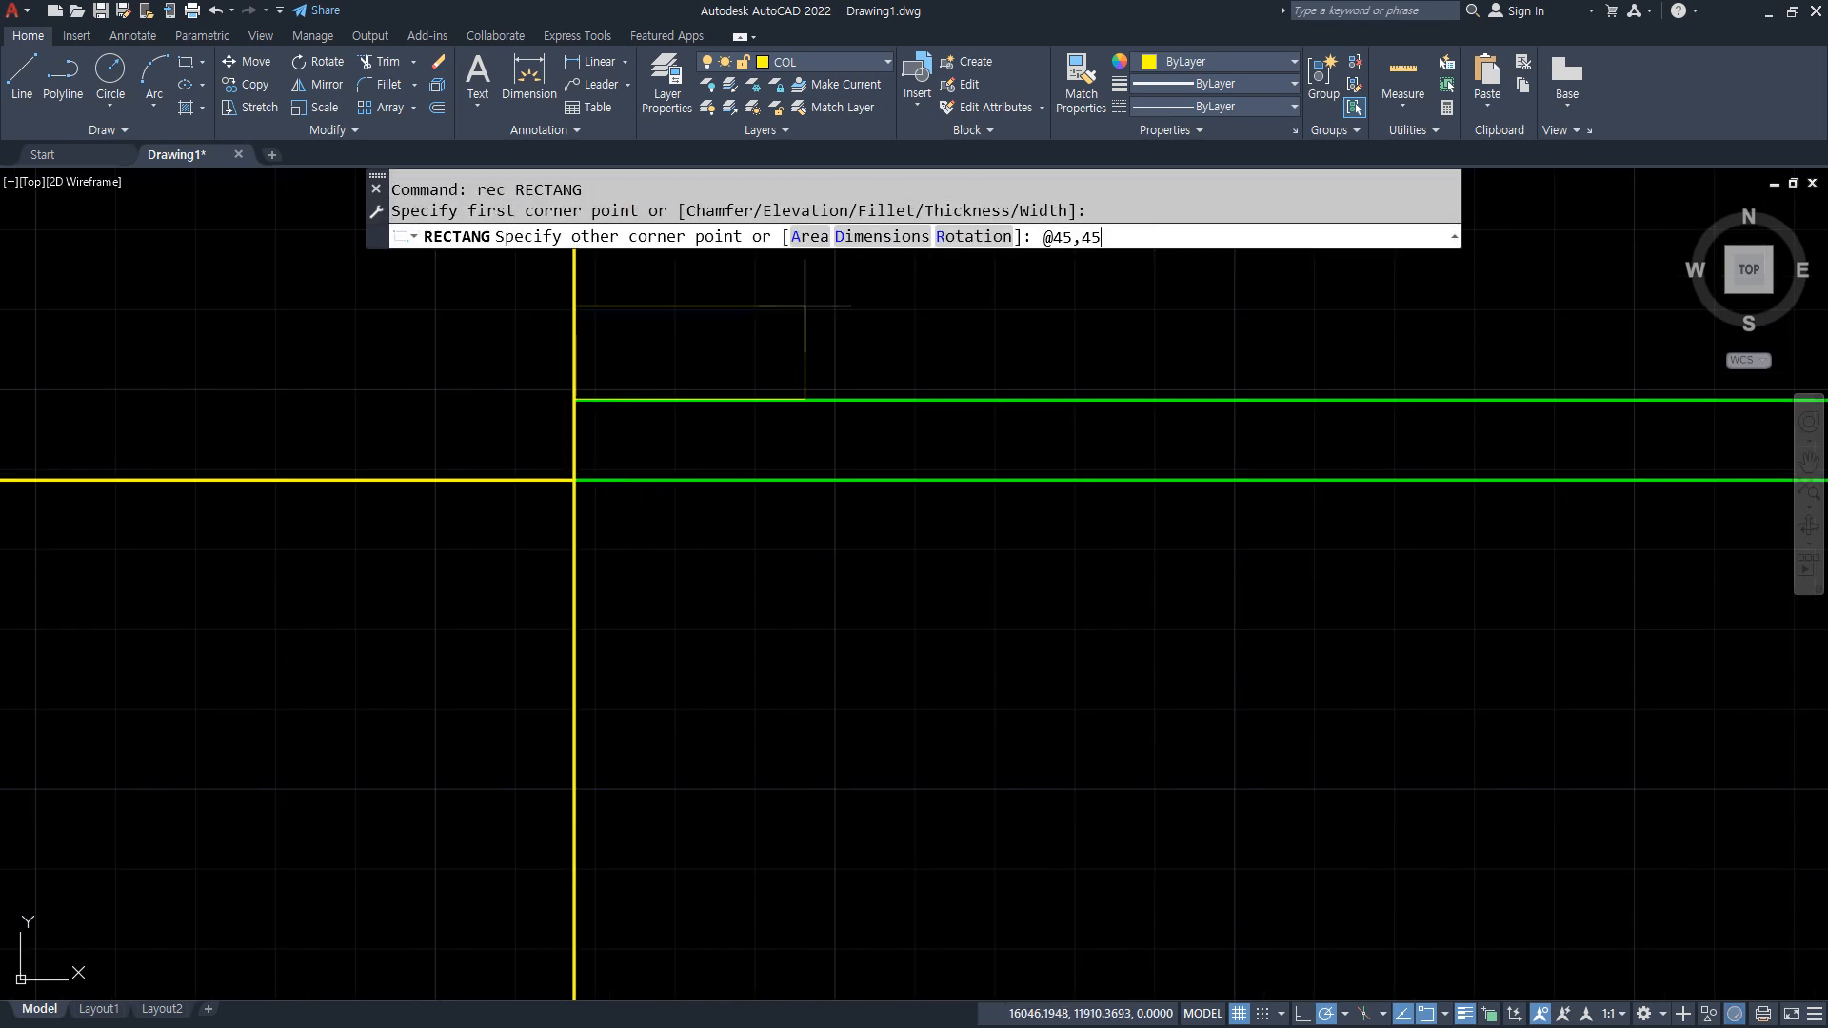
{"action": "key", "text": "Return"}
{"action": "scroll", "coordinate": [804, 298], "scroll_direction": "down", "scroll_amount": 4}
{"action": "scroll", "coordinate": [721, 410], "scroll_direction": "up", "scroll_amount": 2}
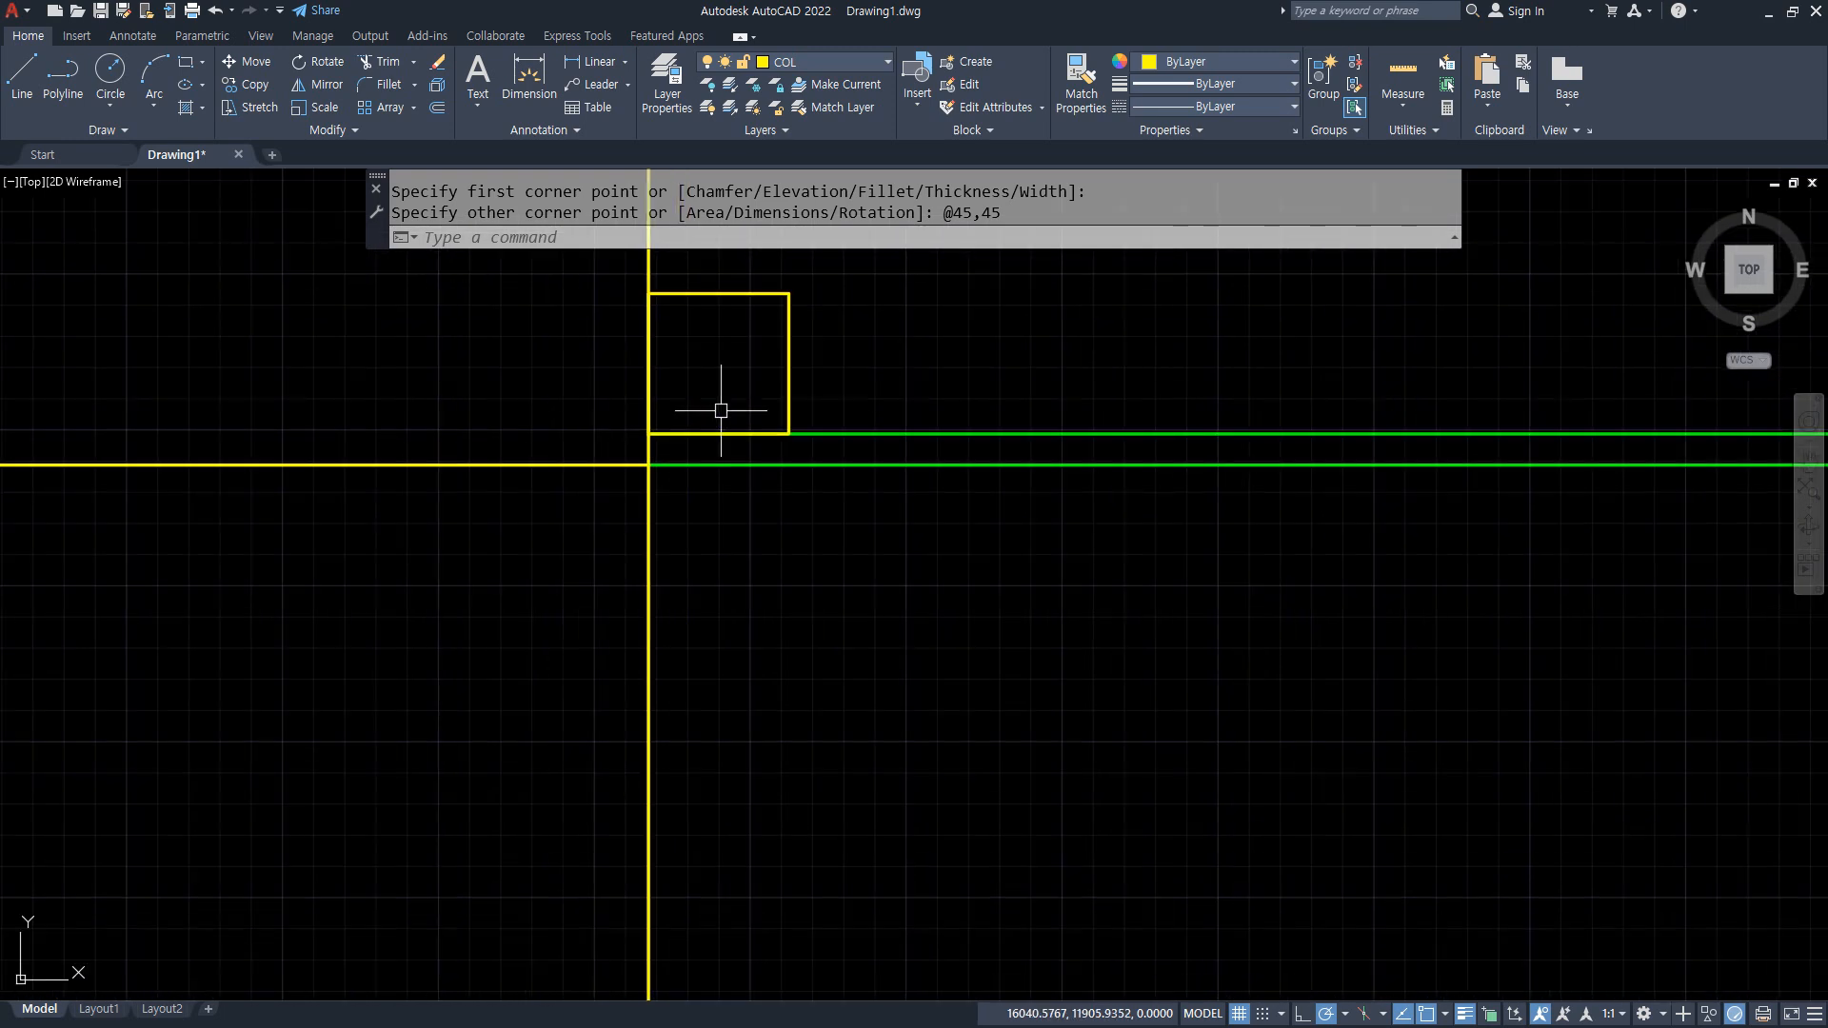
Draw a diagonal line between opposite corners of the 45 × 45 square and put it on layer HAT.
{"action": "type", "text": "l"}
{"action": "key", "text": "Return"}
{"action": "left_click", "coordinate": [789, 294]}
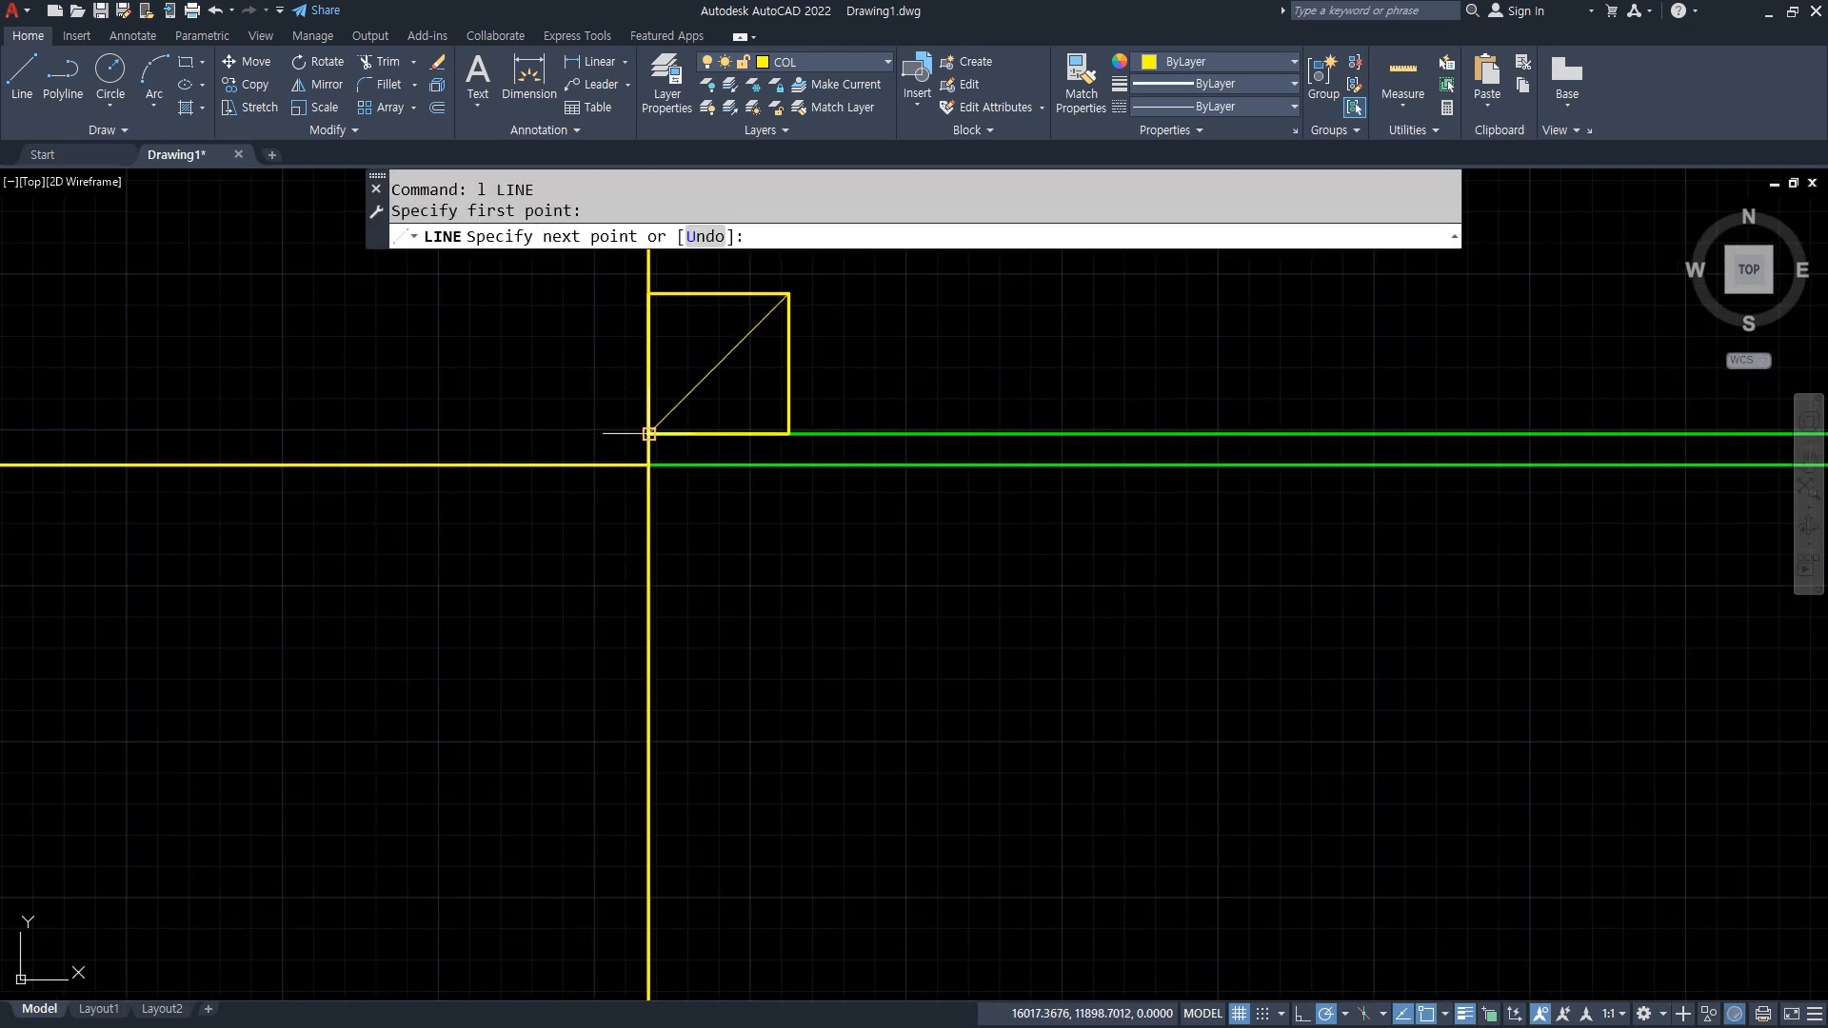
{"action": "left_click", "coordinate": [648, 434]}
{"action": "key", "text": "Return"}
{"action": "left_click", "coordinate": [783, 289]}
{"action": "left_click", "coordinate": [836, 62]}
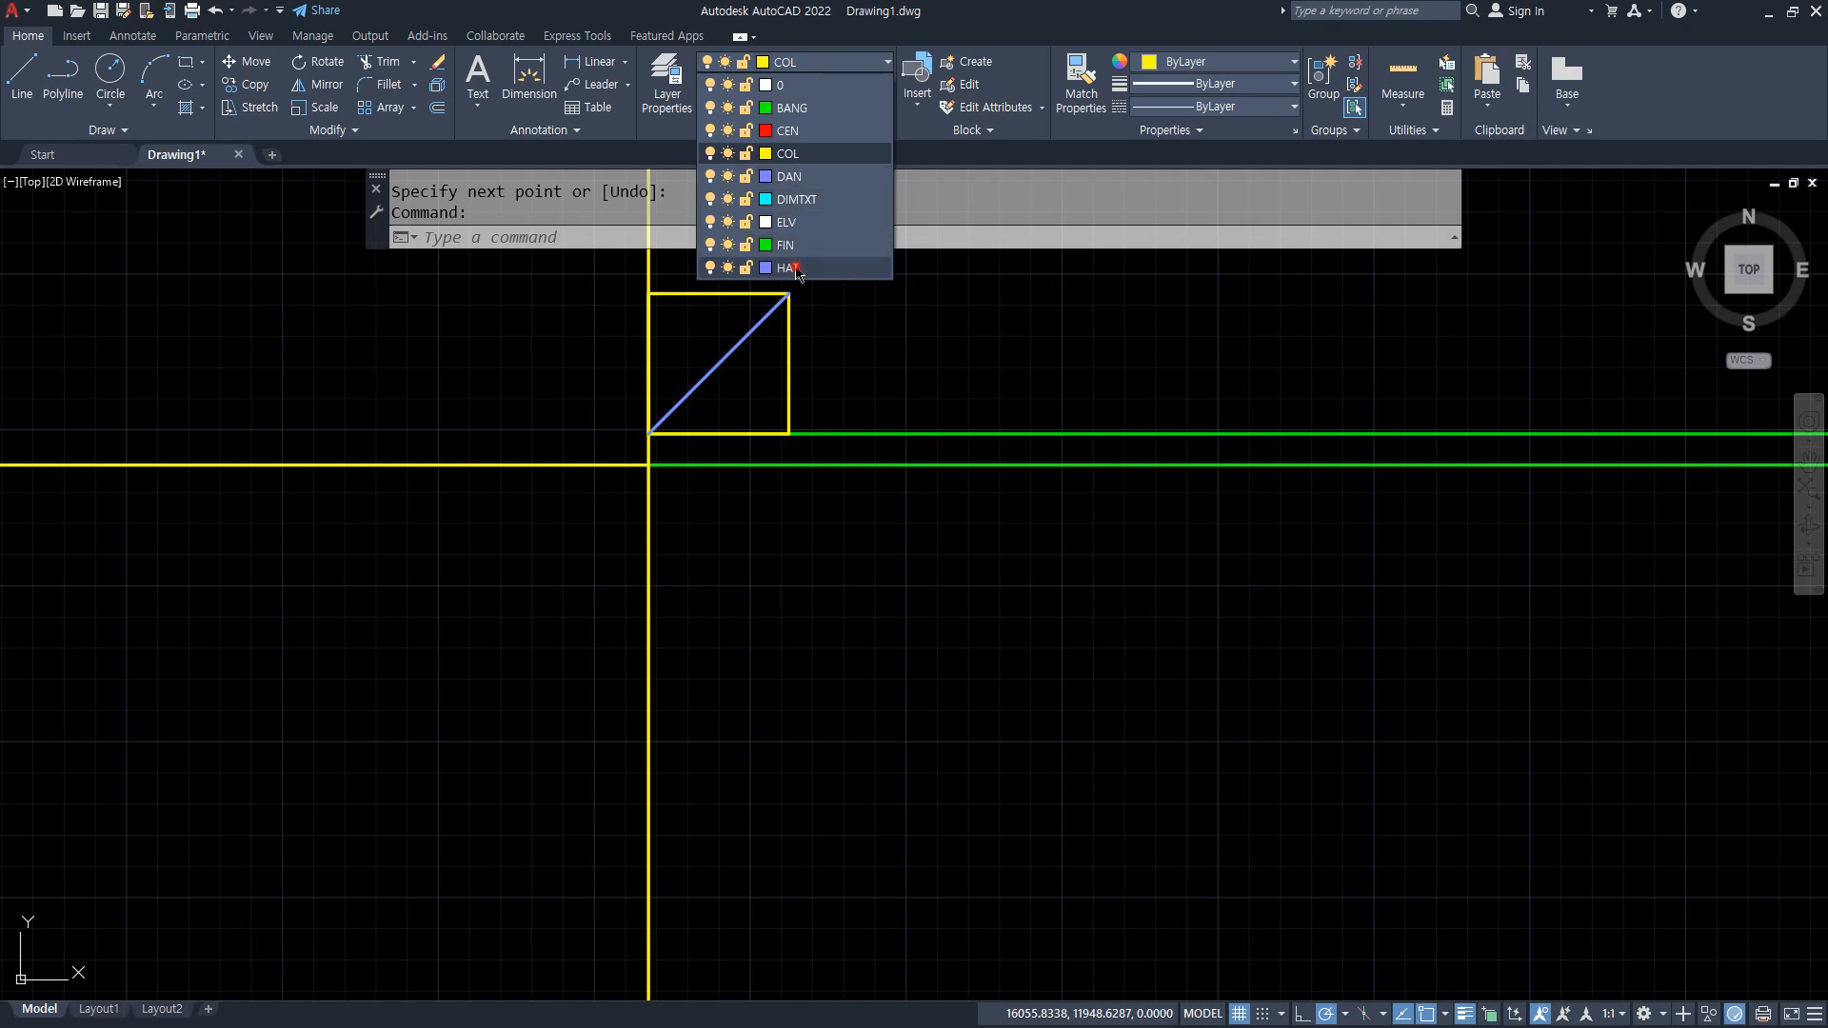
{"action": "left_click", "coordinate": [790, 268]}
{"action": "key", "text": "Escape"}
{"action": "key", "text": "Escape"}
Copy the upper green horizontal line from the square's lower-left corner to its upper-right corner.
{"action": "scroll", "coordinate": [791, 388], "scroll_direction": "down", "scroll_amount": 3}
{"action": "type", "text": "c"}
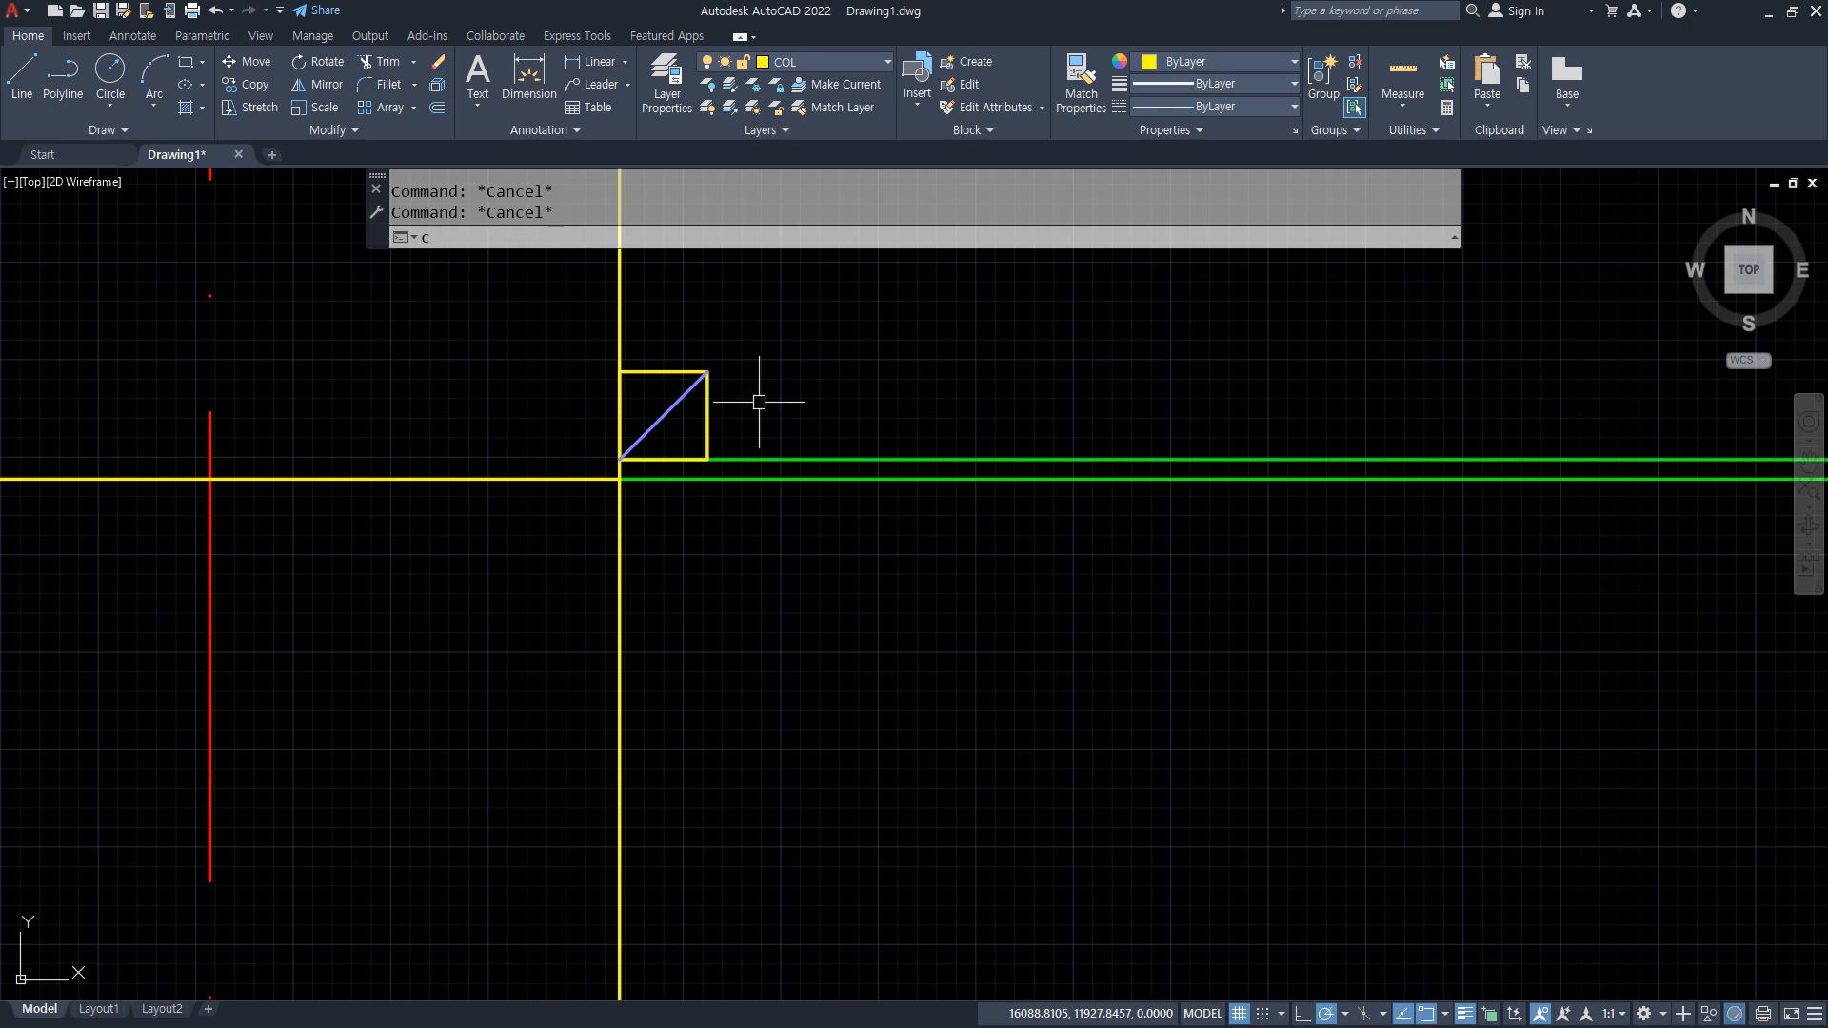
{"action": "type", "text": "p"}
{"action": "key", "text": "Return"}
{"action": "left_click", "coordinate": [763, 460]}
{"action": "key", "text": "Return"}
{"action": "left_click", "coordinate": [620, 460]}
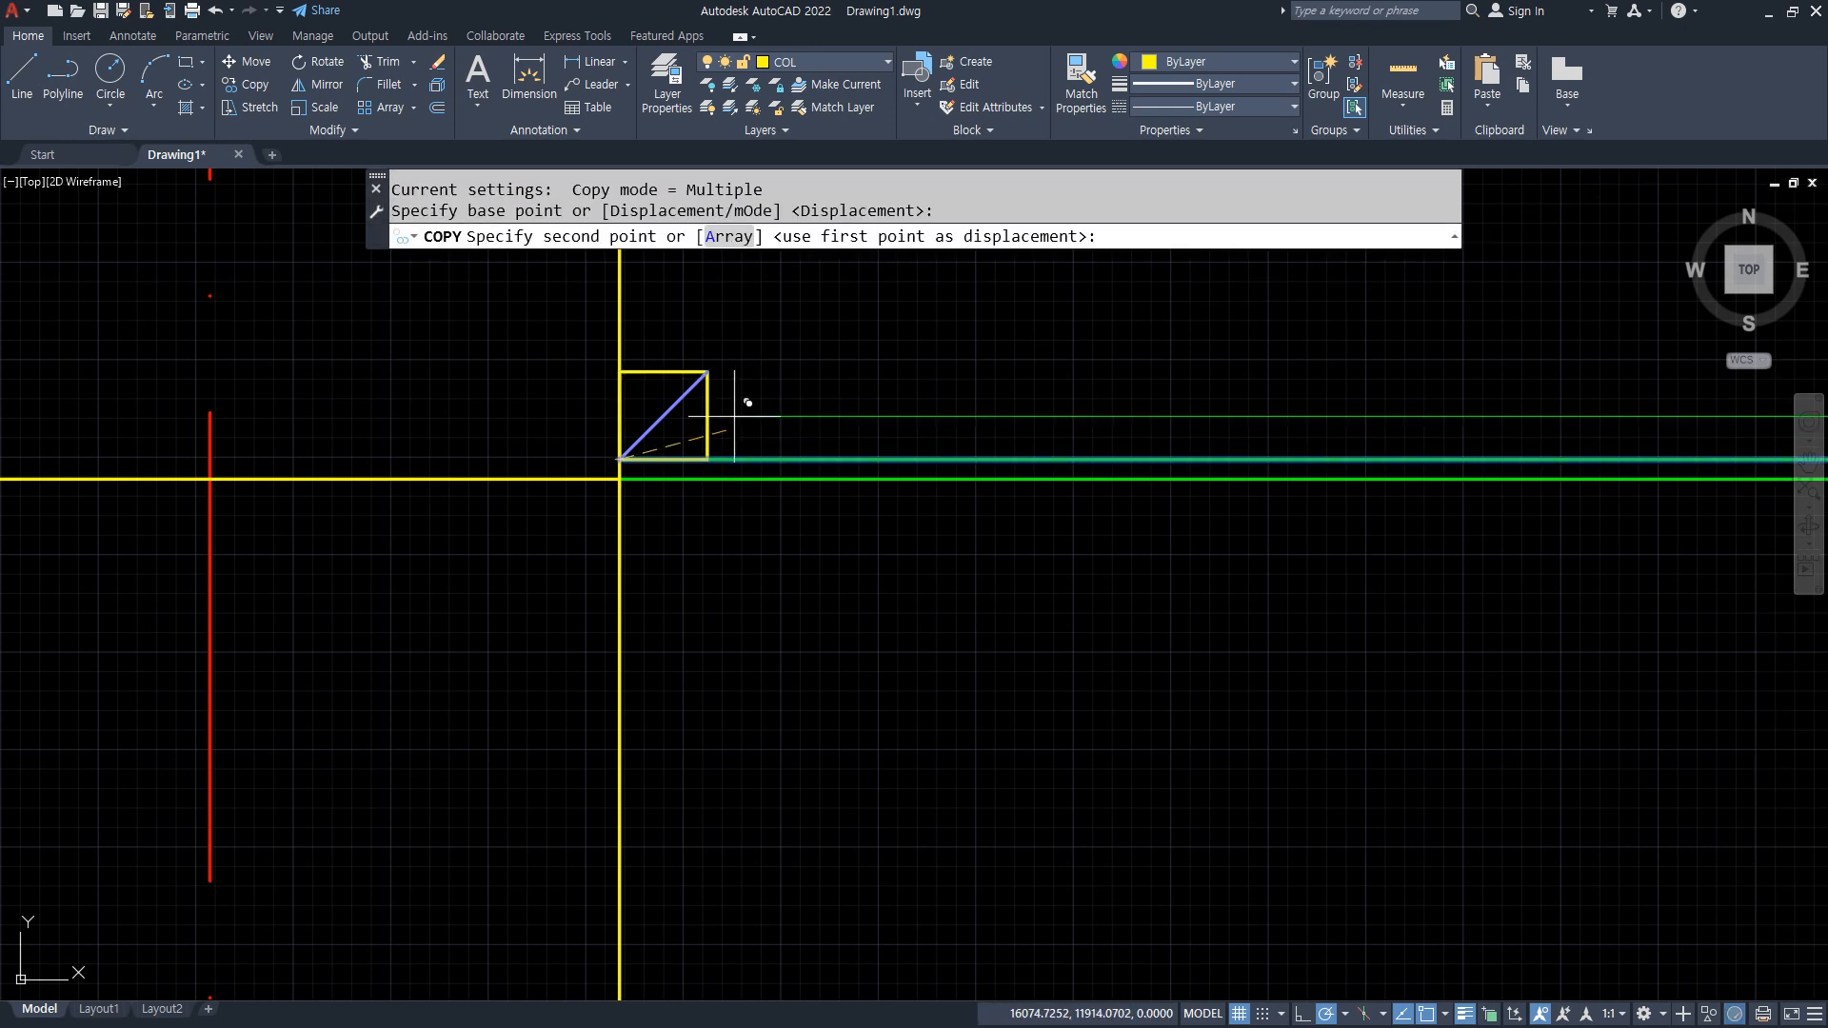
{"action": "left_click", "coordinate": [707, 372]}
{"action": "key", "text": "Return"}
Put the copied line starting at the square's upper-right corner on layer ELV.
{"action": "left_click", "coordinate": [794, 372]}
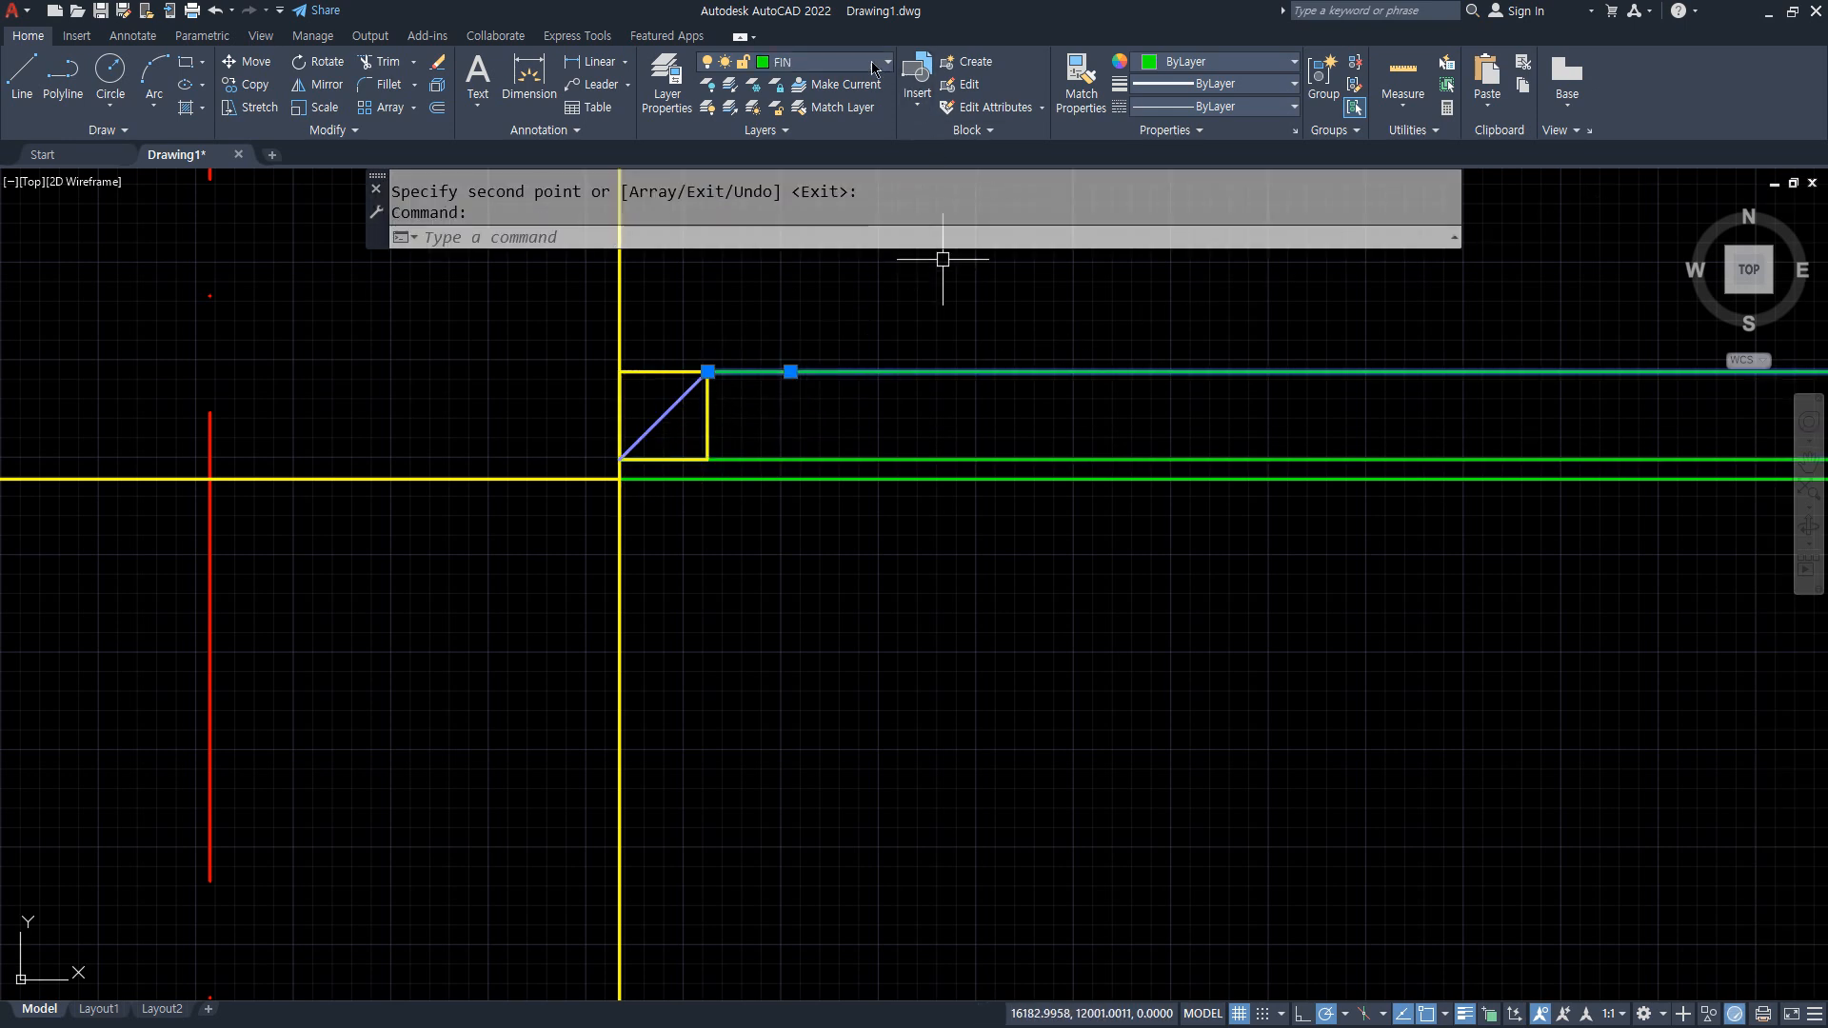
{"action": "left_click", "coordinate": [864, 62]}
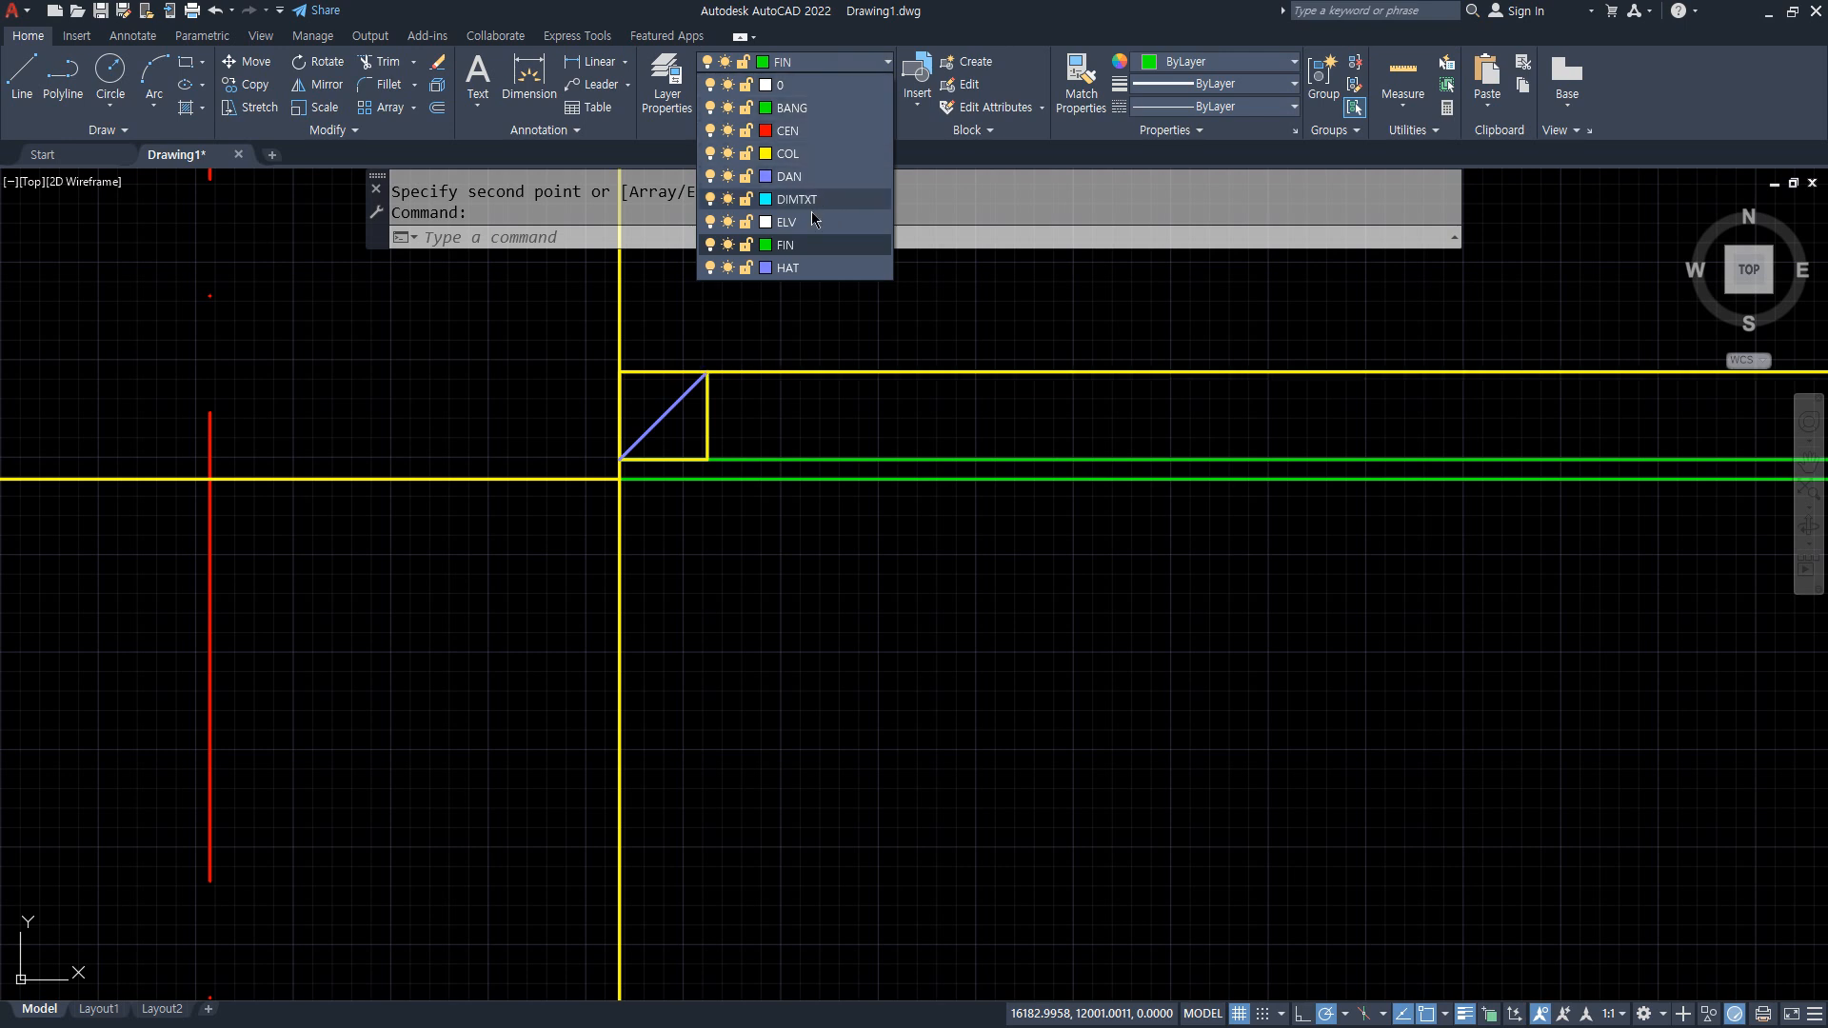
{"action": "left_click", "coordinate": [804, 85]}
{"action": "key", "text": "Escape"}
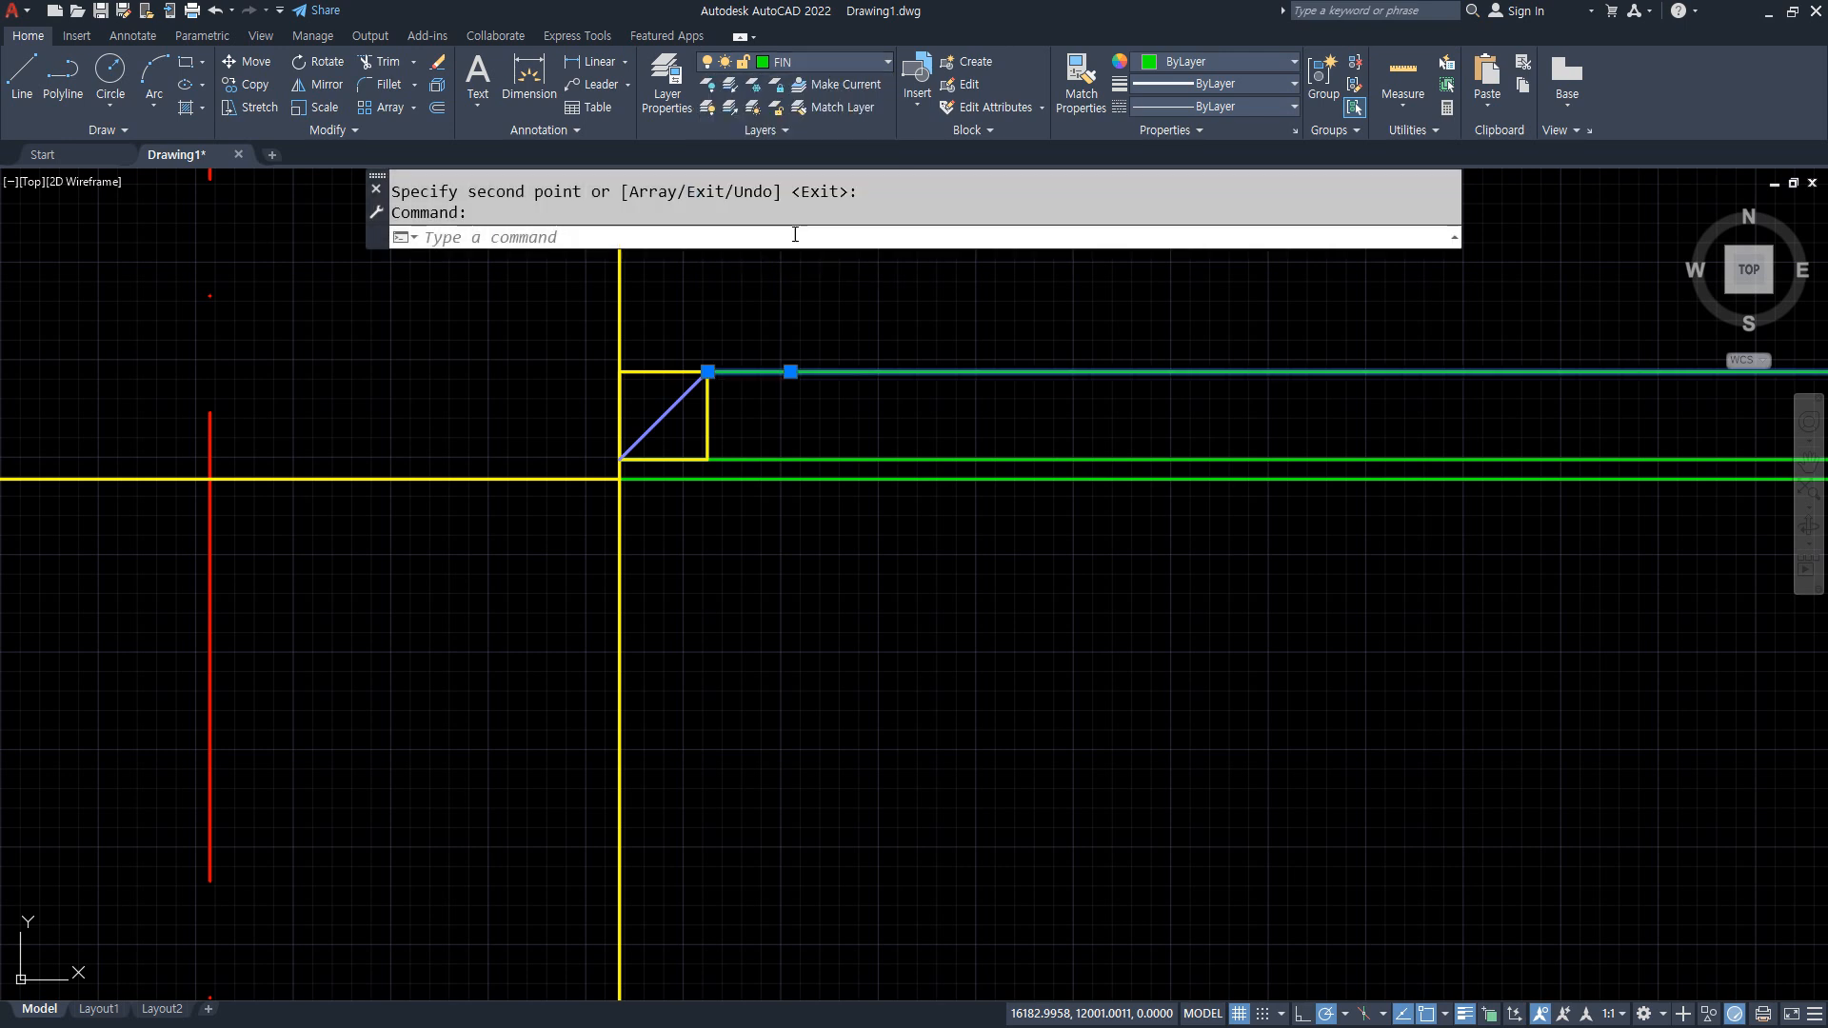
{"action": "left_click", "coordinate": [818, 62]}
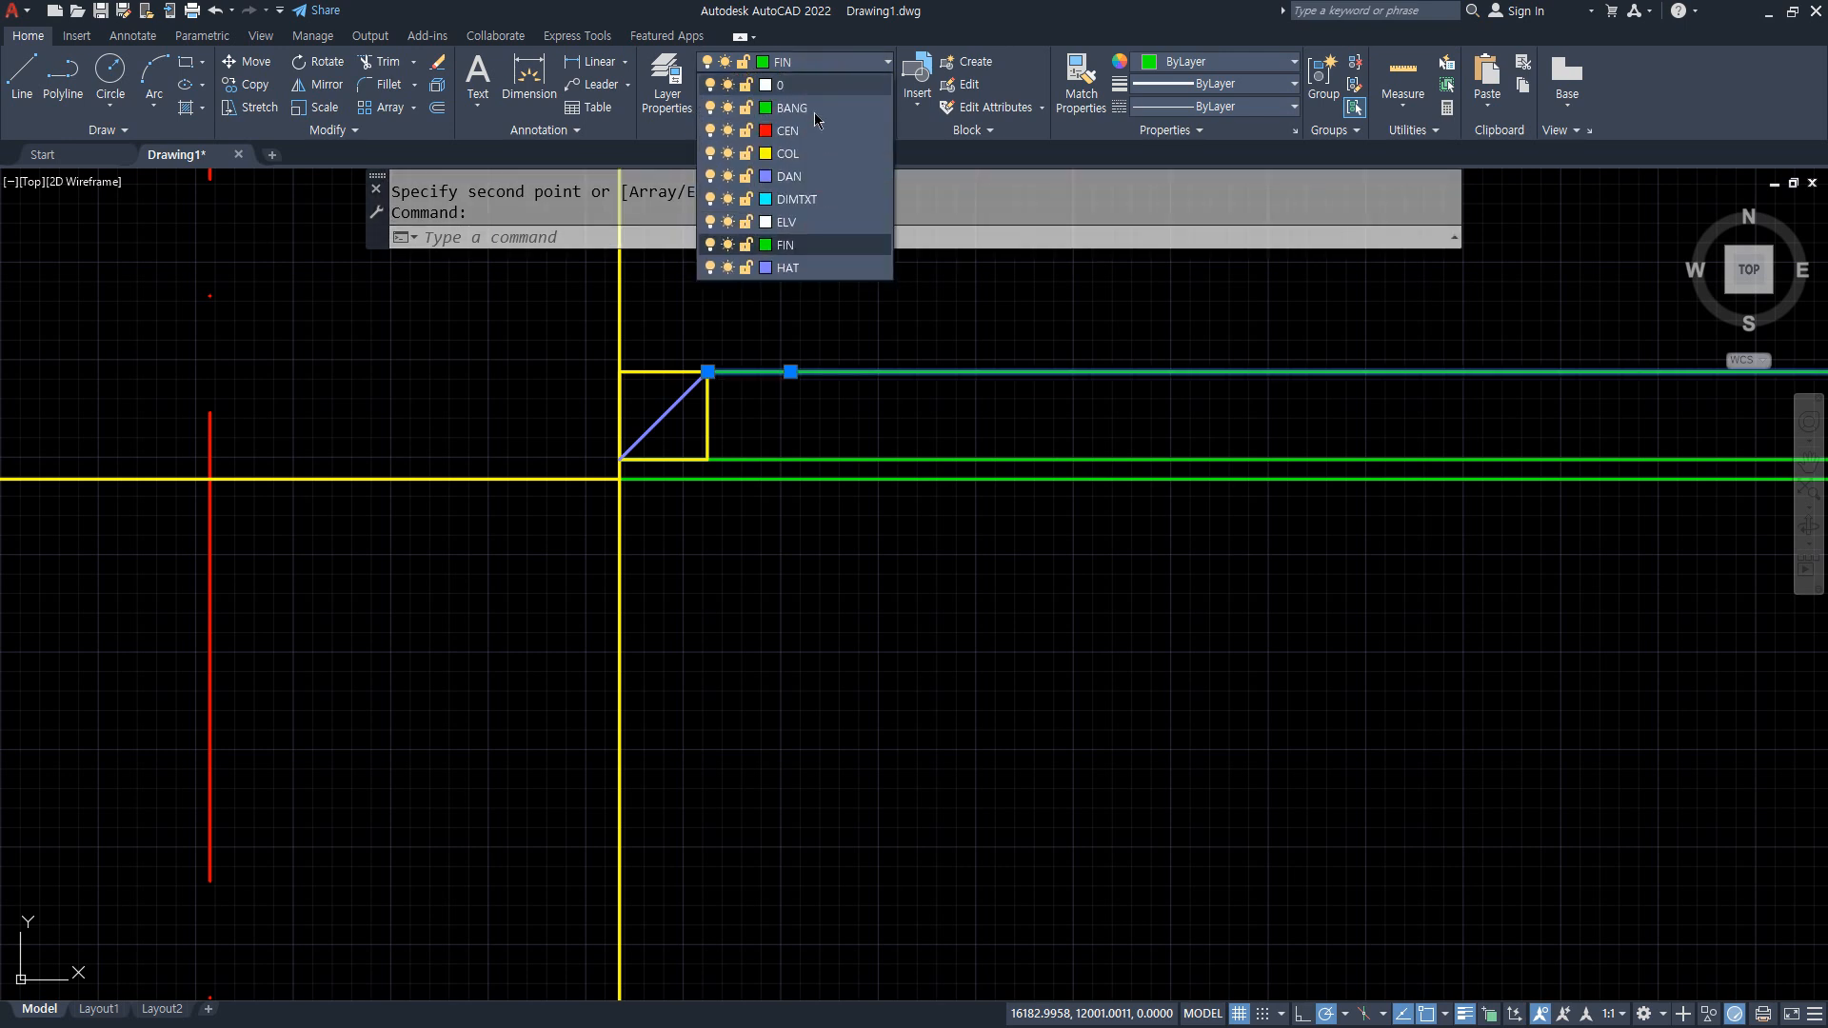
{"action": "left_click", "coordinate": [805, 222]}
{"action": "key", "text": "Escape"}
{"action": "key", "text": "Escape"}
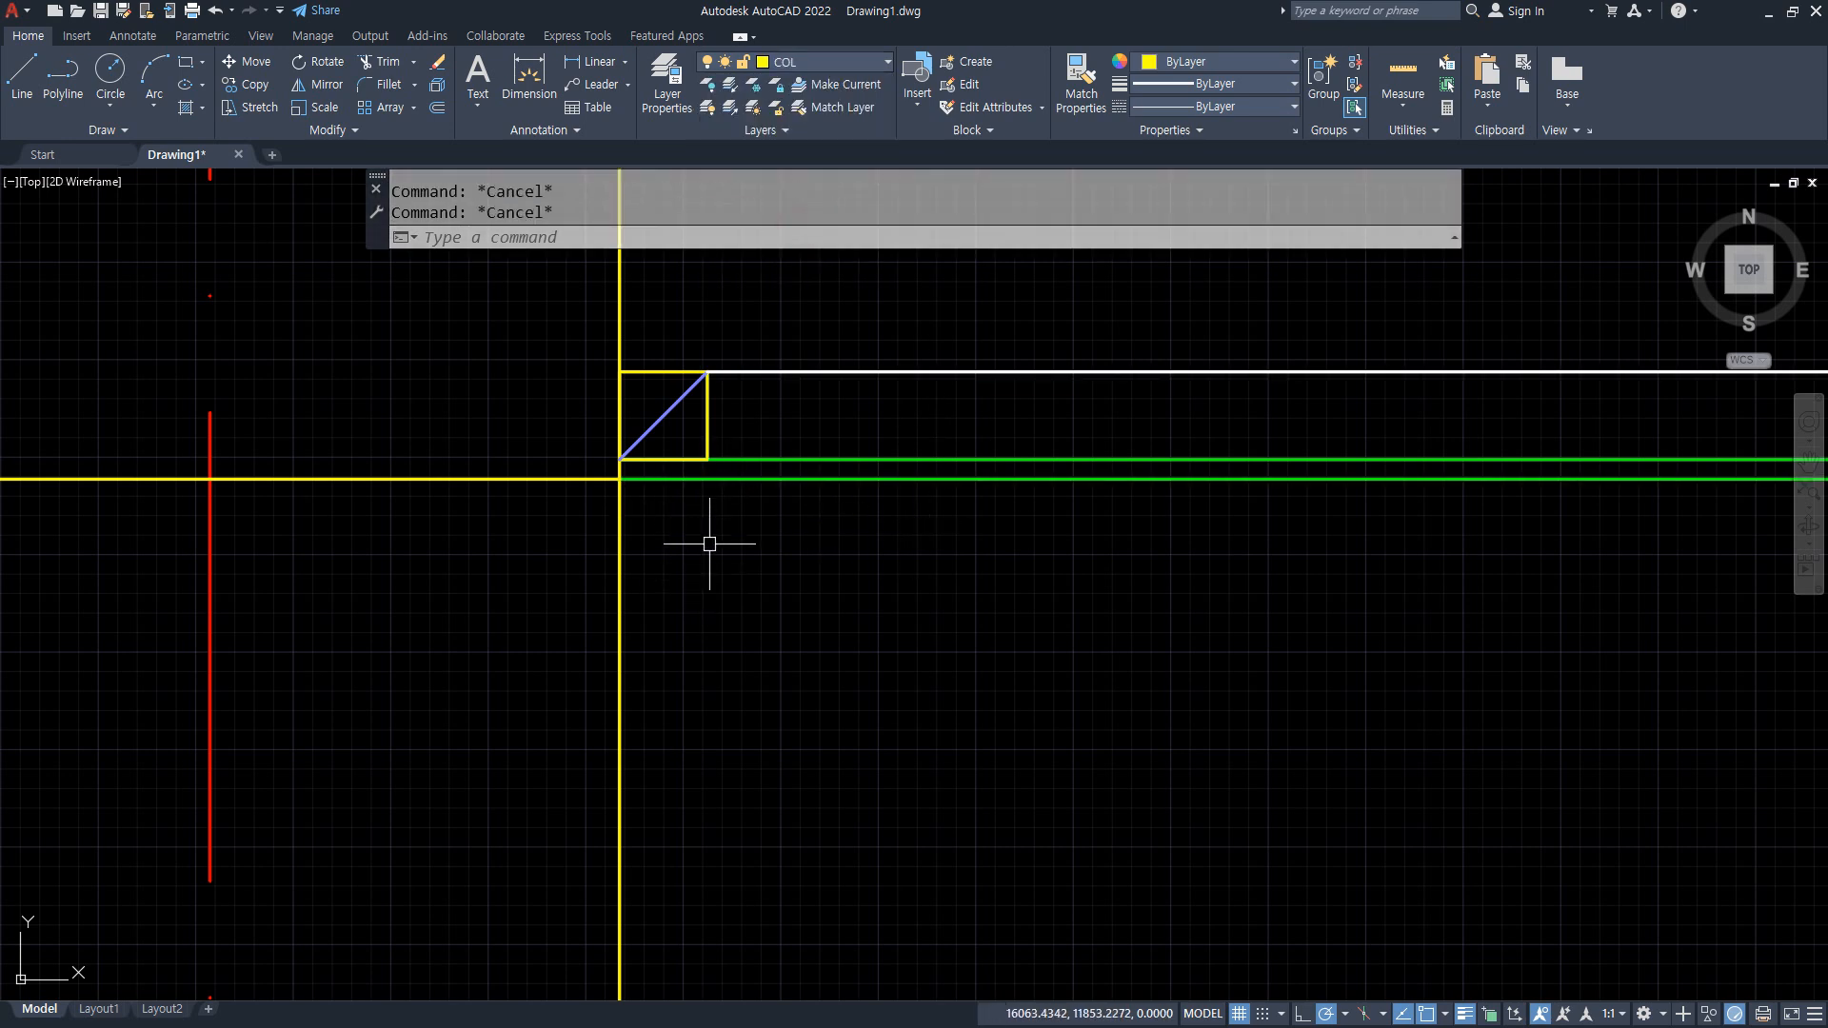
Offset the lower green horizontal line below the square by 36 downward.
{"action": "type", "text": "o"}
{"action": "key", "text": "Return"}
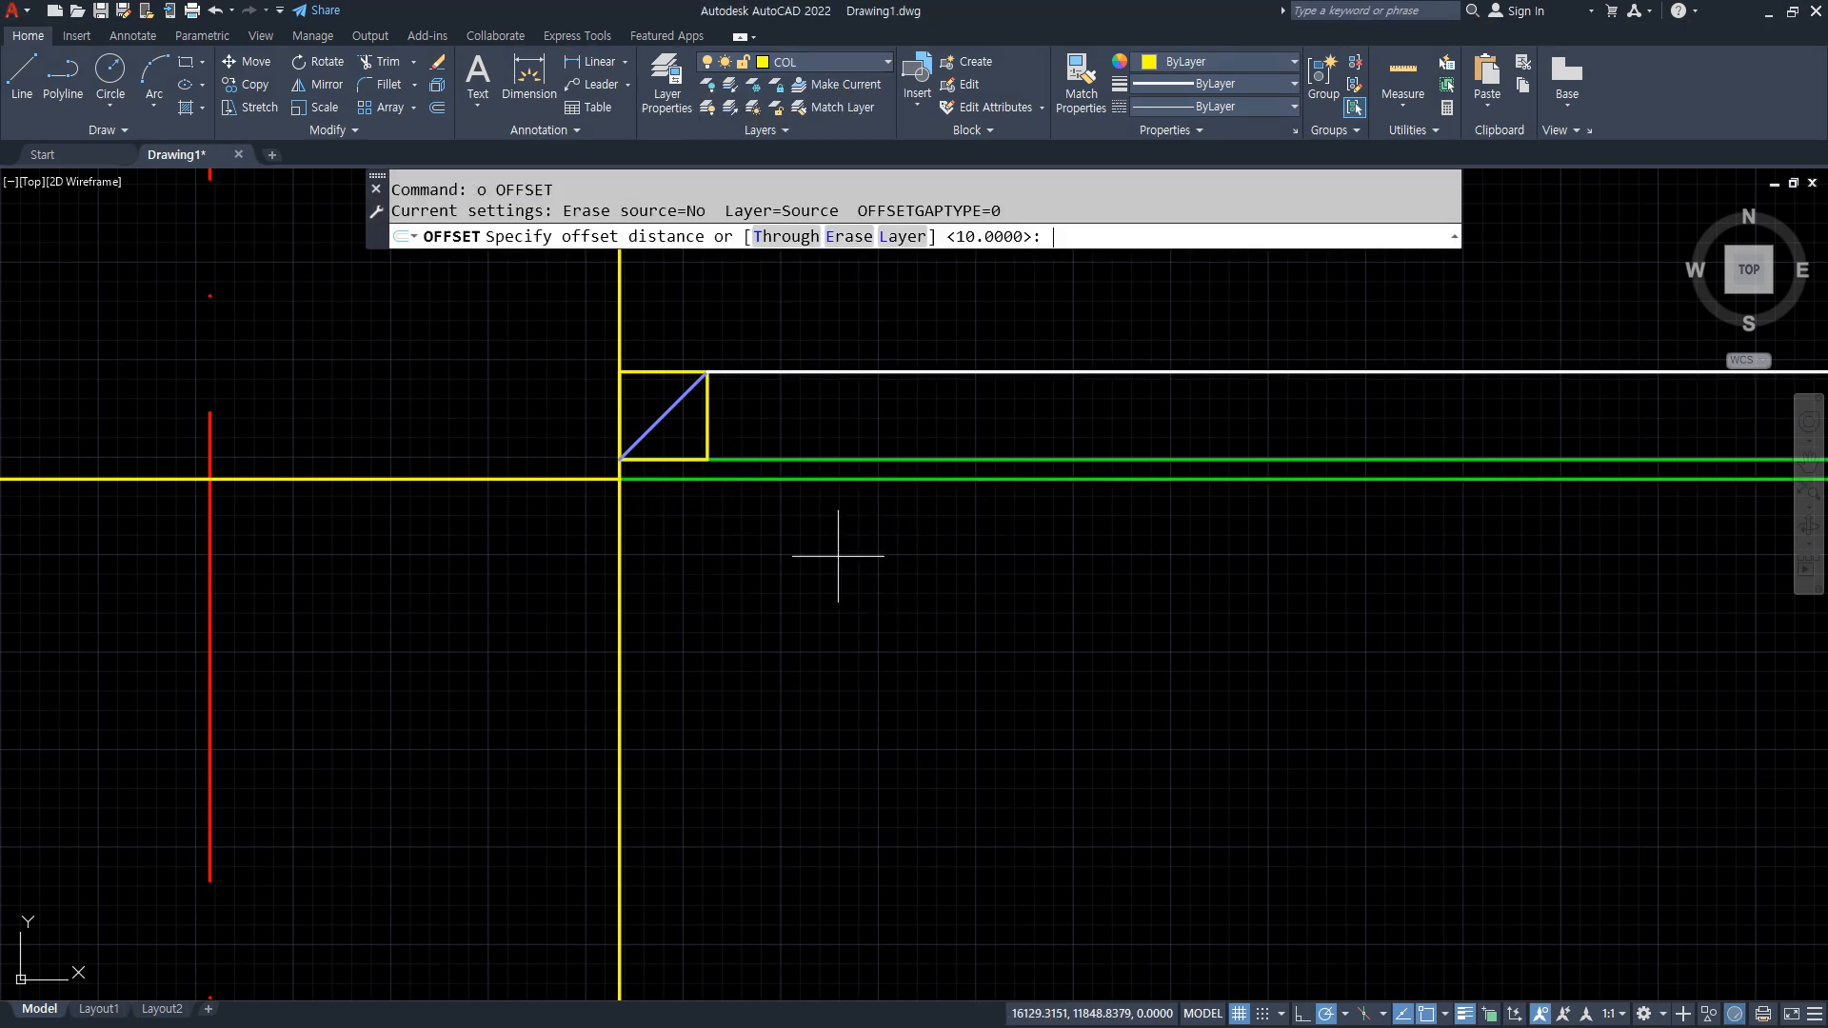
{"action": "type", "text": "36"}
{"action": "key", "text": "Return"}
{"action": "left_click", "coordinate": [857, 479]}
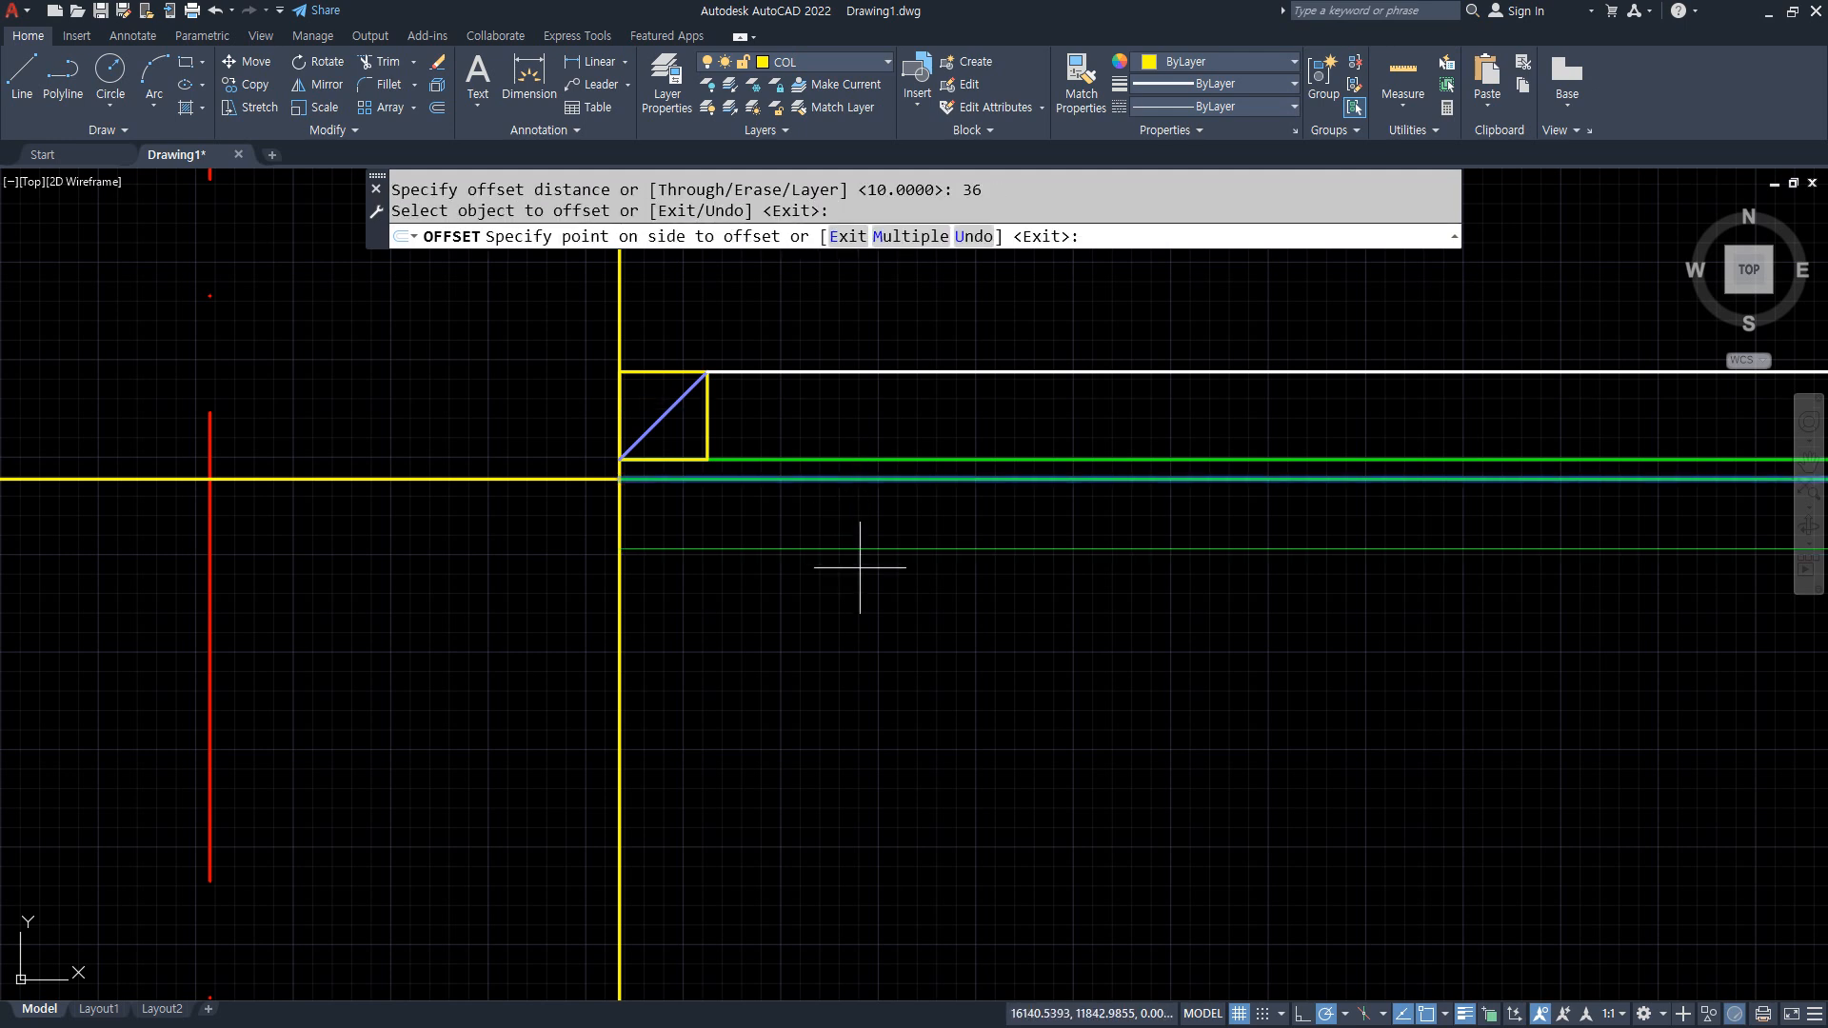
{"action": "left_click", "coordinate": [846, 562]}
Match the properties of the white line beside the square onto the new offset line below it.
{"action": "type", "text": "ma"}
{"action": "key", "text": "Return"}
{"action": "left_click", "coordinate": [865, 372]}
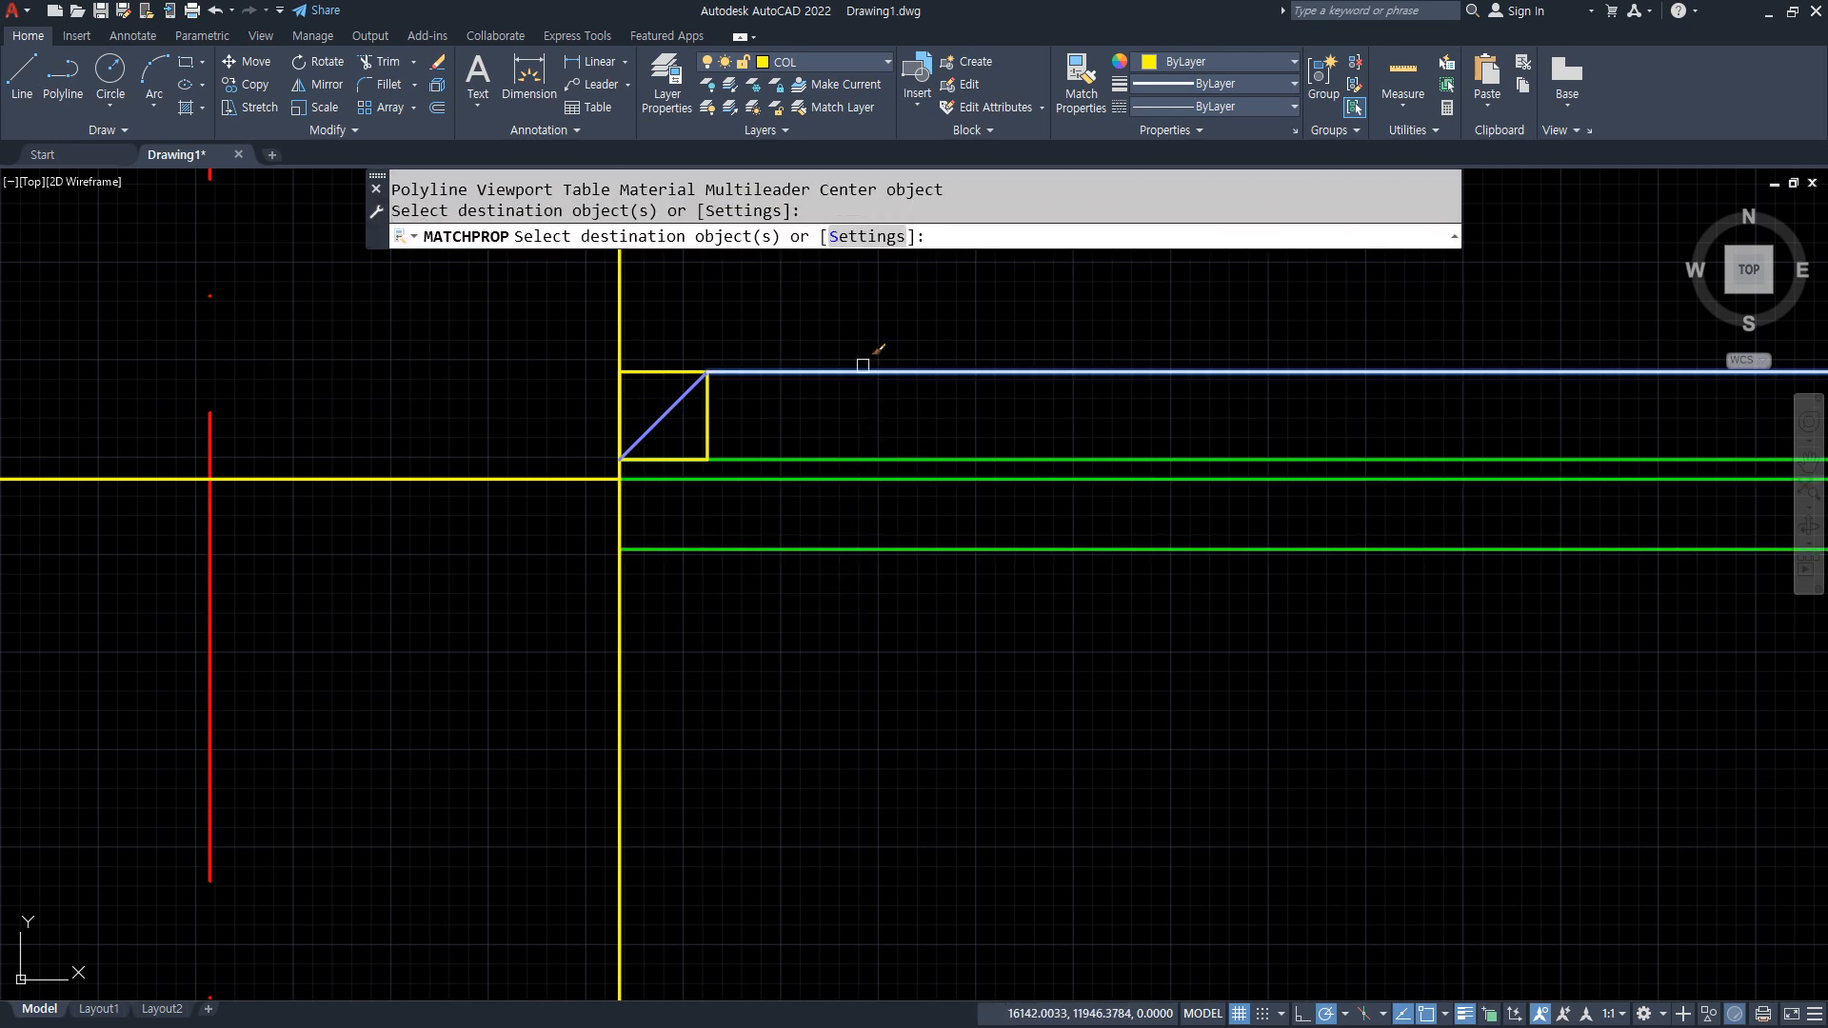
{"action": "left_click", "coordinate": [841, 551]}
{"action": "key", "text": "Return"}
At the lower floor level, offset the uppermost yellow horizontal line to the right of the wall by 100 upward.
{"action": "scroll", "coordinate": [782, 579], "scroll_direction": "down", "scroll_amount": 2}
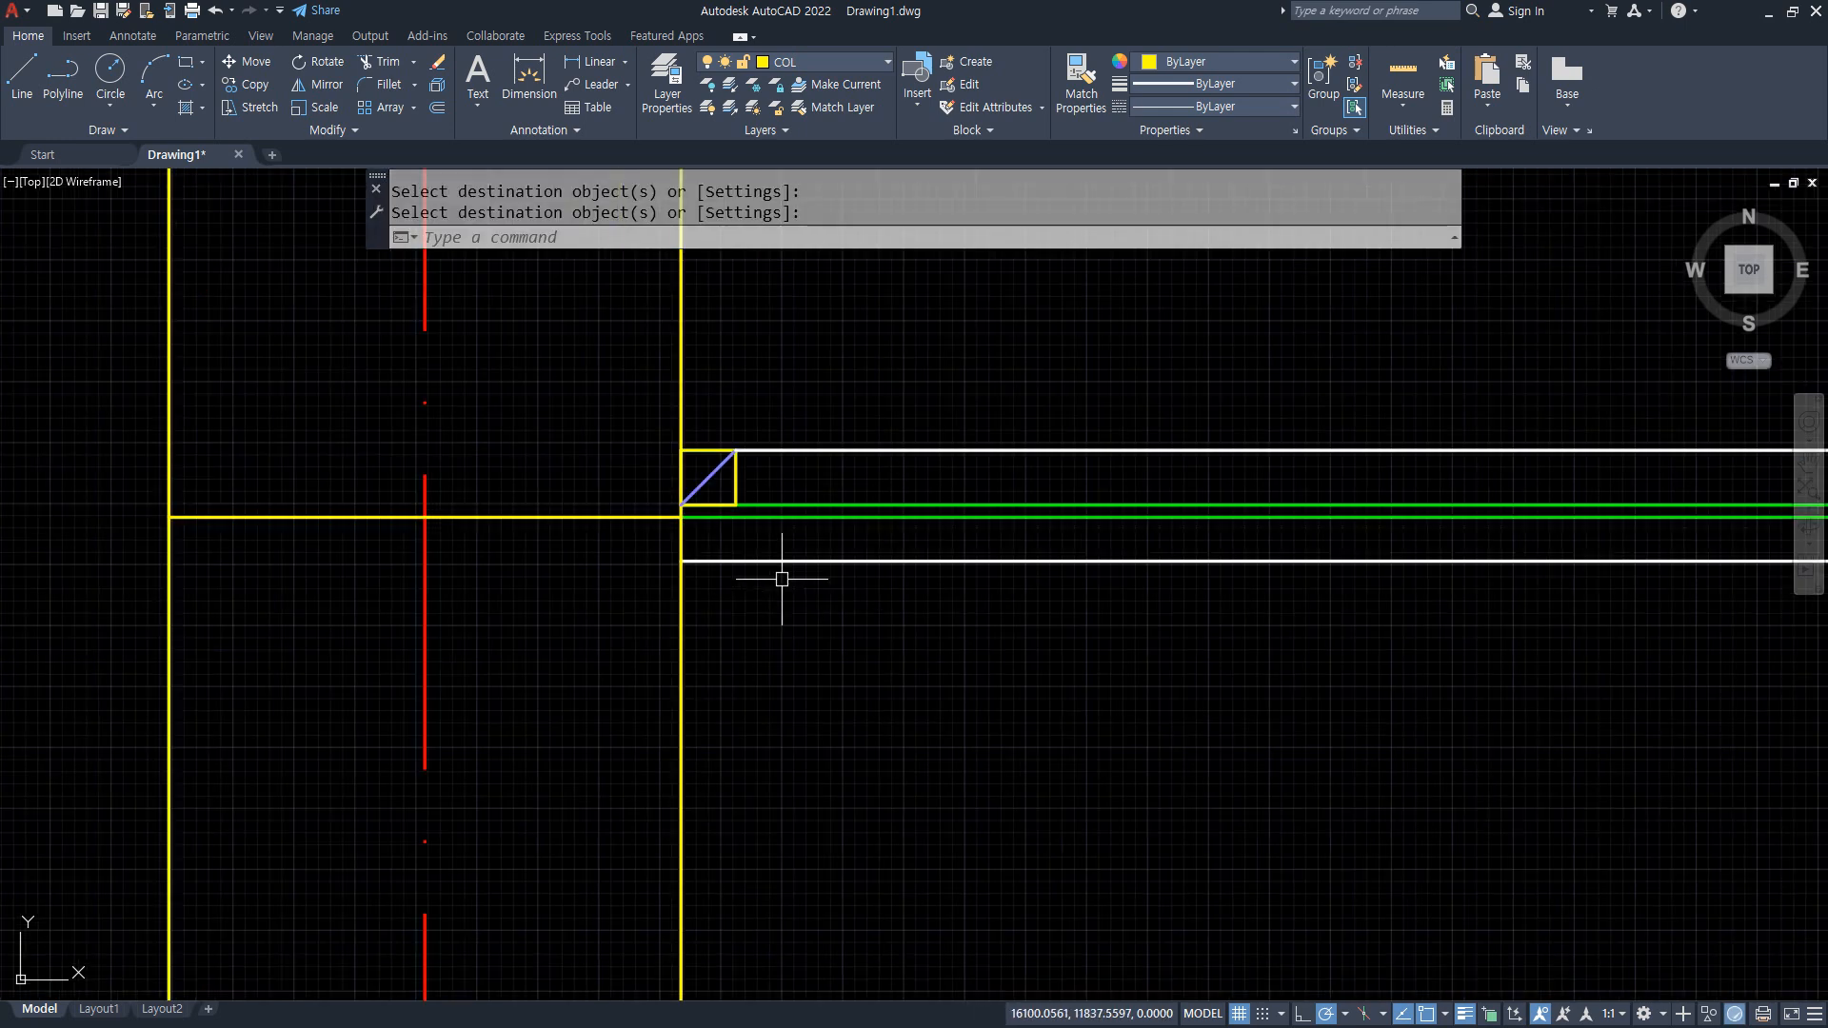
{"action": "scroll", "coordinate": [826, 767], "scroll_direction": "down", "scroll_amount": 2}
{"action": "middle_click_drag", "start_coordinate": [829, 767], "coordinate": [695, 354]}
{"action": "middle_click_drag", "start_coordinate": [733, 793], "coordinate": [677, 551]}
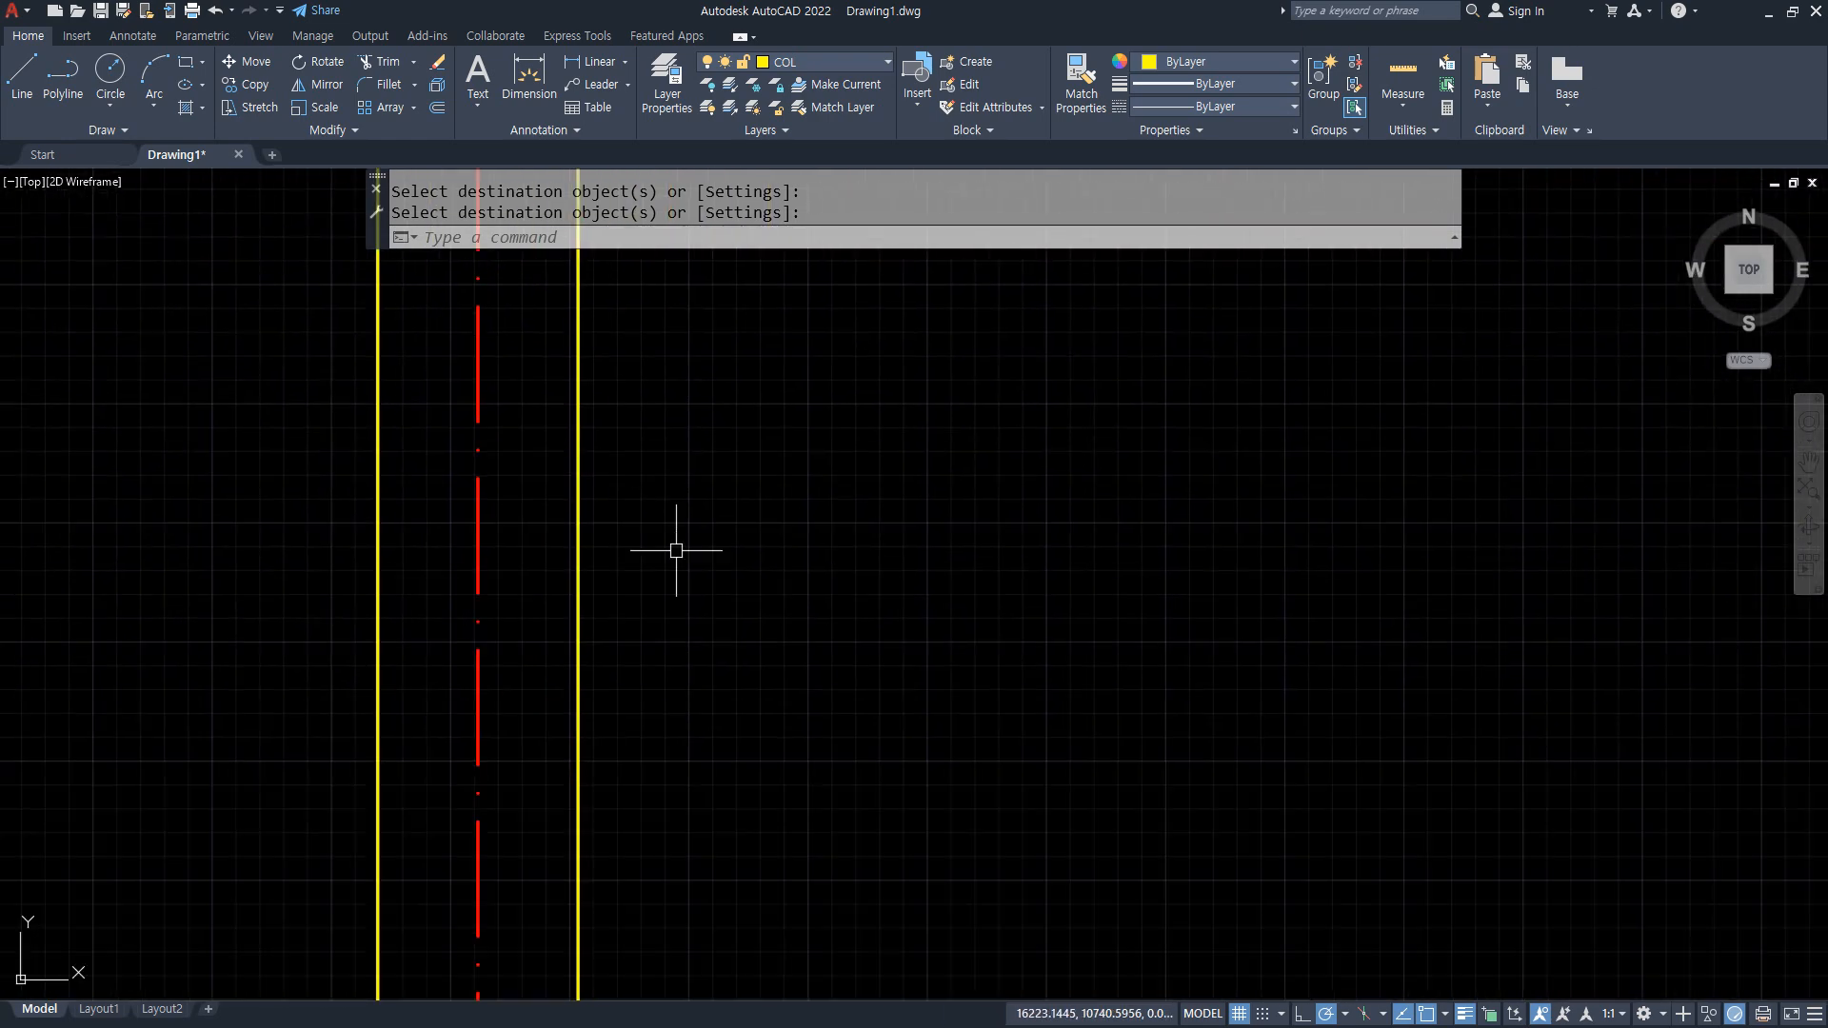
{"action": "middle_click_drag", "start_coordinate": [705, 828], "coordinate": [671, 322]}
{"action": "scroll", "coordinate": [456, 661], "scroll_direction": "up", "scroll_amount": 2}
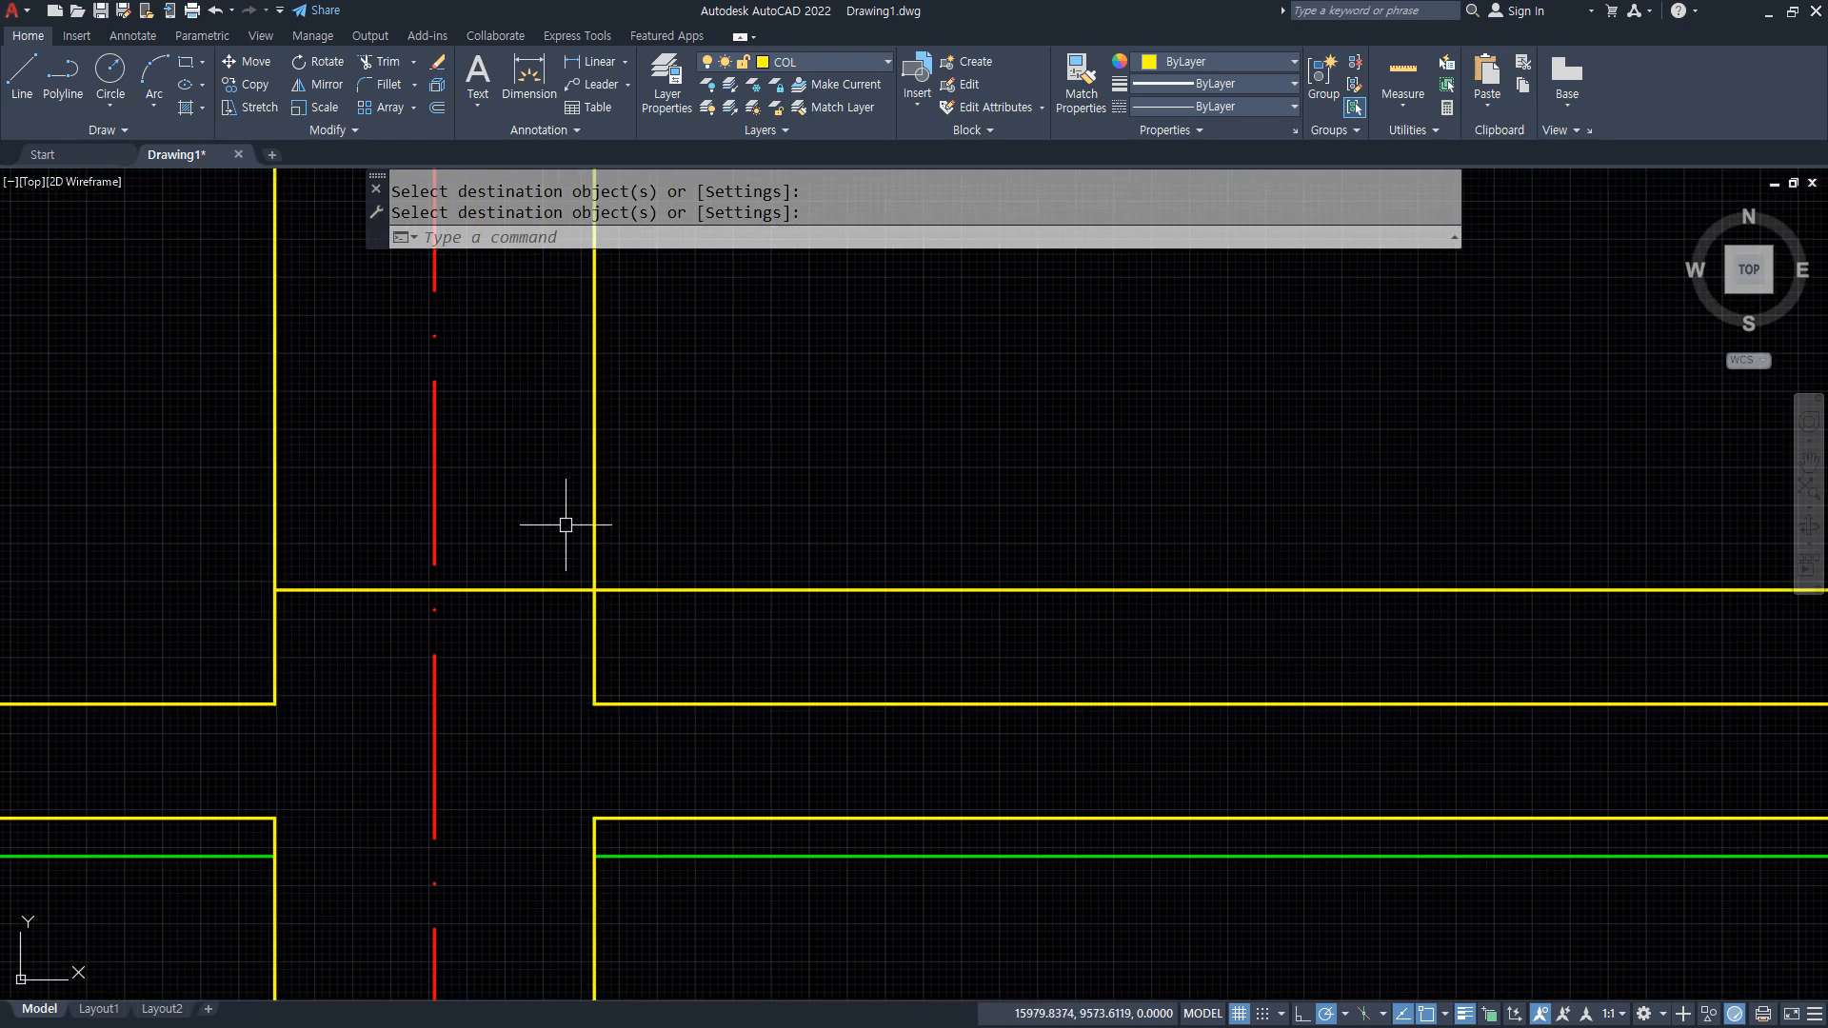
{"action": "type", "text": "o"}
{"action": "key", "text": "Return"}
{"action": "type", "text": "1"}
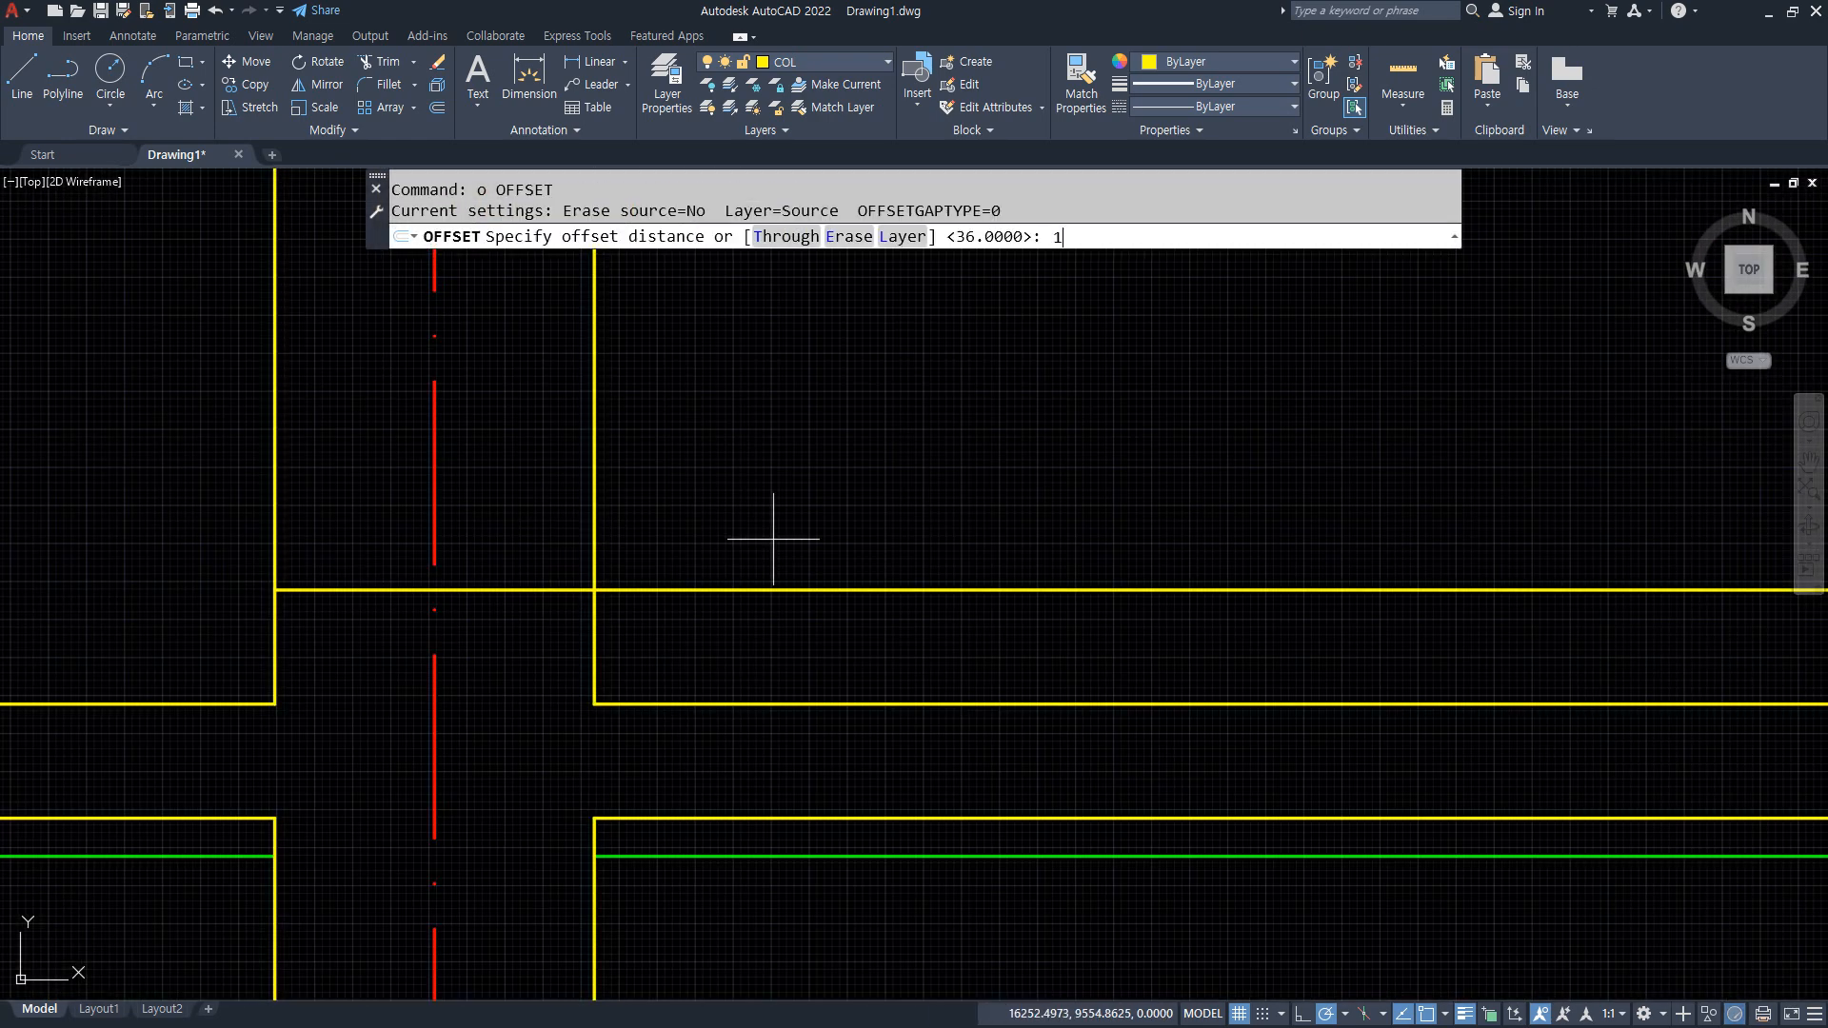
{"action": "type", "text": "00"}
{"action": "key", "text": "Return"}
{"action": "left_click", "coordinate": [780, 591]}
{"action": "left_click", "coordinate": [768, 514]}
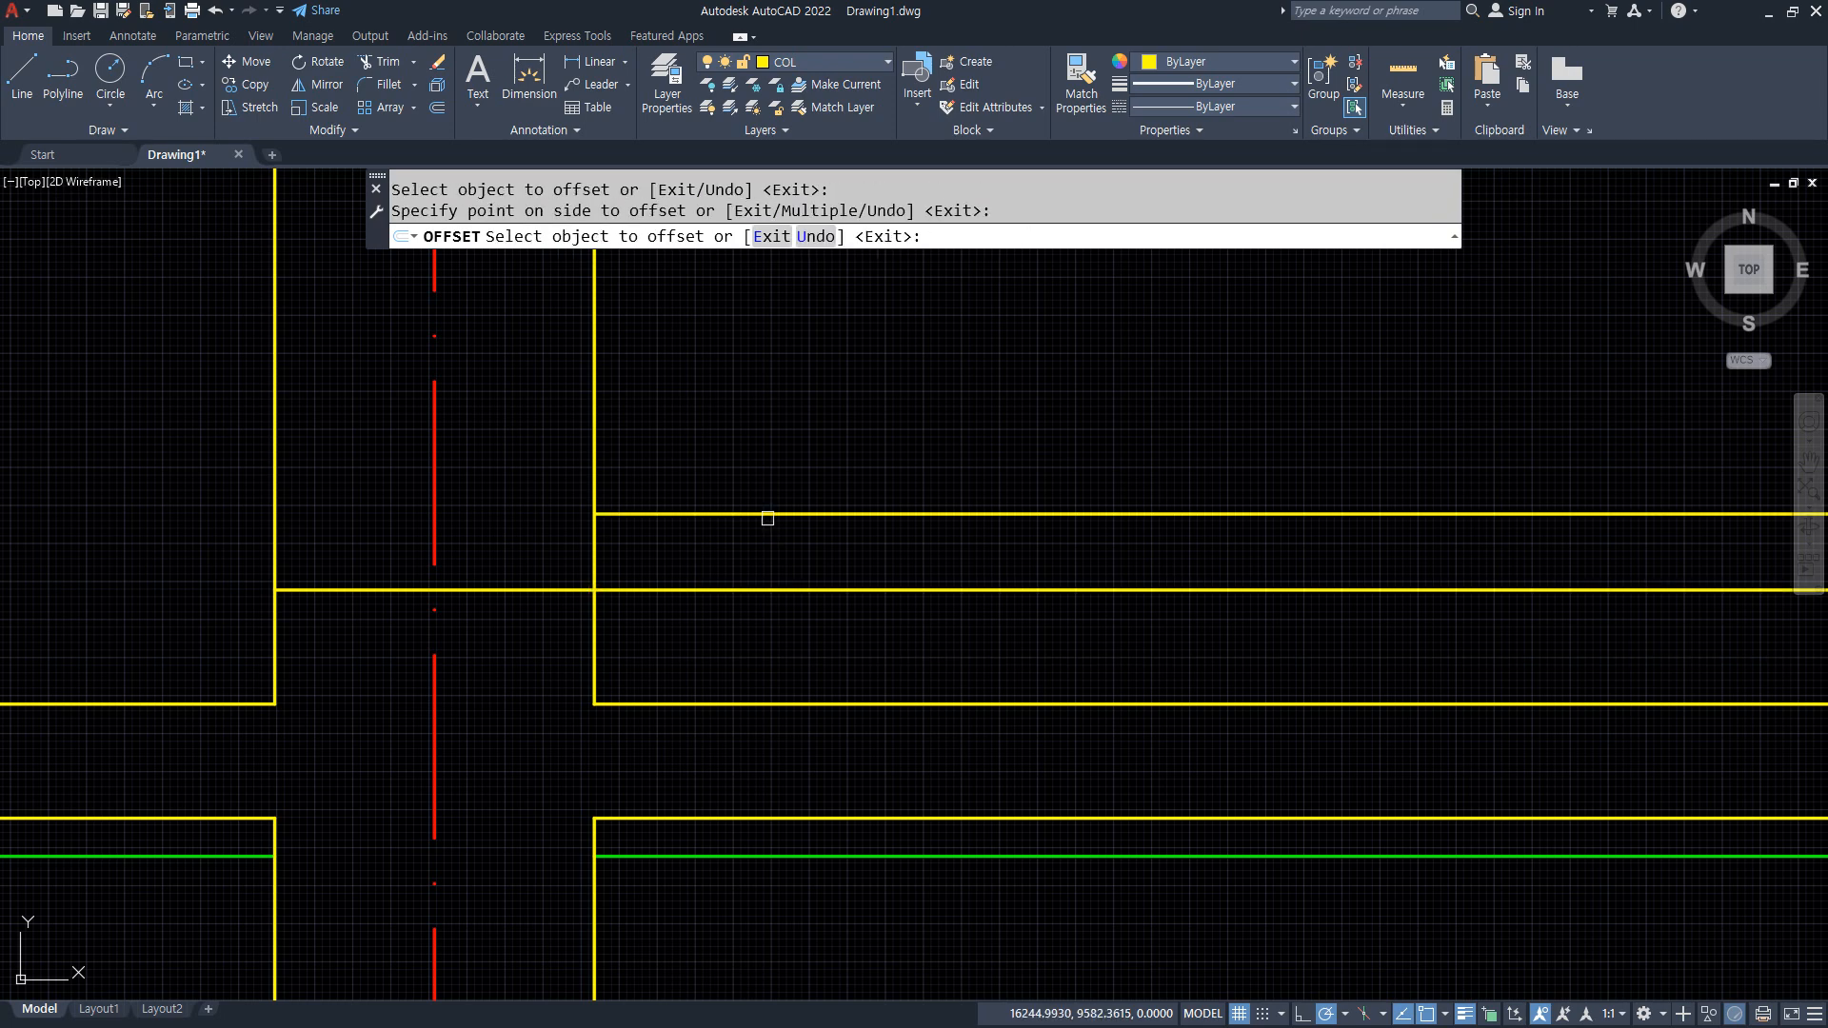
{"action": "key", "text": "Return"}
Put the new line 100 above the lower floor line on layer ELV.
{"action": "left_click", "coordinate": [763, 514]}
{"action": "left_click", "coordinate": [818, 67]}
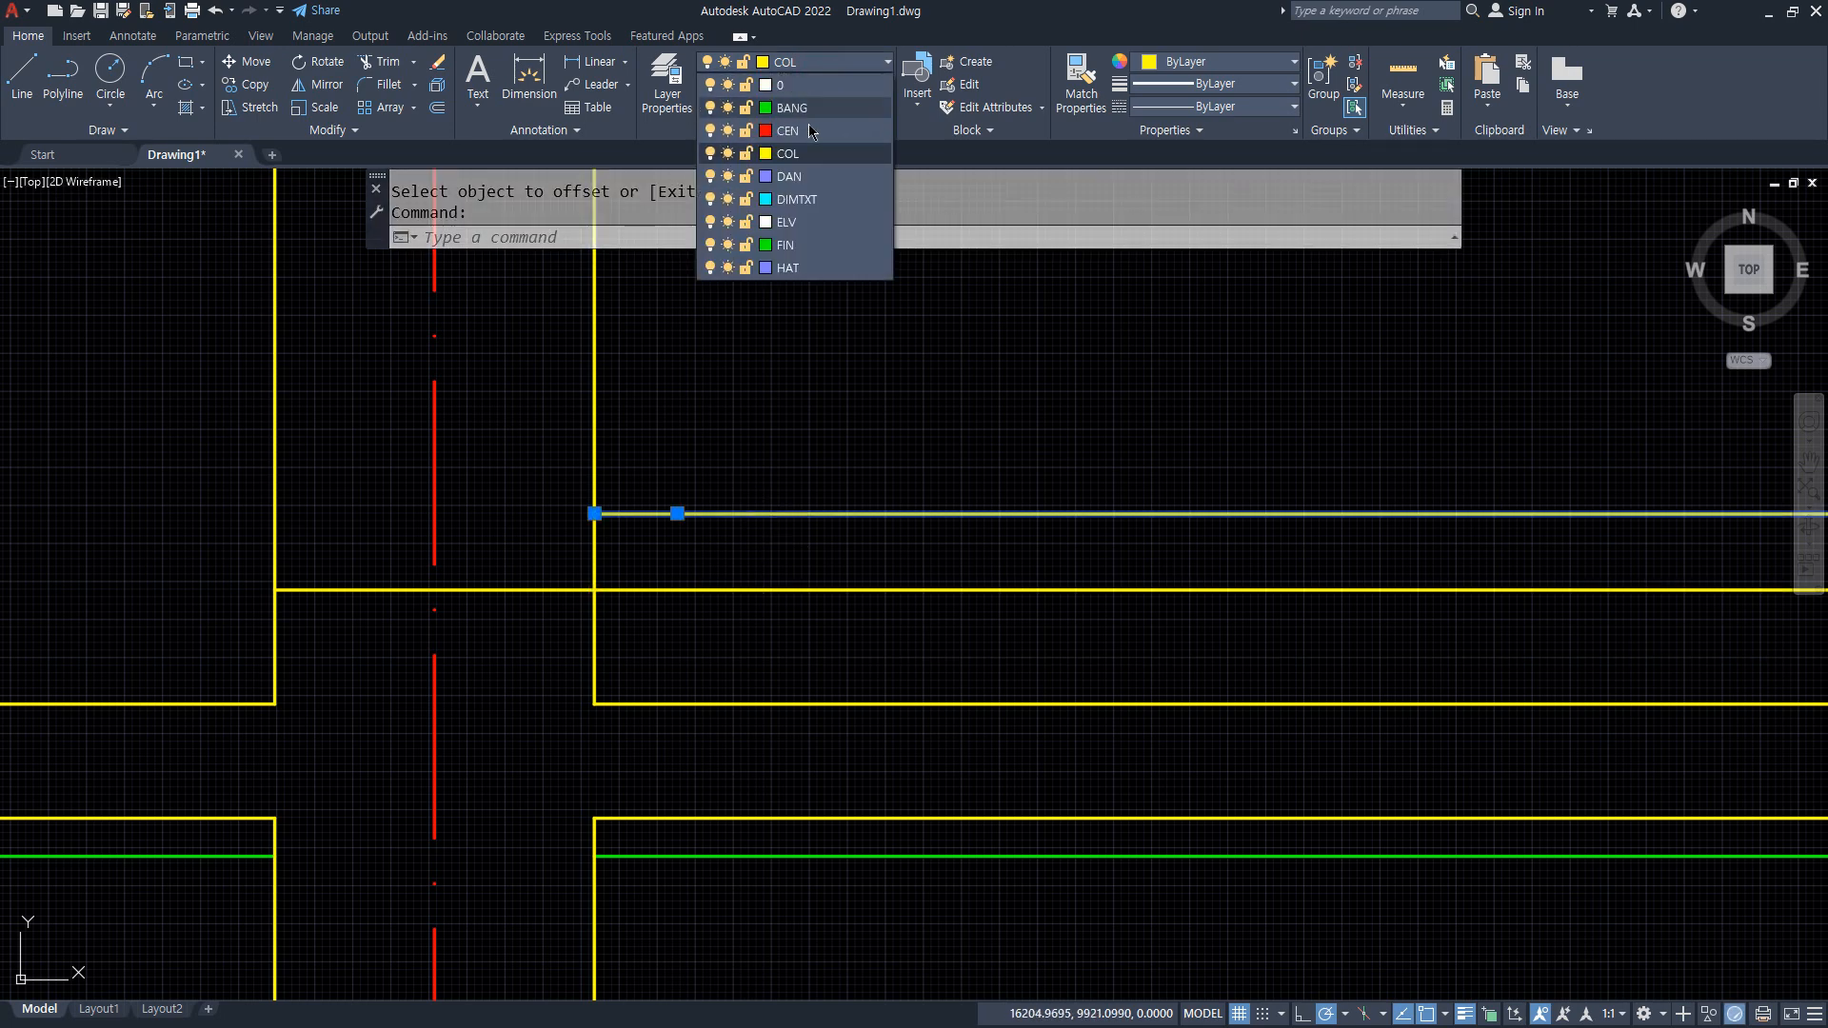
{"action": "left_click", "coordinate": [781, 186]}
{"action": "key", "text": "Escape"}
{"action": "key", "text": "Escape"}
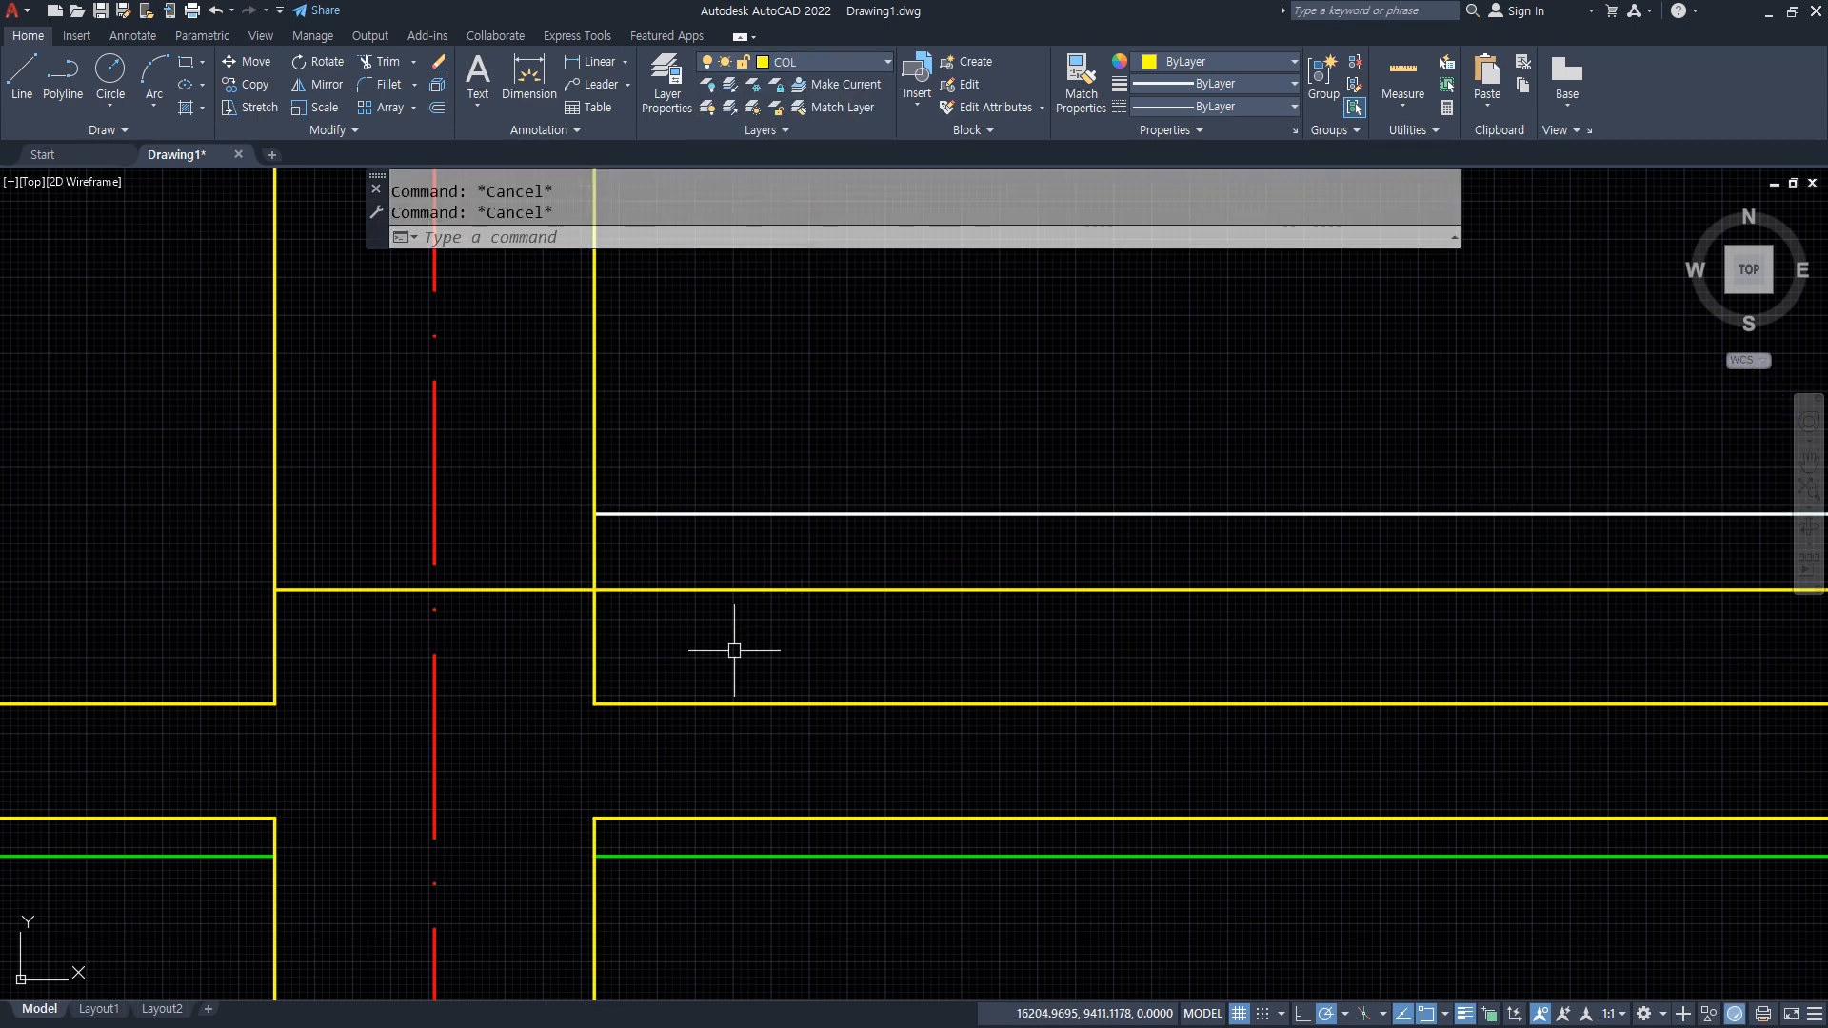
Offset the yellow horizontal line at the inner wall corner, the slab's upper edge, by 85 upward.
{"action": "middle_click_drag", "start_coordinate": [683, 672], "coordinate": [645, 543]}
{"action": "scroll", "coordinate": [654, 571], "scroll_direction": "up", "scroll_amount": 4}
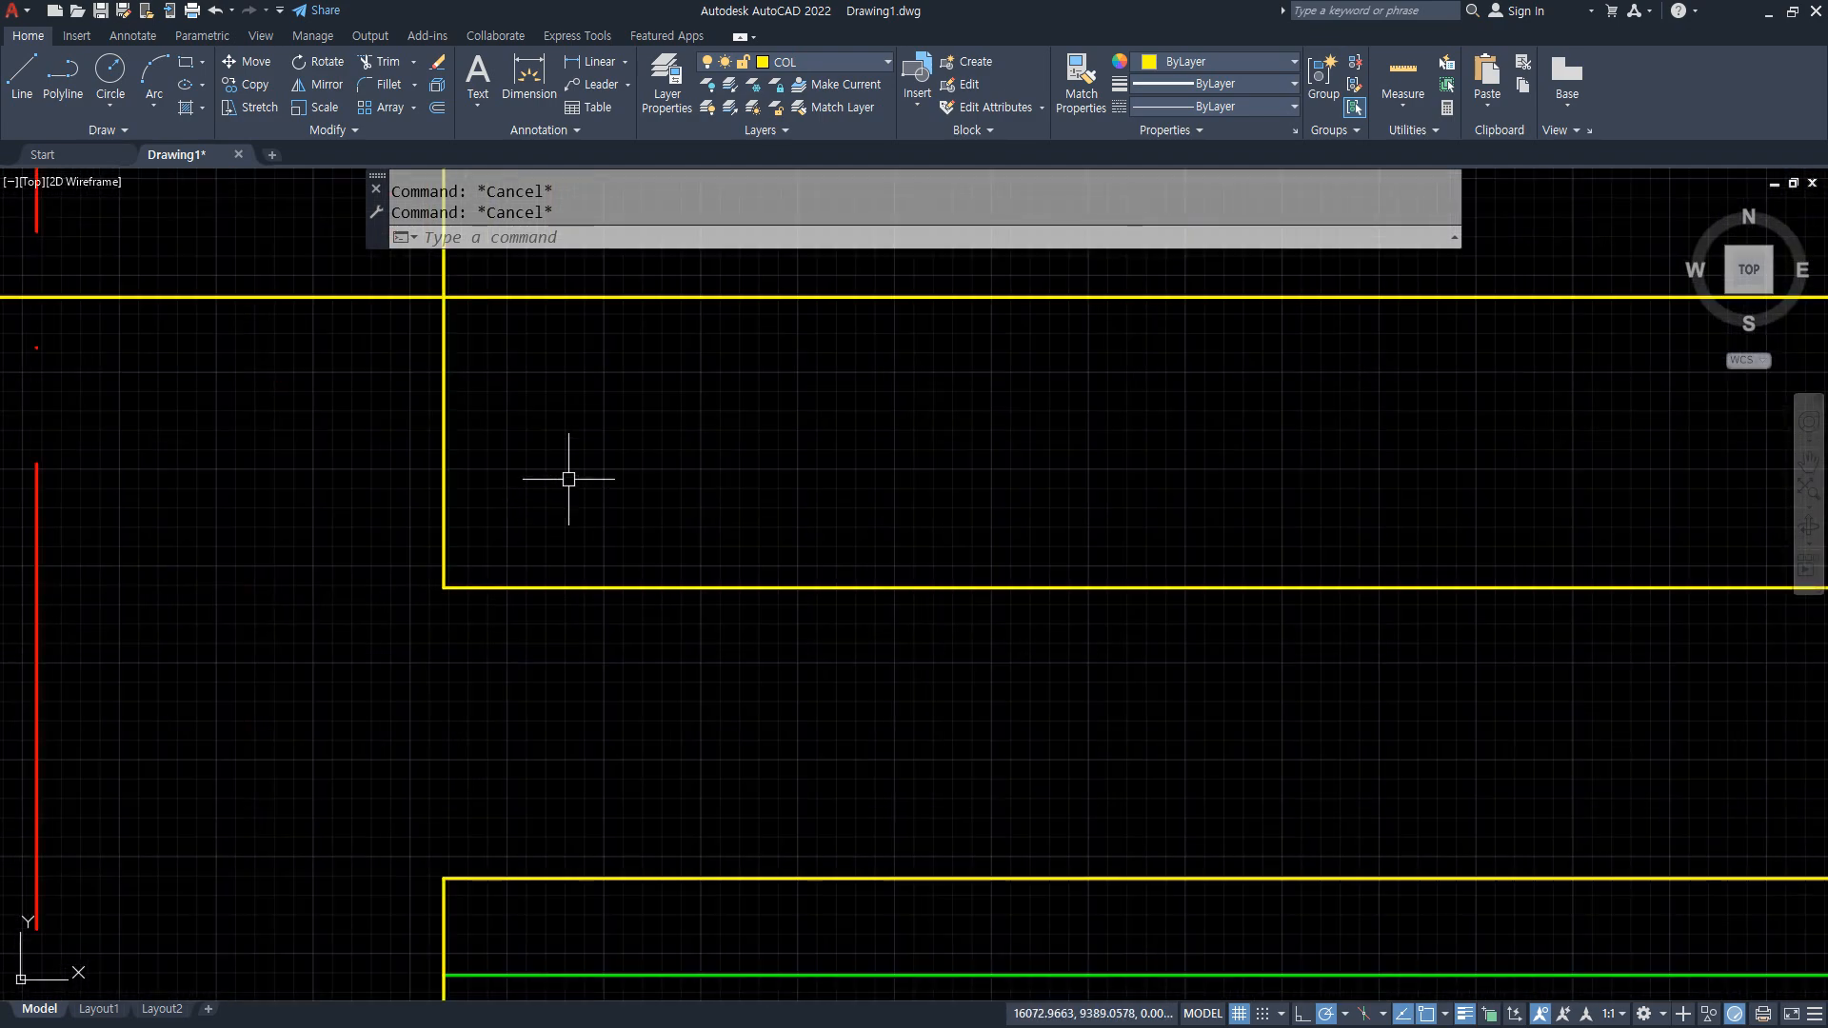
{"action": "type", "text": "o"}
{"action": "key", "text": "Return"}
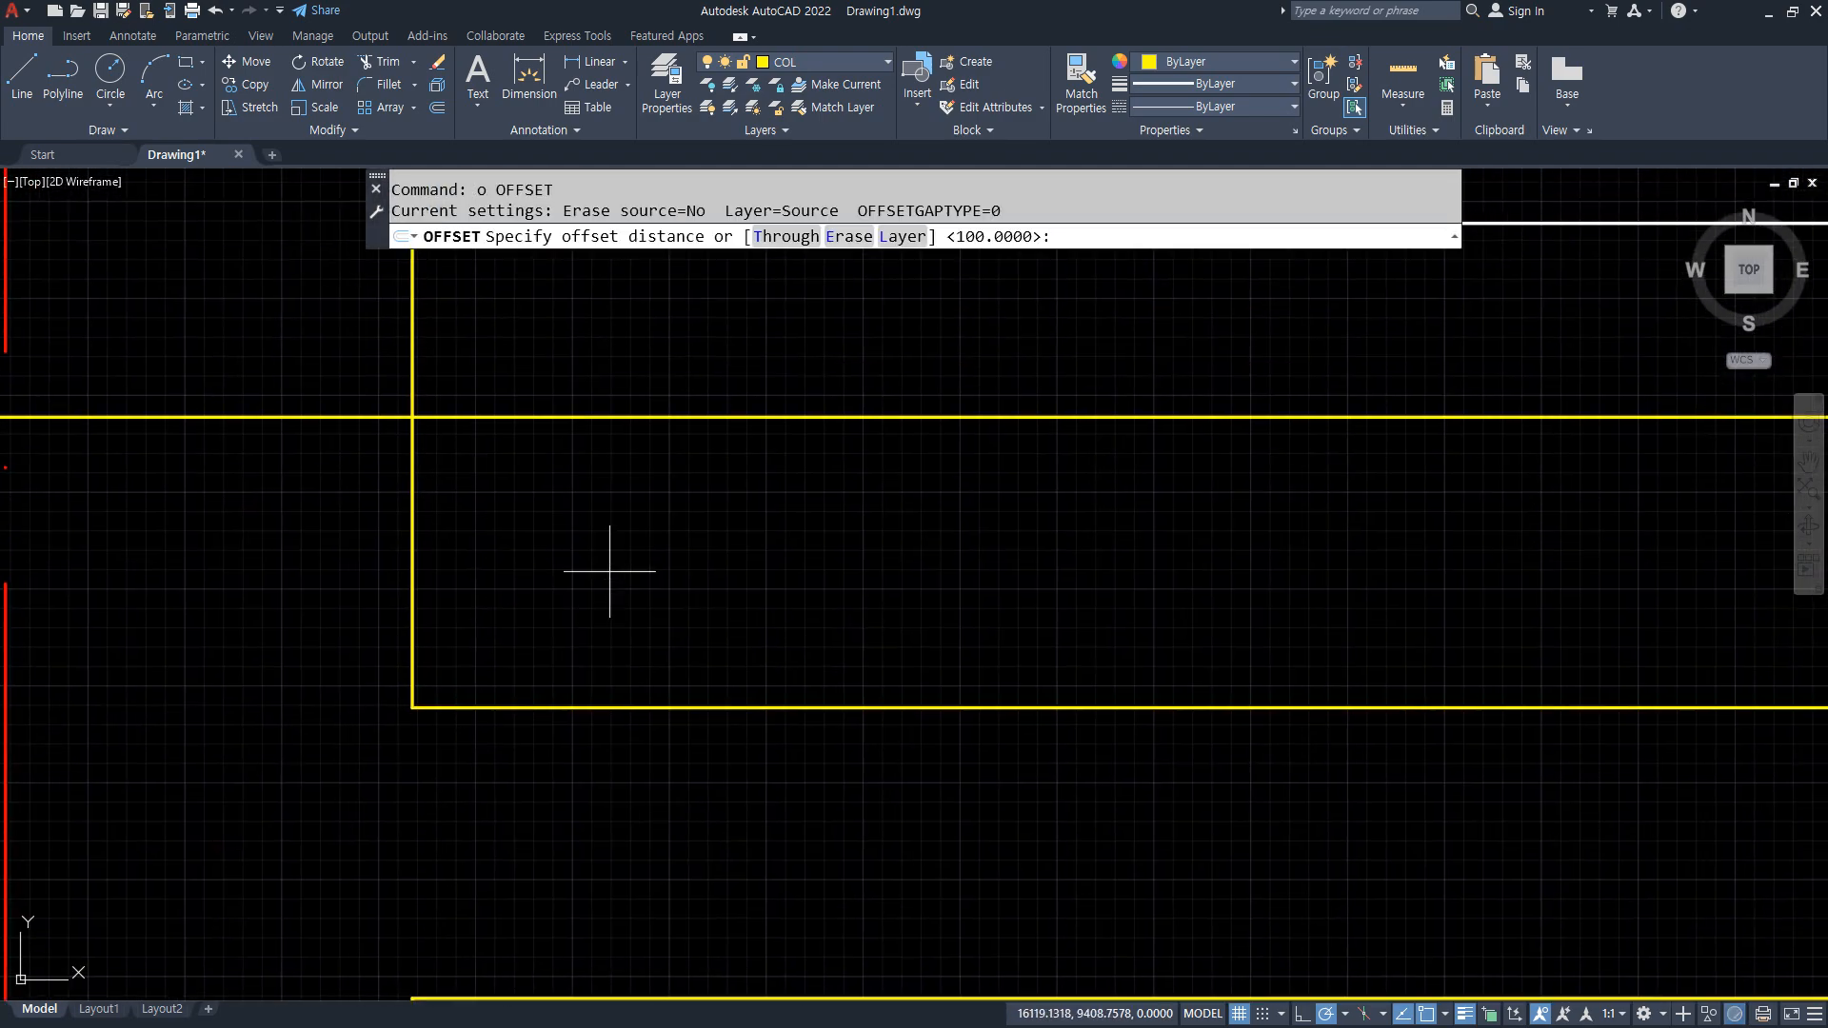
{"action": "type", "text": "85"}
{"action": "key", "text": "Return"}
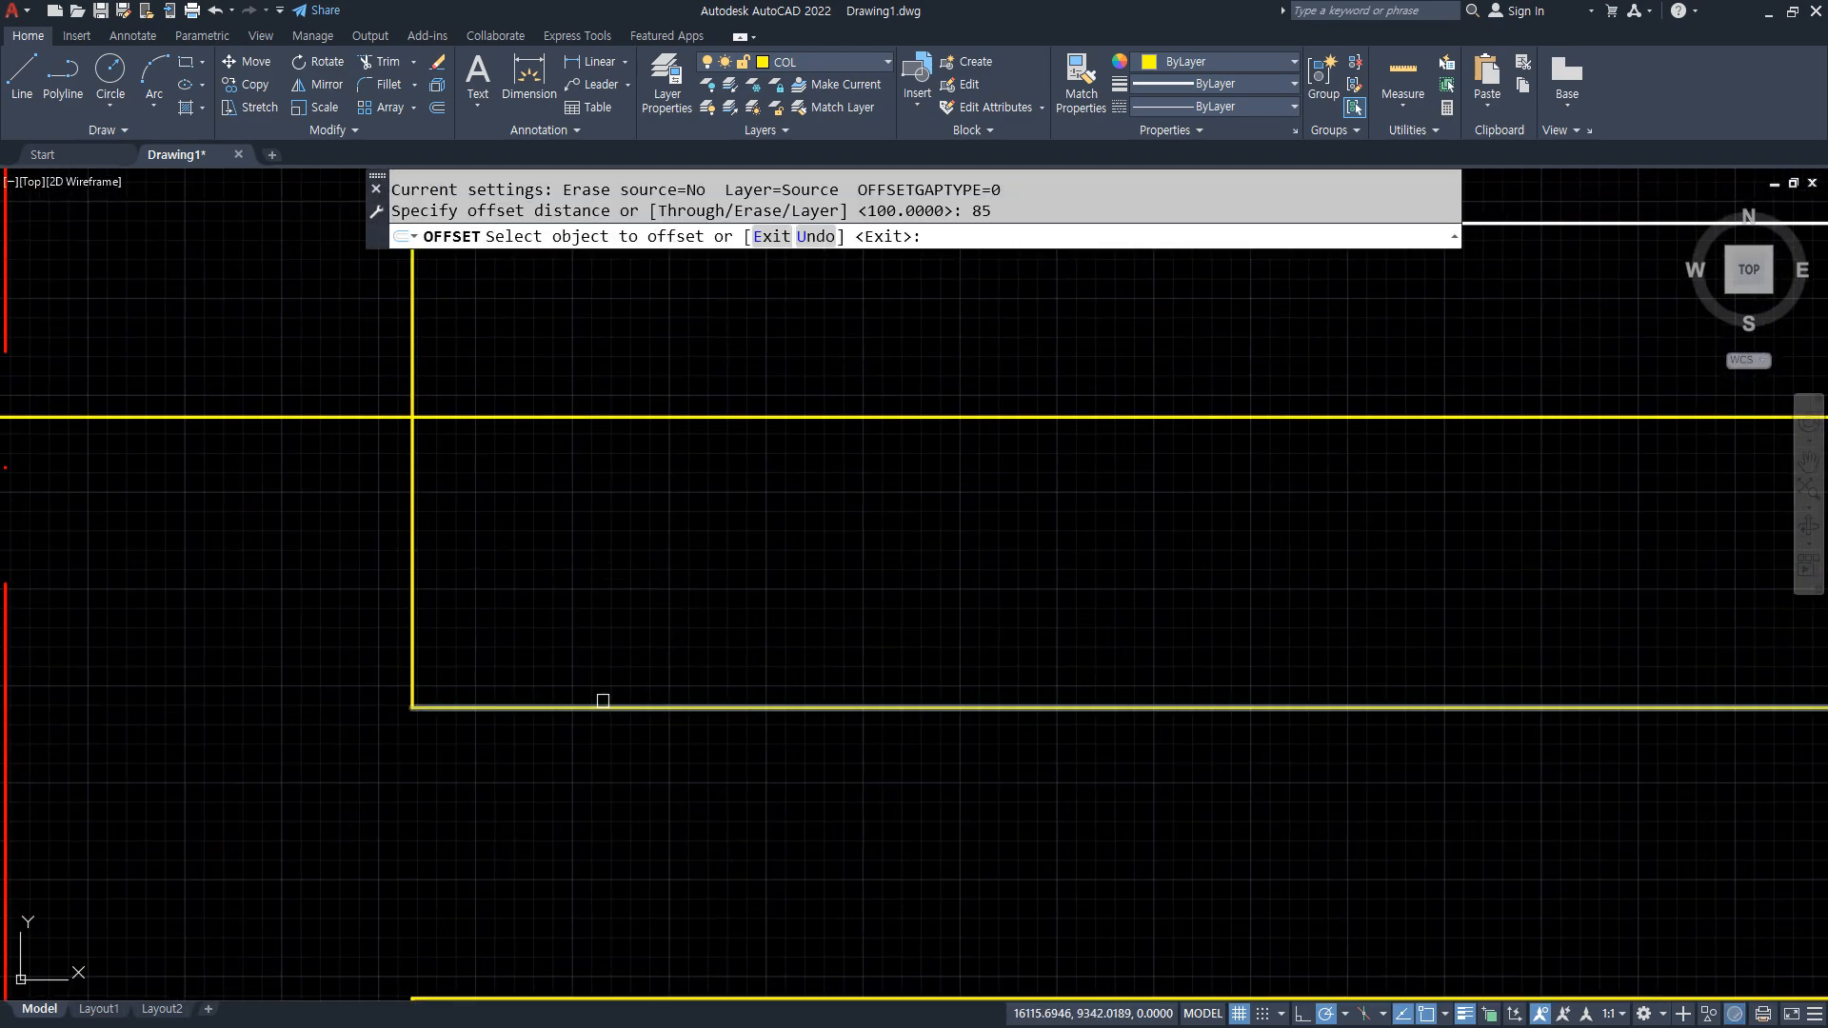
{"action": "left_click", "coordinate": [604, 706]}
{"action": "left_click", "coordinate": [600, 643]}
{"action": "key", "text": "Return"}
Offset the new line above the slab edge by 50 upward.
{"action": "type", "text": "o"}
{"action": "key", "text": "Return"}
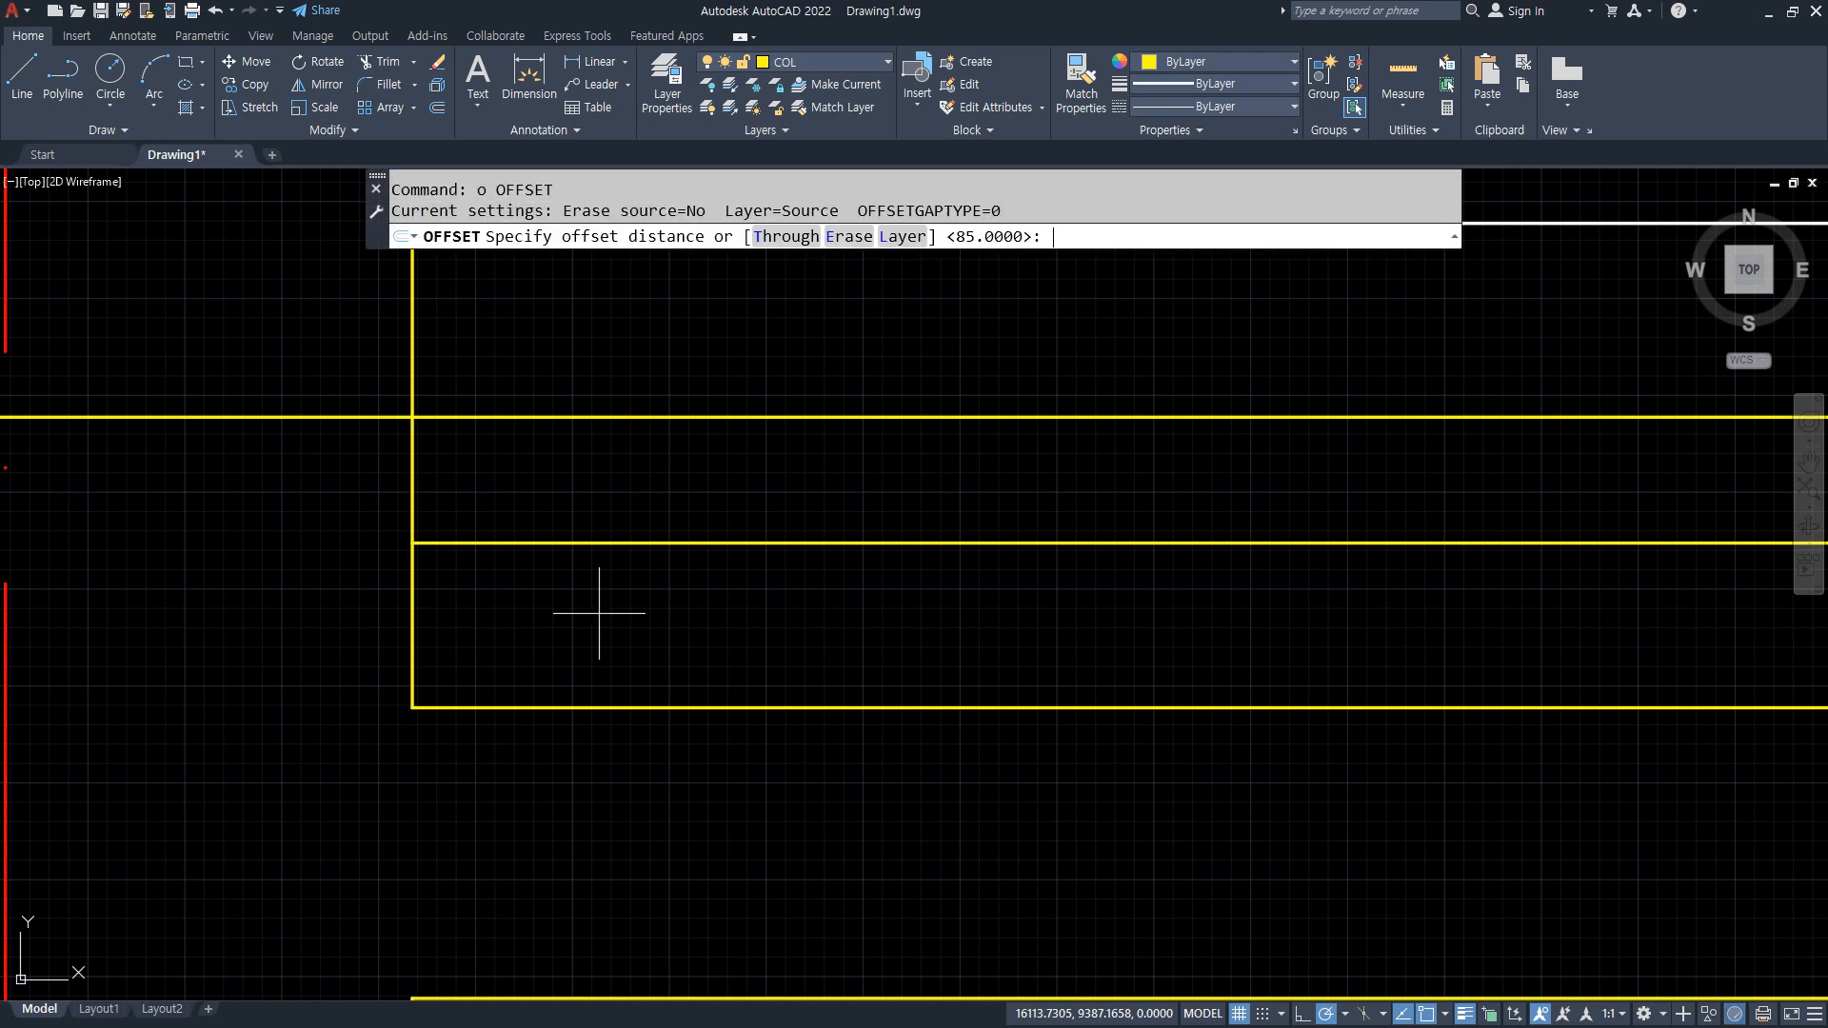
{"action": "left_click", "coordinate": [596, 545]}
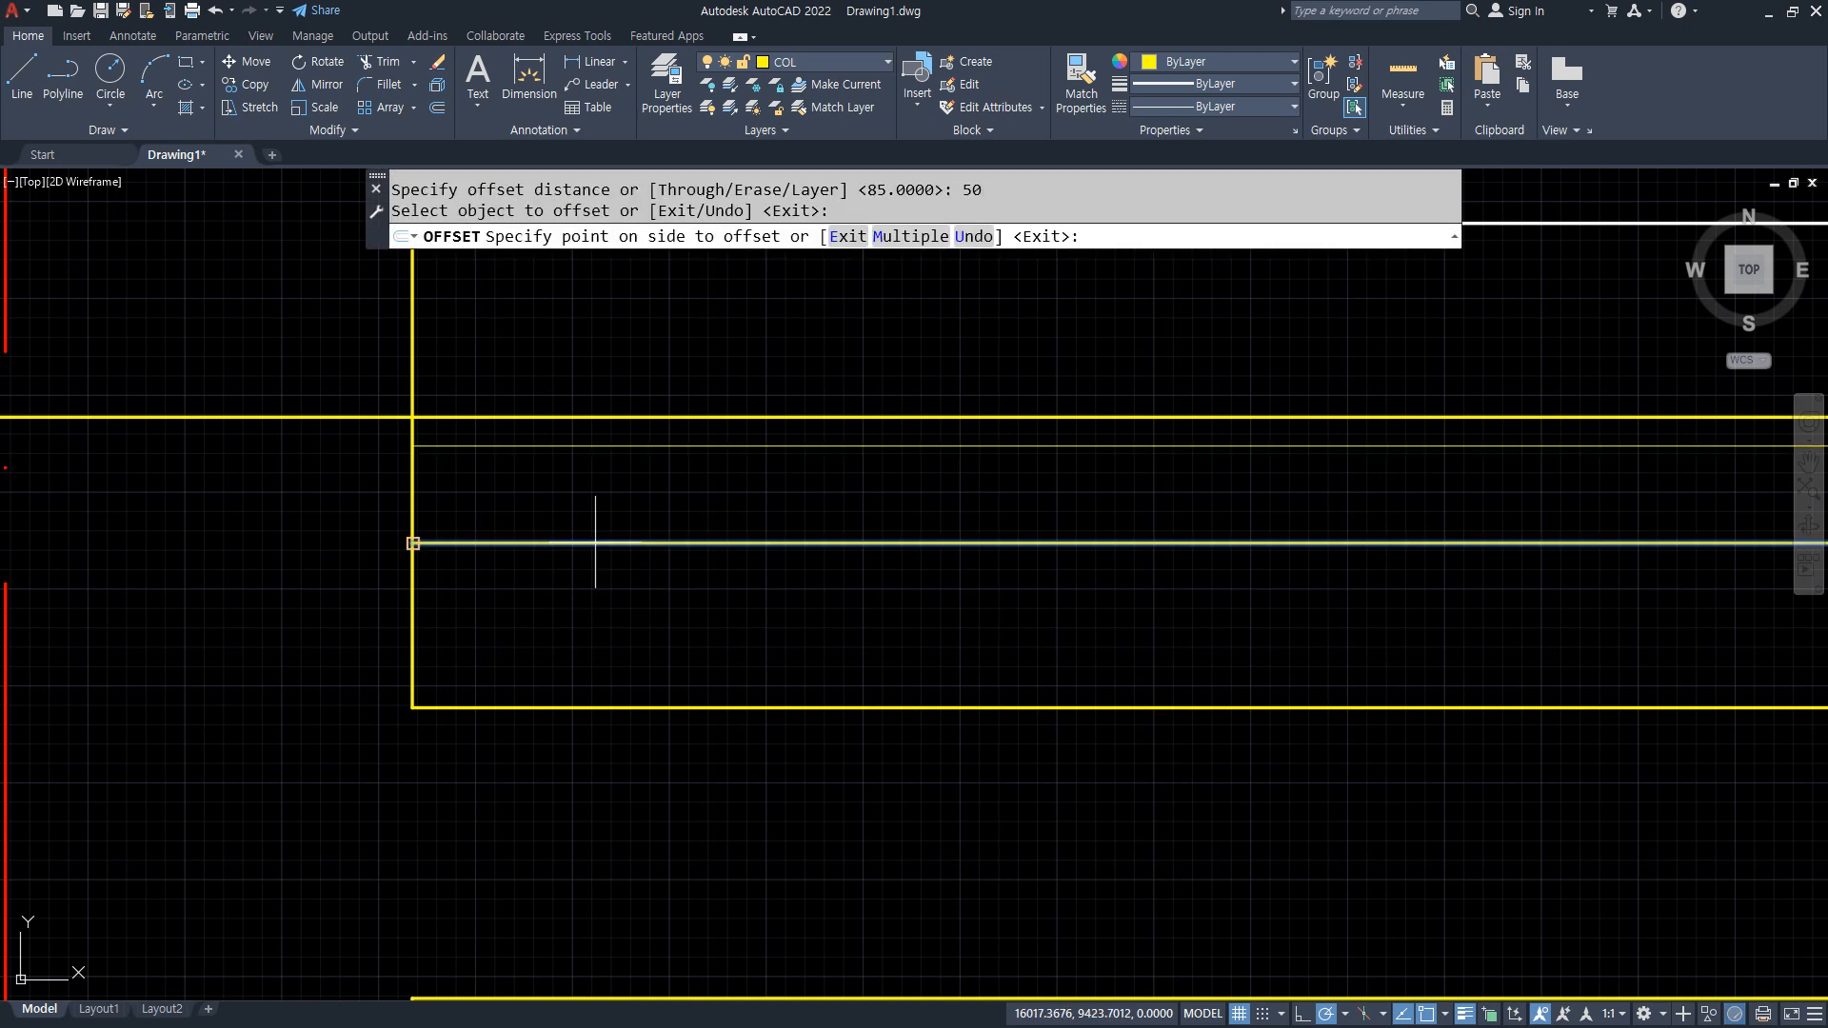
{"action": "left_click", "coordinate": [633, 518]}
{"action": "key", "text": "Return"}
Put the three yellow horizontal floor build-up lines above the slab edge on layer FIN.
{"action": "left_click", "coordinate": [857, 612]}
{"action": "key", "text": "Escape"}
{"action": "left_click", "coordinate": [634, 416]}
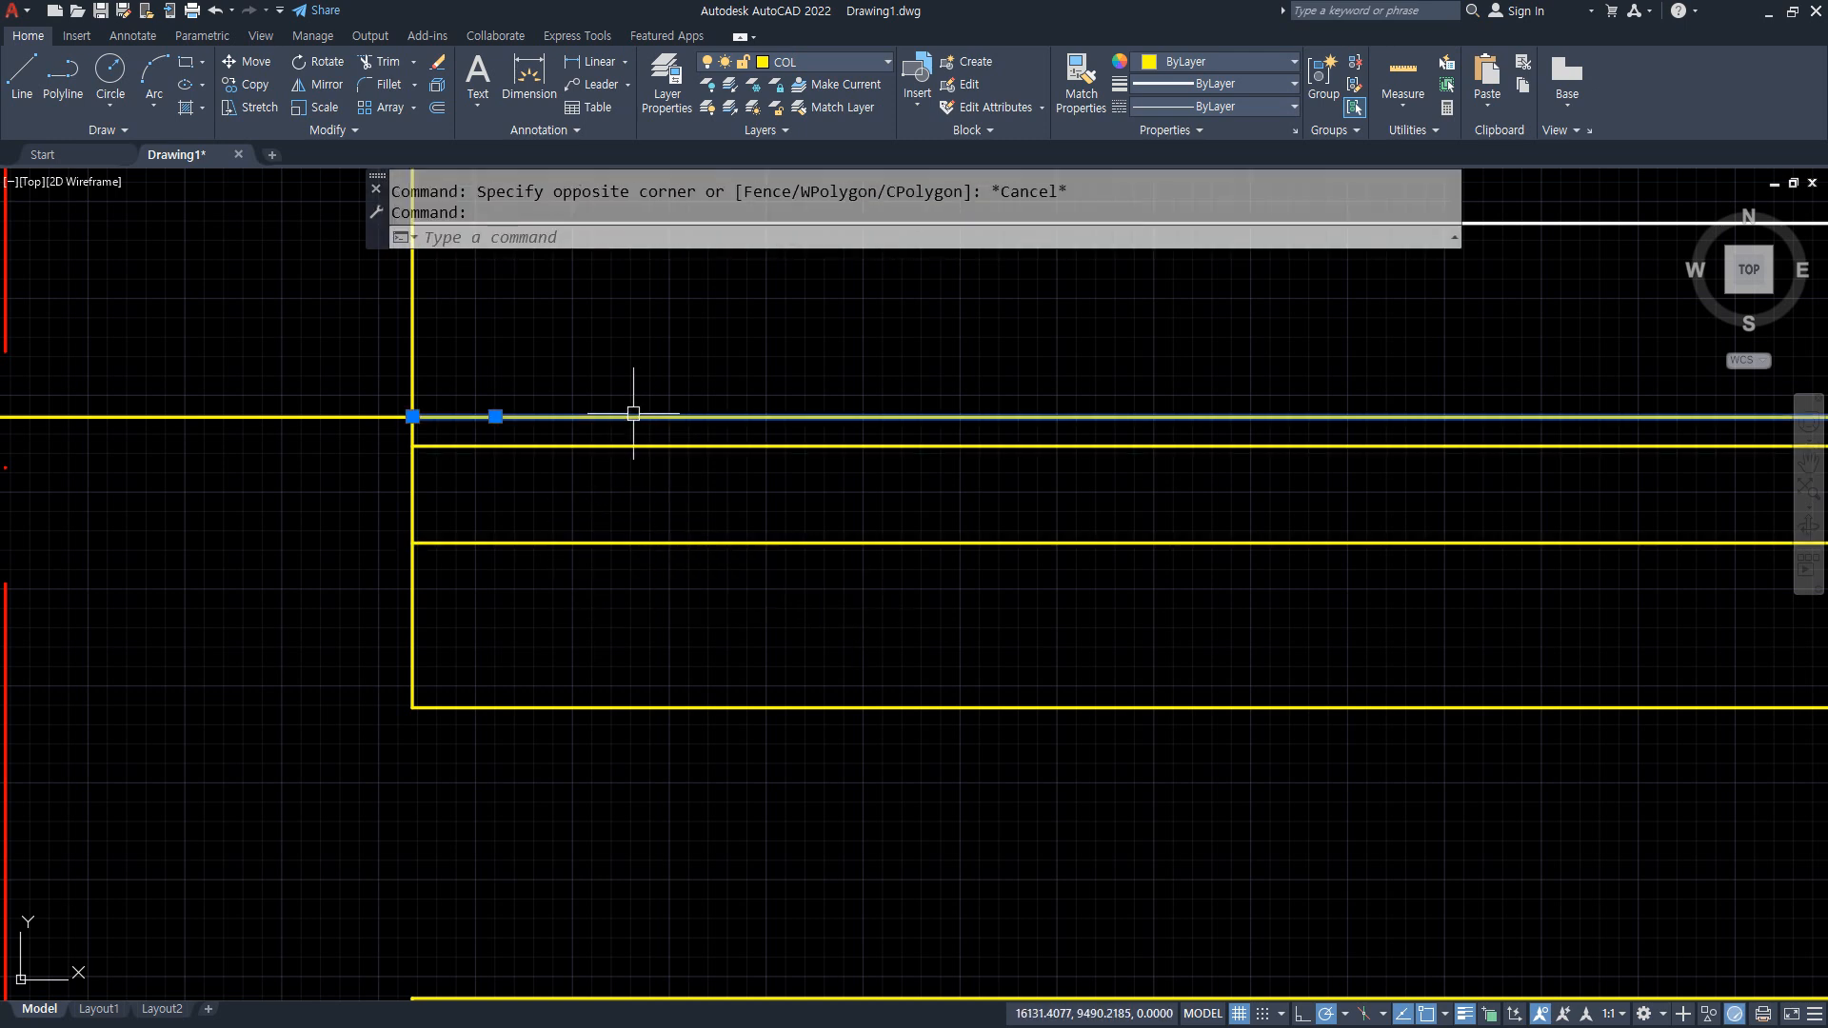
{"action": "key", "text": "Escape"}
{"action": "left_click", "coordinate": [771, 596]}
{"action": "left_click", "coordinate": [673, 323]}
{"action": "left_click", "coordinate": [819, 63]}
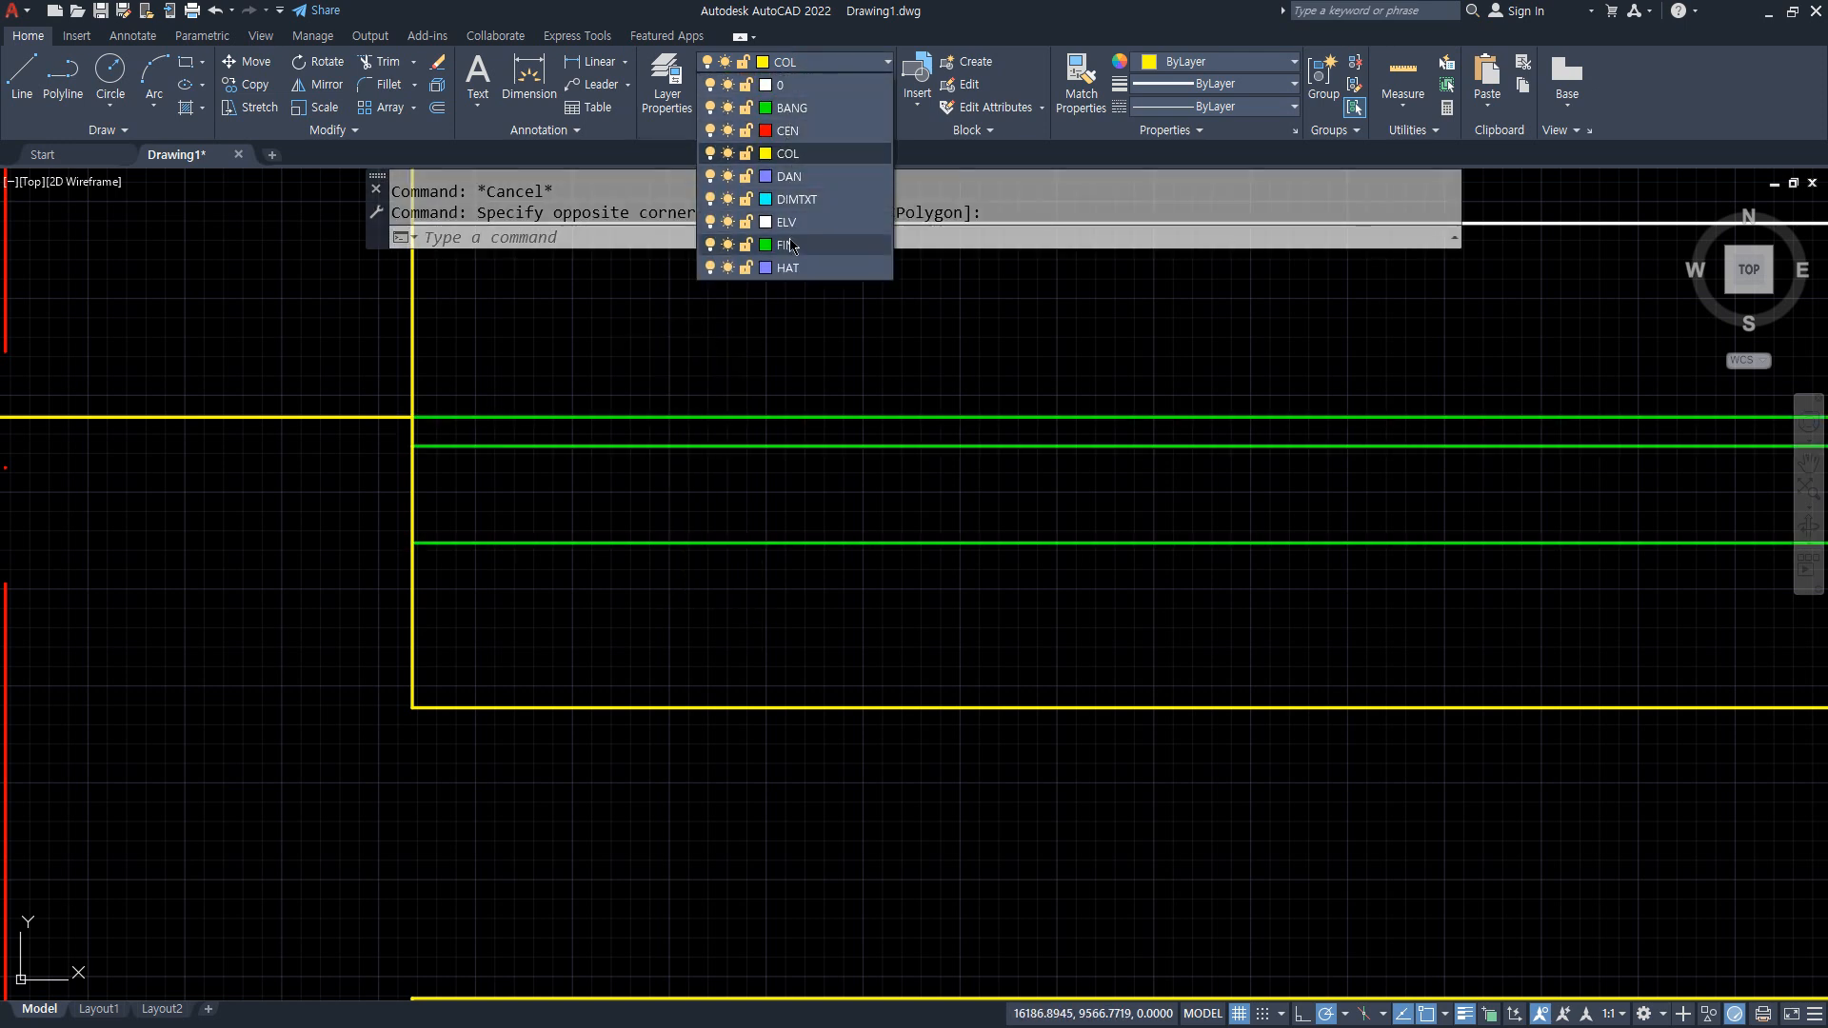
{"action": "left_click", "coordinate": [788, 245]}
{"action": "key", "text": "Escape"}
{"action": "key", "text": "Escape"}
Offset the lowest green floor line by 85/2 downward to get the centre line of the 85-thick layer.
{"action": "type", "text": "o"}
{"action": "key", "text": "Return"}
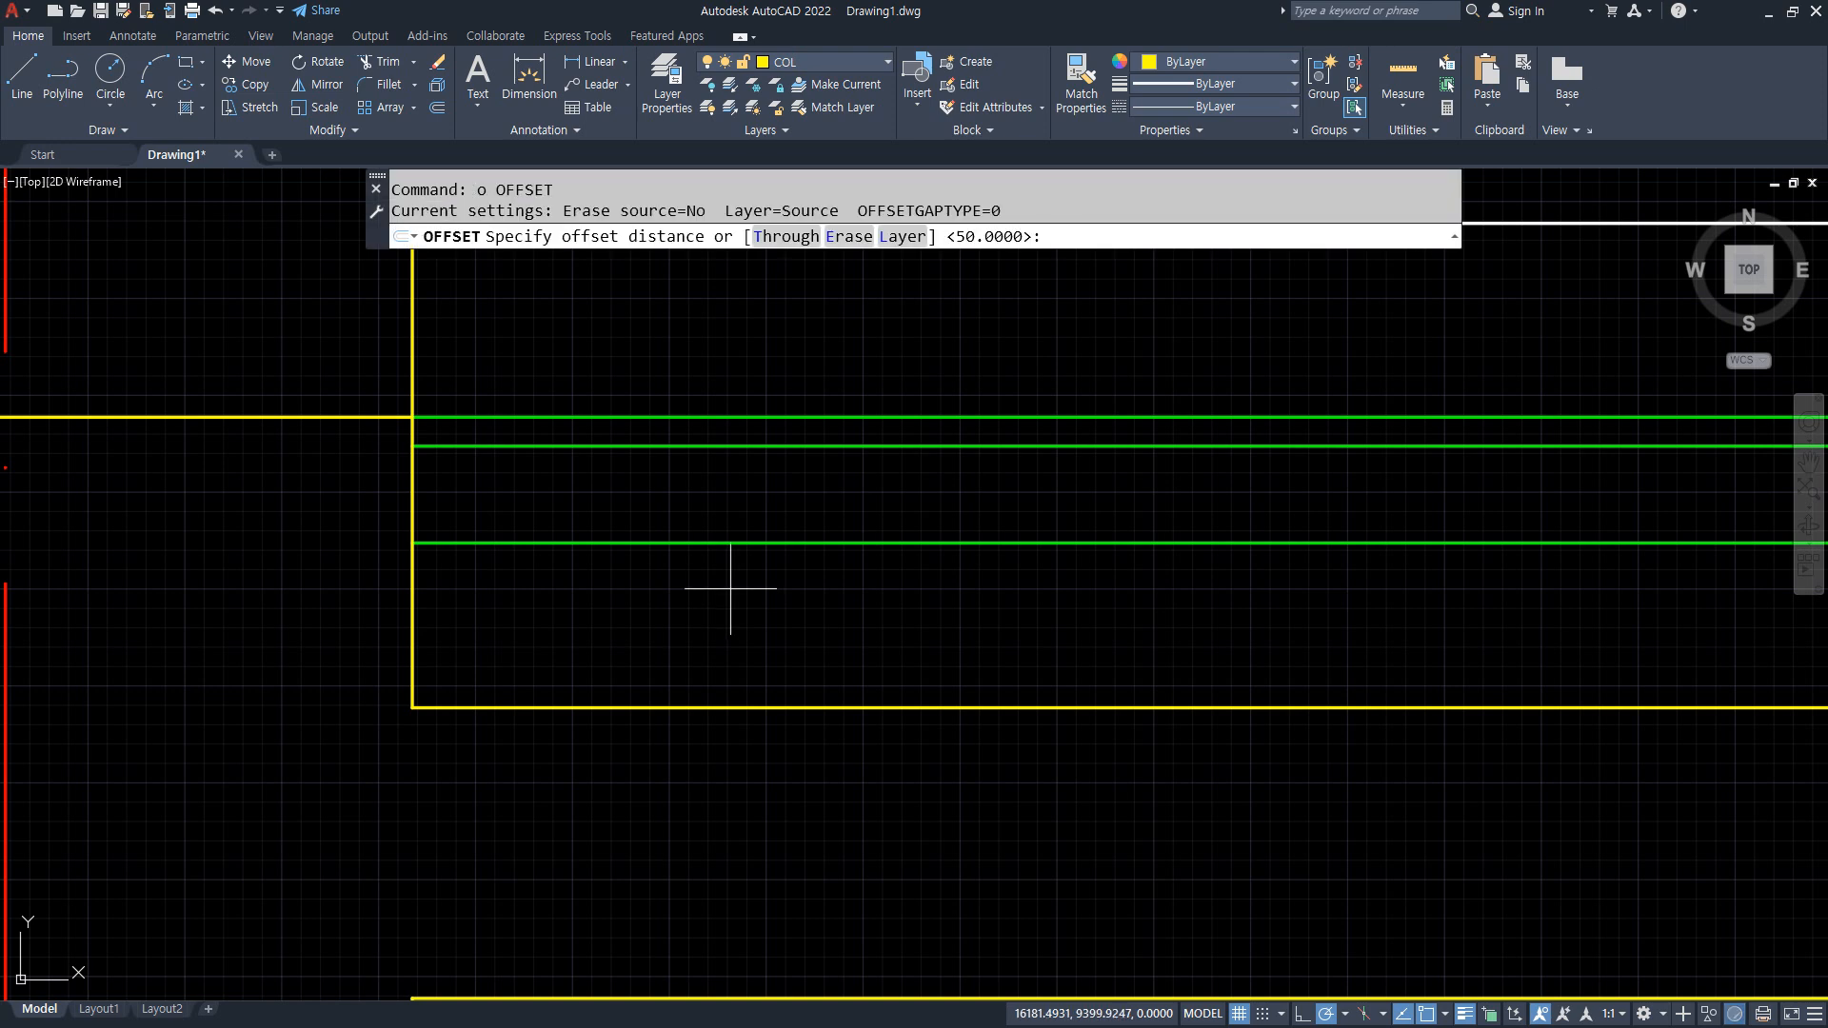
{"action": "type", "text": "85/2"}
{"action": "key", "text": "Return"}
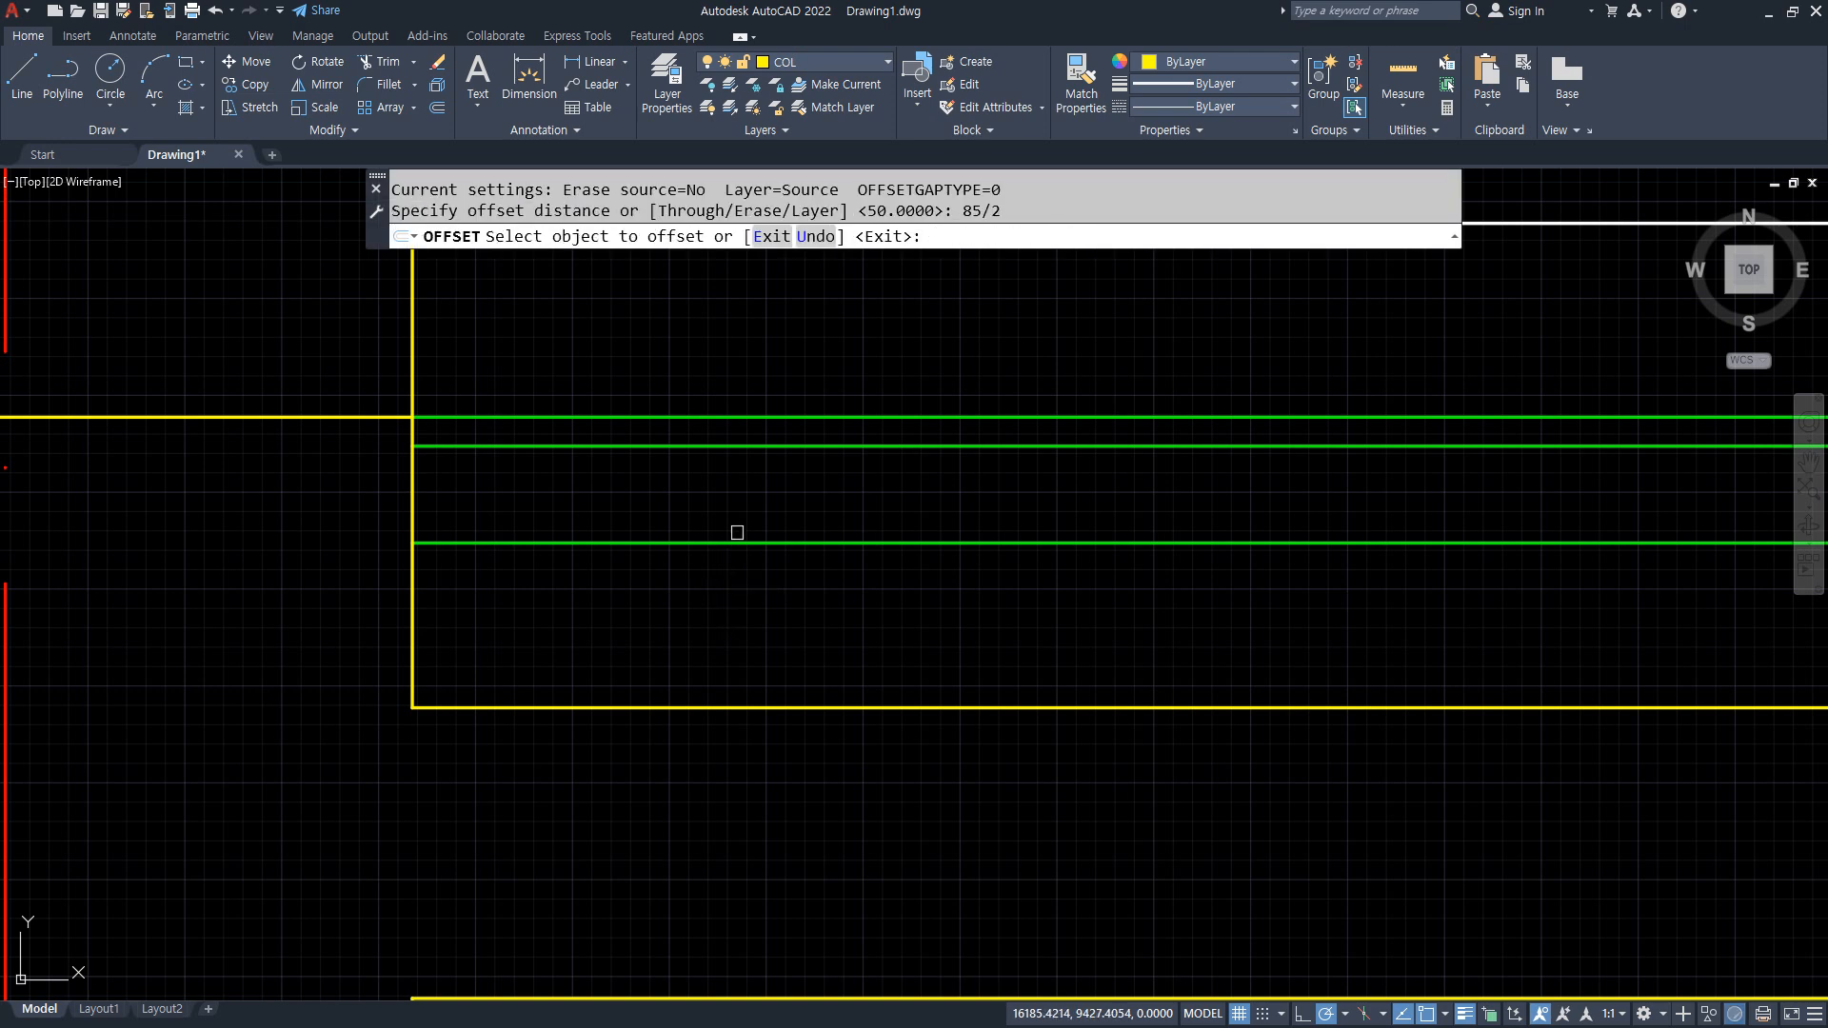
{"action": "left_click", "coordinate": [732, 542]}
{"action": "left_click", "coordinate": [720, 640]}
{"action": "key", "text": "Return"}
Put the centre line of the 85-thick layer on layer DAN and set its linetype scale to 0.2.
{"action": "left_click", "coordinate": [720, 626]}
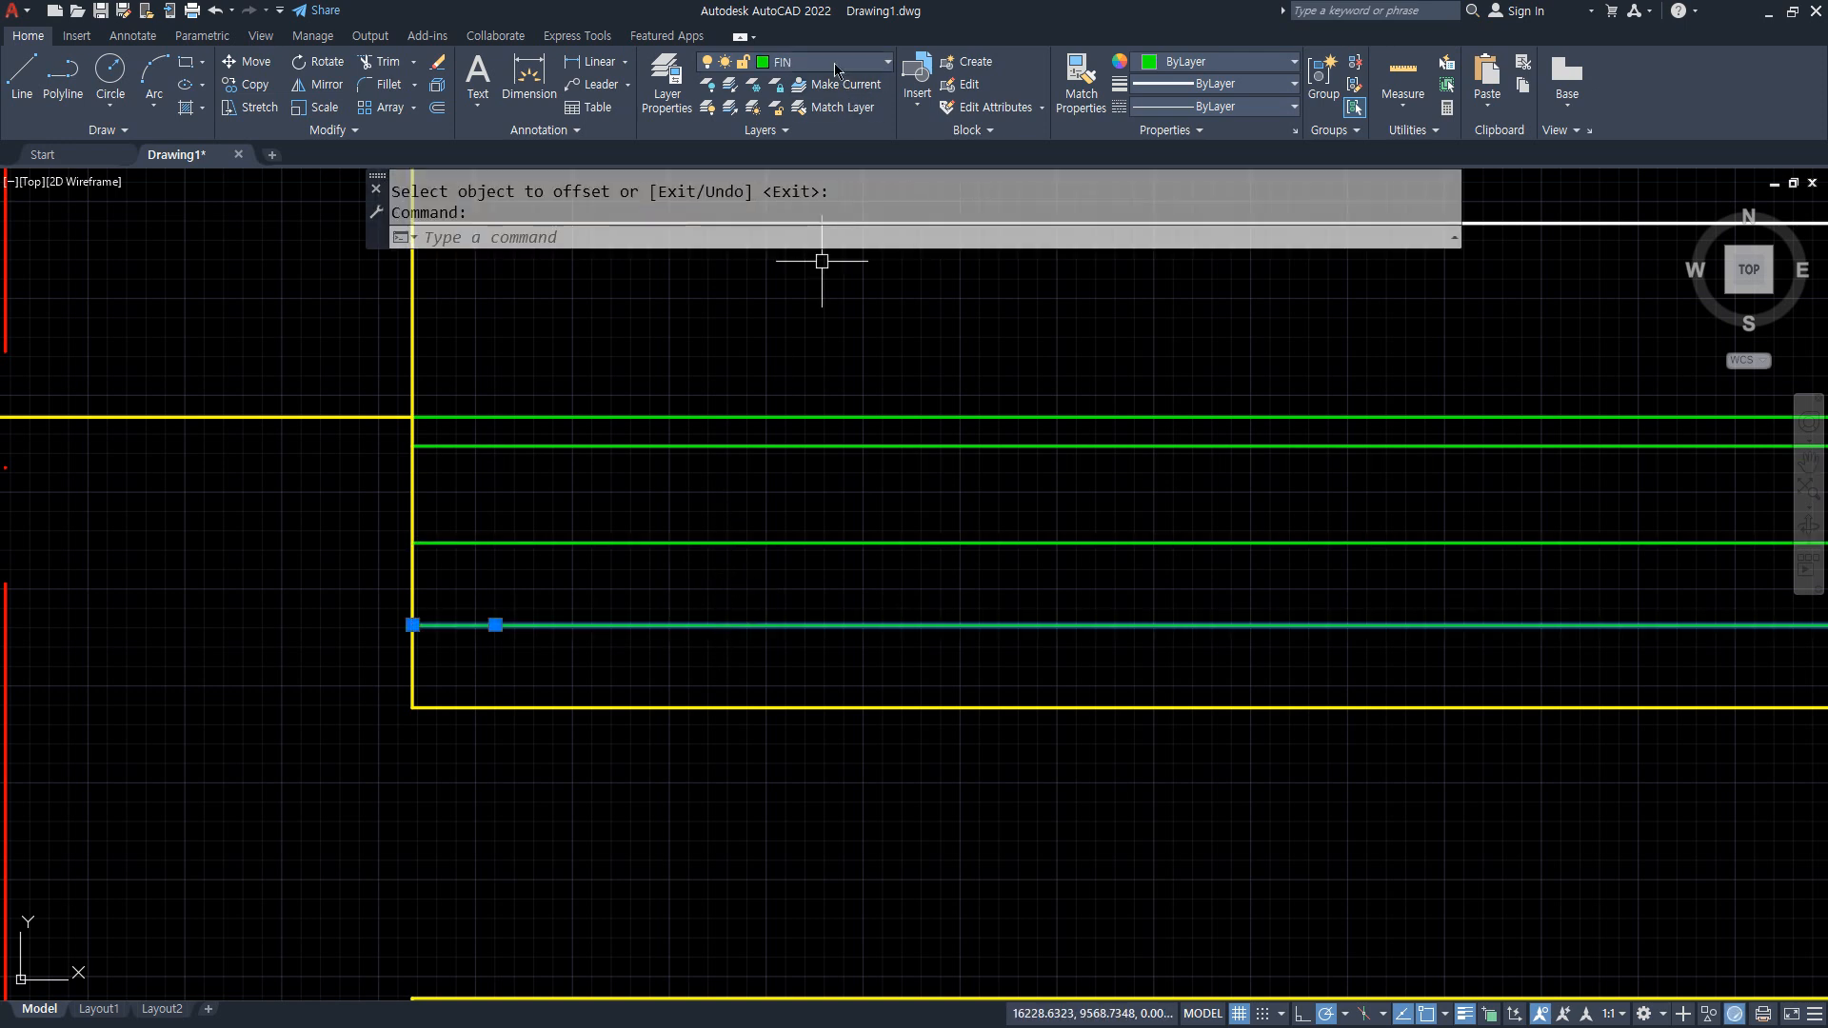
{"action": "left_click", "coordinate": [819, 61]}
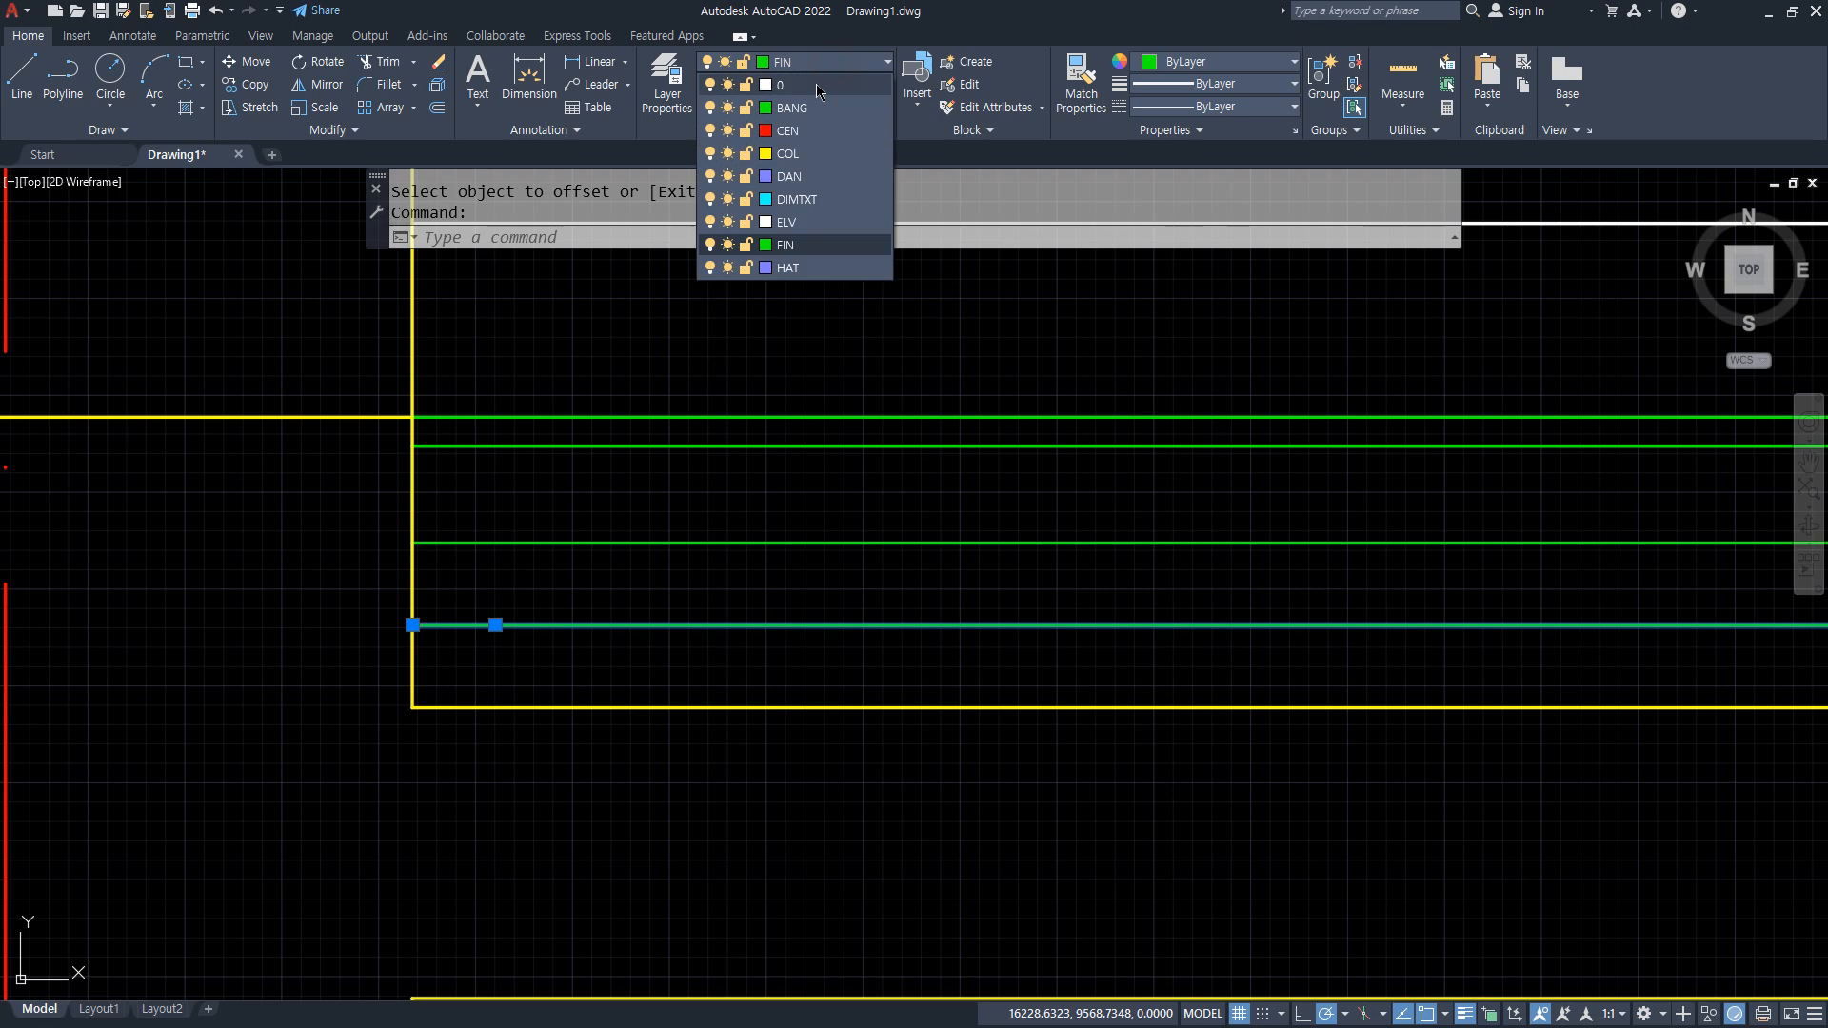
{"action": "left_click", "coordinate": [798, 176]}
{"action": "key", "text": "ctrl+1"}
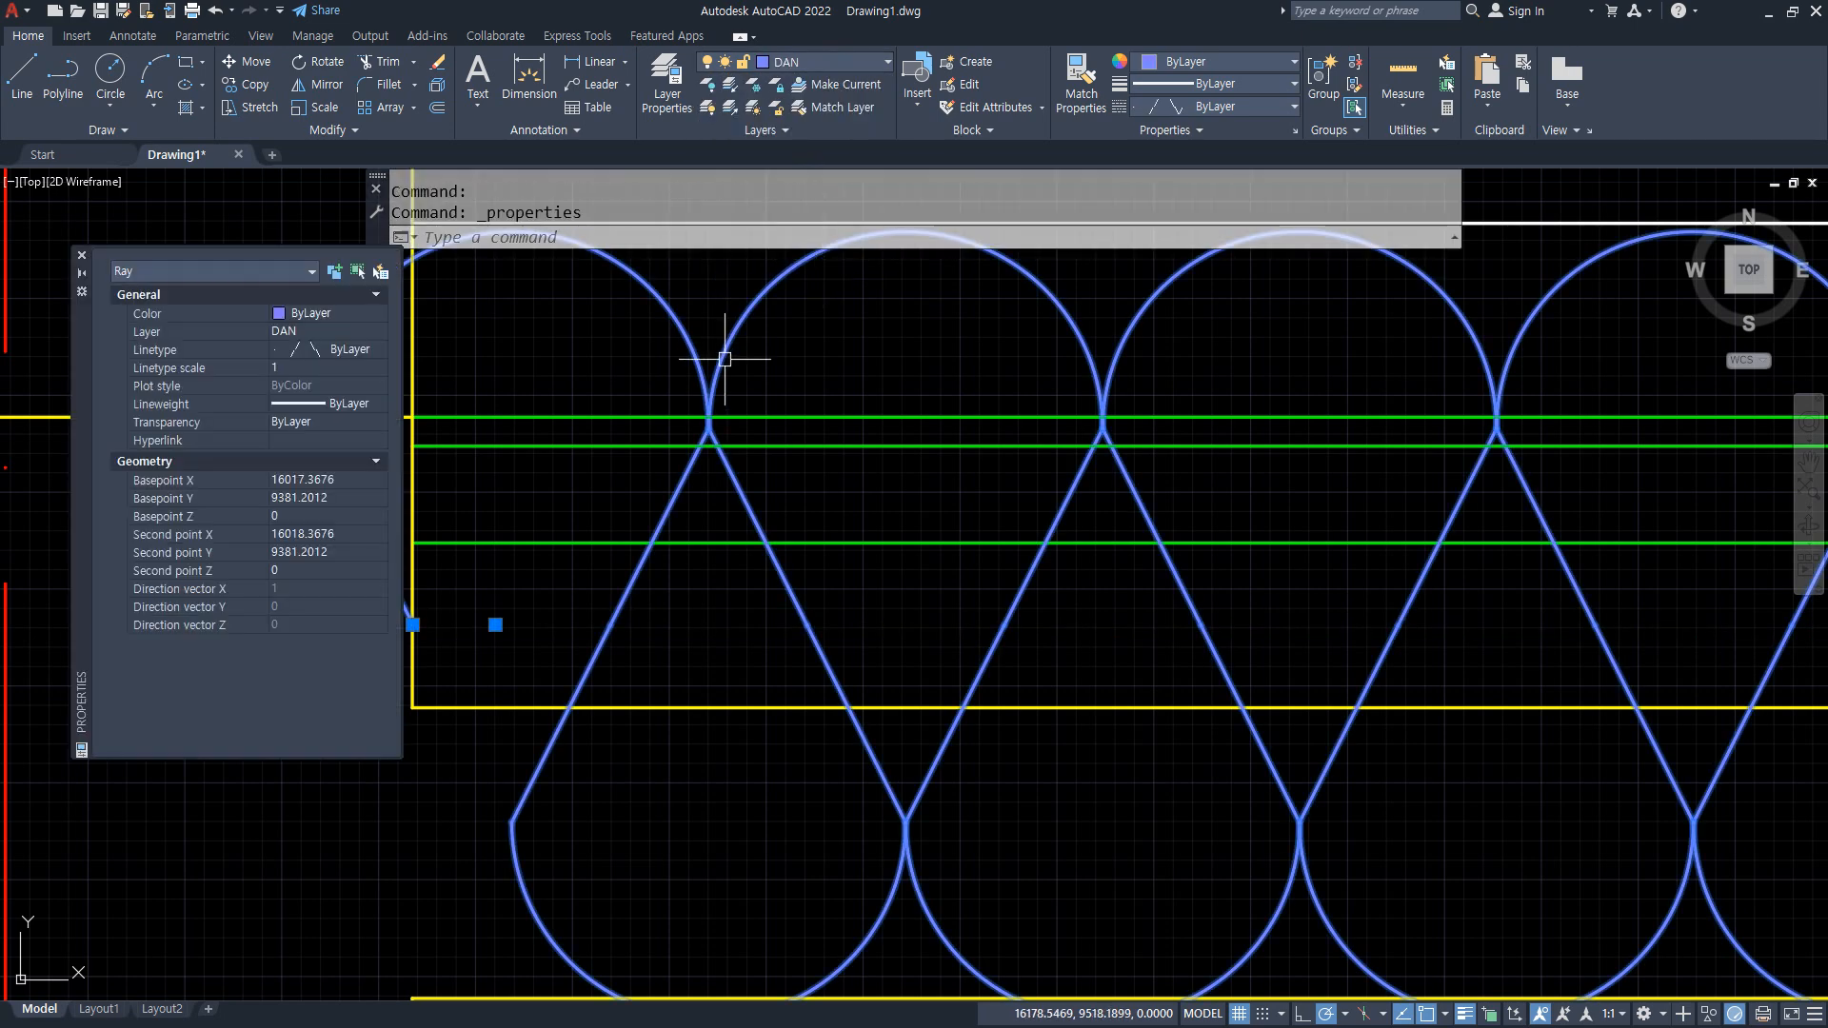
{"action": "left_click", "coordinate": [318, 368]}
{"action": "type", "text": "0.2"}
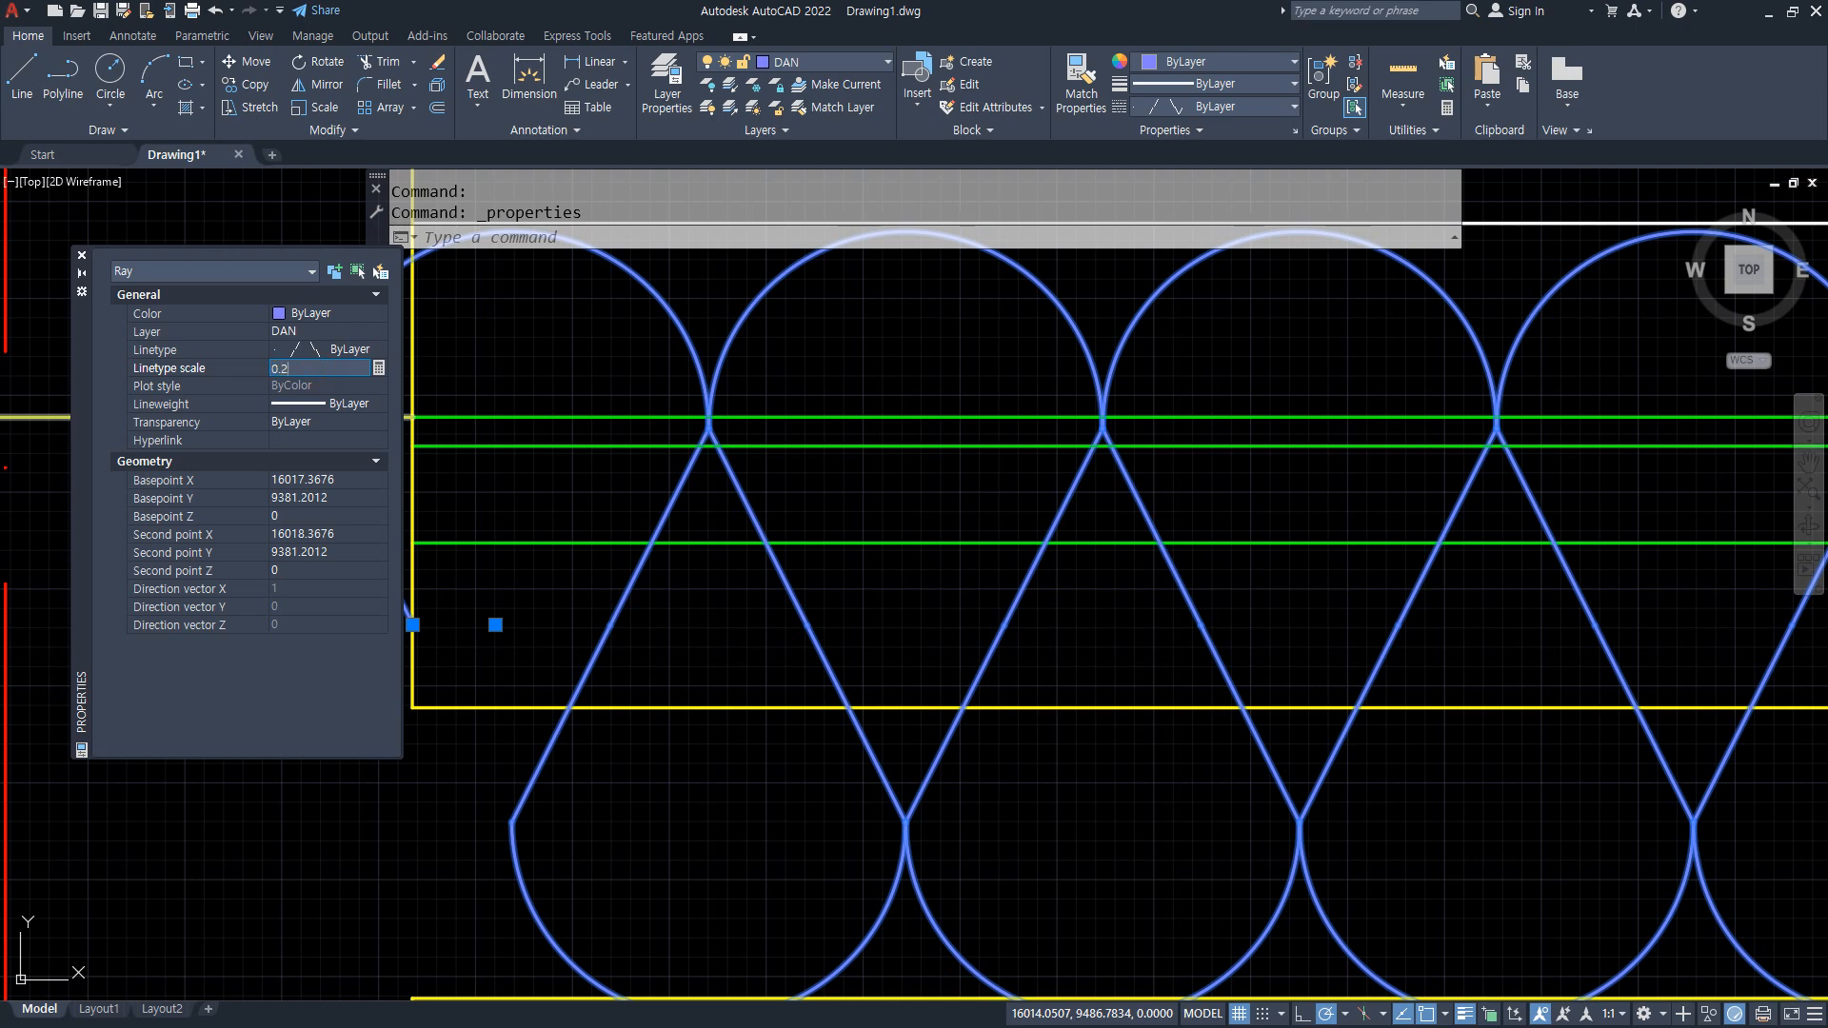
{"action": "key", "text": "Return"}
{"action": "key", "text": "Escape"}
{"action": "key", "text": "Escape"}
Examine how the insulation pattern fits between the slab edge and the lowest green floor line near the wall.
{"action": "scroll", "coordinate": [1176, 635], "scroll_direction": "down", "scroll_amount": 5}
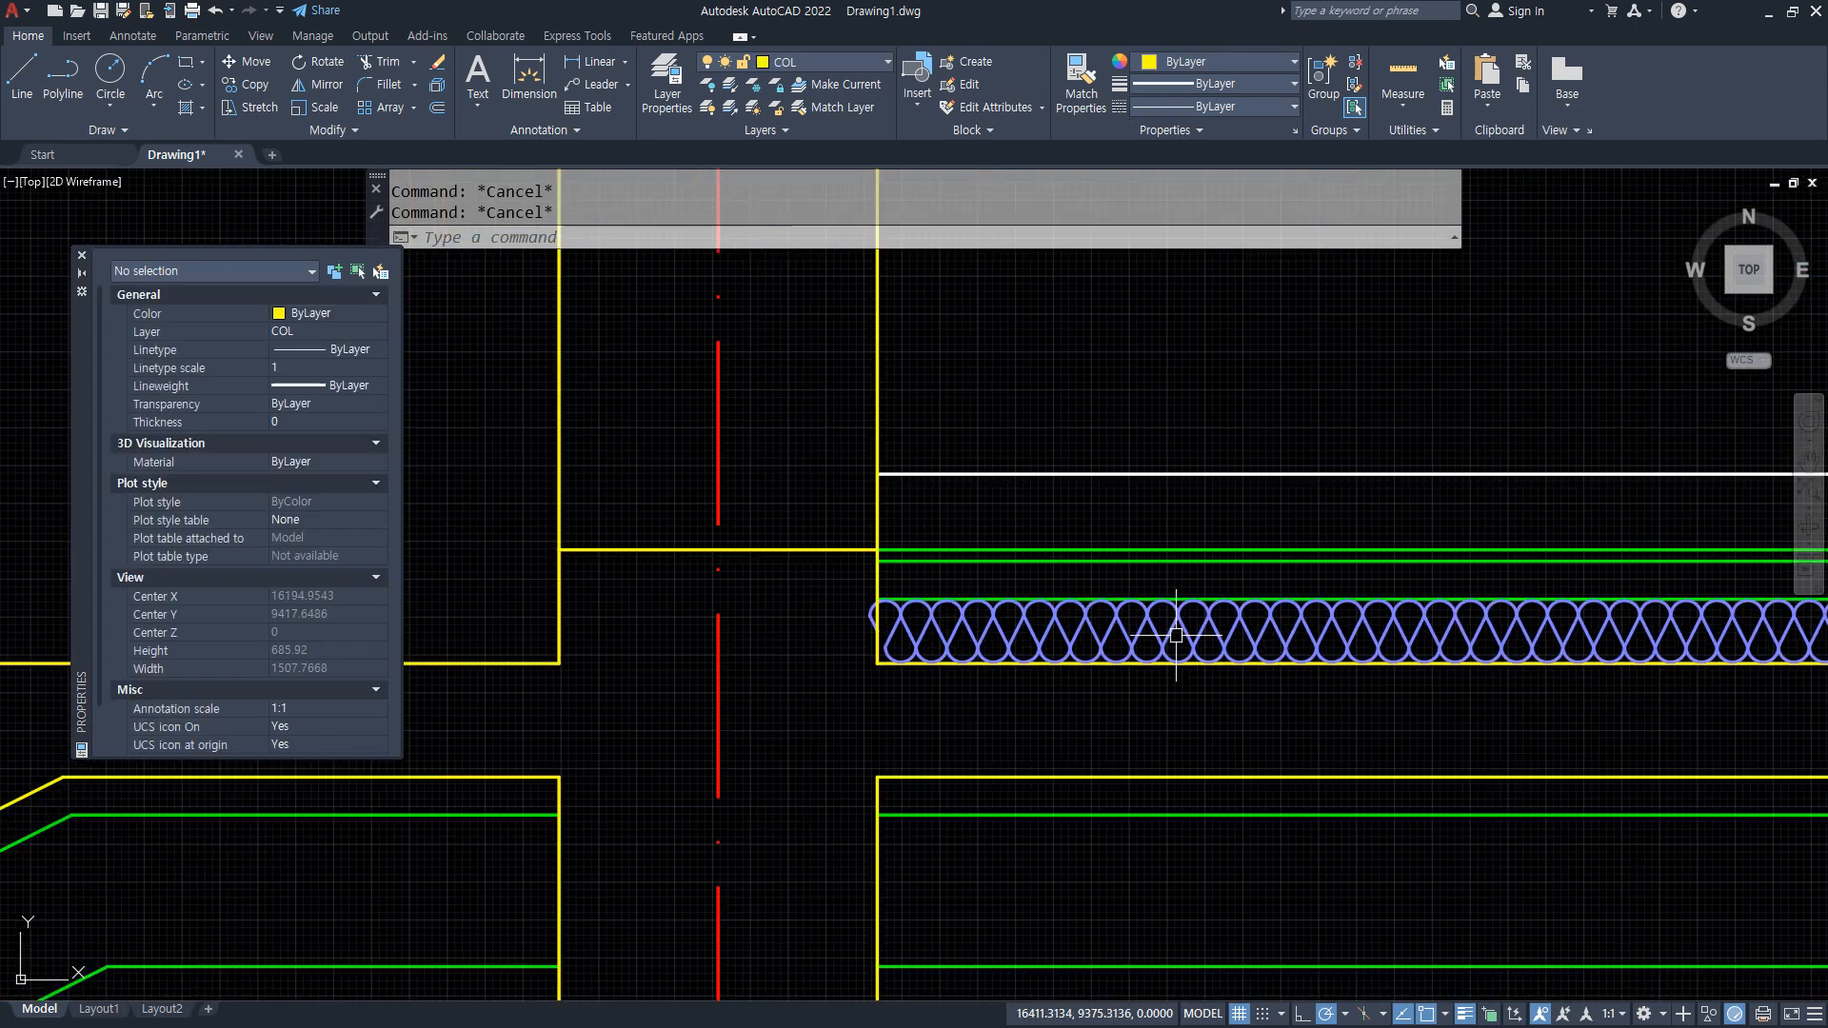
{"action": "scroll", "coordinate": [1176, 635], "scroll_direction": "down", "scroll_amount": 2}
{"action": "middle_click_drag", "start_coordinate": [1177, 636], "coordinate": [992, 482]}
{"action": "scroll", "coordinate": [896, 431], "scroll_direction": "up", "scroll_amount": 4}
{"action": "middle_click_drag", "start_coordinate": [875, 381], "coordinate": [896, 480]}
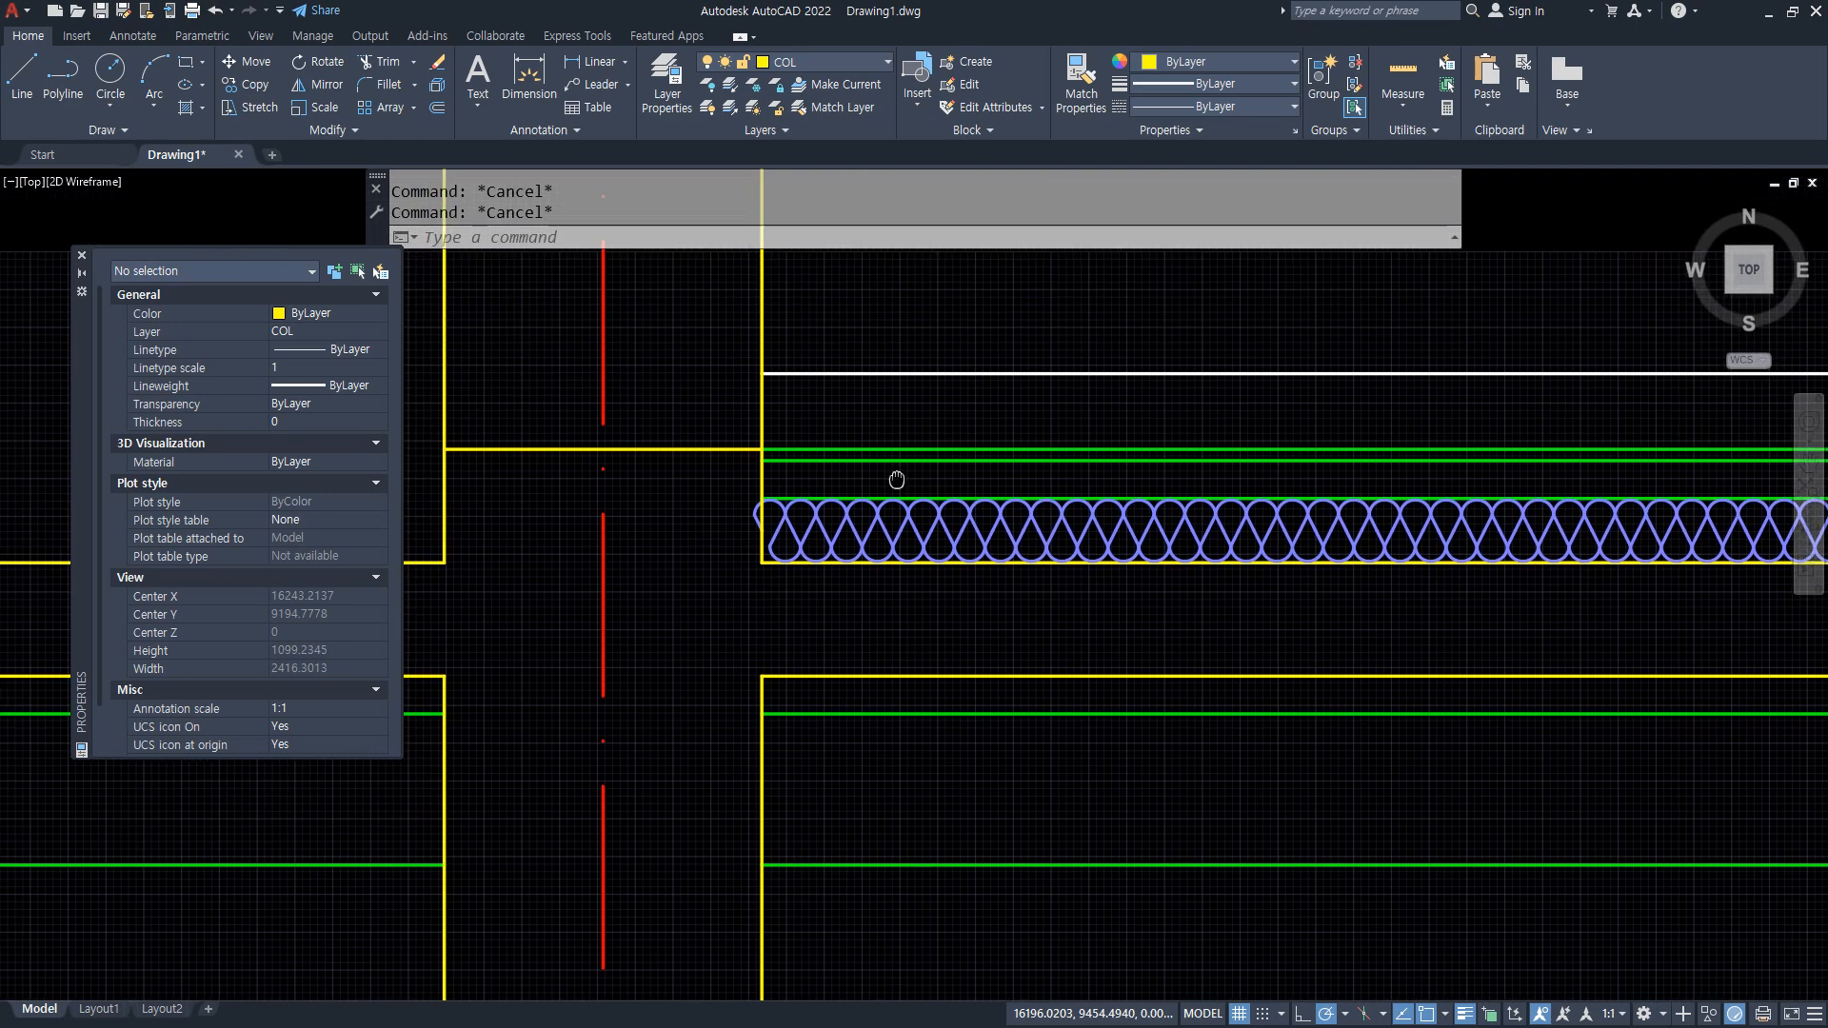
{"action": "scroll", "coordinate": [826, 467], "scroll_direction": "up", "scroll_amount": 2}
{"action": "left_click_drag", "start_coordinate": [814, 633], "coordinate": [900, 621]}
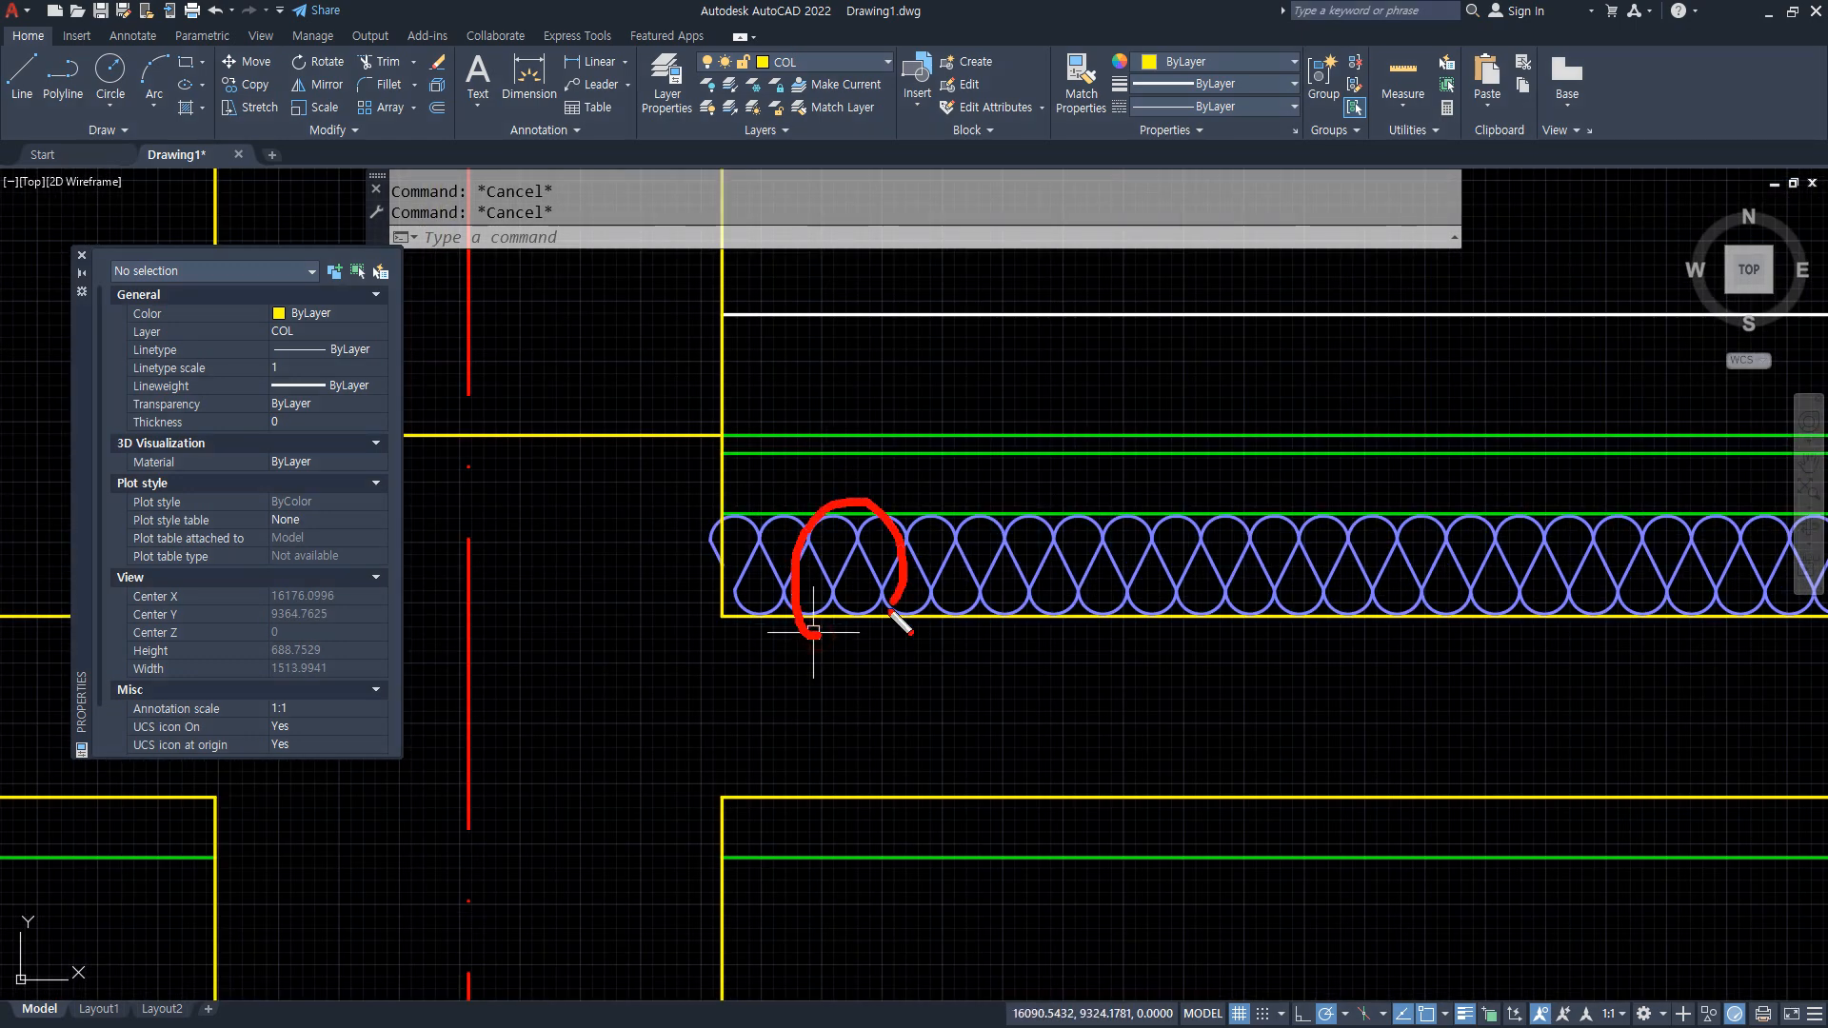
Check the floor insulation pattern together with the three green finish lines above it beside the wall.
{"action": "mouse_move", "coordinate": [1095, 504]}
{"action": "left_mouse_down"}
{"action": "mouse_move", "coordinate": [1095, 471]}
{"action": "mouse_move", "coordinate": [1096, 497]}
{"action": "left_mouse_up"}
{"action": "left_click_drag", "start_coordinate": [1316, 464], "coordinate": [1297, 420]}
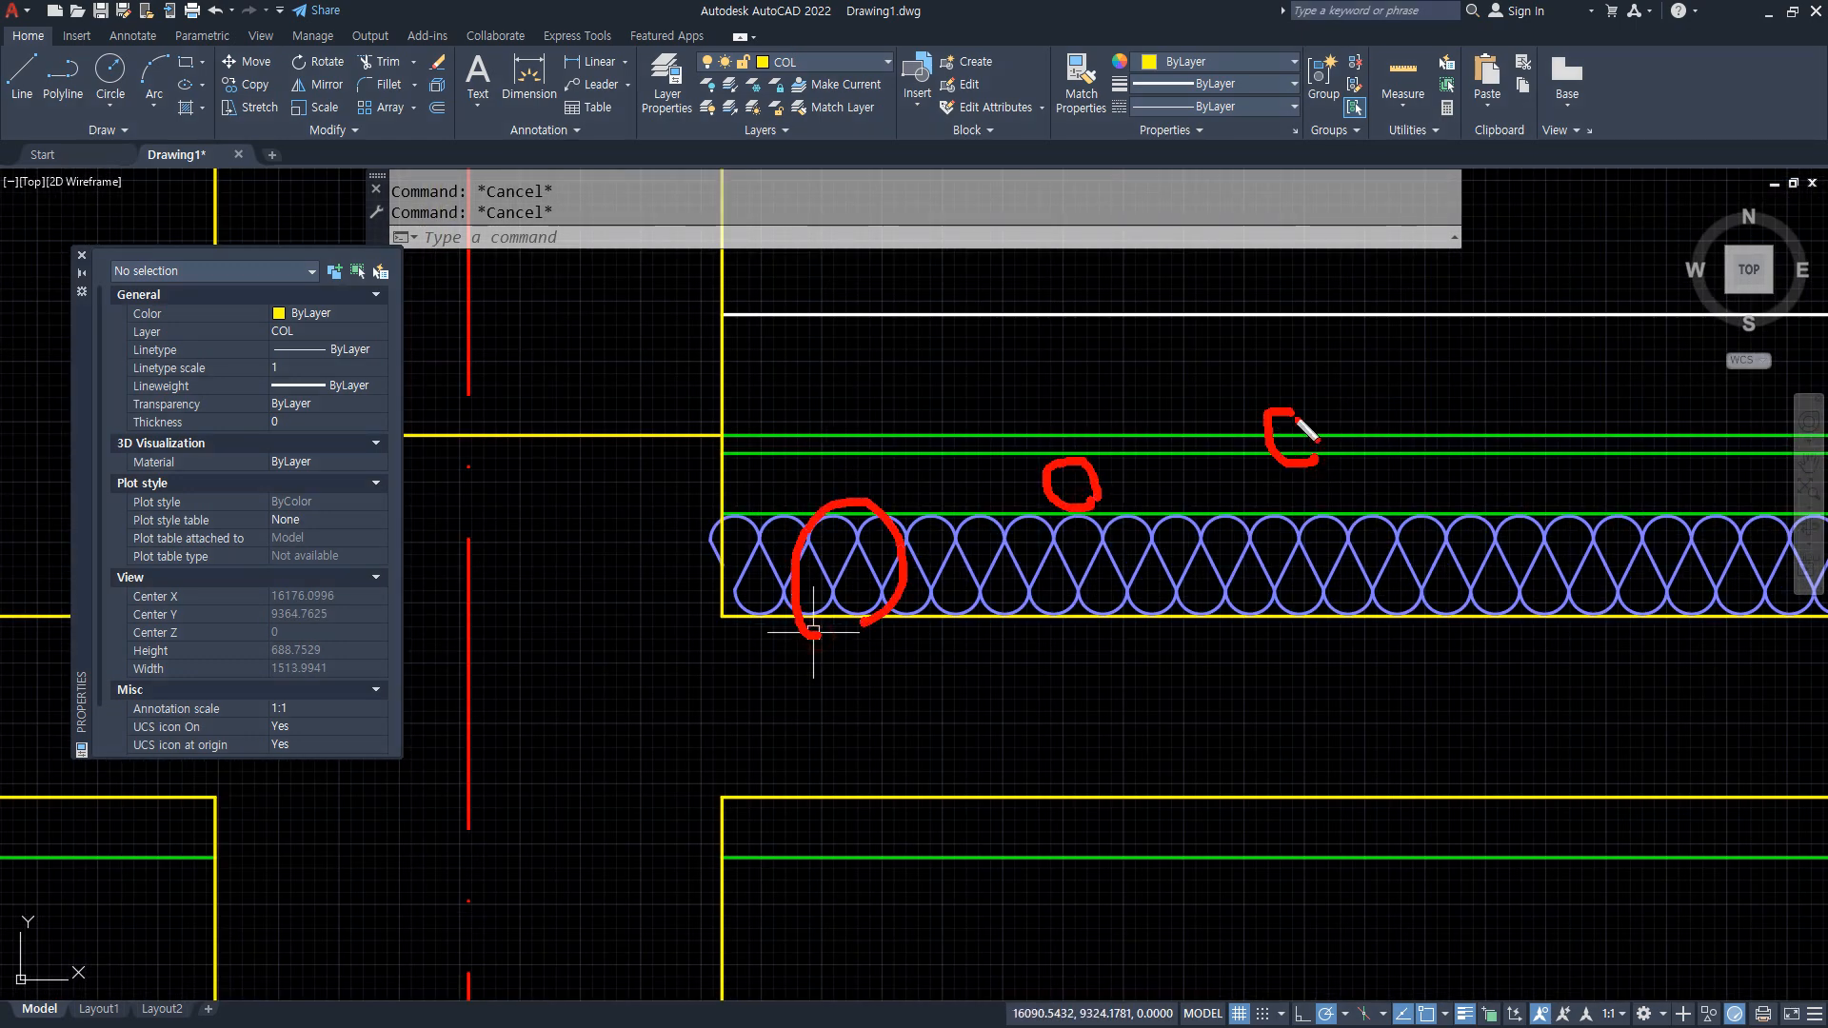
{"action": "key", "text": "Escape"}
{"action": "scroll", "coordinate": [951, 368], "scroll_direction": "down", "scroll_amount": 2}
{"action": "middle_click_drag", "start_coordinate": [951, 368], "coordinate": [906, 600]}
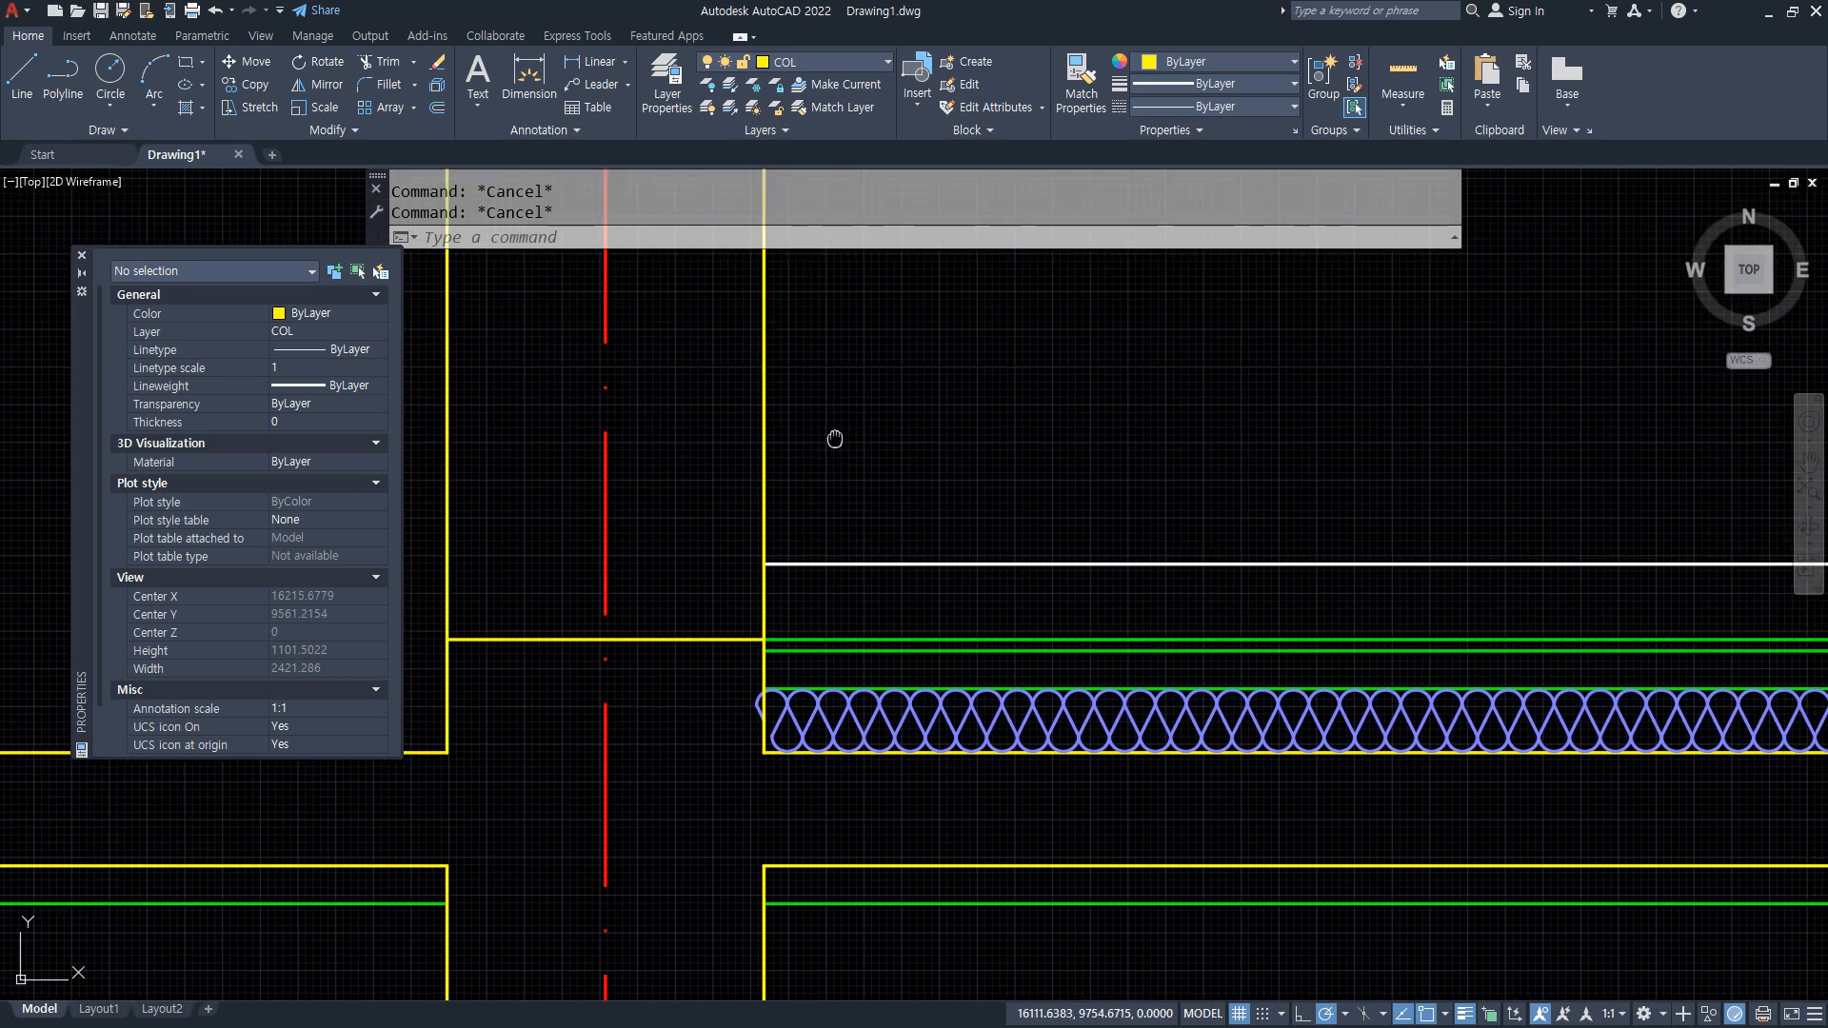
{"action": "middle_click_drag", "start_coordinate": [835, 439], "coordinate": [902, 359]}
{"action": "scroll", "coordinate": [948, 666], "scroll_direction": "down", "scroll_amount": 2}
{"action": "scroll", "coordinate": [902, 359], "scroll_direction": "up", "scroll_amount": 2}
{"action": "scroll", "coordinate": [924, 466], "scroll_direction": "up", "scroll_amount": 2}
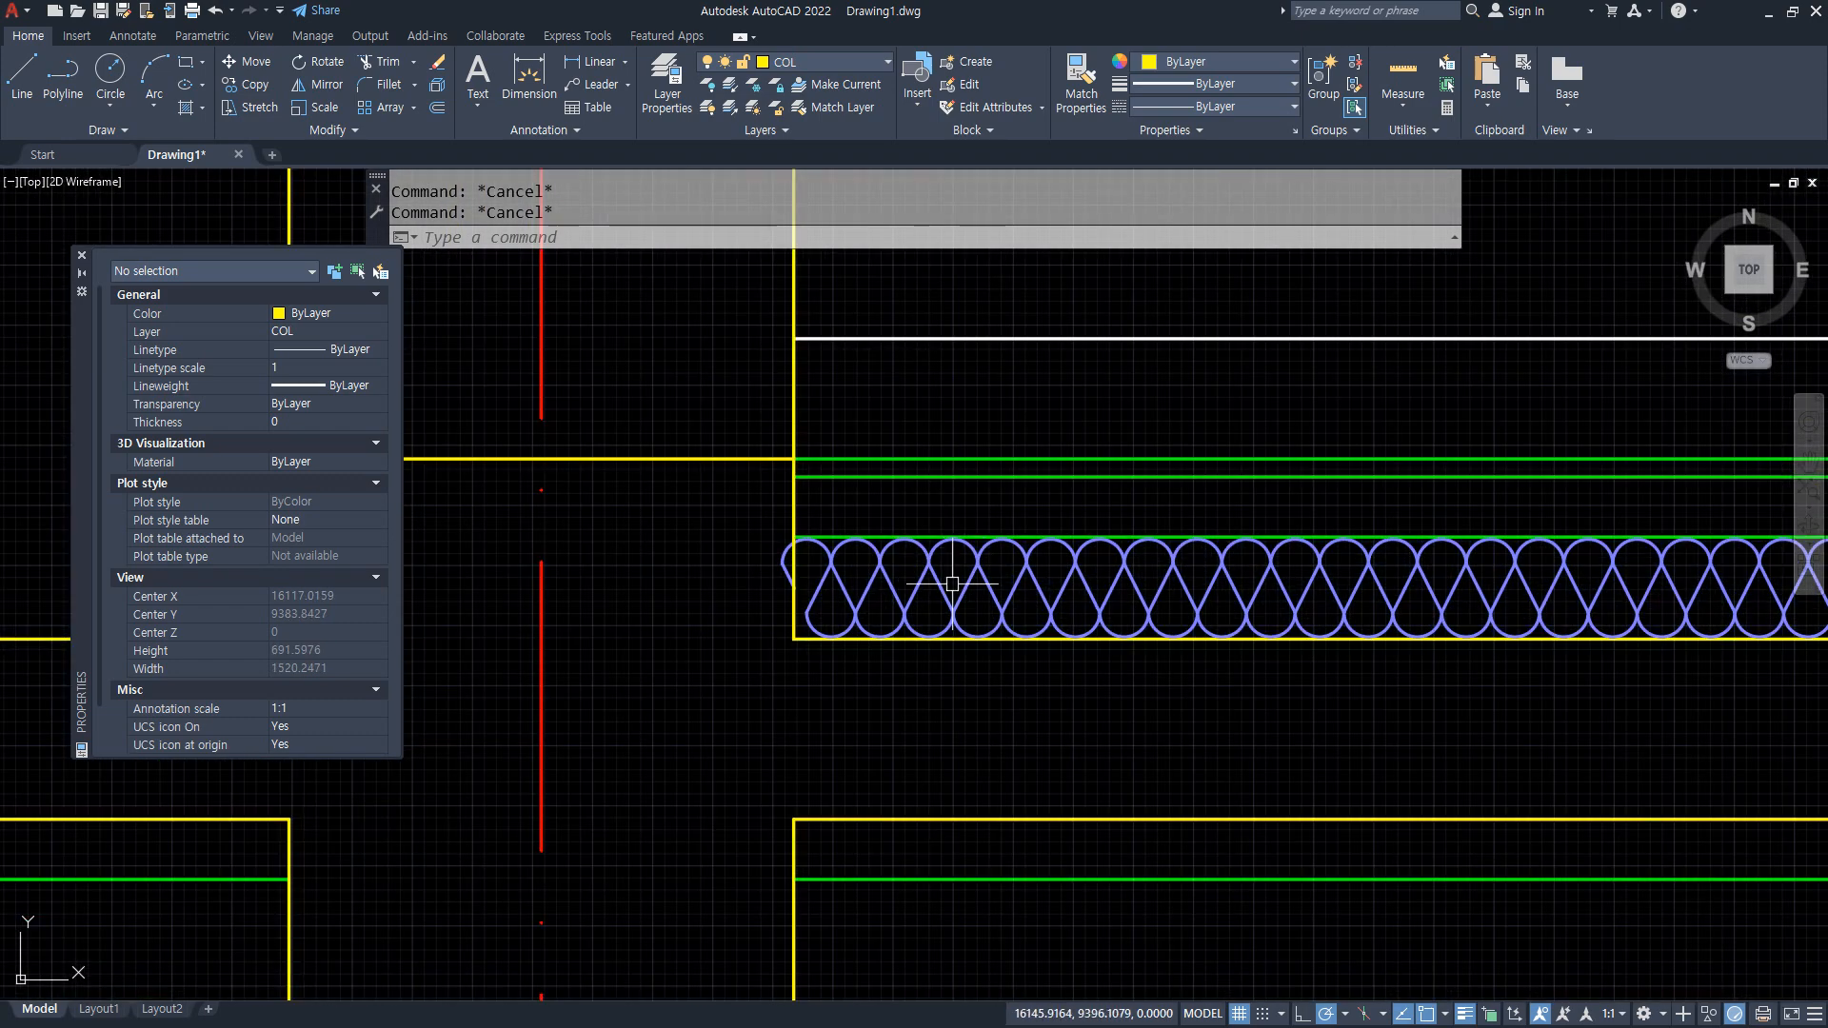
Switch to the floor plan image in Chrome and examine the wall axis spacings from the terrace side through the ridge axis to the north wall.
{"action": "key", "text": "alt+Tab"}
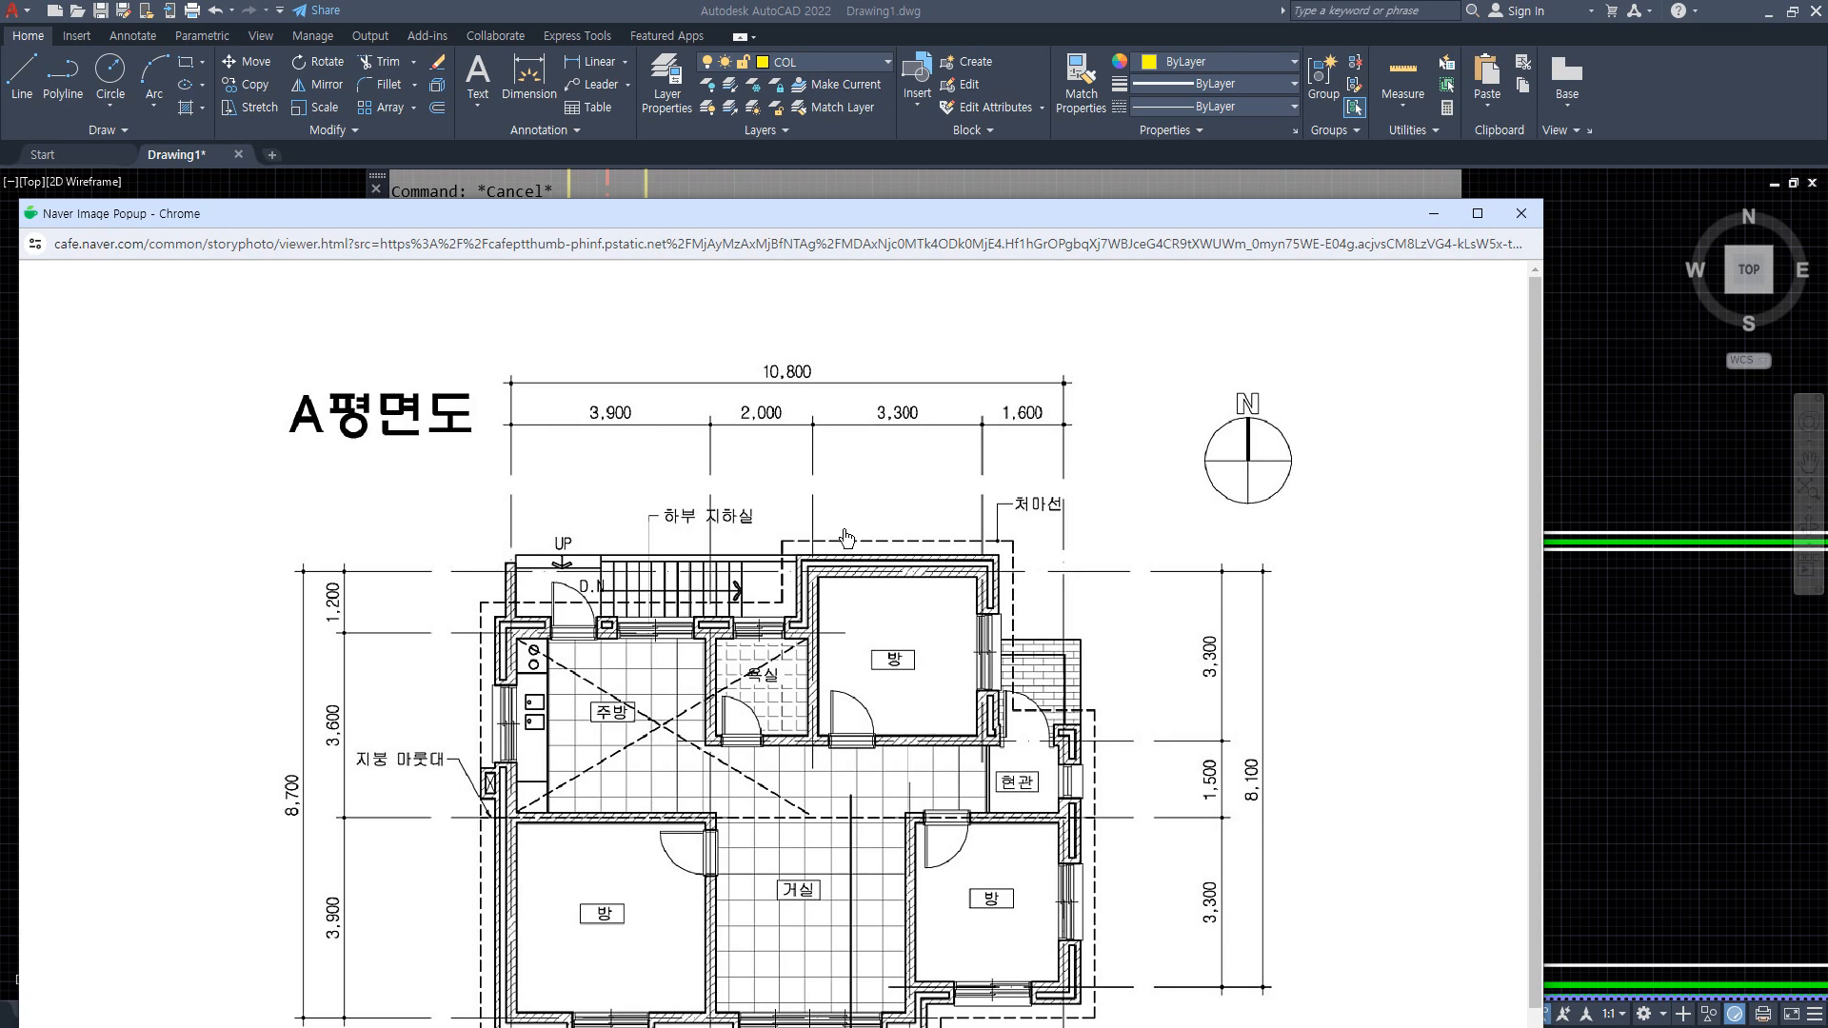
{"action": "left_click_drag", "start_coordinate": [783, 217], "coordinate": [751, 34]}
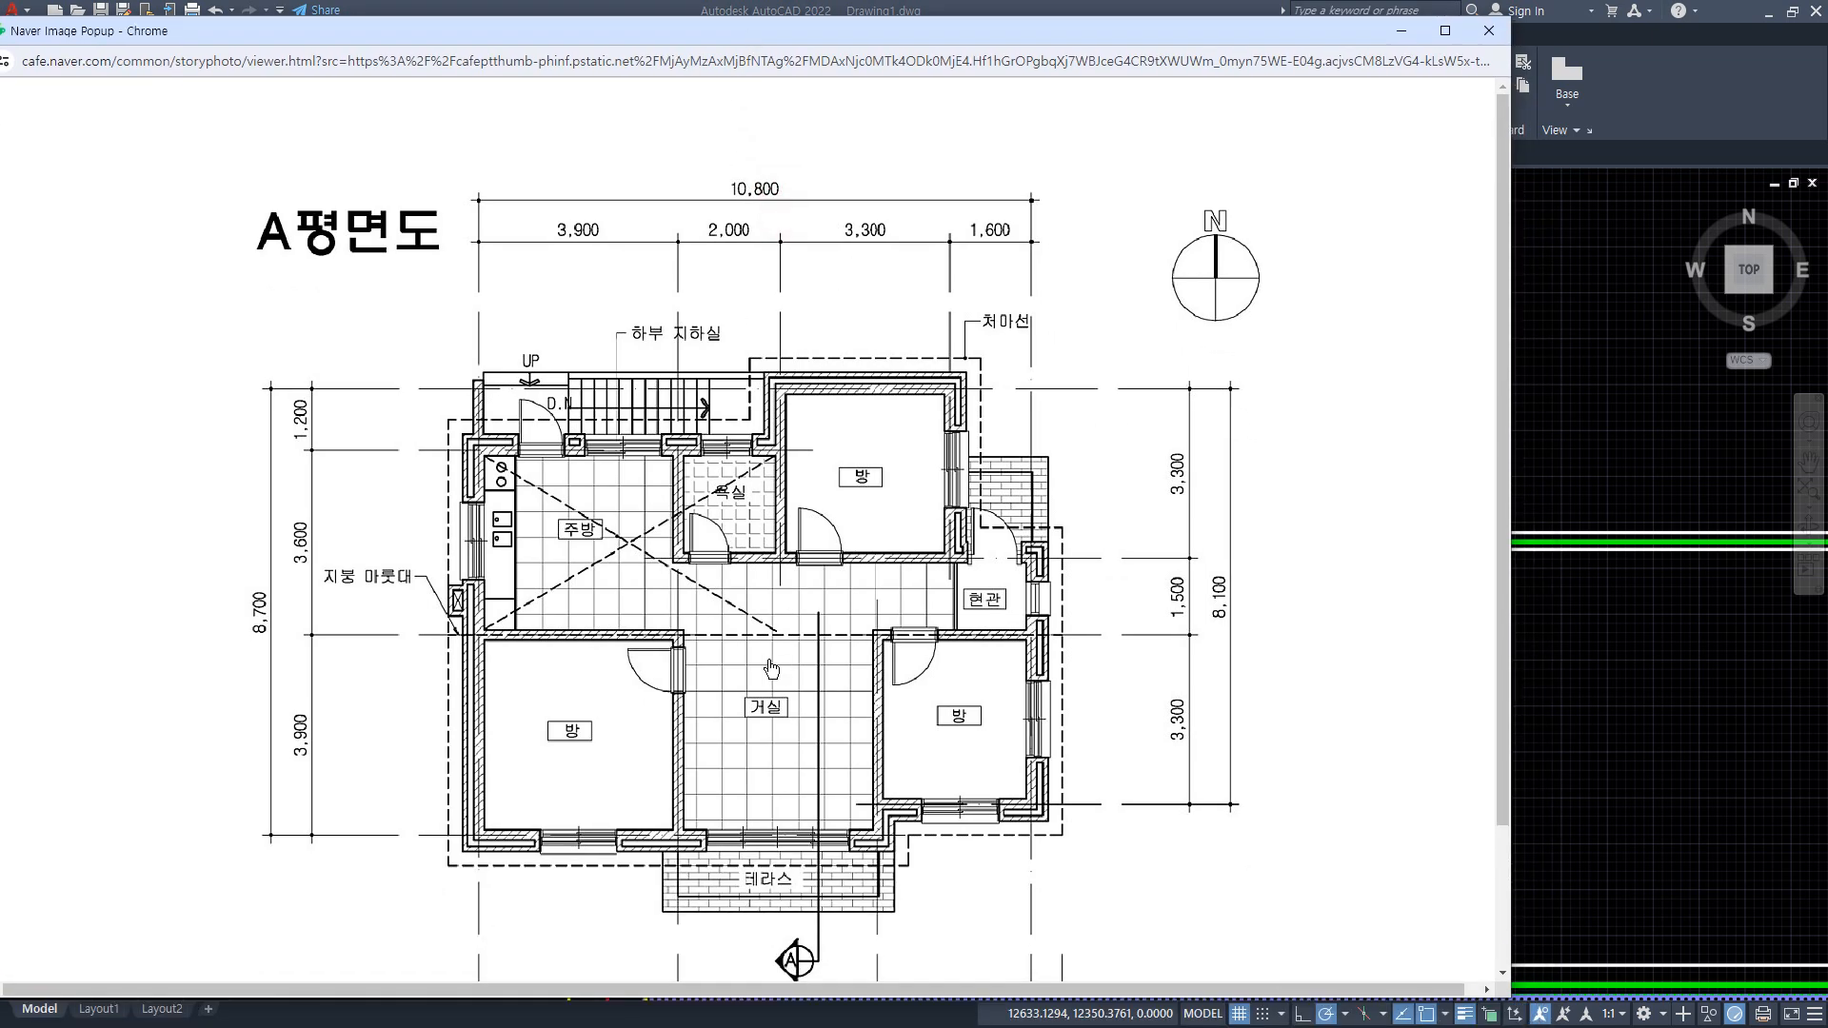
{"action": "left_click_drag", "start_coordinate": [825, 838], "coordinate": [805, 843]}
{"action": "mouse_move", "coordinate": [333, 793]}
{"action": "left_mouse_down"}
{"action": "mouse_move", "coordinate": [347, 716]}
{"action": "mouse_move", "coordinate": [379, 726]}
{"action": "left_mouse_up"}
{"action": "left_click_drag", "start_coordinate": [817, 846], "coordinate": [647, 848]}
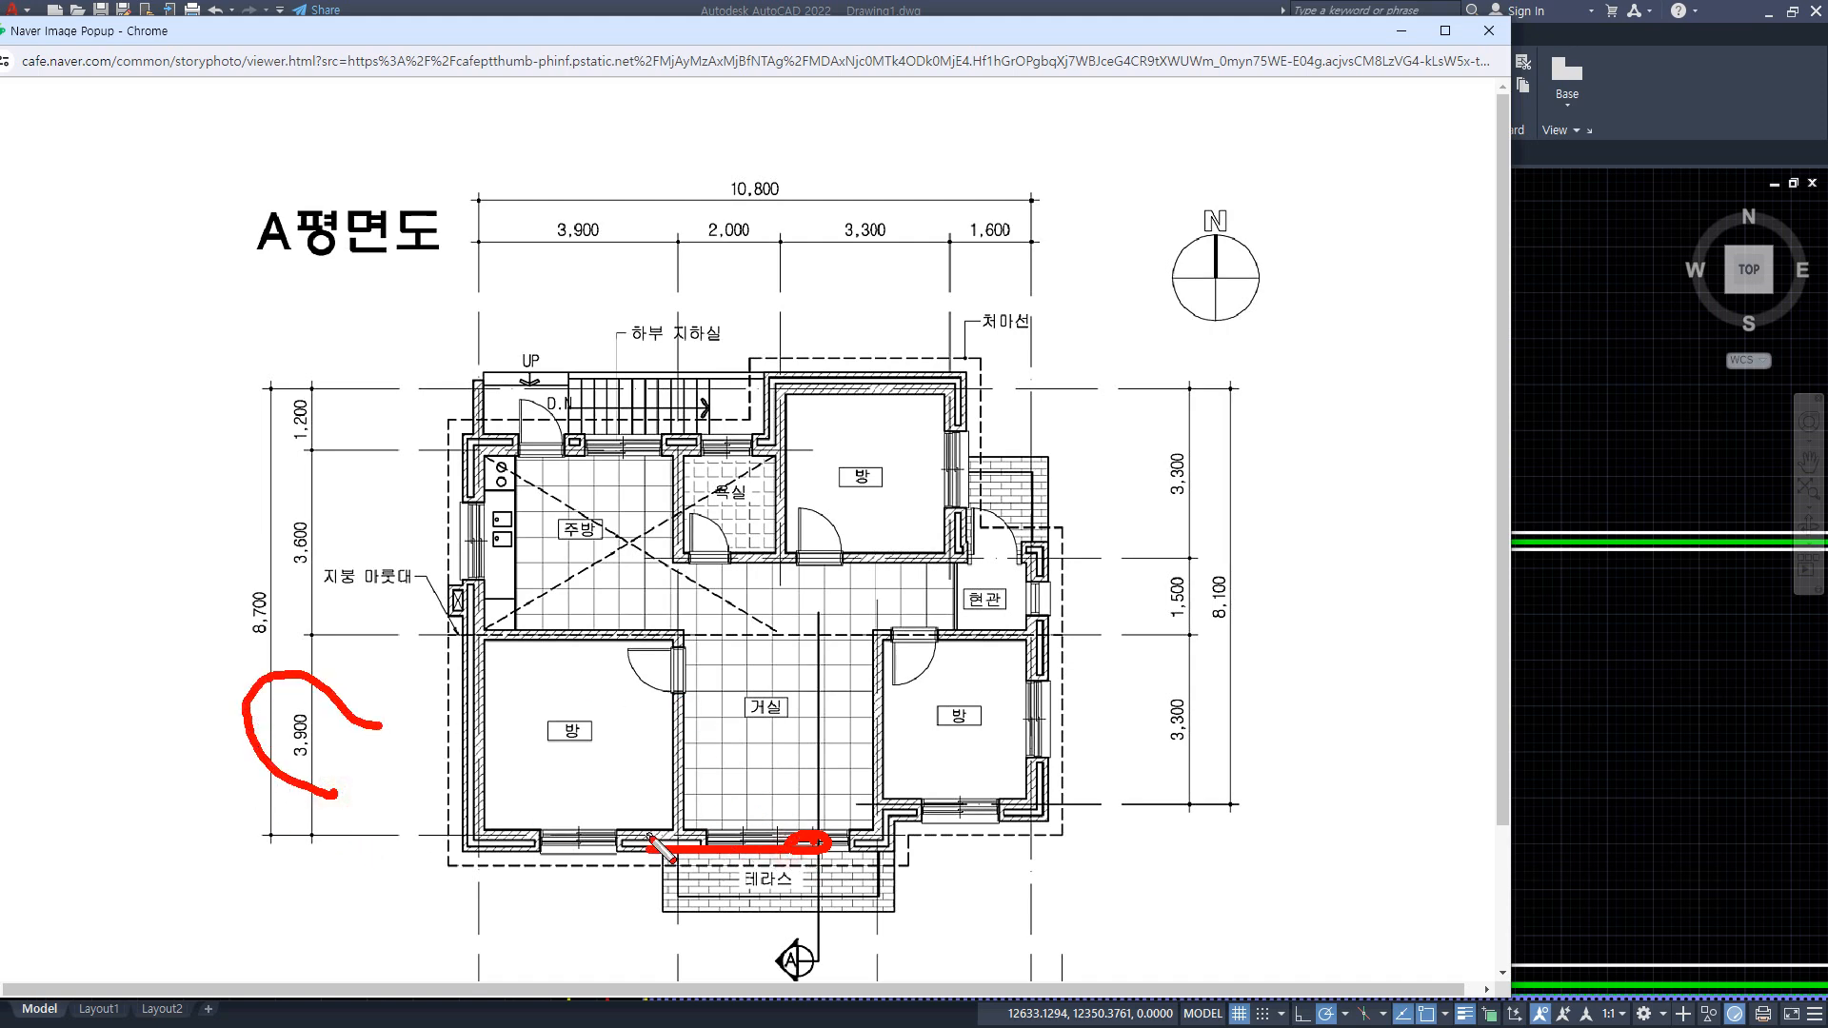
{"action": "left_click_drag", "start_coordinate": [741, 634], "coordinate": [571, 635]}
{"action": "mouse_move", "coordinate": [335, 810]}
{"action": "left_mouse_down"}
{"action": "mouse_move", "coordinate": [246, 766]}
{"action": "mouse_move", "coordinate": [335, 805]}
{"action": "left_mouse_up"}
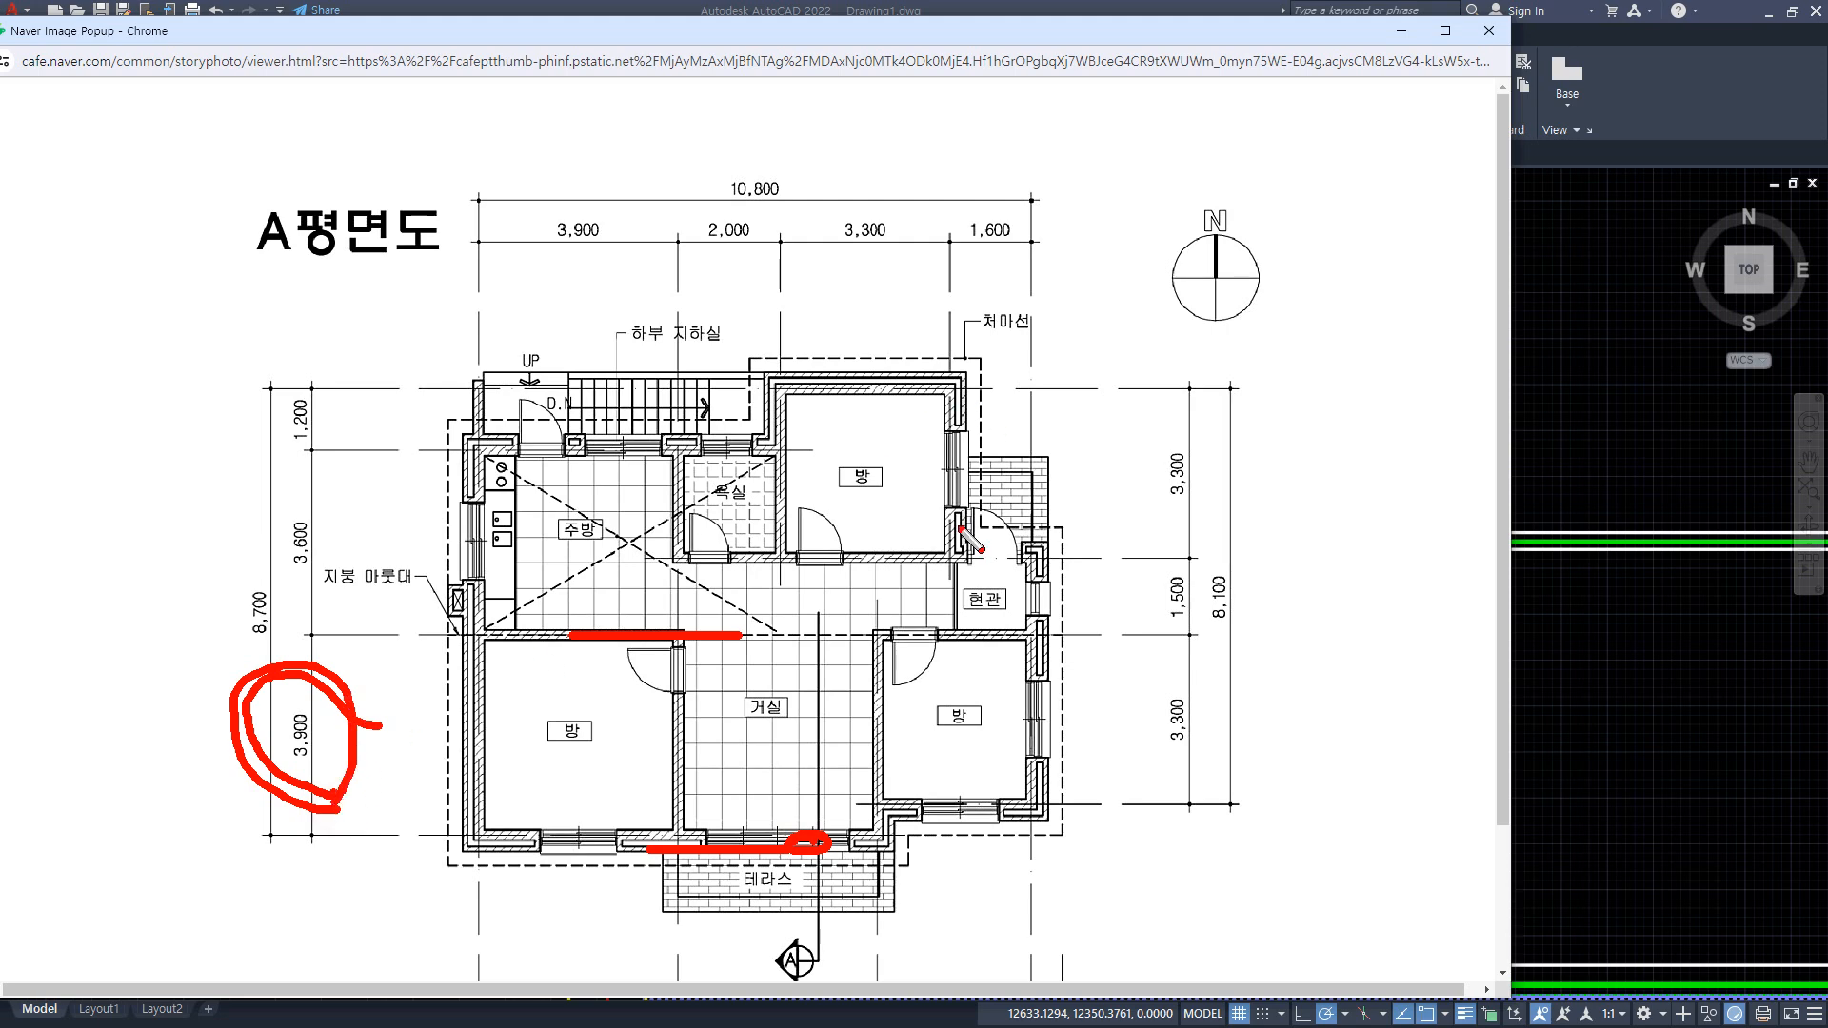
{"action": "left_click_drag", "start_coordinate": [776, 636], "coordinate": [865, 636]}
{"action": "left_click_drag", "start_coordinate": [855, 382], "coordinate": [996, 382]}
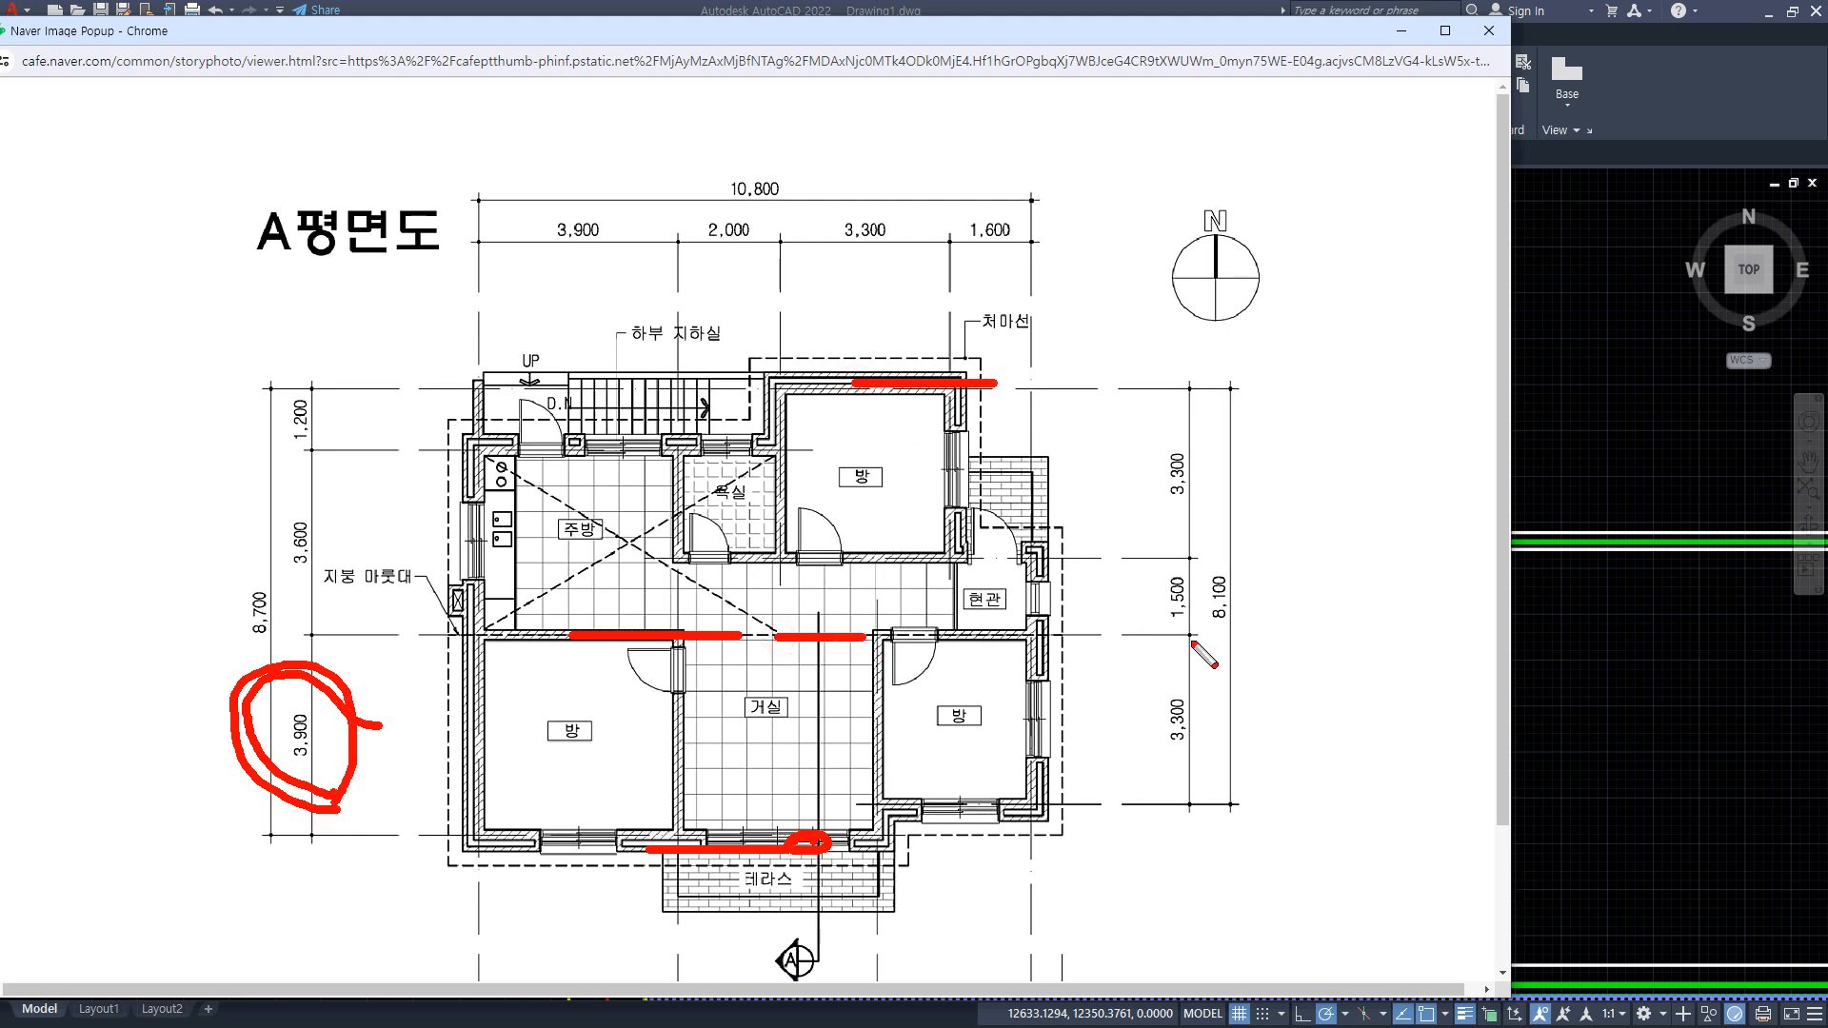
{"action": "mouse_move", "coordinate": [1196, 641]}
{"action": "left_mouse_down"}
{"action": "mouse_move", "coordinate": [1097, 477]}
{"action": "mouse_move", "coordinate": [1259, 545]}
{"action": "mouse_move", "coordinate": [1192, 632]}
{"action": "left_mouse_up"}
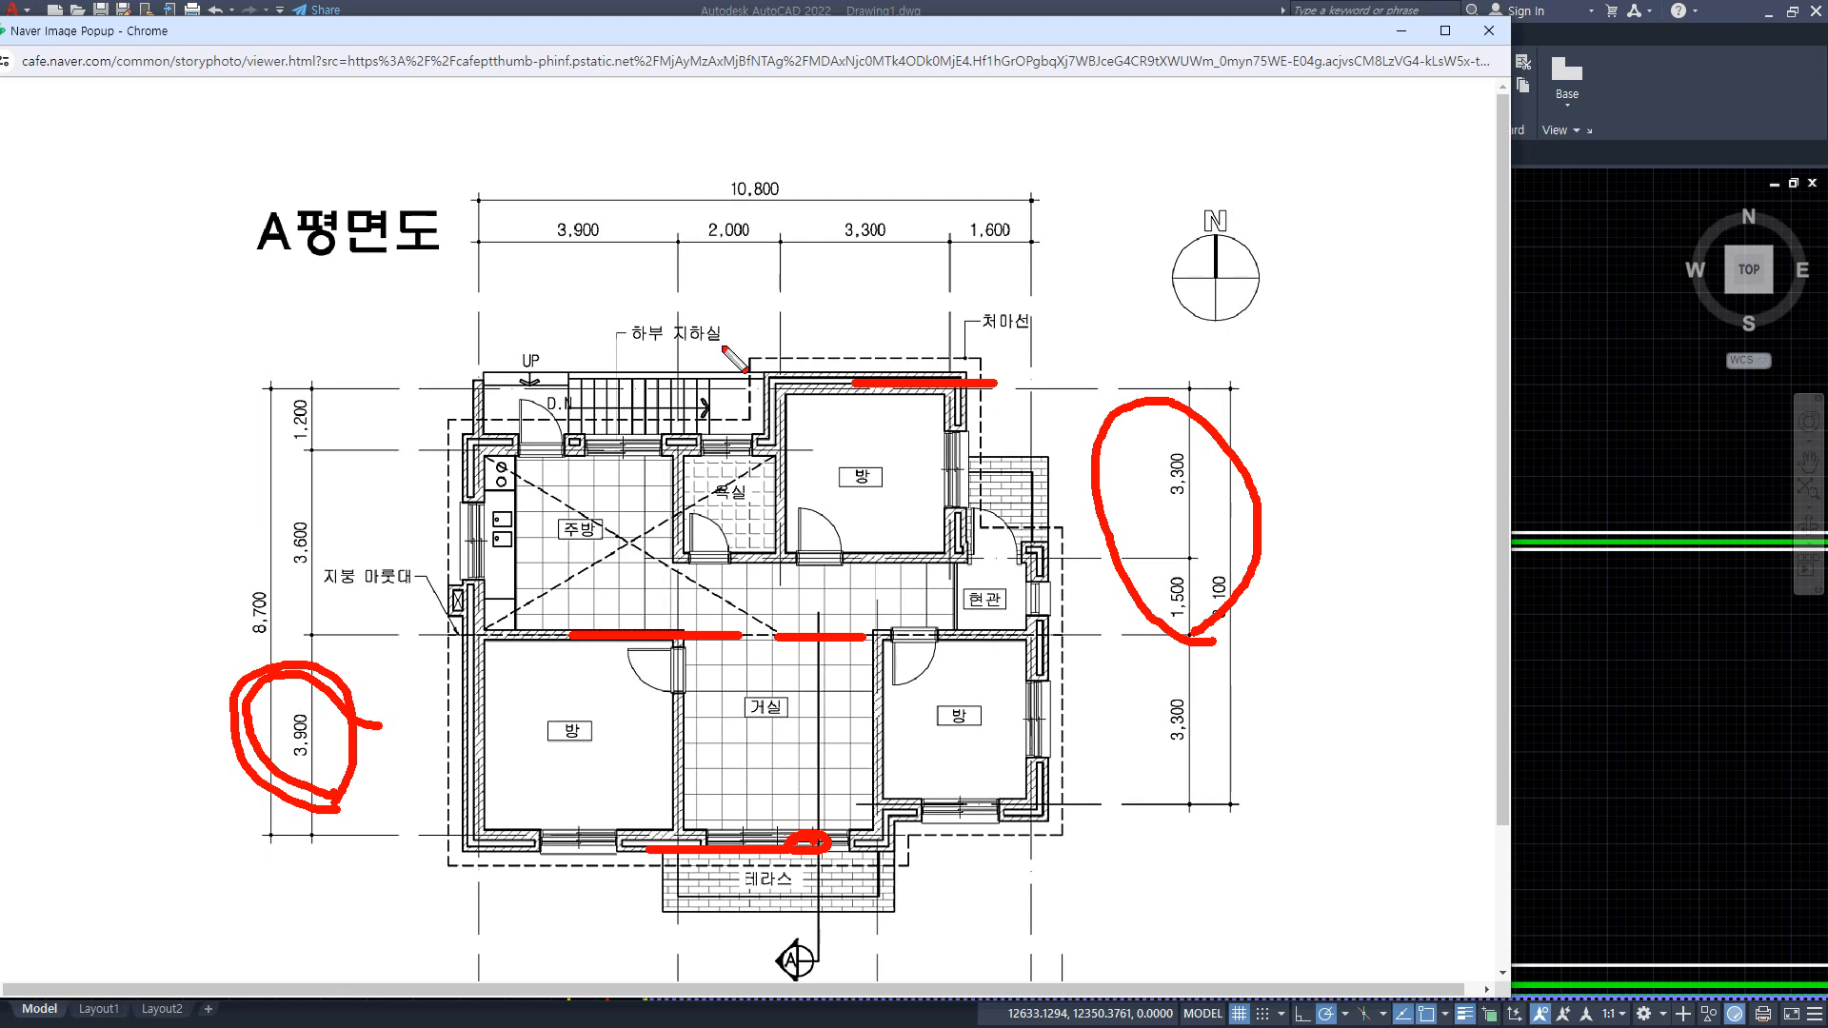
{"action": "left_click_drag", "start_coordinate": [786, 385], "coordinate": [888, 376]}
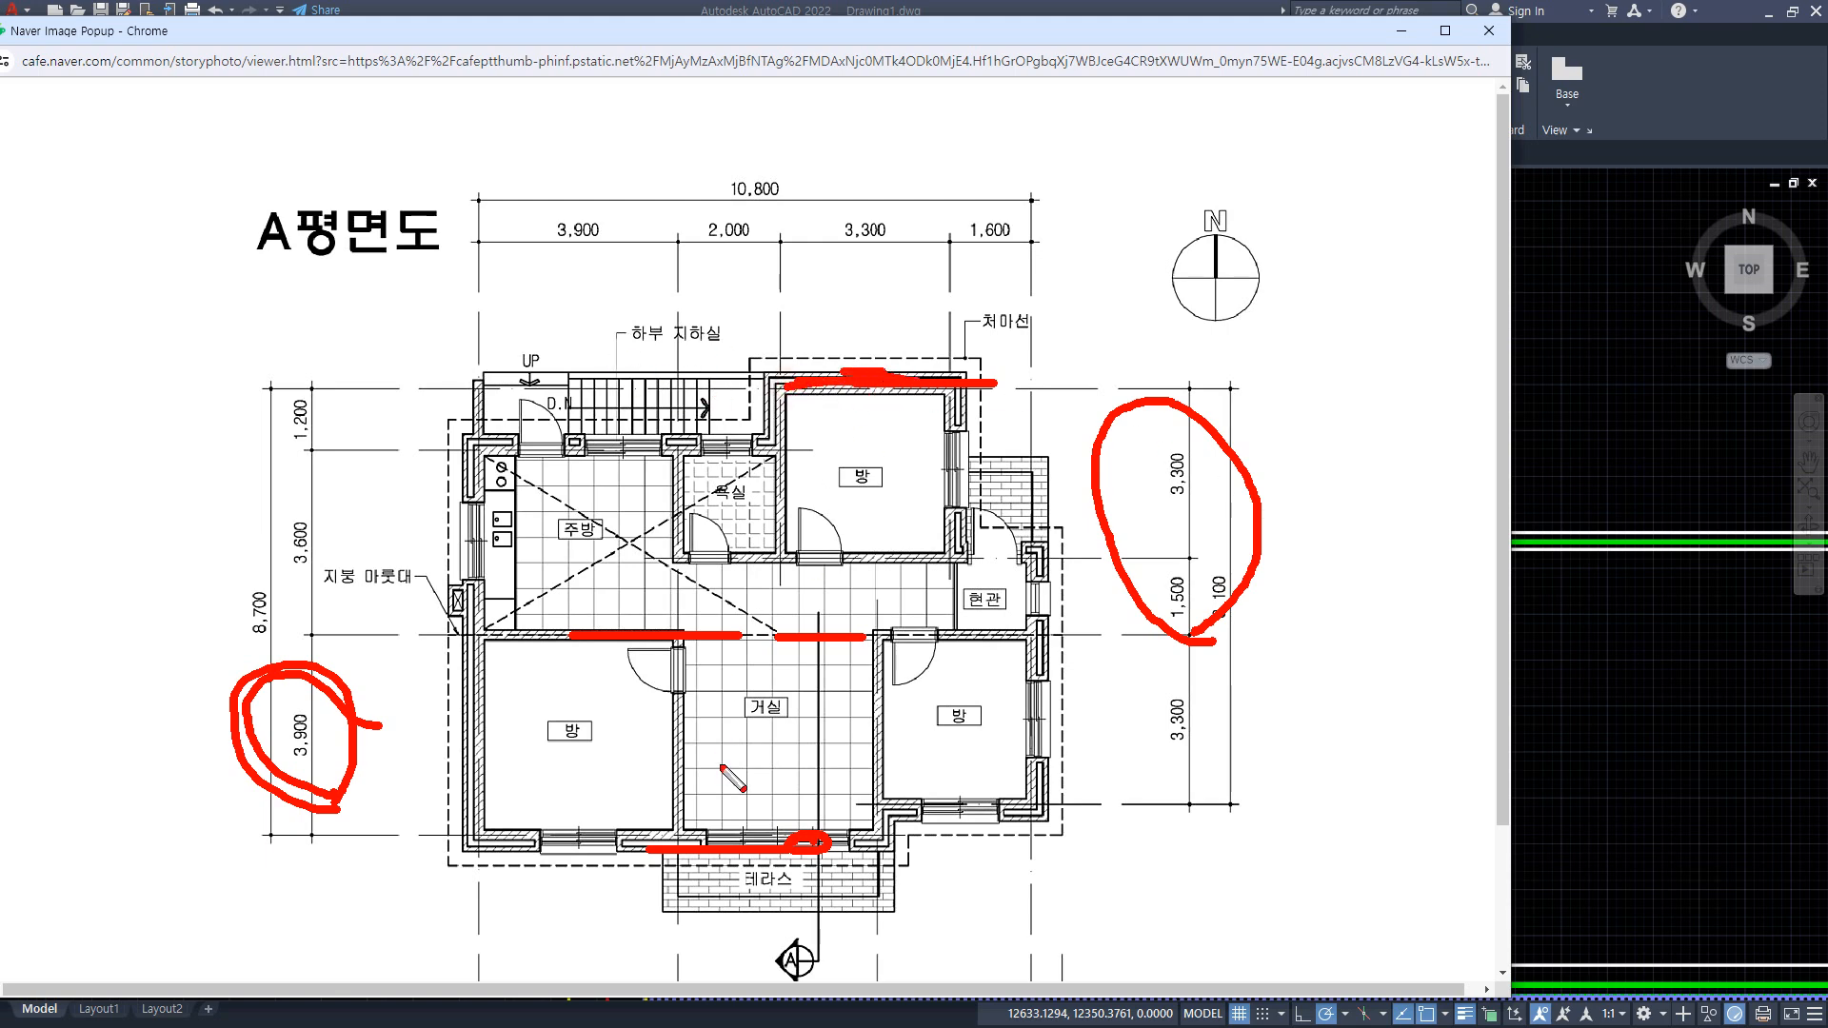
{"action": "left_click_drag", "start_coordinate": [669, 831], "coordinate": [798, 836]}
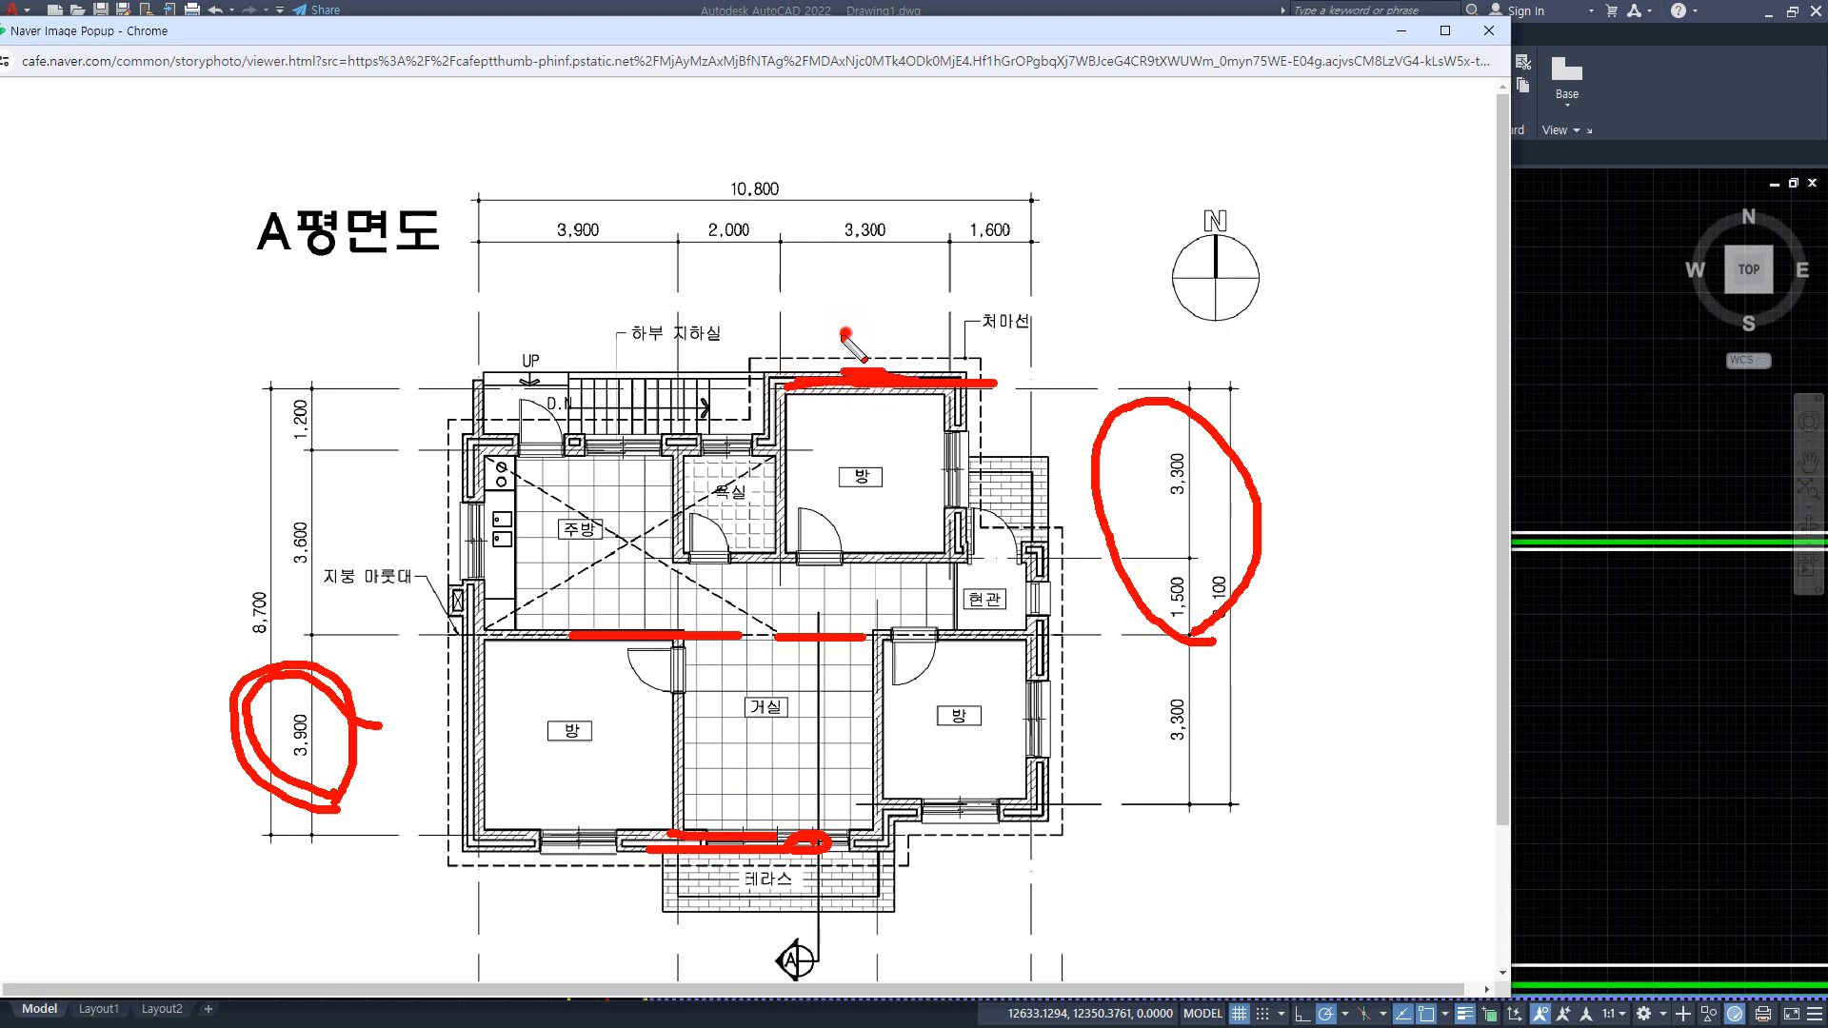
{"action": "mouse_move", "coordinate": [846, 332]}
{"action": "left_mouse_down"}
{"action": "mouse_move", "coordinate": [605, 633]}
{"action": "mouse_move", "coordinate": [766, 838]}
{"action": "mouse_move", "coordinate": [1076, 811]}
{"action": "left_mouse_up"}
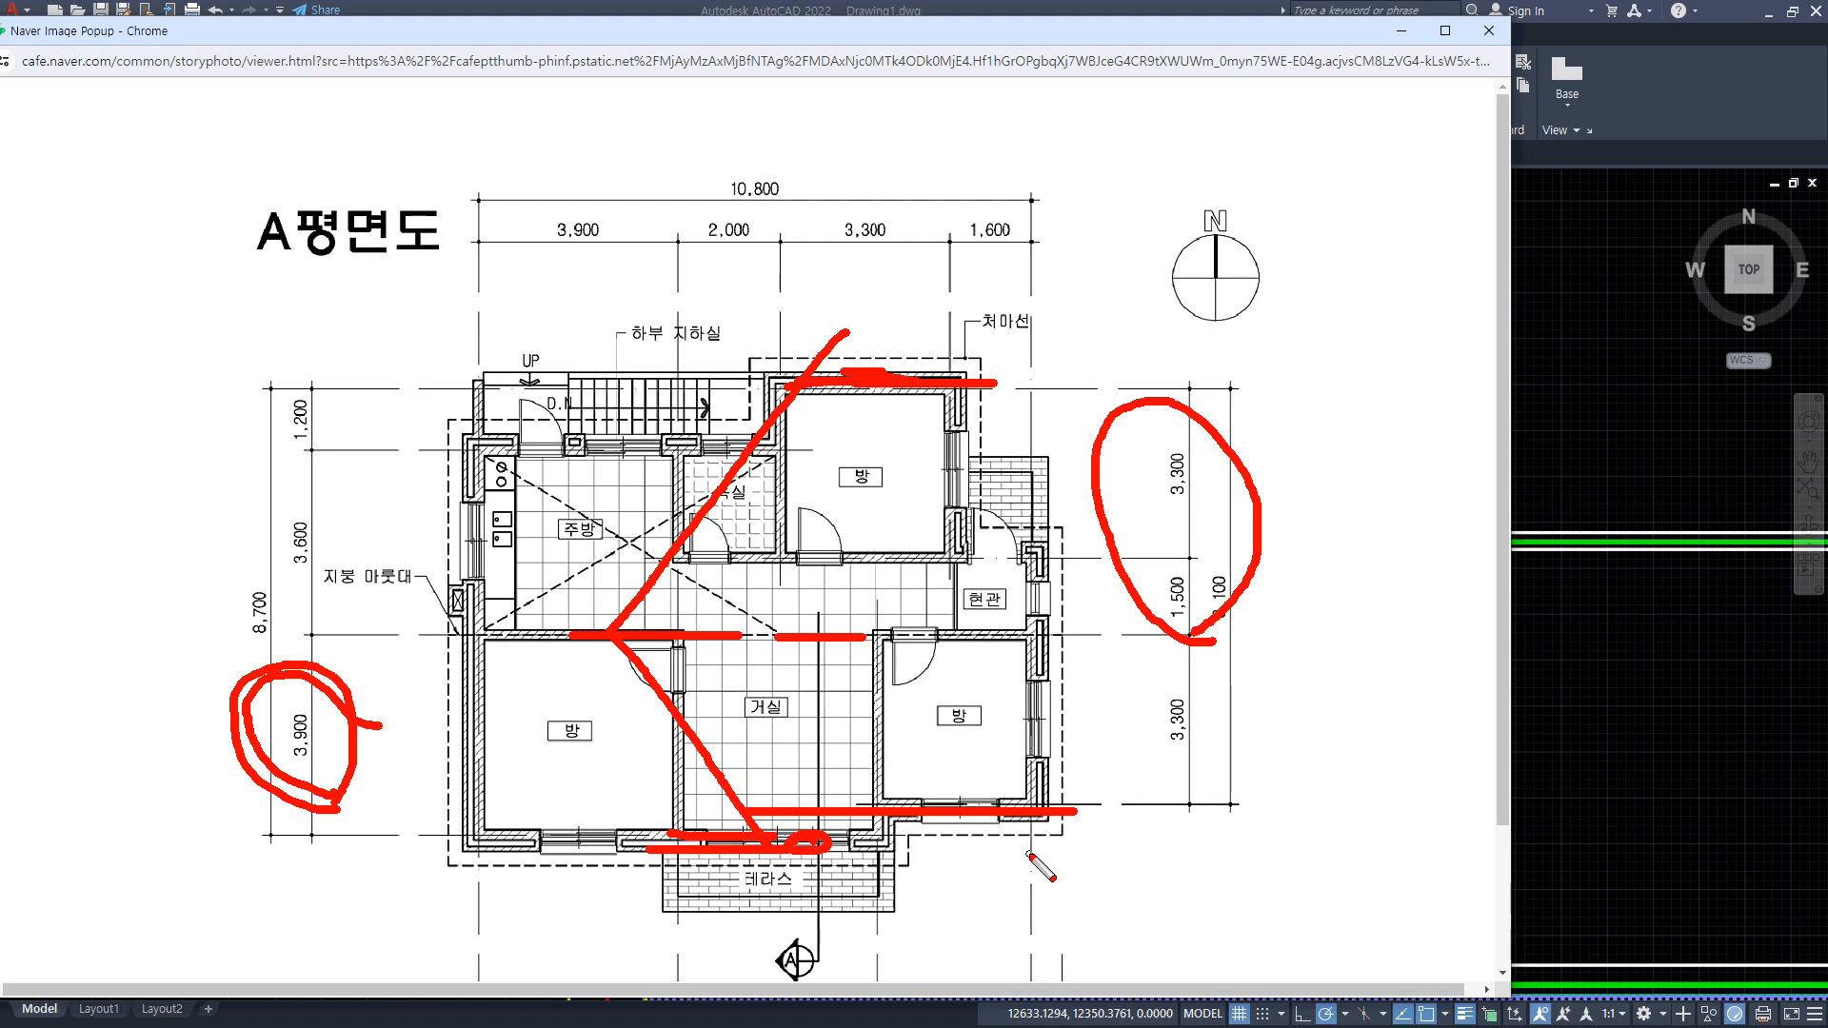
{"action": "key", "text": "e"}
Examine where section line A runs through the living room and north bedroom, and how the roof profile follows it.
{"action": "left_click_drag", "start_coordinate": [825, 316], "coordinate": [824, 950], "text": "shift"}
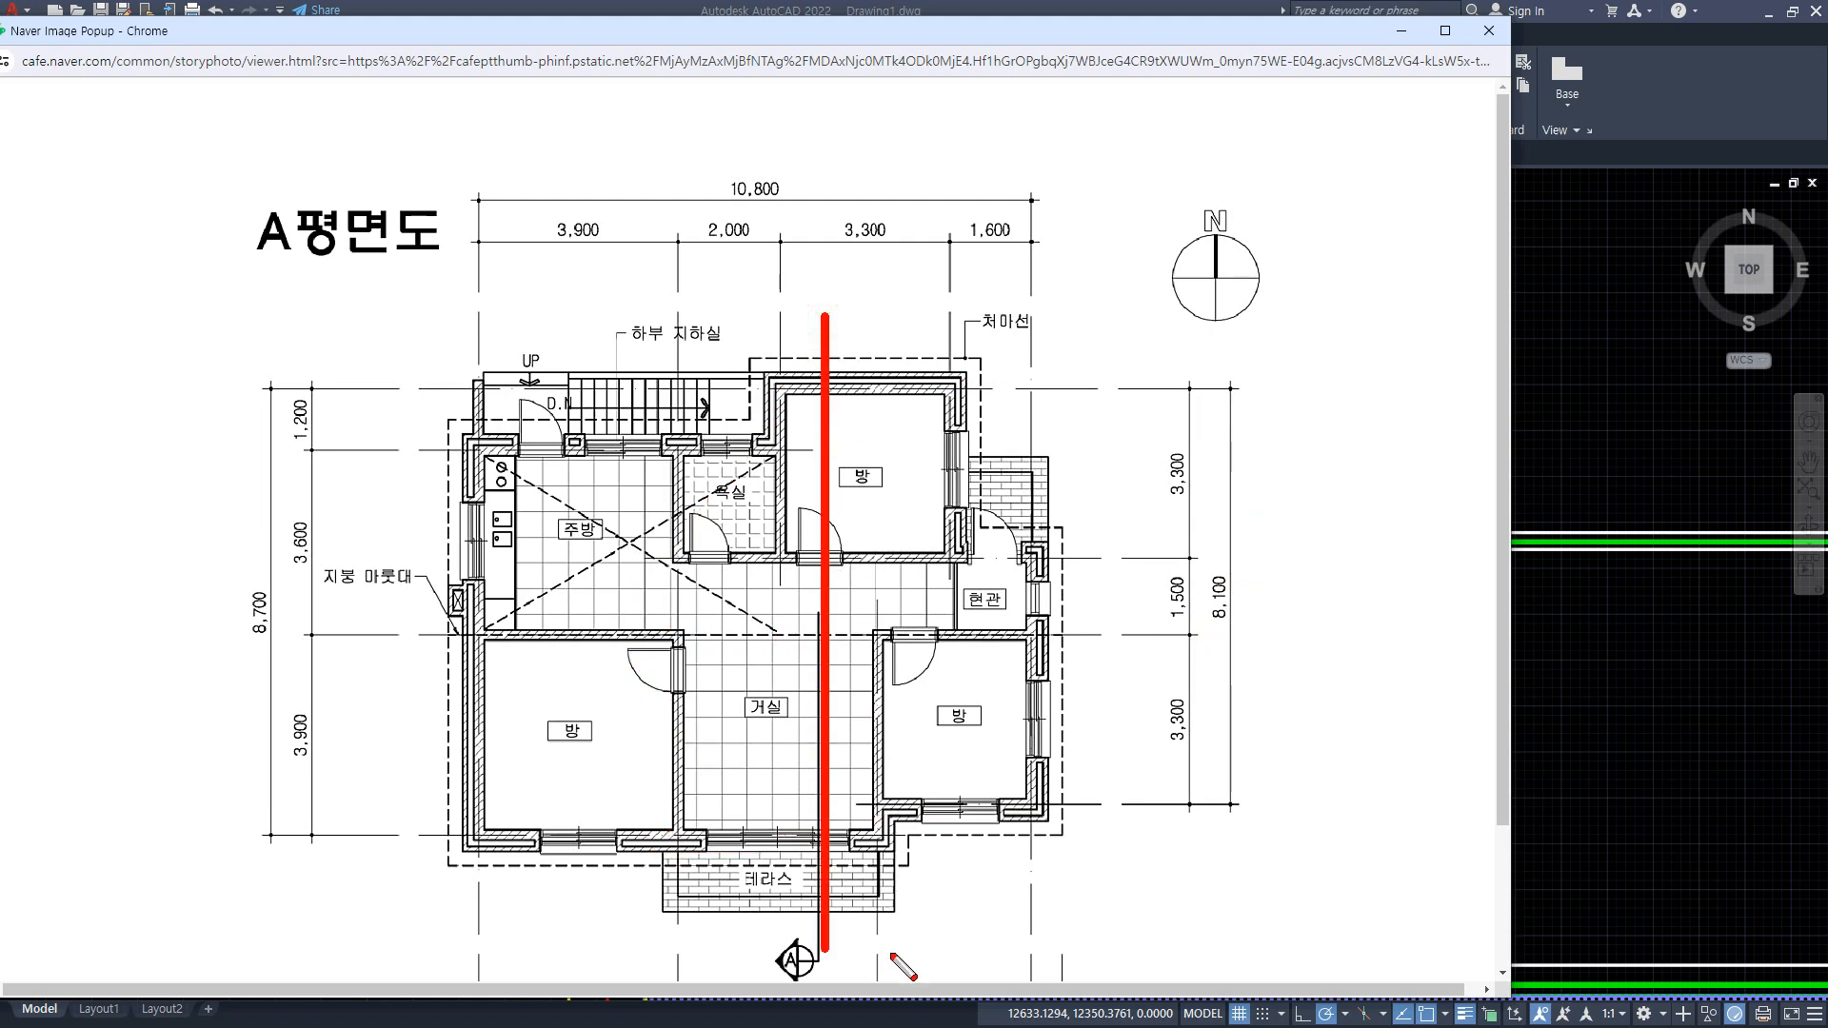
{"action": "mouse_move", "coordinate": [824, 381]}
{"action": "left_mouse_down"}
{"action": "mouse_move", "coordinate": [745, 533]}
{"action": "mouse_move", "coordinate": [649, 641]}
{"action": "mouse_move", "coordinate": [747, 735]}
{"action": "mouse_move", "coordinate": [812, 839]}
{"action": "left_mouse_up"}
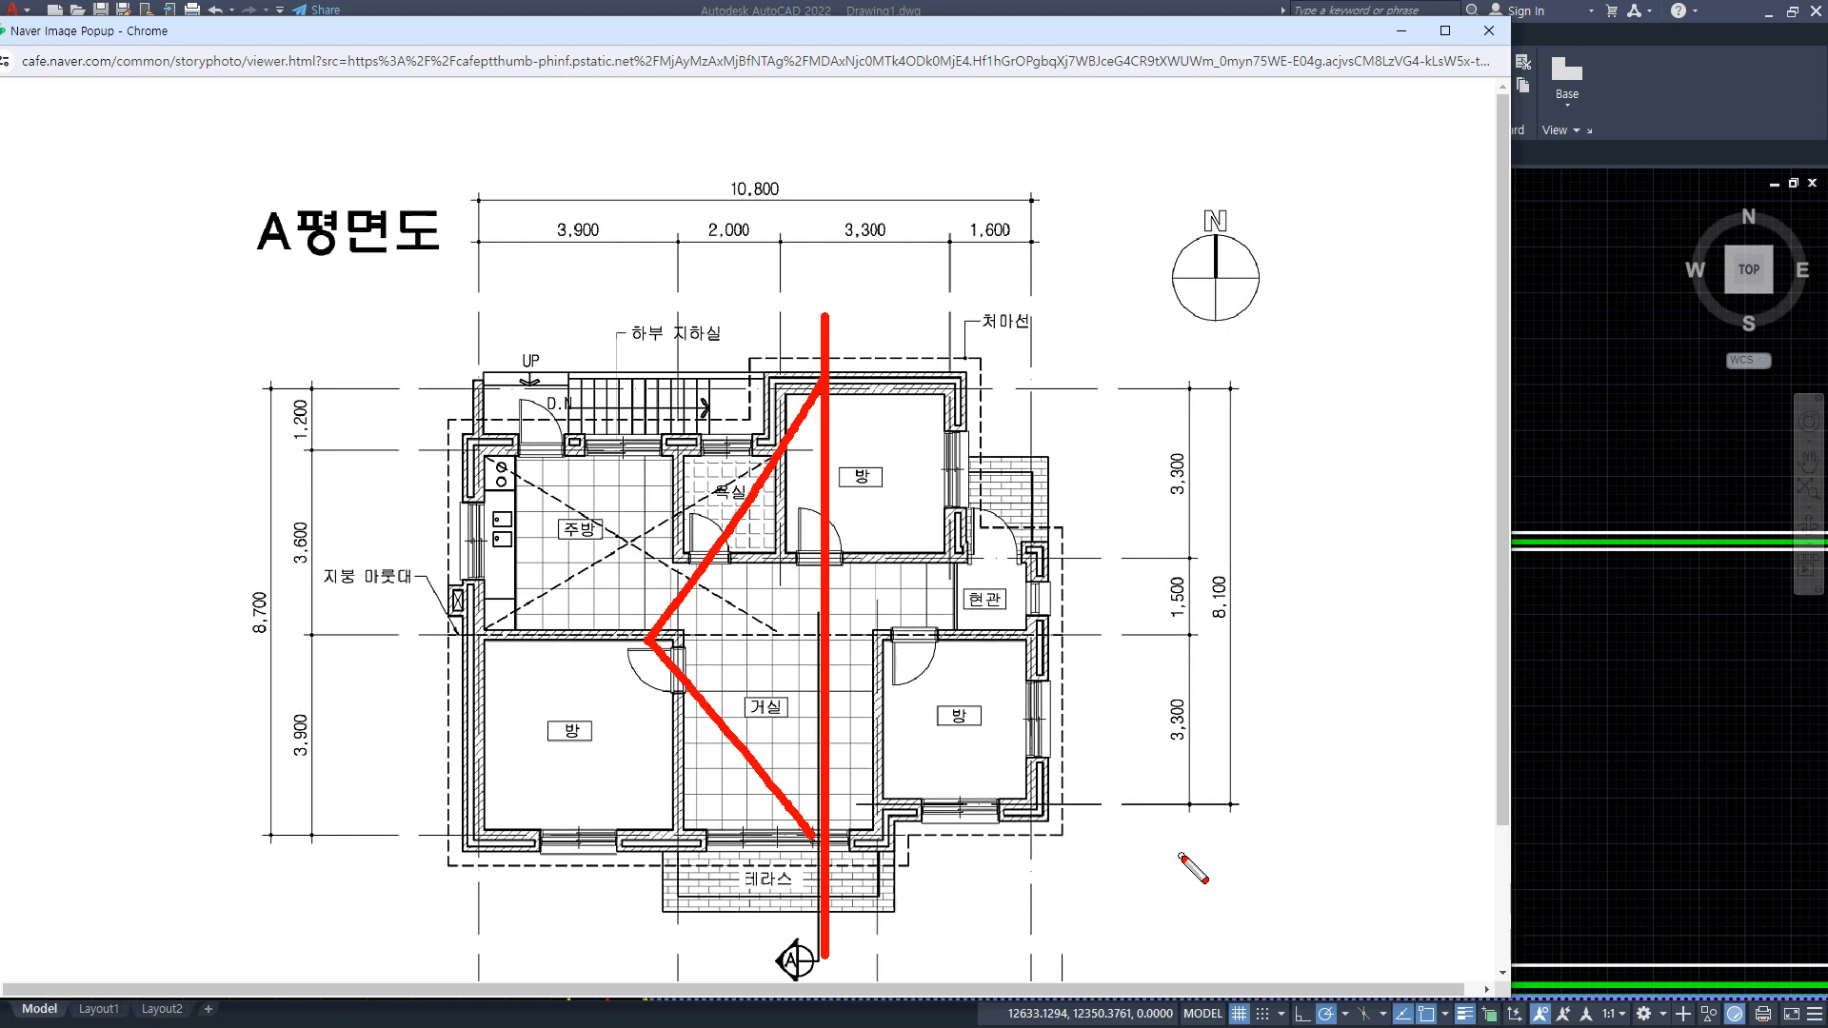
{"action": "left_click_drag", "start_coordinate": [825, 375], "coordinate": [828, 374]}
{"action": "key", "text": "e"}
{"action": "mouse_move", "coordinate": [819, 855]}
{"action": "left_mouse_down"}
{"action": "mouse_move", "coordinate": [735, 634]}
{"action": "mouse_move", "coordinate": [830, 383]}
{"action": "left_mouse_up"}
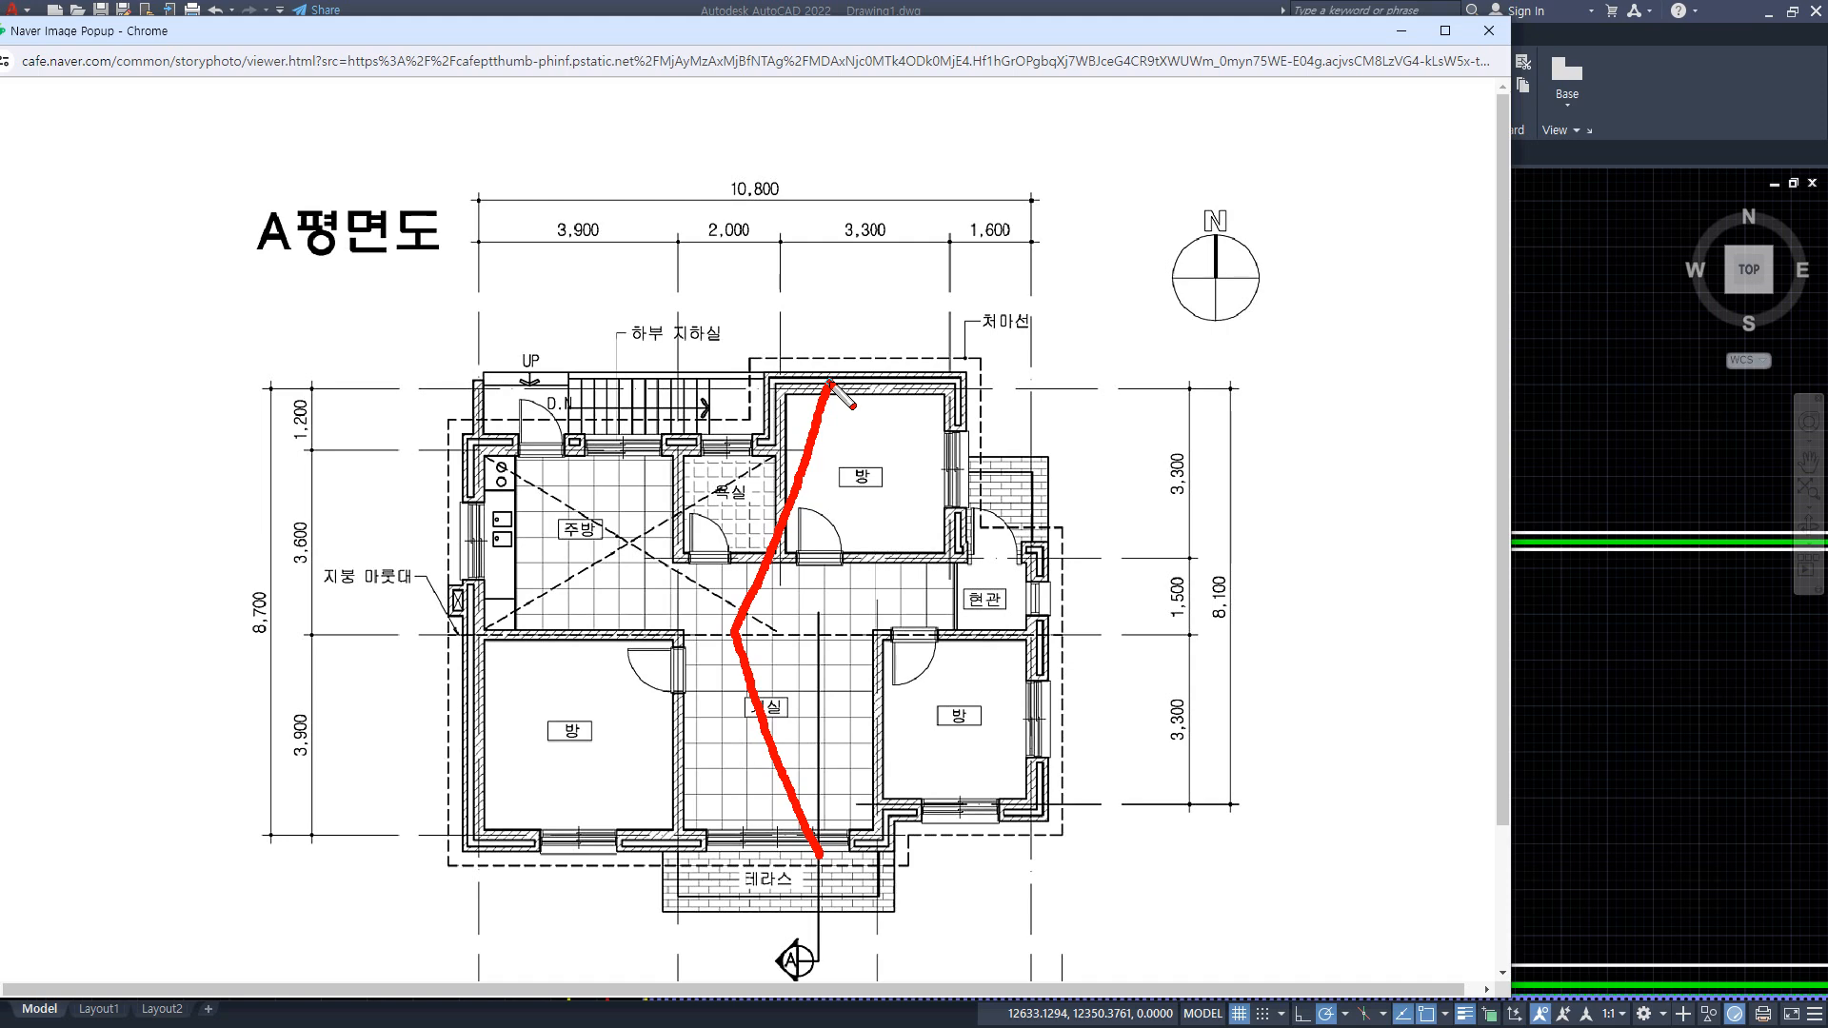
{"action": "key", "text": "e"}
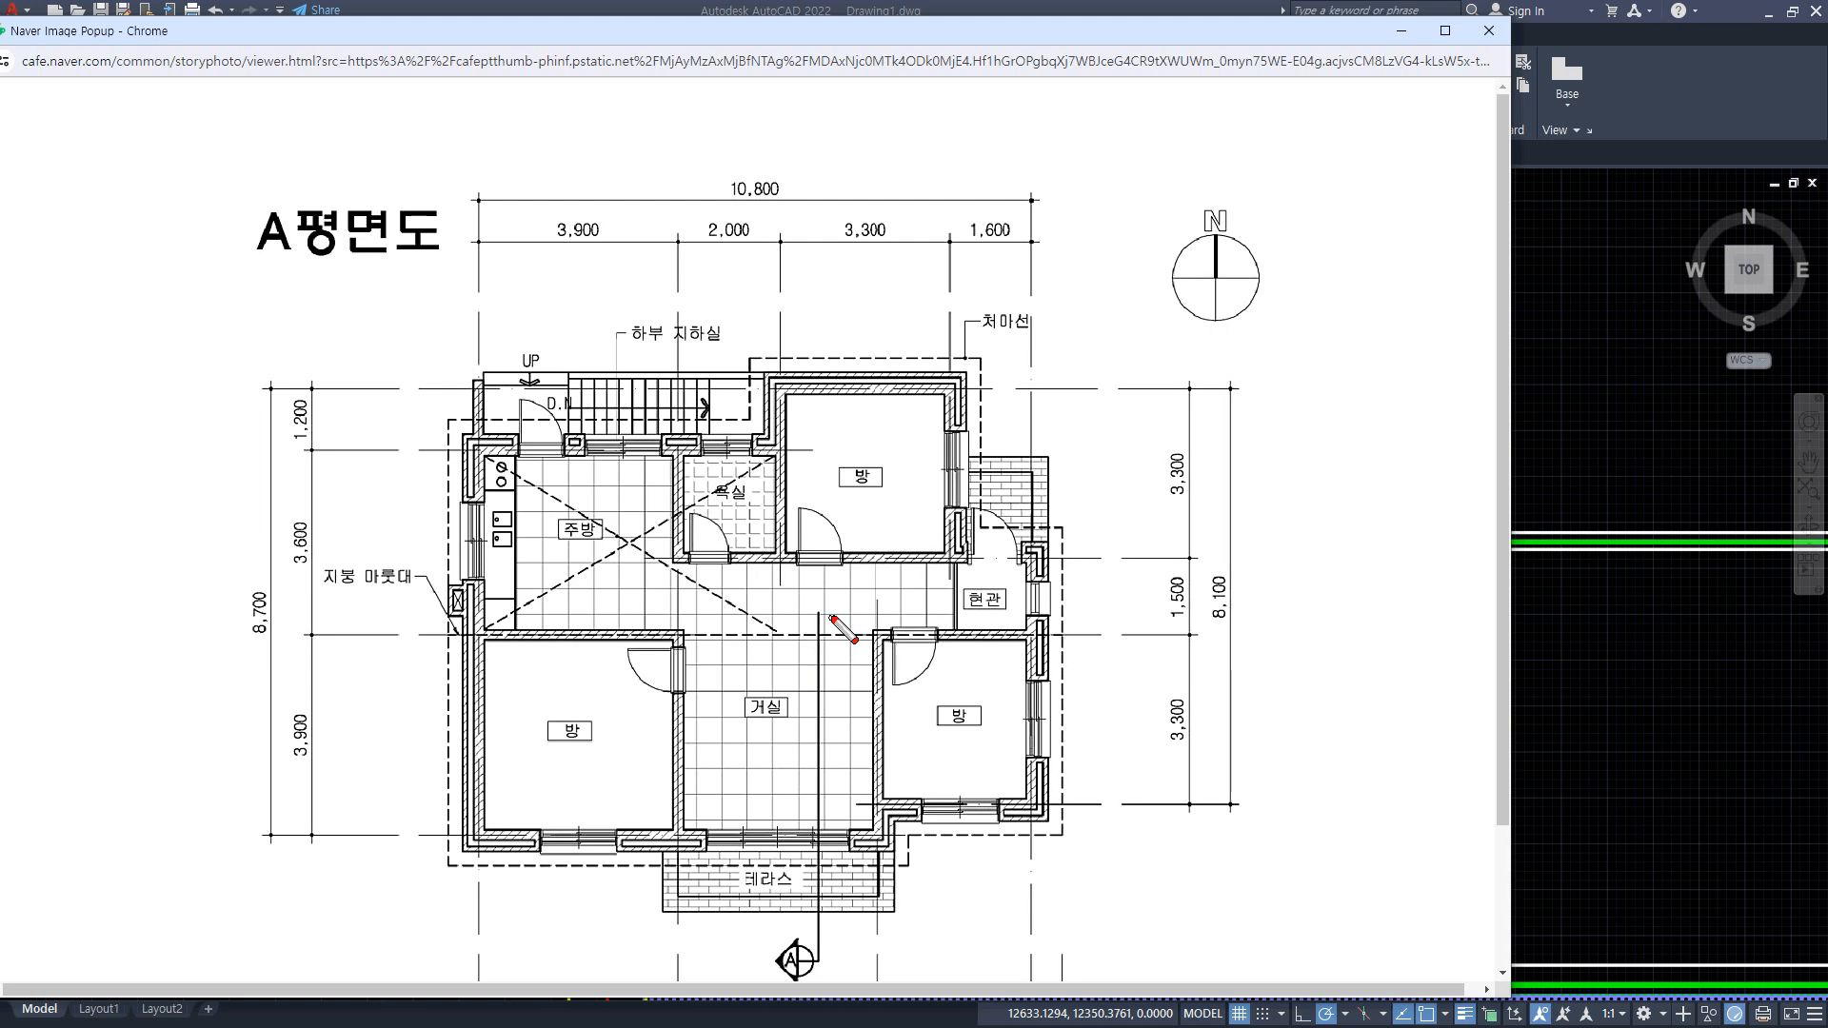
{"action": "mouse_move", "coordinate": [834, 603]}
{"action": "left_mouse_down"}
{"action": "mouse_move", "coordinate": [866, 921]}
{"action": "mouse_move", "coordinate": [693, 886]}
{"action": "mouse_move", "coordinate": [790, 649]}
{"action": "mouse_move", "coordinate": [837, 643]}
{"action": "left_mouse_up"}
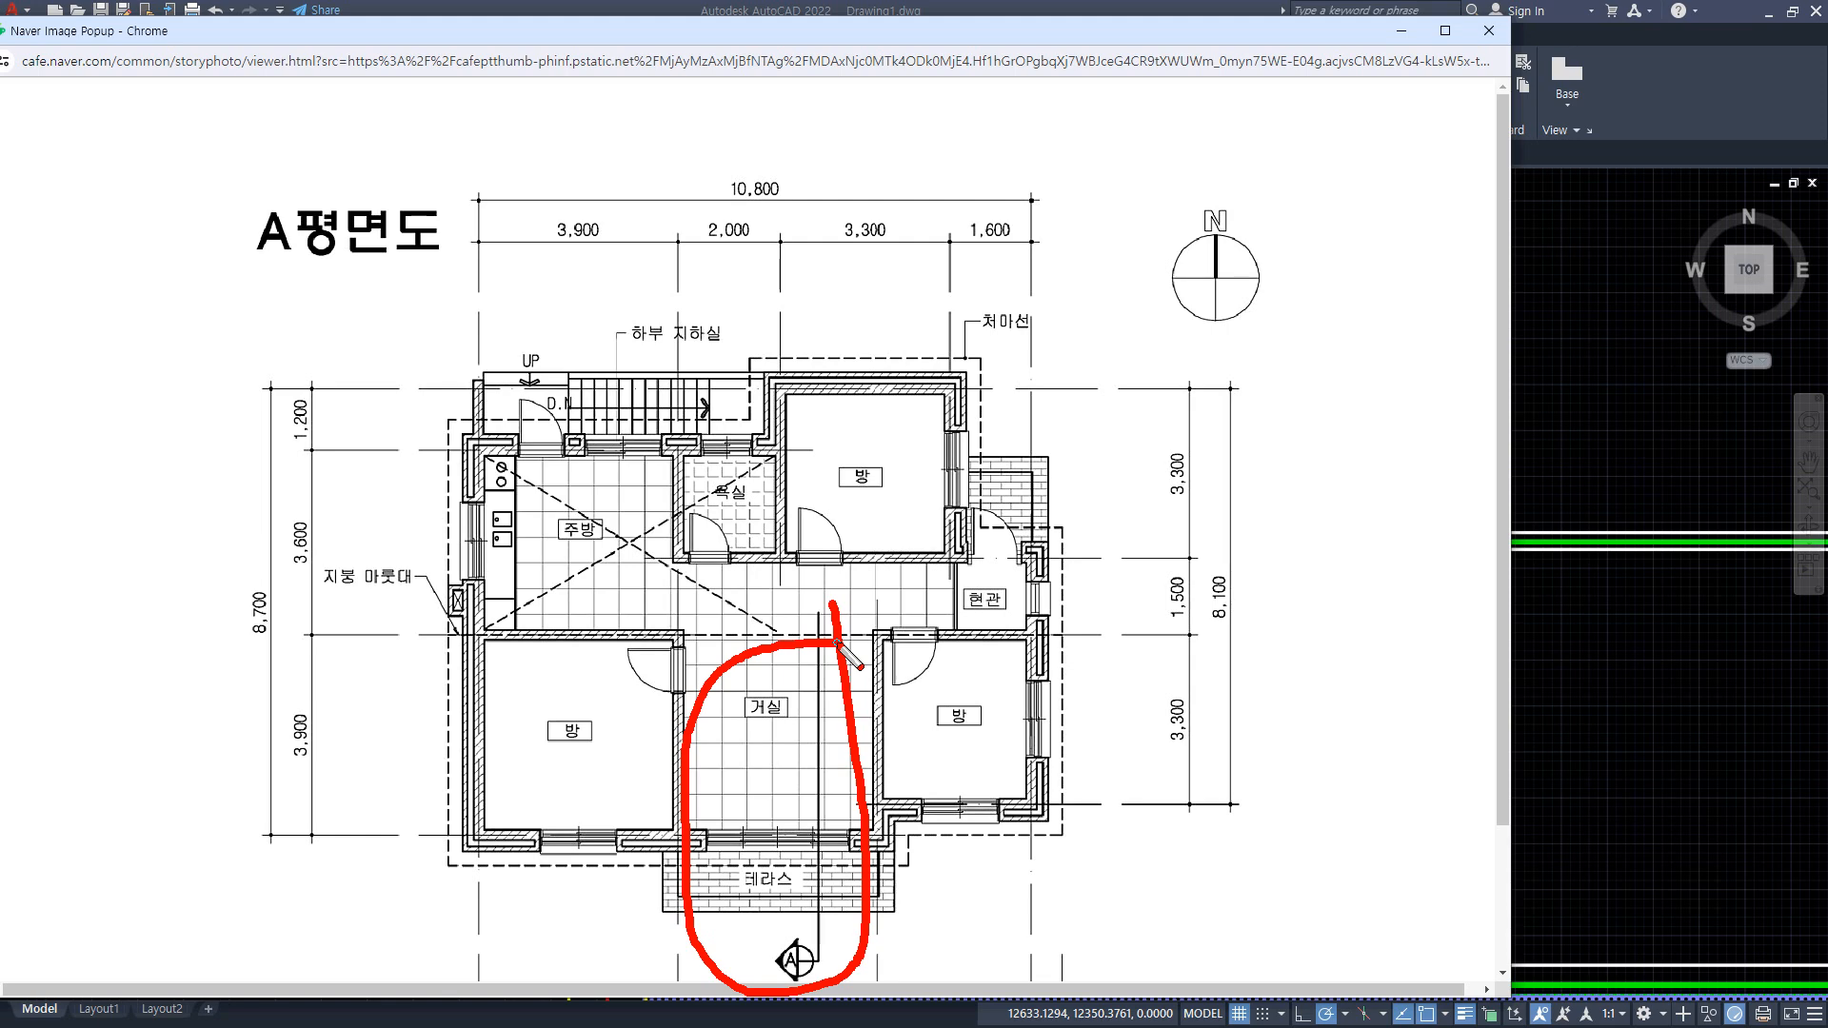
{"action": "key", "text": "e"}
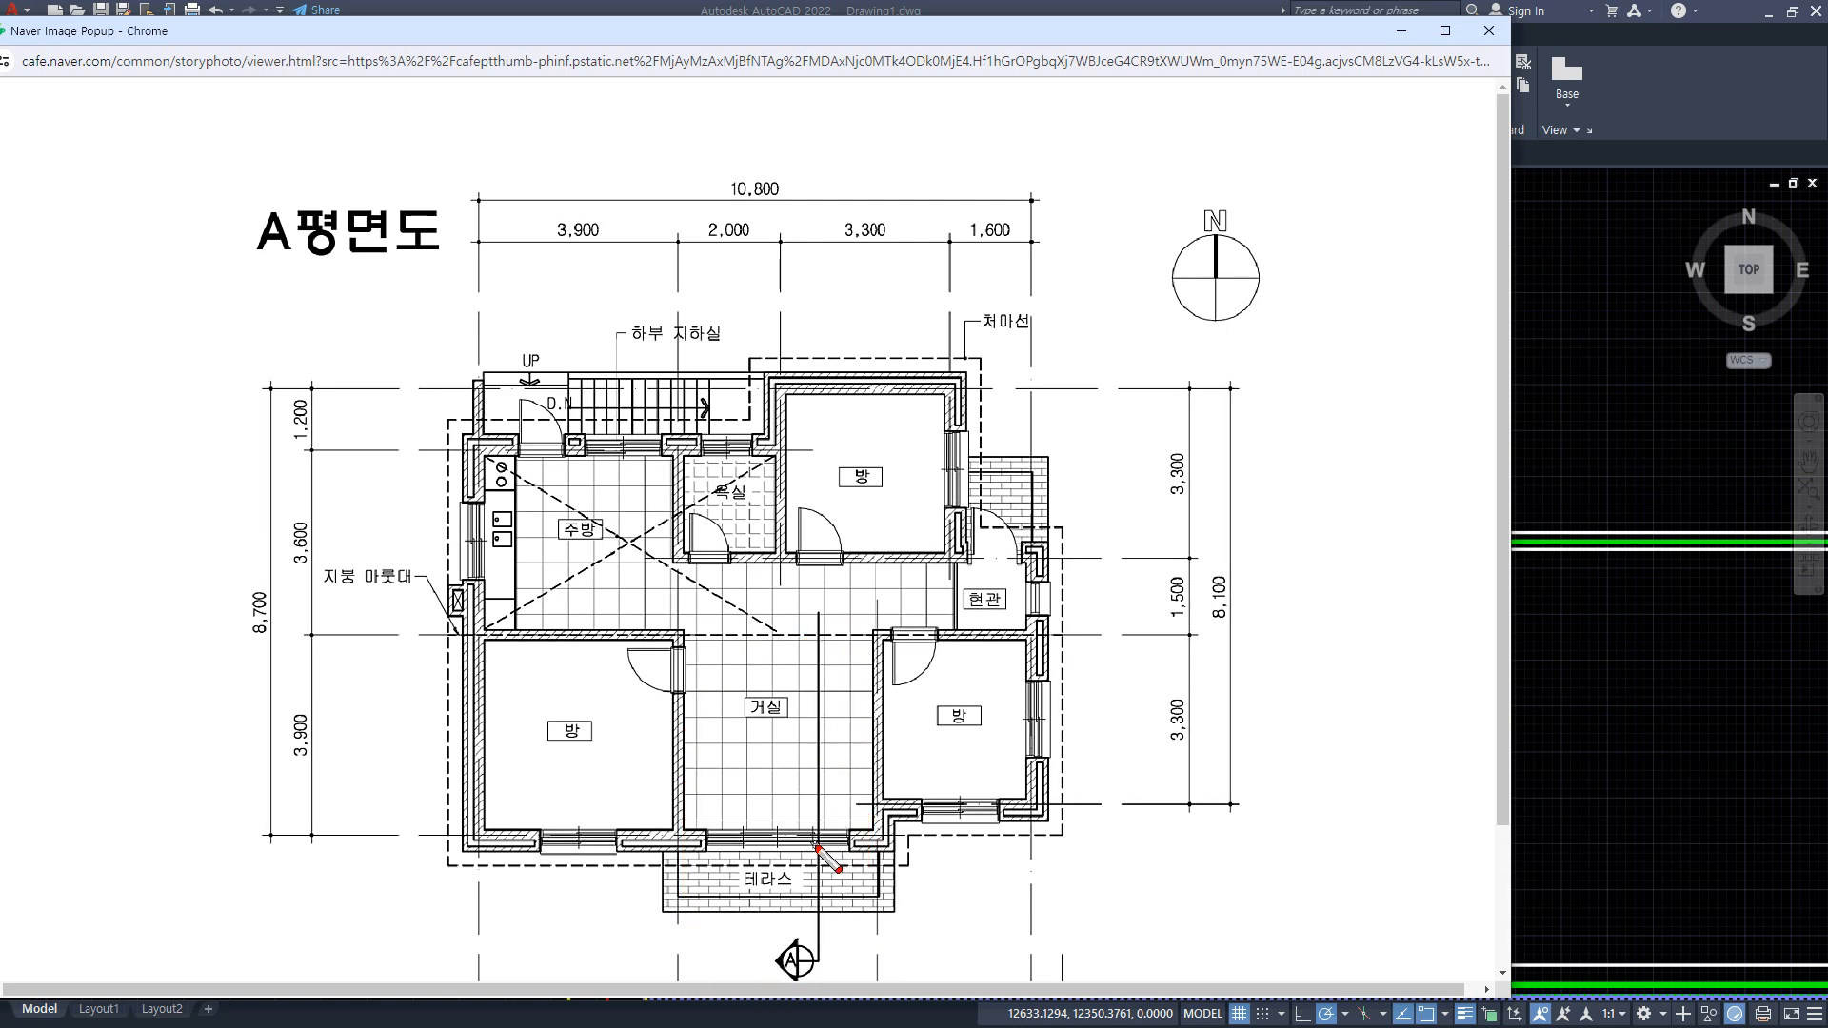
Compare the roof slopes on both sides of the ridge with the plan's axis dimensions between the ridge and the north wall.
{"action": "mouse_move", "coordinate": [816, 845]}
{"action": "left_mouse_down"}
{"action": "mouse_move", "coordinate": [714, 630]}
{"action": "mouse_move", "coordinate": [819, 367]}
{"action": "left_mouse_up"}
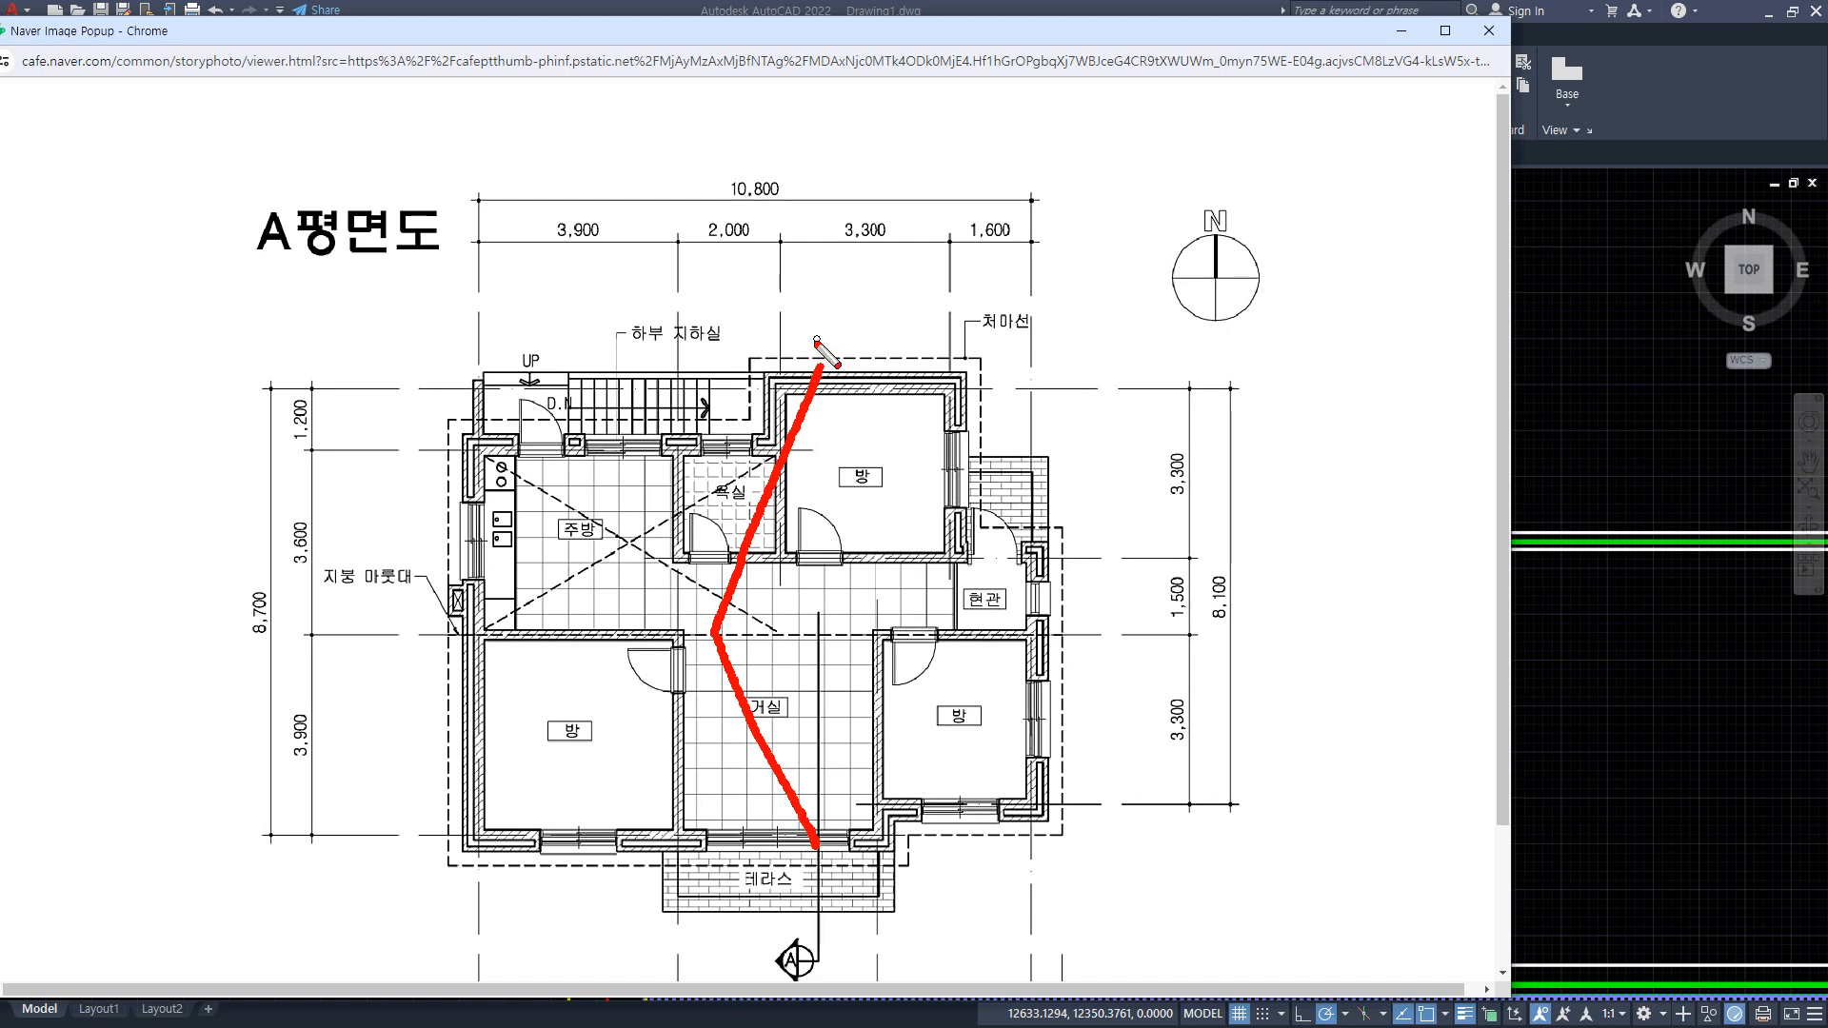
{"action": "left_click_drag", "start_coordinate": [812, 340], "coordinate": [833, 923], "text": "shift"}
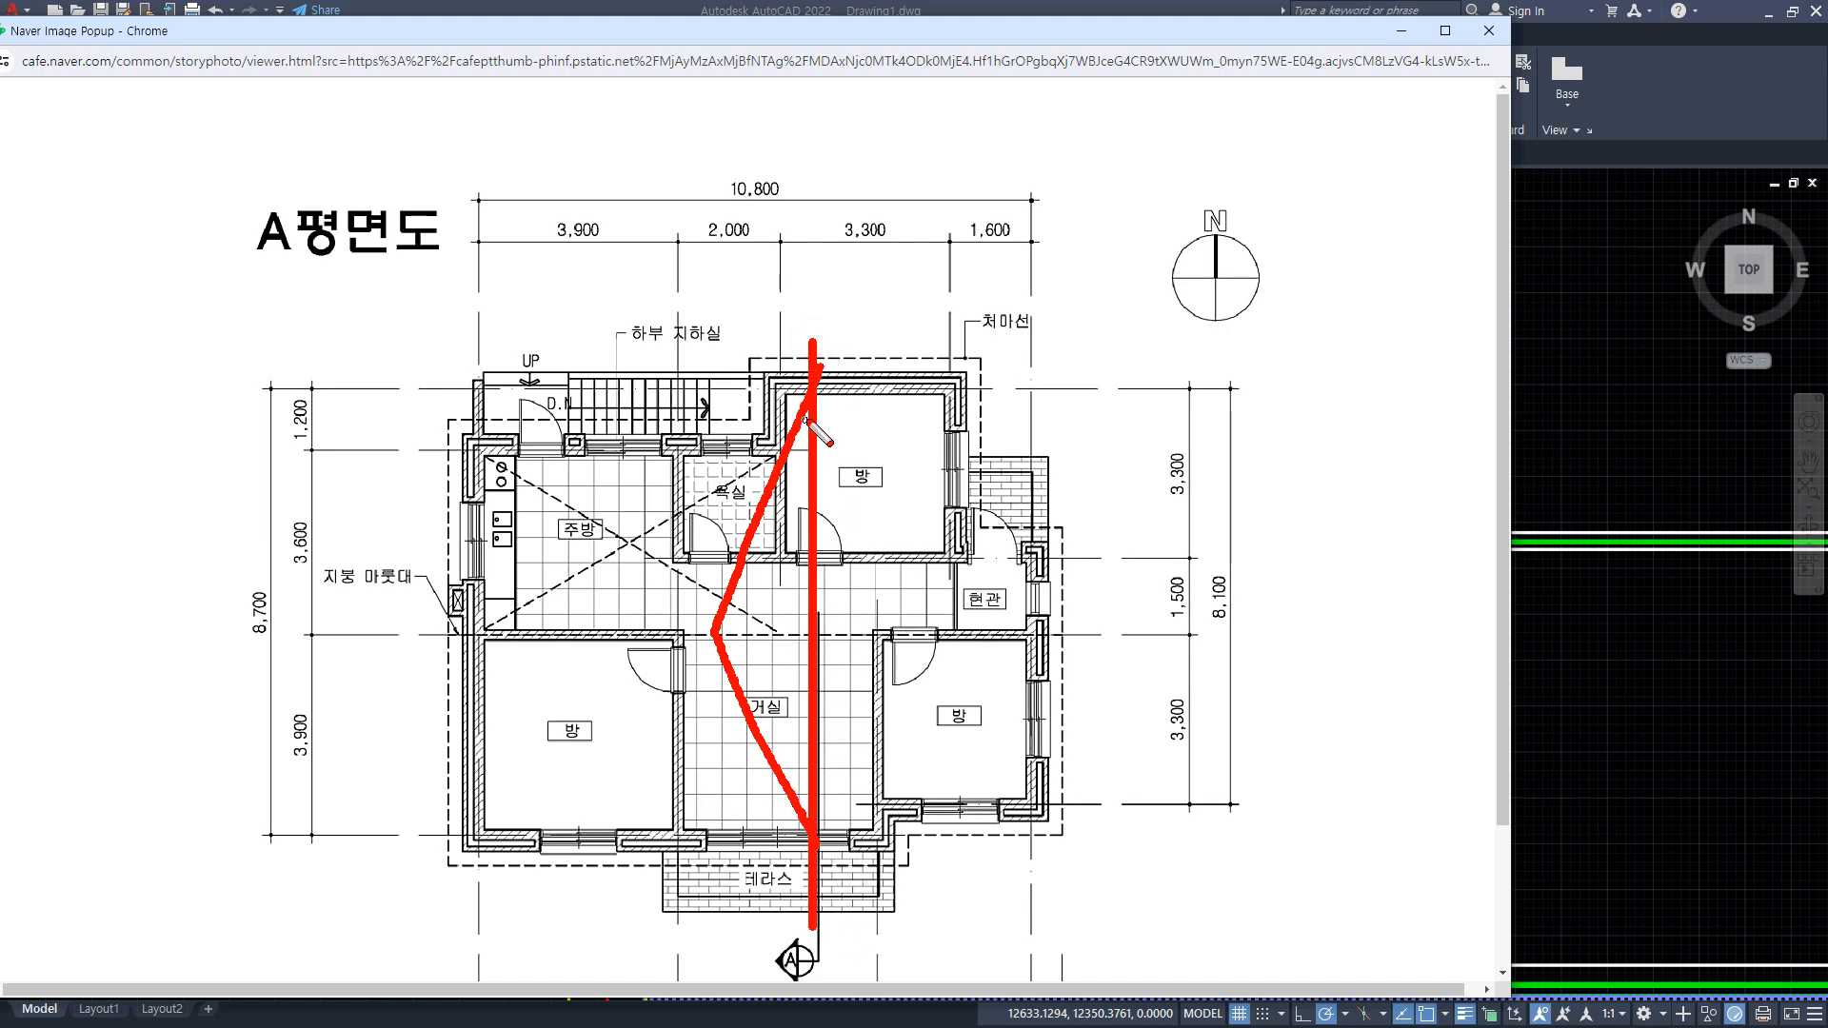
{"action": "left_click_drag", "start_coordinate": [811, 417], "coordinate": [1011, 417], "text": "shift"}
{"action": "left_click_drag", "start_coordinate": [811, 819], "coordinate": [1048, 819], "text": "shift"}
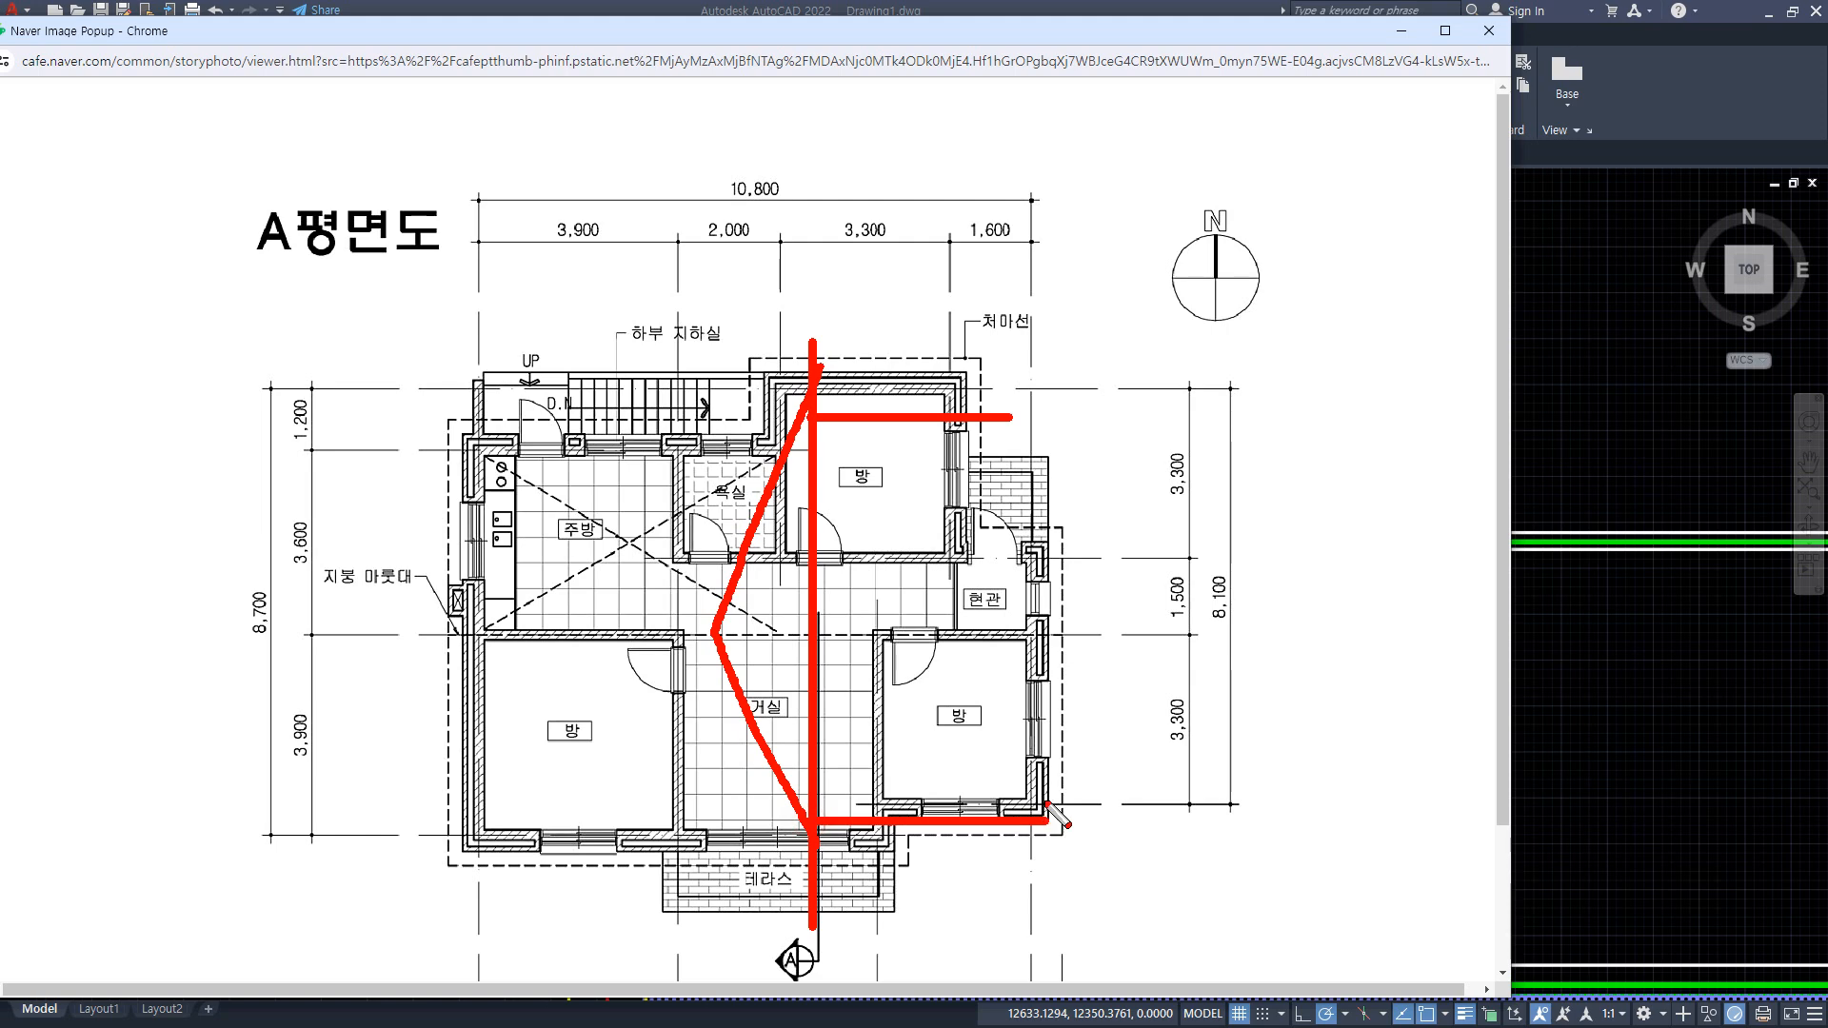
{"action": "left_click_drag", "start_coordinate": [1007, 404], "coordinate": [1007, 862], "text": "shift"}
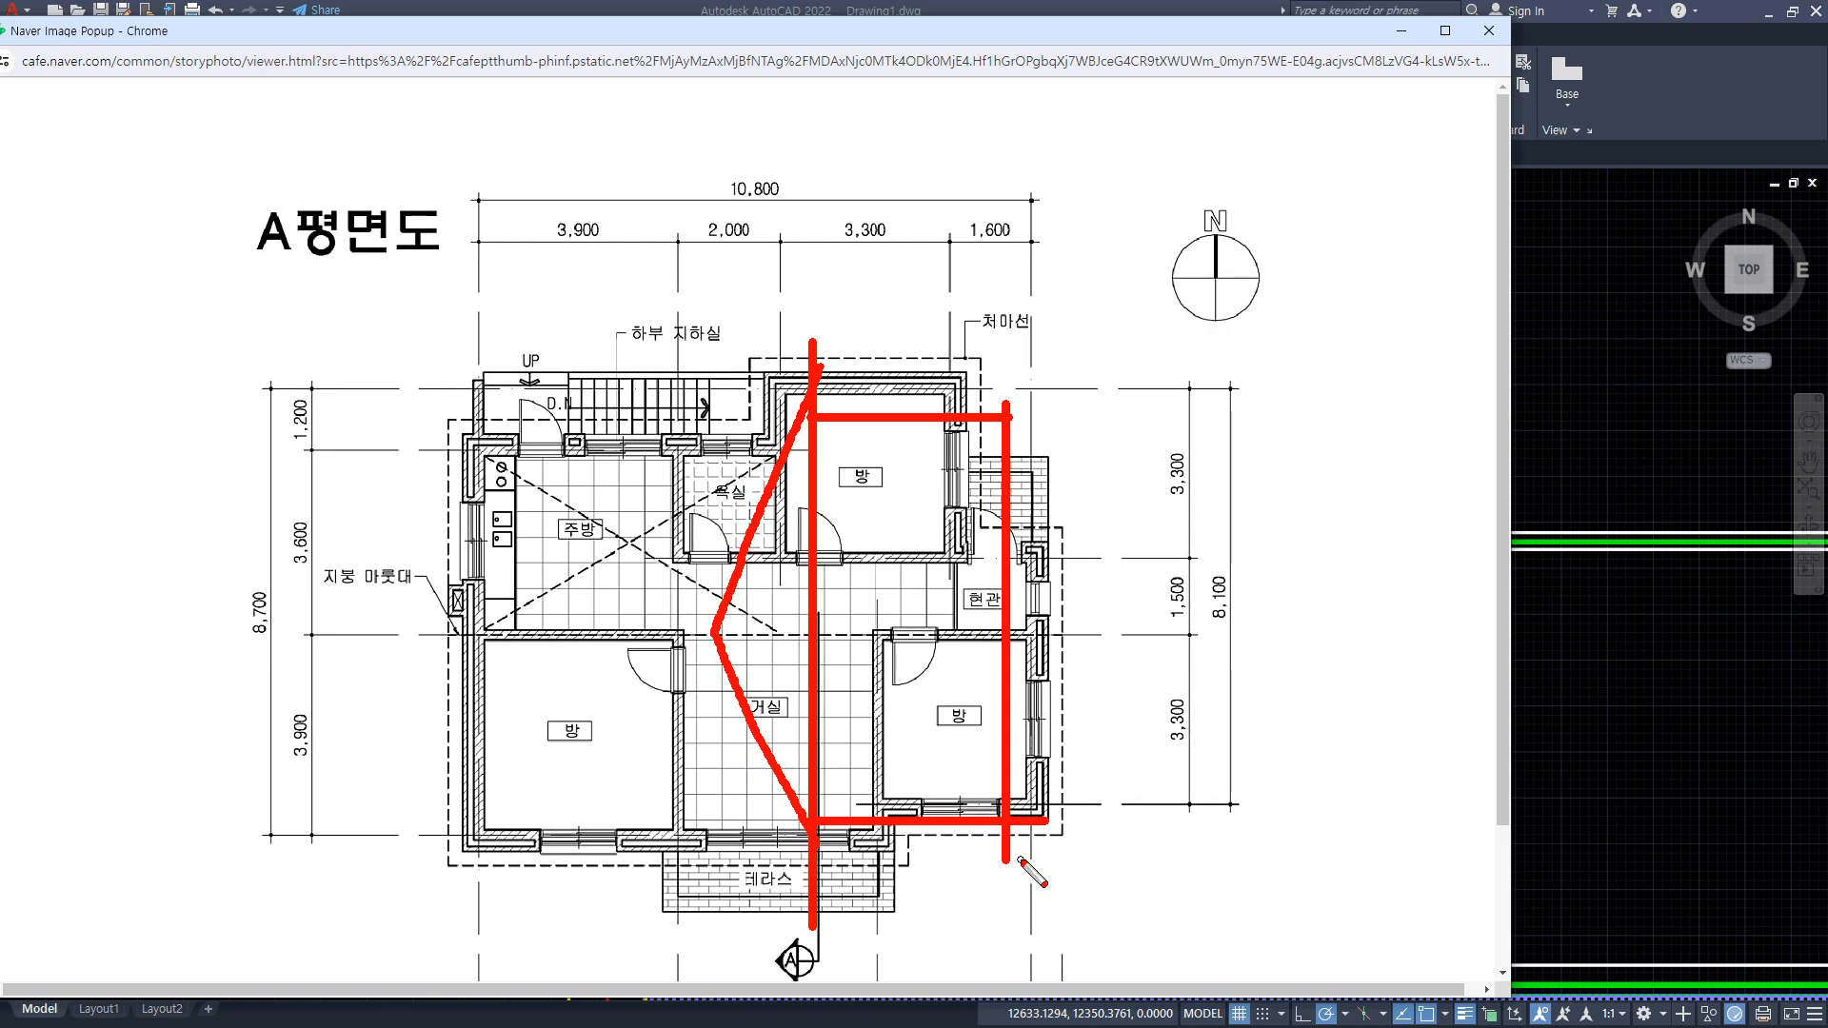
{"action": "key", "text": "e"}
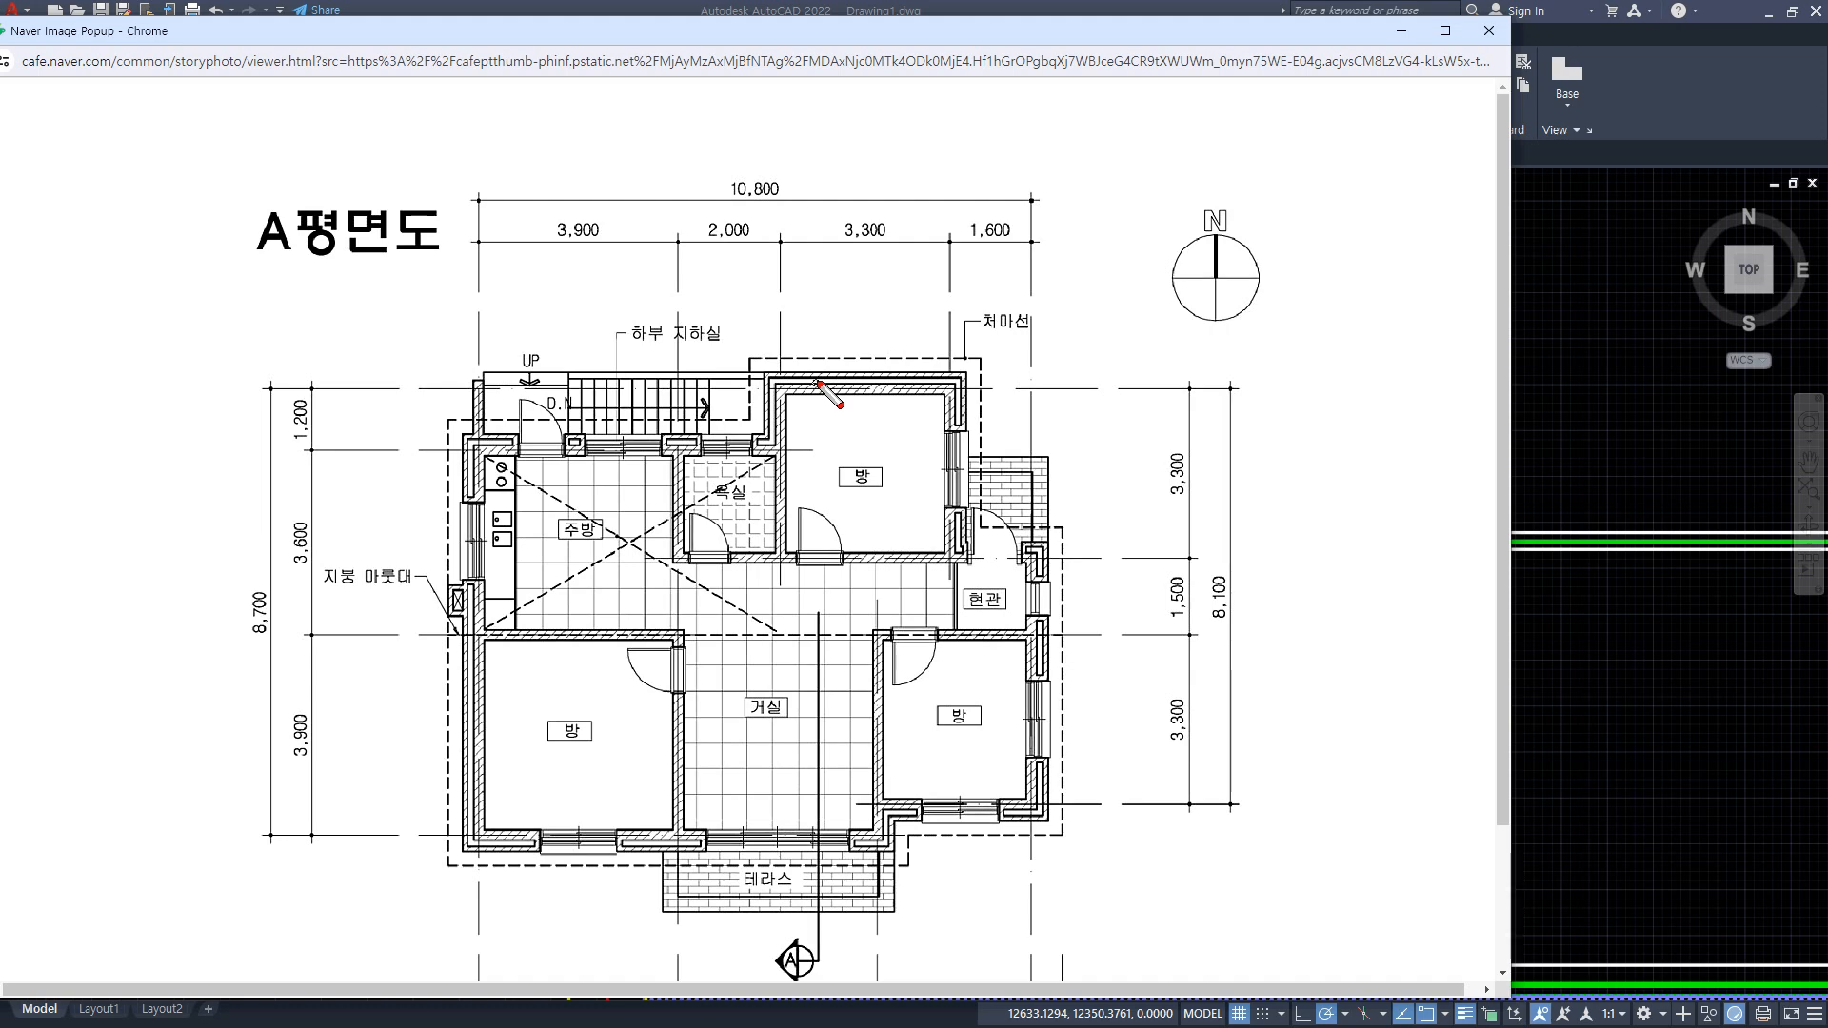
{"action": "mouse_move", "coordinate": [821, 379]}
{"action": "left_mouse_down"}
{"action": "mouse_move", "coordinate": [640, 629]}
{"action": "mouse_move", "coordinate": [750, 851]}
{"action": "left_mouse_up"}
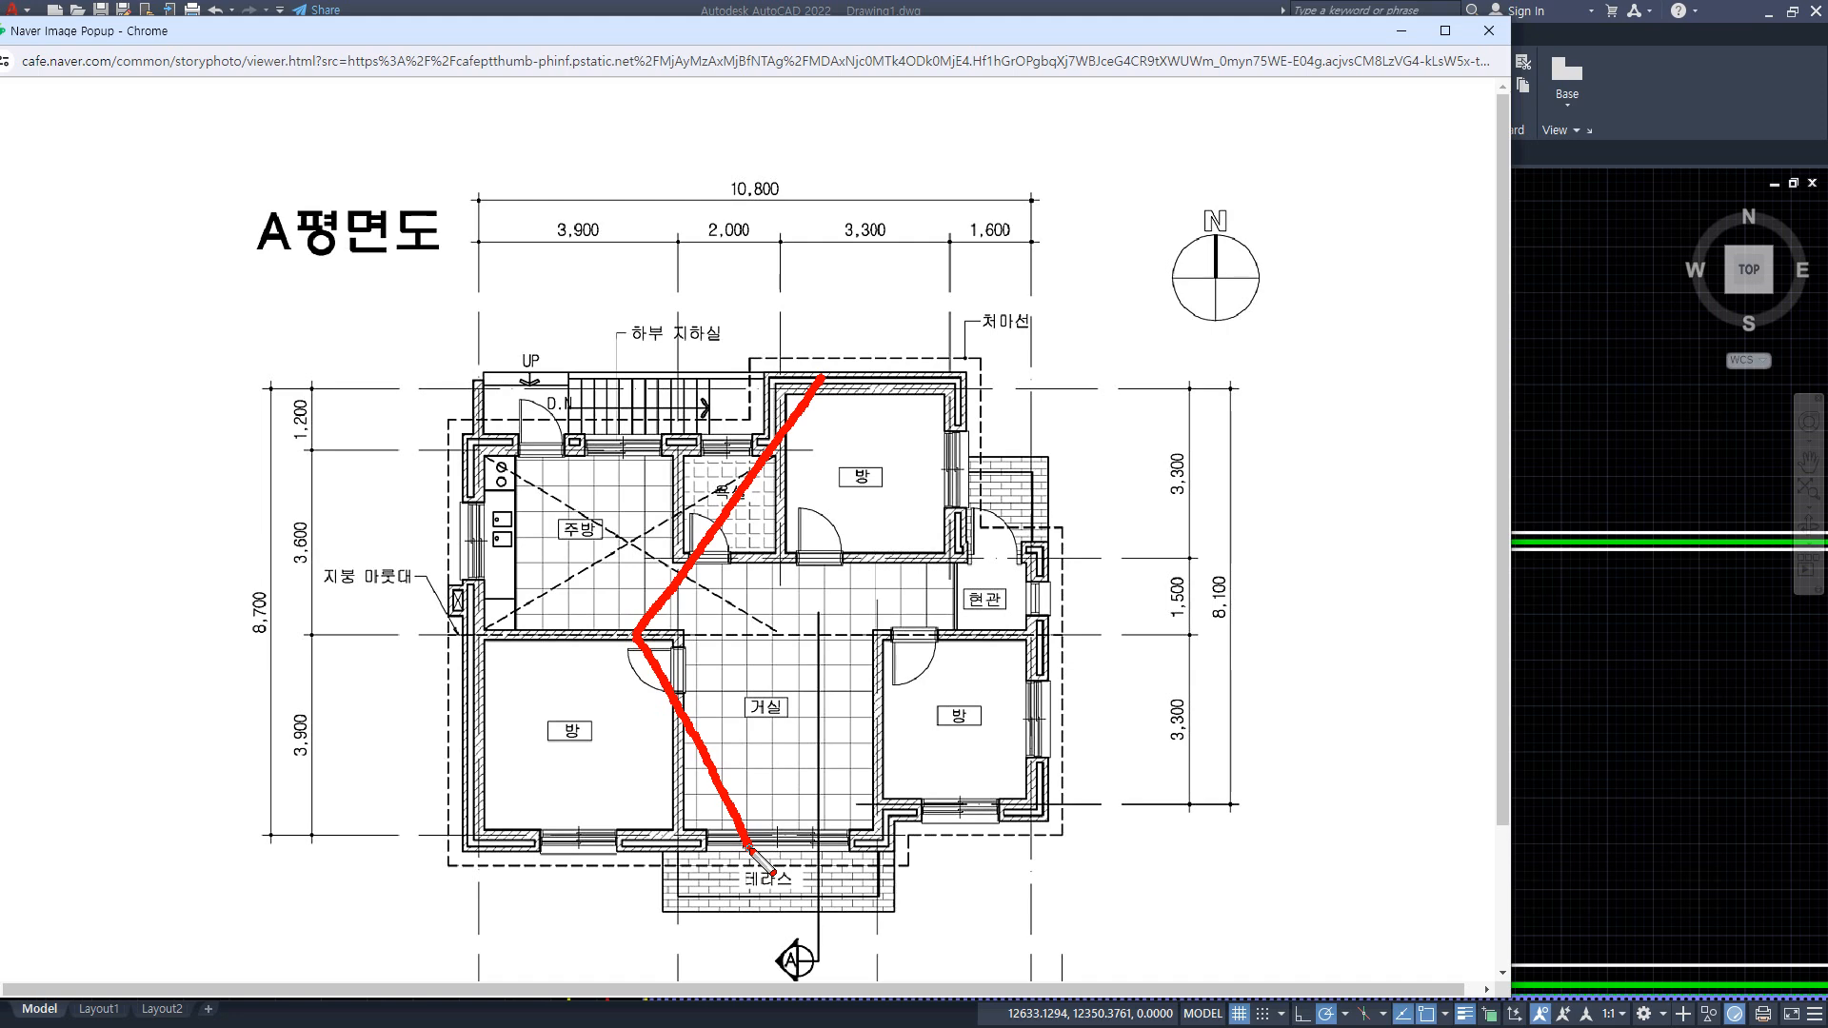
{"action": "mouse_move", "coordinate": [795, 979]}
{"action": "left_mouse_down"}
{"action": "mouse_move", "coordinate": [534, 805]}
{"action": "mouse_move", "coordinate": [779, 376]}
{"action": "mouse_move", "coordinate": [1018, 824]}
{"action": "mouse_move", "coordinate": [765, 951]}
{"action": "left_mouse_up"}
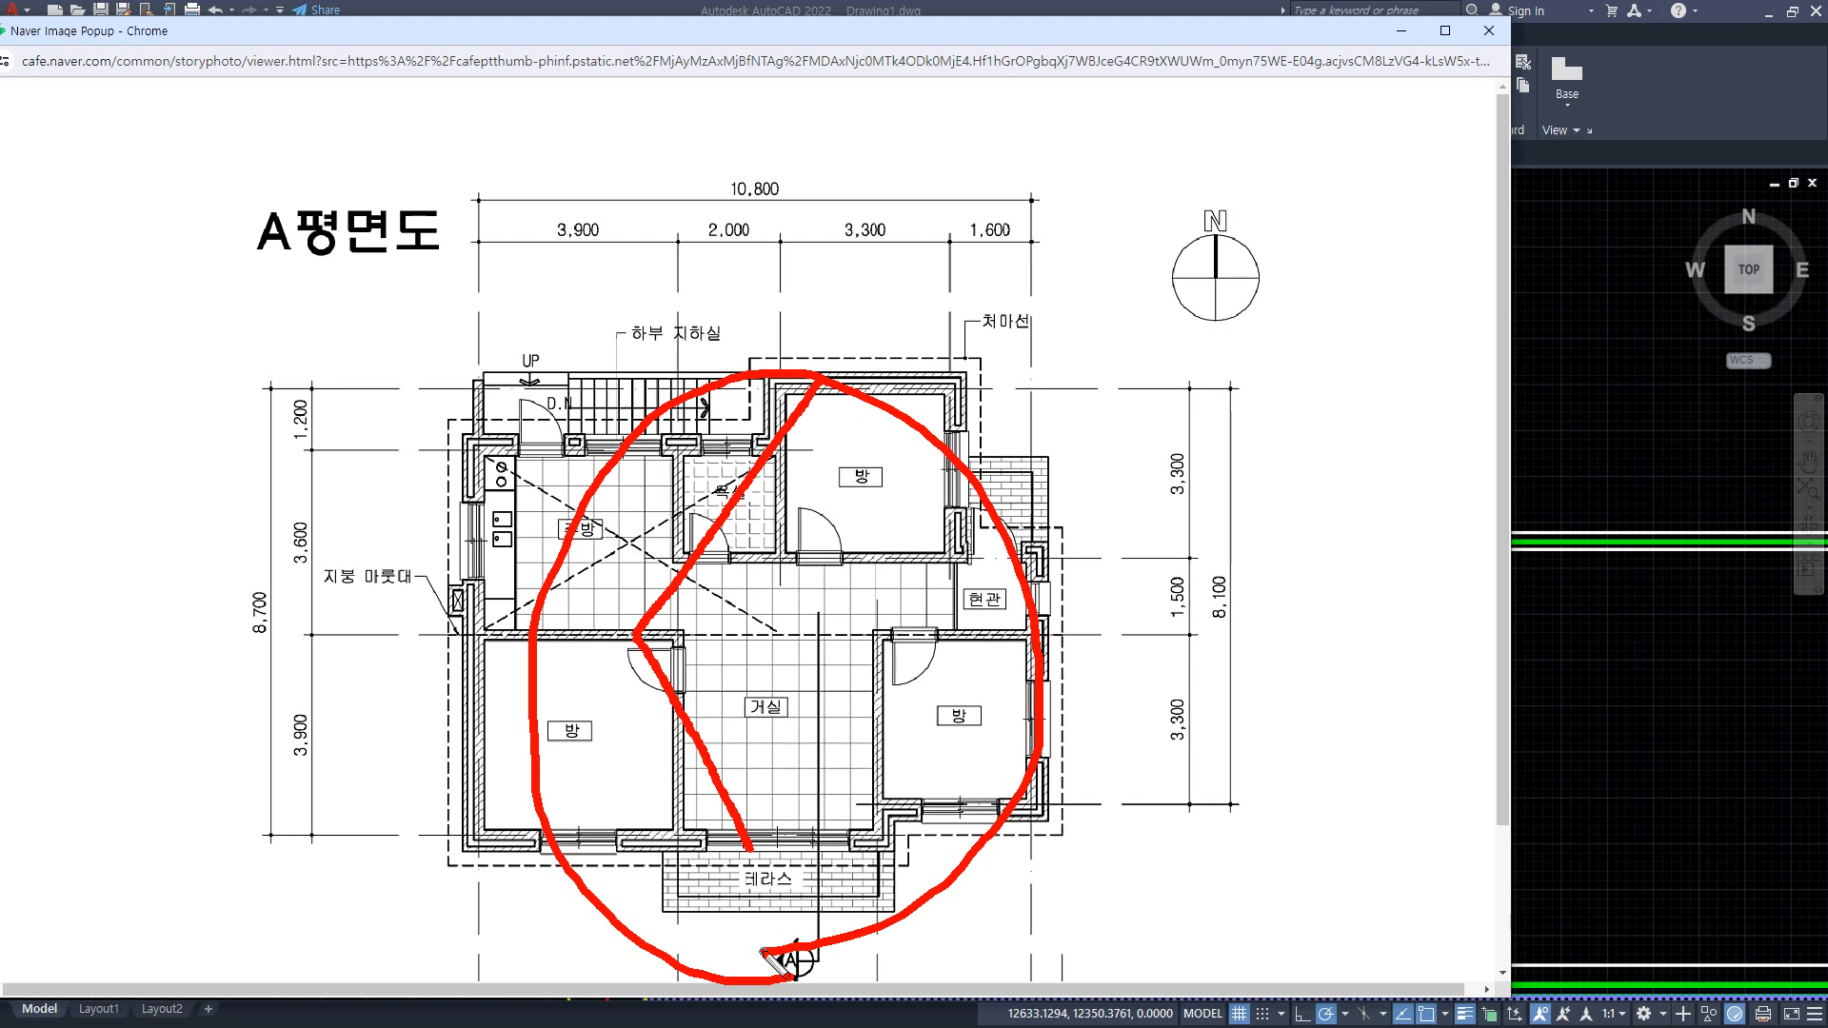
{"action": "mouse_move", "coordinate": [1208, 626]}
{"action": "left_mouse_down"}
{"action": "mouse_move", "coordinate": [1138, 615]}
{"action": "mouse_move", "coordinate": [1150, 390]}
{"action": "mouse_move", "coordinate": [1235, 606]}
{"action": "left_mouse_up"}
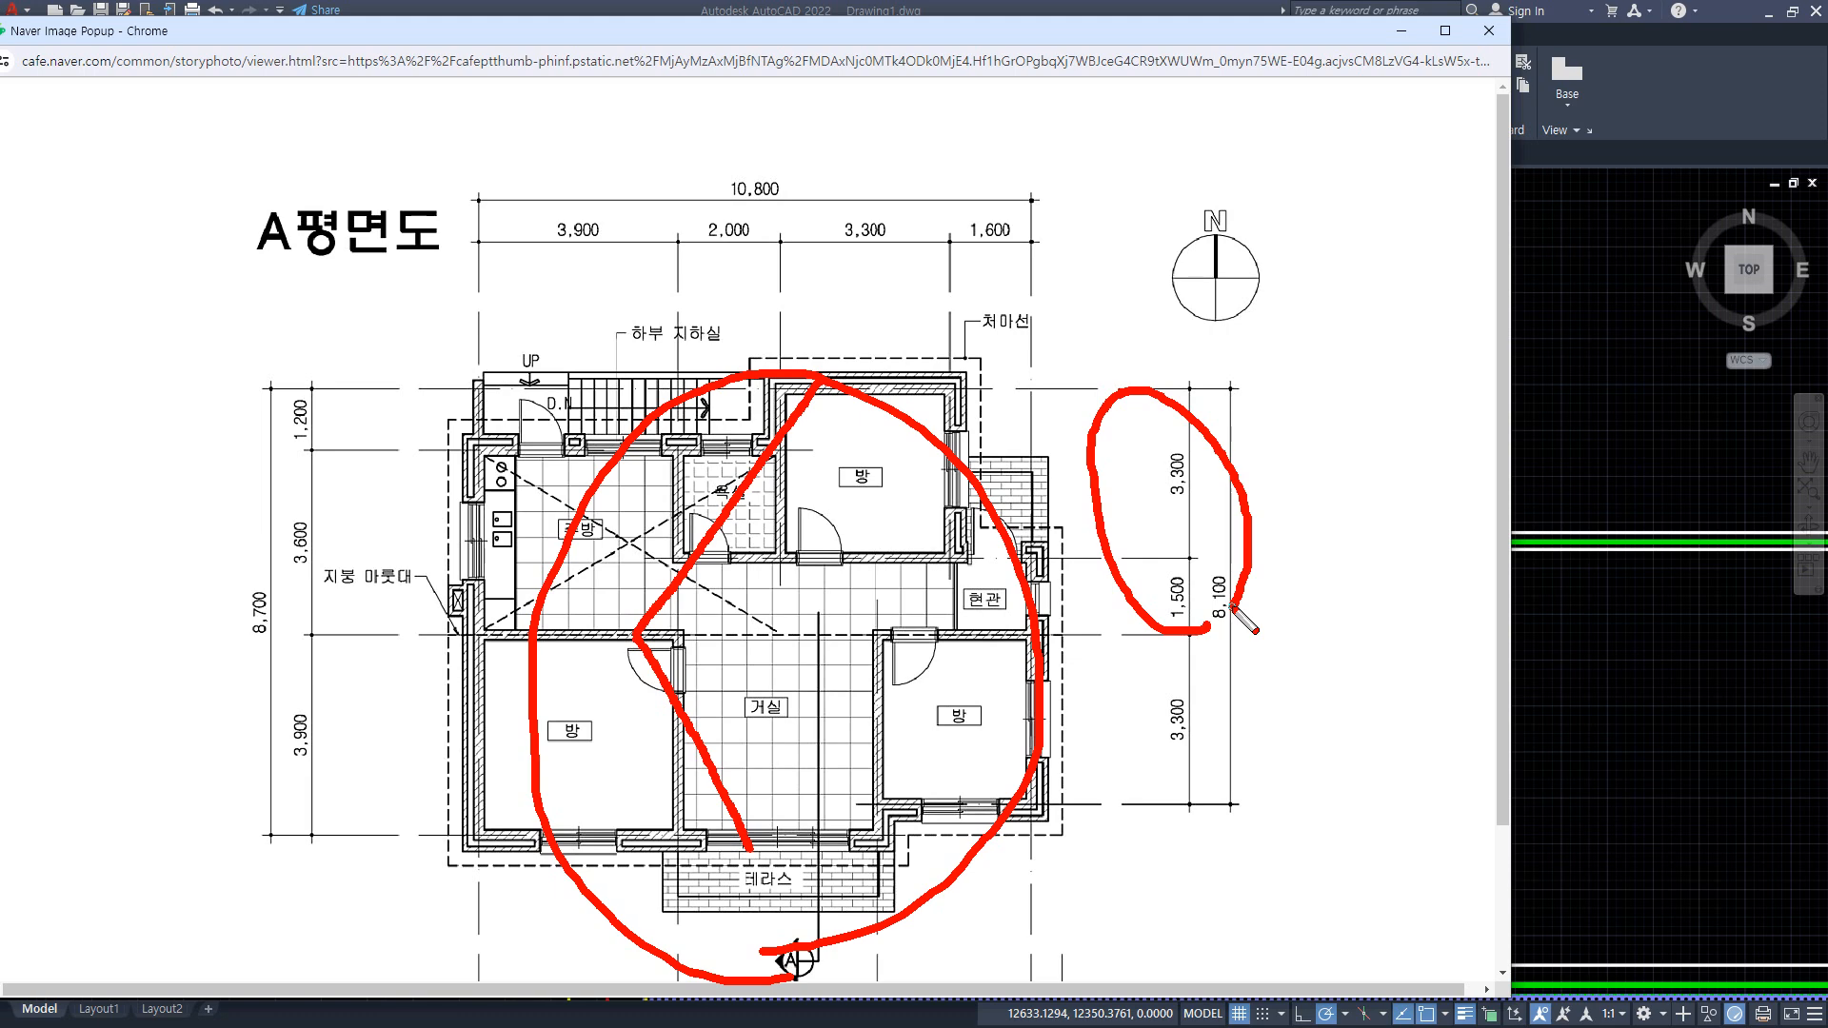
Switch back to AutoCAD and offset the wall's red centre line 3900 to the right.
{"action": "key", "text": "Escape"}
{"action": "left_click", "coordinate": [1575, 402]}
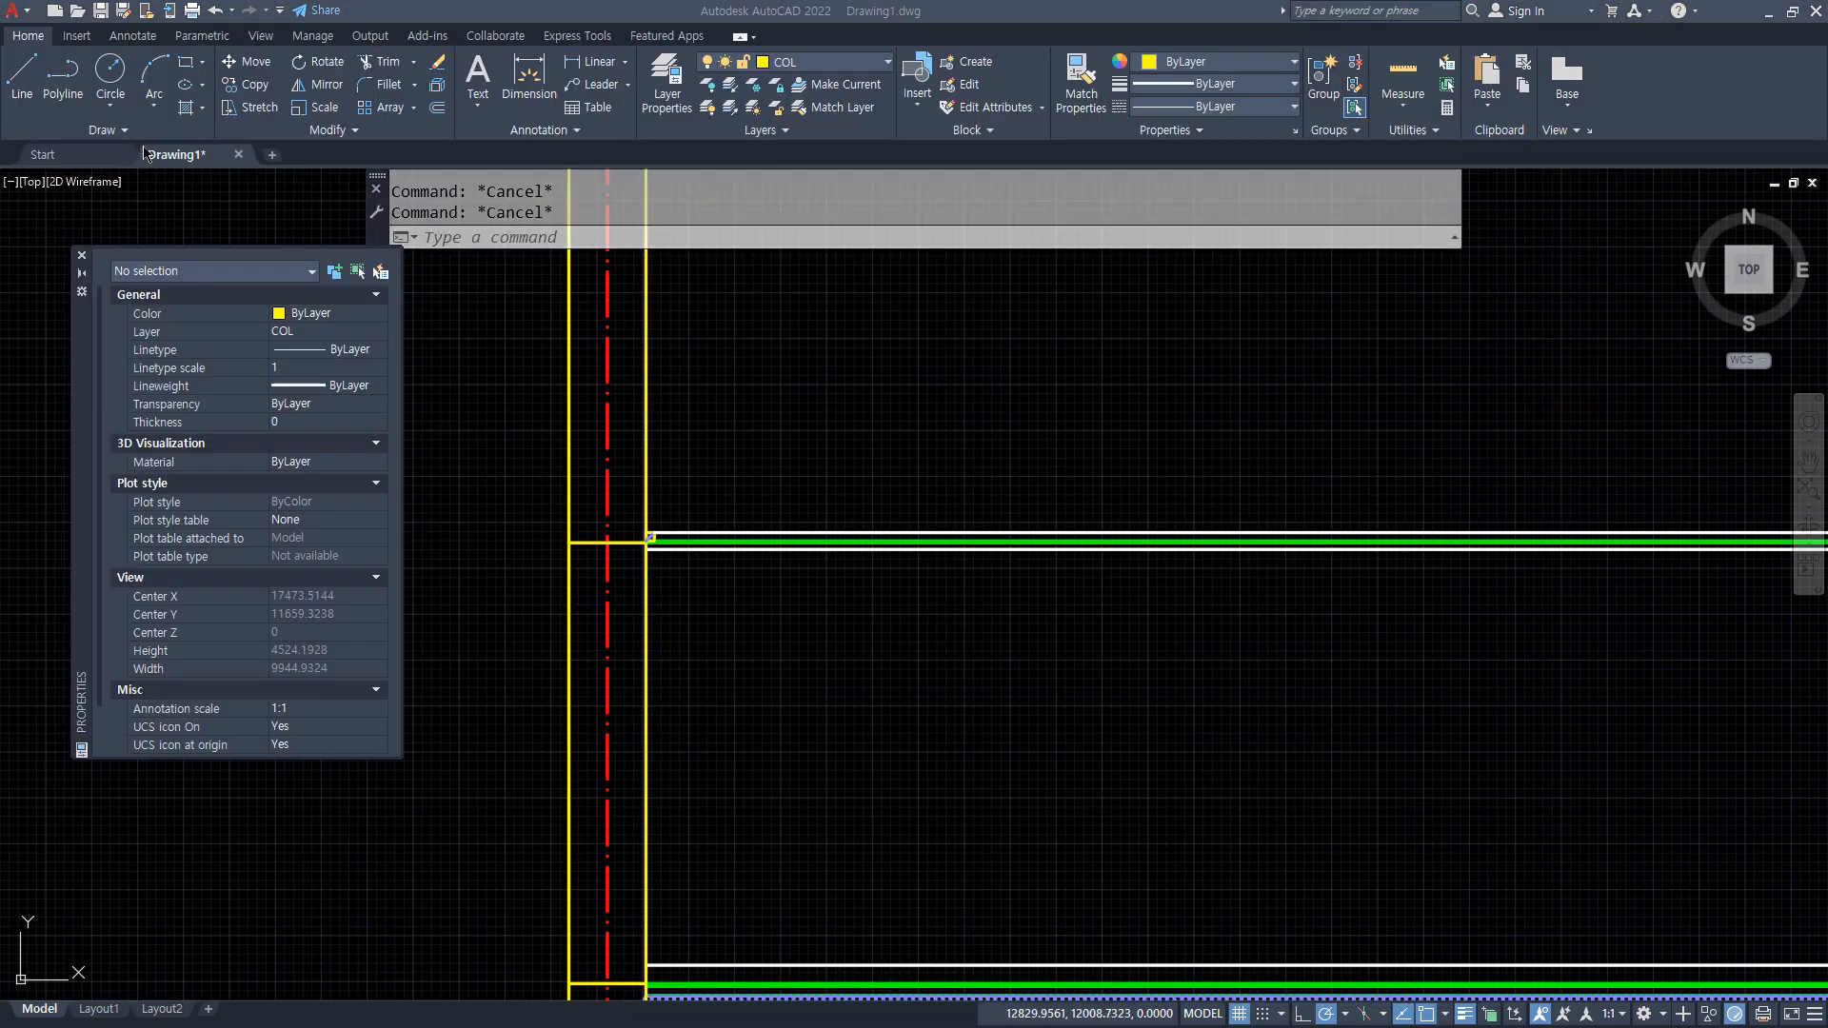
{"action": "left_click", "coordinate": [1206, 580]}
{"action": "scroll", "coordinate": [756, 536], "scroll_direction": "down", "scroll_amount": 2}
{"action": "middle_click_drag", "start_coordinate": [756, 536], "coordinate": [676, 622]}
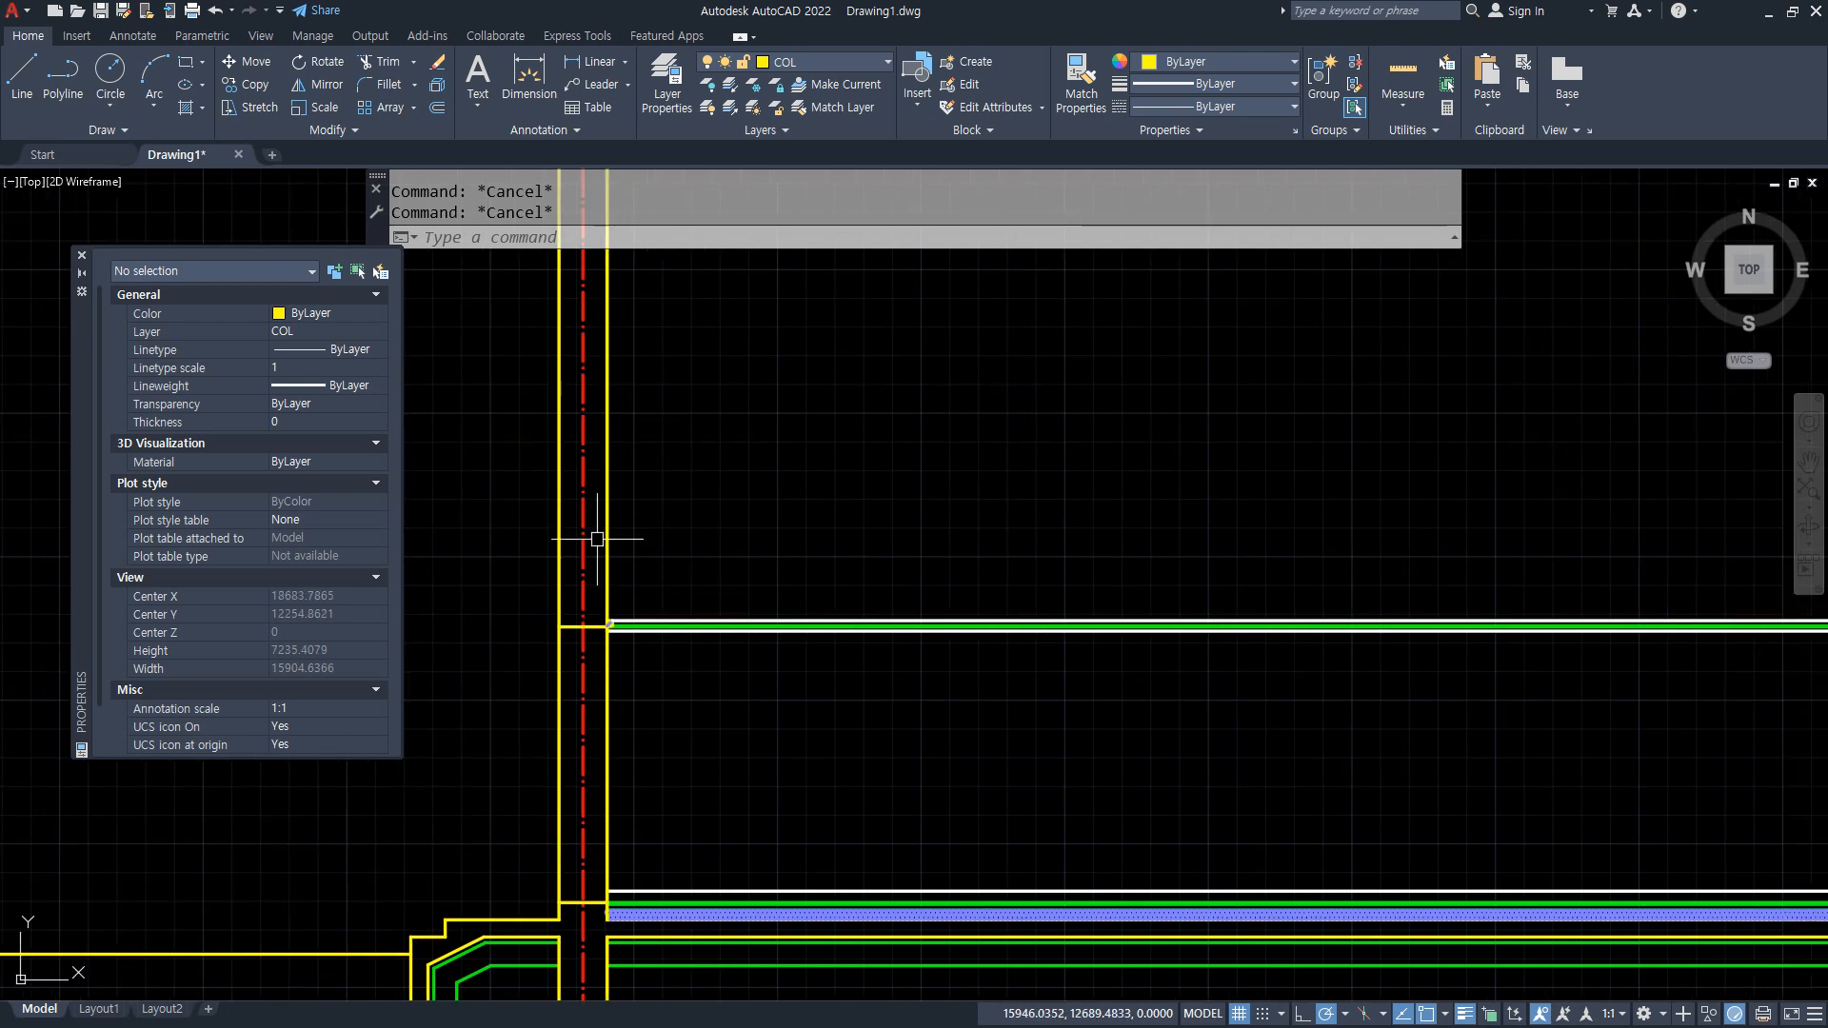
{"action": "key", "text": "ctrl+alt+g"}
{"action": "left_click_drag", "start_coordinate": [590, 545], "coordinate": [976, 555]}
{"action": "key", "text": "Escape"}
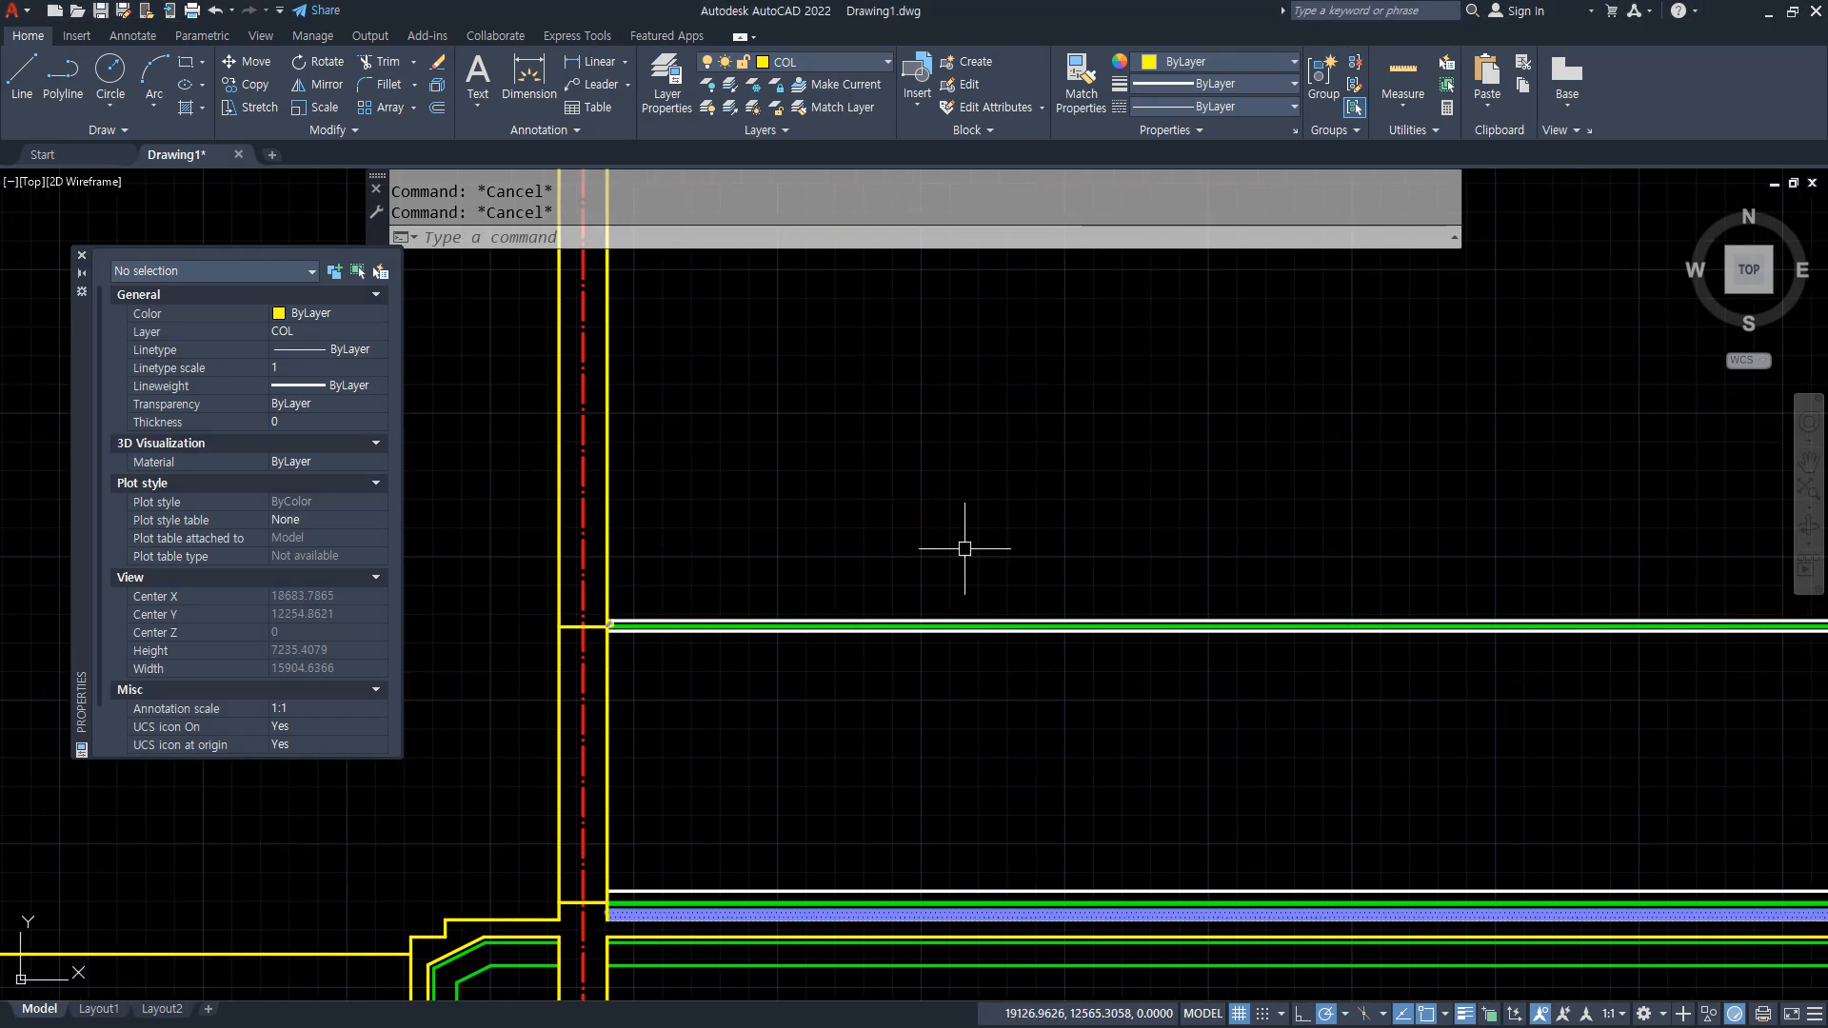
{"action": "type", "text": "o"}
{"action": "key", "text": "Return"}
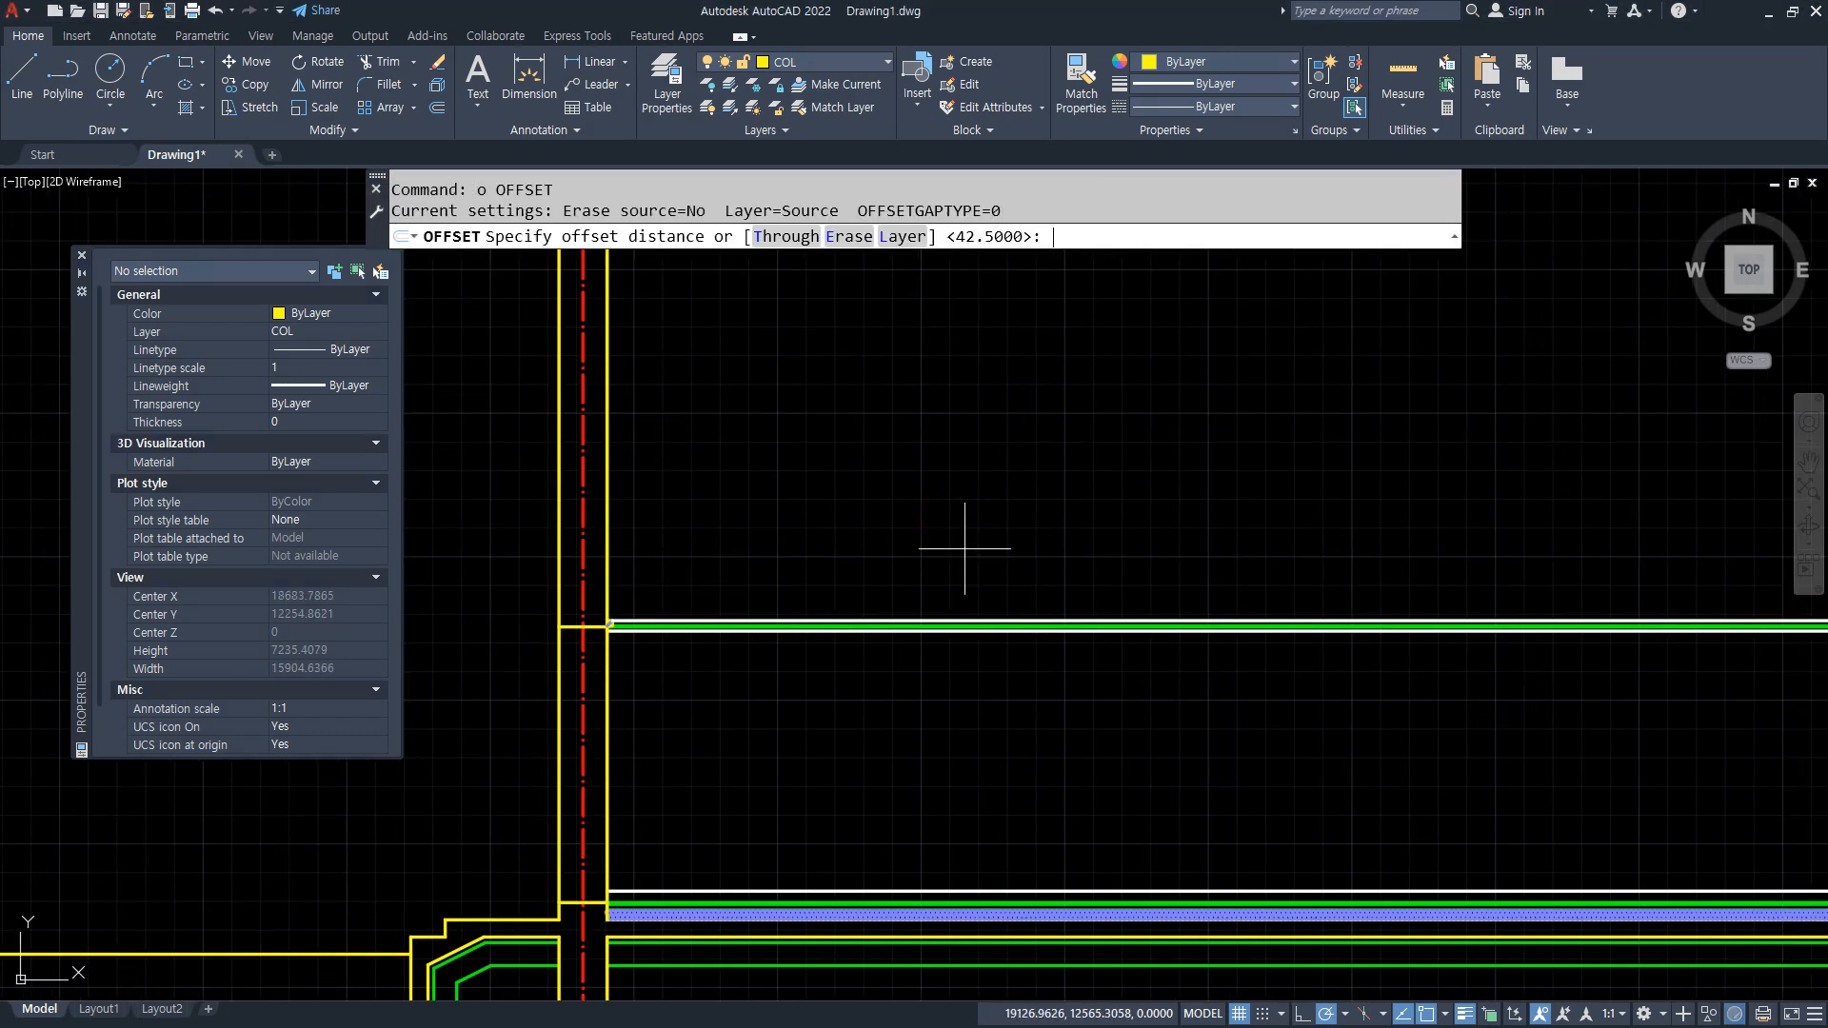
{"action": "type", "text": "3900"}
{"action": "key", "text": "Return"}
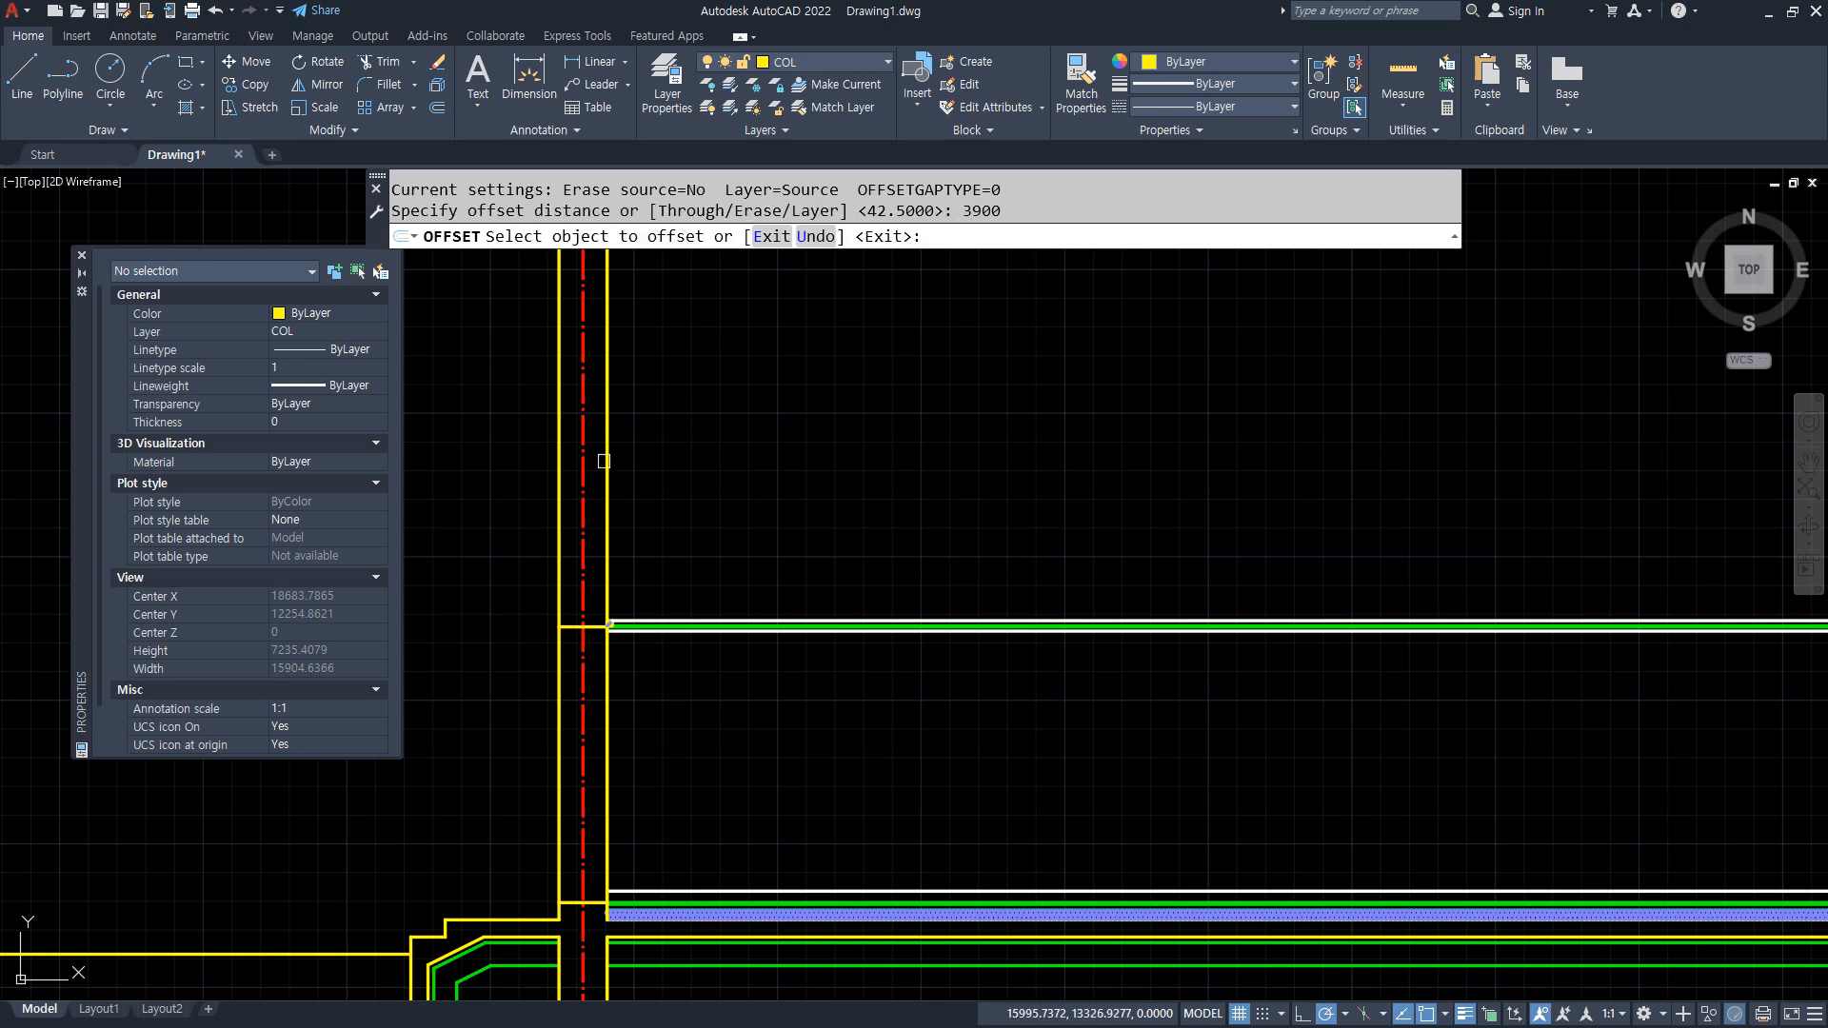
{"action": "left_click", "coordinate": [583, 496]}
{"action": "left_click", "coordinate": [882, 484]}
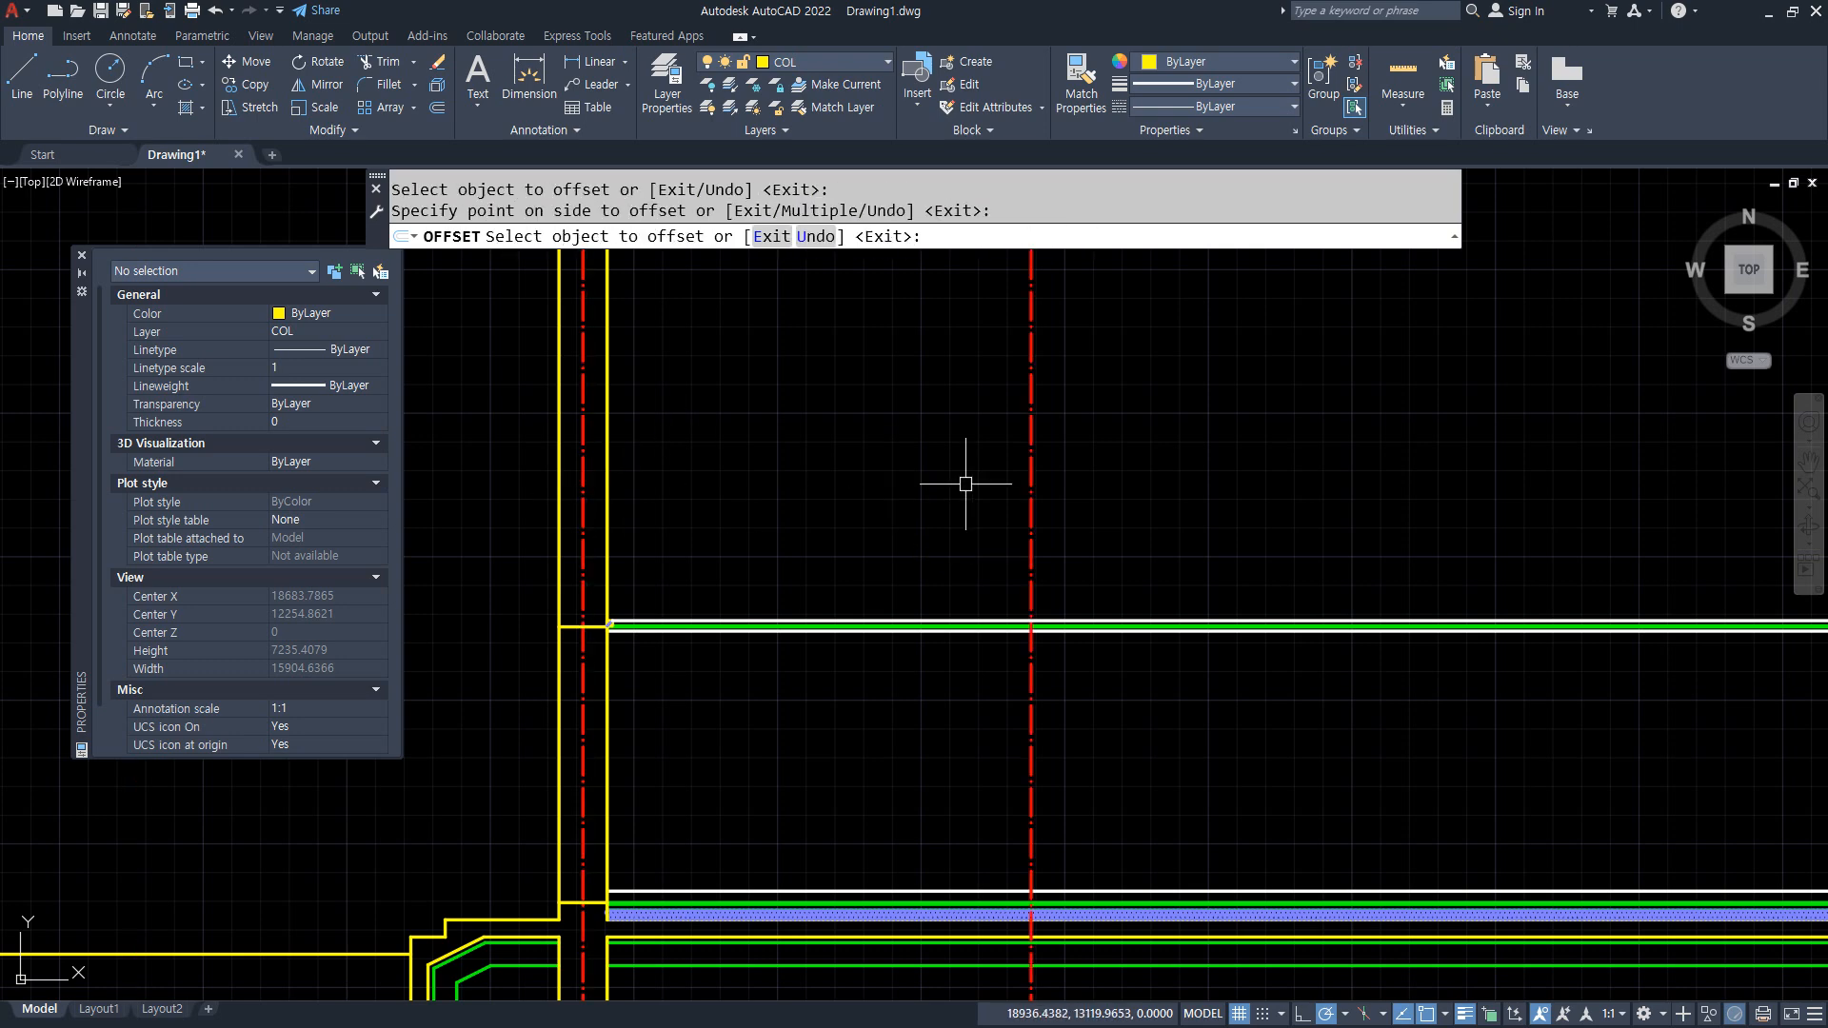
{"action": "key", "text": "Return"}
{"action": "middle_click_drag", "start_coordinate": [967, 484], "coordinate": [944, 640]}
{"action": "mouse_move", "coordinate": [1027, 410]}
{"action": "left_mouse_down"}
{"action": "mouse_move", "coordinate": [1007, 432]}
{"action": "mouse_move", "coordinate": [1025, 429]}
{"action": "left_mouse_up"}
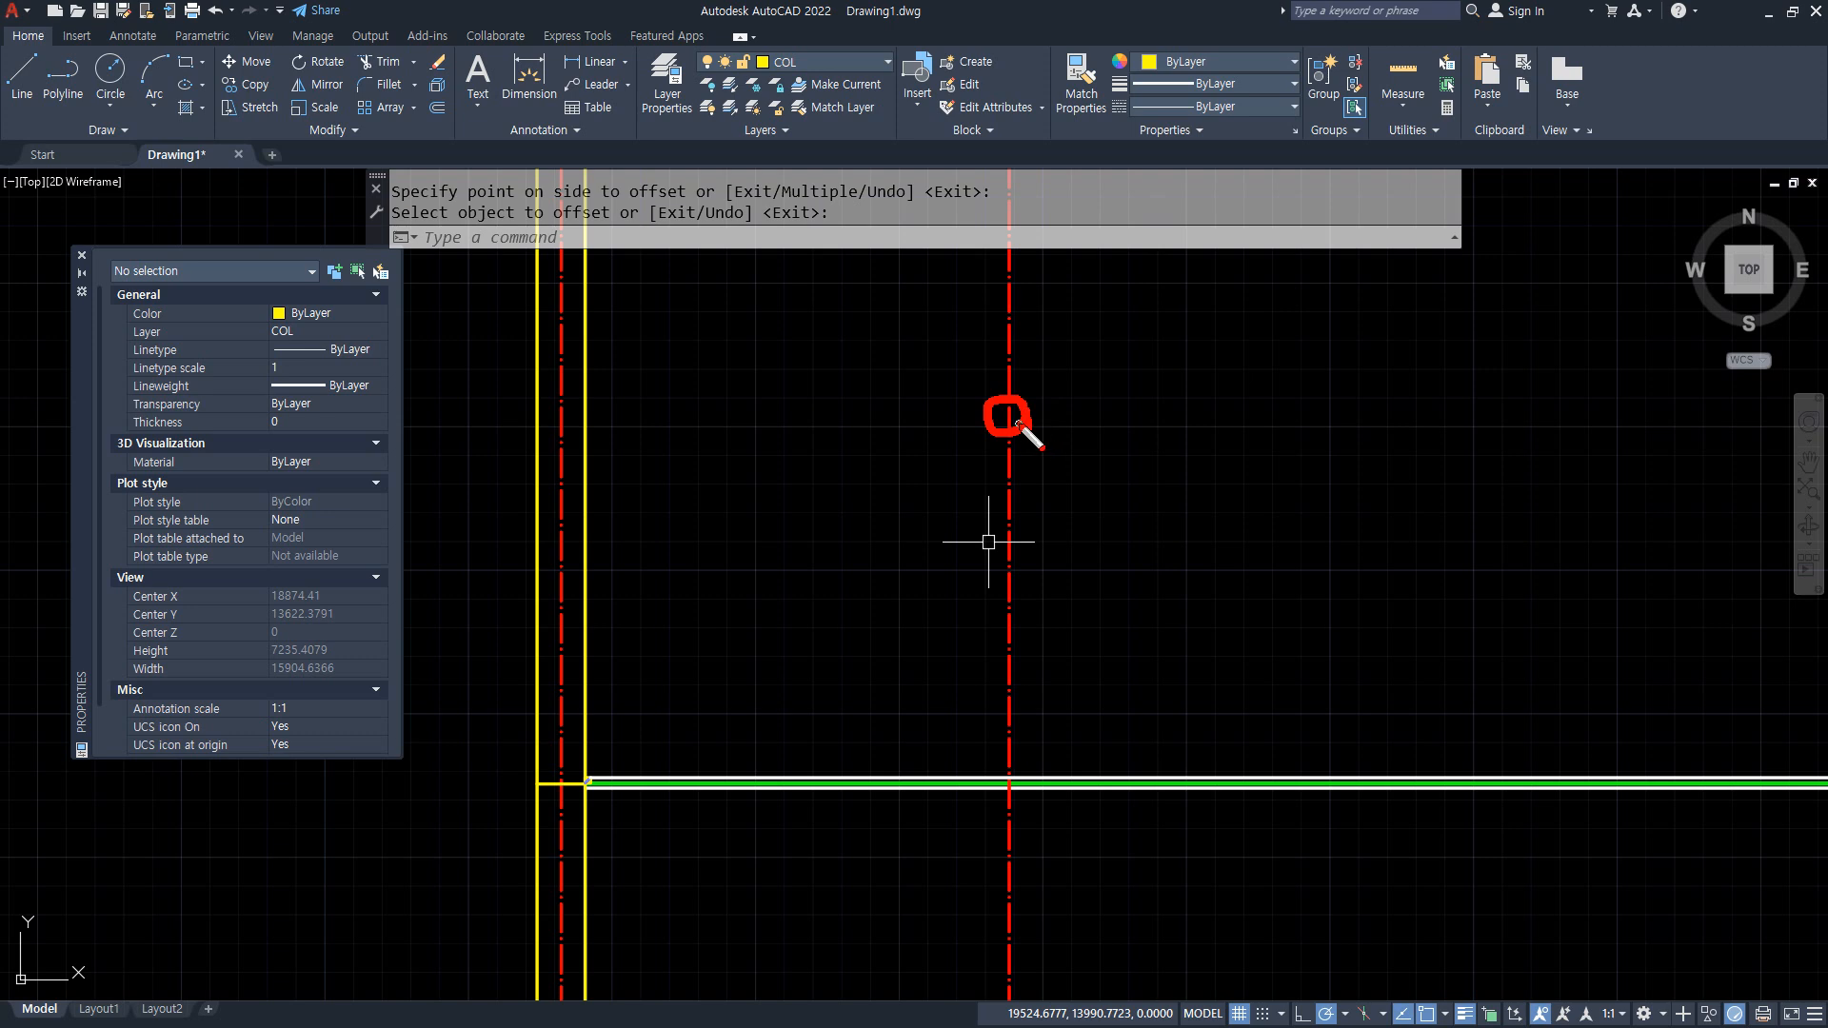
{"action": "key", "text": "Escape"}
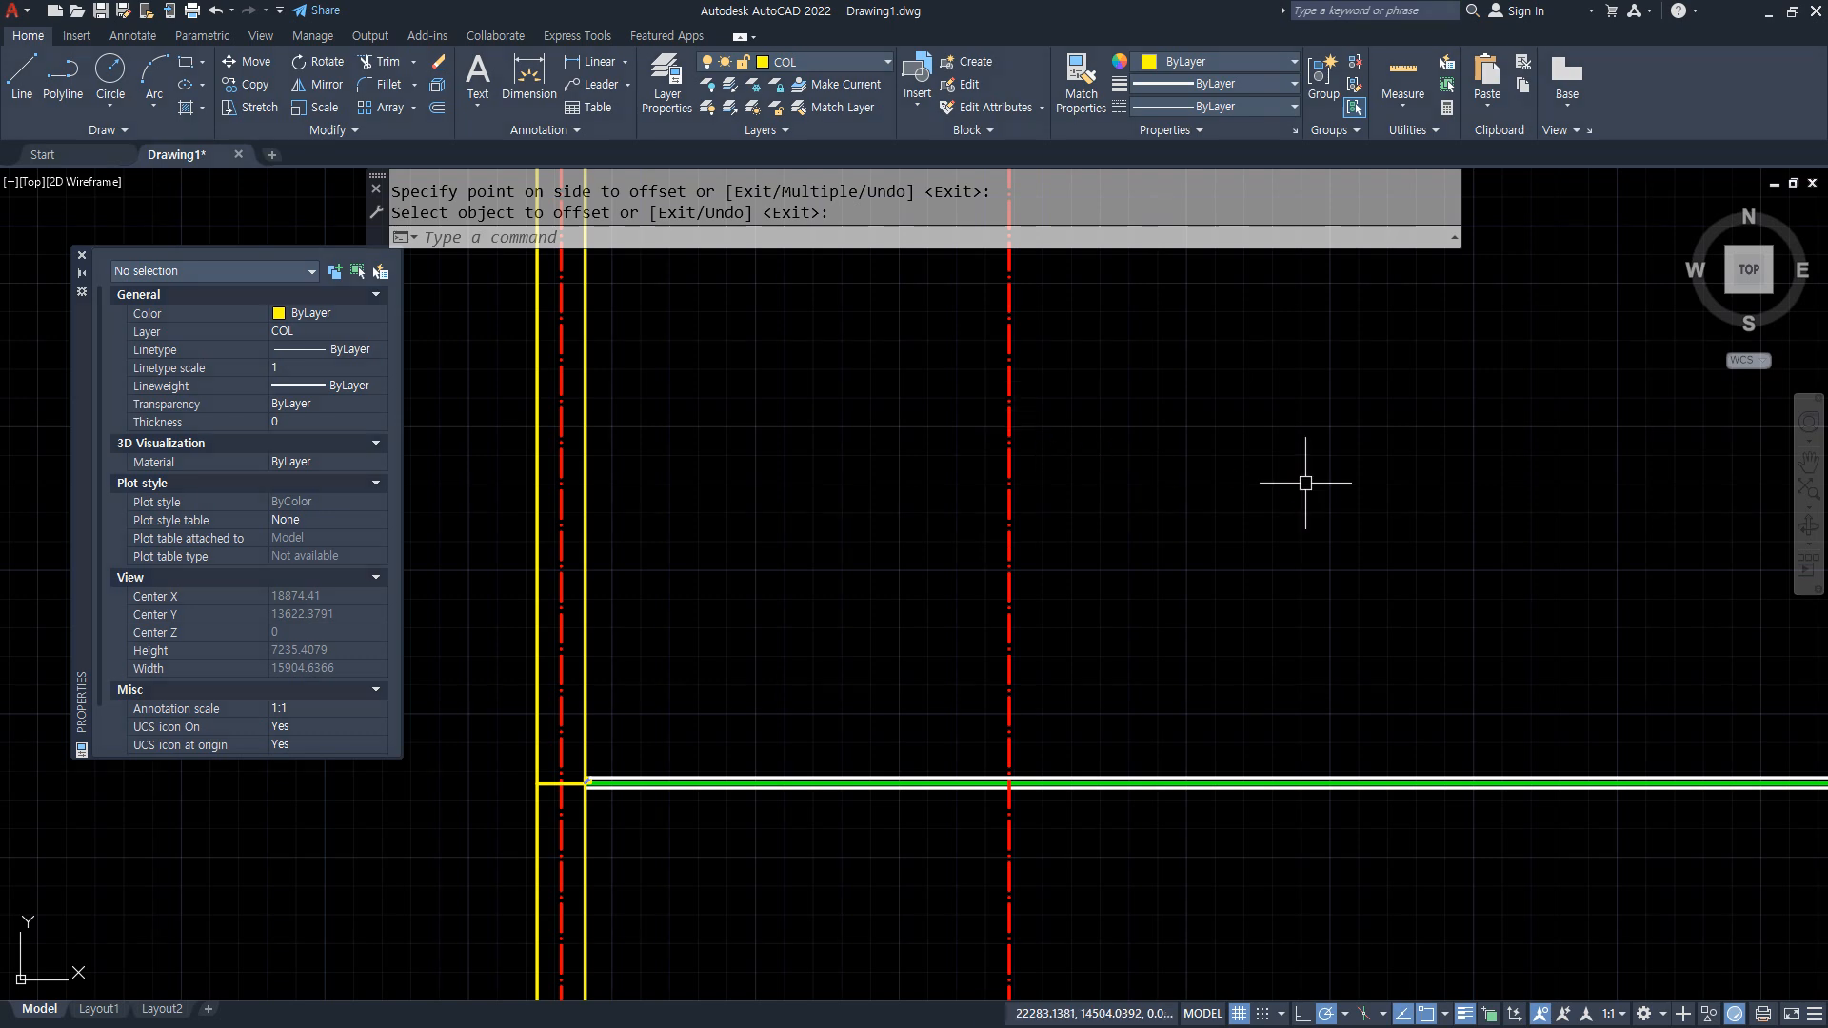
Offset the ridge's red centre line 4800 to the right for the north wall axis.
{"action": "type", "text": "o"}
{"action": "key", "text": "Return"}
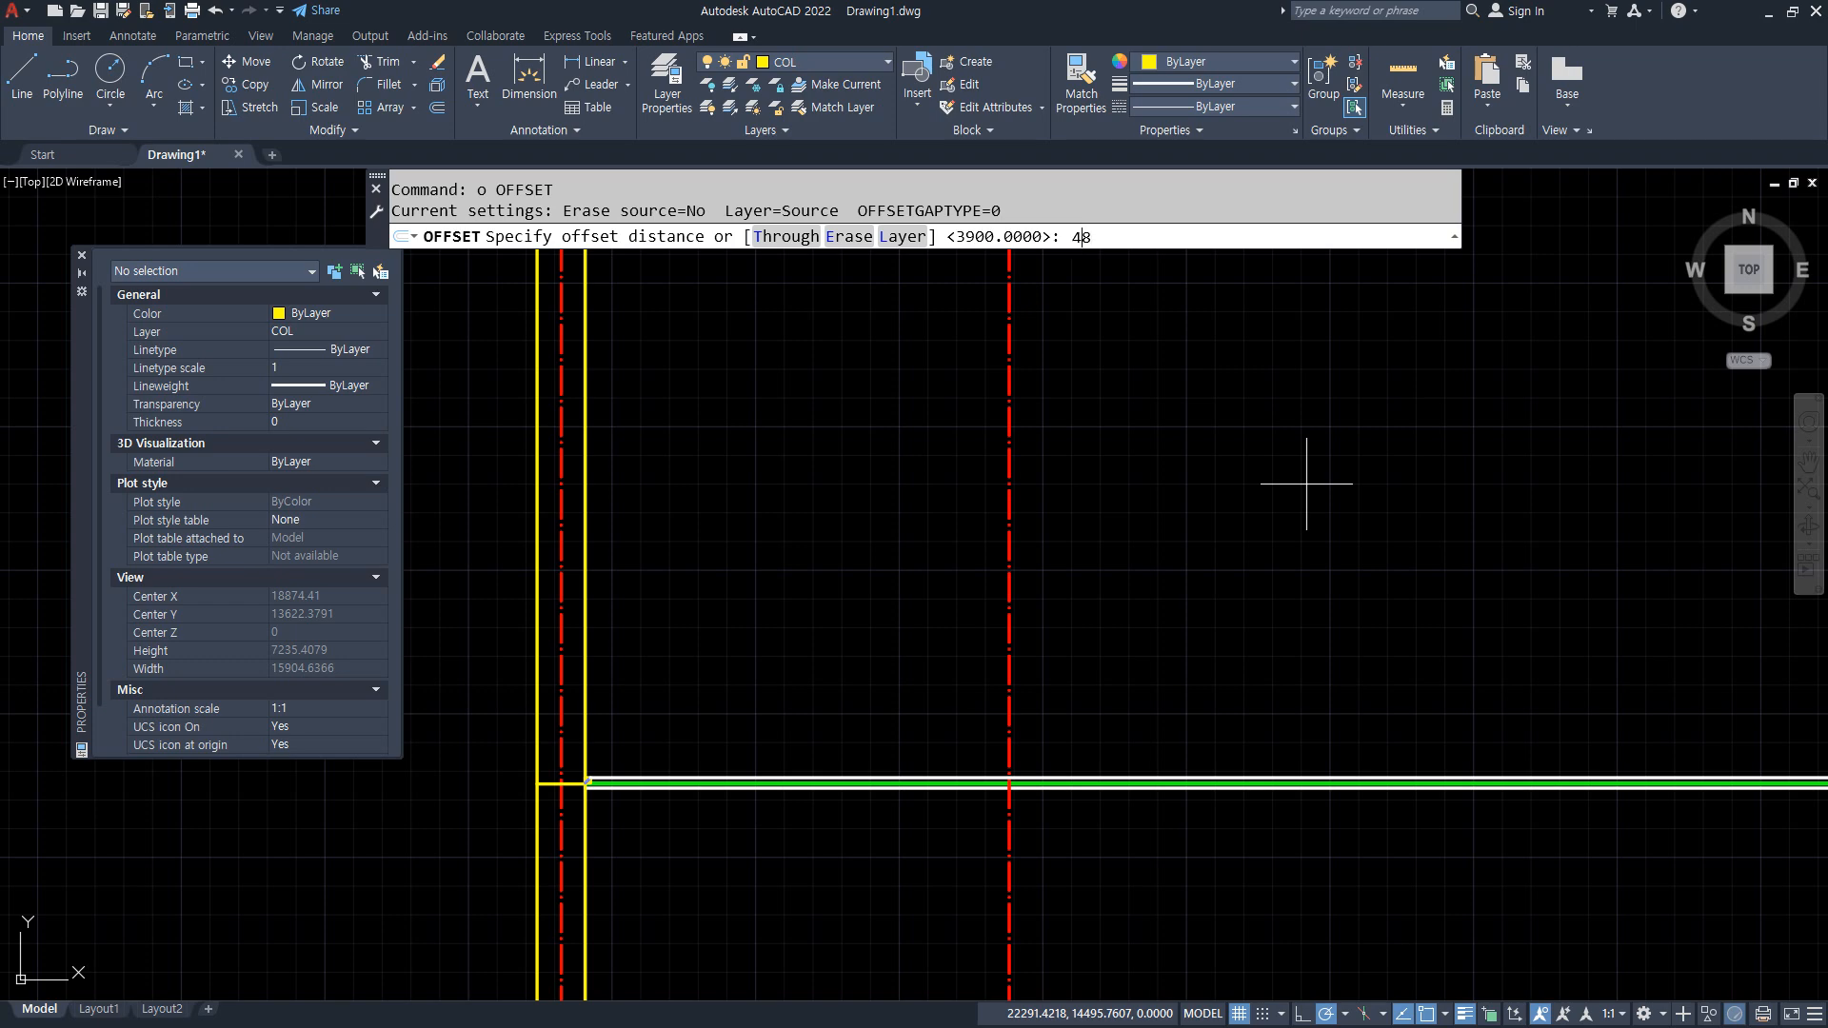
{"action": "key", "text": "Return"}
{"action": "left_click", "coordinate": [1011, 560]}
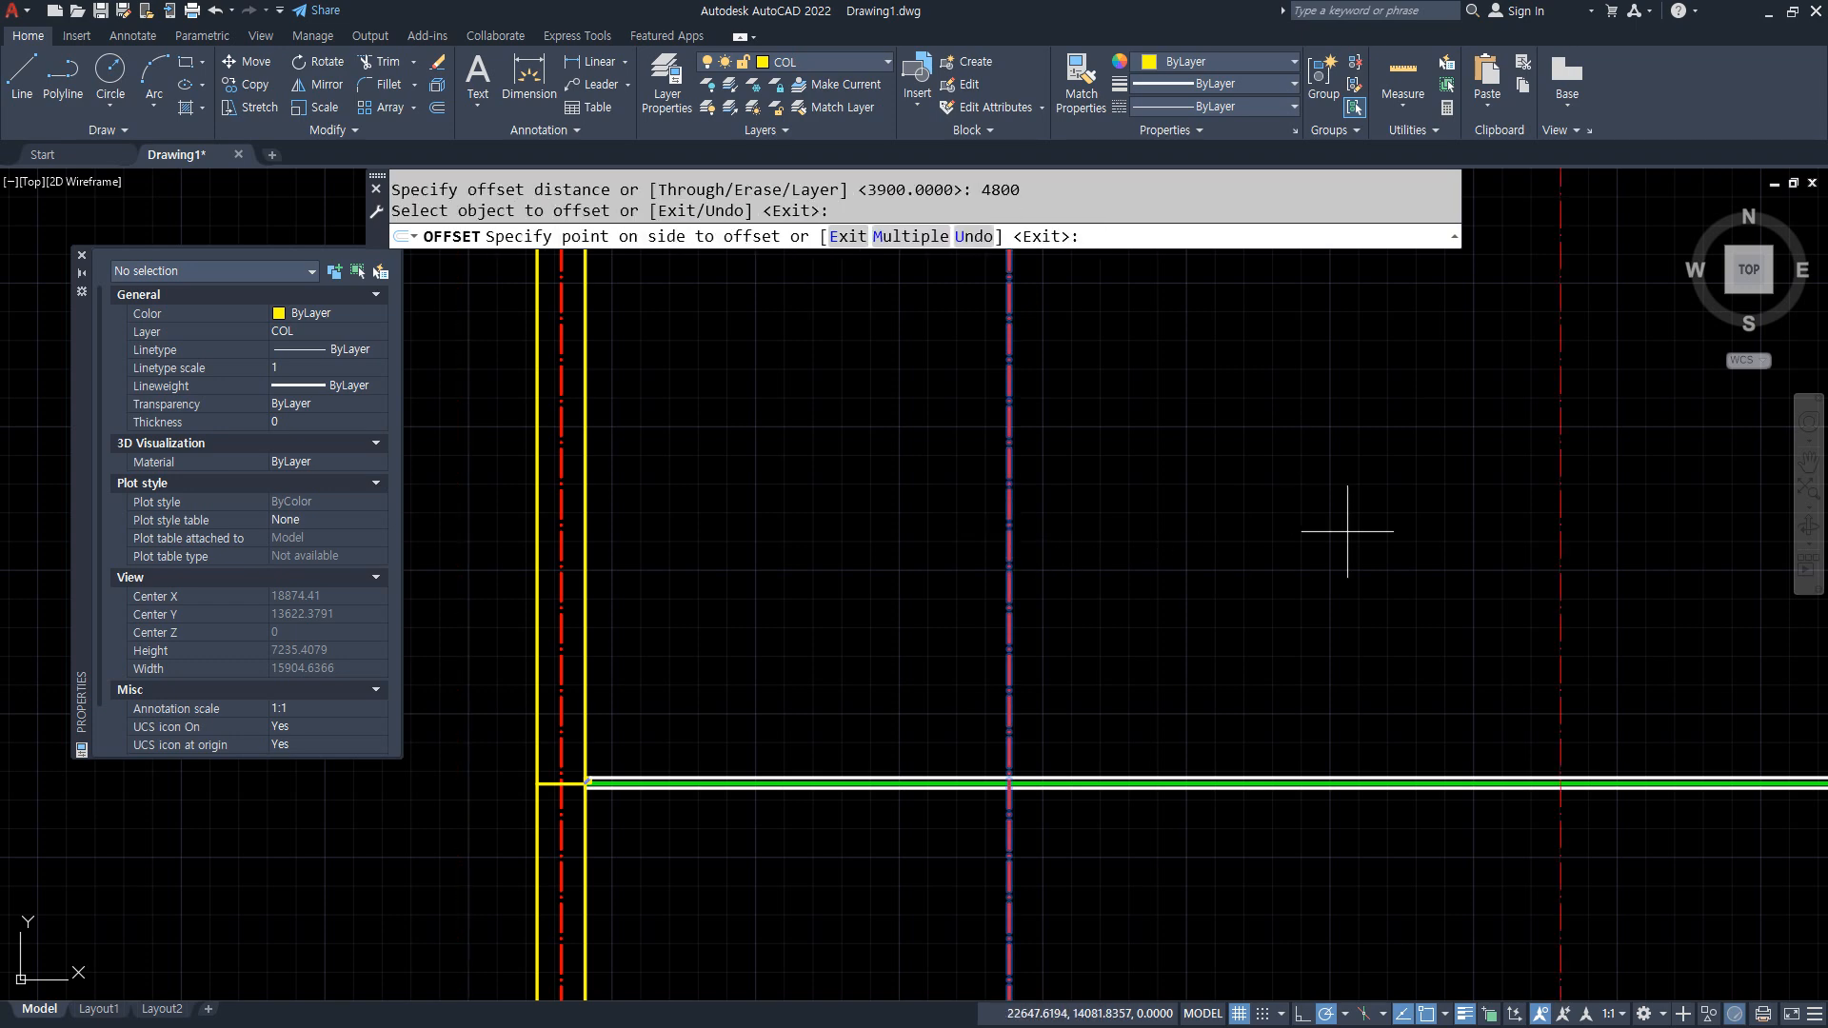
{"action": "left_click", "coordinate": [1359, 529]}
{"action": "key", "text": "Return"}
{"action": "scroll", "coordinate": [1428, 591], "scroll_direction": "down", "scroll_amount": 1}
{"action": "scroll", "coordinate": [1619, 695], "scroll_direction": "up", "scroll_amount": 1}
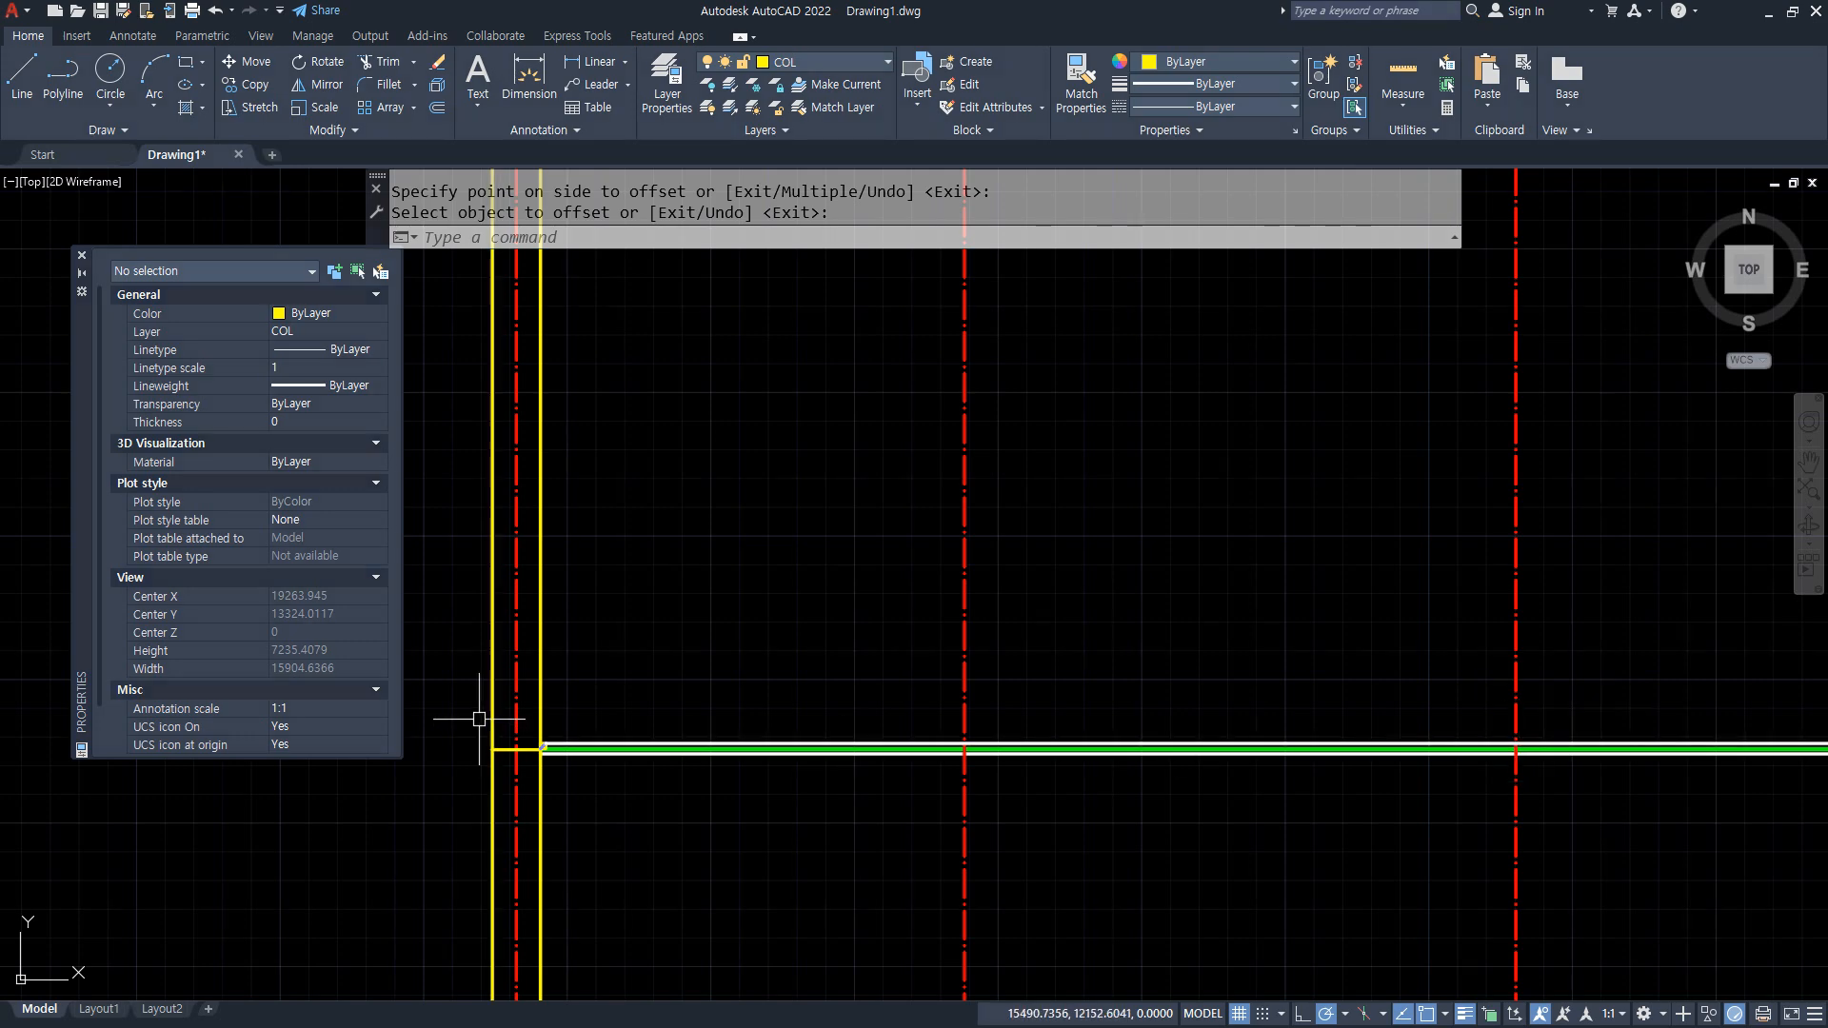
{"action": "scroll", "coordinate": [481, 727], "scroll_direction": "up", "scroll_amount": 5}
{"action": "middle_click_drag", "start_coordinate": [435, 611], "coordinate": [837, 714]}
{"action": "type", "text": "rec"}
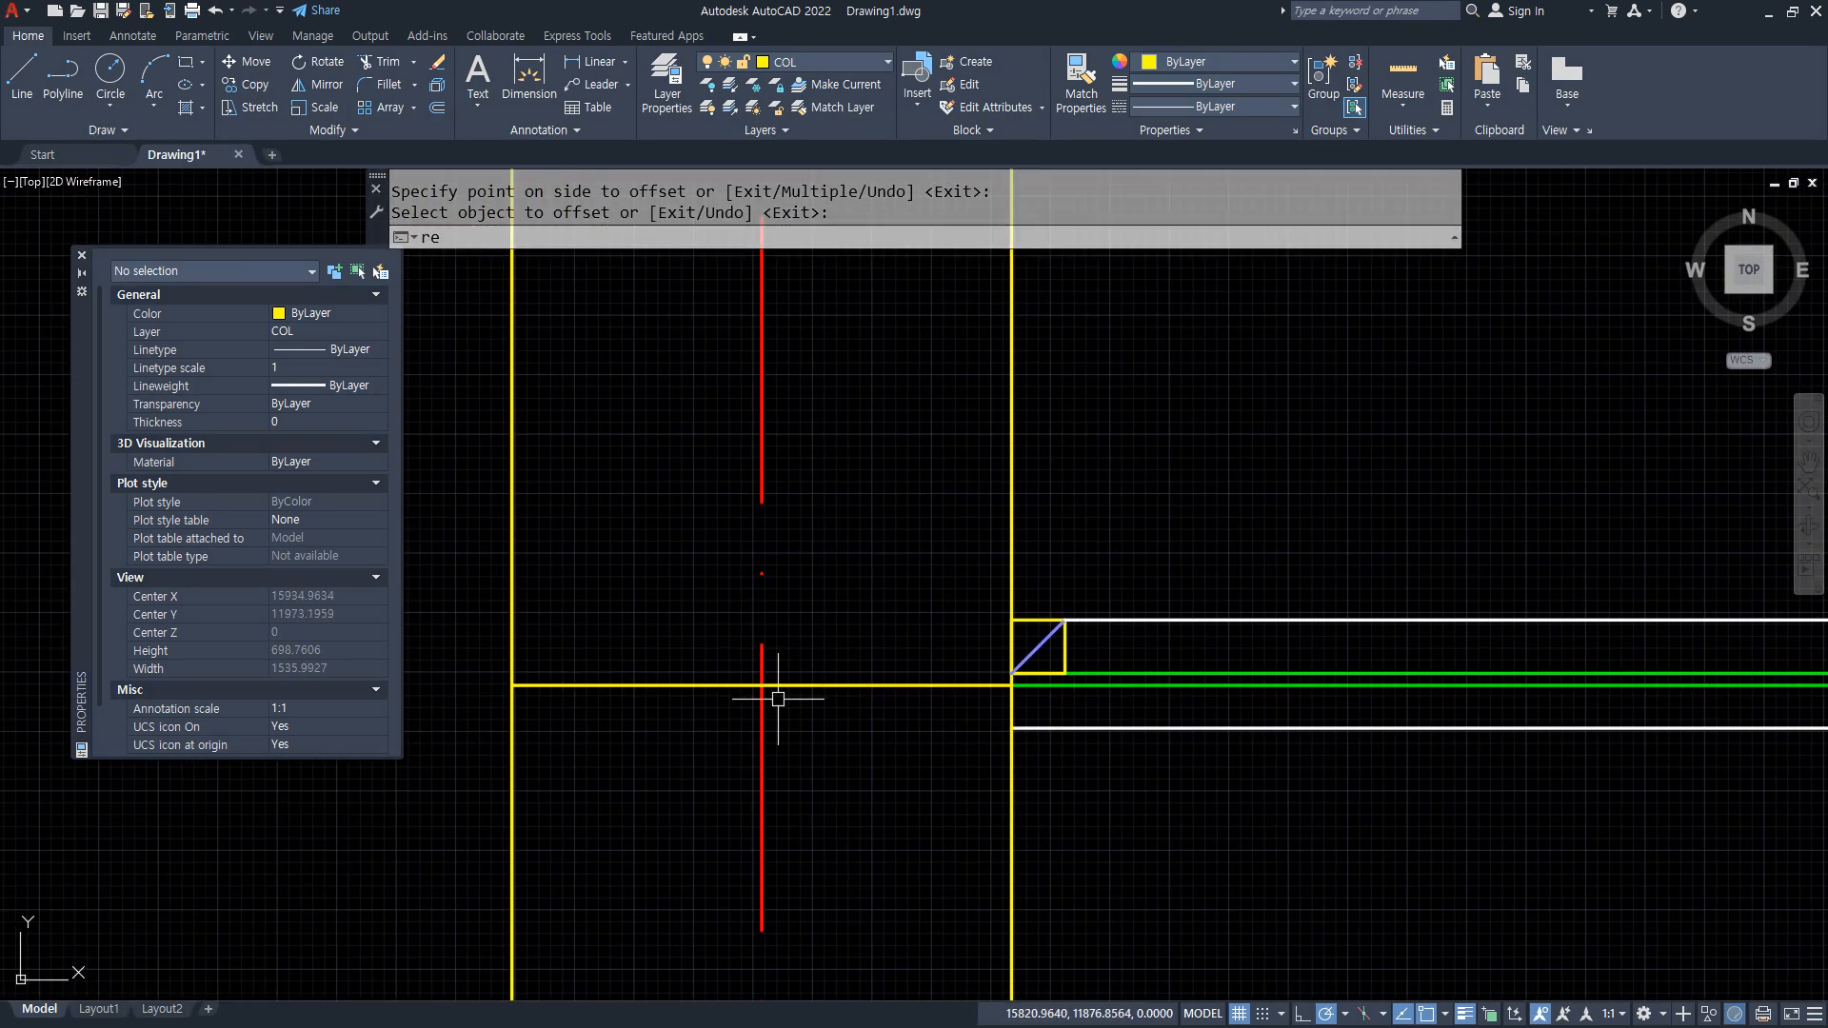
{"action": "key", "text": "Return"}
{"action": "left_click", "coordinate": [762, 685]}
{"action": "key", "text": "Escape"}
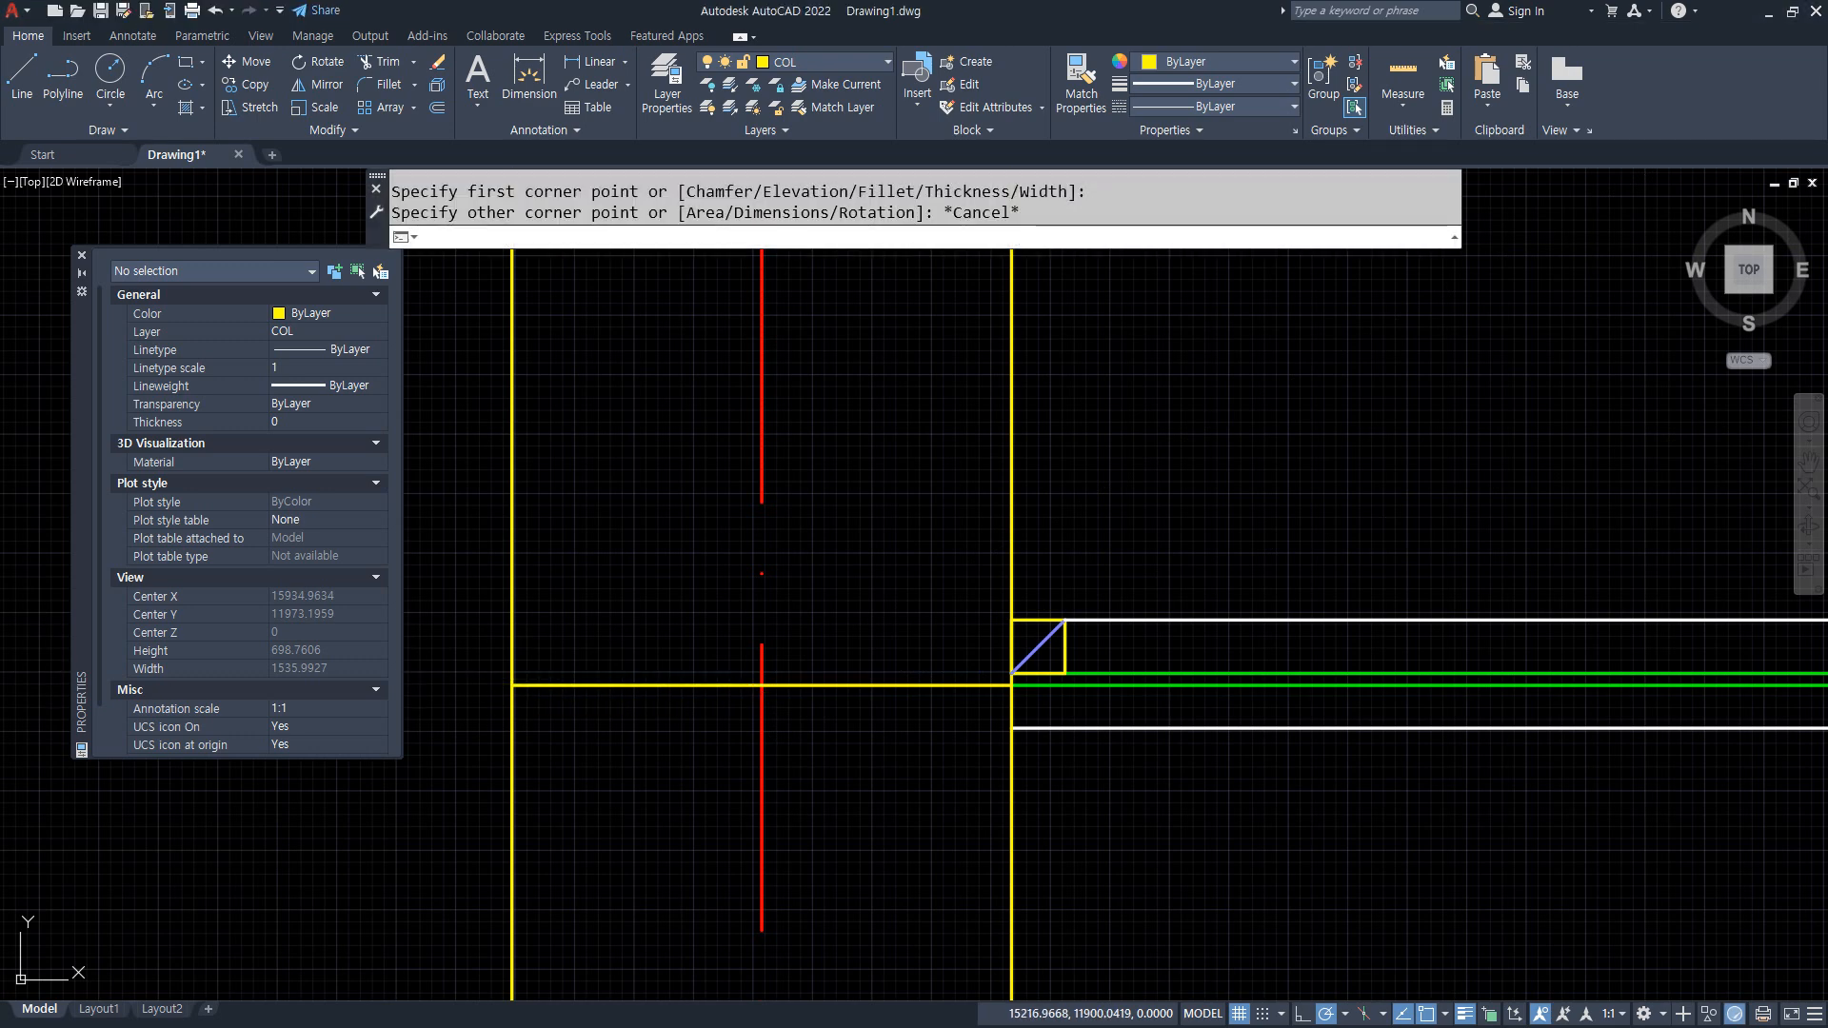
{"action": "left_click", "coordinate": [838, 486]}
{"action": "key", "text": "Escape"}
{"action": "key", "text": "Escape"}
Draw a 1000 by 350 rectangle up and right from where the left wall's centre line crosses its horizontal line.
{"action": "type", "text": "r"}
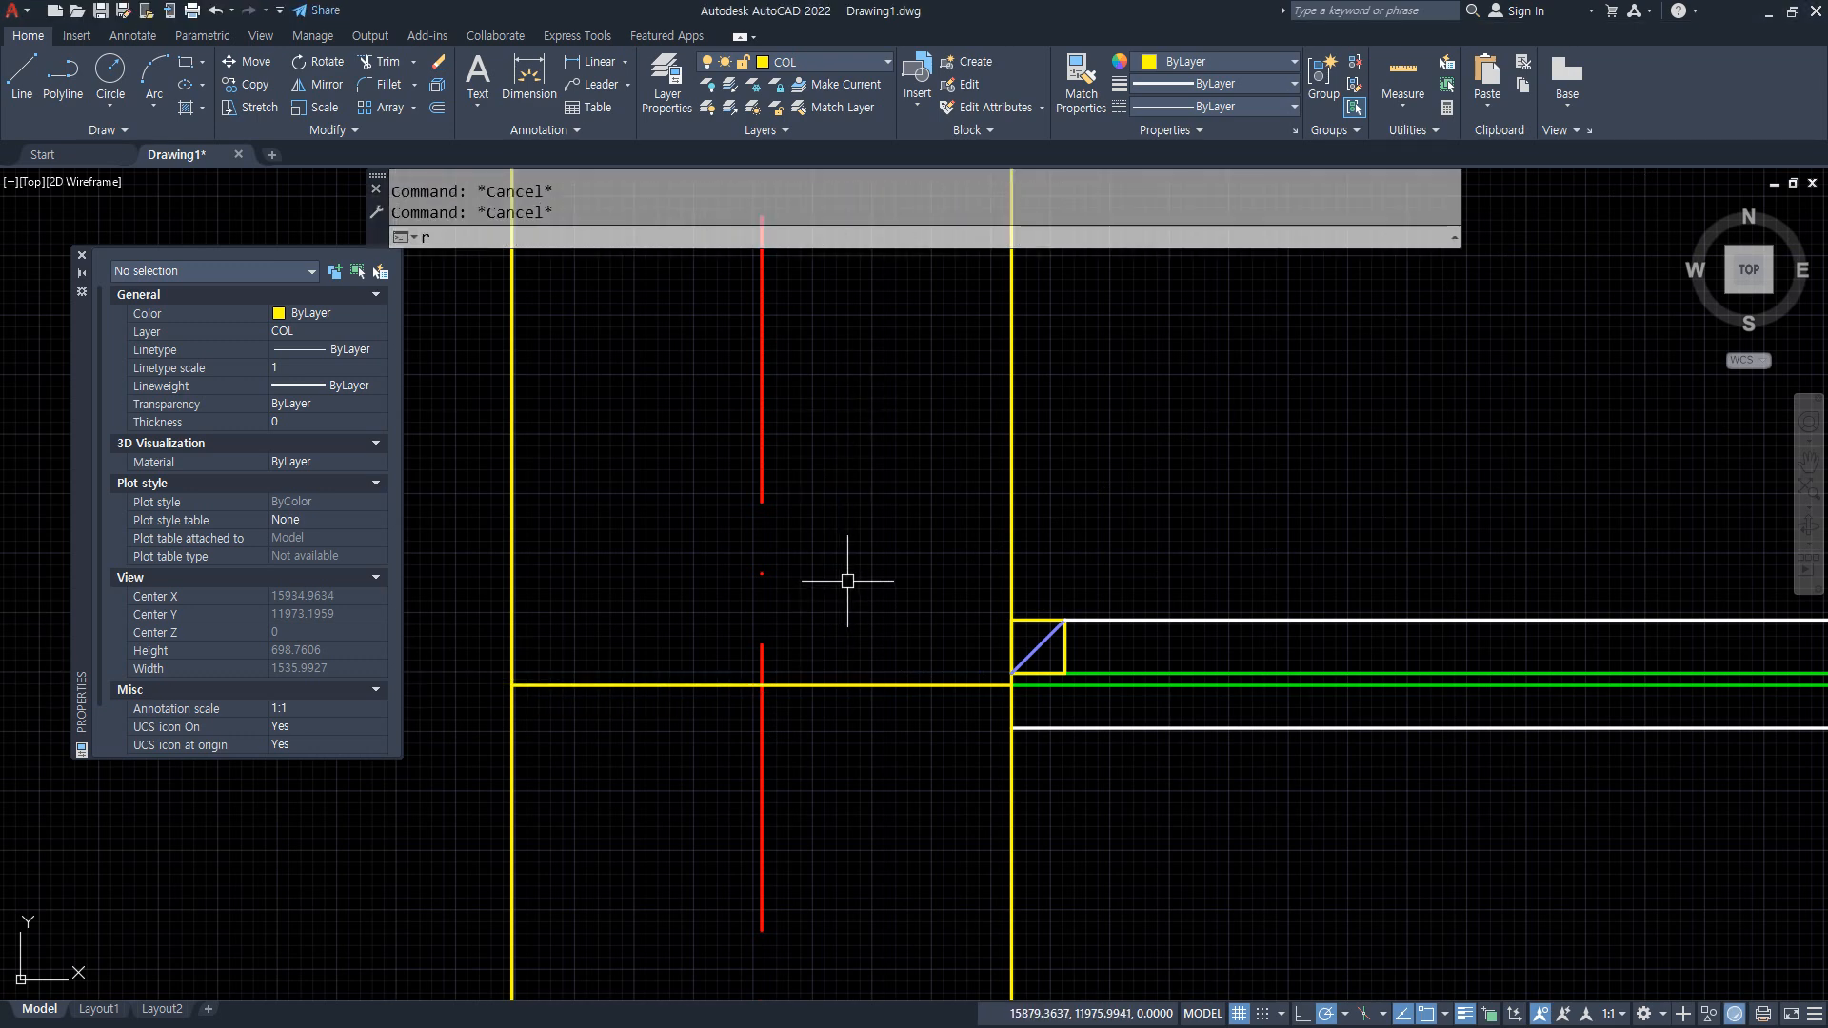
{"action": "type", "text": "ec"}
{"action": "key", "text": "Return"}
{"action": "left_click", "coordinate": [762, 685]}
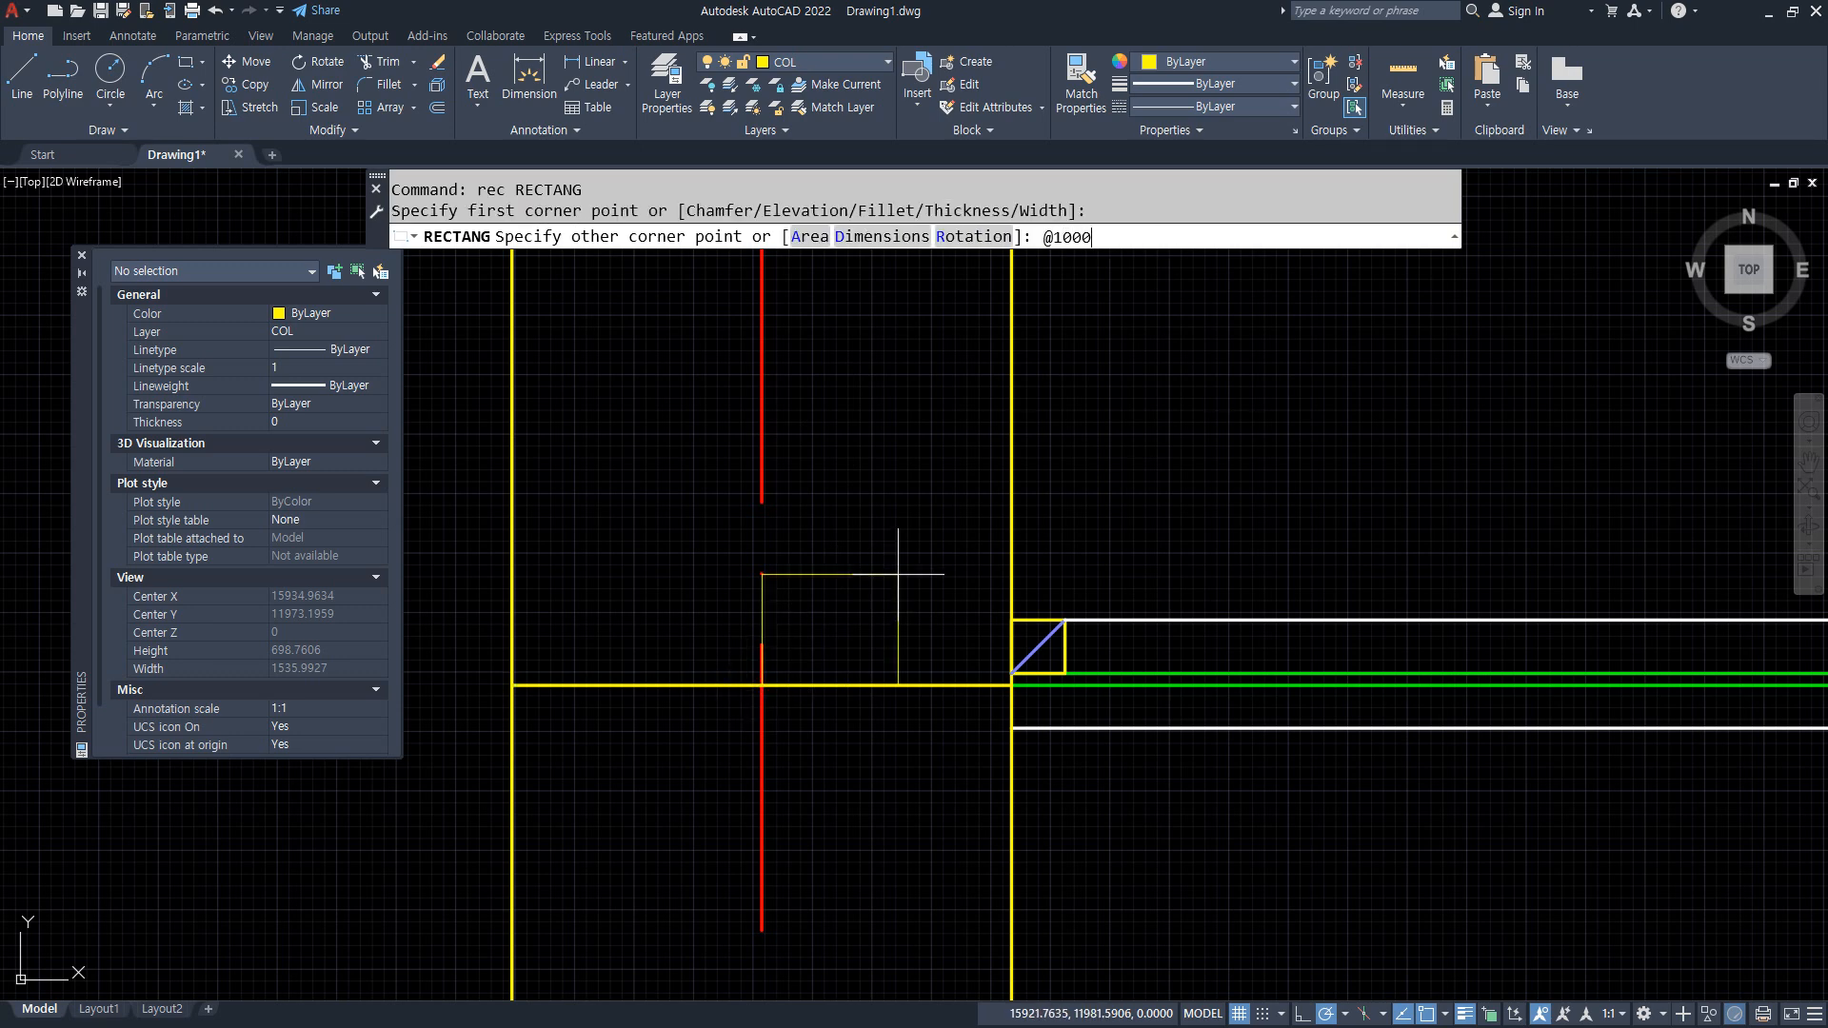
{"action": "key", "text": "Return"}
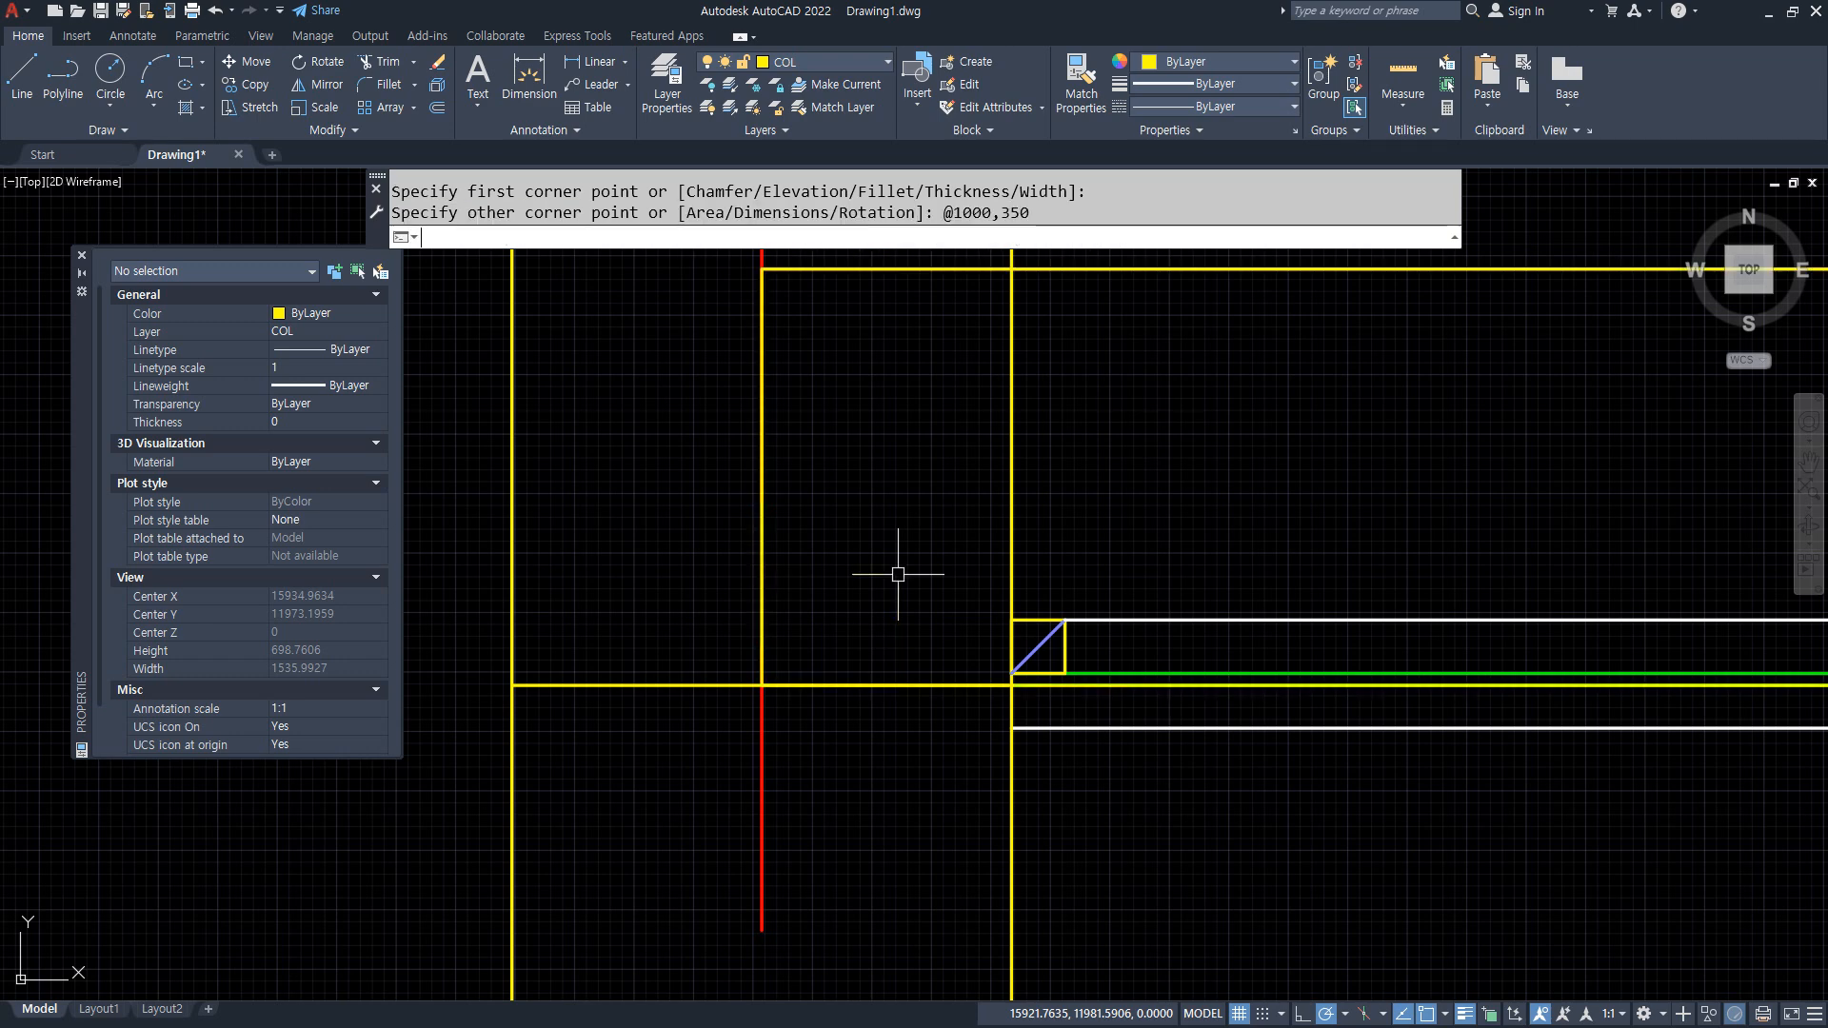
Draw a construction line through the rectangle's lower-left and upper-right corners for the roof slope.
{"action": "type", "text": "xl"}
{"action": "key", "text": "Return"}
{"action": "scroll", "coordinate": [1143, 533], "scroll_direction": "down", "scroll_amount": 4}
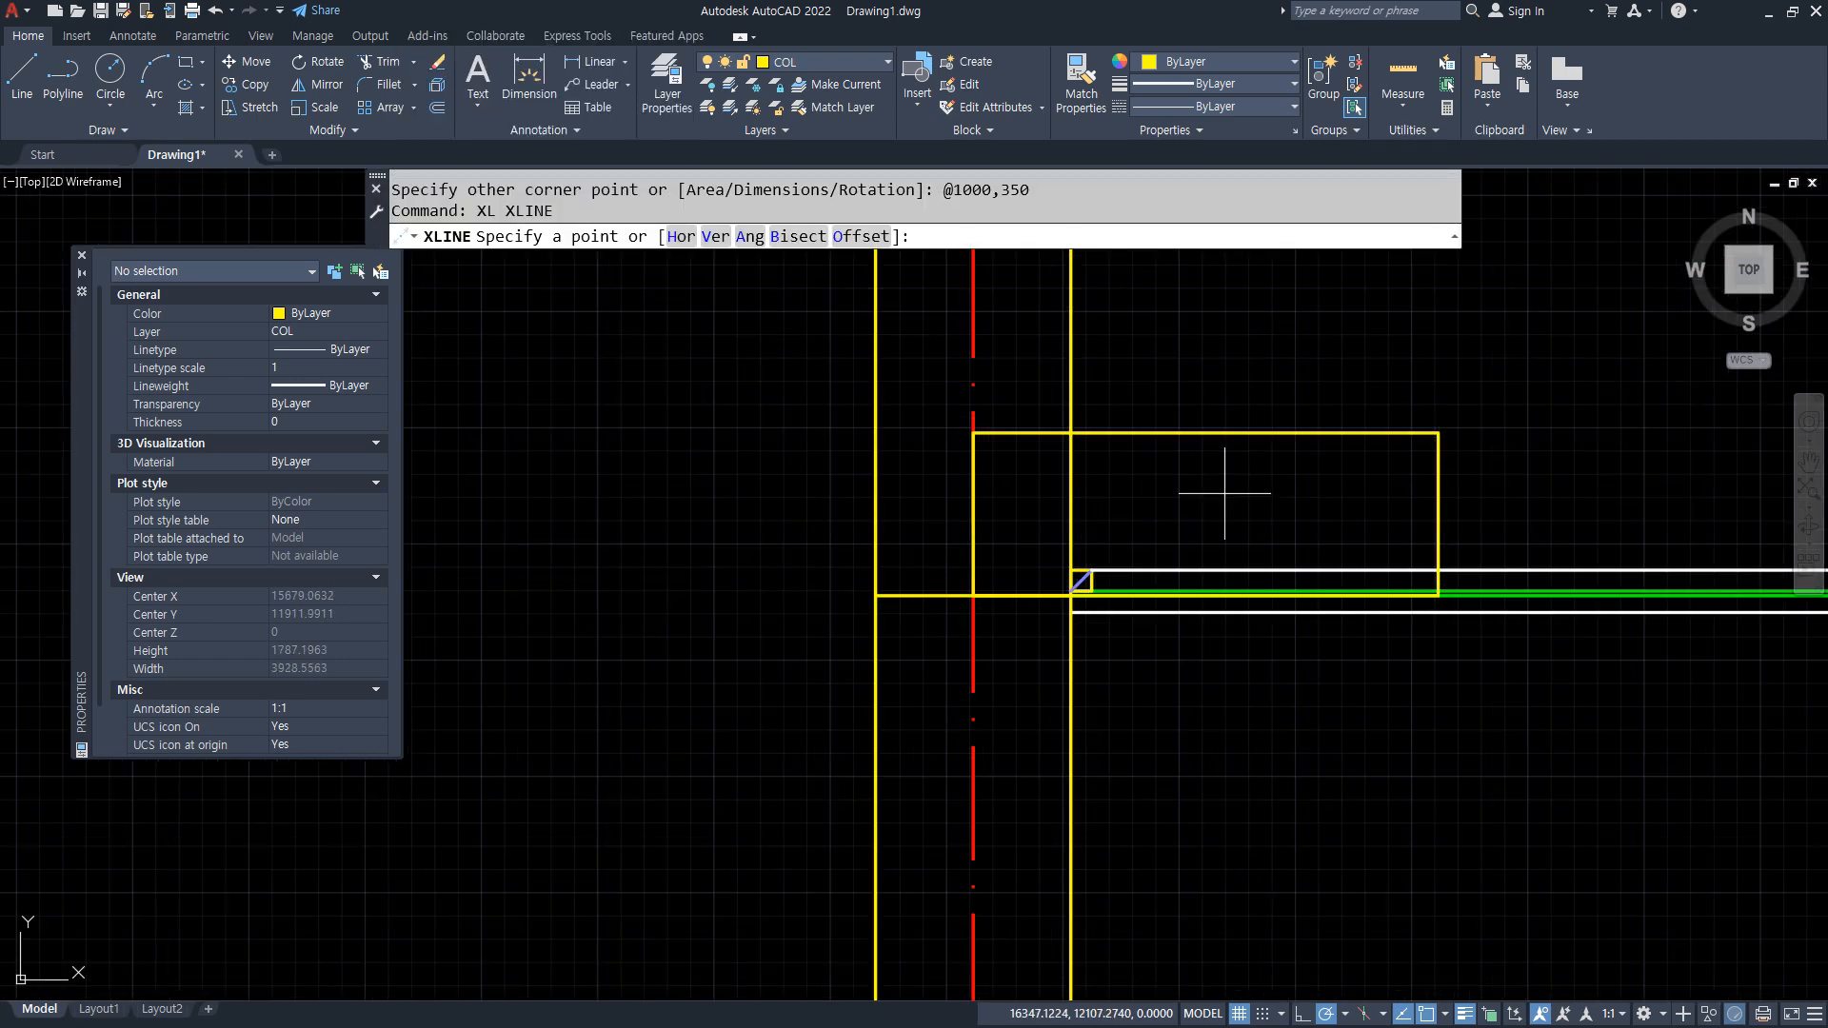
{"action": "middle_click_drag", "start_coordinate": [1091, 572], "coordinate": [714, 674]}
{"action": "left_click", "coordinate": [595, 700]}
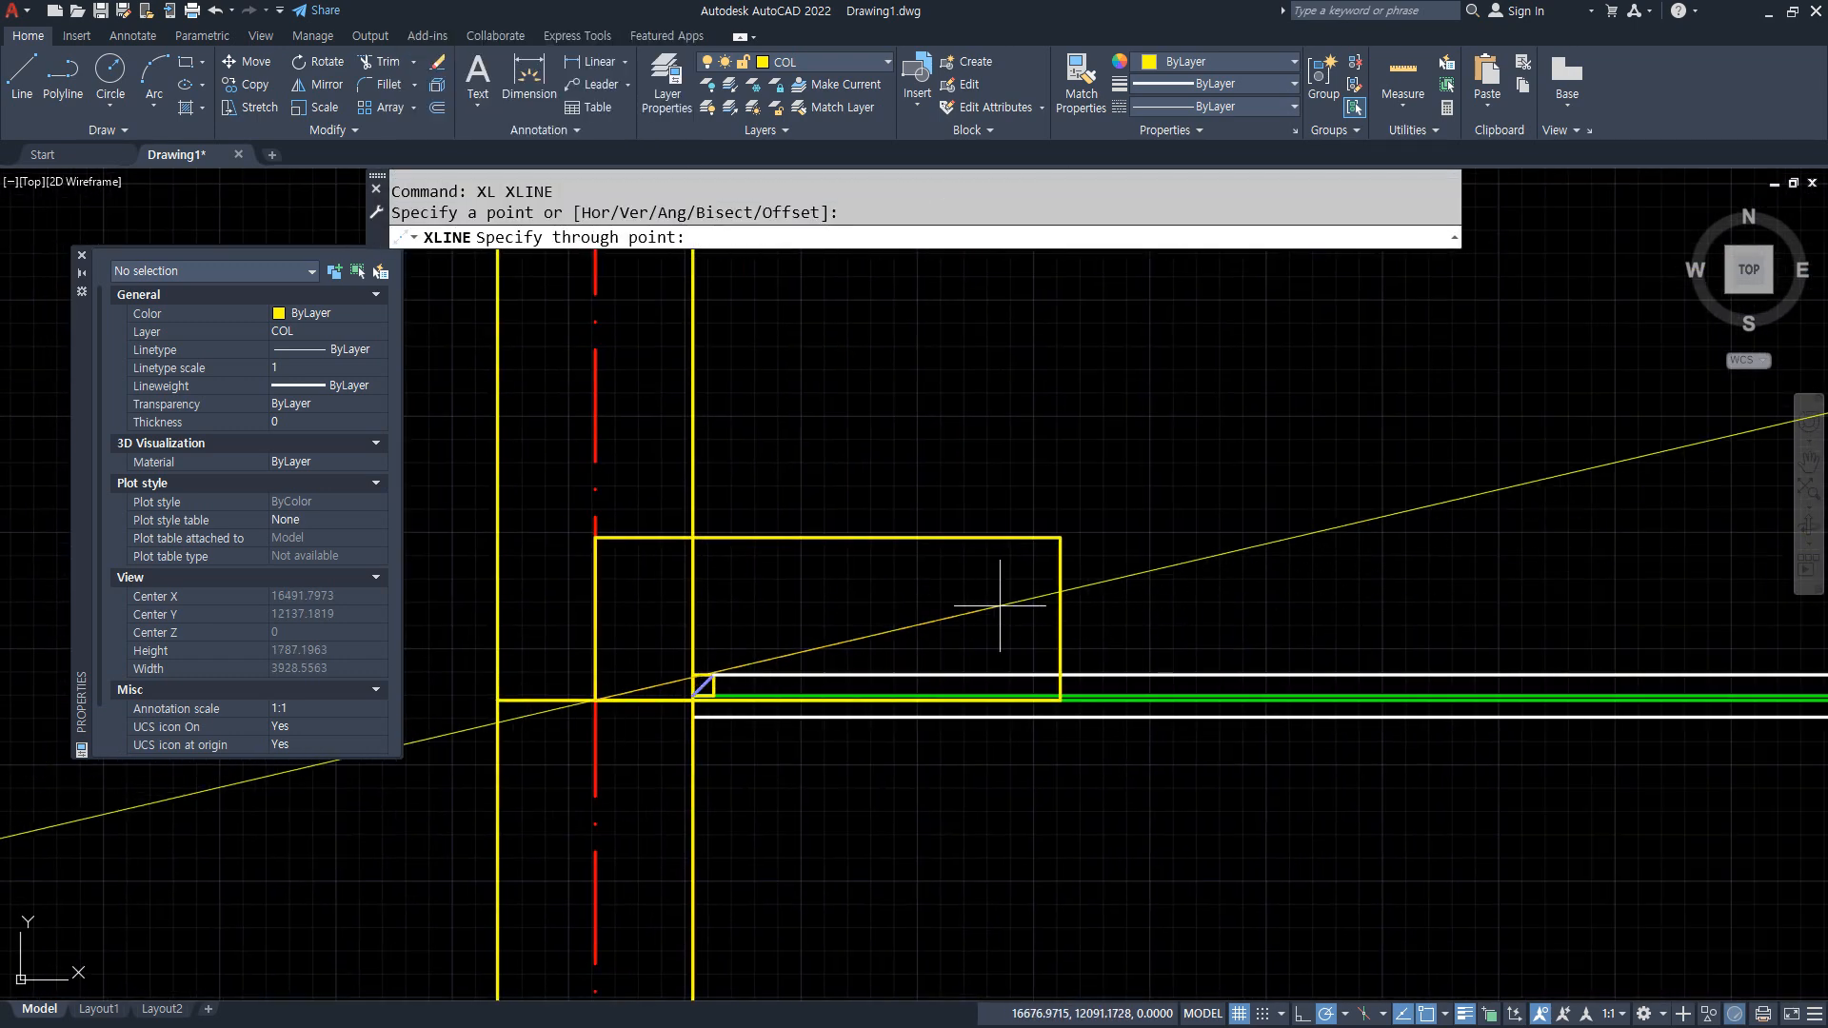
{"action": "left_click", "coordinate": [1061, 538]}
{"action": "scroll", "coordinate": [1076, 560], "scroll_direction": "down", "scroll_amount": 4}
{"action": "key", "text": "Return"}
Draw a line from the slope's crossing with the ridge centre line to where the right axis meets the lower green line.
{"action": "mouse_move", "coordinate": [1344, 520]}
{"action": "middle_mouse_down"}
{"action": "mouse_move", "coordinate": [568, 412]}
{"action": "mouse_move", "coordinate": [714, 485]}
{"action": "middle_mouse_up"}
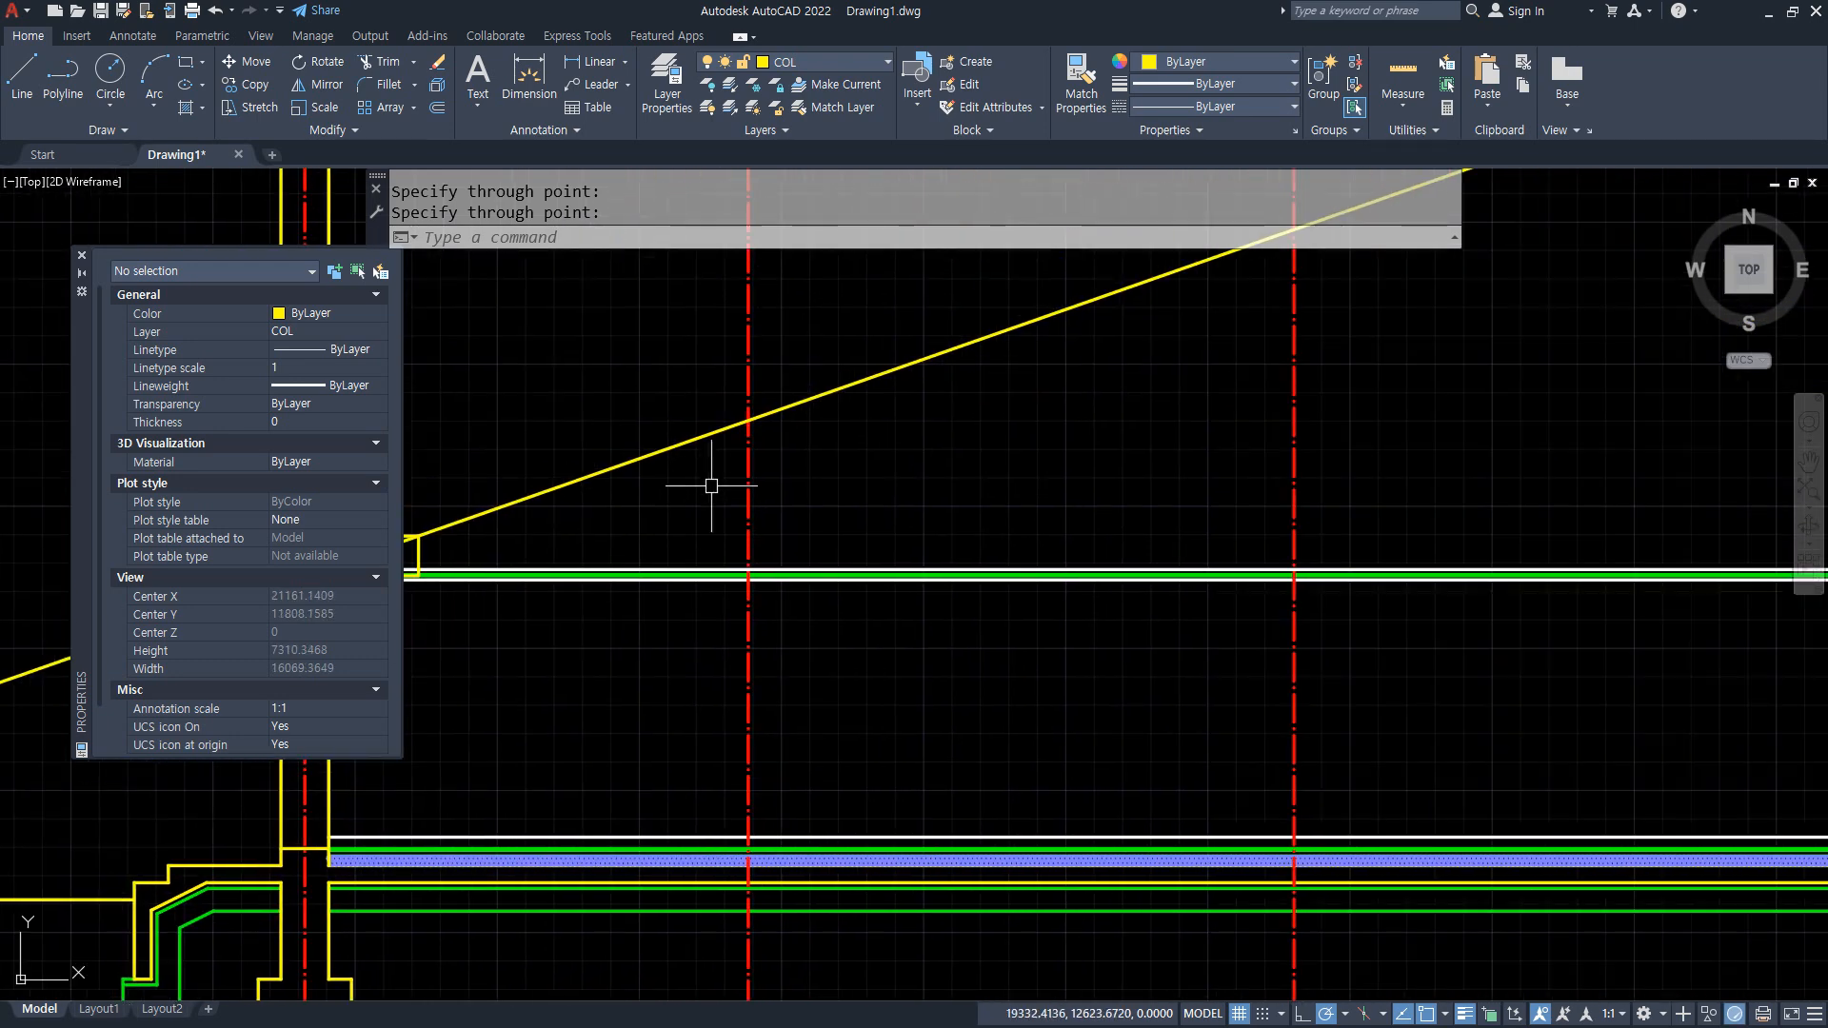
{"action": "type", "text": "l"}
{"action": "key", "text": "Return"}
{"action": "left_click", "coordinate": [746, 416]}
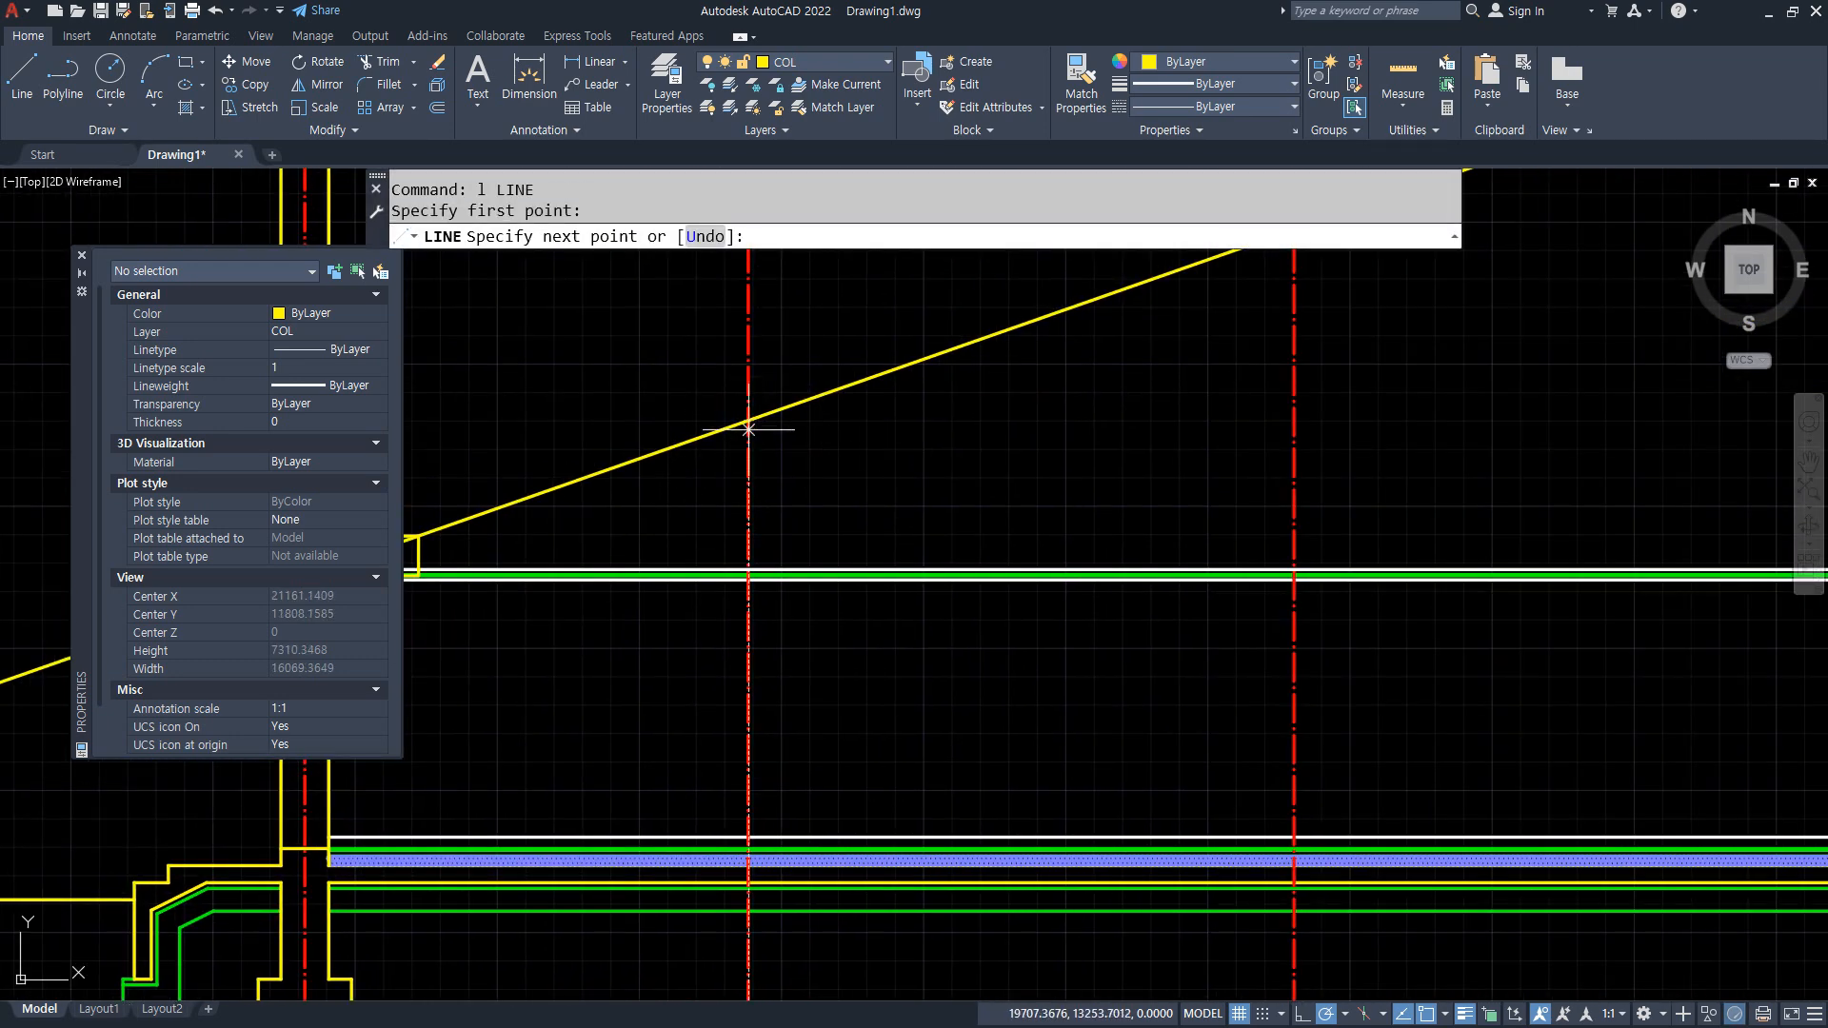
{"action": "scroll", "coordinate": [1245, 530], "scroll_direction": "up", "scroll_amount": 4}
{"action": "middle_click_drag", "start_coordinate": [1244, 530], "coordinate": [1421, 574]}
{"action": "scroll", "coordinate": [1422, 574], "scroll_direction": "up", "scroll_amount": 1}
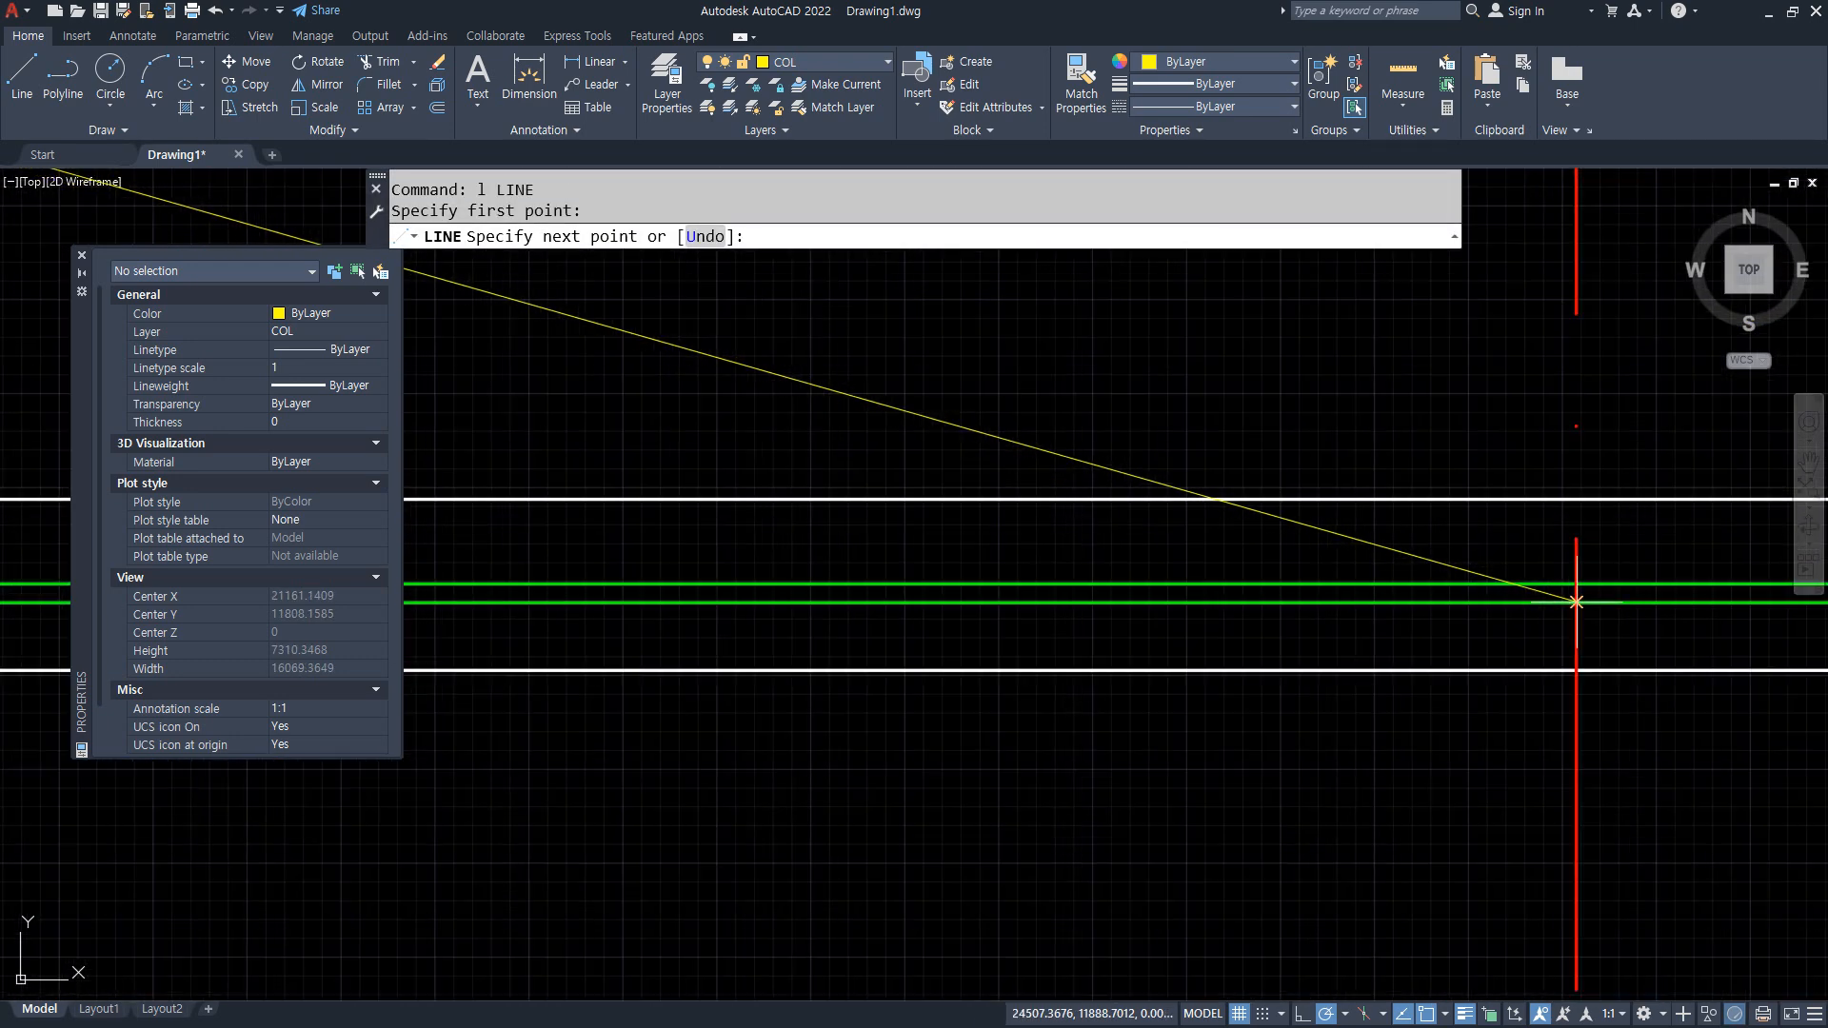
{"action": "left_click", "coordinate": [1575, 600]}
{"action": "key", "text": "Return"}
{"action": "scroll", "coordinate": [983, 472], "scroll_direction": "down", "scroll_amount": 4}
{"action": "scroll", "coordinate": [1094, 425], "scroll_direction": "down", "scroll_amount": 4}
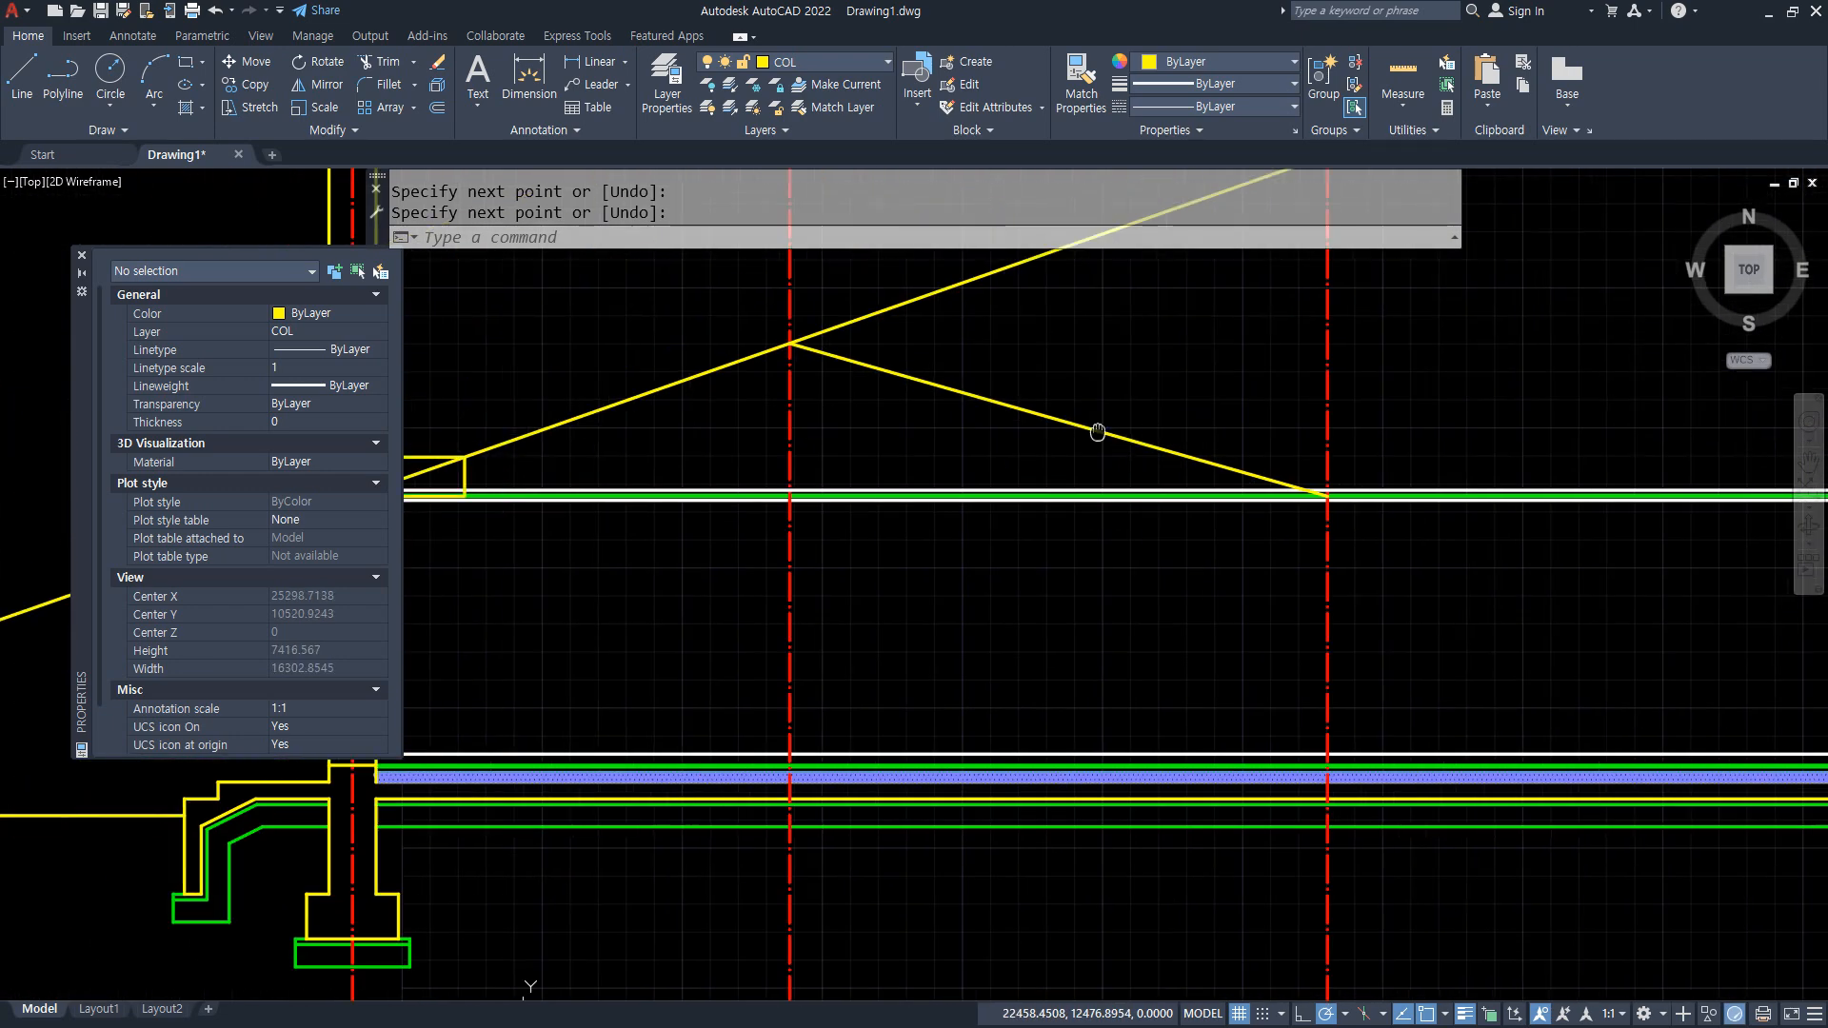
Fillet the two sloped roof lines into a corner at the ridge centre line.
{"action": "type", "text": "f"}
{"action": "key", "text": "Return"}
{"action": "left_click", "coordinate": [931, 379]}
{"action": "left_click", "coordinate": [760, 367]}
{"action": "middle_click_drag", "start_coordinate": [848, 443], "coordinate": [1062, 482]}
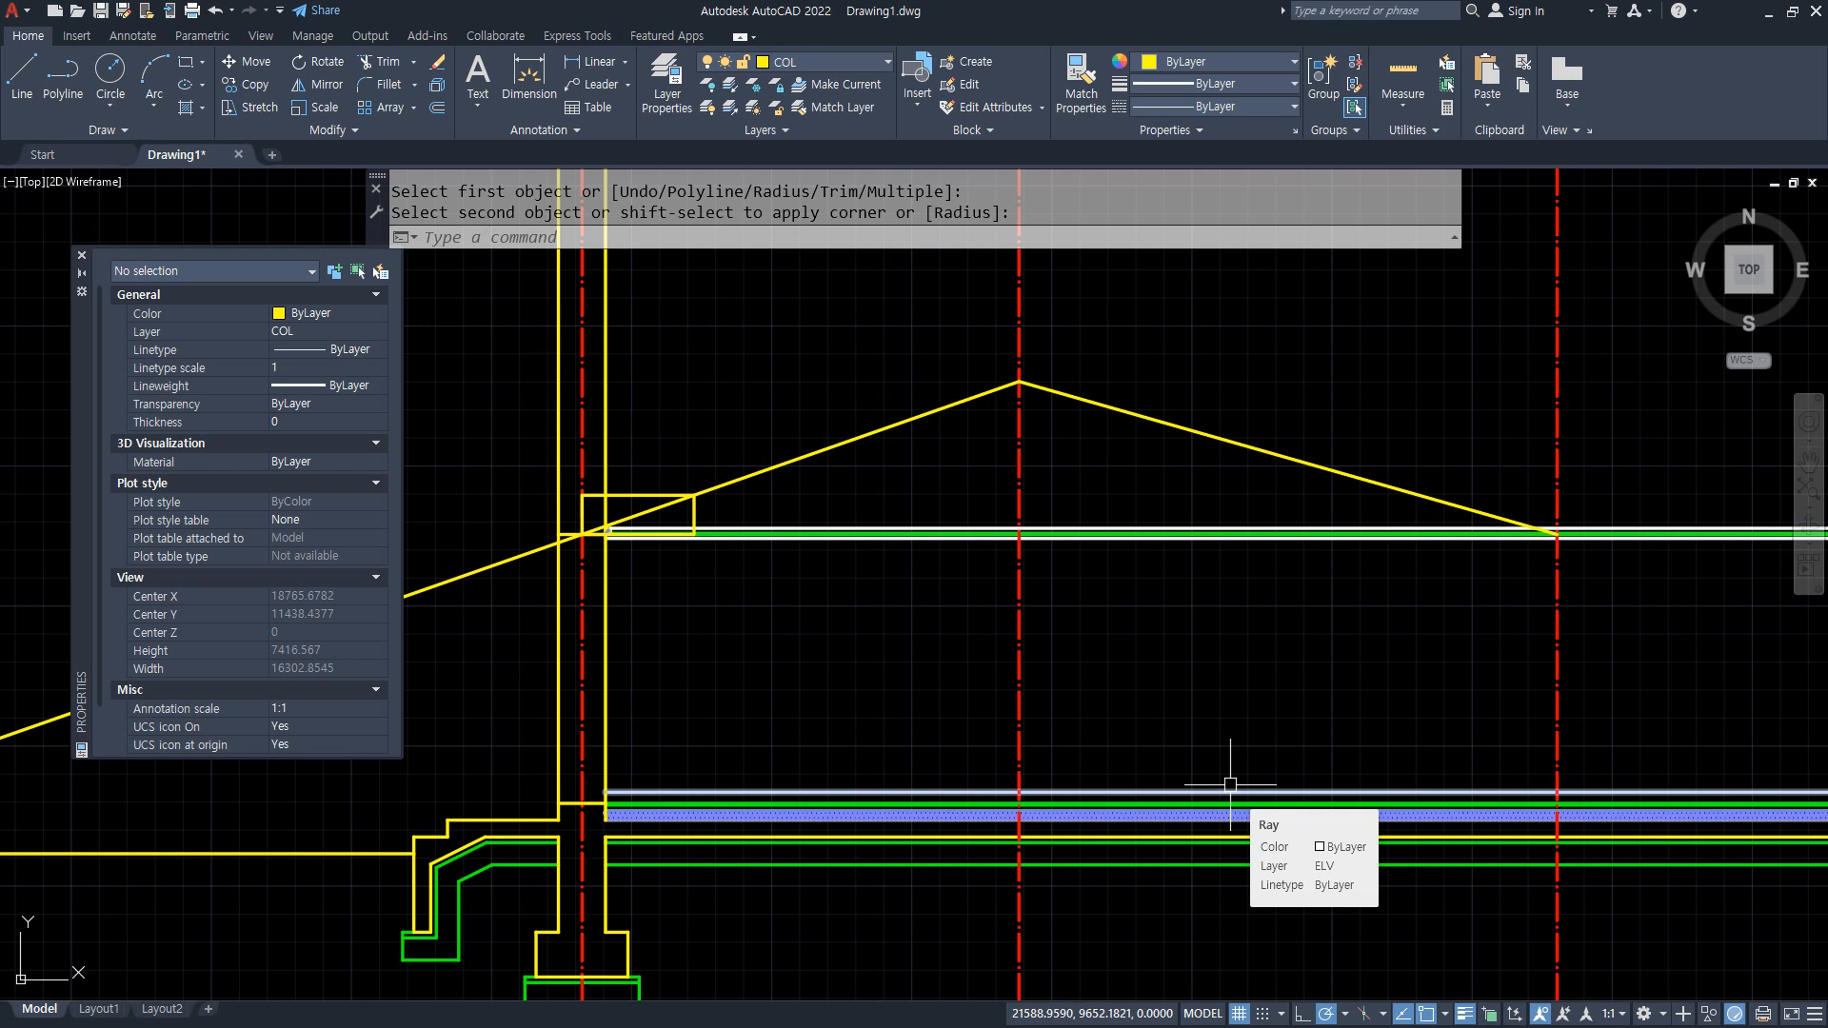
{"action": "key", "text": "Escape"}
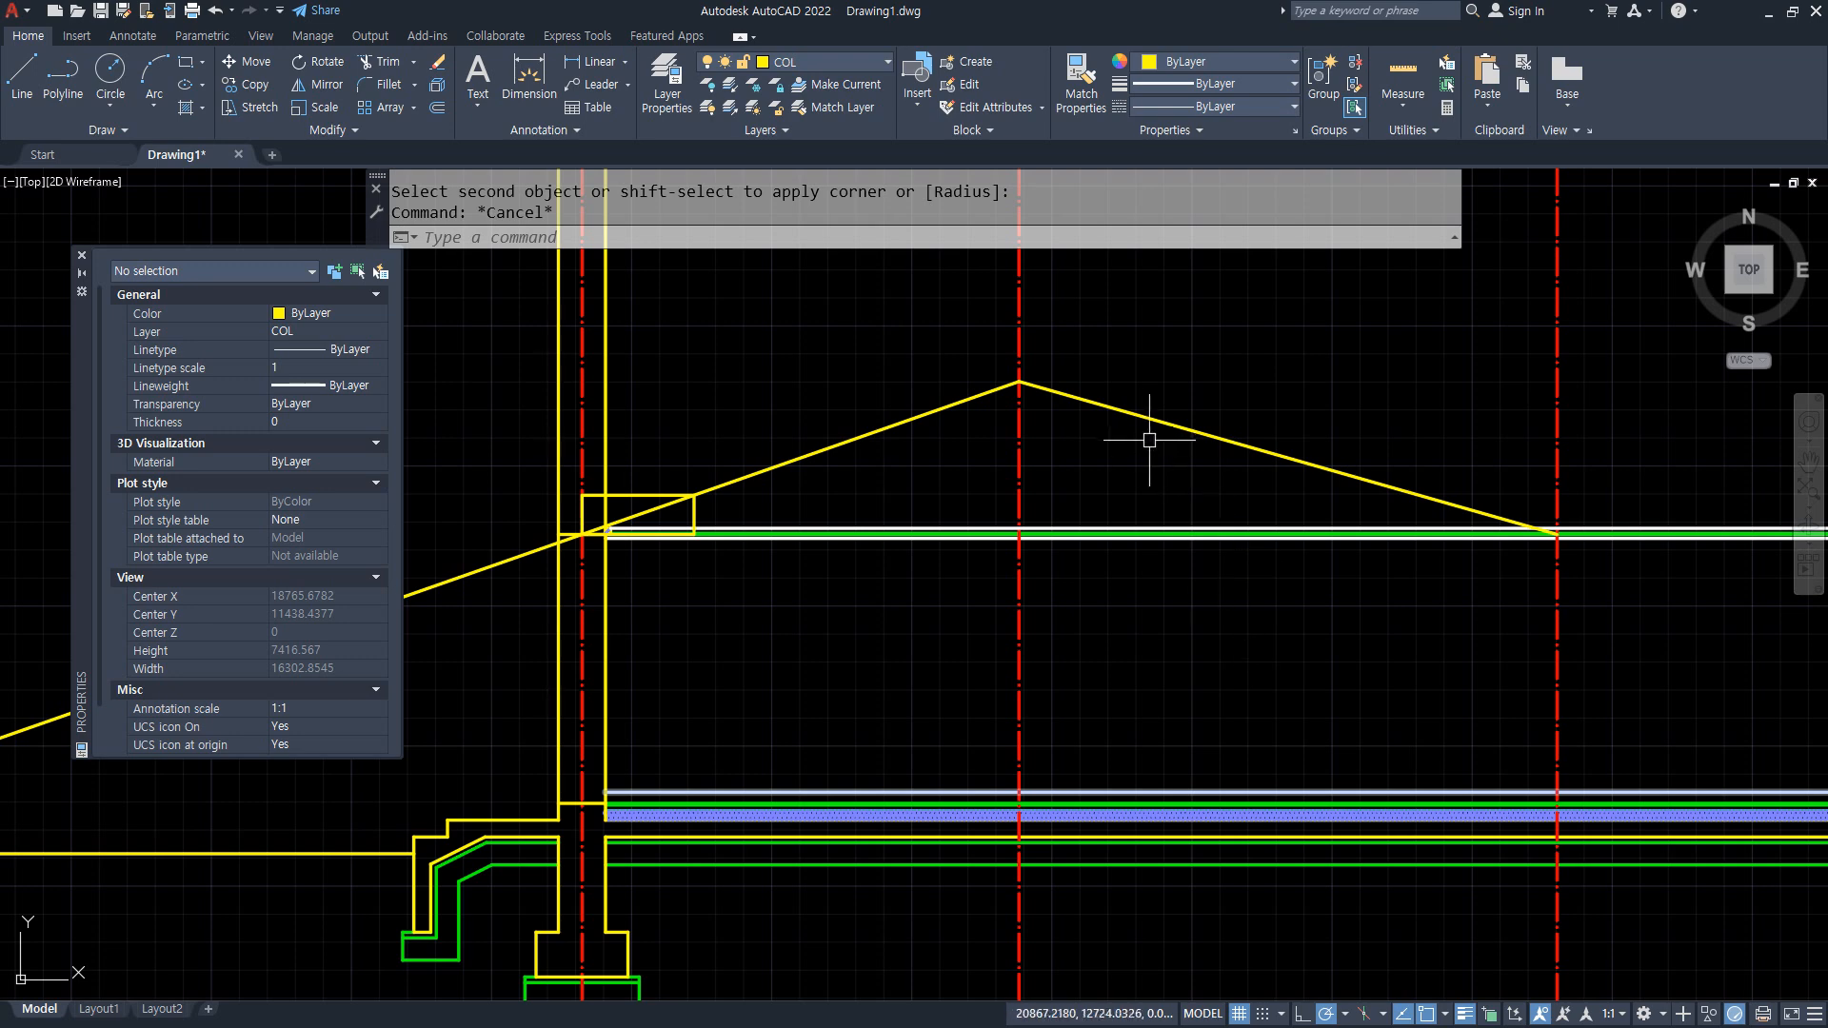
Erase both sloped roof lines.
{"action": "left_click", "coordinate": [1150, 418]}
{"action": "left_click", "coordinate": [921, 409]}
{"action": "type", "text": "e"}
{"action": "key", "text": "Return"}
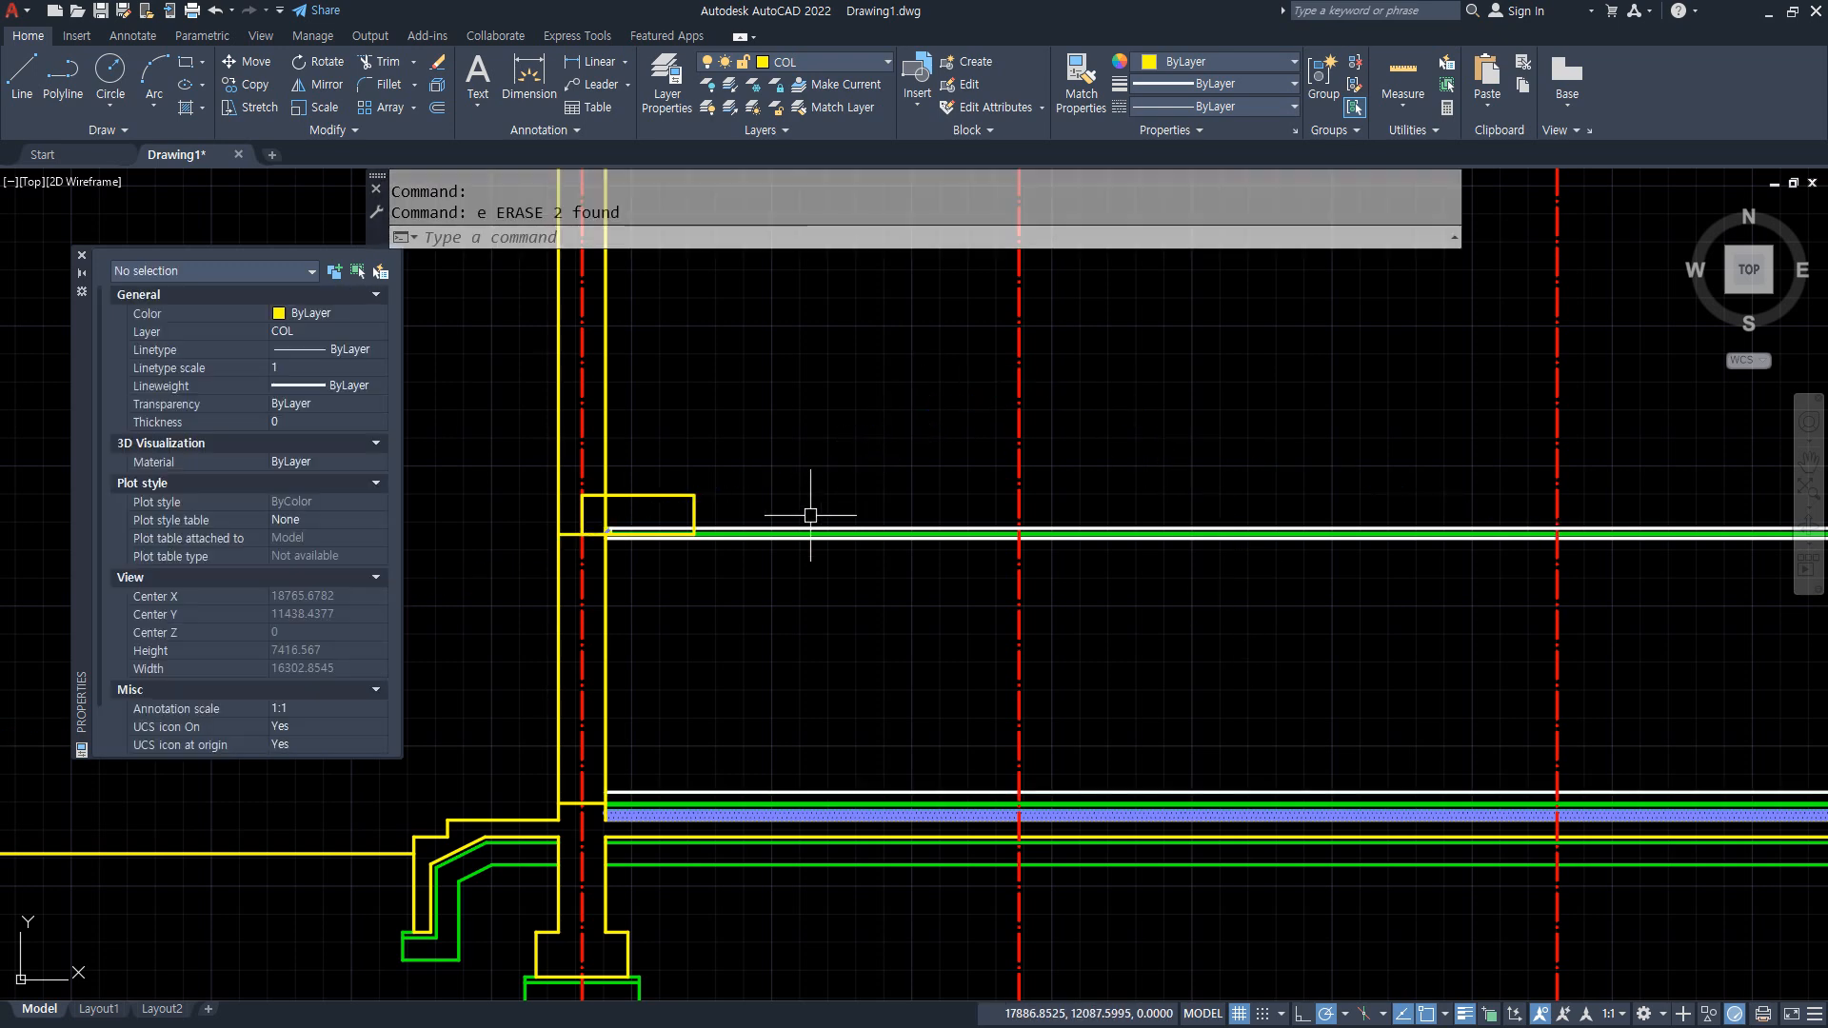
Move the slope rectangle by its lower-right corner to where the right axis meets the lower green line.
{"action": "type", "text": "m"}
{"action": "key", "text": "Return"}
{"action": "left_click", "coordinate": [698, 528]}
{"action": "scroll", "coordinate": [698, 529], "scroll_direction": "up", "scroll_amount": 10}
{"action": "key", "text": "Return"}
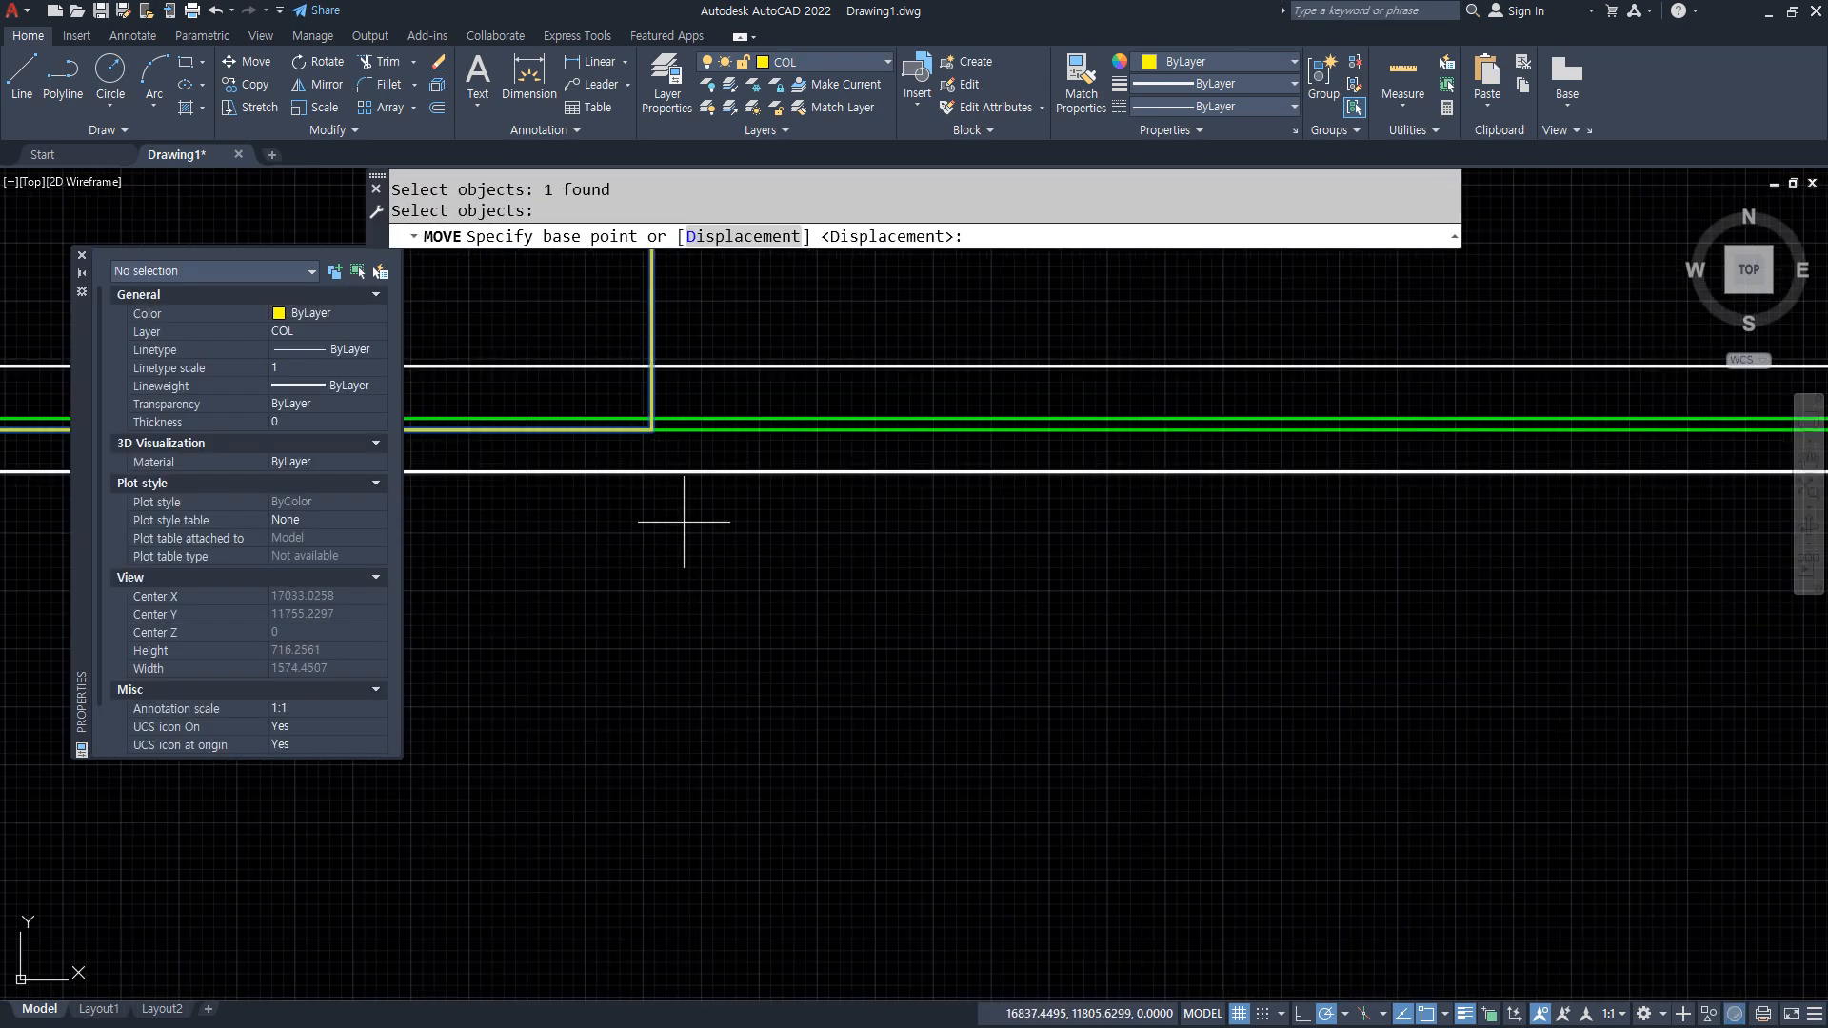
{"action": "left_click", "coordinate": [651, 429]}
{"action": "scroll", "coordinate": [657, 438], "scroll_direction": "down", "scroll_amount": 6}
{"action": "middle_click_drag", "start_coordinate": [1350, 481], "coordinate": [1100, 481]}
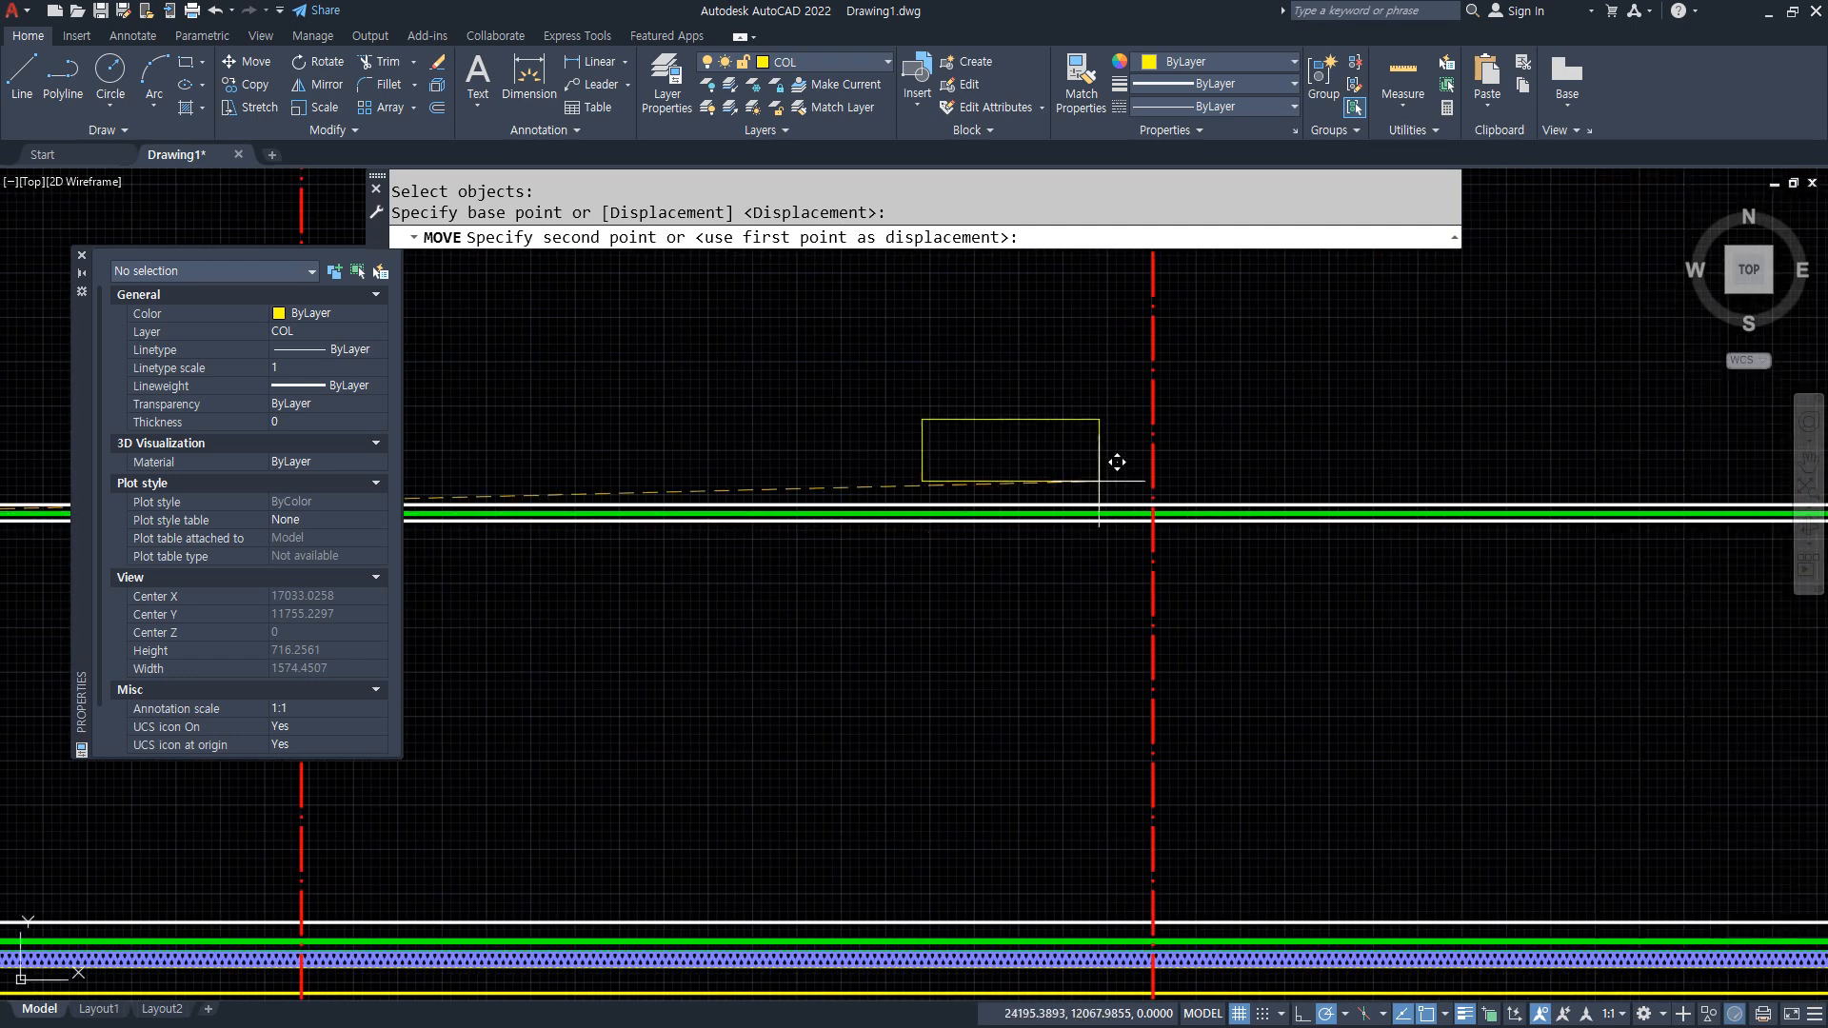
{"action": "scroll", "coordinate": [1115, 472], "scroll_direction": "up", "scroll_amount": 9}
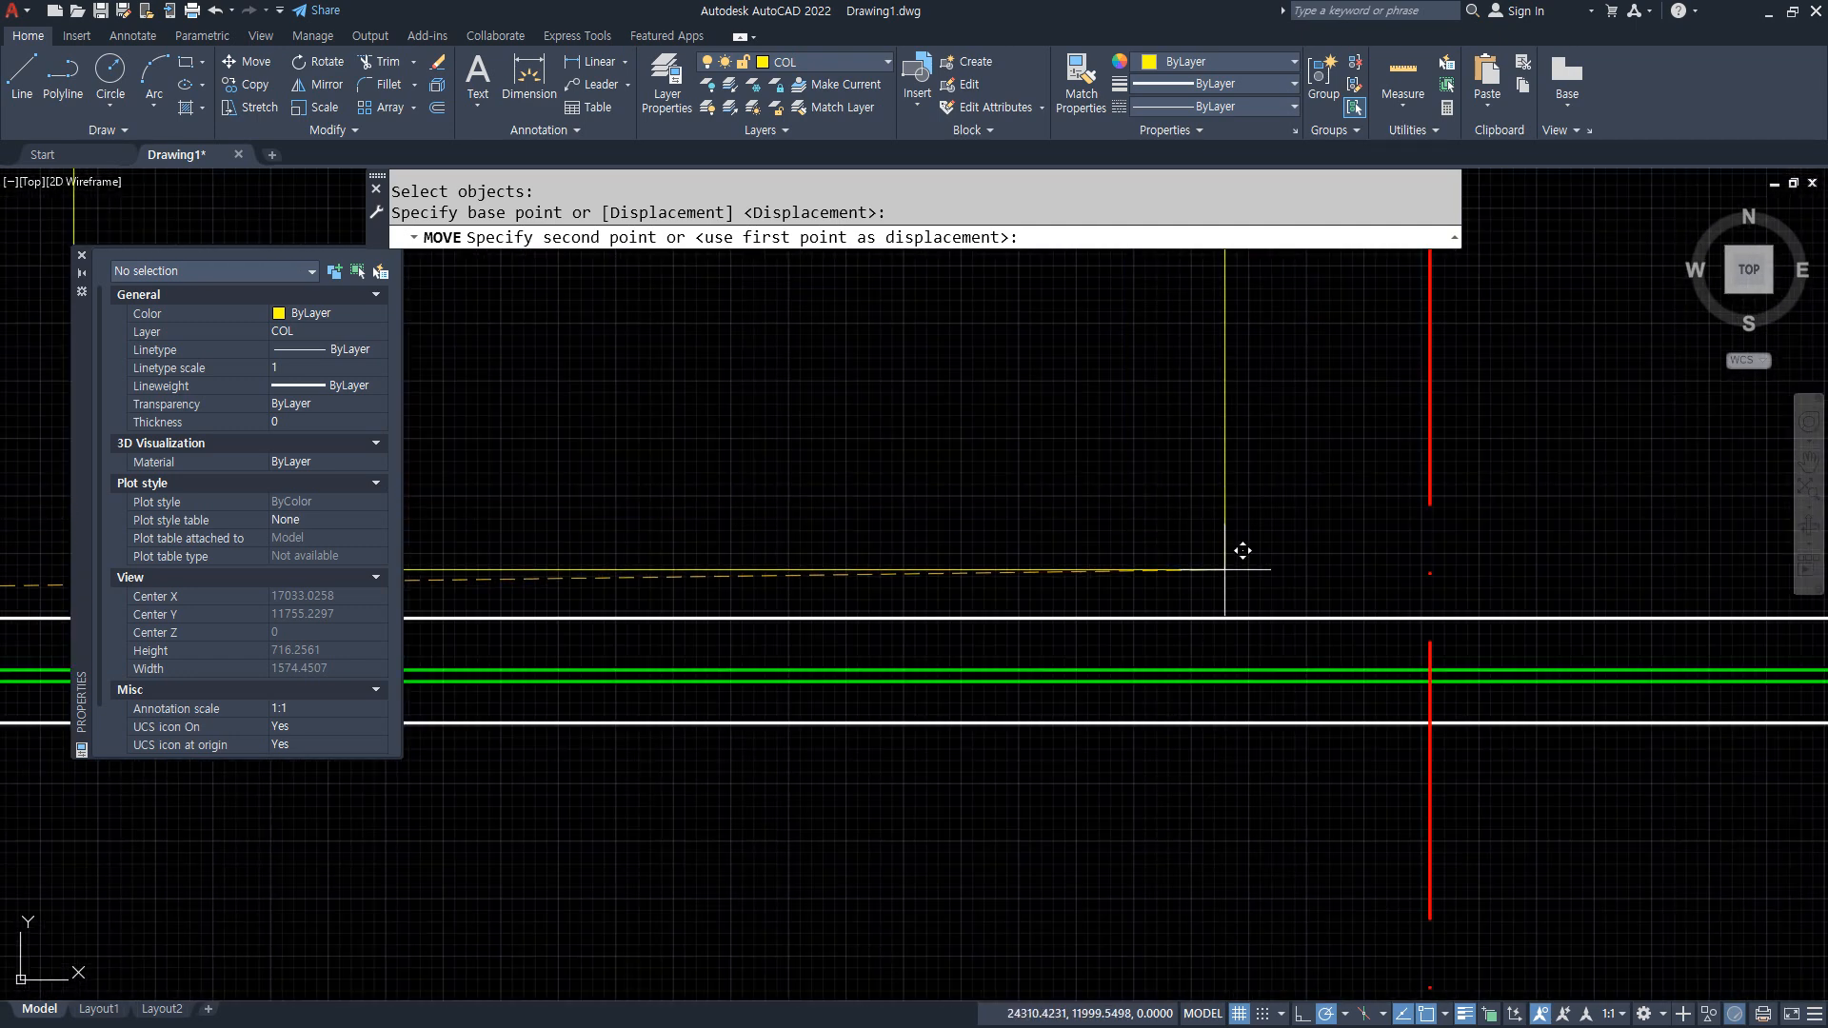
{"action": "left_click", "coordinate": [1430, 681]}
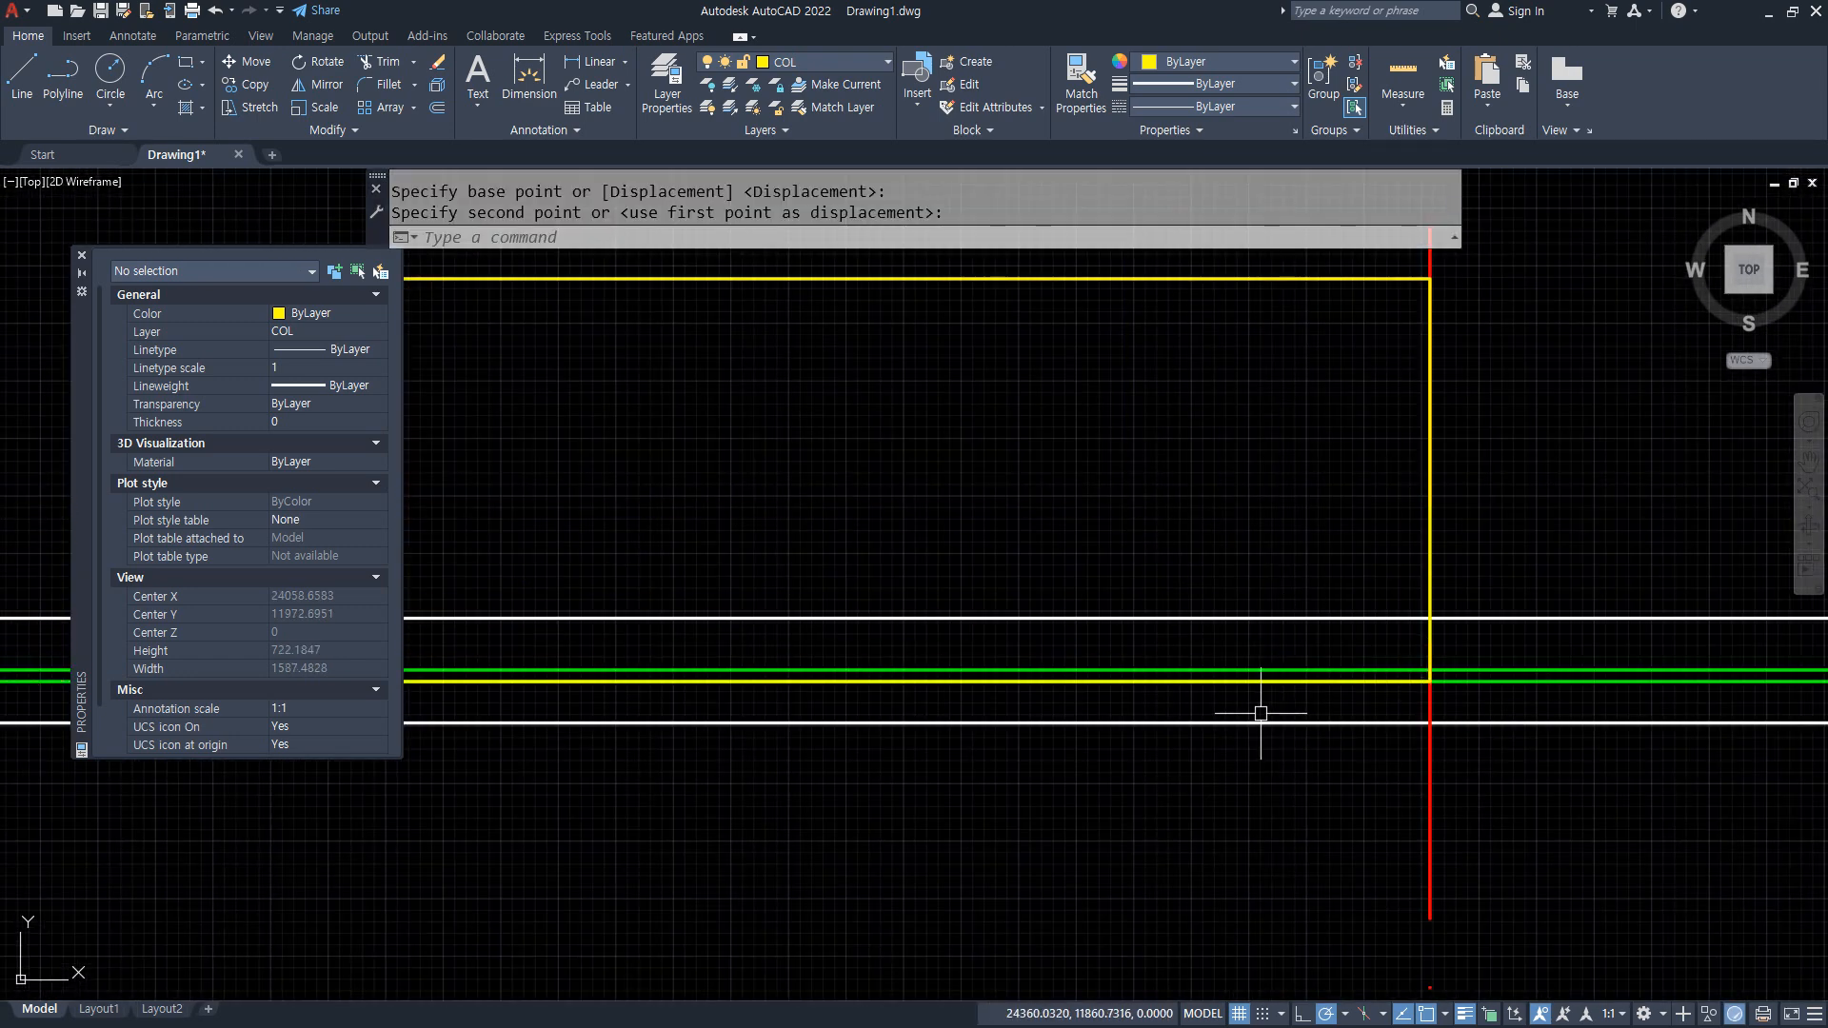
{"action": "key", "text": "Escape"}
Draw a construction line through the moved rectangle's lower-right and upper-left corners.
{"action": "scroll", "coordinate": [1260, 714], "scroll_direction": "down", "scroll_amount": 4}
{"action": "middle_click_drag", "start_coordinate": [1207, 607], "coordinate": [1277, 606]}
{"action": "type", "text": "x"}
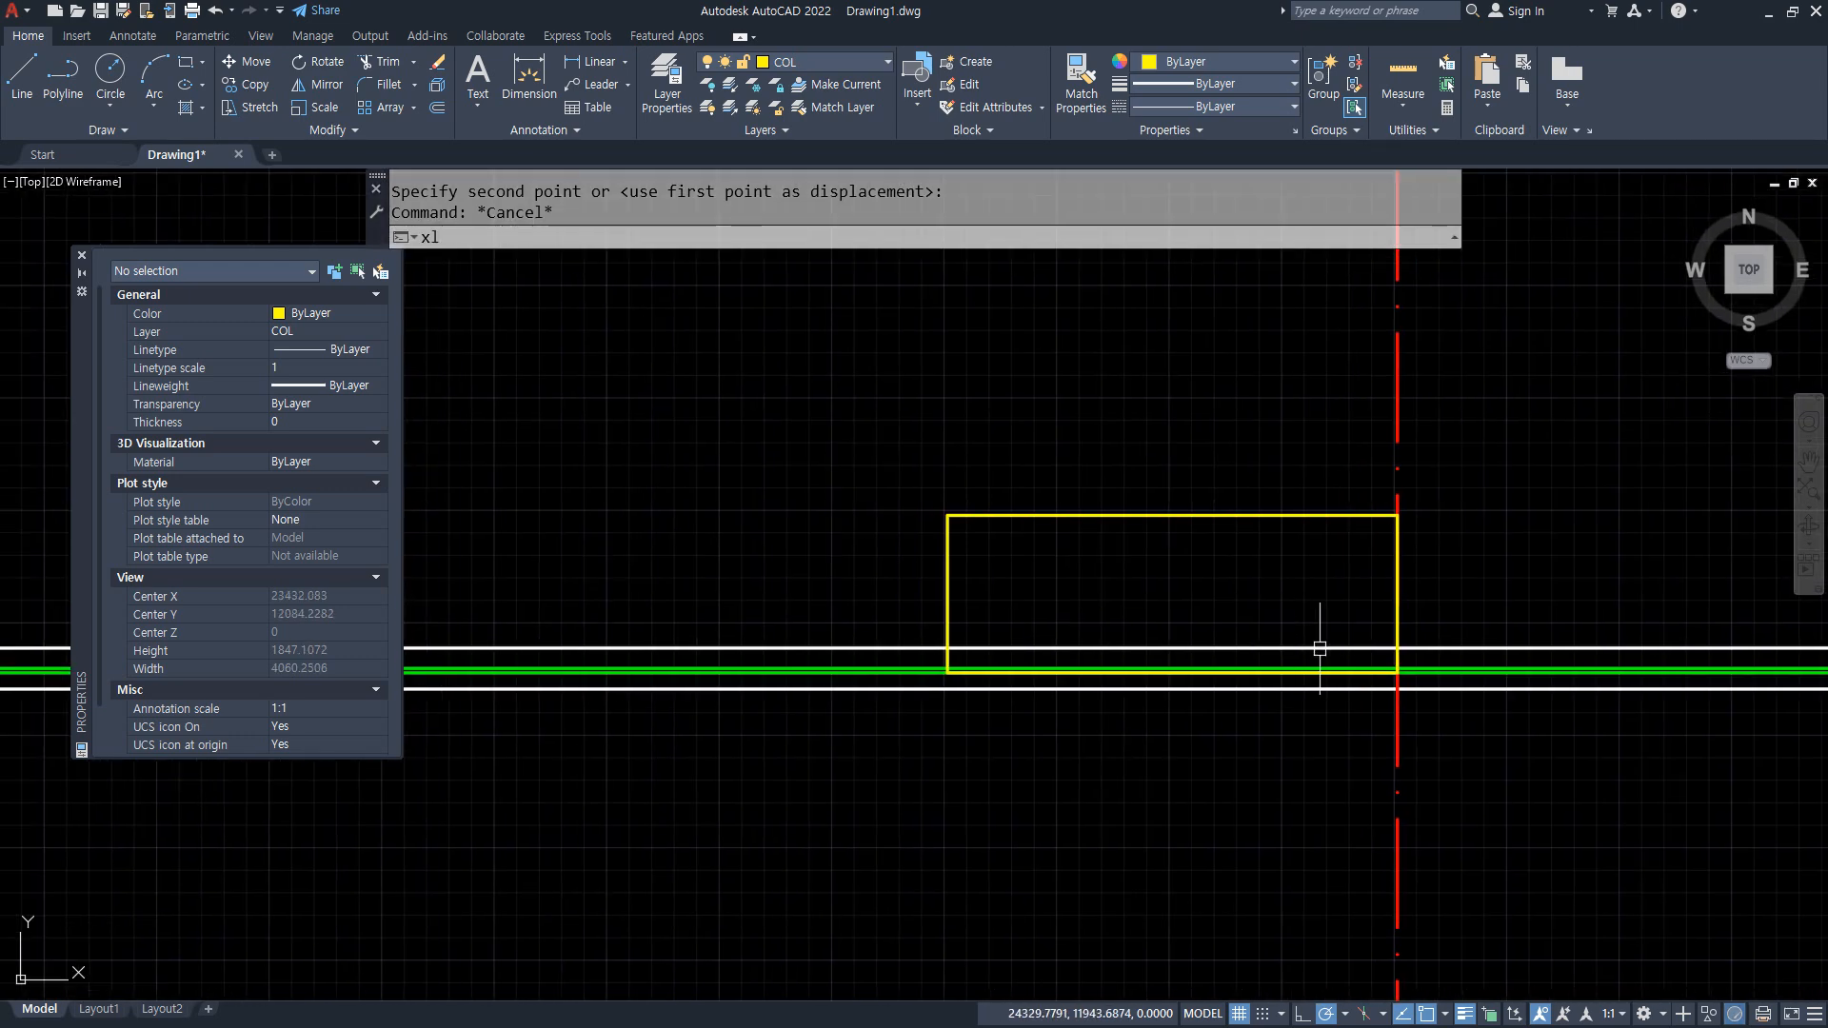
{"action": "type", "text": "l"}
{"action": "key", "text": "Return"}
{"action": "scroll", "coordinate": [1397, 689], "scroll_direction": "up", "scroll_amount": 4}
{"action": "left_click", "coordinate": [1404, 620]}
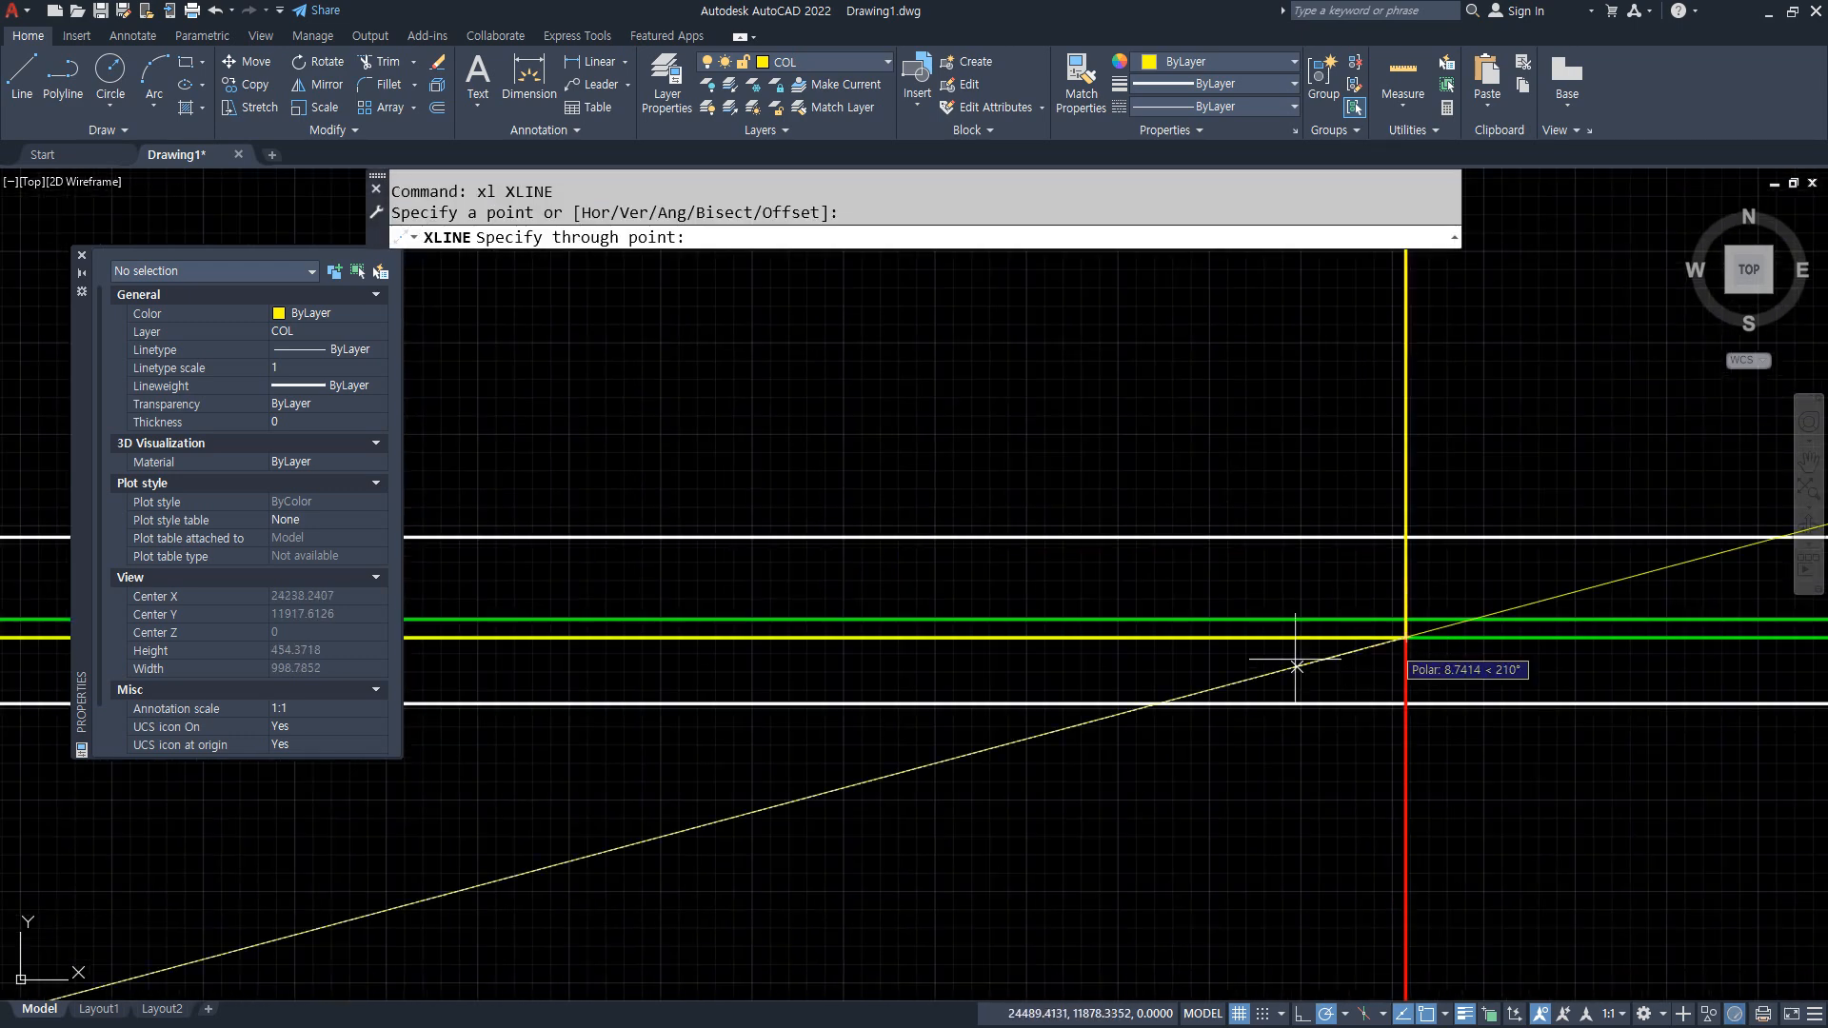
{"action": "scroll", "coordinate": [1403, 633], "scroll_direction": "down", "scroll_amount": 3}
{"action": "middle_click_drag", "start_coordinate": [1041, 584], "coordinate": [1159, 643]}
{"action": "left_click", "coordinate": [672, 430]}
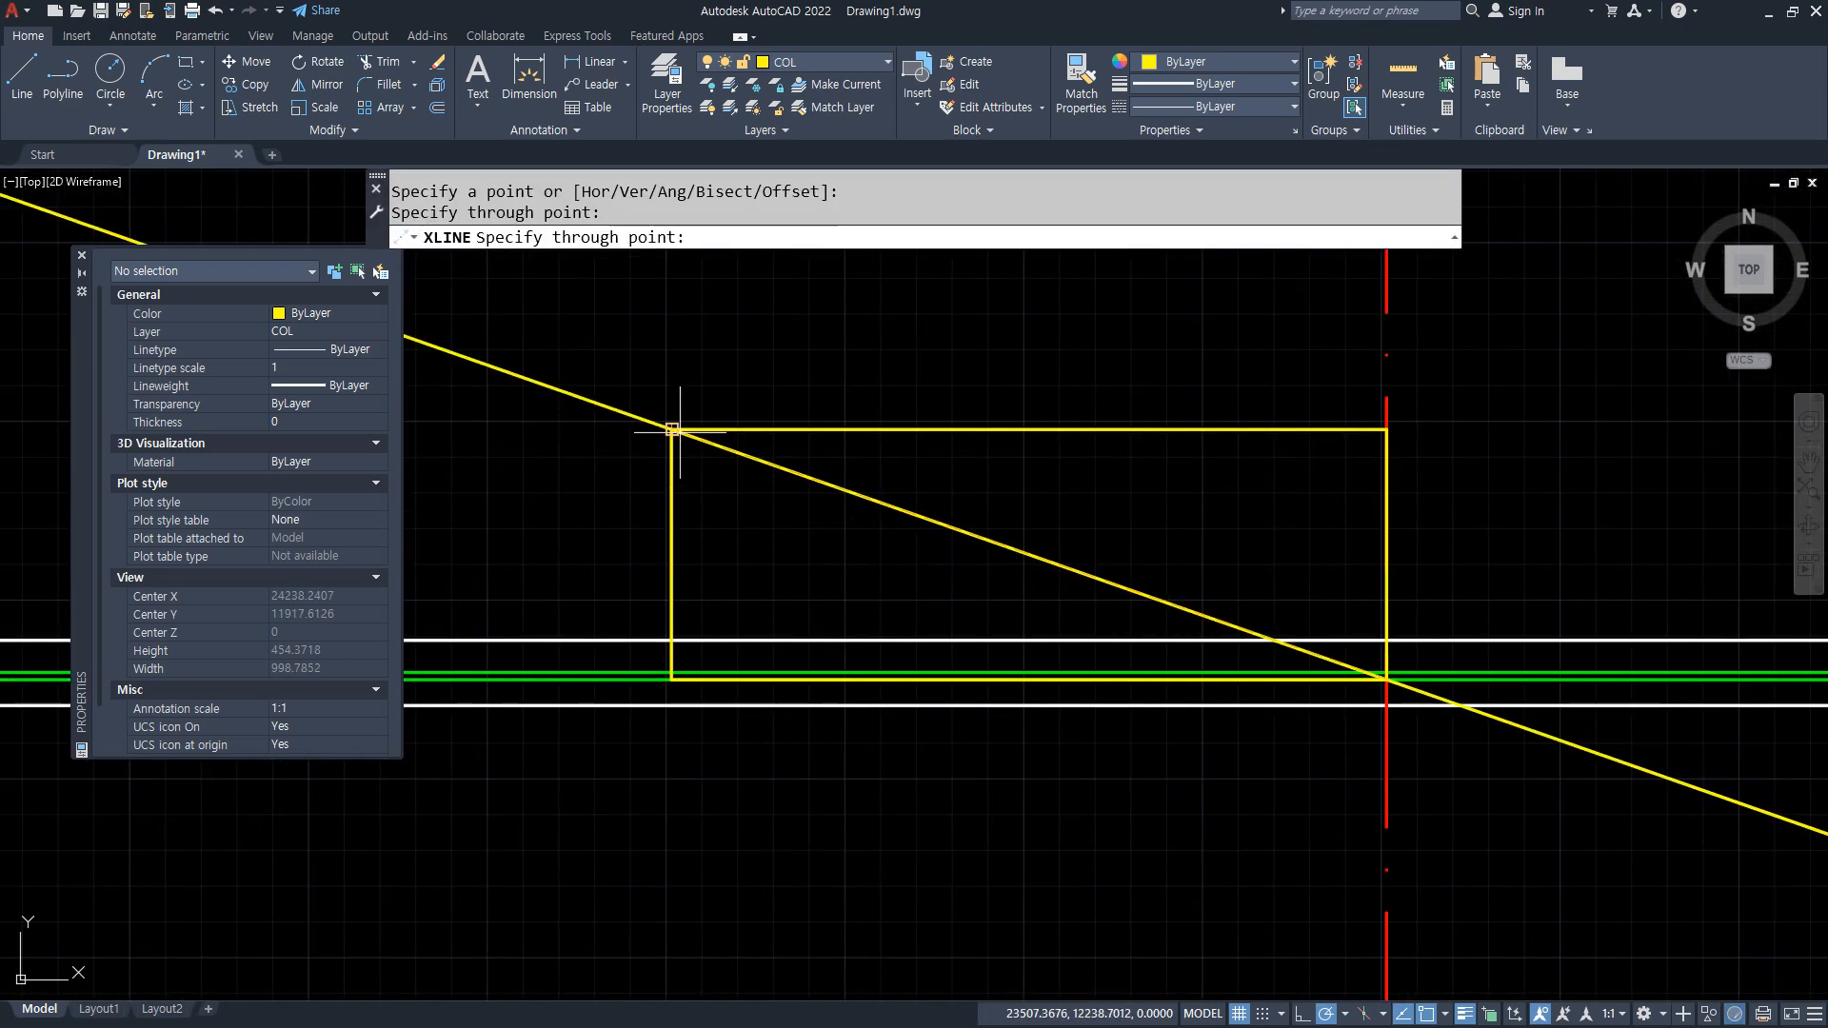
{"action": "key", "text": "Return"}
Trim the sloped construction line where it extends left beyond the ridge centre line.
{"action": "scroll", "coordinate": [667, 448], "scroll_direction": "down", "scroll_amount": 6}
{"action": "middle_click_drag", "start_coordinate": [661, 473], "coordinate": [1285, 535]}
{"action": "middle_click_drag", "start_coordinate": [951, 434], "coordinate": [988, 444]}
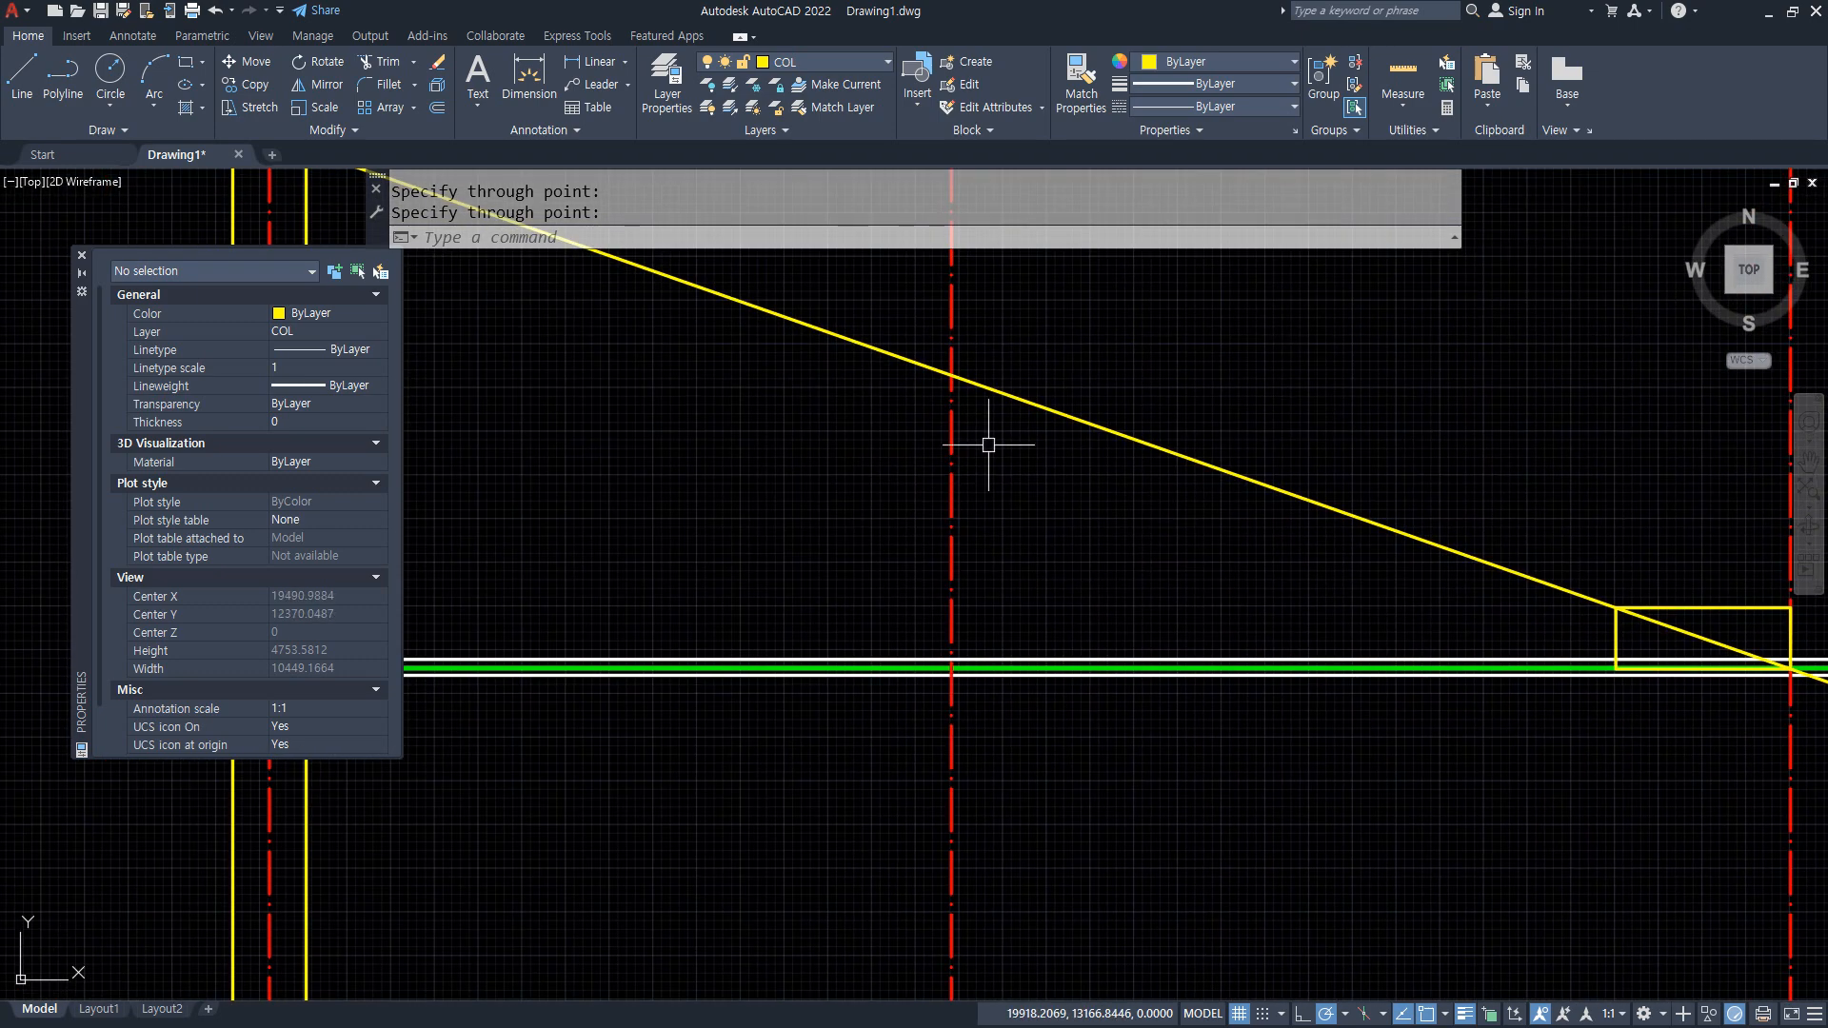
{"action": "type", "text": "tr"}
{"action": "key", "text": "space"}
{"action": "left_click", "coordinate": [856, 352]}
Mirror the sloped roof line about the ridge centre line, keeping the original.
{"action": "type", "text": "m"}
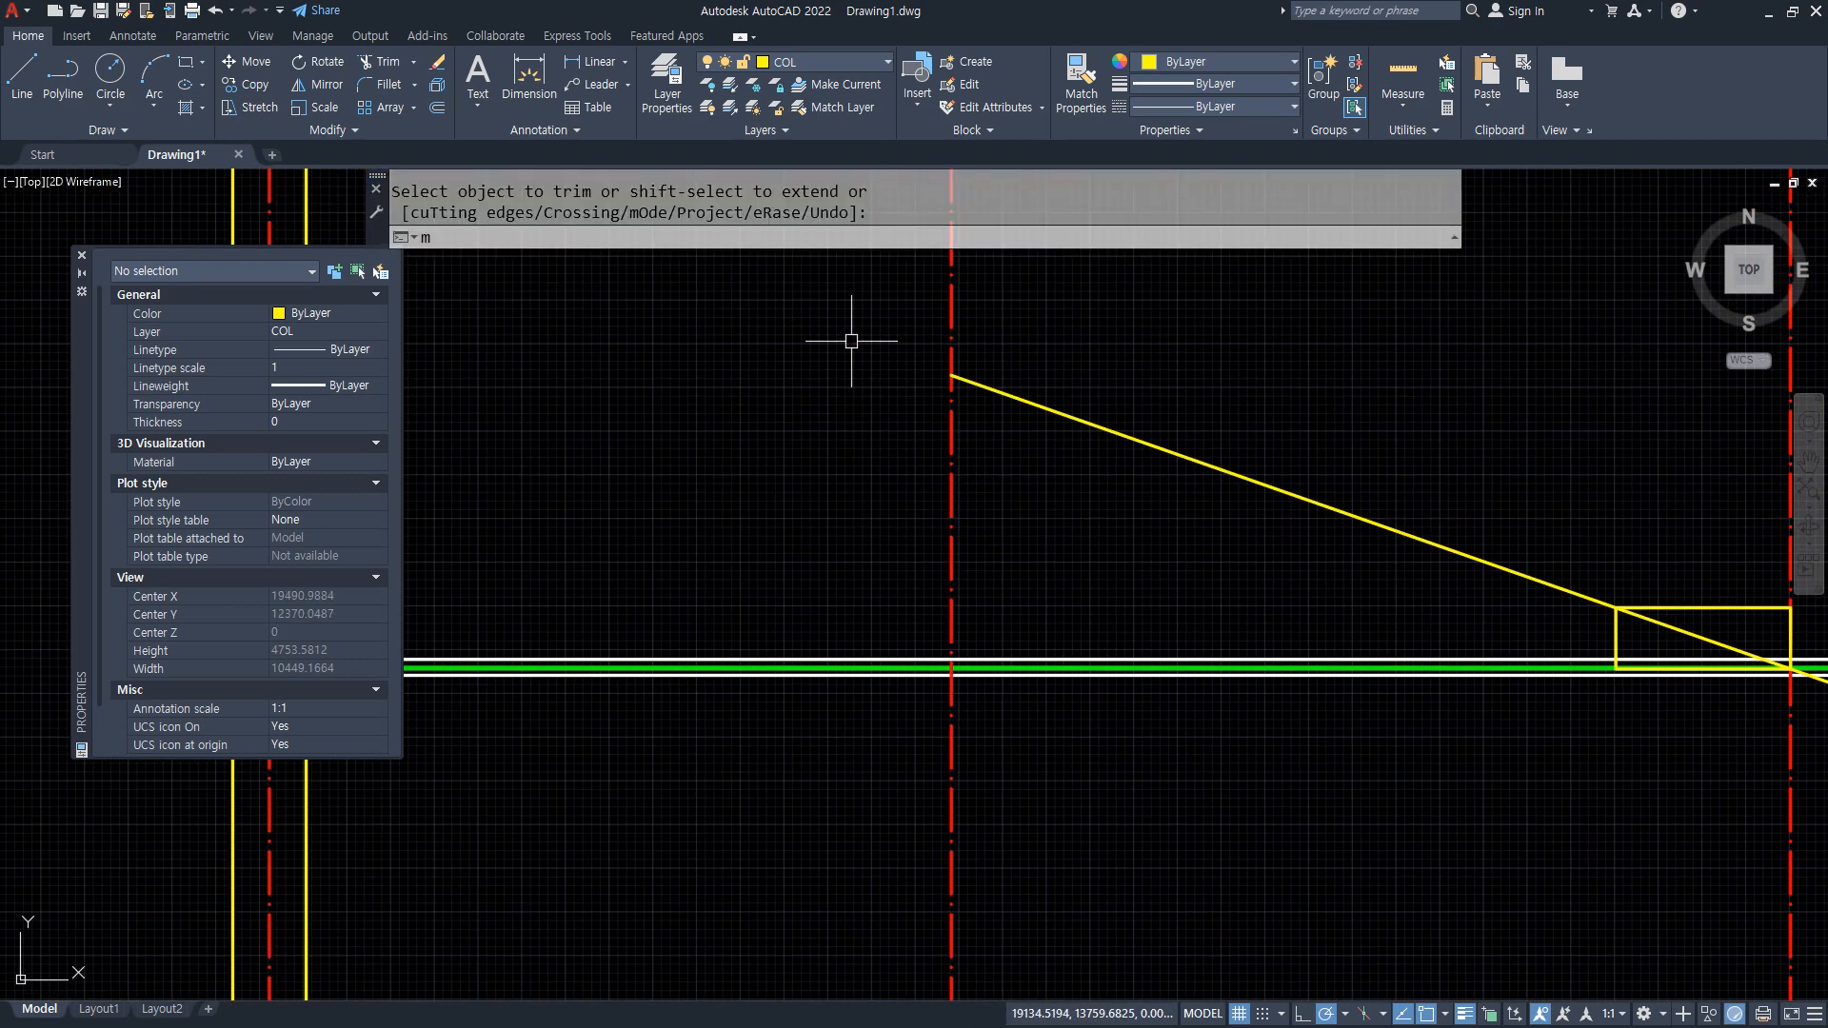
{"action": "type", "text": "i"}
{"action": "key", "text": "space"}
{"action": "left_click", "coordinate": [1007, 396]}
{"action": "key", "text": "space"}
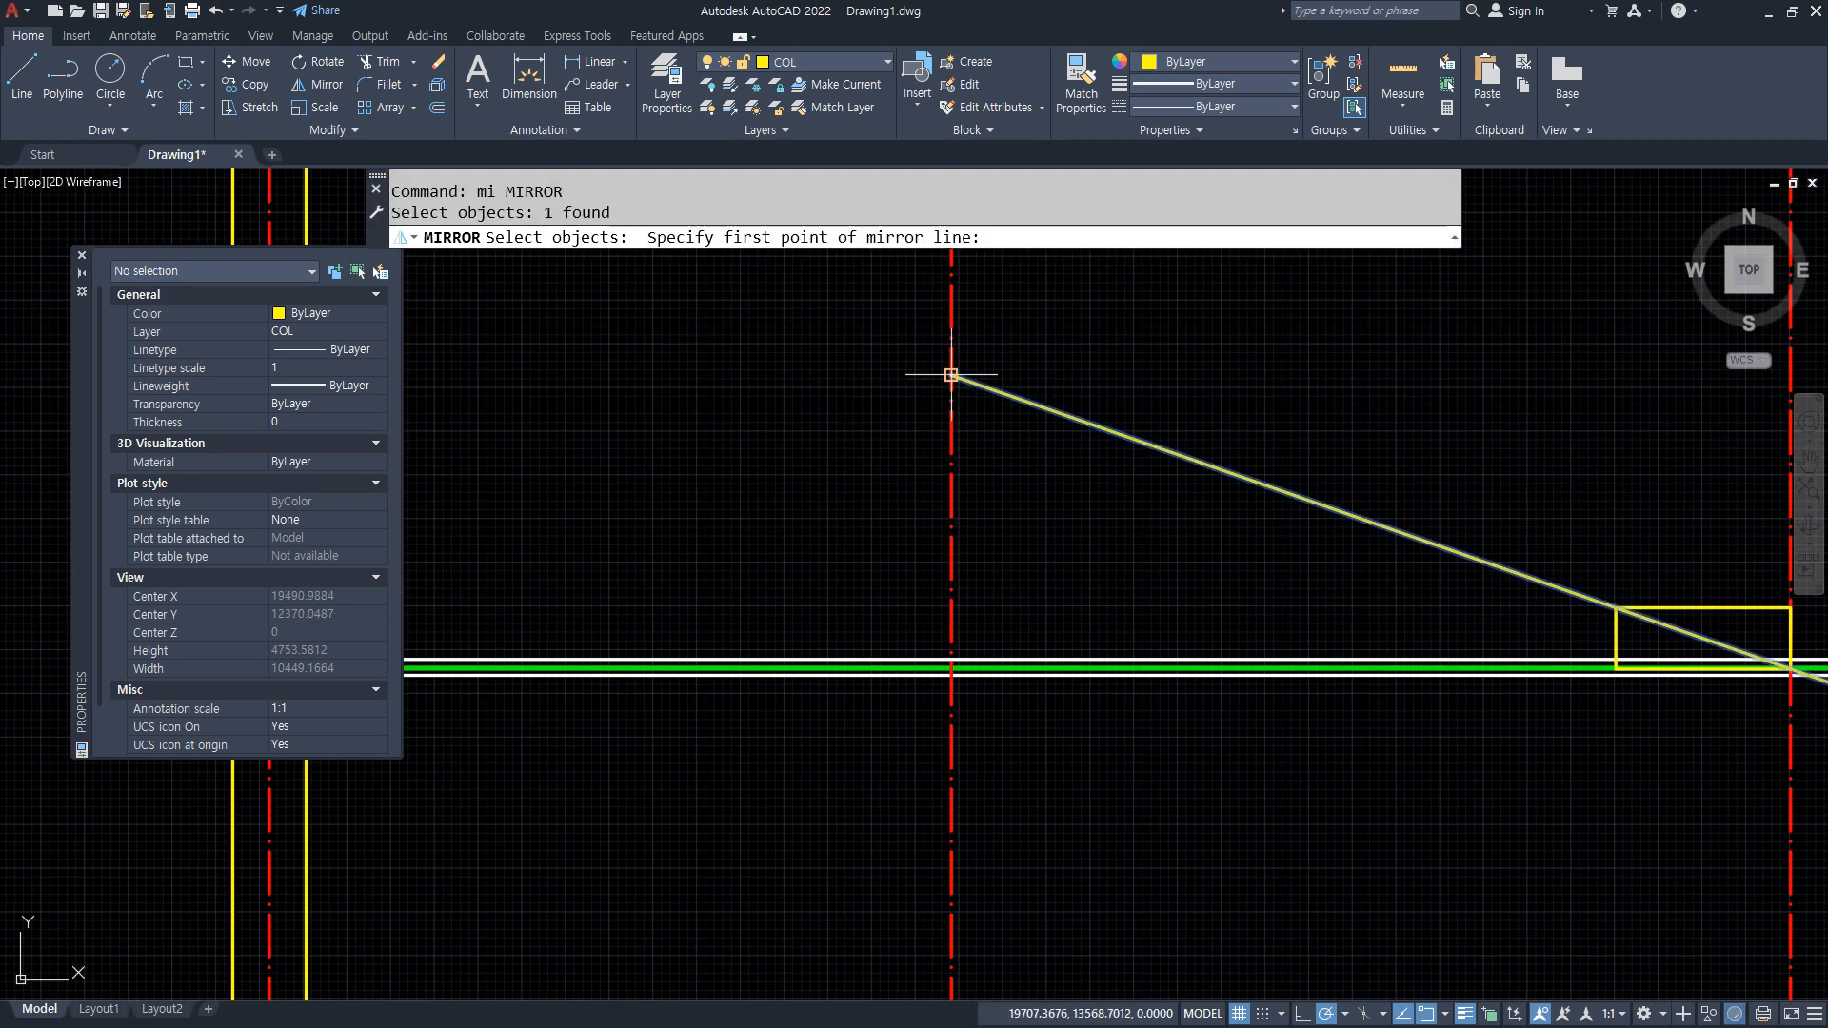
{"action": "left_click", "coordinate": [950, 374]}
{"action": "left_click", "coordinate": [950, 419]}
{"action": "key", "text": "Return"}
{"action": "scroll", "coordinate": [899, 560], "scroll_direction": "down", "scroll_amount": 3}
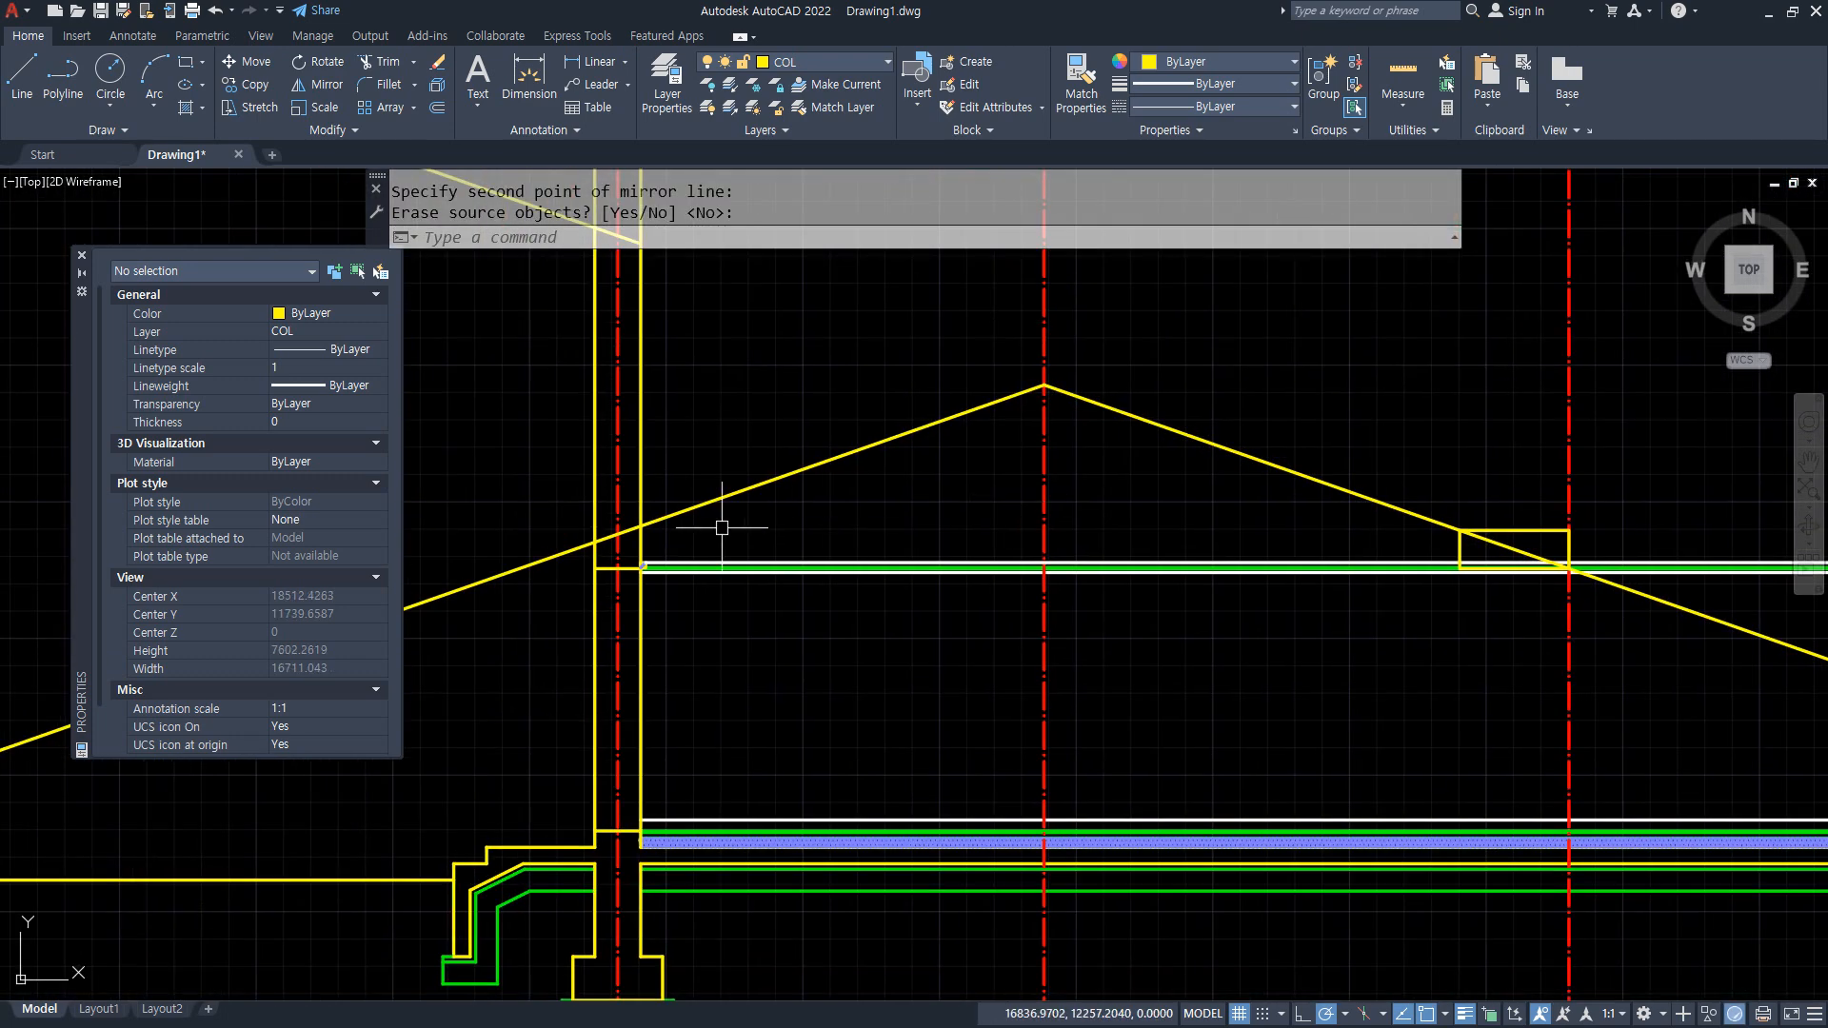
{"action": "left_click_drag", "start_coordinate": [620, 539], "coordinate": [644, 582]}
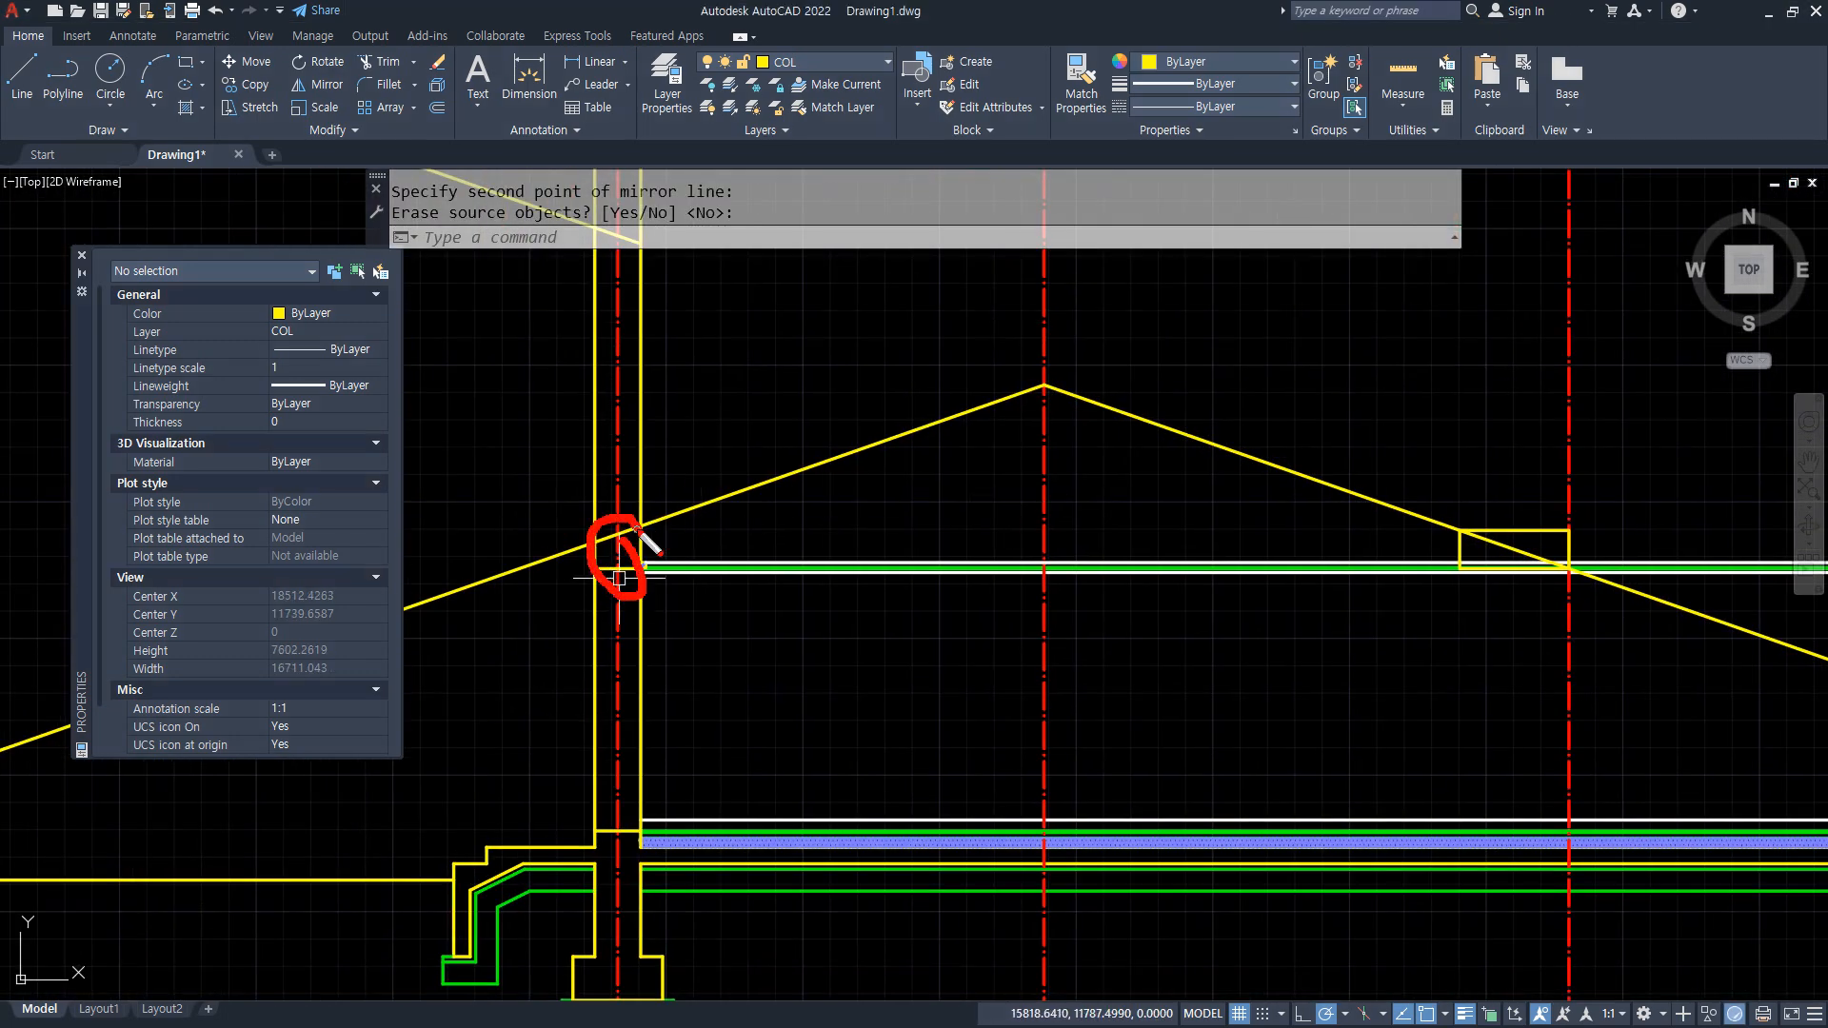
{"action": "key", "text": "Escape"}
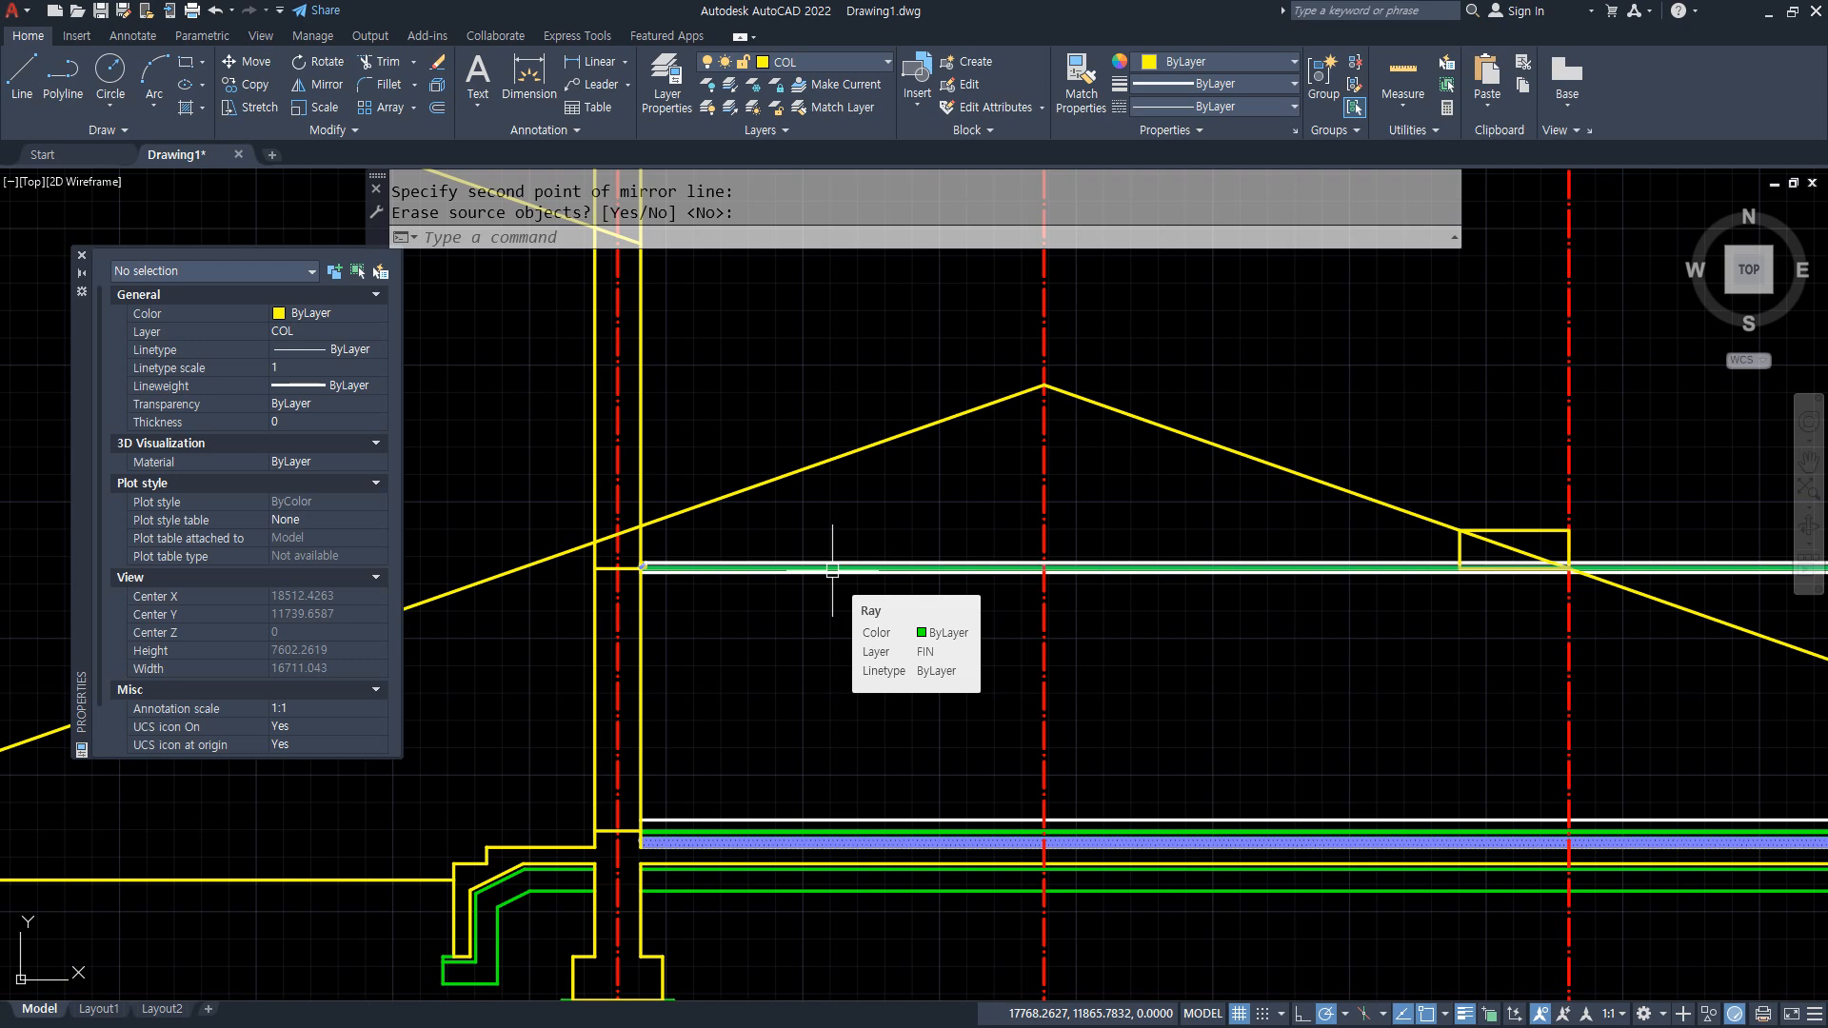
{"action": "key", "text": "Escape"}
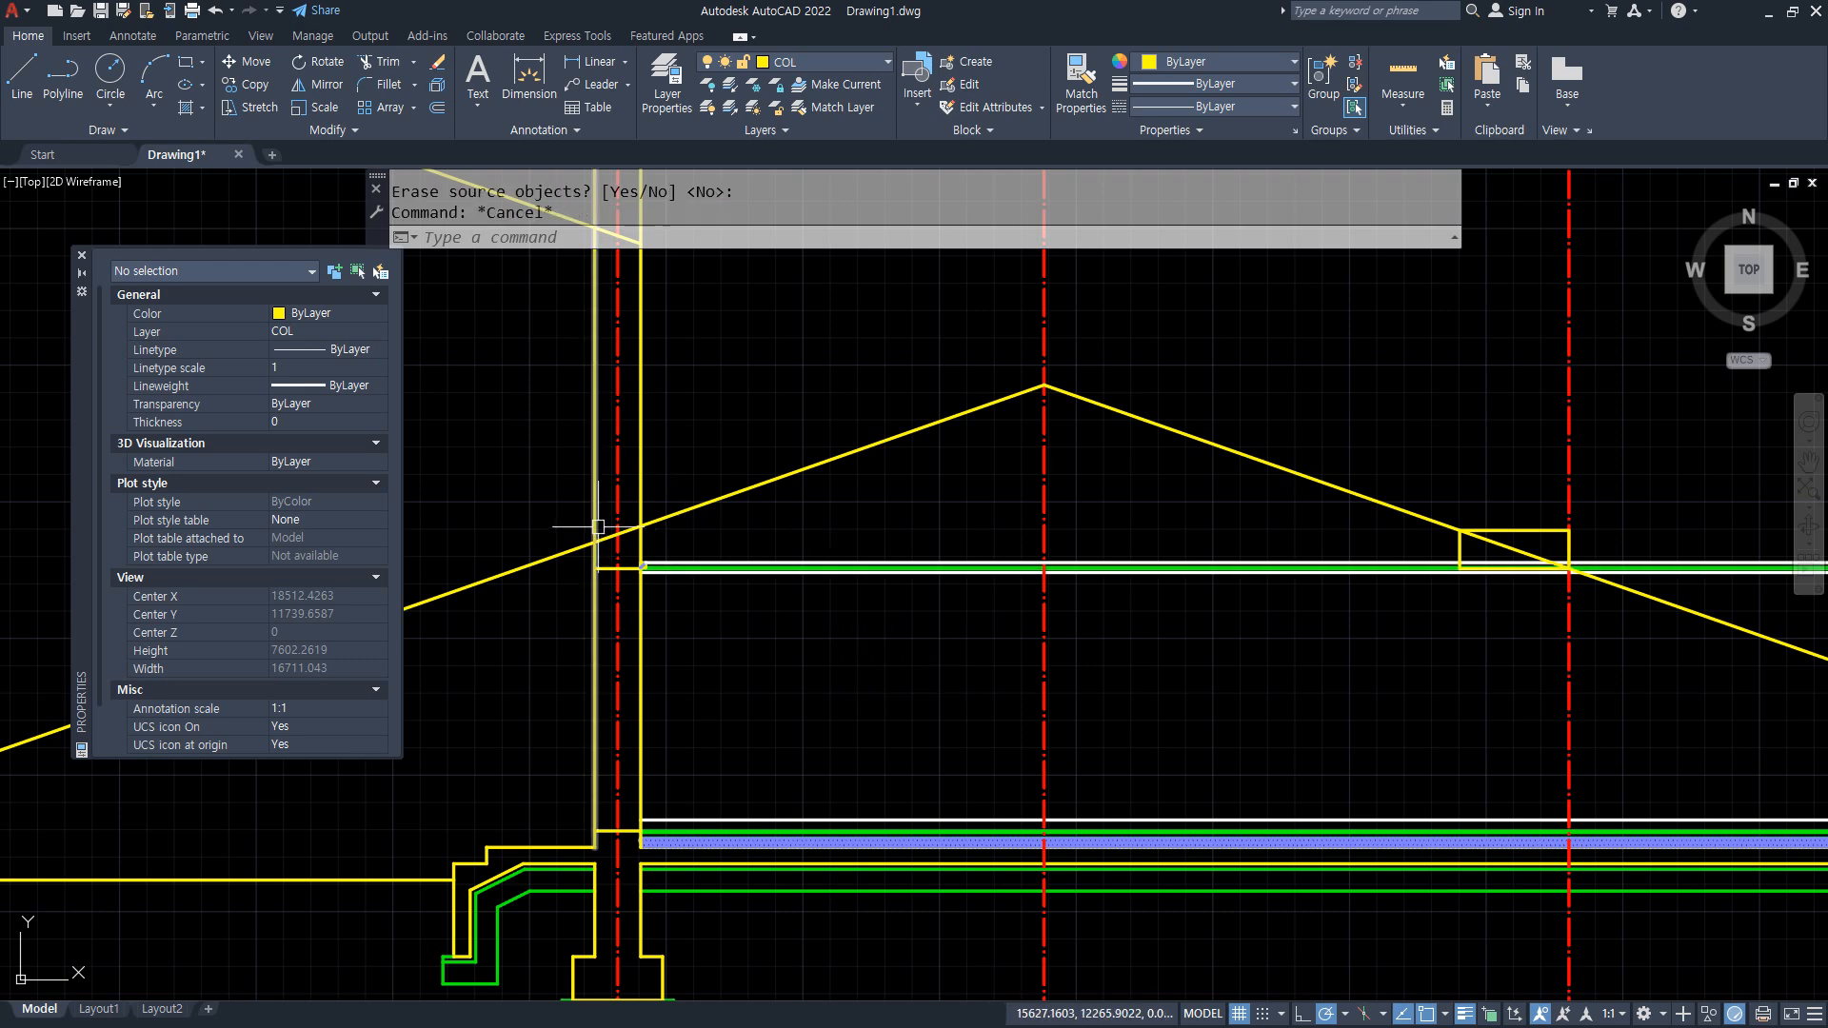
Offset the short horizontal line inside the left wall 800 upward.
{"action": "type", "text": "o"}
{"action": "key", "text": "Return"}
{"action": "type", "text": "800"}
{"action": "key", "text": "Return"}
{"action": "scroll", "coordinate": [598, 526], "scroll_direction": "up", "scroll_amount": 5}
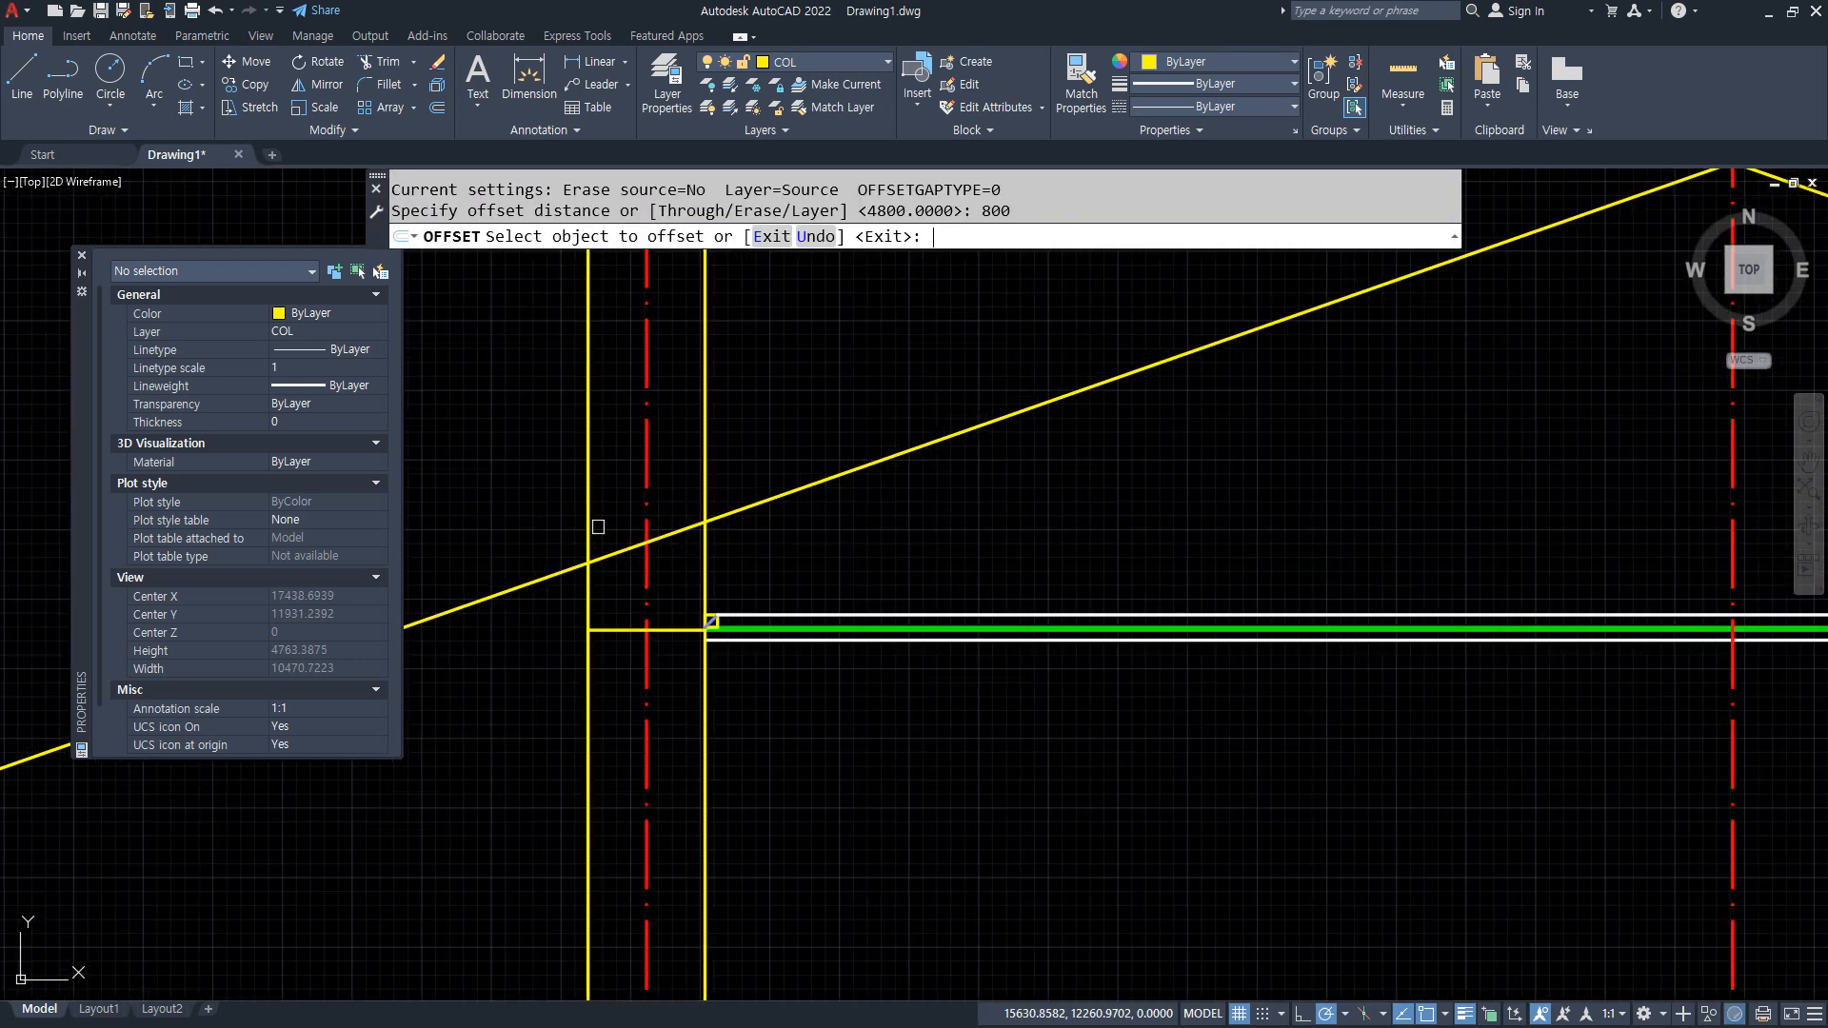
{"action": "left_click", "coordinate": [707, 684]}
{"action": "left_click", "coordinate": [857, 600]}
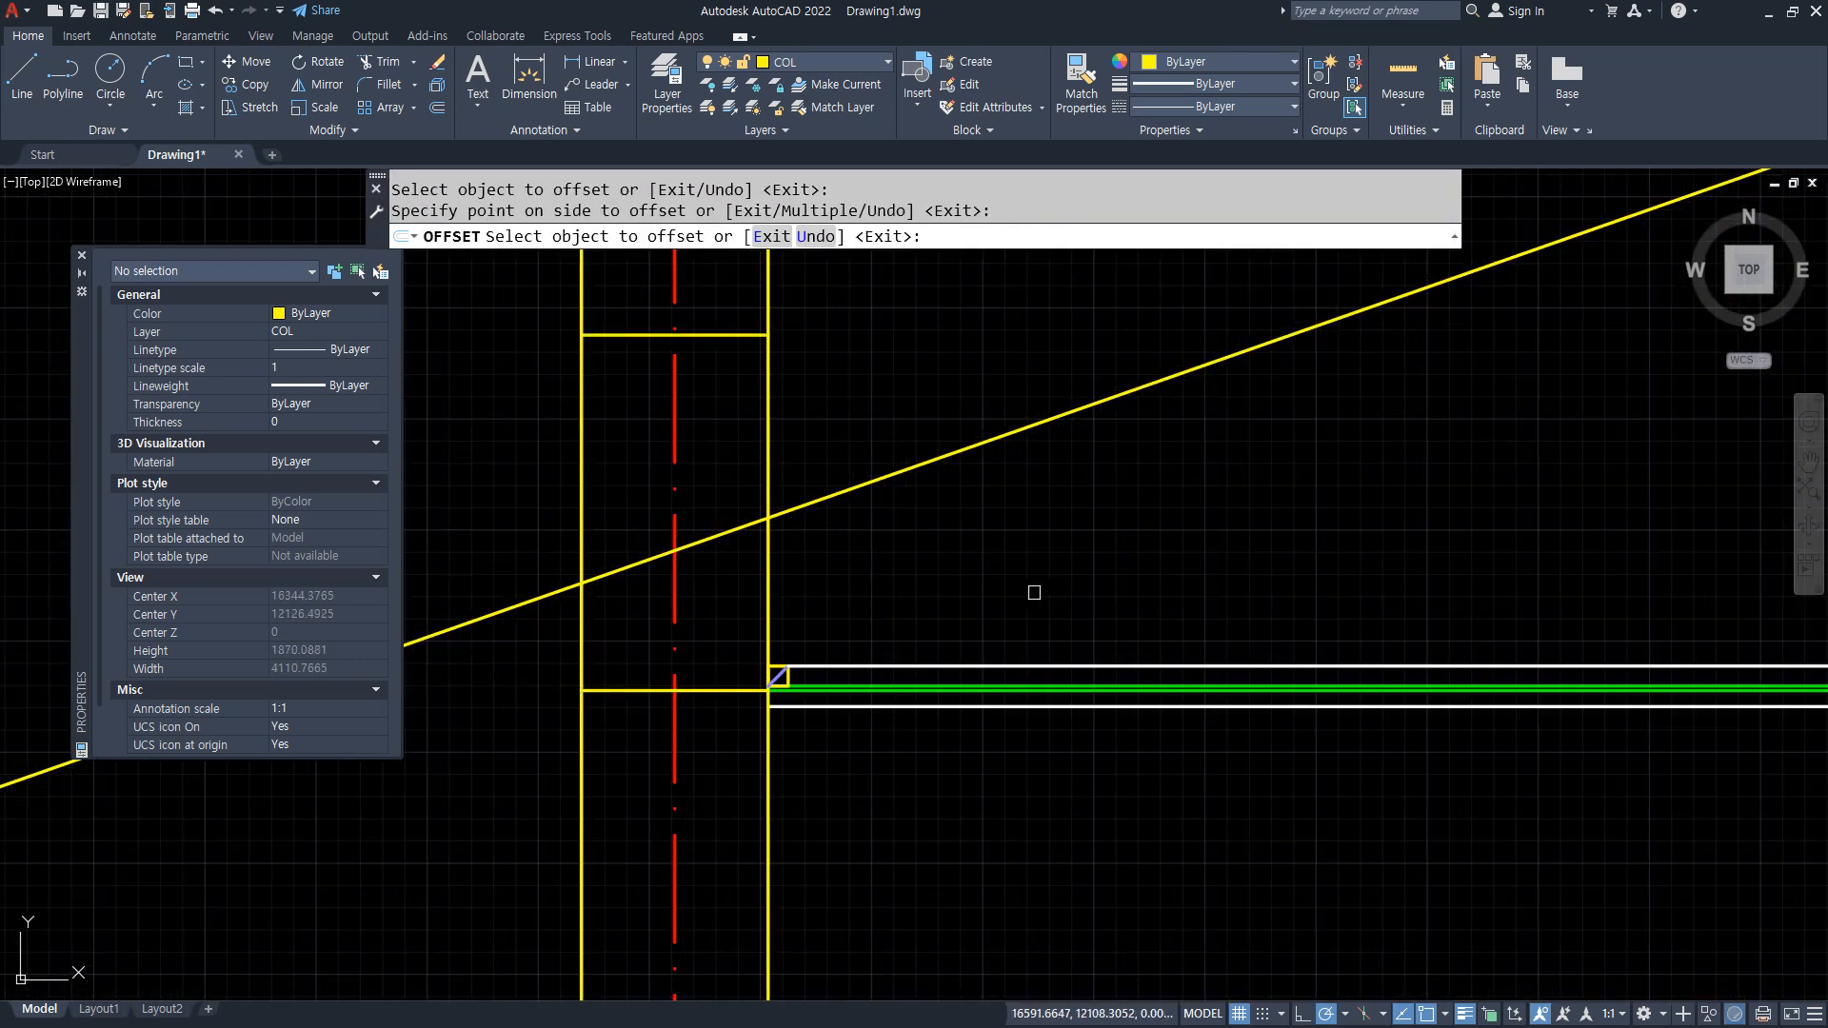
Offset the lower green finish line beside the right axis 800 upward.
{"action": "scroll", "coordinate": [1245, 584], "scroll_direction": "down", "scroll_amount": 5}
{"action": "scroll", "coordinate": [1302, 514], "scroll_direction": "up", "scroll_amount": 10}
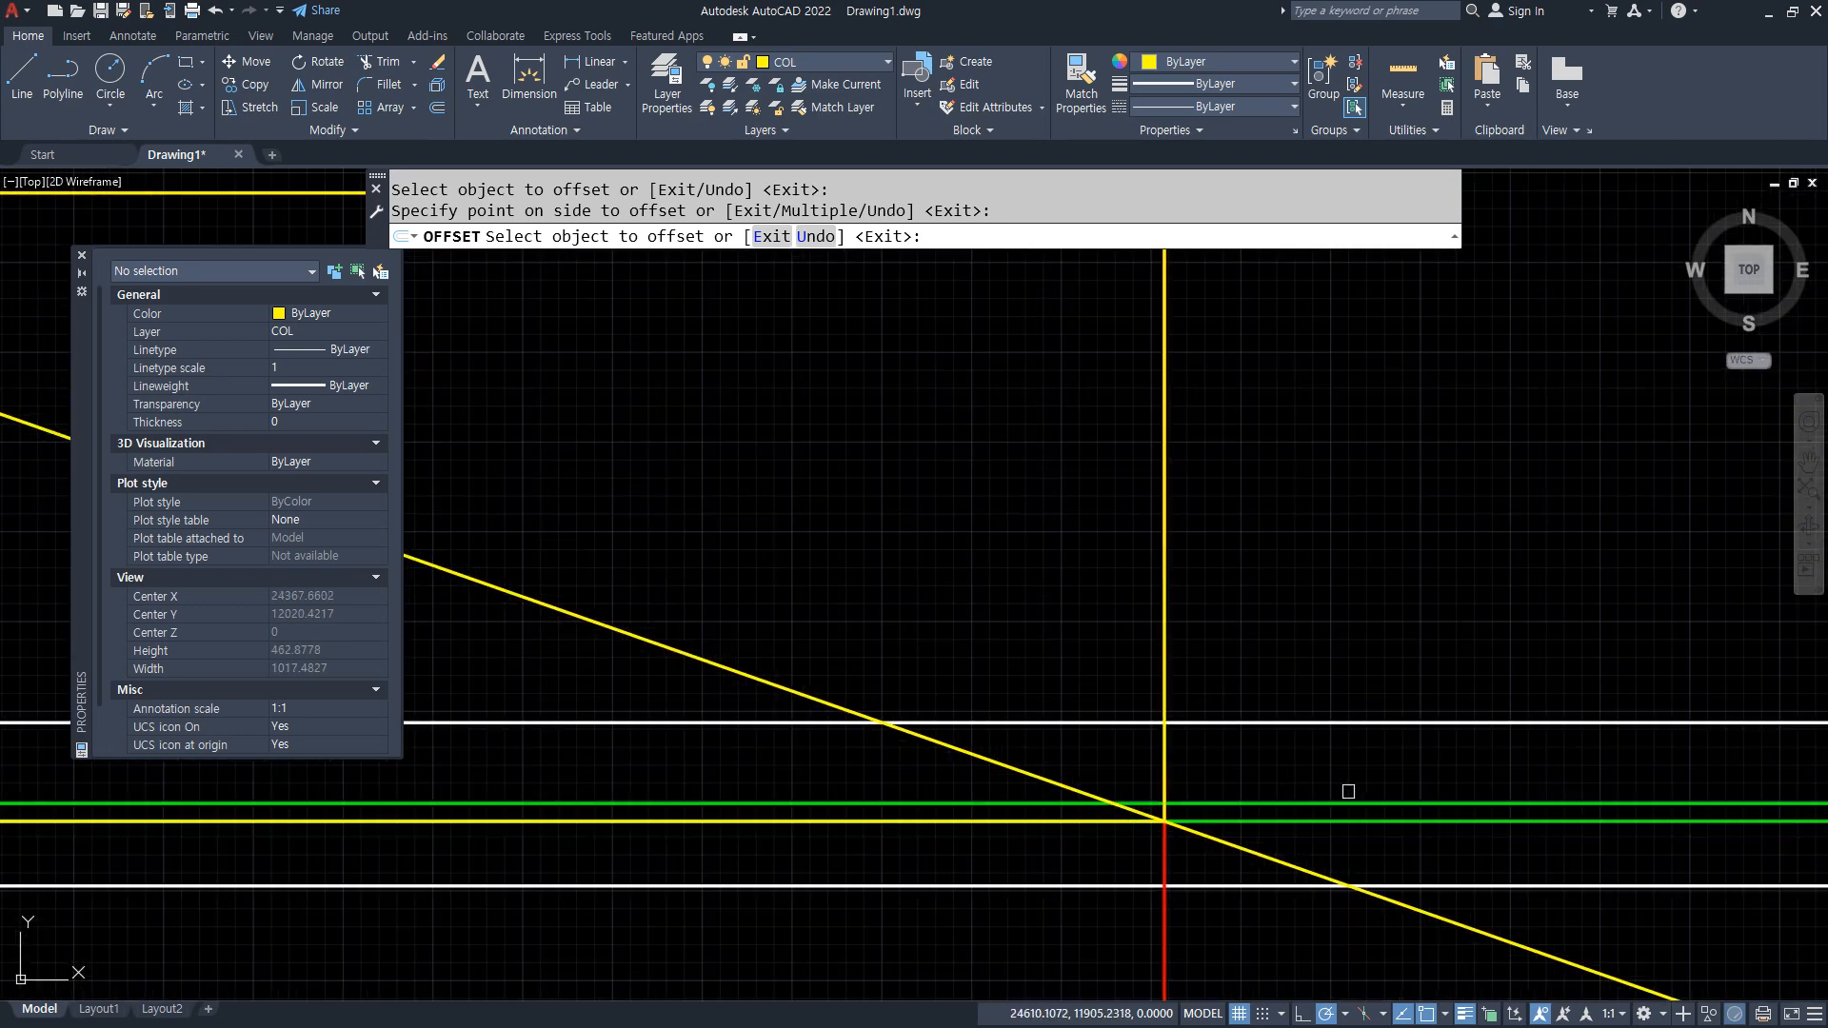
{"action": "left_click", "coordinate": [1328, 819]}
{"action": "left_click", "coordinate": [1360, 644]}
{"action": "scroll", "coordinate": [1352, 610], "scroll_direction": "down", "scroll_amount": 7}
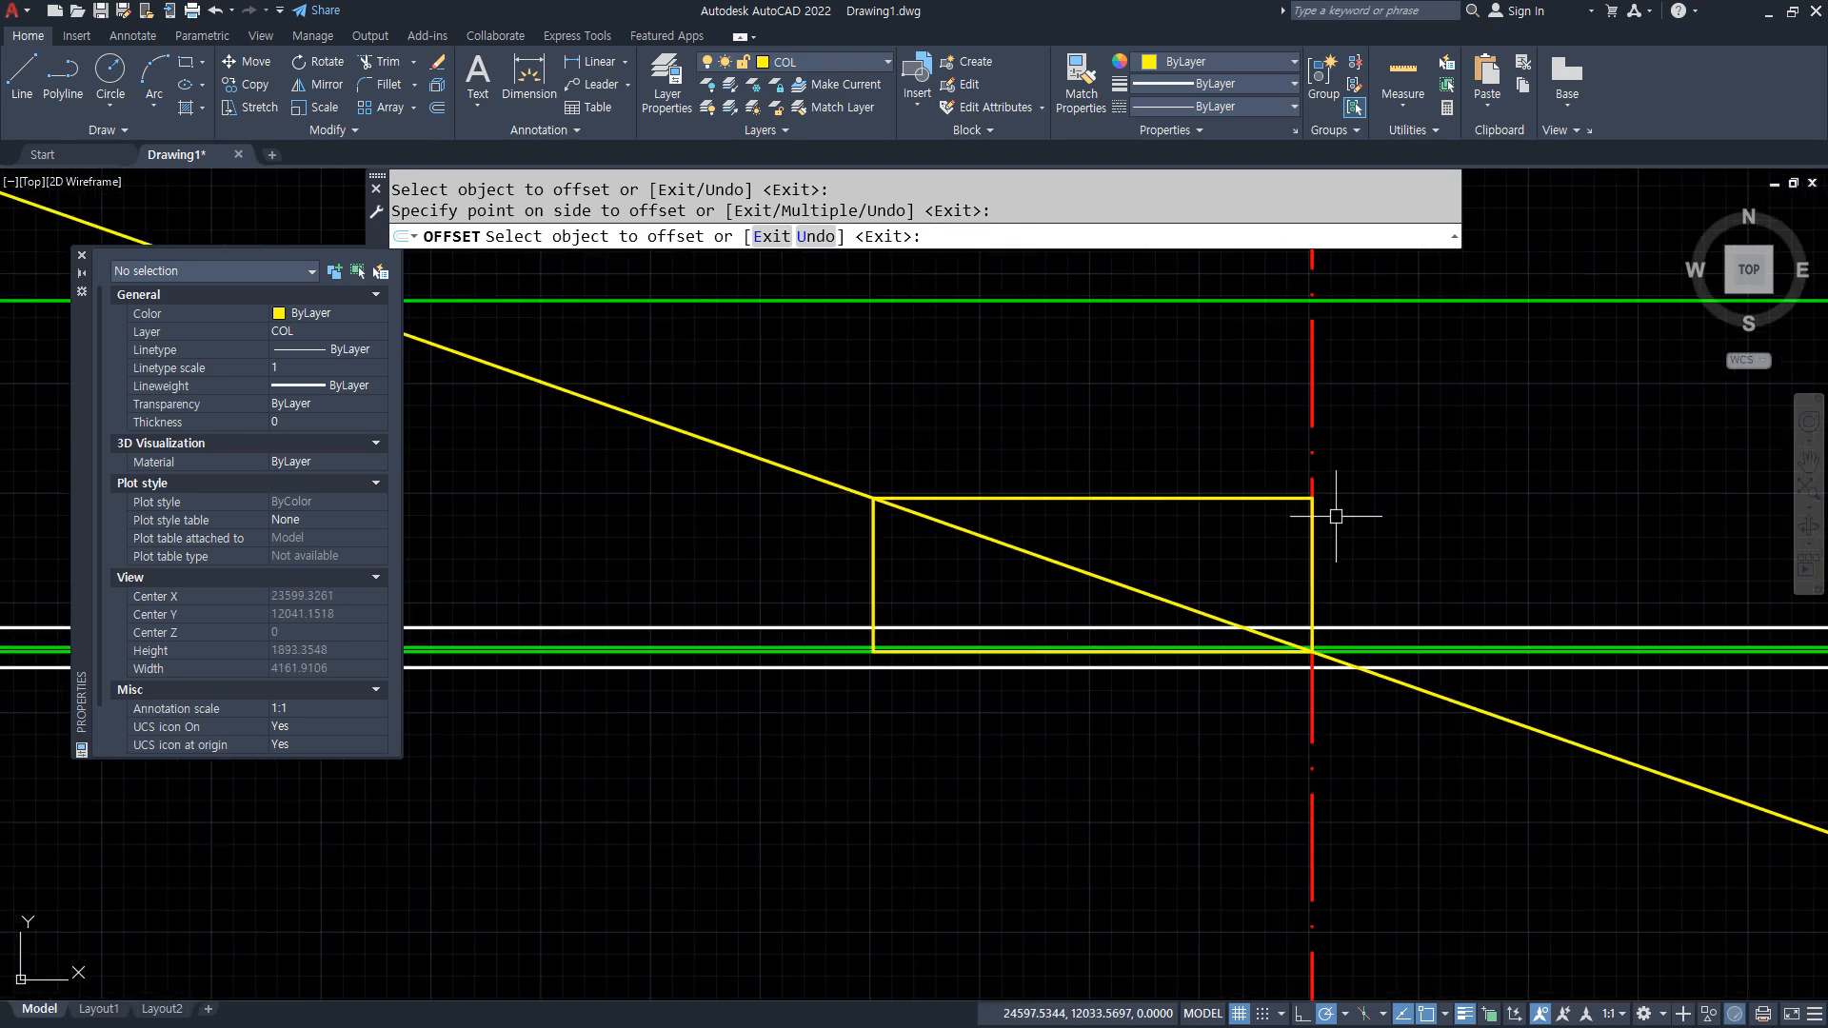
Move both roof slope lines and the slope rectangle up from the ceiling finish line to the 800 offset green line at the right axis.
{"action": "key", "text": "Return"}
{"action": "type", "text": "m"}
{"action": "key", "text": "Return"}
{"action": "left_click", "coordinate": [1102, 531]}
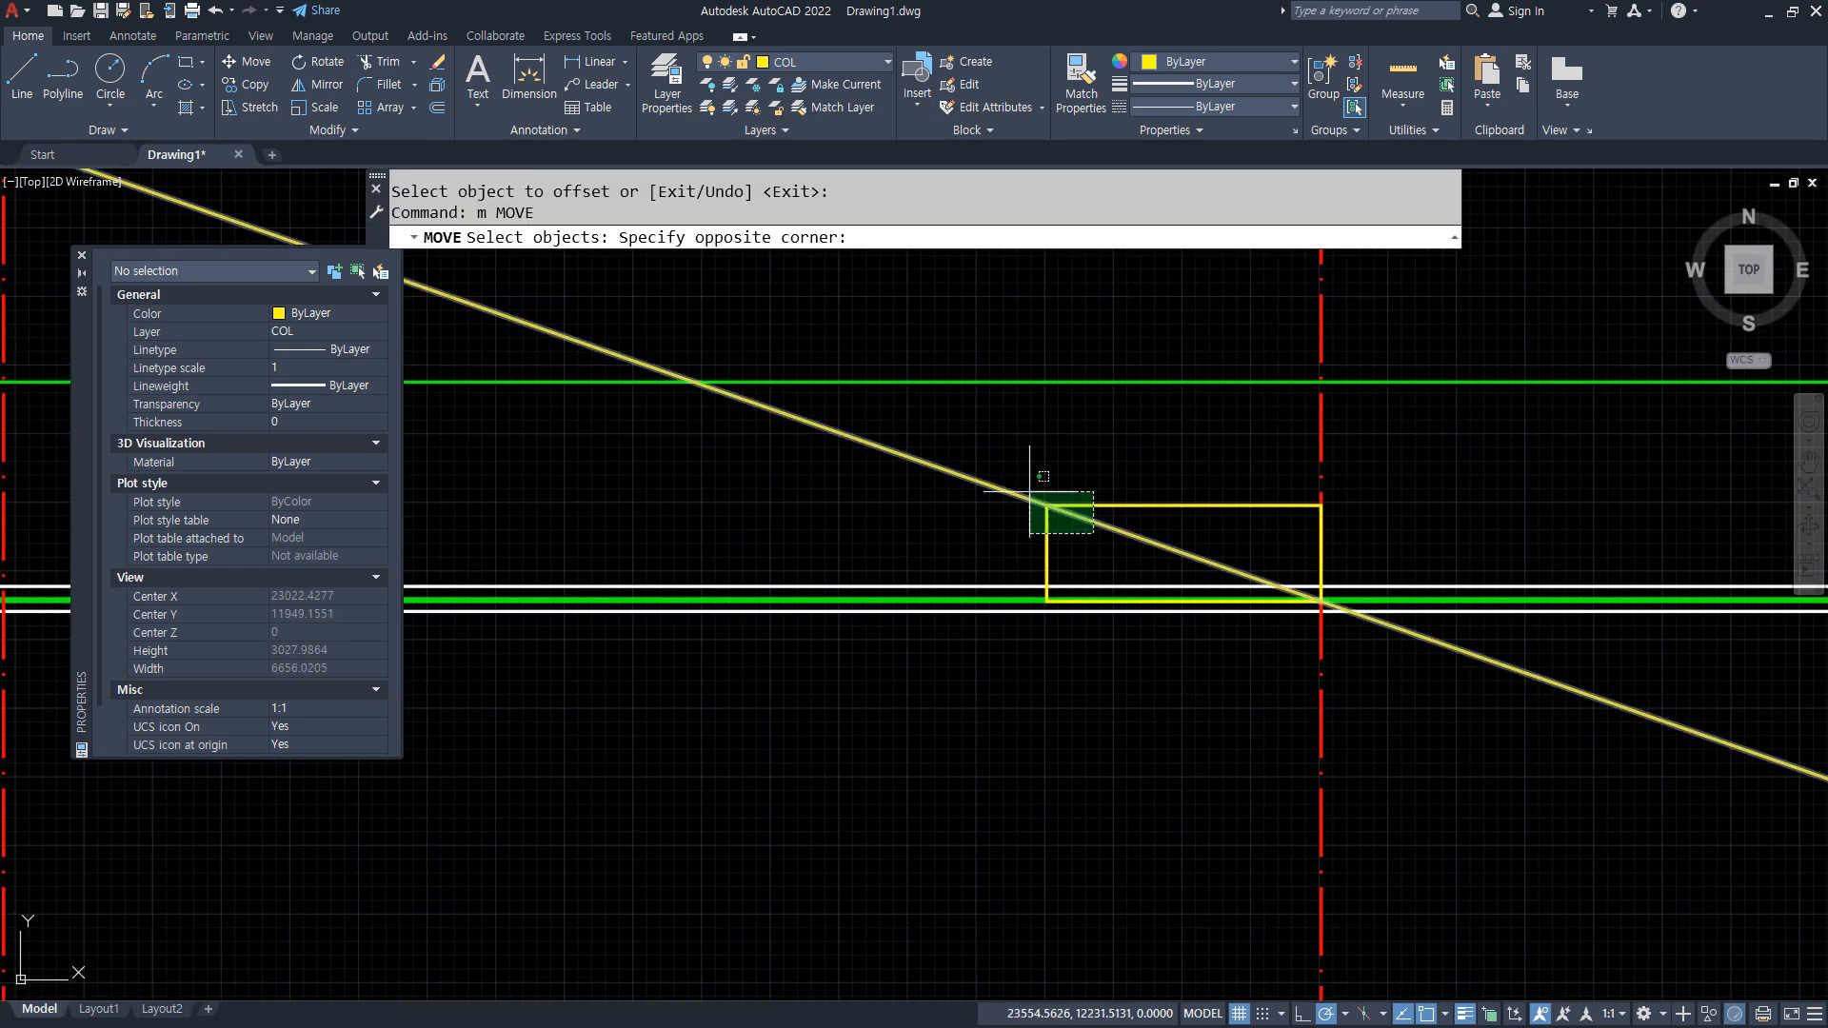
{"action": "left_click", "coordinate": [1043, 483]}
{"action": "scroll", "coordinate": [1043, 484], "scroll_direction": "down", "scroll_amount": 3}
{"action": "middle_click_drag", "start_coordinate": [594, 393], "coordinate": [948, 393]}
{"action": "left_click", "coordinate": [784, 381]}
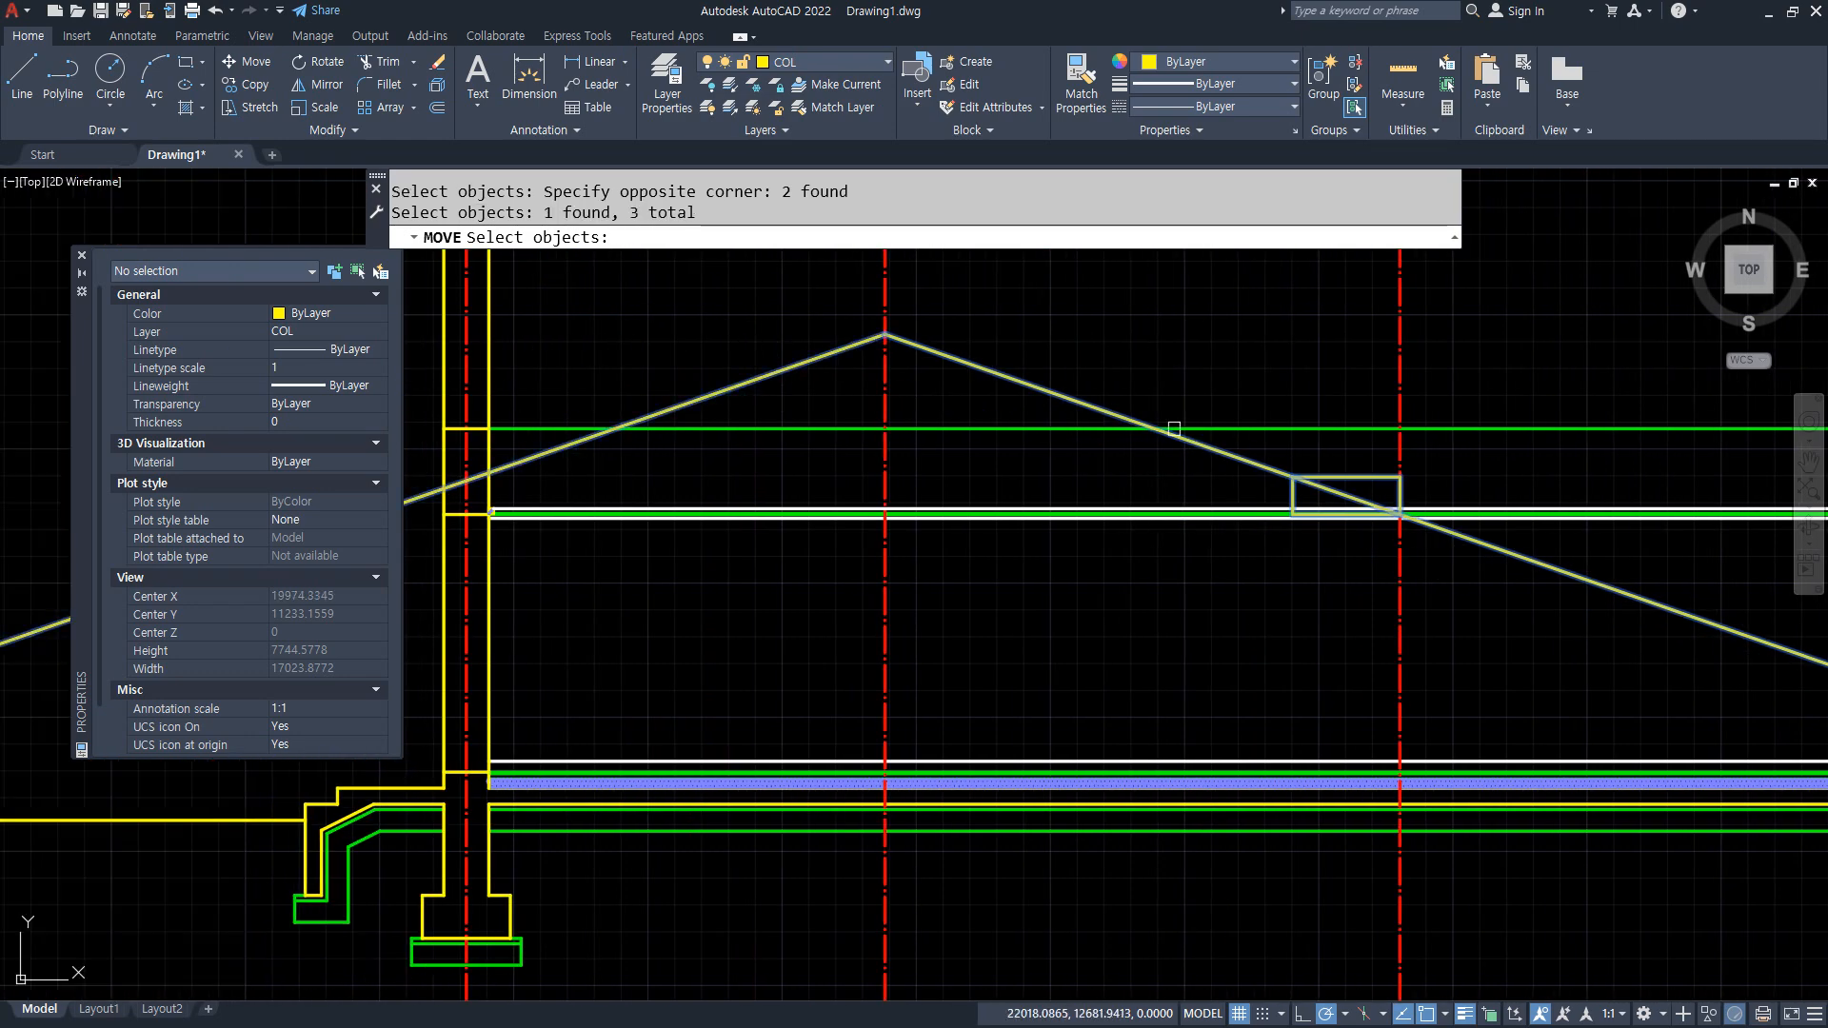
{"action": "middle_click_drag", "start_coordinate": [1175, 424], "coordinate": [680, 425]}
{"action": "scroll", "coordinate": [796, 441], "scroll_direction": "up", "scroll_amount": 7}
{"action": "key", "text": "Return"}
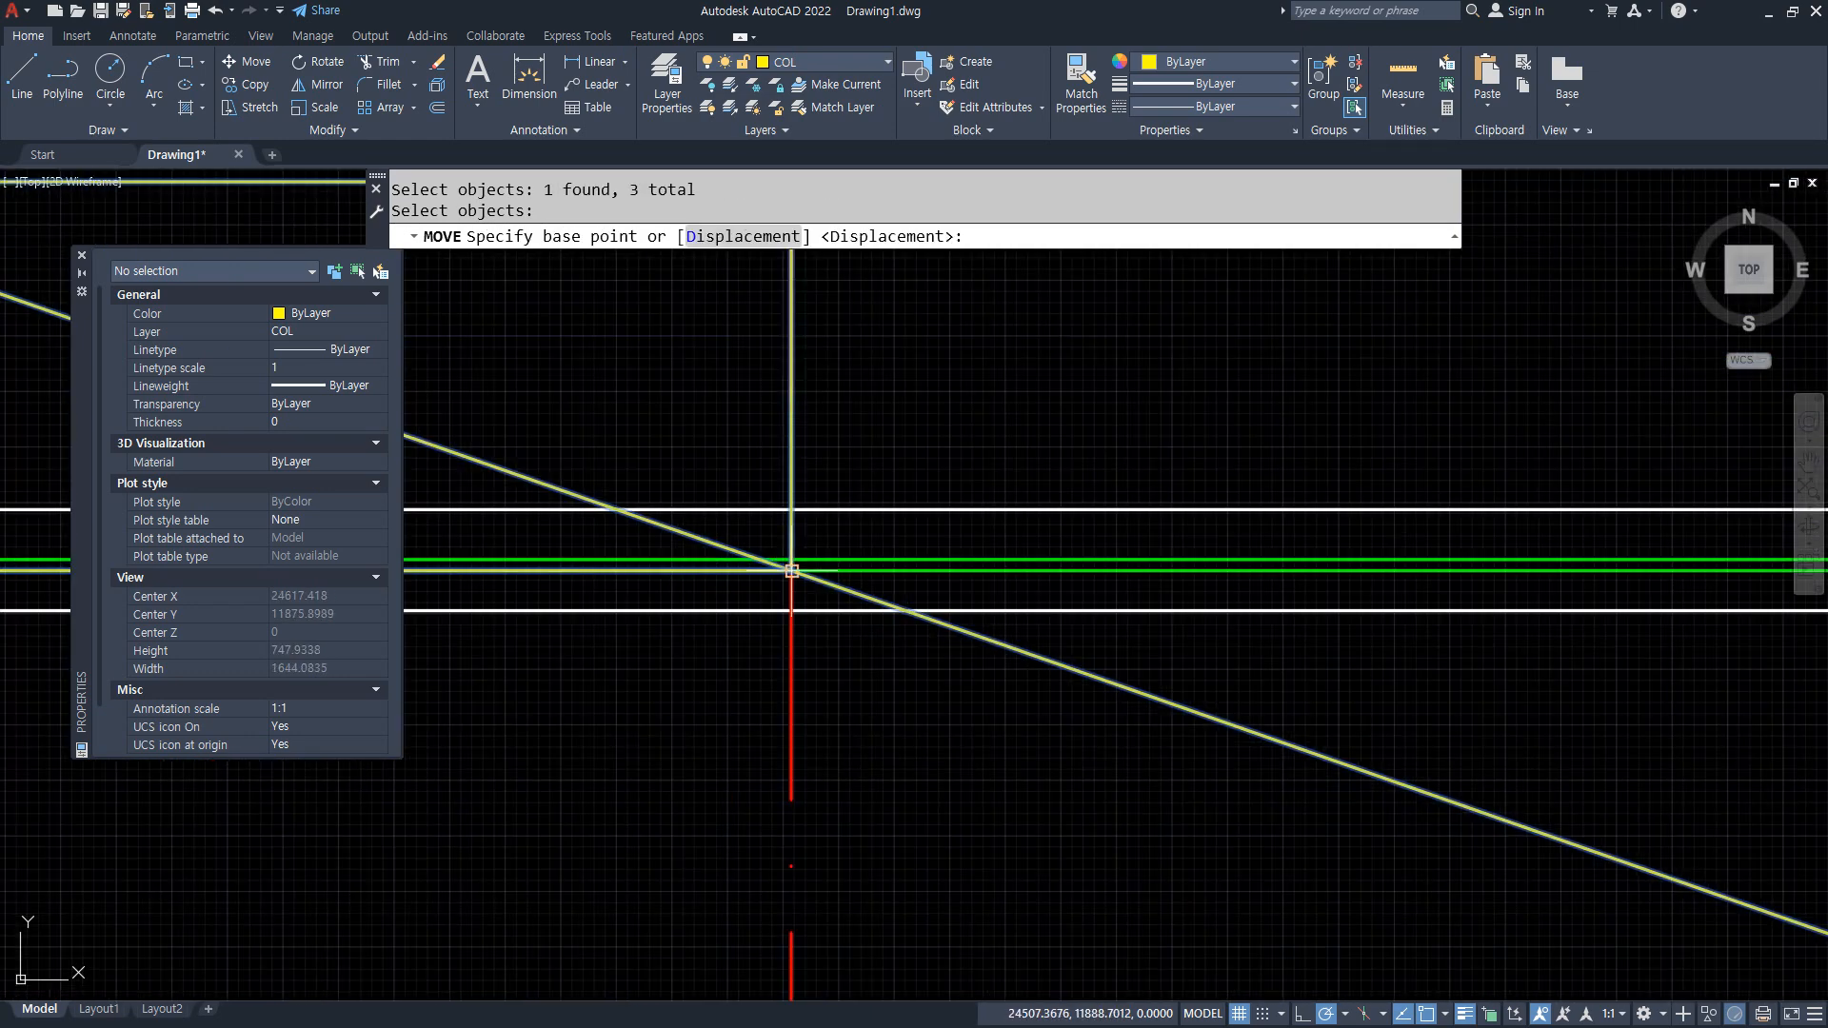
{"action": "left_click", "coordinate": [790, 569]}
{"action": "scroll", "coordinate": [816, 534], "scroll_direction": "up", "scroll_amount": 2}
{"action": "key", "text": "Escape"}
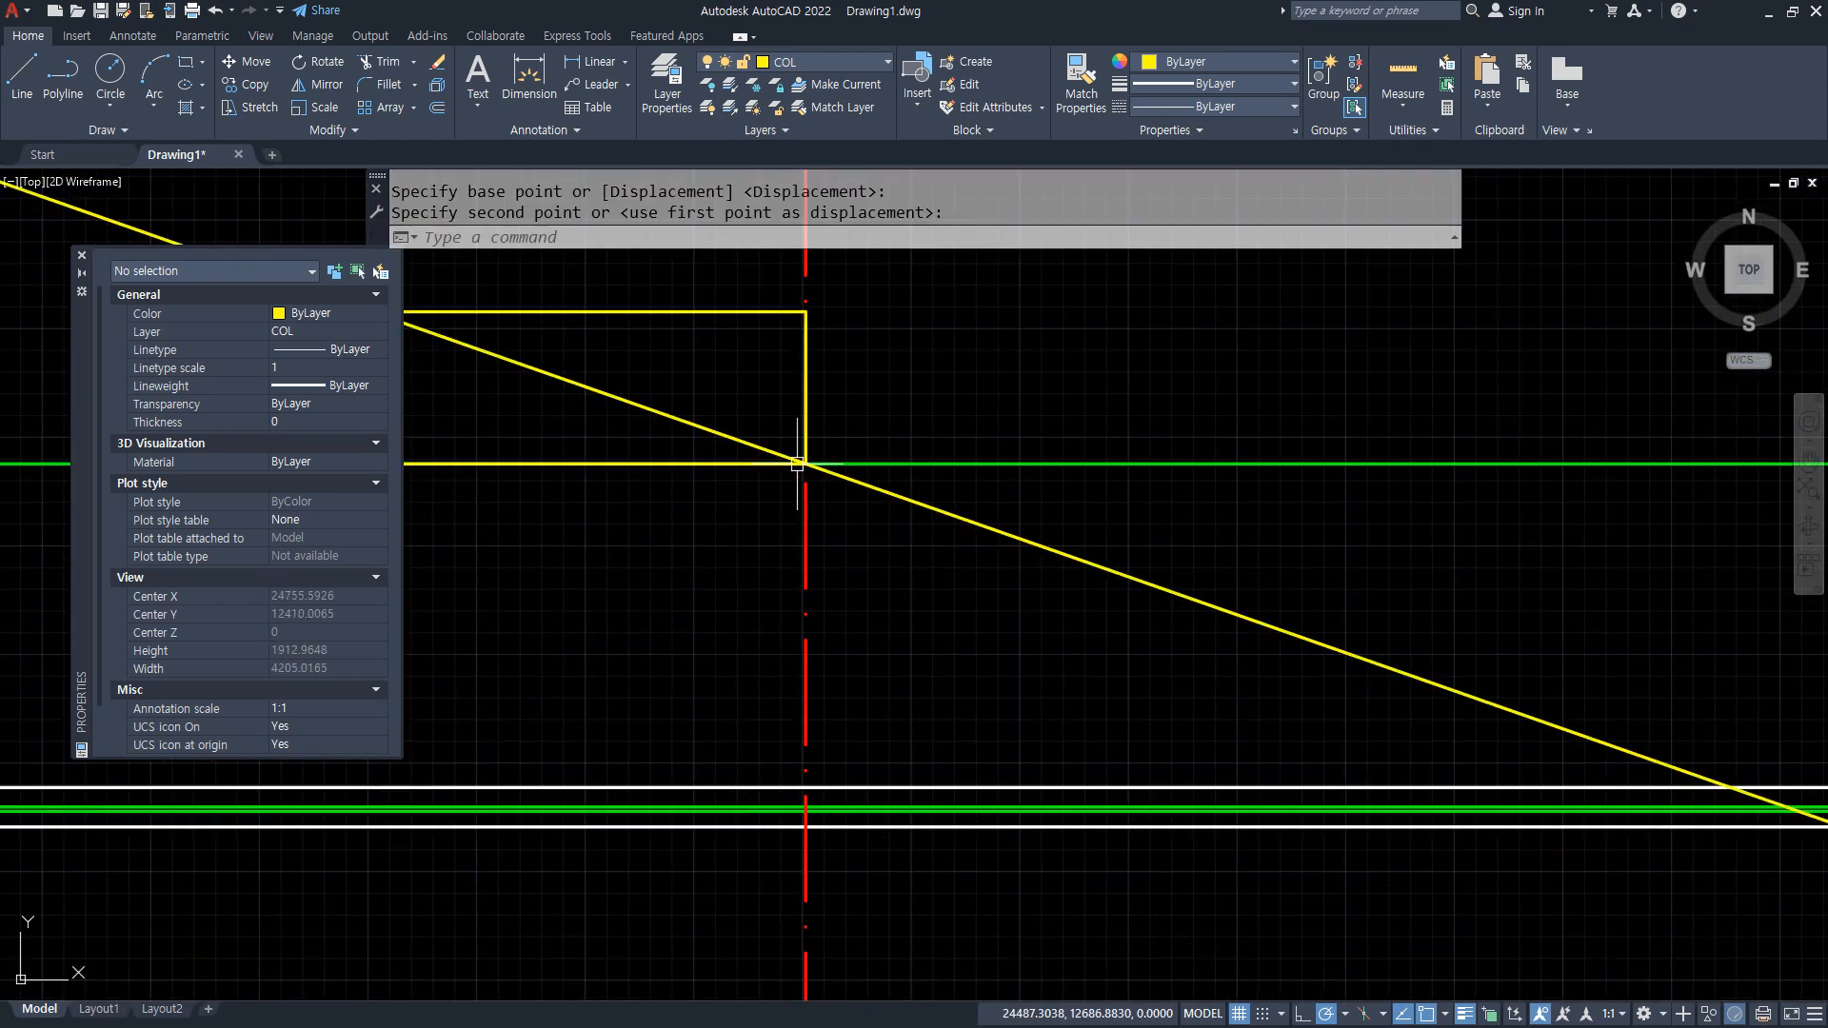
Erase the leftover sloped line ending at the left wall above the roof.
{"action": "scroll", "coordinate": [753, 595], "scroll_direction": "down", "scroll_amount": 4}
{"action": "middle_click_drag", "start_coordinate": [702, 583], "coordinate": [1152, 531]}
{"action": "scroll", "coordinate": [1152, 531], "scroll_direction": "down", "scroll_amount": 3}
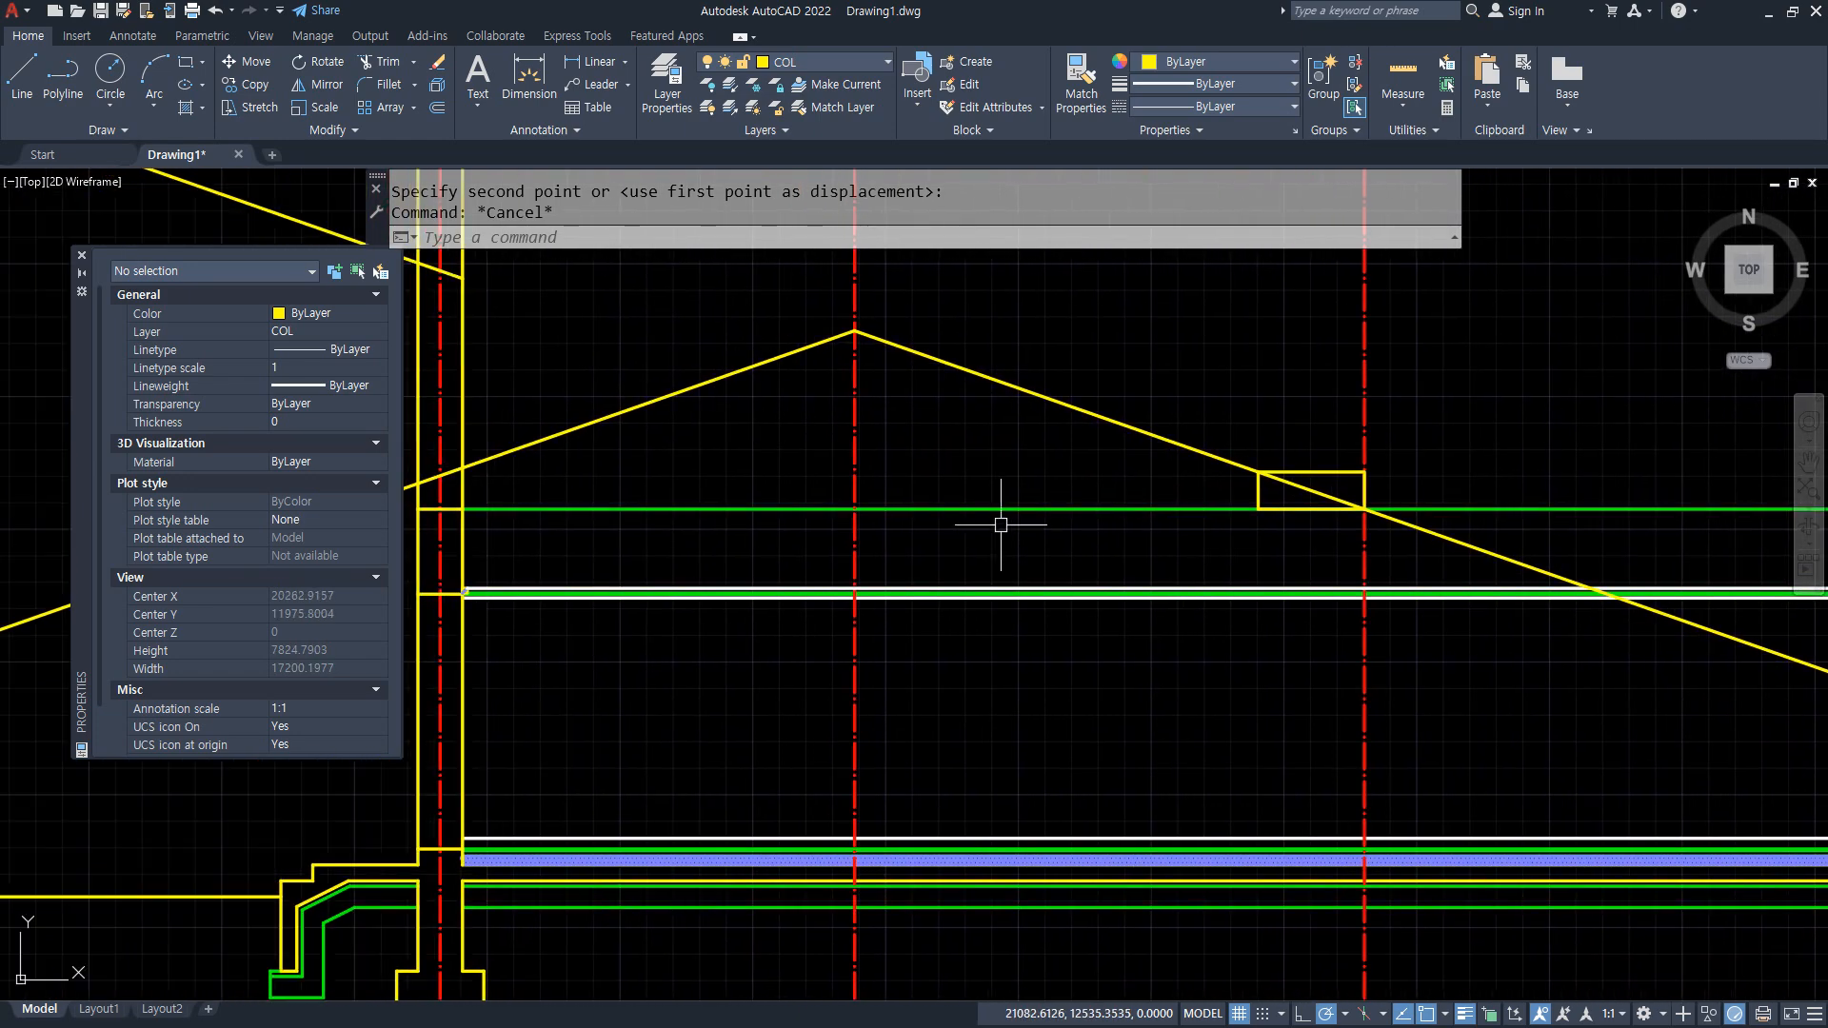
{"action": "left_click", "coordinate": [517, 338]}
{"action": "type", "text": "e"}
{"action": "key", "text": "Return"}
{"action": "scroll", "coordinate": [1041, 543], "scroll_direction": "up", "scroll_amount": 2}
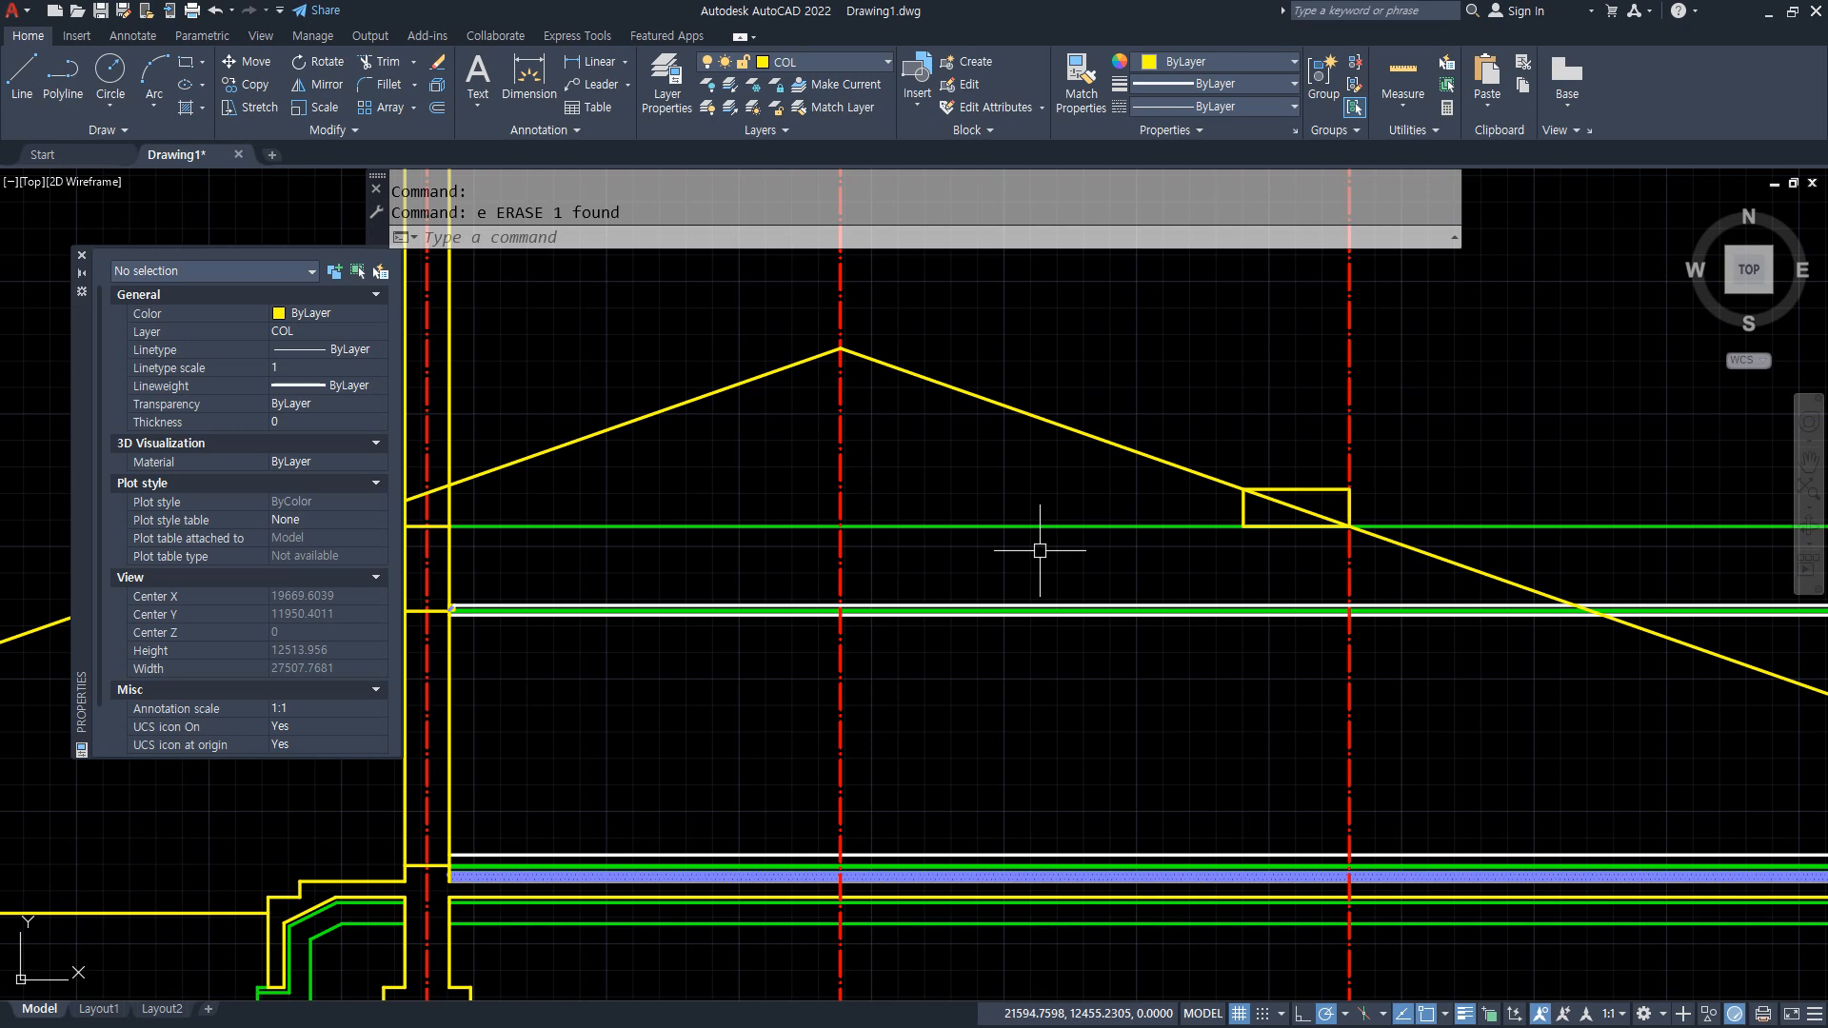
Erase the slope rectangle, the 800 offset green line and the short offset line inside the left wall.
{"action": "middle_click_drag", "start_coordinate": [1041, 543], "coordinate": [1123, 575]}
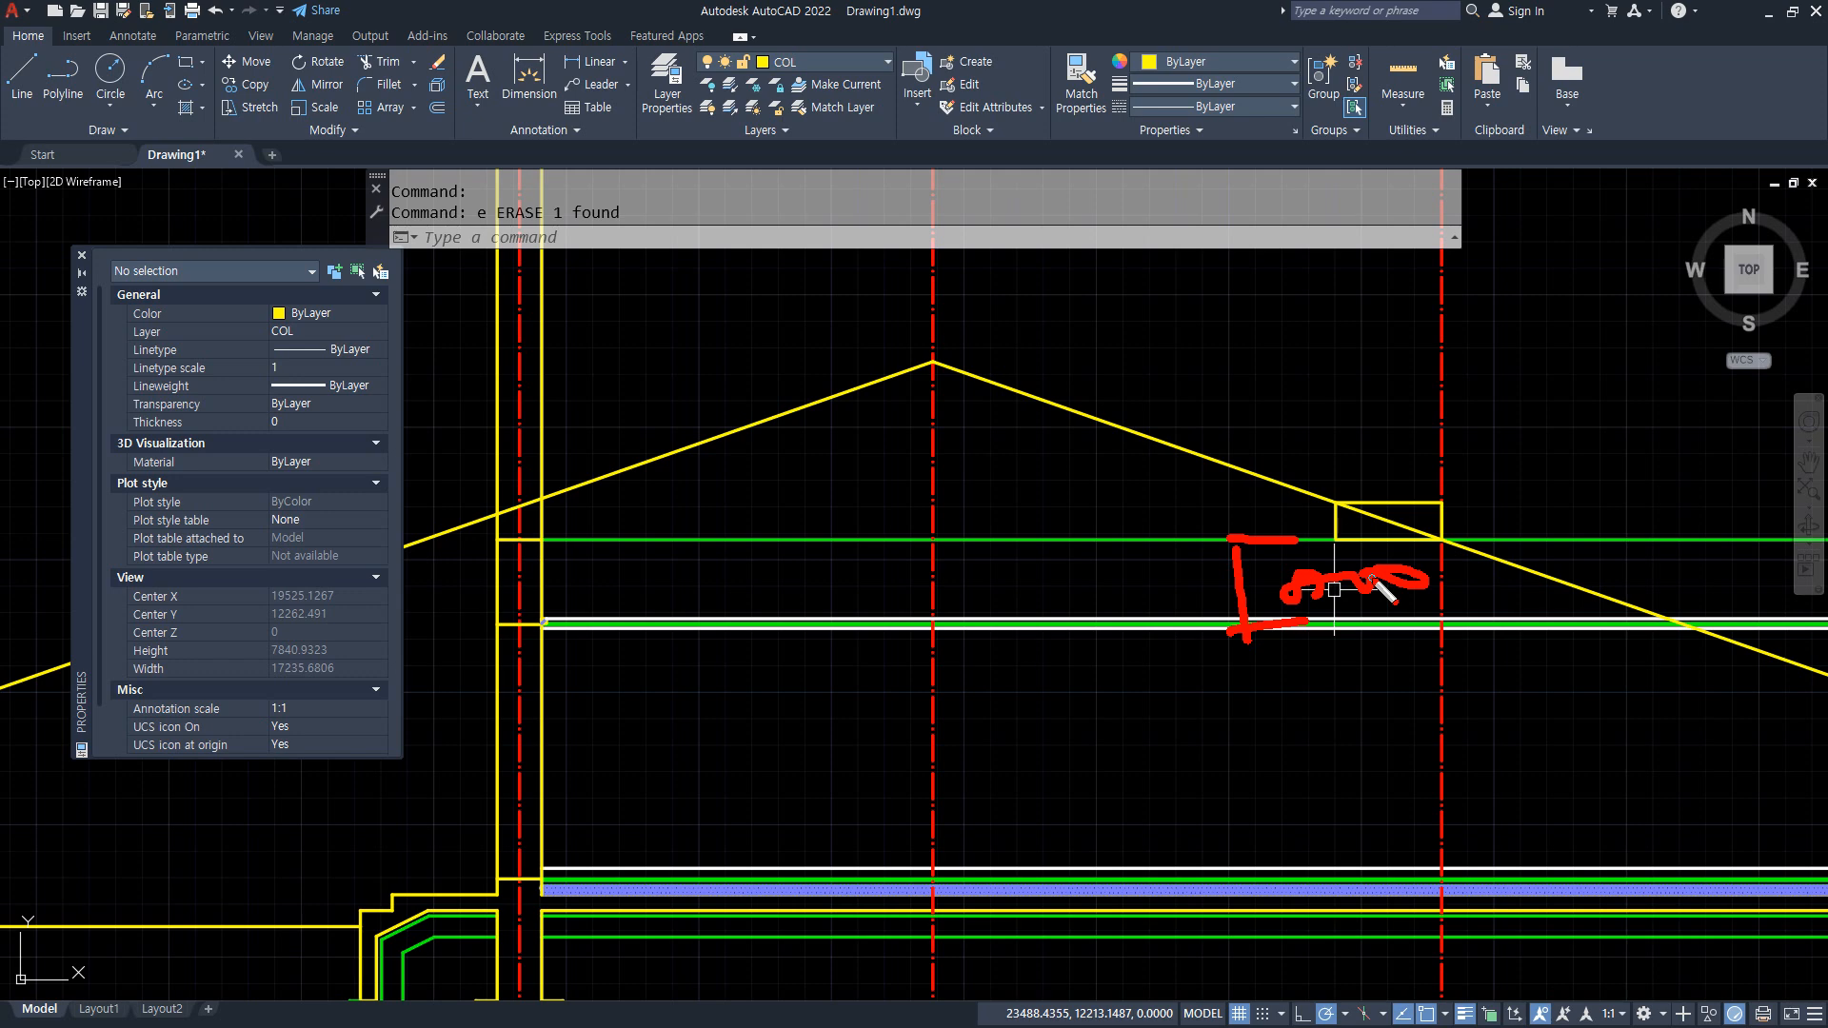
{"action": "left_click", "coordinate": [1362, 572]}
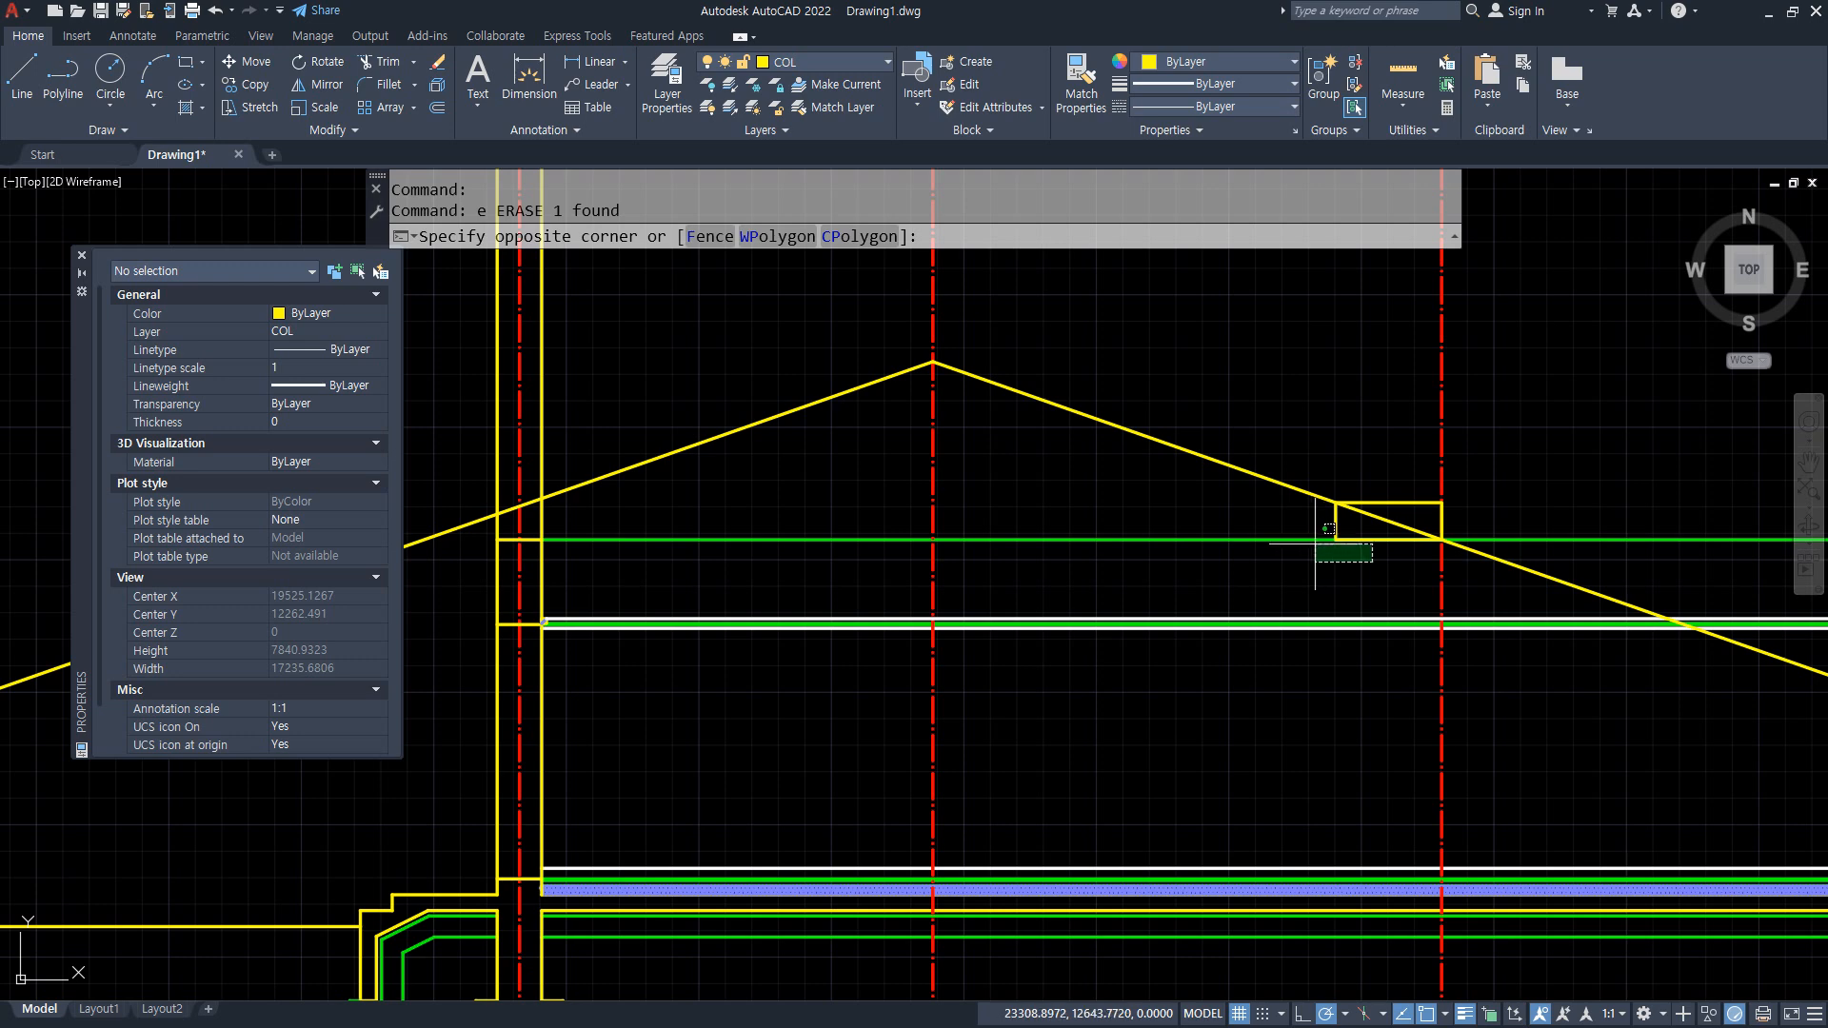
{"action": "left_click", "coordinate": [1295, 519]}
{"action": "key", "text": "Delete"}
{"action": "middle_click_drag", "start_coordinate": [1051, 562], "coordinate": [1177, 498]}
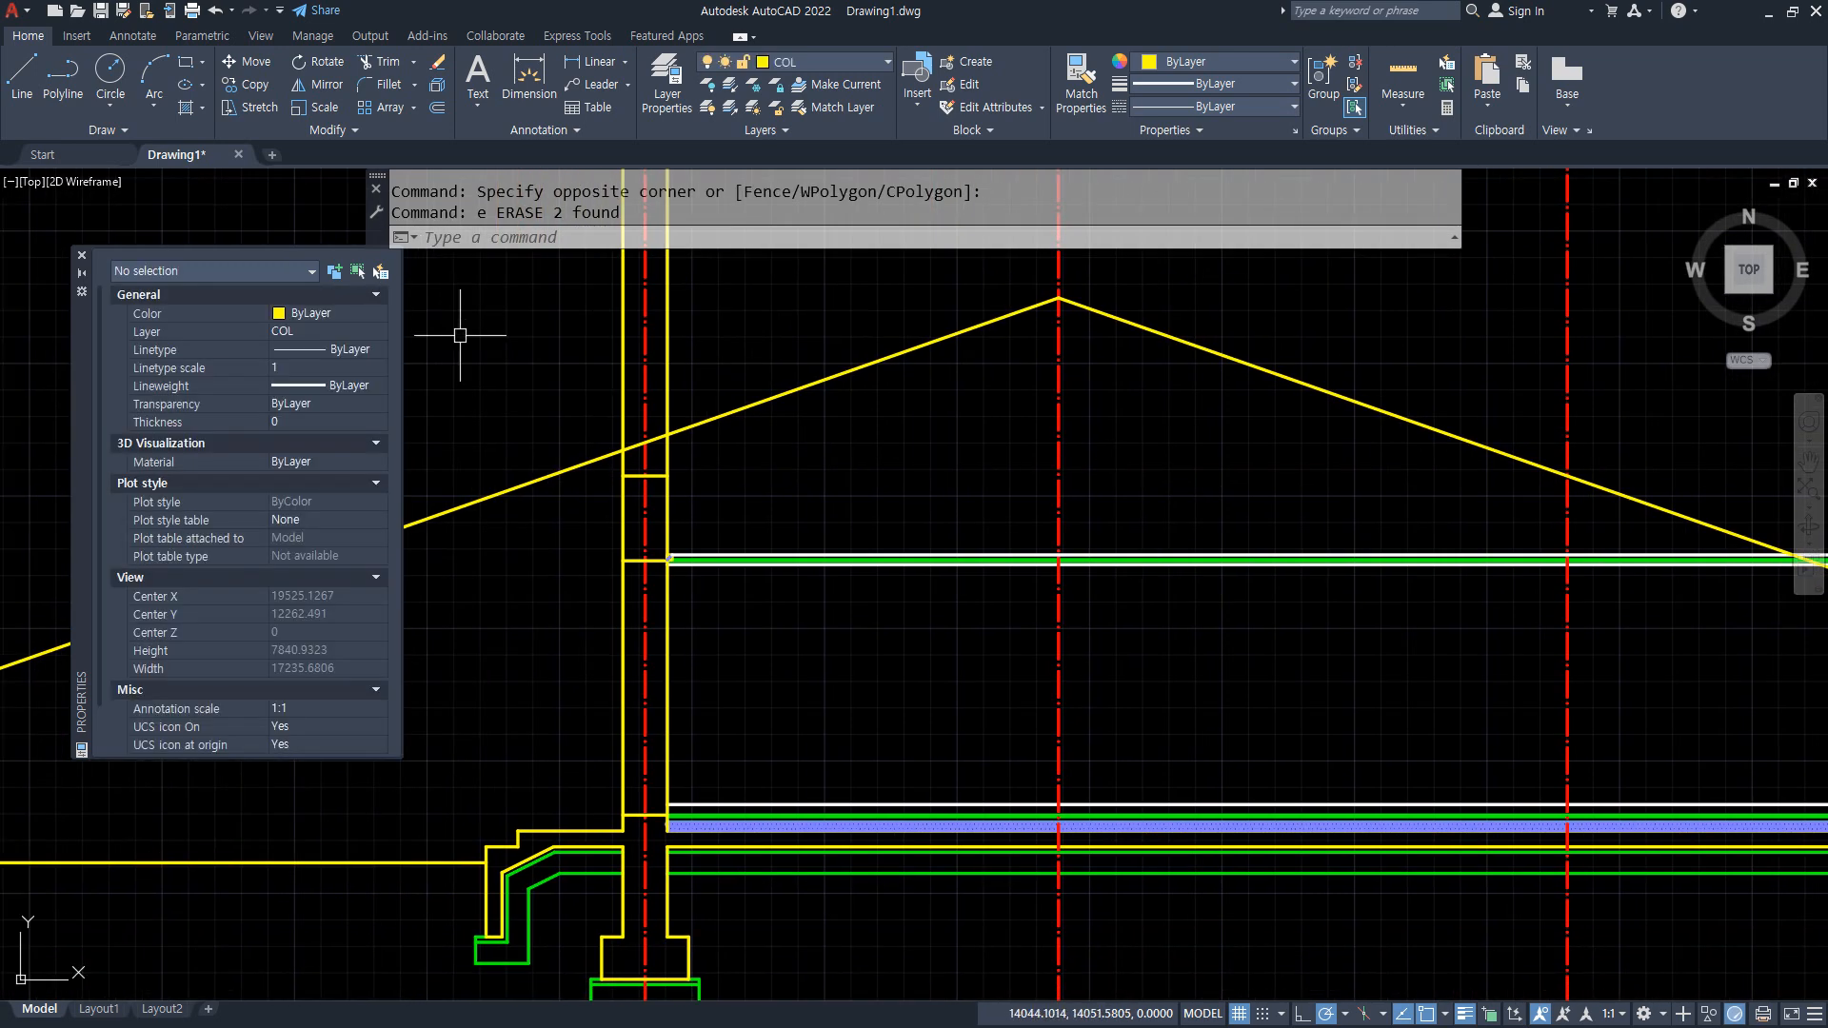
{"action": "left_click", "coordinate": [565, 409]}
{"action": "left_click", "coordinate": [714, 498]}
{"action": "type", "text": "e"}
{"action": "key", "text": "Return"}
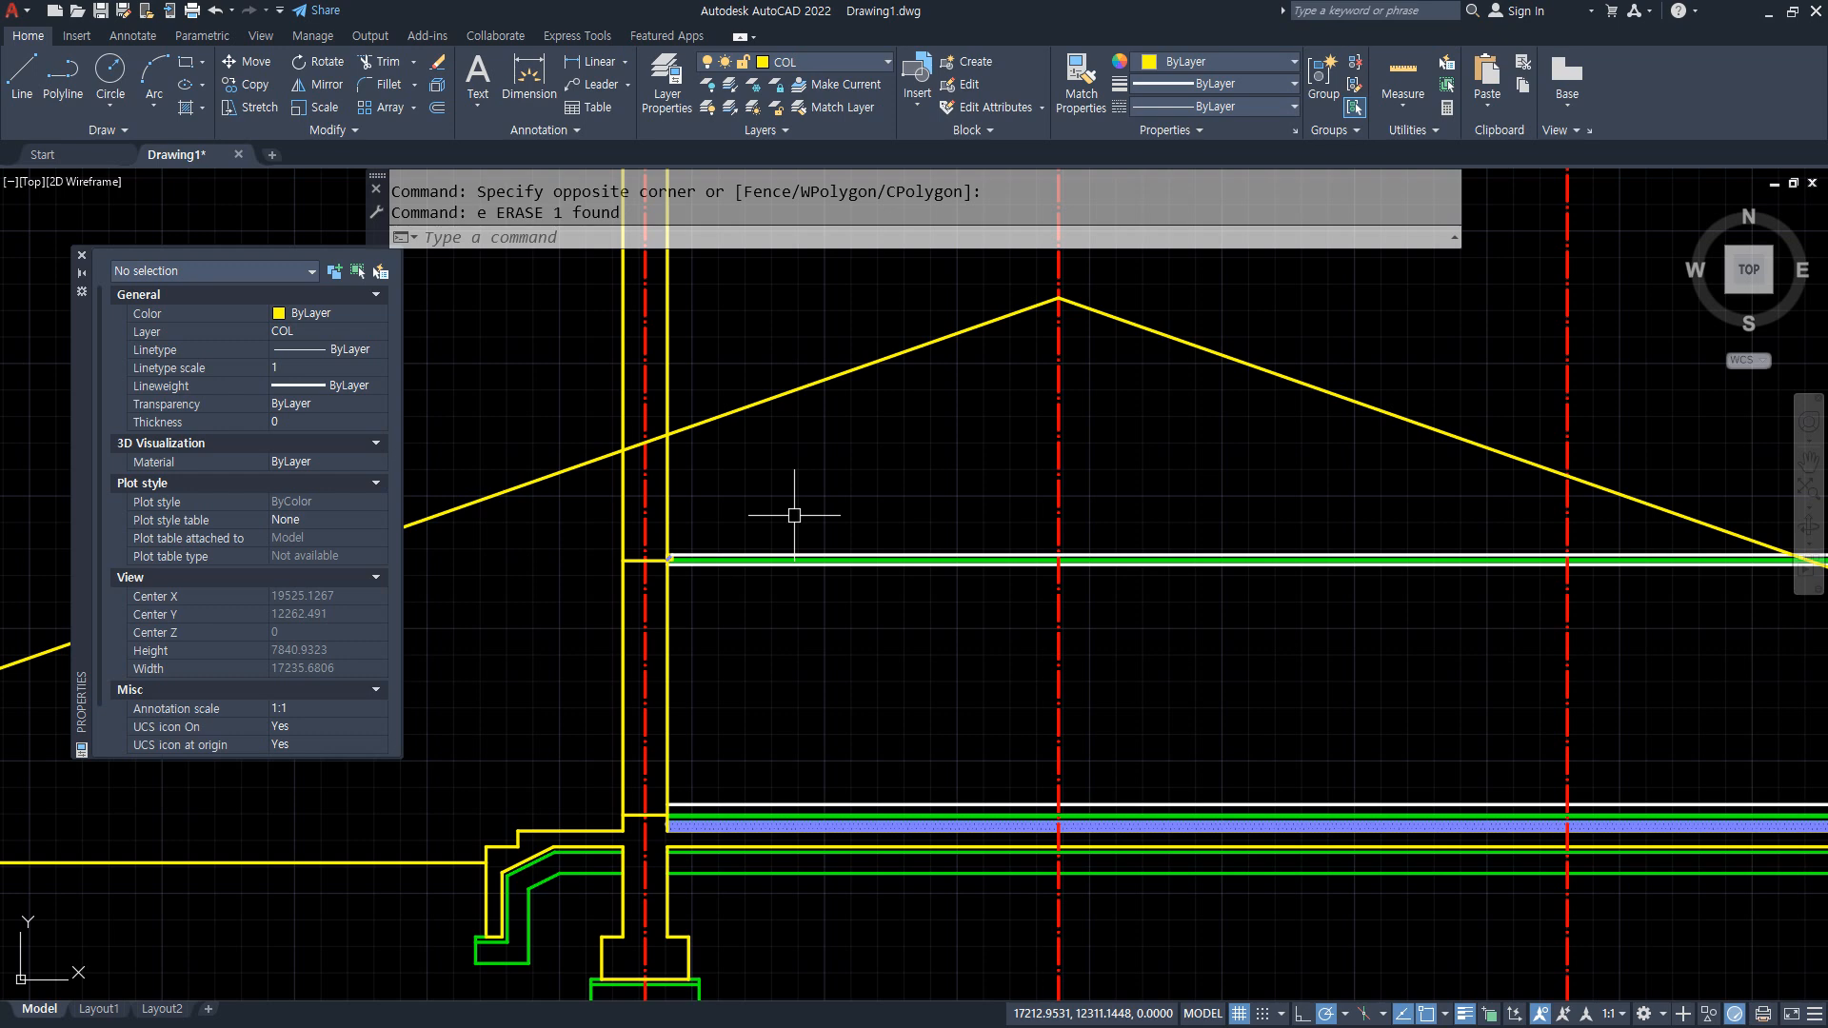
Offset the left wall centre line 600 outward to the left.
{"action": "middle_click_drag", "start_coordinate": [796, 481], "coordinate": [717, 483]}
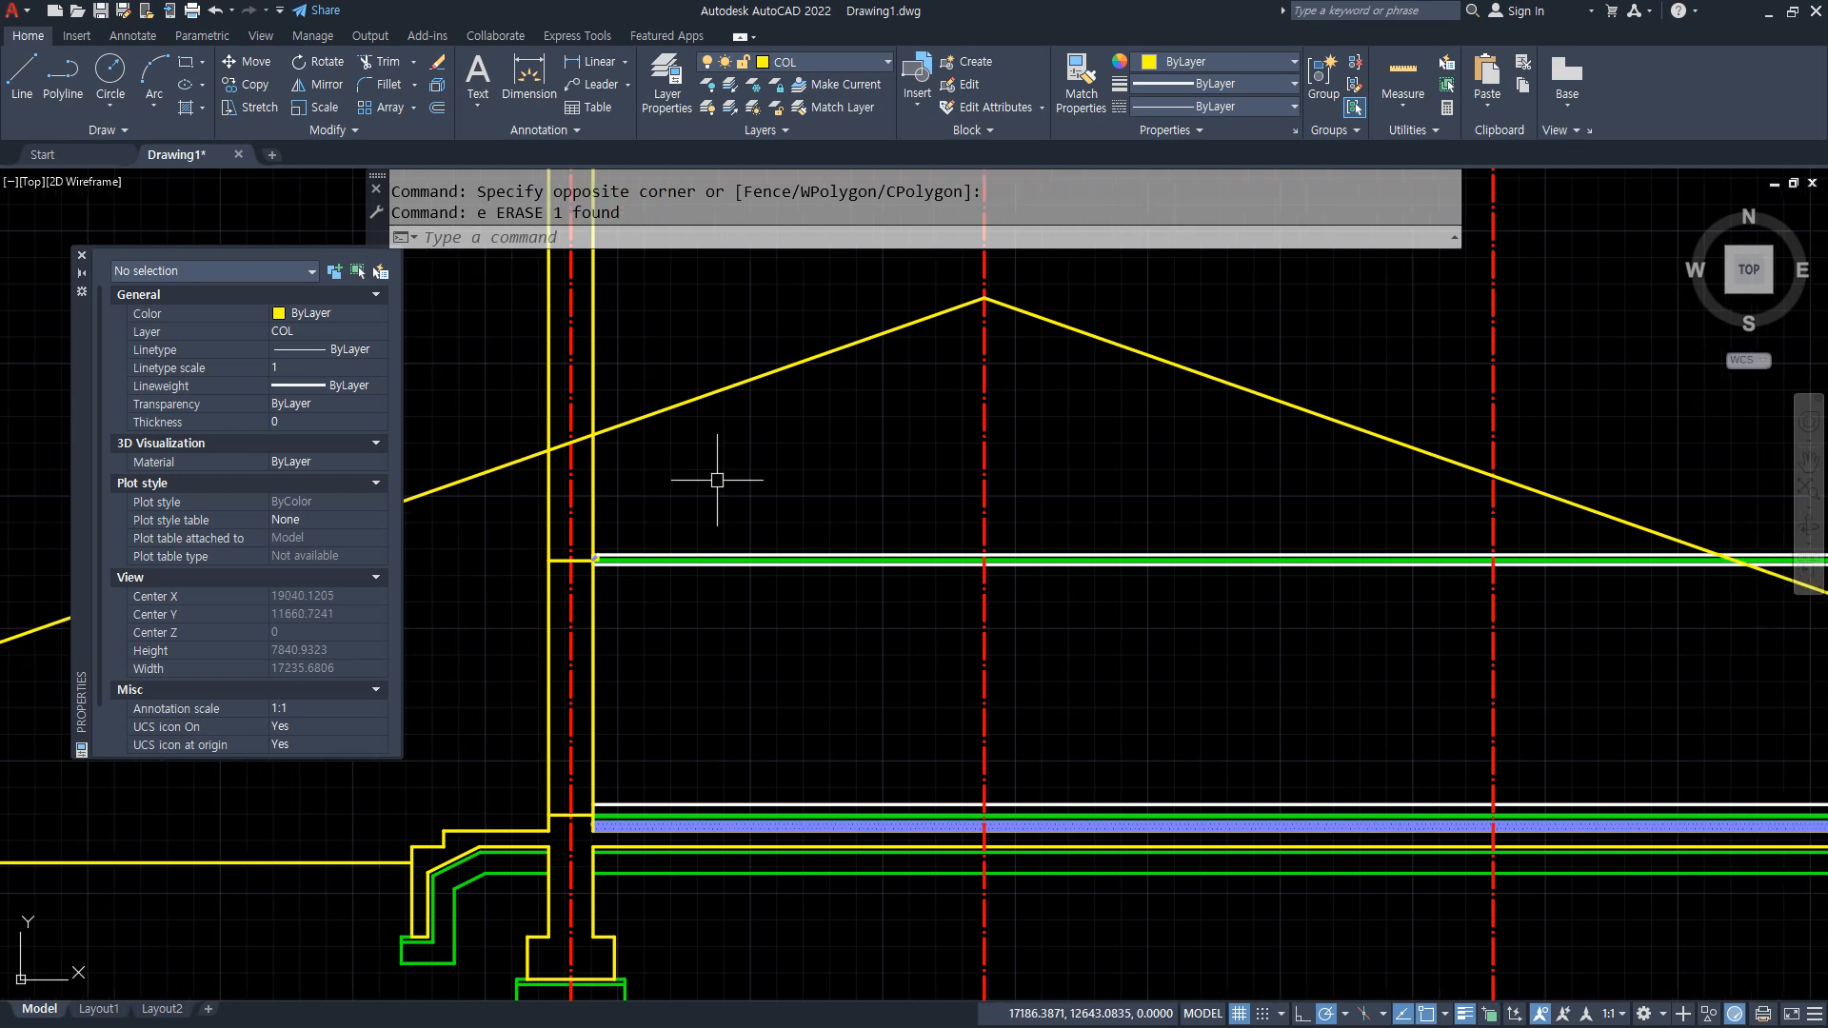
{"action": "scroll", "coordinate": [562, 457], "scroll_direction": "up", "scroll_amount": 8}
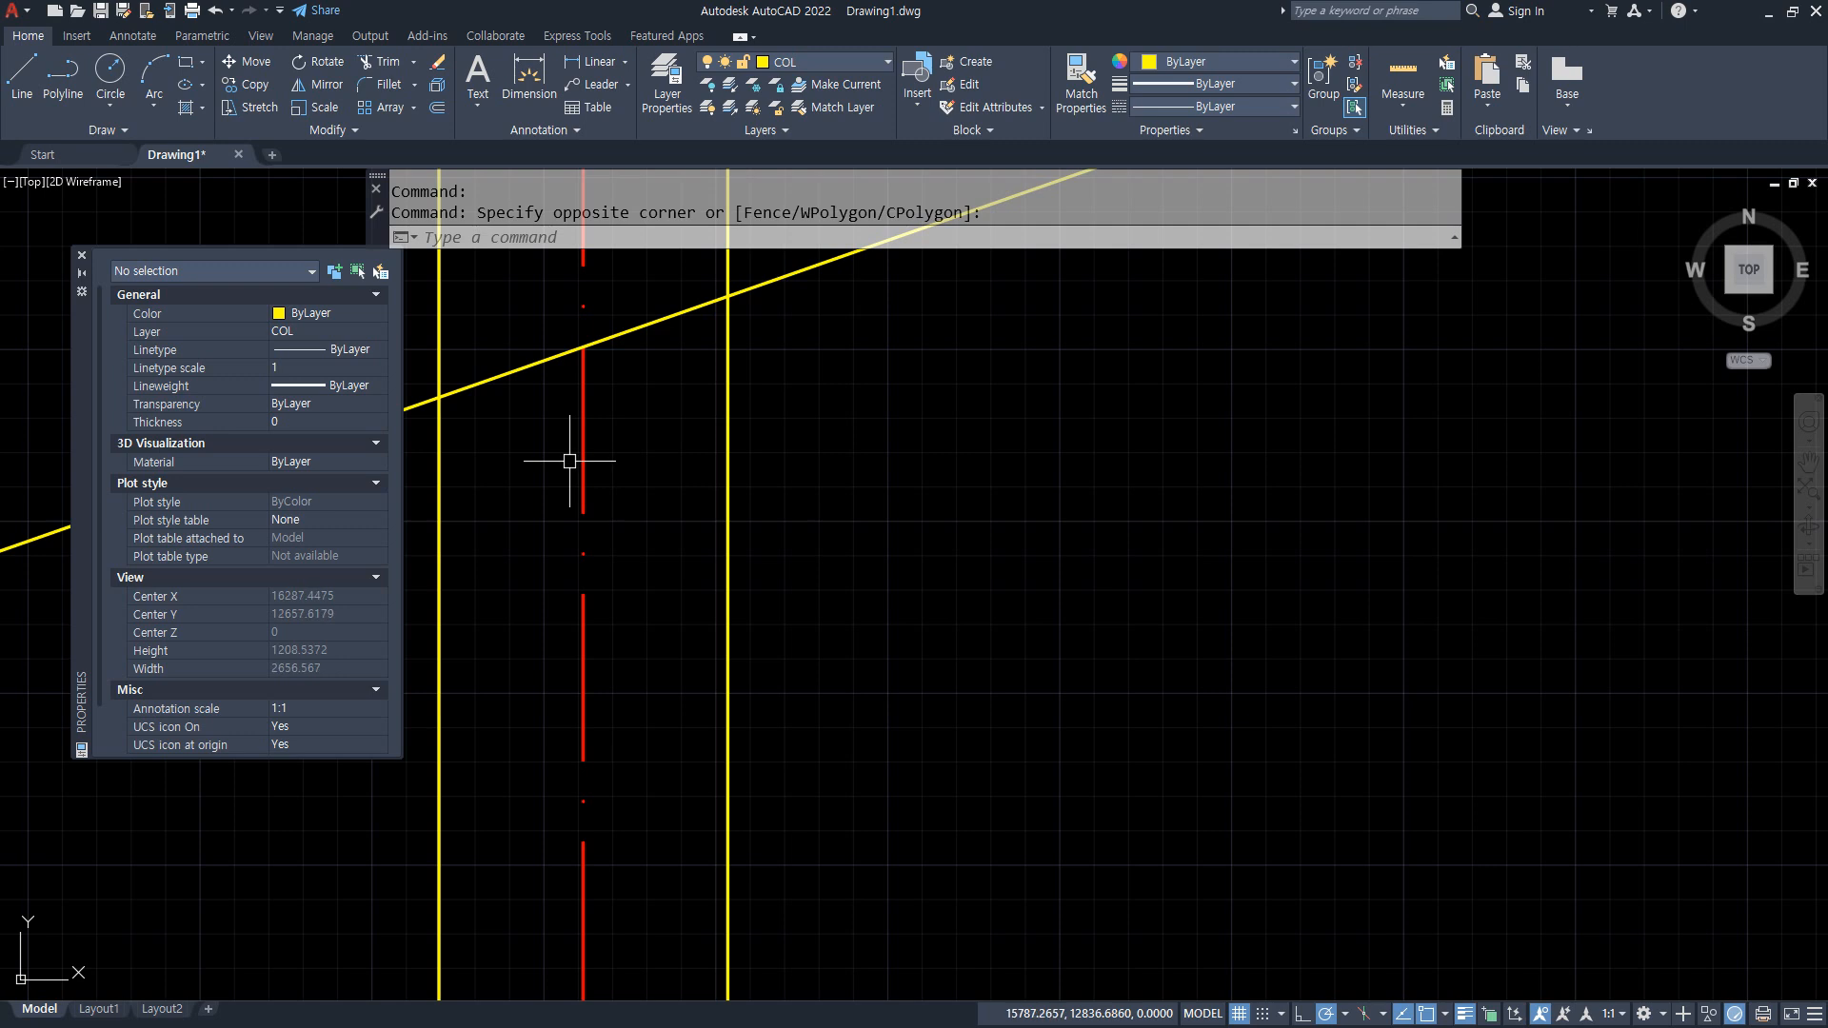
{"action": "middle_click_drag", "start_coordinate": [583, 457], "coordinate": [738, 497]}
{"action": "key", "text": "Return"}
{"action": "type", "text": "60"}
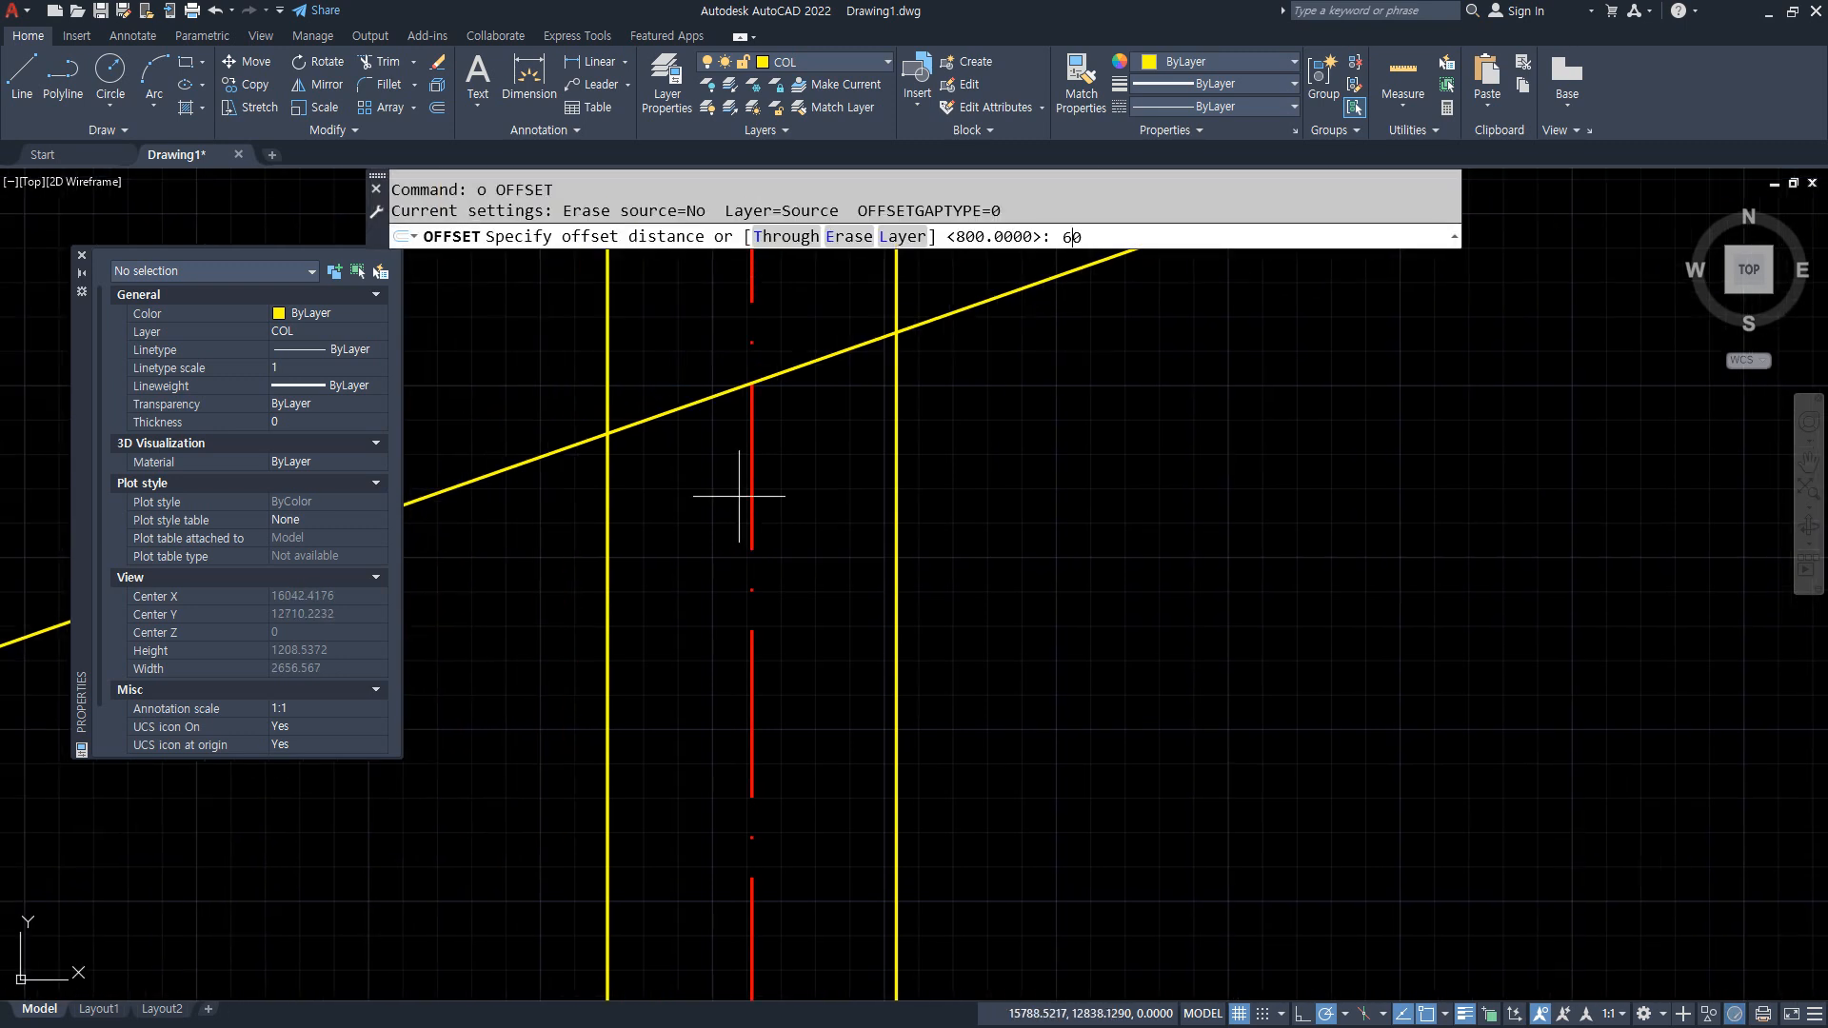
{"action": "type", "text": "0"}
{"action": "key", "text": "Return"}
{"action": "left_click", "coordinate": [752, 497]}
{"action": "left_click", "coordinate": [598, 541]}
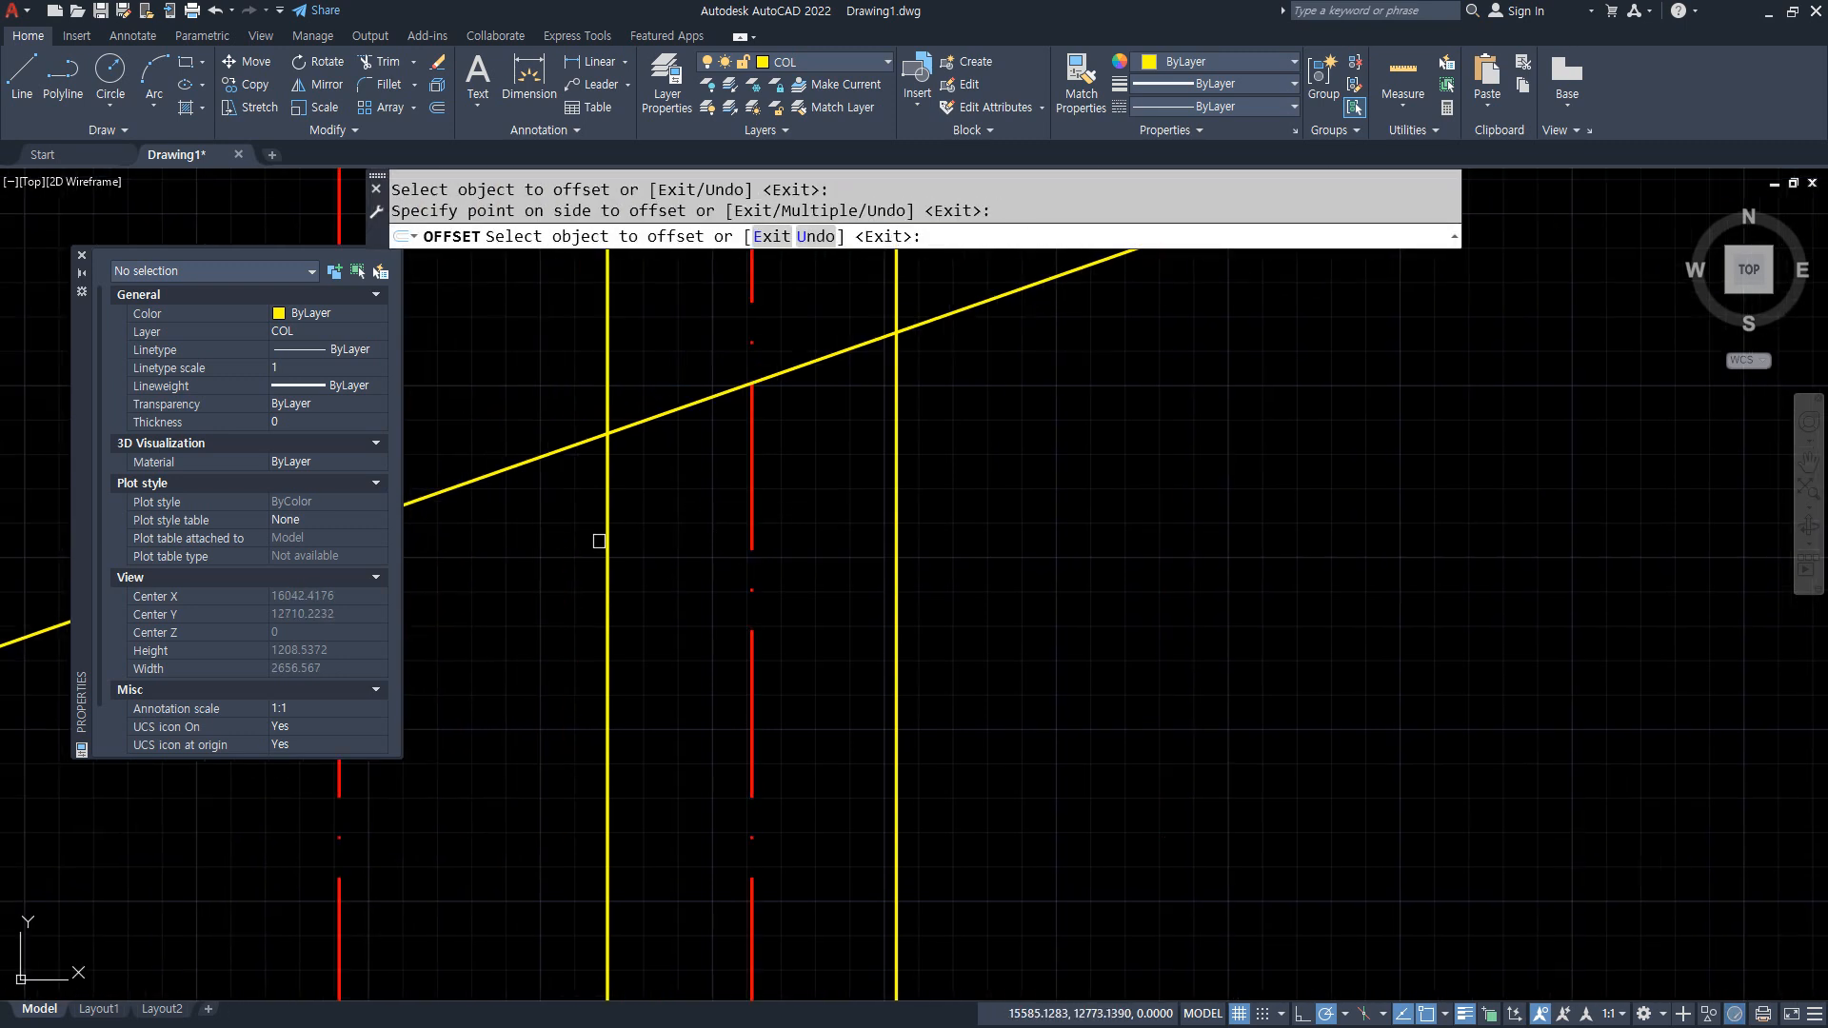
{"action": "middle_click_drag", "start_coordinate": [599, 541], "coordinate": [715, 523]}
{"action": "key", "text": "Return"}
{"action": "type", "text": "ma"}
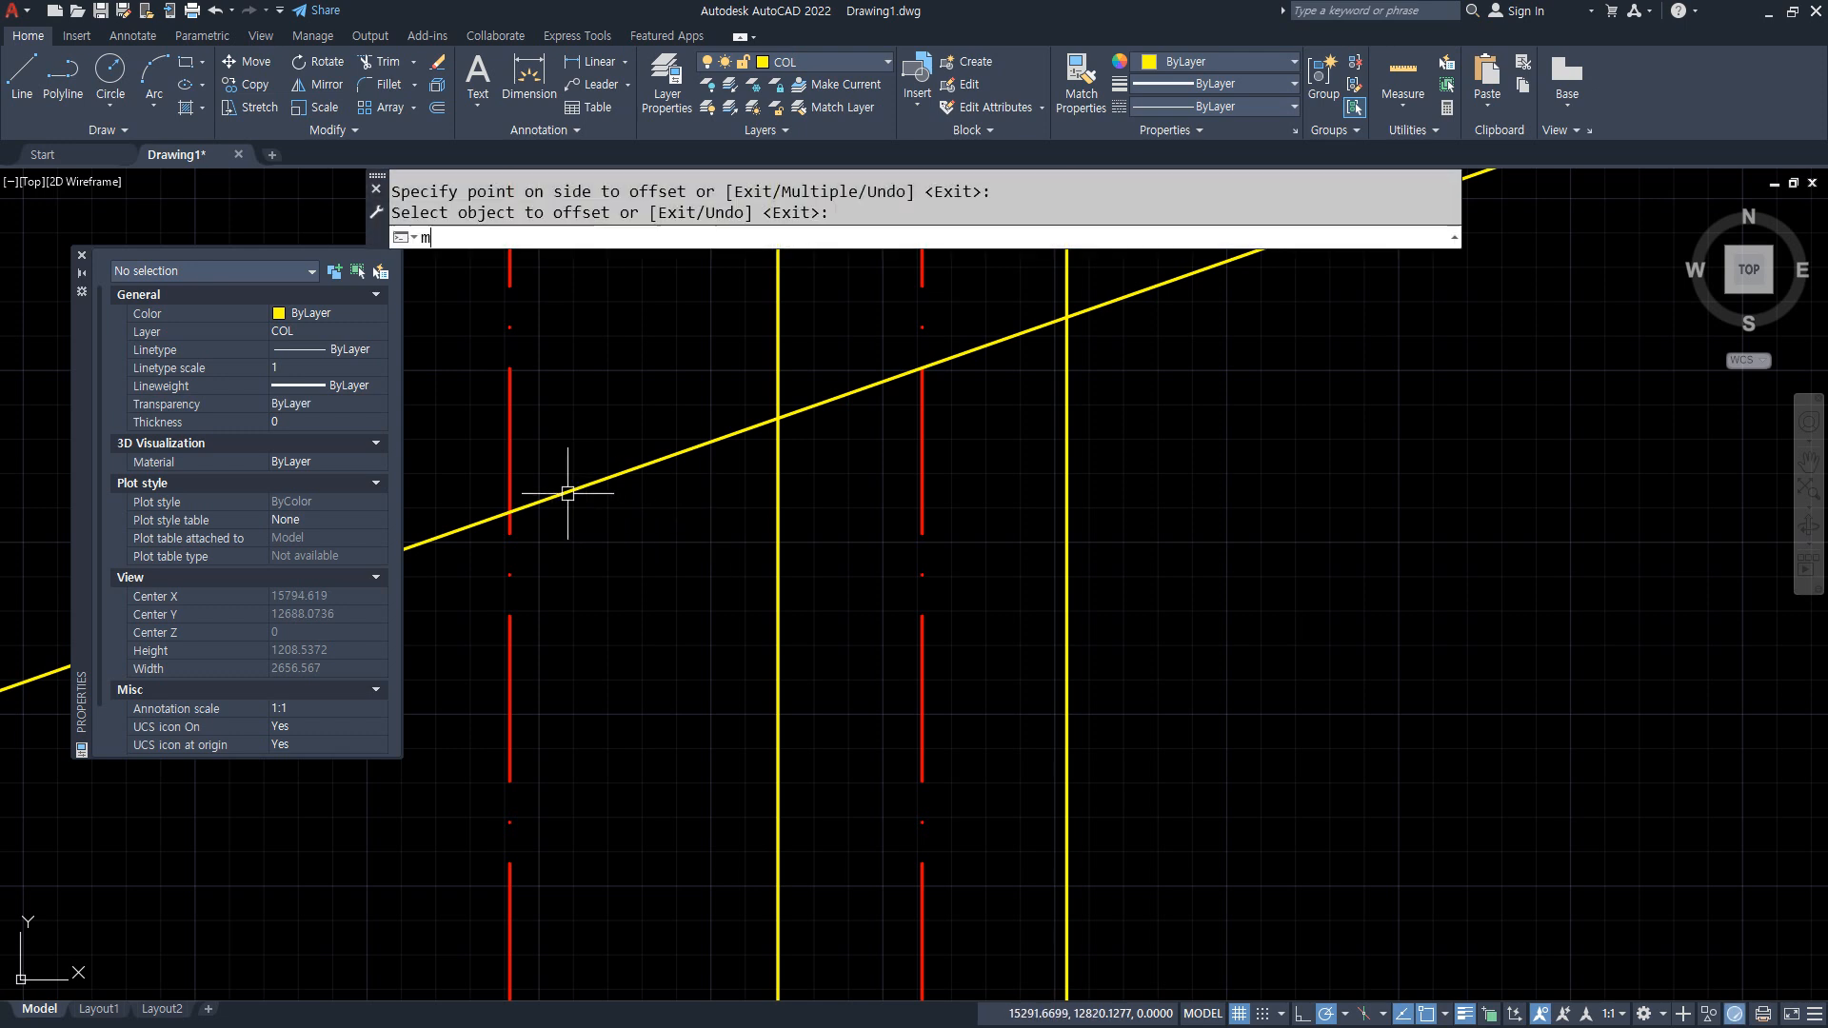
{"action": "key", "text": "Return"}
{"action": "key", "text": "Escape"}
{"action": "key", "text": "Escape"}
Draw the eave edge from the roof slope and offset centre line intersection: 250 down, 150 right, and back up short of the slope.
{"action": "type", "text": "1"}
{"action": "key", "text": "Return"}
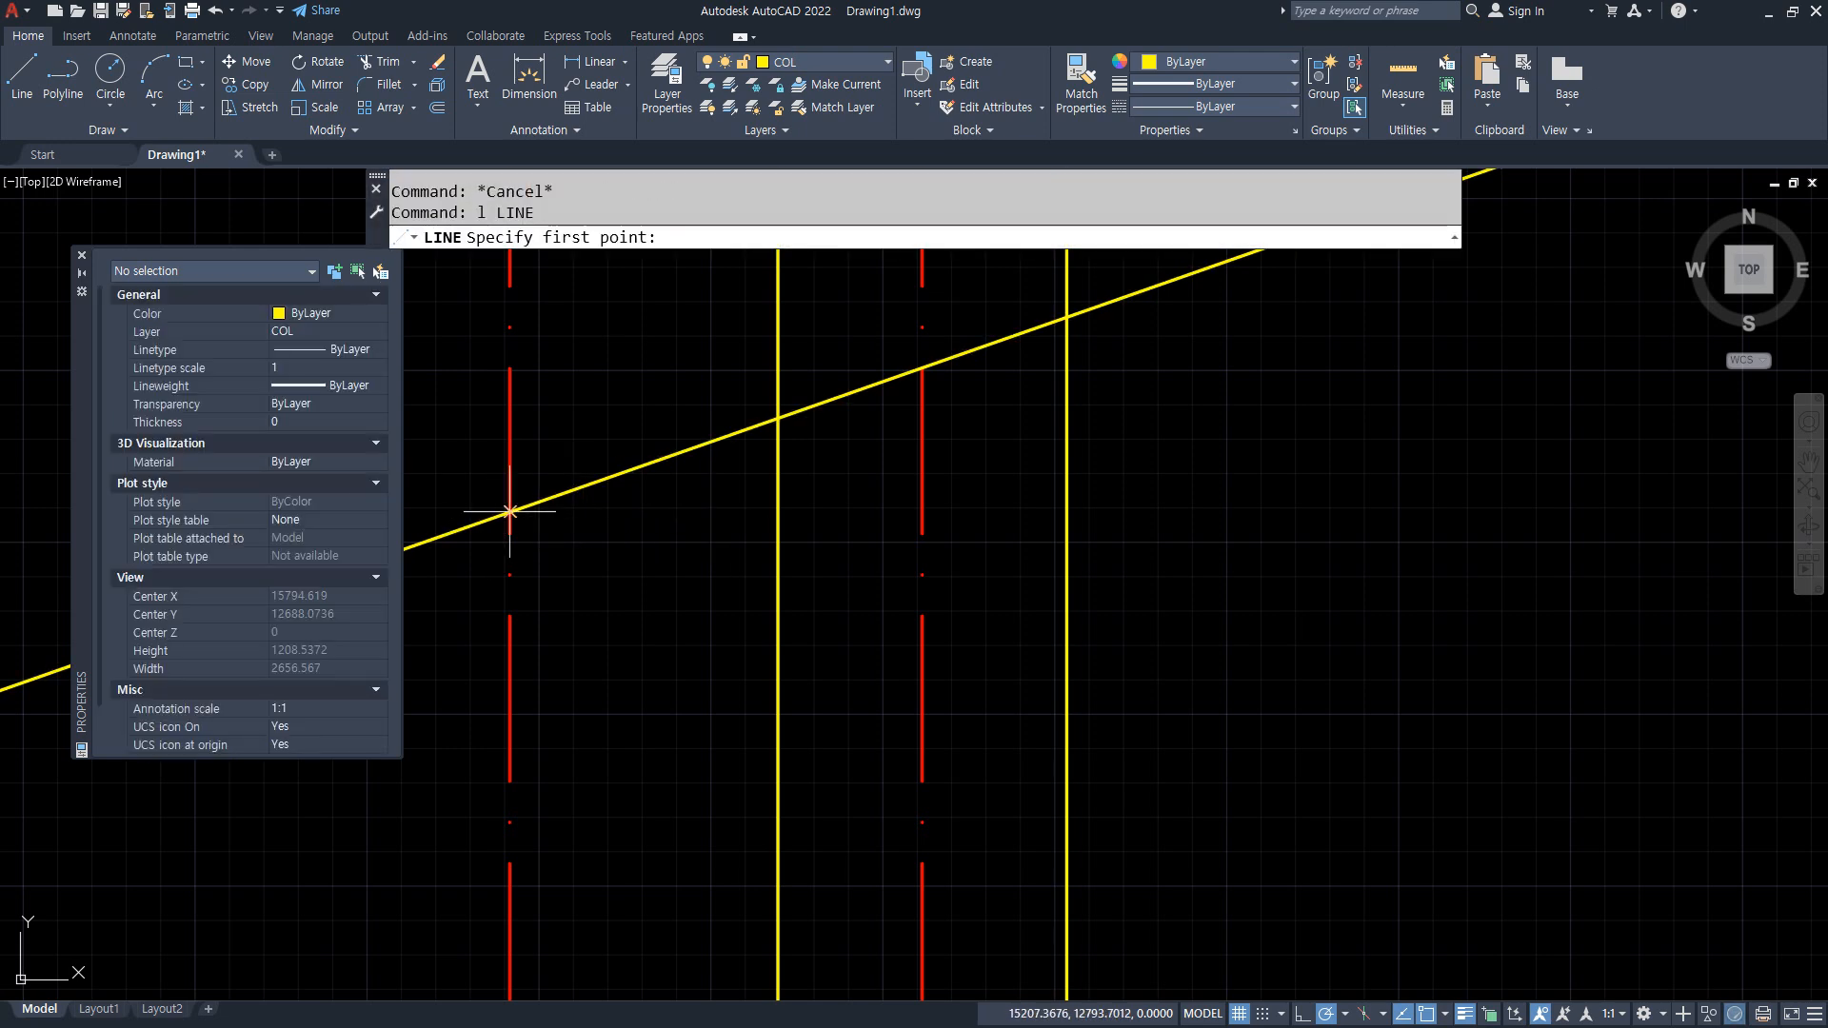
{"action": "left_click", "coordinate": [510, 511]}
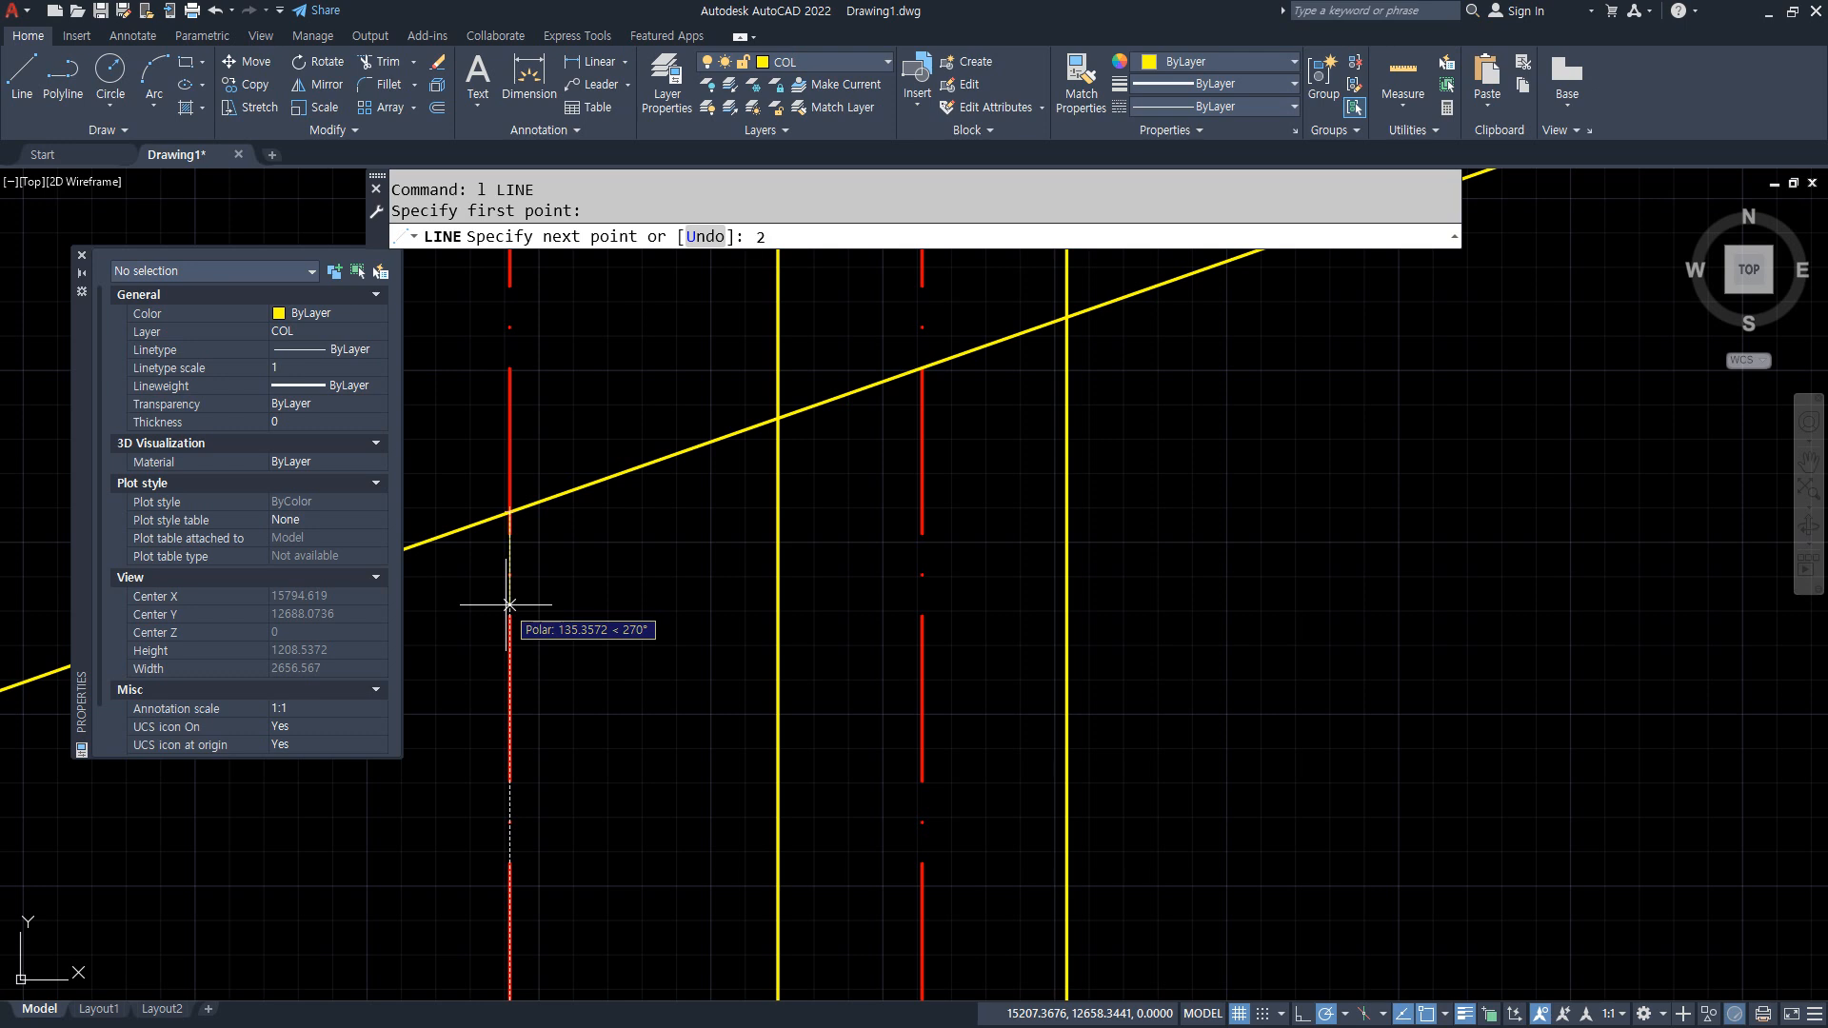
{"action": "key", "text": "Return"}
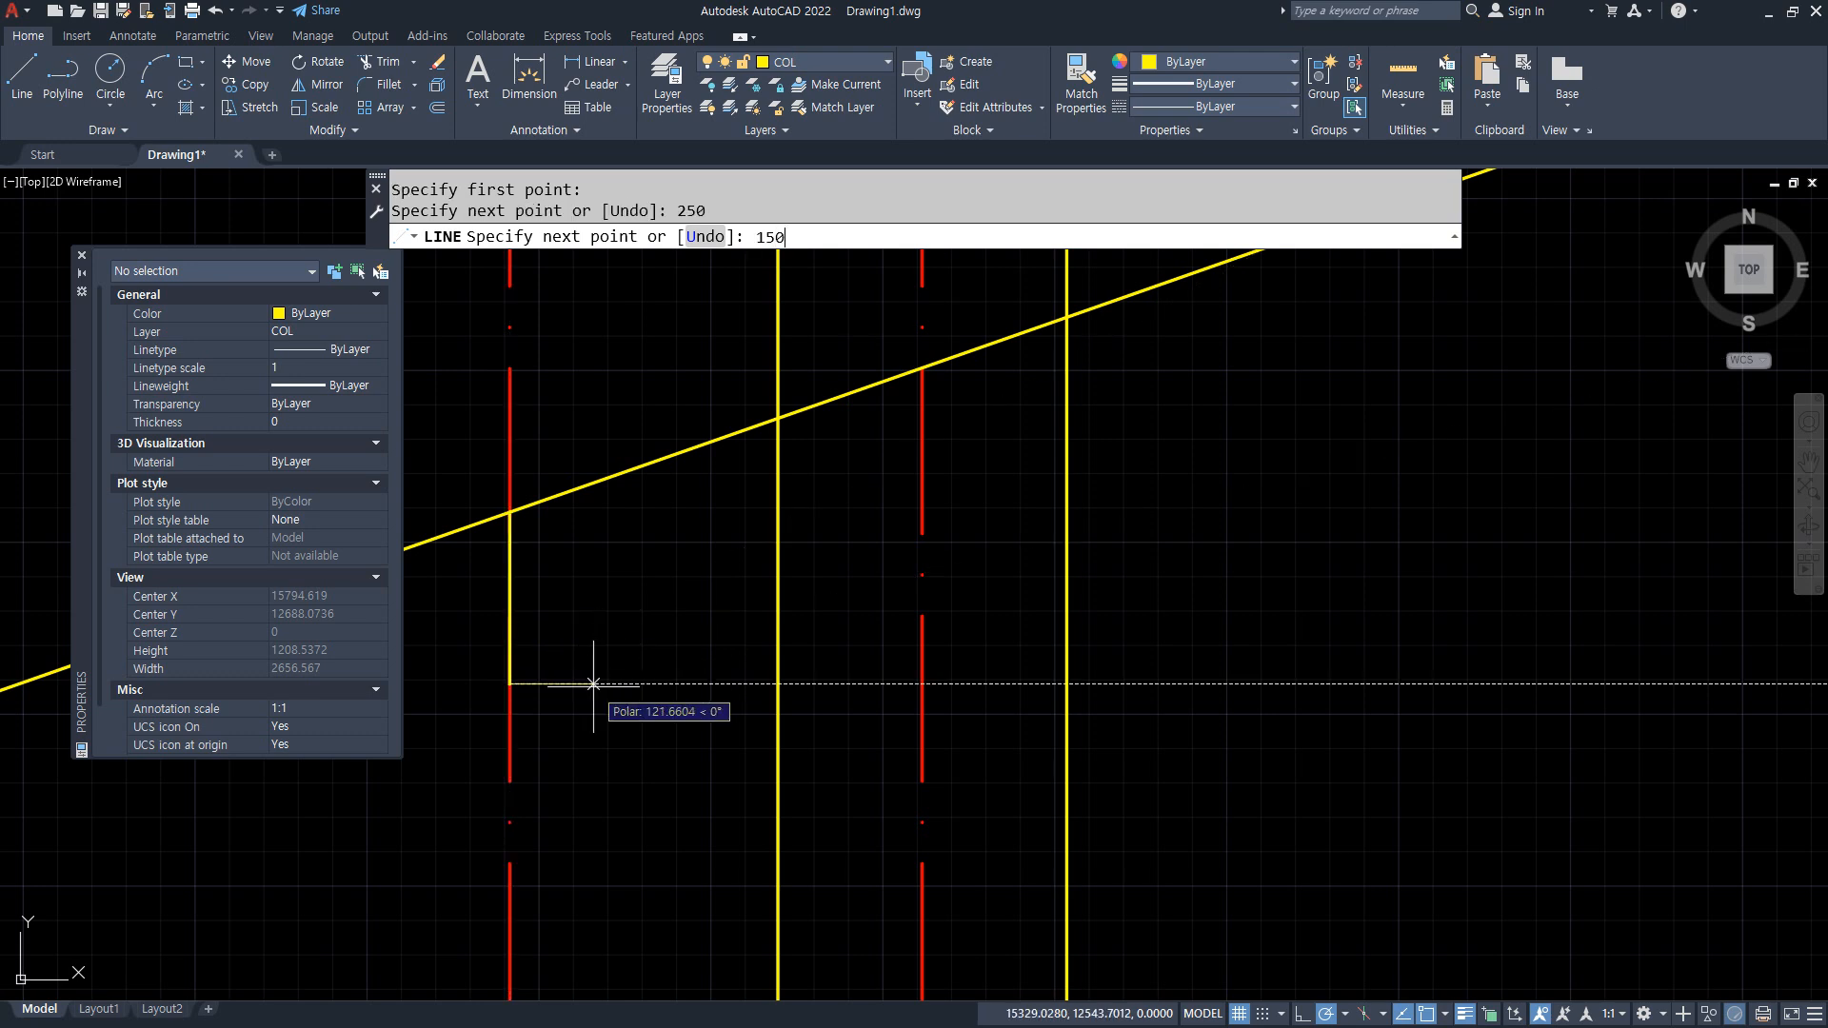
{"action": "key", "text": "Return"}
{"action": "left_click", "coordinate": [612, 523]}
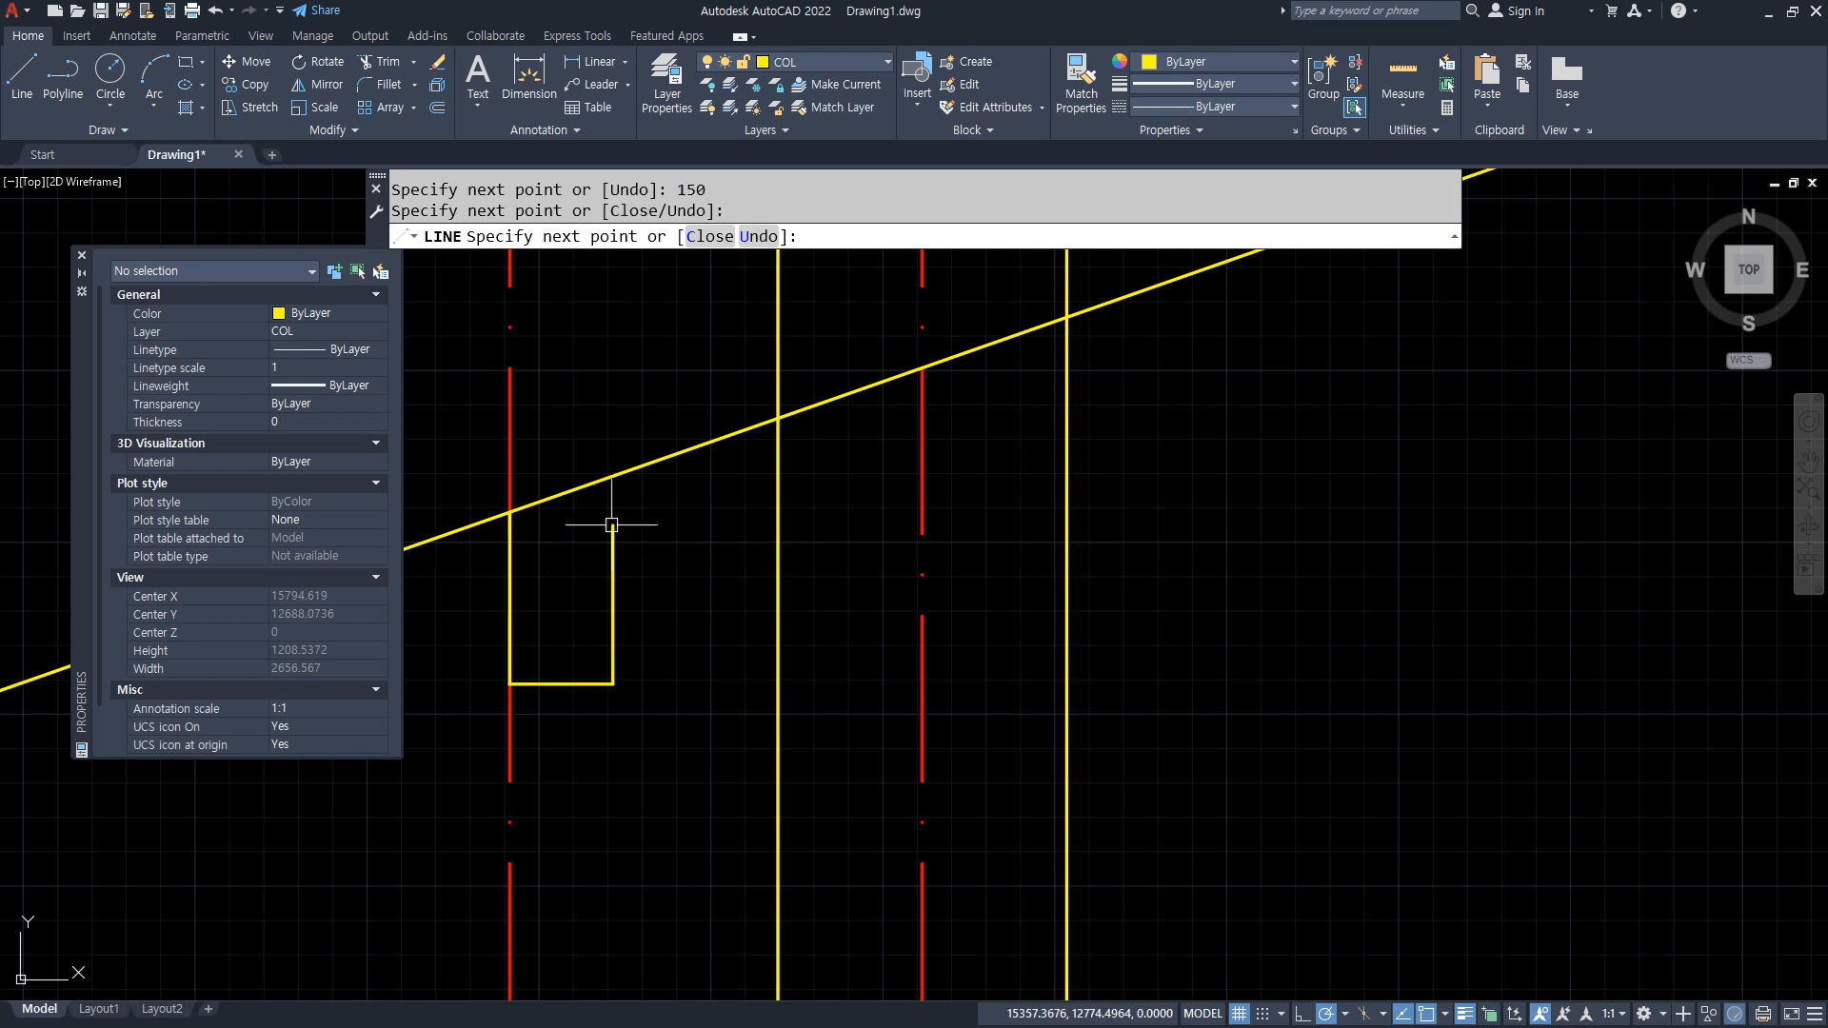
{"action": "key", "text": "Return"}
Offset the left roof slope line 150 below to form the roof slab underside.
{"action": "type", "text": "o"}
{"action": "key", "text": "Return"}
{"action": "type", "text": "150"}
{"action": "key", "text": "Return"}
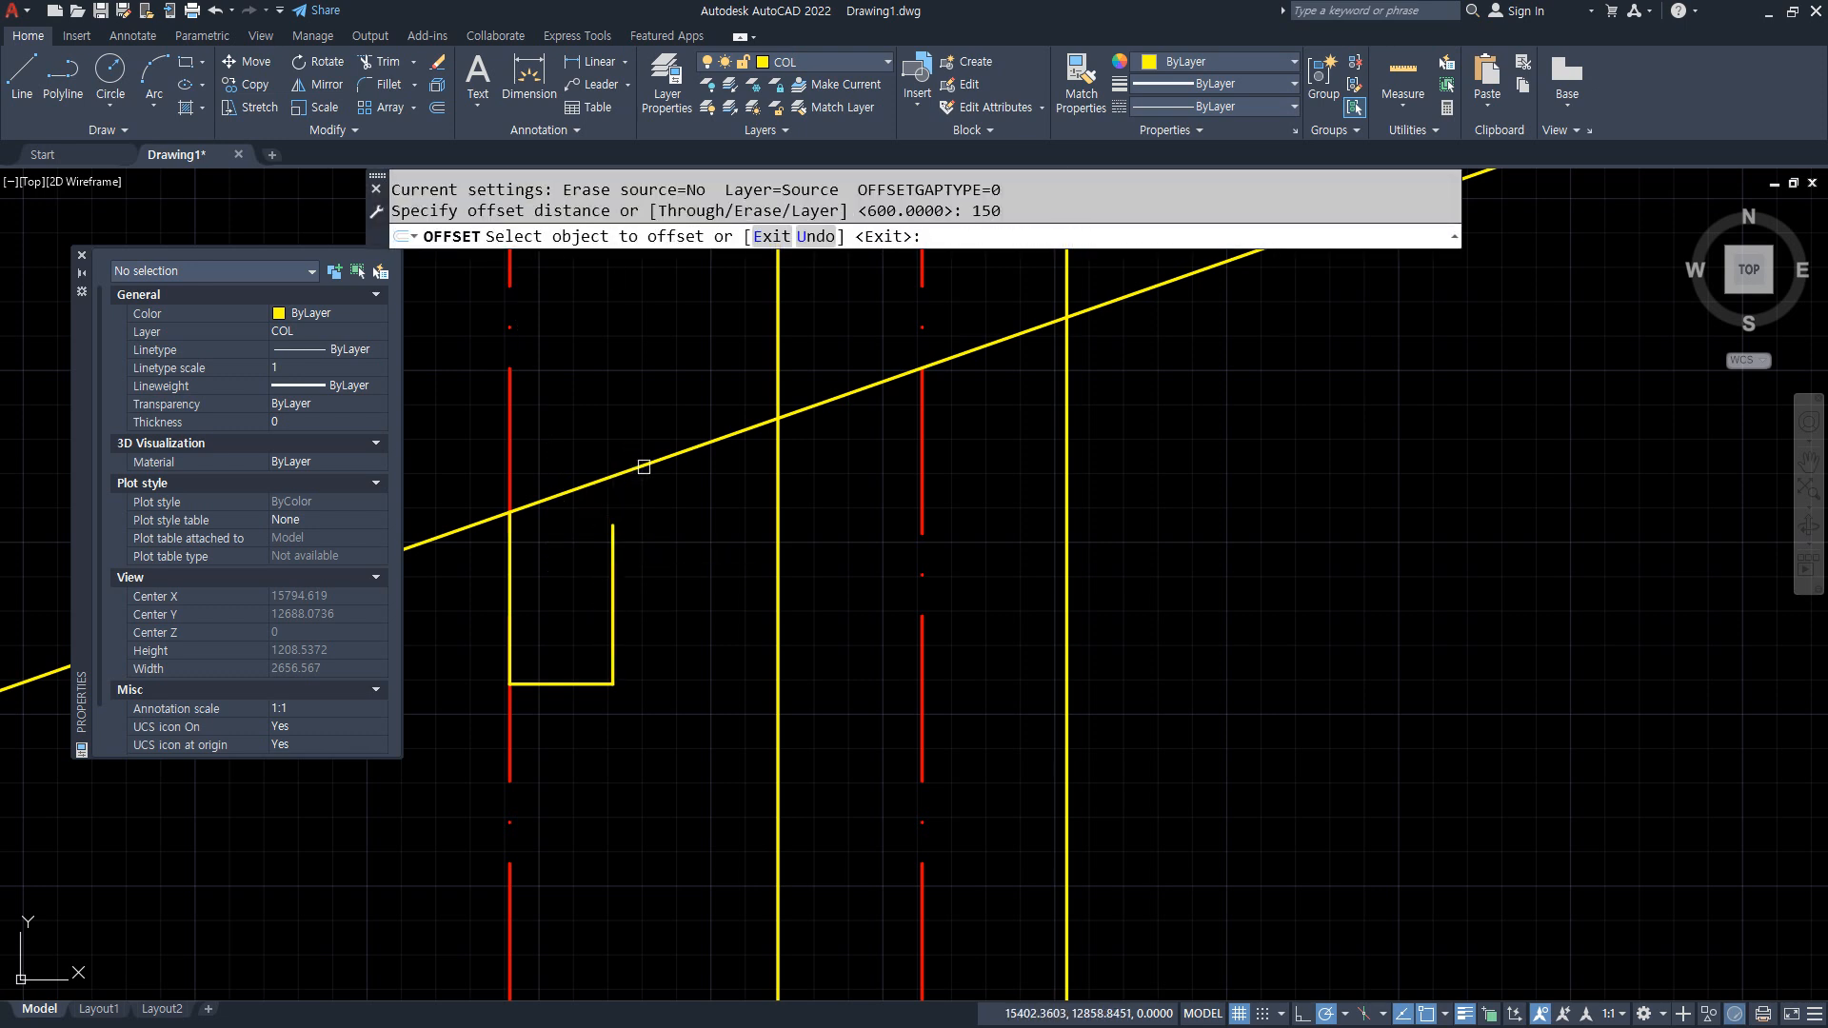
{"action": "left_click", "coordinate": [641, 465]}
{"action": "left_click", "coordinate": [667, 562]}
{"action": "key", "text": "Return"}
Fillet the lower roof line to the inner eave edge and the upper roof line to the outer eave edge with radius 0.
{"action": "type", "text": "f"}
{"action": "key", "text": "Return"}
{"action": "left_click", "coordinate": [628, 584]}
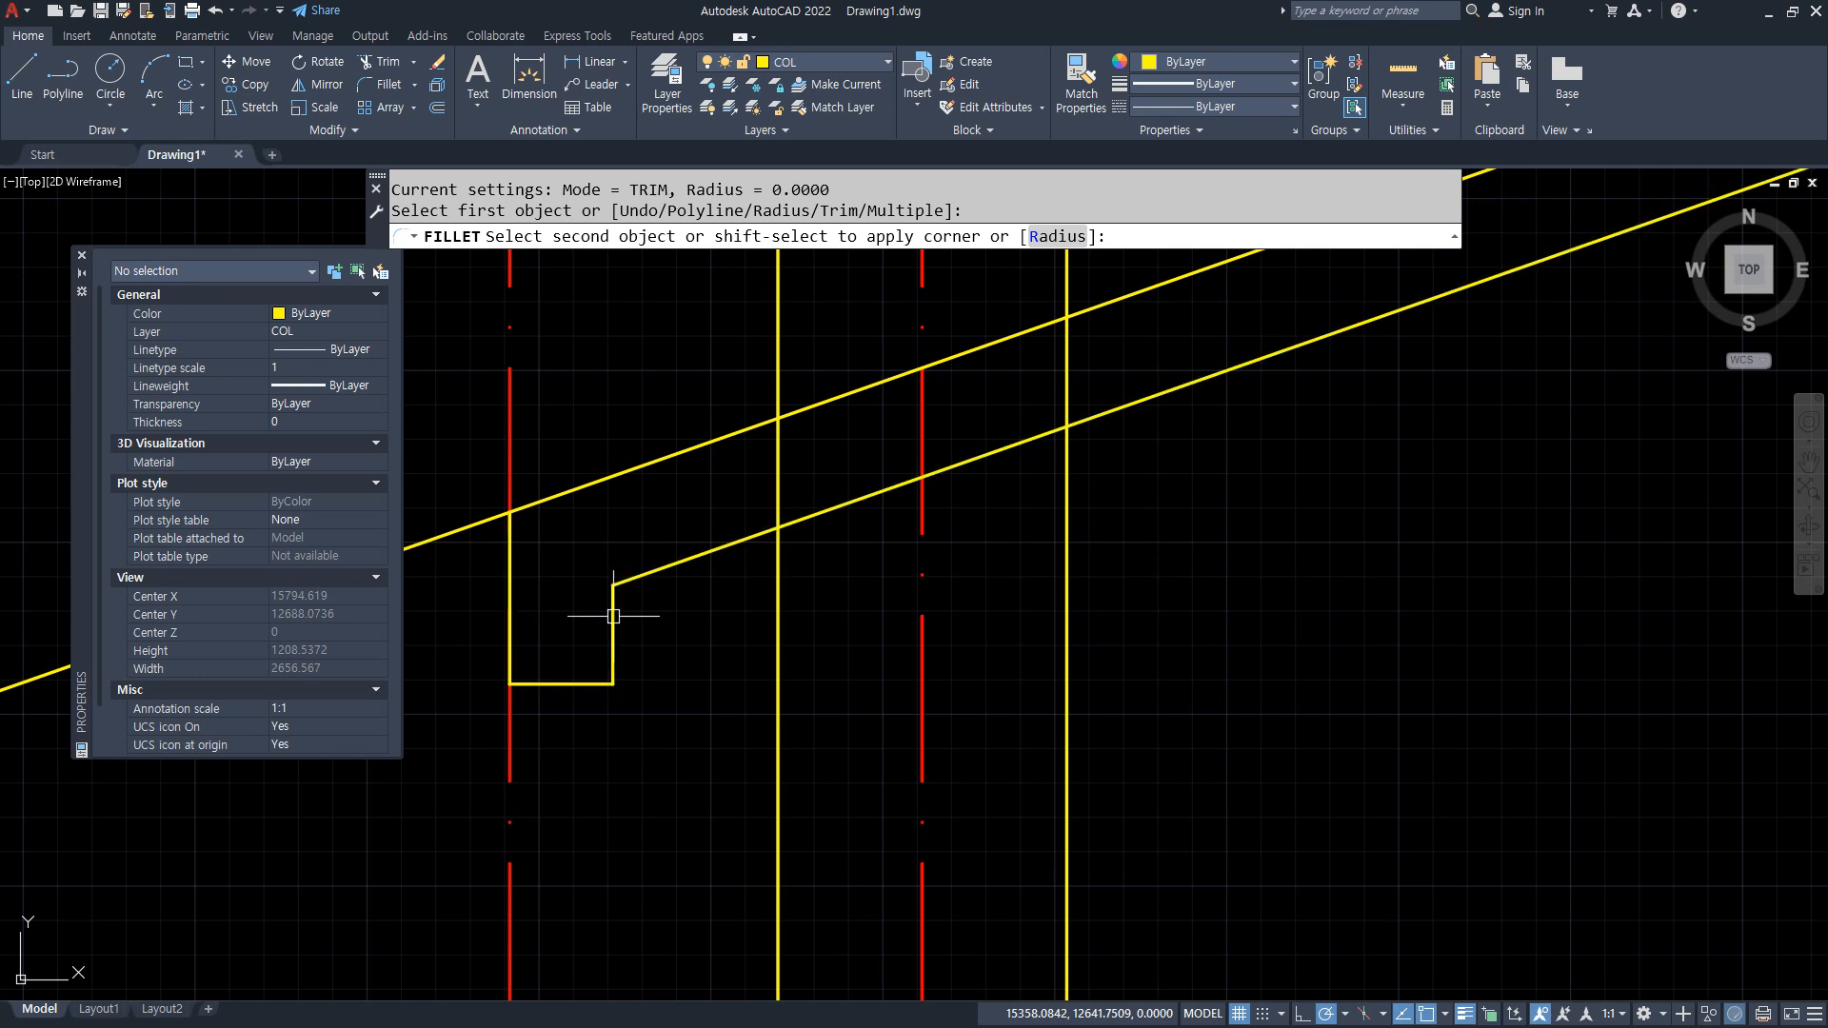
{"action": "left_click", "coordinate": [612, 604]}
{"action": "key", "text": "Return"}
{"action": "left_click", "coordinate": [513, 557]}
{"action": "left_click", "coordinate": [531, 501]}
Erase the 600 offset centre line and trim the lower roof line between the outer wall face and the wall centre line.
{"action": "left_click", "coordinate": [510, 490]}
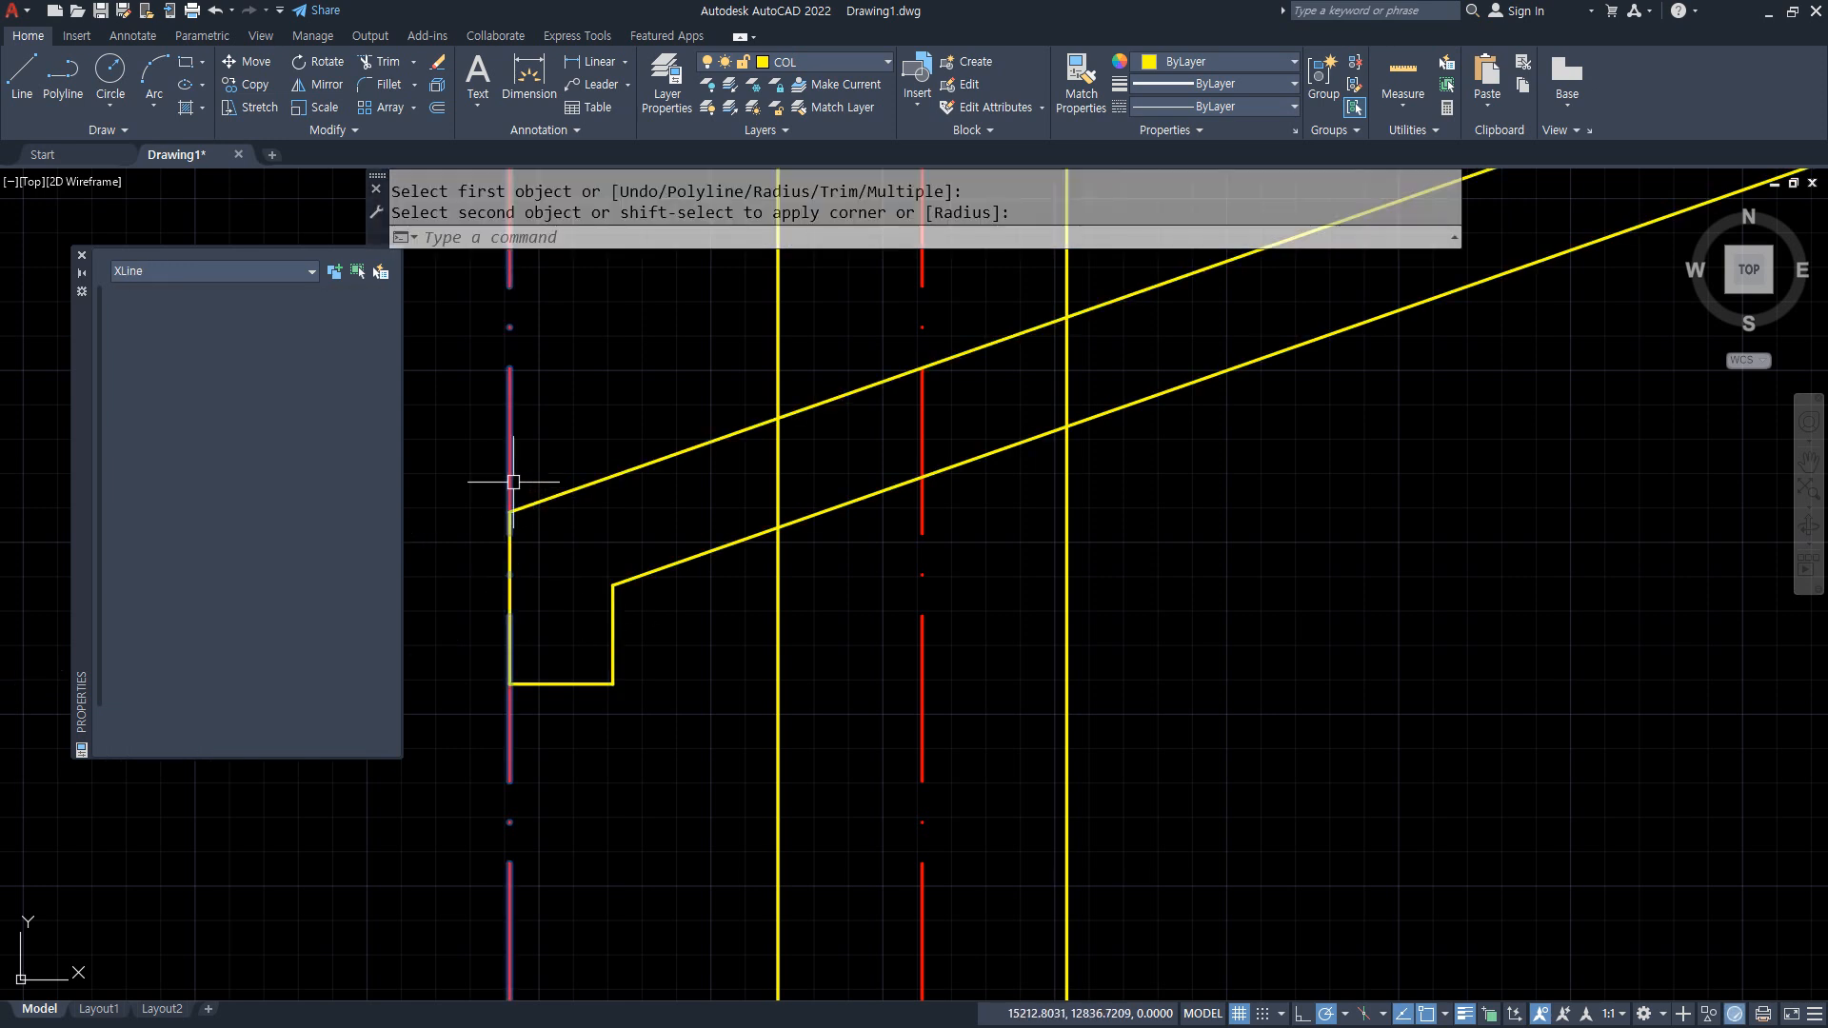
{"action": "key", "text": "Delete"}
{"action": "type", "text": "tr"}
{"action": "key", "text": "Return"}
{"action": "left_click", "coordinate": [824, 507]}
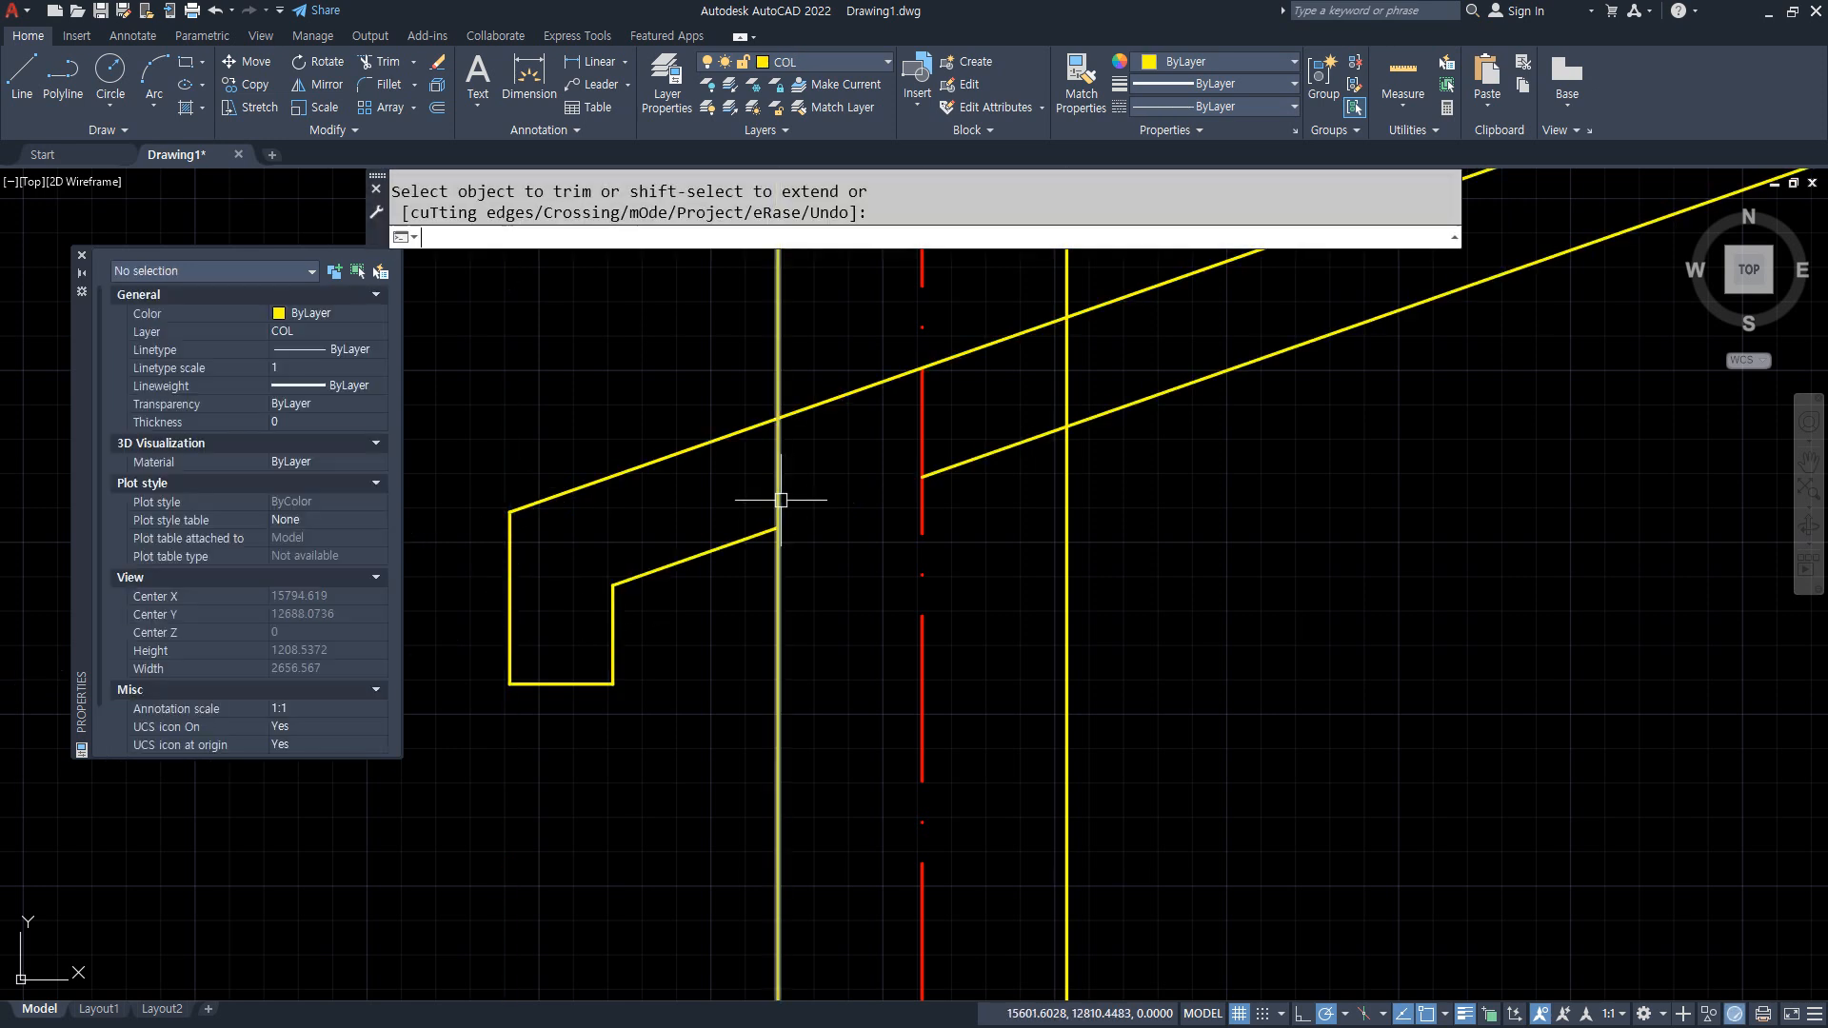
{"action": "key", "text": "Escape"}
Fillet both left wall faces to the lower roof line so the wall ends at the slab underside.
{"action": "type", "text": "f"}
{"action": "key", "text": "Return"}
{"action": "left_click", "coordinate": [742, 554]}
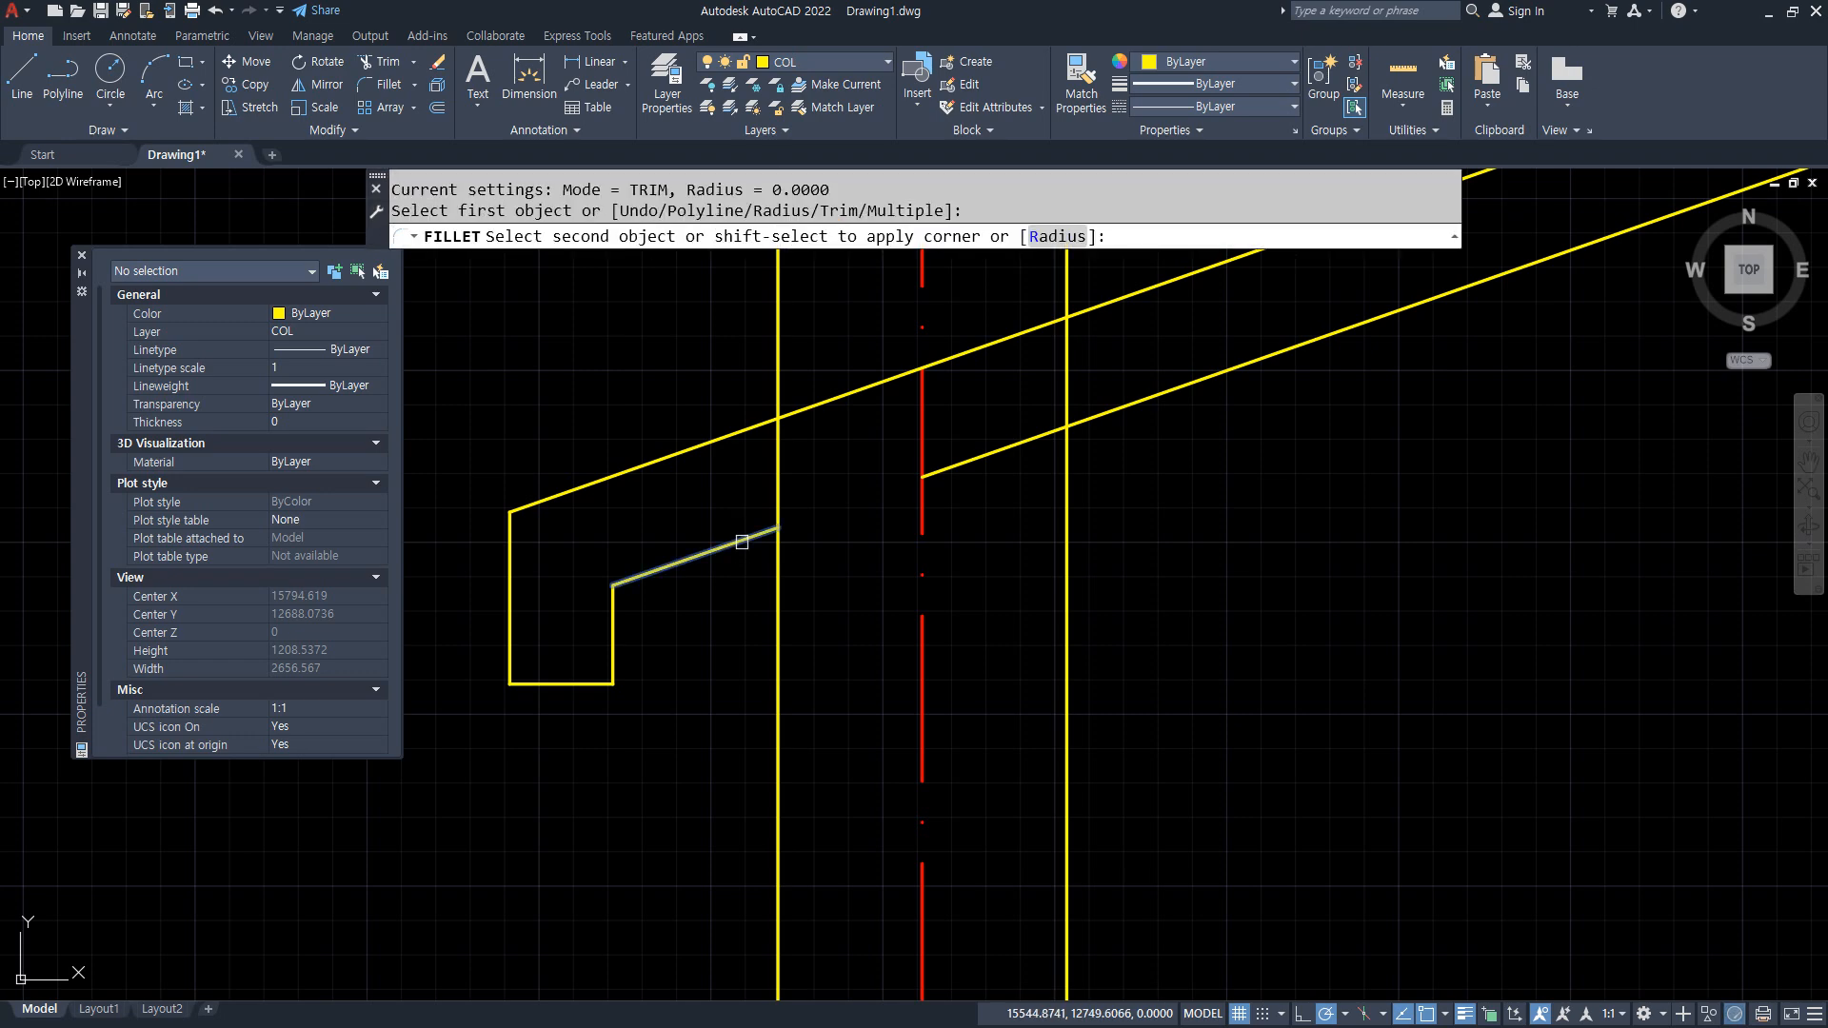
{"action": "left_click", "coordinate": [778, 585]}
{"action": "key", "text": "Return"}
{"action": "left_click", "coordinate": [1064, 451]}
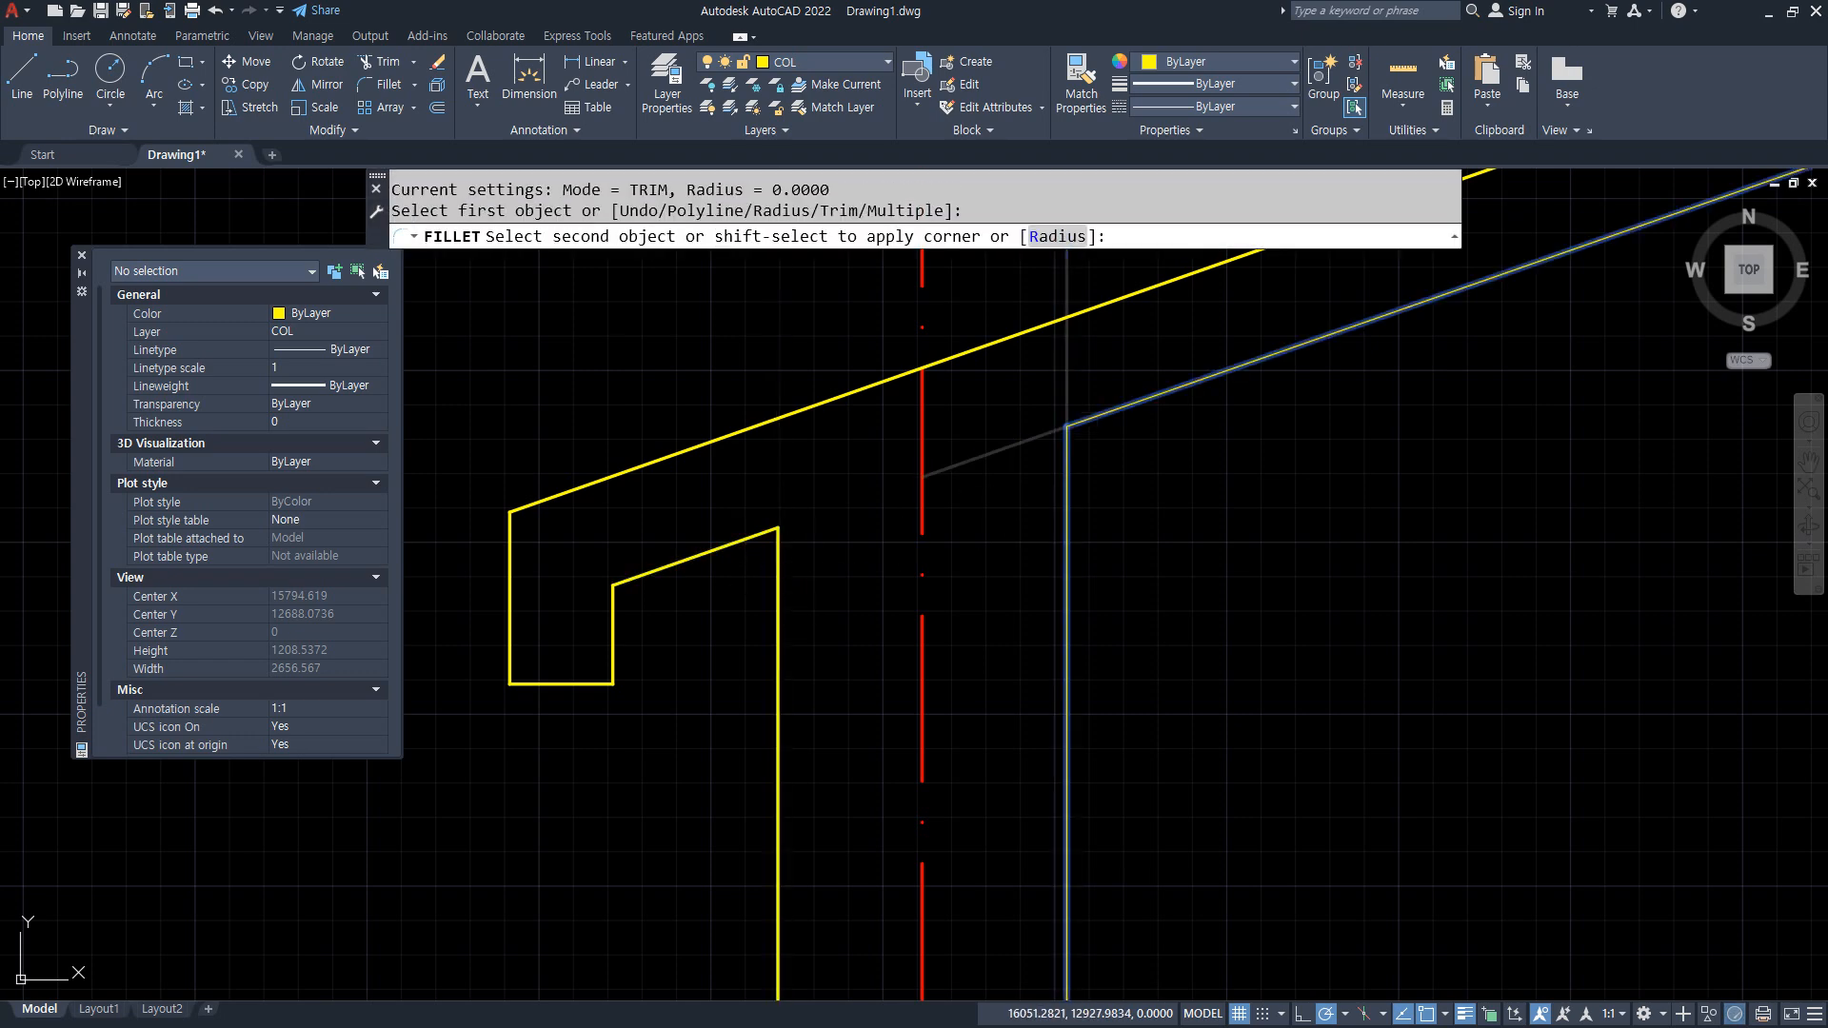
{"action": "left_click", "coordinate": [1089, 417]}
Trim the lower left roof line where it extends past the ridge centre line.
{"action": "scroll", "coordinate": [1090, 417], "scroll_direction": "down", "scroll_amount": 5}
{"action": "scroll", "coordinate": [1117, 469], "scroll_direction": "up", "scroll_amount": 3}
{"action": "scroll", "coordinate": [1219, 384], "scroll_direction": "up", "scroll_amount": 4}
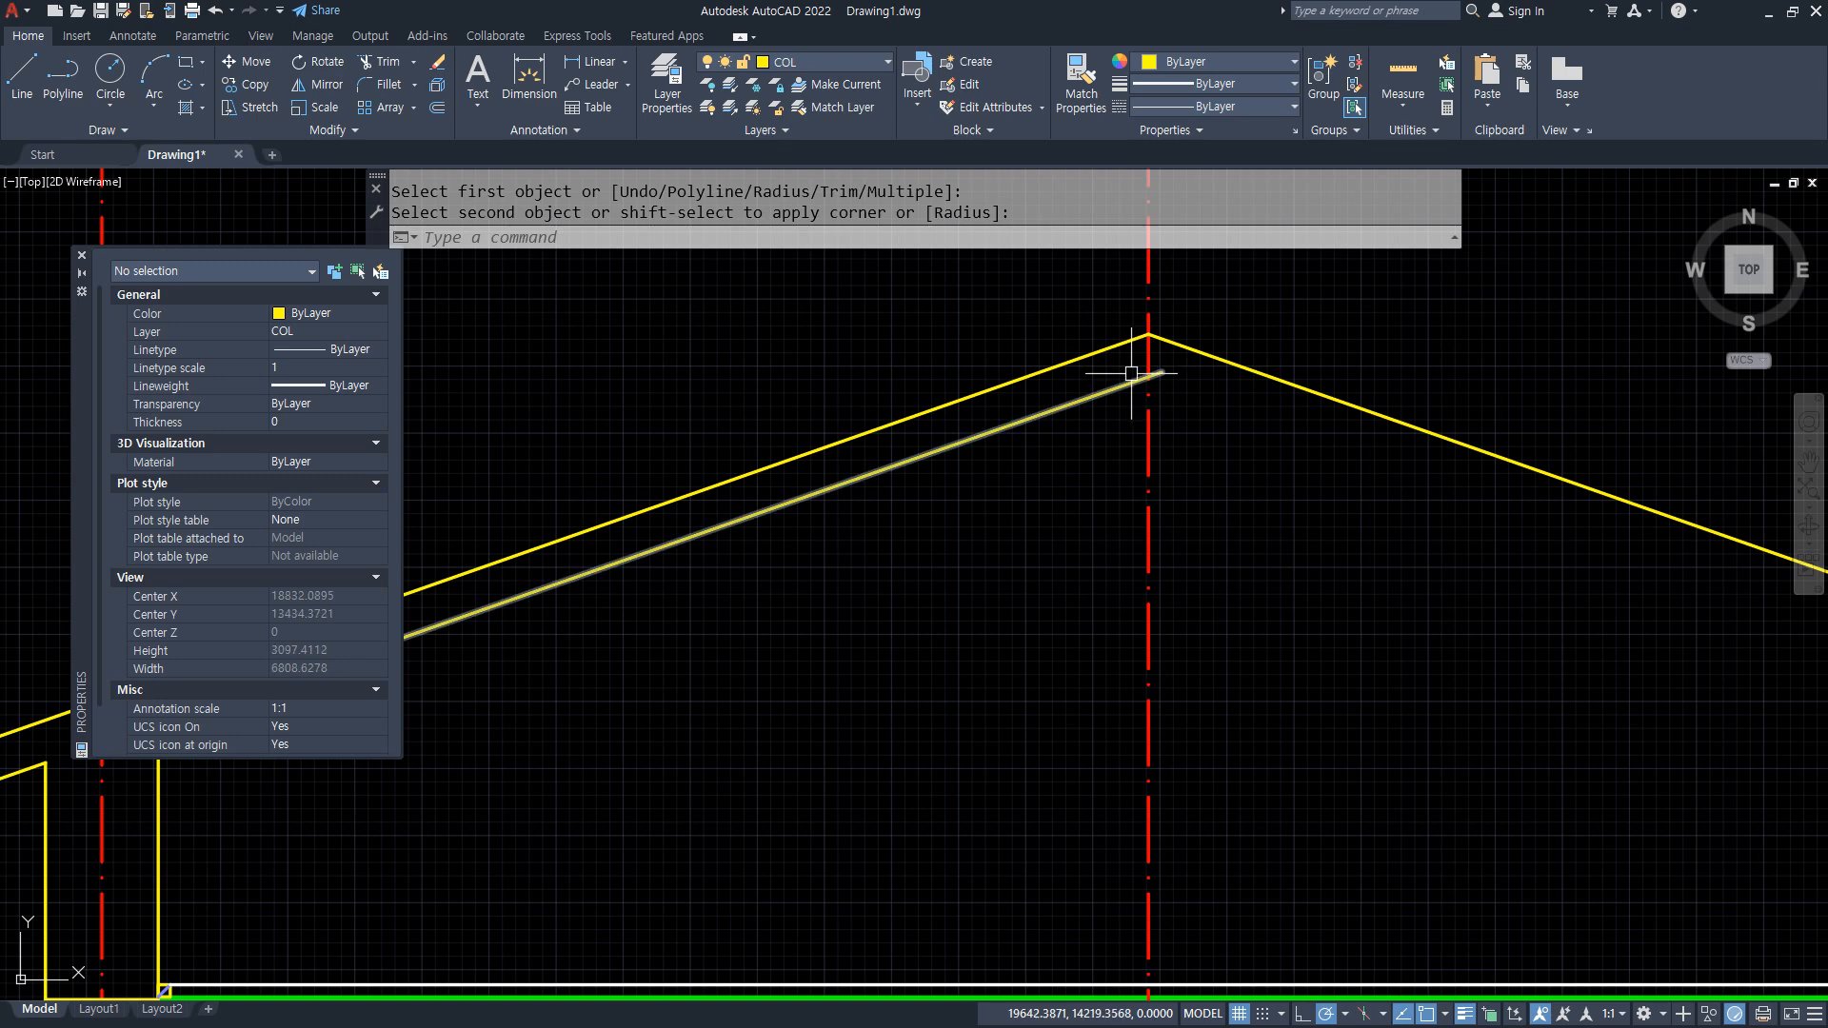
{"action": "type", "text": "tr"}
{"action": "key", "text": "Return"}
{"action": "key", "text": "Escape"}
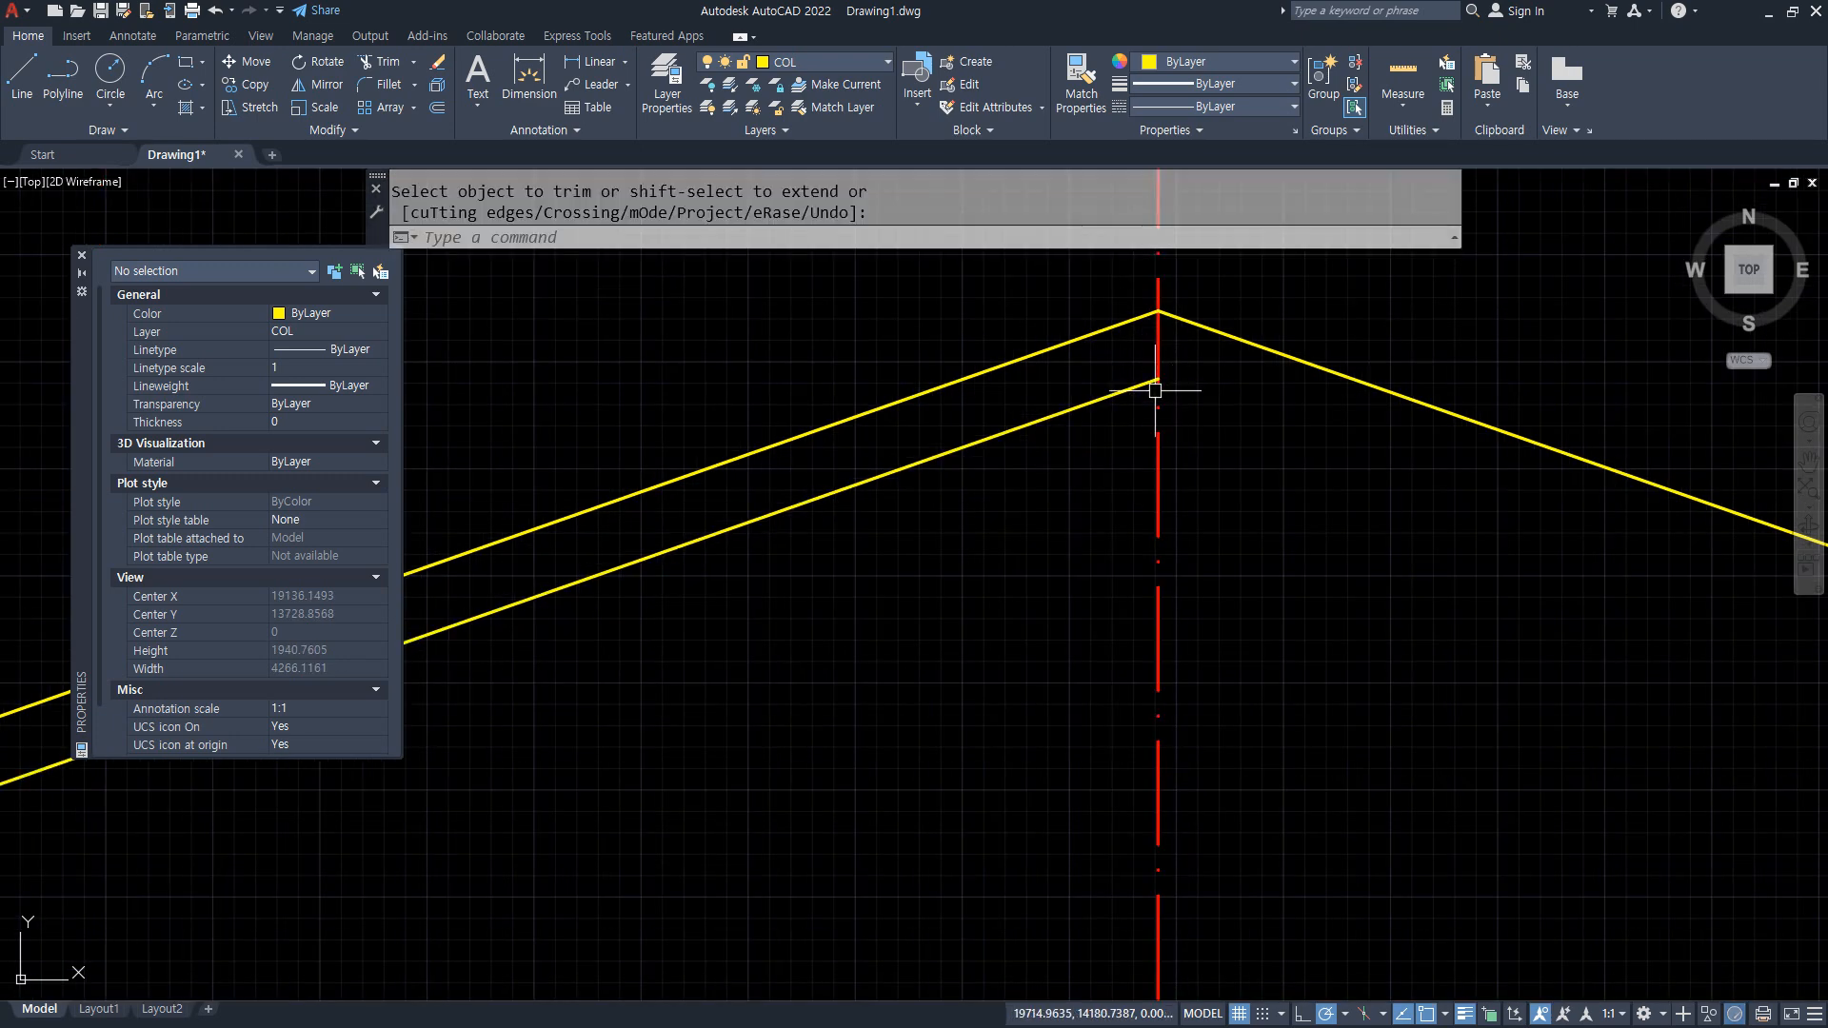
Offset the right roof slope line 150 below.
{"action": "type", "text": "o"}
{"action": "key", "text": "Return"}
{"action": "type", "text": "150"}
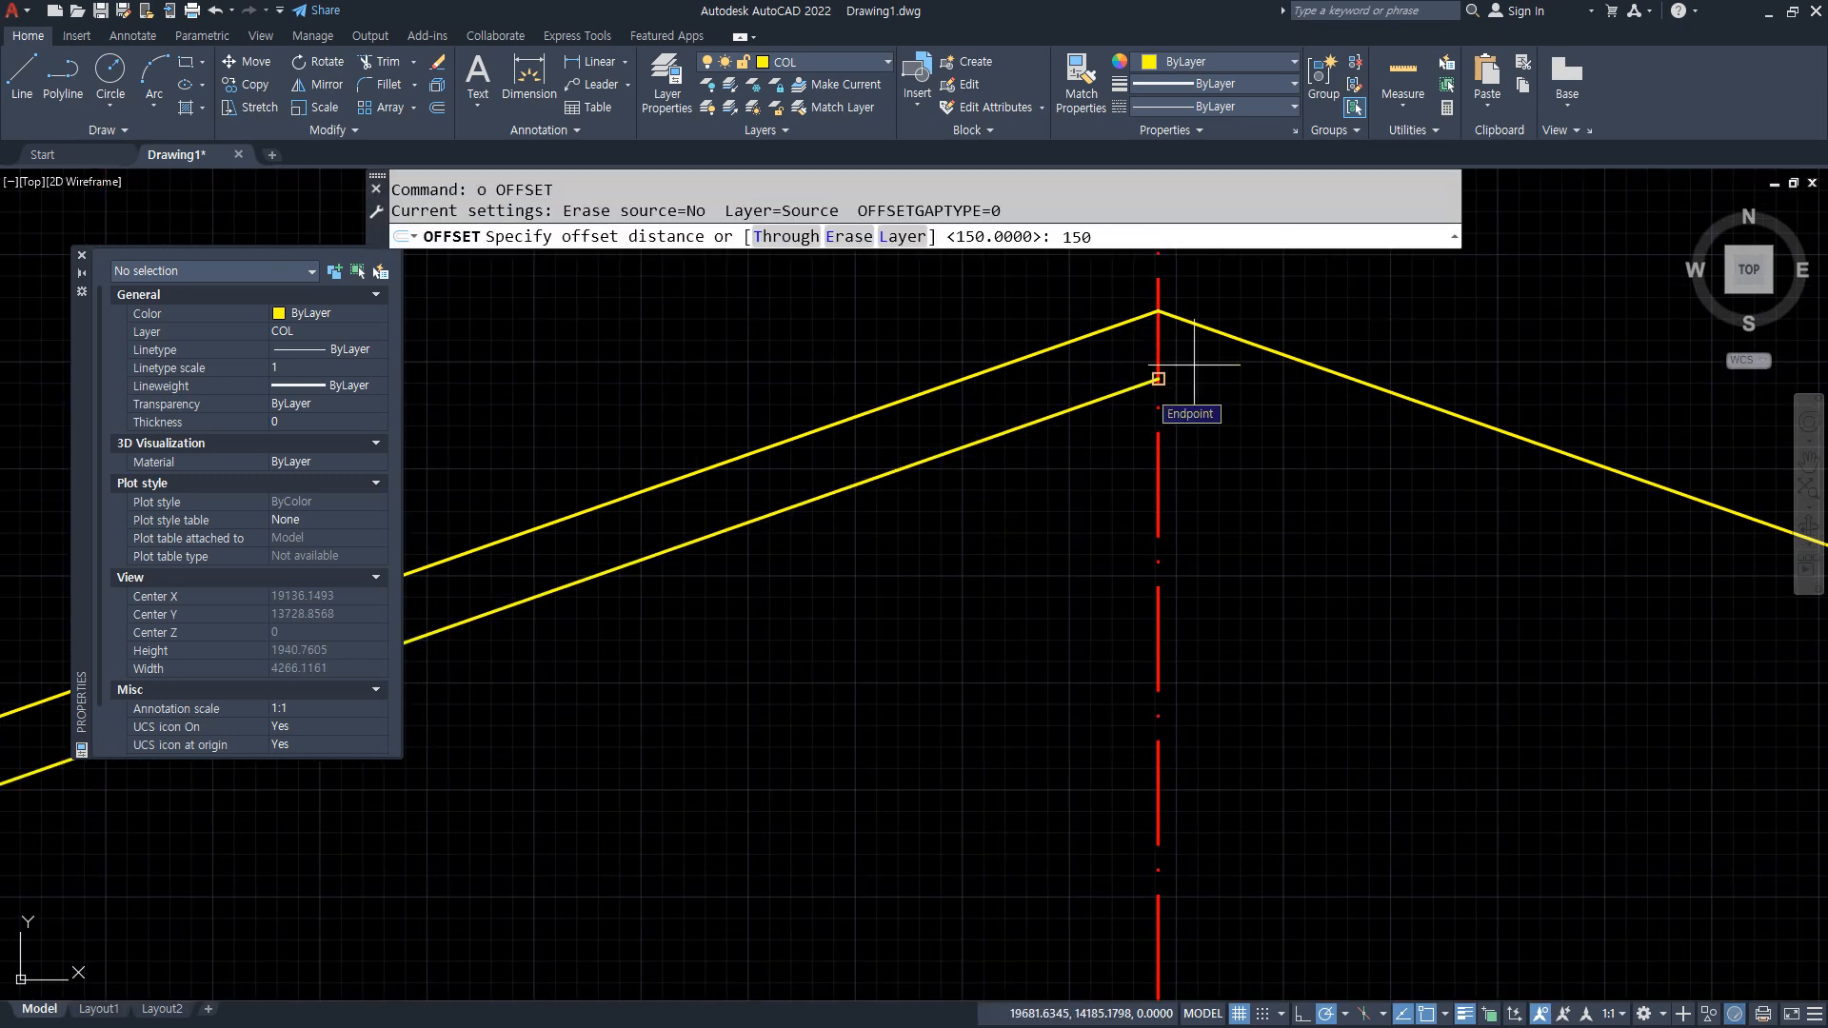
{"action": "key", "text": "Return"}
{"action": "left_click", "coordinate": [1220, 334]}
{"action": "left_click", "coordinate": [1212, 429]}
{"action": "key", "text": "Escape"}
Fillet the two lower roof lines into a corner at the ridge centre line.
{"action": "type", "text": "f"}
{"action": "key", "text": "Return"}
{"action": "left_click", "coordinate": [1149, 394]}
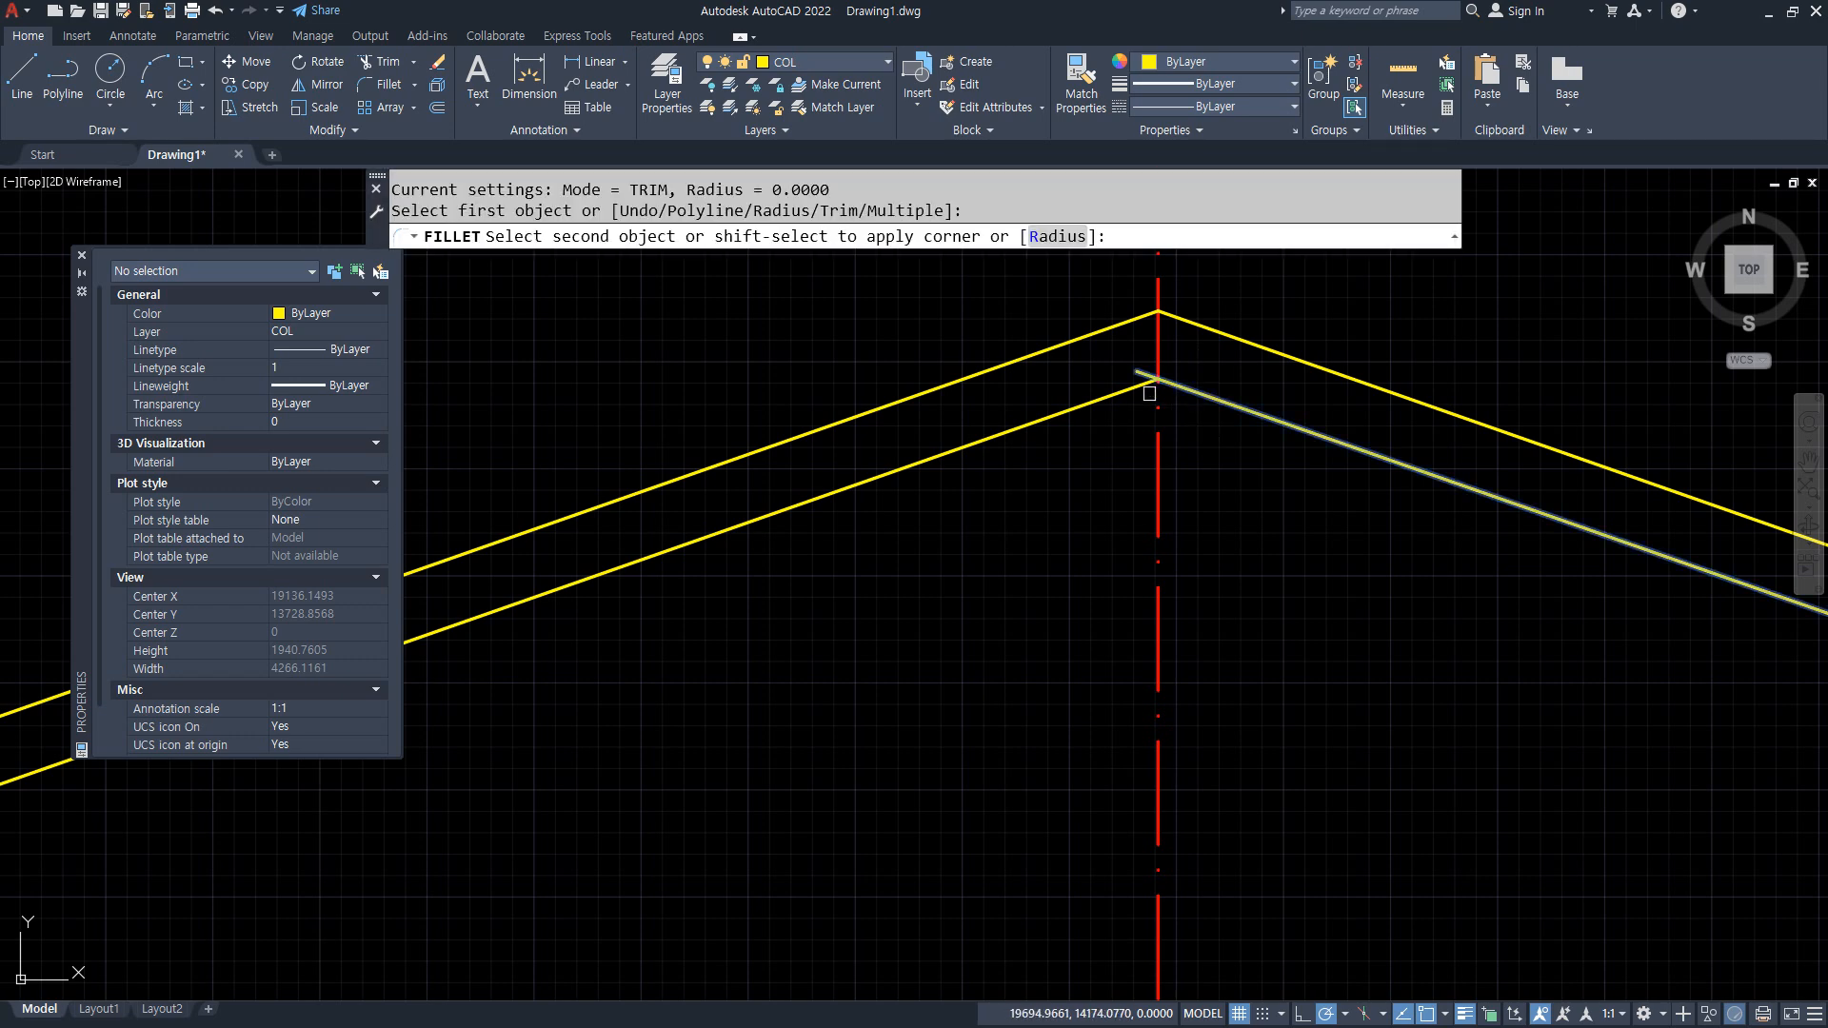
{"action": "left_click", "coordinate": [1110, 394]}
{"action": "scroll", "coordinate": [1171, 461], "scroll_direction": "down", "scroll_amount": 8}
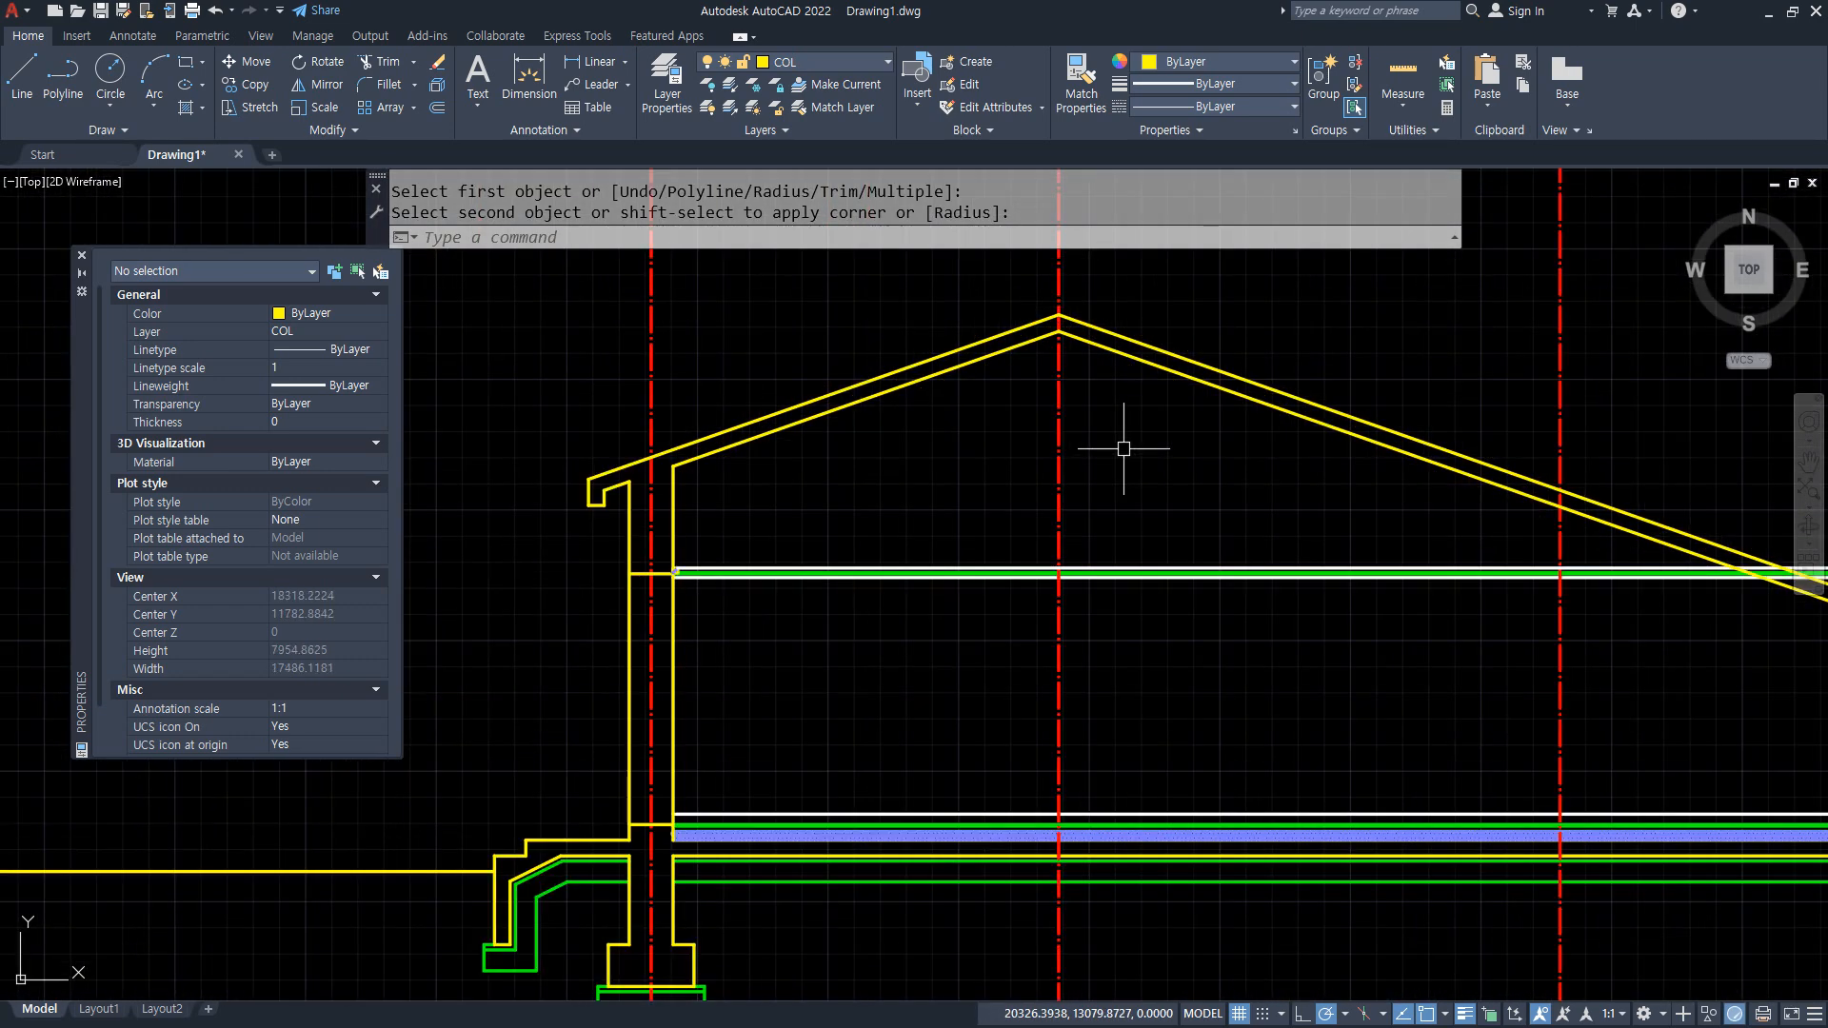
Draw a vertical cut line to the right of the ridge axis, from above the roof to below the foundation layers.
{"action": "type", "text": "l"}
{"action": "key", "text": "Return"}
{"action": "left_click", "coordinate": [1184, 273]}
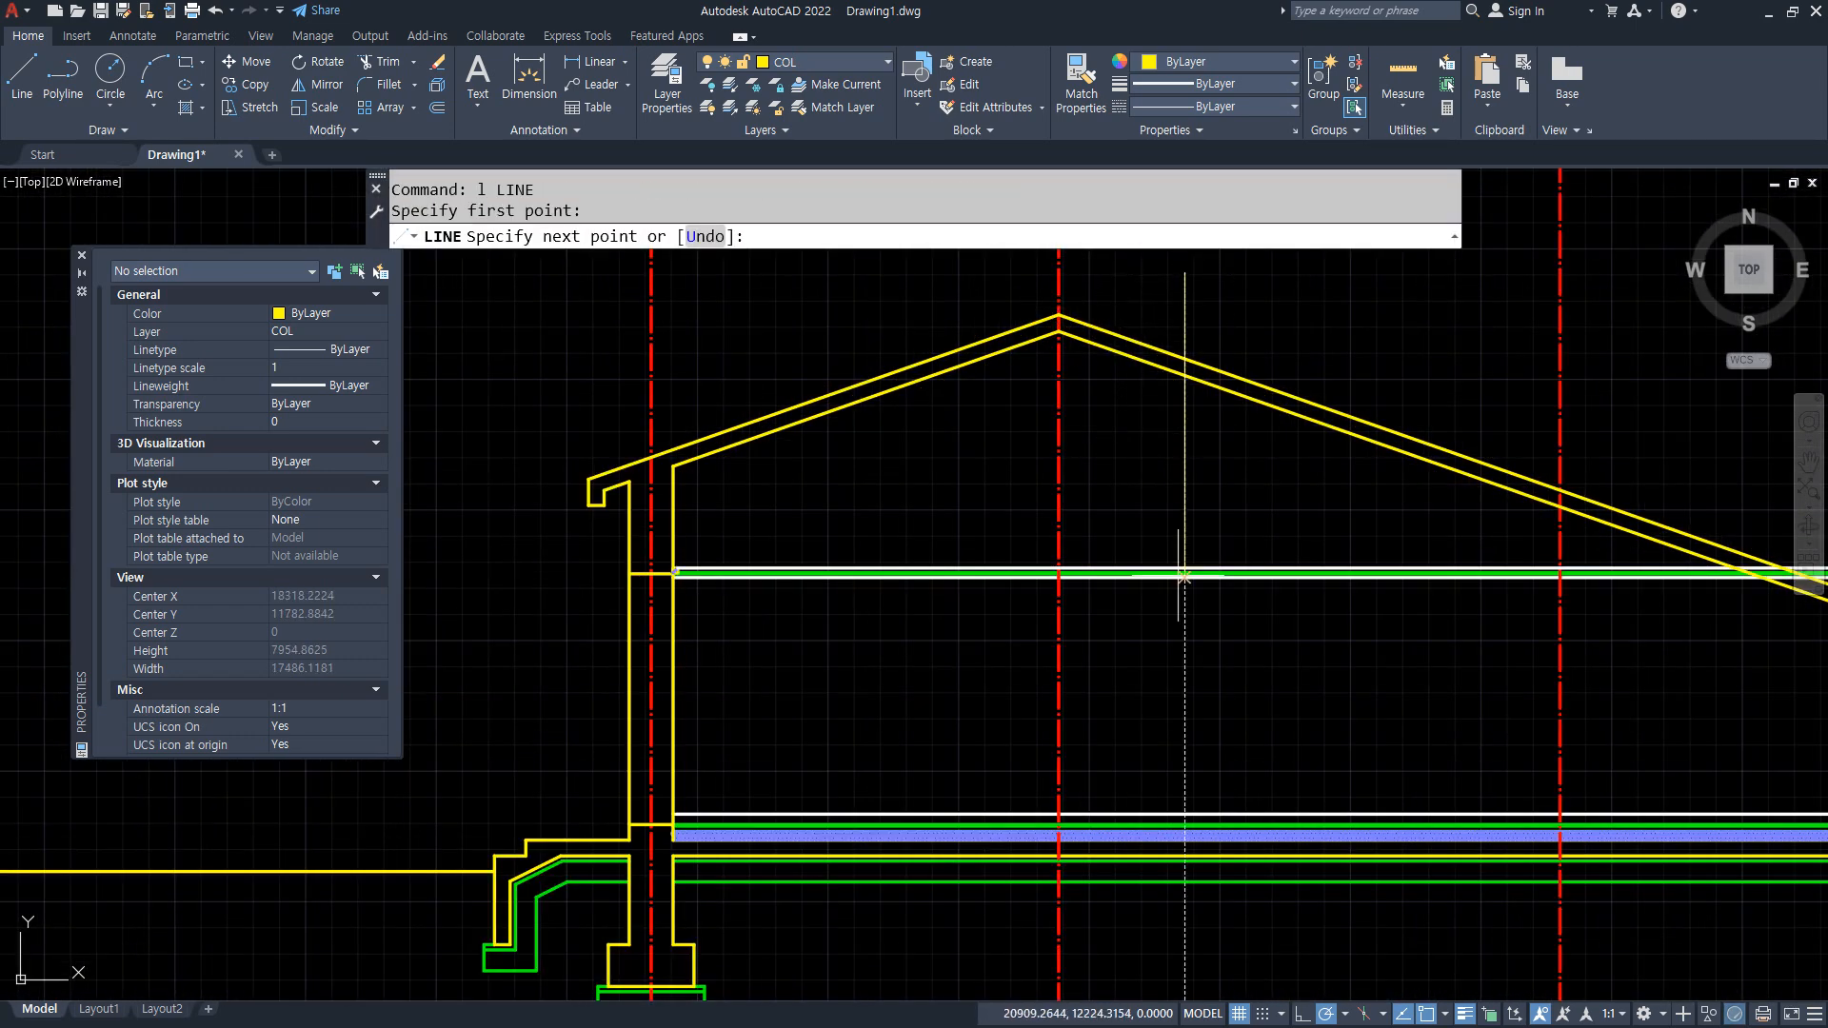
{"action": "left_click", "coordinate": [1184, 930]}
{"action": "key", "text": "Return"}
Trim the roof, ceiling and floor lines between the vertical cut line and the right axis.
{"action": "type", "text": "tr"}
{"action": "key", "text": "Return"}
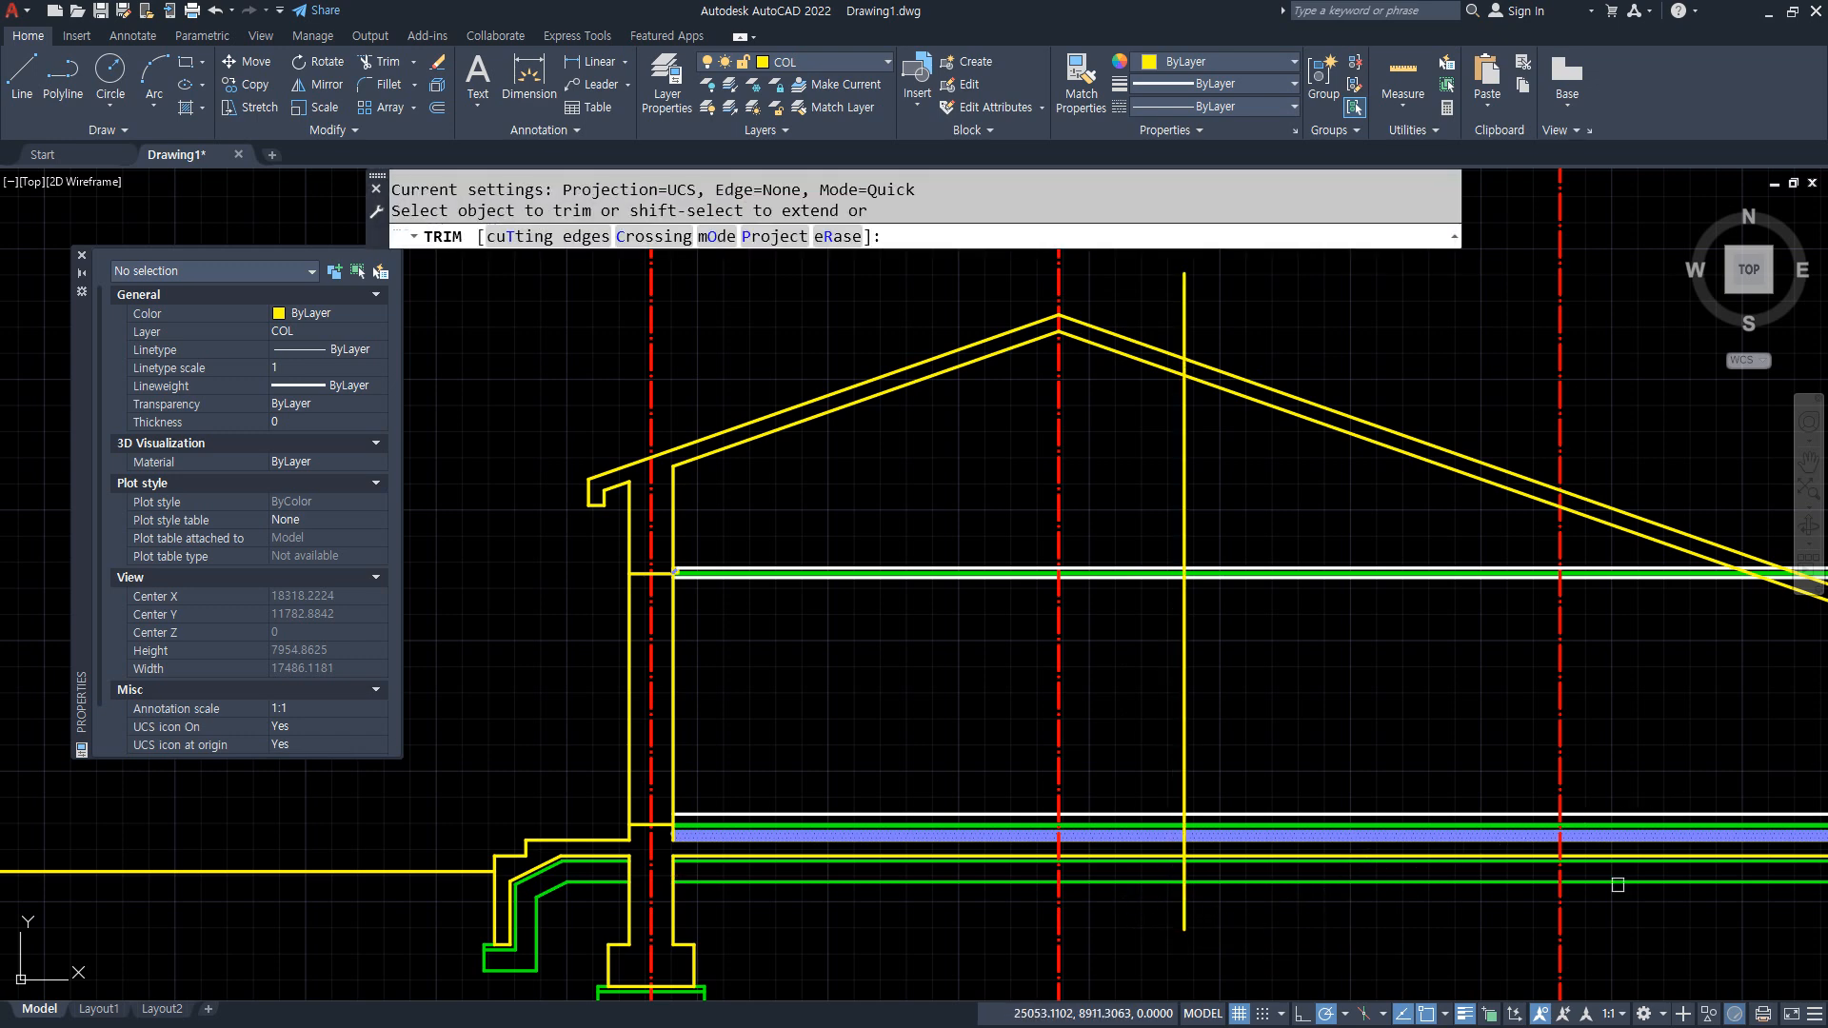
{"action": "left_click", "coordinate": [1460, 900]}
{"action": "key", "text": "Return"}
{"action": "left_click_drag", "start_coordinate": [1418, 356], "coordinate": [1422, 935]}
{"action": "middle_click_drag", "start_coordinate": [1485, 836], "coordinate": [1152, 794]}
{"action": "key", "text": "Escape"}
Erase the right axis and all remaining roof, ceiling and floor lines beyond the cut line.
{"action": "left_click", "coordinate": [1428, 898]}
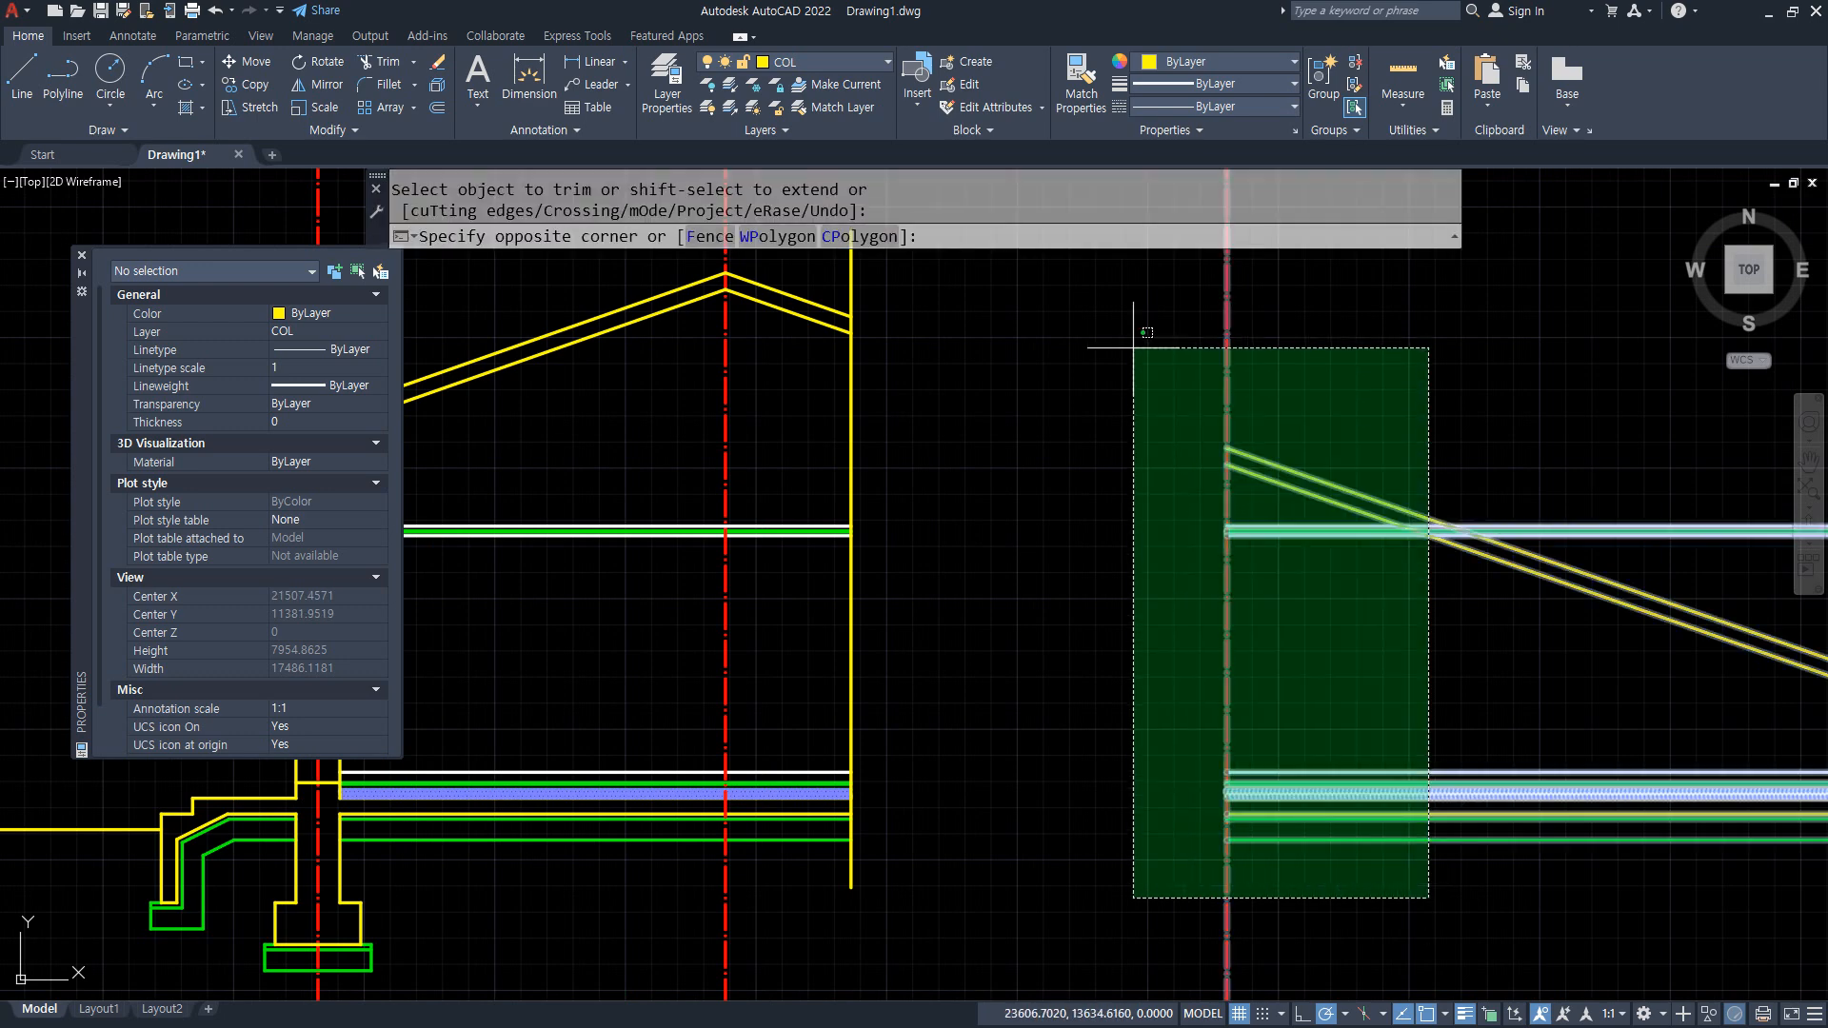
{"action": "left_click", "coordinate": [1142, 338]}
{"action": "type", "text": "e"}
{"action": "key", "text": "Return"}
{"action": "mouse_move", "coordinate": [1009, 544]}
{"action": "middle_mouse_down"}
{"action": "mouse_move", "coordinate": [1471, 554]}
{"action": "mouse_move", "coordinate": [1480, 536]}
{"action": "middle_mouse_up"}
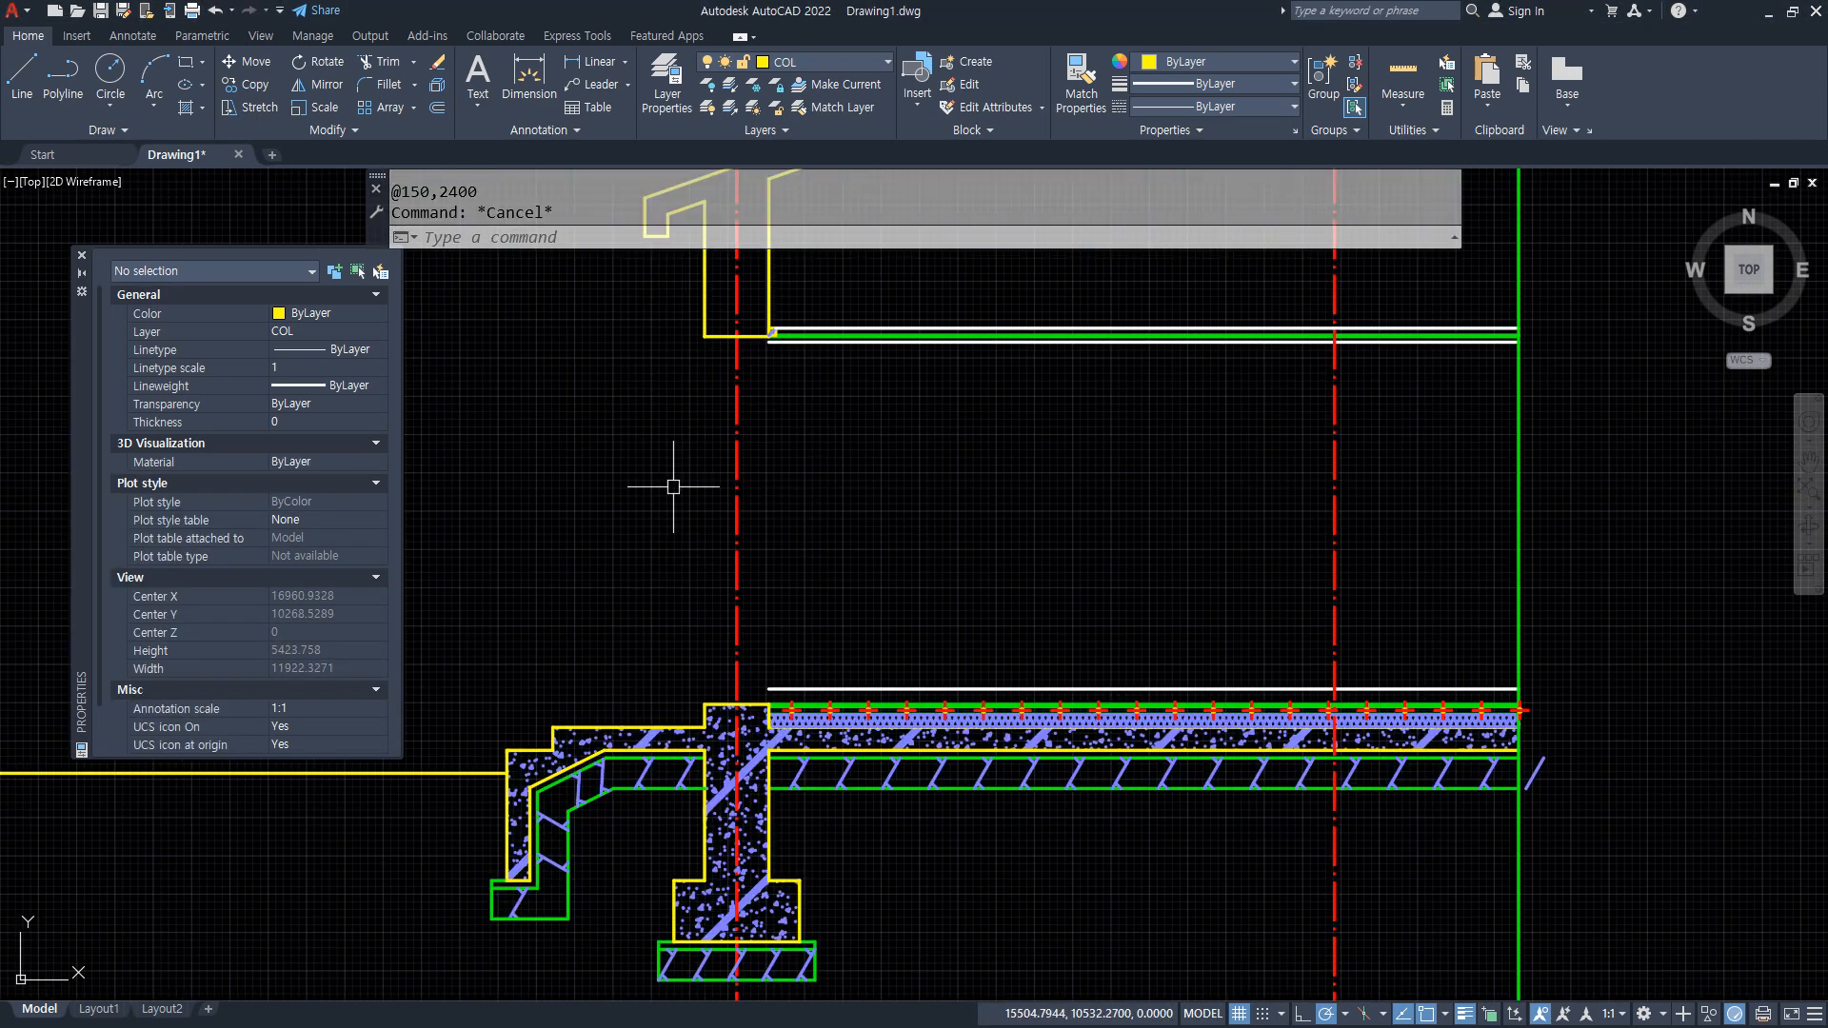
Draw a 150 by 2400 rectangle in the empty space to the left of the wall axis.
{"action": "middle_click_drag", "start_coordinate": [751, 486], "coordinate": [875, 493]}
{"action": "type", "text": "rec"}
{"action": "key", "text": "Return"}
{"action": "left_click", "coordinate": [602, 672]}
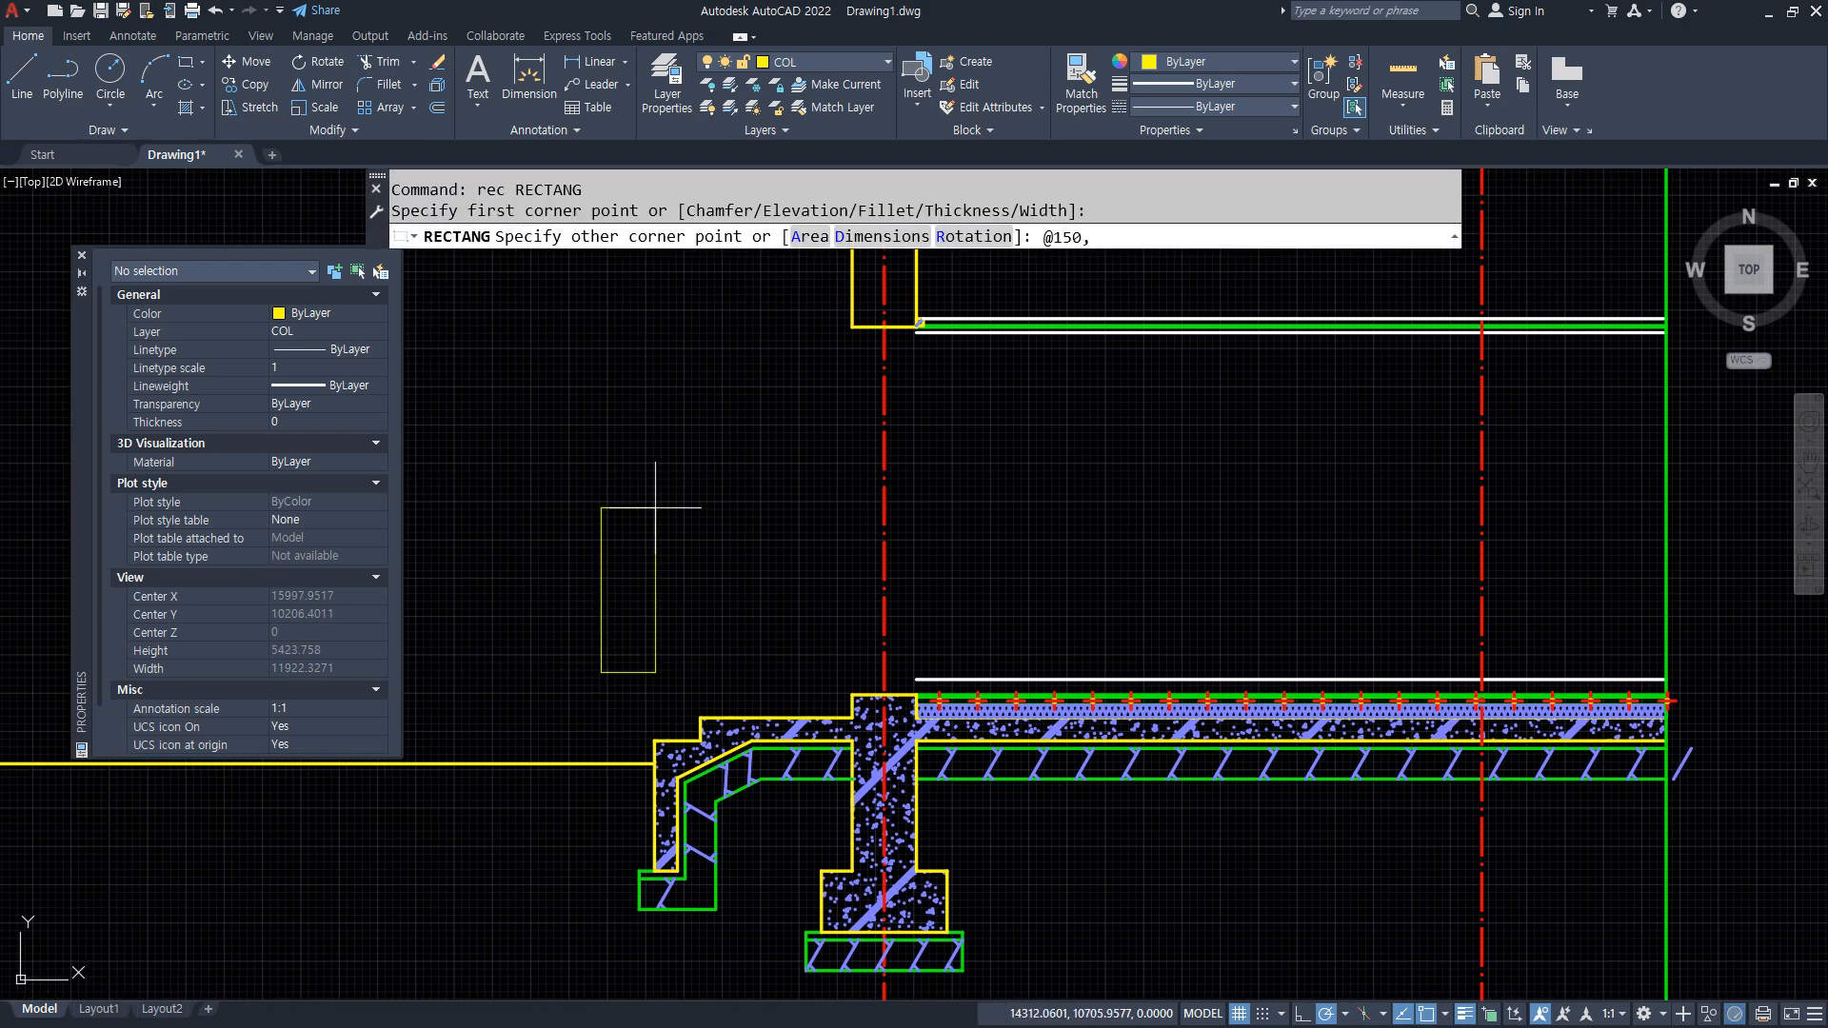
{"action": "type", "text": "@150,2400"}
{"action": "key", "text": "Return"}
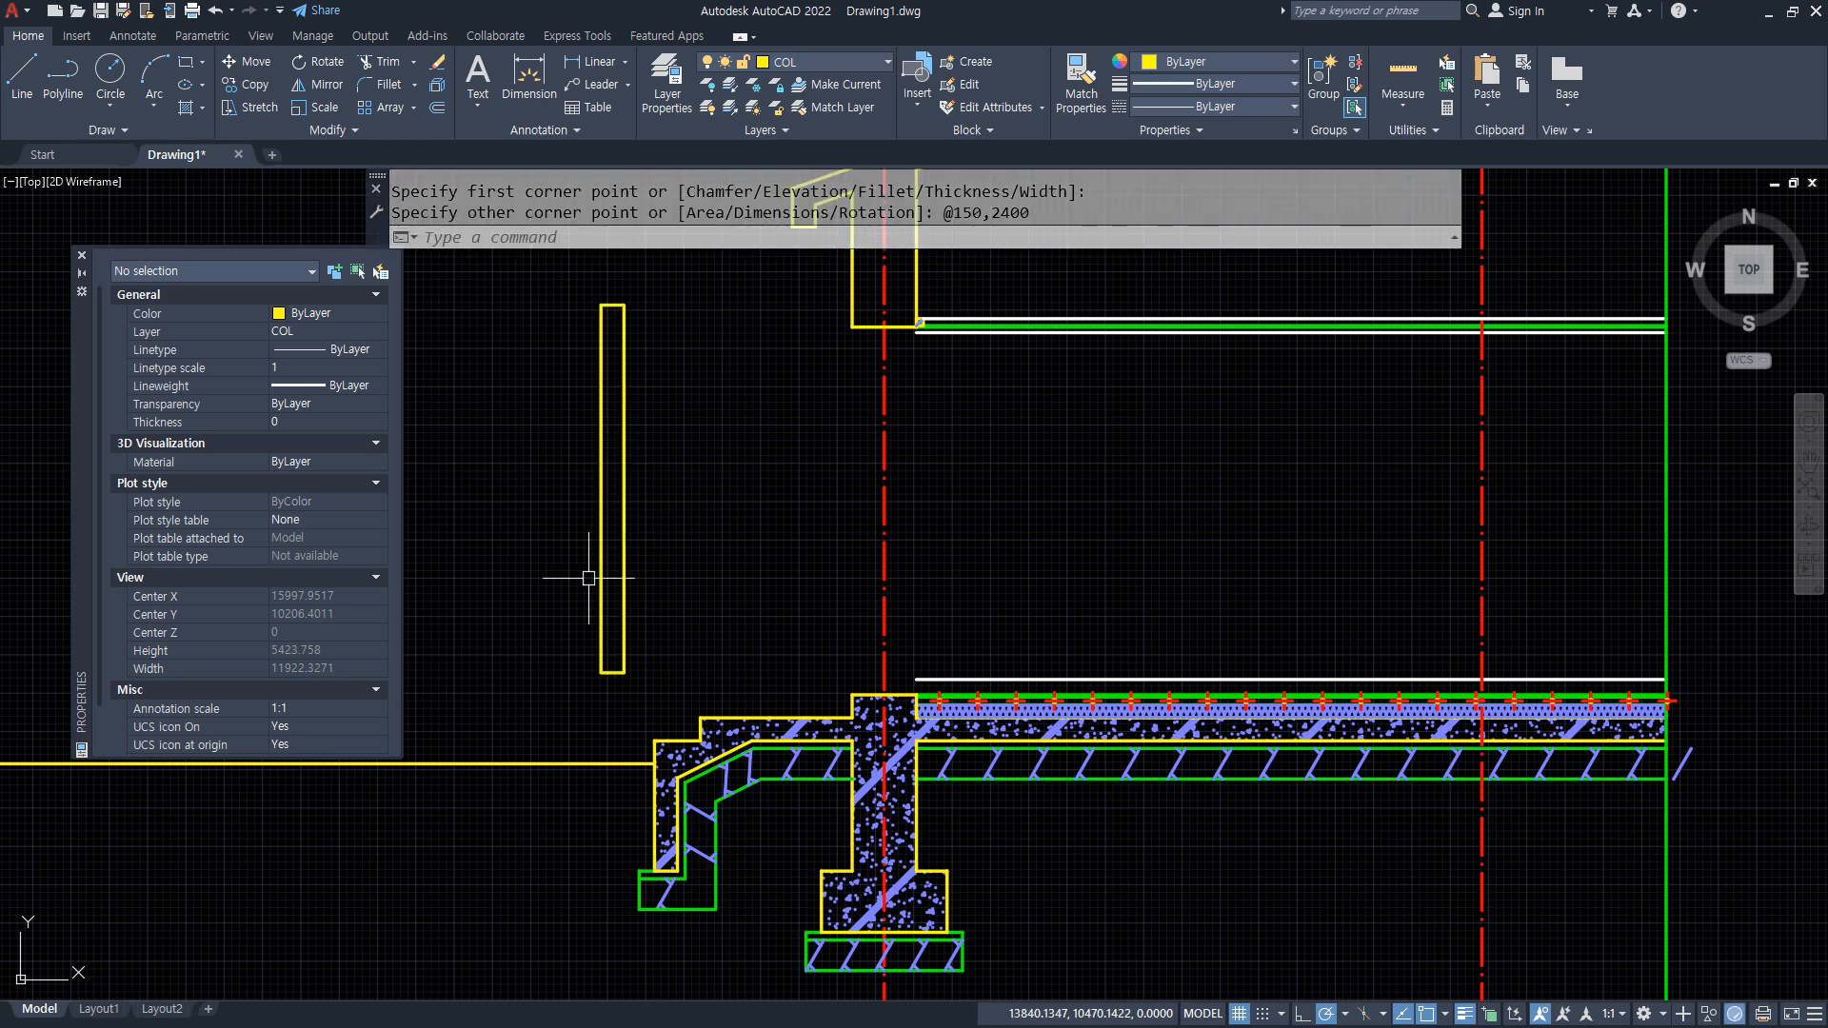
{"action": "mouse_move", "coordinate": [854, 681]}
{"action": "left_mouse_down"}
{"action": "mouse_move", "coordinate": [943, 674]}
{"action": "mouse_move", "coordinate": [917, 390]}
{"action": "left_mouse_up"}
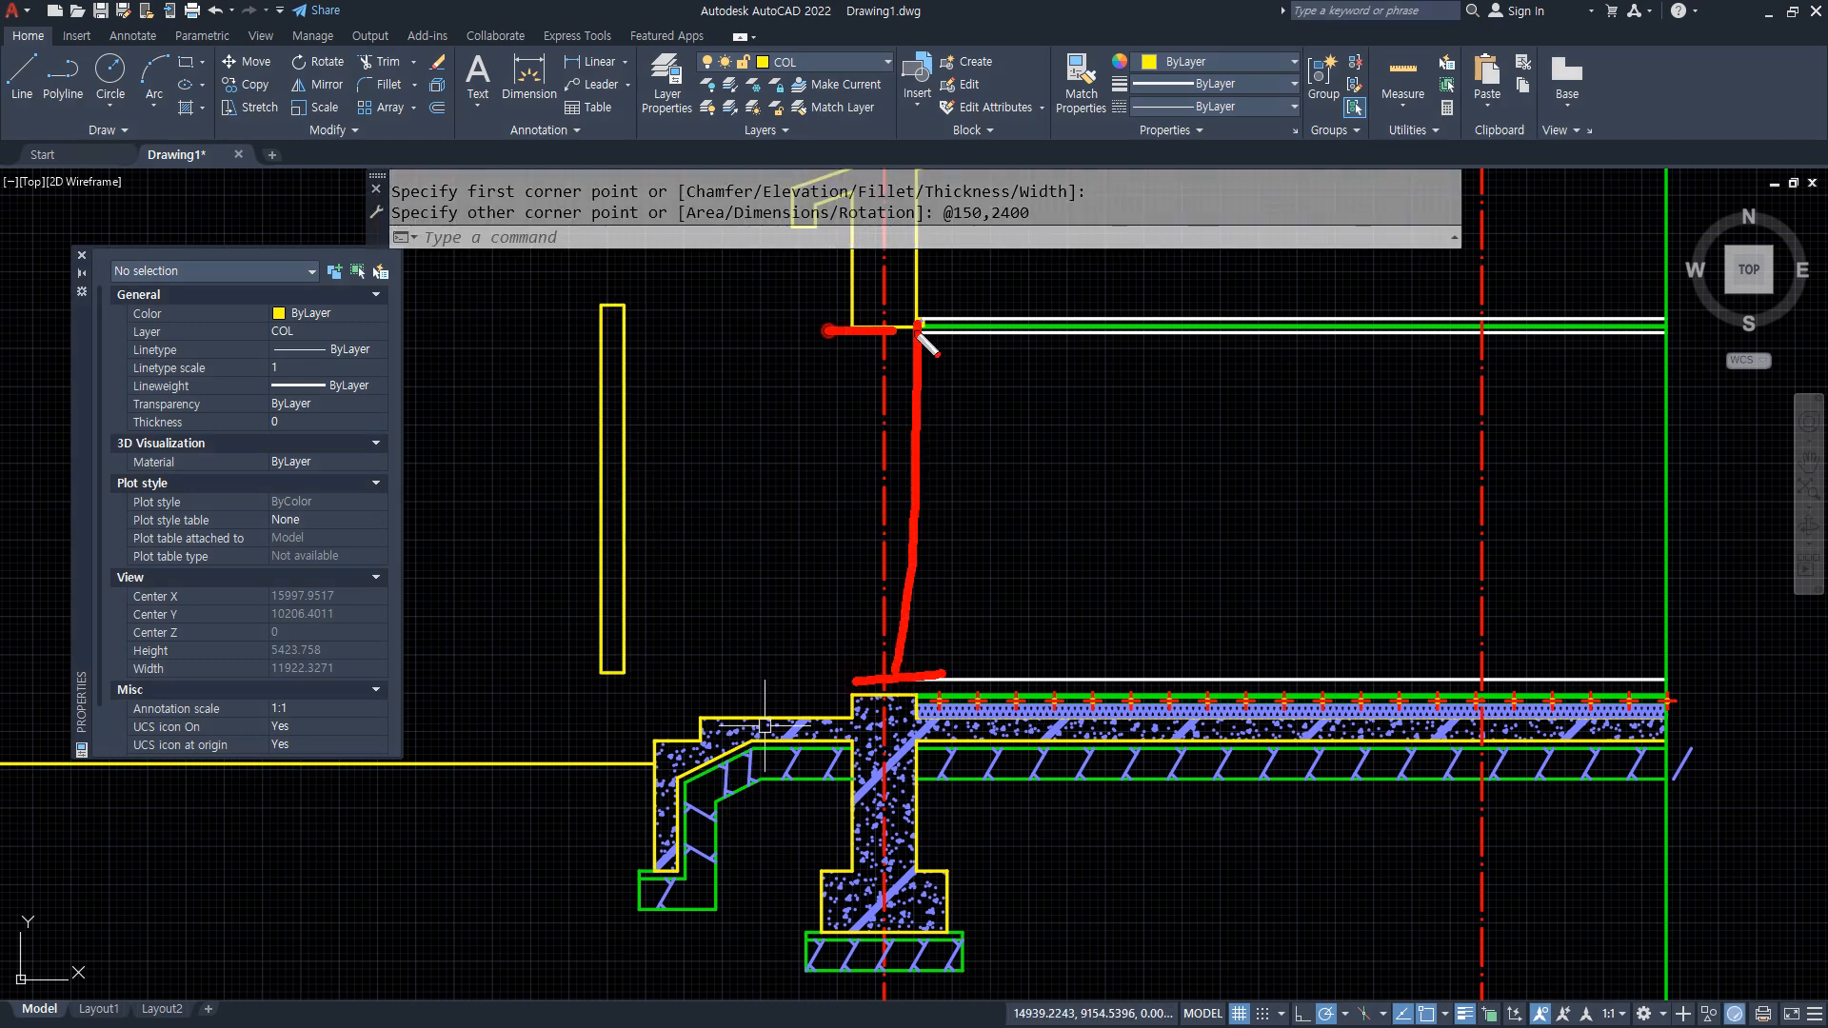
{"action": "key", "text": "Escape"}
Explode the tall narrow rectangle into separate lines.
{"action": "scroll", "coordinate": [604, 653], "scroll_direction": "up", "scroll_amount": 3}
{"action": "type", "text": "x"}
{"action": "key", "text": "Return"}
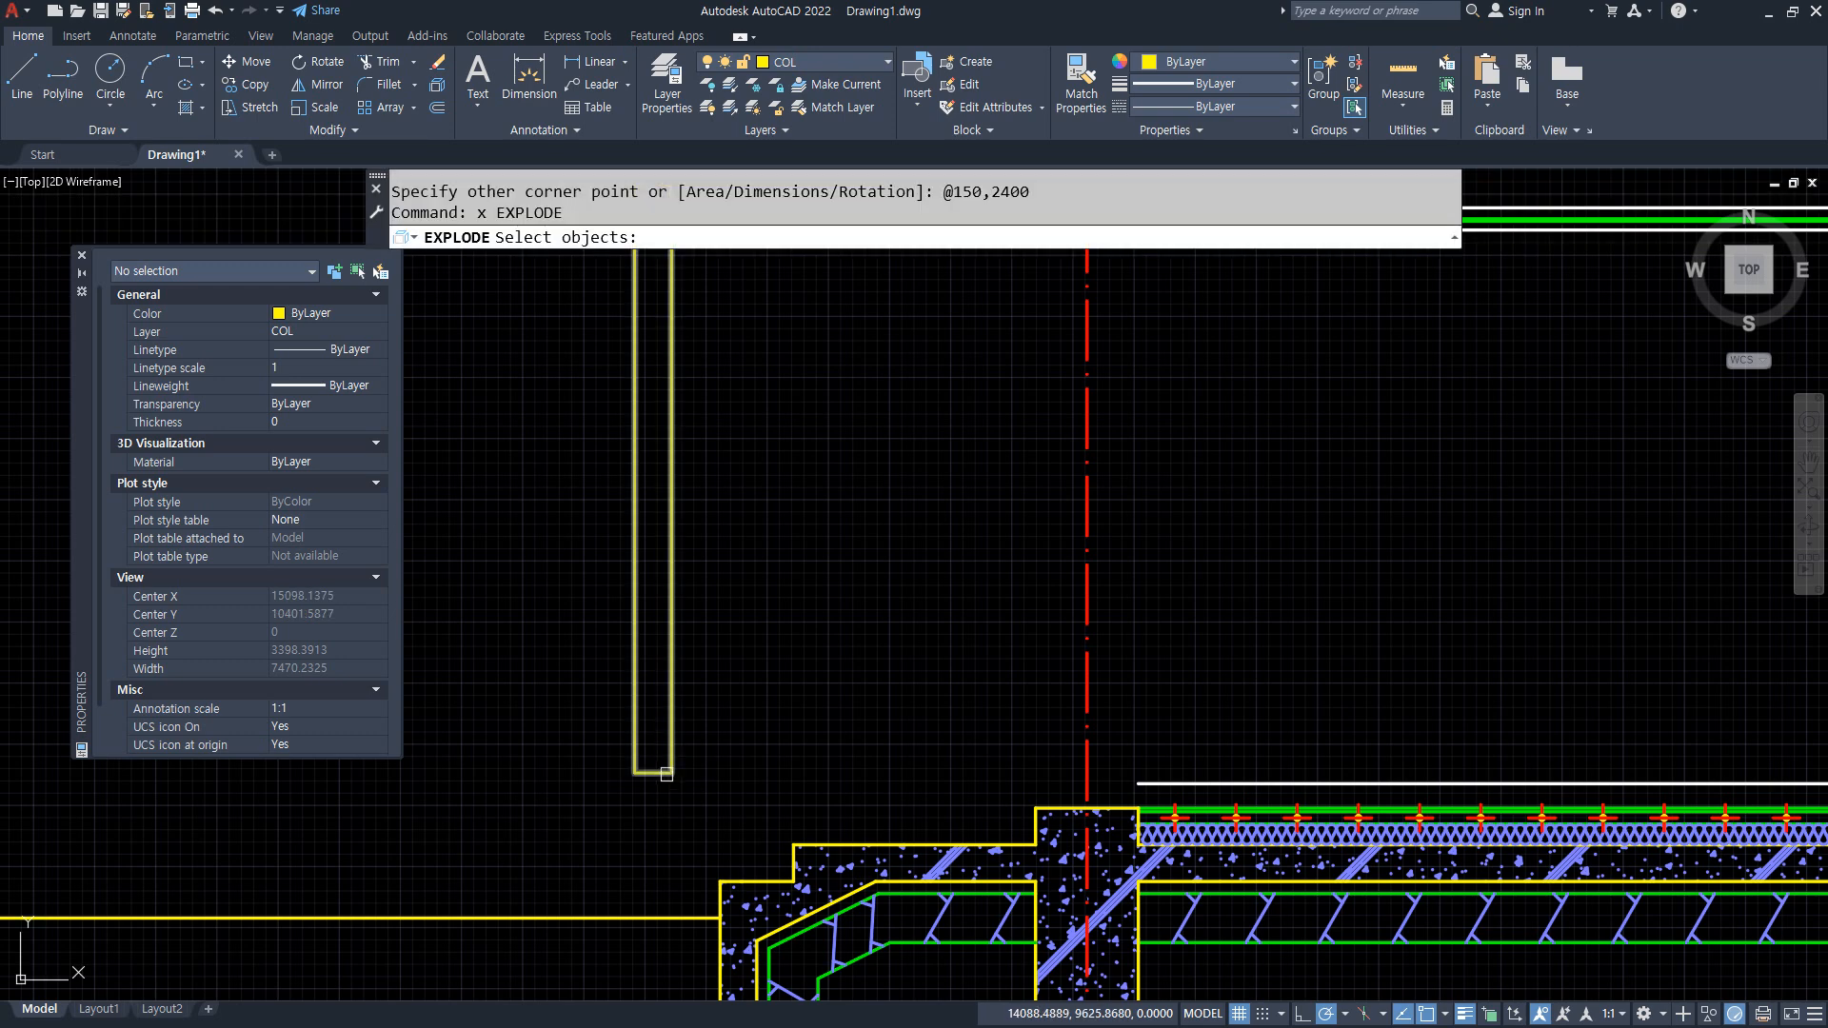
{"action": "left_click", "coordinate": [666, 774]}
{"action": "key", "text": "Return"}
{"action": "middle_click_drag", "start_coordinate": [685, 720], "coordinate": [686, 755]}
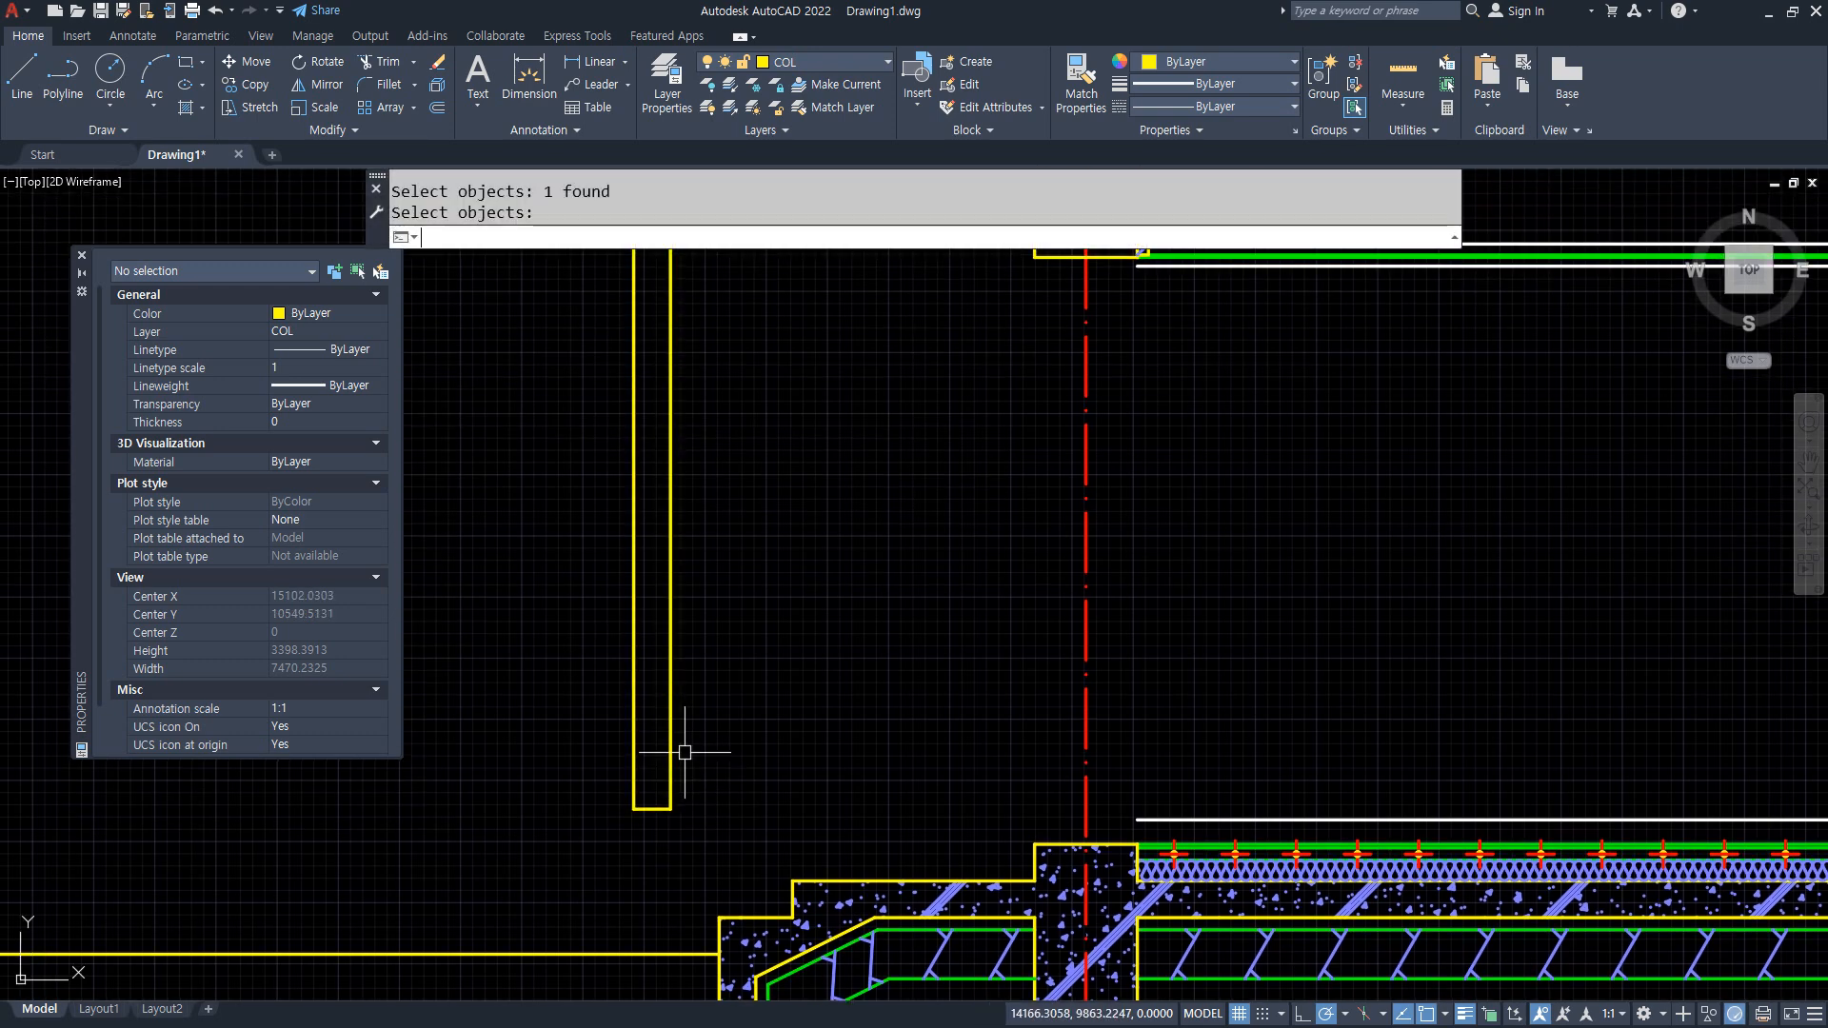
Offset the rectangle's bottom and top edges 45 inward to form the sill and head of the frame.
{"action": "type", "text": "o"}
{"action": "key", "text": "Return"}
{"action": "key", "text": "Return"}
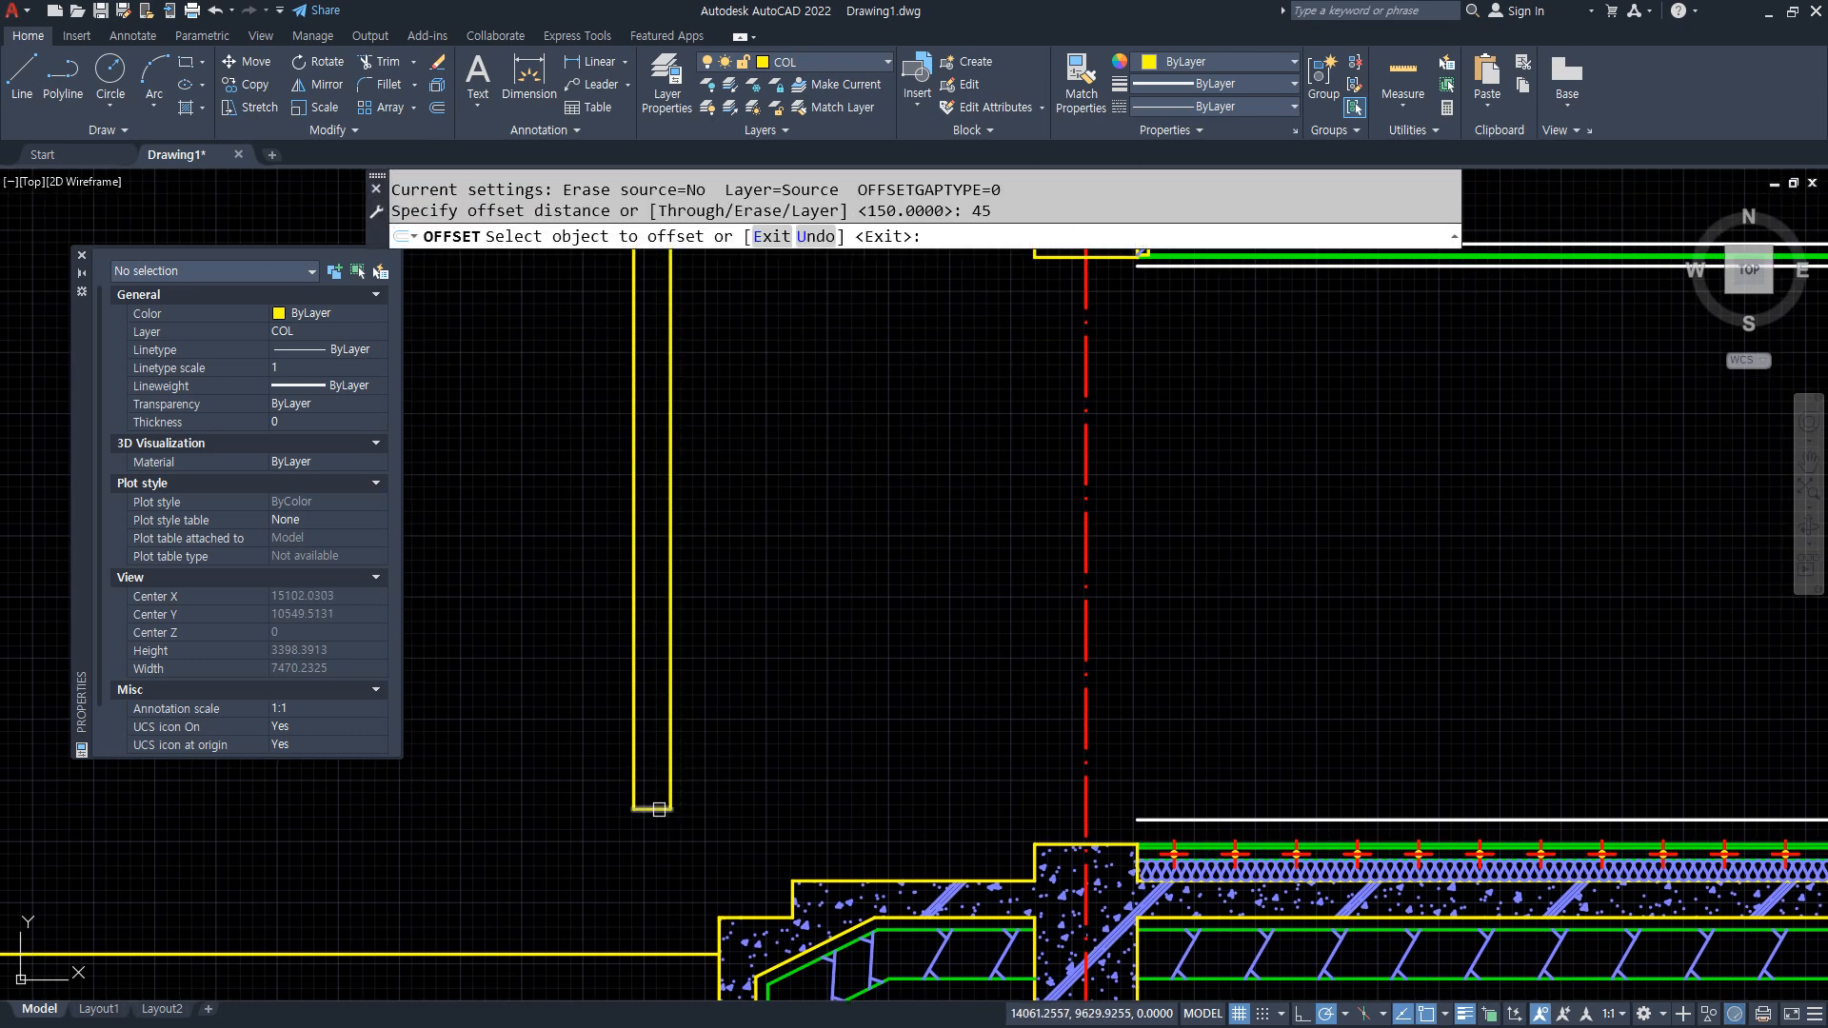
{"action": "left_click", "coordinate": [658, 810]}
{"action": "left_click", "coordinate": [747, 698]}
{"action": "middle_click_drag", "start_coordinate": [742, 461], "coordinate": [729, 636]}
{"action": "left_click", "coordinate": [636, 397]}
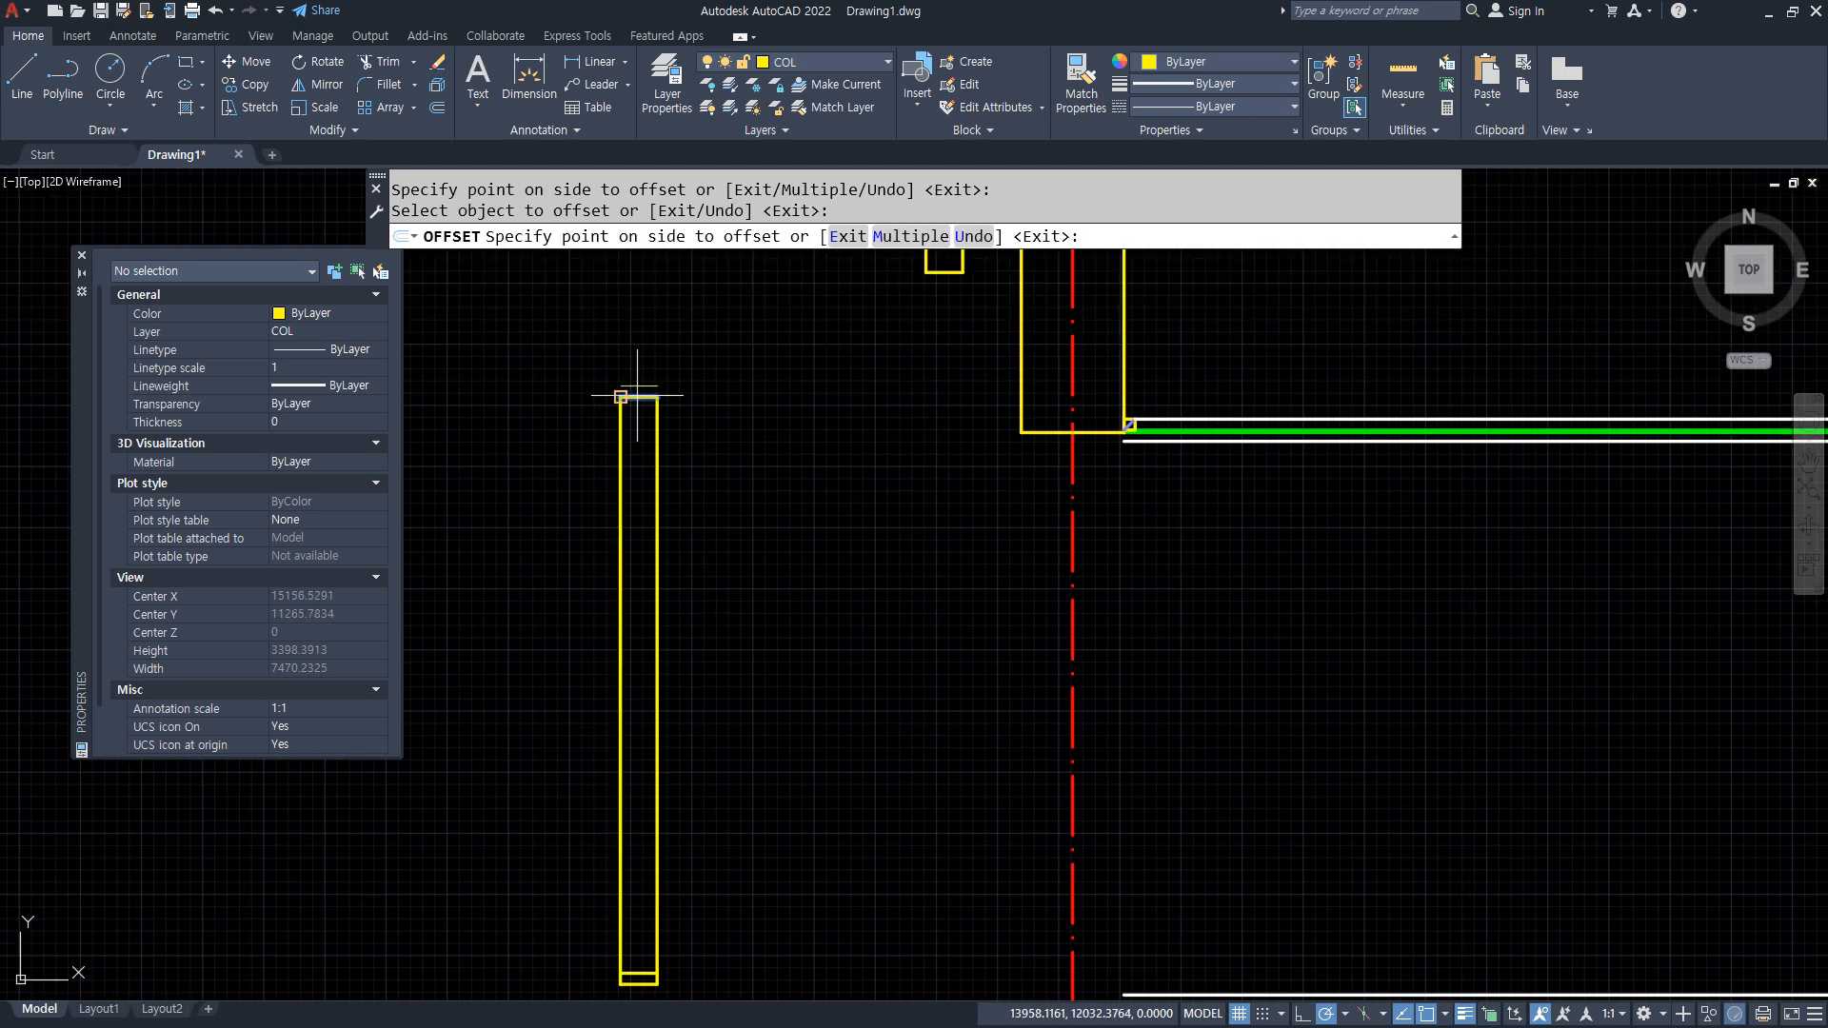
{"action": "left_click", "coordinate": [716, 575]}
{"action": "key", "text": "space"}
Trim away both vertical sides between the sill and head pieces.
{"action": "type", "text": "tr"}
{"action": "key", "text": "space"}
{"action": "left_click", "coordinate": [741, 600]}
{"action": "left_click", "coordinate": [560, 625]}
{"action": "key", "text": "space"}
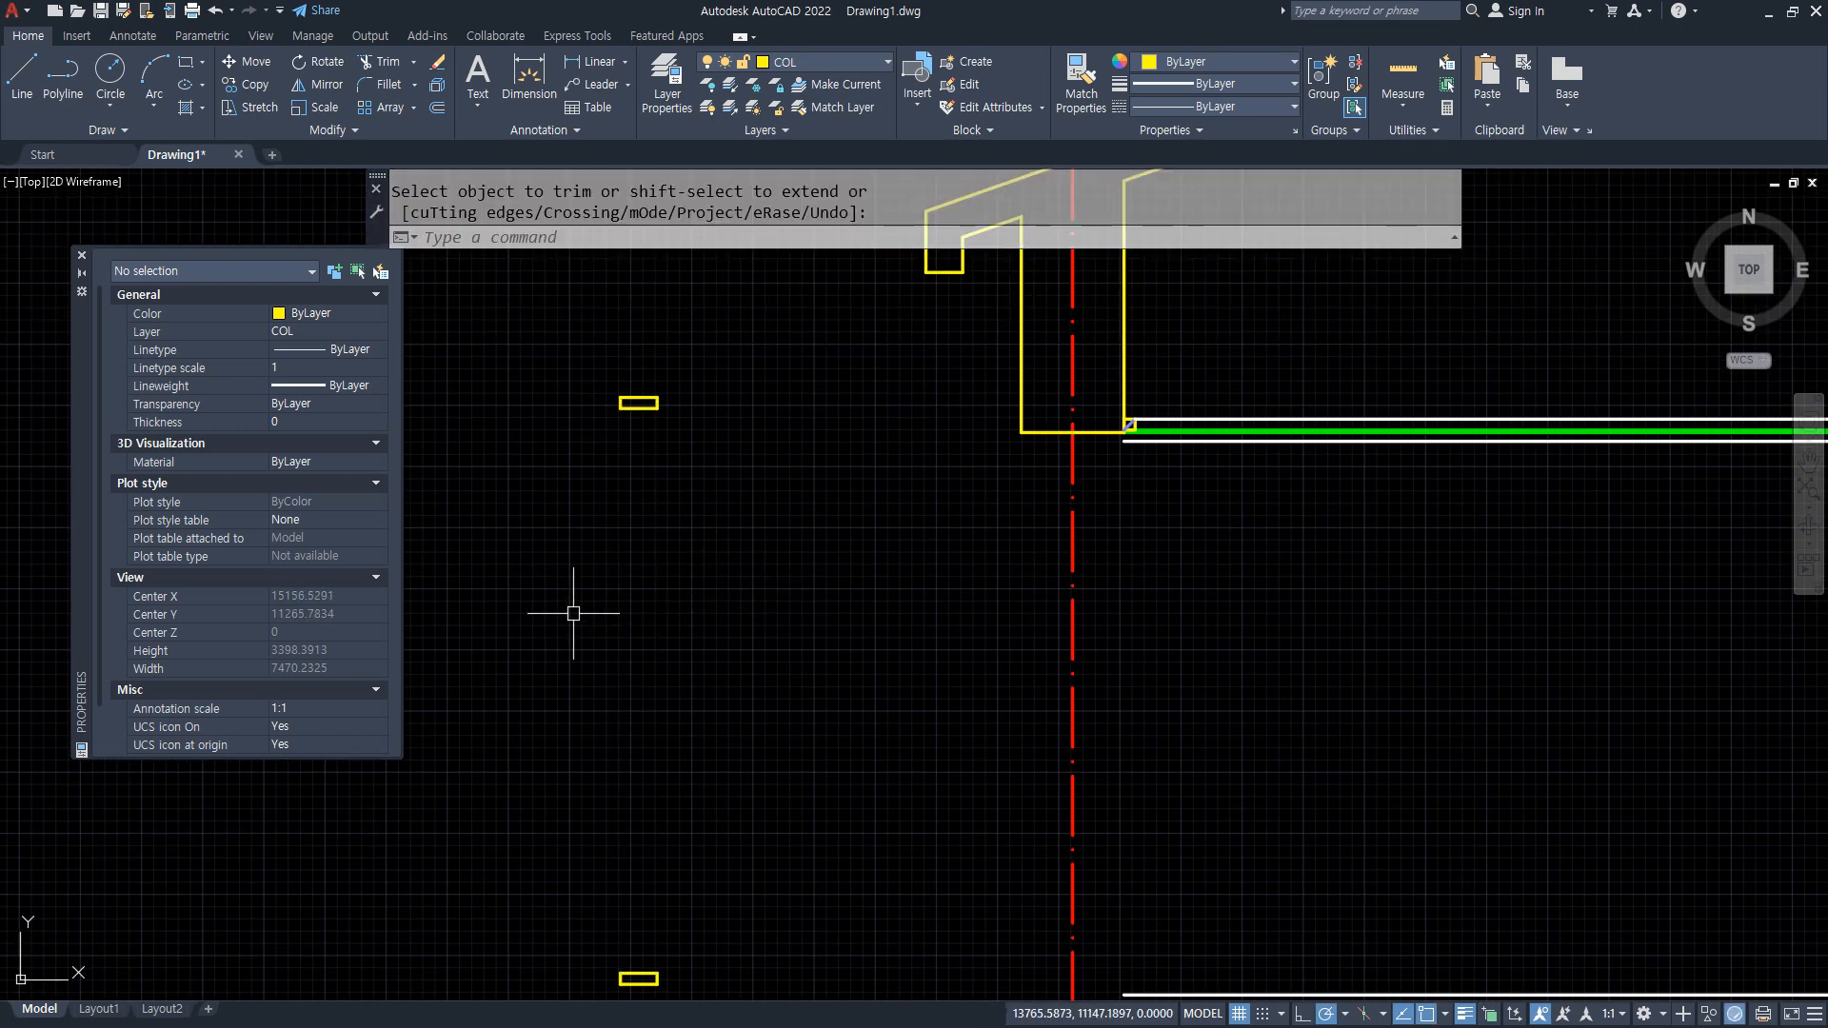
Draw two vertical lines joining the inner corners of the head and sill on both sides of the frame.
{"action": "type", "text": "l"}
{"action": "key", "text": "space"}
{"action": "left_click", "coordinate": [656, 416]}
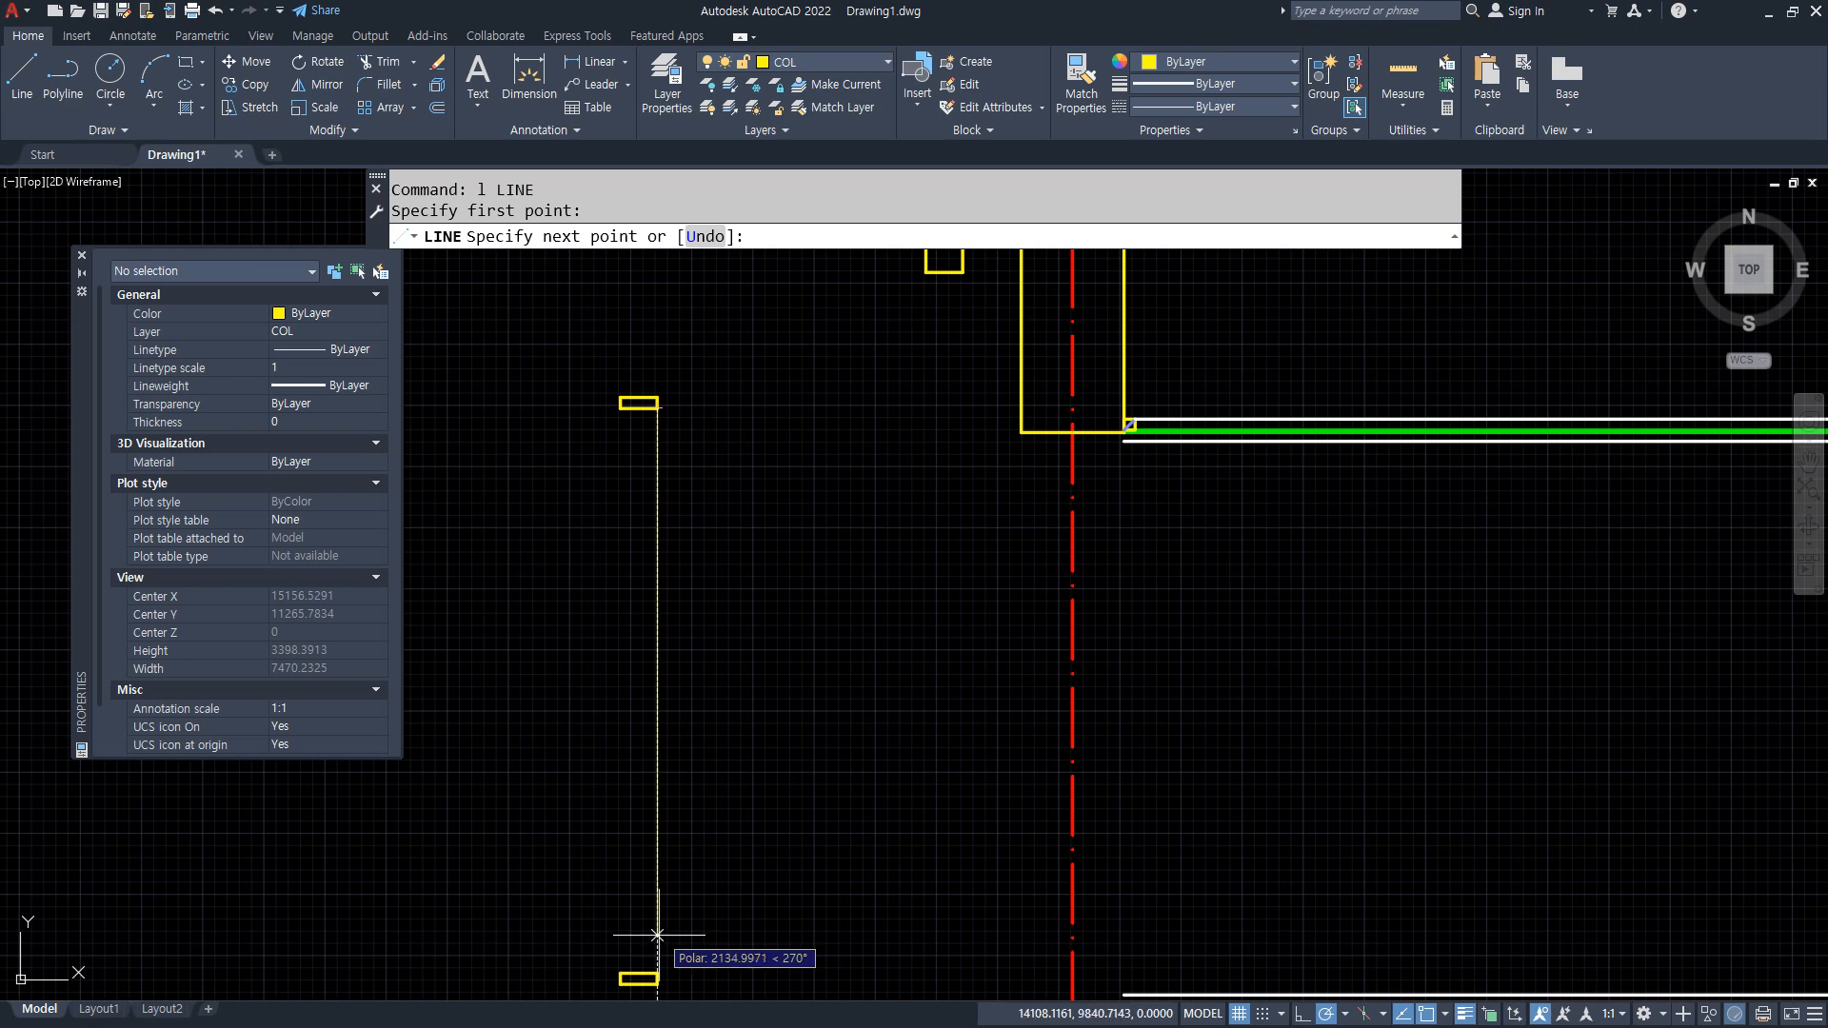
{"action": "left_click", "coordinate": [656, 965]}
{"action": "key", "text": "space"}
{"action": "key", "text": "space"}
{"action": "left_click", "coordinate": [620, 973]}
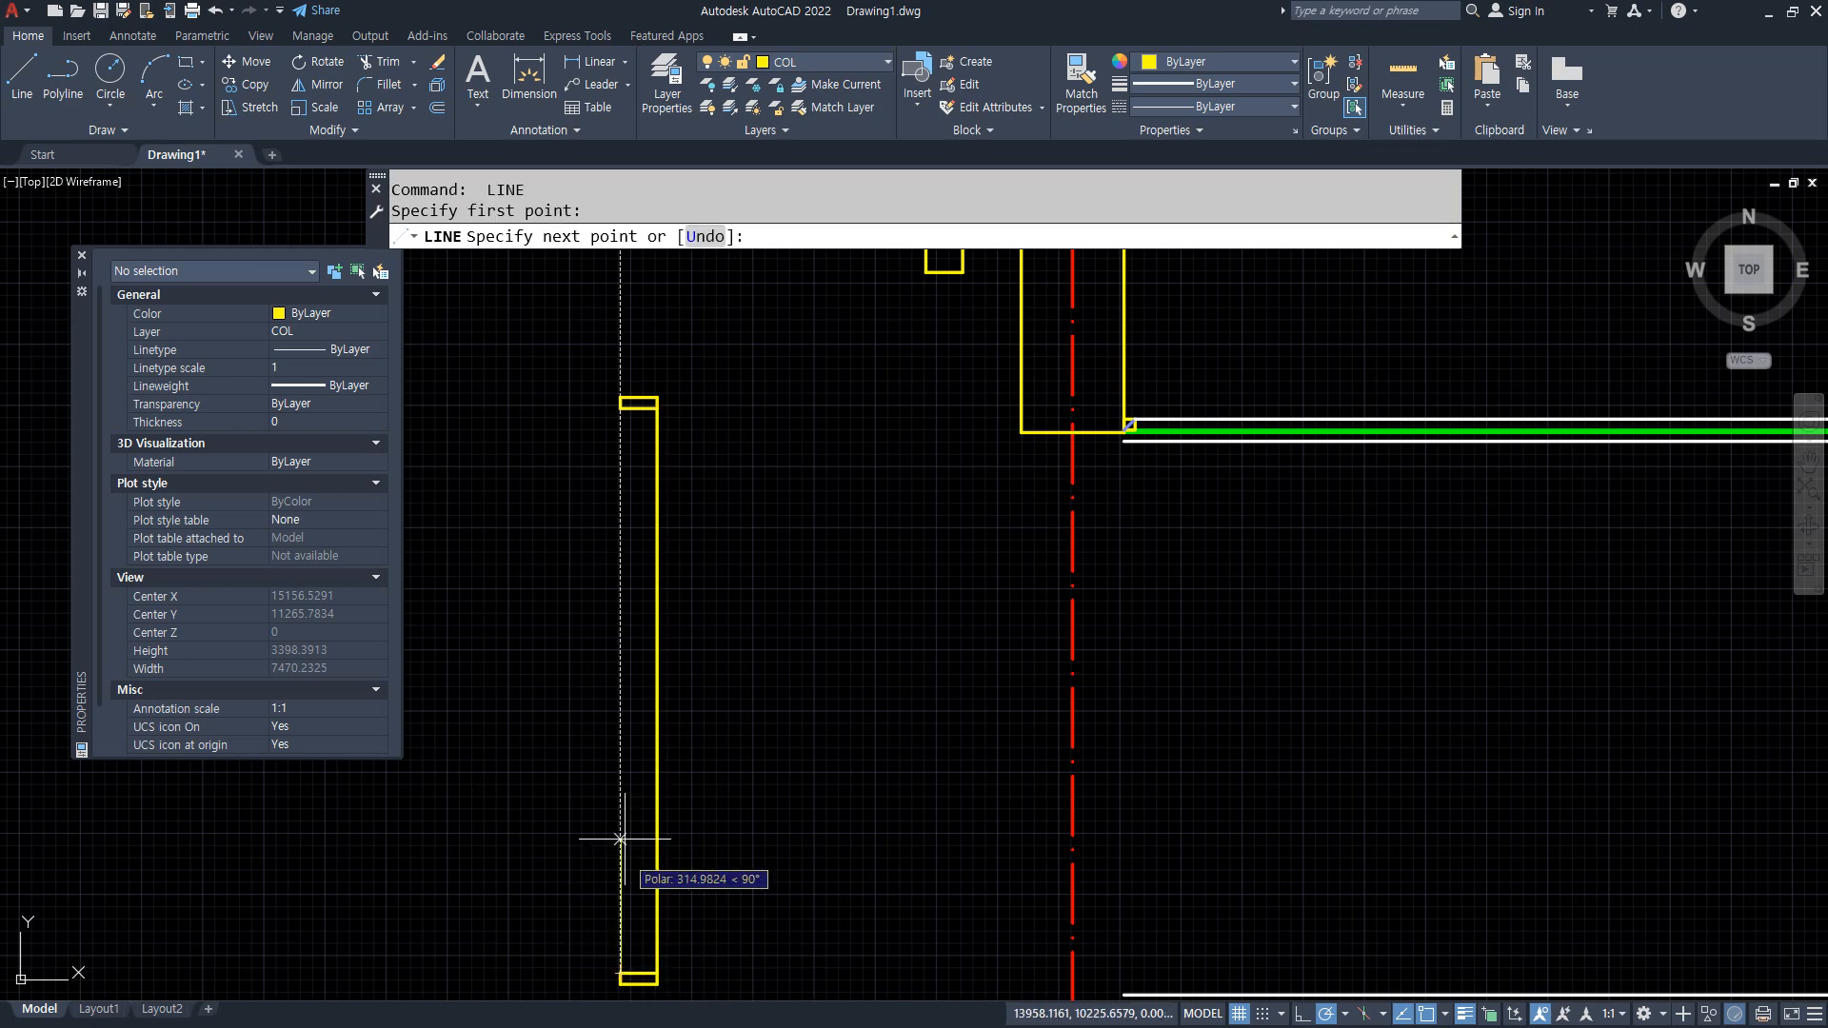
{"action": "left_click", "coordinate": [620, 407]}
{"action": "key", "text": "space"}
Move the two new vertical frame lines to the ELV layer.
{"action": "left_click", "coordinate": [705, 495]}
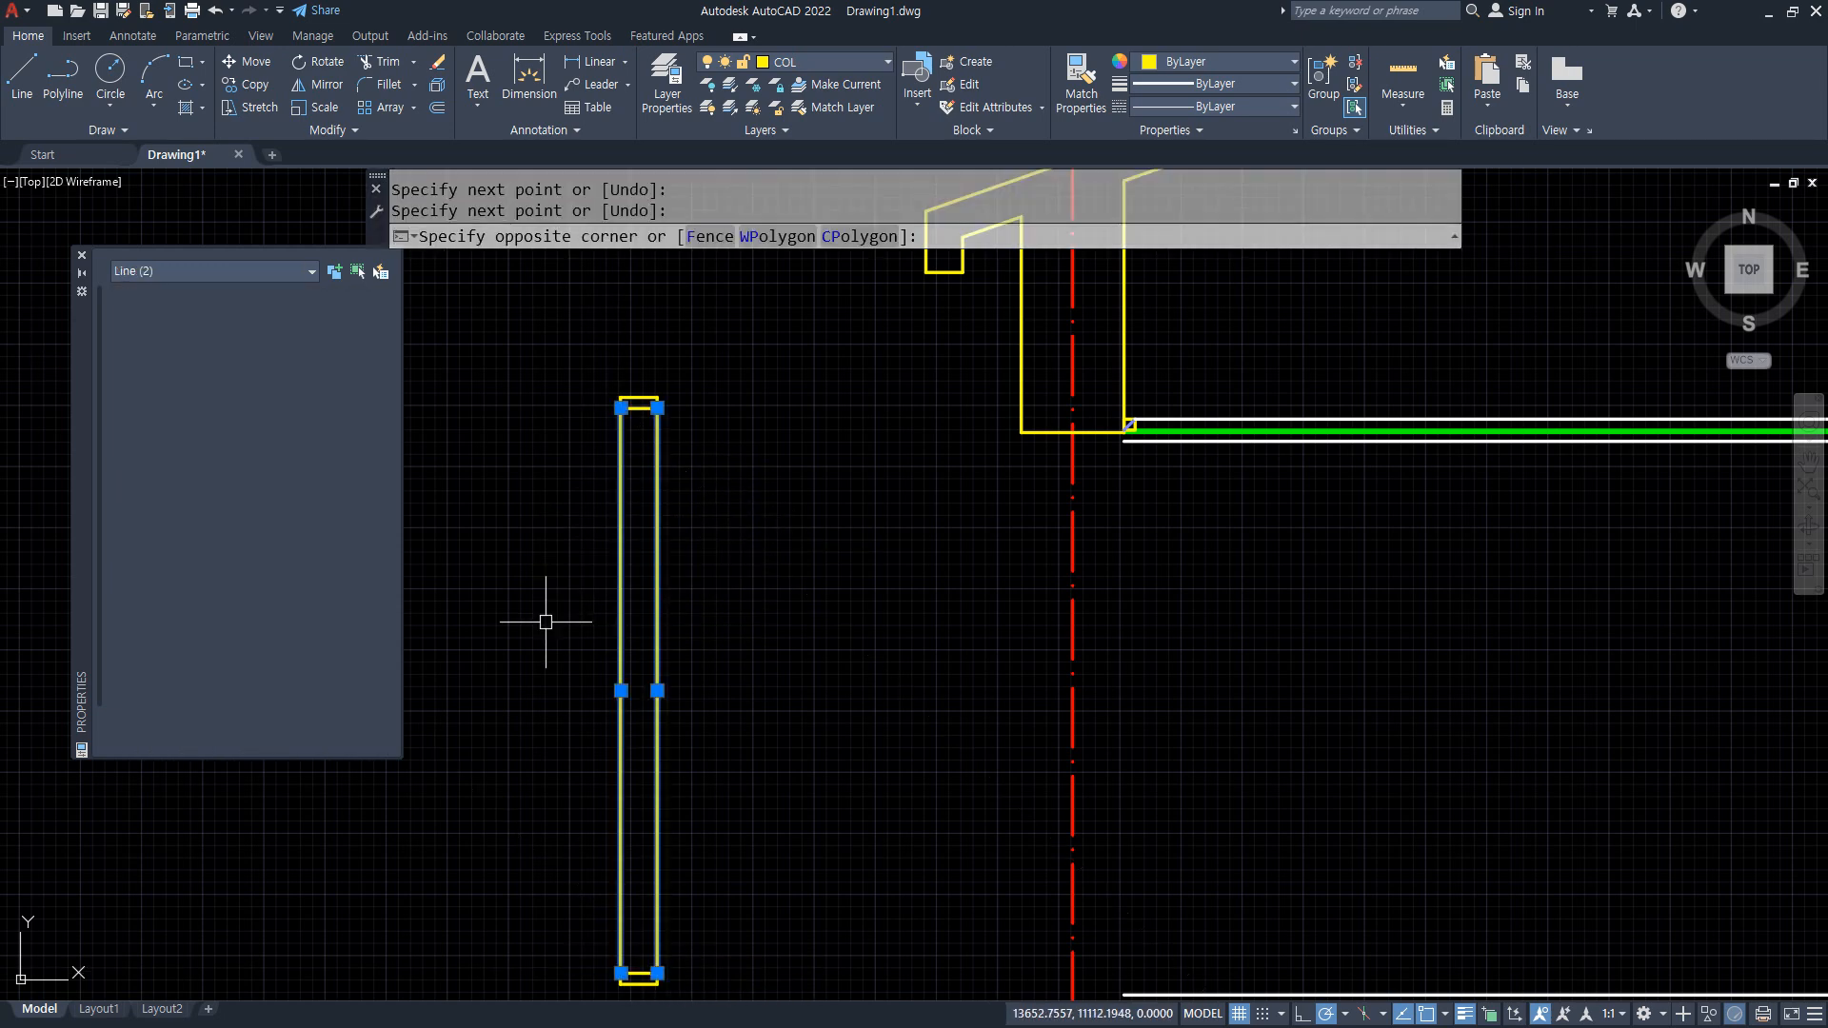
{"action": "left_click", "coordinate": [547, 616]}
{"action": "left_click", "coordinate": [816, 61]}
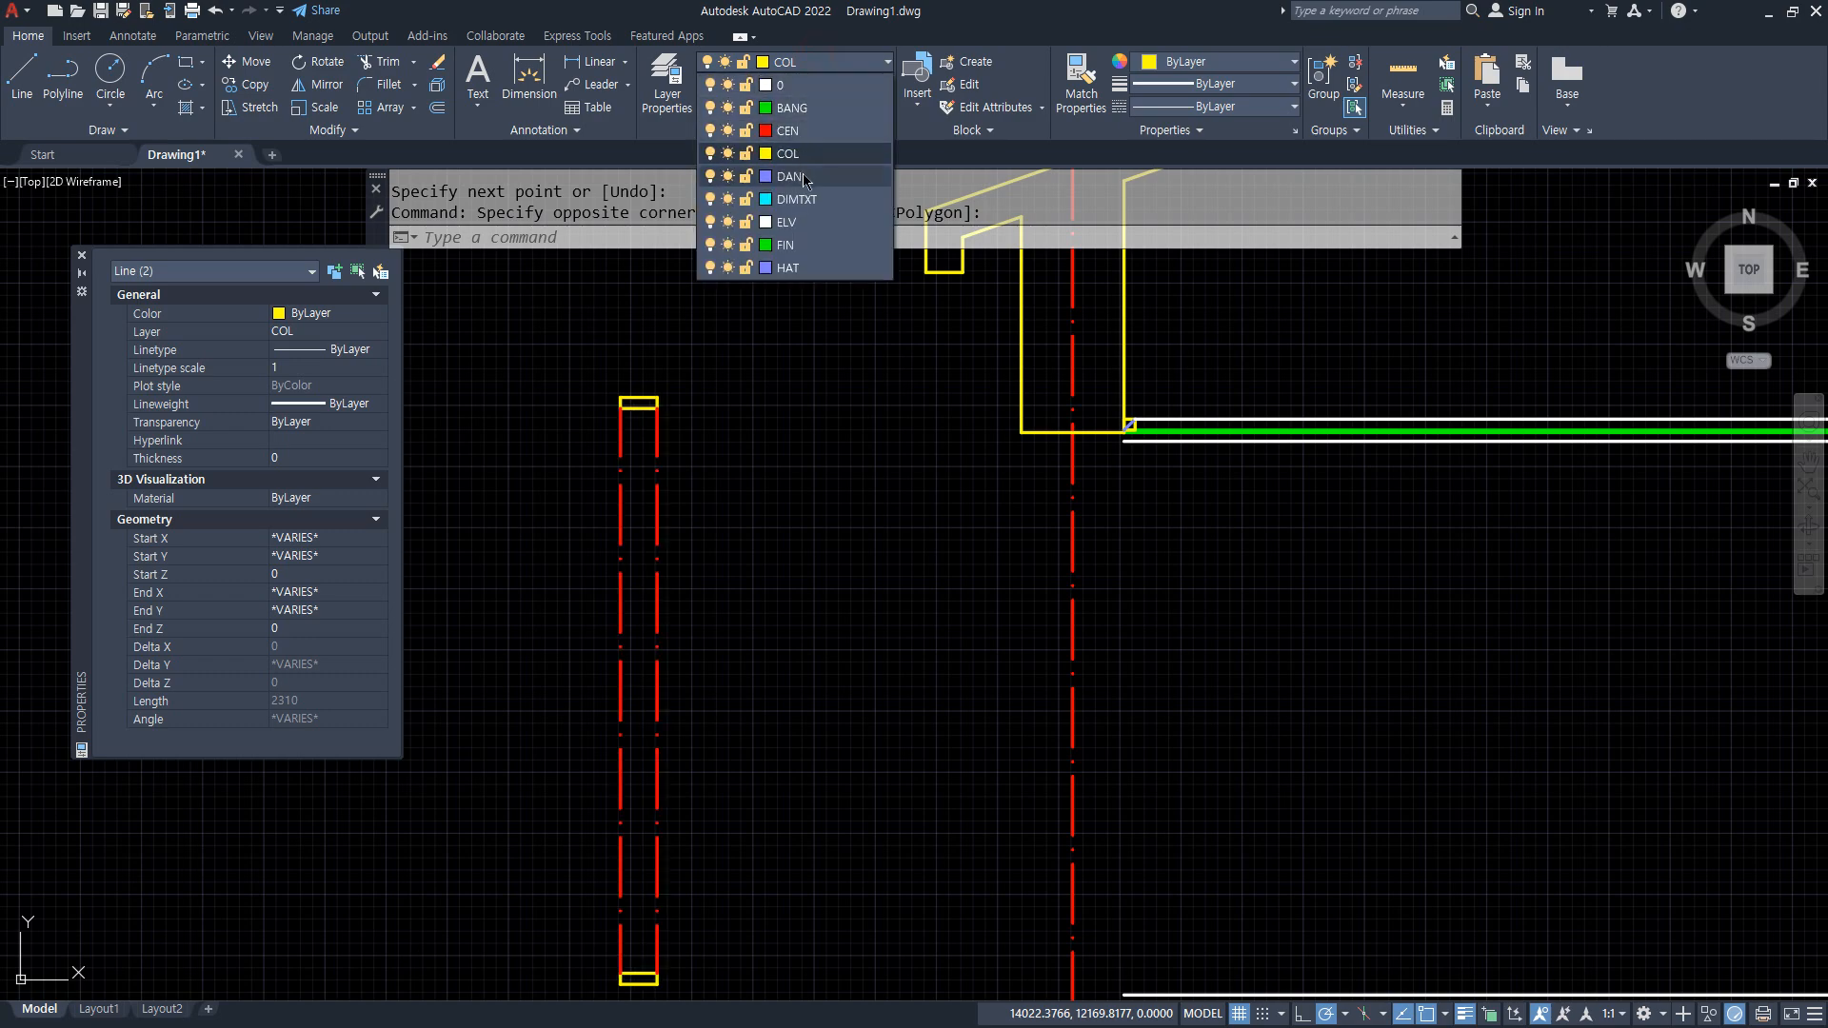
{"action": "key", "text": "Escape"}
{"action": "key", "text": "Escape"}
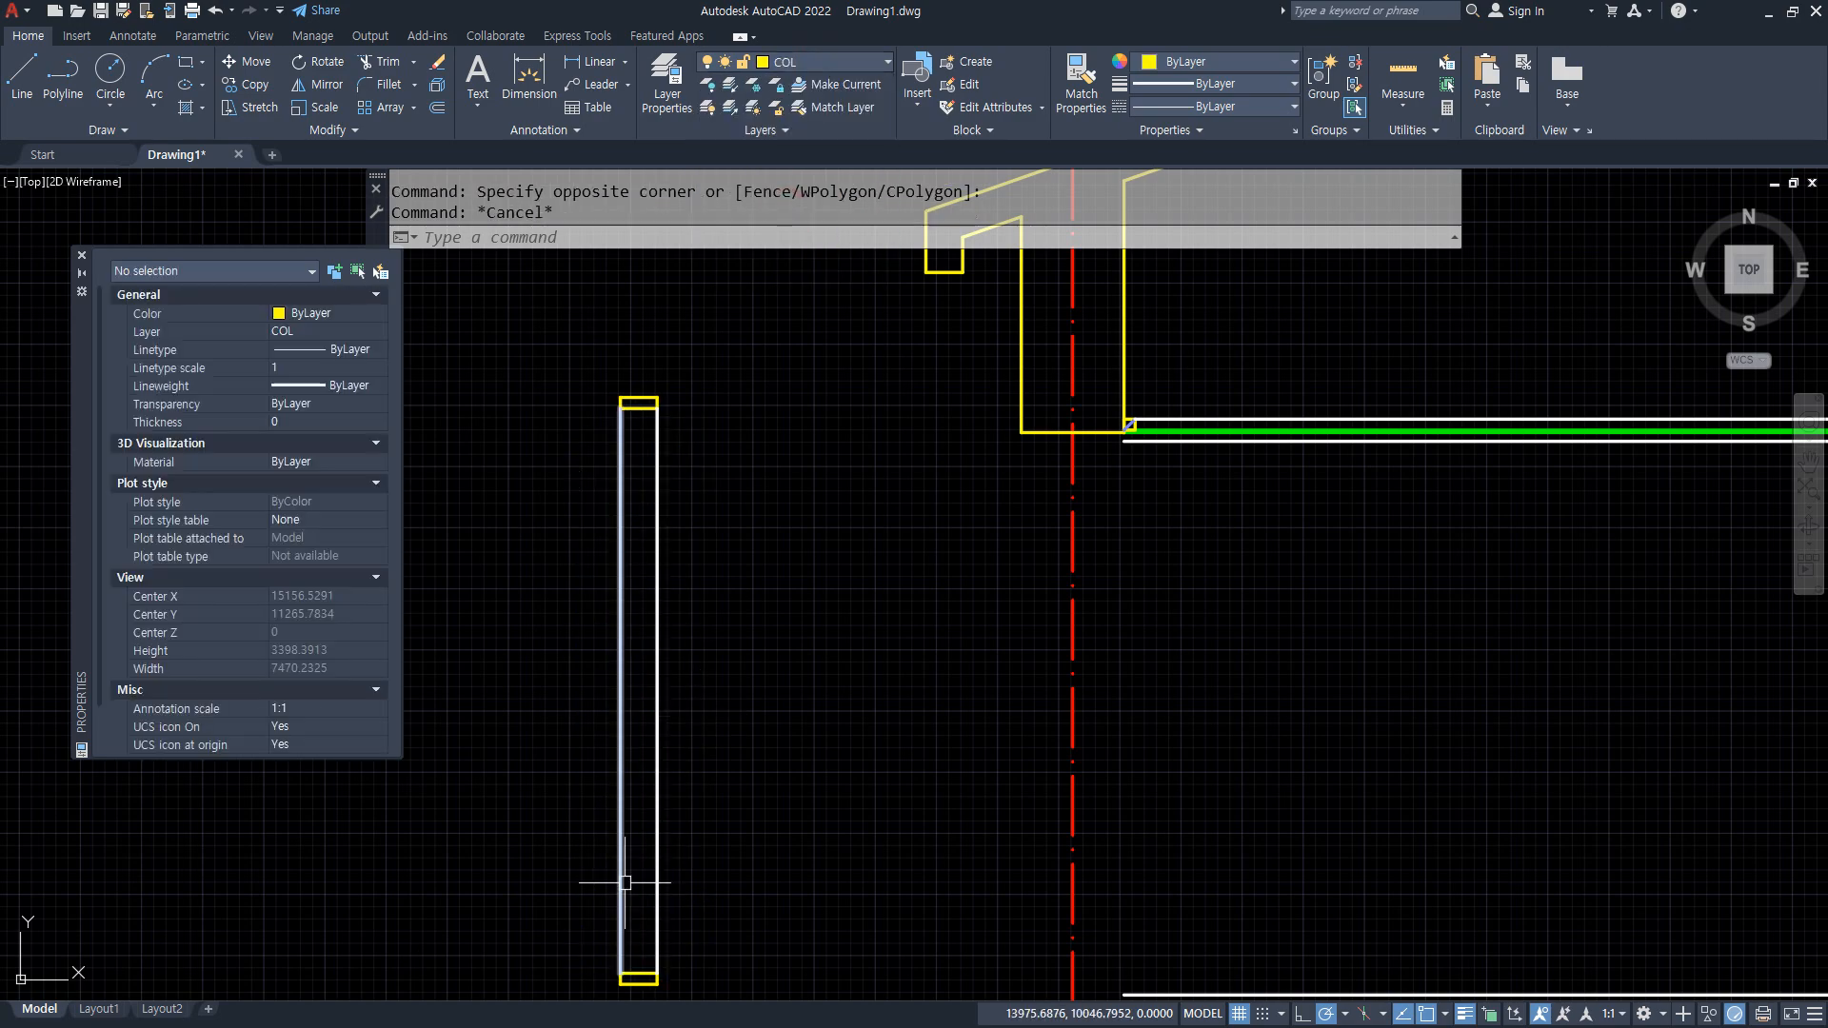
Draw a vertical centre line from the midpoint of the sill's upper edge to the head's lower edge.
{"action": "middle_click_drag", "start_coordinate": [620, 873], "coordinate": [604, 845]}
{"action": "type", "text": "l"}
{"action": "key", "text": "space"}
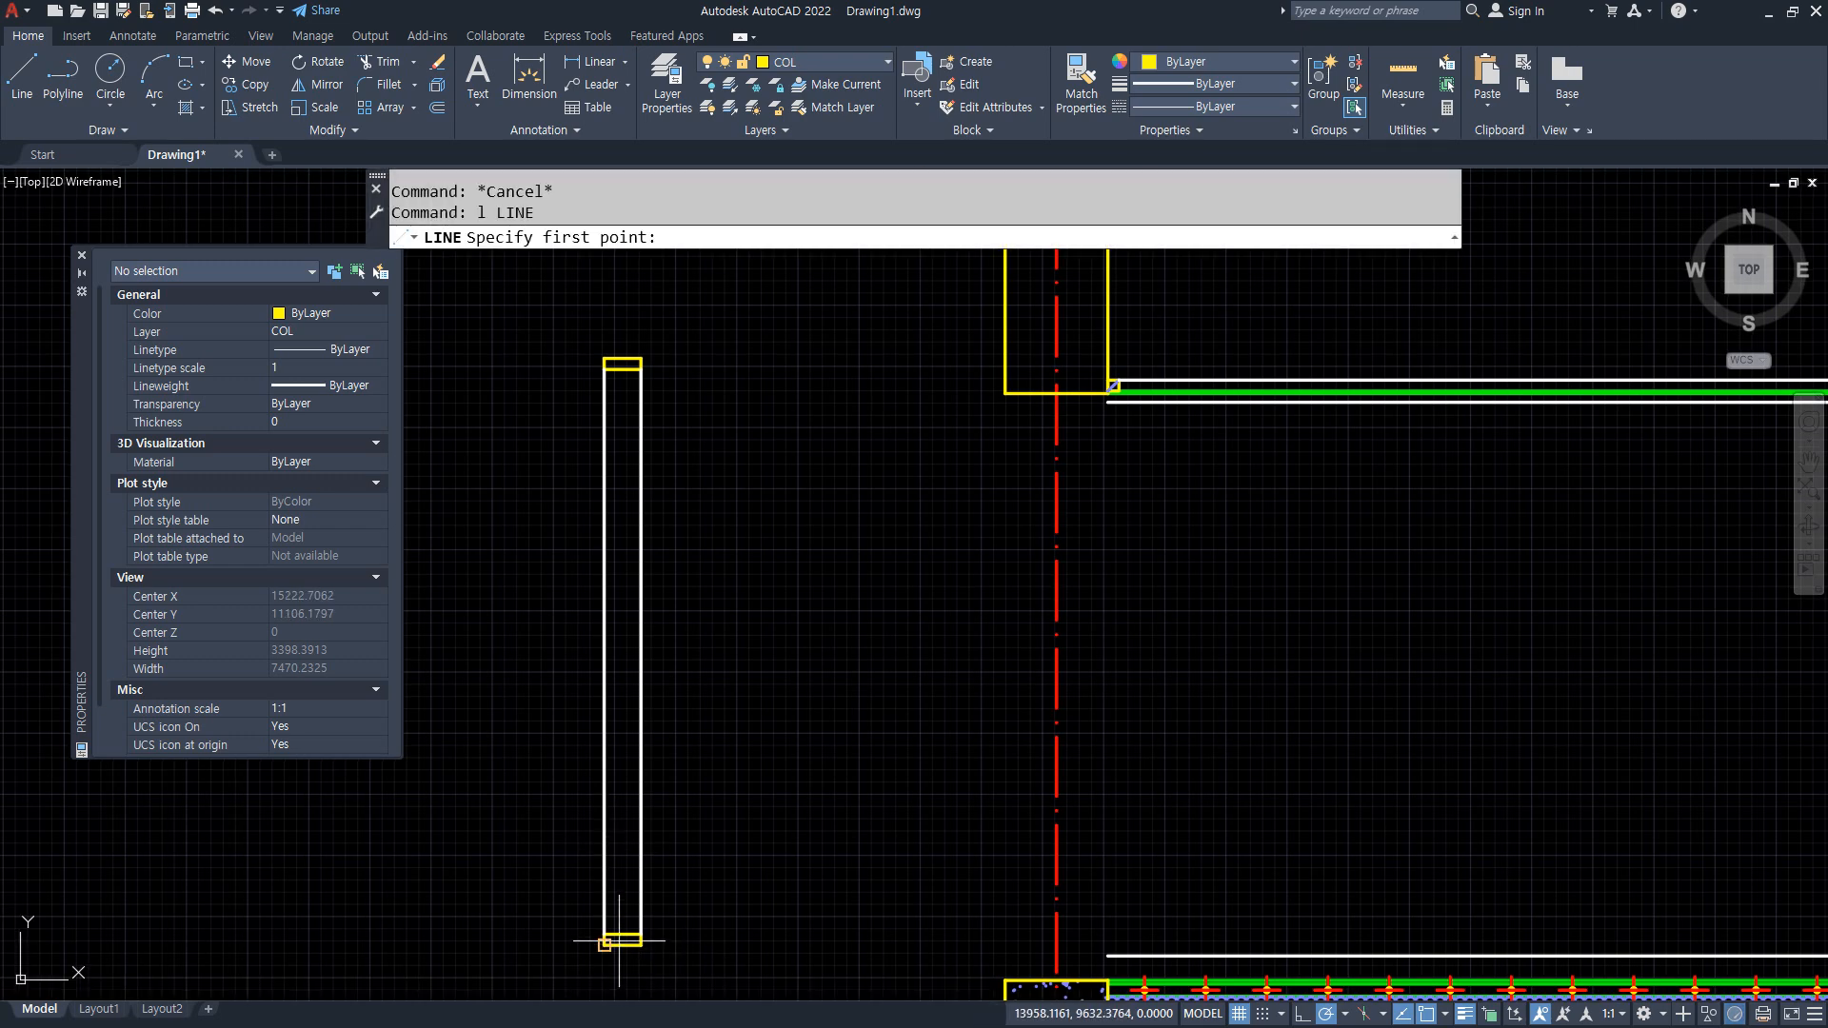
{"action": "type", "text": "mid"}
{"action": "key", "text": "space"}
{"action": "left_click", "coordinate": [623, 933]}
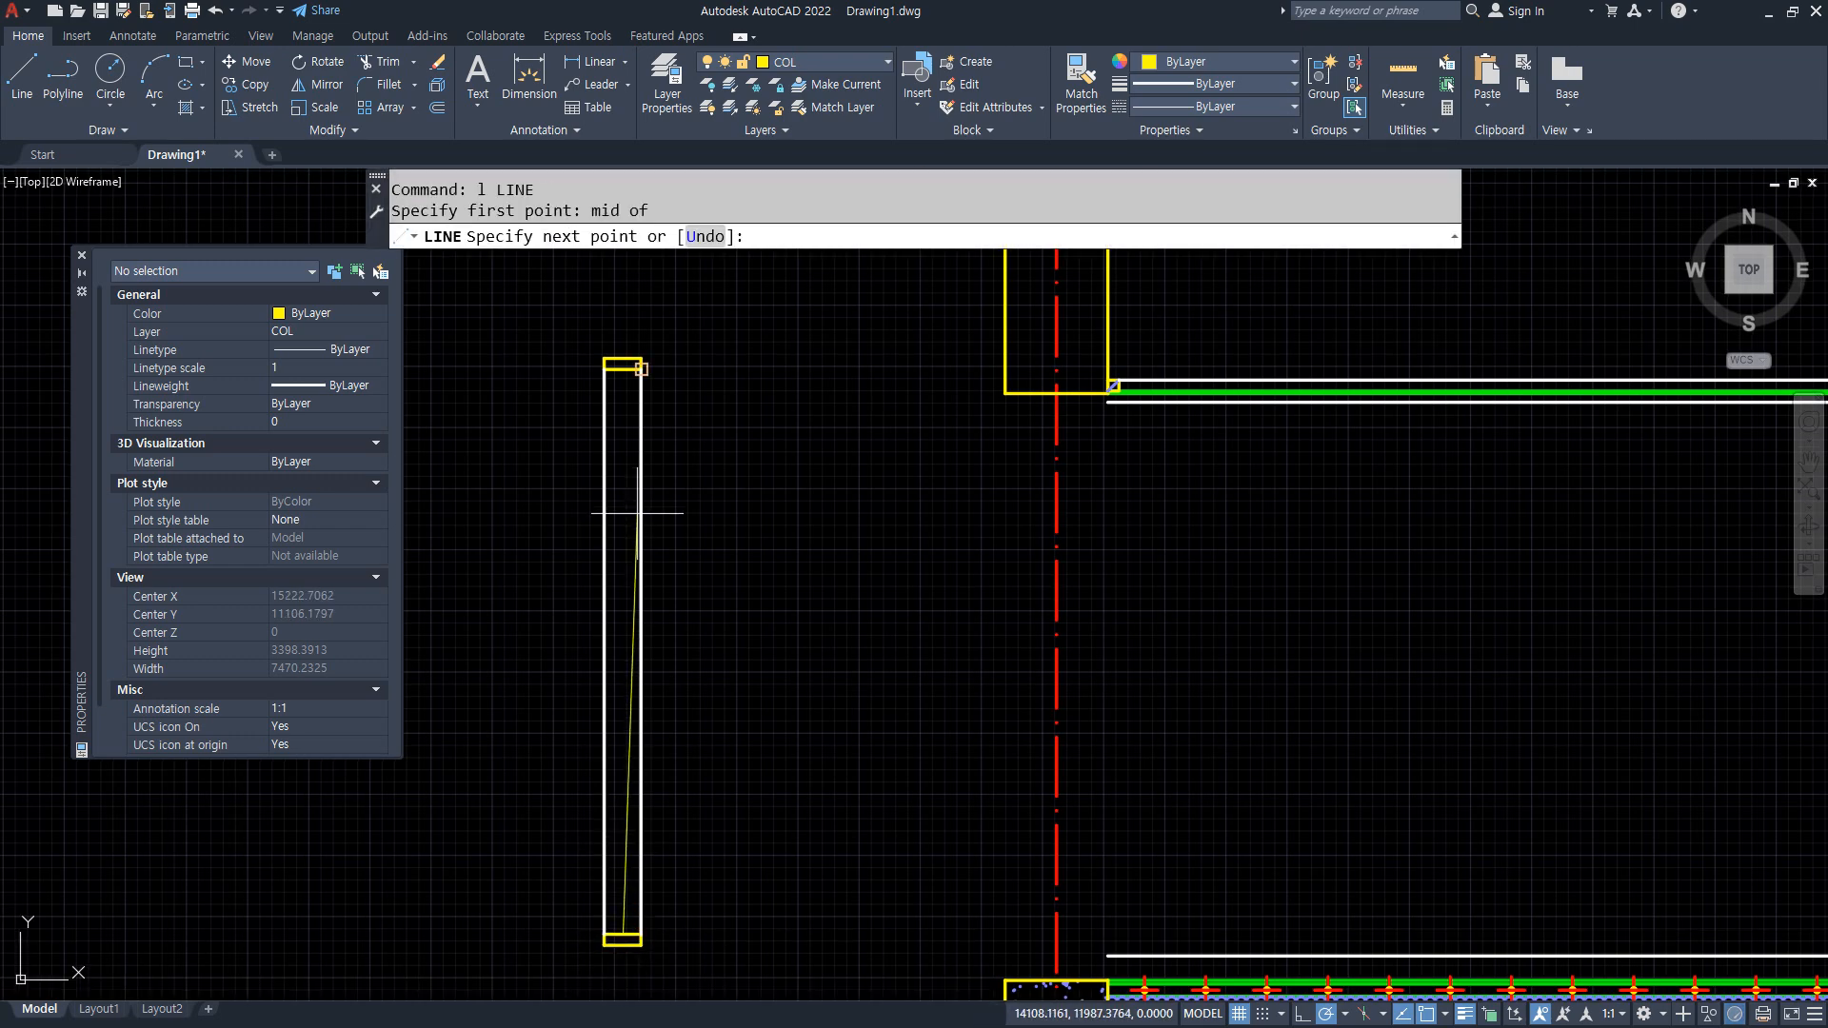
{"action": "left_click", "coordinate": [623, 370]}
{"action": "key", "text": "space"}
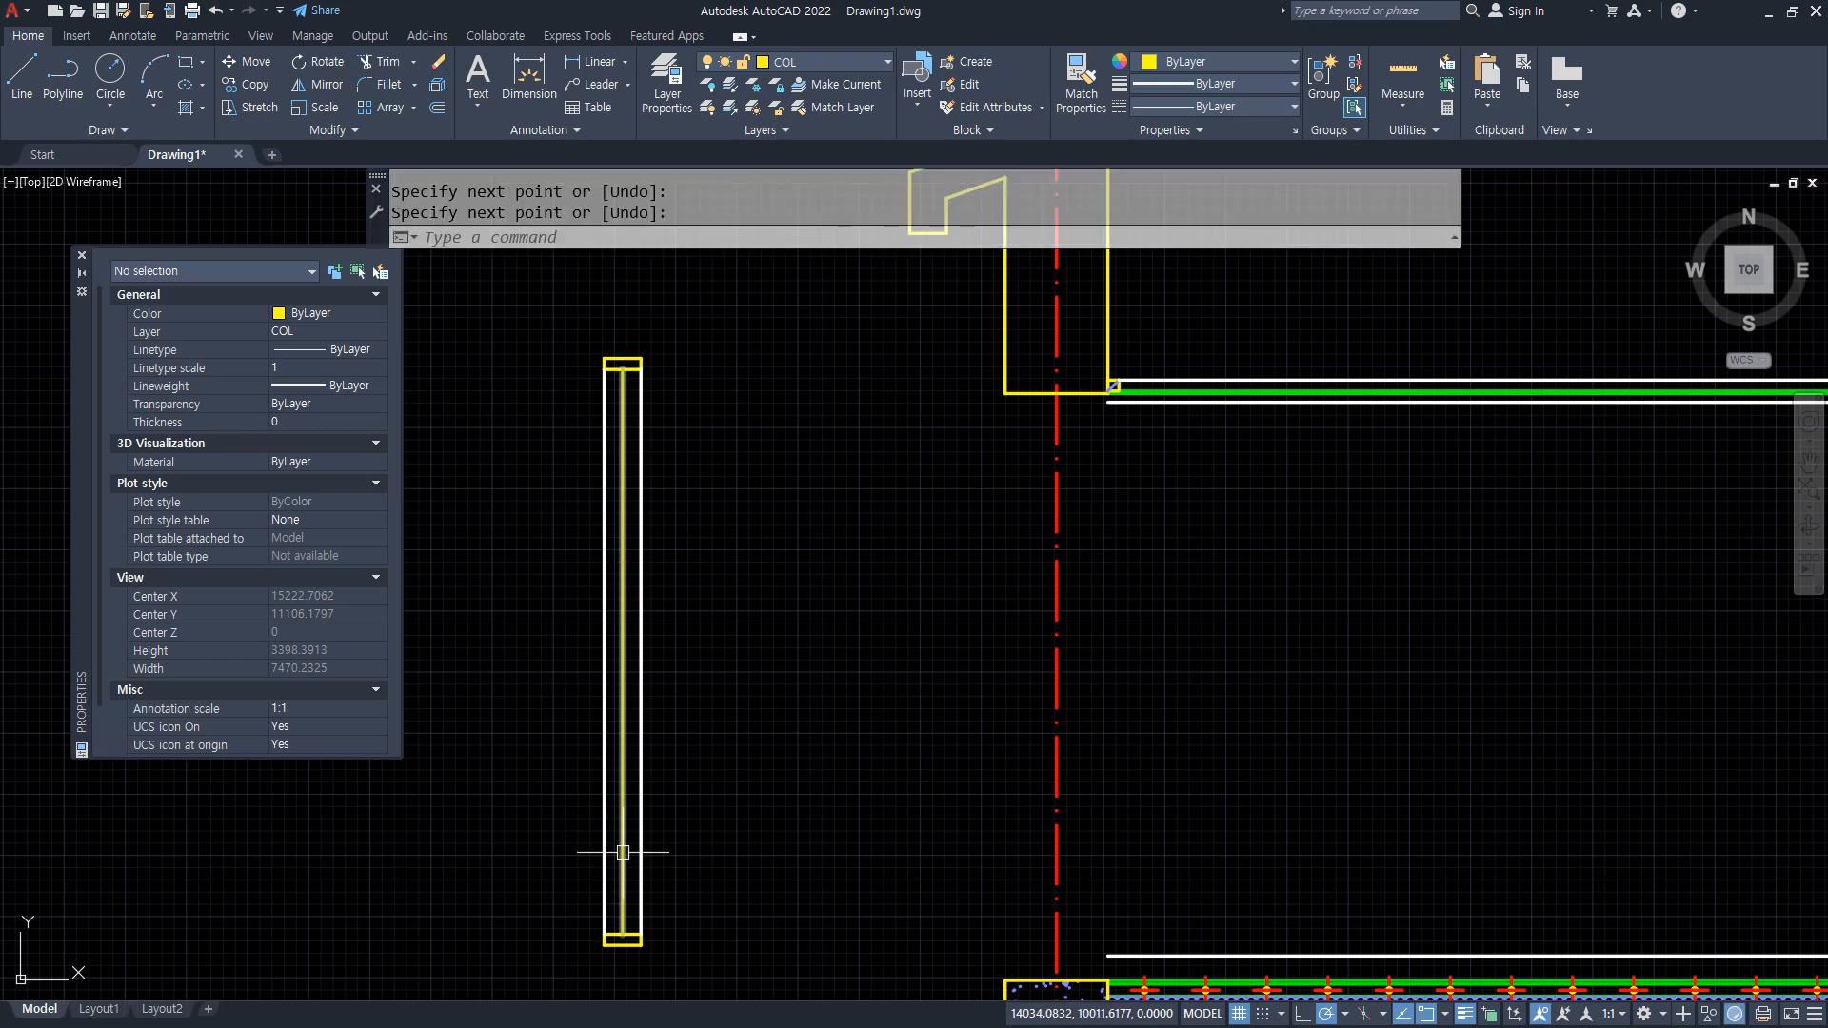
{"action": "type", "text": "o"}
{"action": "key", "text": "space"}
{"action": "key", "text": "Escape"}
{"action": "key", "text": "Escape"}
Offset the frame's vertical centre line 35 to the right.
{"action": "scroll", "coordinate": [624, 933], "scroll_direction": "up", "scroll_amount": 2}
{"action": "scroll", "coordinate": [625, 948], "scroll_direction": "up", "scroll_amount": 6}
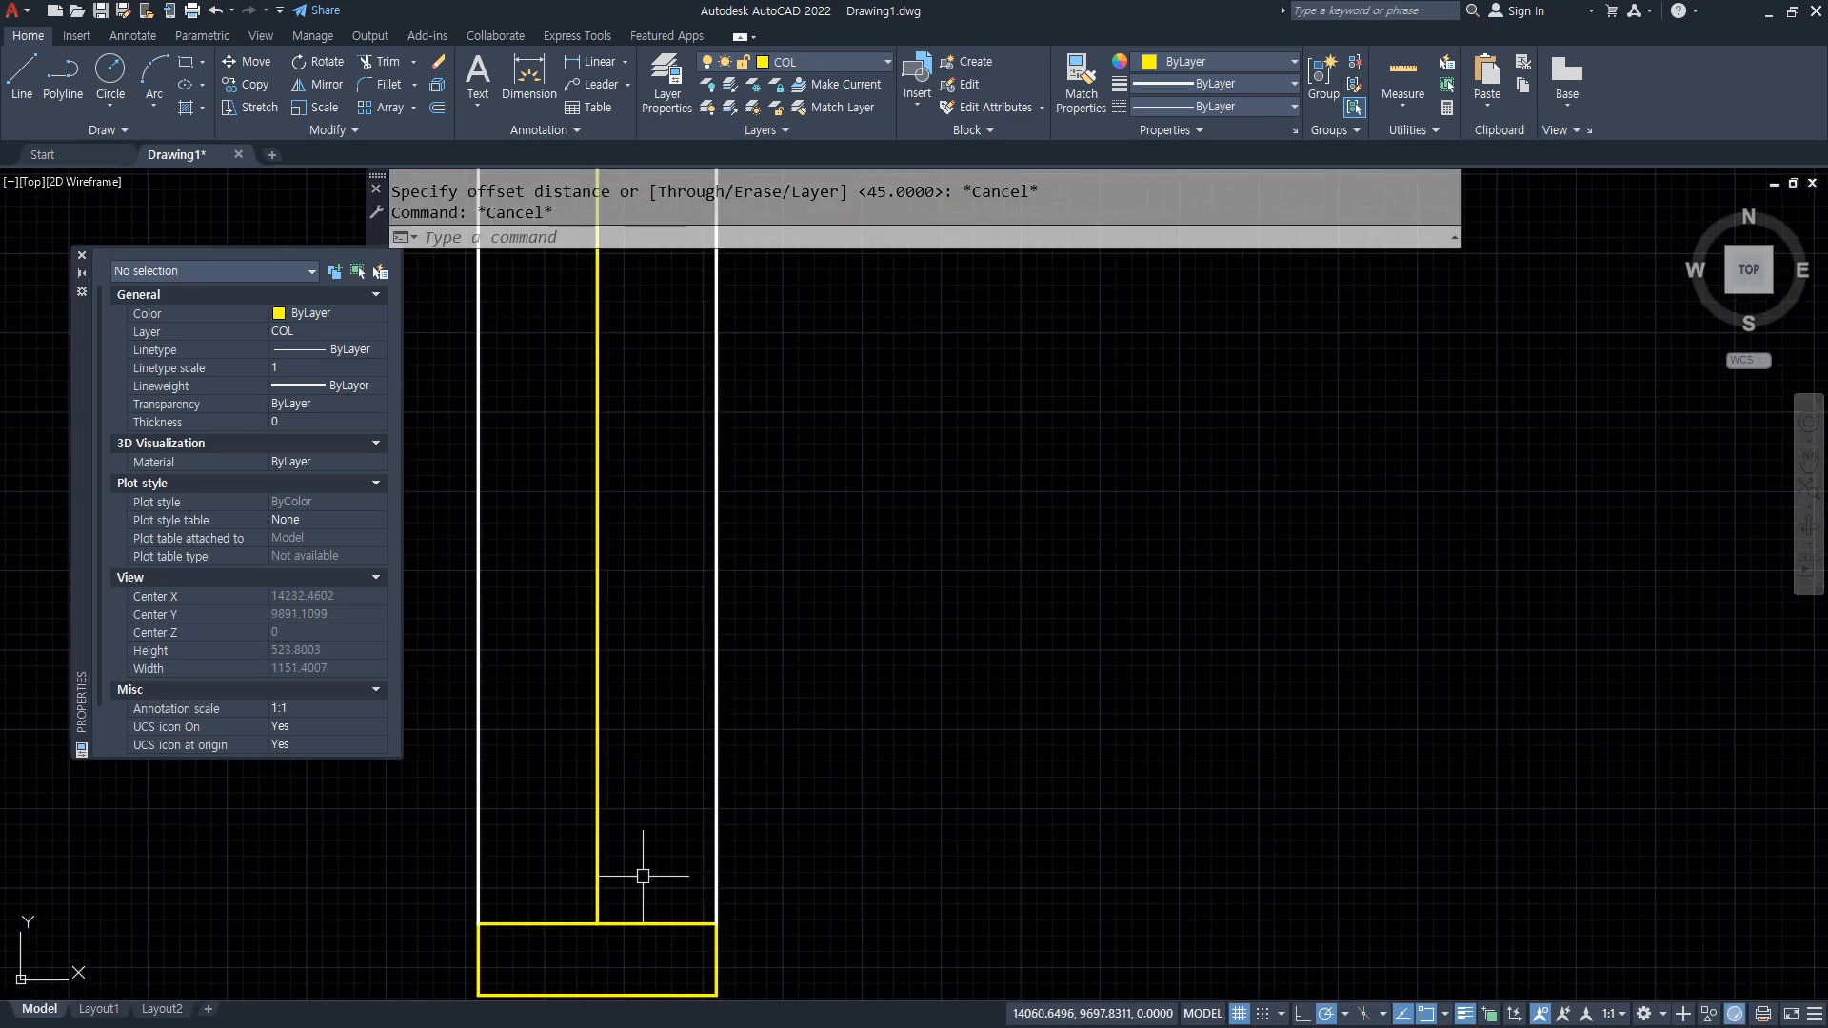
{"action": "middle_click_drag", "start_coordinate": [641, 869], "coordinate": [653, 718]}
{"action": "type", "text": "o"}
{"action": "key", "text": "space"}
{"action": "type", "text": "35"}
{"action": "key", "text": "Return"}
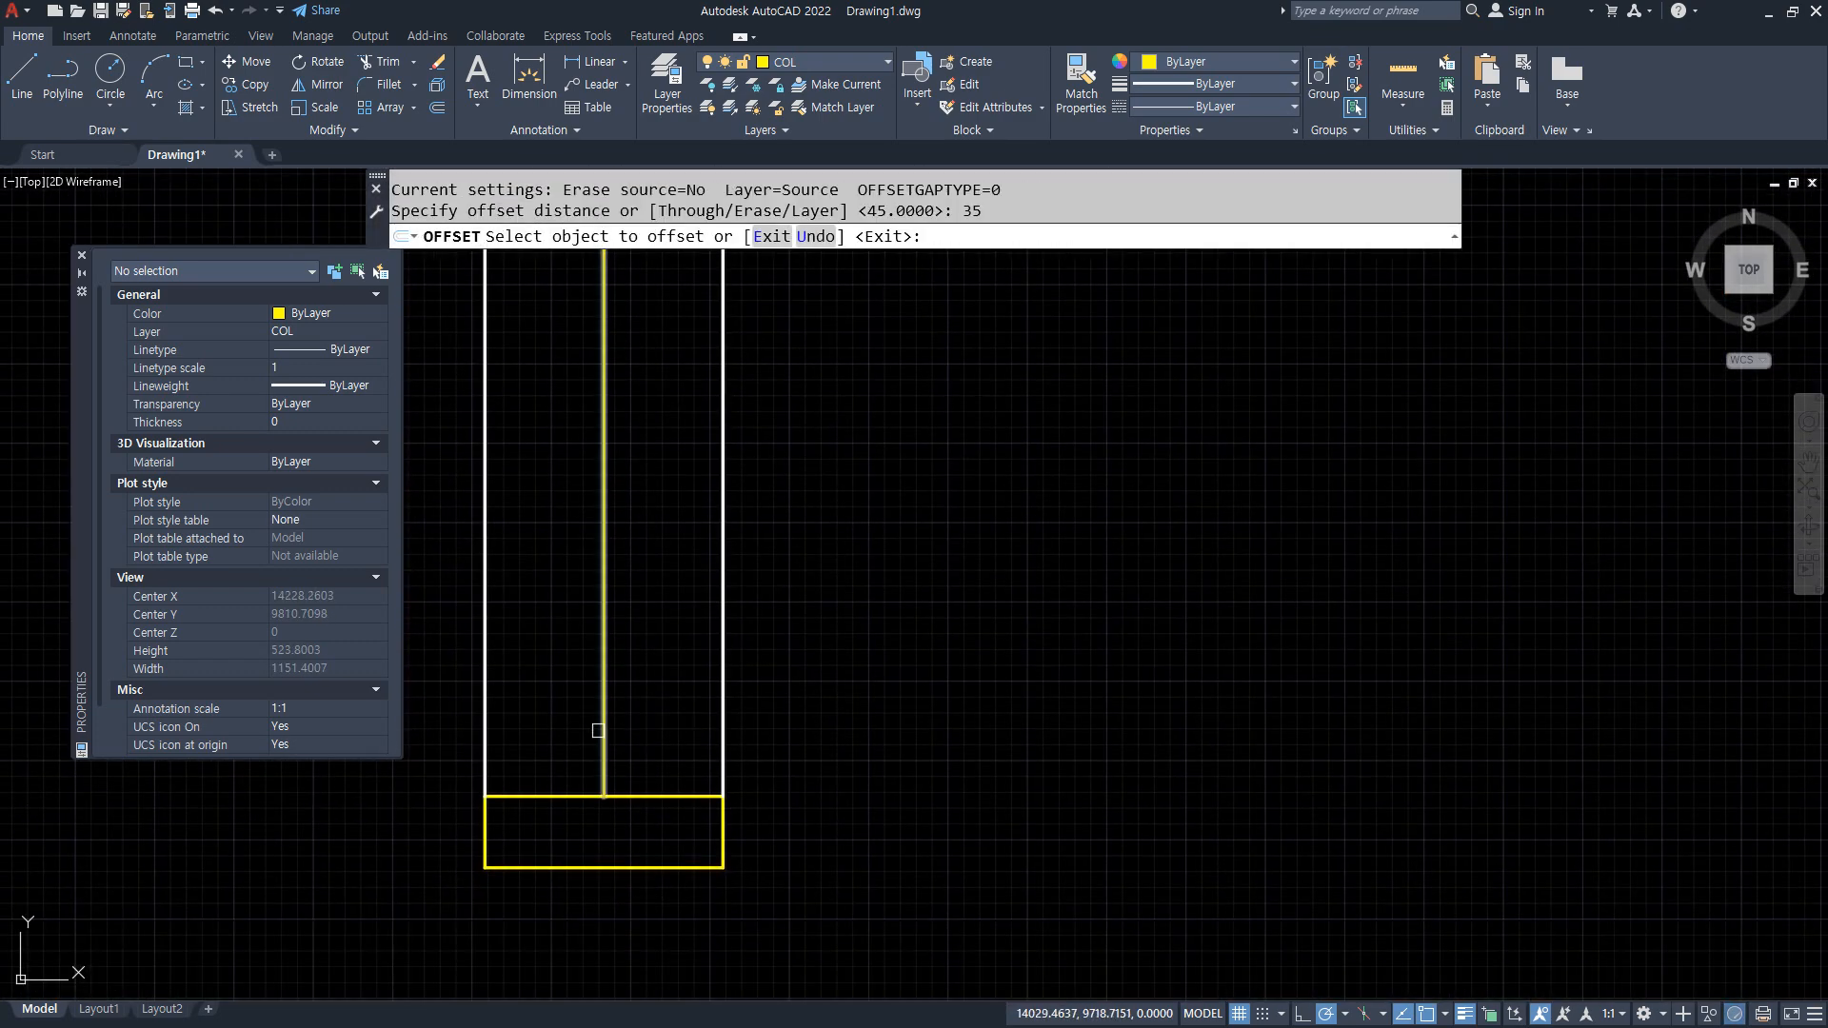
{"action": "left_click", "coordinate": [604, 734]}
{"action": "left_click", "coordinate": [636, 753]}
{"action": "key", "text": "Return"}
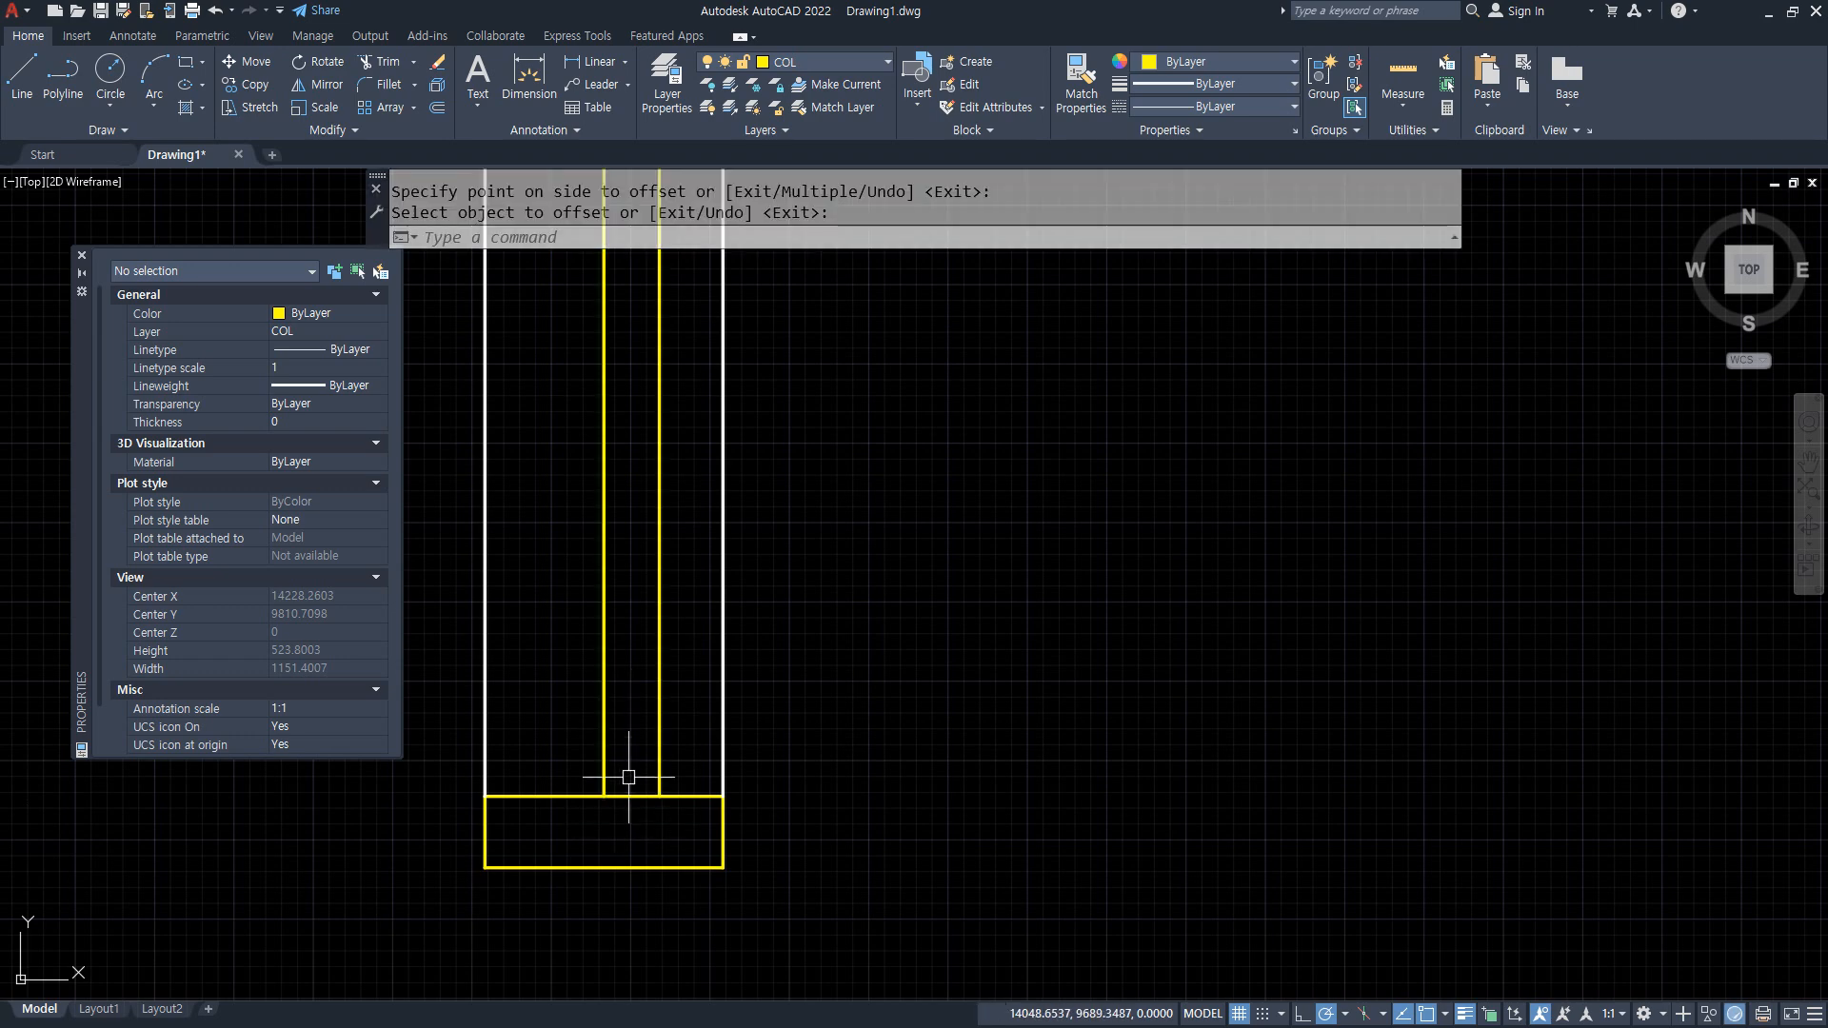
Offset the sill's upper edge 60 upward.
{"action": "type", "text": "o"}
{"action": "key", "text": "space"}
{"action": "type", "text": "60"}
{"action": "key", "text": "Return"}
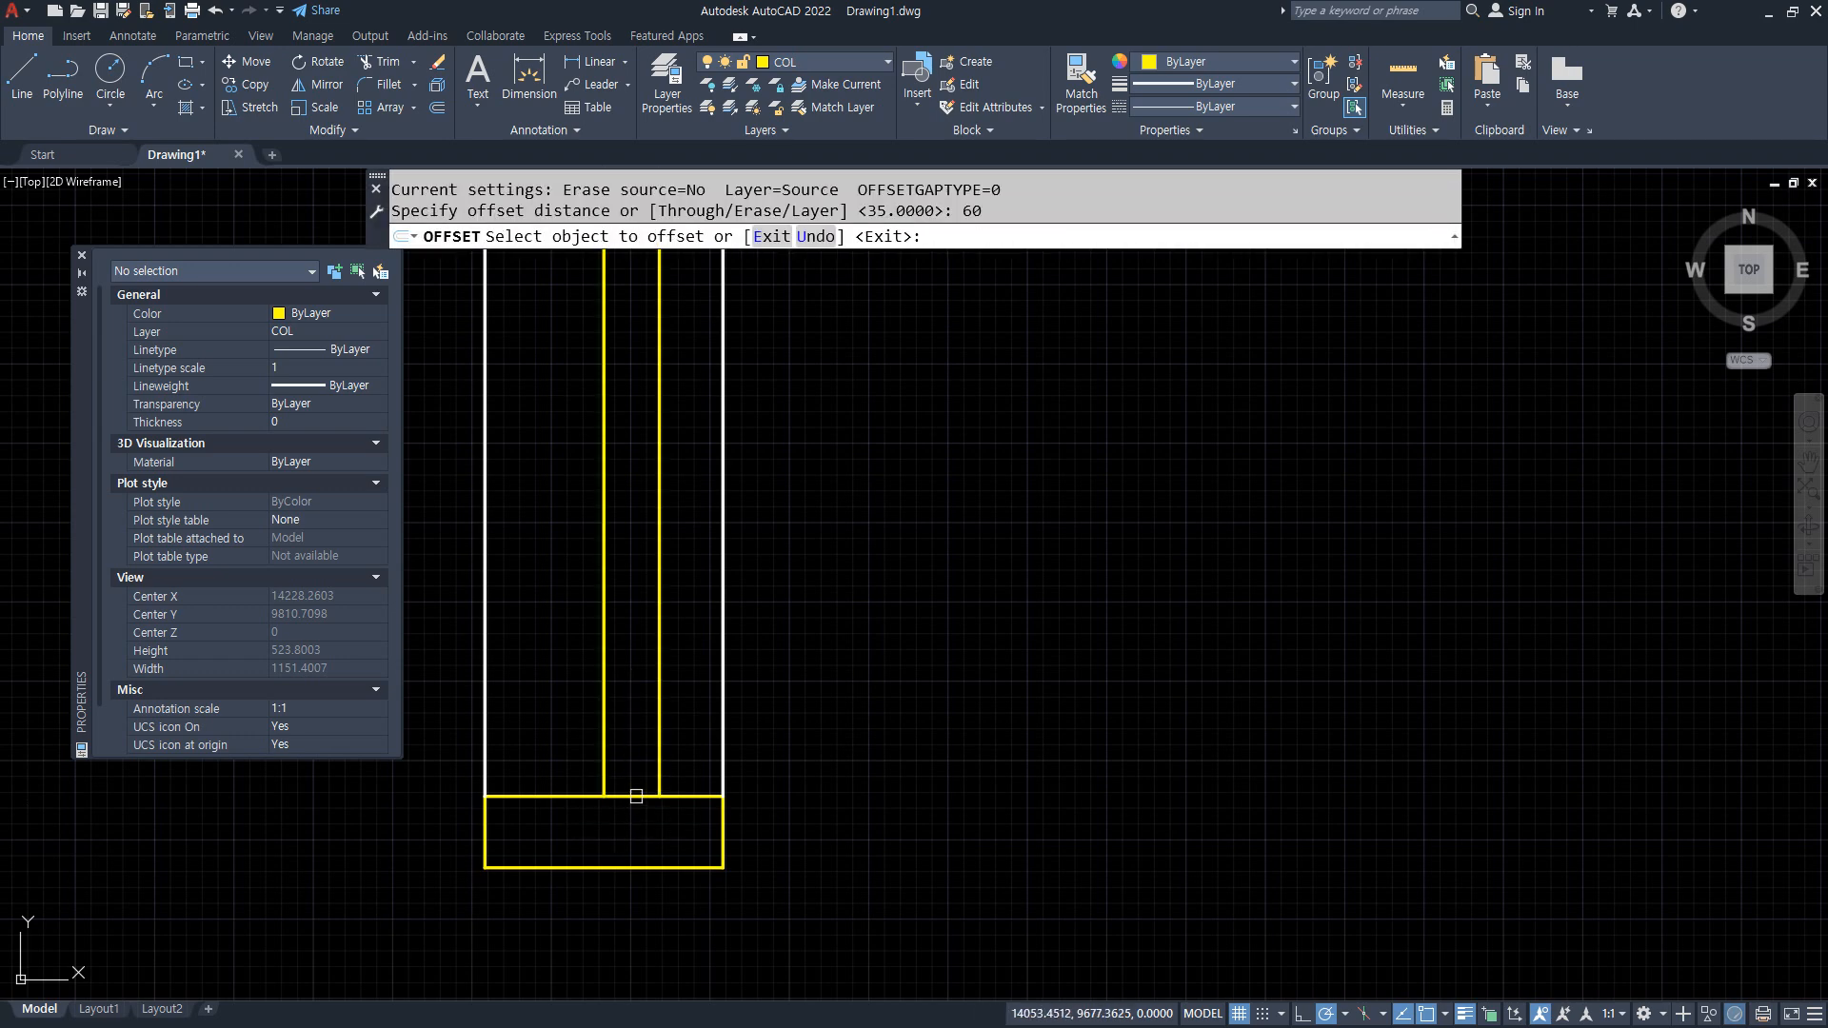
{"action": "left_click", "coordinate": [628, 796]}
{"action": "left_click", "coordinate": [614, 710]}
{"action": "key", "text": "Return"}
Fillet the offset horizontal line with both inner vertical lines at radius 0 to close the top of the sash rail.
{"action": "type", "text": "f"}
{"action": "key", "text": "space"}
{"action": "left_click", "coordinate": [614, 700]}
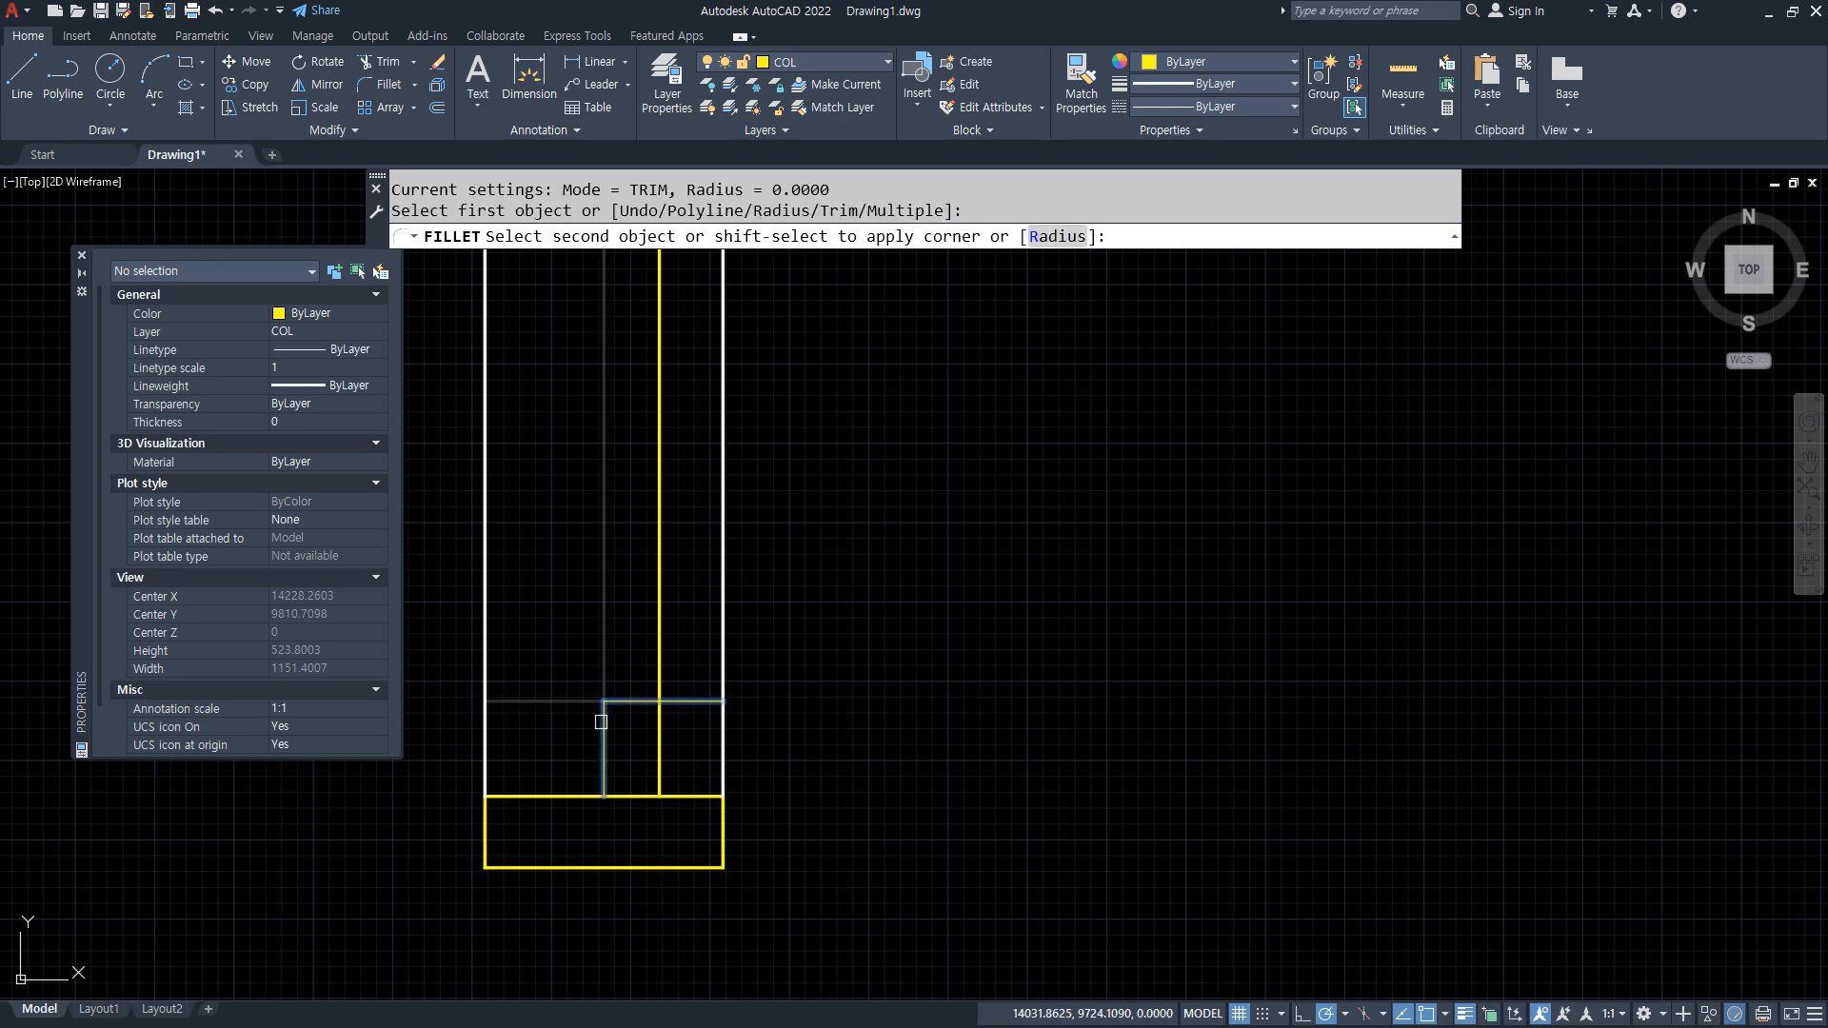
{"action": "left_click", "coordinate": [603, 723]}
{"action": "key", "text": "space"}
{"action": "left_click", "coordinate": [659, 735]}
{"action": "left_click", "coordinate": [640, 701]}
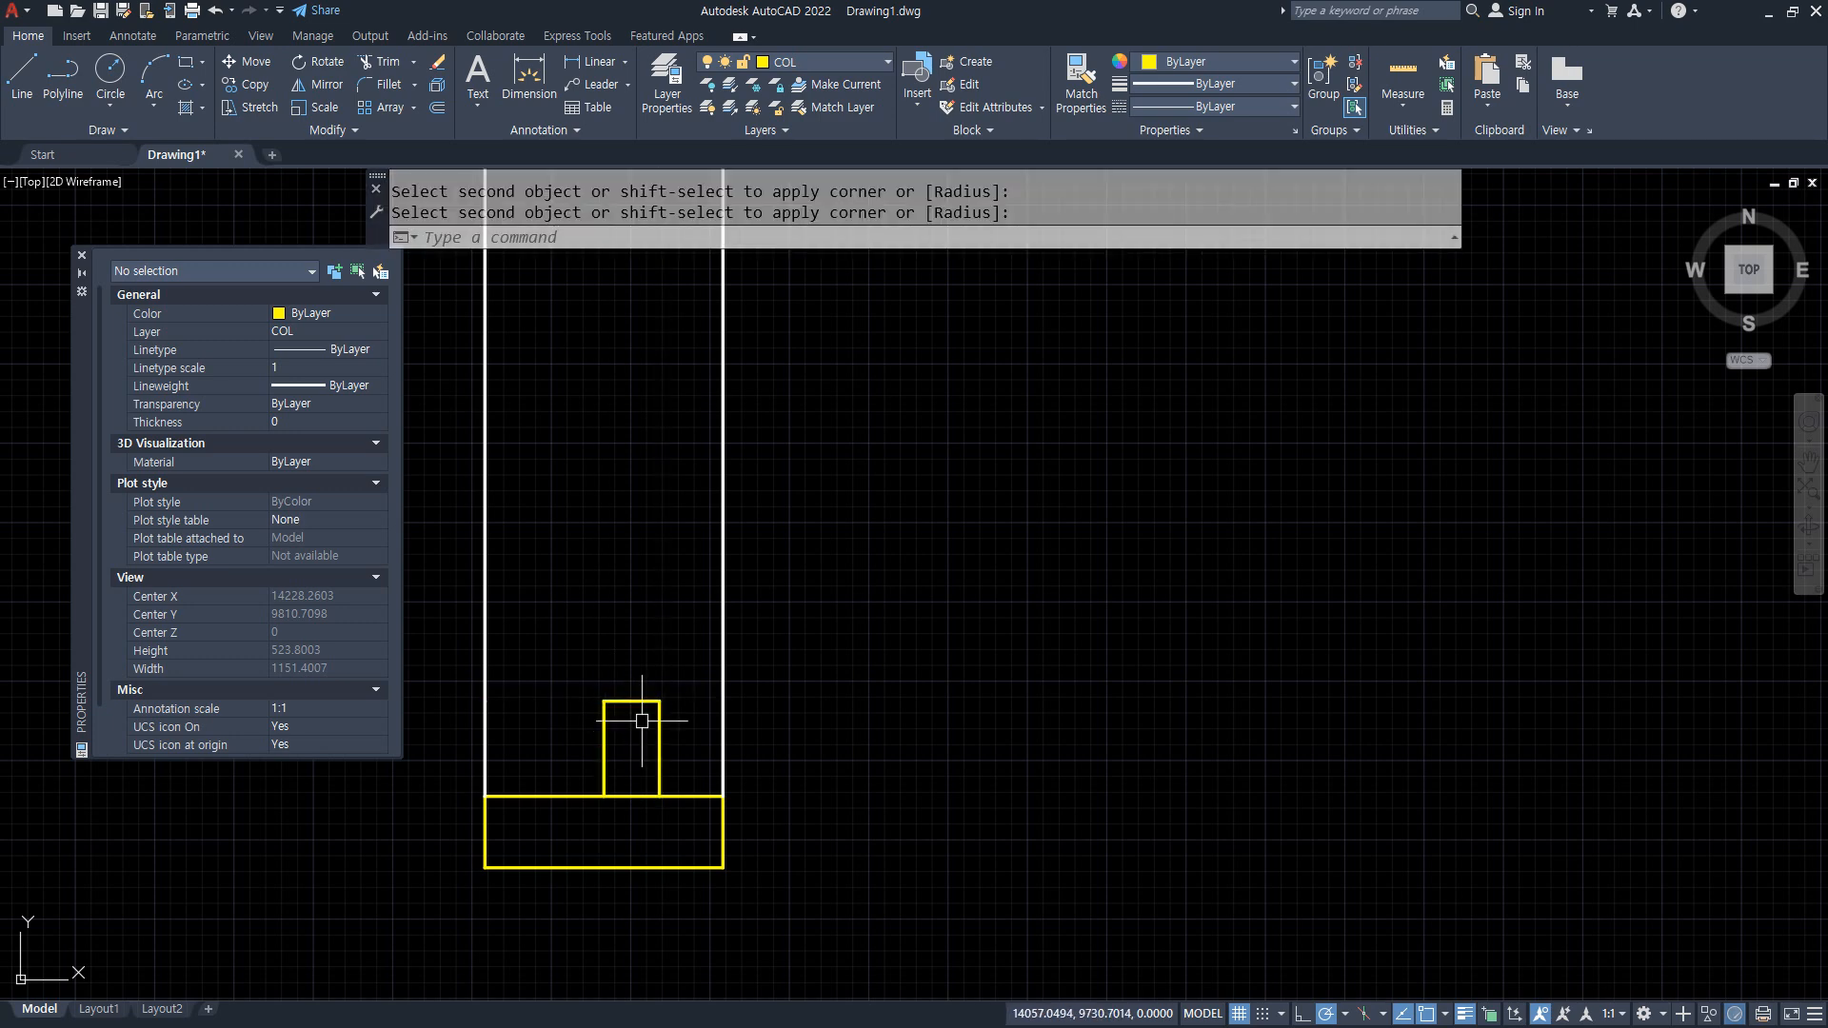
Offset the sill's upper edge 10 downward into the sill.
{"action": "scroll", "coordinate": [632, 805], "scroll_direction": "up", "scroll_amount": 4}
{"action": "type", "text": "o"}
{"action": "key", "text": "space"}
{"action": "type", "text": "1"}
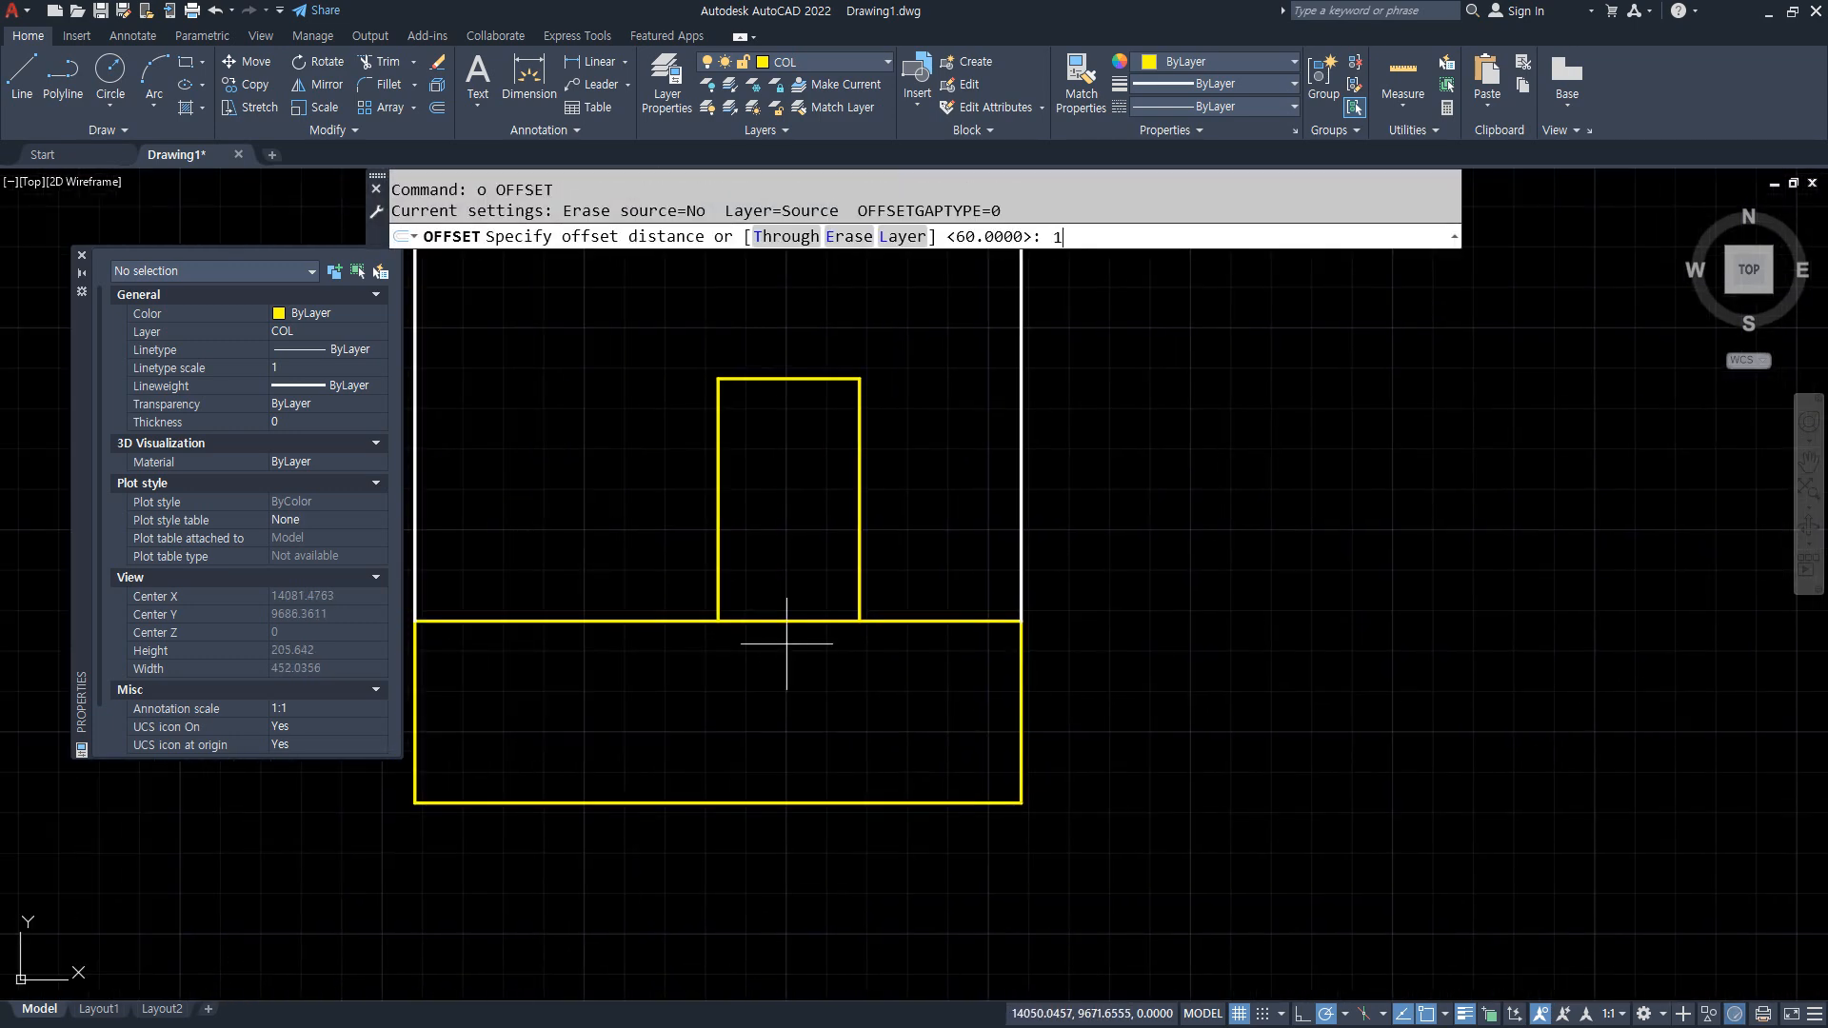
{"action": "type", "text": "0"}
{"action": "key", "text": "space"}
{"action": "left_click", "coordinate": [781, 621]}
{"action": "left_click", "coordinate": [747, 633]}
{"action": "key", "text": "space"}
Fillet the rail's two vertical sides with the line inside the sill to close the bottom of the rail.
{"action": "type", "text": "f FILLET"}
{"action": "key", "text": "space"}
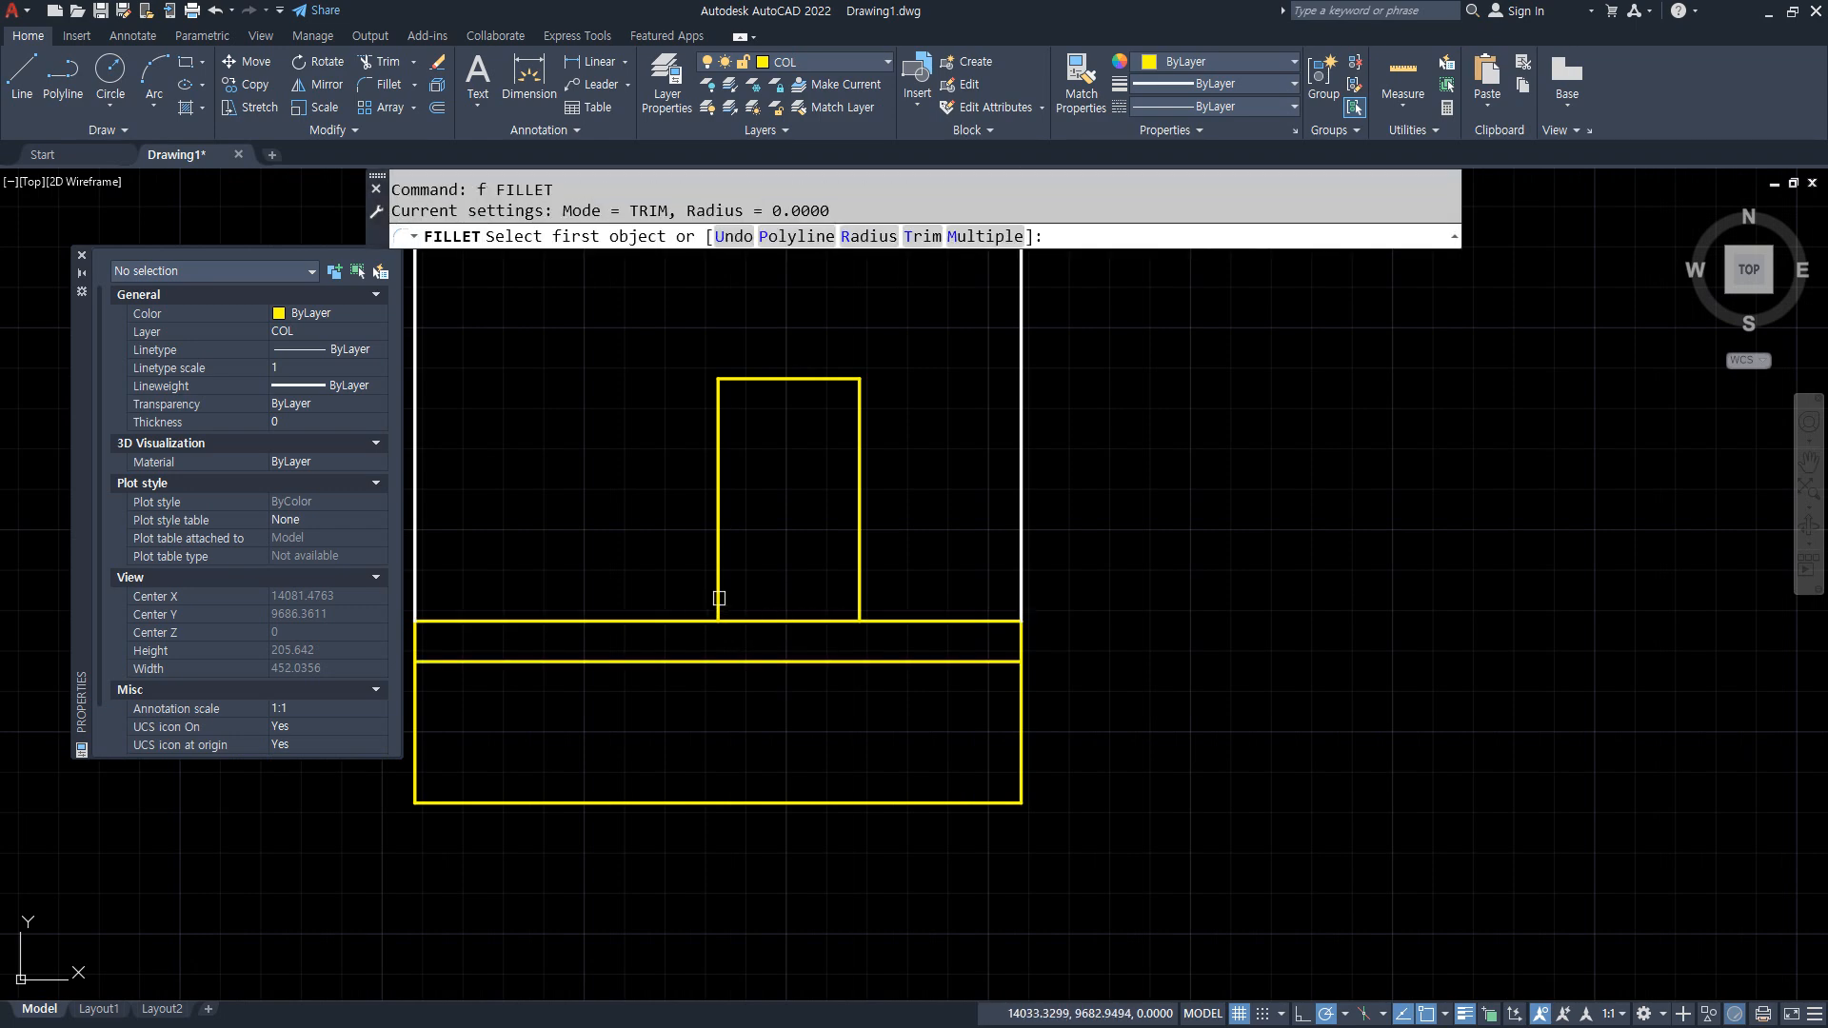
{"action": "left_click", "coordinate": [718, 590]}
{"action": "left_click", "coordinate": [757, 662]}
{"action": "key", "text": "space"}
{"action": "left_click", "coordinate": [808, 662]}
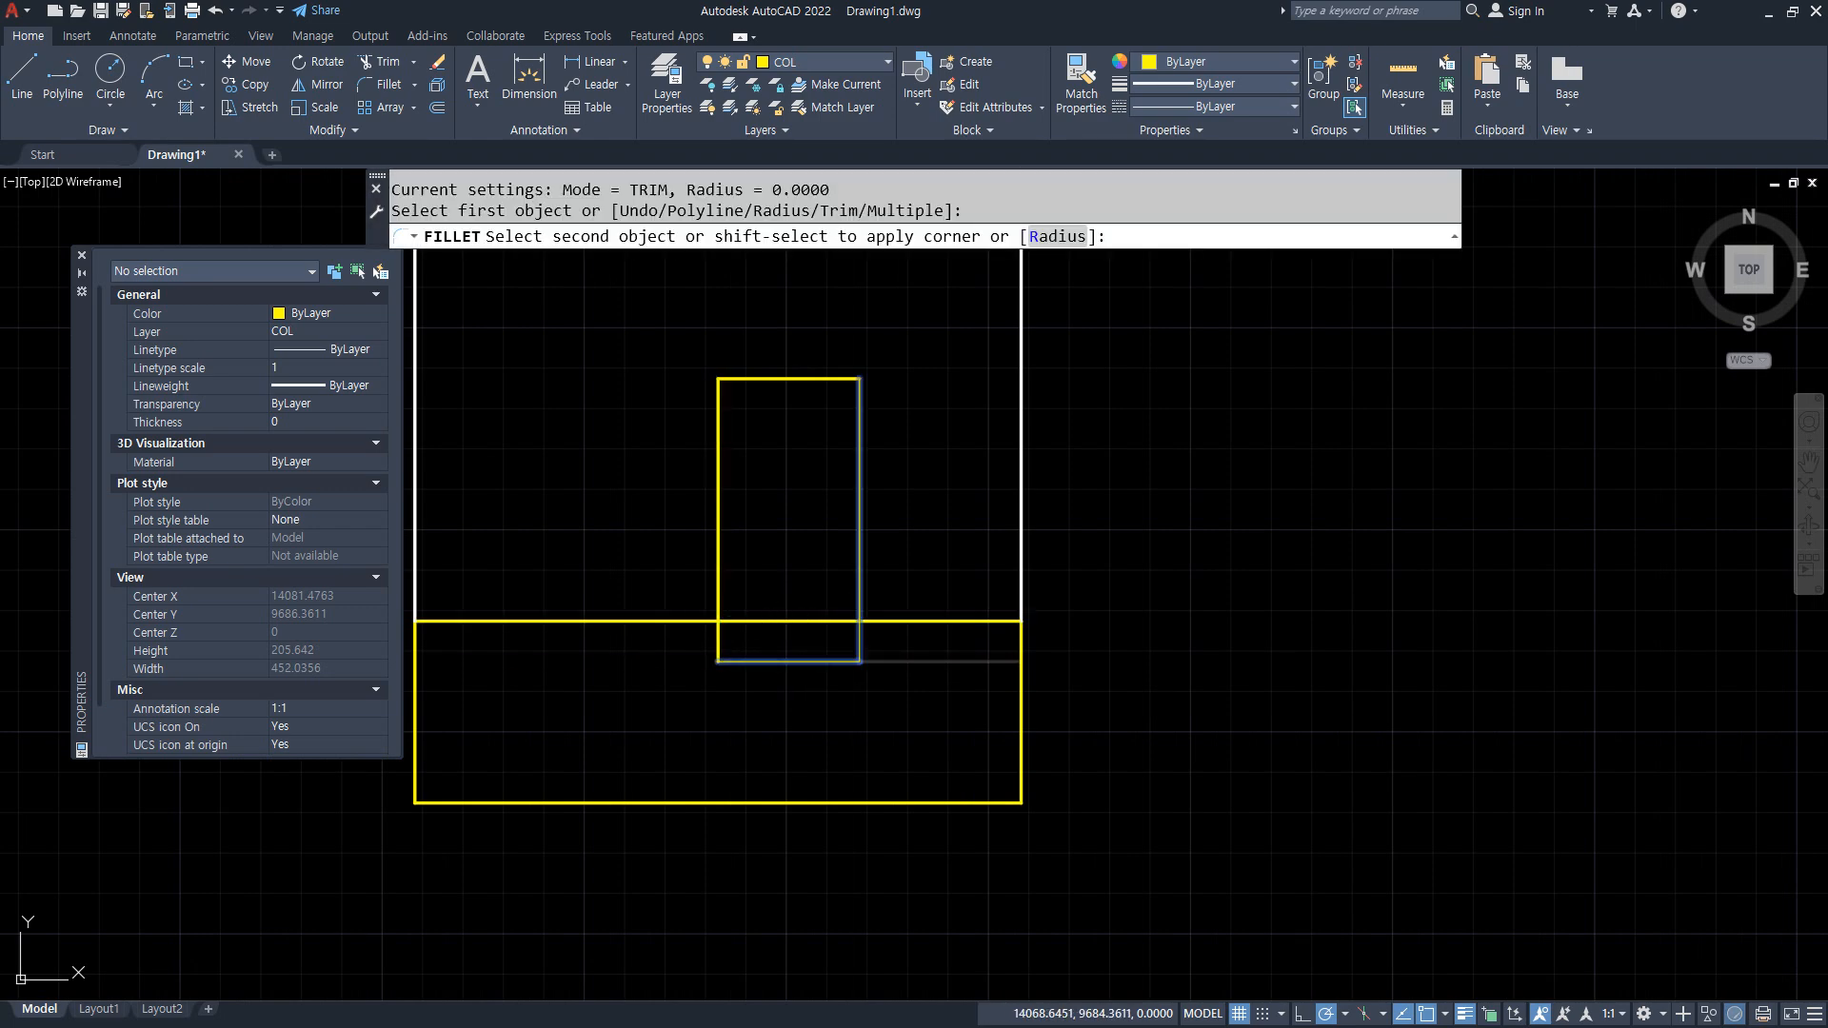
{"action": "left_click", "coordinate": [860, 633]}
Trim the sill's upper edge where it crosses the rail.
{"action": "type", "text": "tr"}
{"action": "key", "text": "space"}
{"action": "left_click", "coordinate": [811, 621]}
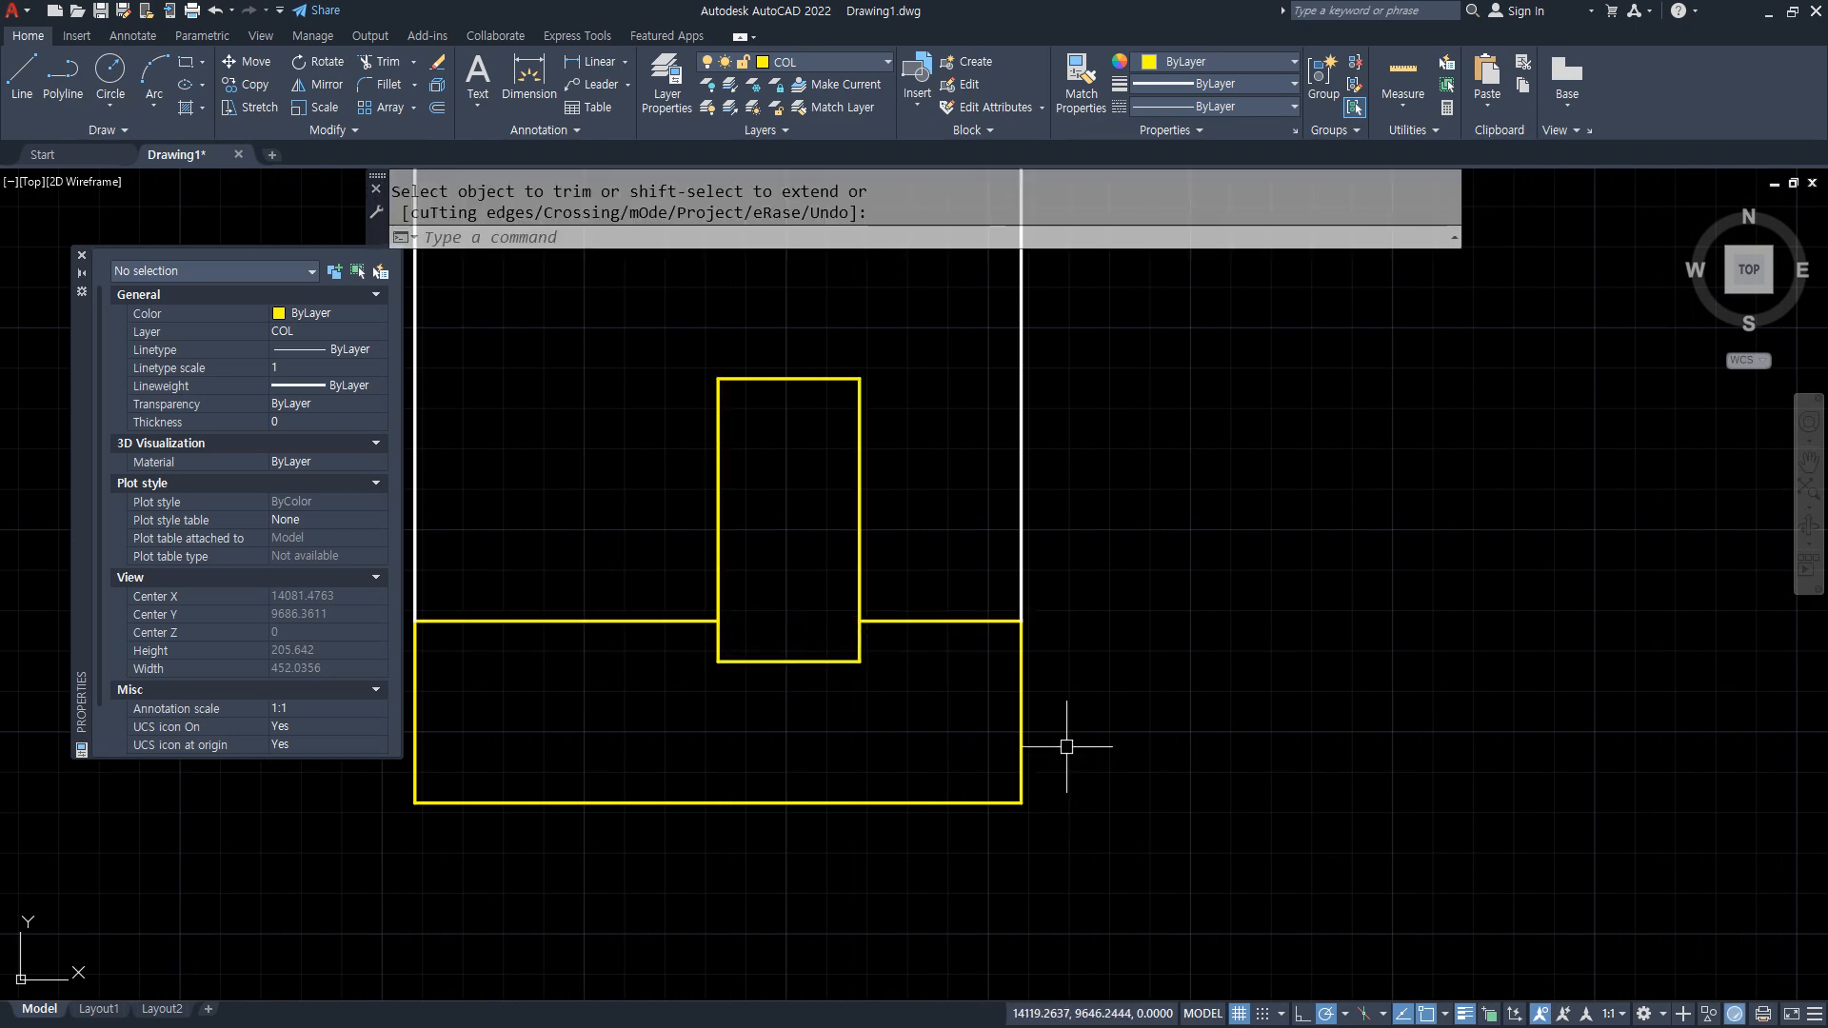
Draw a short vertical line downward from the midpoint of the head's lower edge.
{"action": "scroll", "coordinate": [1067, 746], "scroll_direction": "down", "scroll_amount": 8}
{"action": "scroll", "coordinate": [999, 506], "scroll_direction": "up", "scroll_amount": 8}
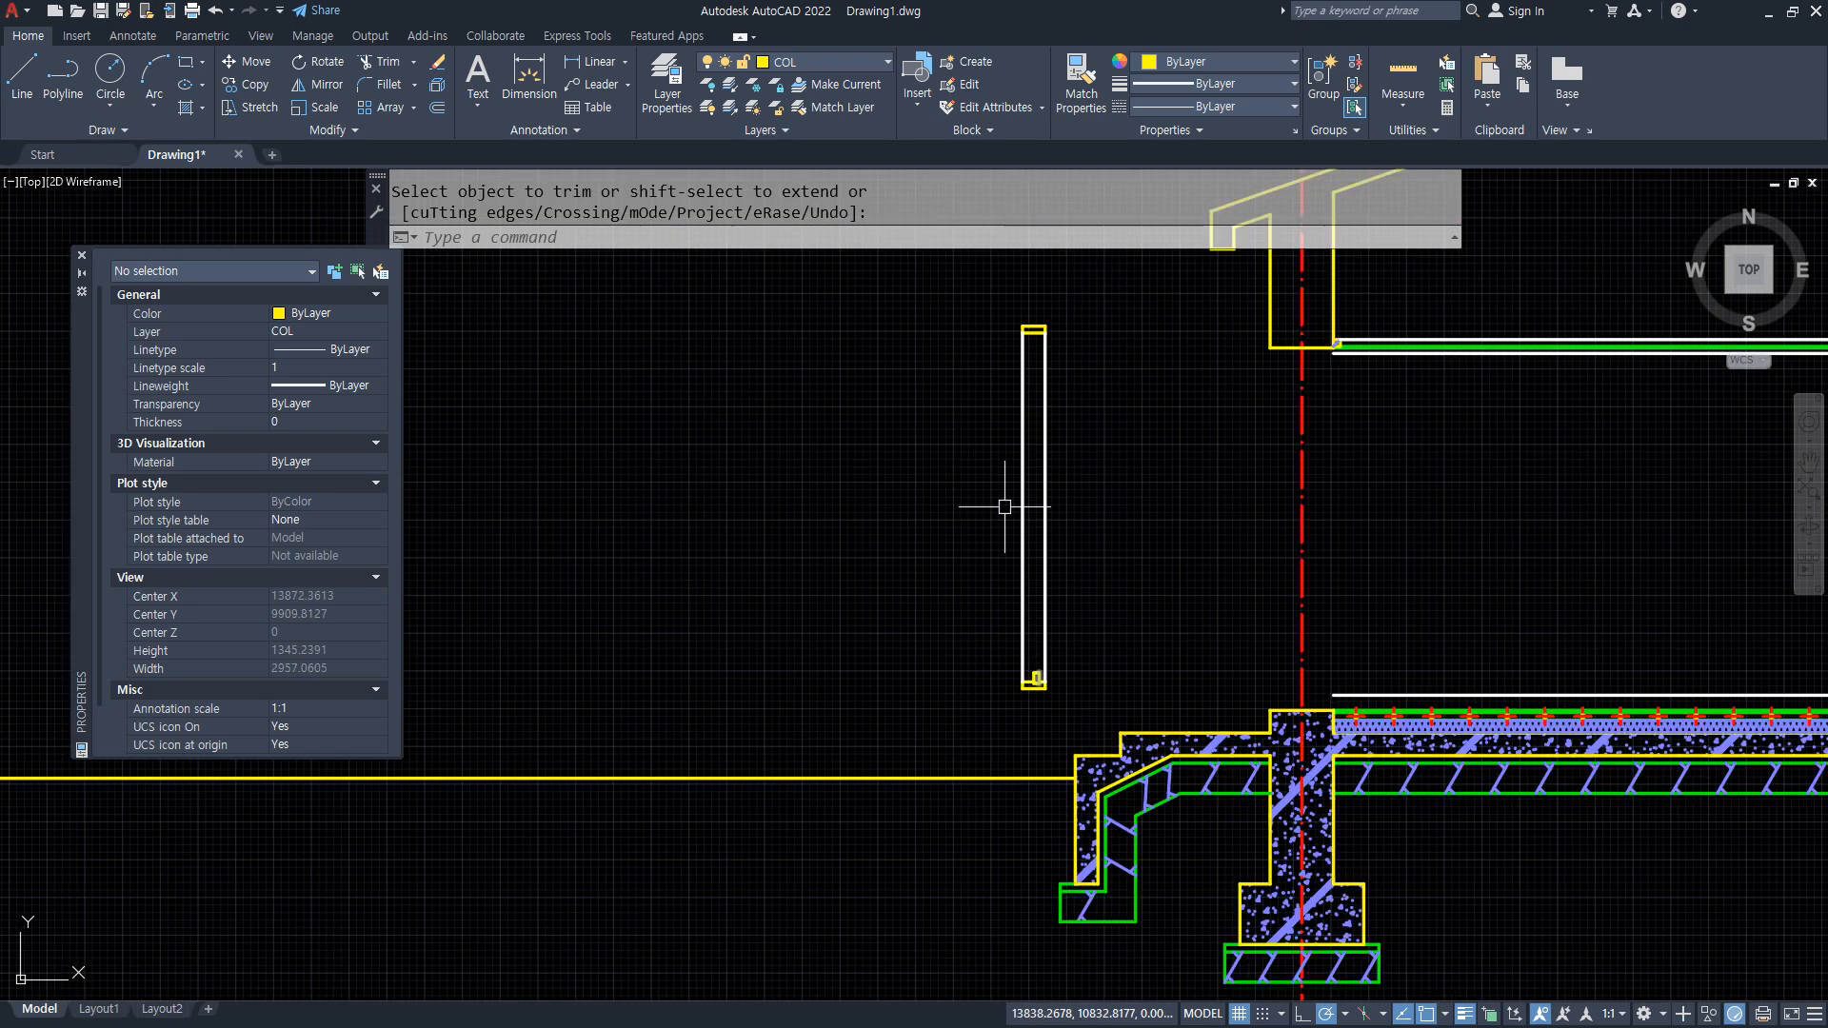
{"action": "scroll", "coordinate": [971, 510], "scroll_direction": "up", "scroll_amount": 6}
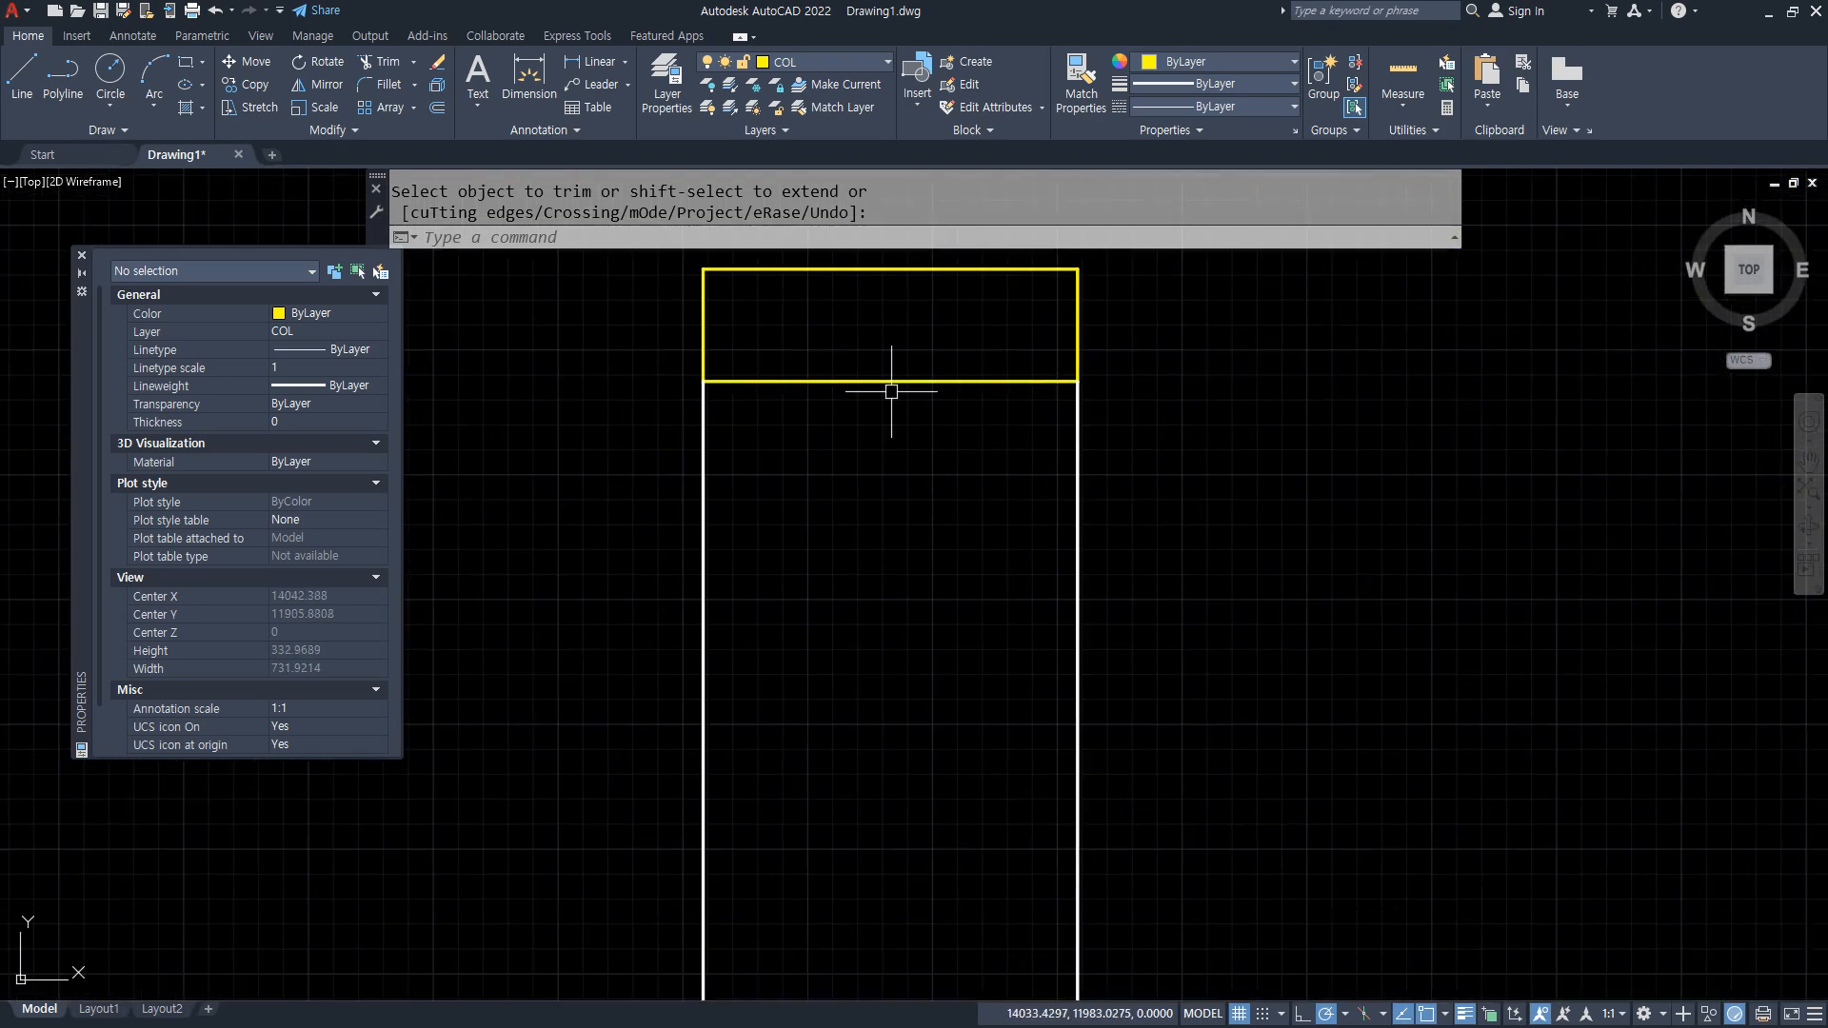
{"action": "type", "text": "l"}
{"action": "key", "text": "space"}
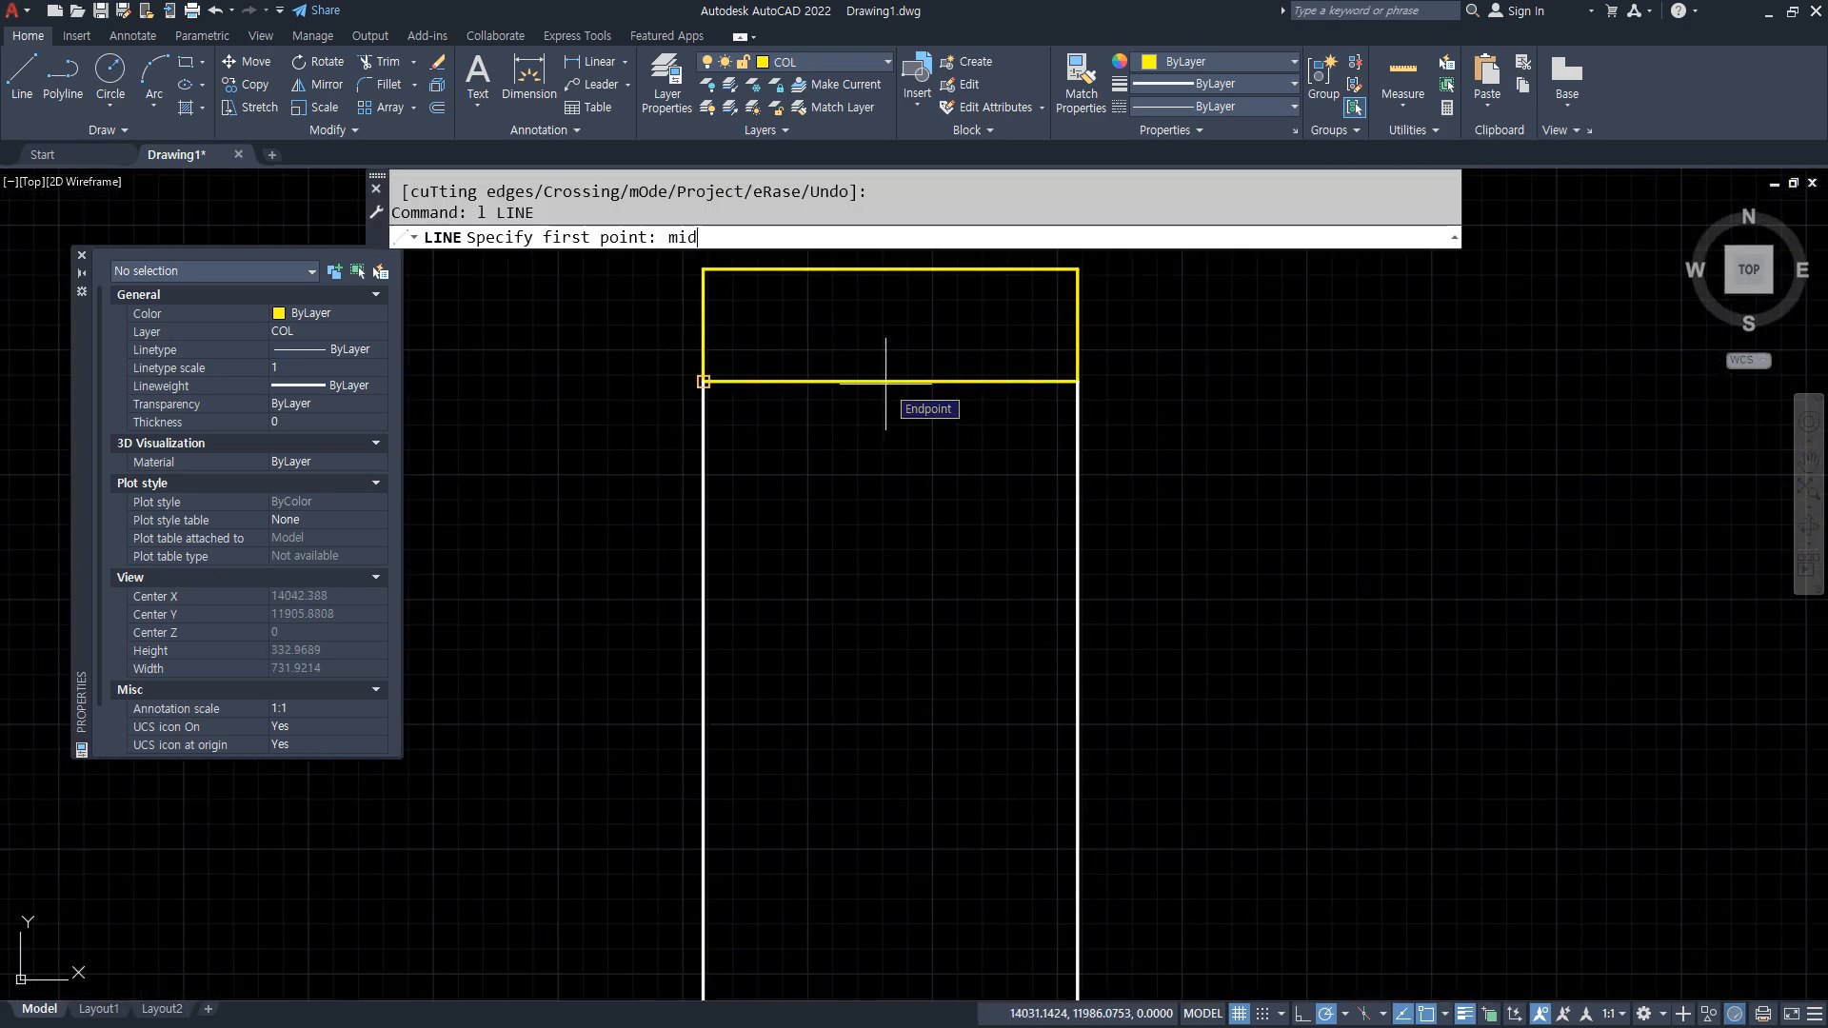
{"action": "type", "text": "mid"}
{"action": "key", "text": "space"}
{"action": "left_click", "coordinate": [891, 371]}
{"action": "left_click", "coordinate": [890, 885]}
{"action": "key", "text": "space"}
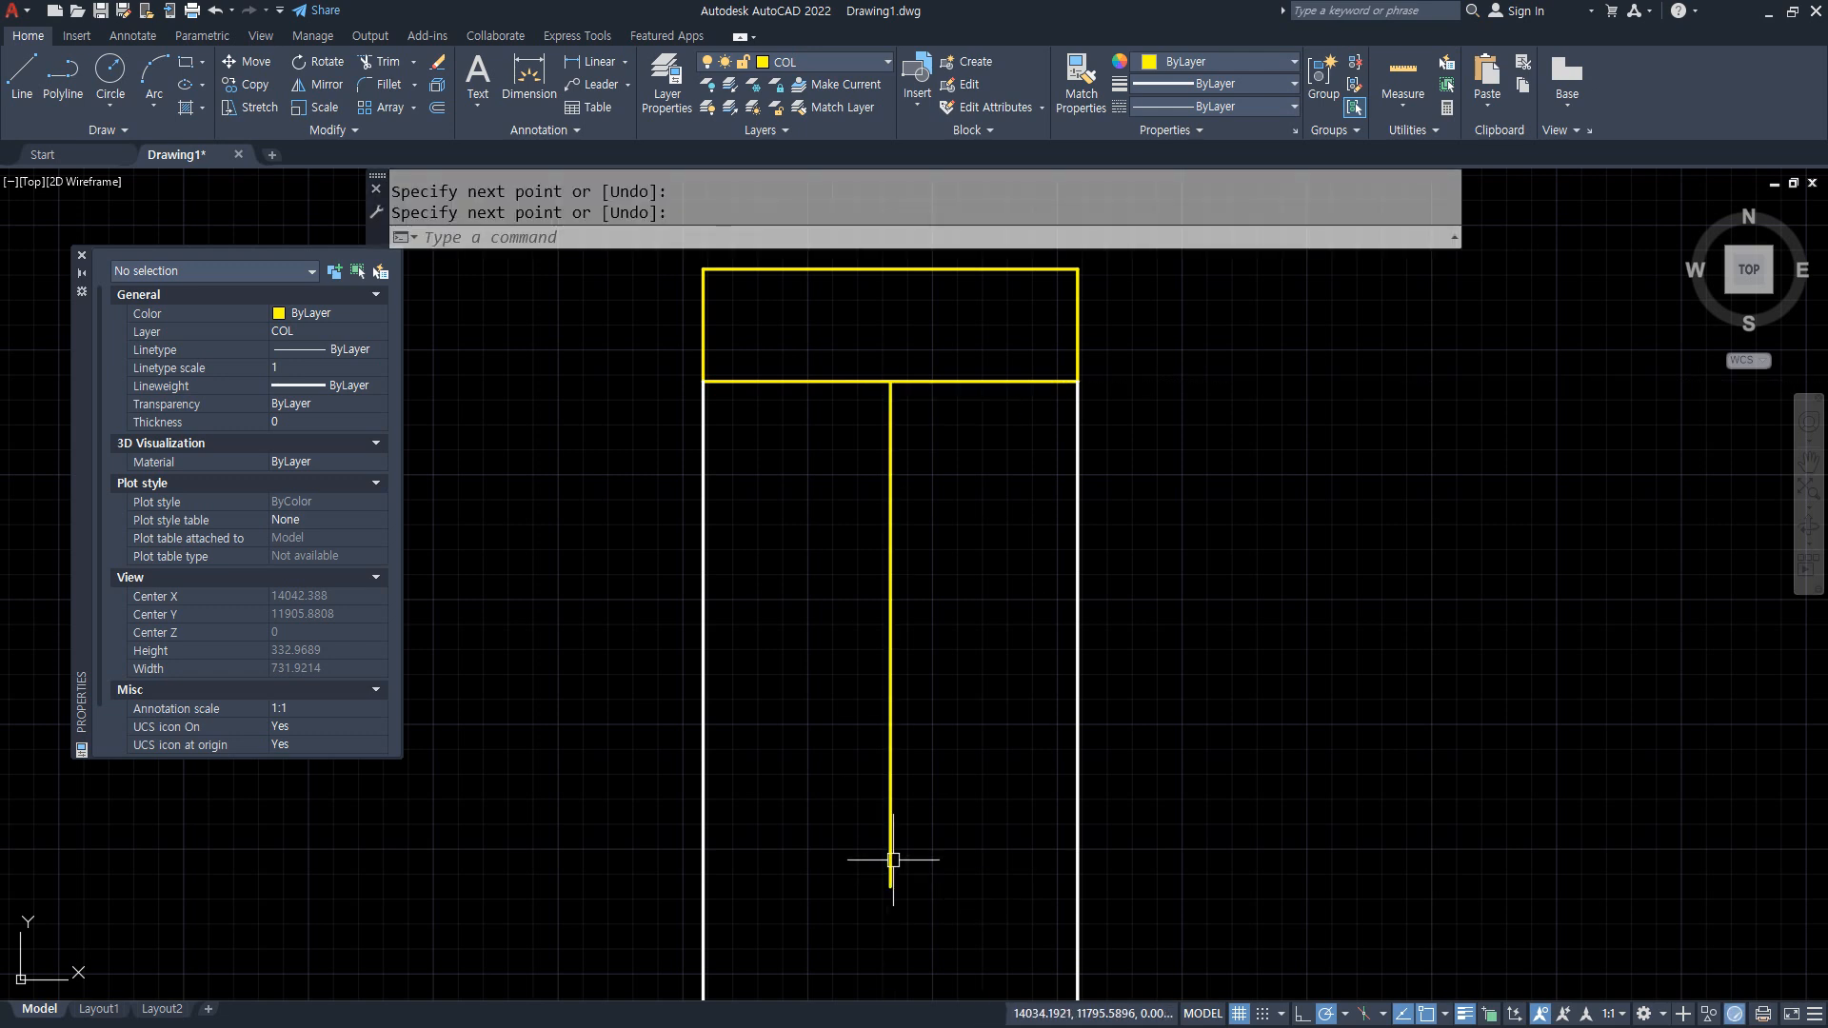
Offset the vertical line below the head 35 to the right.
{"action": "type", "text": "o"}
{"action": "key", "text": "space"}
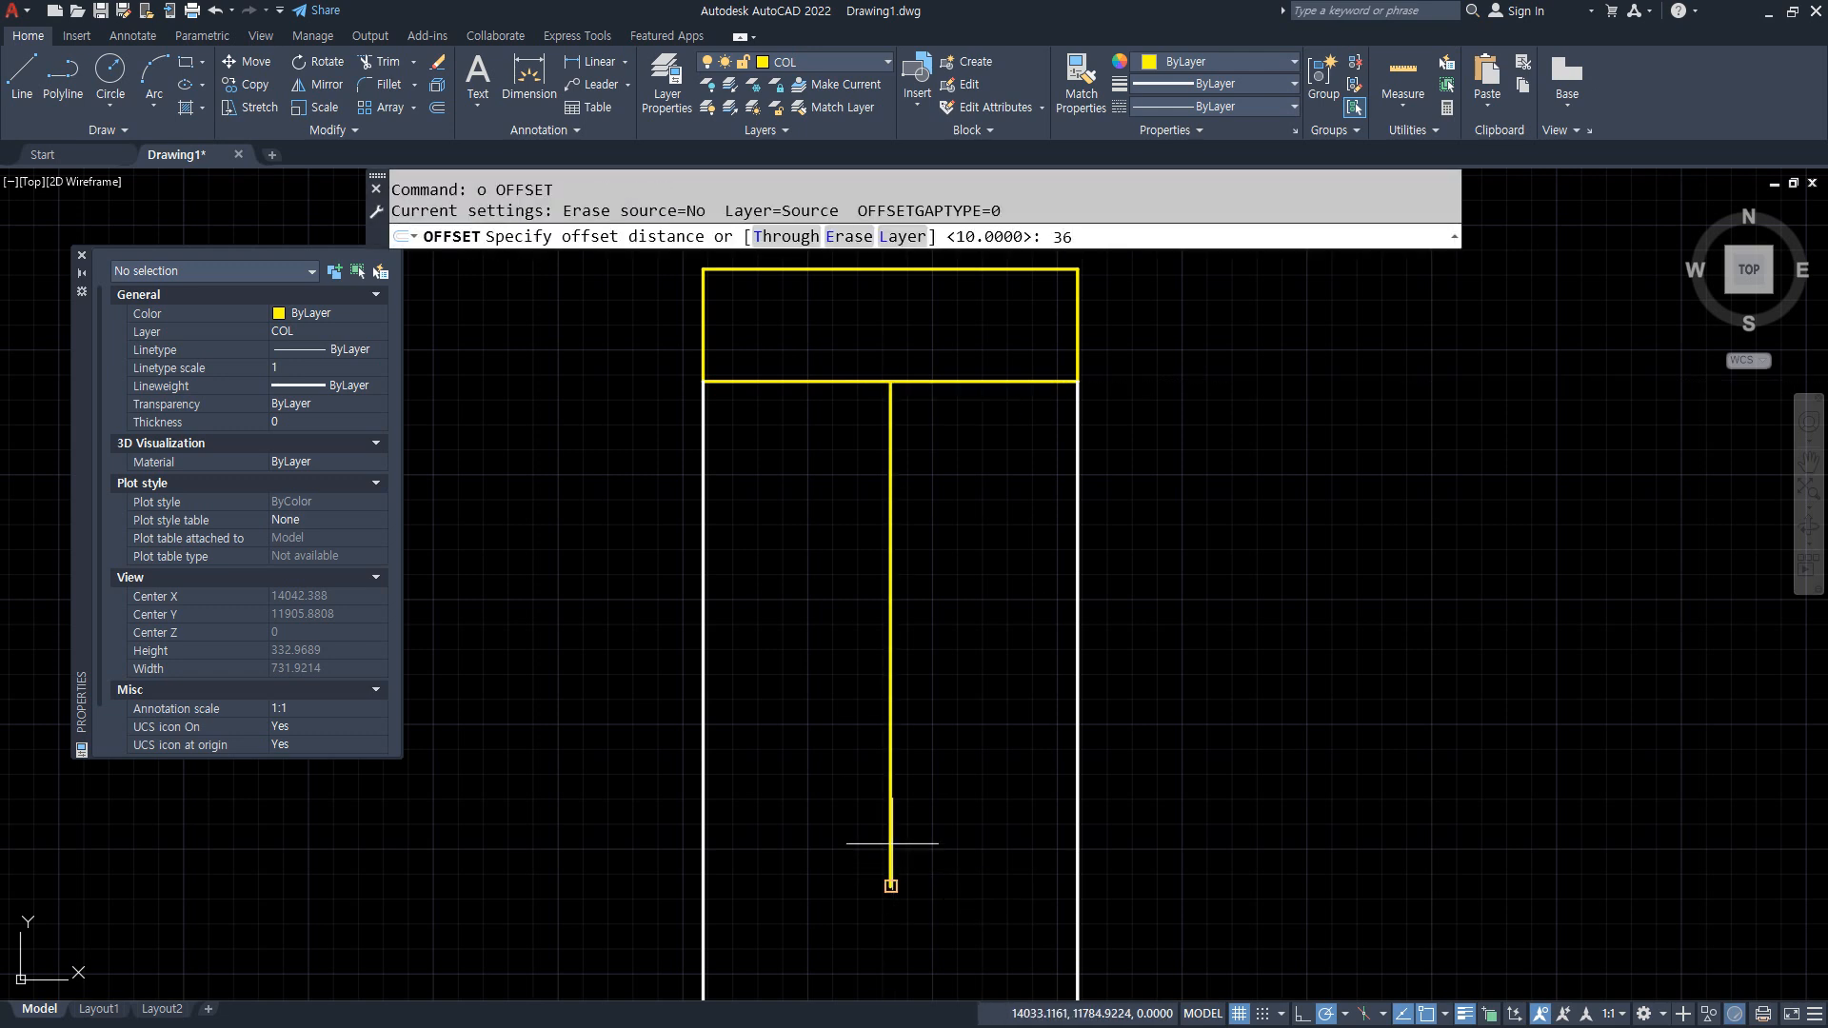
{"action": "type", "text": "35"}
{"action": "key", "text": "space"}
{"action": "left_click", "coordinate": [892, 400]}
{"action": "left_click", "coordinate": [929, 443]}
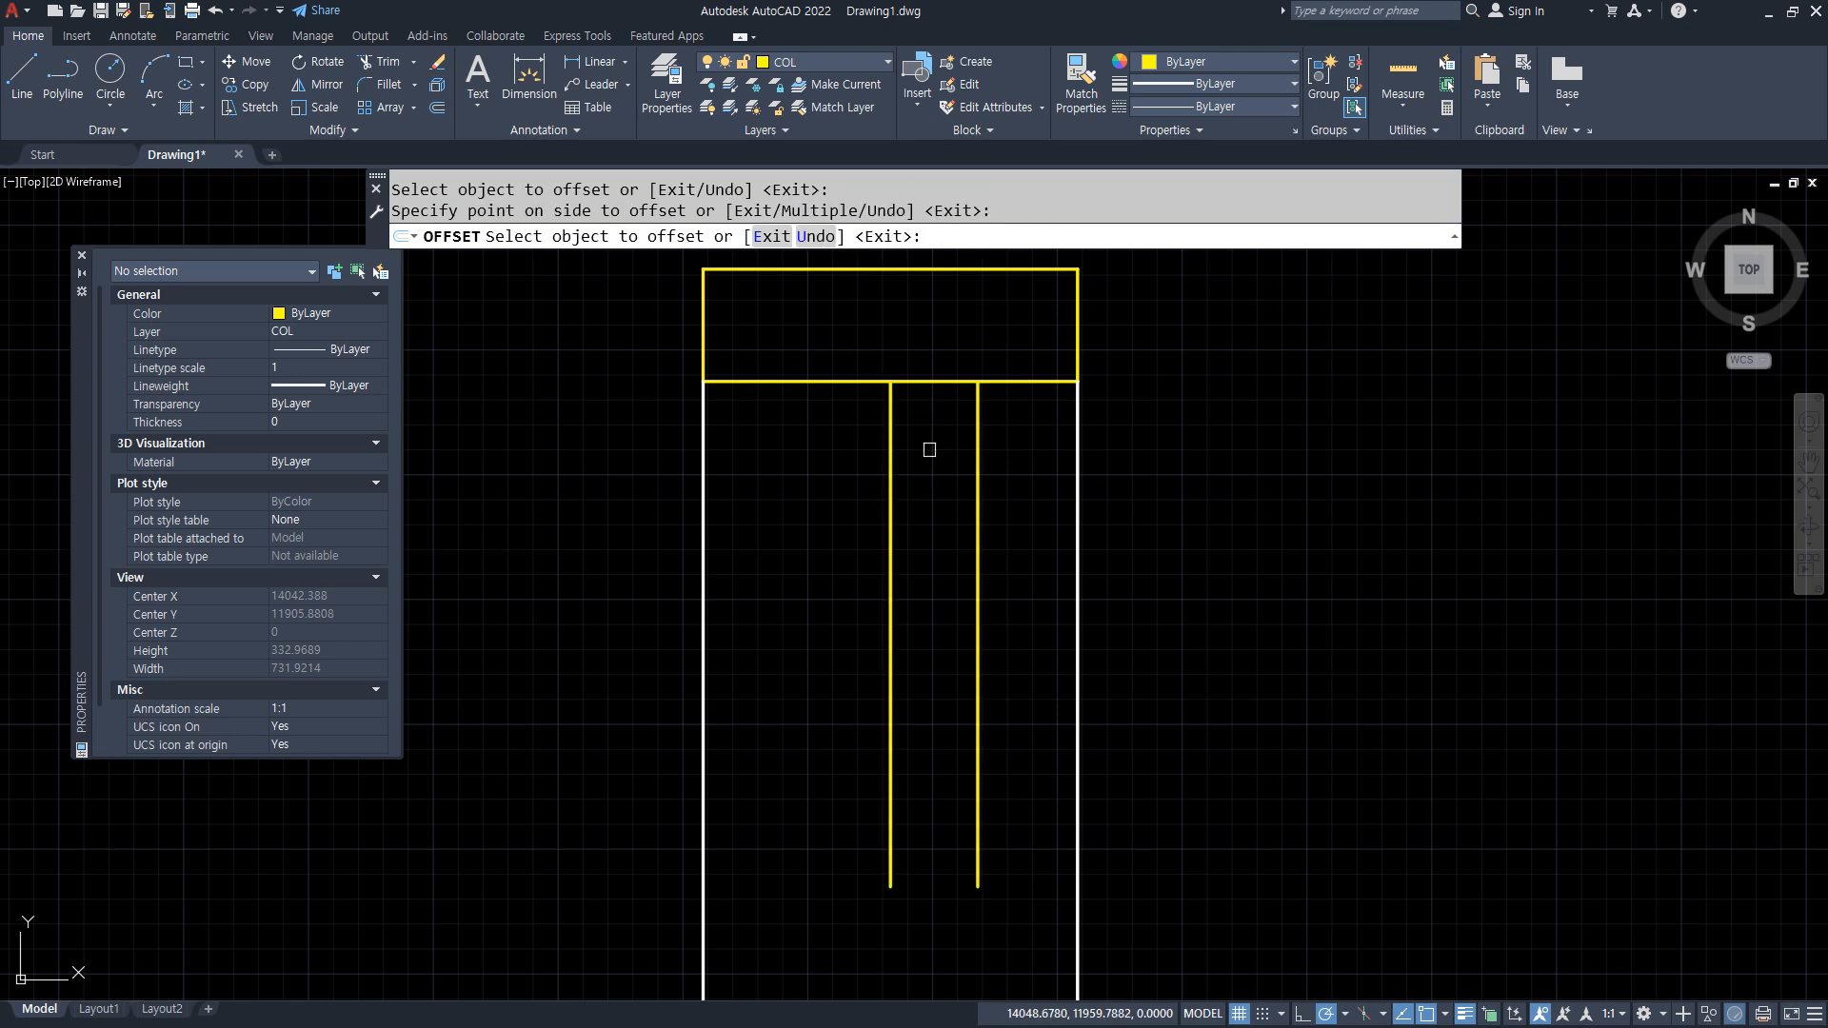
{"action": "key", "text": "space"}
Offset the head's lower edge 60 downward.
{"action": "type", "text": "o"}
{"action": "key", "text": "space"}
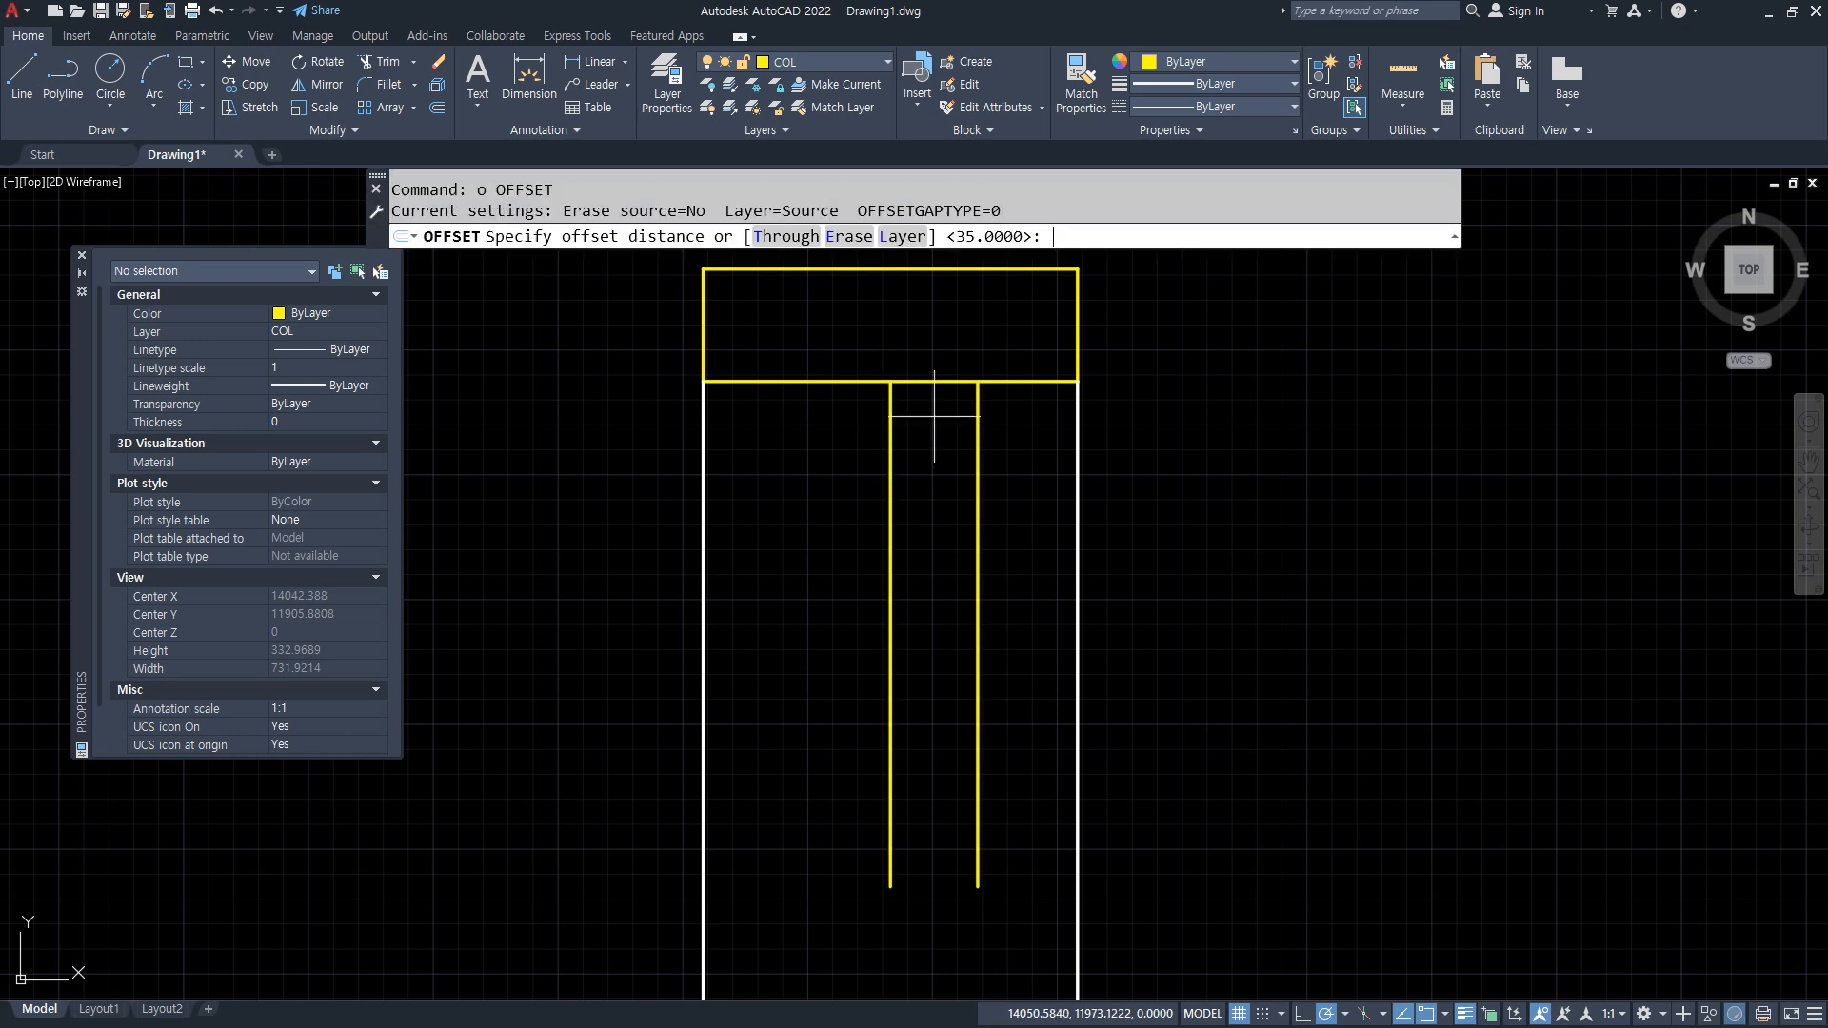
{"action": "type", "text": "60"}
{"action": "key", "text": "space"}
{"action": "left_click", "coordinate": [931, 381]}
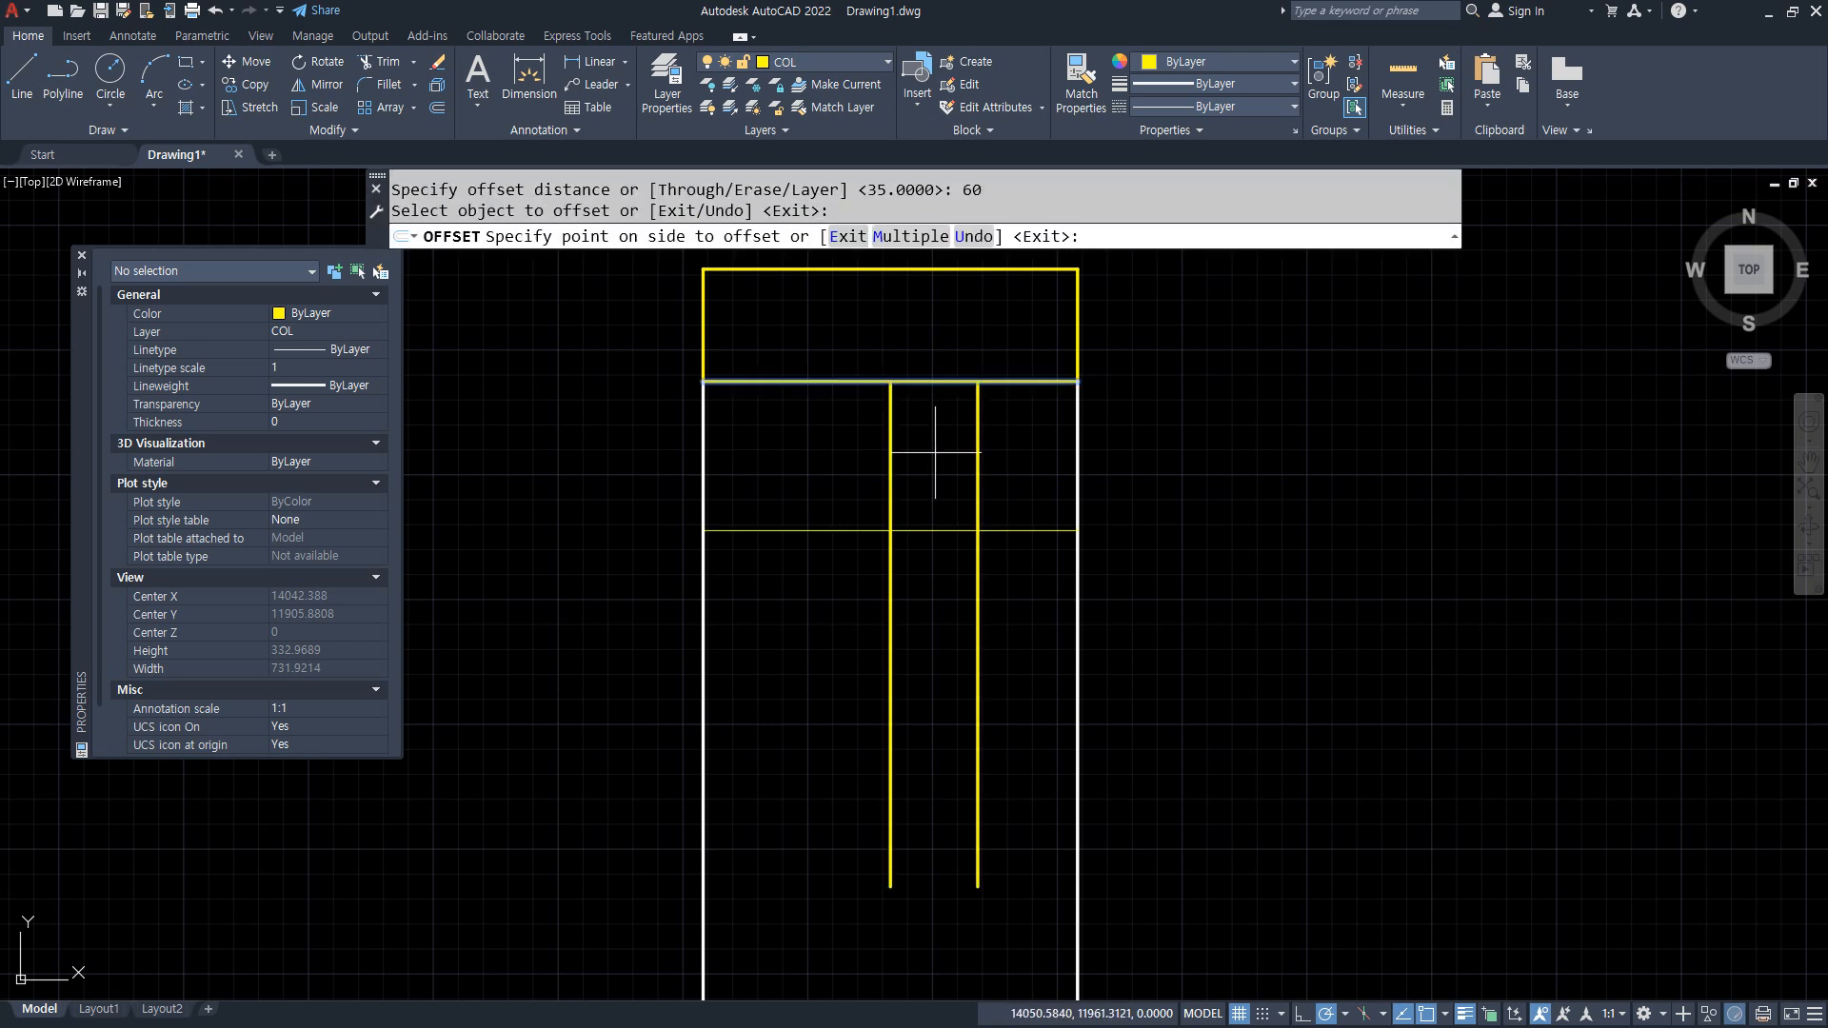
{"action": "left_click", "coordinate": [933, 444]}
{"action": "key", "text": "space"}
Offset the head's lower edge 10 upward.
{"action": "type", "text": "o"}
{"action": "key", "text": "space"}
{"action": "type", "text": "10"}
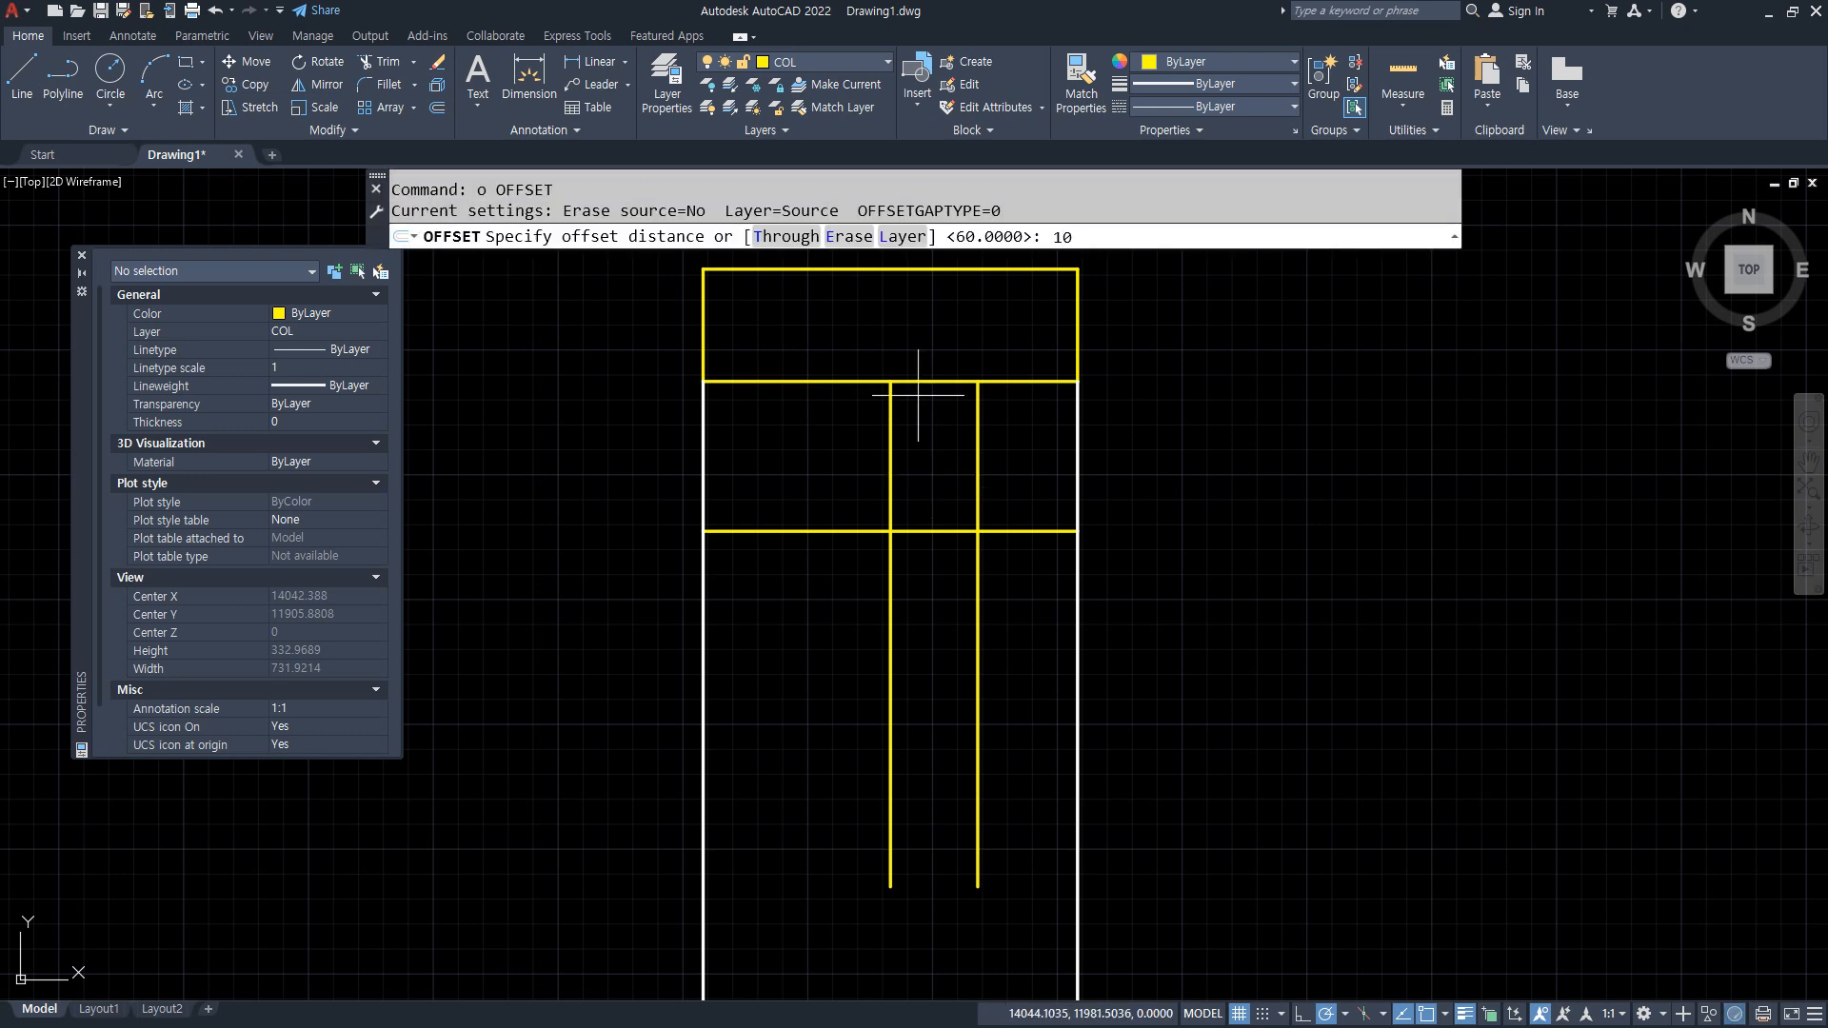
{"action": "key", "text": "space"}
{"action": "left_click", "coordinate": [922, 382]}
{"action": "left_click", "coordinate": [927, 314]}
{"action": "key", "text": "space"}
Fillet the offset edges and the two vertical lines with zero radius into a closed rectangular upper sash rail.
{"action": "type", "text": "f"}
{"action": "key", "text": "space"}
{"action": "left_click", "coordinate": [927, 357]}
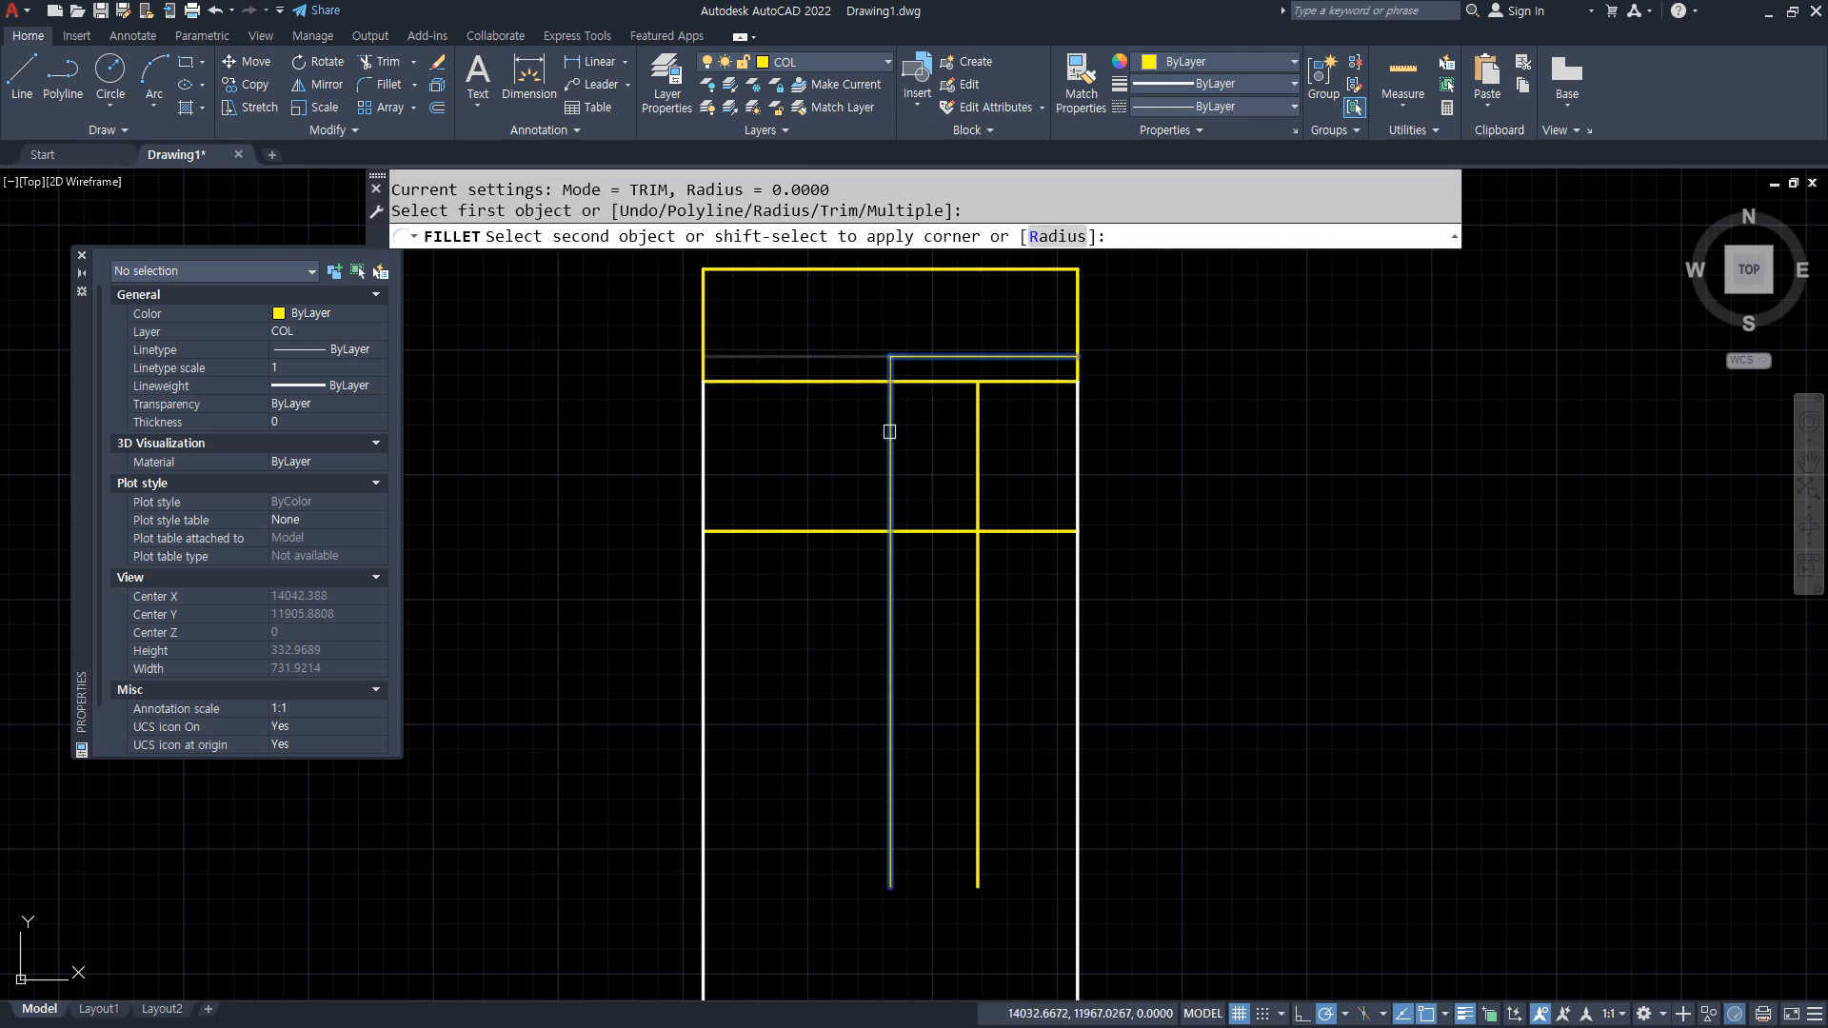
{"action": "left_click", "coordinate": [889, 431]}
{"action": "key", "text": "space"}
{"action": "left_click", "coordinate": [938, 357]}
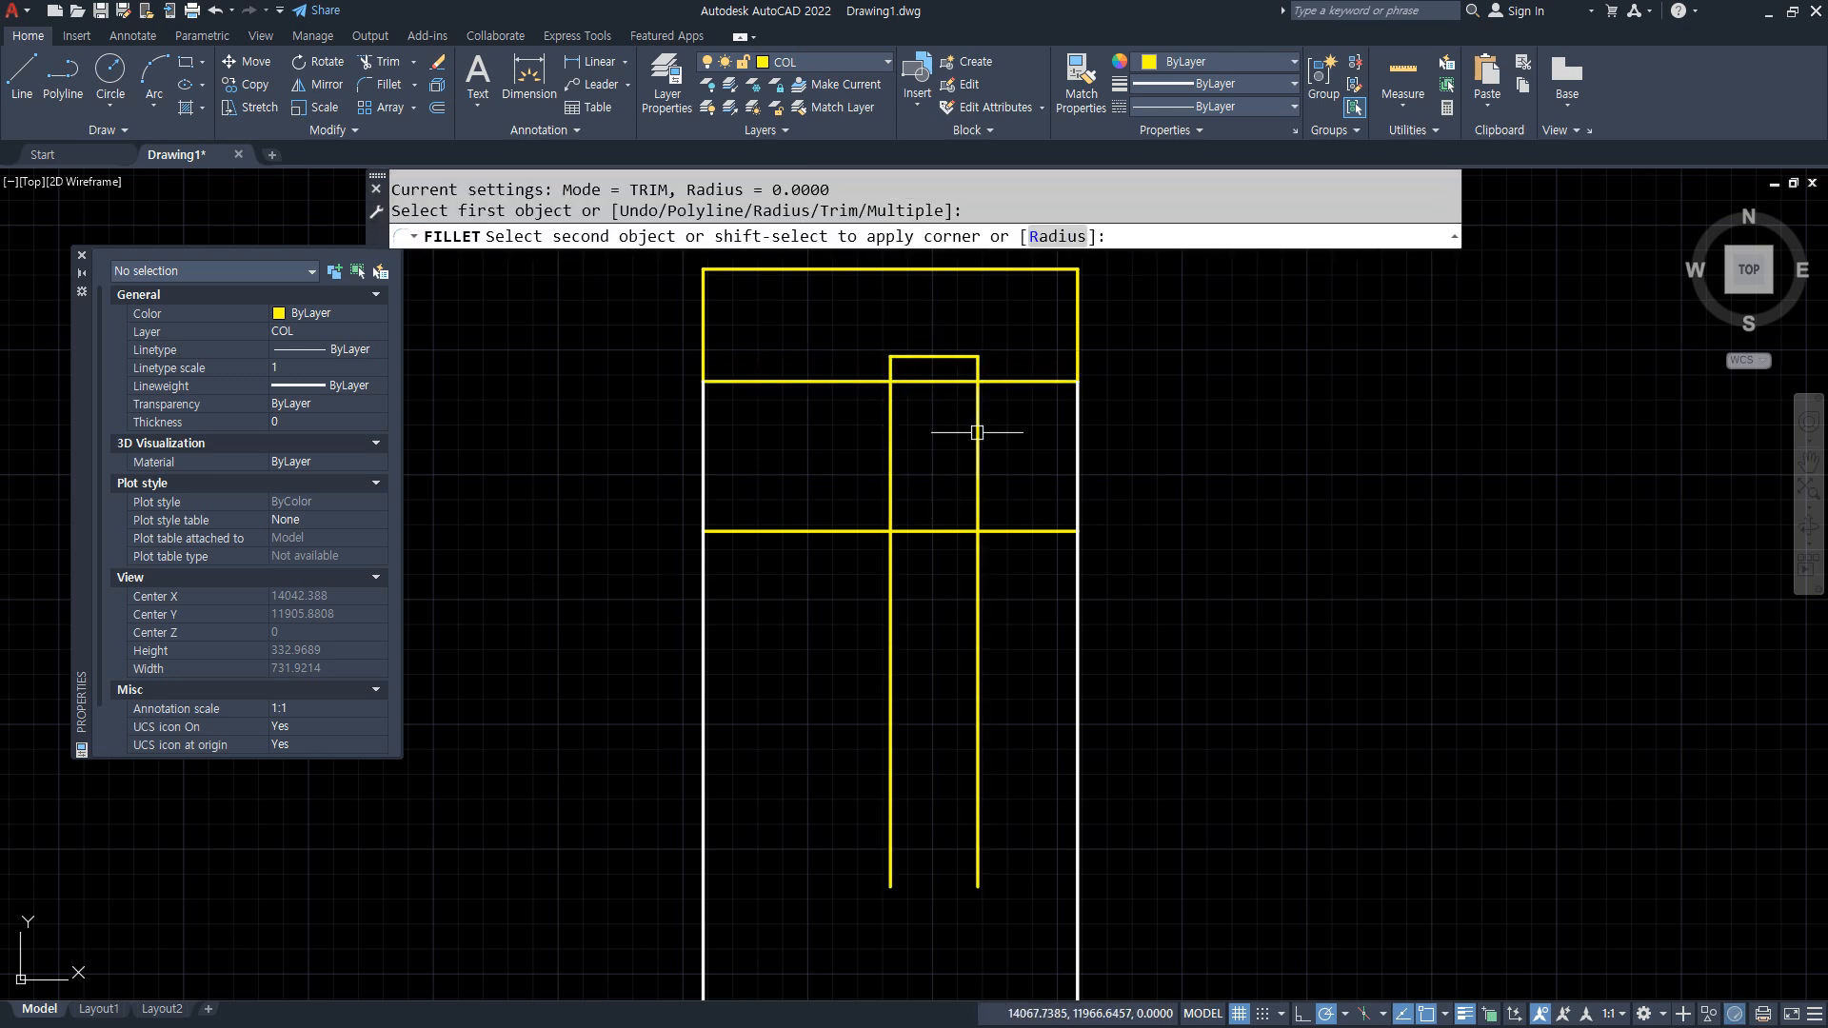
{"action": "left_click", "coordinate": [962, 508]}
{"action": "key", "text": "space"}
{"action": "left_click", "coordinate": [937, 529]}
{"action": "left_click", "coordinate": [890, 477]}
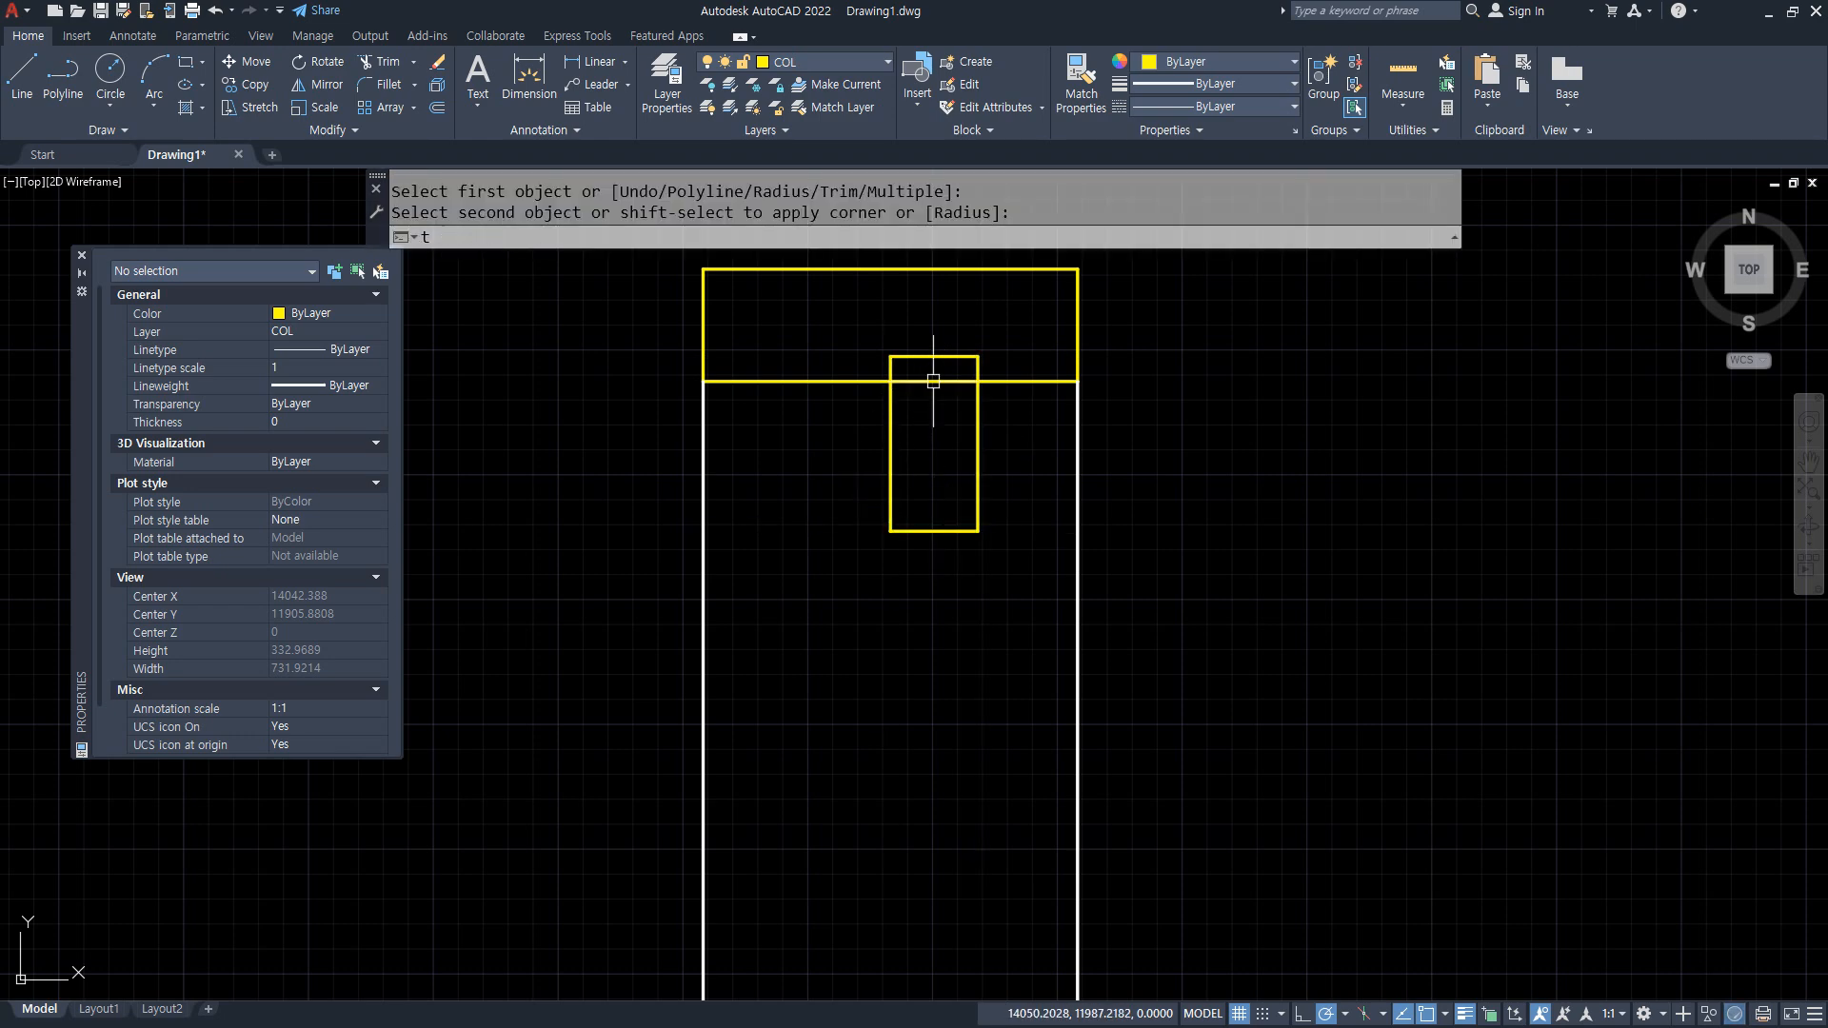
Trim the head's lower edge where it crosses the upper sash rail.
{"action": "type", "text": "t"}
{"action": "key", "text": "space"}
{"action": "key", "text": "Escape"}
{"action": "scroll", "coordinate": [901, 530], "scroll_direction": "down", "scroll_amount": 2}
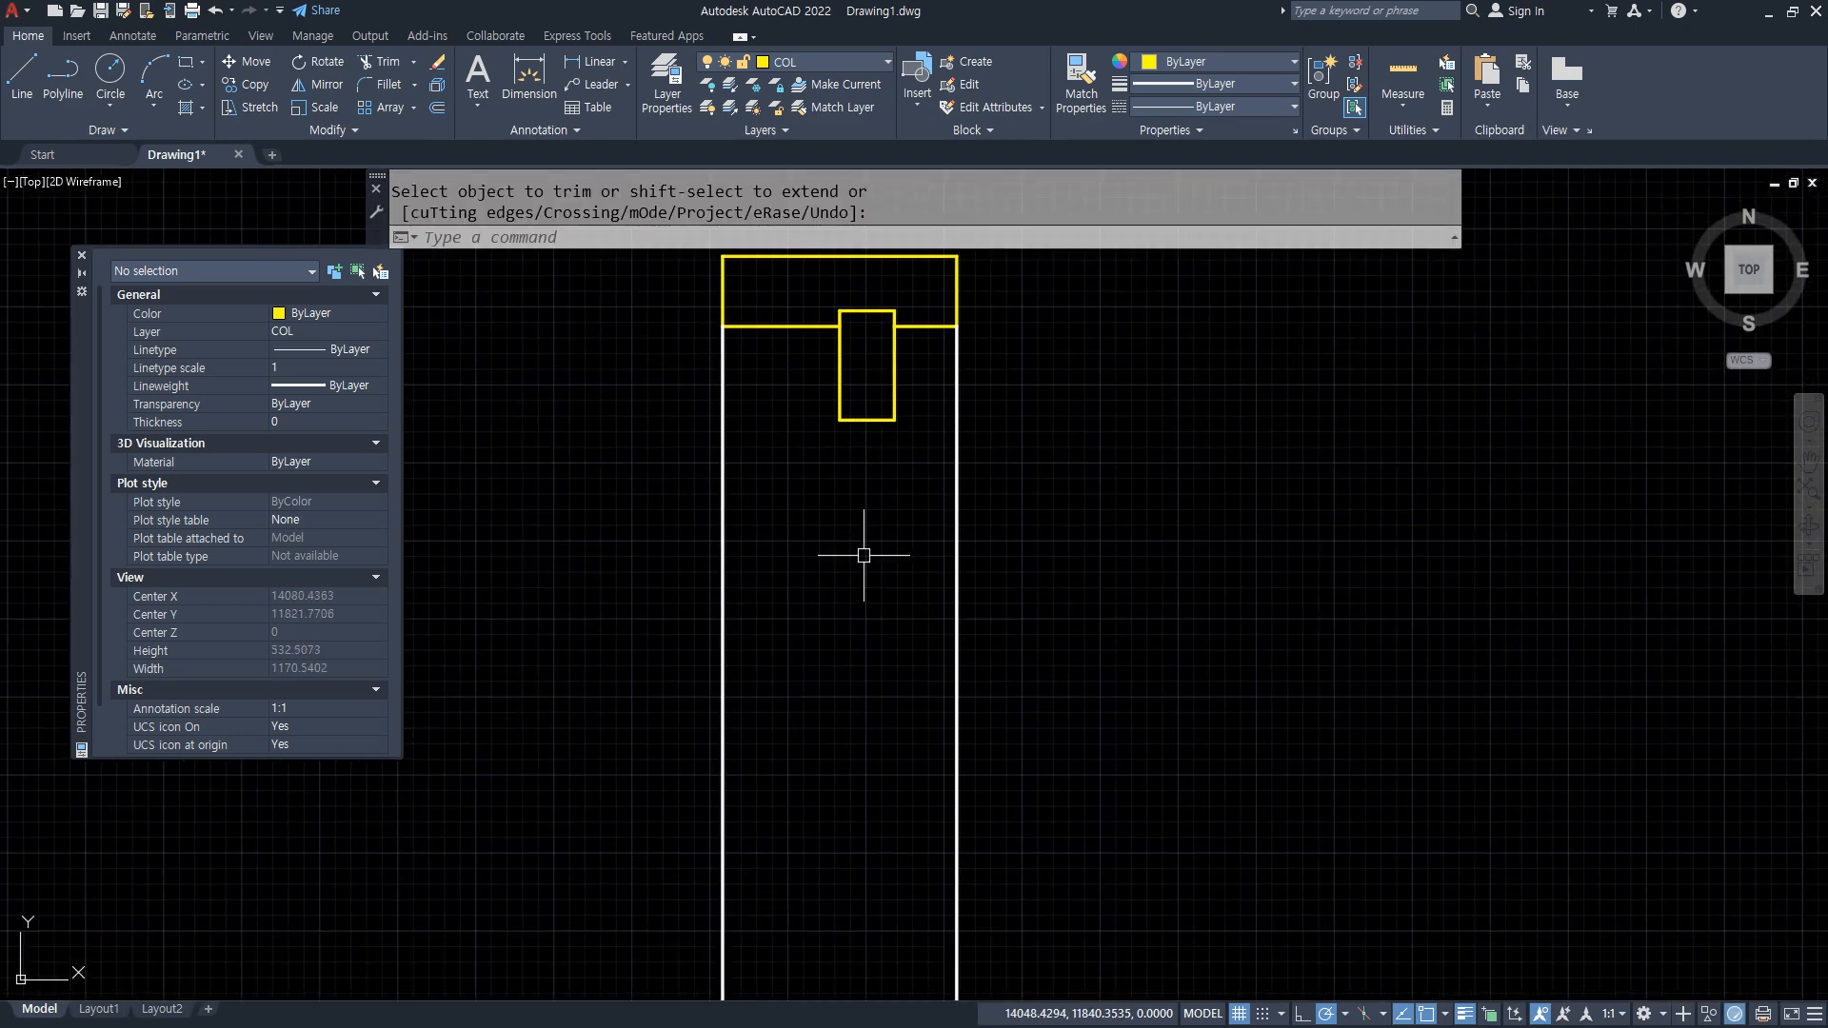
Draw a vertical line from the upper rail's lower-left corner to the matching corner of the lower rail.
{"action": "type", "text": "l"}
{"action": "key", "text": "space"}
{"action": "left_click", "coordinate": [839, 420]}
{"action": "scroll", "coordinate": [839, 420], "scroll_direction": "down", "scroll_amount": 3}
{"action": "middle_click_drag", "start_coordinate": [838, 420], "coordinate": [761, 352]}
{"action": "left_click", "coordinate": [775, 601]}
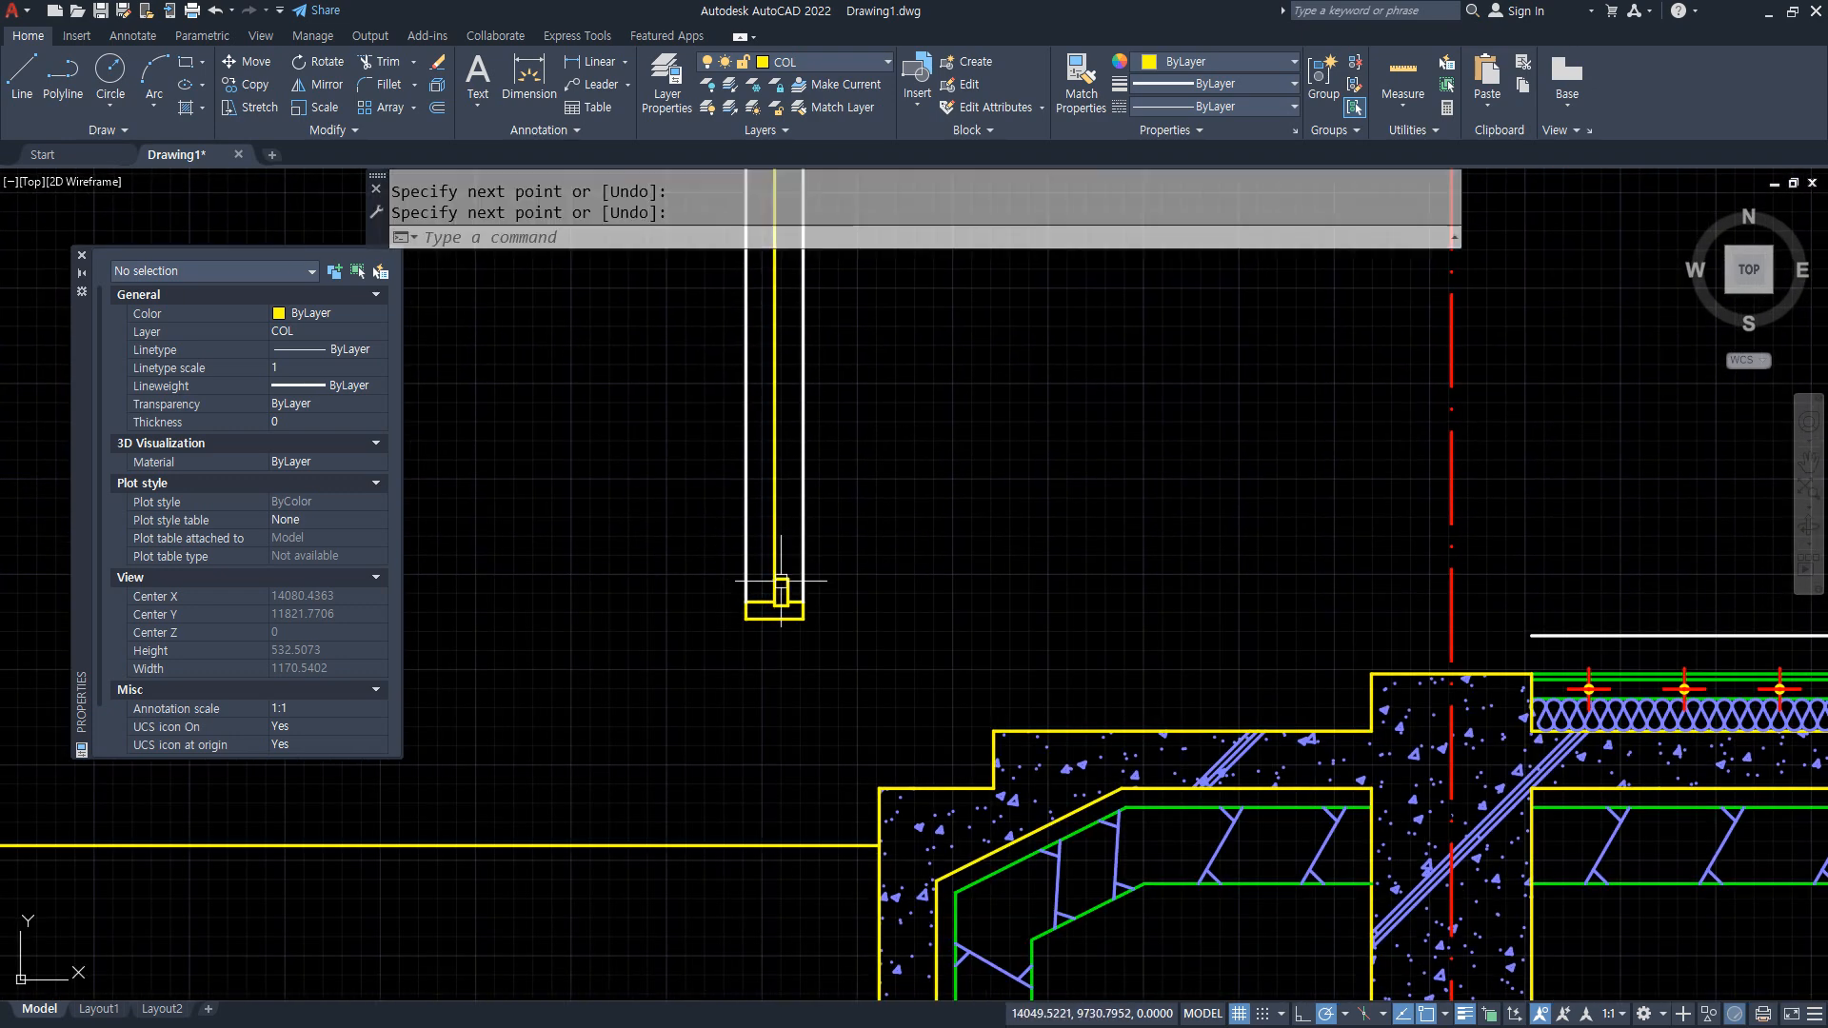
{"action": "key", "text": "space"}
Draw a vertical line joining the right corners of the lower and upper sash rails.
{"action": "key", "text": "space"}
{"action": "left_click", "coordinate": [787, 579]}
{"action": "middle_click_drag", "start_coordinate": [788, 579], "coordinate": [732, 482]}
{"action": "scroll", "coordinate": [731, 482], "scroll_direction": "up", "scroll_amount": 3}
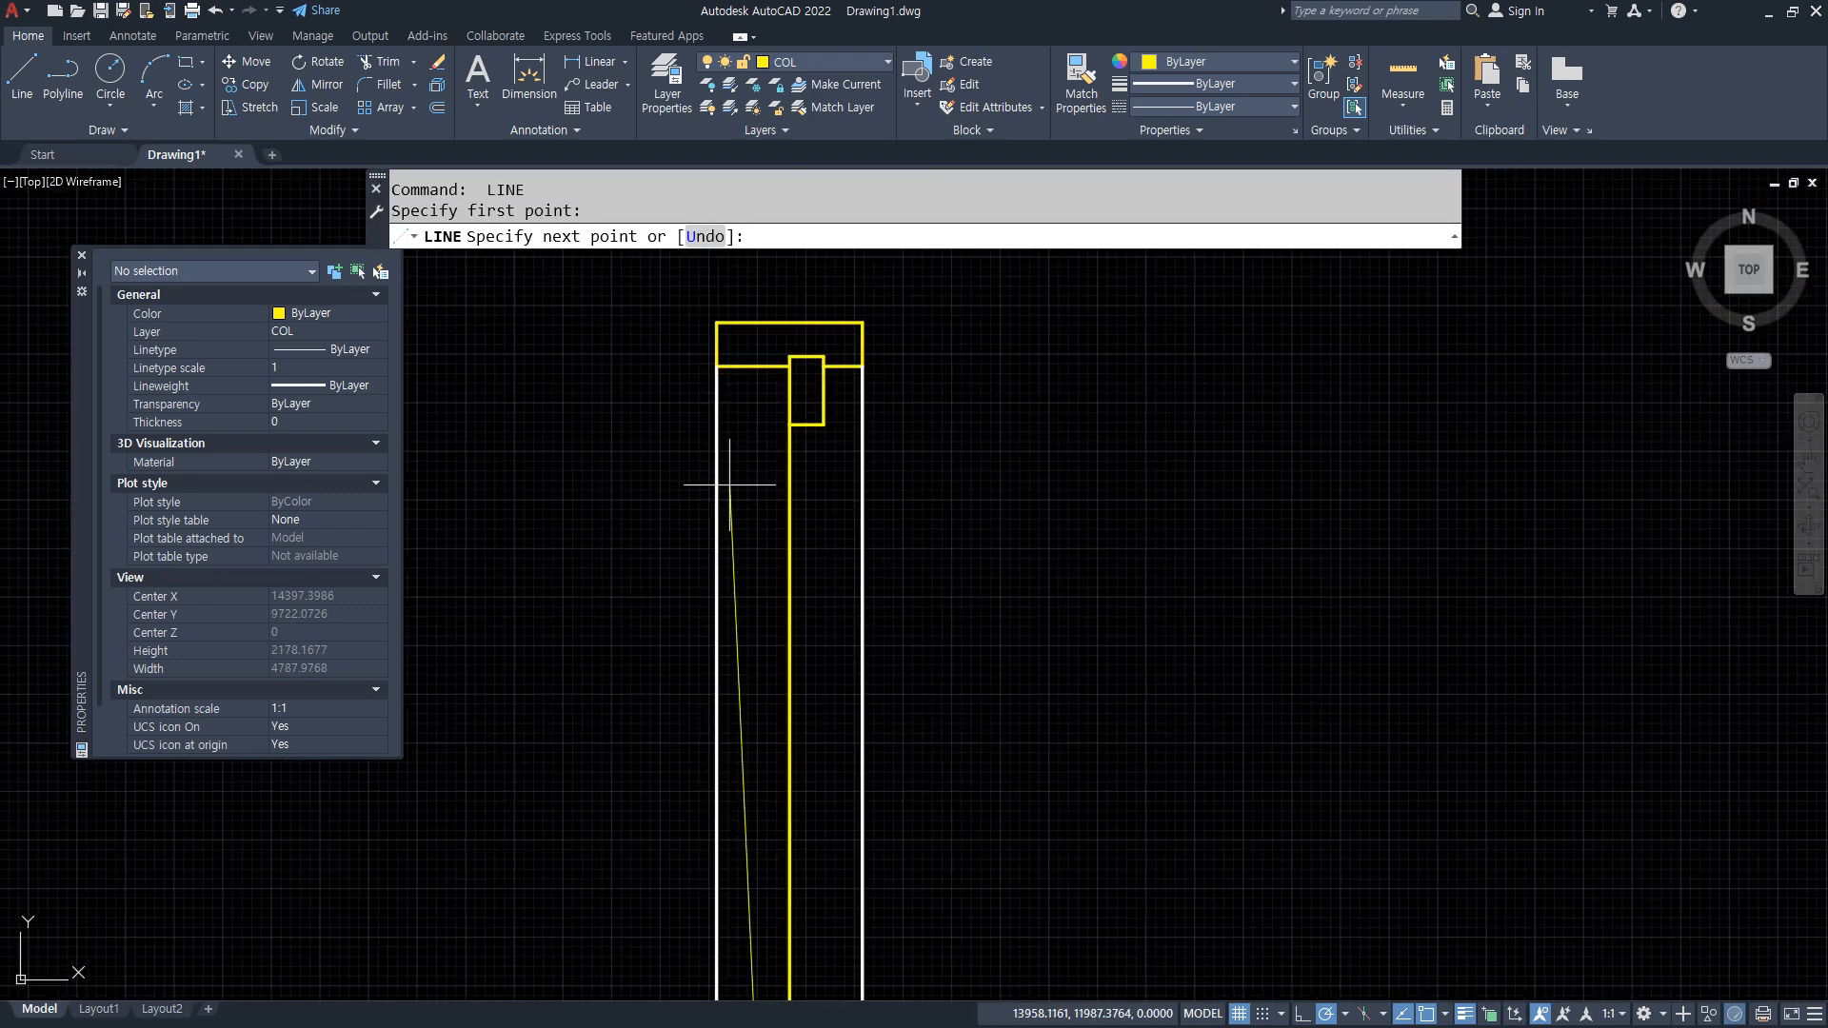
{"action": "left_click", "coordinate": [824, 423]}
{"action": "key", "text": "space"}
{"action": "scroll", "coordinate": [815, 428], "scroll_direction": "up", "scroll_amount": 2}
{"action": "type", "text": "c"}
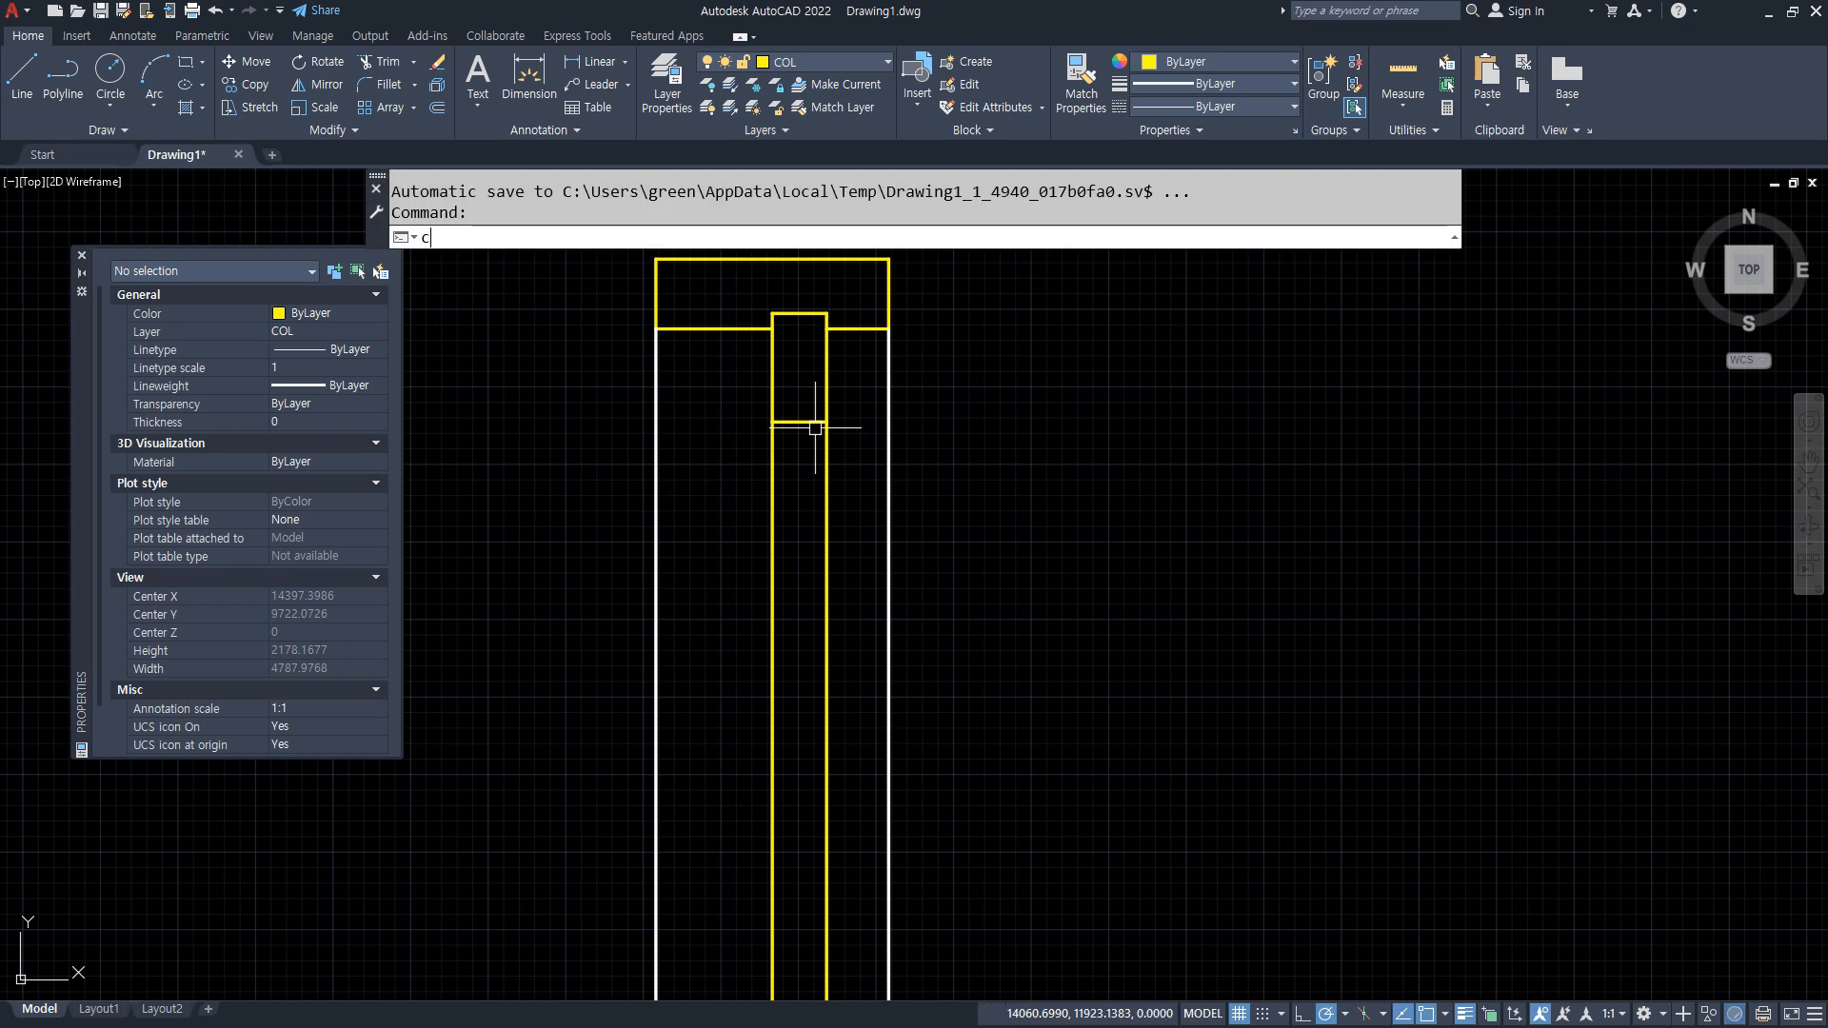
{"action": "key", "text": "space"}
{"action": "scroll", "coordinate": [816, 445], "scroll_direction": "up", "scroll_amount": 4}
{"action": "key", "text": "Escape"}
{"action": "key", "text": "Escape"}
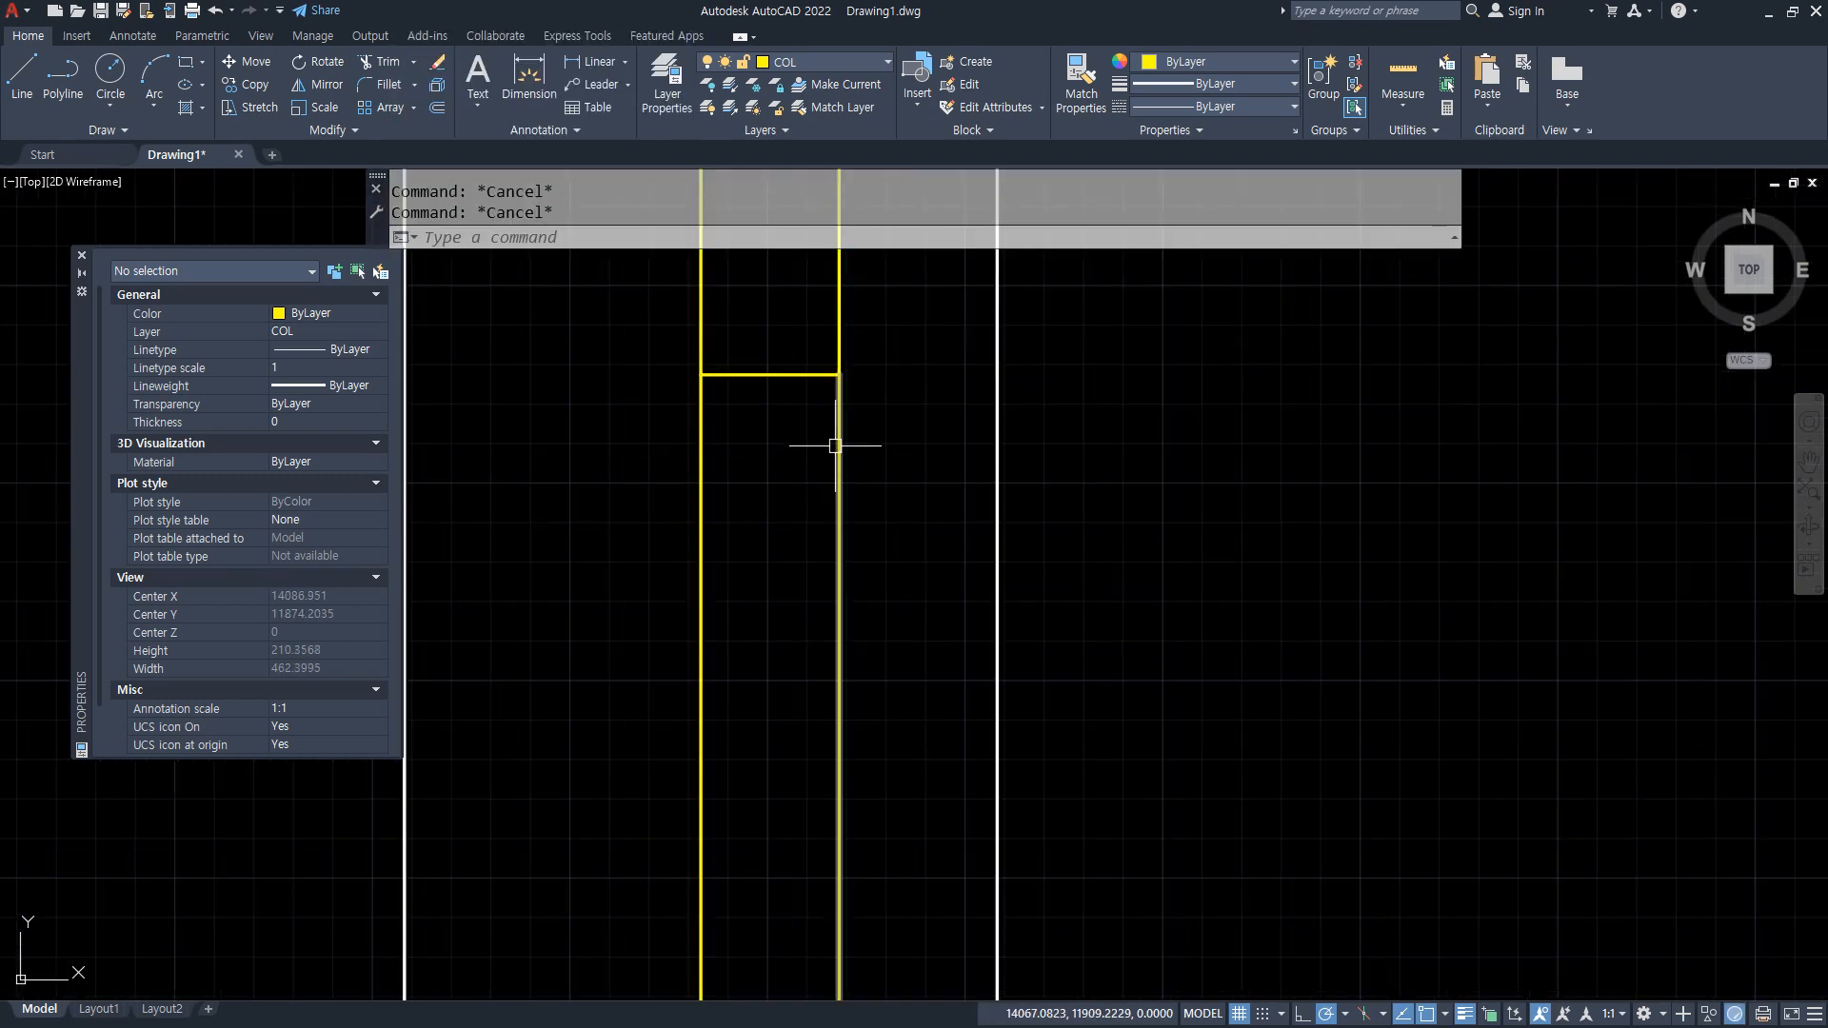
Copy the sash's right vertical line to the midpoint of the upper rail's lower edge.
{"action": "type", "text": "cp"}
{"action": "key", "text": "space"}
{"action": "left_click", "coordinate": [838, 419]}
{"action": "key", "text": "space"}
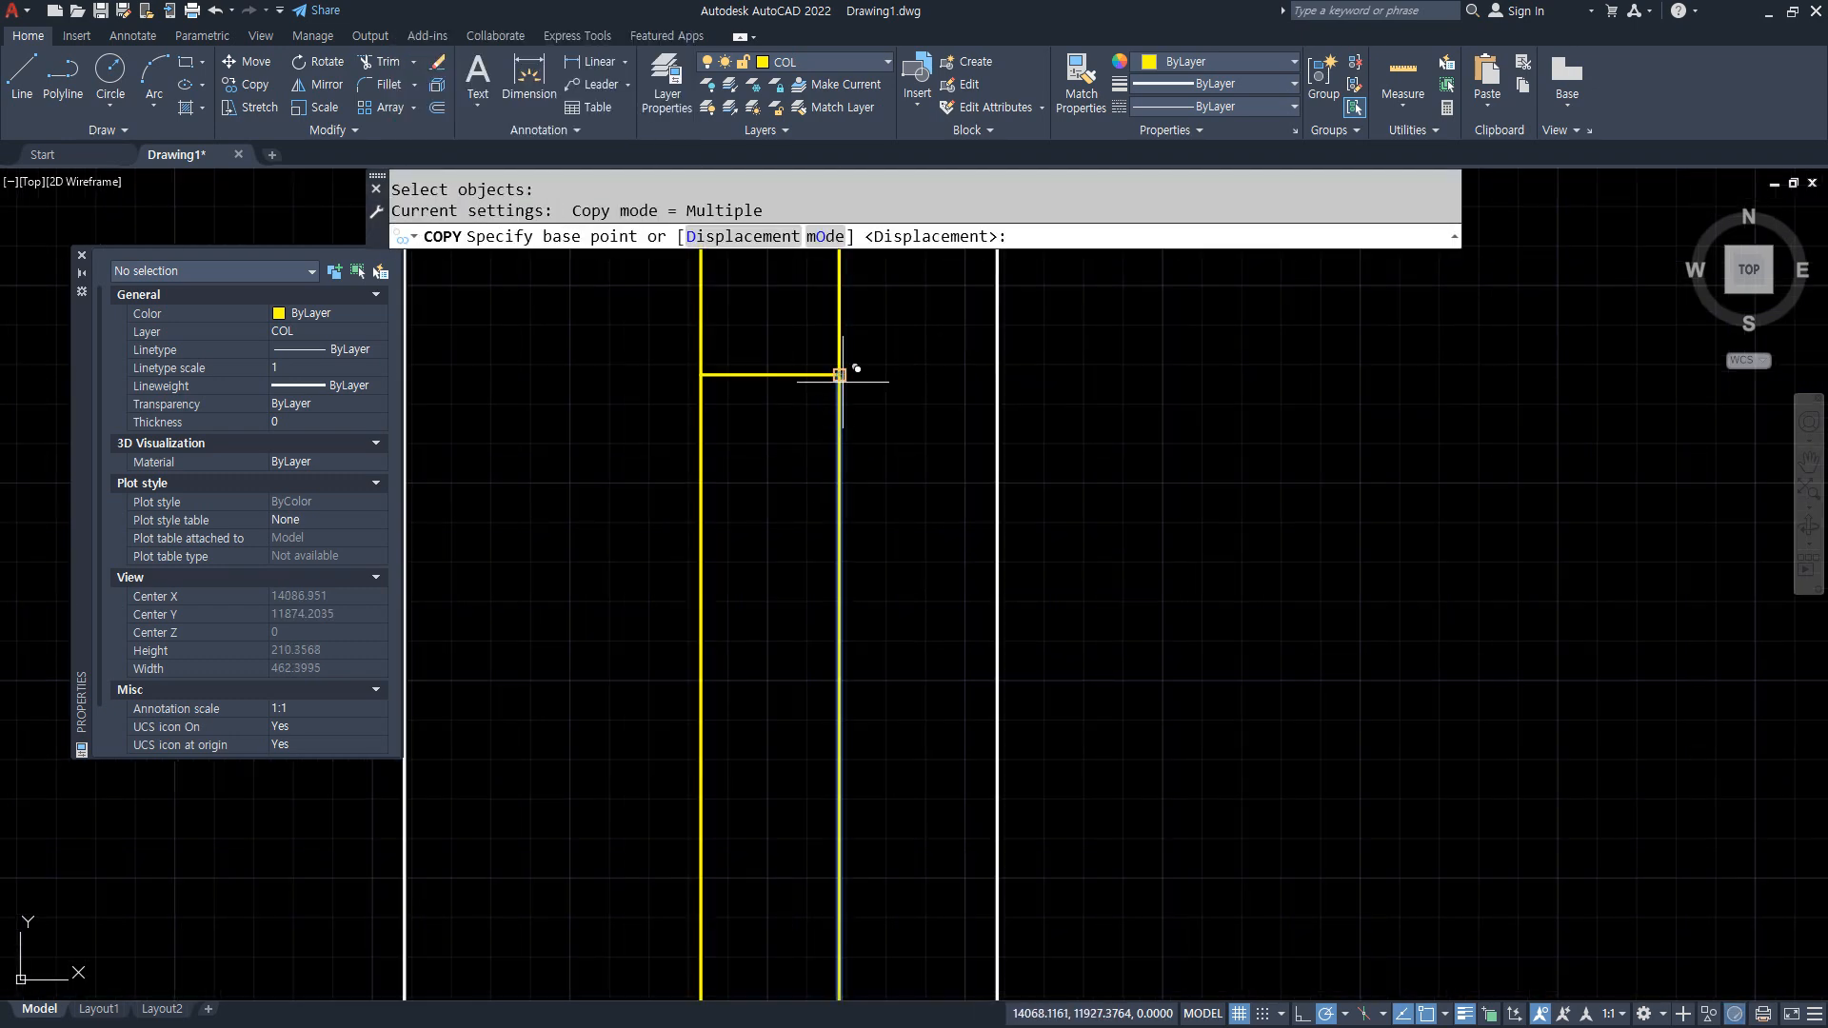
{"action": "left_click", "coordinate": [842, 381]}
{"action": "type", "text": "mid"}
{"action": "key", "text": "space"}
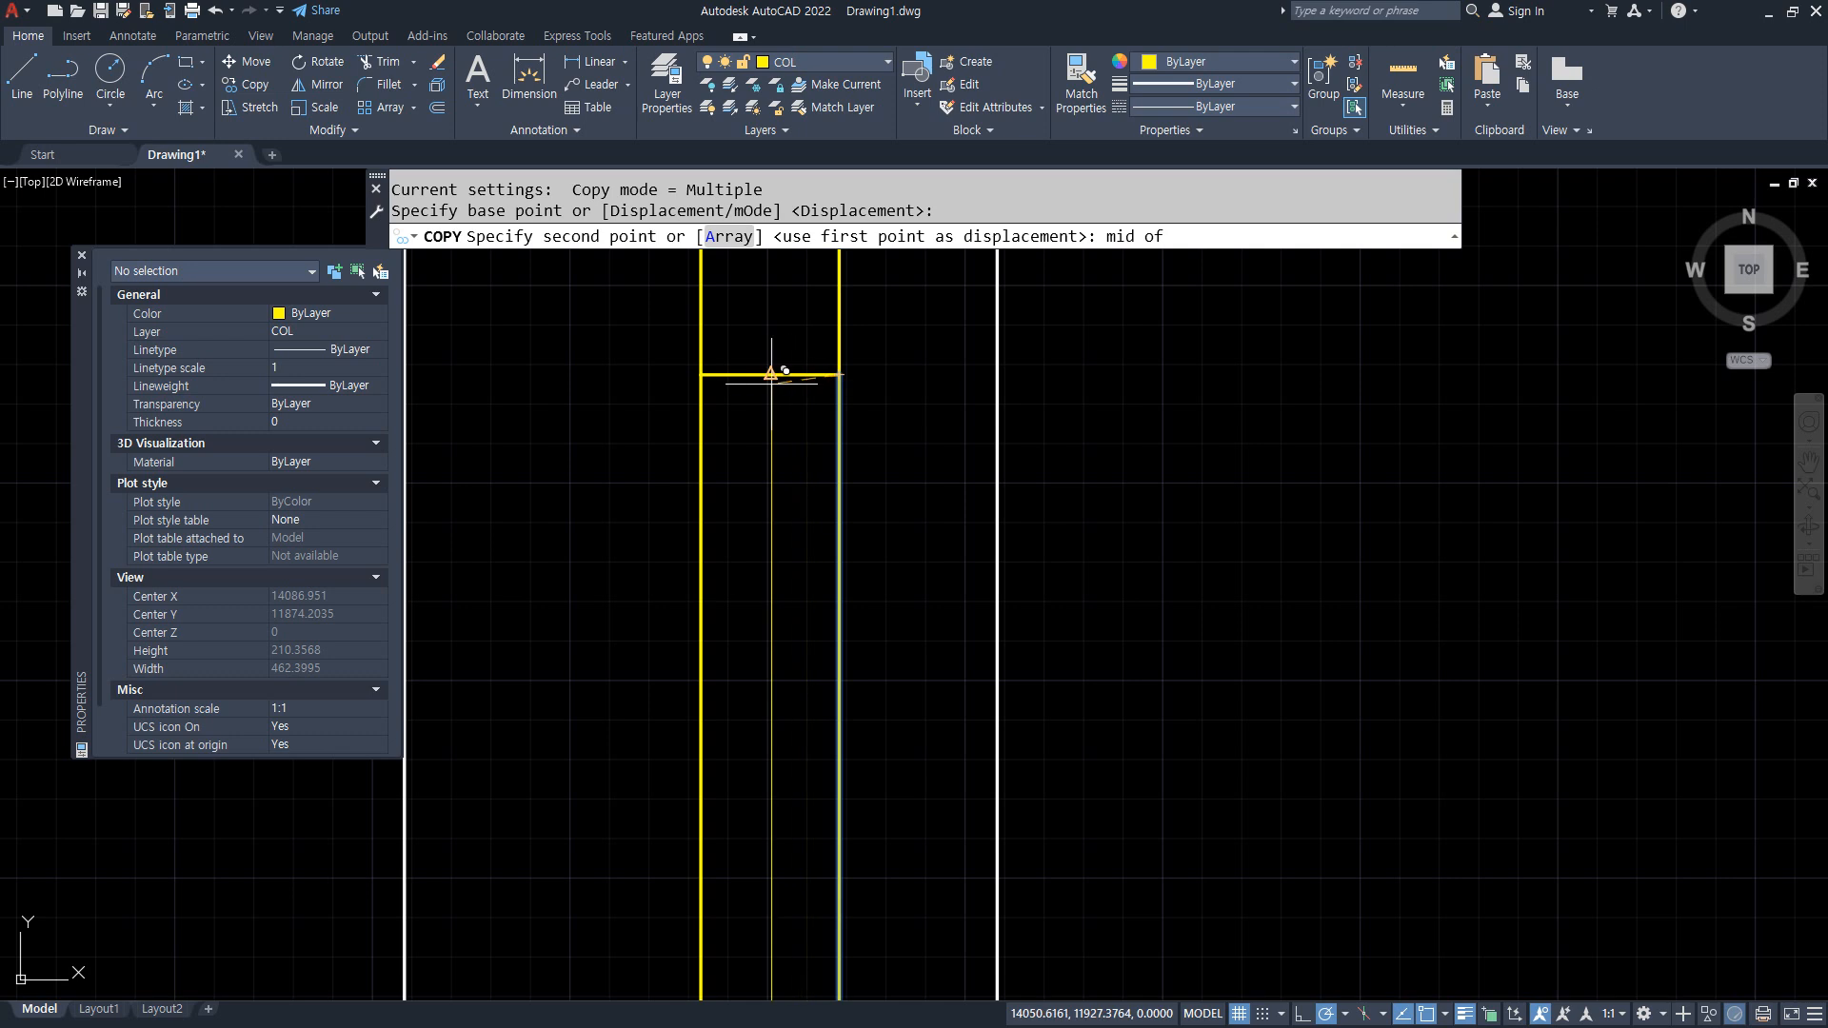
{"action": "left_click", "coordinate": [770, 375]}
{"action": "key", "text": "Escape"}
Match the two outer vertical sash lines to the properties of the frame's white side line.
{"action": "type", "text": "ma"}
{"action": "key", "text": "space"}
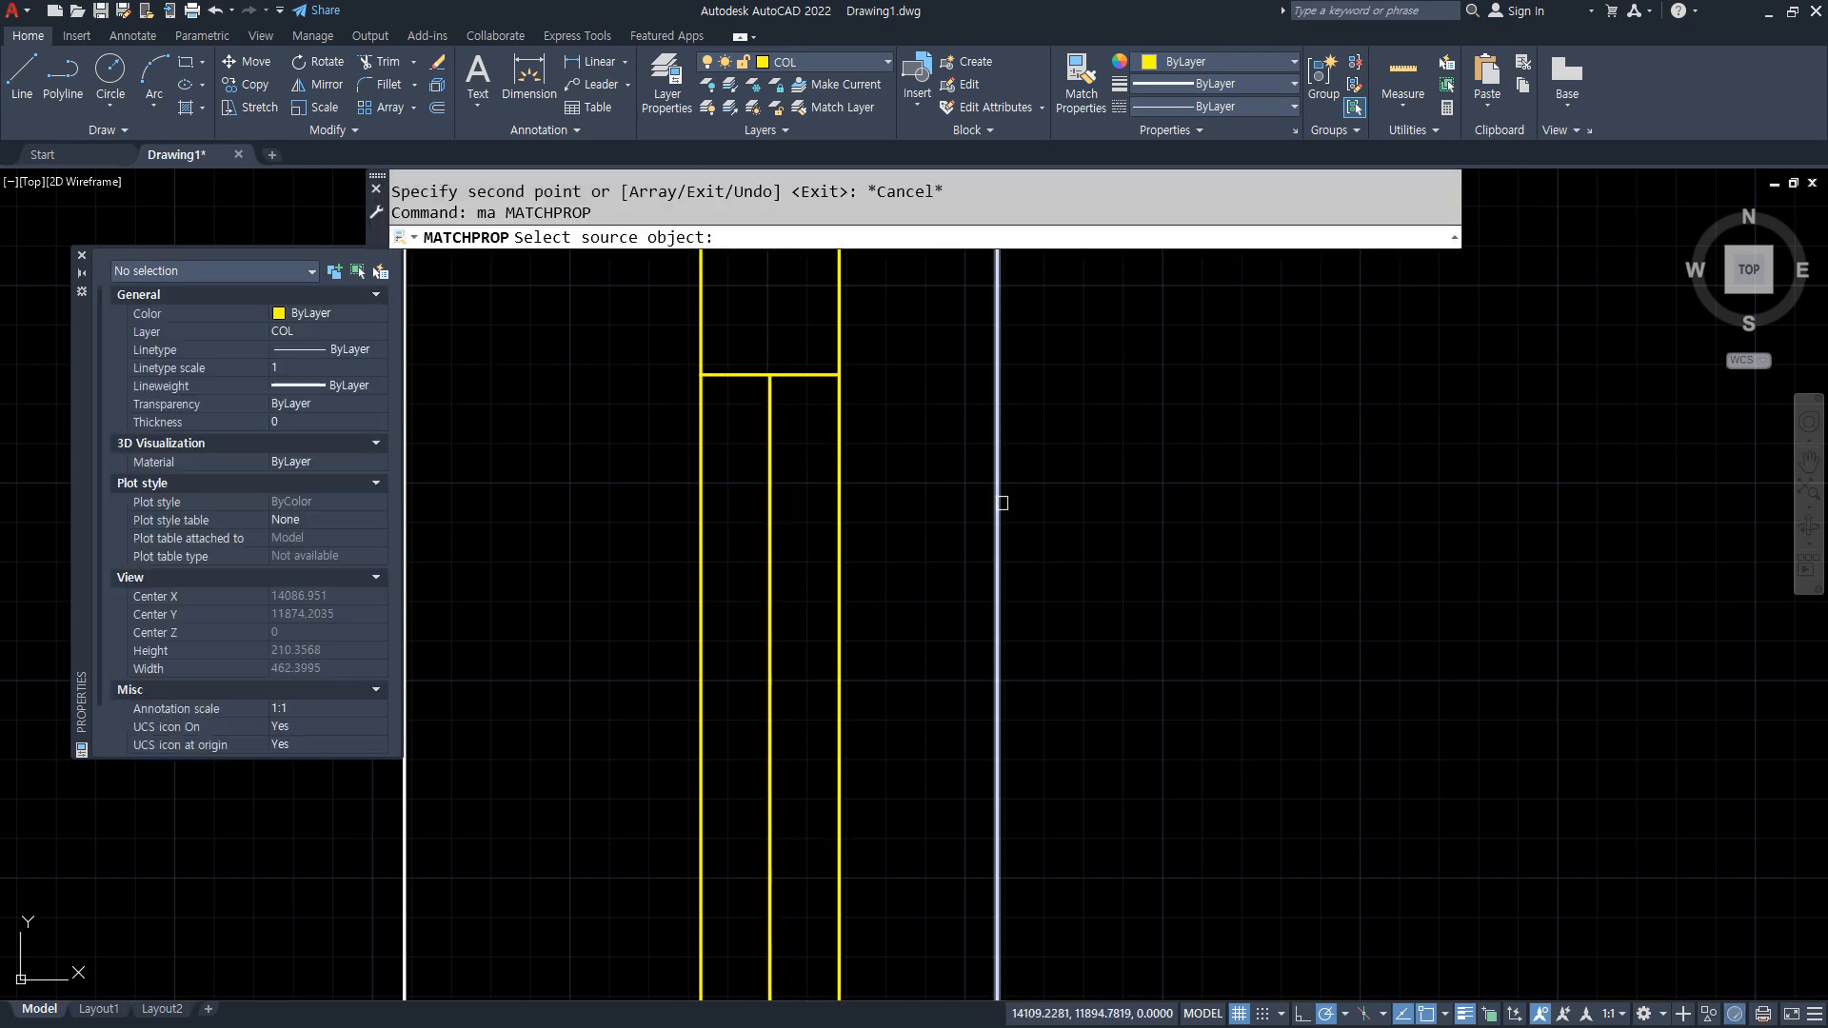
{"action": "left_click", "coordinate": [998, 498]}
{"action": "left_click", "coordinate": [711, 498]}
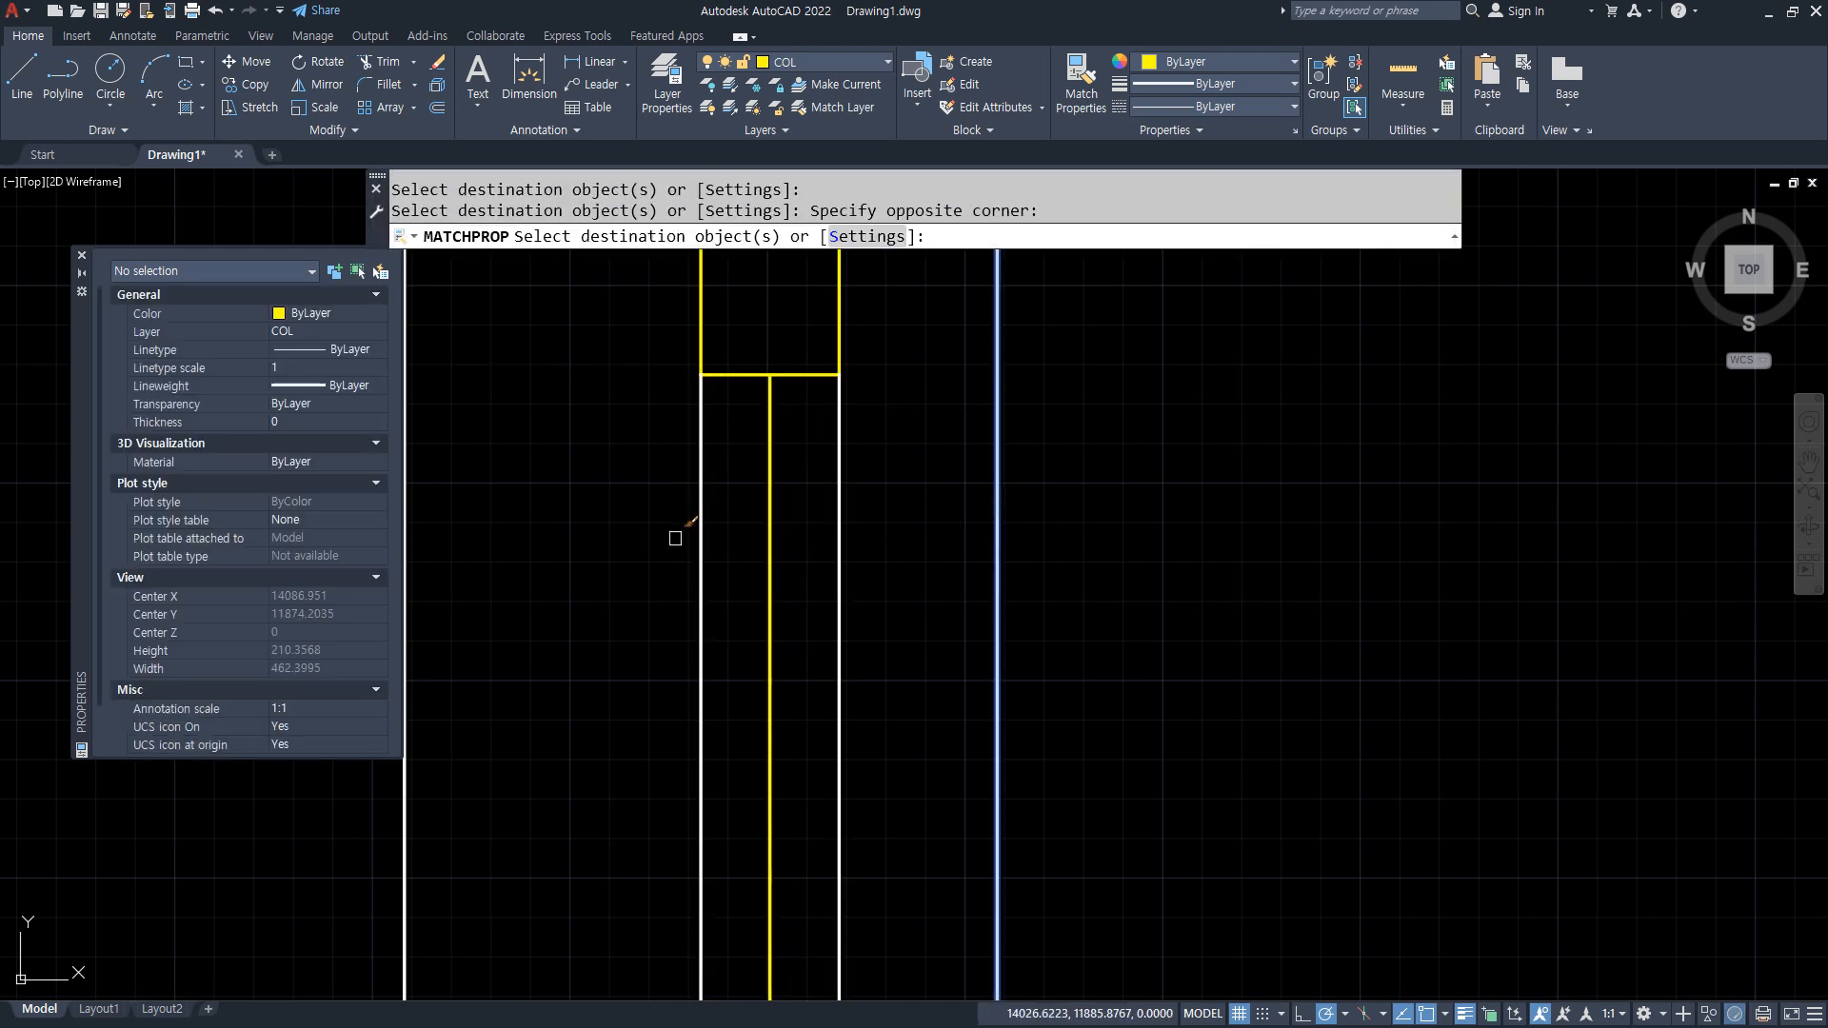
{"action": "left_click", "coordinate": [673, 530]}
{"action": "key", "text": "space"}
Move the middle vertical glass line of the sash to layer FIN.
{"action": "left_click", "coordinate": [770, 474]}
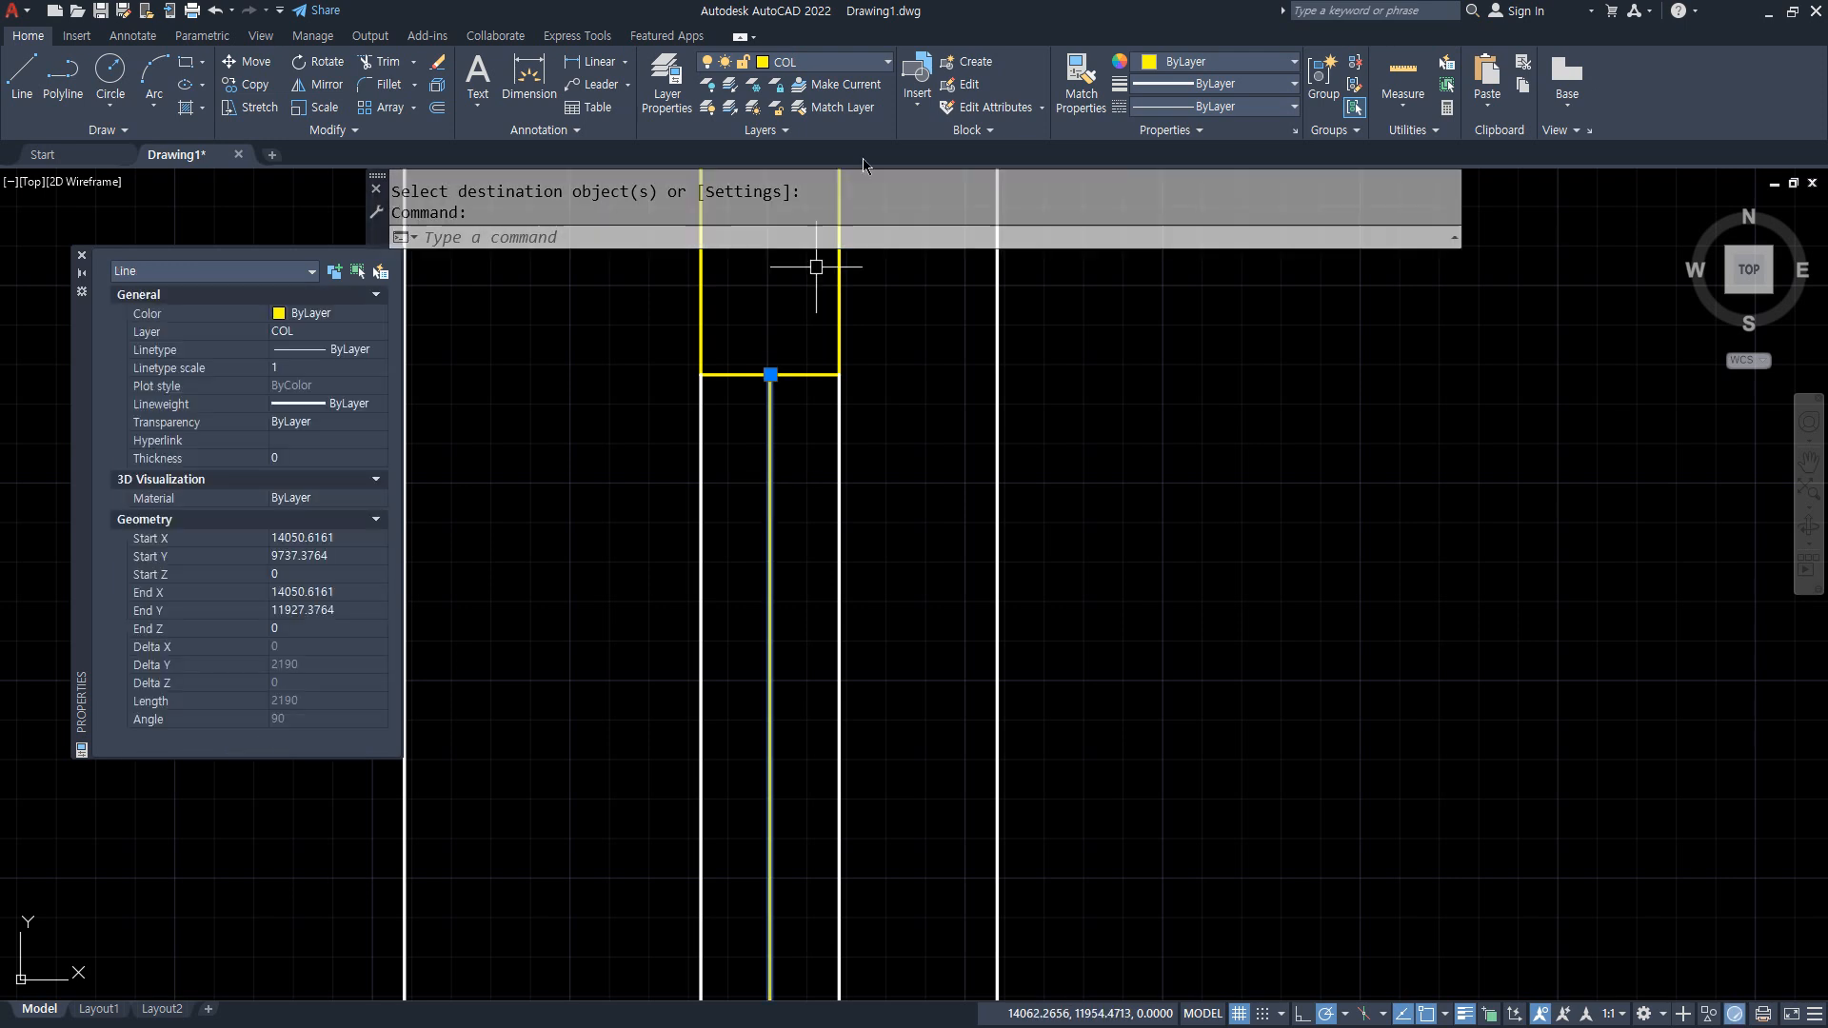
{"action": "left_click", "coordinate": [827, 63]}
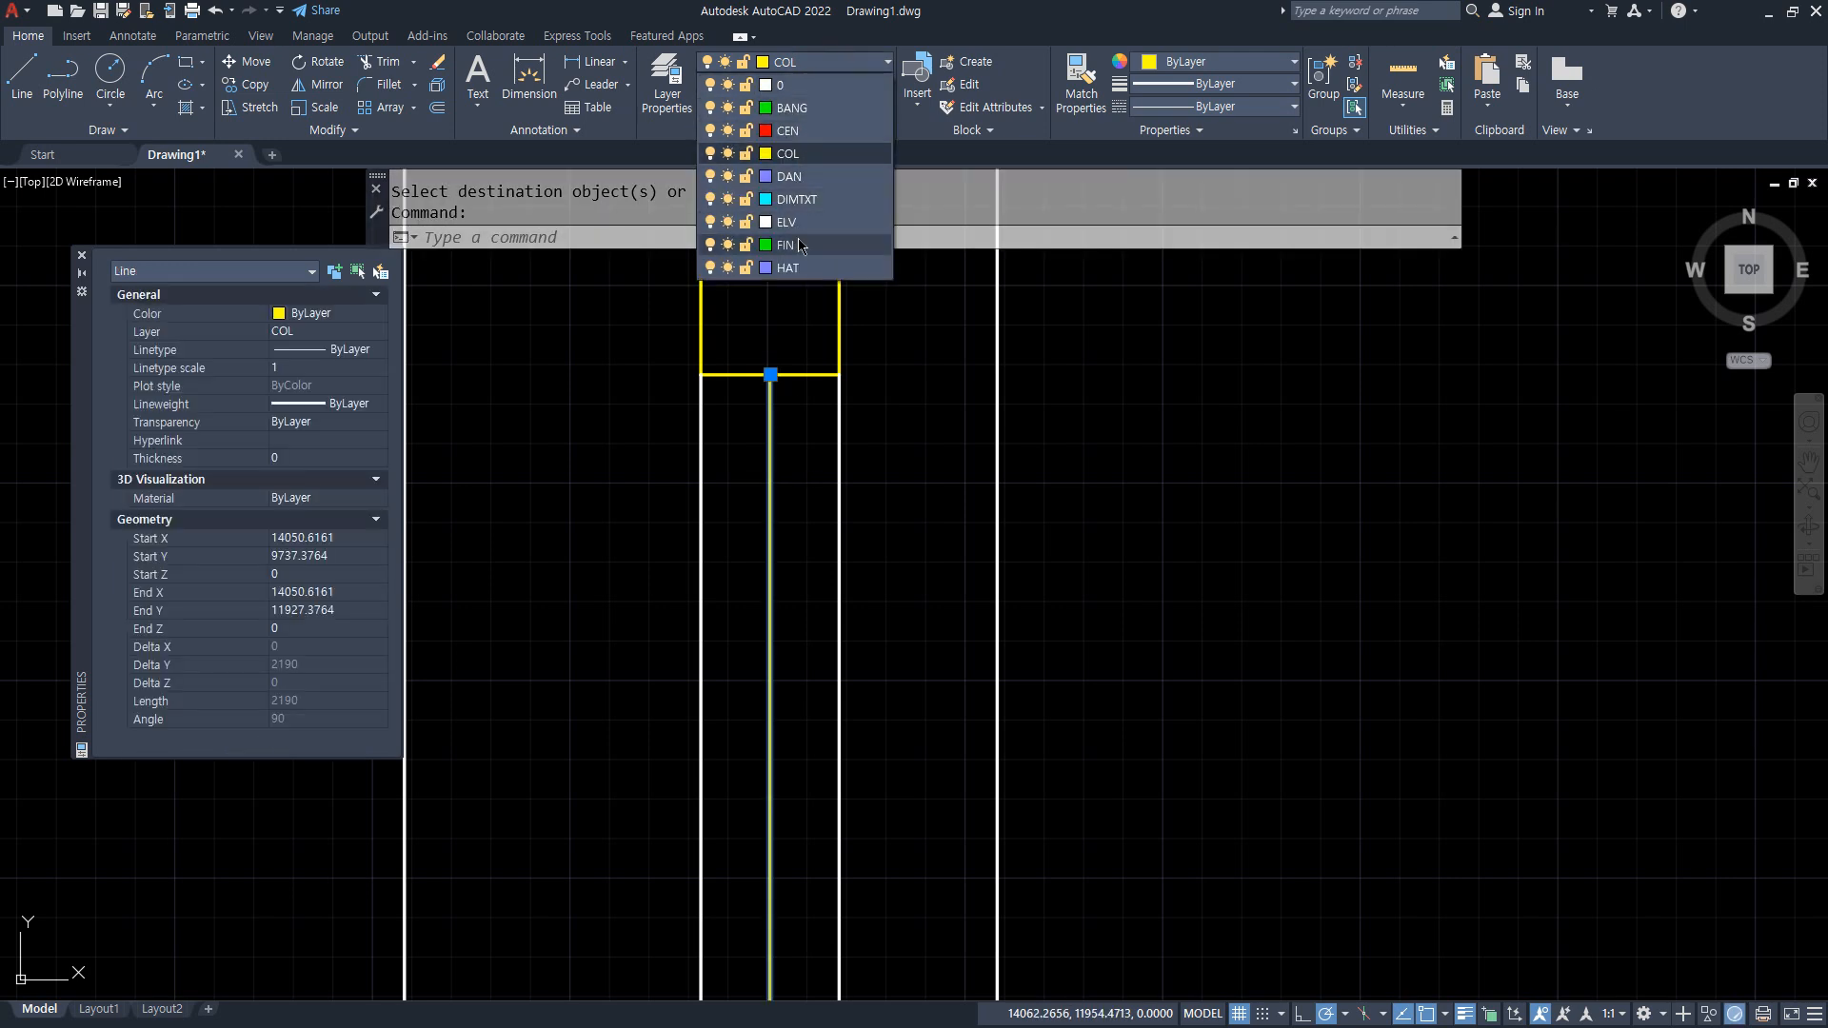
{"action": "key", "text": "Escape"}
{"action": "key", "text": "Escape"}
Draw a short vertical line downward from the midpoint of the upper rail's top edge.
{"action": "scroll", "coordinate": [930, 478], "scroll_direction": "down", "scroll_amount": 2}
{"action": "middle_click_drag", "start_coordinate": [896, 425], "coordinate": [885, 586]}
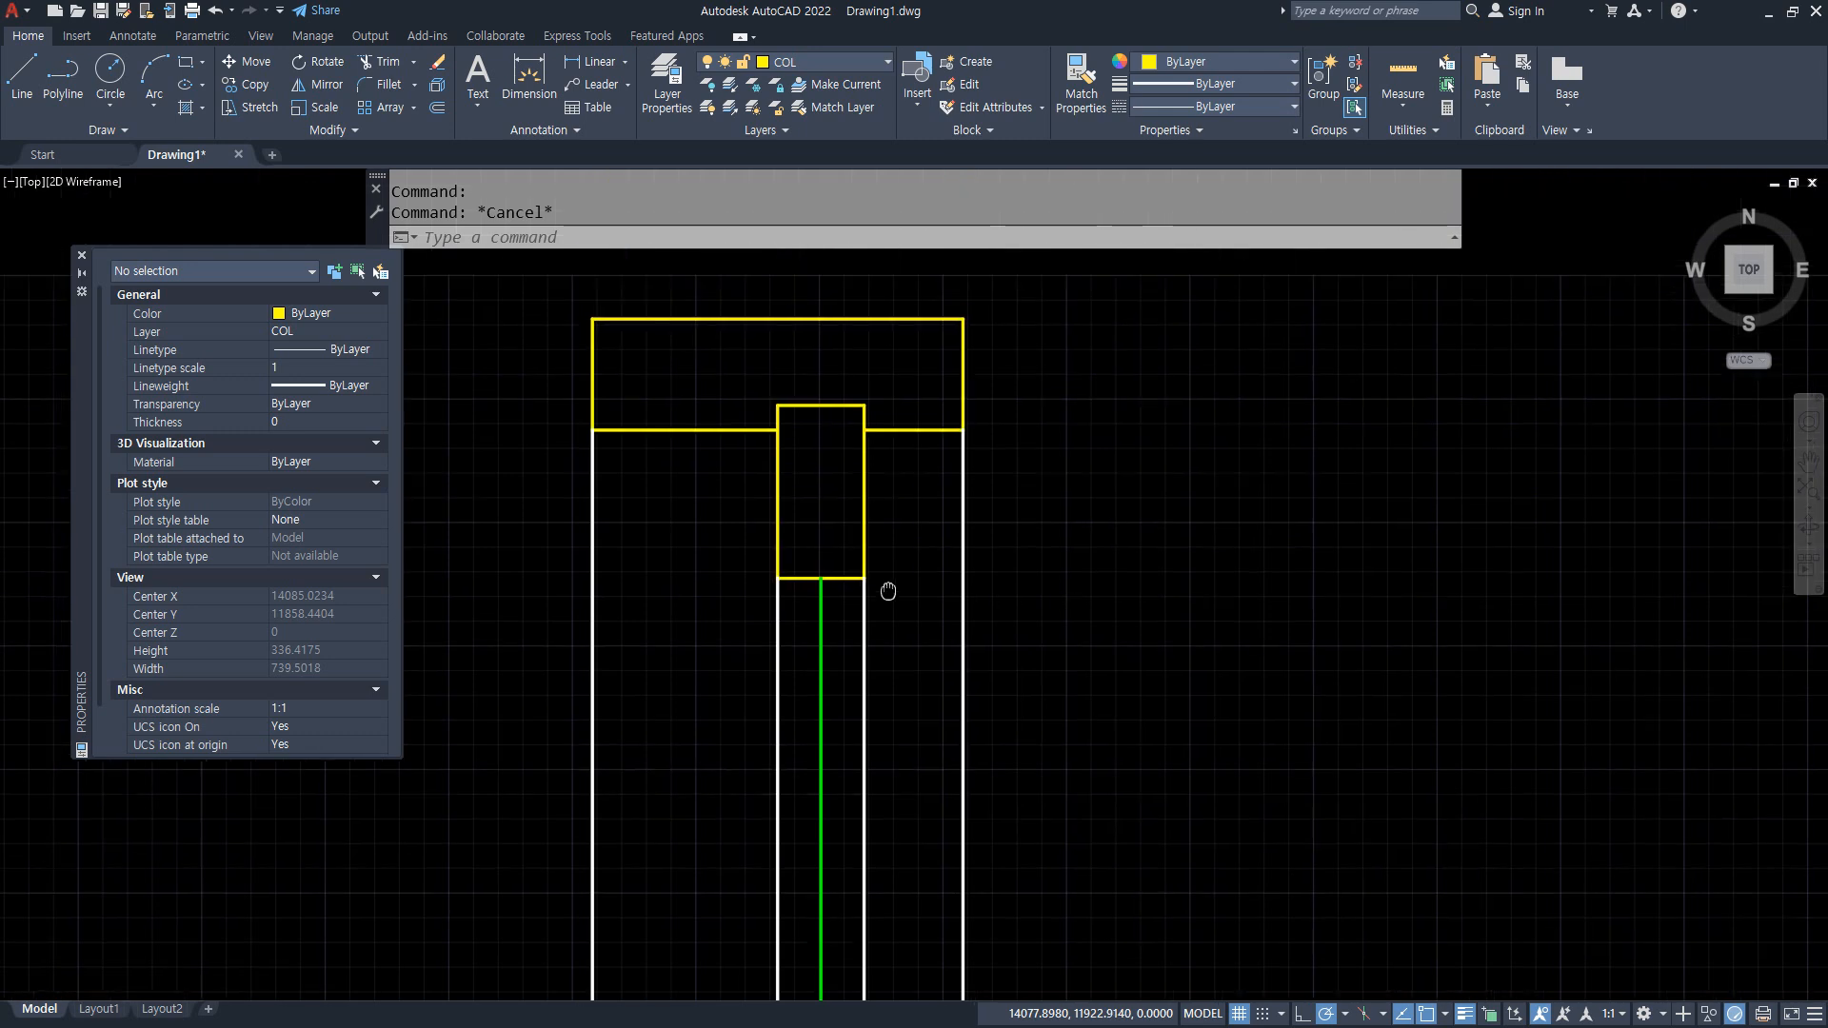
{"action": "scroll", "coordinate": [824, 409], "scroll_direction": "up", "scroll_amount": 2}
{"action": "left_click_drag", "start_coordinate": [786, 448], "coordinate": [866, 355]}
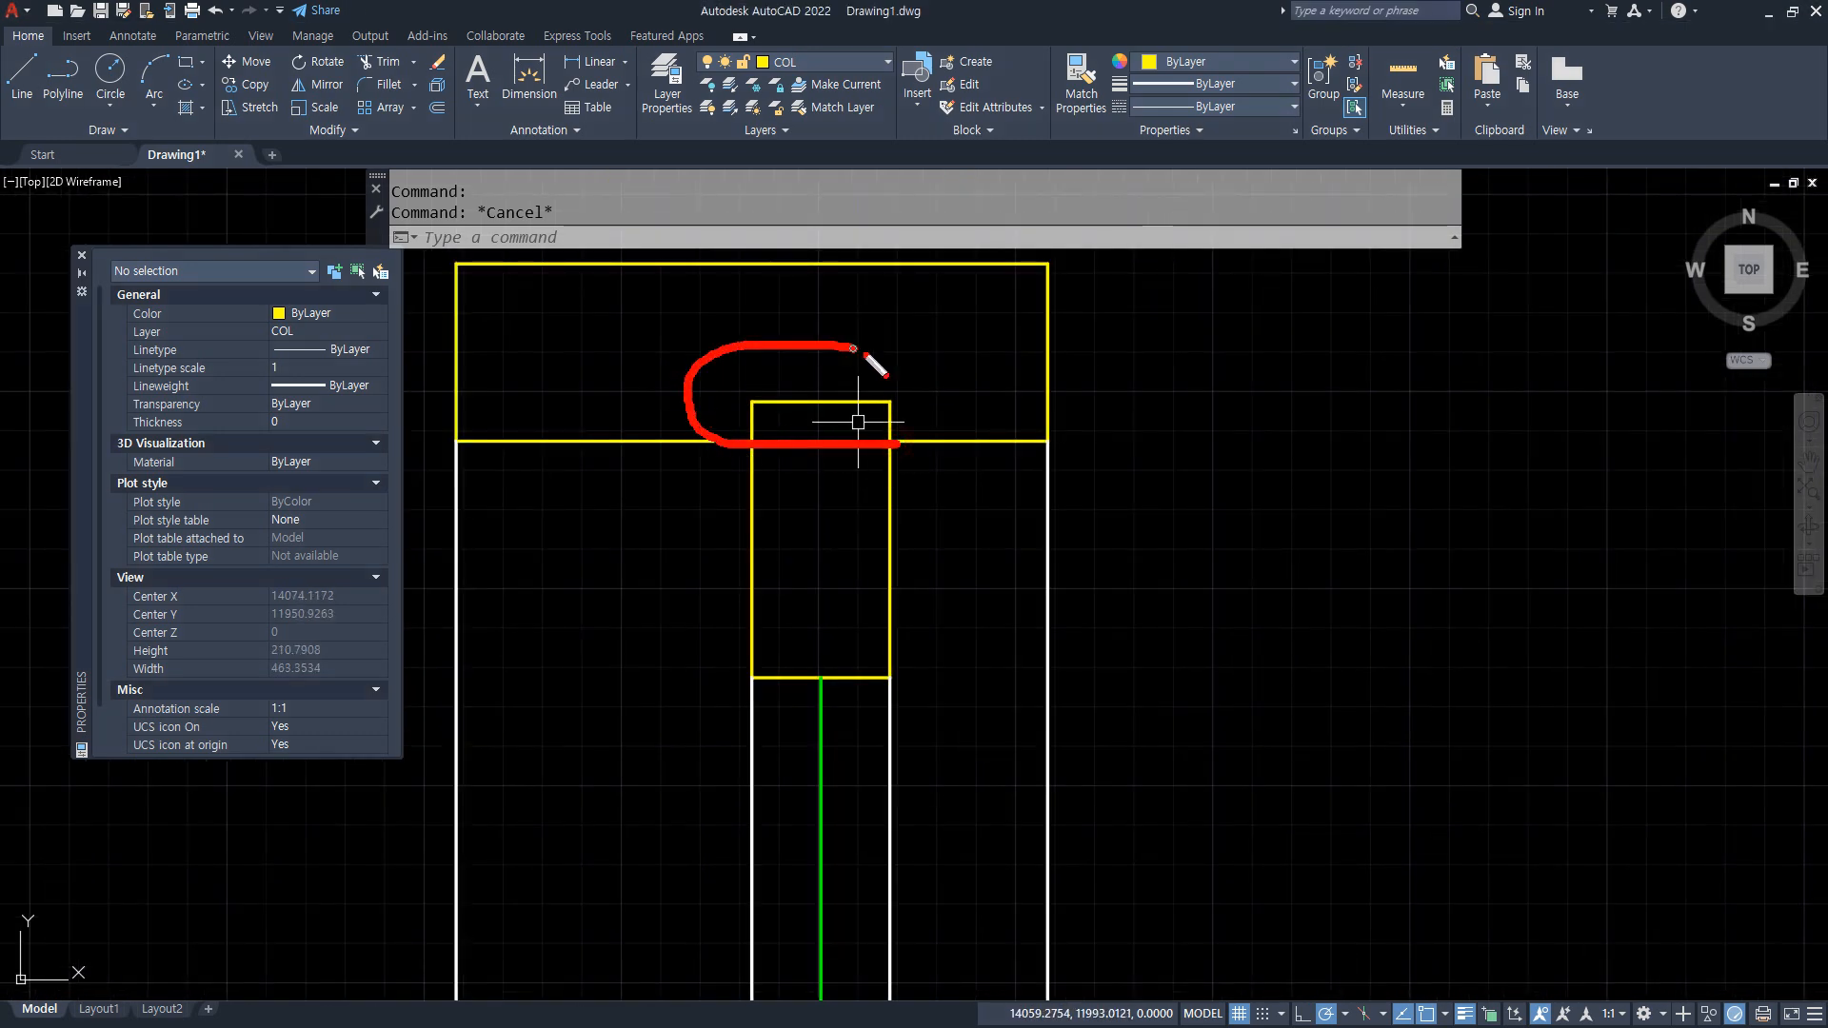
{"action": "scroll", "coordinate": [862, 422], "scroll_direction": "up", "scroll_amount": 2}
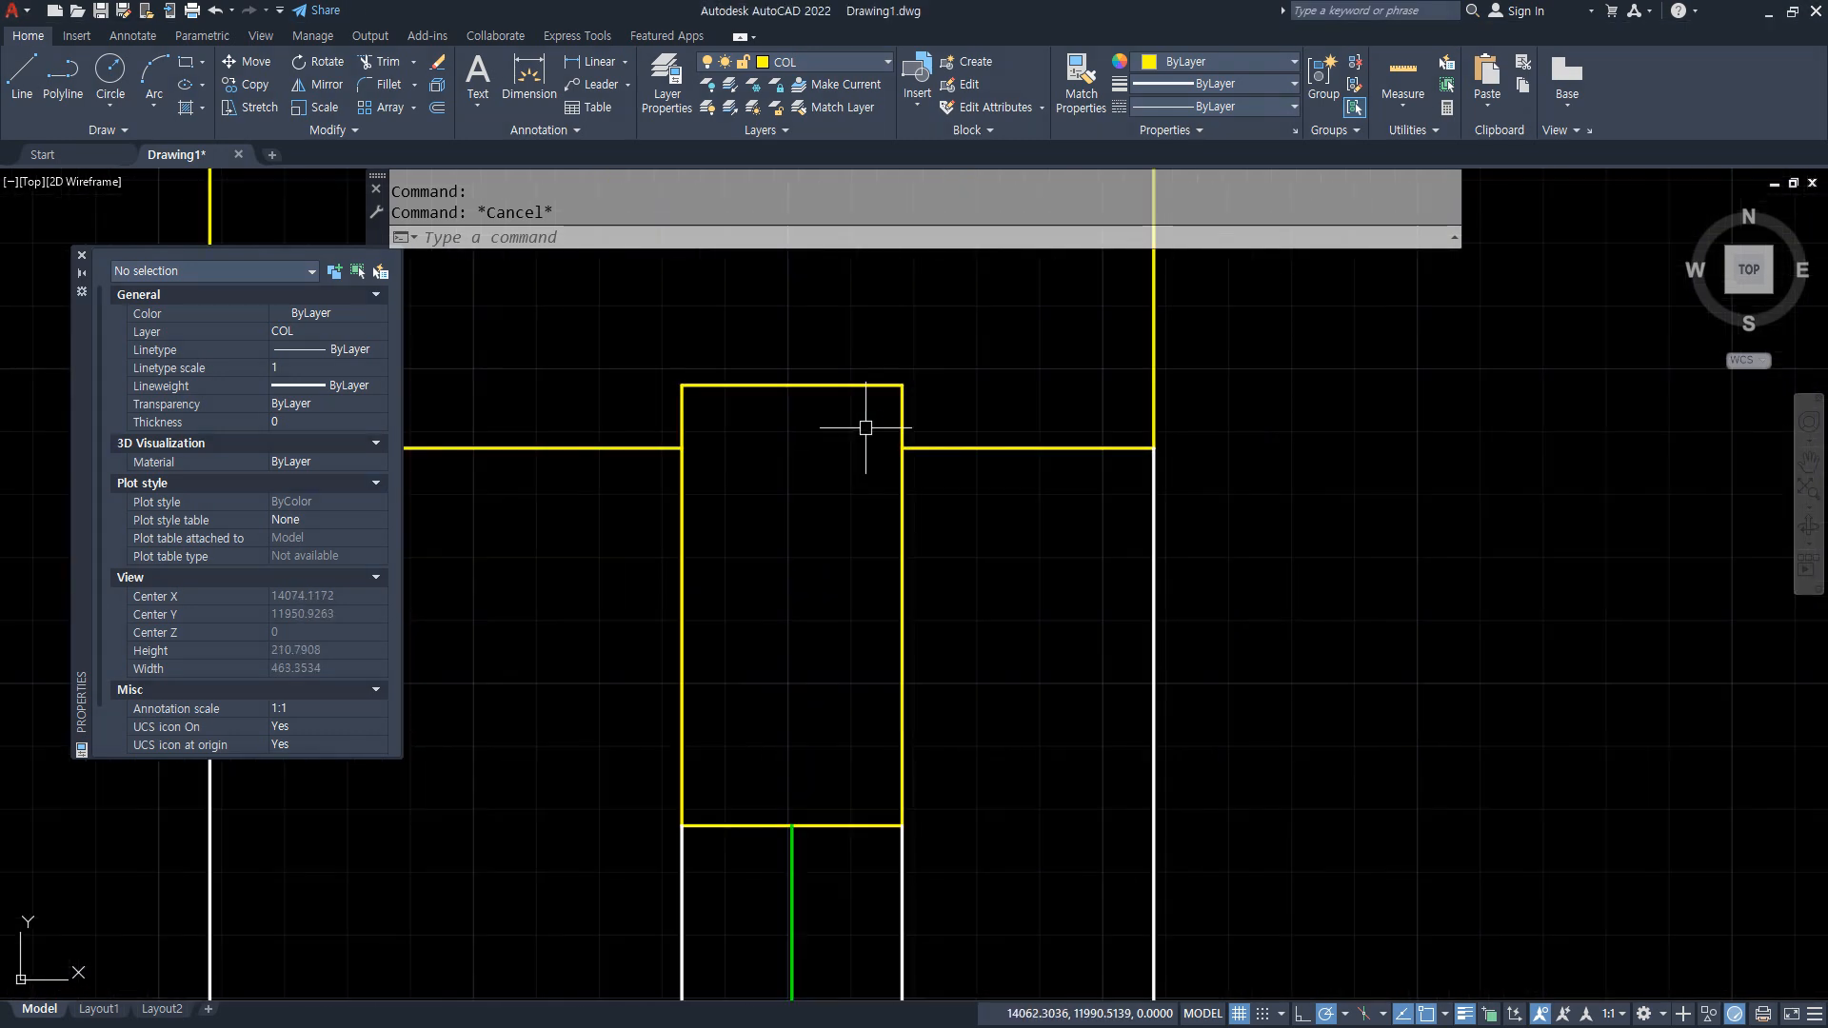
{"action": "type", "text": "l"}
{"action": "key", "text": "Return"}
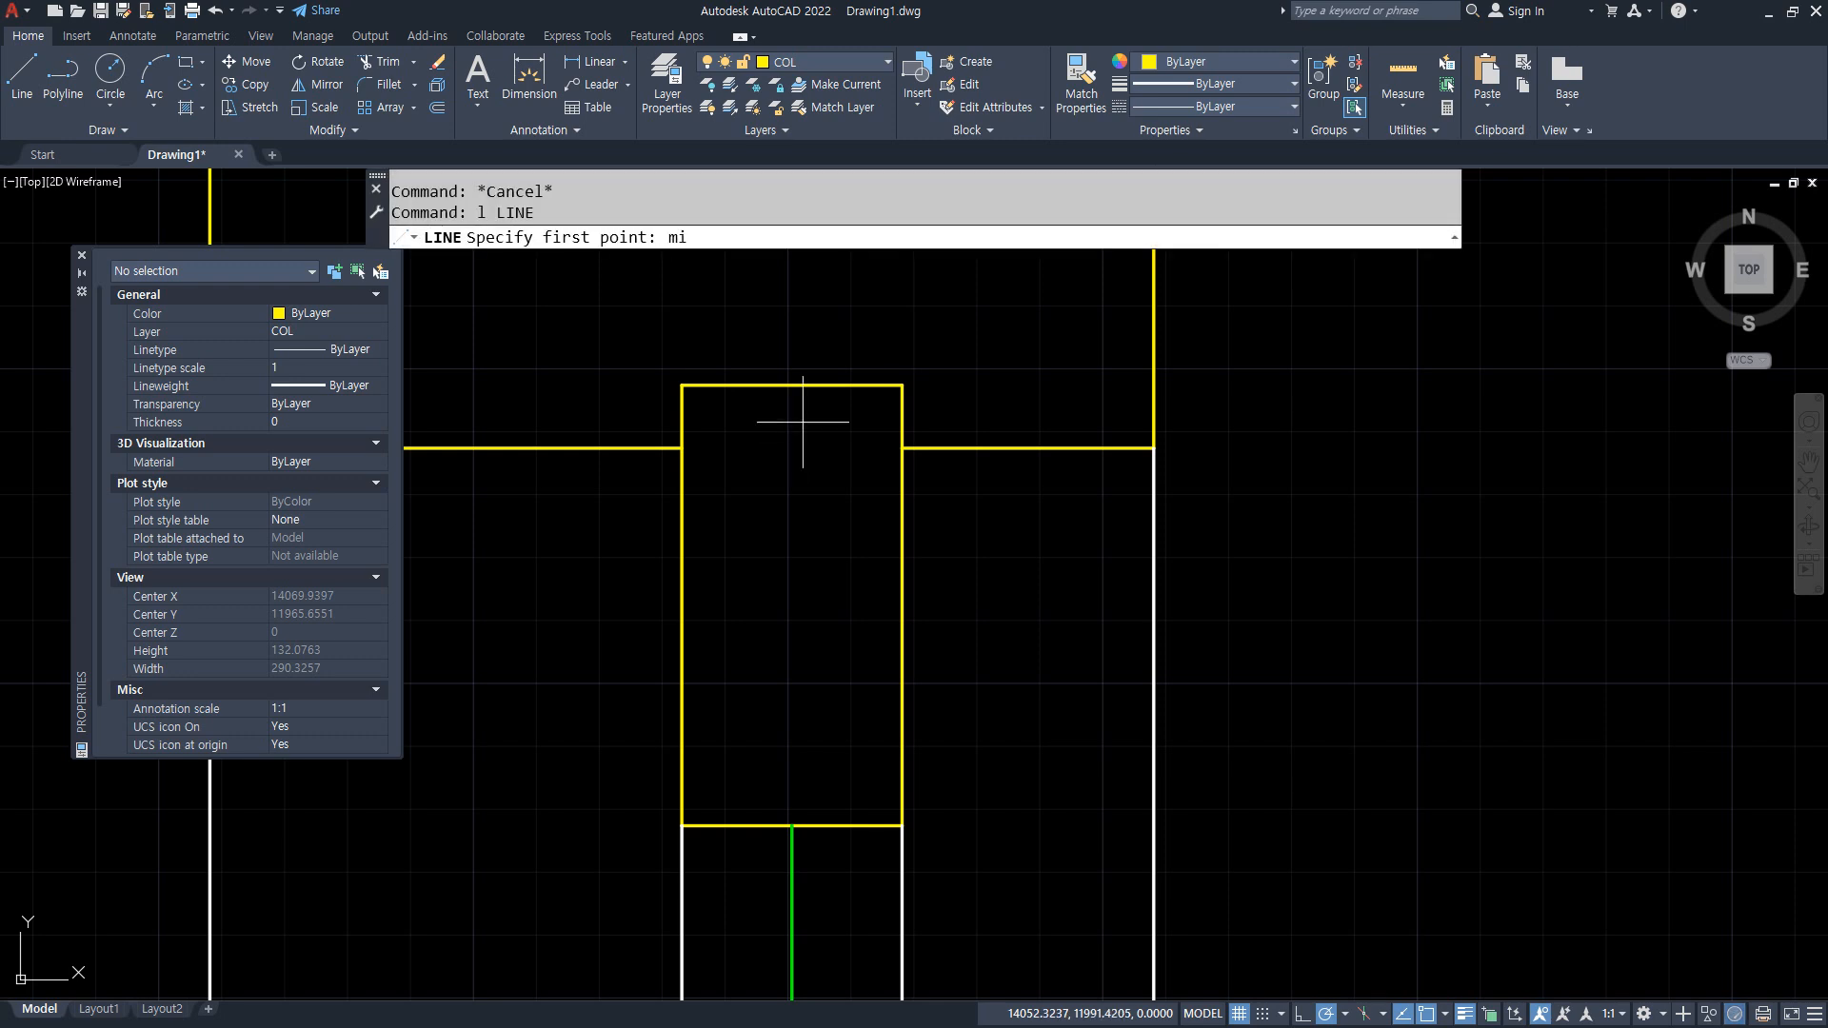
{"action": "left_click", "coordinate": [792, 385]}
{"action": "left_click", "coordinate": [792, 525]}
{"action": "key", "text": "Return"}
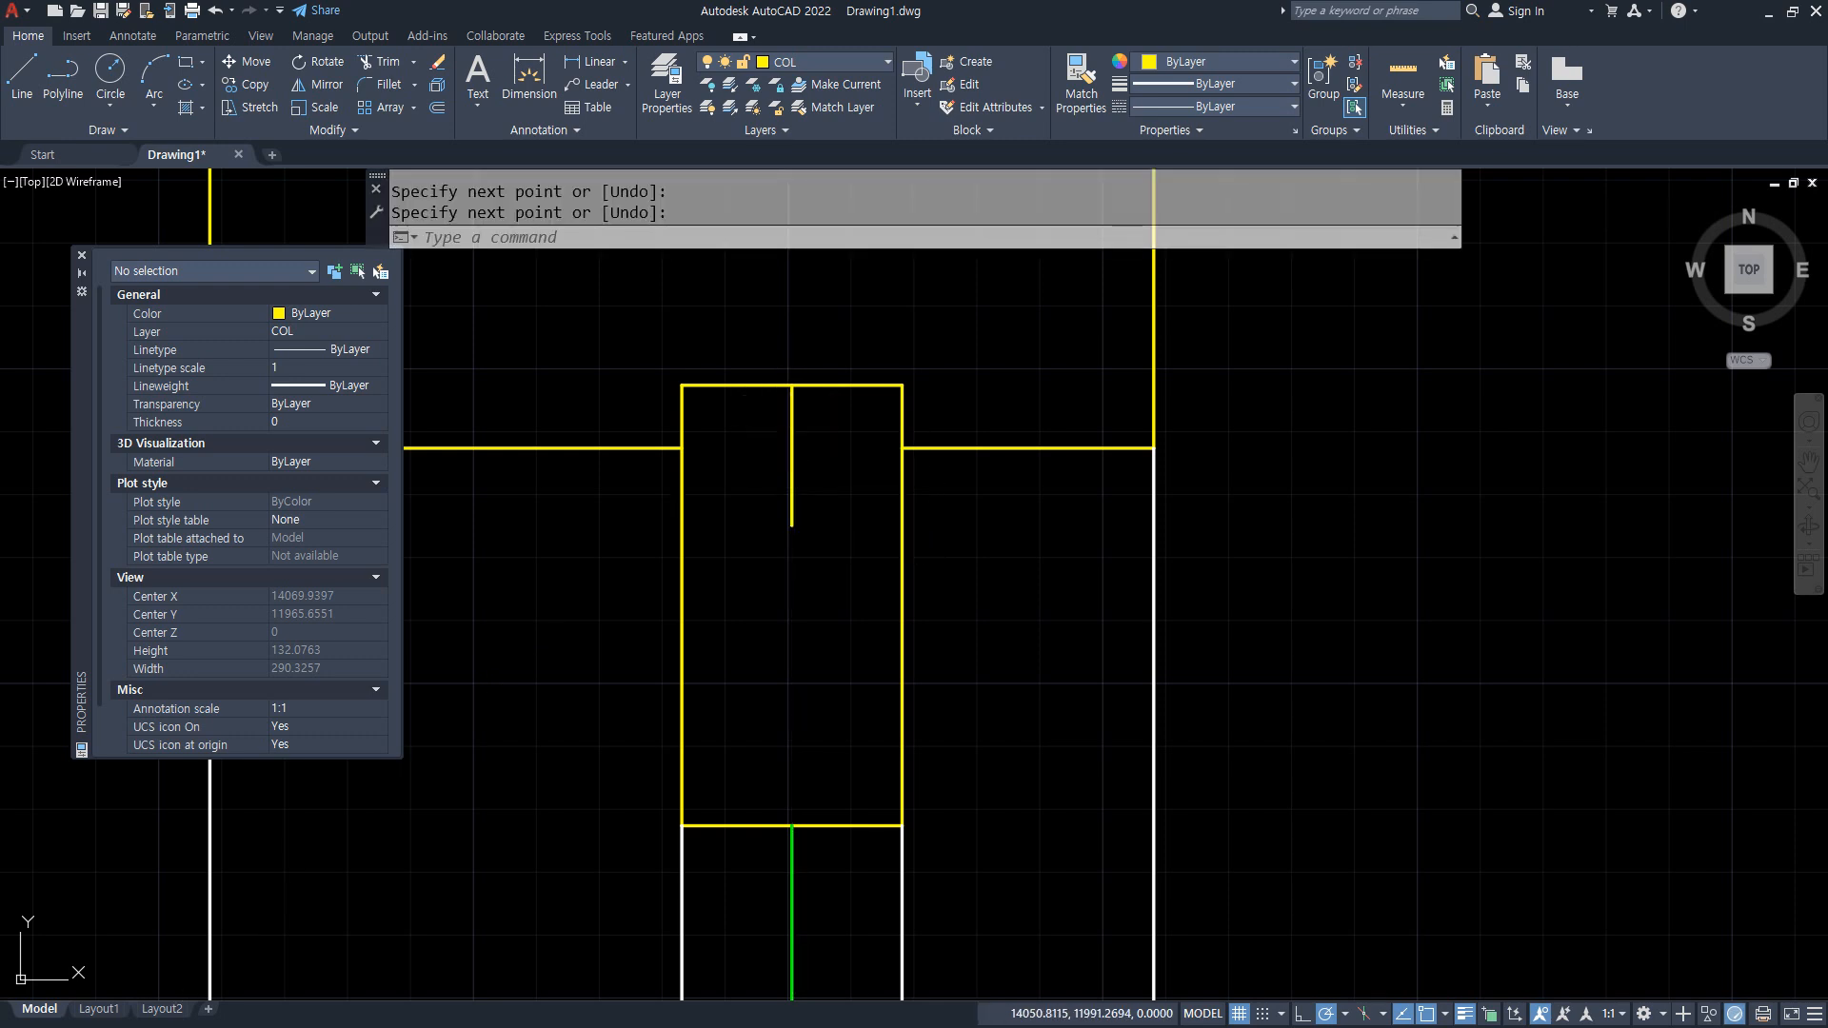
Fillet the short line with the head's left lower edge and trim away the rail's upper-left corner.
{"action": "type", "text": "f"}
{"action": "key", "text": "Return"}
{"action": "left_click", "coordinate": [792, 476]}
{"action": "left_click", "coordinate": [657, 449]}
{"action": "type", "text": "tr"}
{"action": "key", "text": "Return"}
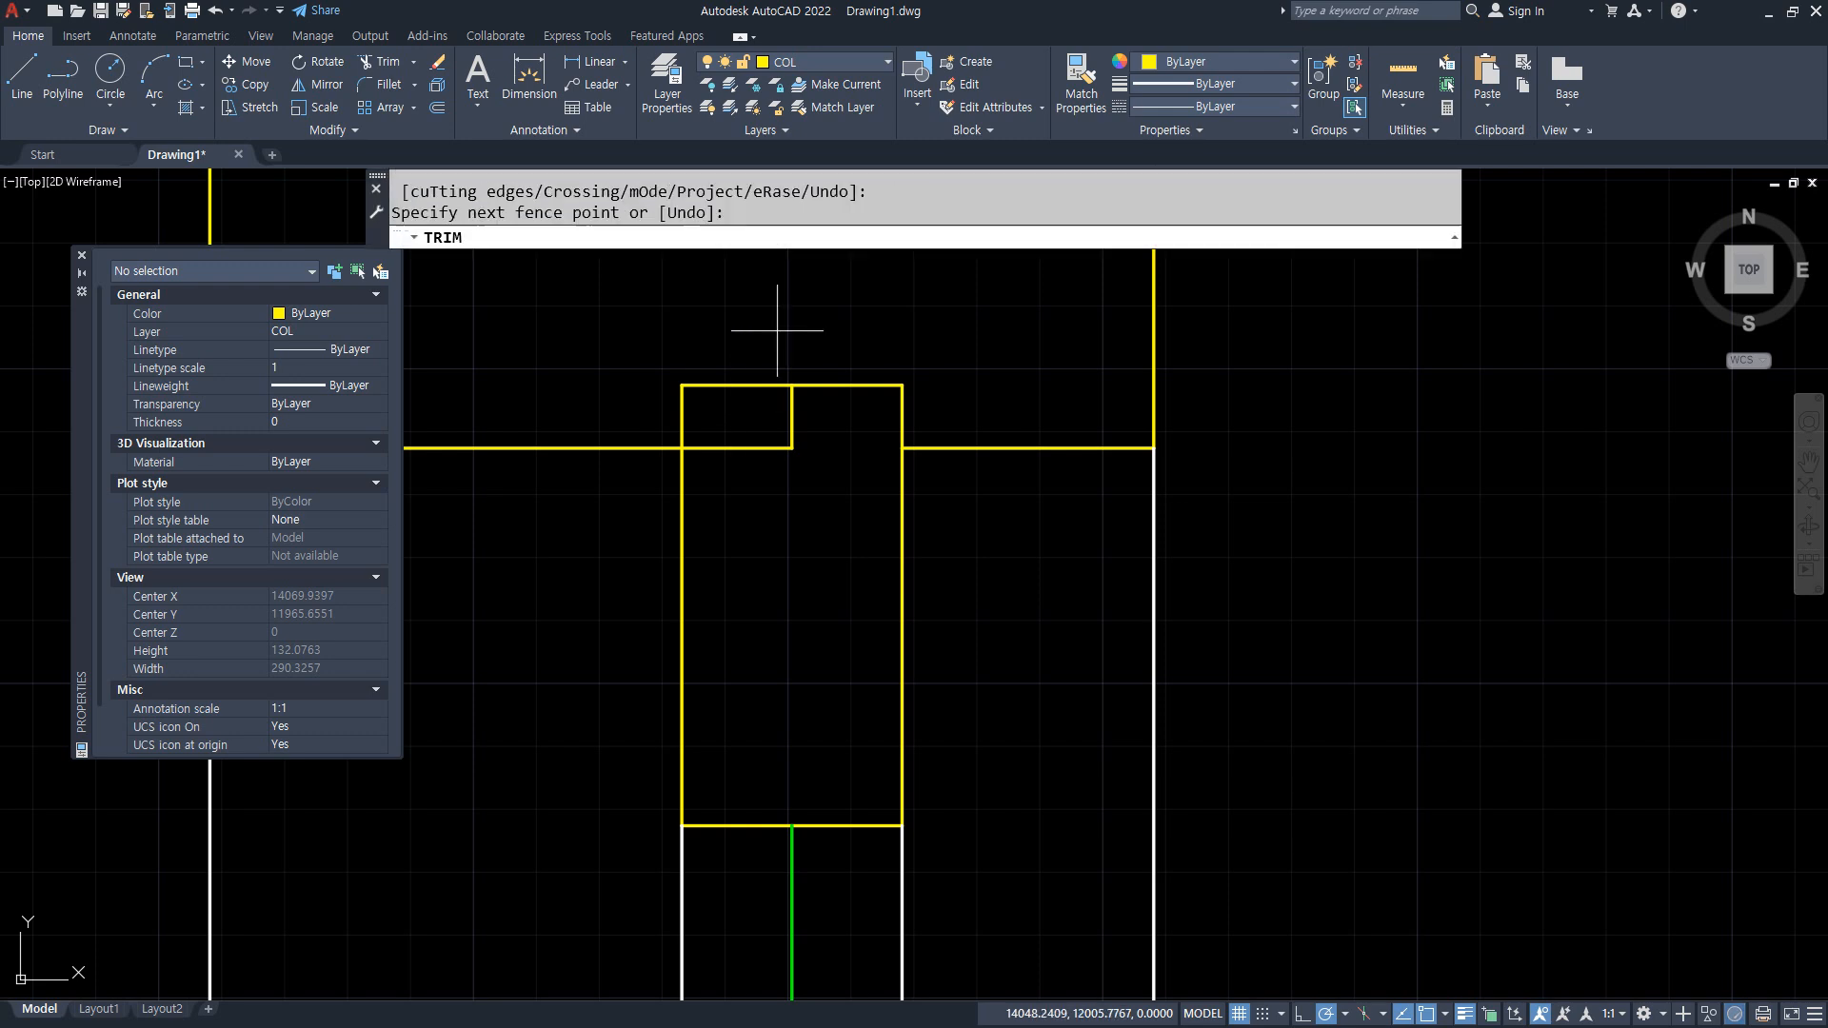
{"action": "mouse_move", "coordinate": [776, 327]}
{"action": "left_mouse_down"}
{"action": "mouse_move", "coordinate": [661, 406]}
{"action": "mouse_move", "coordinate": [768, 352]}
{"action": "left_mouse_up"}
{"action": "key", "text": "Escape"}
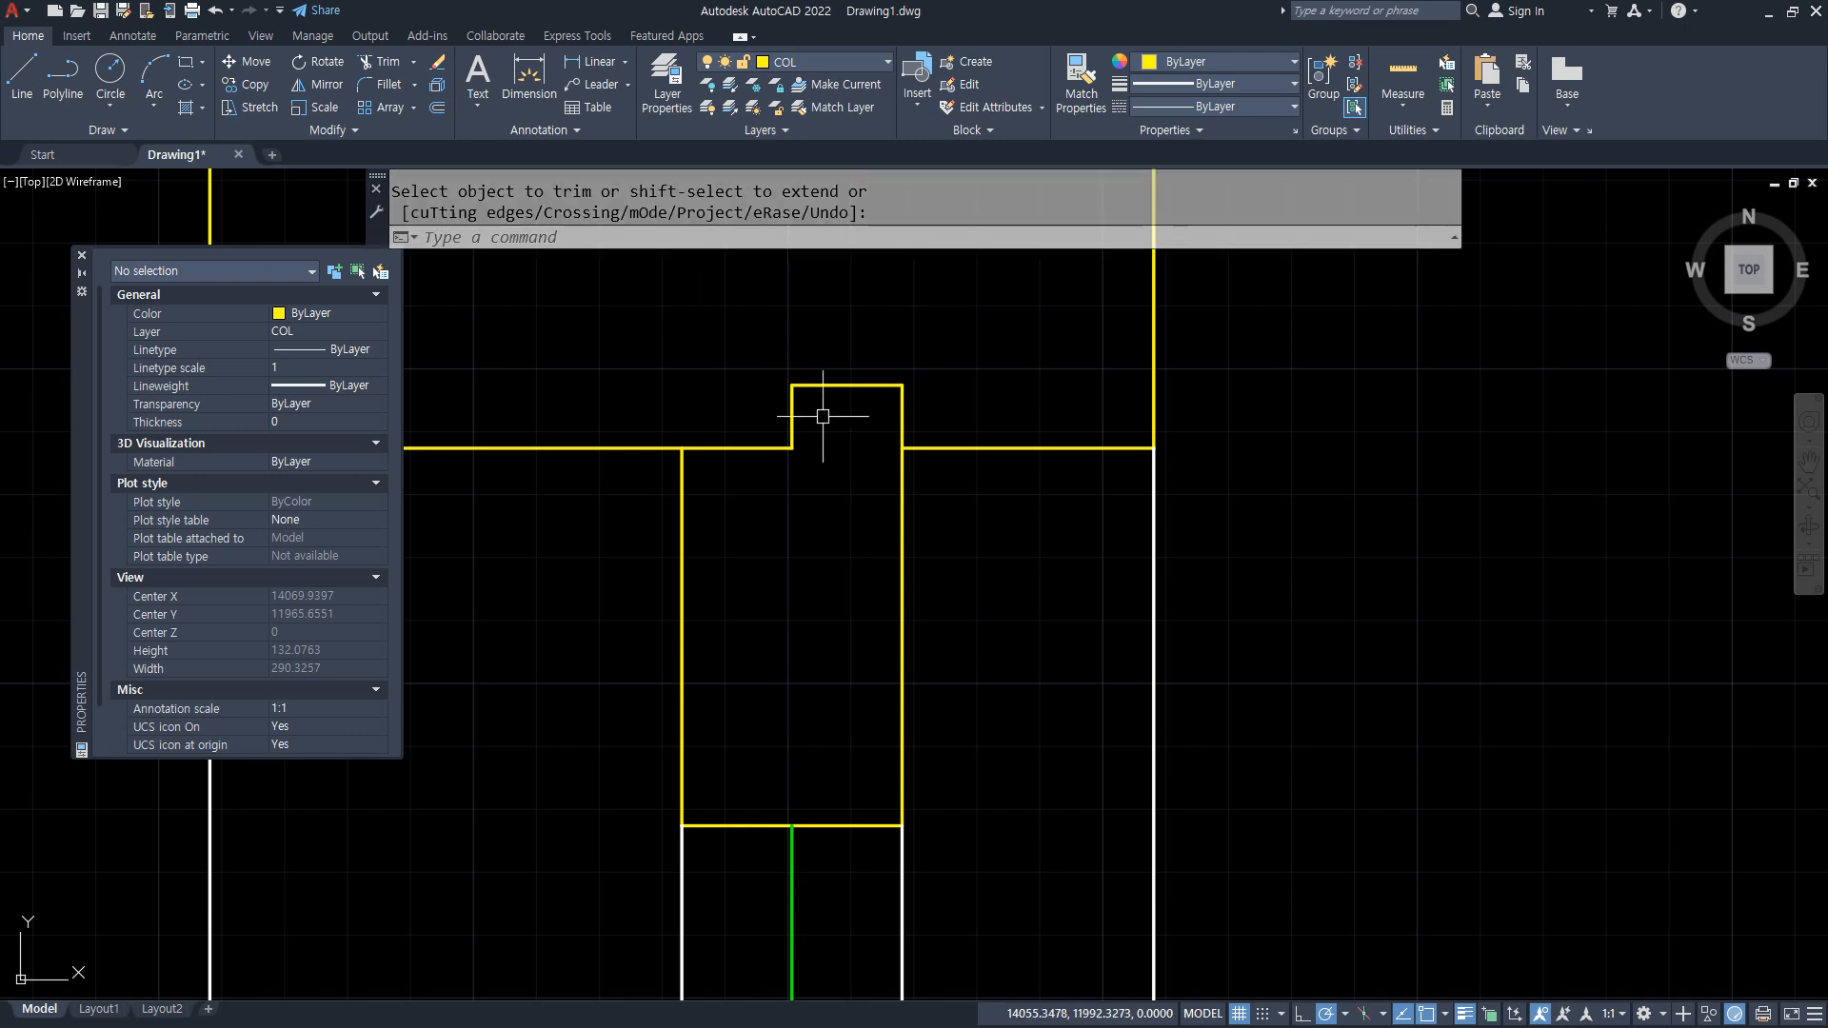
Try to fillet the head's two separate lower-edge segments together.
{"action": "type", "text": "f"}
{"action": "key", "text": "Return"}
{"action": "left_click", "coordinate": [916, 446]}
{"action": "left_click", "coordinate": [767, 445]}
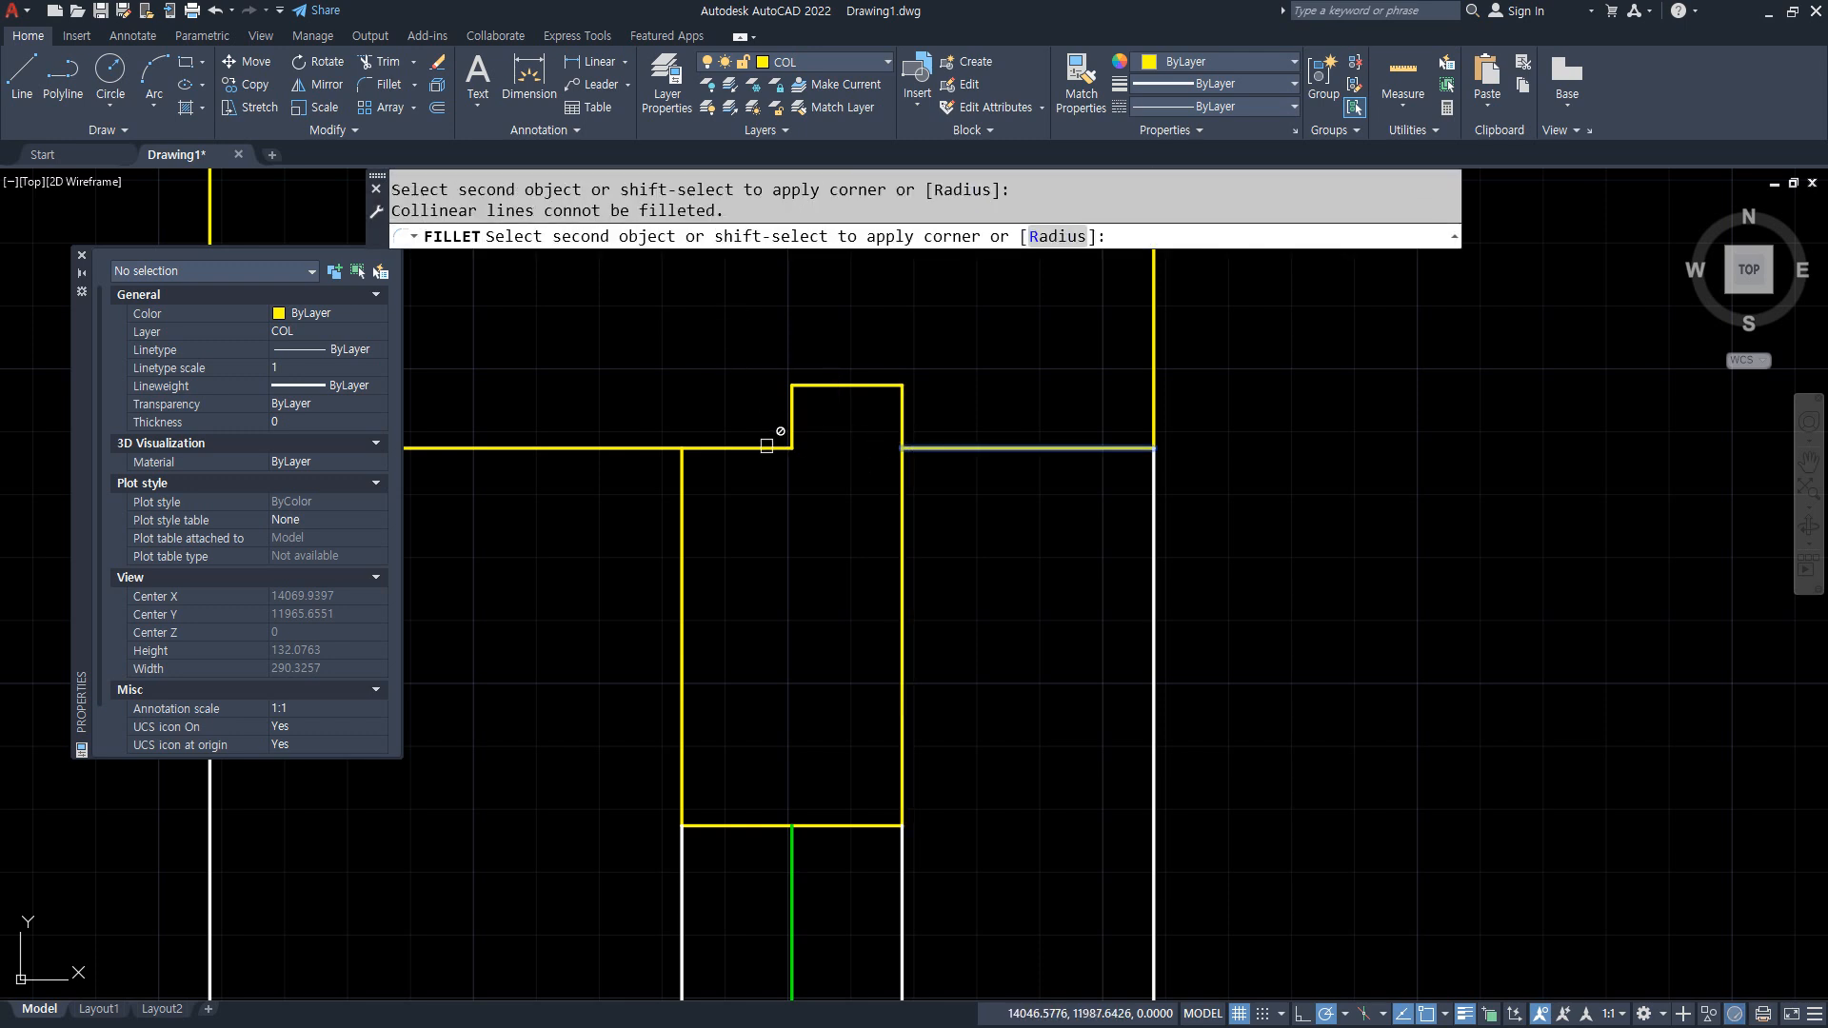
{"action": "key", "text": "Escape"}
Join the two segments of the head's lower edge into one line.
{"action": "type", "text": "j"}
{"action": "key", "text": "Return"}
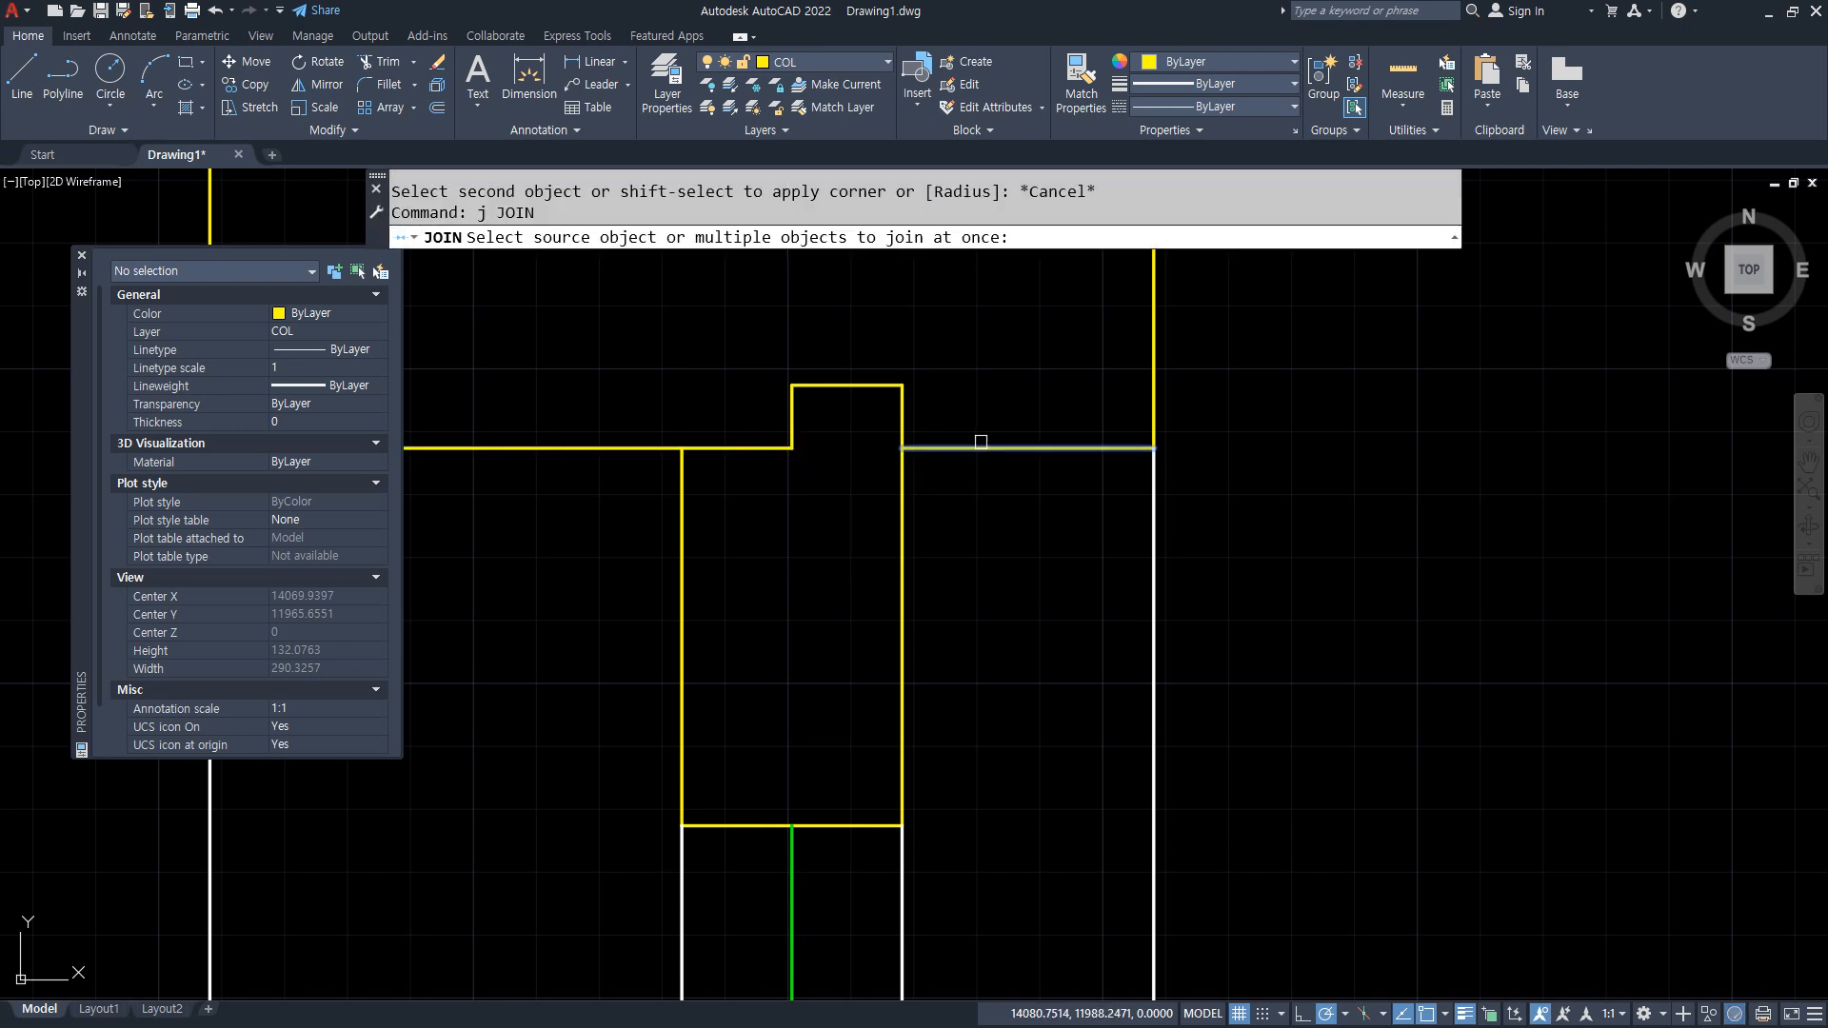
{"action": "left_click", "coordinate": [952, 448]}
{"action": "left_click", "coordinate": [744, 447]}
{"action": "key", "text": "Return"}
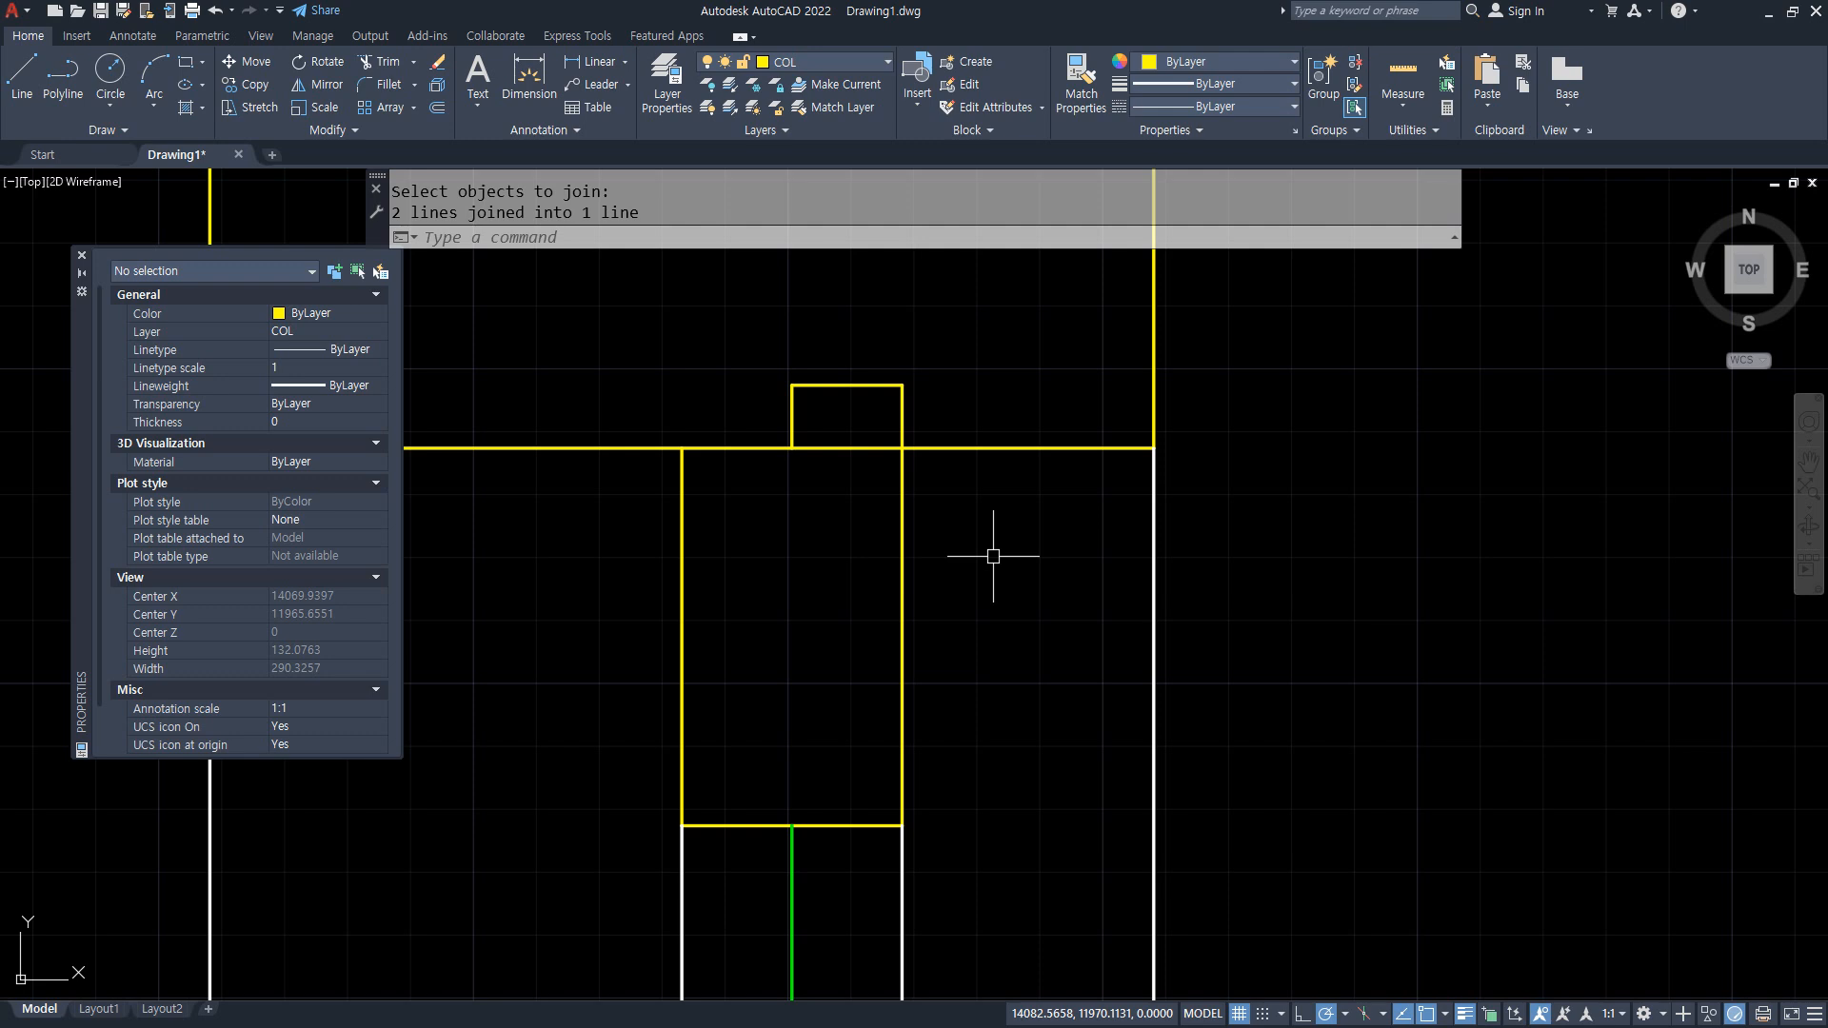
Trim the joined lower edge of the head inside the narrowed rail top.
{"action": "type", "text": "tr"}
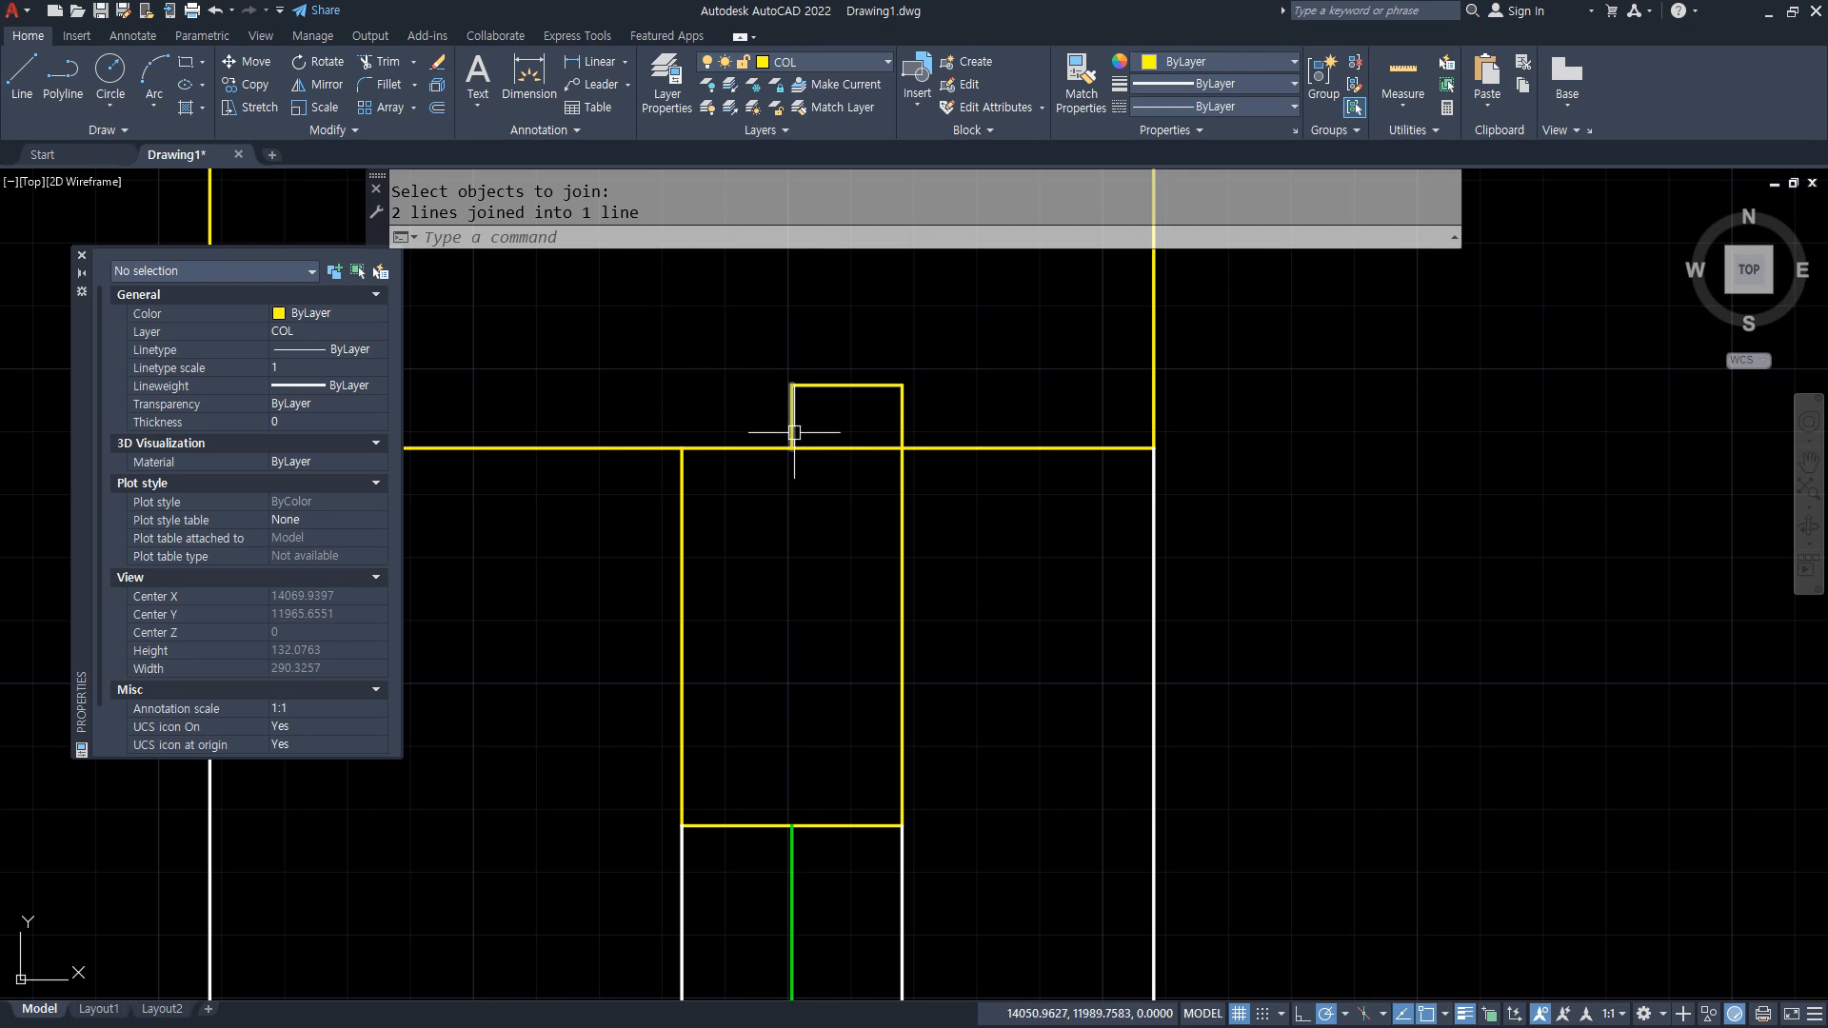
{"action": "key", "text": "Return"}
{"action": "left_click", "coordinate": [835, 446]}
{"action": "key", "text": "Escape"}
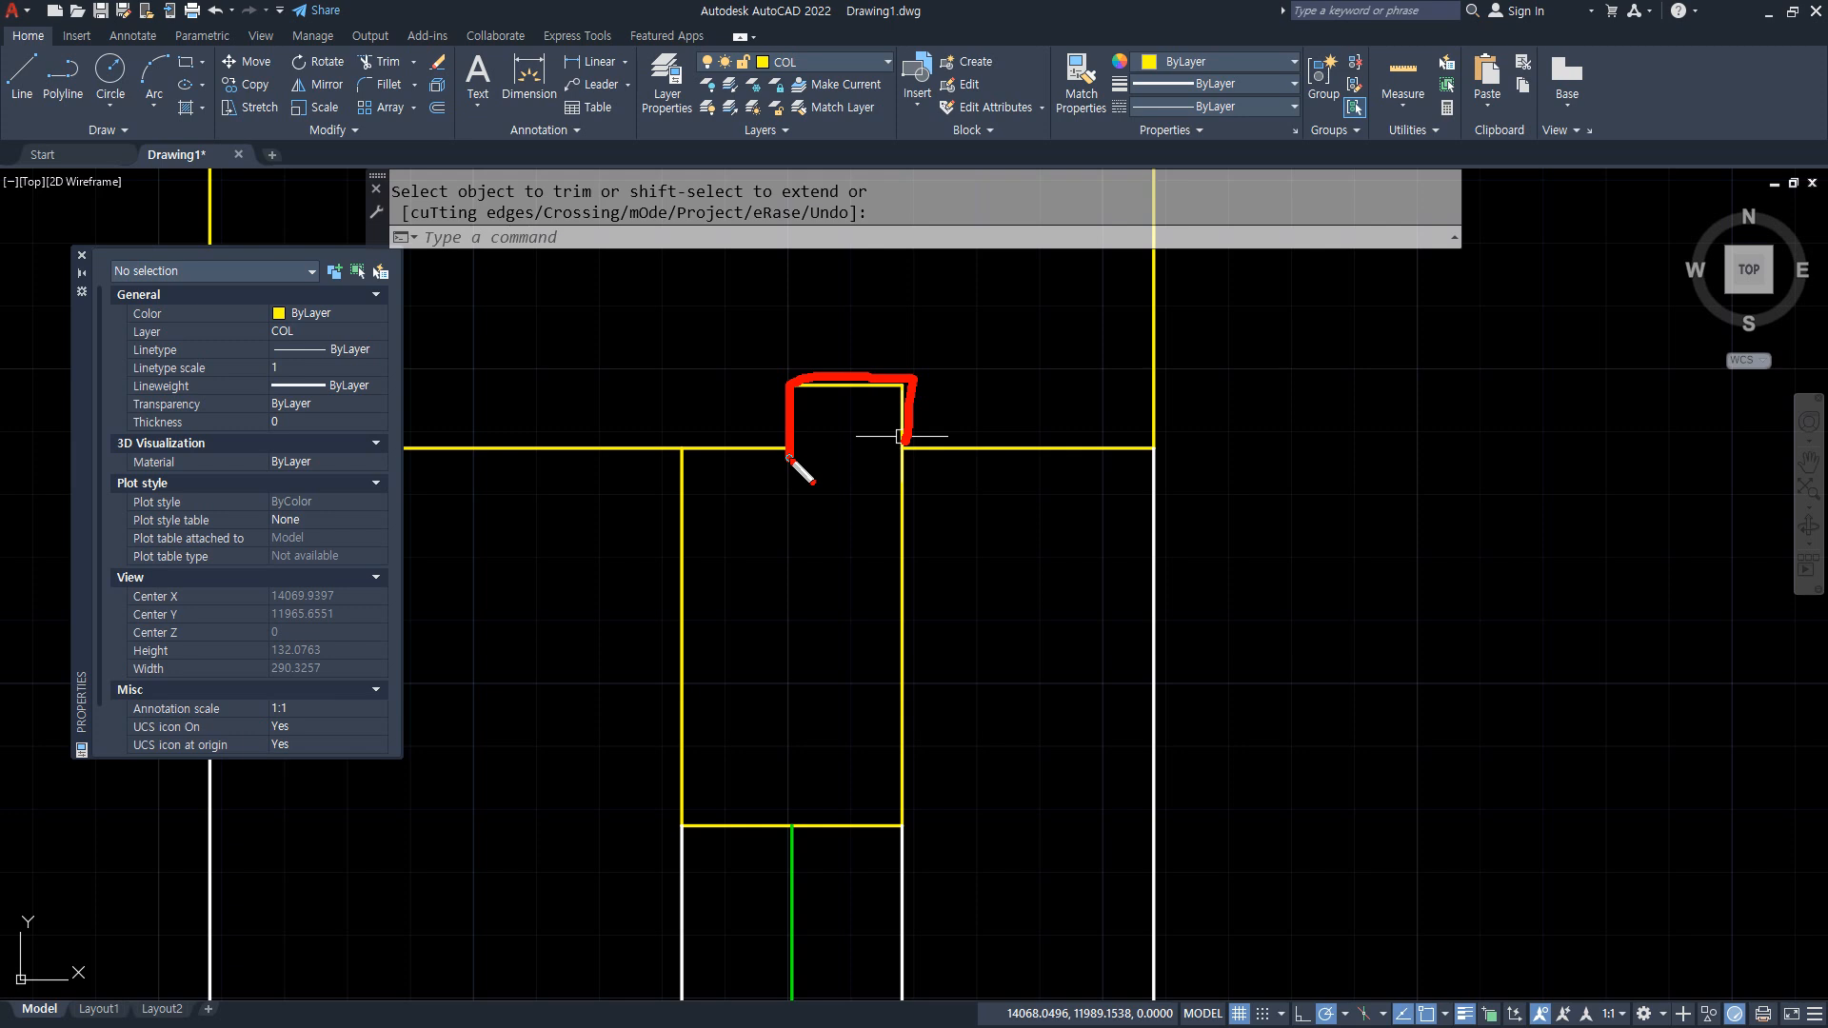
{"action": "key", "text": "Escape"}
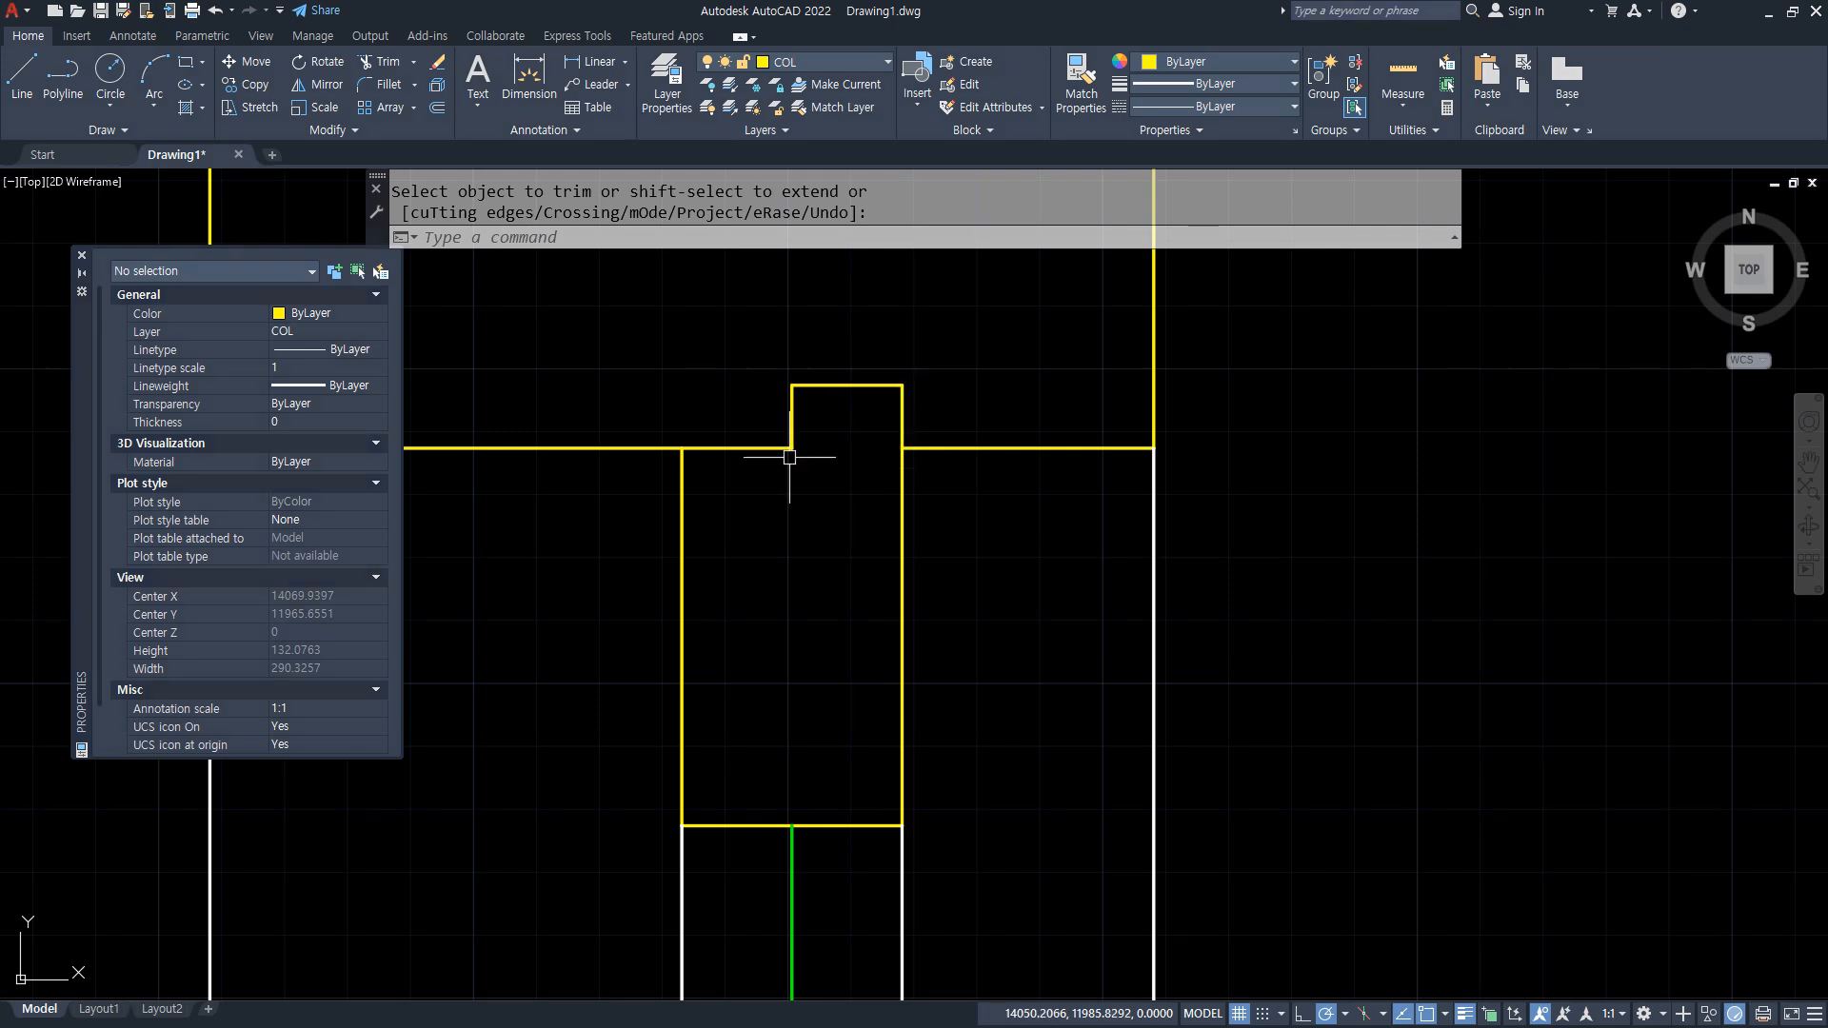
Fillet the rail's left side with its top edge to restore the square upper-left corner.
{"action": "key", "text": "Escape"}
{"action": "type", "text": "f"}
{"action": "key", "text": "space"}
{"action": "left_click", "coordinate": [682, 468]}
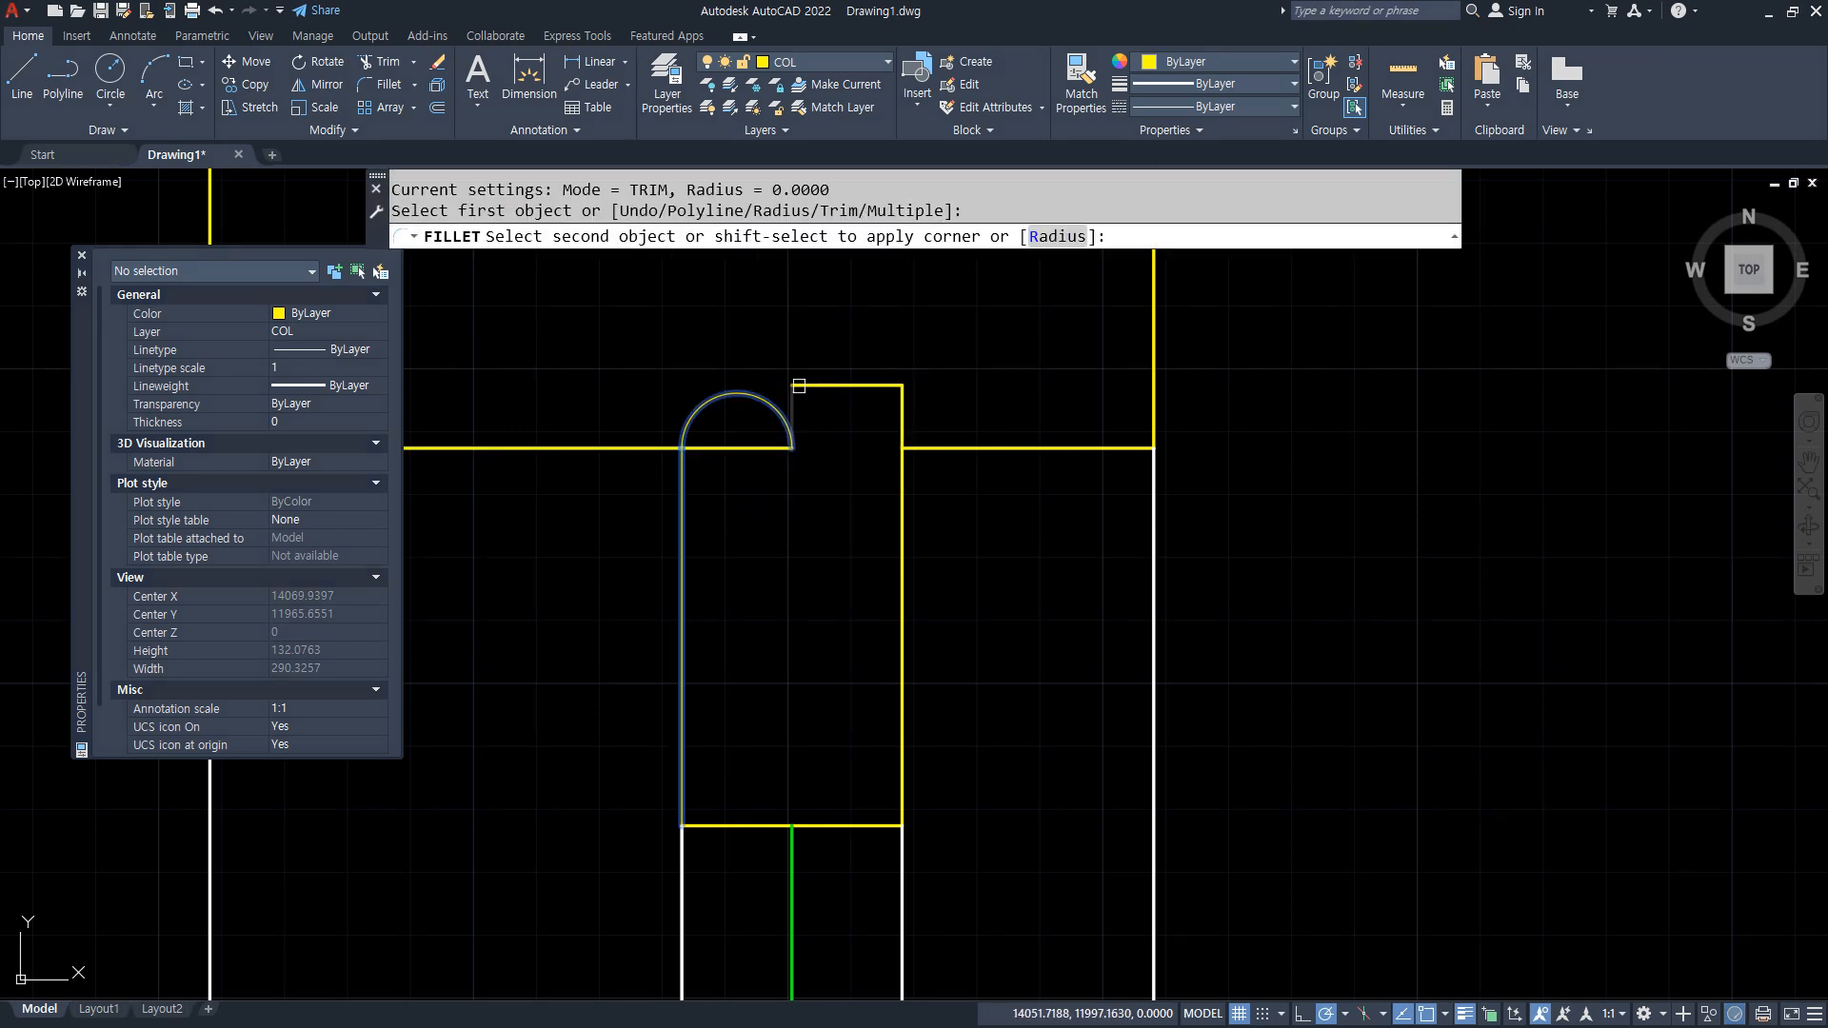
{"action": "left_click", "coordinate": [805, 384]}
{"action": "type", "text": "t"}
{"action": "key", "text": "space"}
{"action": "left_click", "coordinate": [804, 408]}
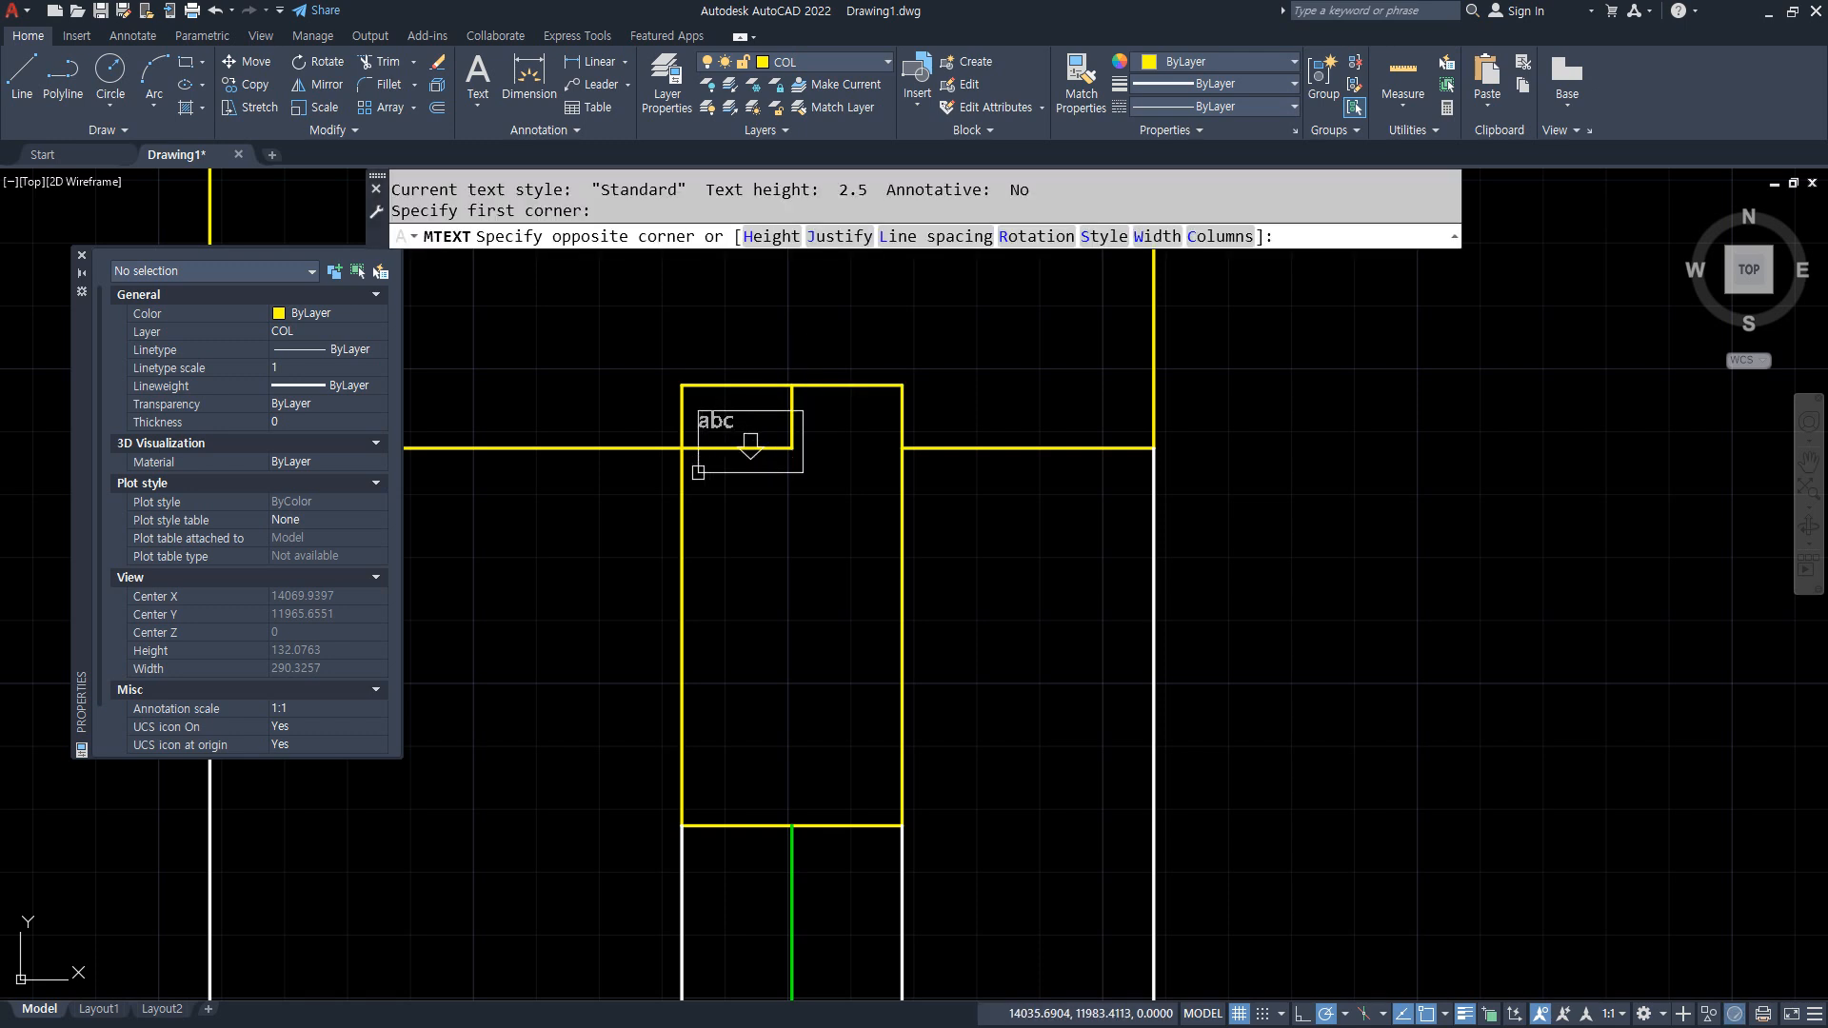
{"action": "key", "text": "Escape"}
{"action": "key", "text": "Escape"}
Trim the leftover short vertical line and head edge segment inside the upper rail.
{"action": "type", "text": "tr"}
{"action": "key", "text": "space"}
{"action": "left_click", "coordinate": [805, 409]}
{"action": "left_click", "coordinate": [776, 411]}
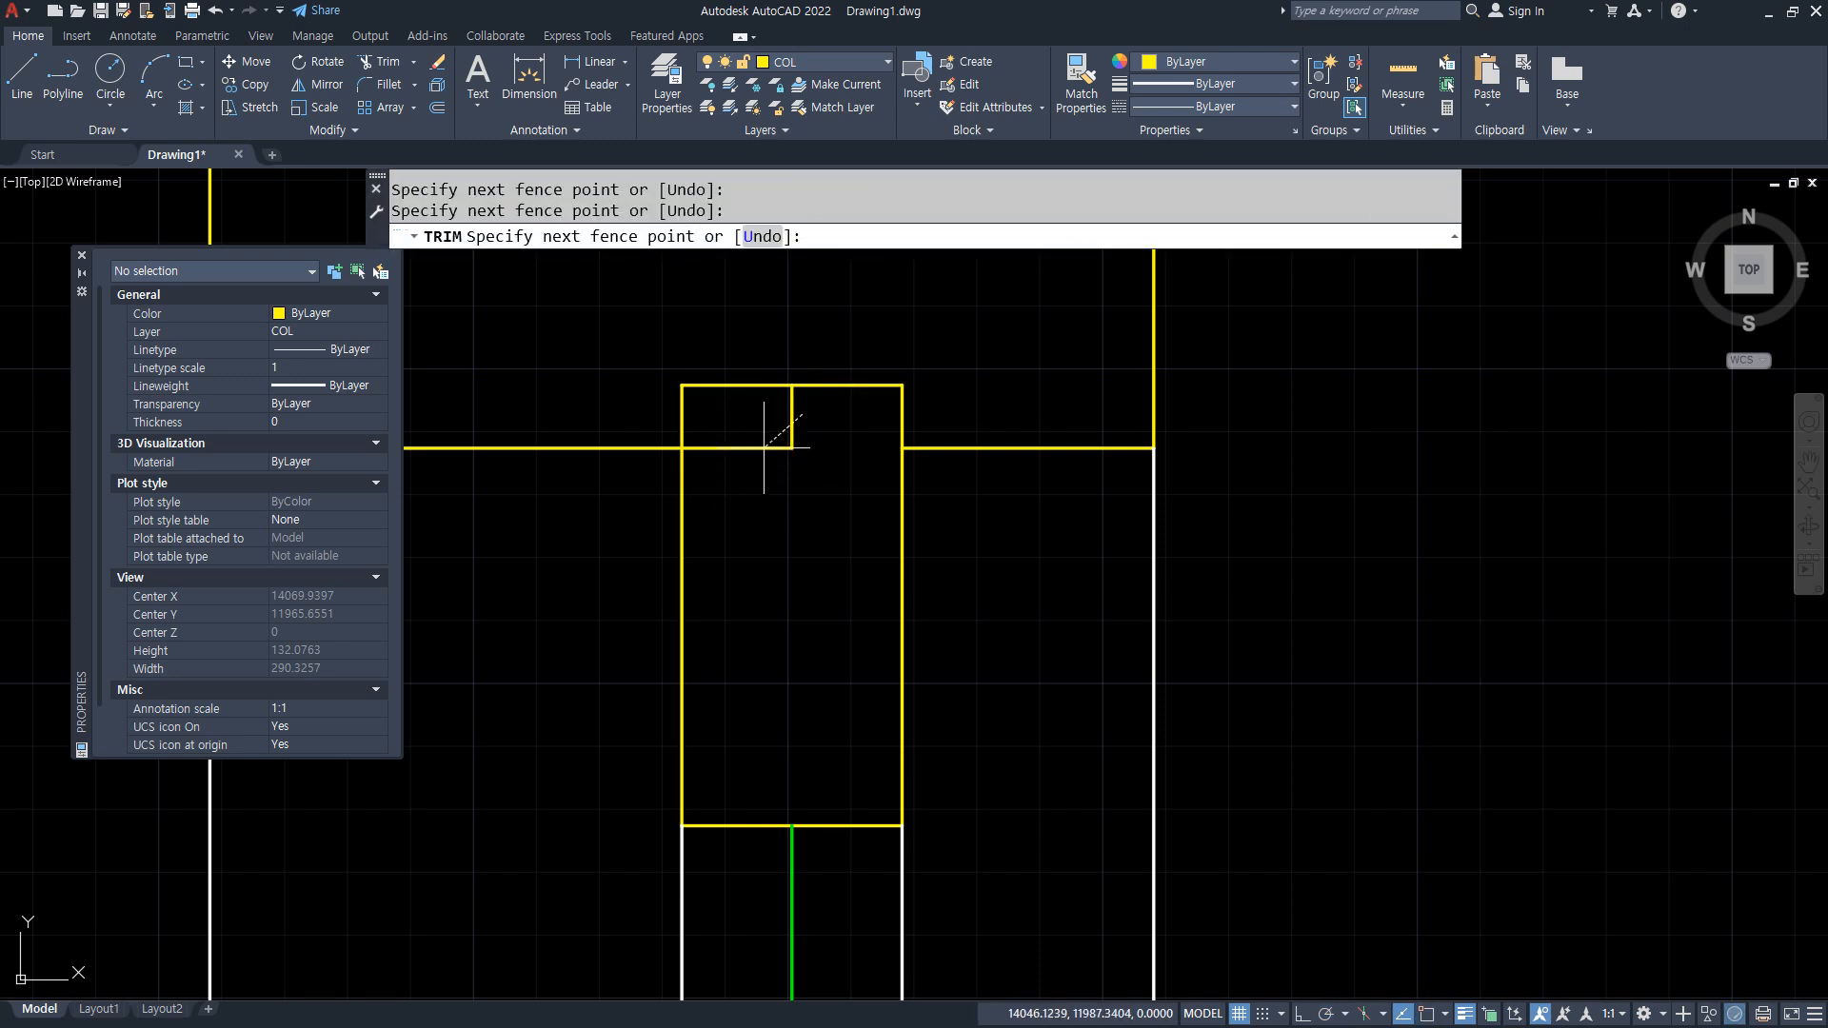
{"action": "key", "text": "space"}
{"action": "key", "text": "space"}
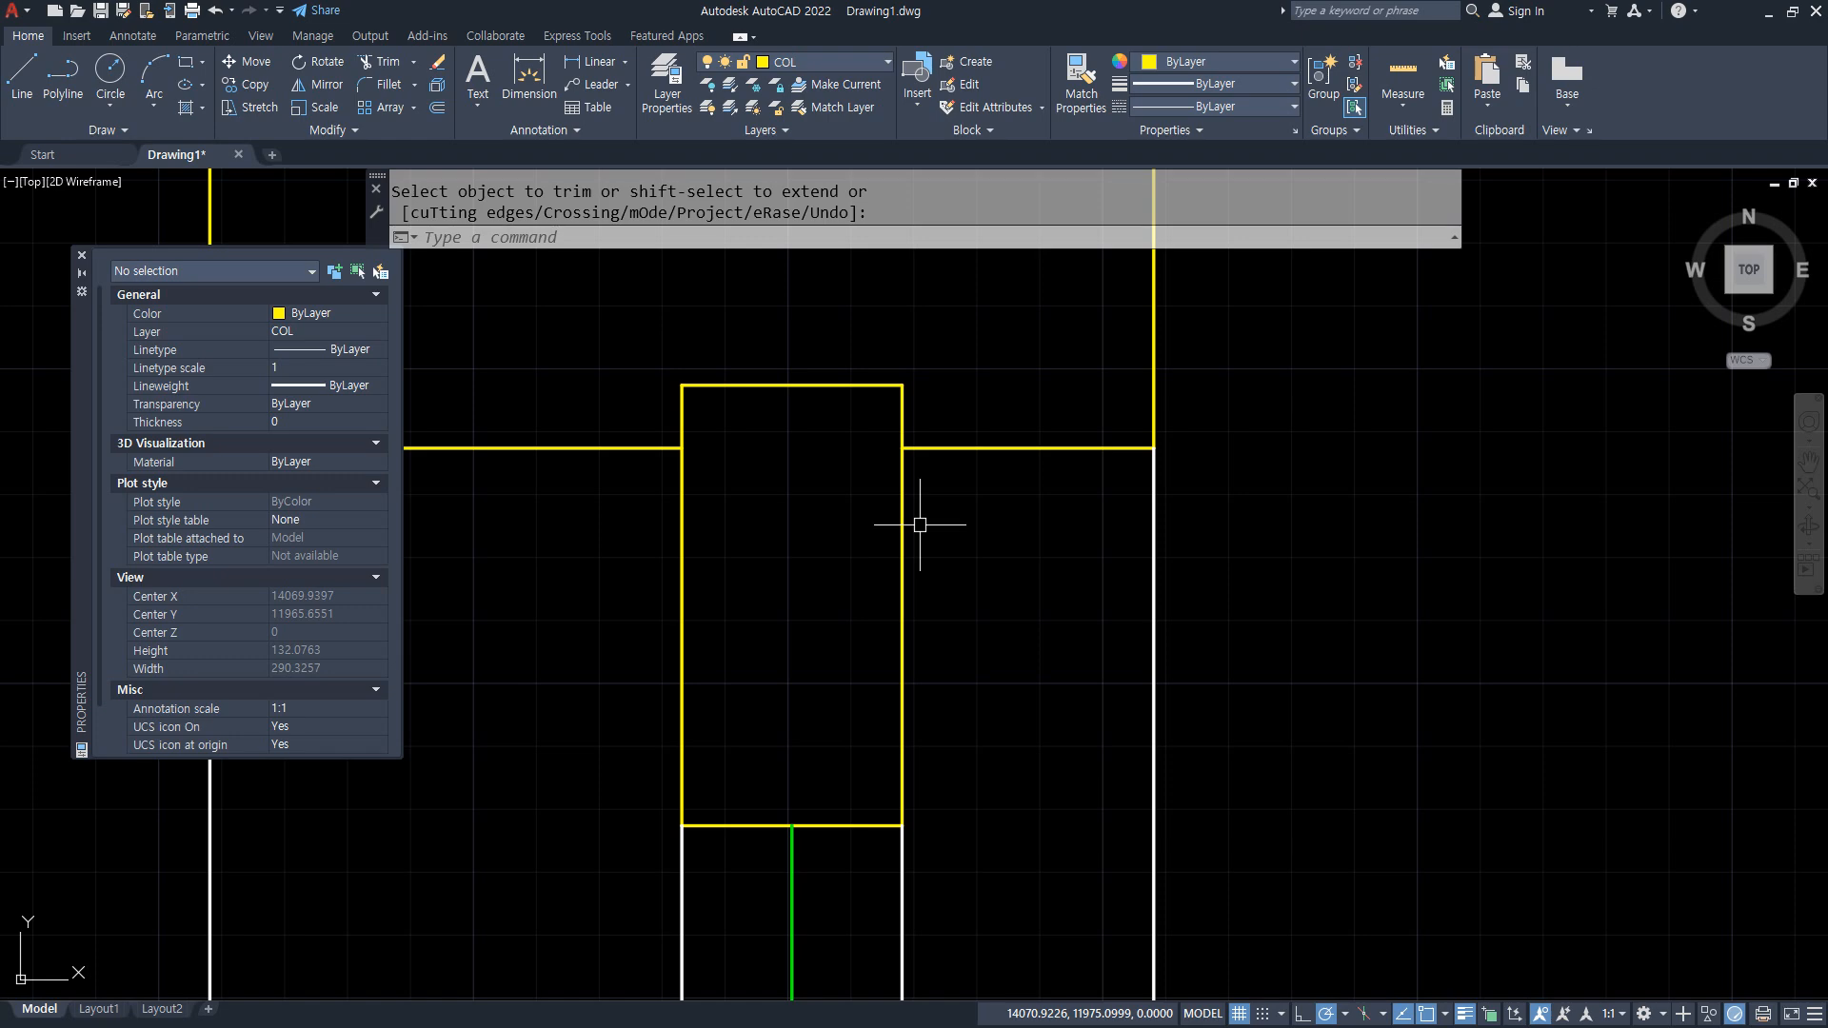
Offset the bottom edge of the window frame upward by 2100 to place the transom line.
{"action": "scroll", "coordinate": [936, 527], "scroll_direction": "down", "scroll_amount": 15}
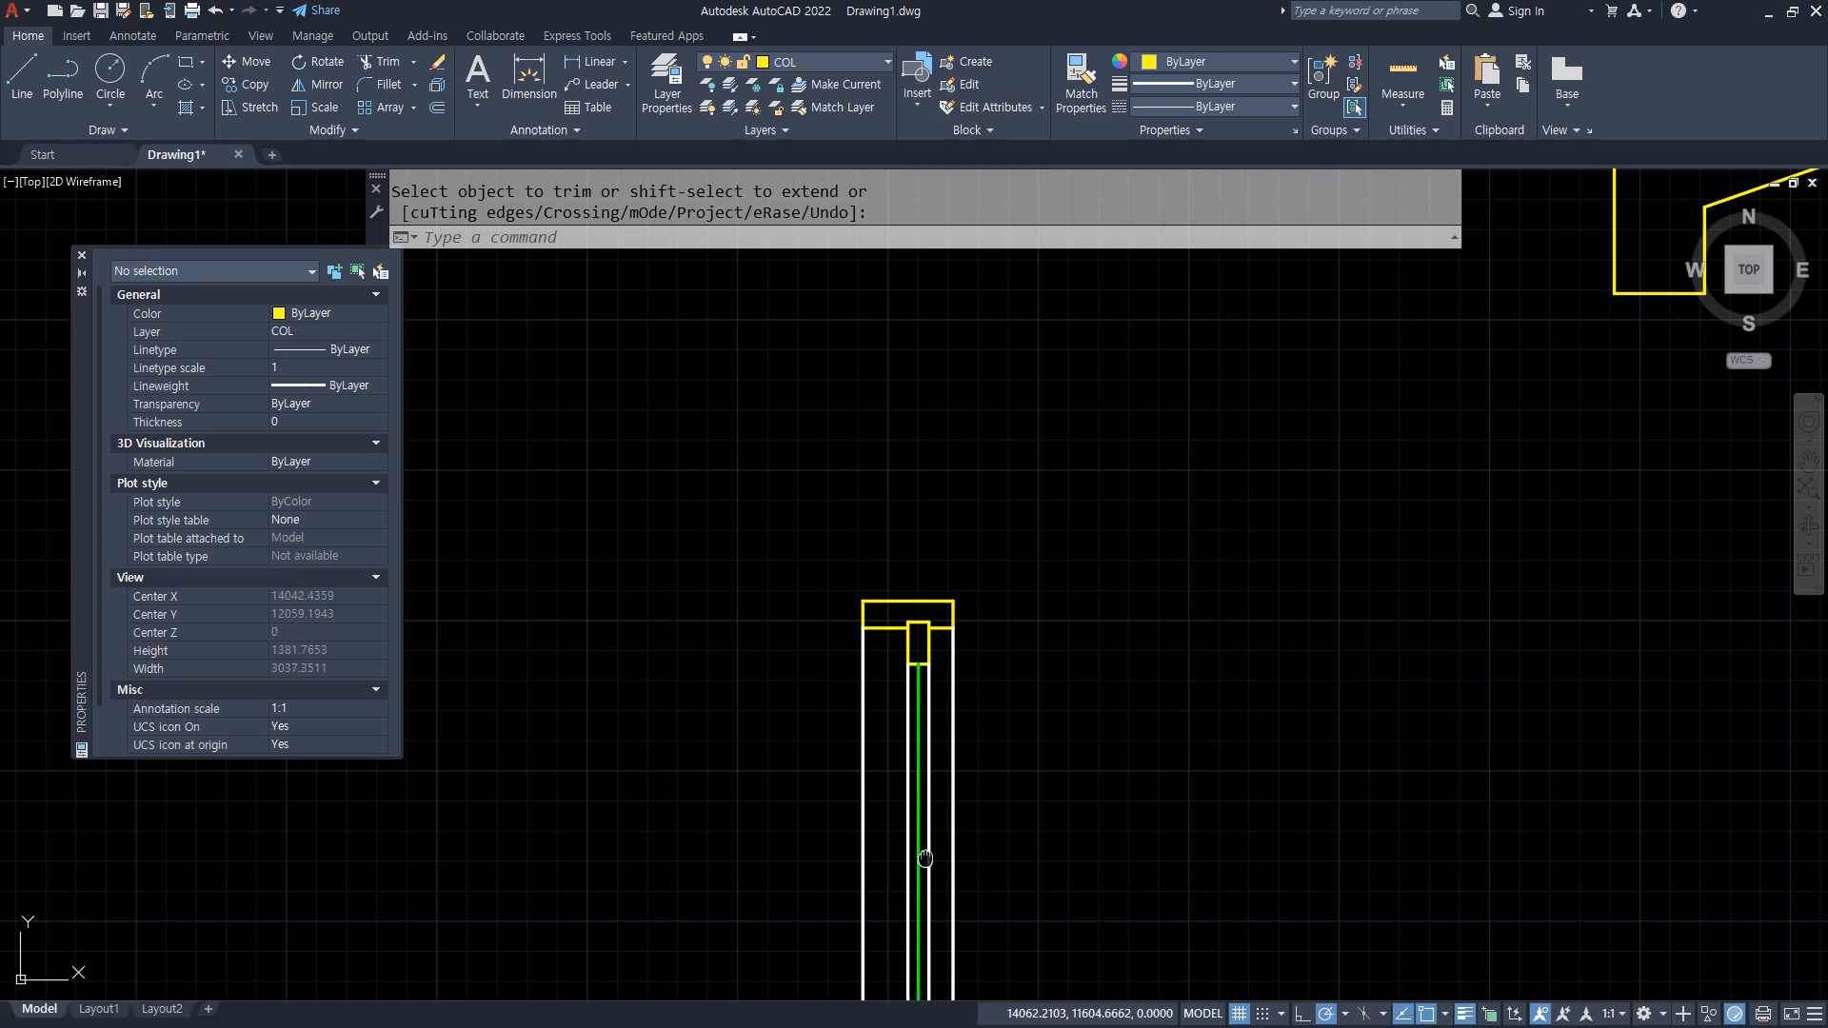
{"action": "middle_click_drag", "start_coordinate": [842, 845], "coordinate": [816, 572]}
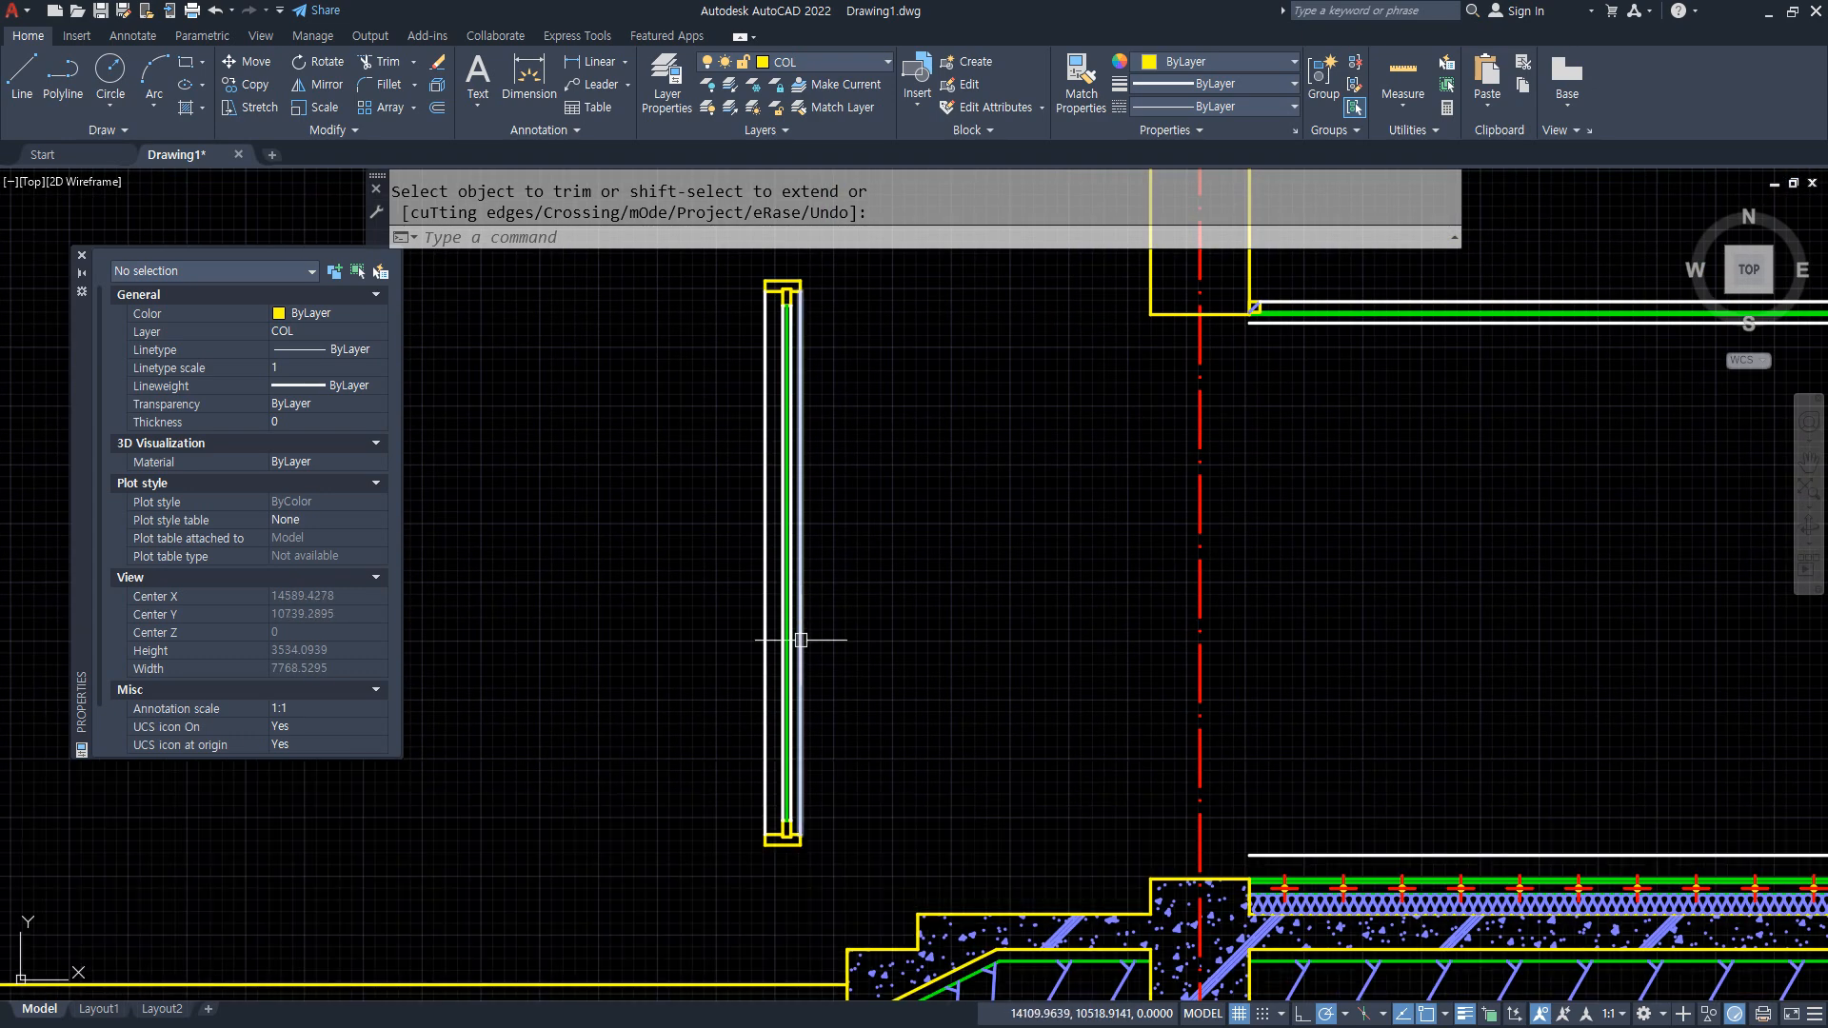
{"action": "key", "text": "Escape"}
{"action": "type", "text": "o"}
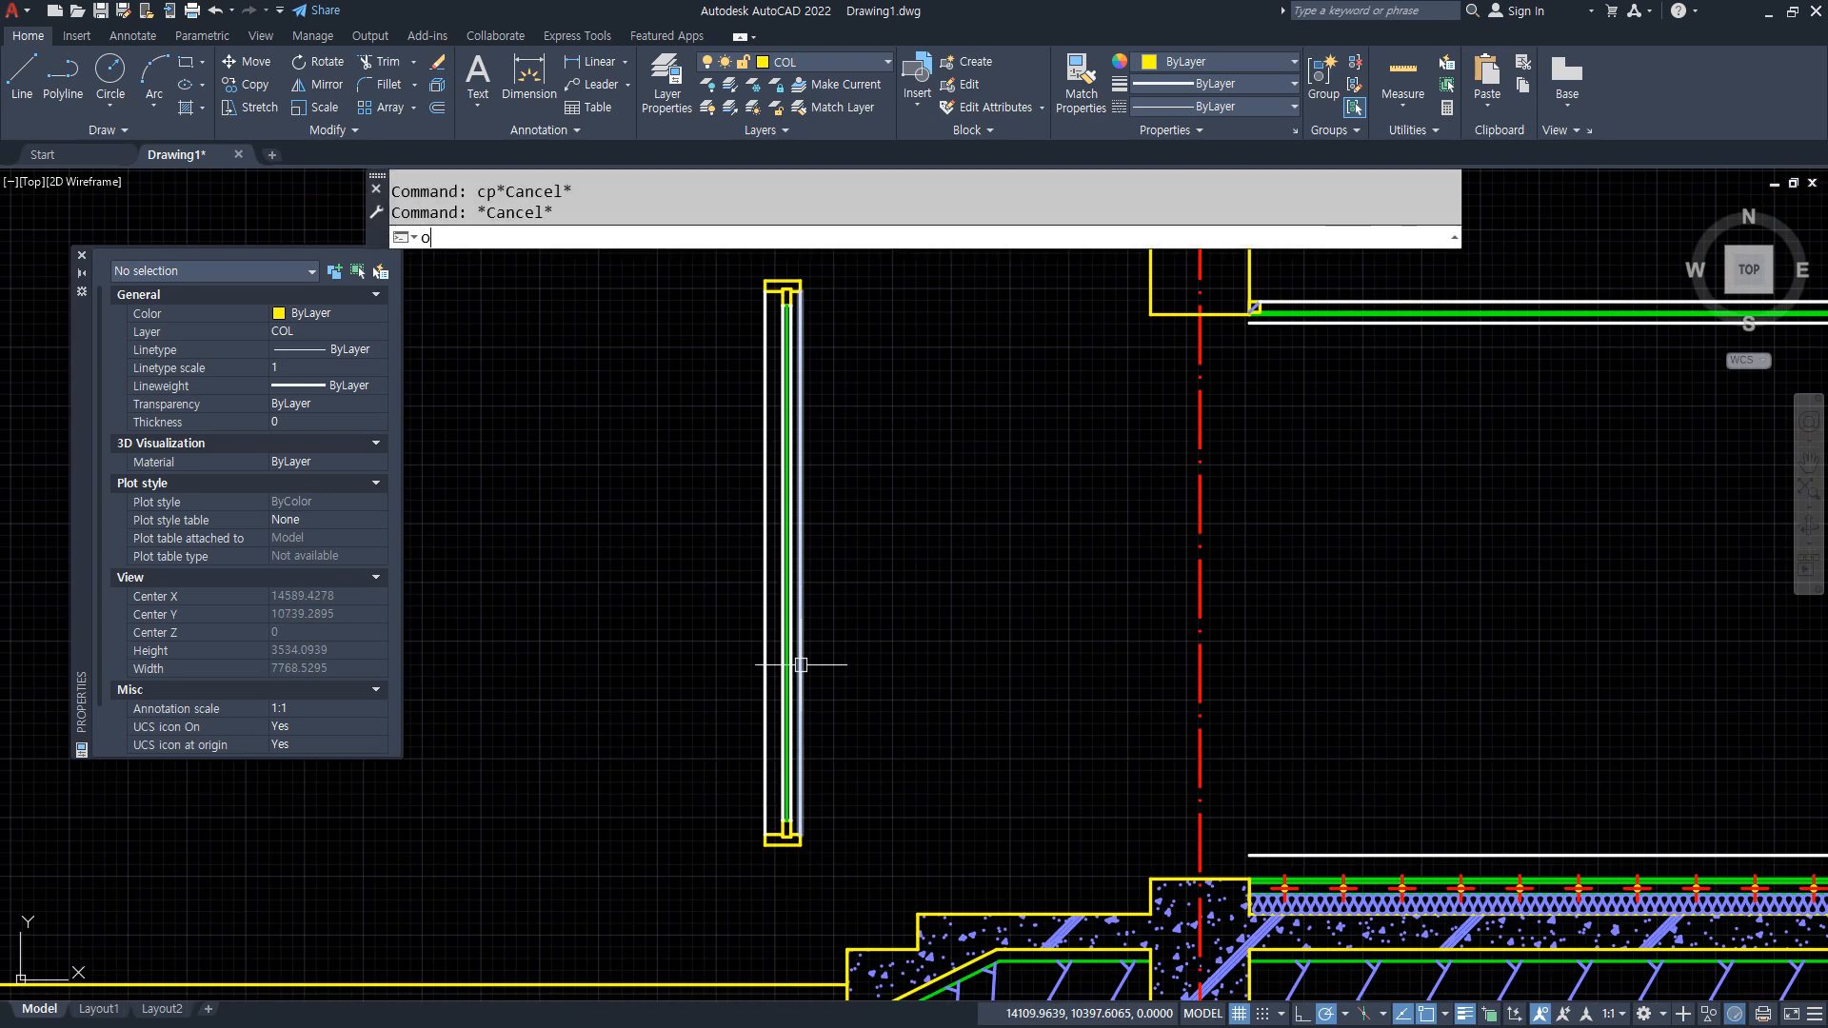
{"action": "key", "text": "Return"}
{"action": "type", "text": "210"}
{"action": "key", "text": "Return"}
{"action": "scroll", "coordinate": [808, 815], "scroll_direction": "up", "scroll_amount": 4}
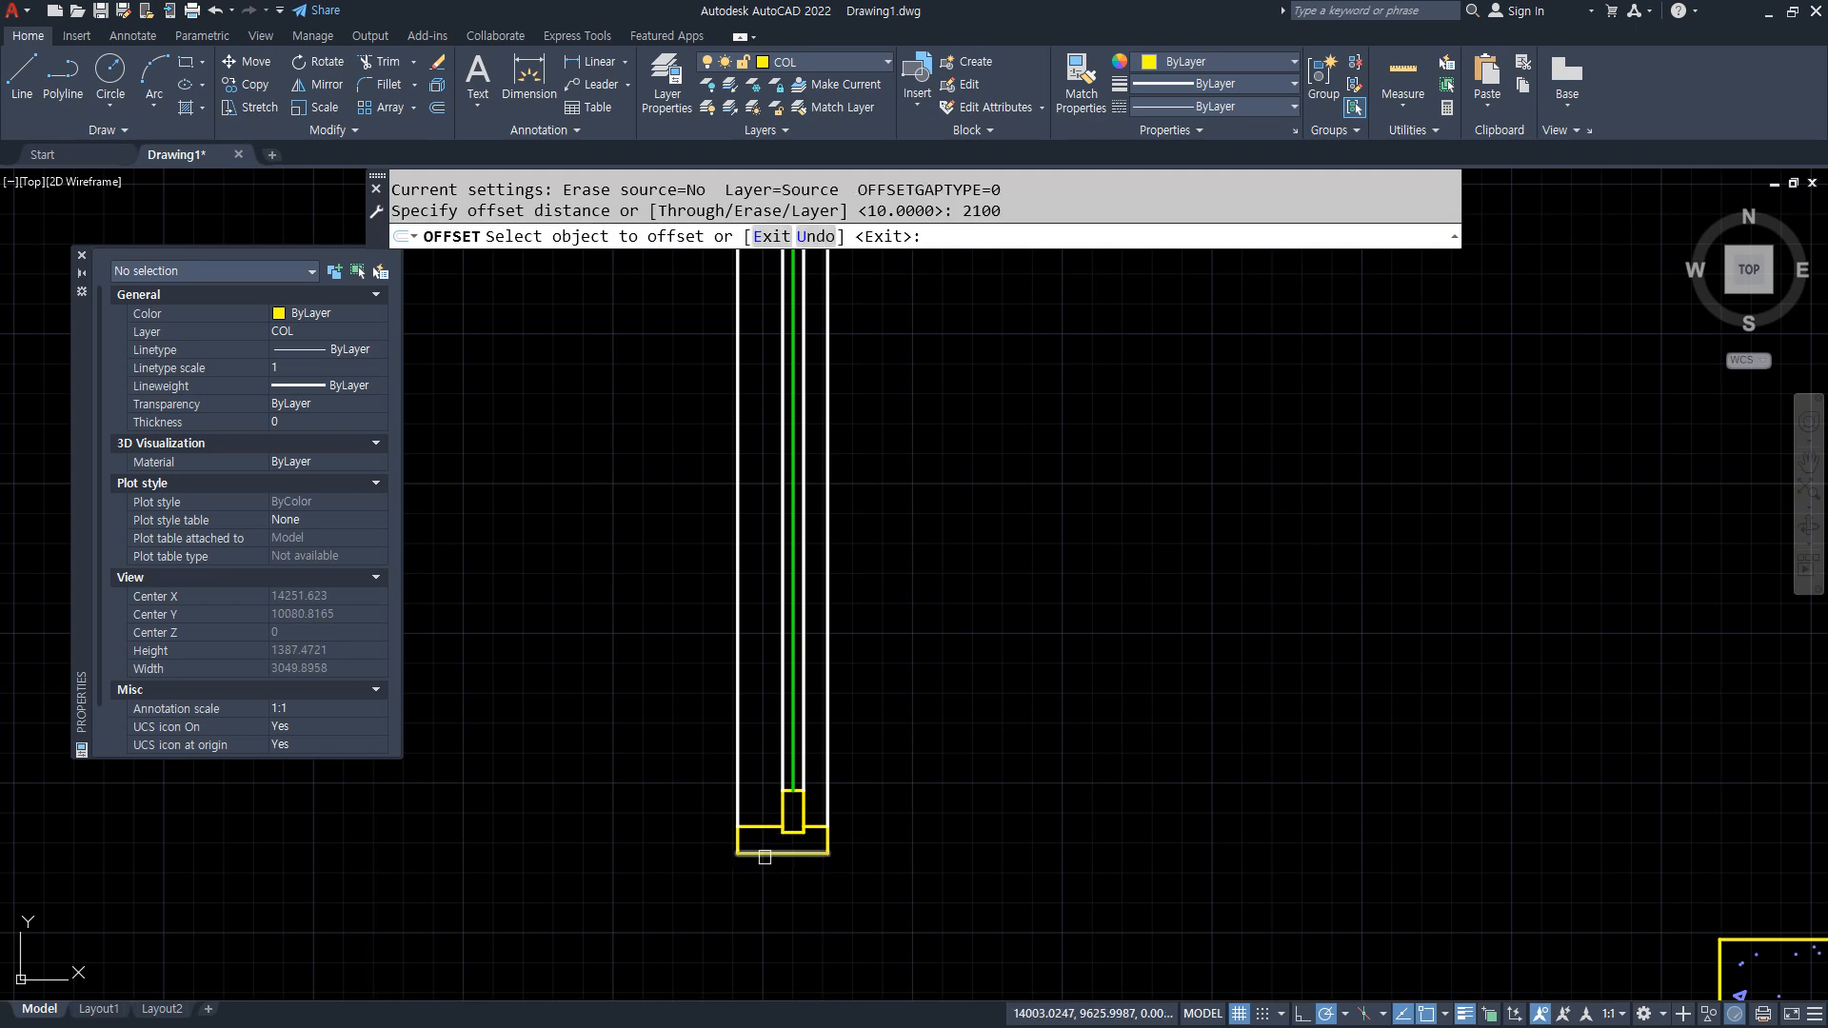
{"action": "left_click", "coordinate": [782, 854]}
{"action": "left_click", "coordinate": [937, 506]}
Try to offset the new transom line 45 downward.
{"action": "middle_click_drag", "start_coordinate": [924, 553], "coordinate": [861, 816]}
{"action": "middle_click_drag", "start_coordinate": [742, 391], "coordinate": [770, 885]}
{"action": "middle_click_drag", "start_coordinate": [760, 295], "coordinate": [739, 488]}
{"action": "scroll", "coordinate": [739, 495], "scroll_direction": "up", "scroll_amount": 4}
{"action": "scroll", "coordinate": [716, 657], "scroll_direction": "up", "scroll_amount": 2}
{"action": "middle_click_drag", "start_coordinate": [711, 657], "coordinate": [744, 581]}
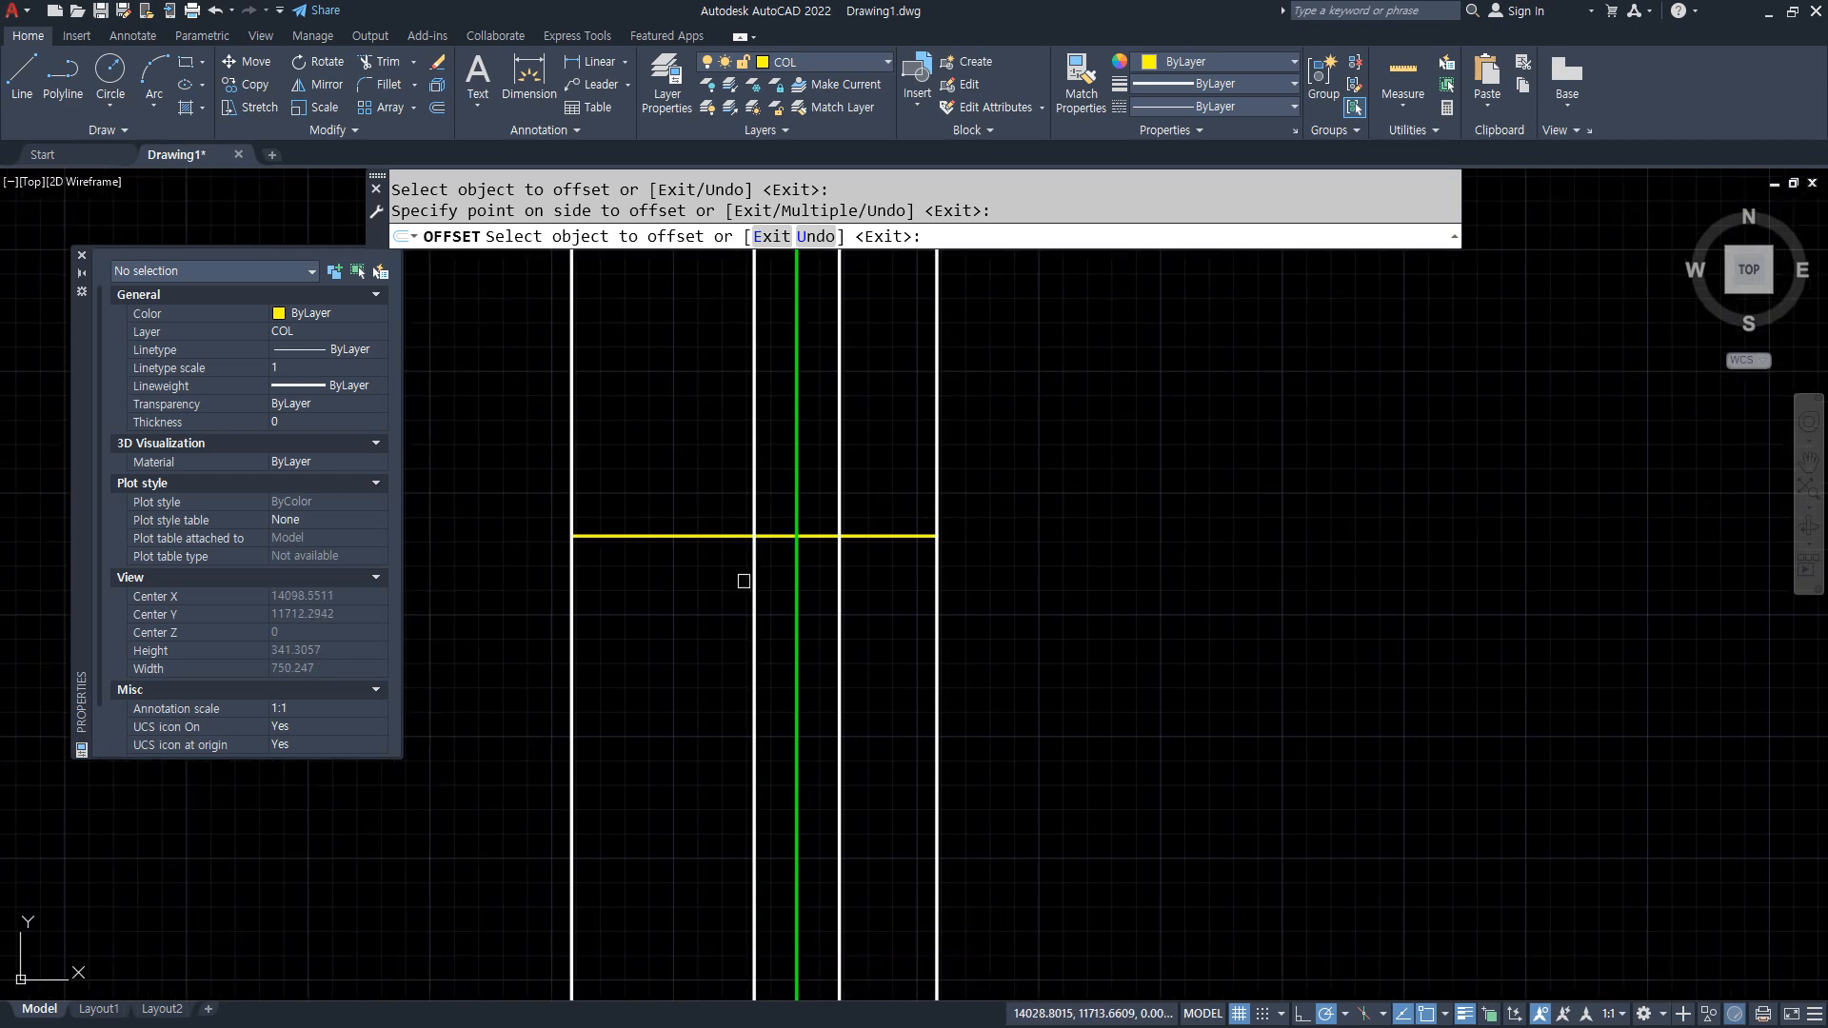
{"action": "left_click", "coordinate": [744, 581]}
{"action": "type", "text": "45"}
{"action": "key", "text": "Return"}
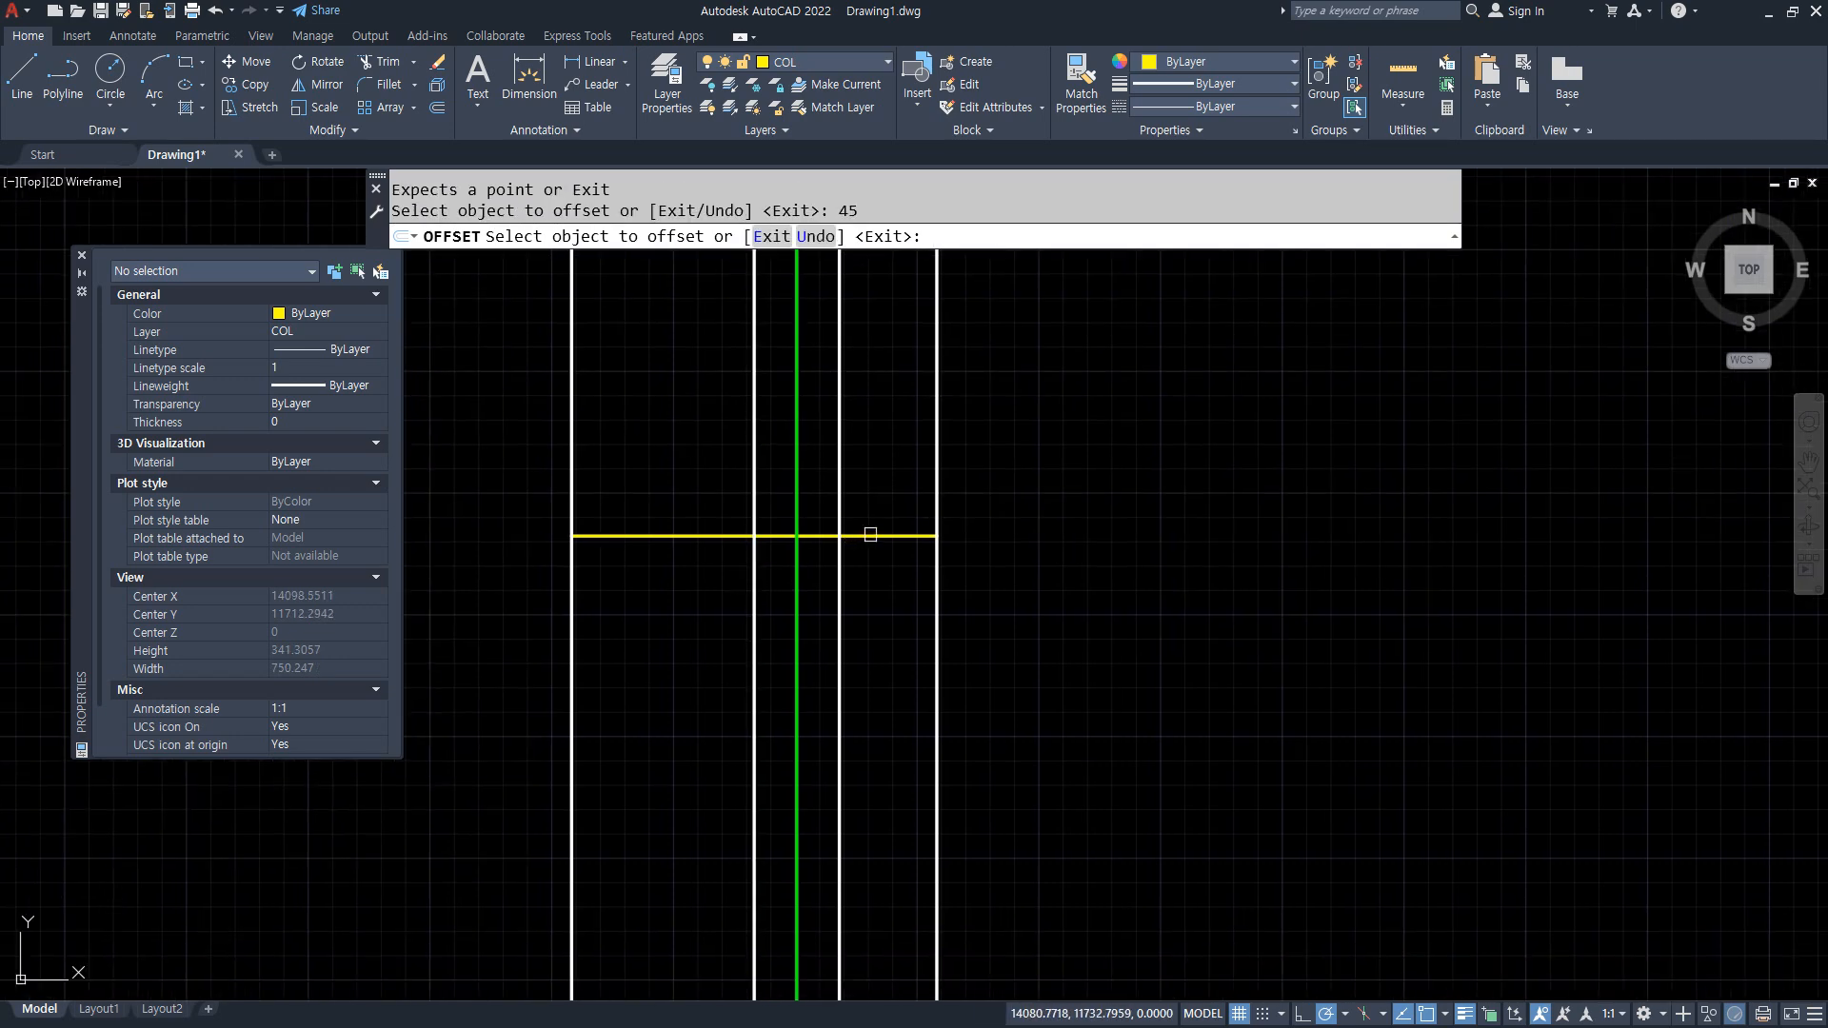
{"action": "left_click", "coordinate": [870, 535]}
{"action": "left_click", "coordinate": [857, 686]}
{"action": "scroll", "coordinate": [872, 670], "scroll_direction": "down", "scroll_amount": 4}
{"action": "key", "text": "Escape"}
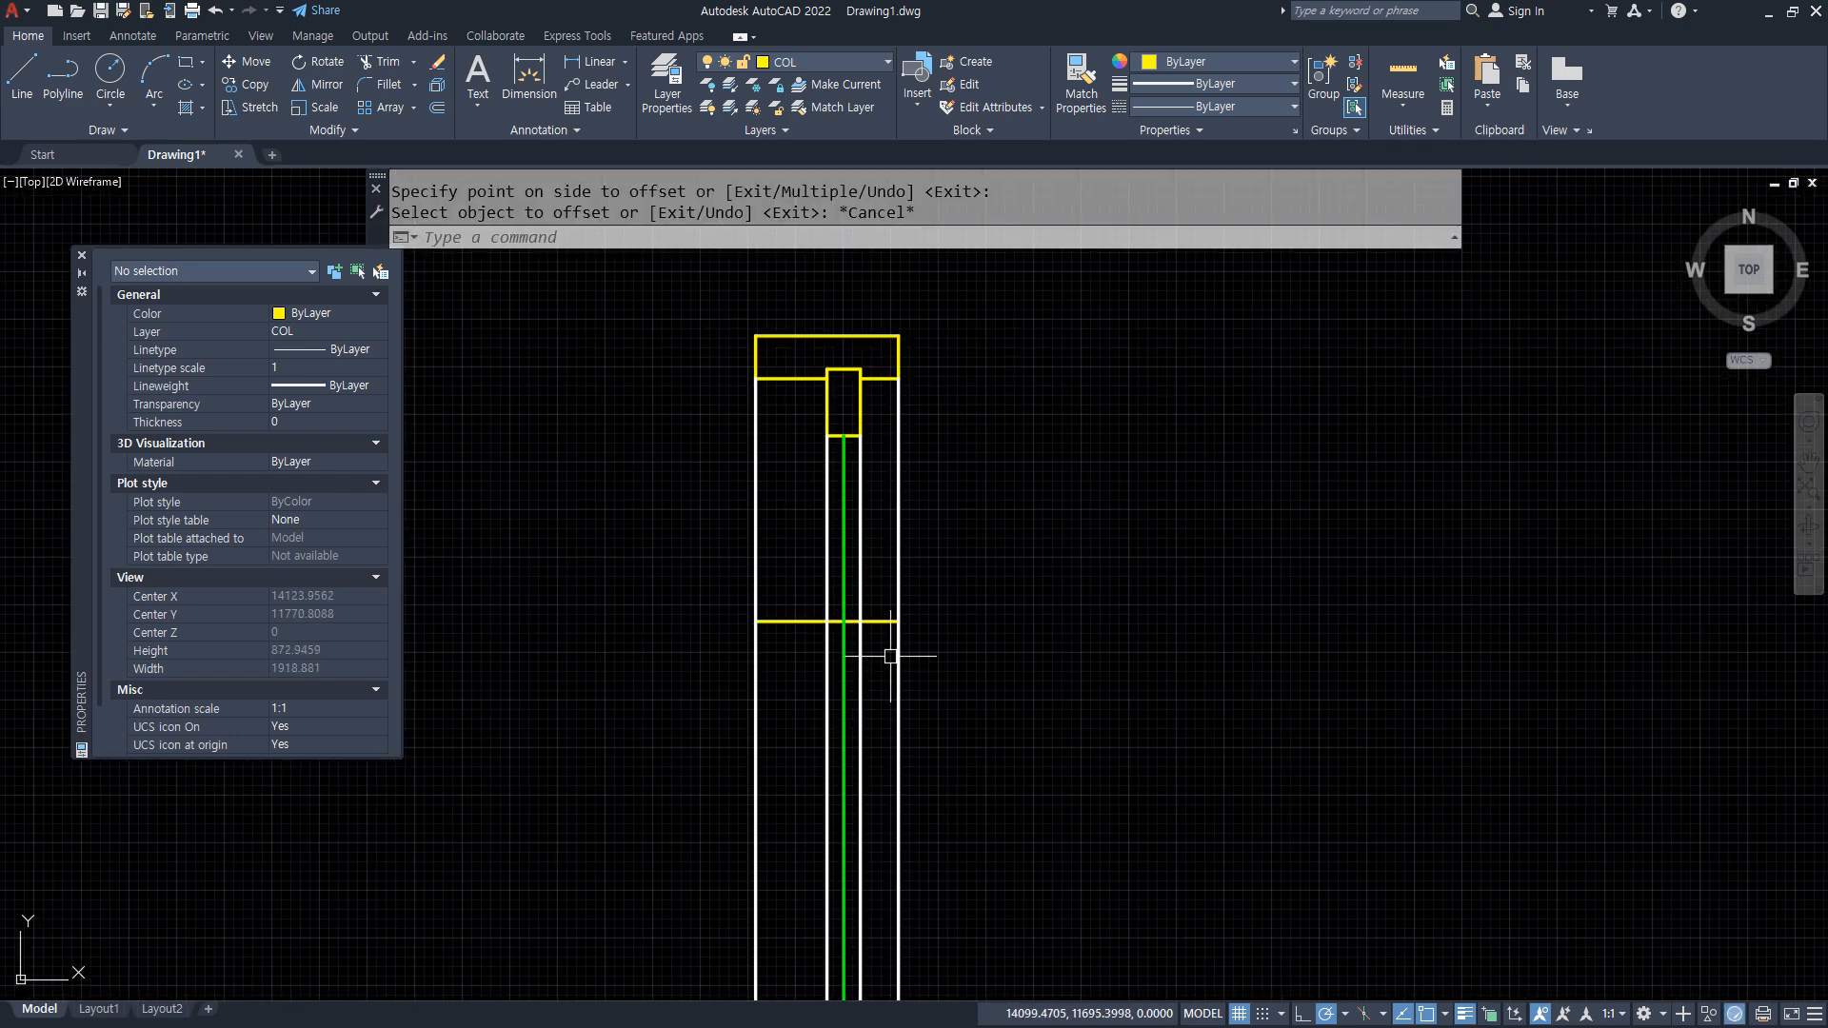
Offset the transom line downward by 45 to form the transom's lower edge.
{"action": "scroll", "coordinate": [939, 702], "scroll_direction": "down", "scroll_amount": 5}
{"action": "scroll", "coordinate": [939, 702], "scroll_direction": "up", "scroll_amount": 5}
{"action": "middle_click_drag", "start_coordinate": [740, 416], "coordinate": [828, 645]}
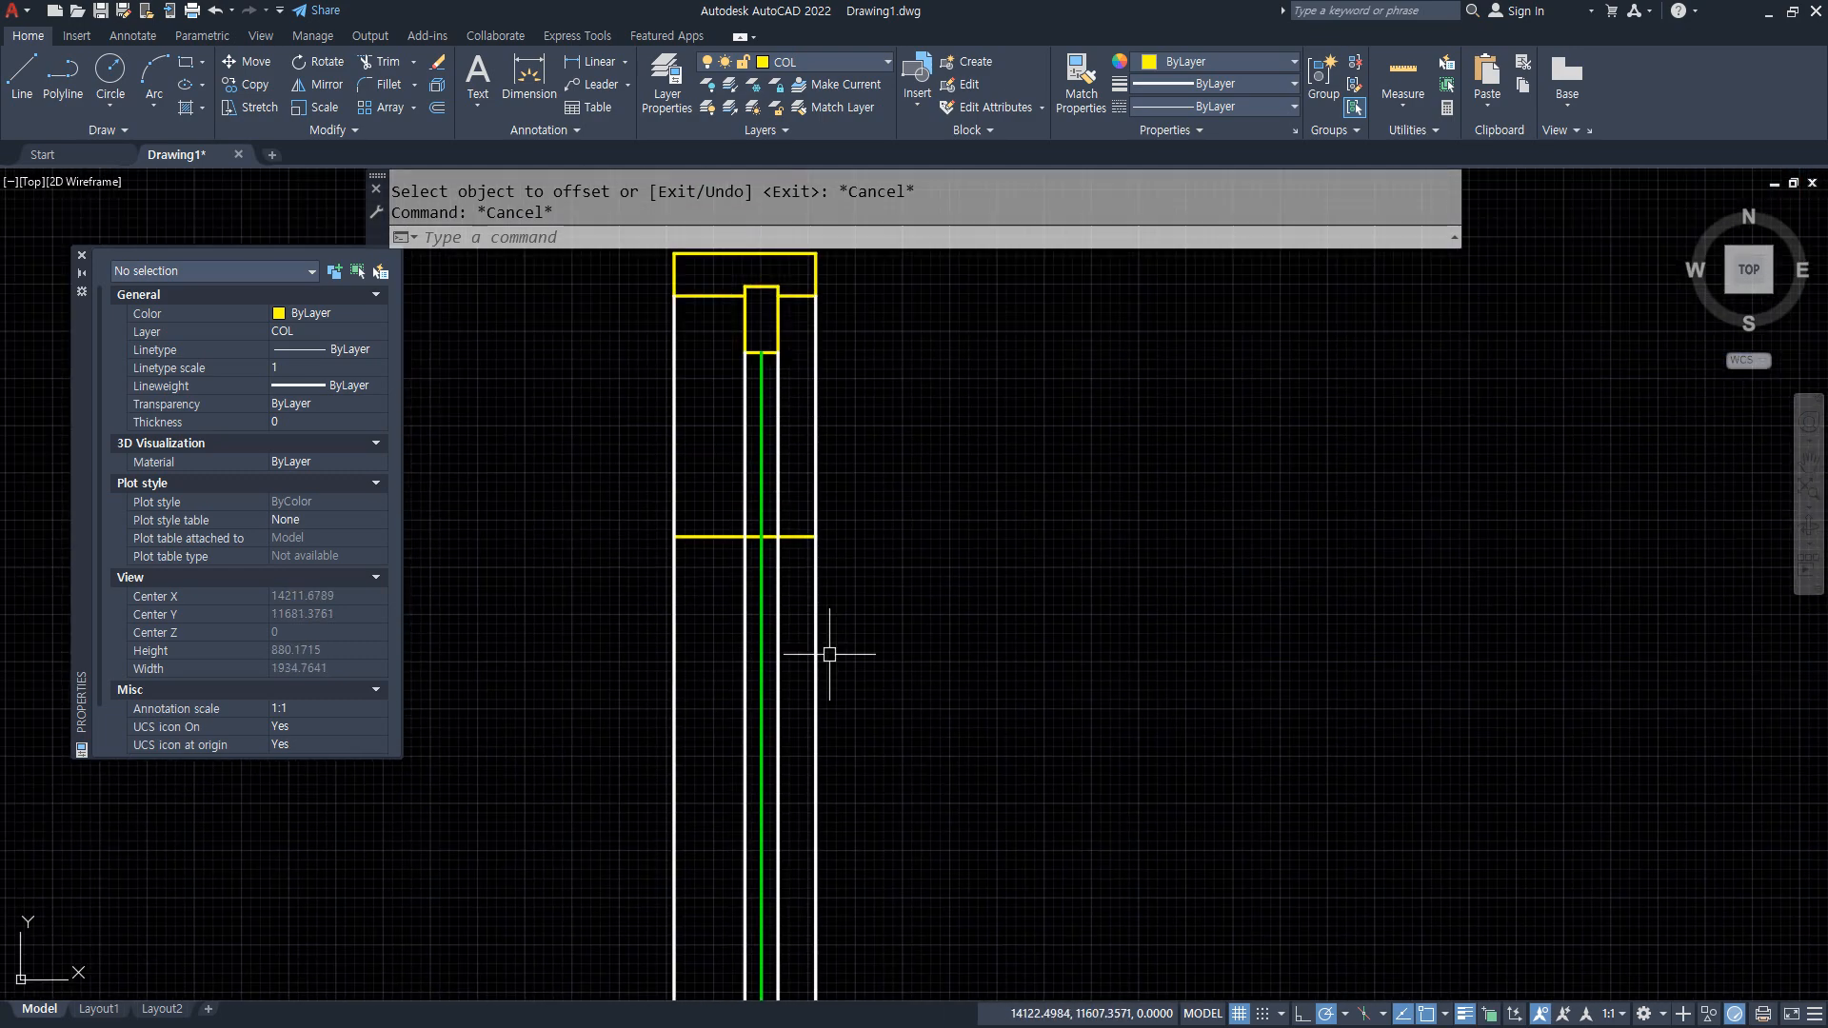
{"action": "type", "text": "o"}
{"action": "key", "text": "Return"}
{"action": "type", "text": "45"}
{"action": "key", "text": "Return"}
{"action": "left_click", "coordinate": [798, 536]}
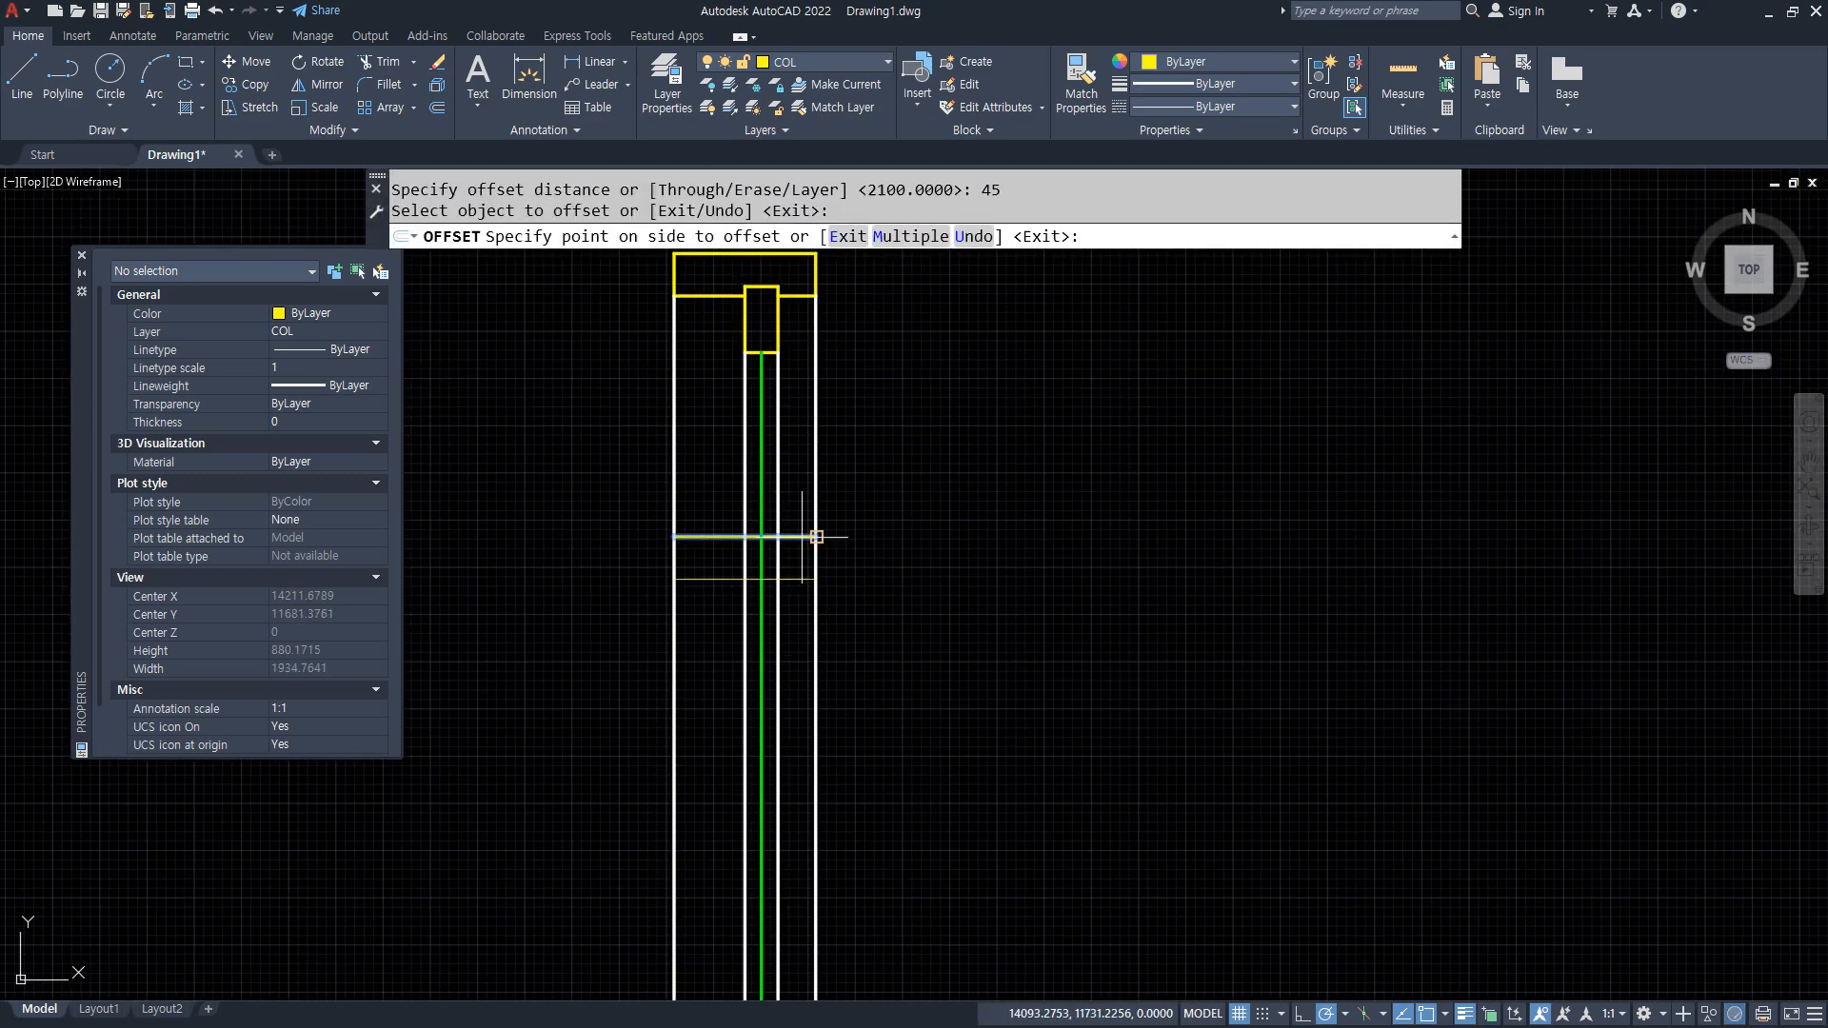
{"action": "left_click", "coordinate": [864, 621]}
Offset the transom's upper and lower edges inward by 10 each.
{"action": "scroll", "coordinate": [779, 543], "scroll_direction": "up", "scroll_amount": 4}
{"action": "scroll", "coordinate": [809, 591], "scroll_direction": "up", "scroll_amount": 2}
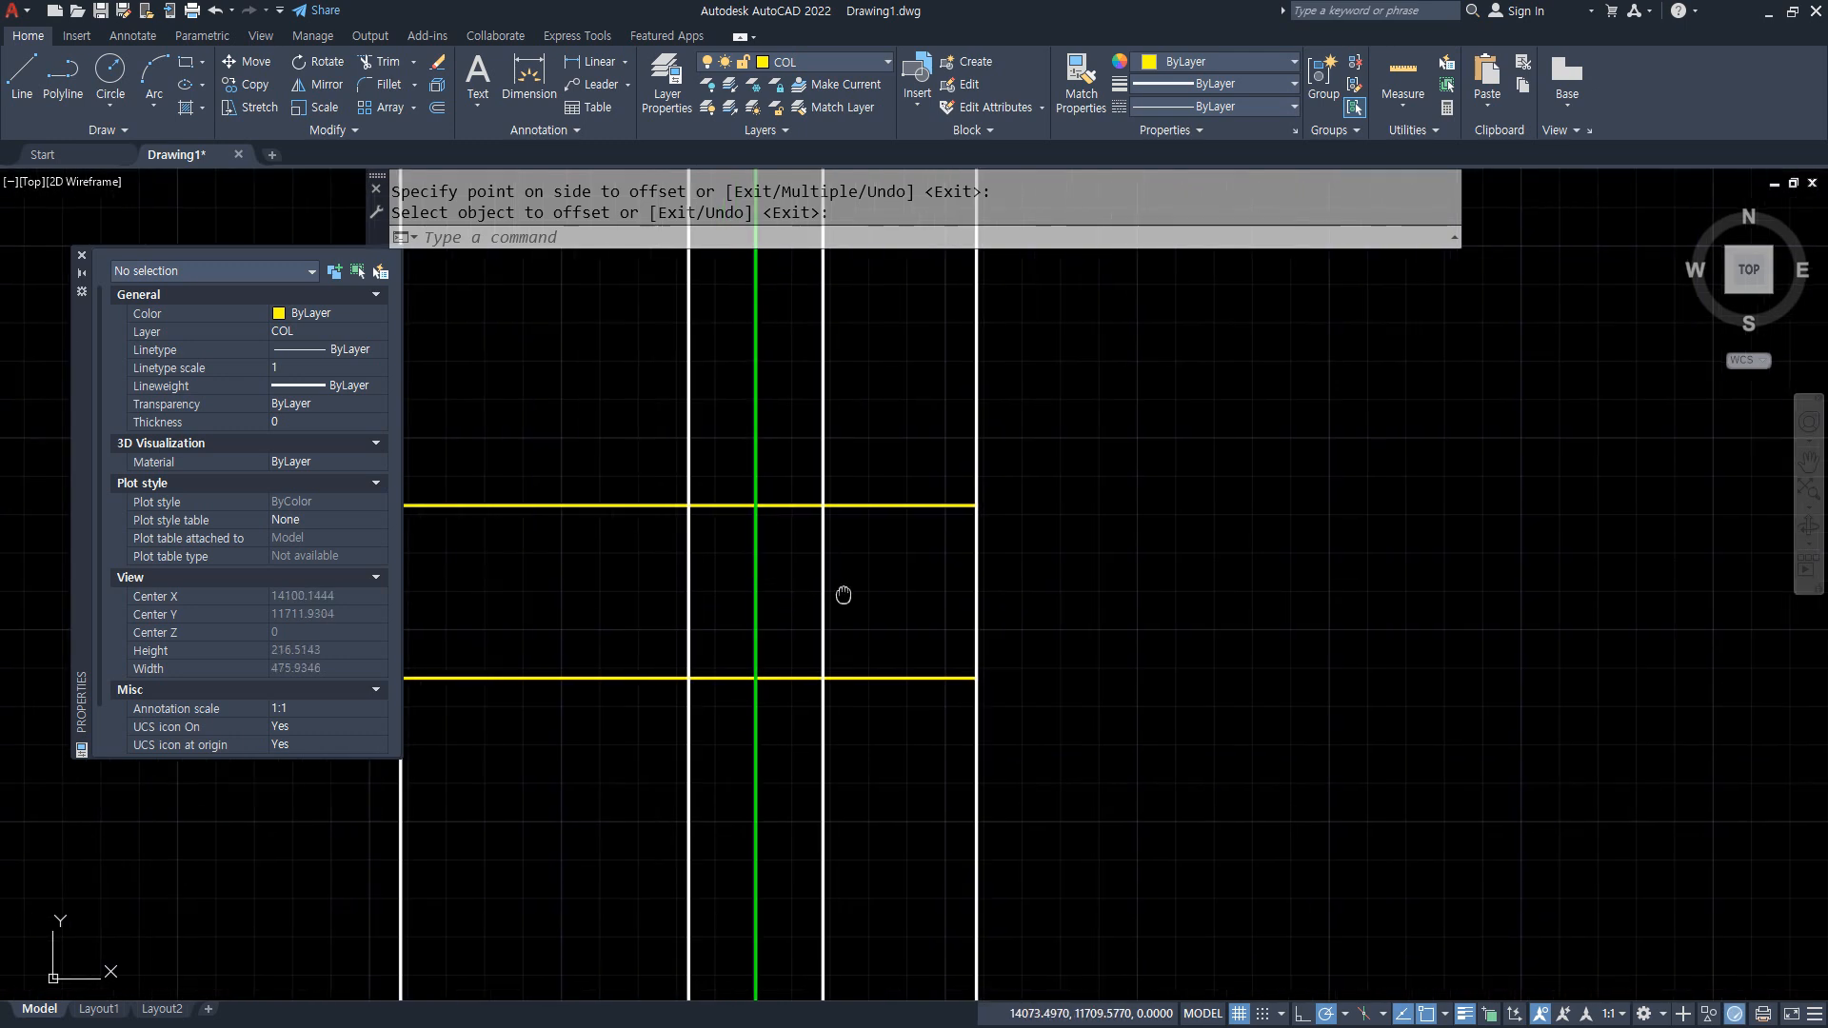
{"action": "type", "text": "o"}
{"action": "key", "text": "Return"}
{"action": "type", "text": "1"}
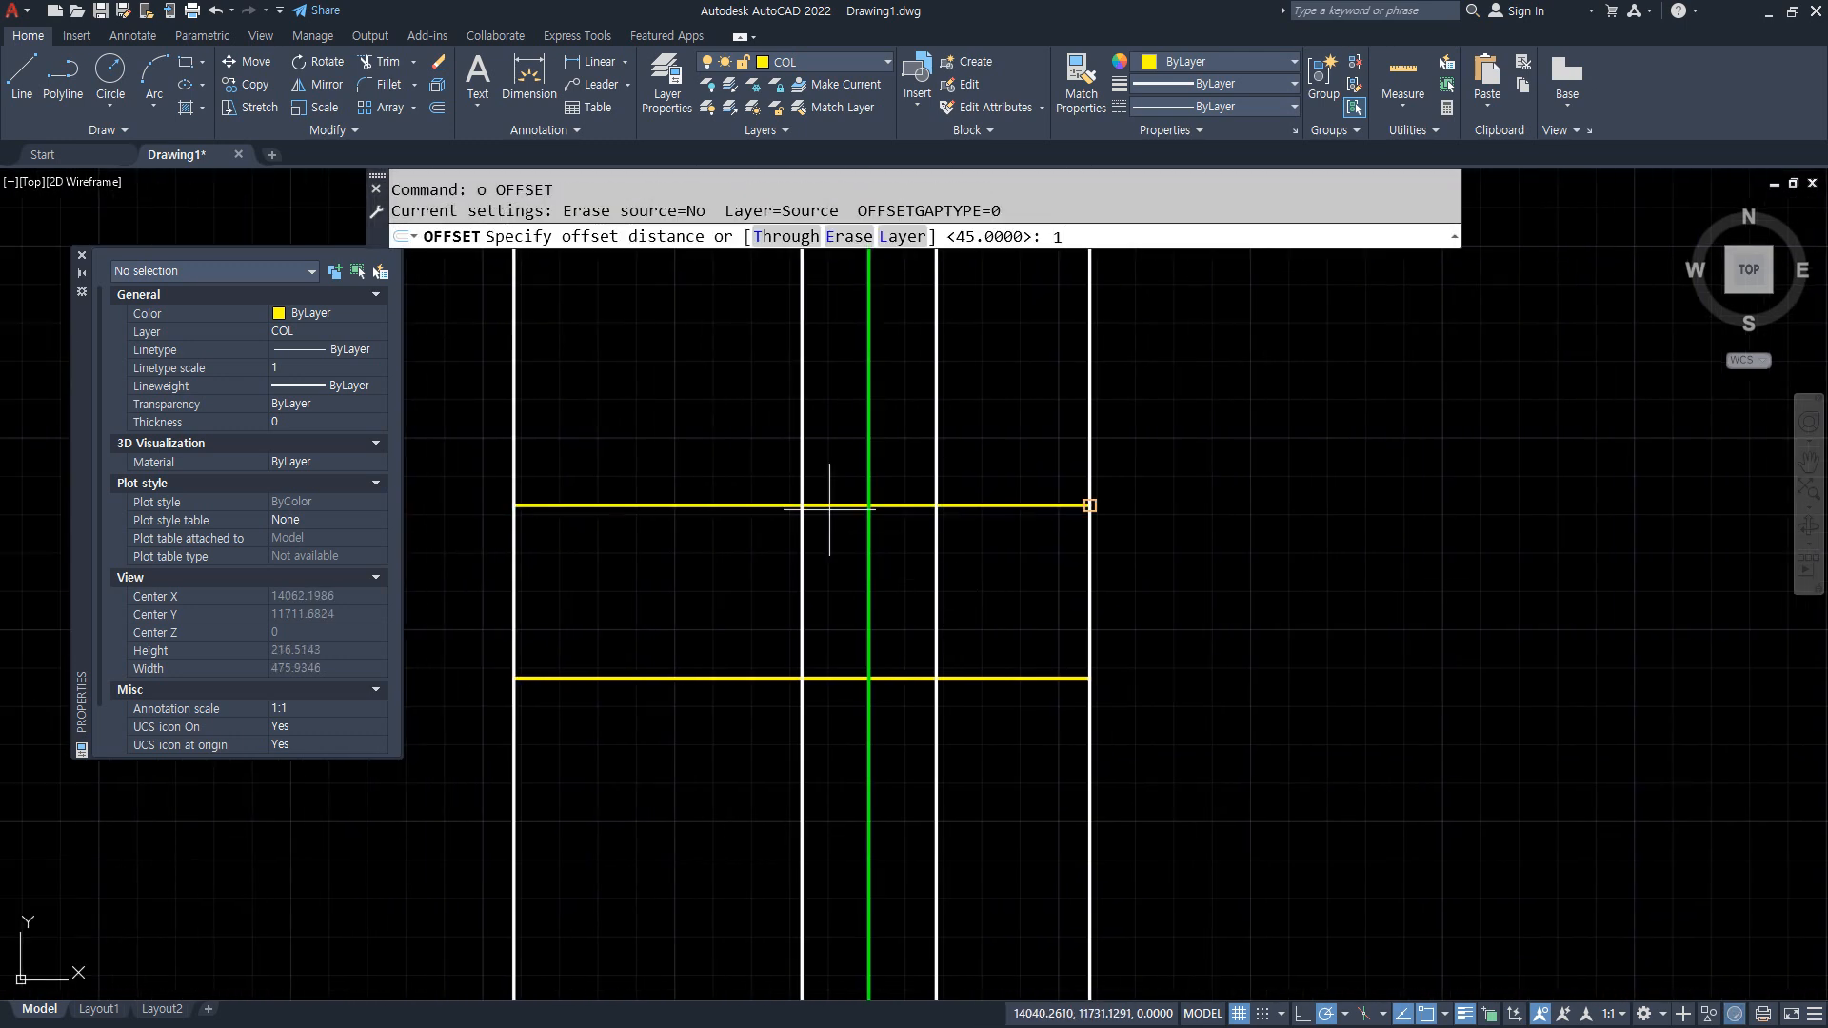
{"action": "type", "text": "0"}
{"action": "key", "text": "Return"}
{"action": "left_click", "coordinate": [951, 506]}
{"action": "left_click", "coordinate": [957, 571]}
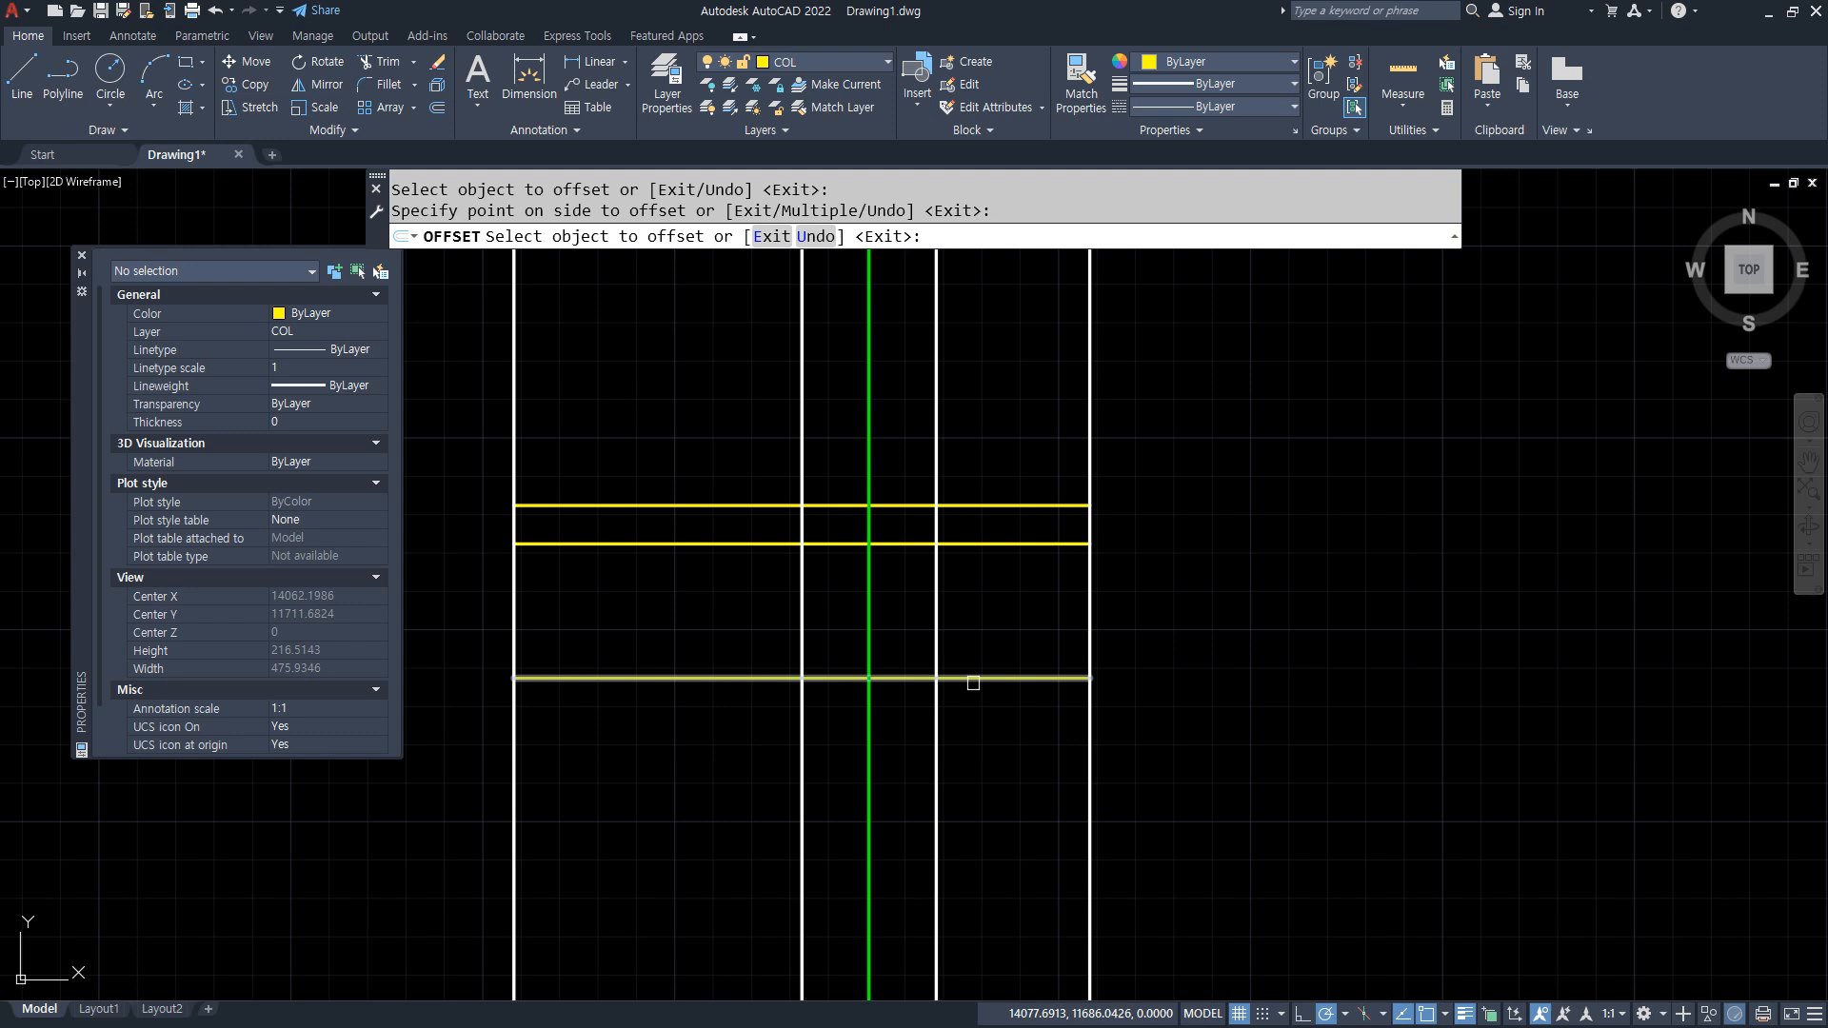
{"action": "left_click", "coordinate": [971, 678]}
{"action": "left_click", "coordinate": [976, 640]}
{"action": "key", "text": "Return"}
Offset the transom's upper edge 60 upward and its lower edge 60 downward for the adjoining sash rails.
{"action": "key", "text": "Return"}
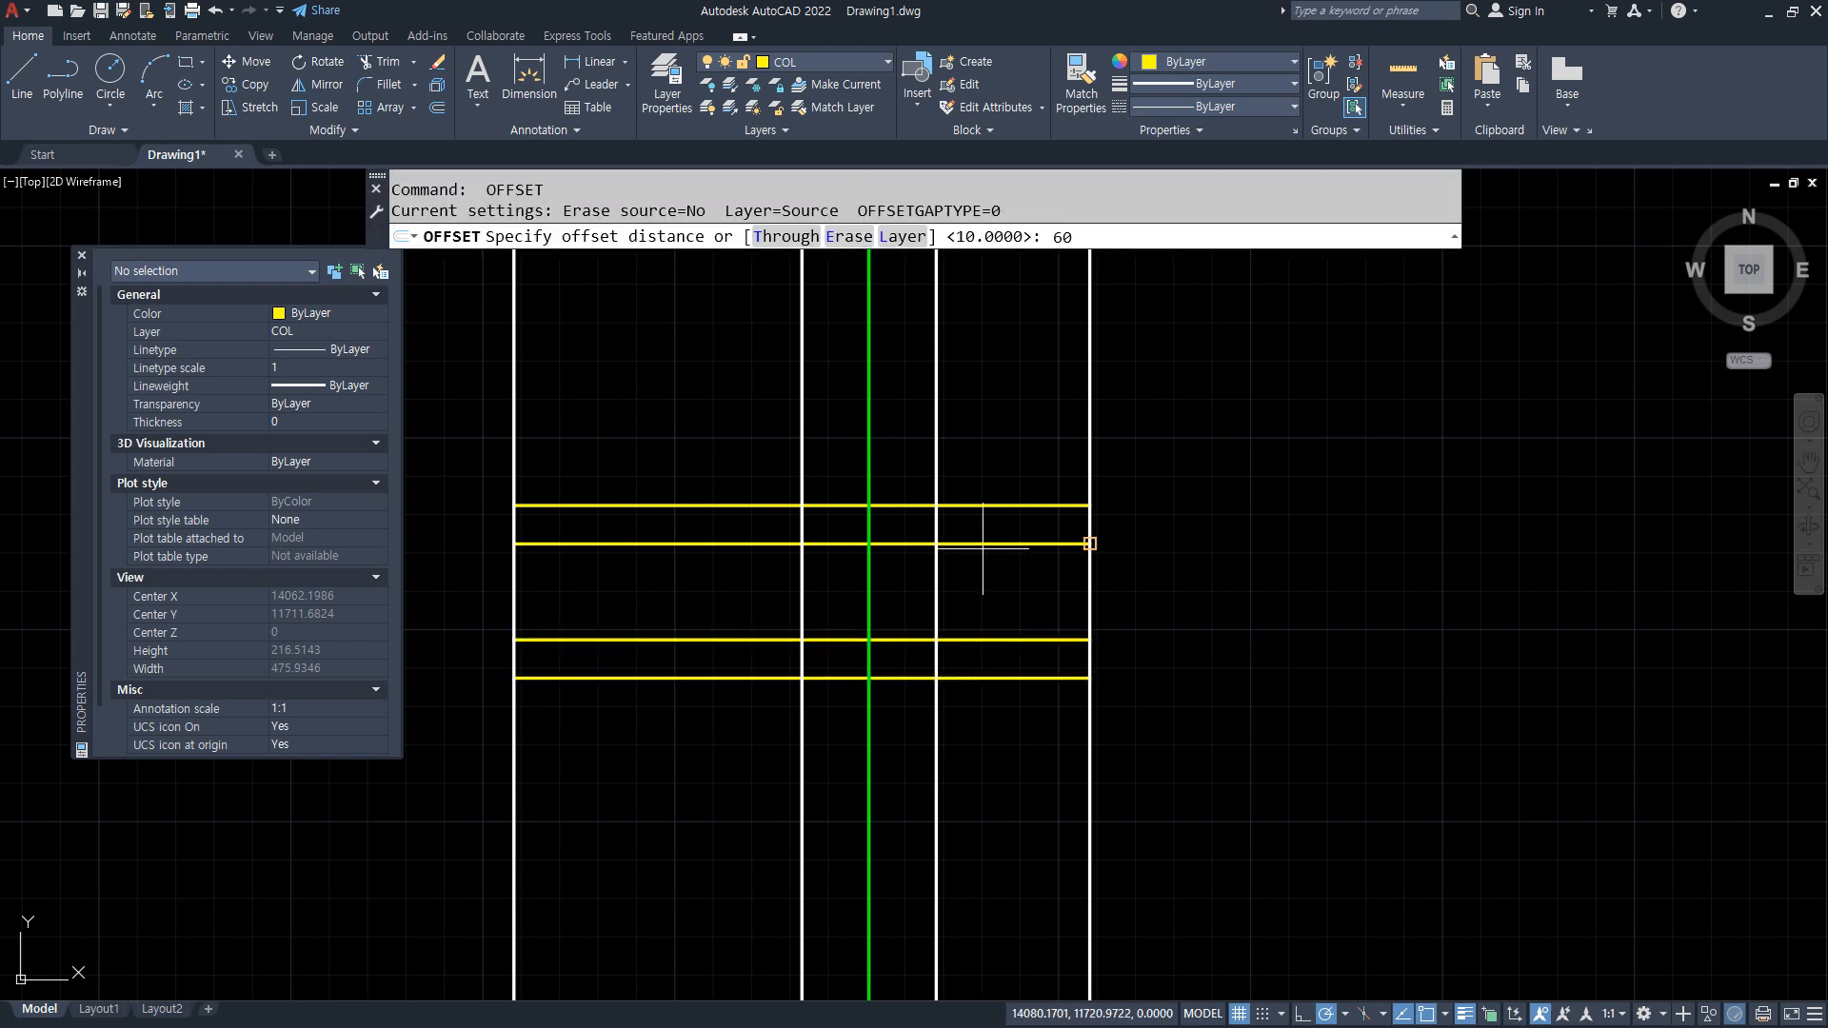
{"action": "type", "text": "60"}
{"action": "key", "text": "Return"}
{"action": "left_click", "coordinate": [991, 506]}
{"action": "left_click", "coordinate": [985, 457]}
{"action": "left_click", "coordinate": [976, 677]}
{"action": "left_click", "coordinate": [986, 738]}
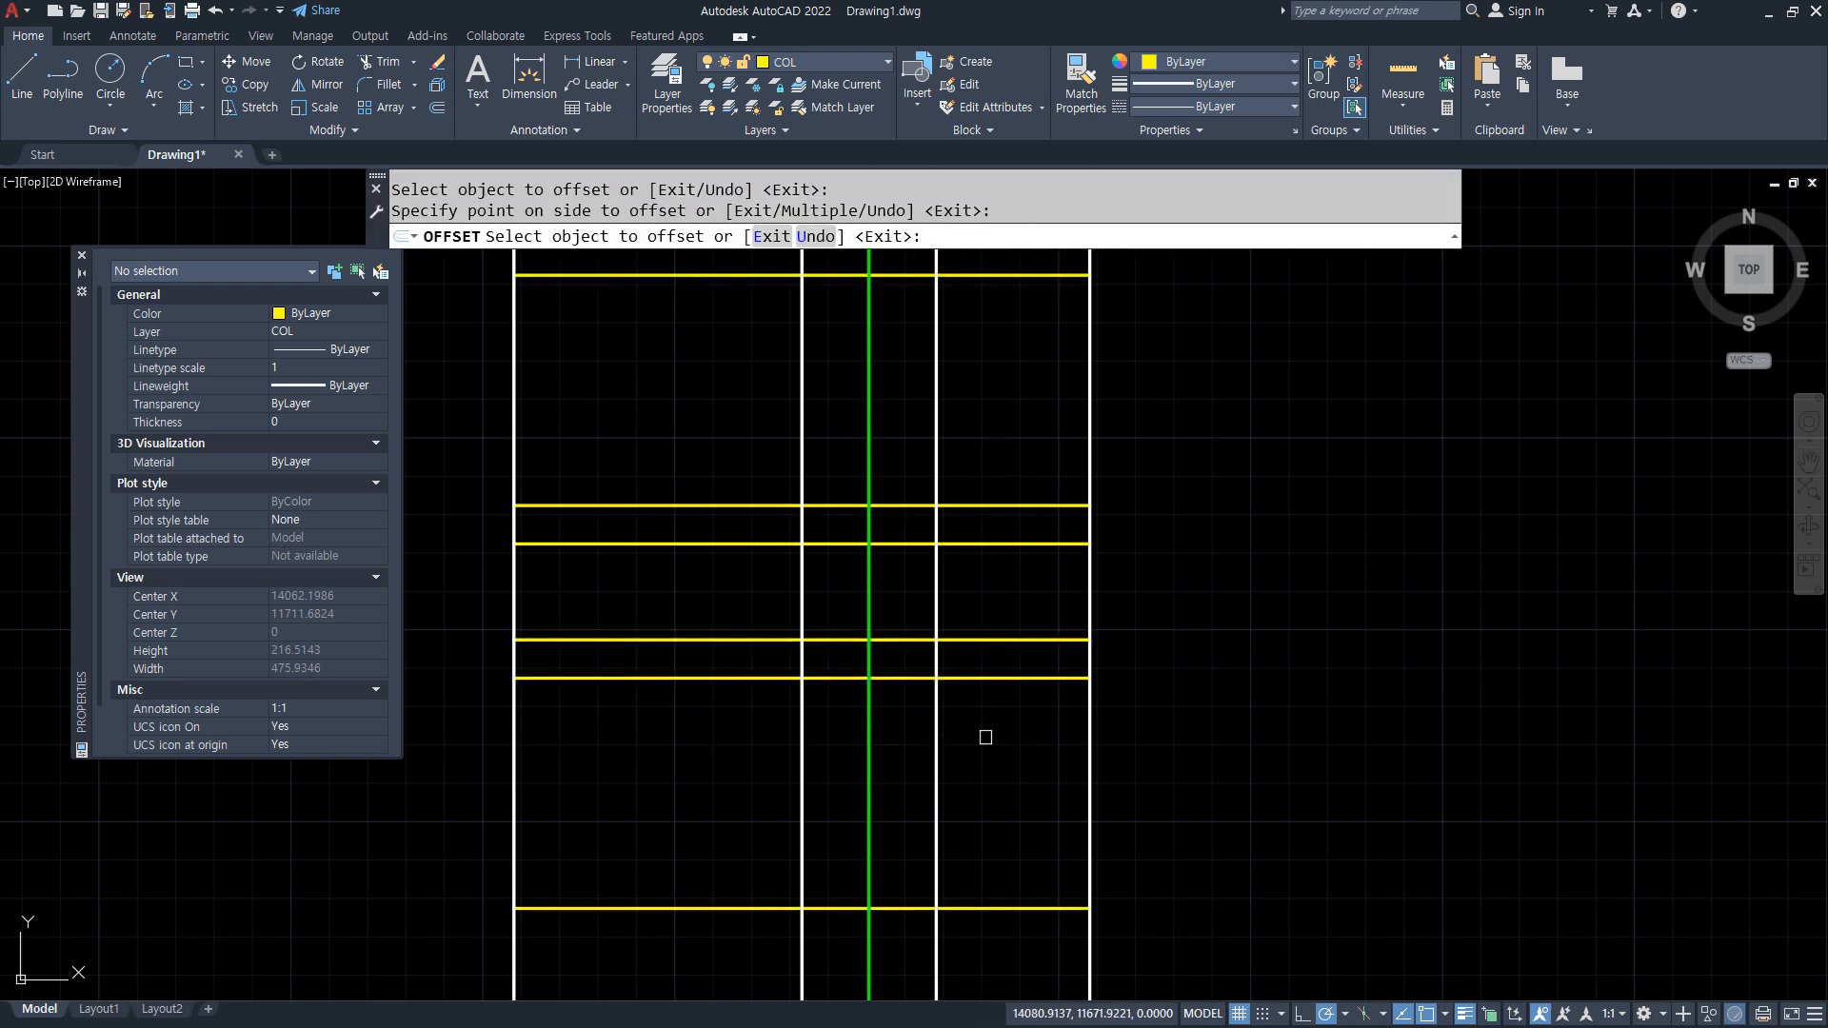
{"action": "key", "text": "Return"}
Trim the transom's lower edge inside the sash width, and the lower 10 and 60 offset lines outside it.
{"action": "type", "text": "tr"}
{"action": "key", "text": "Return"}
{"action": "left_click", "coordinate": [900, 679]}
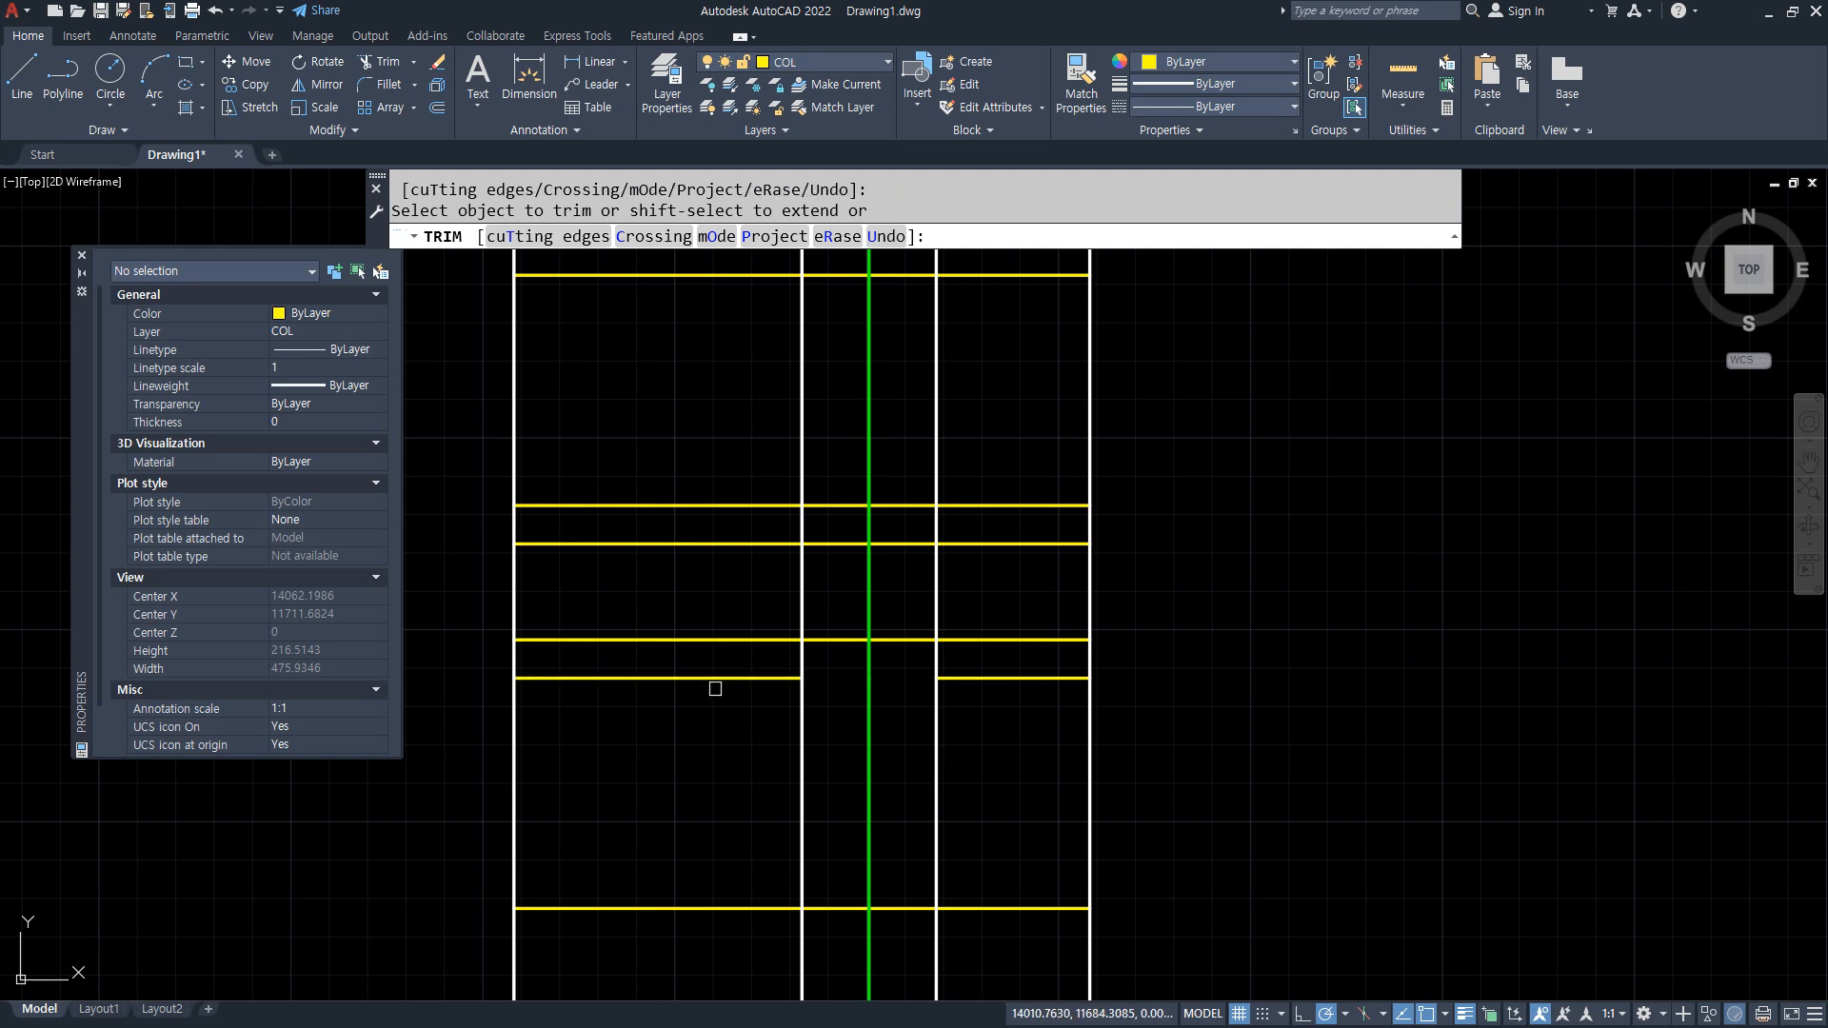
{"action": "left_click", "coordinate": [993, 908]}
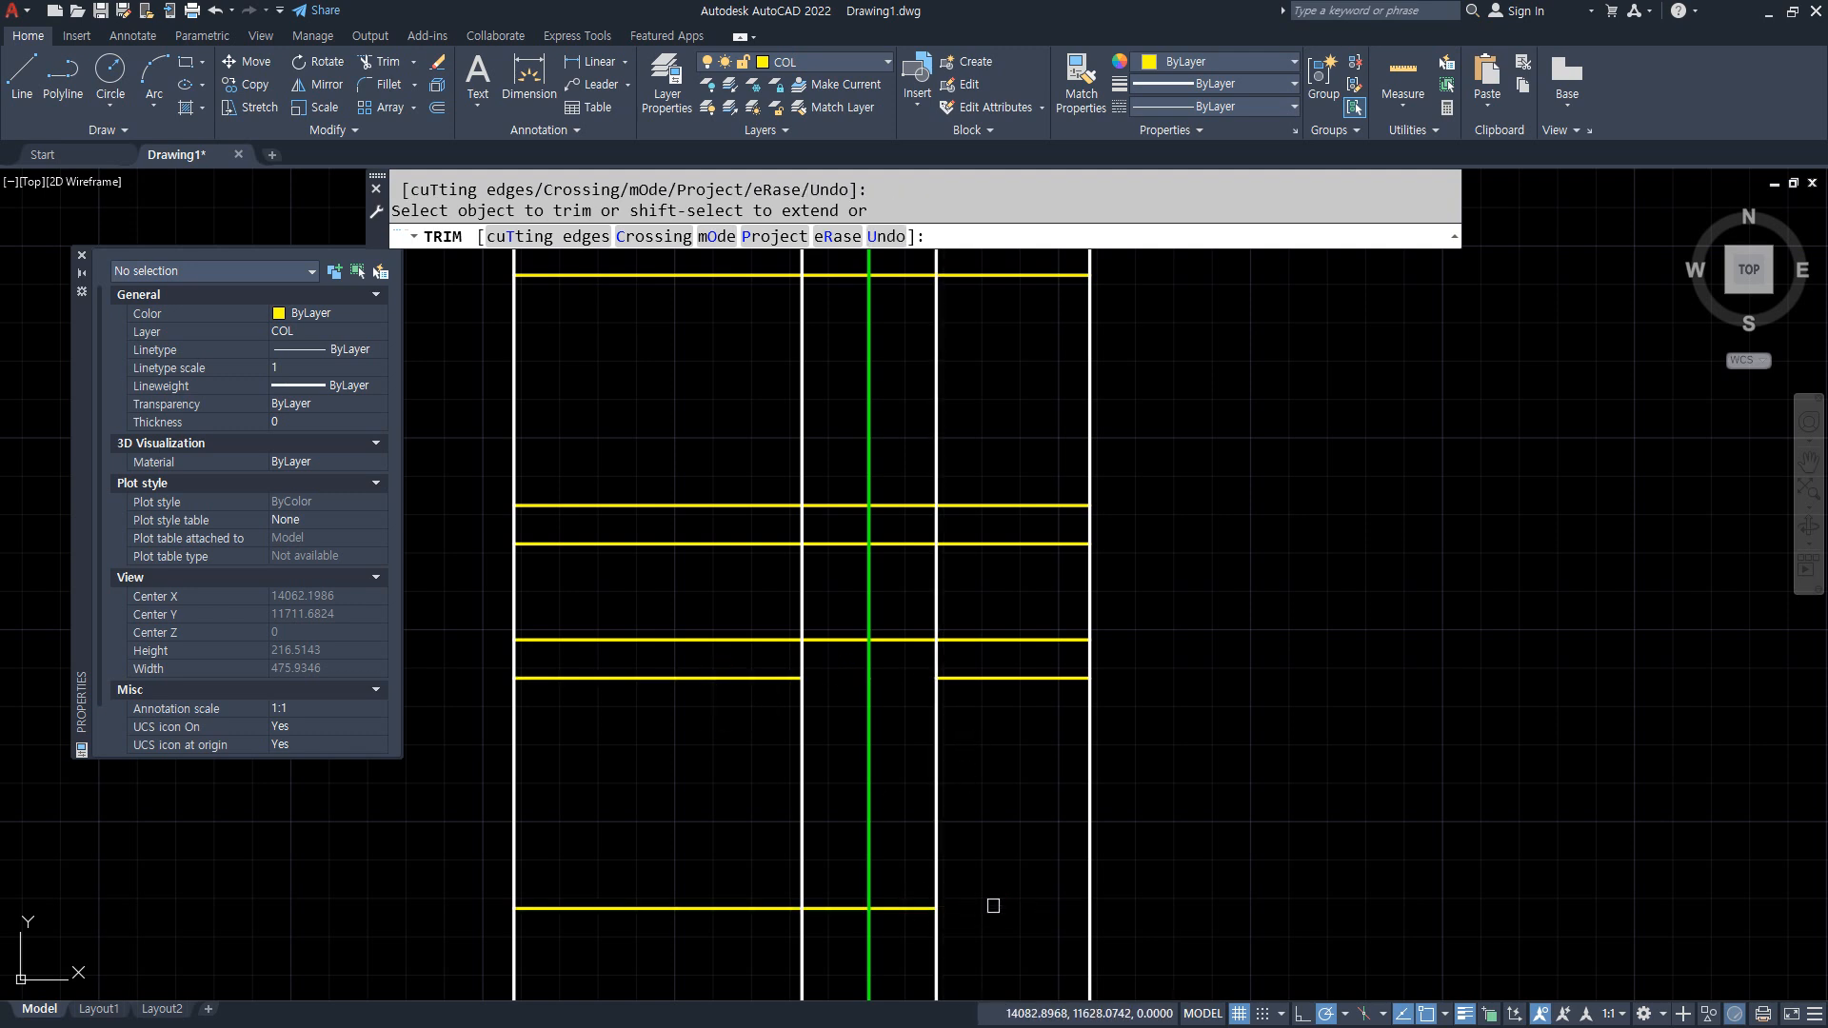
{"action": "left_click_drag", "start_coordinate": [1054, 690], "coordinate": [1028, 661]}
{"action": "left_click", "coordinate": [731, 680]}
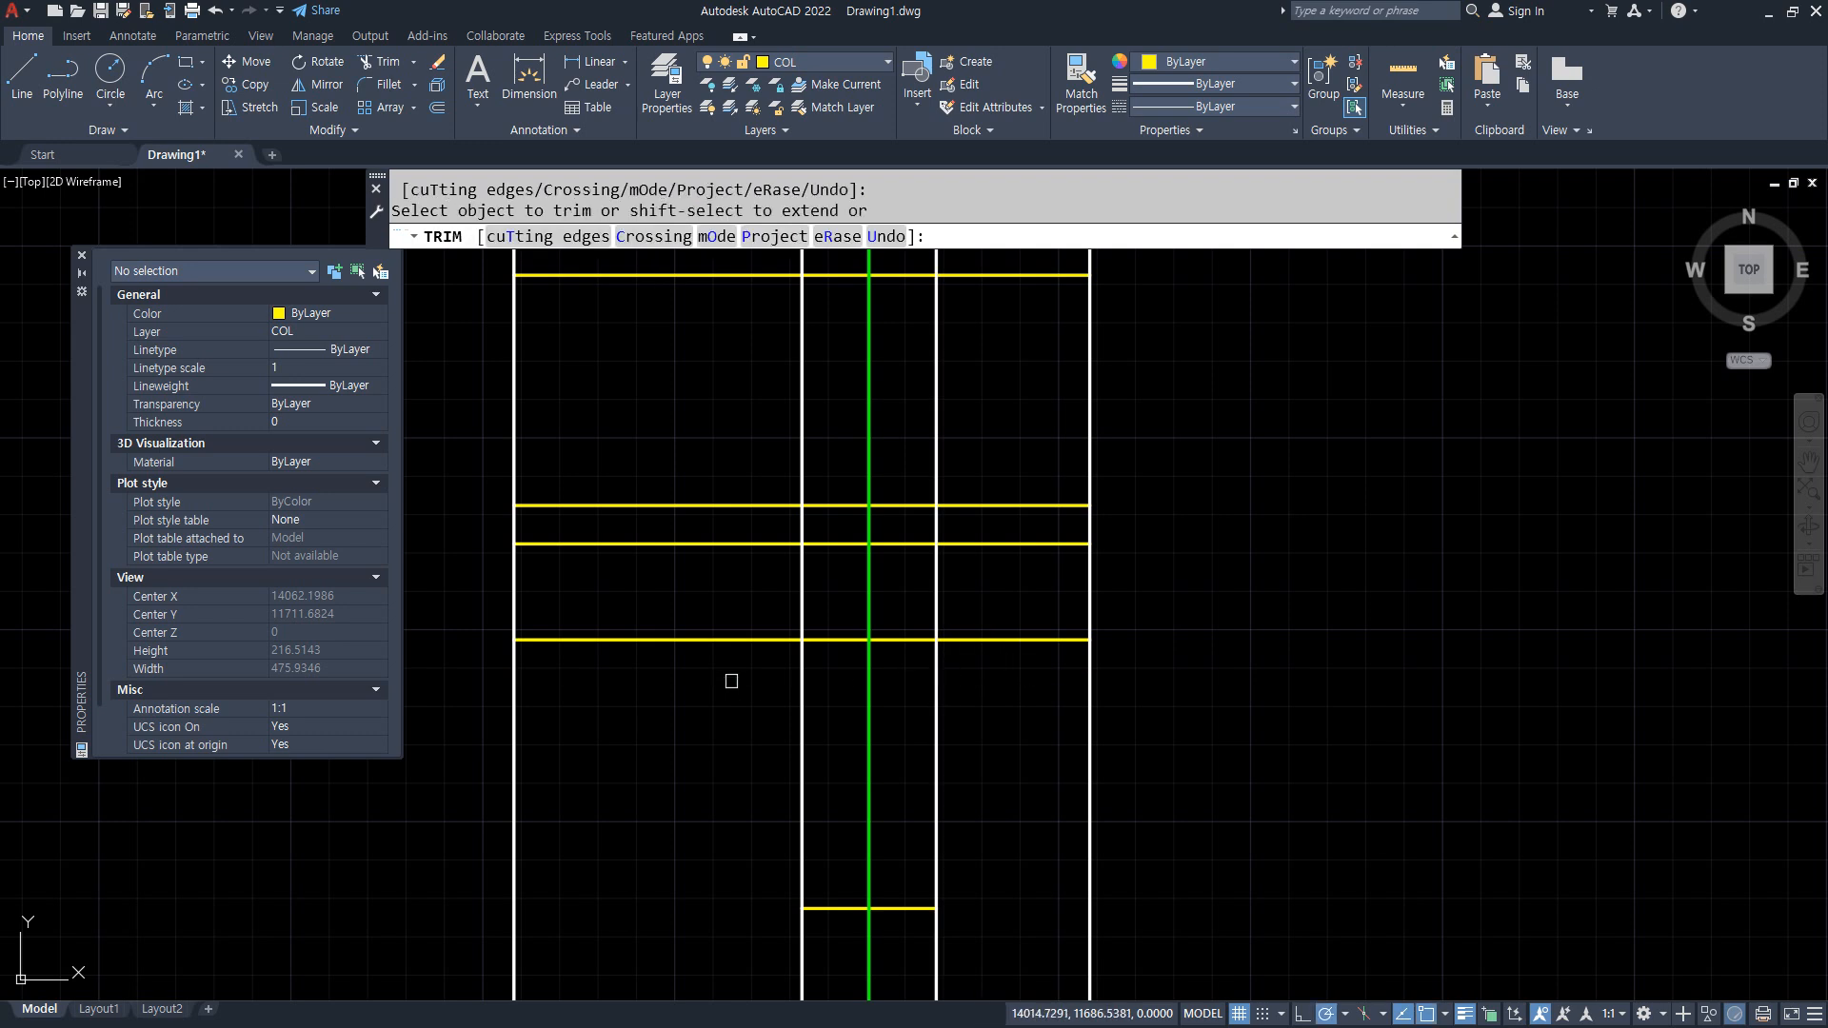
{"action": "key", "text": "ctrl+z"}
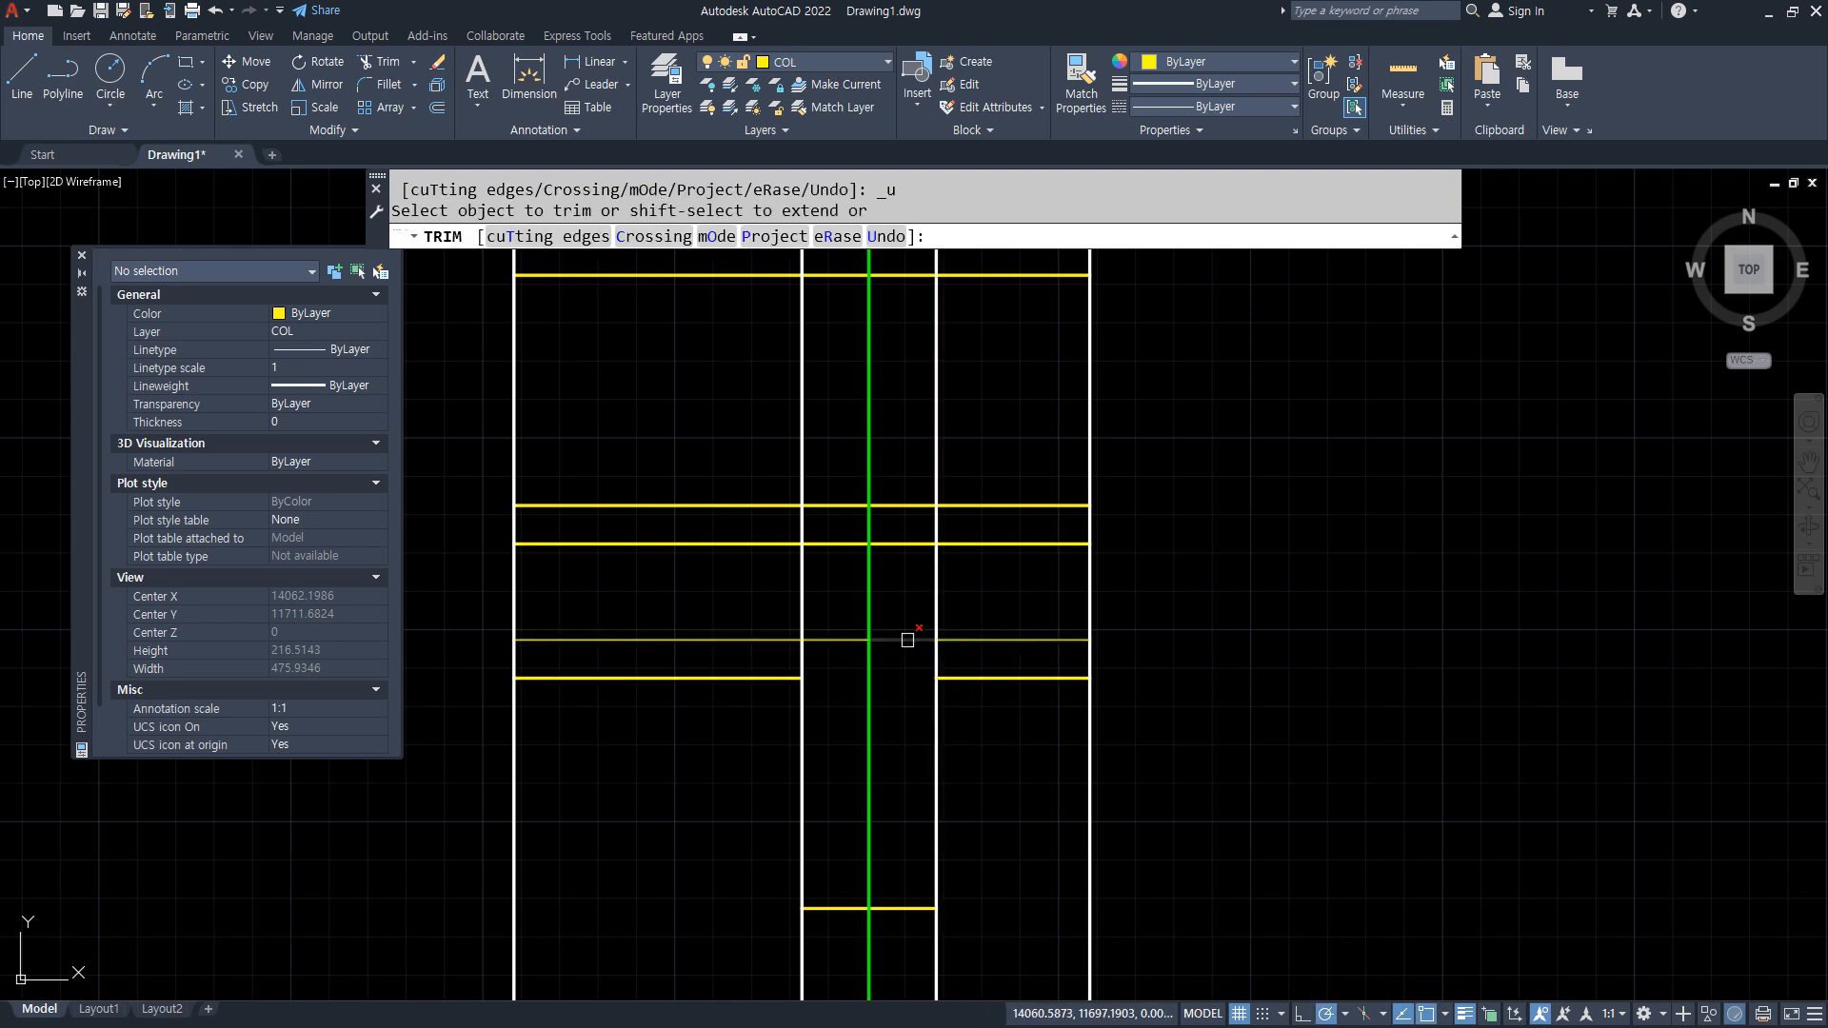
{"action": "left_click", "coordinate": [1004, 640]}
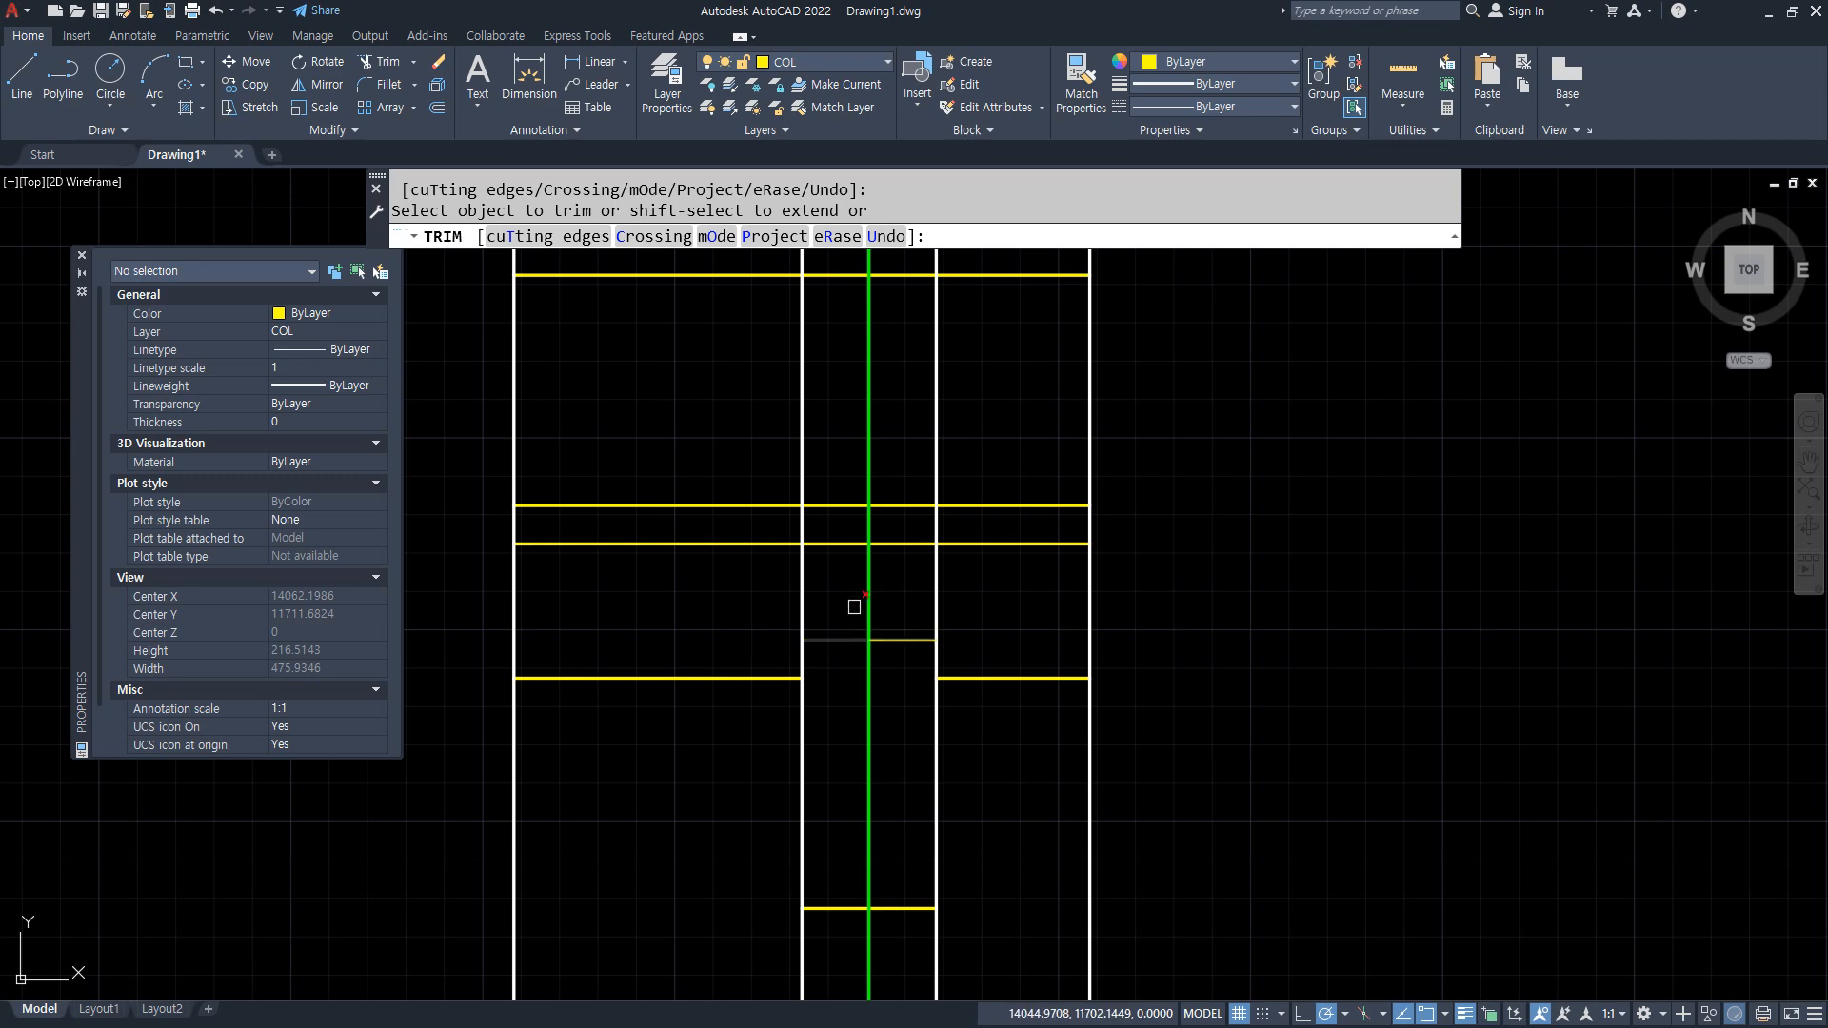
{"action": "middle_click_drag", "start_coordinate": [871, 527], "coordinate": [857, 641]}
{"action": "type", "text": "t"}
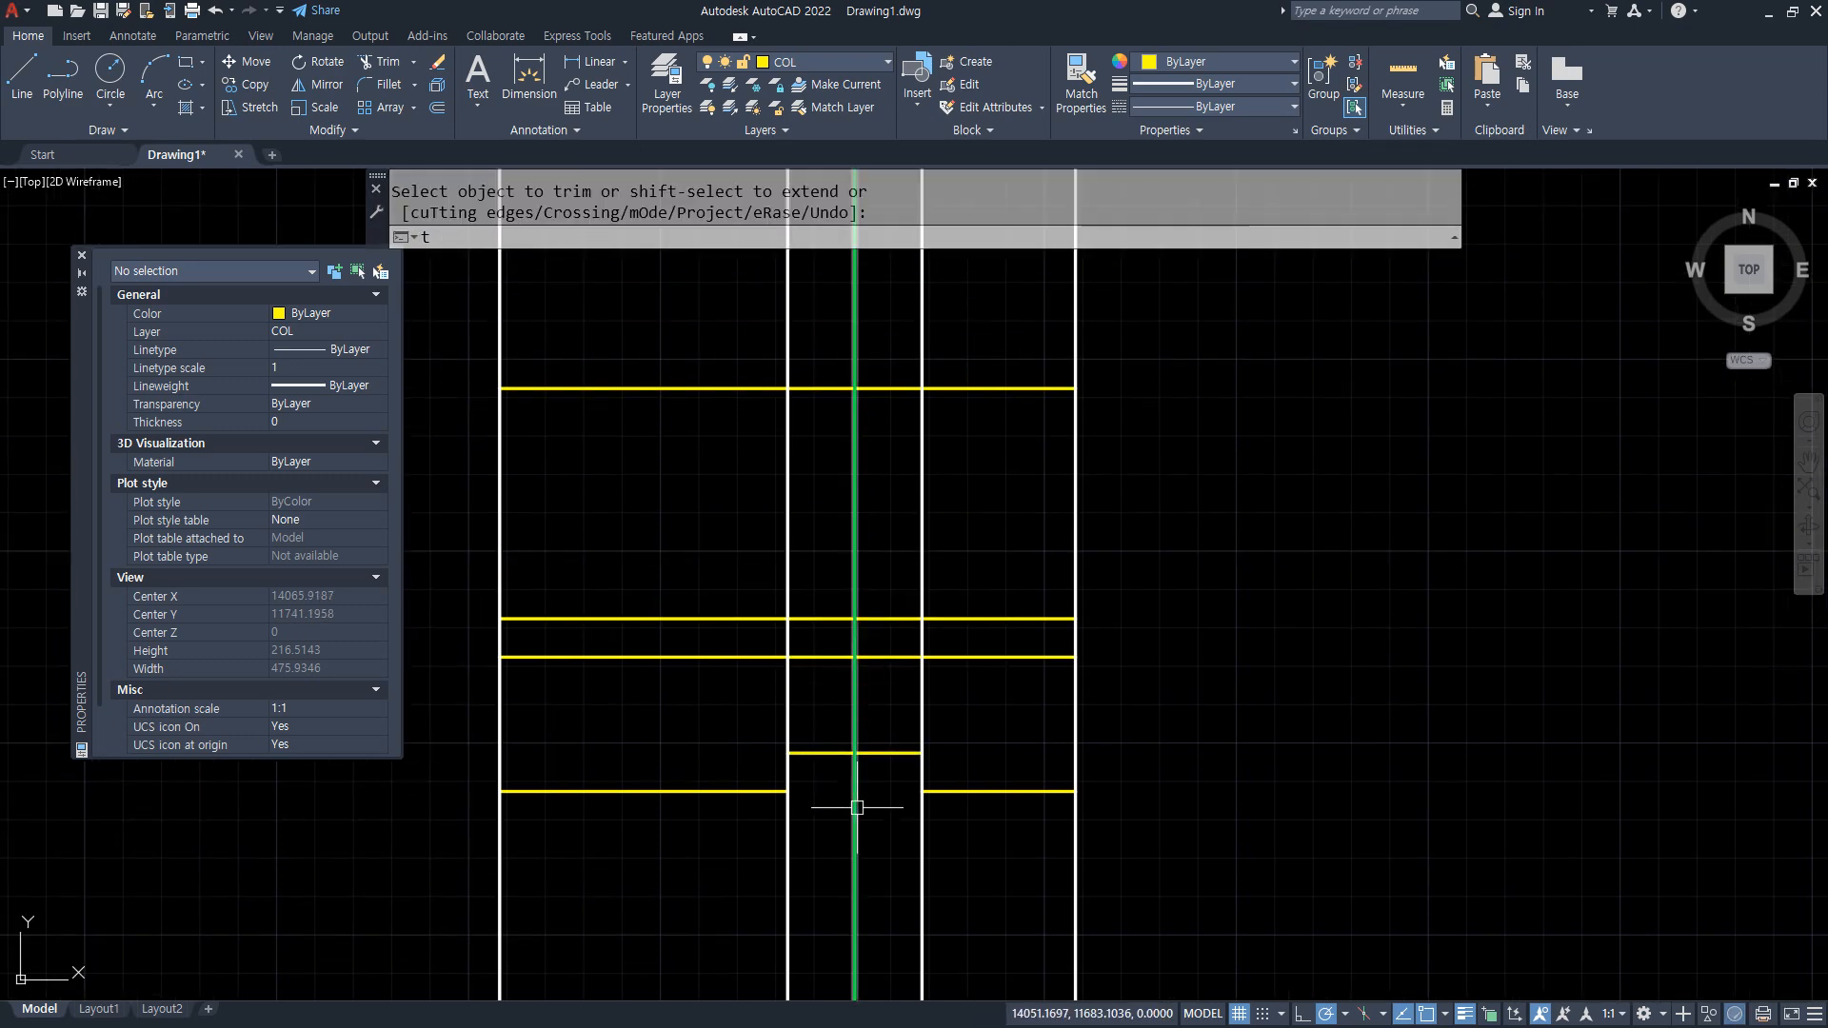
{"action": "key", "text": "Return"}
{"action": "scroll", "coordinate": [857, 808], "scroll_direction": "down", "scroll_amount": 2}
{"action": "left_click", "coordinate": [847, 628]}
{"action": "key", "text": "Escape"}
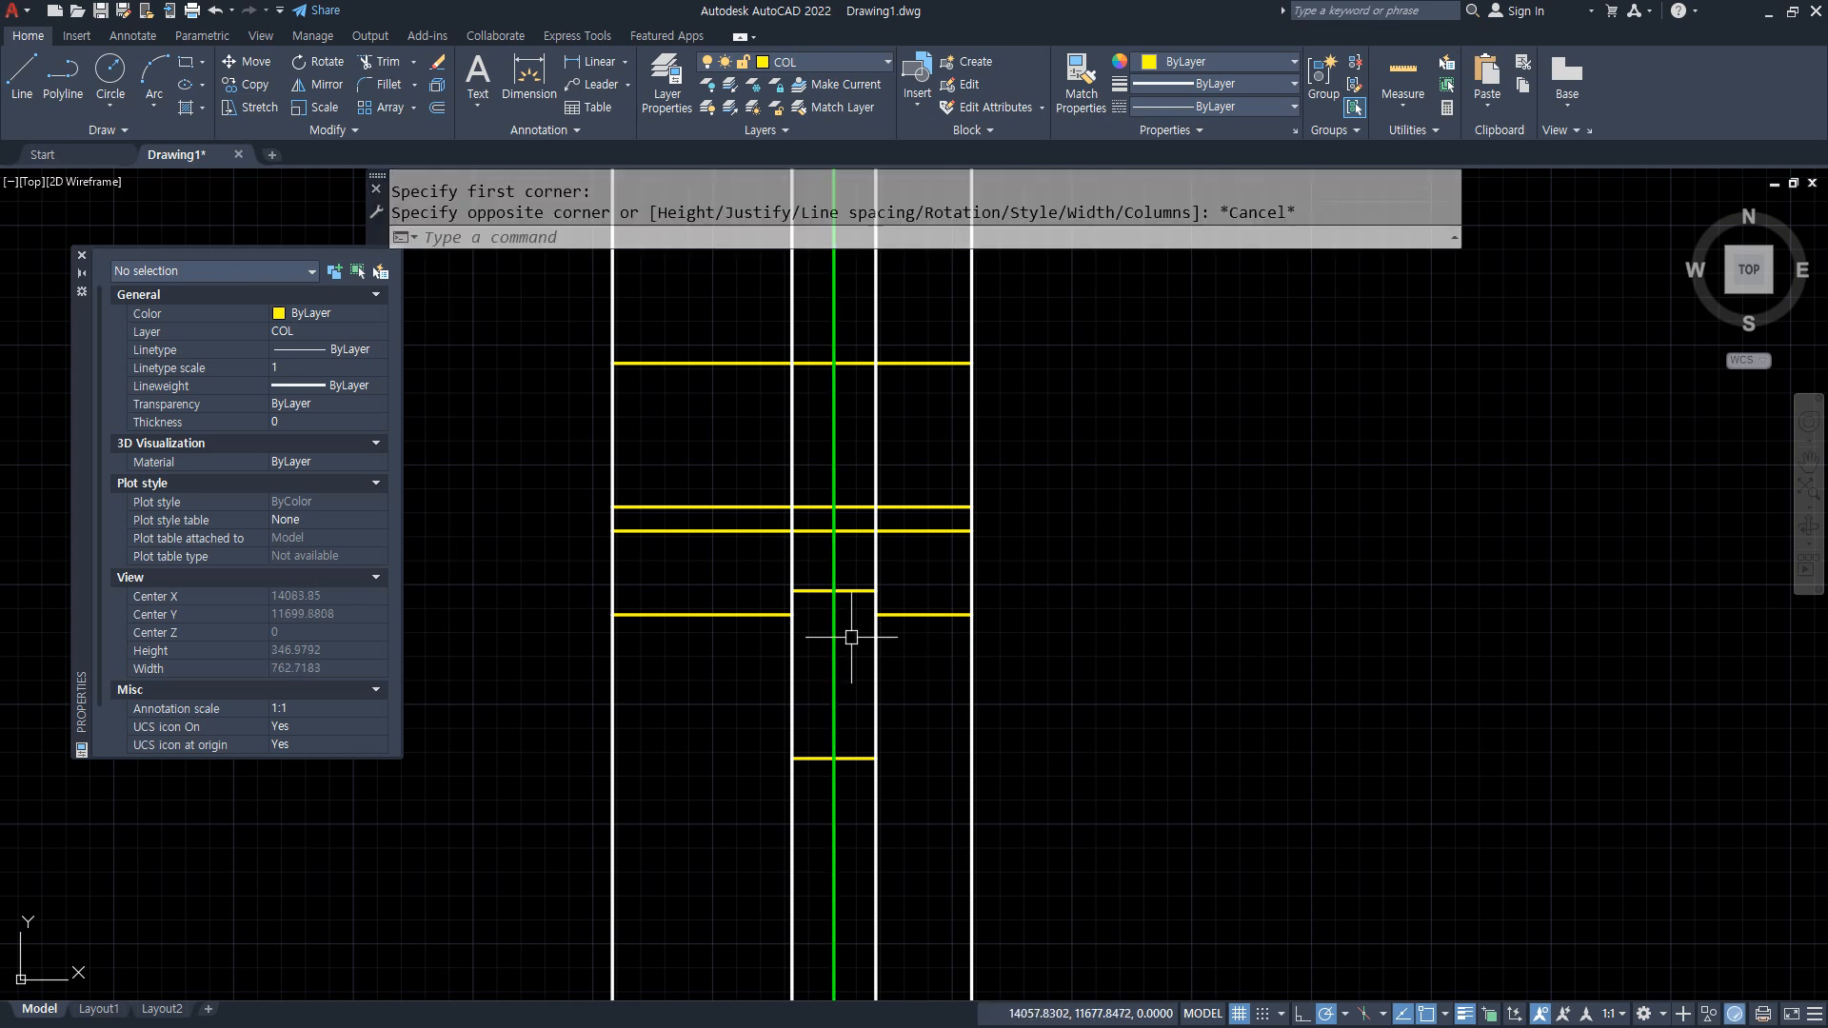
{"action": "key", "text": "Escape"}
Trim the green glass line between the upper and lower sash rails at the transom.
{"action": "type", "text": "tr"}
{"action": "key", "text": "Return"}
{"action": "left_click", "coordinate": [837, 661]}
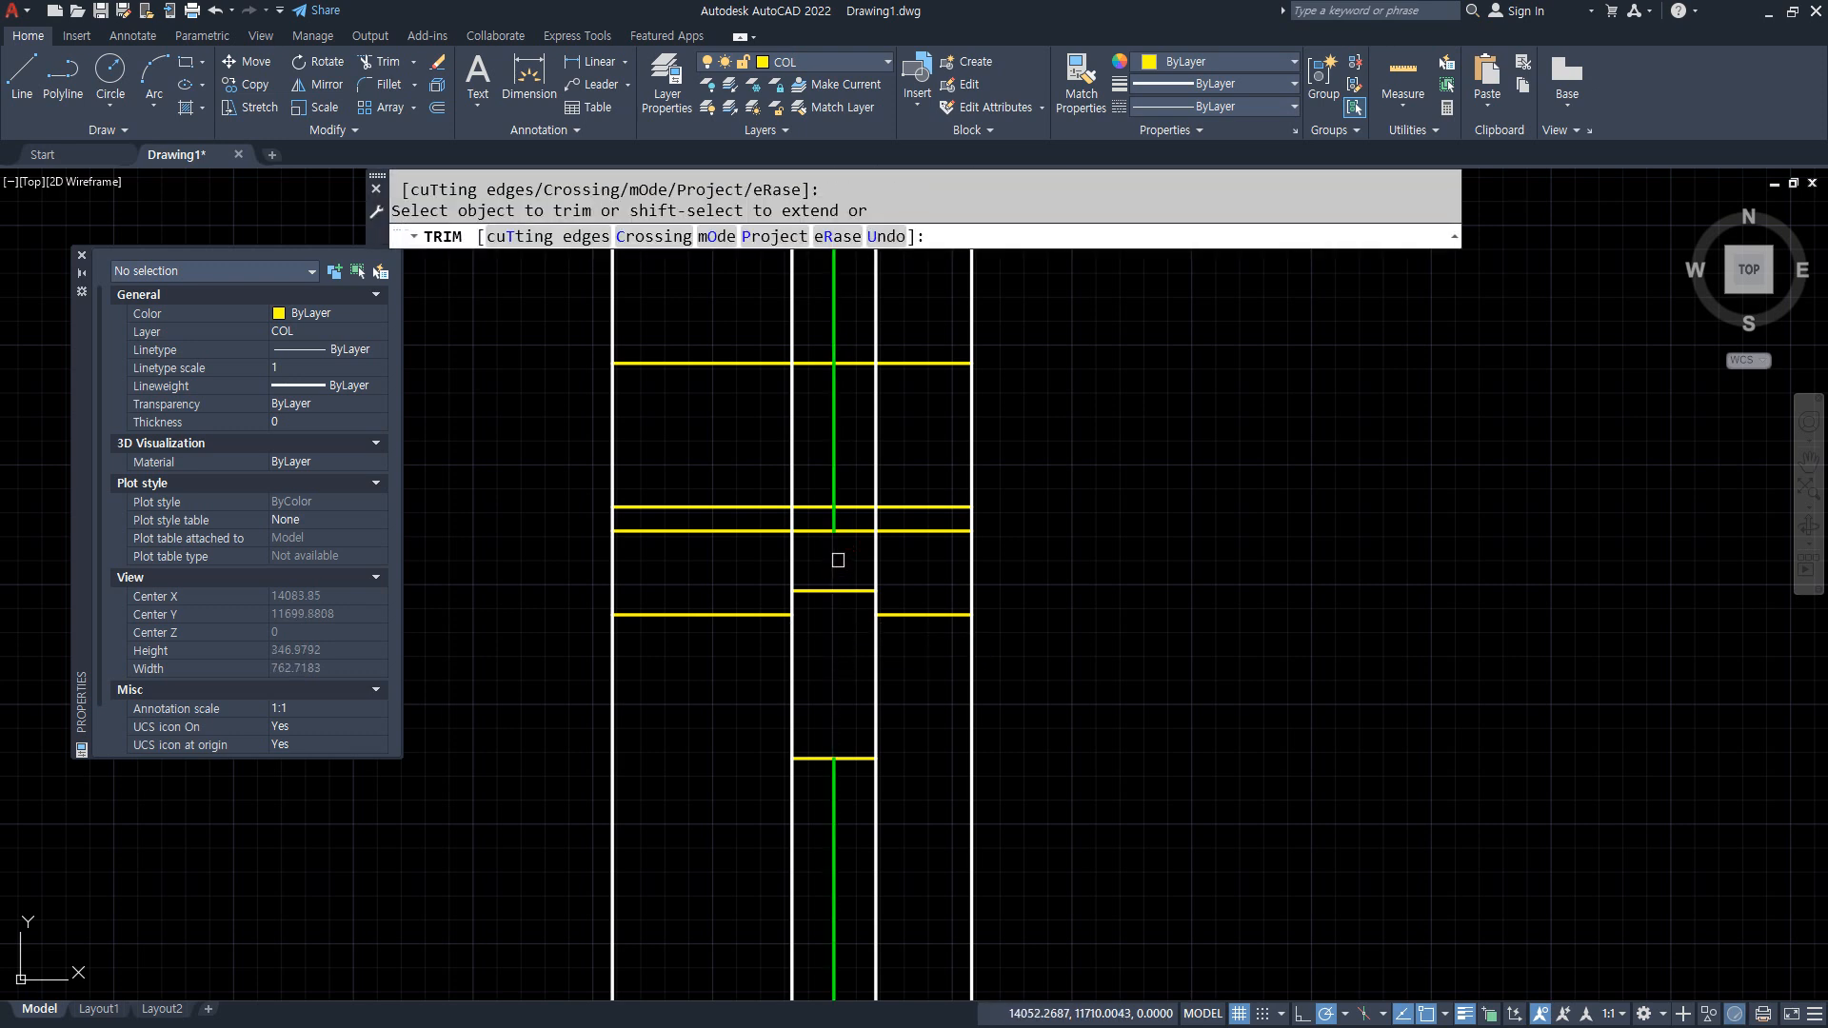
{"action": "key", "text": "Return"}
Trim the transom's upper edge inside the sash width, and the upper 10 and 60 offset lines outside it.
{"action": "middle_click_drag", "start_coordinate": [829, 407], "coordinate": [816, 543]}
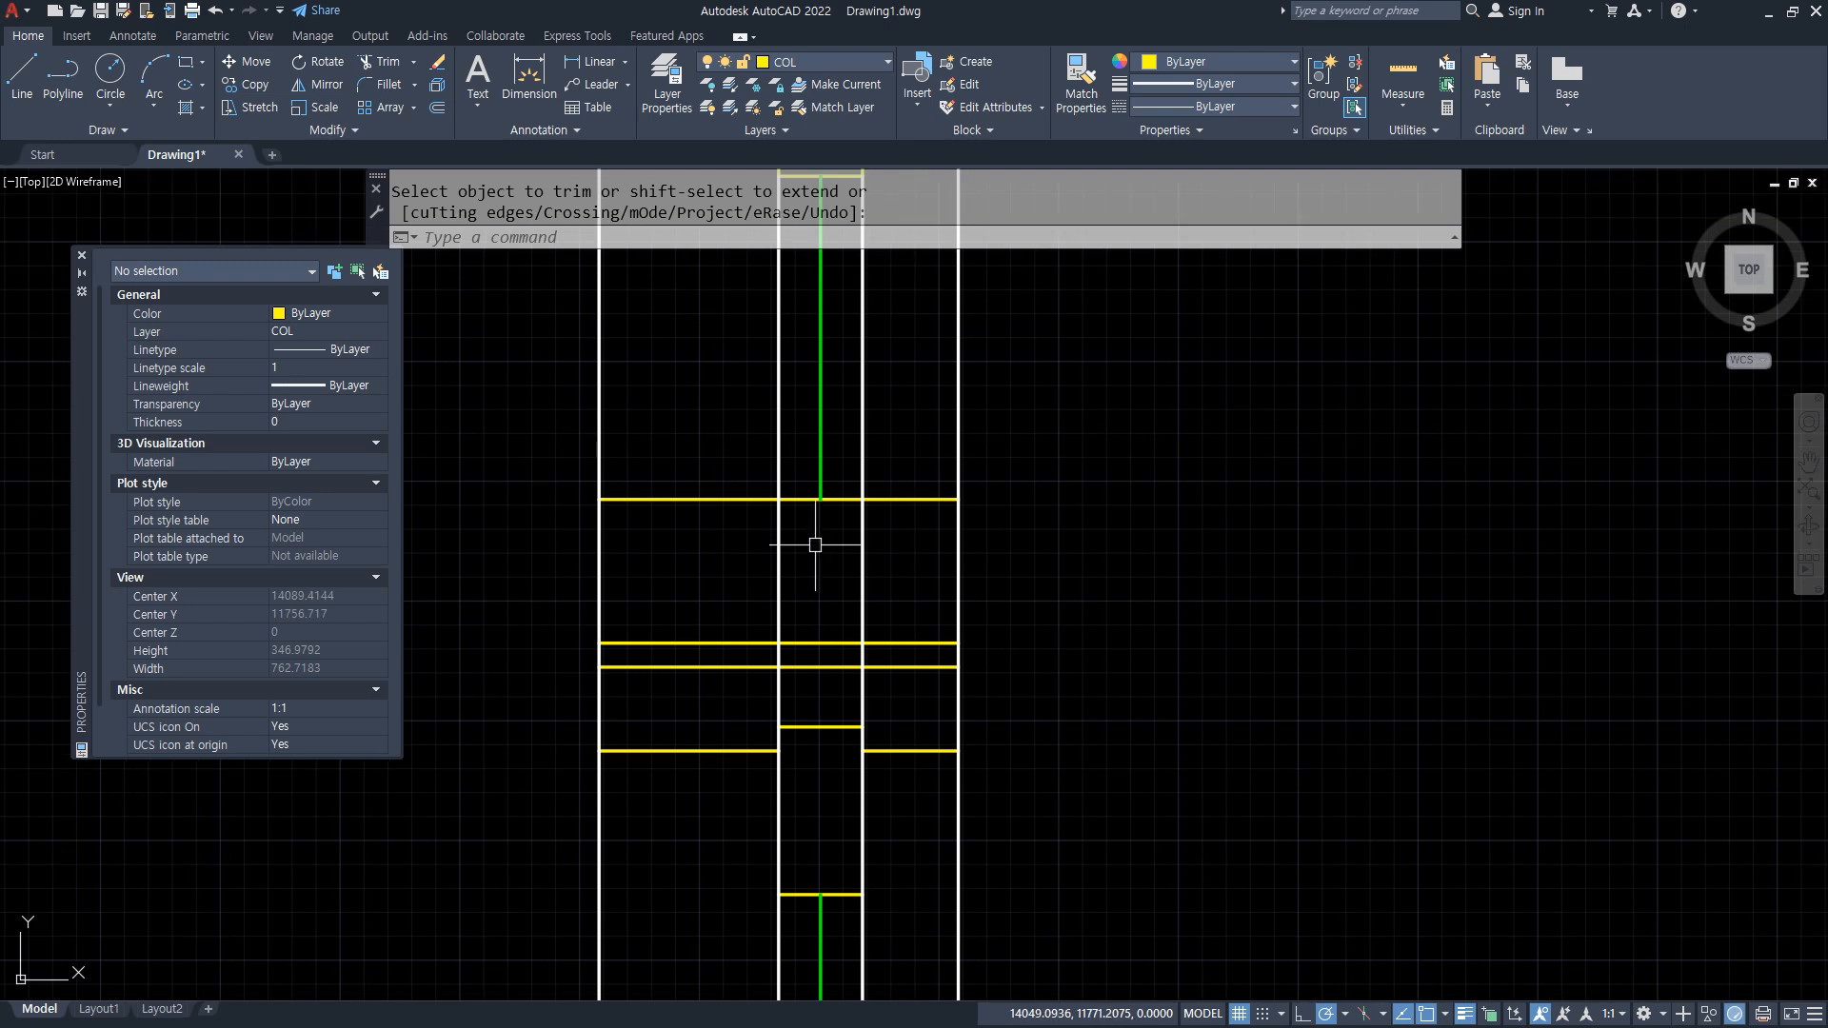
{"action": "scroll", "coordinate": [810, 521], "scroll_direction": "up", "scroll_amount": 2}
{"action": "key", "text": "Return"}
{"action": "left_click", "coordinate": [939, 487]}
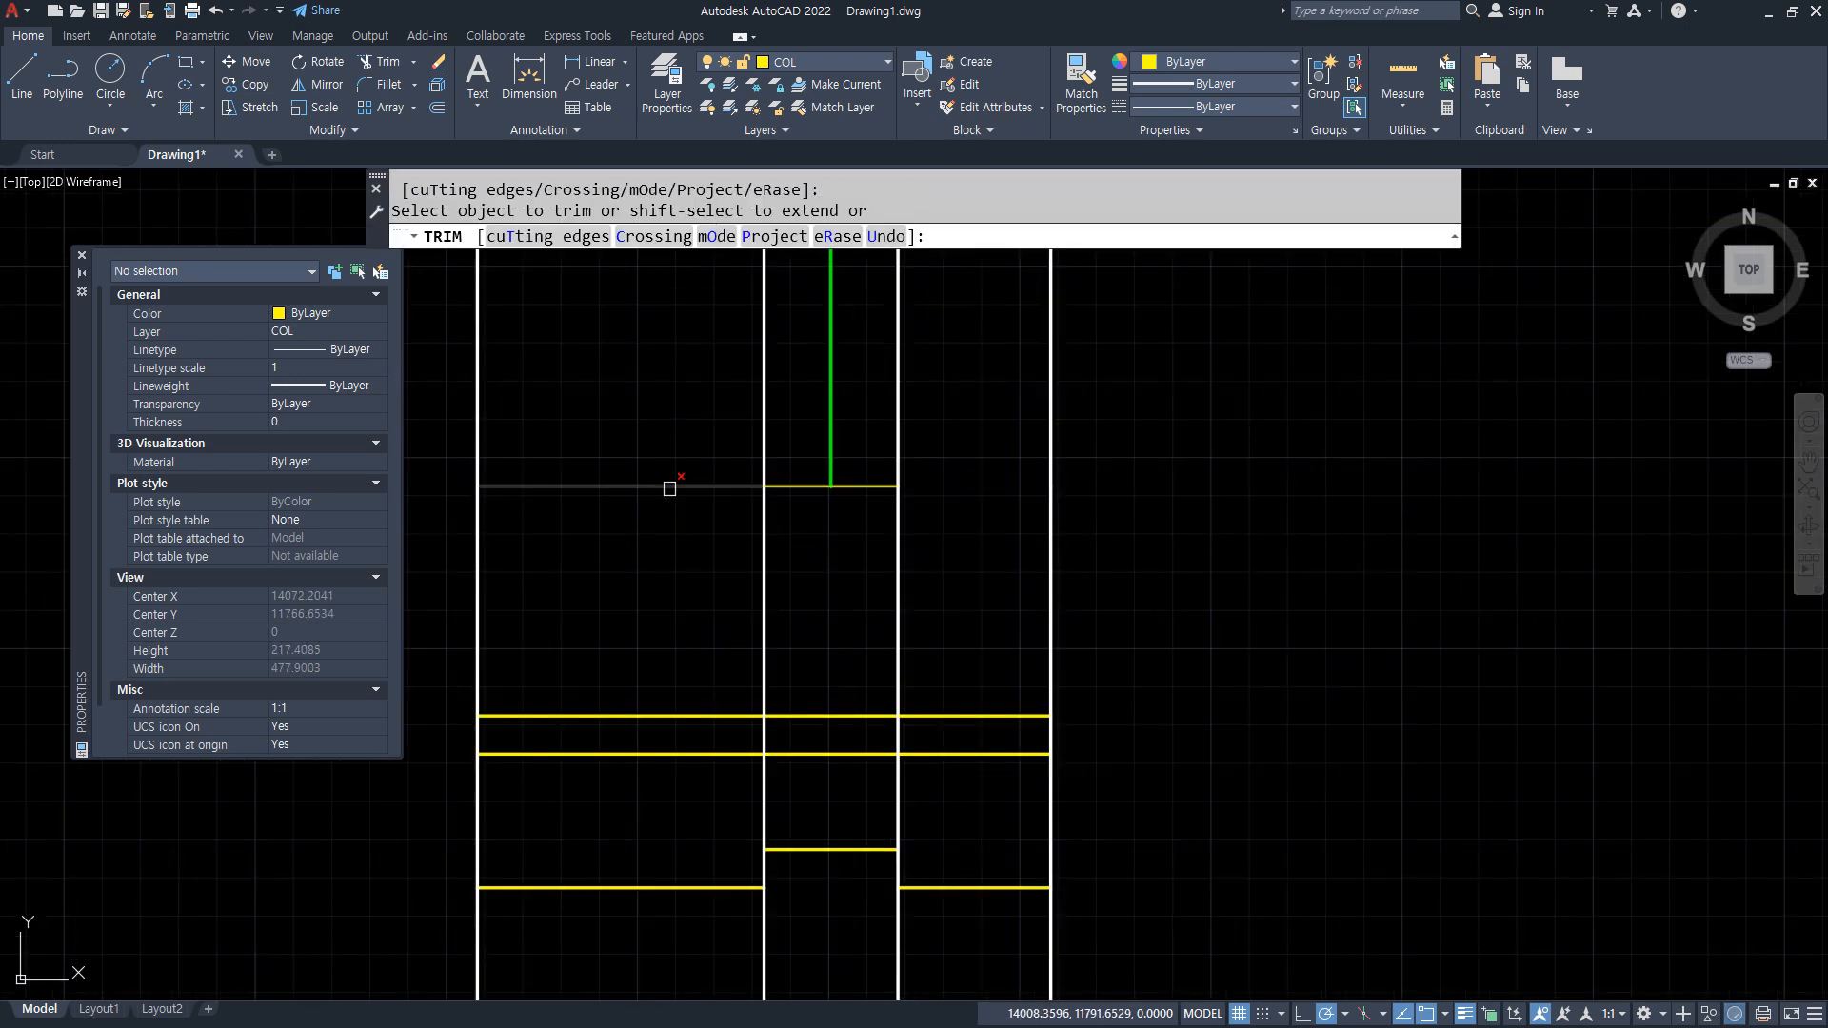
{"action": "left_click", "coordinate": [666, 486]}
{"action": "left_click", "coordinate": [833, 716]}
{"action": "left_click", "coordinate": [924, 757]}
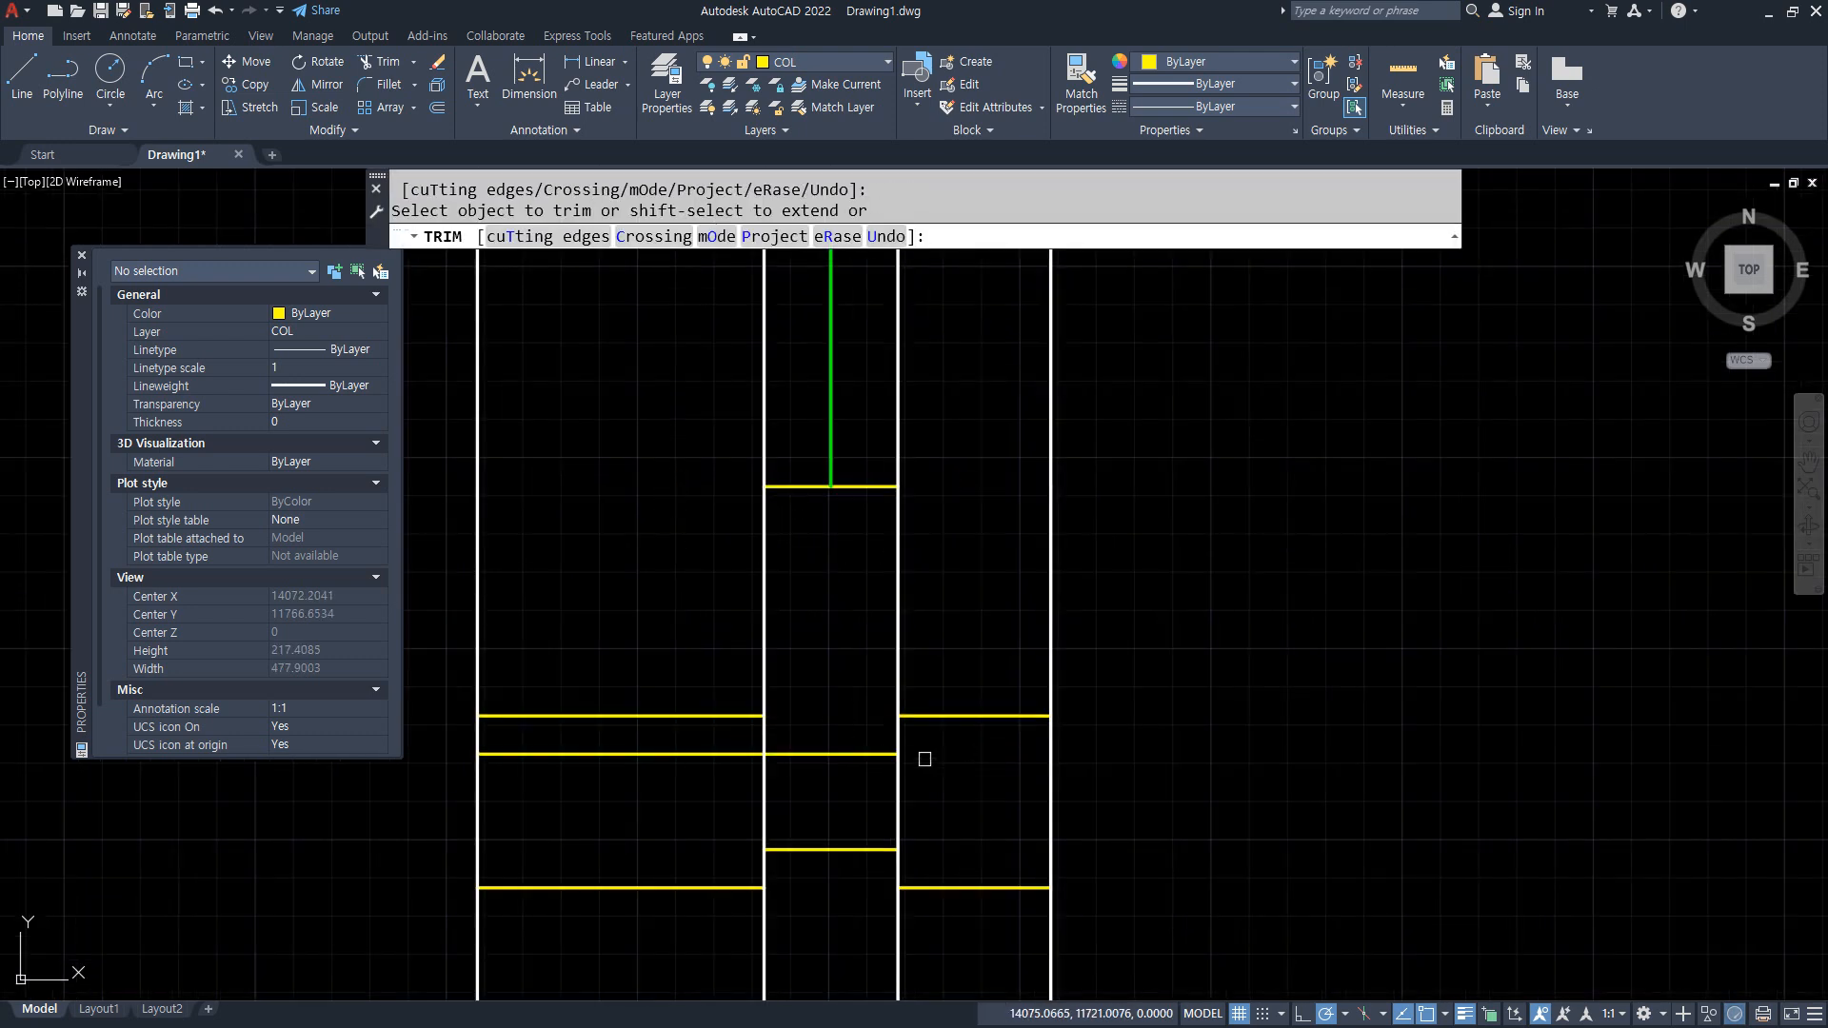
{"action": "left_click", "coordinate": [702, 754]}
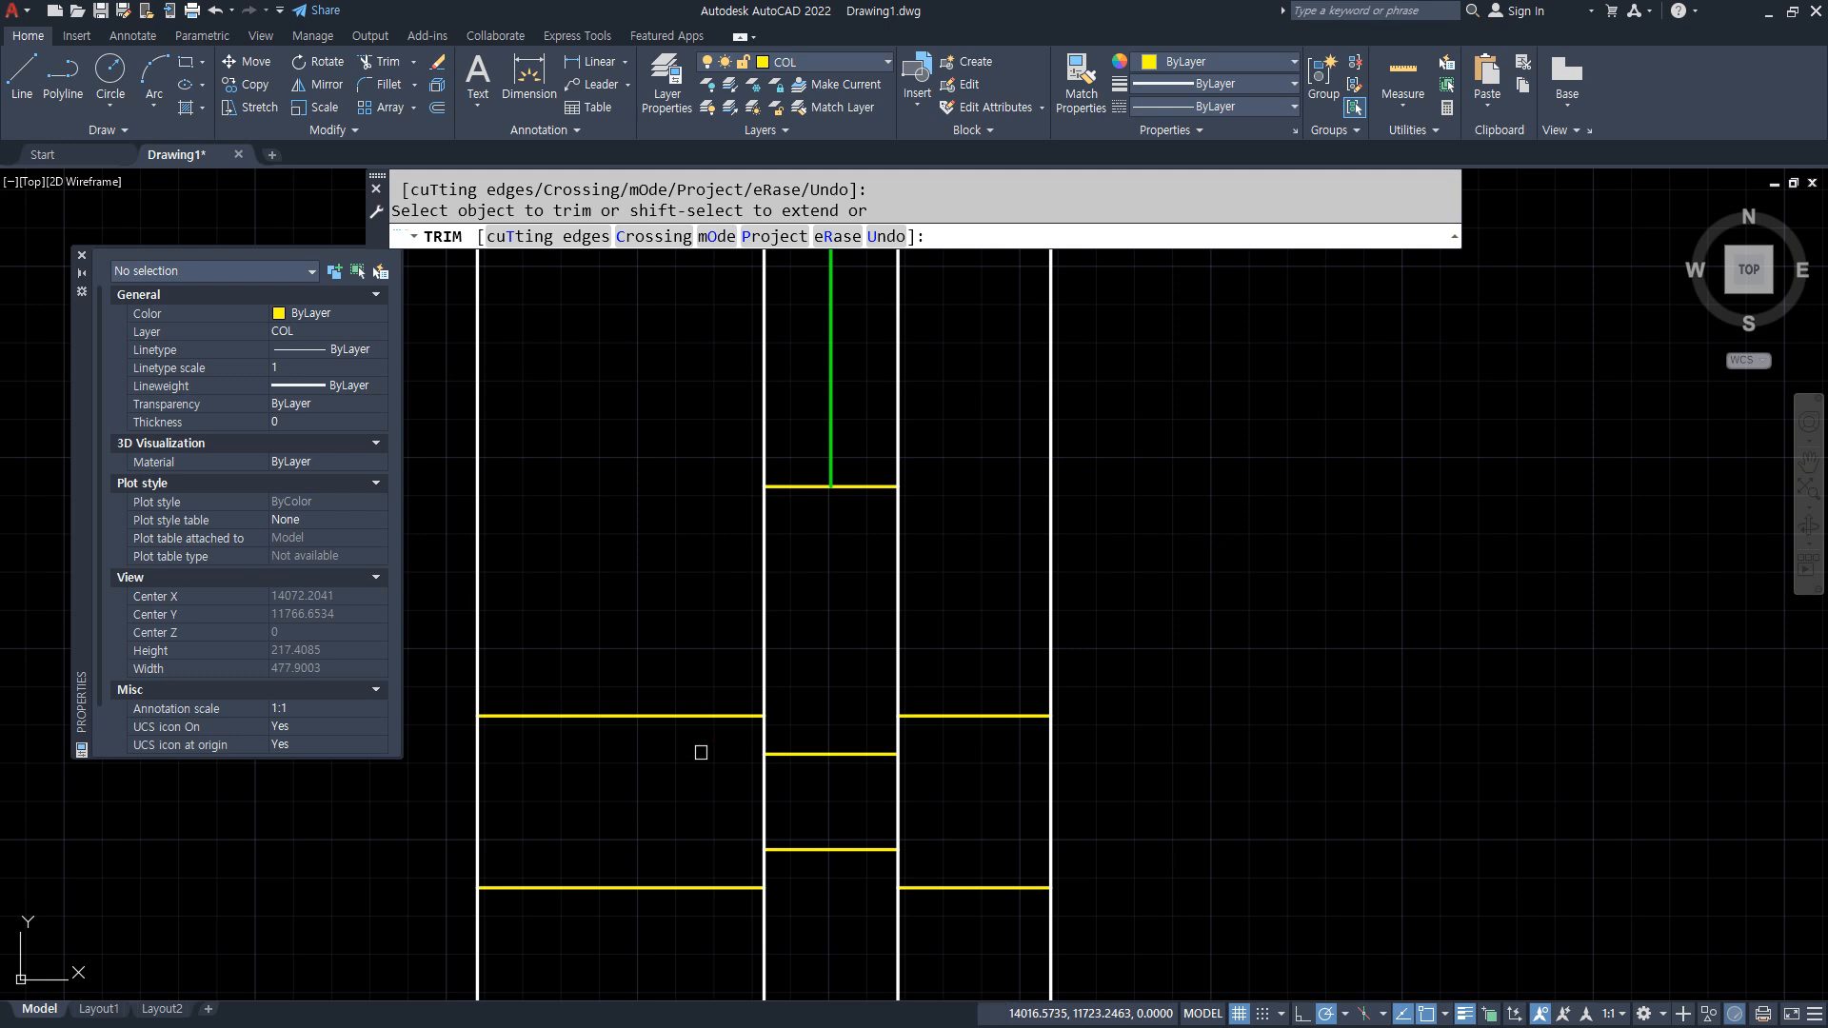
Trim both vertical sash lines in the gap between the two rails inside the transom.
{"action": "left_click_drag", "start_coordinate": [738, 794], "coordinate": [955, 811]}
{"action": "middle_click_drag", "start_coordinate": [873, 819], "coordinate": [870, 734]}
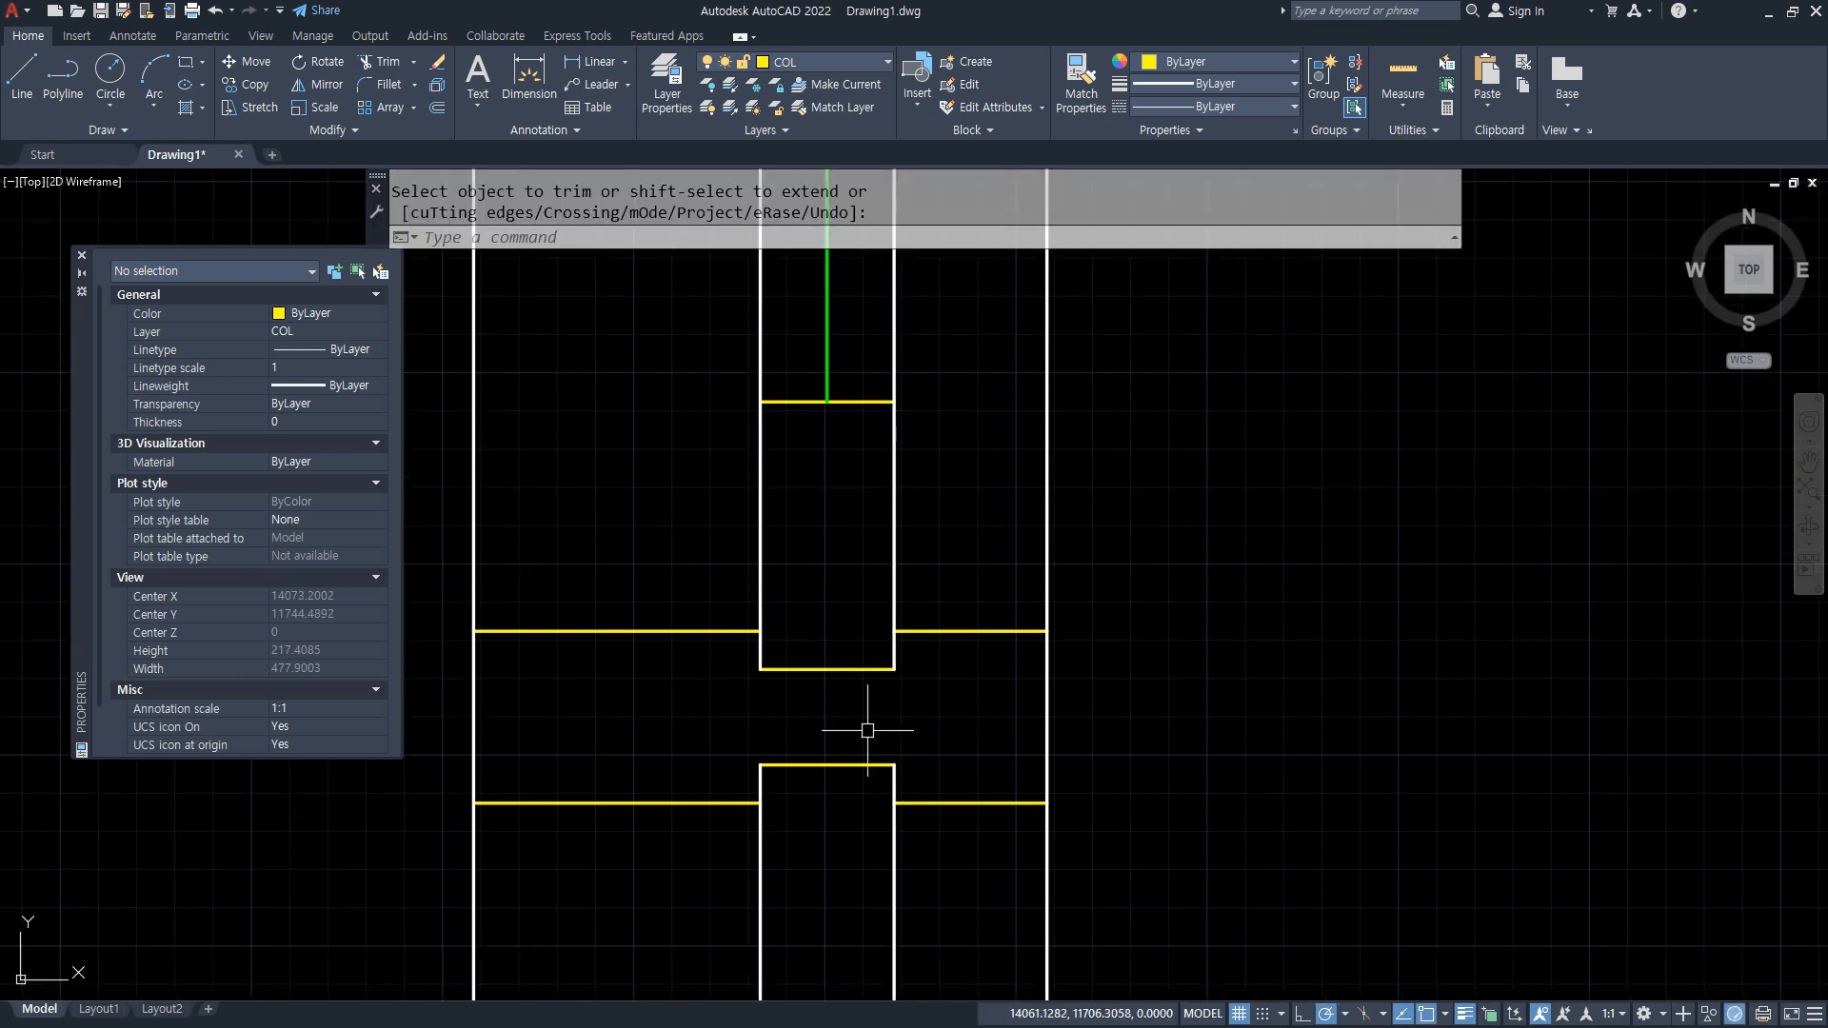
{"action": "key", "text": "Return"}
Trim the vertical sash lines on both sides of the glass above and below the transom, leaving closed rail rectangles.
{"action": "key", "text": "Return"}
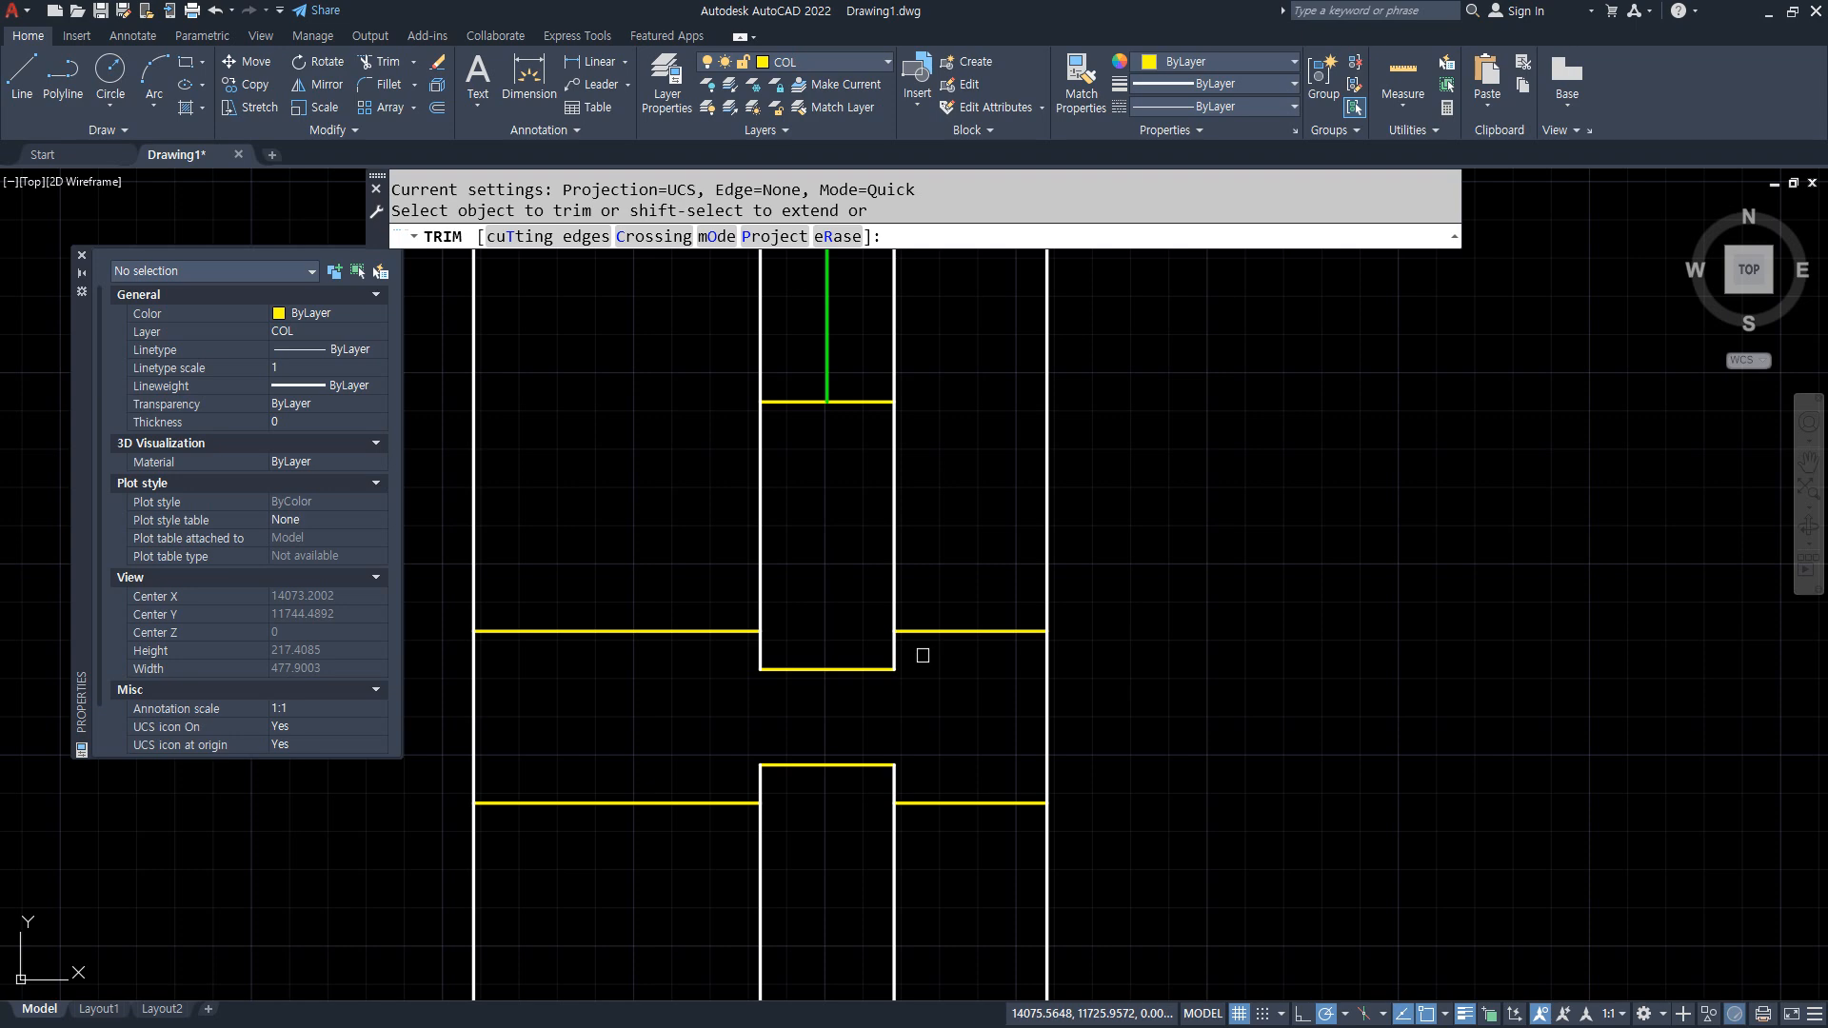
{"action": "scroll", "coordinate": [930, 409], "scroll_direction": "down", "scroll_amount": 2}
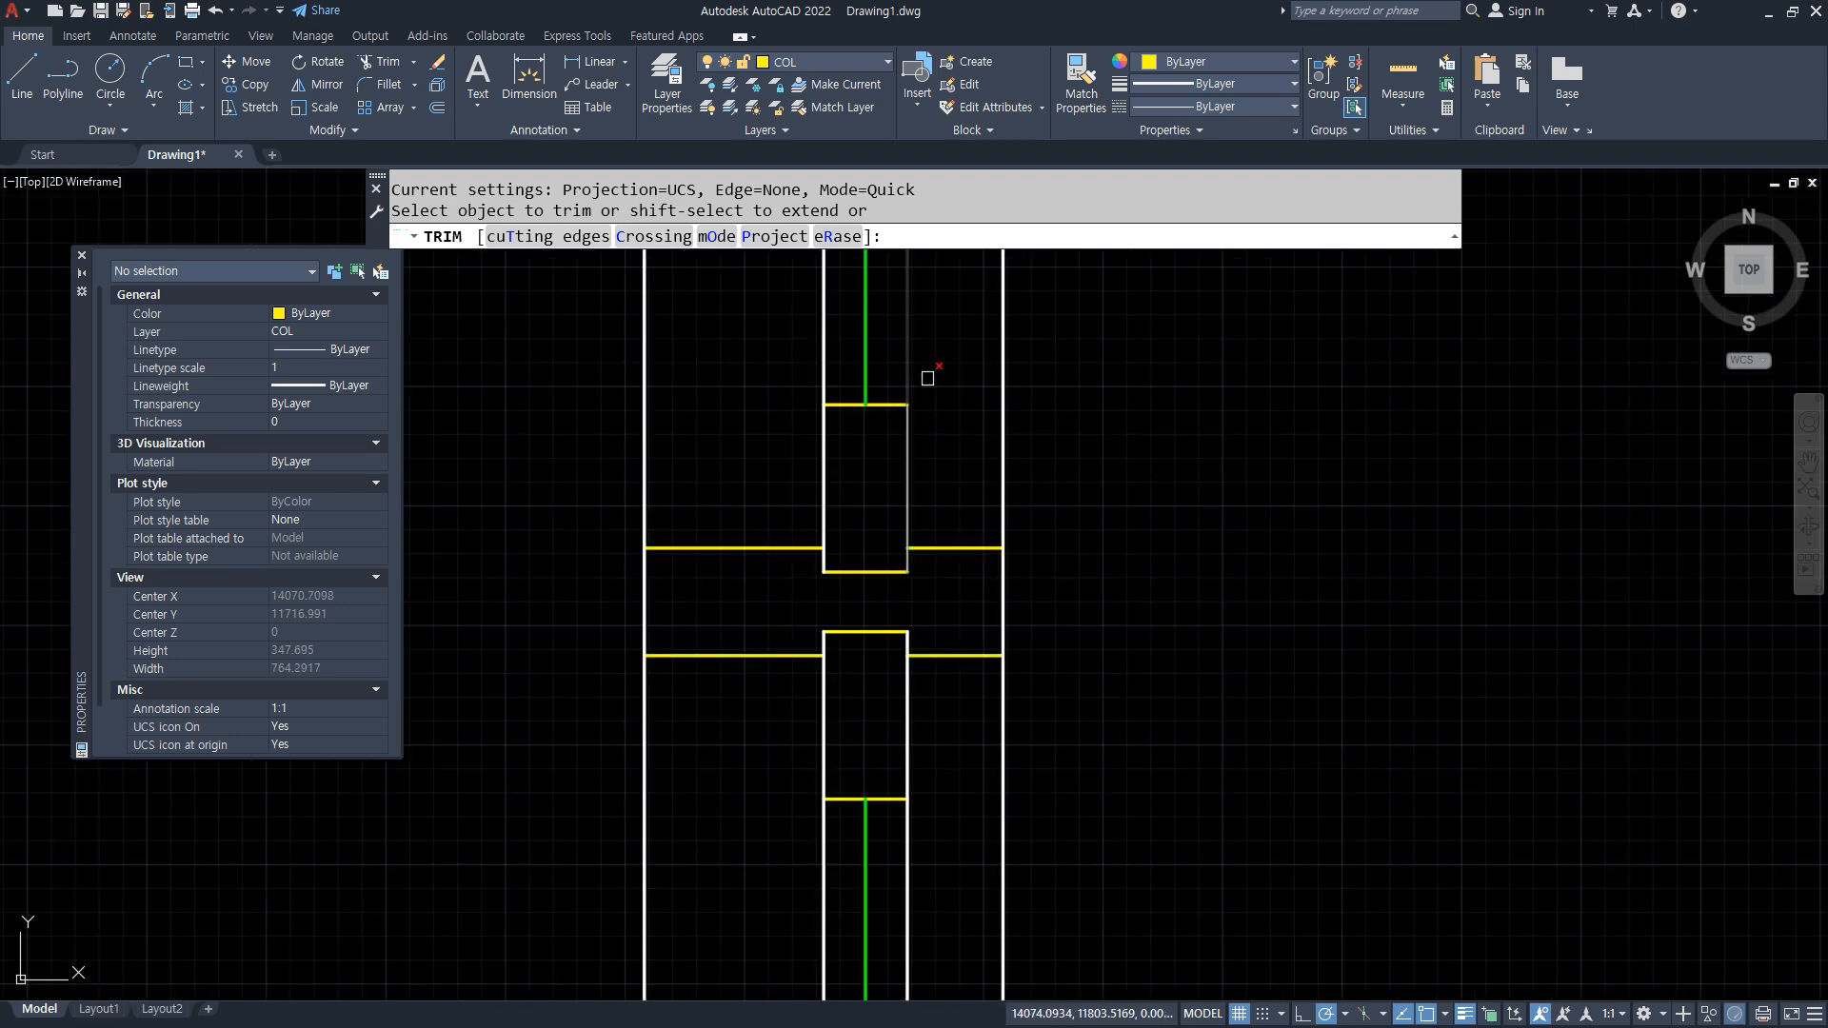
{"action": "scroll", "coordinate": [881, 498], "scroll_direction": "down", "scroll_amount": 4}
{"action": "left_click", "coordinate": [874, 448]}
{"action": "left_click", "coordinate": [841, 444]}
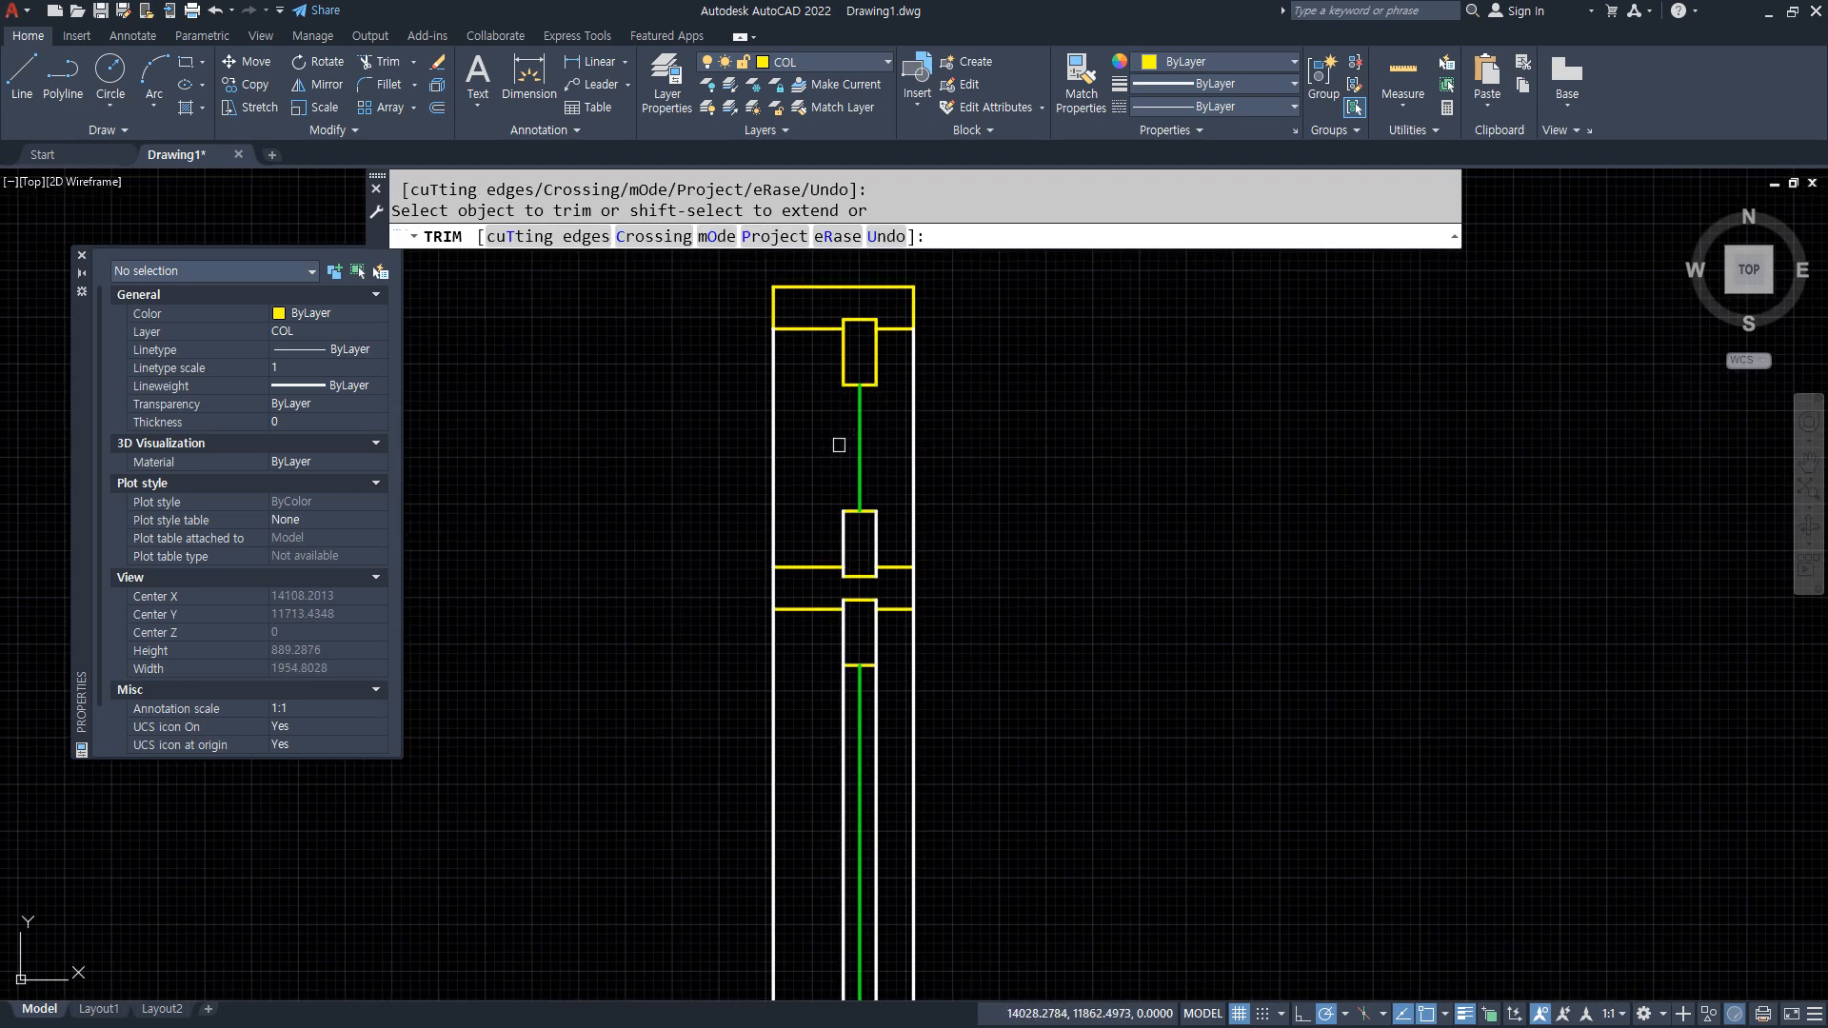
{"action": "left_click", "coordinate": [840, 797]}
{"action": "left_click", "coordinate": [876, 773]}
{"action": "scroll", "coordinate": [878, 764], "scroll_direction": "down", "scroll_amount": 4}
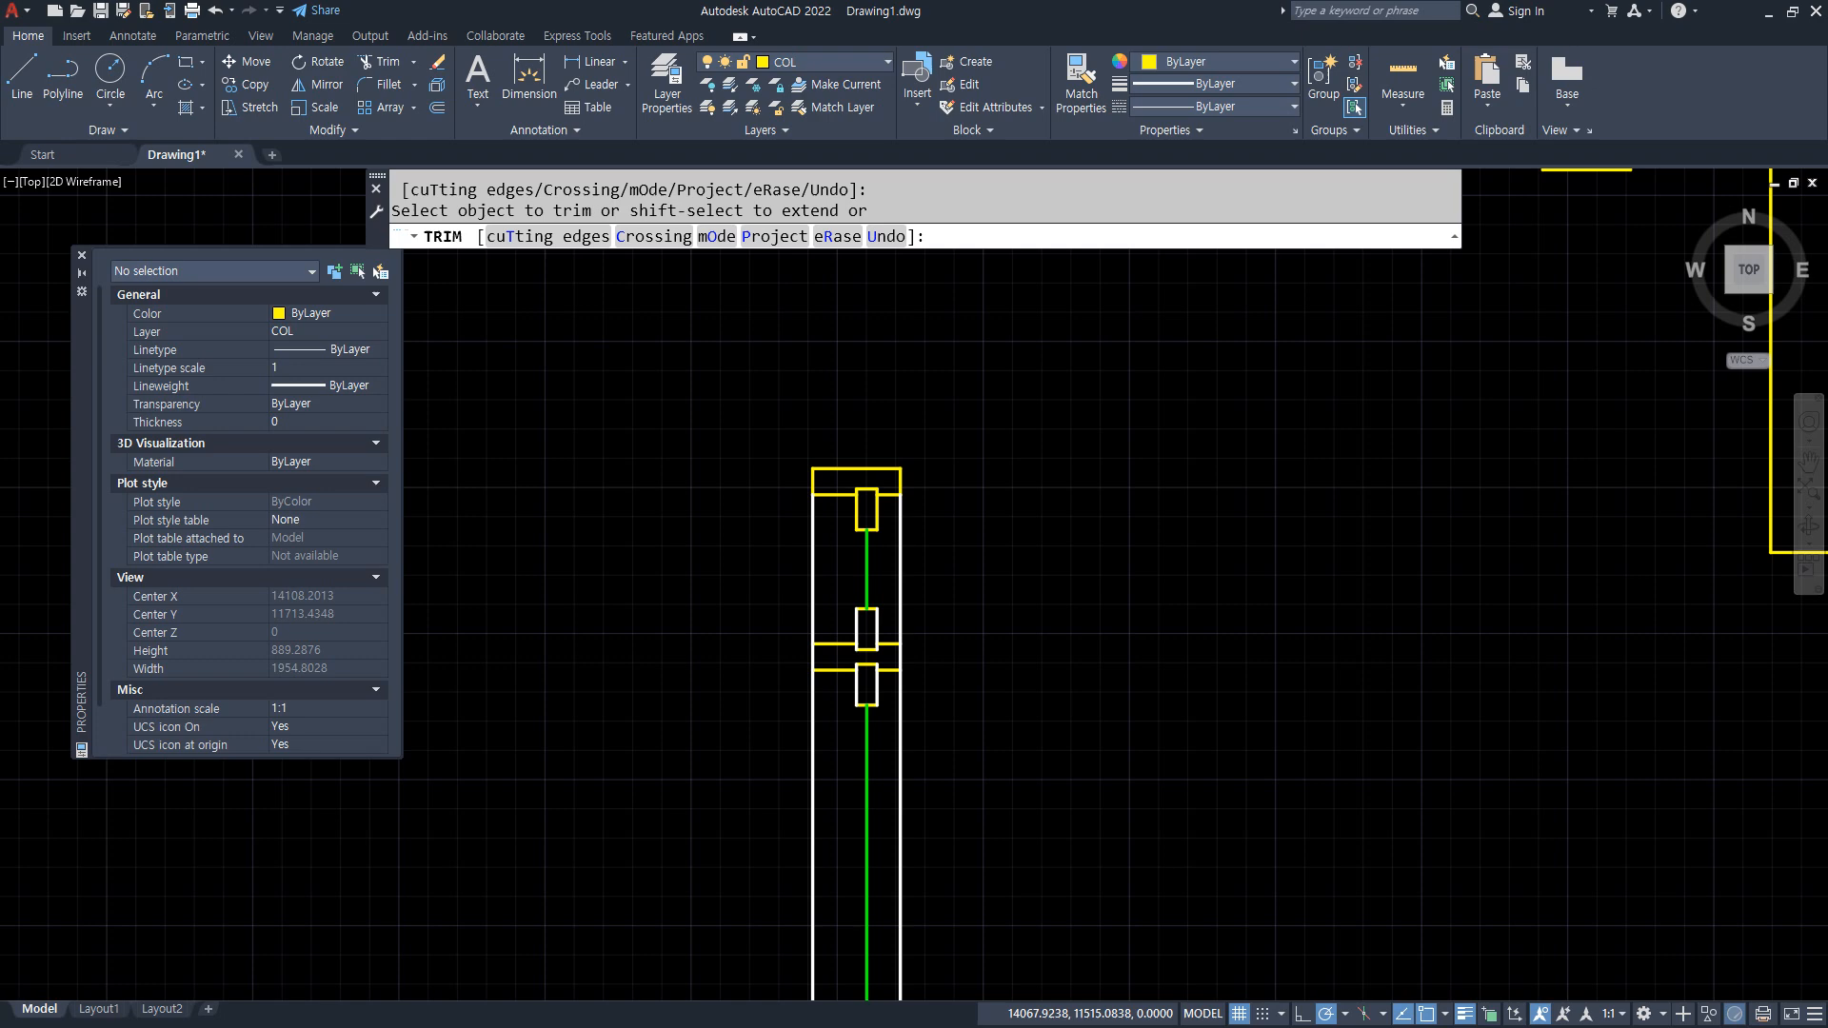
{"action": "middle_click_drag", "start_coordinate": [878, 764], "coordinate": [758, 335]}
{"action": "scroll", "coordinate": [758, 335], "scroll_direction": "down", "scroll_amount": 1}
{"action": "middle_click_drag", "start_coordinate": [752, 433], "coordinate": [739, 481]}
{"action": "scroll", "coordinate": [739, 482], "scroll_direction": "up", "scroll_amount": 6}
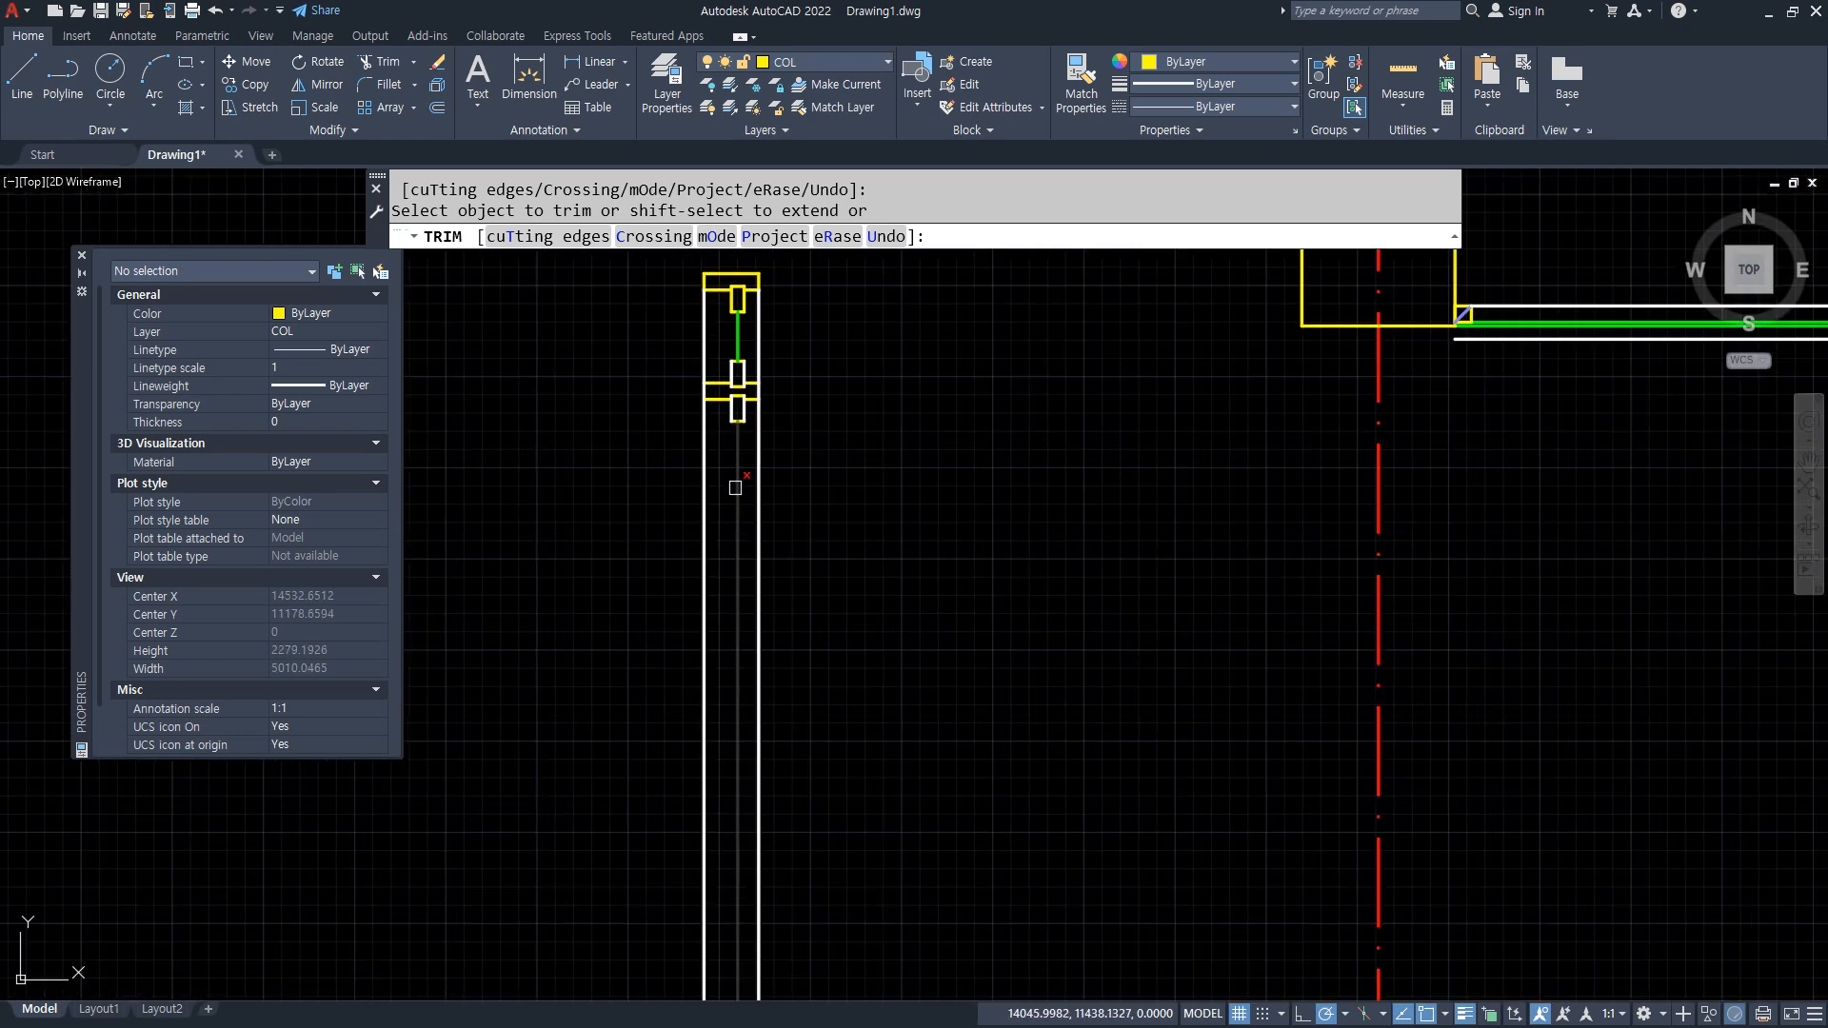
{"action": "key", "text": "Return"}
Match the white sides of both transom sash rails to the yellow properties of the transom's upper edge.
{"action": "type", "text": "ma"}
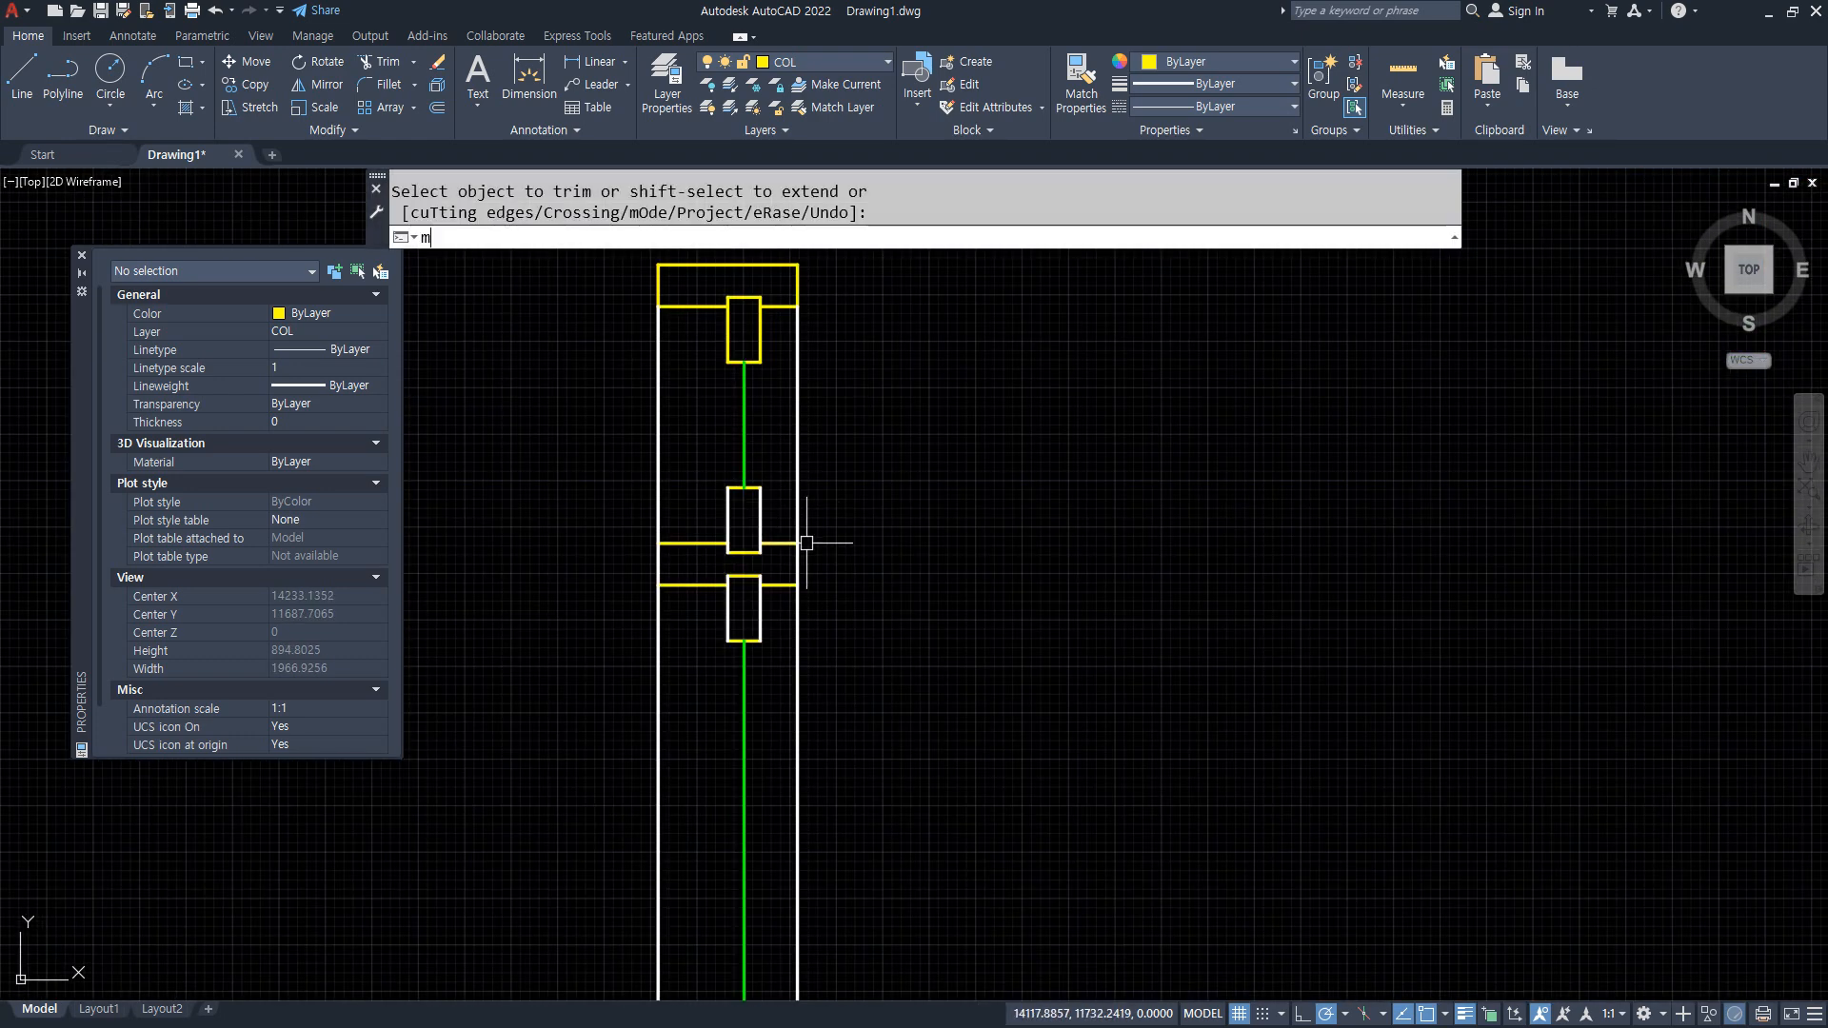
{"action": "key", "text": "Return"}
{"action": "left_click", "coordinate": [781, 542]}
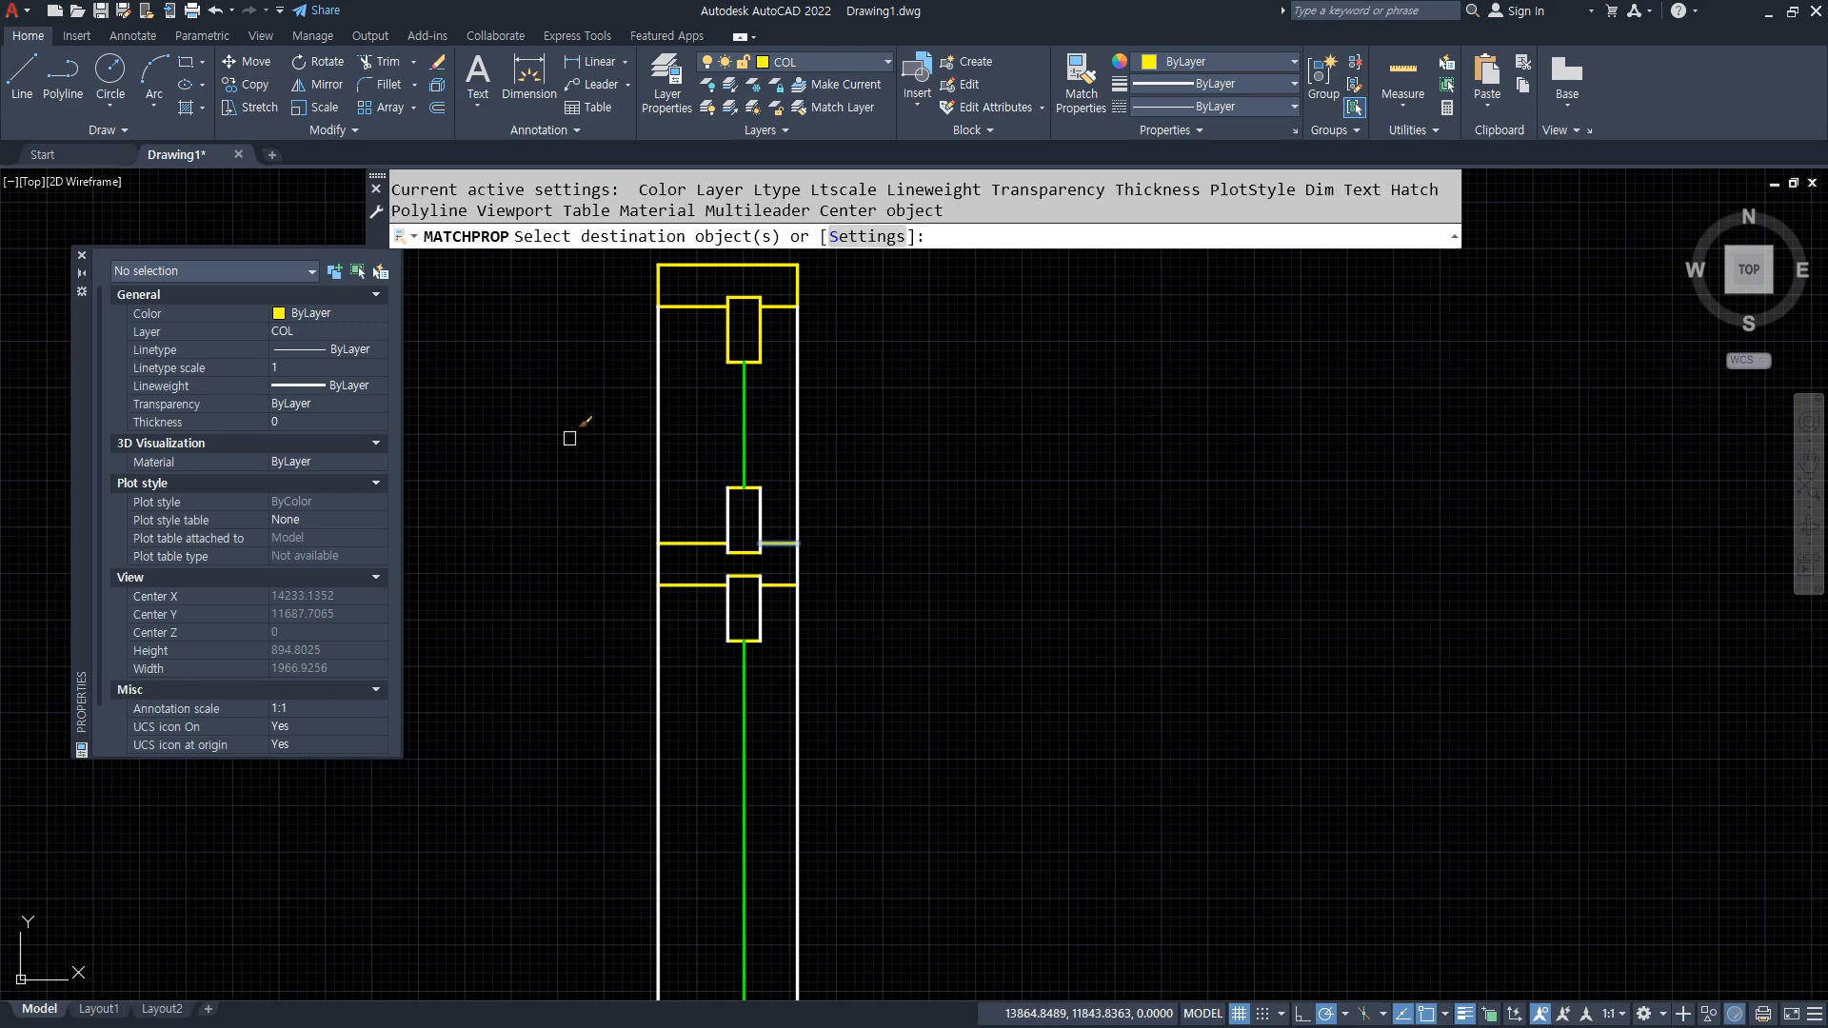
{"action": "left_click", "coordinate": [570, 438]}
{"action": "left_click", "coordinate": [914, 694]}
{"action": "key", "text": "Return"}
{"action": "scroll", "coordinate": [710, 400], "scroll_direction": "up", "scroll_amount": 4}
{"action": "middle_click_drag", "start_coordinate": [710, 400], "coordinate": [671, 633]}
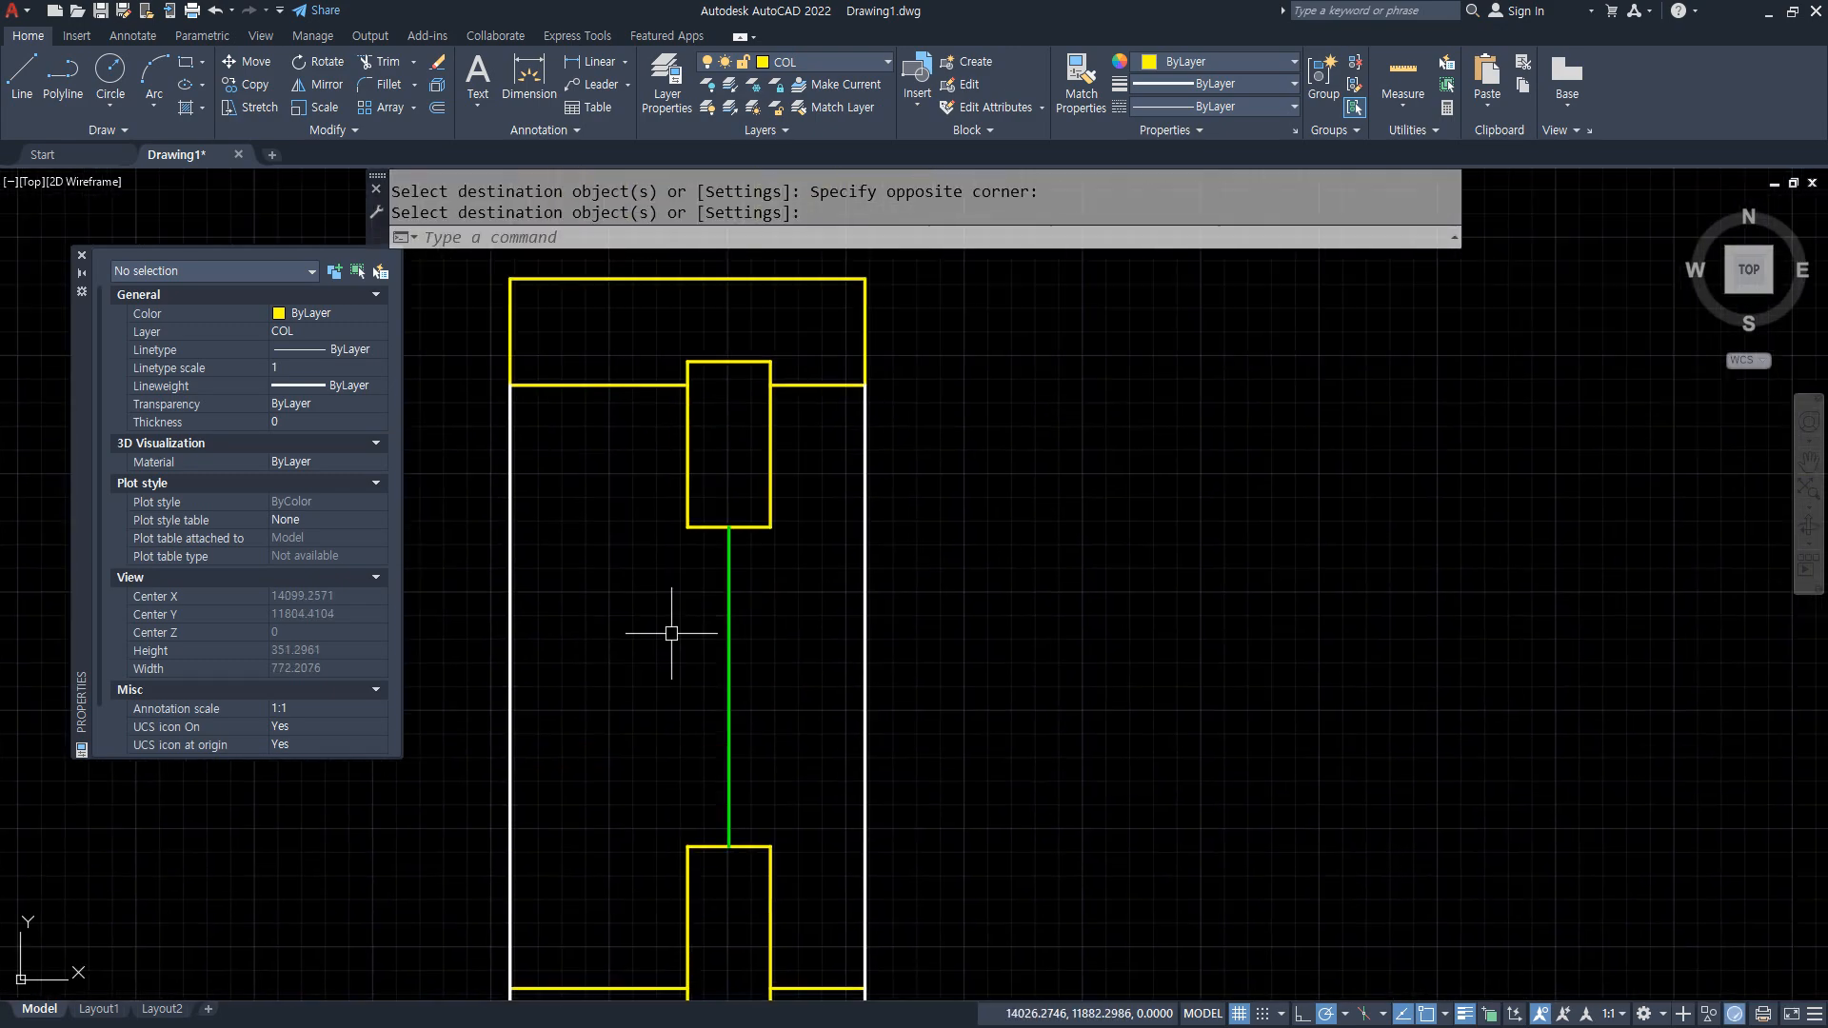
Draw vertical lines joining the head and transom sash rails along both sides of the upper glass.
{"action": "type", "text": "l"}
{"action": "key", "text": "Return"}
{"action": "left_click", "coordinate": [688, 527]}
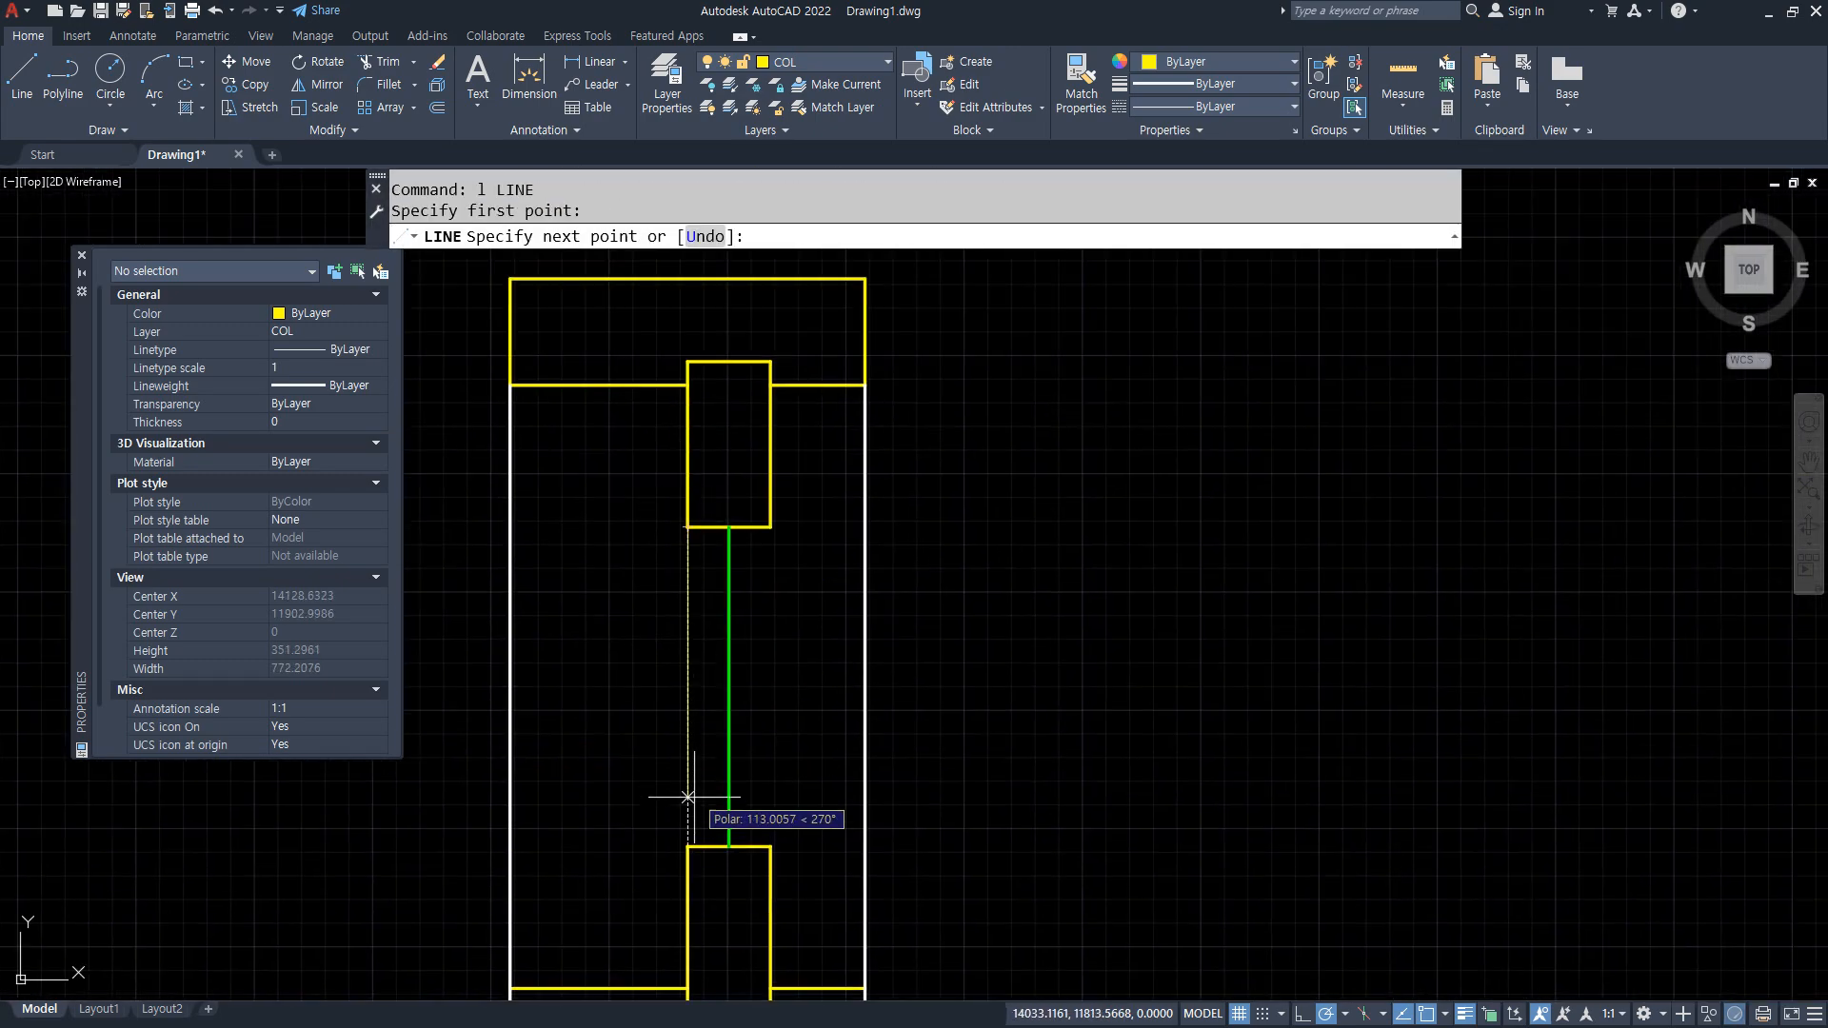
{"action": "left_click", "coordinate": [688, 845]}
{"action": "key", "text": "Return"}
{"action": "key", "text": "Return"}
{"action": "left_click", "coordinate": [771, 845]}
{"action": "left_click", "coordinate": [771, 527]}
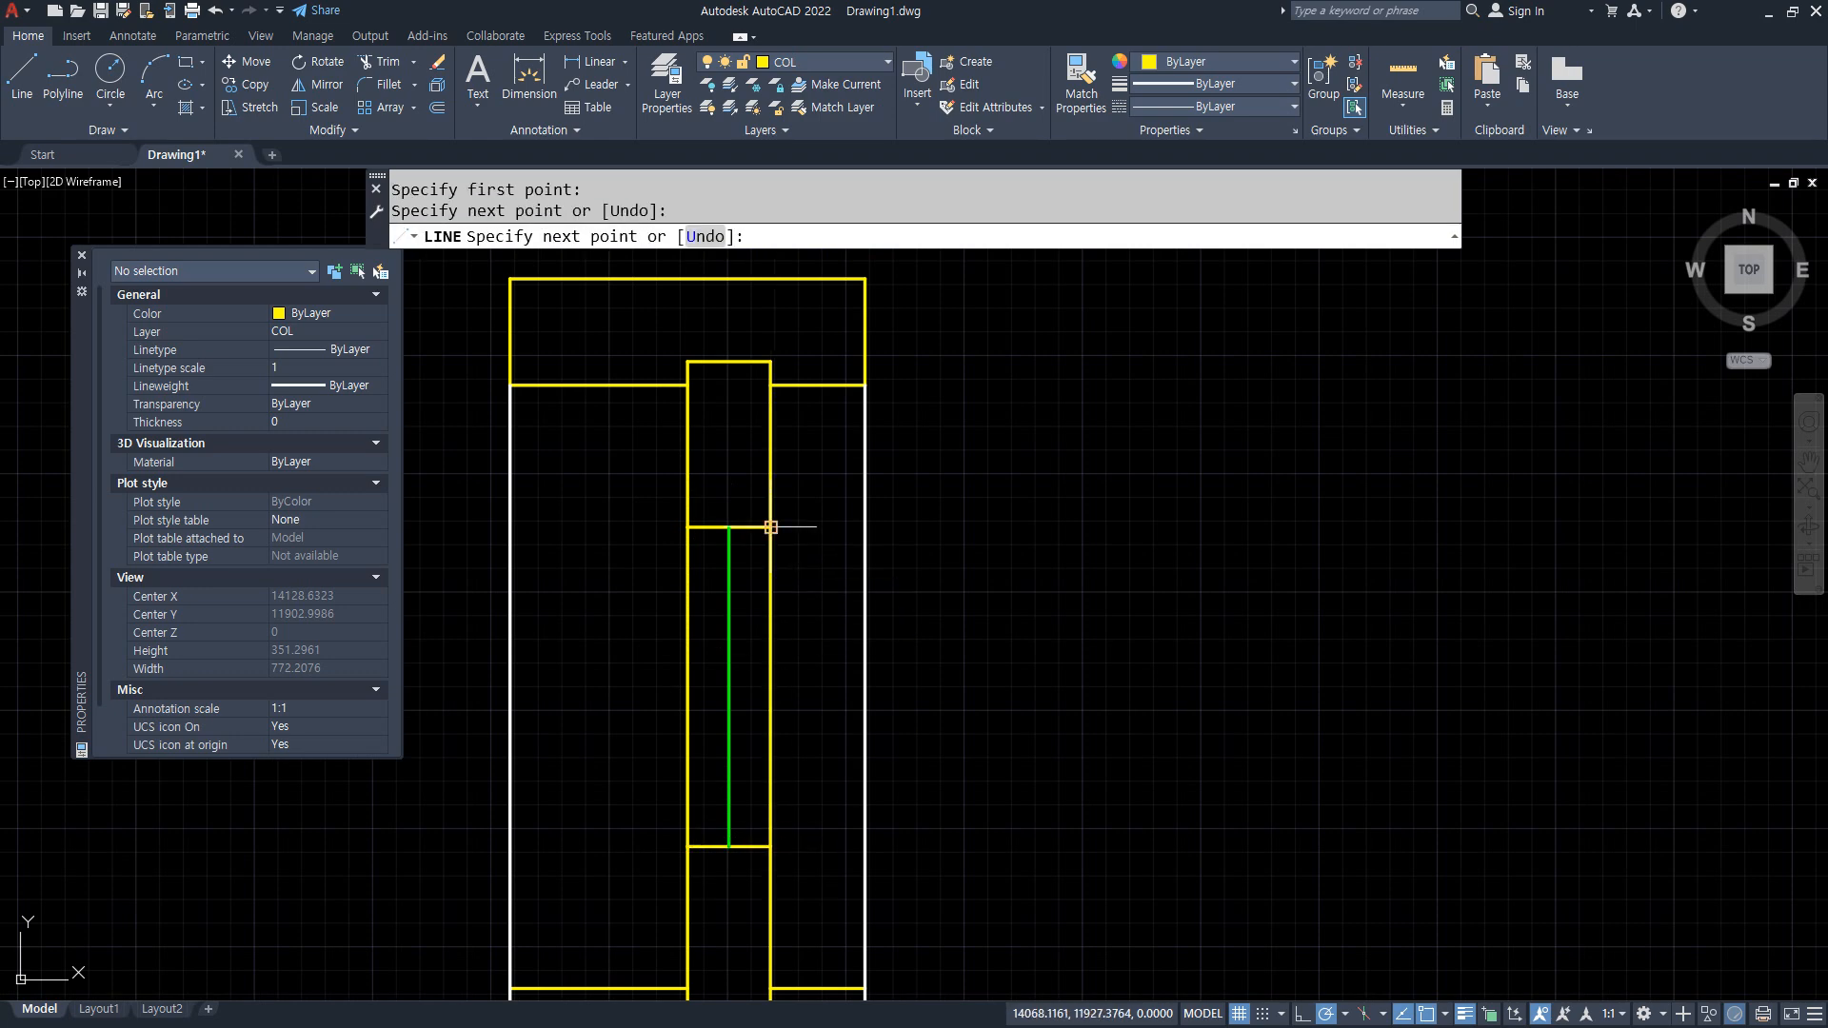
{"action": "key", "text": "Return"}
Match both new side lines of the upper sash to the white properties of the outer frame line.
{"action": "type", "text": "ma"}
{"action": "key", "text": "Return"}
{"action": "left_click", "coordinate": [864, 604]}
{"action": "left_click", "coordinate": [820, 620]}
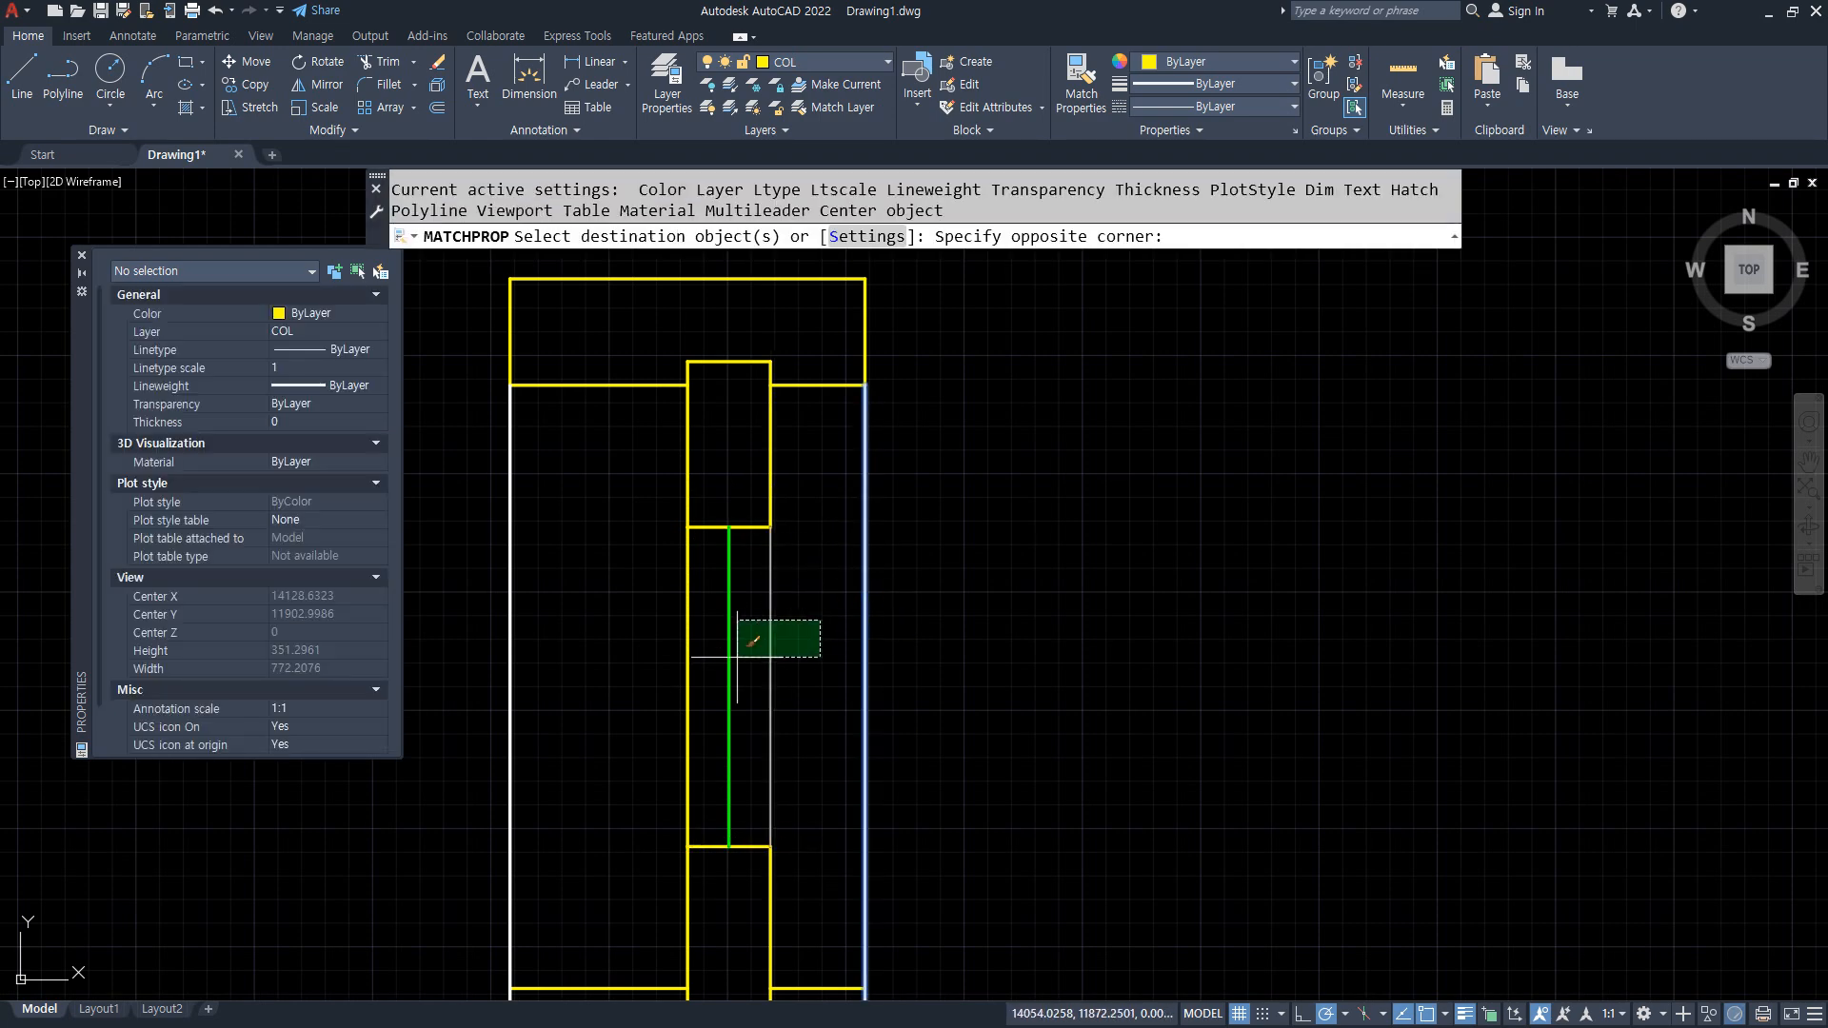
{"action": "left_click", "coordinate": [737, 657]}
{"action": "left_click", "coordinate": [696, 647]}
{"action": "left_click", "coordinate": [663, 675]}
{"action": "key", "text": "Return"}
{"action": "scroll", "coordinate": [614, 545], "scroll_direction": "down", "scroll_amount": 3}
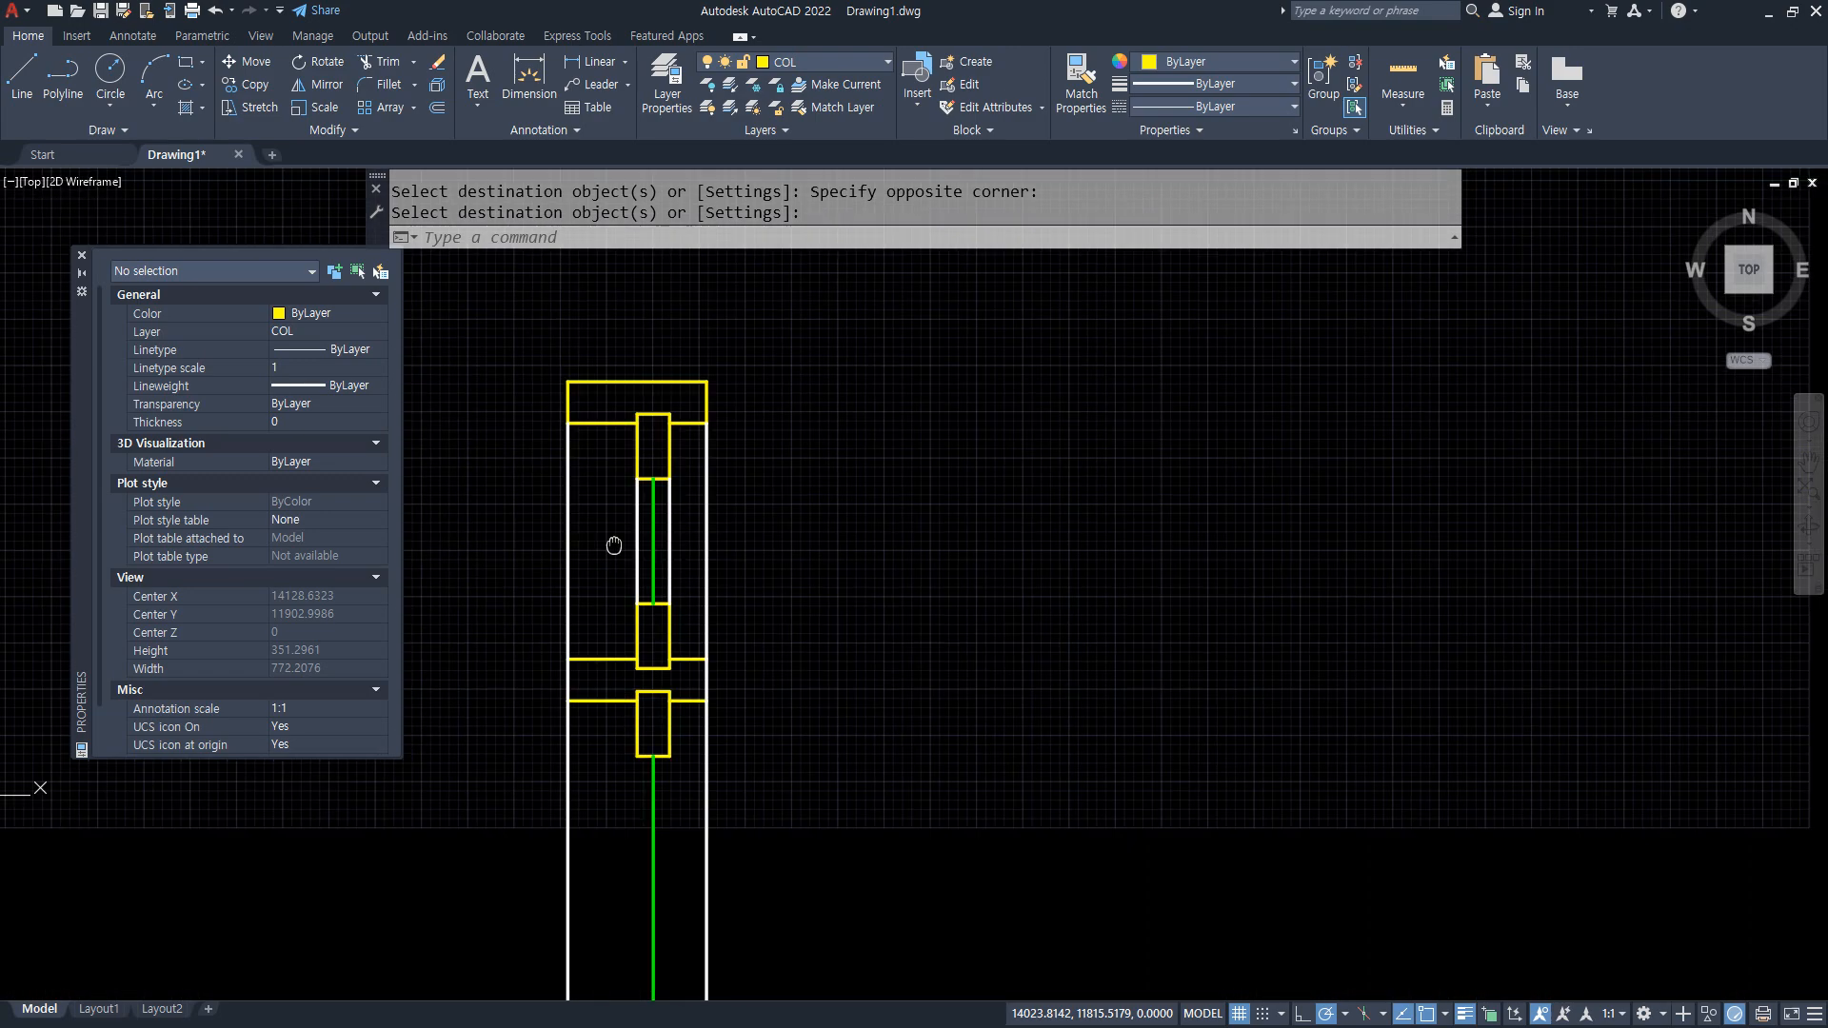
Copy the glass line below the transom to both lower corners of the sash rail.
{"action": "scroll", "coordinate": [614, 545], "scroll_direction": "up", "scroll_amount": 5}
{"action": "type", "text": "cp"}
{"action": "key", "text": "Return"}
{"action": "left_click", "coordinate": [584, 640]}
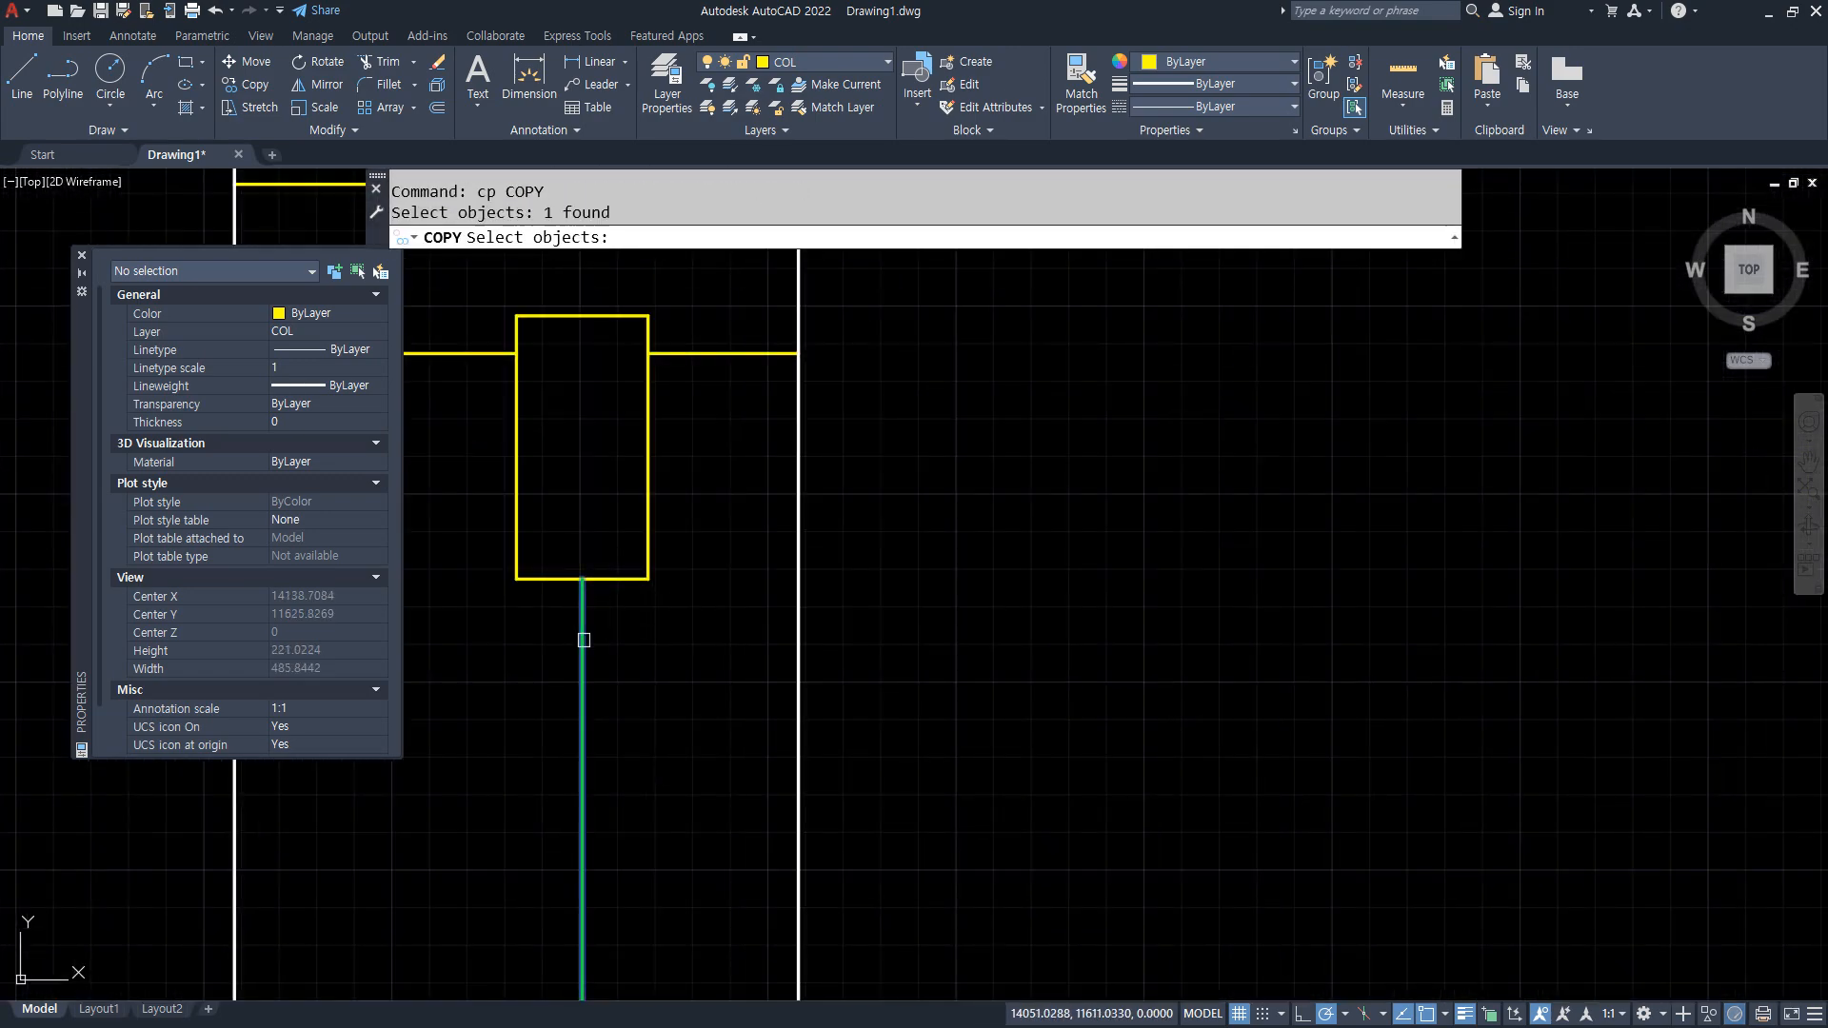
{"action": "key", "text": "Return"}
{"action": "left_click", "coordinate": [582, 578]}
{"action": "left_click", "coordinate": [648, 578]}
{"action": "left_click", "coordinate": [516, 578]}
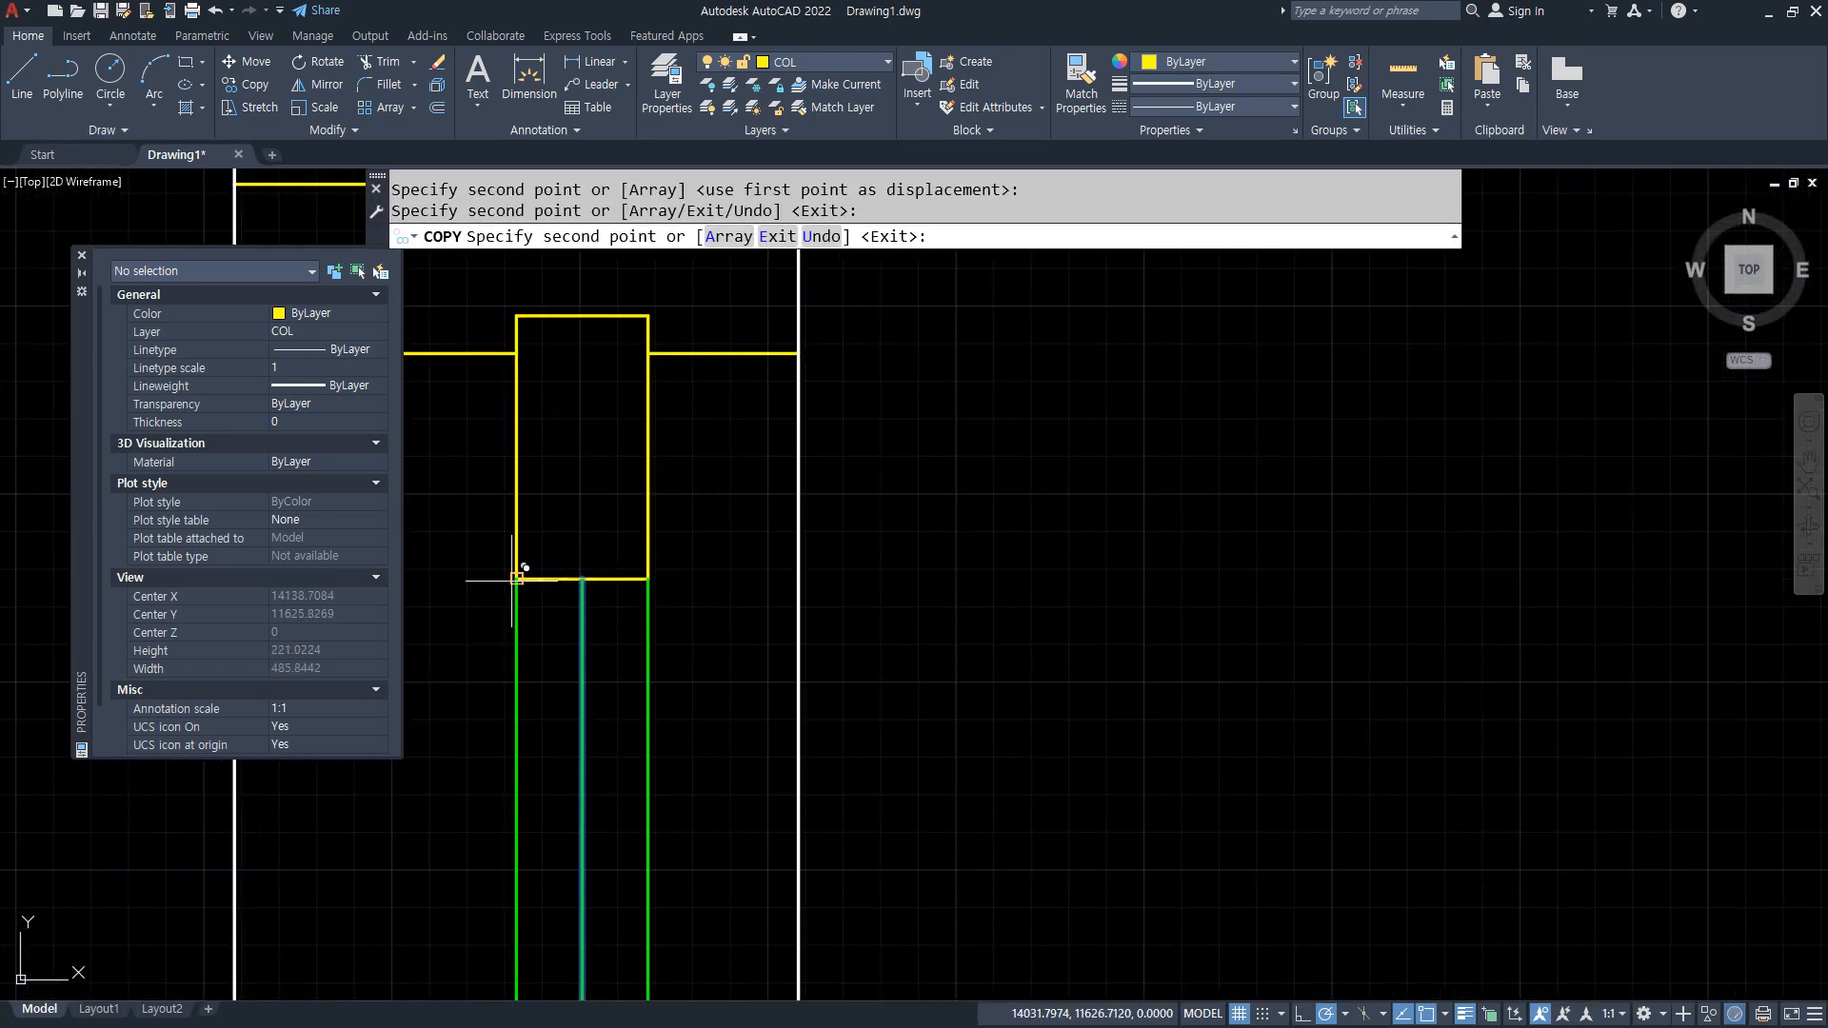
{"action": "key", "text": "Return"}
Match the two copied side lines of the lower sash to the white properties of the outer frame line.
{"action": "type", "text": "ma"}
{"action": "key", "text": "Return"}
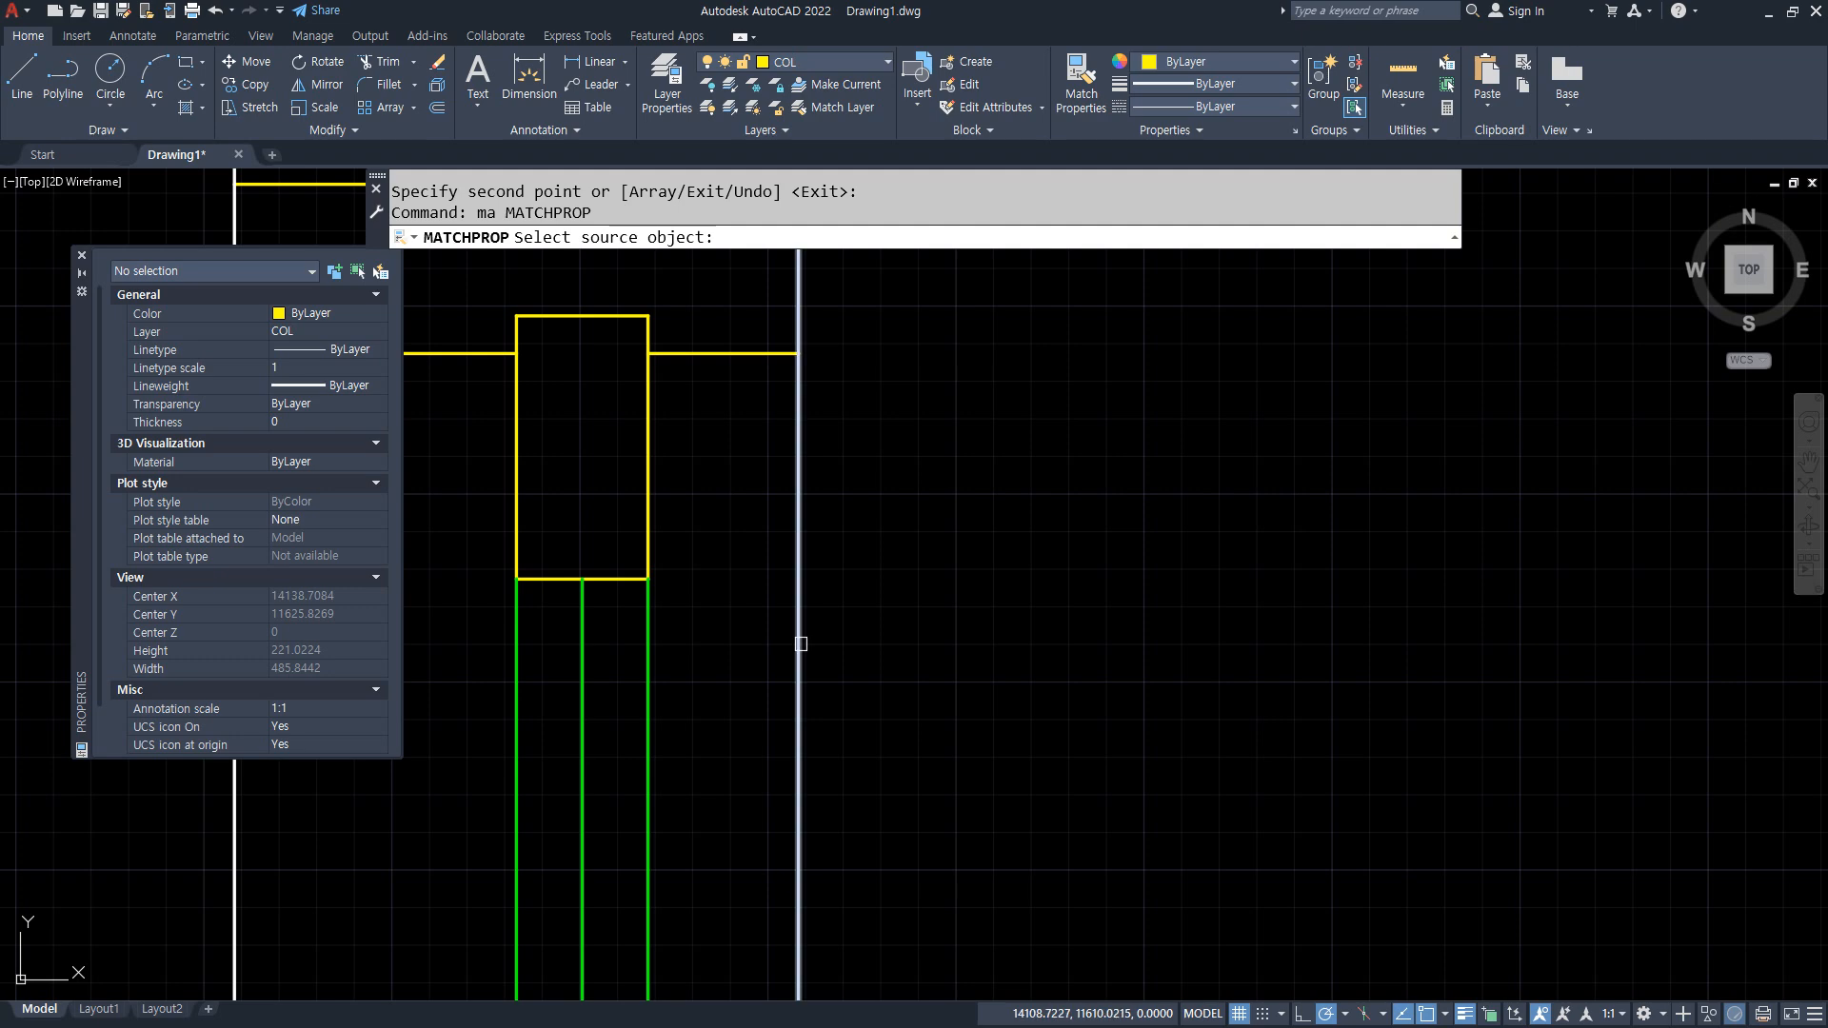
{"action": "left_click", "coordinate": [801, 644]}
{"action": "left_click", "coordinate": [648, 663]}
{"action": "left_click", "coordinate": [517, 702]}
{"action": "key", "text": "Return"}
{"action": "scroll", "coordinate": [518, 703], "scroll_direction": "down", "scroll_amount": 7}
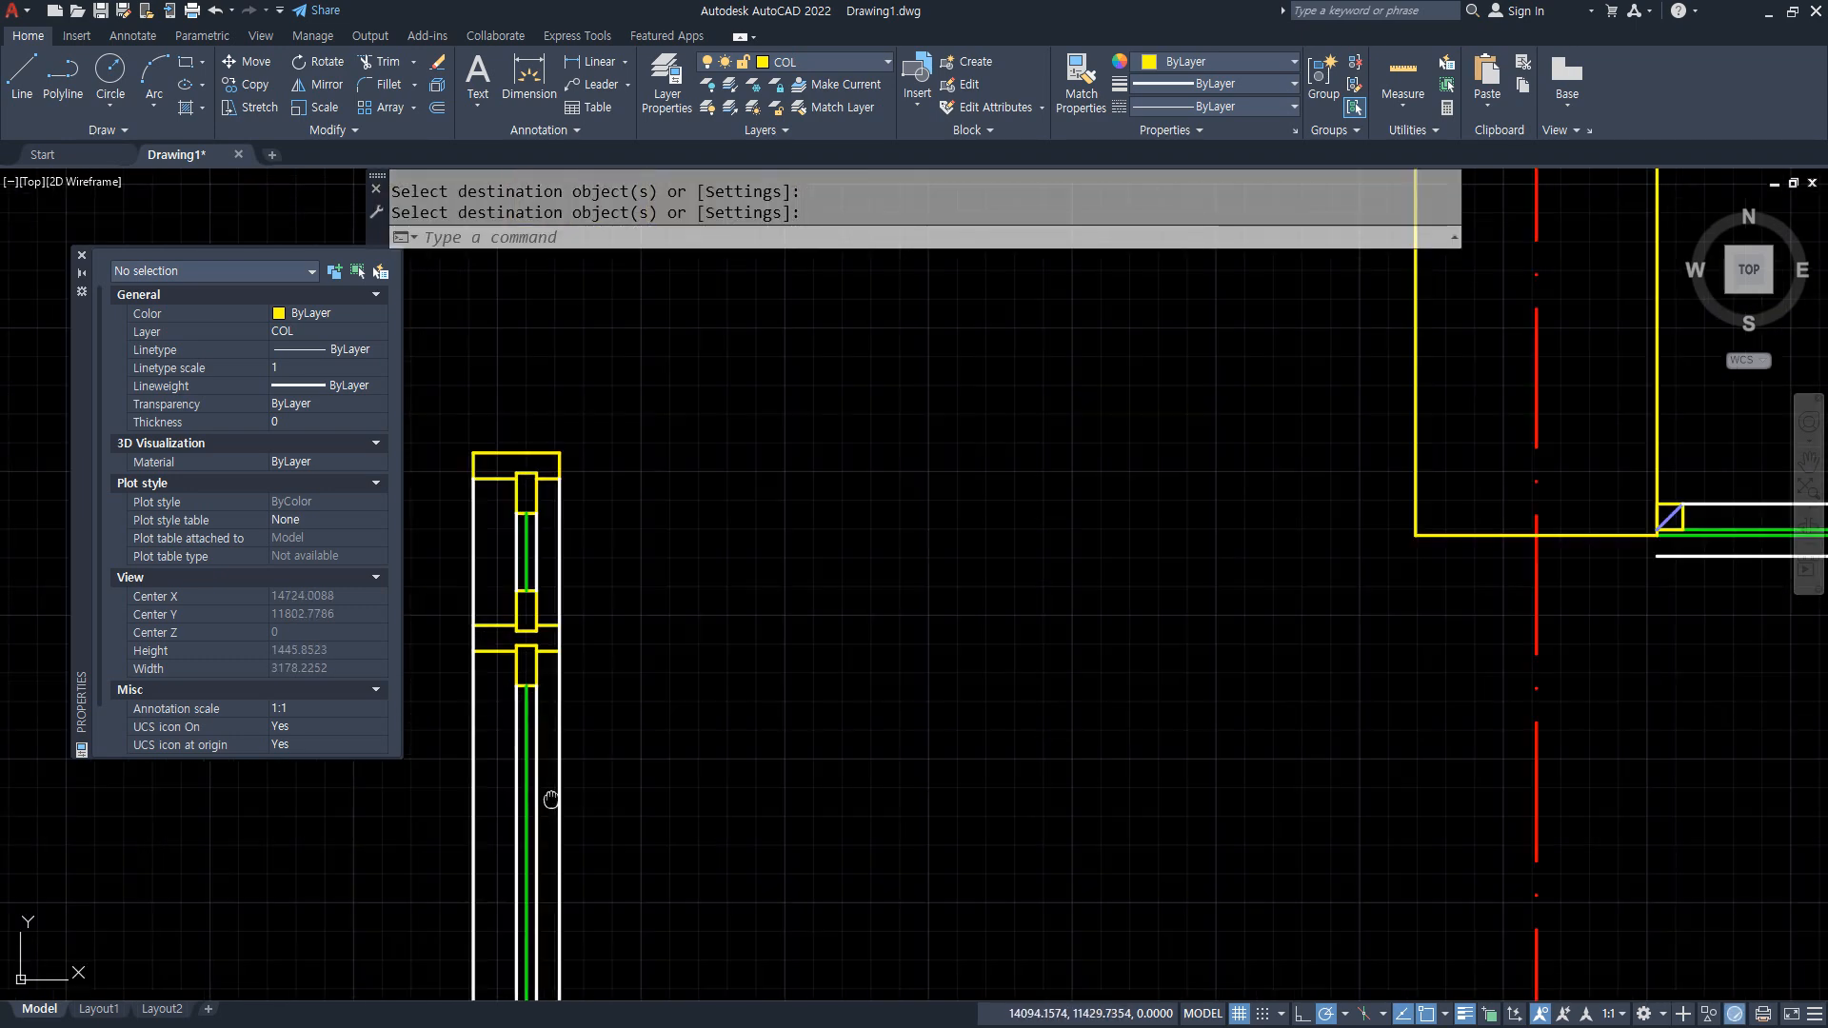
{"action": "mouse_move", "coordinate": [550, 800]}
{"action": "middle_mouse_down"}
{"action": "mouse_move", "coordinate": [653, 877]}
{"action": "mouse_move", "coordinate": [695, 755]}
{"action": "middle_mouse_up"}
{"action": "scroll", "coordinate": [686, 592], "scroll_direction": "down", "scroll_amount": 4}
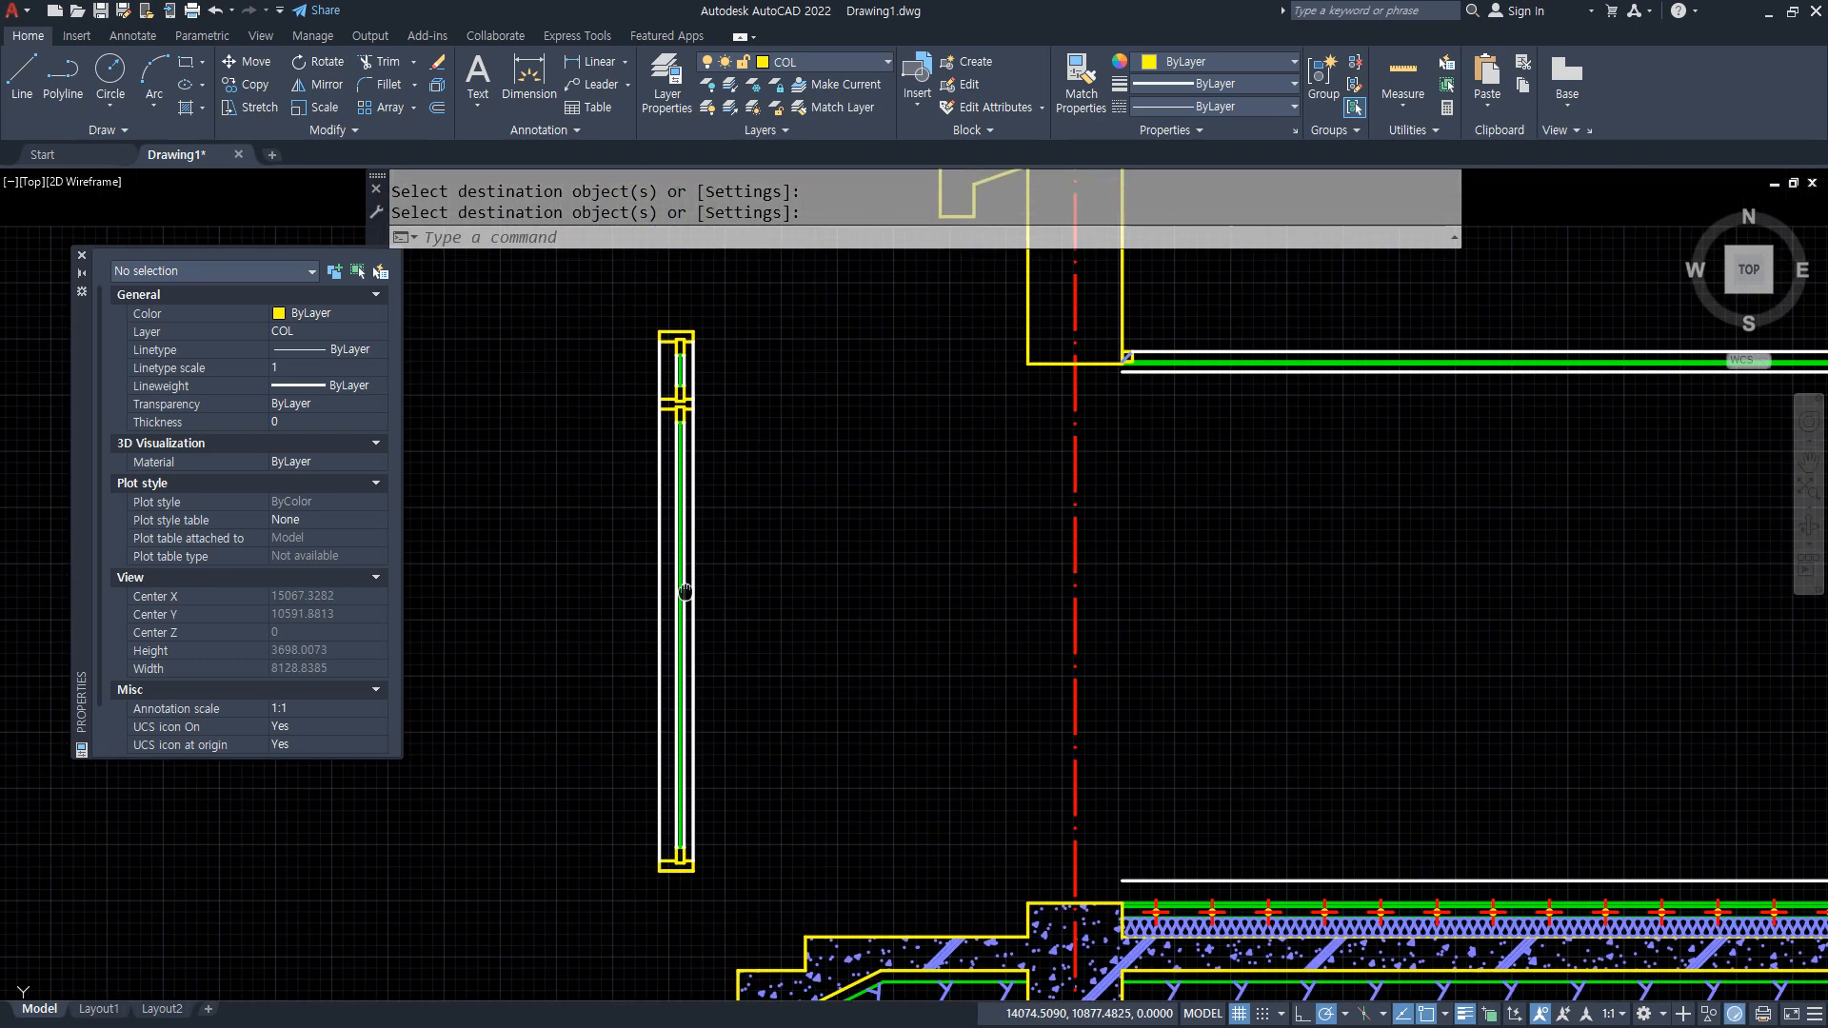
{"action": "scroll", "coordinate": [667, 476], "scroll_direction": "up", "scroll_amount": 3}
{"action": "scroll", "coordinate": [738, 559], "scroll_direction": "down", "scroll_amount": 3}
{"action": "mouse_move", "coordinate": [737, 559]}
{"action": "middle_mouse_down"}
{"action": "mouse_move", "coordinate": [631, 469]}
{"action": "mouse_move", "coordinate": [664, 488]}
{"action": "middle_mouse_up"}
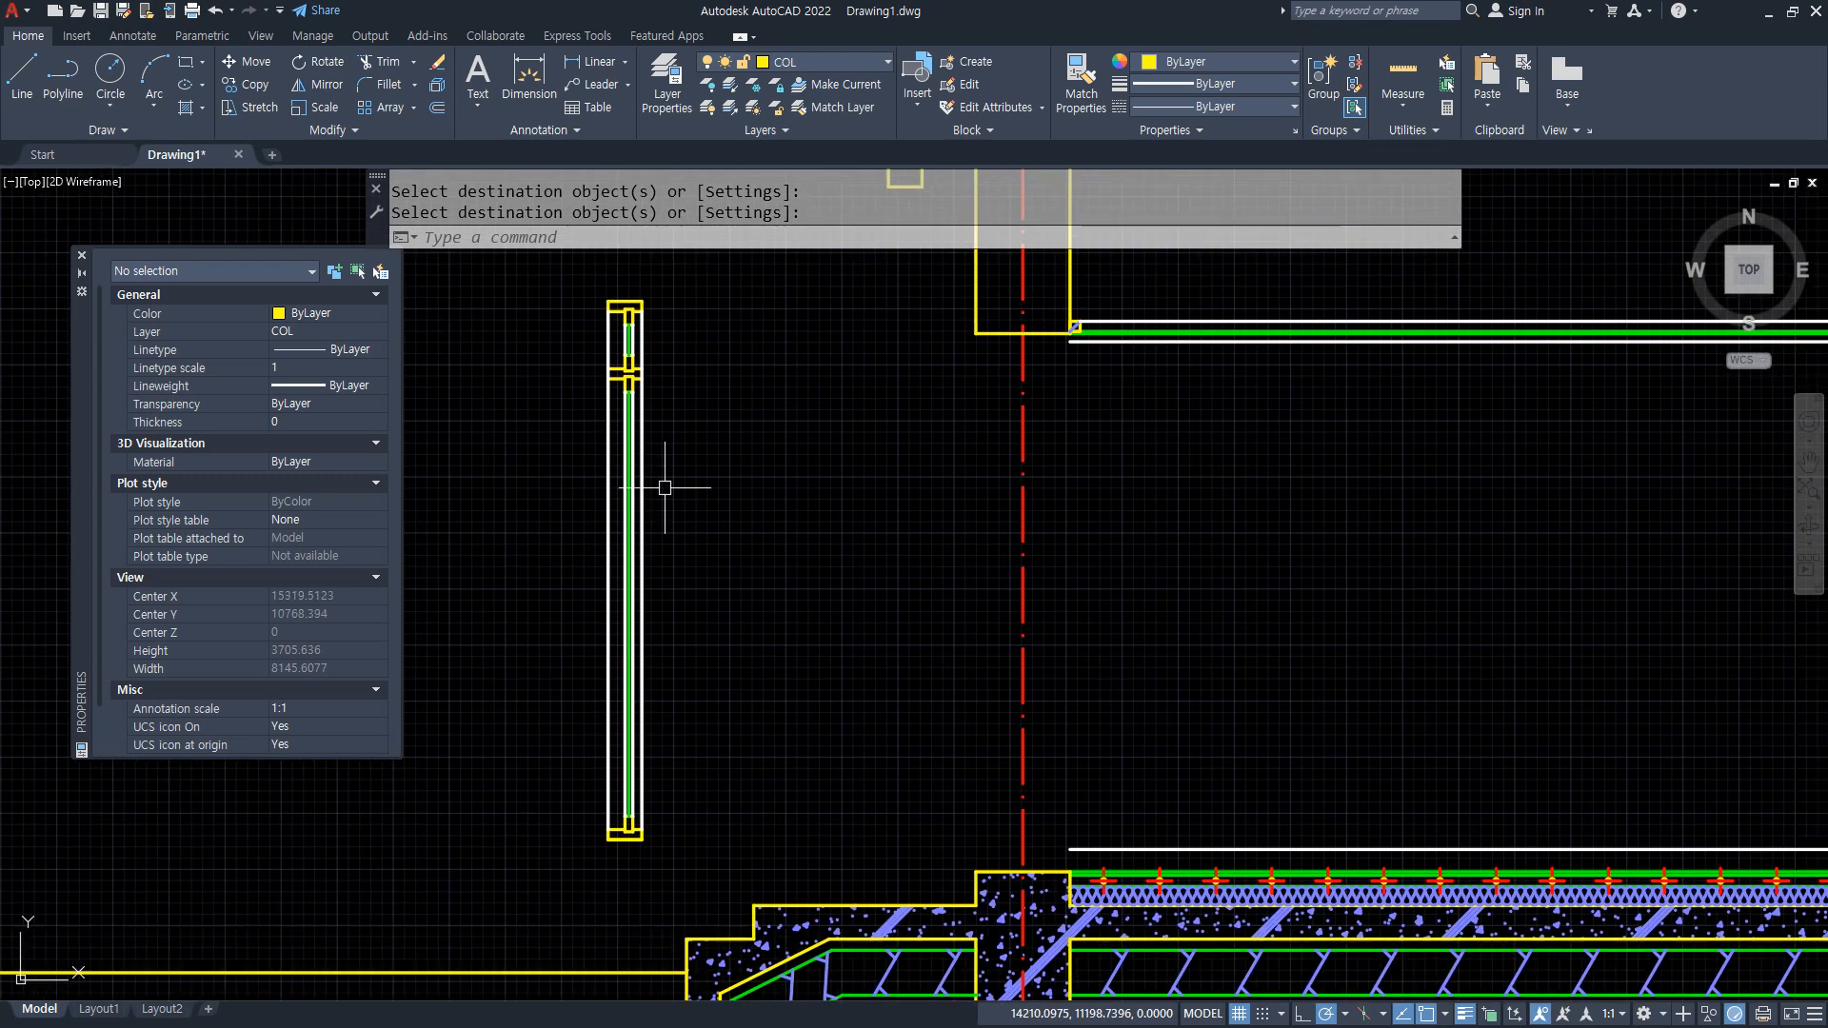
{"action": "key", "text": "Escape"}
{"action": "key", "text": "Escape"}
{"action": "type", "text": "m"}
{"action": "key", "text": "Return"}
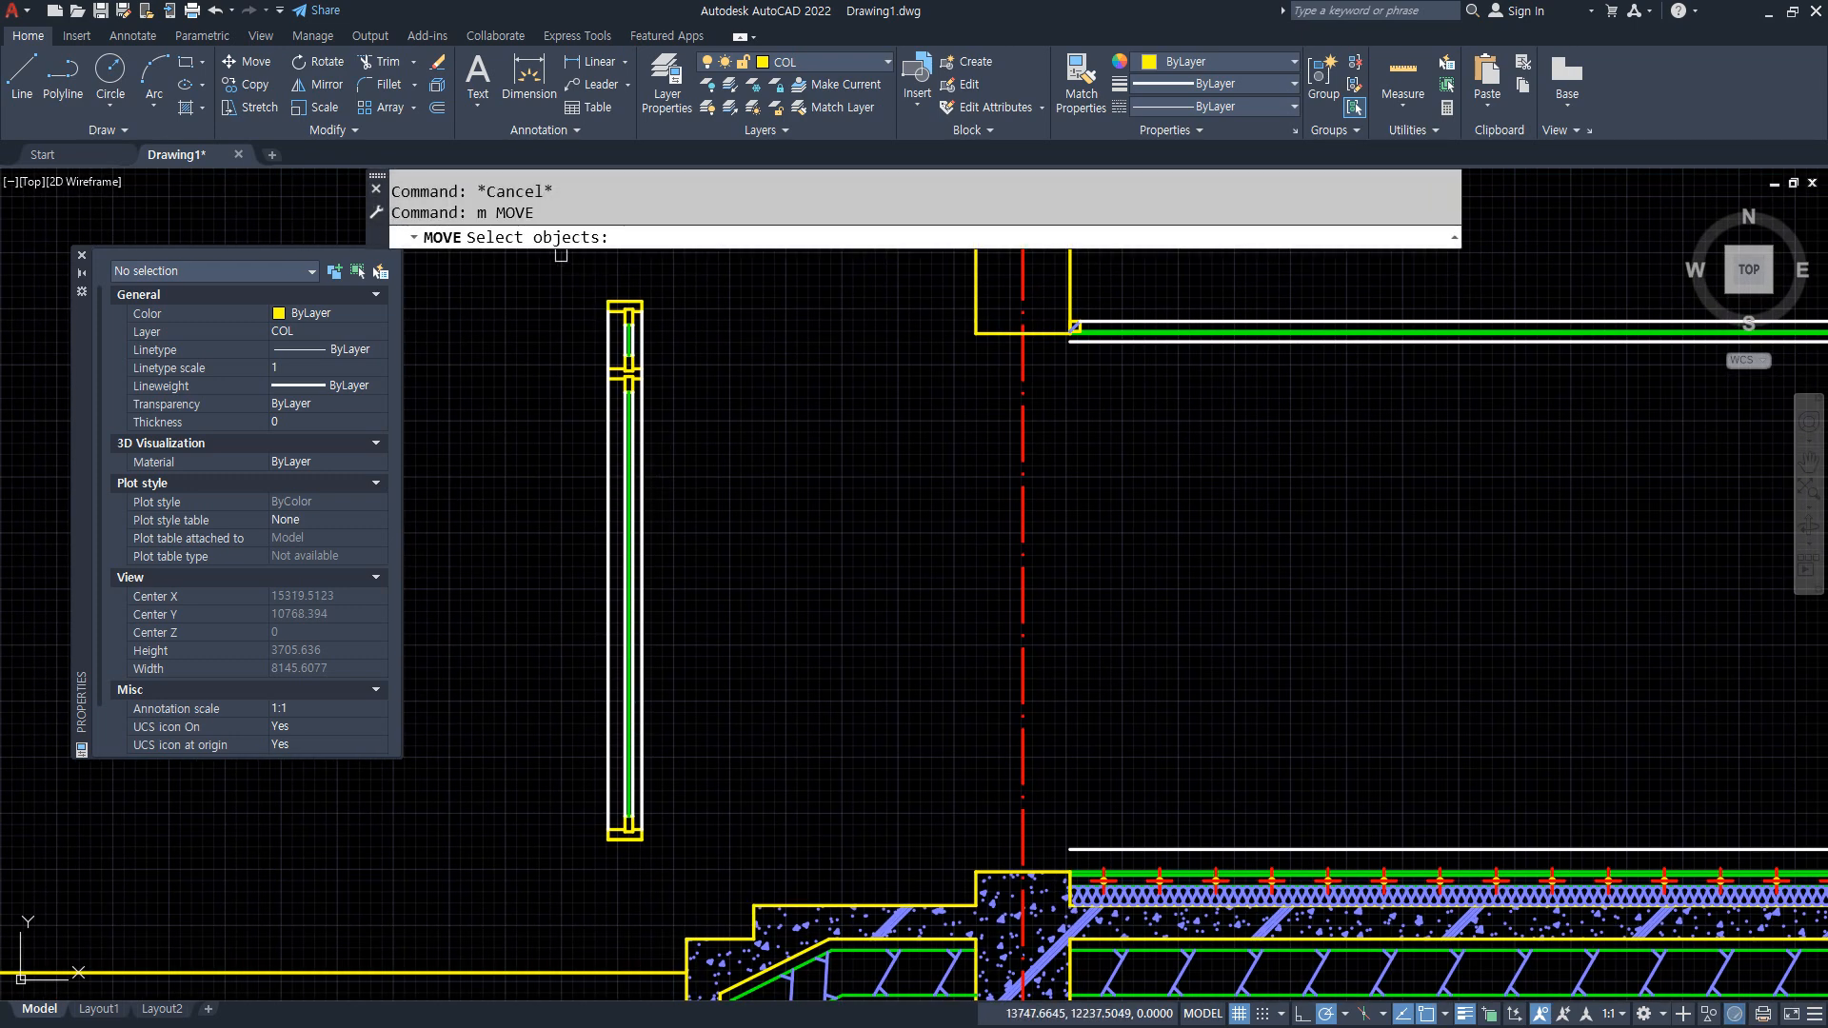
{"action": "left_click", "coordinate": [561, 255]}
{"action": "left_click", "coordinate": [700, 838]}
{"action": "key", "text": "Escape"}
Copy the whole window section from its lower inner corner to the upper inner corner of the concrete upstand.
{"action": "type", "text": "c"}
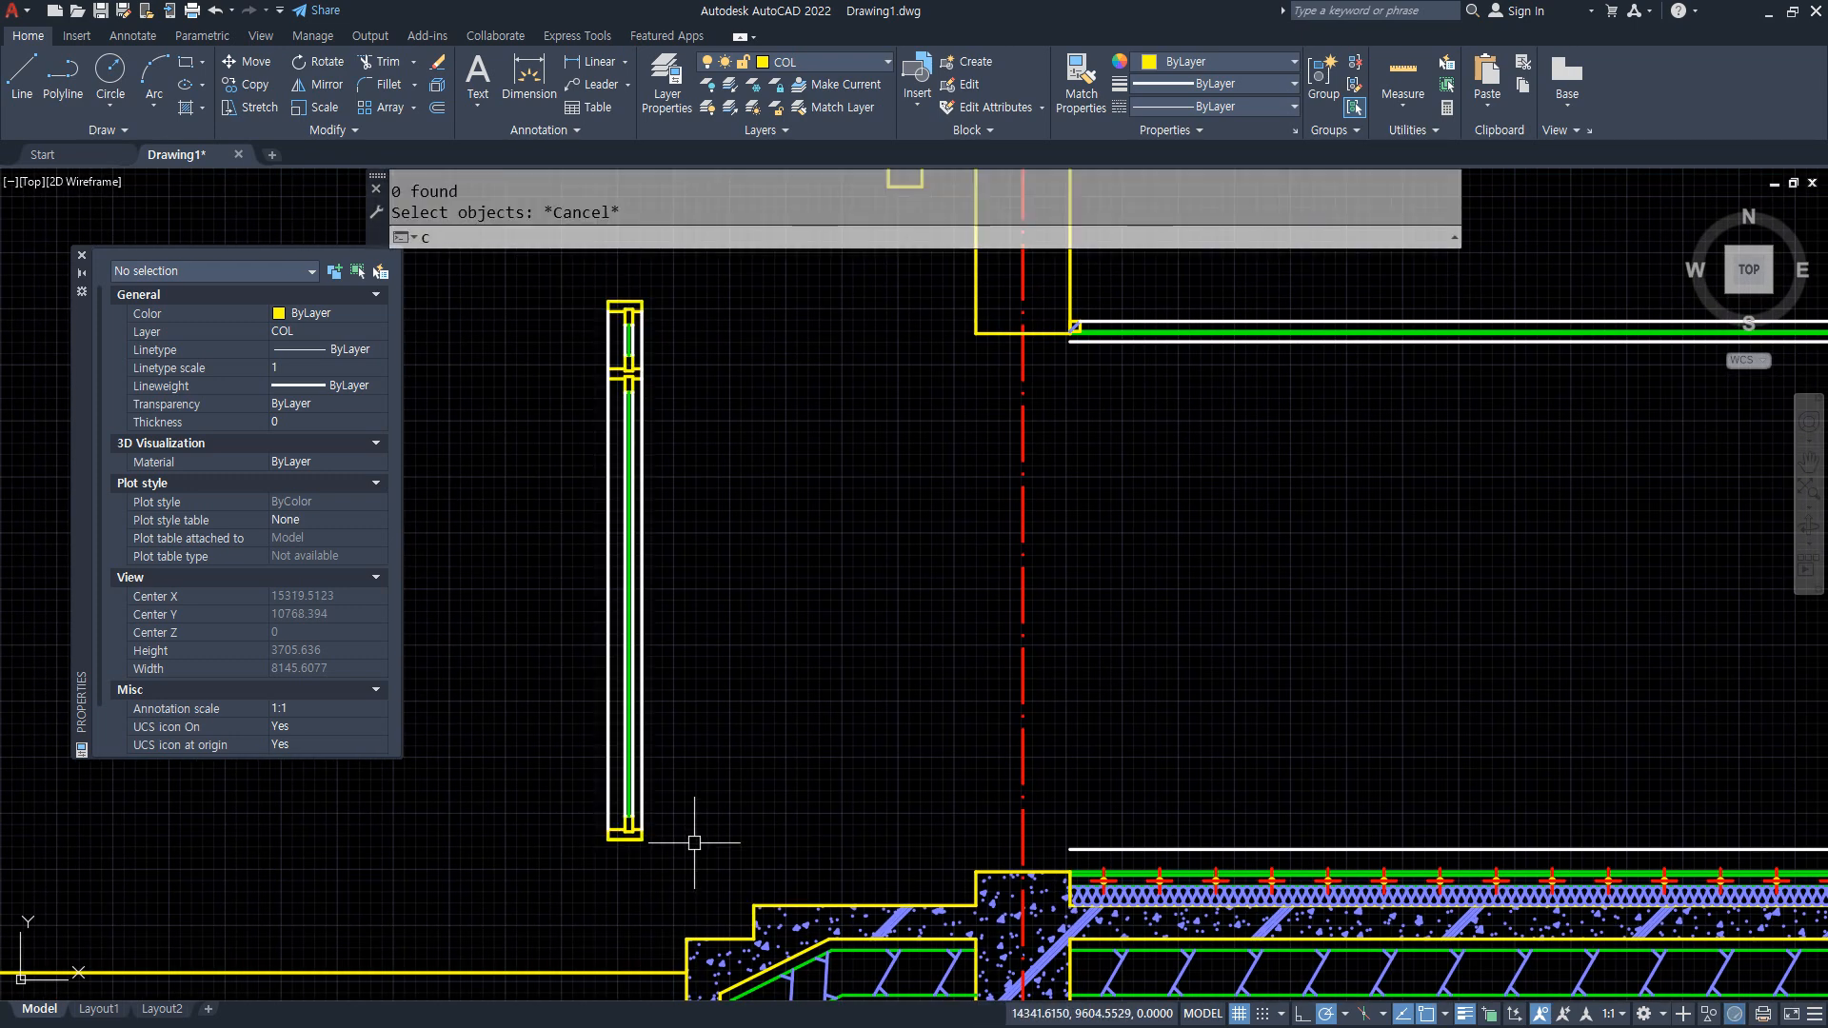
{"action": "type", "text": "p"}
{"action": "key", "text": "Return"}
{"action": "left_click", "coordinate": [593, 291]}
{"action": "left_click", "coordinate": [682, 884]}
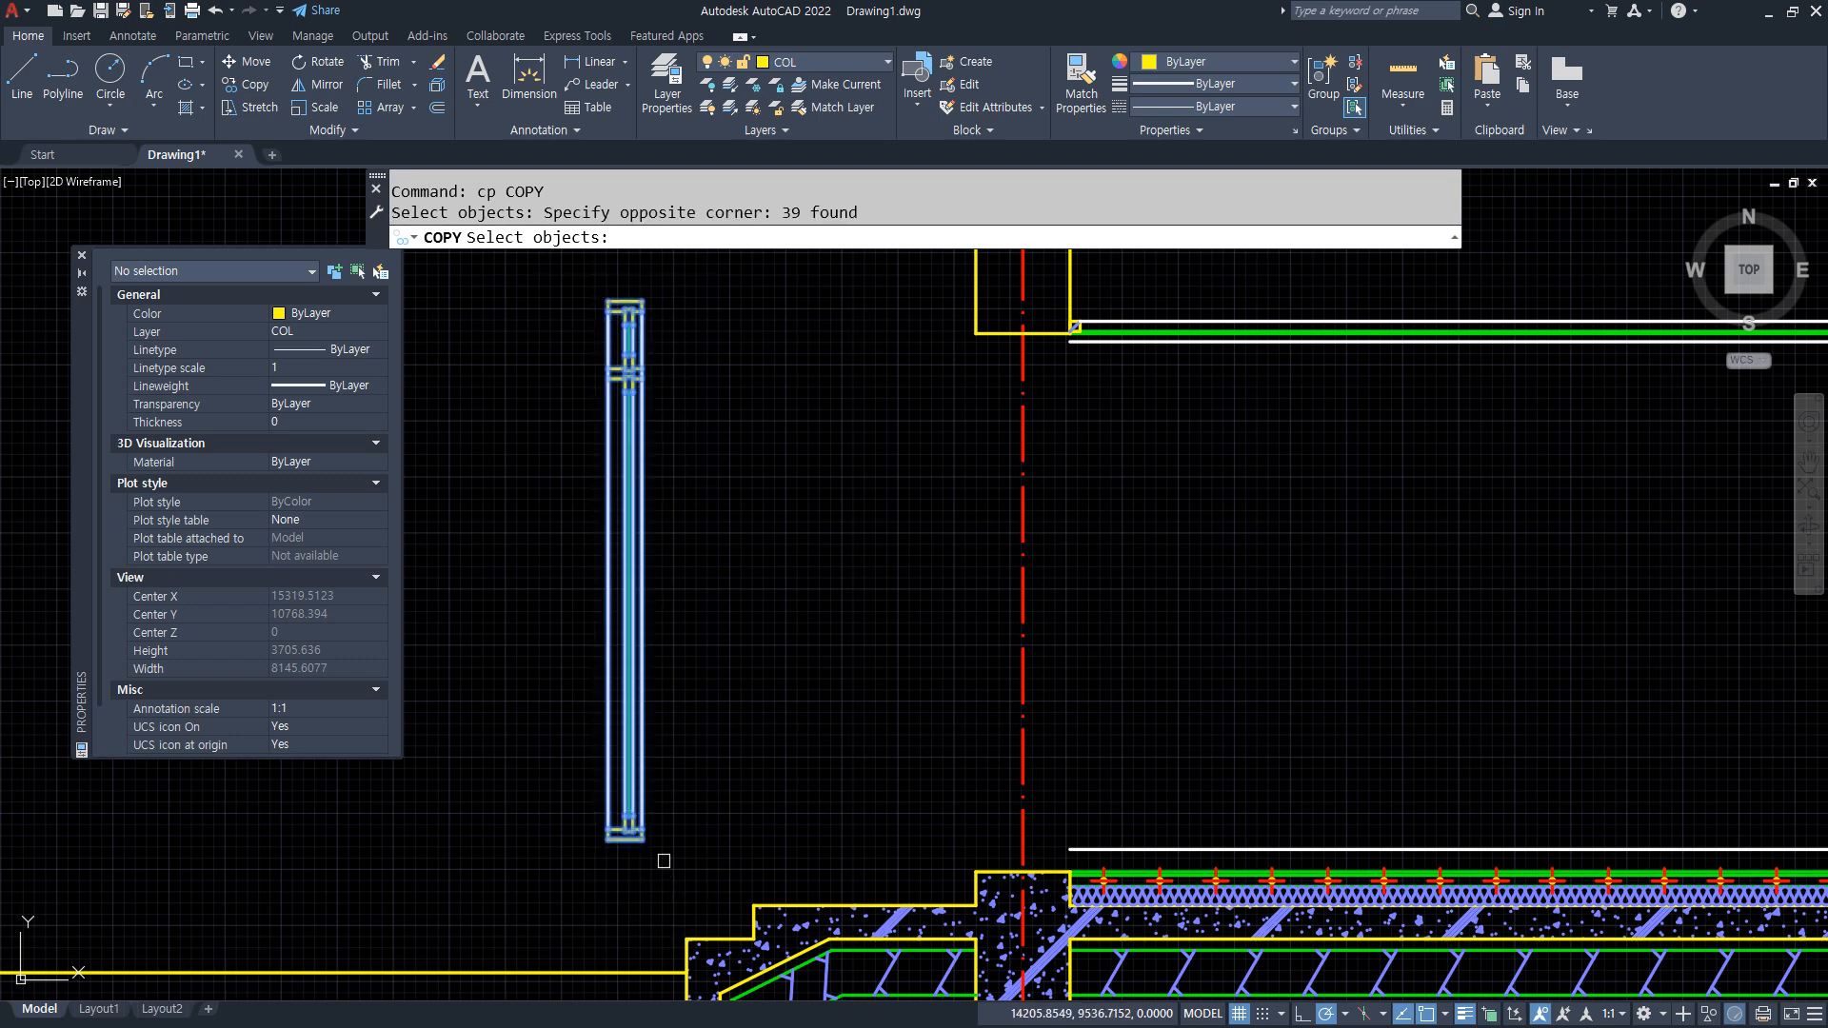
{"action": "key", "text": "Return"}
{"action": "left_click", "coordinate": [644, 840]}
{"action": "scroll", "coordinate": [702, 819], "scroll_direction": "up", "scroll_amount": 5}
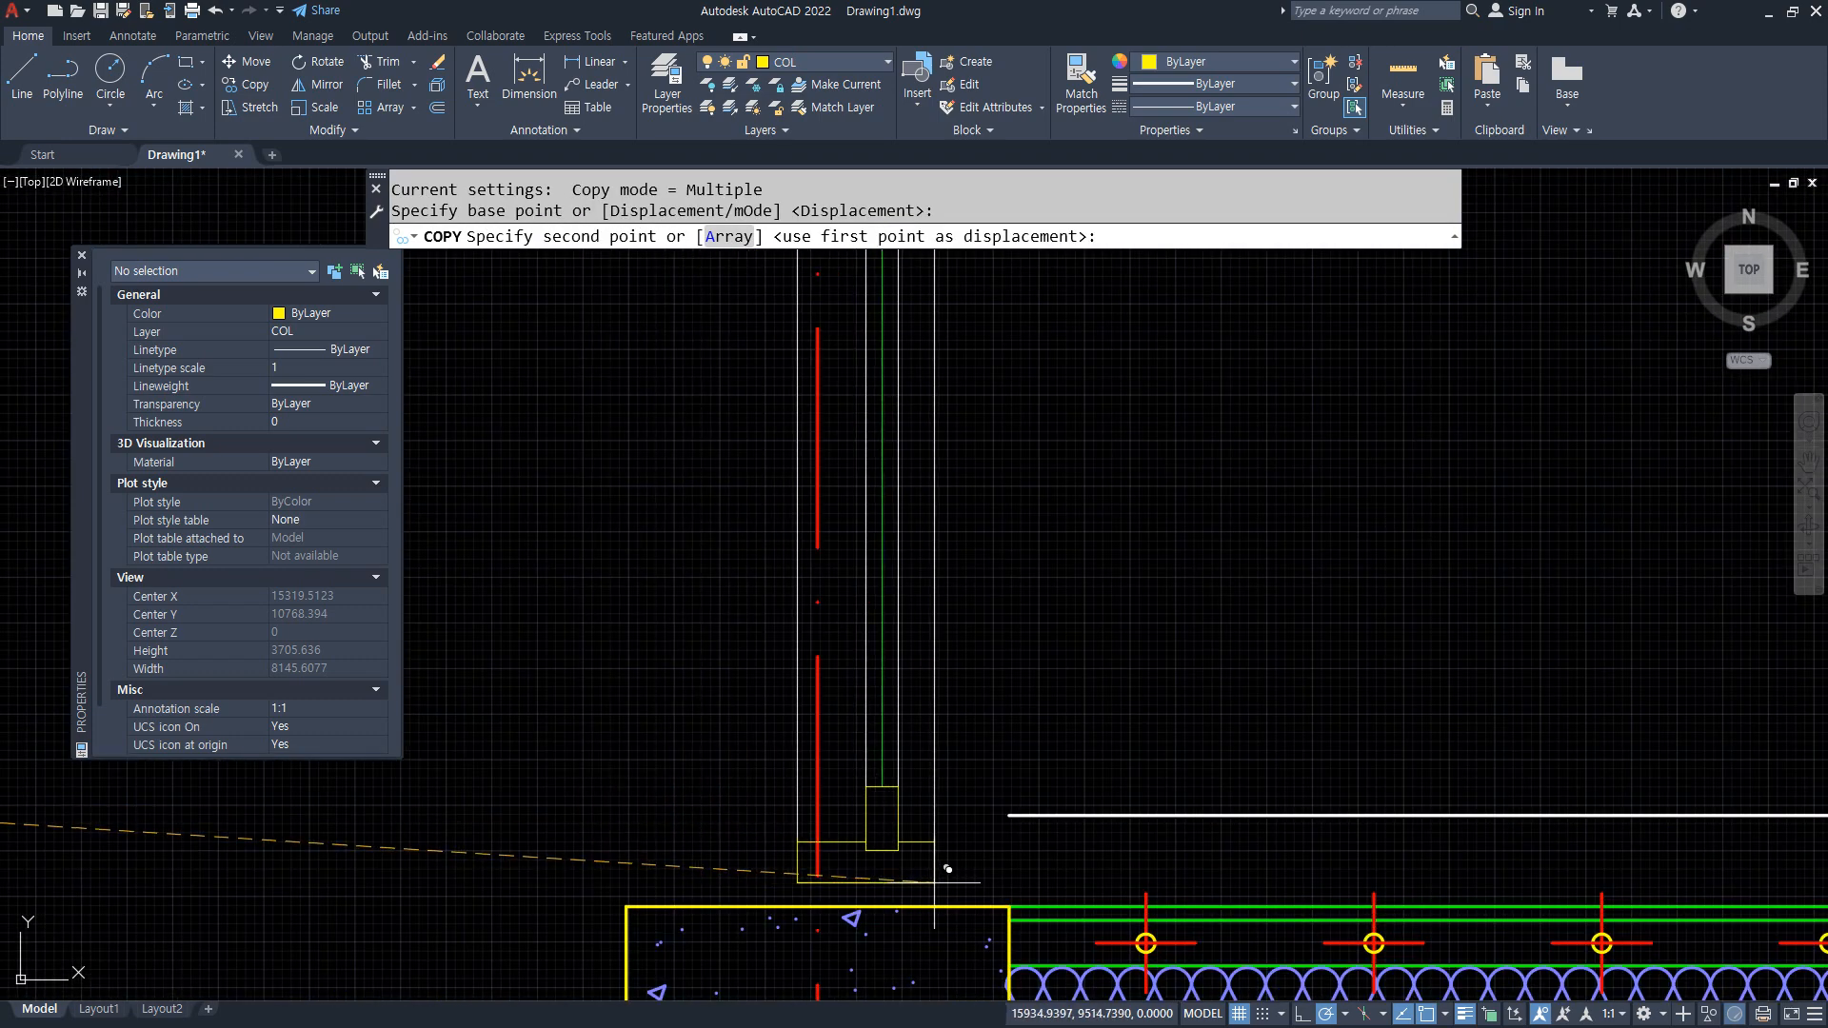
{"action": "left_click", "coordinate": [1008, 907]}
{"action": "key", "text": "Return"}
{"action": "middle_click_drag", "start_coordinate": [745, 781], "coordinate": [733, 759]}
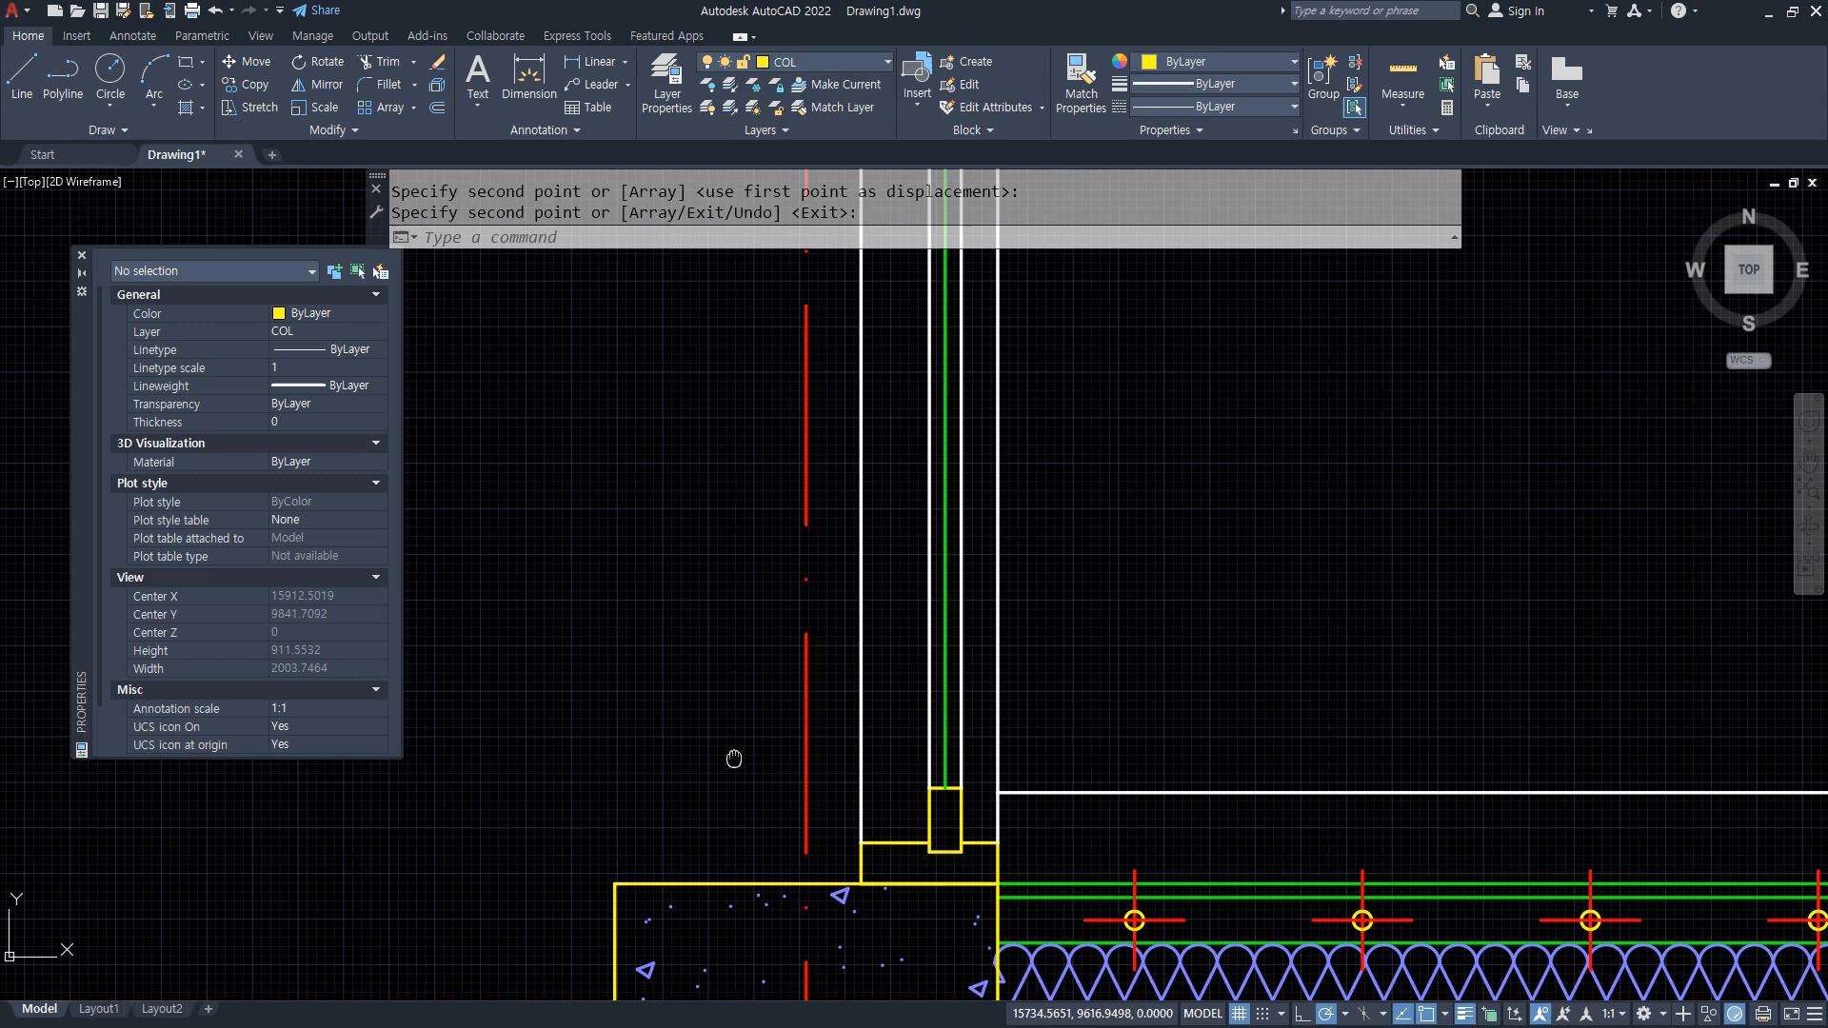
{"action": "scroll", "coordinate": [889, 714], "scroll_direction": "up", "scroll_amount": 2}
{"action": "scroll", "coordinate": [644, 870], "scroll_direction": "up", "scroll_amount": 2}
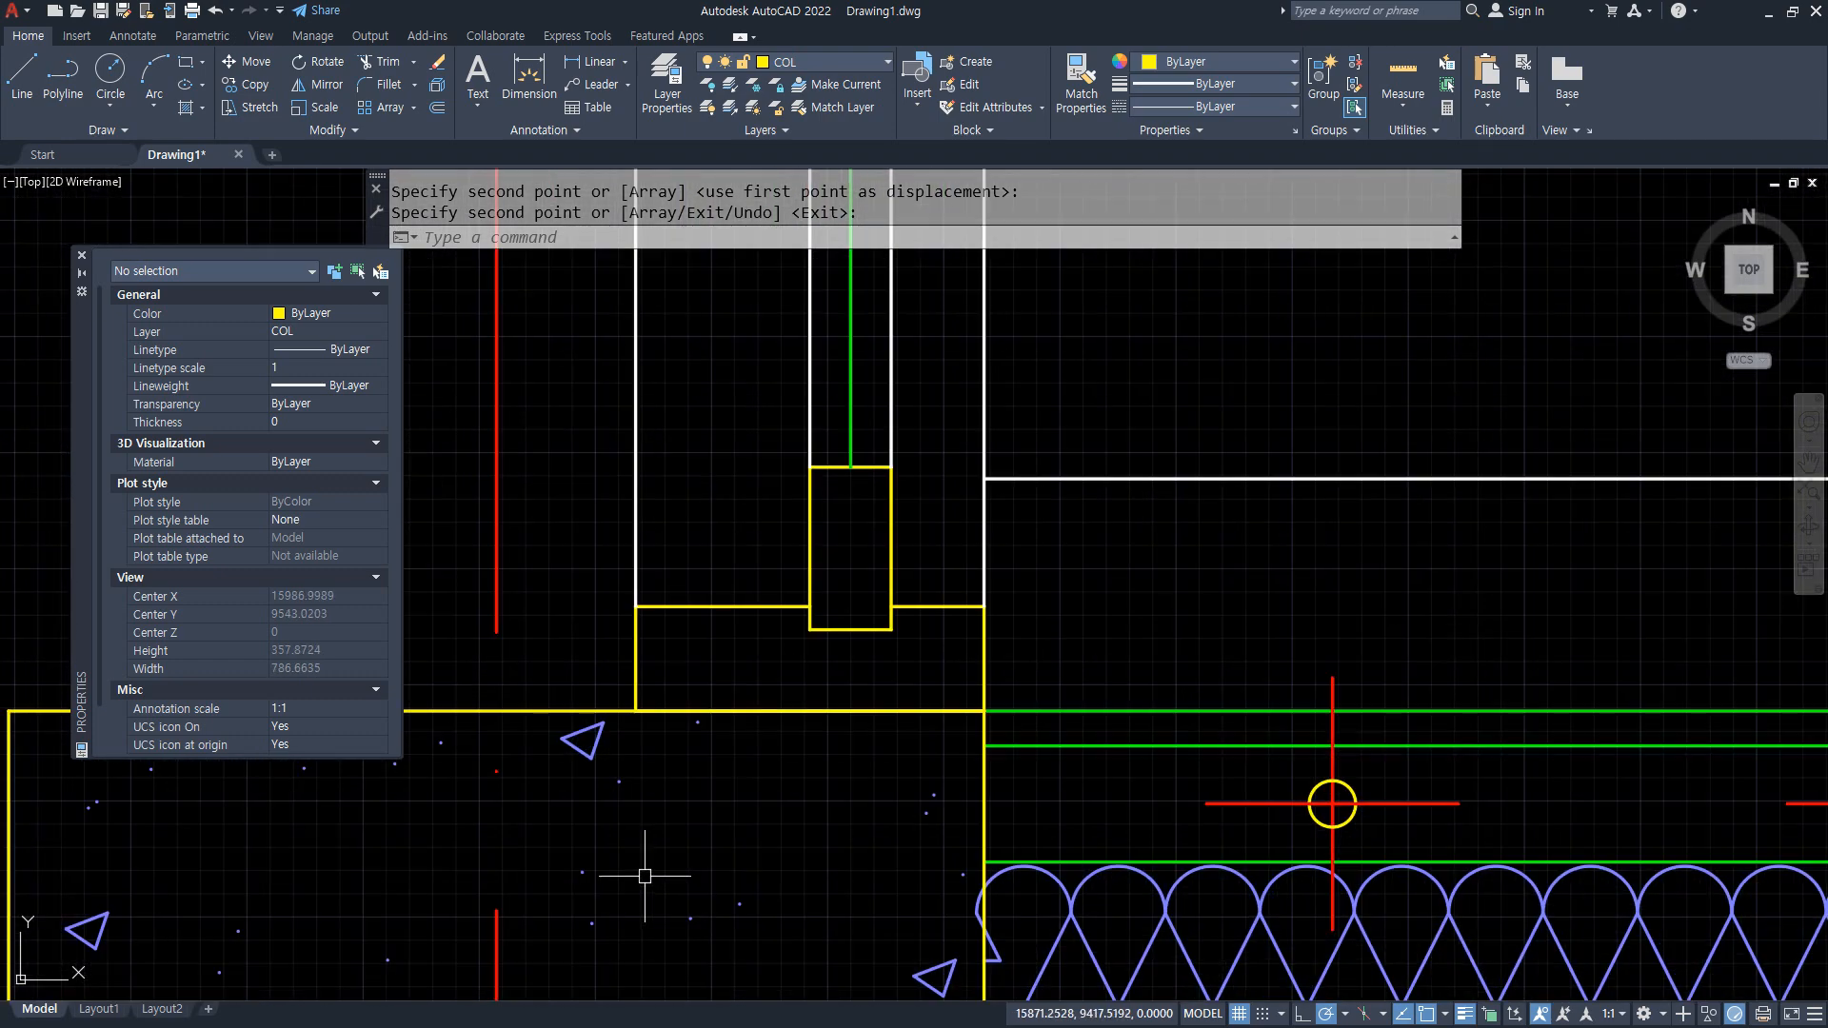
{"action": "type", "text": "m"}
{"action": "key", "text": "Return"}
{"action": "type", "text": "p"}
{"action": "key", "text": "Return"}
{"action": "key", "text": "Return"}
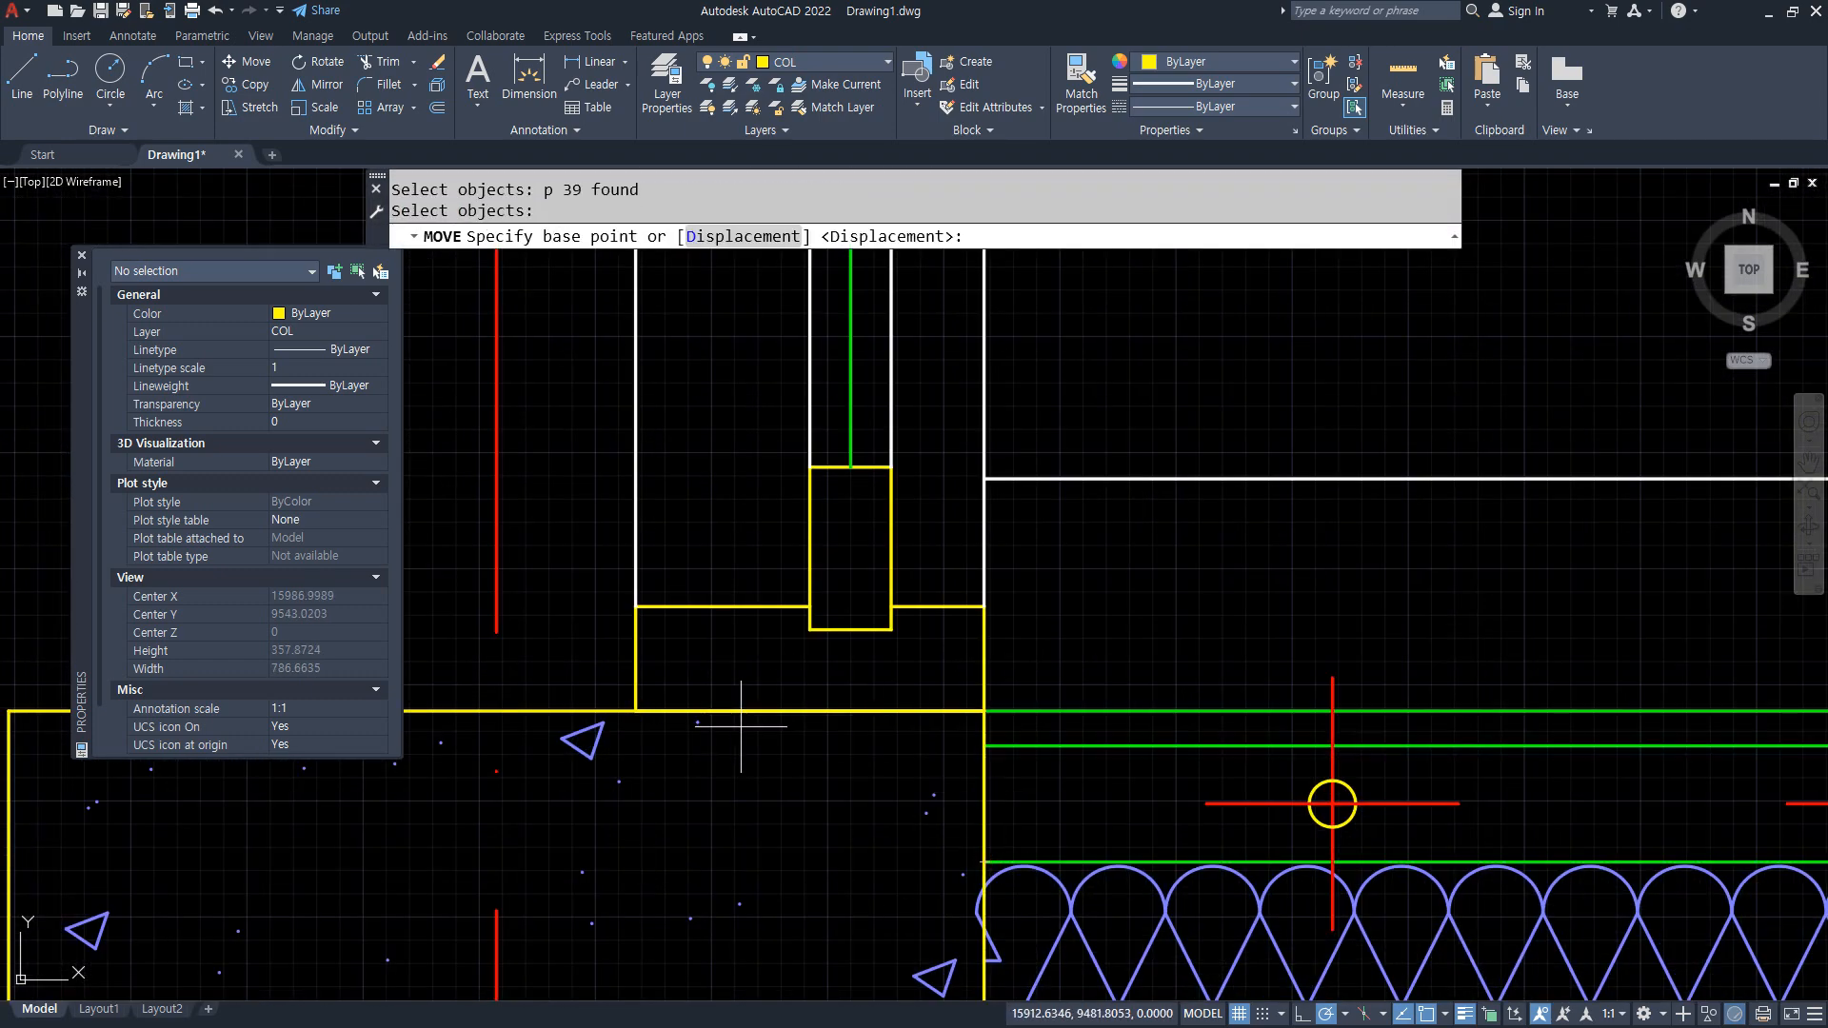
{"action": "key", "text": "Escape"}
Move the complete window section on the upstand 30 horizontally toward the room interior.
{"action": "scroll", "coordinate": [740, 726], "scroll_direction": "down", "scroll_amount": 8}
{"action": "scroll", "coordinate": [722, 371], "scroll_direction": "up", "scroll_amount": 2}
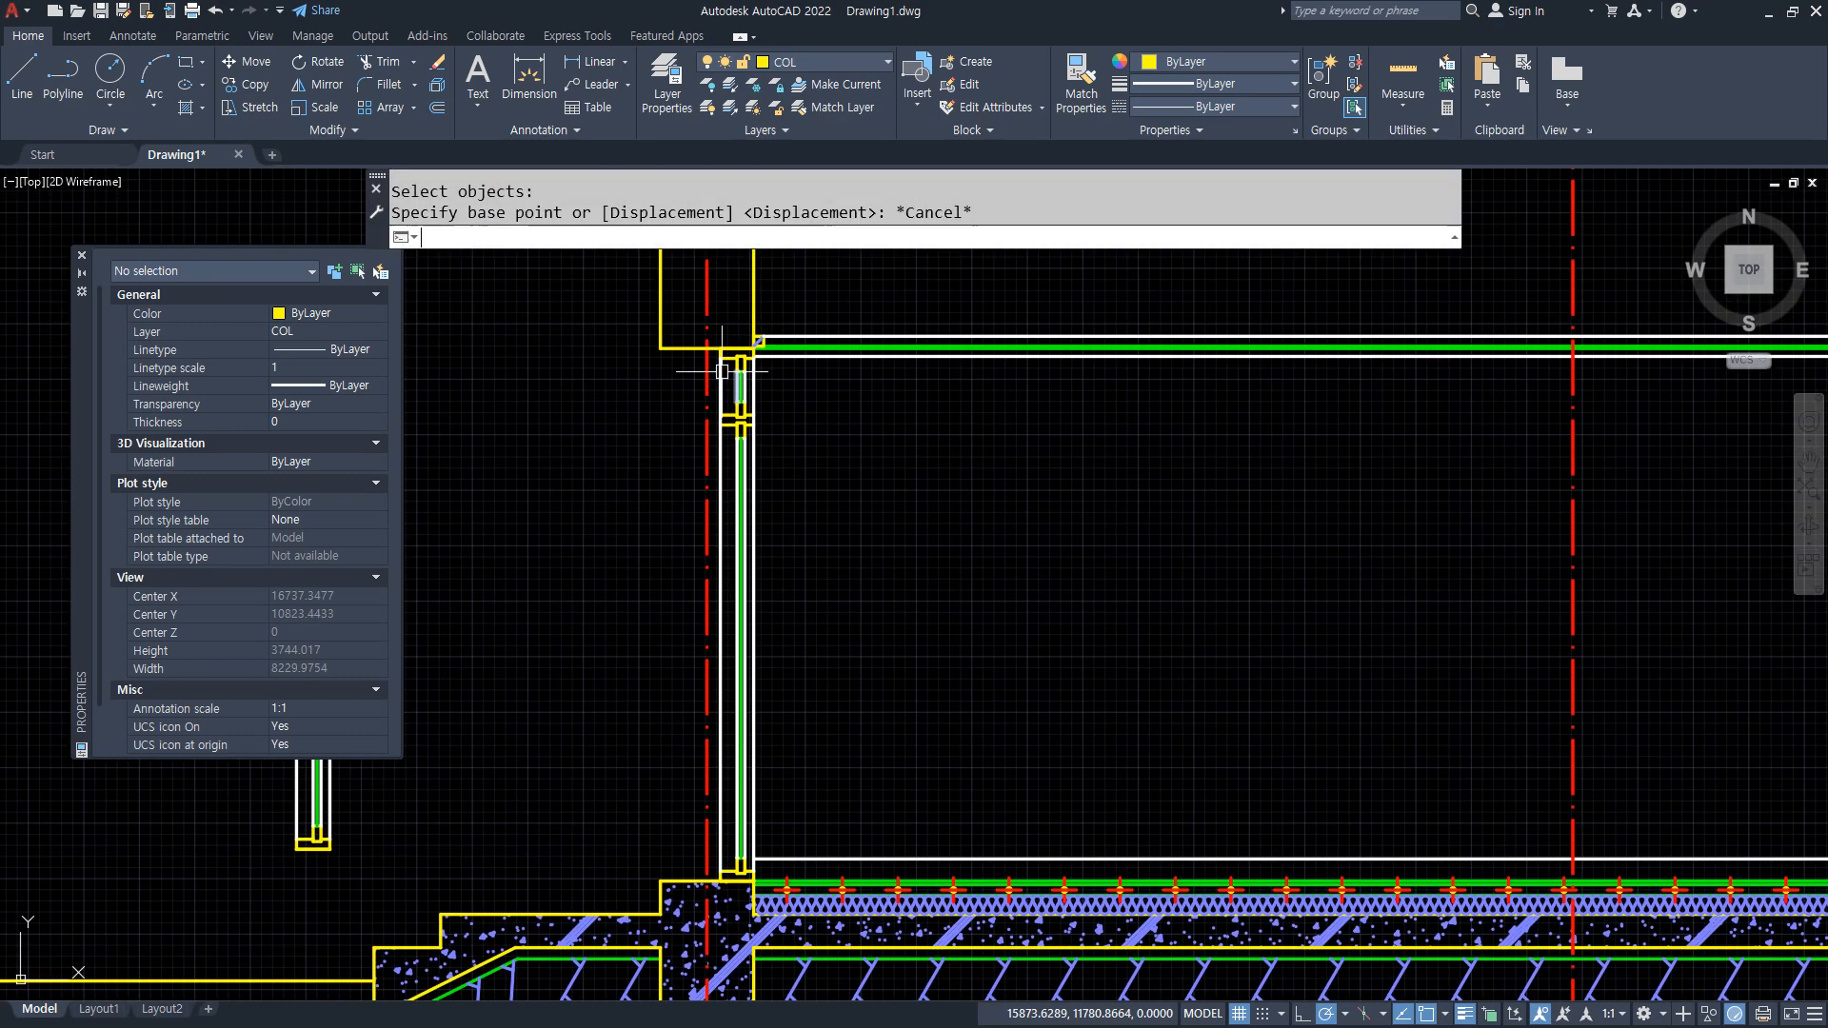
{"action": "type", "text": "m"}
{"action": "key", "text": "Return"}
{"action": "scroll", "coordinate": [722, 362], "scroll_direction": "up", "scroll_amount": 4}
{"action": "left_click", "coordinate": [693, 315]}
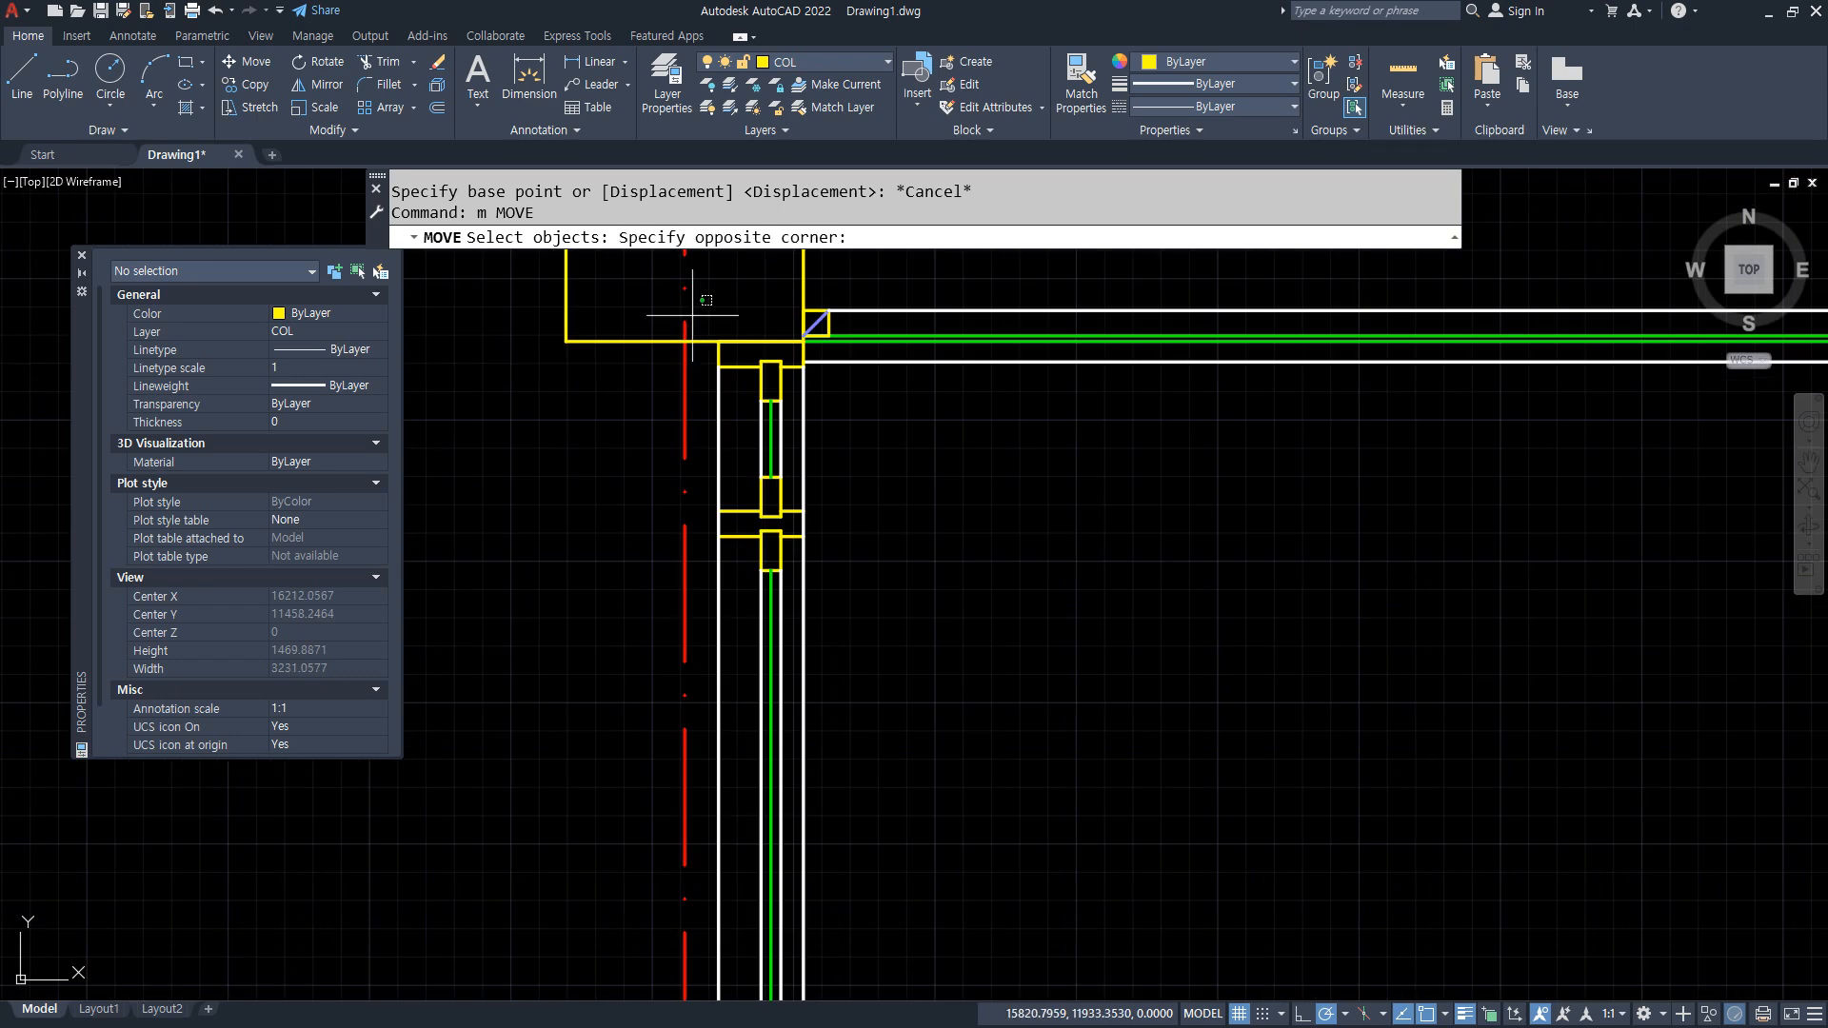
{"action": "left_click", "coordinate": [821, 683]}
{"action": "left_click", "coordinate": [802, 480]}
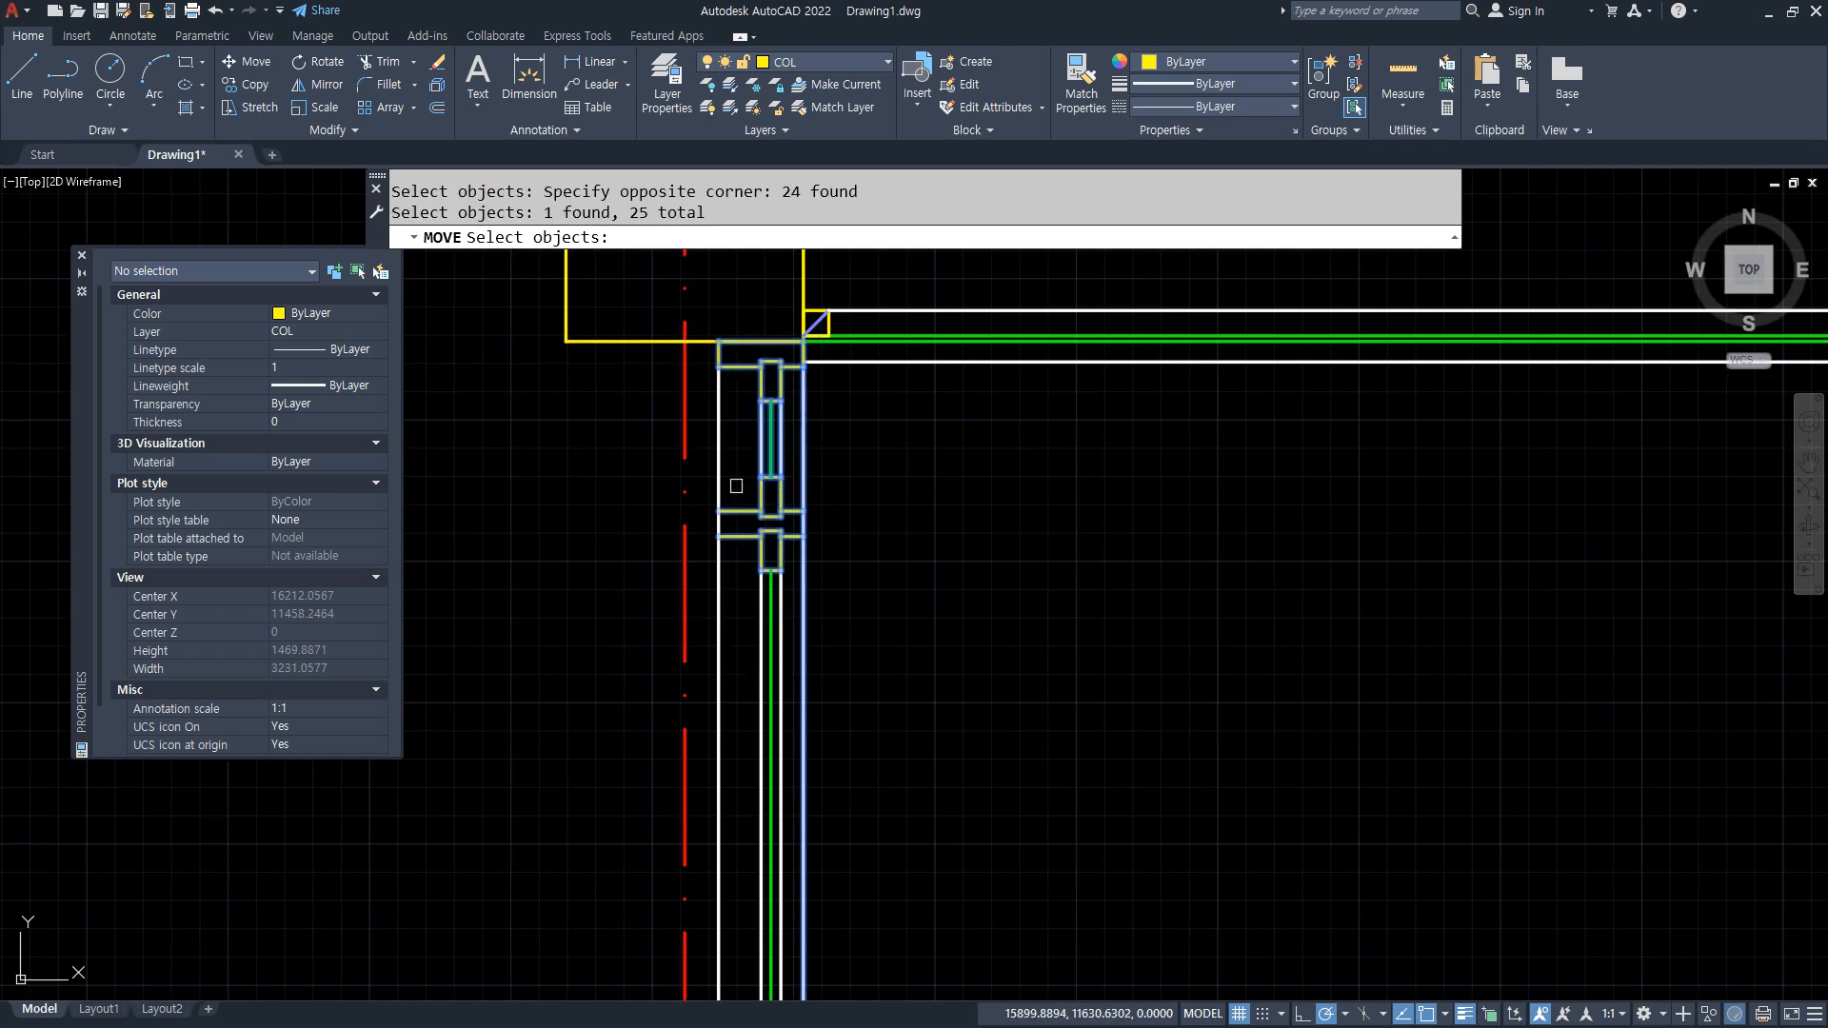
{"action": "left_click", "coordinate": [719, 497]}
{"action": "middle_click_drag", "start_coordinate": [767, 762], "coordinate": [717, 207]}
{"action": "middle_click_drag", "start_coordinate": [698, 666], "coordinate": [693, 205]}
{"action": "scroll", "coordinate": [693, 205], "scroll_direction": "down", "scroll_amount": 2}
{"action": "scroll", "coordinate": [682, 478], "scroll_direction": "up", "scroll_amount": 2}
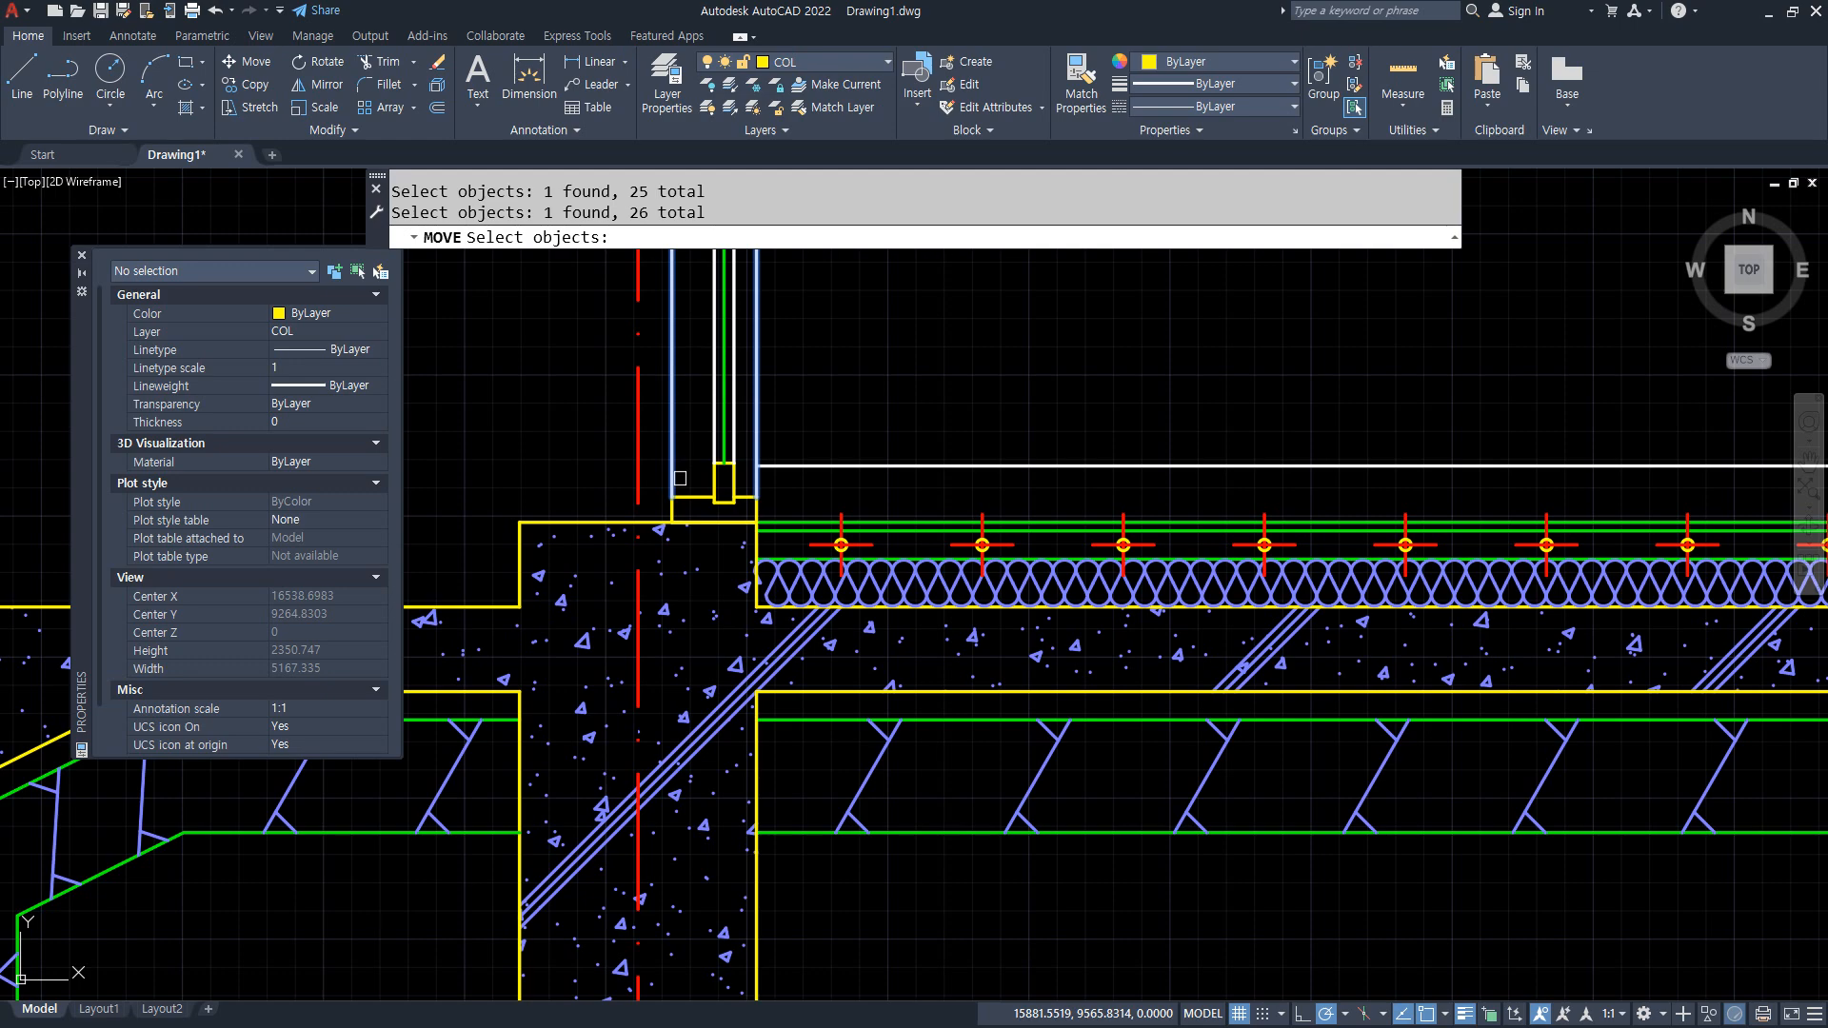
{"action": "scroll", "coordinate": [680, 478], "scroll_direction": "up", "scroll_amount": 2}
{"action": "left_click", "coordinate": [633, 375]}
{"action": "left_click", "coordinate": [862, 609]}
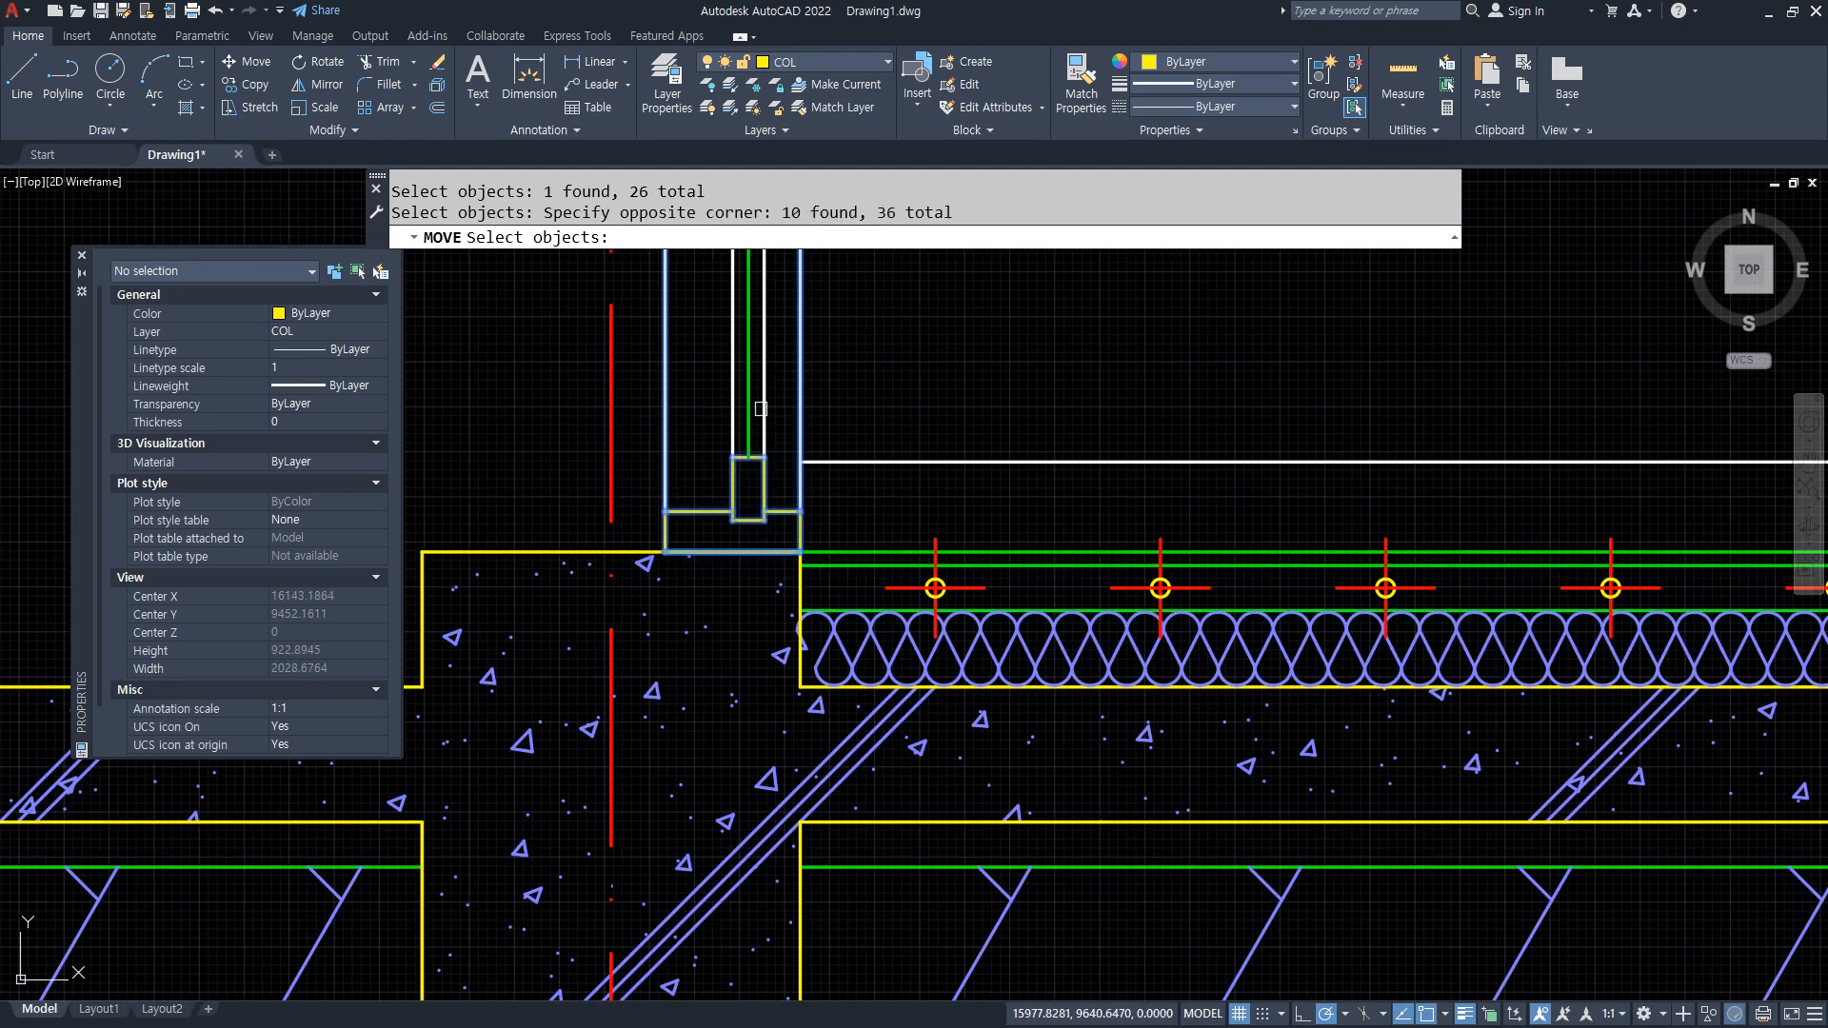
{"action": "left_click", "coordinate": [781, 410]}
{"action": "left_click", "coordinate": [712, 326]}
{"action": "scroll", "coordinate": [712, 325], "scroll_direction": "down", "scroll_amount": 3}
{"action": "middle_click_drag", "start_coordinate": [713, 328], "coordinate": [700, 713]}
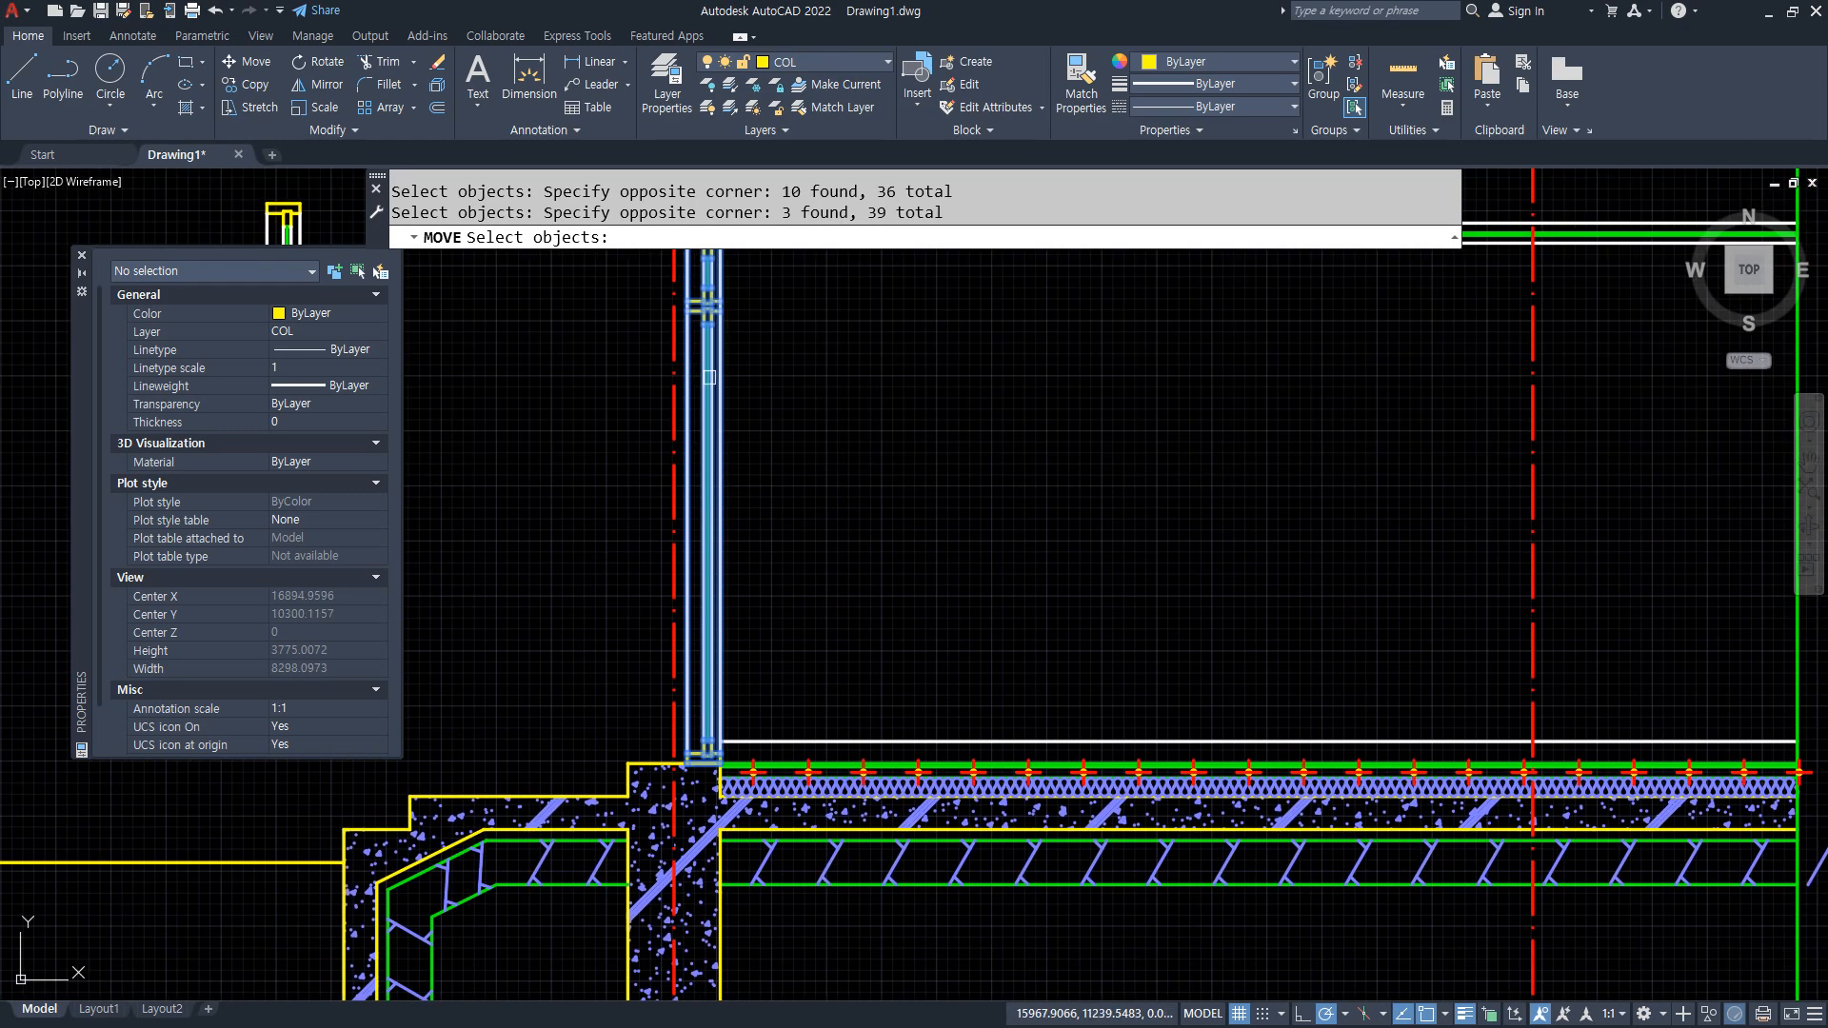
{"action": "middle_click_drag", "start_coordinate": [710, 378], "coordinate": [696, 478]}
{"action": "scroll", "coordinate": [697, 339], "scroll_direction": "up", "scroll_amount": 6}
{"action": "scroll", "coordinate": [675, 597], "scroll_direction": "down", "scroll_amount": 8}
{"action": "middle_click_drag", "start_coordinate": [715, 711], "coordinate": [728, 342]}
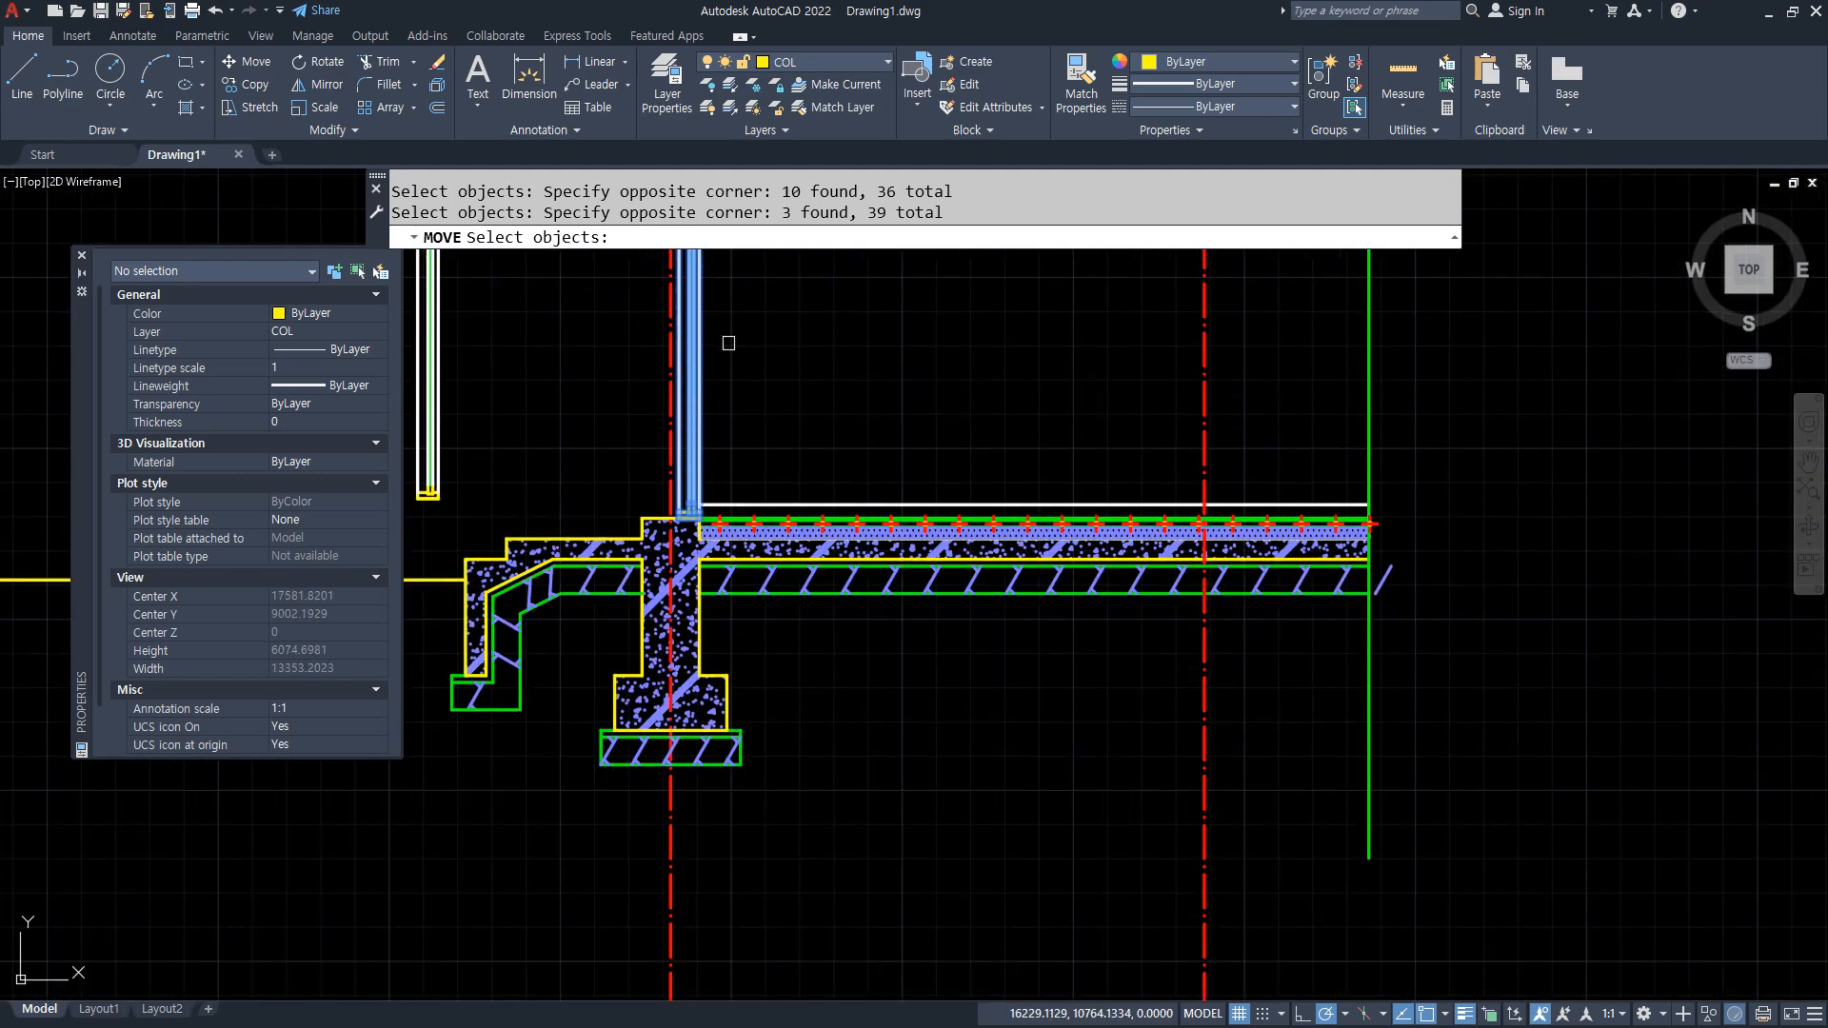
{"action": "scroll", "coordinate": [698, 514], "scroll_direction": "up", "scroll_amount": 12}
{"action": "key", "text": "Return"}
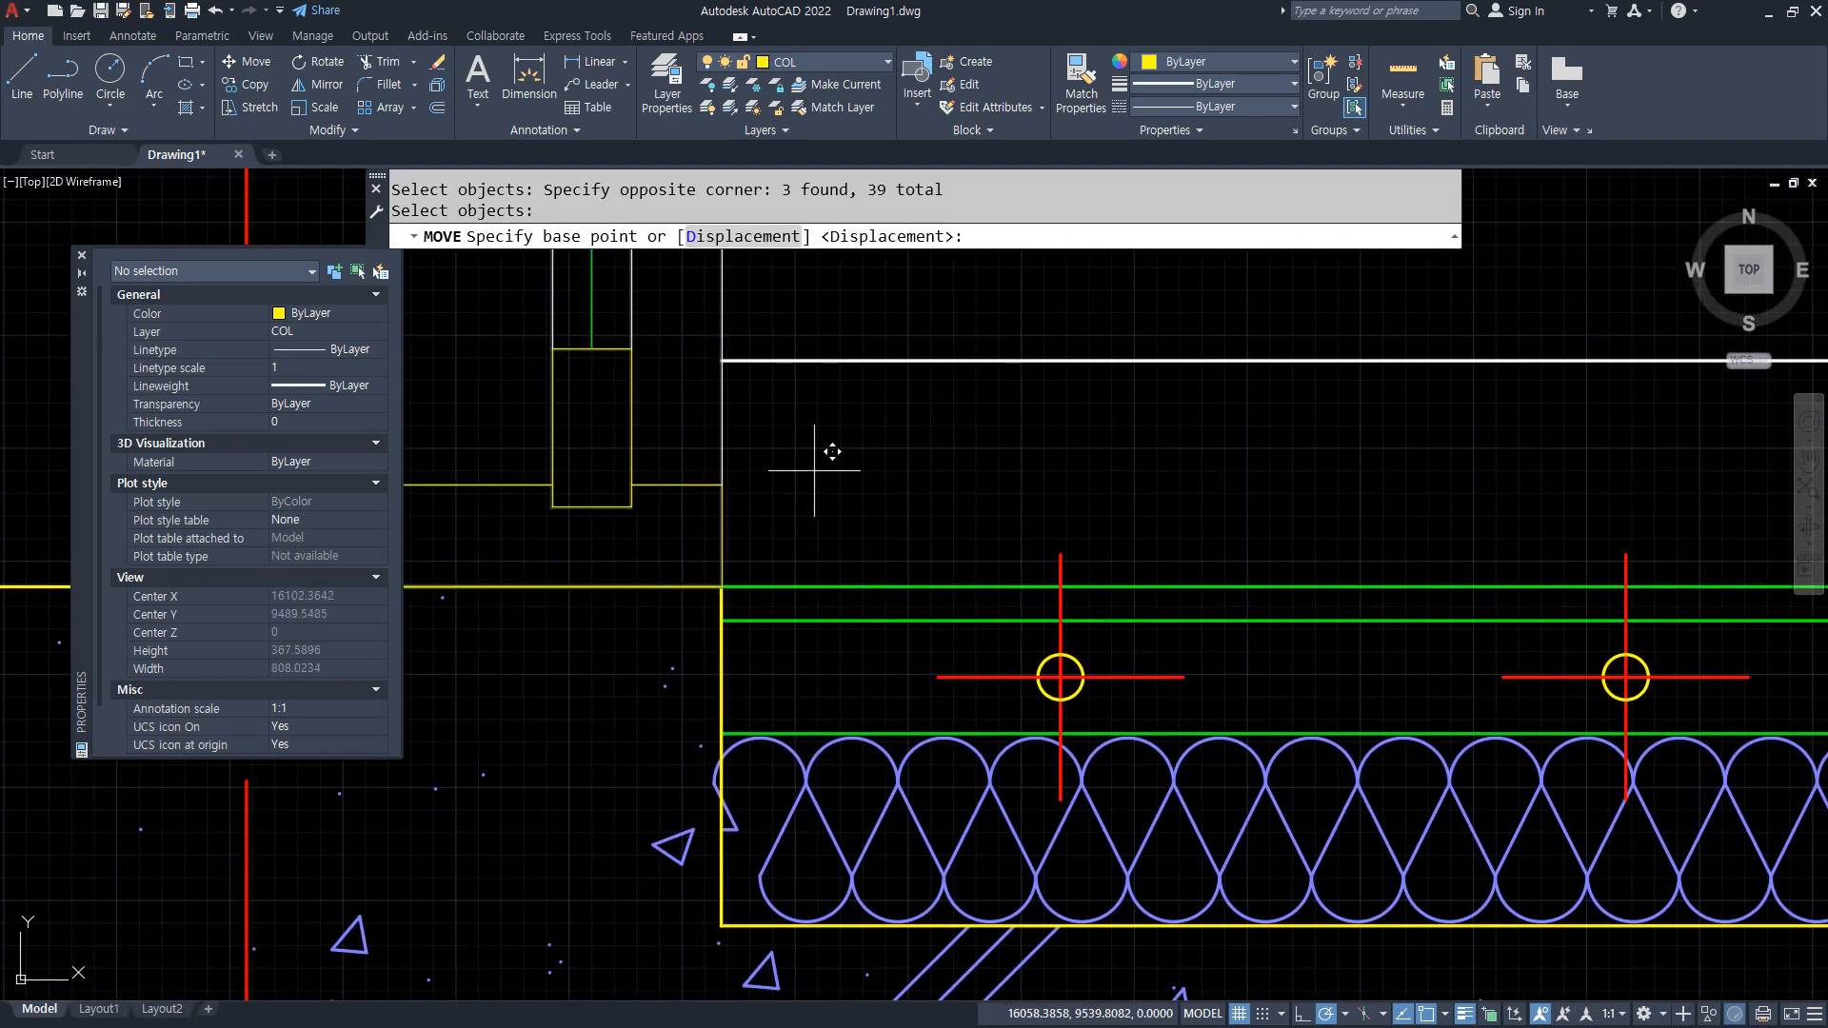
{"action": "left_click", "coordinate": [814, 471]}
{"action": "type", "text": "3"}
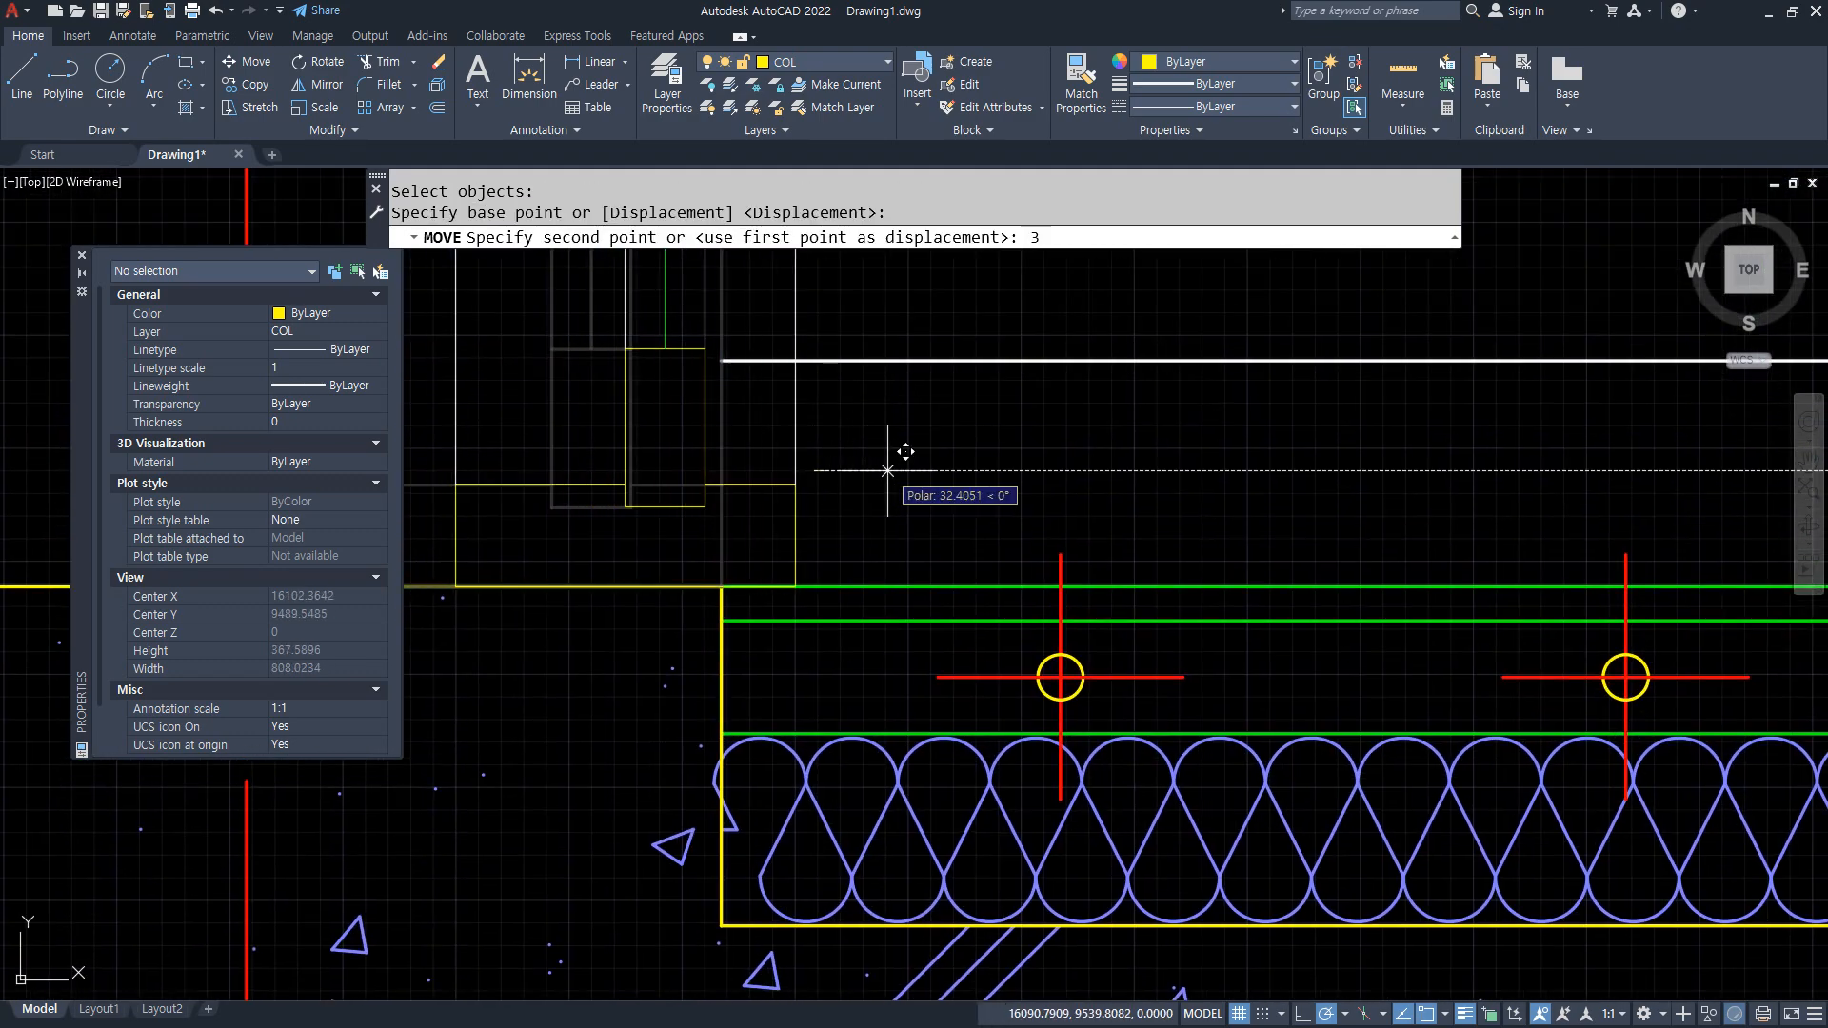
{"action": "type", "text": "0"}
{"action": "key", "text": "Return"}
Trim the white line above the floor where it runs inside the window frame.
{"action": "type", "text": "tr"}
{"action": "key", "text": "Return"}
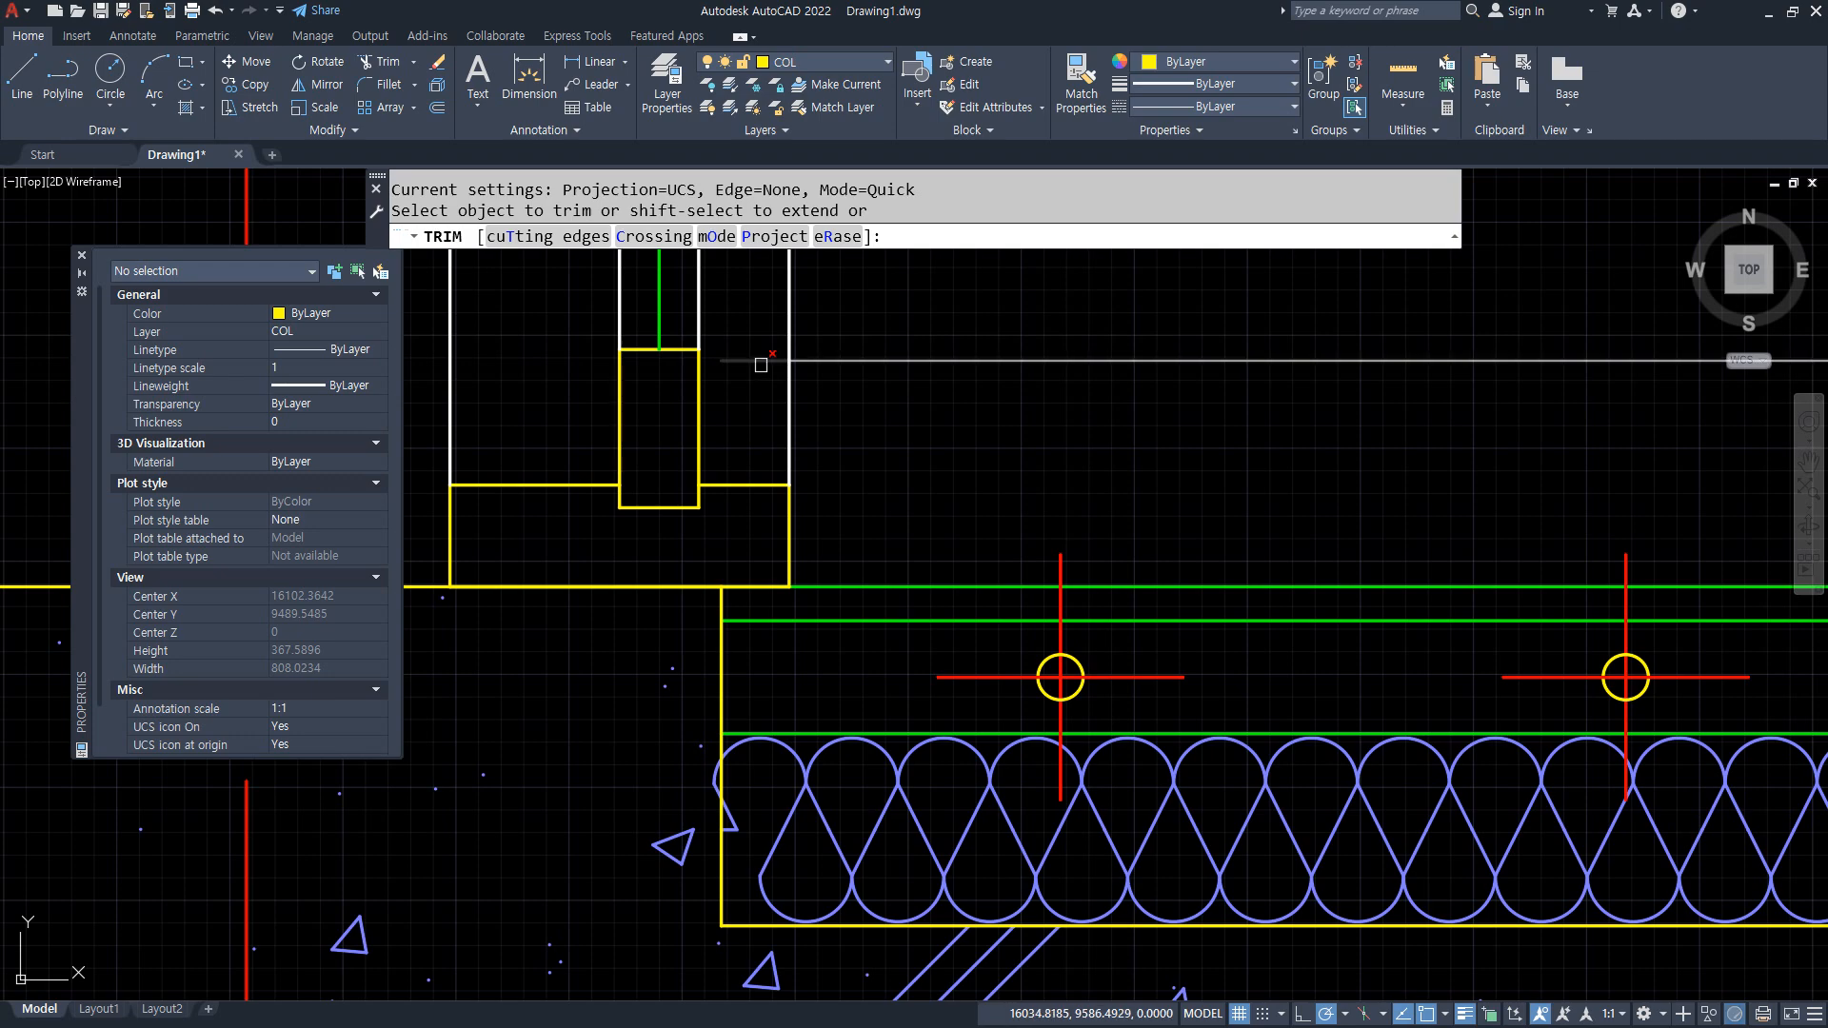
{"action": "left_click", "coordinate": [761, 365]}
{"action": "key", "text": "Return"}
Trim the lower white ceiling line where it runs inside the window head.
{"action": "scroll", "coordinate": [843, 452], "scroll_direction": "down", "scroll_amount": 4}
{"action": "middle_click_drag", "start_coordinate": [871, 360], "coordinate": [776, 952]}
{"action": "middle_click_drag", "start_coordinate": [780, 261], "coordinate": [761, 986]}
{"action": "middle_click_drag", "start_coordinate": [677, 253], "coordinate": [716, 438]}
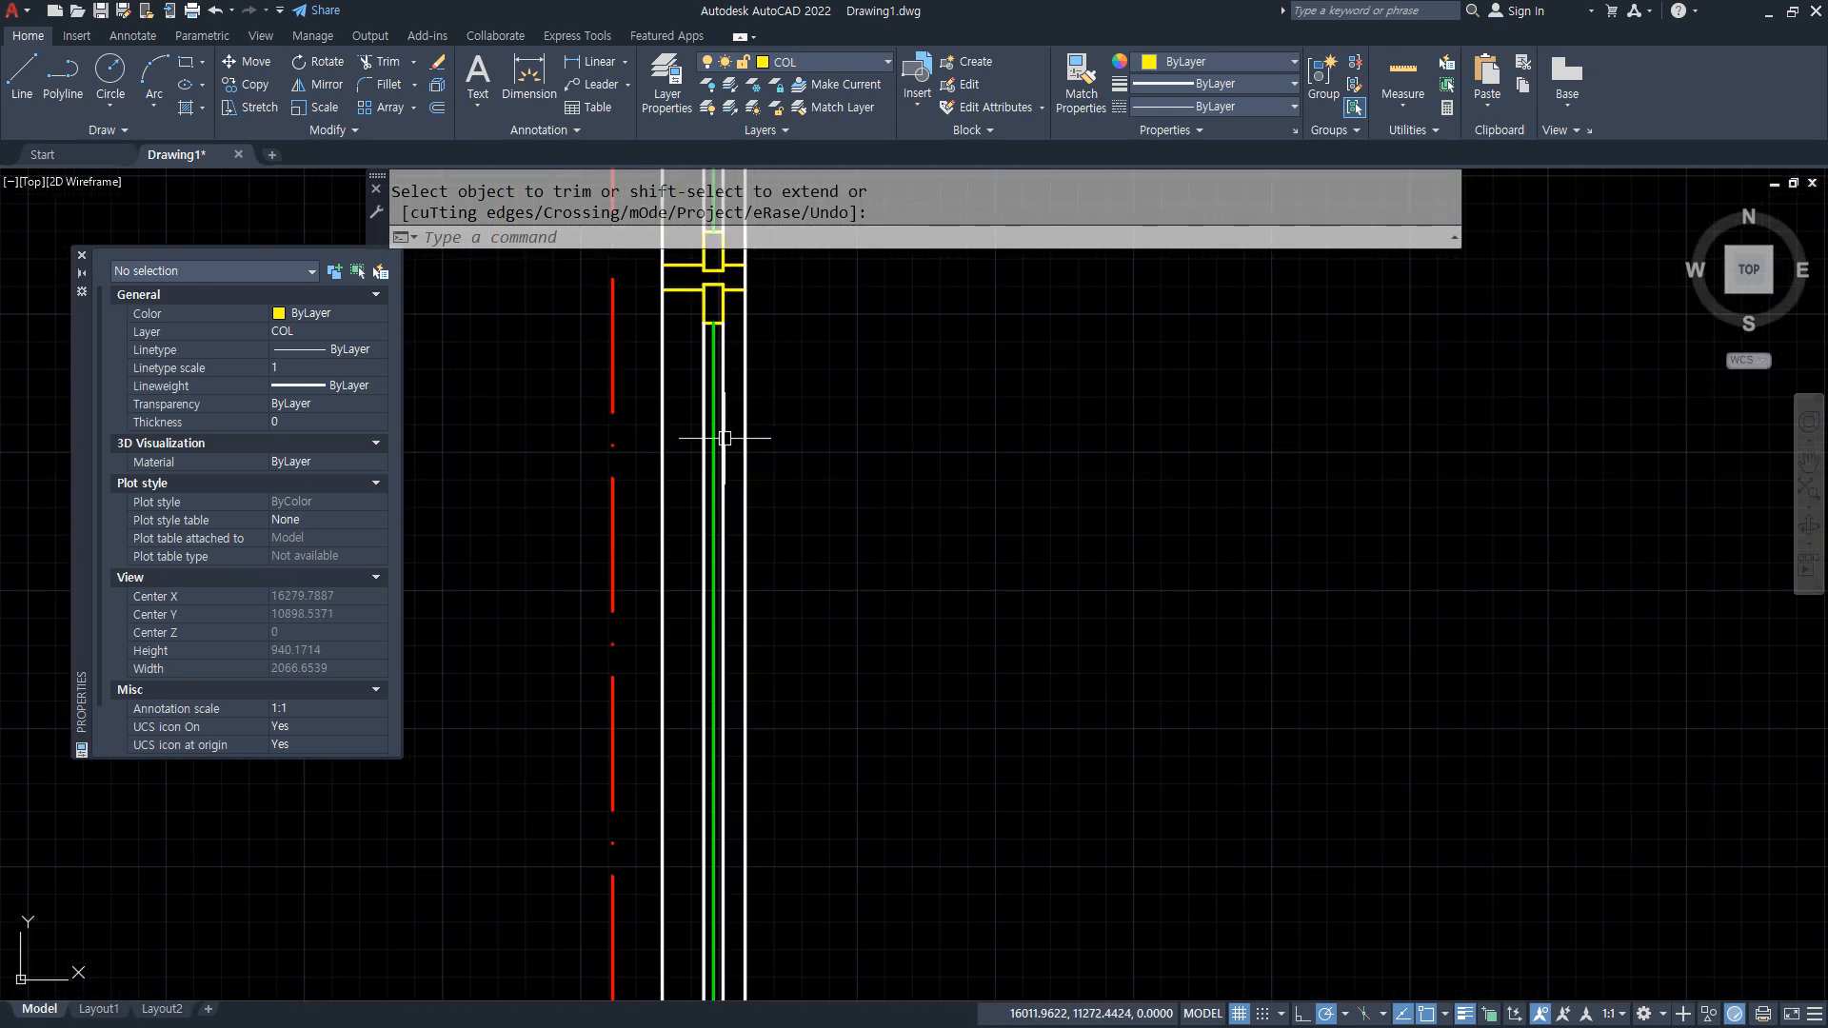
{"action": "middle_click_drag", "start_coordinate": [748, 271], "coordinate": [776, 692]}
{"action": "scroll", "coordinate": [795, 643], "scroll_direction": "up", "scroll_amount": 5}
{"action": "middle_click_drag", "start_coordinate": [686, 457], "coordinate": [753, 812]}
{"action": "type", "text": "tr"}
{"action": "key", "text": "Return"}
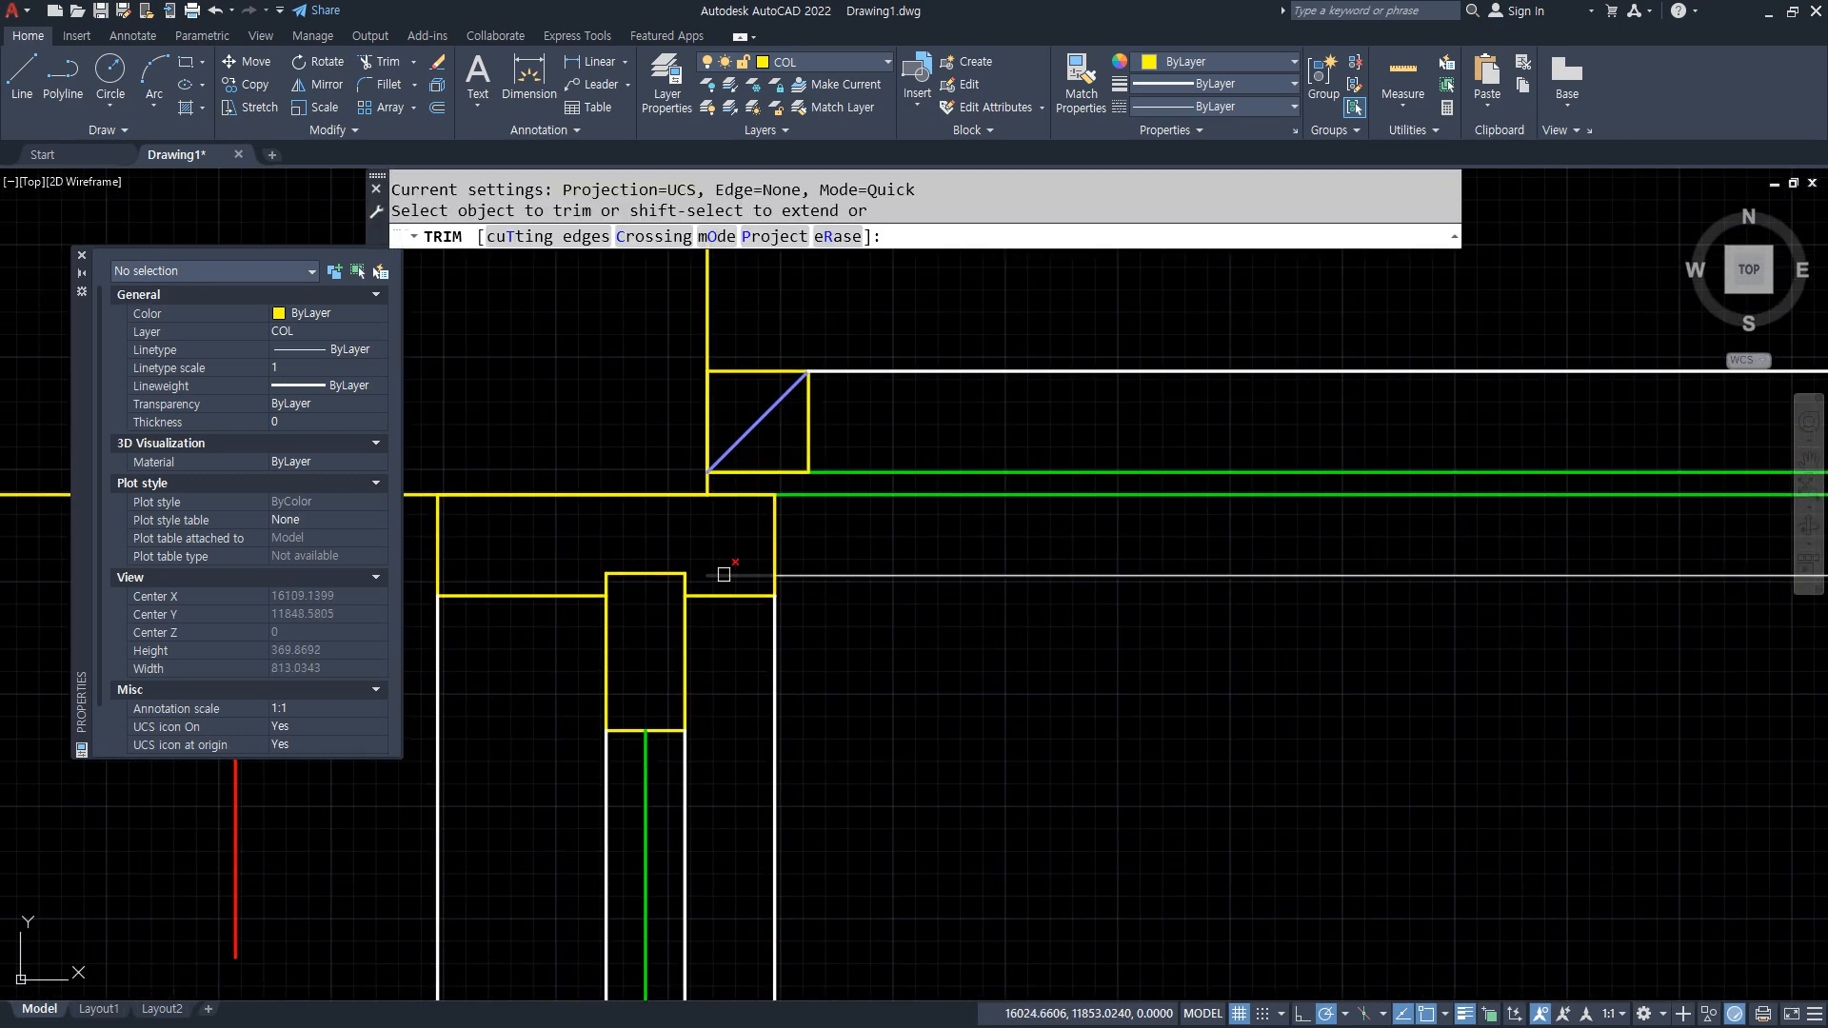
{"action": "left_click", "coordinate": [723, 574]}
{"action": "key", "text": "Return"}
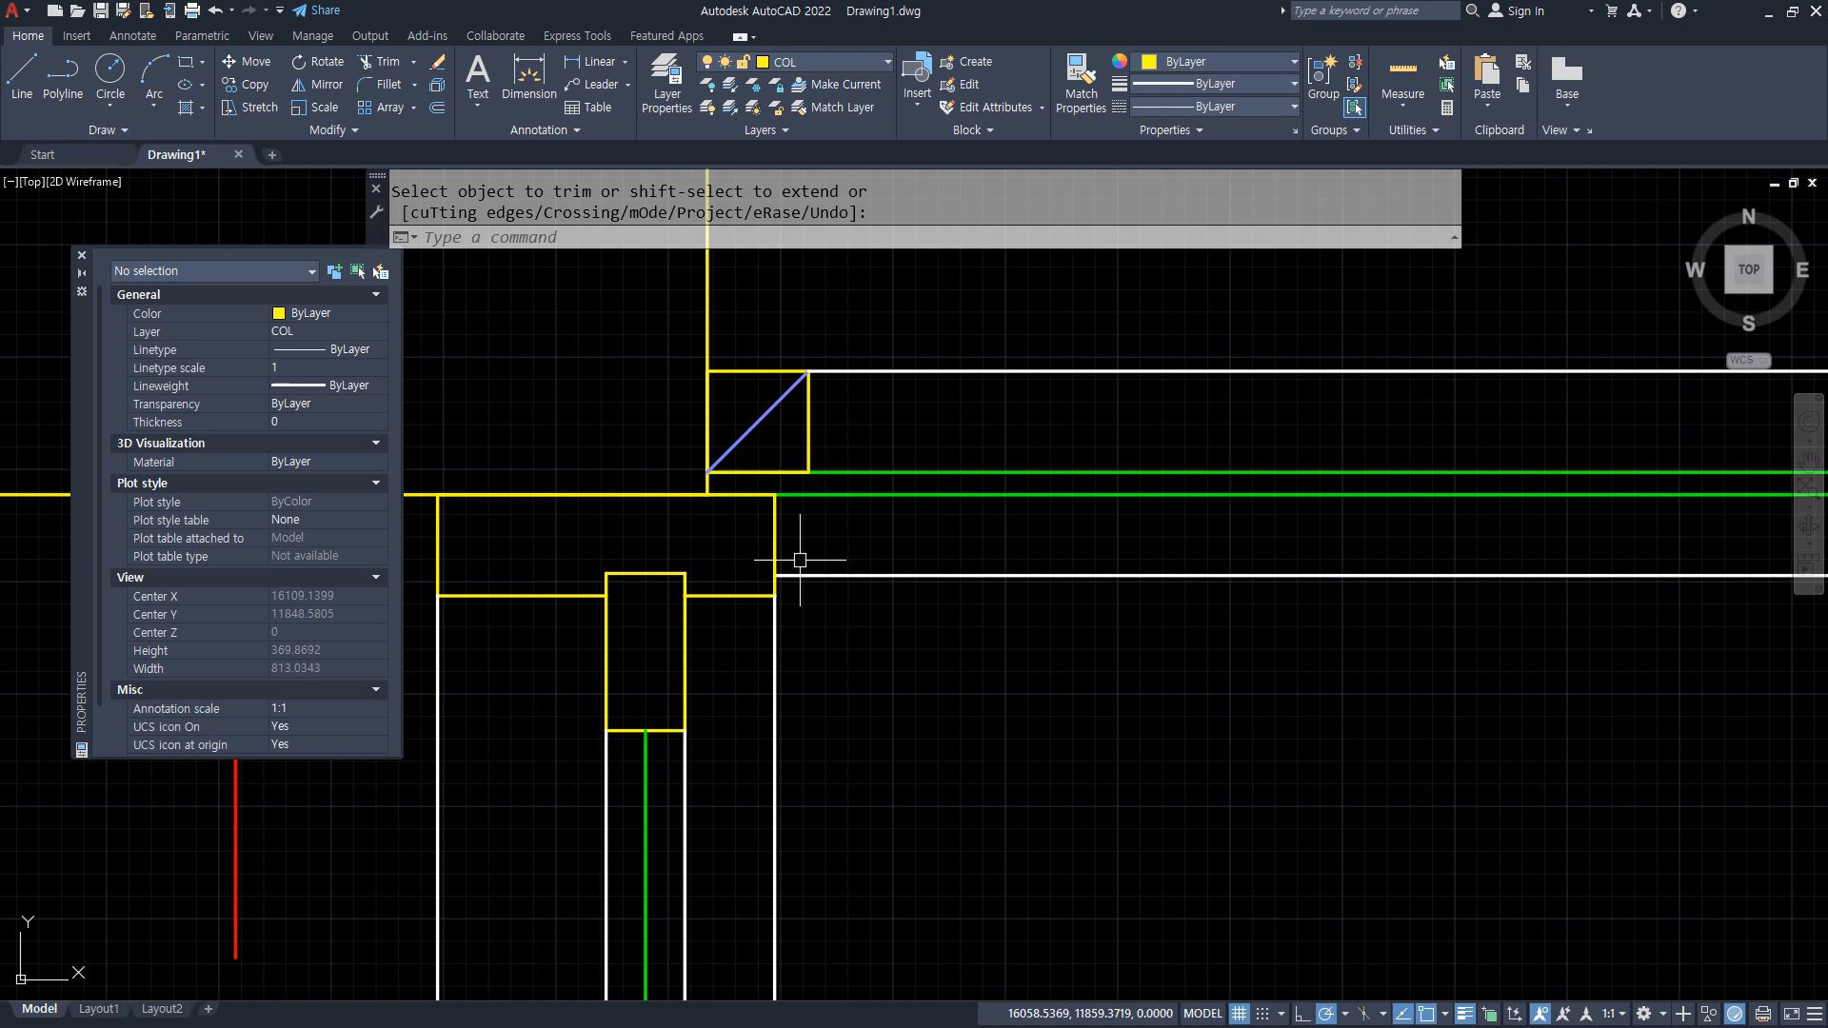
{"action": "left_click_drag", "start_coordinate": [1020, 300], "coordinate": [1020, 1010]}
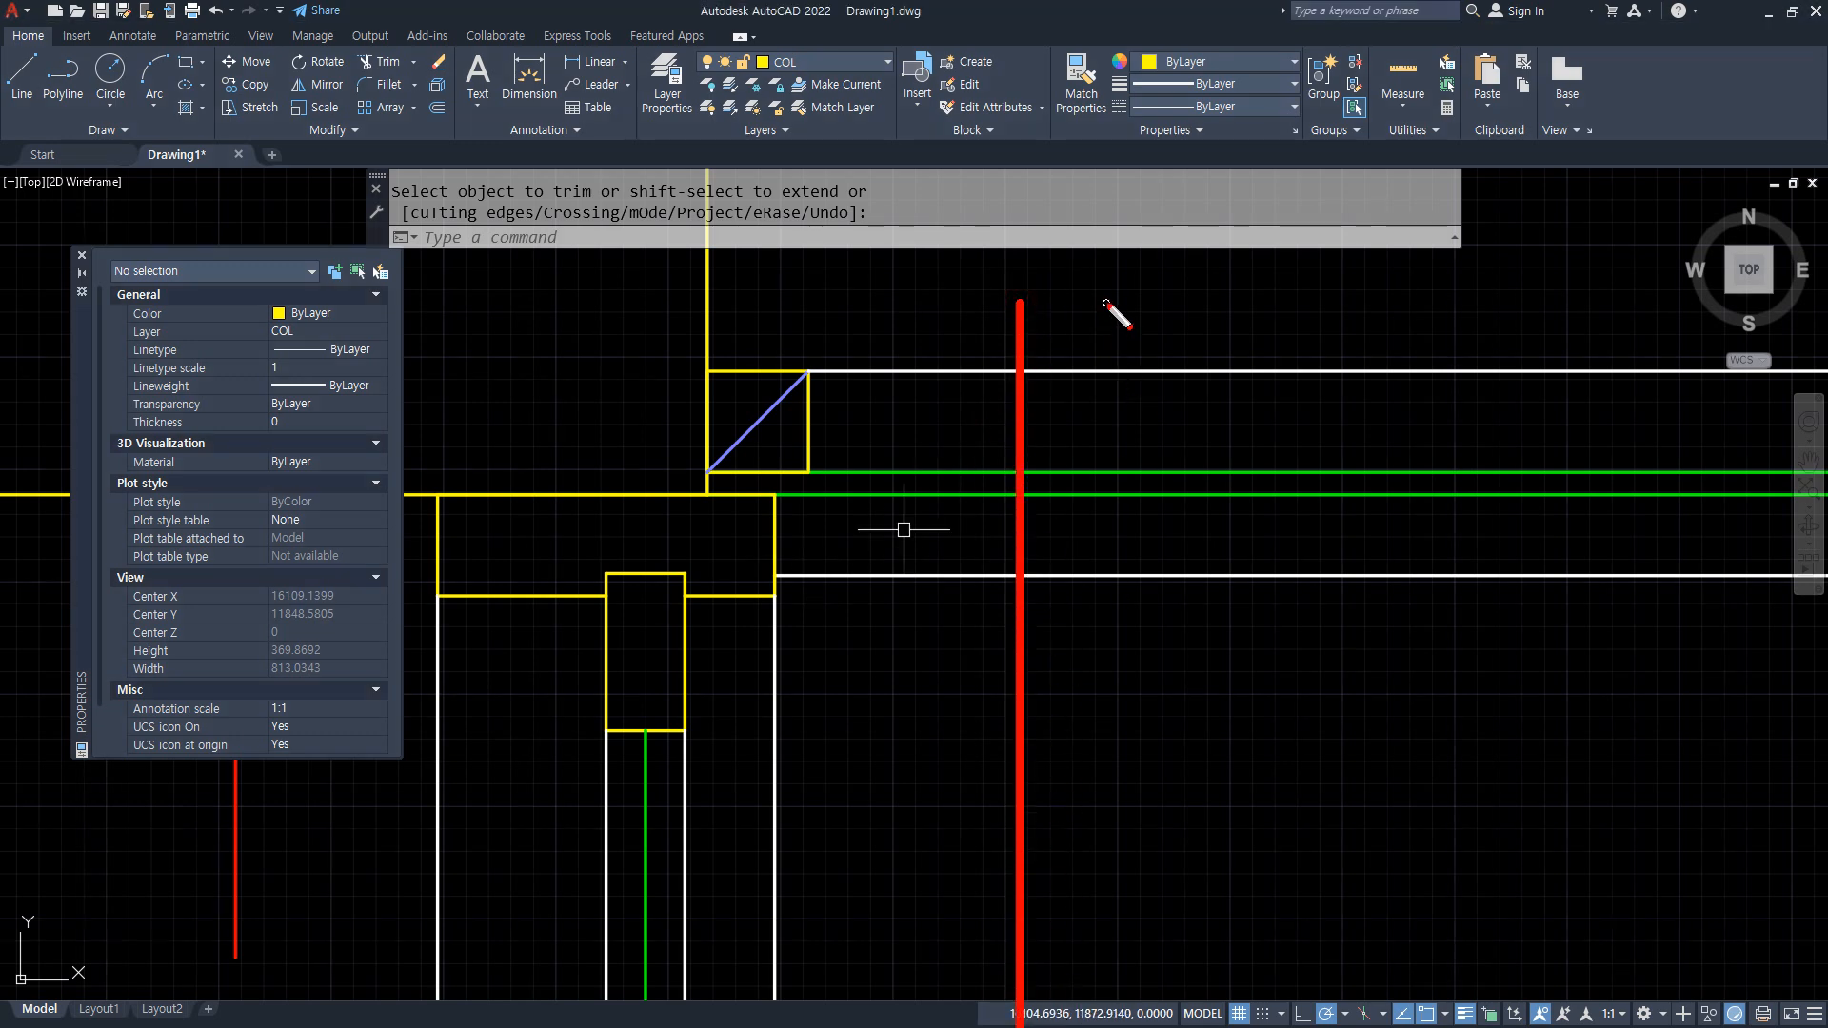
{"action": "left_click_drag", "start_coordinate": [1105, 303], "coordinate": [1108, 985]}
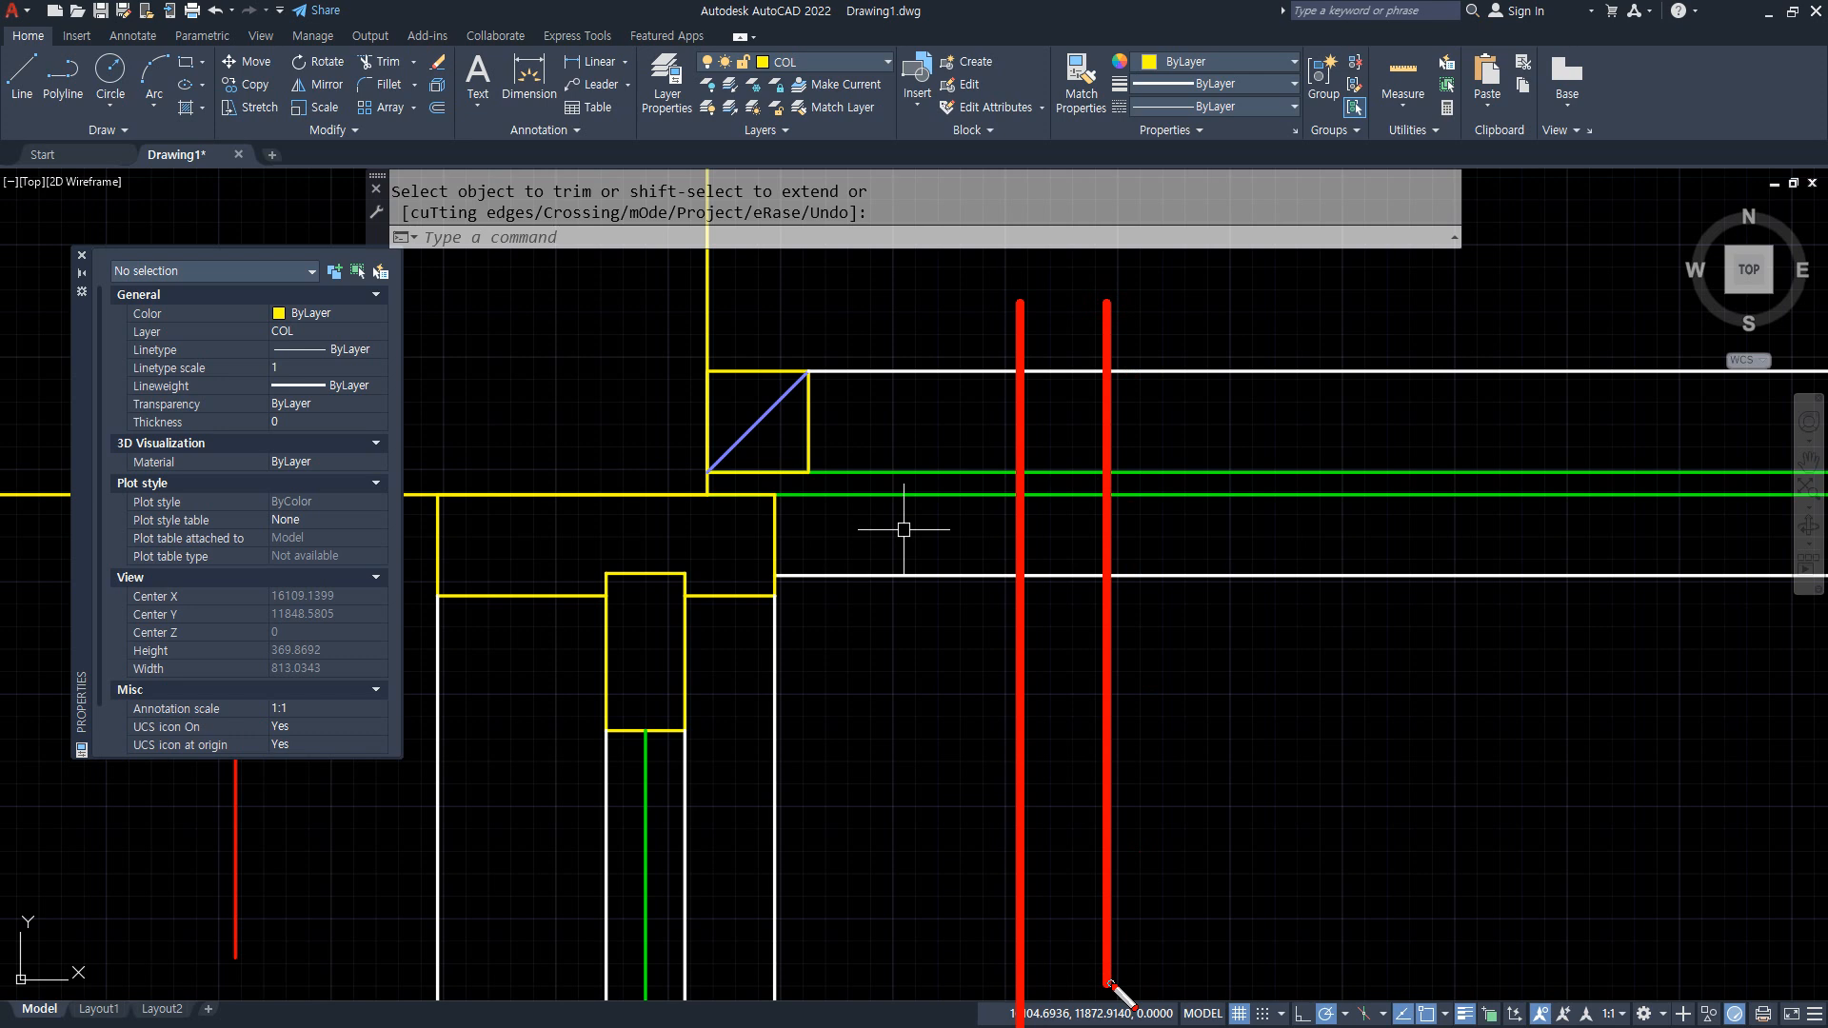
{"action": "left_click_drag", "start_coordinate": [1150, 305], "coordinate": [1150, 1026]}
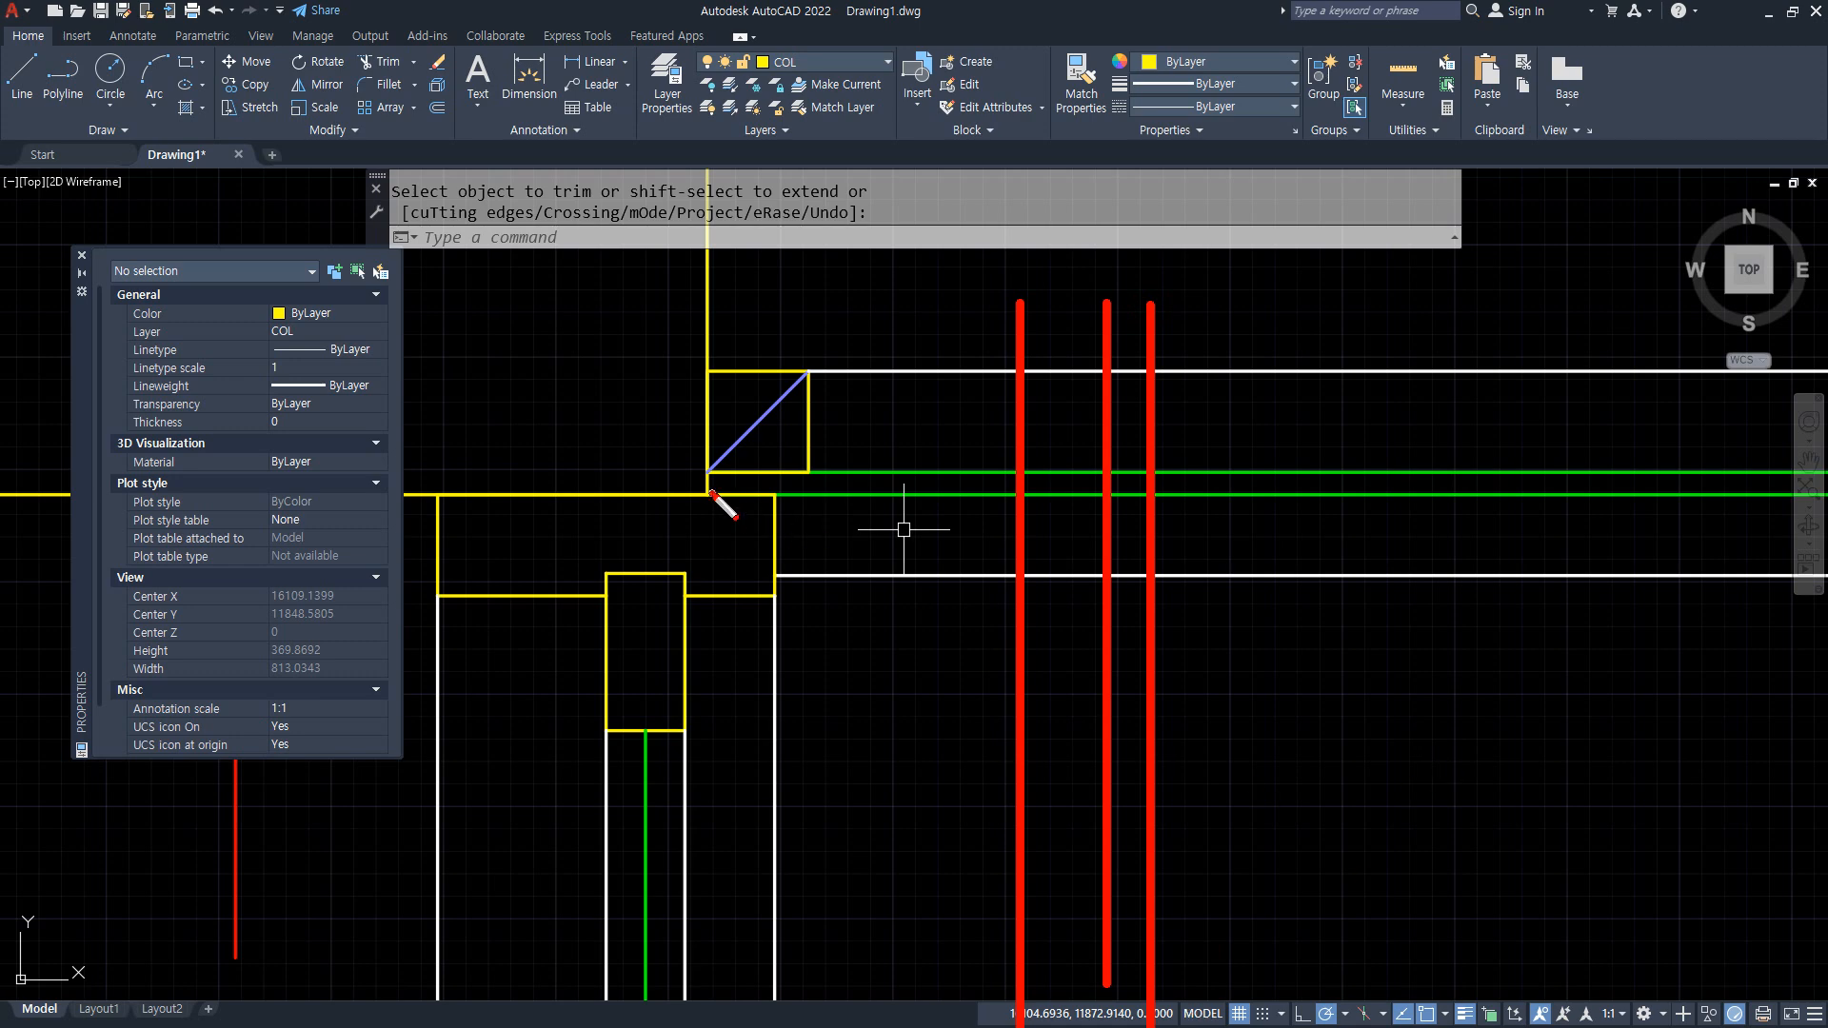
{"action": "left_click_drag", "start_coordinate": [711, 493], "coordinate": [764, 498]}
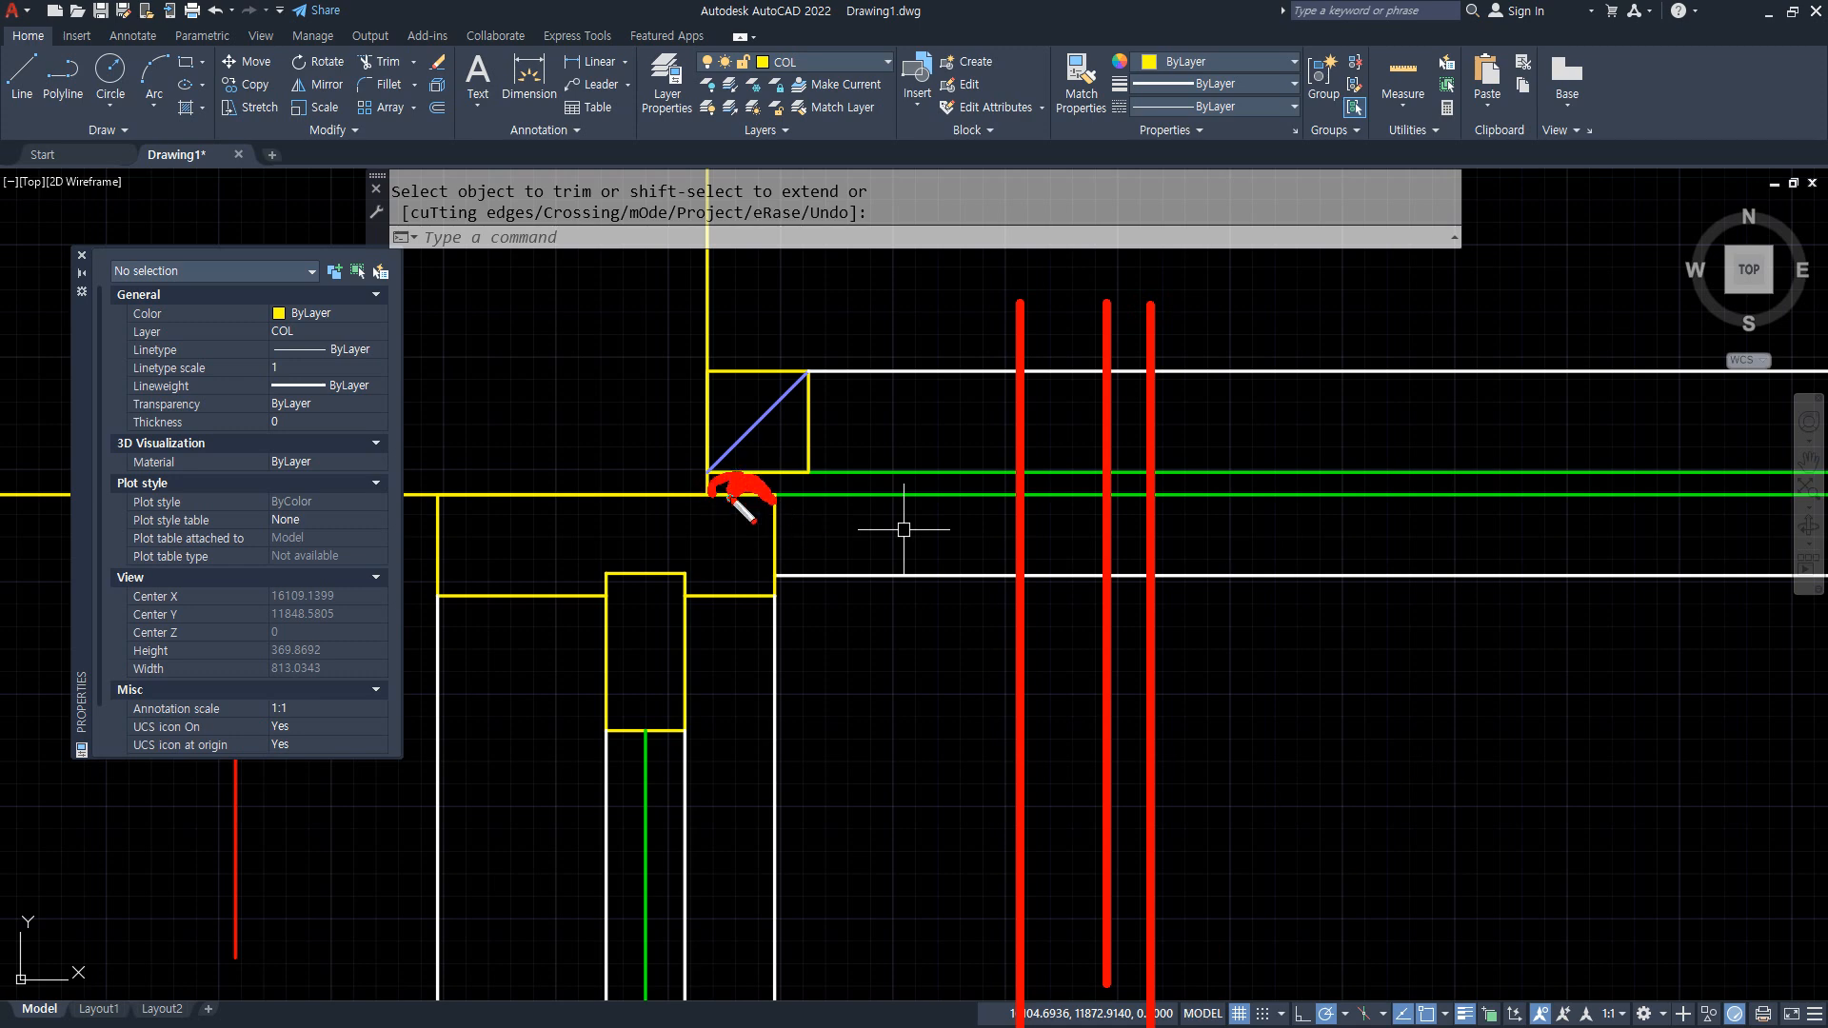
{"action": "scroll", "coordinate": [788, 530], "scroll_direction": "down", "scroll_amount": 6}
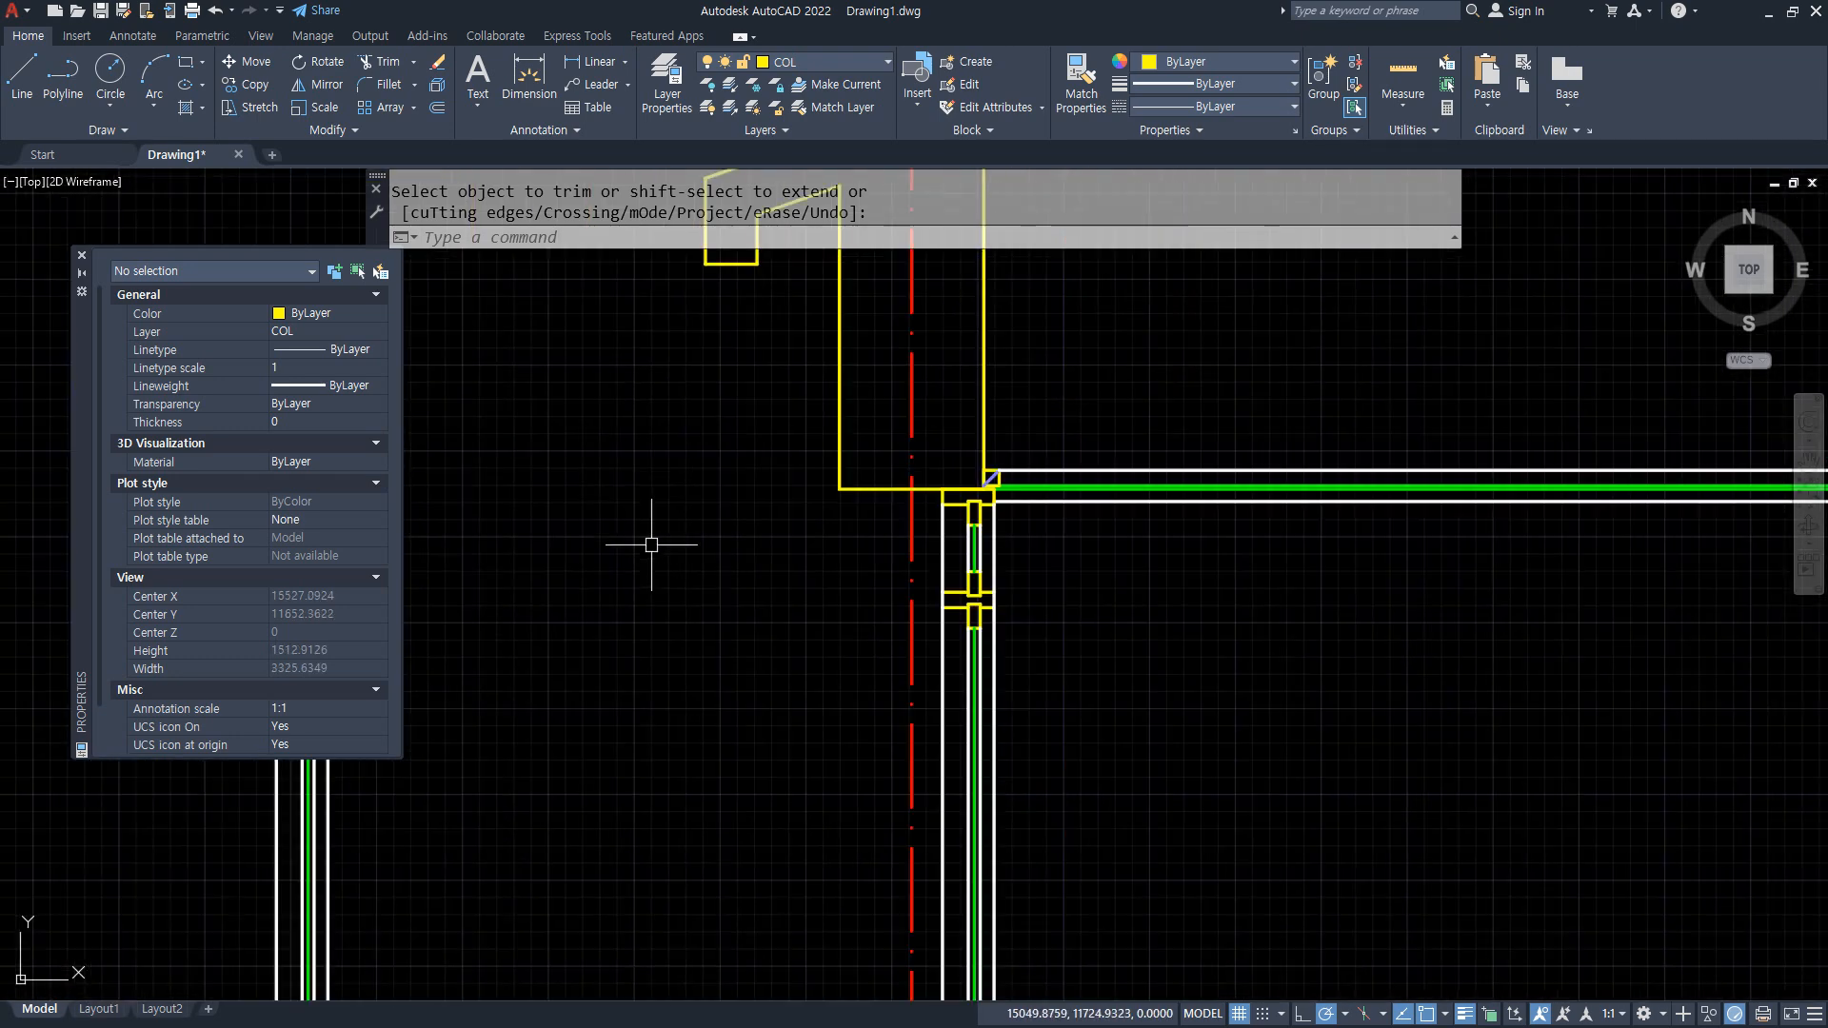
Stretch the head frame's inner line and upper sash rail of the loose window section upward by 15.
{"action": "middle_click_drag", "start_coordinate": [651, 545], "coordinate": [902, 531]}
{"action": "scroll", "coordinate": [739, 482], "scroll_direction": "up", "scroll_amount": 5}
{"action": "middle_click_drag", "start_coordinate": [739, 482], "coordinate": [902, 603]}
{"action": "type", "text": "s"}
{"action": "key", "text": "Return"}
{"action": "left_click", "coordinate": [955, 737]}
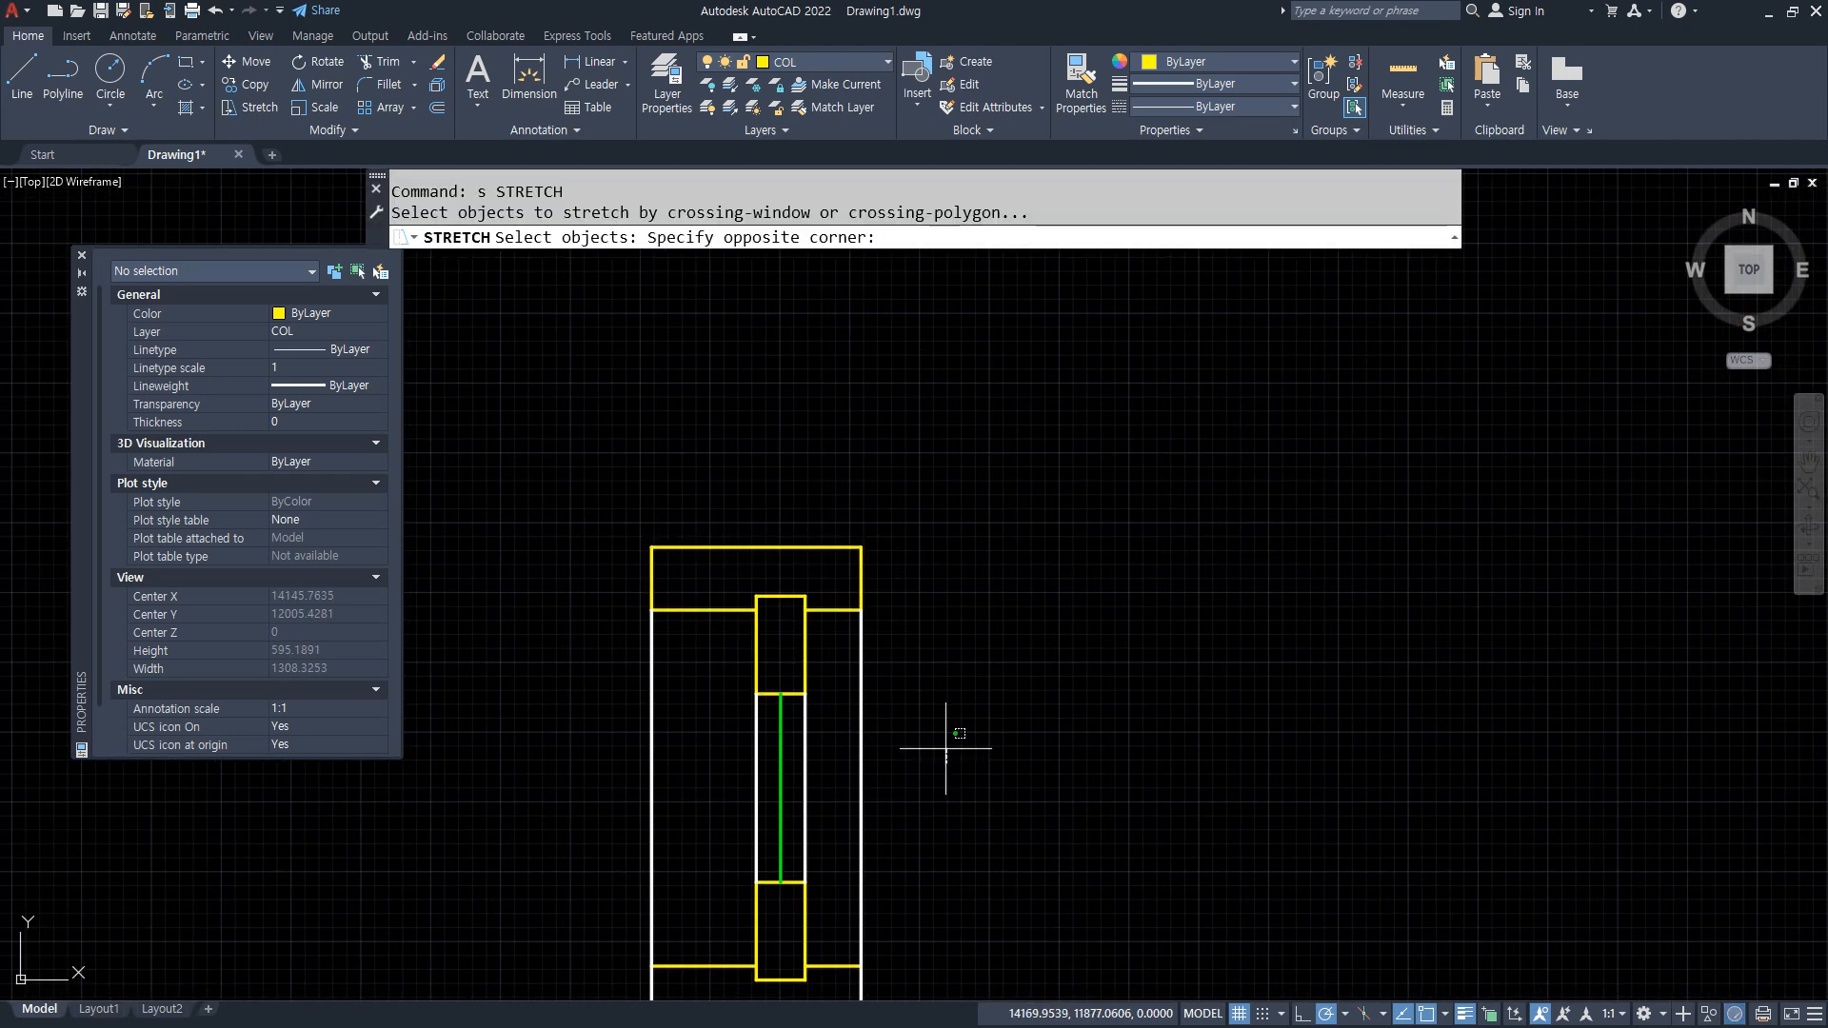
{"action": "left_click", "coordinate": [600, 563]}
{"action": "key", "text": "Return"}
{"action": "left_click", "coordinate": [598, 685]}
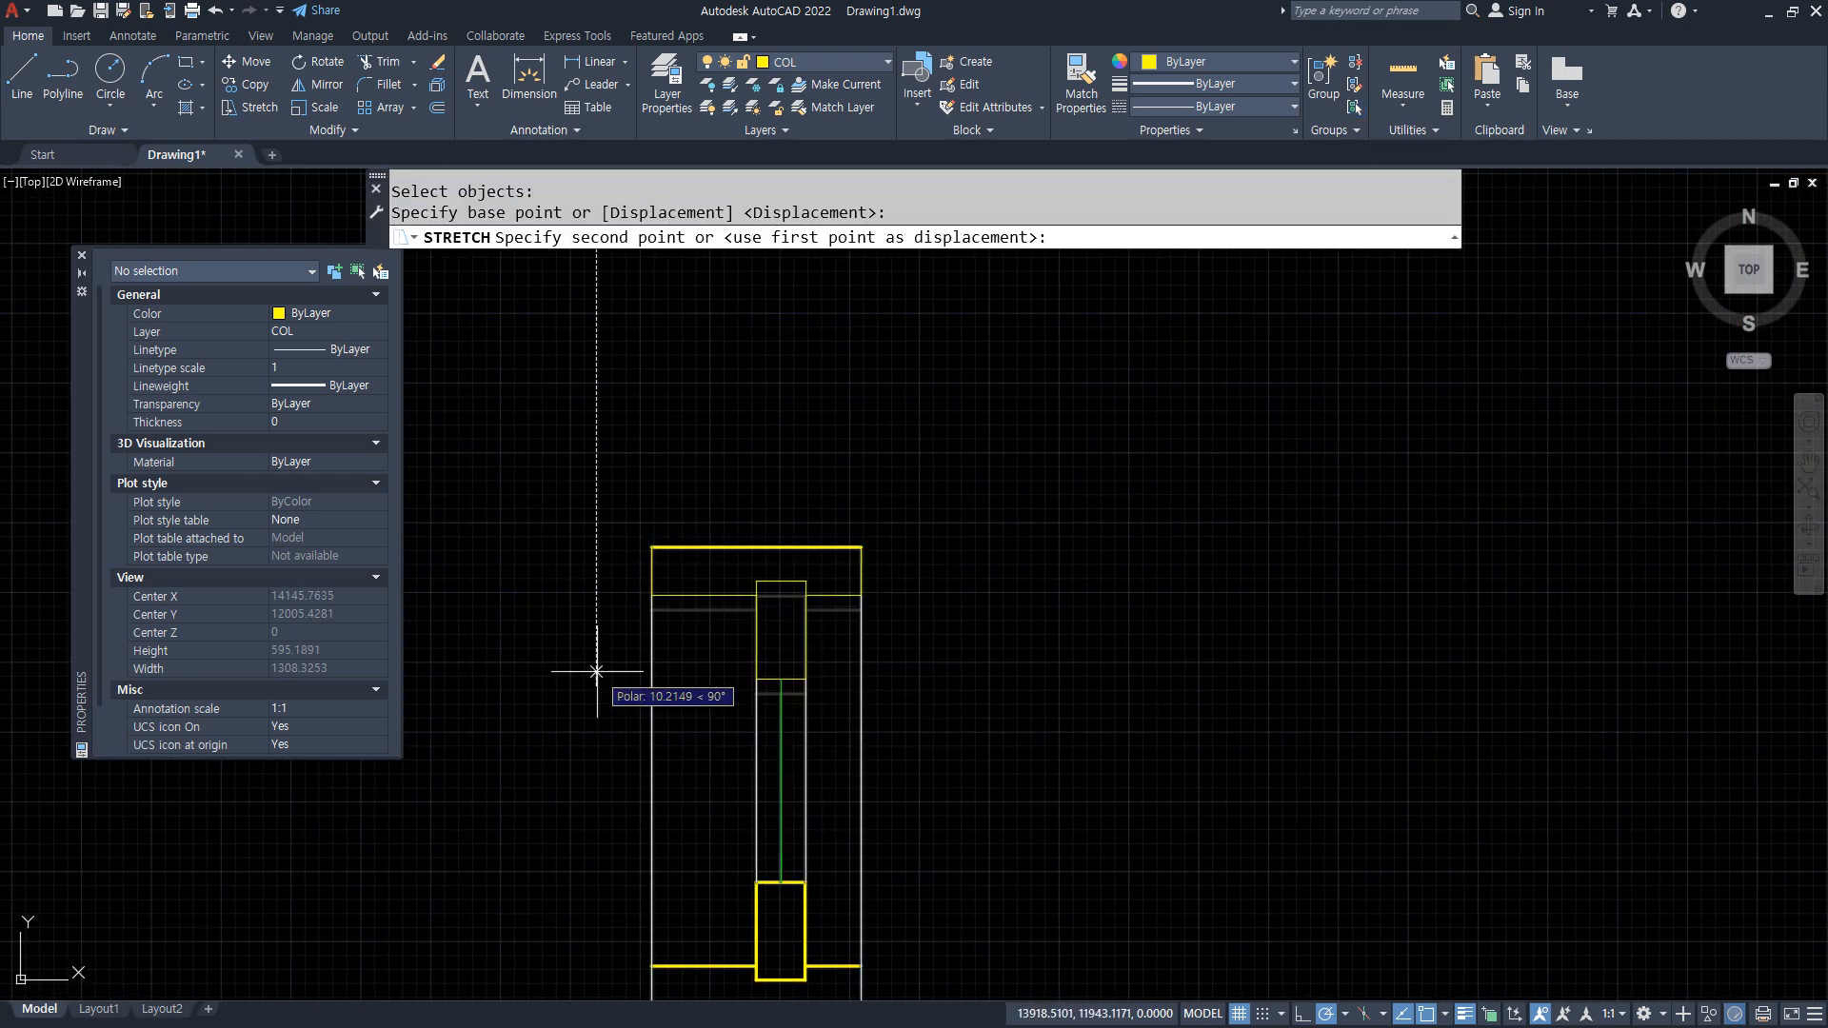
{"action": "key", "text": "Return"}
Stretch the sill frame's inner line and bottom sash rail of the loose window section downward by 15.
{"action": "scroll", "coordinate": [597, 672], "scroll_direction": "down", "scroll_amount": 3}
{"action": "middle_click_drag", "start_coordinate": [600, 768], "coordinate": [751, 294]}
{"action": "middle_click_drag", "start_coordinate": [832, 813], "coordinate": [844, 543]}
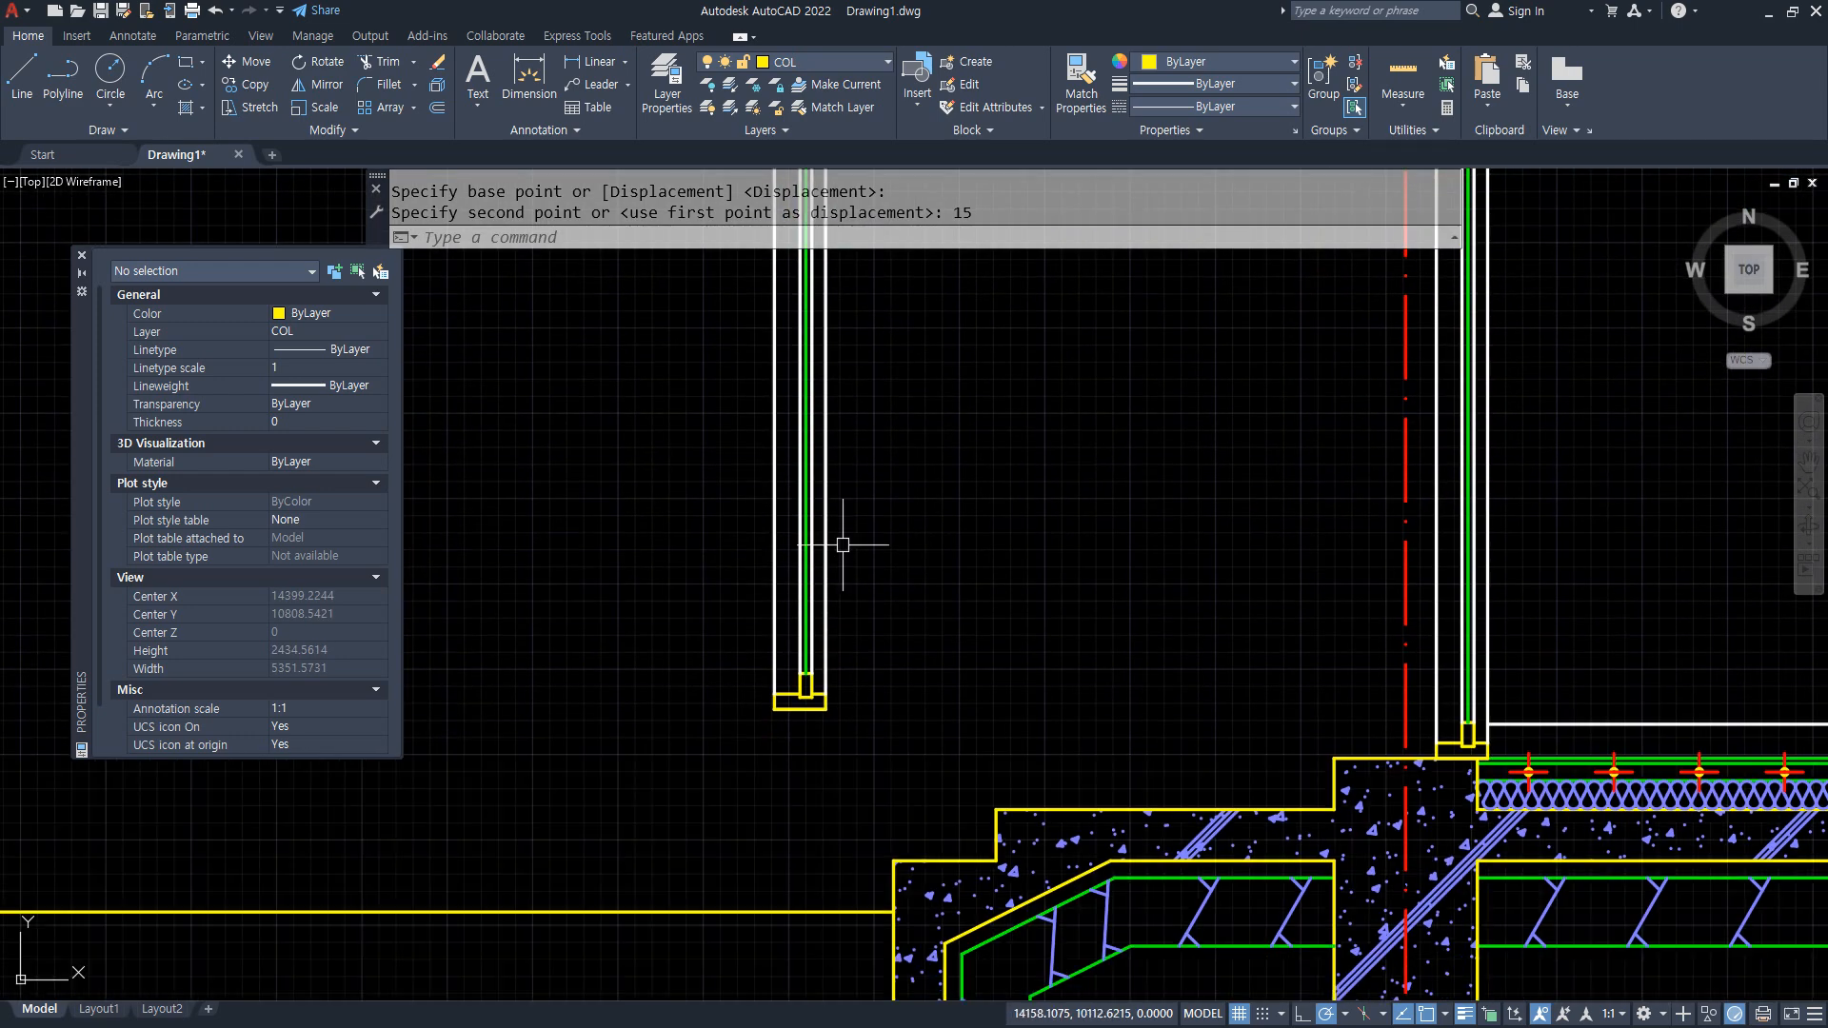
{"action": "scroll", "coordinate": [838, 644], "scroll_direction": "up", "scroll_amount": 2}
{"action": "type", "text": "s"}
{"action": "key", "text": "Return"}
{"action": "left_click", "coordinate": [865, 694]}
{"action": "left_click", "coordinate": [623, 807]}
{"action": "key", "text": "Return"}
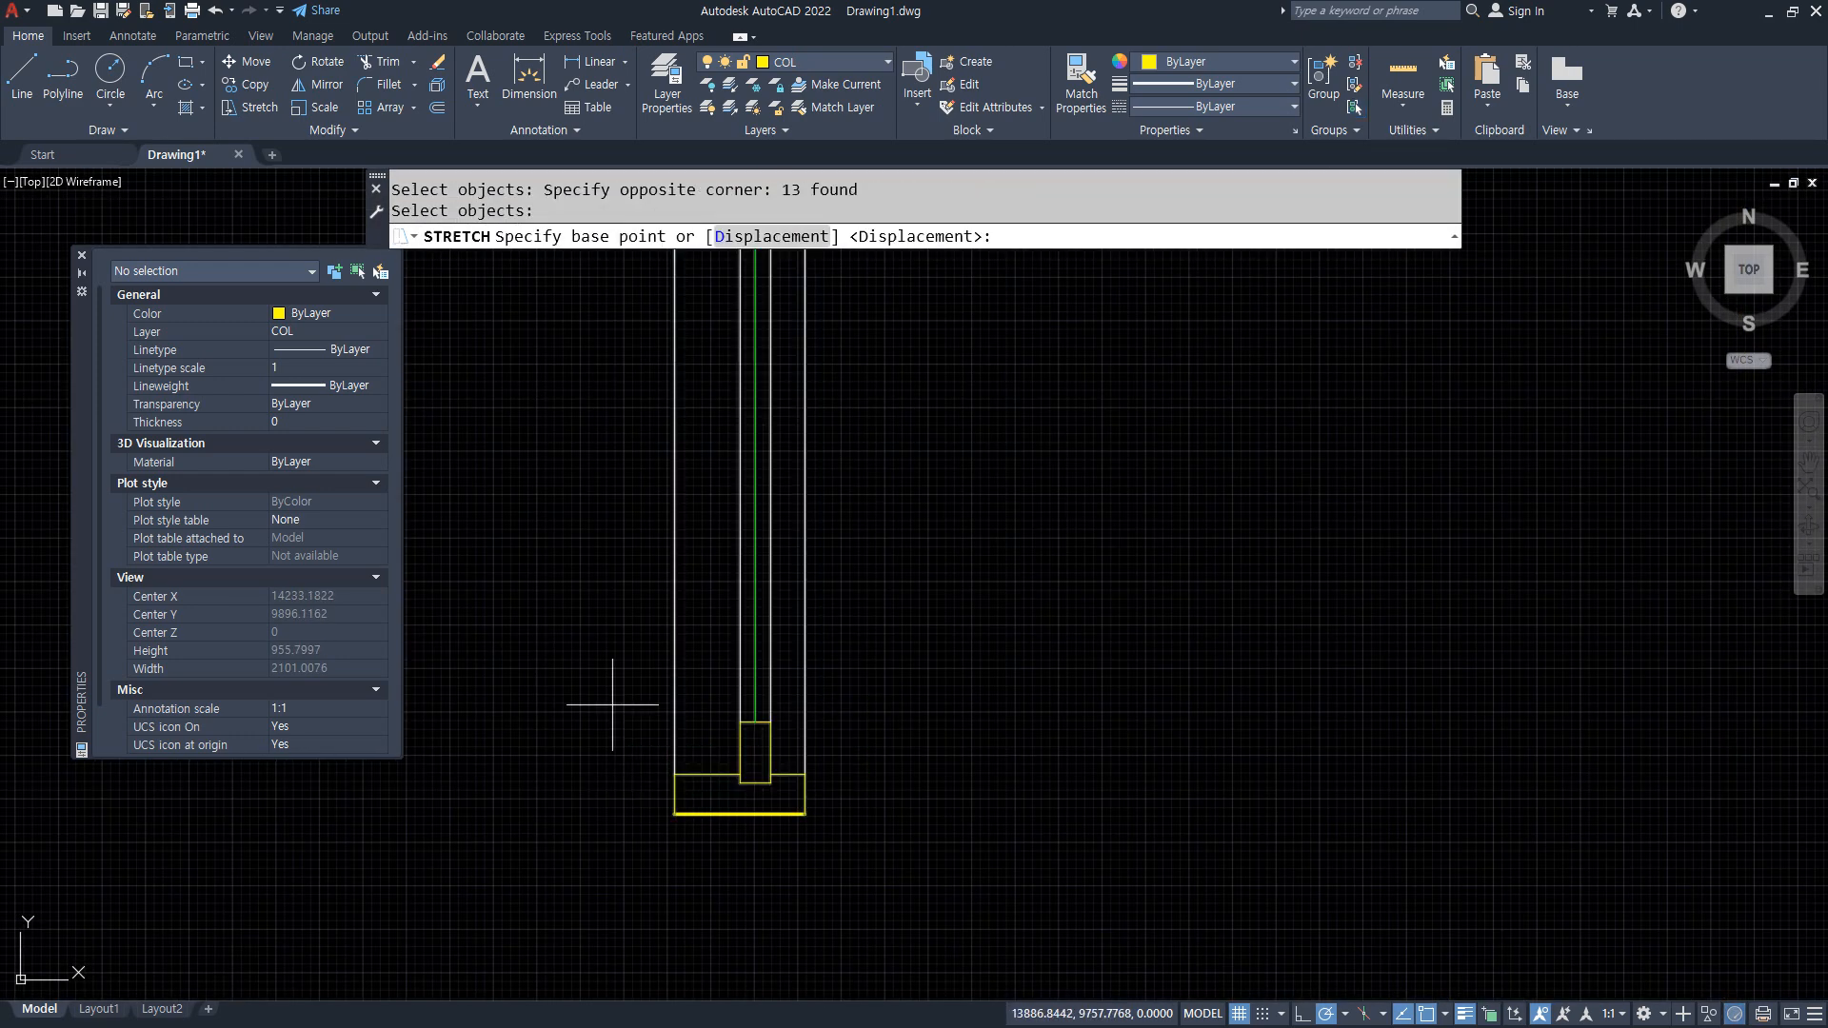
{"action": "left_click", "coordinate": [612, 705]}
{"action": "type", "text": "15"}
{"action": "key", "text": "Return"}
Try placing the loose window section against the outer side of the installed window, and undo the move.
{"action": "scroll", "coordinate": [613, 719], "scroll_direction": "down", "scroll_amount": 3}
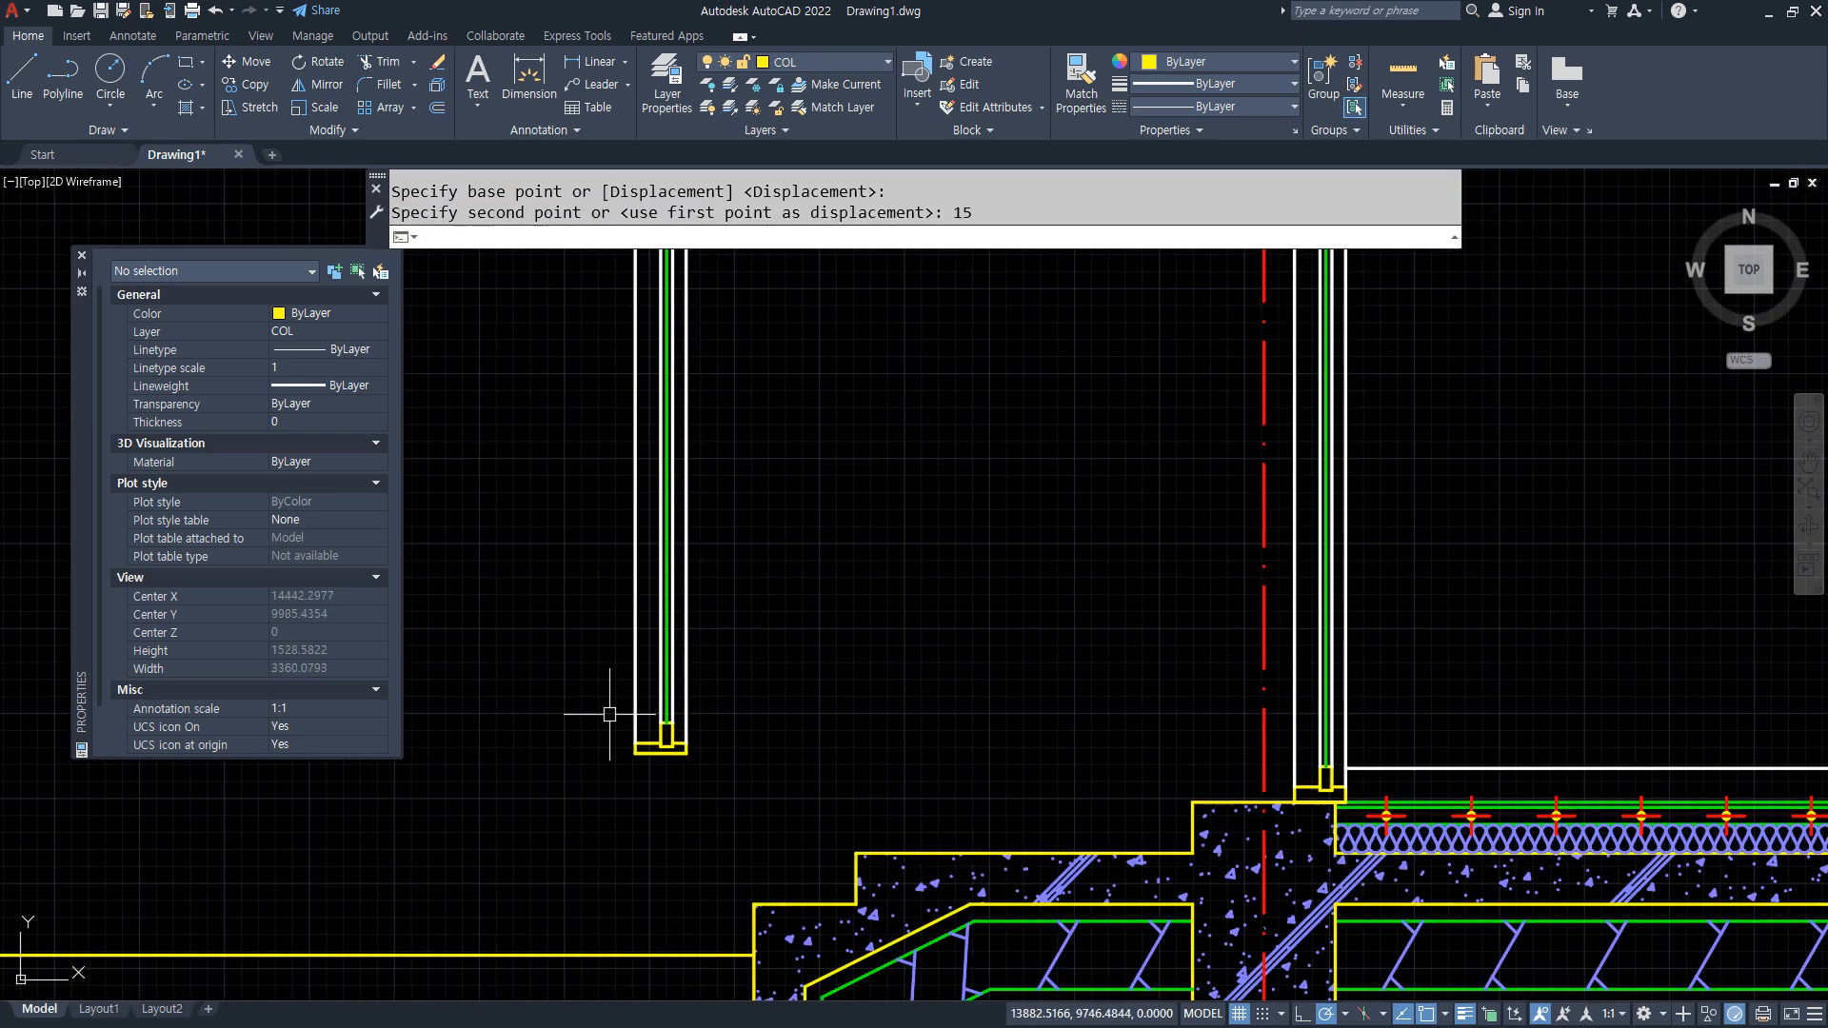
{"action": "scroll", "coordinate": [613, 724], "scroll_direction": "up", "scroll_amount": 2}
{"action": "type", "text": "m"}
{"action": "key", "text": "Return"}
{"action": "scroll", "coordinate": [815, 771], "scroll_direction": "down", "scroll_amount": 2}
{"action": "left_click", "coordinate": [808, 775]}
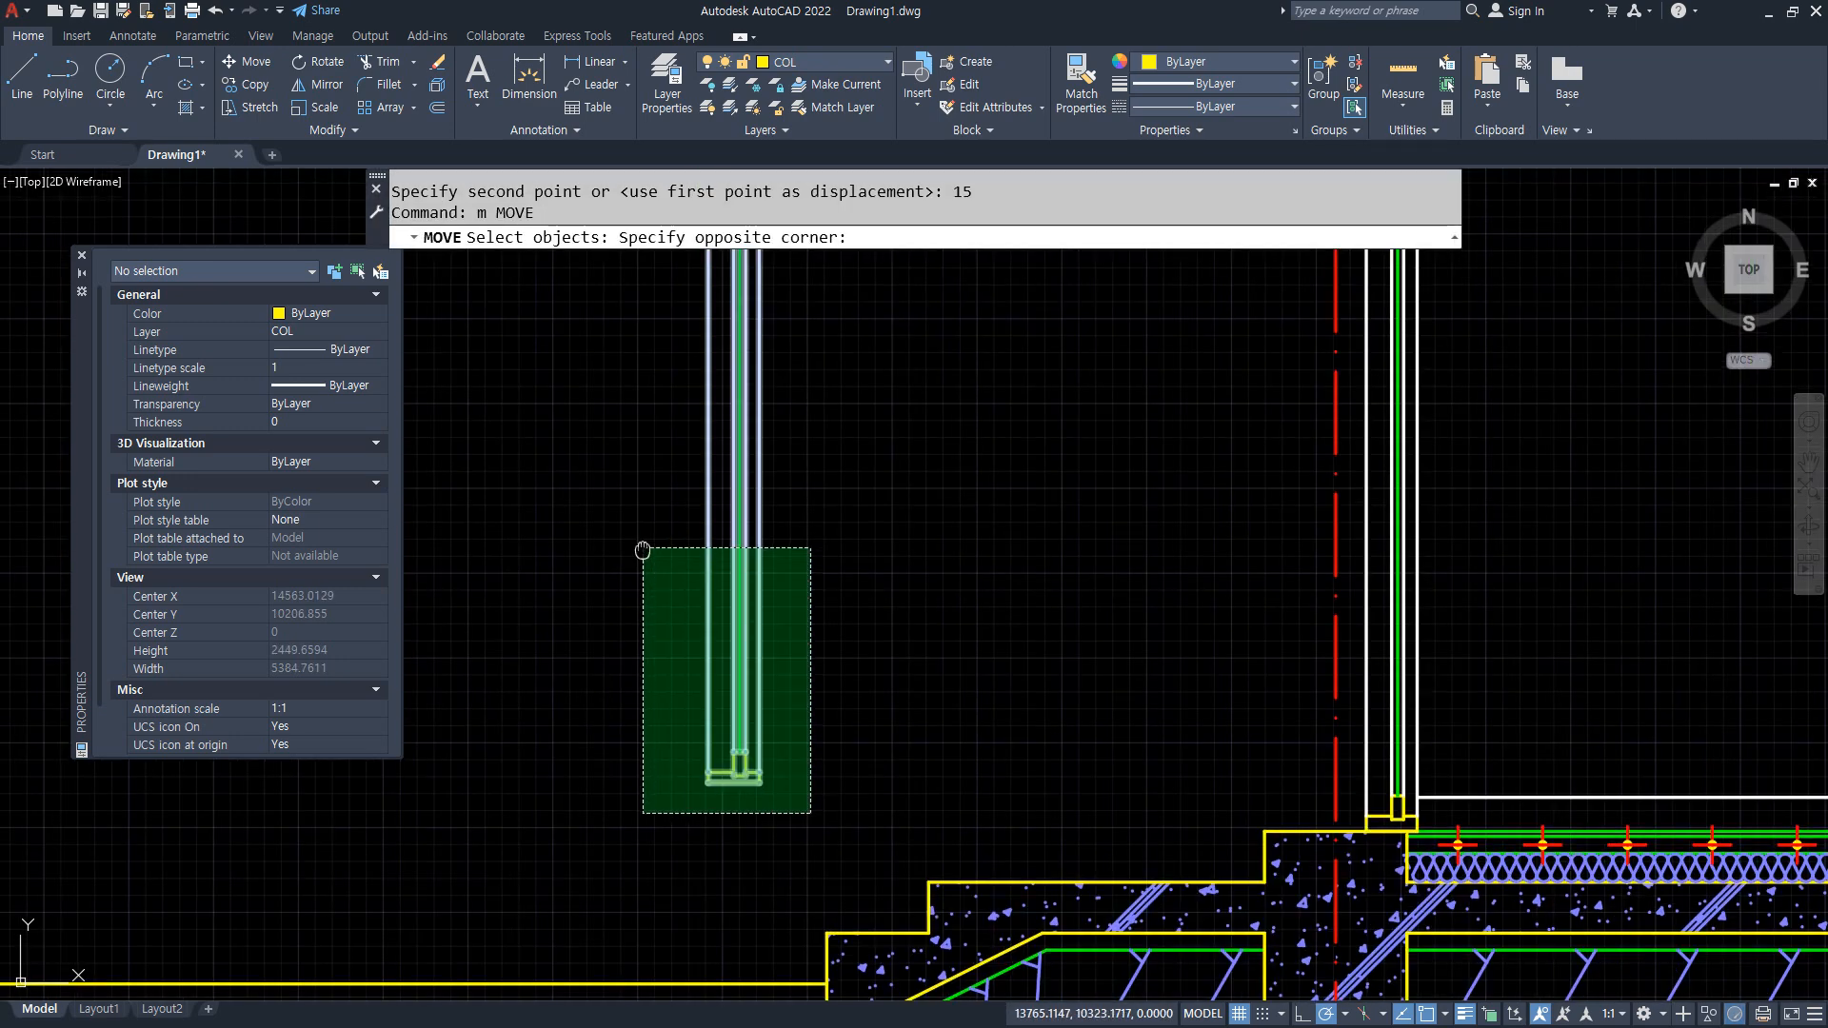
{"action": "scroll", "coordinate": [647, 550], "scroll_direction": "up", "scroll_amount": 3}
{"action": "middle_click_drag", "start_coordinate": [596, 558], "coordinate": [593, 592]}
{"action": "left_click", "coordinate": [573, 317]}
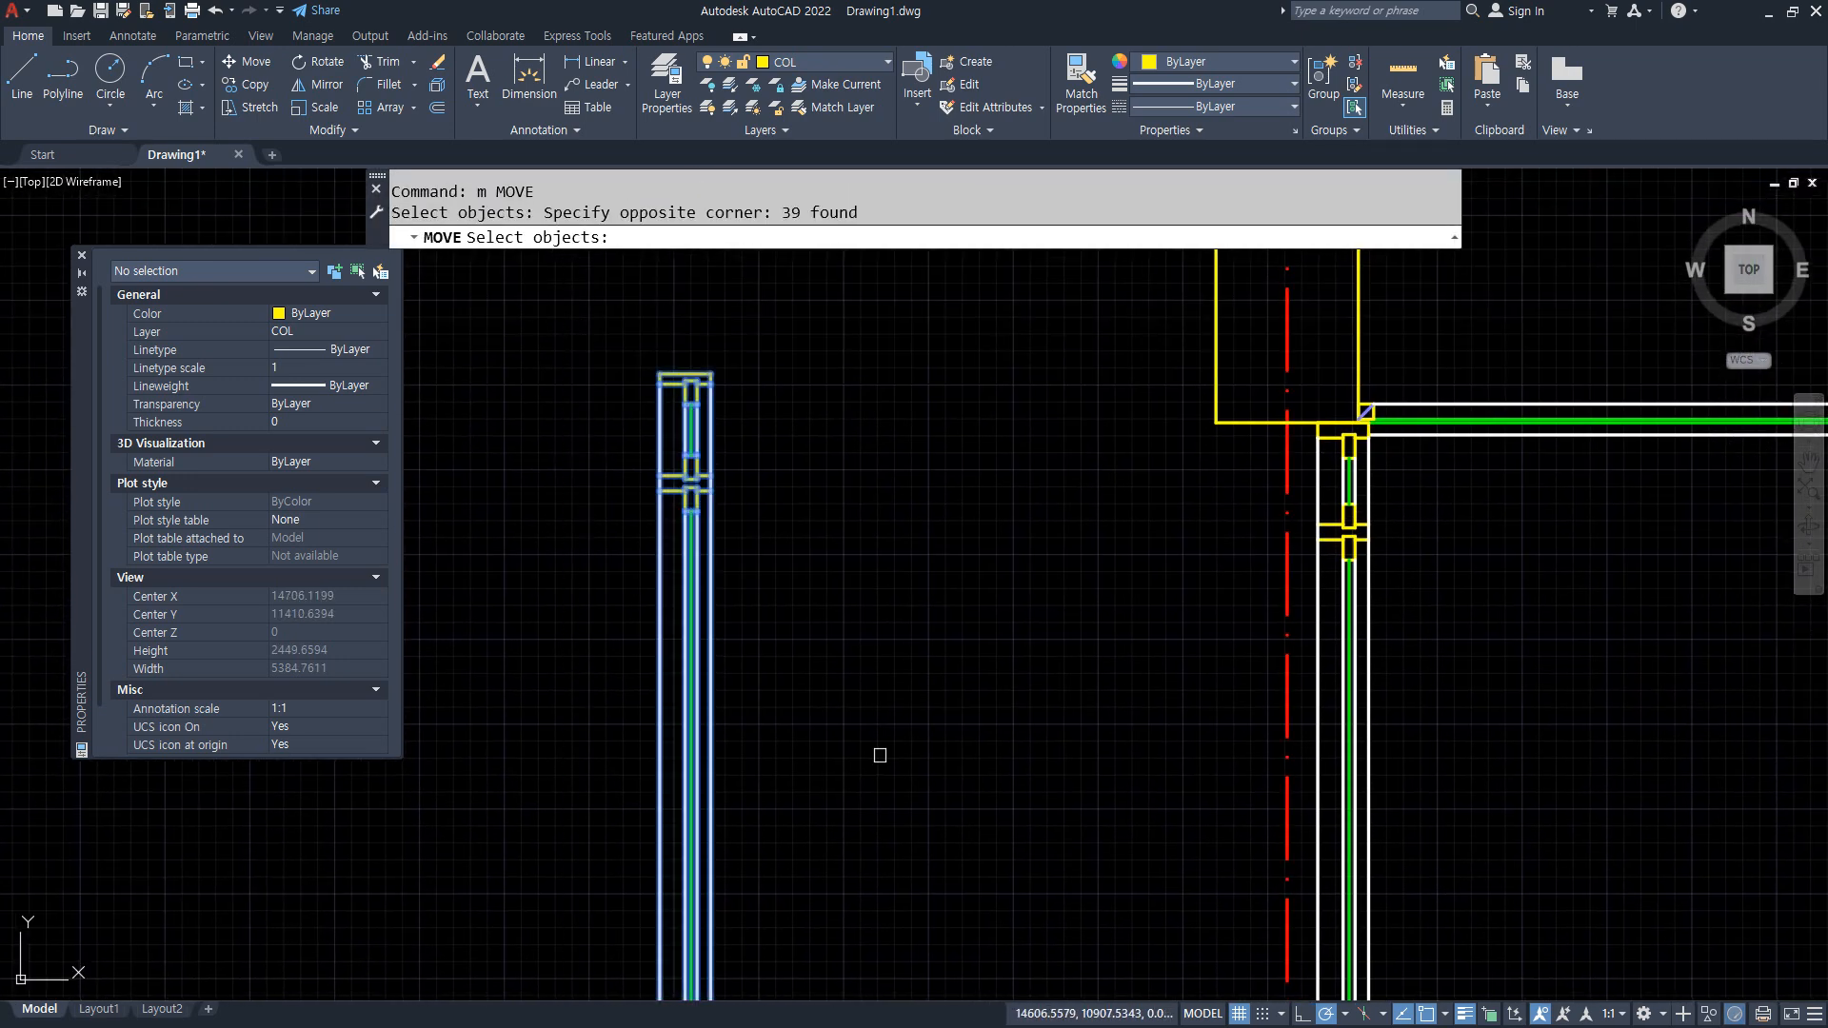
{"action": "scroll", "coordinate": [733, 695], "scroll_direction": "down", "scroll_amount": 3}
{"action": "scroll", "coordinate": [704, 783], "scroll_direction": "up", "scroll_amount": 3}
{"action": "key", "text": "Return"}
{"action": "left_click", "coordinate": [660, 795]}
{"action": "scroll", "coordinate": [1111, 800], "scroll_direction": "up", "scroll_amount": 3}
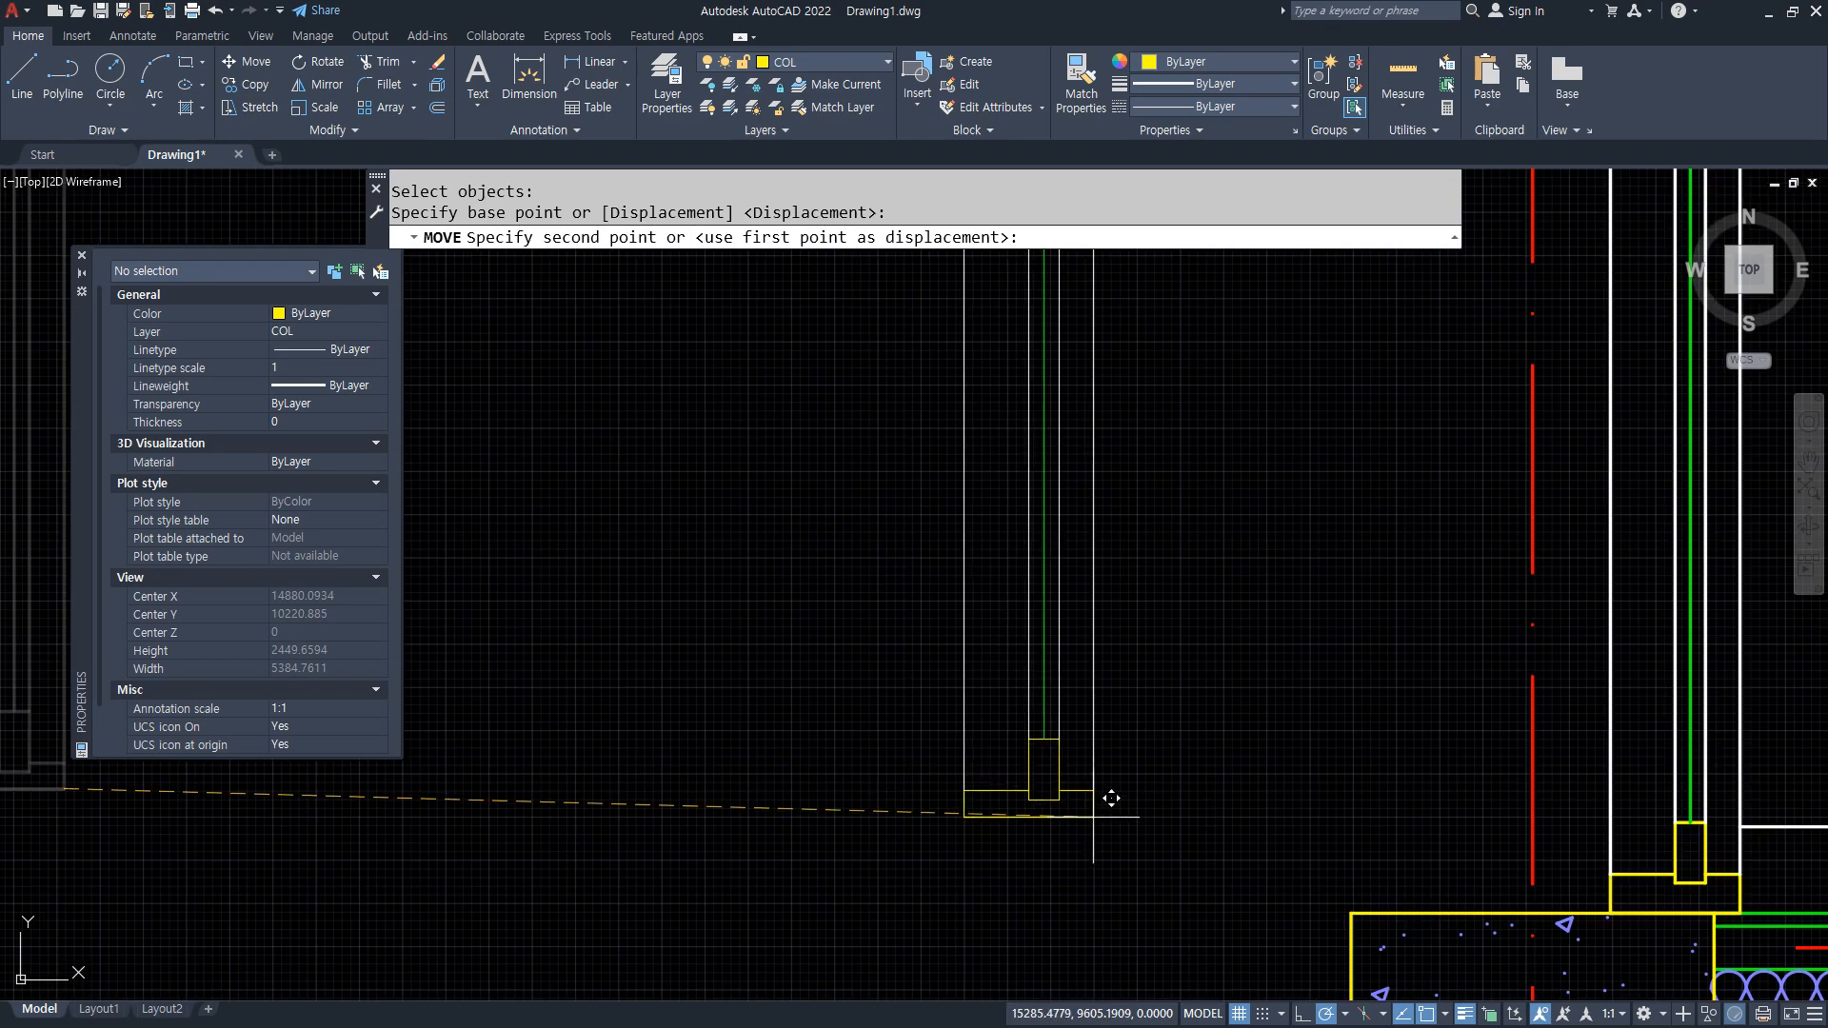
{"action": "scroll", "coordinate": [837, 776], "scroll_direction": "down", "scroll_amount": 2}
{"action": "scroll", "coordinate": [946, 802], "scroll_direction": "up", "scroll_amount": 2}
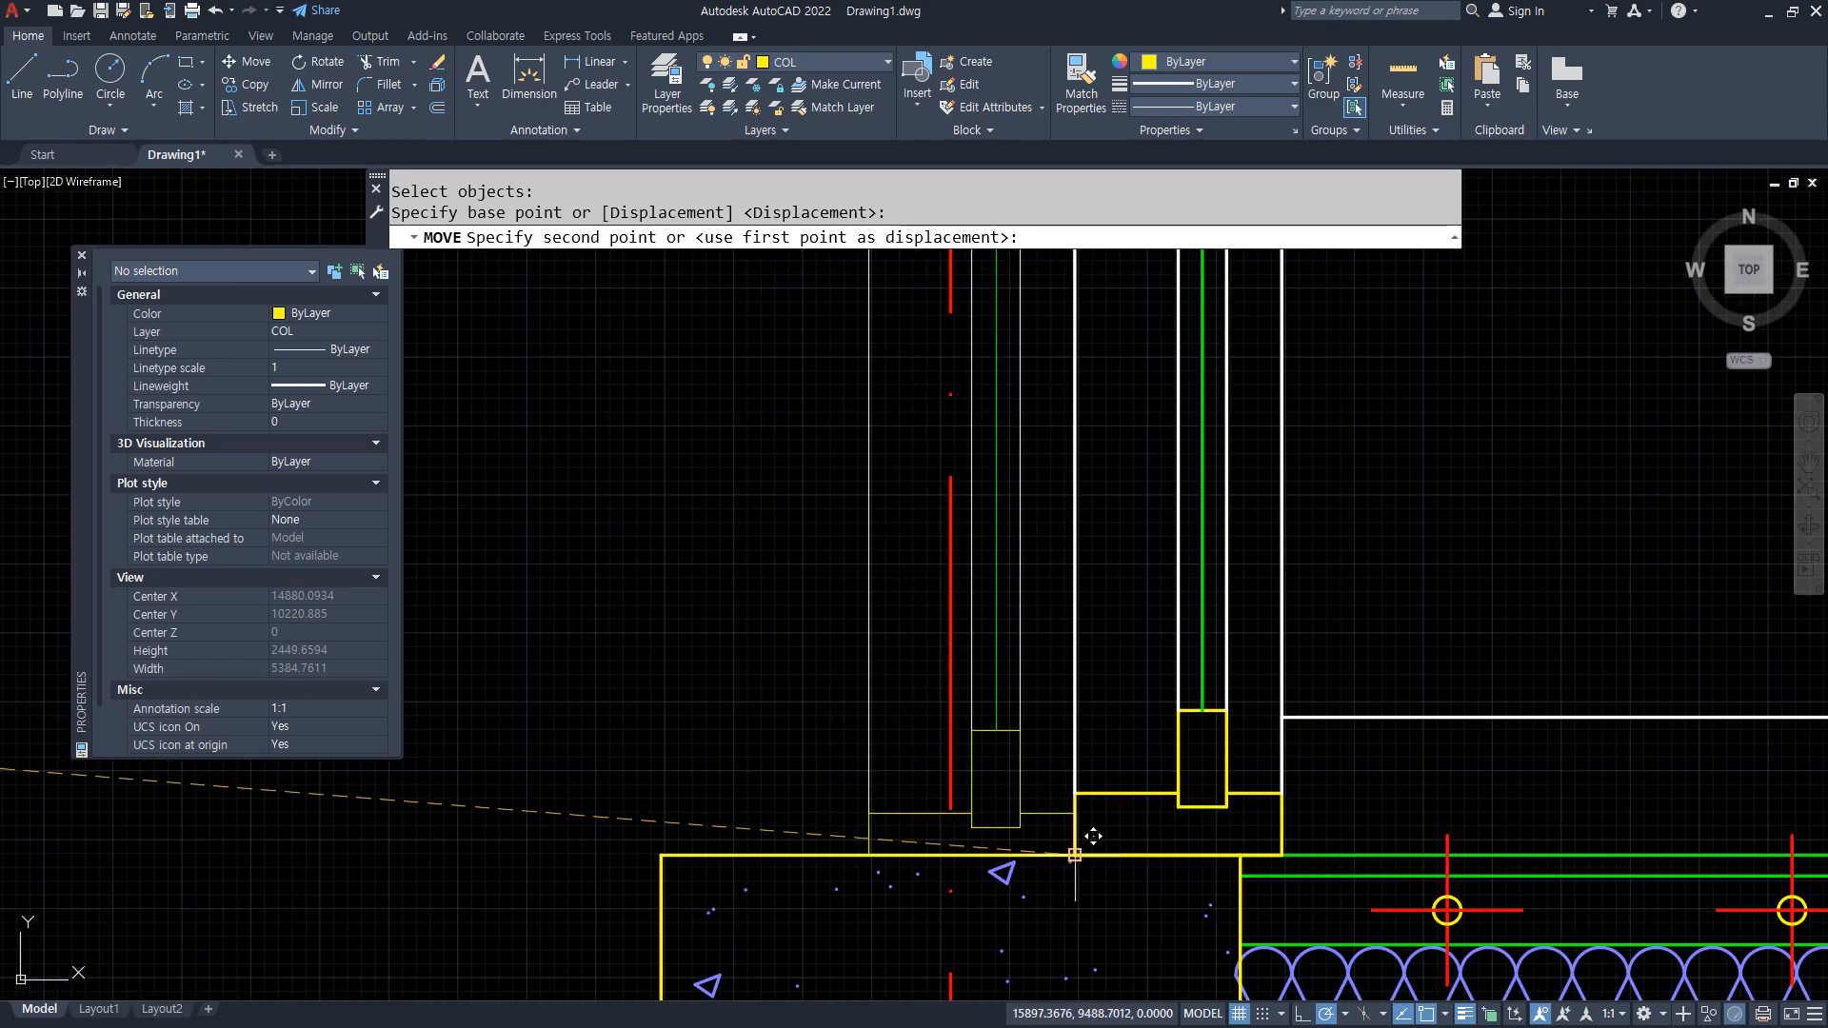
{"action": "key", "text": "Escape"}
{"action": "scroll", "coordinate": [887, 757], "scroll_direction": "down", "scroll_amount": 3}
{"action": "scroll", "coordinate": [887, 757], "scroll_direction": "down", "scroll_amount": 2}
{"action": "scroll", "coordinate": [872, 569], "scroll_direction": "up", "scroll_amount": 4}
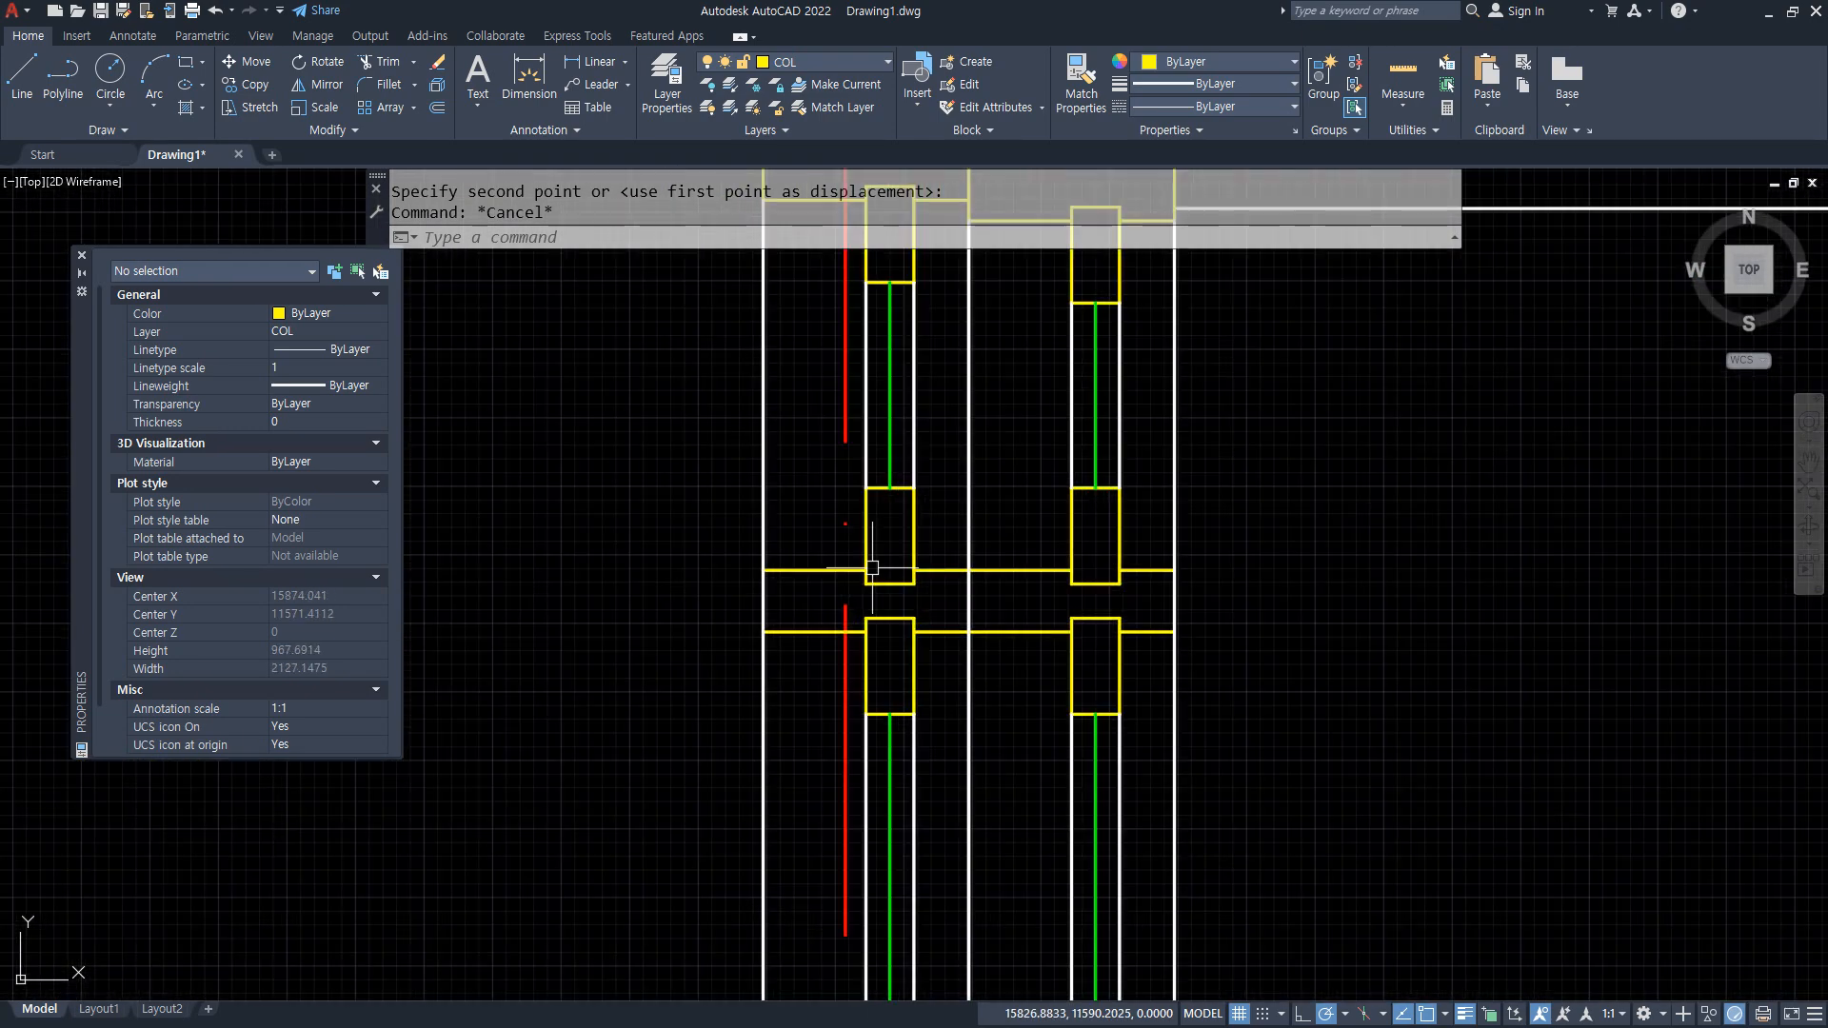
{"action": "key", "text": "ctrl+z"}
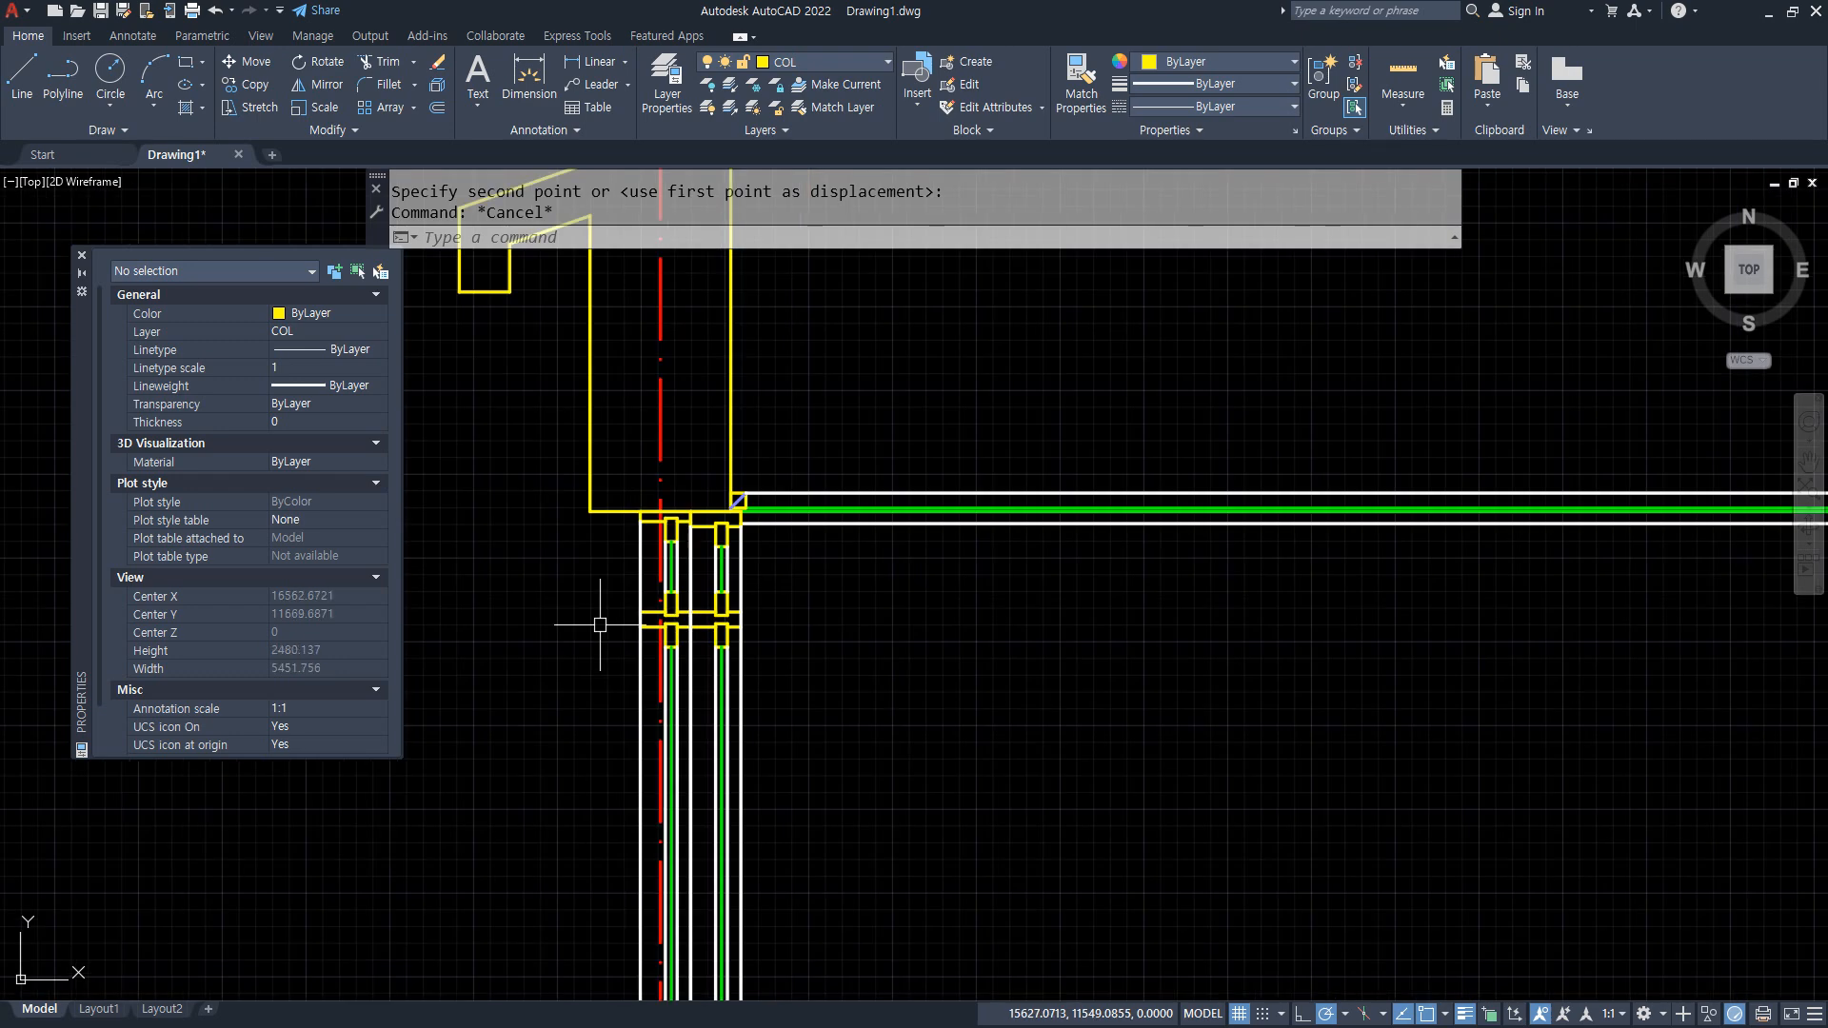
Stretch the transom's lower line and the sash rail beneath it upward by 15 in the loose window section.
{"action": "scroll", "coordinate": [694, 670], "scroll_direction": "down", "scroll_amount": 2}
{"action": "middle_click_drag", "start_coordinate": [694, 669], "coordinate": [829, 351]}
{"action": "scroll", "coordinate": [653, 437], "scroll_direction": "up", "scroll_amount": 3}
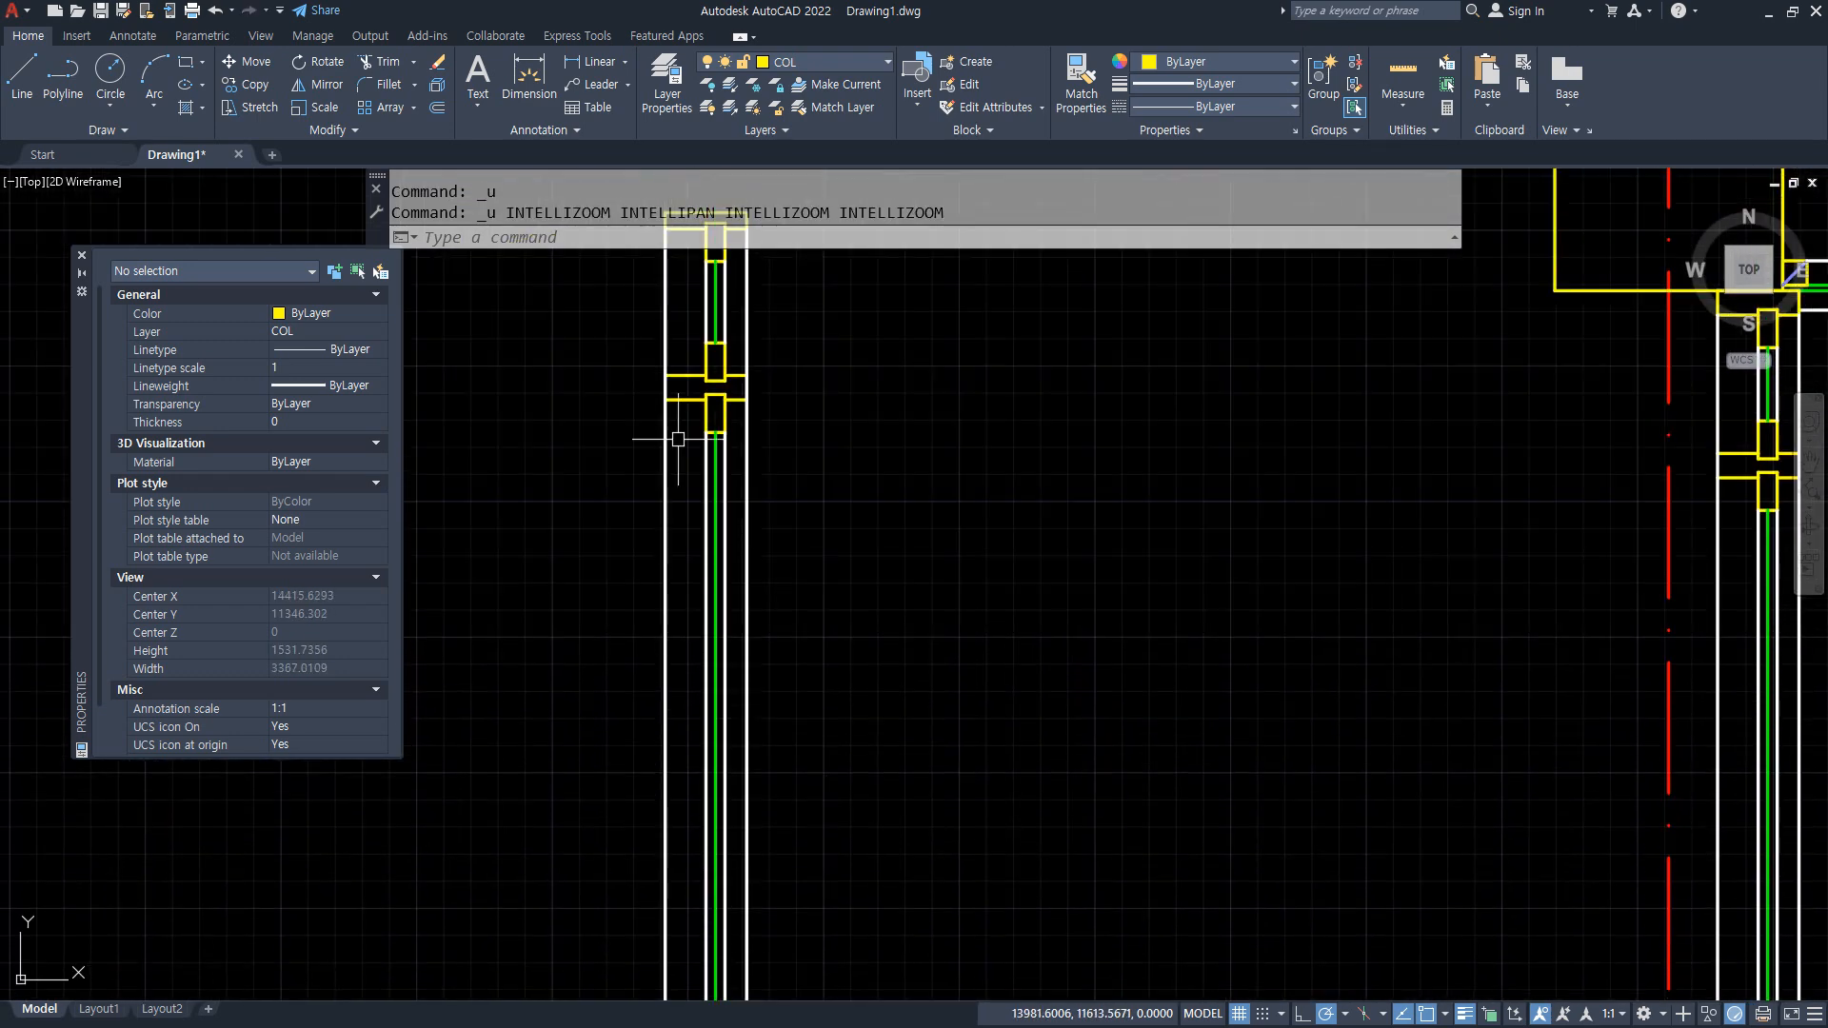
{"action": "middle_click_drag", "start_coordinate": [653, 437], "coordinate": [740, 576]}
{"action": "type", "text": "s"}
{"action": "key", "text": "Return"}
{"action": "left_click", "coordinate": [931, 681]}
{"action": "left_click", "coordinate": [605, 508]}
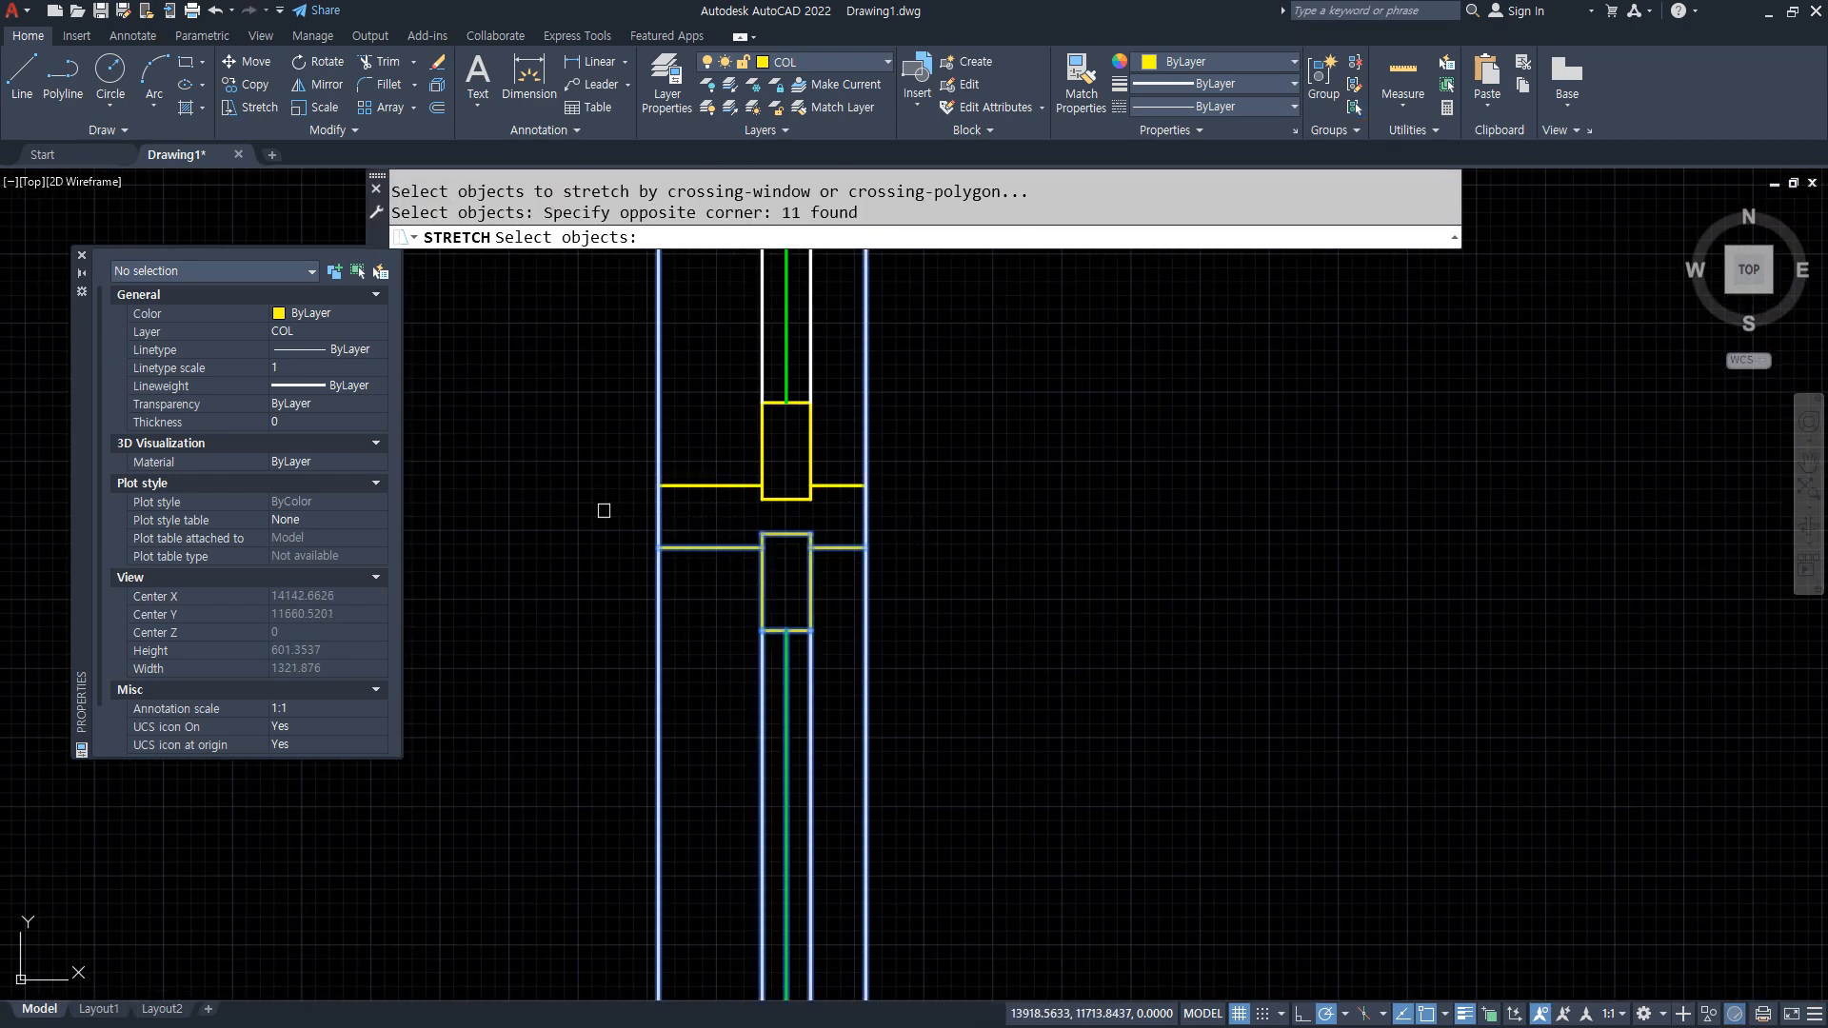
{"action": "key", "text": "Return"}
{"action": "left_click", "coordinate": [583, 635]}
{"action": "type", "text": "15"}
{"action": "key", "text": "Return"}
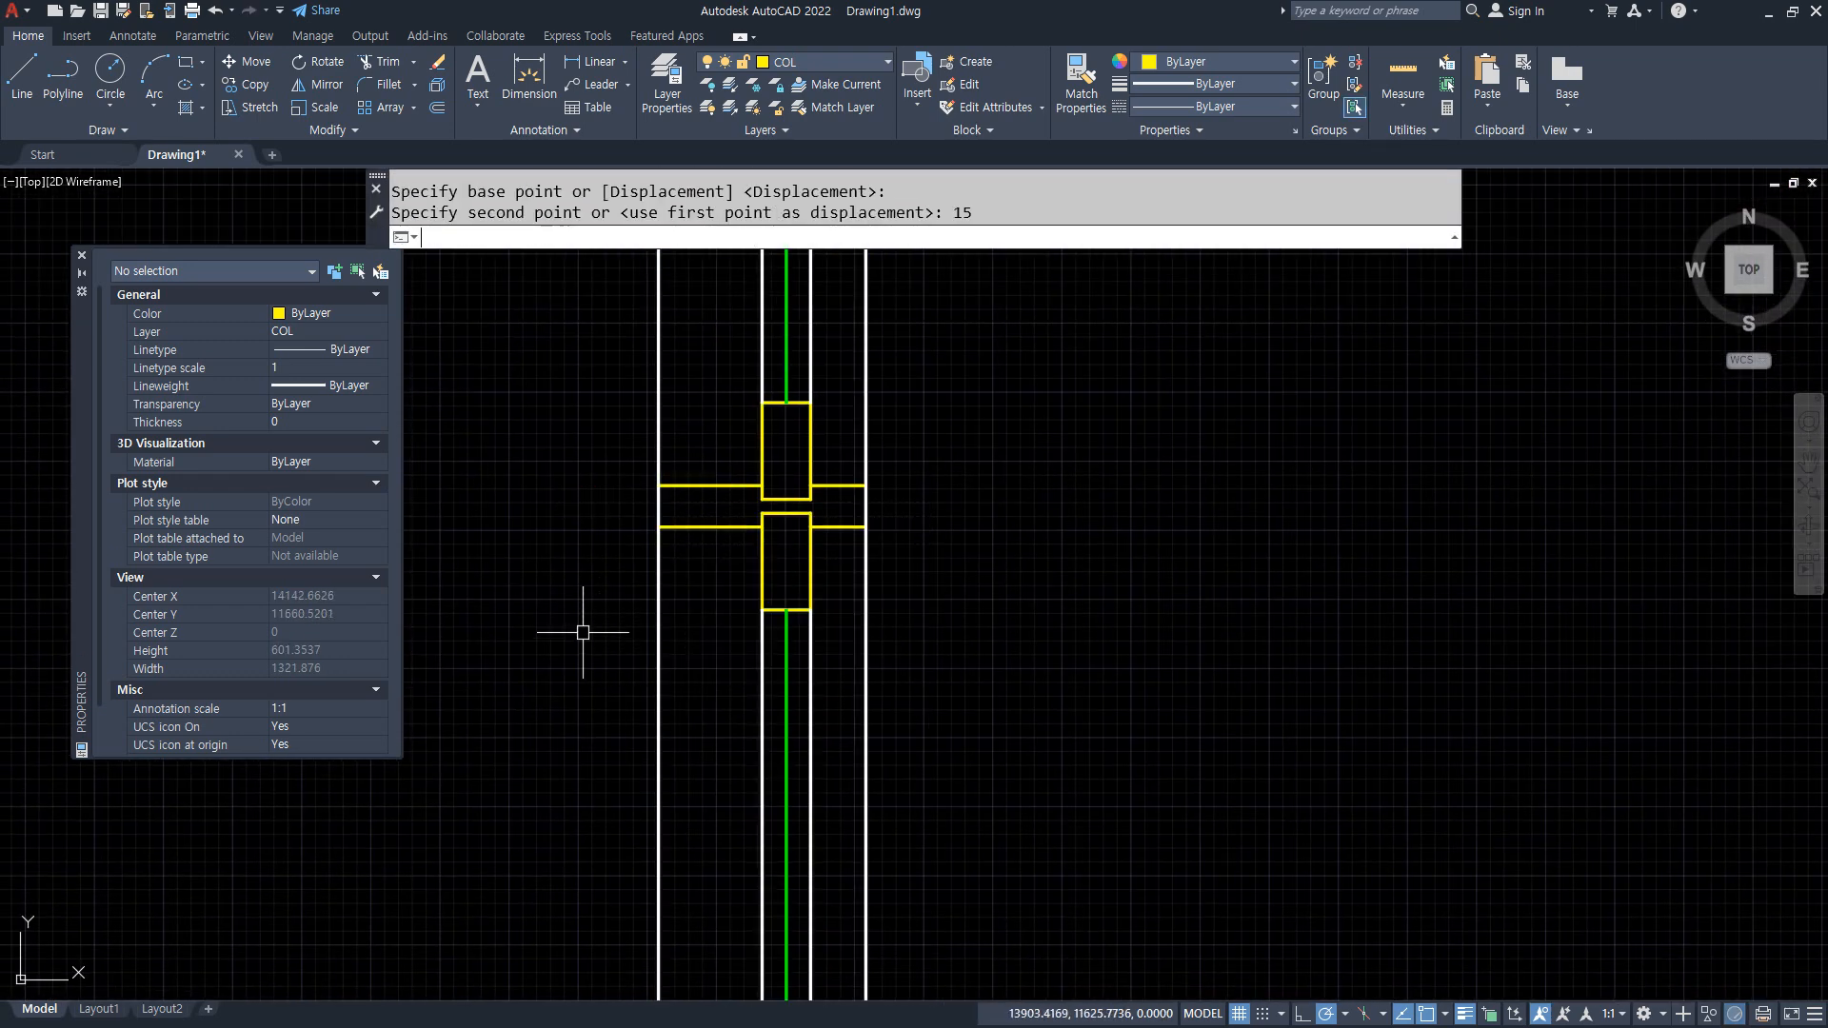
Move the loose window section by its lower inner corner onto the lower outer corner of the installed window.
{"action": "scroll", "coordinate": [583, 624], "scroll_direction": "down", "scroll_amount": 5}
{"action": "middle_click_drag", "start_coordinate": [584, 620], "coordinate": [792, 418]}
{"action": "type", "text": "m"}
{"action": "key", "text": "Return"}
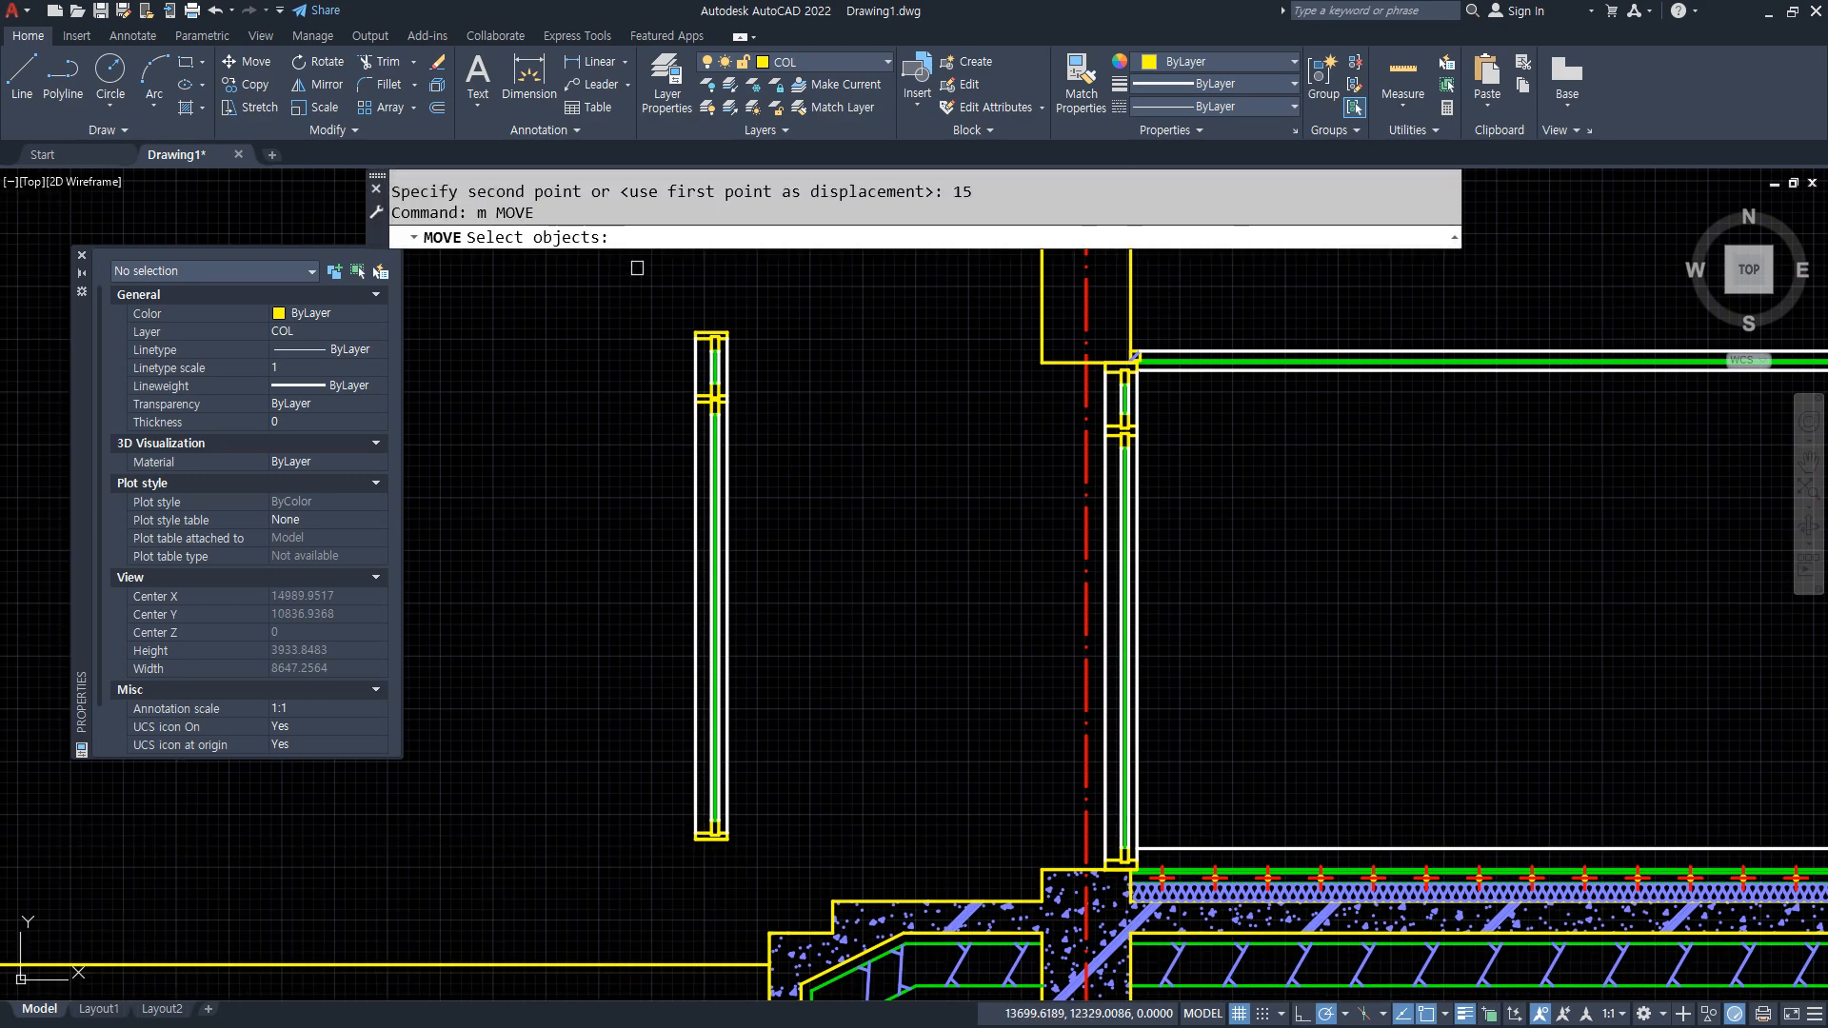
{"action": "left_click", "coordinate": [631, 255]}
{"action": "left_click", "coordinate": [767, 866]}
{"action": "key", "text": "Return"}
{"action": "scroll", "coordinate": [732, 853], "scroll_direction": "up", "scroll_amount": 4}
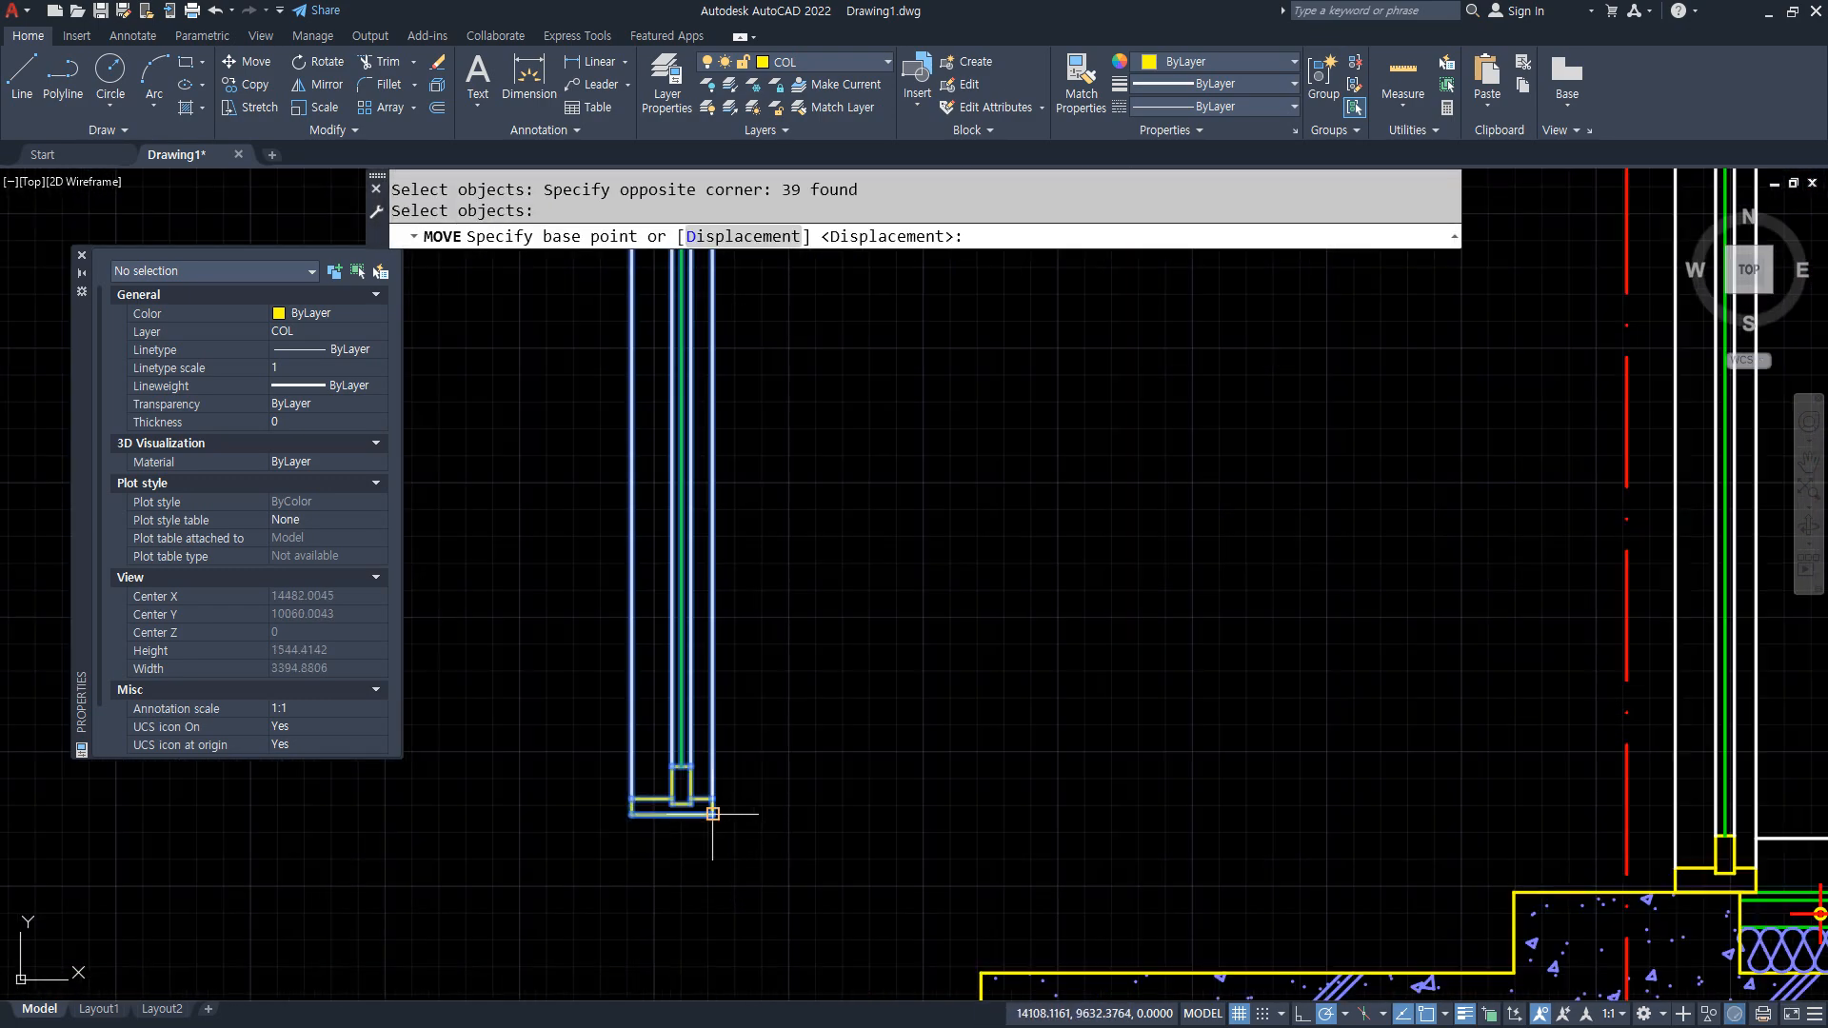
{"action": "left_click", "coordinate": [714, 815]}
{"action": "scroll", "coordinate": [1048, 772], "scroll_direction": "up", "scroll_amount": 3}
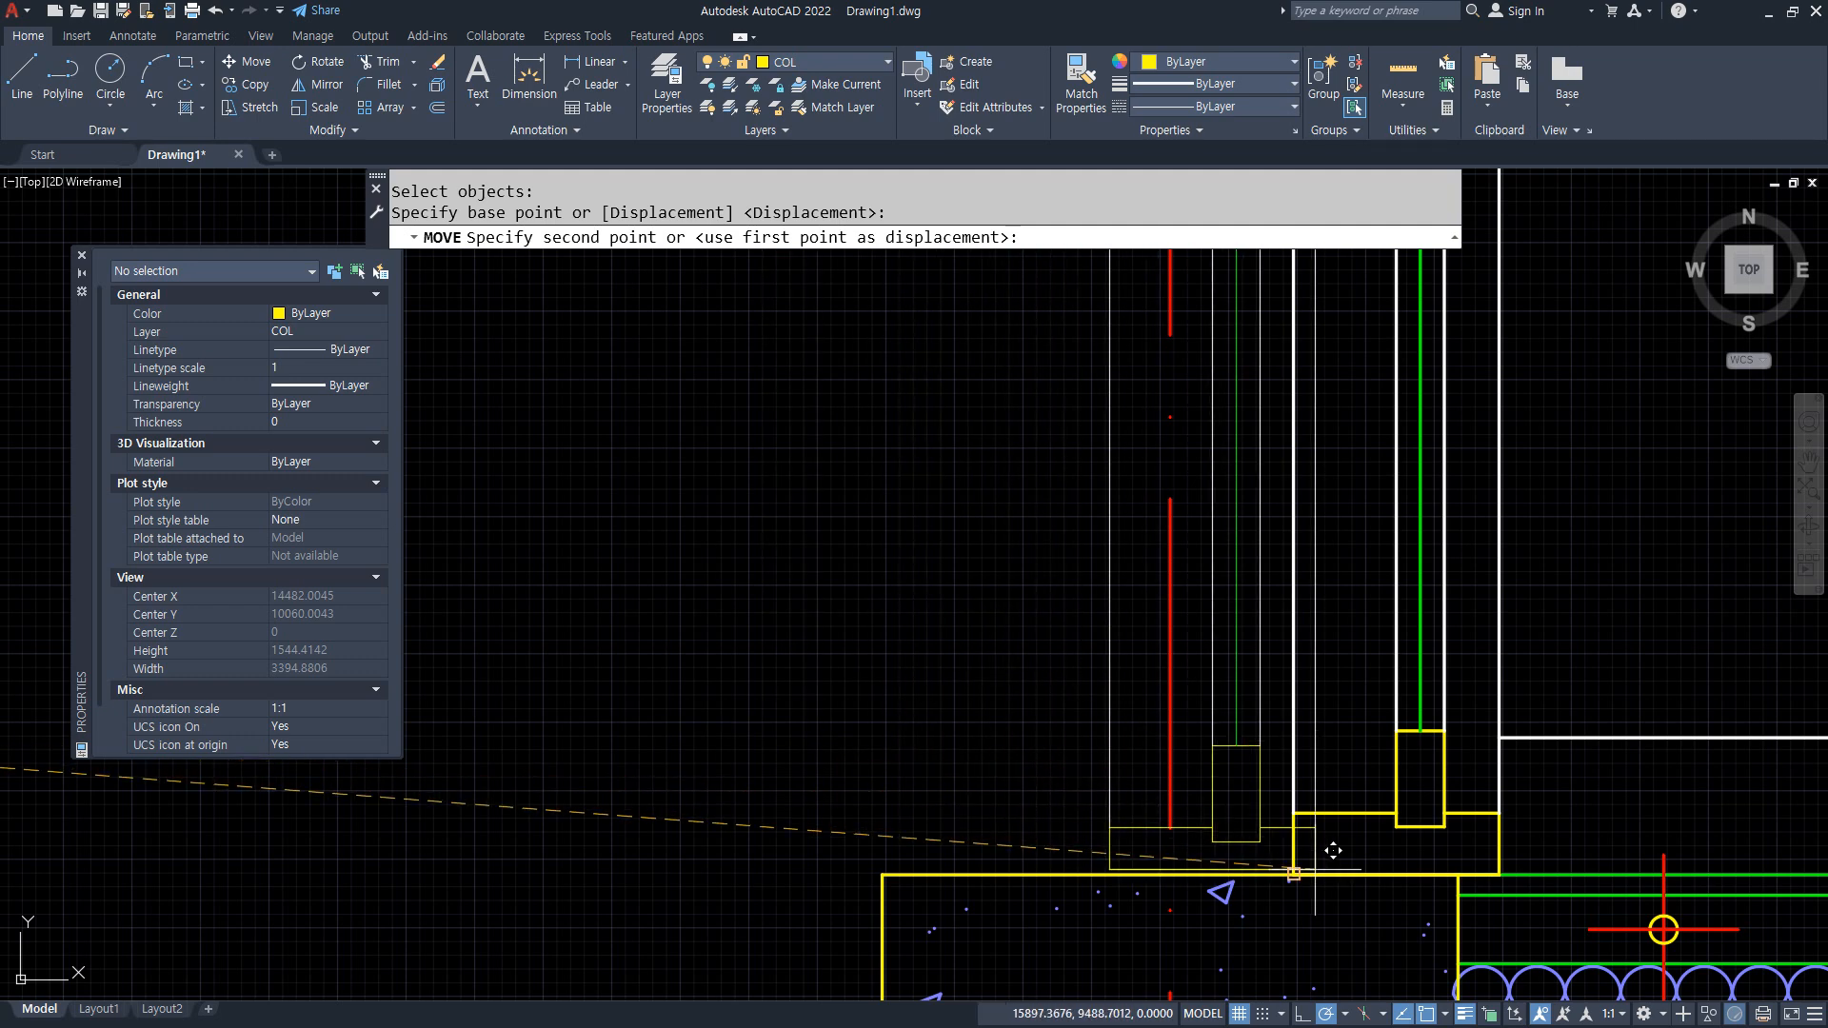
{"action": "left_click", "coordinate": [1293, 874]}
{"action": "key", "text": "Return"}
{"action": "key", "text": "Escape"}
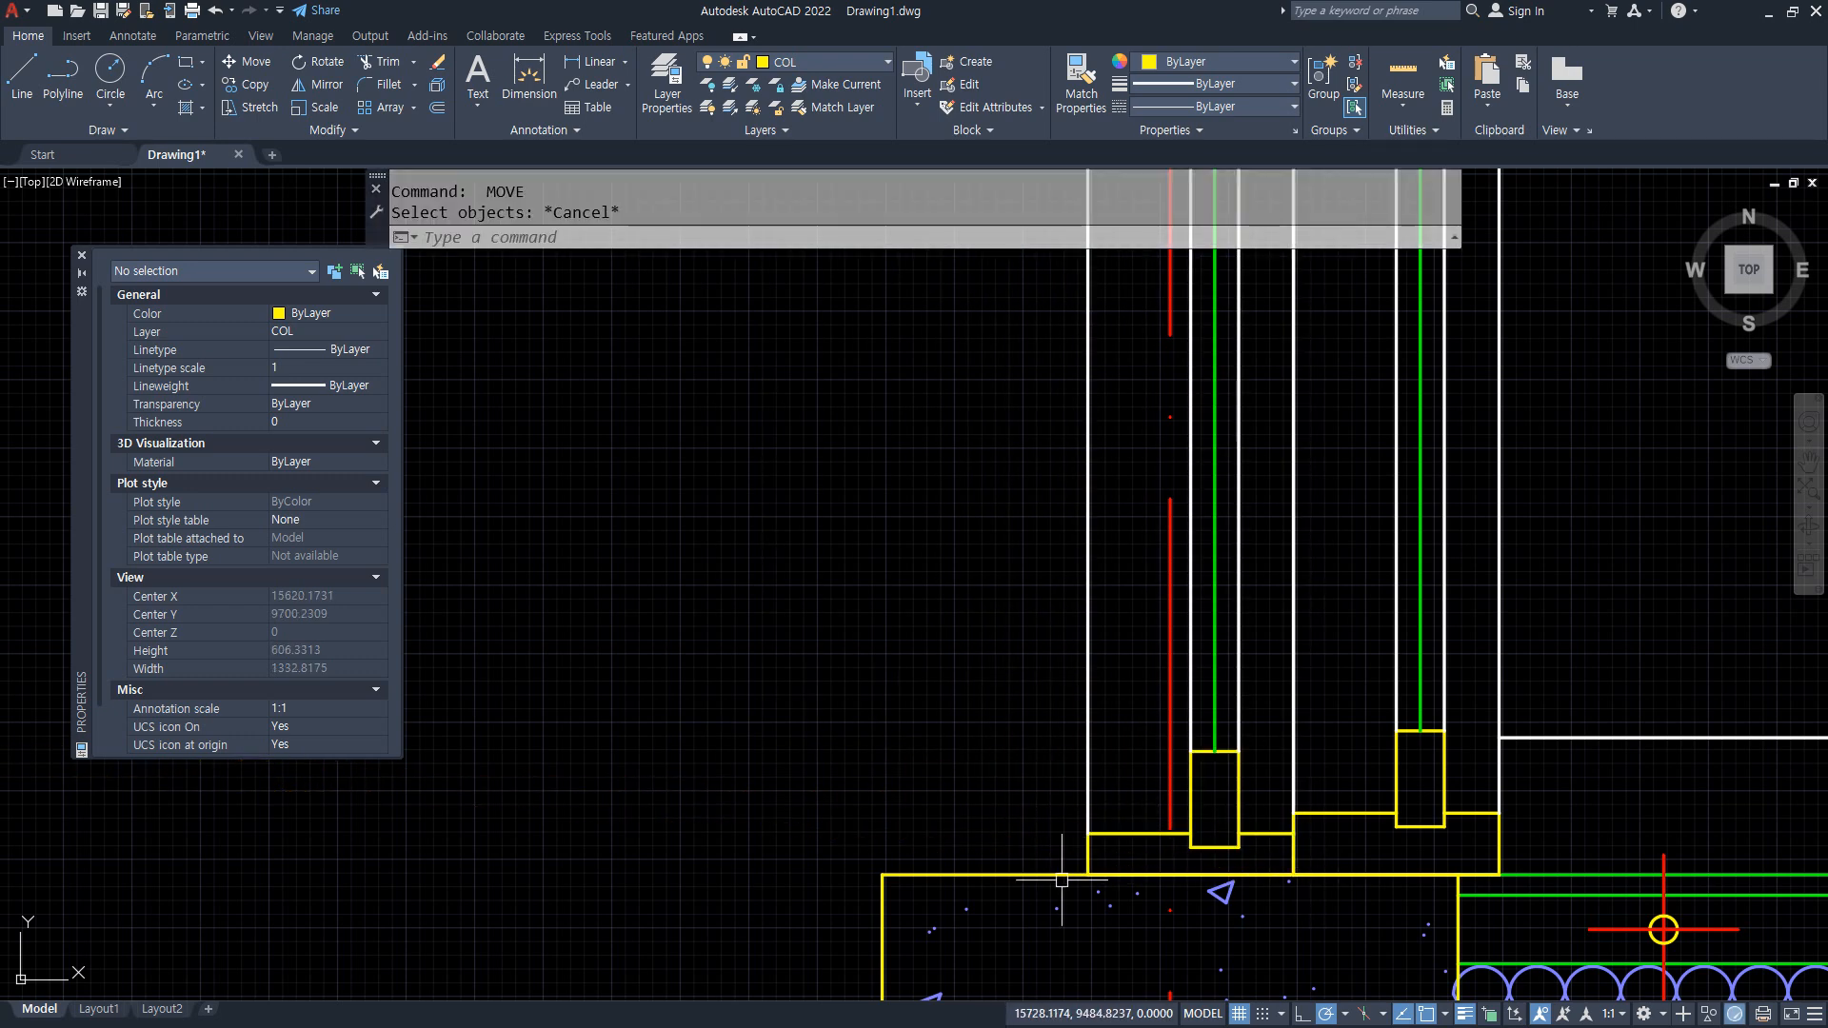
Draw a vertical line from the concrete upstand's upper outer corner to the lower outer corner of the beam above.
{"action": "type", "text": "l"}
{"action": "key", "text": "Return"}
{"action": "left_click", "coordinate": [884, 874]}
{"action": "scroll", "coordinate": [875, 786], "scroll_direction": "down", "scroll_amount": 3}
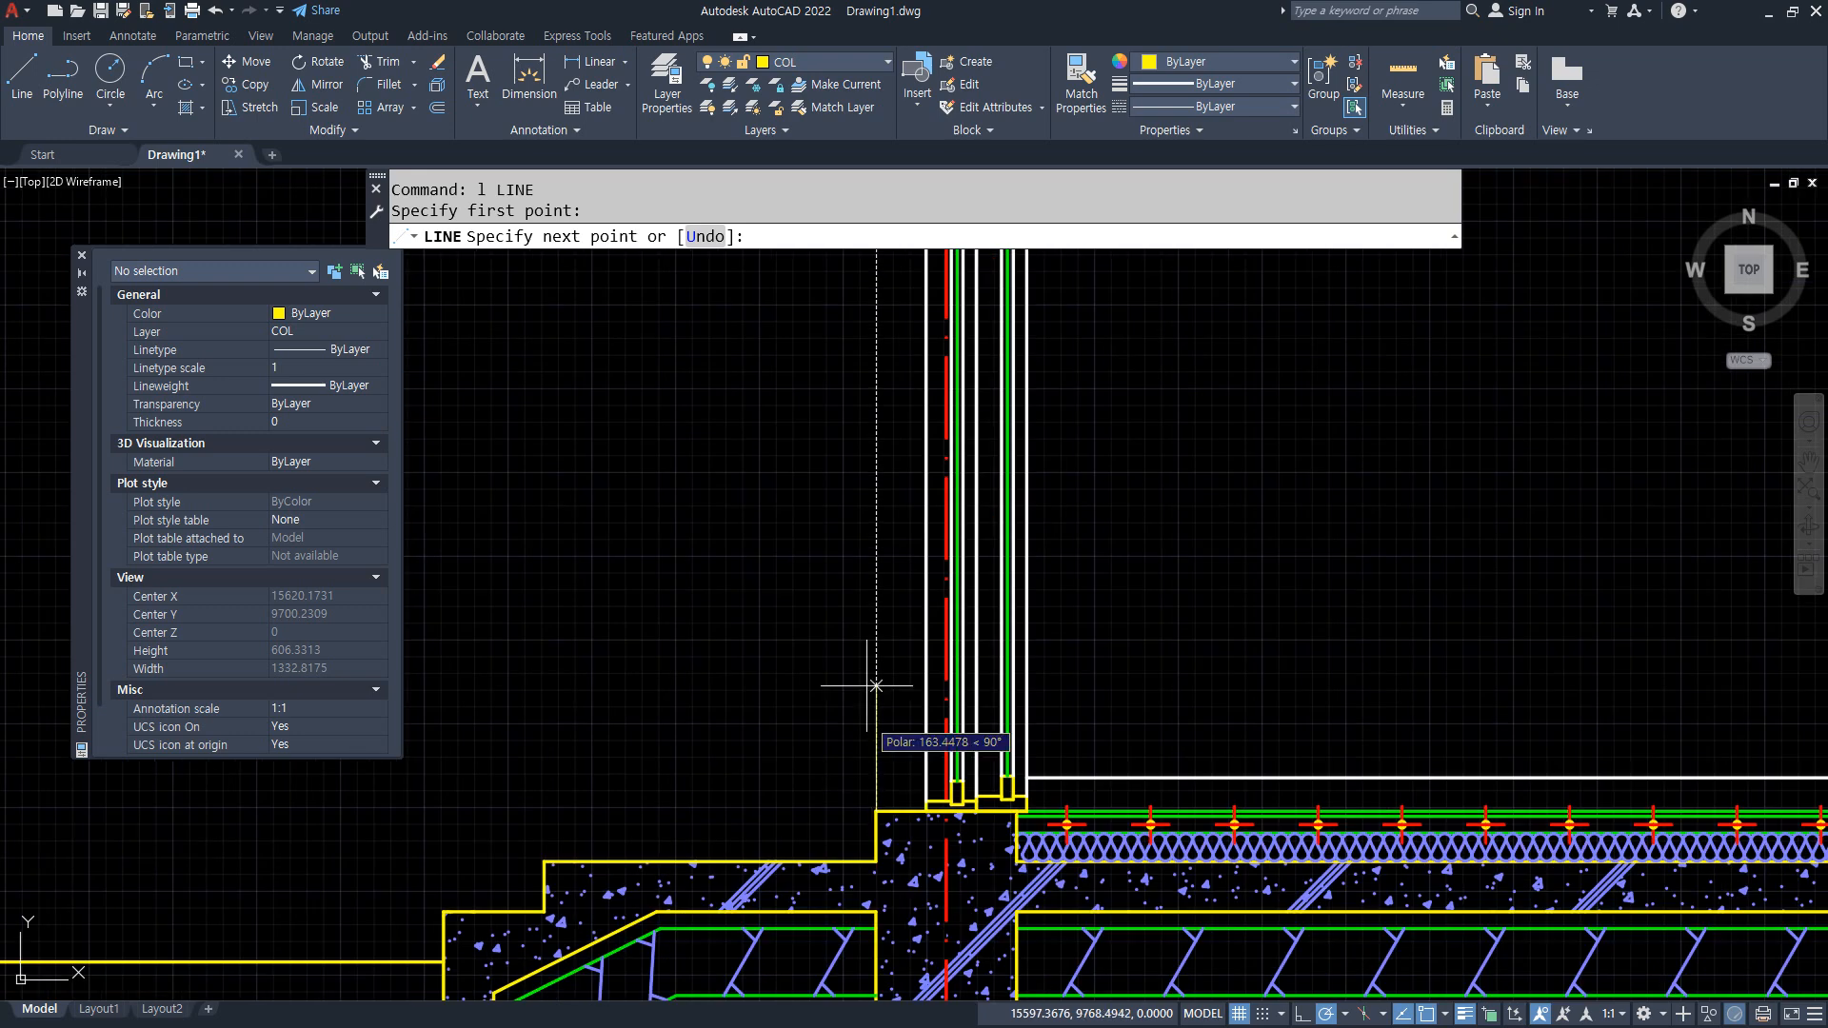
{"action": "middle_click_drag", "start_coordinate": [882, 235], "coordinate": [887, 677]}
{"action": "left_click", "coordinate": [883, 430]}
{"action": "key", "text": "Return"}
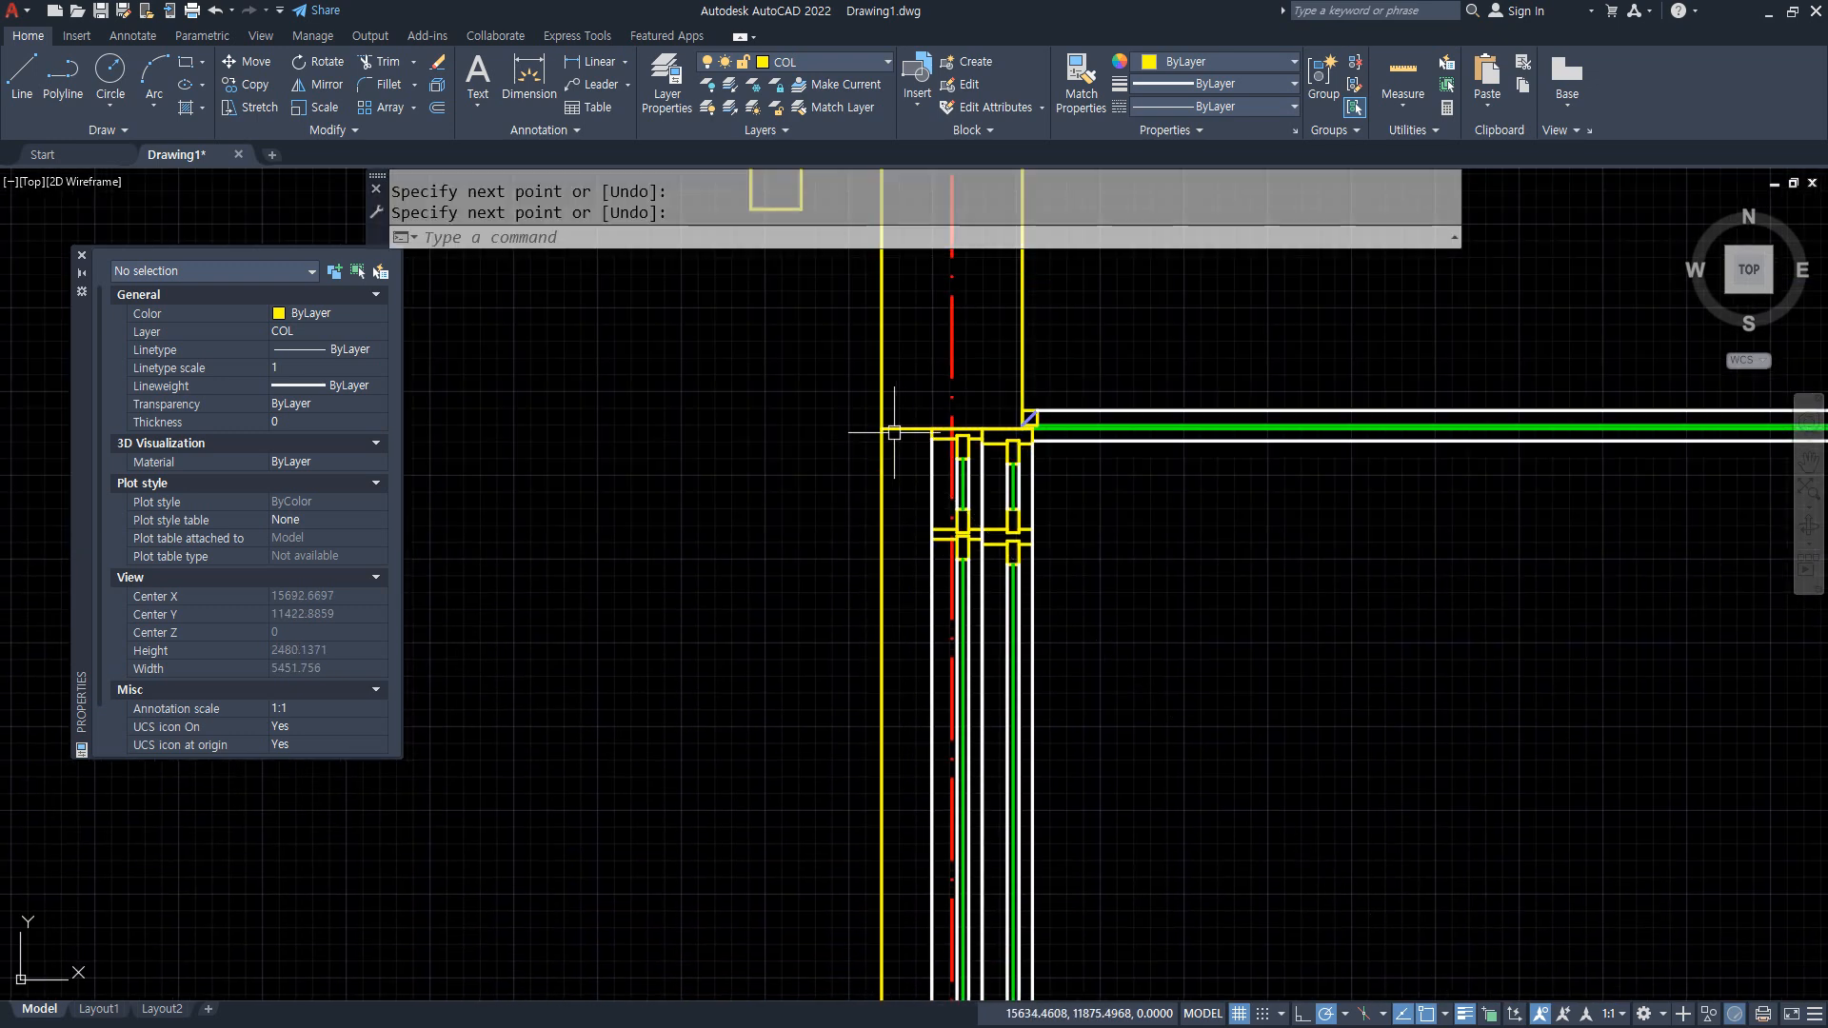
Match the new vertical wall line's properties to those of the white outer window line.
{"action": "type", "text": "ma"}
{"action": "key", "text": "Return"}
{"action": "scroll", "coordinate": [953, 537], "scroll_direction": "up", "scroll_amount": 4}
{"action": "left_click", "coordinate": [887, 473]}
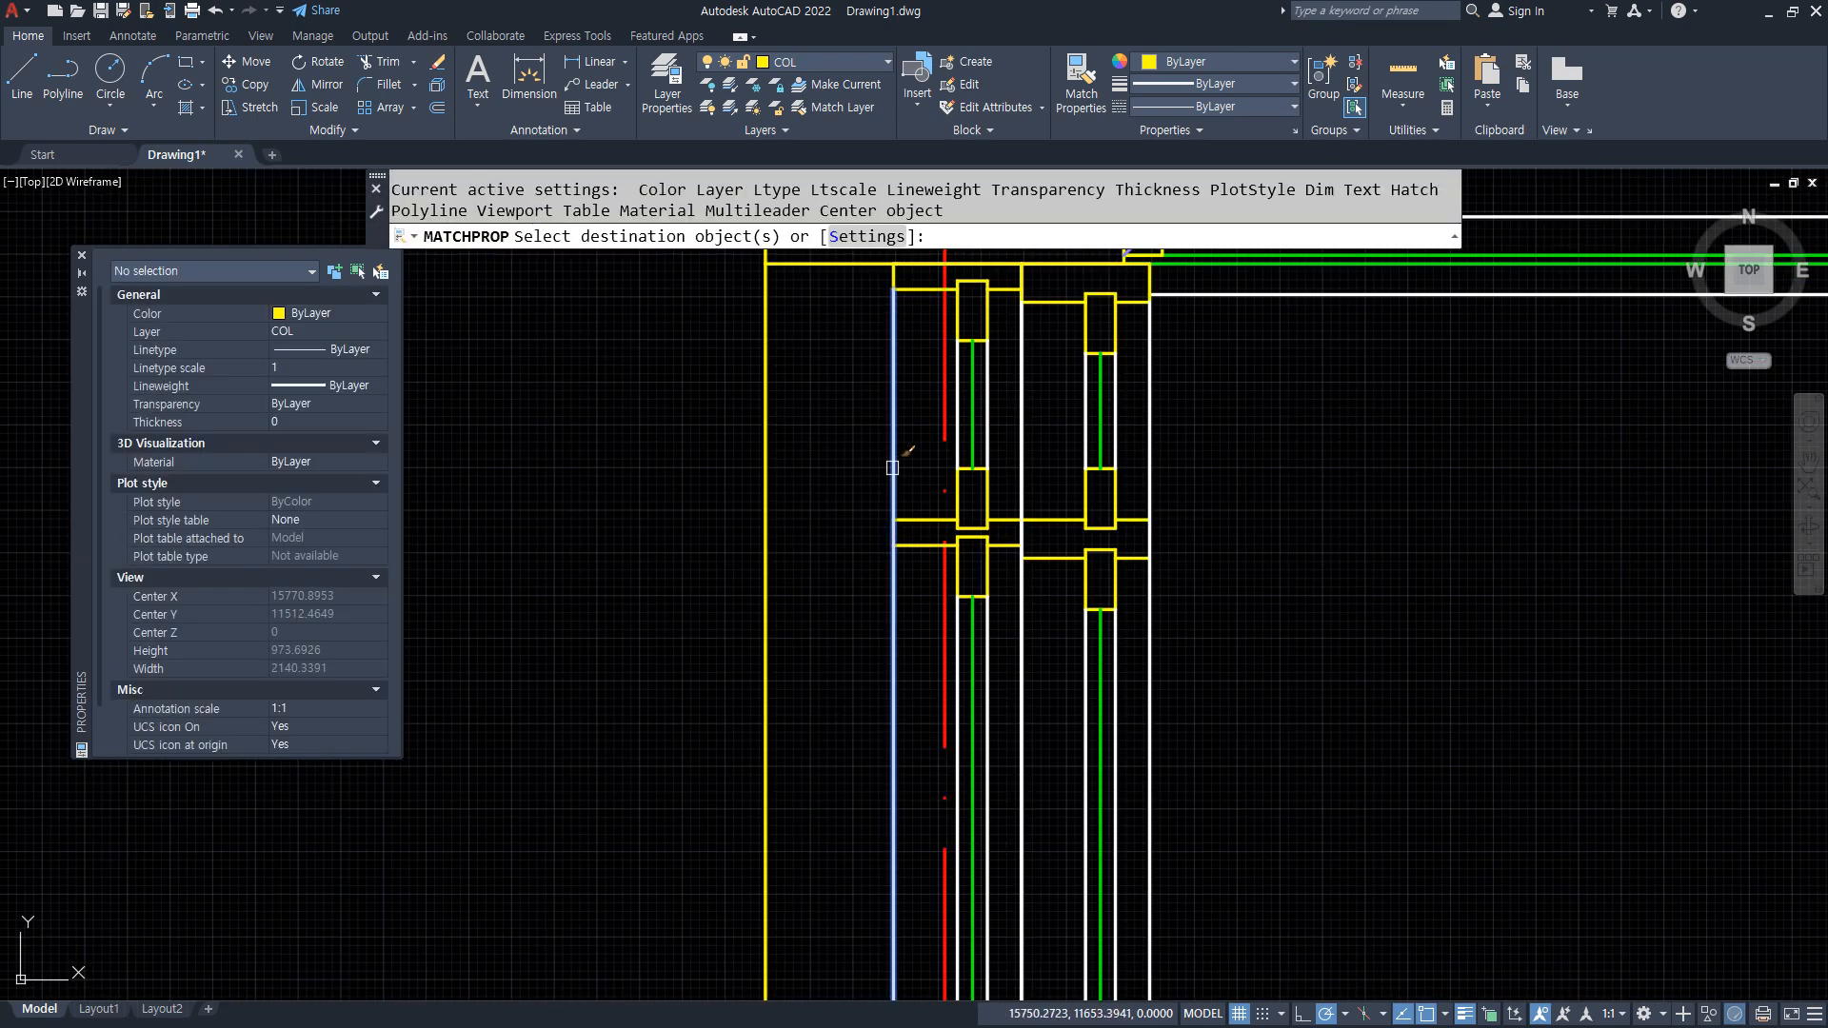
{"action": "left_click", "coordinate": [766, 445]}
{"action": "key", "text": "Return"}
{"action": "scroll", "coordinate": [840, 325], "scroll_direction": "up", "scroll_amount": 2}
{"action": "middle_click_drag", "start_coordinate": [844, 327], "coordinate": [677, 480]}
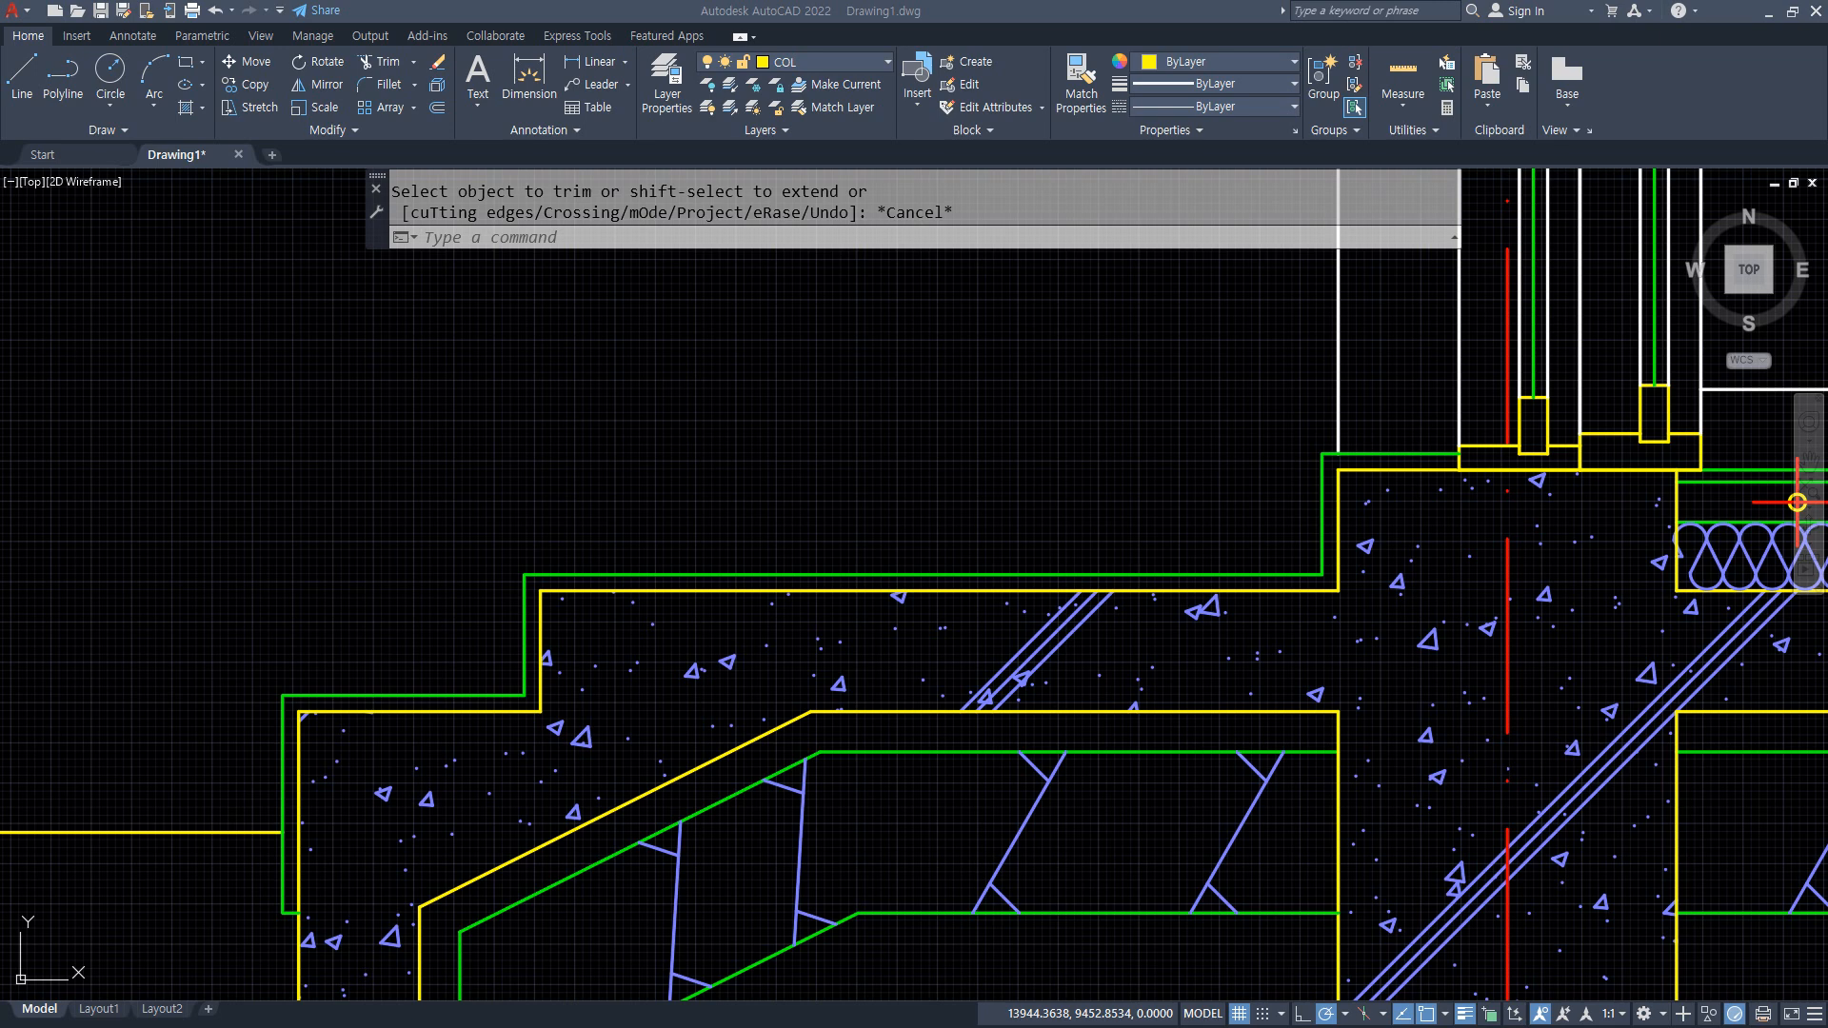
Hatch the narrow strip between the outer wall line and the window with the AR-BRSTD brick pattern.
{"action": "scroll", "coordinate": [825, 459], "scroll_direction": "down", "scroll_amount": 4}
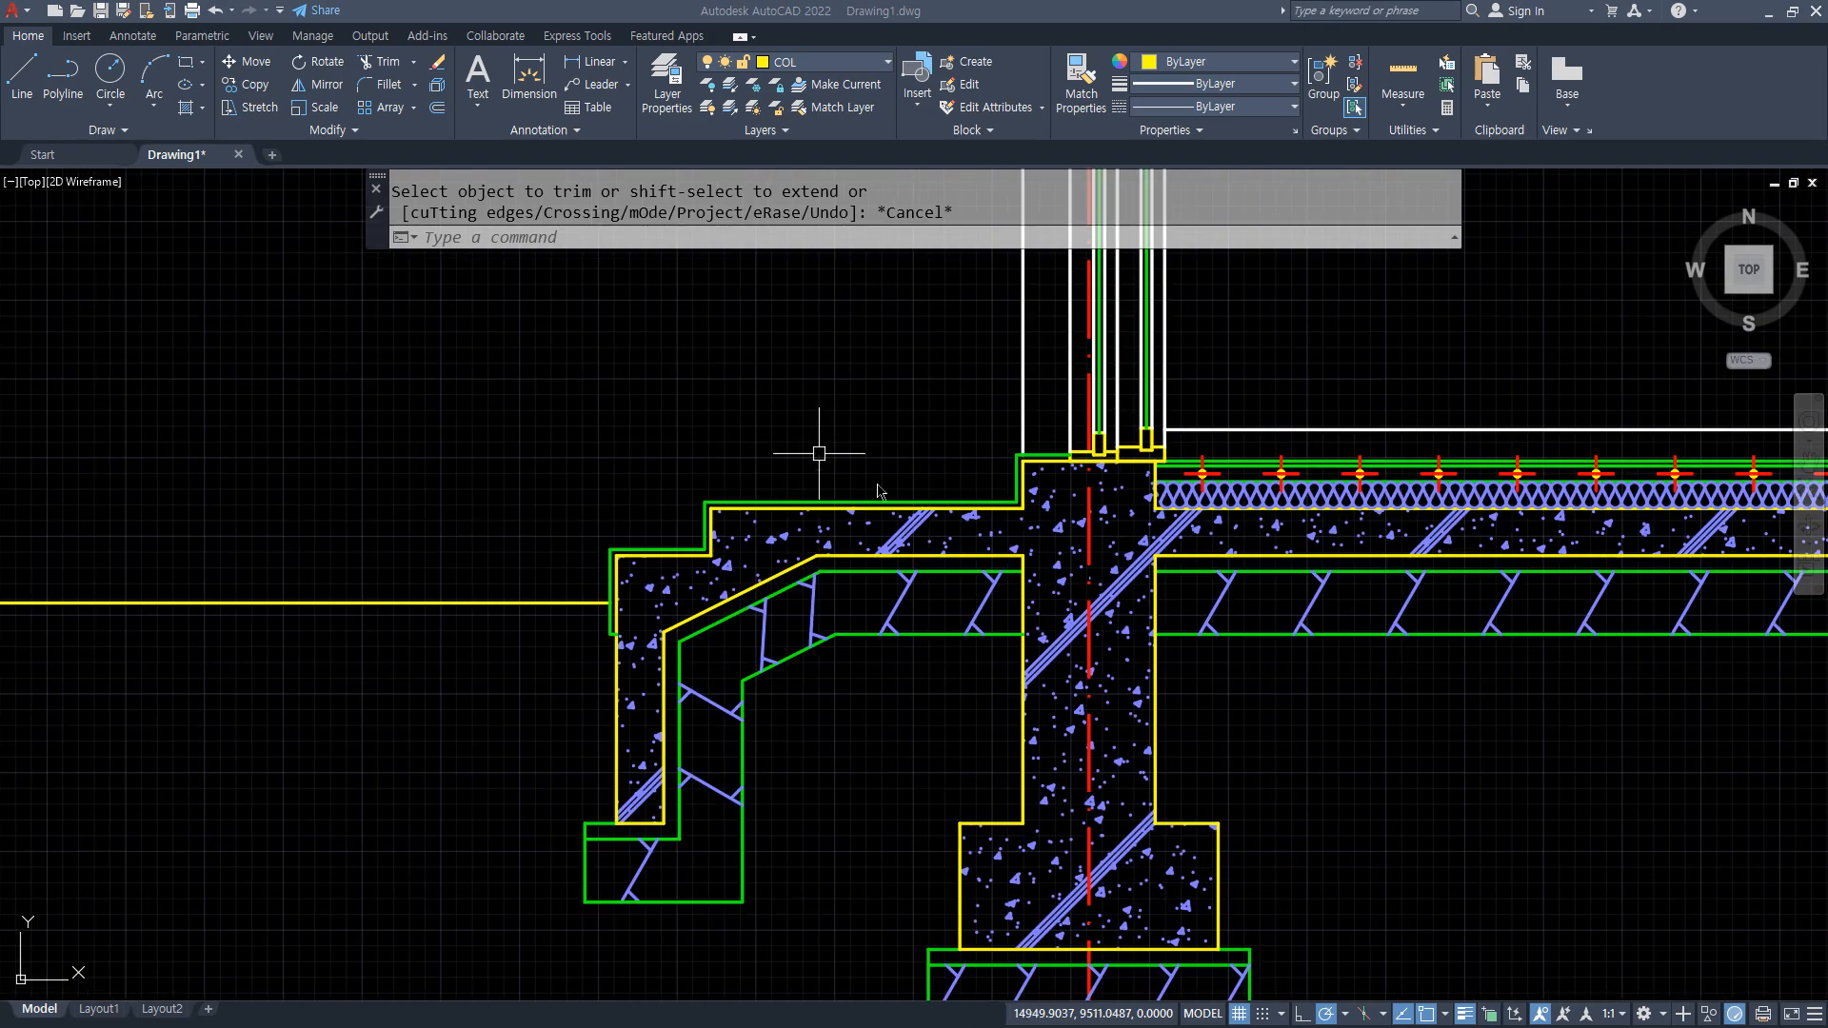
{"action": "mouse_move", "coordinate": [1217, 517]}
{"action": "middle_mouse_down"}
{"action": "mouse_move", "coordinate": [1017, 465]}
{"action": "mouse_move", "coordinate": [903, 846]}
{"action": "middle_mouse_up"}
{"action": "mouse_move", "coordinate": [704, 482]}
{"action": "middle_mouse_down"}
{"action": "mouse_move", "coordinate": [678, 494]}
{"action": "mouse_move", "coordinate": [641, 685]}
{"action": "middle_mouse_up"}
{"action": "scroll", "coordinate": [639, 687], "scroll_direction": "down", "scroll_amount": 2}
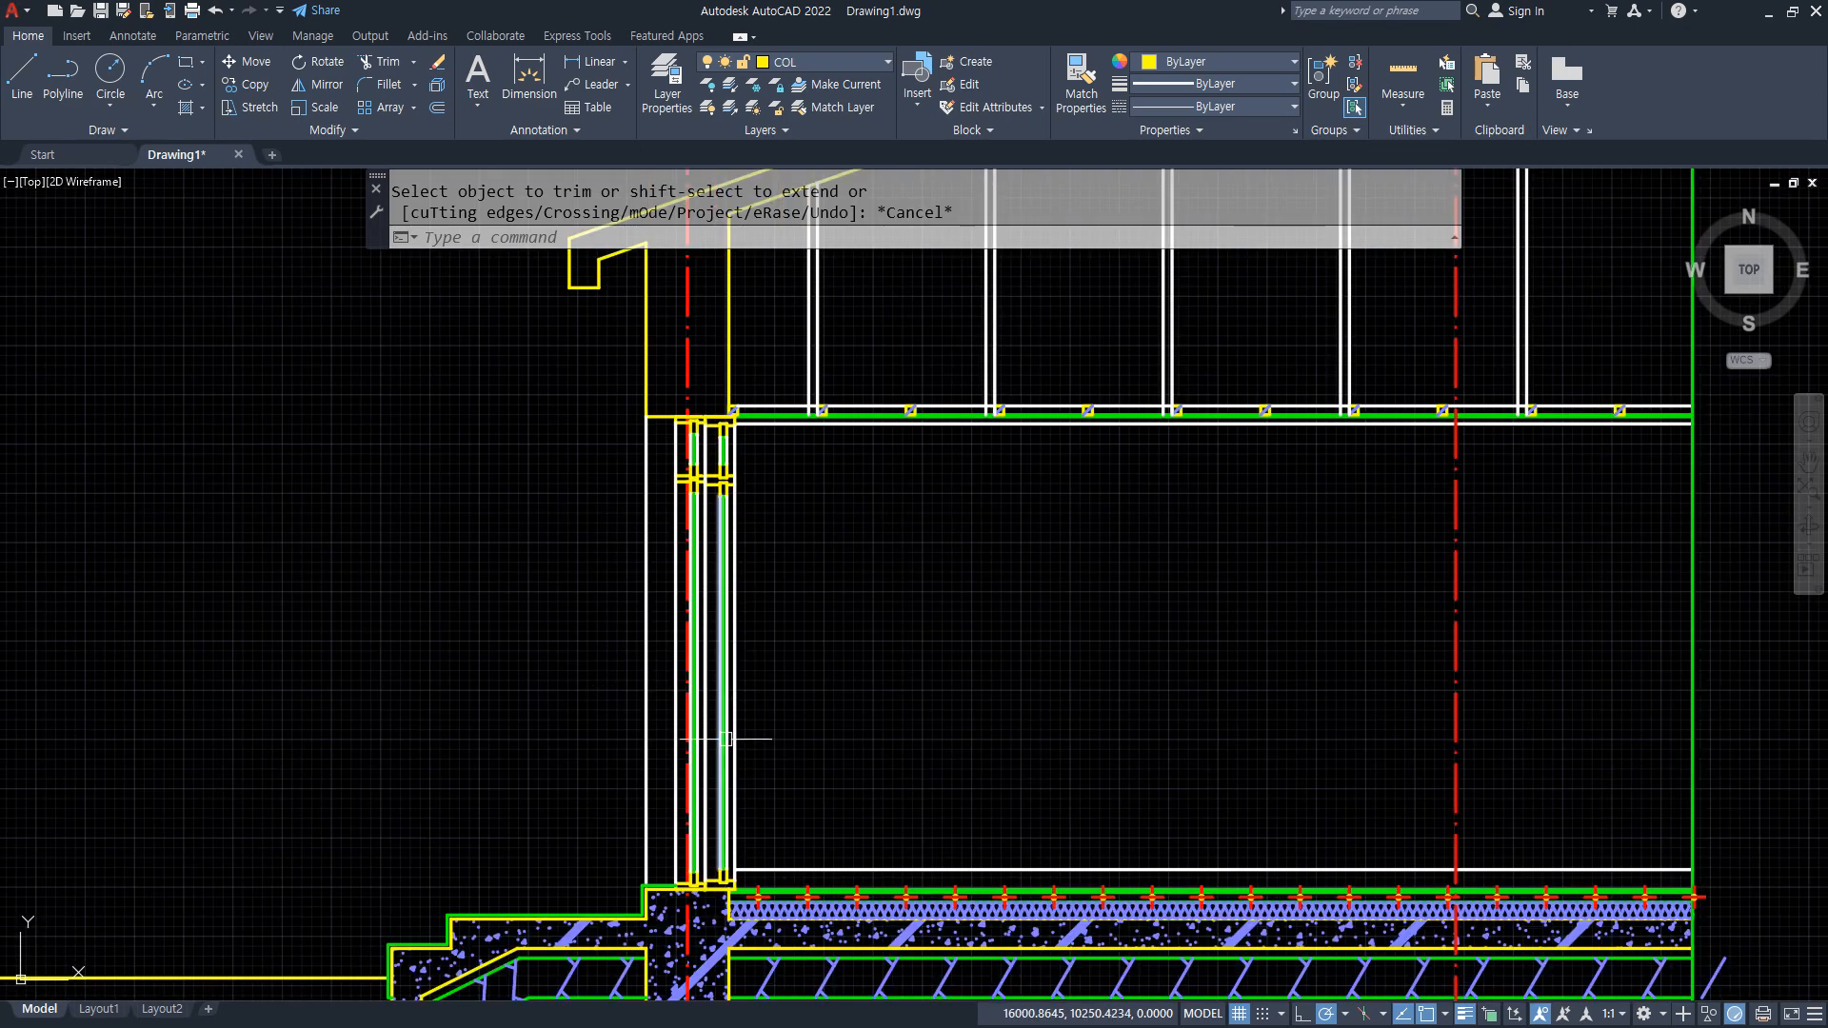
{"action": "scroll", "coordinate": [666, 790], "scroll_direction": "up", "scroll_amount": 2}
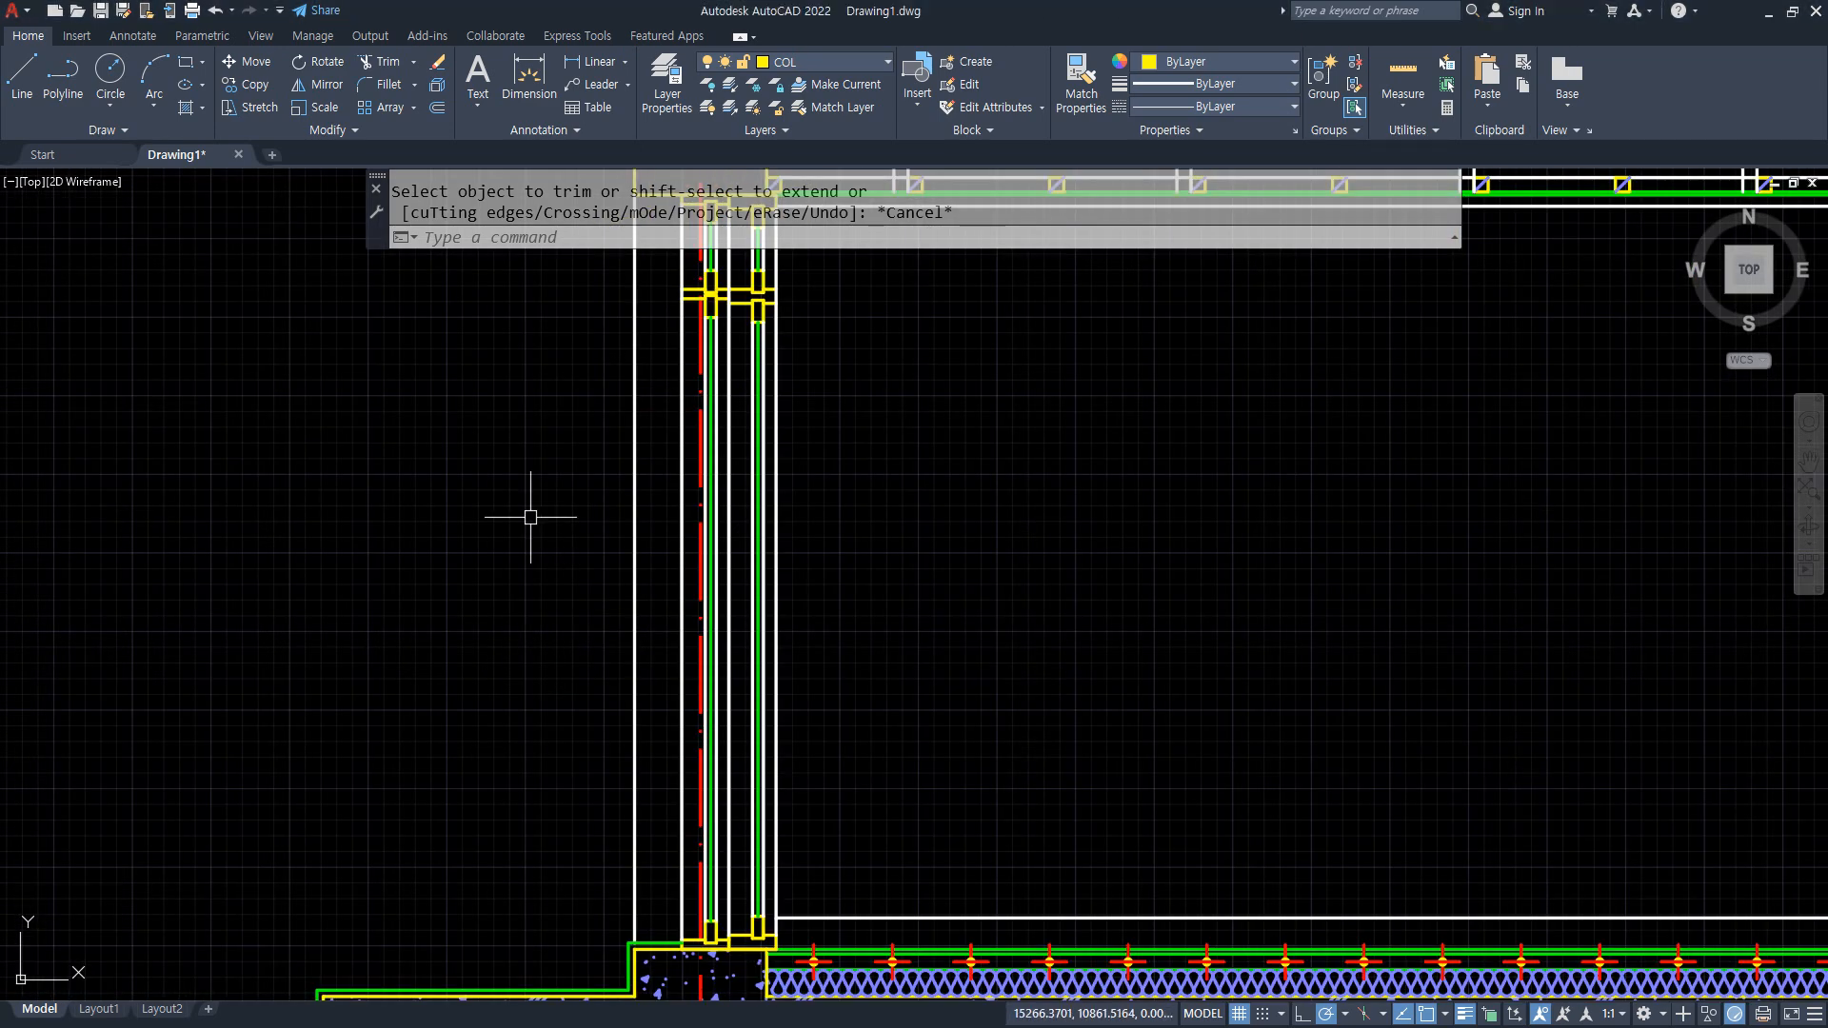
{"action": "type", "text": "HATCH"}
{"action": "key", "text": "Return"}
{"action": "left_click", "coordinate": [660, 645]}
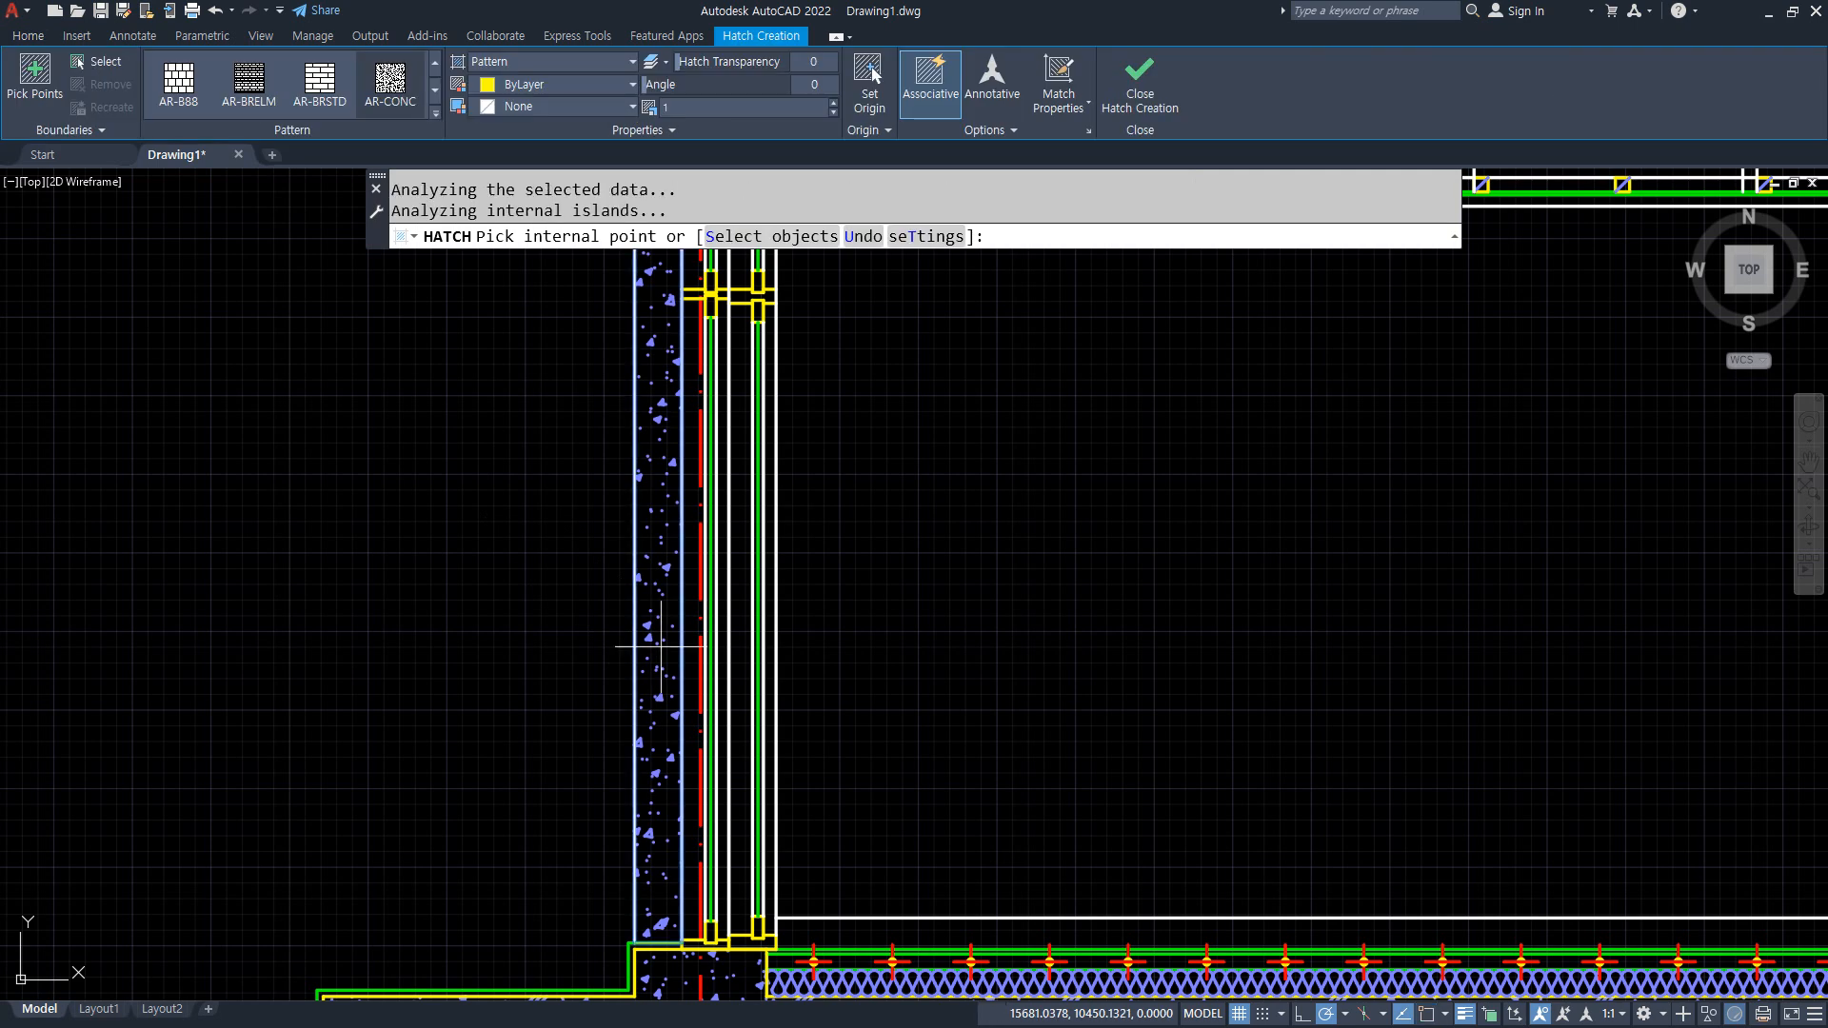
{"action": "left_click", "coordinate": [319, 81]}
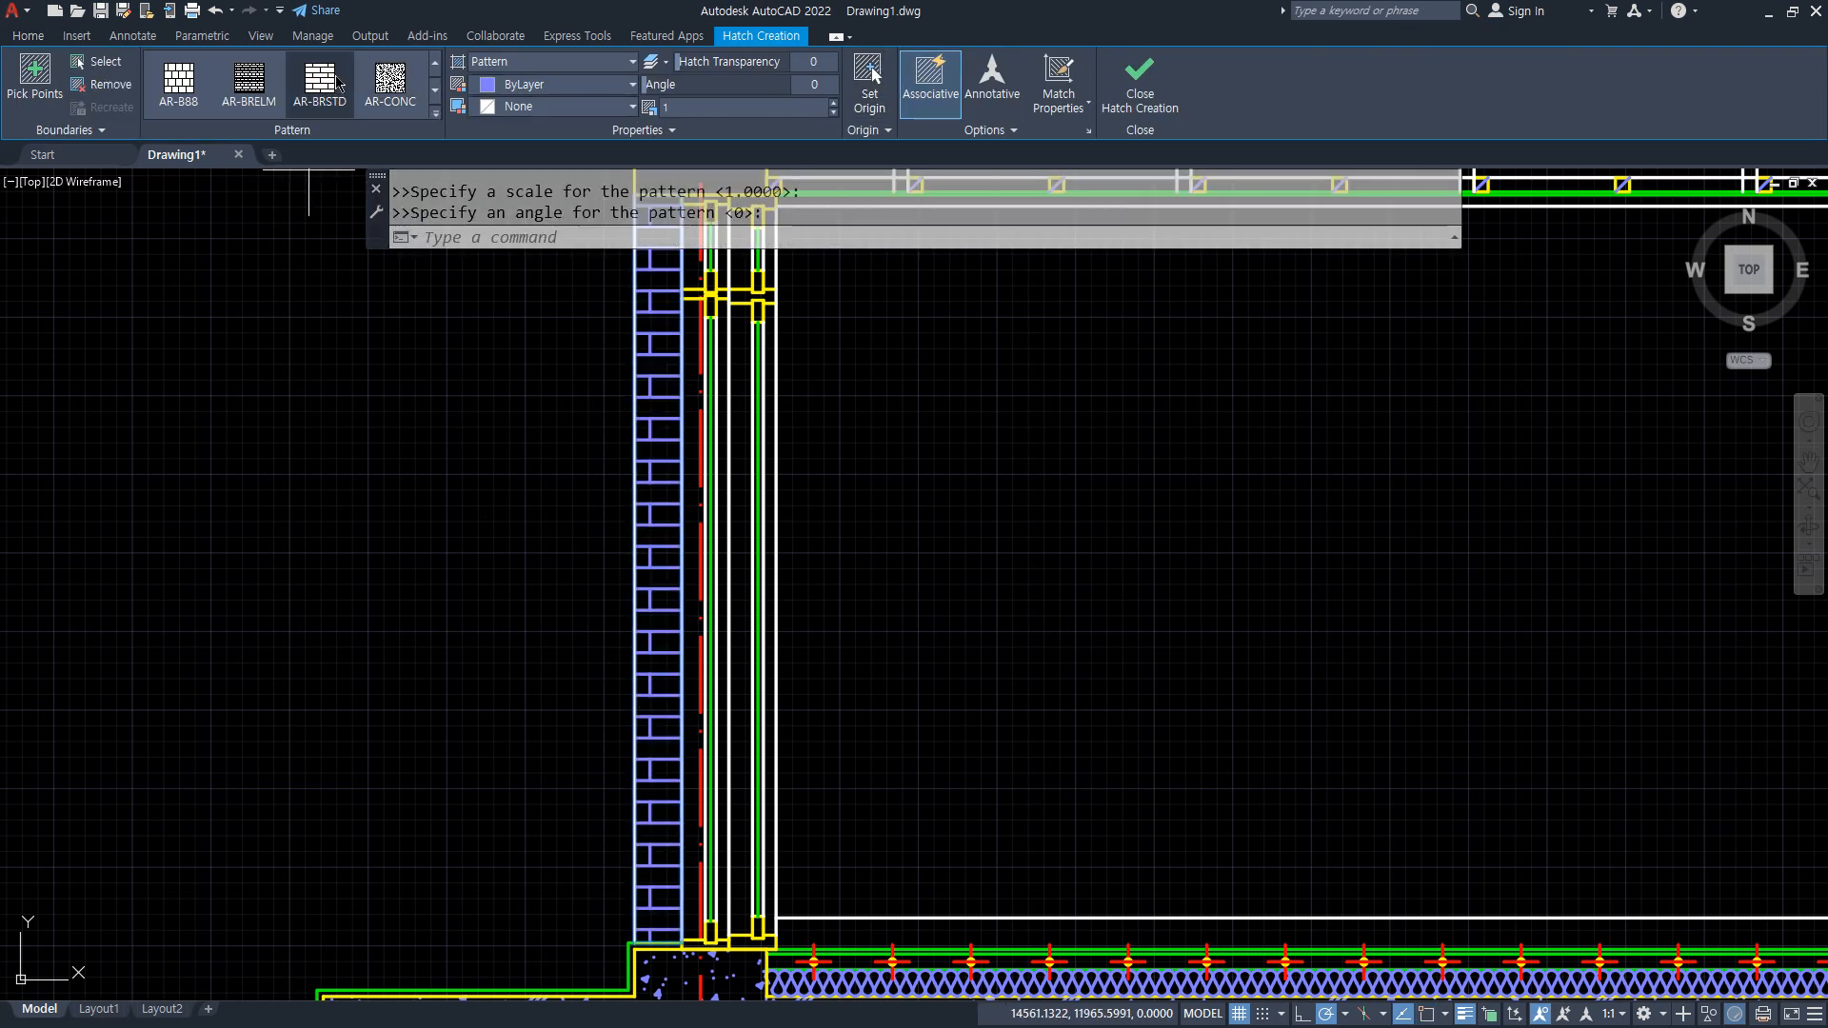
Set the brick hatch origin to the midpoint of the concrete upstand's top edge and finish the hatch.
{"action": "left_click", "coordinate": [872, 76]}
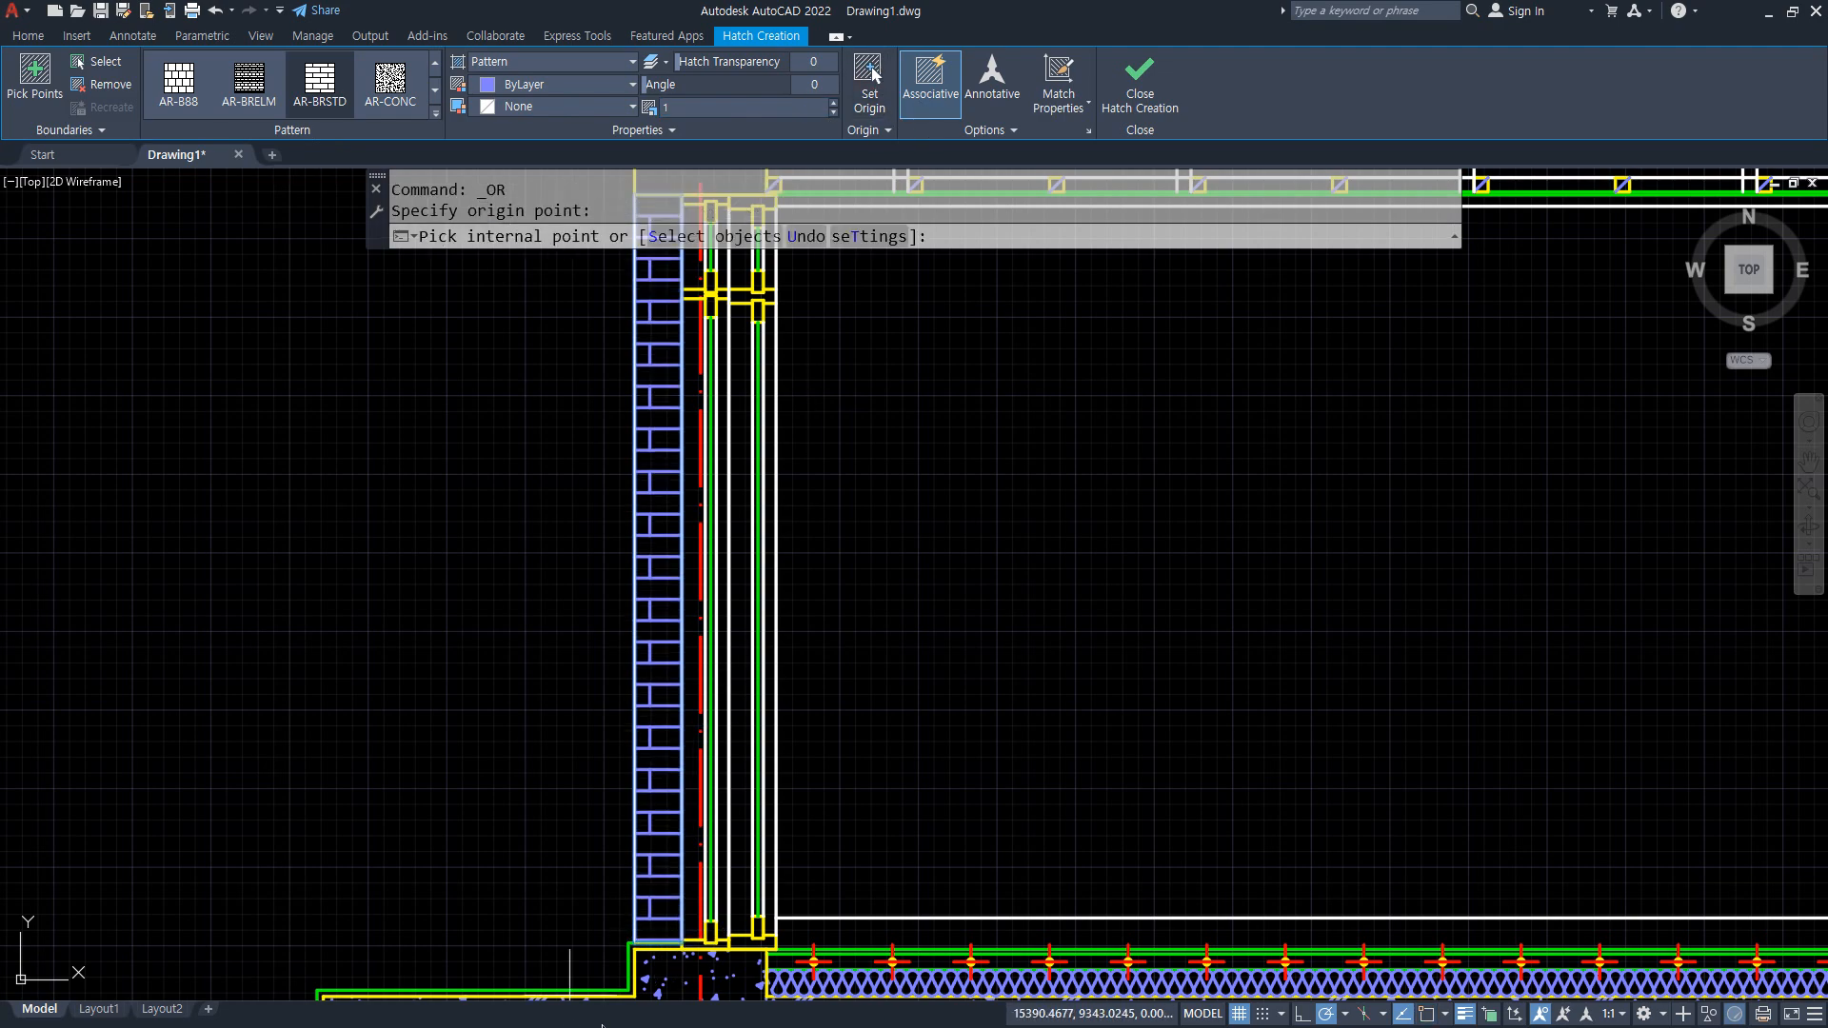
{"action": "scroll", "coordinate": [674, 934], "scroll_direction": "up", "scroll_amount": 4}
{"action": "scroll", "coordinate": [660, 947], "scroll_direction": "up", "scroll_amount": 2}
{"action": "middle_click_drag", "start_coordinate": [660, 948], "coordinate": [642, 708]}
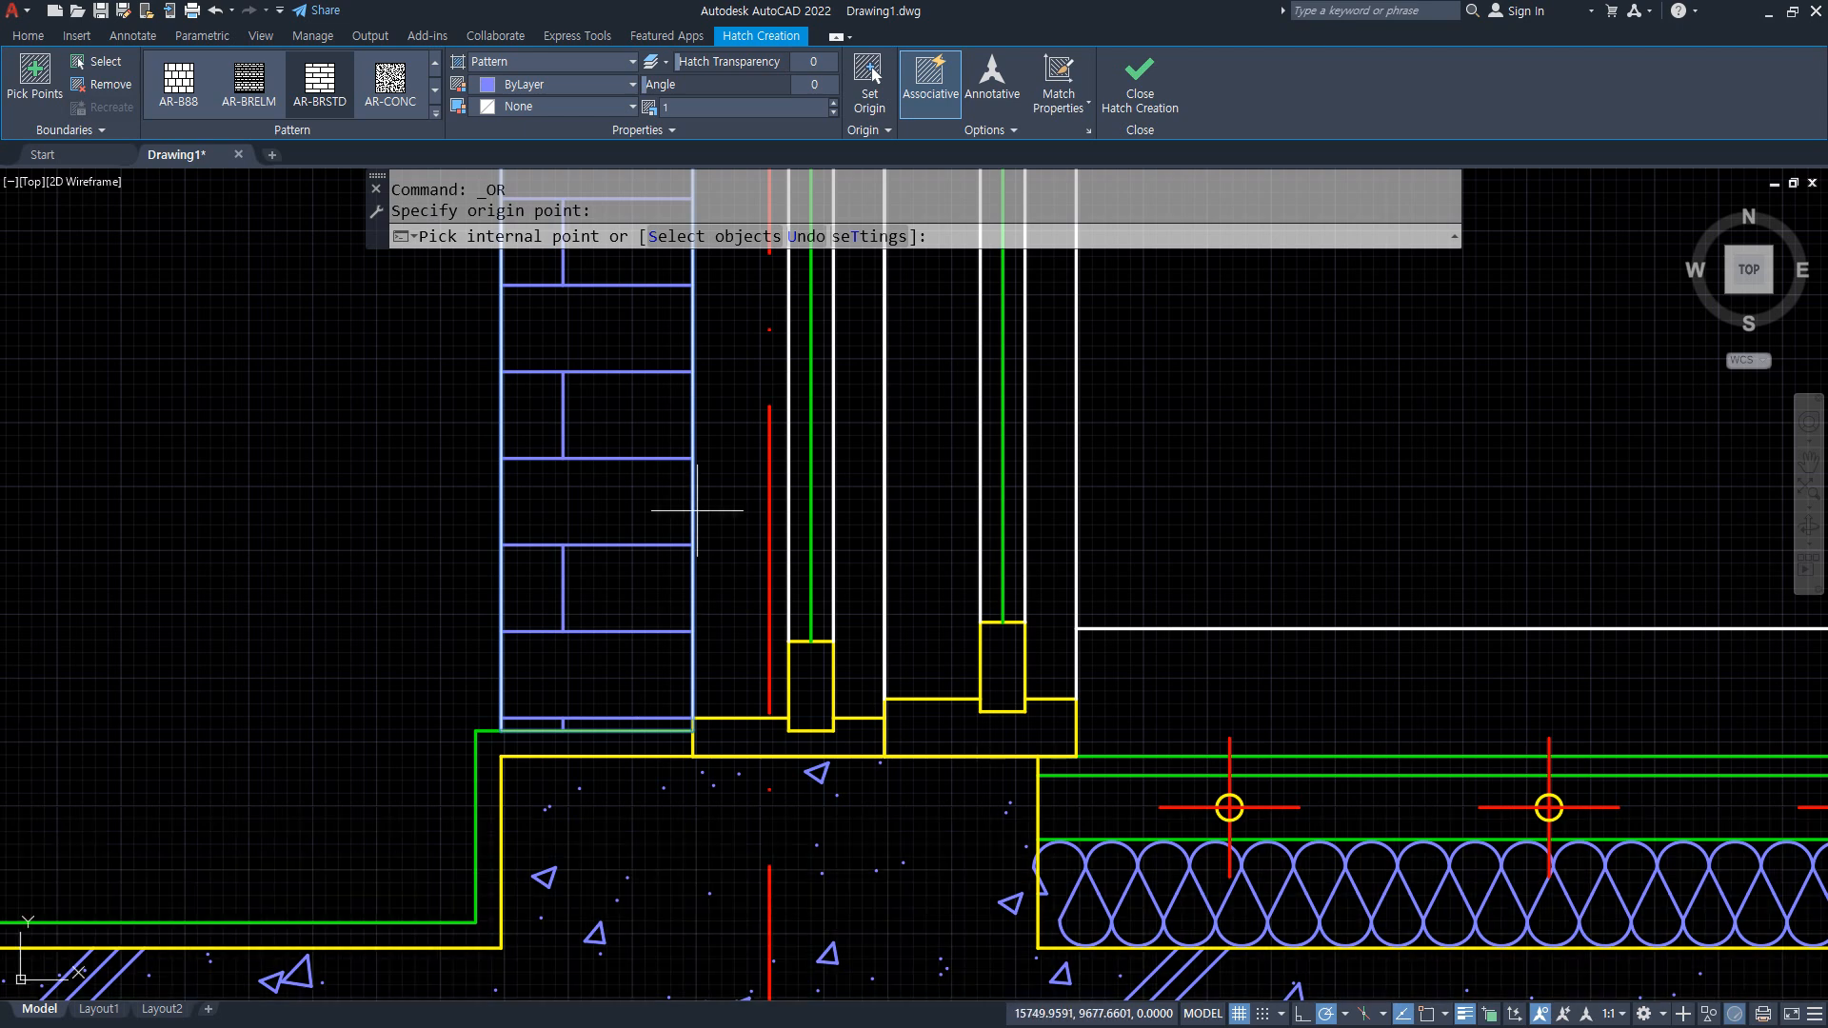
{"action": "left_click", "coordinate": [872, 76]}
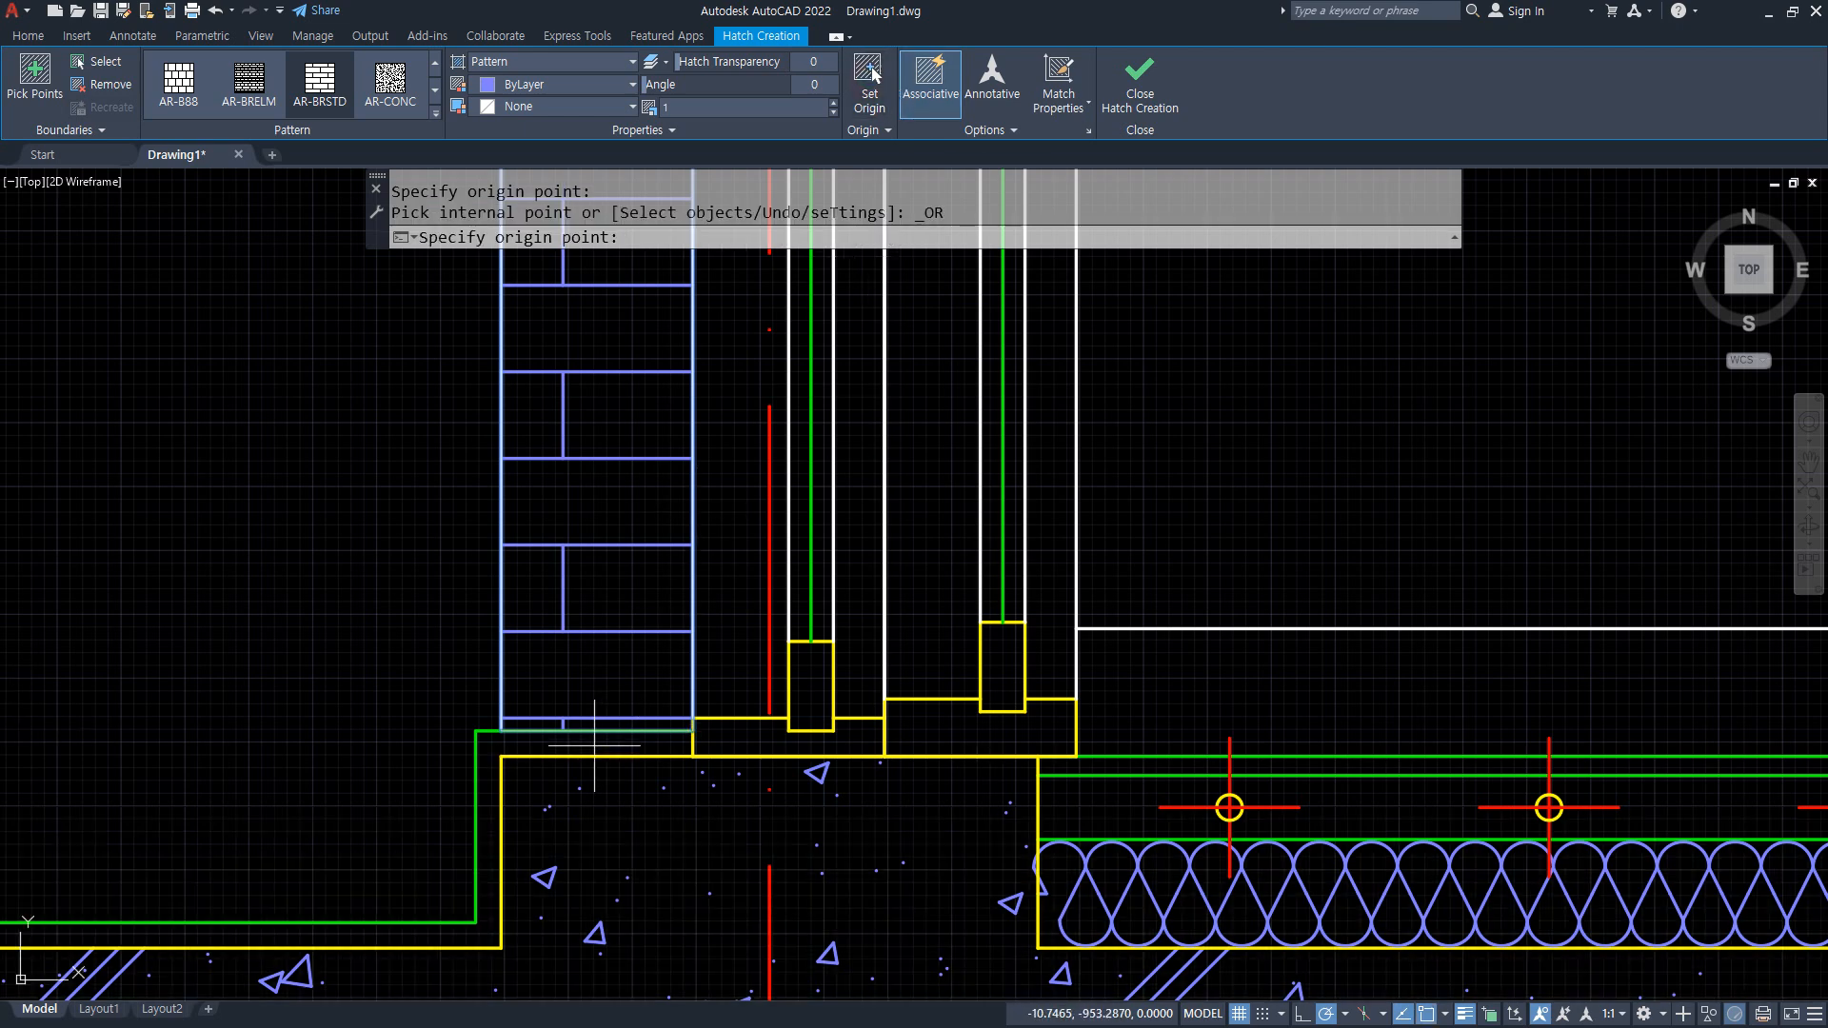
{"action": "type", "text": "mid"}
{"action": "key", "text": "Return"}
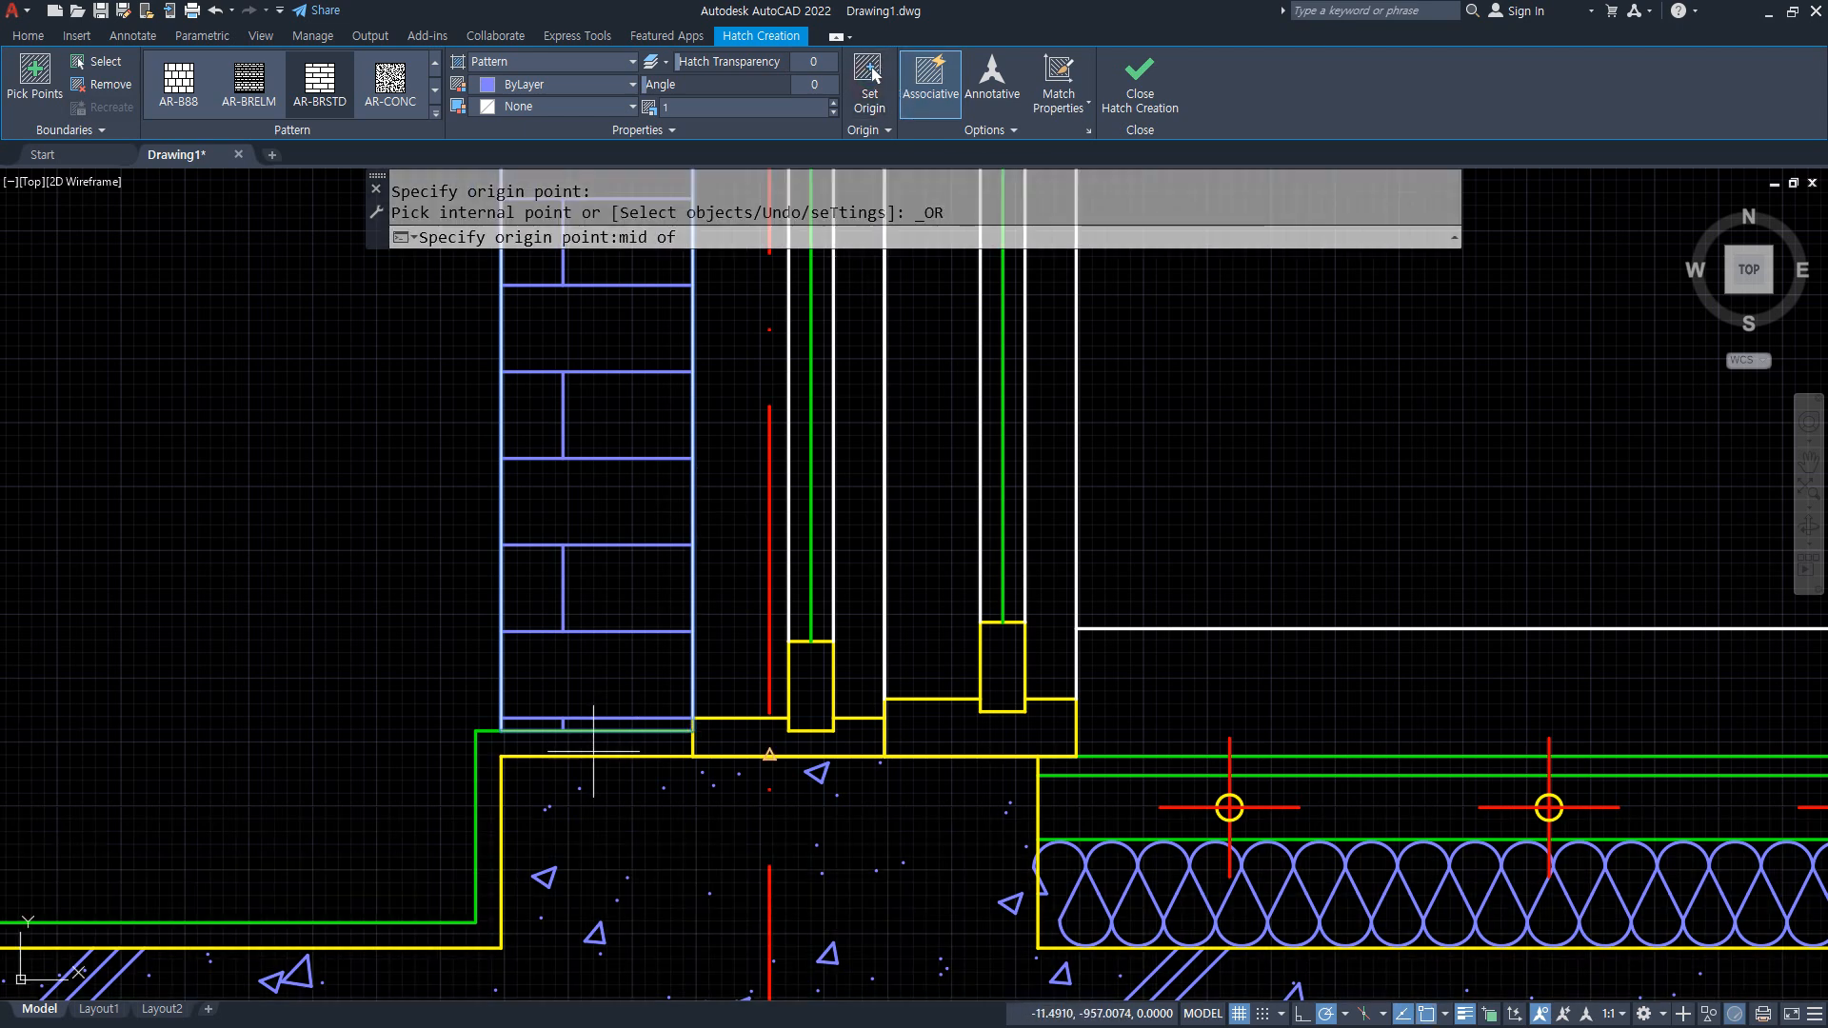
{"action": "left_click", "coordinate": [597, 760]}
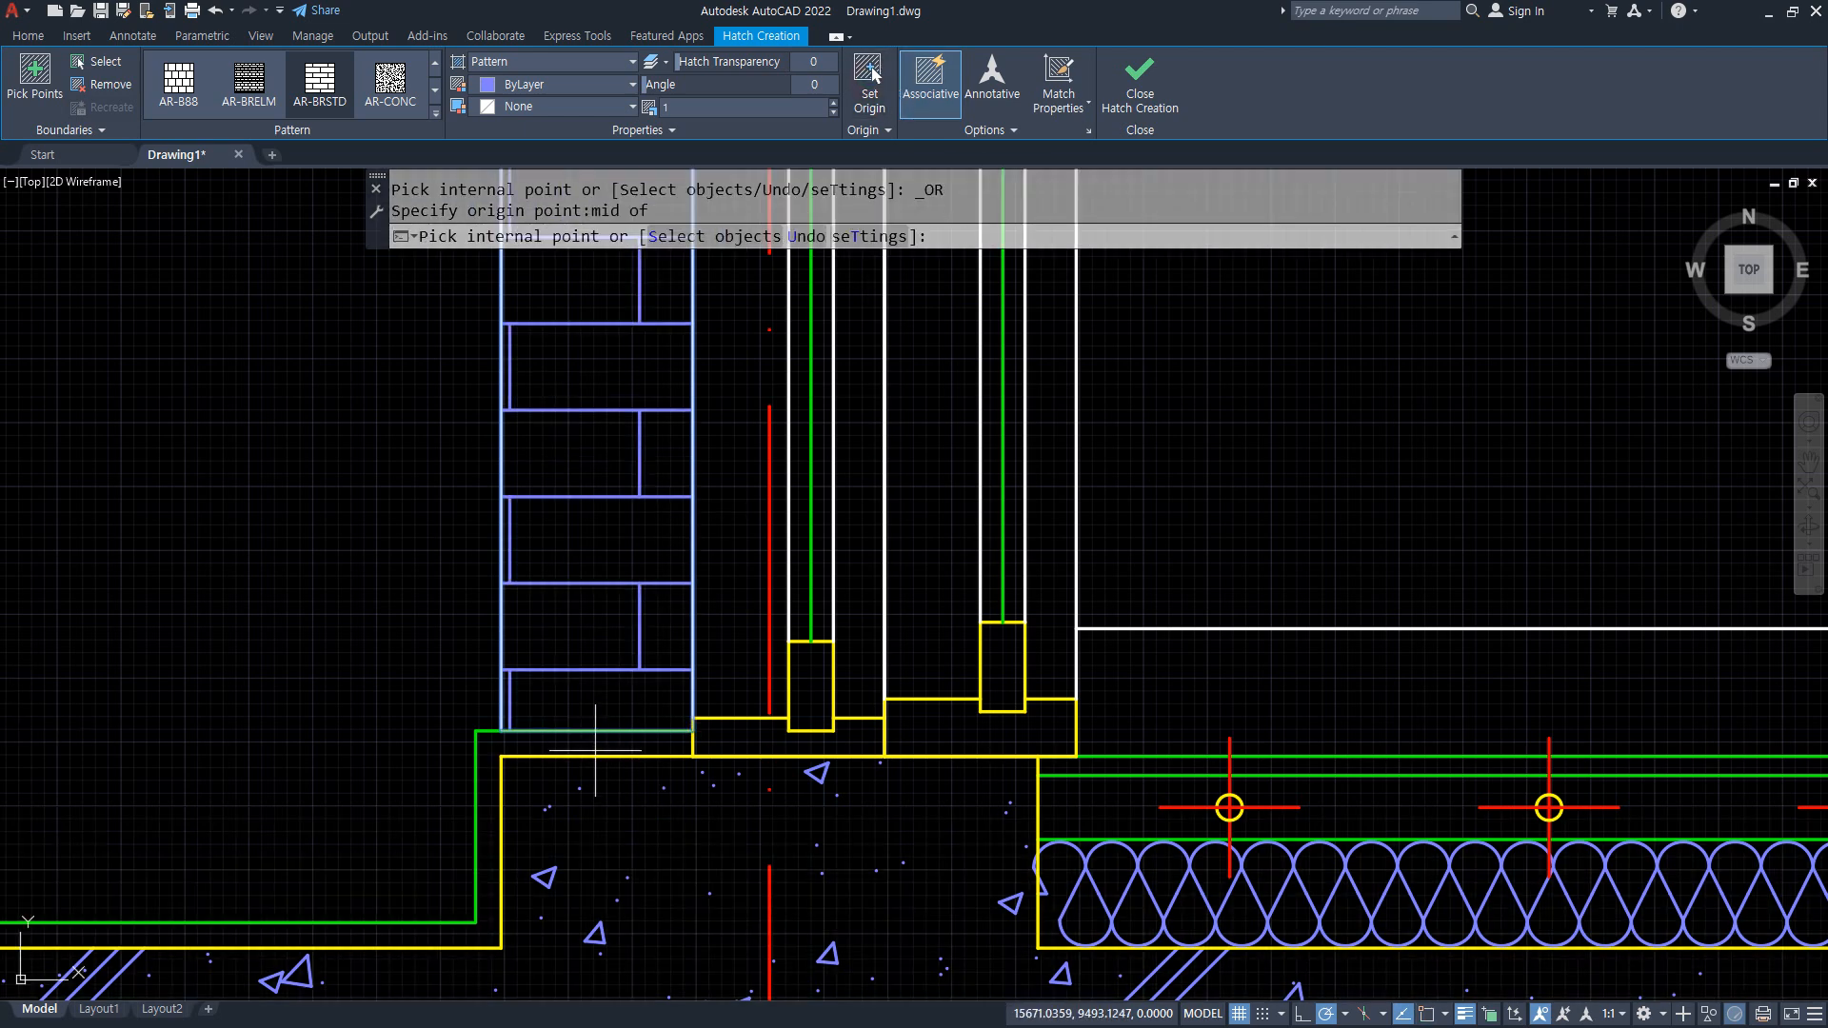
{"action": "scroll", "coordinate": [597, 760], "scroll_direction": "down", "scroll_amount": 5}
{"action": "middle_click_drag", "start_coordinate": [575, 221], "coordinate": [575, 407]}
{"action": "scroll", "coordinate": [575, 407], "scroll_direction": "up", "scroll_amount": 5}
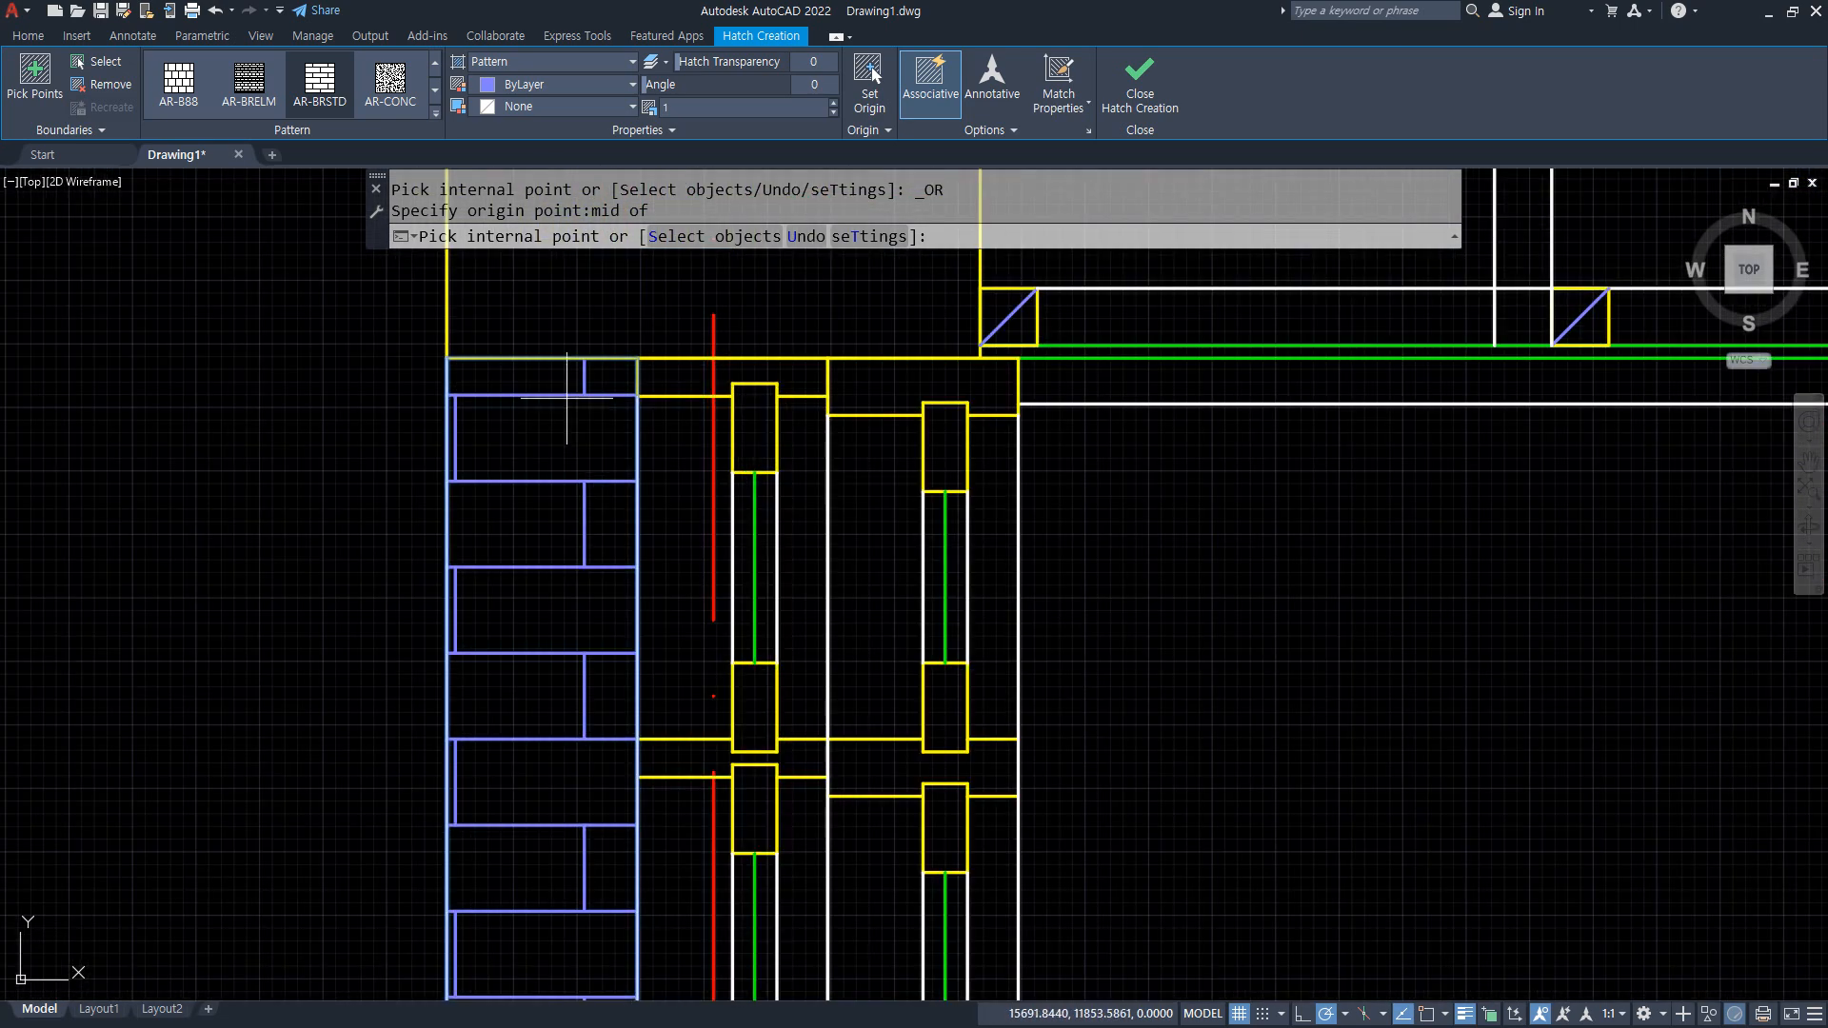
{"action": "key", "text": "Escape"}
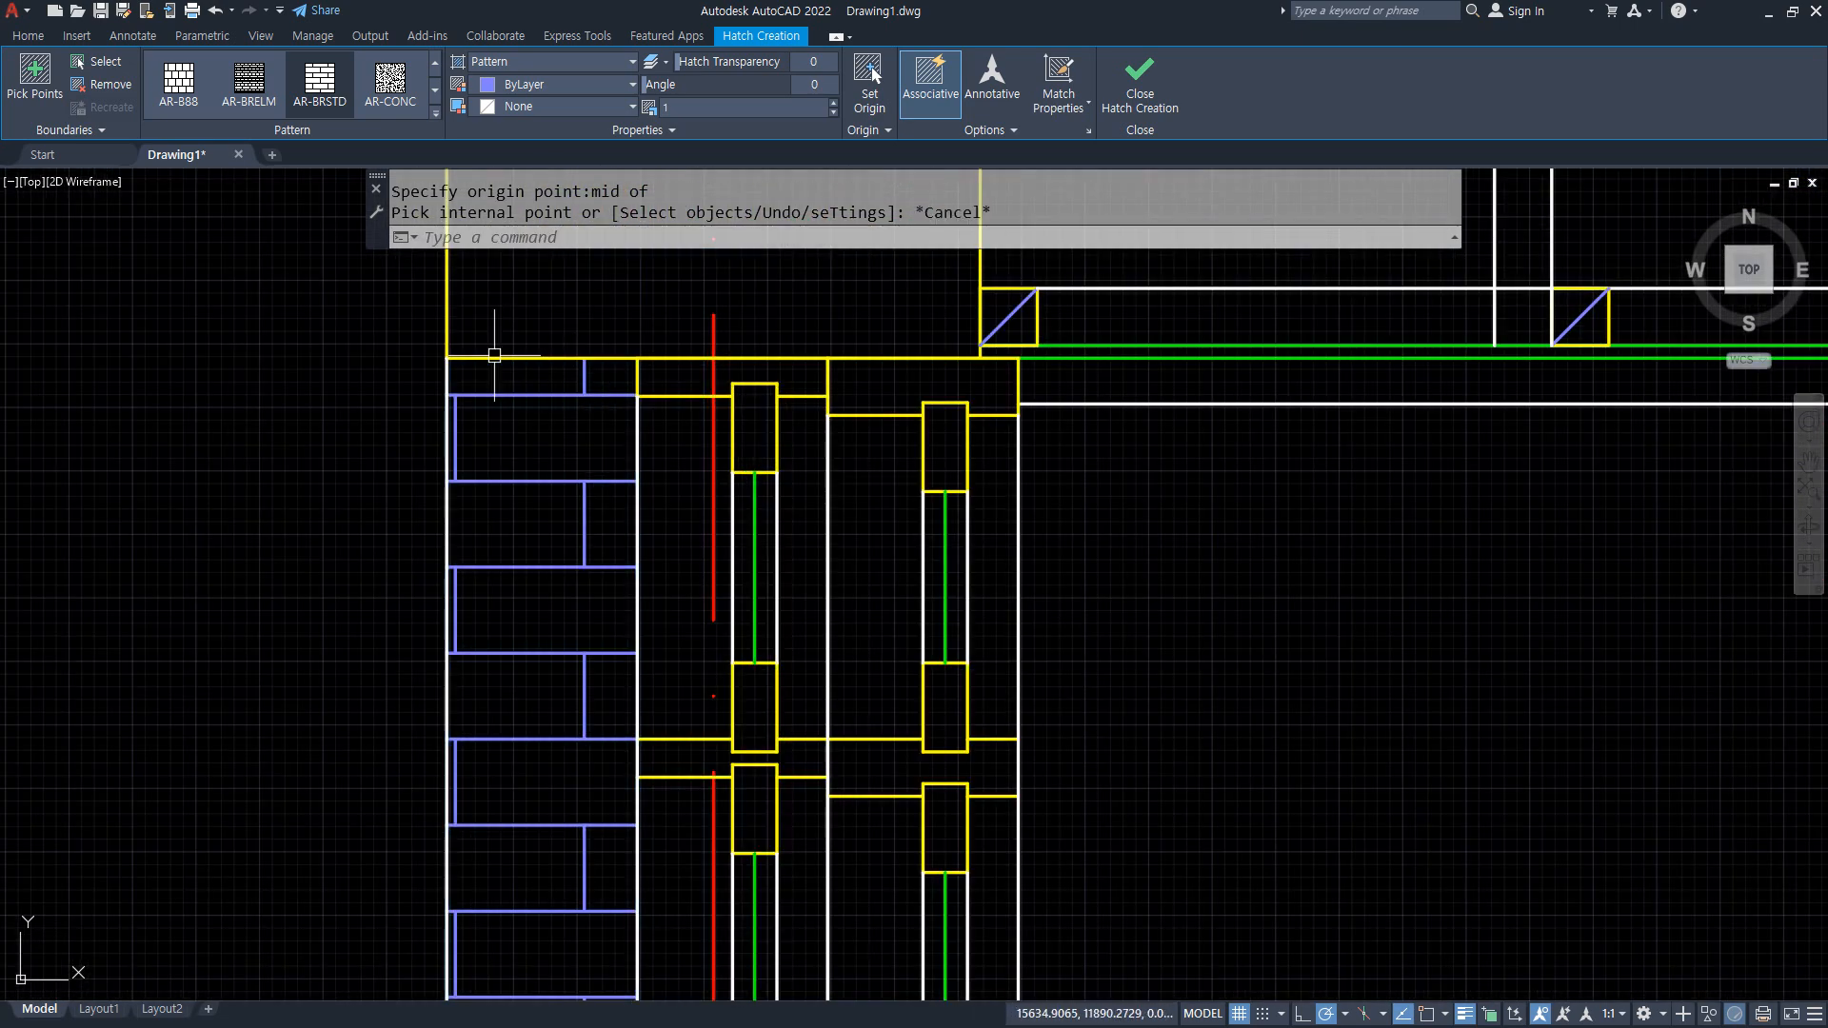
Draw a horizontal helper line across the top of the brick strip, between the window's outer line and the outer wall line.
{"action": "type", "text": "l"}
{"action": "key", "text": "Return"}
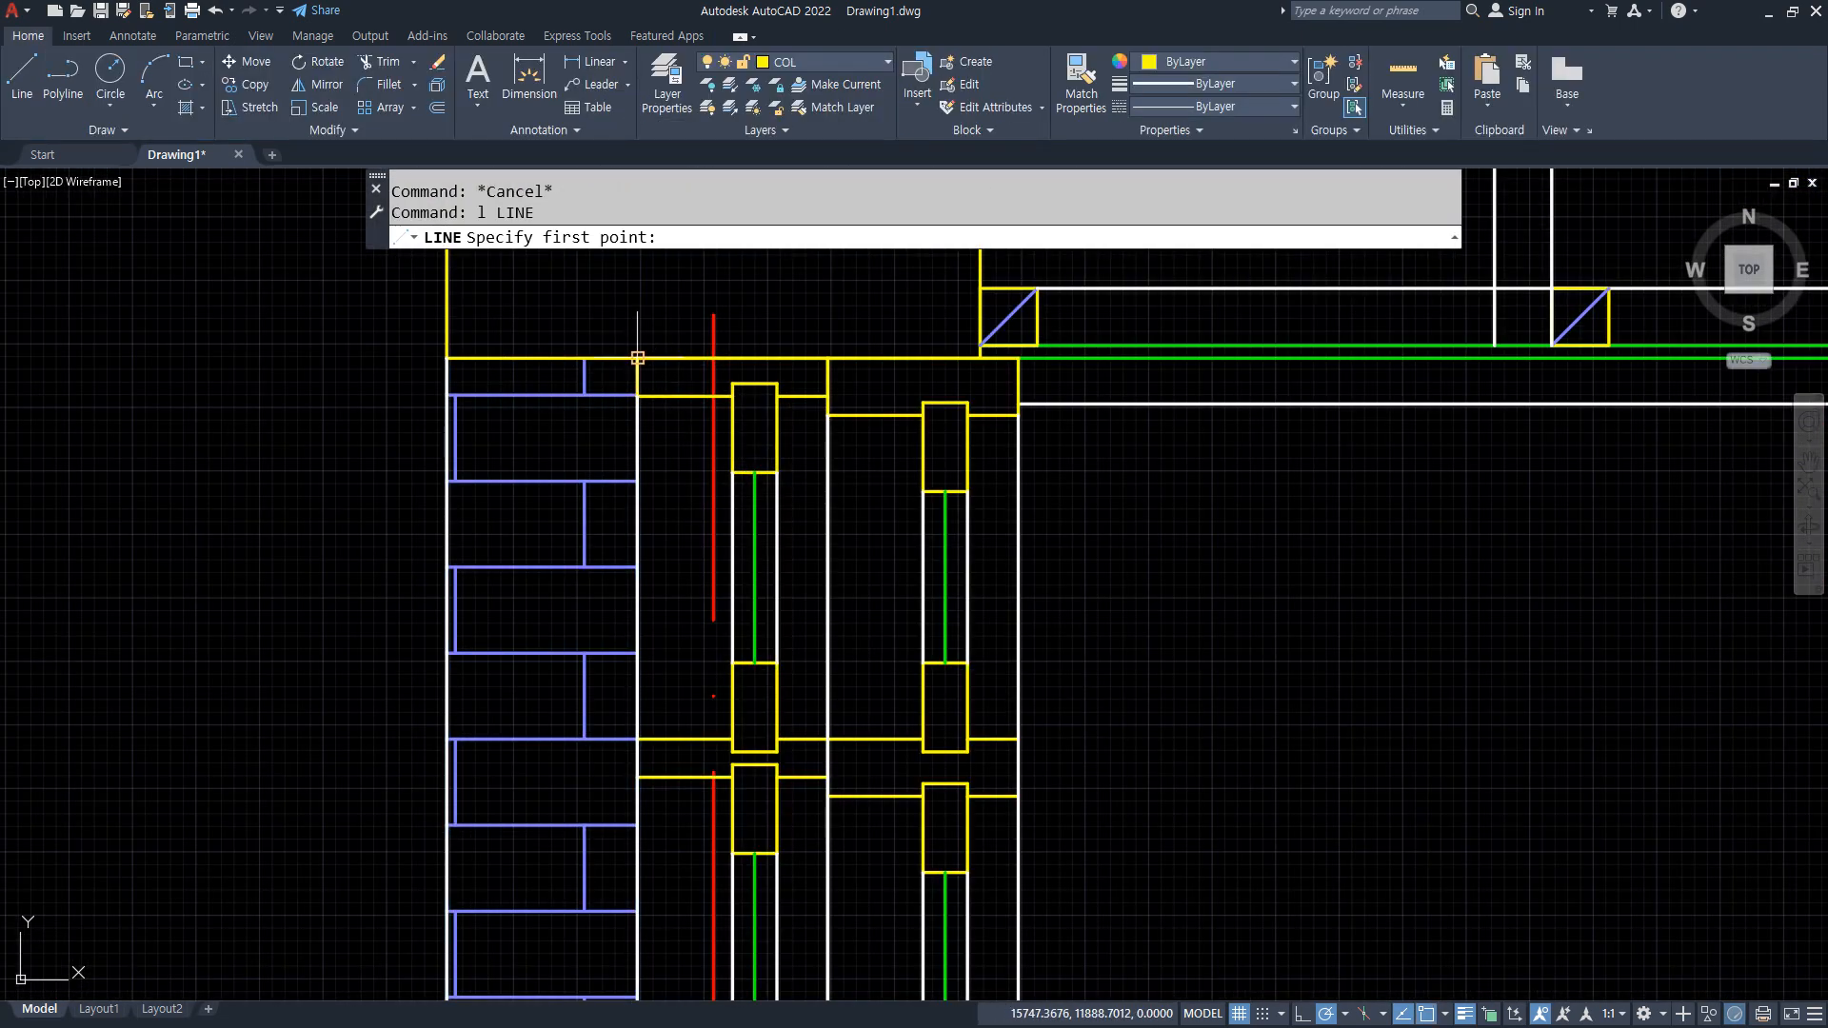
{"action": "left_click", "coordinate": [637, 358]}
{"action": "left_click", "coordinate": [447, 358]}
{"action": "key", "text": "Return"}
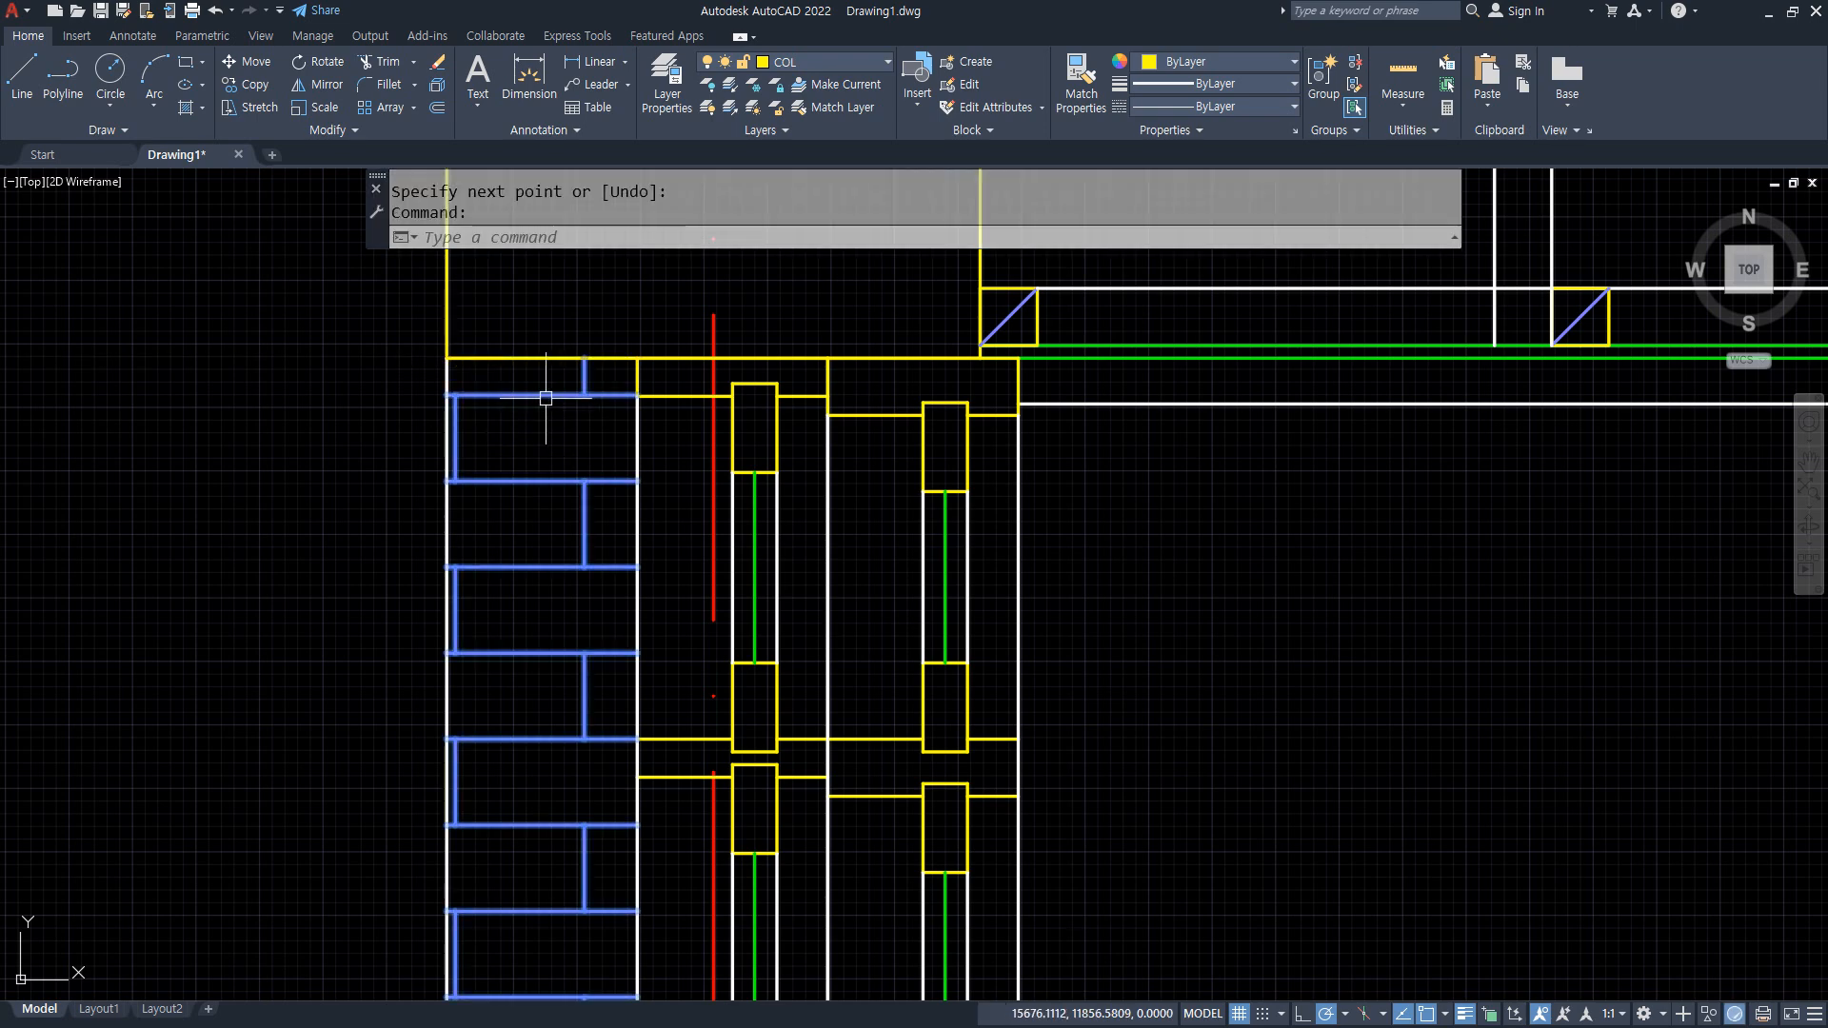
Set the brick hatch's origin to the midpoint of the helper line at the top of the strip.
{"action": "left_click", "coordinate": [741, 400]}
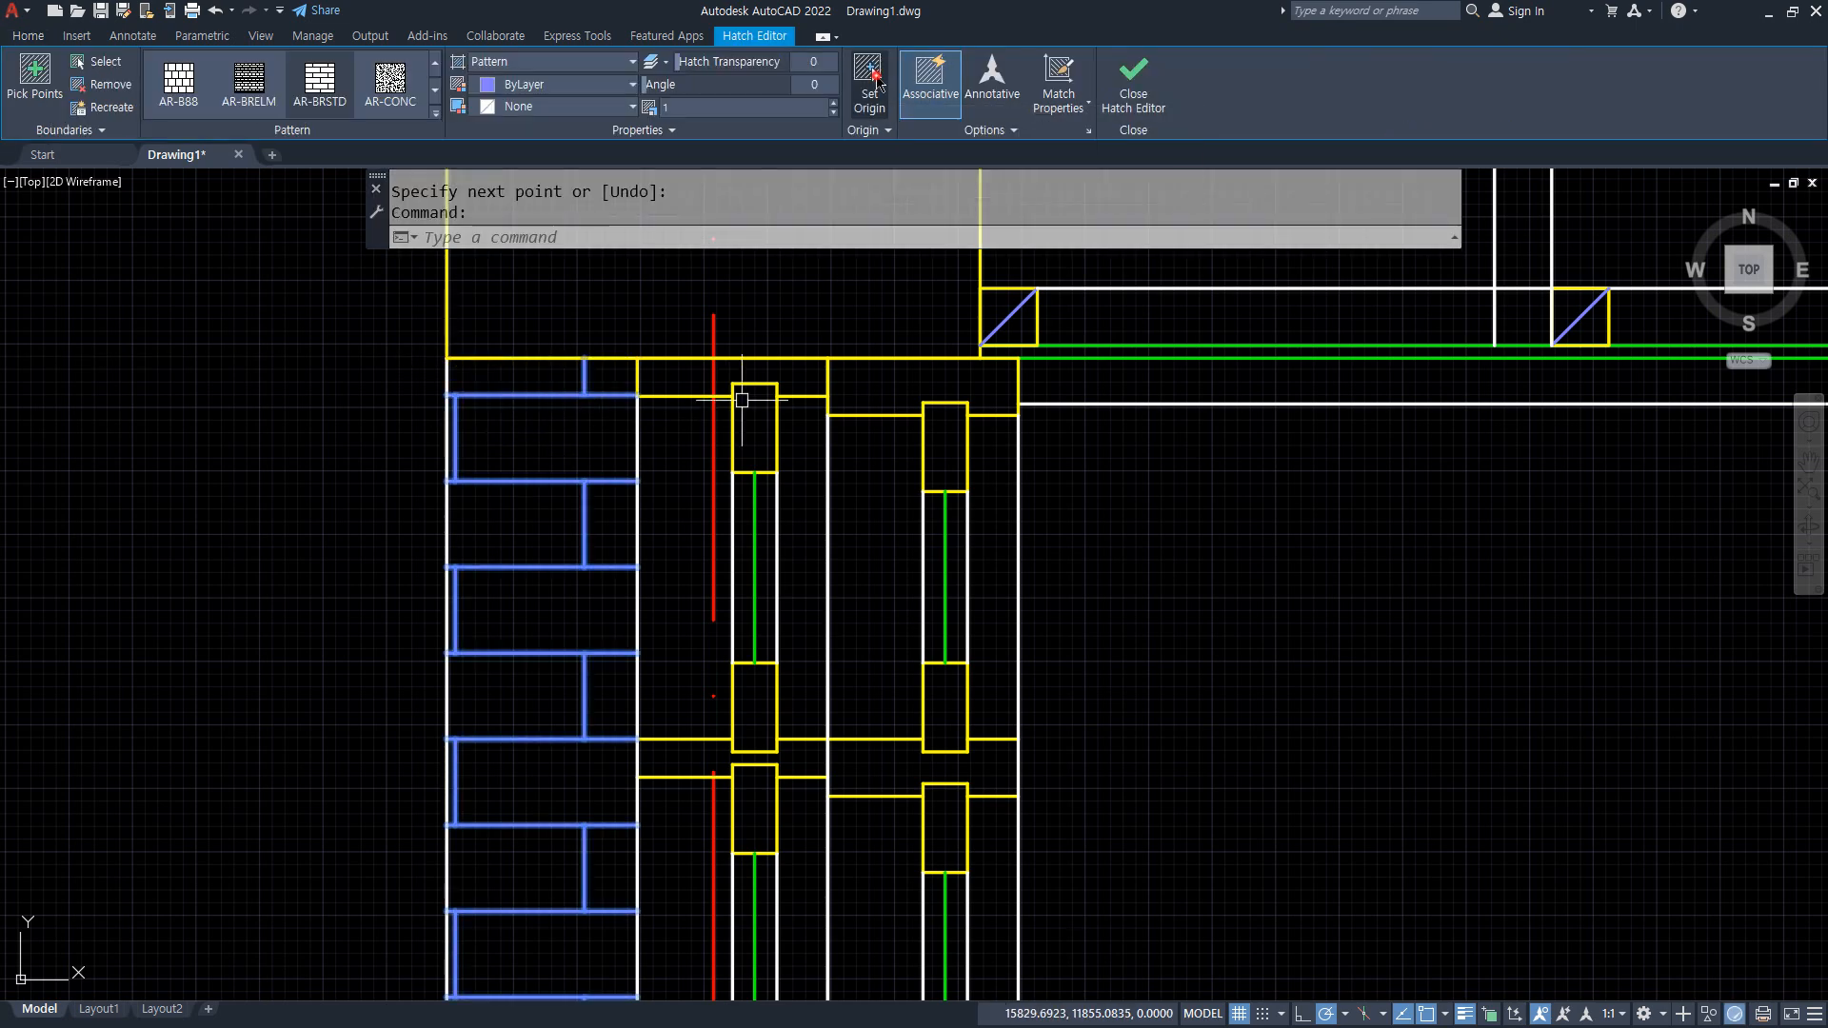
{"action": "left_click", "coordinate": [869, 80]}
{"action": "type", "text": "mid"}
{"action": "key", "text": "space"}
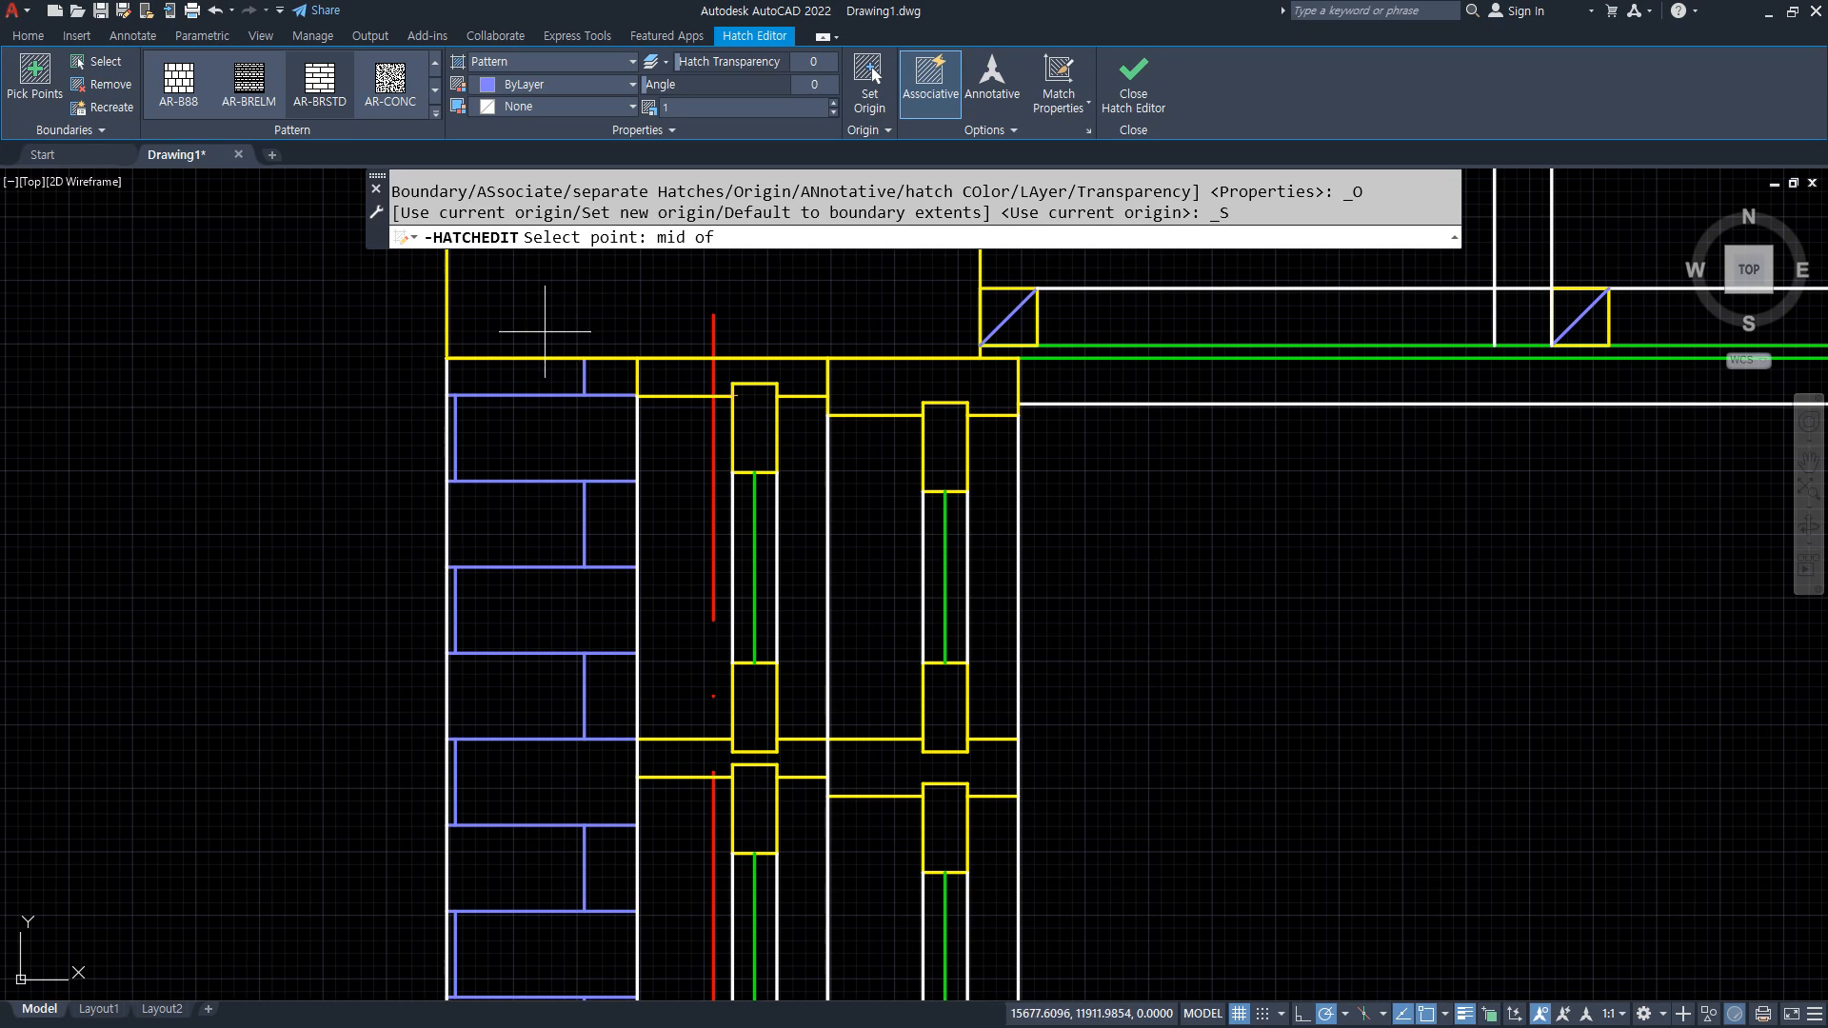
{"action": "left_click", "coordinate": [542, 359]}
{"action": "key", "text": "Return"}
{"action": "scroll", "coordinate": [497, 434], "scroll_direction": "down", "scroll_amount": 2}
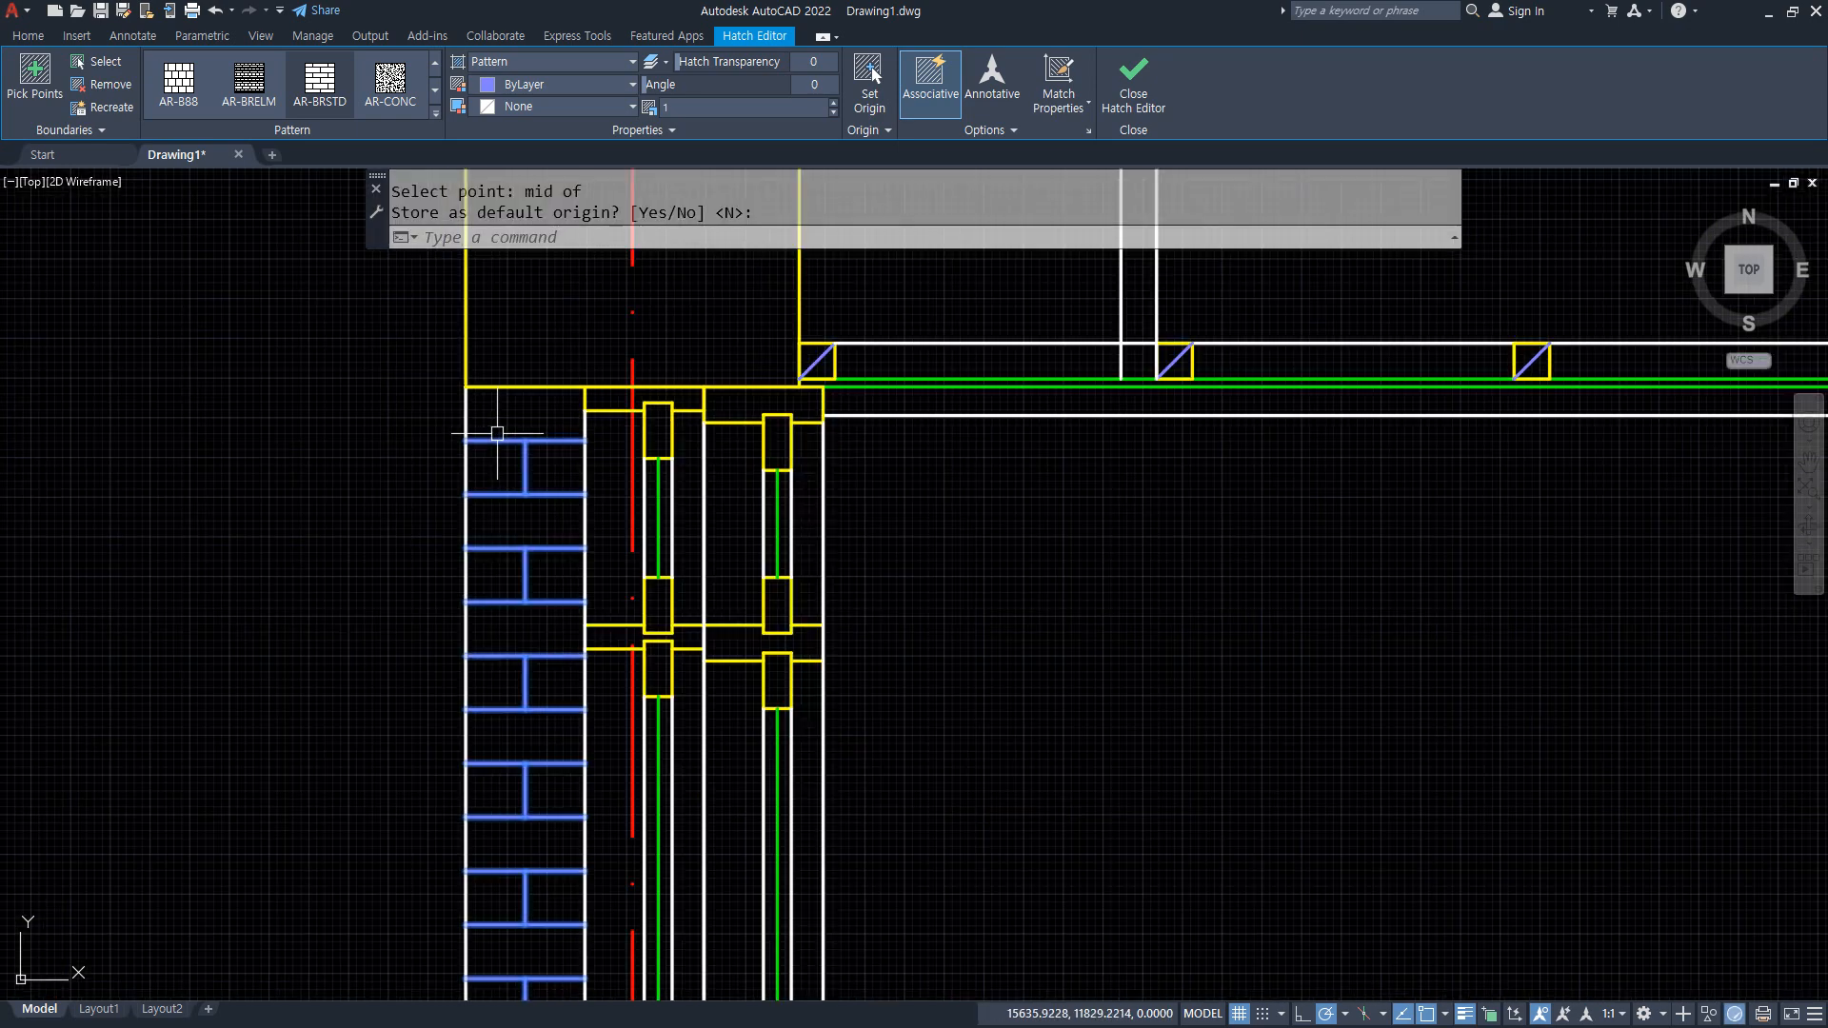
Draw a horizontal helper line across the bottom of the brick strip, along the green line above the concrete upstand.
{"action": "scroll", "coordinate": [497, 434], "scroll_direction": "down", "scroll_amount": 3}
{"action": "middle_click_drag", "start_coordinate": [497, 433], "coordinate": [500, 332]}
{"action": "scroll", "coordinate": [514, 734], "scroll_direction": "up", "scroll_amount": 3}
{"action": "middle_click_drag", "start_coordinate": [507, 835], "coordinate": [507, 759]}
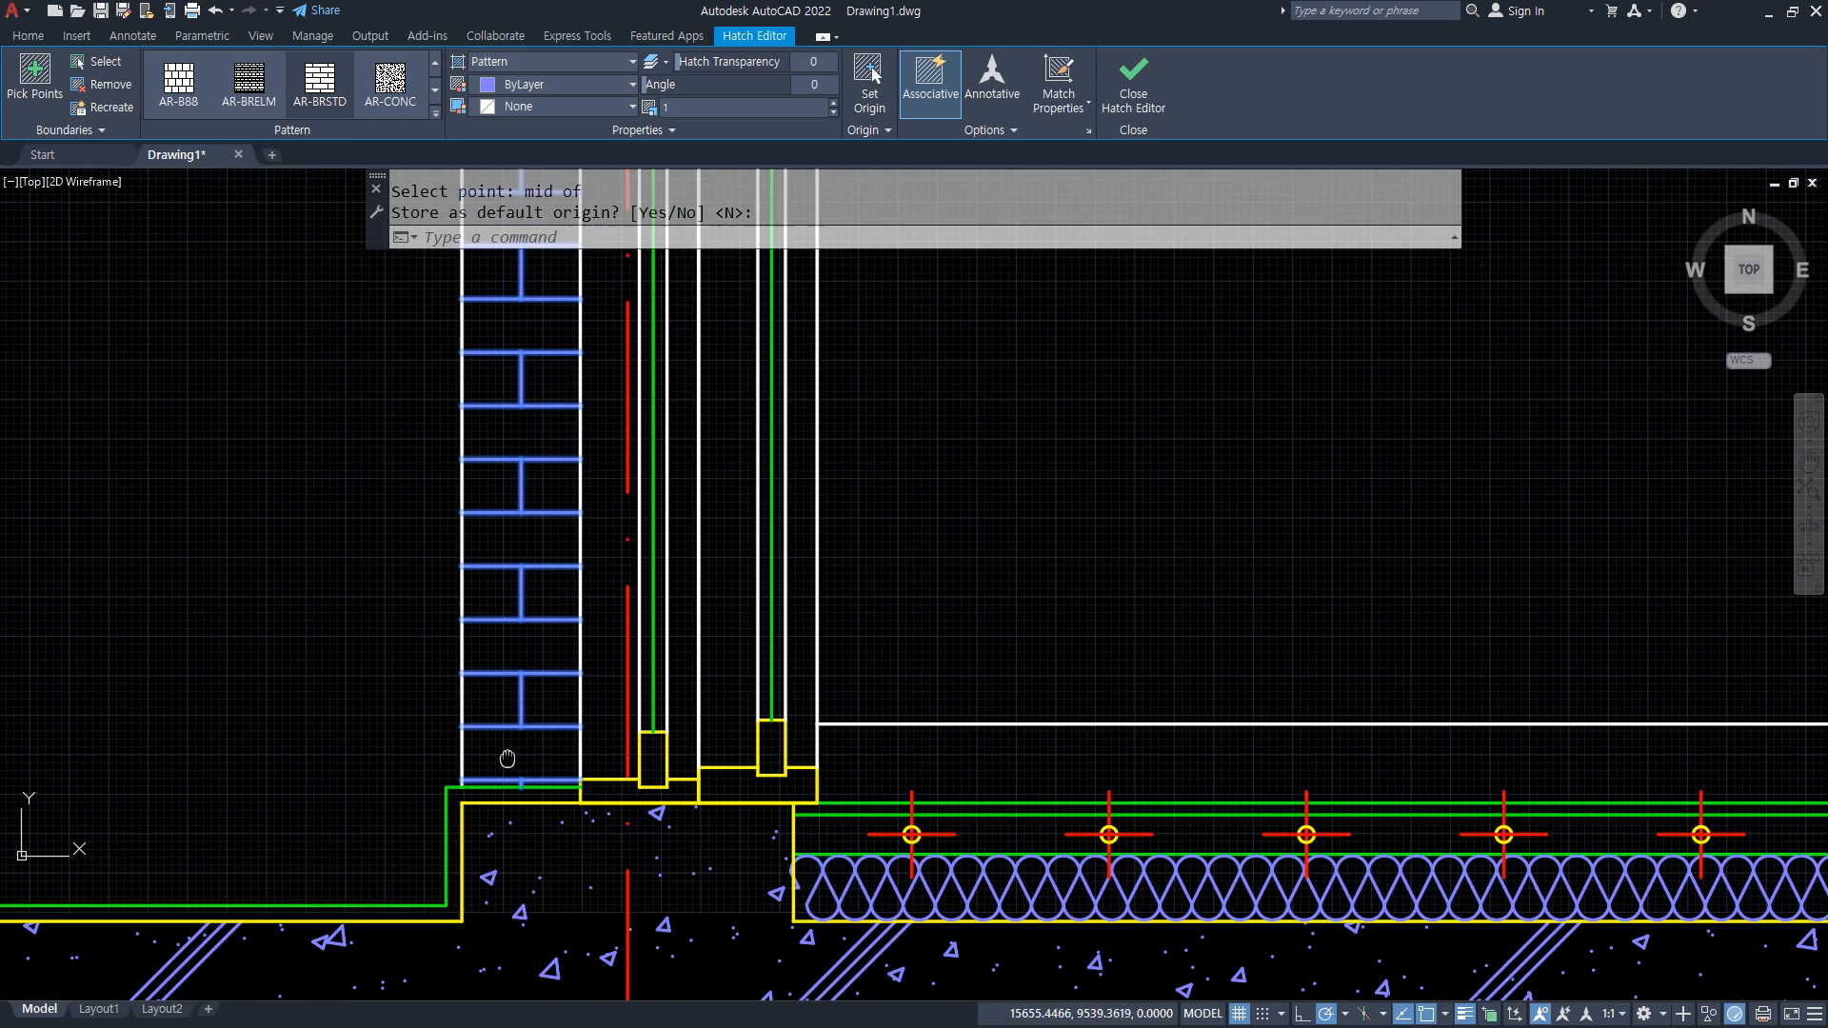
{"action": "scroll", "coordinate": [493, 771], "scroll_direction": "up", "scroll_amount": 4}
{"action": "type", "text": "l"}
{"action": "key", "text": "Return"}
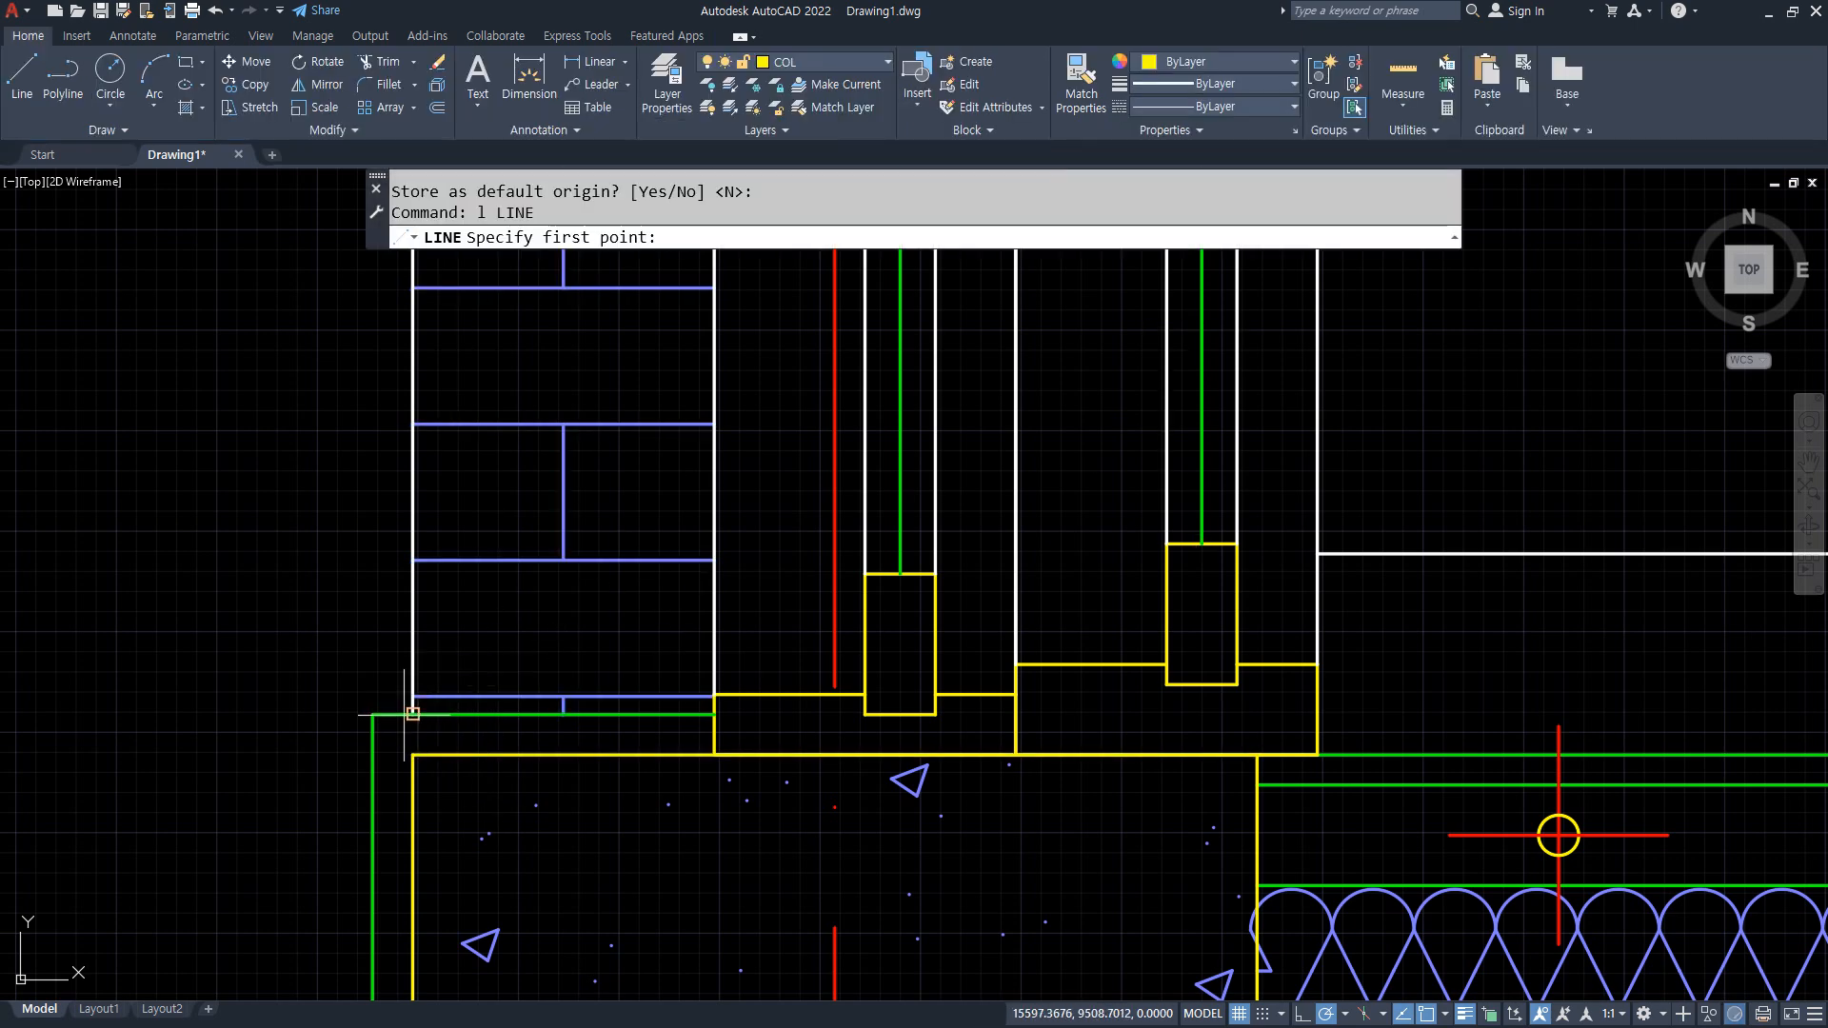
{"action": "left_click", "coordinate": [413, 714]}
{"action": "left_click", "coordinate": [714, 714]}
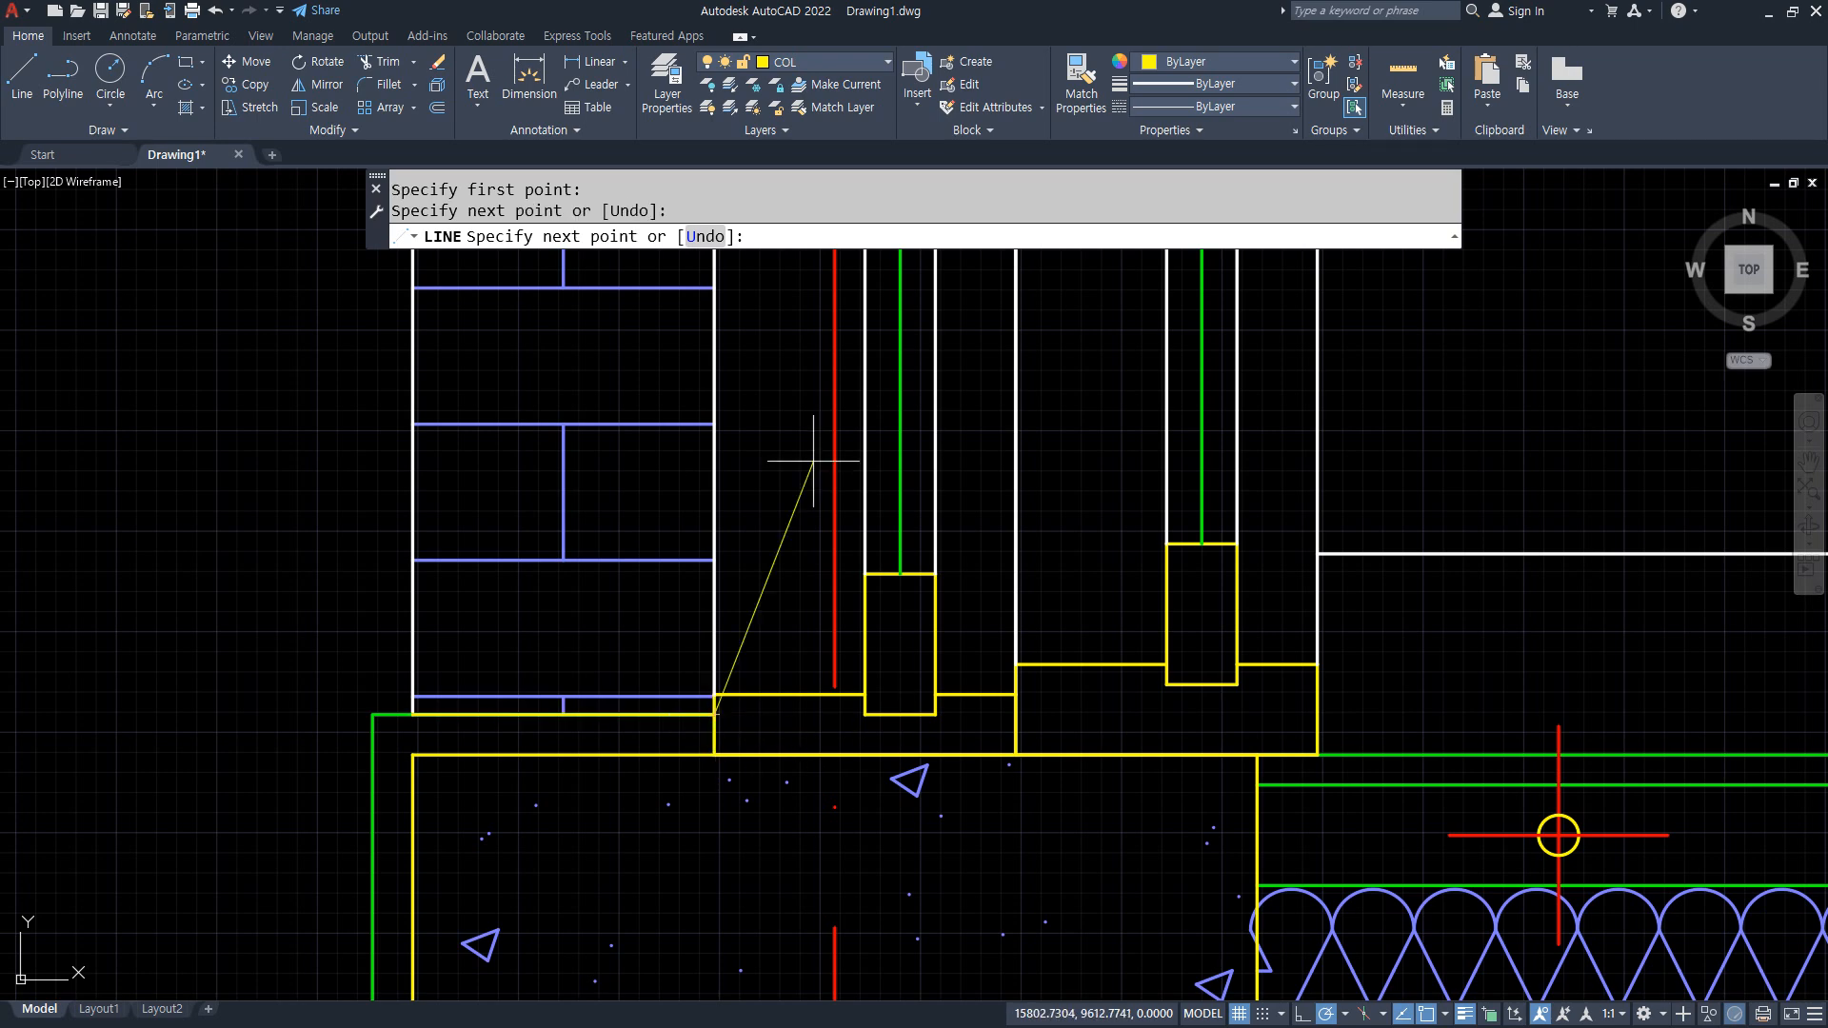
{"action": "key", "text": "Return"}
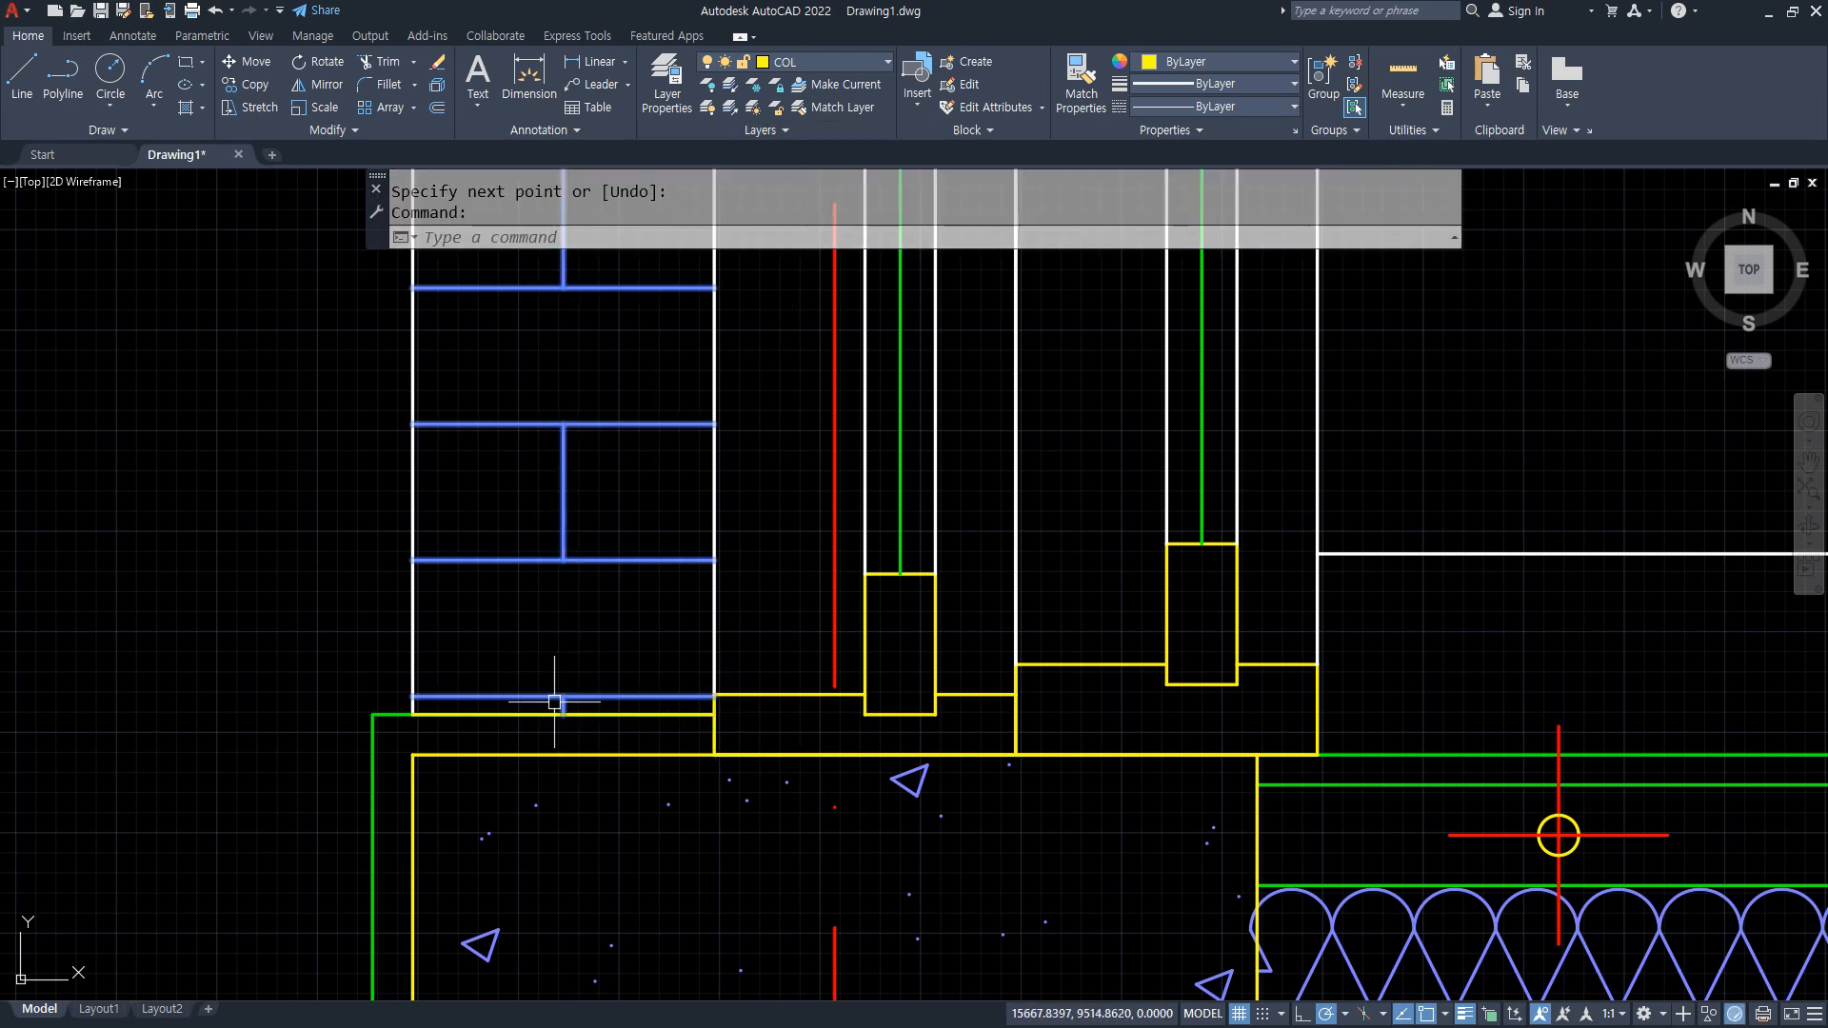
Set the brick hatch's origin to the midpoint of the bottom helper line and end the hatch editing.
{"action": "left_click", "coordinate": [554, 703]}
{"action": "left_click", "coordinate": [868, 76]}
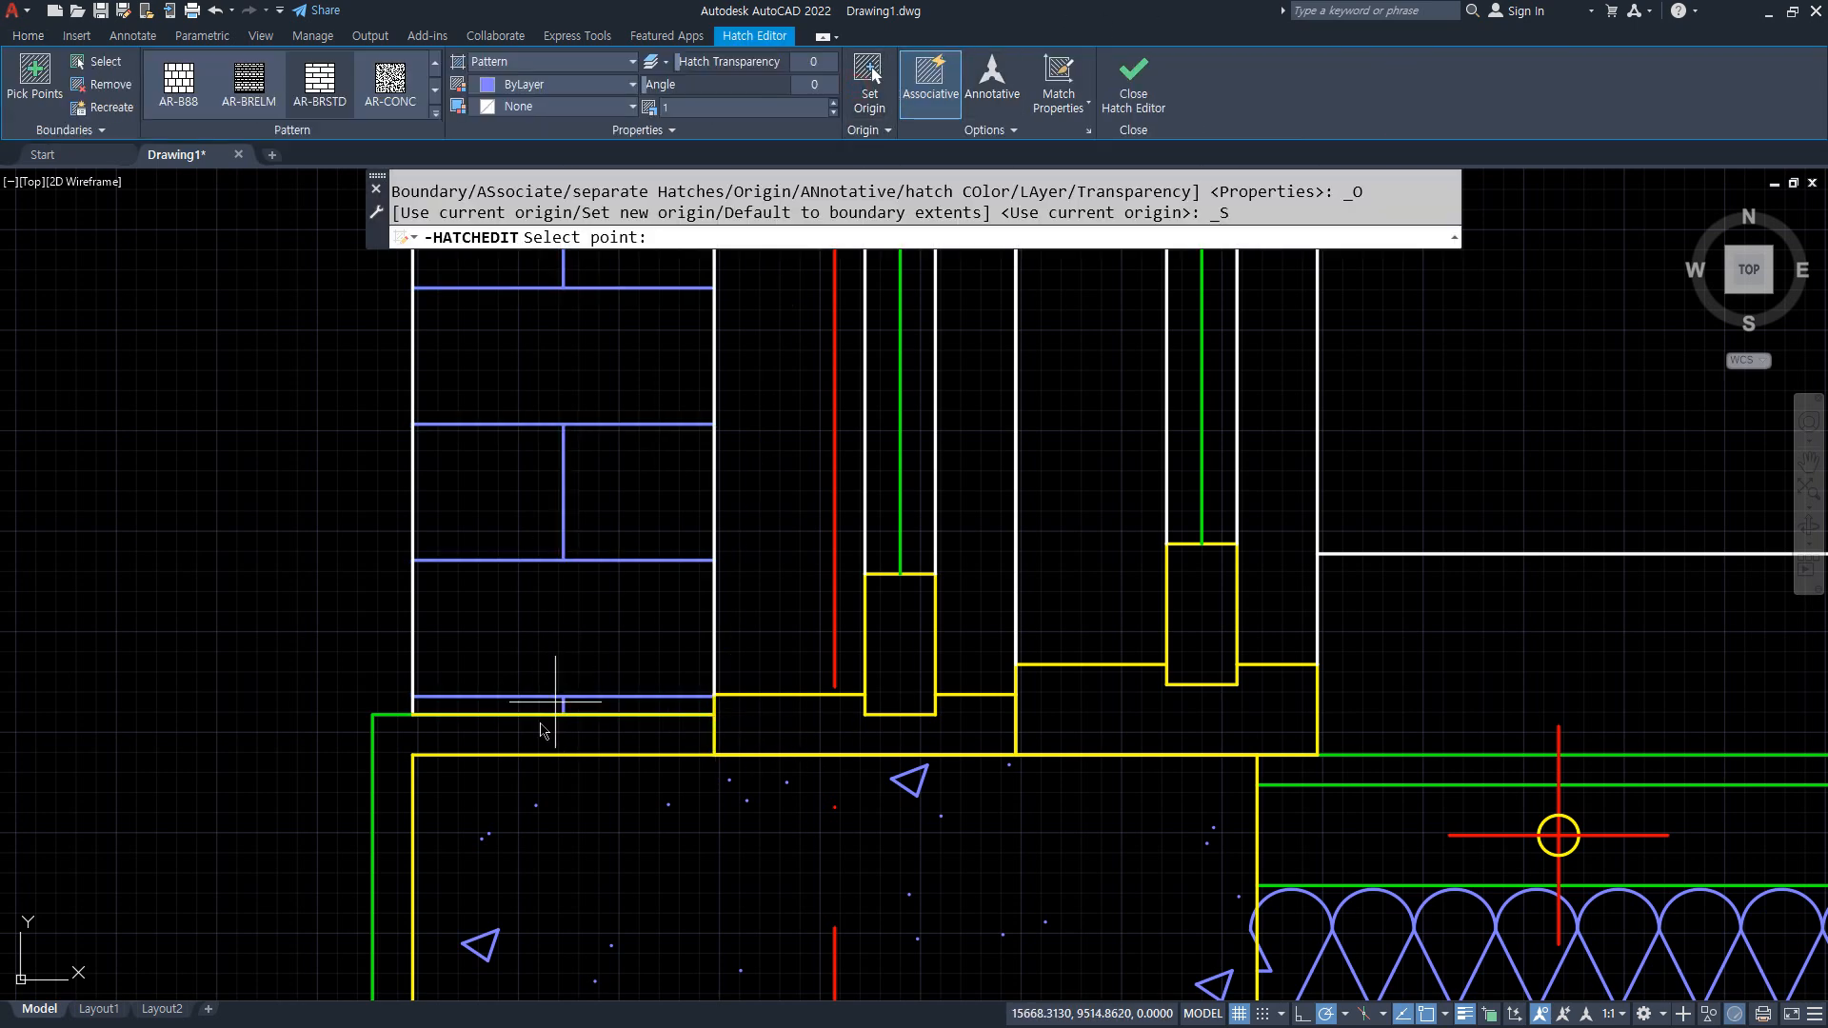
{"action": "type", "text": "mid"}
{"action": "key", "text": "Return"}
{"action": "left_click", "coordinate": [570, 721]}
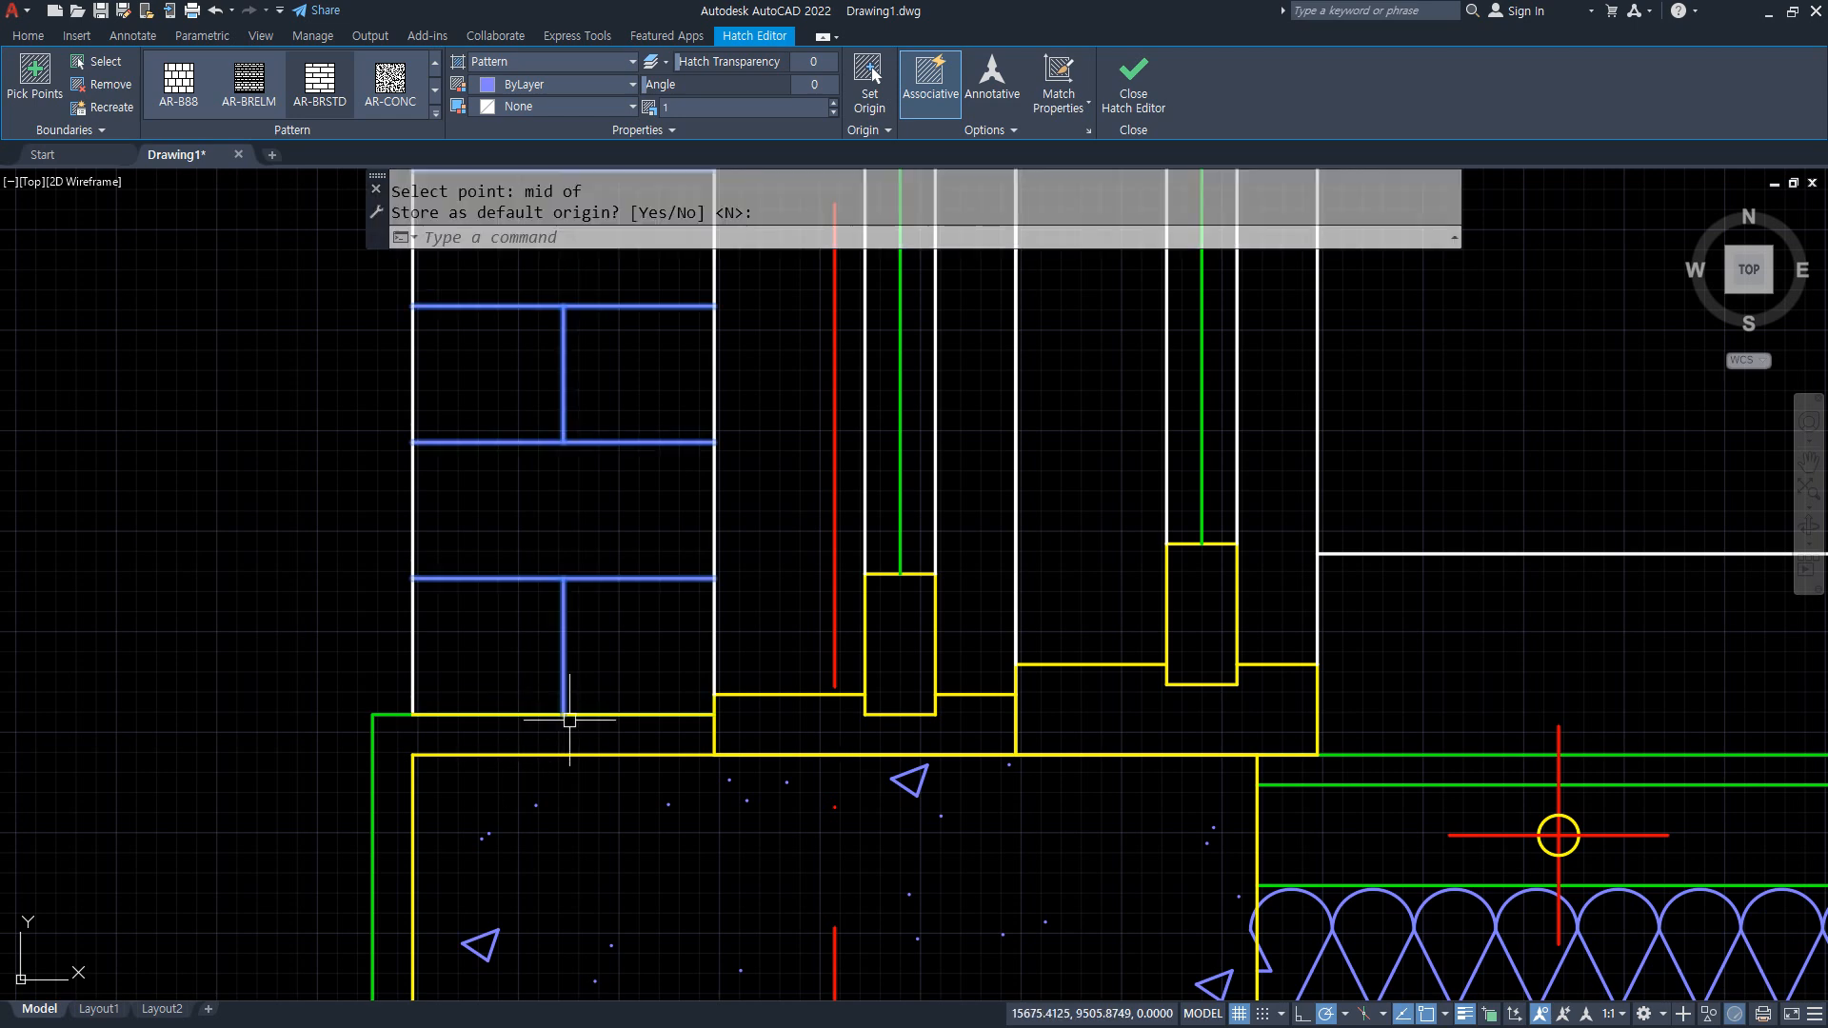
{"action": "key", "text": "Return"}
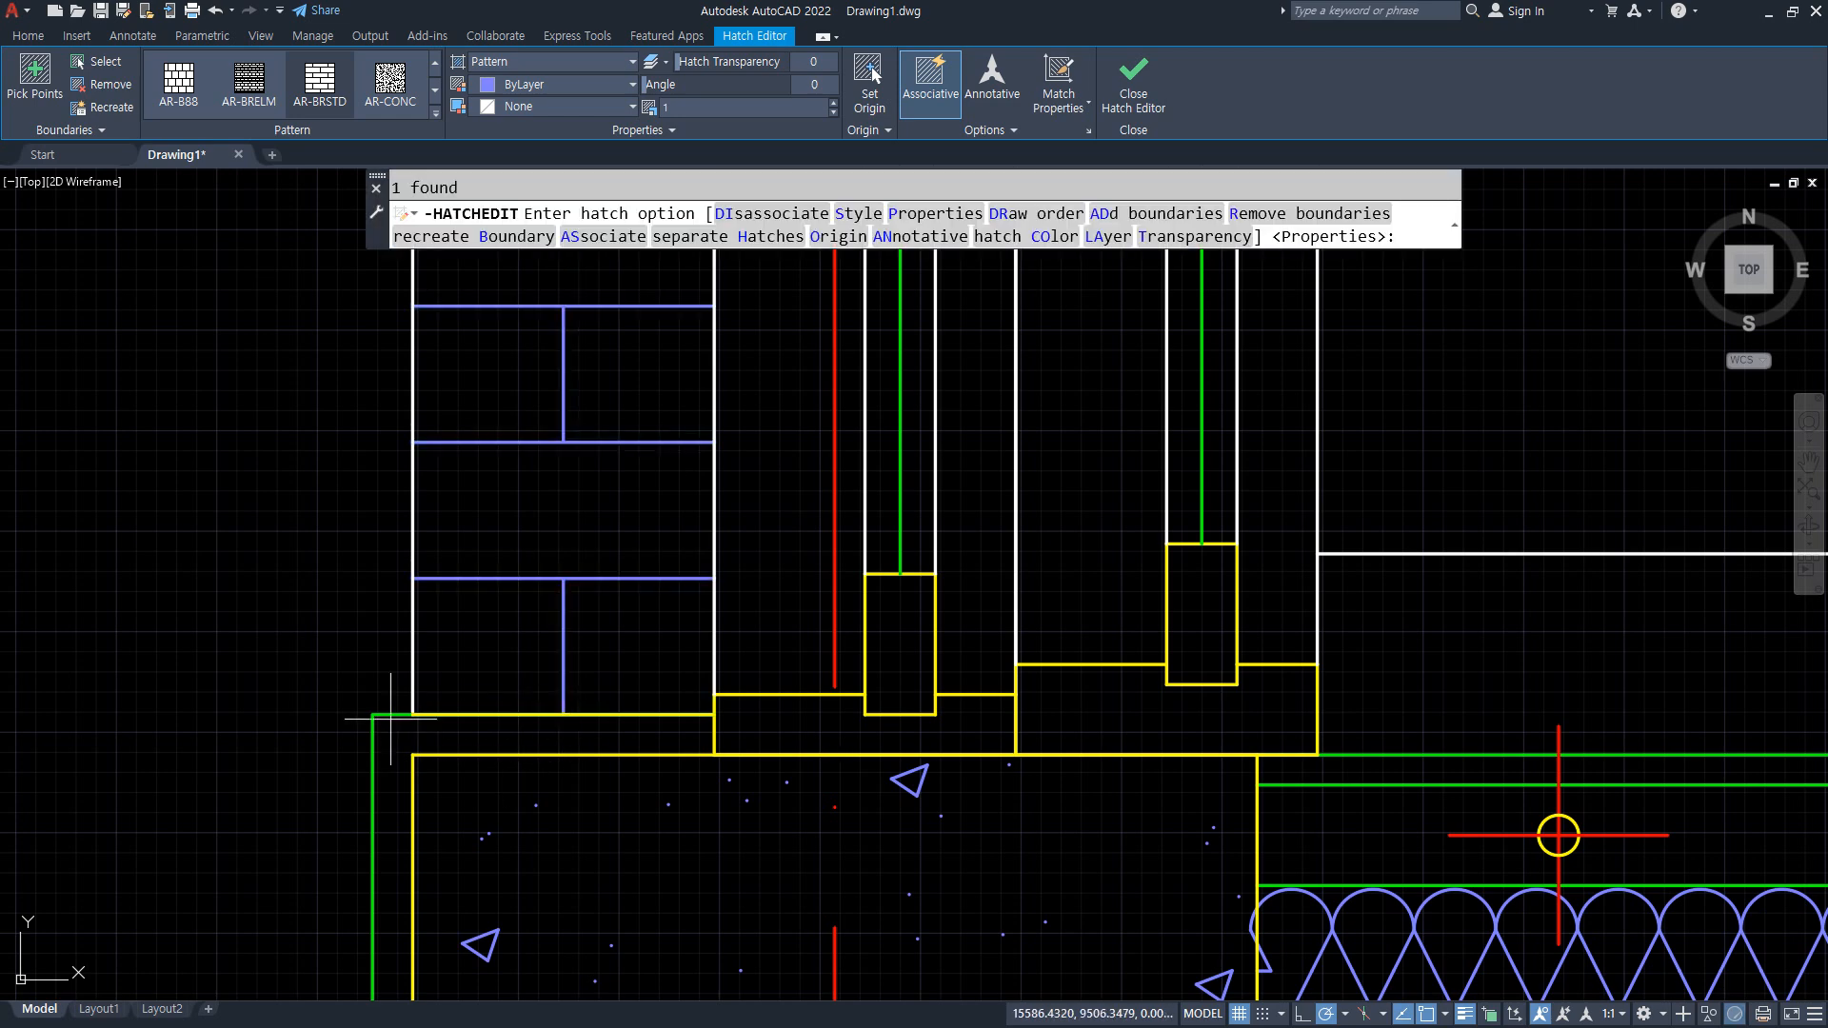
{"action": "key", "text": "Escape"}
{"action": "key", "text": "Escape"}
Erase the helper line at the bottom of the brick strip.
{"action": "left_click", "coordinate": [393, 702]}
{"action": "left_click", "coordinate": [734, 729]}
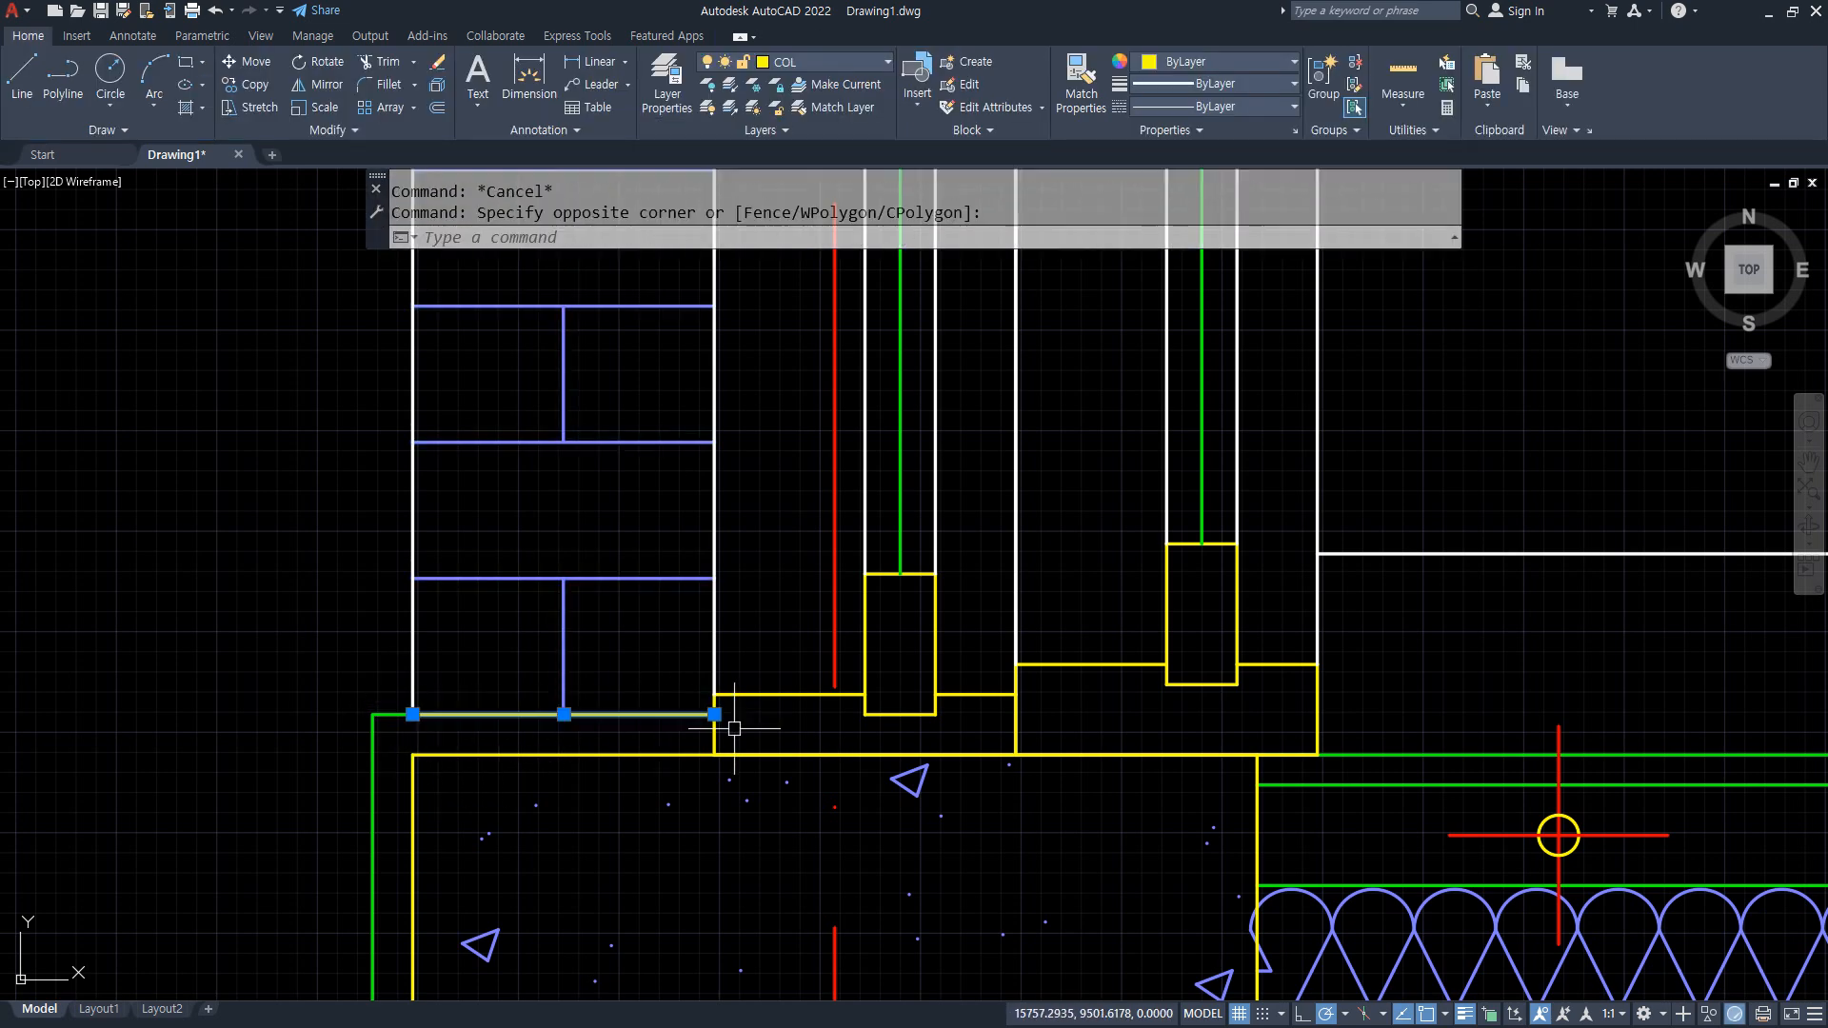
{"action": "type", "text": "e"}
{"action": "key", "text": "Return"}
Erase the helper line at the top of the brick strip.
{"action": "scroll", "coordinate": [555, 694], "scroll_direction": "down", "scroll_amount": 3}
{"action": "middle_click_drag", "start_coordinate": [572, 457], "coordinate": [539, 746]}
{"action": "middle_click_drag", "start_coordinate": [522, 410], "coordinate": [519, 685]}
{"action": "middle_click_drag", "start_coordinate": [481, 383], "coordinate": [472, 688]}
{"action": "middle_click_drag", "start_coordinate": [463, 405], "coordinate": [463, 872]}
{"action": "middle_click_drag", "start_coordinate": [505, 381], "coordinate": [501, 688]}
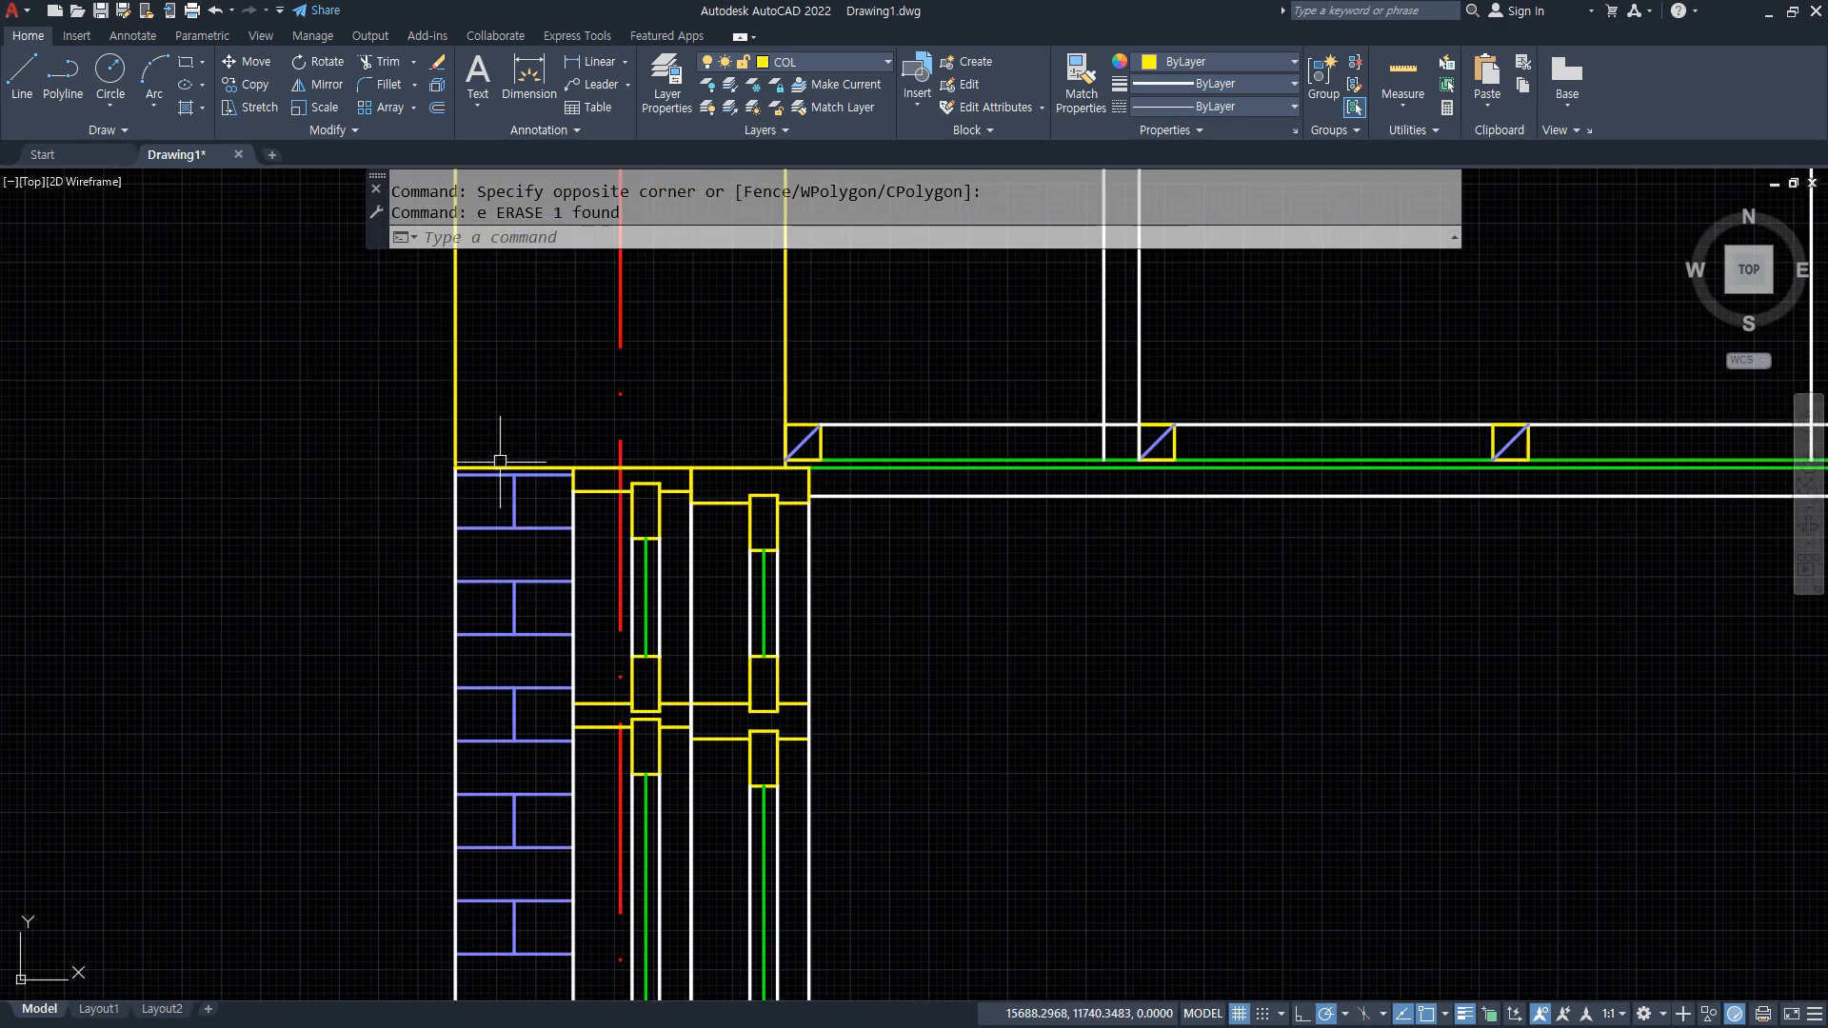
{"action": "left_click", "coordinate": [411, 437]}
{"action": "left_click", "coordinate": [582, 475]}
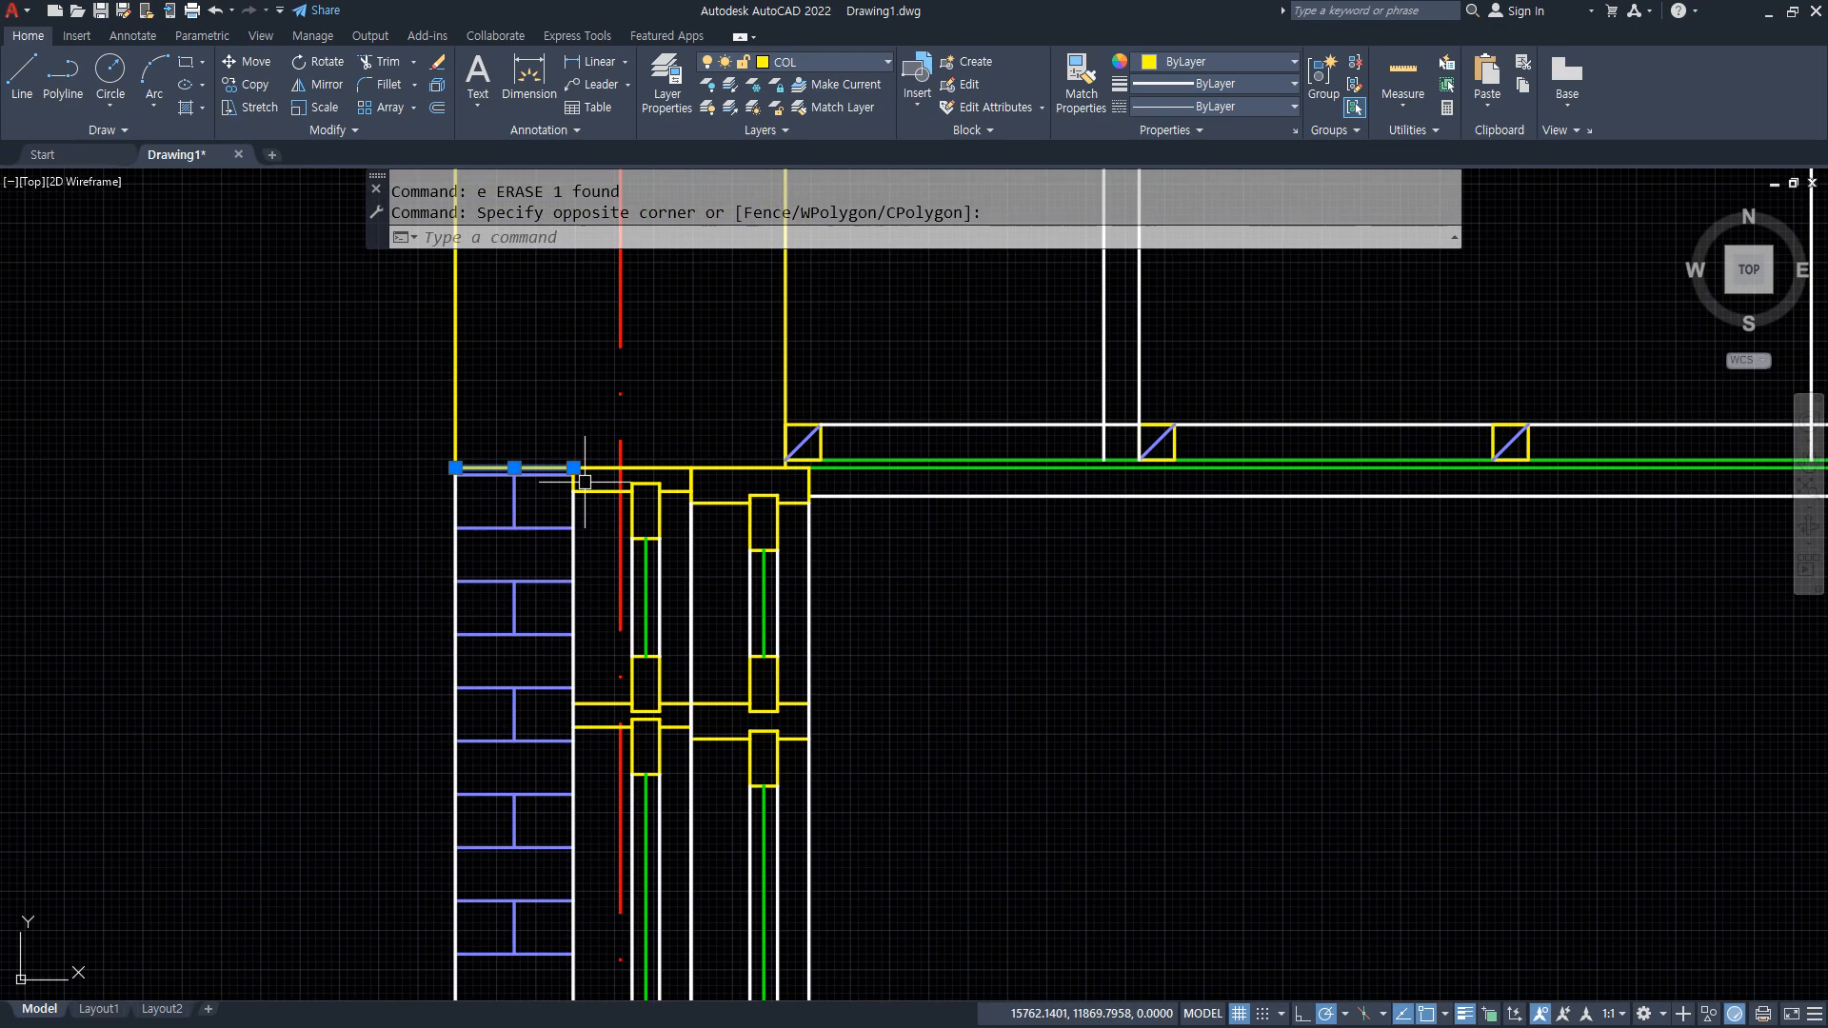
{"action": "type", "text": "e"}
{"action": "key", "text": "Return"}
Hatch the inner window's head frame with a user-defined pattern at a 45° angle and a line spacing of 30.
{"action": "scroll", "coordinate": [643, 406], "scroll_direction": "up", "scroll_amount": 2}
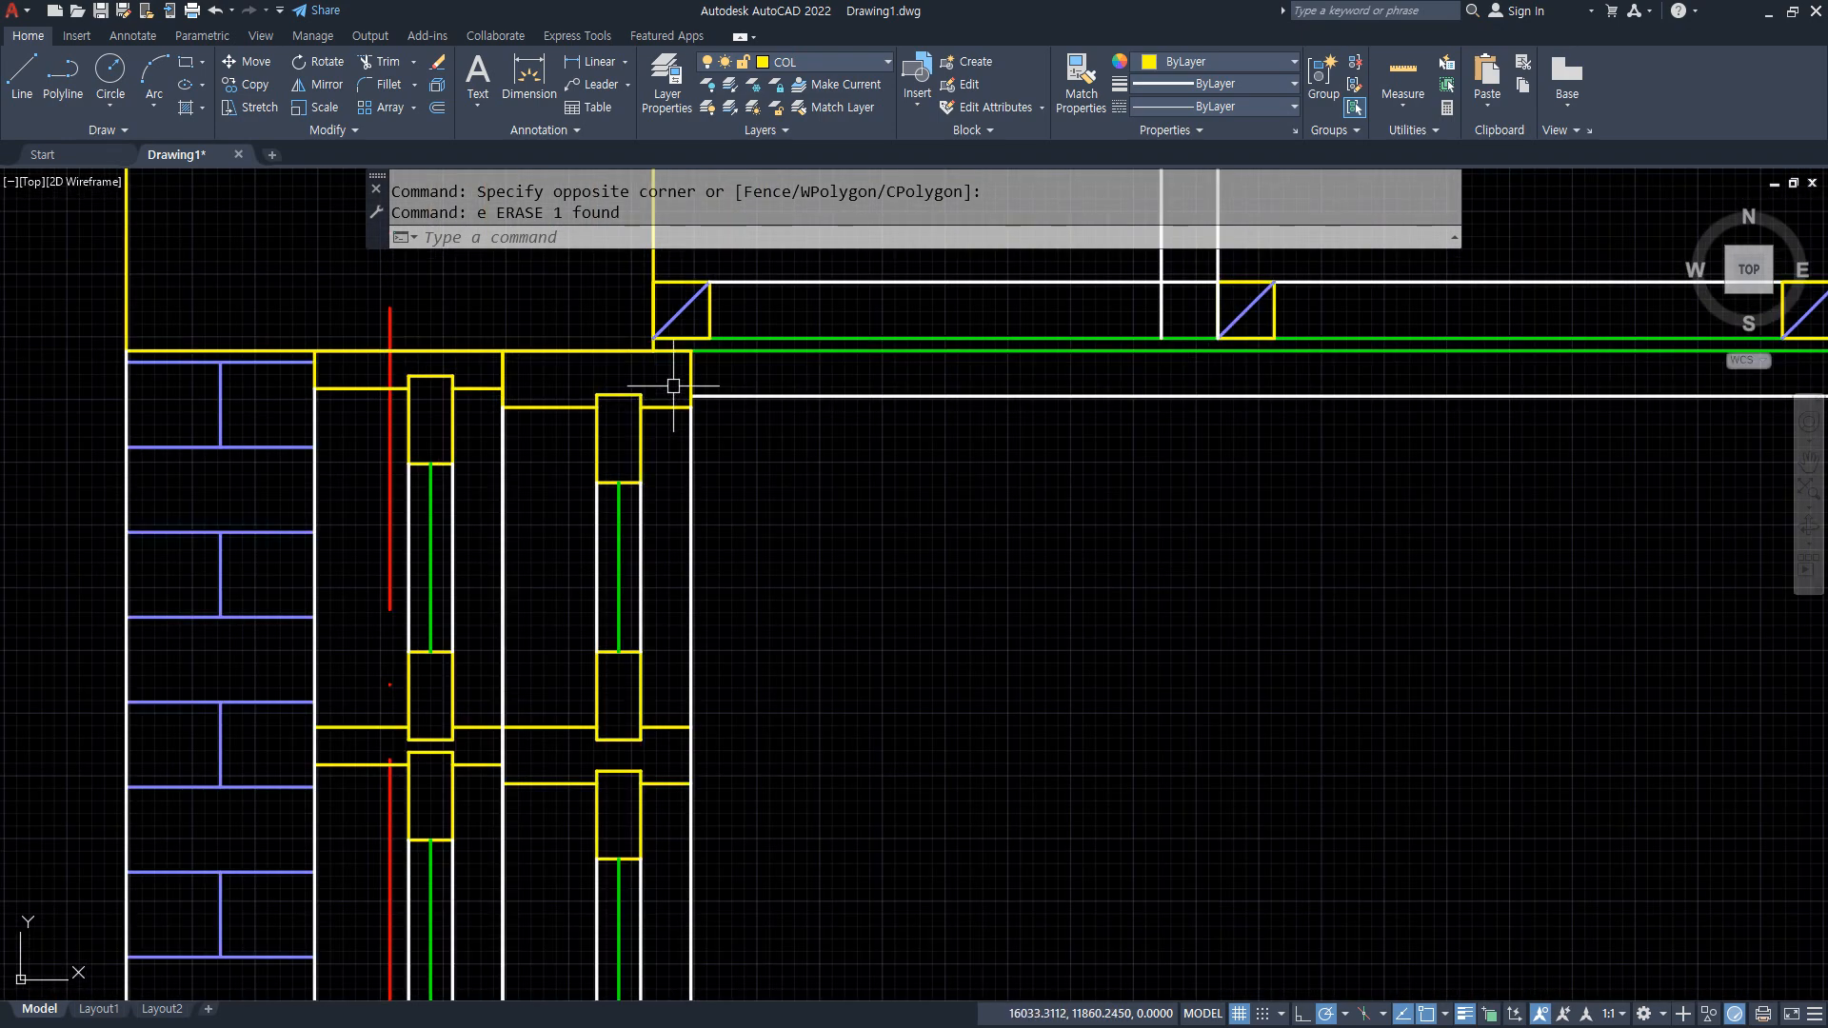
{"action": "type", "text": "h"}
{"action": "key", "text": "Return"}
{"action": "left_click", "coordinate": [583, 379]}
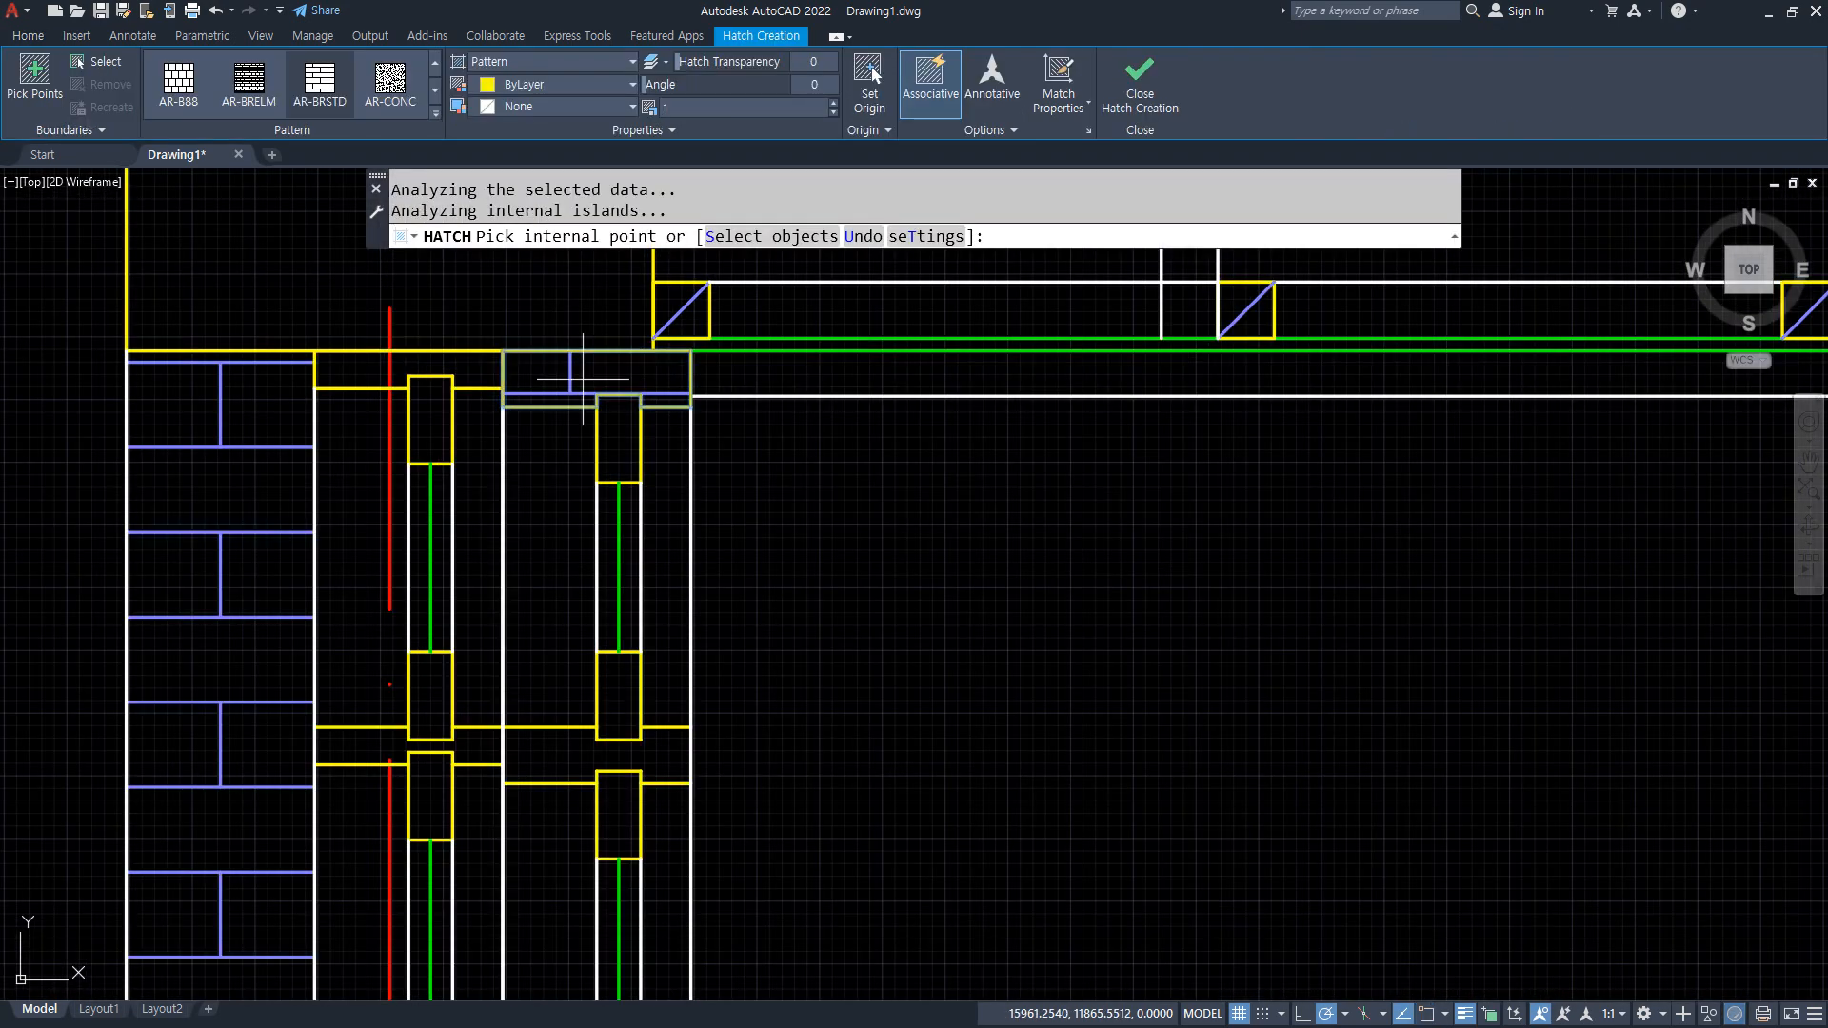
{"action": "left_click", "coordinate": [533, 61]}
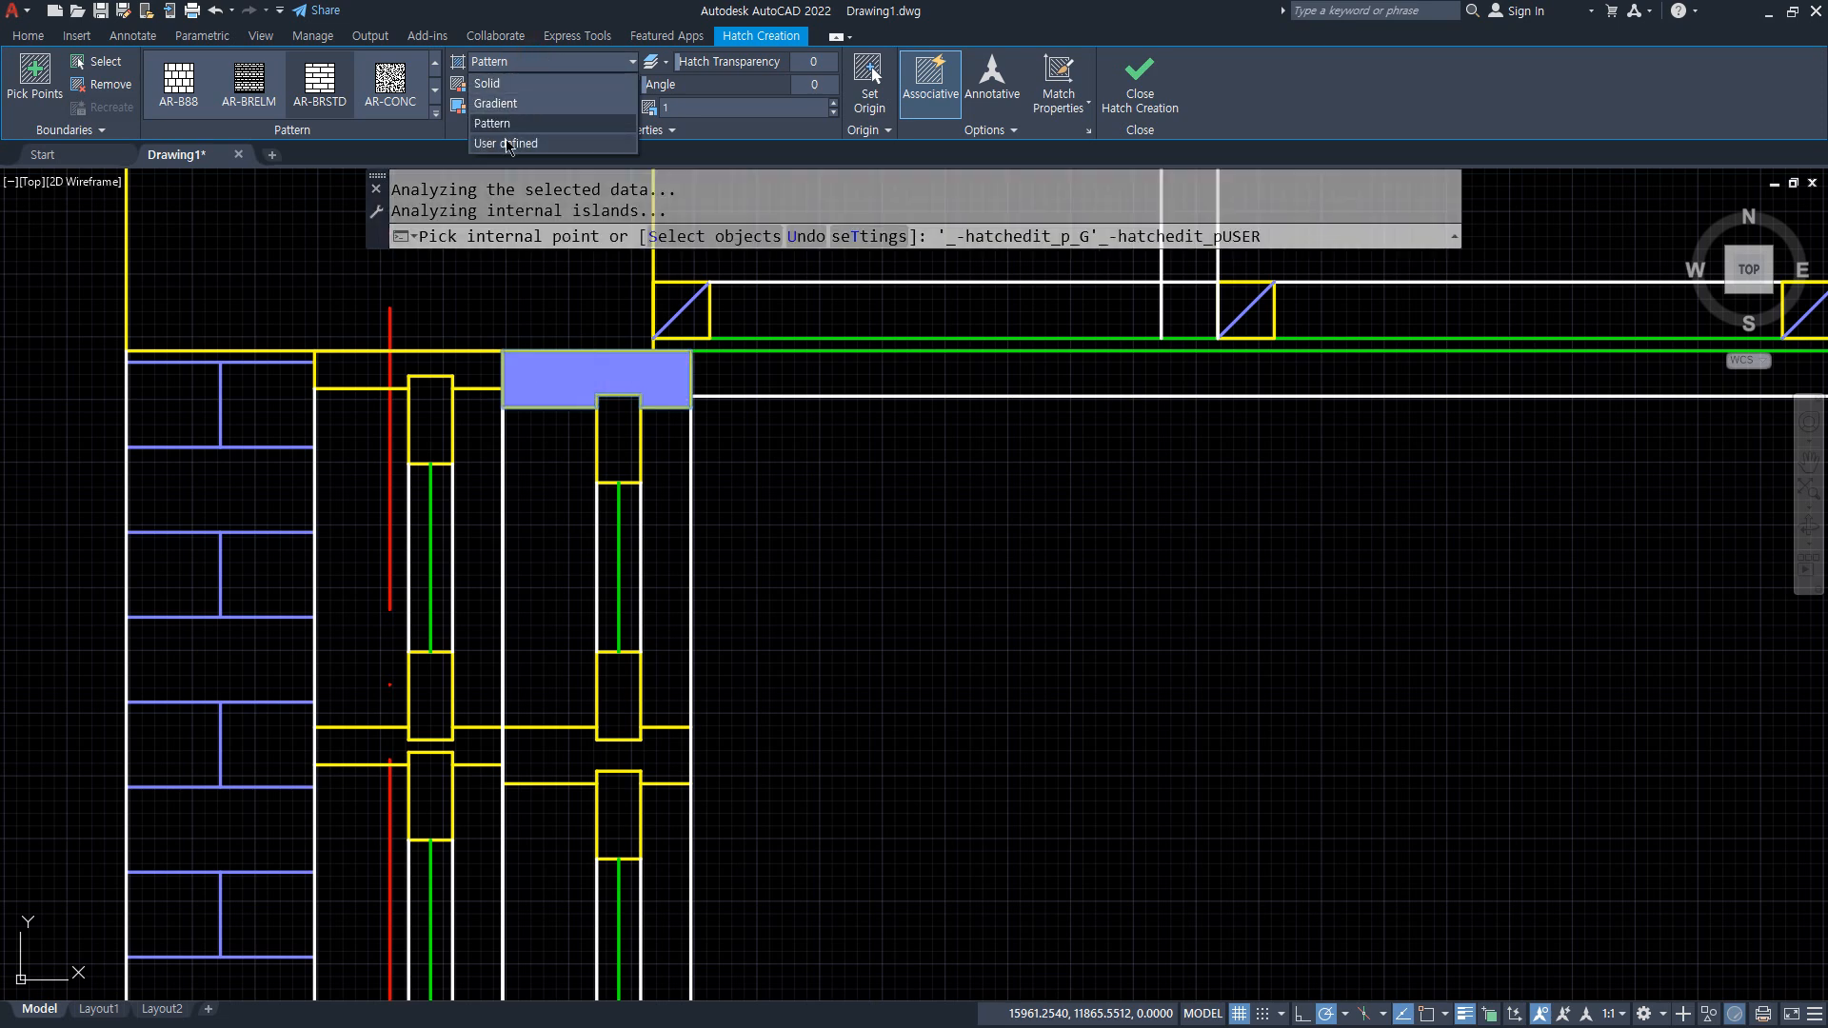
{"action": "left_click", "coordinate": [508, 144]}
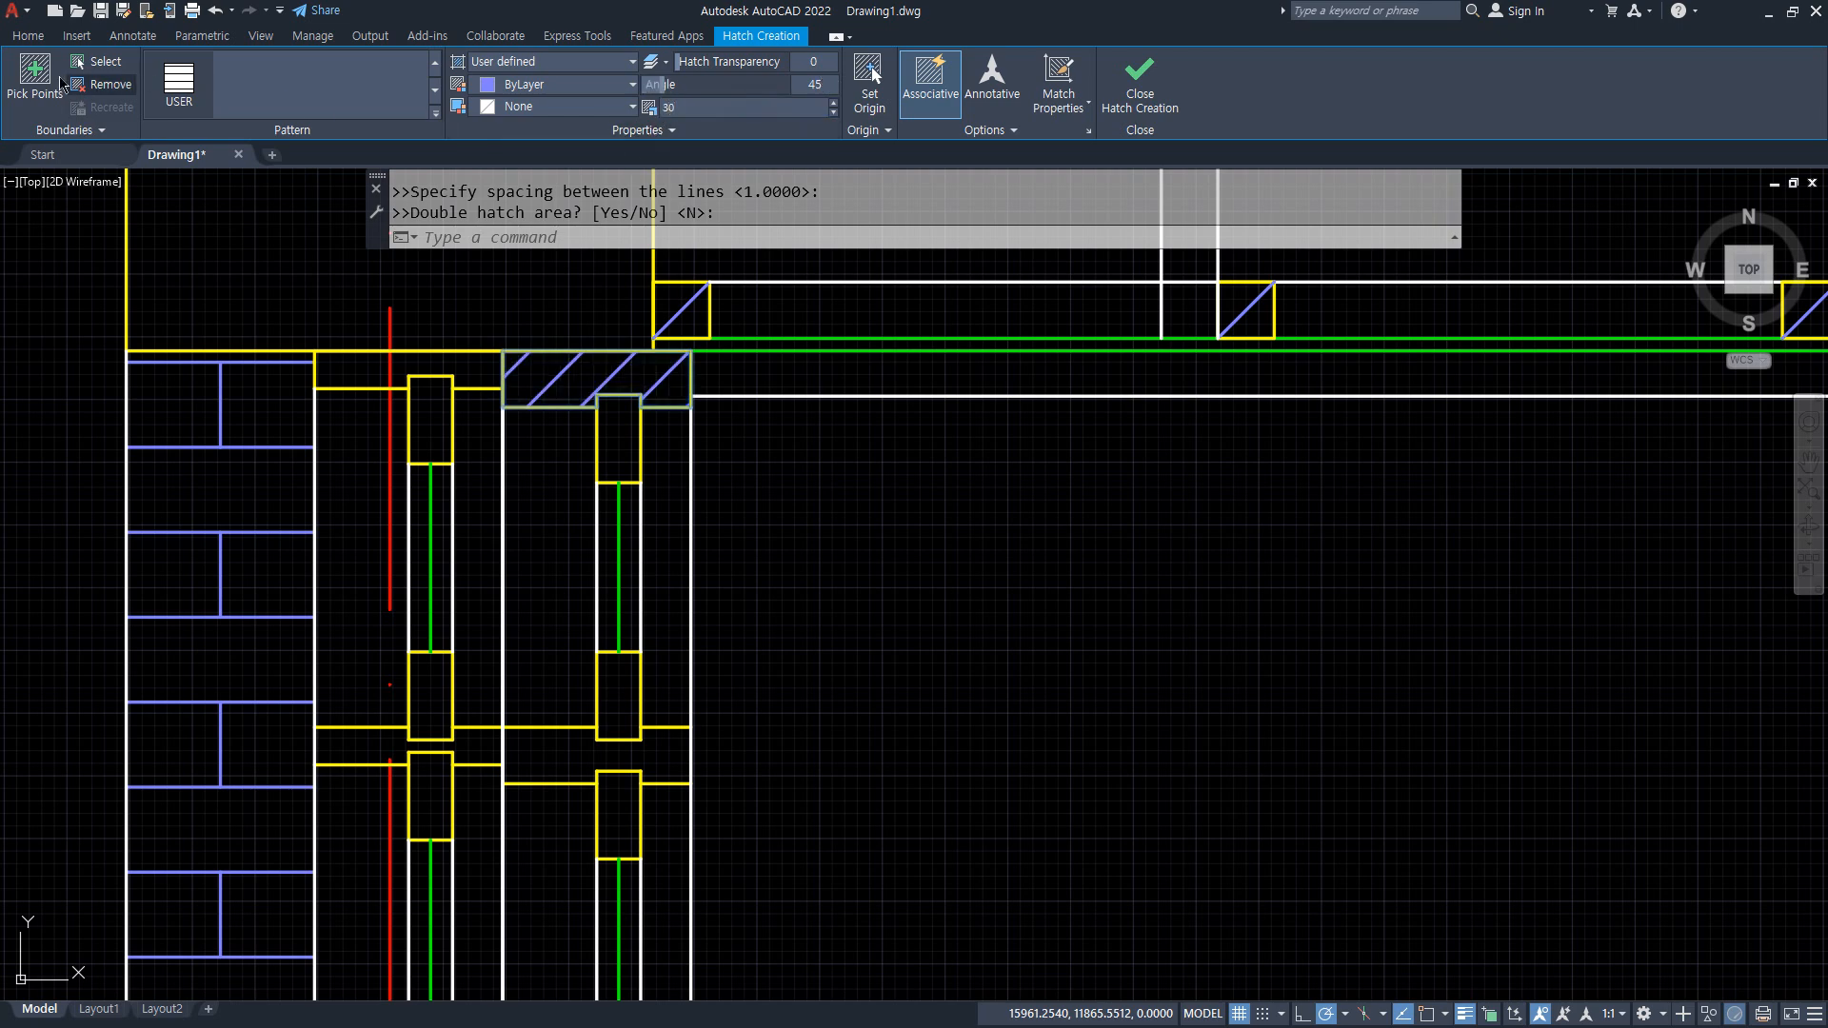
Add the inner window's middle frame member and bottom sill frame to the 45° hatch and finish it.
{"action": "left_click", "coordinate": [35, 76]}
{"action": "middle_click_drag", "start_coordinate": [741, 733], "coordinate": [688, 575]}
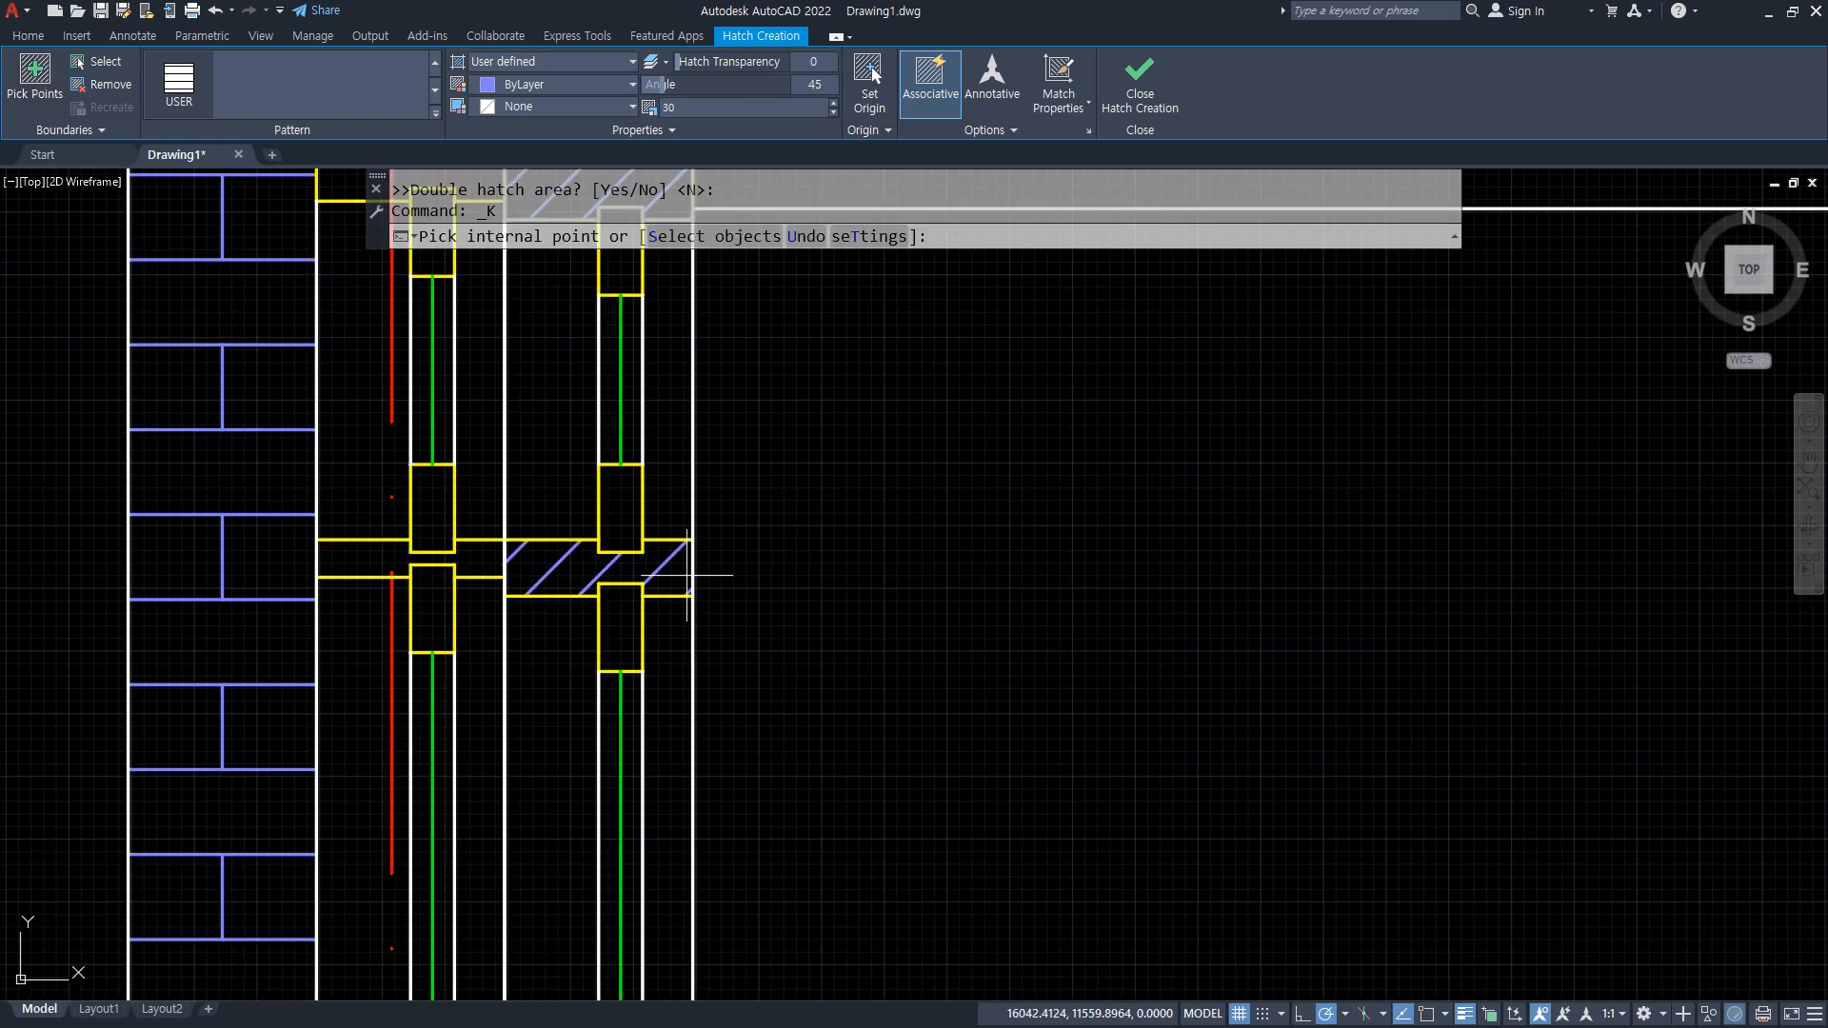
{"action": "left_click", "coordinate": [686, 575]}
{"action": "scroll", "coordinate": [782, 676], "scroll_direction": "down", "scroll_amount": 2}
{"action": "middle_click_drag", "start_coordinate": [779, 734], "coordinate": [752, 336]}
{"action": "middle_click_drag", "start_coordinate": [697, 751], "coordinate": [661, 236]}
{"action": "middle_click_drag", "start_coordinate": [597, 708], "coordinate": [489, 86]}
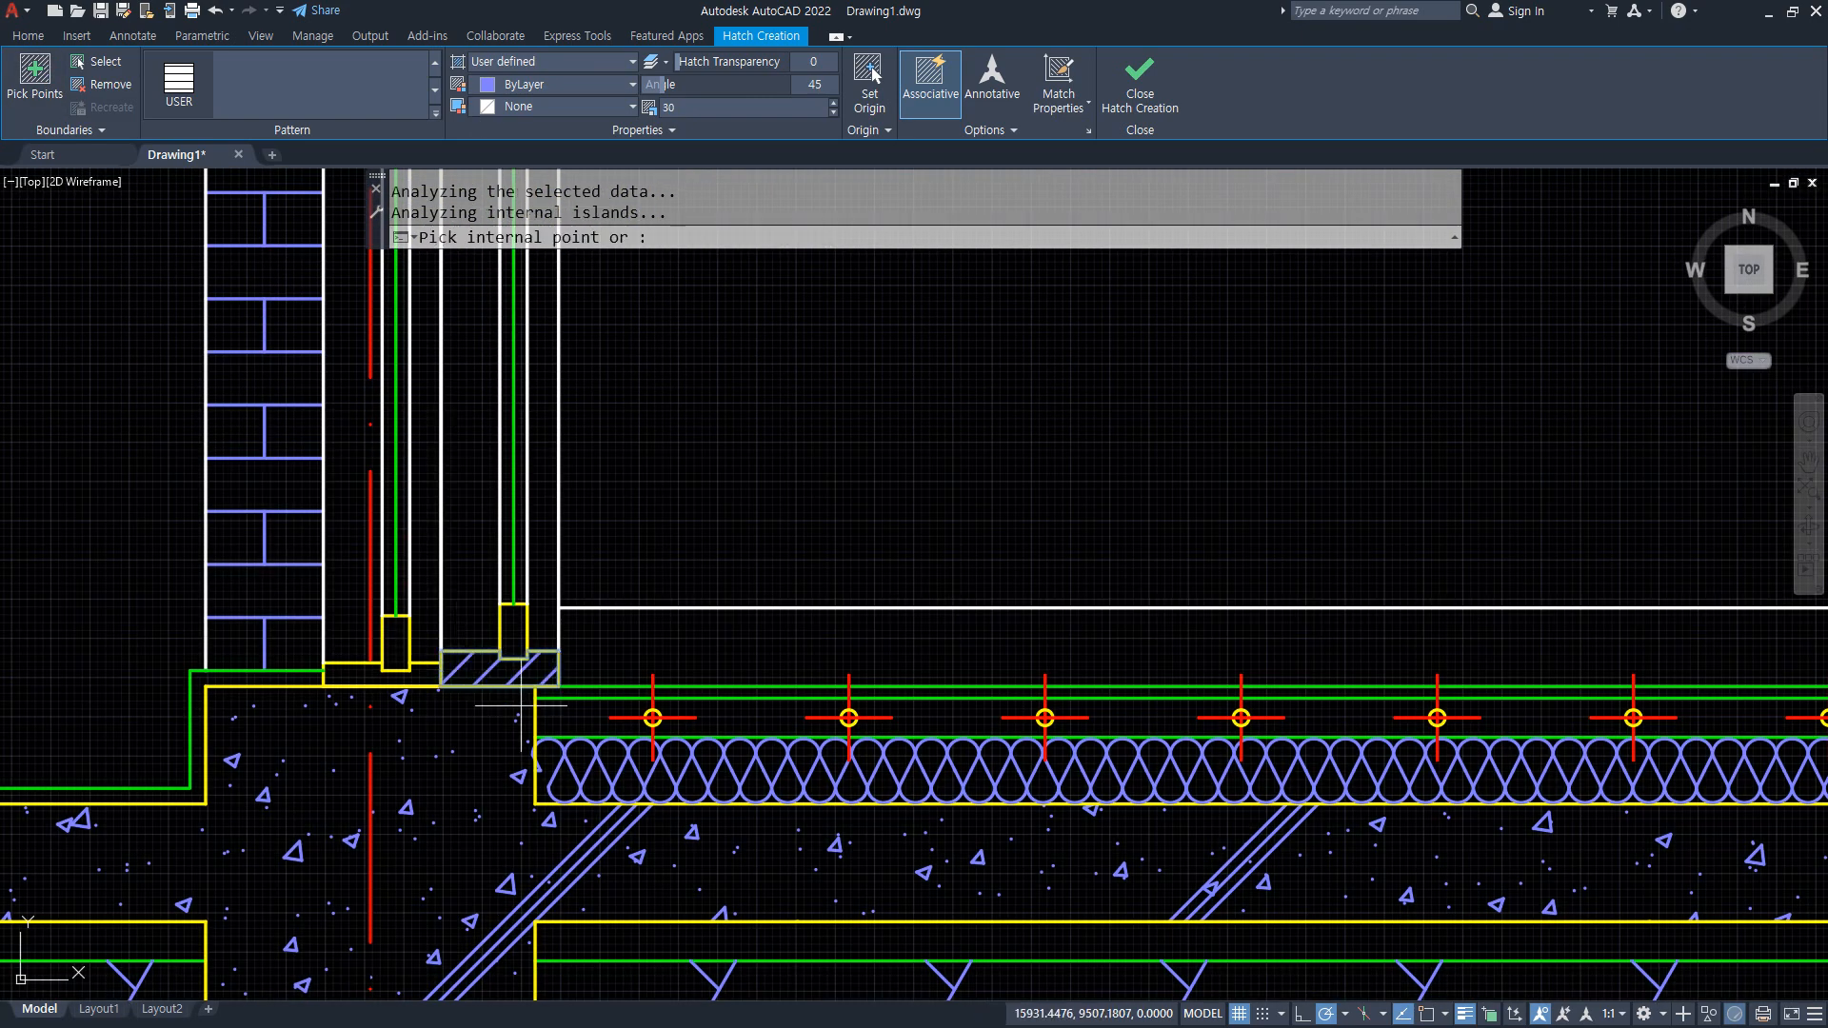
{"action": "key", "text": "space"}
{"action": "middle_click_drag", "start_coordinate": [784, 400], "coordinate": [803, 545]}
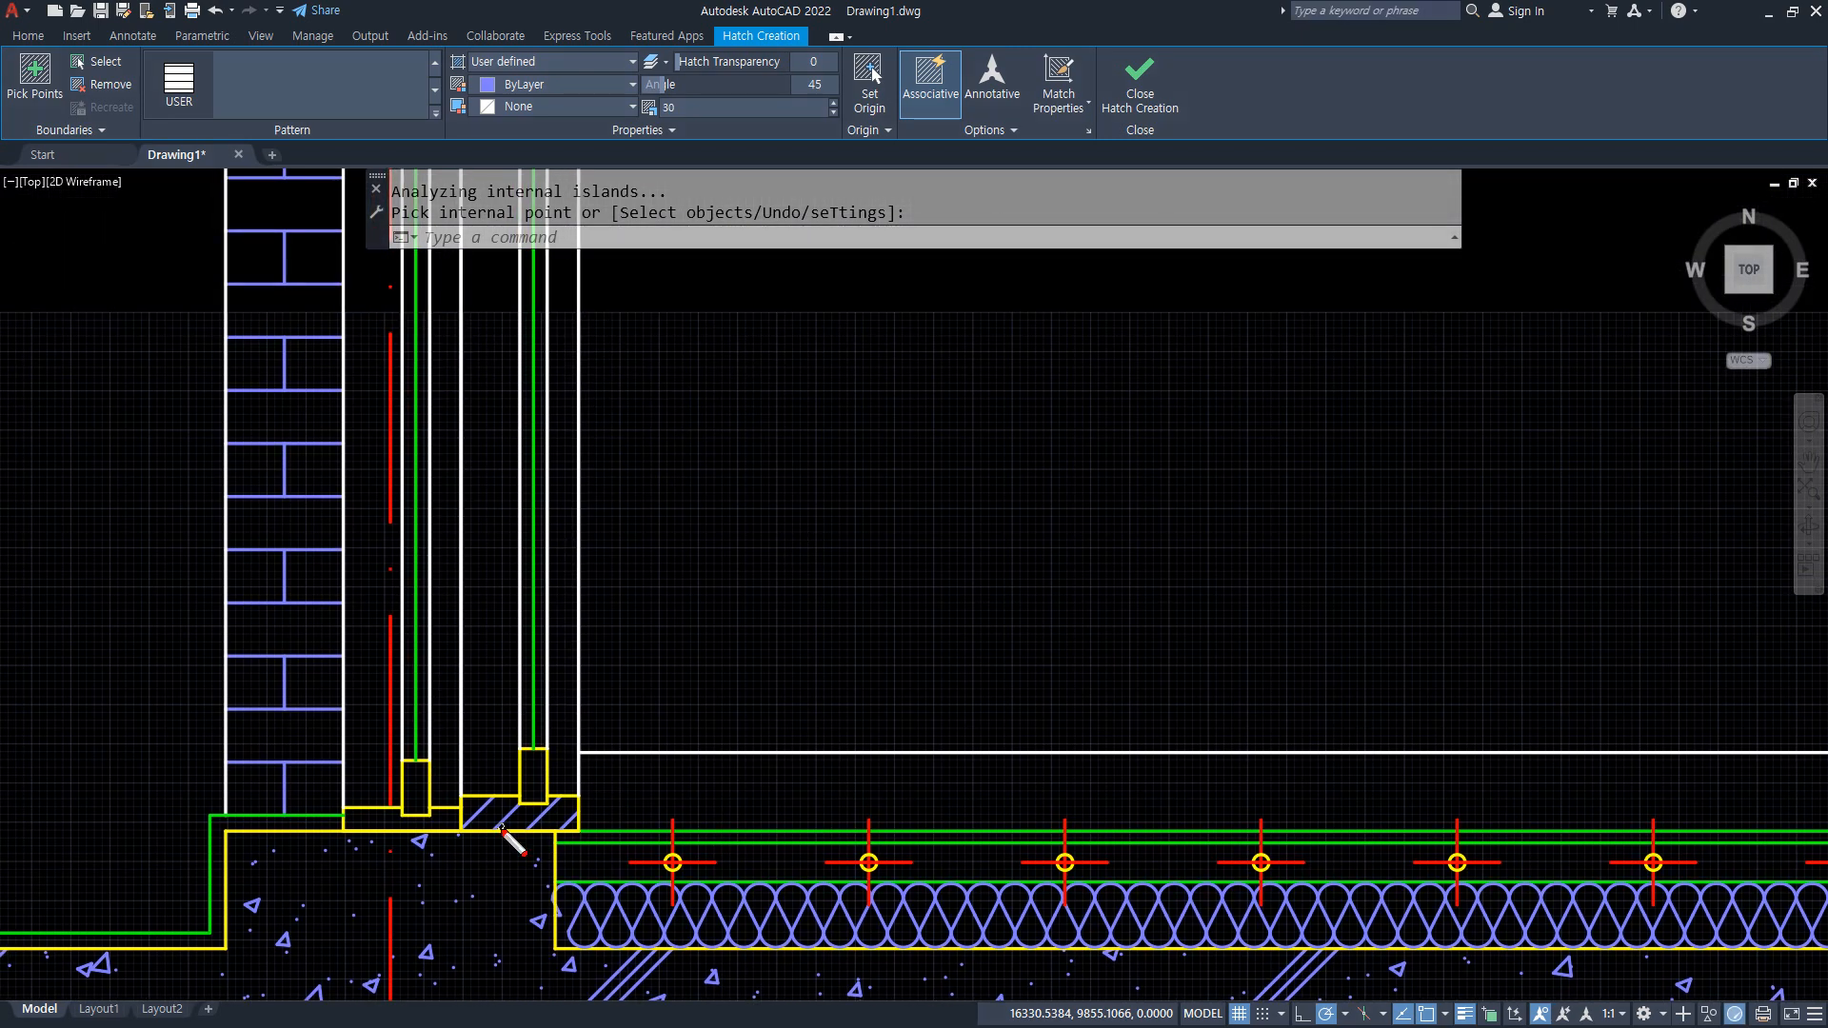
{"action": "left_click", "coordinate": [522, 803]}
{"action": "key", "text": "space"}
Hatch the inner window's sash rails with a user-defined pattern at a 135° angle and a line spacing of 20.
{"action": "middle_click_drag", "start_coordinate": [641, 403], "coordinate": [634, 982]}
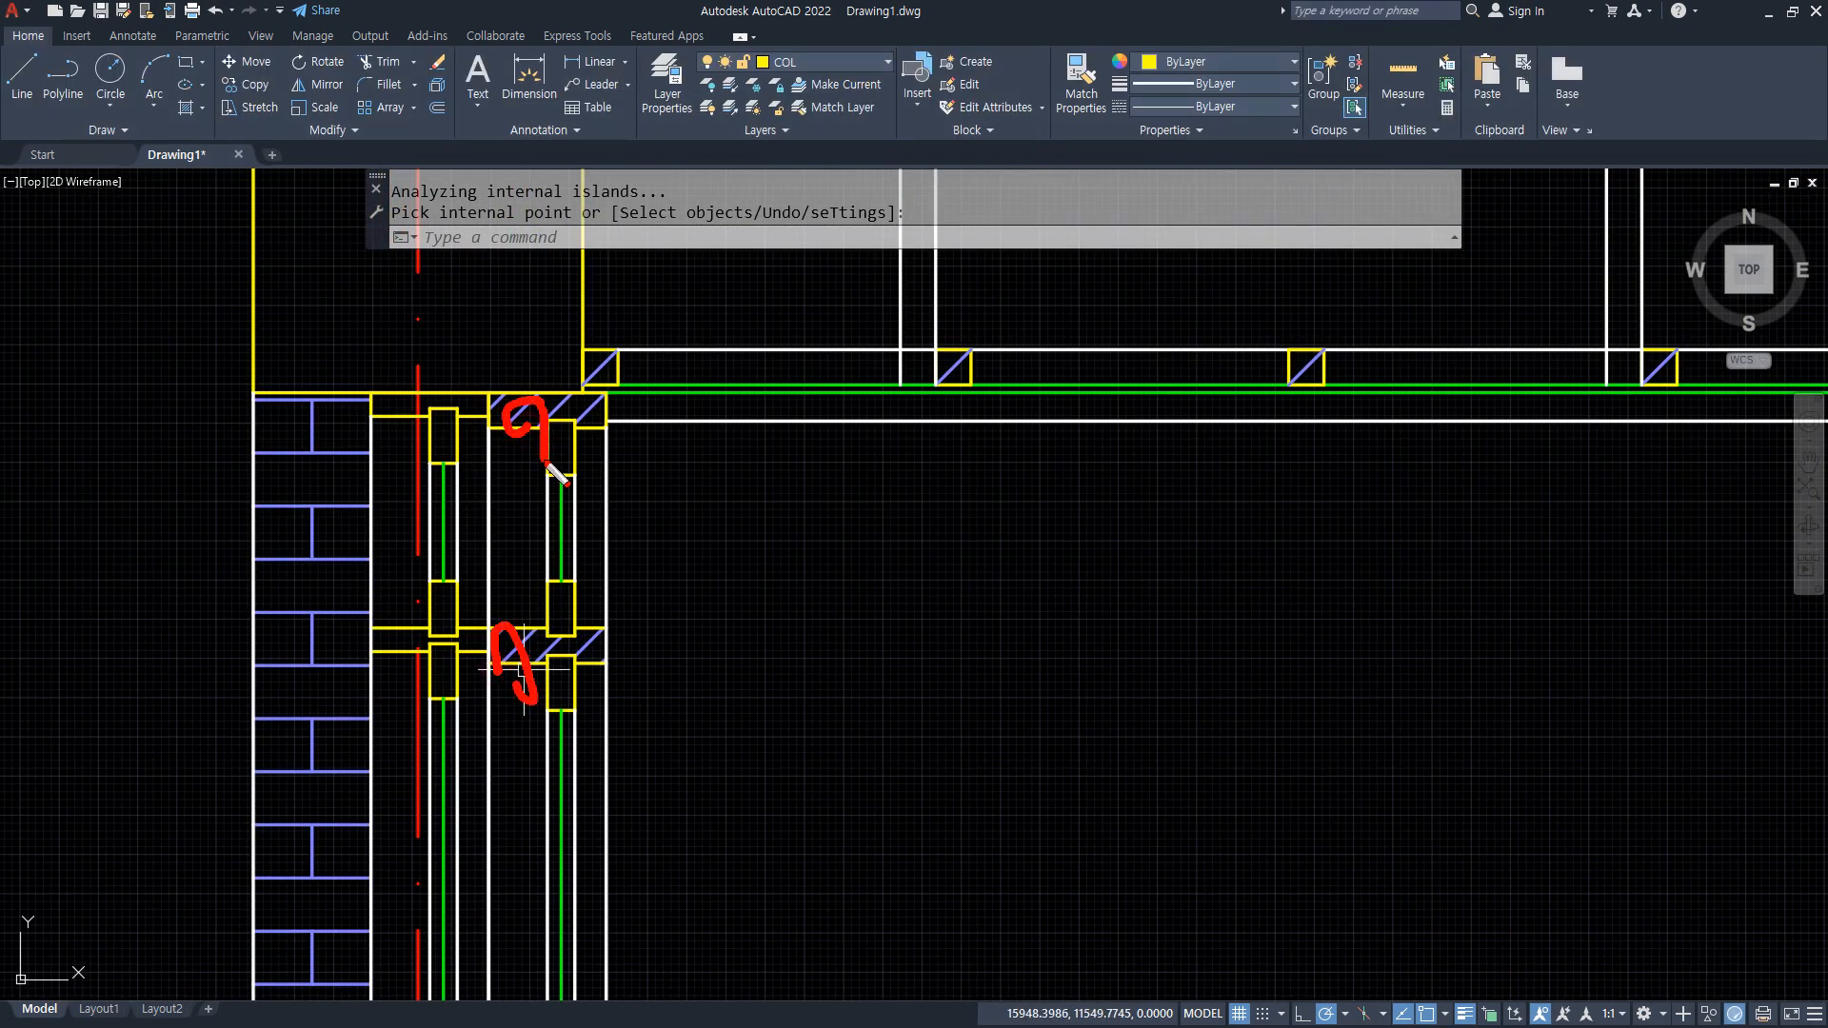
{"action": "scroll", "coordinate": [571, 481], "scroll_direction": "up", "scroll_amount": 2}
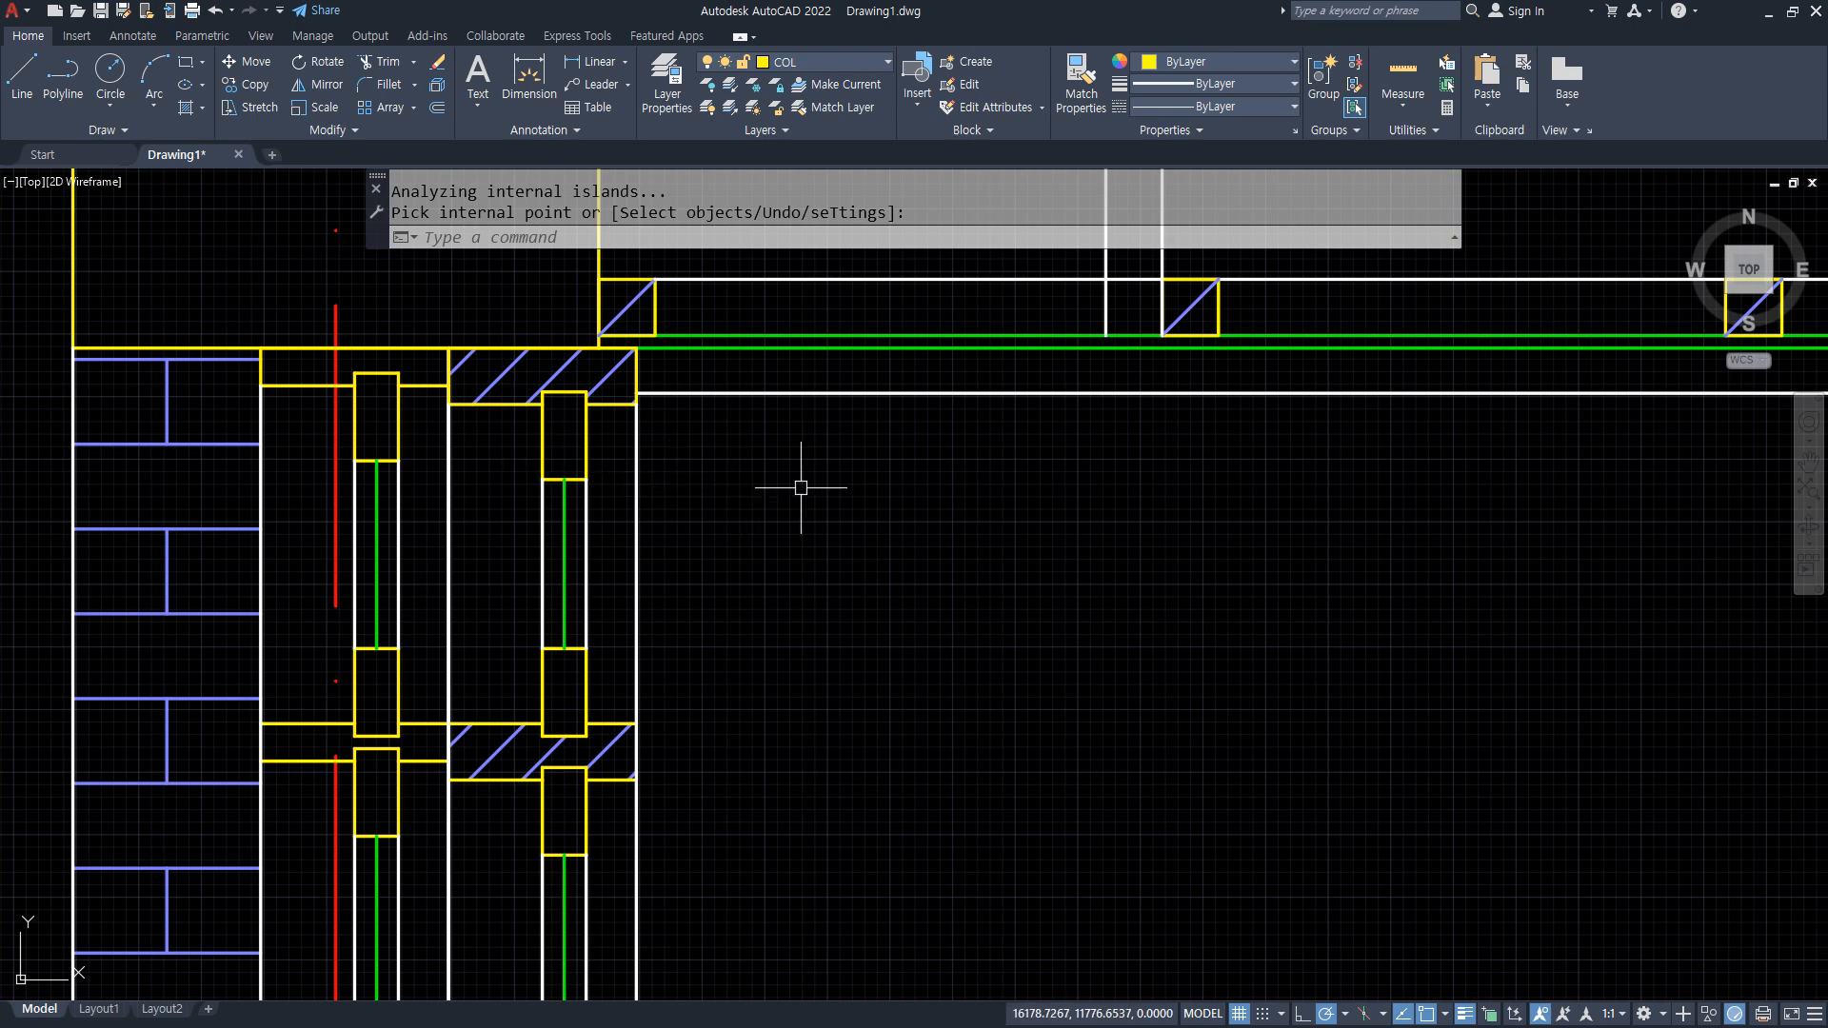
{"action": "type", "text": "h"}
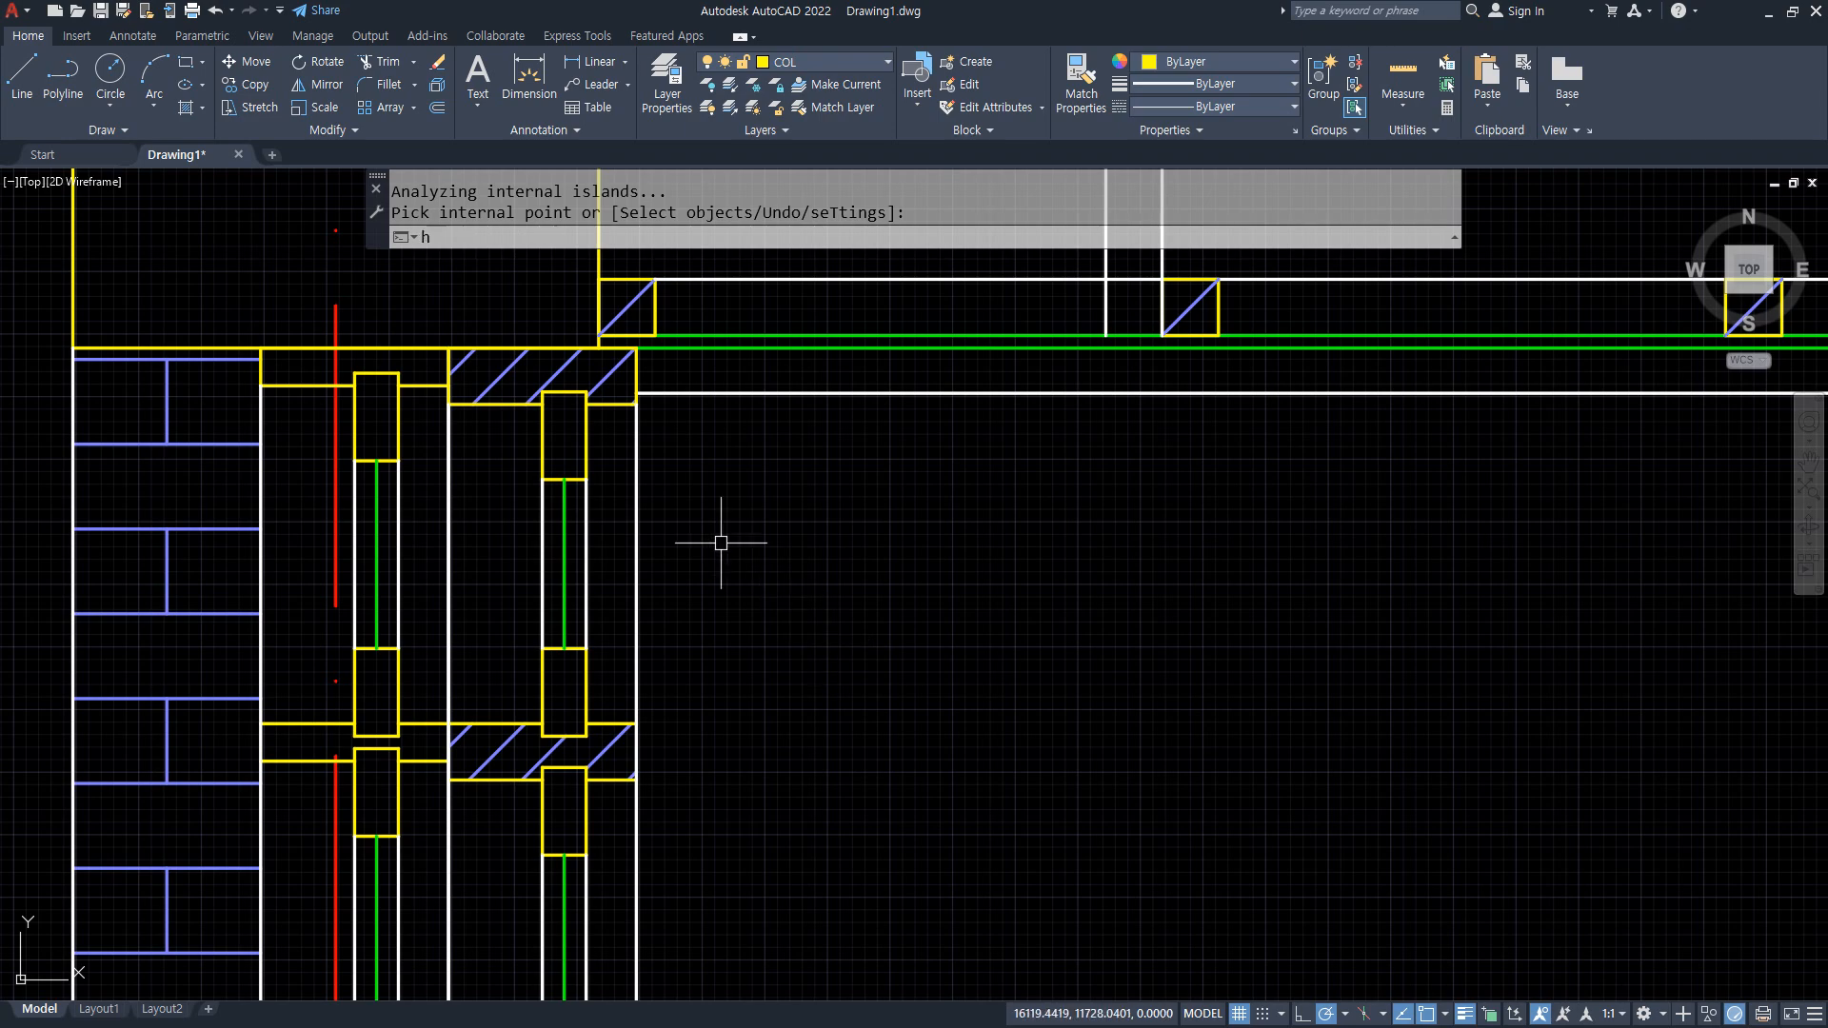
{"action": "key", "text": "Return"}
{"action": "left_click", "coordinate": [570, 443]}
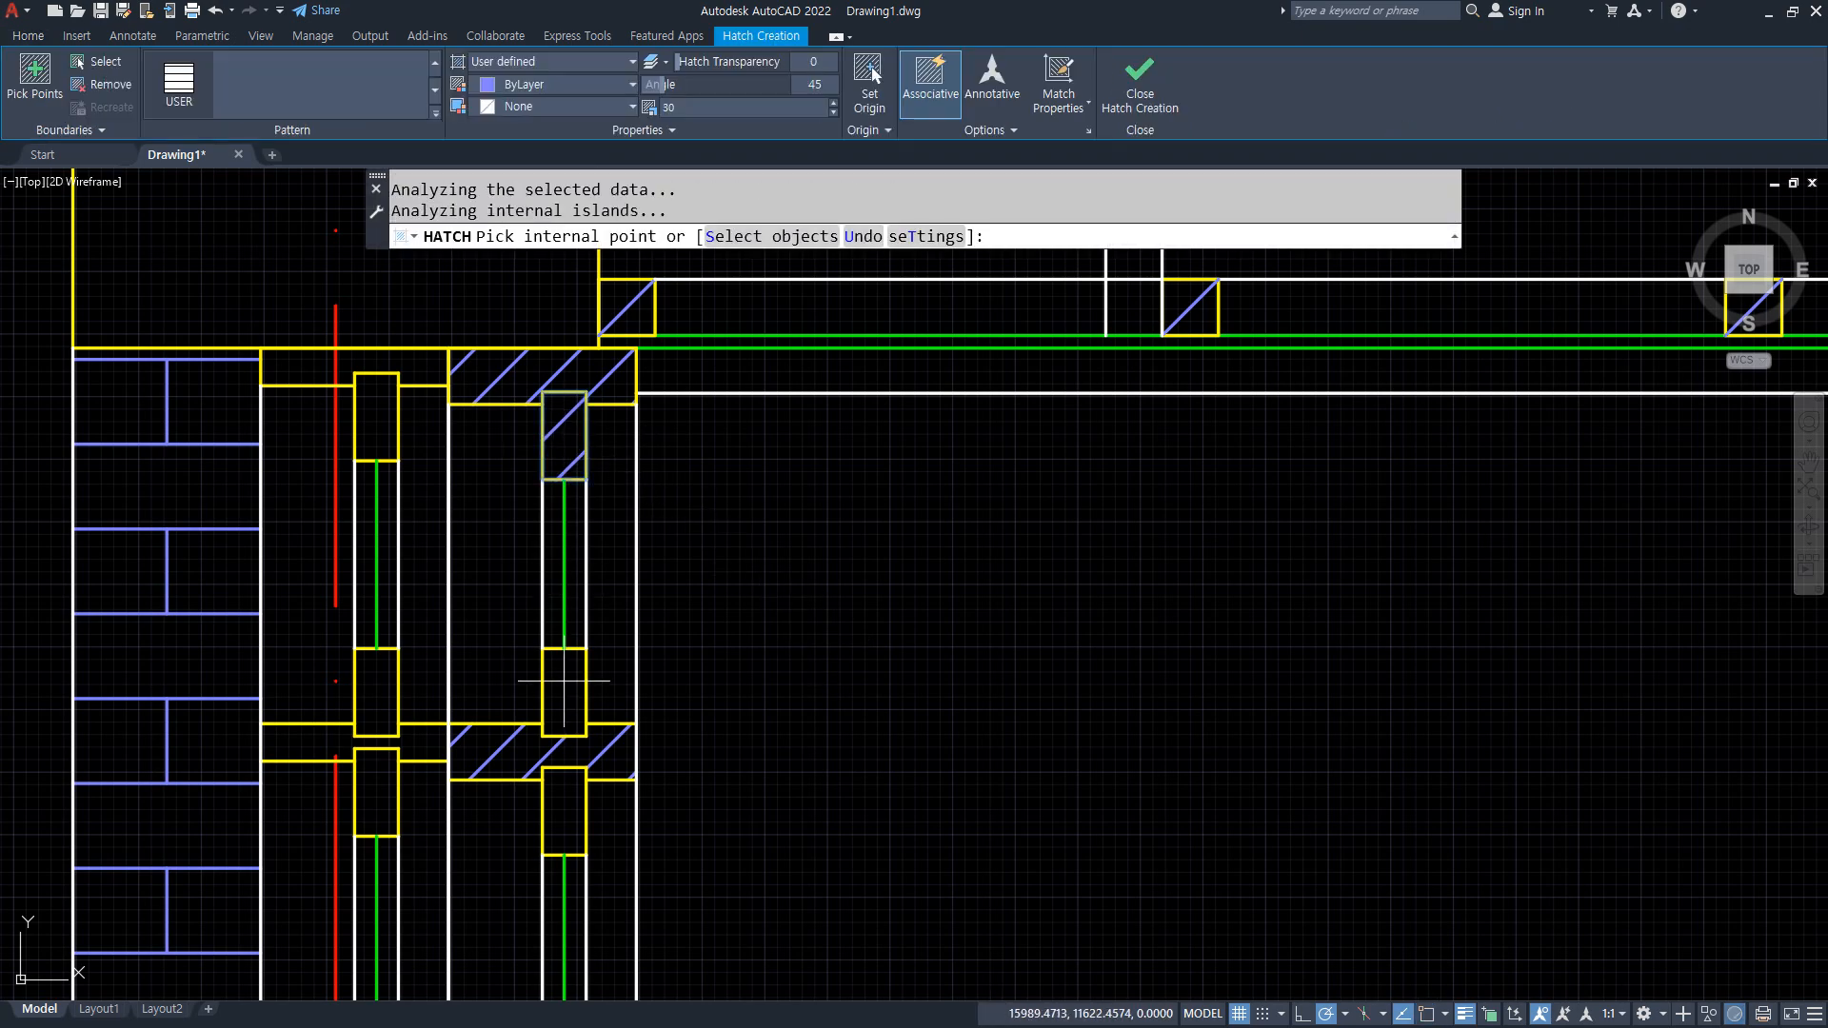
{"action": "left_click", "coordinate": [569, 807]}
{"action": "scroll", "coordinate": [662, 762], "scroll_direction": "down", "scroll_amount": 2}
{"action": "middle_click_drag", "start_coordinate": [673, 762], "coordinate": [650, 198]}
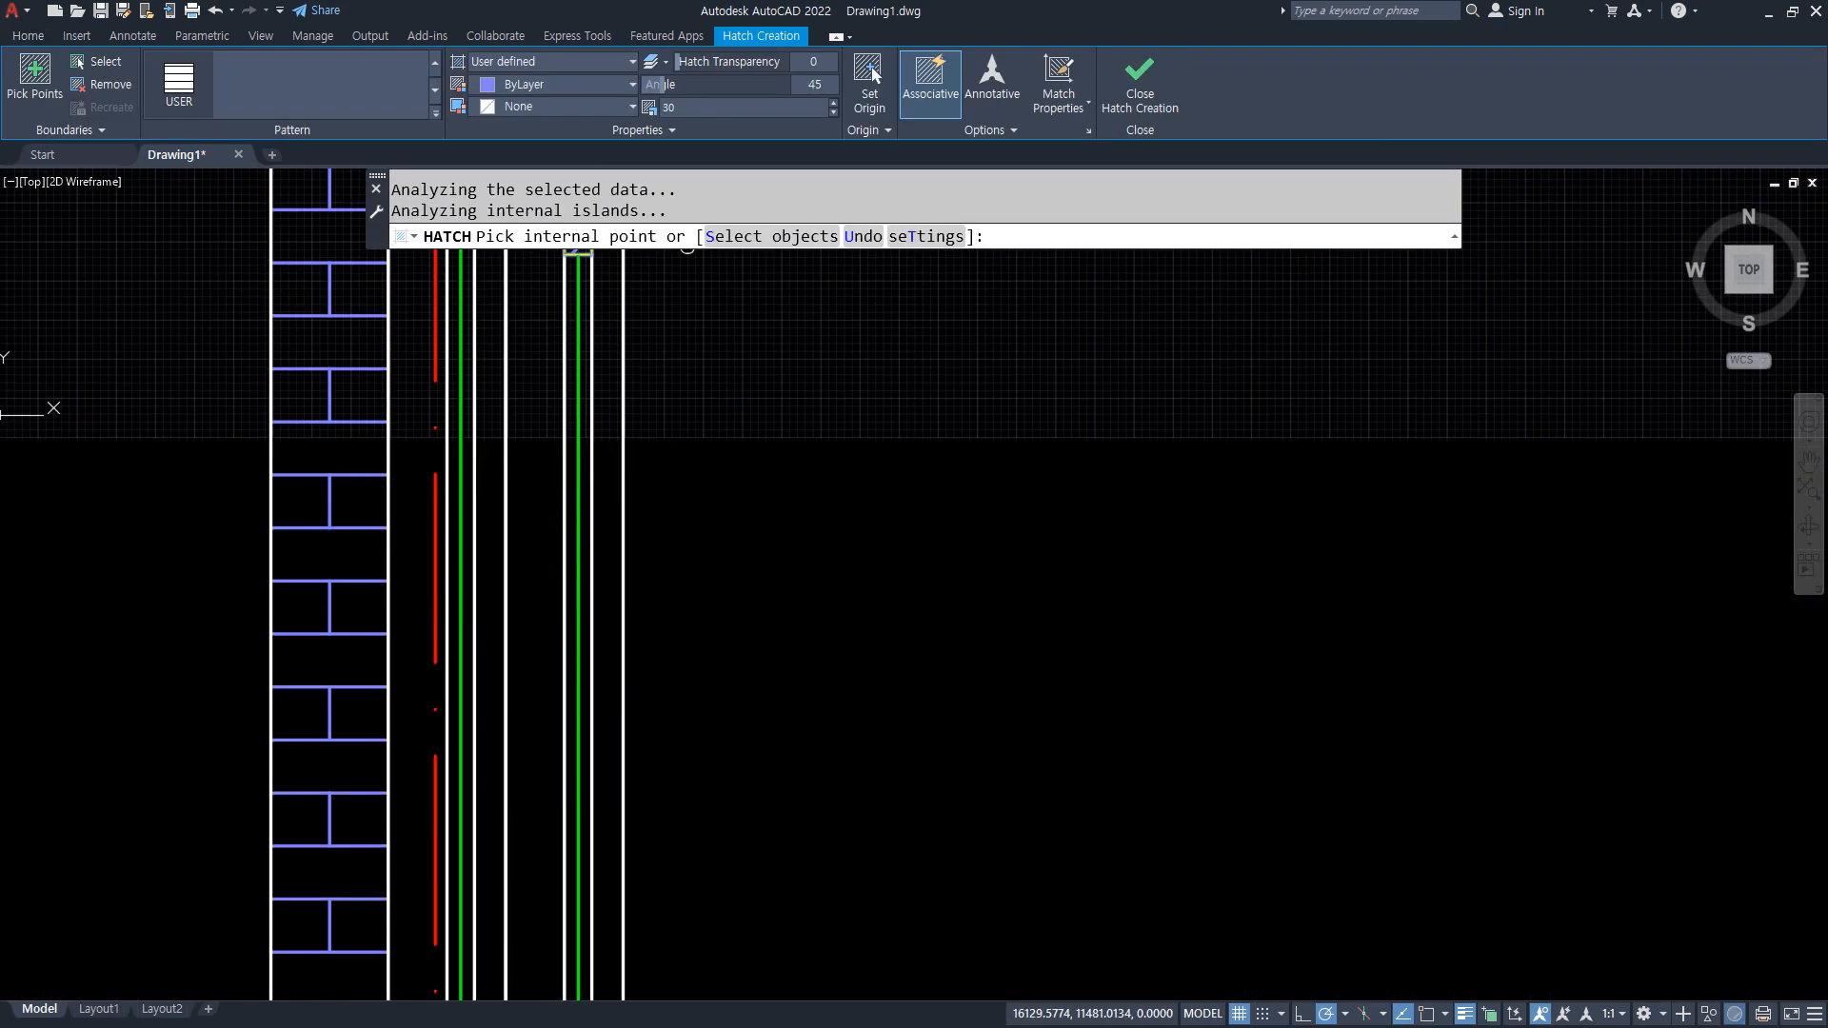
{"action": "middle_click_drag", "start_coordinate": [663, 717], "coordinate": [609, 72]}
{"action": "middle_click_drag", "start_coordinate": [613, 705], "coordinate": [676, 279]}
{"action": "scroll", "coordinate": [607, 571], "scroll_direction": "up", "scroll_amount": 2}
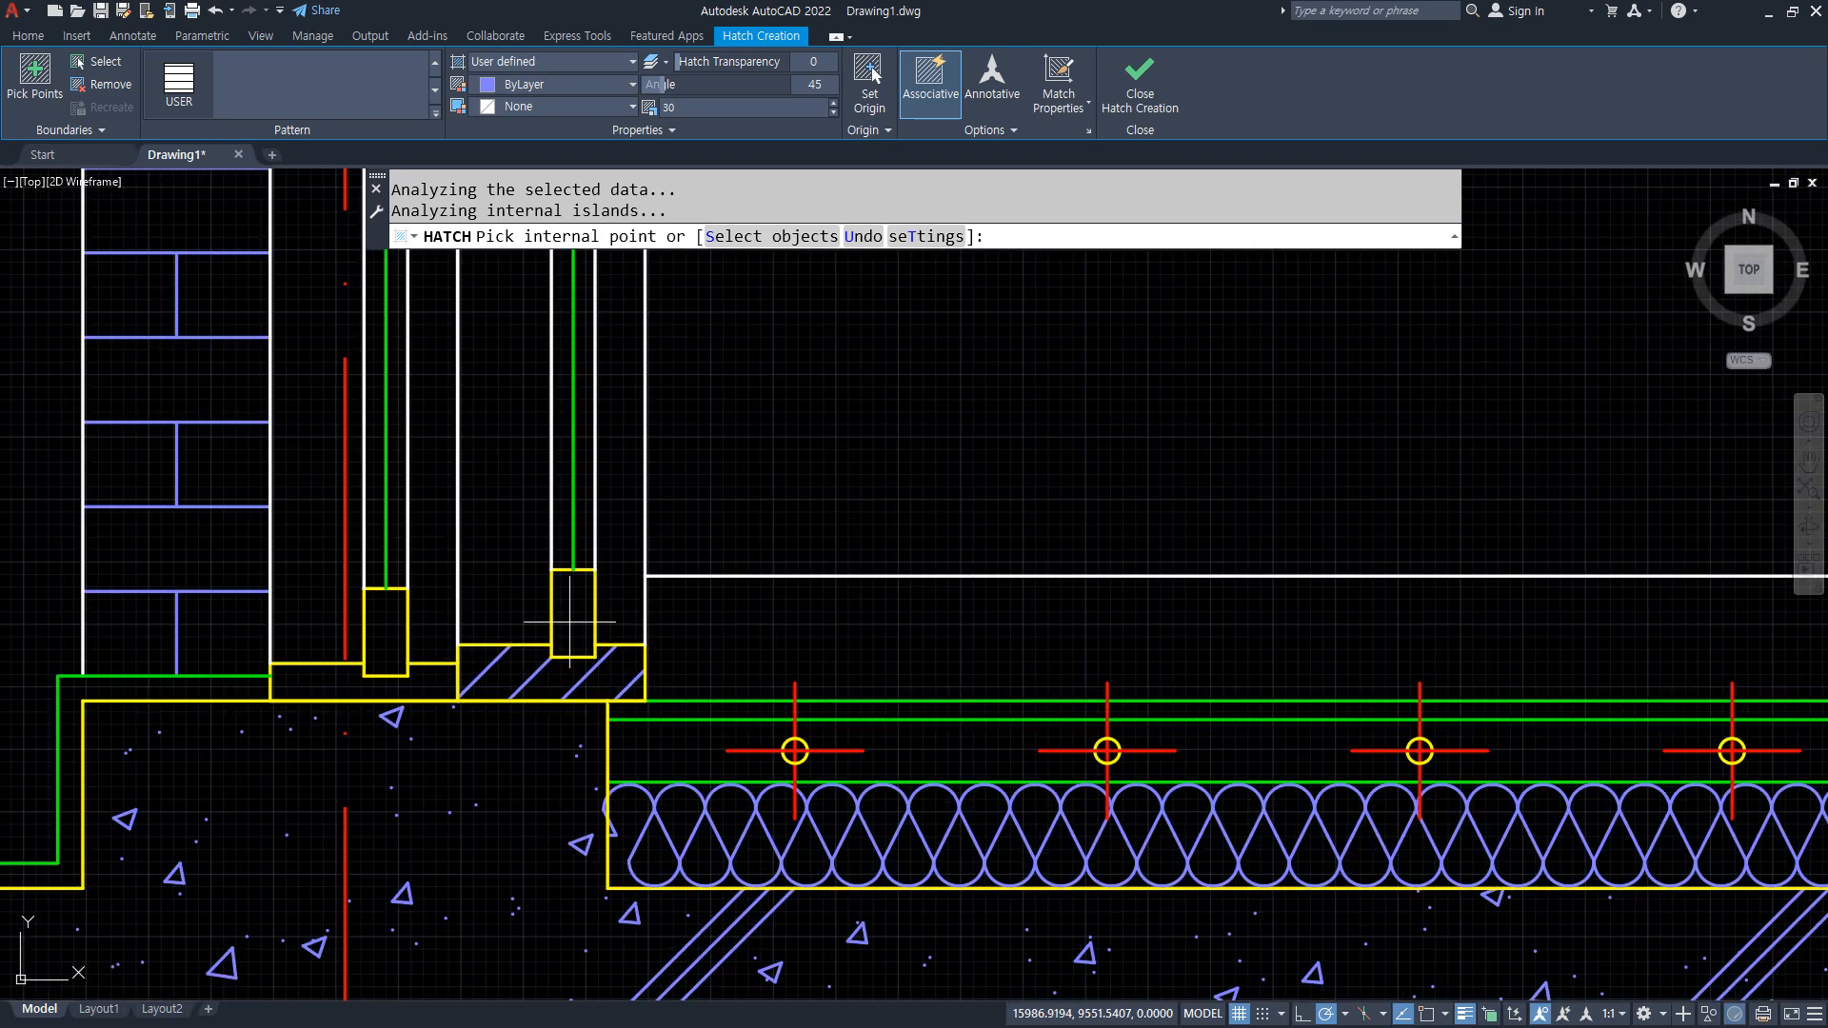
{"action": "left_click_drag", "start_coordinate": [816, 87], "coordinate": [834, 87]}
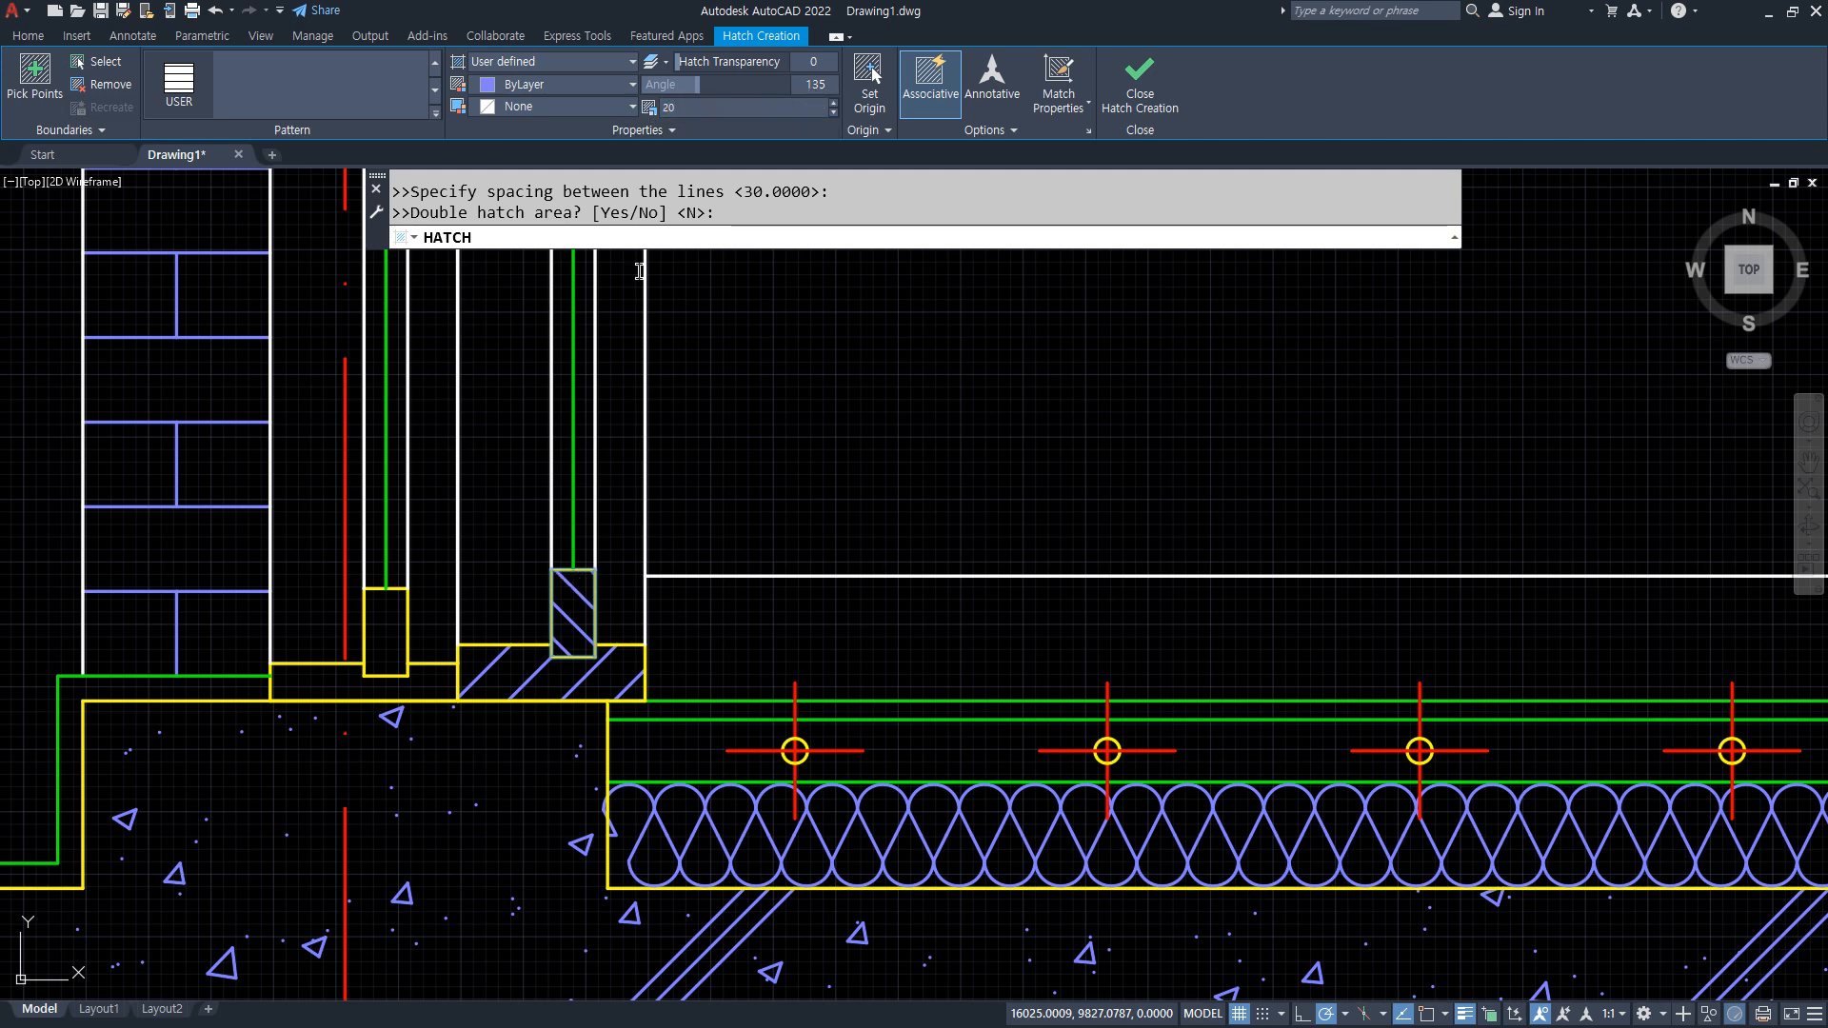
Check the opposing hatch directions on the window frame and sash sections, and finish the hatch.
{"action": "scroll", "coordinate": [533, 762], "scroll_direction": "up", "scroll_amount": 4}
{"action": "middle_click_drag", "start_coordinate": [663, 574], "coordinate": [663, 803]}
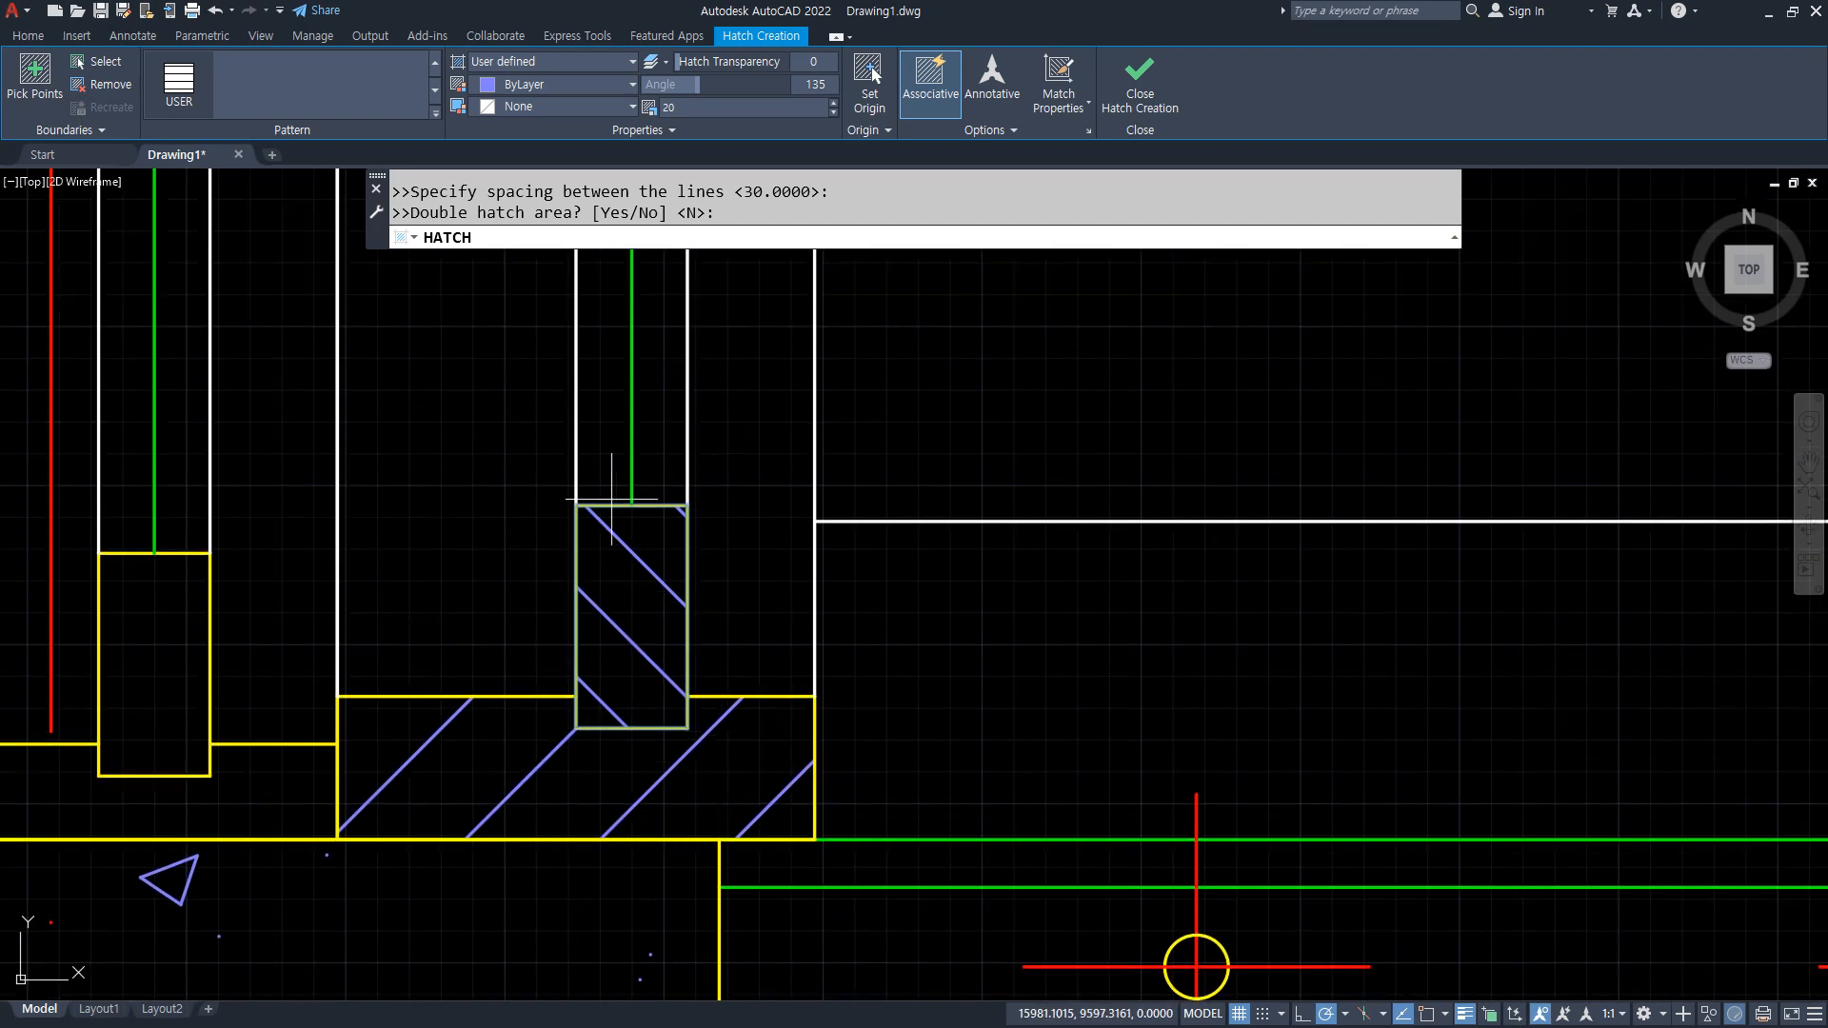
{"action": "scroll", "coordinate": [650, 557], "scroll_direction": "down", "scroll_amount": 2}
{"action": "scroll", "coordinate": [650, 557], "scroll_direction": "down", "scroll_amount": 2}
{"action": "middle_click_drag", "start_coordinate": [618, 408], "coordinate": [571, 838]}
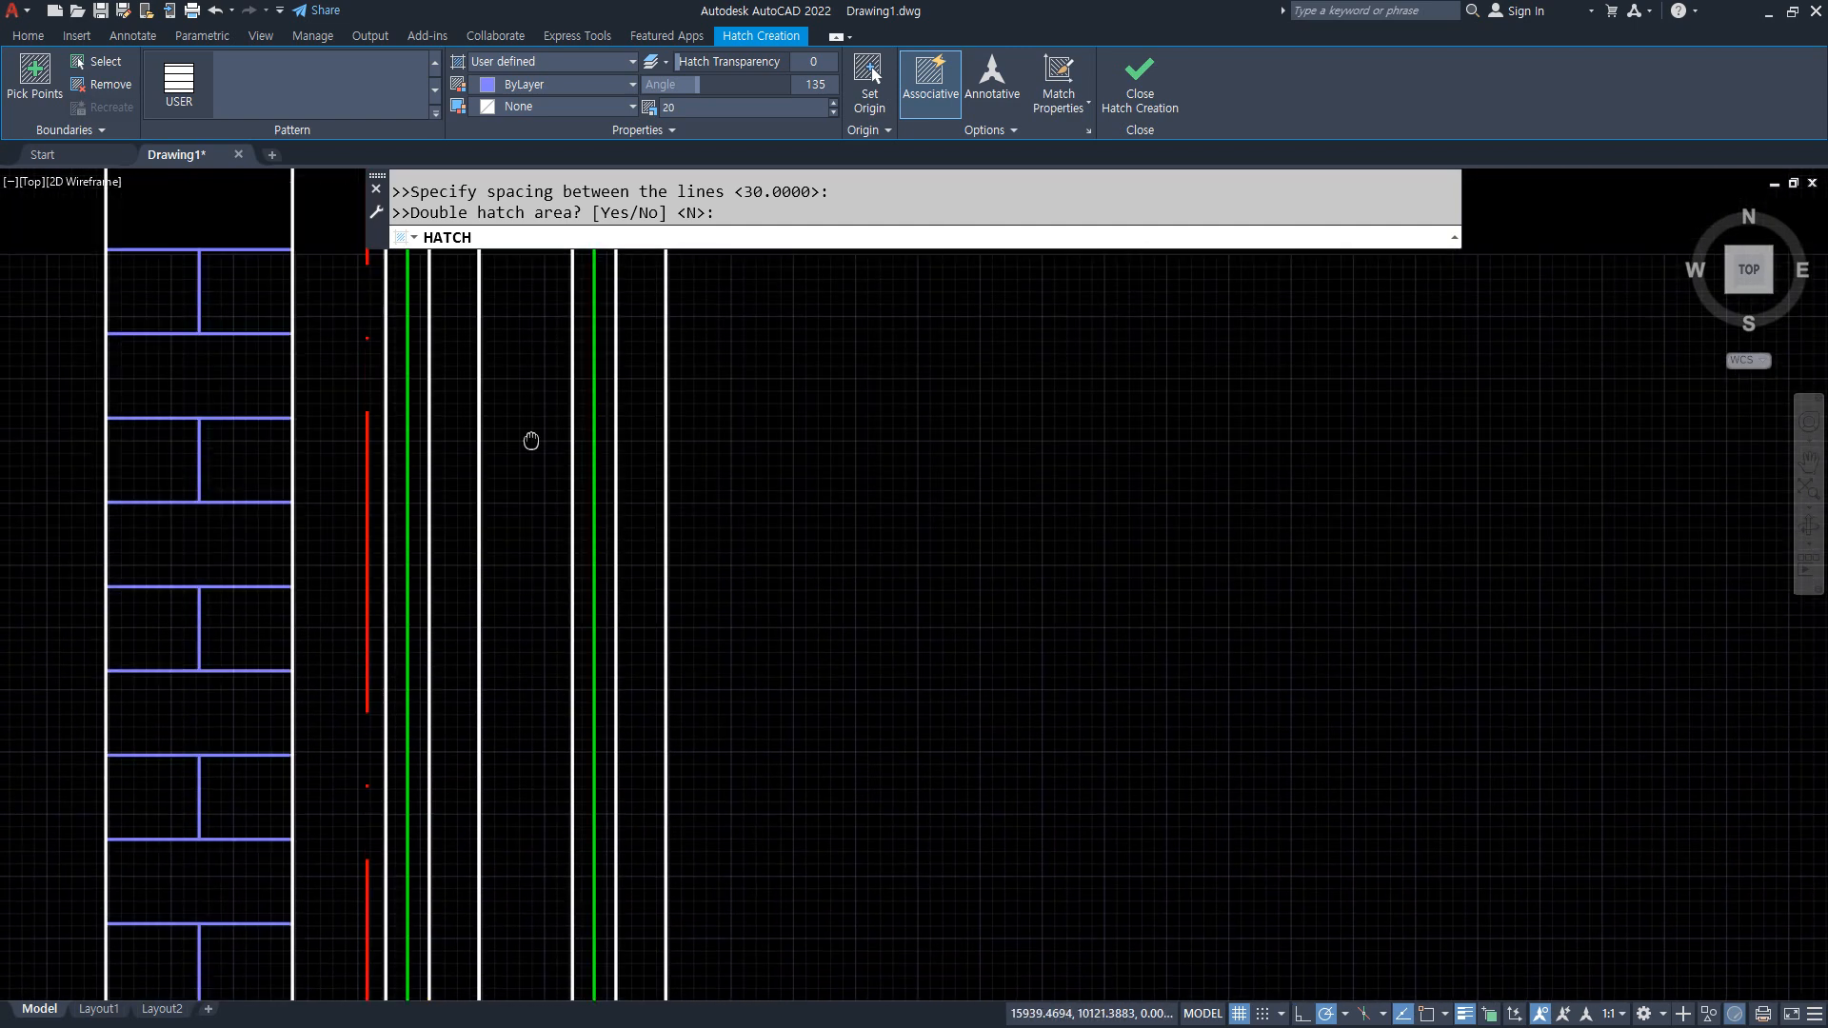
{"action": "middle_click_drag", "start_coordinate": [530, 440], "coordinate": [551, 837]}
{"action": "middle_click_drag", "start_coordinate": [501, 411], "coordinate": [513, 904]}
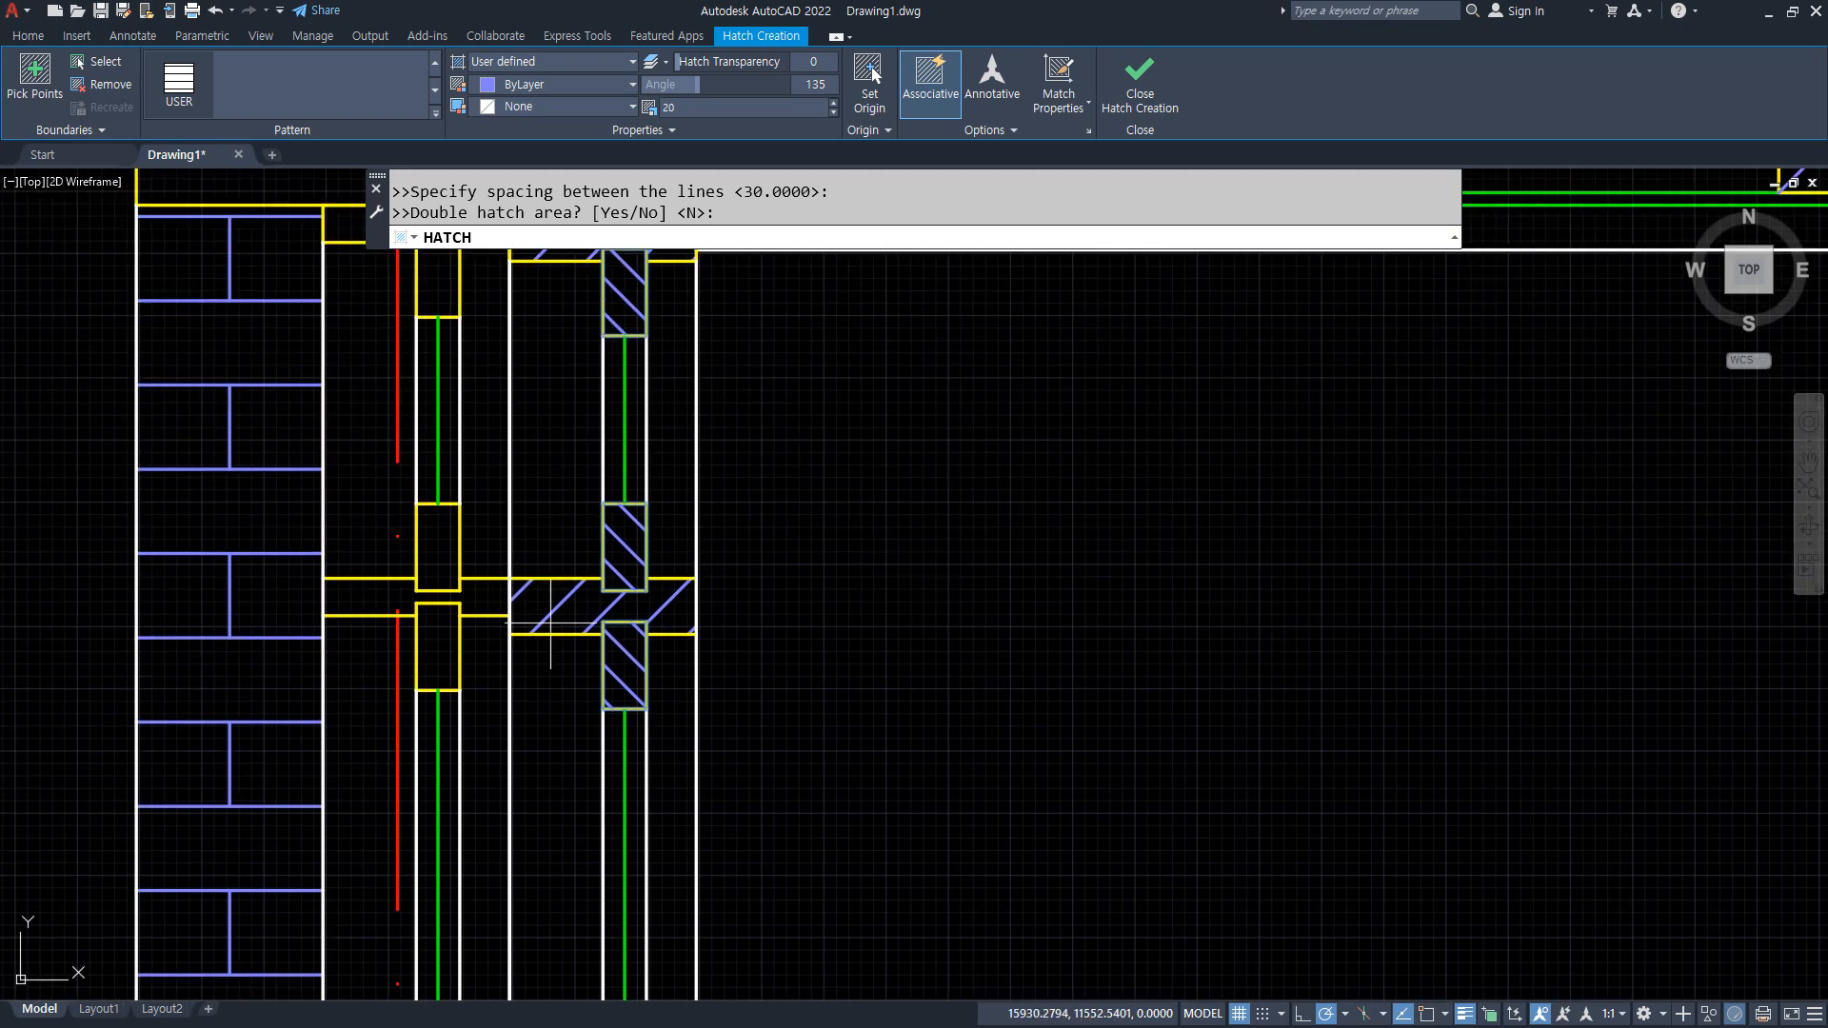
{"action": "scroll", "coordinate": [550, 624], "scroll_direction": "up", "scroll_amount": 2}
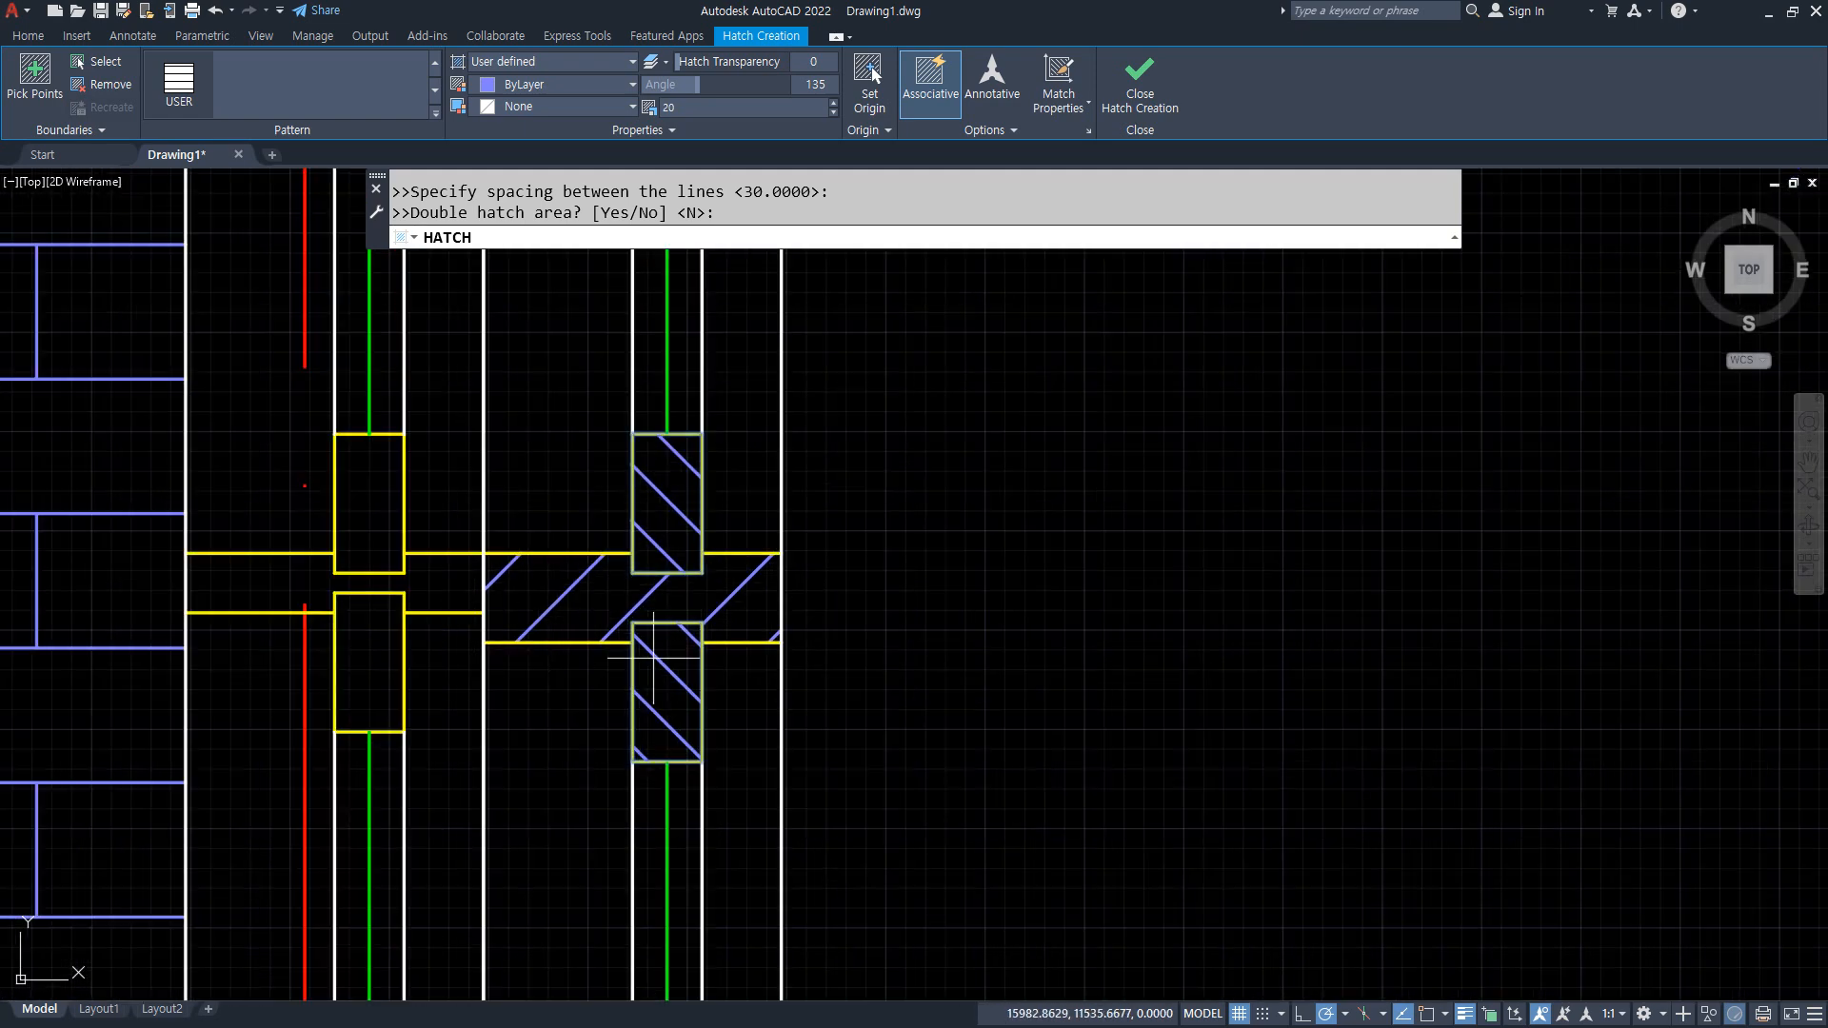
{"action": "mouse_move", "coordinate": [497, 564]}
{"action": "left_mouse_down"}
{"action": "mouse_move", "coordinate": [716, 569]}
{"action": "mouse_move", "coordinate": [793, 660]}
{"action": "left_mouse_up"}
{"action": "left_click_drag", "start_coordinate": [659, 459], "coordinate": [634, 585]}
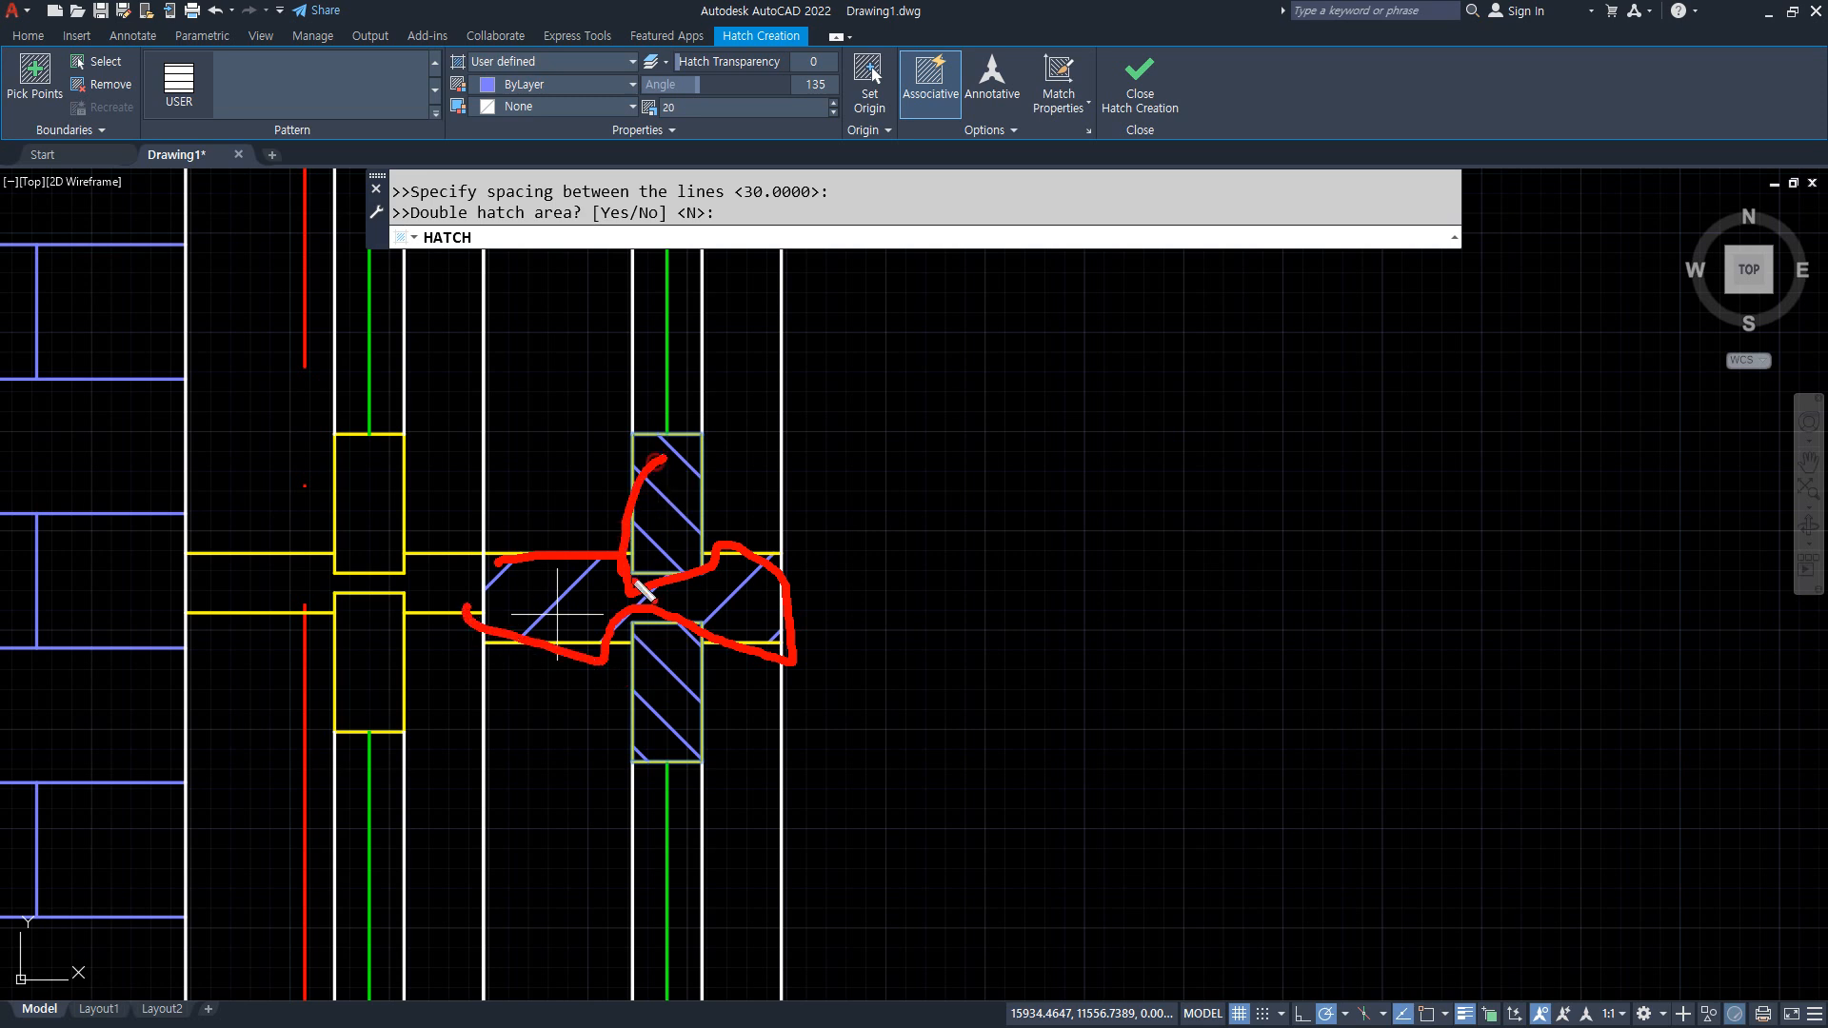
{"action": "left_click_drag", "start_coordinate": [691, 655], "coordinate": [701, 684]}
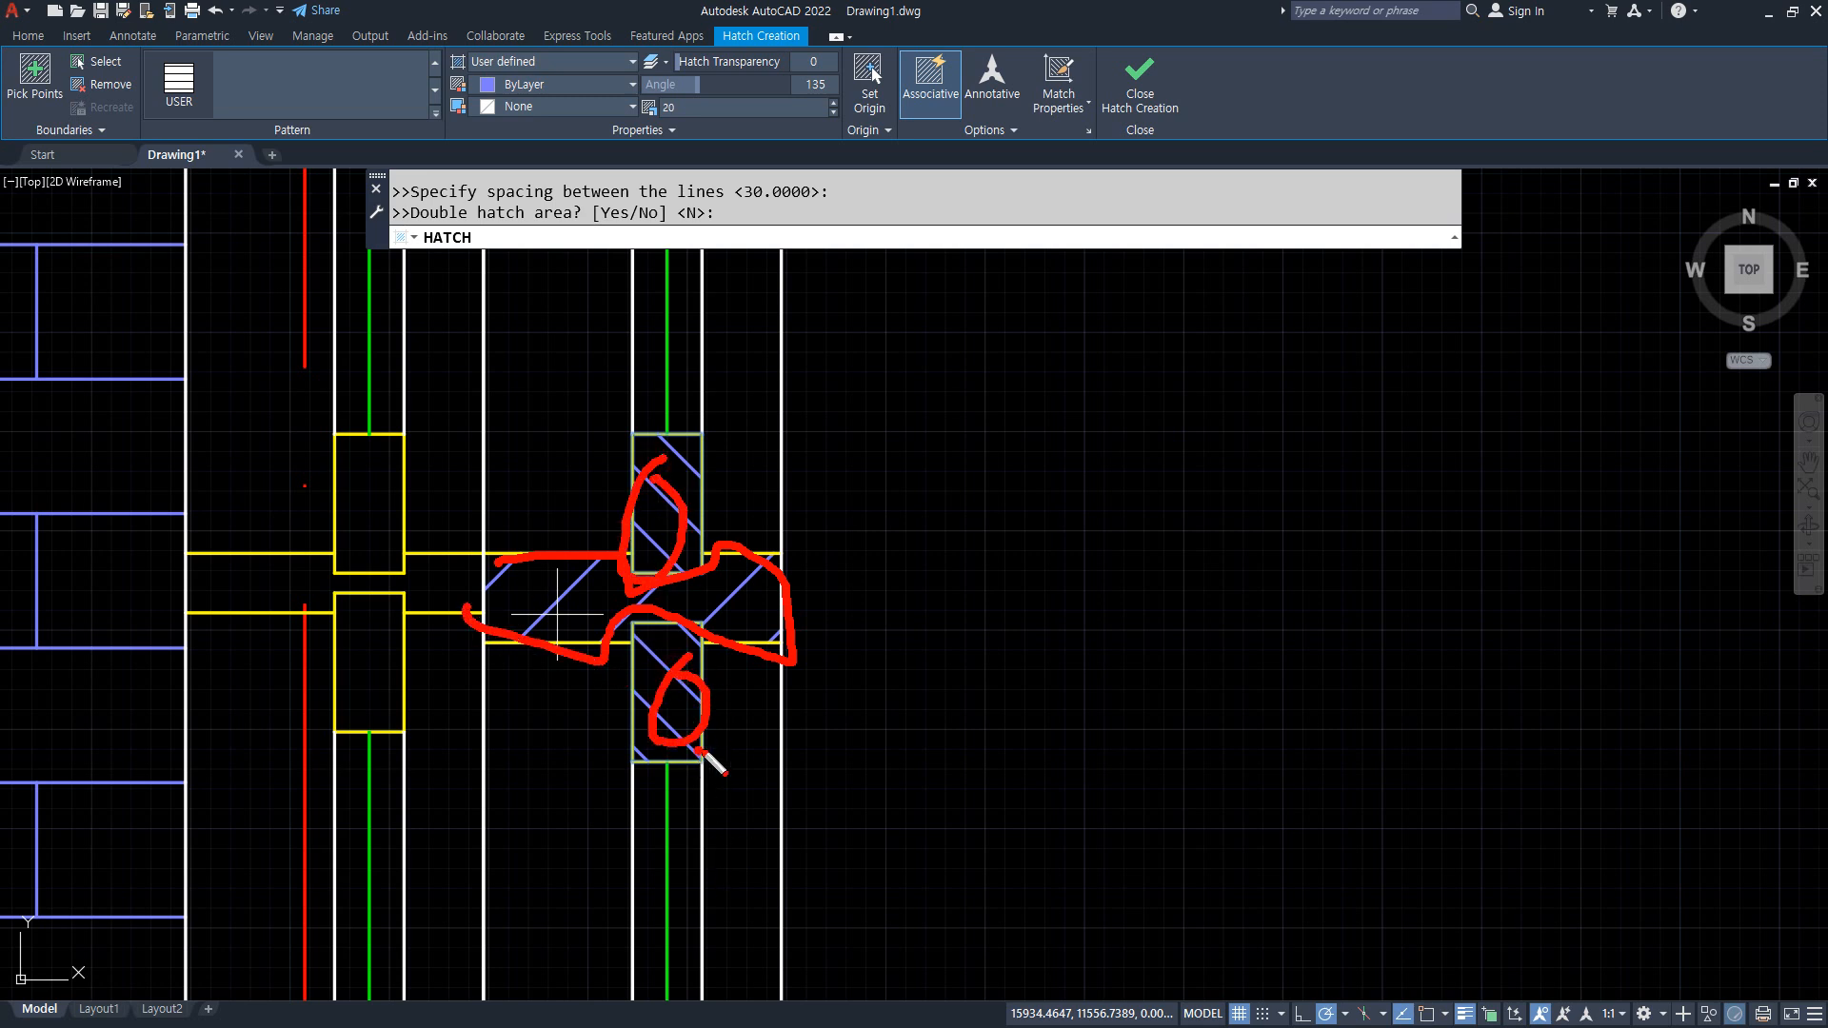
{"action": "left_click_drag", "start_coordinate": [703, 753], "coordinate": [895, 751]}
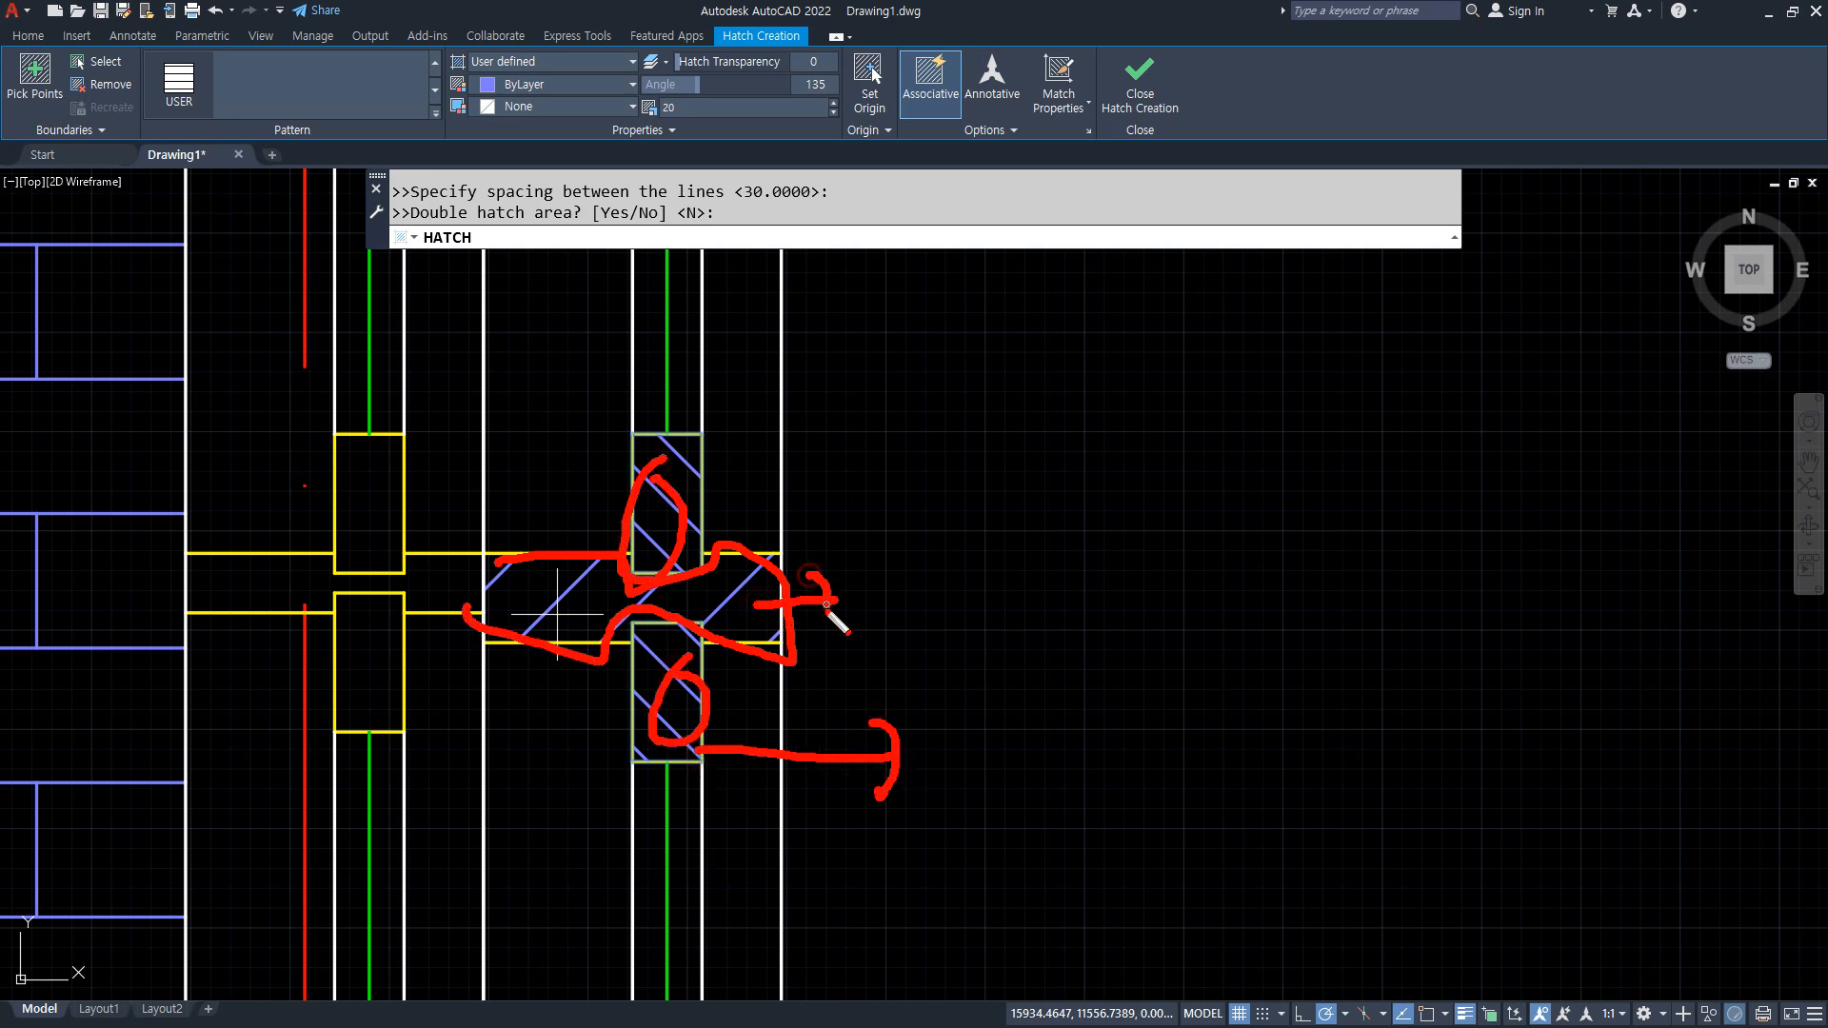
{"action": "left_click_drag", "start_coordinate": [673, 502], "coordinate": [827, 482]}
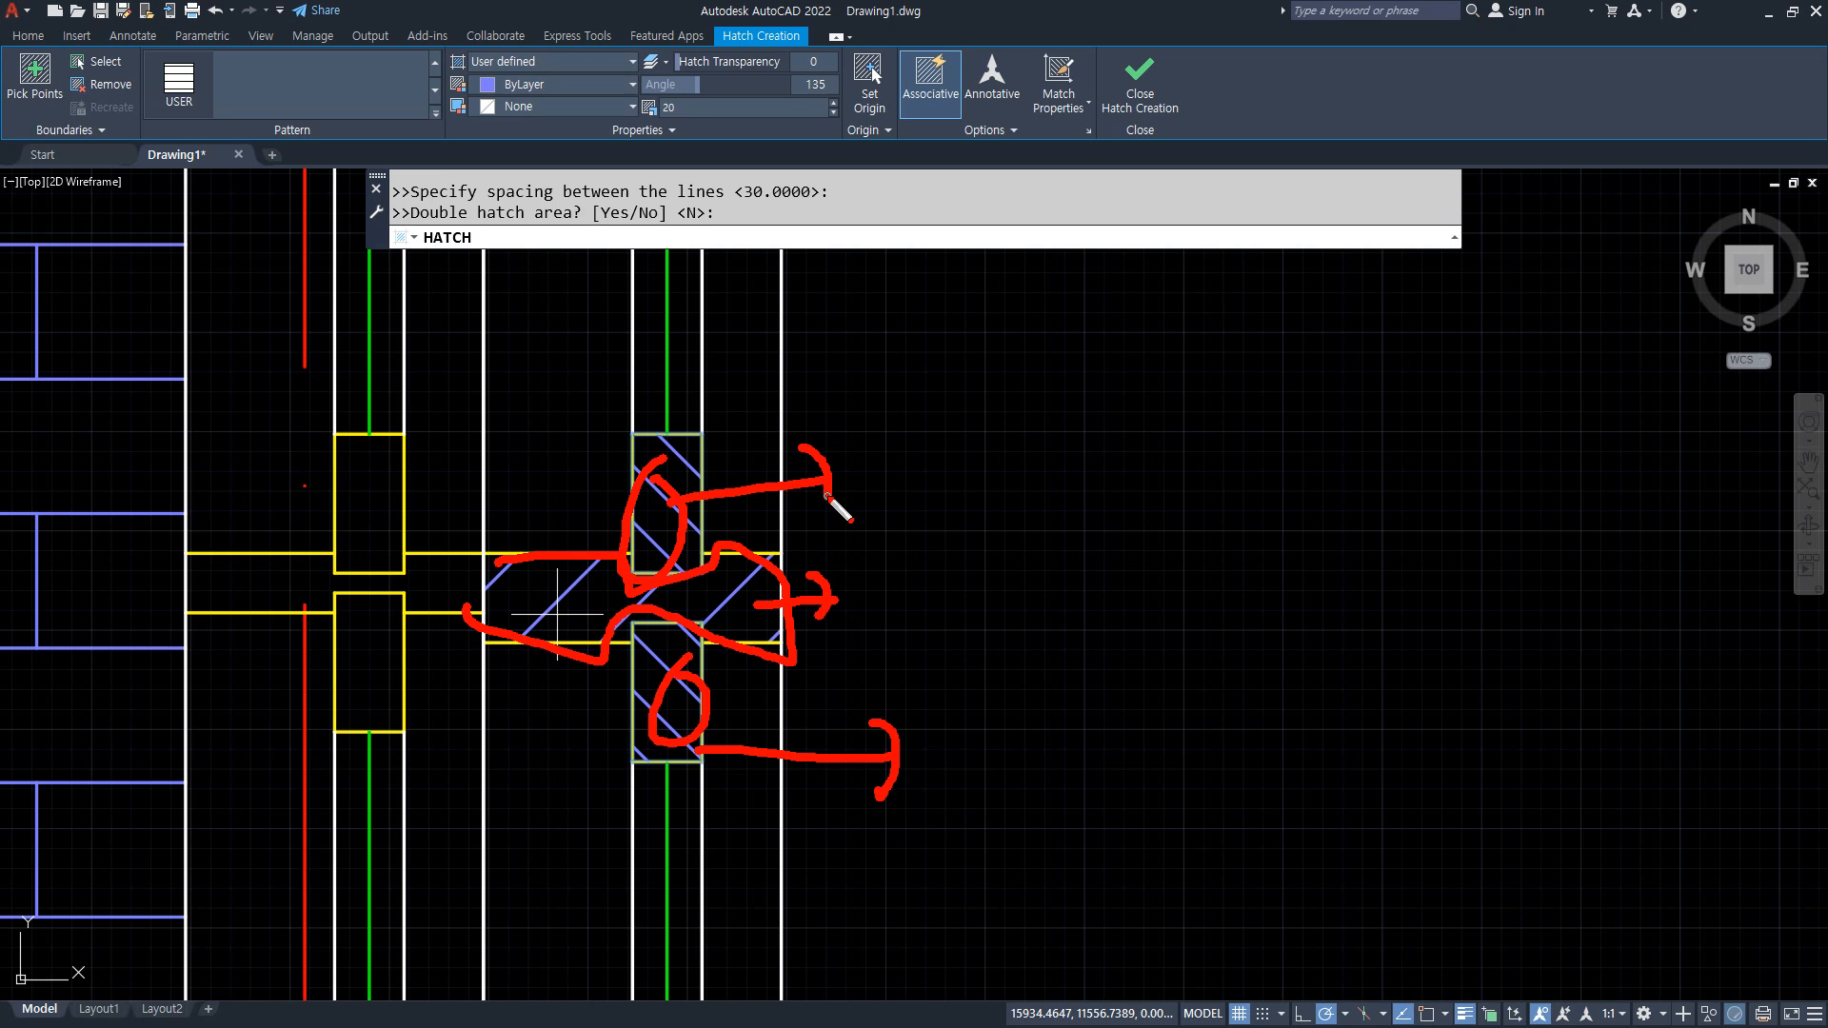
{"action": "key", "text": "Escape"}
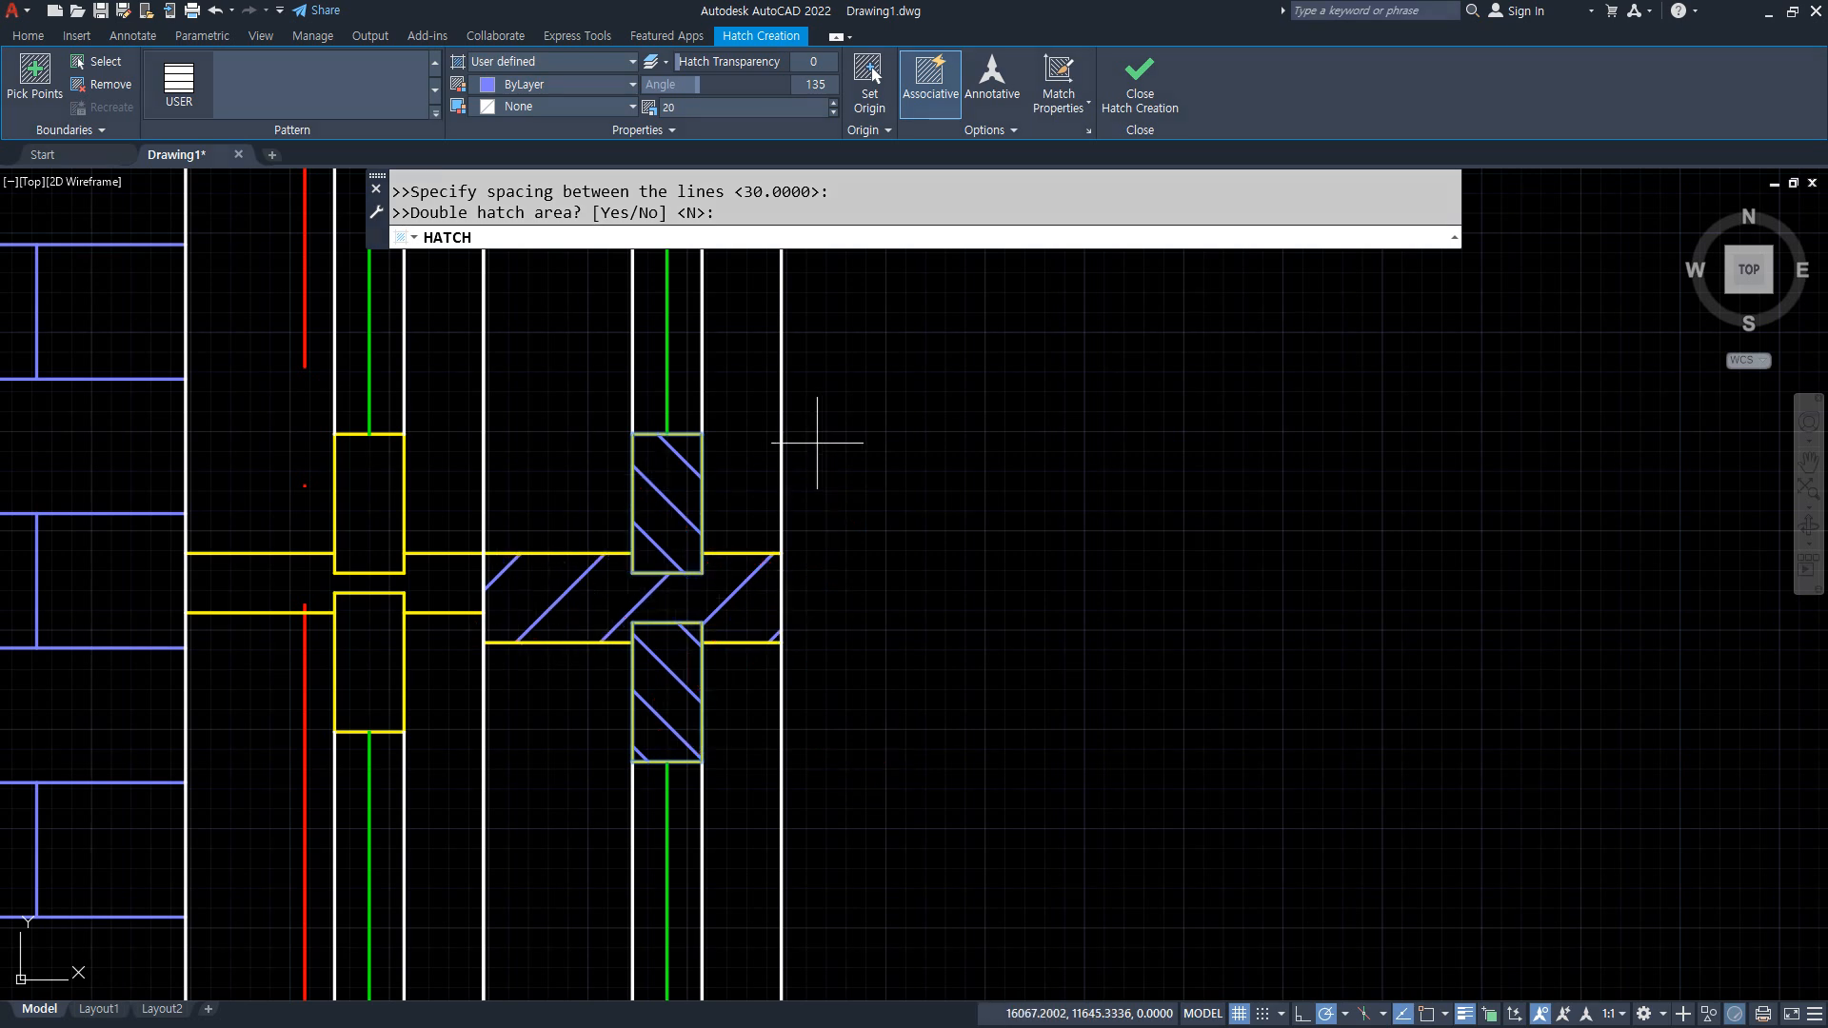
{"action": "left_click", "coordinate": [1158, 105]}
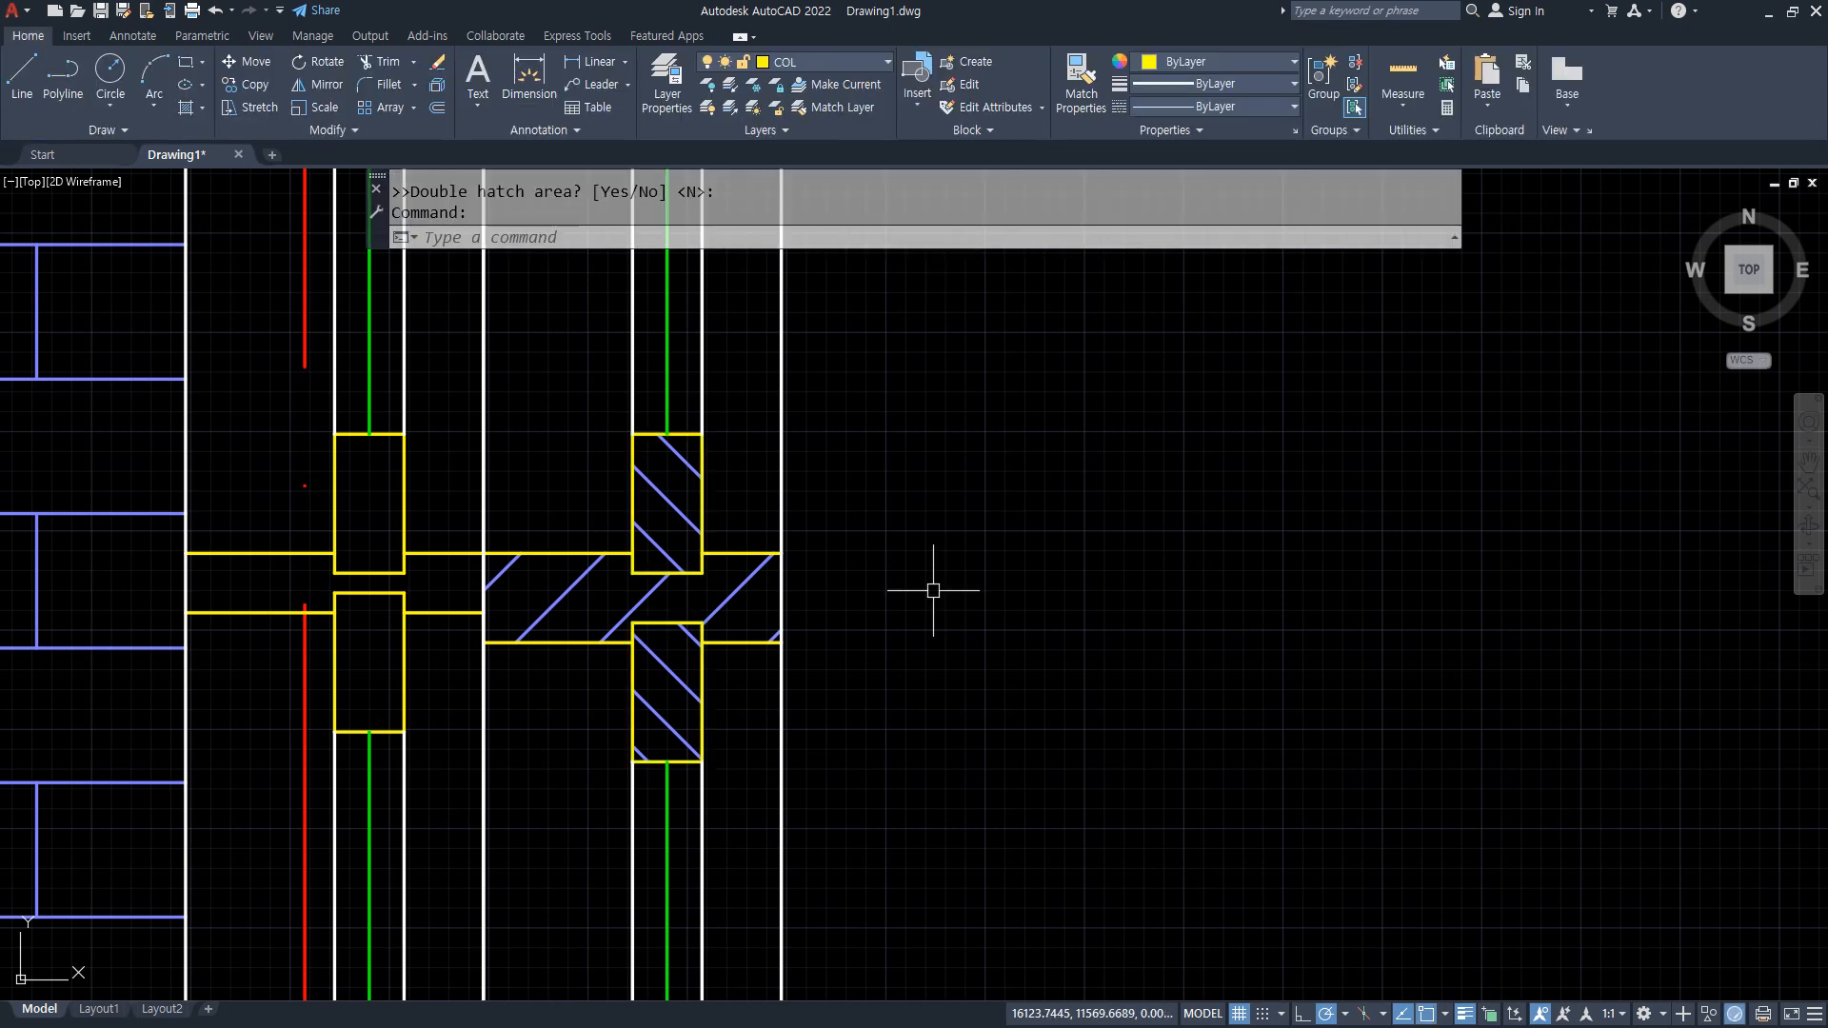
Examine the hatched inner frame and the unhatched outer frame at the head of the window section.
{"action": "scroll", "coordinate": [931, 592], "scroll_direction": "down", "scroll_amount": 3}
{"action": "mouse_move", "coordinate": [902, 653]}
{"action": "middle_mouse_down"}
{"action": "mouse_move", "coordinate": [901, 739]}
{"action": "mouse_move", "coordinate": [979, 726]}
{"action": "middle_mouse_up"}
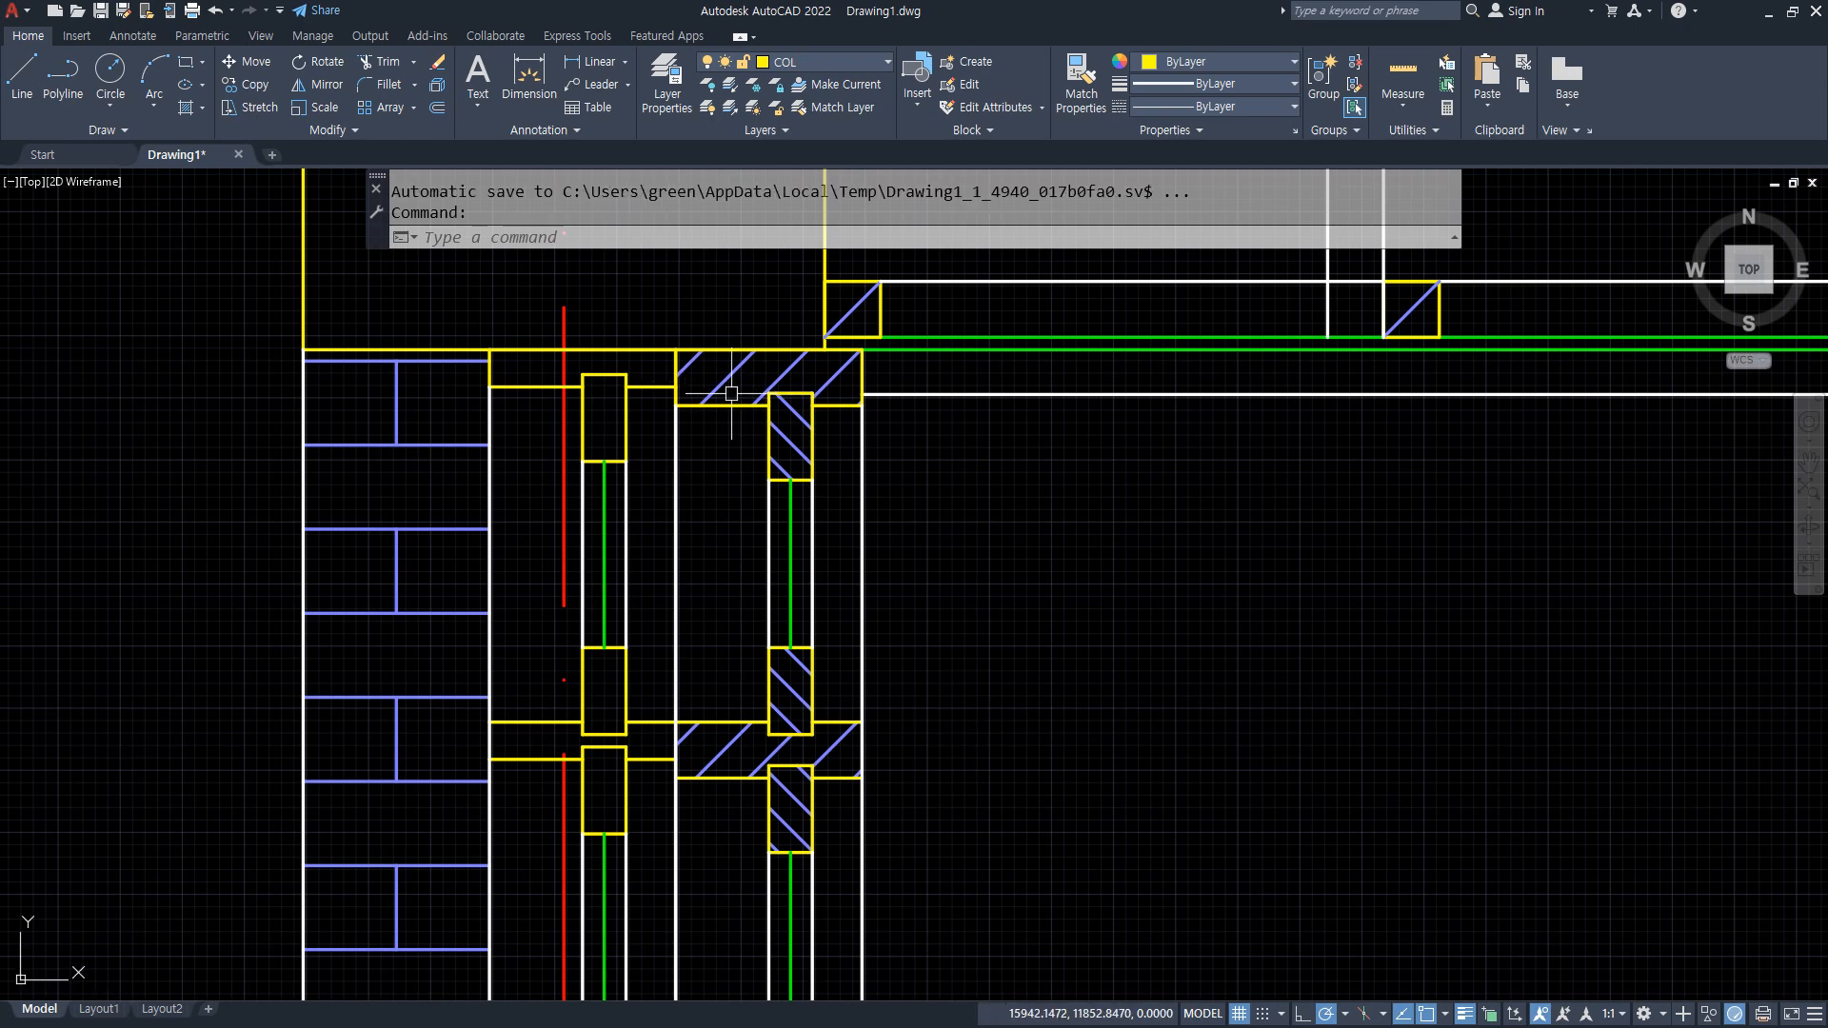
{"action": "mouse_move", "coordinate": [834, 461]}
{"action": "left_mouse_down"}
{"action": "mouse_move", "coordinate": [800, 503]}
{"action": "mouse_move", "coordinate": [721, 334]}
{"action": "left_mouse_up"}
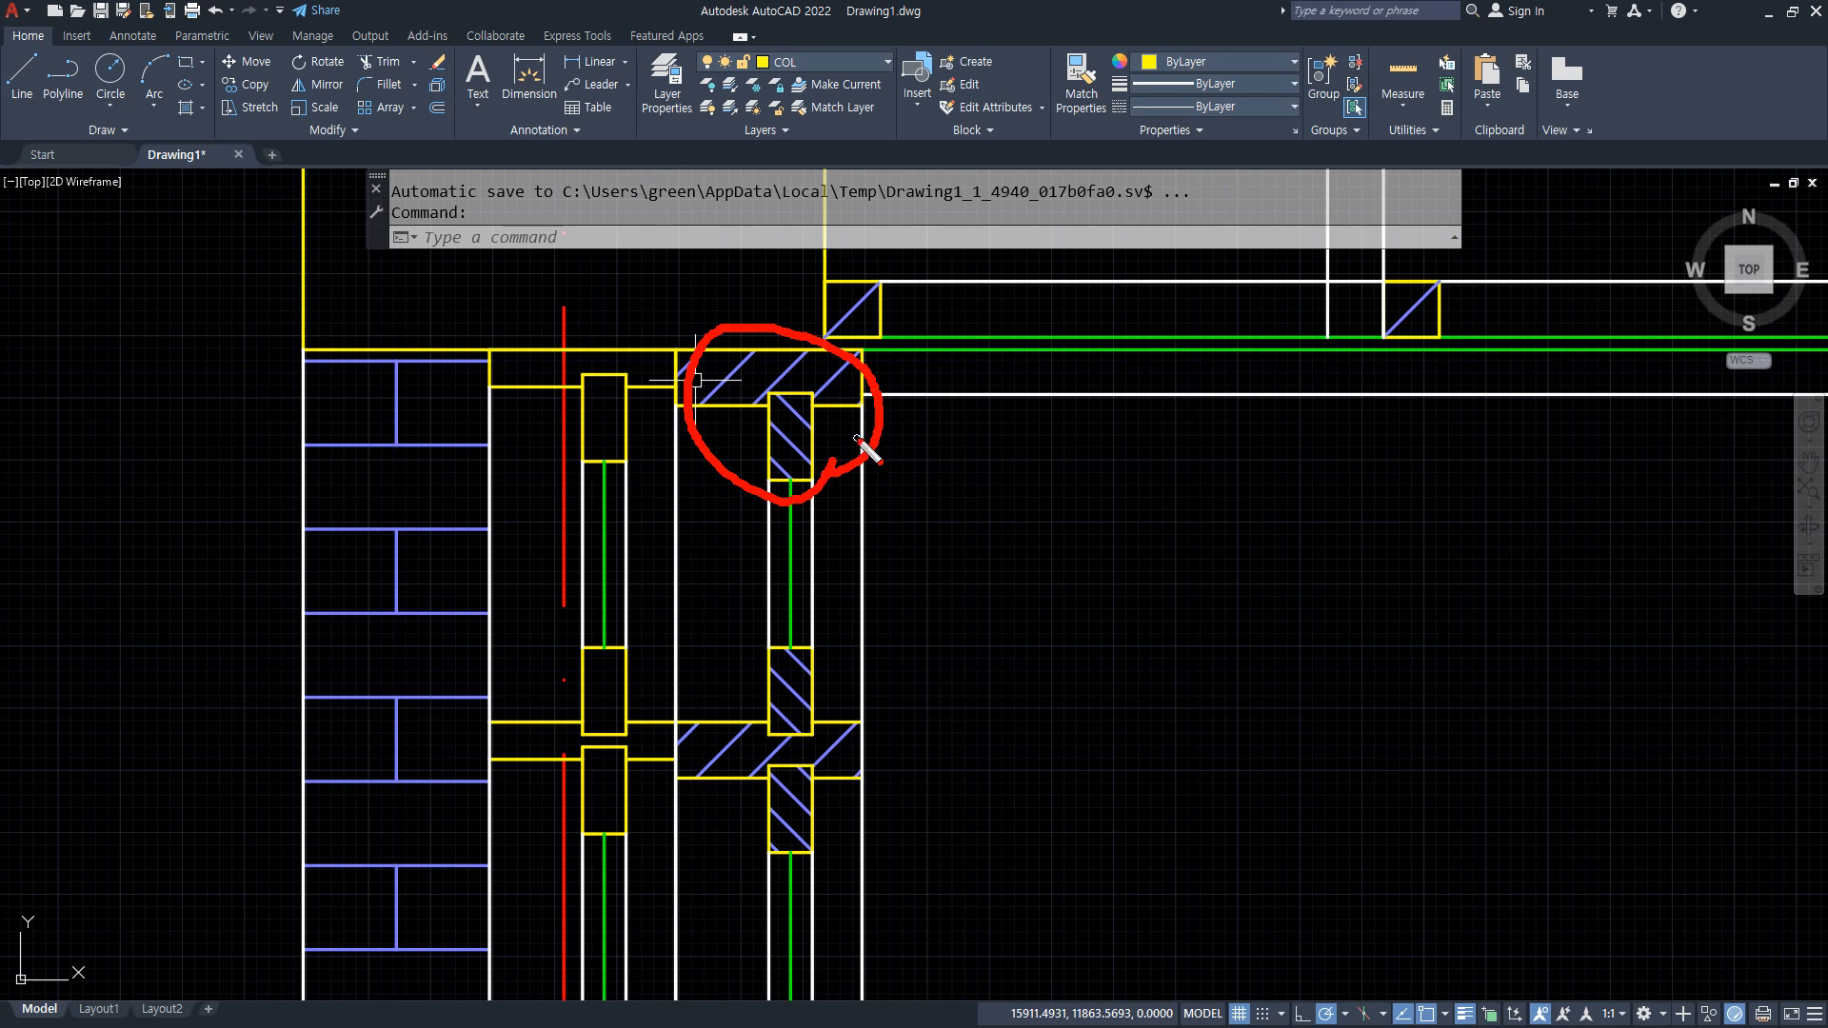
{"action": "left_click_drag", "start_coordinate": [857, 439], "coordinate": [963, 478]}
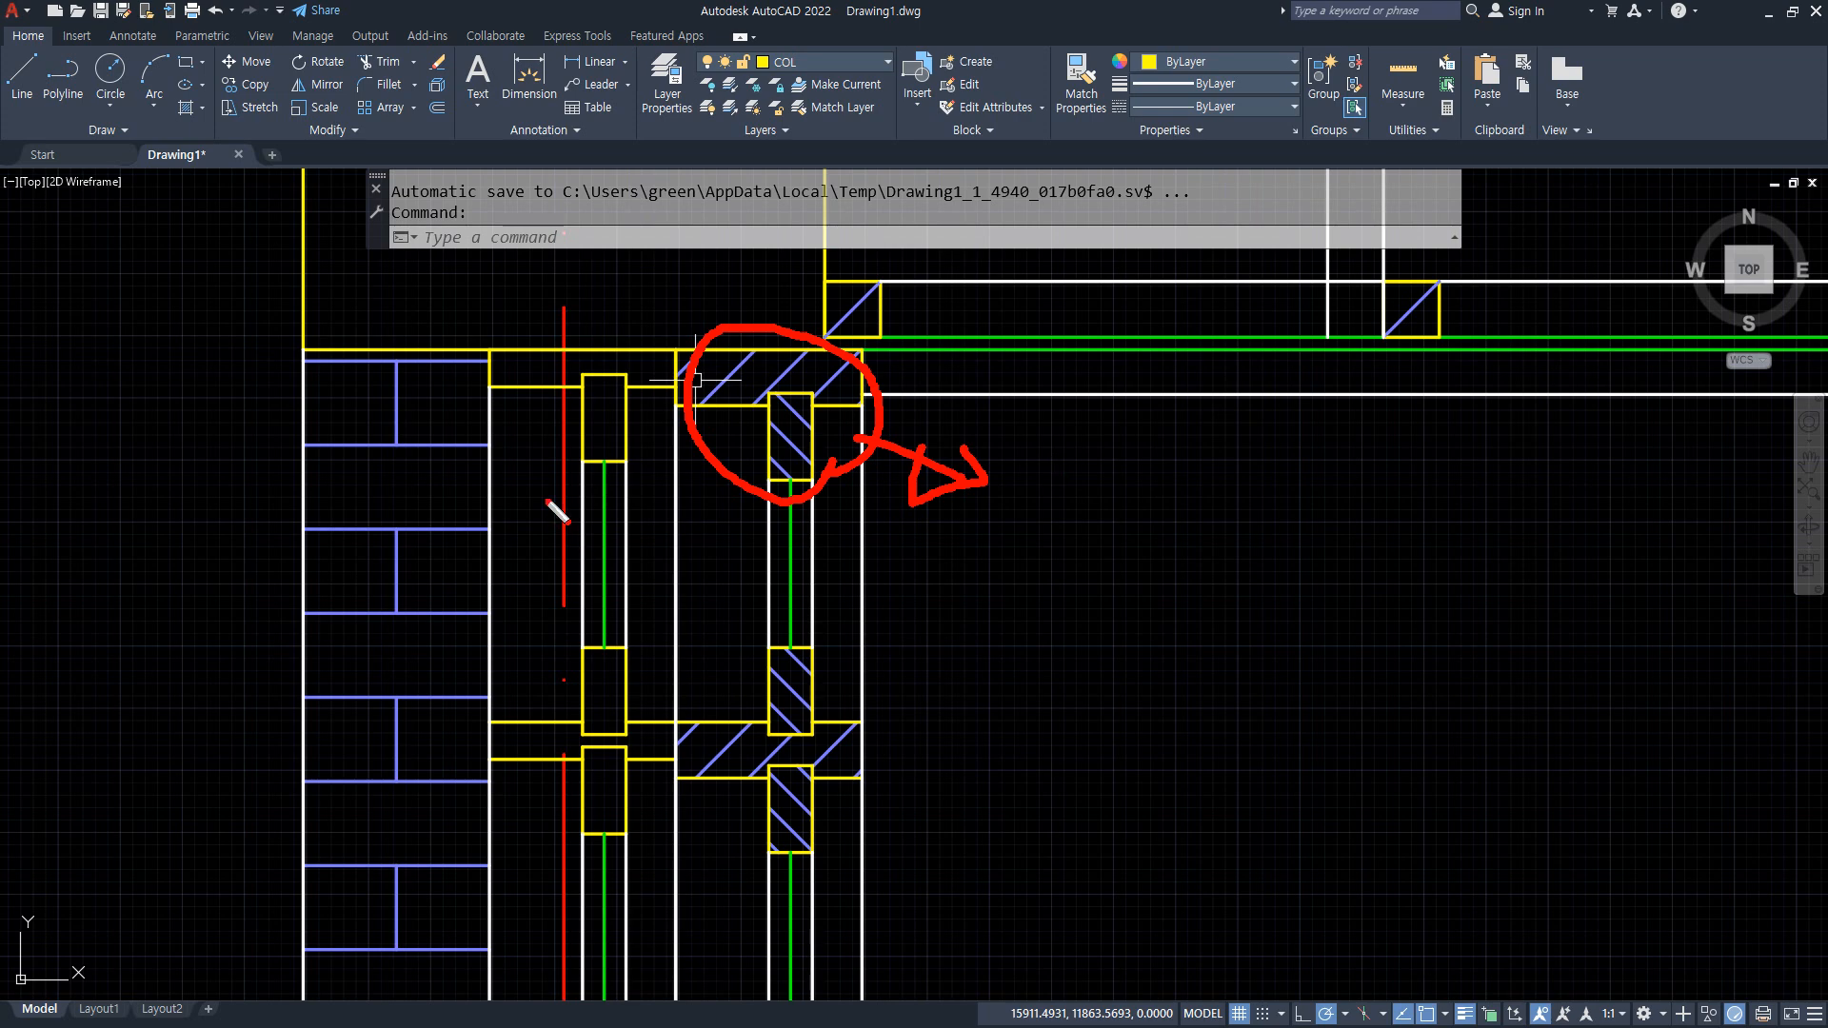
{"action": "mouse_move", "coordinate": [620, 517]}
{"action": "left_mouse_down"}
{"action": "mouse_move", "coordinate": [455, 376]}
{"action": "mouse_move", "coordinate": [651, 380]}
{"action": "left_mouse_up"}
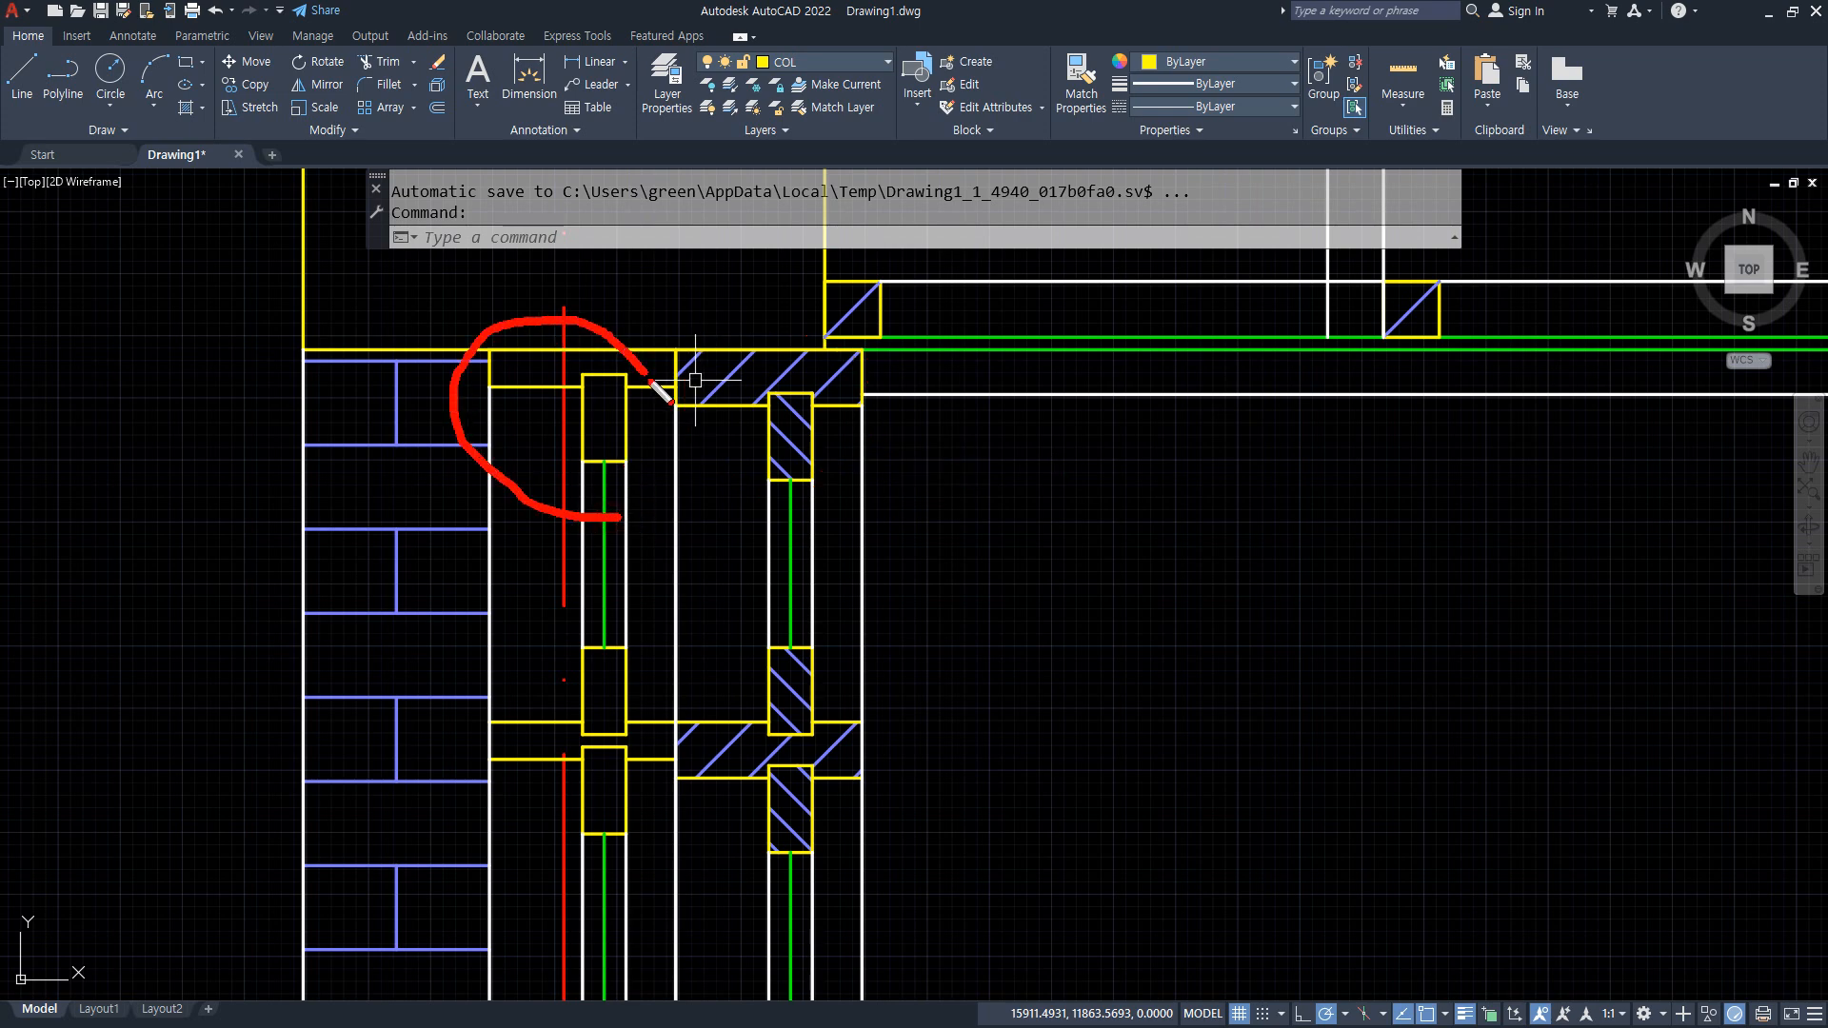
{"action": "left_click_drag", "start_coordinate": [574, 526], "coordinate": [567, 328]}
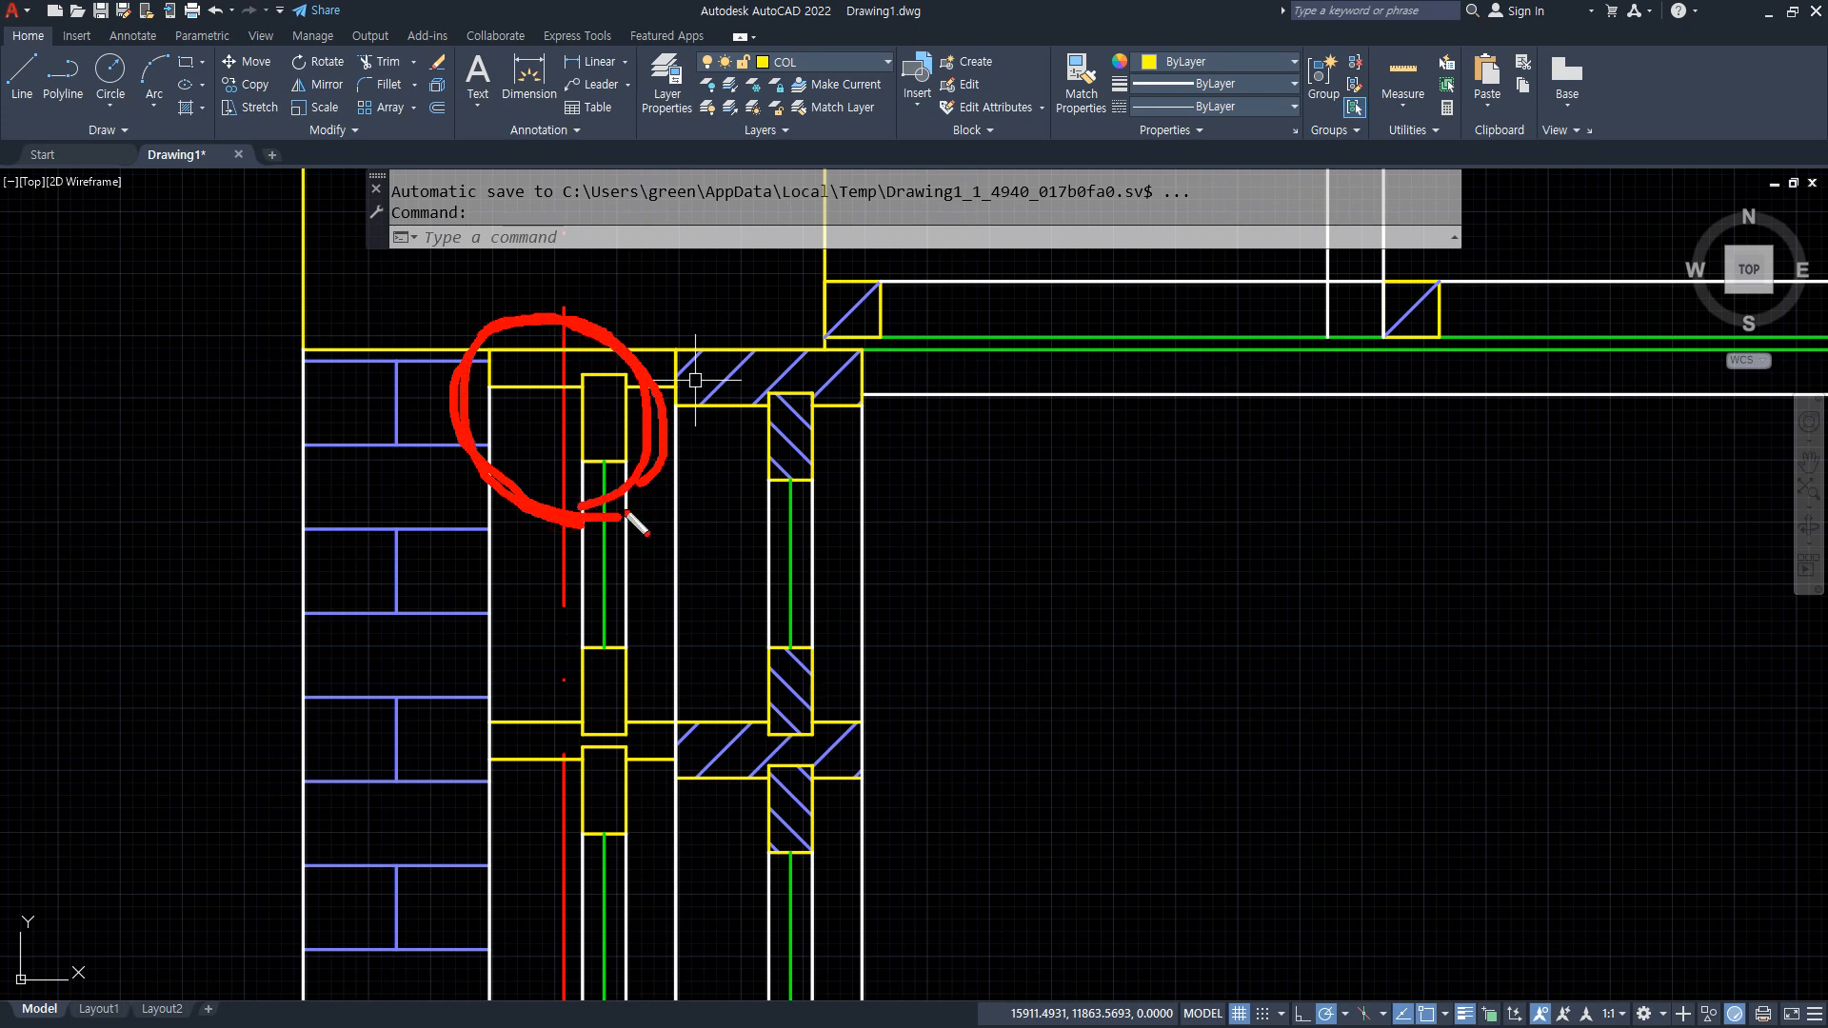
{"action": "mouse_move", "coordinate": [626, 515]}
{"action": "left_mouse_down"}
{"action": "mouse_move", "coordinate": [619, 341]}
{"action": "mouse_move", "coordinate": [485, 363]}
{"action": "left_mouse_up"}
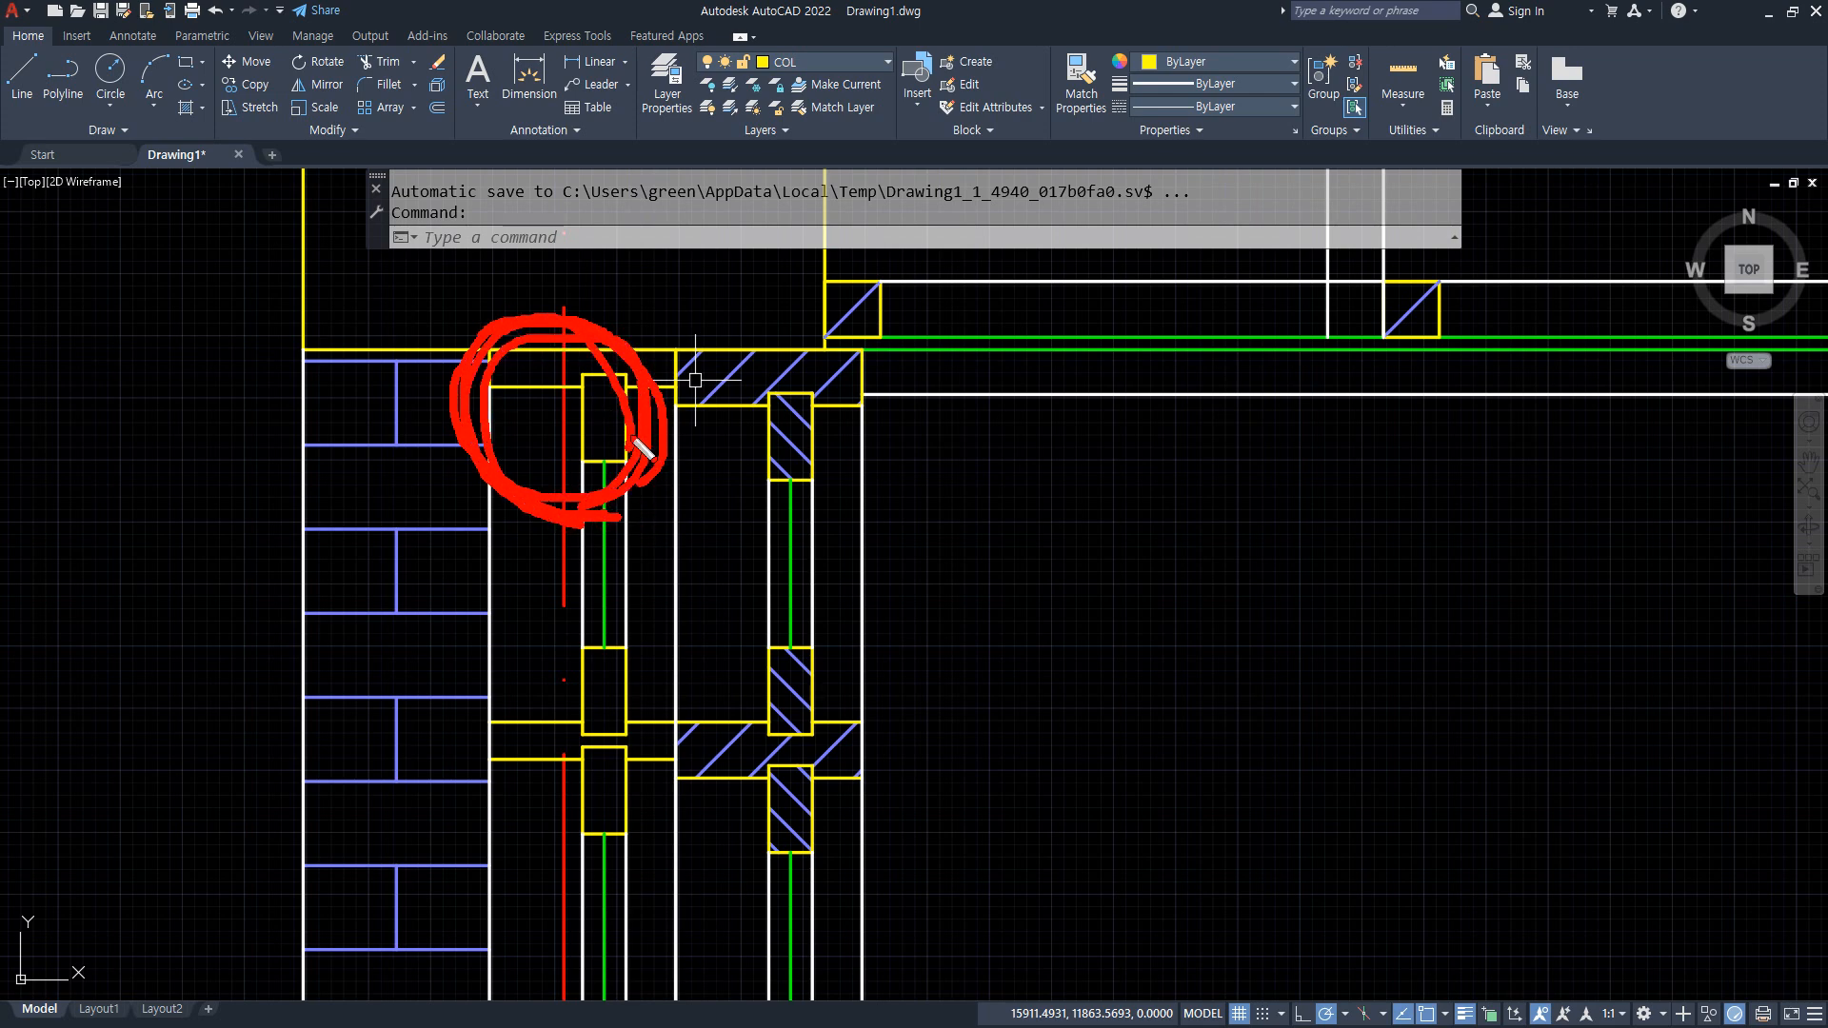
{"action": "key", "text": "Escape"}
Draw a 36 by 36 rectangle from the inner bottom corner of the projecting eaves profile, extending toward the wall.
{"action": "scroll", "coordinate": [551, 414], "scroll_direction": "down", "scroll_amount": 2}
{"action": "mouse_move", "coordinate": [519, 314]}
{"action": "middle_mouse_down"}
{"action": "mouse_move", "coordinate": [473, 649]}
{"action": "mouse_move", "coordinate": [498, 947]}
{"action": "middle_mouse_up"}
{"action": "middle_click_drag", "start_coordinate": [440, 580], "coordinate": [522, 437]}
{"action": "scroll", "coordinate": [461, 583], "scroll_direction": "up", "scroll_amount": 2}
{"action": "scroll", "coordinate": [326, 359], "scroll_direction": "up", "scroll_amount": 3}
{"action": "scroll", "coordinate": [327, 359], "scroll_direction": "up", "scroll_amount": 2}
{"action": "middle_click_drag", "start_coordinate": [326, 359], "coordinate": [441, 565]}
{"action": "type", "text": "rec"}
{"action": "key", "text": "Return"}
{"action": "left_click", "coordinate": [362, 610]}
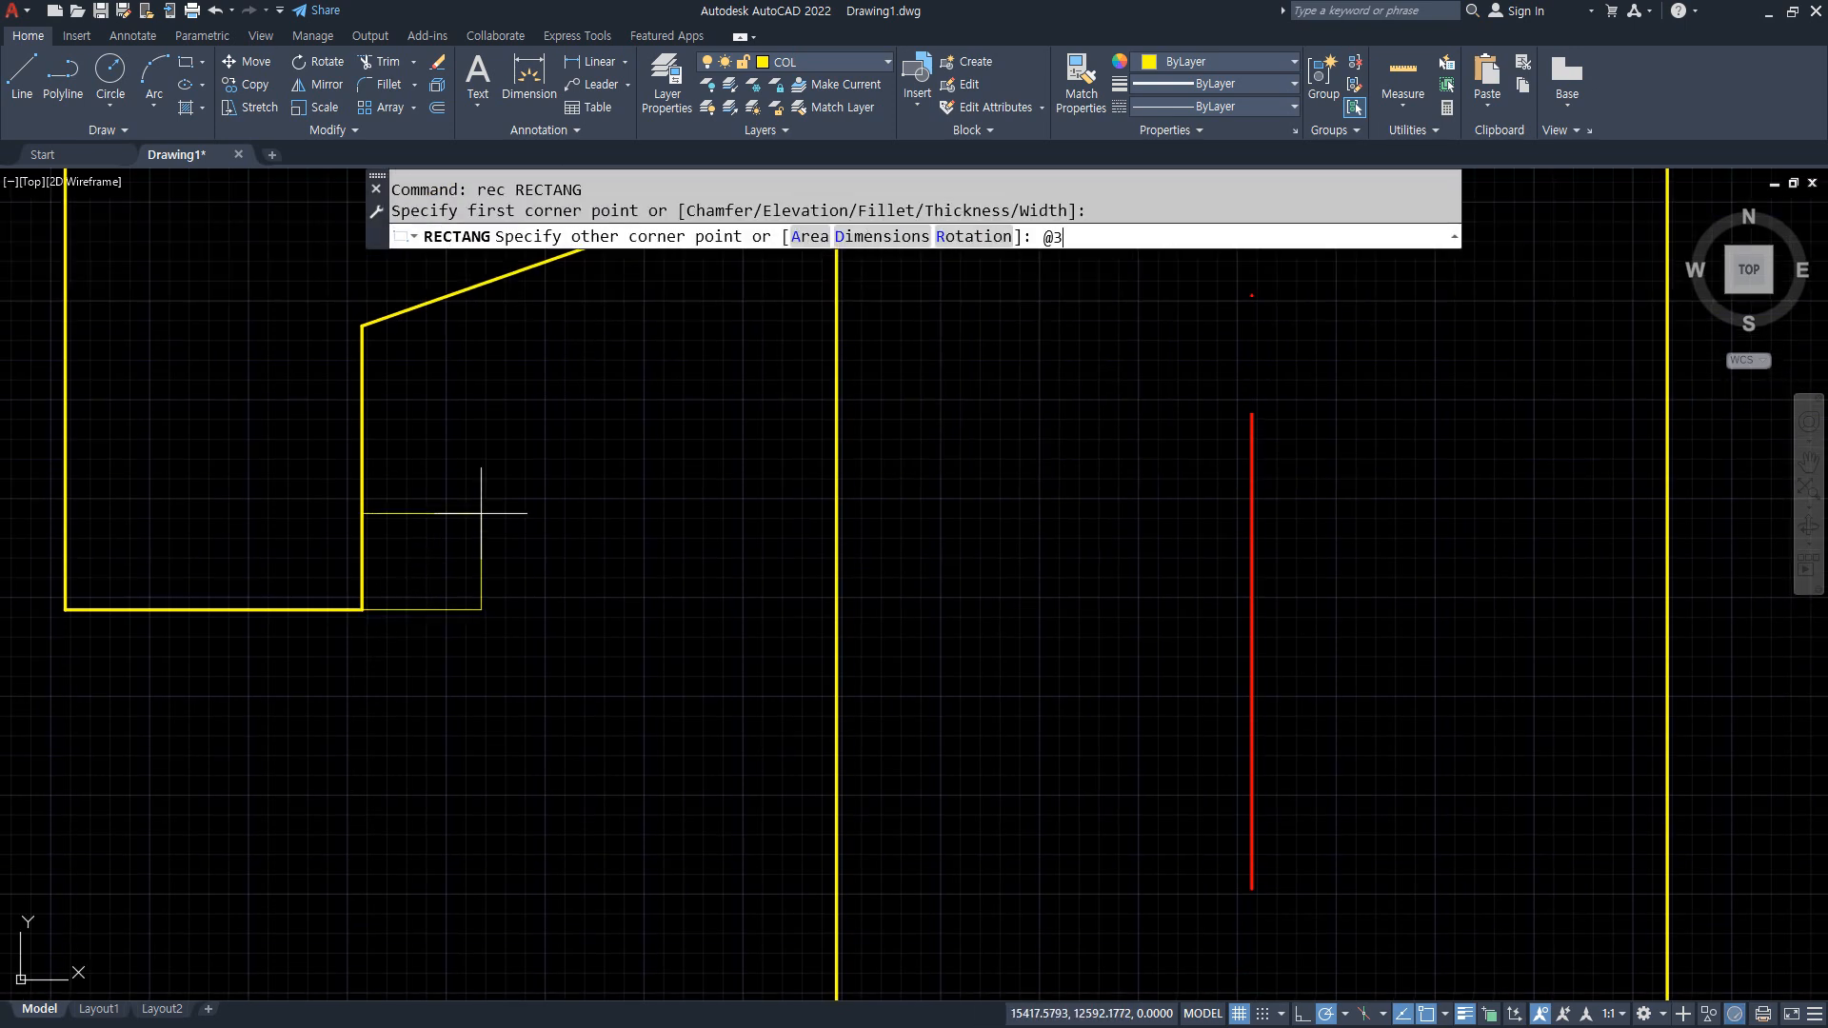
{"action": "type", "text": "@36,36"}
{"action": "key", "text": "Return"}
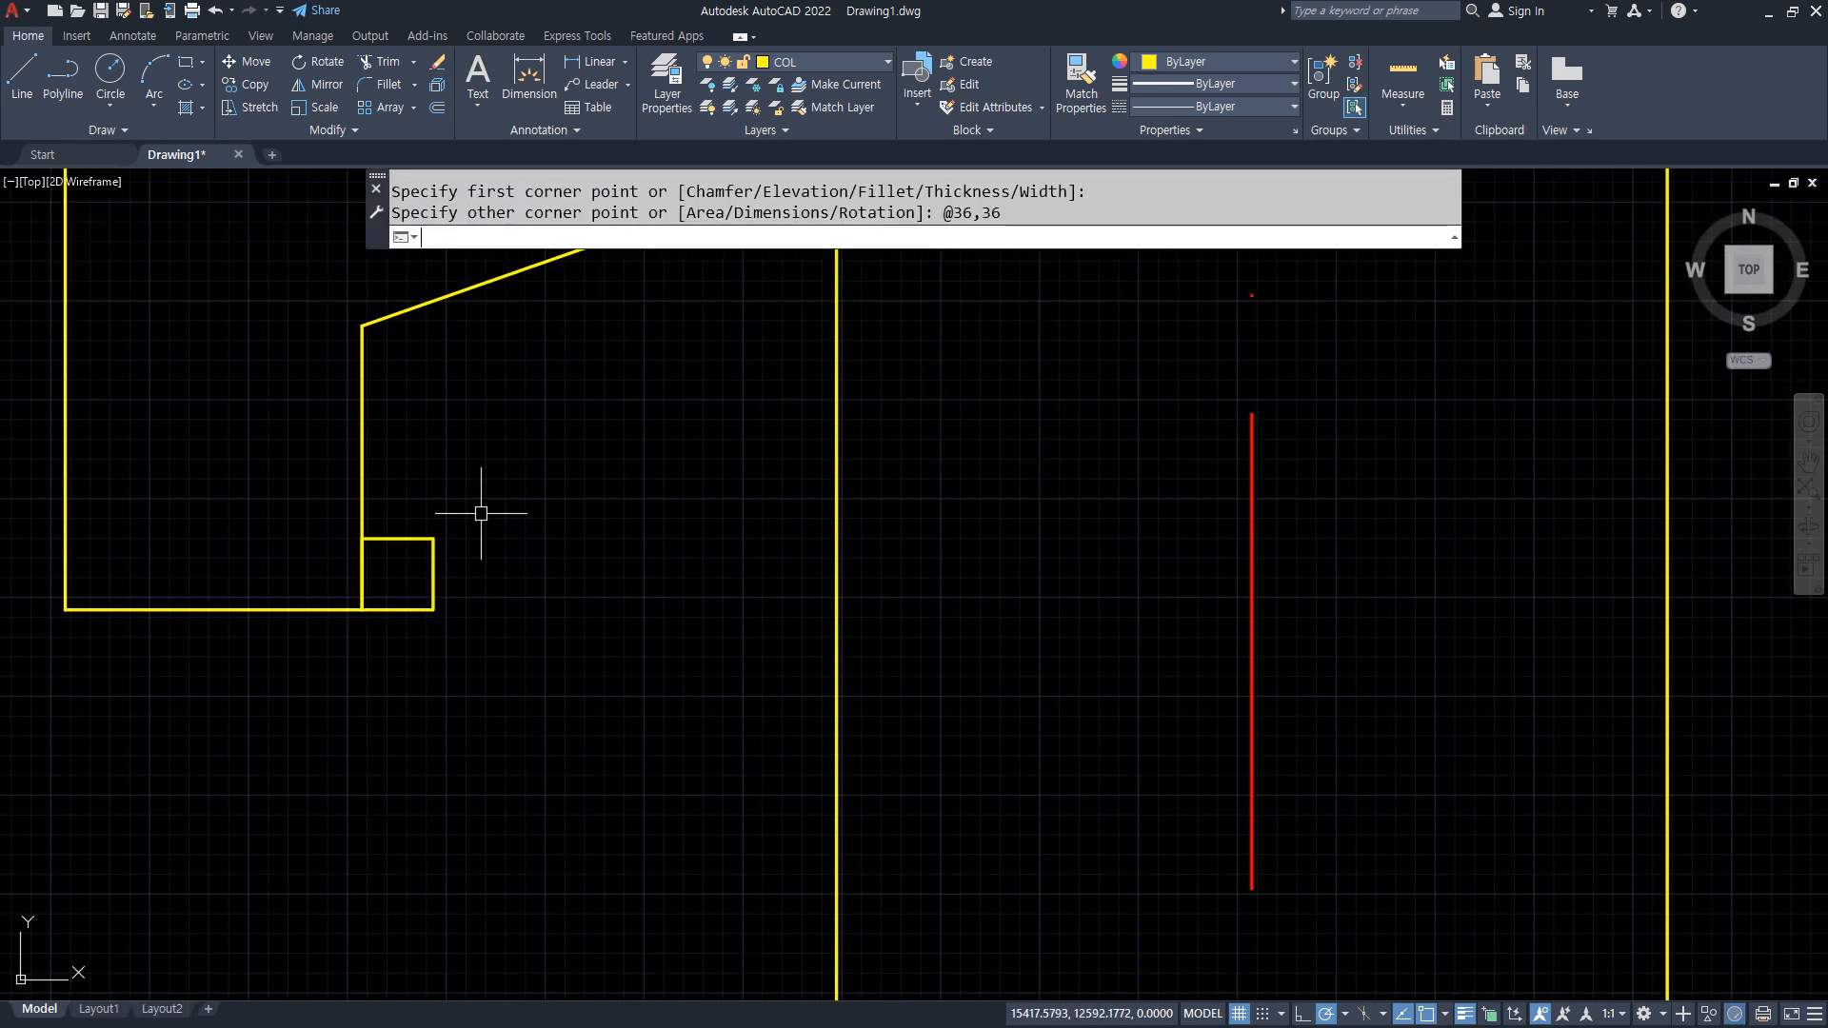
Draw a 45 by 45 rectangle starting at the upper-left corner of the 36 by 36 square.
{"action": "scroll", "coordinate": [470, 531], "scroll_direction": "up", "scroll_amount": 2}
{"action": "type", "text": "rec"}
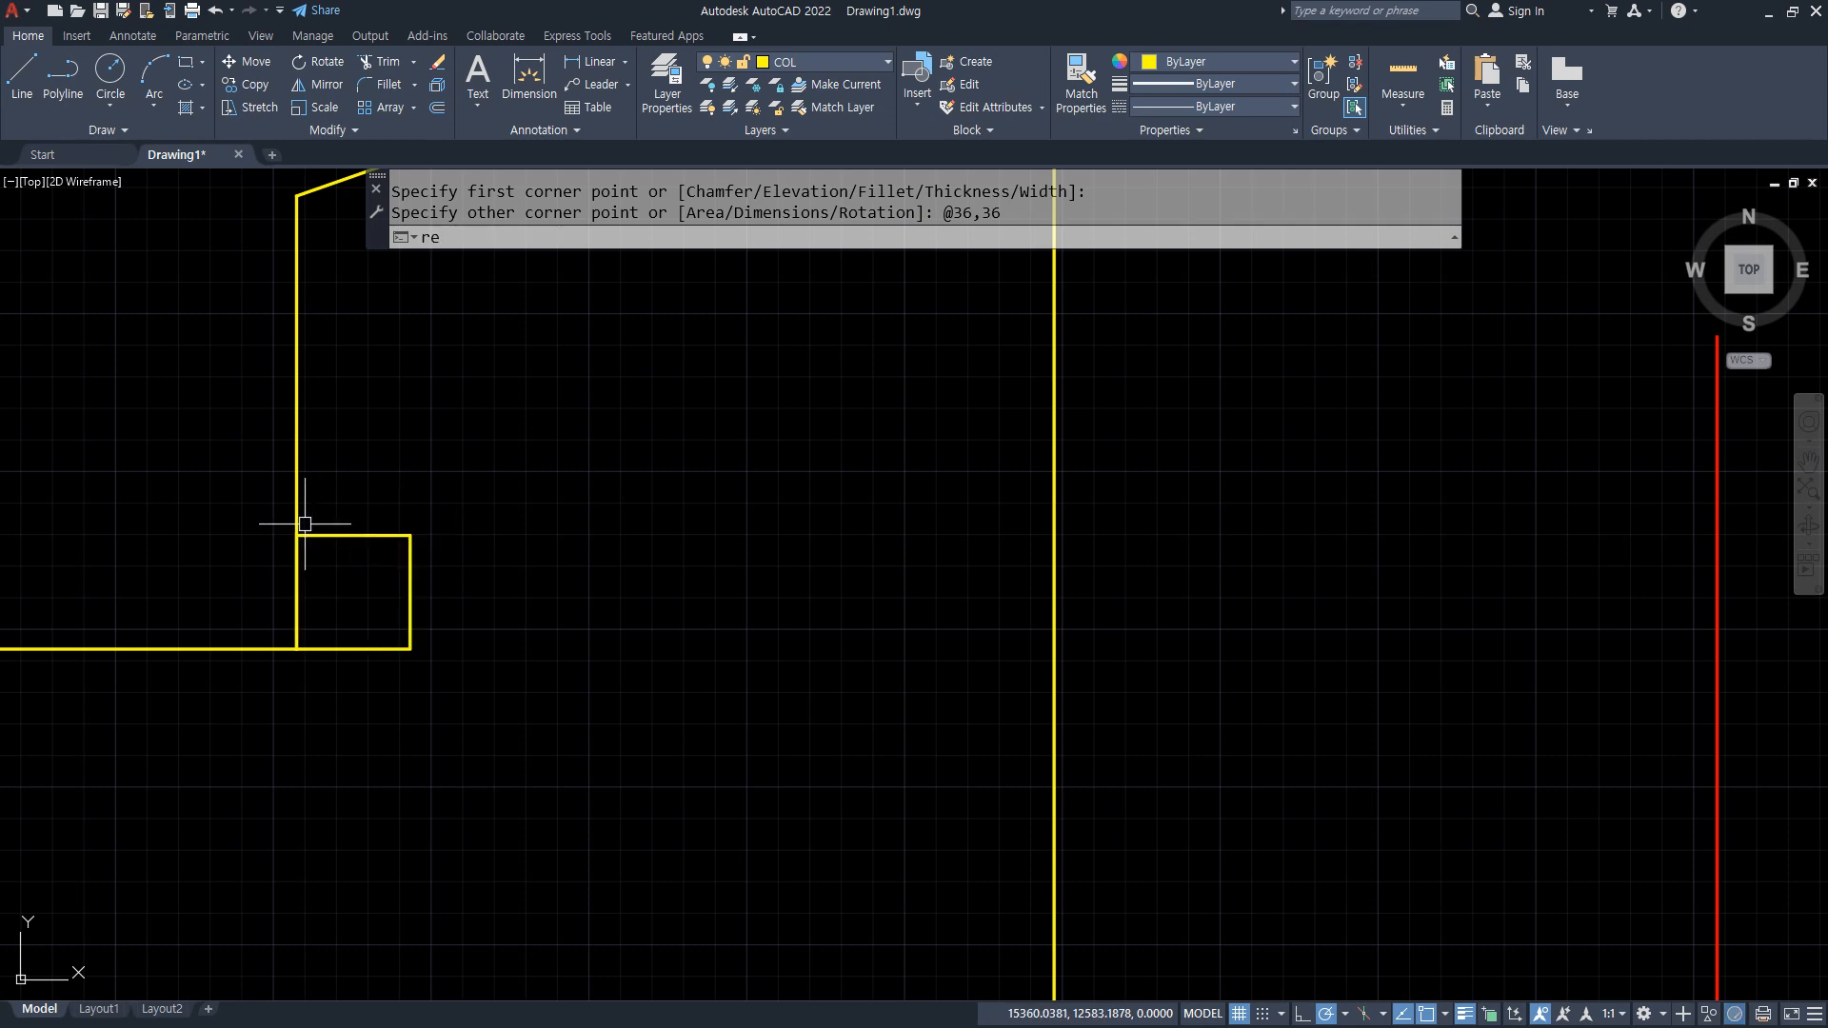
{"action": "key", "text": "Return"}
{"action": "left_click", "coordinate": [297, 535]}
{"action": "type", "text": "@45,"}
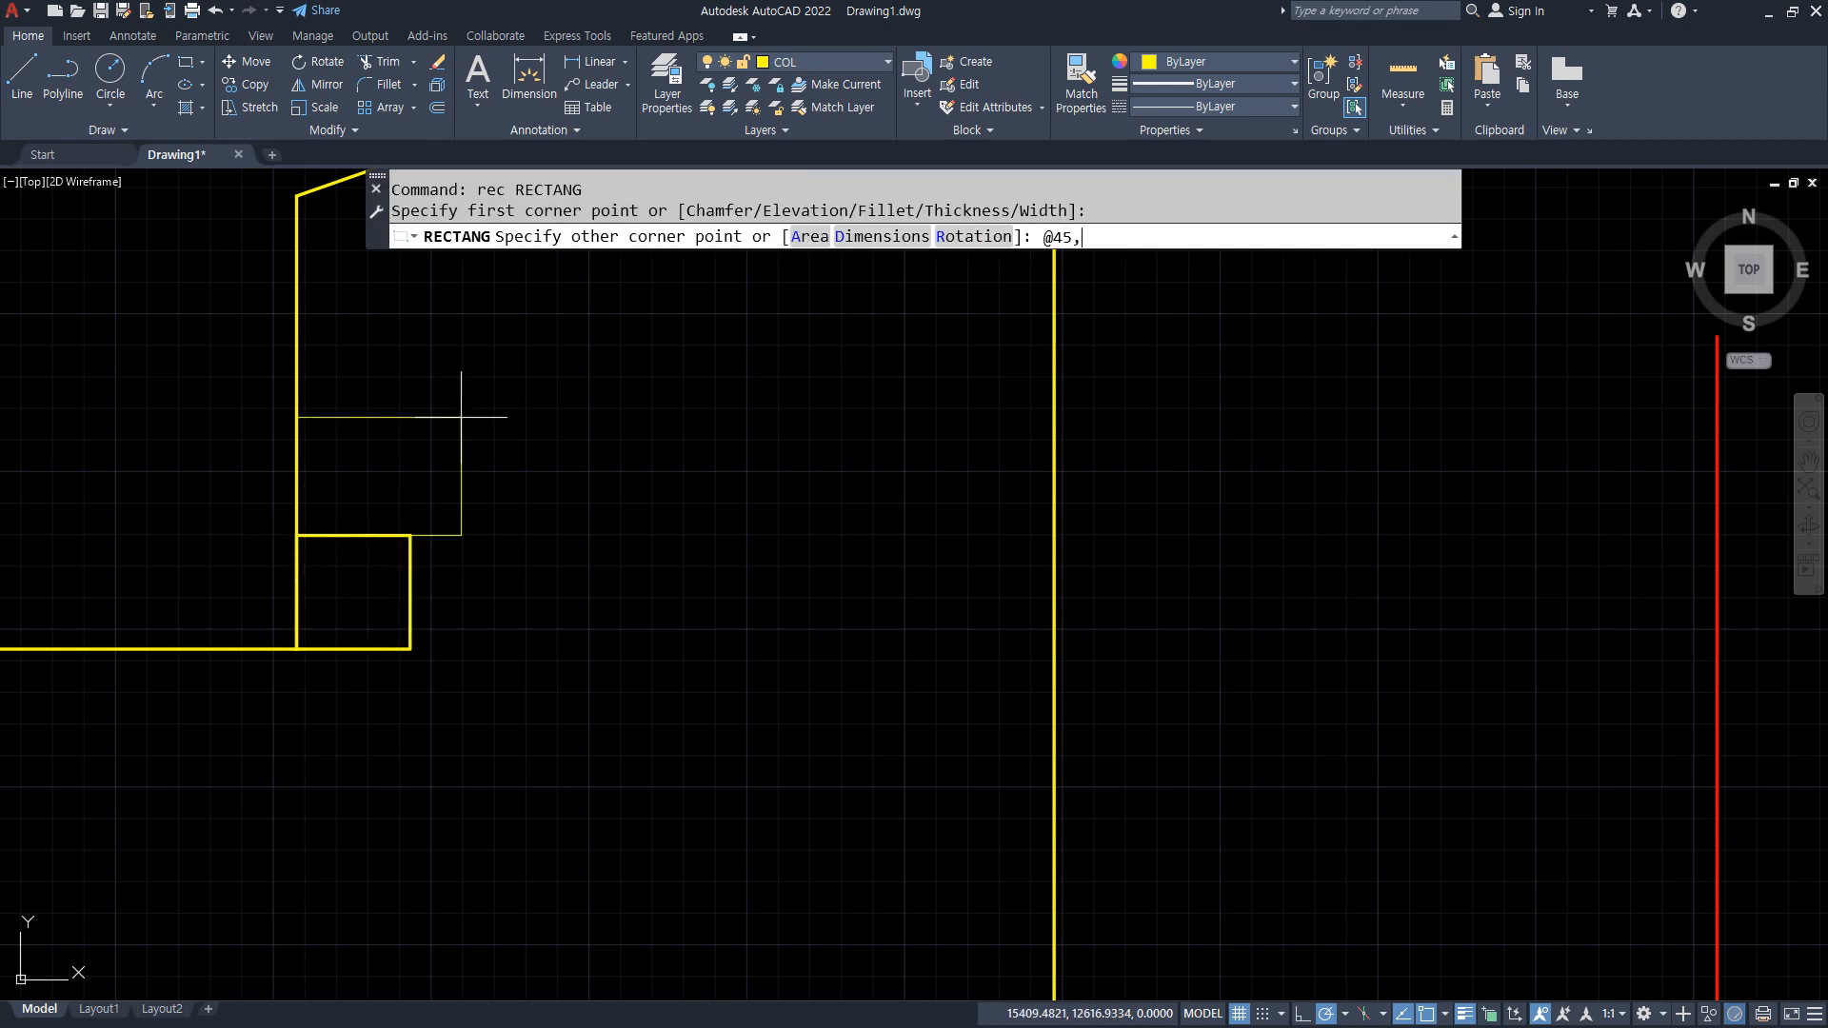
{"action": "type", "text": "45"}
{"action": "key", "text": "Return"}
Move the 45 by 45 square straight up by 10.
{"action": "type", "text": "m"}
{"action": "key", "text": "Return"}
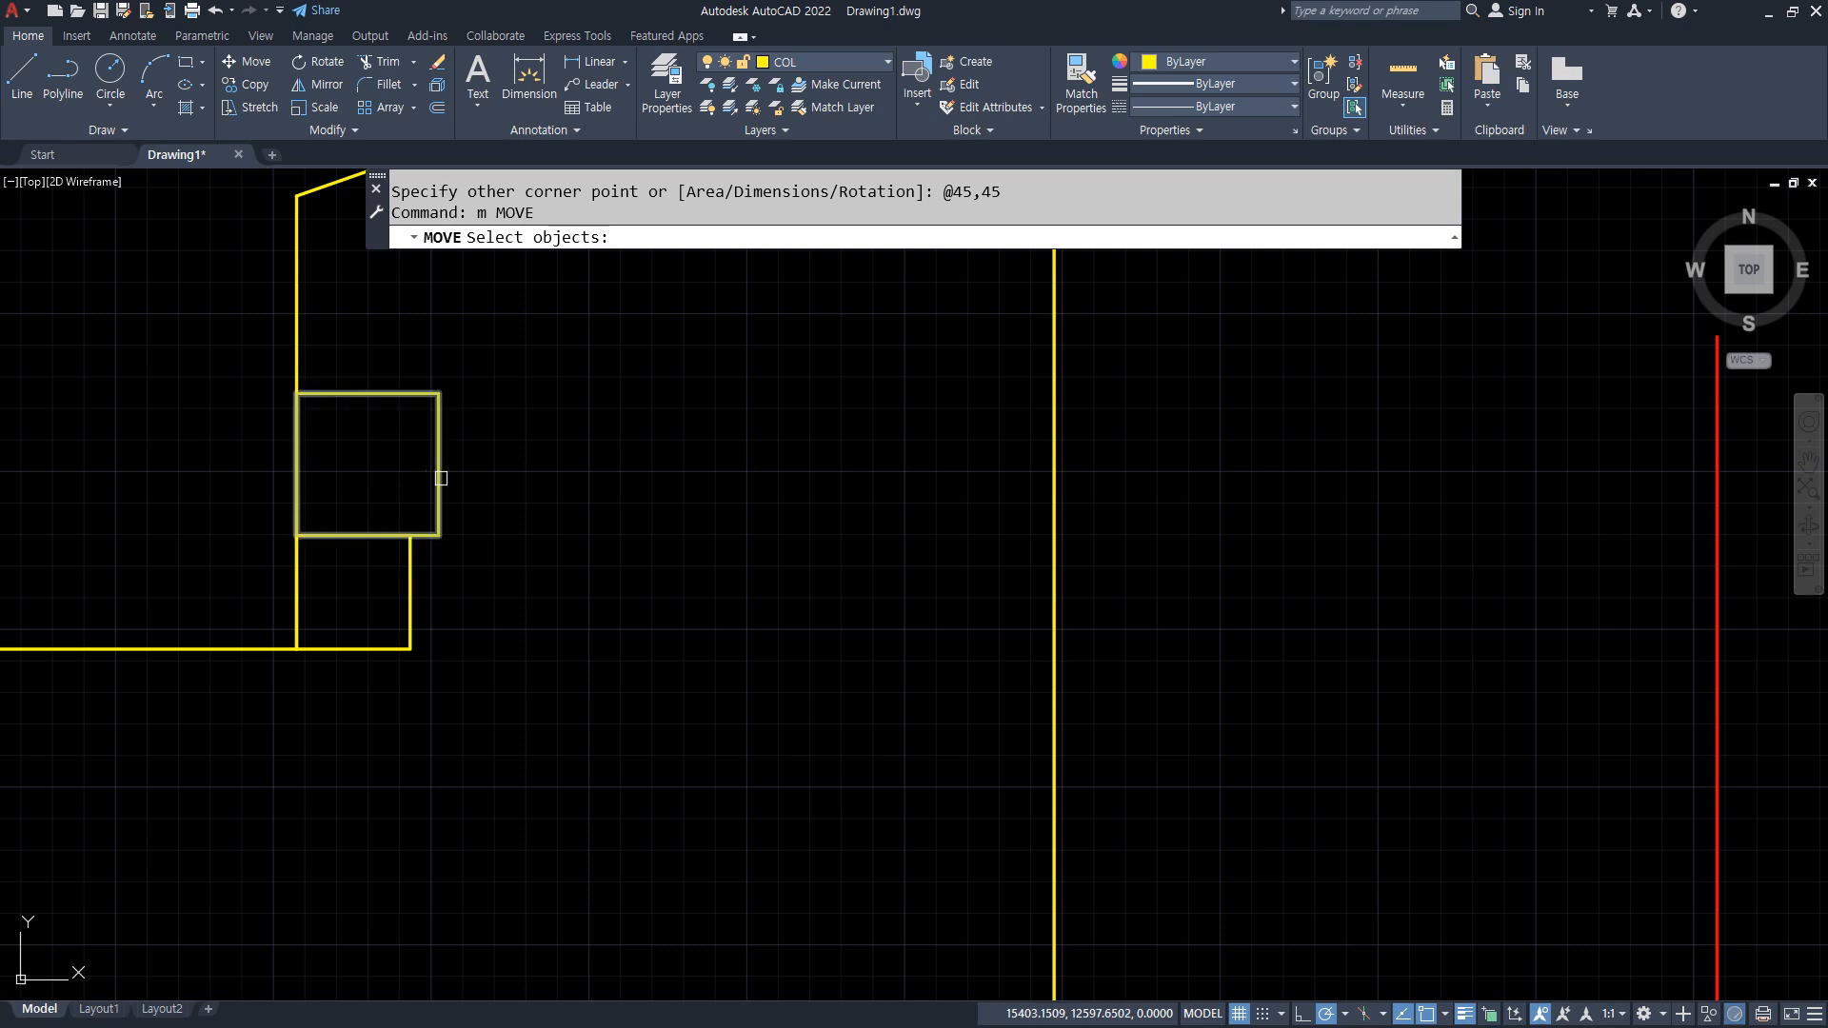
{"action": "left_click", "coordinate": [441, 478]}
{"action": "key", "text": "Return"}
{"action": "left_click", "coordinate": [531, 562]}
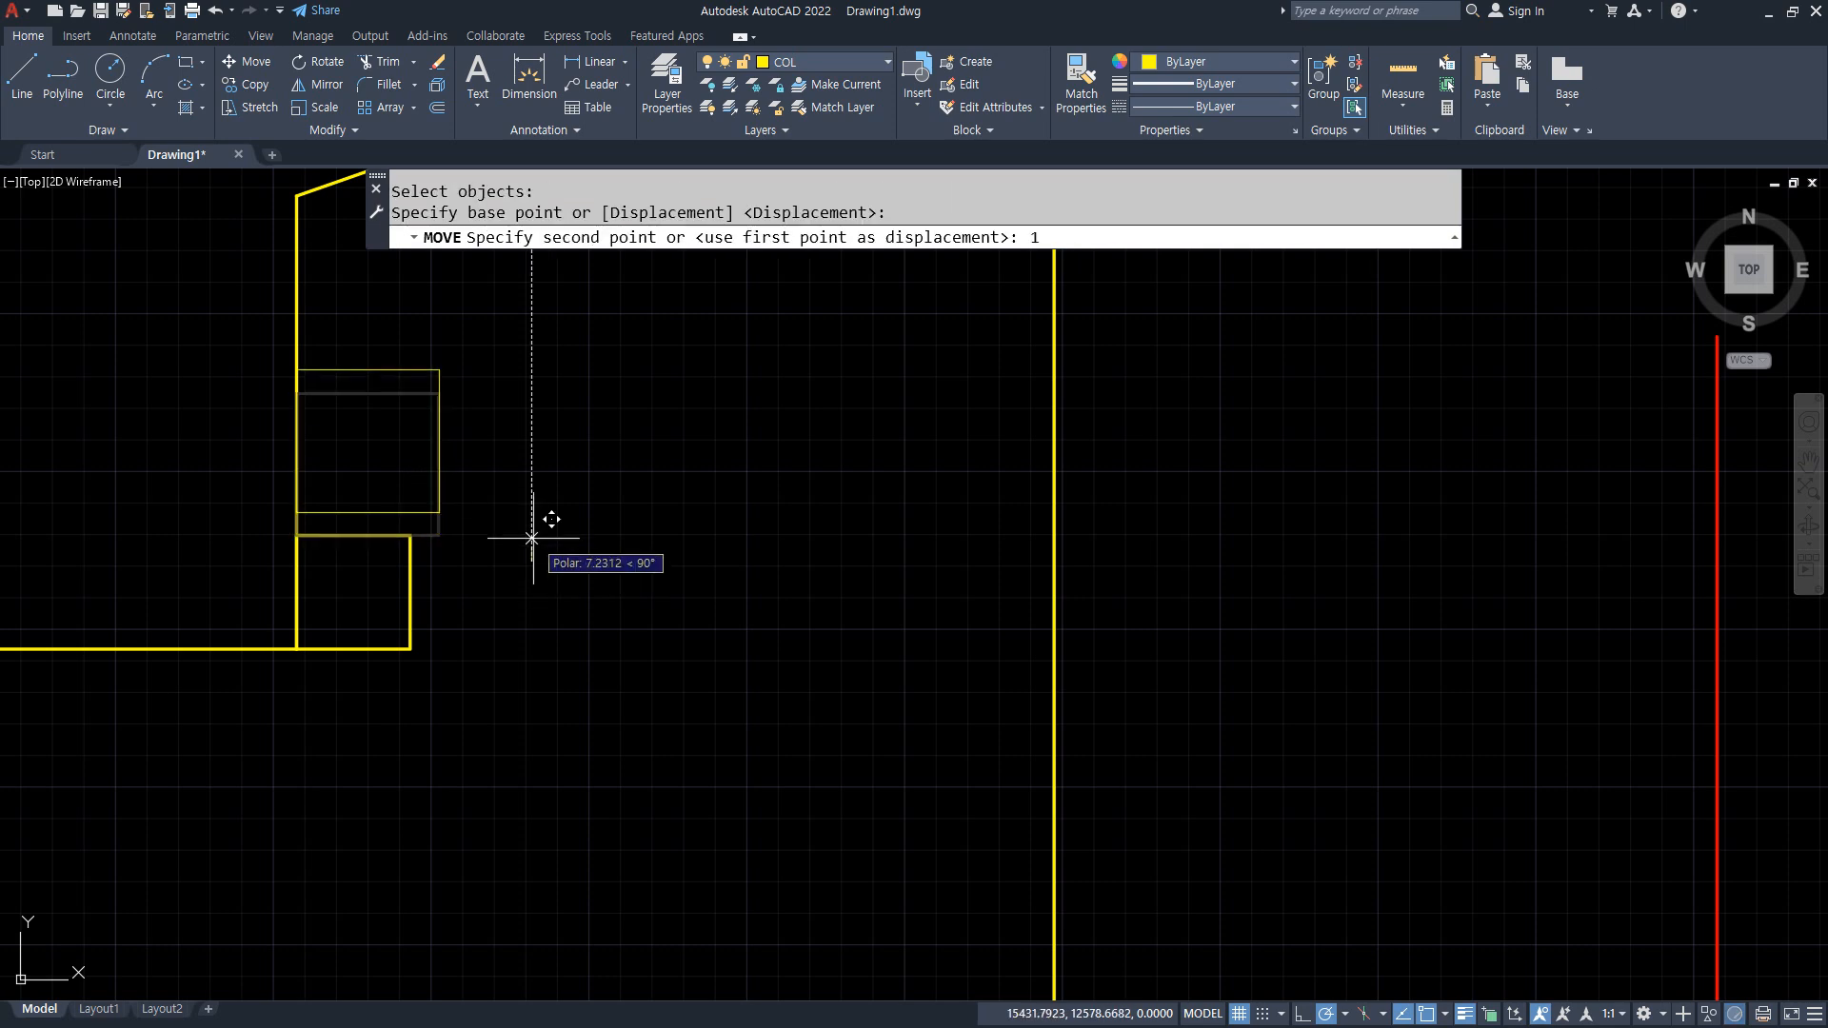
{"action": "key", "text": "Return"}
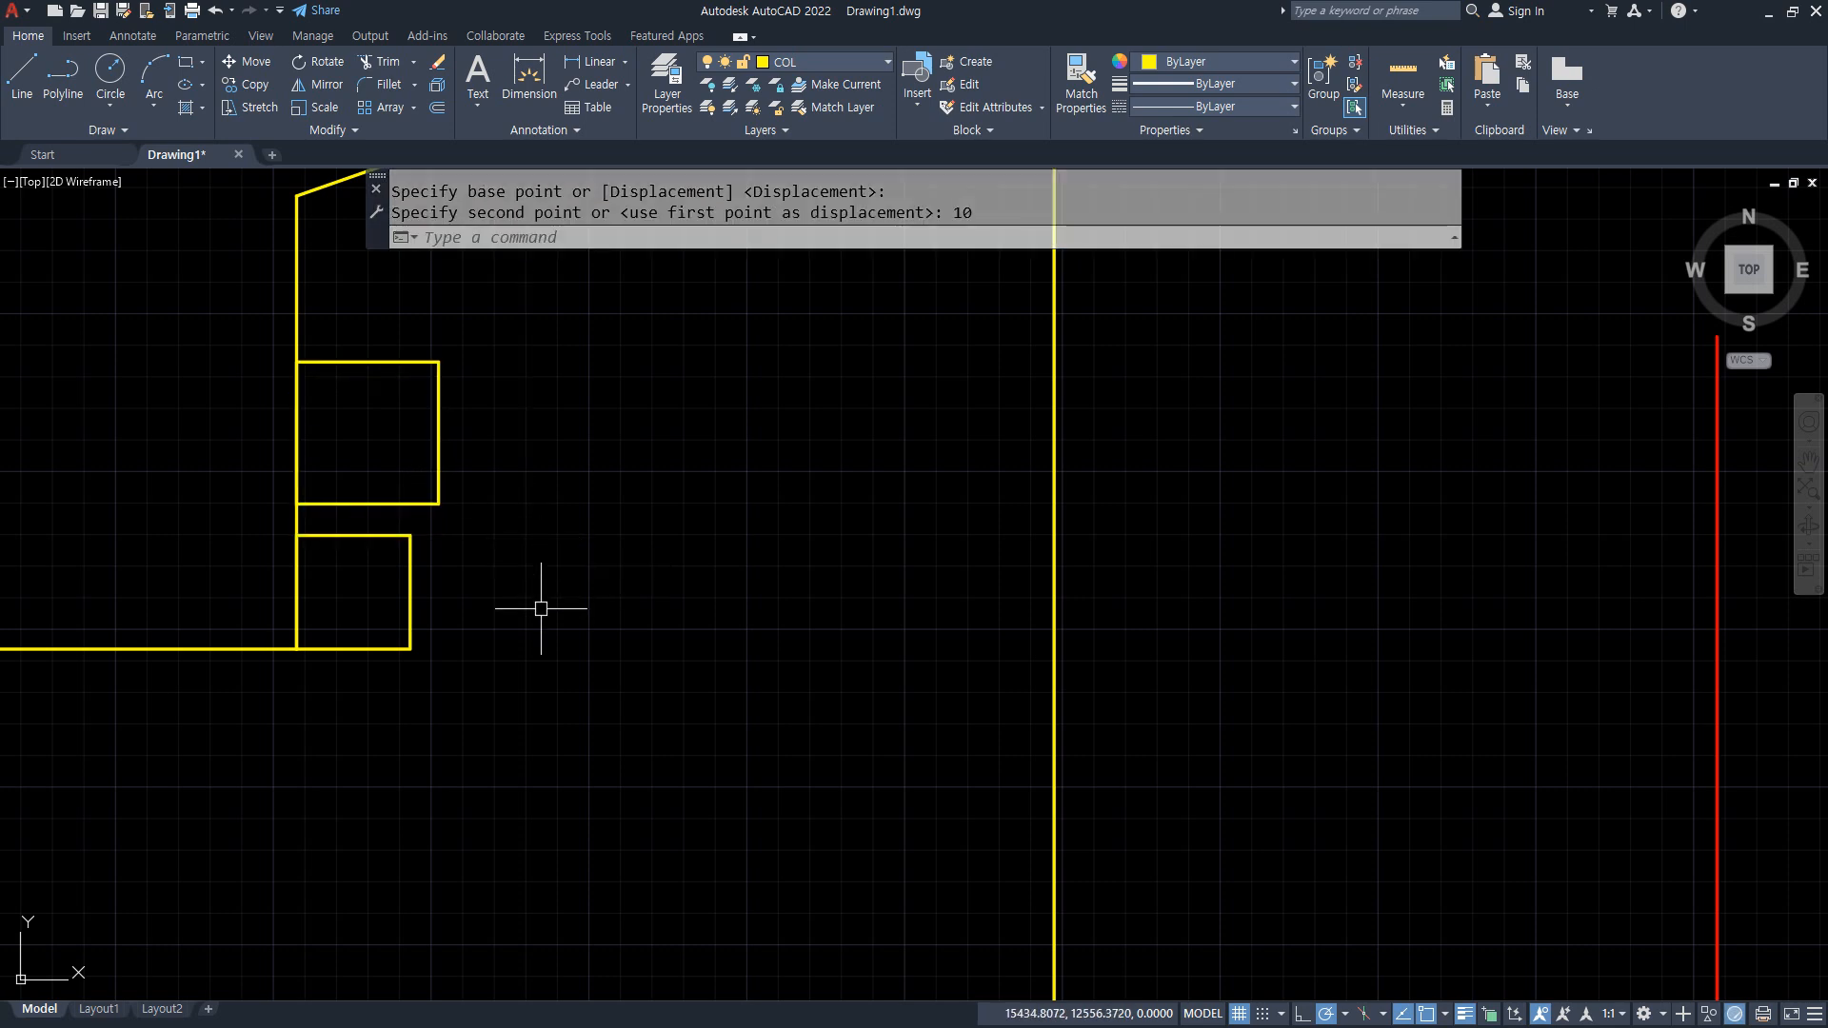
Mirror both squares about a vertical line on their wall-facing side, keeping the originals.
{"action": "type", "text": "mi"}
{"action": "key", "text": "Return"}
{"action": "left_click", "coordinate": [530, 584]}
{"action": "left_click", "coordinate": [396, 477]}
{"action": "key", "text": "Return"}
{"action": "left_click", "coordinate": [540, 428]}
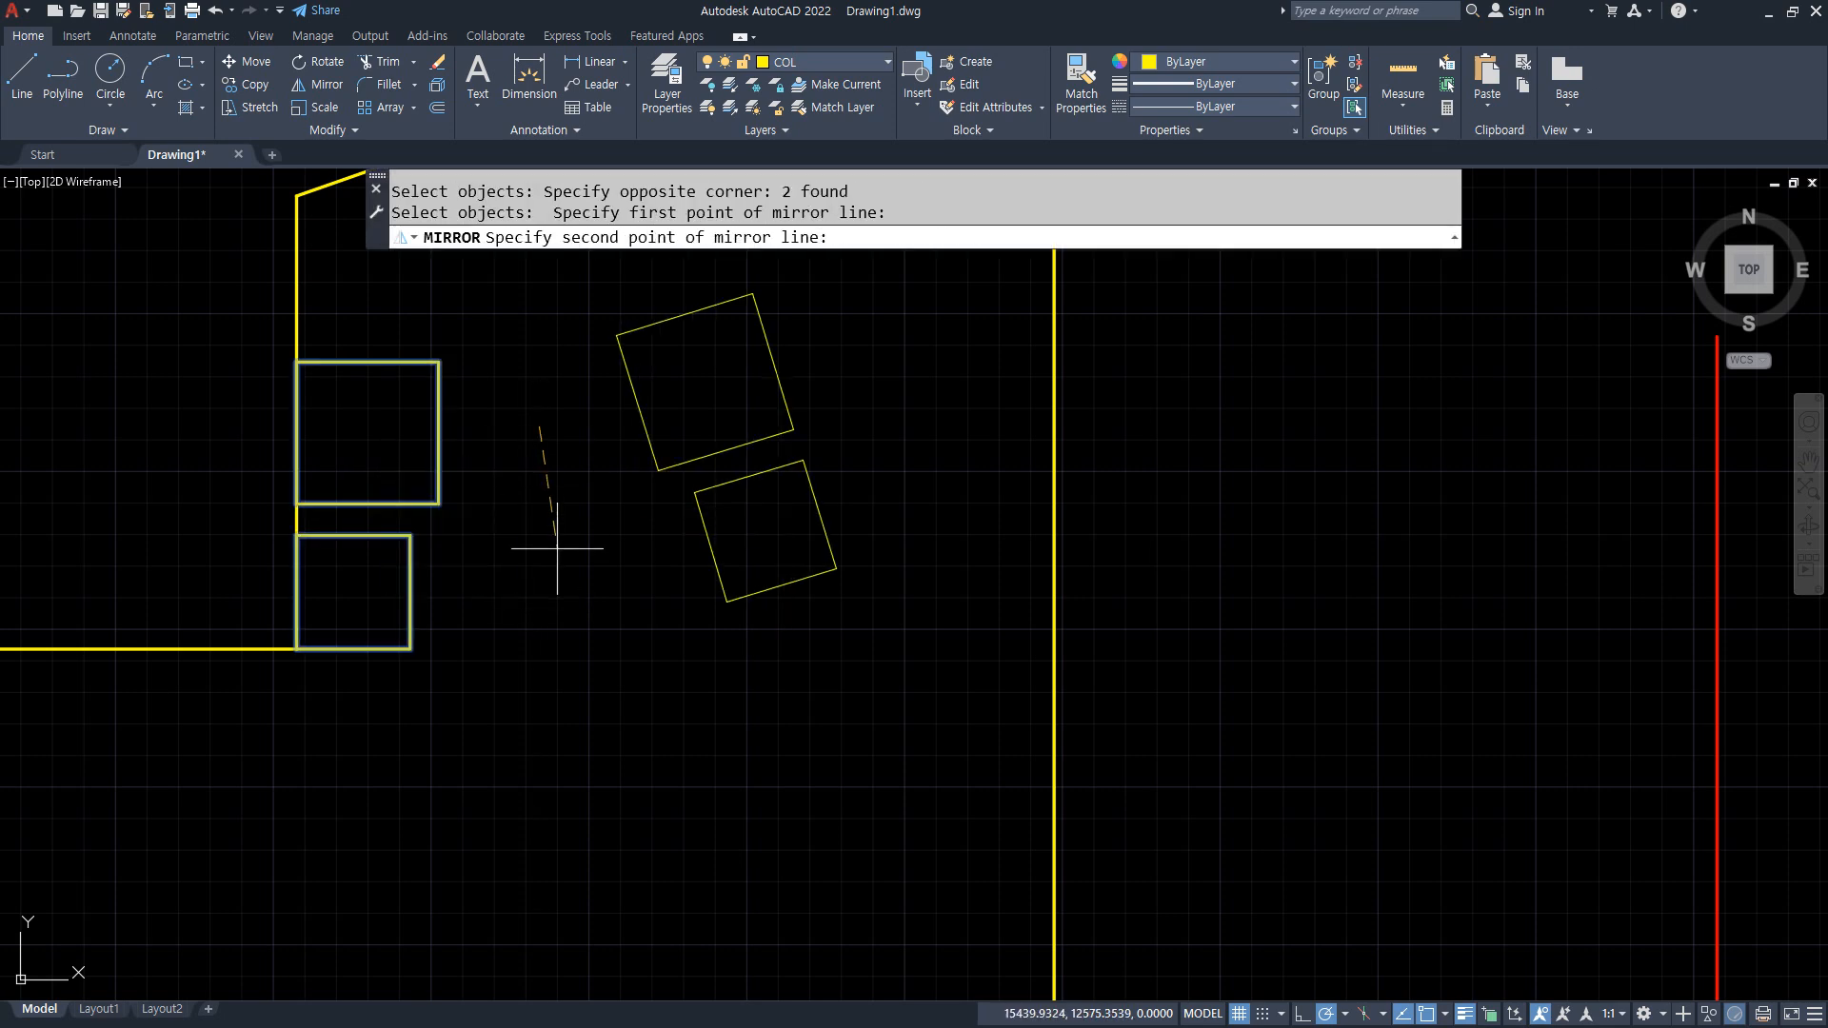
{"action": "left_click", "coordinate": [539, 592]}
{"action": "key", "text": "Return"}
Move the two mirrored squares horizontally until their outer edges meet the yellow wall line.
{"action": "type", "text": "m"}
{"action": "key", "text": "Return"}
{"action": "left_click", "coordinate": [845, 632]}
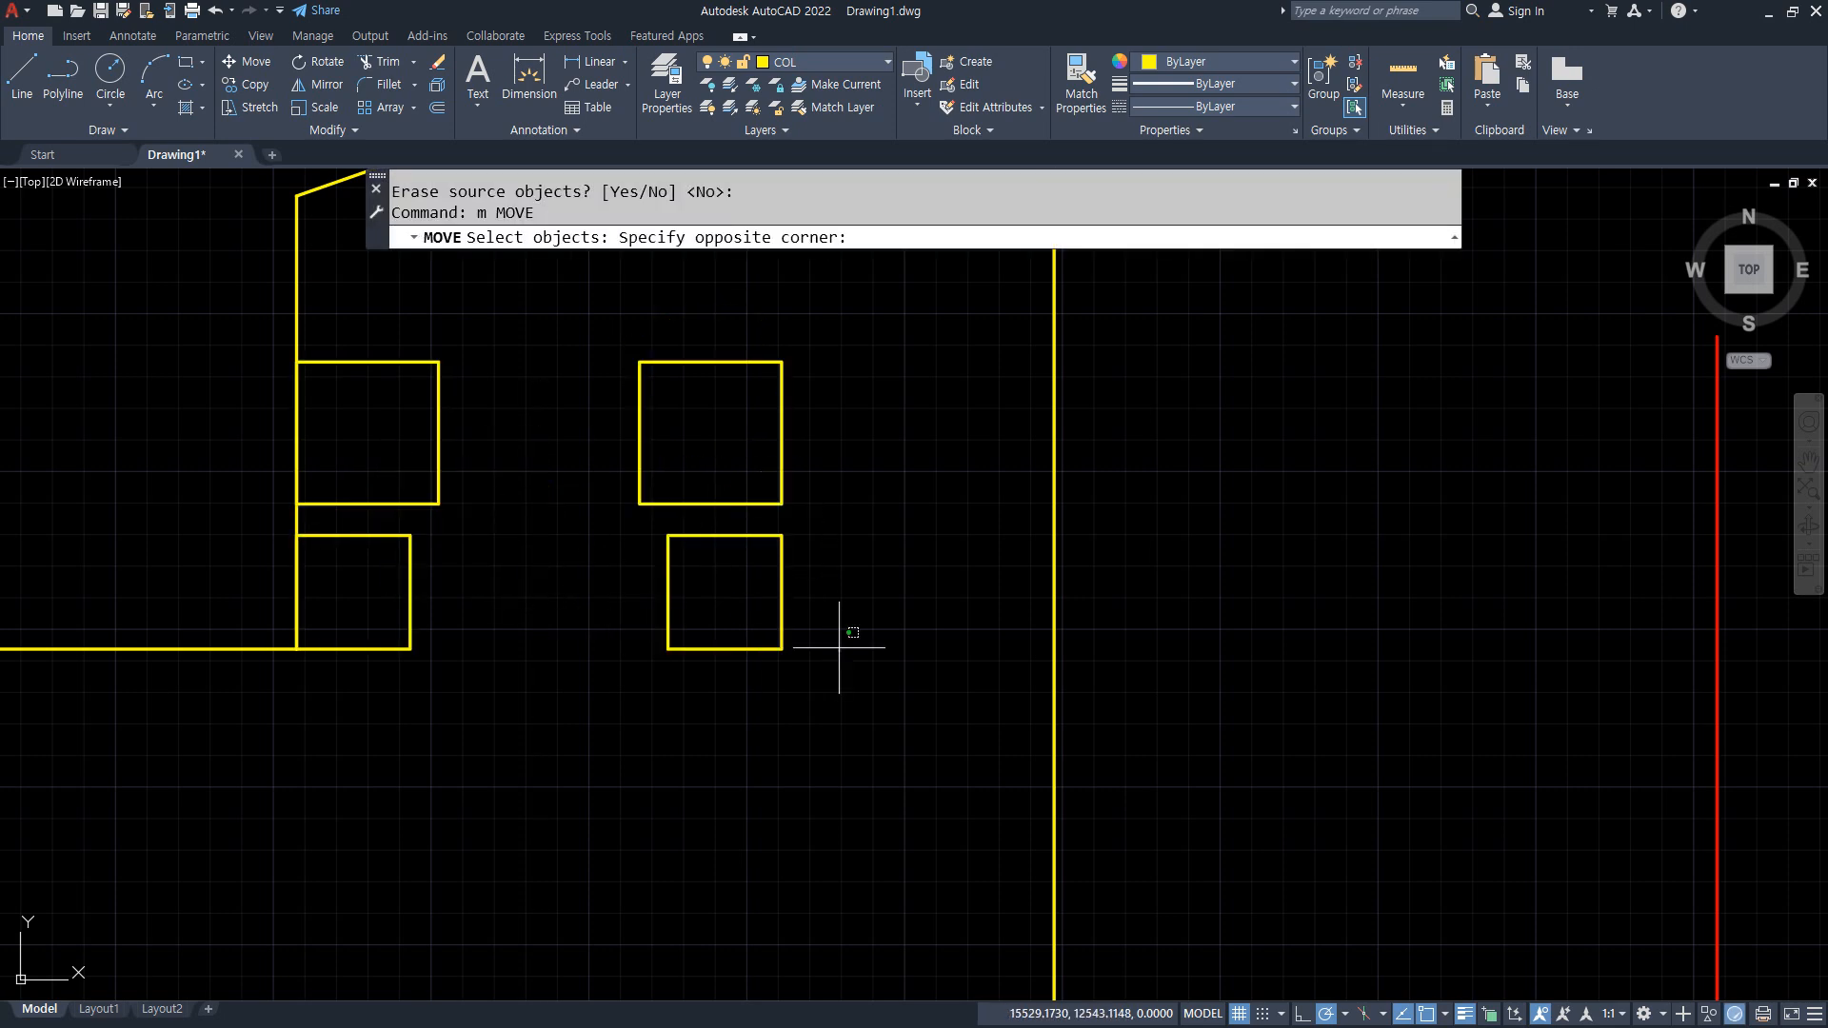
{"action": "left_click", "coordinate": [685, 466]}
{"action": "key", "text": "Return"}
{"action": "left_click", "coordinate": [782, 650]}
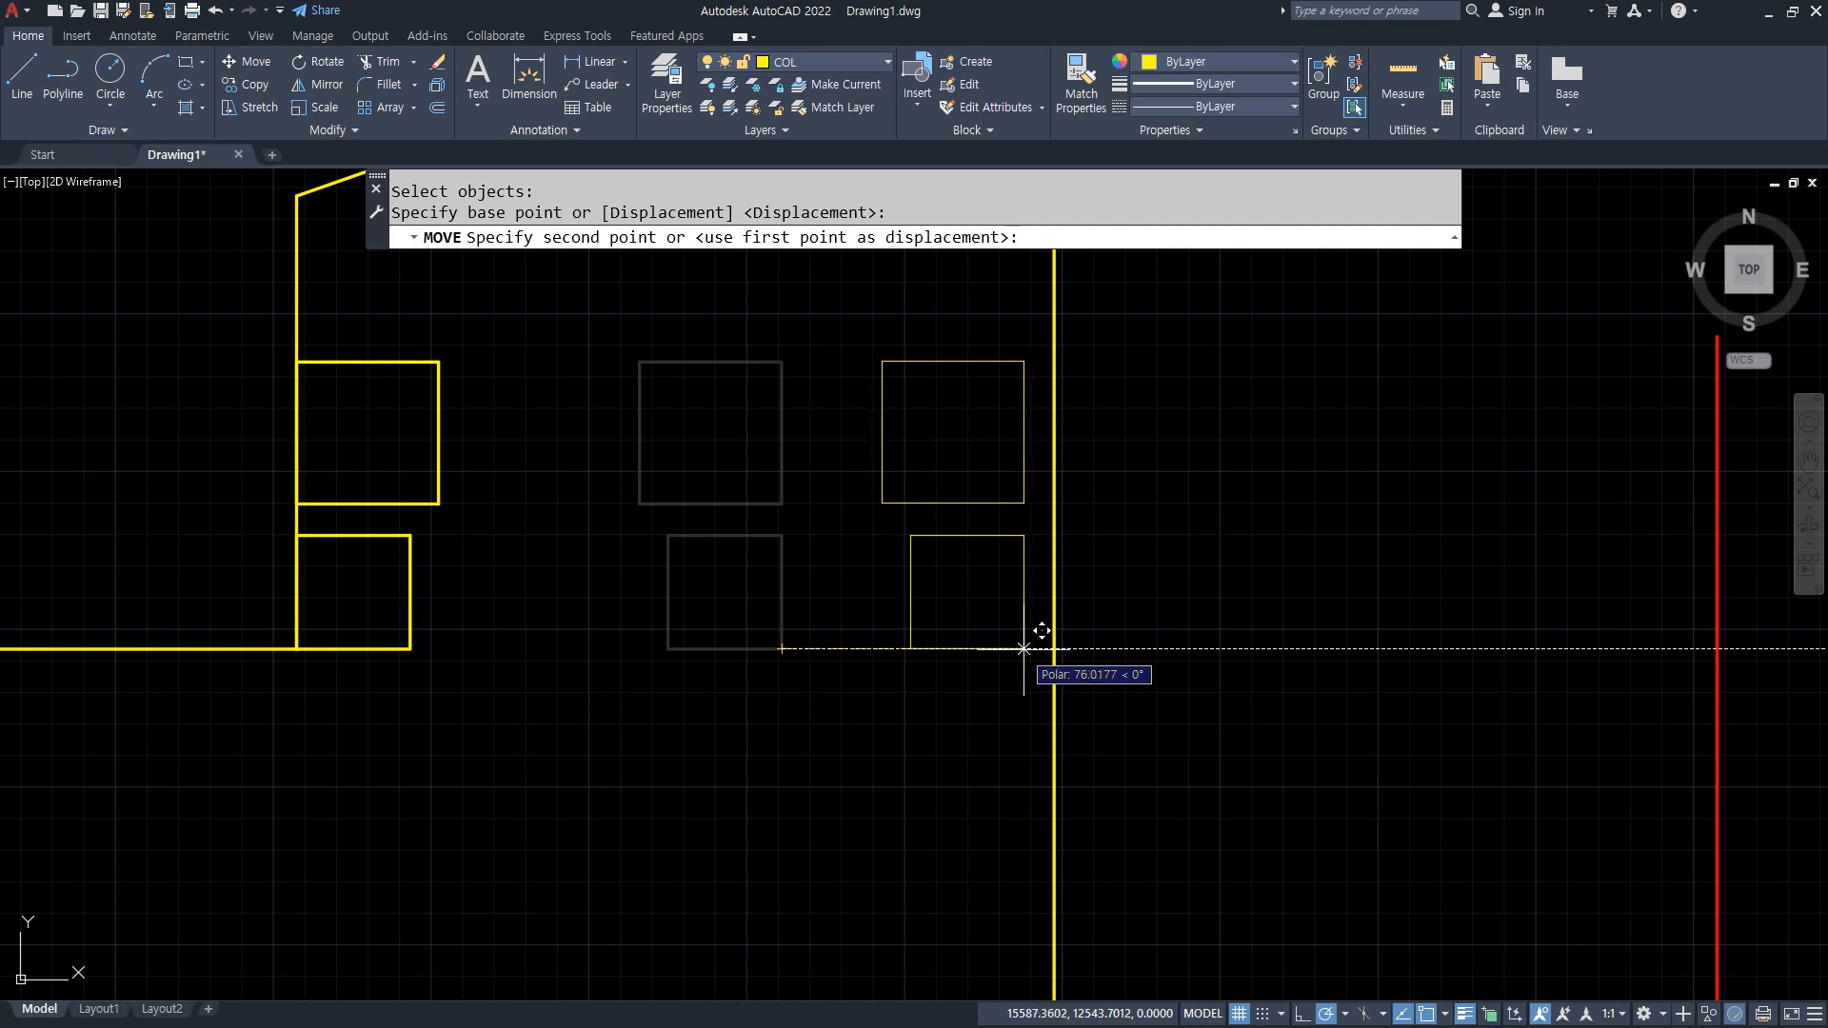
{"action": "left_click", "coordinate": [1054, 649]}
{"action": "key", "text": "Return"}
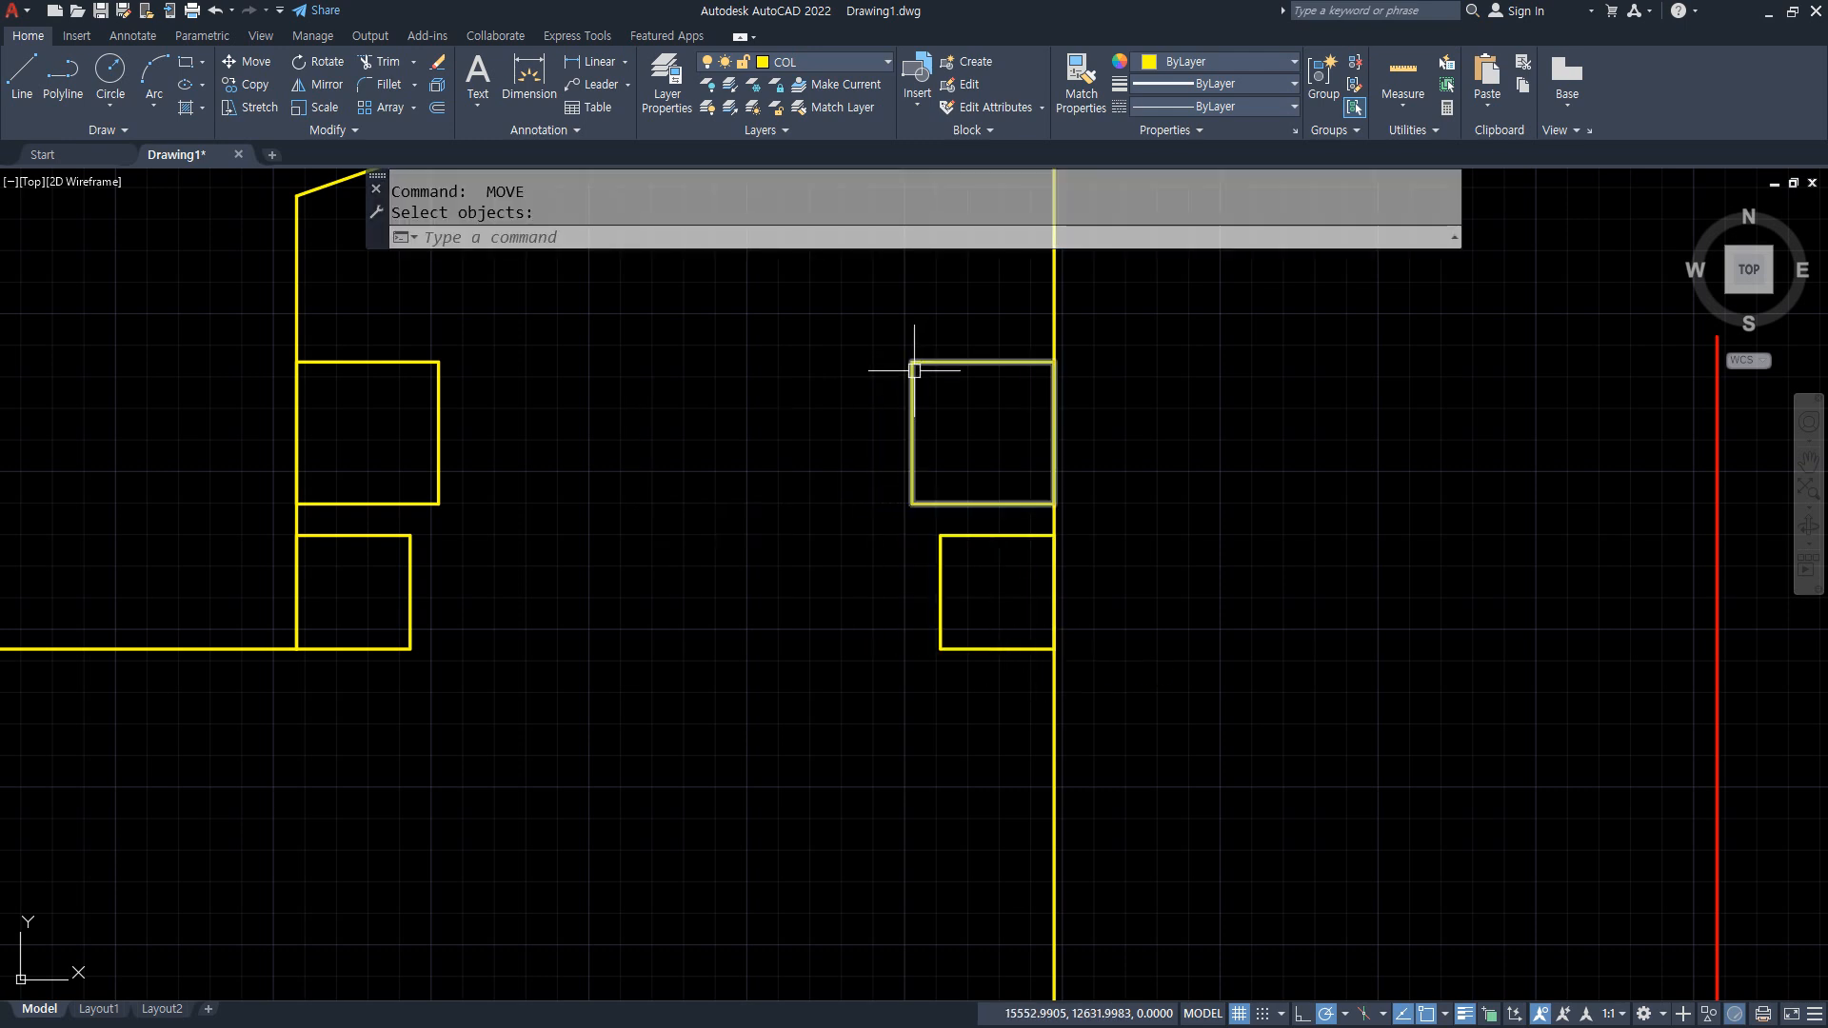
{"action": "key", "text": "Escape"}
Connect the two 45 by 45 squares with horizontal lines between their top corners and between their bottom corners.
{"action": "type", "text": "l"}
{"action": "key", "text": "Return"}
{"action": "left_click", "coordinate": [896, 362]}
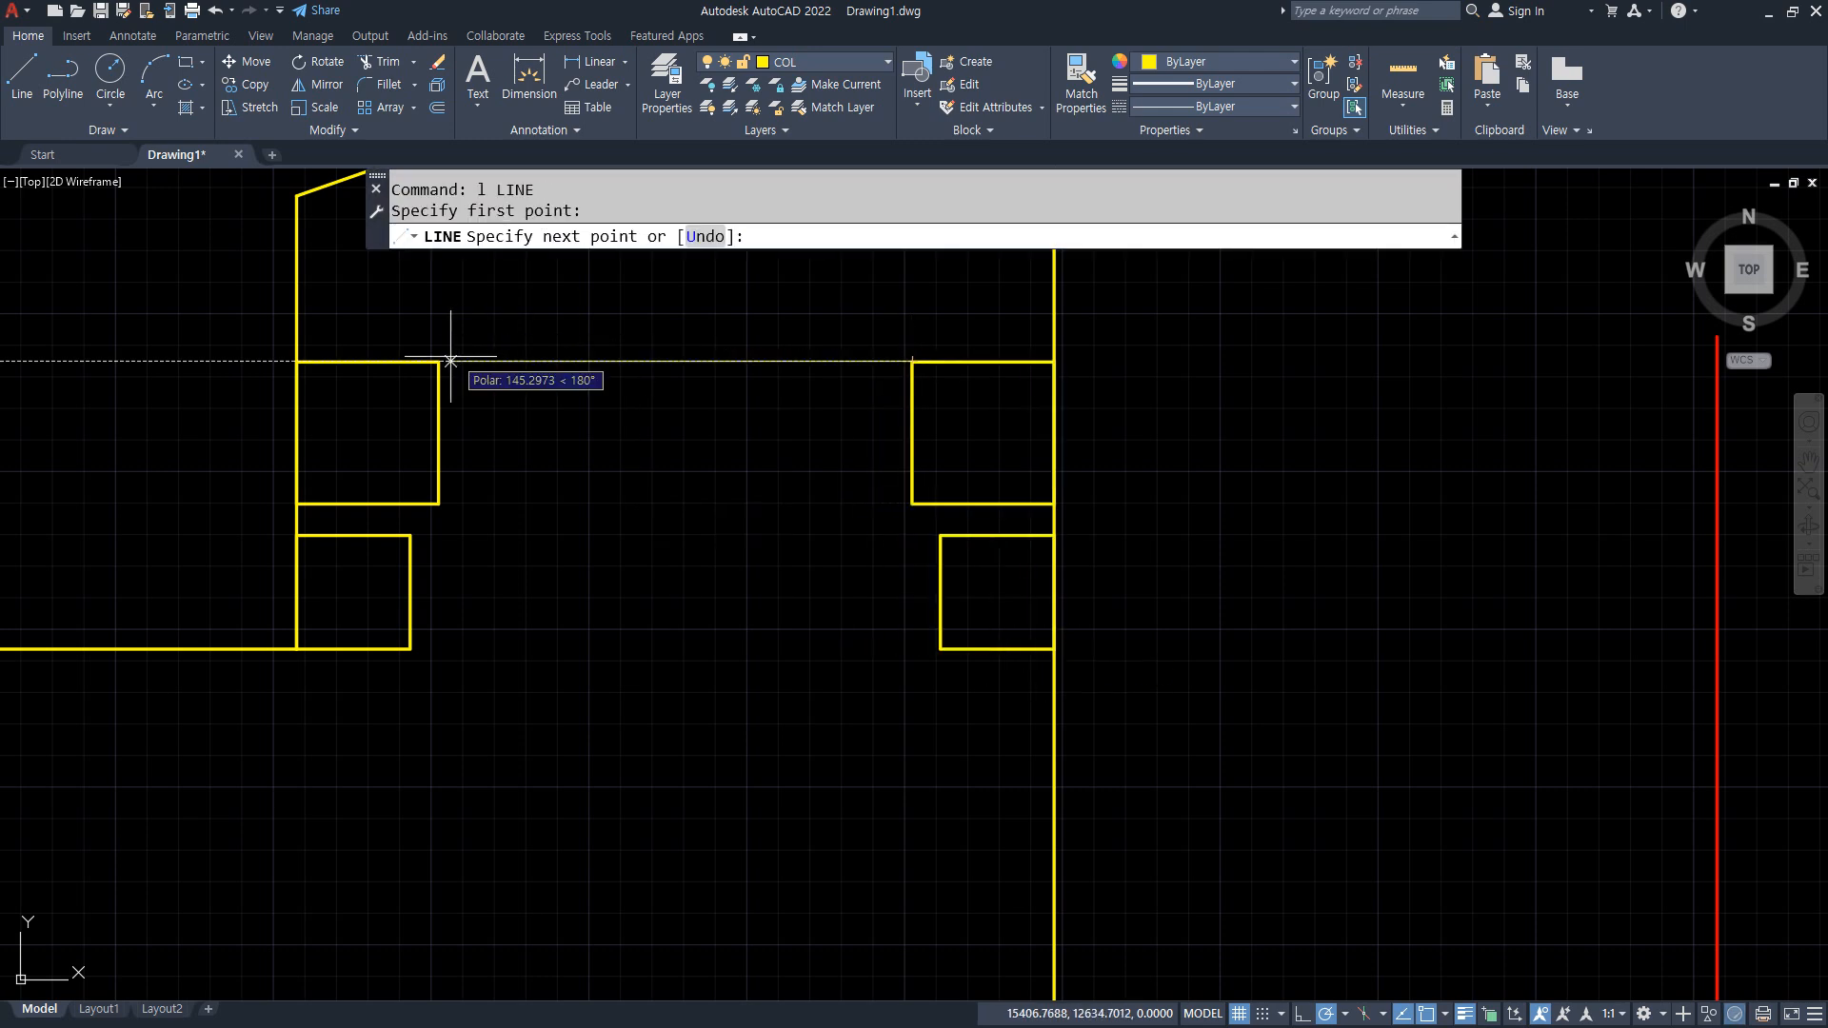
{"action": "left_click", "coordinate": [438, 362]}
{"action": "key", "text": "Return"}
{"action": "key", "text": "Return"}
{"action": "left_click", "coordinate": [438, 504]}
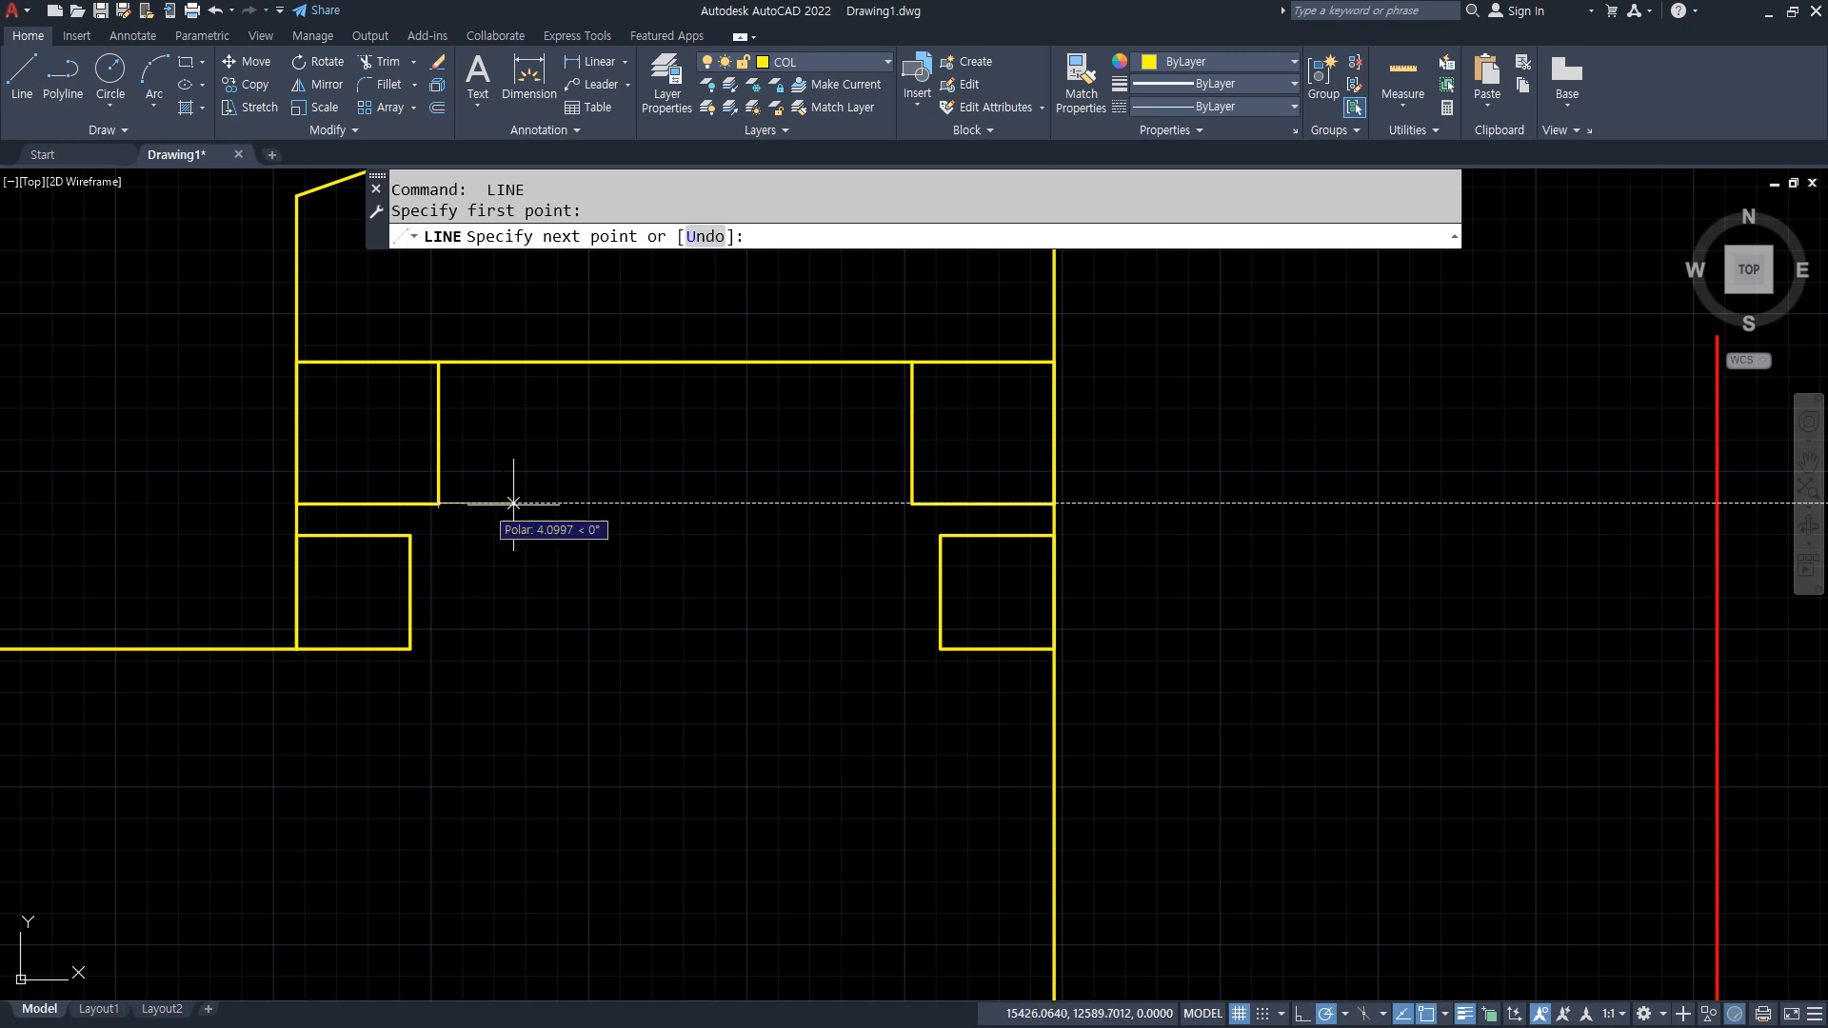
{"action": "left_click", "coordinate": [911, 504]}
{"action": "key", "text": "Return"}
Connect the two 36 by 36 squares with horizontal lines along their top and bottom edges.
{"action": "key", "text": "Return"}
{"action": "left_click", "coordinate": [940, 536]}
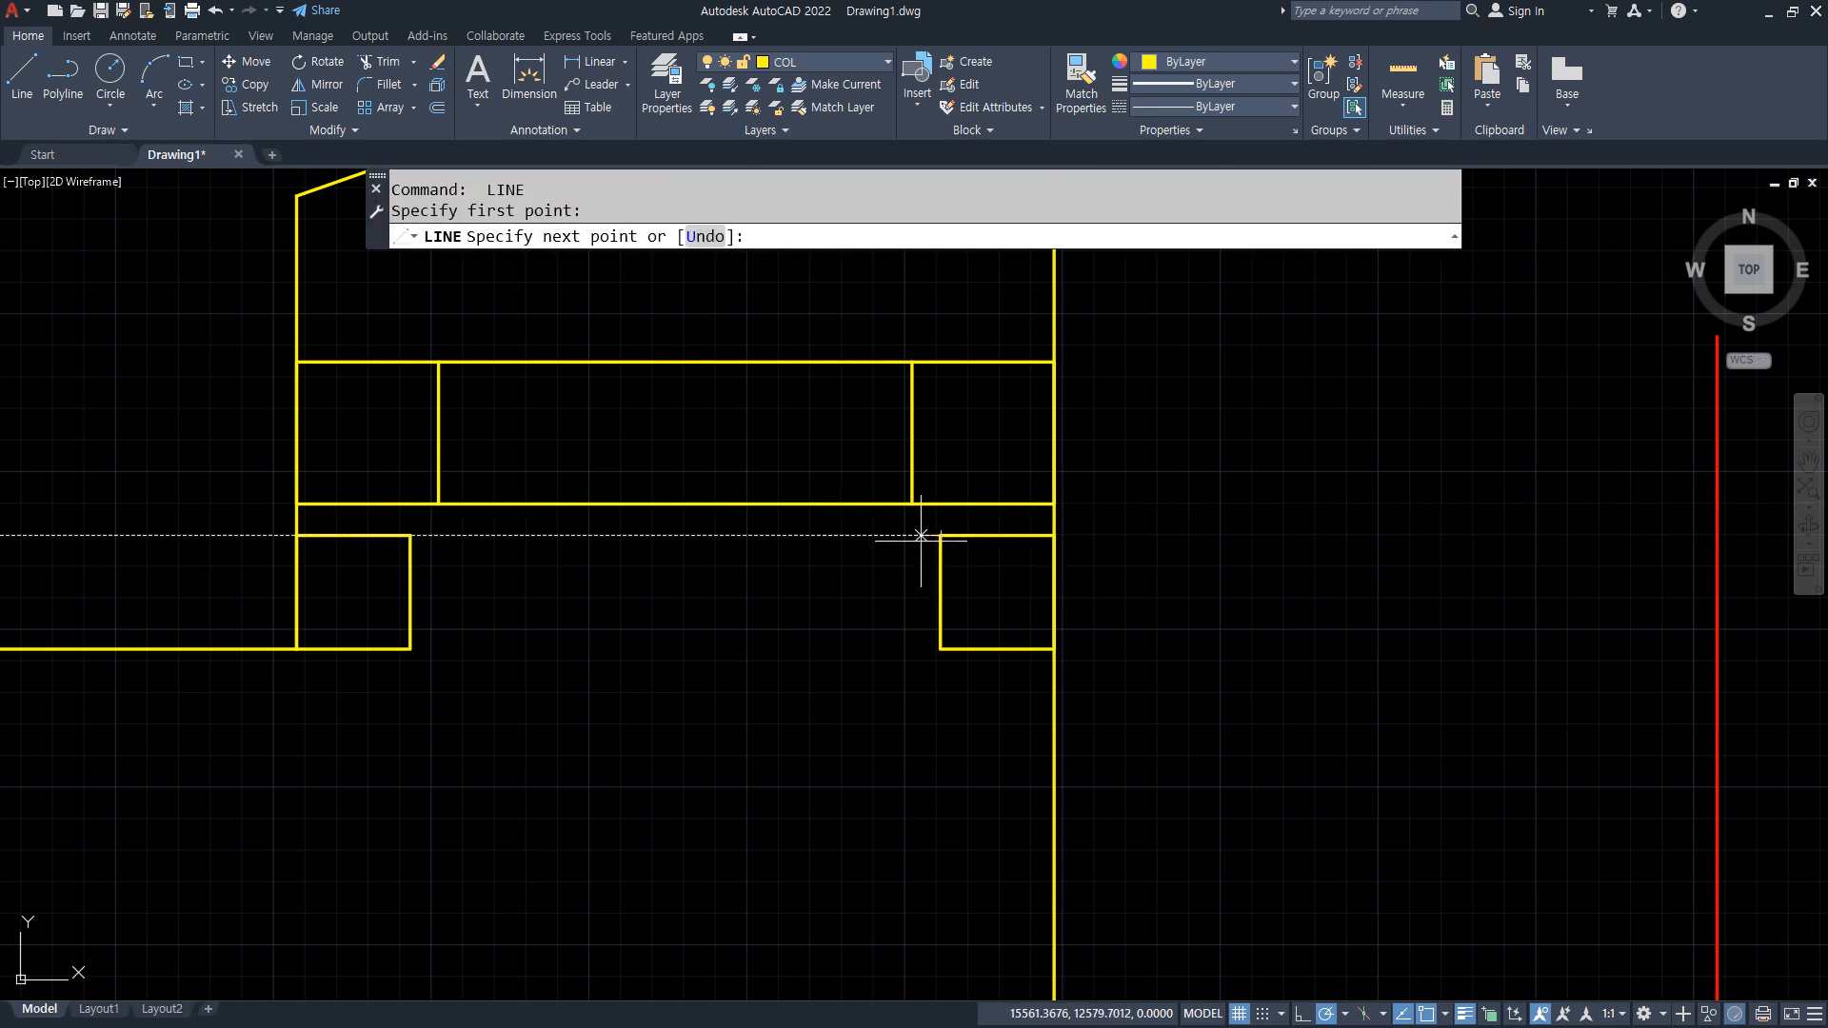
{"action": "left_click", "coordinate": [411, 536]}
{"action": "key", "text": "Return"}
{"action": "key", "text": "Return"}
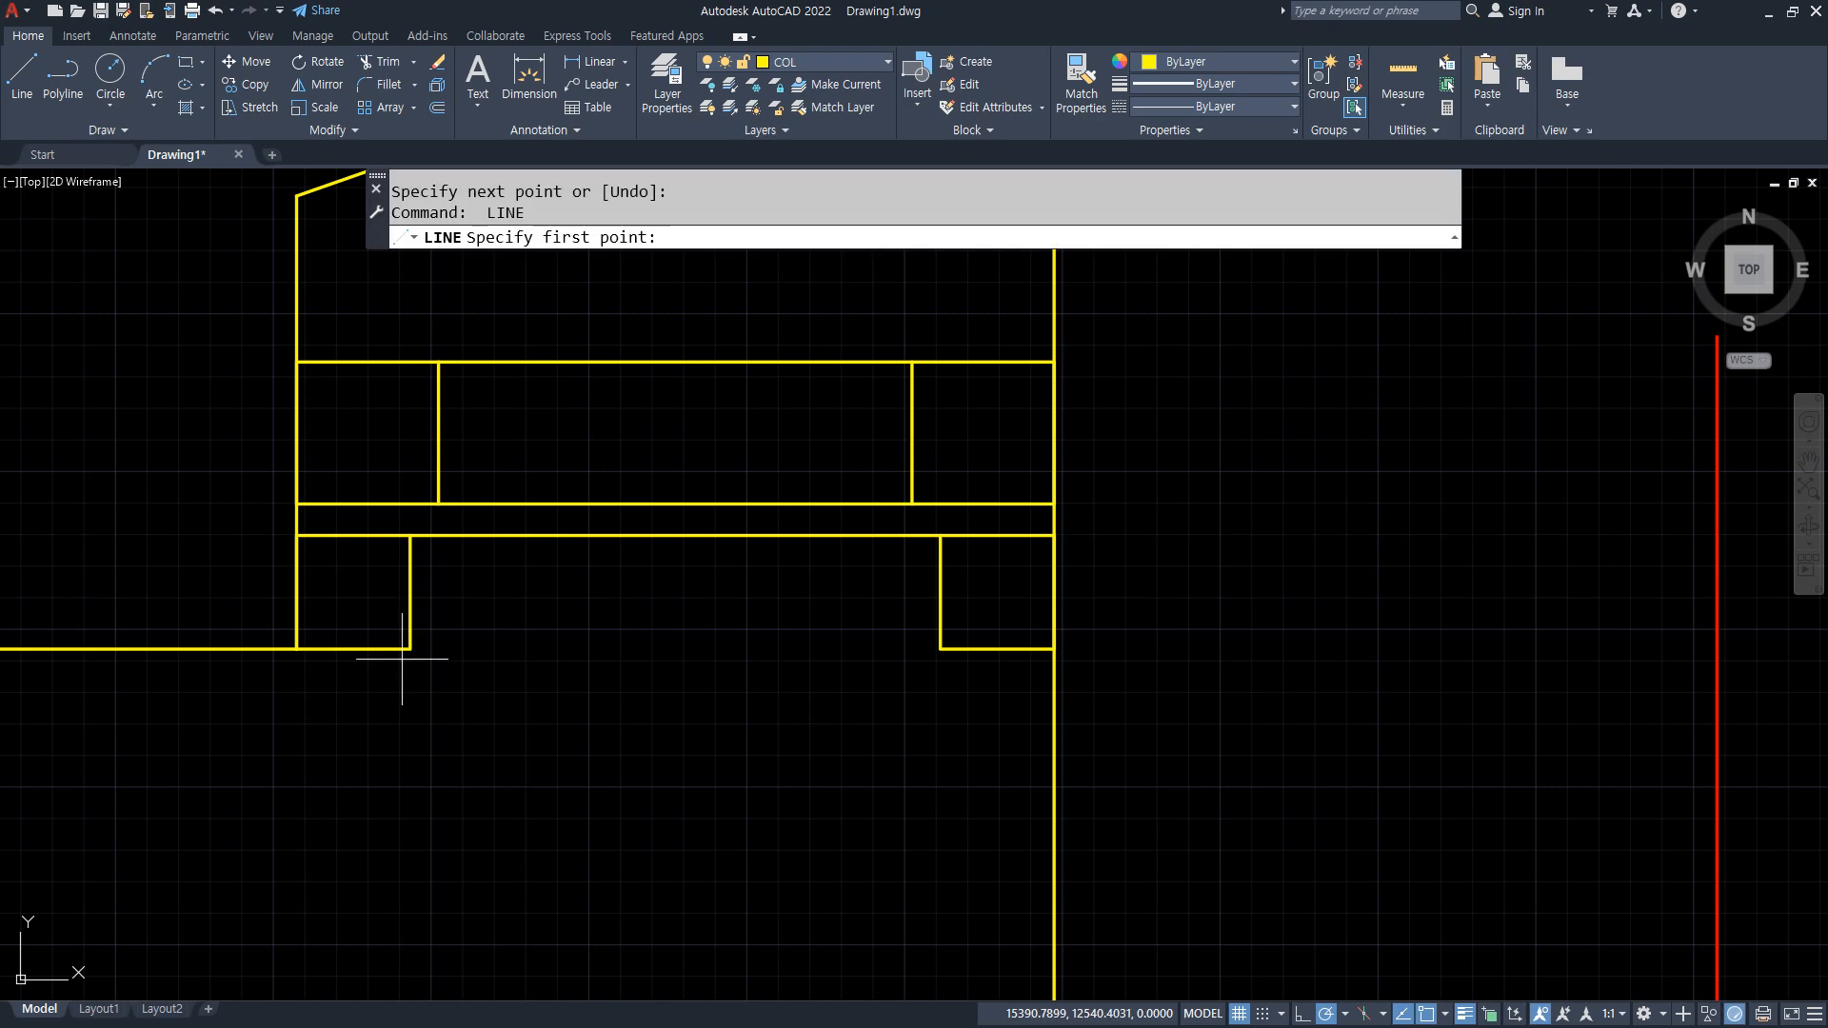
{"action": "left_click", "coordinate": [410, 649]}
{"action": "left_click", "coordinate": [940, 650]}
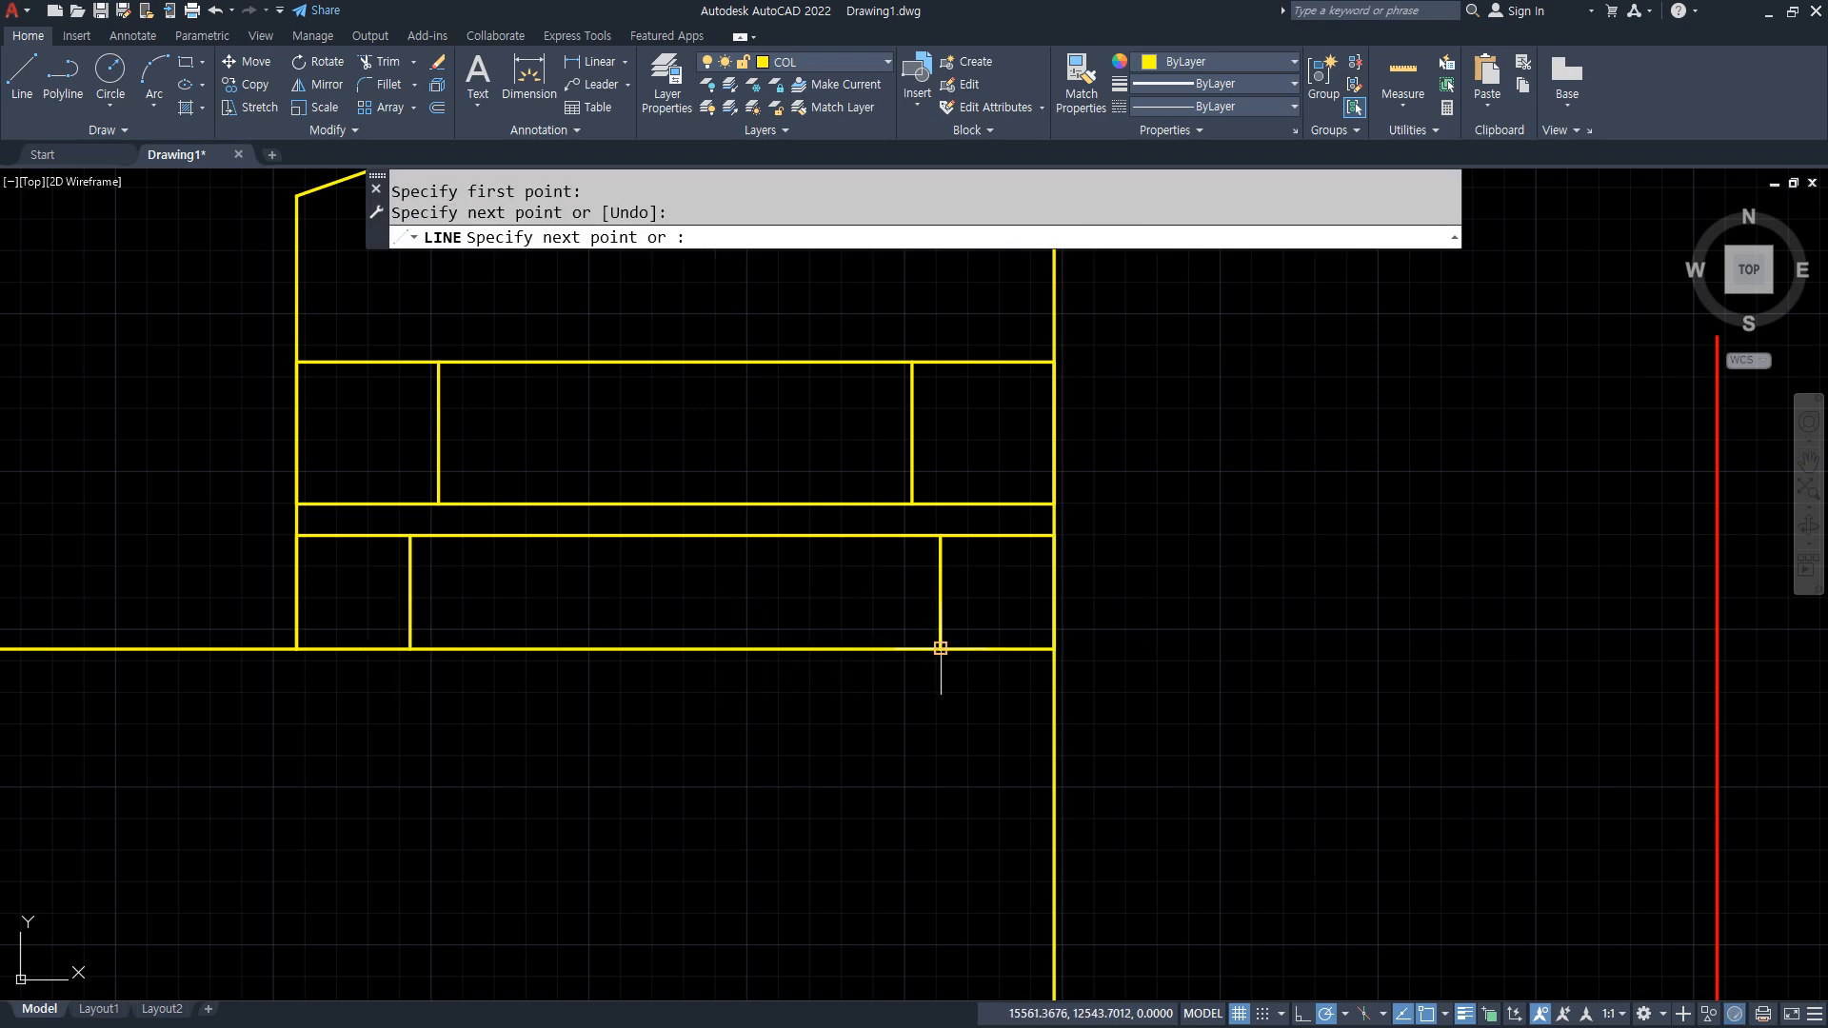
{"action": "key", "text": "Return"}
Match the lower line between the larger squares and the upper line between the smaller squares to the green ceiling line's properties.
{"action": "scroll", "coordinate": [694, 632], "scroll_direction": "down", "scroll_amount": 4}
{"action": "middle_click_drag", "start_coordinate": [694, 632], "coordinate": [608, 437]}
{"action": "scroll", "coordinate": [609, 437], "scroll_direction": "down", "scroll_amount": 2}
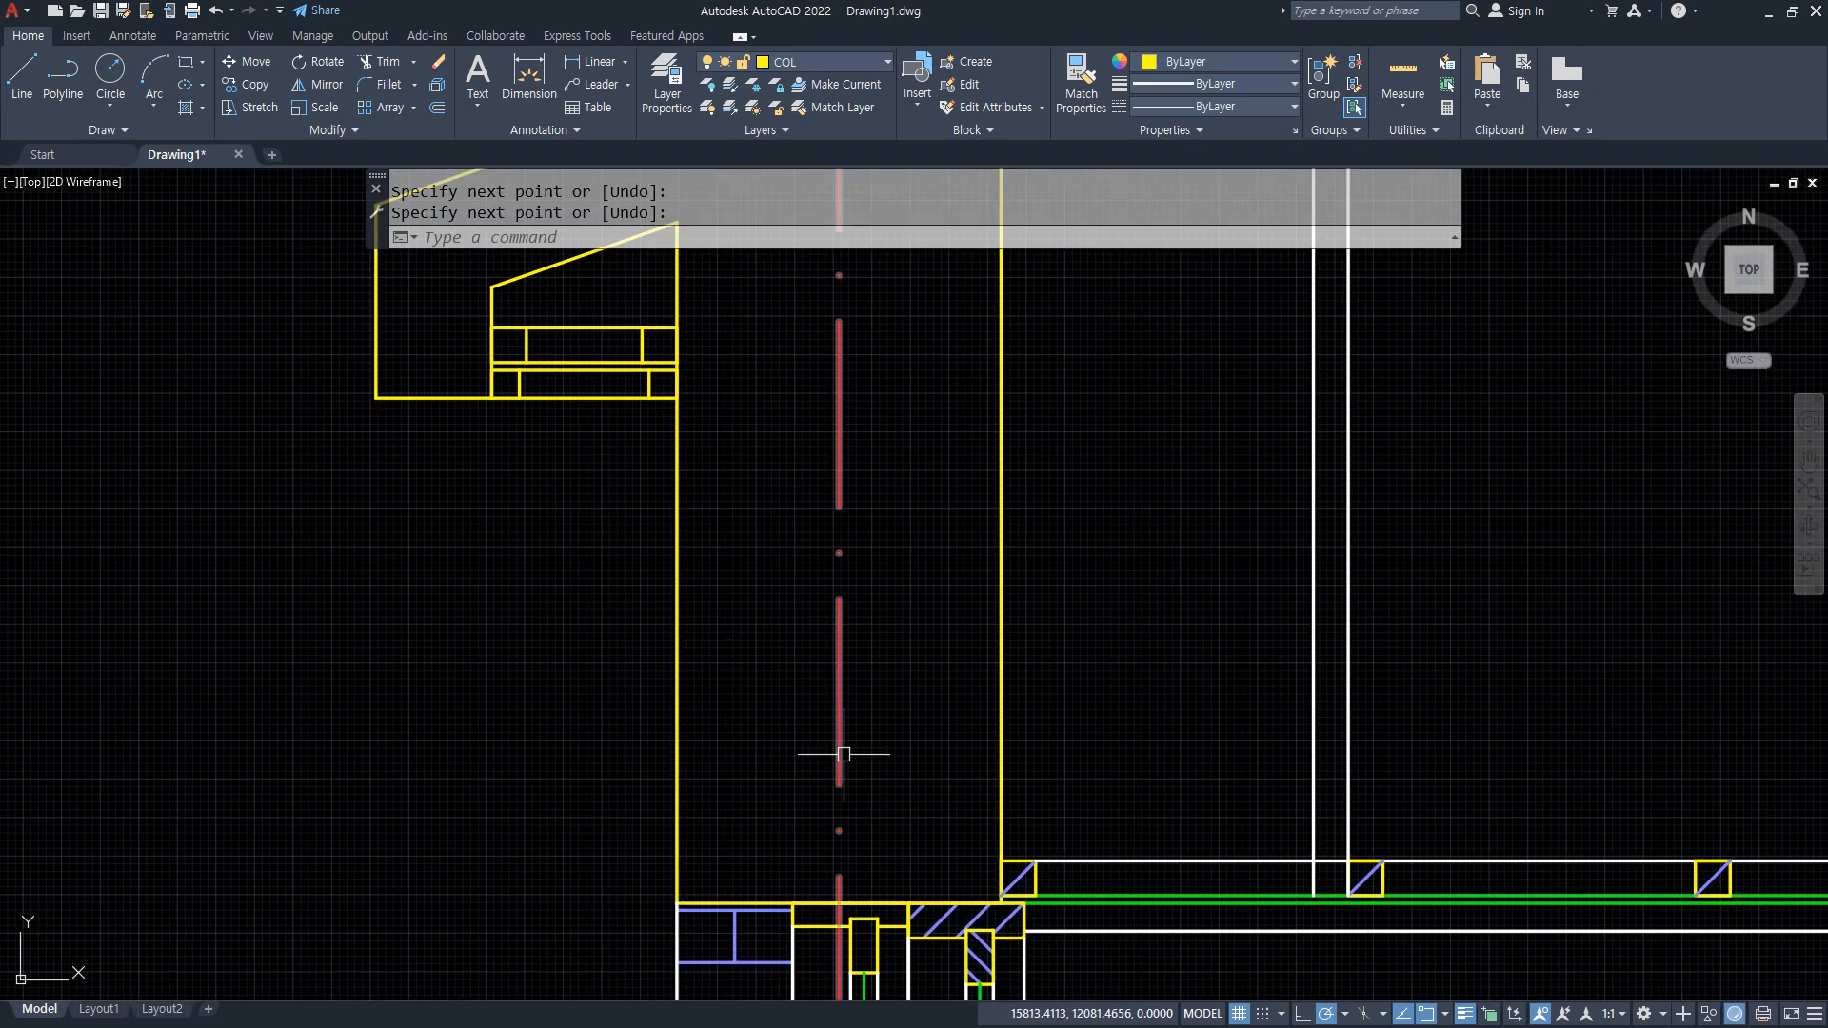
{"action": "type", "text": "ma"}
{"action": "key", "text": "Return"}
{"action": "left_click", "coordinate": [1108, 896]}
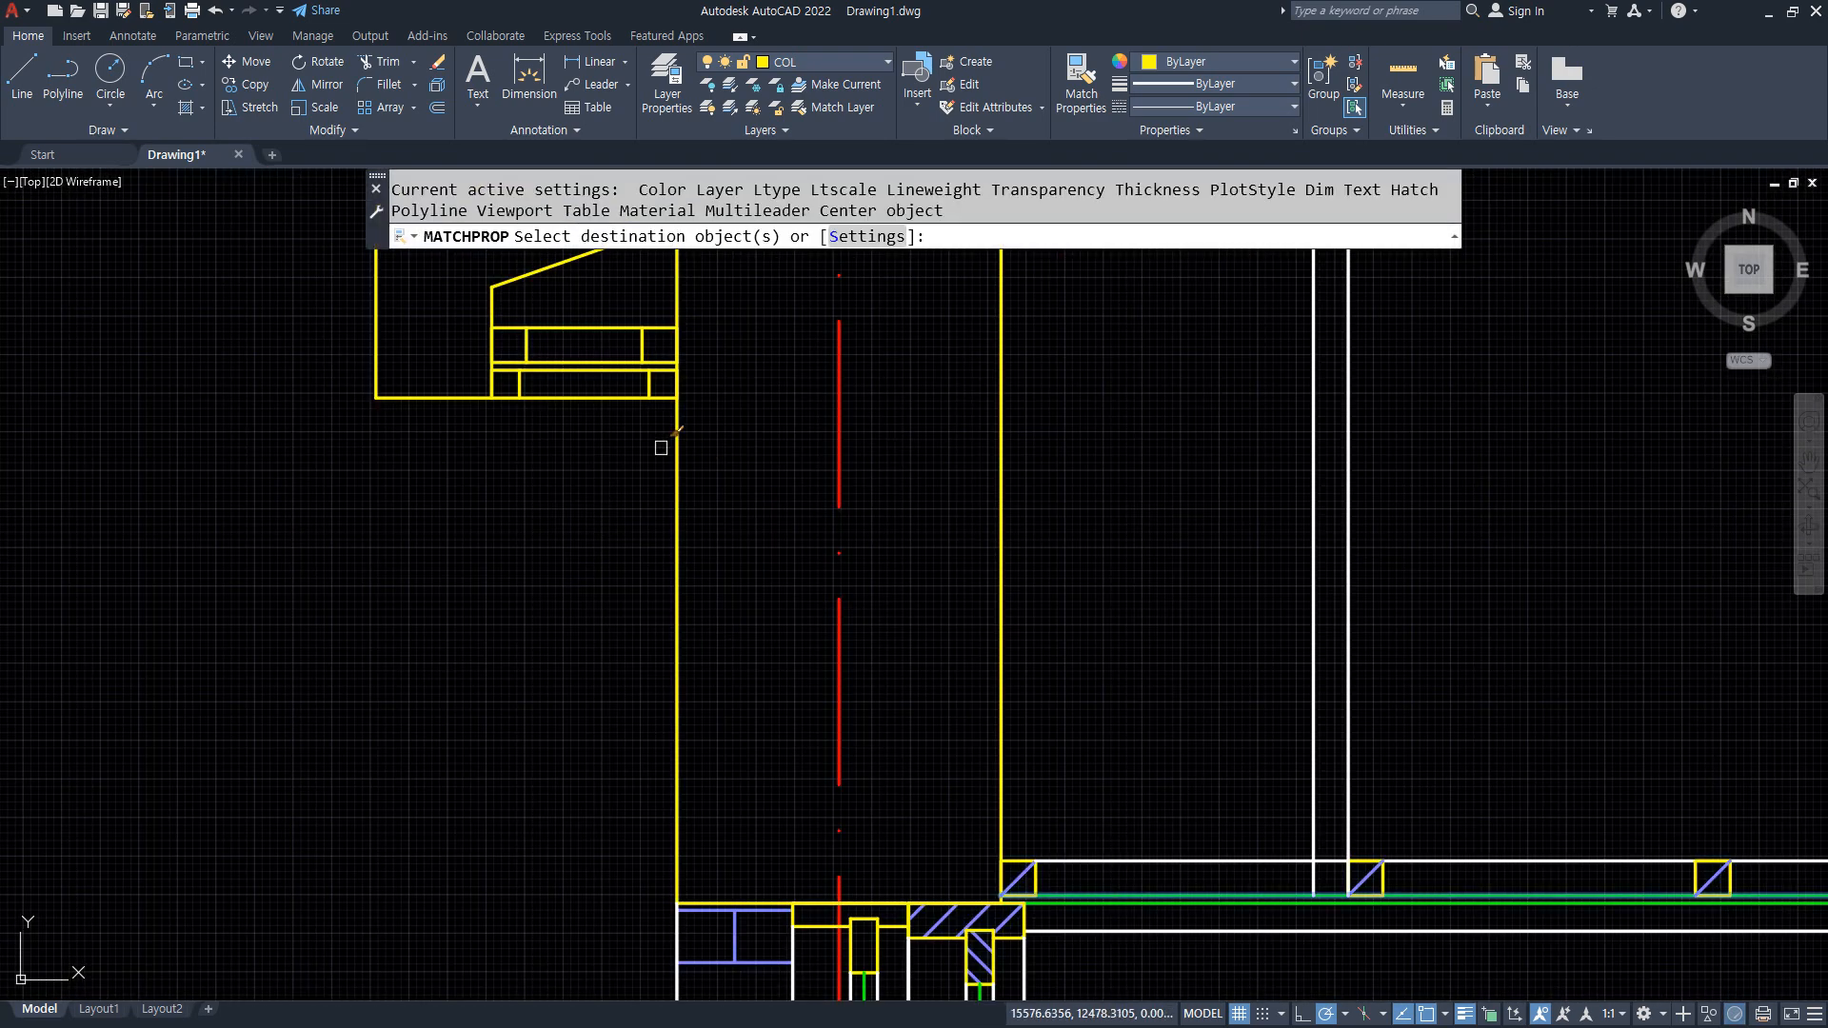
{"action": "scroll", "coordinate": [660, 441], "scroll_direction": "up", "scroll_amount": 3}
{"action": "left_click", "coordinate": [554, 360]}
{"action": "left_click", "coordinate": [532, 304]}
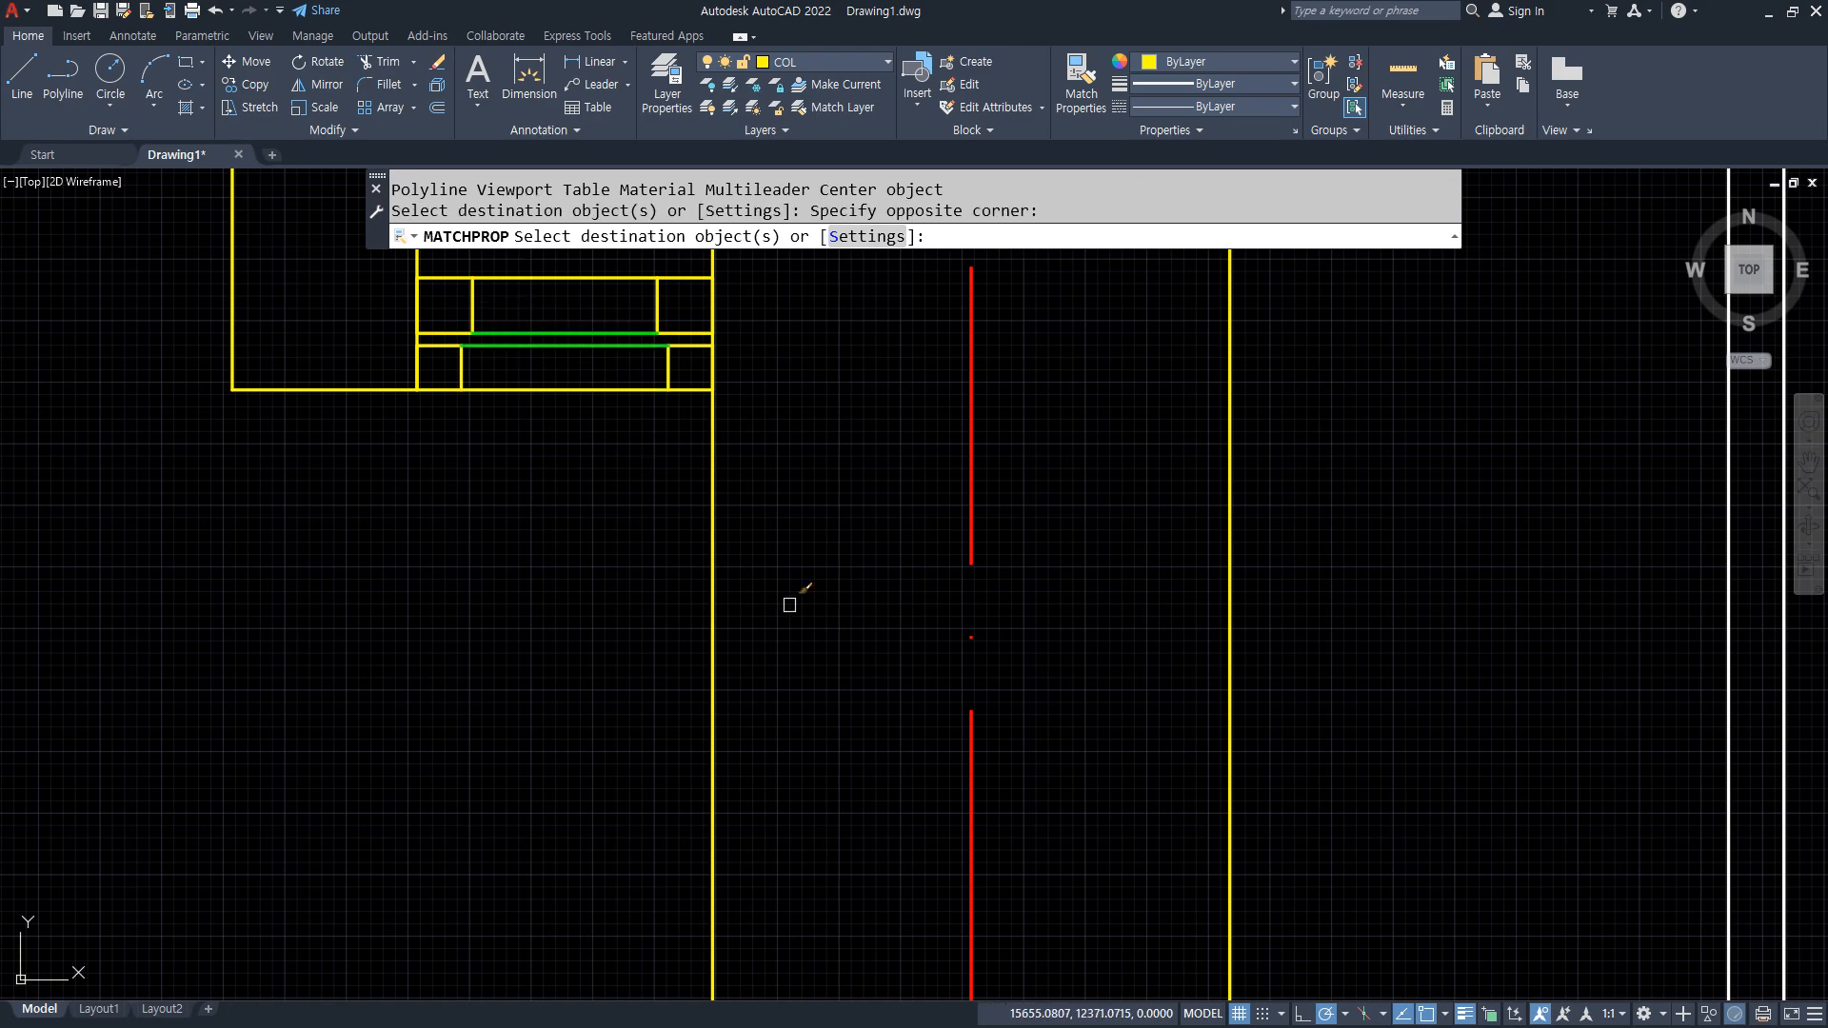
Match the upper line between the larger squares and the lower line between the smaller squares to the white line below the ceiling.
{"action": "key", "text": "Return"}
{"action": "middle_click_drag", "start_coordinate": [1035, 739], "coordinate": [817, 428]}
{"action": "key", "text": "Return"}
{"action": "left_click", "coordinate": [1137, 928]}
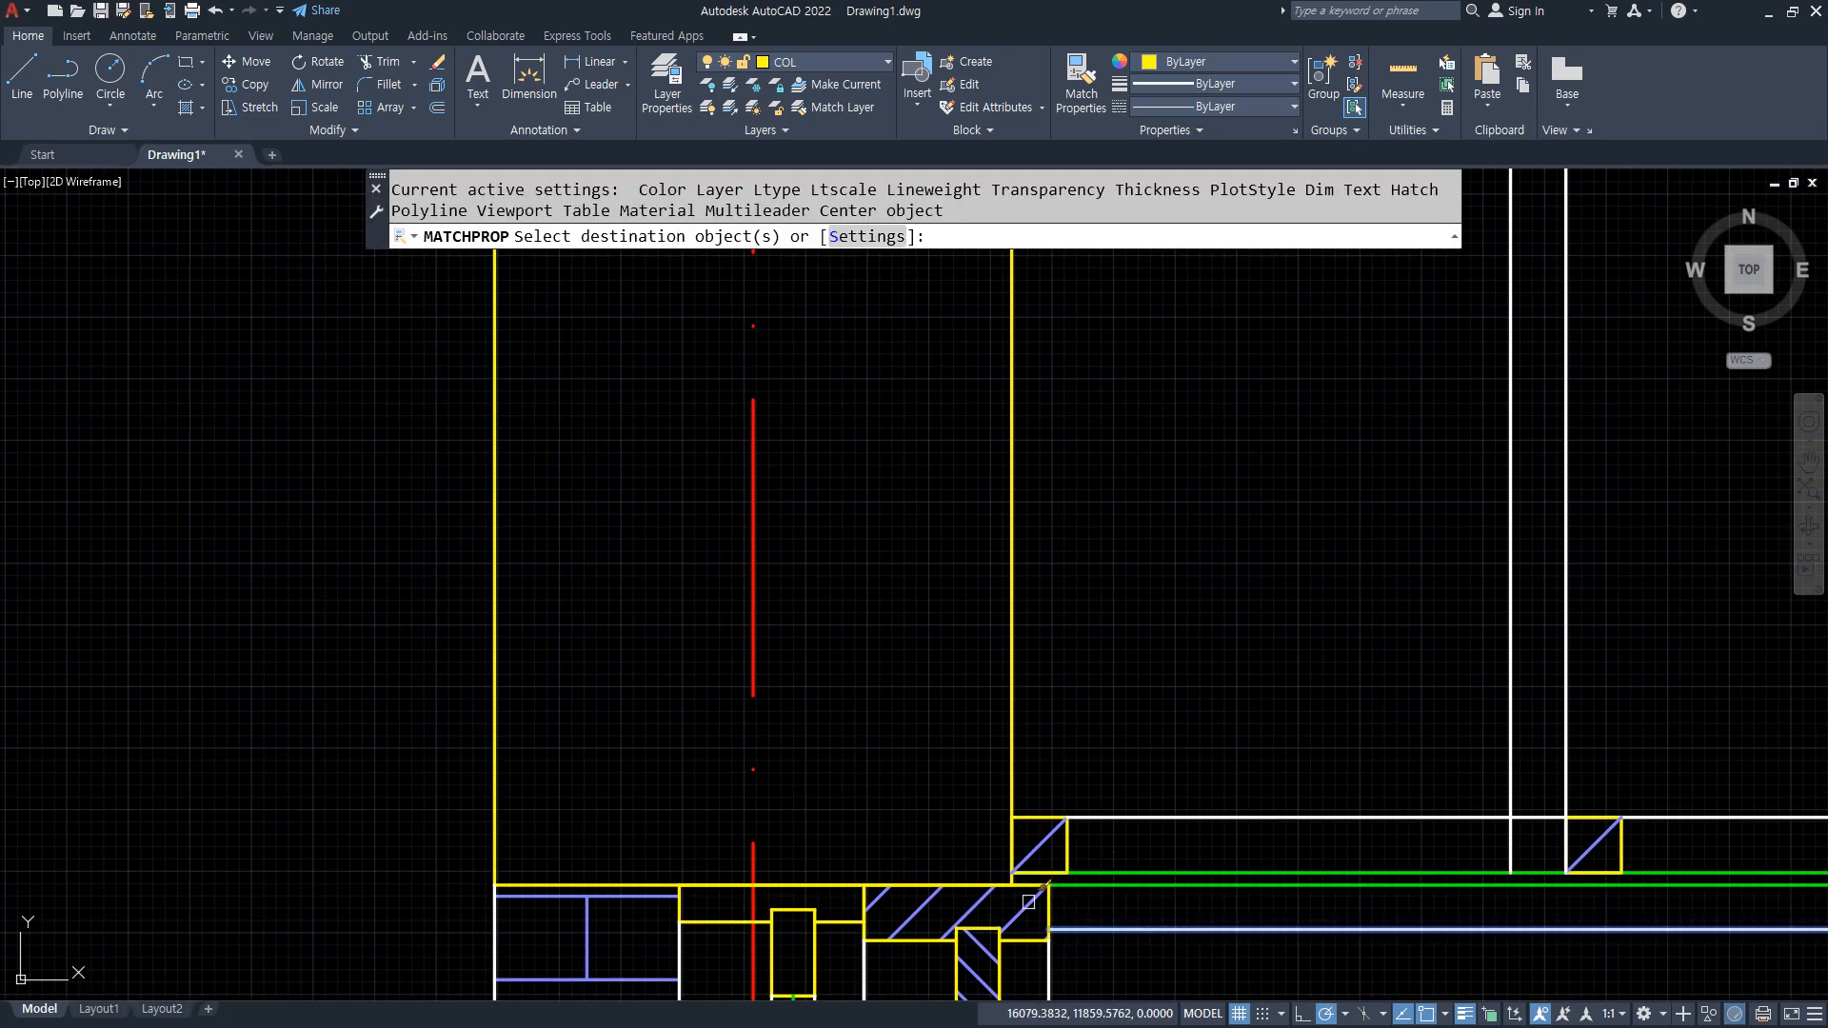
{"action": "mouse_move", "coordinate": [1028, 902]}
{"action": "middle_mouse_down"}
{"action": "mouse_move", "coordinate": [365, 754]}
{"action": "mouse_move", "coordinate": [403, 550]}
{"action": "middle_mouse_up"}
{"action": "left_click", "coordinate": [388, 497]}
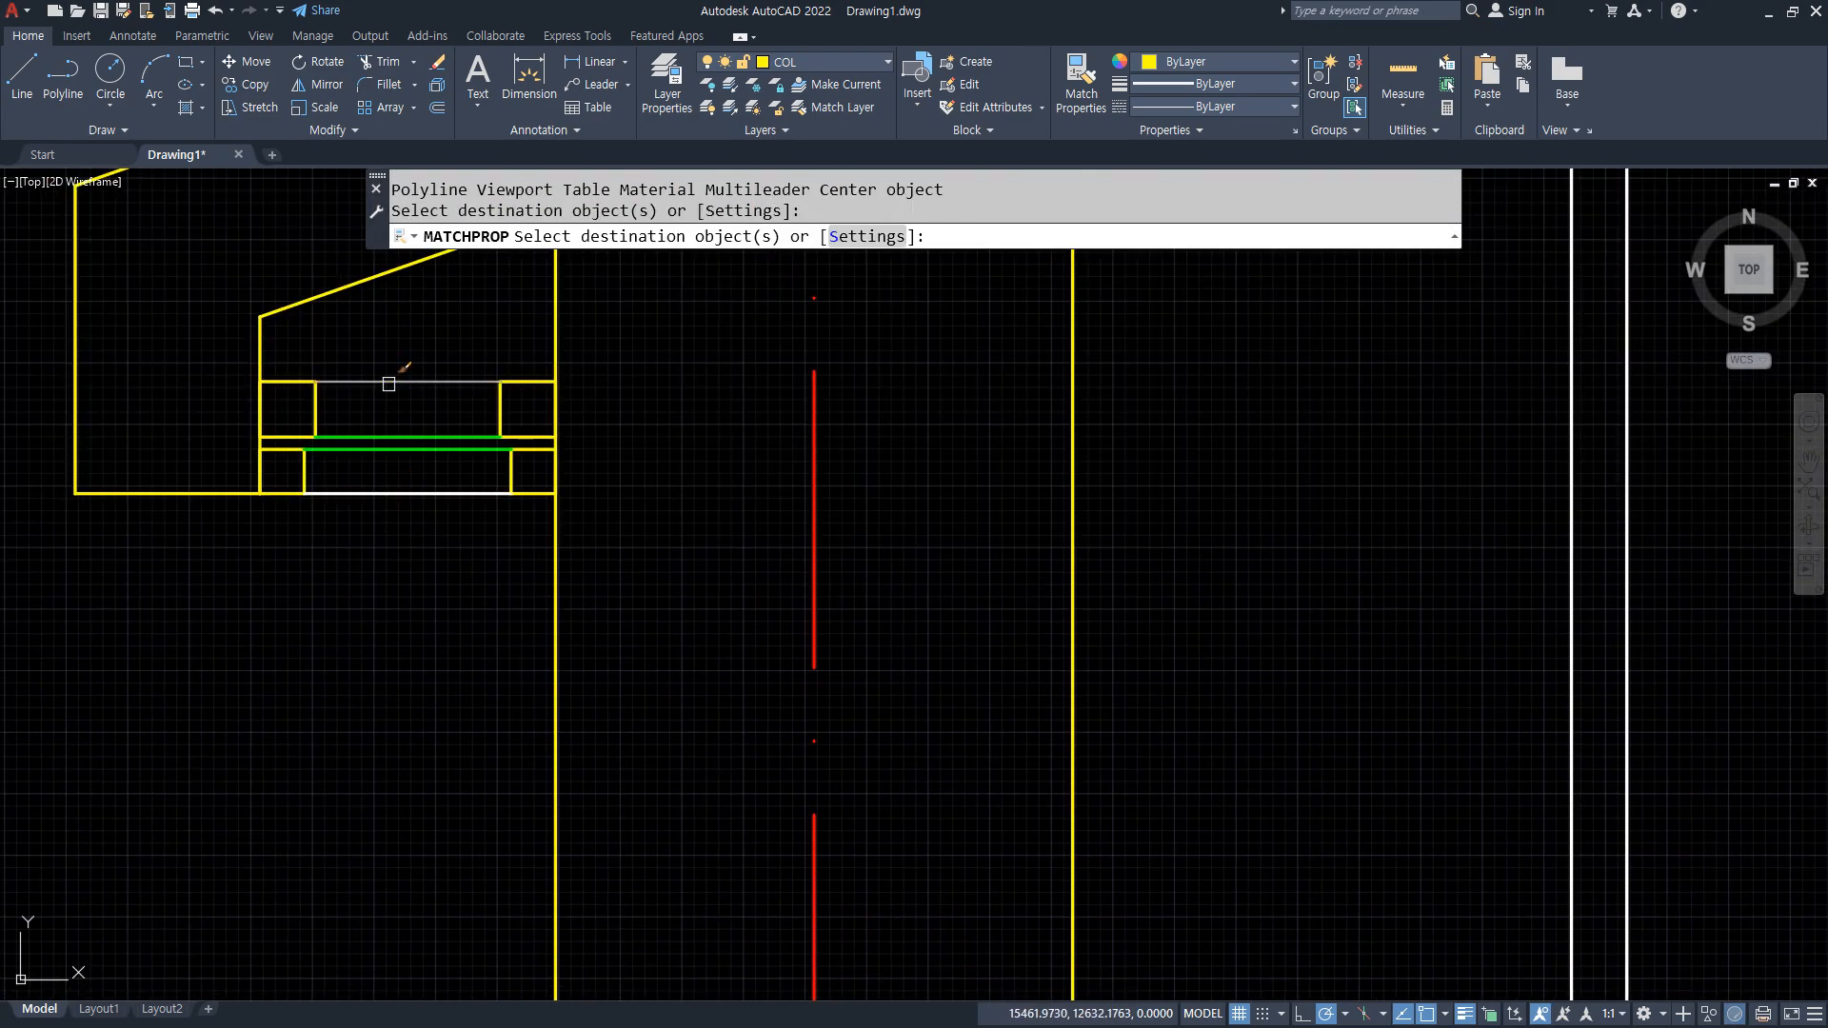
{"action": "left_click", "coordinate": [388, 382]}
{"action": "key", "text": "Return"}
Draw a diagonal from the upper right to the lower left corner of both left-hand timber squares.
{"action": "scroll", "coordinate": [318, 387], "scroll_direction": "up", "scroll_amount": 6}
{"action": "middle_click_drag", "start_coordinate": [346, 437], "coordinate": [438, 470]}
{"action": "type", "text": "l"}
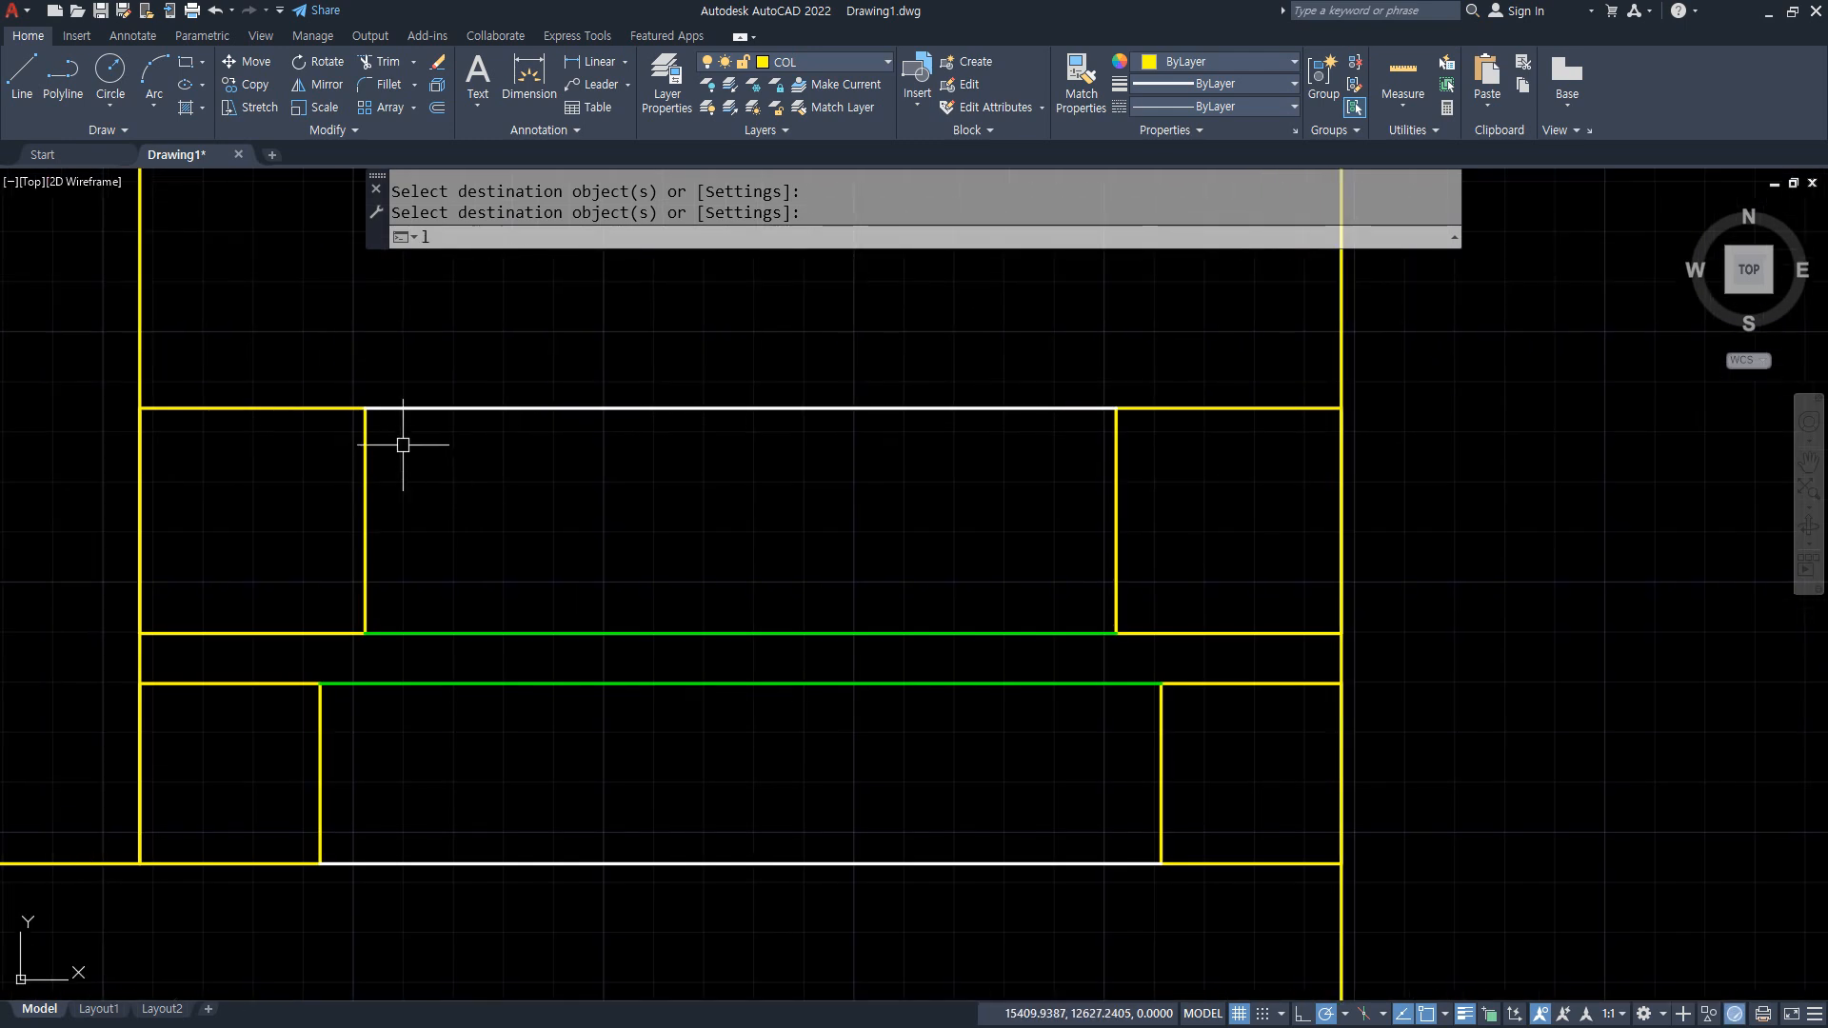
{"action": "key", "text": "Return"}
{"action": "left_click", "coordinate": [365, 408]}
{"action": "left_click", "coordinate": [140, 633]}
{"action": "key", "text": "Return"}
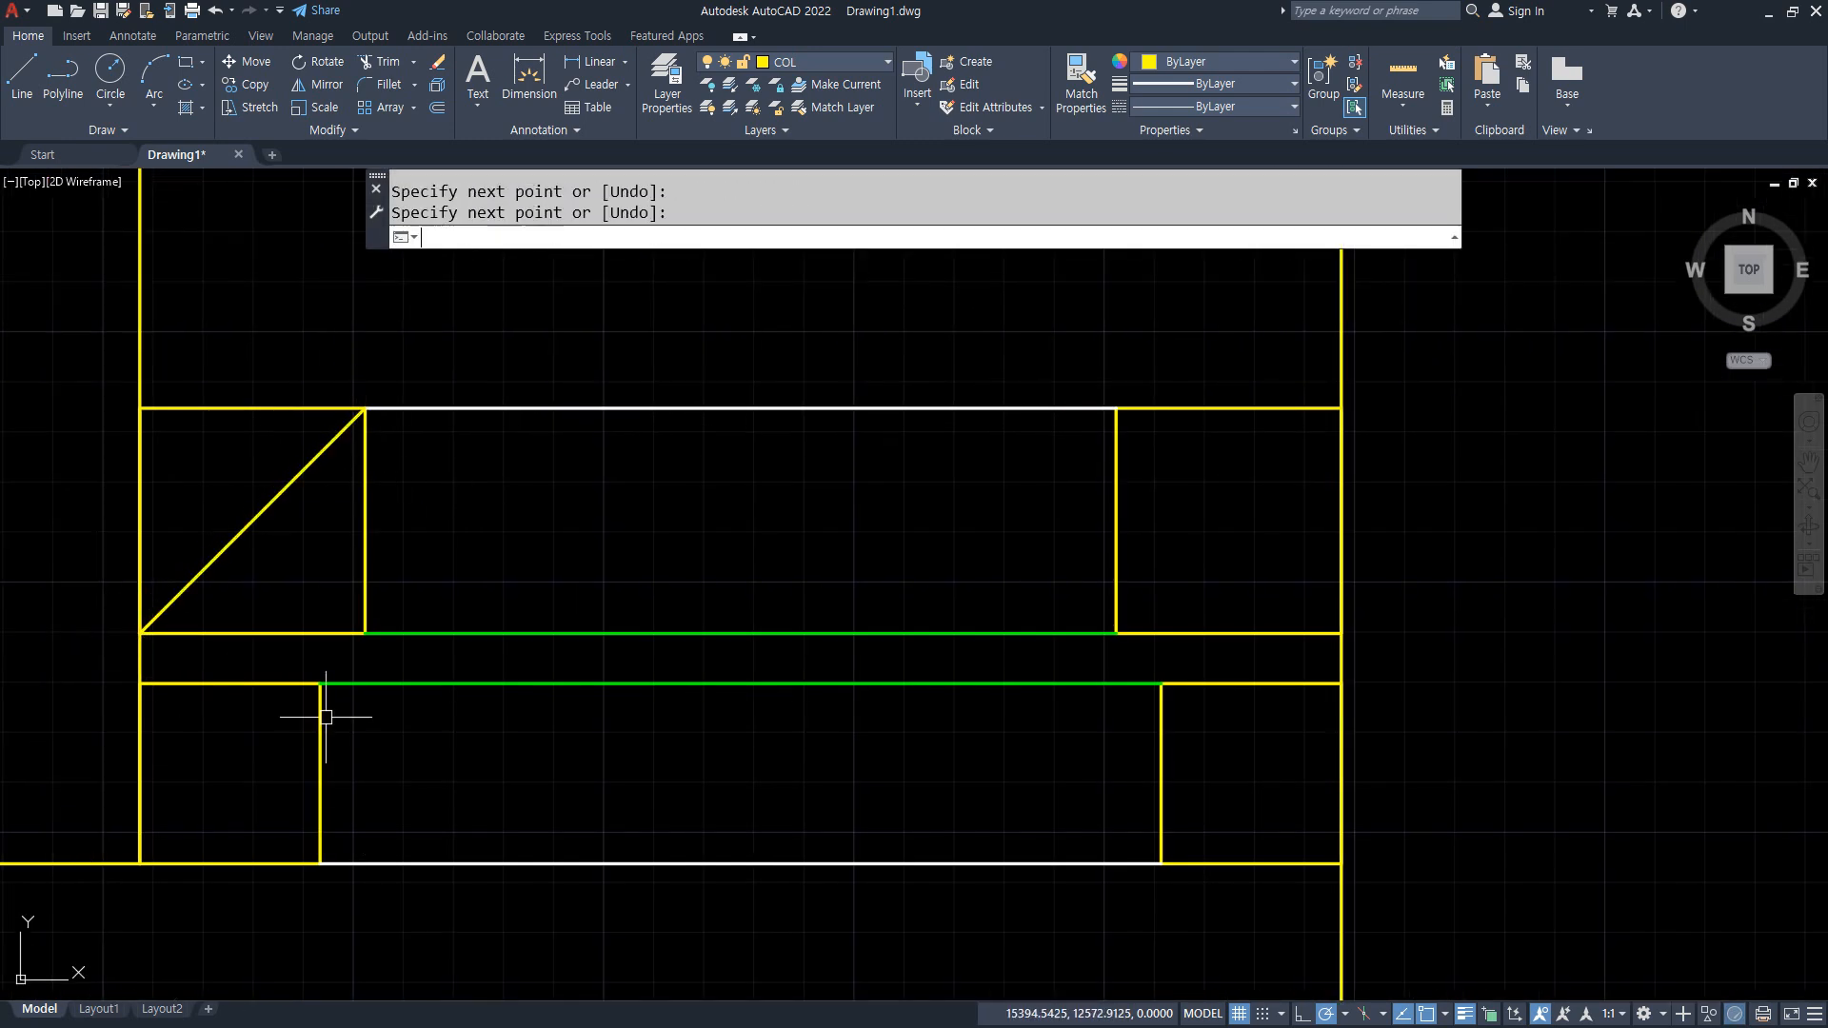
{"action": "key", "text": "Return"}
{"action": "left_click", "coordinate": [320, 684]}
{"action": "left_click", "coordinate": [140, 864]}
{"action": "key", "text": "Return"}
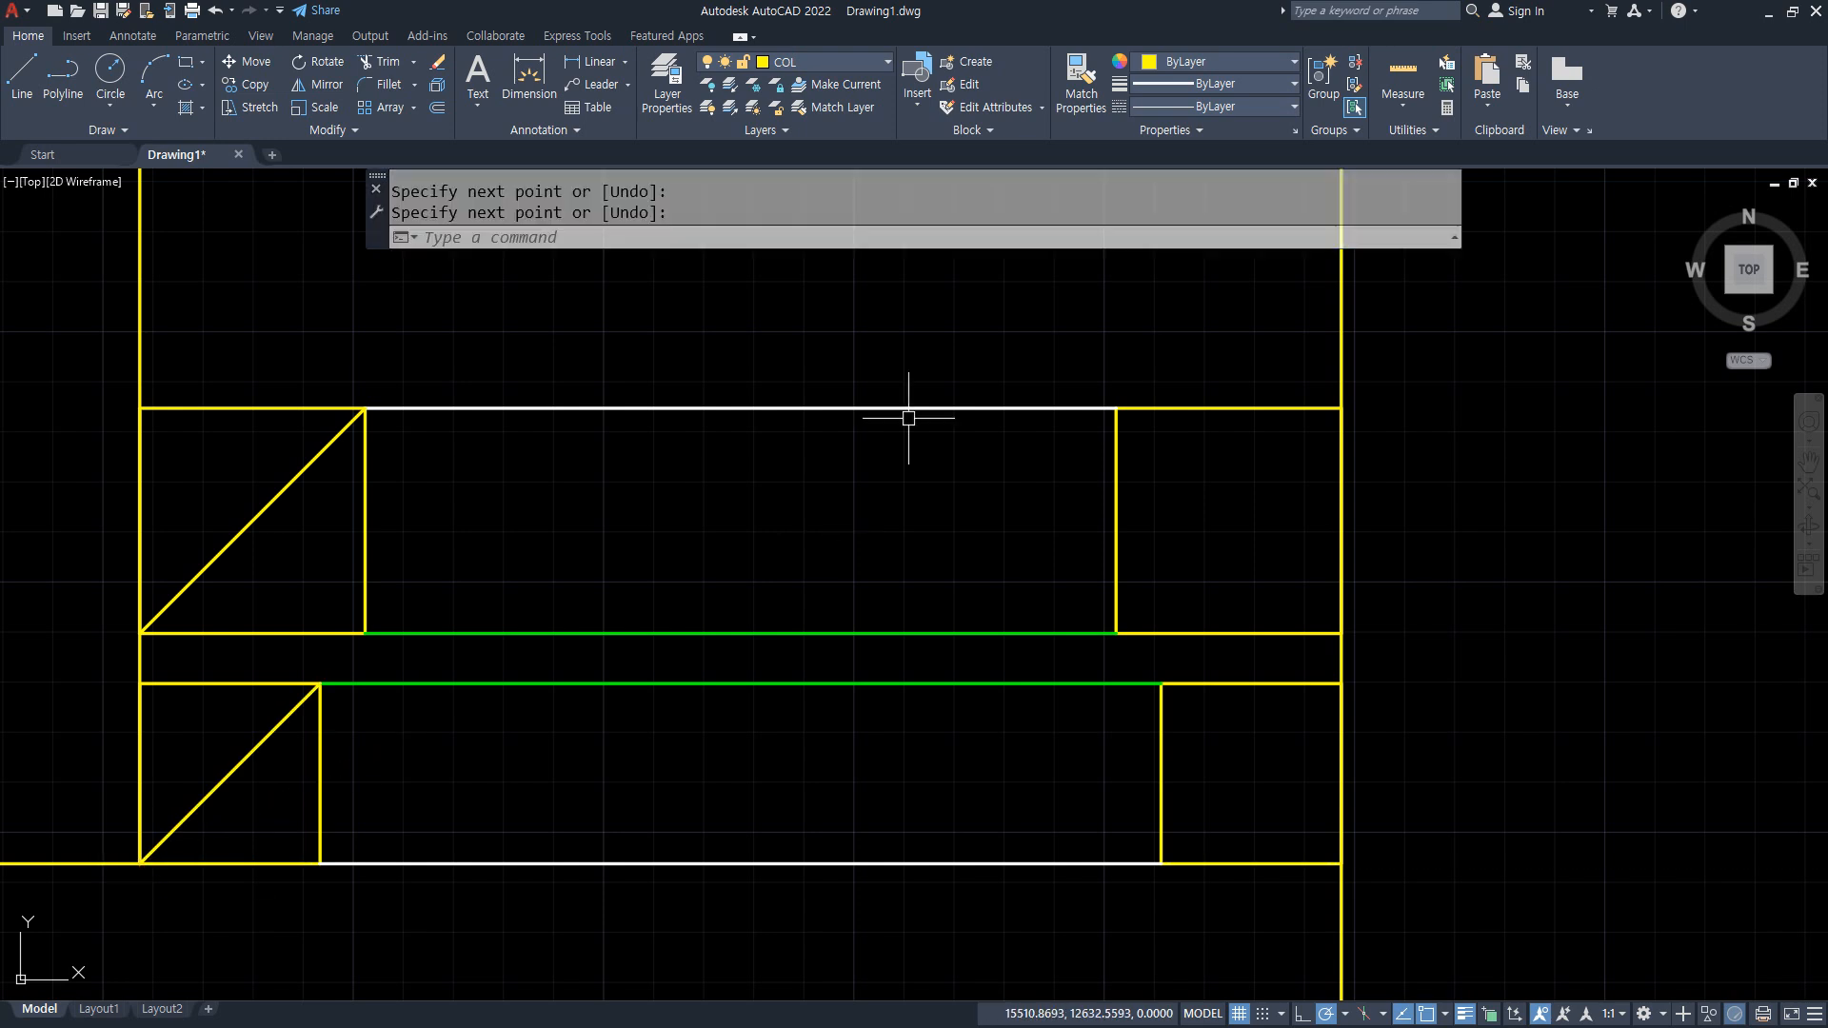
Draw a diagonal from the upper left to the lower right corner of both right-hand timber squares.
{"action": "key", "text": "Return"}
{"action": "left_click", "coordinate": [1116, 409]}
{"action": "left_click", "coordinate": [1341, 633]}
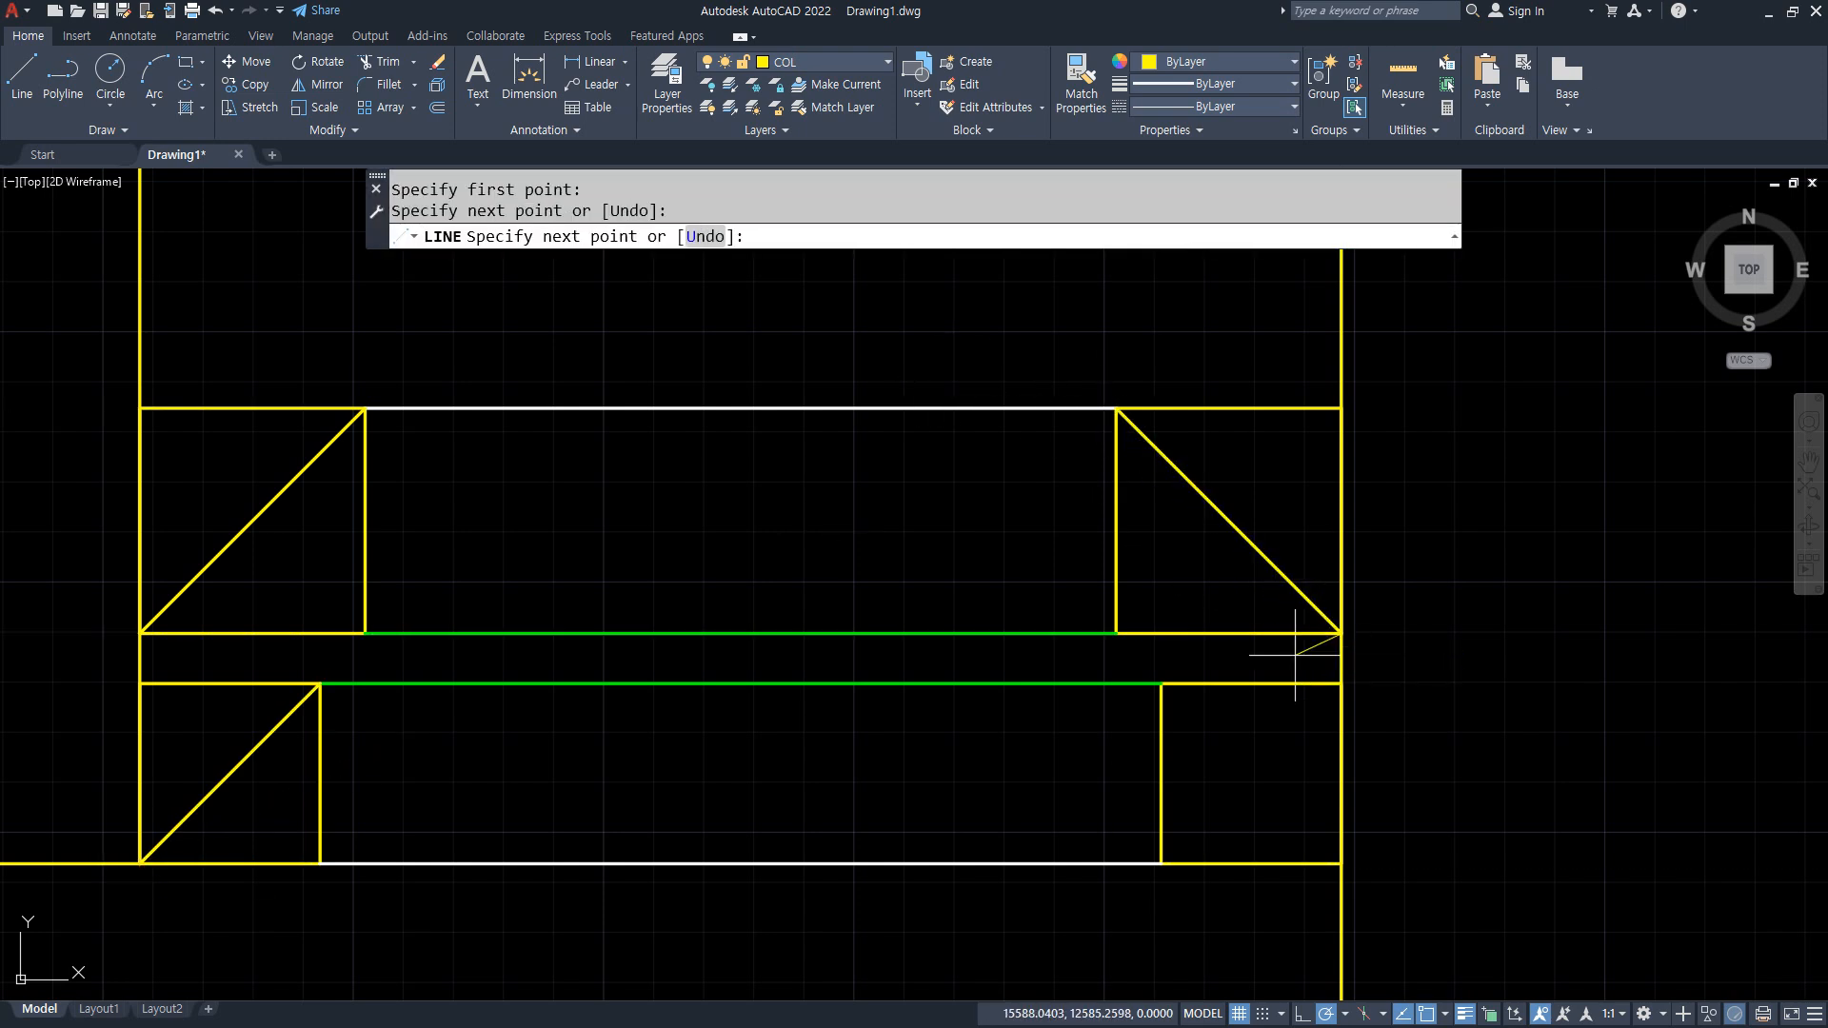
{"action": "key", "text": "Return"}
{"action": "key", "text": "Return"}
{"action": "left_click", "coordinate": [1163, 685]}
{"action": "left_click", "coordinate": [1339, 861]}
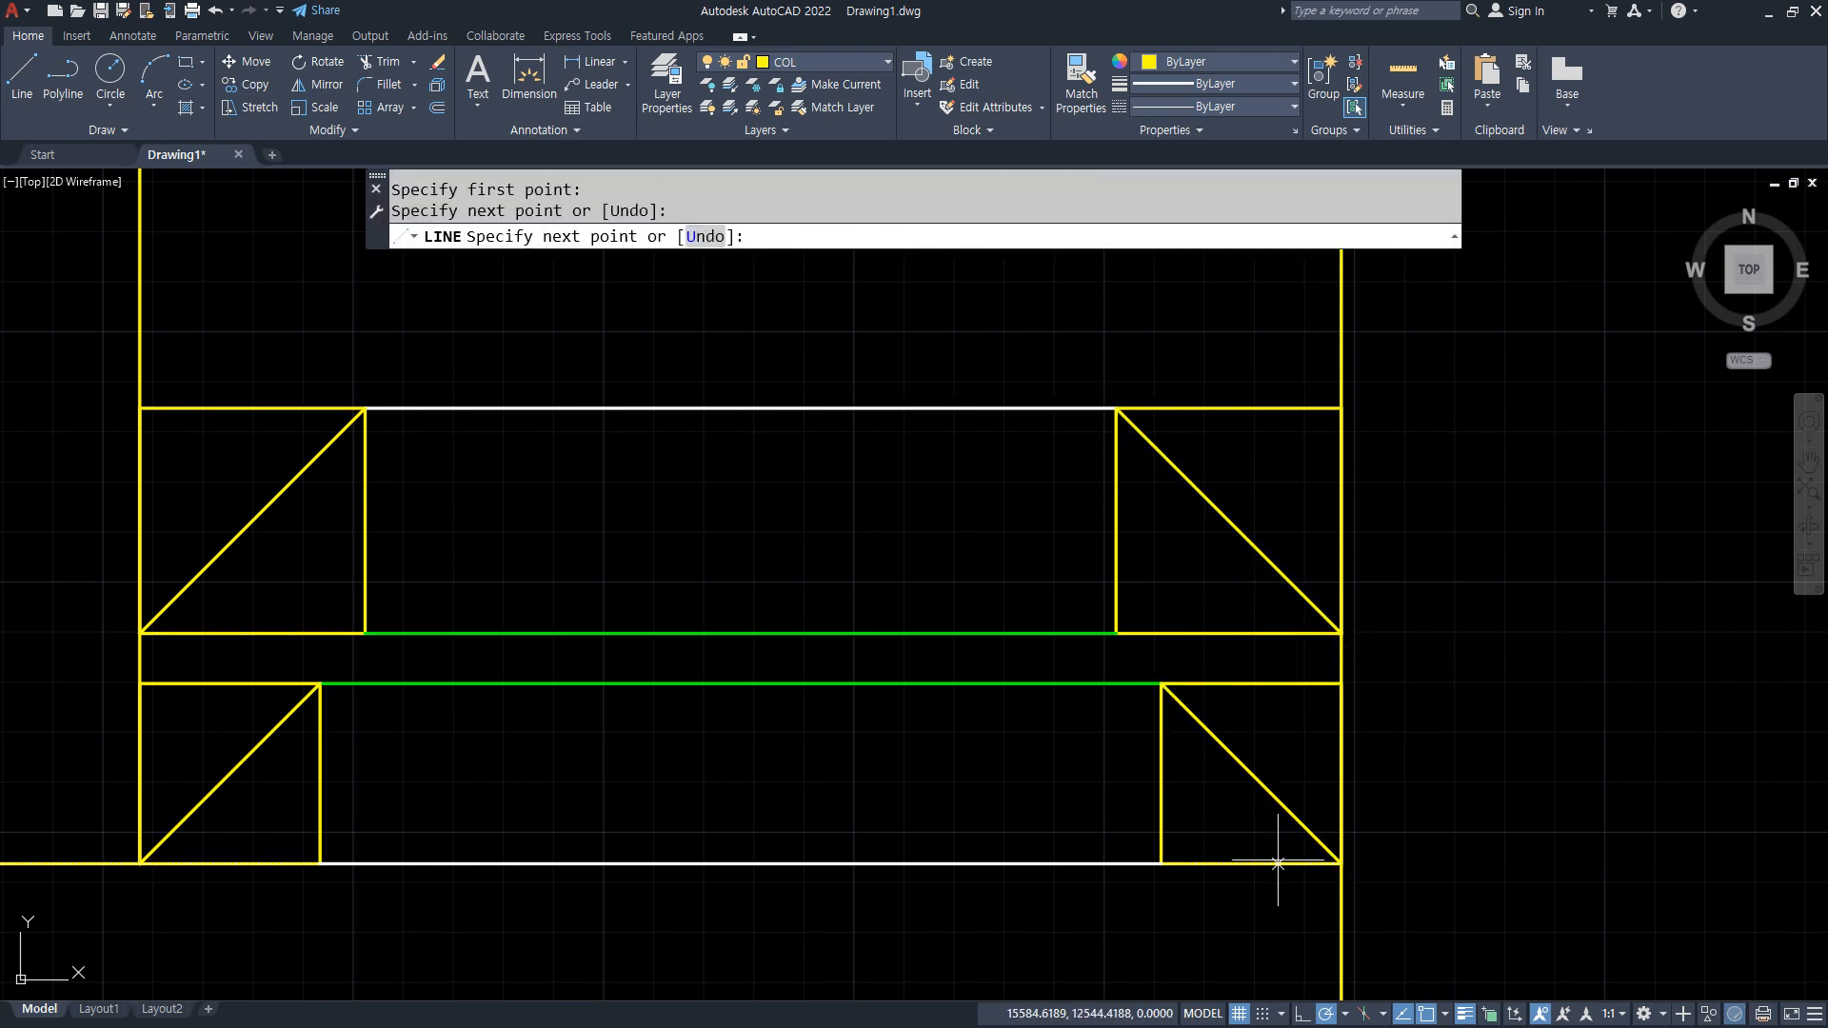
{"action": "key", "text": "Return"}
Move the diagonals of all four timber squares to the HAT layer.
{"action": "left_click", "coordinate": [1281, 816]}
{"action": "left_click", "coordinate": [1225, 646]}
{"action": "left_click", "coordinate": [1225, 518]}
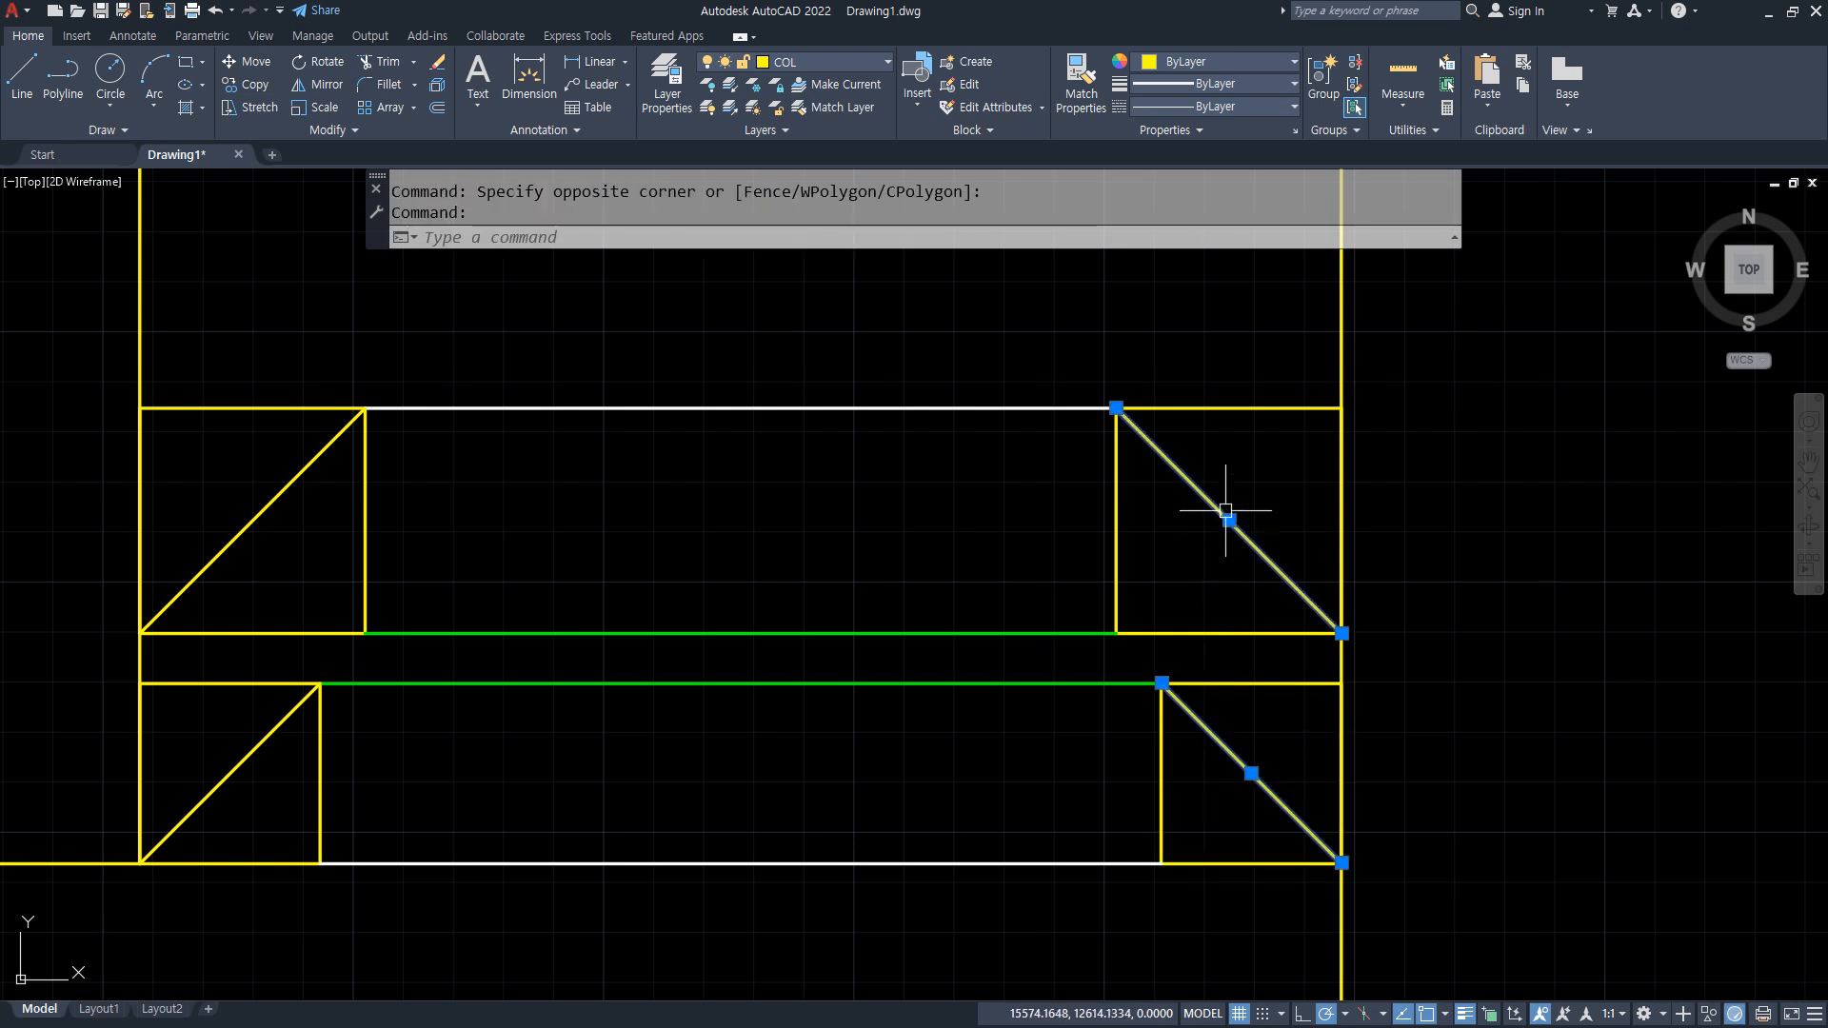
{"action": "left_click", "coordinate": [295, 478]}
{"action": "left_click", "coordinate": [225, 793]}
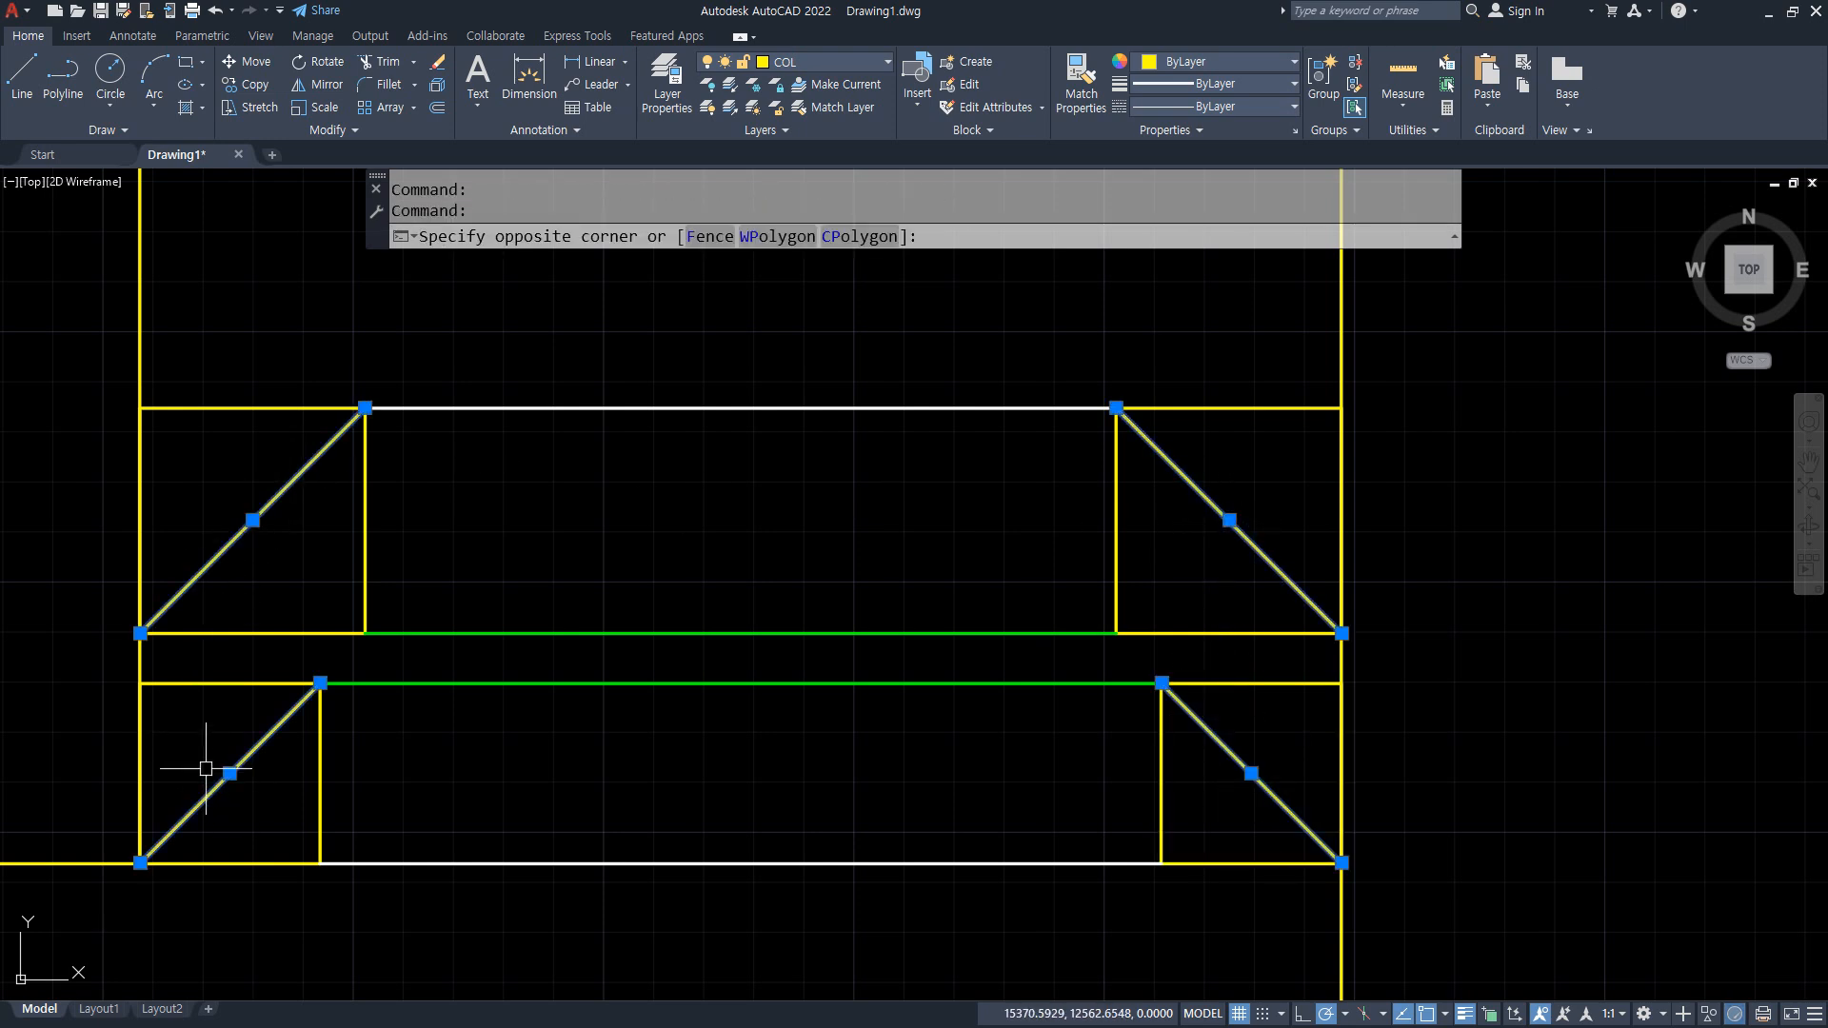
{"action": "left_click", "coordinate": [196, 759]}
{"action": "left_click", "coordinate": [854, 69]}
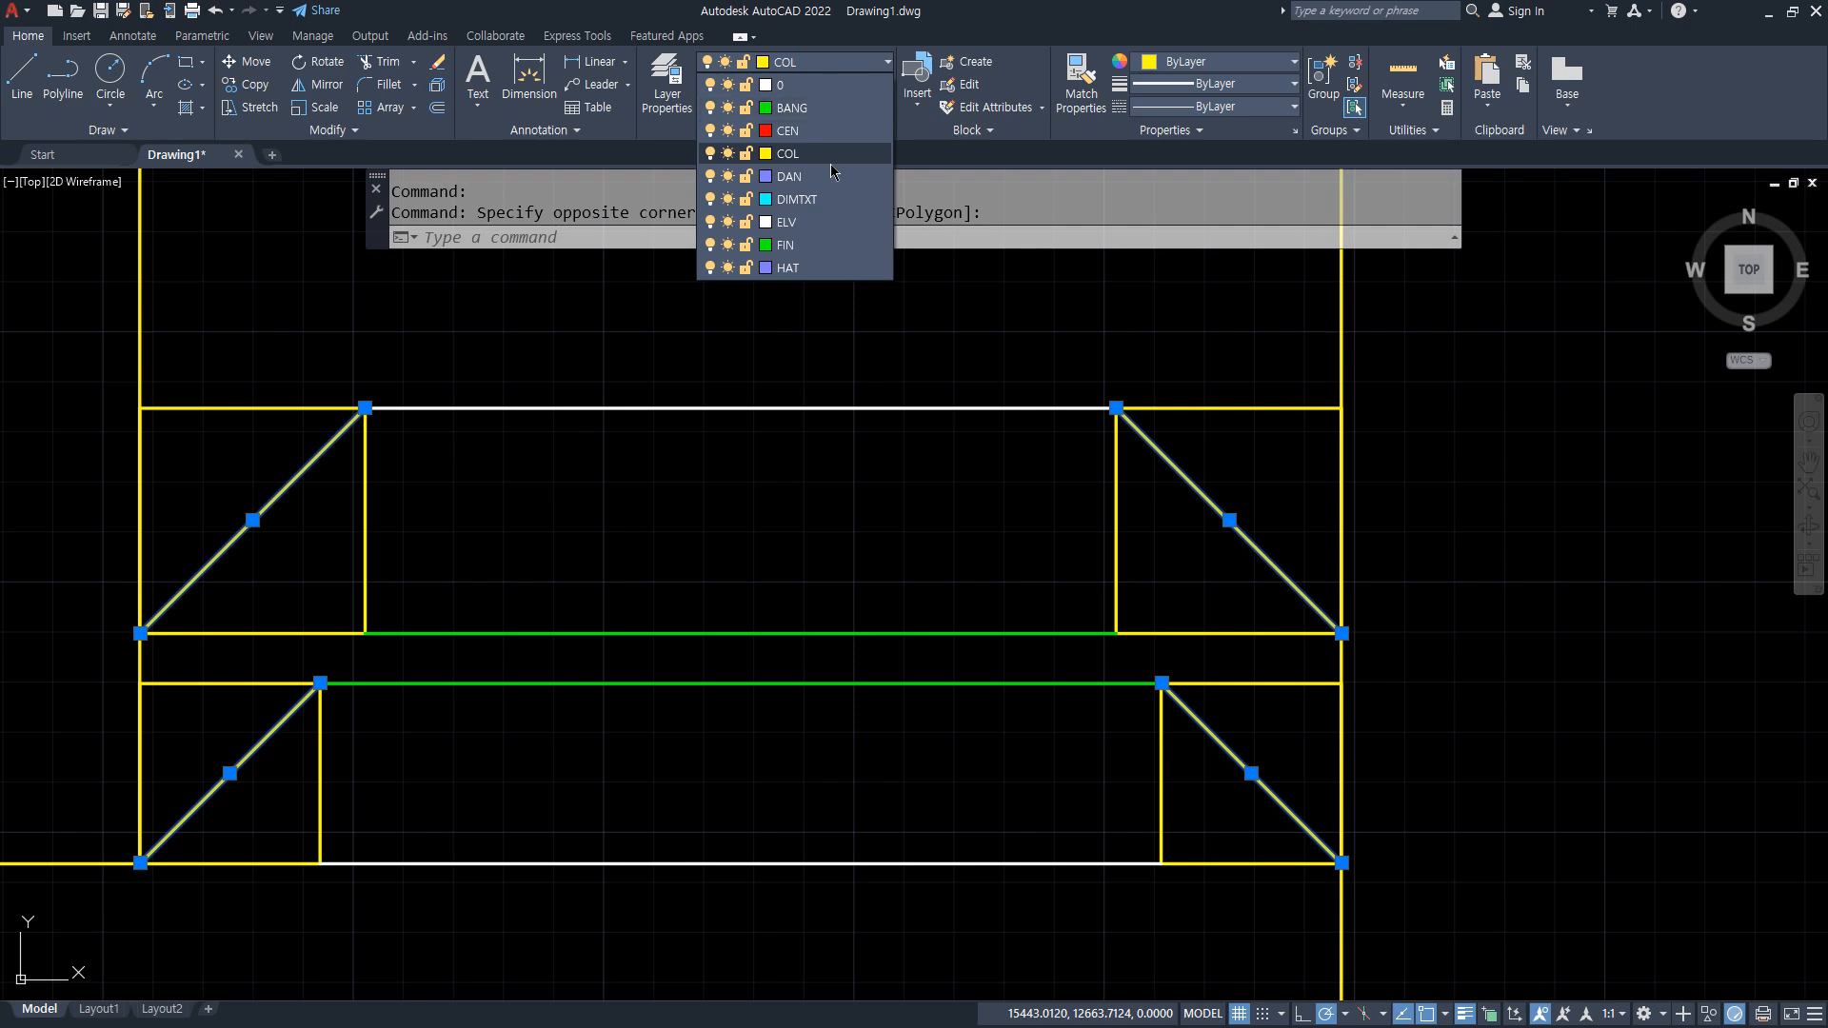
{"action": "left_click", "coordinate": [789, 268]}
{"action": "key", "text": "Escape"}
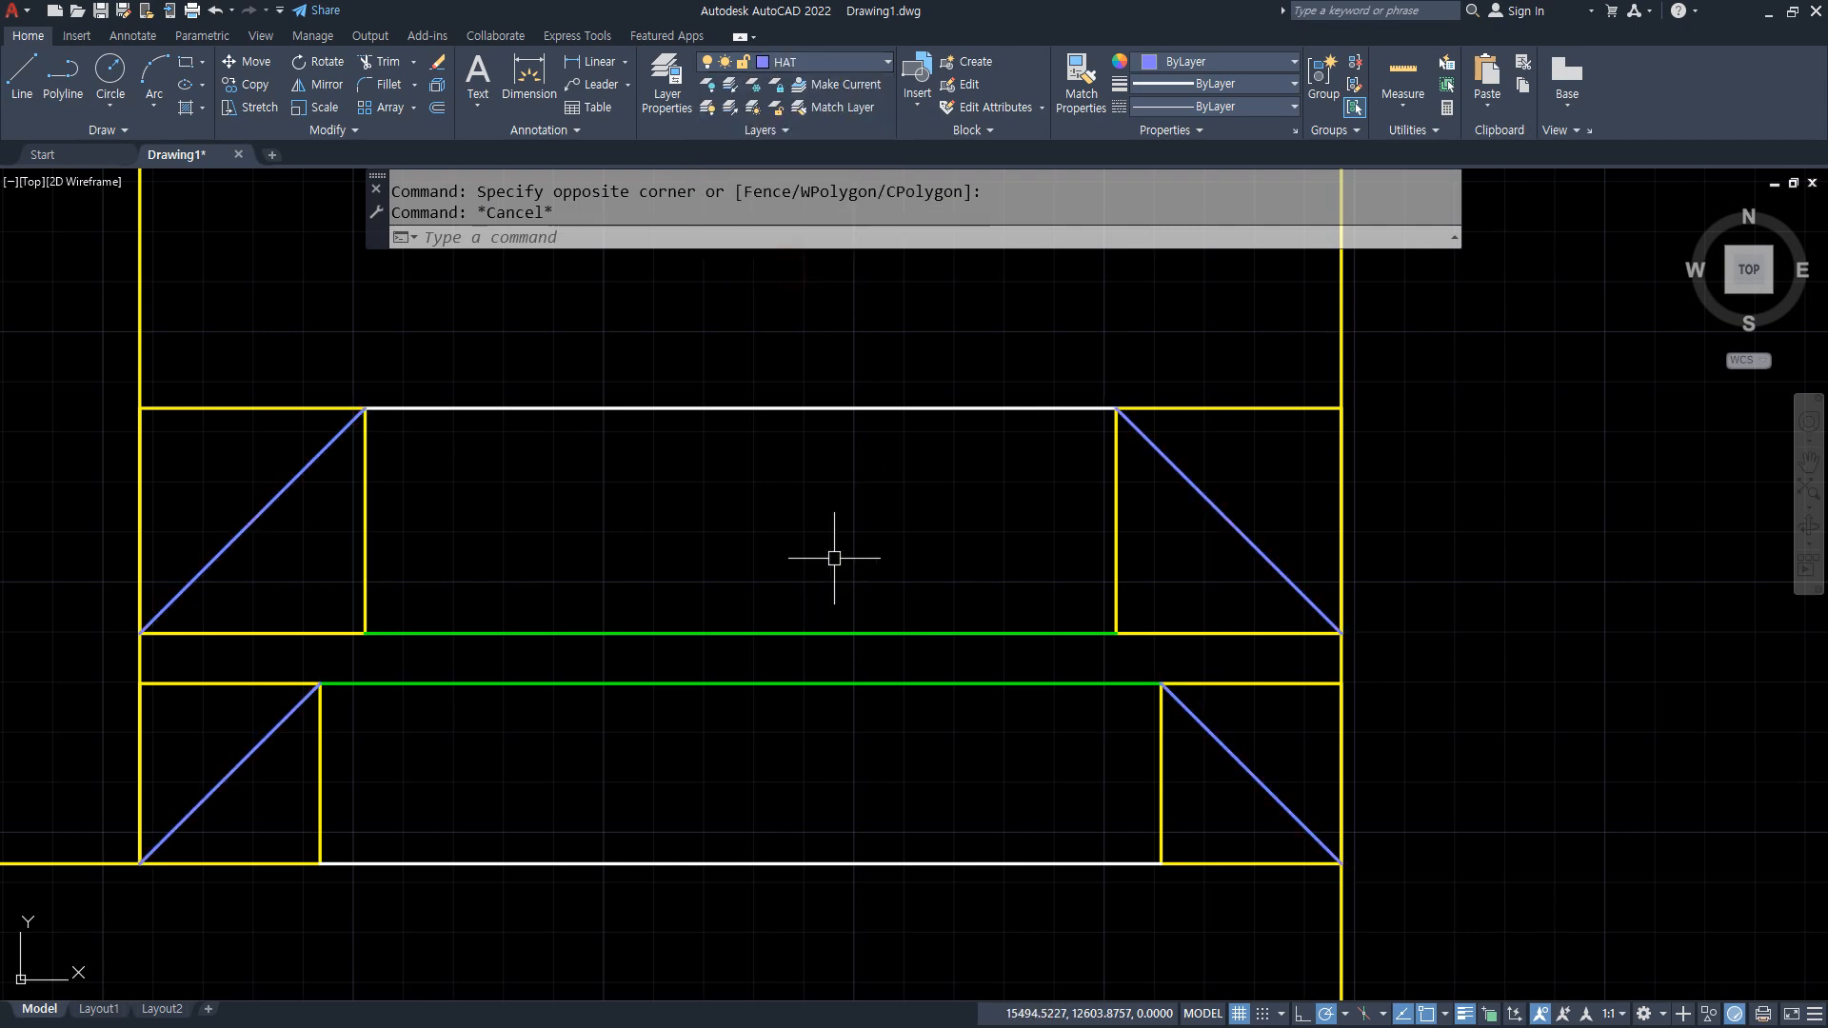
{"action": "key", "text": "Escape"}
Offset the left slope's lower yellow roof line and the inner yellow wall line 180 towards the attic interior.
{"action": "scroll", "coordinate": [857, 554], "scroll_direction": "down", "scroll_amount": 2}
{"action": "scroll", "coordinate": [856, 554], "scroll_direction": "down", "scroll_amount": 2}
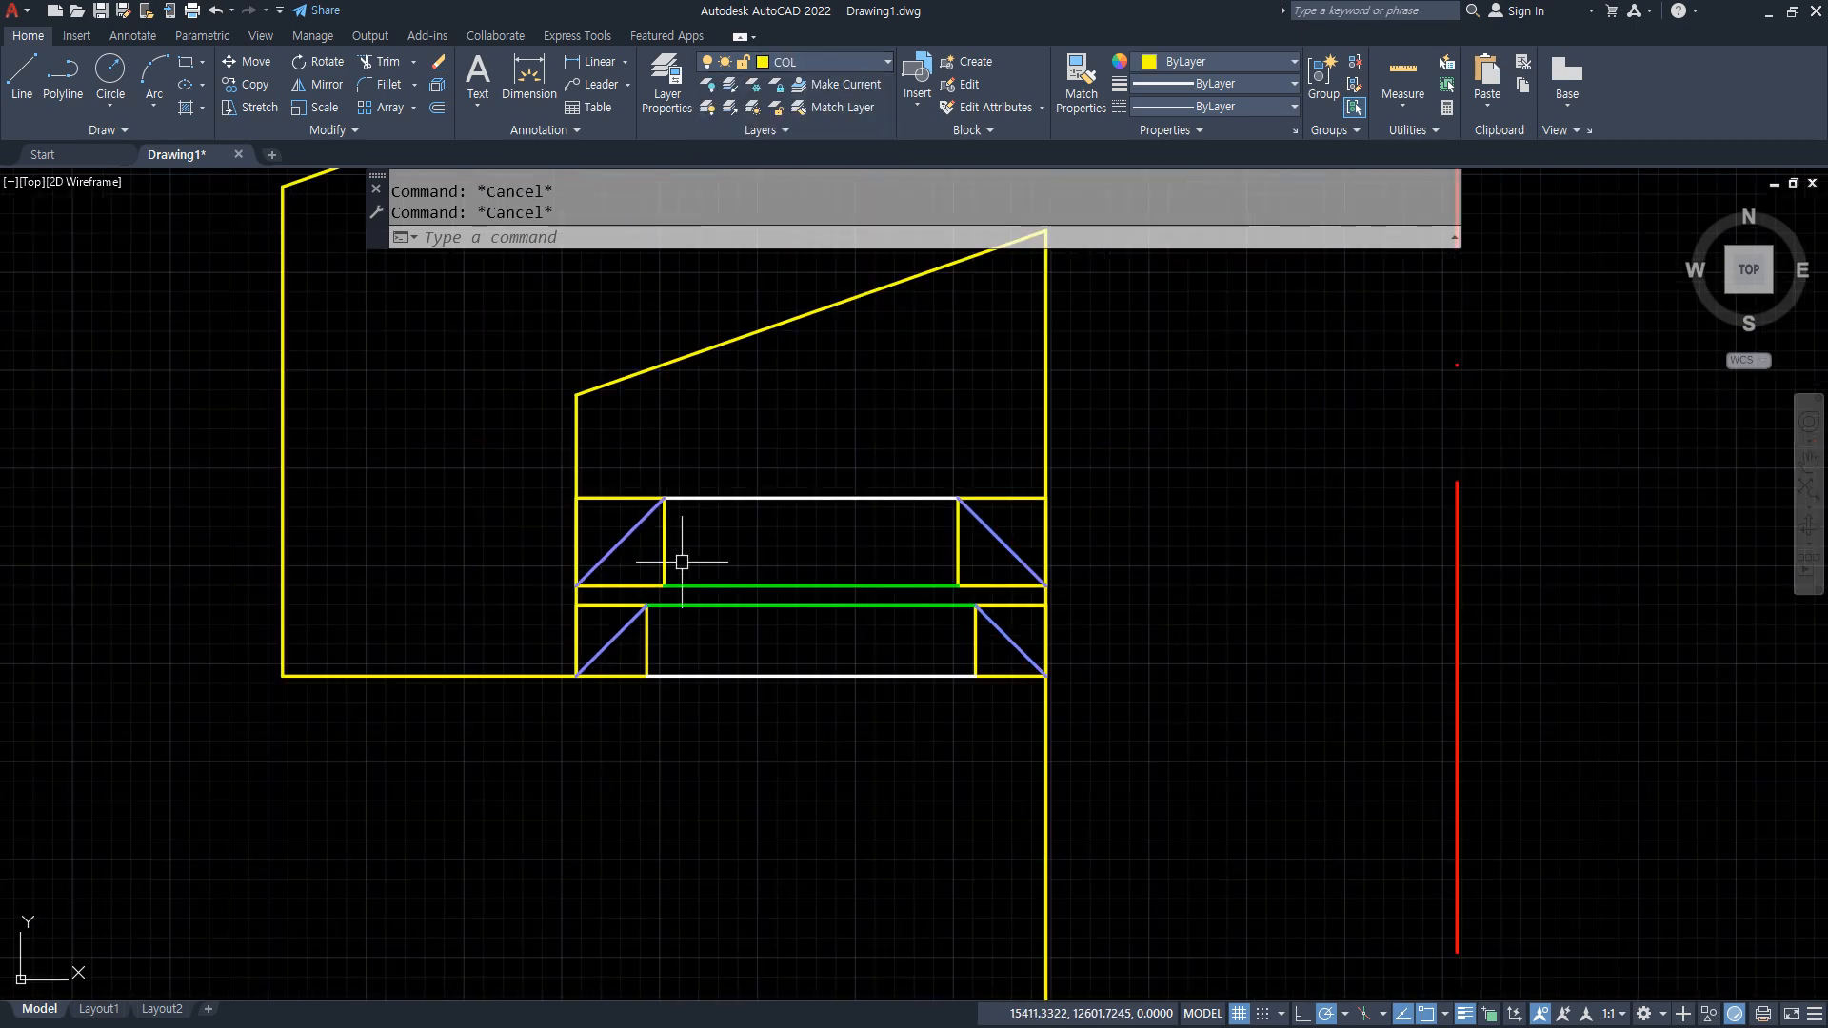
{"action": "scroll", "coordinate": [666, 557], "scroll_direction": "down", "scroll_amount": 1}
{"action": "middle_click_drag", "start_coordinate": [665, 555], "coordinate": [597, 666]}
{"action": "scroll", "coordinate": [748, 730], "scroll_direction": "down", "scroll_amount": 2}
{"action": "middle_click_drag", "start_coordinate": [748, 730], "coordinate": [378, 548]}
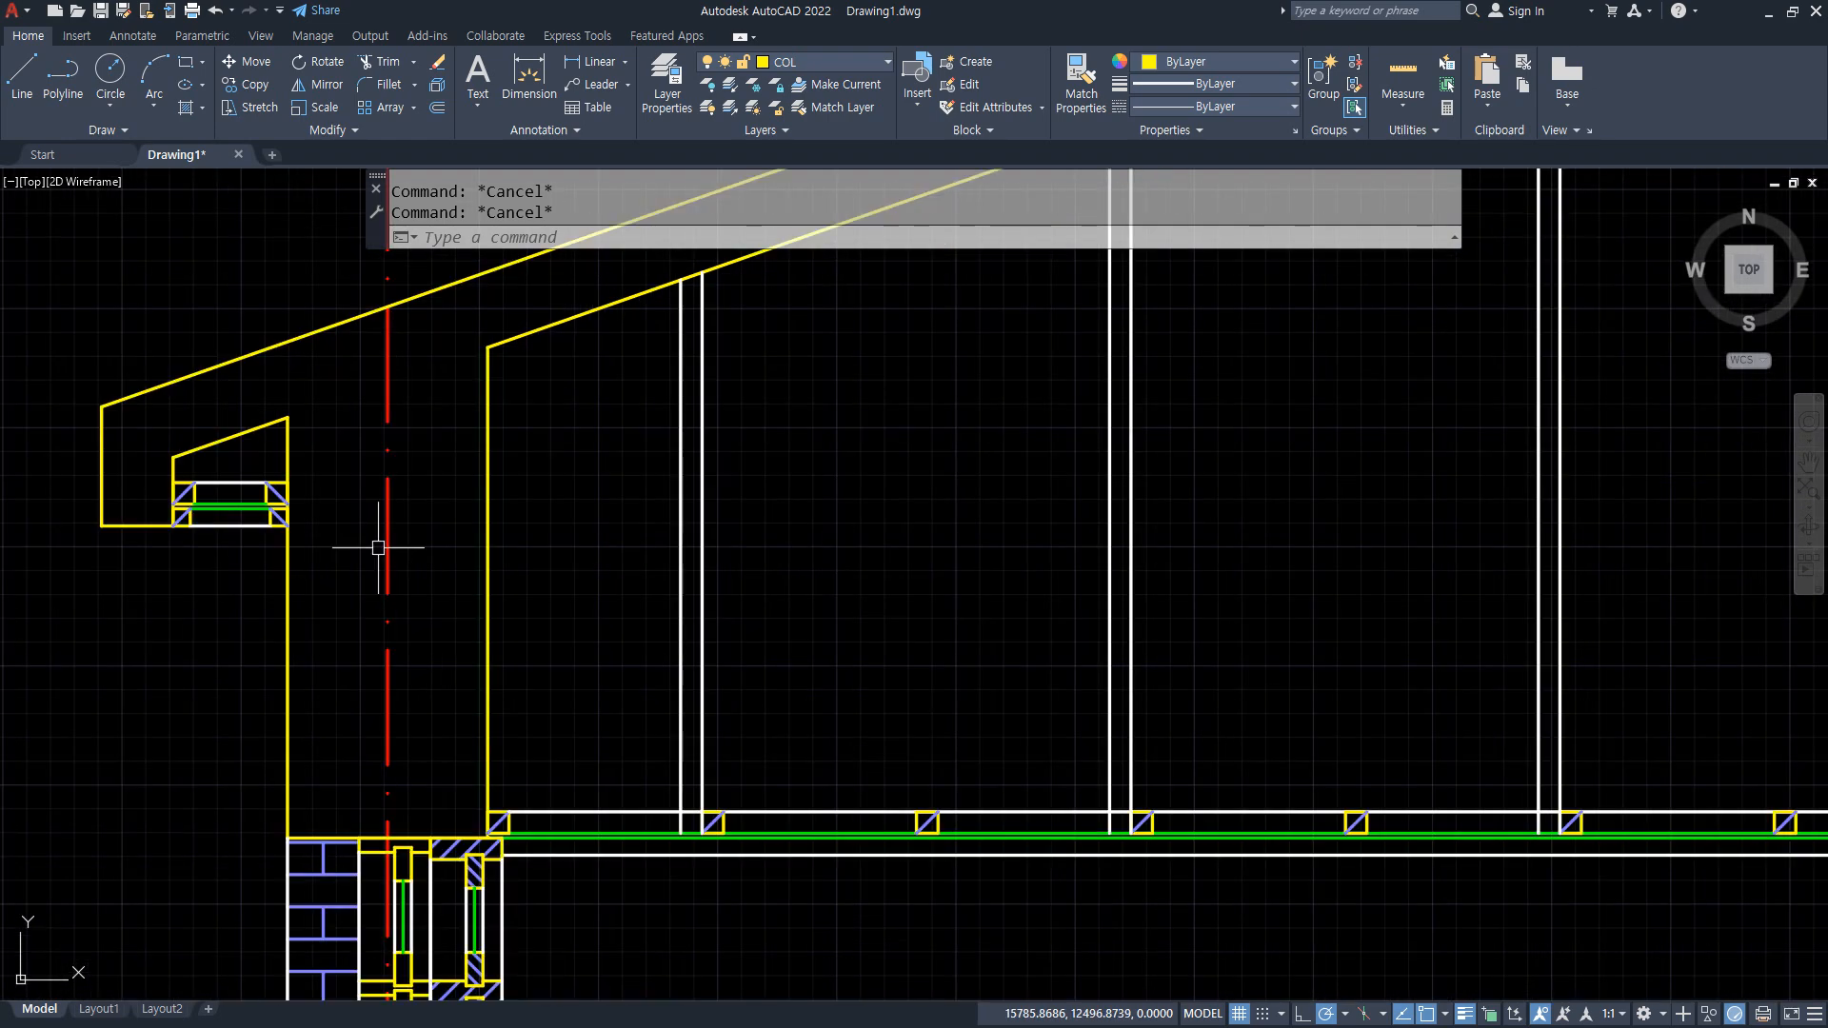
{"action": "scroll", "coordinate": [683, 485], "scroll_direction": "down", "scroll_amount": 2}
{"action": "middle_click_drag", "start_coordinate": [877, 428], "coordinate": [660, 505]}
{"action": "type", "text": "o"}
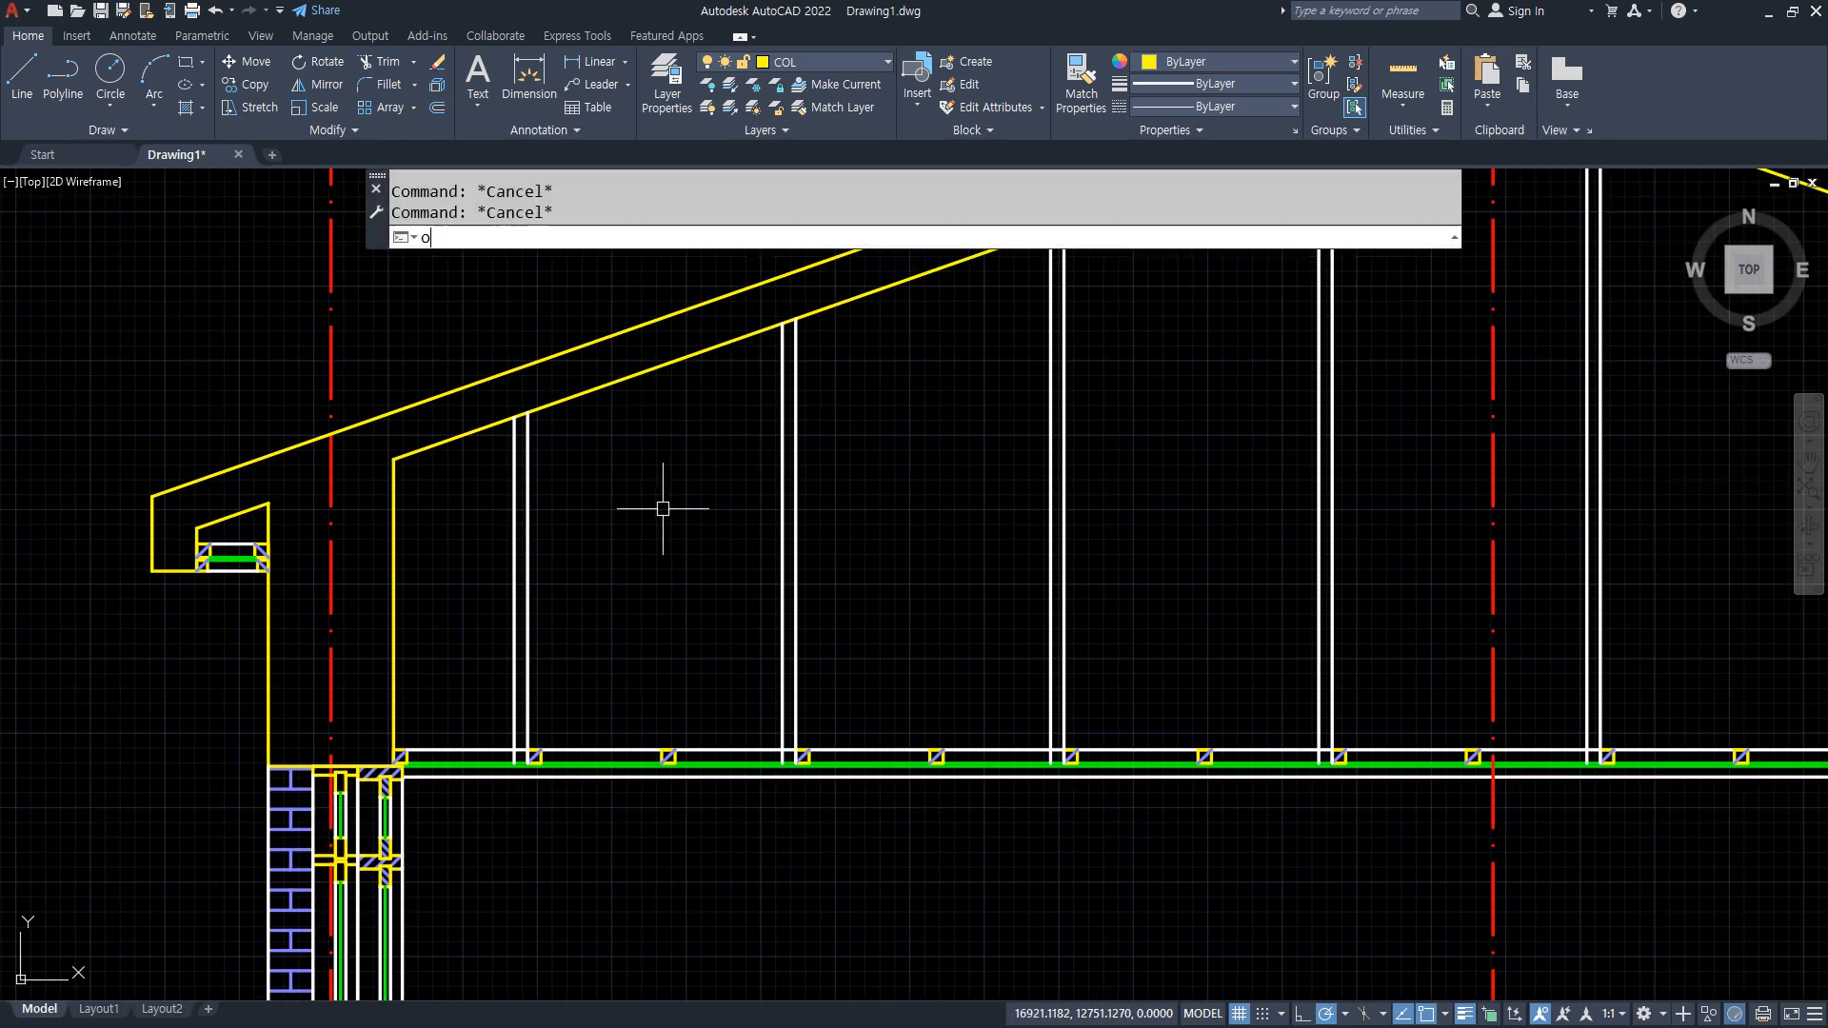
{"action": "key", "text": "Return"}
{"action": "type", "text": "1"}
{"action": "type", "text": "00"}
{"action": "key", "text": "Return"}
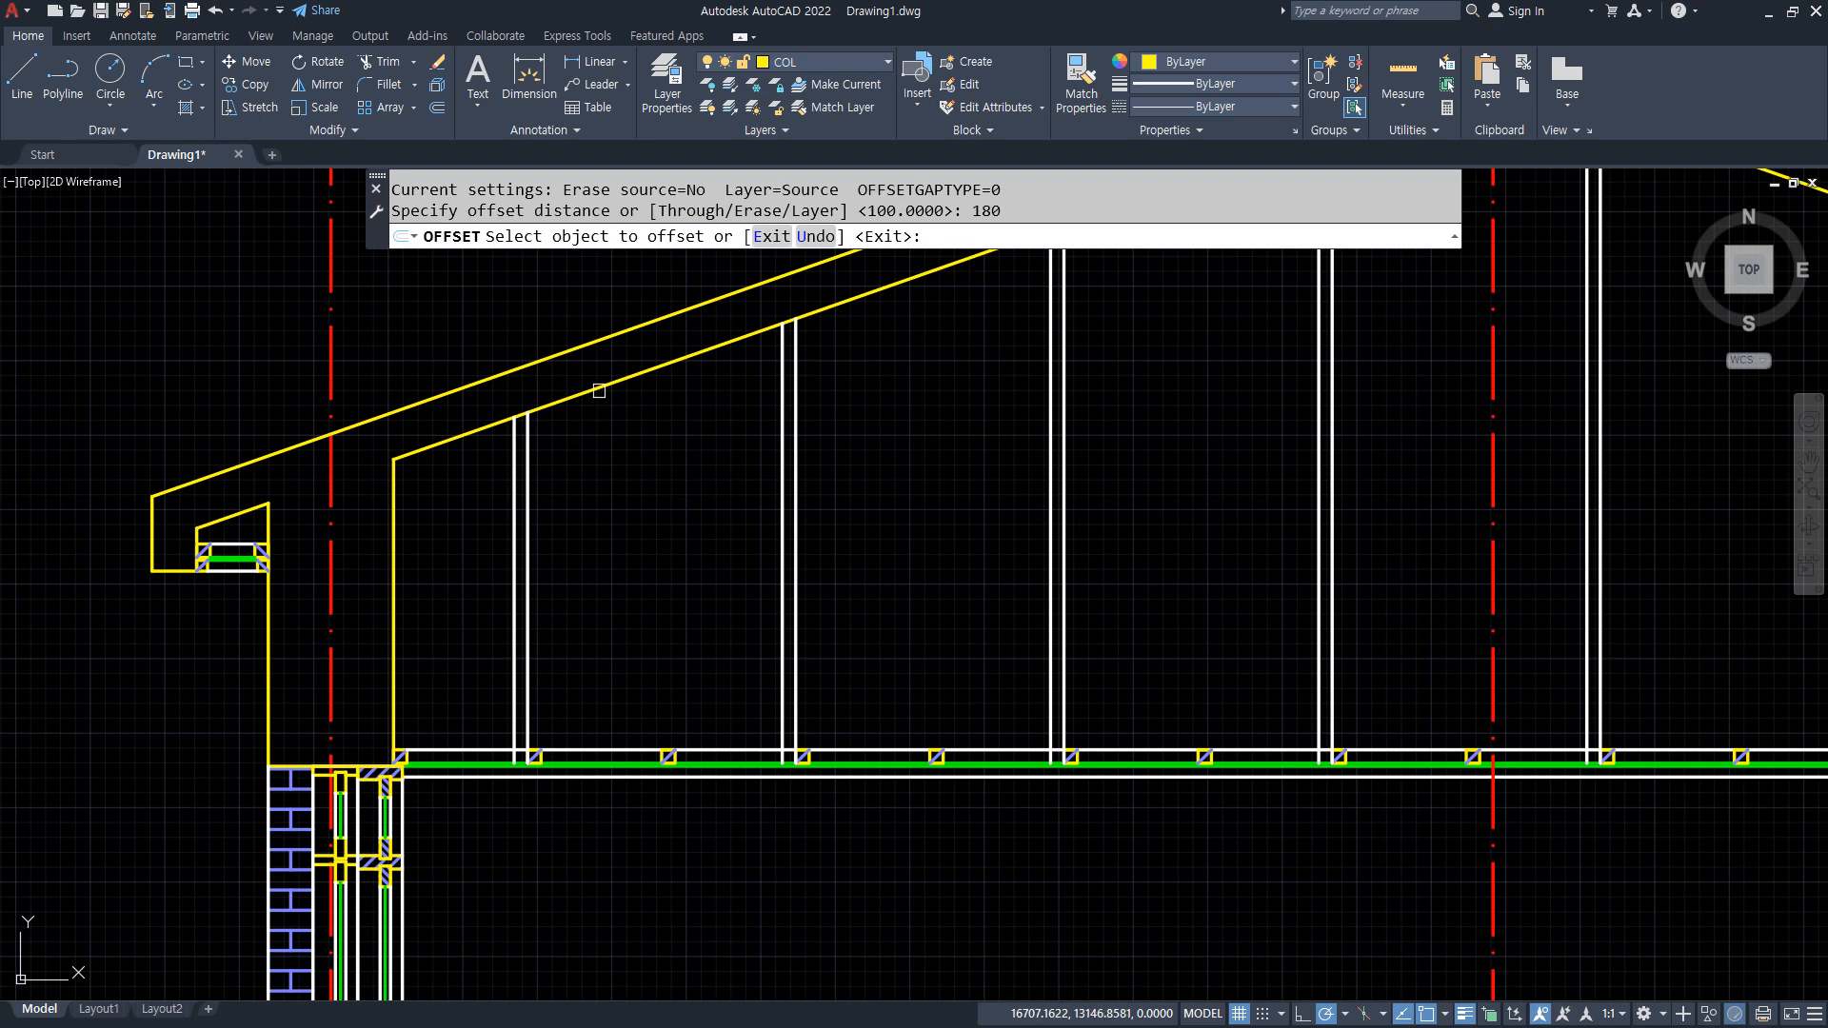
{"action": "left_click", "coordinate": [614, 384]}
{"action": "left_click", "coordinate": [600, 452]}
{"action": "key", "text": "Return"}
{"action": "scroll", "coordinate": [410, 624], "scroll_direction": "up", "scroll_amount": 5}
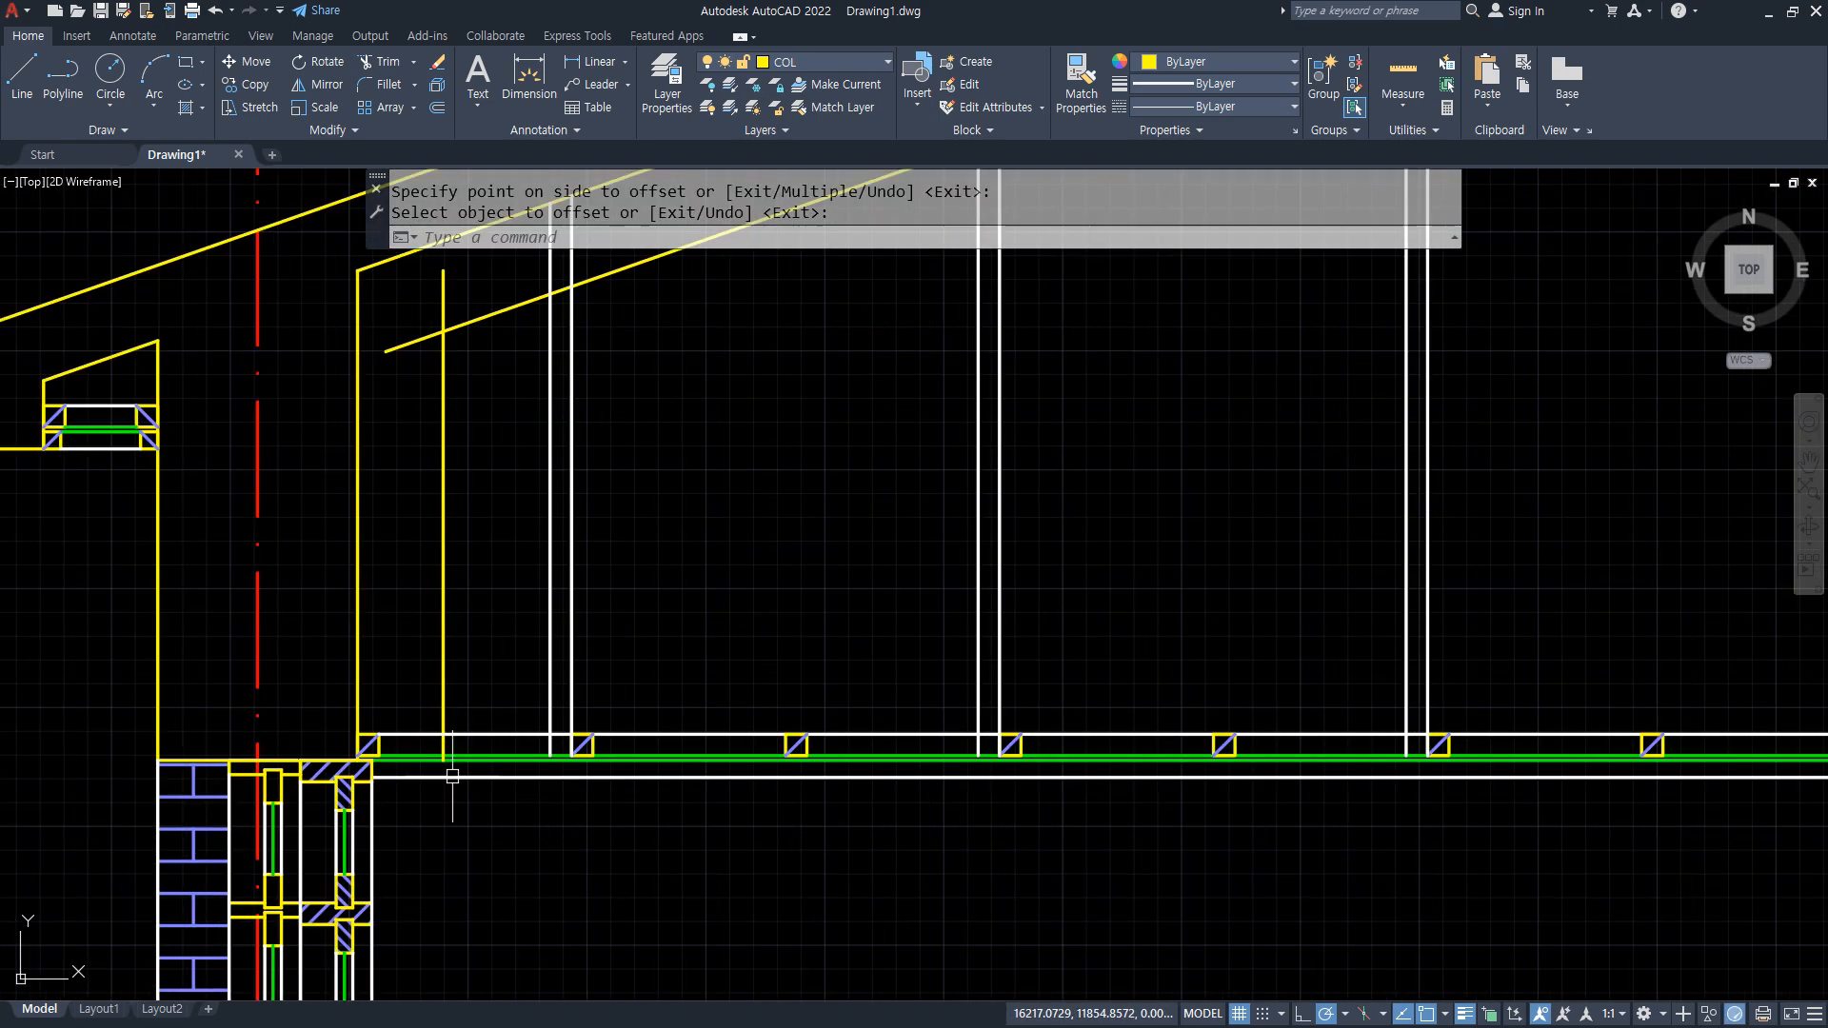
Trim the offset wall line at the white ceiling joist line and erase its leftover piece below.
{"action": "type", "text": "tr"}
{"action": "key", "text": "Return"}
{"action": "left_click_drag", "start_coordinate": [401, 643], "coordinate": [355, 640]}
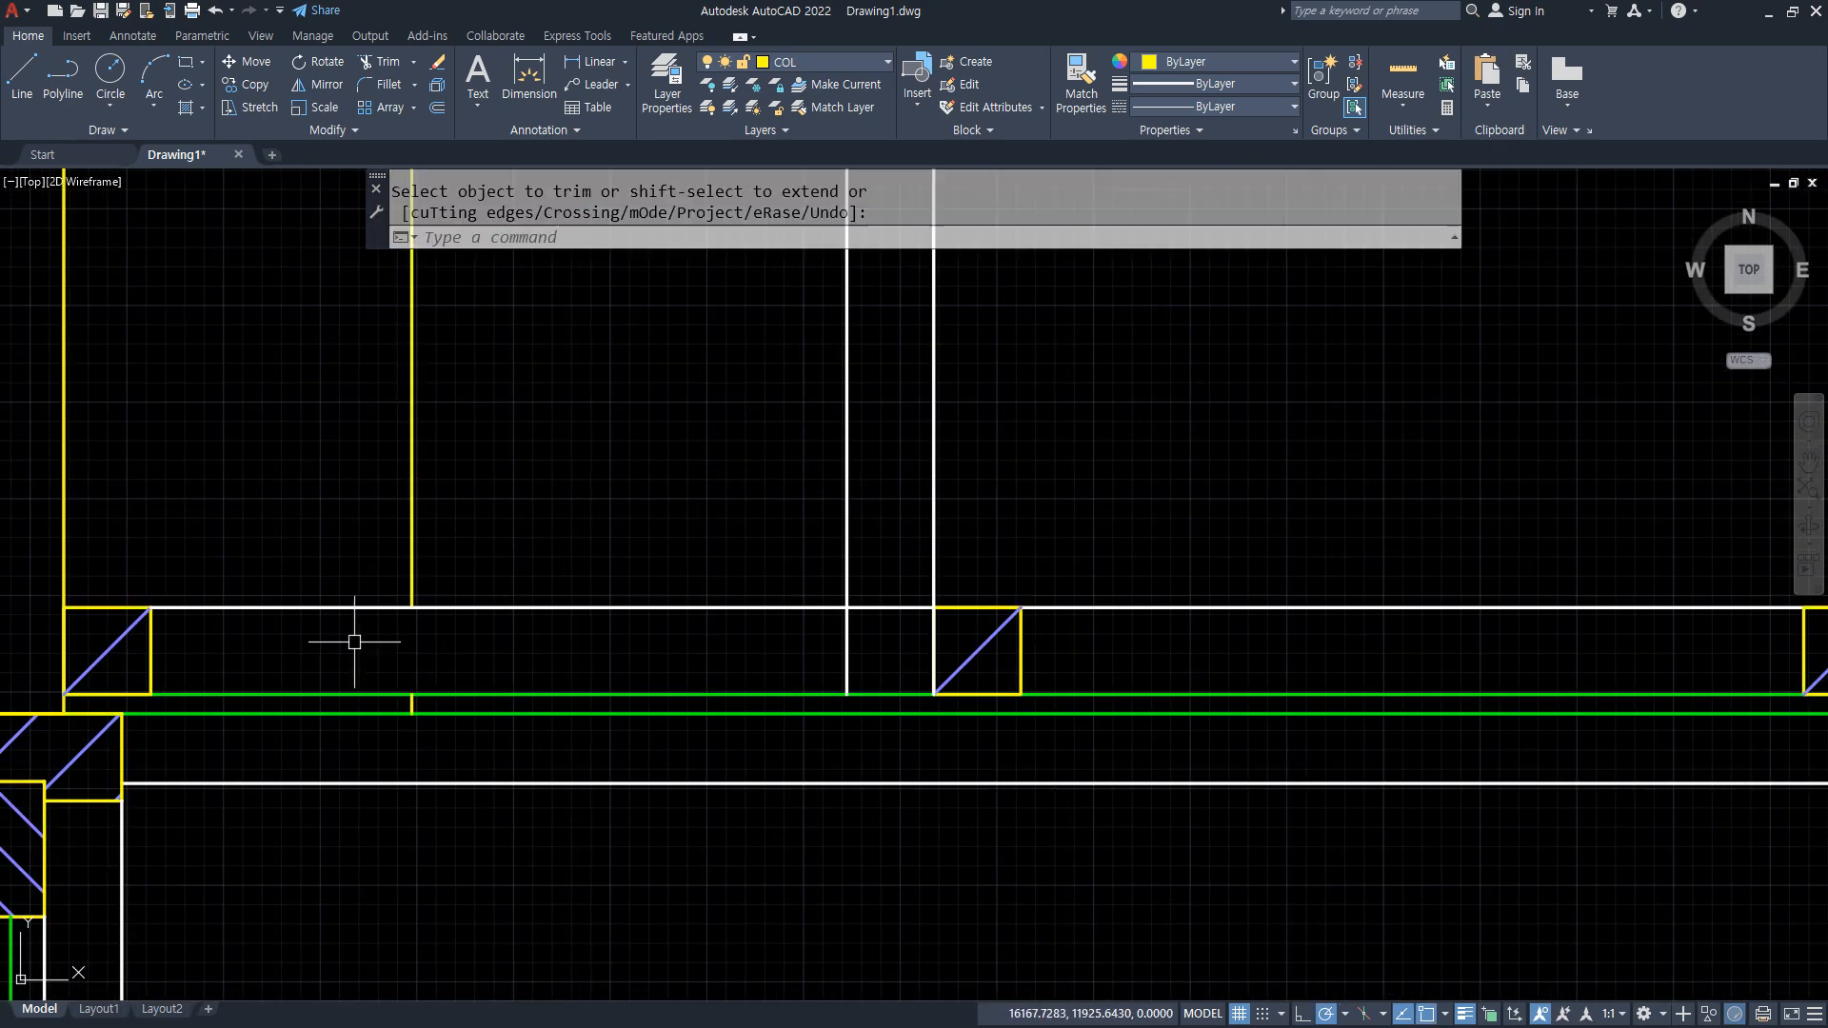
{"action": "key", "text": "Return"}
{"action": "left_click", "coordinate": [404, 694]}
{"action": "left_click", "coordinate": [447, 726]}
{"action": "type", "text": "e"}
{"action": "key", "text": "Return"}
Match the offset wall line and the offset roof line to the green ceiling line's properties.
{"action": "type", "text": "m"}
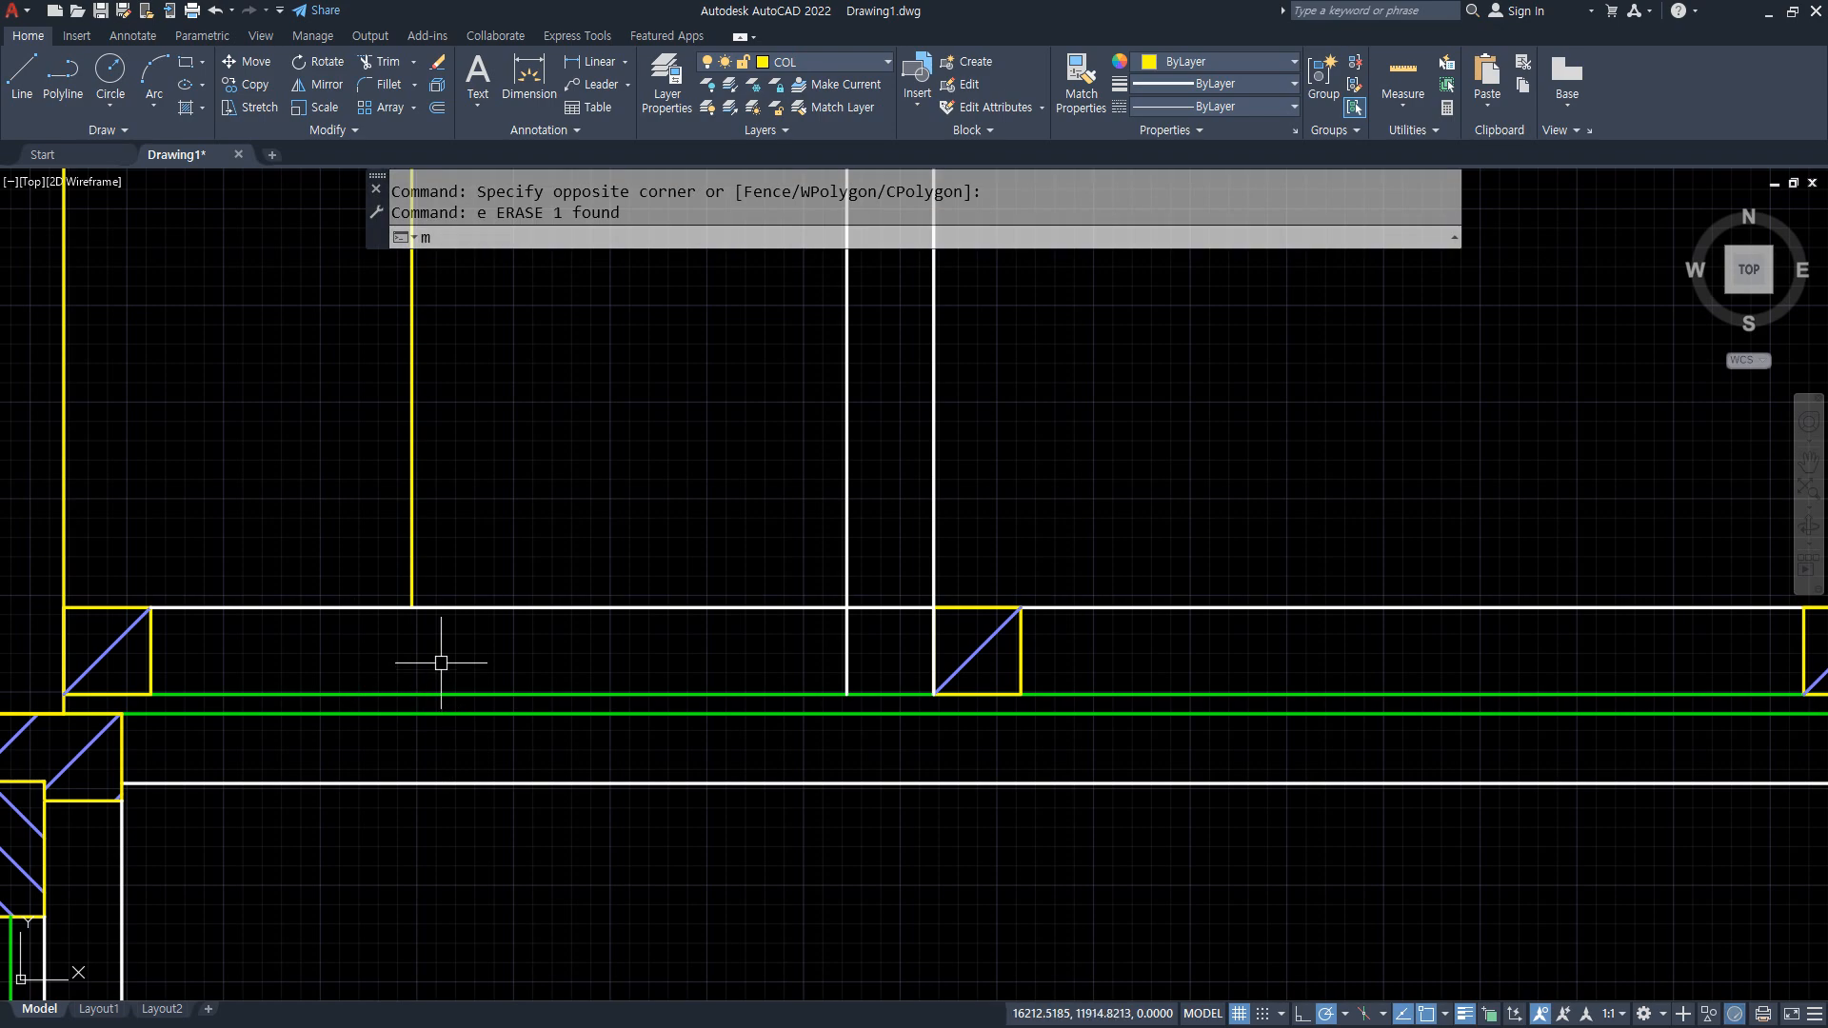
{"action": "type", "text": "a"}
{"action": "key", "text": "Return"}
{"action": "left_click", "coordinate": [420, 695]}
{"action": "scroll", "coordinate": [486, 633], "scroll_direction": "down", "scroll_amount": 5}
{"action": "middle_click_drag", "start_coordinate": [531, 396], "coordinate": [439, 686]}
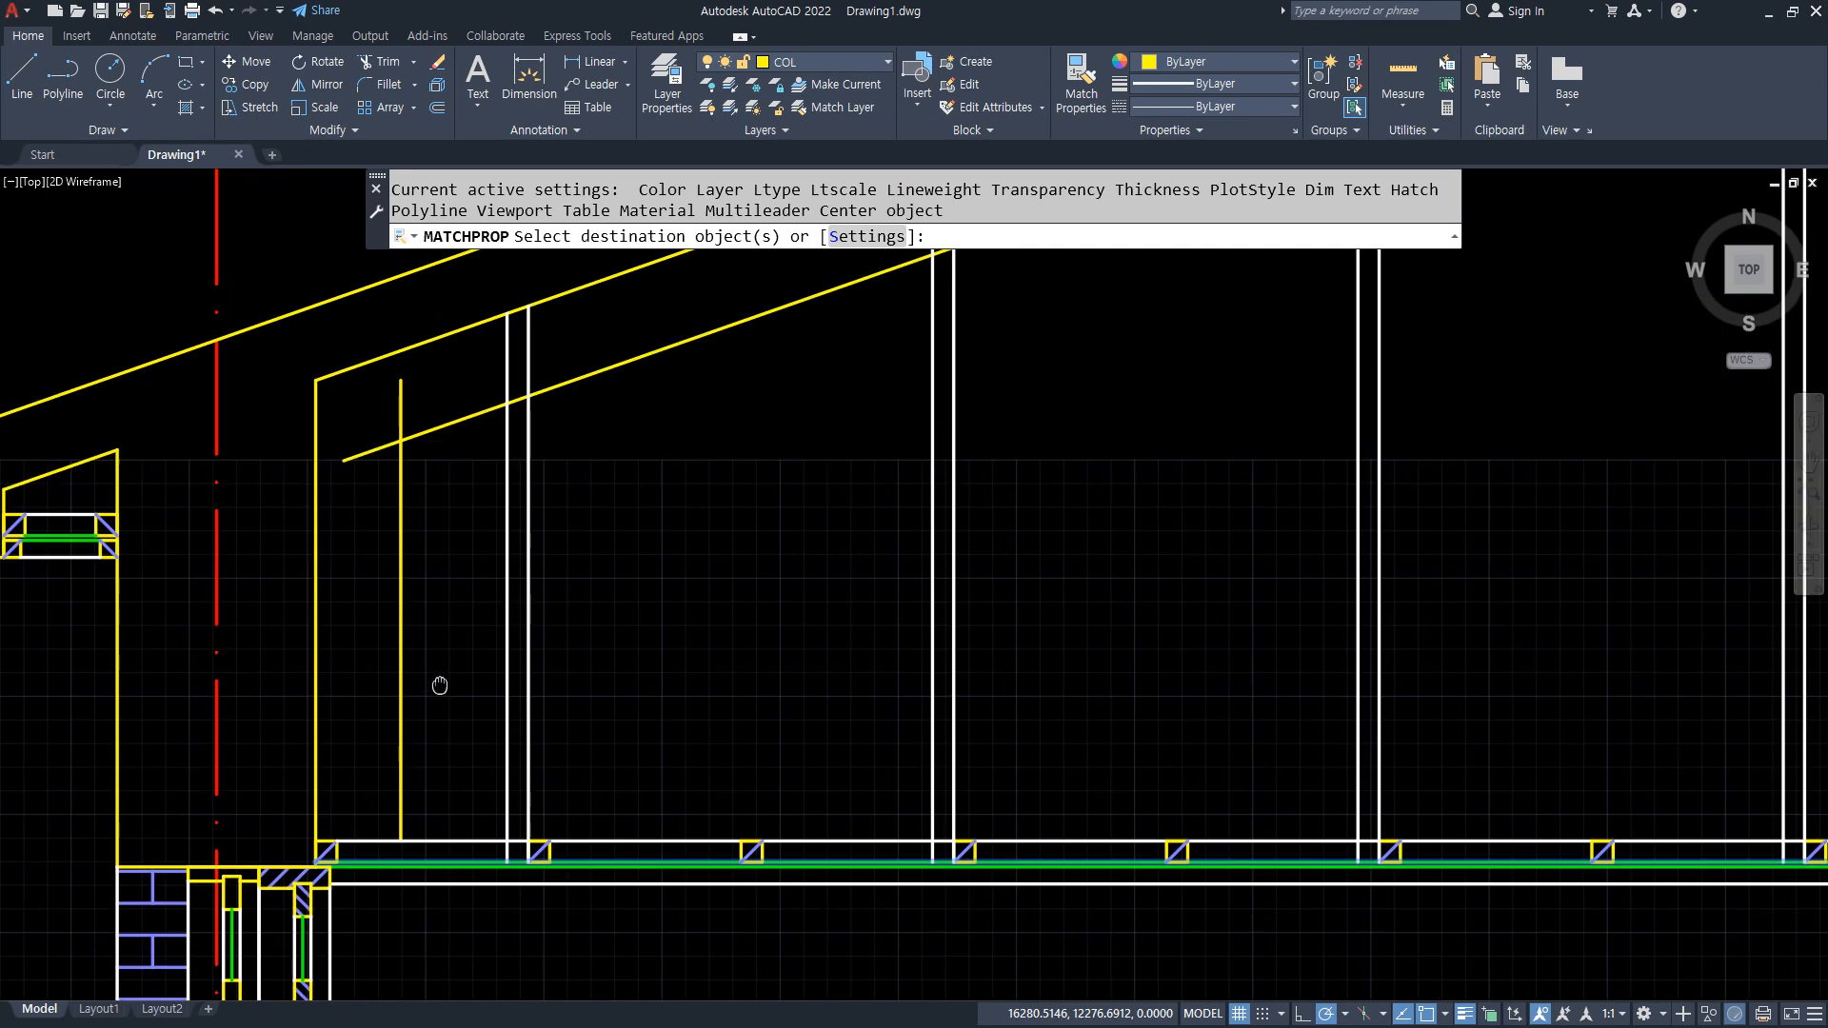
{"action": "left_click", "coordinate": [441, 494]}
{"action": "left_click", "coordinate": [380, 429]}
{"action": "key", "text": "Return"}
Fillet the green offset wall and roof lines to a sharp corner with radius 0 and join them into one polyline.
{"action": "type", "text": "f"}
{"action": "key", "text": "Return"}
{"action": "left_click", "coordinate": [400, 465]}
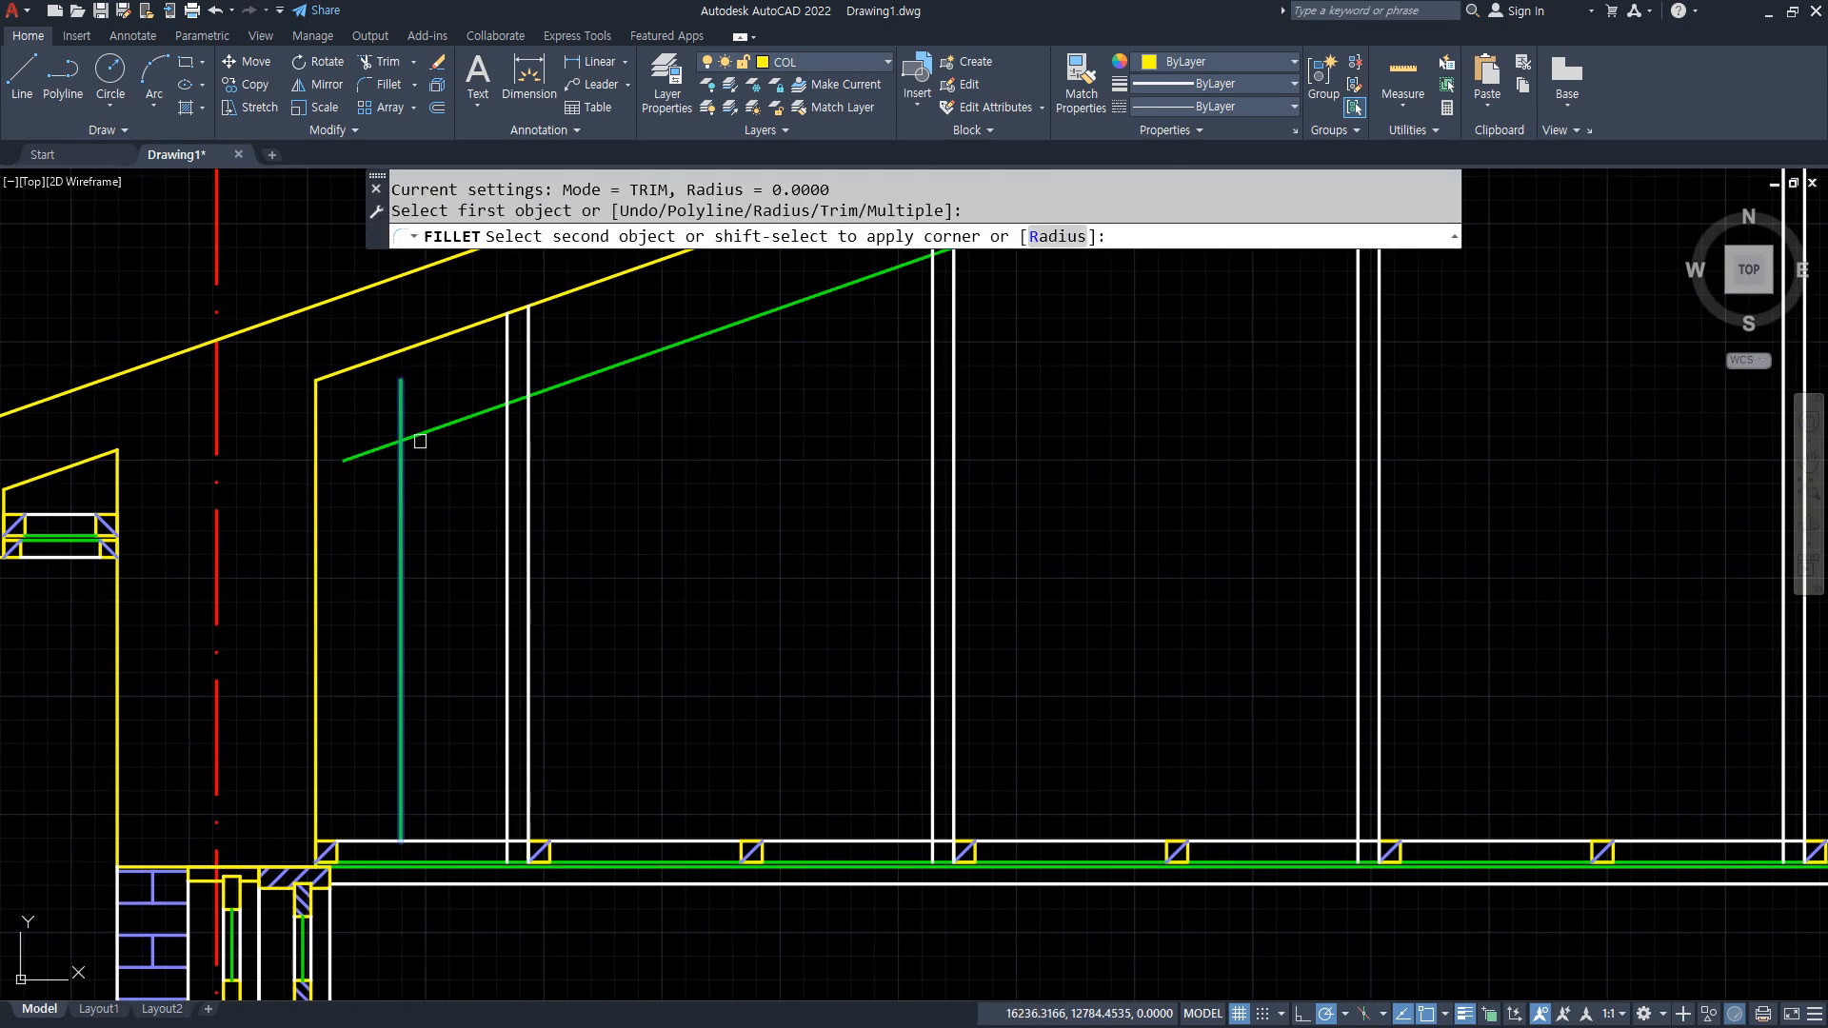
{"action": "left_click", "coordinate": [421, 437]}
{"action": "type", "text": "j"}
{"action": "key", "text": "Return"}
{"action": "left_click", "coordinate": [438, 425]}
{"action": "left_click", "coordinate": [374, 506]}
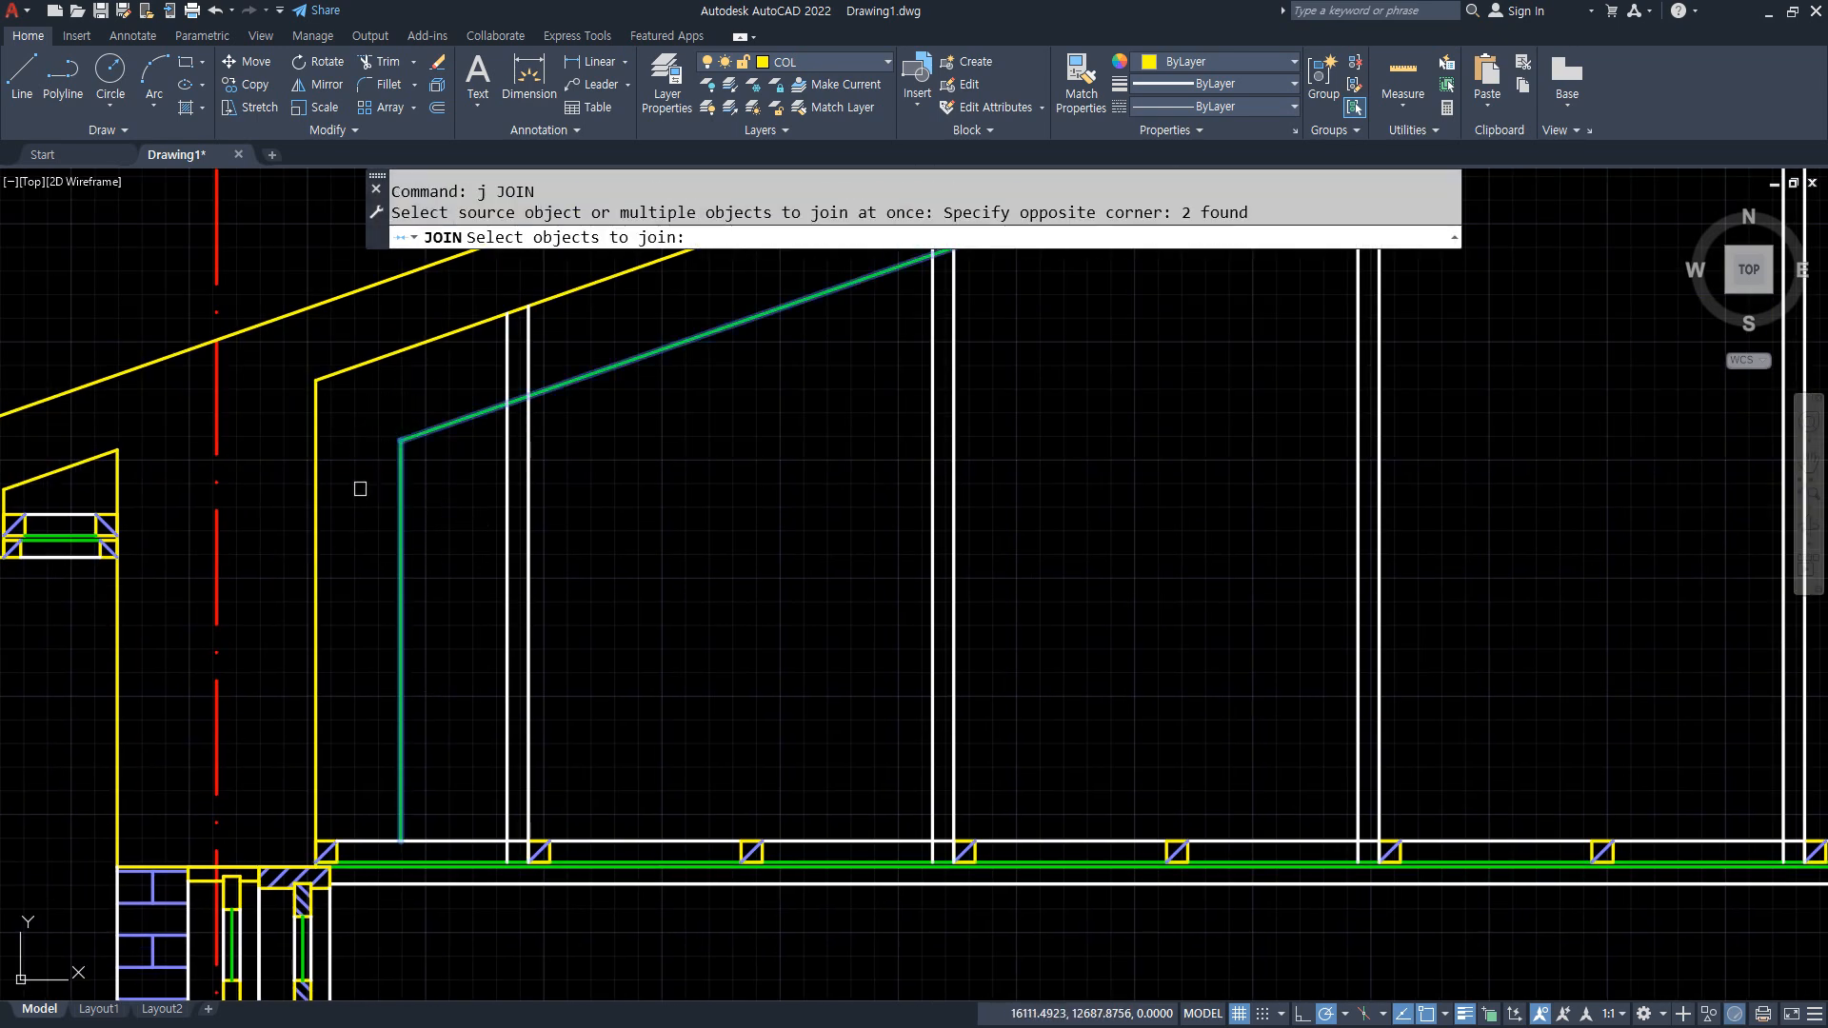
{"action": "key", "text": "Return"}
Offset the lower yellow roof line of the right slope 180 downwards.
{"action": "scroll", "coordinate": [375, 505], "scroll_direction": "down", "scroll_amount": 4}
{"action": "middle_click_drag", "start_coordinate": [738, 431], "coordinate": [443, 531]}
{"action": "scroll", "coordinate": [750, 393], "scroll_direction": "up", "scroll_amount": 4}
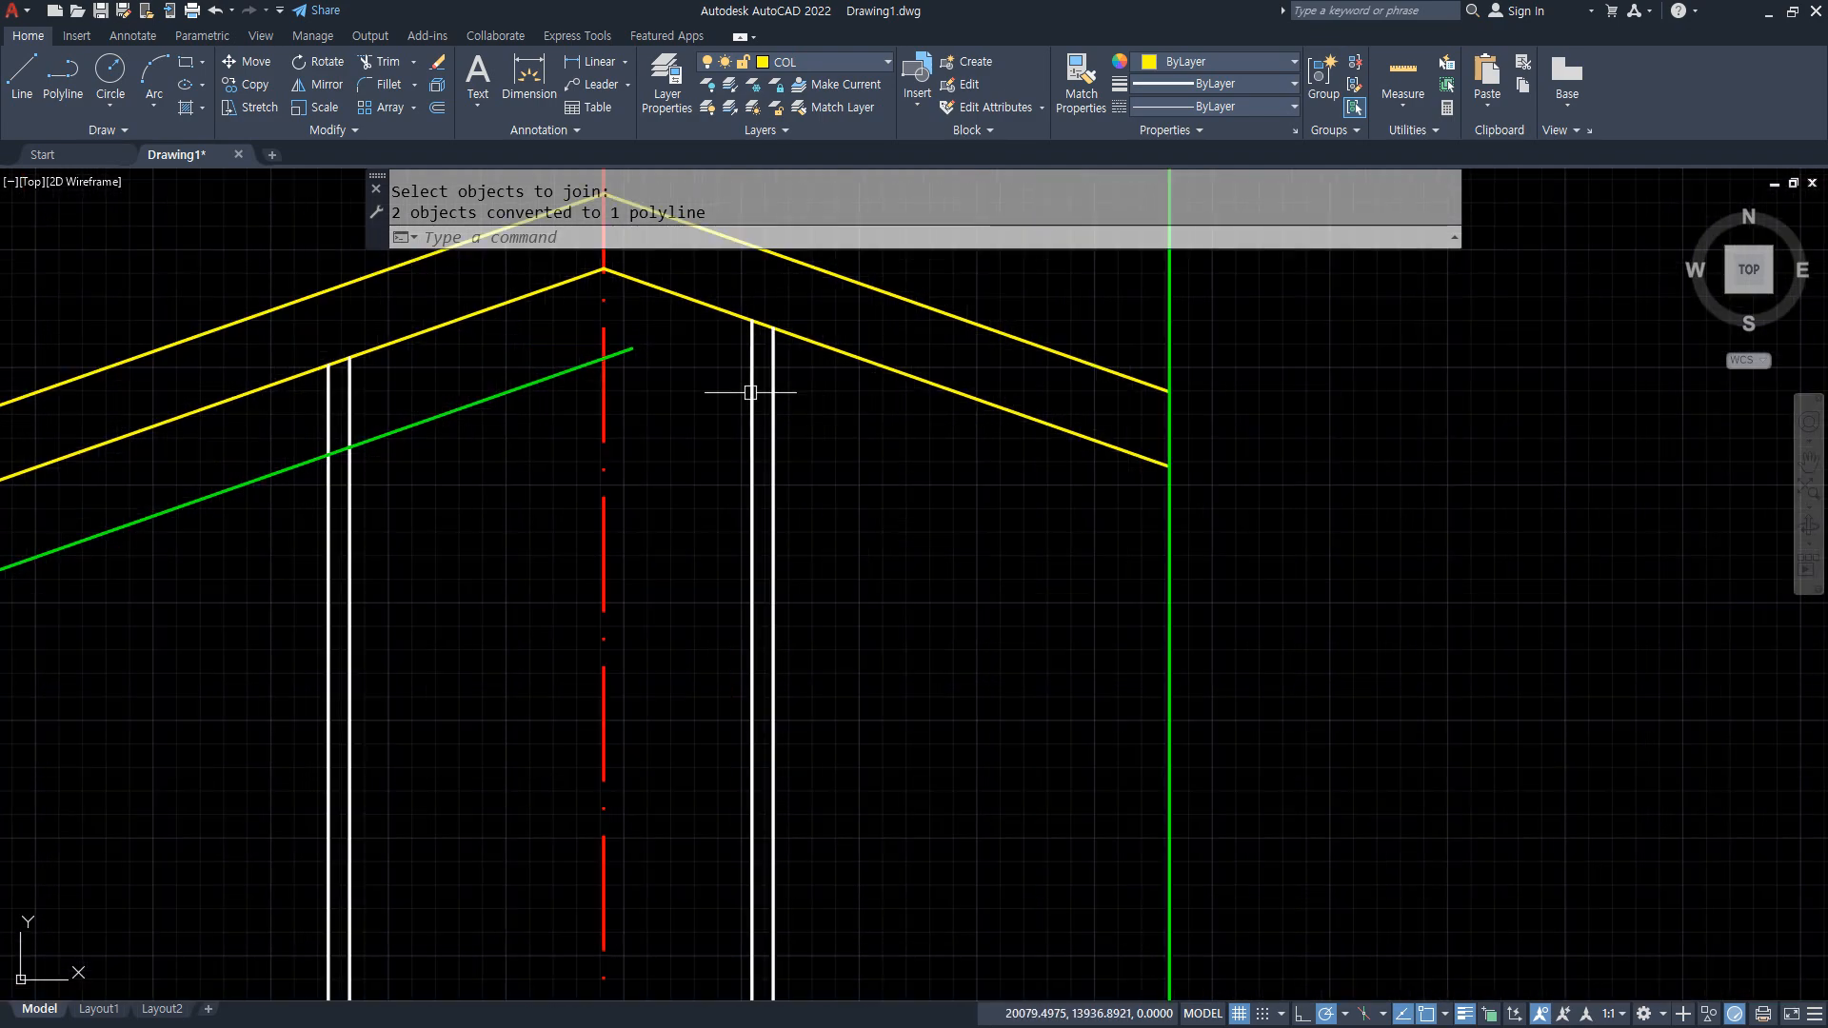
{"action": "type", "text": "o"}
{"action": "key", "text": "Return"}
{"action": "type", "text": "1"}
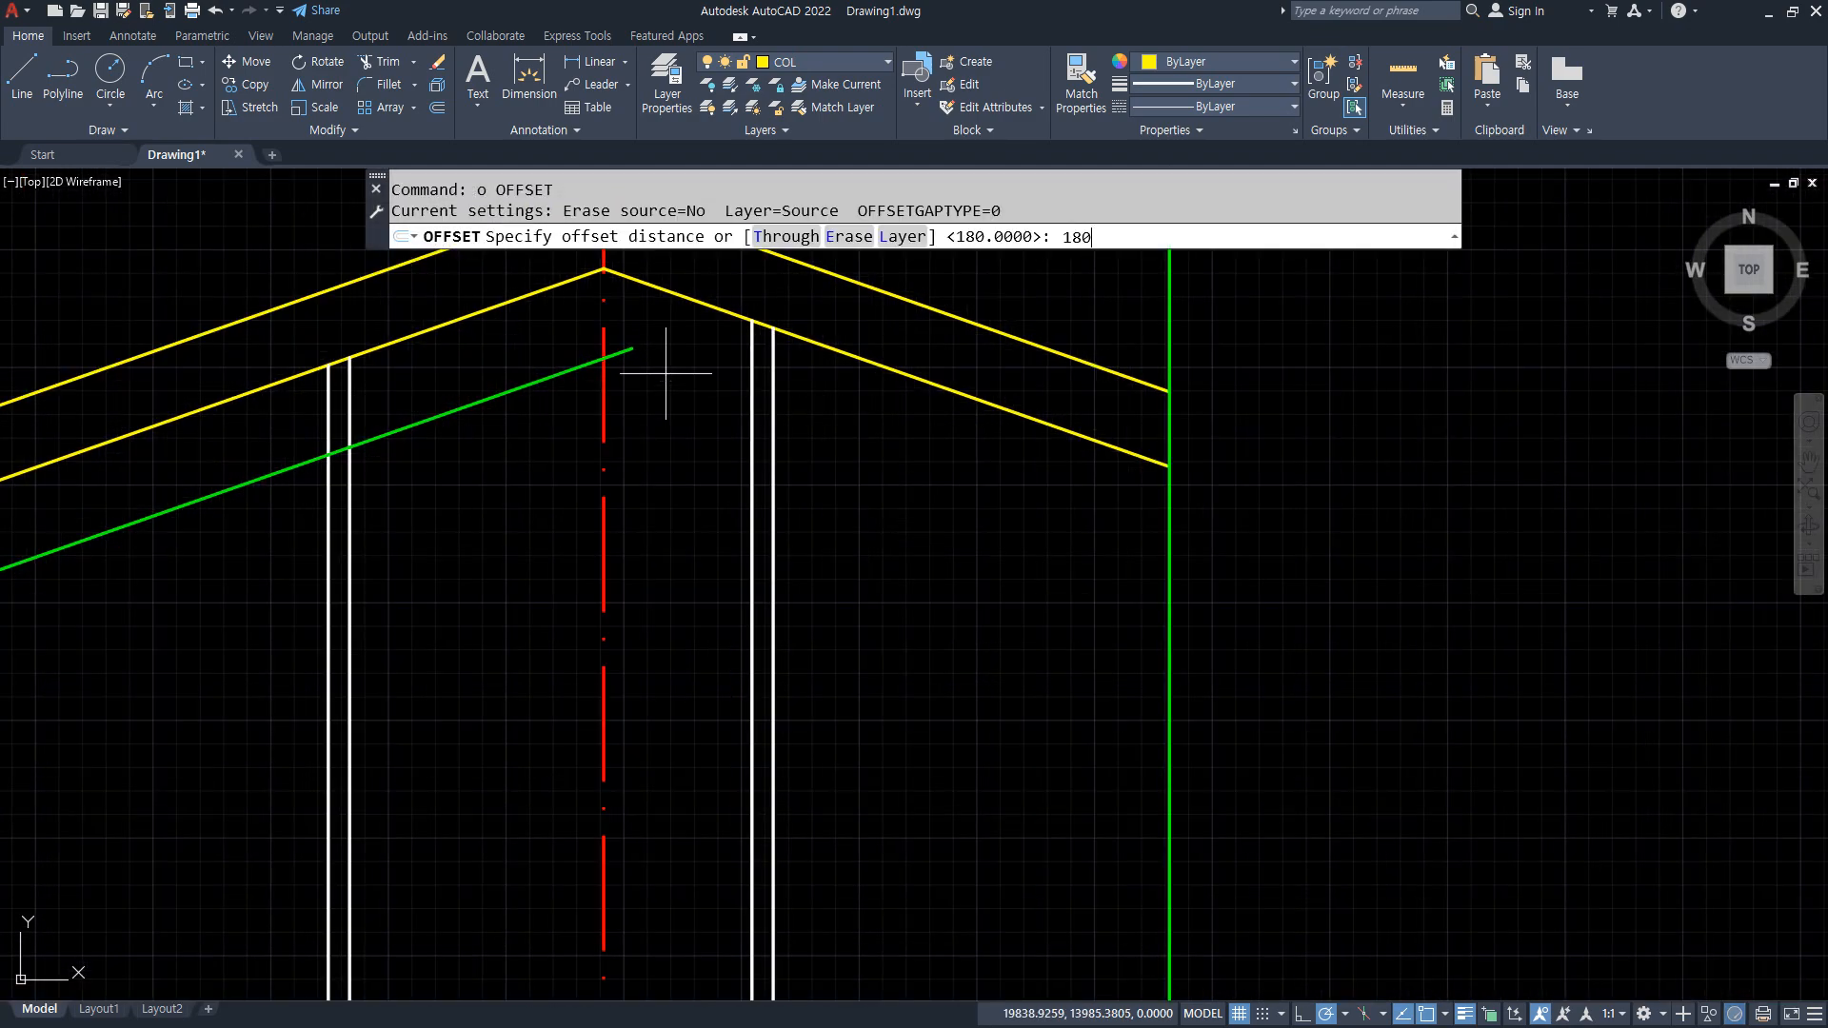
{"action": "left_click", "coordinate": [824, 350]}
{"action": "left_click", "coordinate": [828, 400]}
{"action": "key", "text": "Return"}
Fillet the right offset line with the green polyline at the ridge and extend it to the vertical green line.
{"action": "type", "text": "f"}
{"action": "key", "text": "Return"}
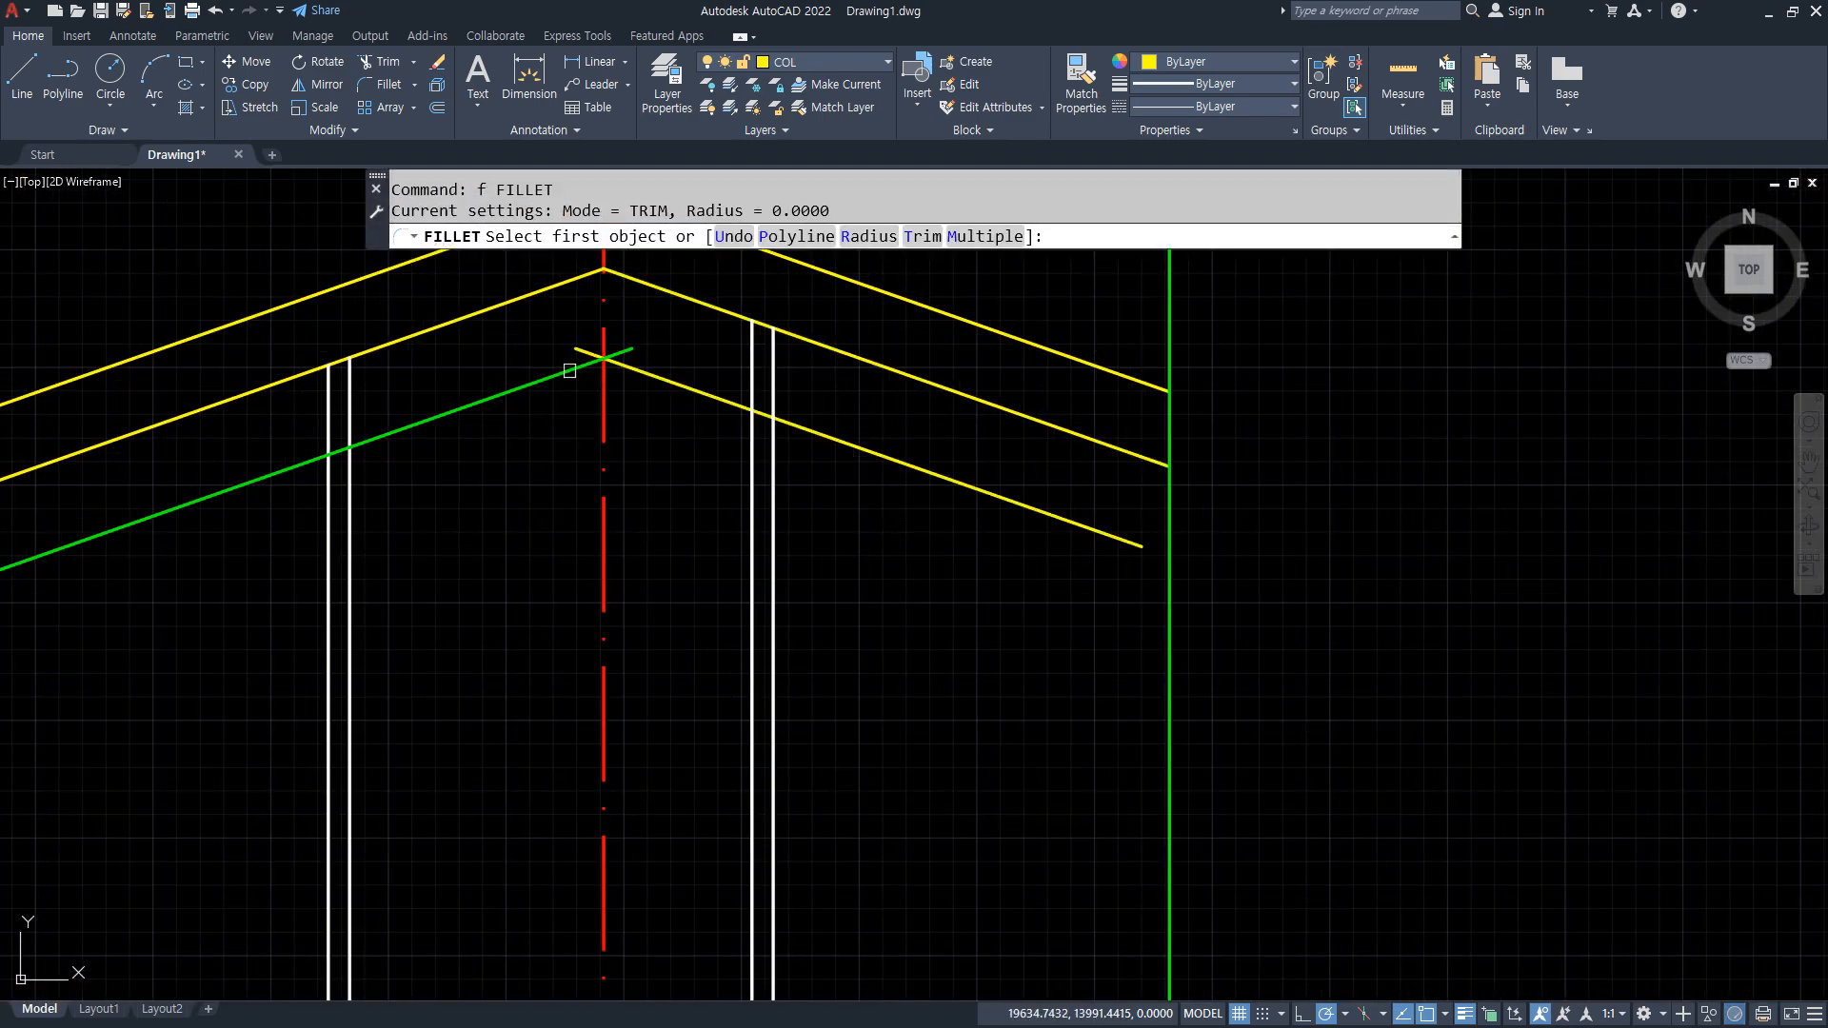
{"action": "left_click", "coordinate": [591, 364]}
{"action": "left_click", "coordinate": [657, 370]}
{"action": "type", "text": "ex"}
{"action": "key", "text": "Return"}
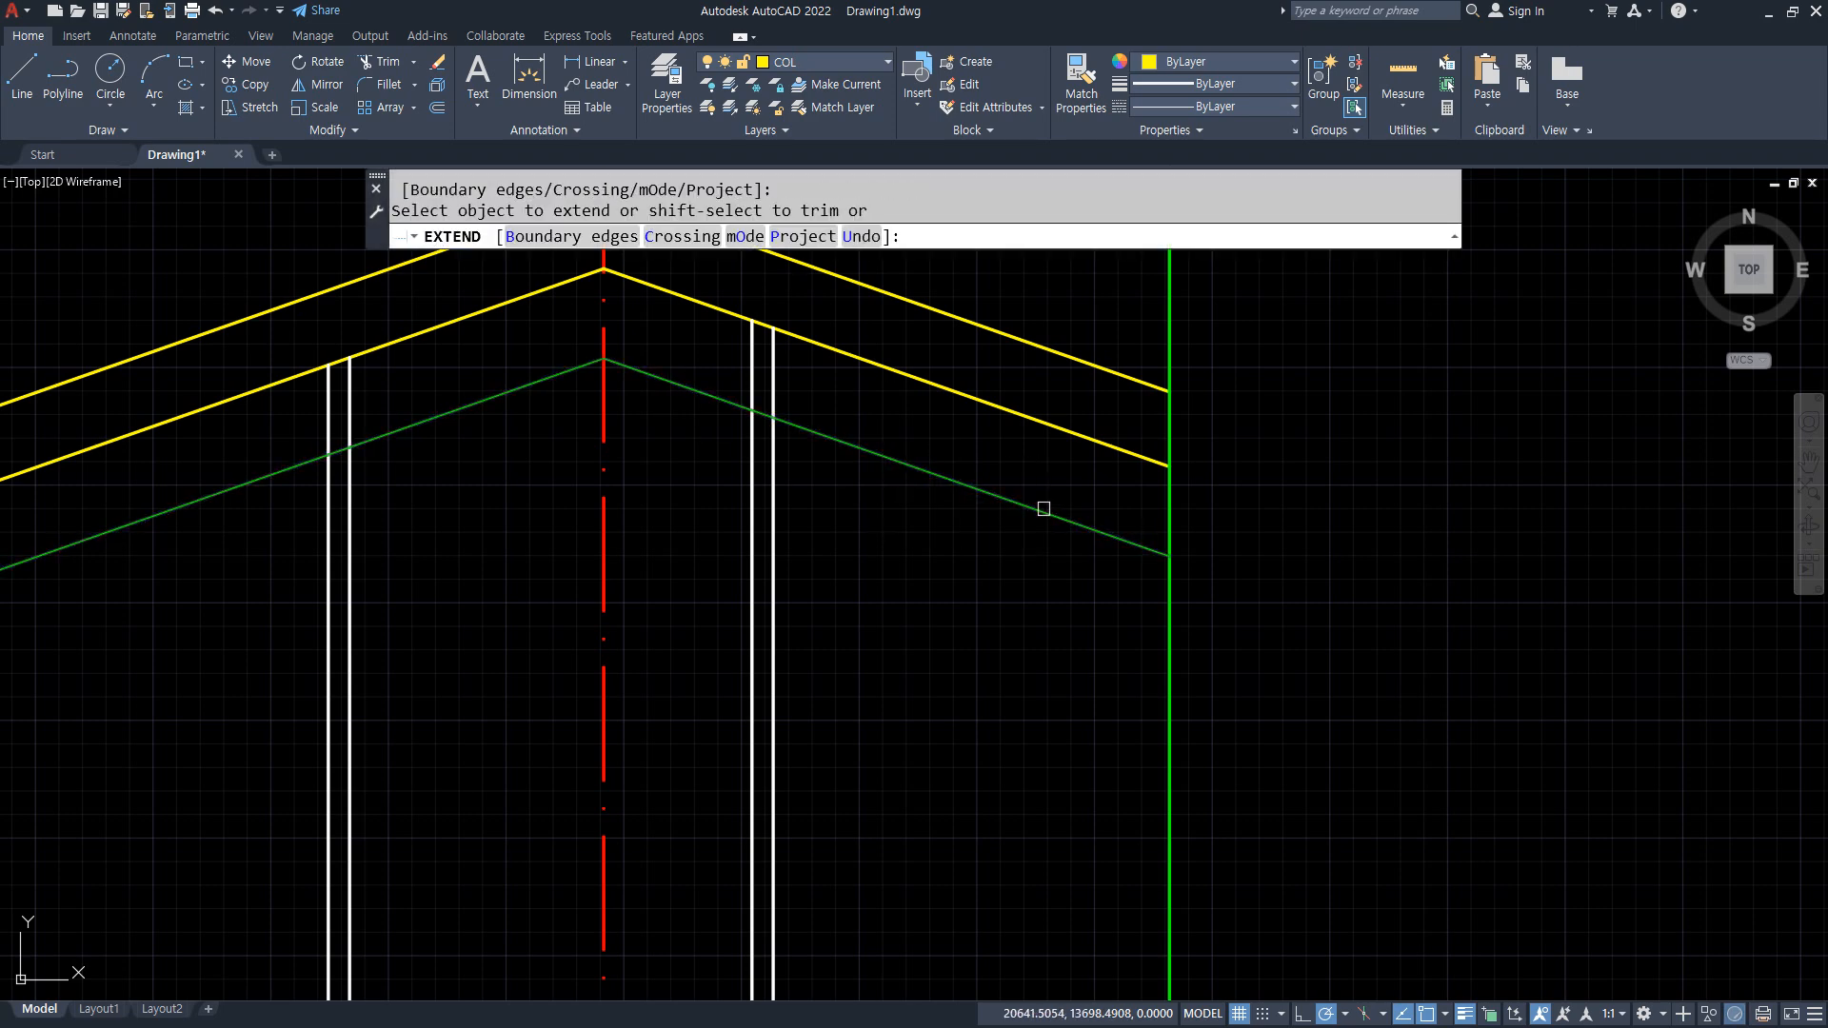
{"action": "left_click", "coordinate": [1045, 510]}
{"action": "scroll", "coordinate": [864, 541], "scroll_direction": "down", "scroll_amount": 4}
{"action": "middle_click_drag", "start_coordinate": [540, 550], "coordinate": [699, 444]}
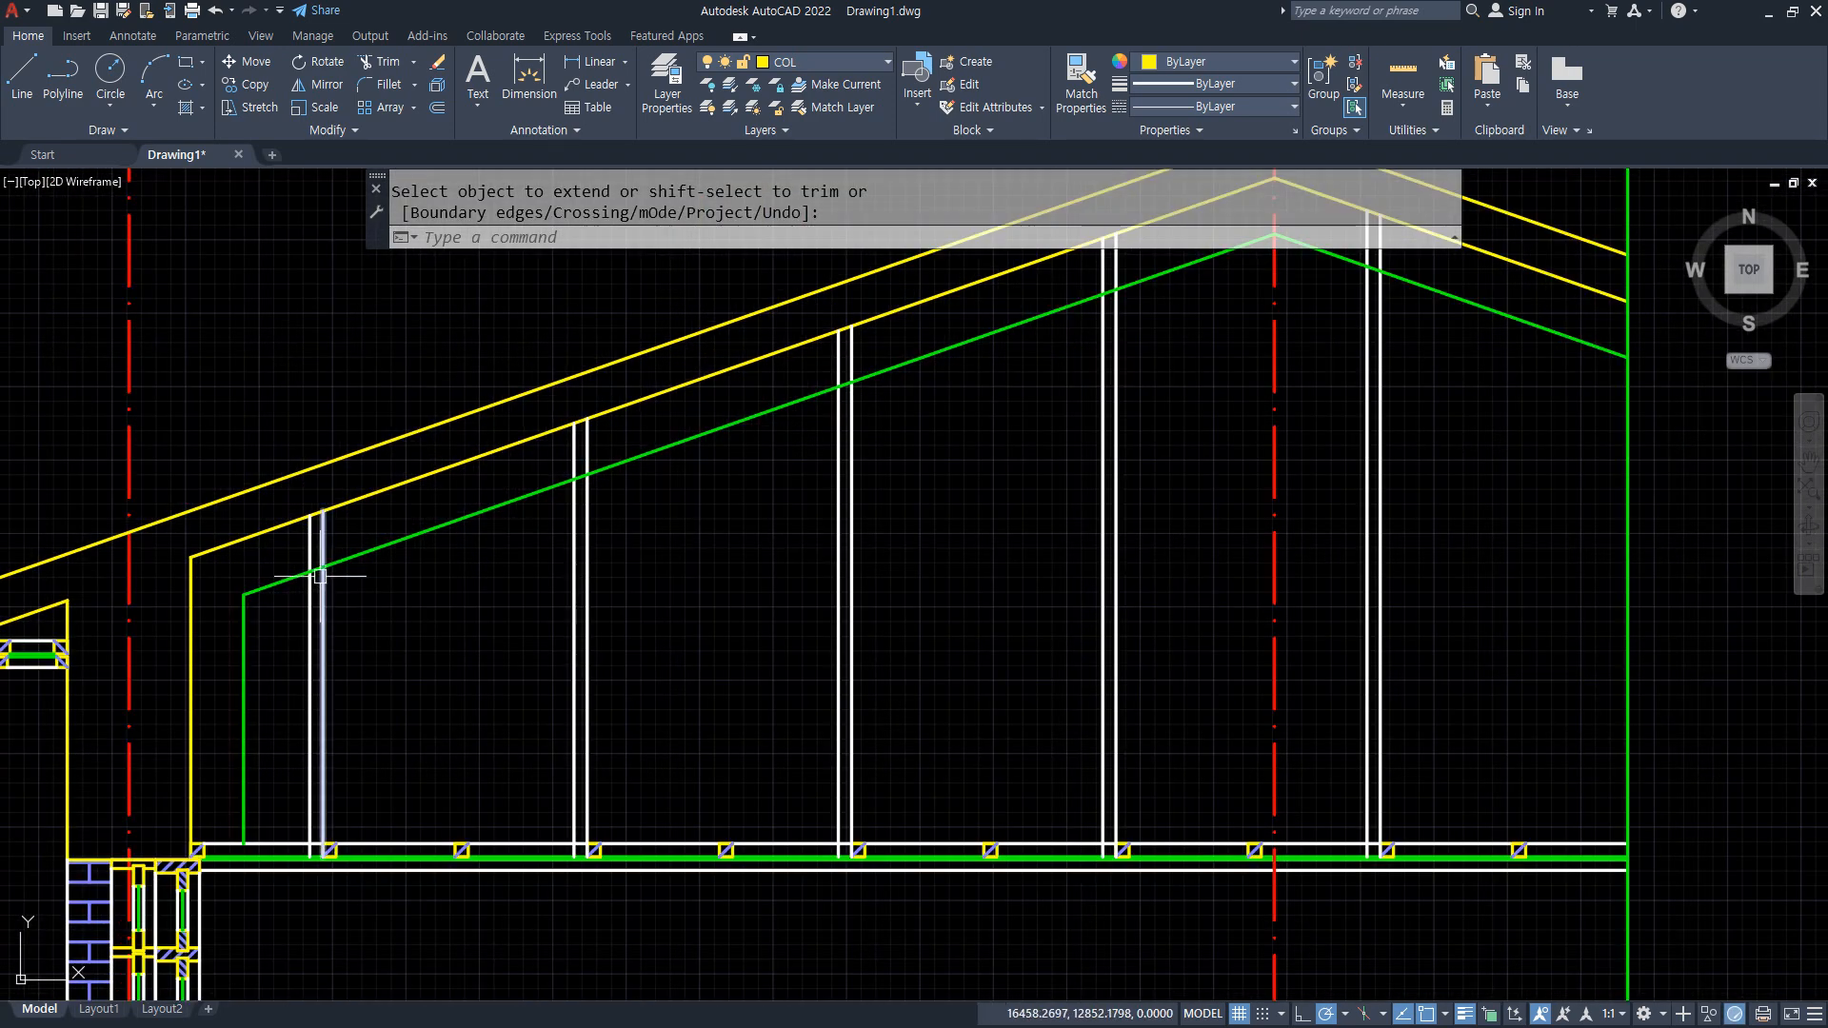
{"action": "key", "text": "Escape"}
Offset the green attic lining polyline 90 outwards, towards the yellow wall and roof lines.
{"action": "type", "text": "o"}
{"action": "key", "text": "Return"}
{"action": "type", "text": "90"}
{"action": "key", "text": "Return"}
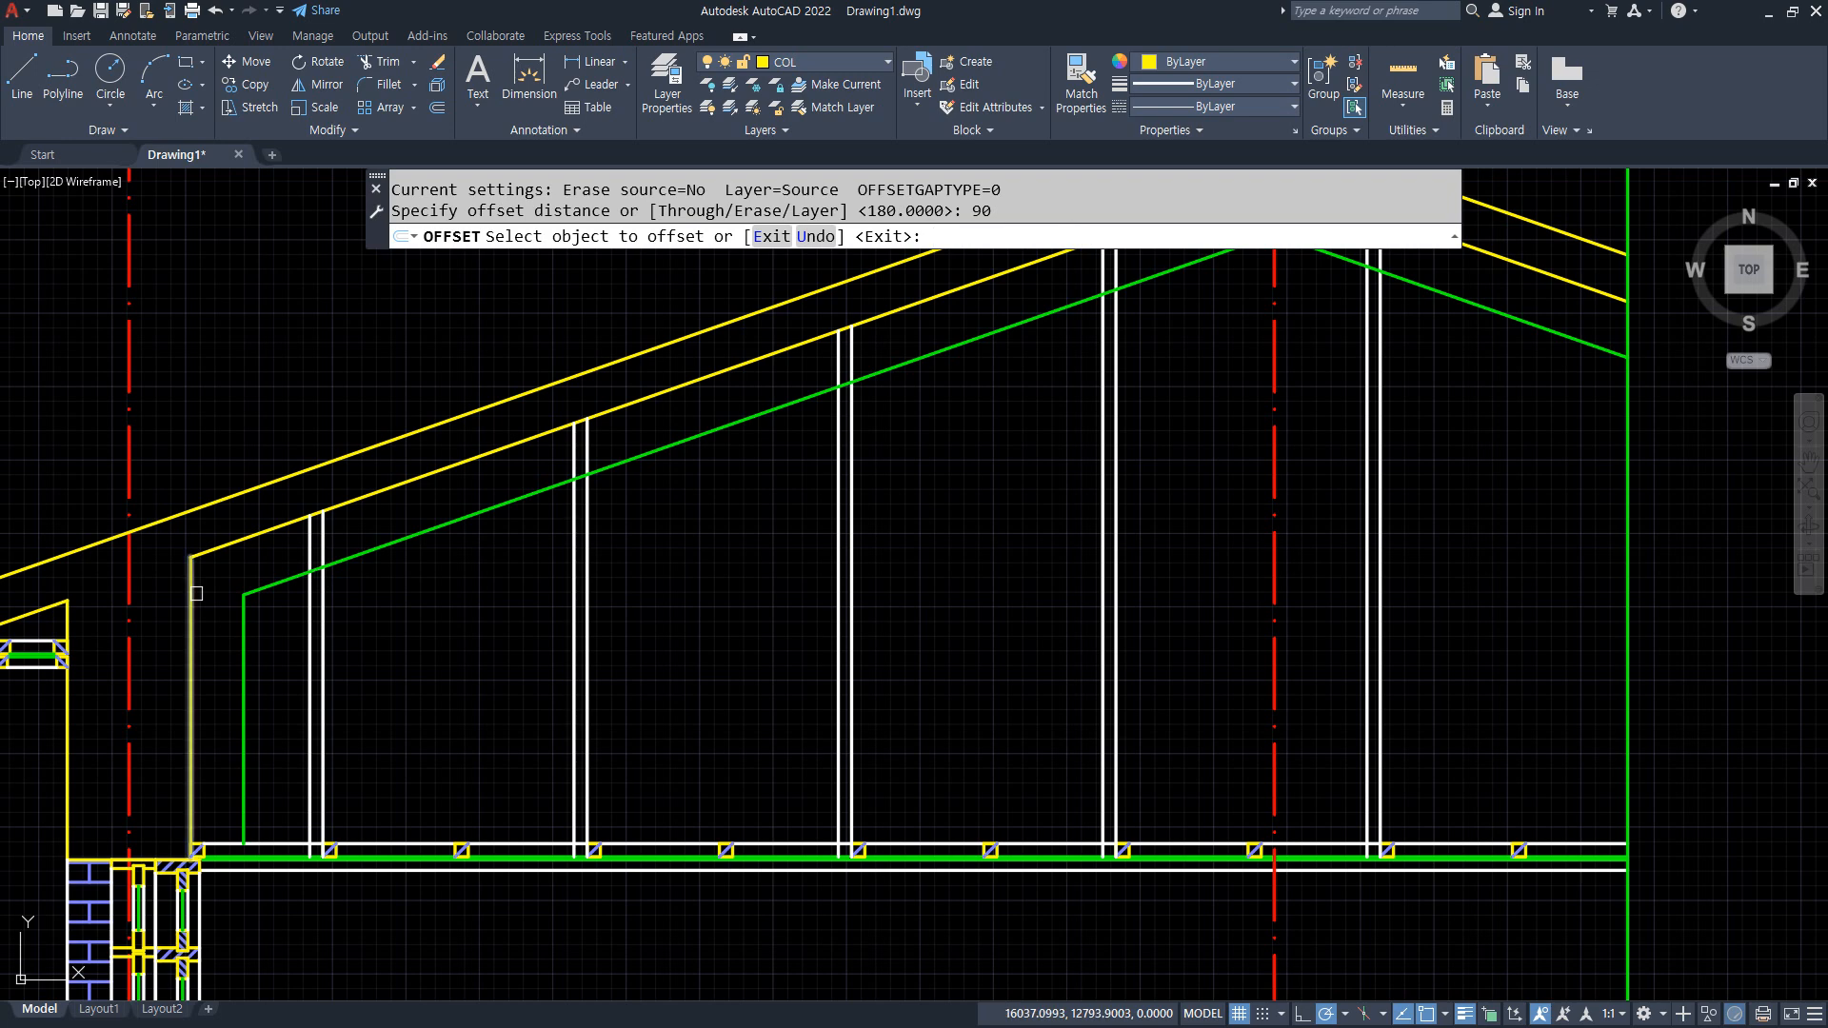
{"action": "left_click", "coordinate": [244, 583]}
{"action": "left_click", "coordinate": [227, 583]}
{"action": "key", "text": "Return"}
Put the polyline midway between the yellow and green outlines on the DAN layer and set its linetype scale to 0.4.
{"action": "left_click", "coordinate": [259, 561]}
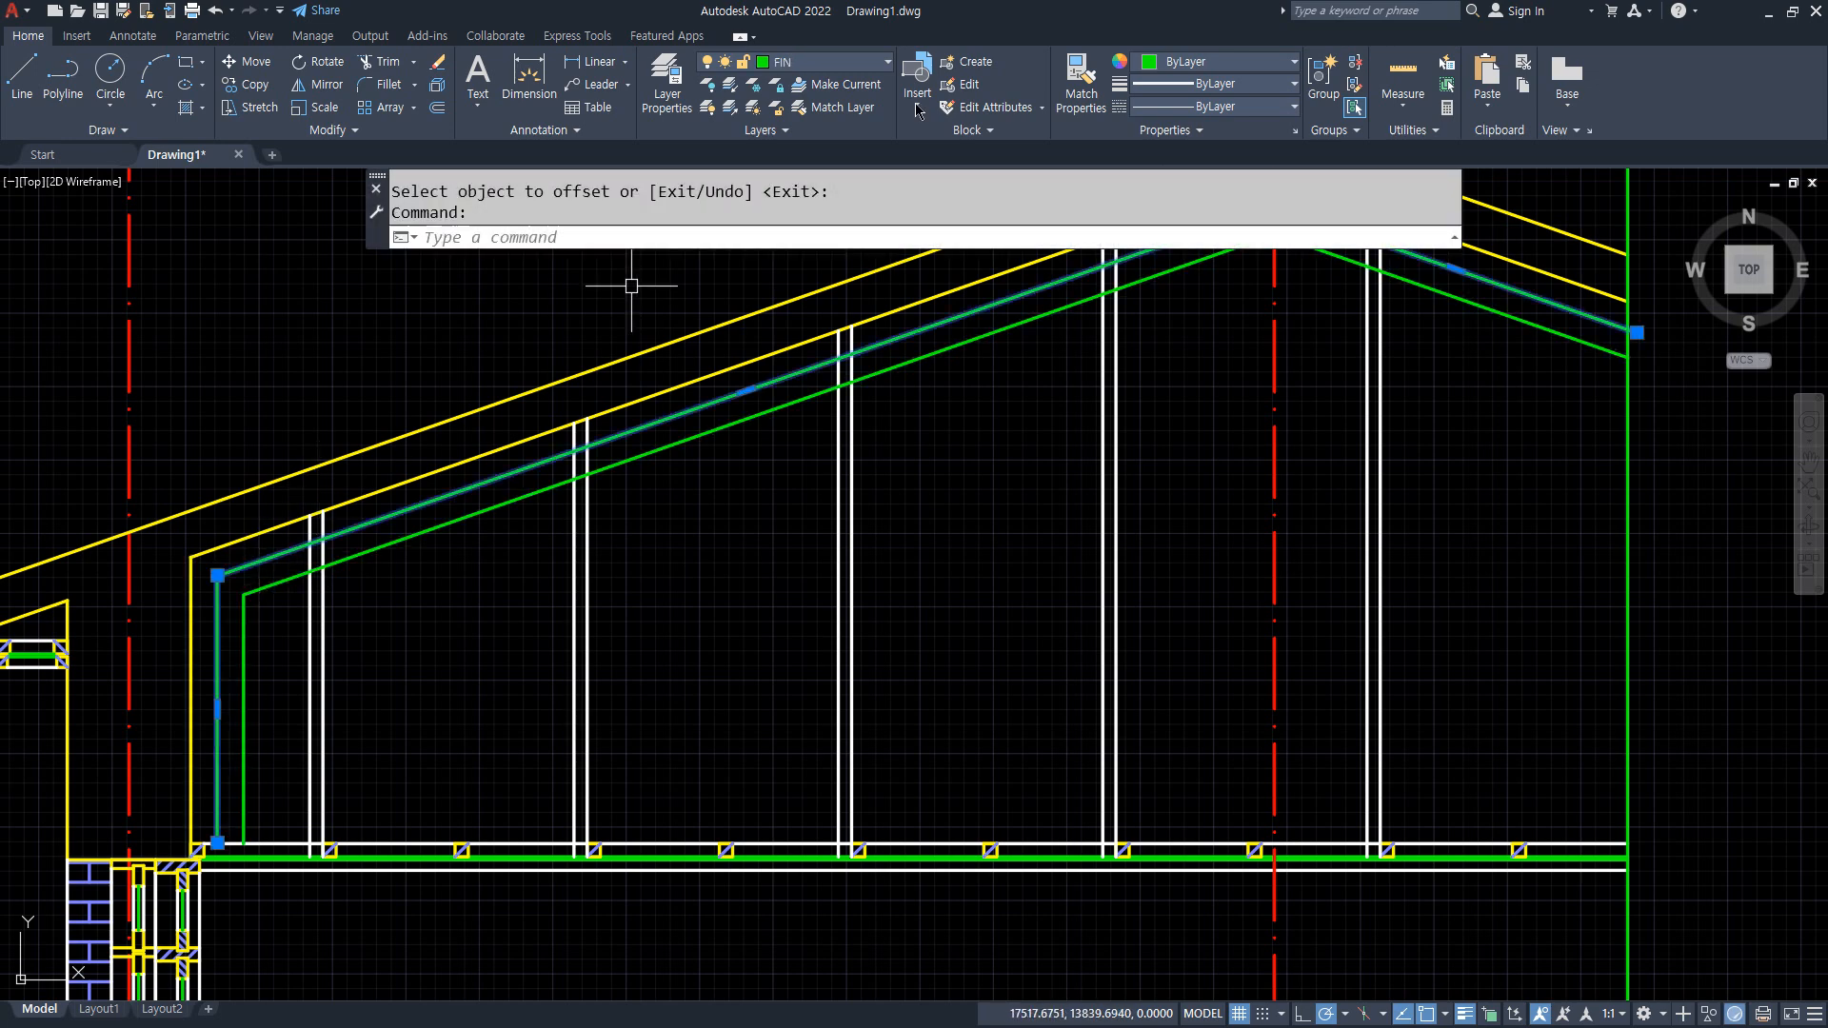
{"action": "left_click", "coordinate": [861, 61]}
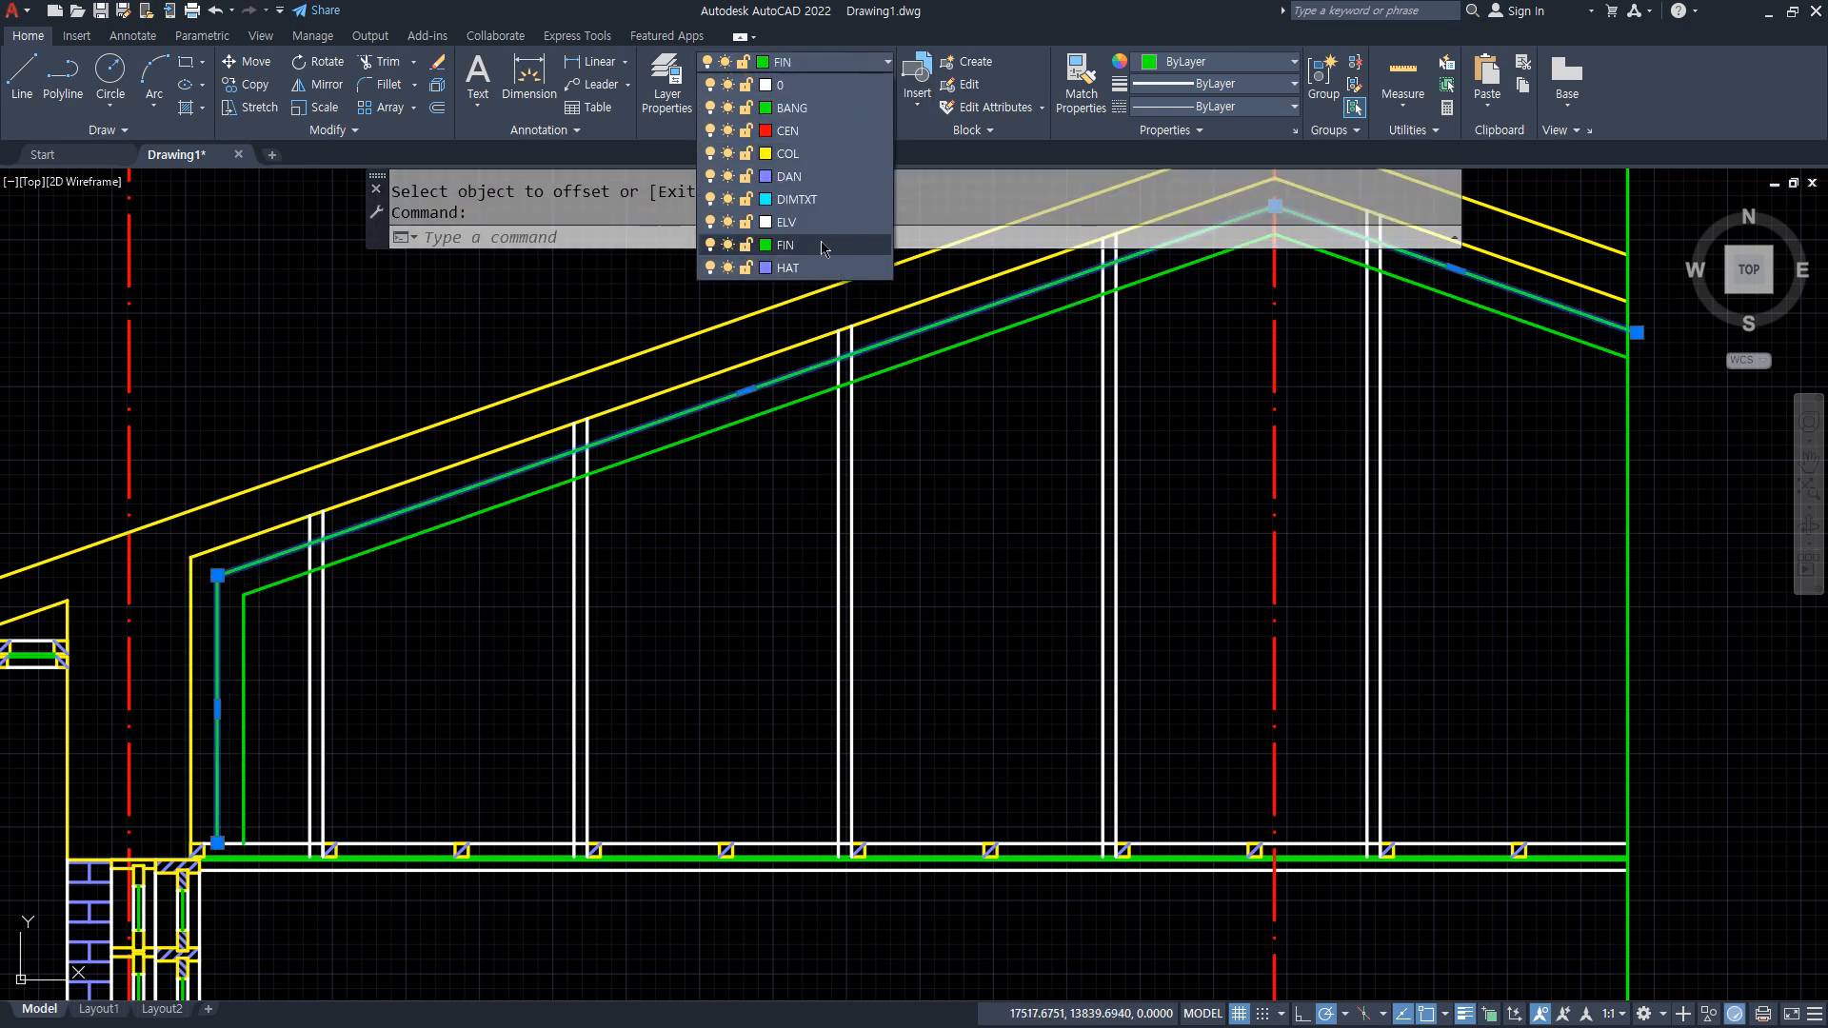
{"action": "left_click", "coordinate": [788, 176]}
{"action": "middle_click_drag", "start_coordinate": [601, 465], "coordinate": [921, 435]}
{"action": "key", "text": "ctrl+1"}
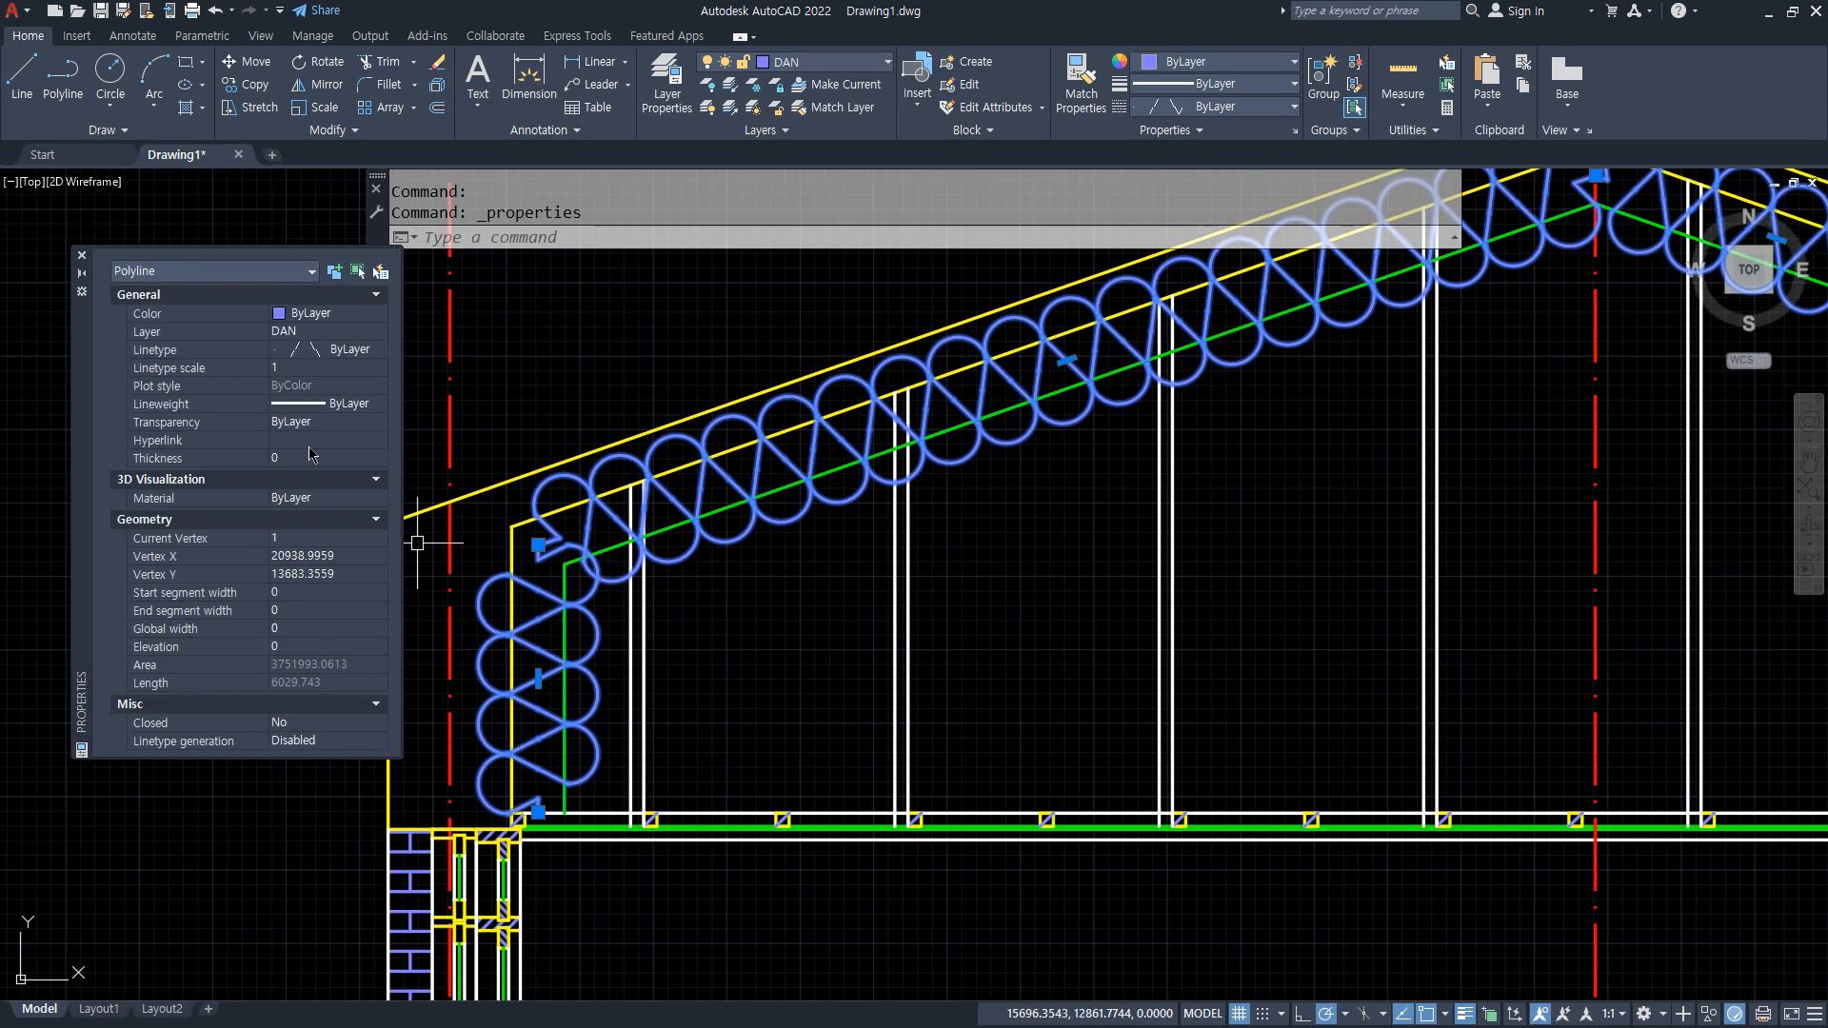
{"action": "left_click", "coordinate": [303, 369]}
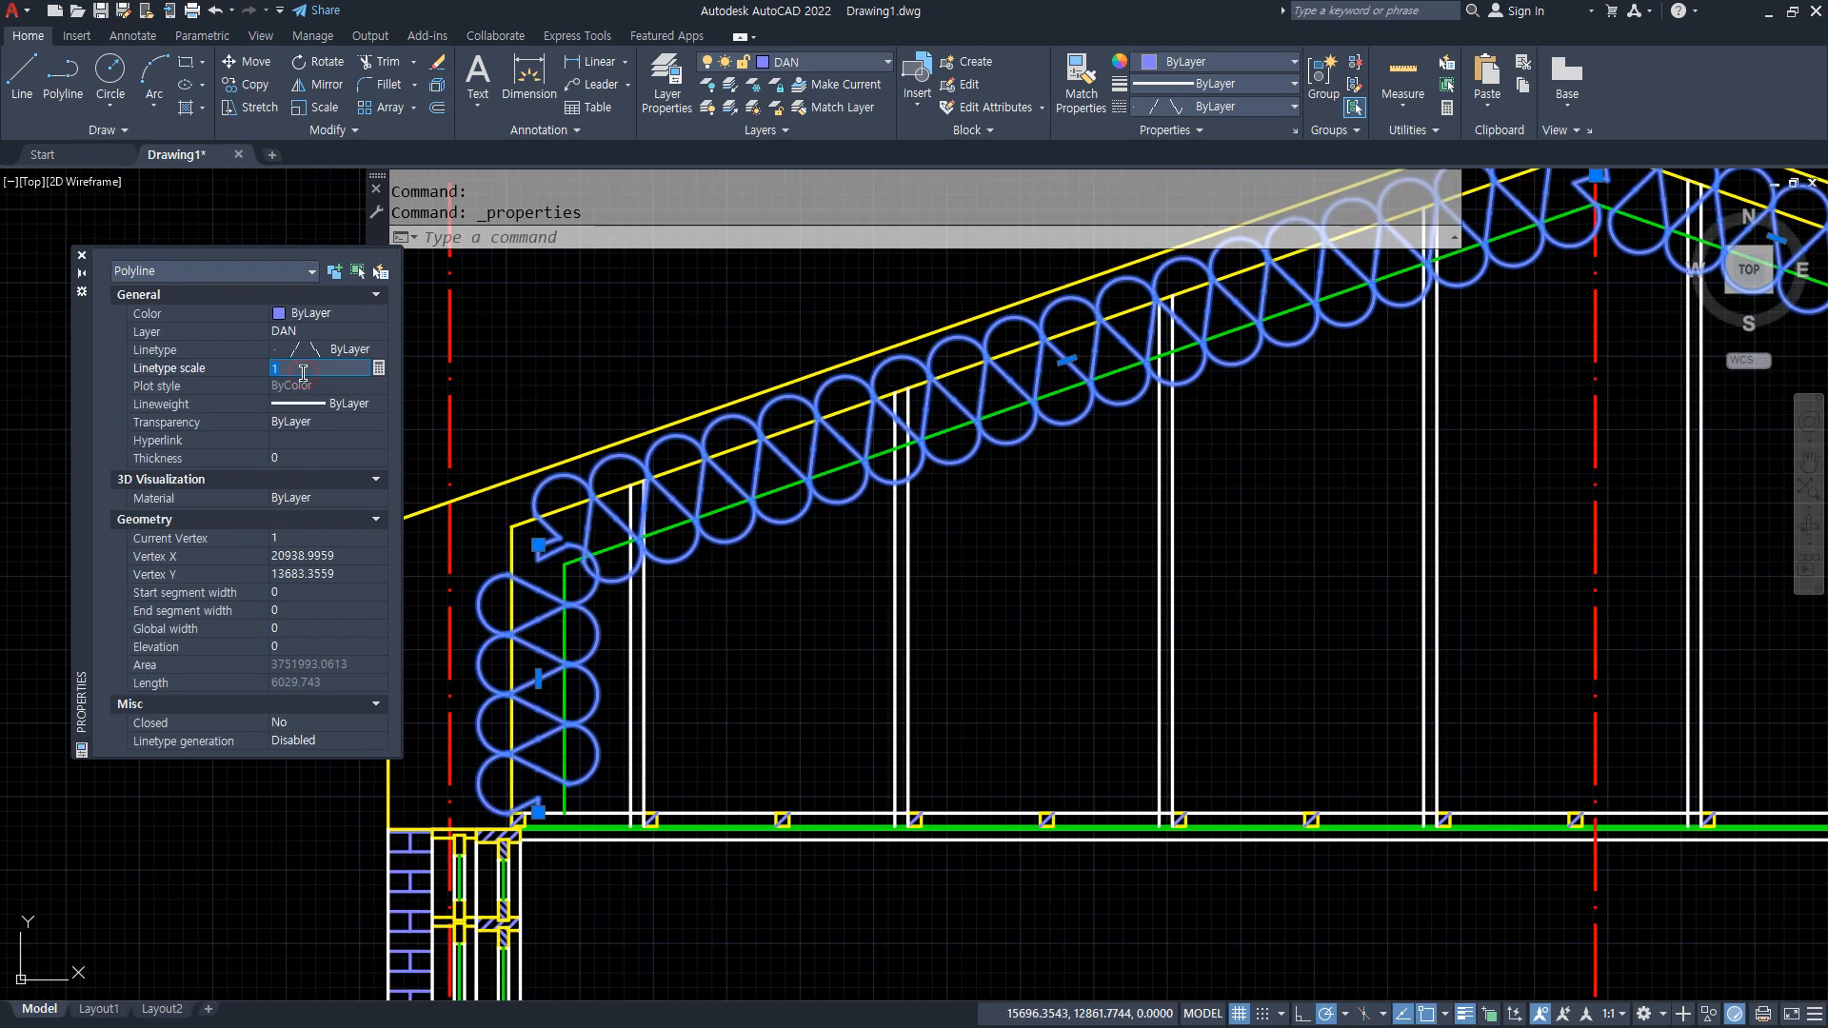
{"action": "key", "text": "Return"}
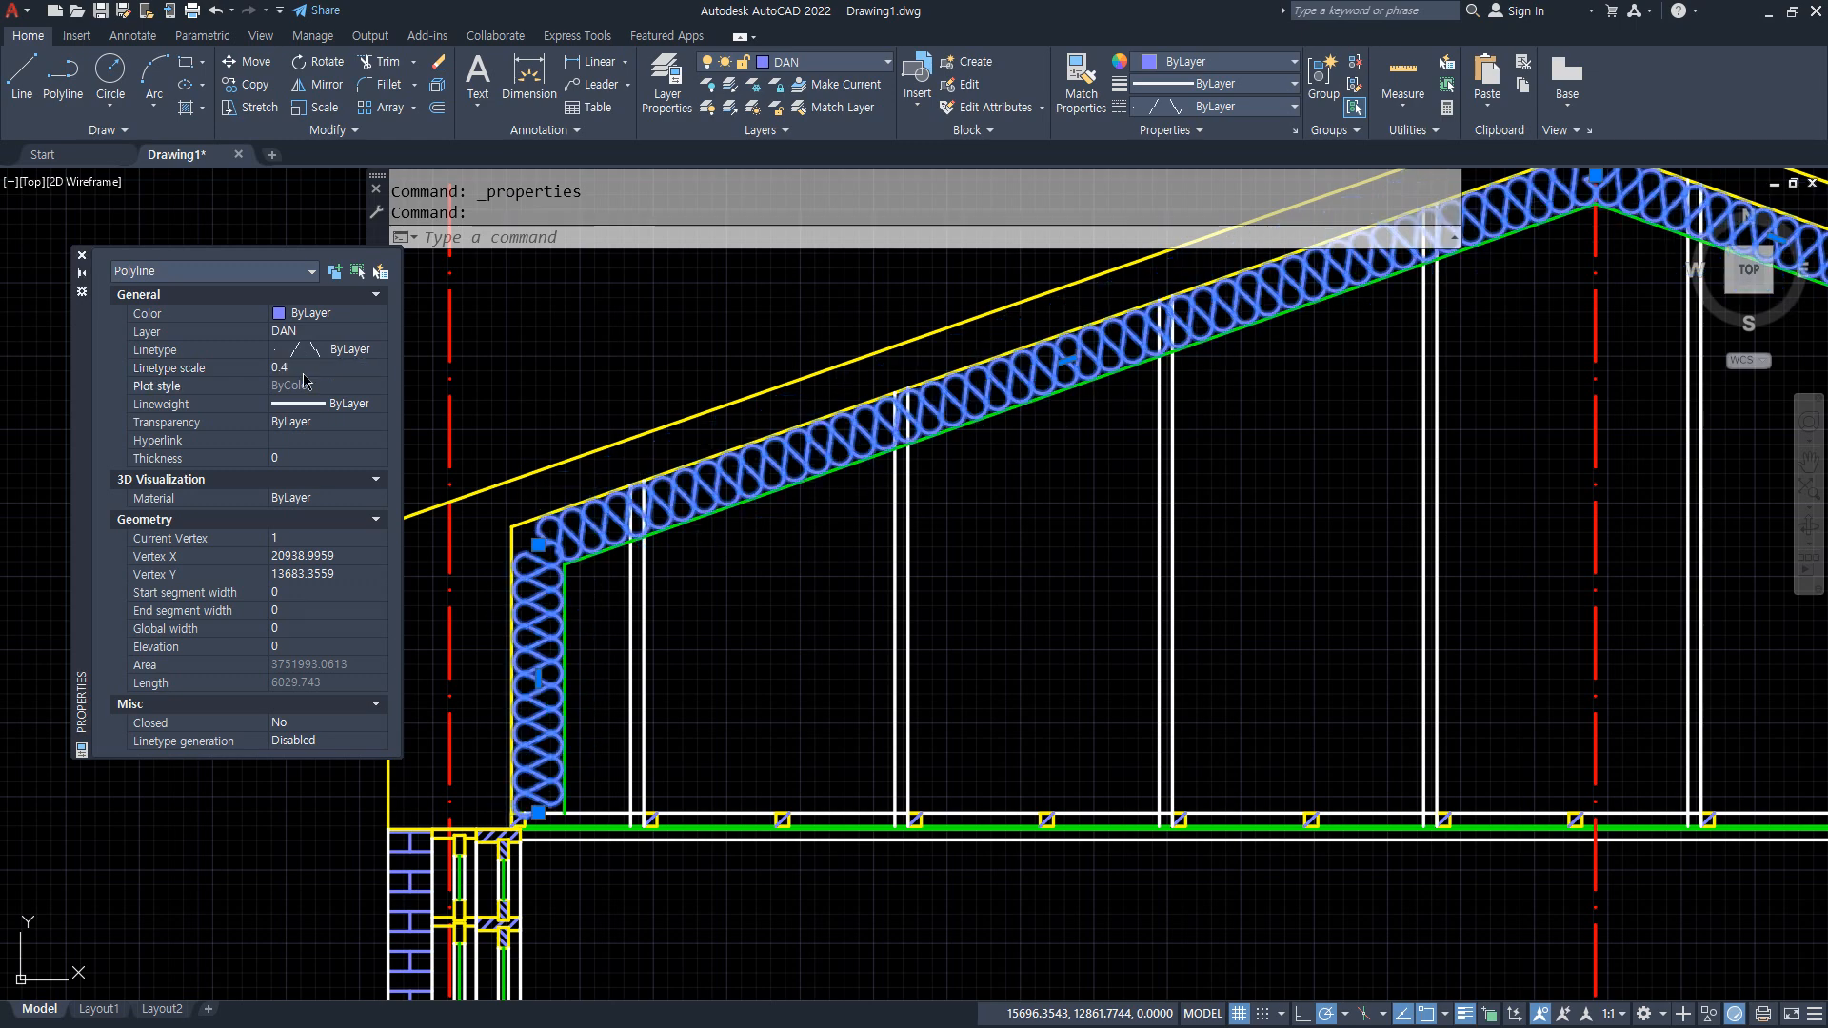
{"action": "key", "text": "Escape"}
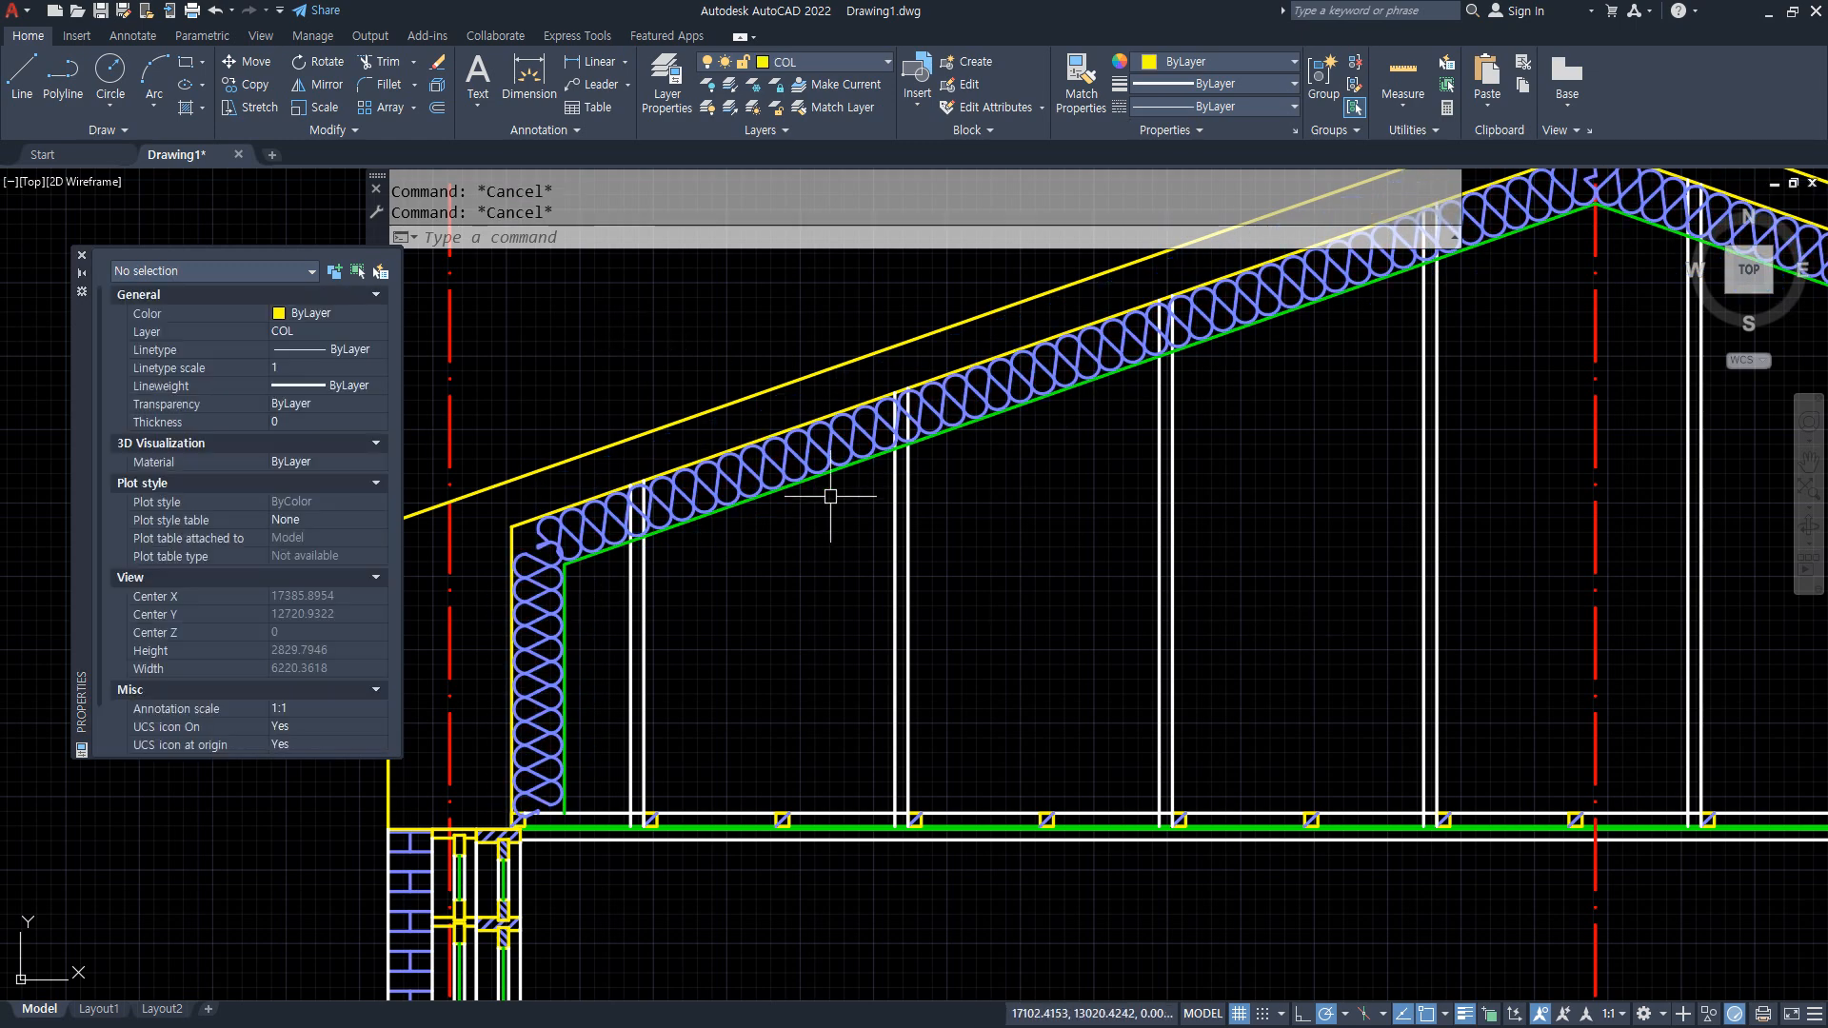
{"action": "scroll", "coordinate": [831, 496], "scroll_direction": "down", "scroll_amount": 2}
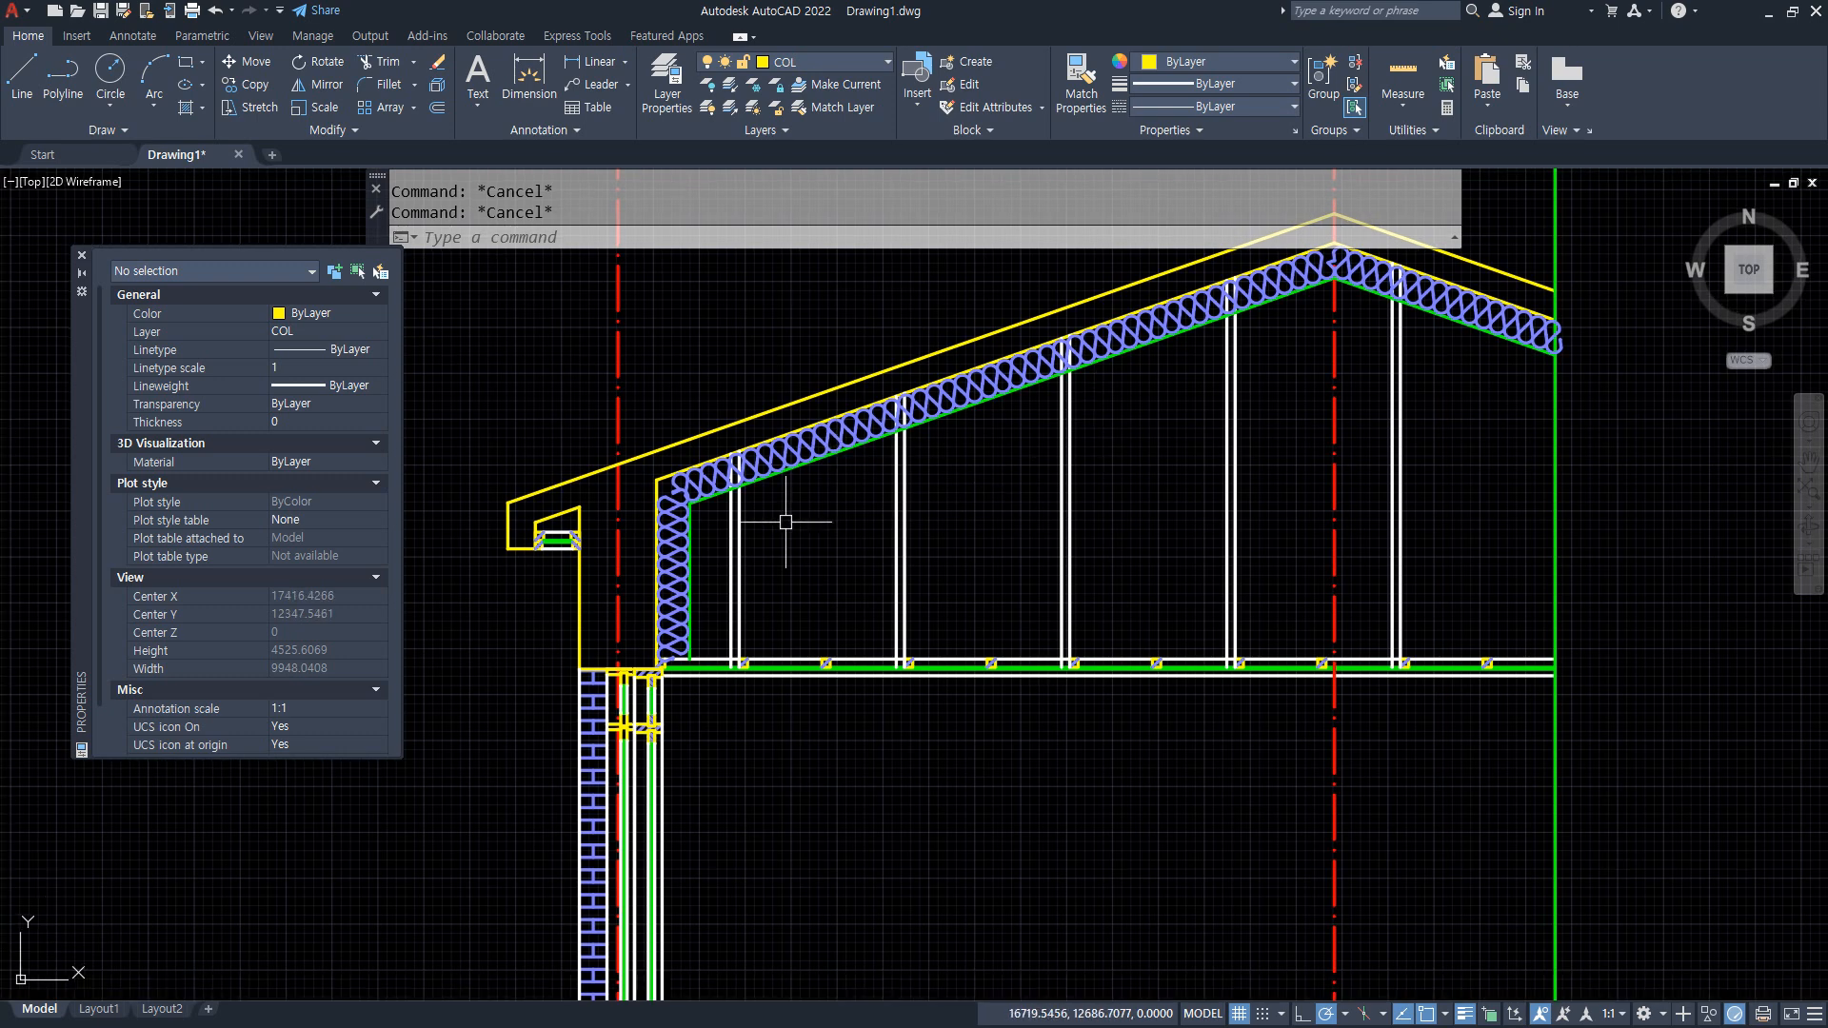
{"action": "middle_click_drag", "start_coordinate": [818, 405], "coordinate": [929, 566]}
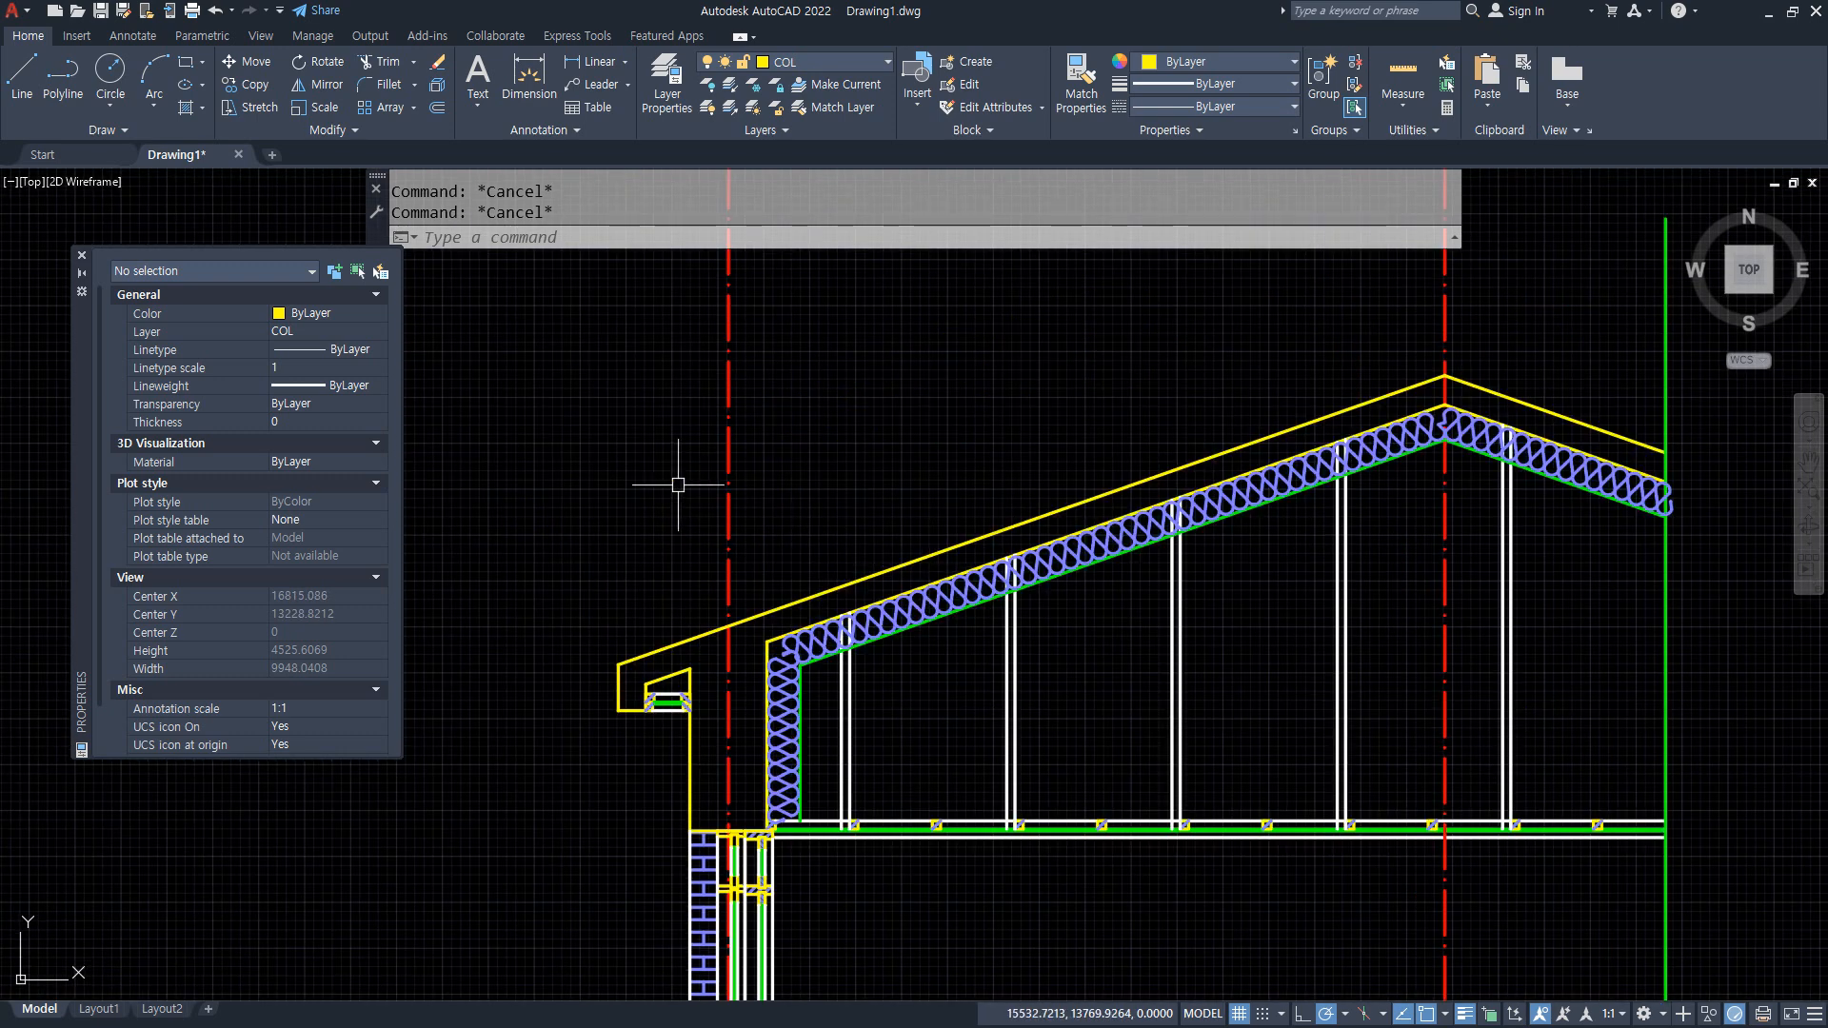
Offset the upper yellow roof line of both slopes 15 upwards.
{"action": "type", "text": "o"}
{"action": "key", "text": "Return"}
{"action": "type", "text": "15"}
{"action": "key", "text": "Return"}
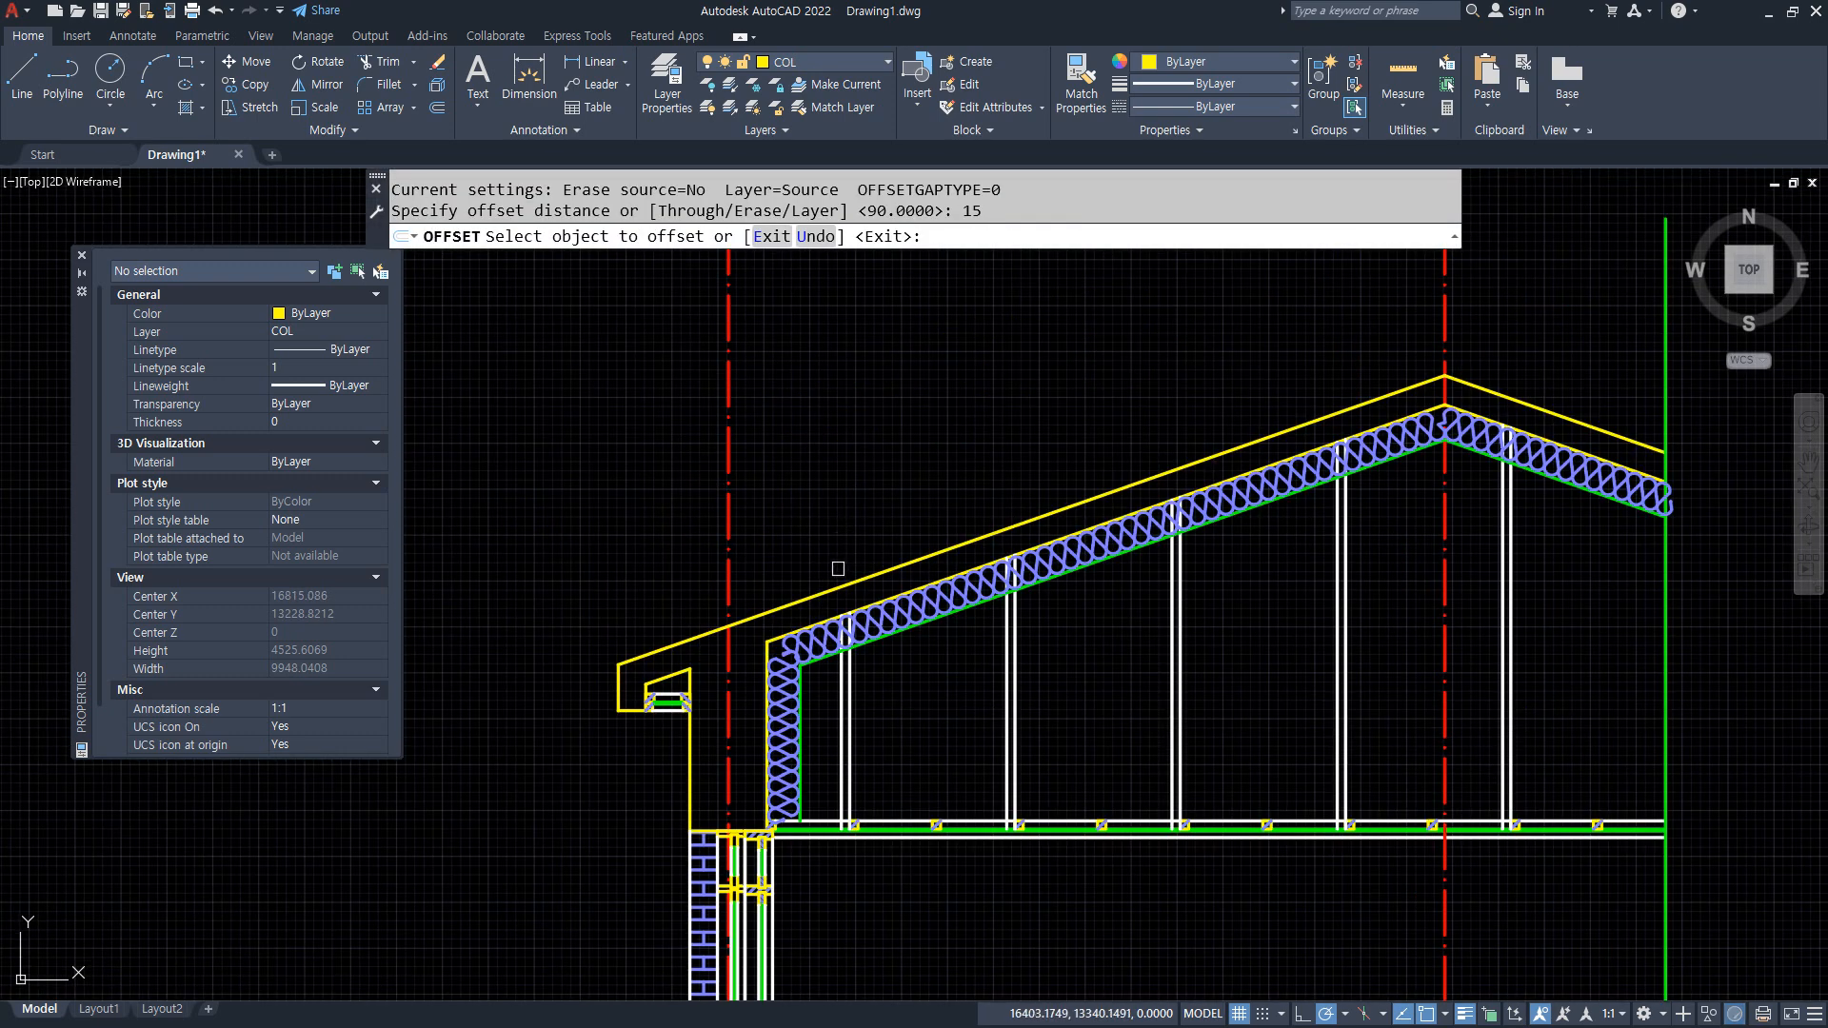
{"action": "left_click", "coordinate": [838, 583]}
{"action": "left_click", "coordinate": [1074, 482]}
{"action": "scroll", "coordinate": [1377, 444], "scroll_direction": "up", "scroll_amount": 4}
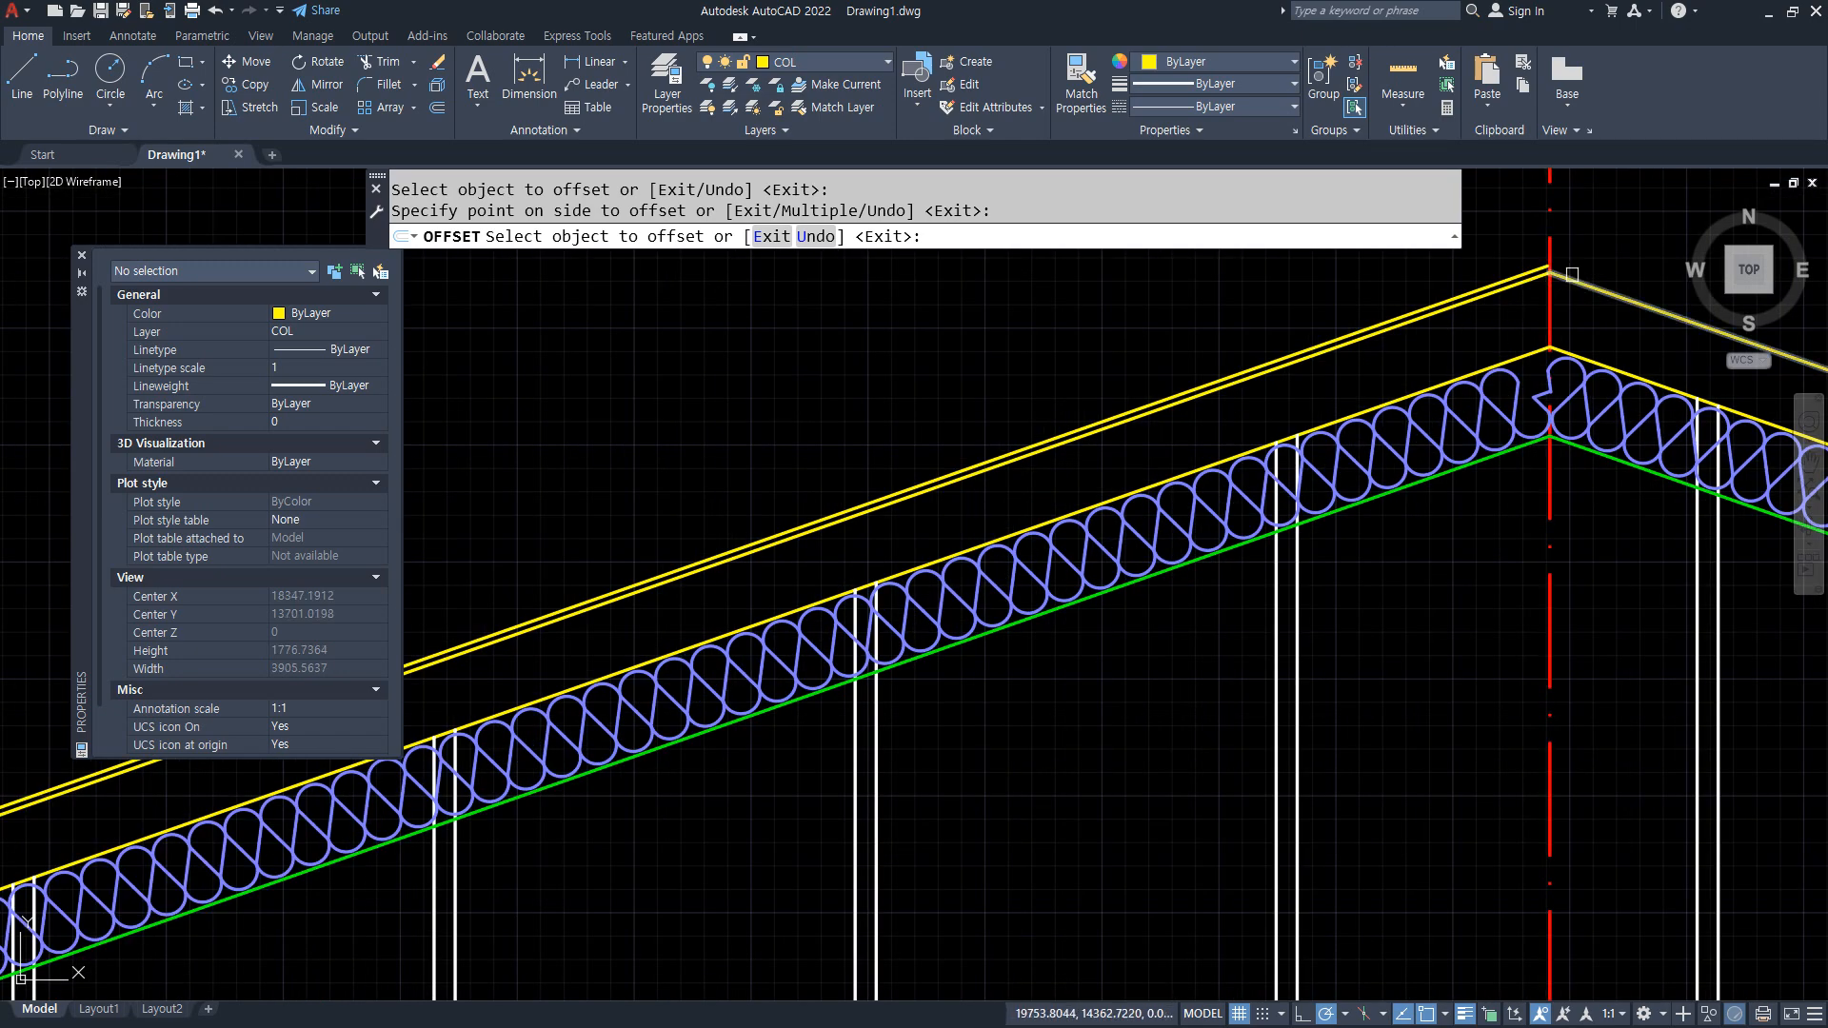
{"action": "scroll", "coordinate": [1381, 380], "scroll_direction": "up", "scroll_amount": 4}
{"action": "key", "text": "Return"}
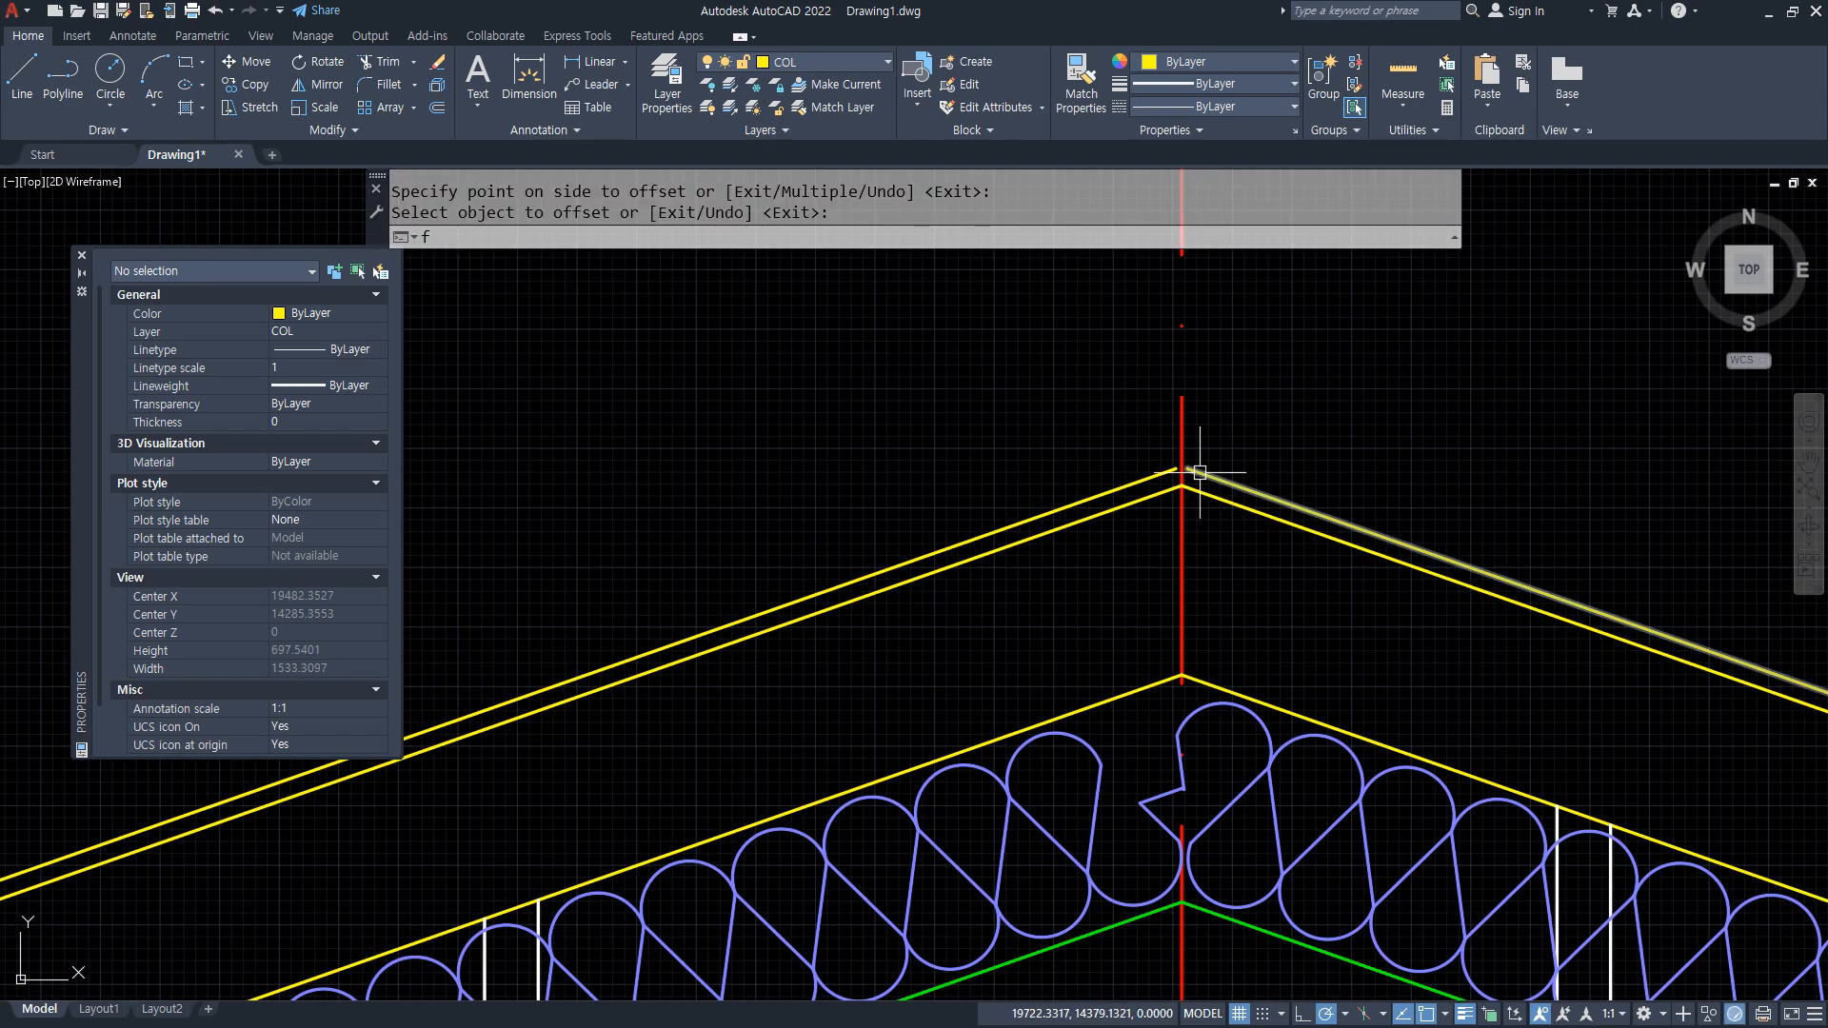
Fillet the two offset roof lines into a sharp corner at the ridge and join them into one polyline.
{"action": "type", "text": "f"}
{"action": "key", "text": "Return"}
{"action": "left_click", "coordinate": [1201, 476]}
{"action": "left_click", "coordinate": [1143, 479]}
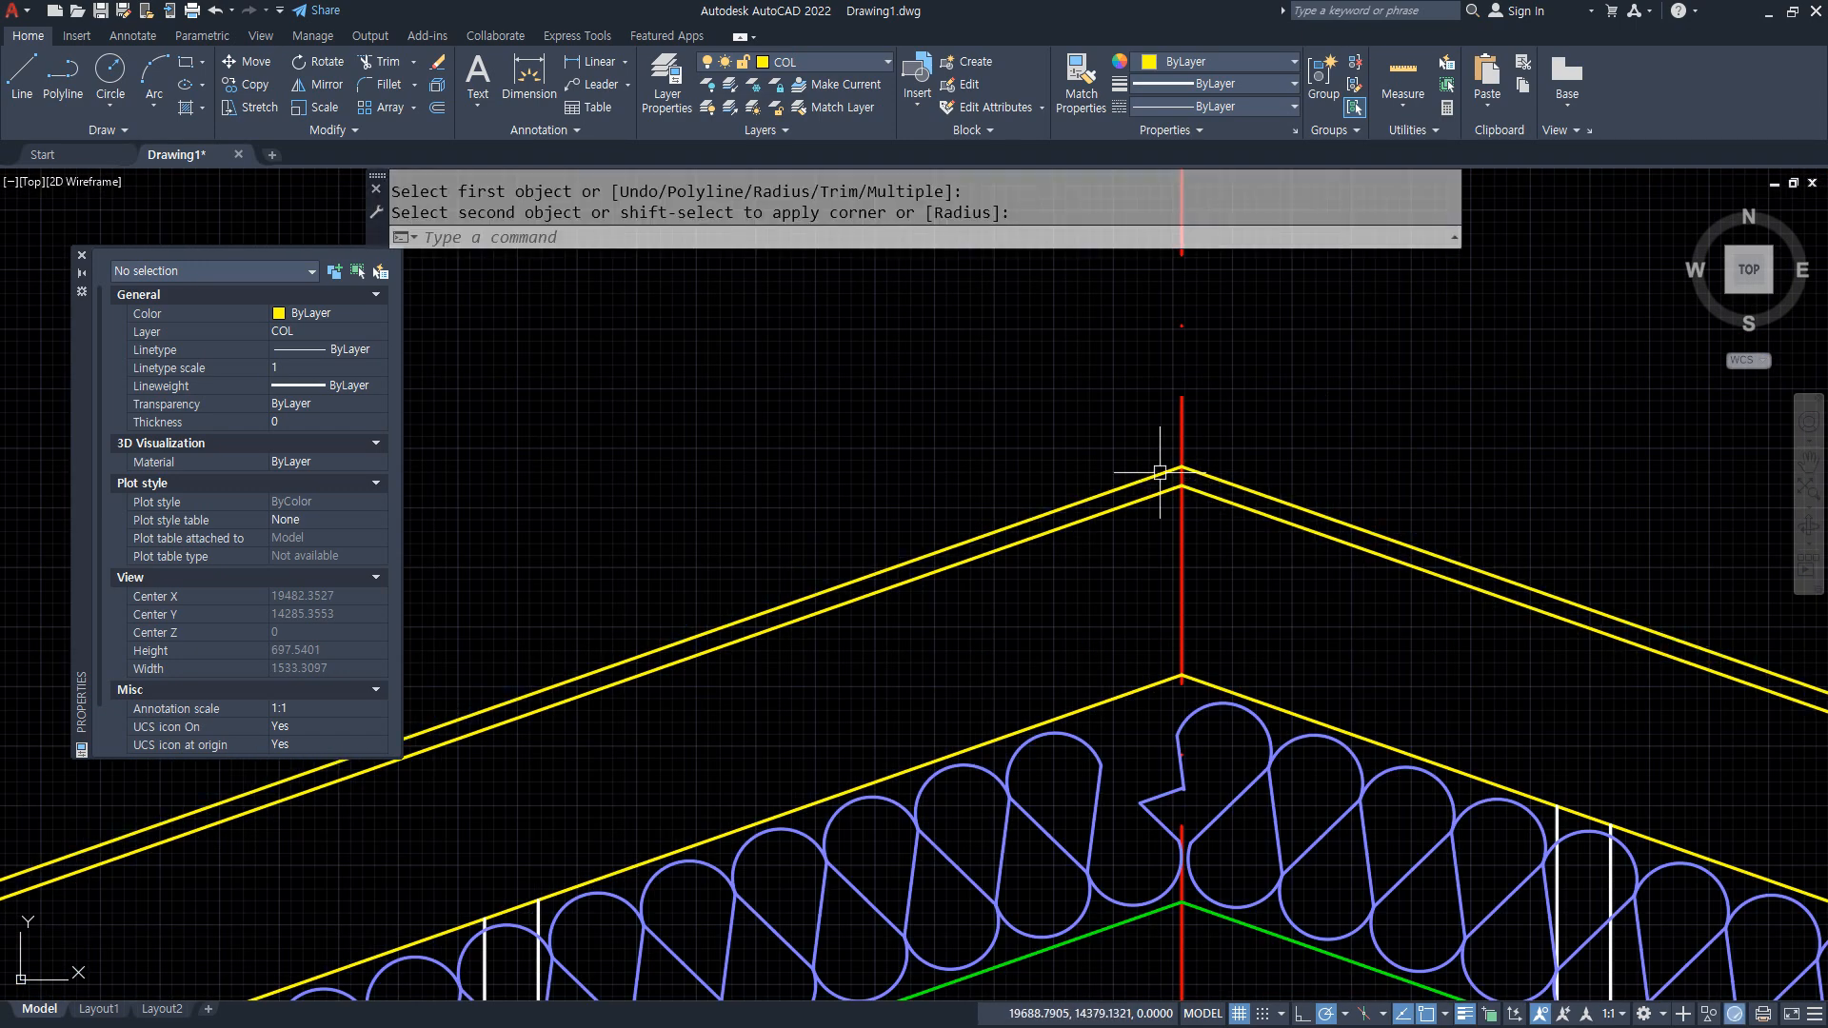
{"action": "type", "text": "j"}
{"action": "key", "text": "Return"}
{"action": "left_click", "coordinate": [1215, 472]}
{"action": "left_click", "coordinate": [1147, 469]}
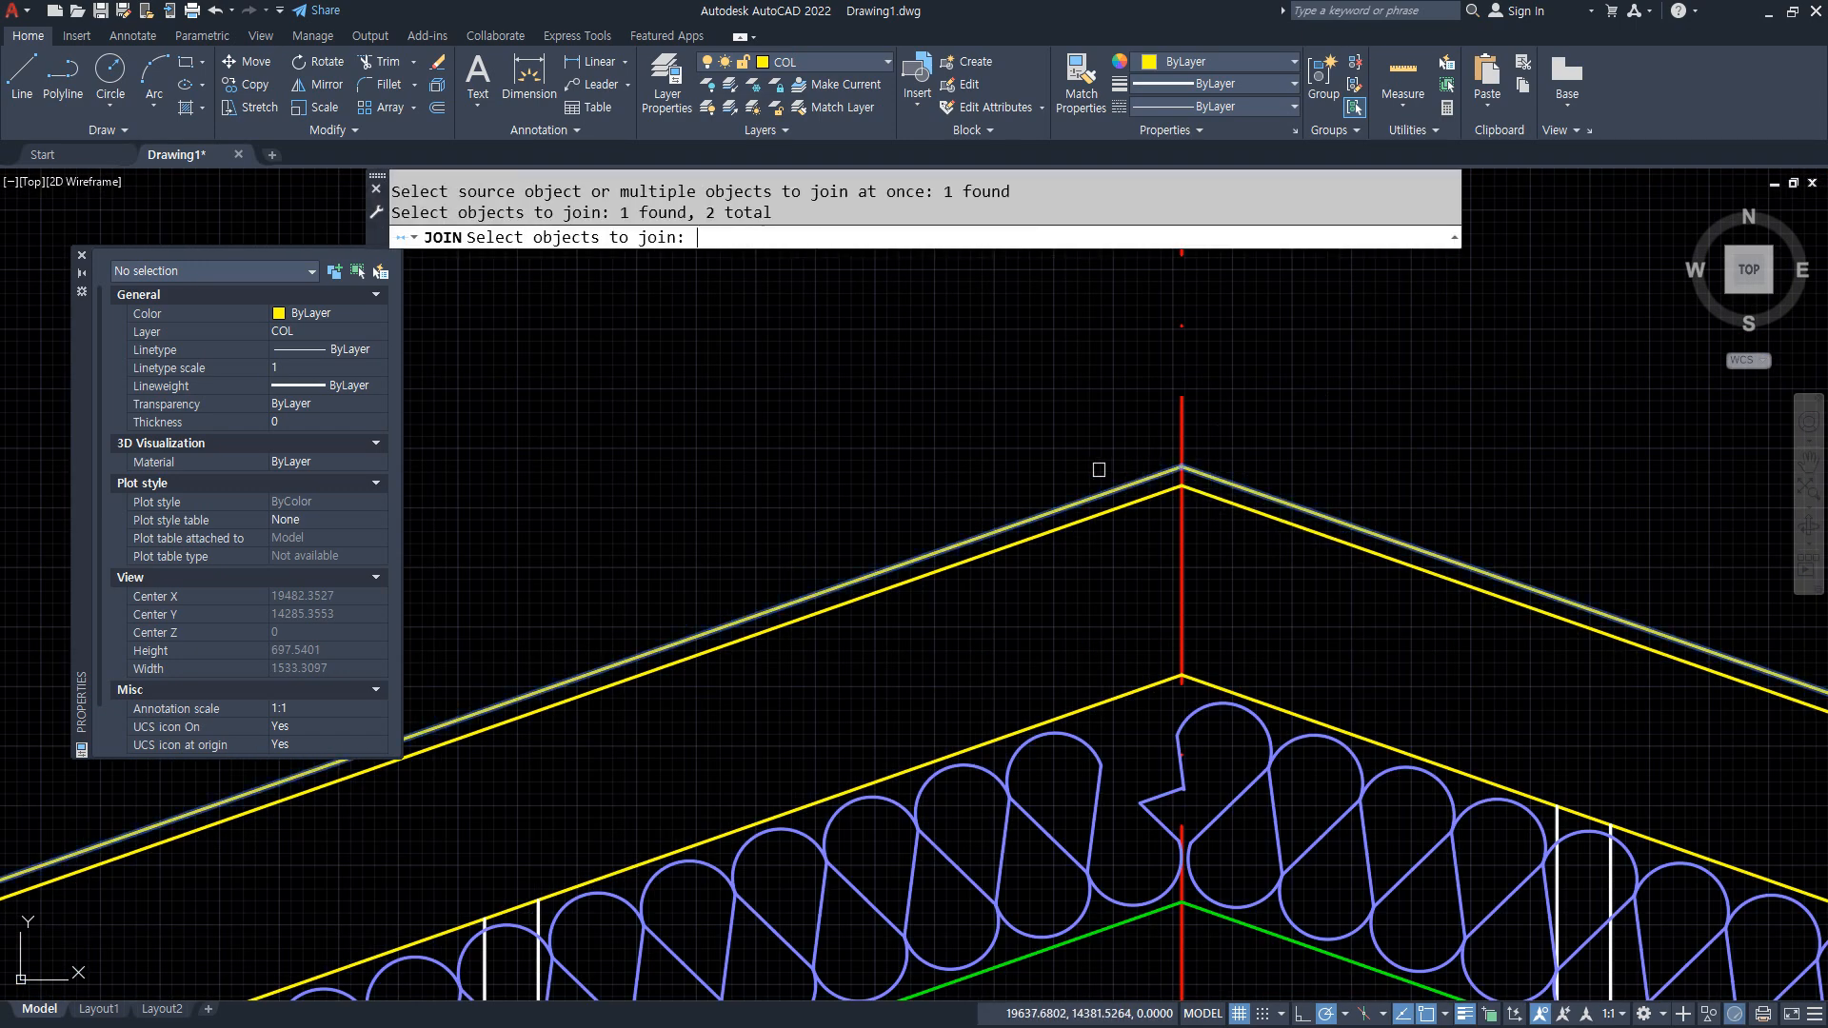
{"action": "key", "text": "Return"}
{"action": "scroll", "coordinate": [1099, 469], "scroll_direction": "down", "scroll_amount": 6}
{"action": "scroll", "coordinate": [807, 543], "scroll_direction": "up", "scroll_amount": 5}
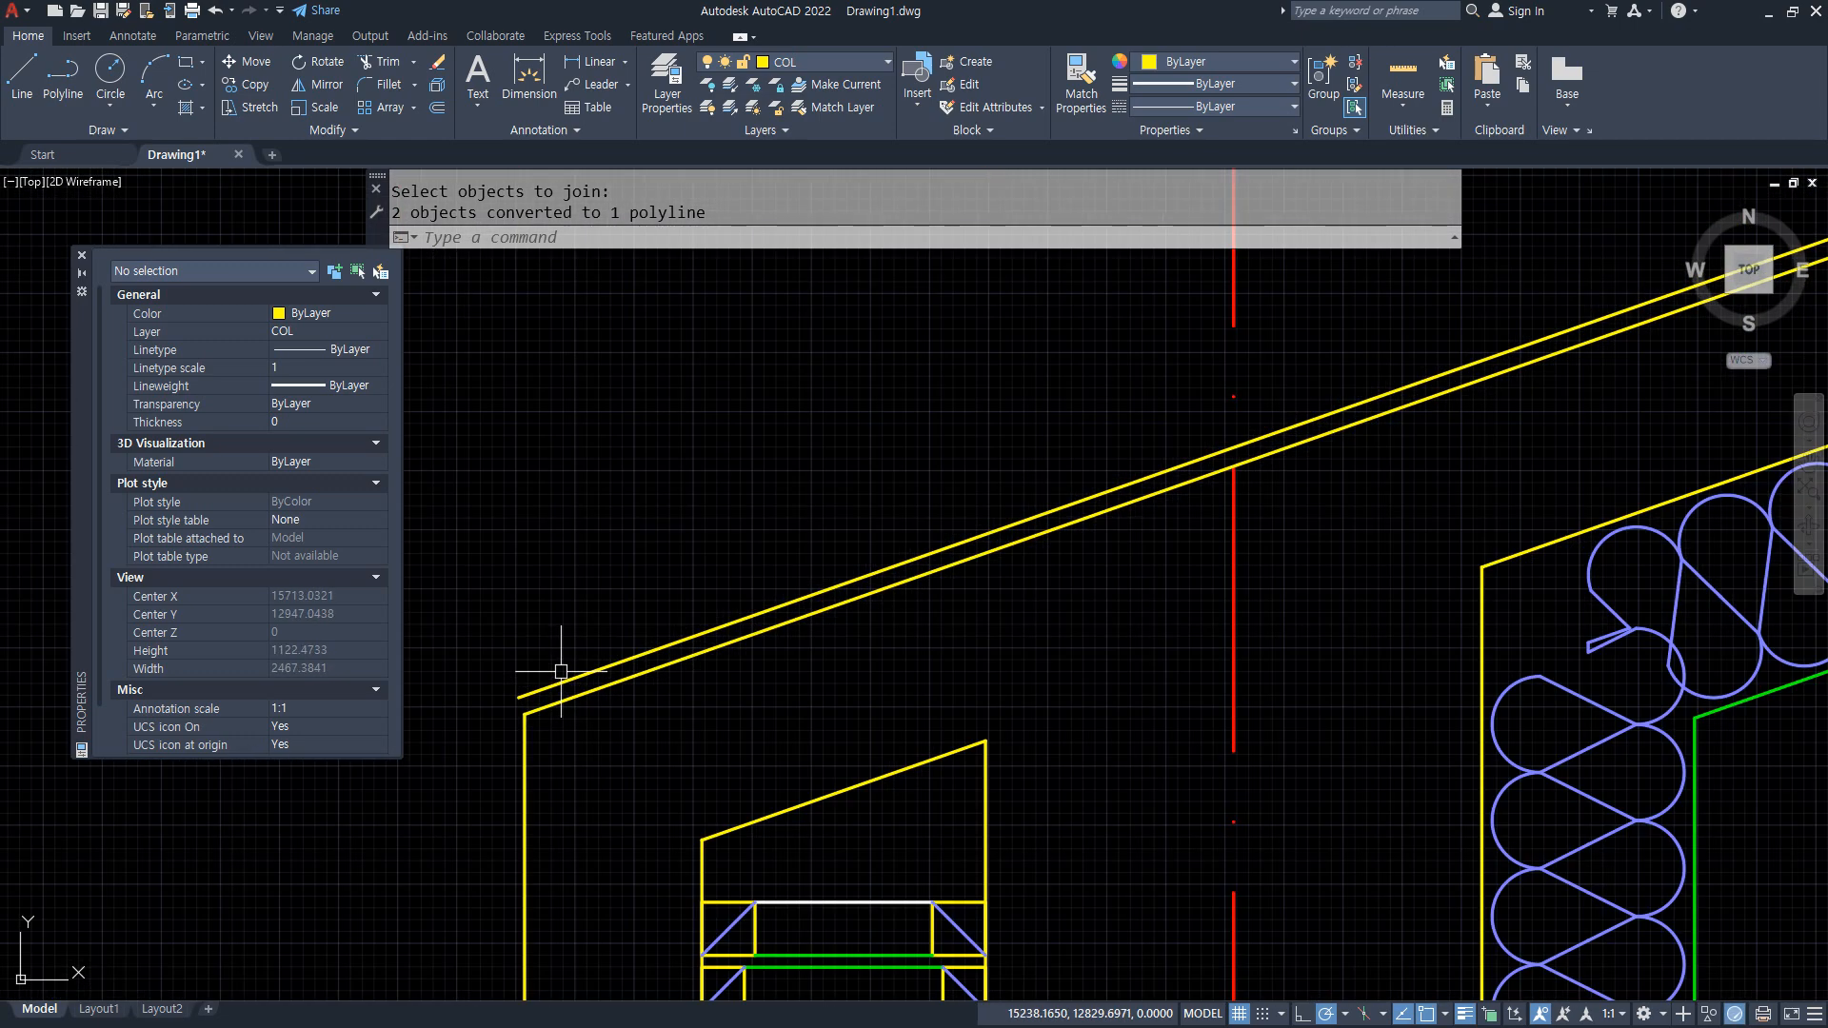
Offset the joined roof polyline another 15 upwards.
{"action": "type", "text": "o"}
{"action": "key", "text": "Return"}
{"action": "type", "text": "15"}
{"action": "key", "text": "Return"}
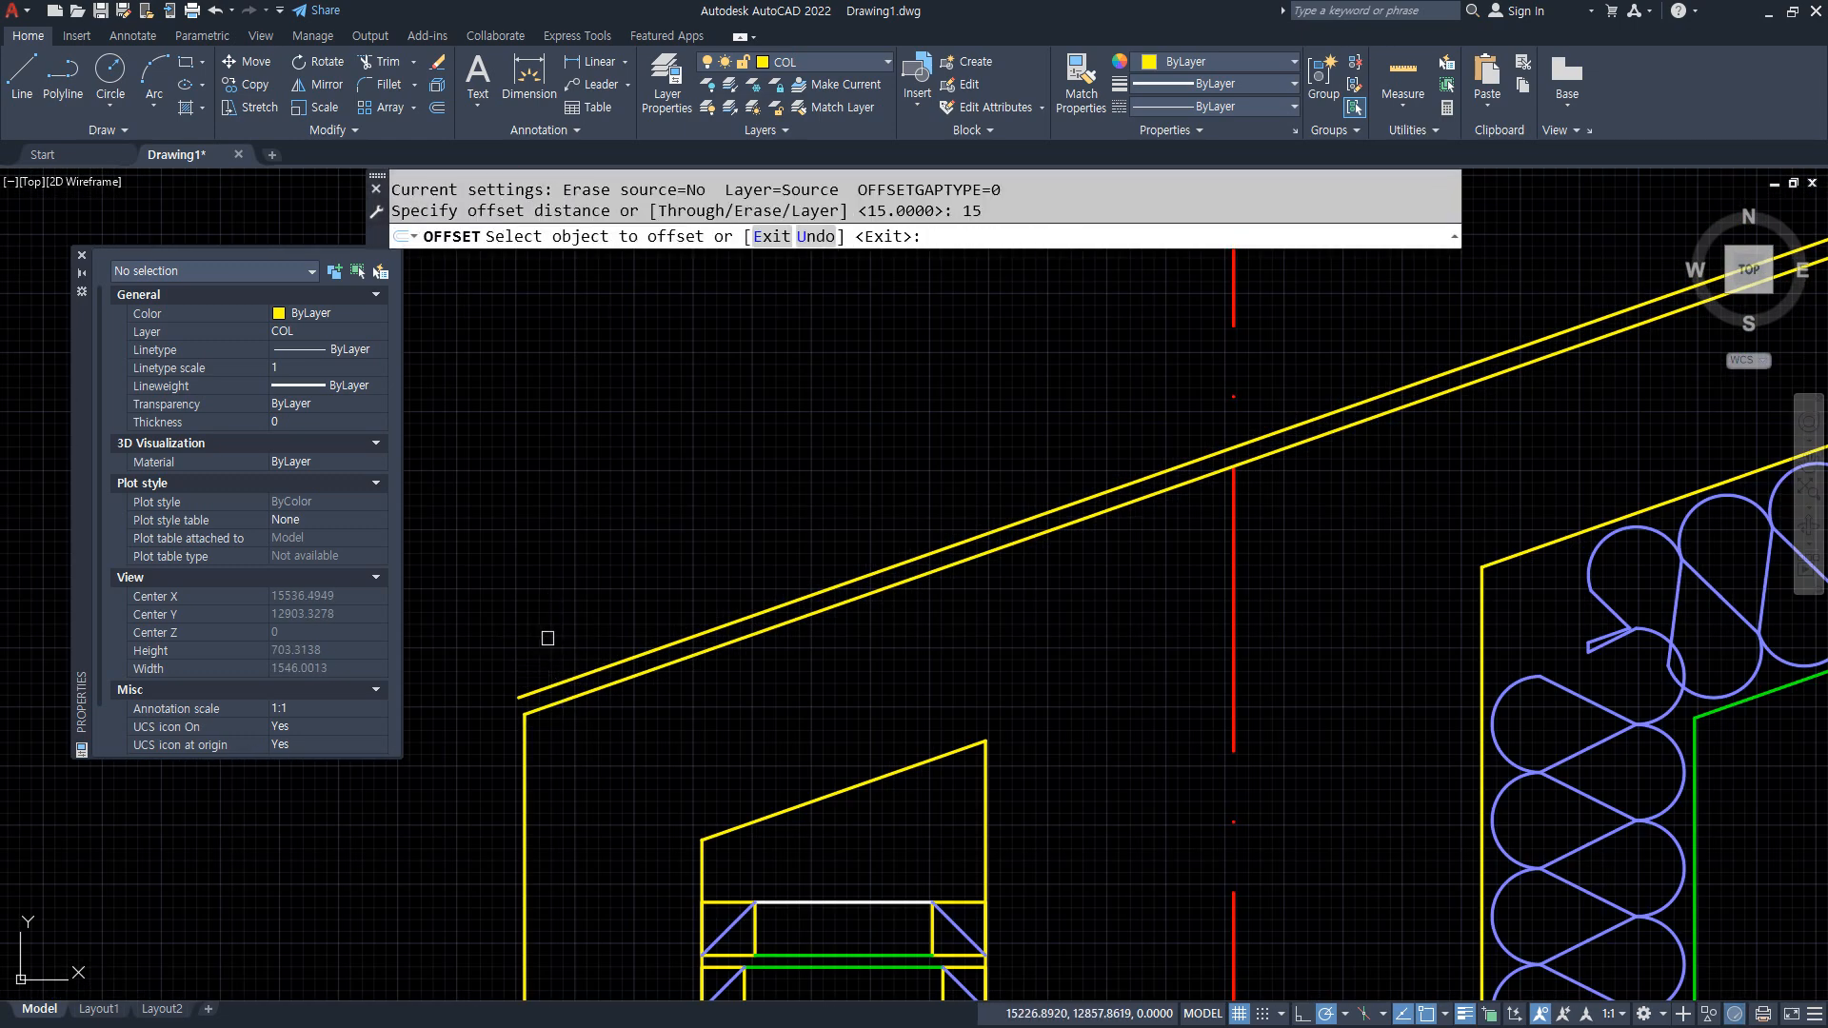
{"action": "left_click", "coordinate": [582, 675]}
{"action": "left_click", "coordinate": [616, 641]}
{"action": "key", "text": "Return"}
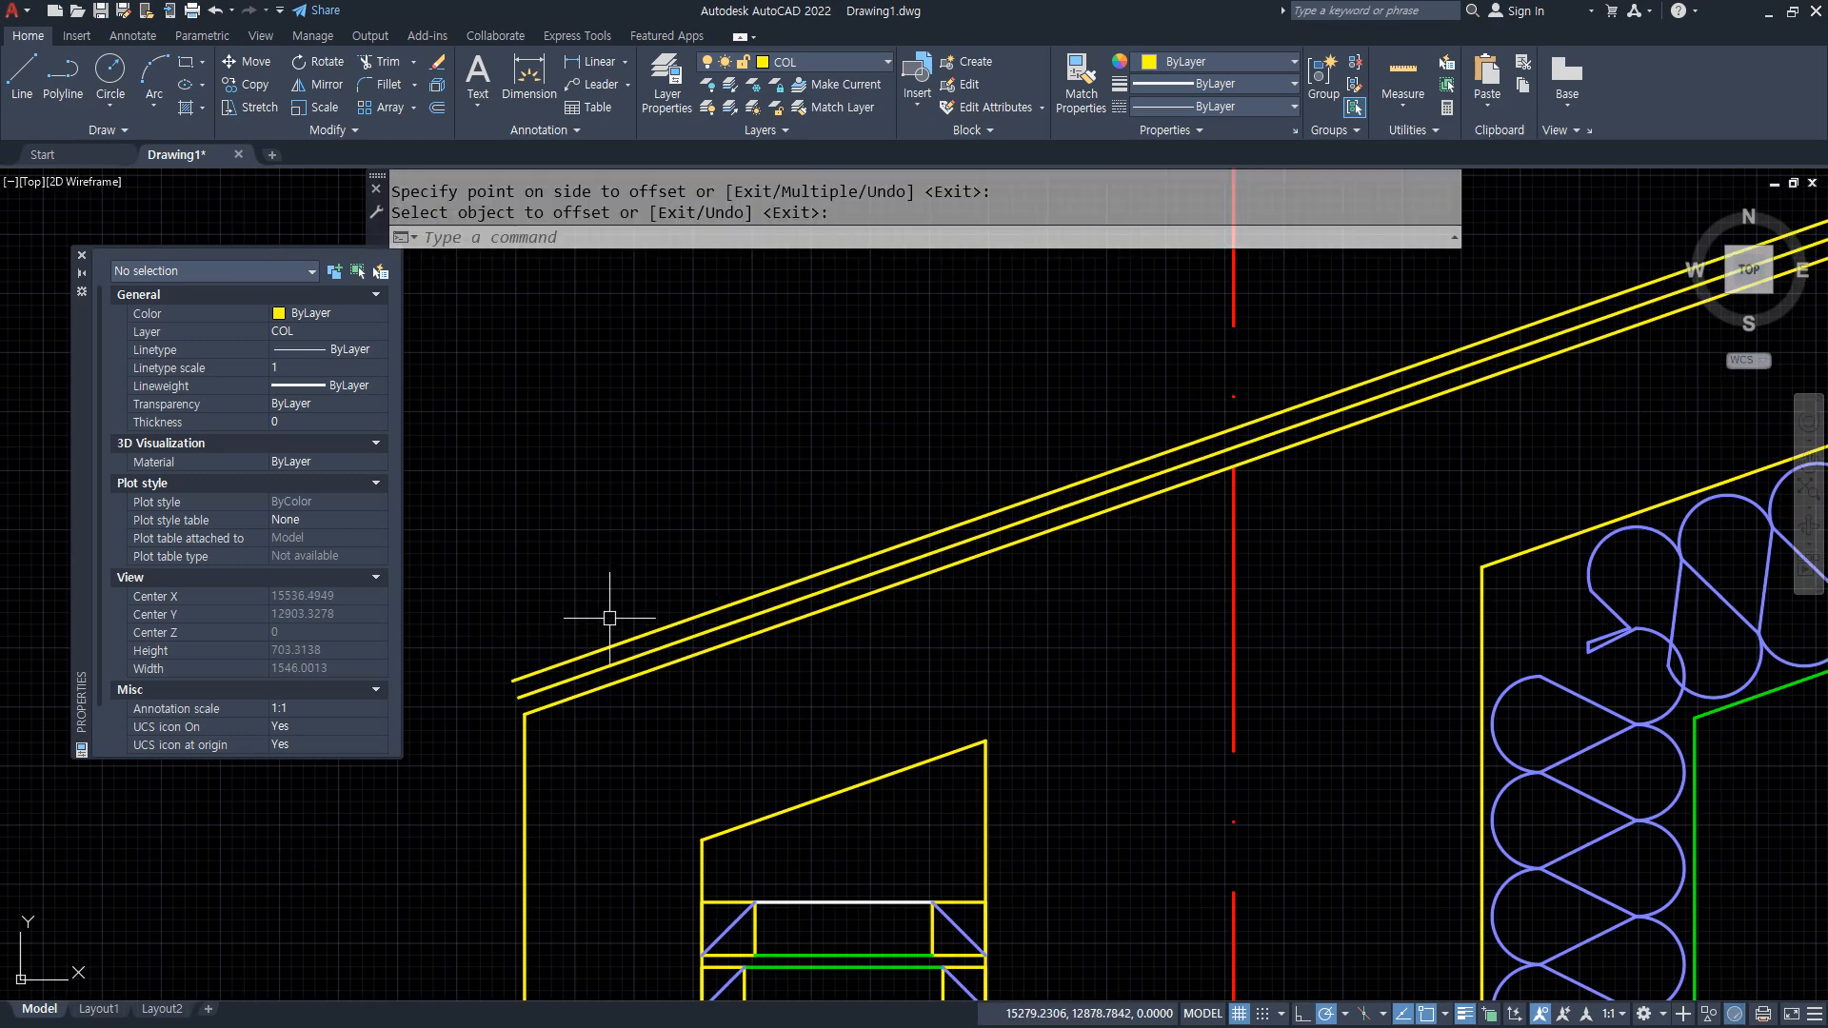
Match both offset roof polylines to the properties of the green line in the eaves framing.
{"action": "type", "text": "x"}
{"action": "key", "text": "Return"}
{"action": "key", "text": "Escape"}
{"action": "type", "text": "ma"}
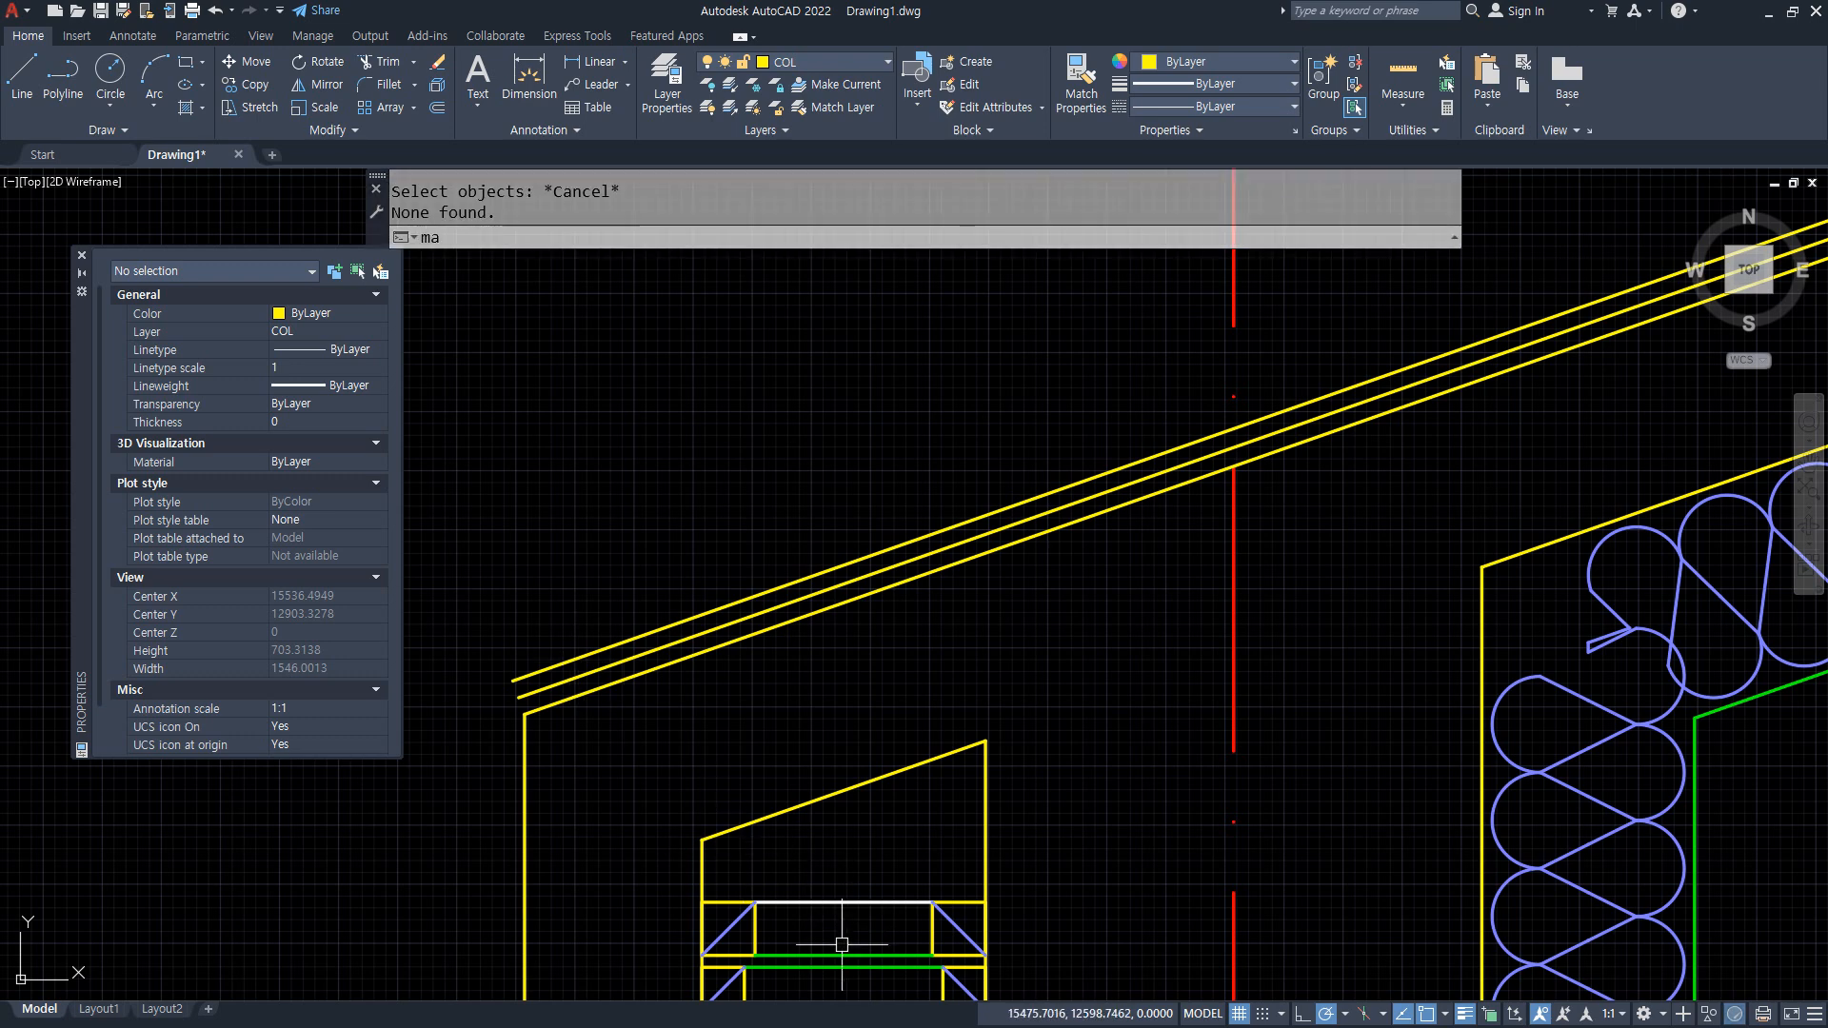
{"action": "key", "text": "Return"}
{"action": "left_click", "coordinate": [838, 952]}
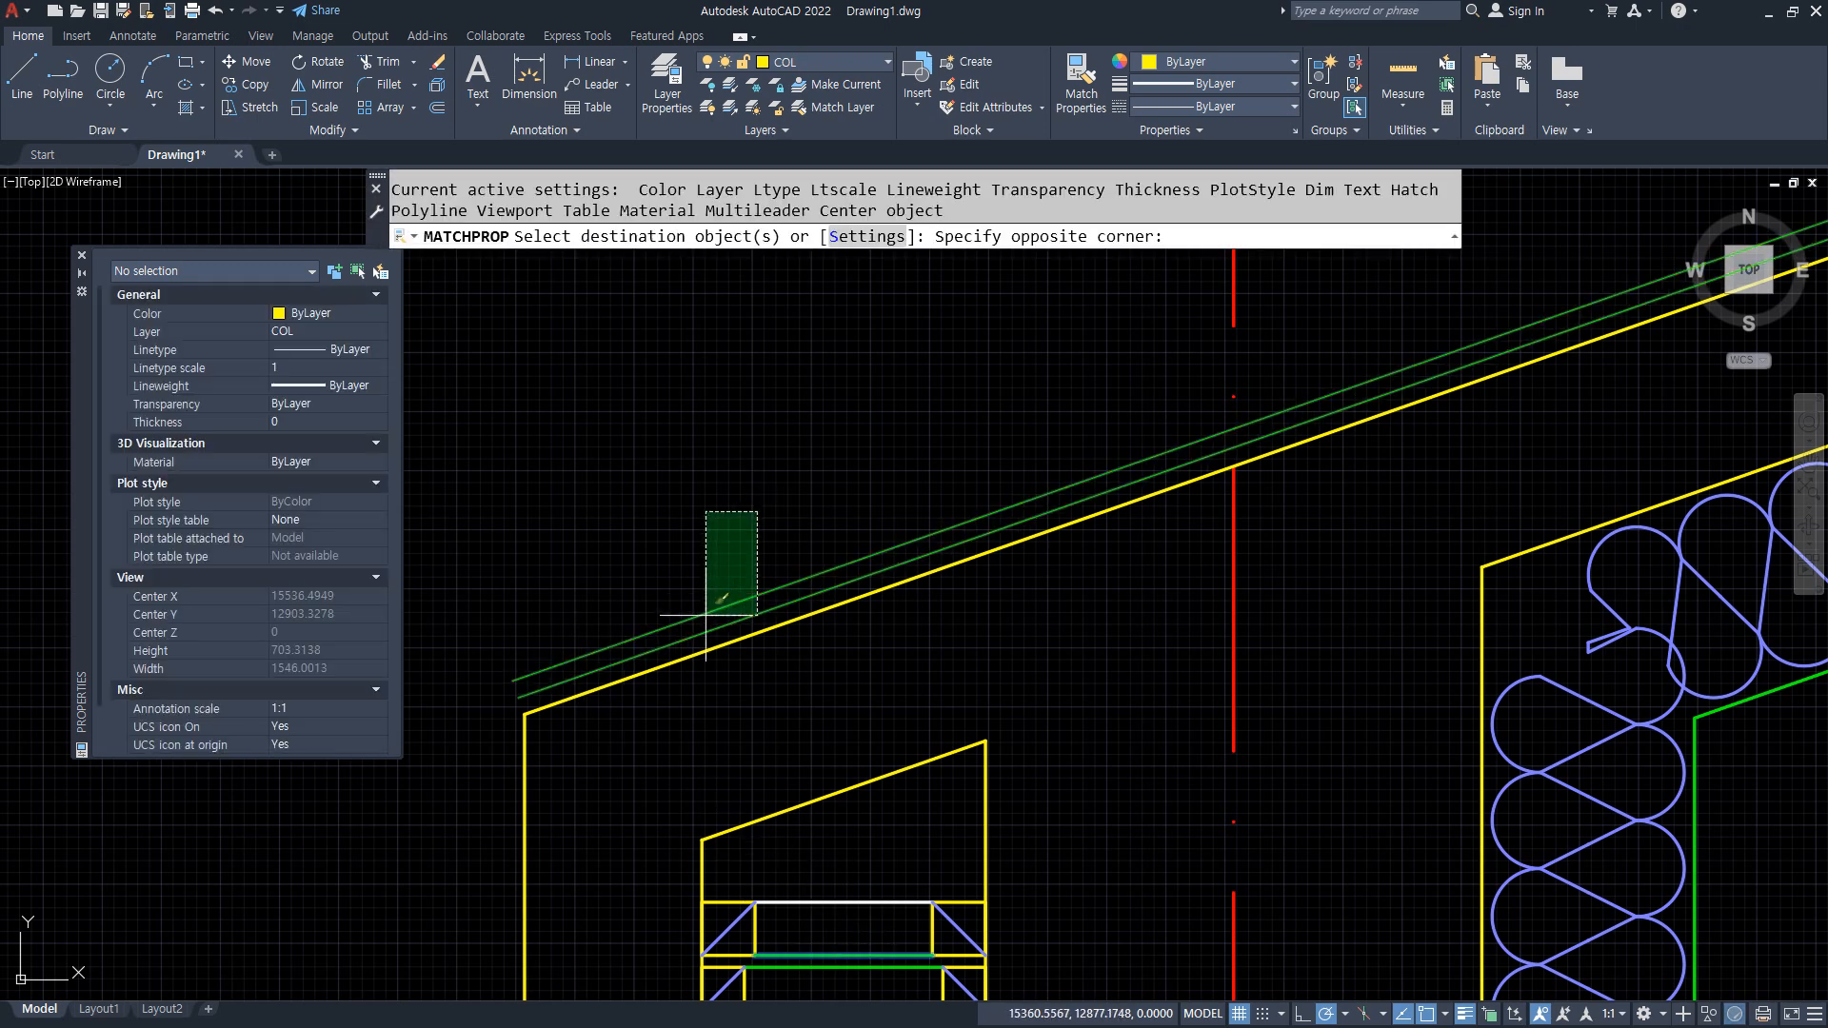
{"action": "left_click", "coordinate": [705, 617]}
{"action": "key", "text": "Return"}
Put the lower of the two green roof polylines on the BANG layer.
{"action": "left_click", "coordinate": [743, 619]}
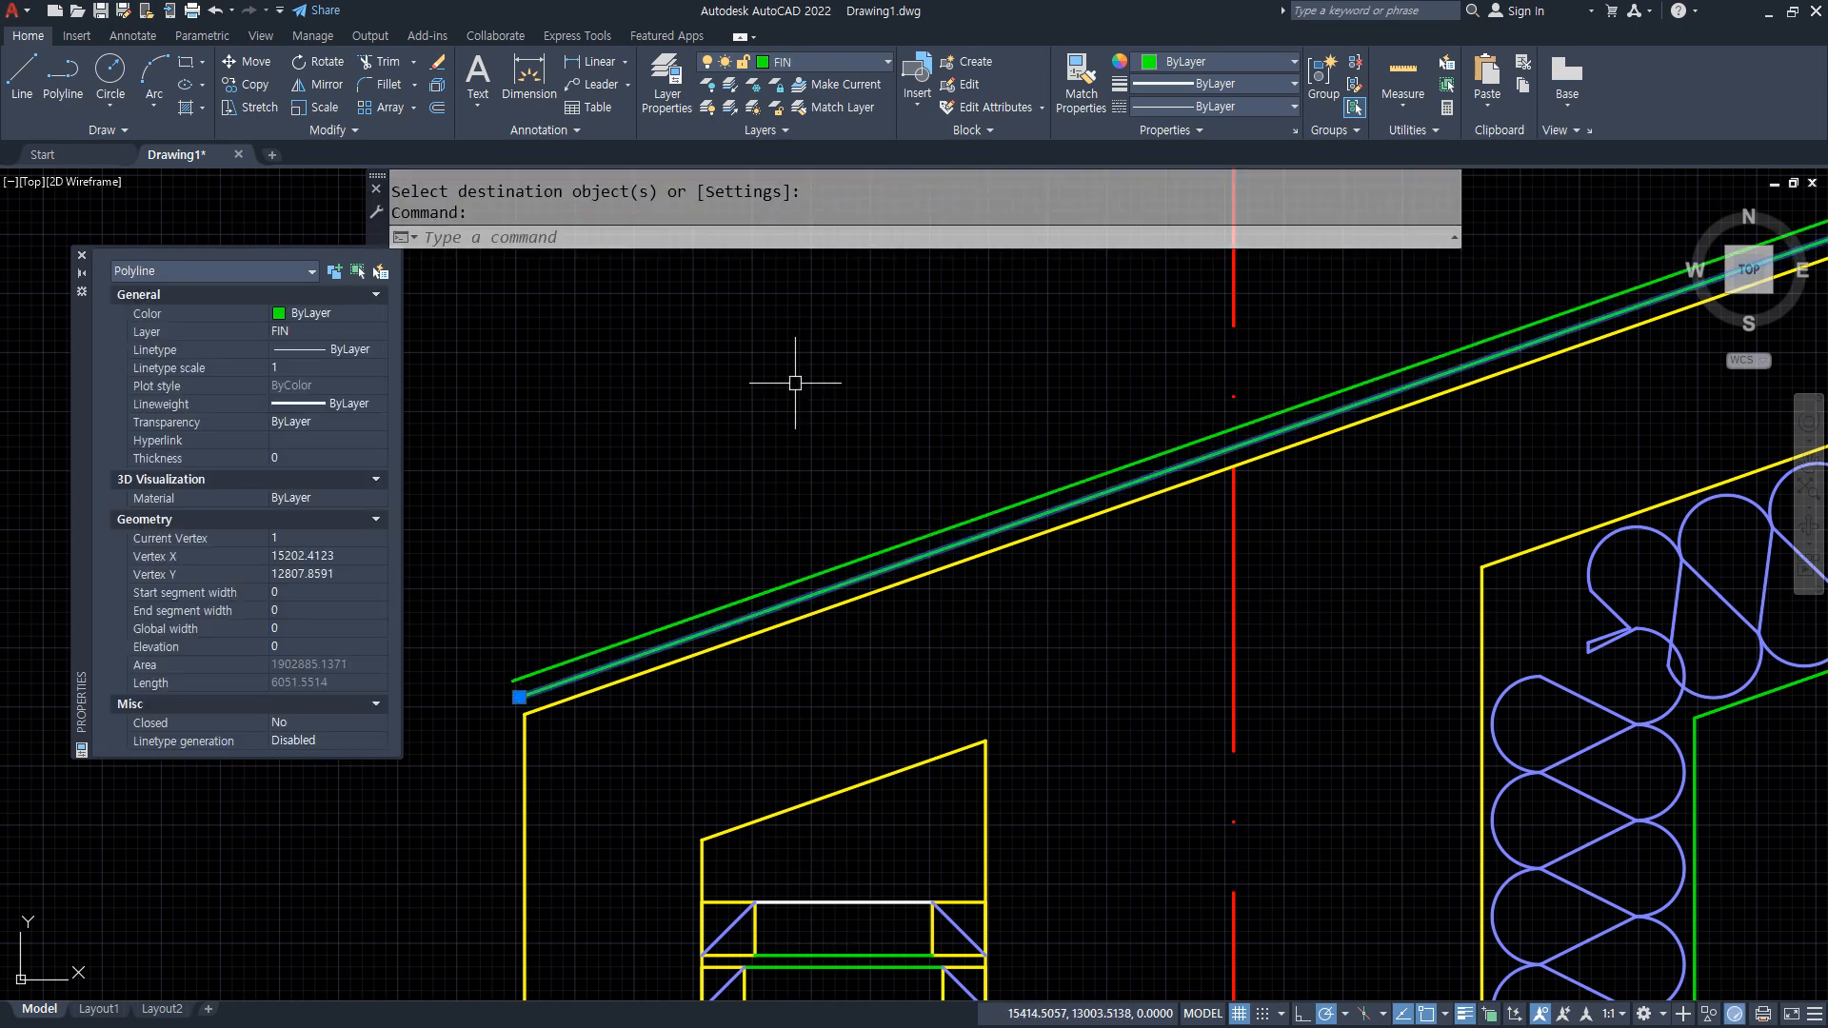
{"action": "left_click", "coordinate": [838, 62]}
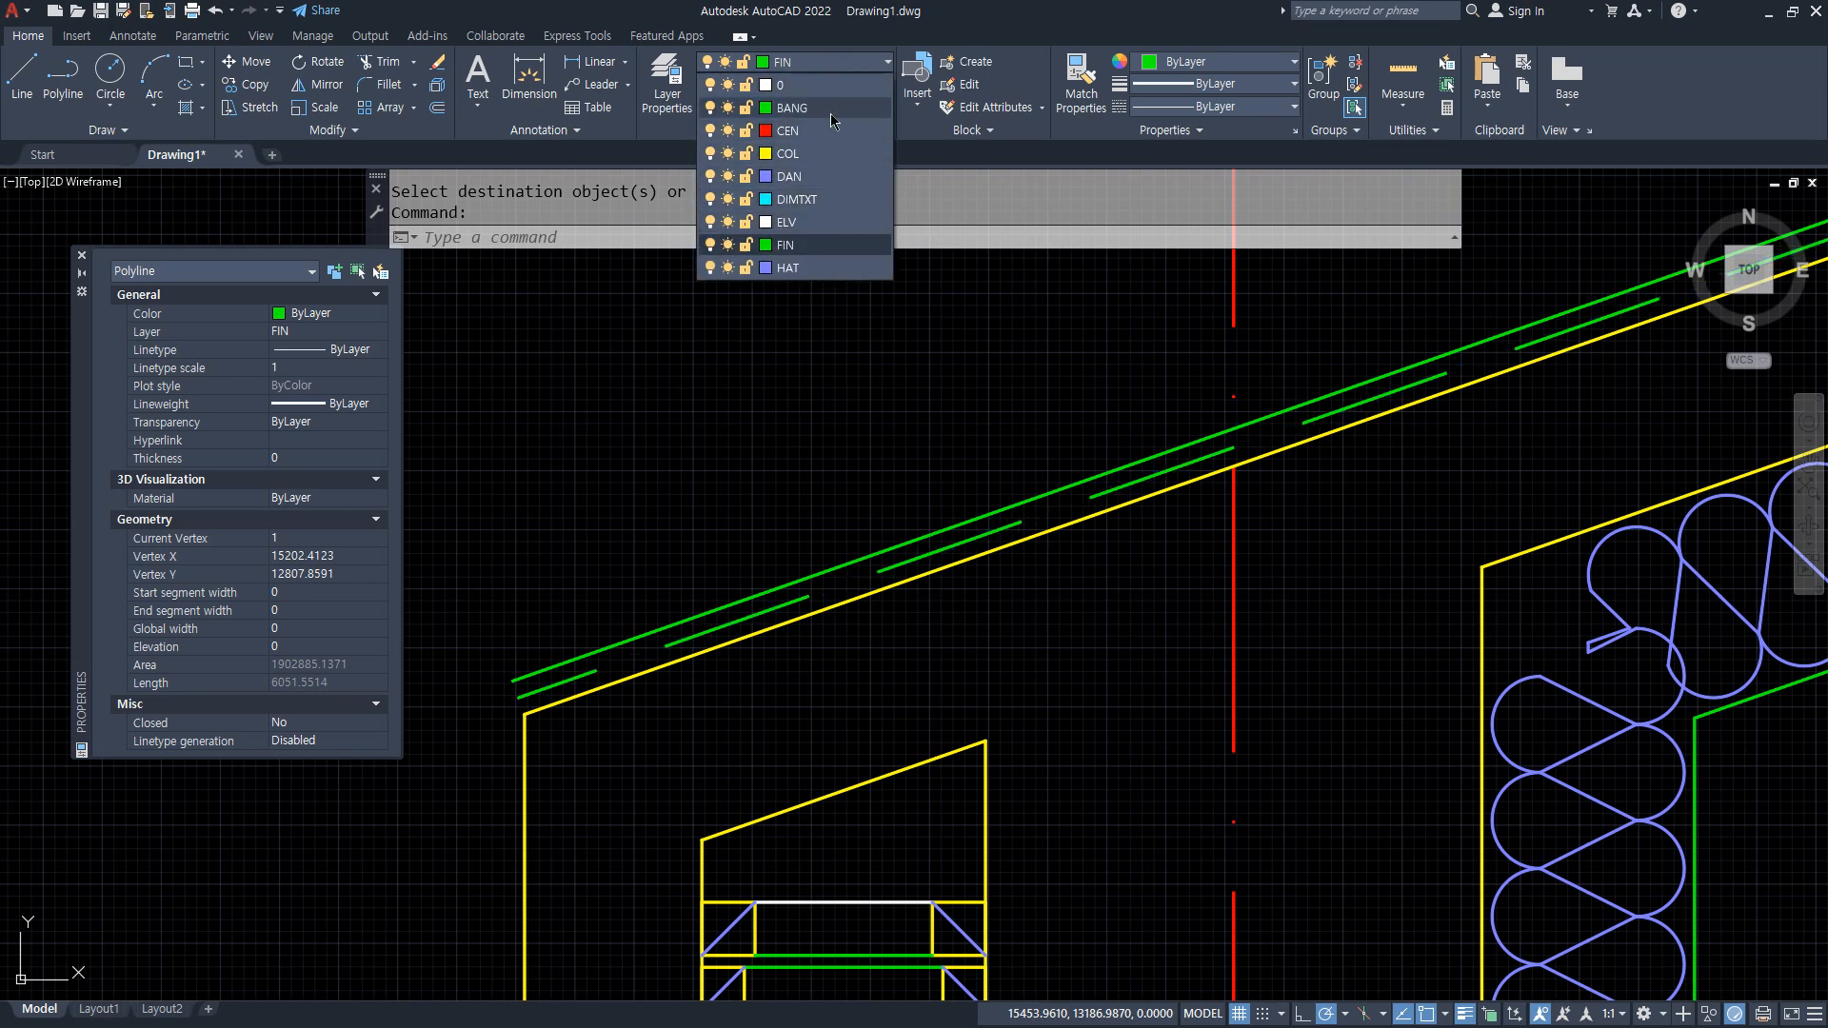
{"action": "key", "text": "Escape"}
{"action": "key", "text": "Escape"}
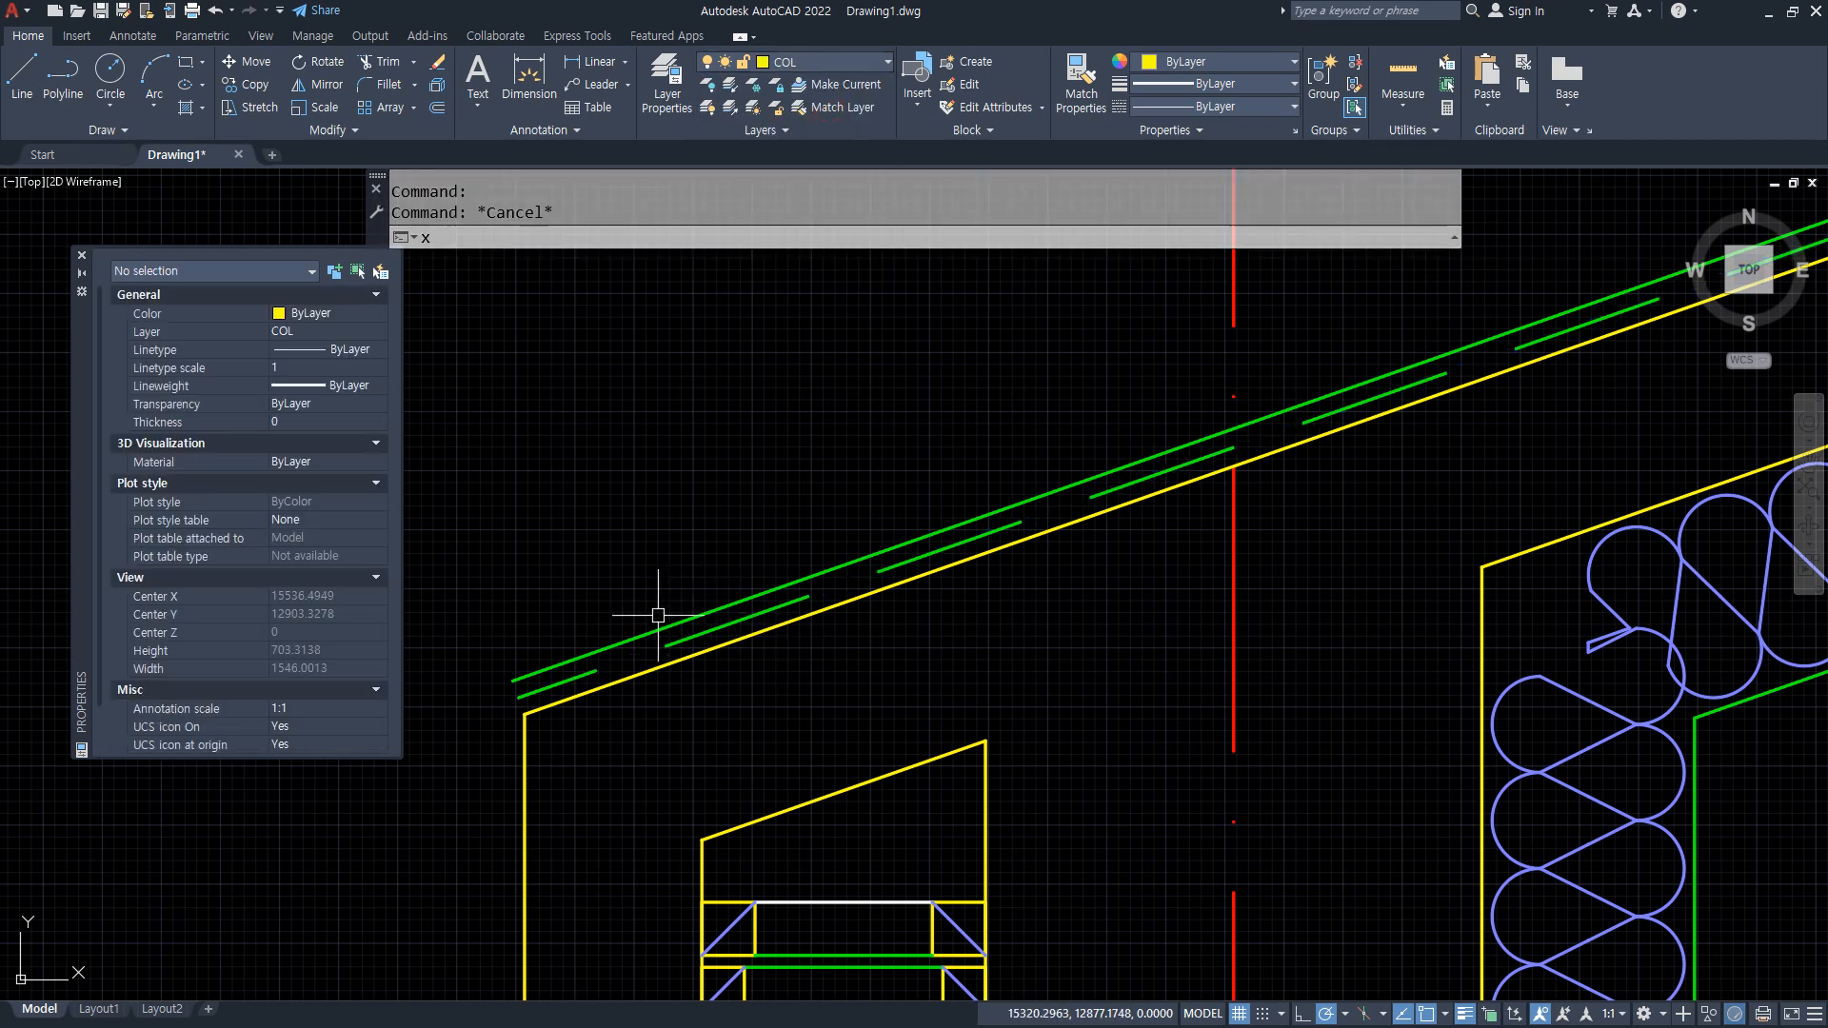
Explode the uppermost green roof polyline into separate lines.
{"action": "type", "text": "x"}
{"action": "key", "text": "Return"}
{"action": "left_click", "coordinate": [658, 615]}
{"action": "middle_click_drag", "start_coordinate": [550, 787], "coordinate": [718, 457]}
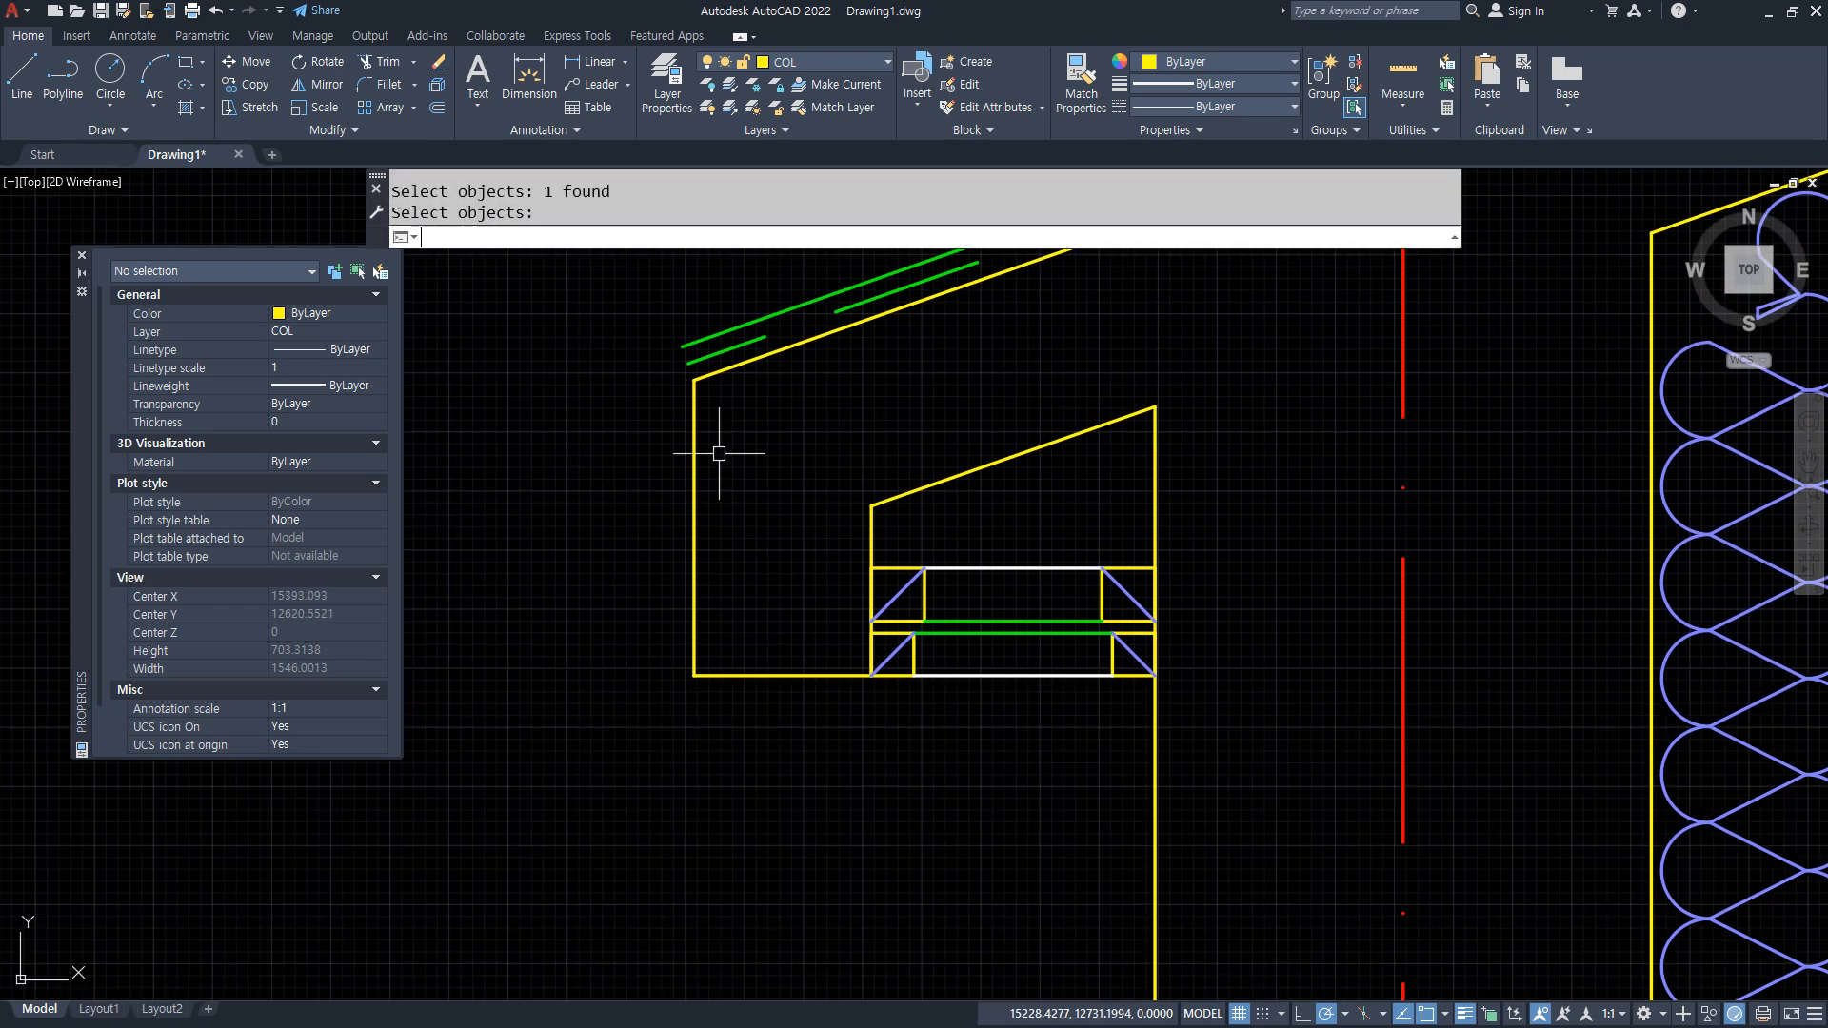
{"action": "key", "text": "Return"}
Offset the outer vertical line and the bottom soffit line of the yellow eaves outline 20 outwards.
{"action": "type", "text": "o"}
{"action": "key", "text": "Return"}
{"action": "type", "text": "20"}
{"action": "key", "text": "Return"}
{"action": "left_click", "coordinate": [694, 583]}
{"action": "left_click", "coordinate": [678, 619]}
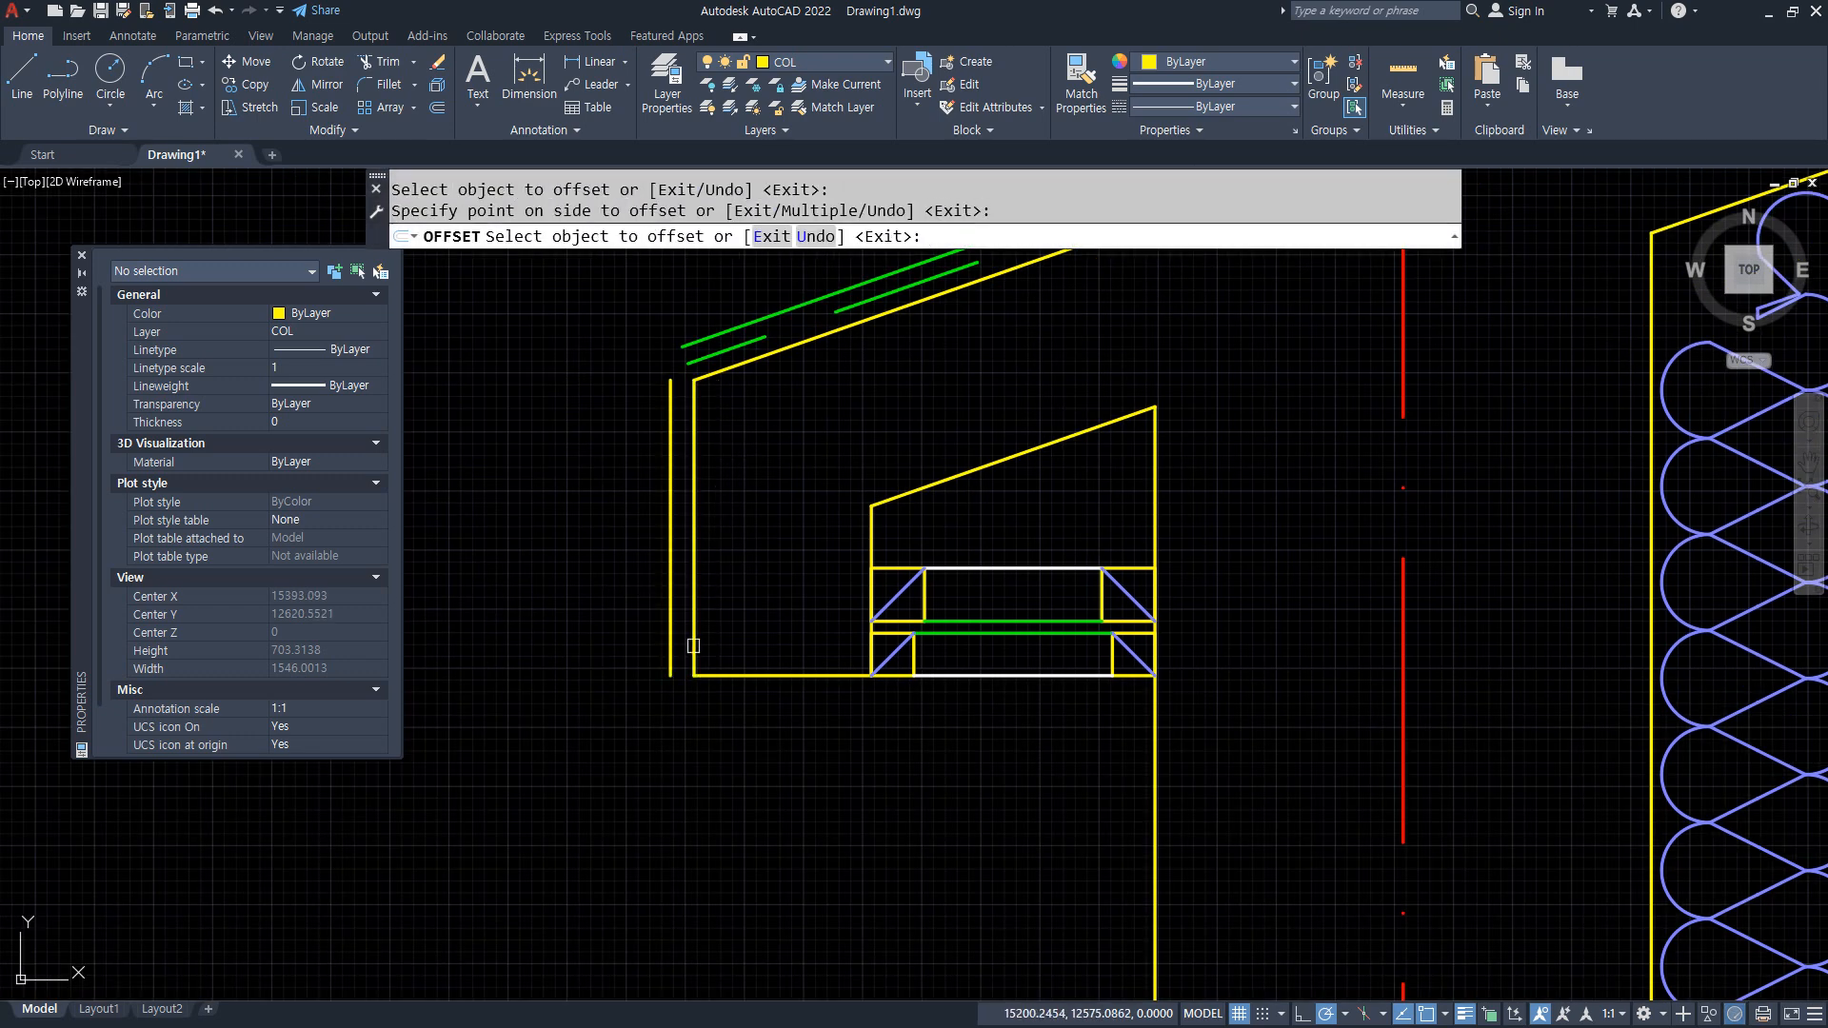
{"action": "left_click", "coordinate": [755, 677]}
{"action": "left_click", "coordinate": [837, 701]}
{"action": "key", "text": "Return"}
Draw a short line closing the inner end of the soffit between the yellow line and its offset.
{"action": "type", "text": "l"}
{"action": "key", "text": "Return"}
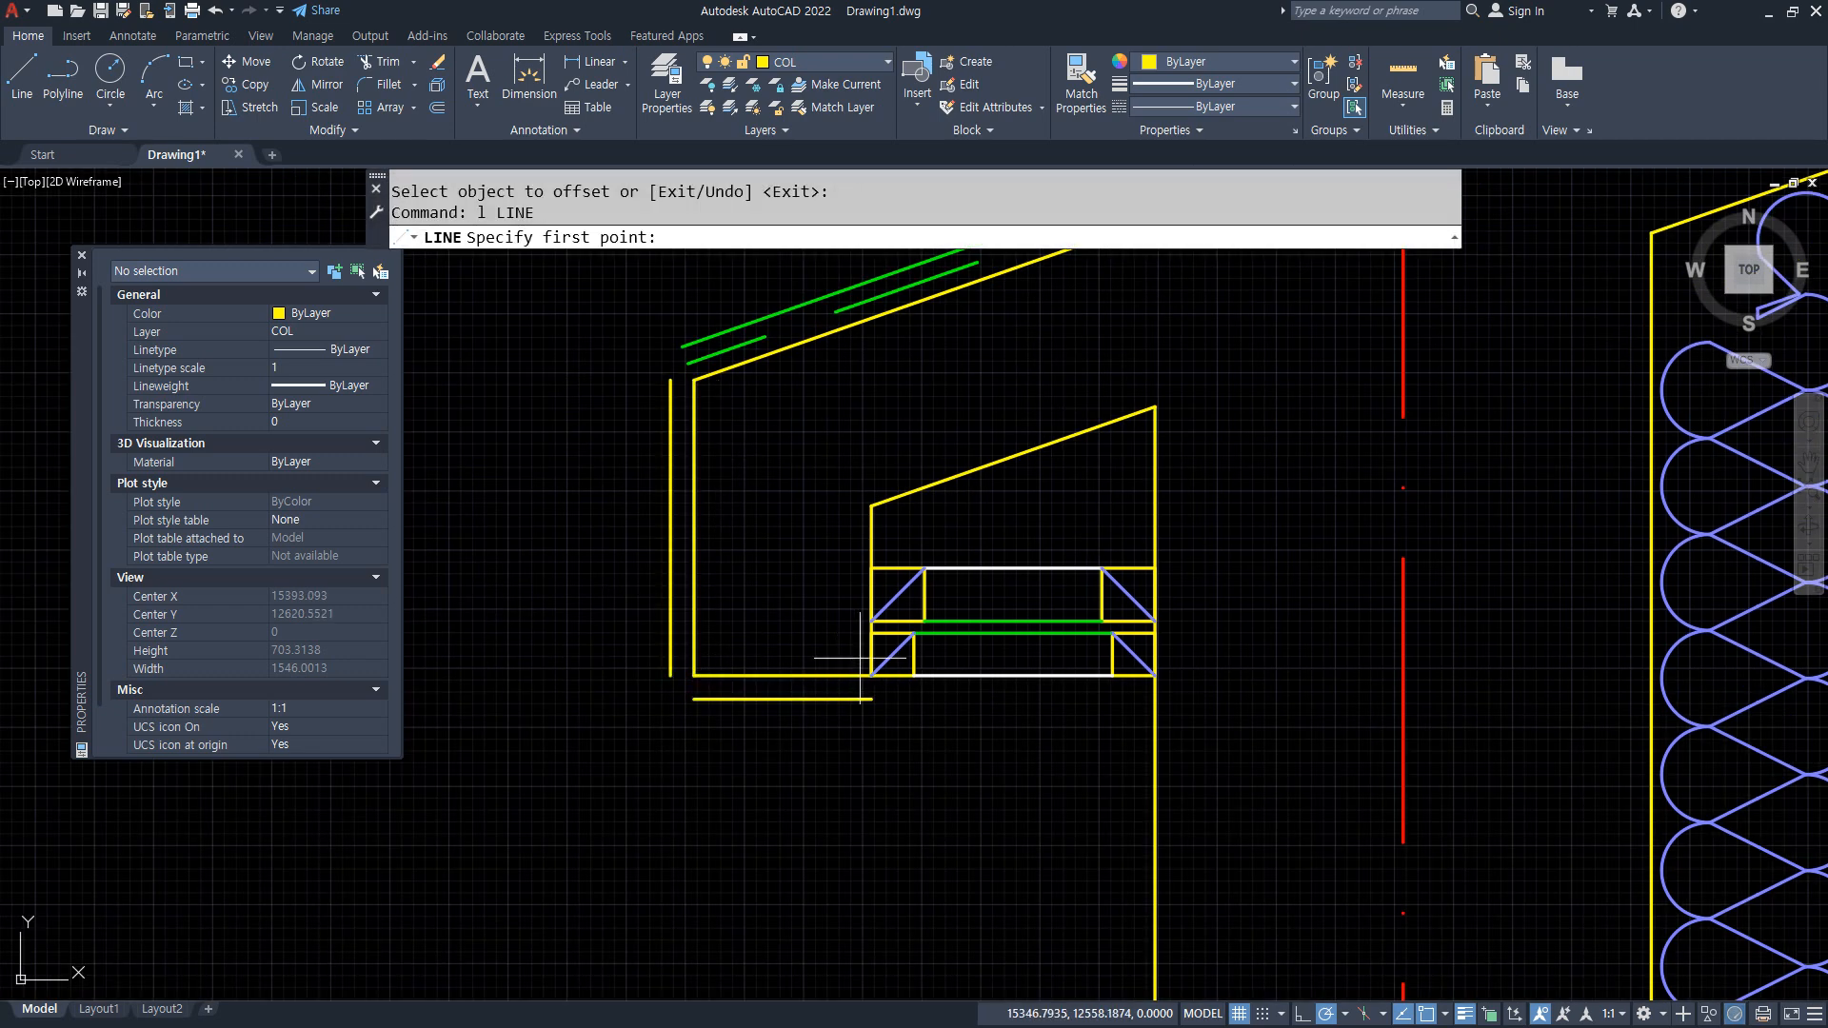
{"action": "left_click", "coordinate": [873, 675]}
{"action": "left_click", "coordinate": [871, 699]}
{"action": "key", "text": "Return"}
Fillet the offset fascia line with the offset soffit line at the bottom corner and with the uppermost green roof line.
{"action": "type", "text": "f"}
{"action": "key", "text": "Return"}
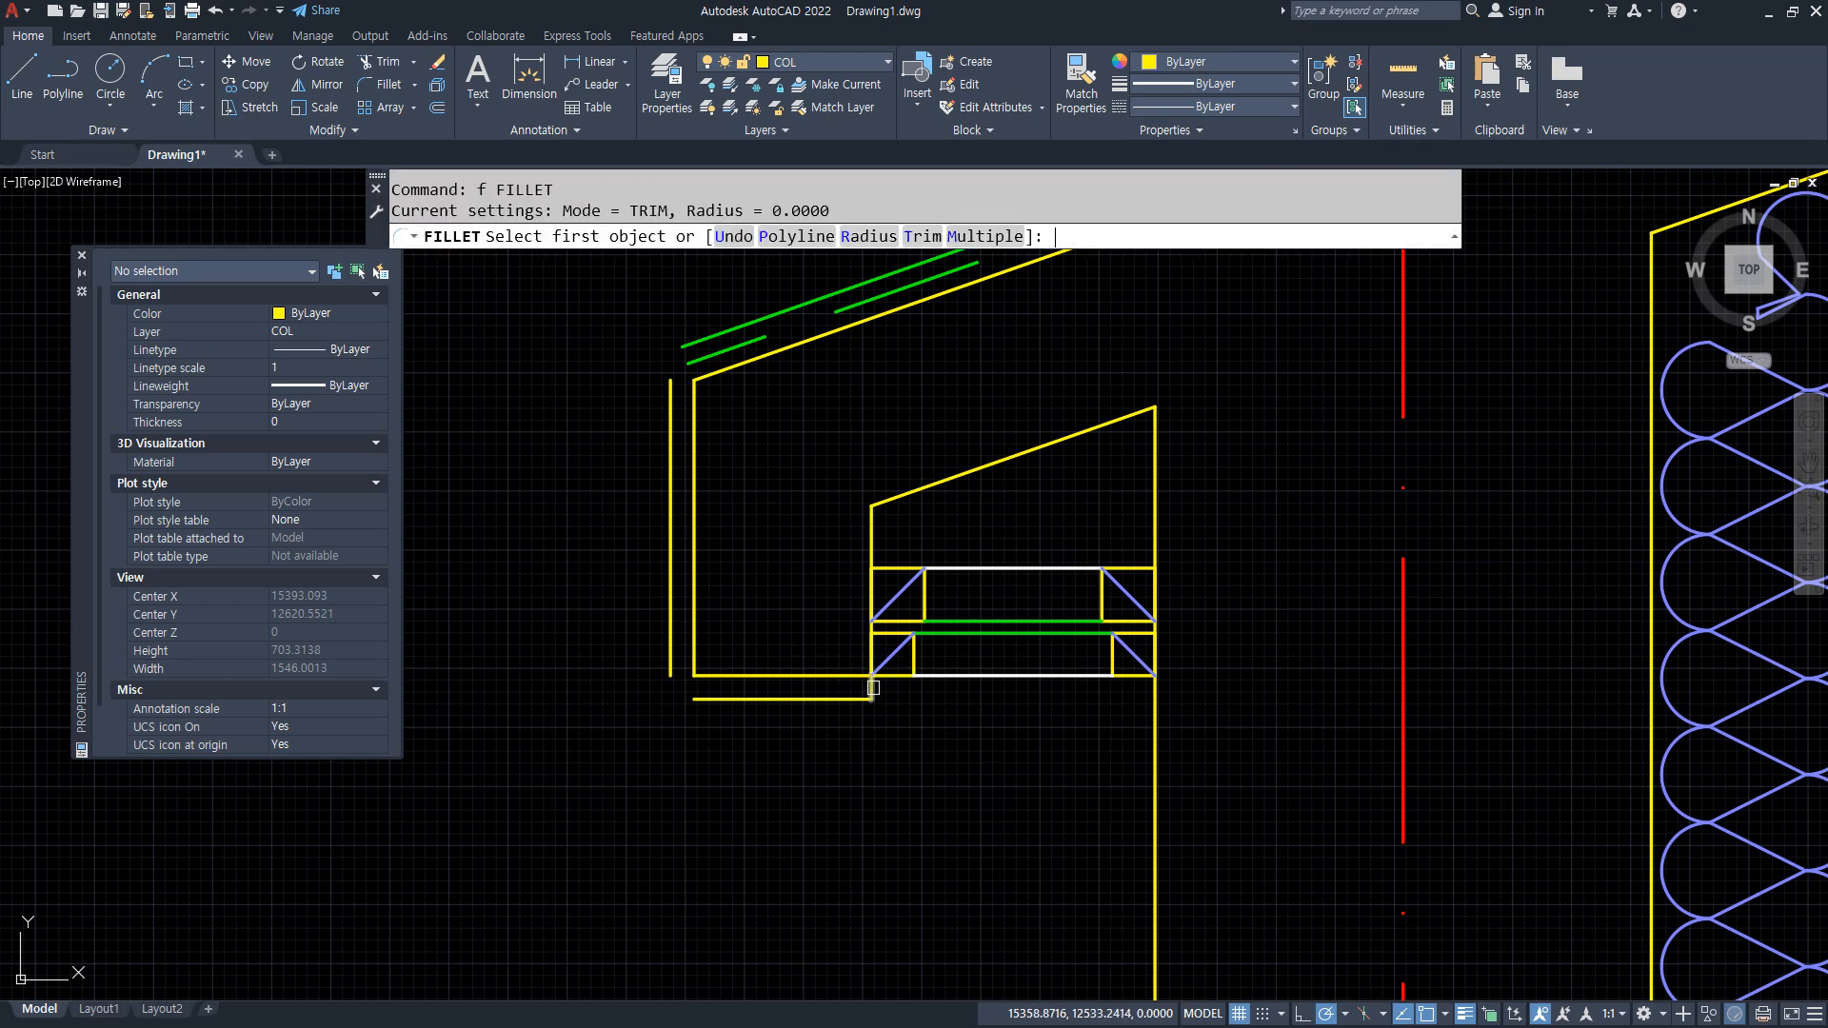
{"action": "key", "text": "Escape"}
{"action": "type", "text": "f"}
{"action": "key", "text": "Return"}
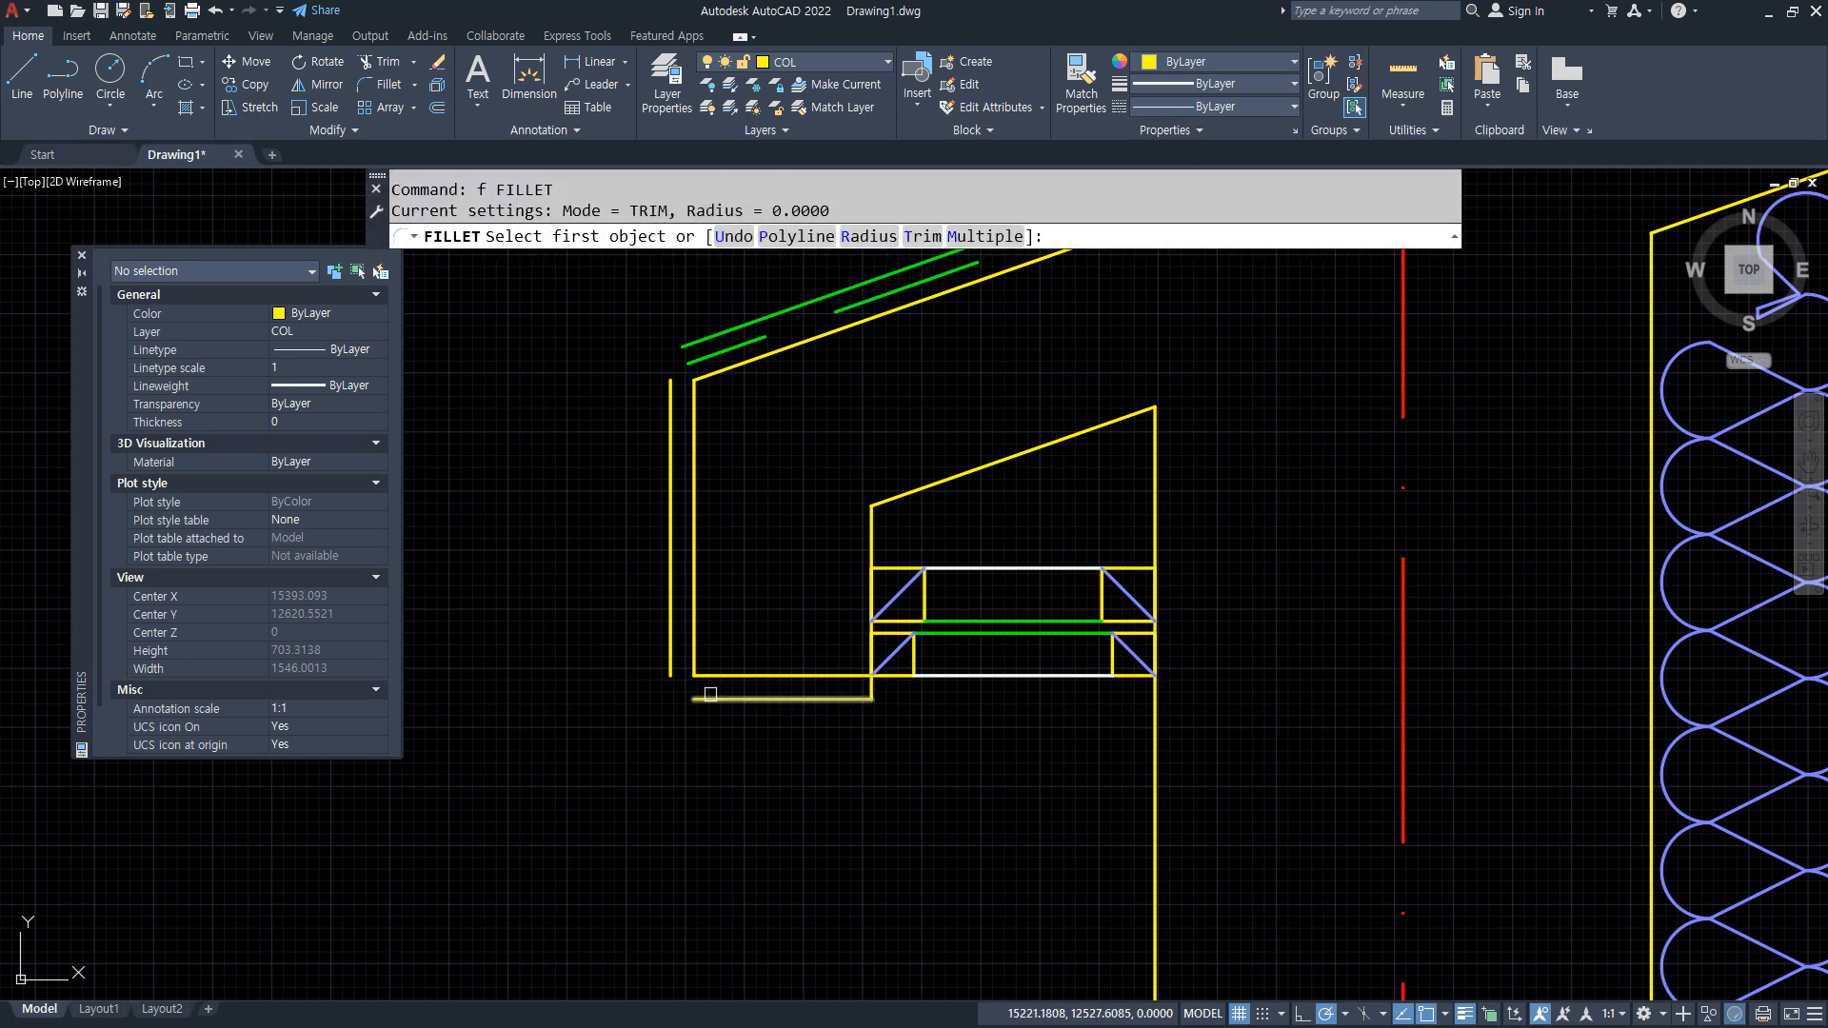
{"action": "left_click", "coordinate": [710, 697]}
{"action": "left_click", "coordinate": [670, 657]}
{"action": "key", "text": "Return"}
{"action": "left_click", "coordinate": [670, 428]}
{"action": "left_click", "coordinate": [711, 326]}
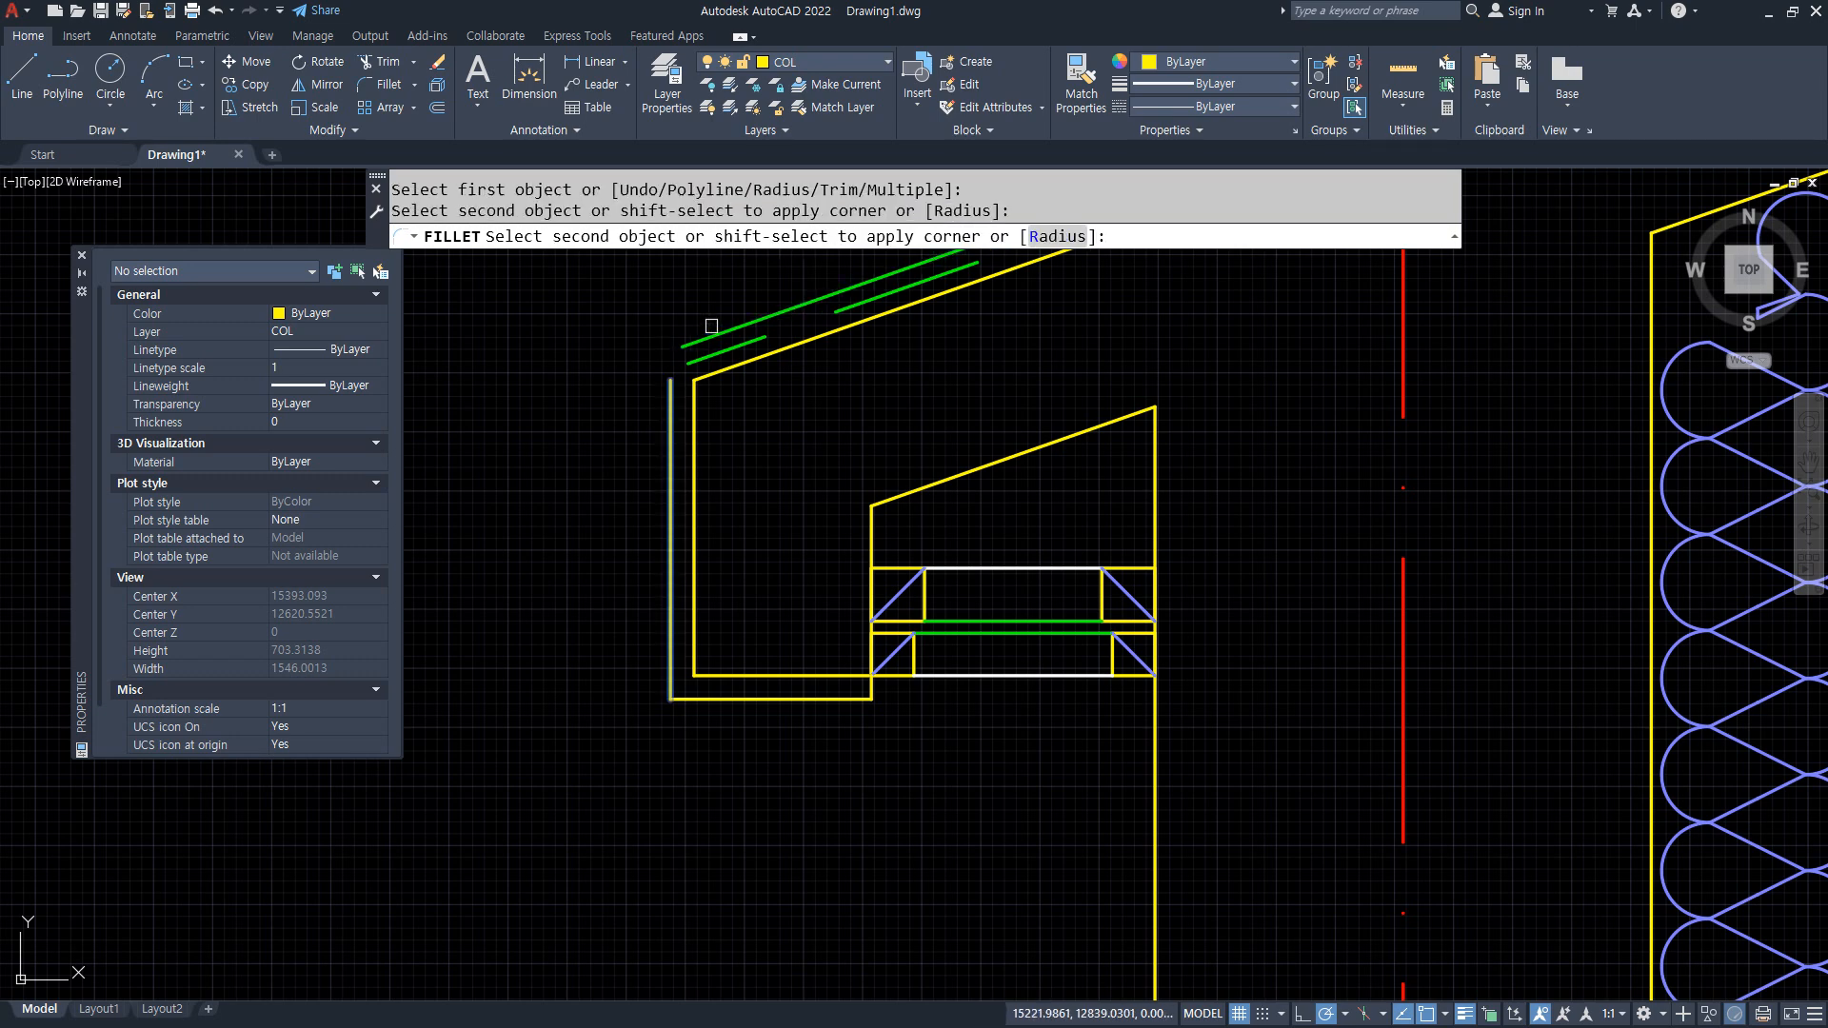
{"action": "left_click", "coordinate": [708, 335]}
Match the offset fascia, soffit and end lines to the properties of the green roof line.
{"action": "type", "text": "ma"}
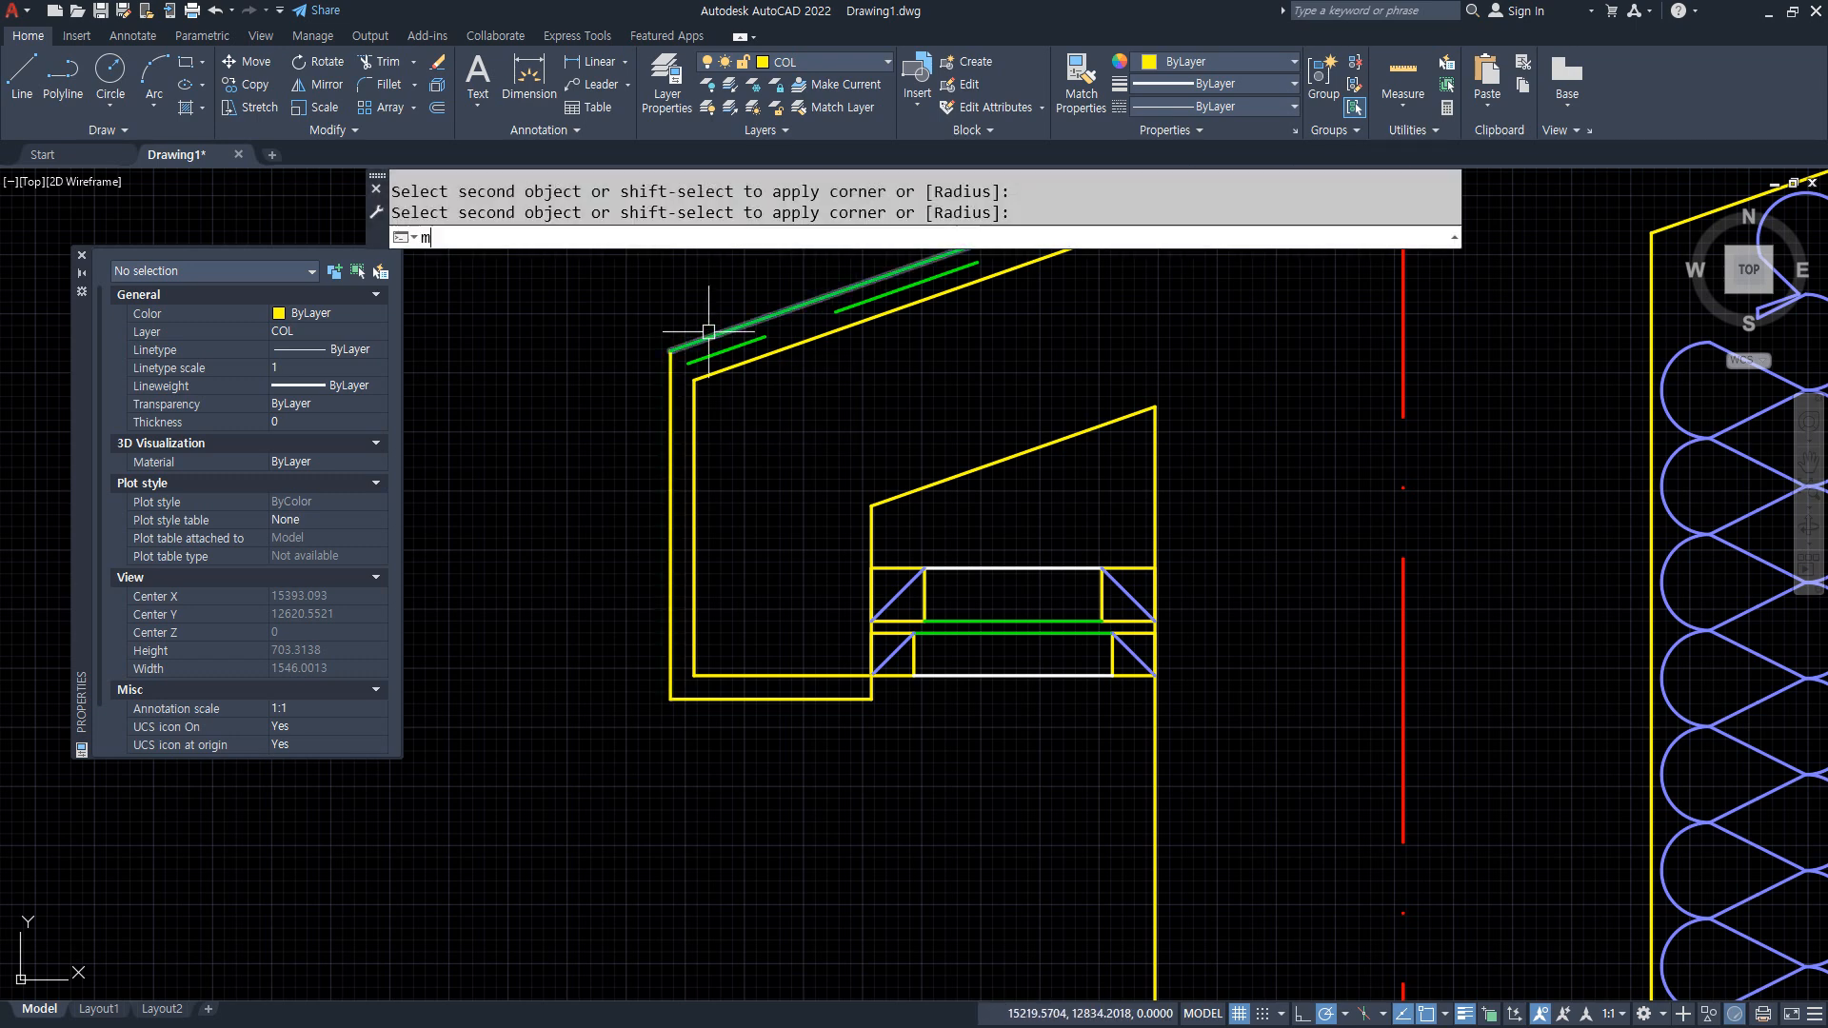
{"action": "key", "text": "Return"}
{"action": "left_click", "coordinate": [708, 328]}
{"action": "left_click", "coordinate": [936, 785]}
{"action": "left_click", "coordinate": [612, 684]}
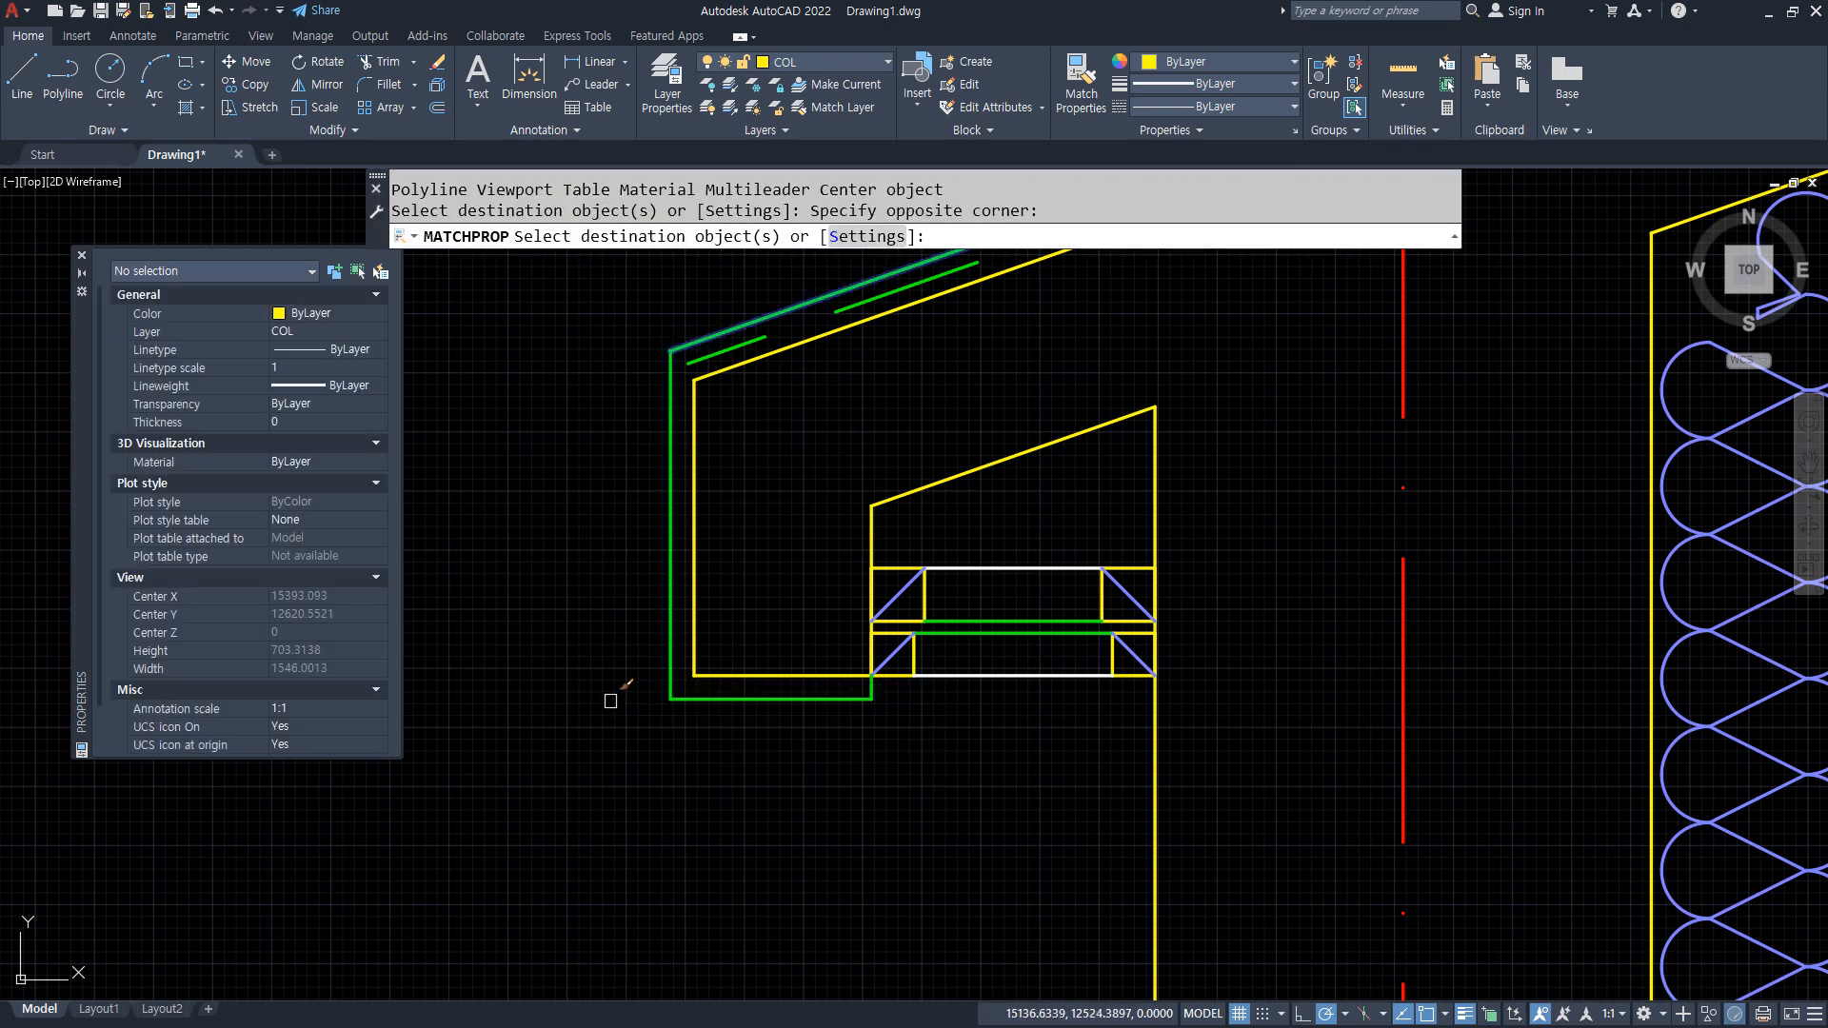
{"action": "scroll", "coordinate": [746, 711], "scroll_direction": "up", "scroll_amount": 8}
{"action": "key", "text": "Return"}
Draw a 20 by 15 rectangle upwards from the green soffit line below the yellow fascia corner and trim its base open as a drip groove.
{"action": "type", "text": "rec"}
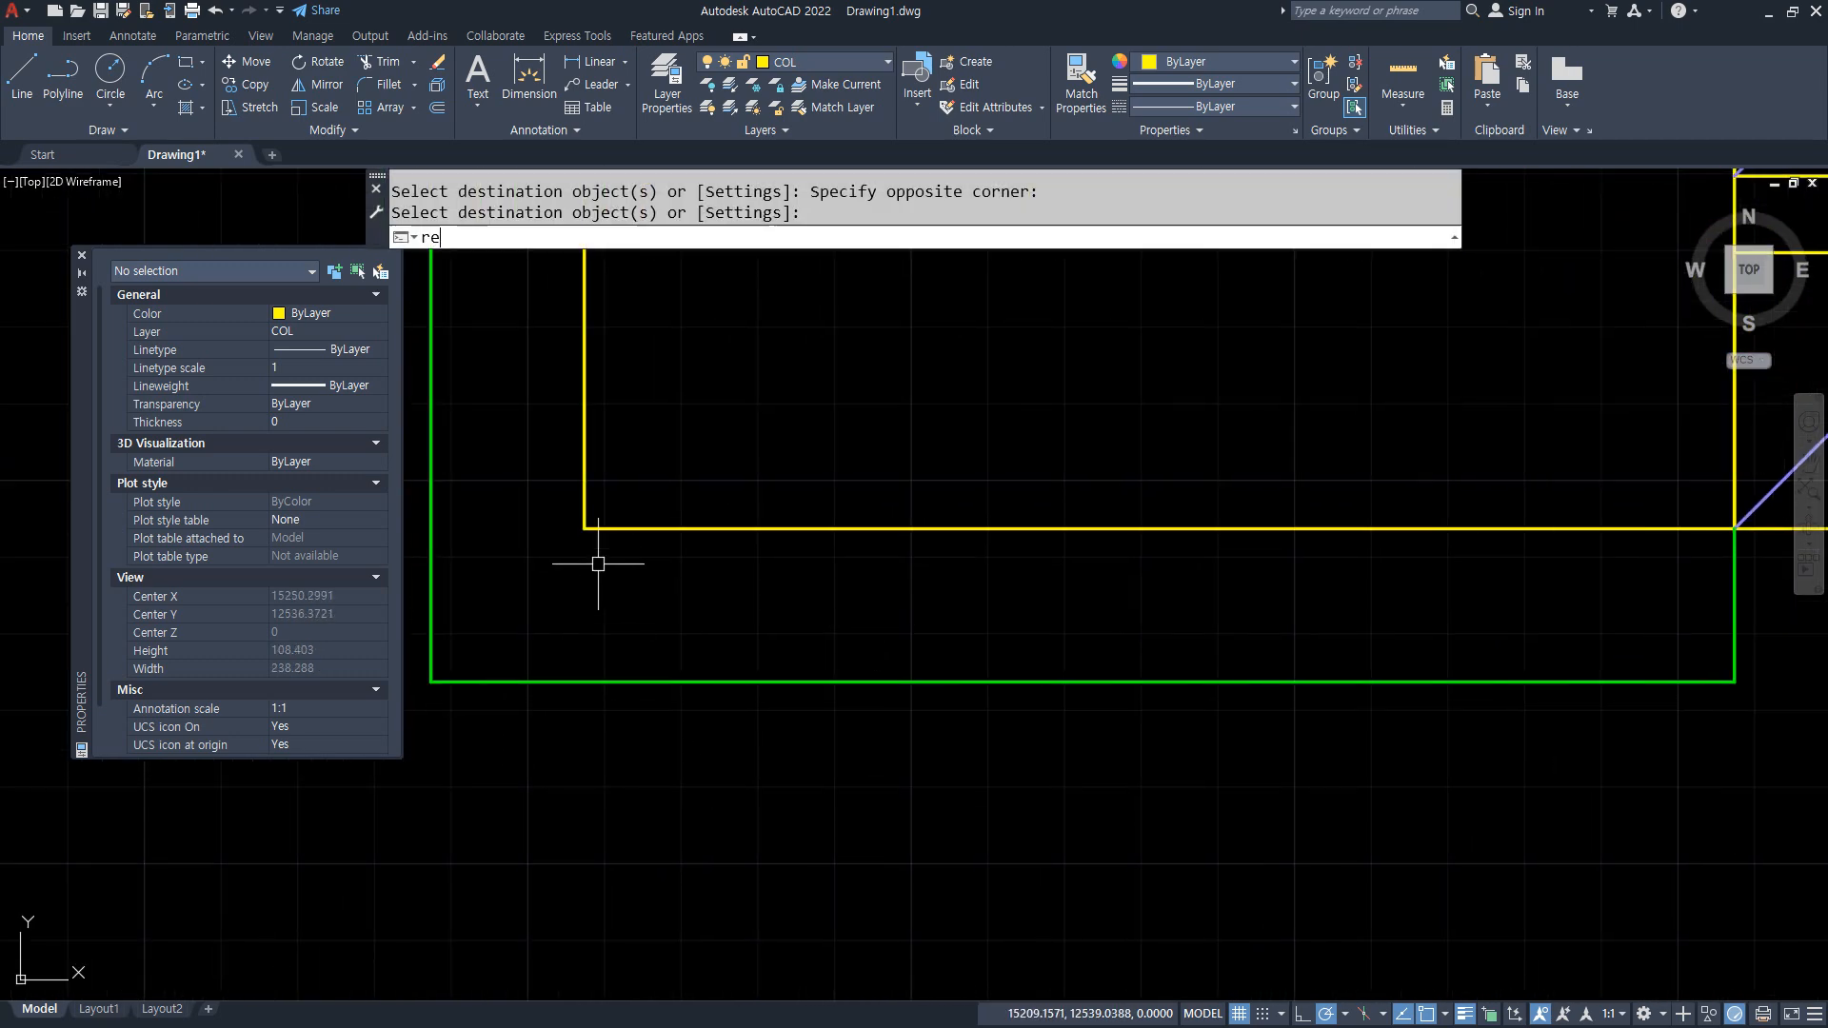
{"action": "key", "text": "Return"}
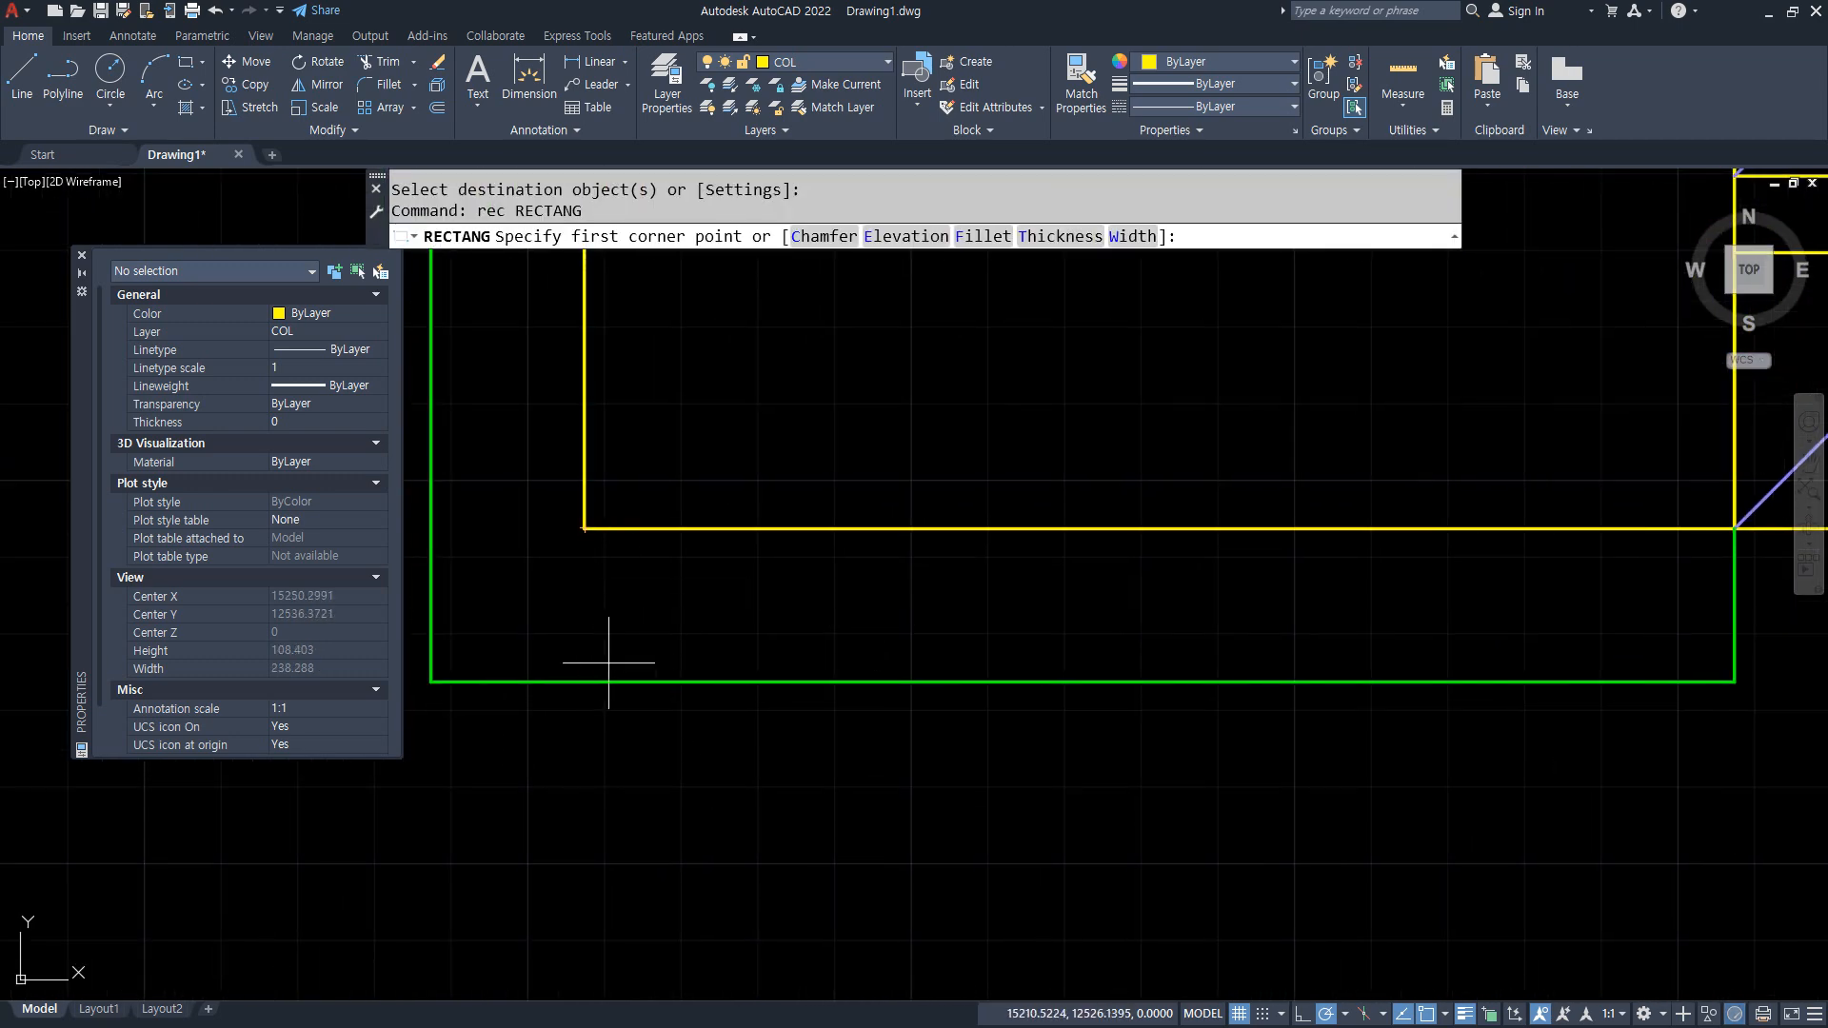
{"action": "left_click", "coordinate": [584, 681]}
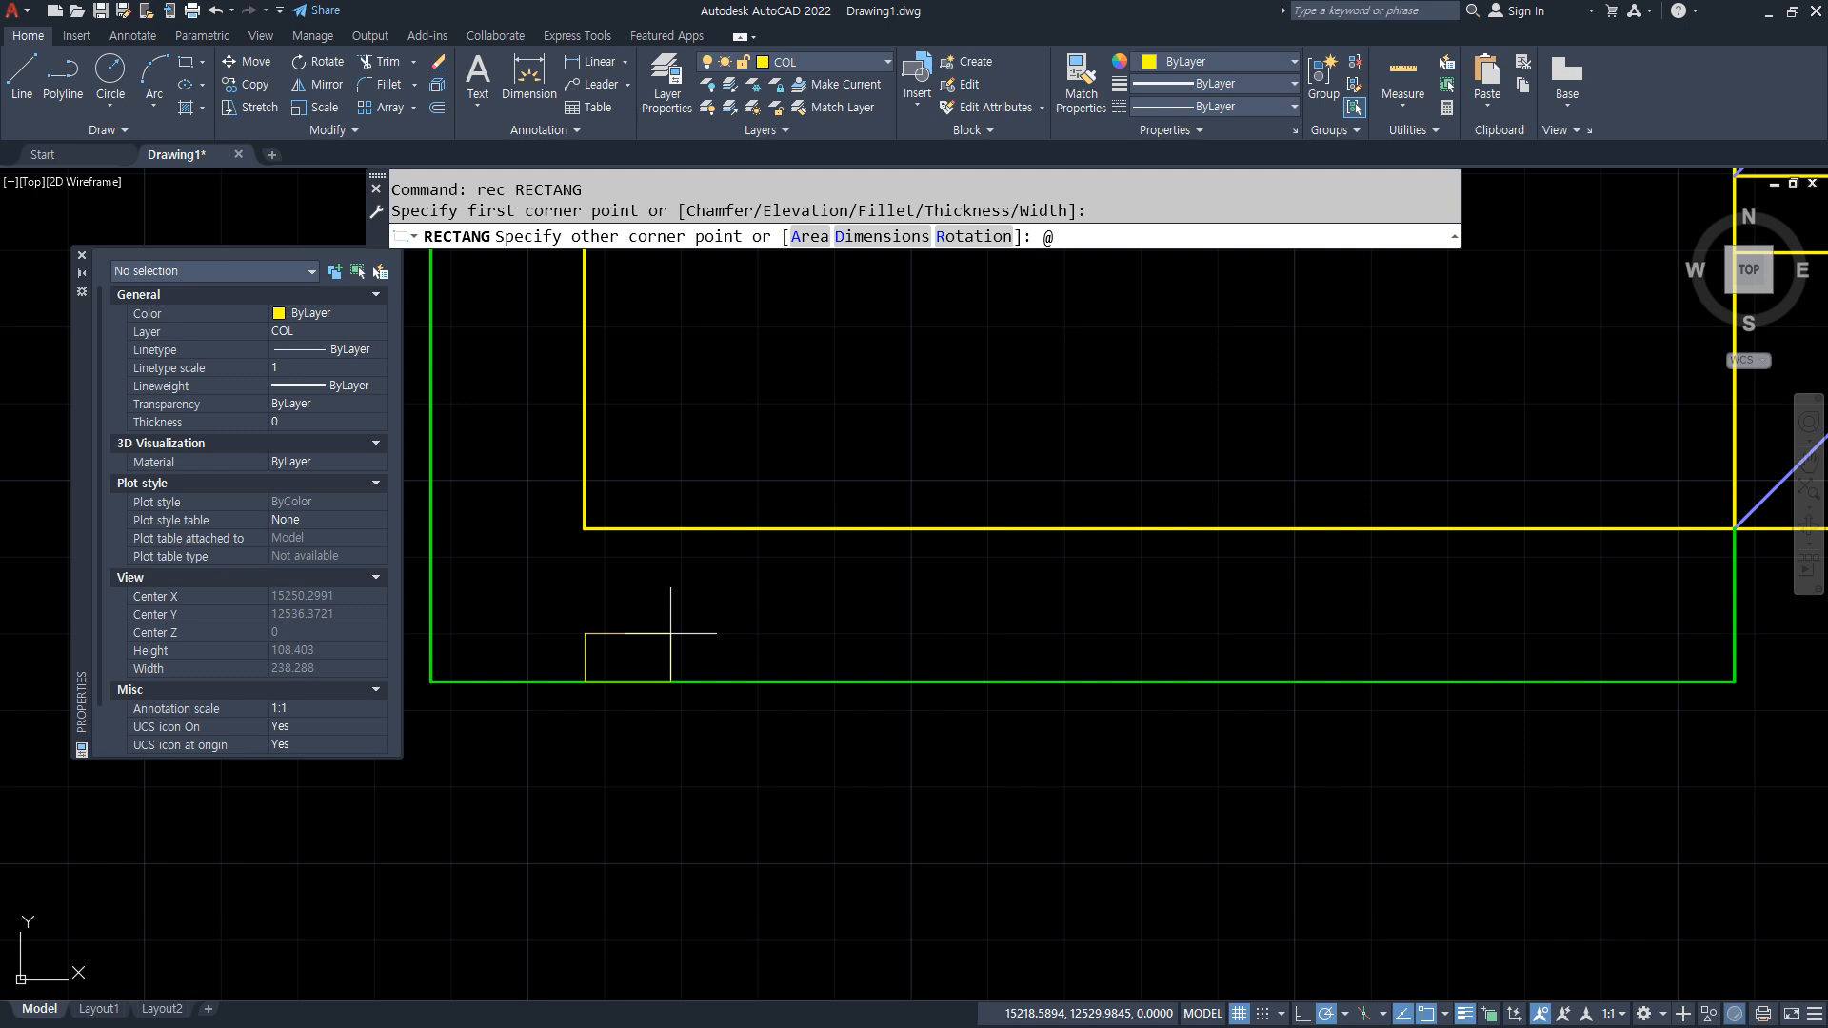
{"action": "type", "text": "@20,15"}
{"action": "key", "text": "Return"}
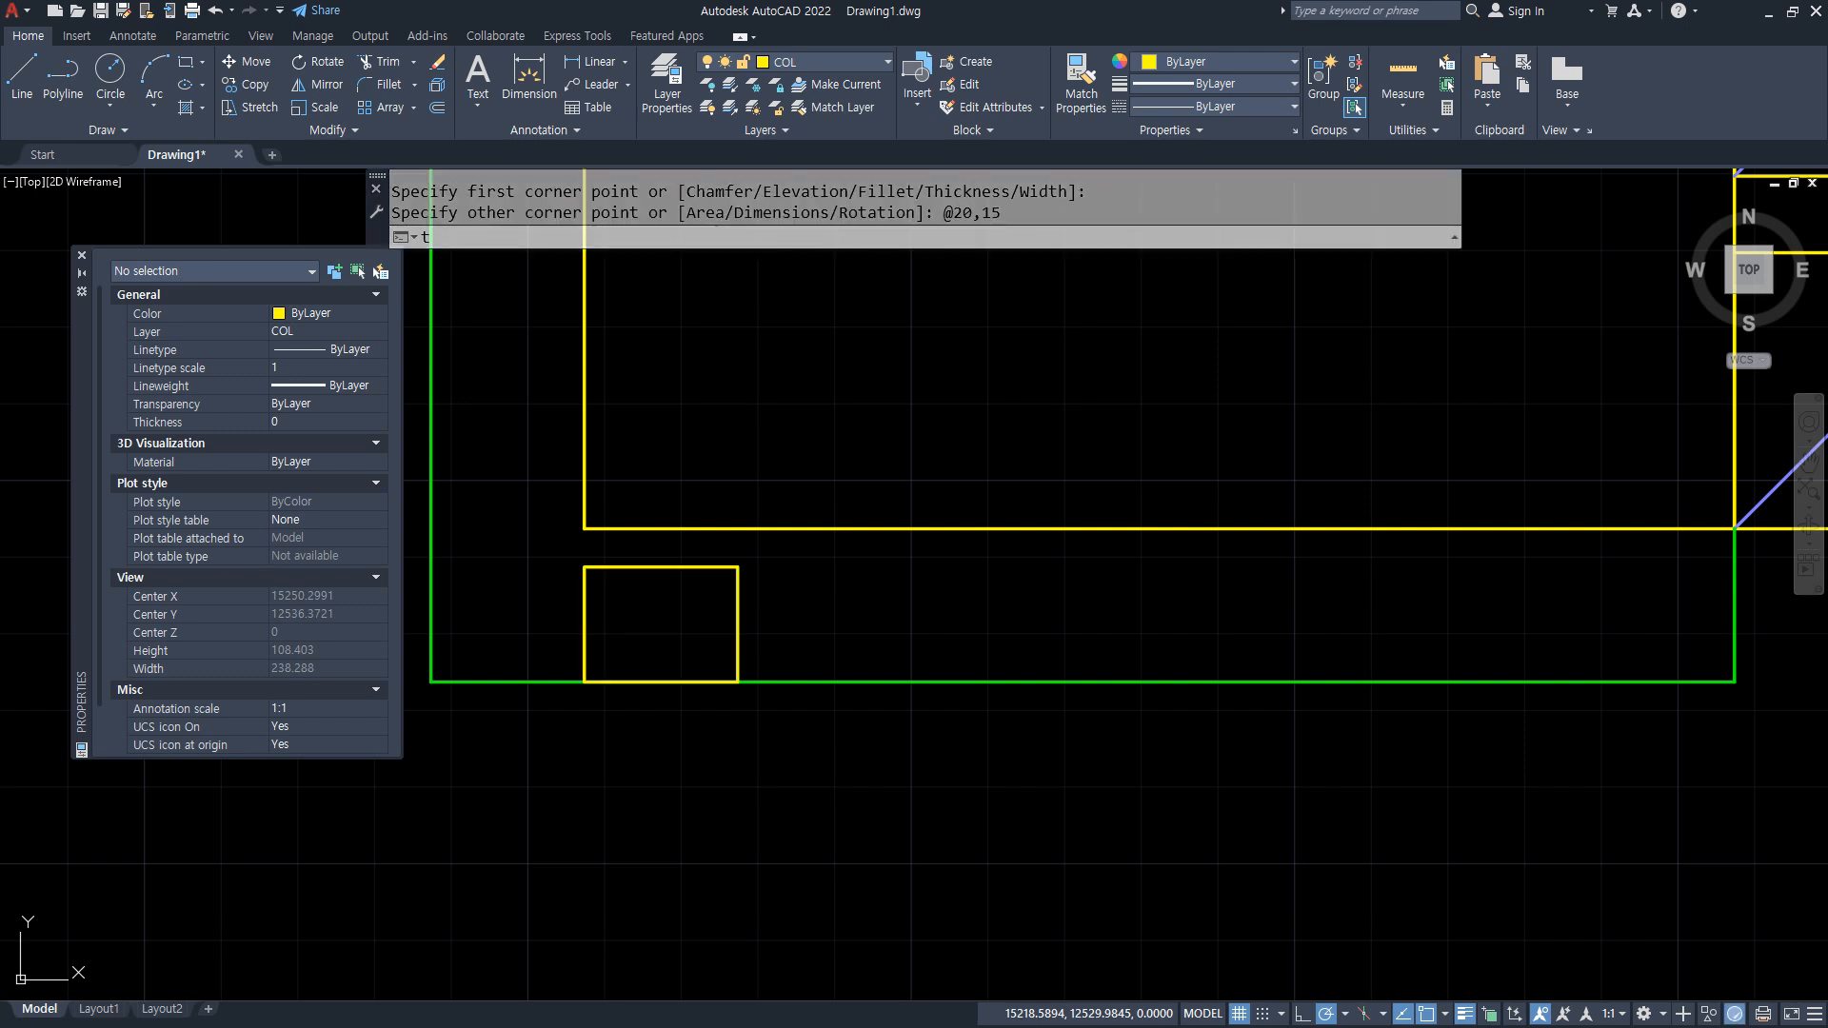
{"action": "type", "text": "tr"}
{"action": "key", "text": "Return"}
{"action": "mouse_move", "coordinate": [673, 632]}
{"action": "left_mouse_down"}
{"action": "mouse_move", "coordinate": [641, 727]}
{"action": "mouse_move", "coordinate": [647, 699]}
{"action": "left_mouse_up"}
{"action": "key", "text": "Return"}
Match the drip groove outline to the properties of the green soffit line.
{"action": "type", "text": "ma"}
{"action": "key", "text": "Return"}
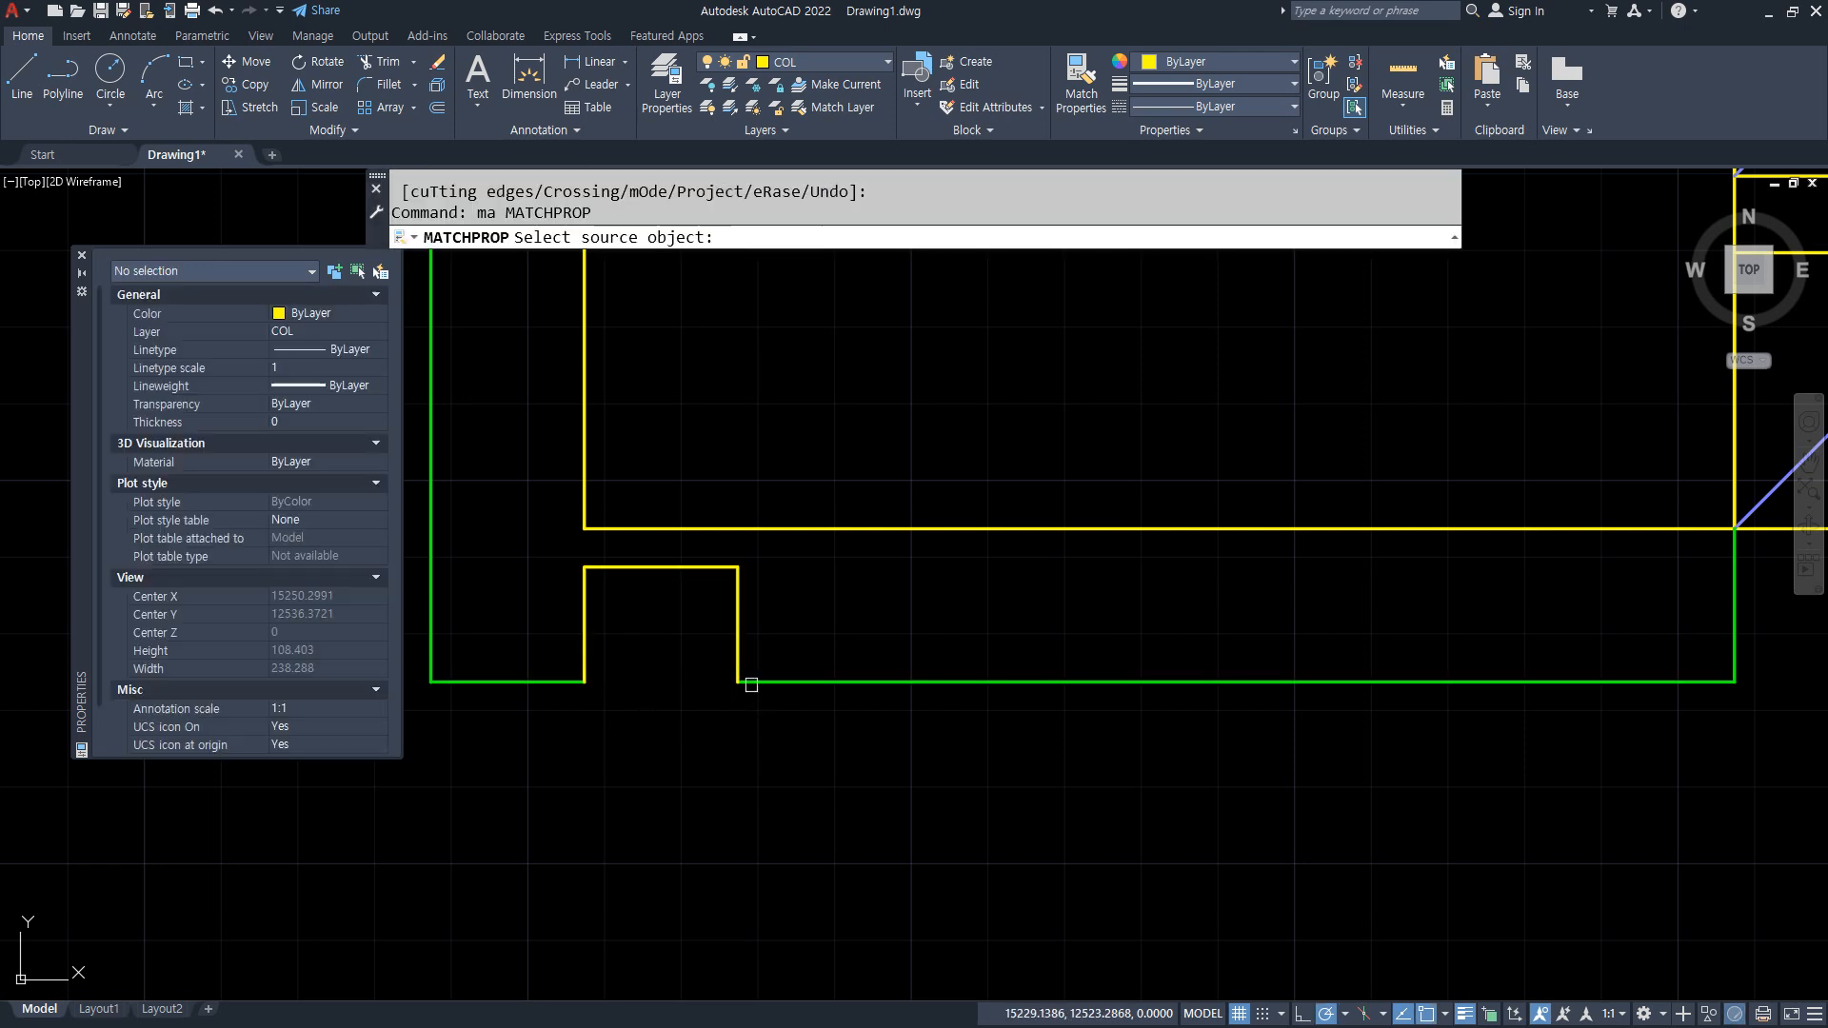
{"action": "left_click", "coordinate": [746, 682]}
{"action": "left_click", "coordinate": [763, 620]}
{"action": "left_click", "coordinate": [547, 560]}
{"action": "key", "text": "Return"}
{"action": "scroll", "coordinate": [561, 572], "scroll_direction": "down", "scroll_amount": 10}
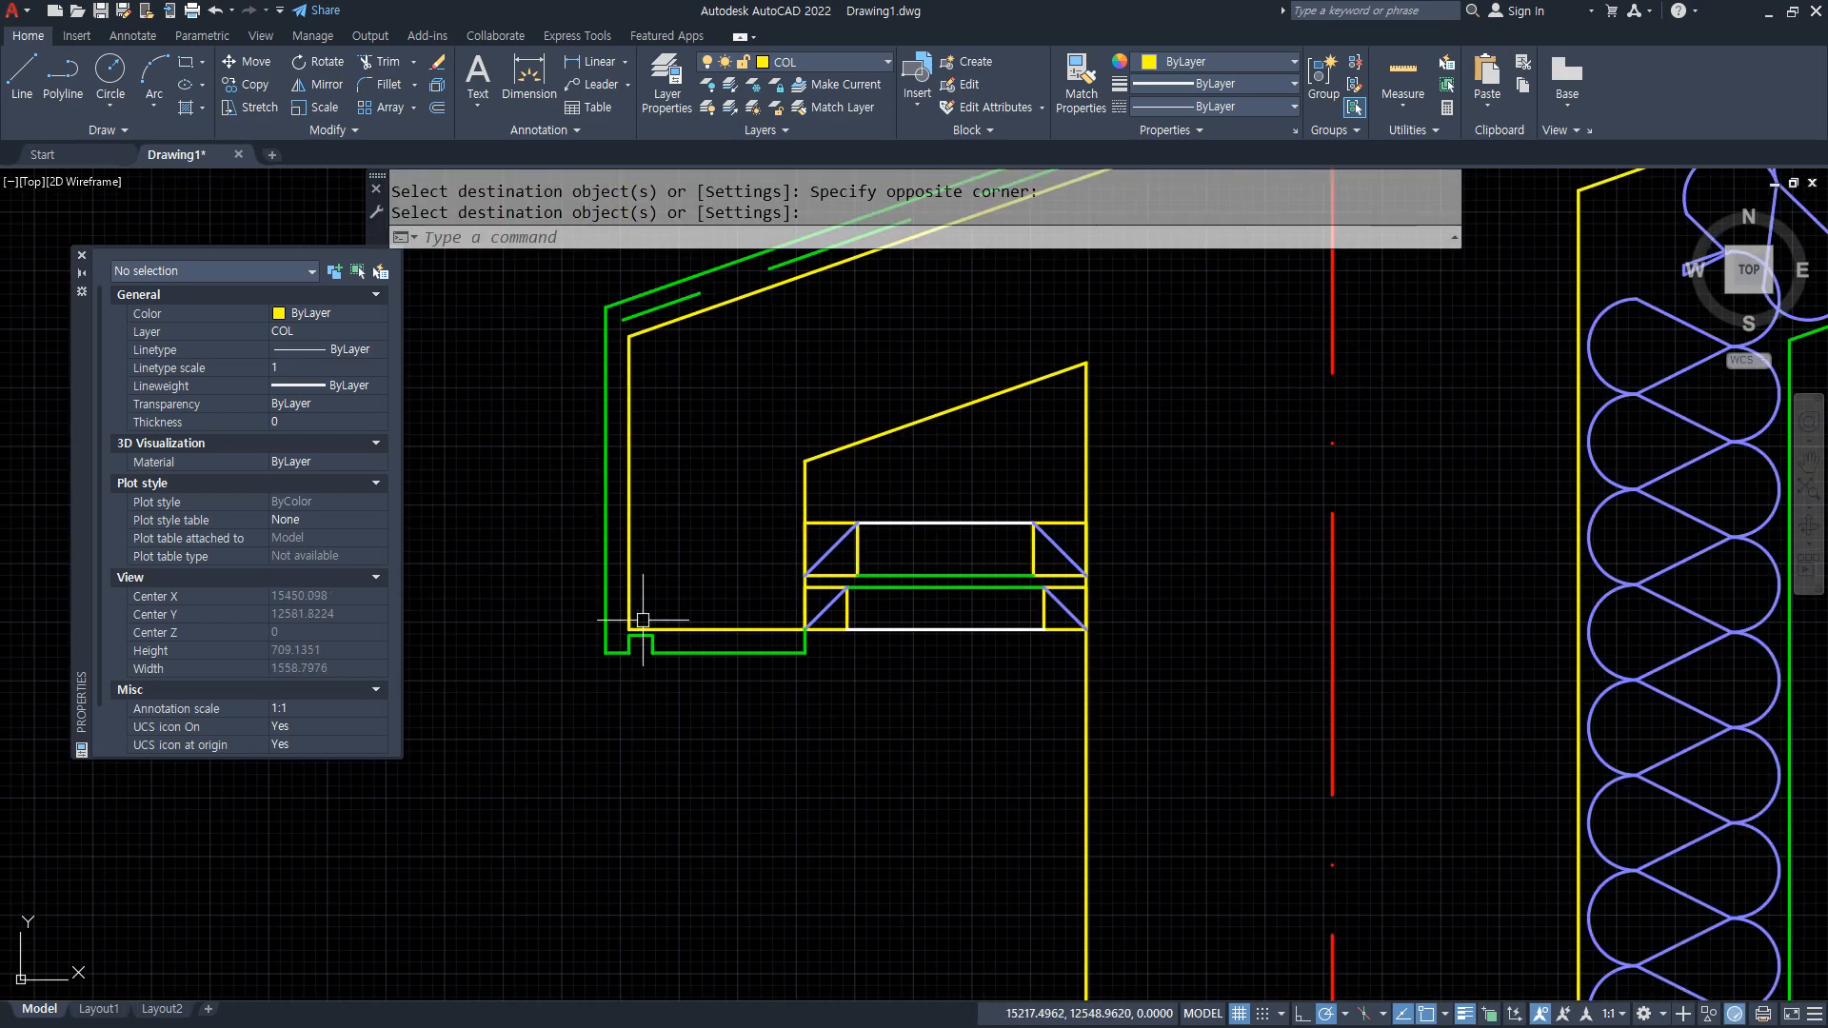
Offset the outer vertical yellow wall line 20 outwards and the horizontal yellow line above the brickwork 20 downwards.
{"action": "scroll", "coordinate": [800, 533], "scroll_direction": "up", "scroll_amount": 4}
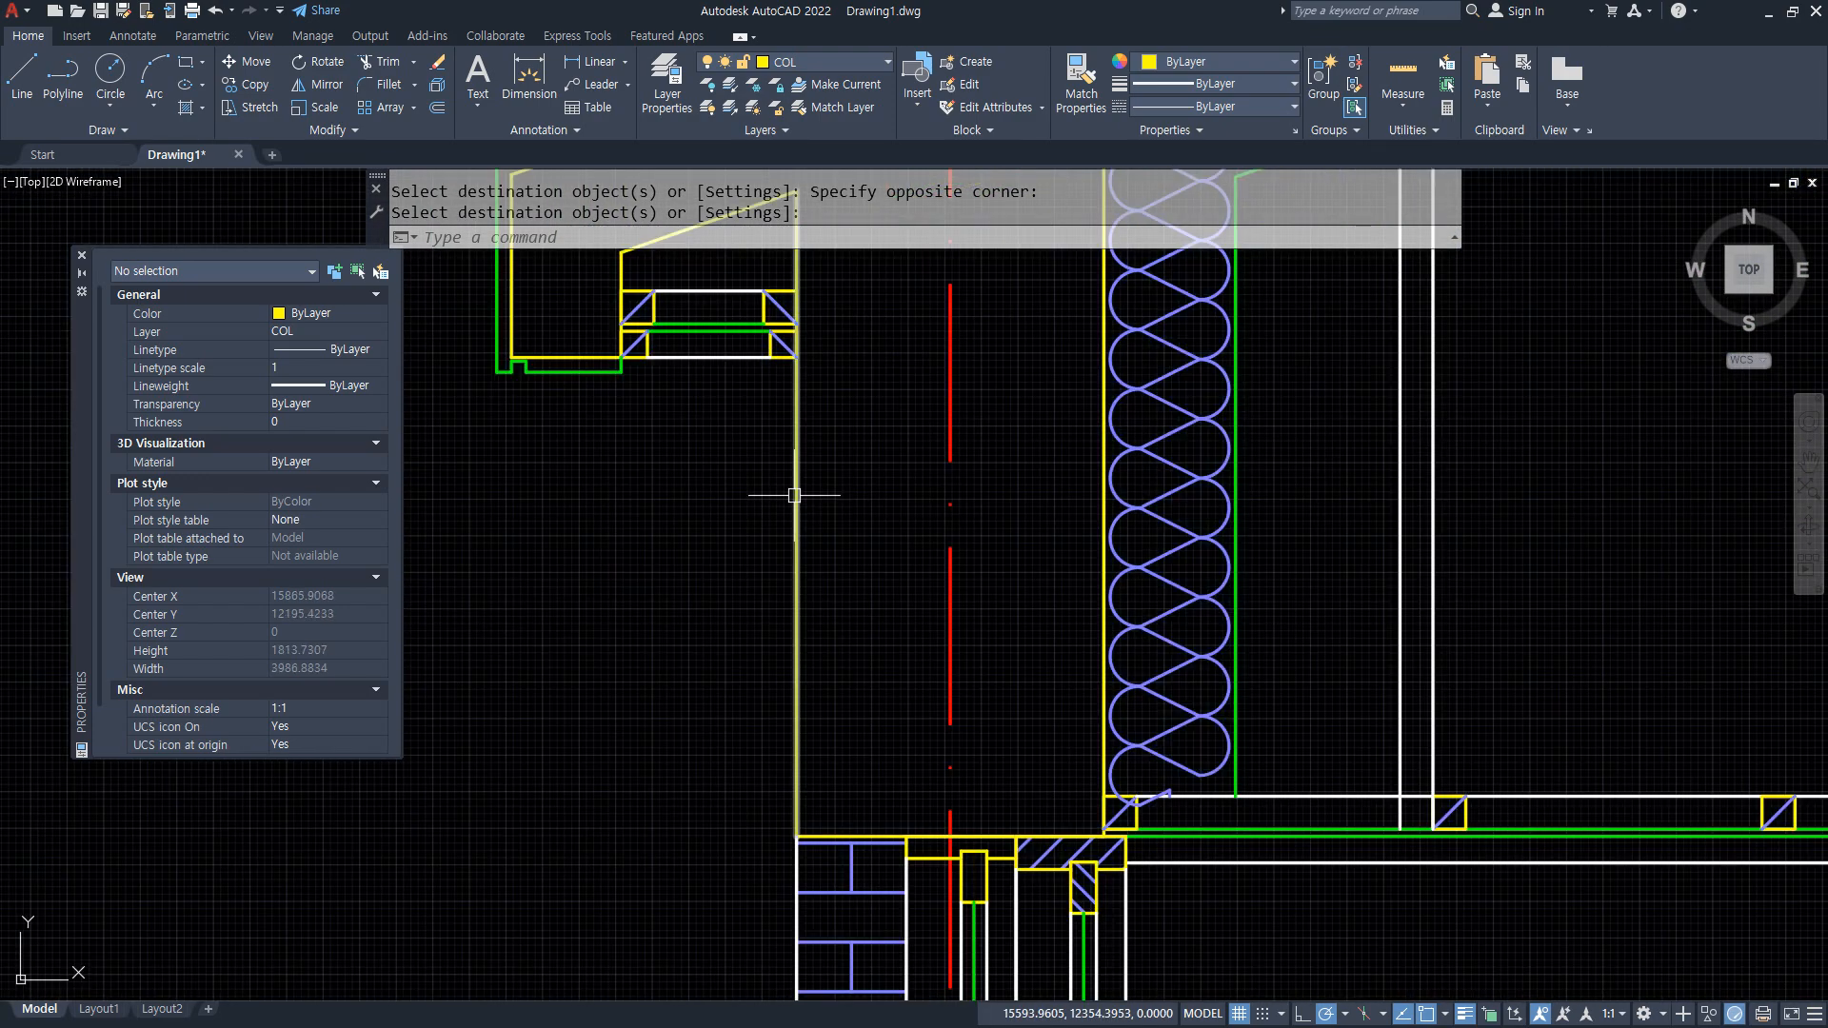
{"action": "type", "text": "o"}
{"action": "key", "text": "Return"}
{"action": "type", "text": "2"}
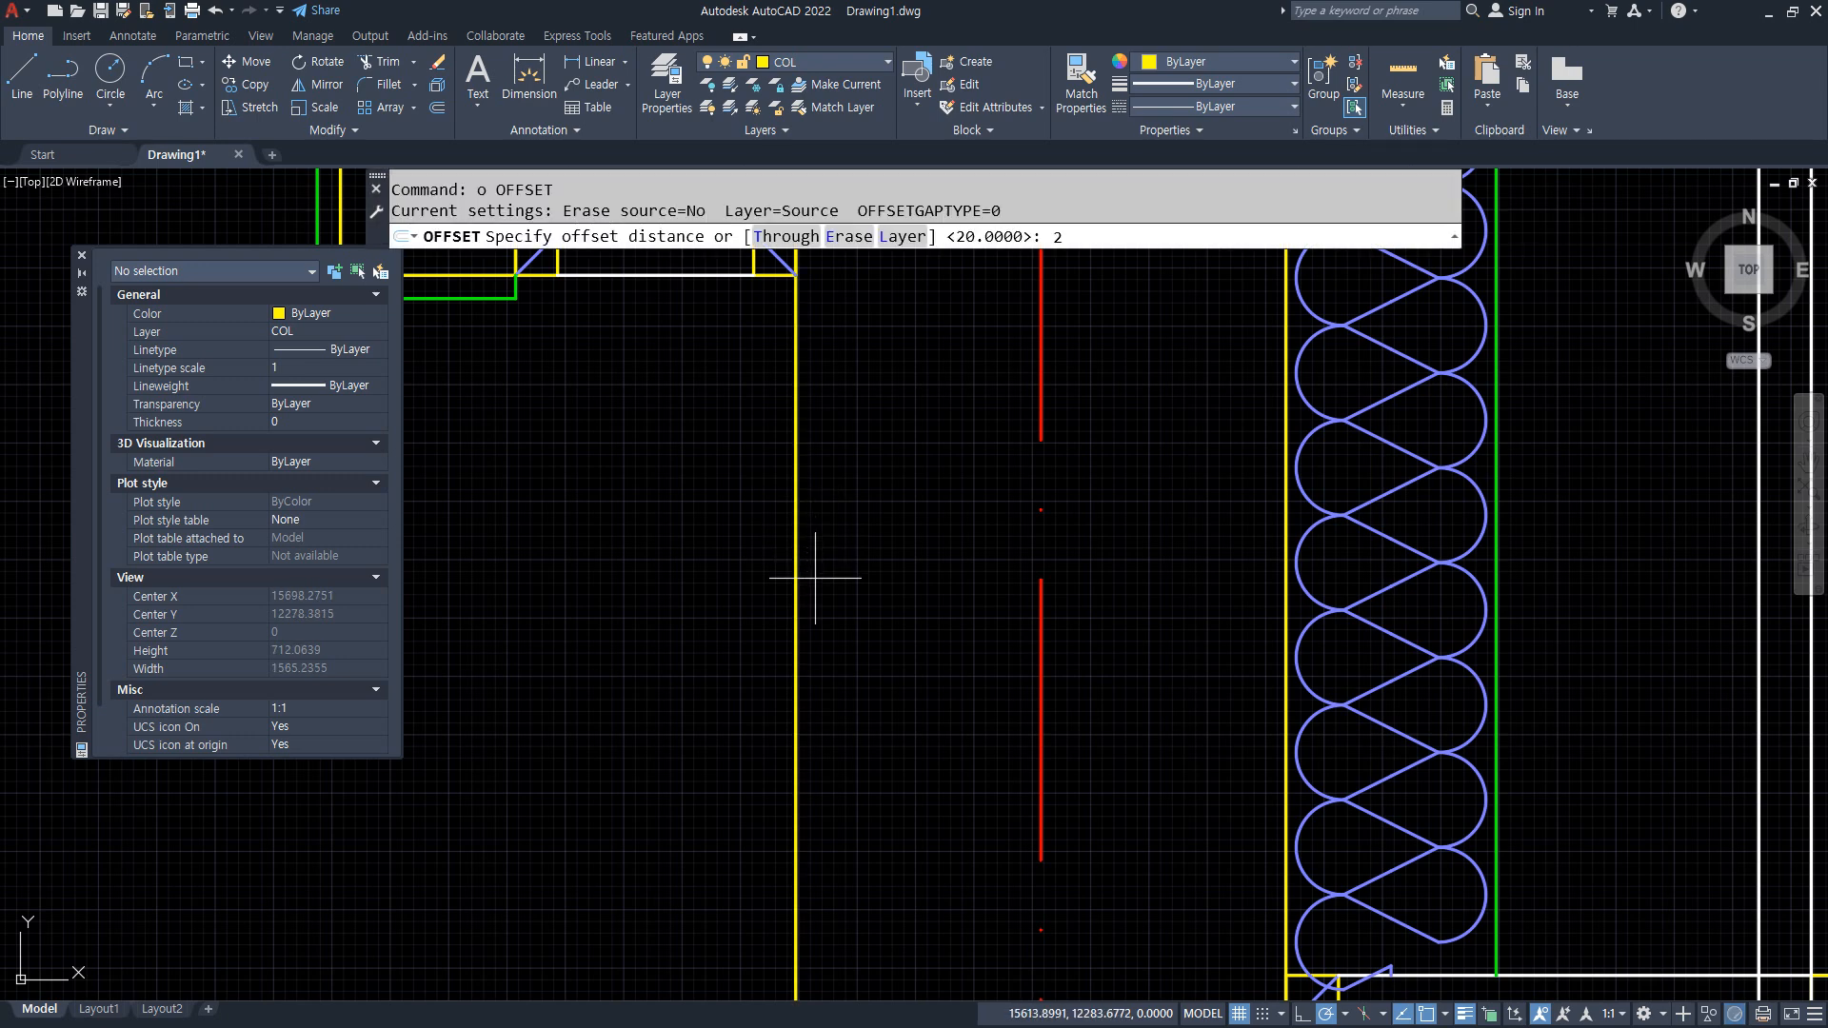
{"action": "type", "text": "0"}
{"action": "key", "text": "Return"}
{"action": "left_click", "coordinate": [796, 747]}
{"action": "left_click", "coordinate": [758, 783]}
{"action": "scroll", "coordinate": [781, 724], "scroll_direction": "up", "scroll_amount": 3}
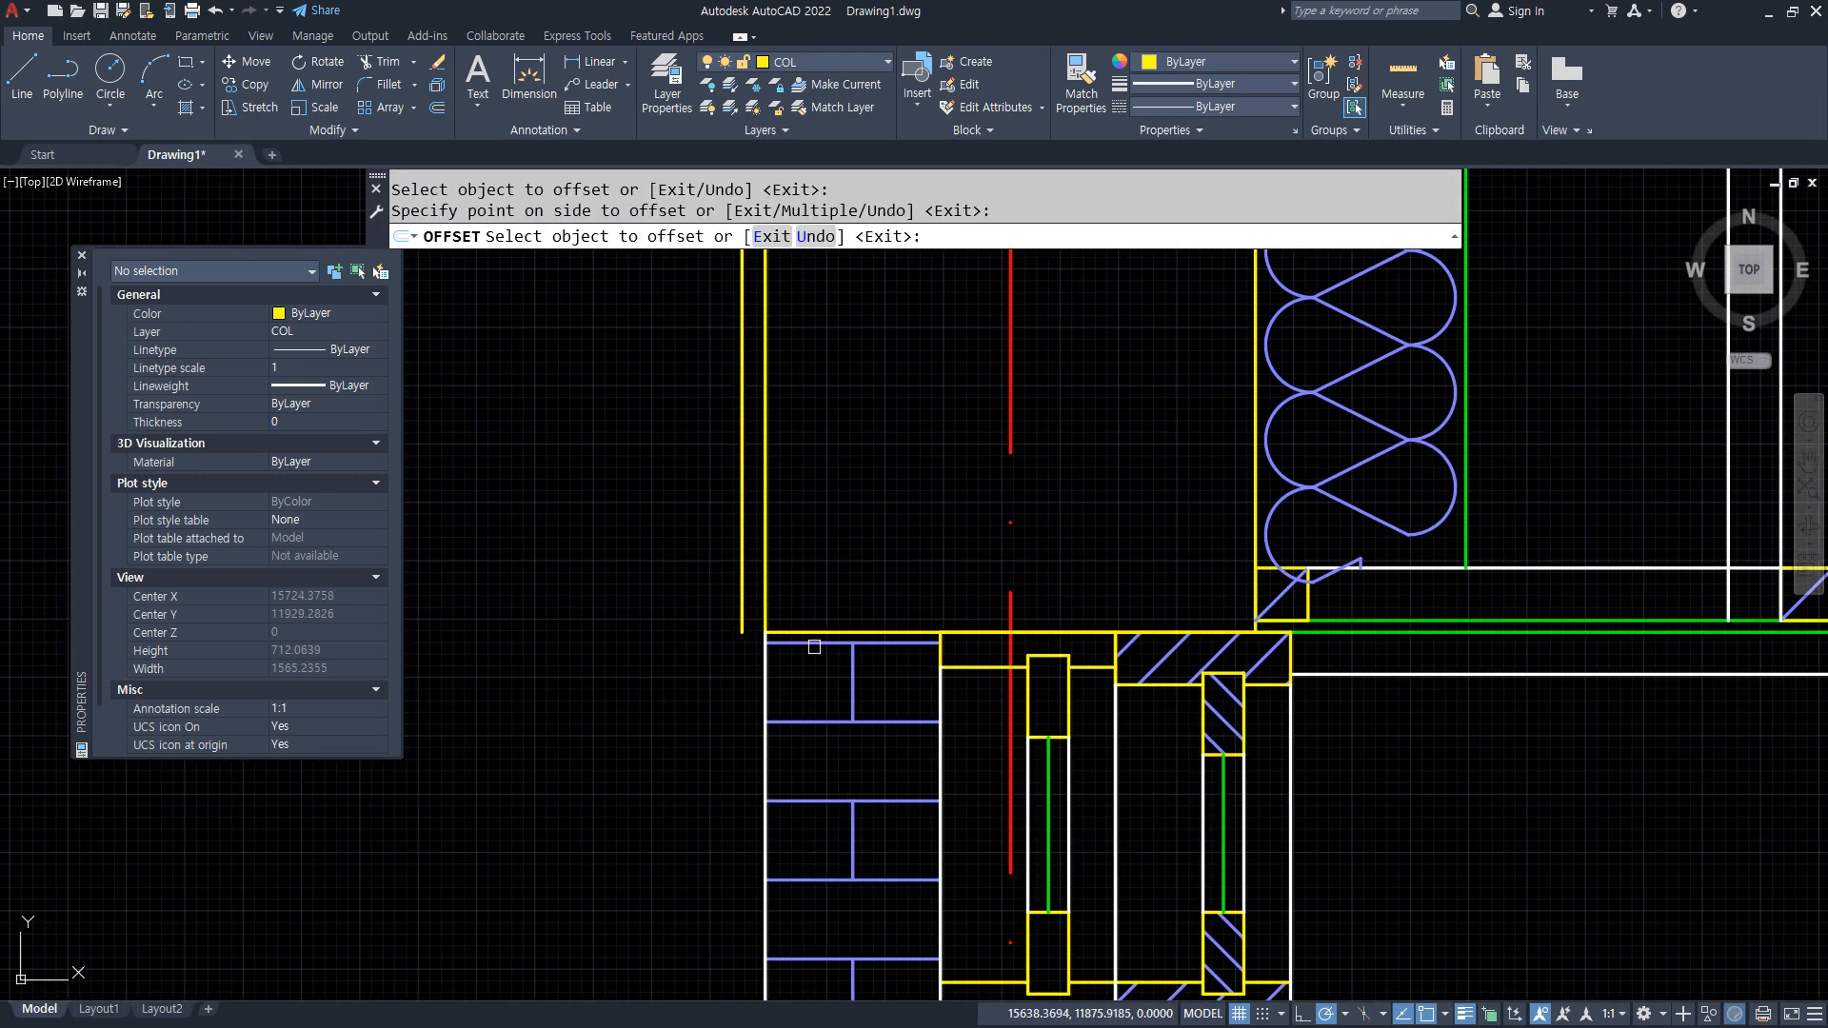
{"action": "left_click", "coordinate": [821, 621]}
{"action": "left_click", "coordinate": [812, 660]}
{"action": "scroll", "coordinate": [944, 674], "scroll_direction": "up", "scroll_amount": 3}
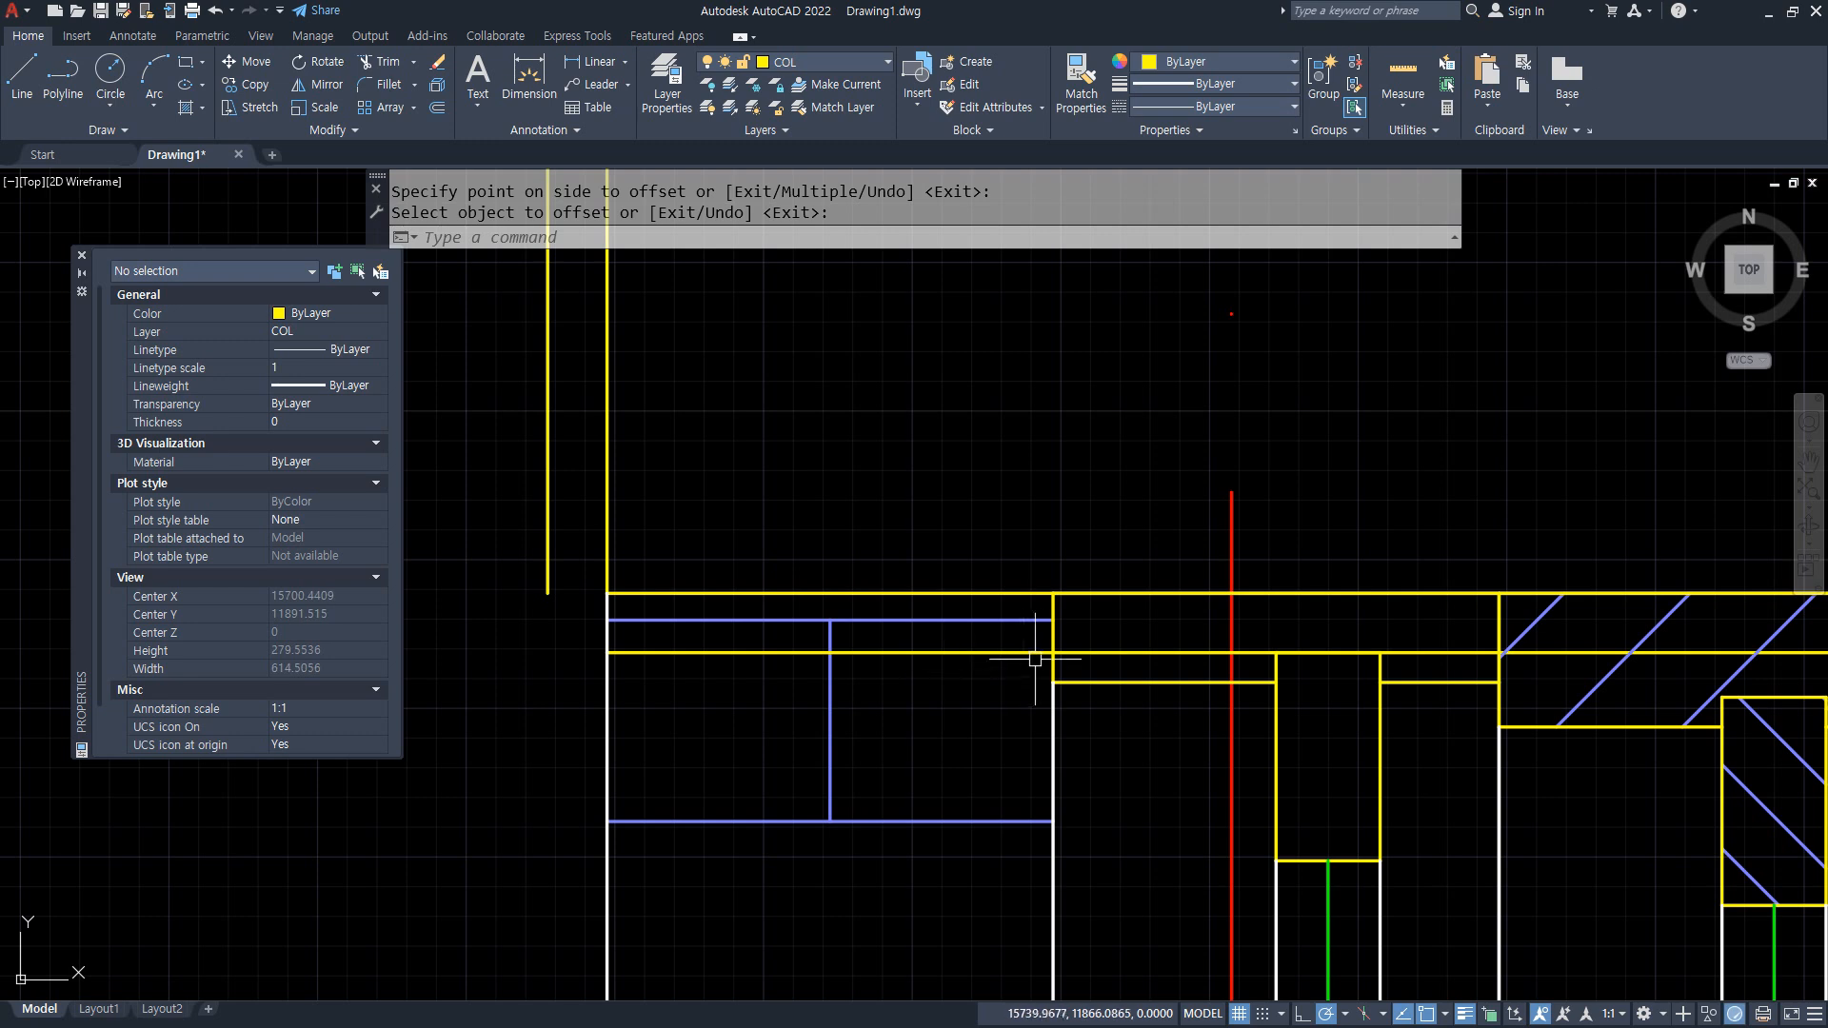
Trim the lower offset line at the brickwork's inner face and erase its remaining piece on the inner side.
{"action": "type", "text": "tr"}
{"action": "key", "text": "space"}
{"action": "left_click", "coordinate": [1083, 651]}
{"action": "key", "text": "space"}
{"action": "left_click", "coordinate": [1412, 654]}
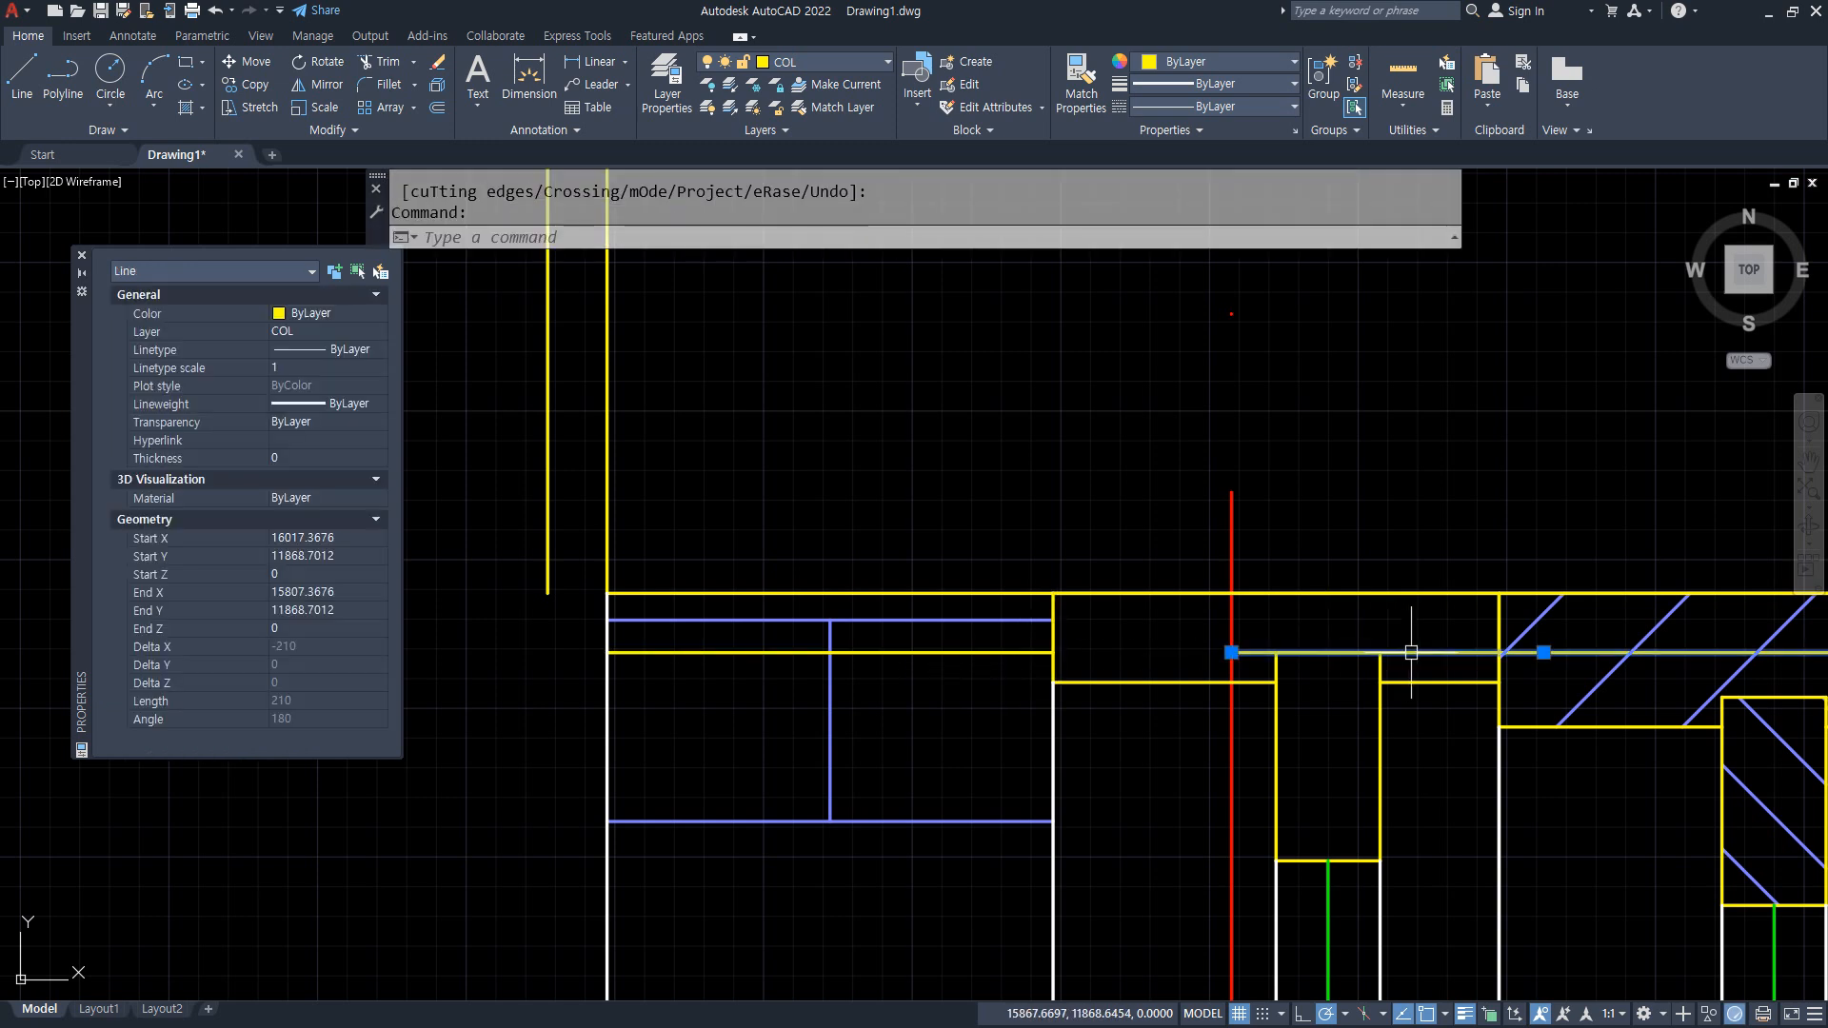
{"action": "type", "text": "e"}
{"action": "key", "text": "space"}
Fillet the lower offset line over the brickwork with the outer offset wall line into a sharp corner.
{"action": "type", "text": "f"}
{"action": "key", "text": "space"}
{"action": "left_click", "coordinate": [636, 654]}
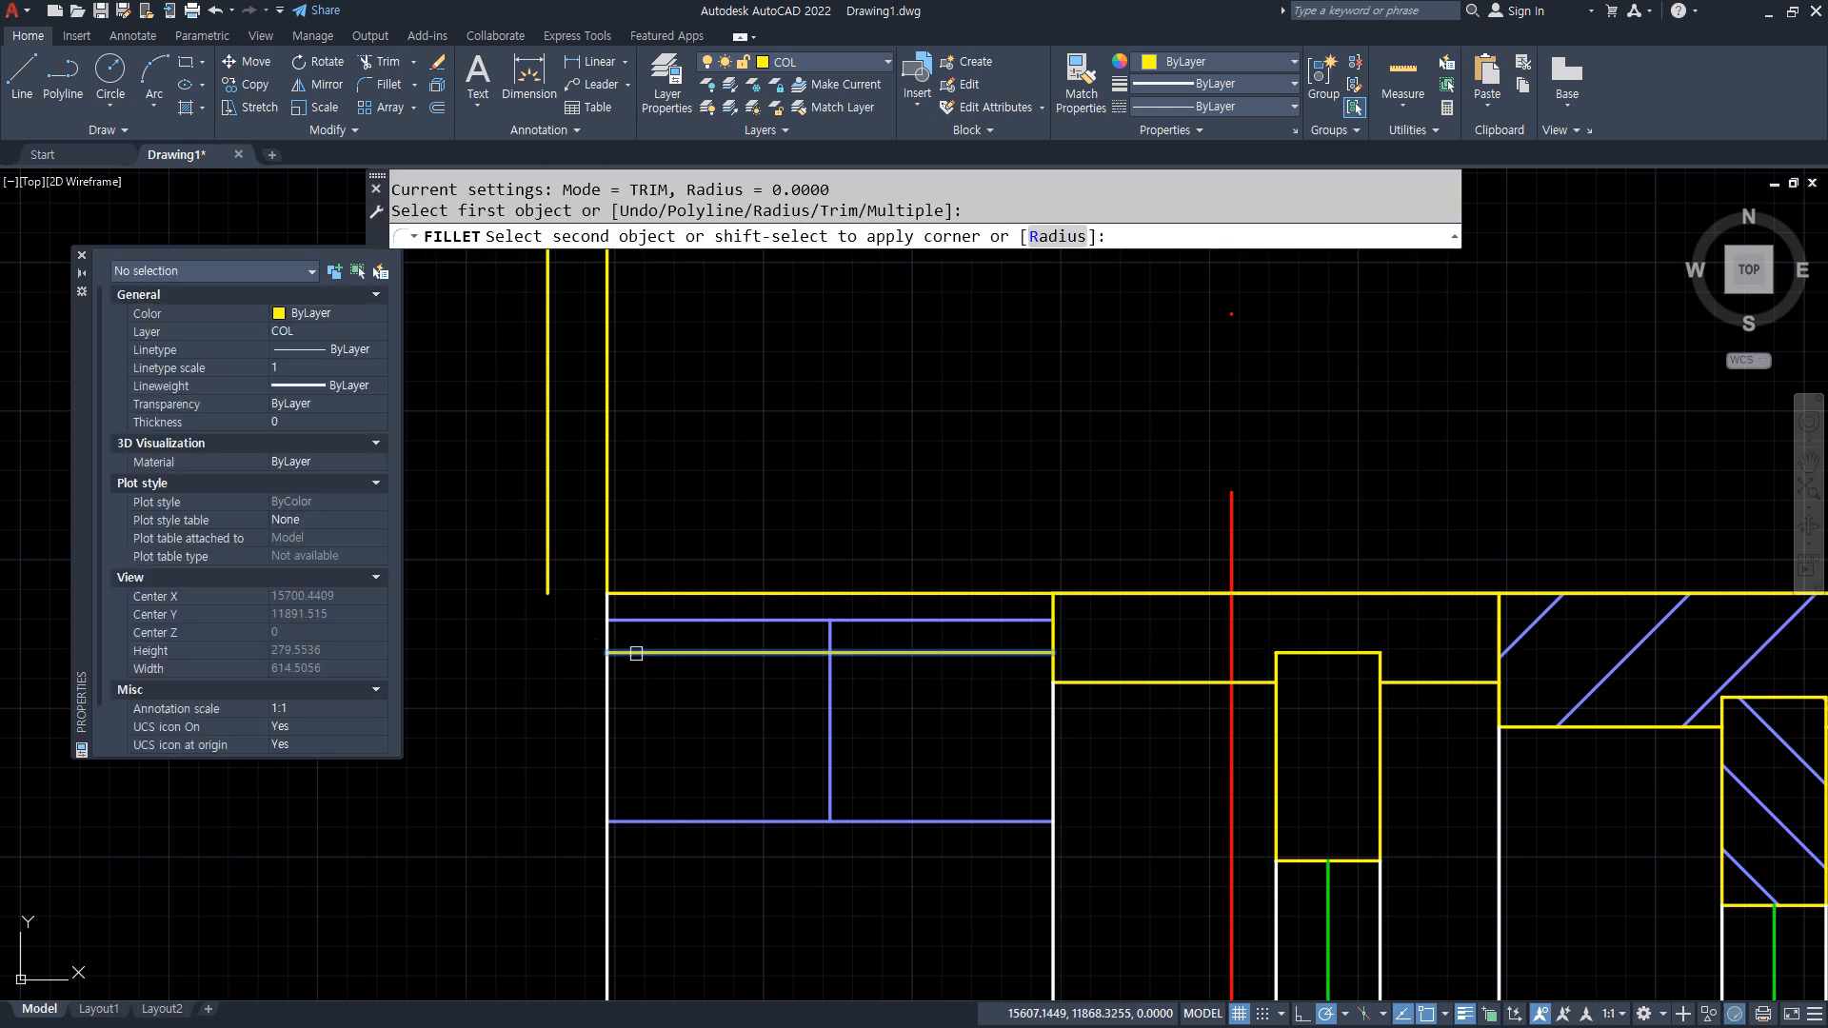
{"action": "left_click", "coordinate": [555, 556]}
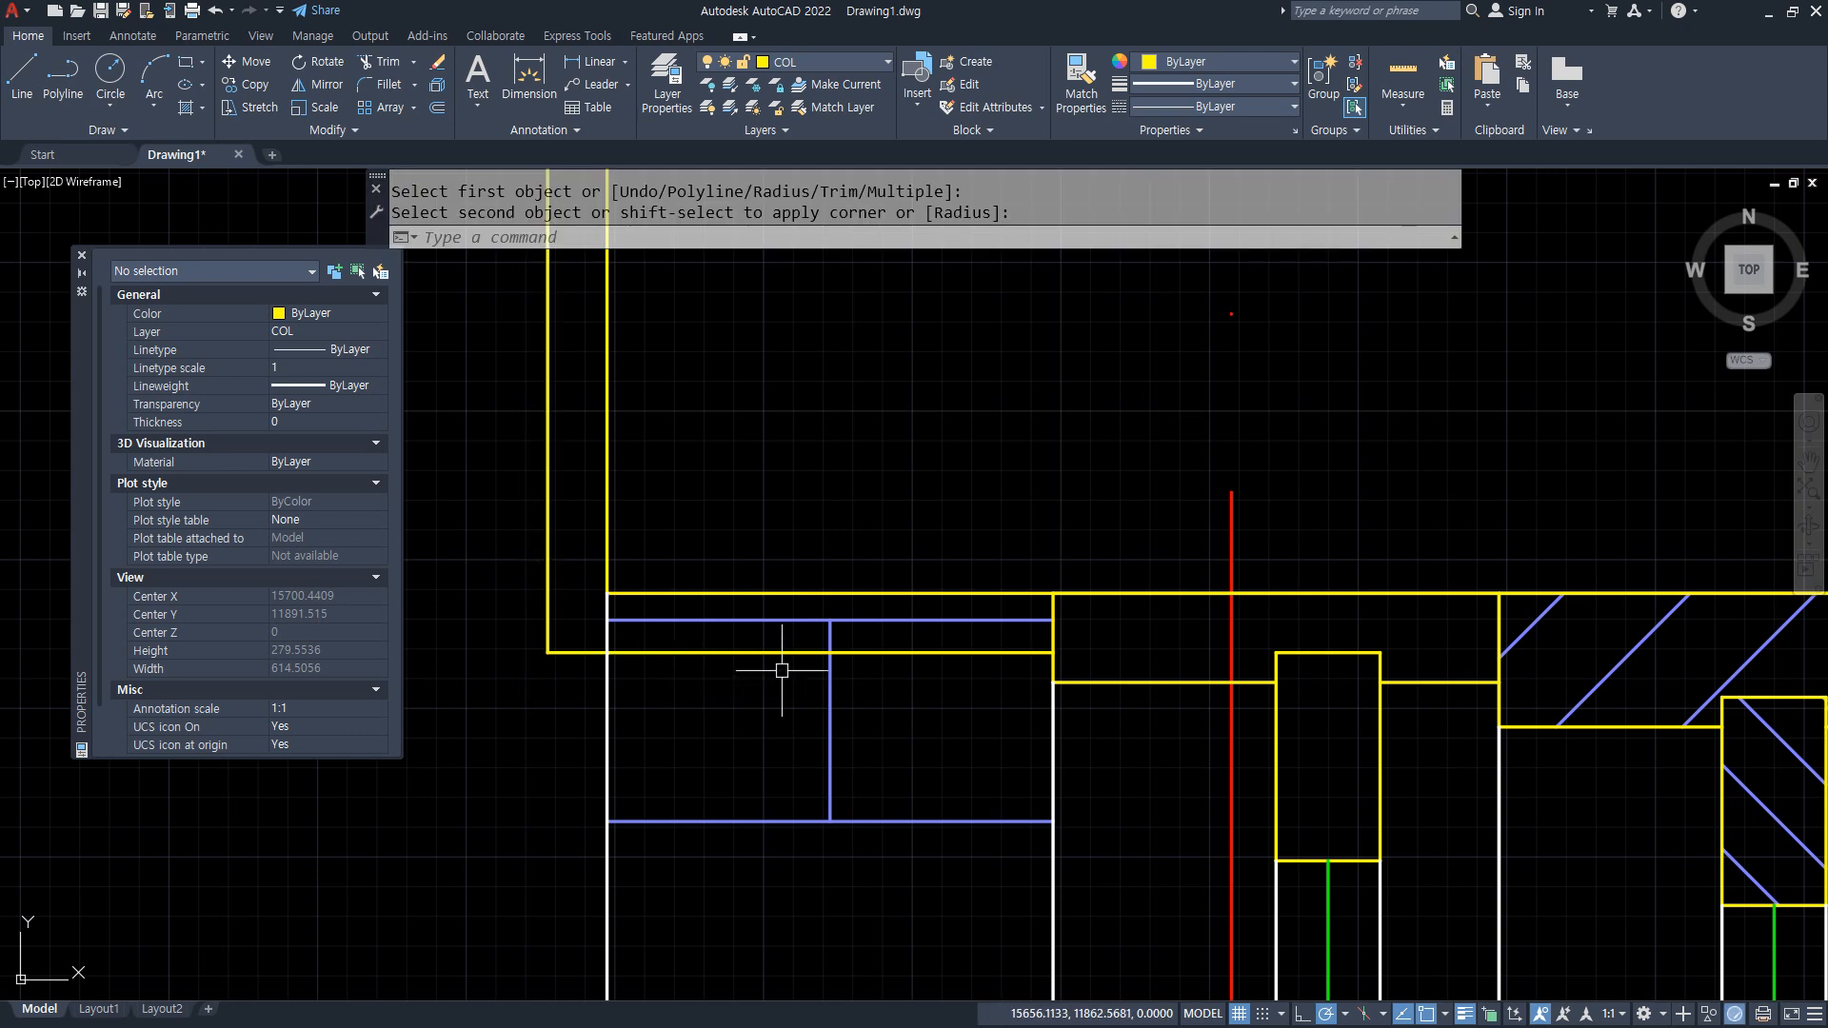
Match the properties of the green glazing line onto the horizontal and vertical offset lines around the wall above the brickwork.
{"action": "type", "text": "ma"}
{"action": "key", "text": "space"}
{"action": "left_click", "coordinate": [1329, 915]}
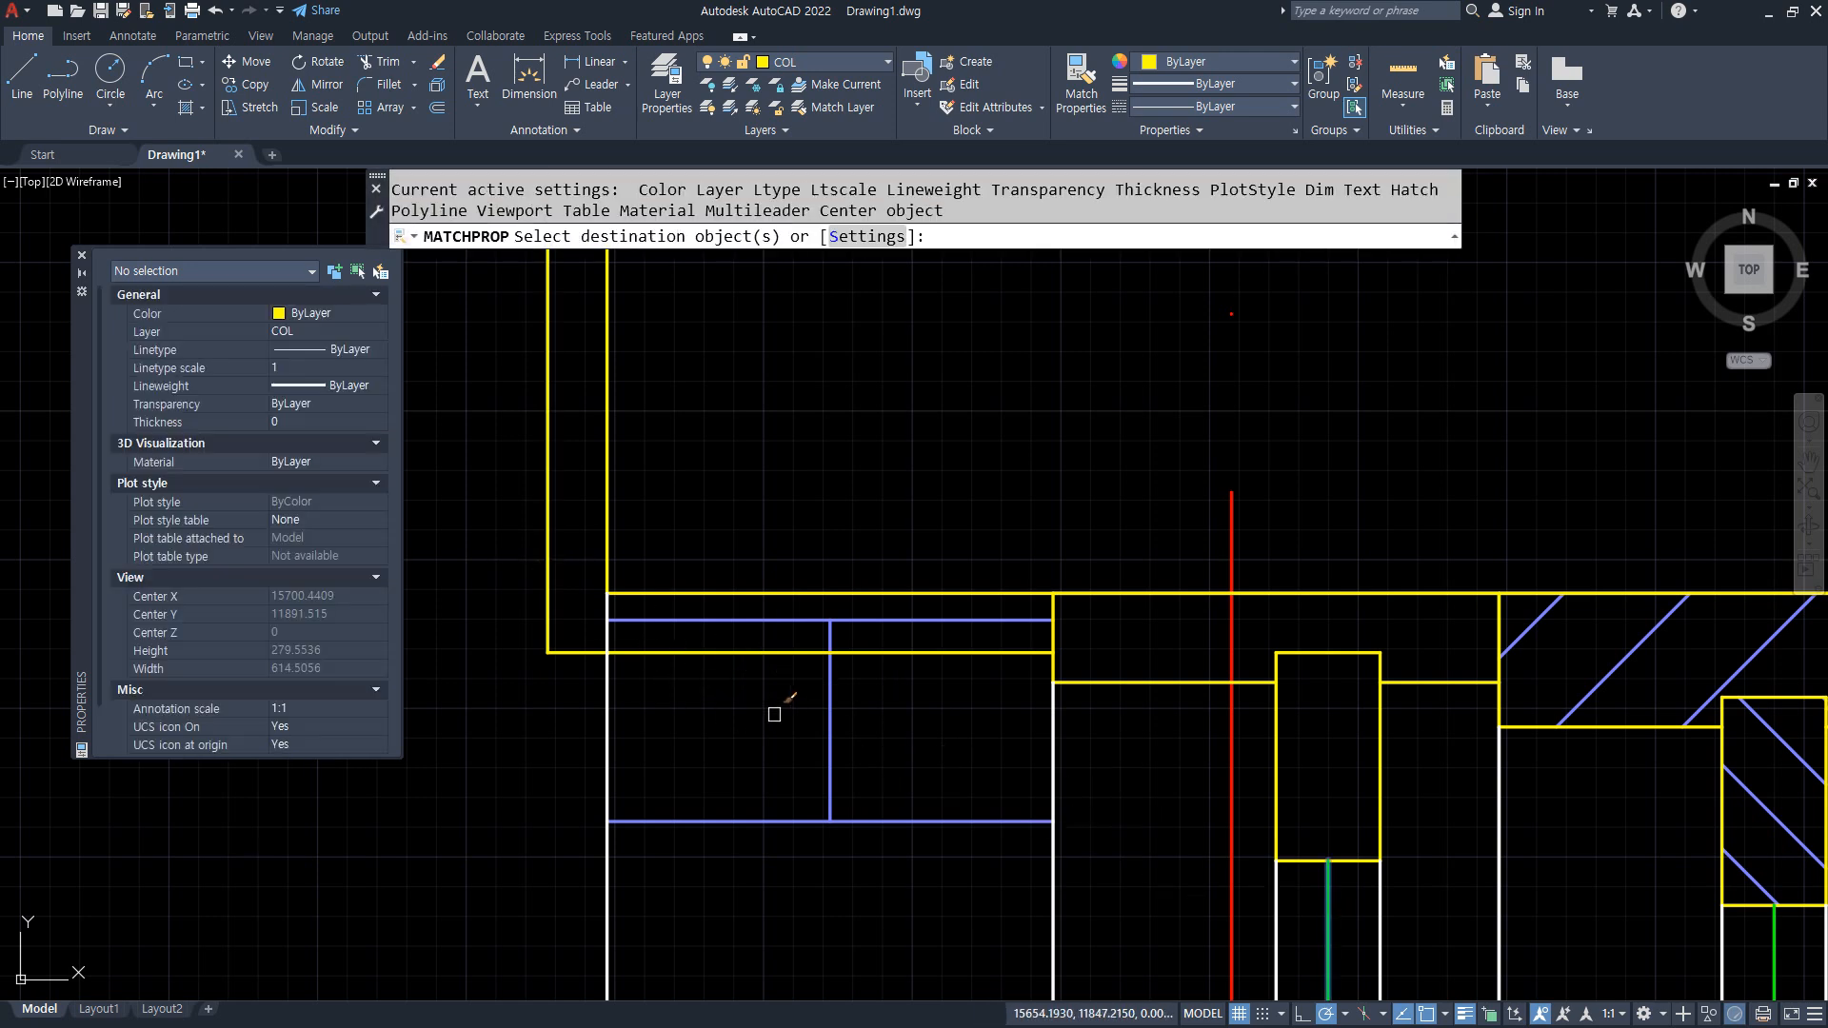
{"action": "left_click", "coordinate": [737, 654]}
{"action": "left_click", "coordinate": [548, 568]}
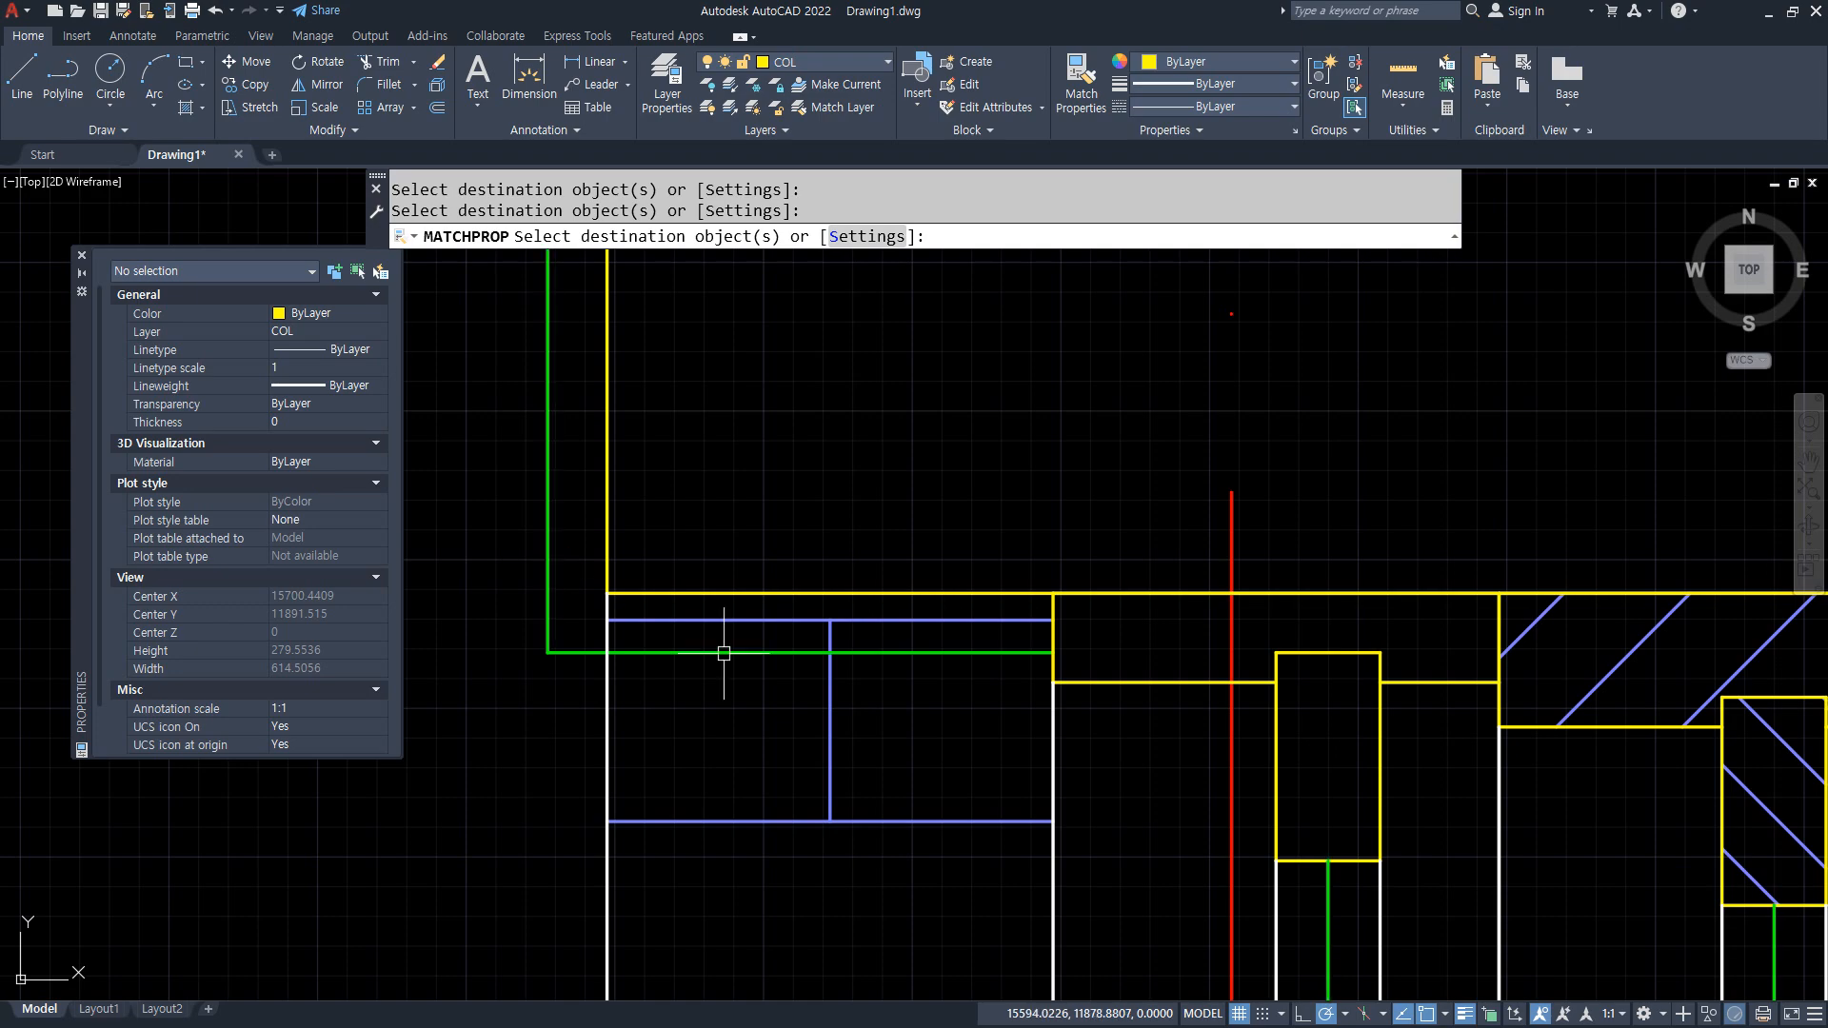
{"action": "key", "text": "space"}
Try to remove a boundary from the outer leaf's brick hatch and erase the hatch.
{"action": "left_click", "coordinate": [753, 620]}
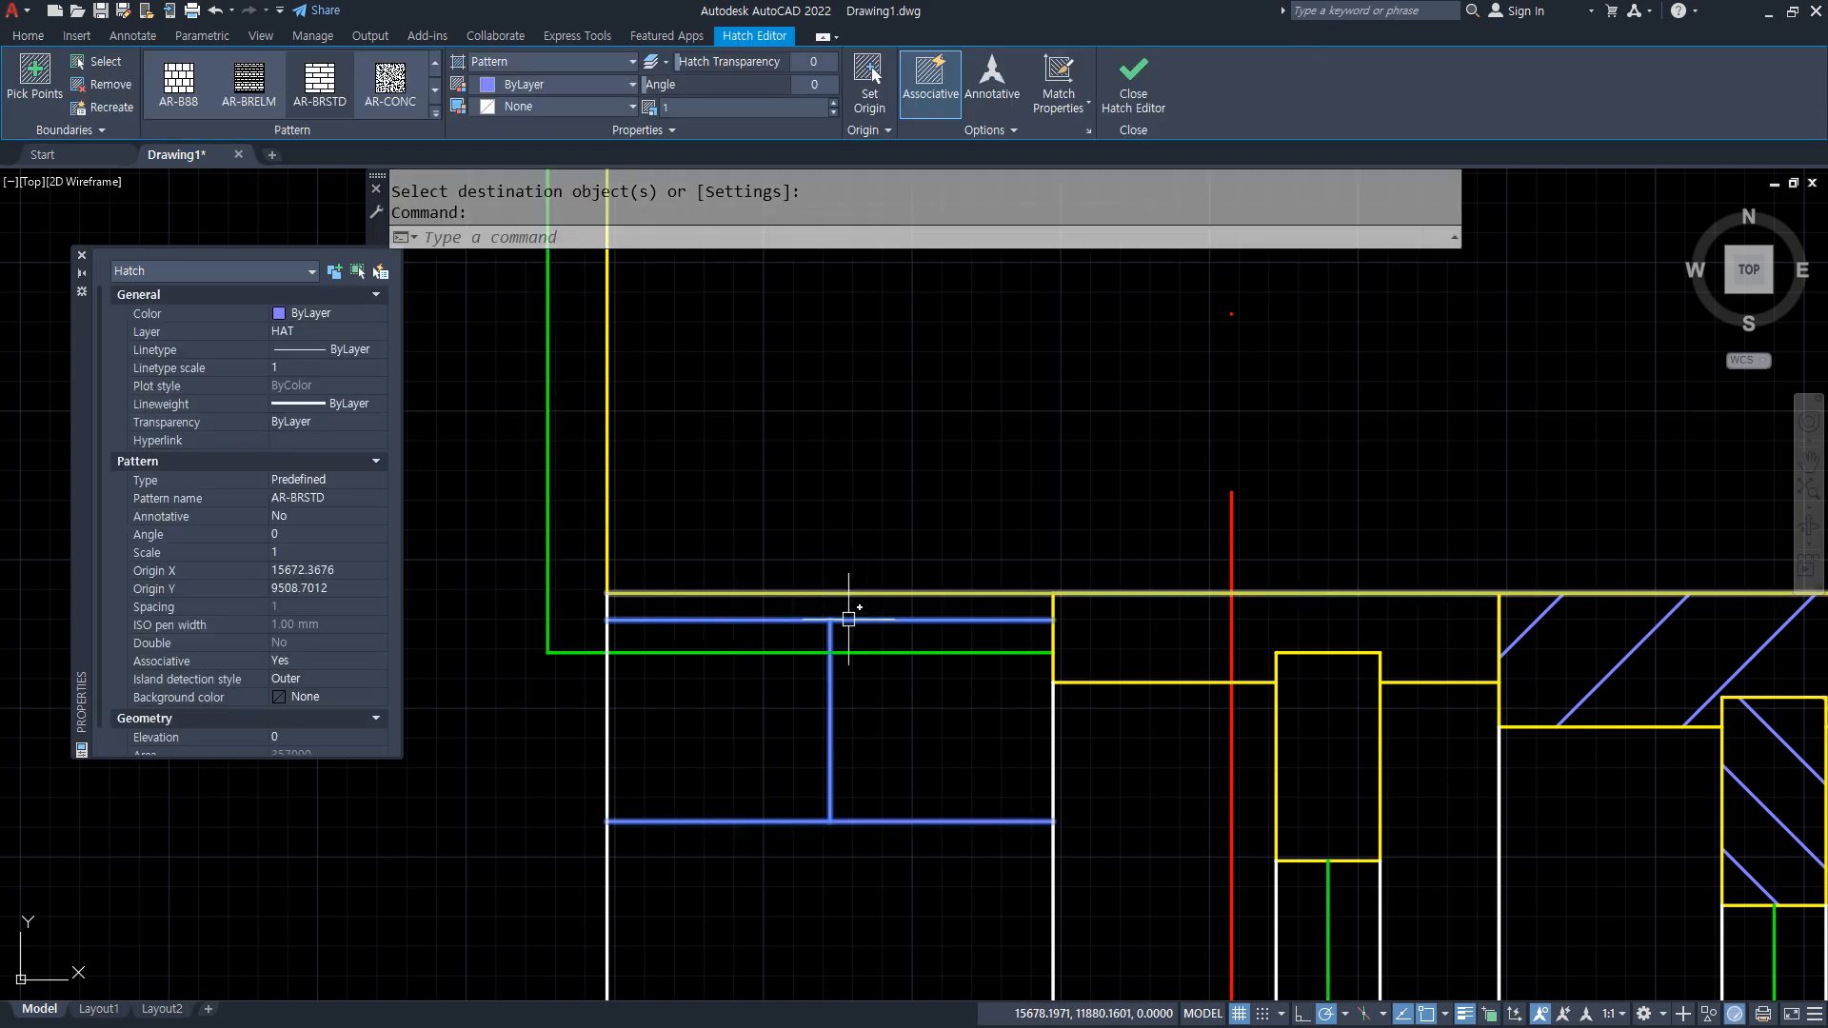
{"action": "scroll", "coordinate": [905, 637], "scroll_direction": "down", "scroll_amount": 4}
{"action": "scroll", "coordinate": [906, 637], "scroll_direction": "up", "scroll_amount": 4}
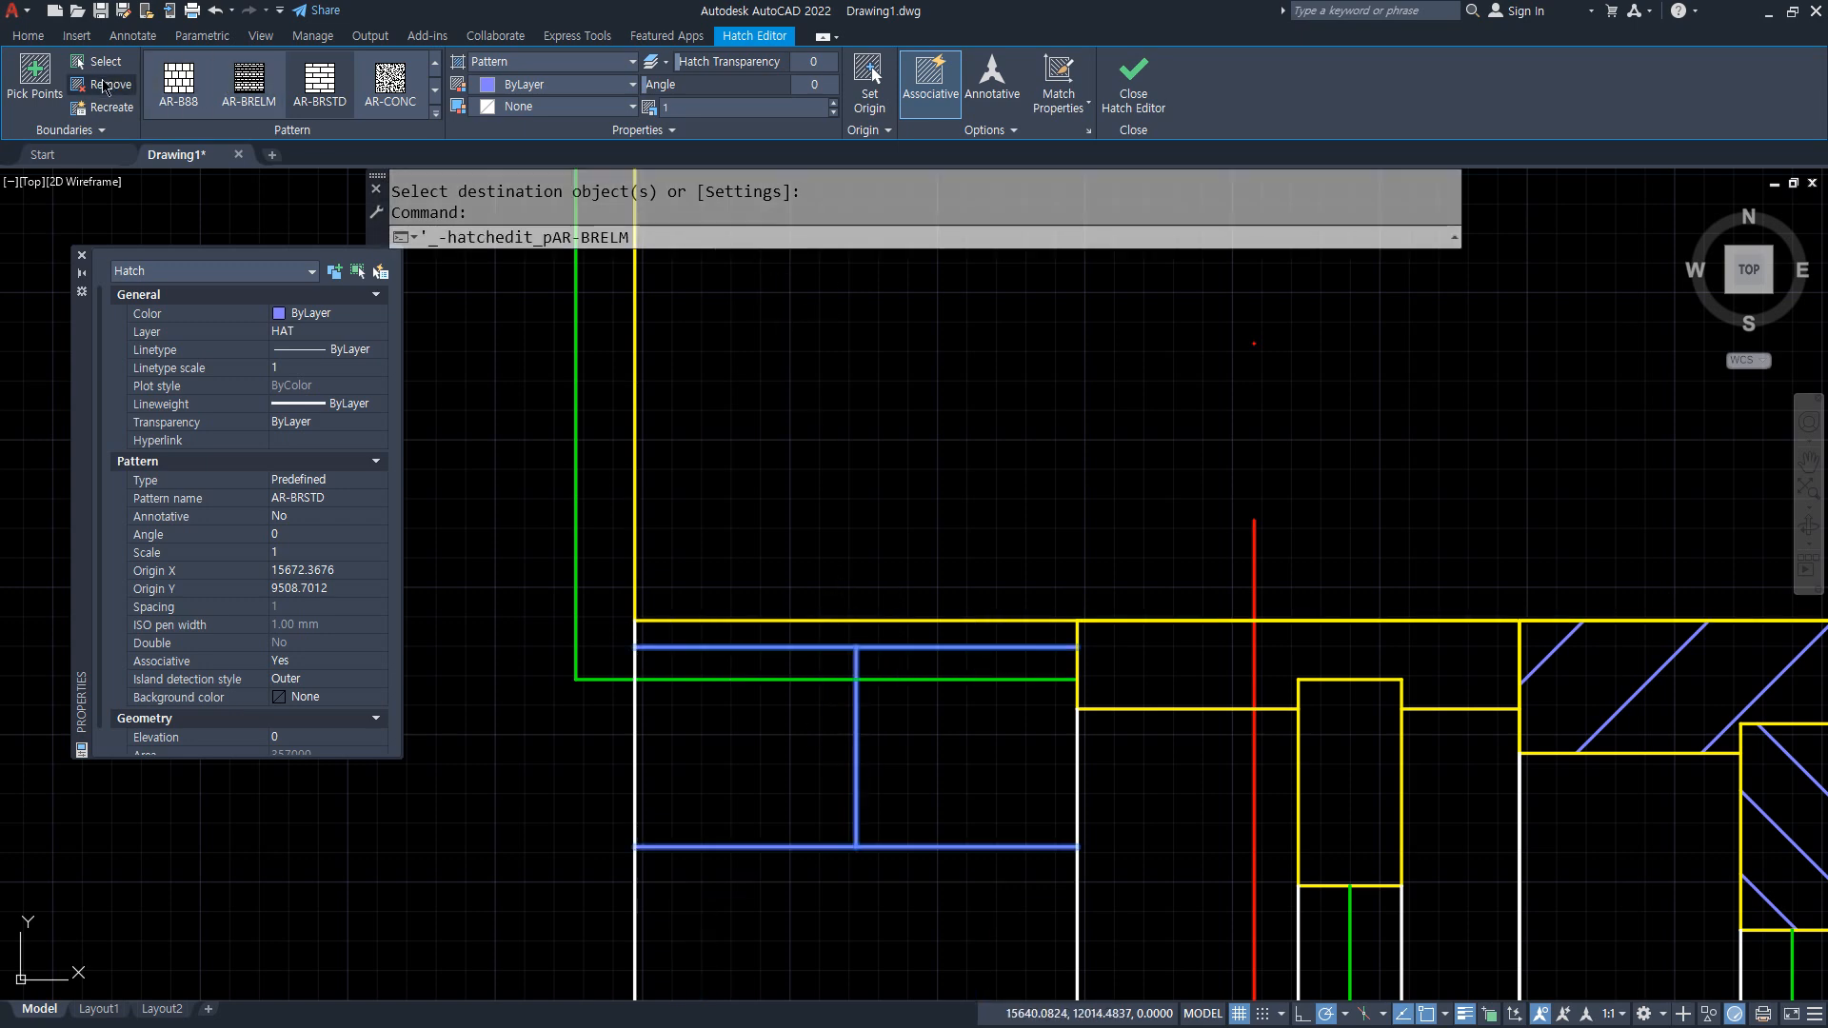
{"action": "left_click", "coordinate": [105, 86]}
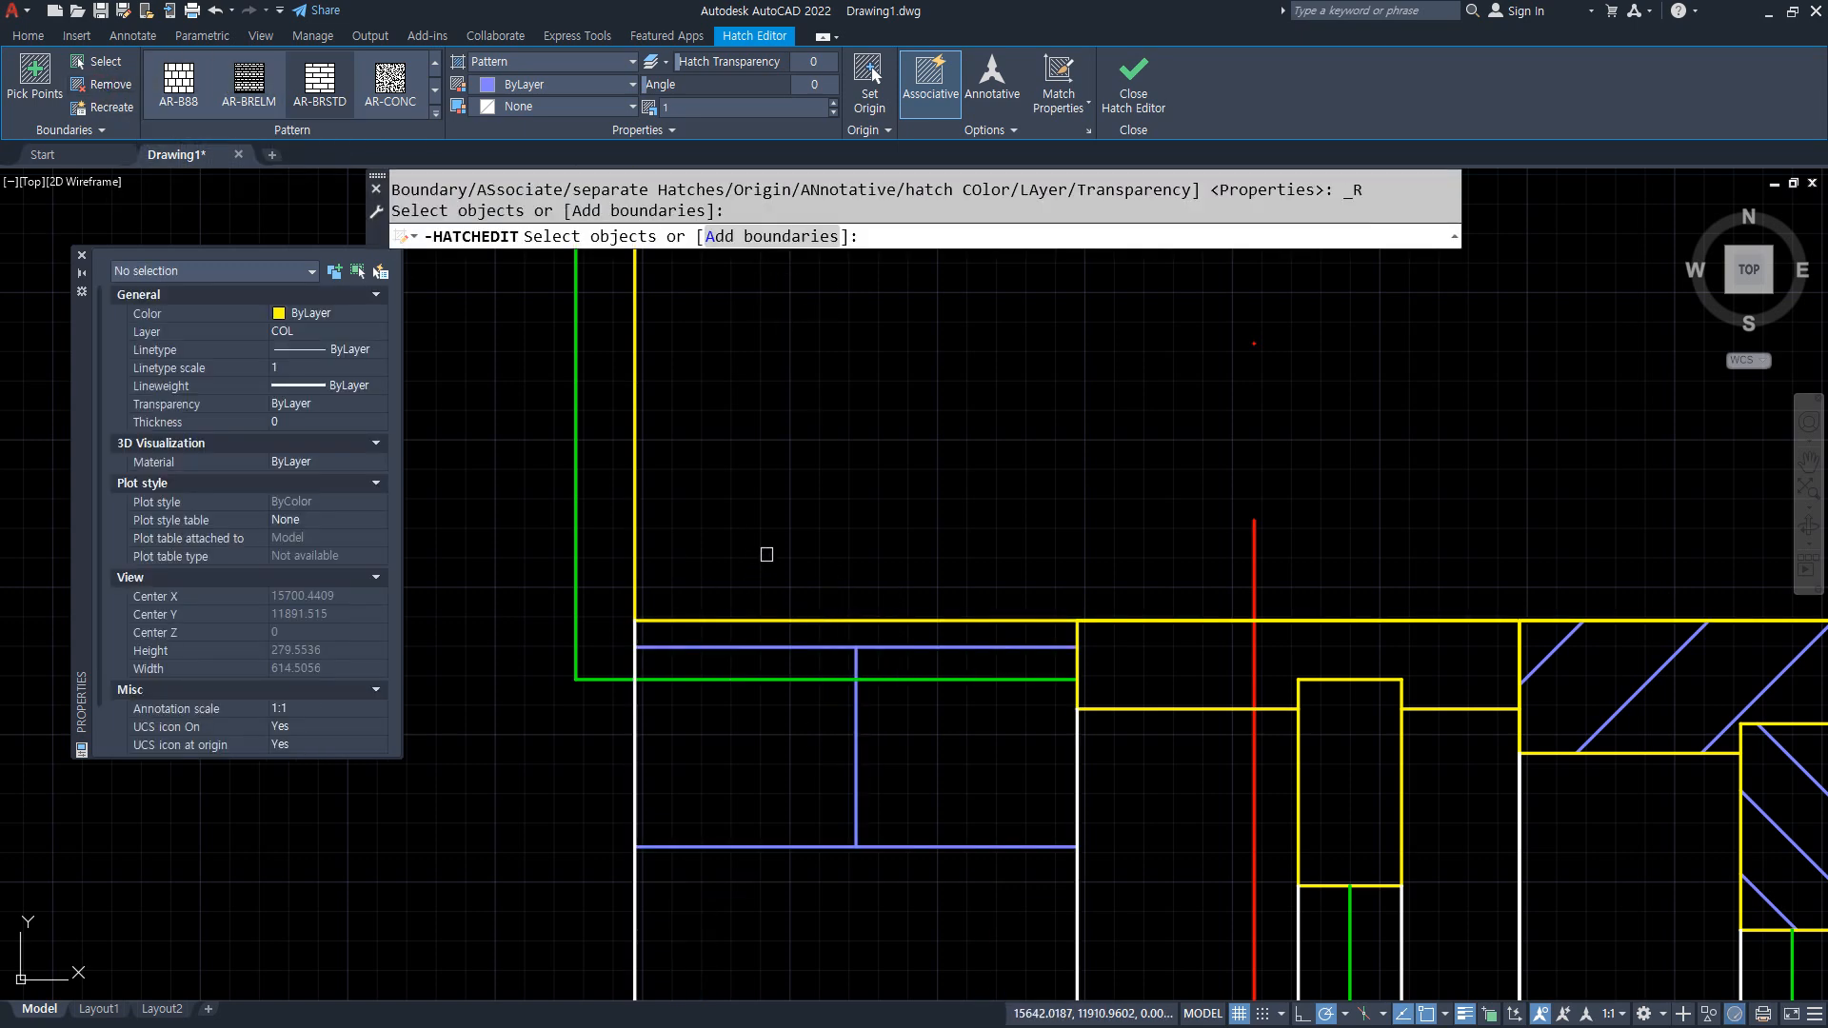
{"action": "scroll", "coordinate": [767, 554], "scroll_direction": "down", "scroll_amount": 12}
{"action": "scroll", "coordinate": [697, 702], "scroll_direction": "up", "scroll_amount": 4}
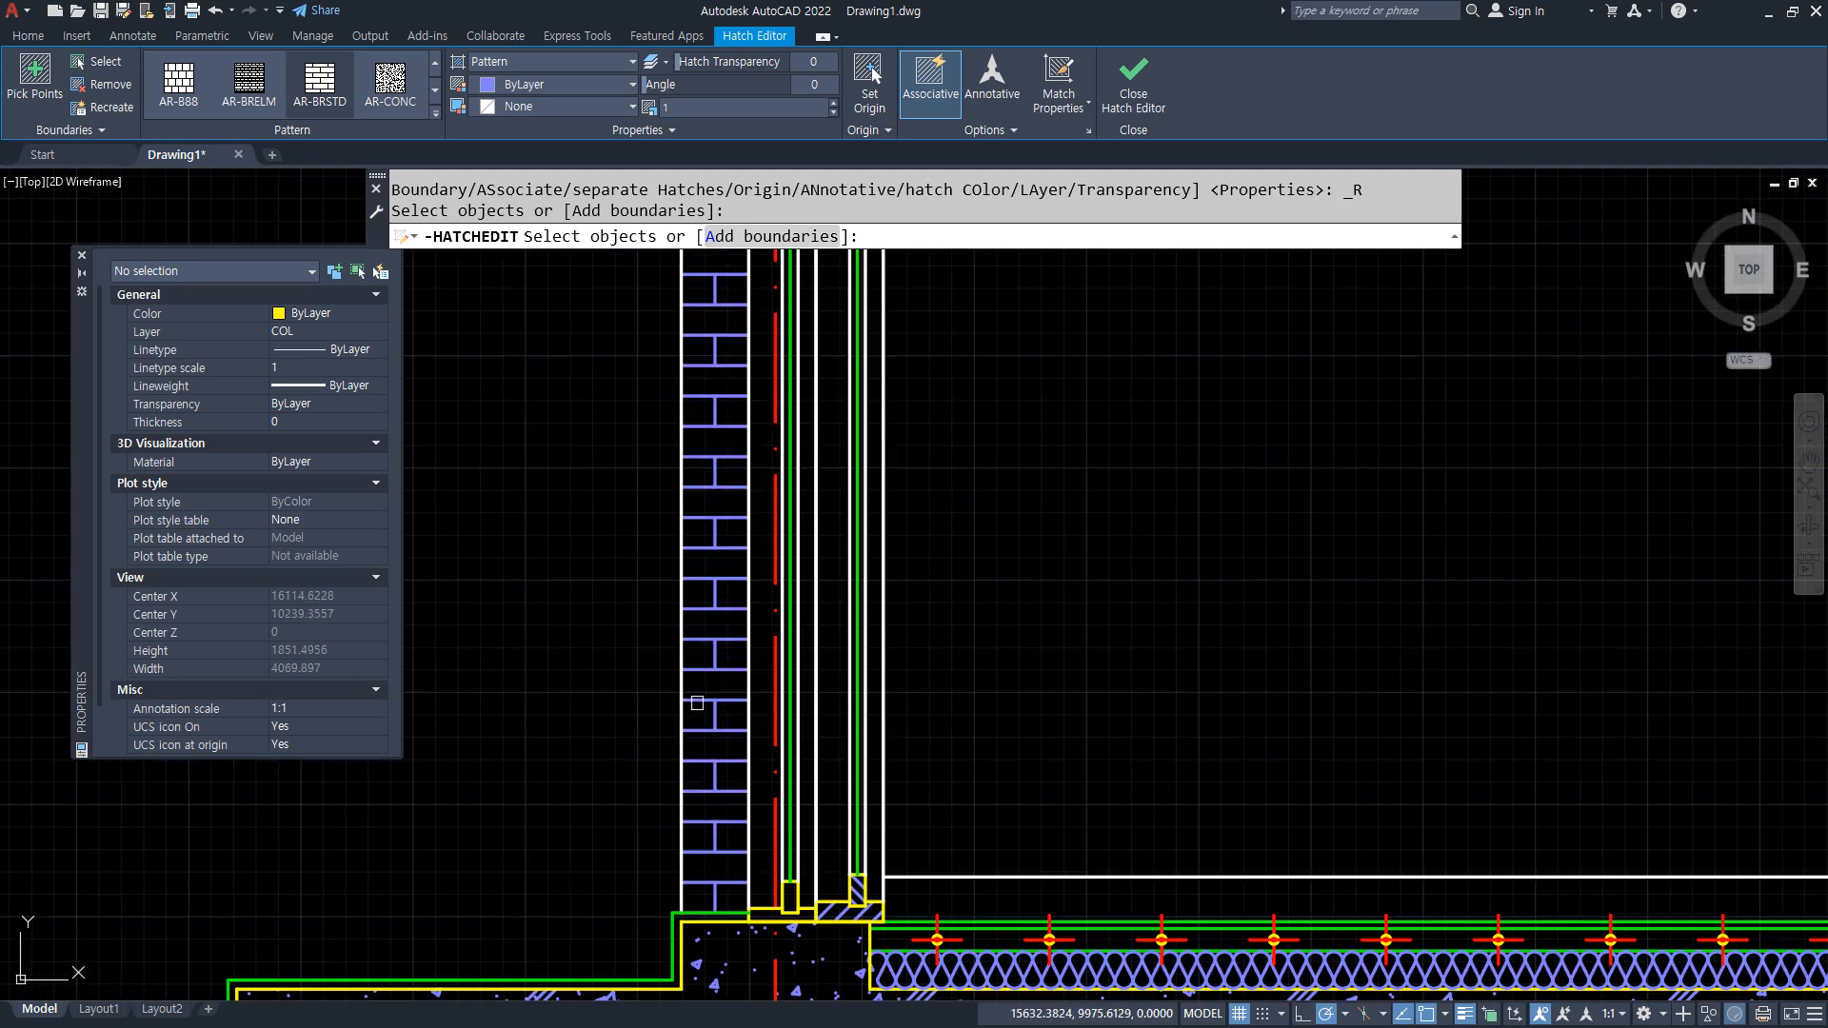
{"action": "scroll", "coordinate": [697, 703], "scroll_direction": "down", "scroll_amount": 4}
{"action": "left_click", "coordinate": [723, 679]}
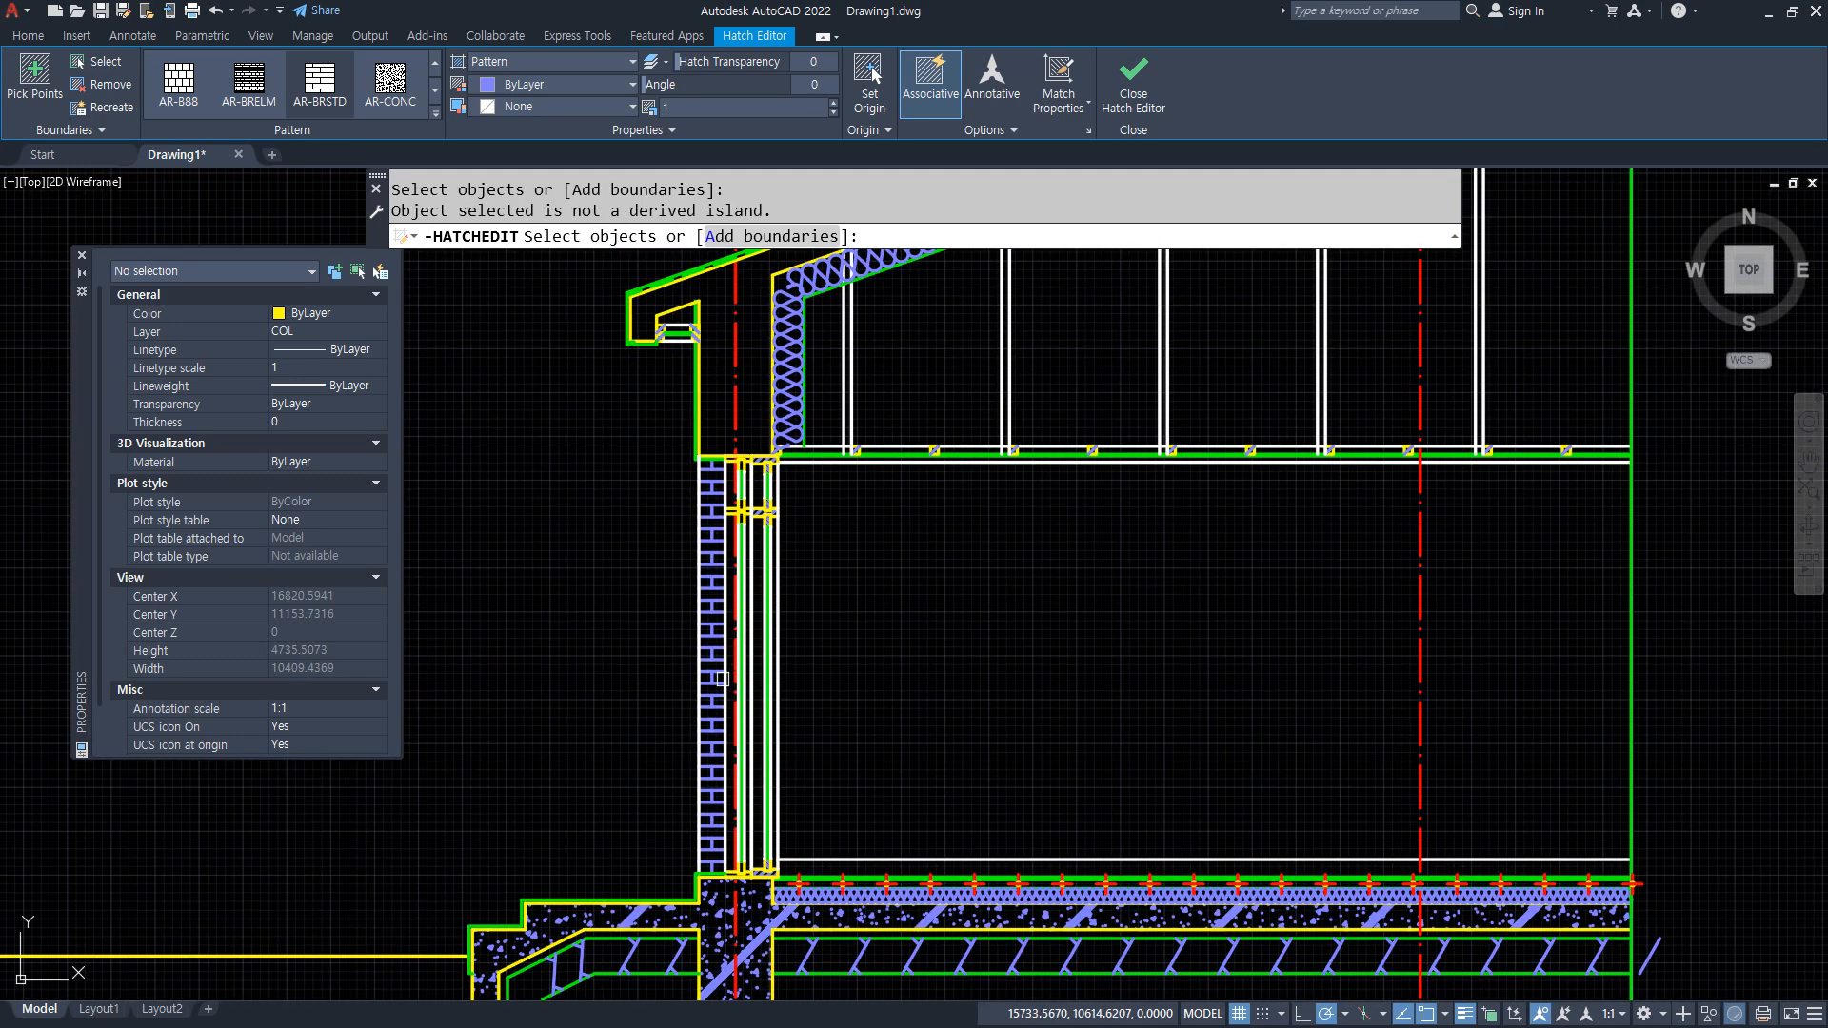
{"action": "key", "text": "Escape"}
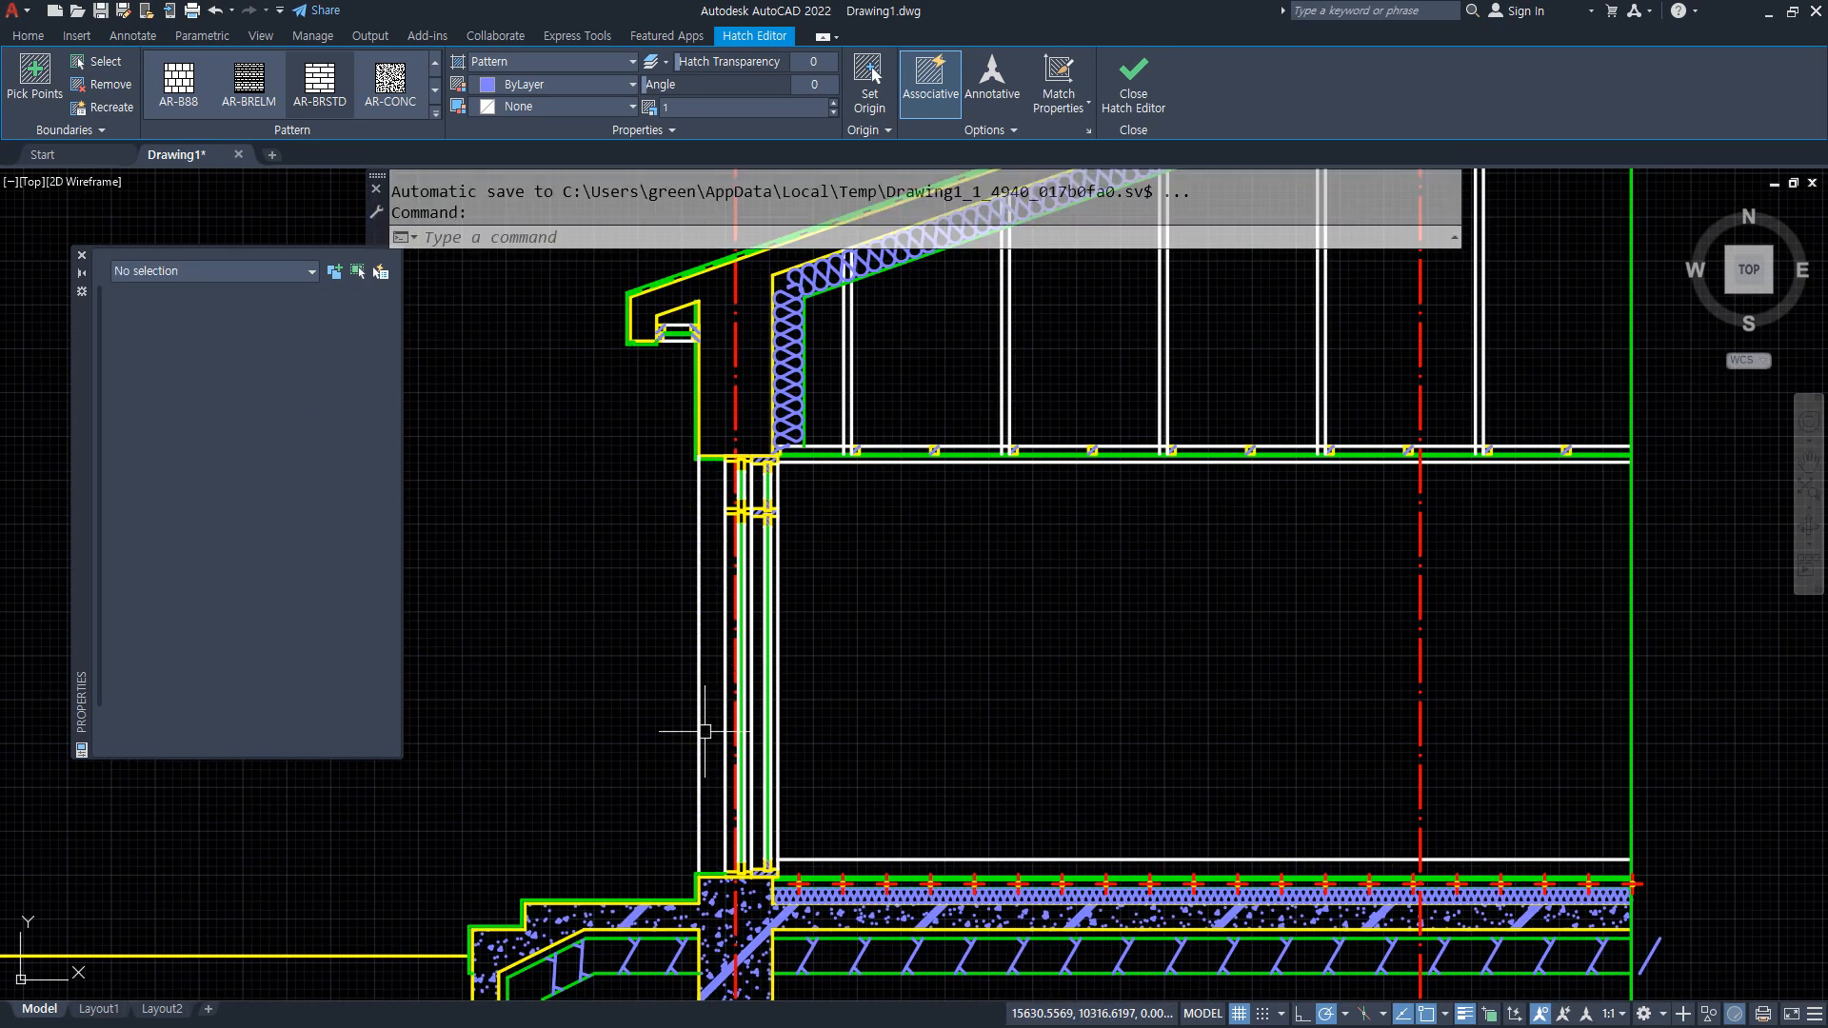
Hatch the outer brick leaf with the AR-BRSTD pattern up to the green finish line.
{"action": "type", "text": "h"}
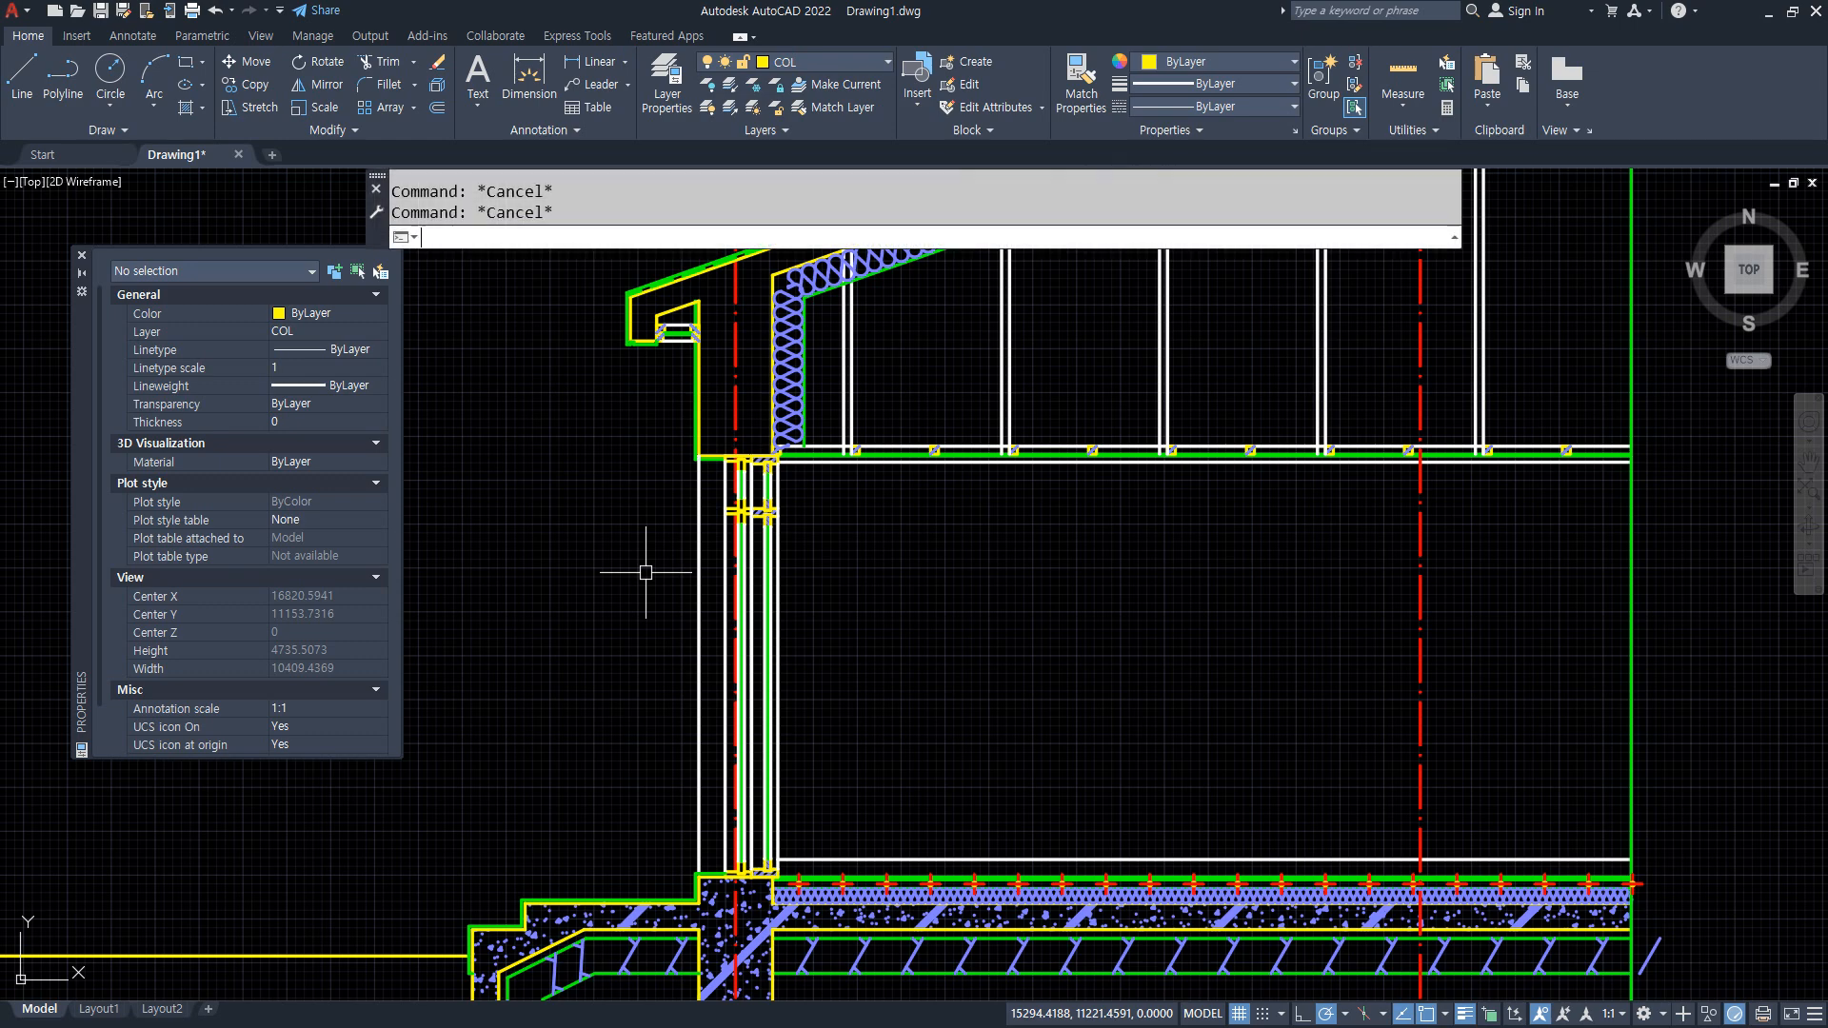
{"action": "key", "text": "Return"}
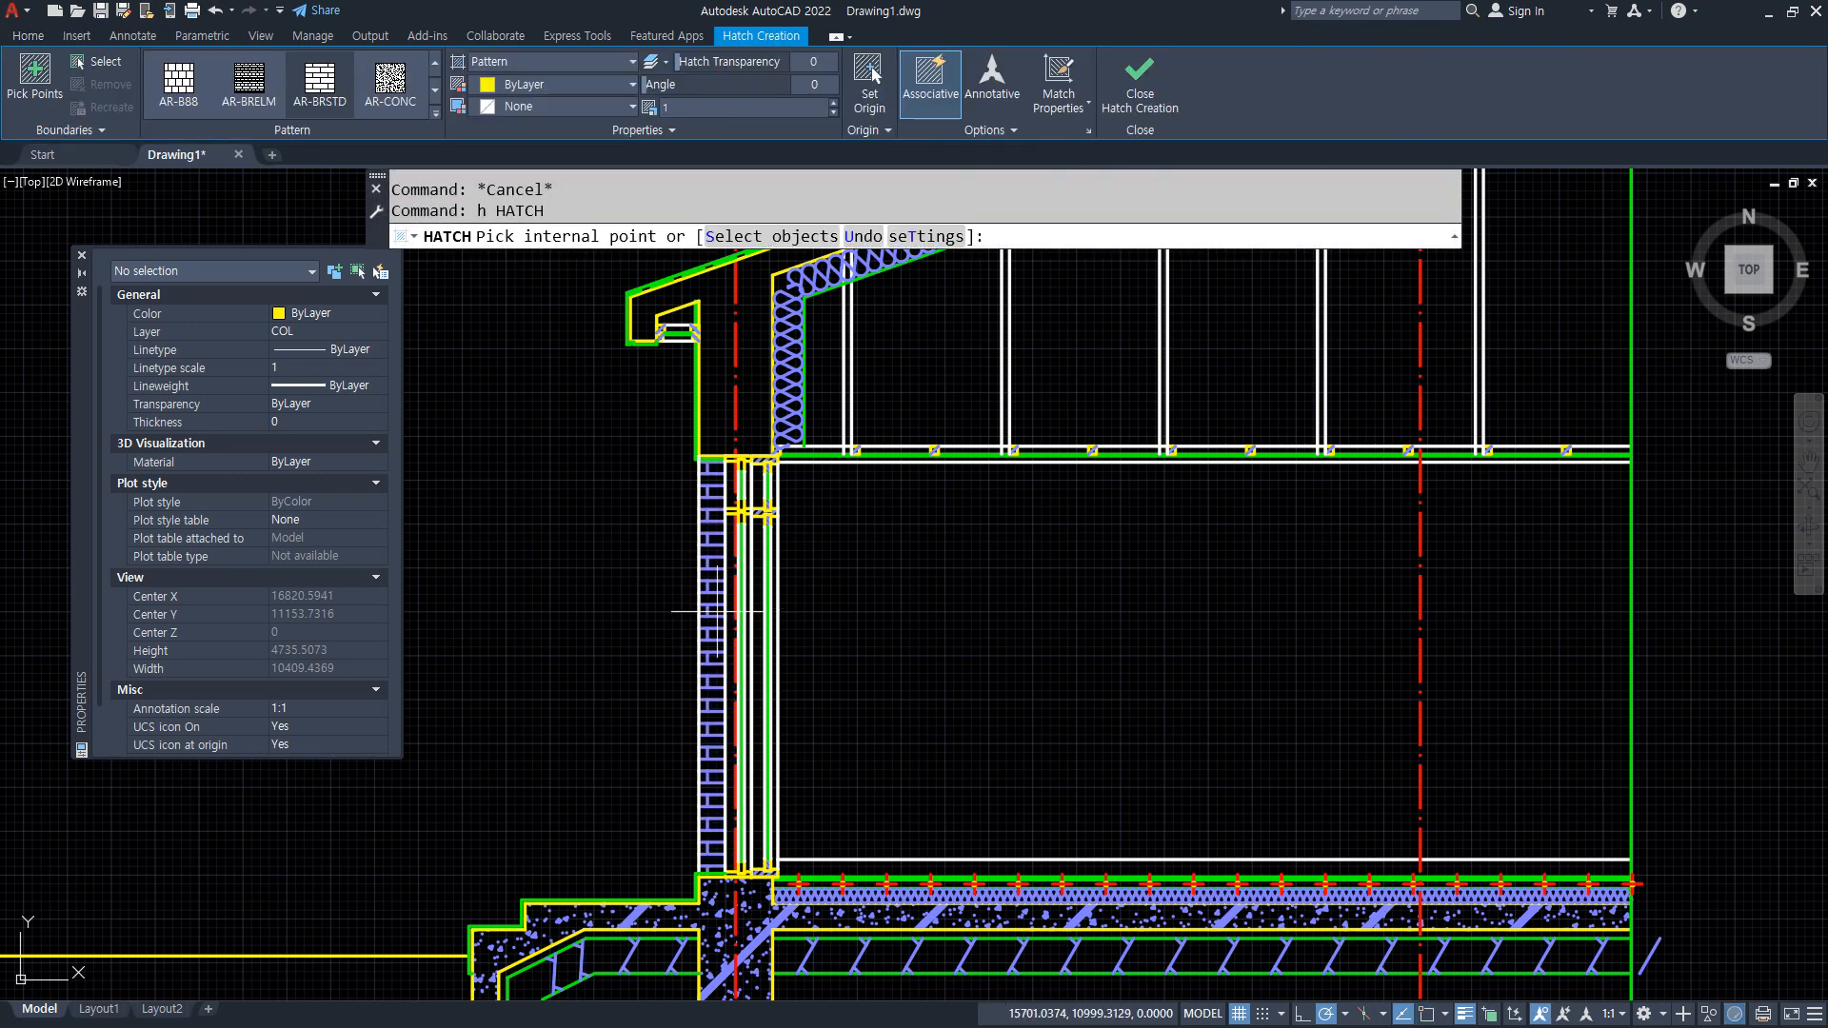
{"action": "left_click", "coordinate": [716, 612]}
{"action": "scroll", "coordinate": [686, 446], "scroll_direction": "up", "scroll_amount": 5}
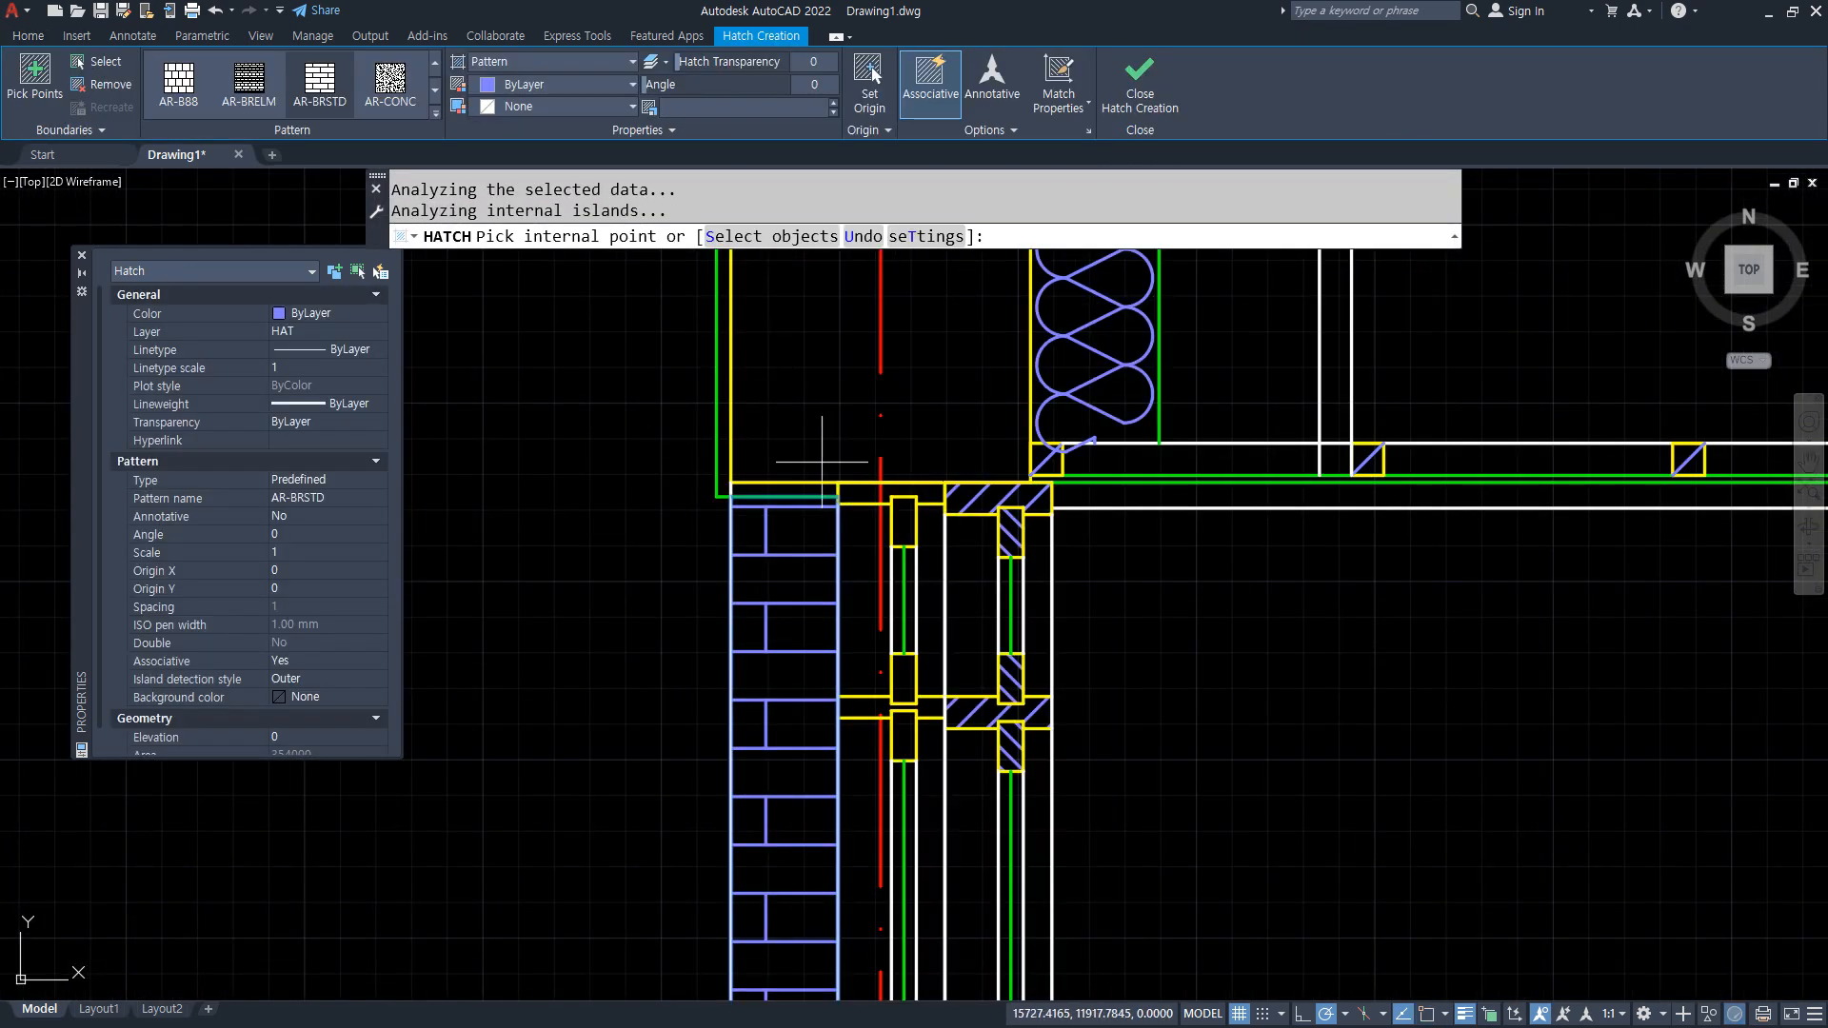
{"action": "scroll", "coordinate": [821, 462], "scroll_direction": "up", "scroll_amount": 5}
{"action": "scroll", "coordinate": [804, 481], "scroll_direction": "down", "scroll_amount": 2}
{"action": "middle_click_drag", "start_coordinate": [653, 482], "coordinate": [707, 536]}
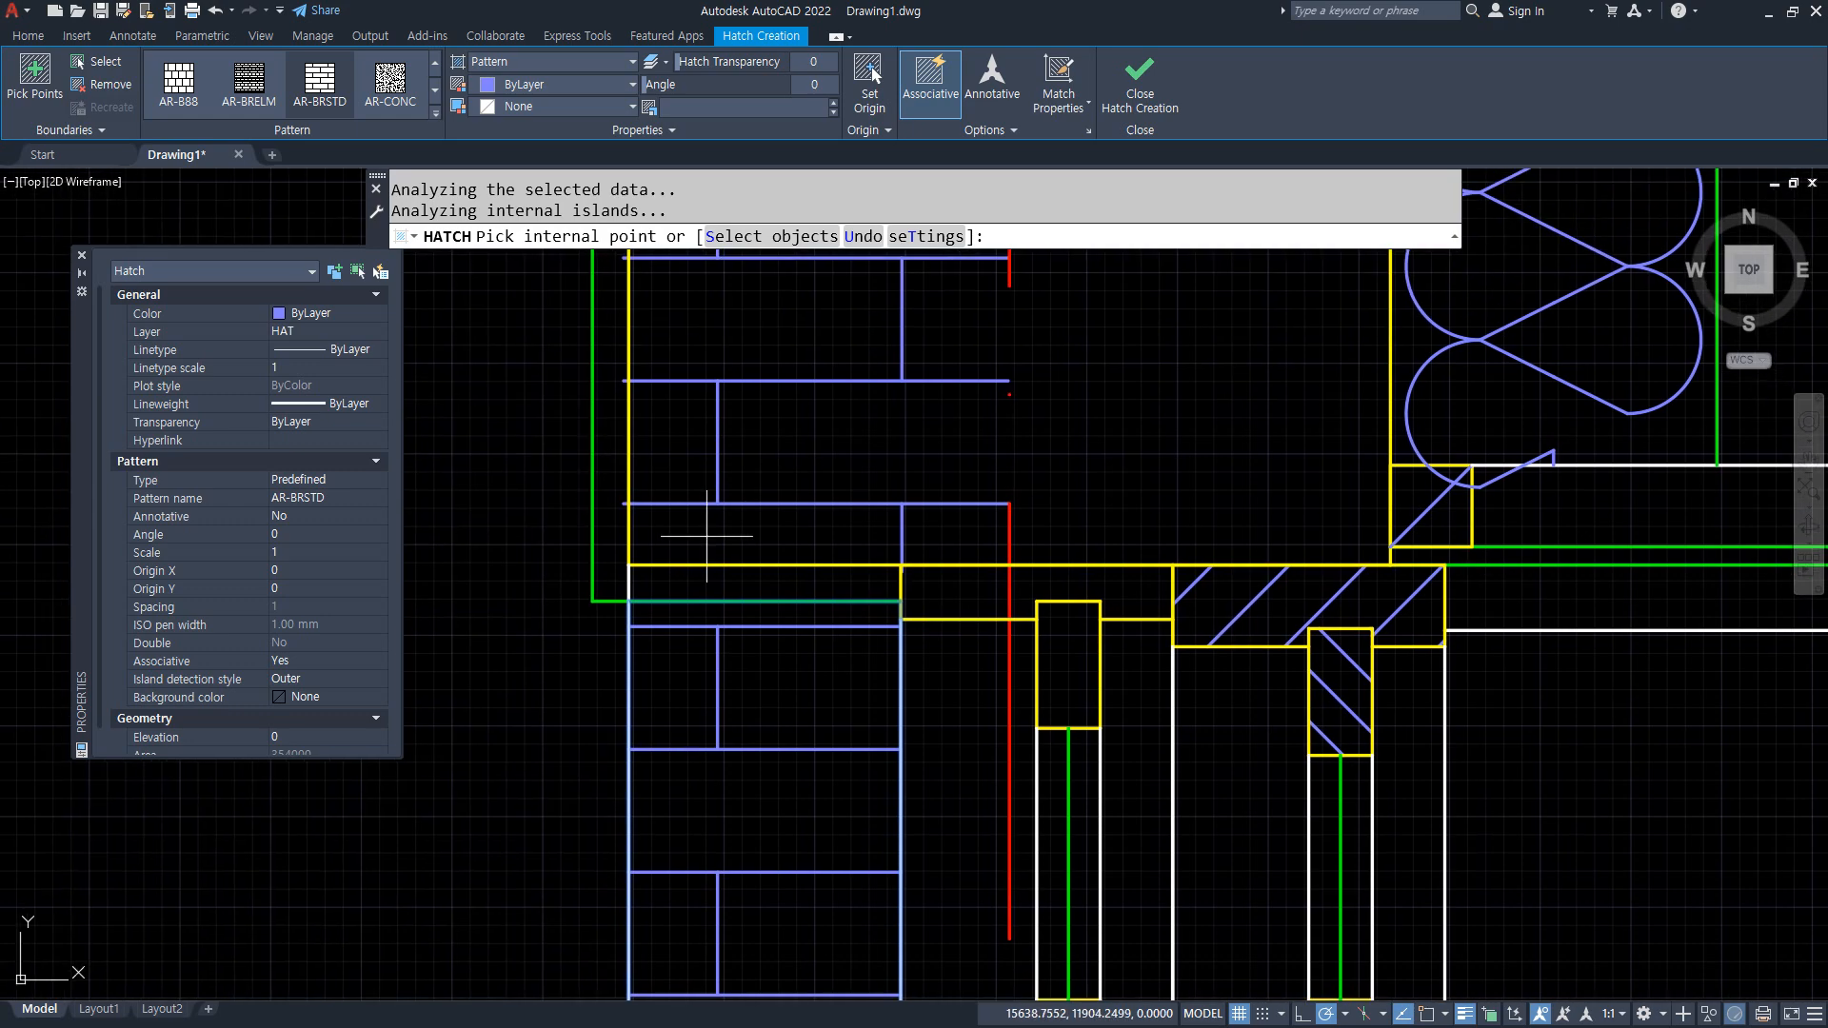
{"action": "scroll", "coordinate": [771, 544], "scroll_direction": "down", "scroll_amount": 10}
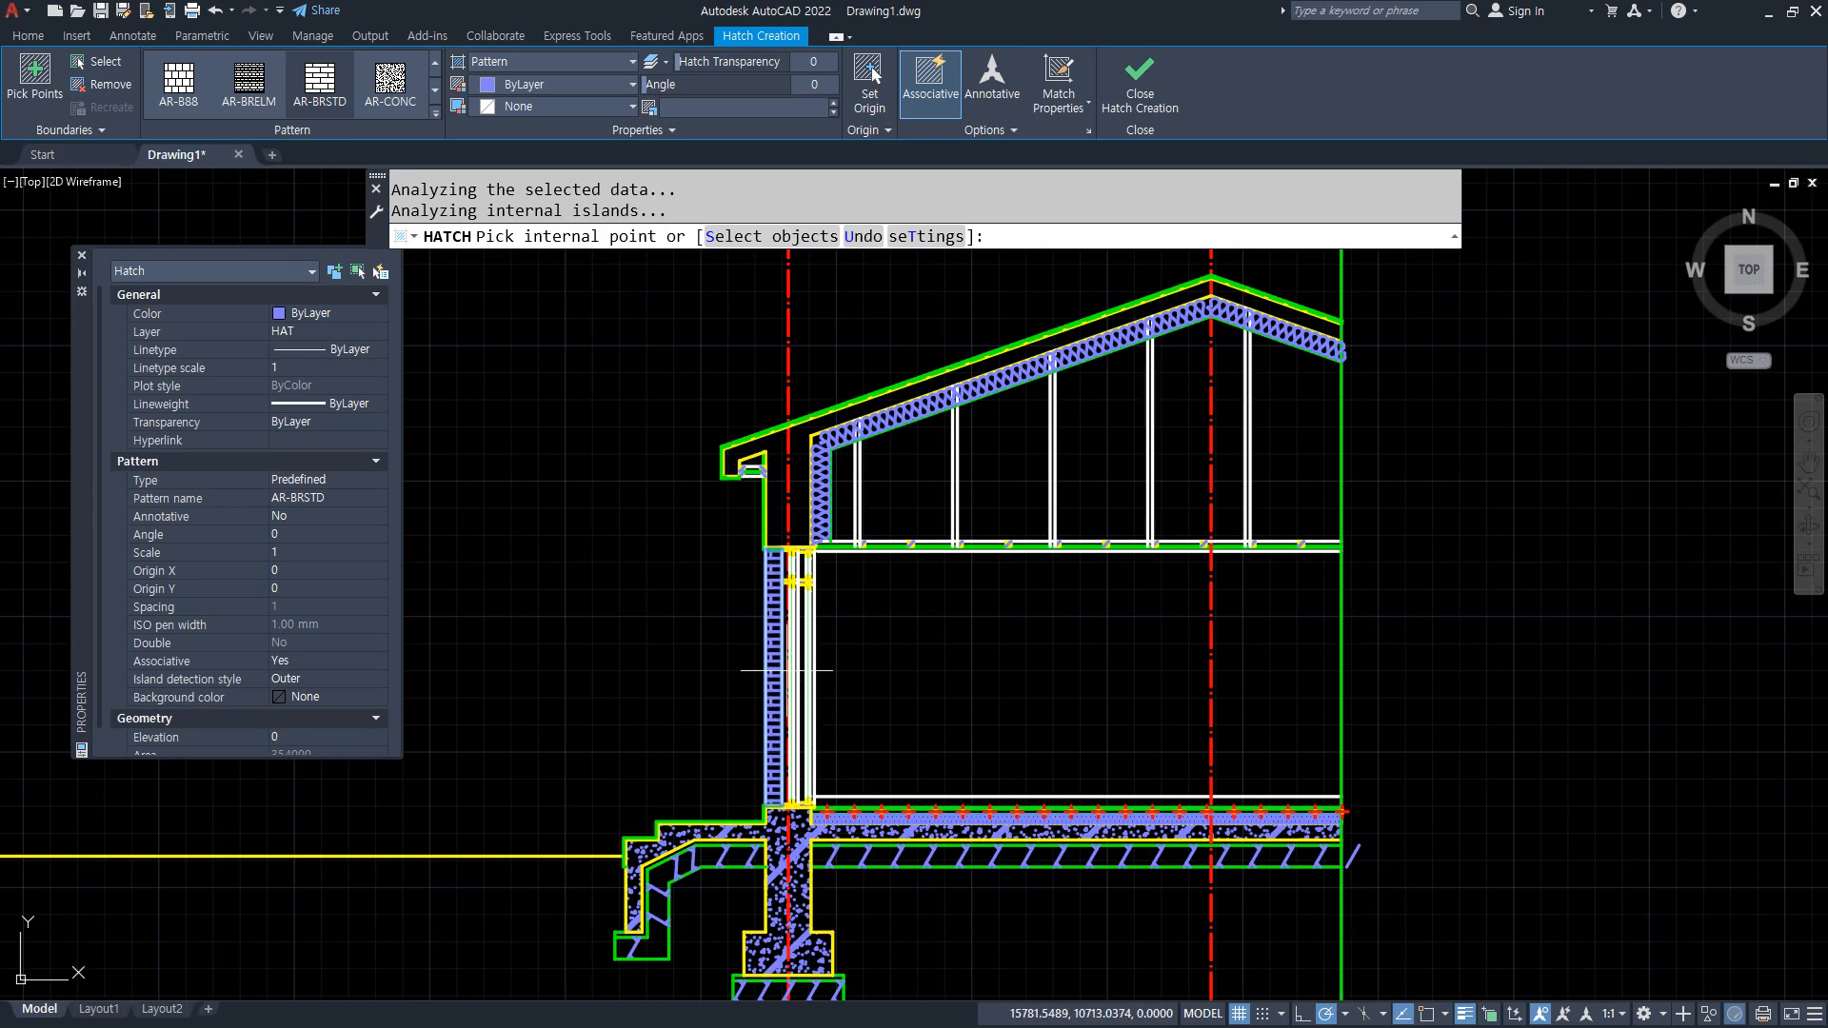
{"action": "key", "text": "Return"}
Draw a helper line along the base of the brick leaf from its outer to its inner face.
{"action": "scroll", "coordinate": [775, 624], "scroll_direction": "up", "scroll_amount": 5}
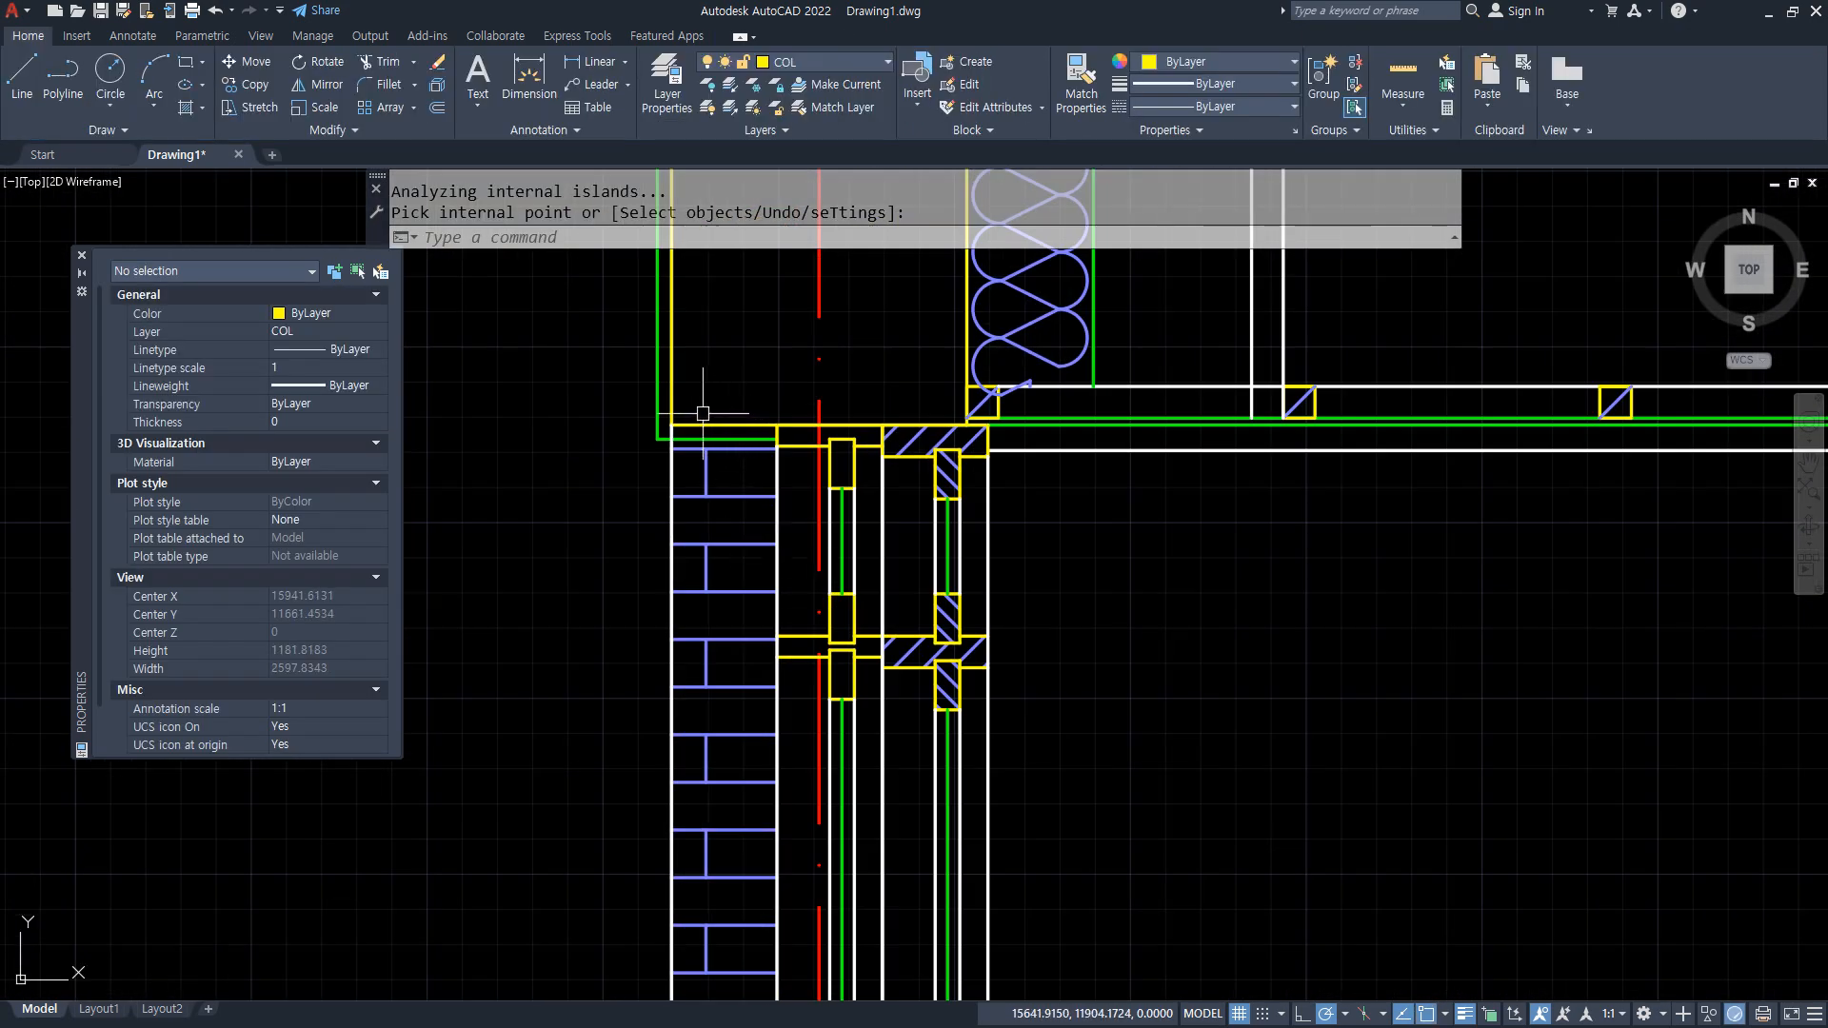
{"action": "middle_click_drag", "start_coordinate": [725, 837], "coordinate": [683, 326]}
{"action": "middle_click_drag", "start_coordinate": [682, 937], "coordinate": [678, 440]}
{"action": "scroll", "coordinate": [679, 504], "scroll_direction": "up", "scroll_amount": 5}
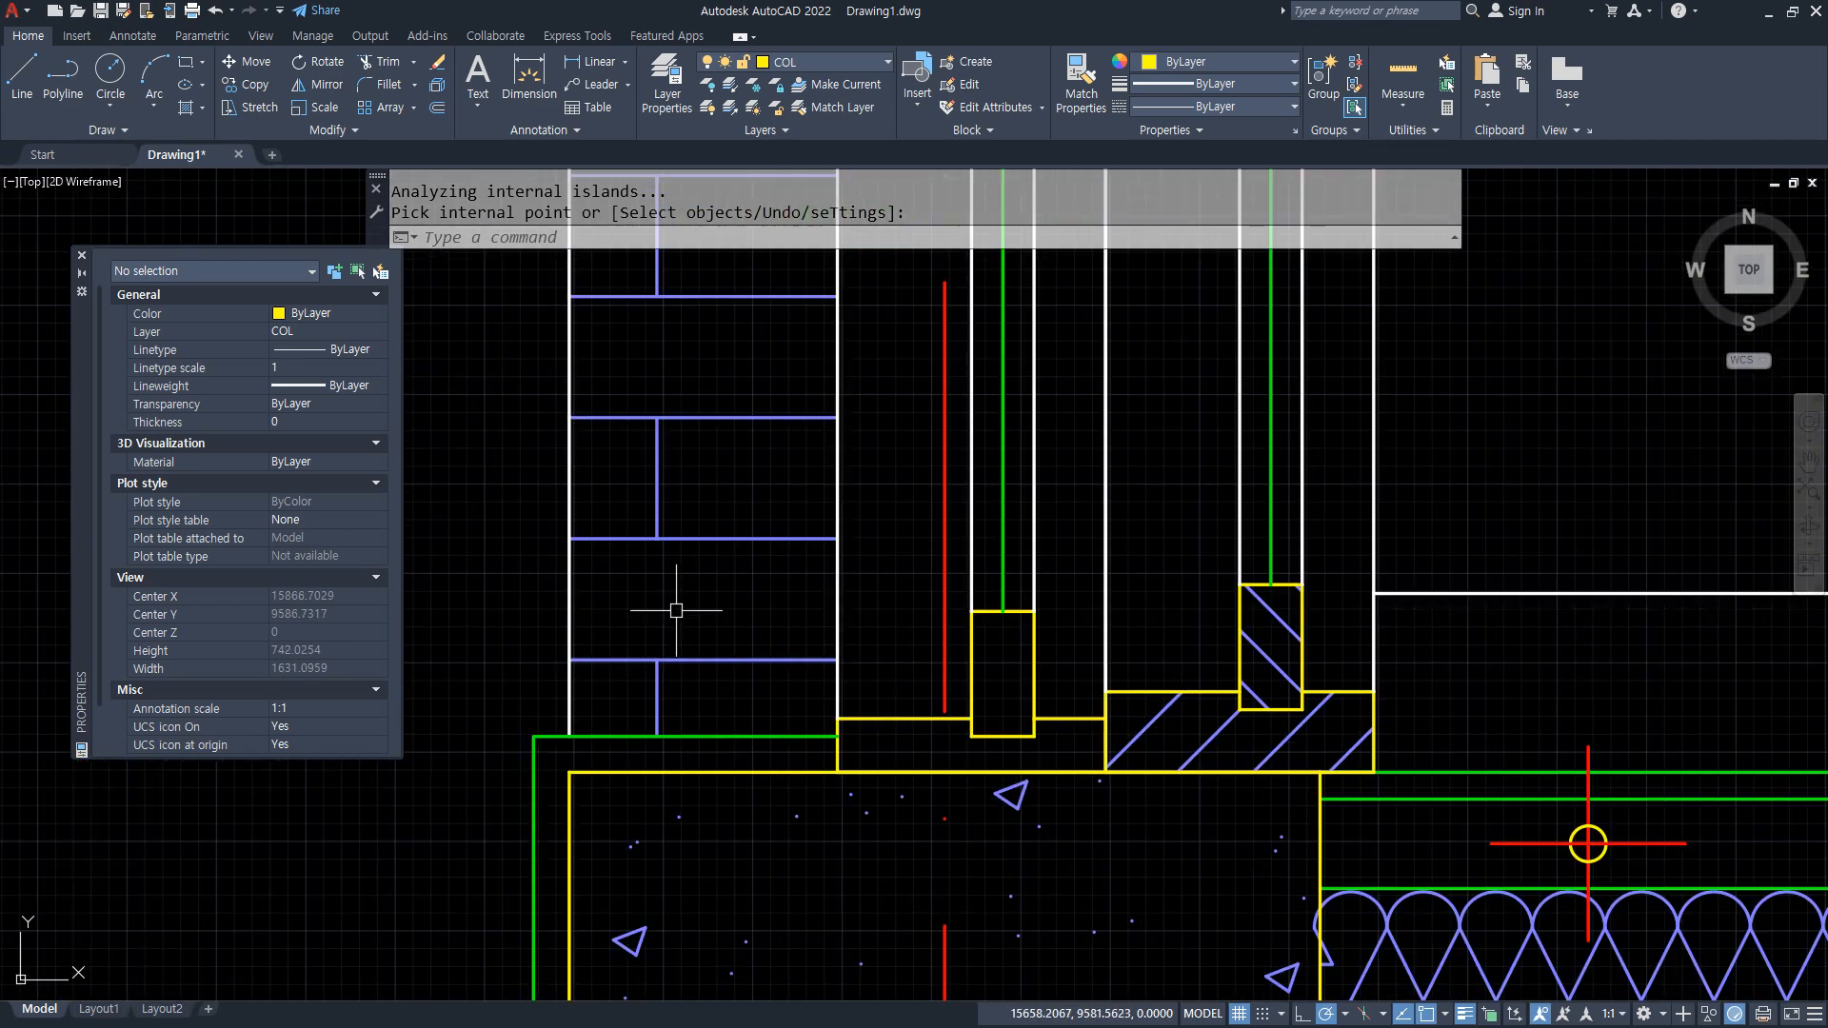
{"action": "type", "text": "l"}
{"action": "key", "text": "Return"}
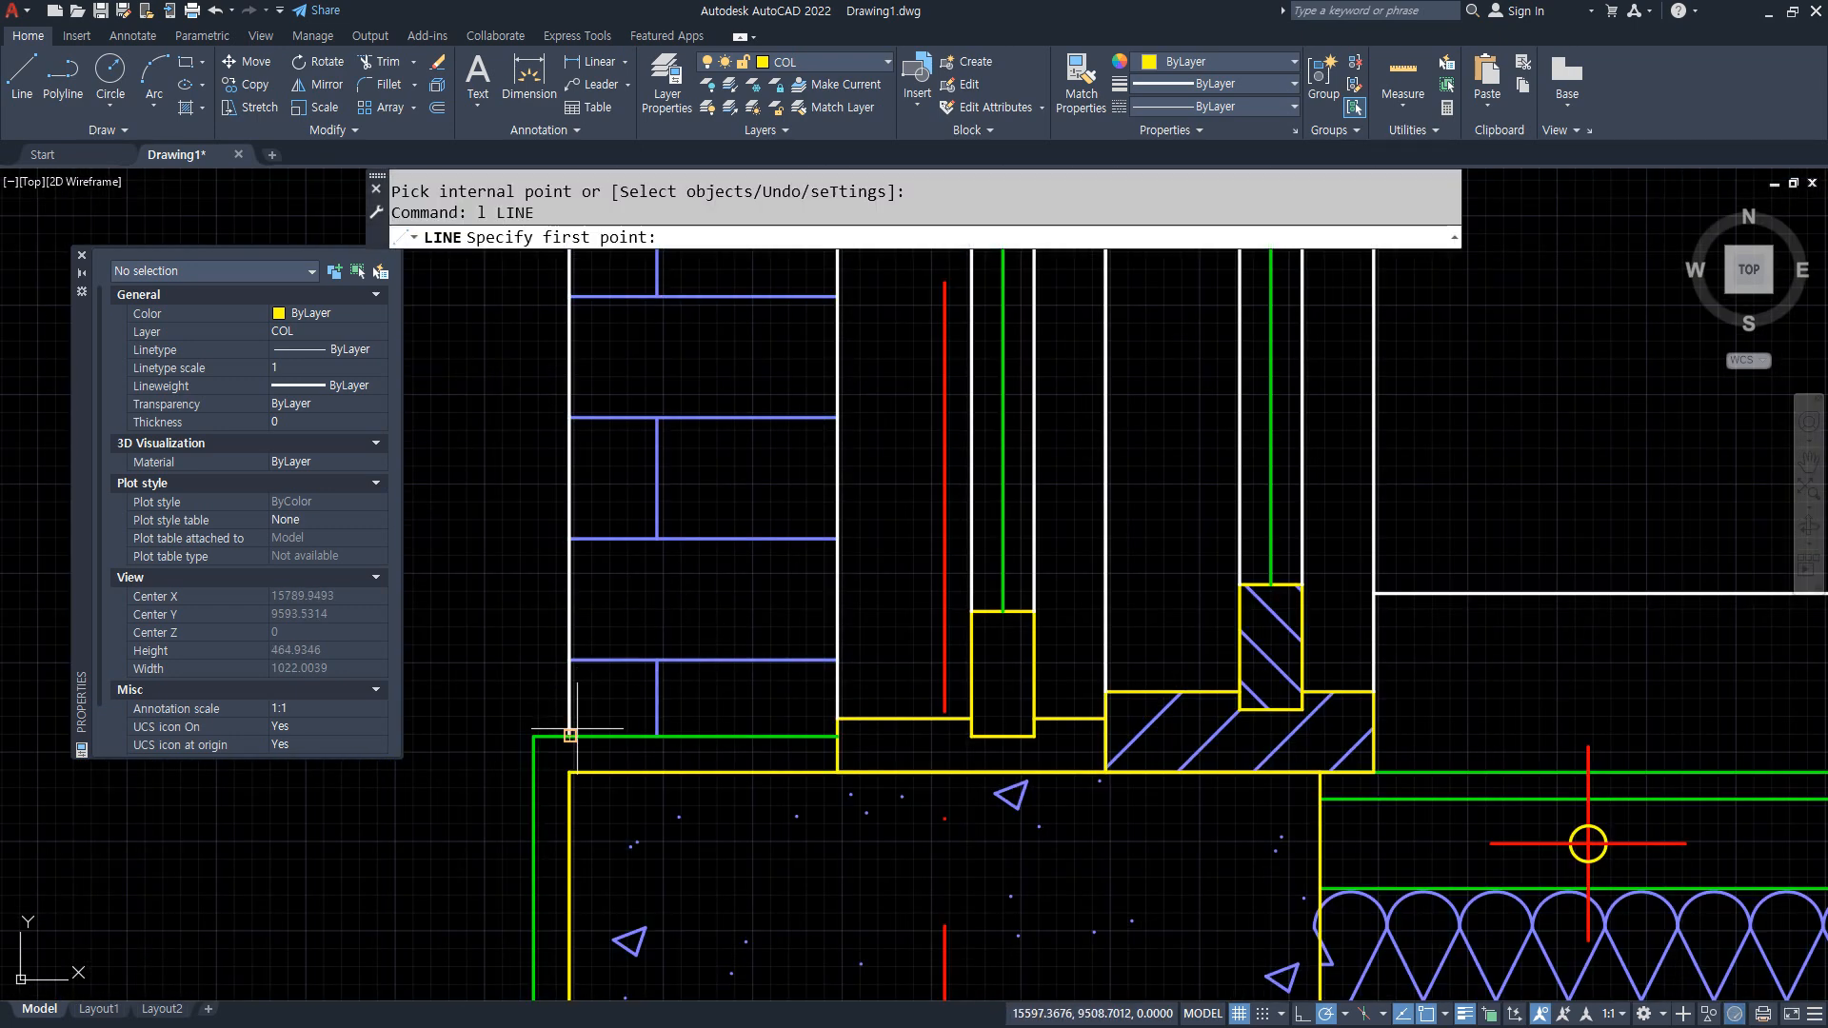
{"action": "left_click", "coordinate": [569, 735]}
{"action": "left_click", "coordinate": [838, 718]}
{"action": "key", "text": "Return"}
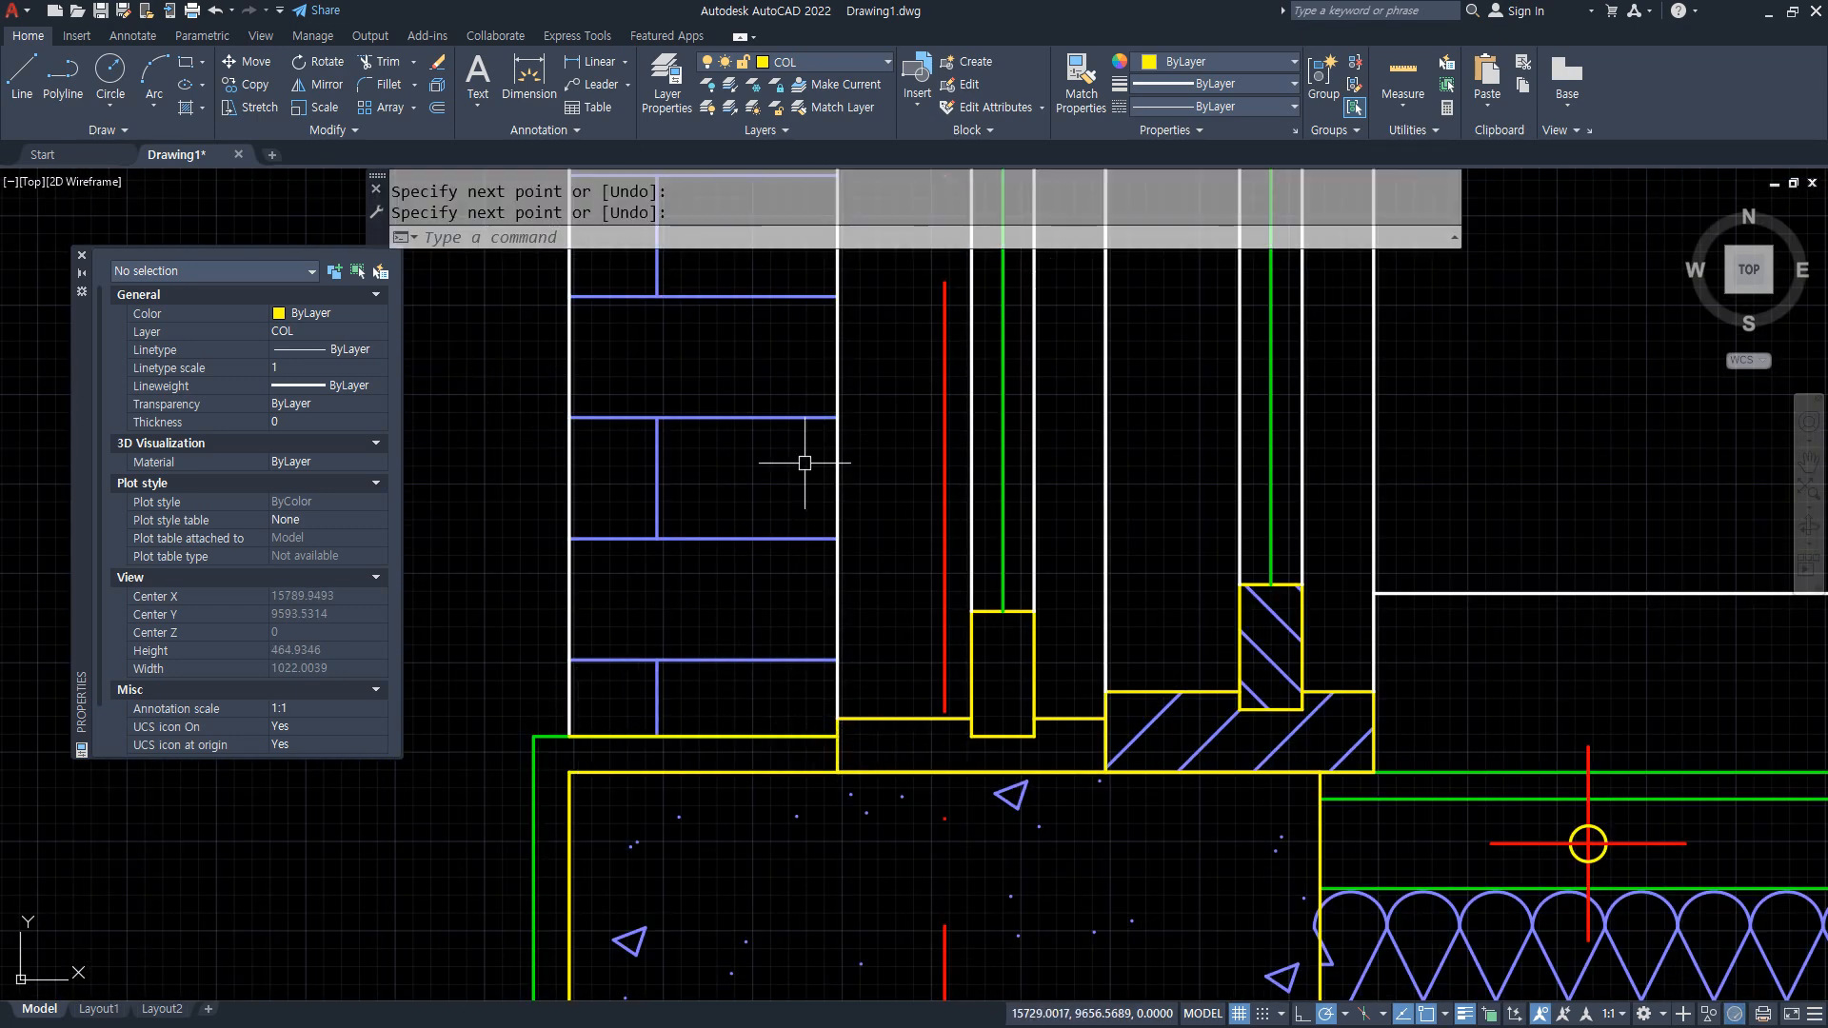
Set the brick hatch origin to the midpoint of the helper line at the base, after trying the outer corner.
{"action": "left_click", "coordinate": [717, 532]}
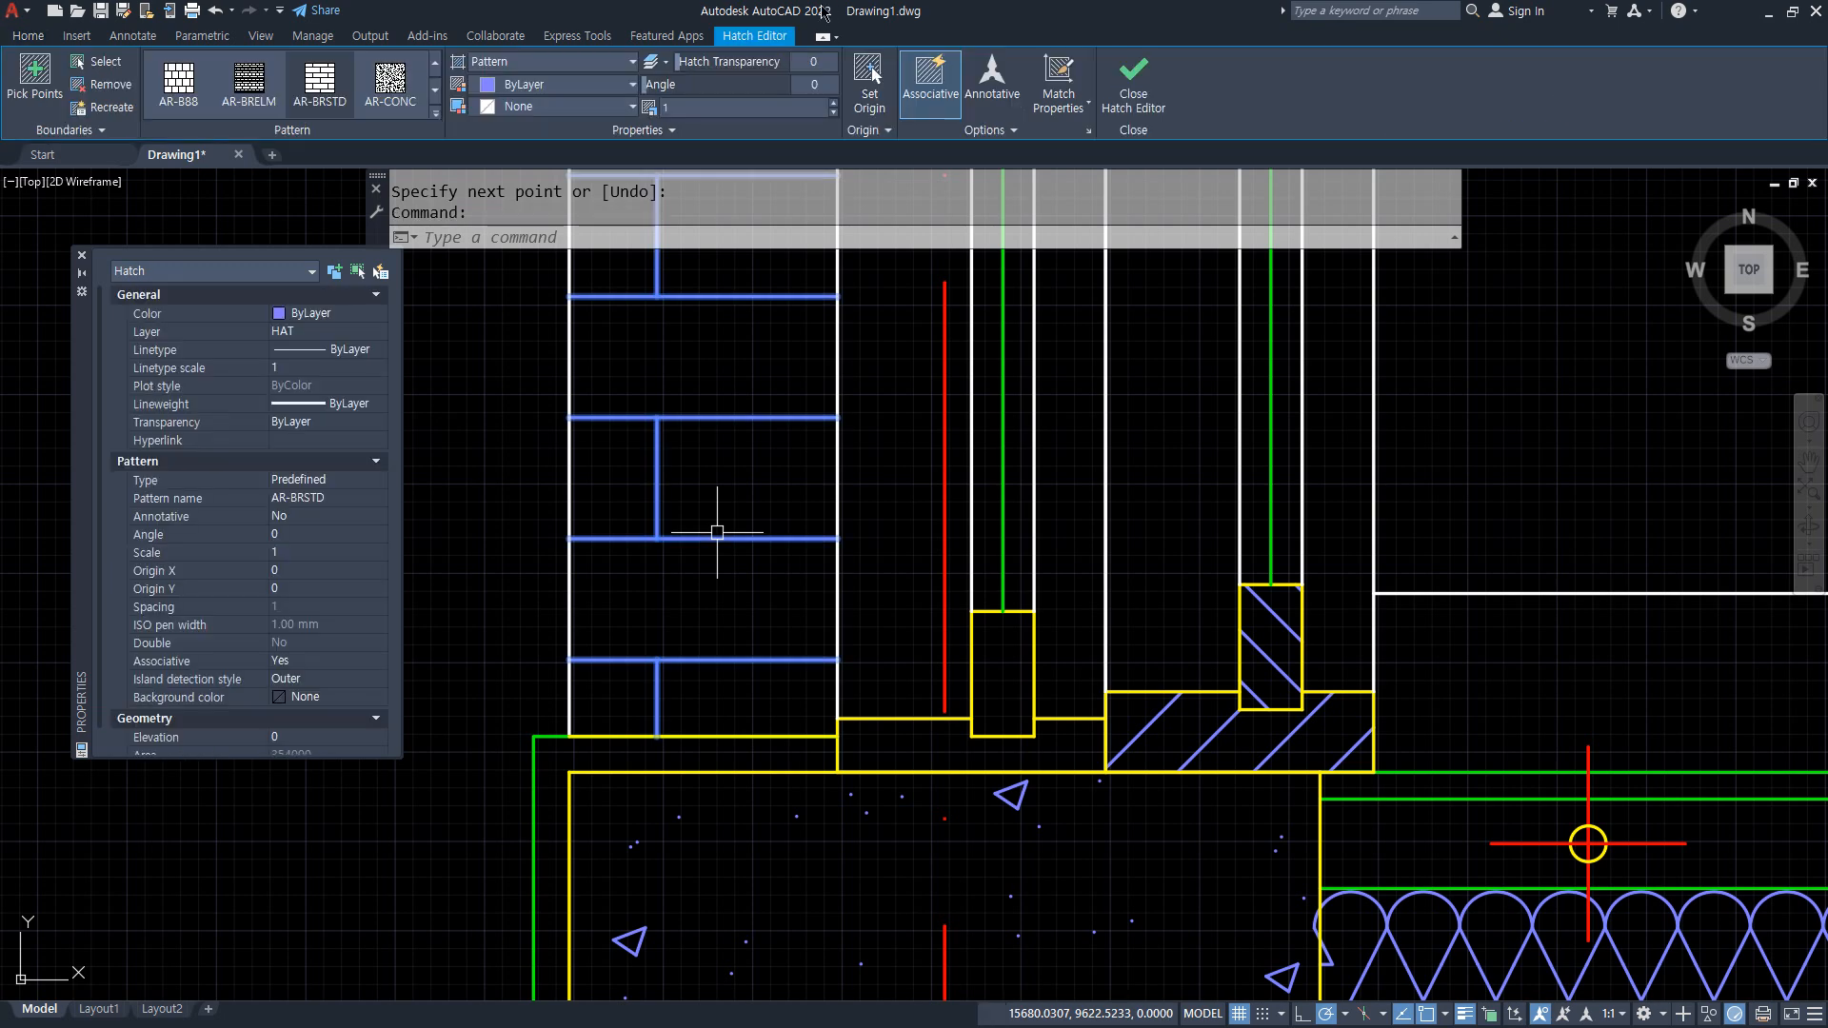
{"action": "left_click", "coordinate": [870, 76]}
{"action": "left_click", "coordinate": [570, 735]}
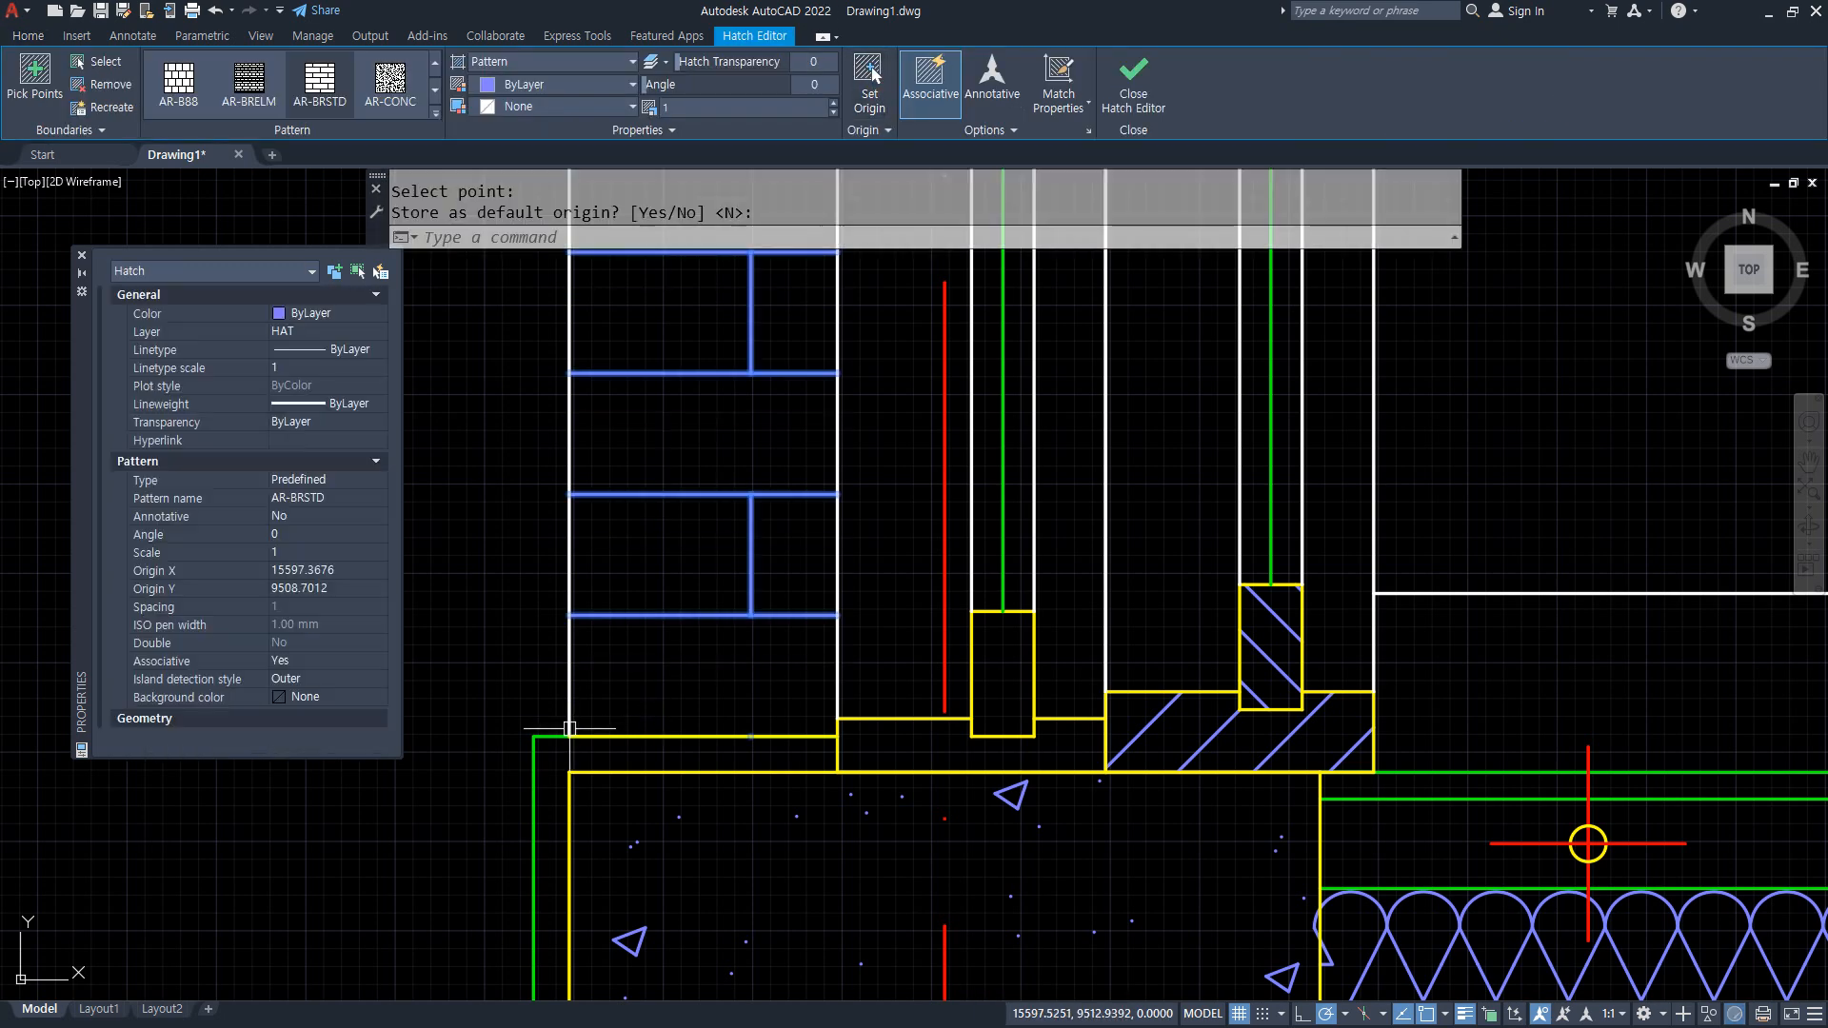
{"action": "left_click", "coordinate": [872, 74]}
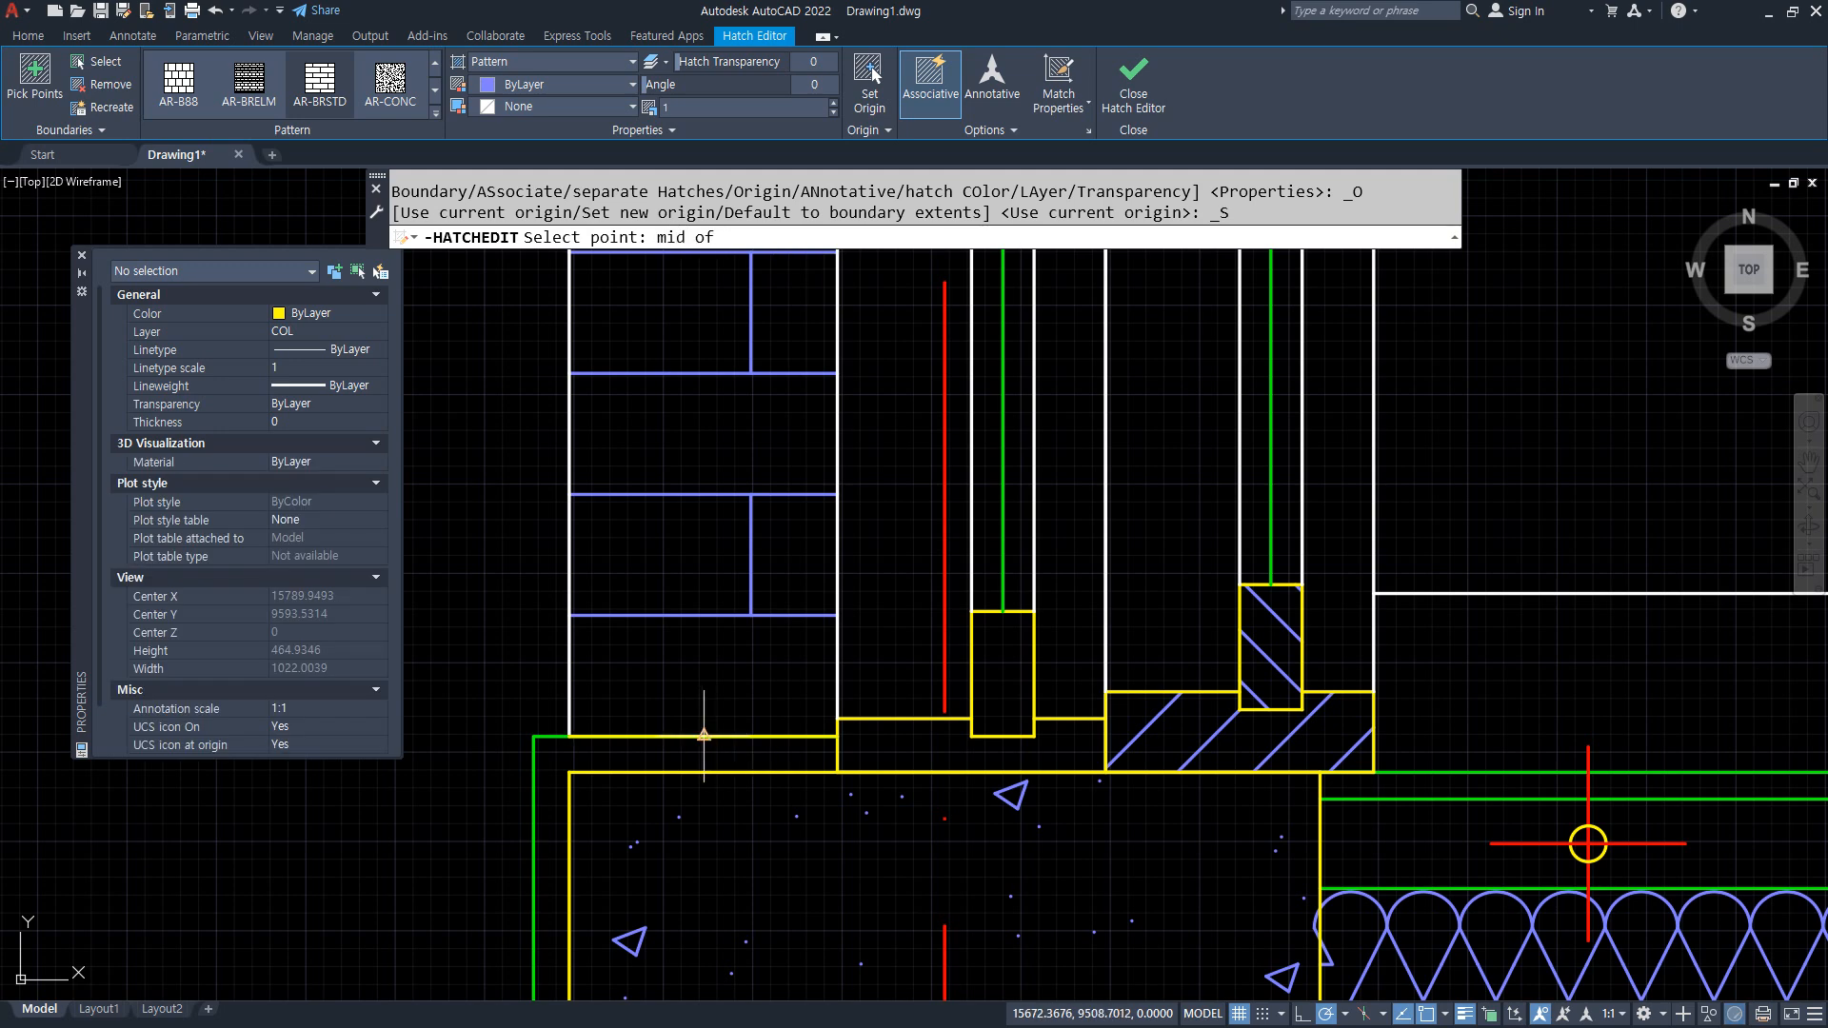
{"action": "left_click", "coordinate": [704, 735]}
{"action": "key", "text": "Return"}
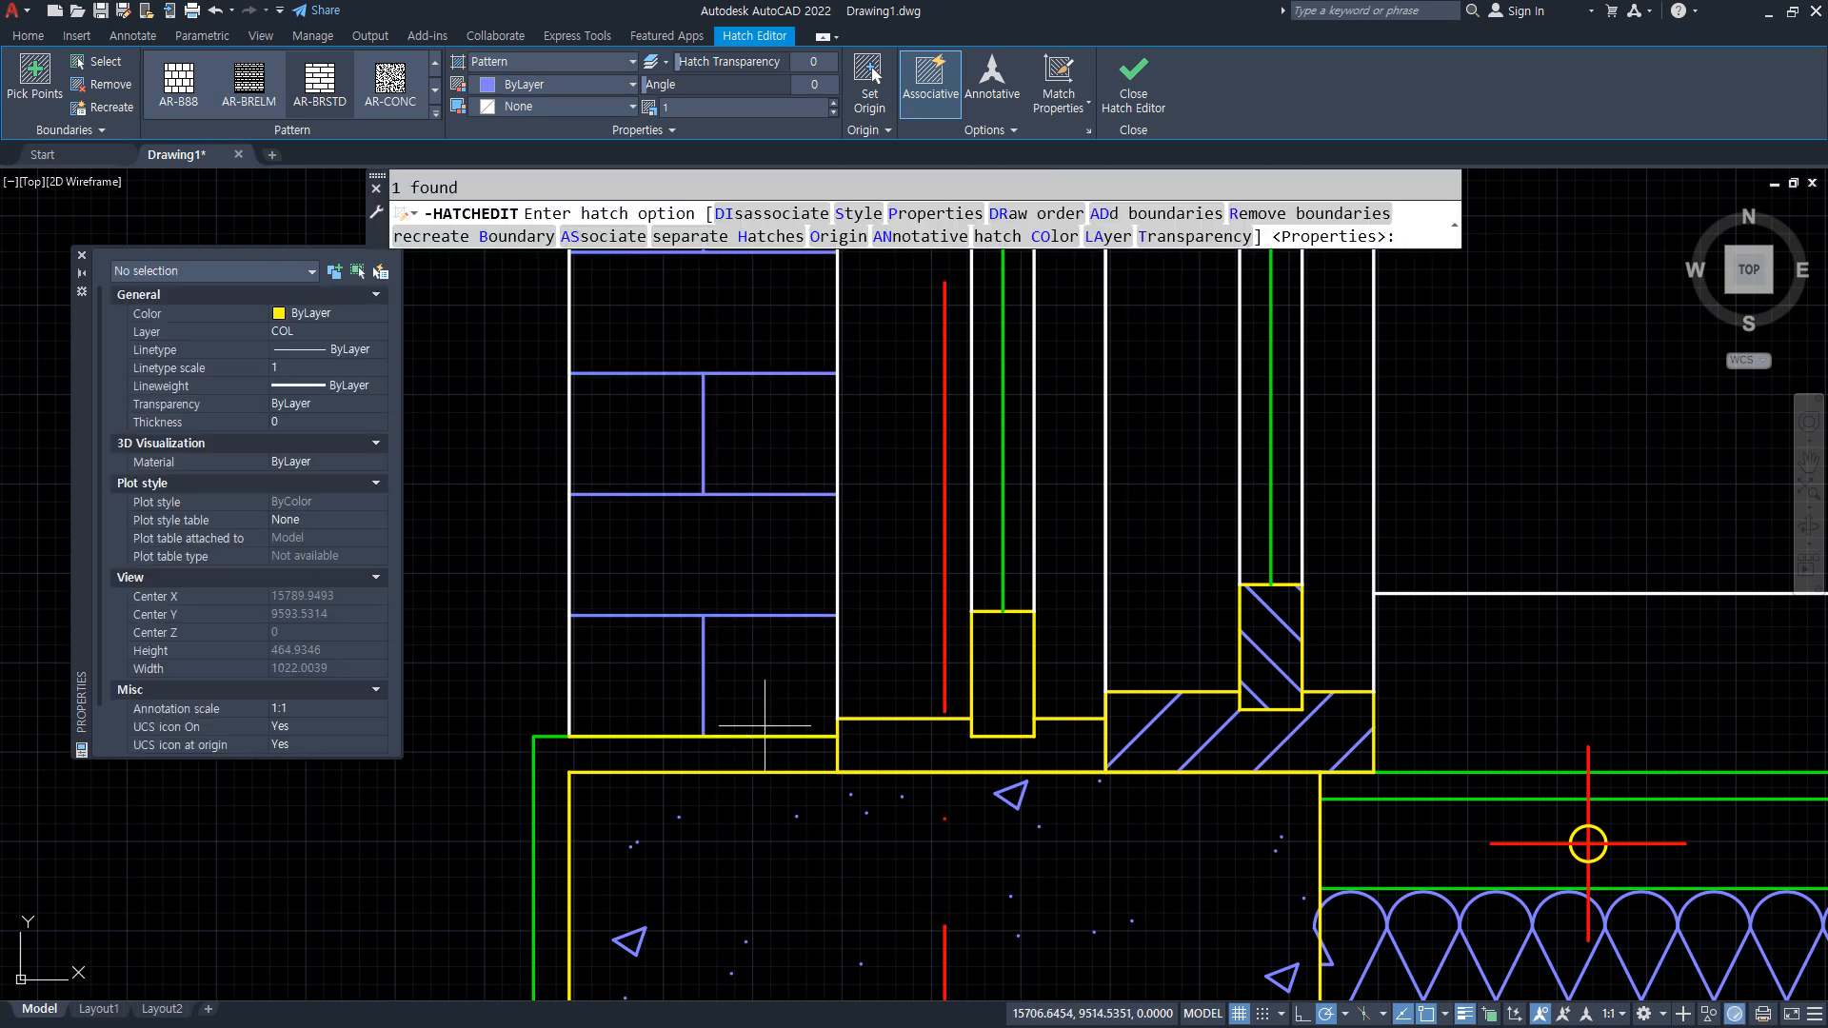
{"action": "key", "text": "Escape"}
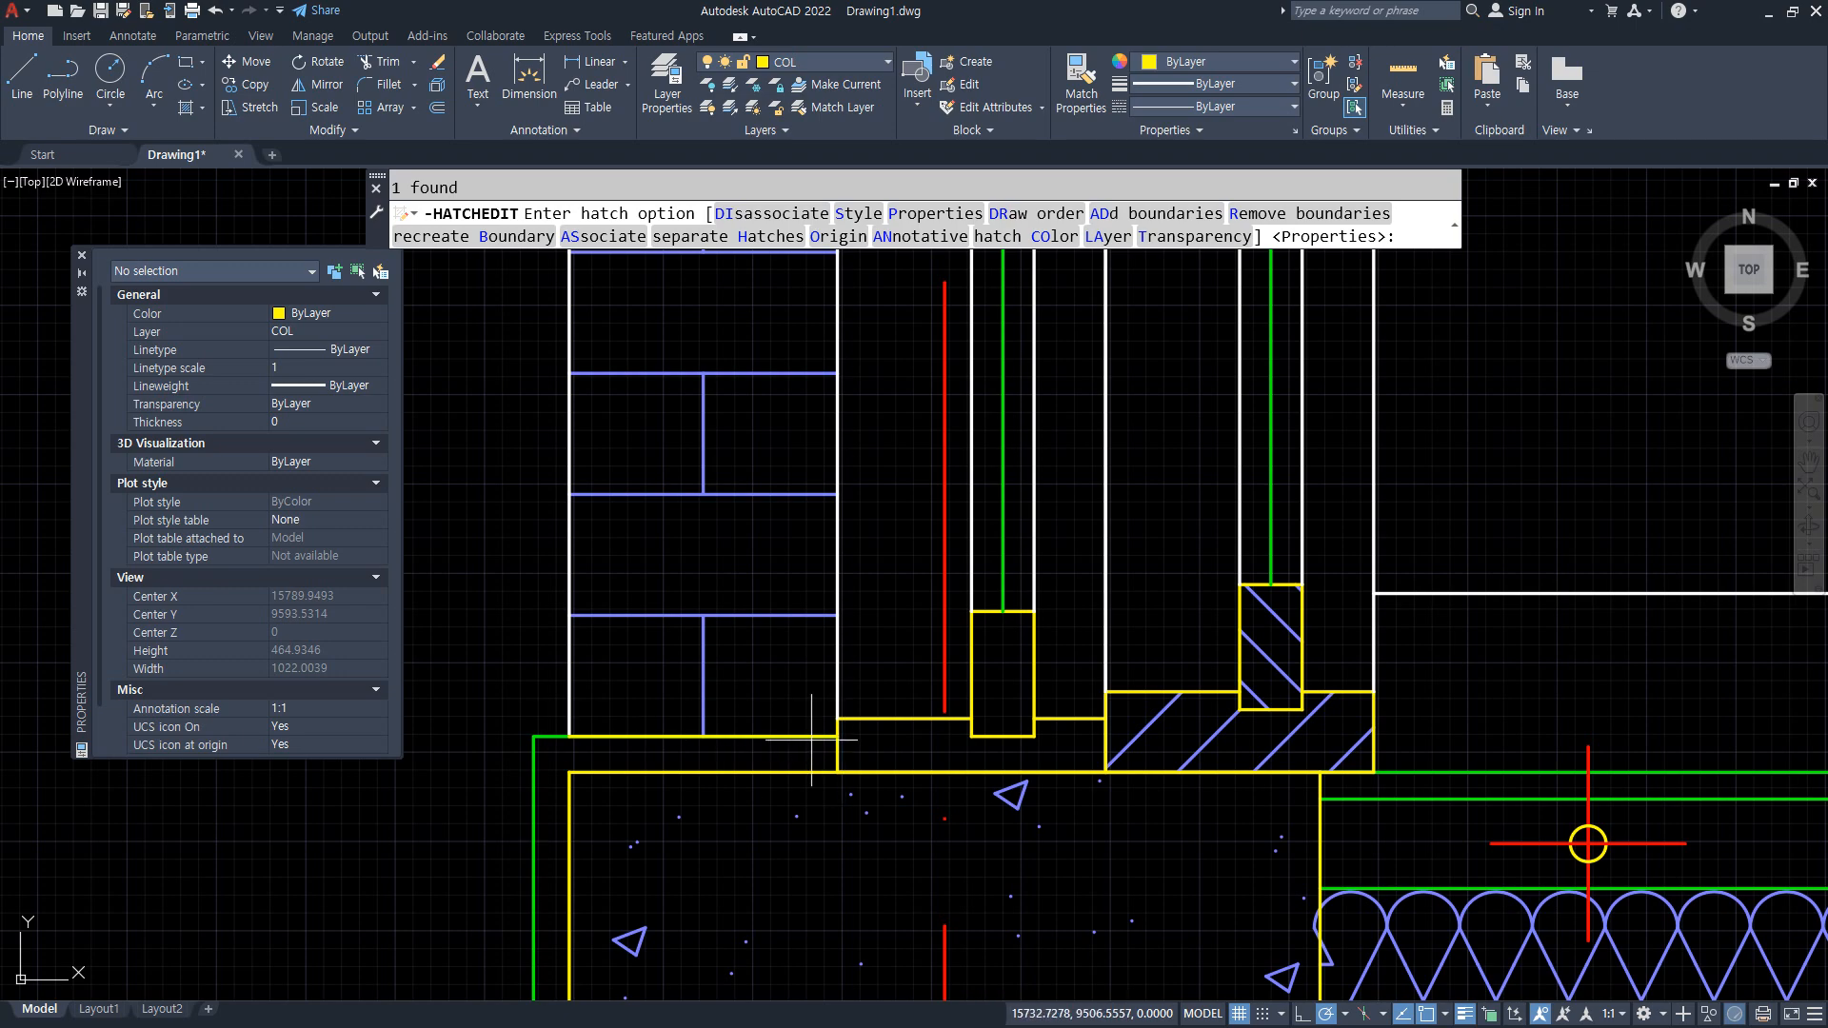
{"action": "key", "text": "Escape"}
{"action": "key", "text": "Escape"}
Erase the helper line at the base of the brick leaf.
{"action": "left_click", "coordinate": [543, 711]}
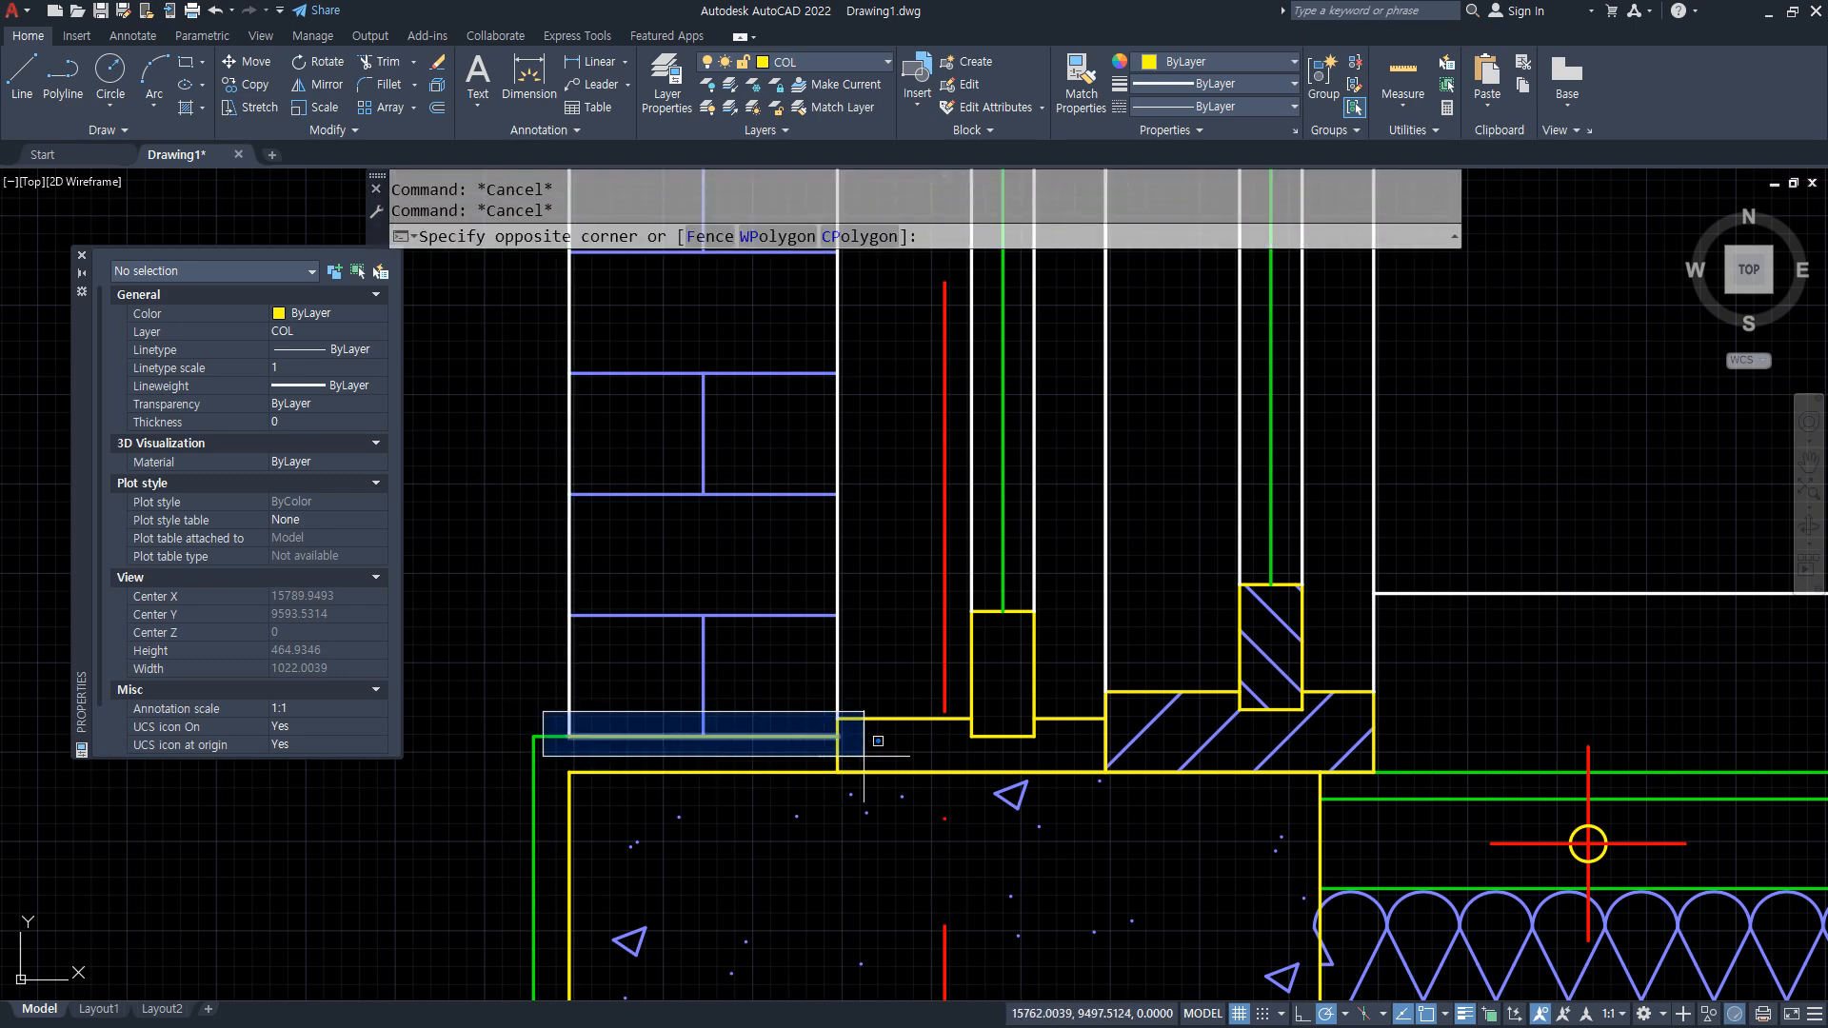
{"action": "left_click", "coordinate": [864, 757]}
{"action": "type", "text": "e"}
{"action": "key", "text": "Return"}
{"action": "scroll", "coordinate": [838, 752], "scroll_direction": "down", "scroll_amount": 5}
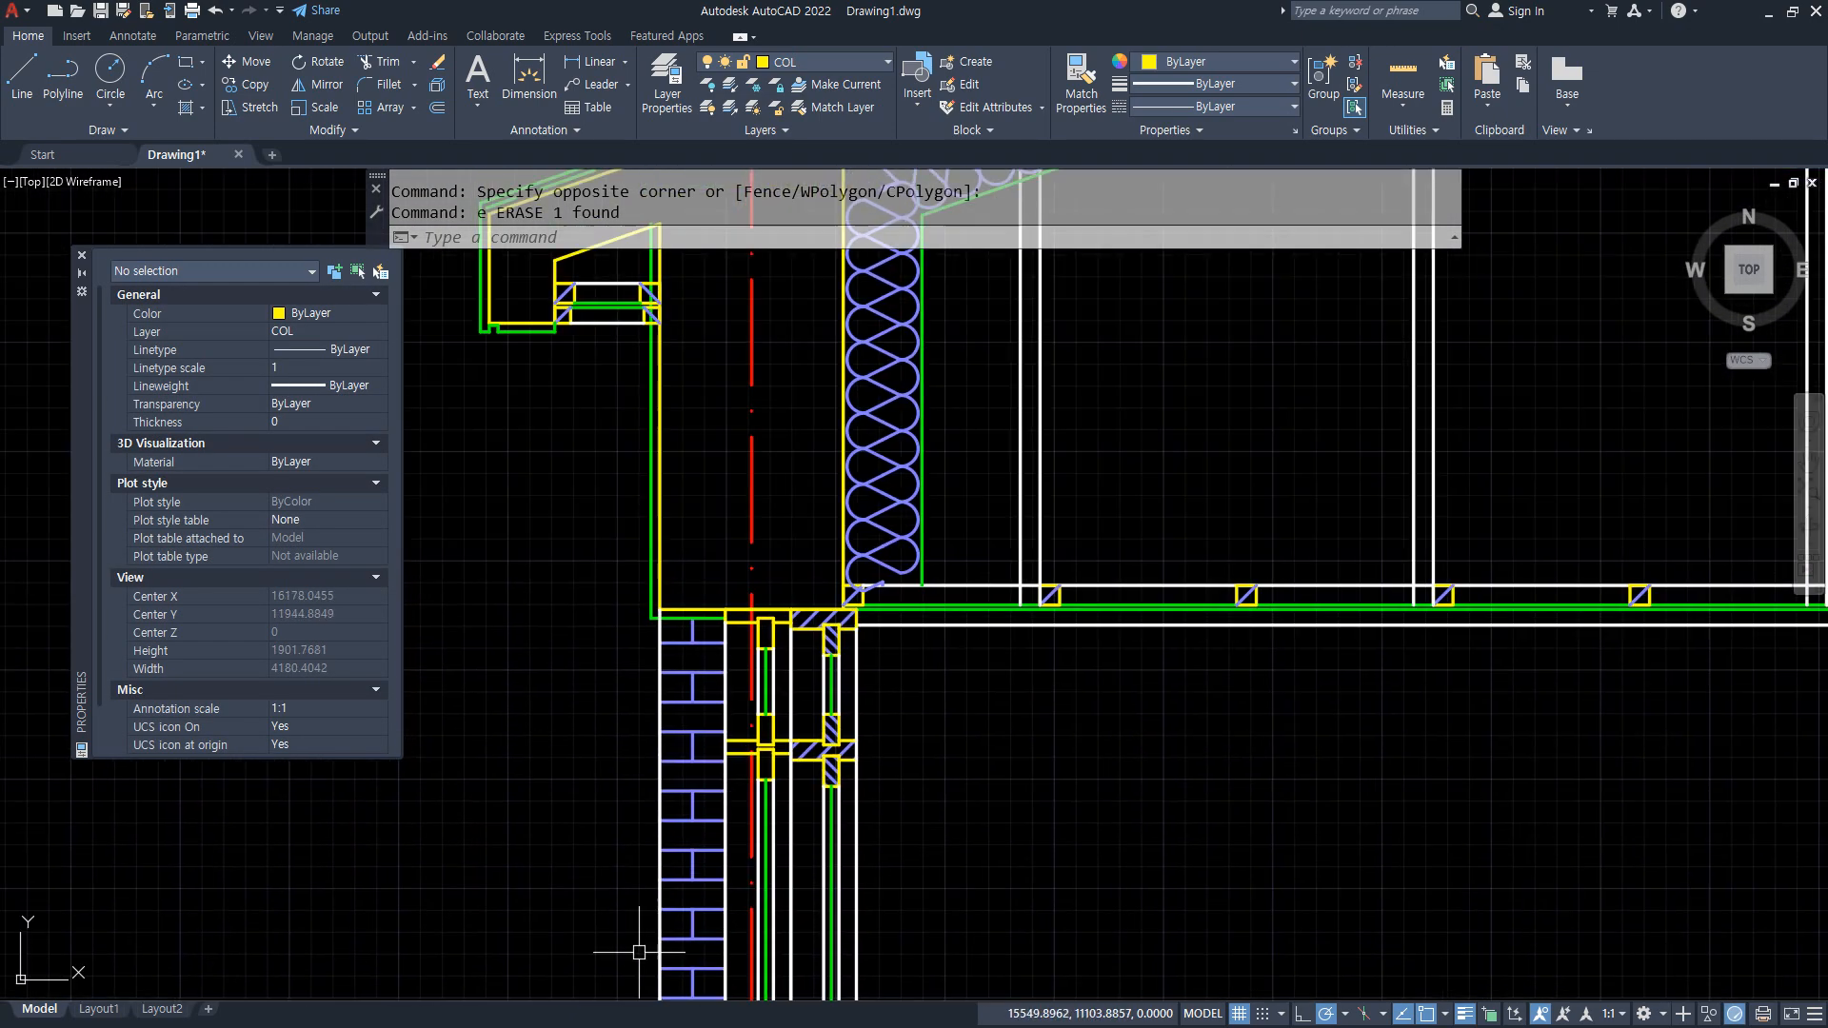
Trim the outer brickwork line at the green finish line above the brick hatch.
{"action": "scroll", "coordinate": [643, 614], "scroll_direction": "up", "scroll_amount": 6}
{"action": "type", "text": "tr"}
{"action": "key", "text": "Return"}
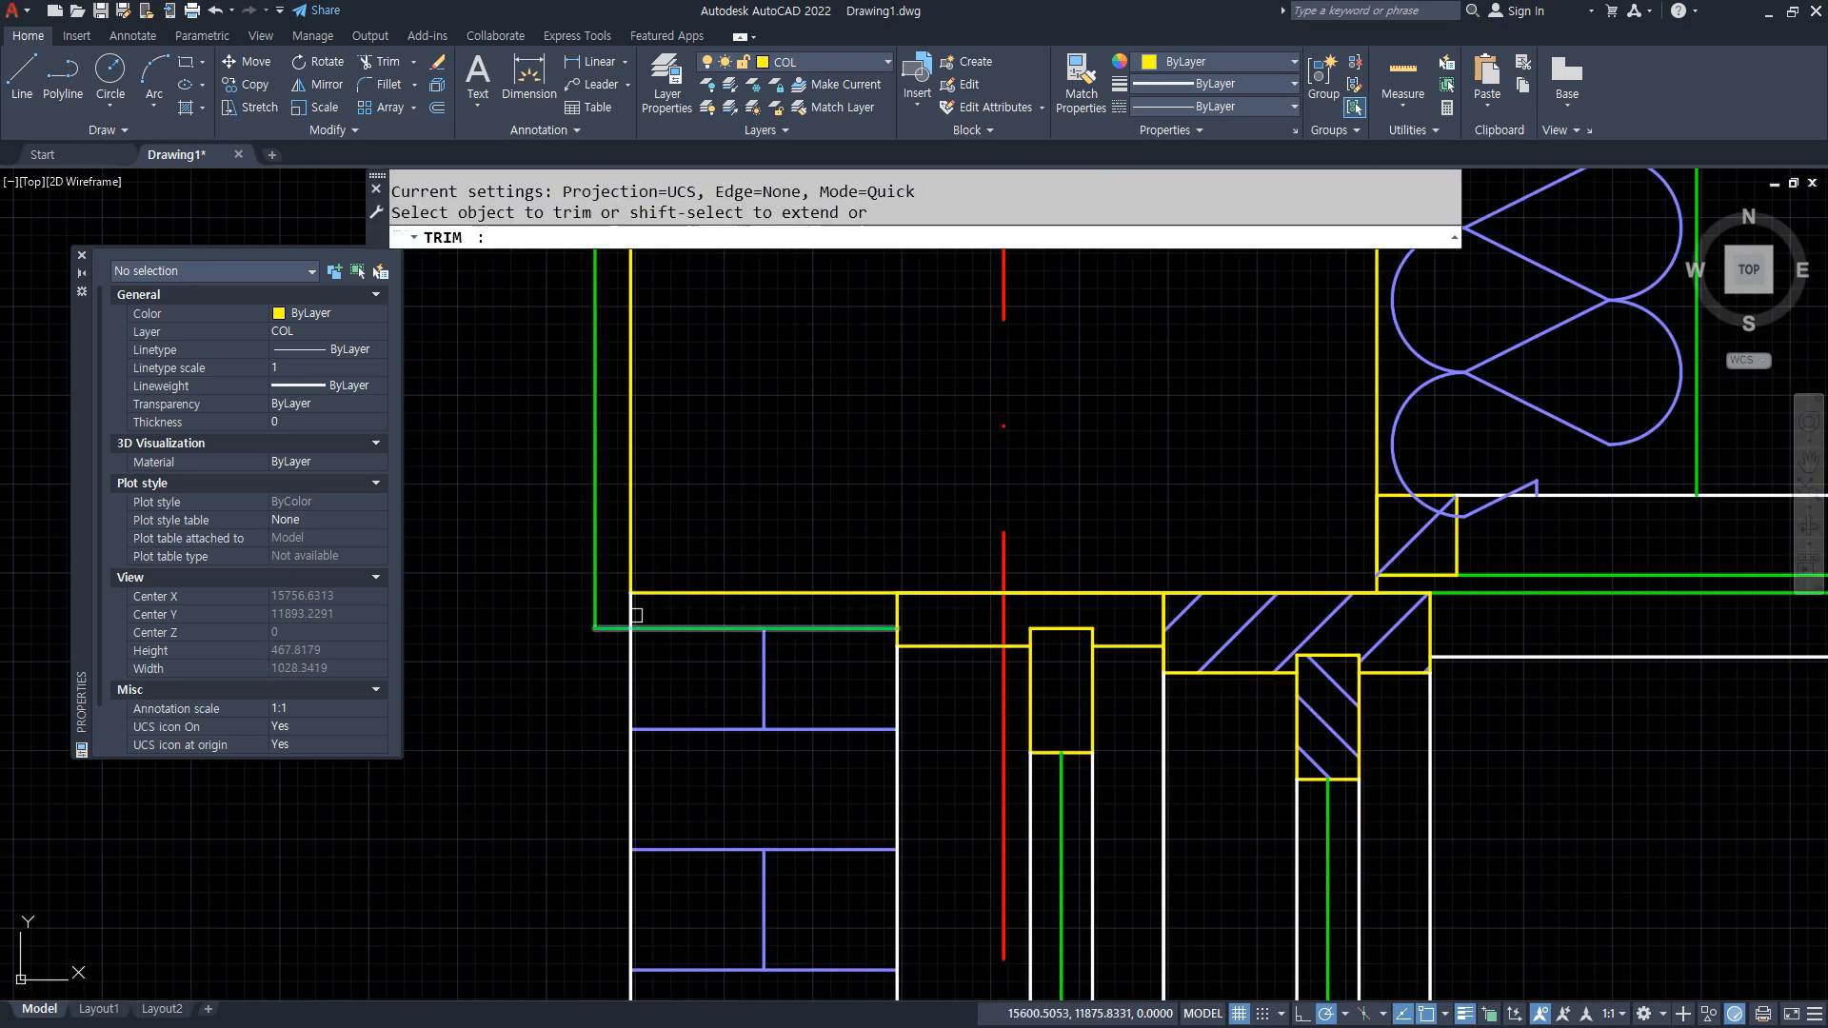
{"action": "key", "text": "Return"}
{"action": "scroll", "coordinate": [738, 756], "scroll_direction": "down", "scroll_amount": 6}
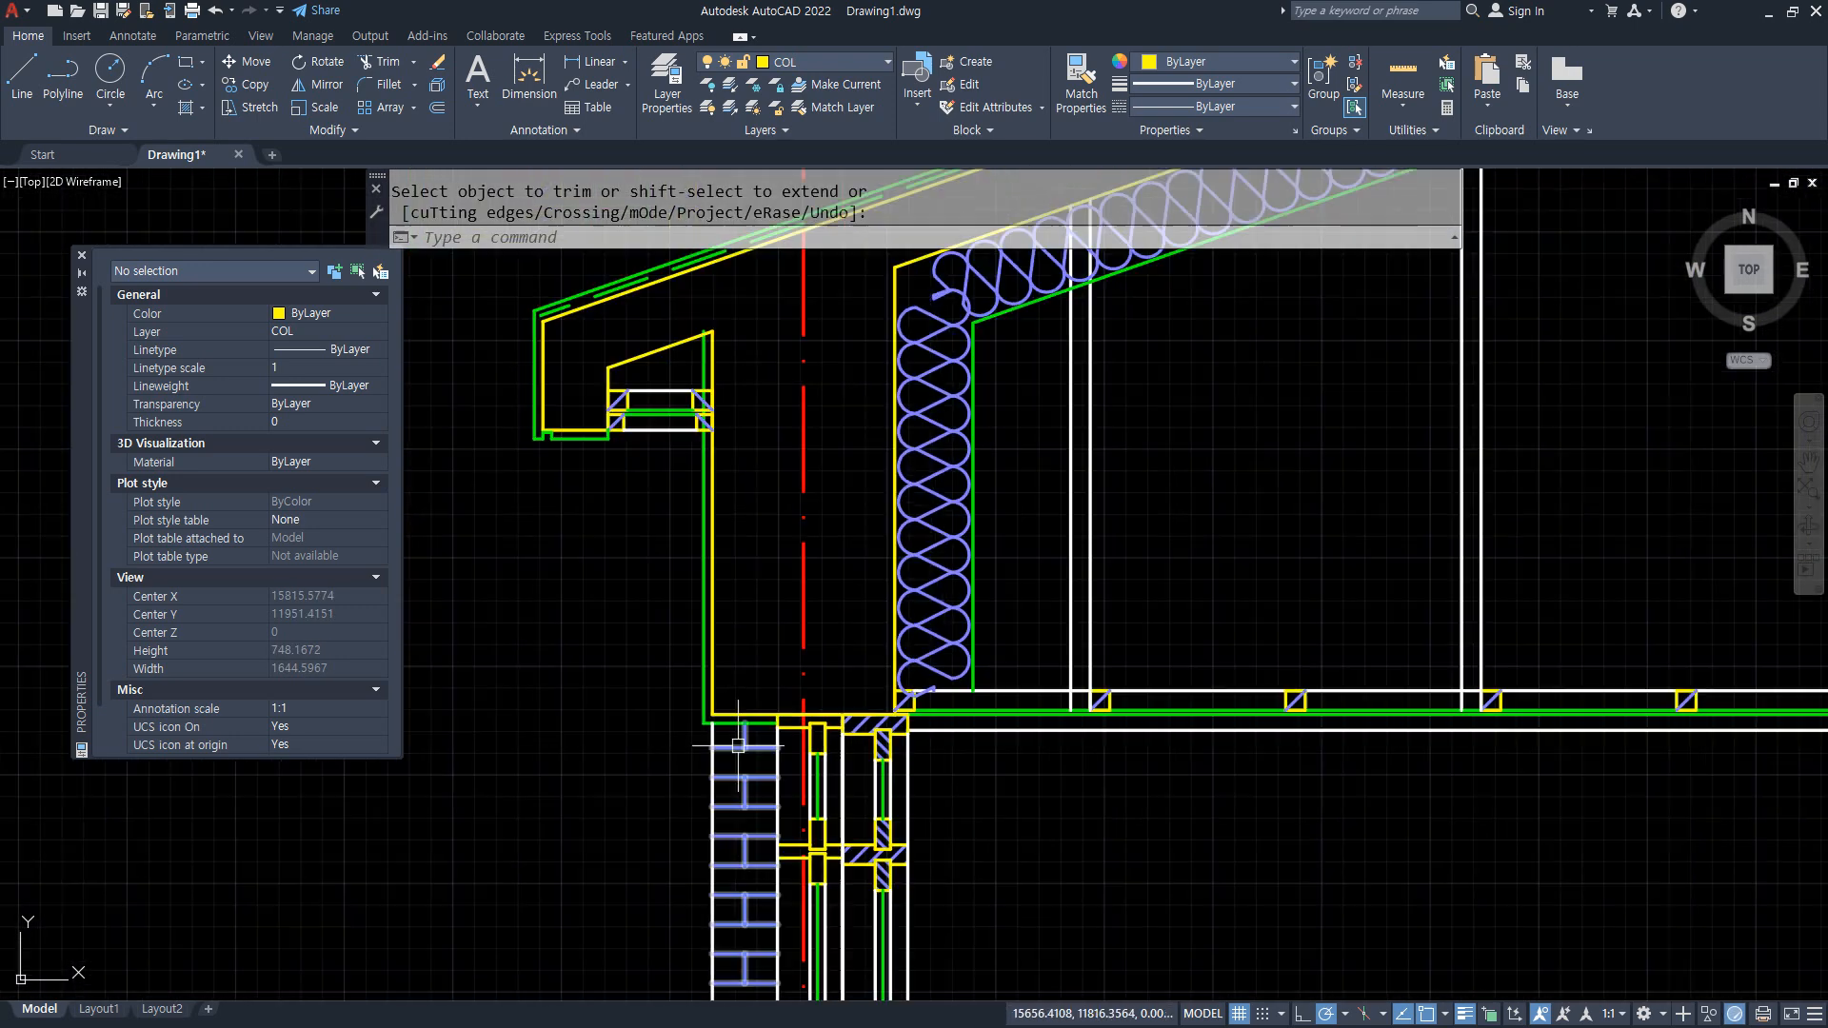
Trim the green wall finish line at the underside of the eaves soffit and erase its leftover piece inside the soffit framing.
{"action": "scroll", "coordinate": [635, 532], "scroll_direction": "up", "scroll_amount": 9}
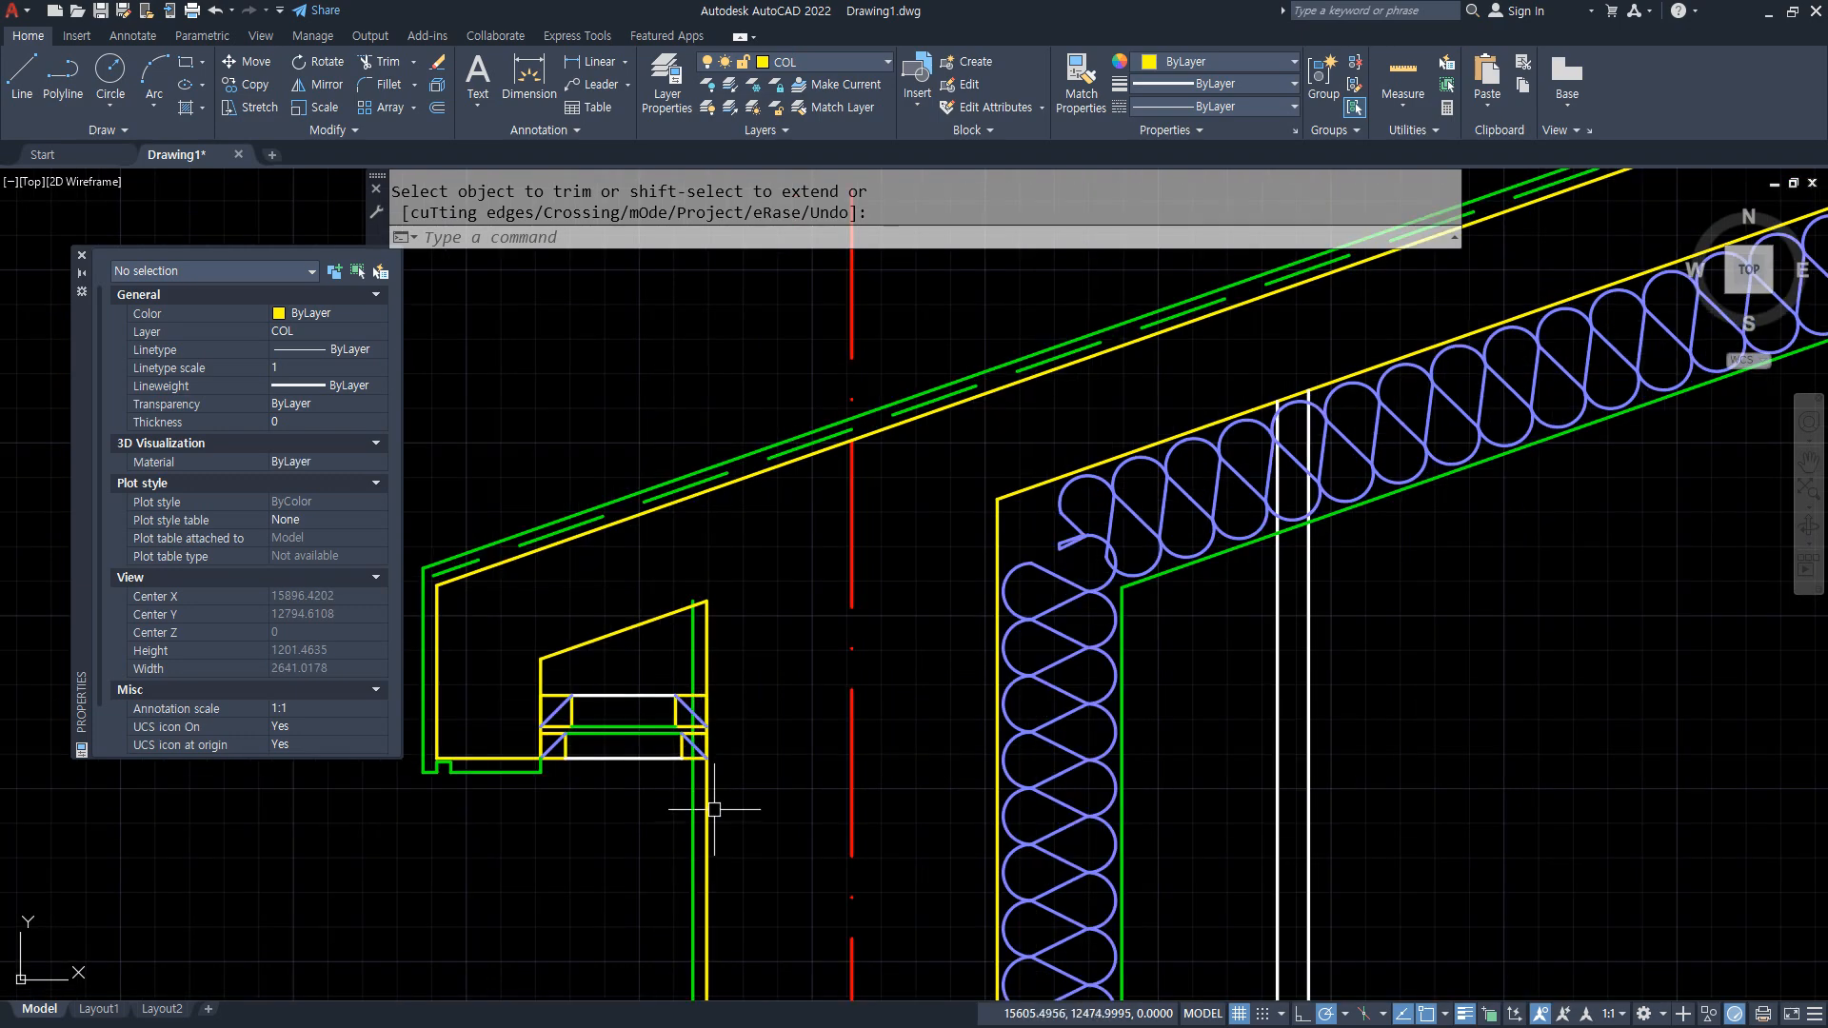
{"action": "key", "text": "Return"}
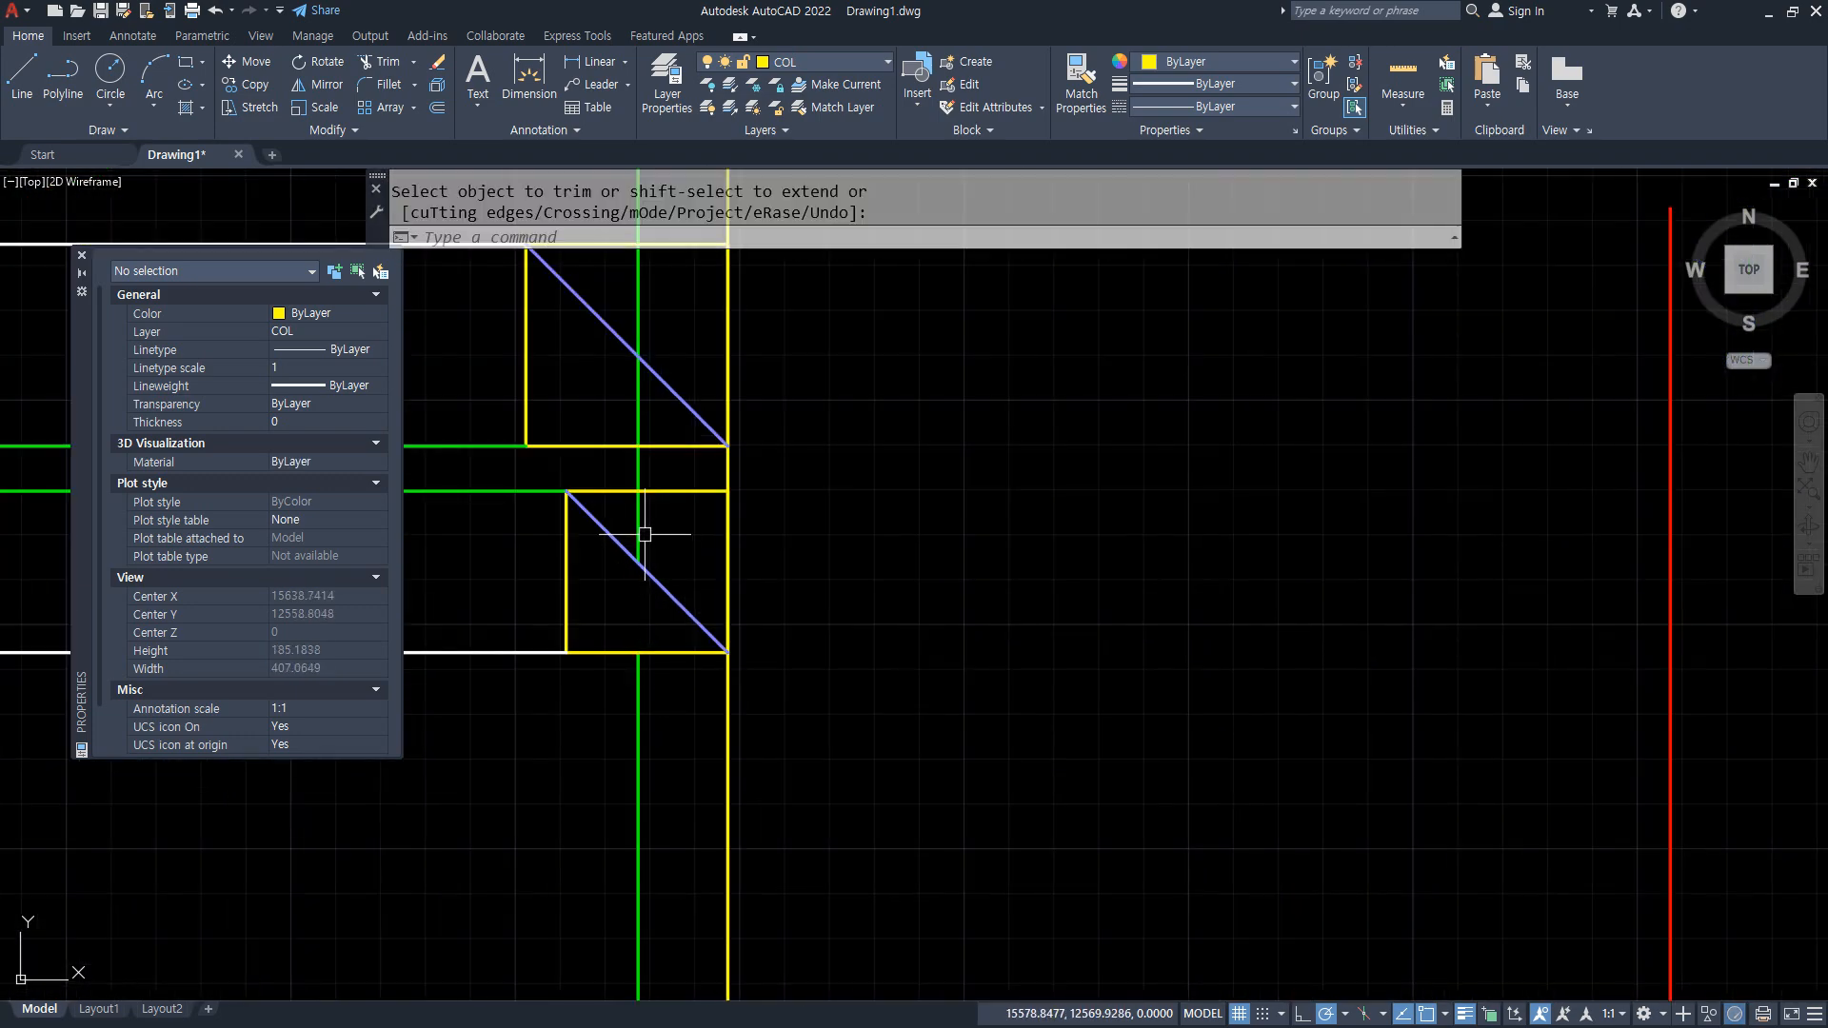
{"action": "key", "text": "Return"}
{"action": "left_click", "coordinate": [638, 610]}
{"action": "type", "text": "e"}
{"action": "key", "text": "Return"}
{"action": "scroll", "coordinate": [751, 672], "scroll_direction": "down", "scroll_amount": 6}
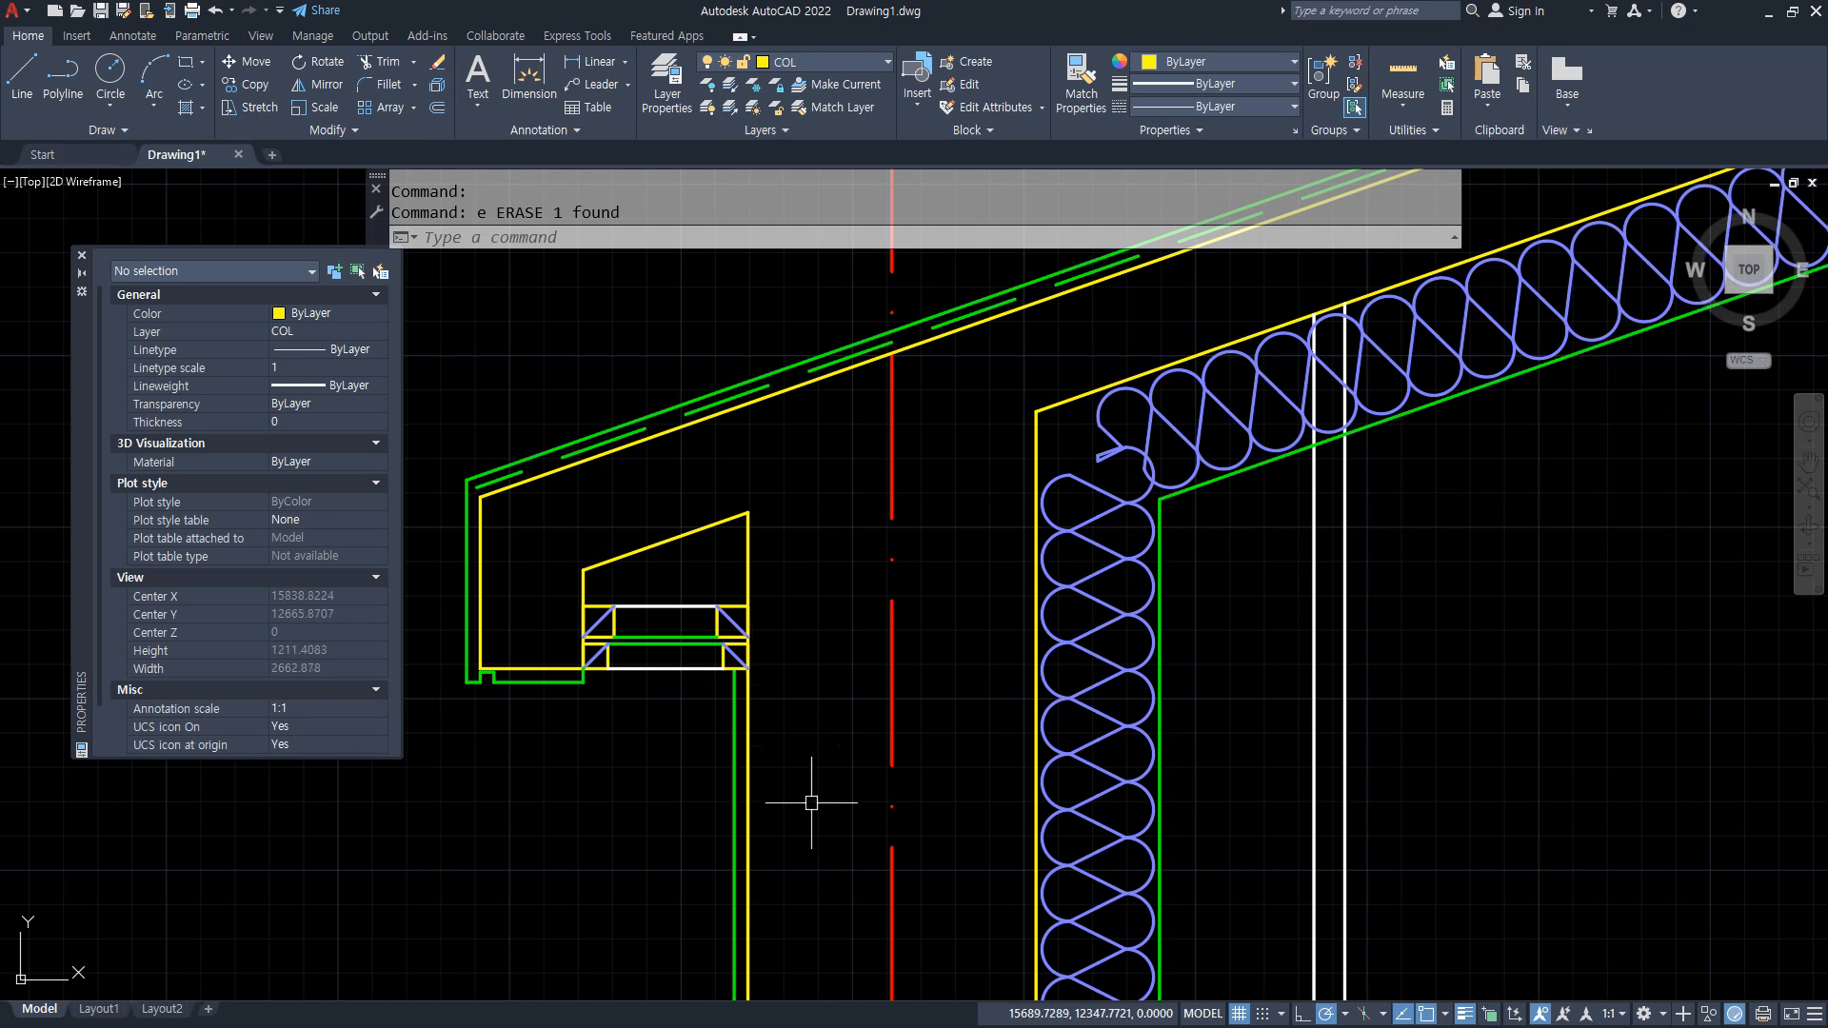
{"action": "scroll", "coordinate": [811, 803], "scroll_direction": "down", "scroll_amount": 2}
{"action": "mouse_move", "coordinate": [812, 803]}
{"action": "middle_mouse_down"}
{"action": "mouse_move", "coordinate": [820, 665]}
{"action": "mouse_move", "coordinate": [811, 690]}
{"action": "middle_mouse_up"}
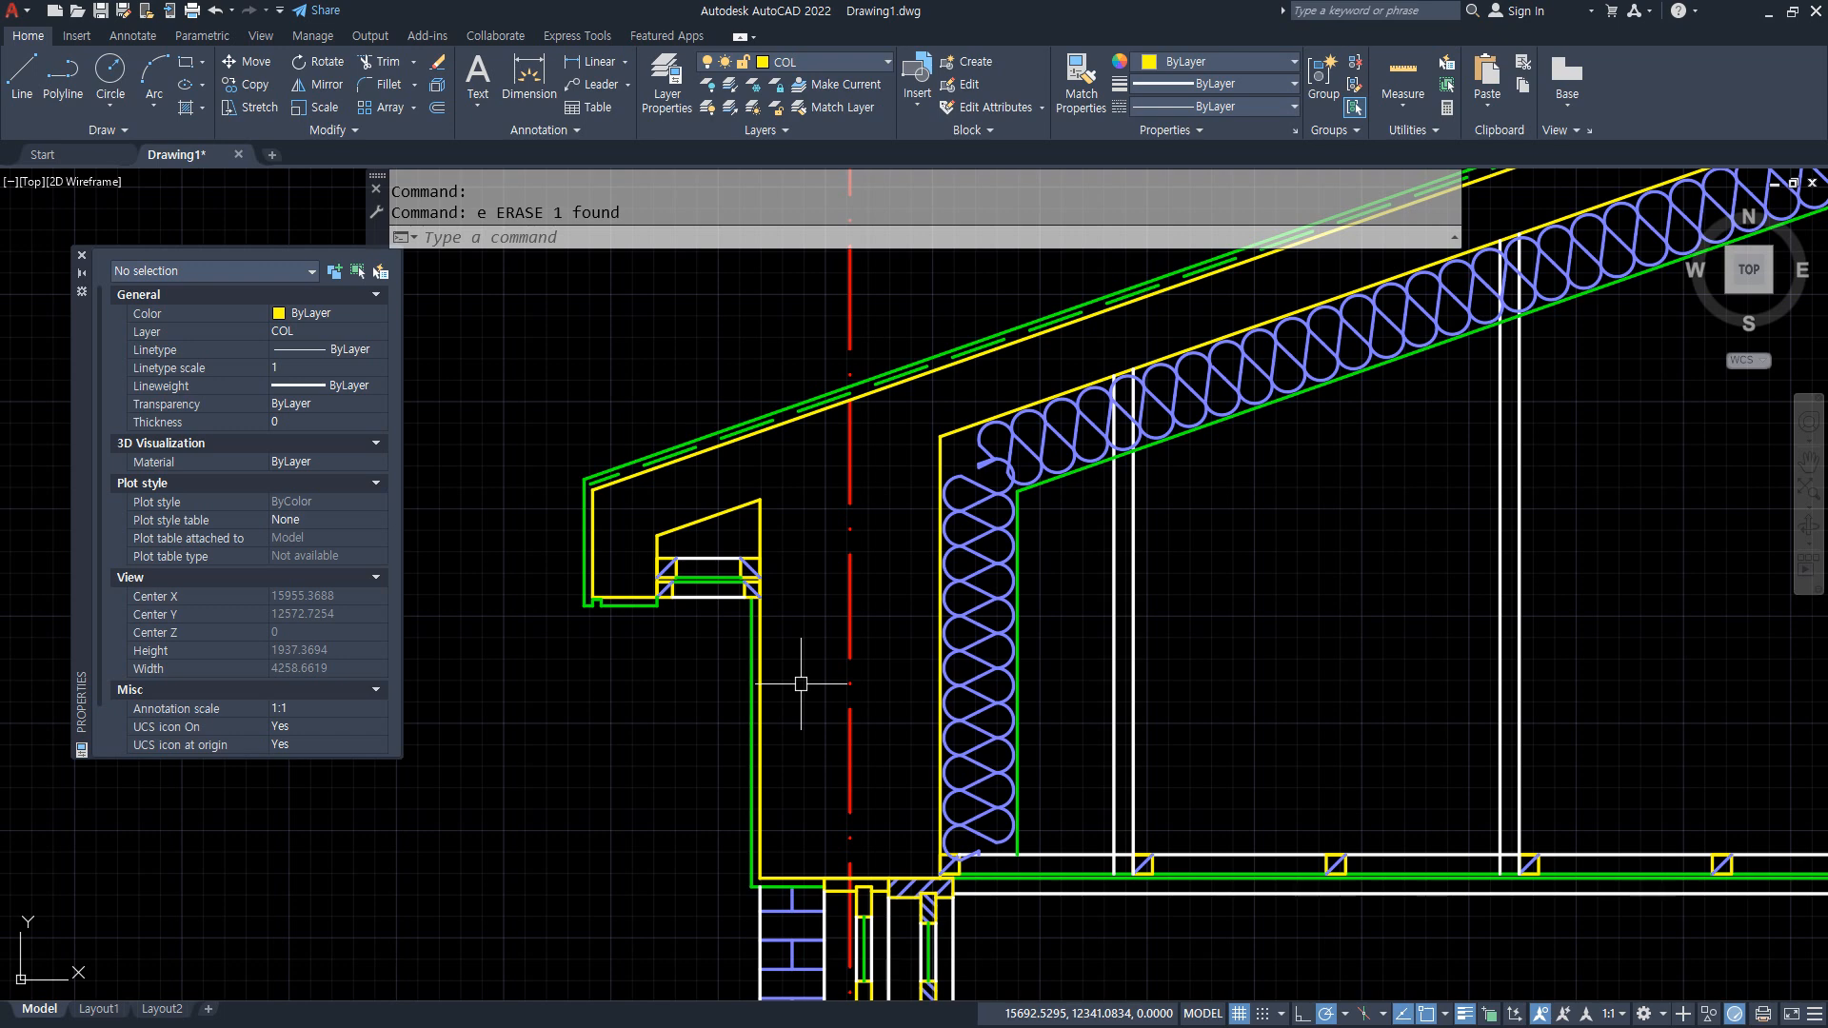
Close the object properties display and draw crossing horizontal and vertical construction lines in the empty area outside the eaves.
{"action": "scroll", "coordinate": [328, 372], "scroll_direction": "up", "scroll_amount": 2}
{"action": "key", "text": "ctrl+1"}
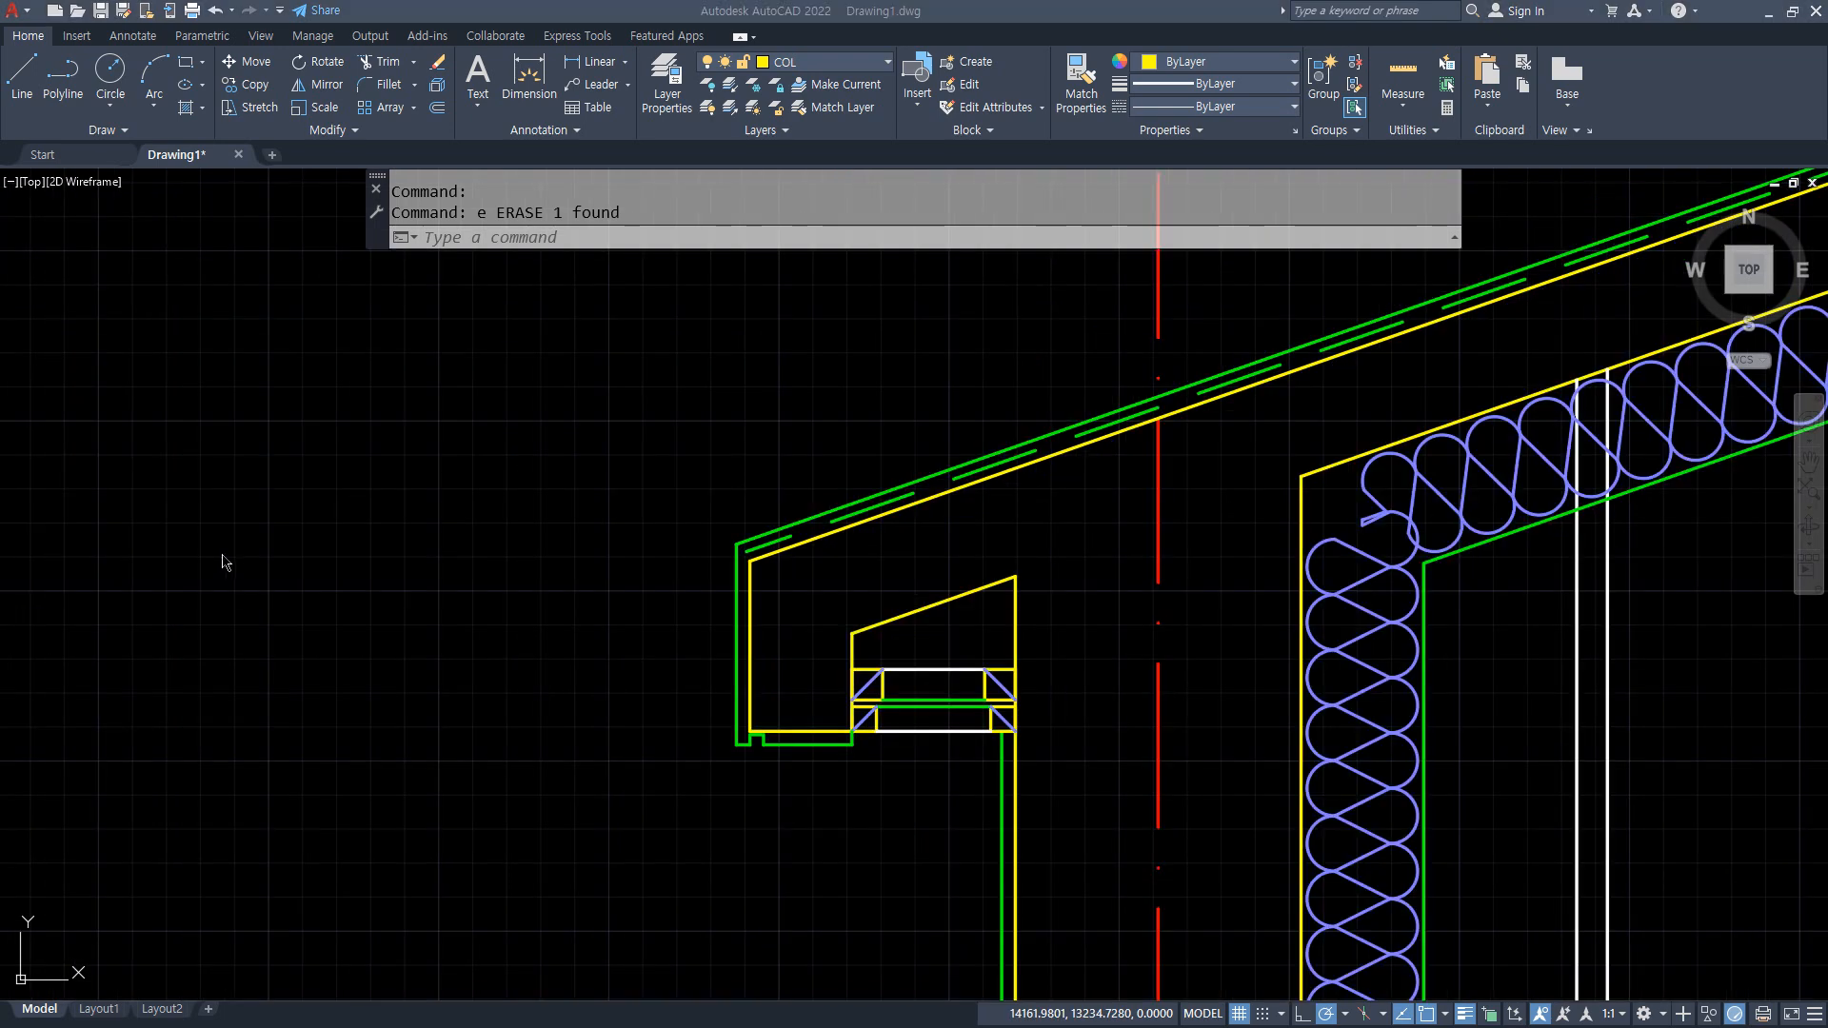
{"action": "scroll", "coordinate": [621, 525], "scroll_direction": "up", "scroll_amount": 2}
{"action": "type", "text": "xl"}
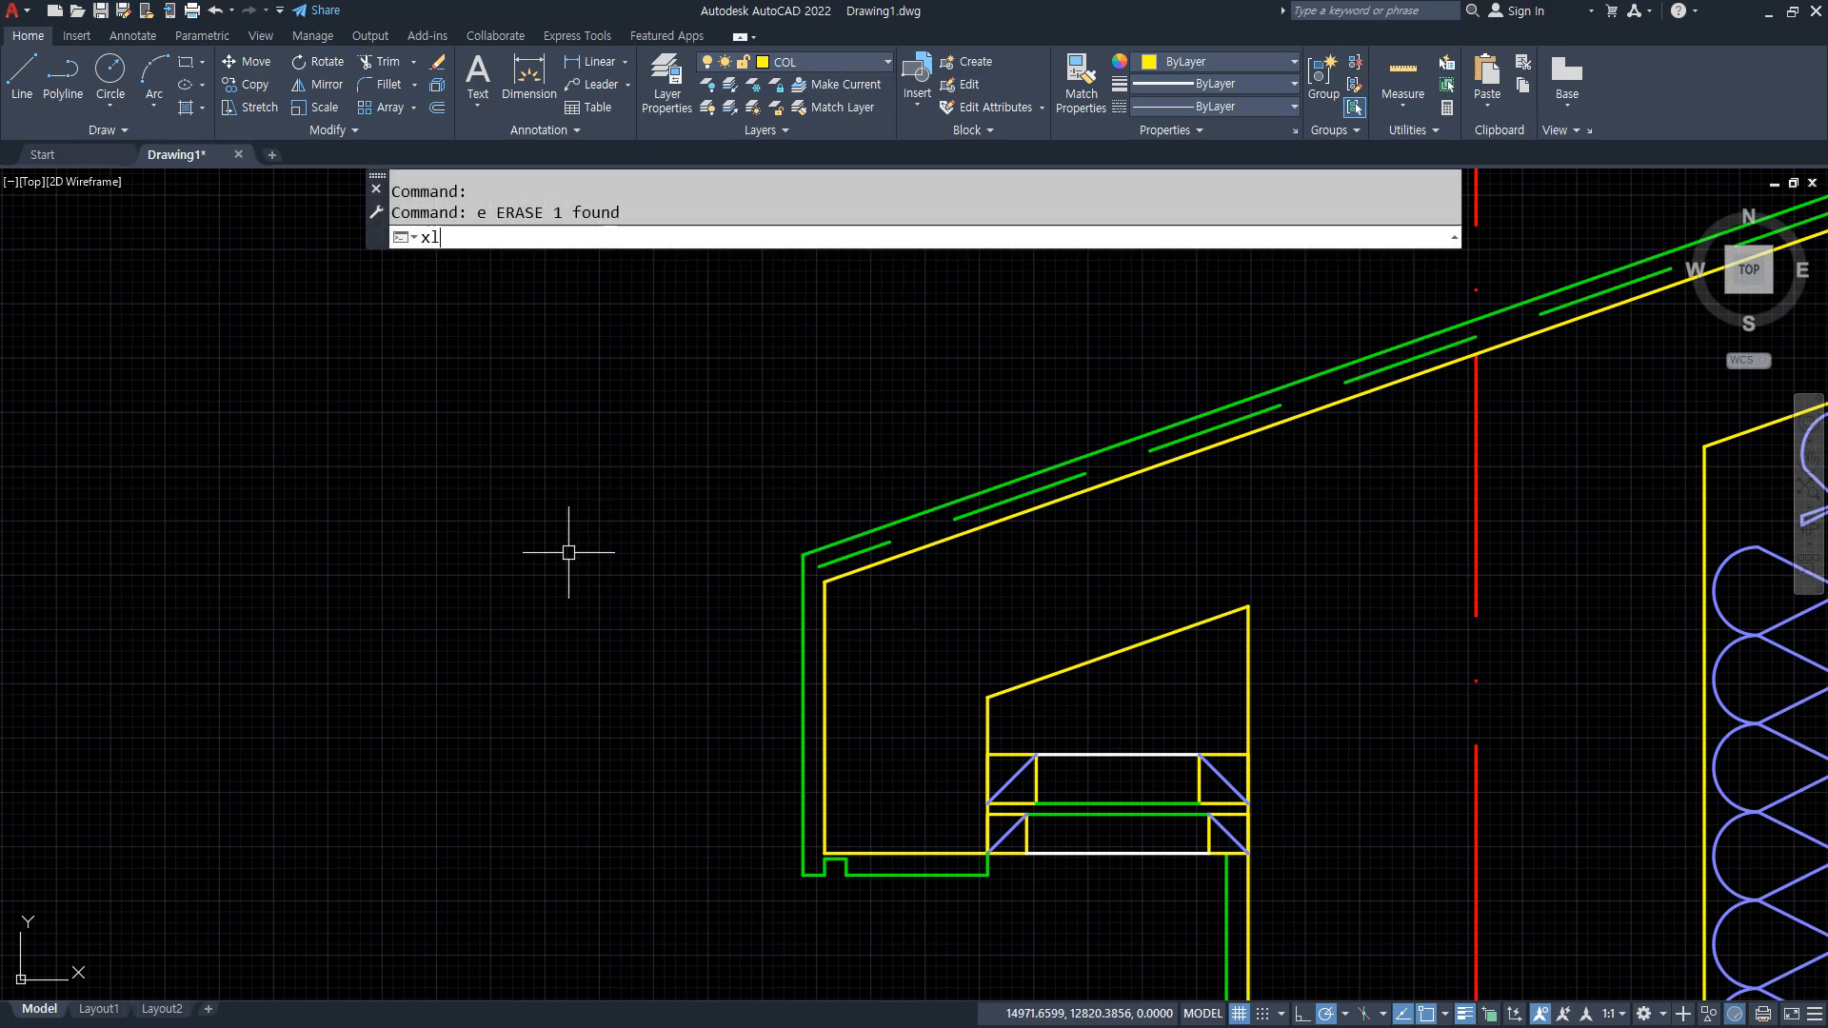
{"action": "key", "text": "Return"}
{"action": "left_click", "coordinate": [413, 531]}
{"action": "left_click", "coordinate": [419, 530]}
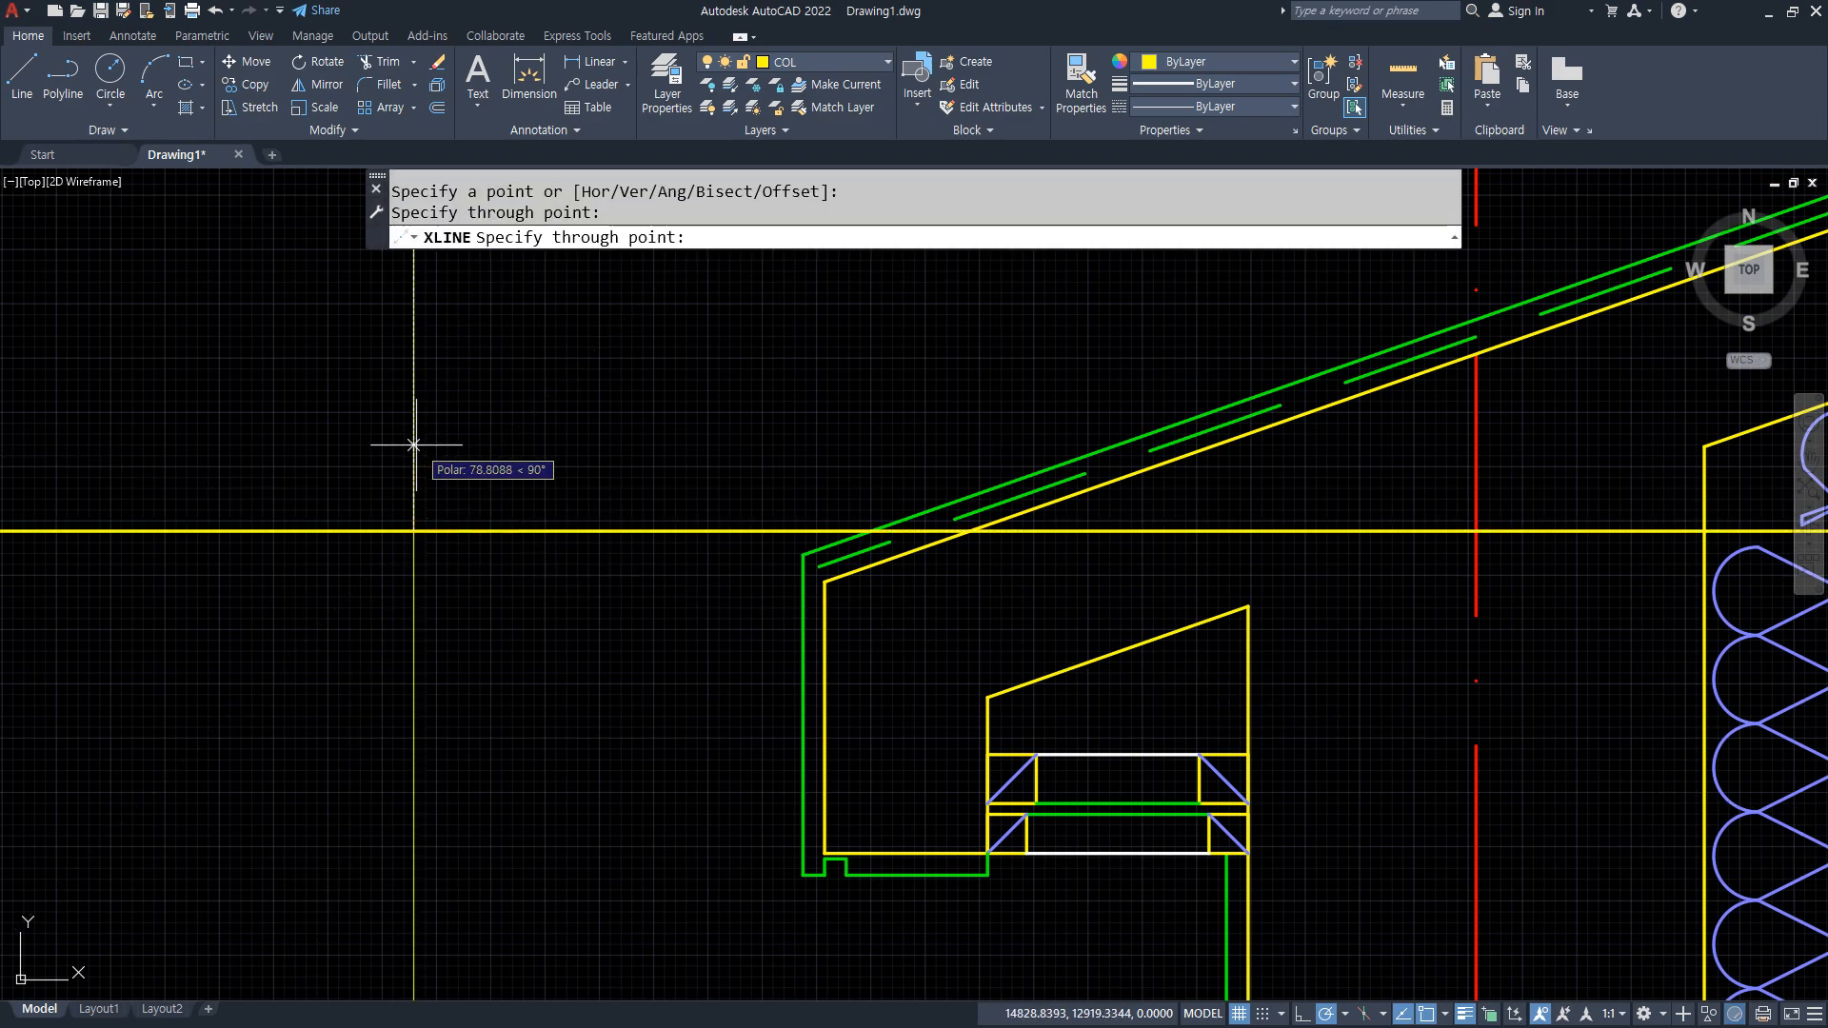
{"action": "left_click", "coordinate": [413, 443]}
{"action": "key", "text": "Return"}
Offset the vertical construction line outside the eaves 15 to the left.
{"action": "middle_click_drag", "start_coordinate": [371, 495], "coordinate": [759, 571]}
{"action": "scroll", "coordinate": [759, 571], "scroll_direction": "up", "scroll_amount": 2}
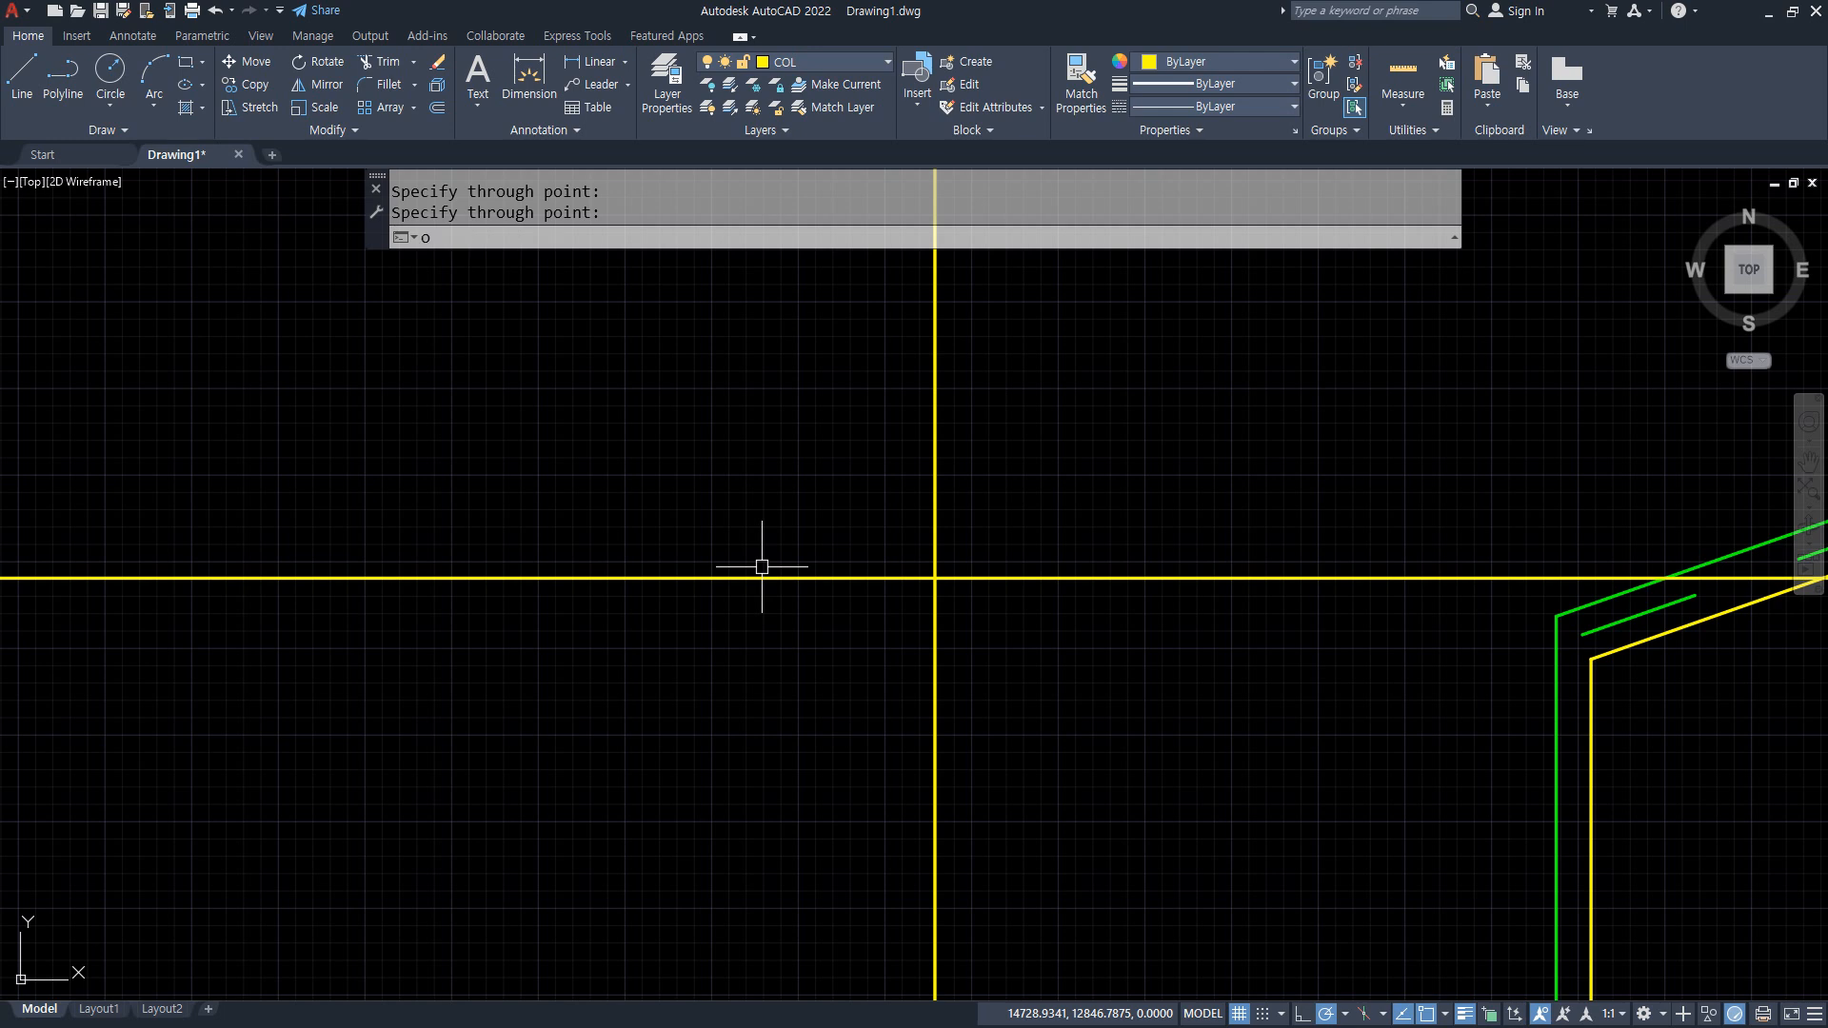
{"action": "type", "text": "o"}
{"action": "key", "text": "Return"}
{"action": "type", "text": "15"}
{"action": "key", "text": "Return"}
{"action": "left_click", "coordinate": [934, 534]}
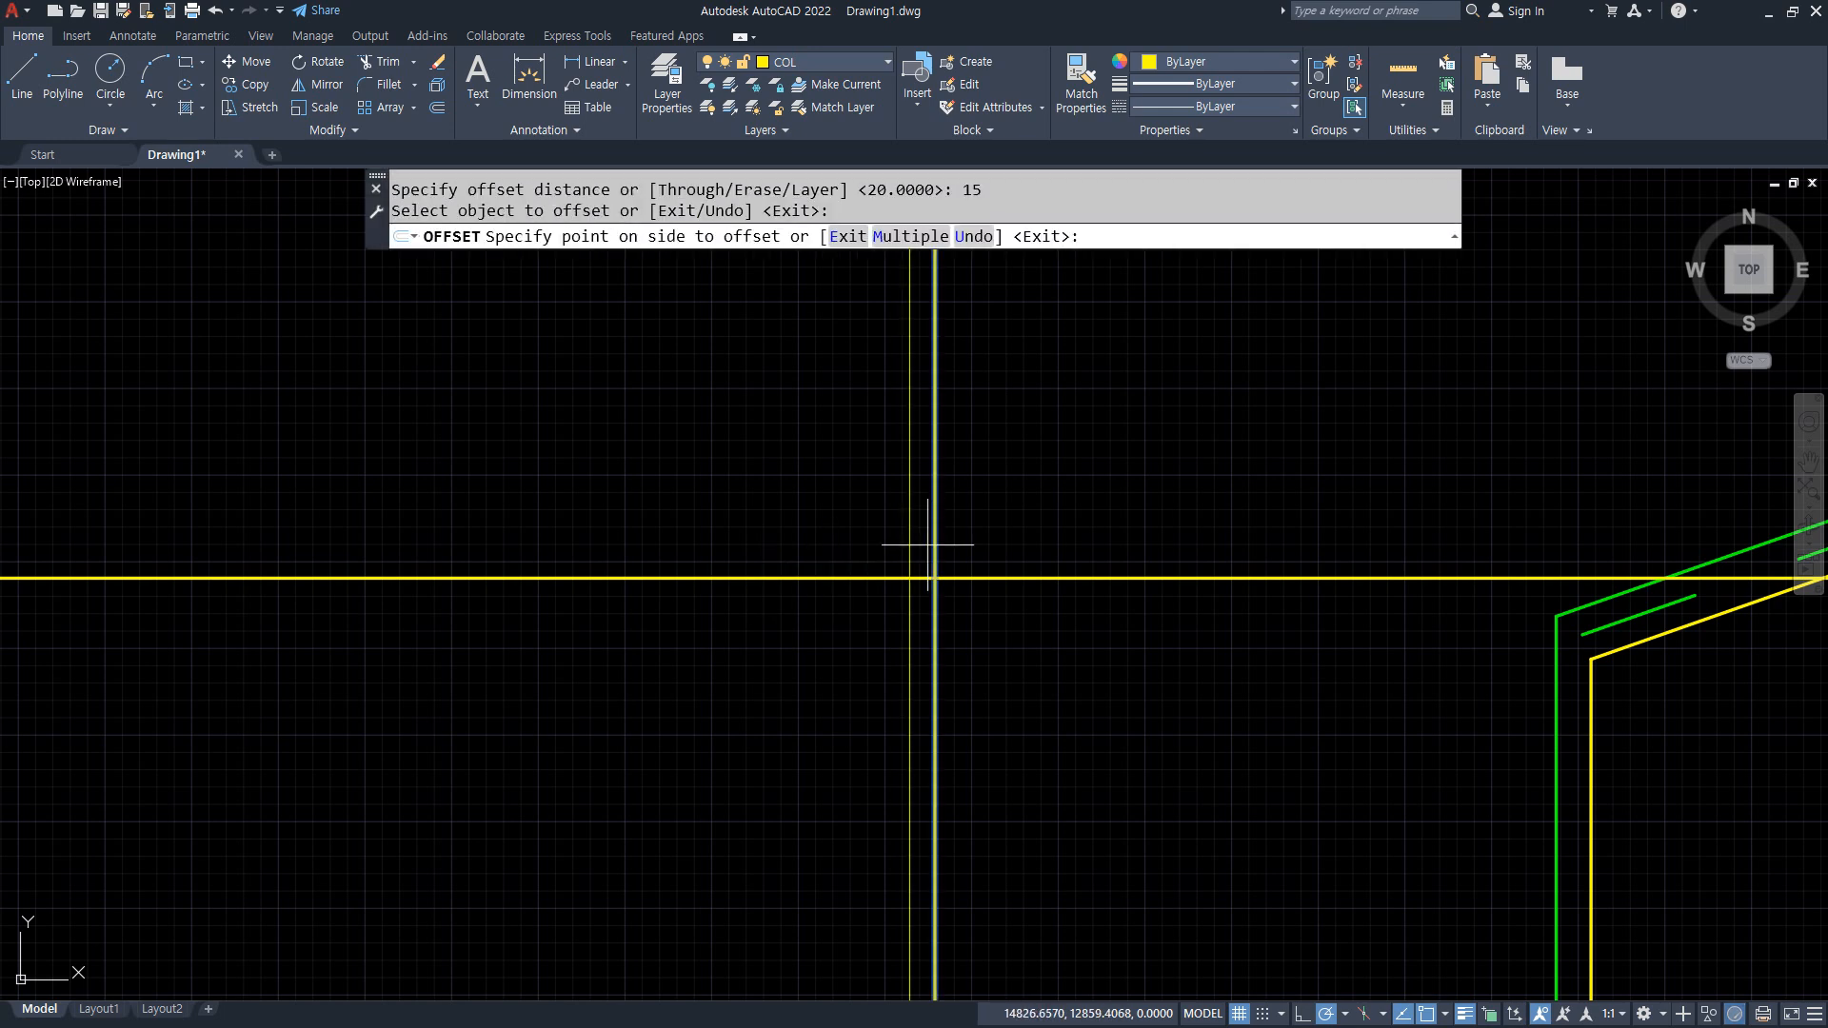
{"action": "left_click", "coordinate": [889, 535]}
{"action": "key", "text": "Return"}
Offset the new vertical line 300 to the left.
{"action": "key", "text": "Return"}
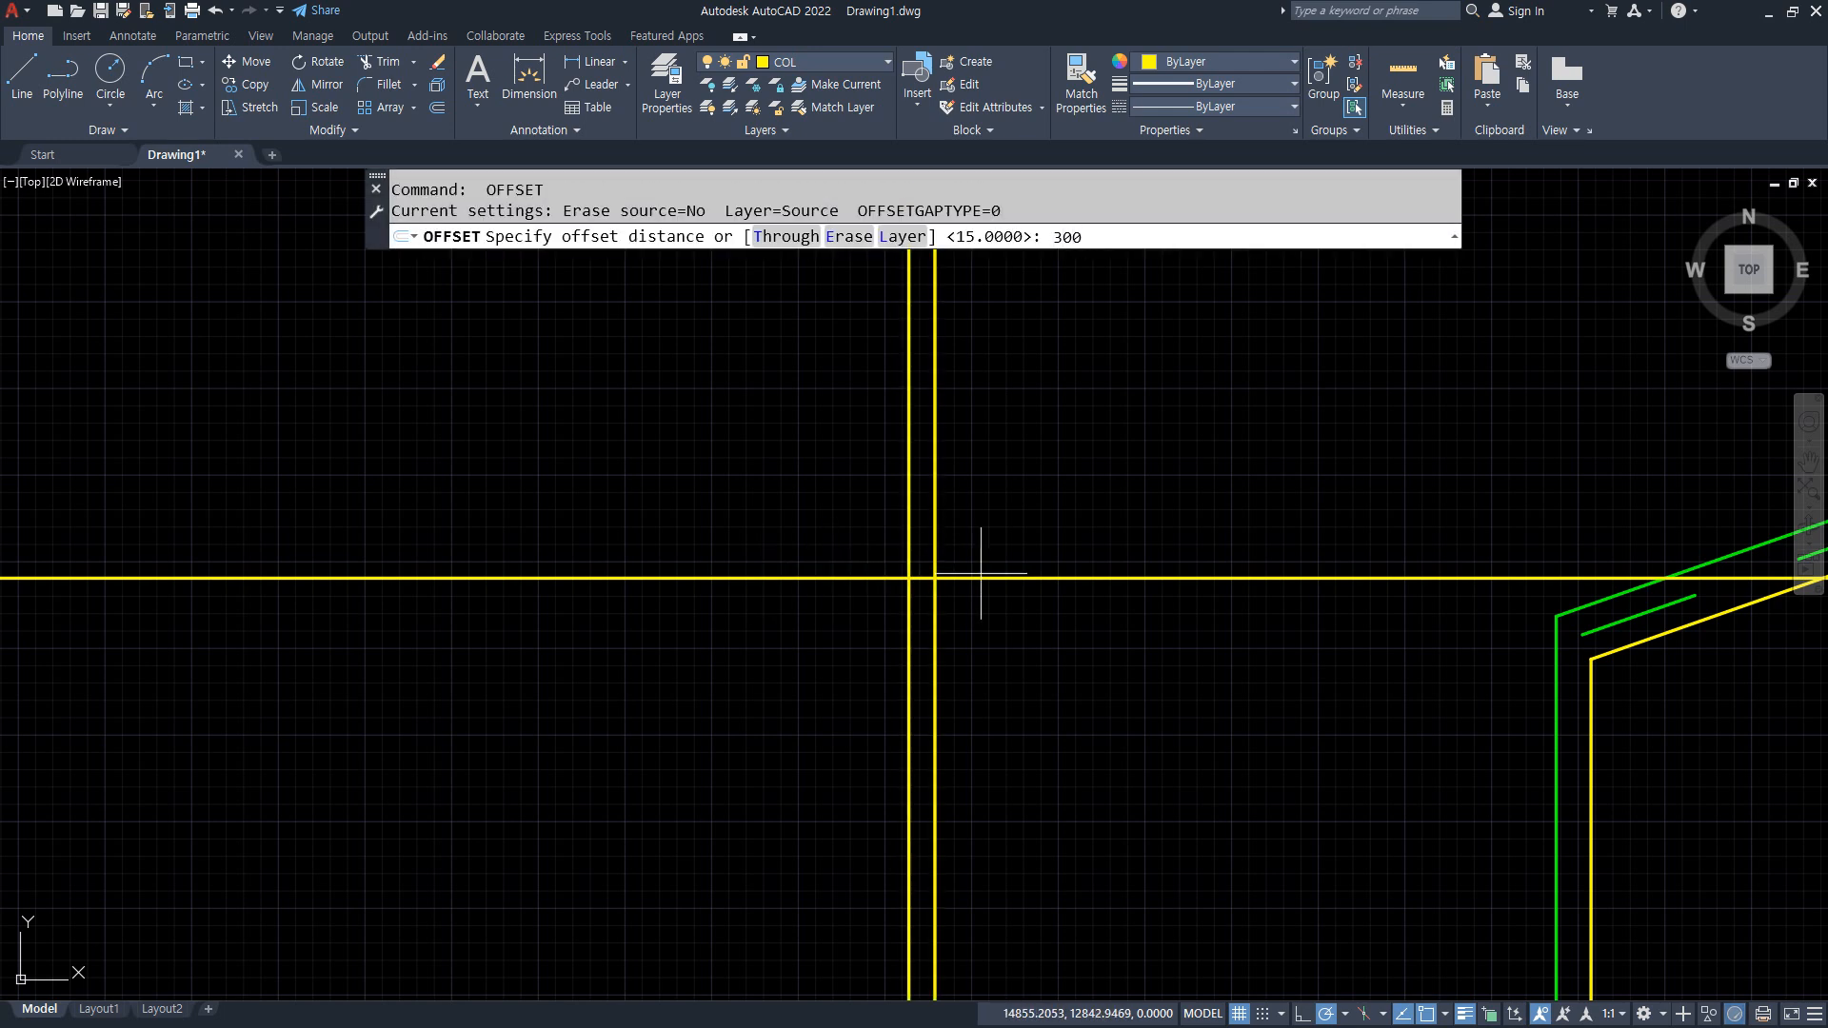
{"action": "type", "text": "300"}
{"action": "key", "text": "Return"}
{"action": "left_click", "coordinate": [911, 535]}
{"action": "left_click", "coordinate": [721, 543]}
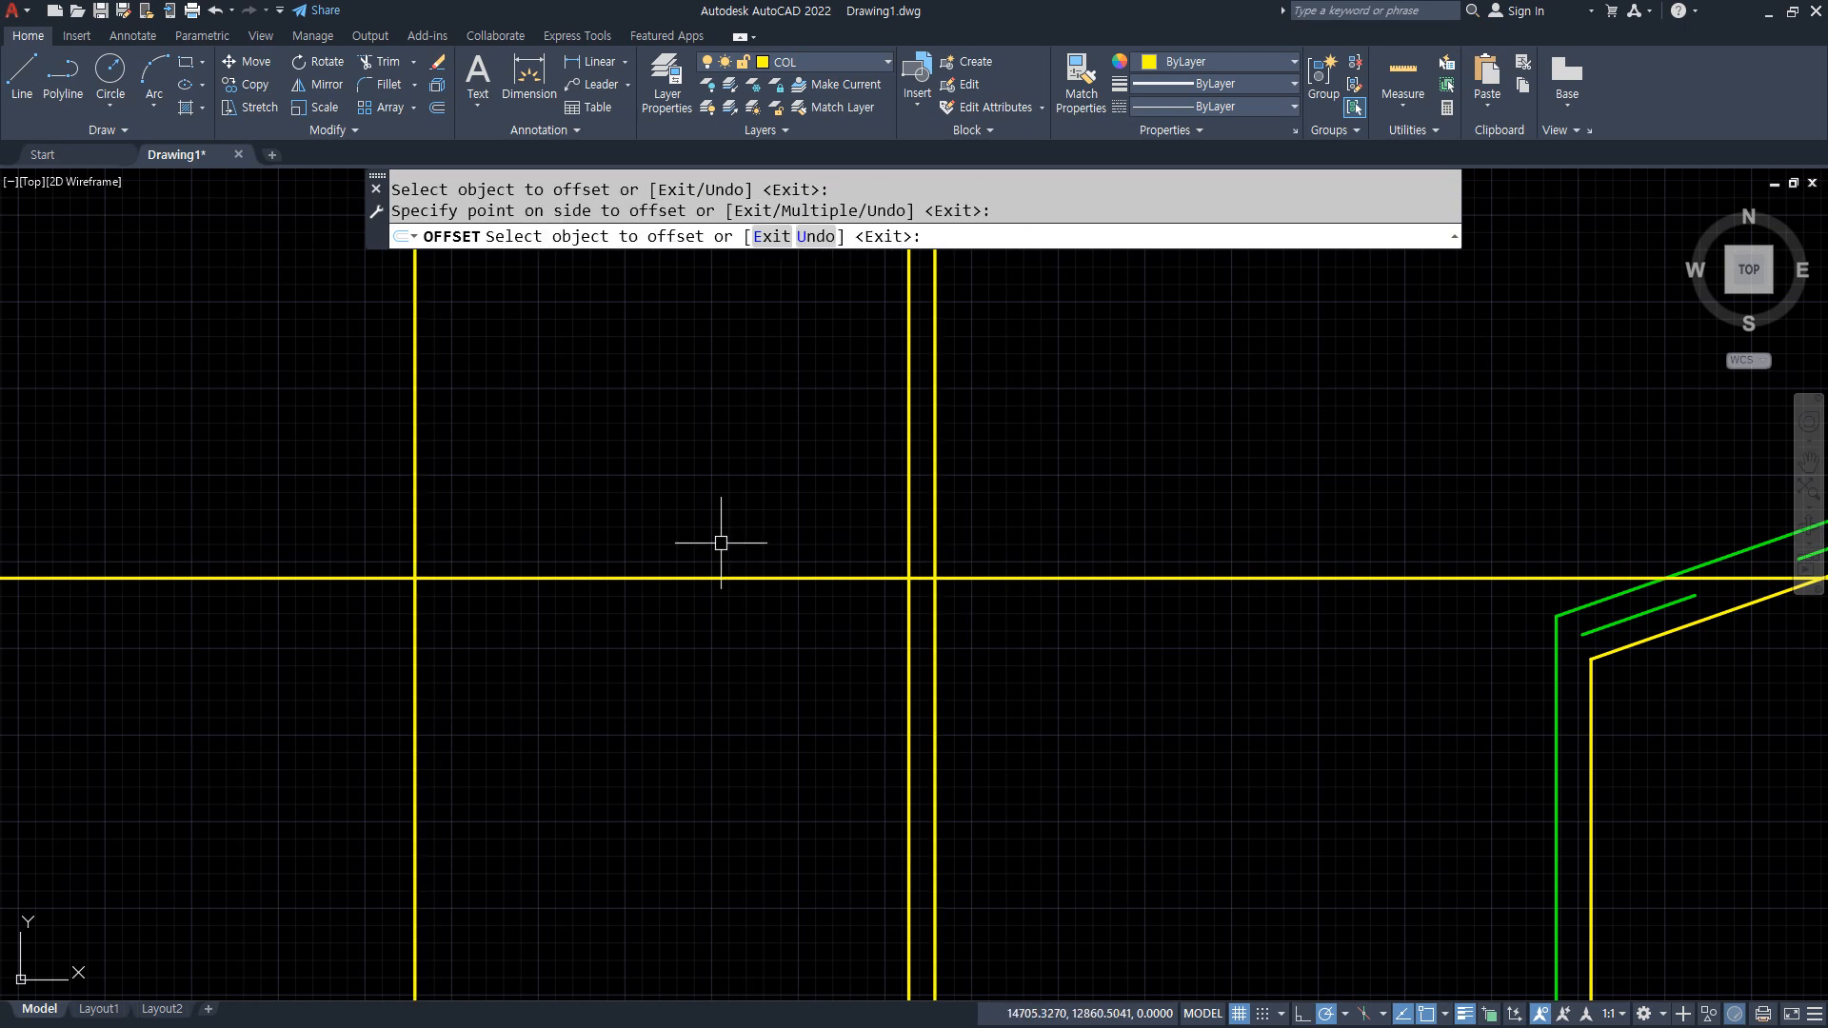
{"action": "key", "text": "Return"}
Offset the same vertical line 350 to the left to mark the slab's far end.
{"action": "key", "text": "Return"}
{"action": "type", "text": "350"}
{"action": "key", "text": "Return"}
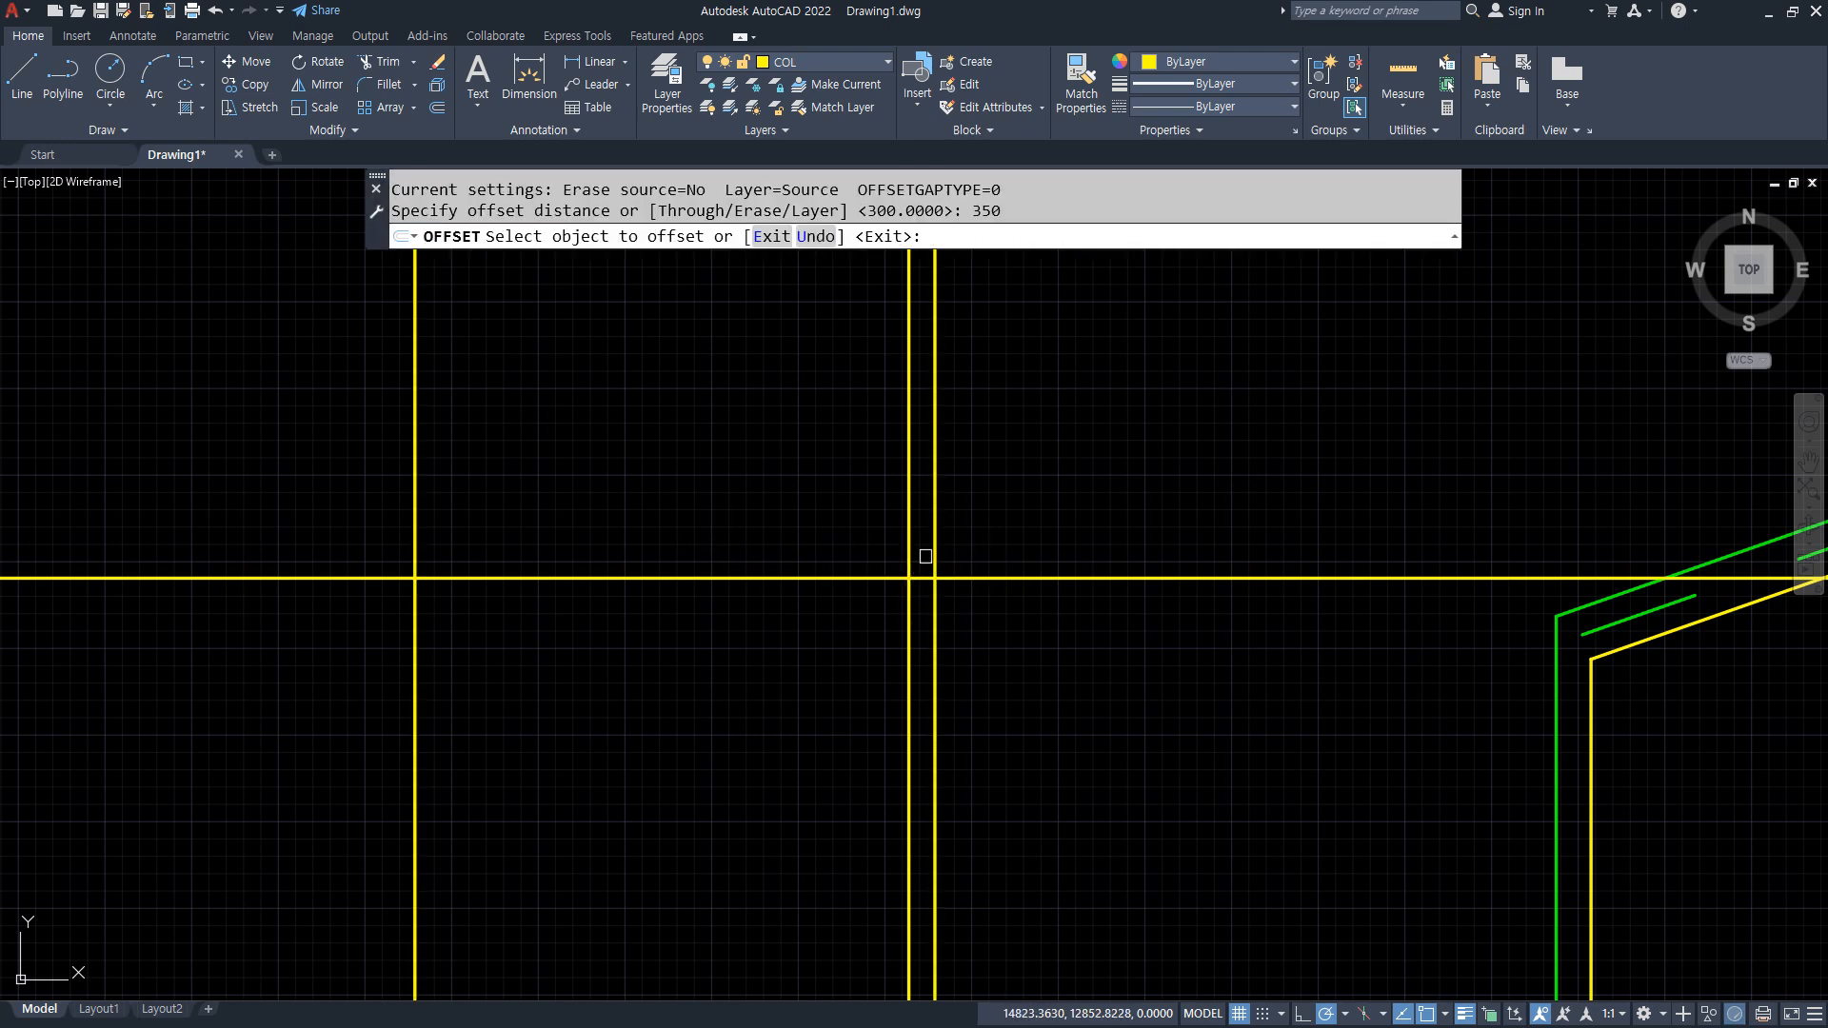
{"action": "left_click", "coordinate": [911, 552]}
{"action": "left_click", "coordinate": [776, 543]}
Draw a rectangle to @-30,30 from the intersection of the 15-offset vertical and the horizontal construction line.
{"action": "type", "text": "rec"}
{"action": "key", "text": "Return"}
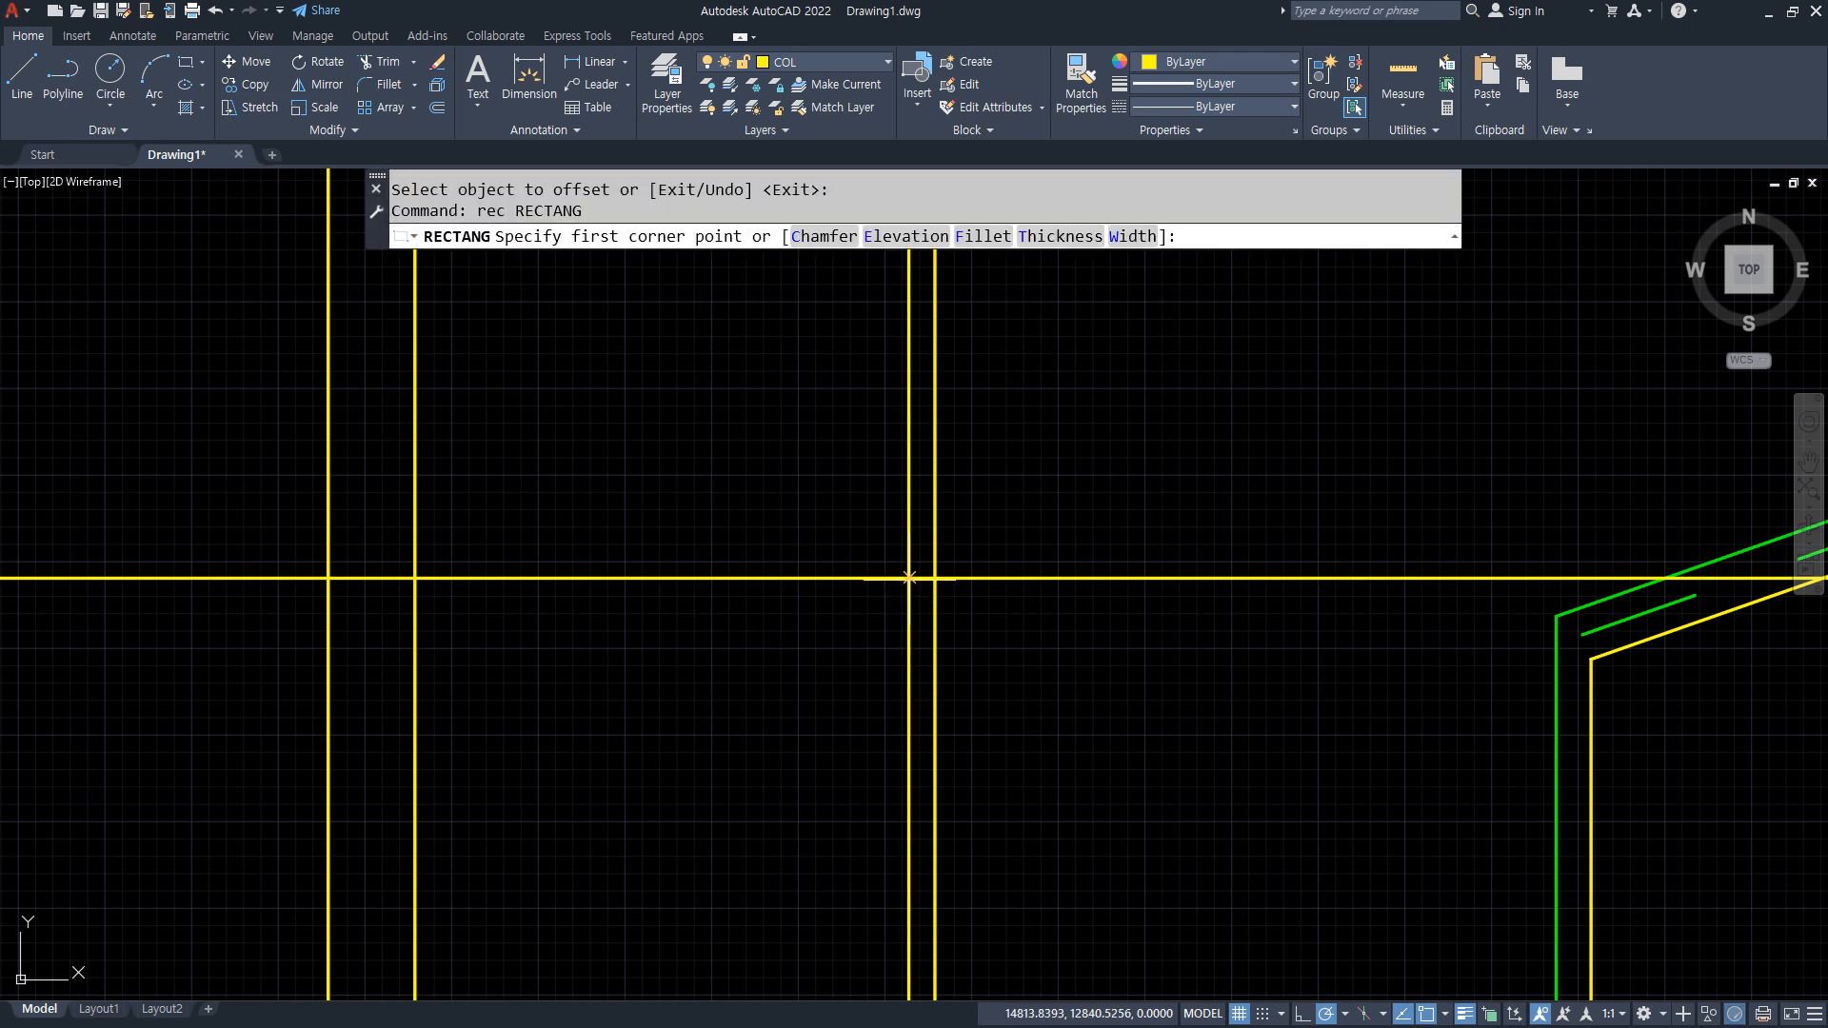
{"action": "left_click", "coordinate": [908, 544]}
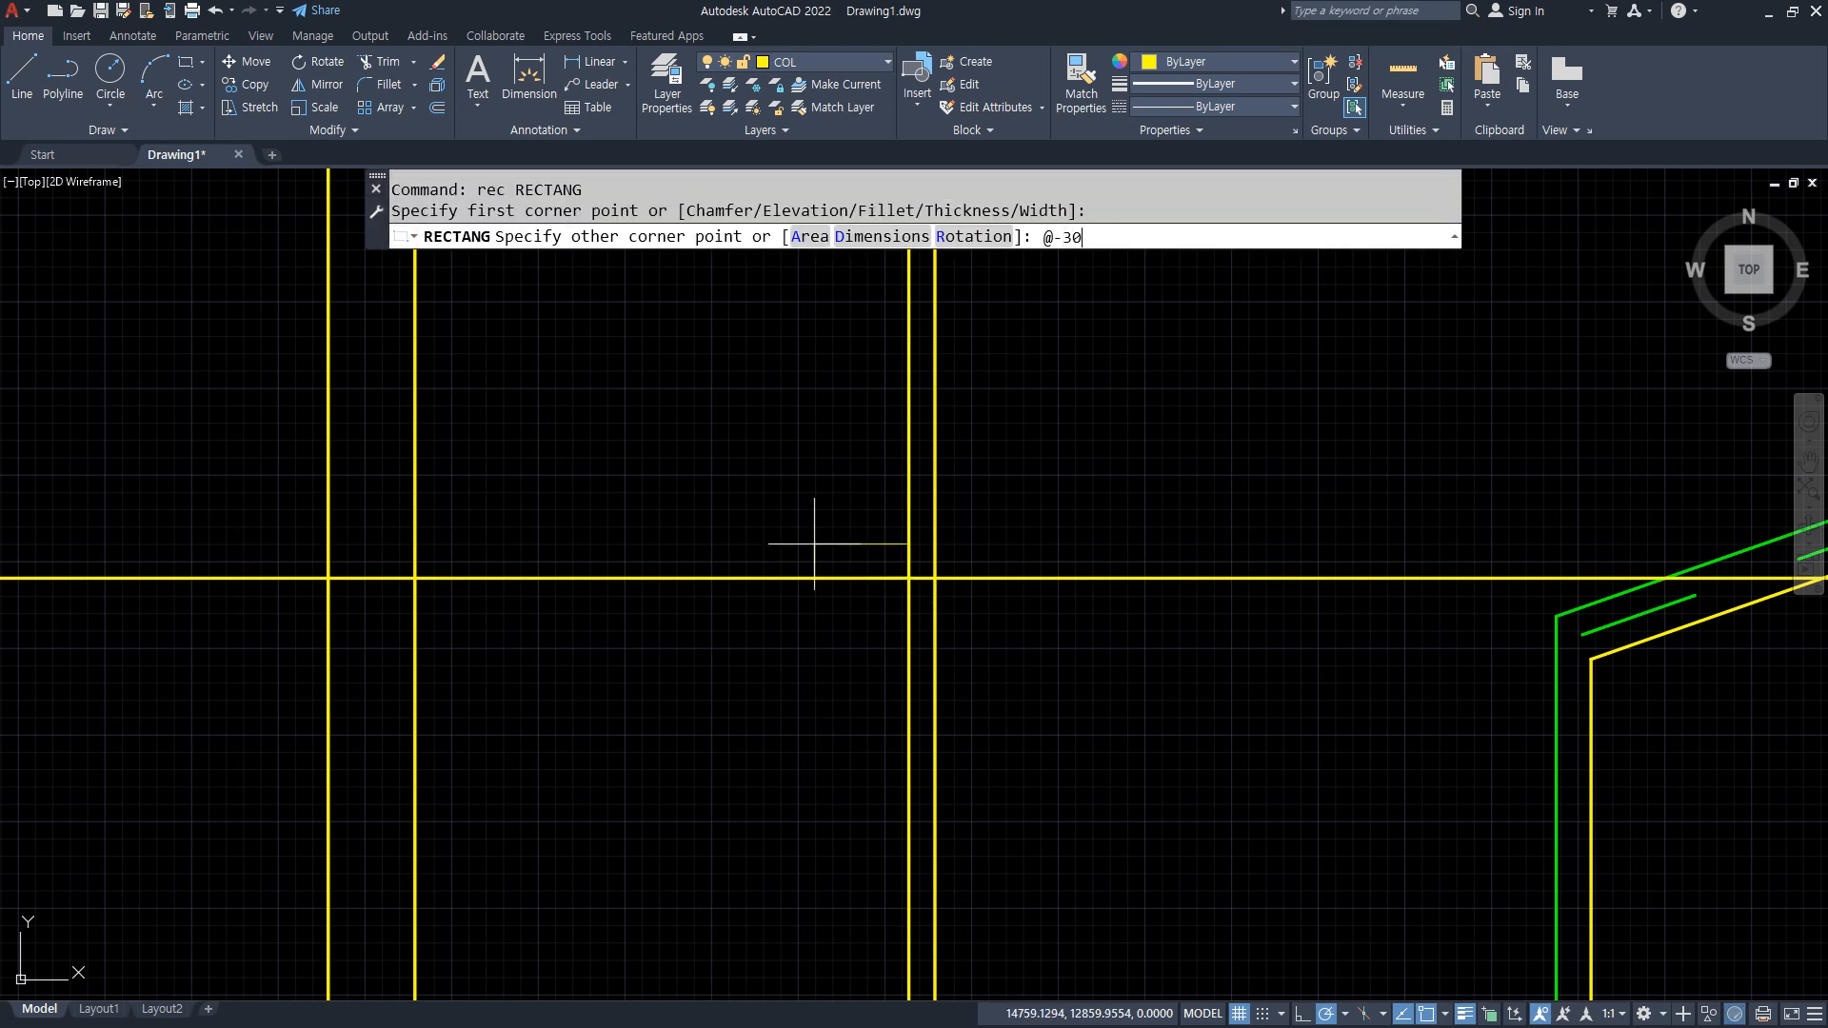
{"action": "type", "text": "@-30,30"}
{"action": "key", "text": "Return"}
Draw a rectangle to @-30,50 from the intersection of the 300-offset vertical and the horizontal construction line.
{"action": "key", "text": "Return"}
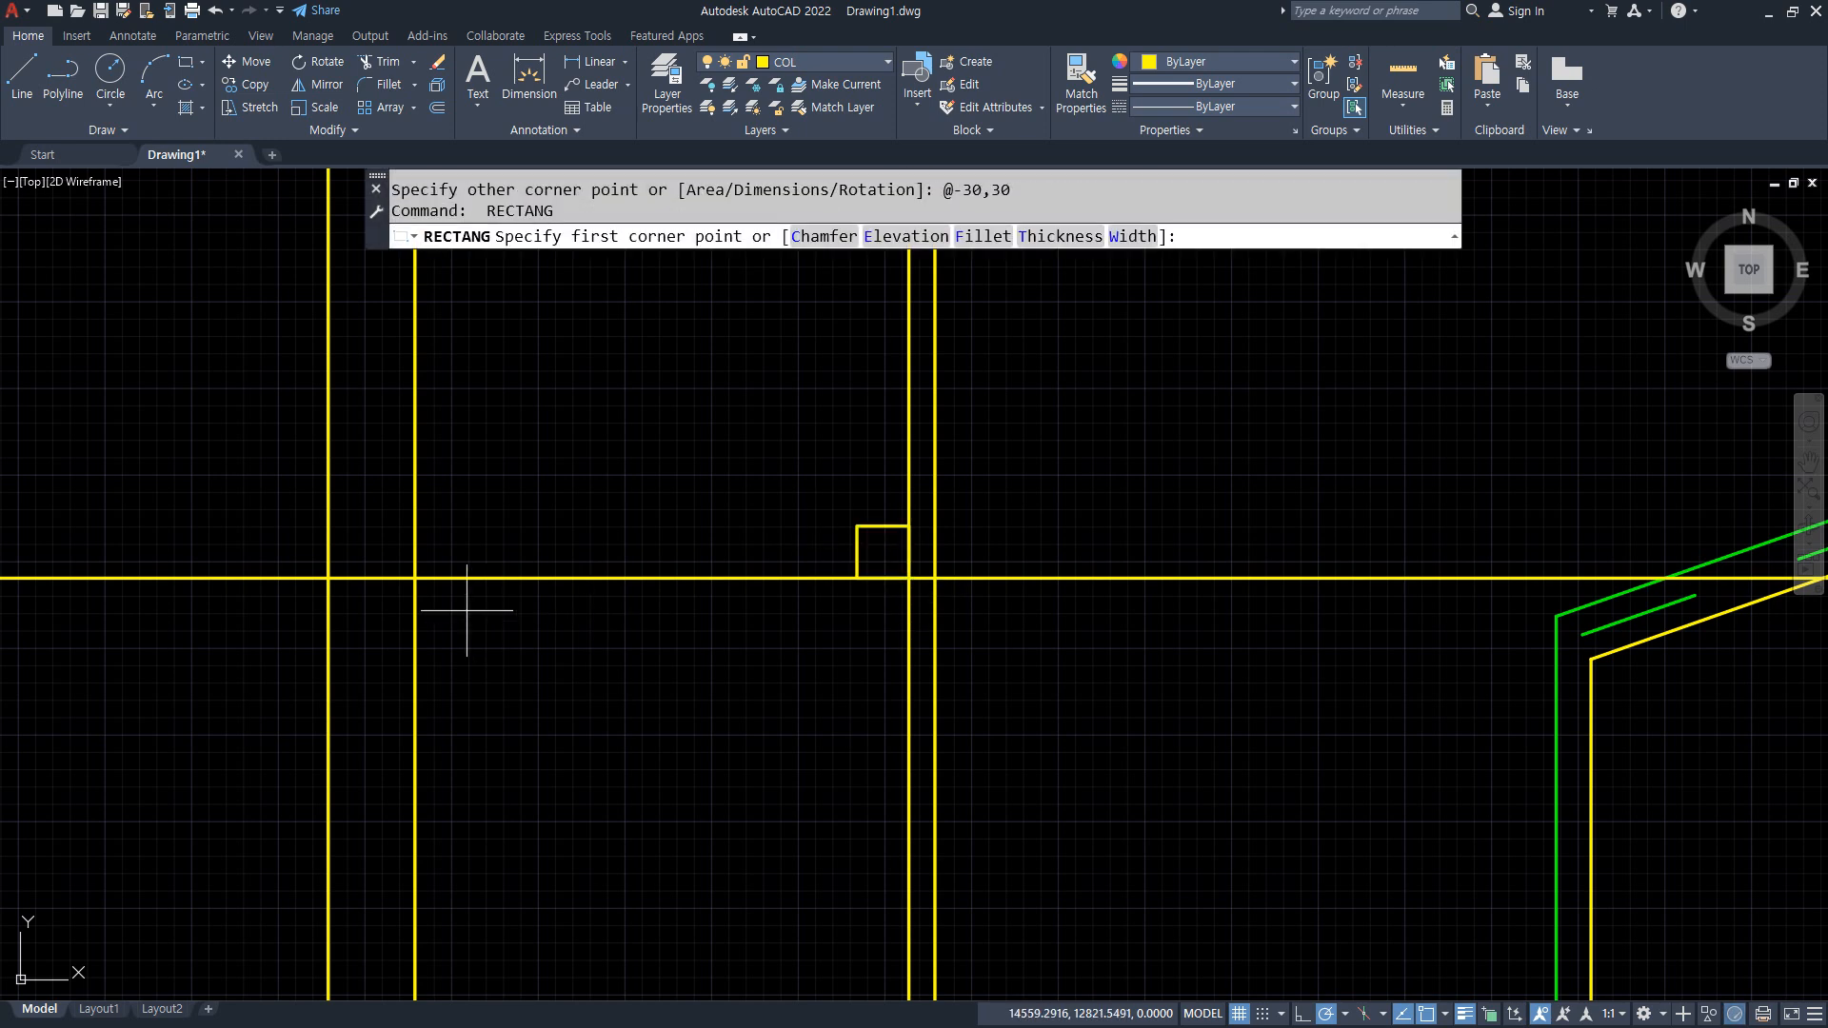
{"action": "left_click", "coordinate": [415, 578]}
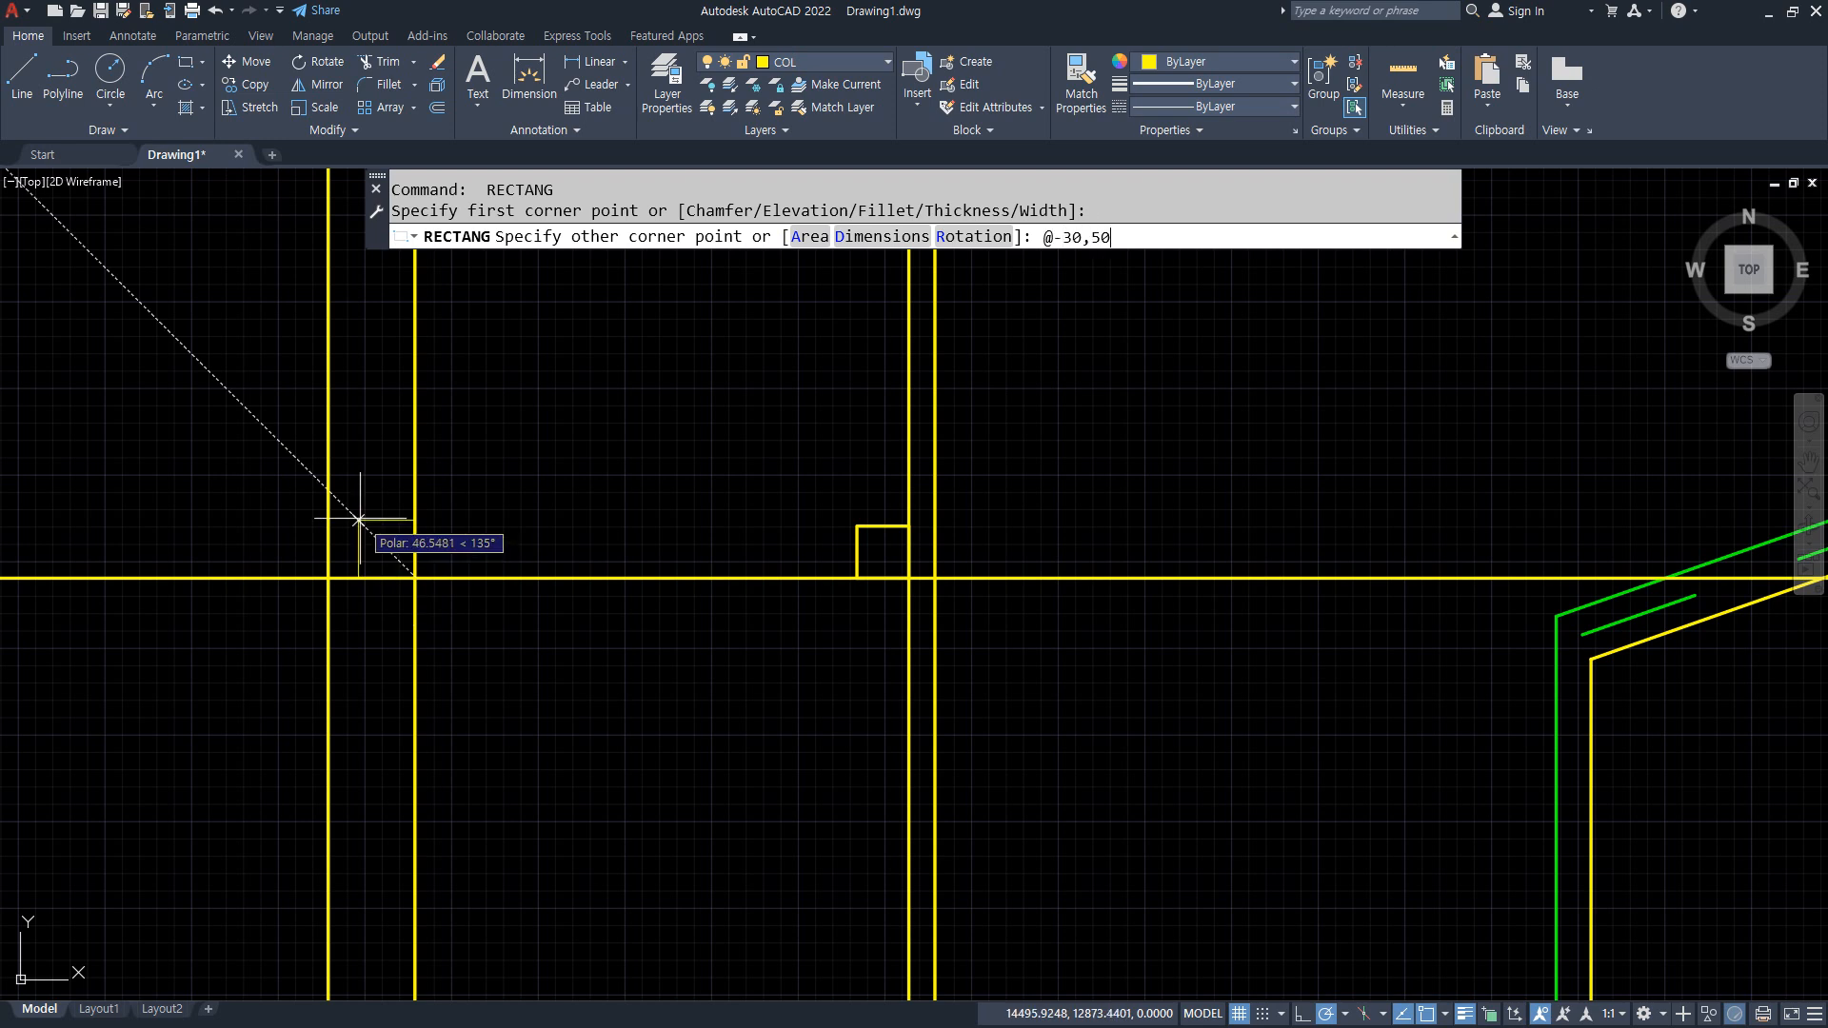
{"action": "key", "text": "Return"}
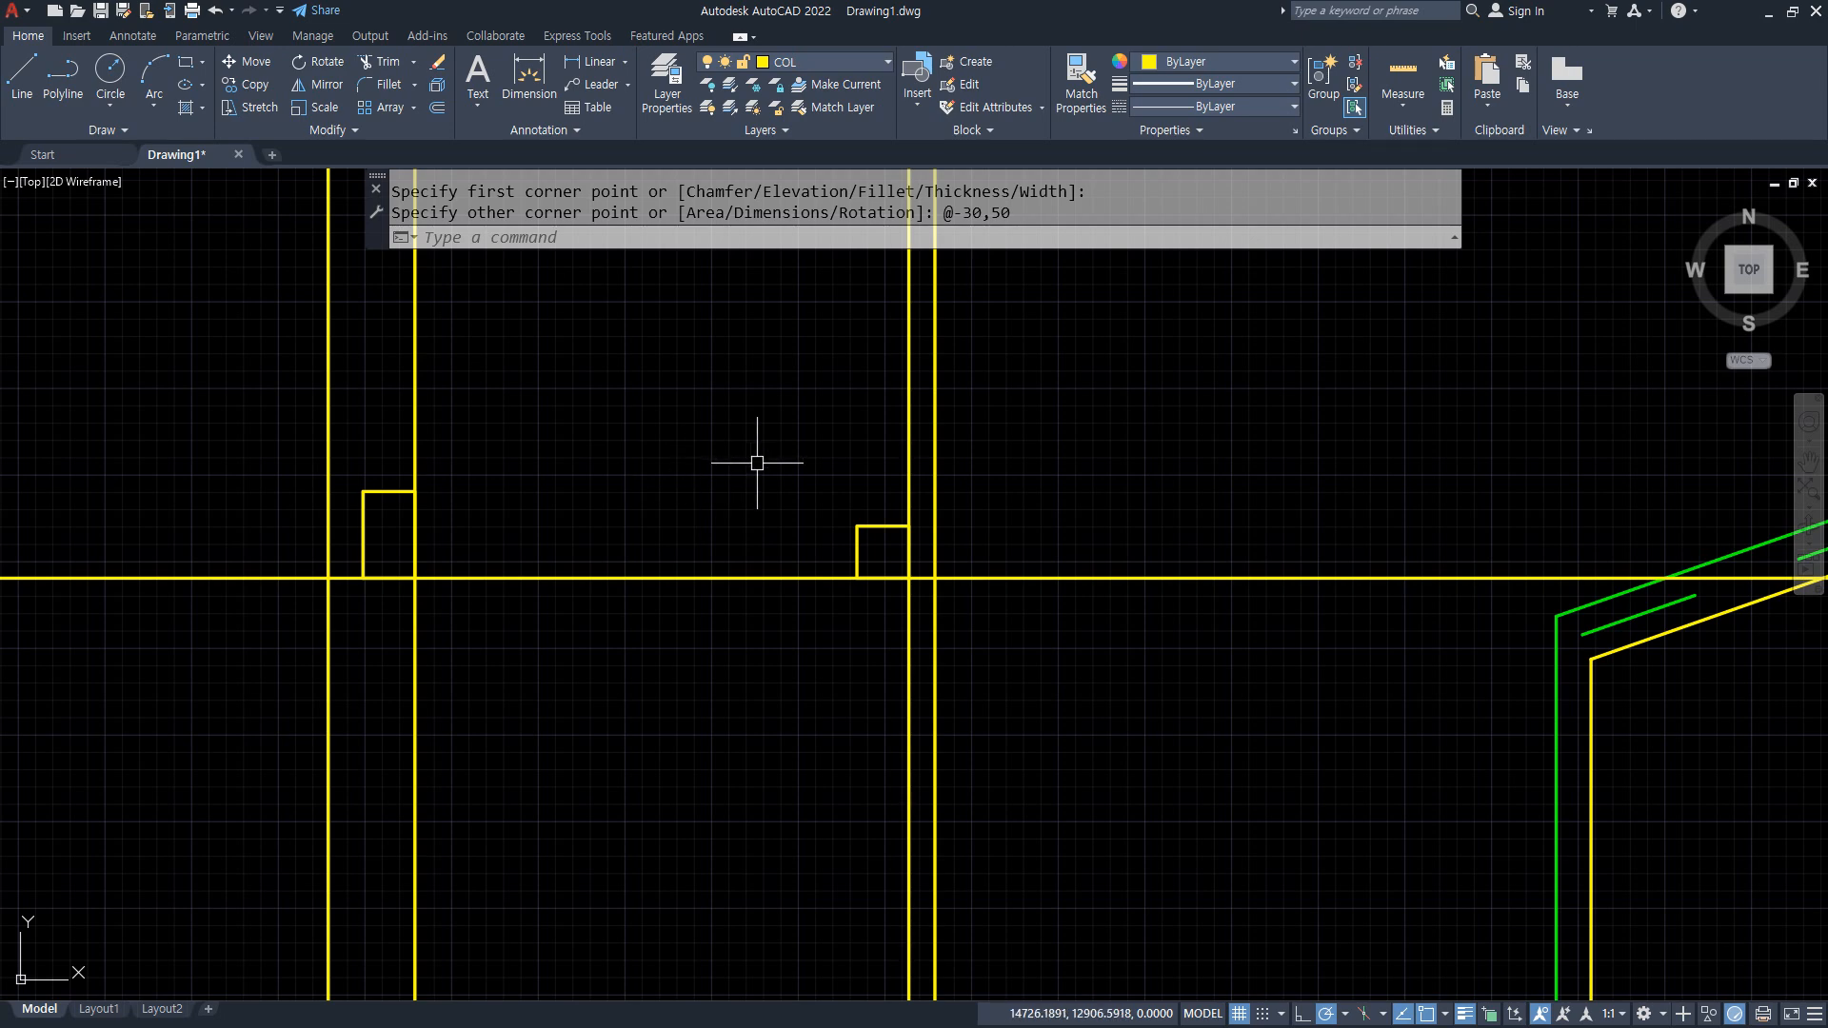
Draw a sloping line joining the upper right corners of the two rectangles.
{"action": "type", "text": "l"}
{"action": "key", "text": "Return"}
{"action": "left_click", "coordinate": [910, 525]}
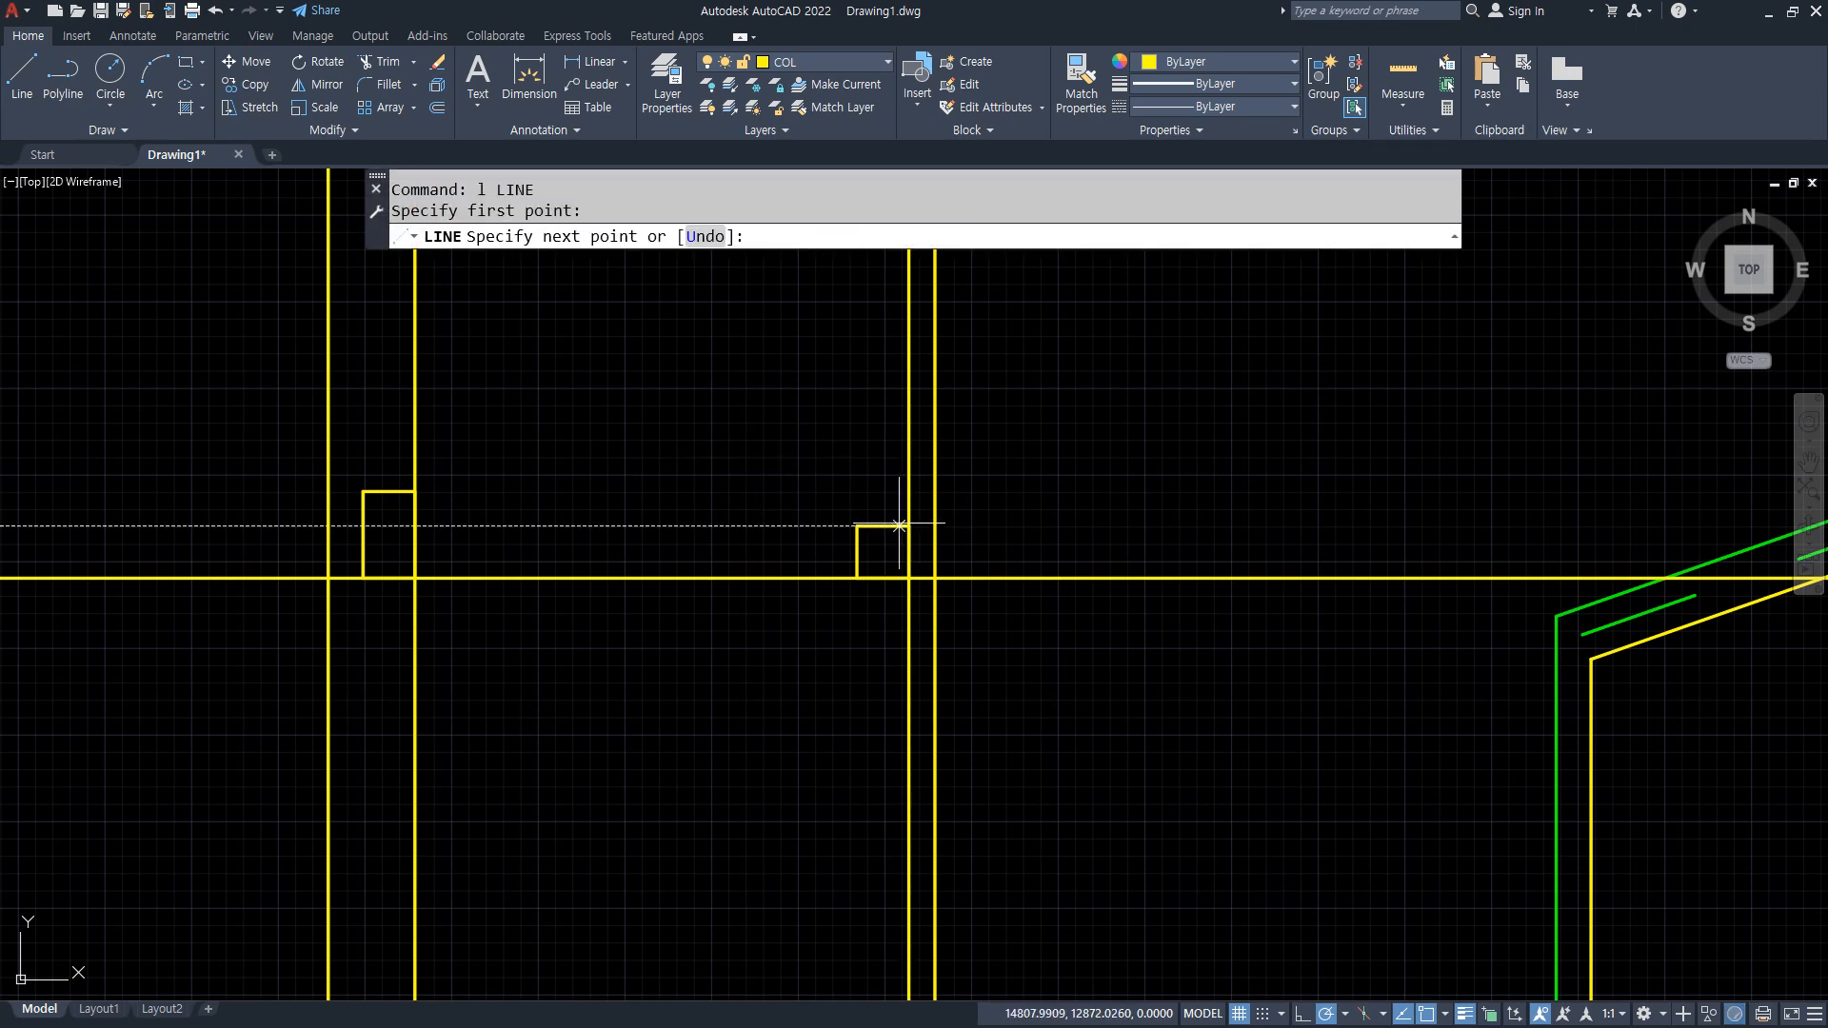
{"action": "left_click", "coordinate": [415, 491]}
{"action": "key", "text": "Return"}
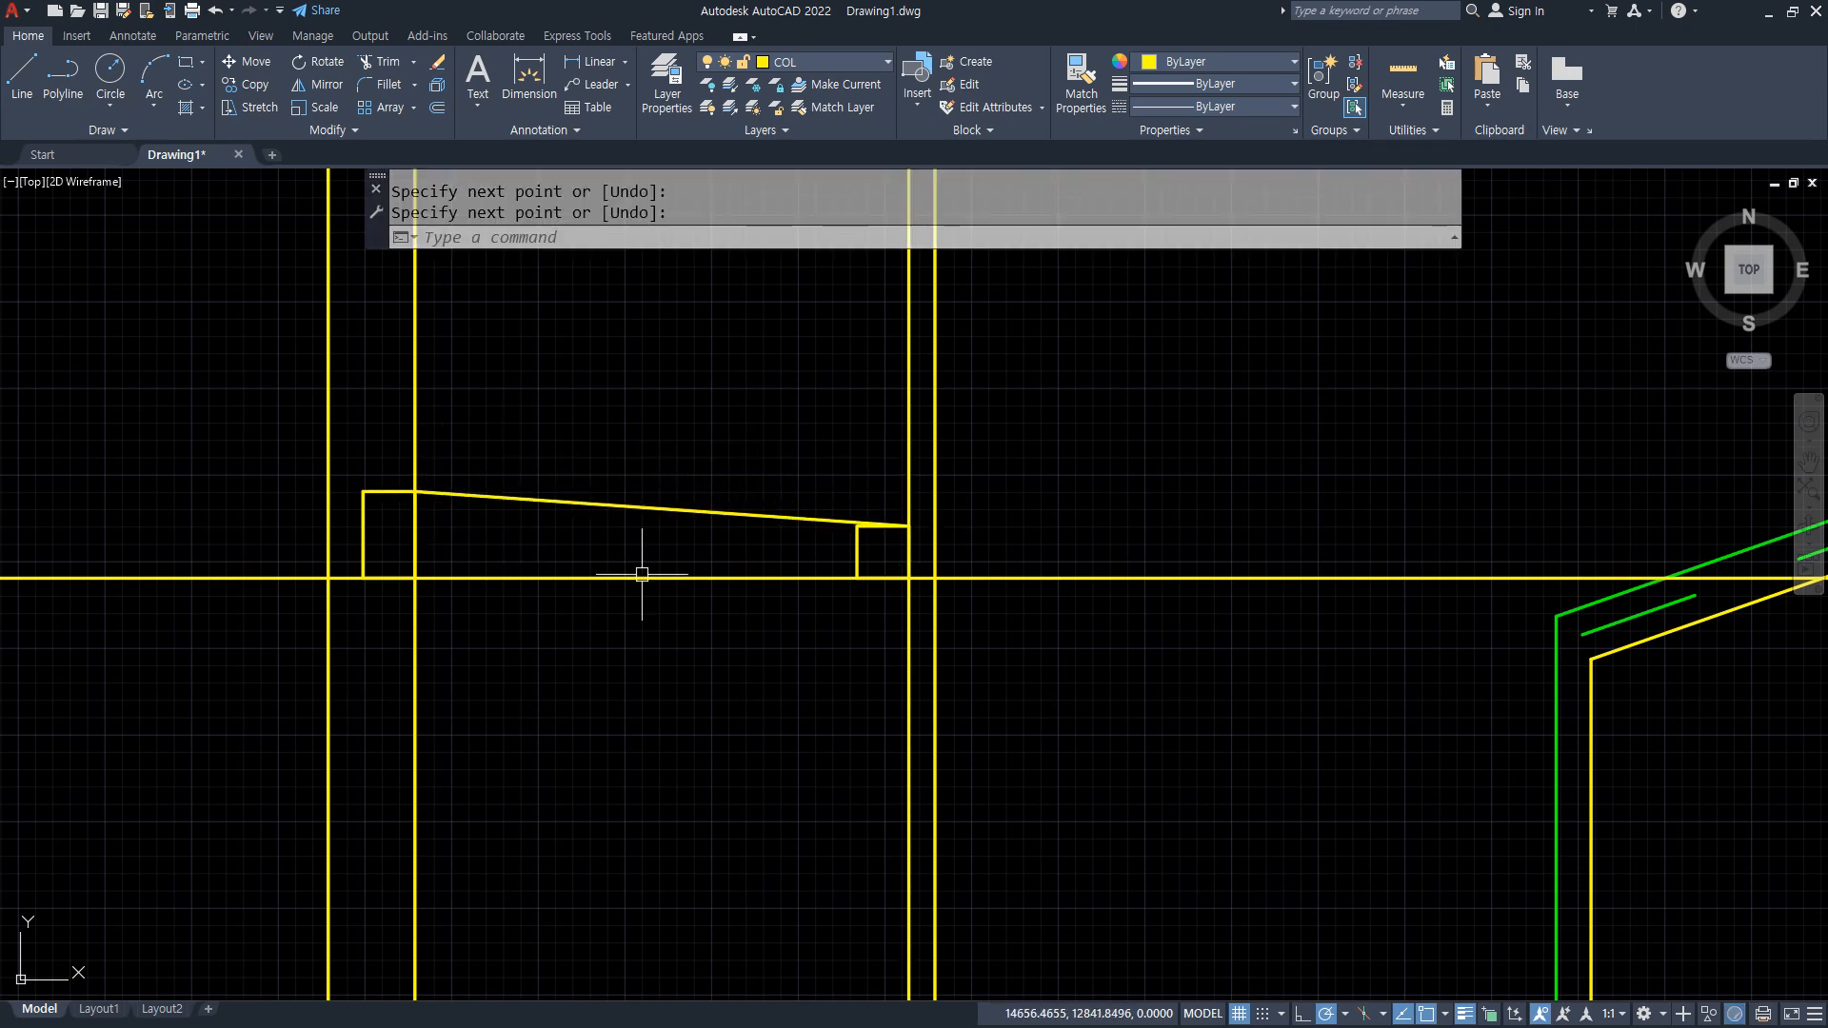
Offset the sloping line 15 upward.
{"action": "type", "text": "o"}
{"action": "key", "text": "Return"}
{"action": "type", "text": "15"}
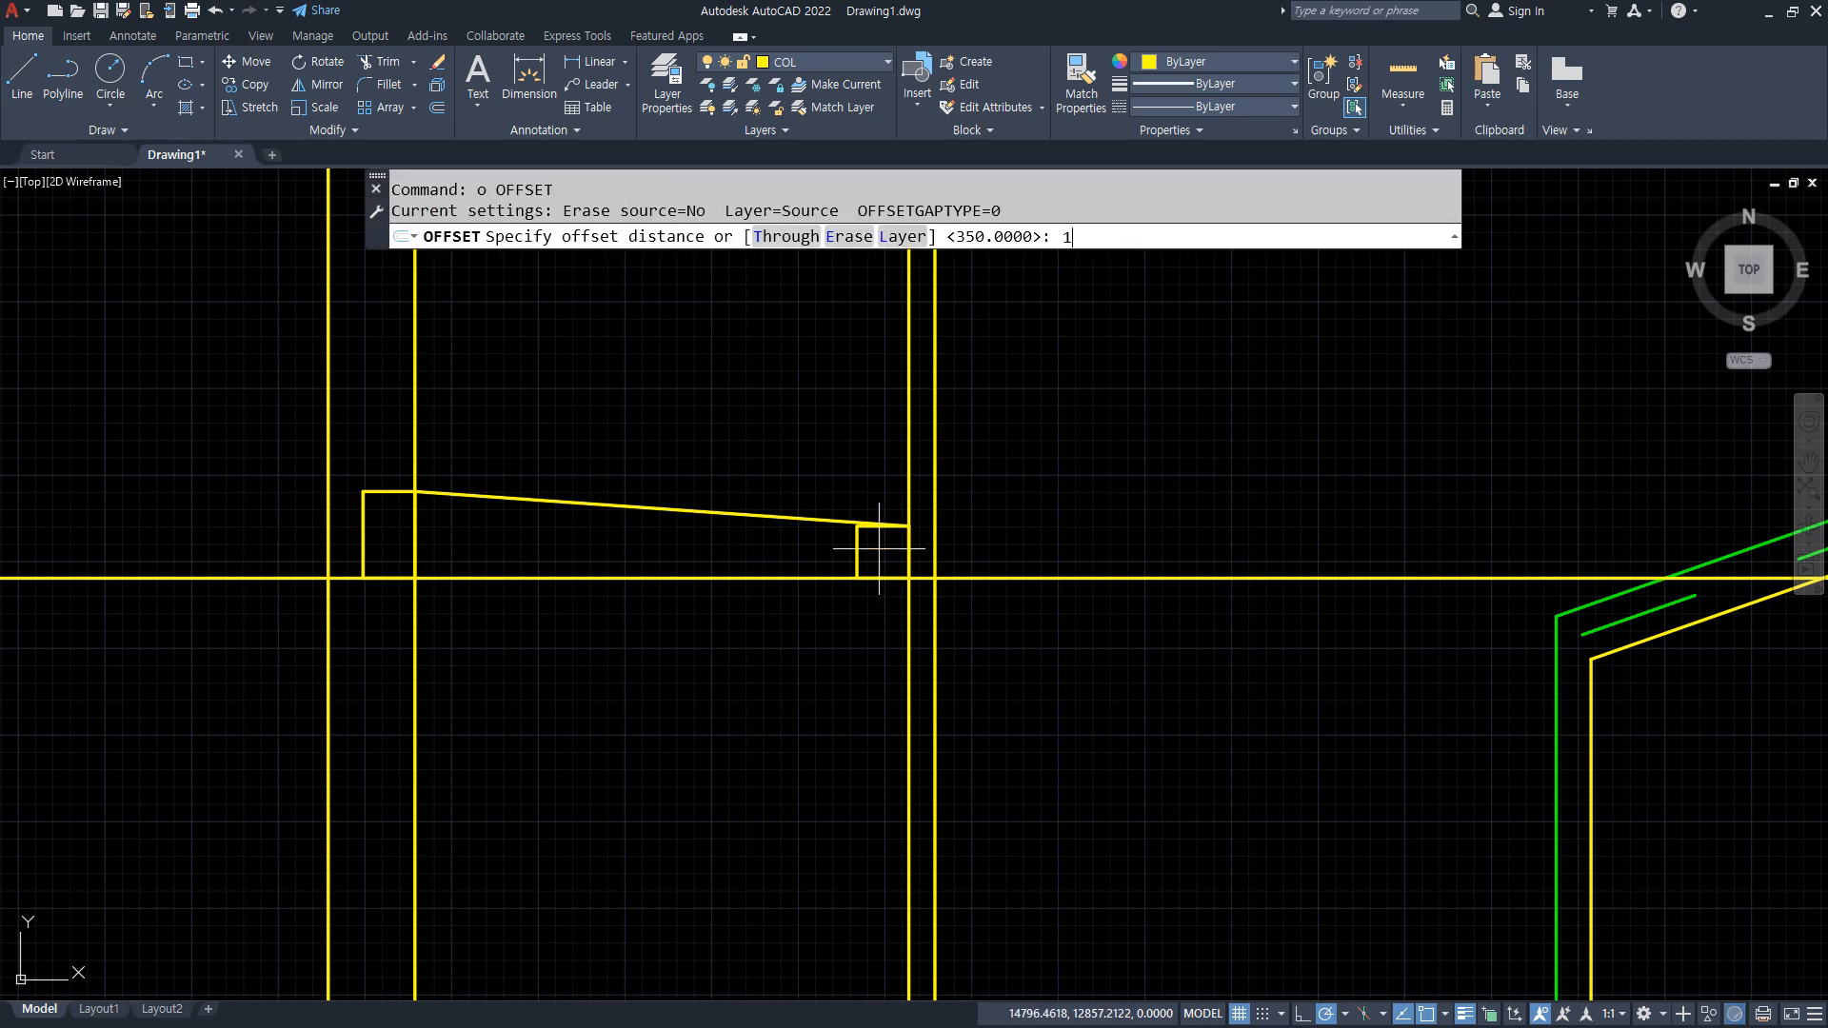
{"action": "key", "text": "Return"}
{"action": "left_click", "coordinate": [802, 509]}
{"action": "left_click", "coordinate": [796, 441]}
{"action": "key", "text": "Return"}
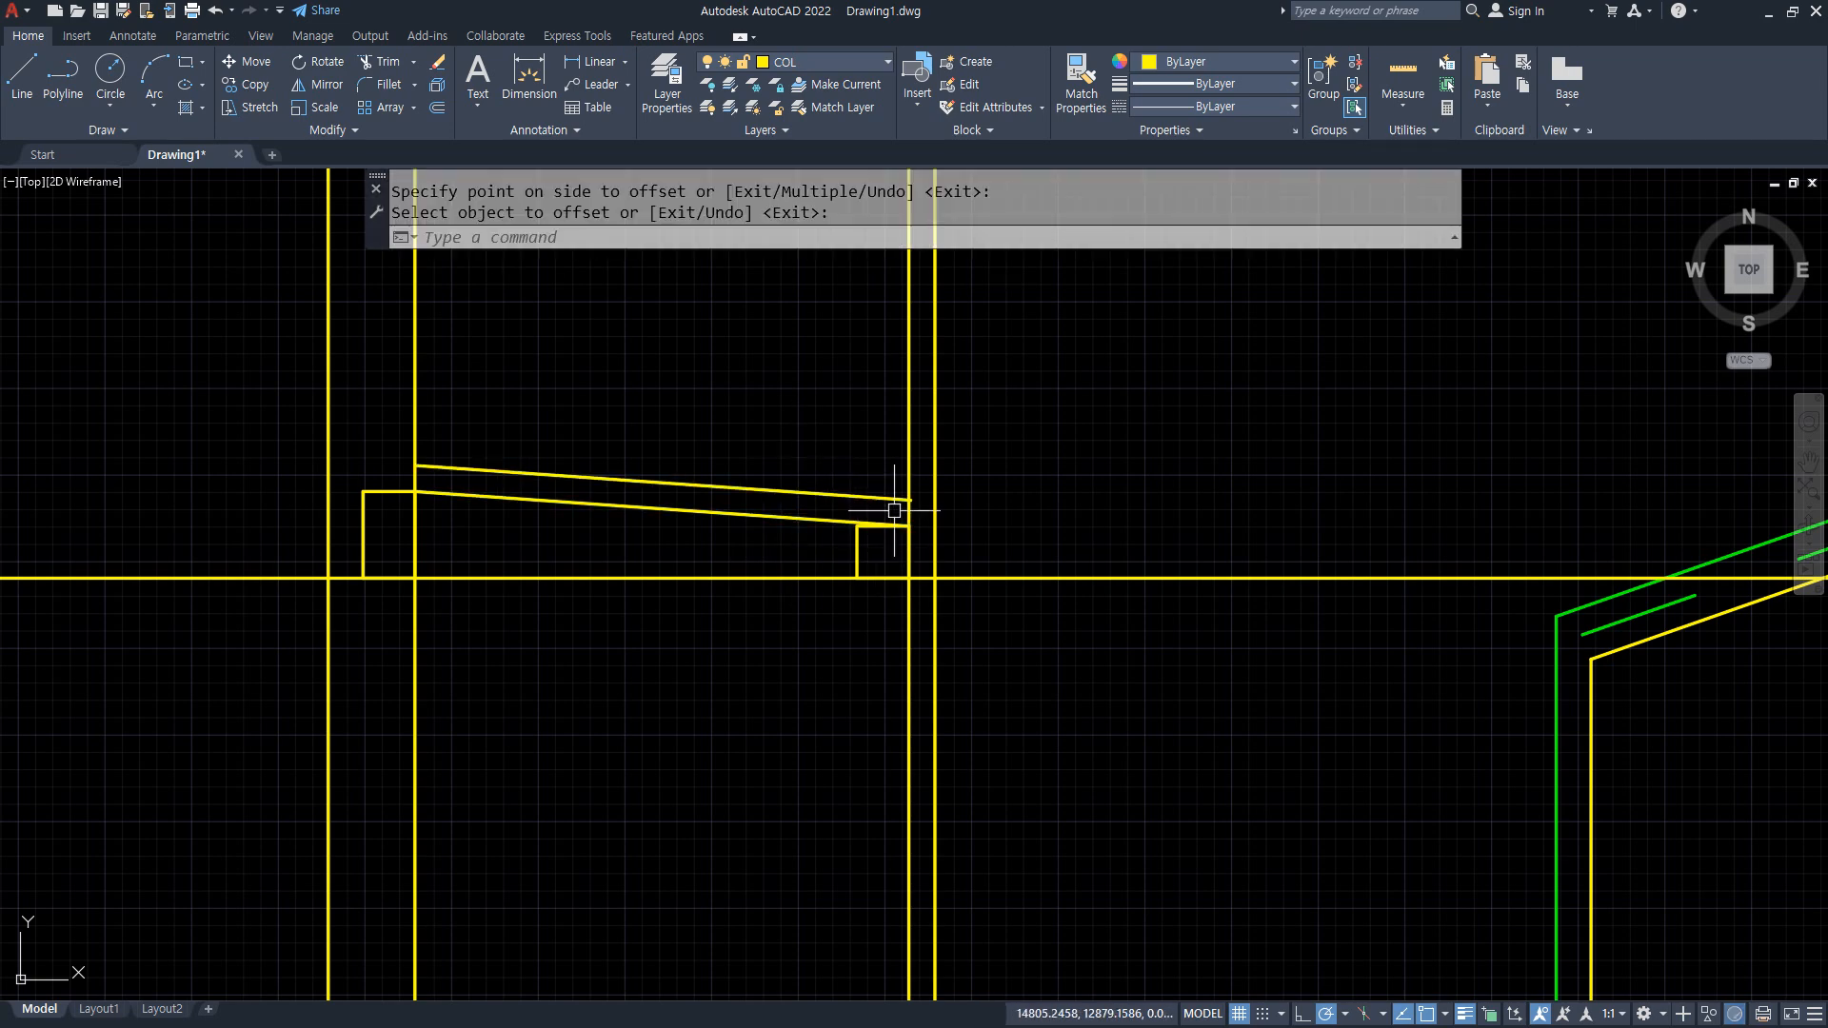
Fillet the upper sloping line with the rightmost vertical line to form a sharp corner.
{"action": "type", "text": "f"}
{"action": "key", "text": "Return"}
{"action": "left_click", "coordinate": [934, 533]}
{"action": "left_click", "coordinate": [850, 491]}
Fillet both sloping lines with the leftmost vertical line to close the slab's left end with sharp corners.
{"action": "key", "text": "Return"}
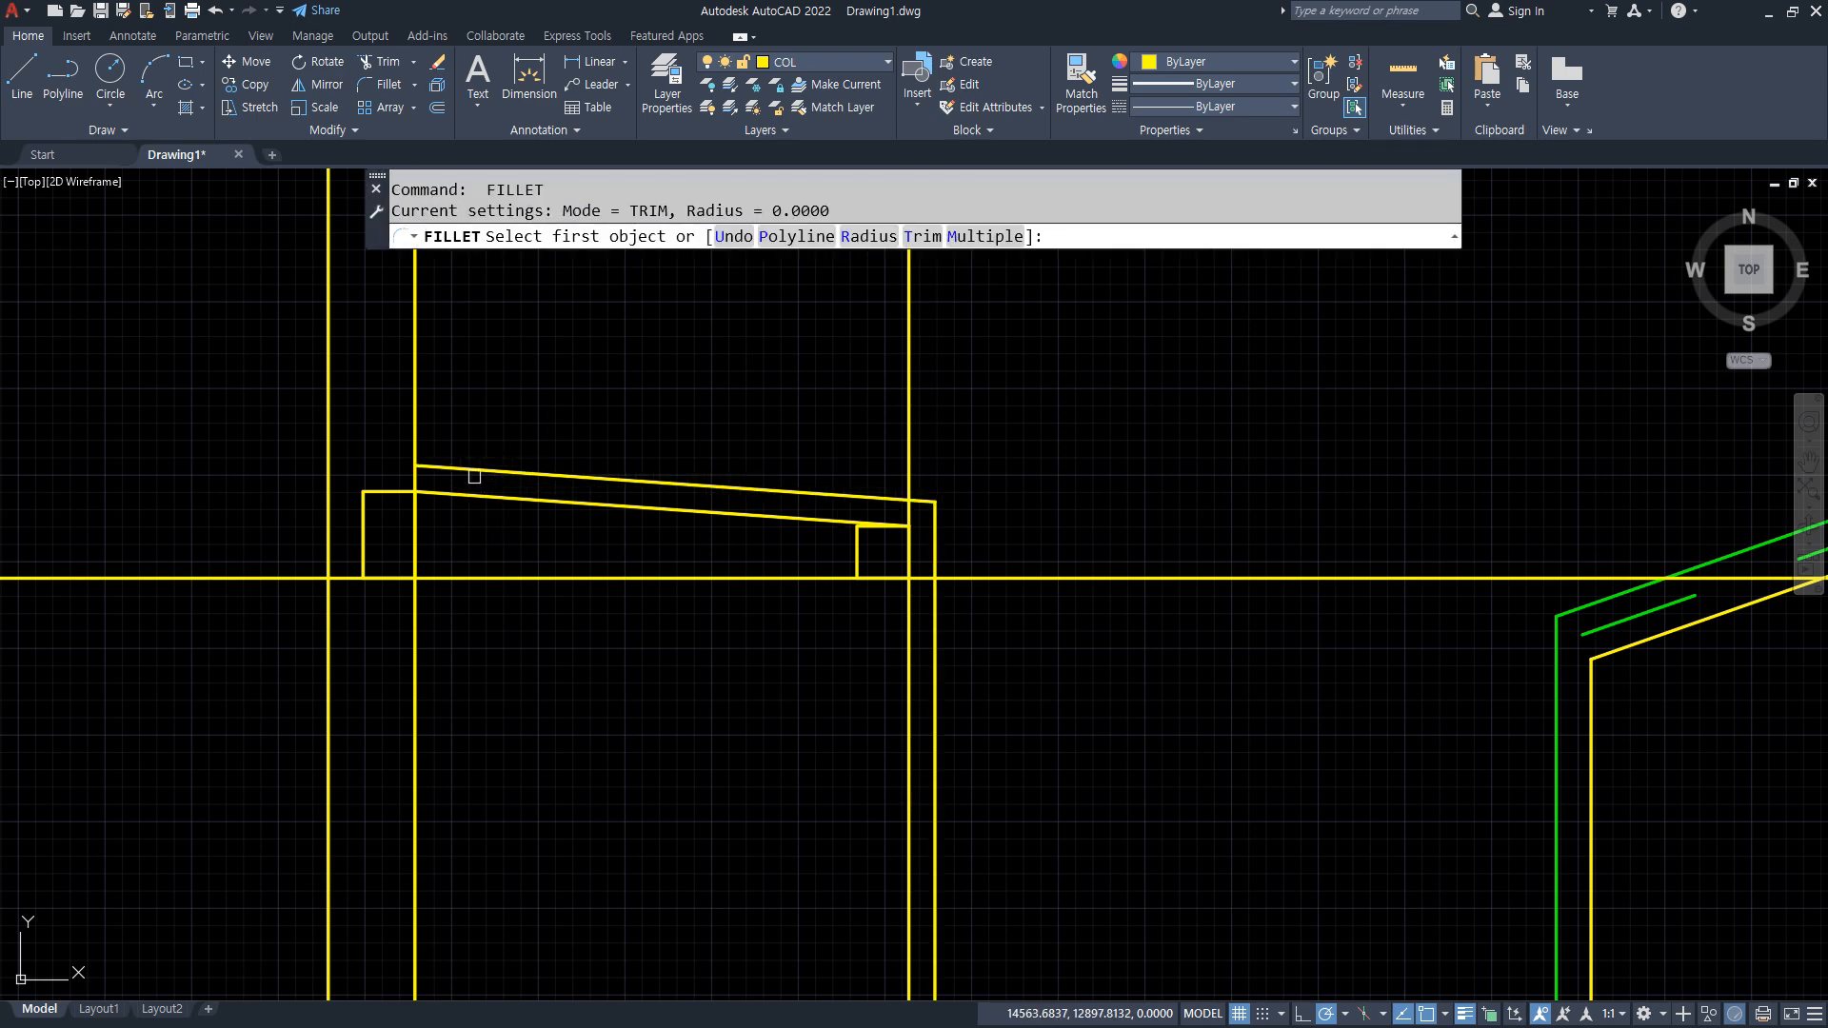
{"action": "left_click", "coordinate": [470, 470]}
{"action": "left_click", "coordinate": [330, 479]}
{"action": "key", "text": "Return"}
{"action": "left_click", "coordinate": [490, 498]}
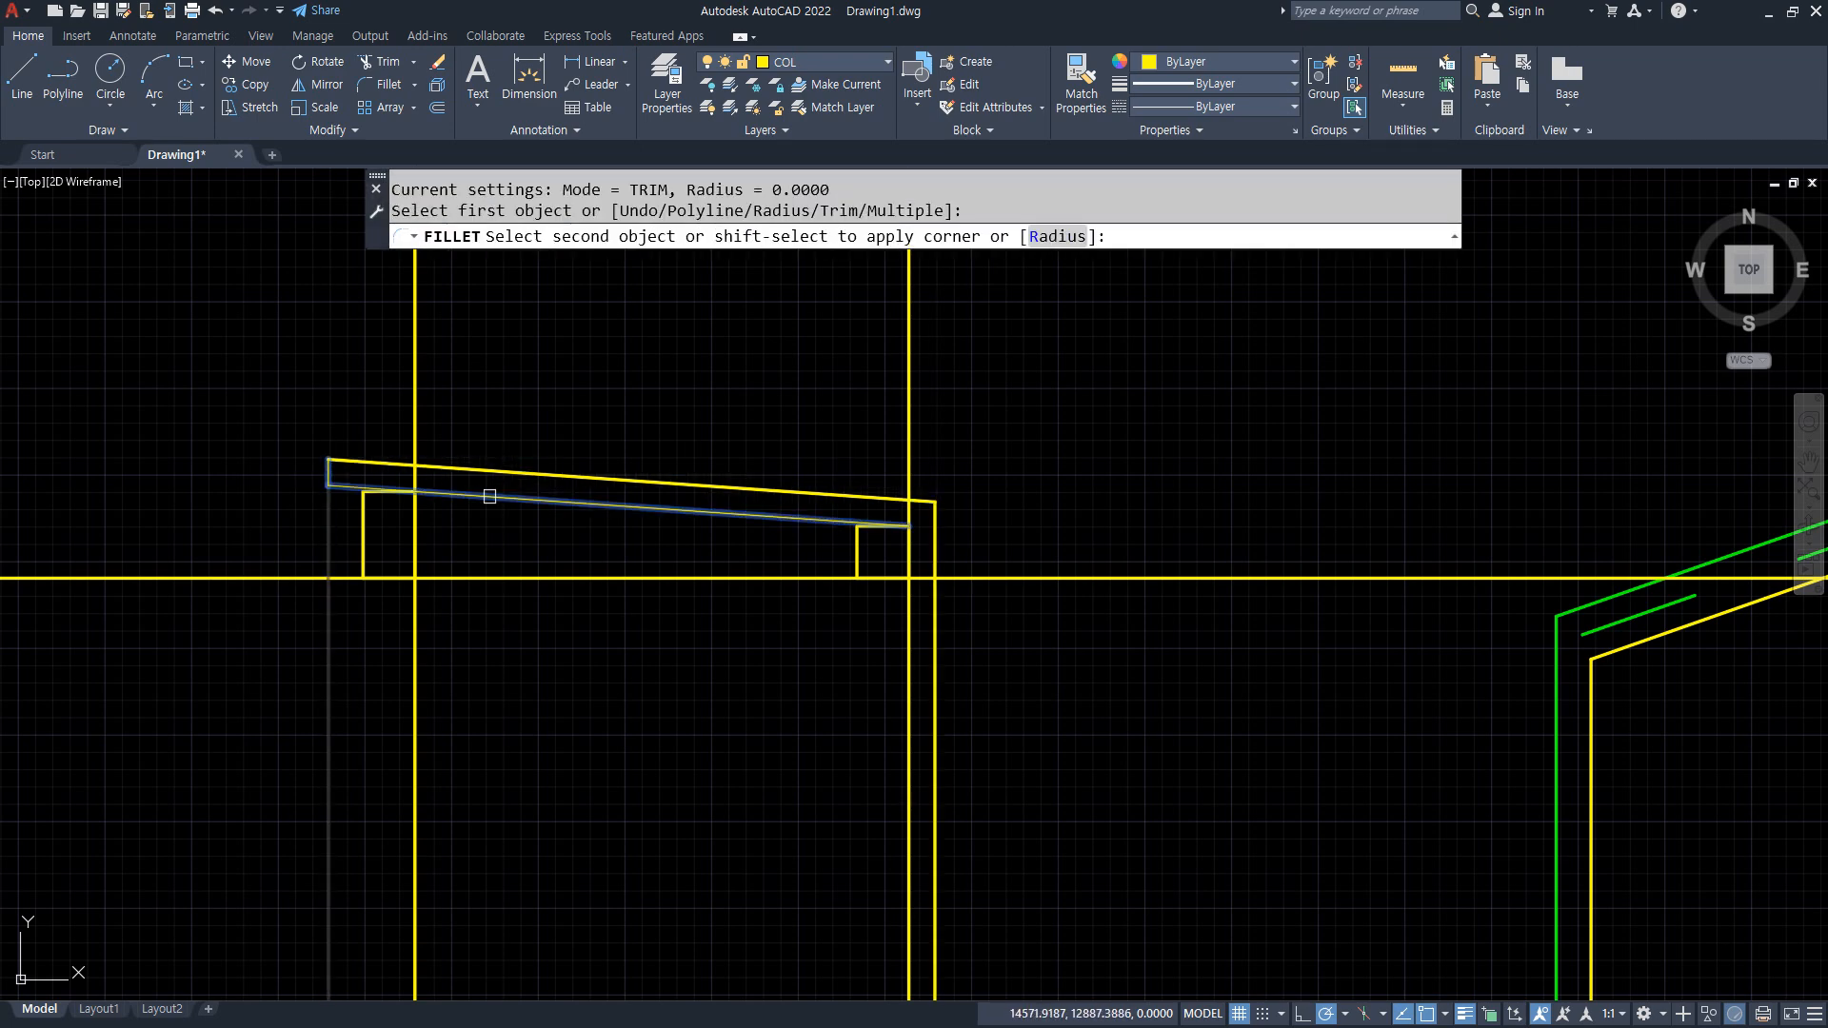
{"action": "left_click", "coordinate": [830, 529]}
Fillet the slab's right vertical edge with the horizontal construction line to form a sharp corner.
{"action": "key", "text": "Return"}
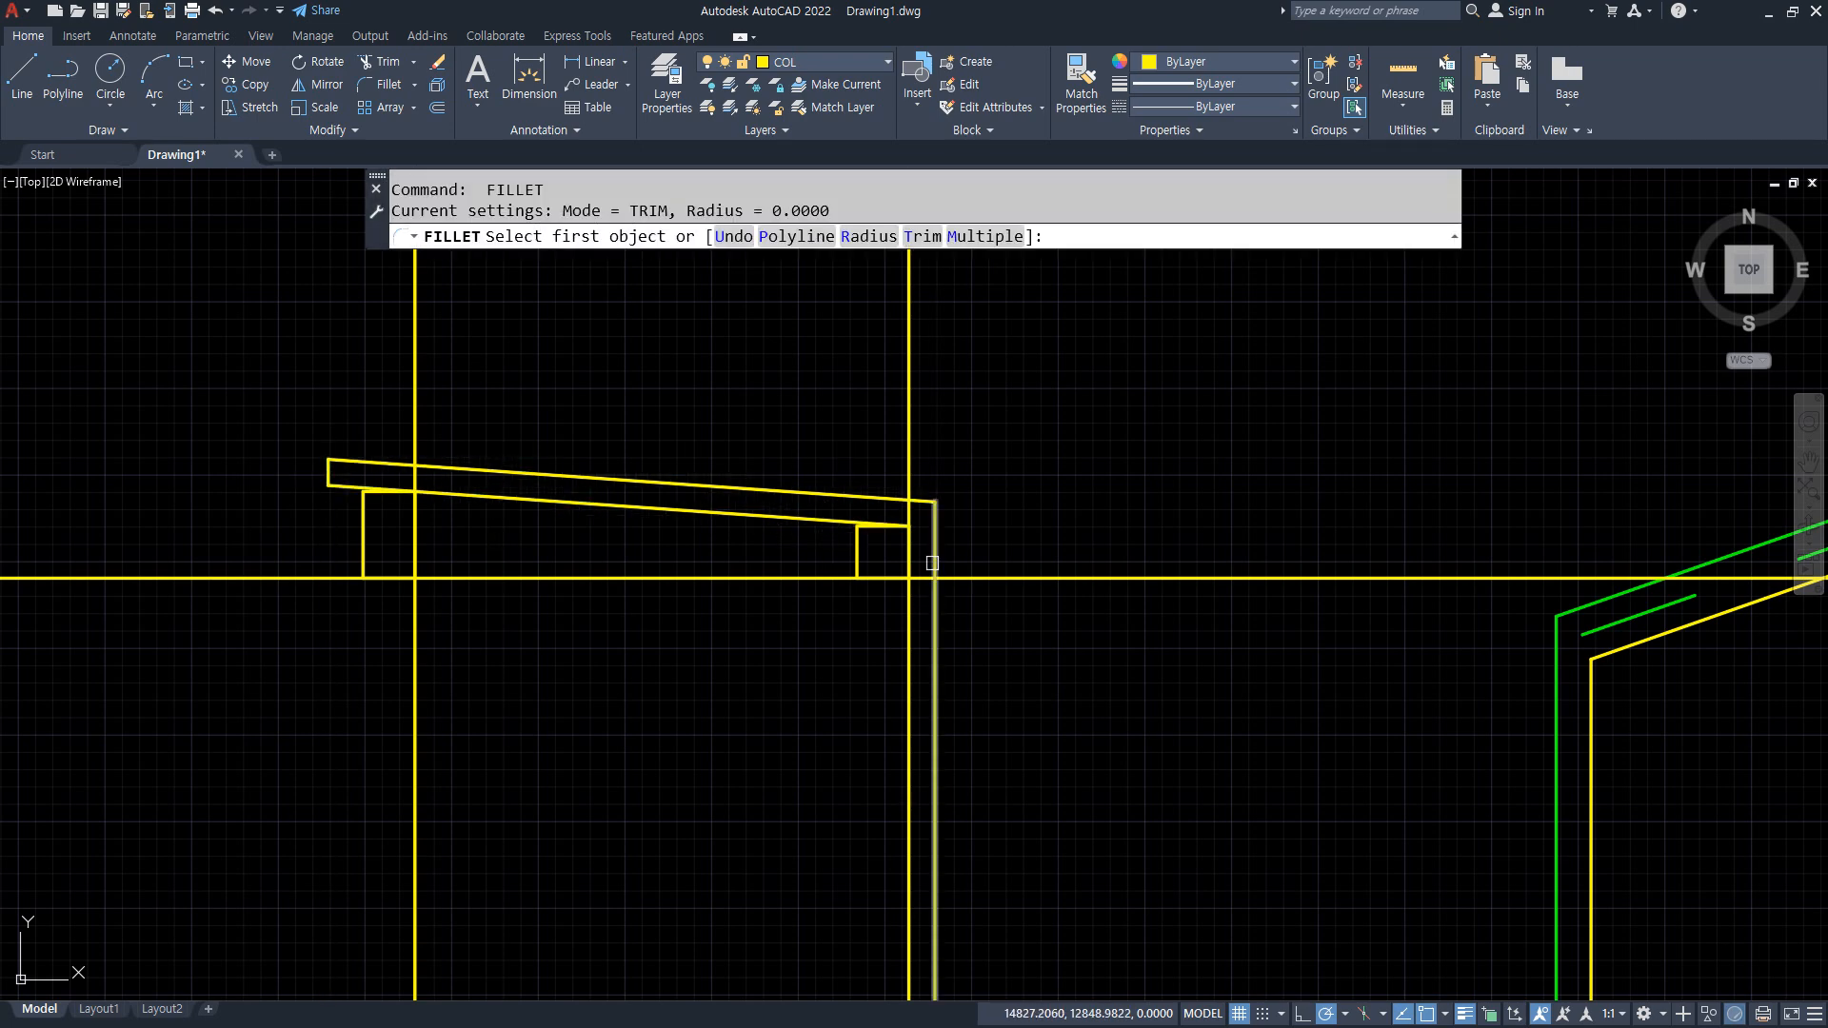
{"action": "key", "text": "Escape"}
{"action": "key", "text": "Return"}
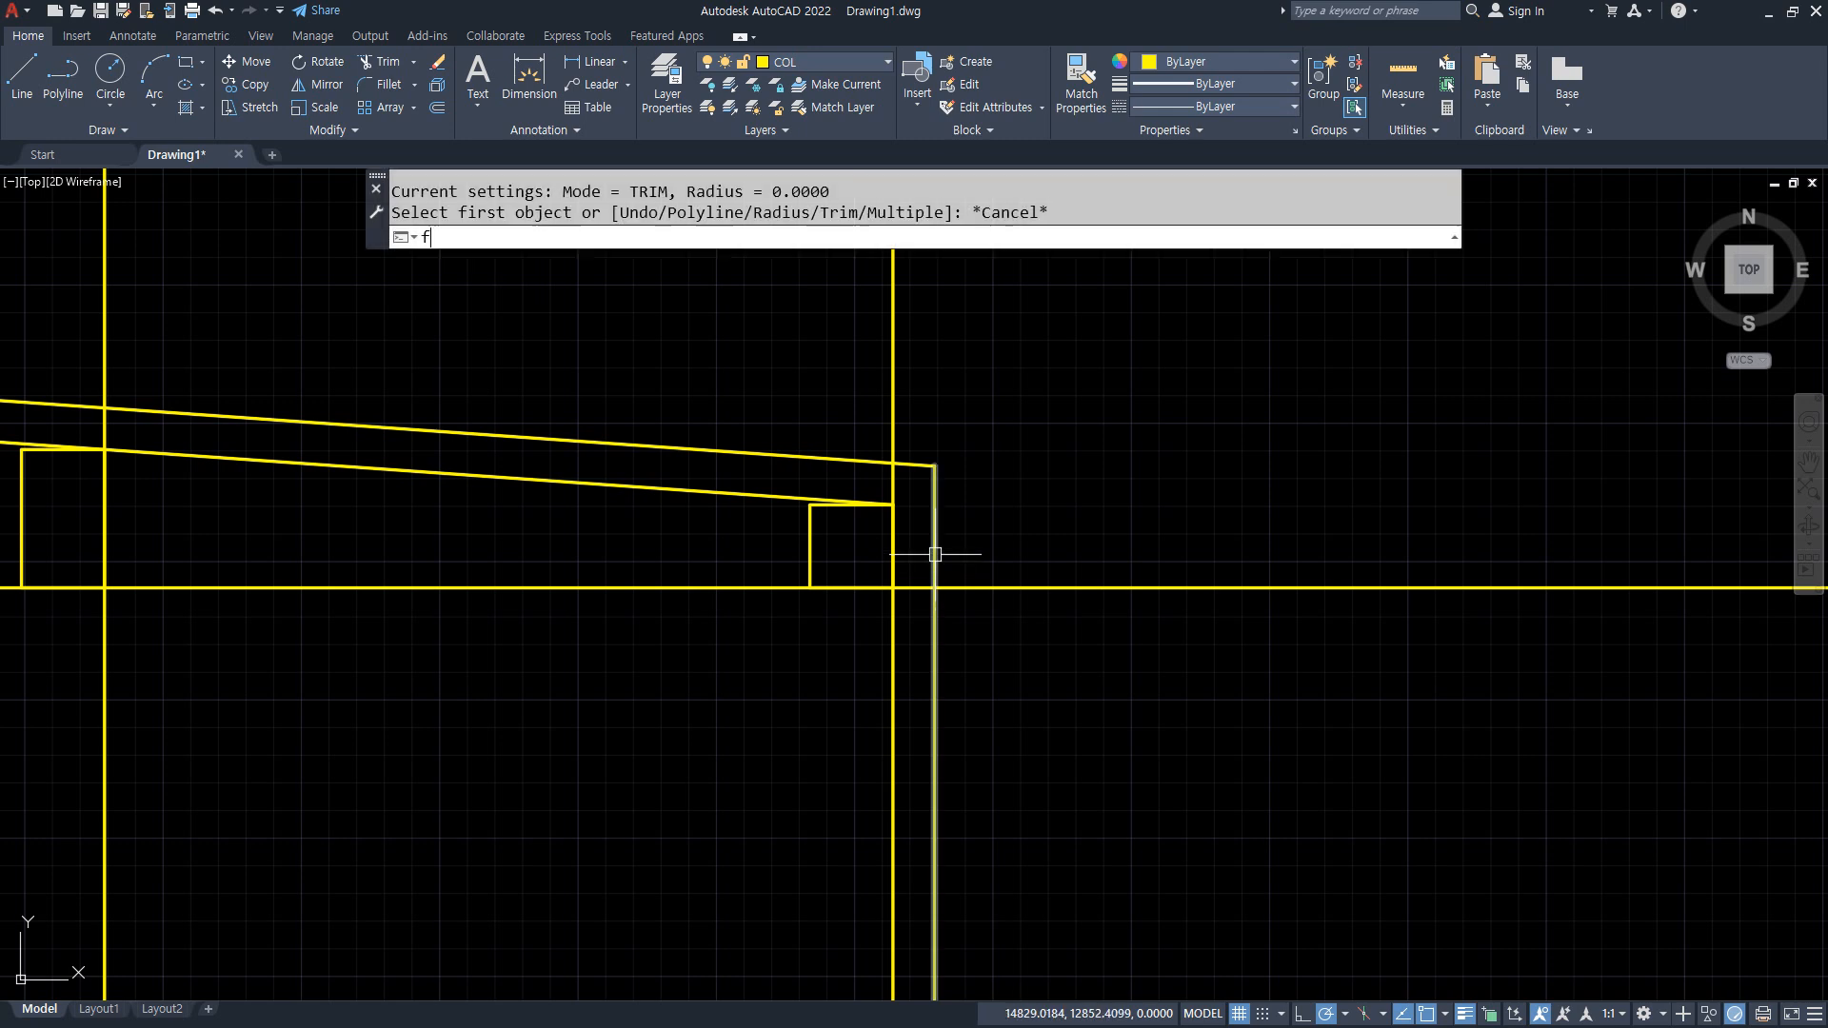
{"action": "left_click", "coordinate": [934, 557]}
{"action": "left_click", "coordinate": [917, 587]}
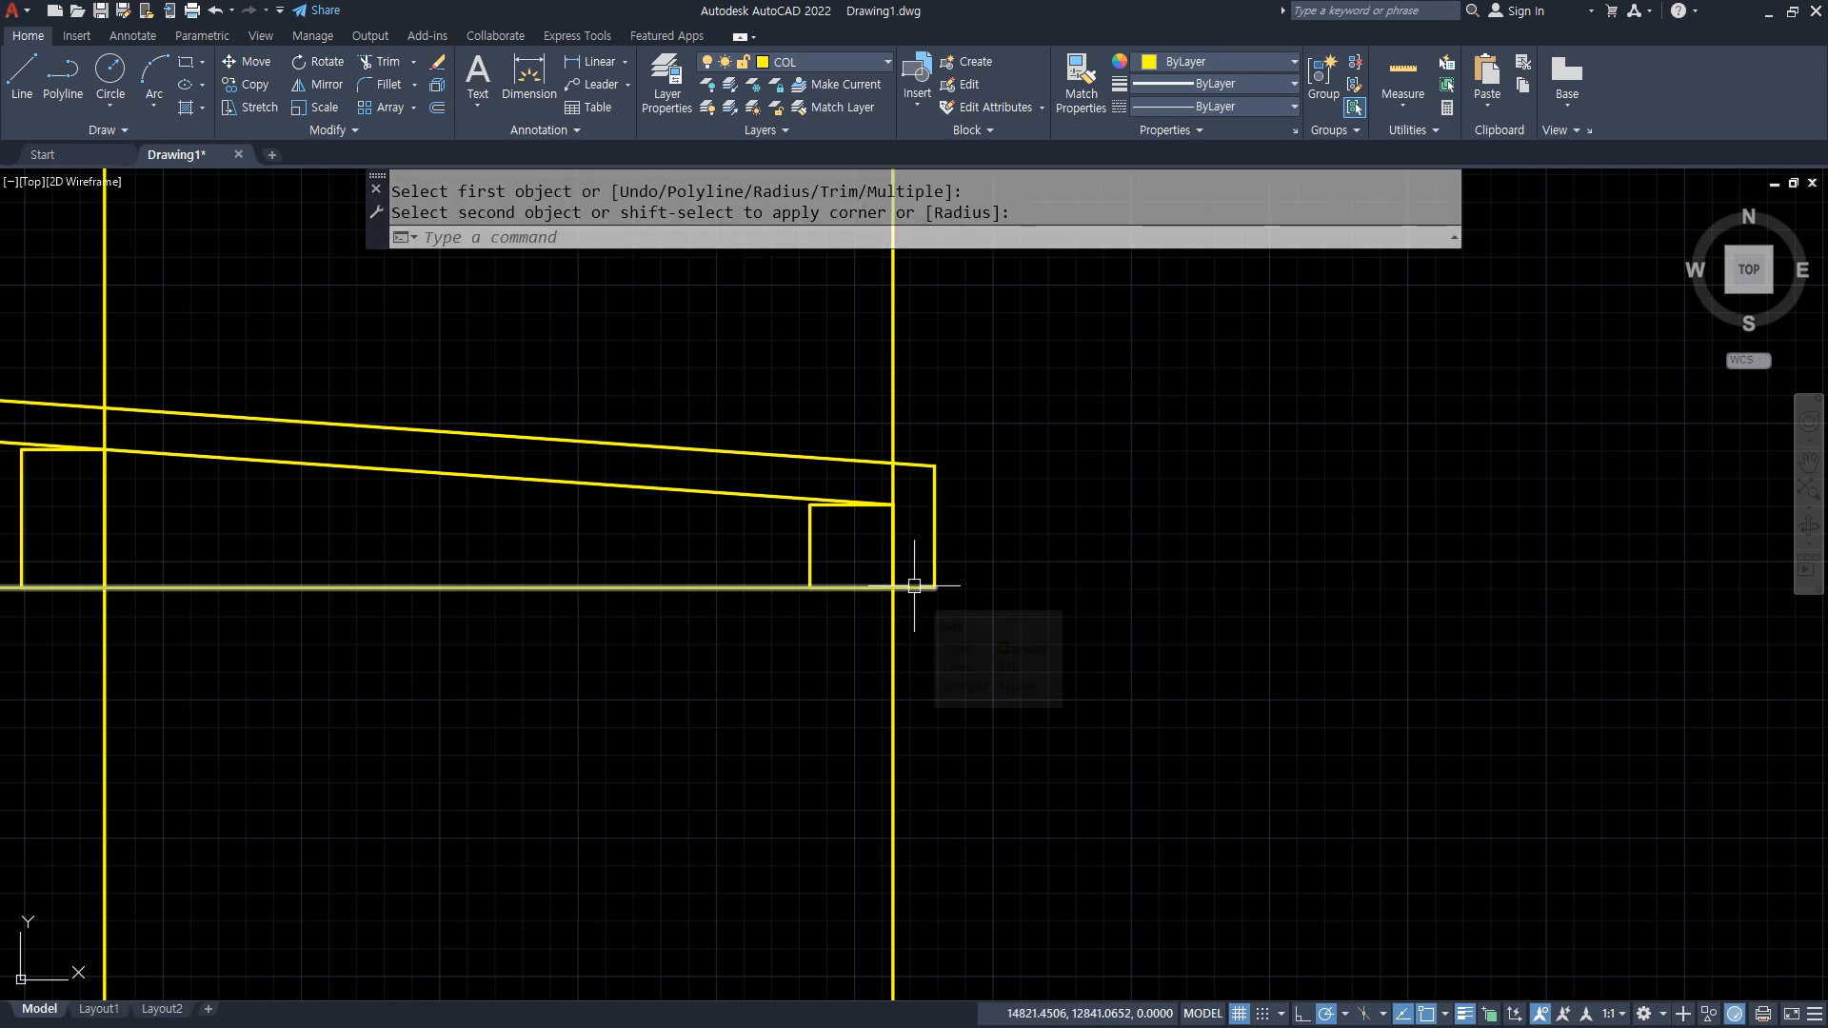
Erase the two vertical construction lines running along the right sides of the rectangles.
{"action": "left_click", "coordinate": [892, 632]}
{"action": "left_click", "coordinate": [106, 711]}
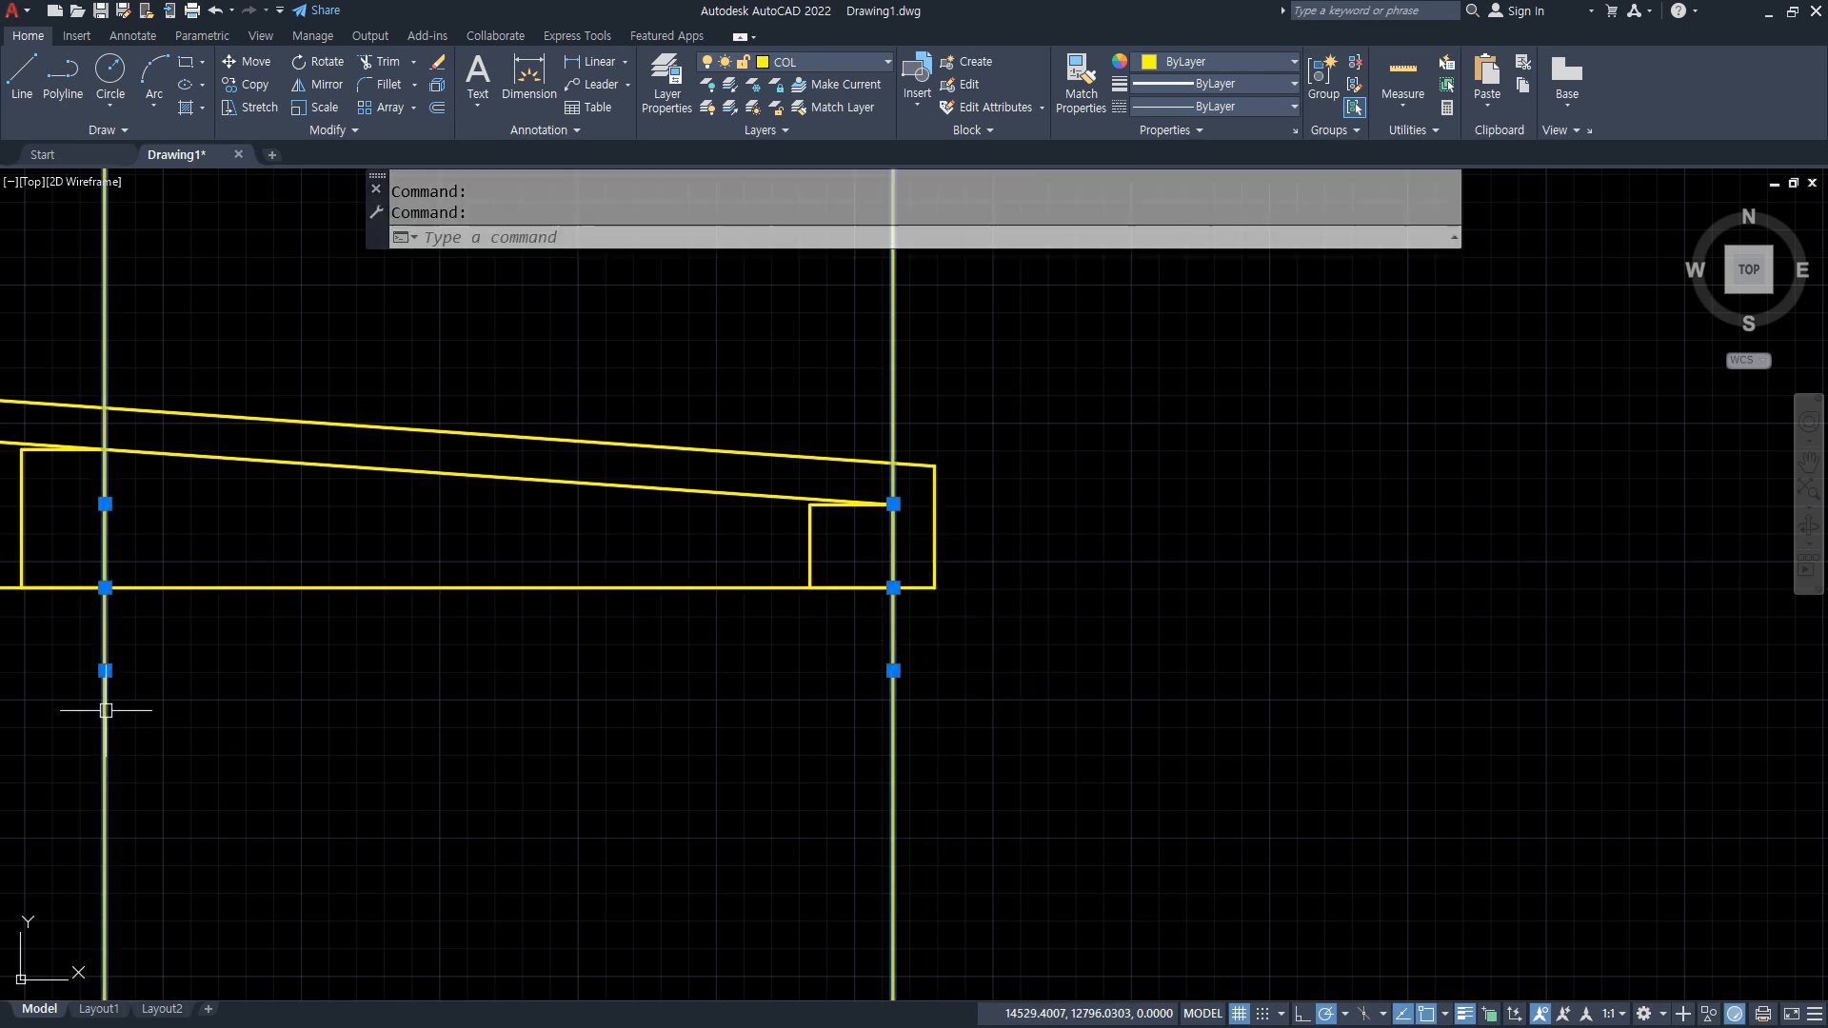
{"action": "type", "text": "e"}
{"action": "key", "text": "Return"}
Draw a horizontal line from the midpoint of the small square's right side to the slab's outer vertical edge.
{"action": "type", "text": "l"}
{"action": "key", "text": "Return"}
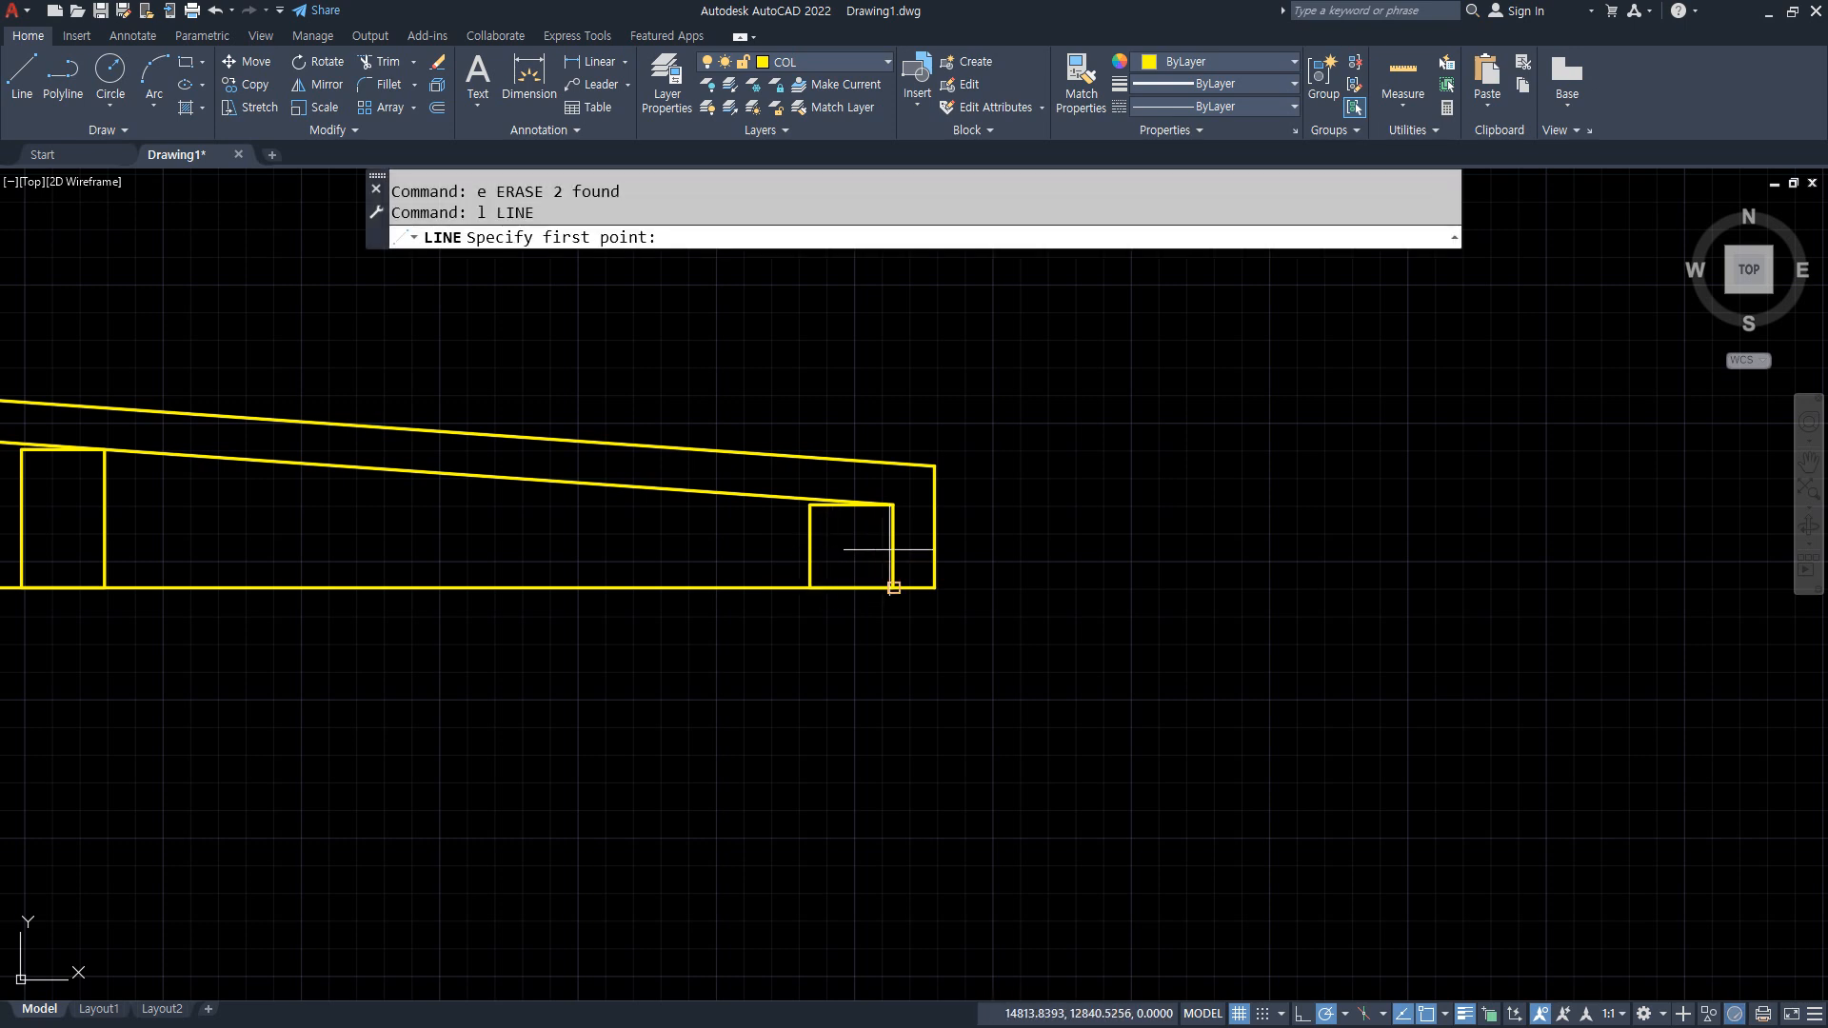
{"action": "type", "text": "mid"}
{"action": "key", "text": "Return"}
{"action": "left_click", "coordinate": [893, 545]}
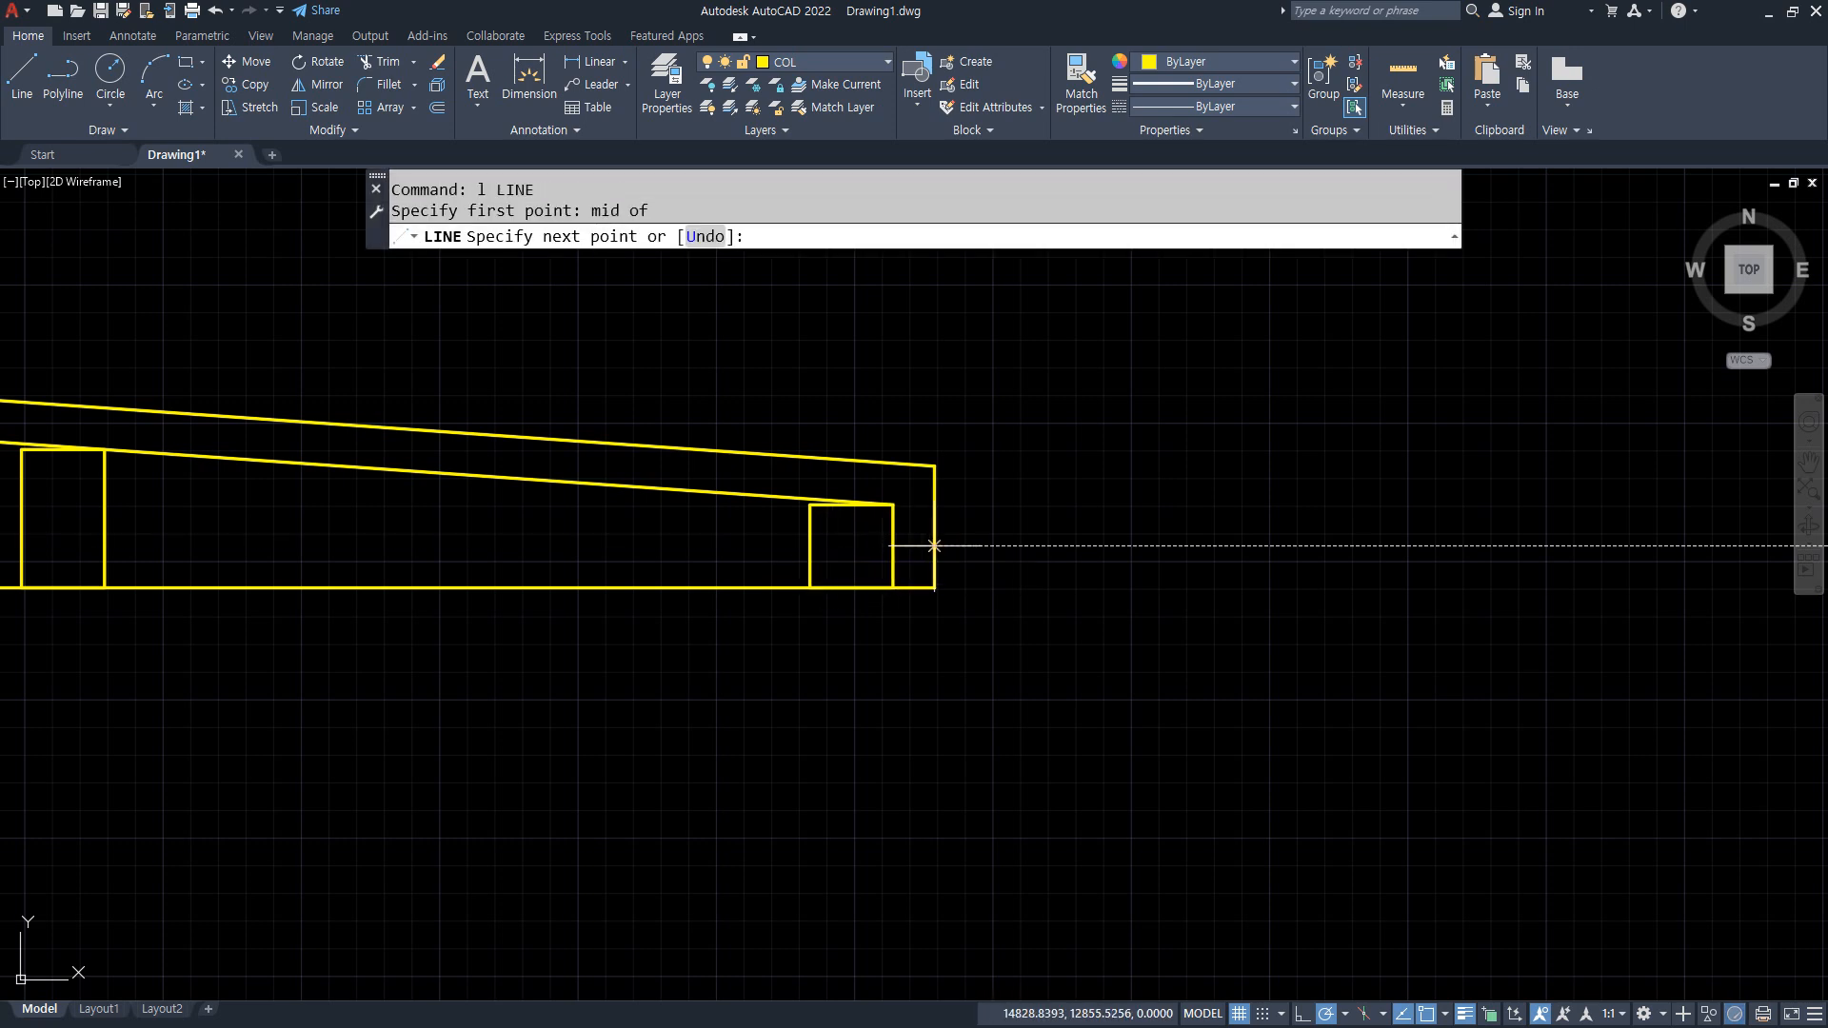
{"action": "left_click", "coordinate": [935, 545]}
{"action": "key", "text": "Return"}
Fillet the short horizontal line with the outer vertical edge and erase the leftover horizontal baseline.
{"action": "type", "text": "f"}
{"action": "key", "text": "Return"}
{"action": "left_click", "coordinate": [912, 547]}
{"action": "left_click", "coordinate": [935, 518]}
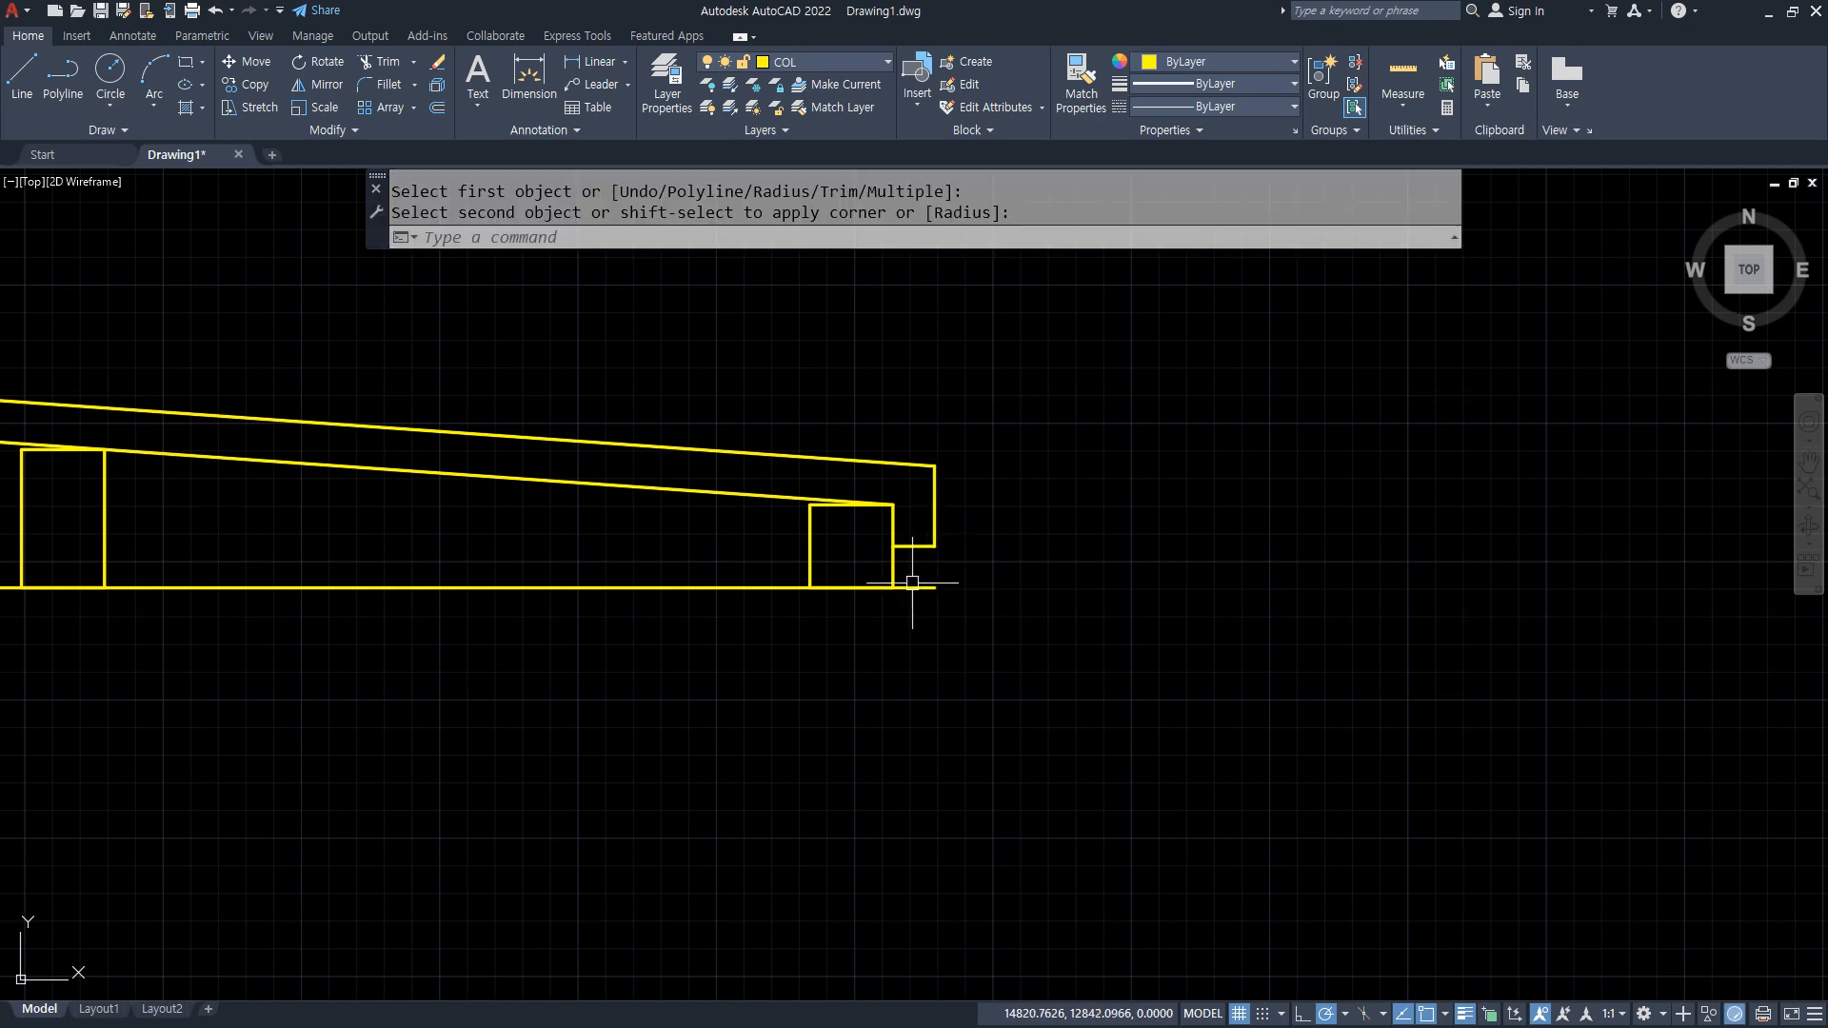
{"action": "left_click", "coordinate": [914, 587]}
{"action": "type", "text": "e"}
{"action": "key", "text": "Return"}
Draw a diagonal across the taller rectangle from its upper right to its lower left corner.
{"action": "scroll", "coordinate": [650, 655], "scroll_direction": "down", "scroll_amount": 3}
{"action": "scroll", "coordinate": [508, 564], "scroll_direction": "up", "scroll_amount": 3}
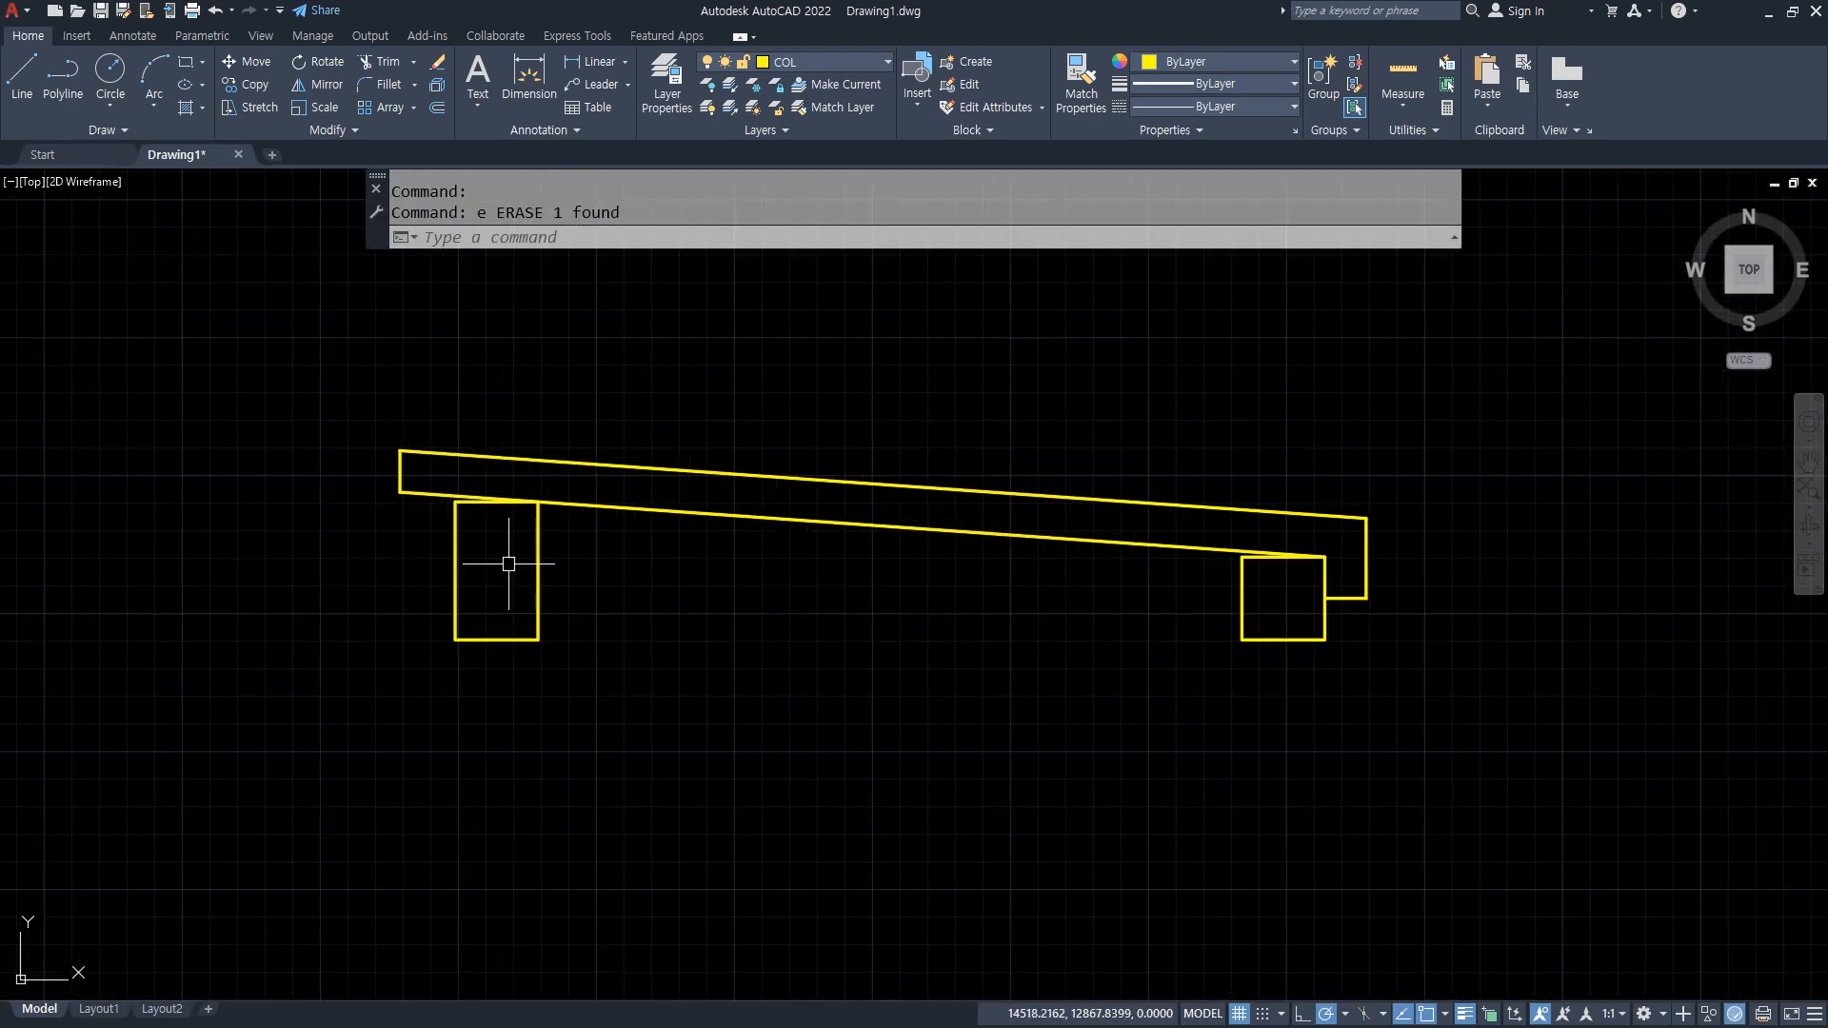
{"action": "type", "text": "l"}
{"action": "key", "text": "Return"}
{"action": "left_click", "coordinate": [538, 502]}
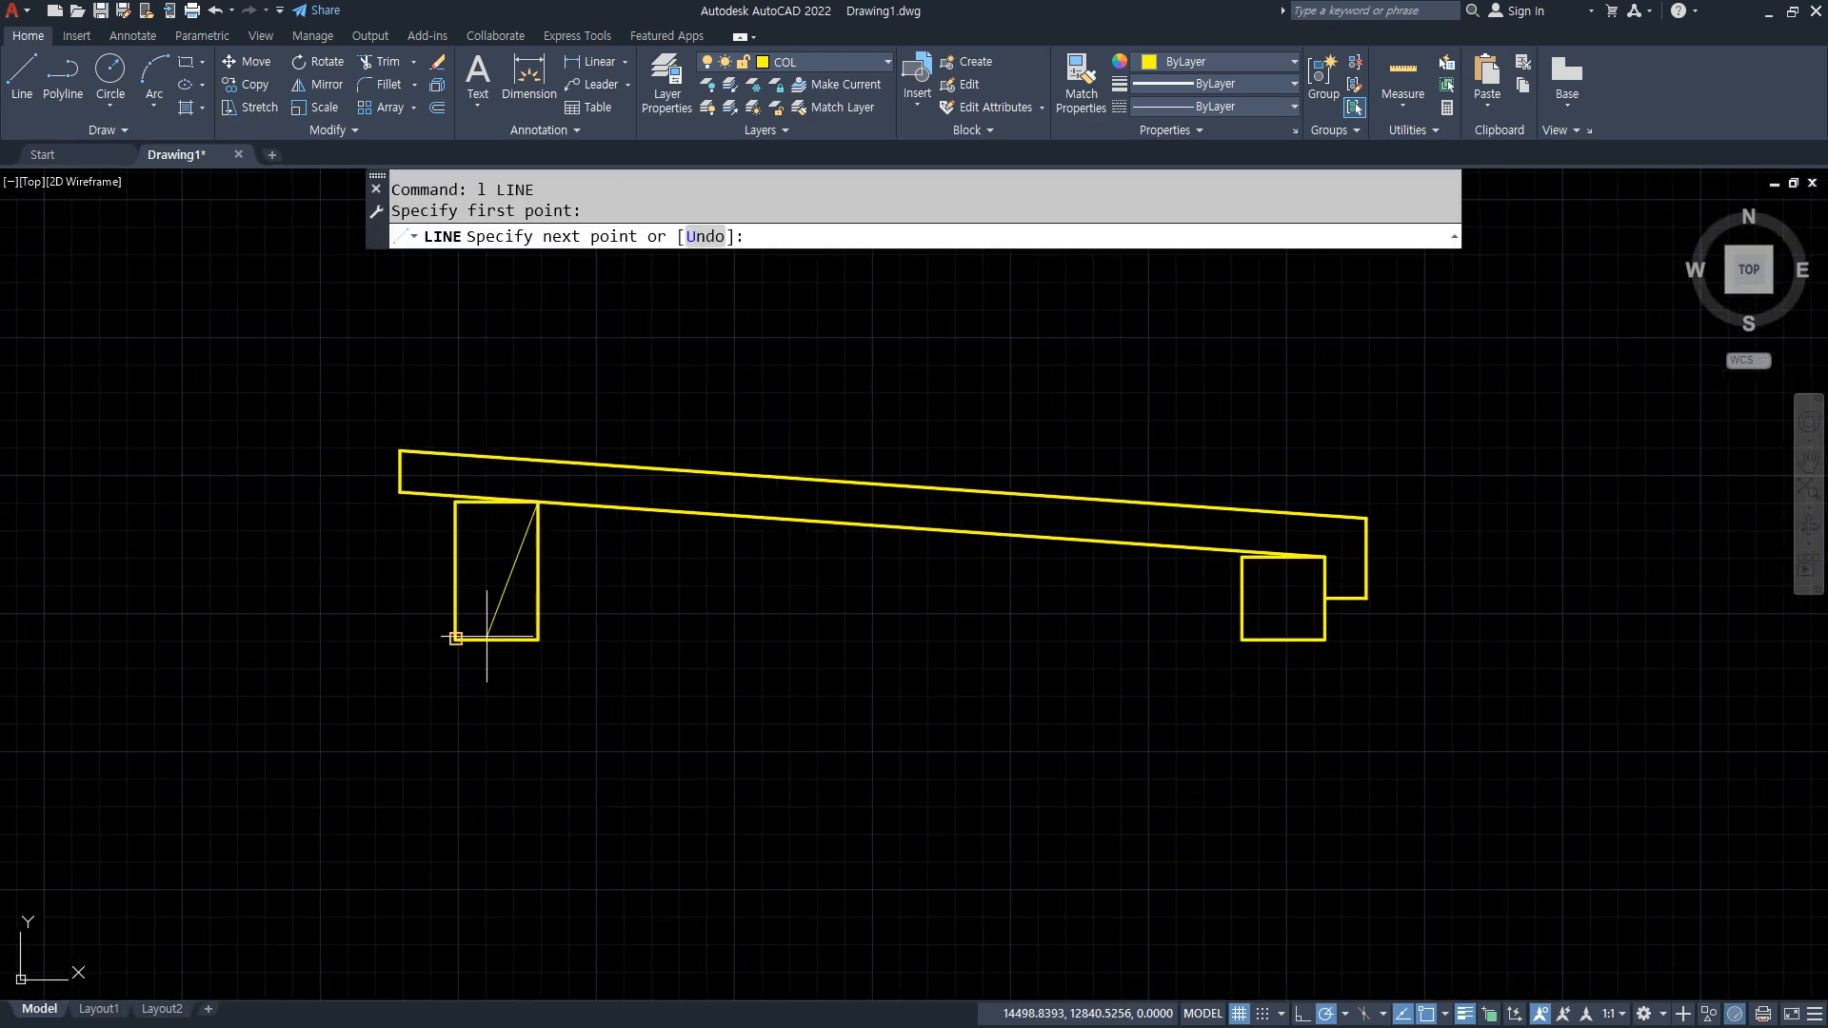
{"action": "left_click", "coordinate": [457, 638]}
{"action": "key", "text": "Return"}
Draw a diagonal across the small square from its upper right to its lower left corner.
{"action": "key", "text": "Return"}
{"action": "left_click", "coordinate": [1324, 557]}
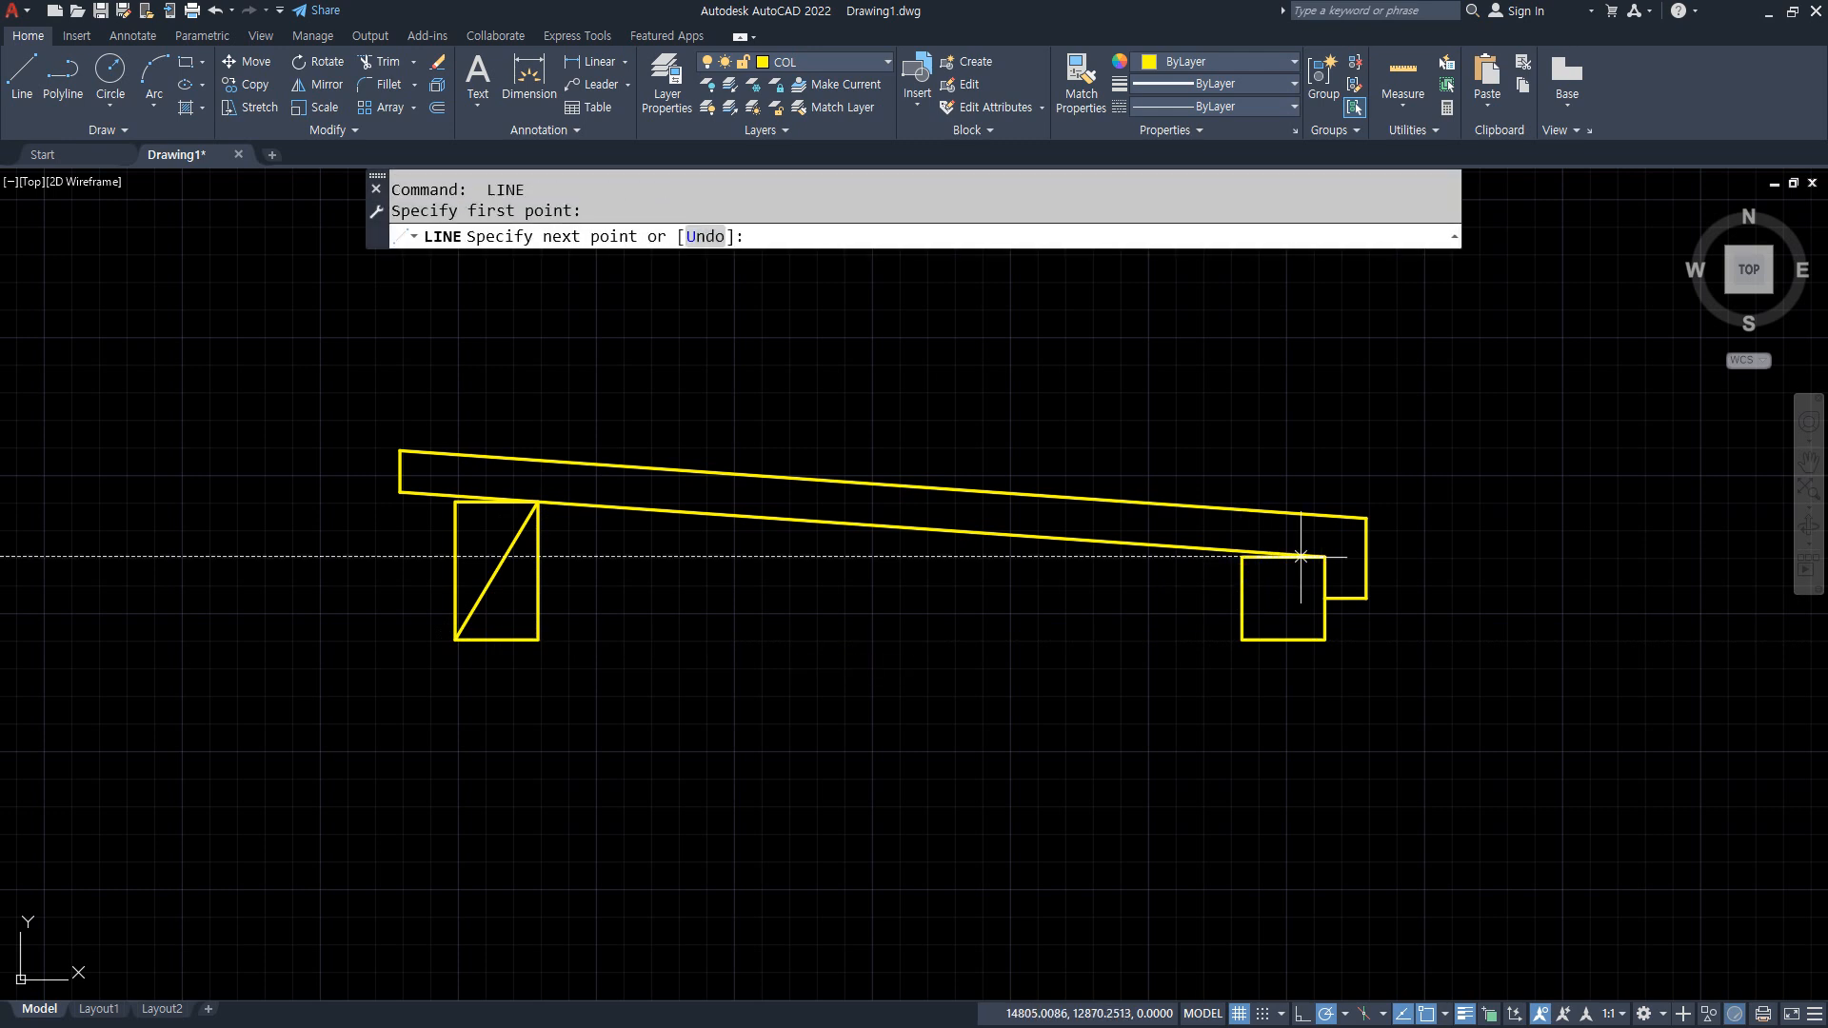
{"action": "left_click", "coordinate": [1243, 639]}
{"action": "key", "text": "Return"}
Move both rectangle diagonals to the HAT layer and clear the selection.
{"action": "left_click", "coordinate": [1275, 603]}
{"action": "left_click", "coordinate": [493, 575]}
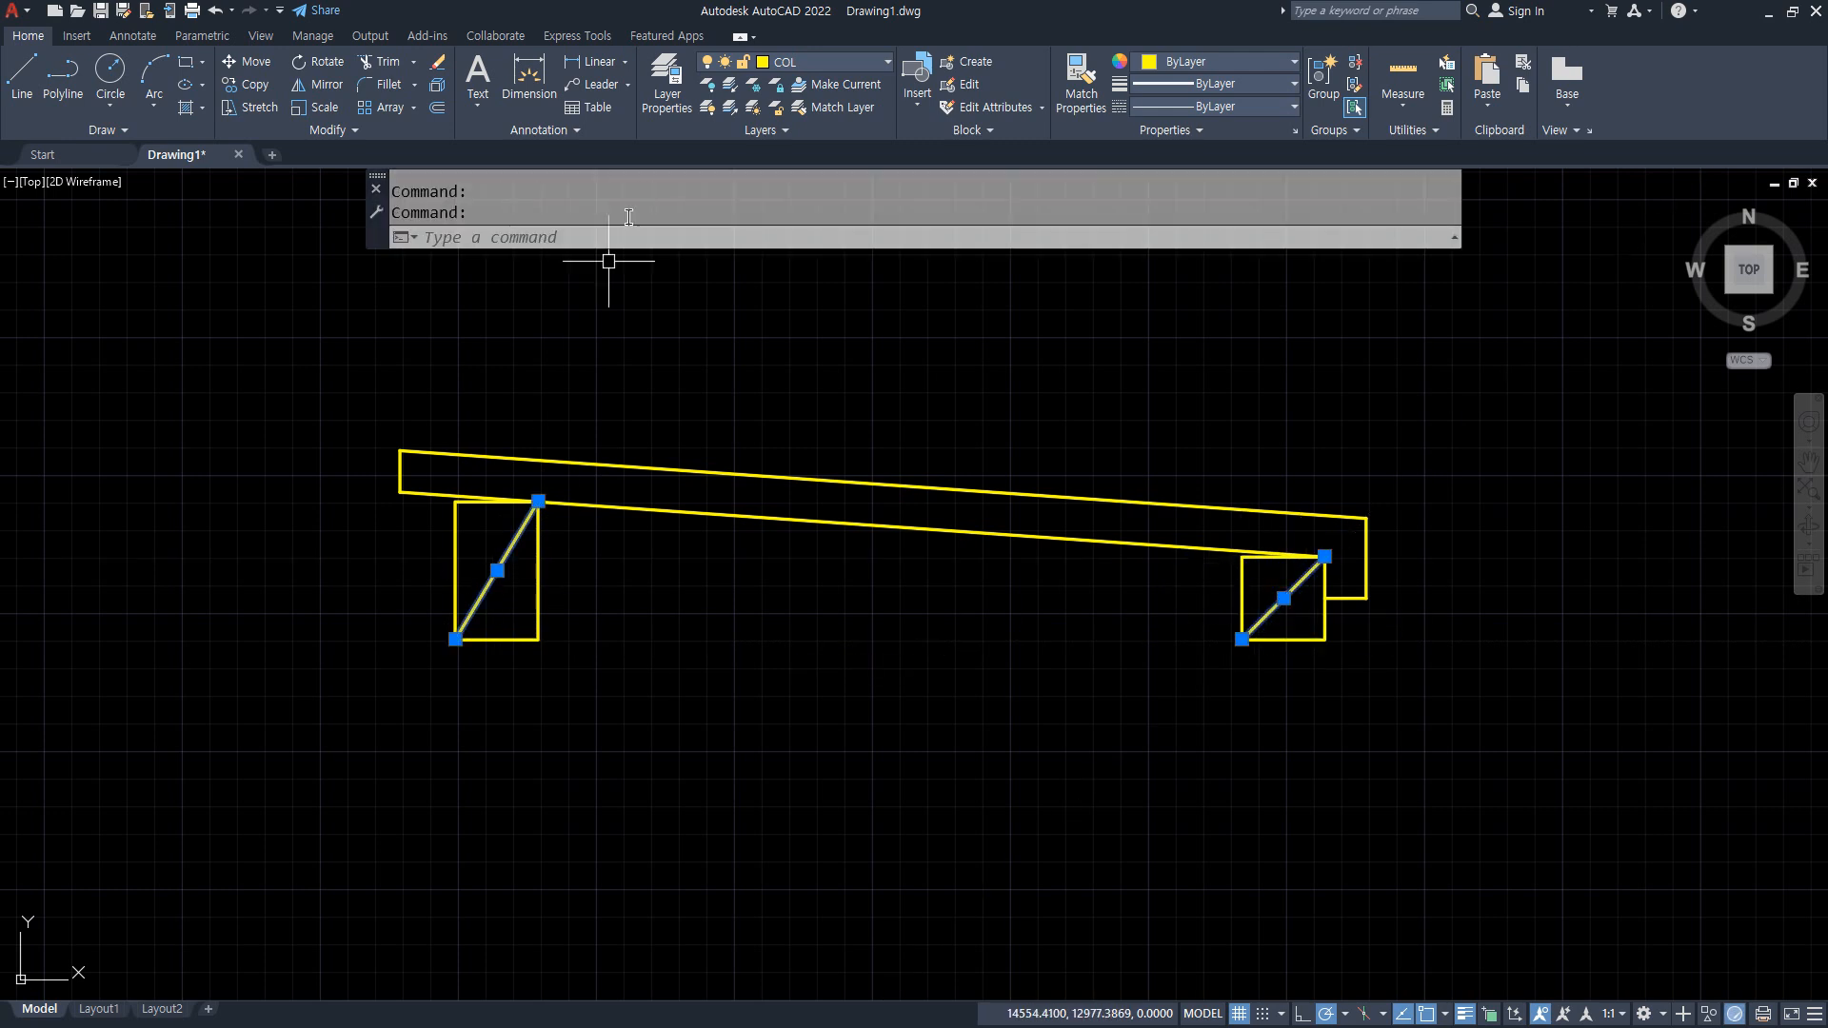
{"action": "left_click", "coordinate": [853, 63]}
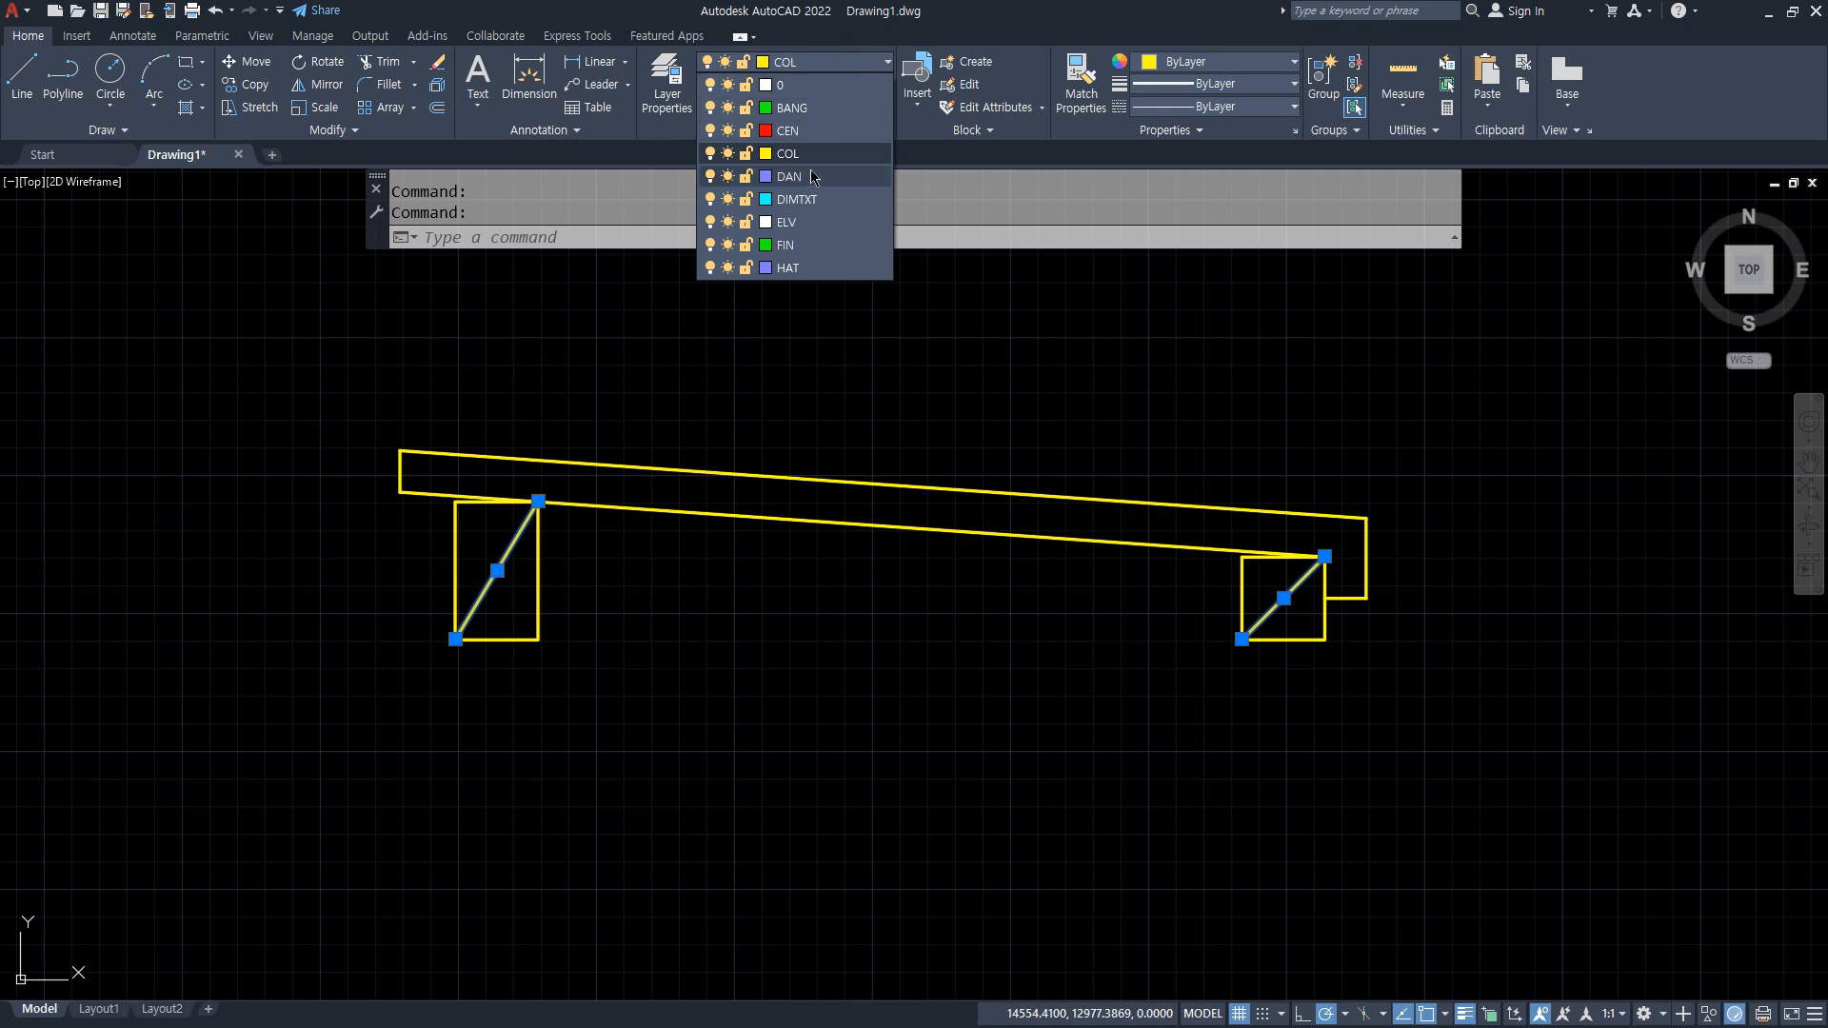
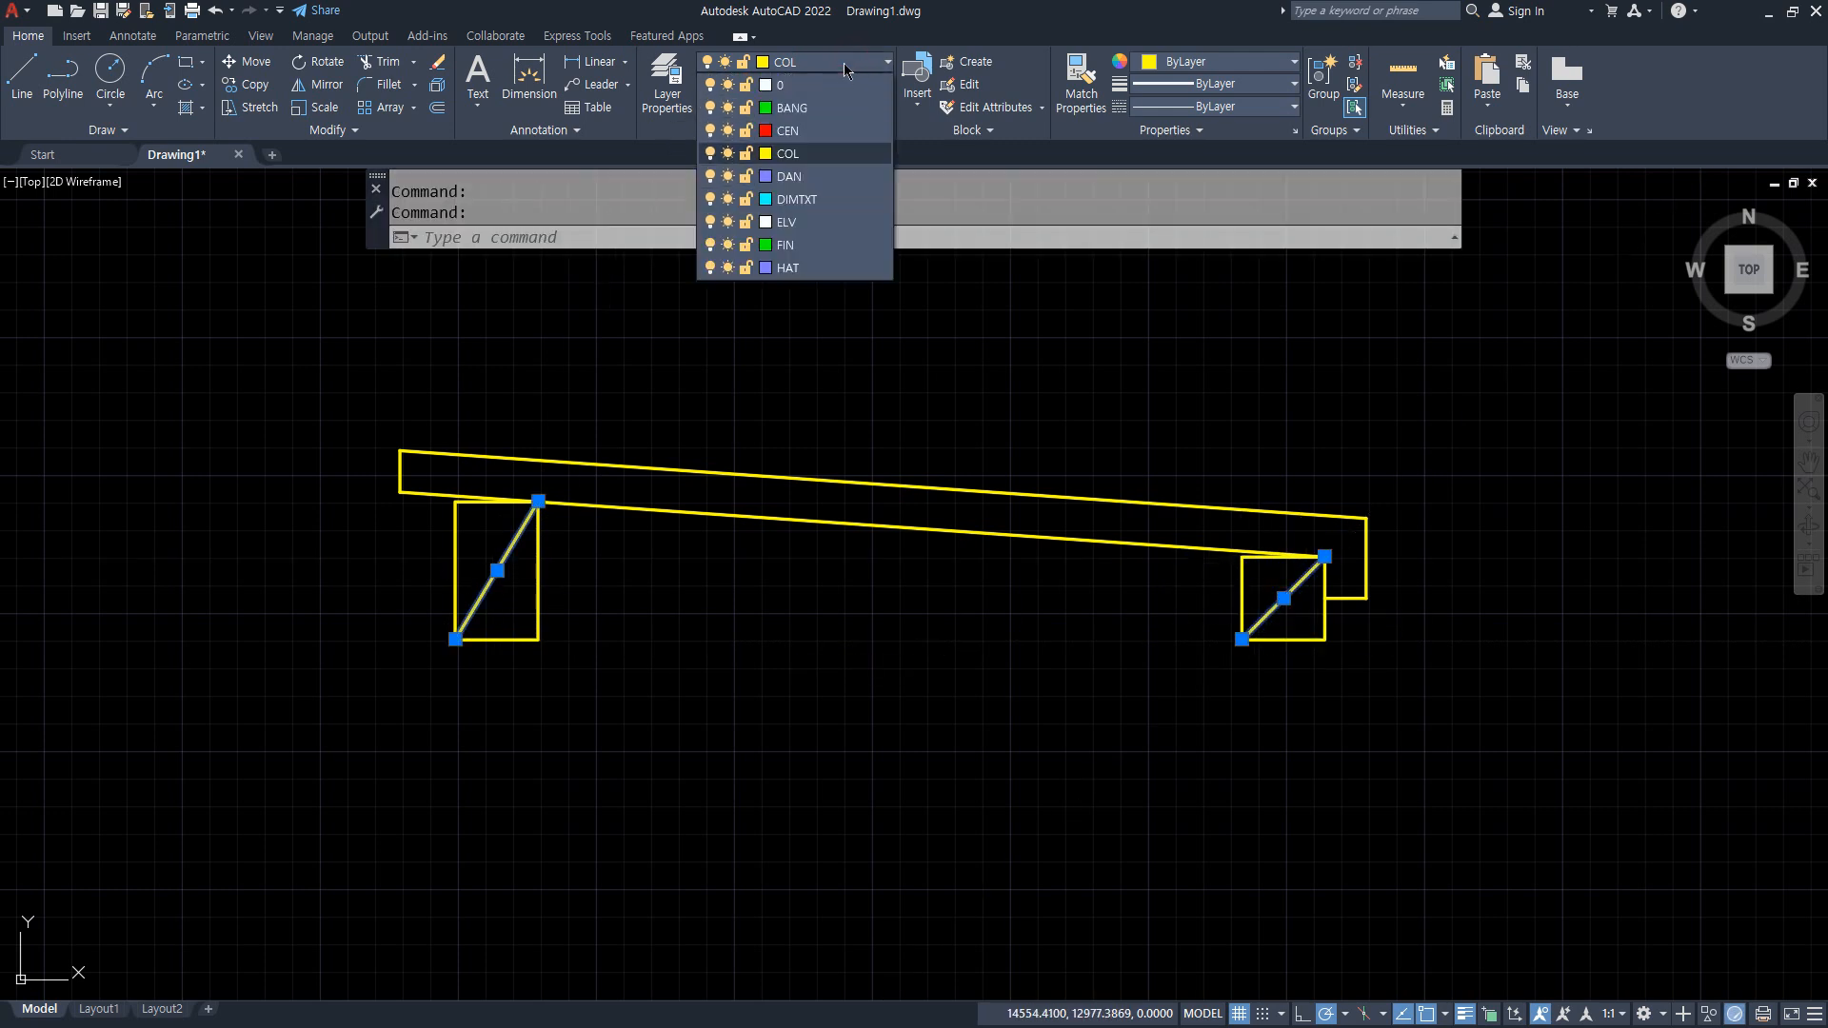
{"action": "left_click", "coordinate": [793, 267]}
{"action": "key", "text": "Escape"}
{"action": "key", "text": "Escape"}
Move all the sloping slab's outline lines to the FIN layer and clear the selection.
{"action": "left_click", "coordinate": [1427, 650]}
{"action": "left_click", "coordinate": [1362, 462]}
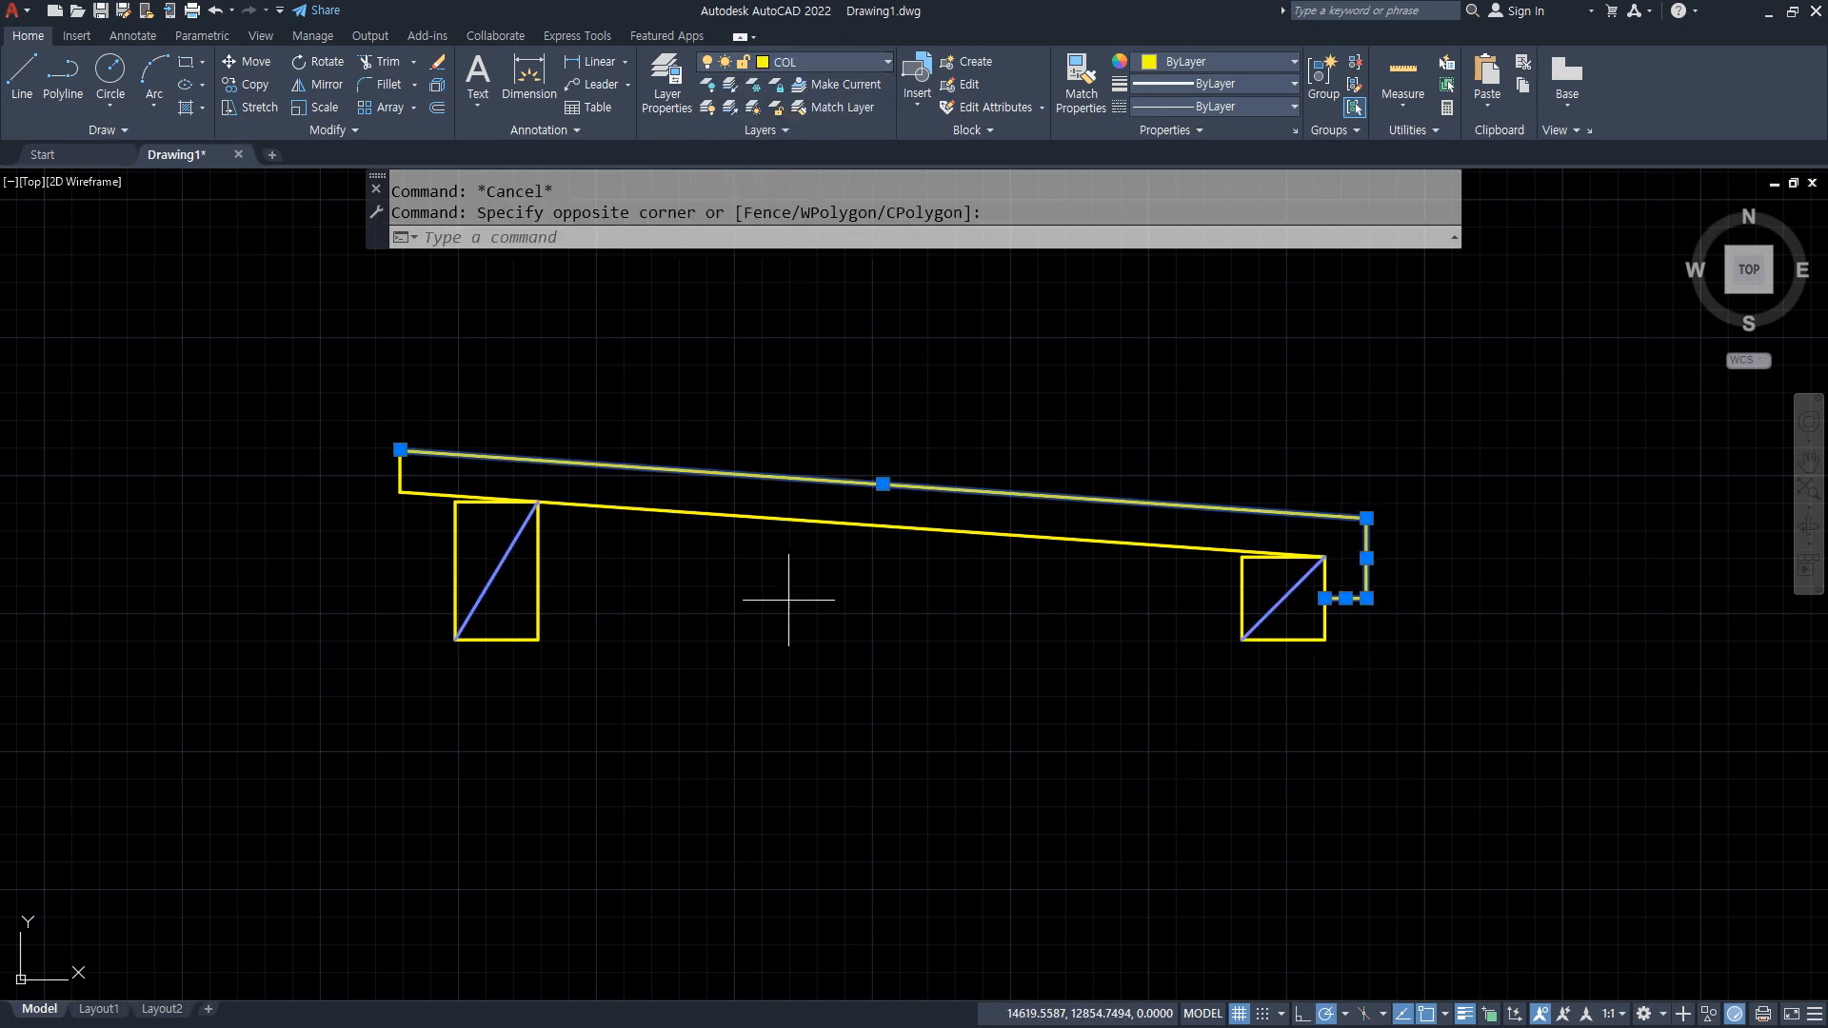
{"action": "left_click", "coordinate": [429, 519]}
{"action": "left_click", "coordinate": [377, 476]}
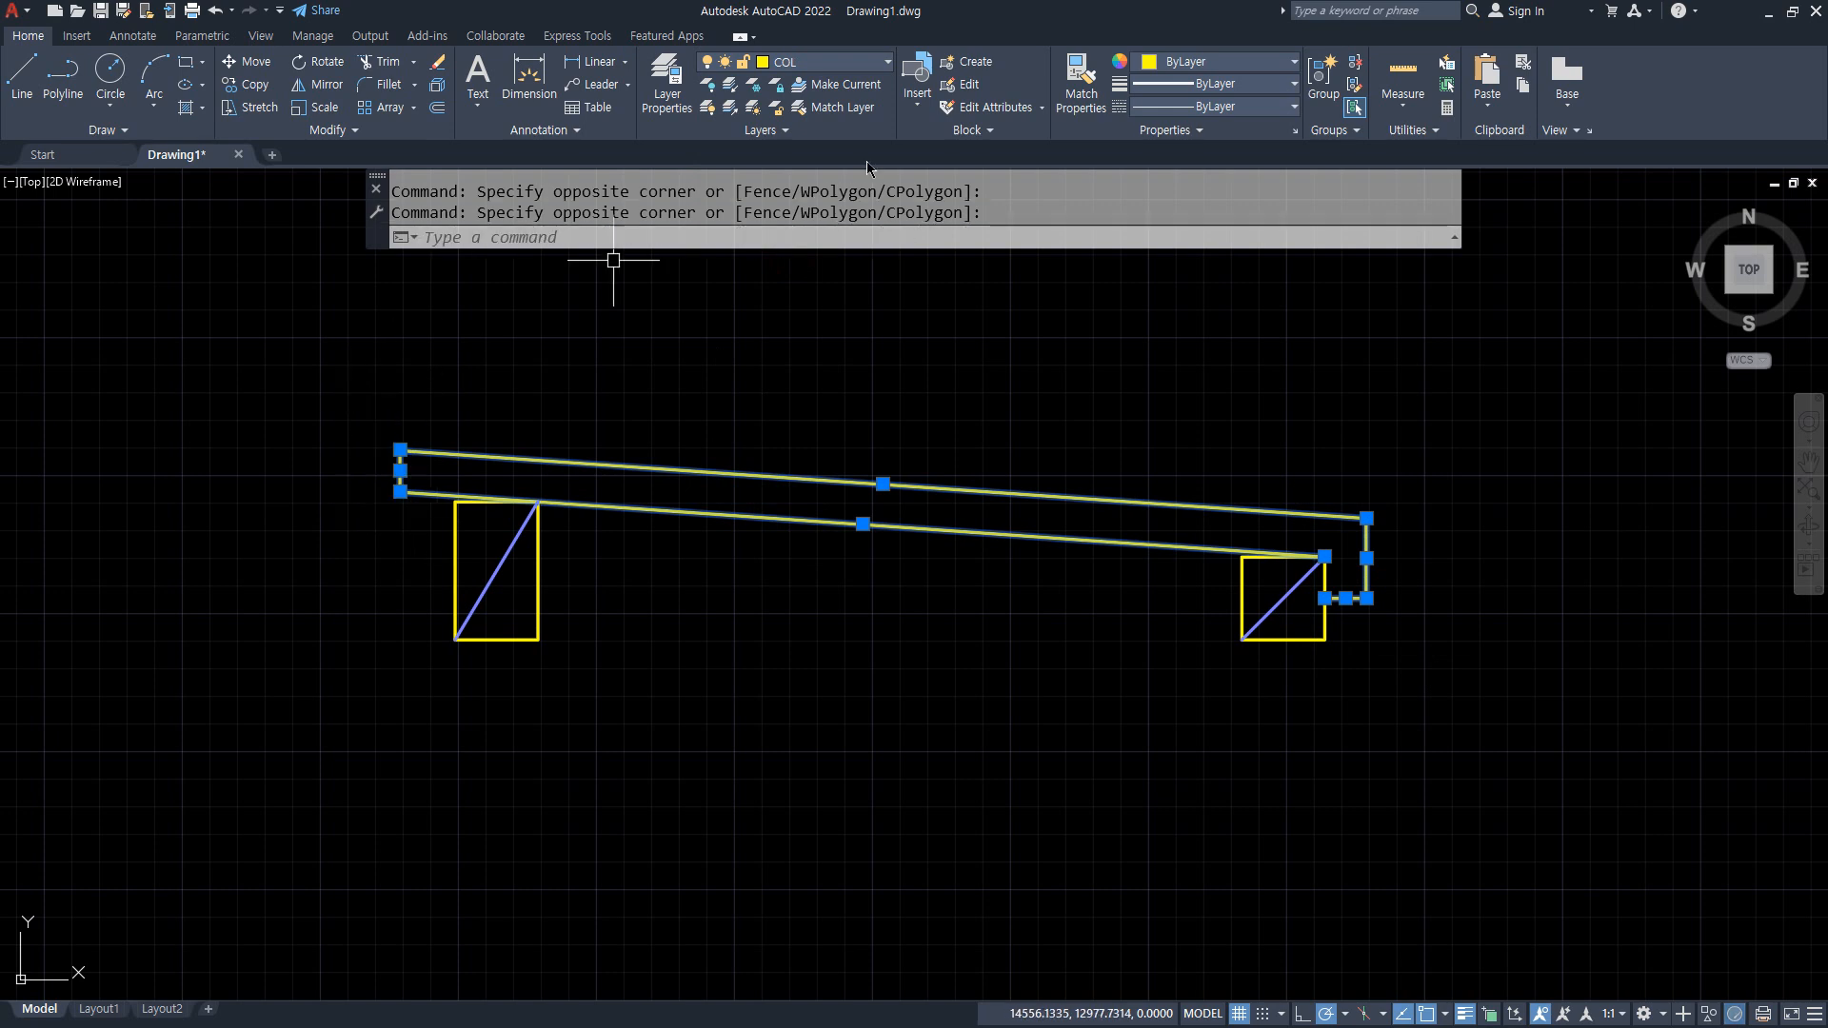
{"action": "left_click", "coordinate": [850, 67]}
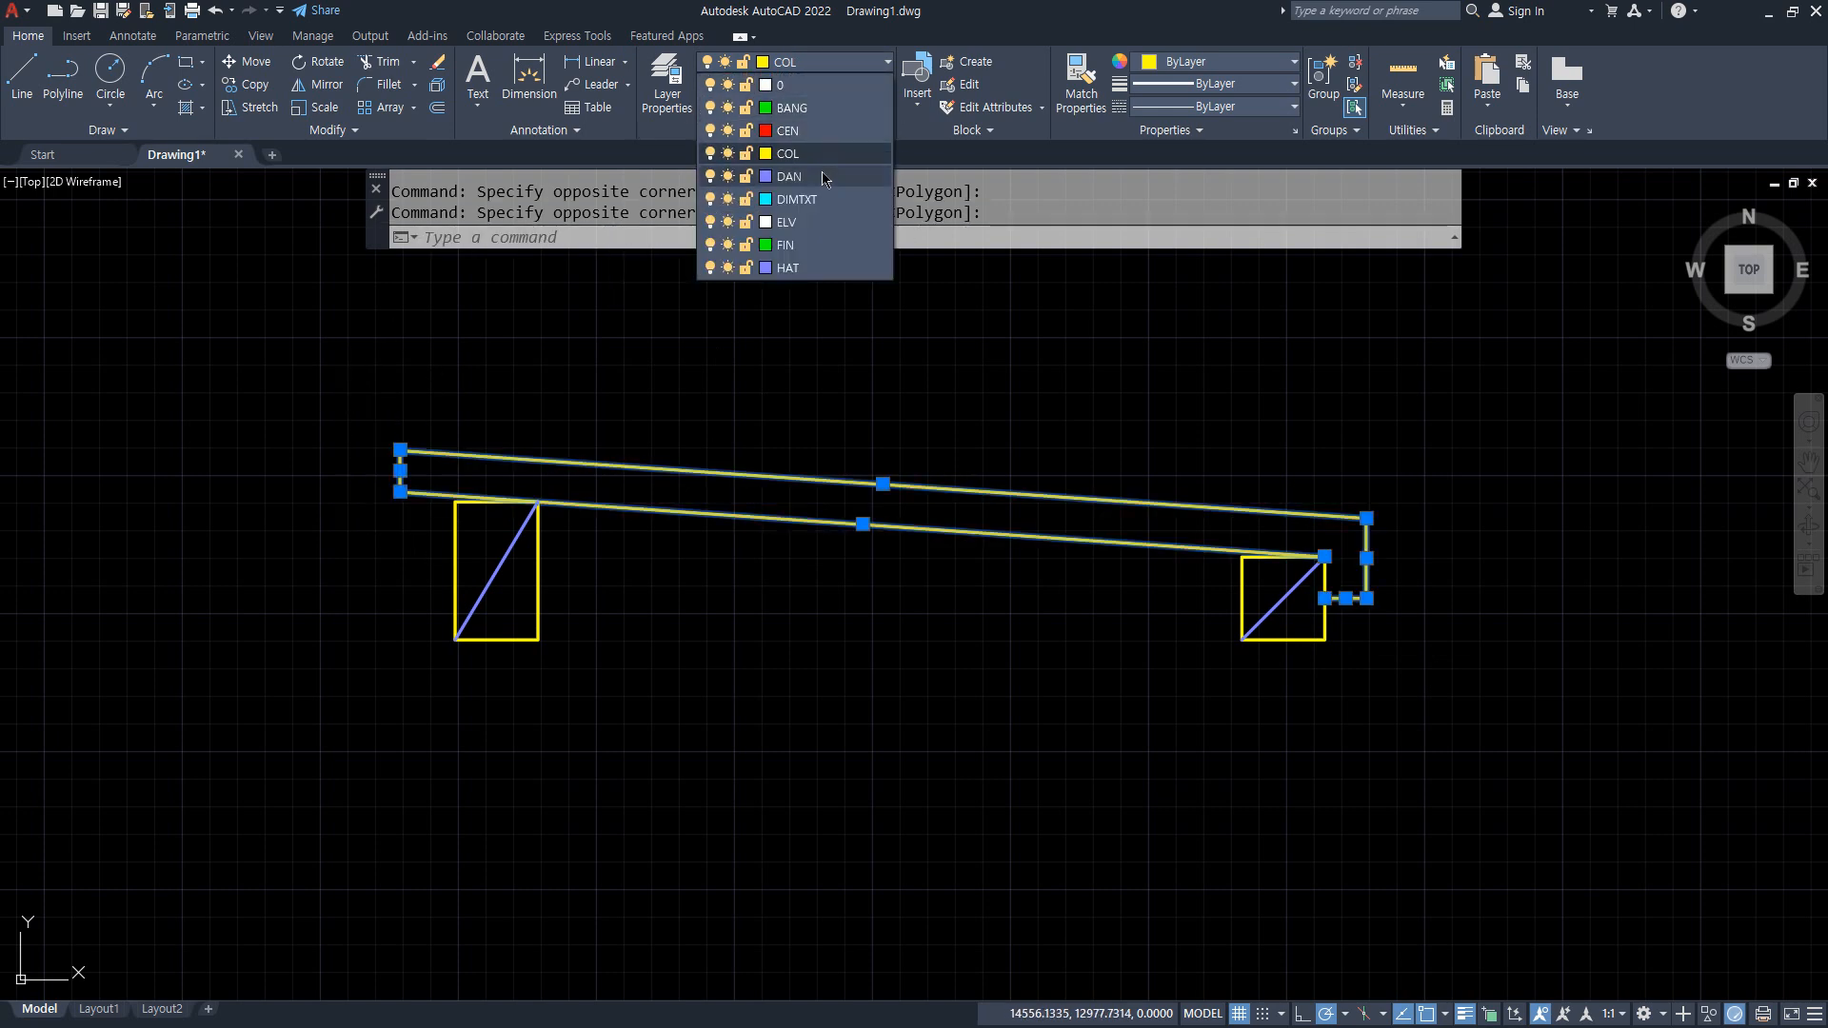
{"action": "left_click", "coordinate": [787, 244]}
{"action": "key", "text": "Escape"}
{"action": "key", "text": "Escape"}
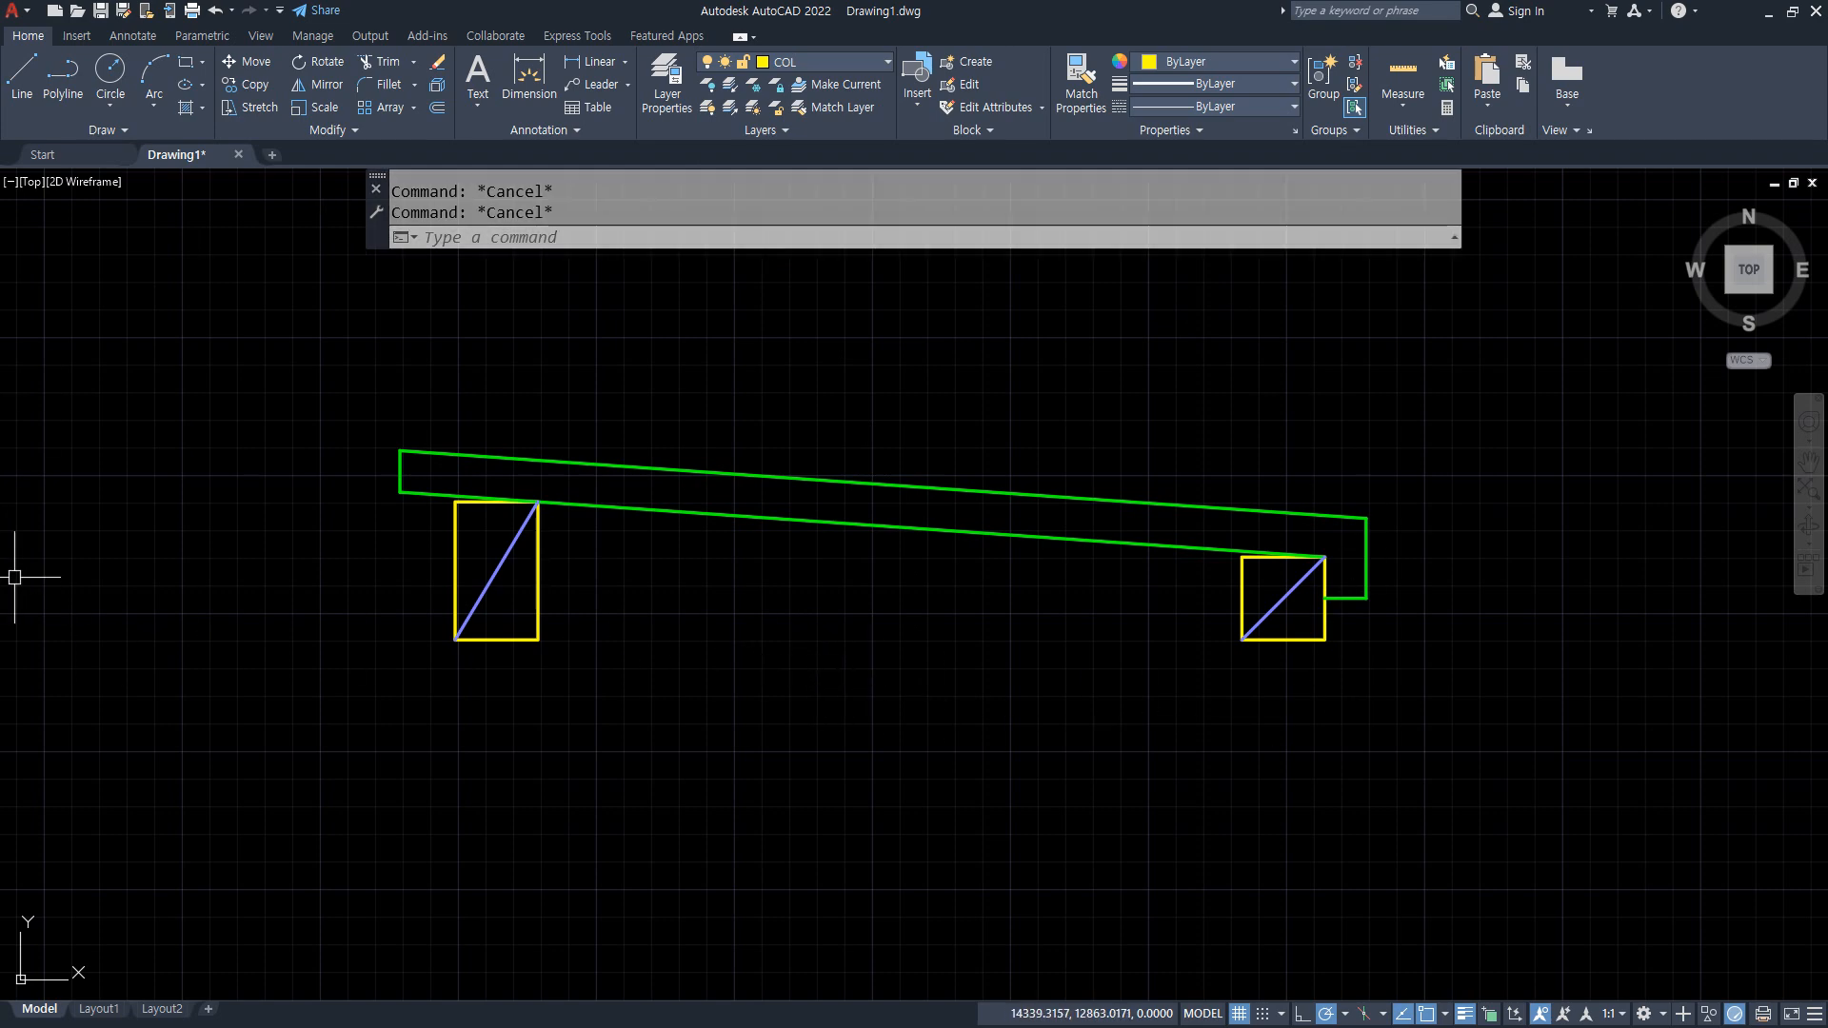
Align the tile and both battens onto the roof slope, starting at the eaves corner, using the battens' lower outer corners and without scaling.
{"action": "scroll", "coordinate": [471, 610], "scroll_direction": "down", "scroll_amount": 4}
{"action": "type", "text": "al"}
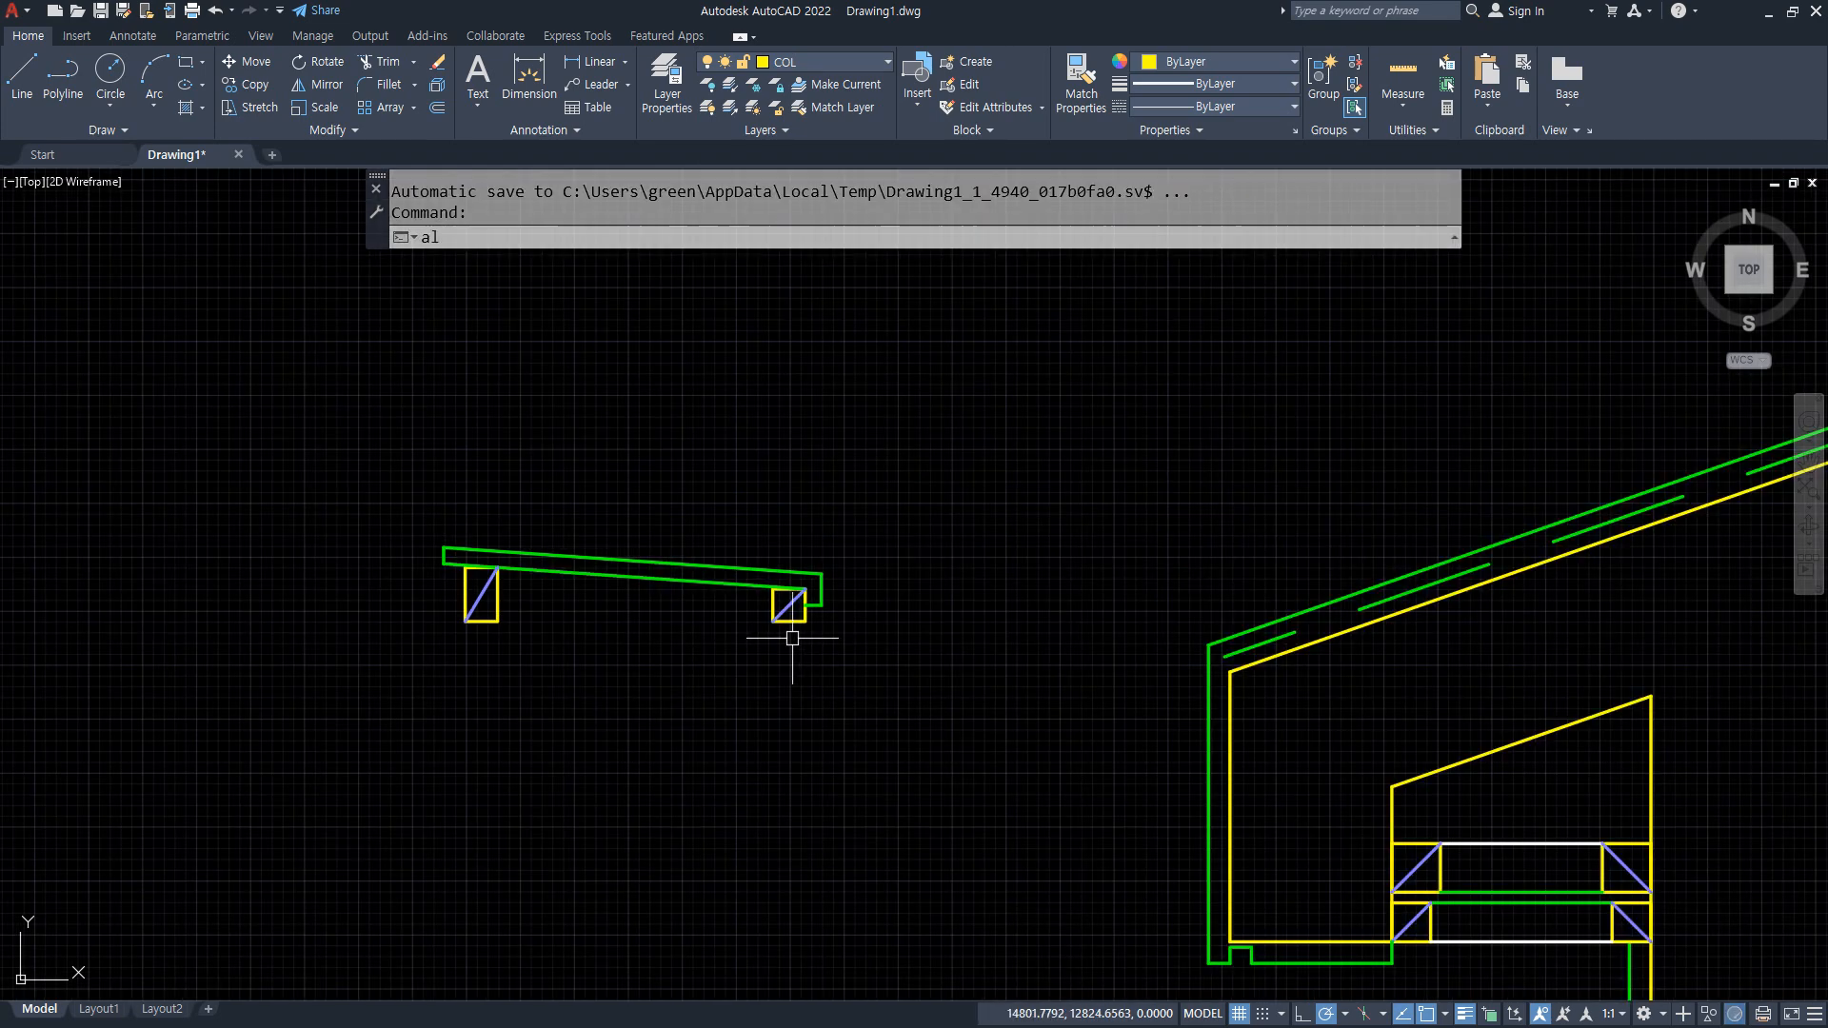
{"action": "key", "text": "Return"}
{"action": "left_click", "coordinate": [863, 644]}
{"action": "left_click", "coordinate": [360, 440]}
{"action": "key", "text": "Return"}
{"action": "left_click", "coordinate": [465, 623]}
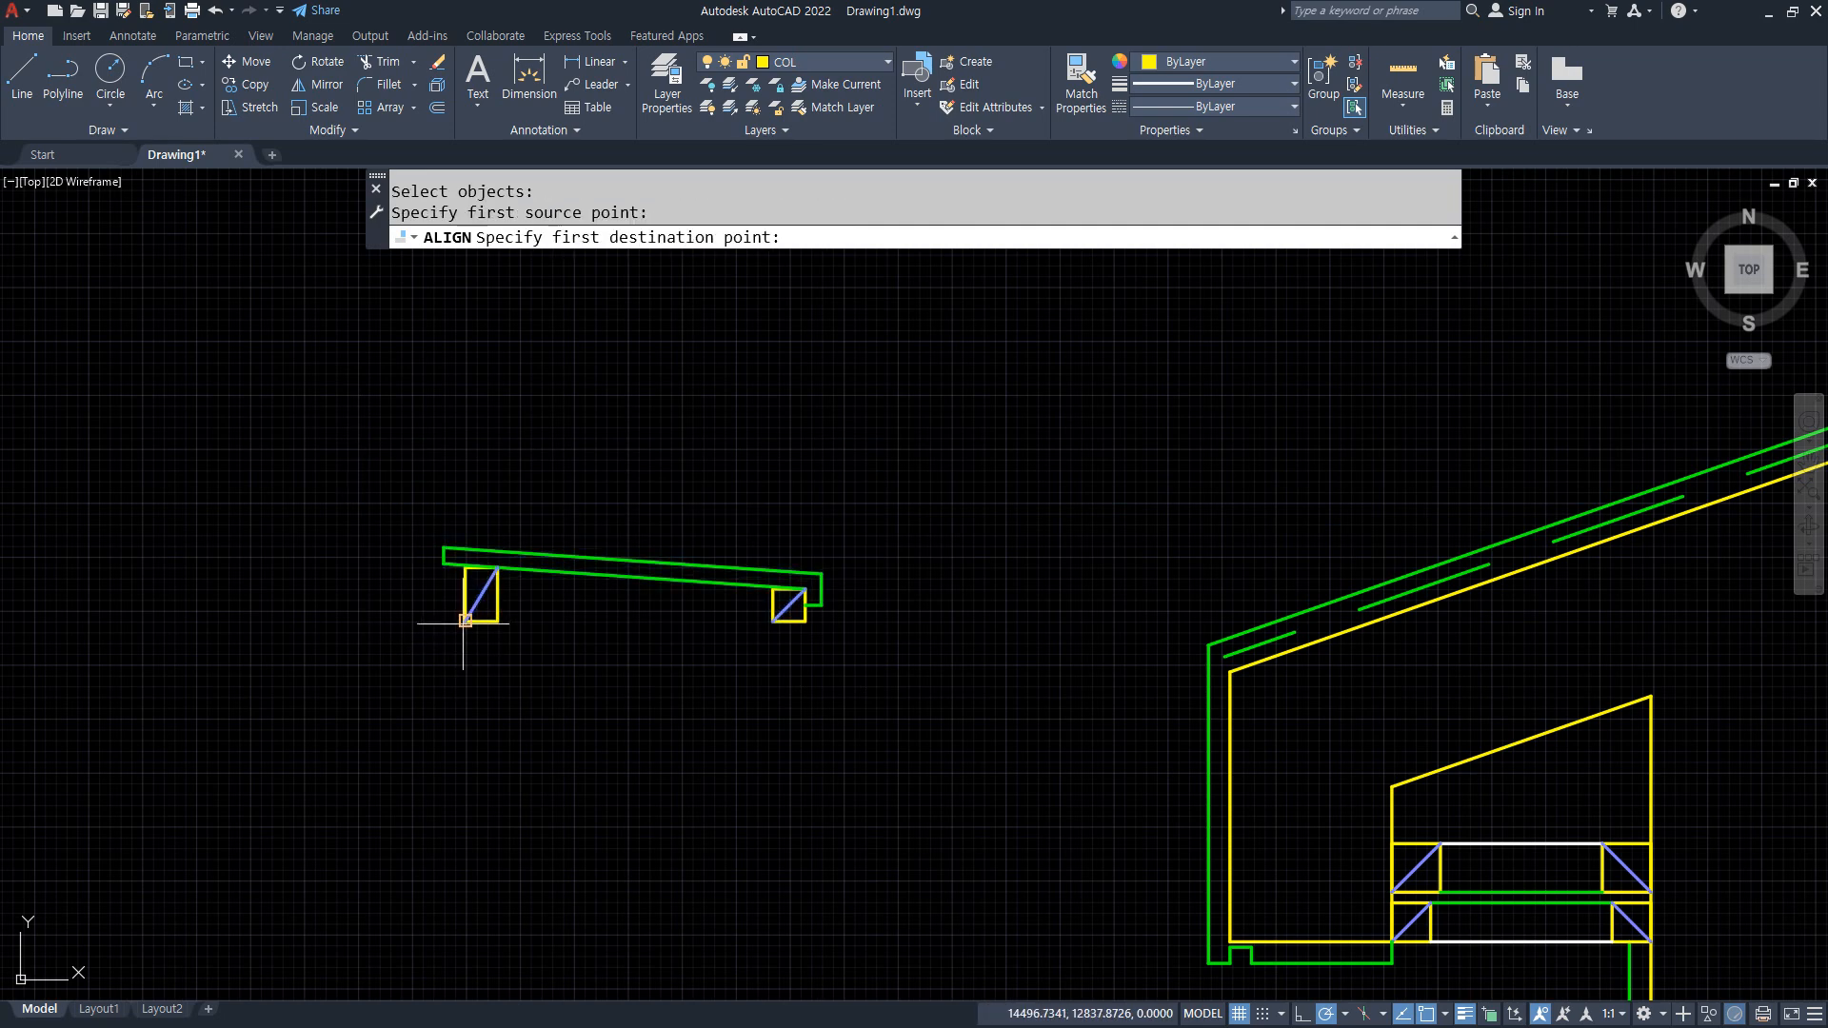
{"action": "left_click", "coordinate": [1208, 645]}
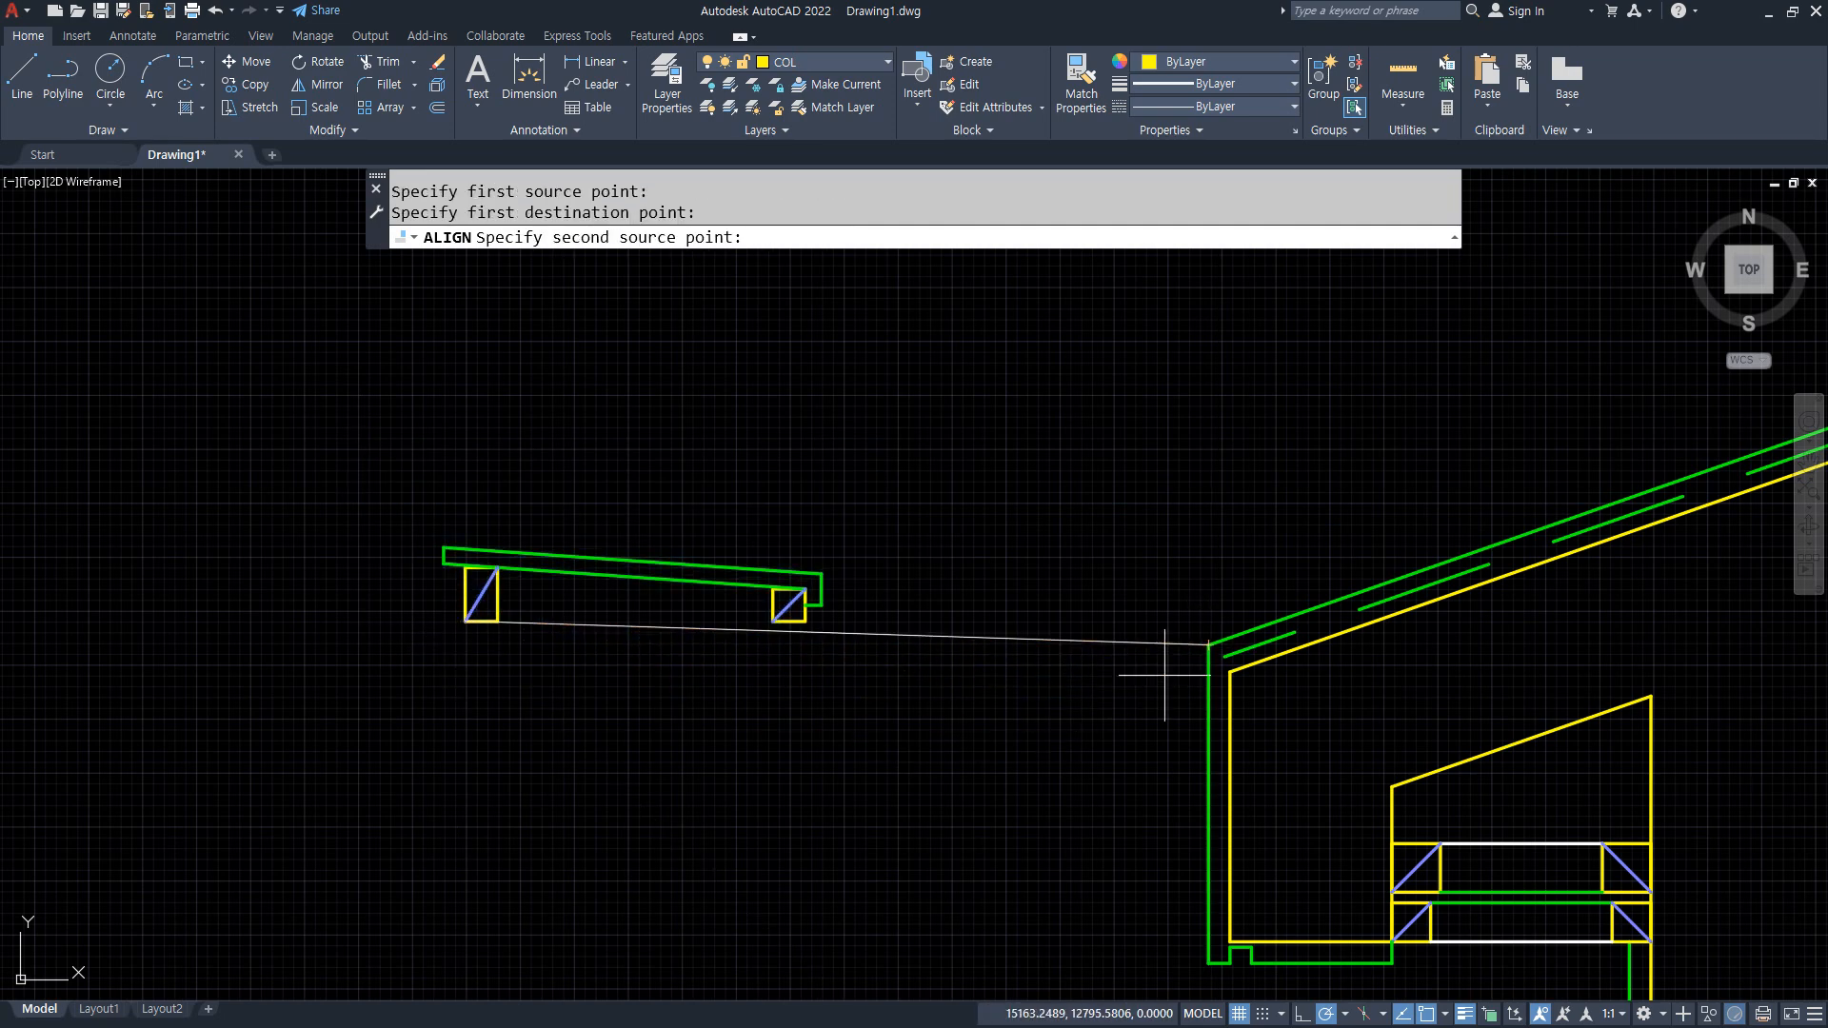
{"action": "left_click", "coordinate": [808, 621]}
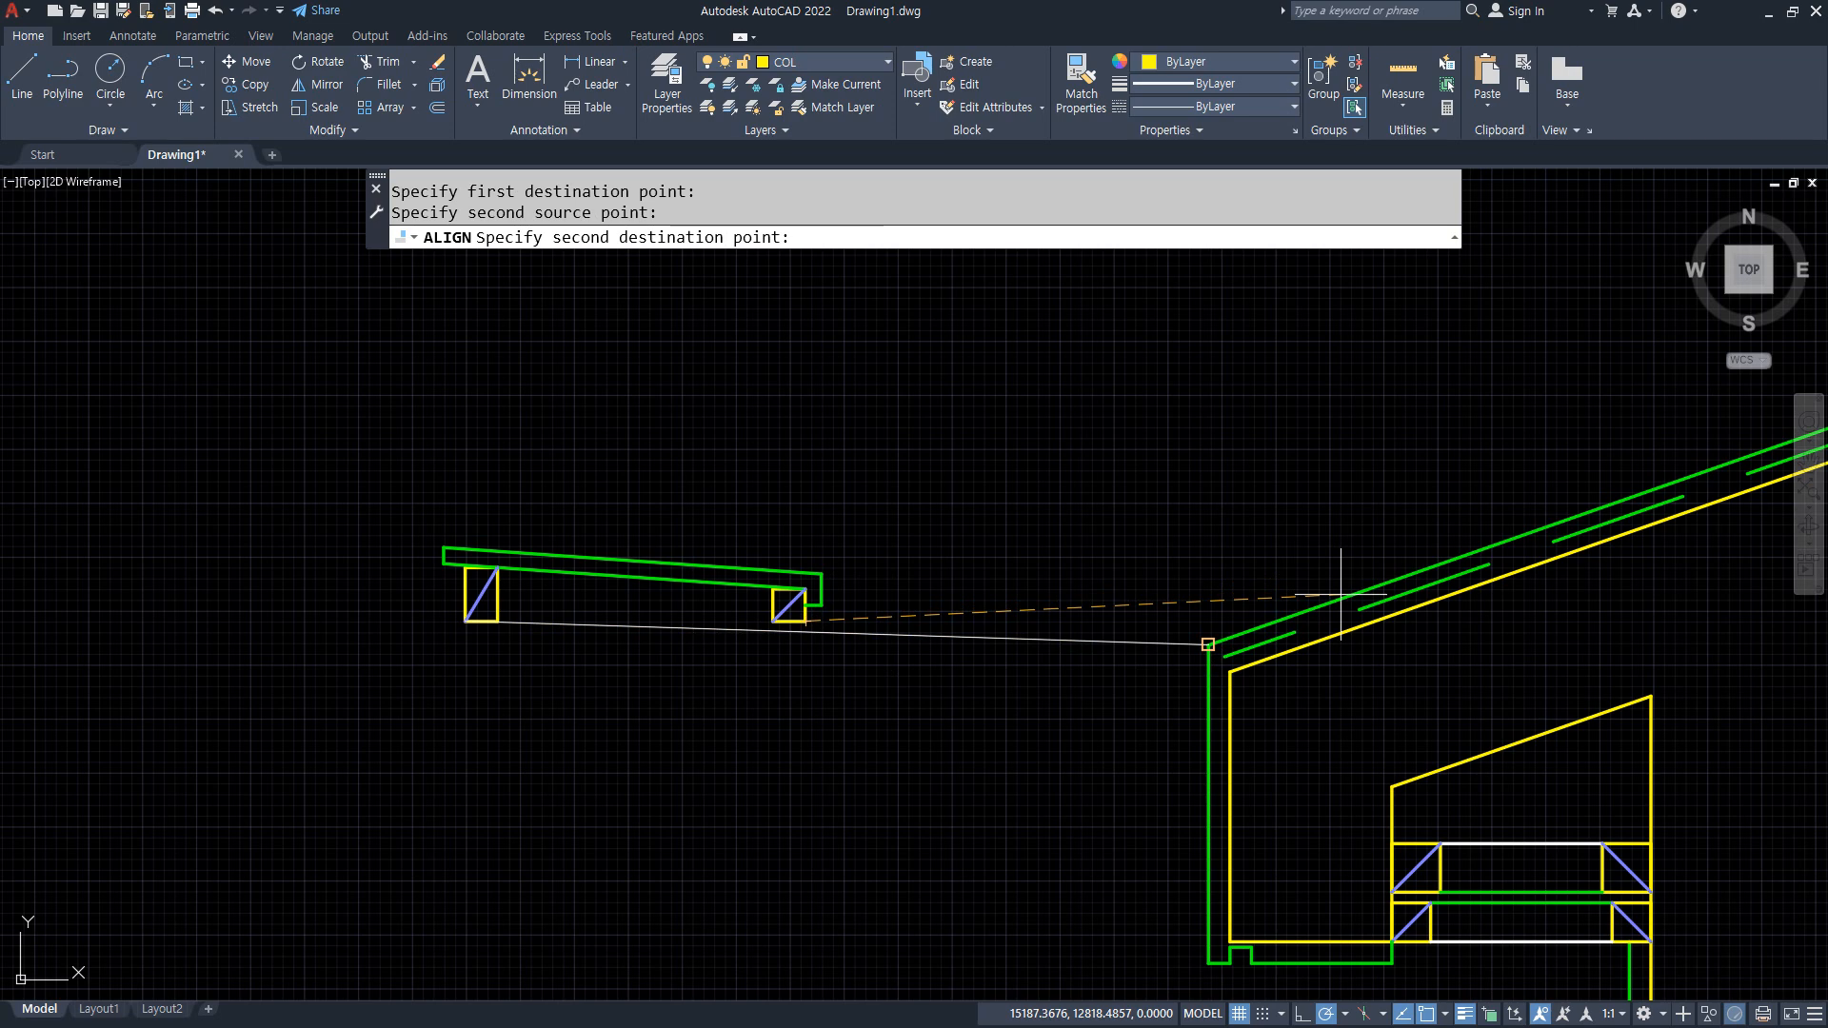
{"action": "type", "text": "nea"}
{"action": "key", "text": "Return"}
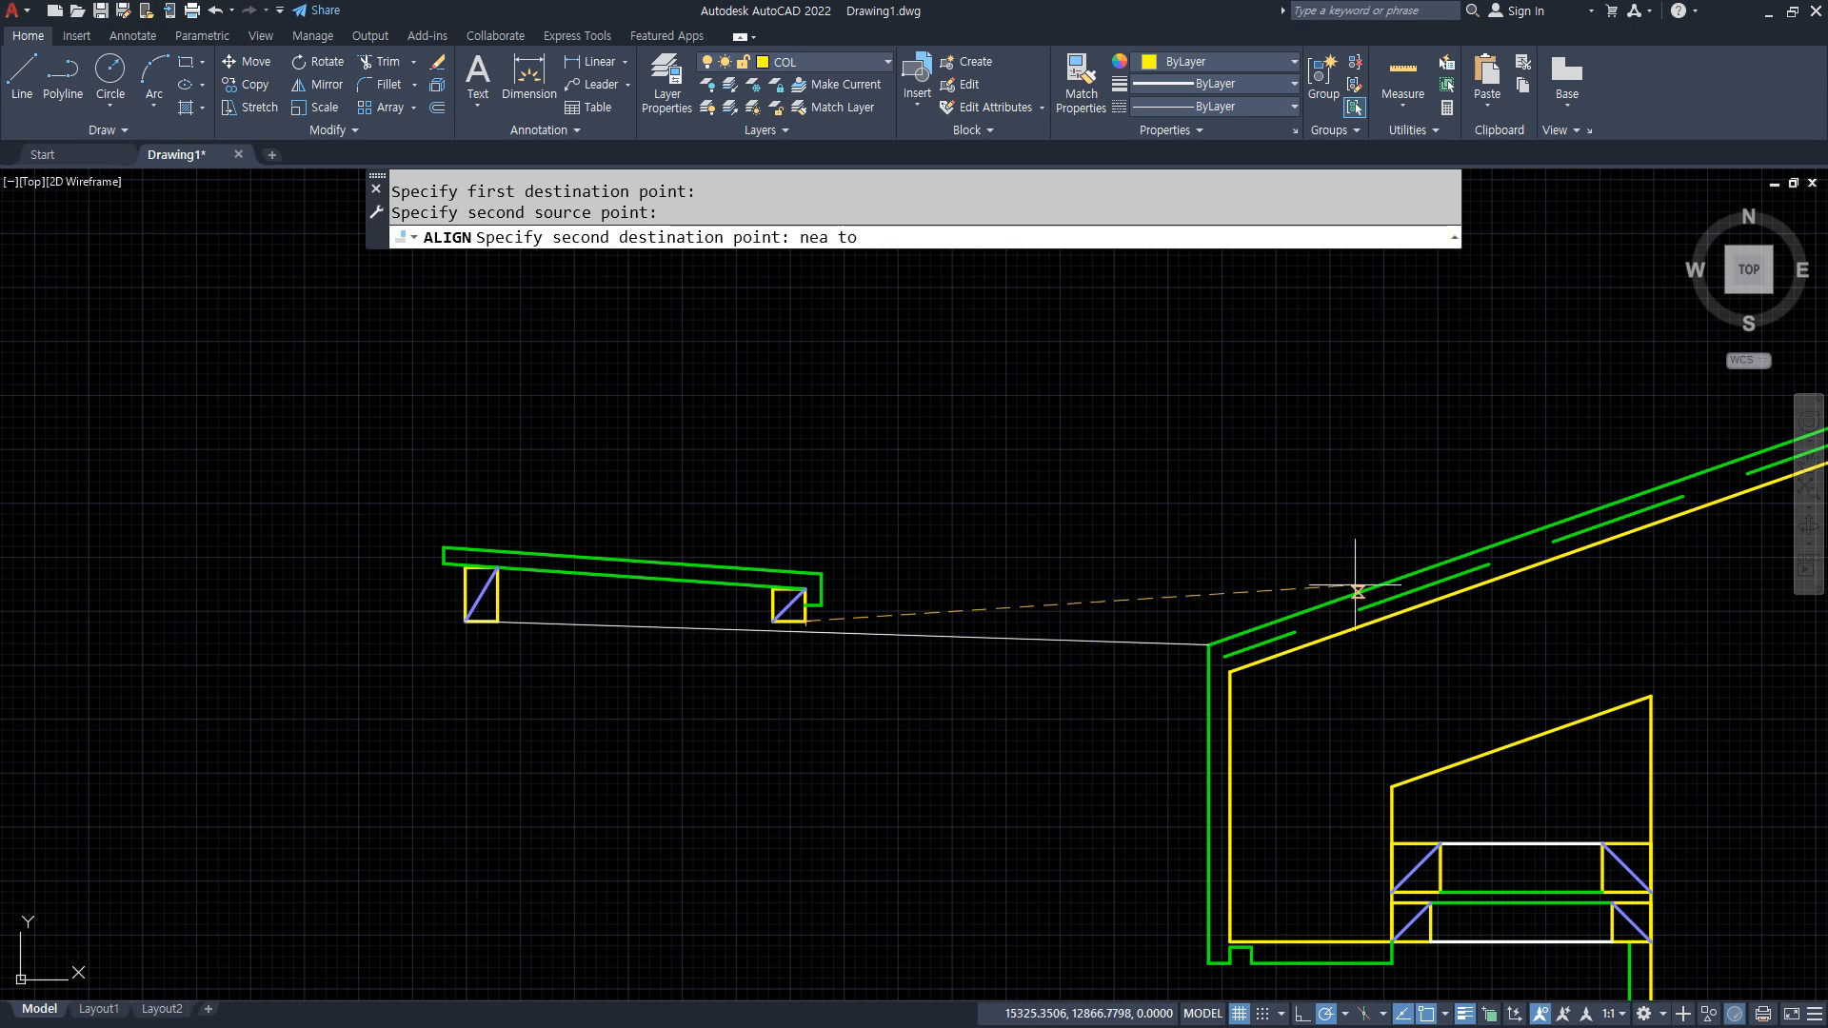
{"action": "left_click", "coordinate": [1354, 591]}
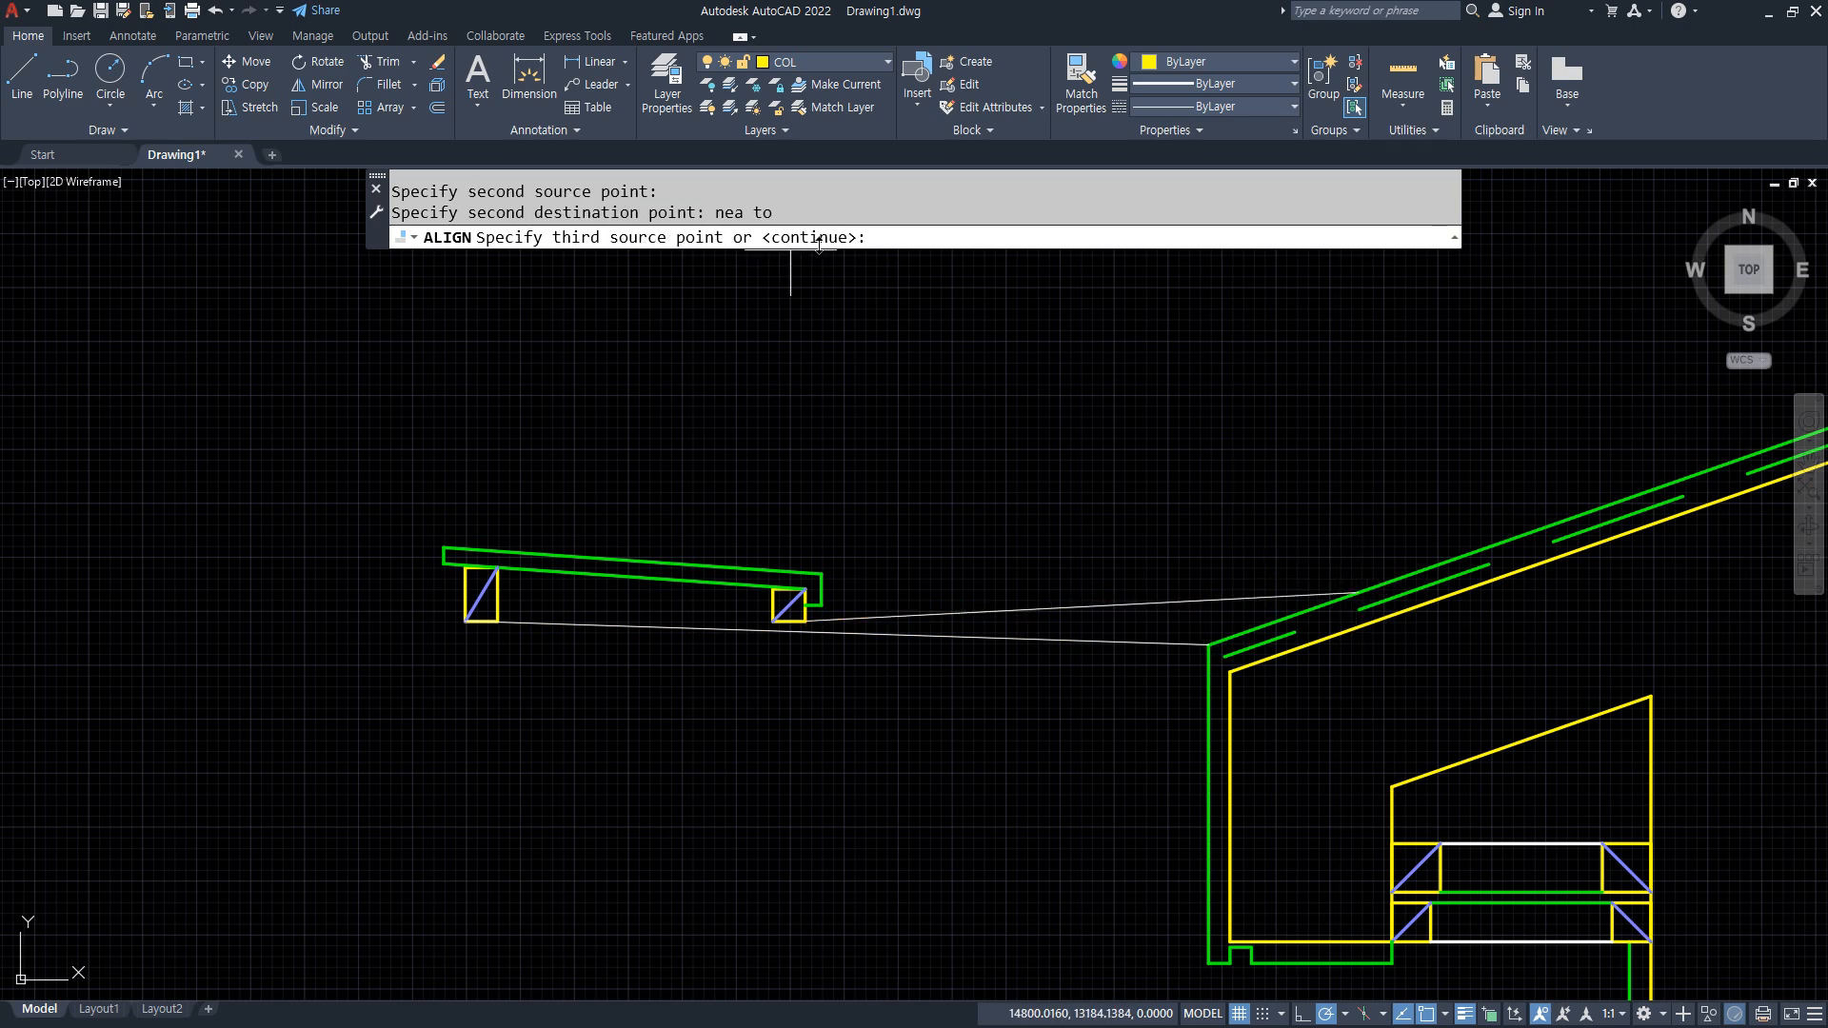
{"action": "key", "text": "Return"}
{"action": "key", "text": "Return"}
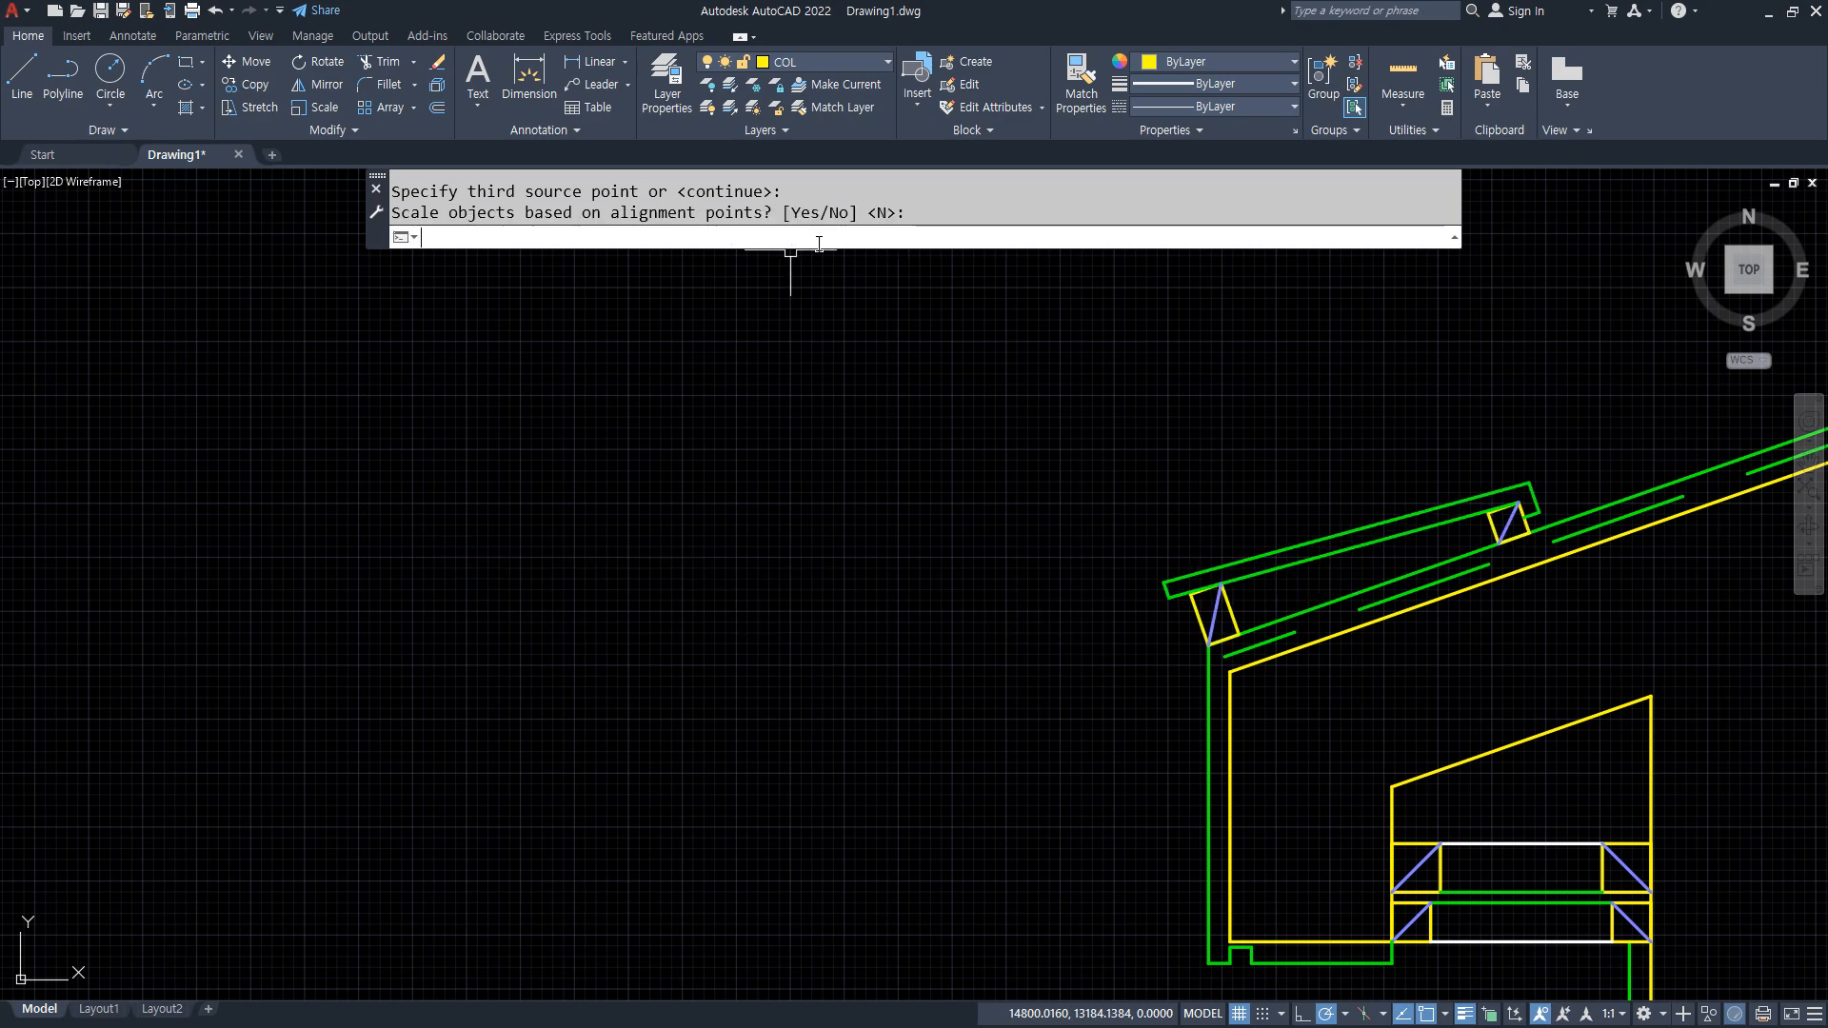
Path-array the tile with its upper batten along the roof slope line, reducing the item spacing so that neighbouring tiles overlap.
{"action": "middle_click_drag", "start_coordinate": [1205, 459], "coordinate": [449, 449]}
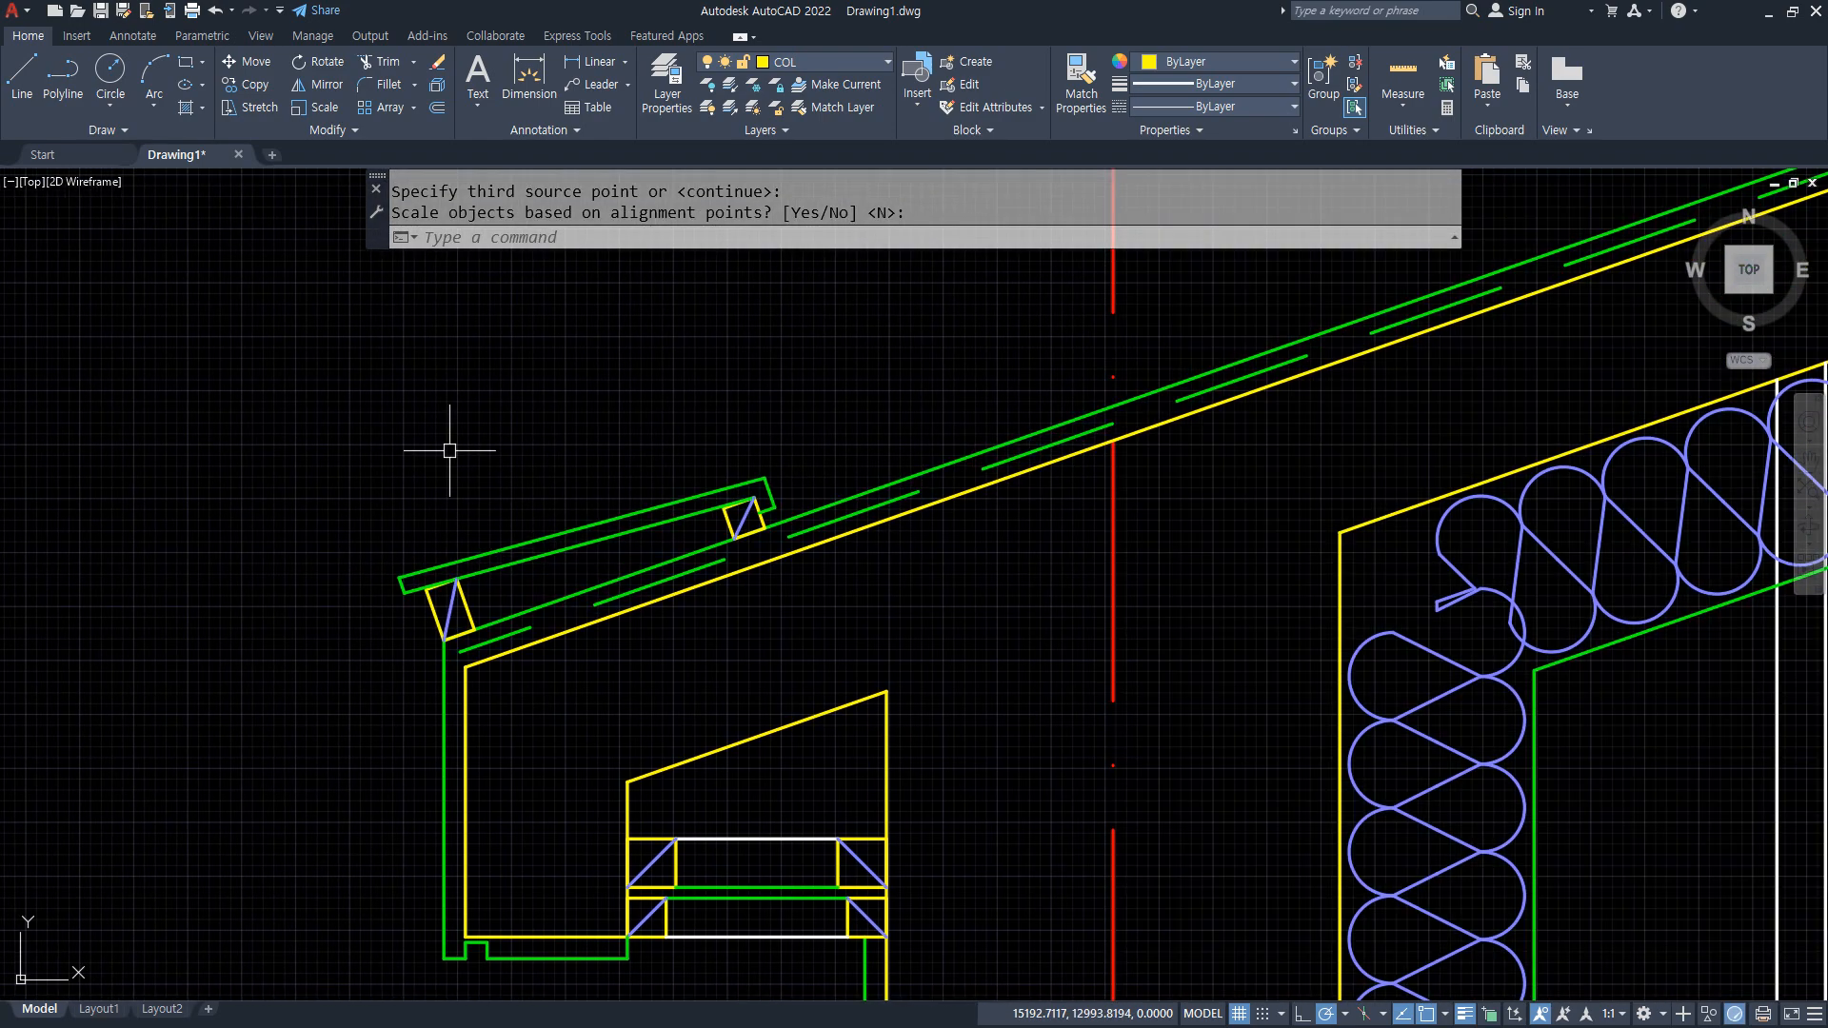
{"action": "type", "text": "ar"}
{"action": "key", "text": "Return"}
{"action": "left_click", "coordinate": [675, 425]}
{"action": "left_click", "coordinate": [923, 616]}
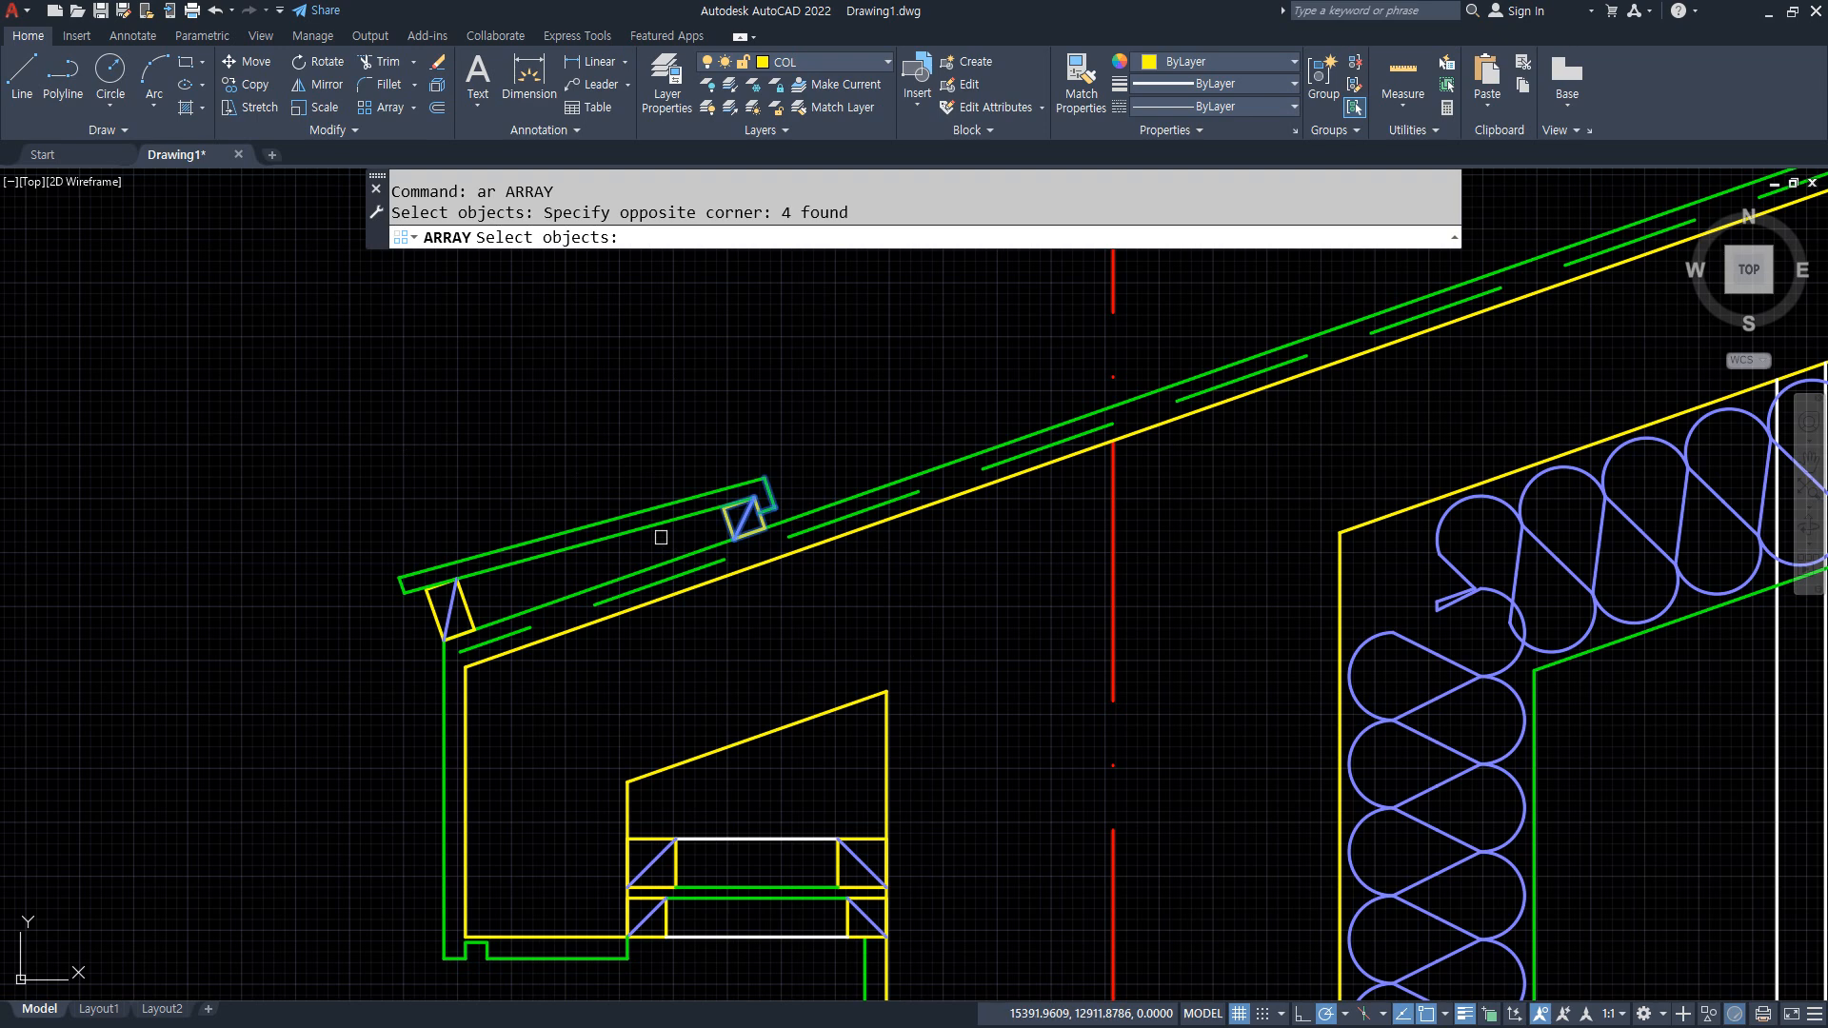
{"action": "left_click", "coordinate": [661, 531]}
{"action": "left_click", "coordinate": [535, 541]}
{"action": "left_click", "coordinate": [358, 541]}
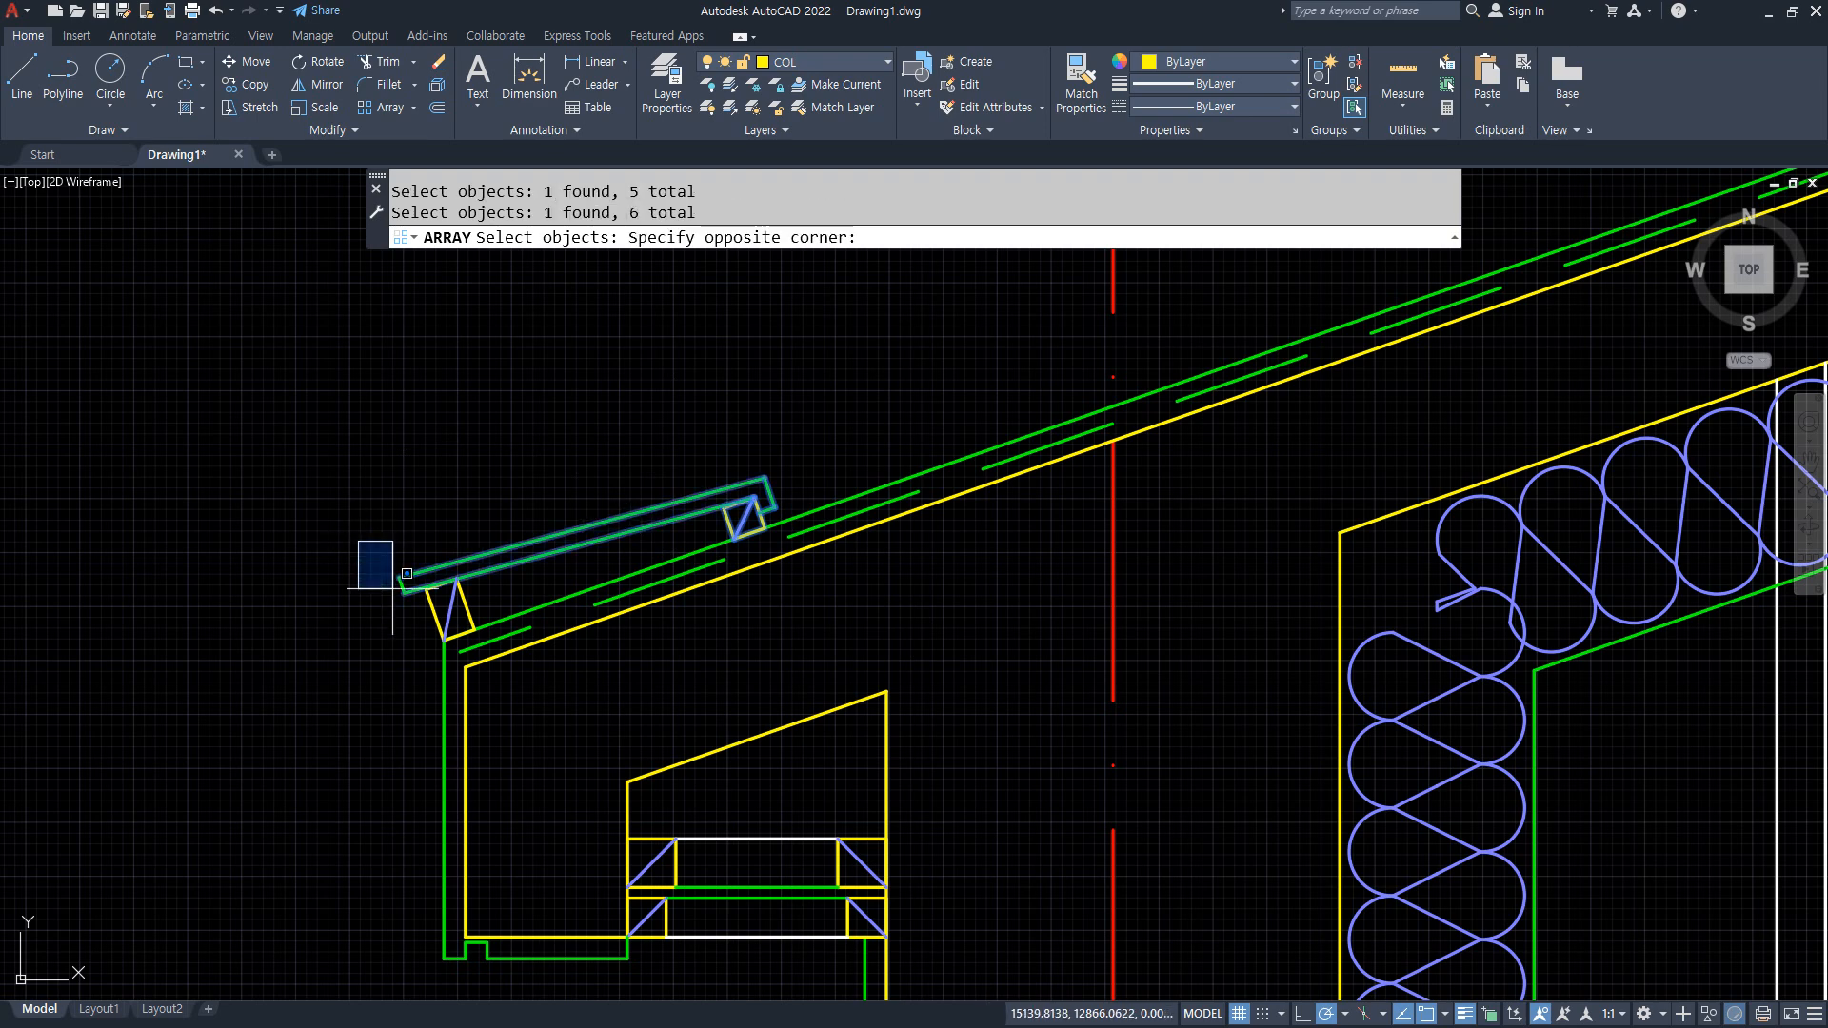
{"action": "left_click", "coordinate": [408, 610]}
{"action": "key", "text": "Return"}
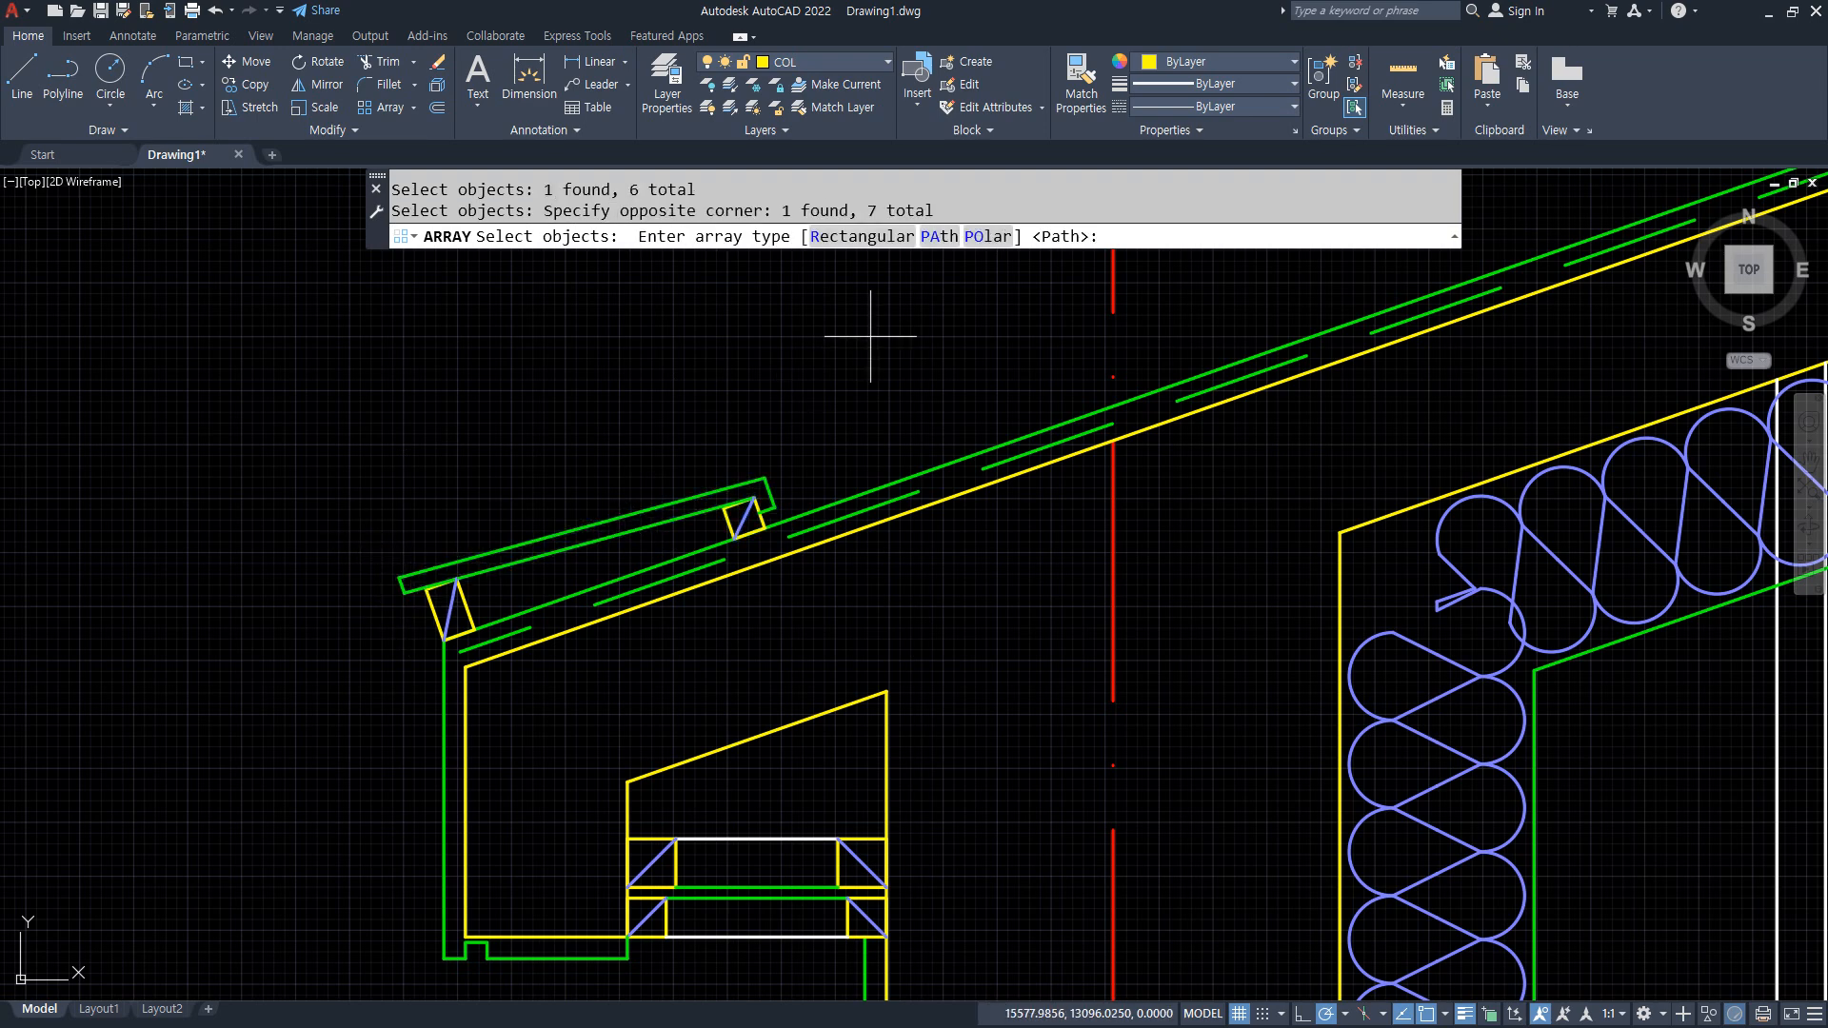
{"action": "left_click", "coordinate": [944, 243]}
{"action": "left_click", "coordinate": [877, 483]}
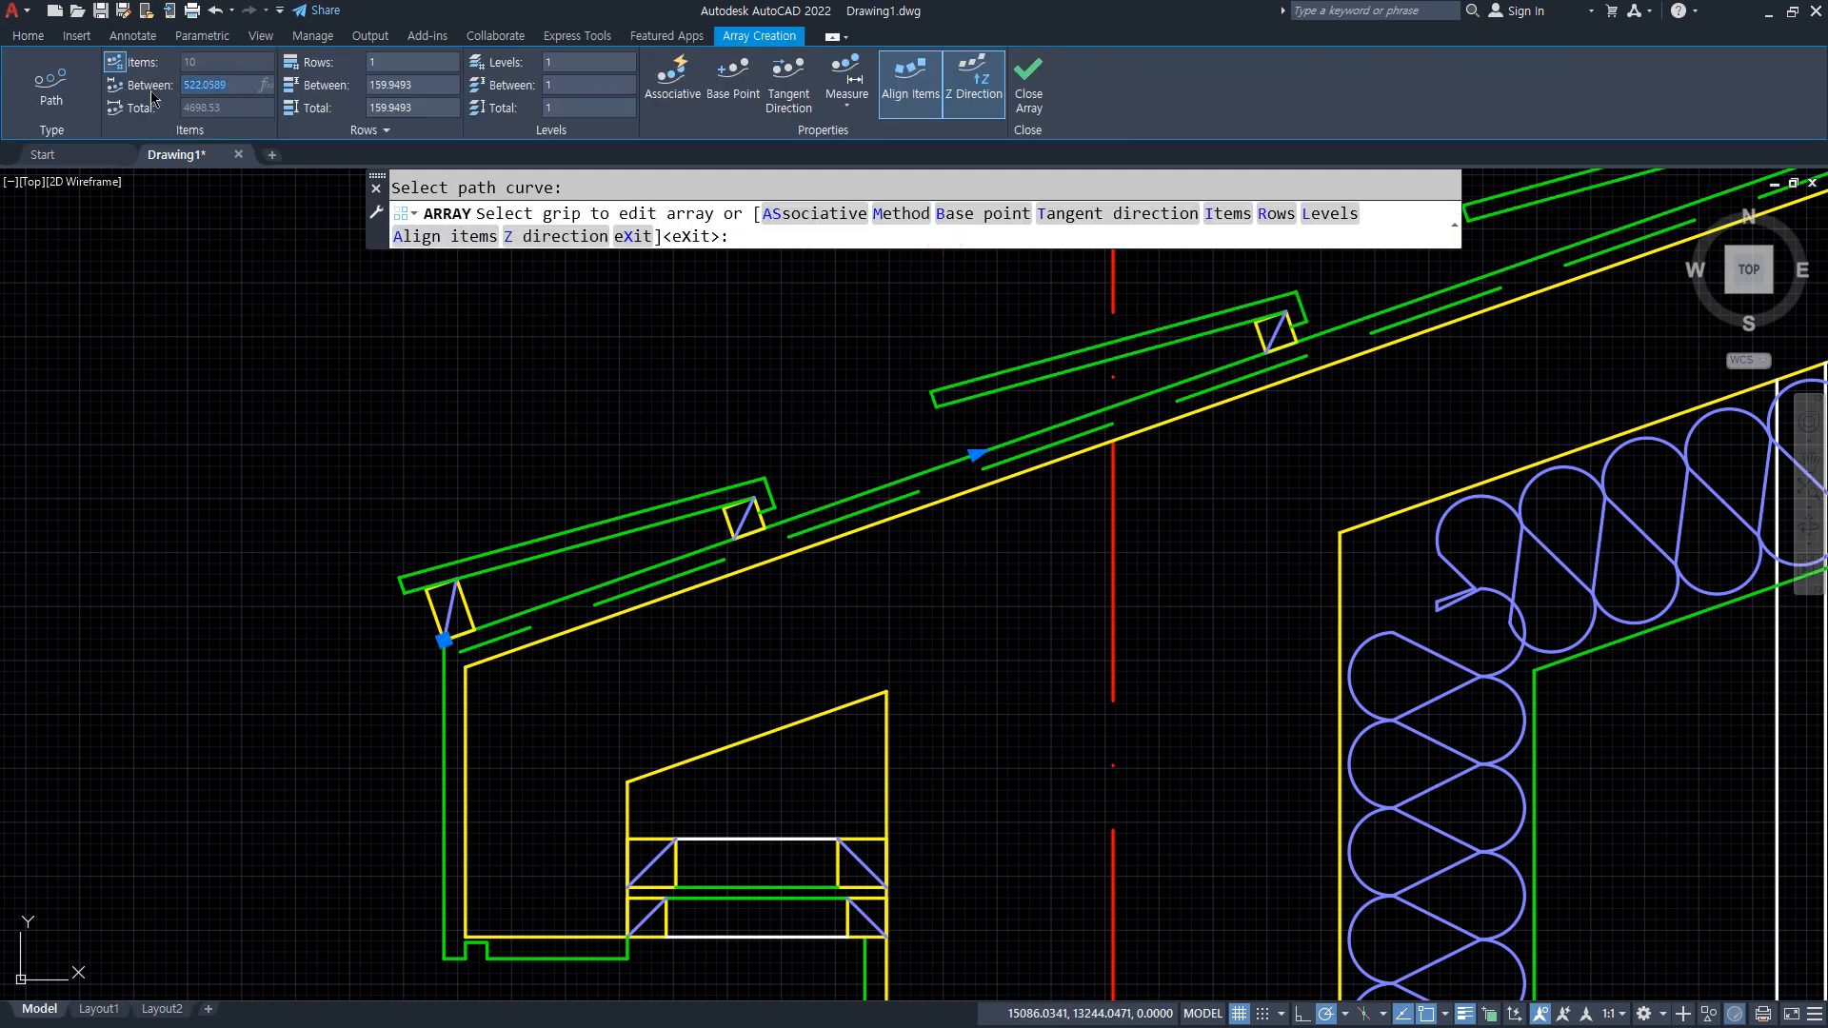
{"action": "key", "text": "Return"}
{"action": "key", "text": "Return"}
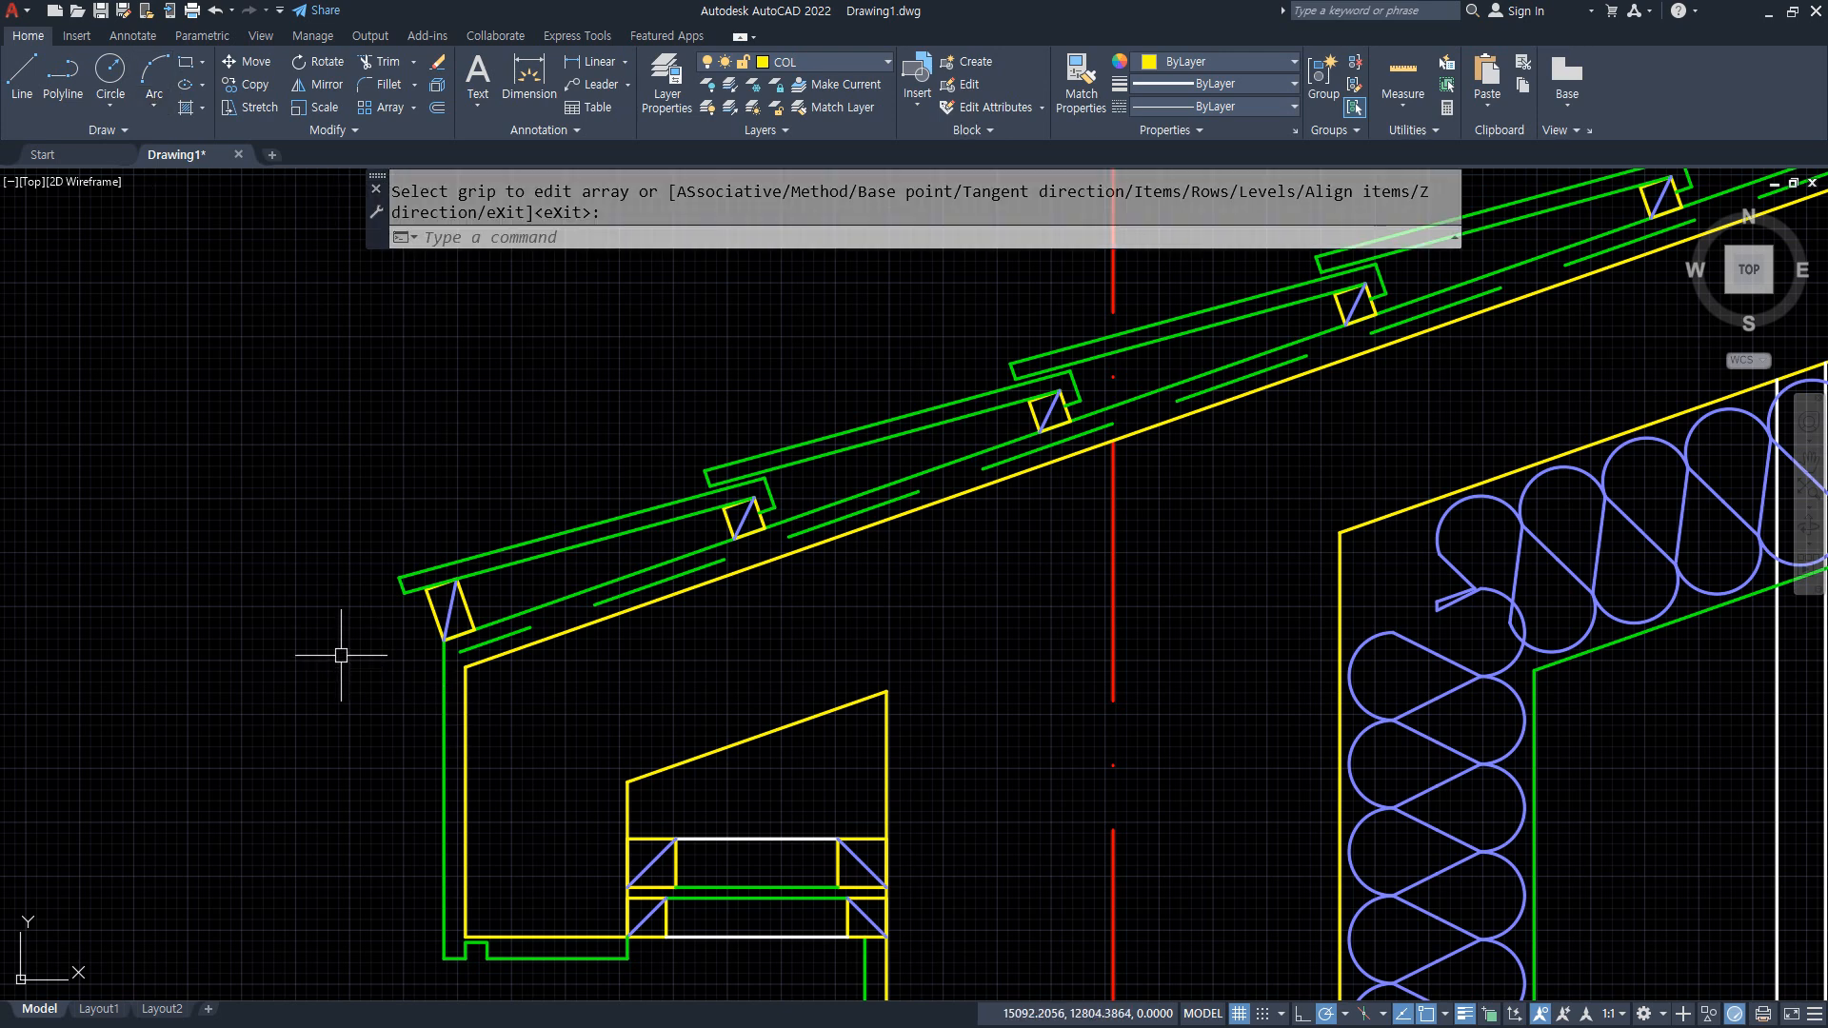
Draw a line 60 mm outward from the eaves corner and continue it about 107 mm straight up.
{"action": "type", "text": "l"}
{"action": "key", "text": "Return"}
{"action": "scroll", "coordinate": [360, 637], "scroll_direction": "up", "scroll_amount": 2}
{"action": "left_click", "coordinate": [495, 641]}
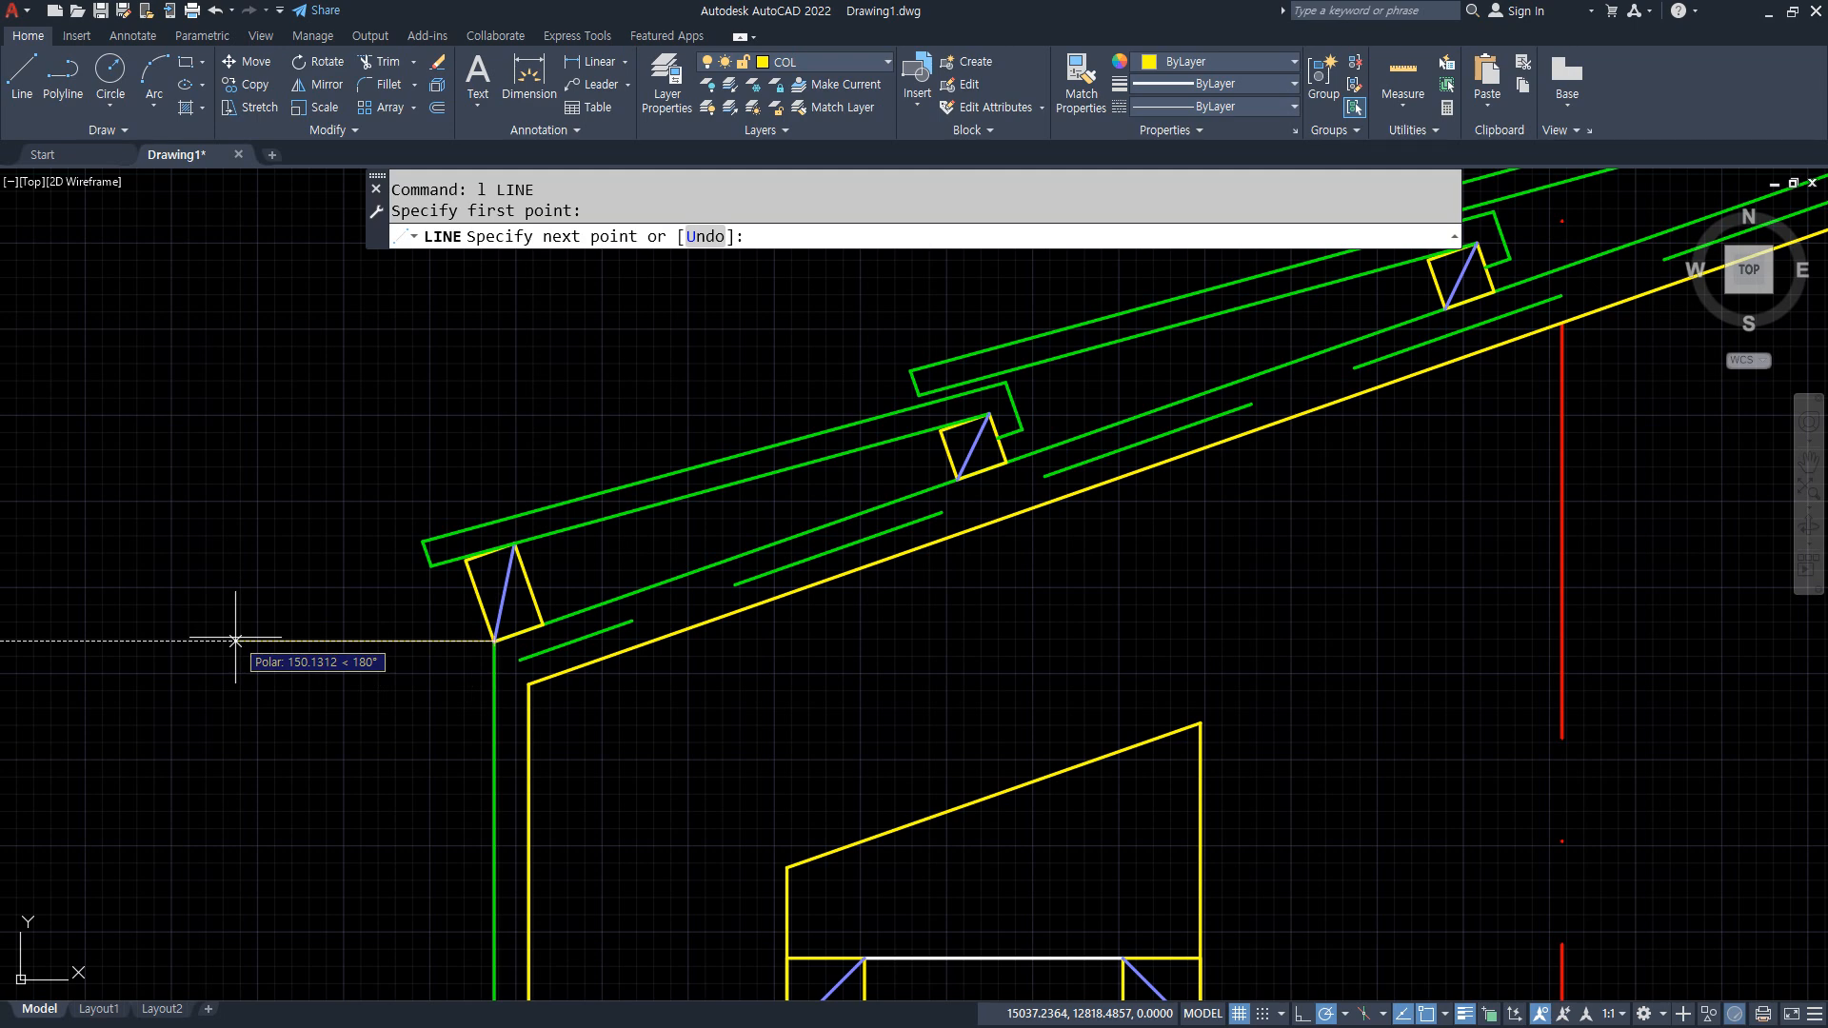
{"action": "type", "text": "60"}
{"action": "key", "text": "Return"}
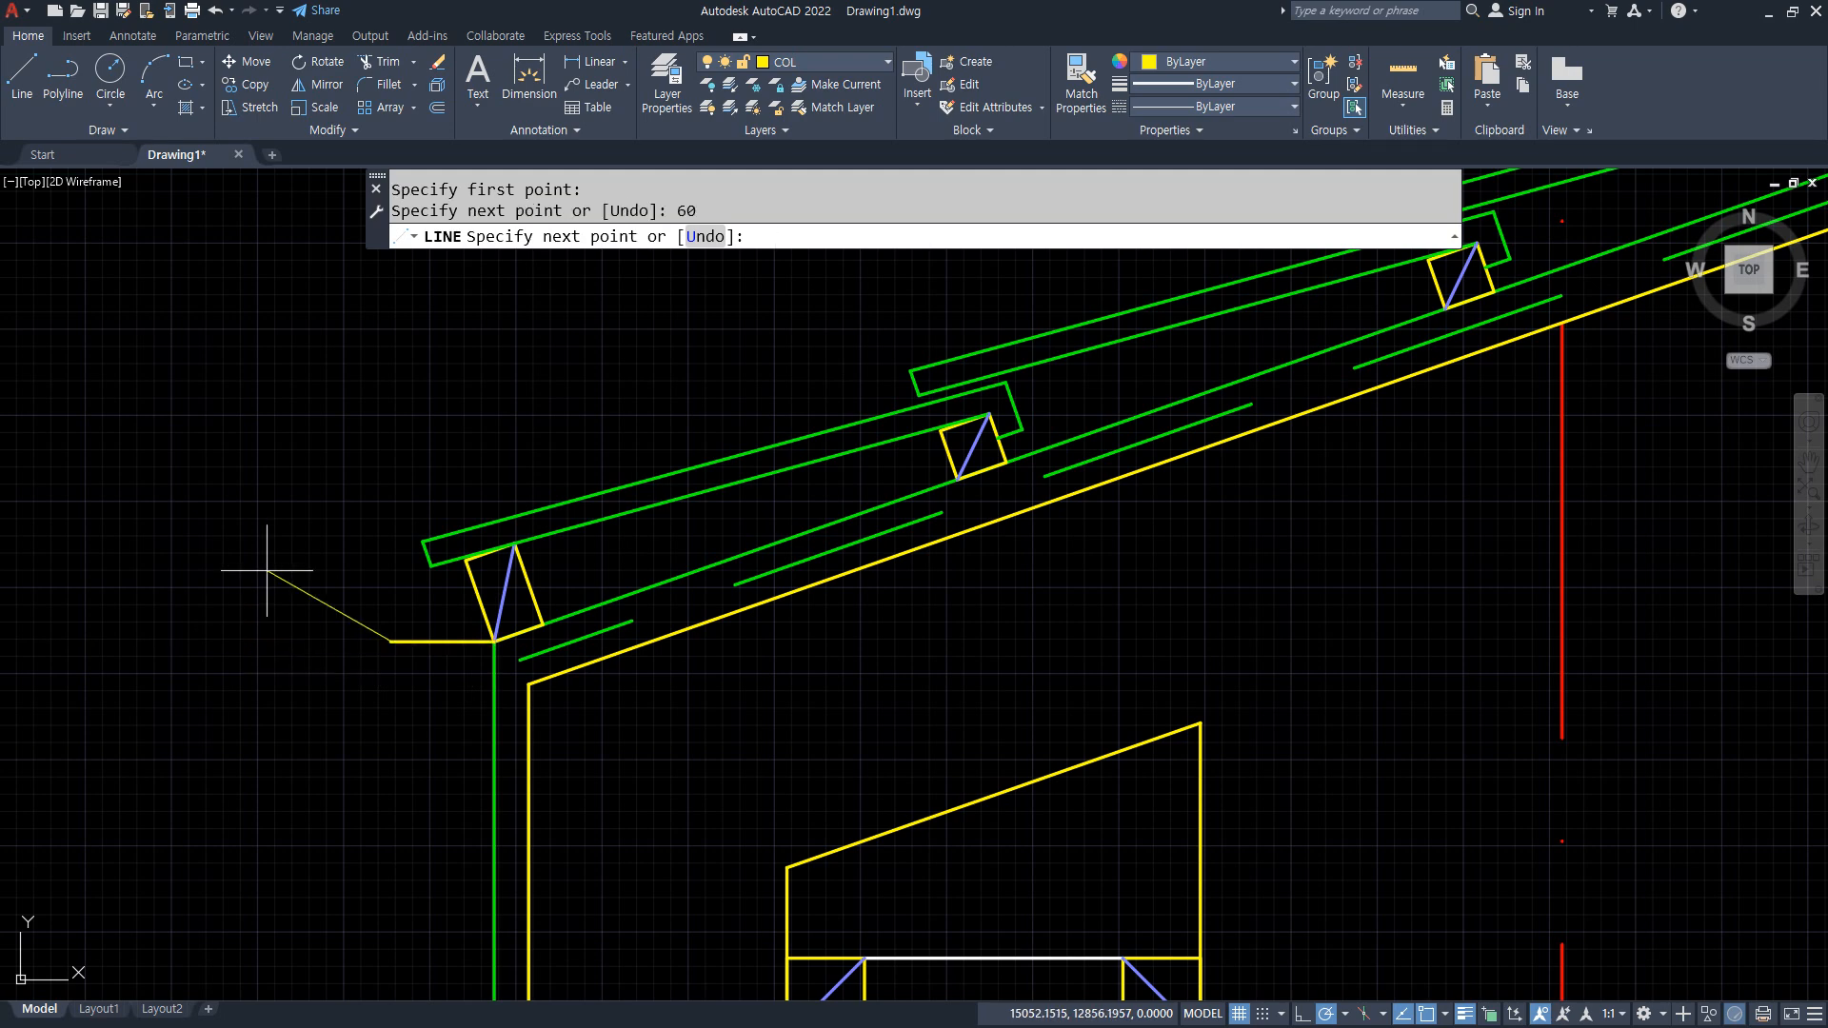
{"action": "left_click", "coordinate": [390, 457]}
{"action": "key", "text": "Return"}
Offset the vertical line at the eaves 15 mm inward towards the tile.
{"action": "type", "text": "o"}
{"action": "key", "text": "Return"}
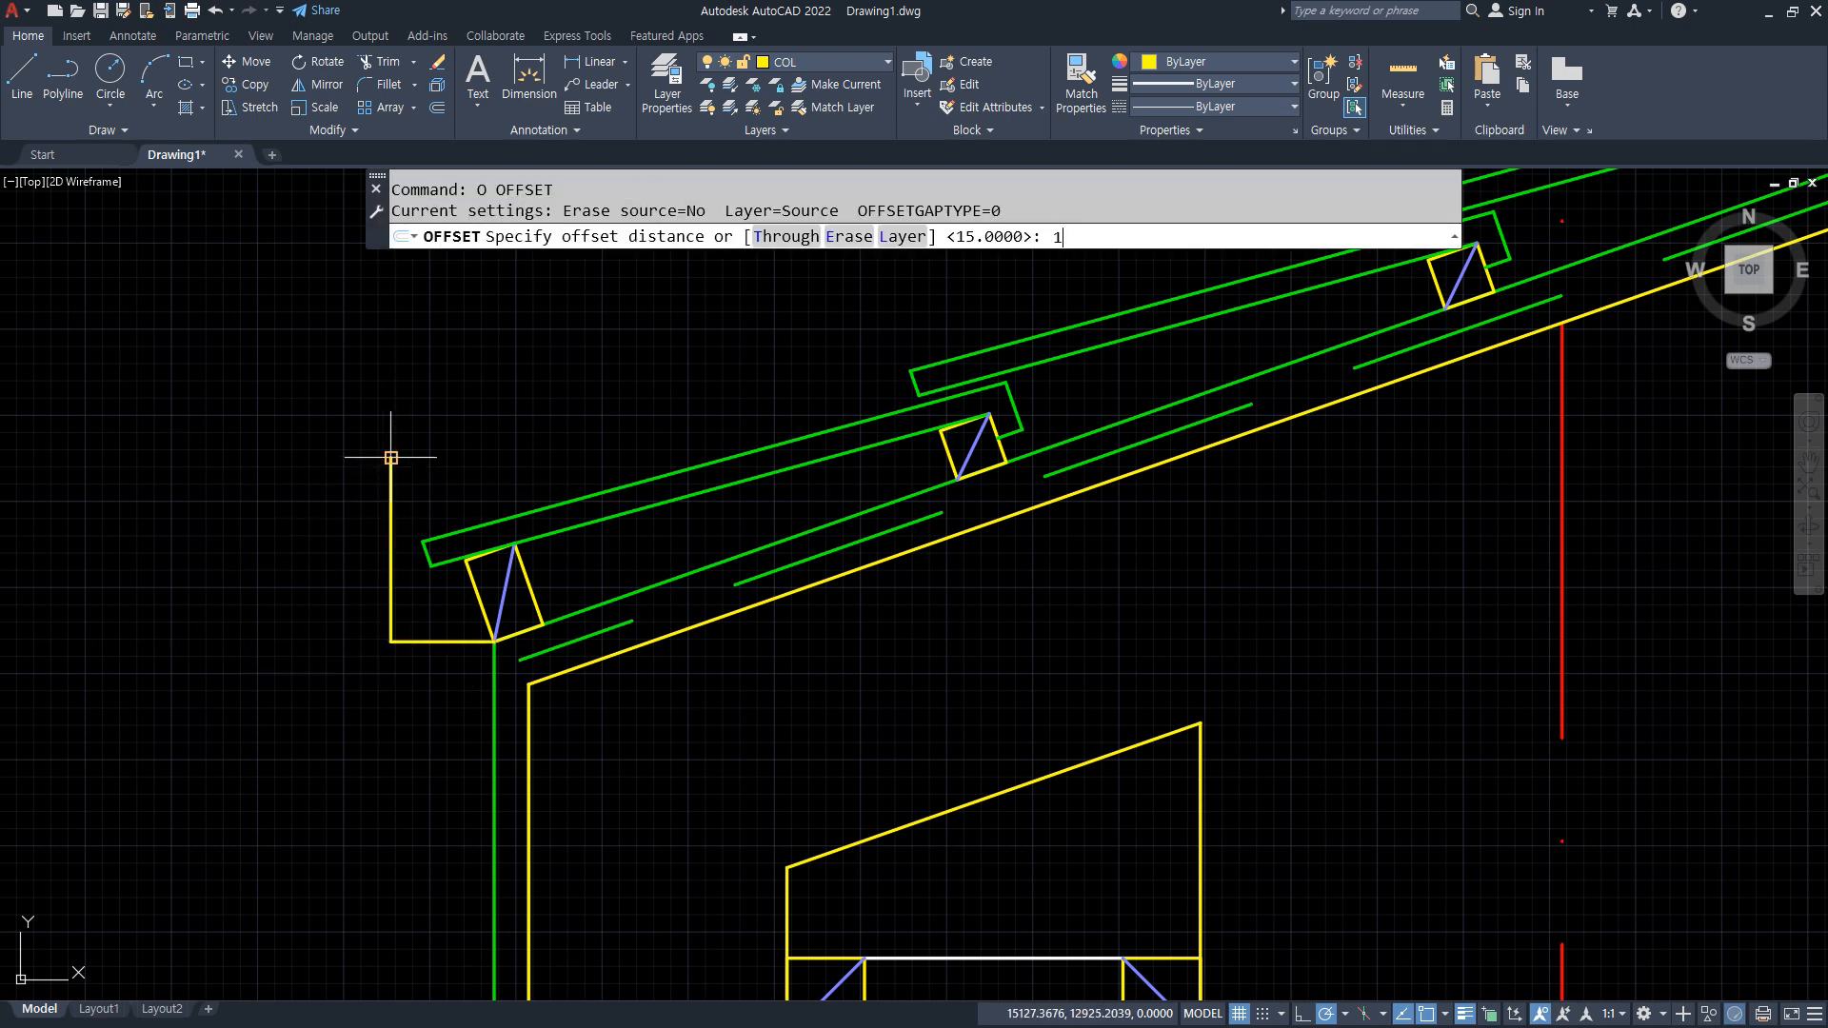
{"action": "type", "text": "15"}
{"action": "key", "text": "Return"}
{"action": "left_click", "coordinate": [390, 584]}
{"action": "left_click", "coordinate": [432, 608]}
{"action": "scroll", "coordinate": [436, 605], "scroll_direction": "up", "scroll_amount": 2}
{"action": "key", "text": "Return"}
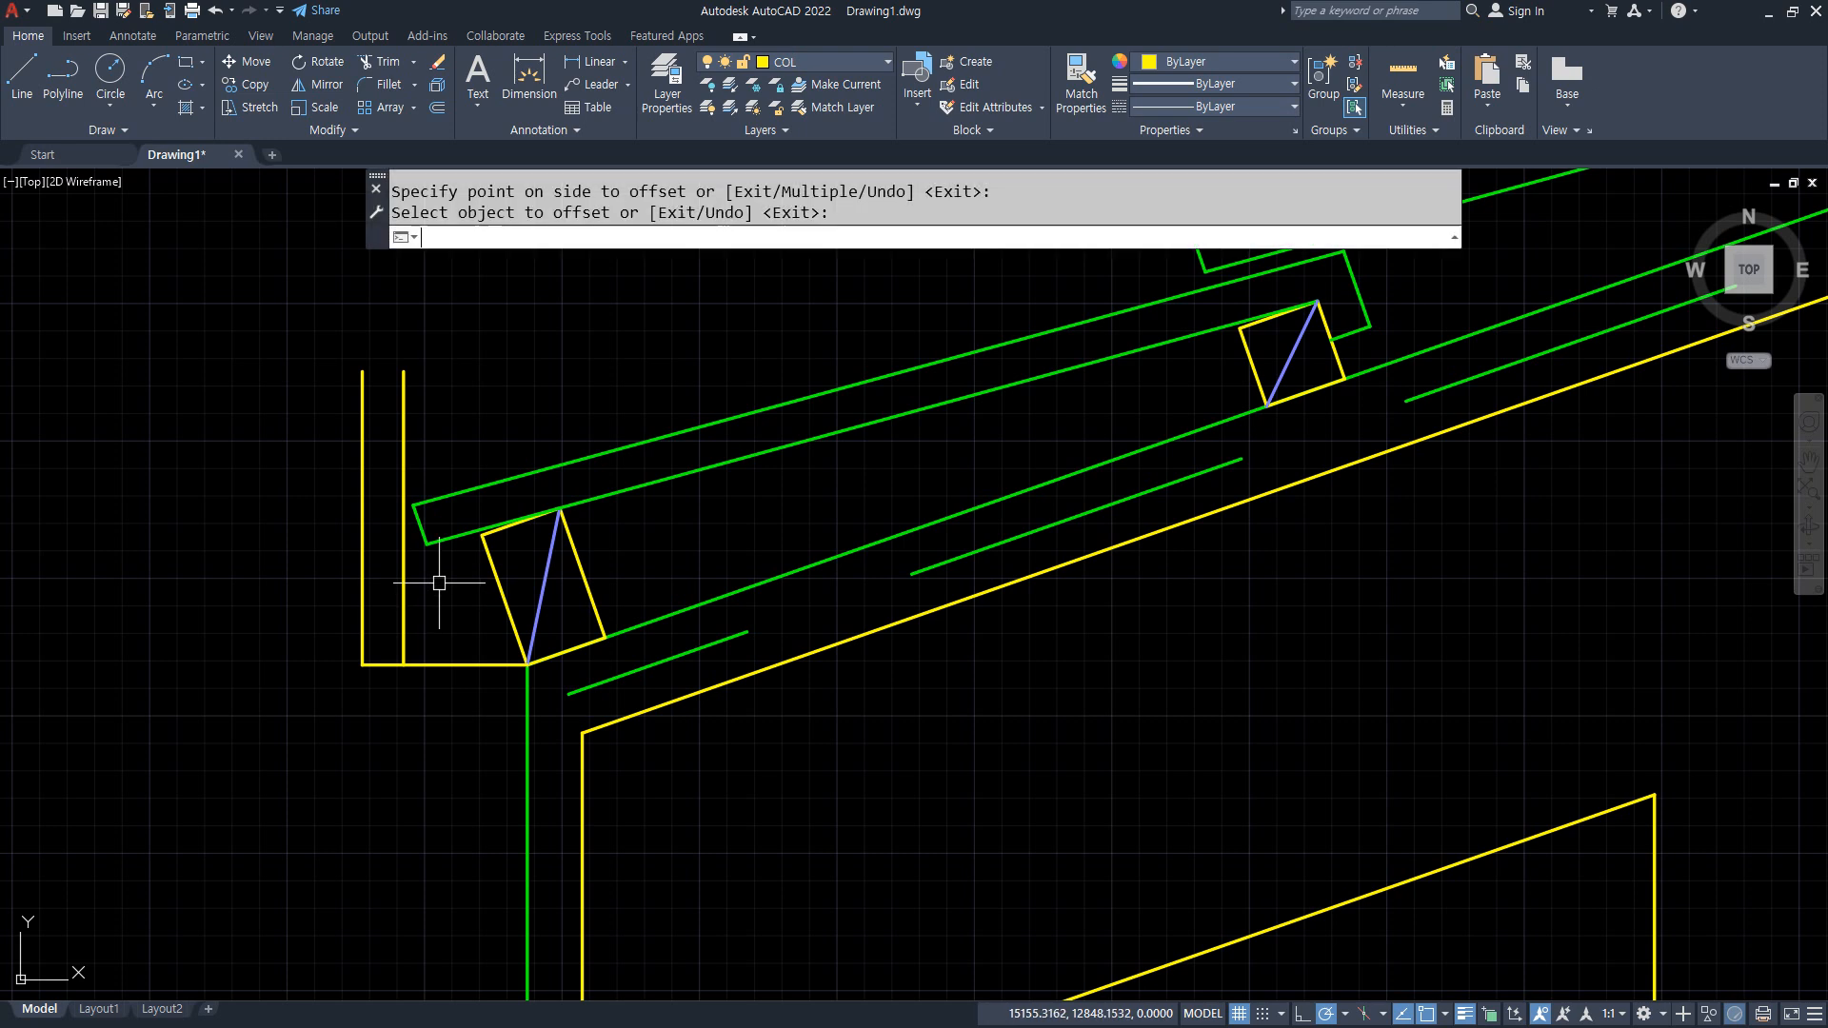
Fillet the two vertical eaves lines to the first tile's edges and the short bottom line, forming a closed downturned end.
{"action": "type", "text": "f"}
{"action": "key", "text": "Return"}
{"action": "left_click", "coordinate": [444, 543]}
{"action": "left_click", "coordinate": [404, 600]}
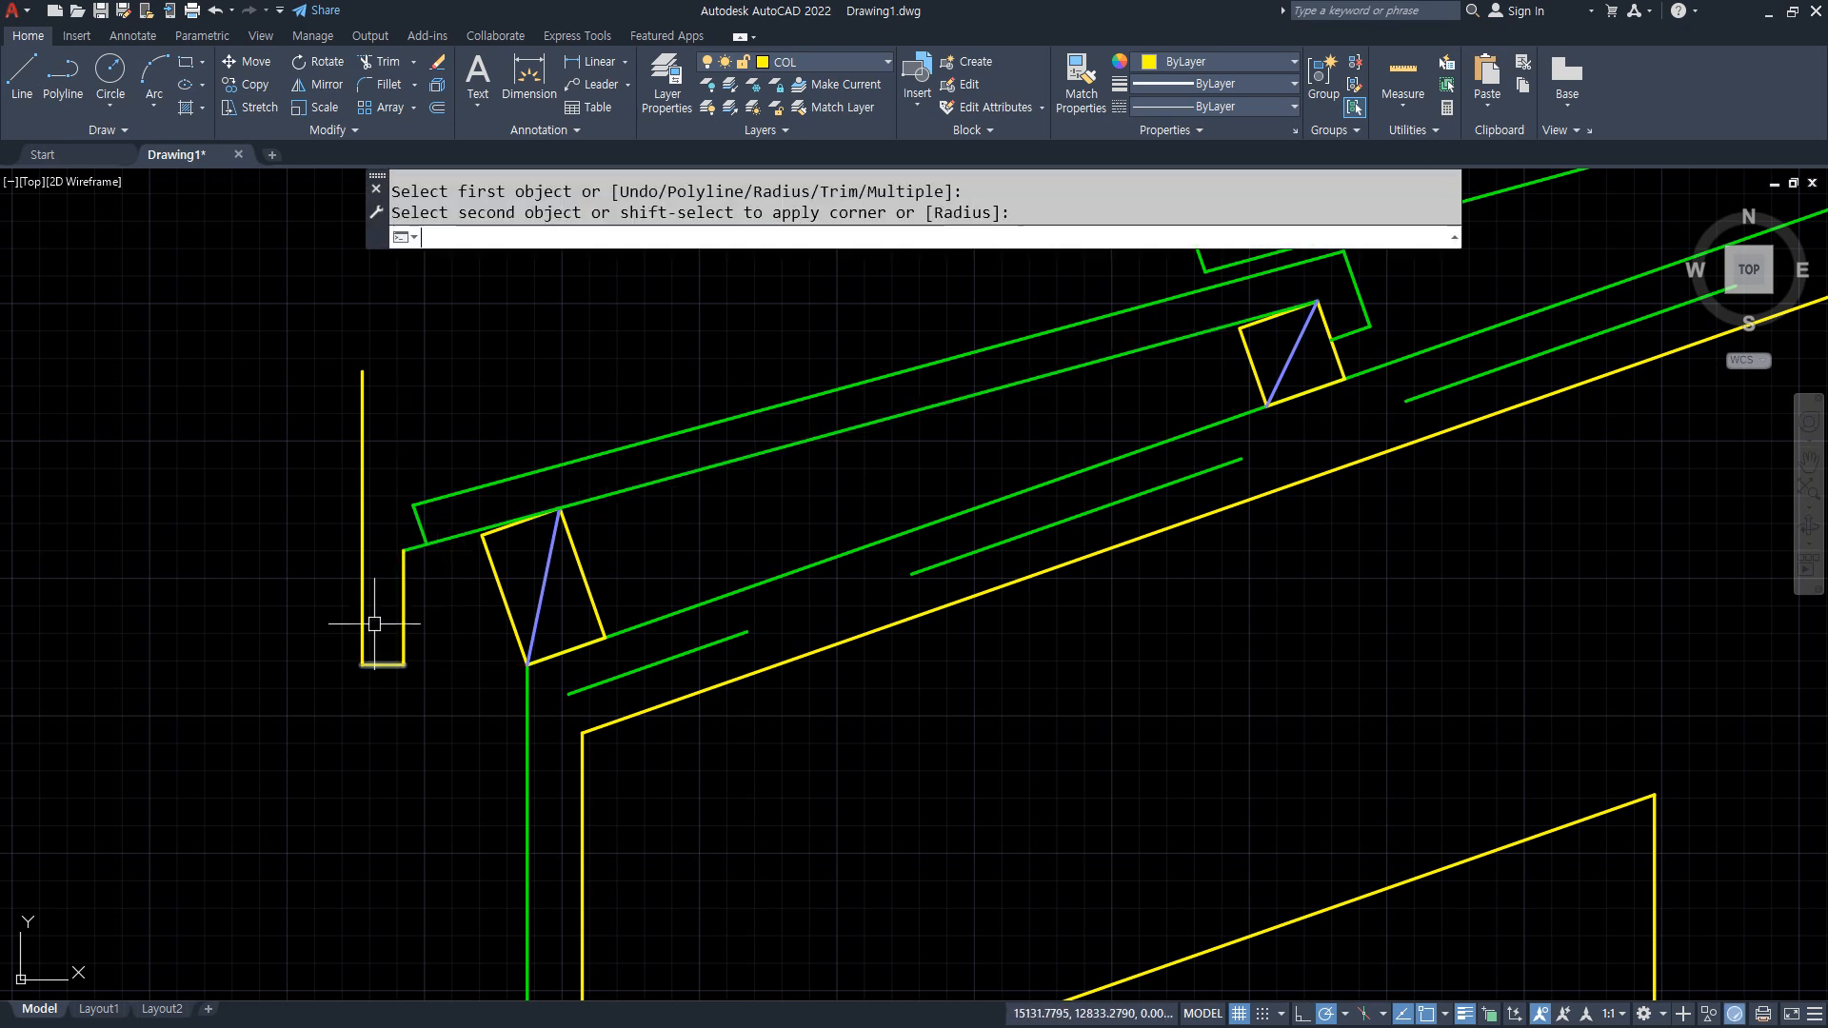
{"action": "key", "text": "Return"}
{"action": "left_click", "coordinate": [358, 596]}
{"action": "left_click", "coordinate": [433, 499]}
Erase the first tile's old slanted end line inside the new downturned end.
{"action": "left_click", "coordinate": [421, 517]}
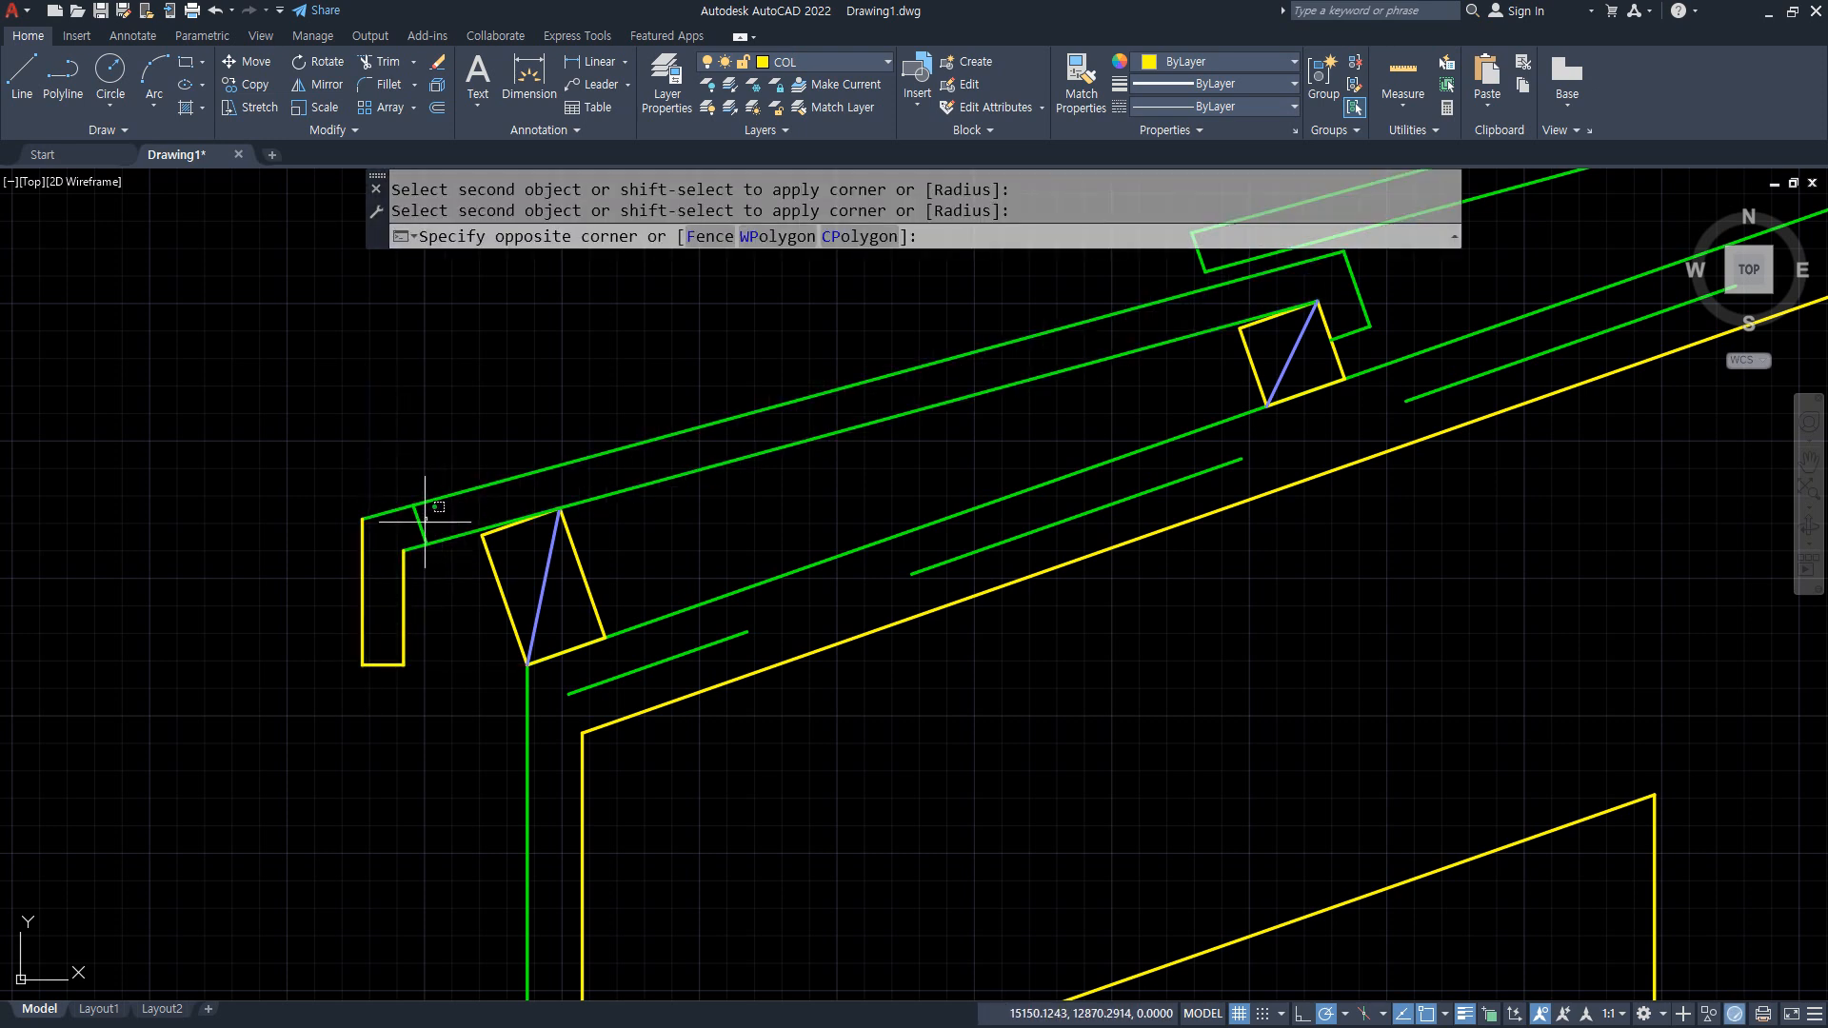
{"action": "left_click", "coordinate": [405, 530]}
{"action": "type", "text": "e"}
{"action": "key", "text": "Return"}
Match the properties of the green tile edge onto the yellow lines of the downturned end.
{"action": "type", "text": "m"}
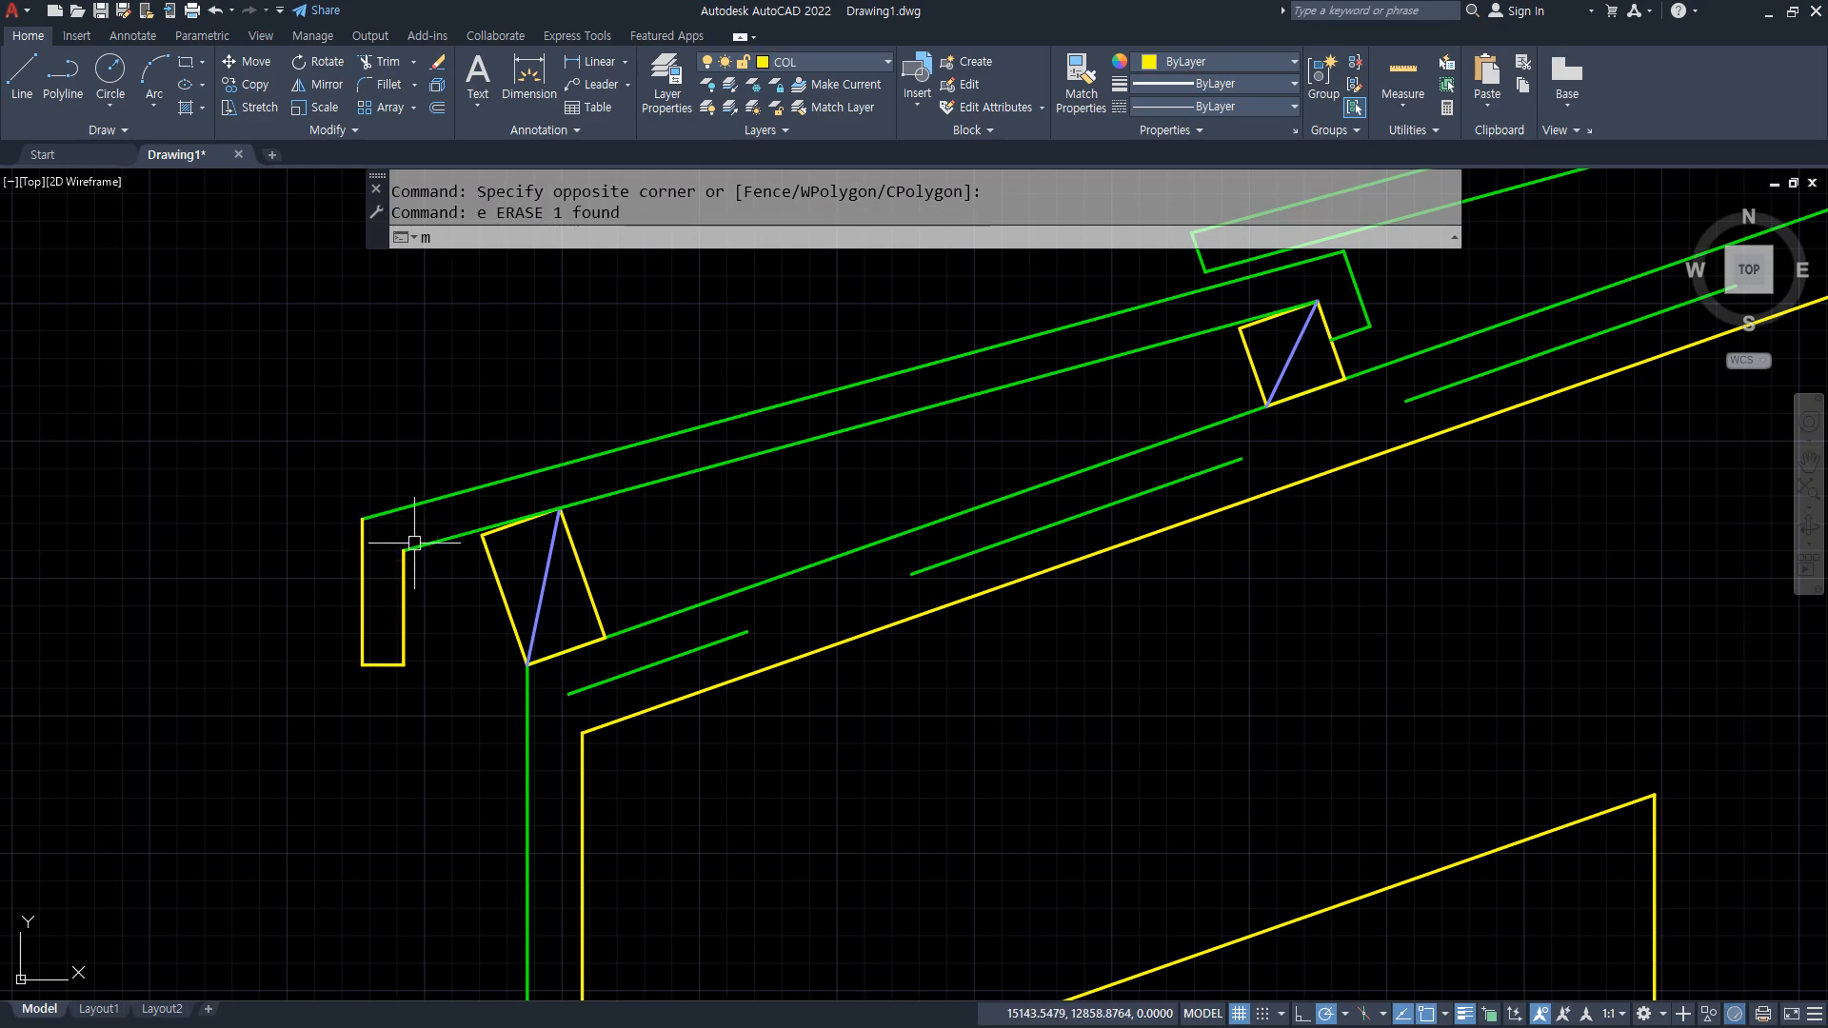
{"action": "type", "text": "a"}
{"action": "key", "text": "Return"}
{"action": "left_click", "coordinate": [414, 545]}
{"action": "left_click", "coordinate": [267, 436]}
{"action": "left_click", "coordinate": [458, 752]}
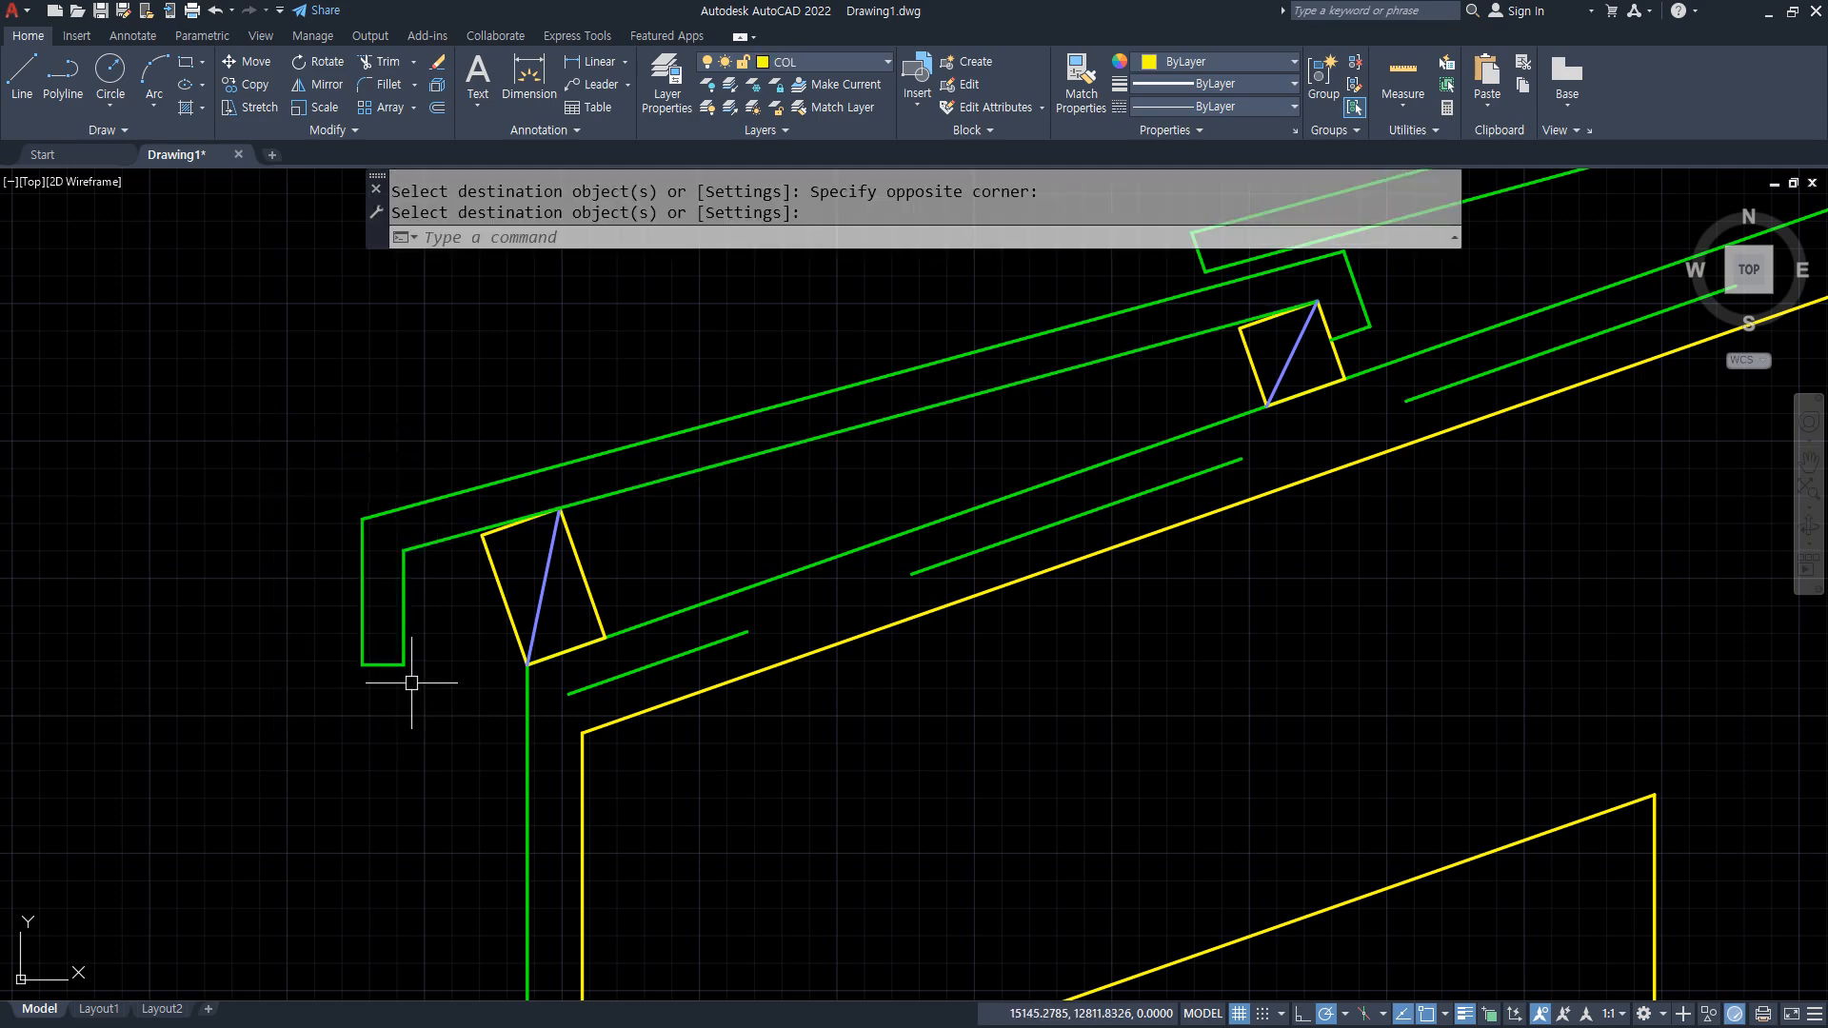
Mirror the upper run of roof tiles and battens about the red ridge centreline, keeping the originals.
{"action": "scroll", "coordinate": [411, 683], "scroll_direction": "down", "scroll_amount": 6}
{"action": "scroll", "coordinate": [514, 609], "scroll_direction": "up", "scroll_amount": 4}
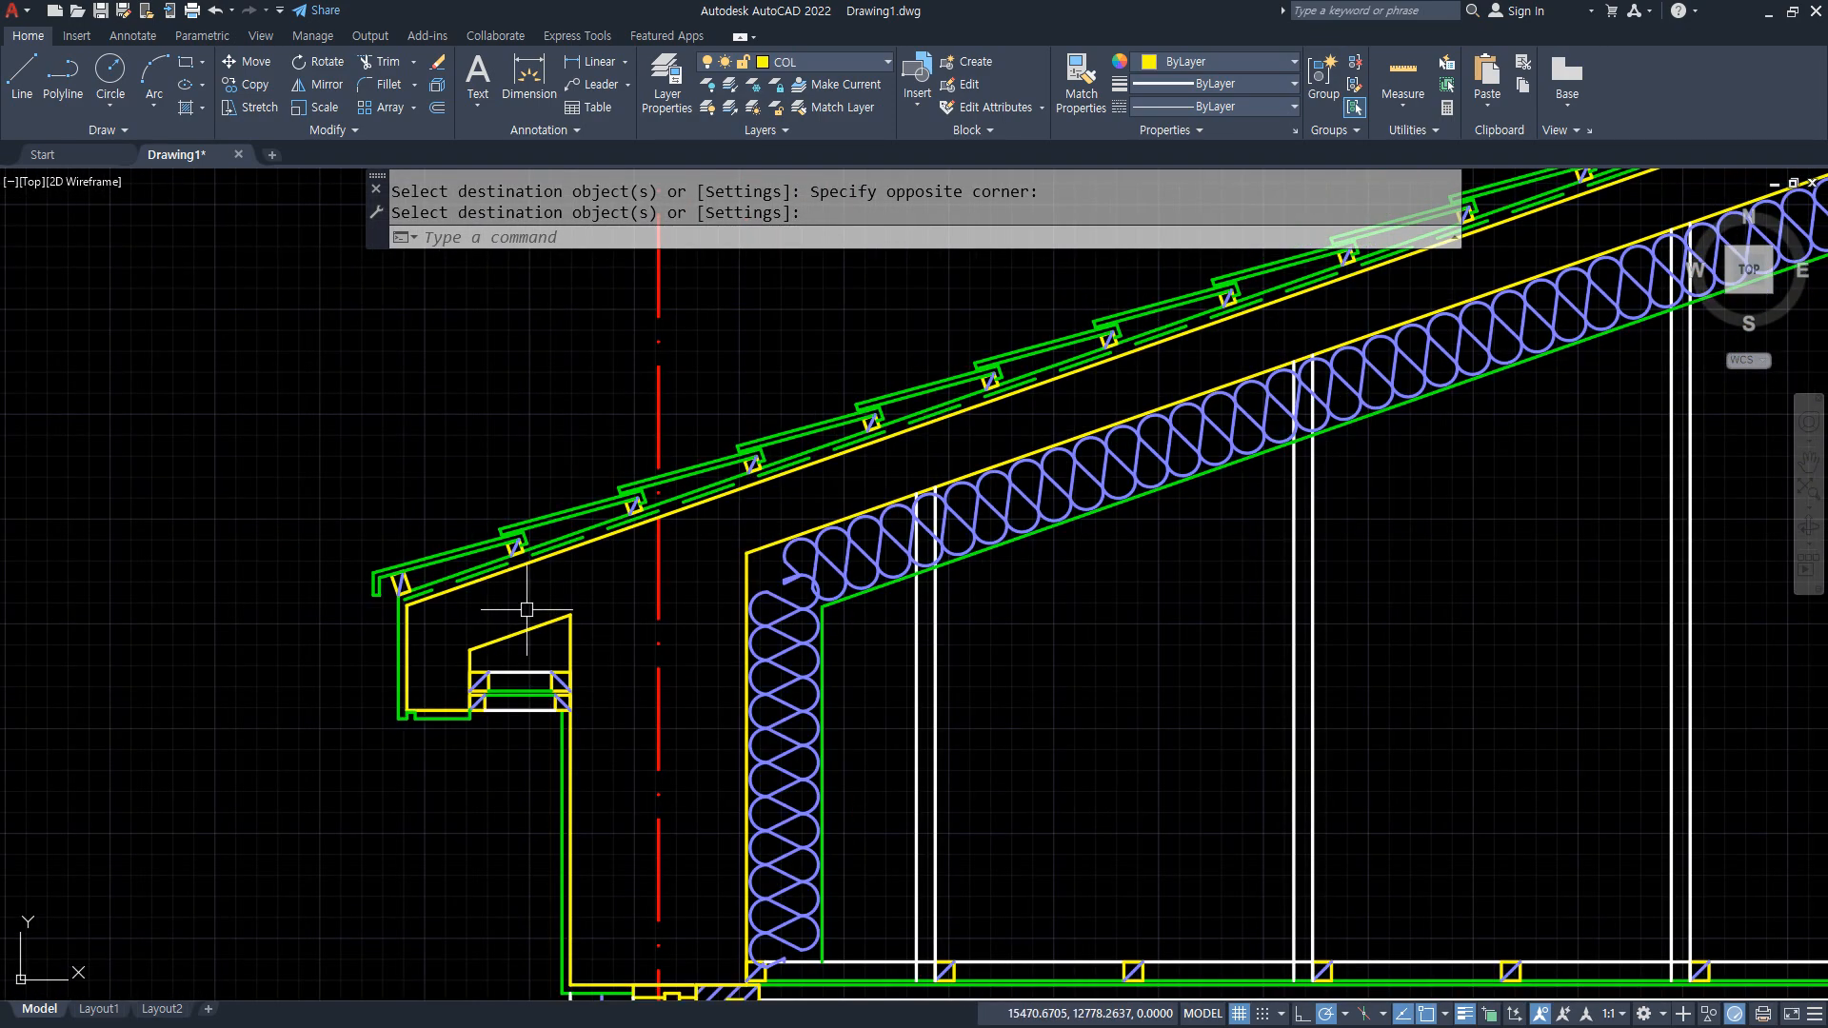
{"action": "scroll", "coordinate": [526, 609], "scroll_direction": "down", "scroll_amount": 4}
{"action": "middle_click_drag", "start_coordinate": [605, 645], "coordinate": [711, 545]}
{"action": "scroll", "coordinate": [489, 551], "scroll_direction": "down", "scroll_amount": 3}
{"action": "scroll", "coordinate": [767, 440], "scroll_direction": "up", "scroll_amount": 5}
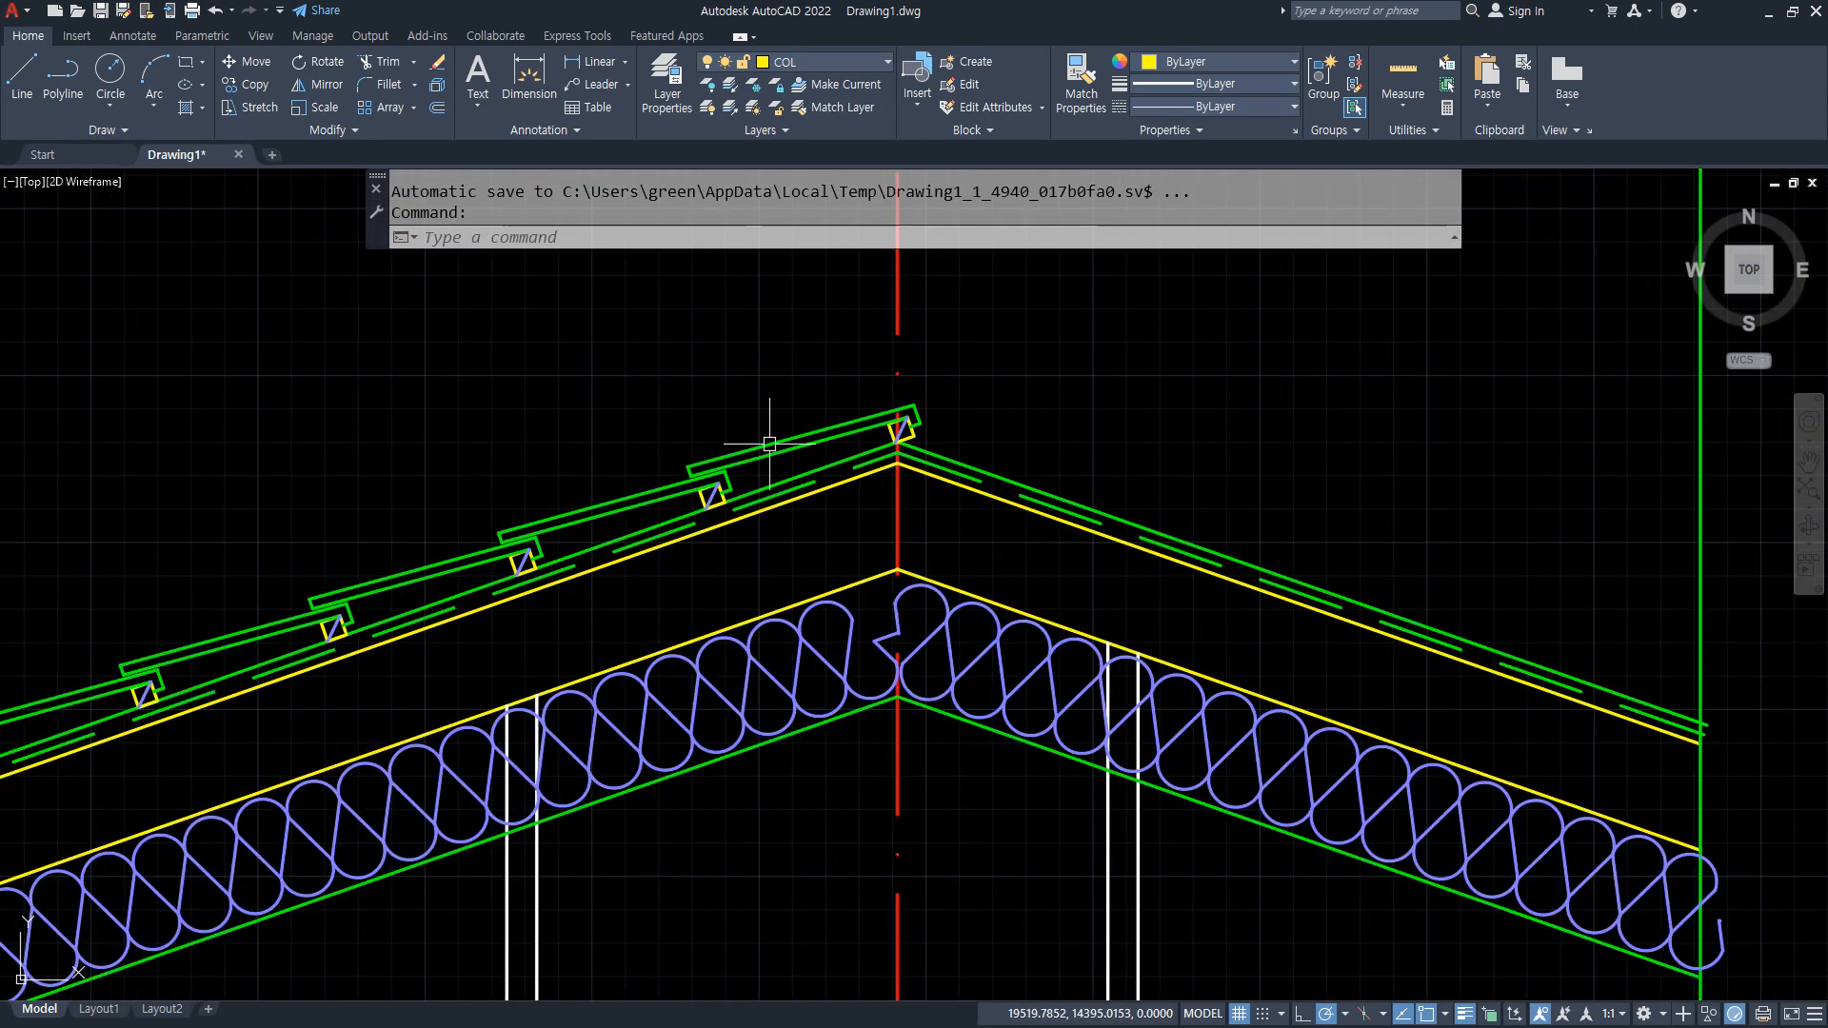
{"action": "scroll", "coordinate": [615, 401], "scroll_direction": "down", "scroll_amount": 1}
{"action": "middle_click_drag", "start_coordinate": [550, 372], "coordinate": [658, 437]}
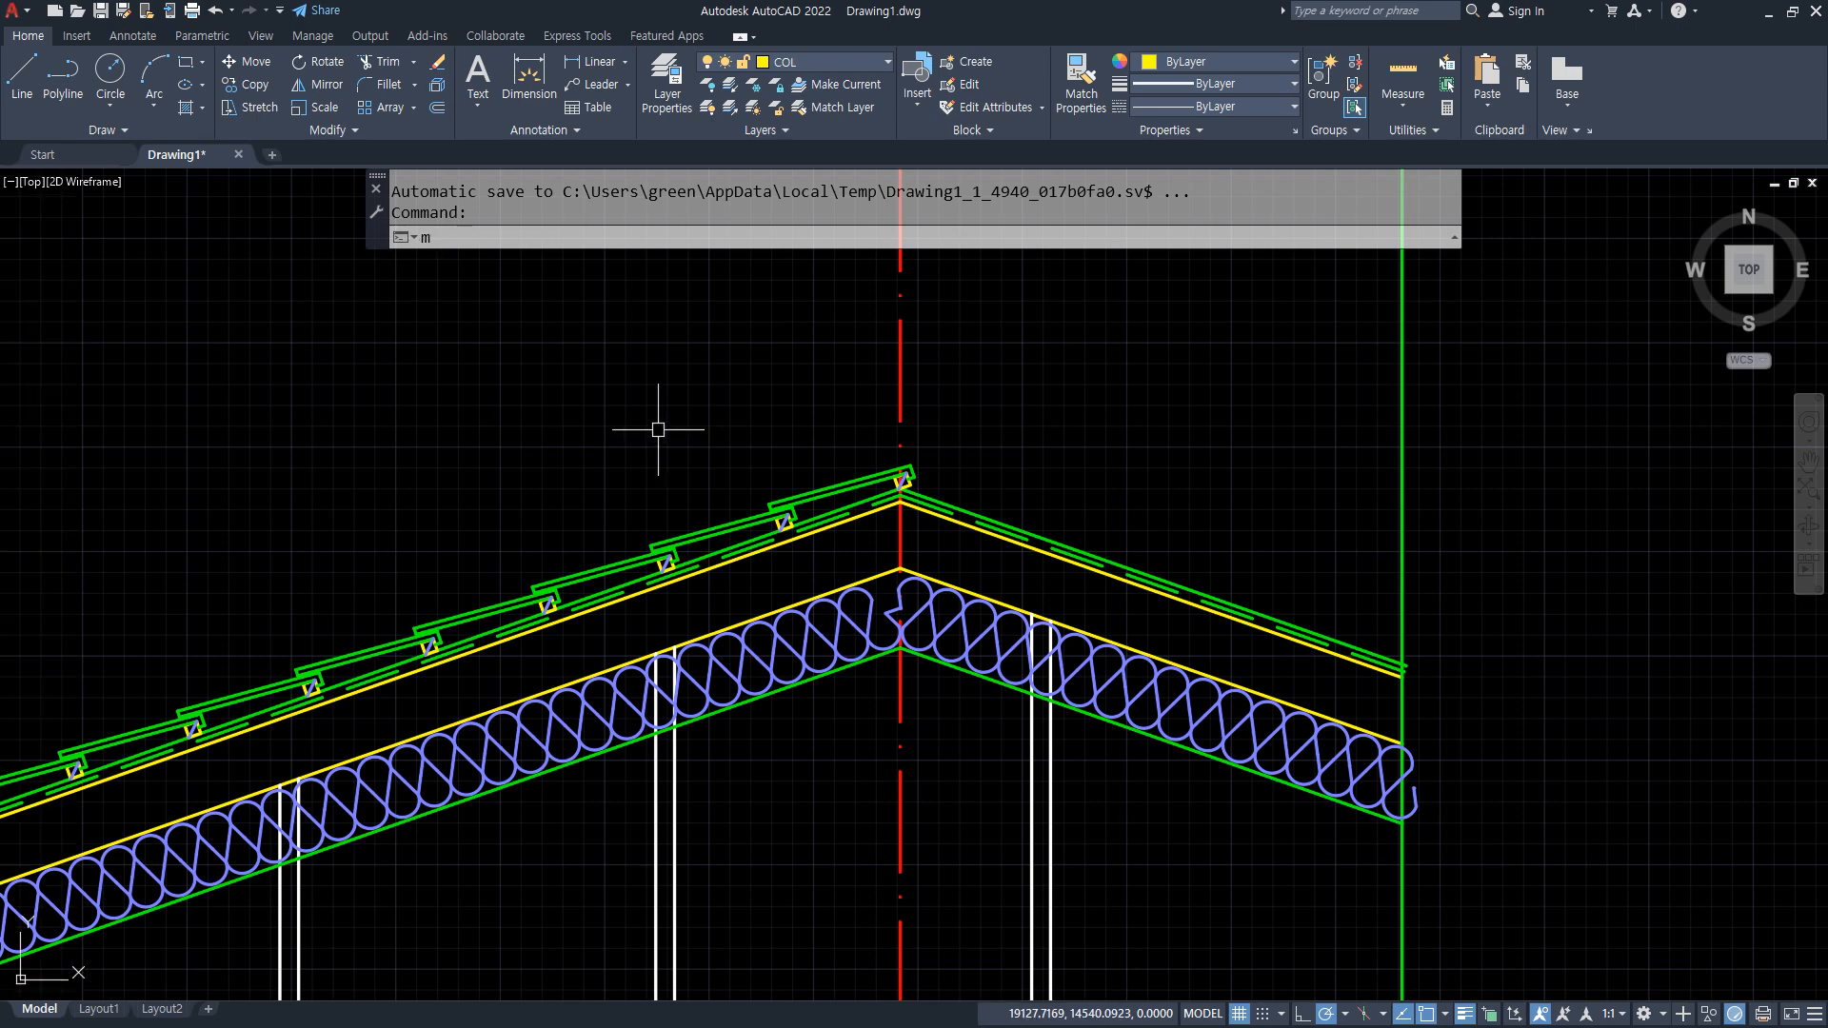
{"action": "type", "text": "i"}
{"action": "key", "text": "Return"}
{"action": "left_click", "coordinate": [180, 276]}
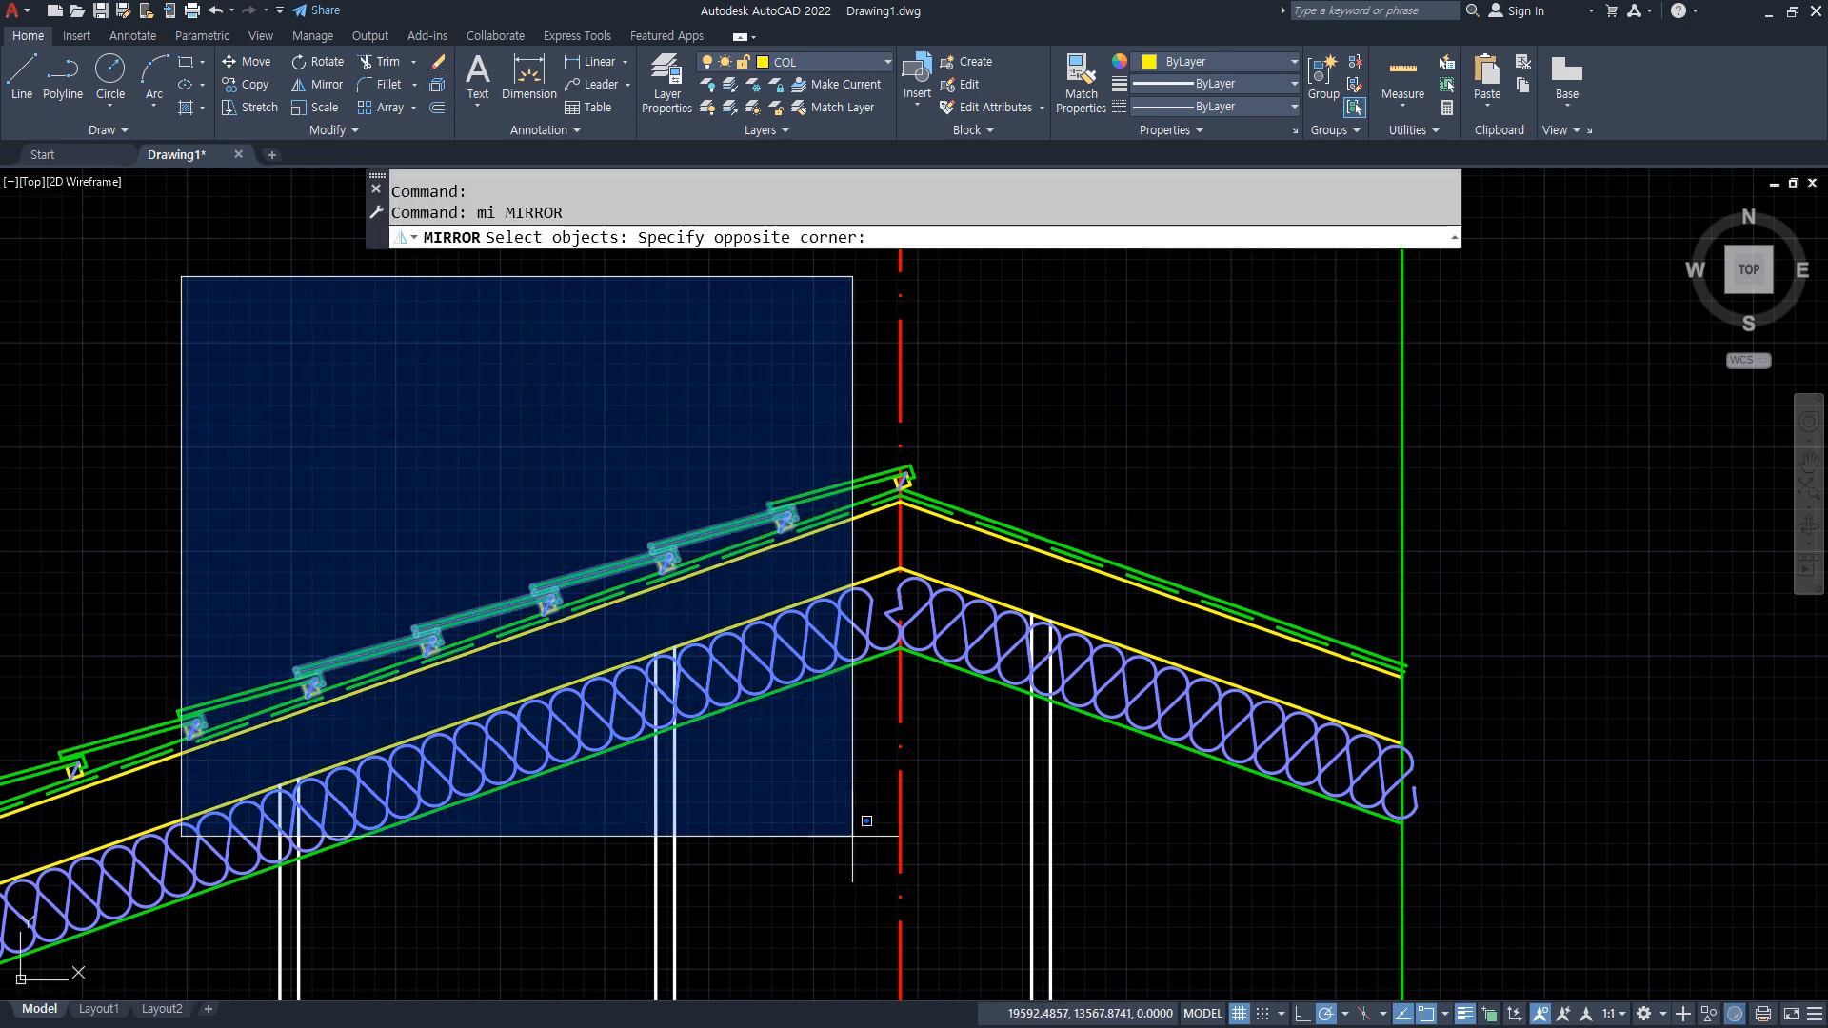
{"action": "left_click", "coordinate": [928, 819]}
{"action": "left_click", "coordinate": [135, 543]}
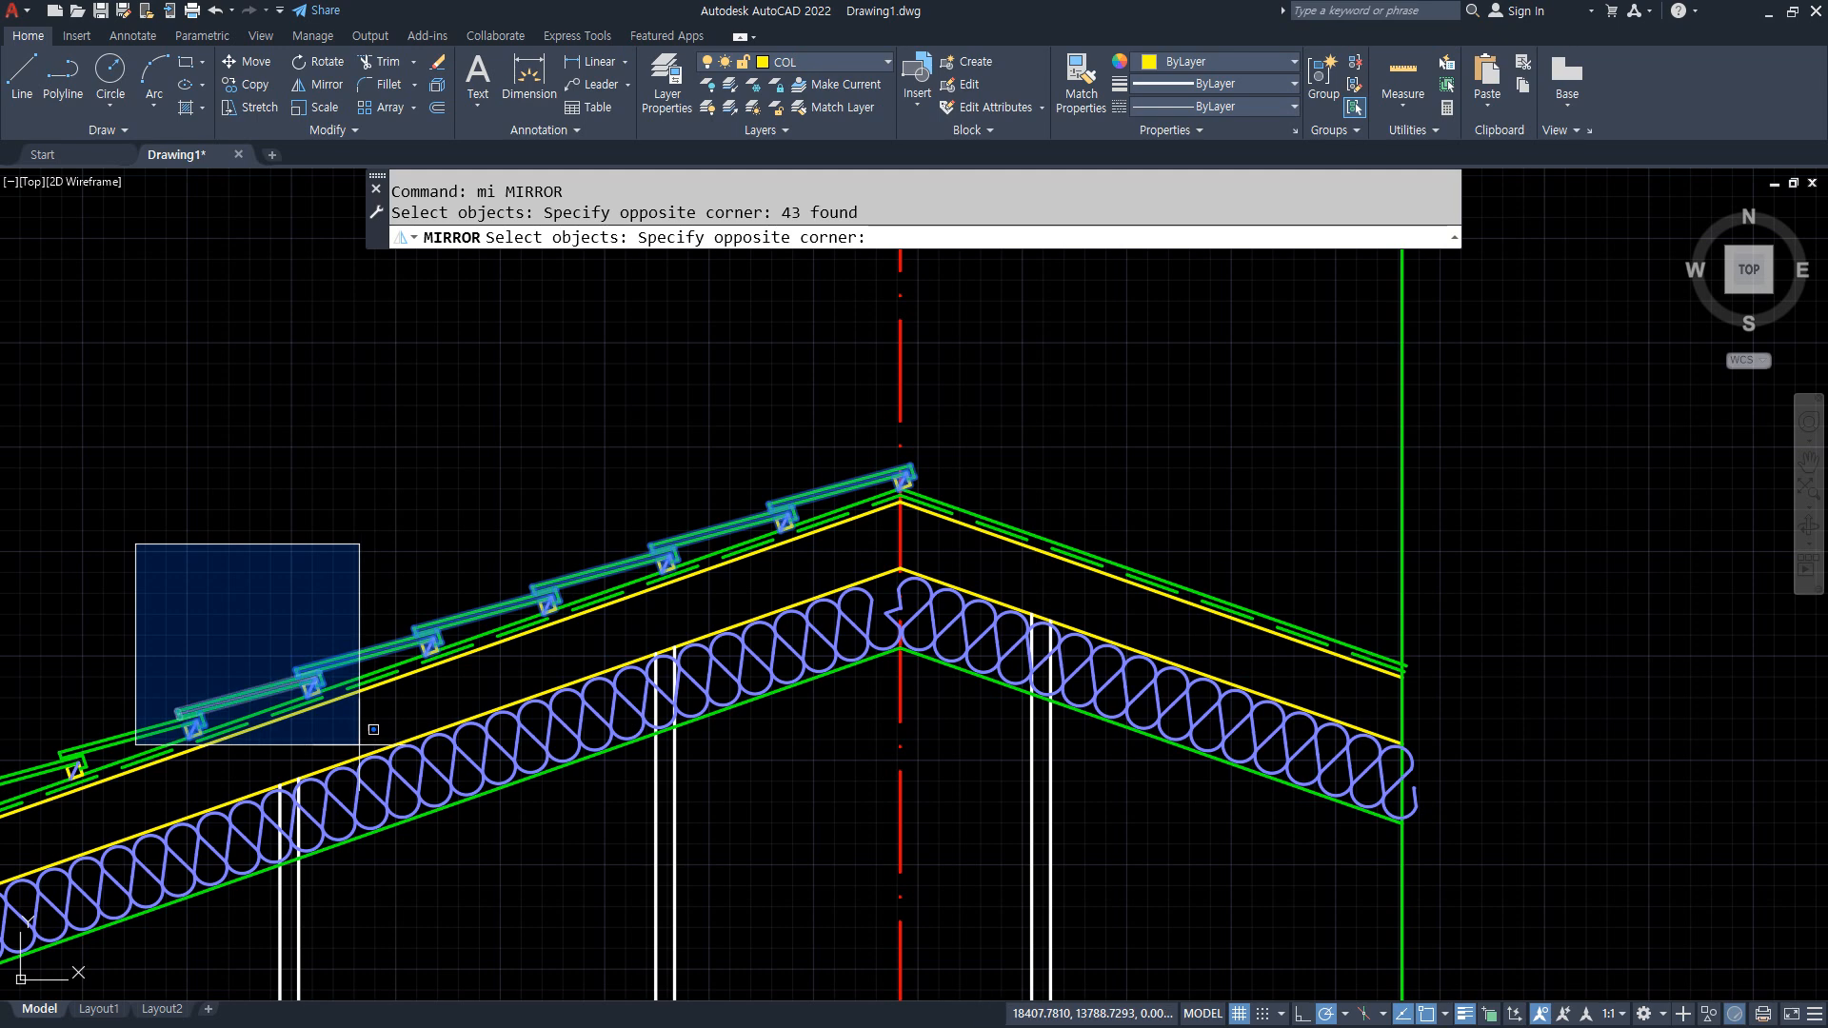
{"action": "left_click", "coordinate": [367, 788]}
{"action": "key", "text": "Return"}
{"action": "left_click", "coordinate": [899, 502]}
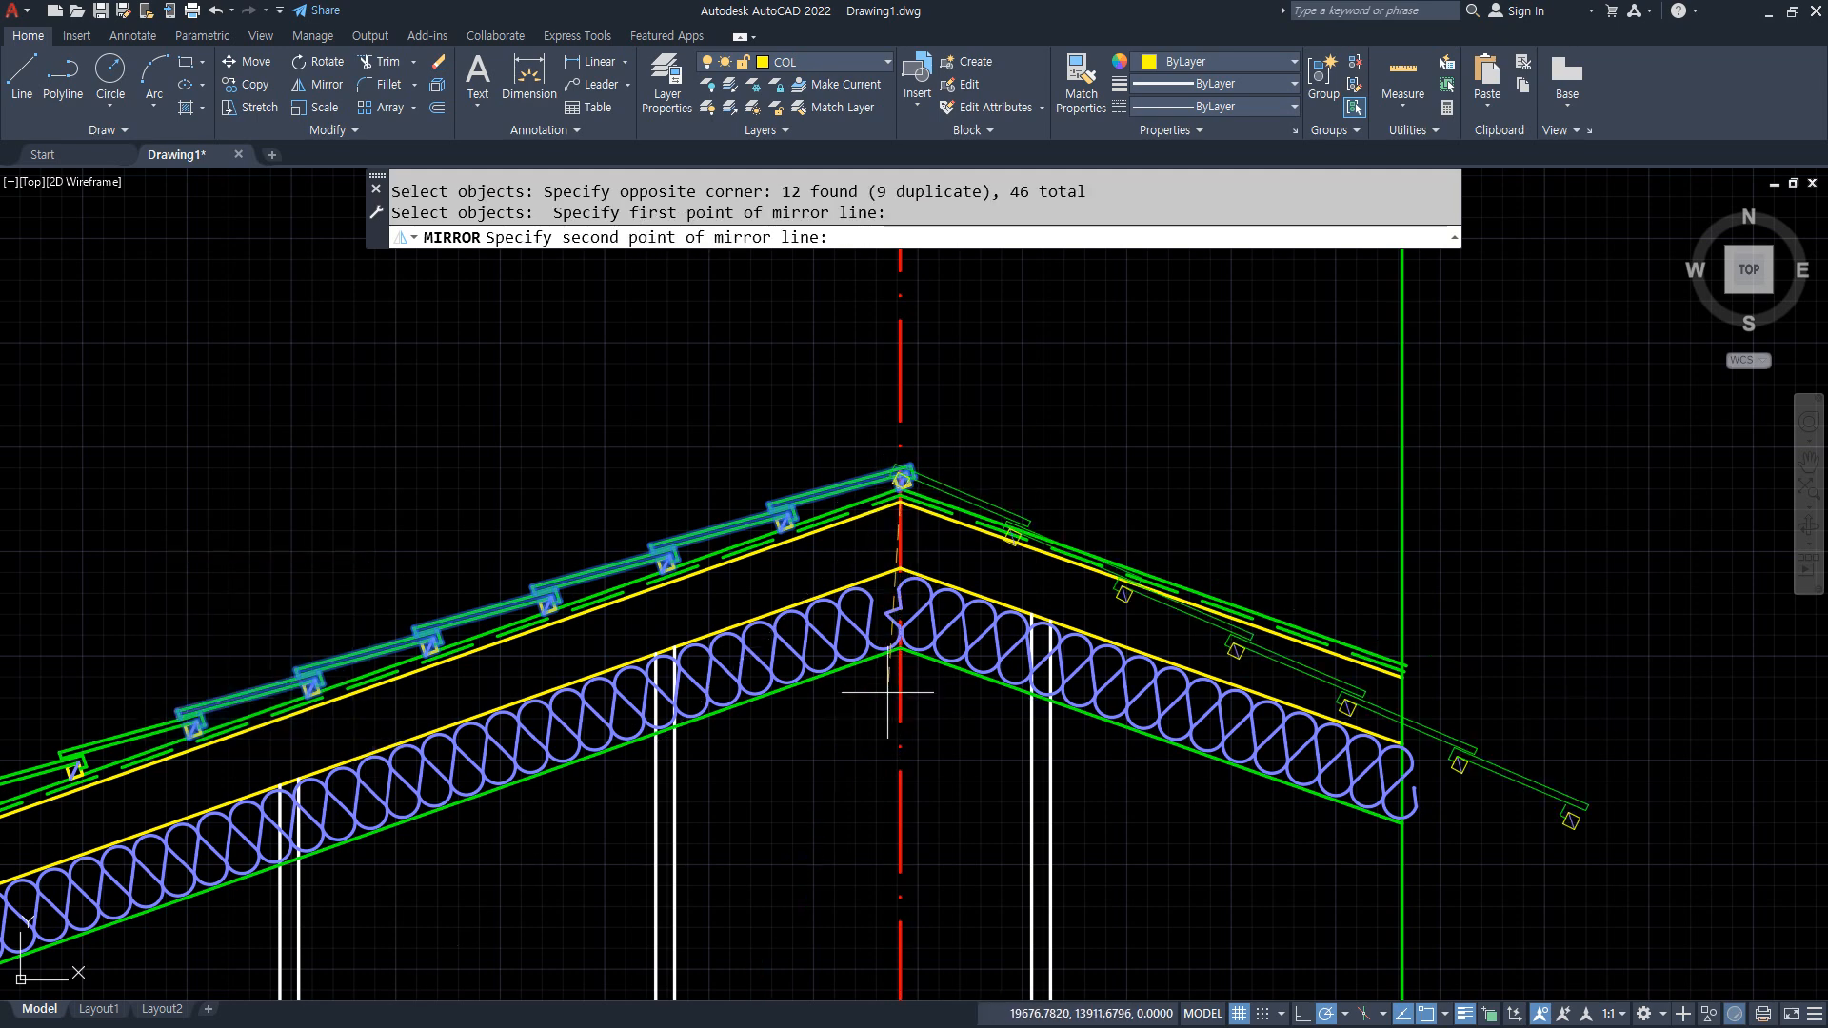
{"action": "left_click", "coordinate": [900, 705]}
{"action": "key", "text": "Return"}
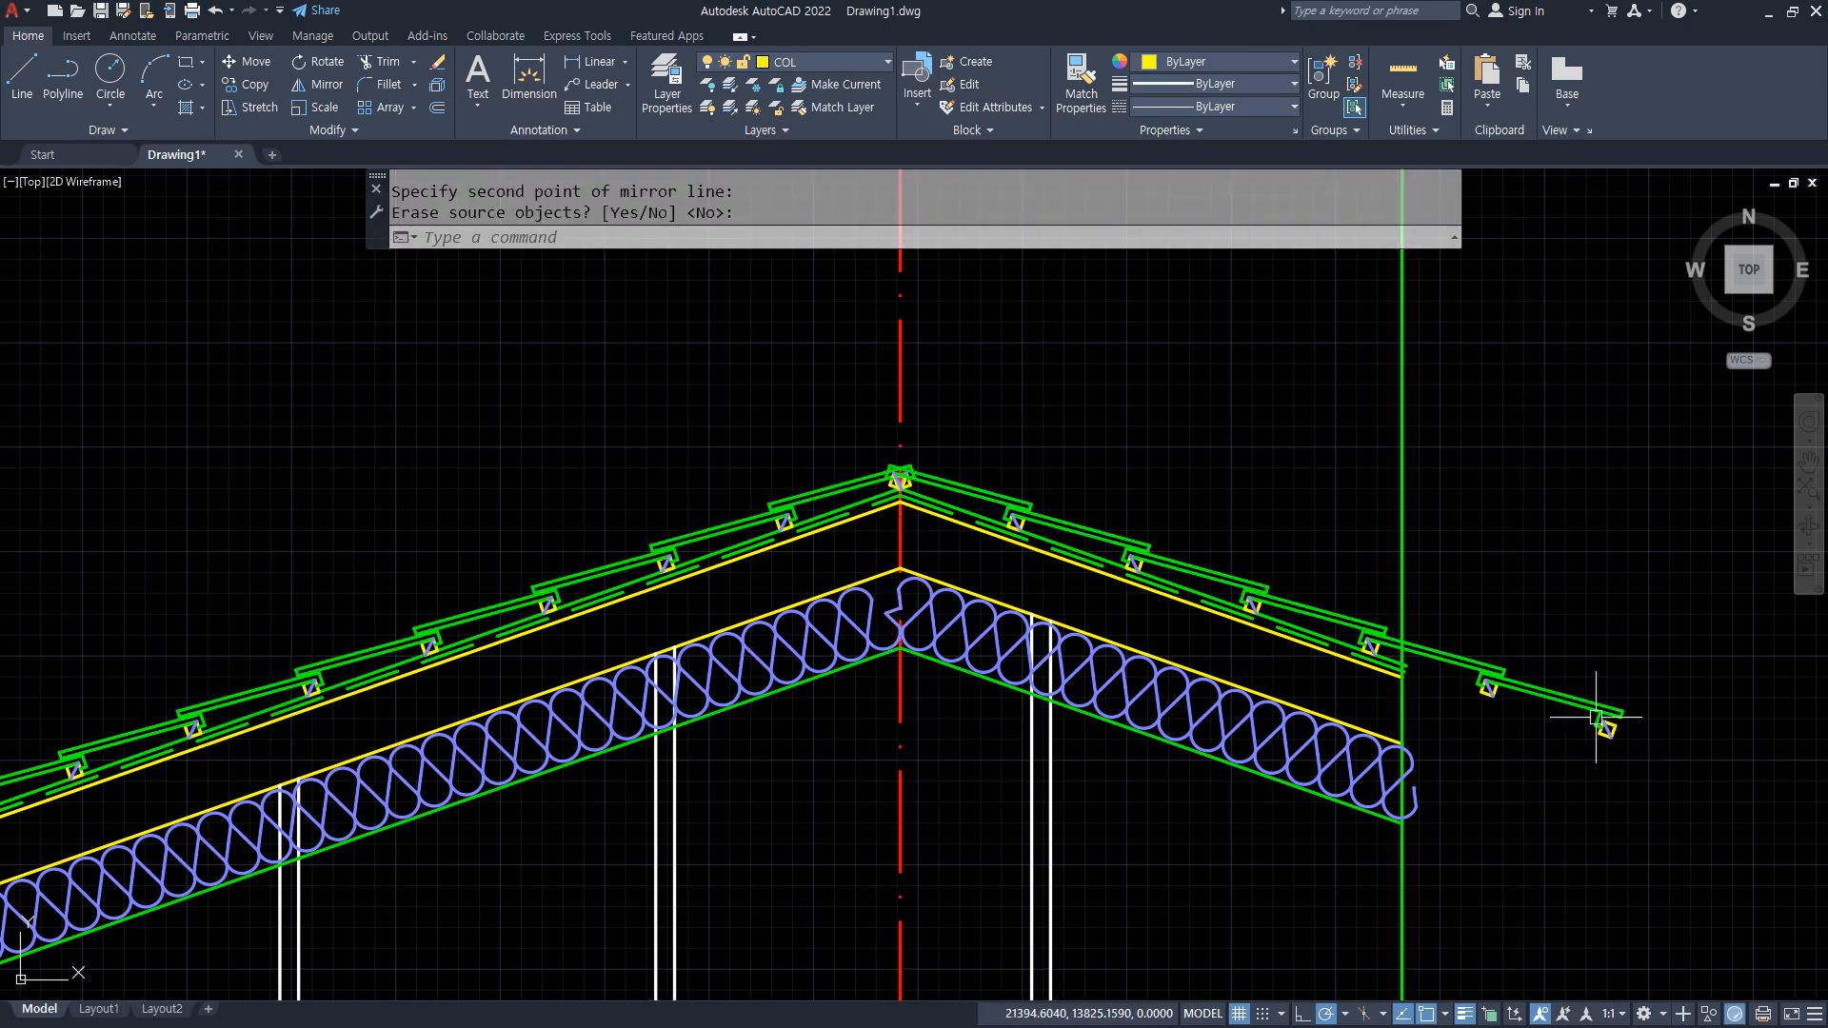
Trim the mirrored tile at the vertical boundary line and erase the leftover tiles and battens beyond it.
{"action": "type", "text": "tr"}
{"action": "key", "text": "Return"}
{"action": "left_click_drag", "start_coordinate": [1436, 607], "coordinate": [1436, 723]}
{"action": "key", "text": "Return"}
{"action": "left_click", "coordinate": [1653, 755]}
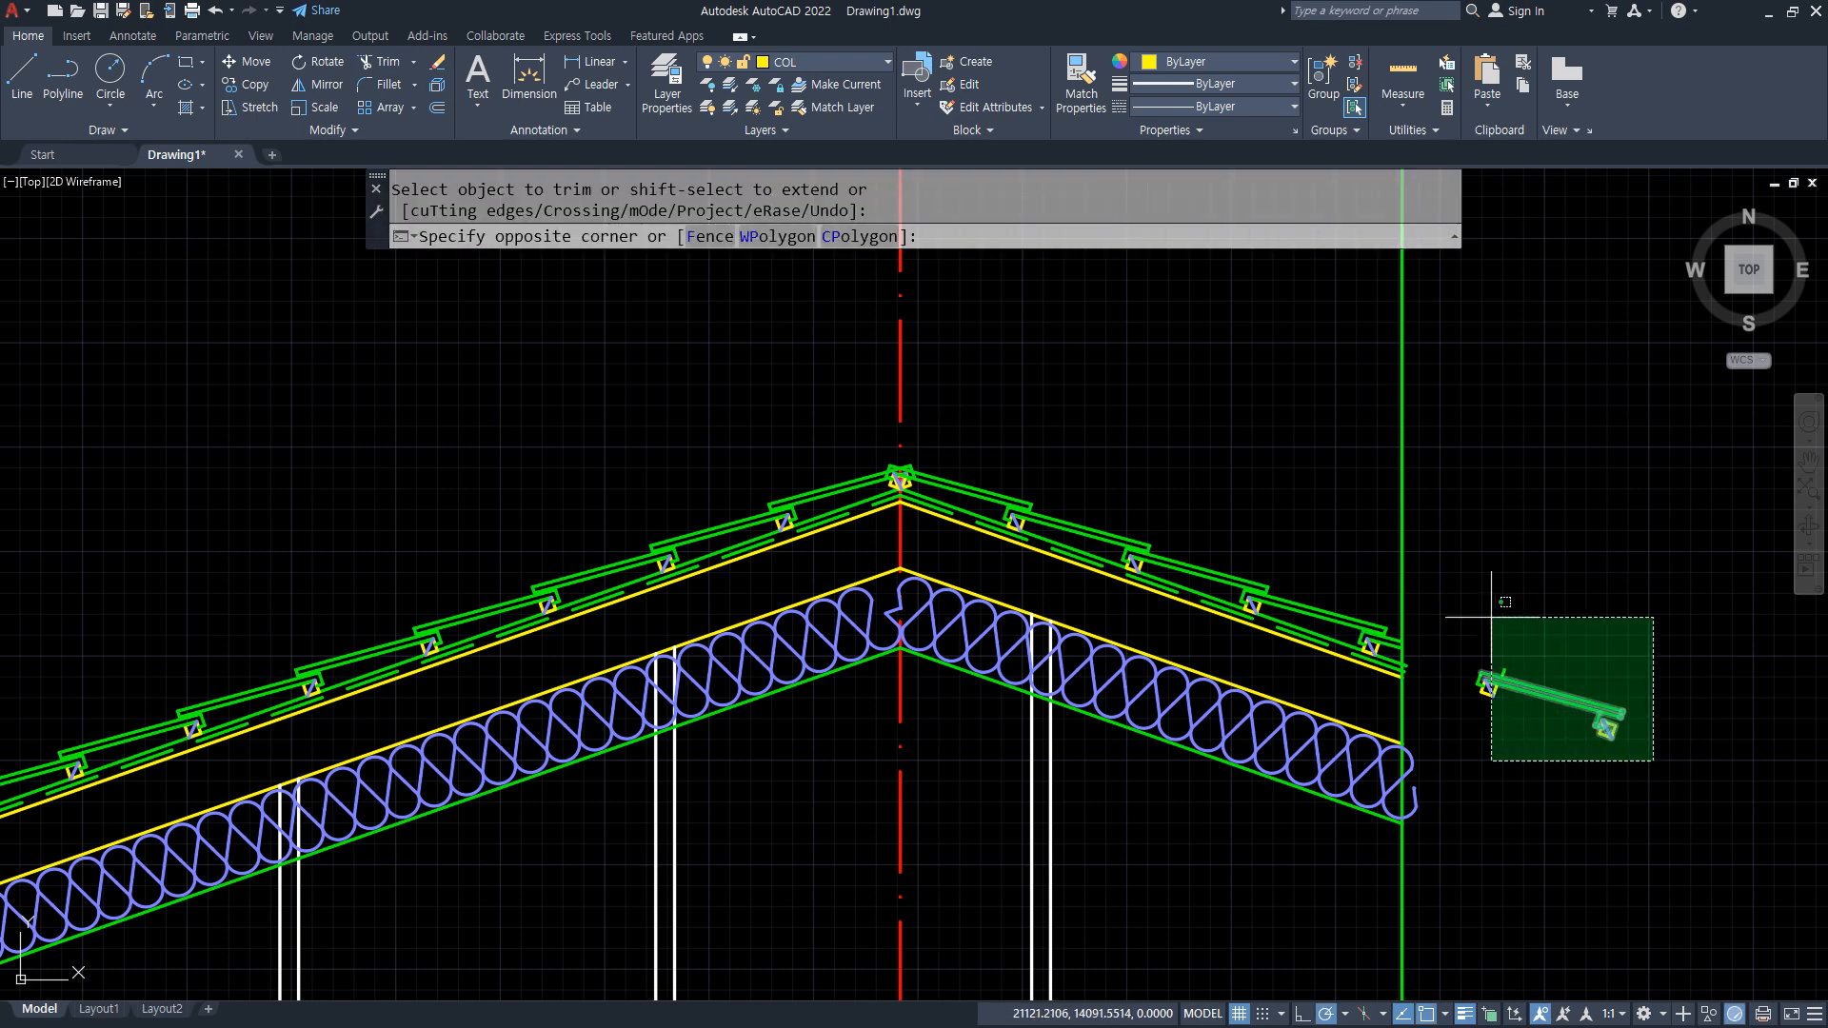
{"action": "left_click", "coordinate": [1428, 609]}
{"action": "type", "text": "e"}
{"action": "key", "text": "Return"}
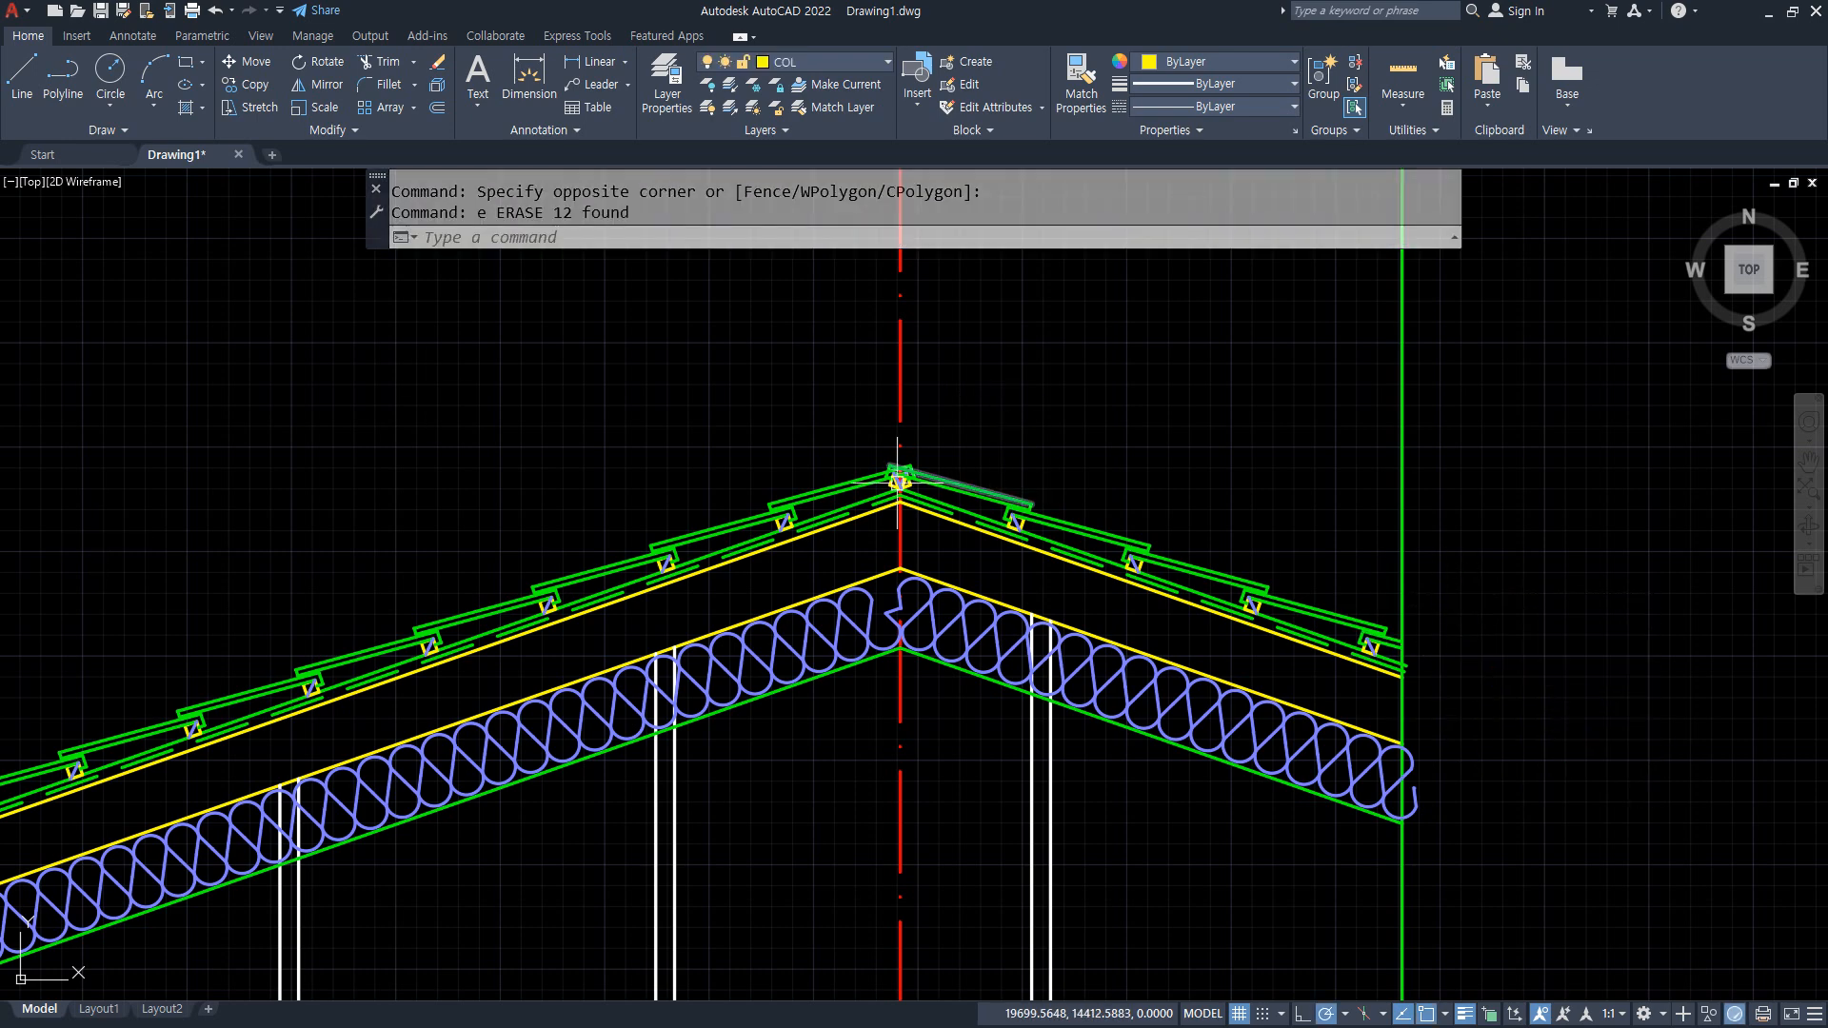
Offset the red ridge centreline by an equal distance to both its left and right sides.
{"action": "scroll", "coordinate": [857, 480], "scroll_direction": "up", "scroll_amount": 2}
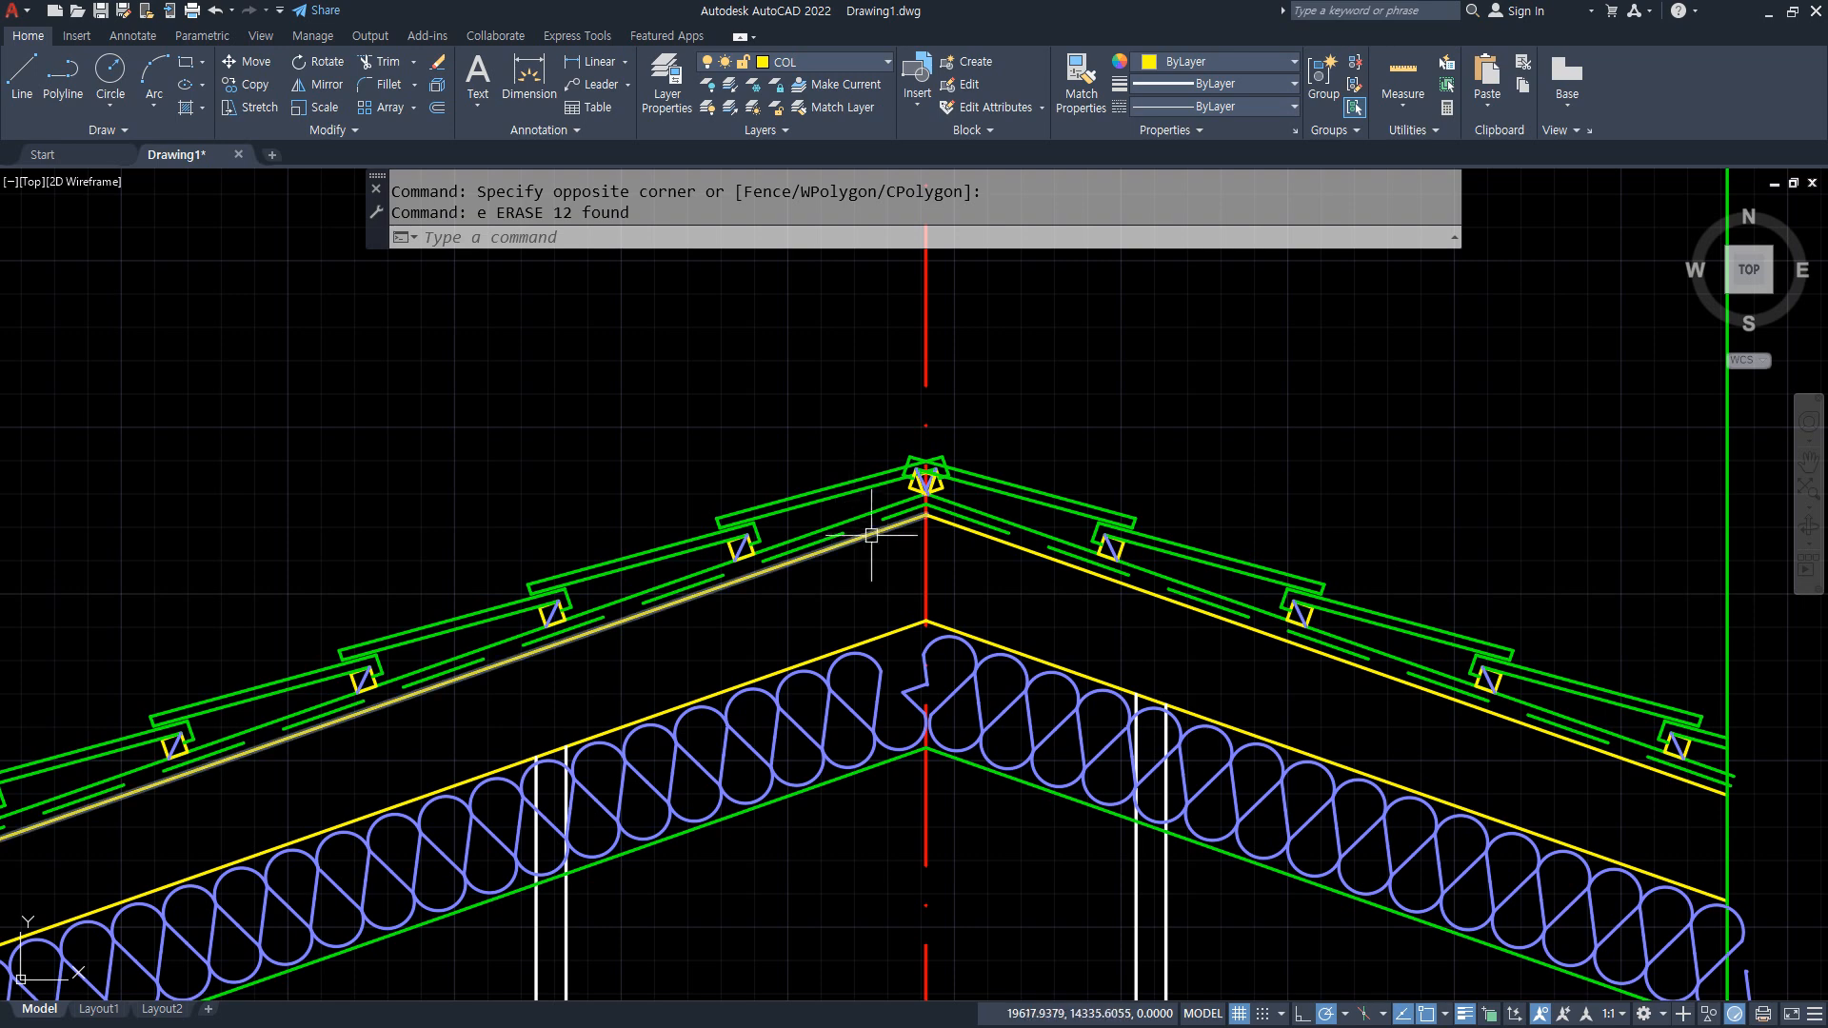
{"action": "type", "text": "o"}
{"action": "key", "text": "Return"}
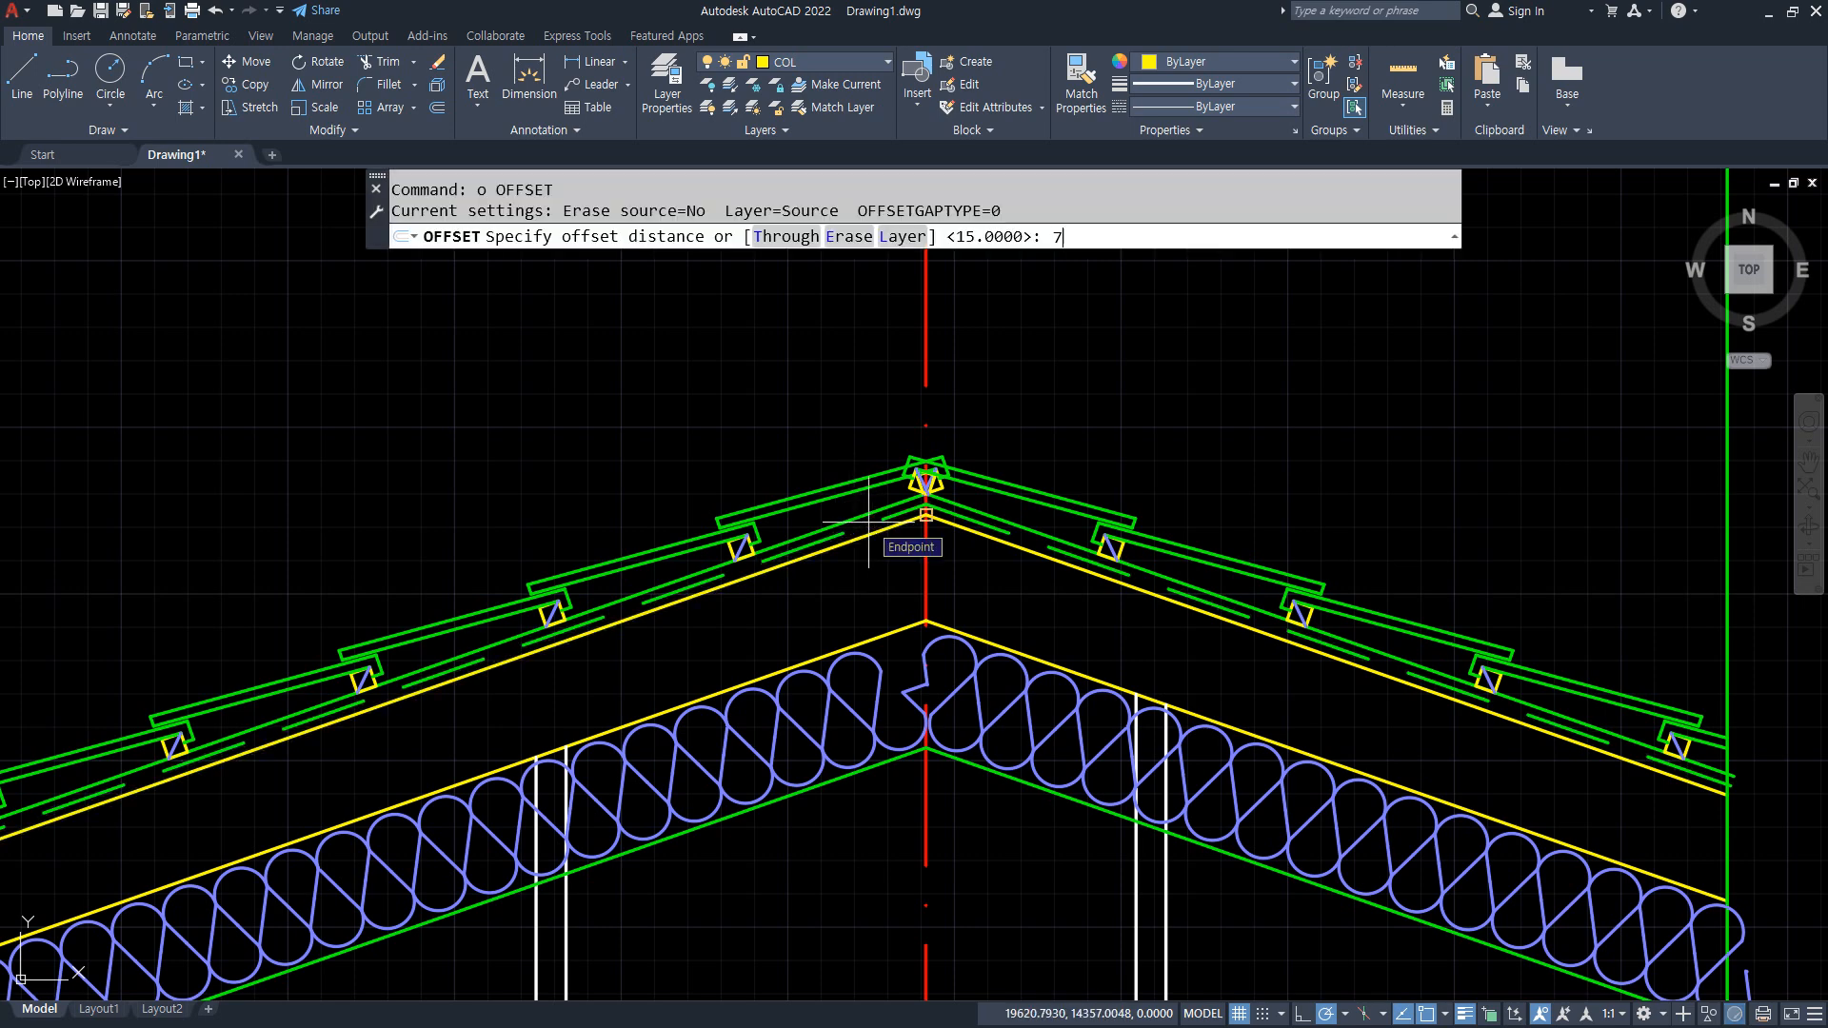
{"action": "key", "text": "Return"}
{"action": "left_click", "coordinate": [924, 362]}
{"action": "left_click", "coordinate": [914, 355]}
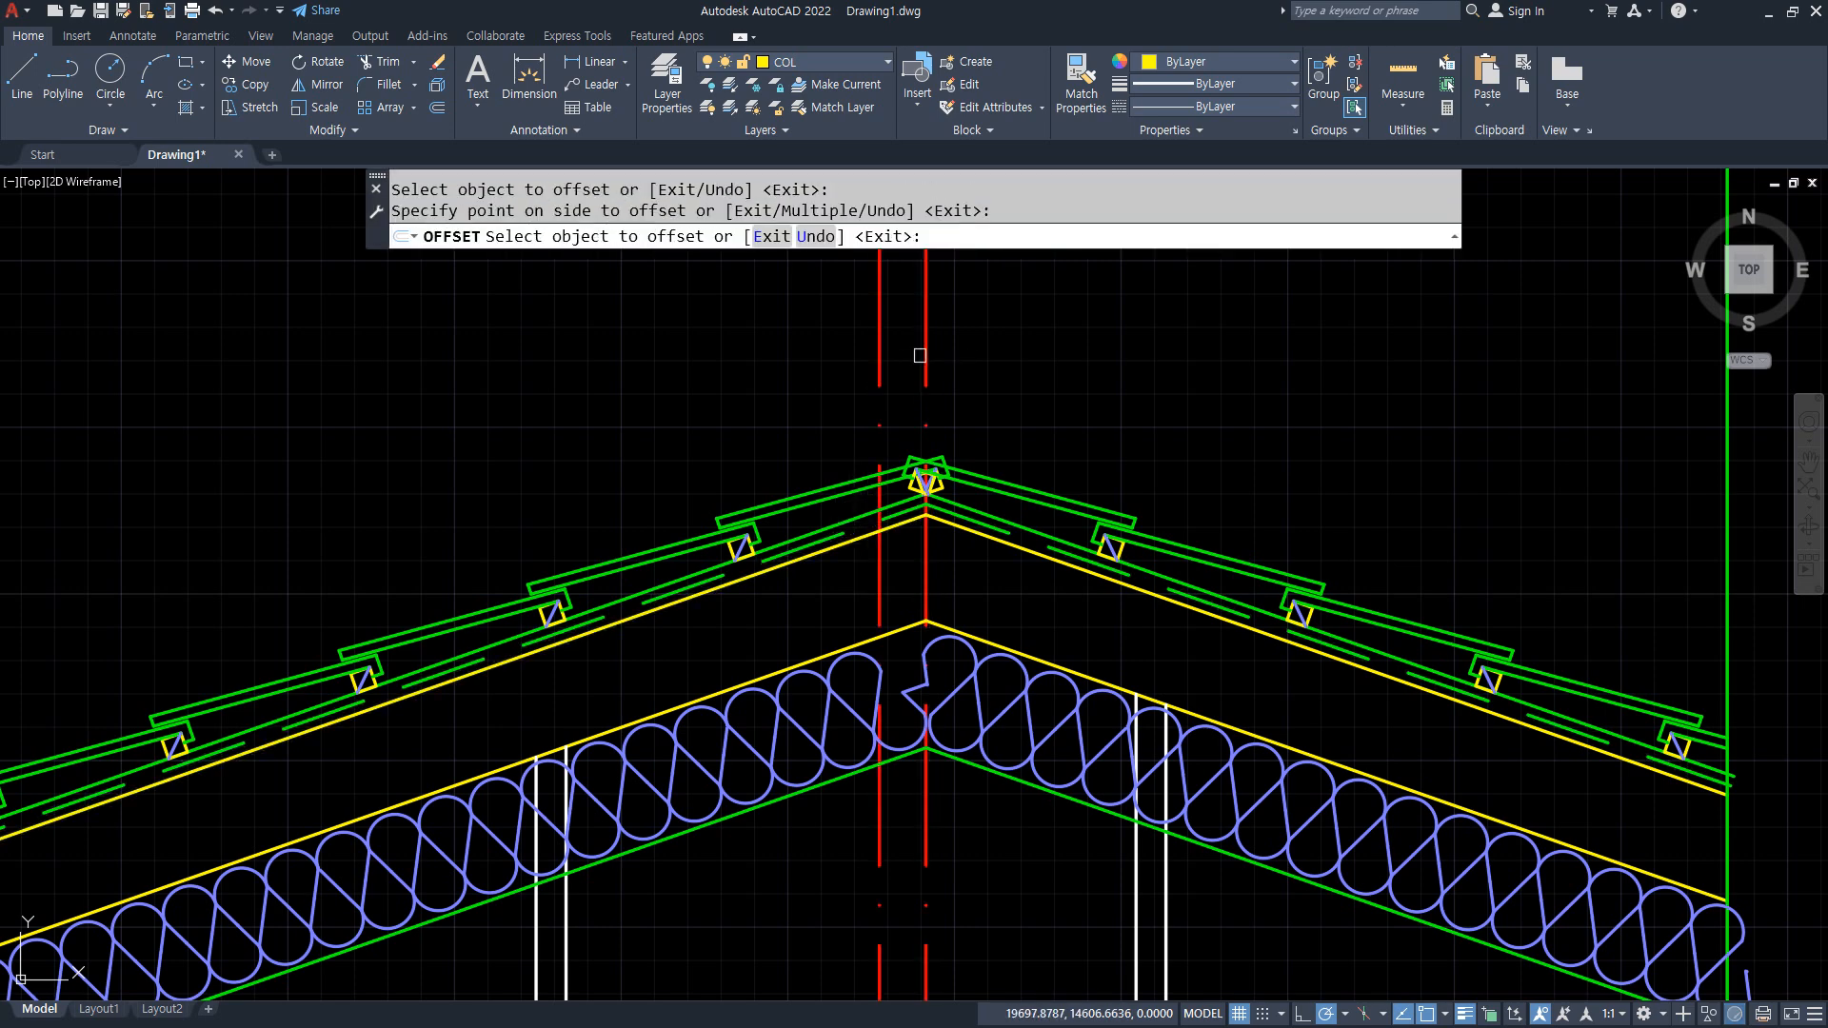
{"action": "left_click", "coordinate": [929, 359]}
{"action": "left_click", "coordinate": [974, 371]}
{"action": "scroll", "coordinate": [953, 514], "scroll_direction": "up", "scroll_amount": 4}
{"action": "key", "text": "Return"}
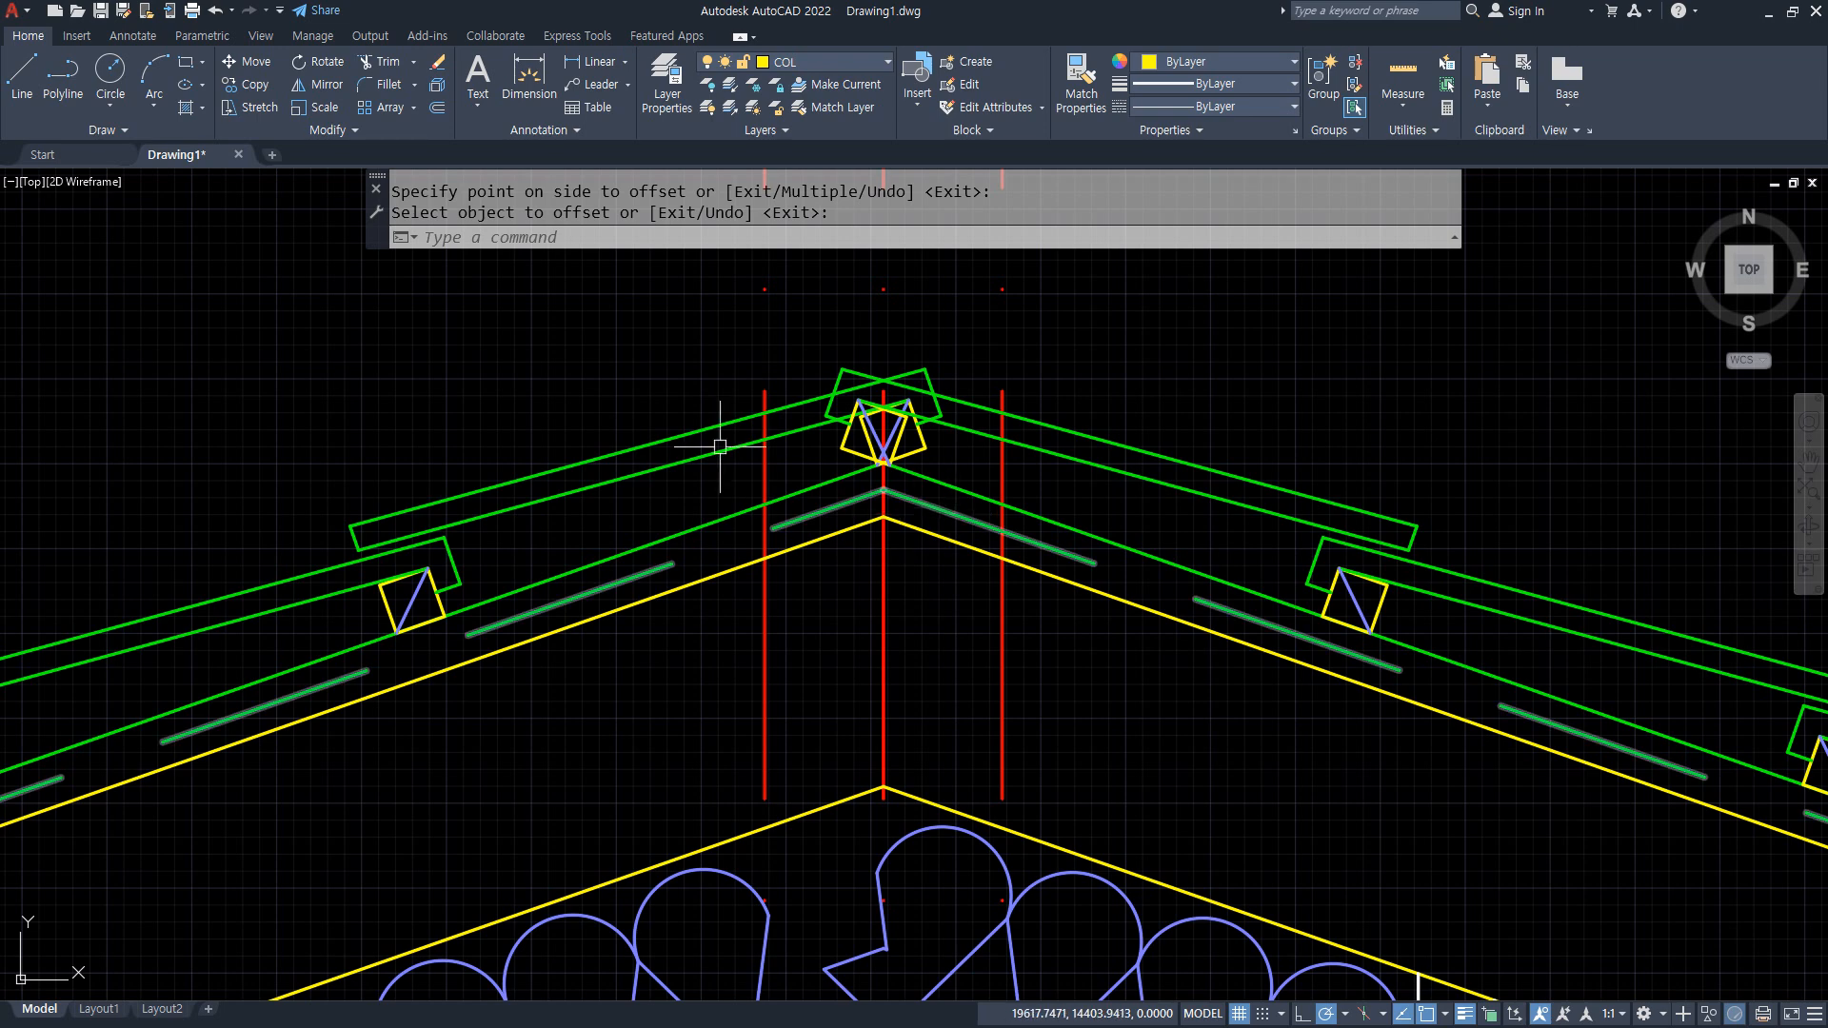
Fillet the upper and lower edges of both topmost tiles to the offset red vertical lines, closing their ridge ends.
{"action": "scroll", "coordinate": [733, 428], "scroll_direction": "up", "scroll_amount": 2}
{"action": "type", "text": "f"}
{"action": "key", "text": "Return"}
{"action": "left_click", "coordinate": [747, 404]}
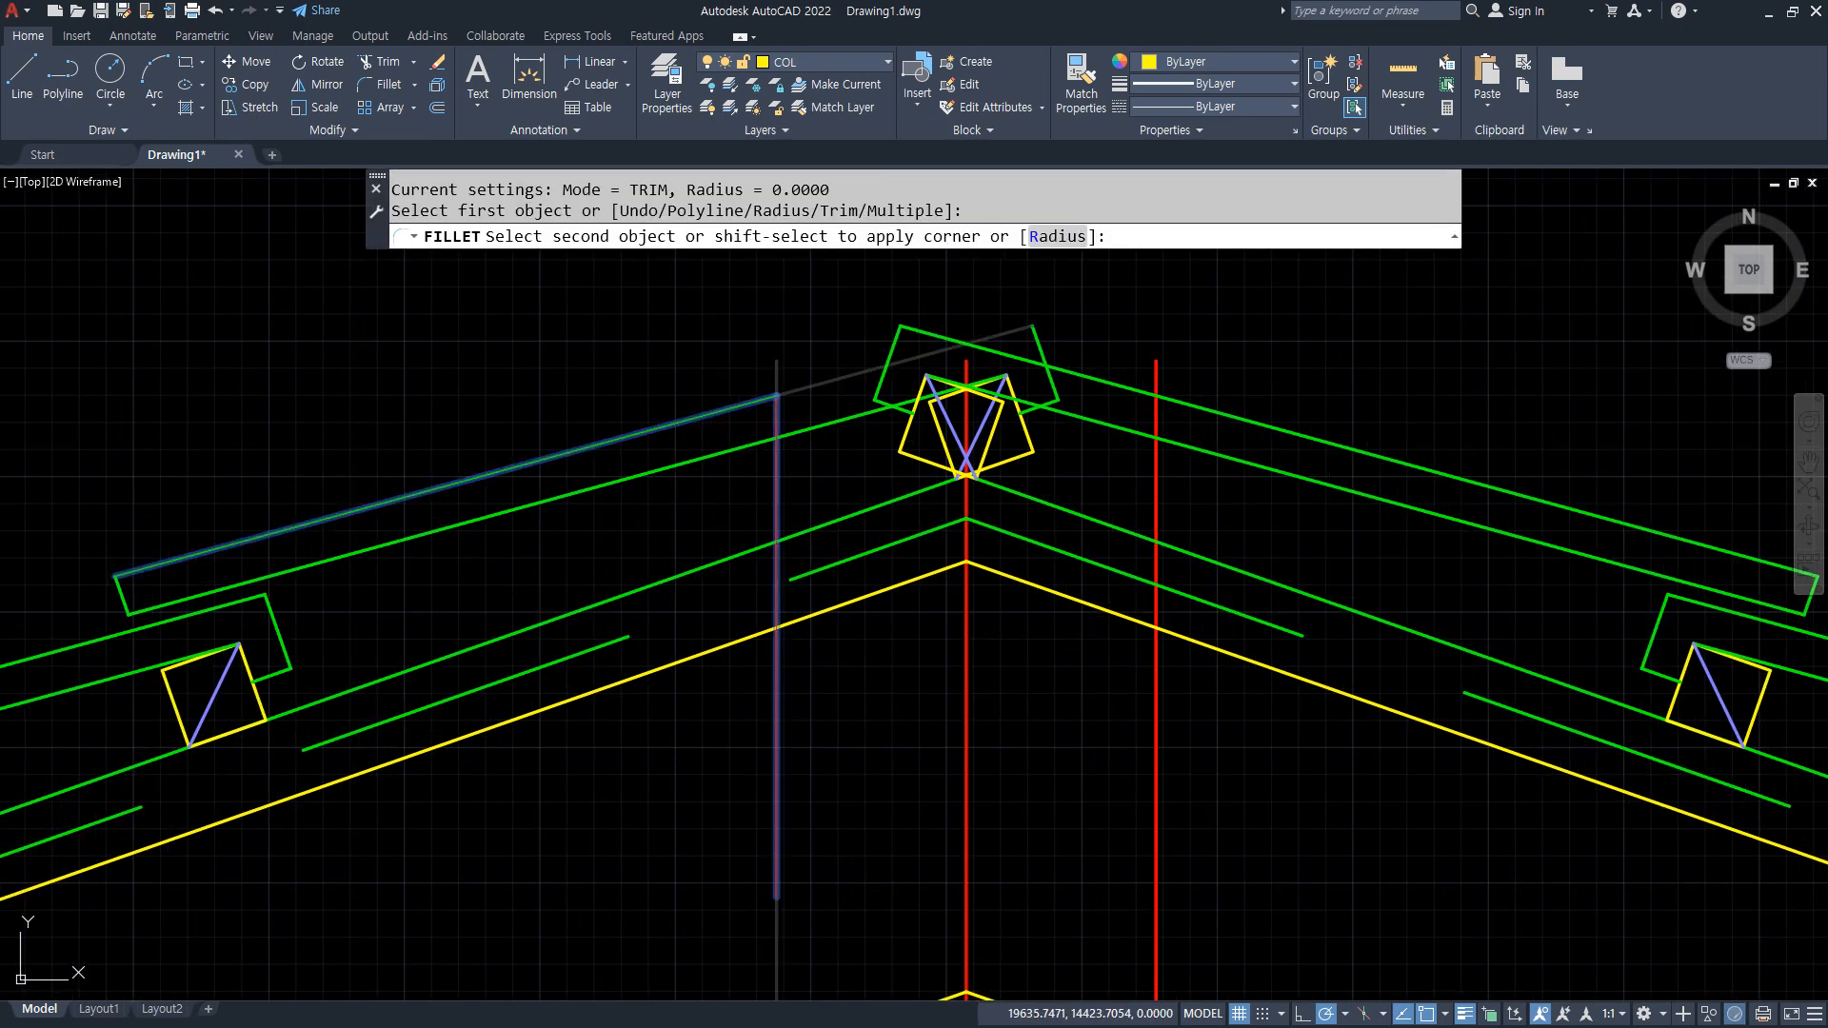
{"action": "left_click", "coordinate": [772, 416]}
{"action": "key", "text": "Return"}
{"action": "left_click", "coordinate": [1171, 400]}
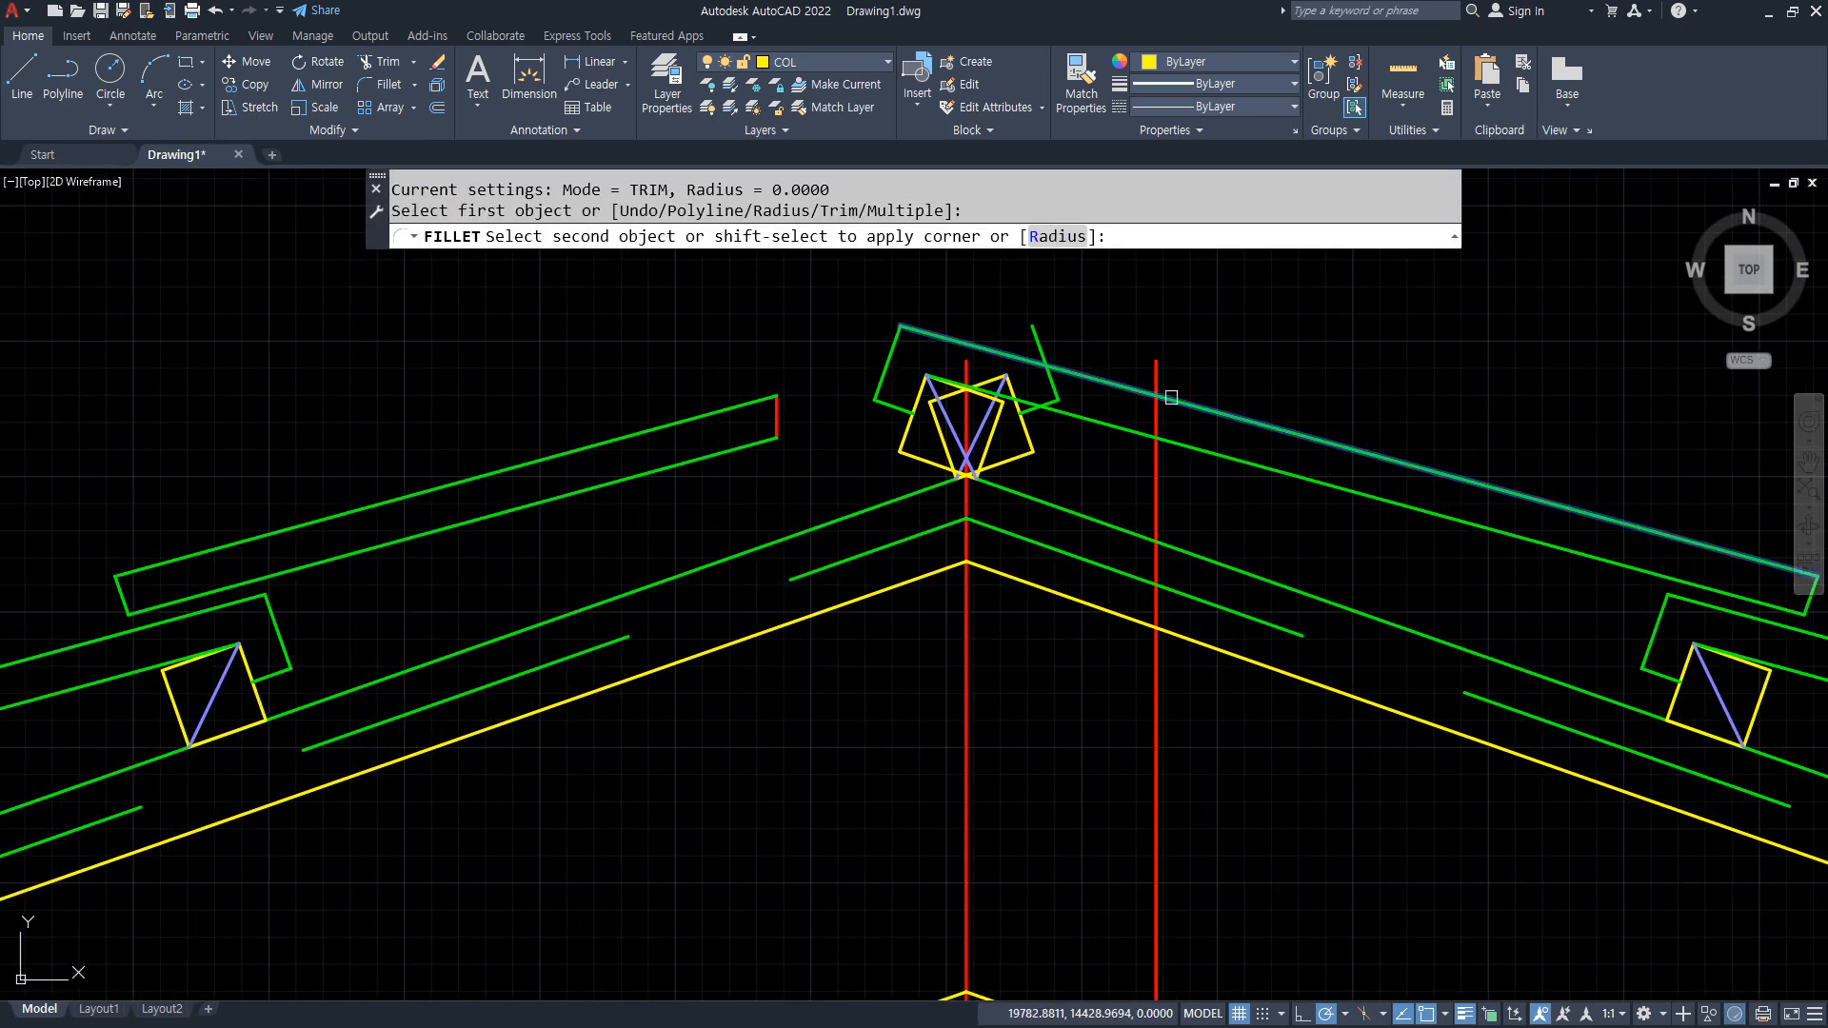
{"action": "left_click", "coordinate": [1156, 424]}
{"action": "key", "text": "Return"}
{"action": "left_click", "coordinate": [1175, 438]}
{"action": "left_click", "coordinate": [1156, 419]}
Erase the leftover tile ends and overlapping battens at the ridge between the two shortened tiles.
{"action": "left_click", "coordinate": [816, 285]}
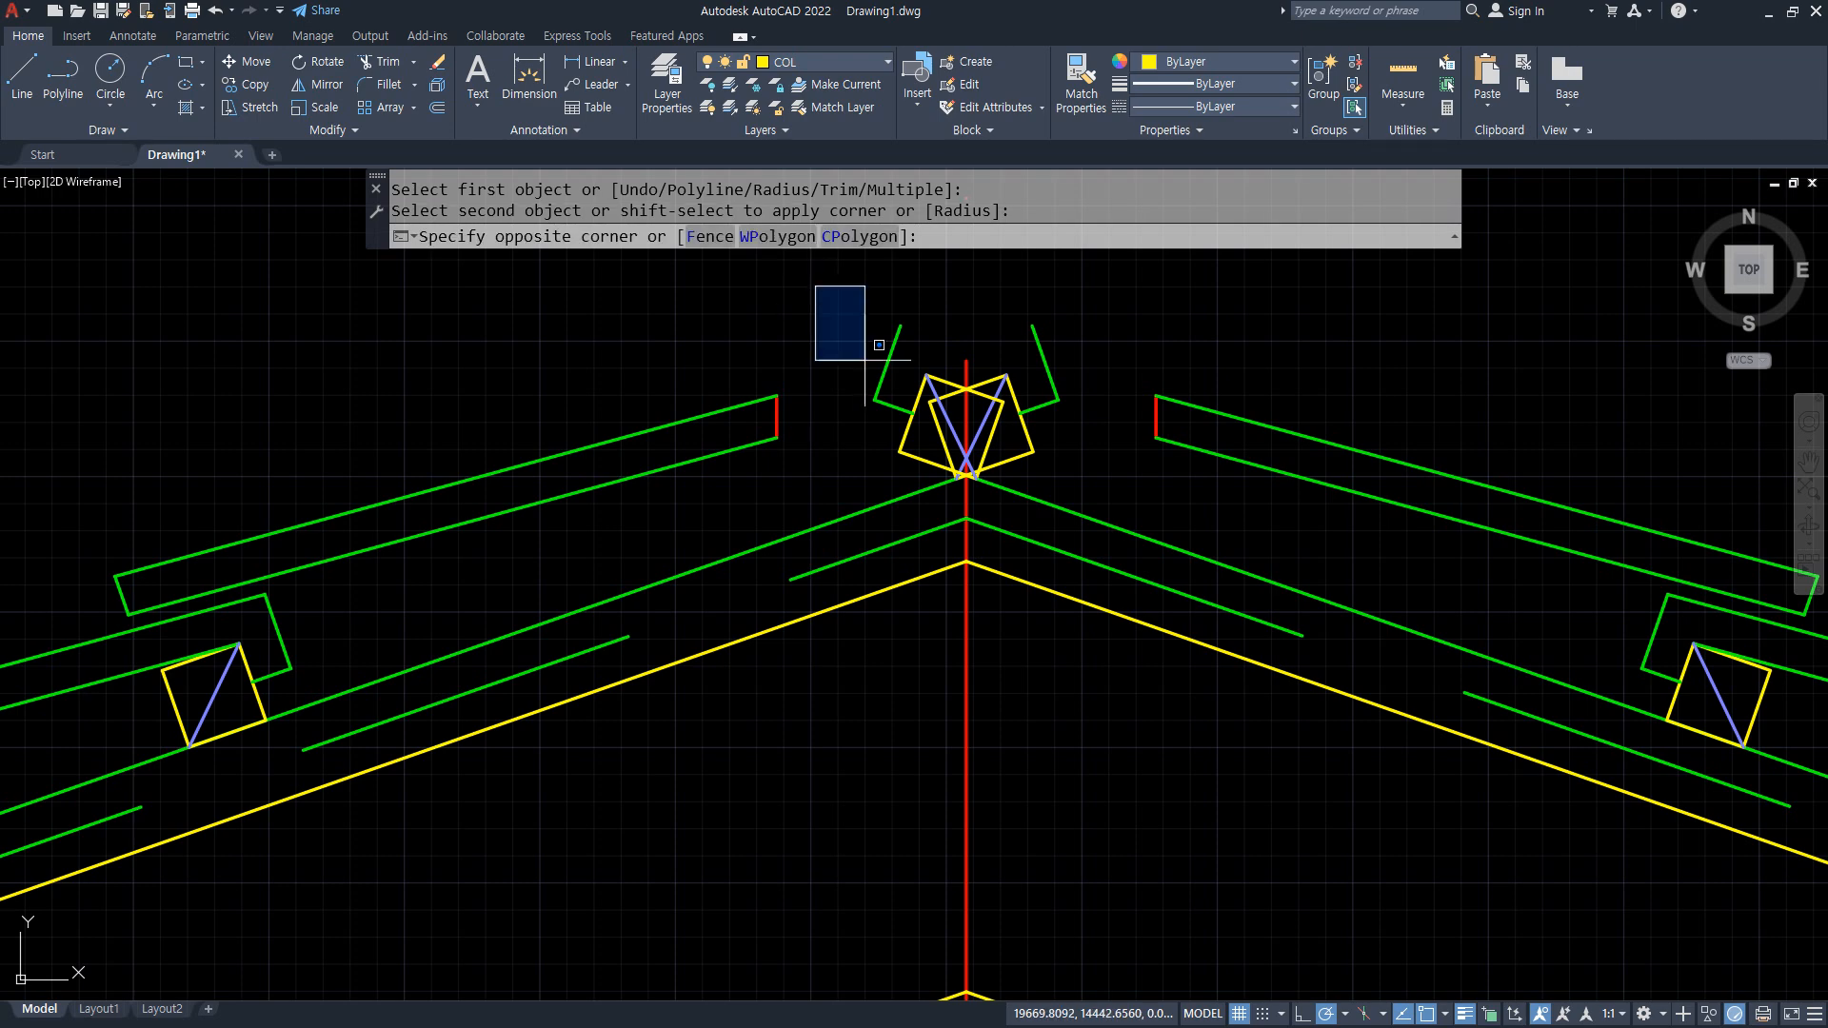
{"action": "left_click", "coordinate": [1080, 638]}
{"action": "type", "text": "e"}
{"action": "key", "text": "Return"}
Match the properties of the green tile edge onto the red end lines of both topmost tiles.
{"action": "type", "text": "ma"}
{"action": "key", "text": "Return"}
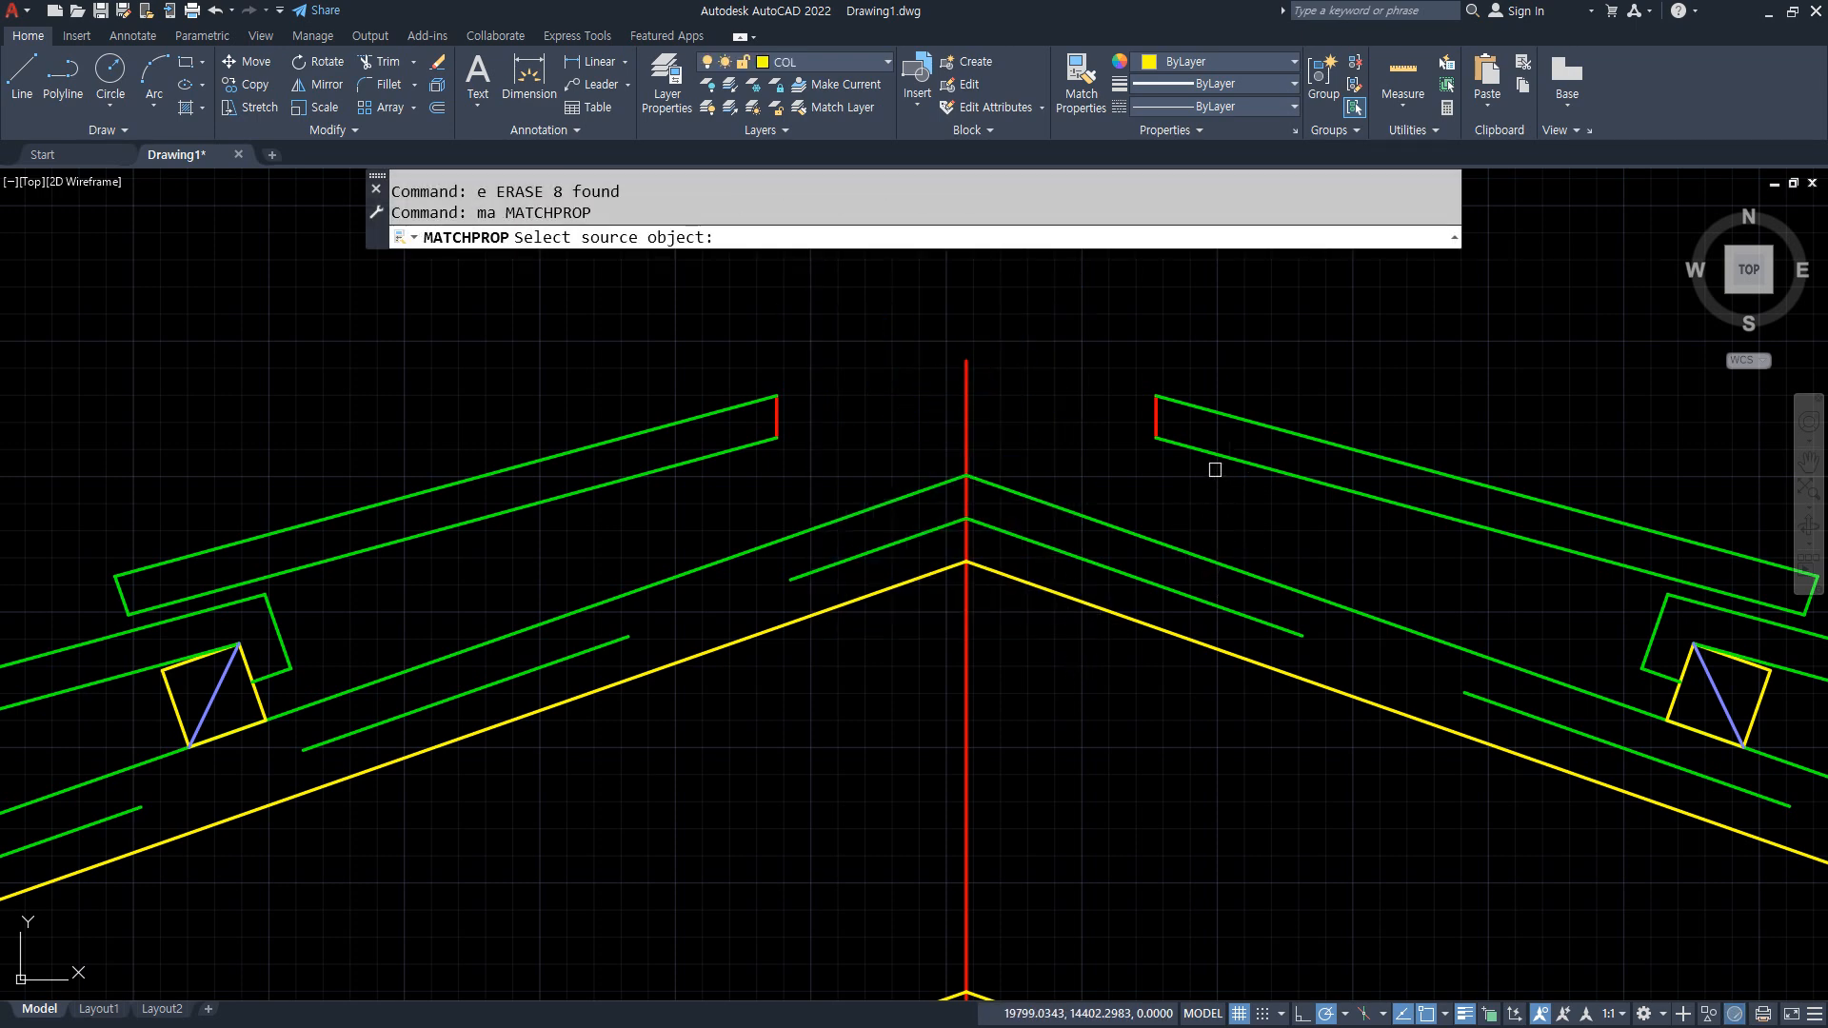
{"action": "left_click", "coordinate": [1211, 458]}
{"action": "left_click", "coordinate": [1263, 555]}
{"action": "key", "text": "Return"}
Draw a circle of radius 370 in the empty area beside the red centreline, above the right roof slope.
{"action": "scroll", "coordinate": [1057, 542], "scroll_direction": "down", "scroll_amount": 4}
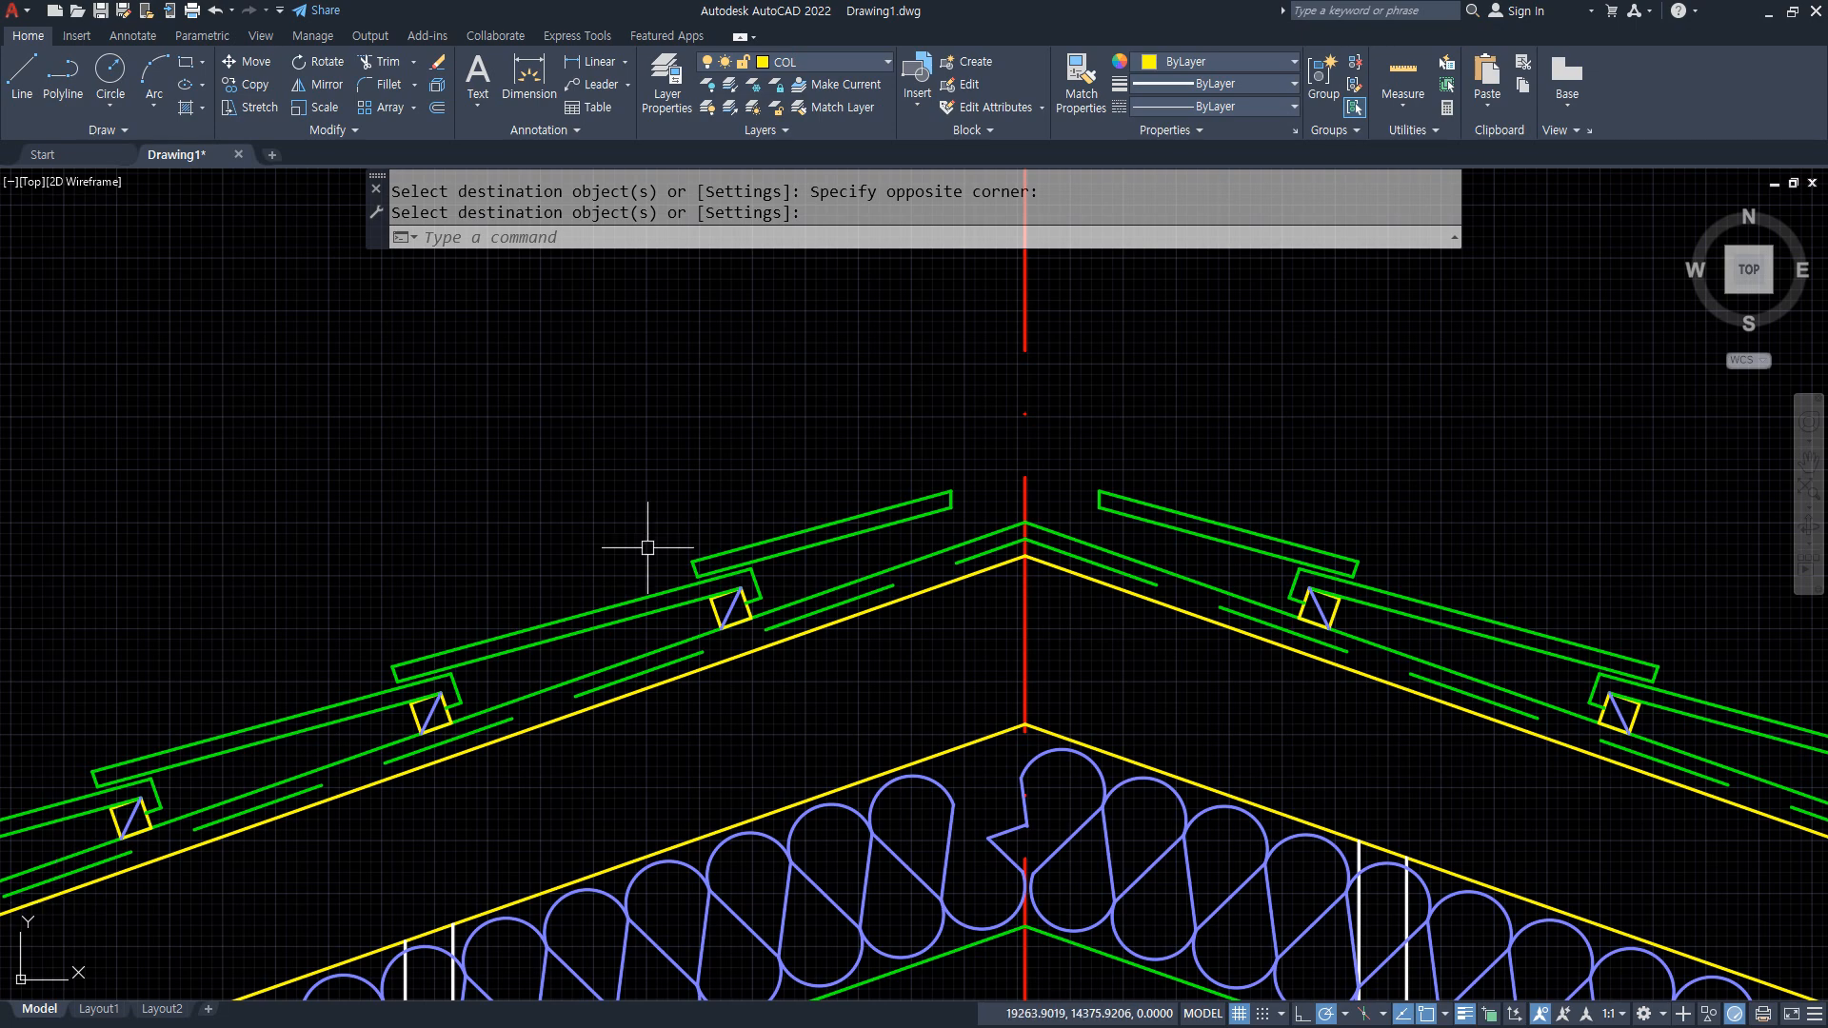
{"action": "left_click", "coordinate": [1084, 401]}
{"action": "mouse_move", "coordinate": [1265, 424]}
{"action": "middle_mouse_down"}
{"action": "mouse_move", "coordinate": [751, 674]}
{"action": "mouse_move", "coordinate": [784, 677]}
{"action": "middle_mouse_up"}
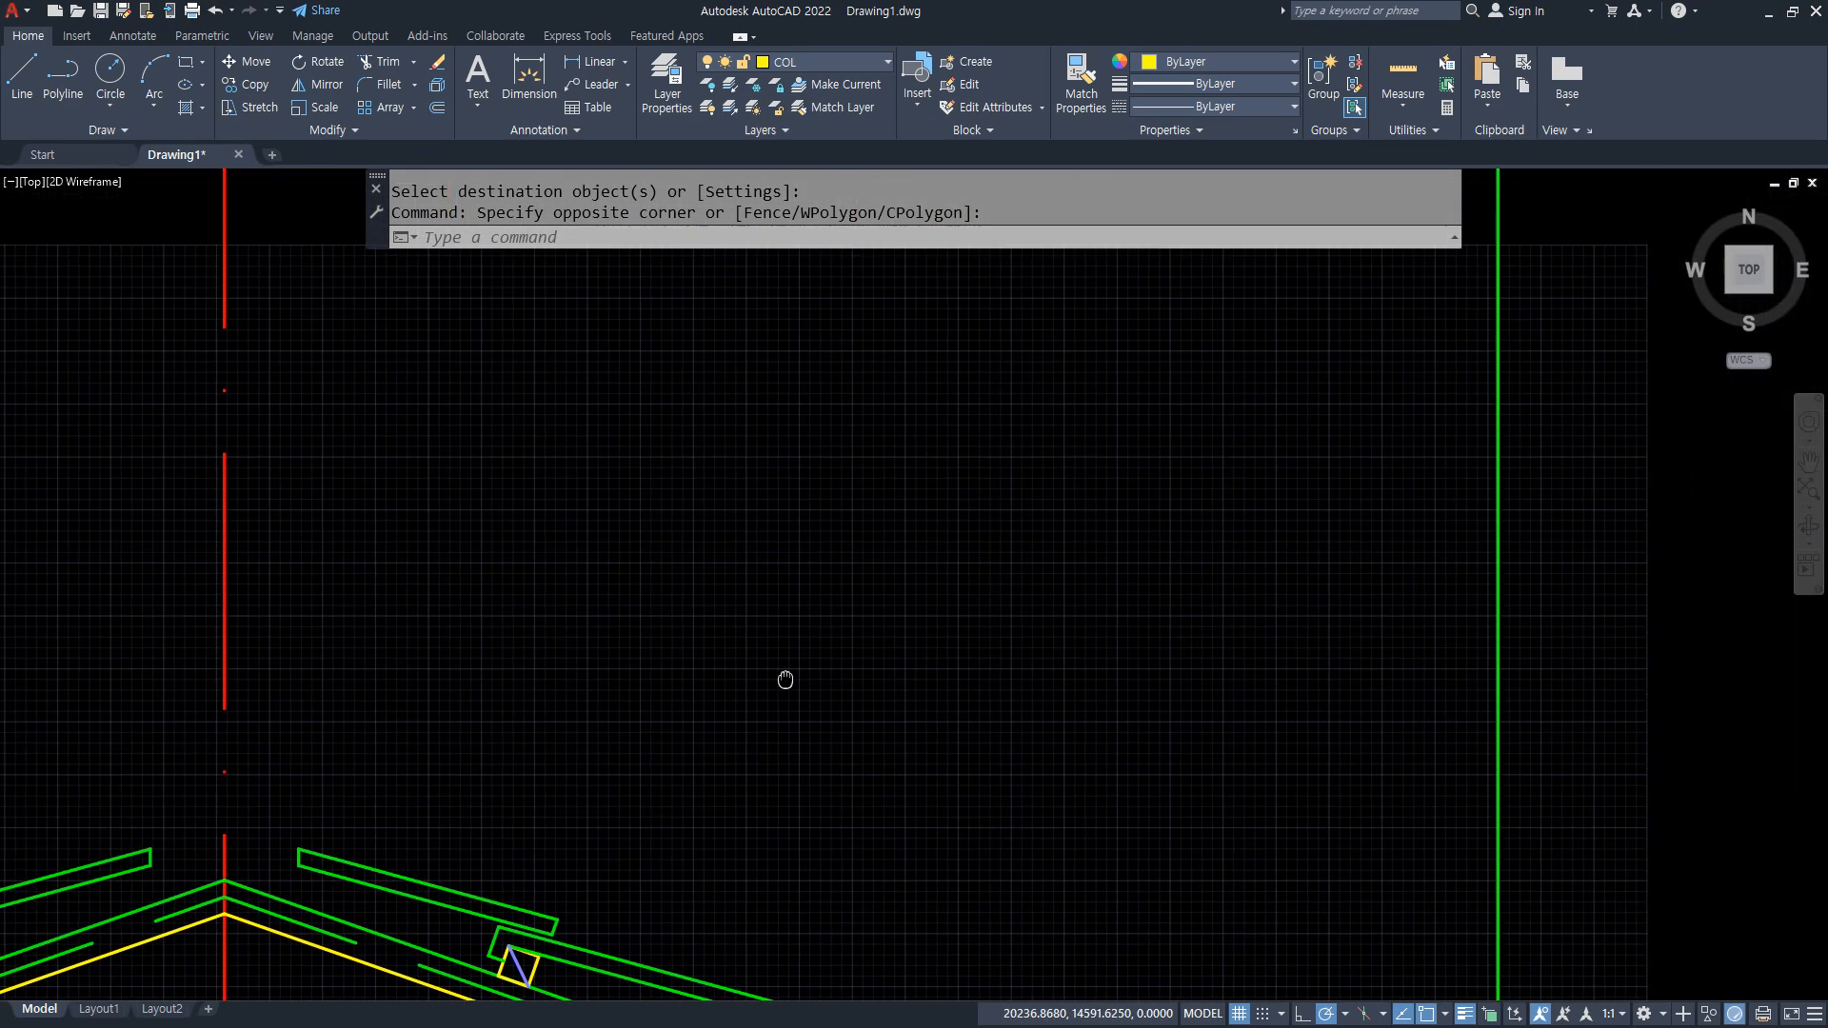
{"action": "type", "text": "c"}
{"action": "key", "text": "Return"}
{"action": "left_click", "coordinate": [880, 636]}
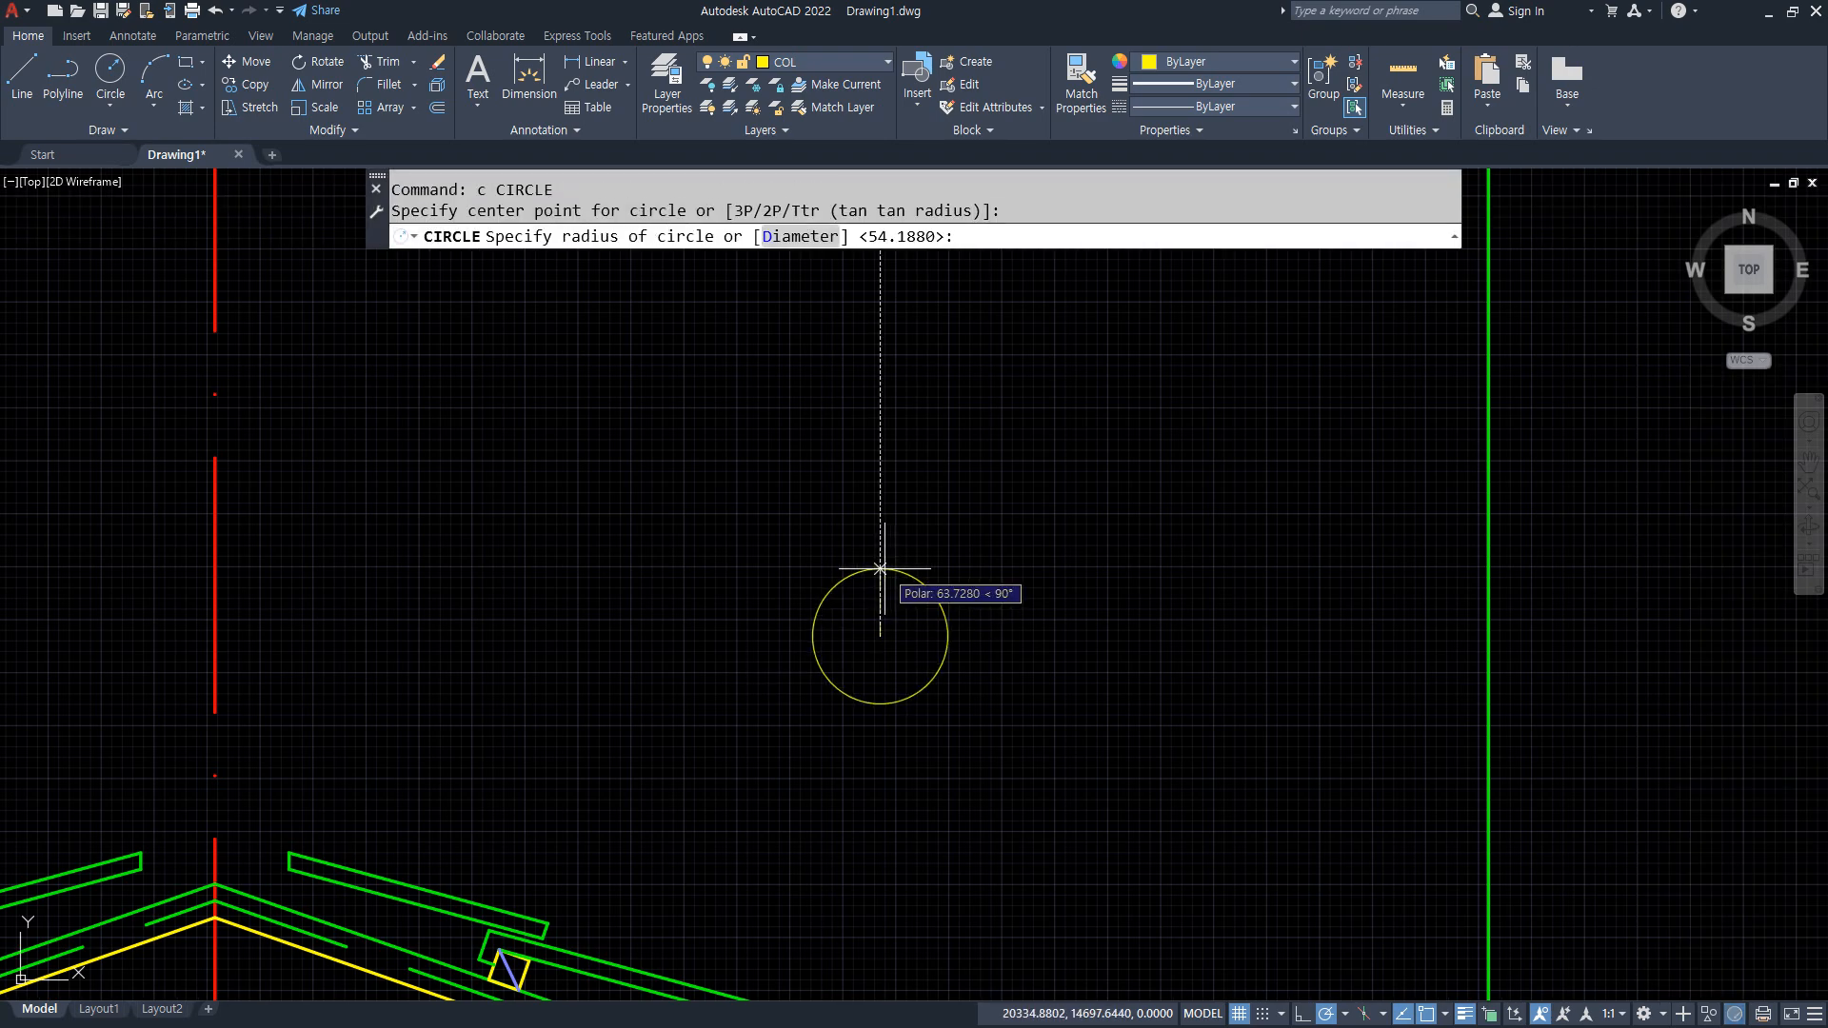
{"action": "type", "text": "370"}
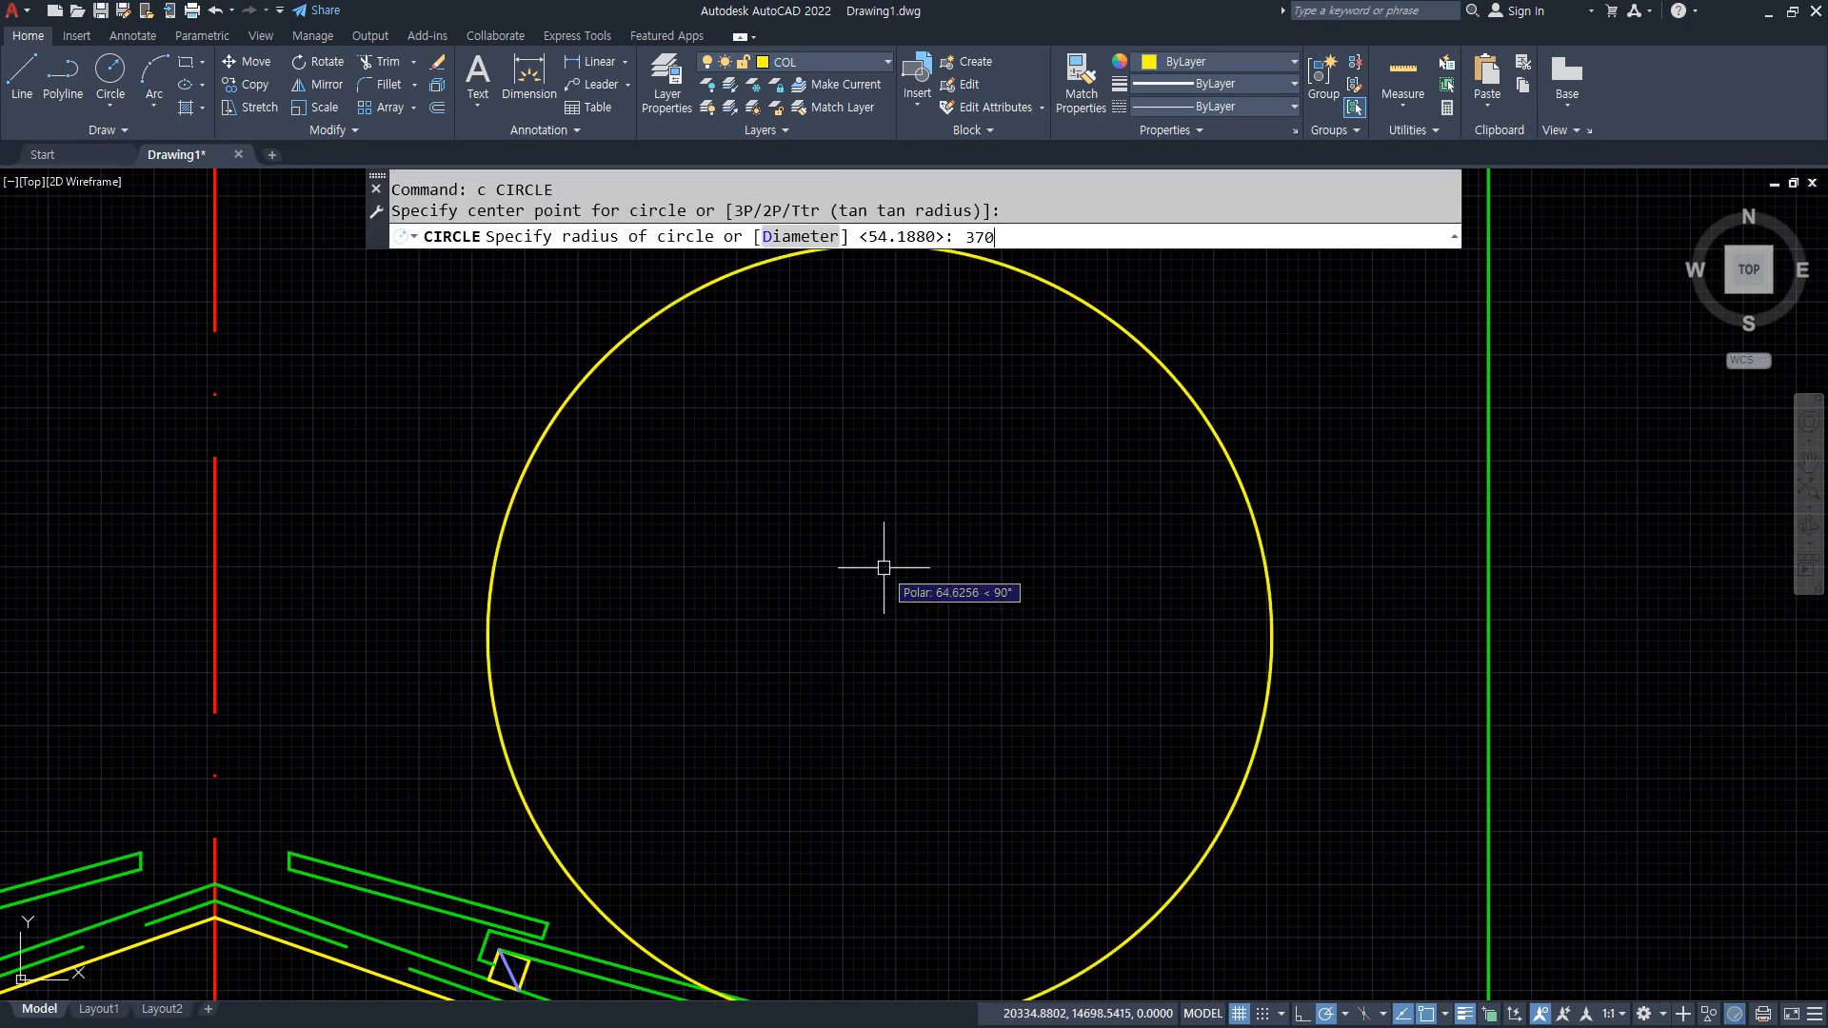
{"action": "key", "text": "Return"}
Draw a vertical line through the circle's top quadrant, starting above the circle and ending inside it.
{"action": "middle_click_drag", "start_coordinate": [882, 564], "coordinate": [872, 819]}
{"action": "type", "text": "l"}
{"action": "key", "text": "Return"}
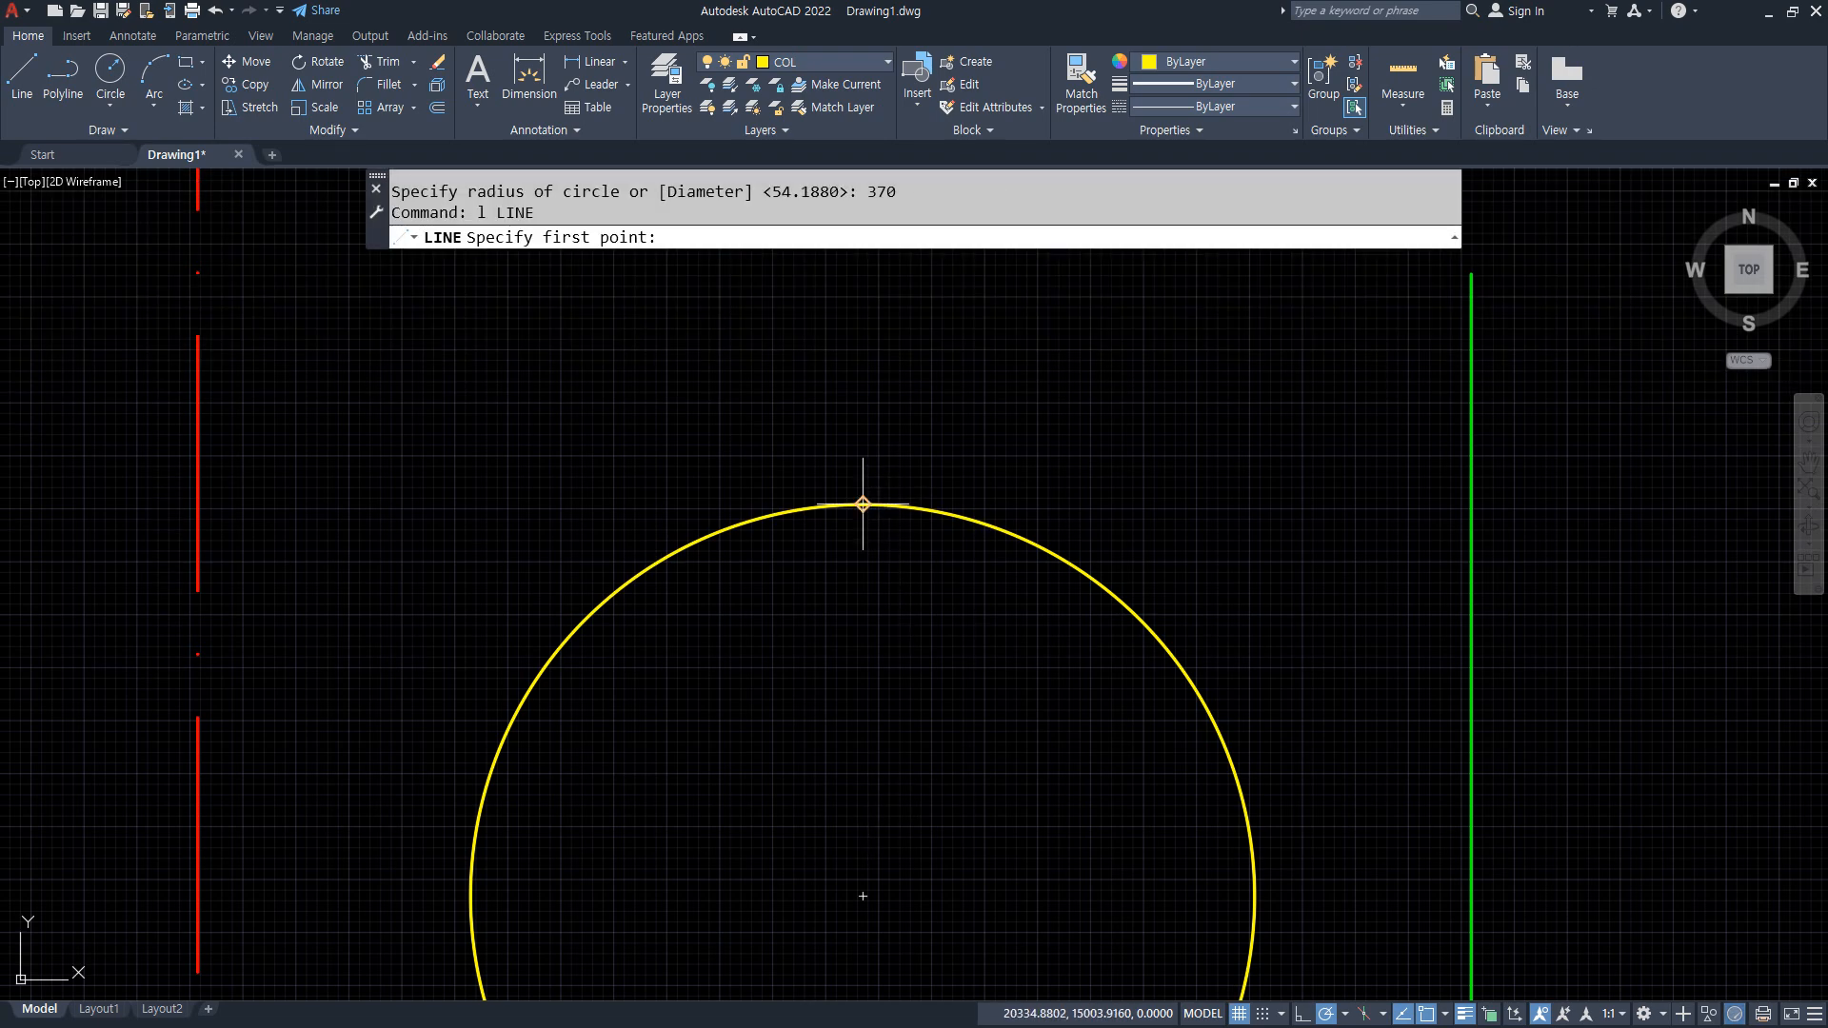
{"action": "left_click", "coordinate": [863, 355]}
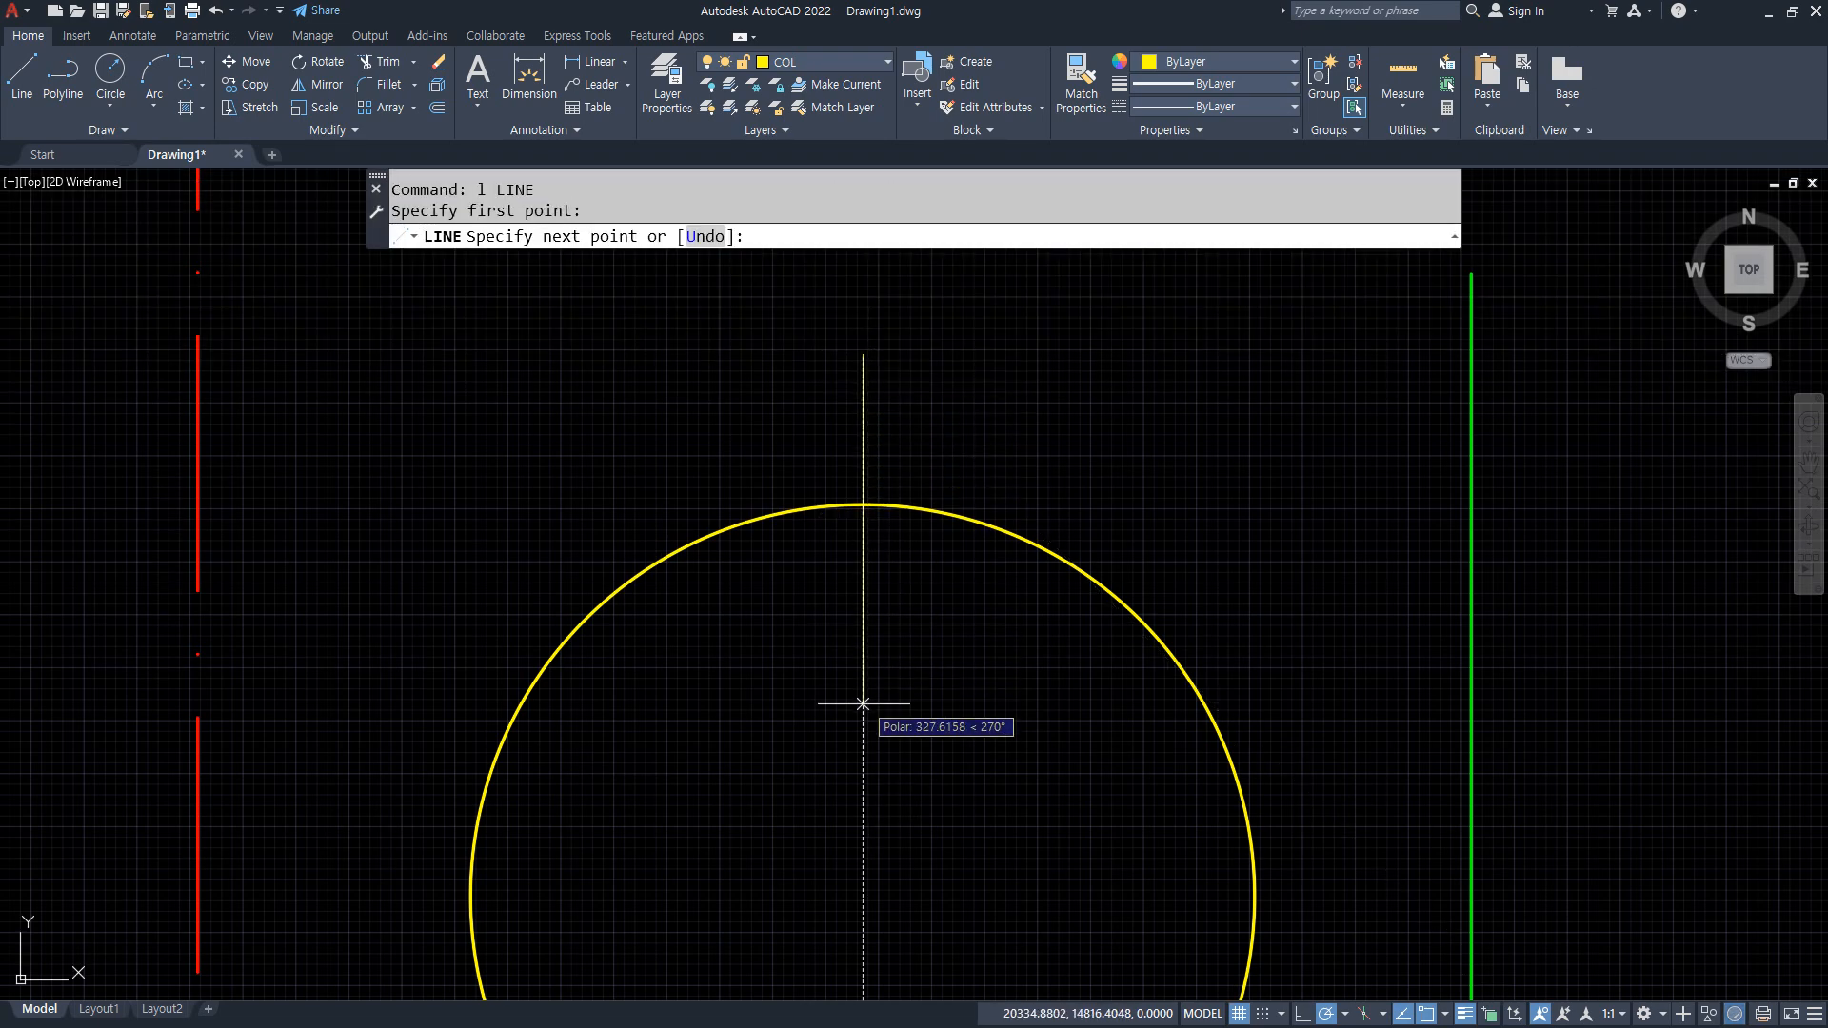
{"action": "left_click", "coordinate": [863, 756]}
{"action": "key", "text": "Return"}
Offset the vertical line by 150 to both its left and right sides.
{"action": "type", "text": "o"}
{"action": "key", "text": "Return"}
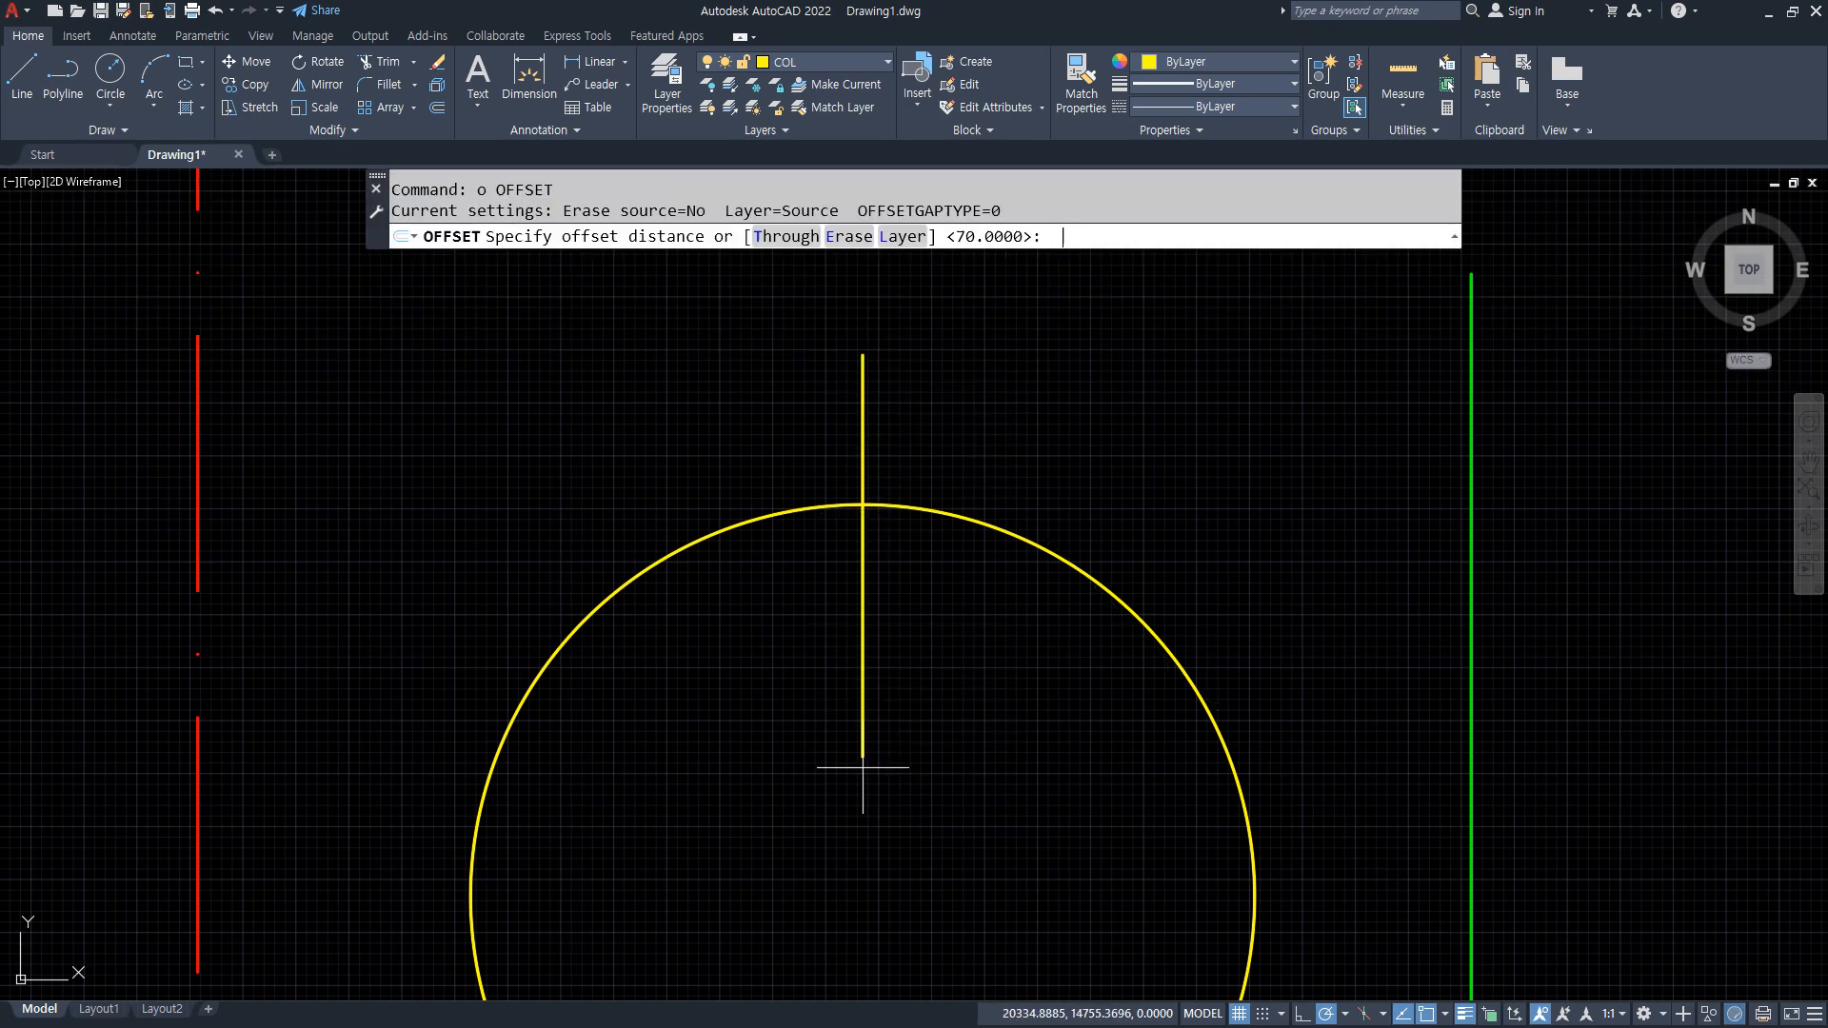
{"action": "type", "text": "150"}
{"action": "key", "text": "Return"}
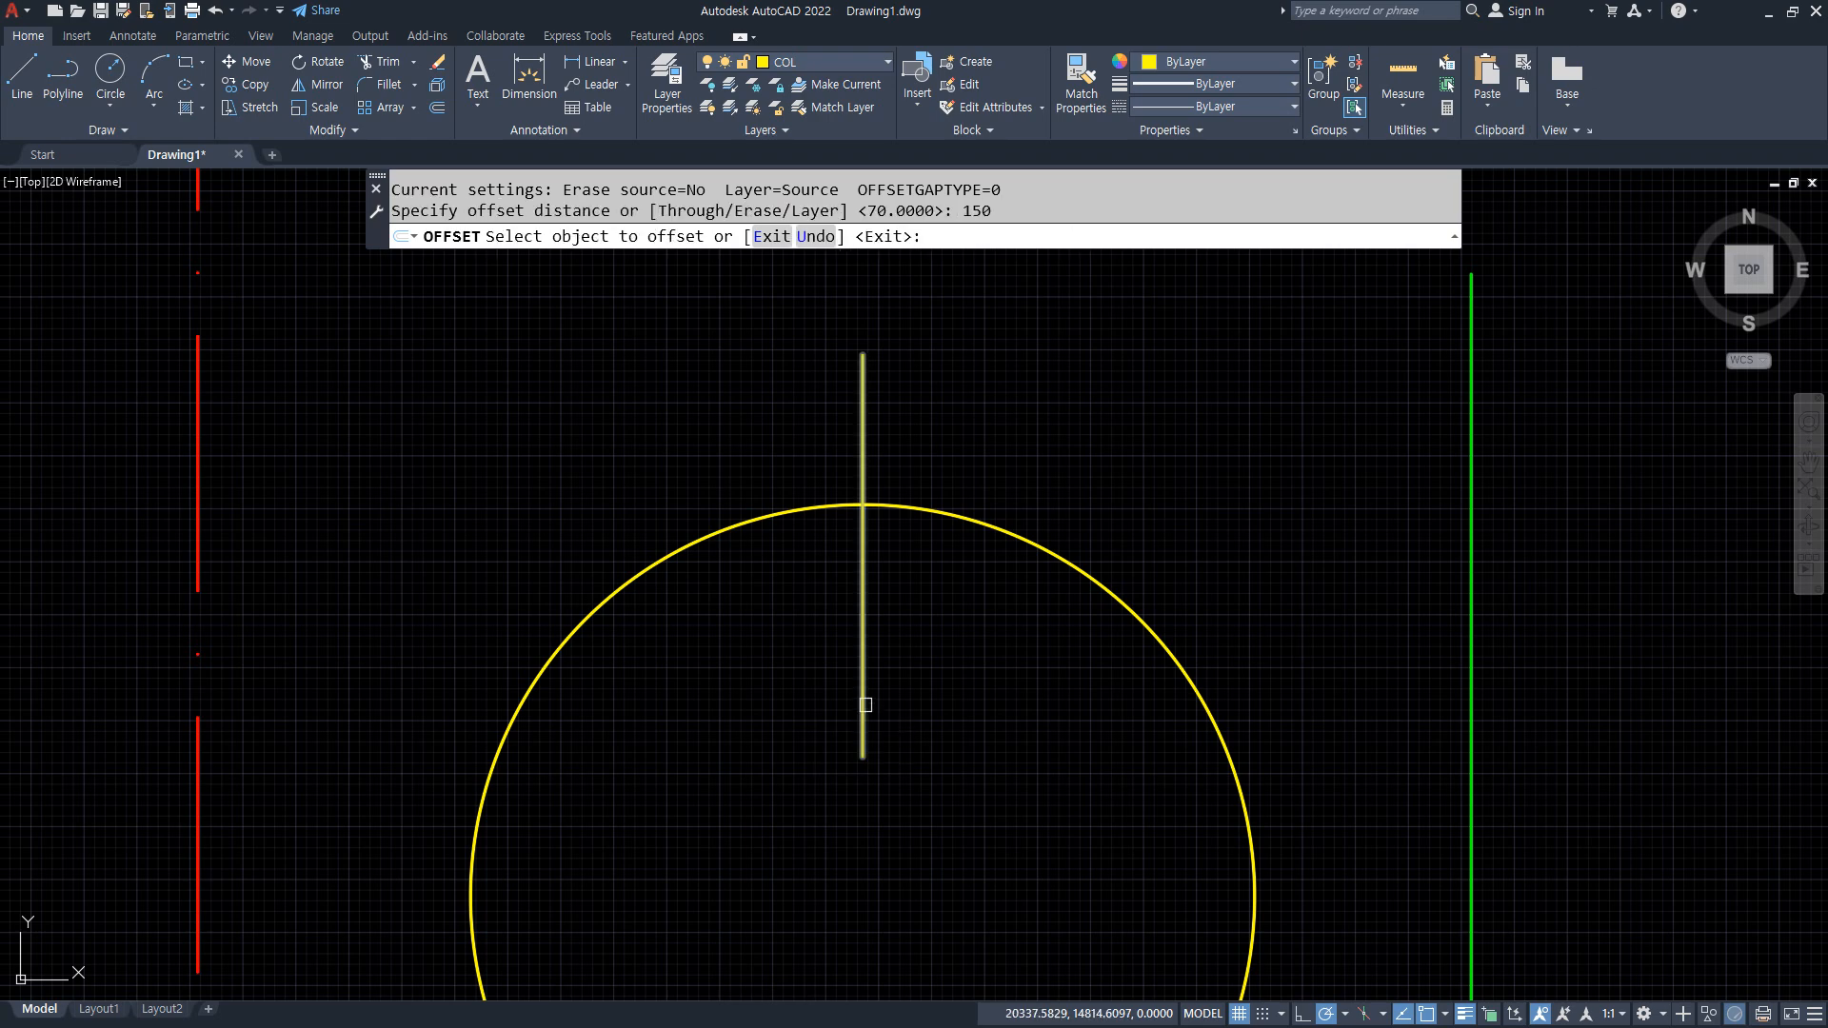
{"action": "left_click", "coordinate": [862, 702]}
{"action": "left_click", "coordinate": [808, 690]}
{"action": "left_click", "coordinate": [863, 662]}
{"action": "left_click", "coordinate": [963, 665]}
{"action": "key", "text": "Return"}
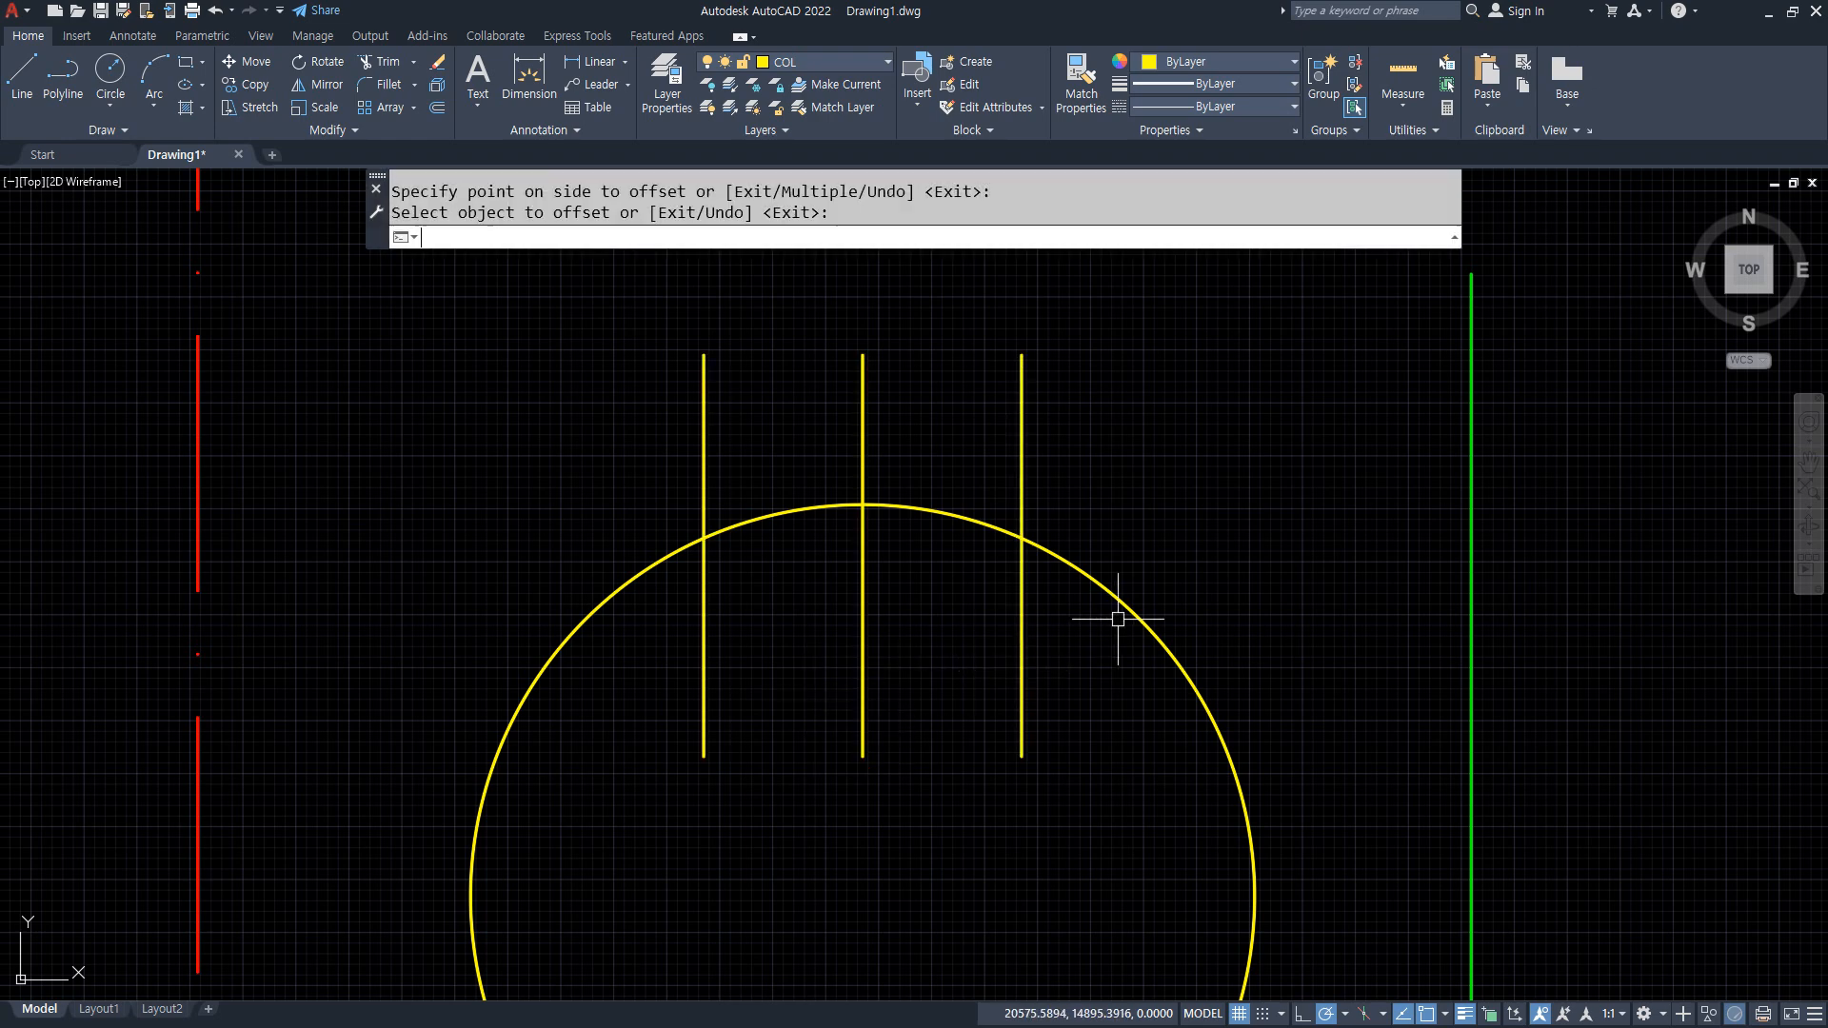
Trim away the circle outside the two offset lines and their lower ends, and erase the middle line.
{"action": "type", "text": "tr"}
{"action": "key", "text": "Return"}
{"action": "mouse_move", "coordinate": [1114, 612]}
{"action": "left_mouse_down"}
{"action": "mouse_move", "coordinate": [1101, 592]}
{"action": "mouse_move", "coordinate": [1096, 612]}
{"action": "mouse_move", "coordinate": [547, 636]}
{"action": "left_mouse_up"}
{"action": "key", "text": "Return"}
{"action": "left_click", "coordinate": [863, 400]}
{"action": "type", "text": "e"}
{"action": "key", "text": "Return"}
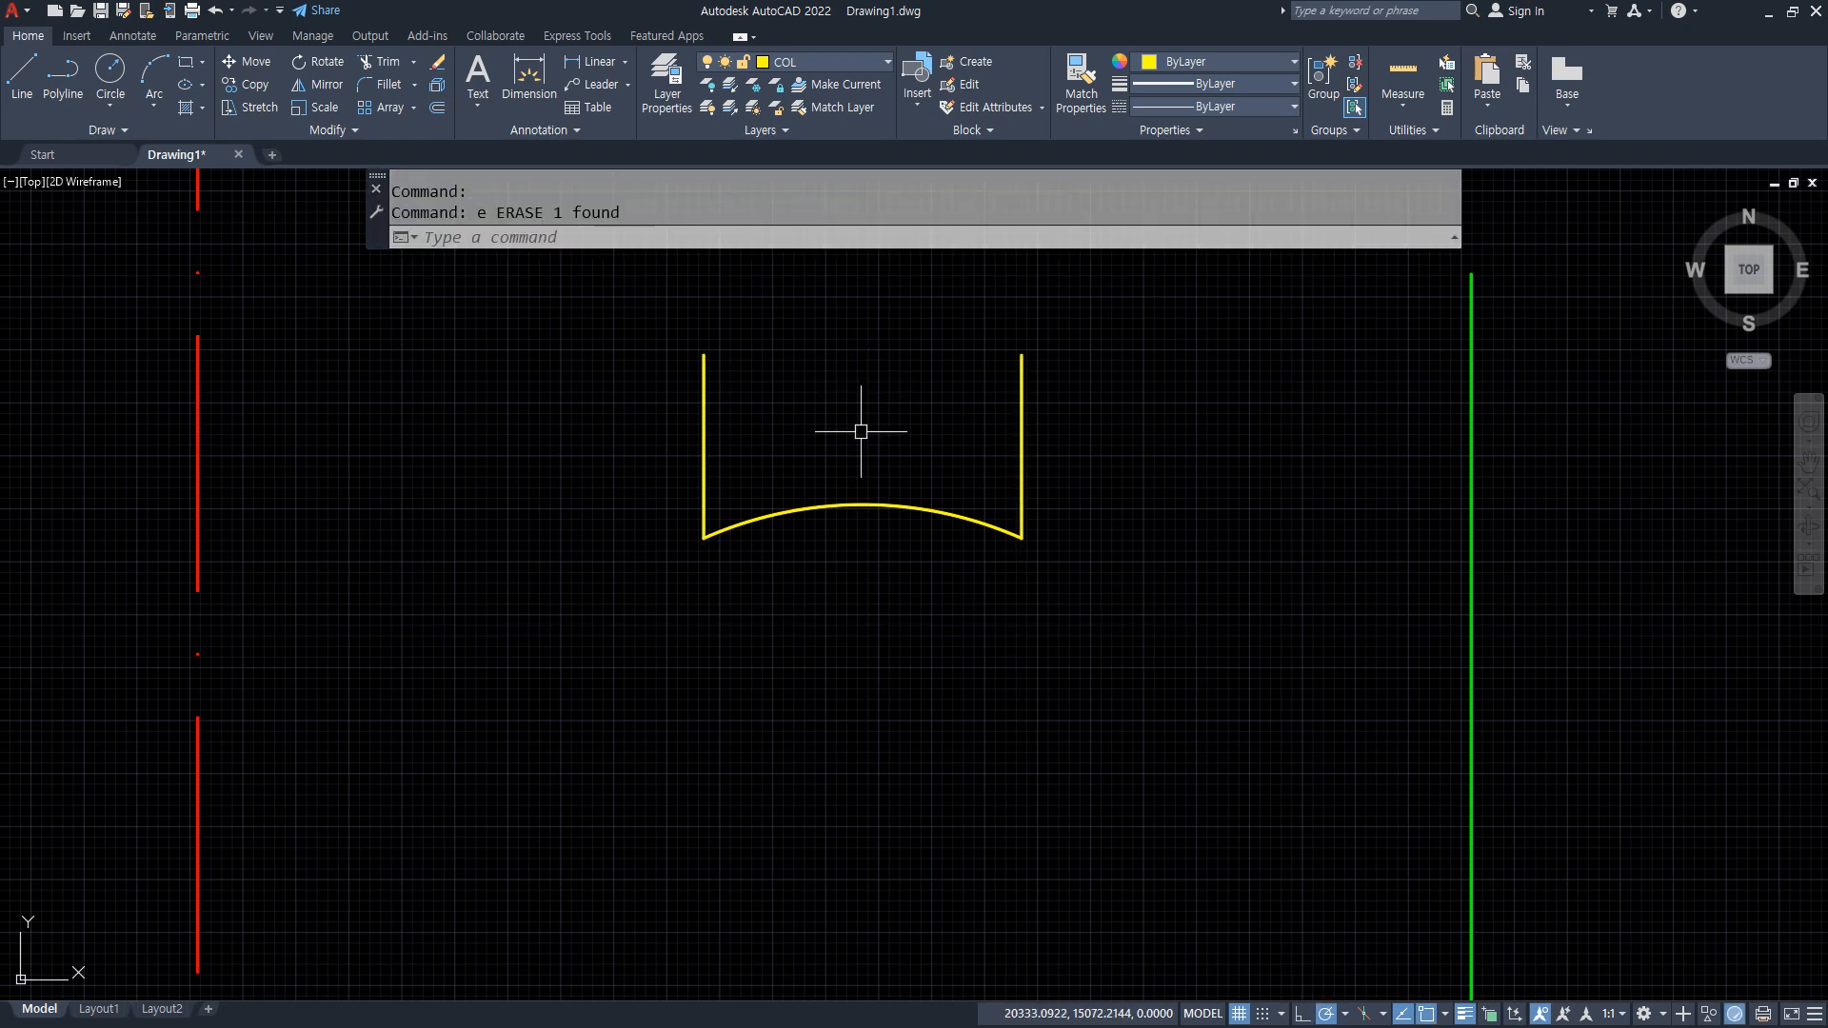
Offset the remaining arc upward by 15.
{"action": "scroll", "coordinate": [861, 419], "scroll_direction": "up", "scroll_amount": 4}
{"action": "type", "text": "o"}
{"action": "key", "text": "Return"}
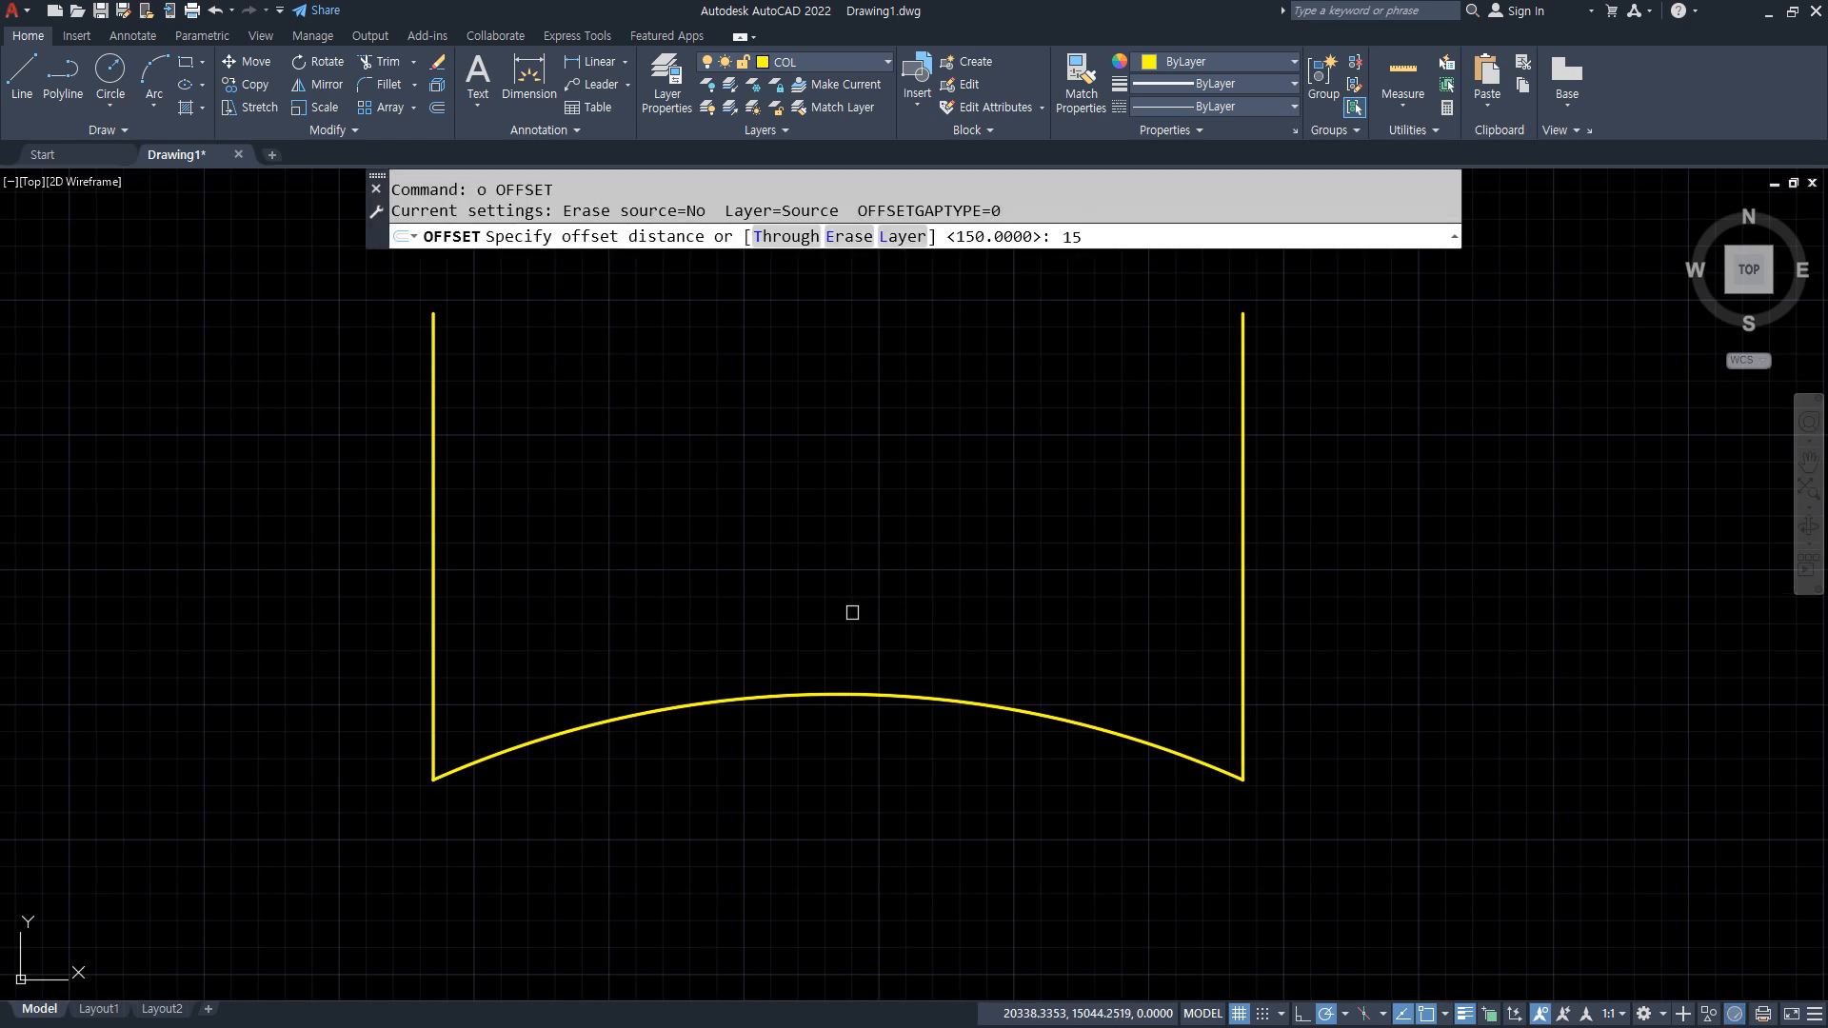
{"action": "type", "text": "15"}
{"action": "key", "text": "Return"}
{"action": "left_click", "coordinate": [832, 667]}
{"action": "left_click", "coordinate": [828, 684]}
{"action": "left_click", "coordinate": [829, 695]}
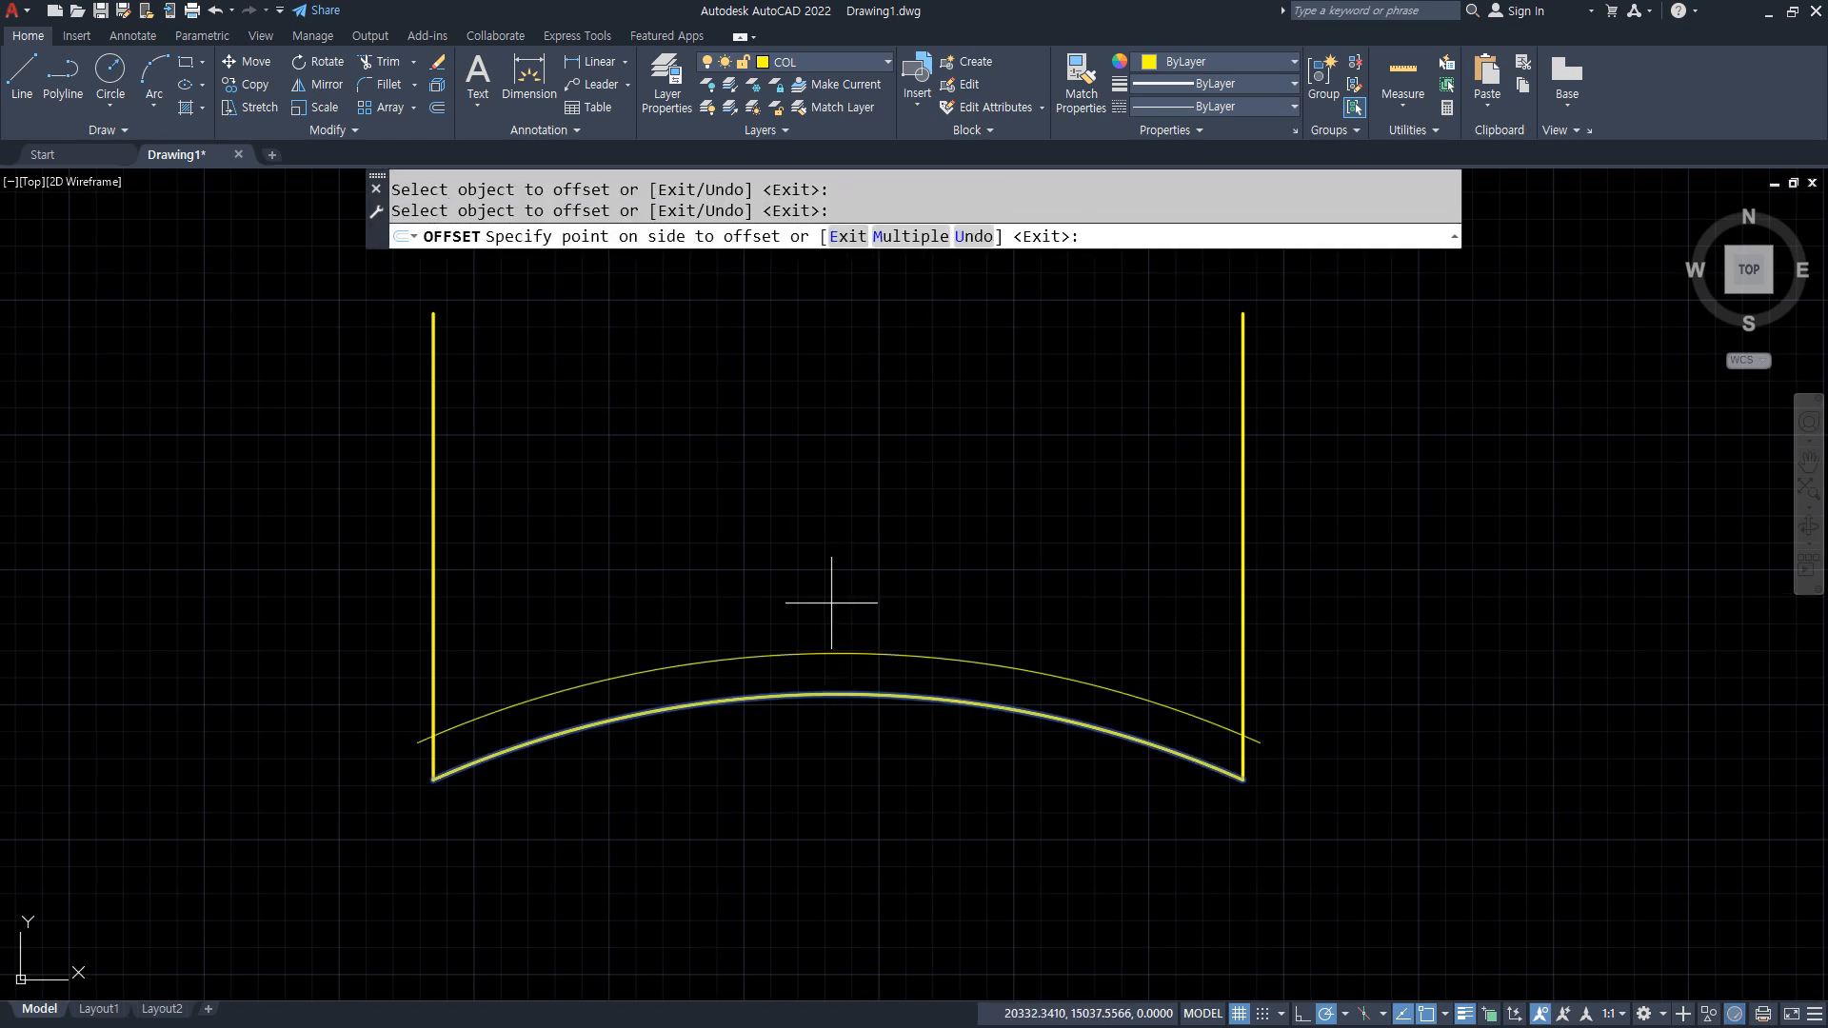
{"action": "left_click", "coordinate": [832, 603]}
{"action": "key", "text": "Return"}
Trim the upper arc's overhanging ends and the vertical lines above it to form a closed curved tile.
{"action": "type", "text": "tr"}
{"action": "key", "text": "Return"}
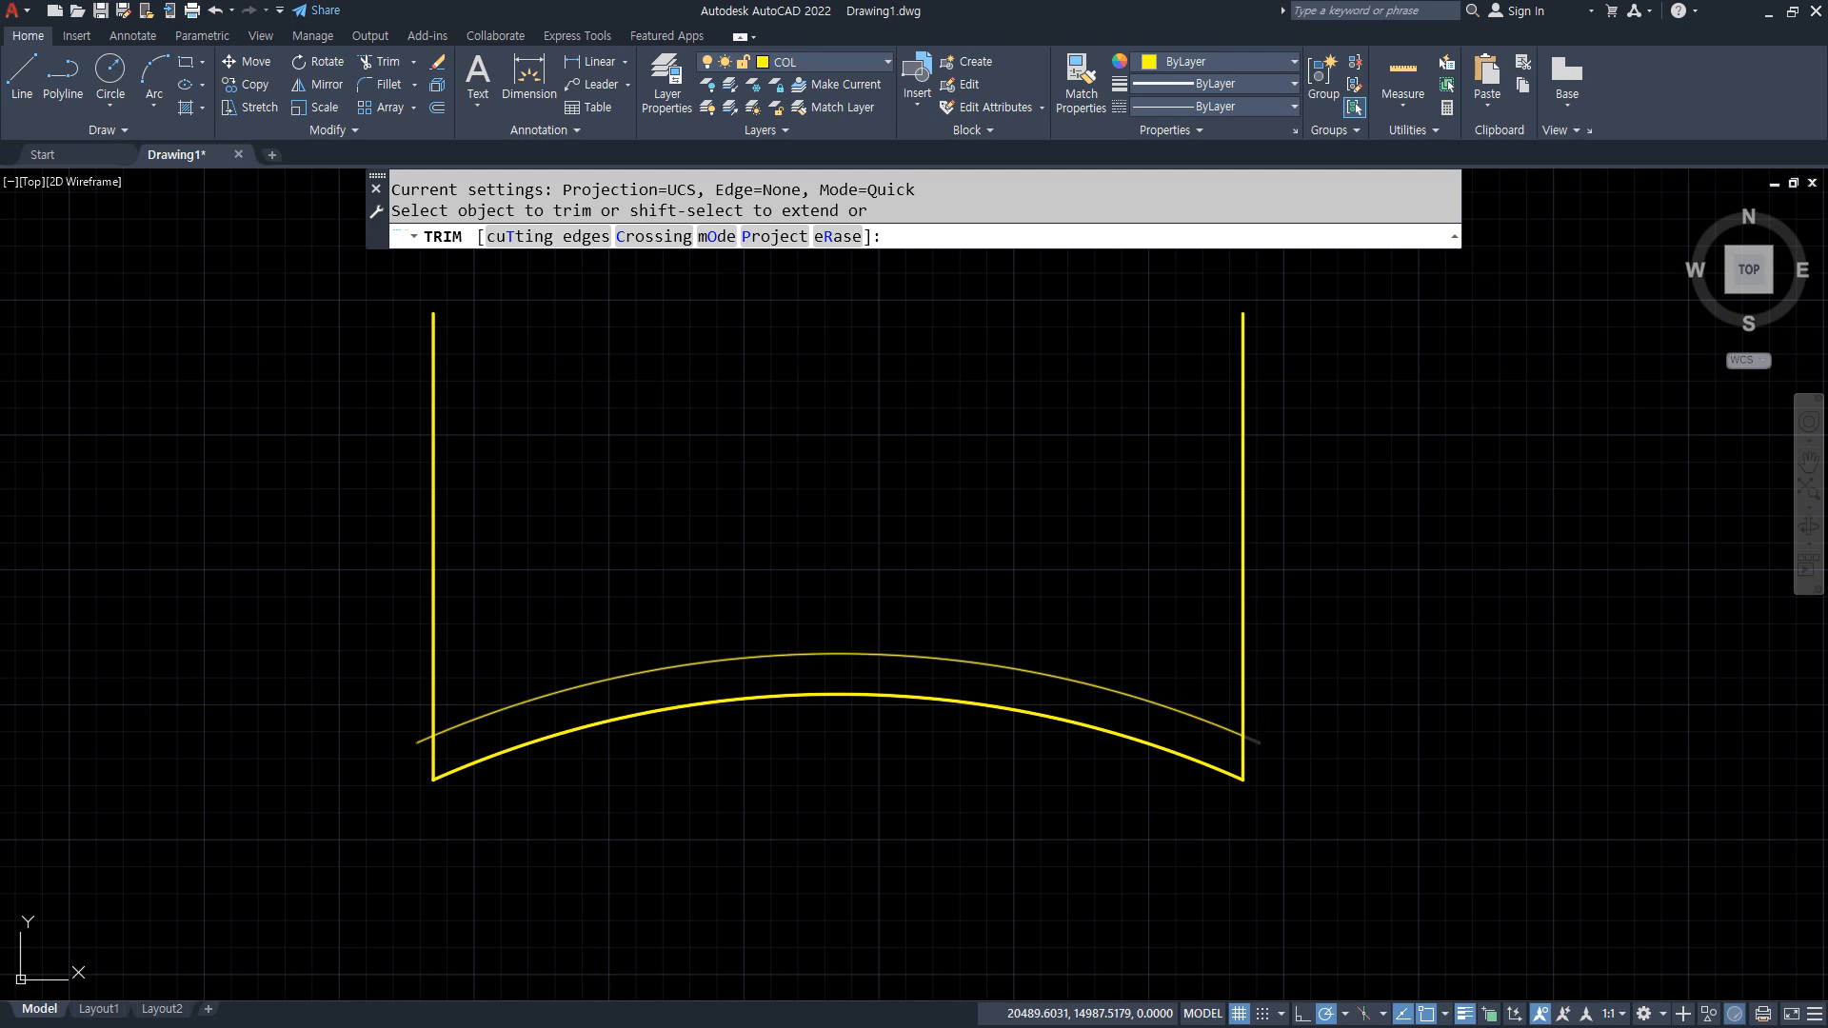
{"action": "left_click", "coordinate": [1251, 739]}
{"action": "left_click", "coordinate": [412, 737]}
{"action": "left_click_drag", "start_coordinate": [320, 604], "coordinate": [1318, 592]}
Select the whole curved tile outline and move it to the FIN layer.
{"action": "left_click", "coordinate": [1316, 844]}
{"action": "key", "text": "Escape"}
{"action": "left_click", "coordinate": [380, 597]}
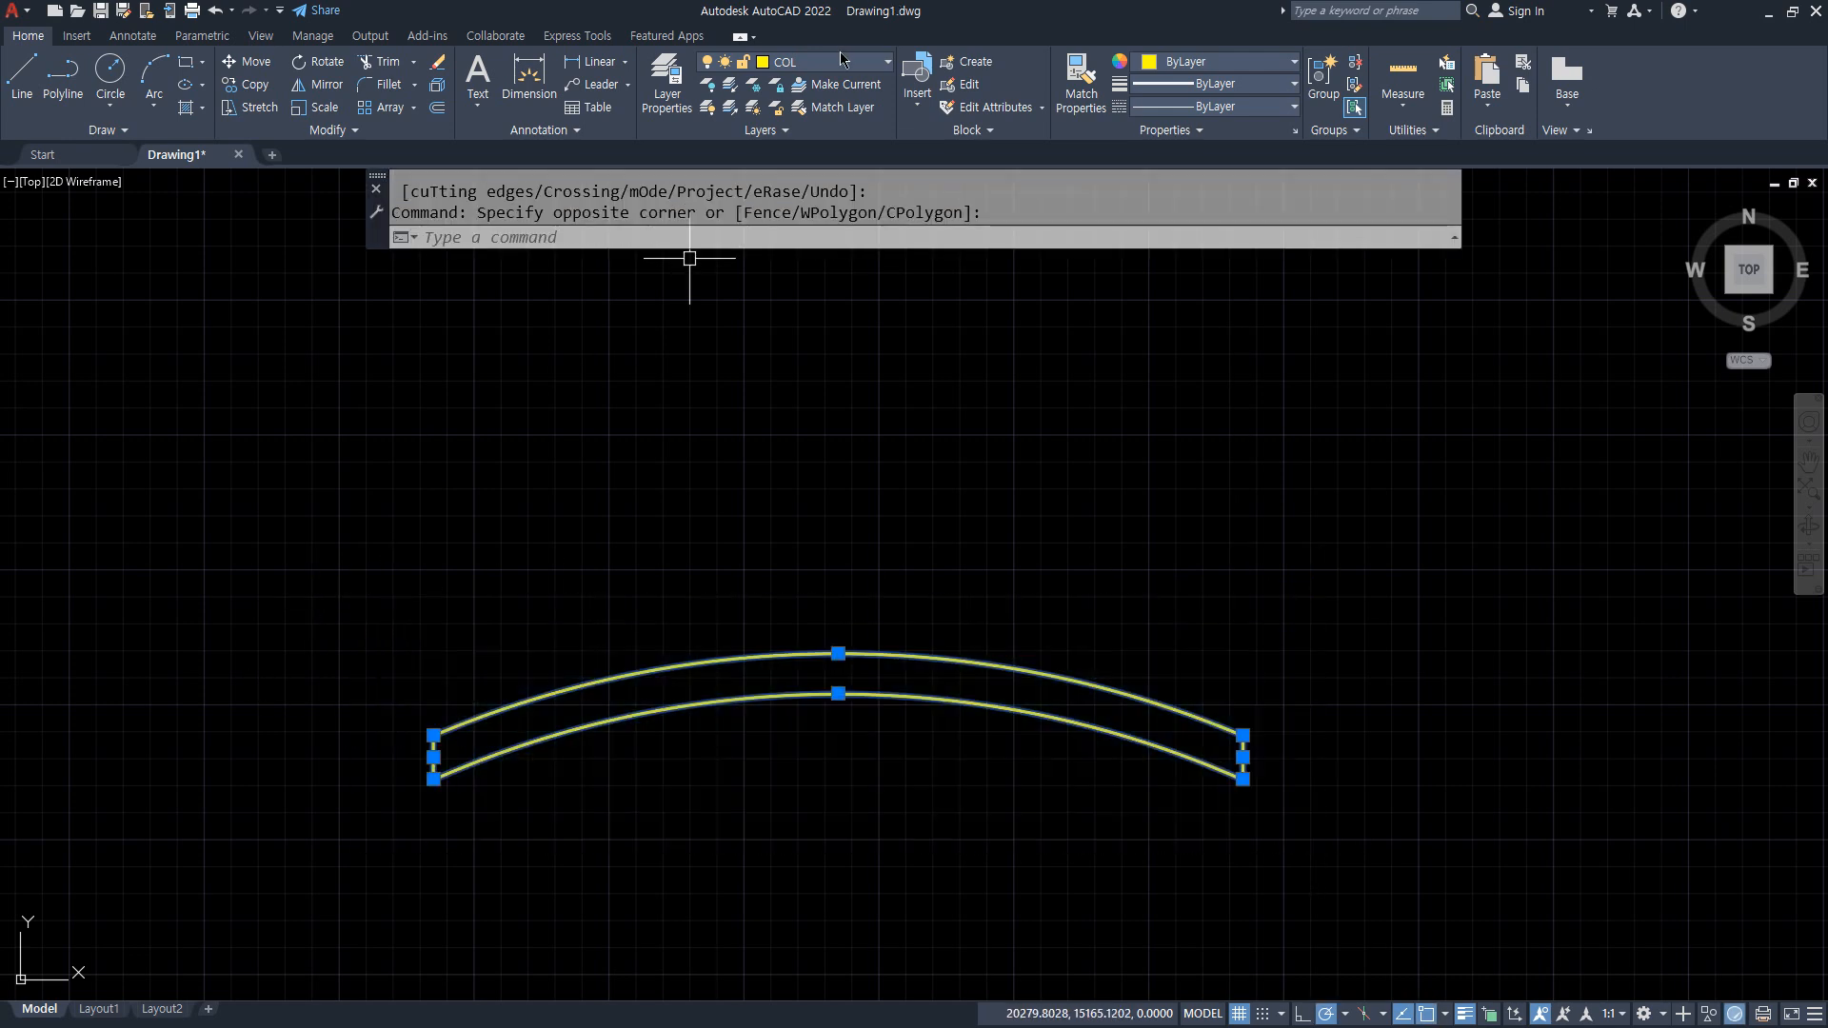
{"action": "left_click", "coordinate": [840, 59]}
{"action": "left_click", "coordinate": [809, 245]}
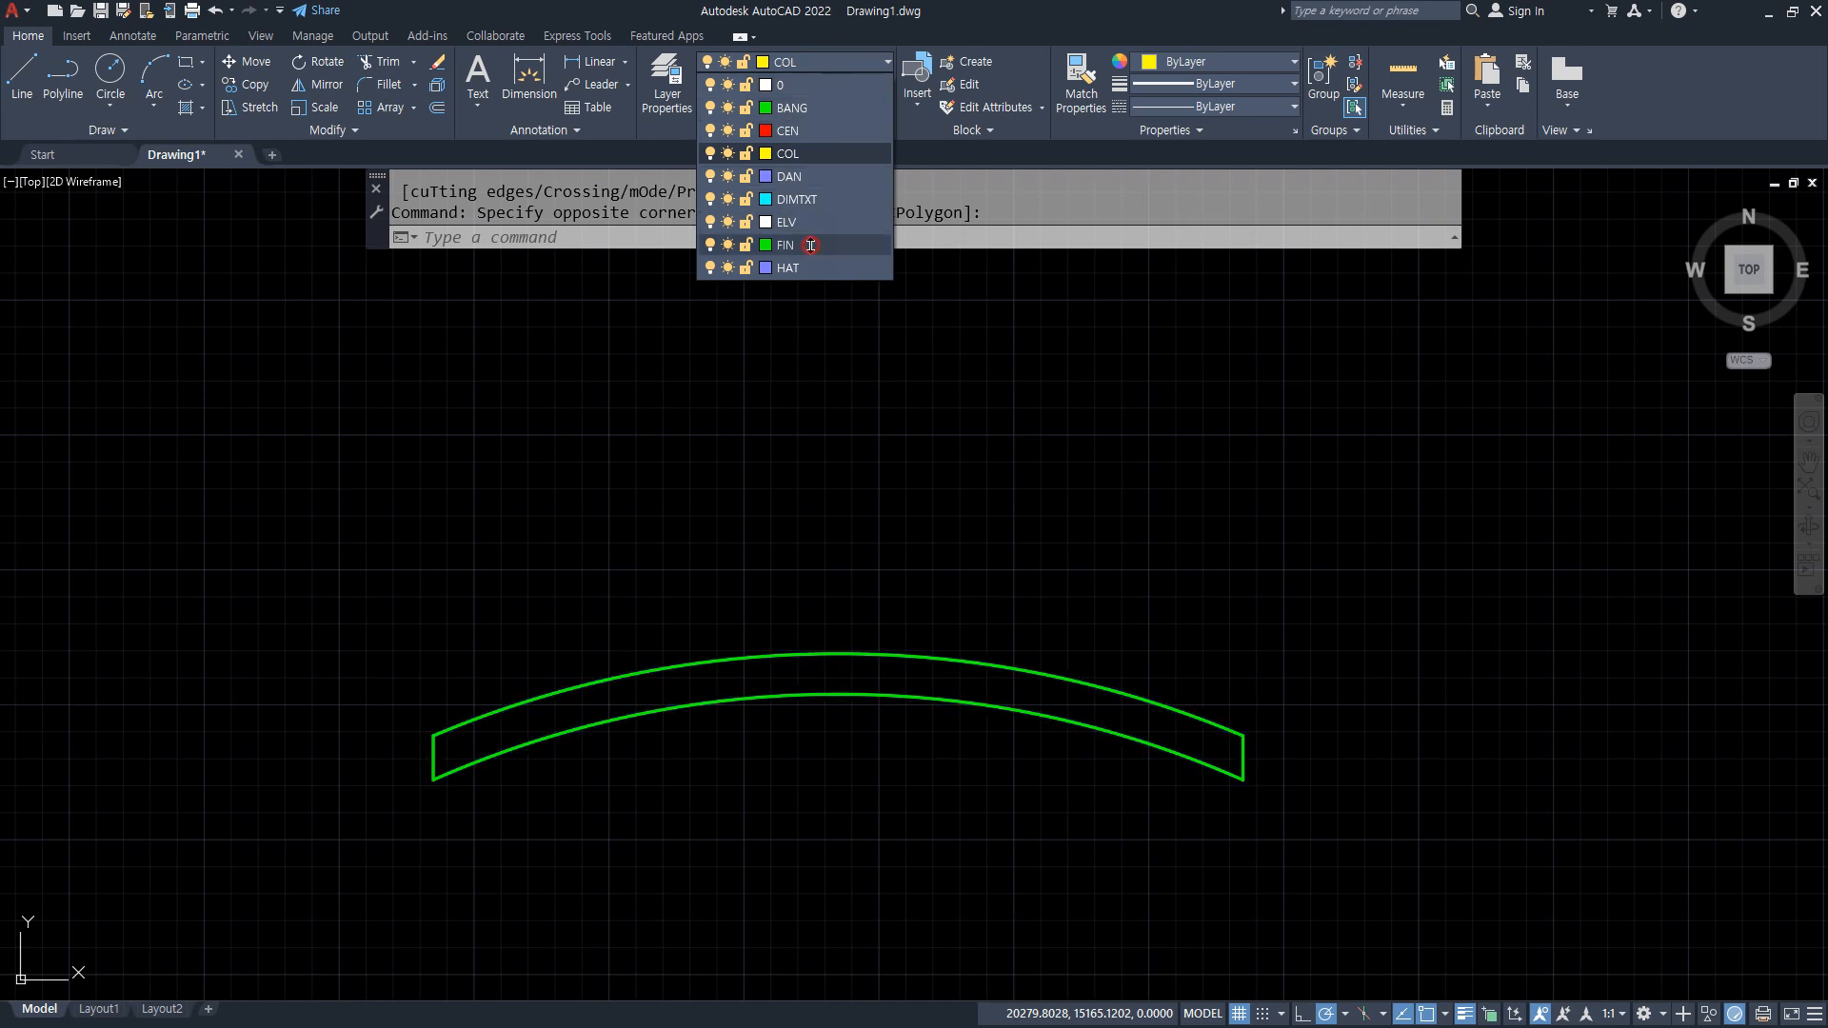
{"action": "key", "text": "Escape"}
{"action": "key", "text": "Escape"}
Copy the curved tile upward as an array of 4 items spaced 20 apart.
{"action": "type", "text": "cp"}
{"action": "key", "text": "Return"}
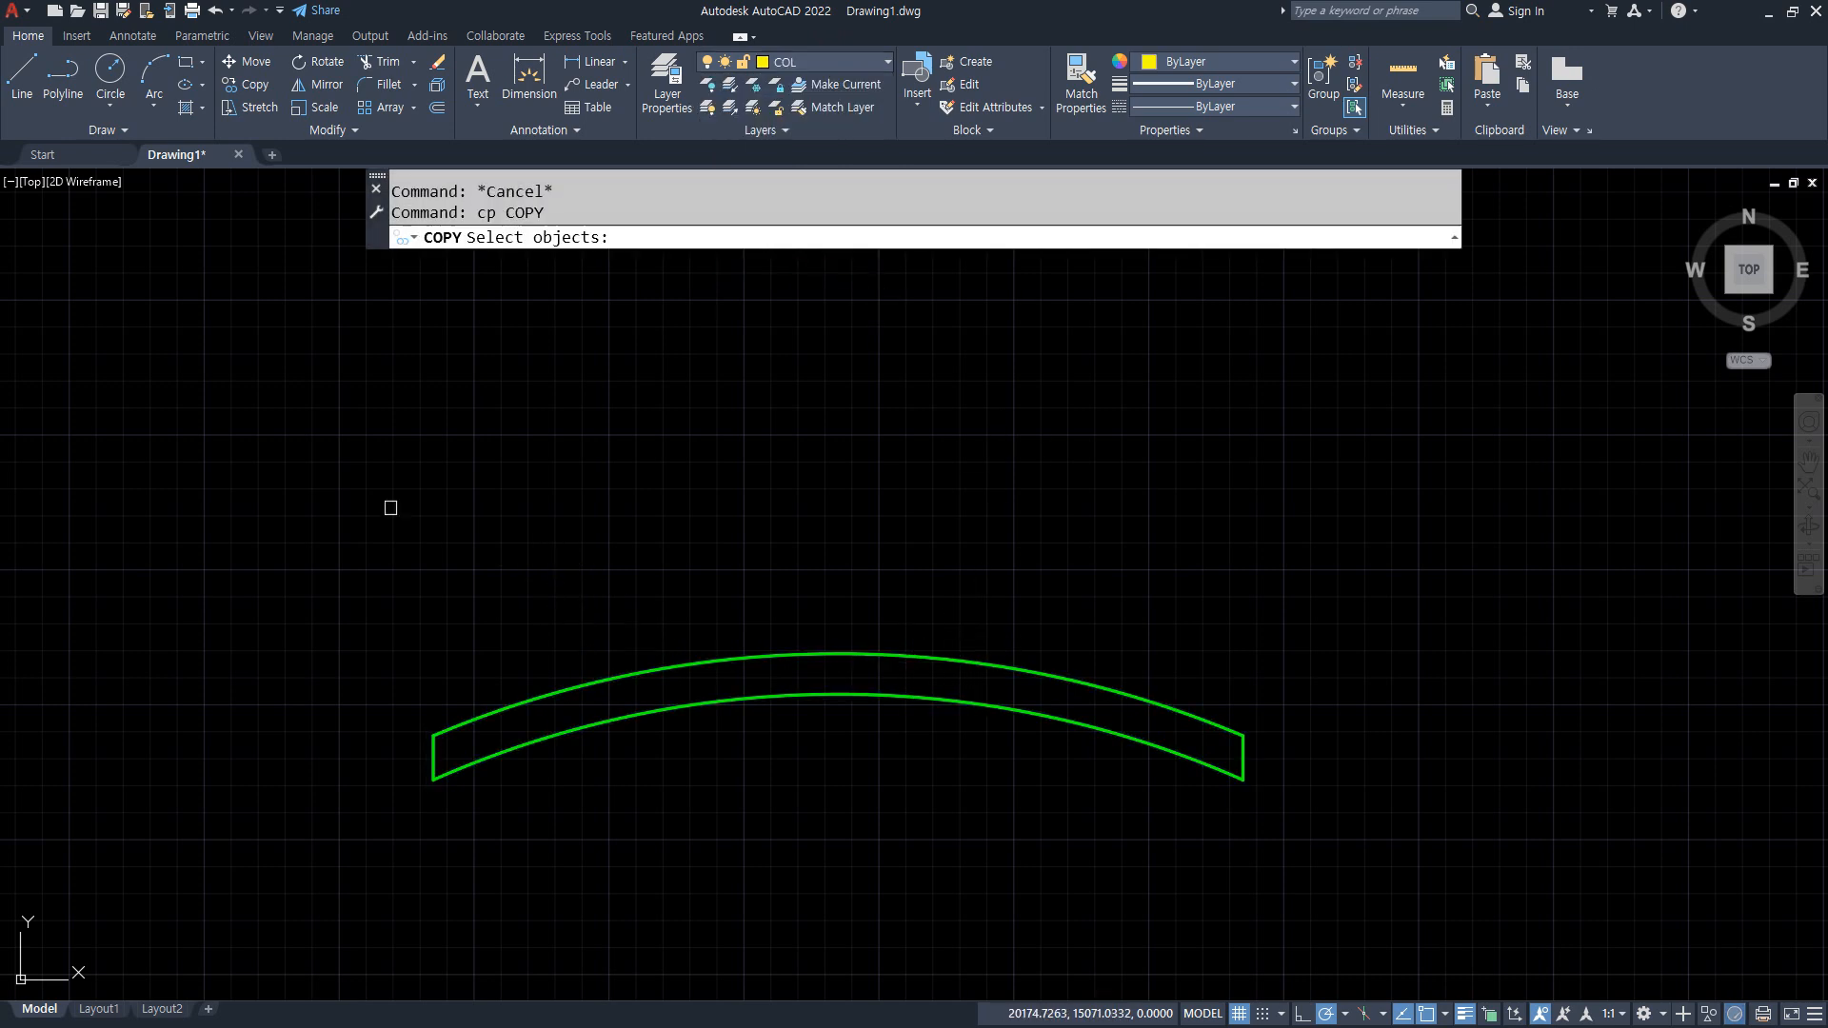
{"action": "left_click", "coordinate": [293, 469]}
{"action": "left_click", "coordinate": [1448, 905]}
{"action": "key", "text": "Return"}
{"action": "left_click", "coordinate": [1242, 787]}
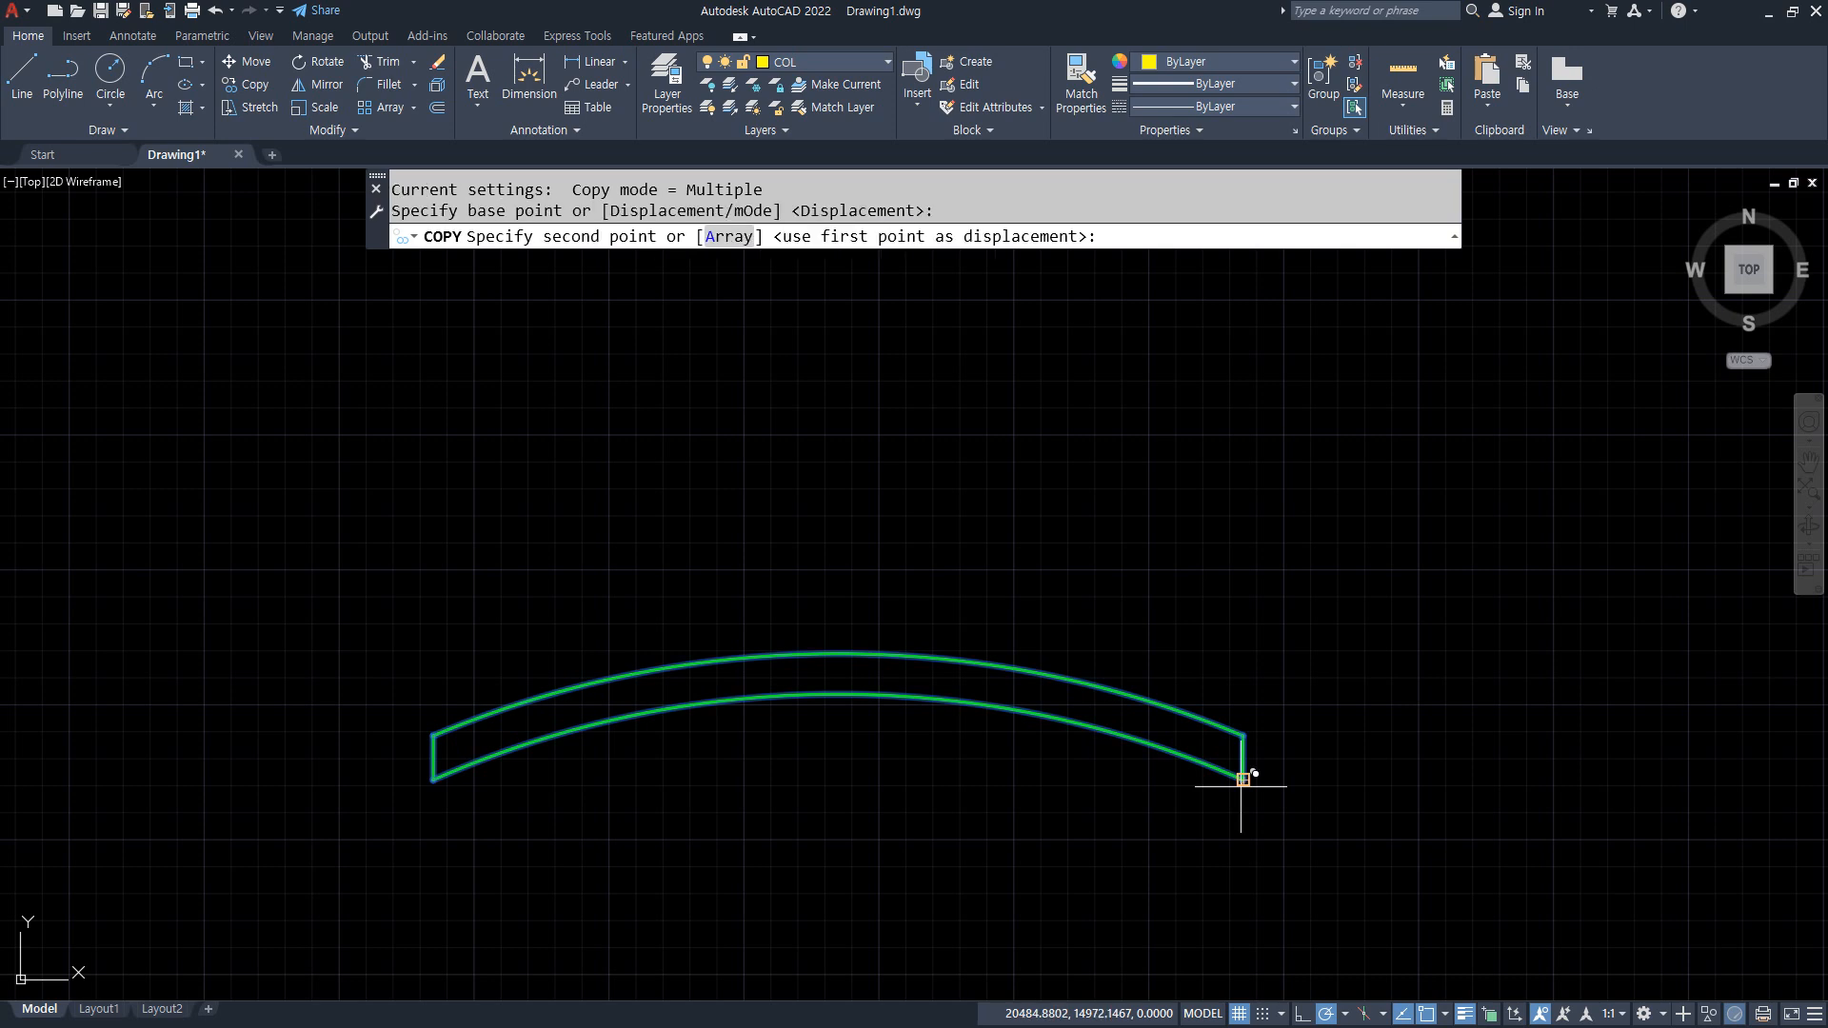
{"action": "type", "text": "a"}
{"action": "key", "text": "Return"}
{"action": "type", "text": "4"}
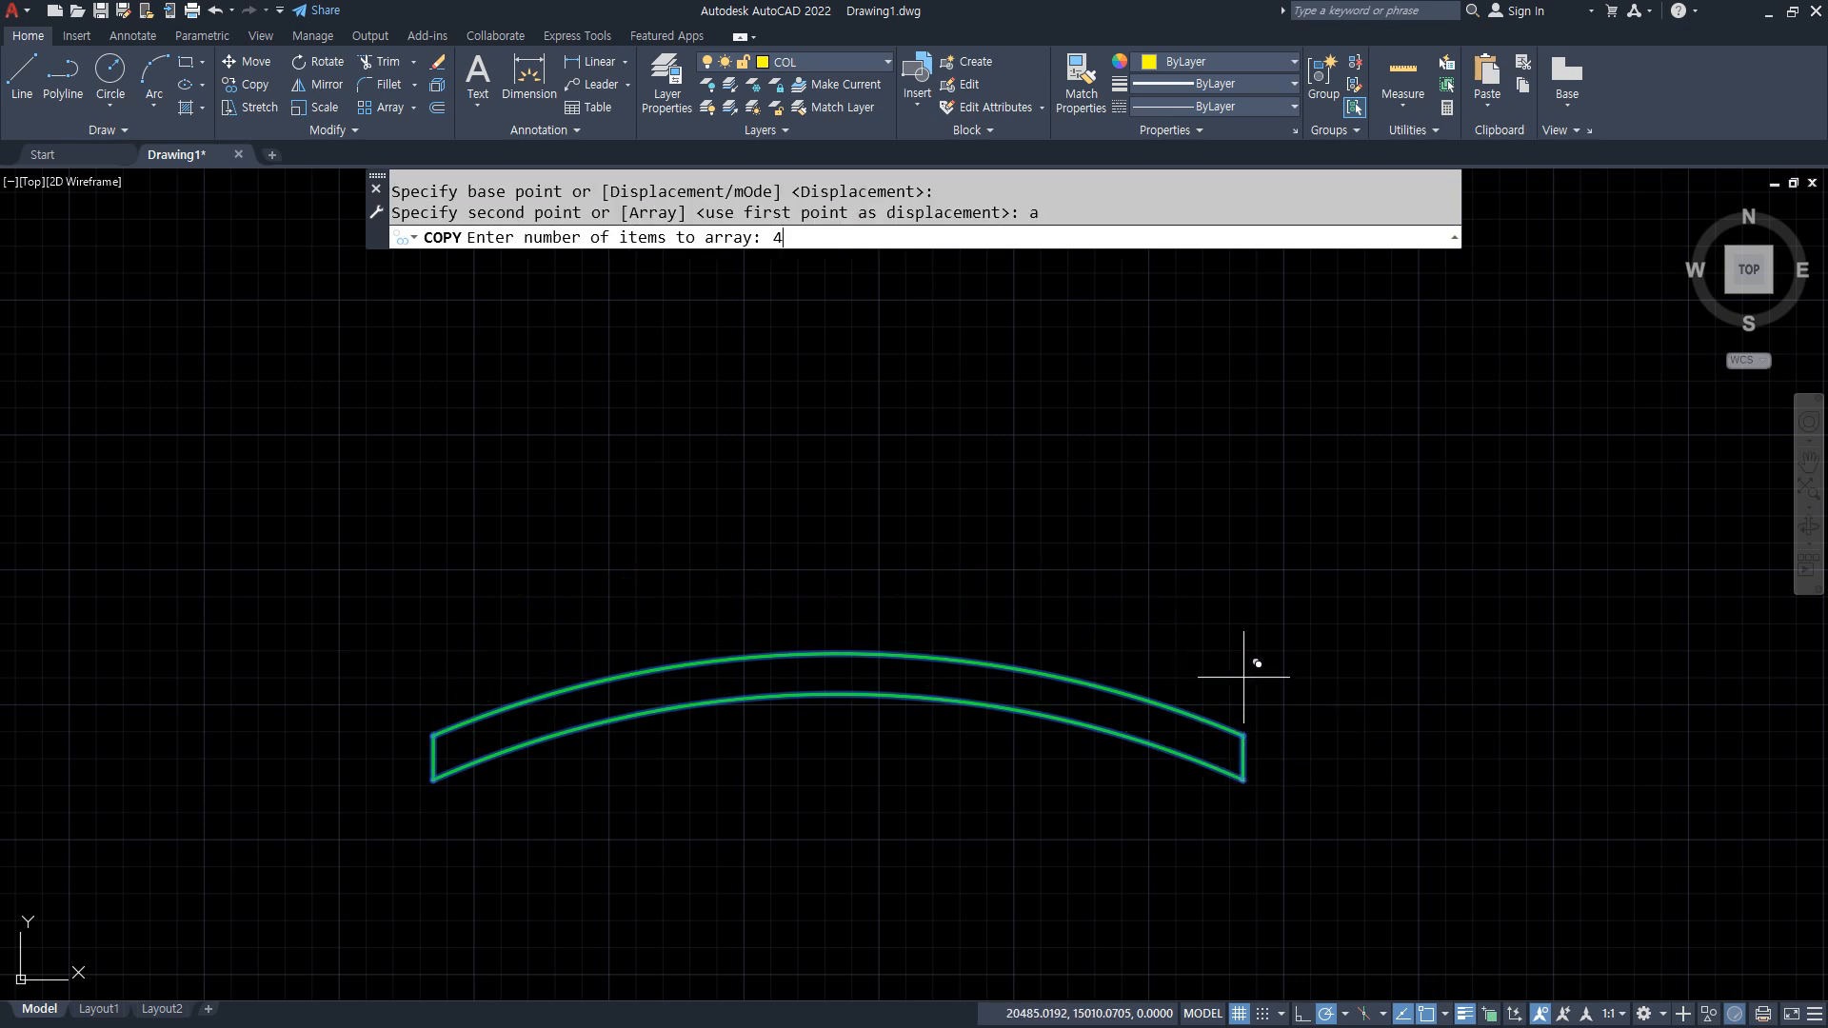
{"action": "key", "text": "Return"}
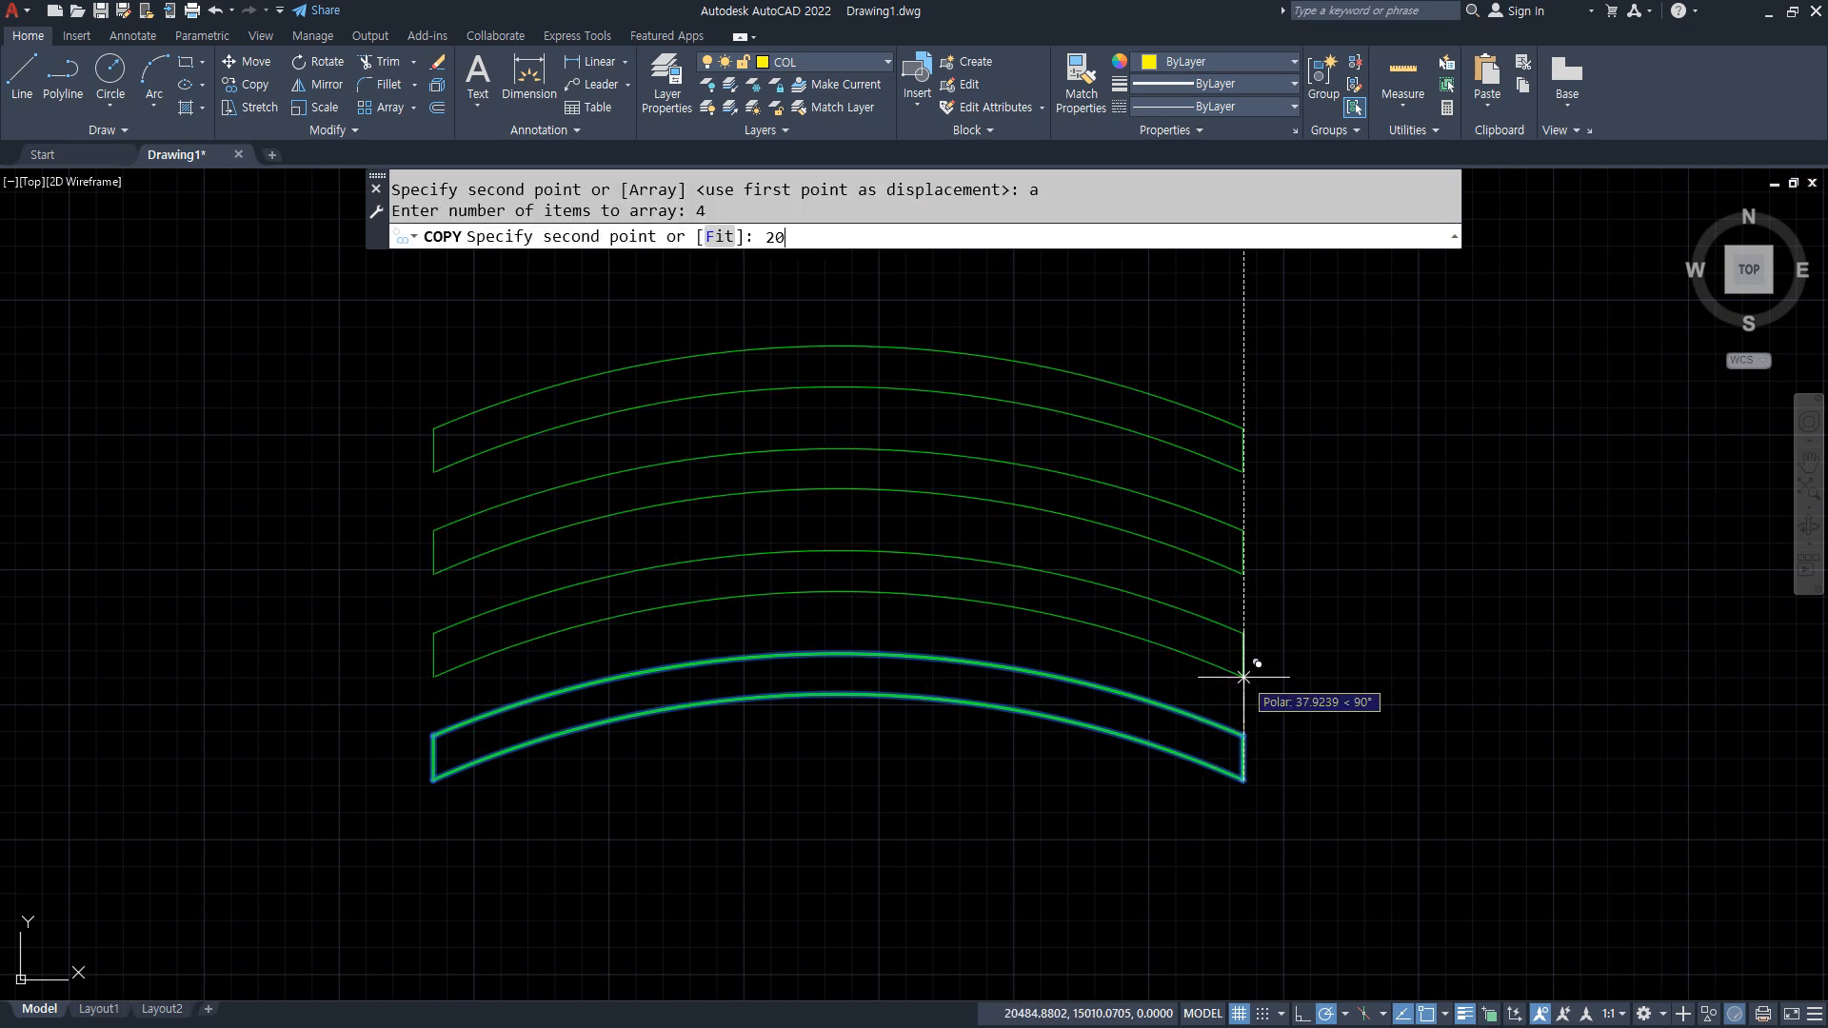
{"action": "key", "text": "Return"}
{"action": "key", "text": "Return"}
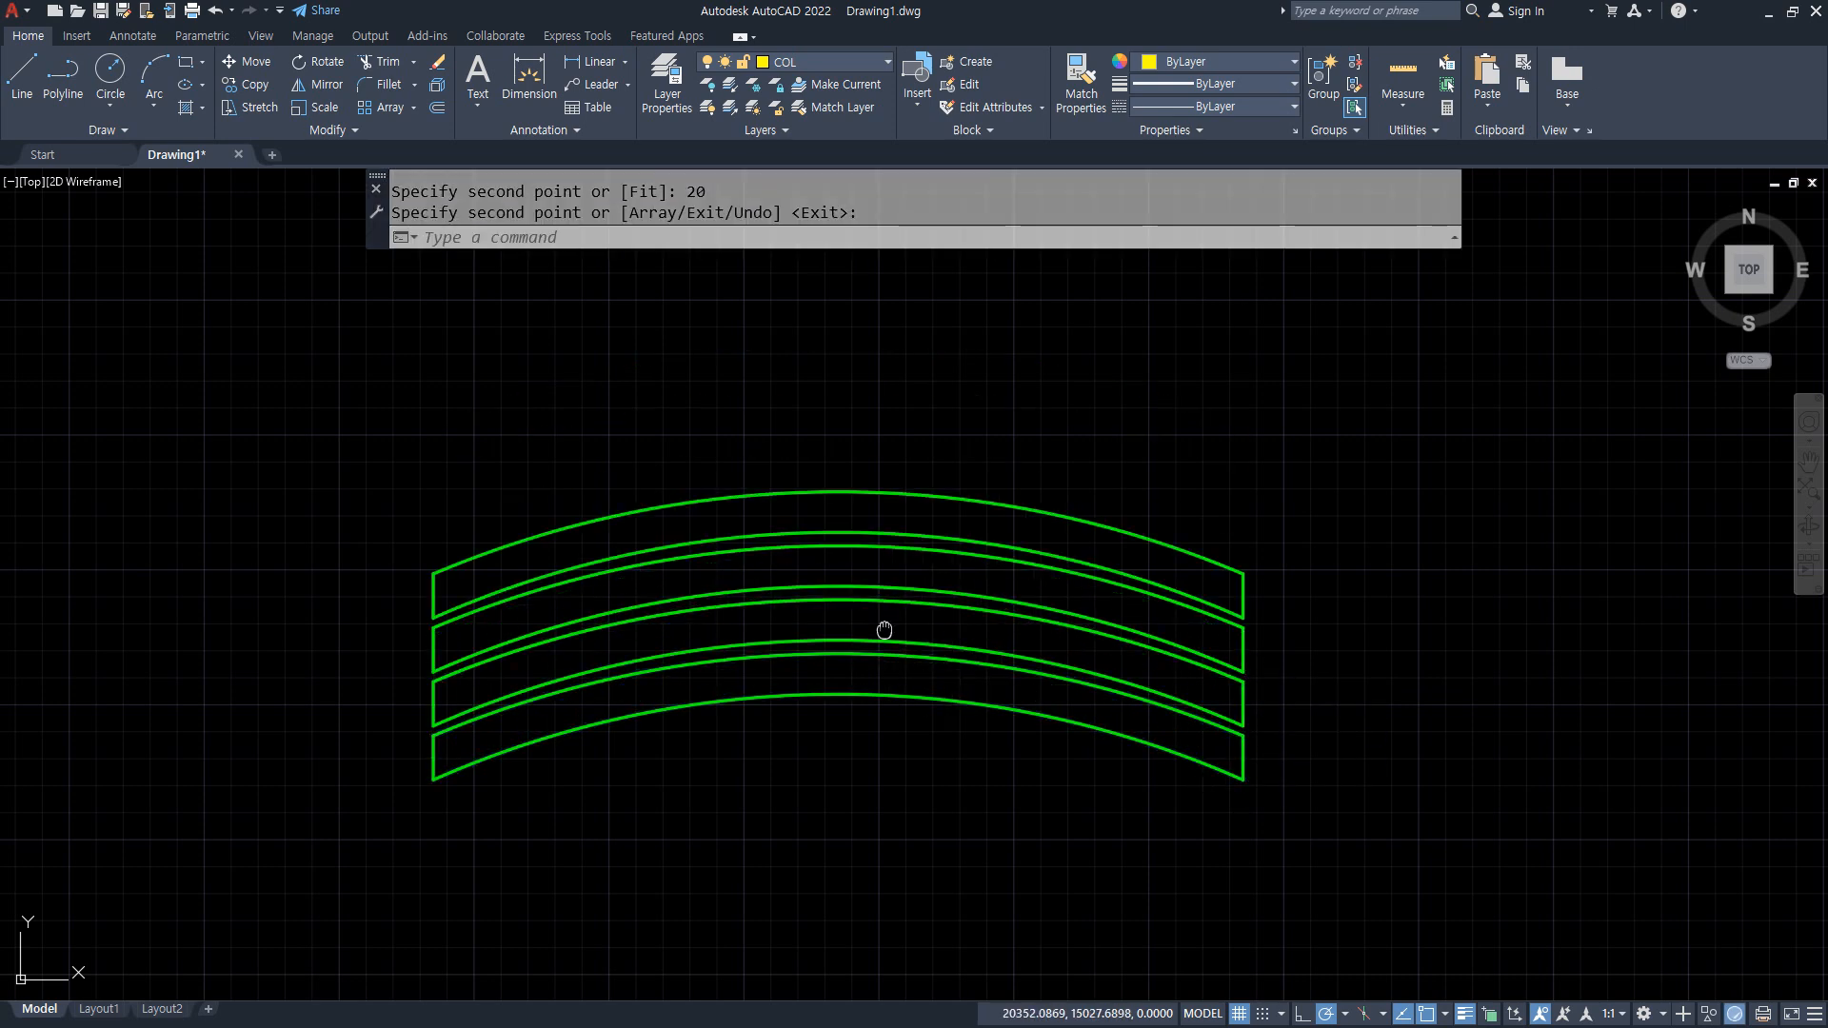
Draw two concentric circles of radius 60 and 80 centred on the midpoint of the topmost arc.
{"action": "middle_click_drag", "start_coordinate": [884, 629], "coordinate": [861, 648]}
{"action": "type", "text": "c"}
{"action": "key", "text": "Return"}
{"action": "left_click", "coordinate": [818, 527]}
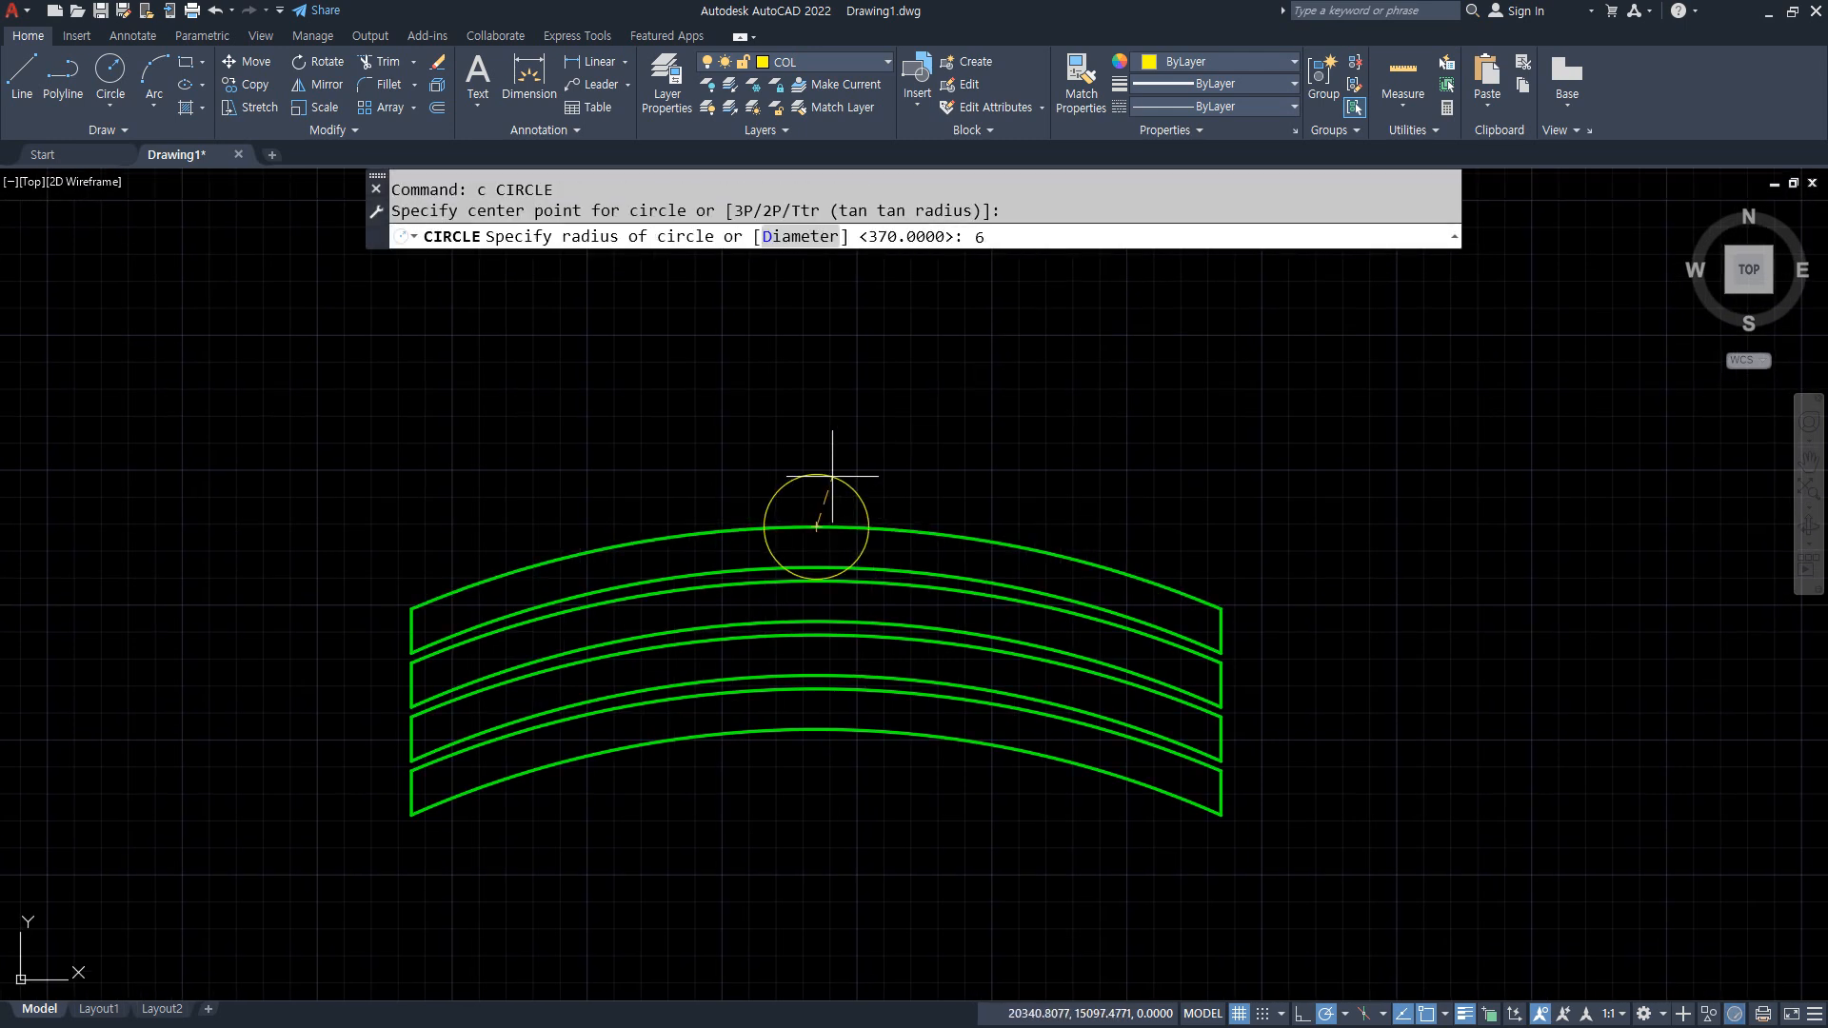
{"action": "type", "text": "60"}
{"action": "key", "text": "Return"}
{"action": "type", "text": "c"}
{"action": "key", "text": "Return"}
{"action": "left_click", "coordinate": [818, 526]}
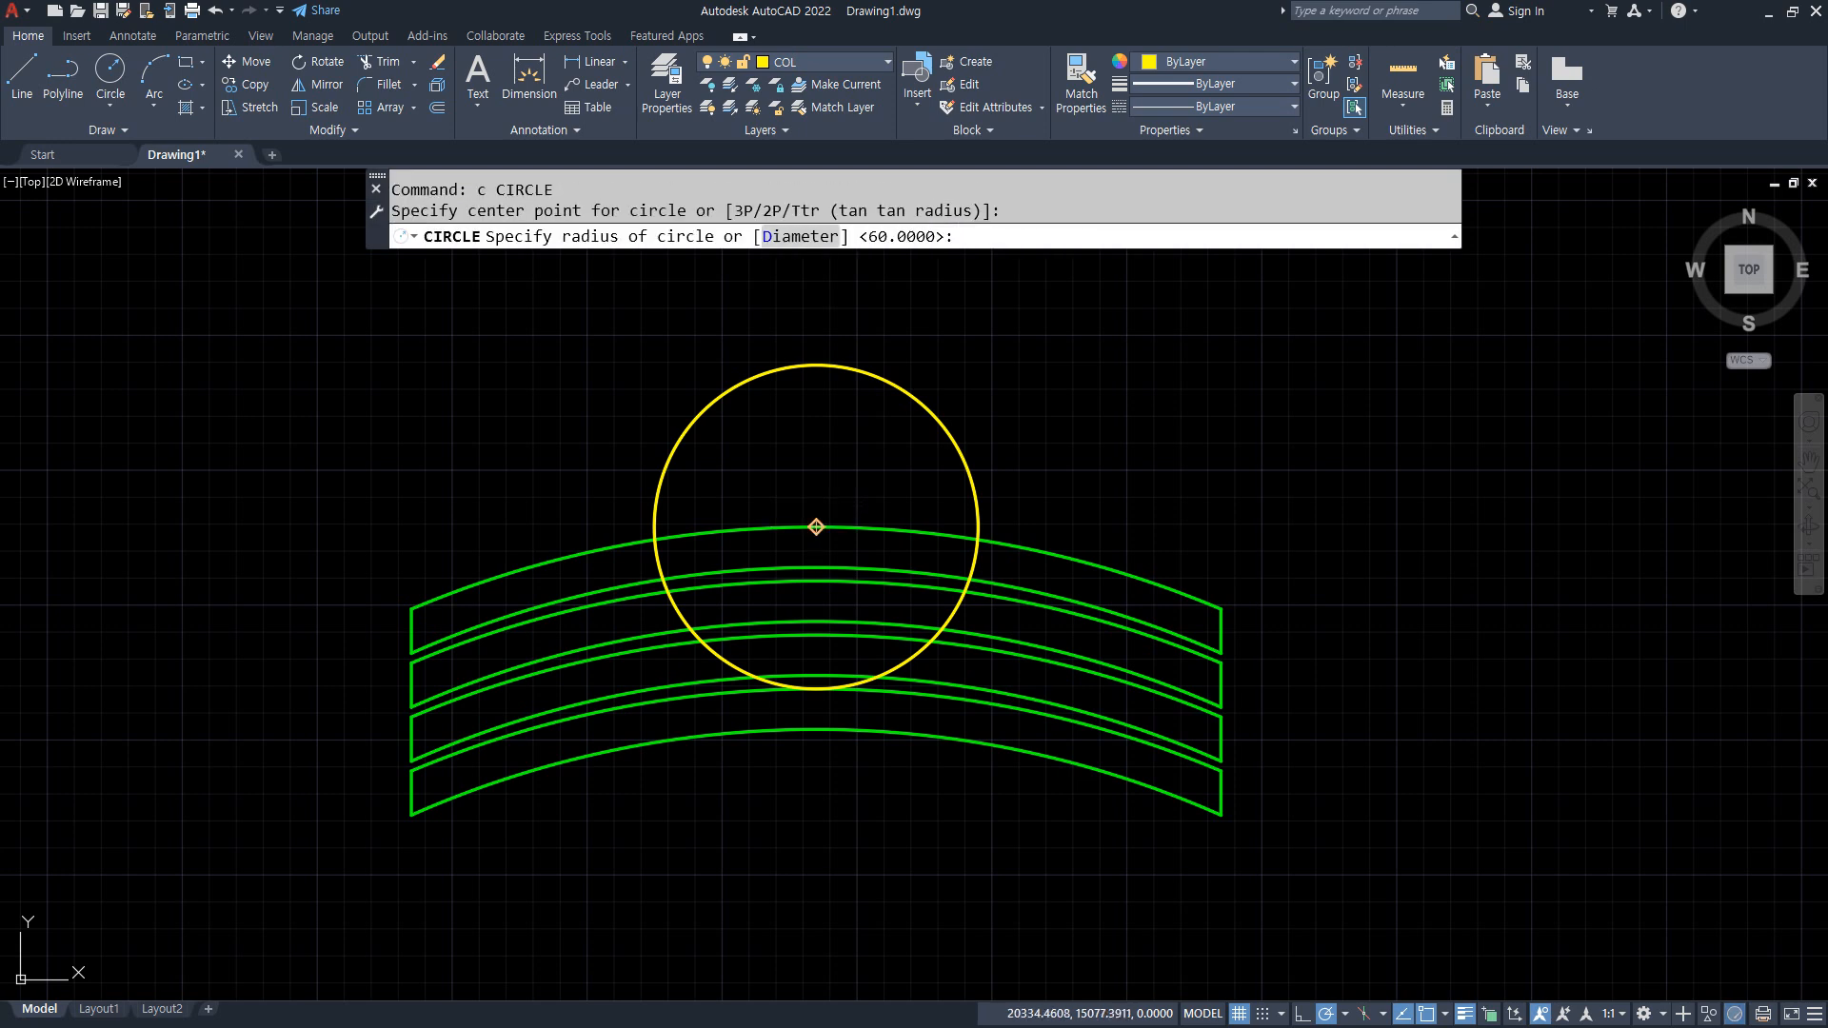
{"action": "type", "text": "80"}
{"action": "key", "text": "Return"}
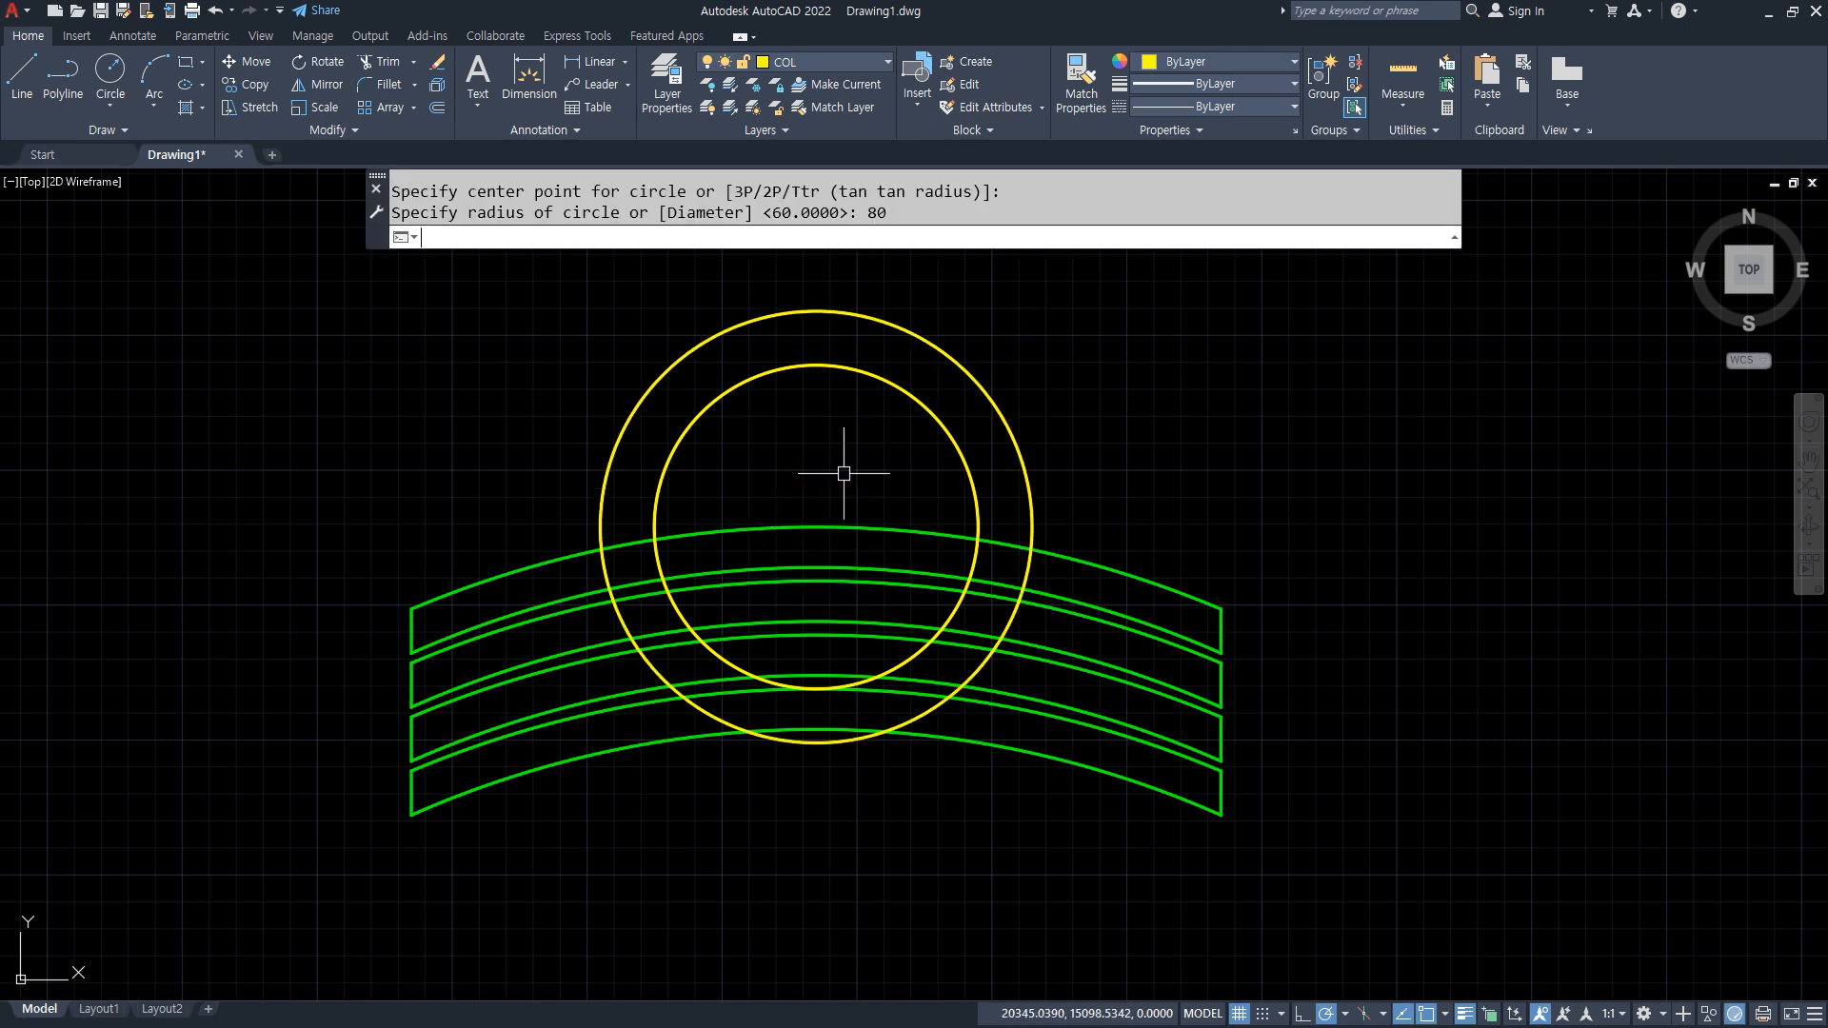
Match the properties of the topmost green arc onto both yellow circles.
{"action": "type", "text": "ma"}
{"action": "key", "text": "Return"}
{"action": "left_click", "coordinate": [841, 526]}
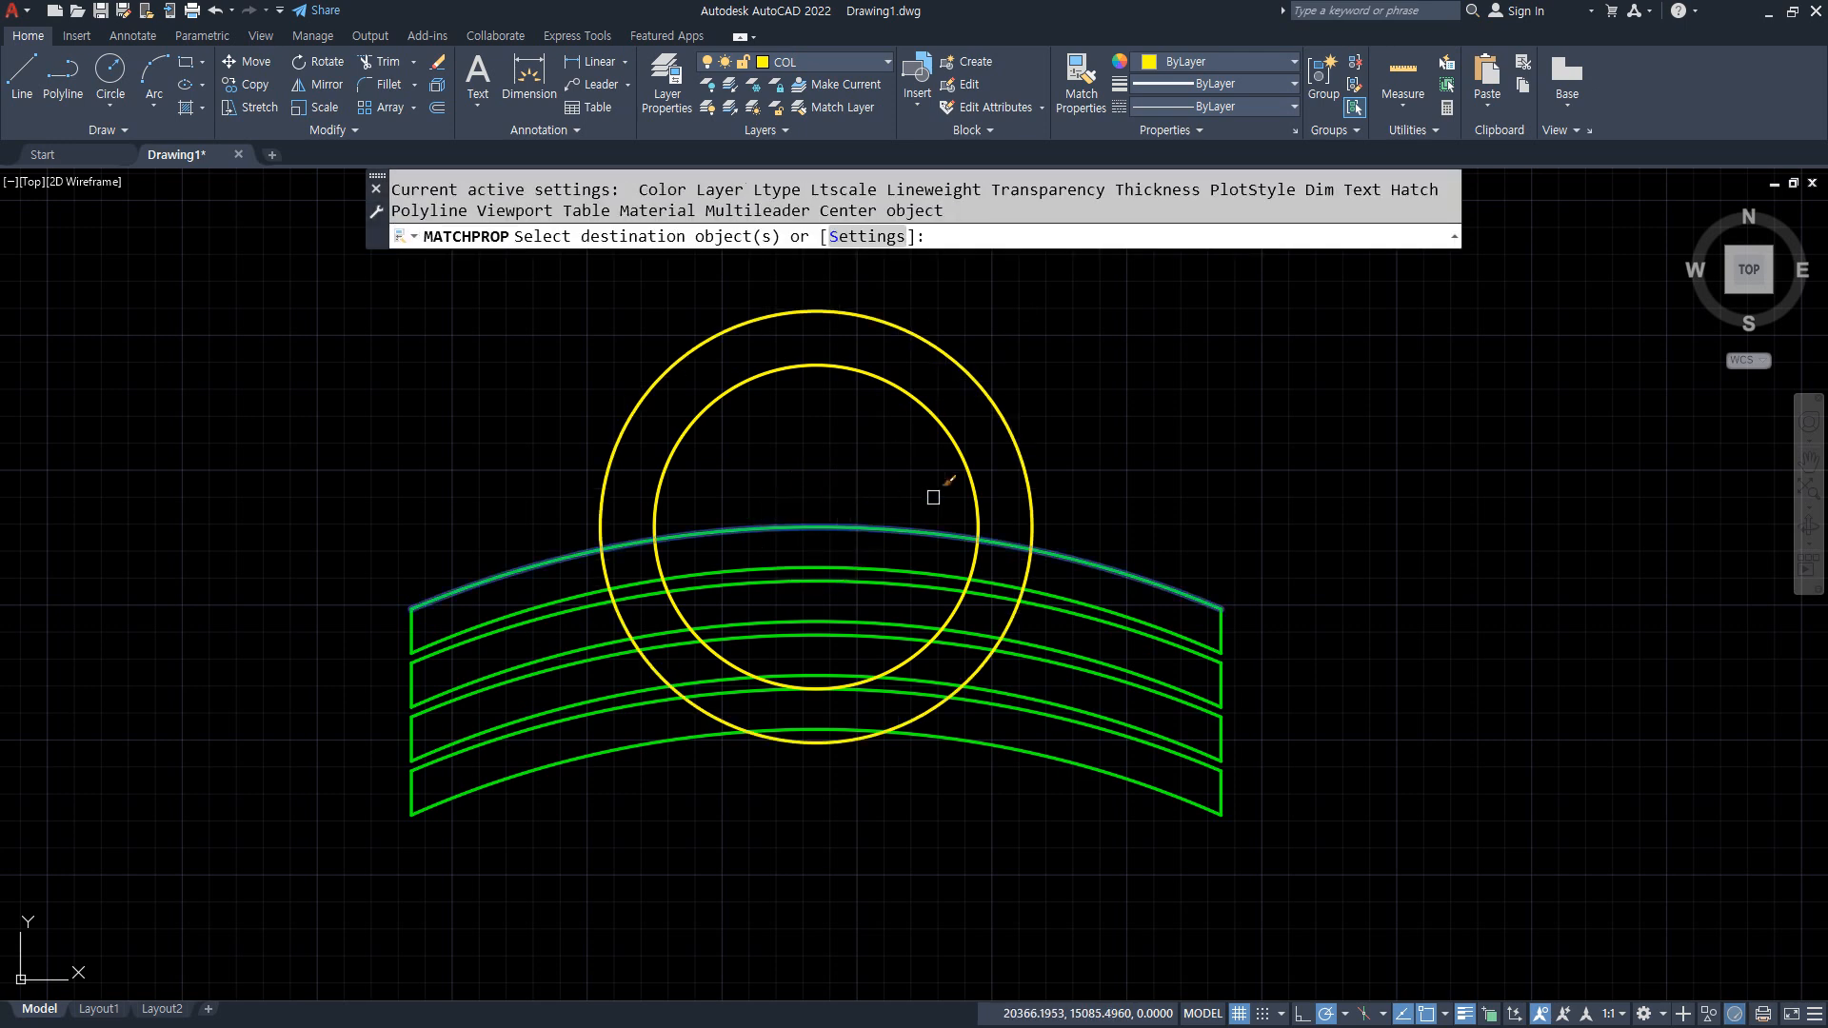
{"action": "left_click", "coordinate": [1061, 461]}
{"action": "left_click", "coordinate": [937, 424]}
{"action": "key", "text": "Return"}
Trim both circles where they cross the top curved tile, on its left and right sides.
{"action": "type", "text": "tr"}
{"action": "key", "text": "Return"}
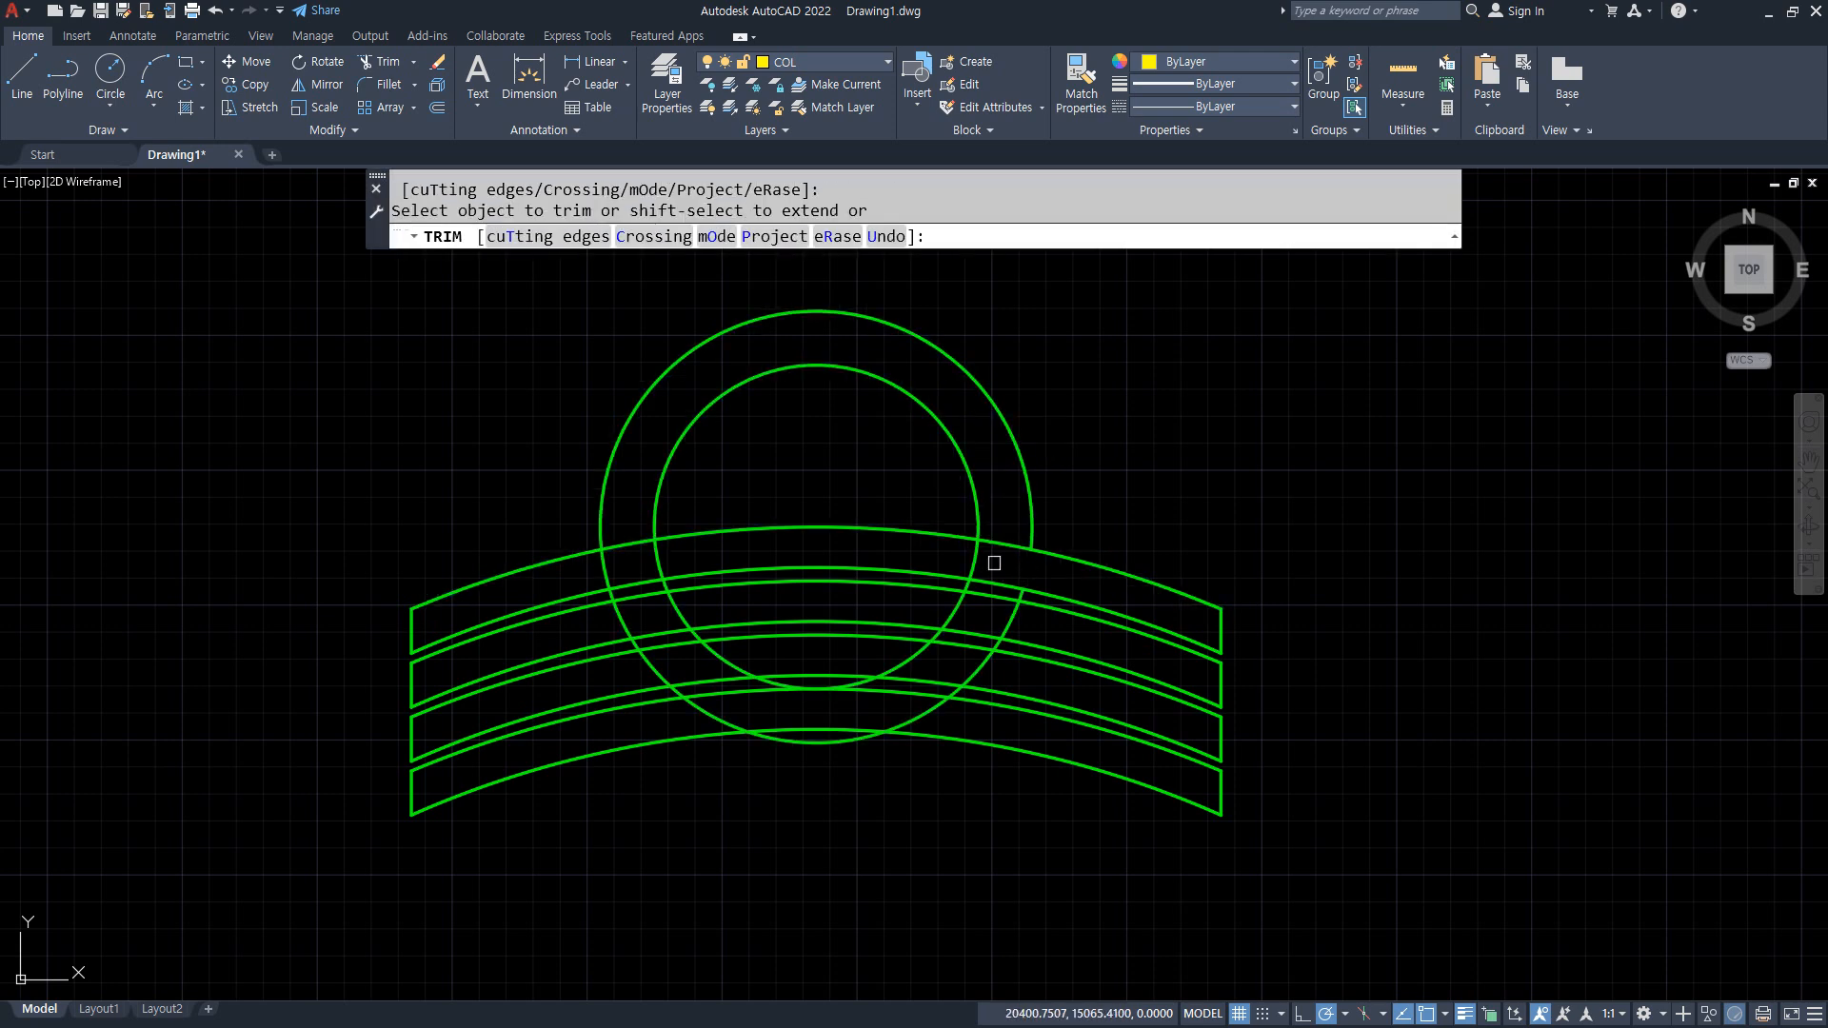
{"action": "left_click", "coordinate": [658, 557]}
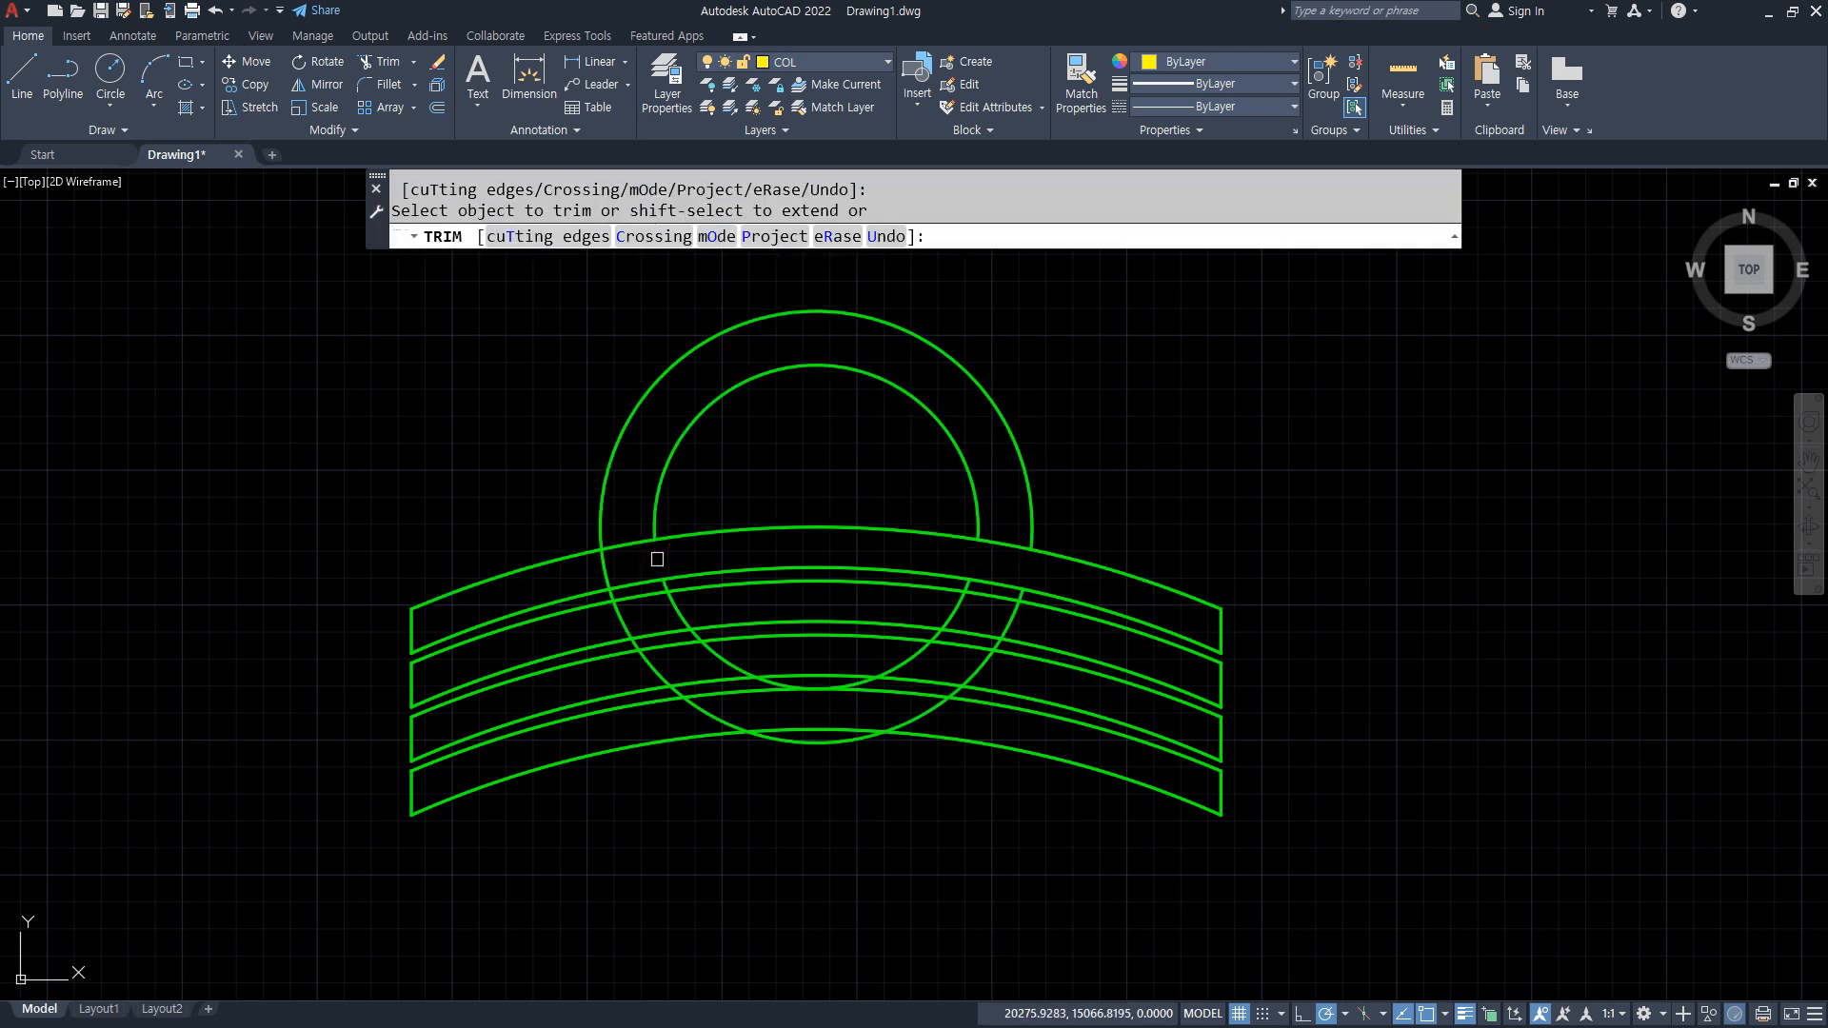
{"action": "left_click", "coordinate": [605, 570]}
{"action": "key", "text": "Return"}
Erase the two leftover circle arcs below the top curved tile.
{"action": "left_click", "coordinate": [1009, 623]}
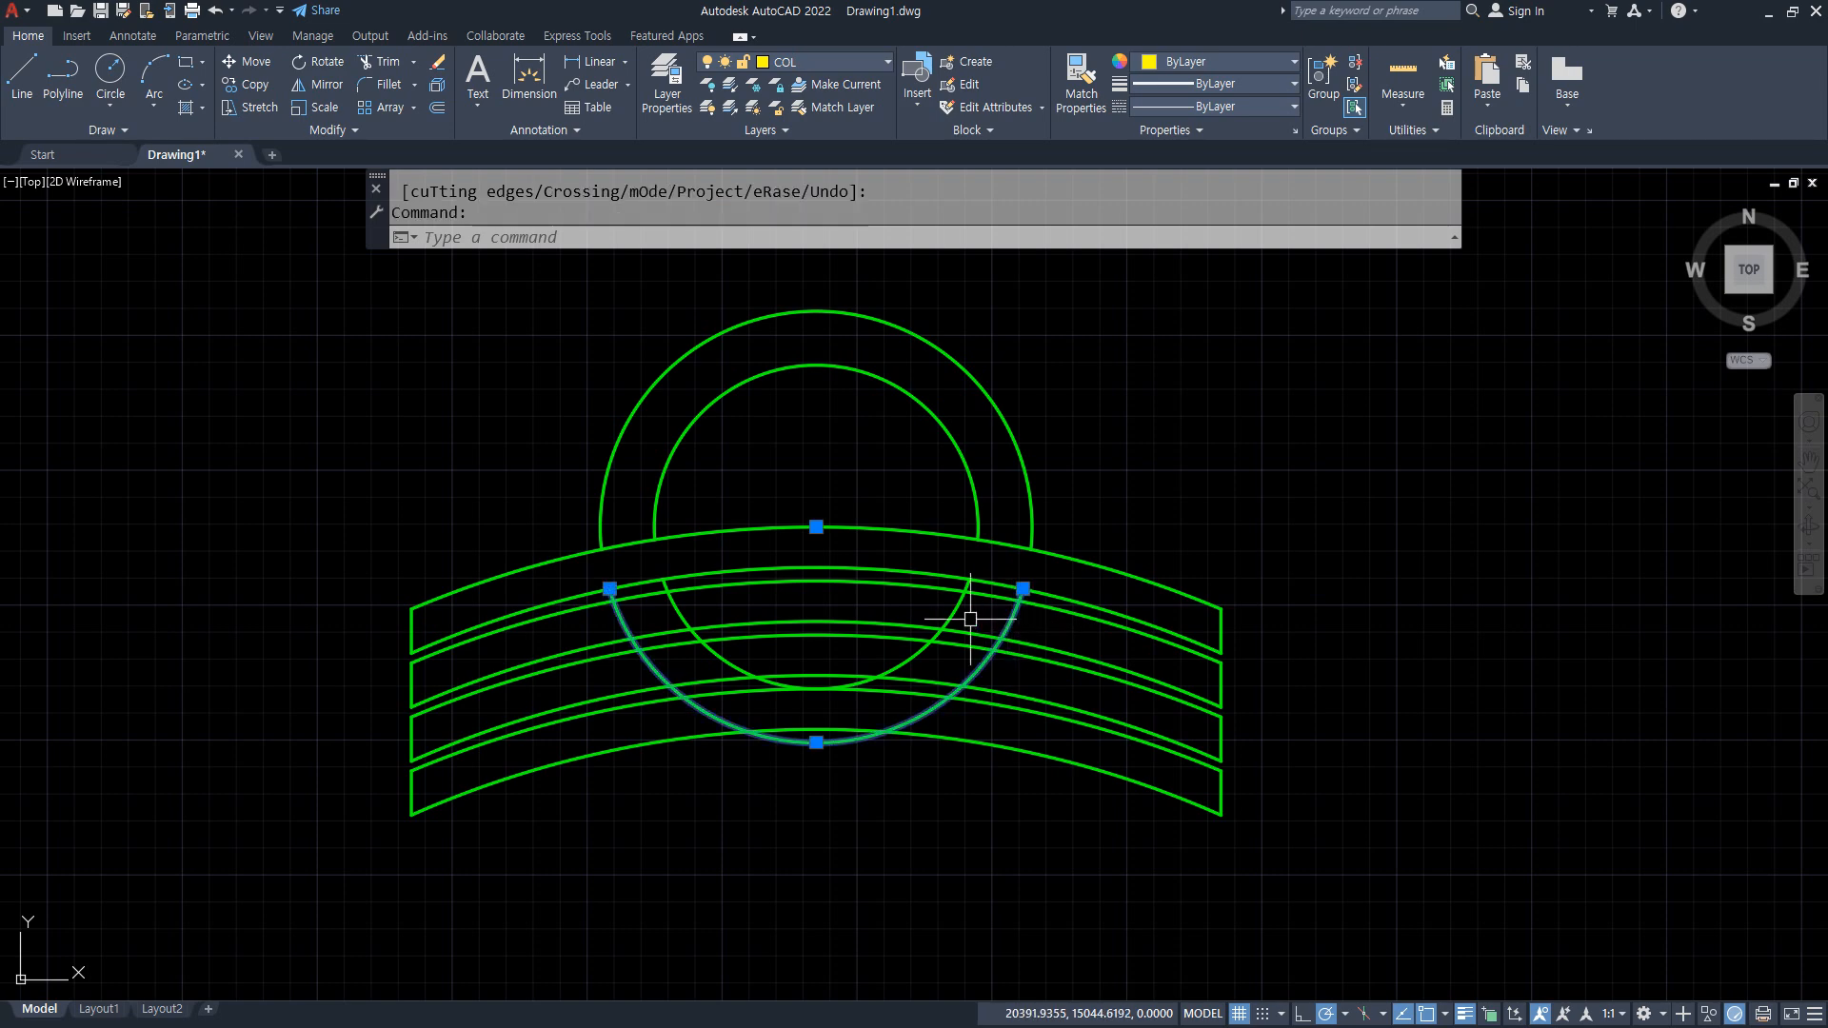
{"action": "left_click", "coordinate": [968, 604]}
{"action": "left_click", "coordinate": [942, 631]}
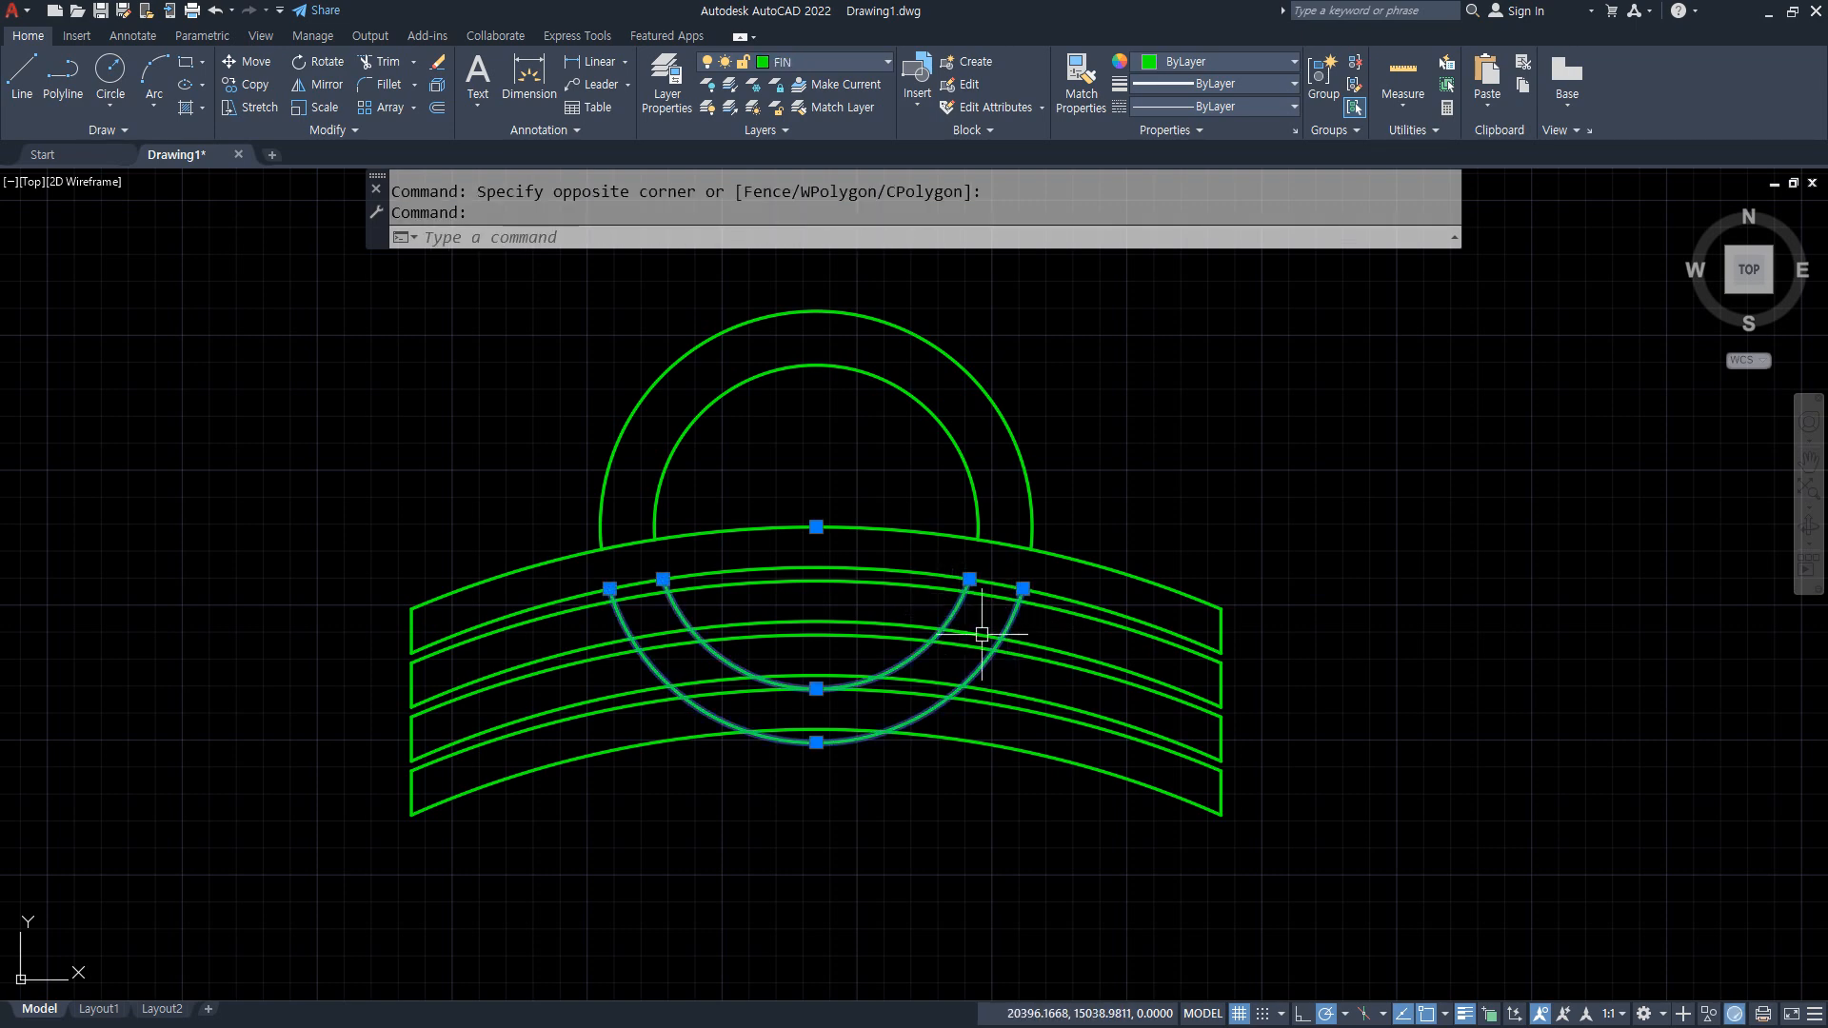
{"action": "type", "text": "e"}
{"action": "key", "text": "Return"}
Draw a horizontal line 150 long in the empty space beside the stacked ridge tiles.
{"action": "scroll", "coordinate": [765, 688], "scroll_direction": "down", "scroll_amount": 4}
{"action": "scroll", "coordinate": [604, 604], "scroll_direction": "up", "scroll_amount": 1}
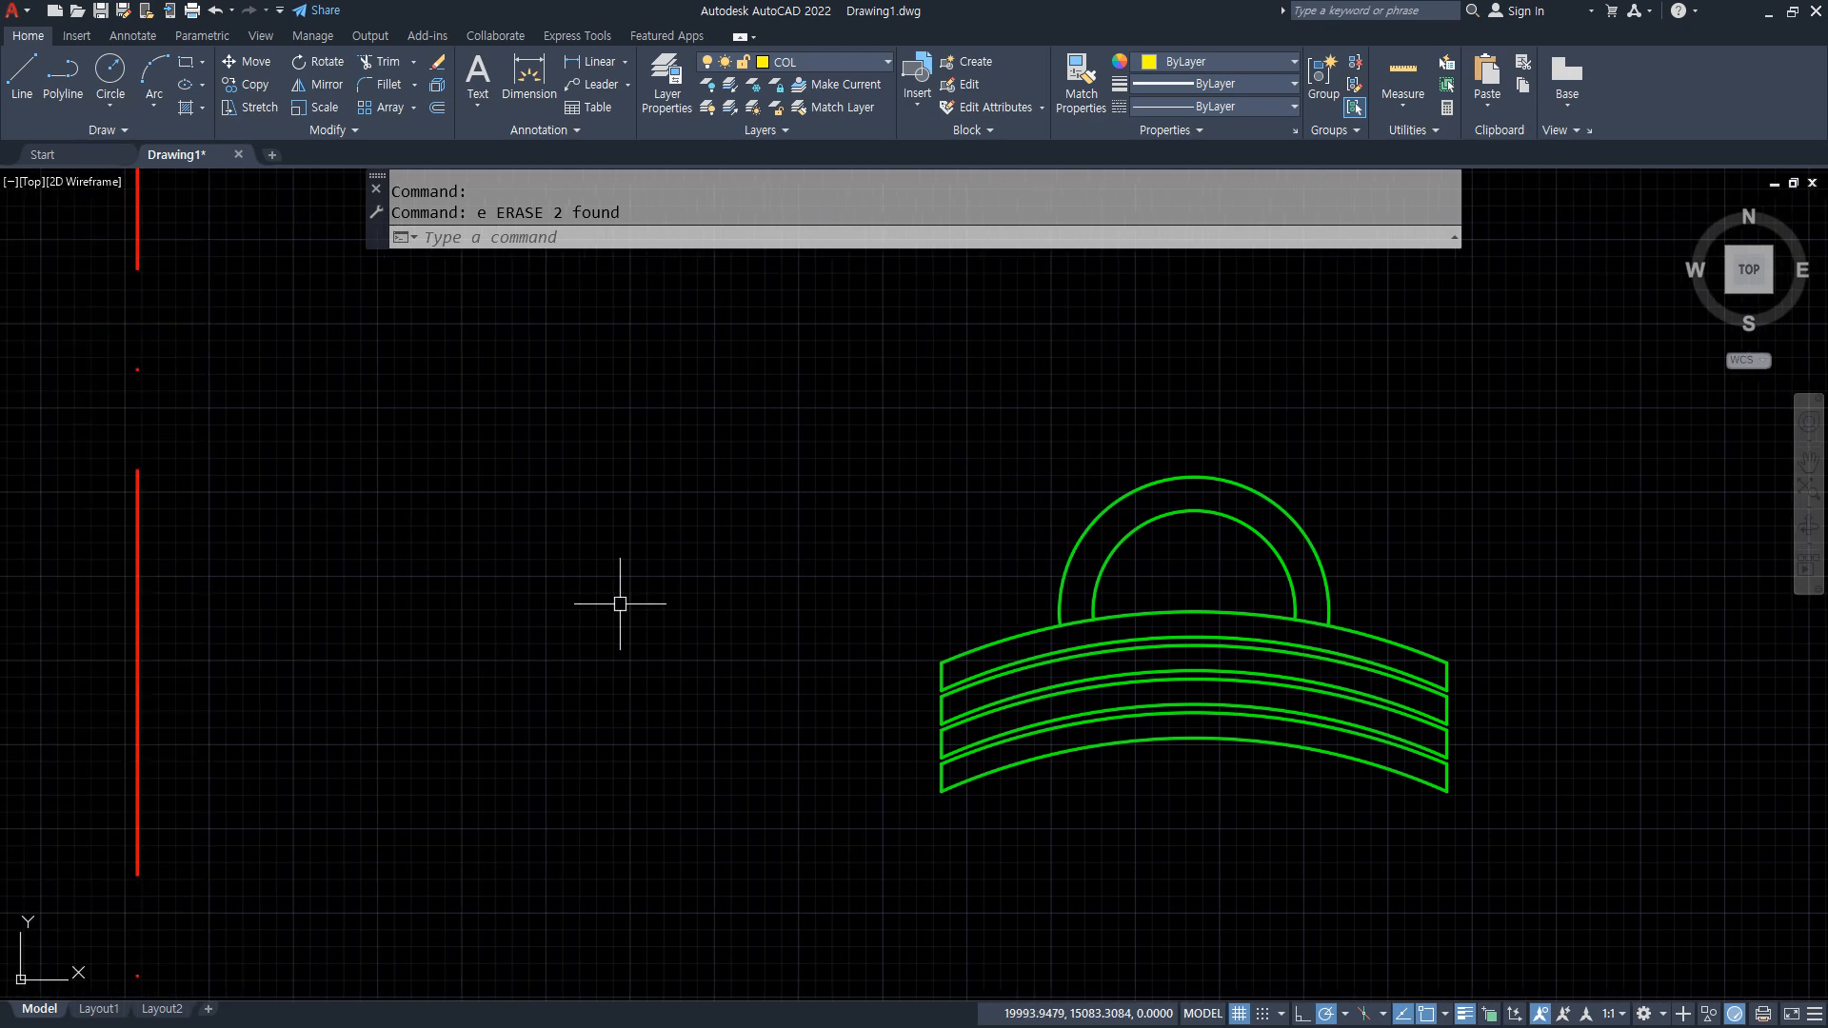
{"action": "scroll", "coordinate": [238, 655], "scroll_direction": "up", "scroll_amount": 1}
{"action": "type", "text": "l"}
{"action": "key", "text": "Return"}
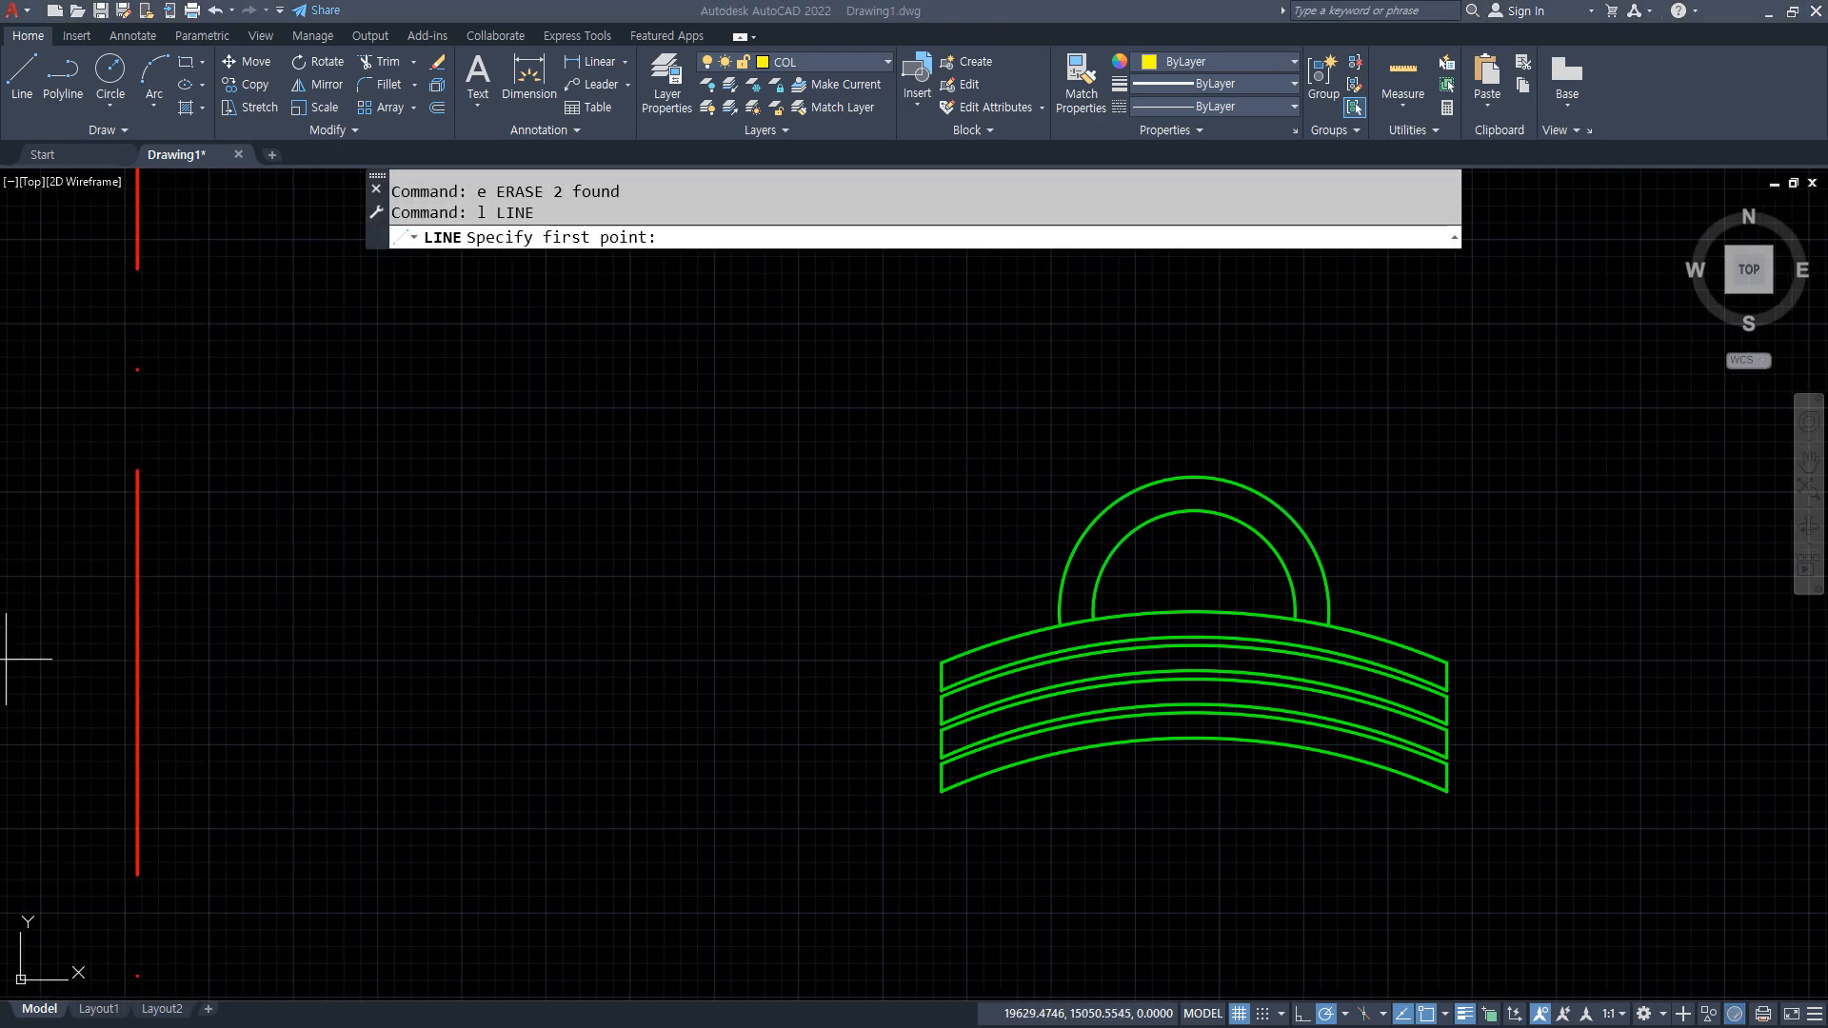
{"action": "left_click", "coordinate": [295, 649]}
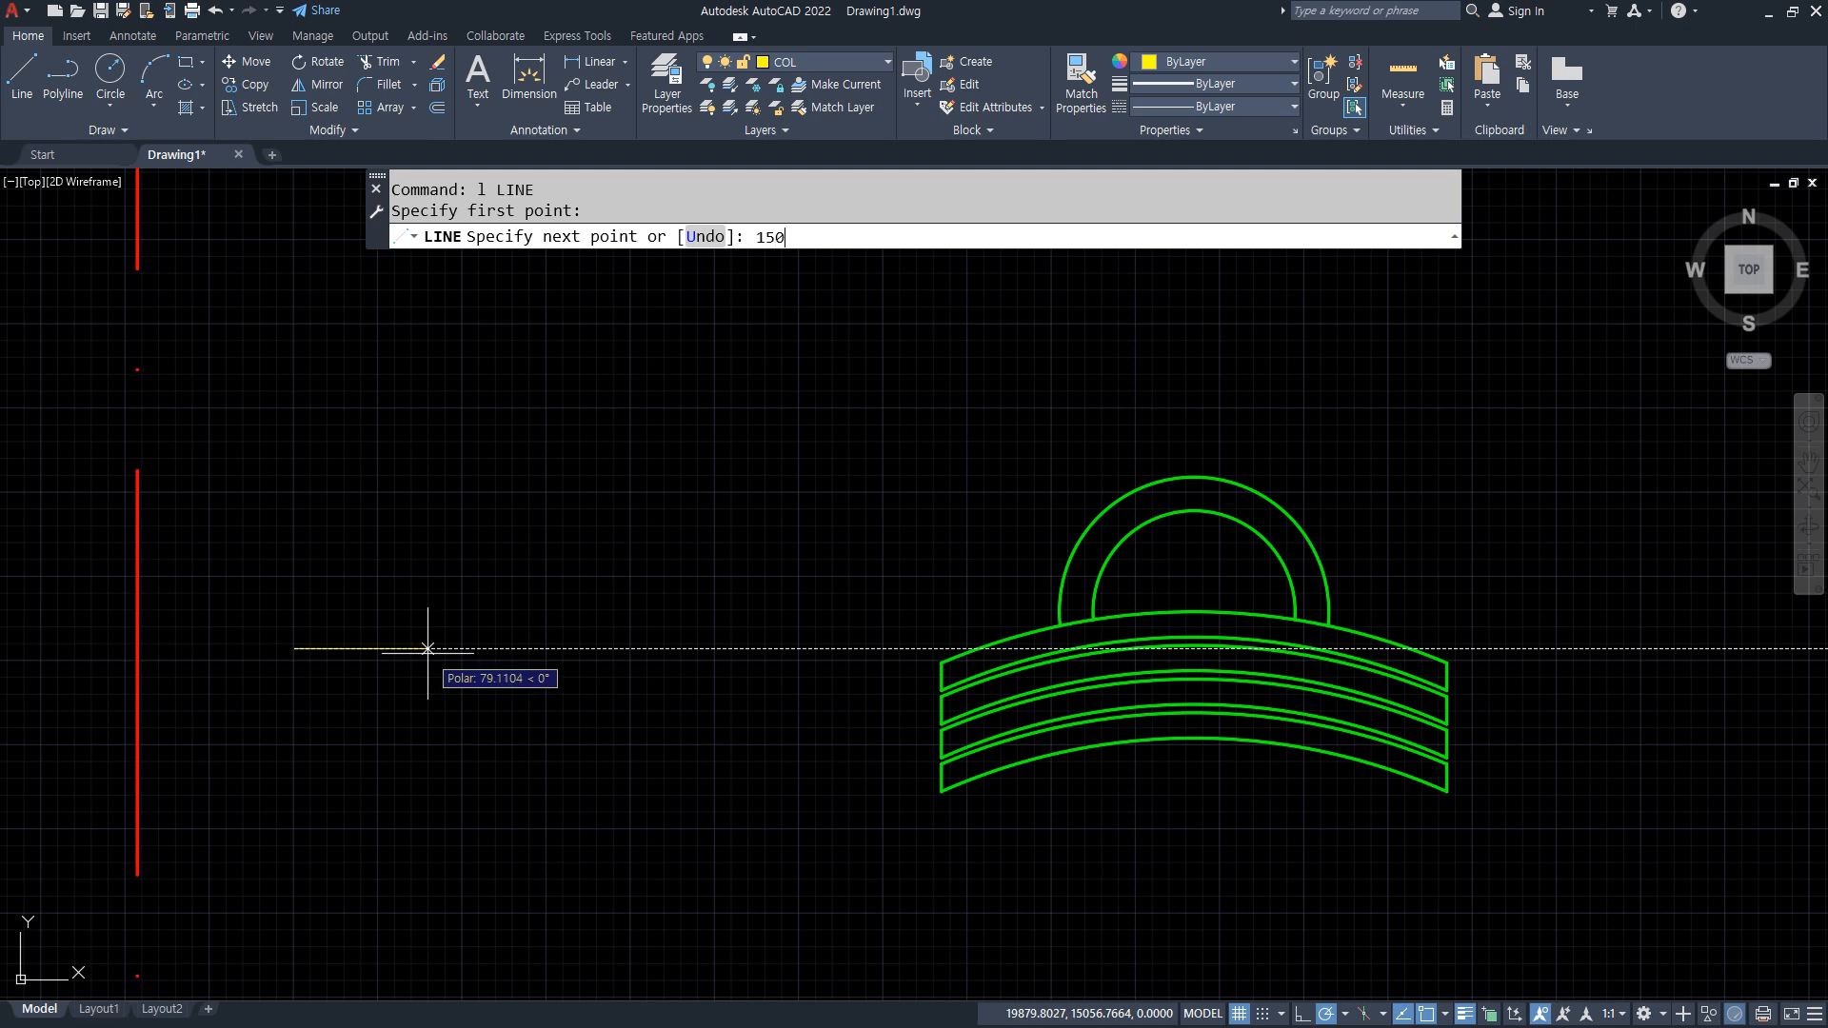
{"action": "type", "text": "150"}
{"action": "key", "text": "Return"}
{"action": "key", "text": "Return"}
Draw a vertical line 100 long upward from the midpoint of the horizontal line.
{"action": "key", "text": "Return"}
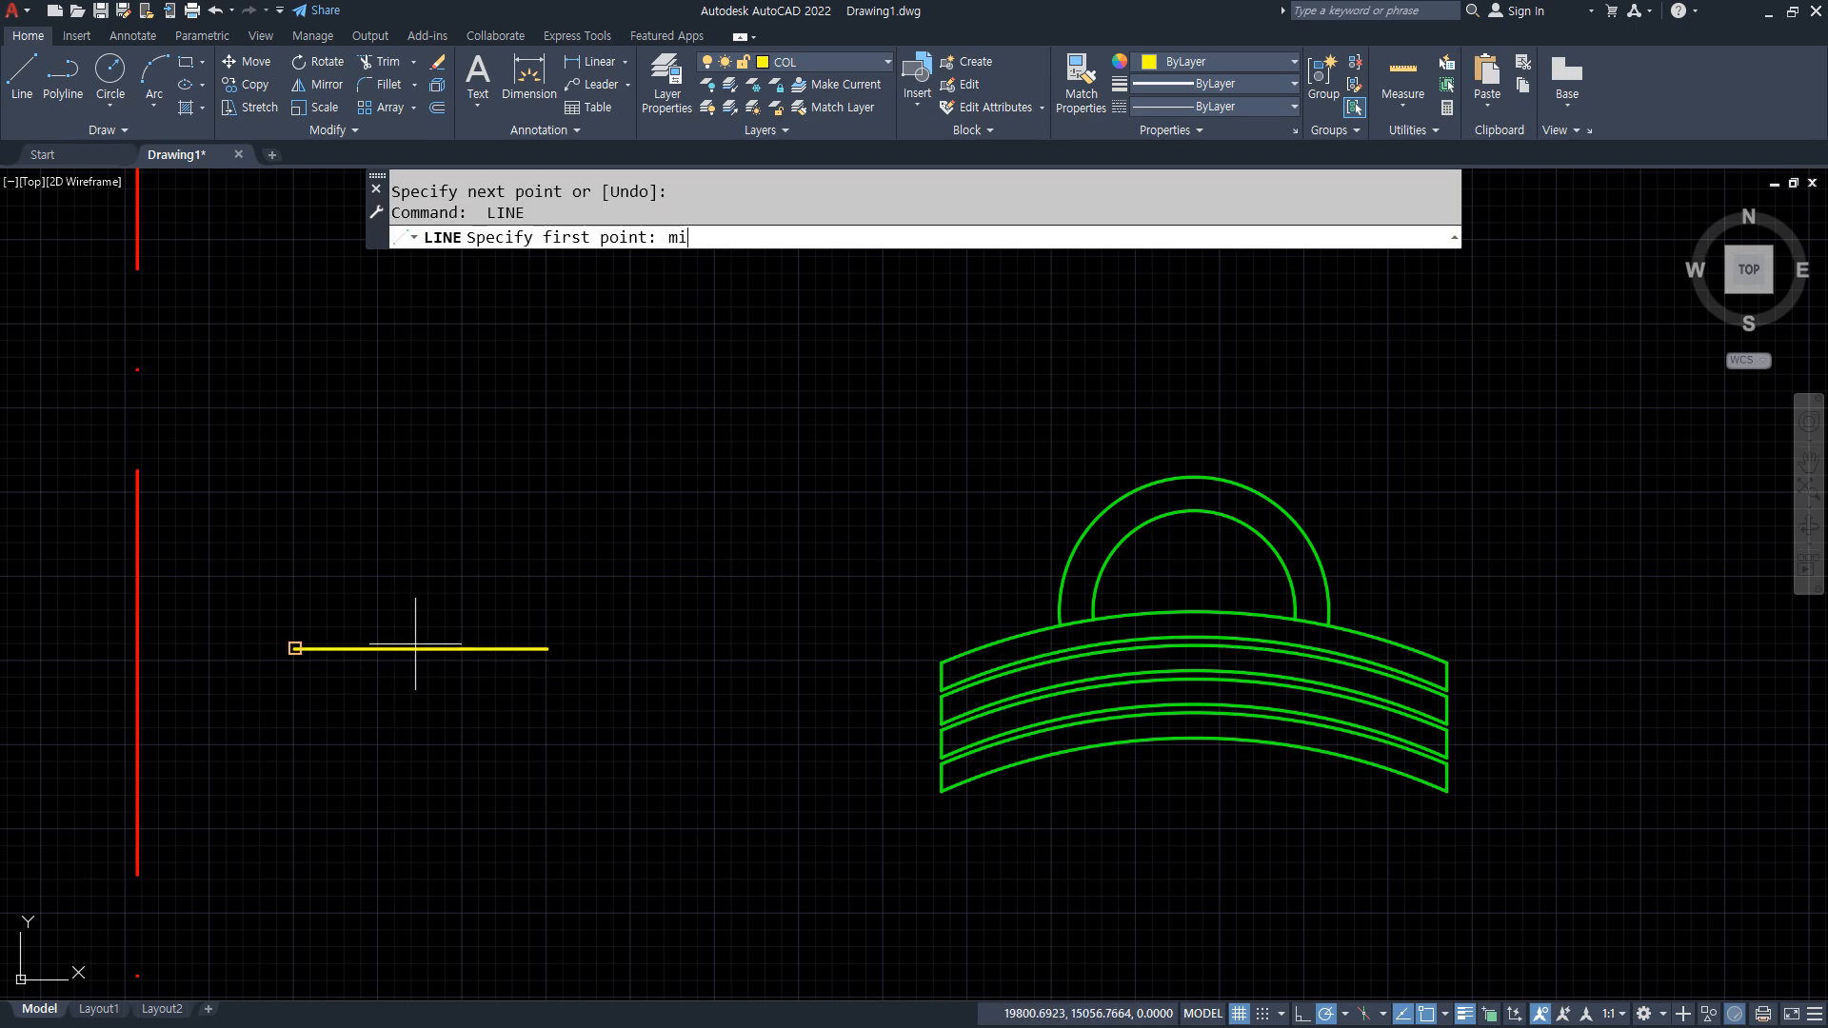
{"action": "type", "text": "mid"}
{"action": "key", "text": "Return"}
{"action": "left_click", "coordinate": [421, 648]}
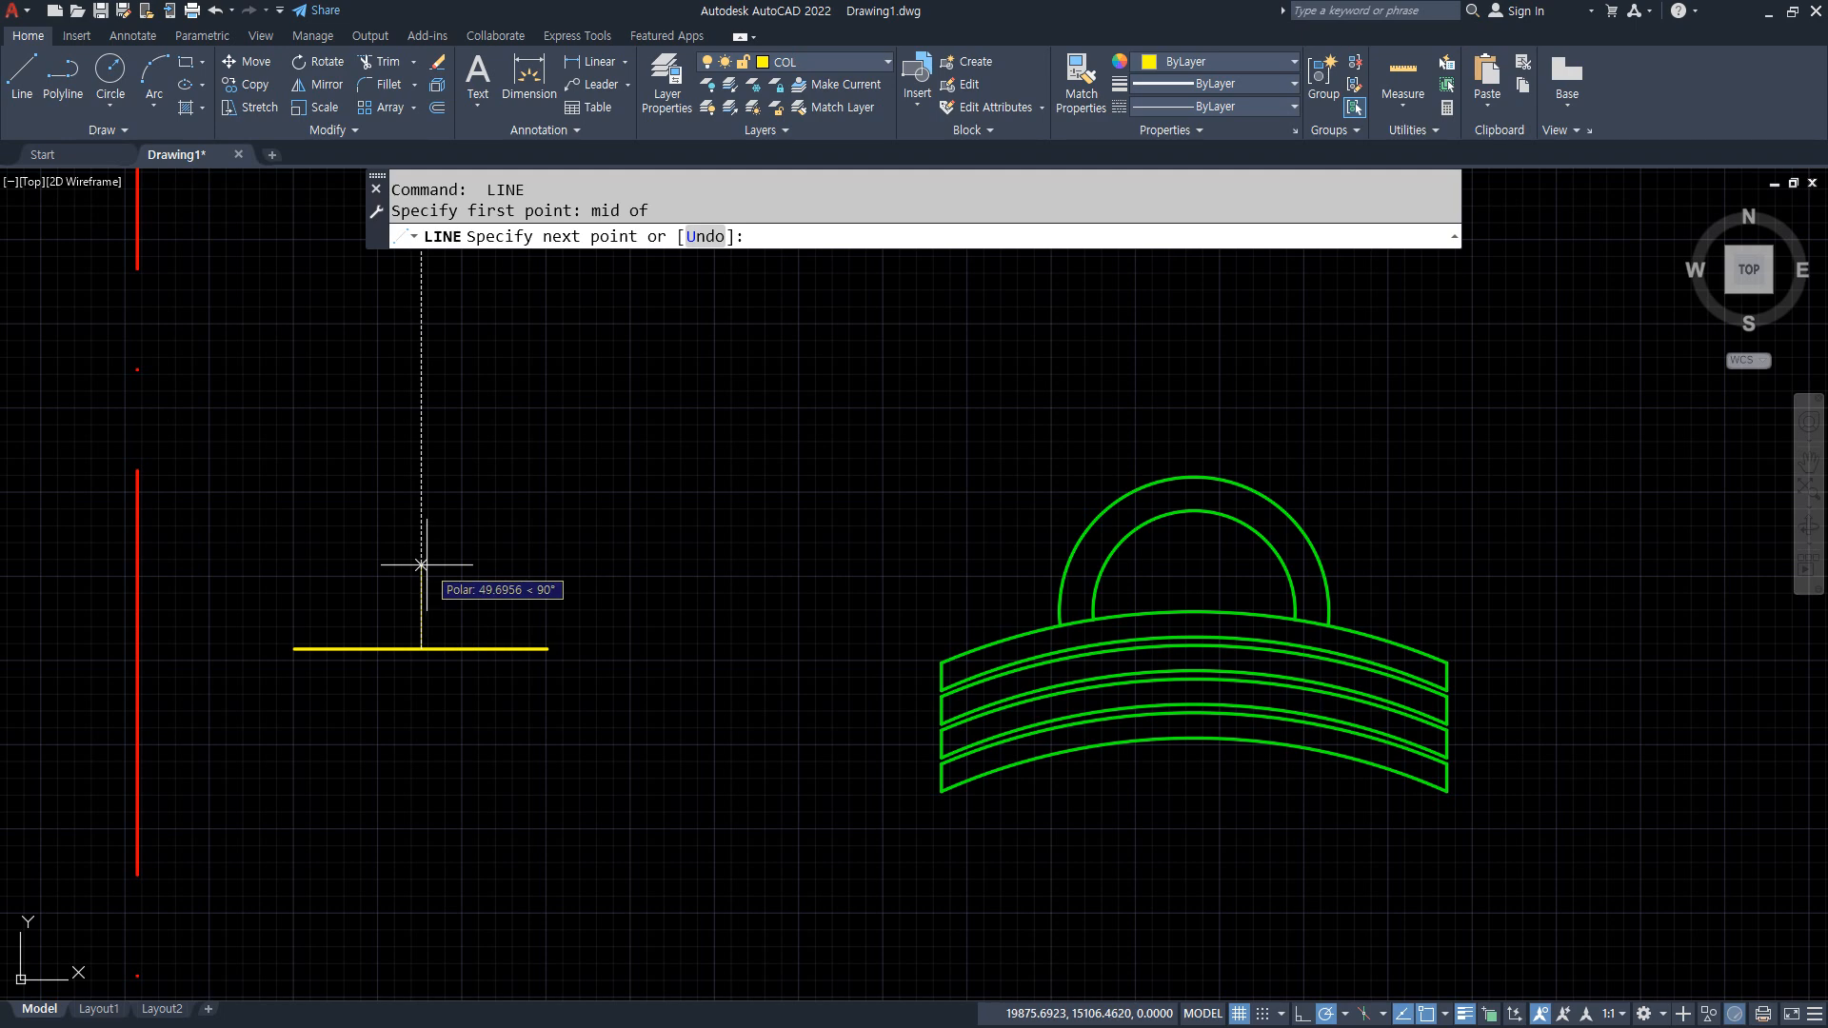
{"action": "type", "text": "100"}
{"action": "key", "text": "Return"}
{"action": "key", "text": "Return"}
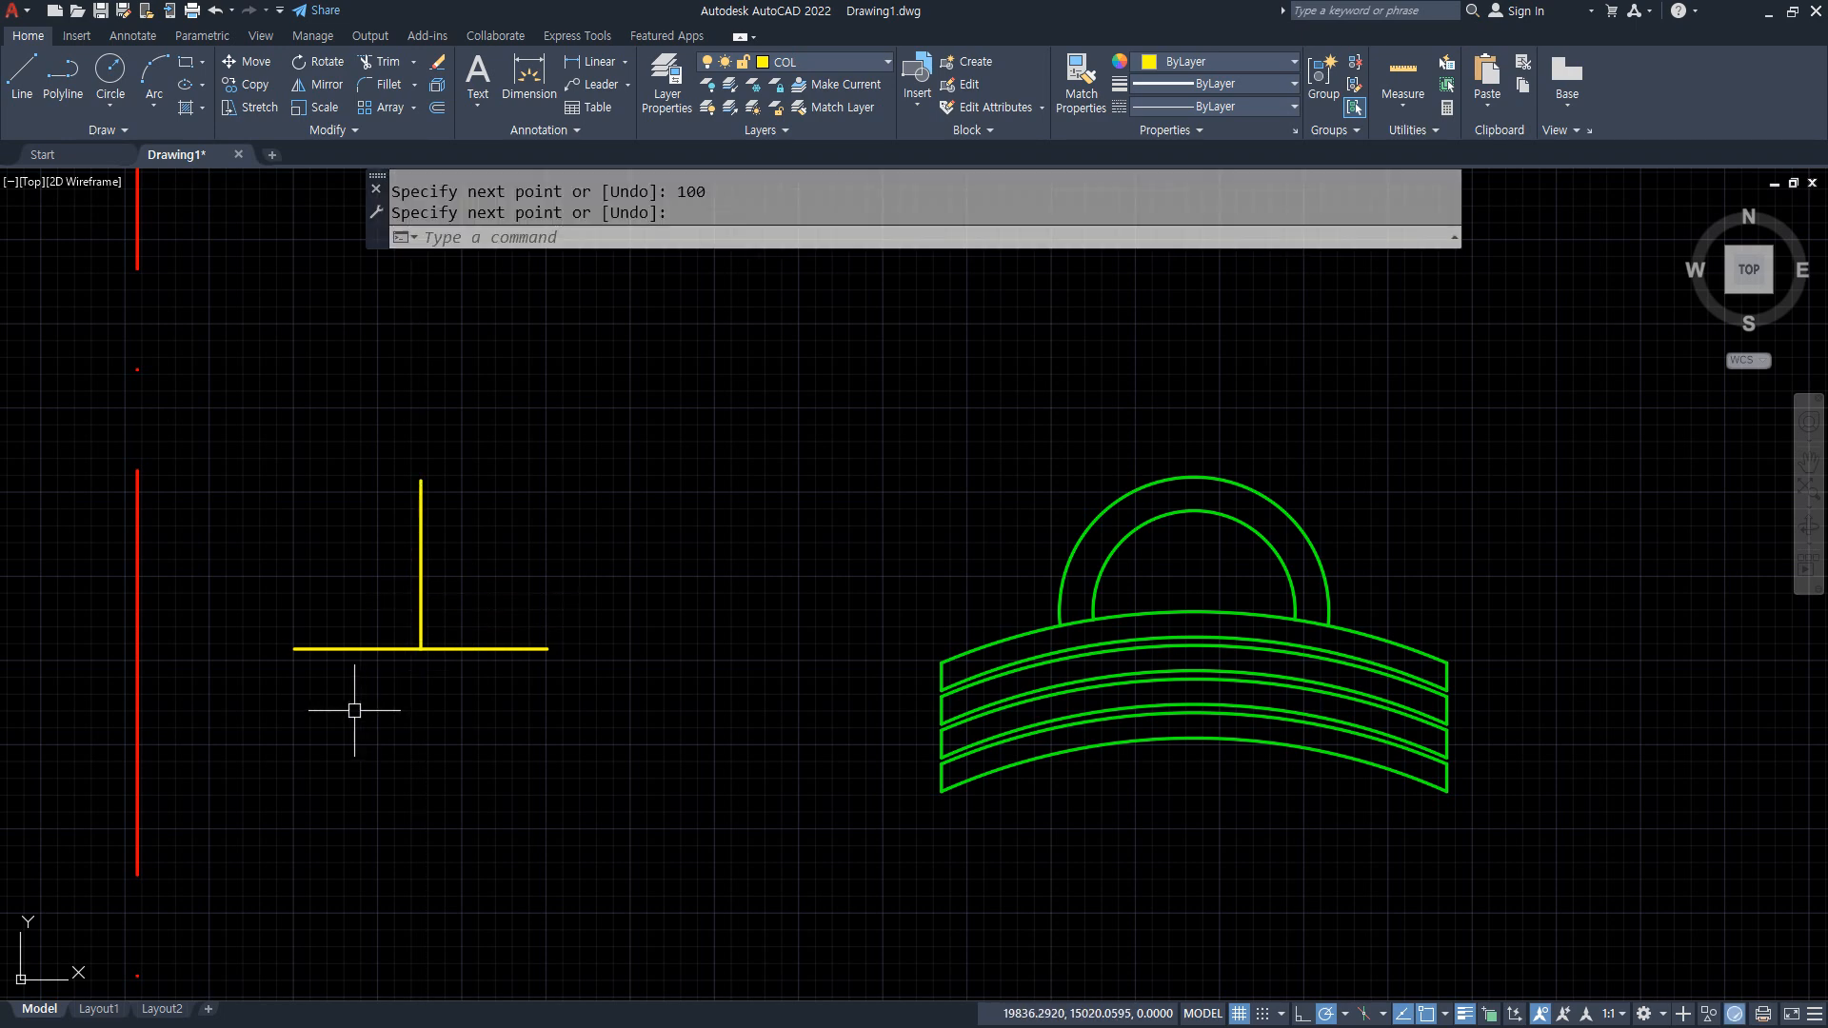
Draw two circles of radius 110 centred on the left and right ends of the horizontal line.
{"action": "type", "text": "c"}
{"action": "key", "text": "Return"}
{"action": "left_click", "coordinate": [294, 648]}
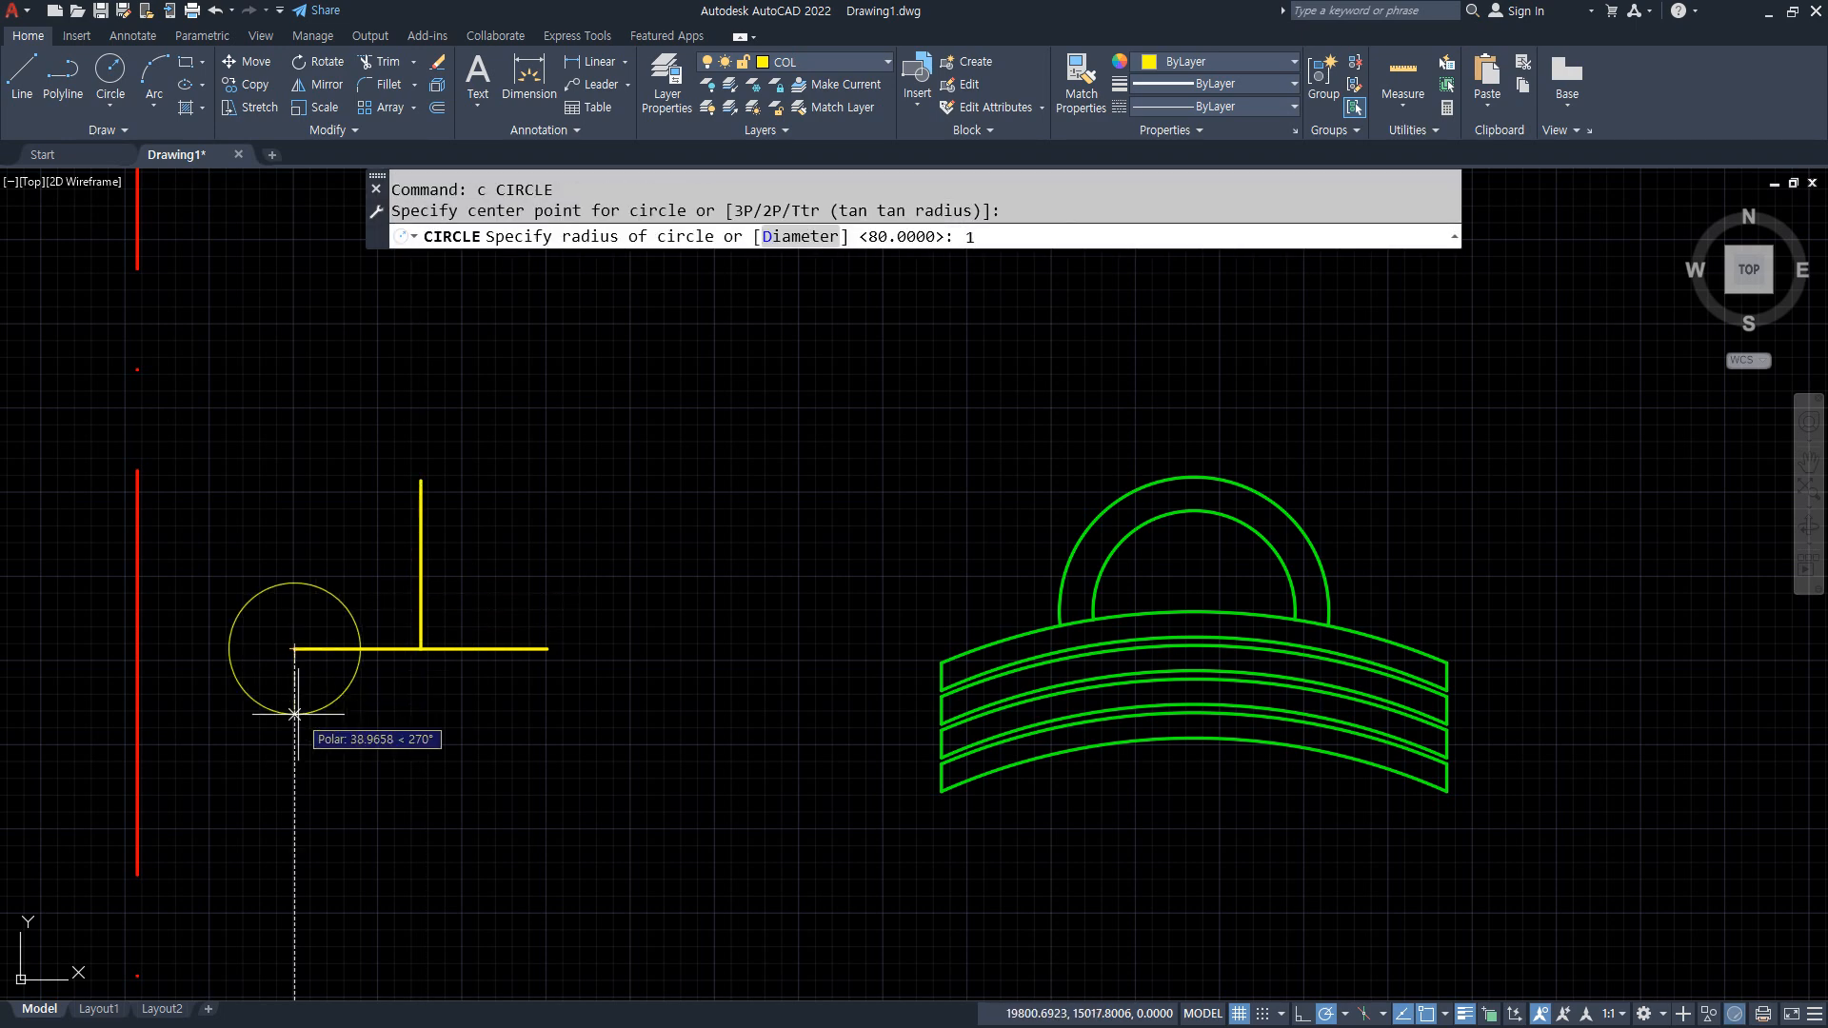
{"action": "key", "text": "Return"}
{"action": "key", "text": "Return"}
{"action": "left_click", "coordinate": [547, 649]}
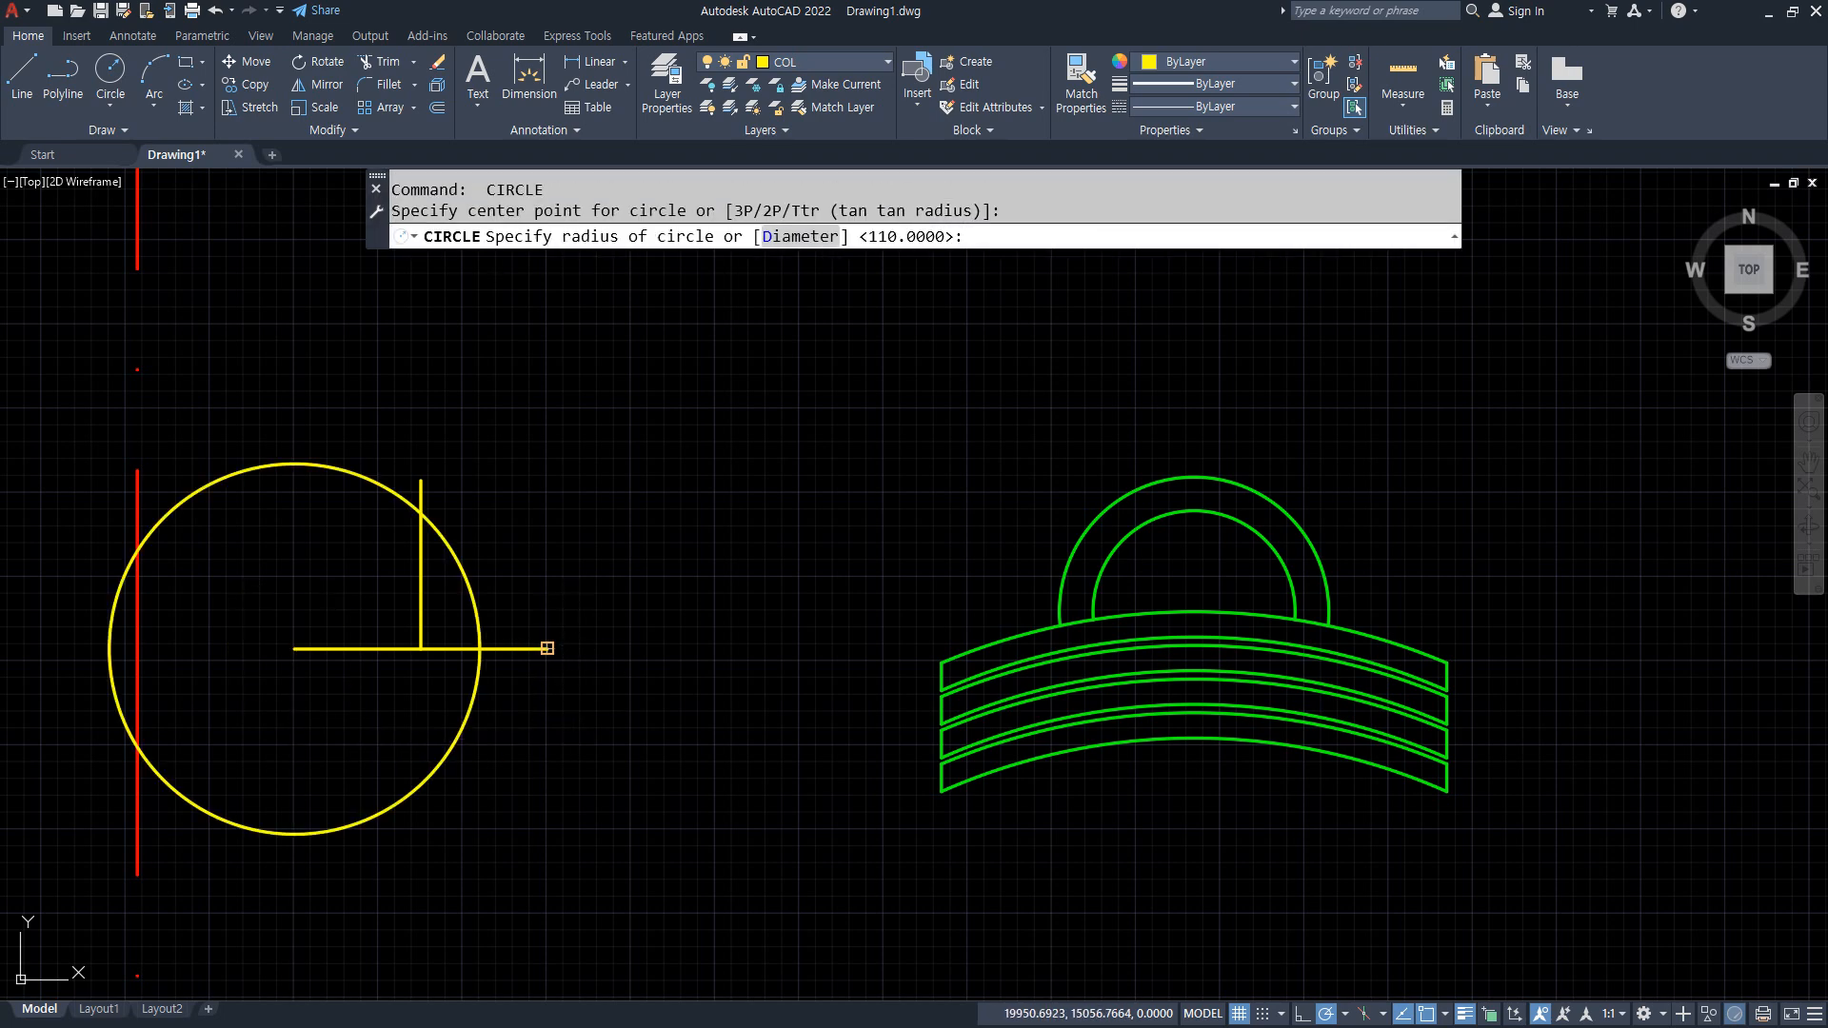
{"action": "key", "text": "Return"}
Draw a circle of radius 130 centred on the upper end of the vertical line.
{"action": "key", "text": "Return"}
{"action": "left_click", "coordinate": [421, 481]}
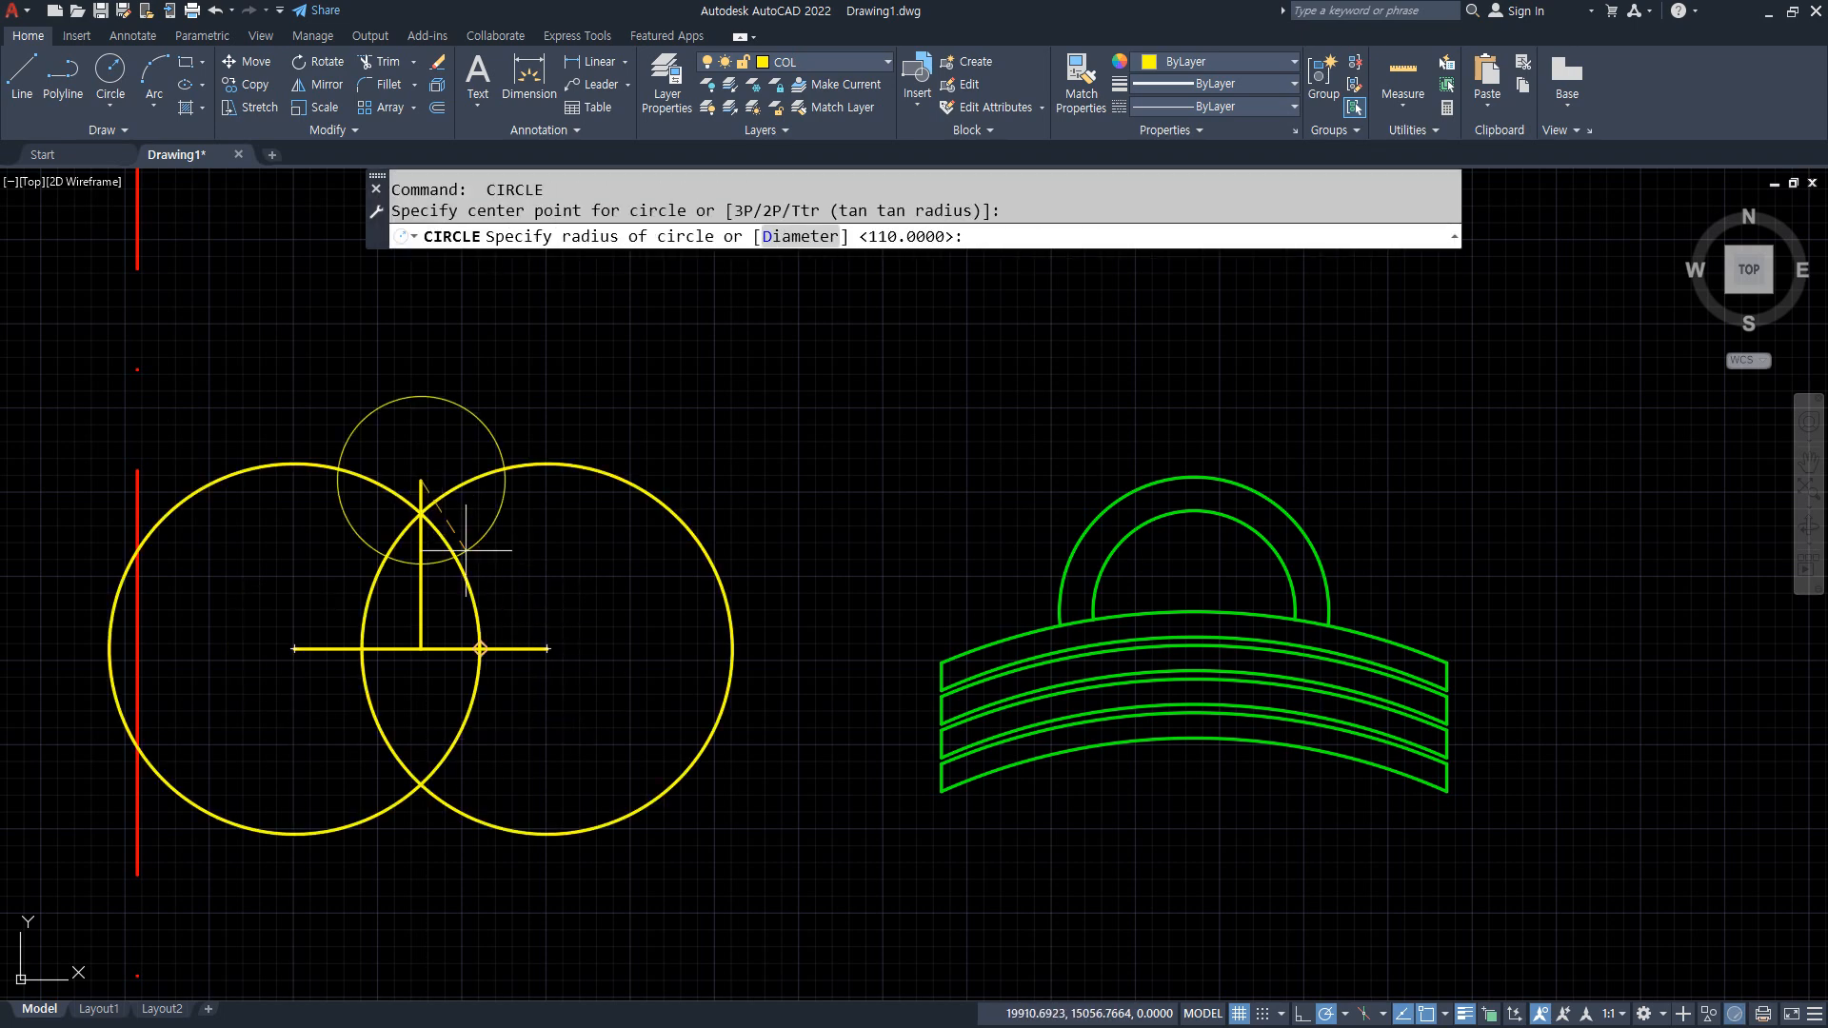
{"action": "type", "text": "130"}
{"action": "key", "text": "Return"}
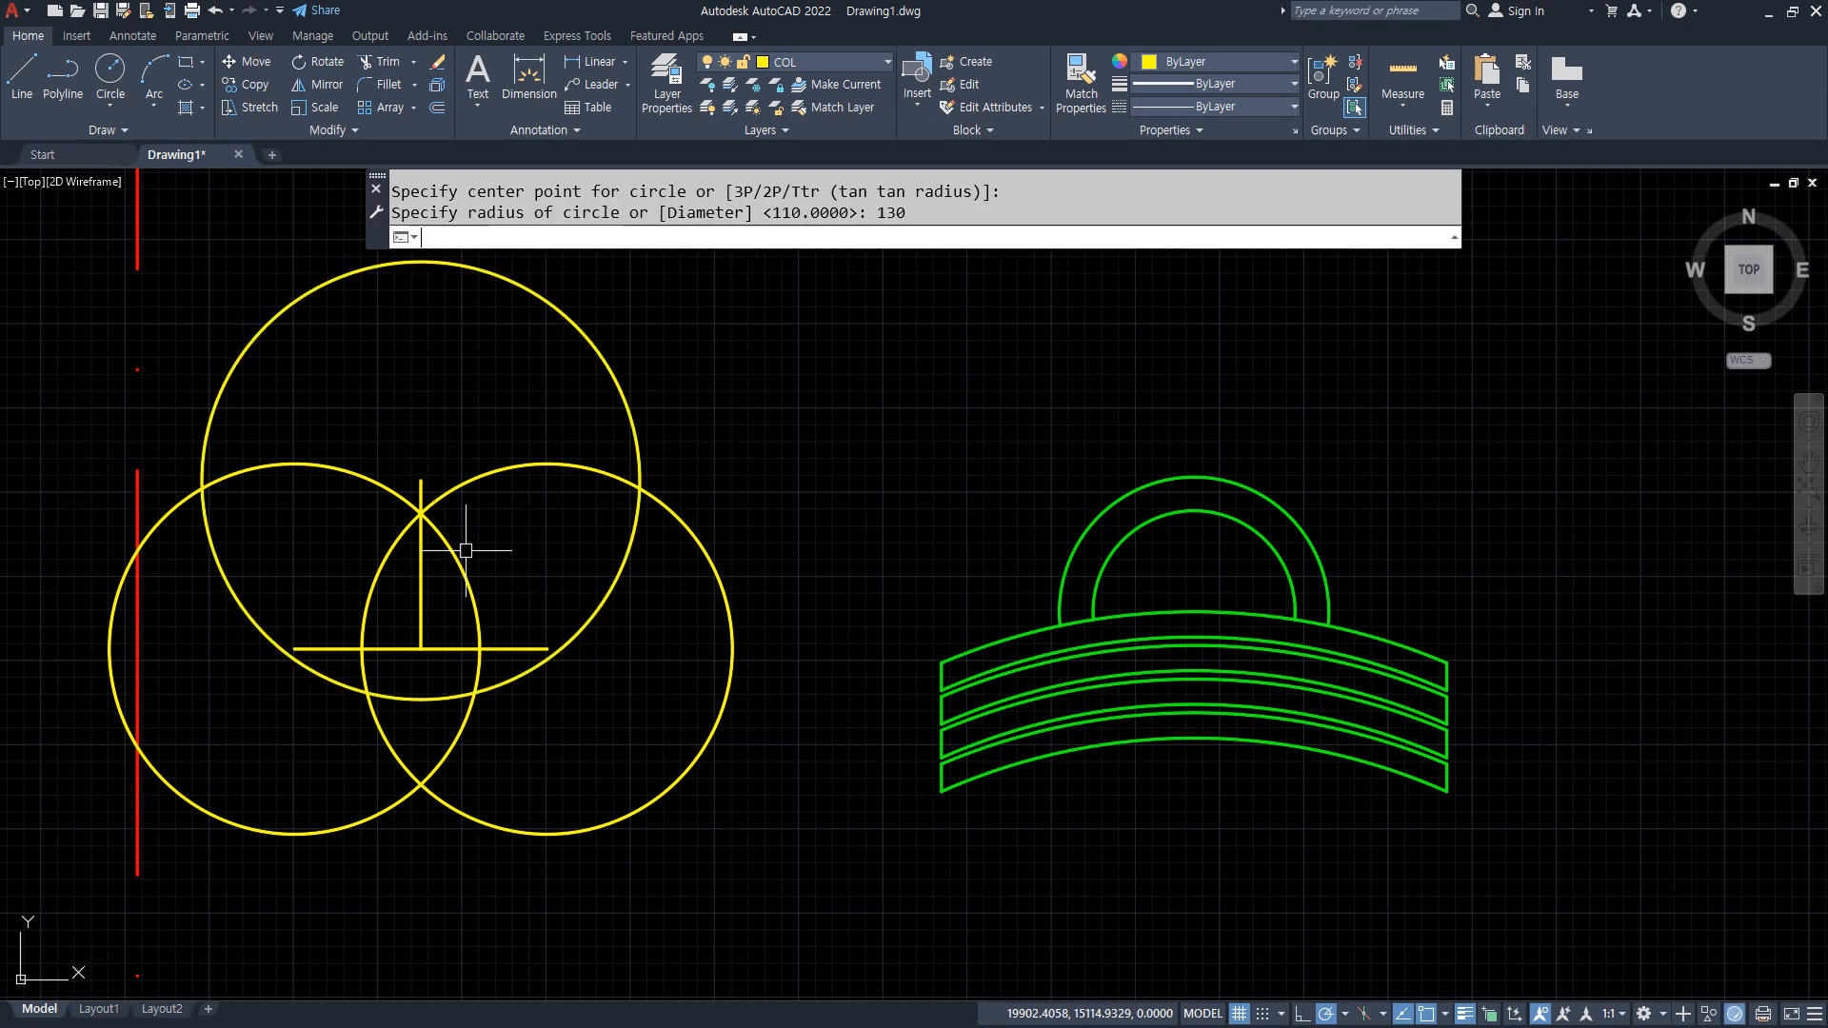
Erase the horizontal and vertical construction lines inside the circles.
{"action": "left_click", "coordinate": [449, 665]}
{"action": "left_click", "coordinate": [391, 629]}
{"action": "key", "text": "Delete"}
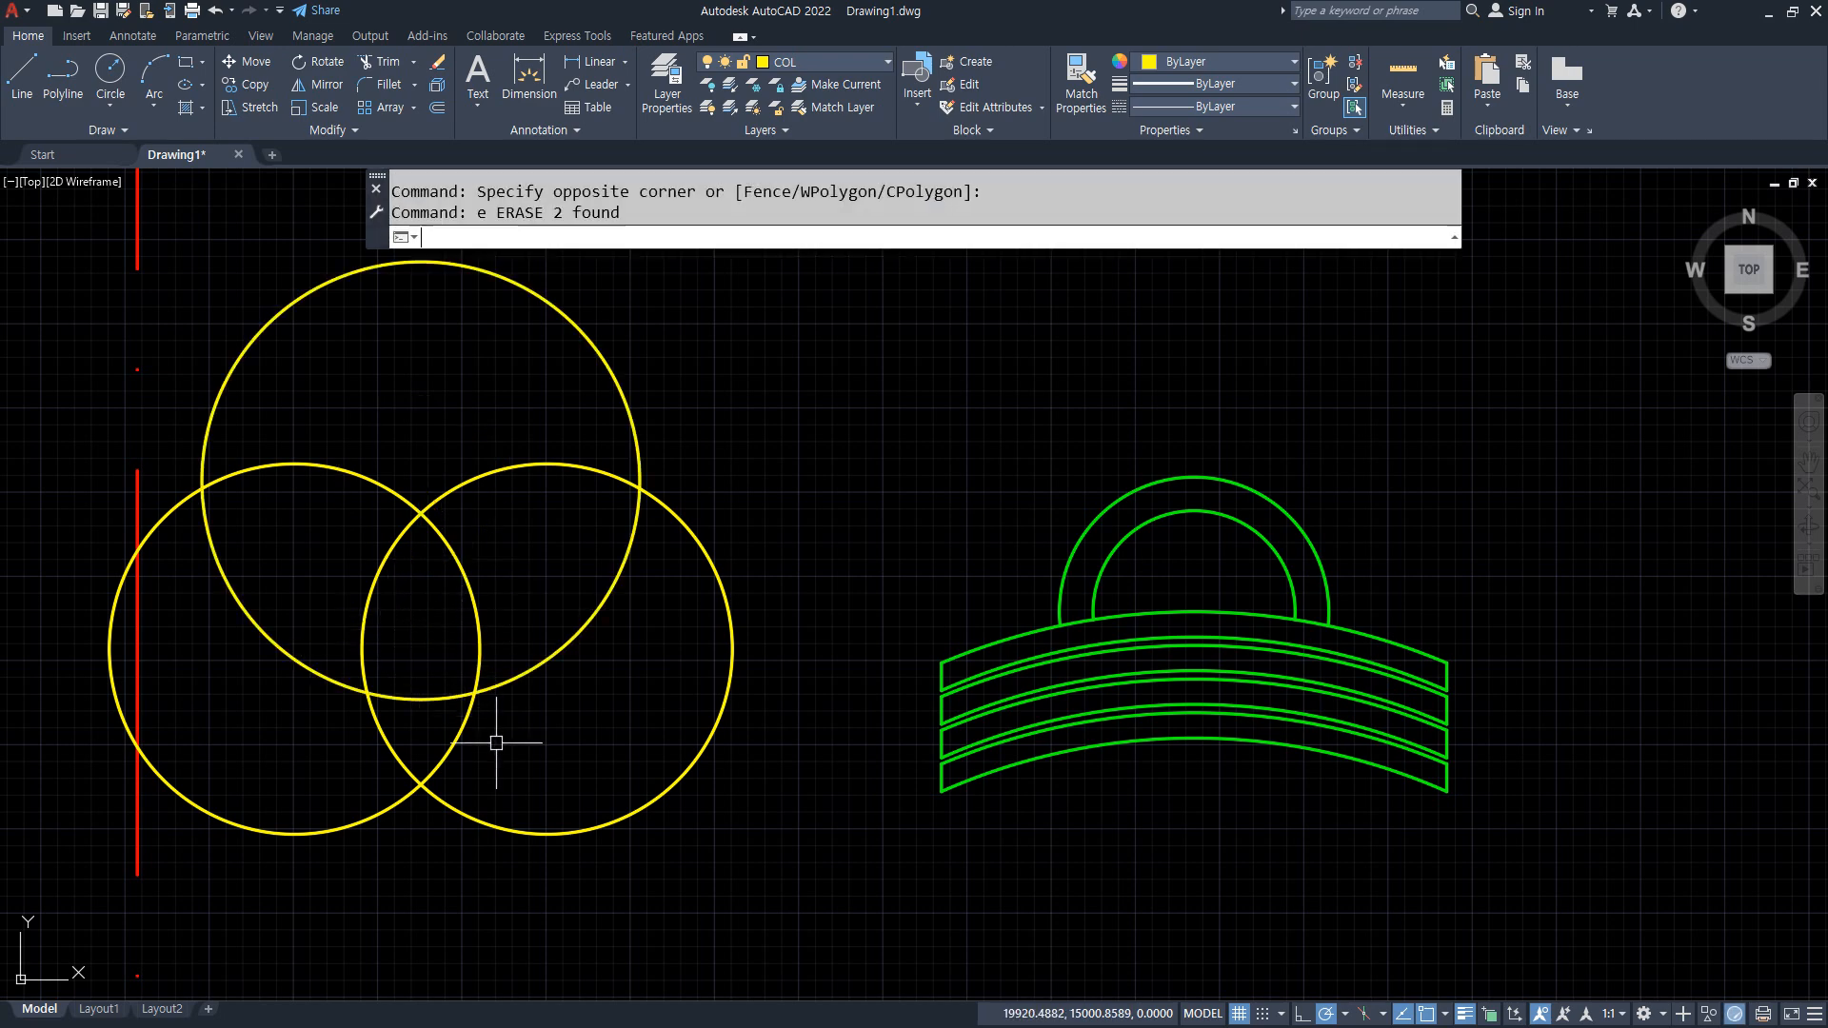
{"action": "type", "text": "t"}
{"action": "key", "text": "Return"}
{"action": "type", "text": "rner: r"}
{"action": "key", "text": "Escape"}
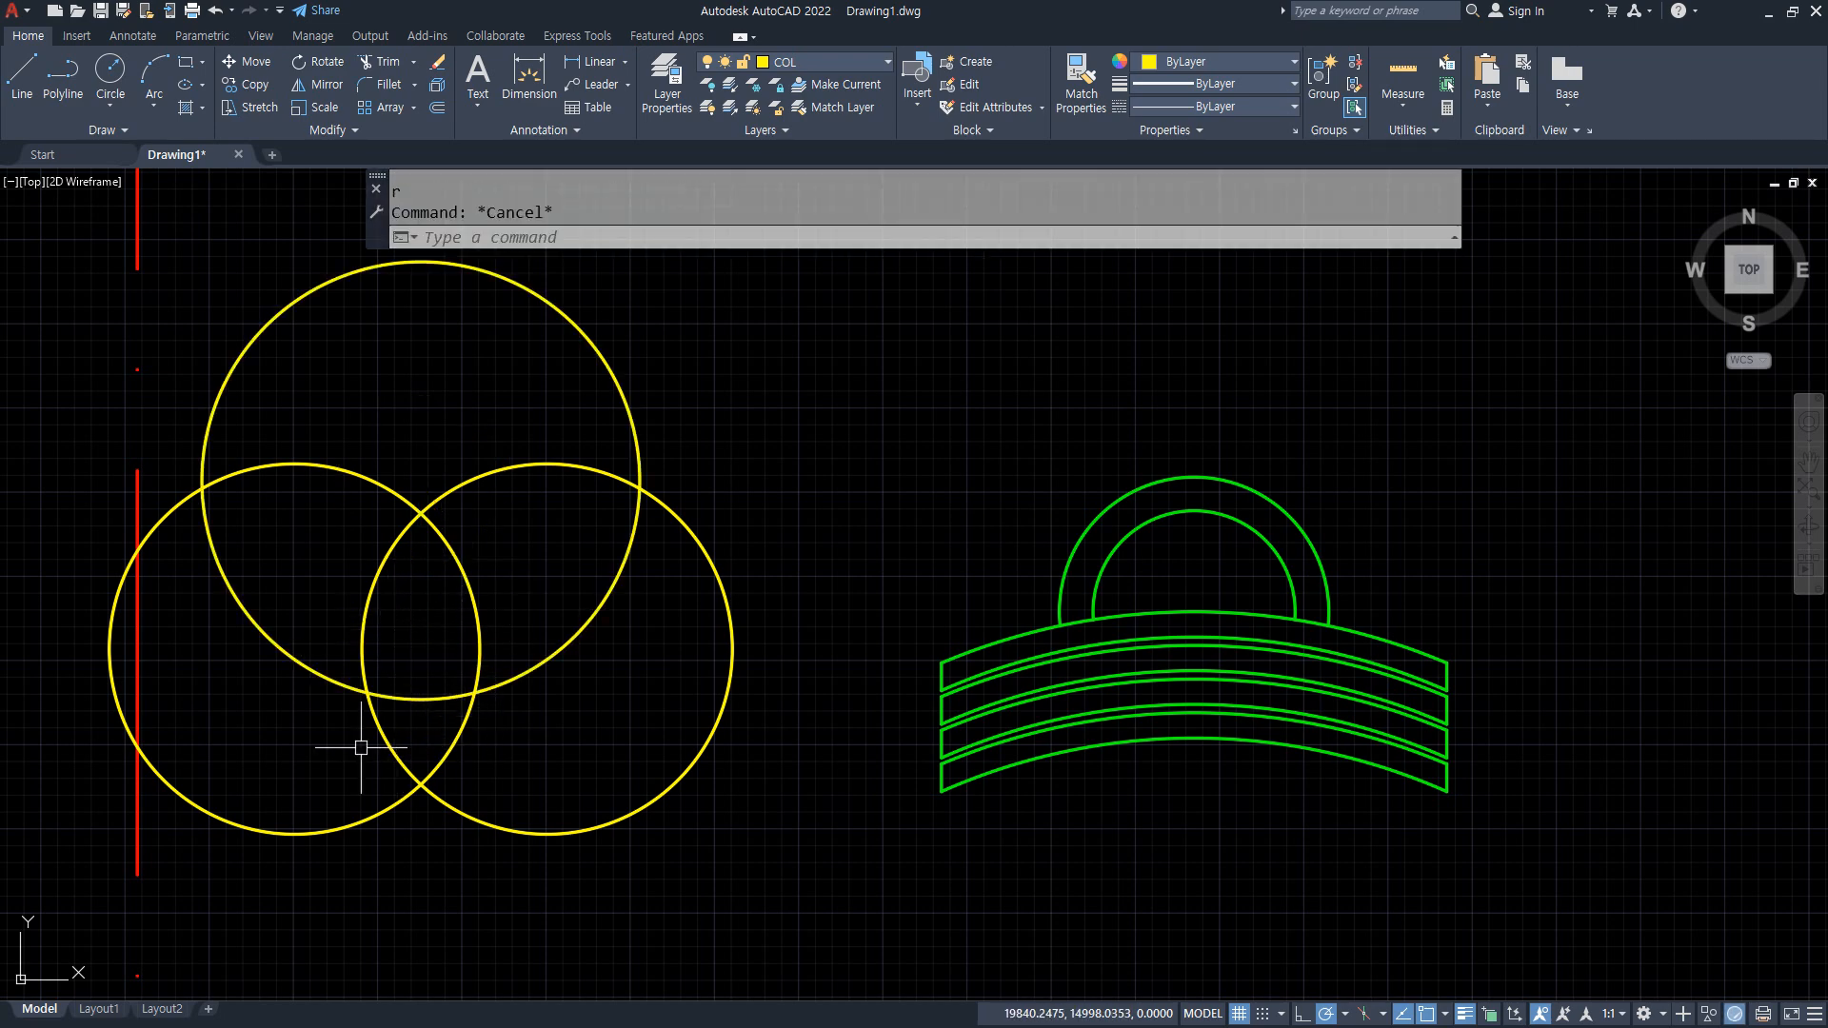
Trim the overlapping parts of the three circles with a fence running around their central area.
{"action": "type", "text": "tr"}
{"action": "key", "text": "Return"}
{"action": "type", "text": "f"}
{"action": "key", "text": "Return"}
{"action": "left_click", "coordinate": [300, 743]}
{"action": "left_click", "coordinate": [560, 743]}
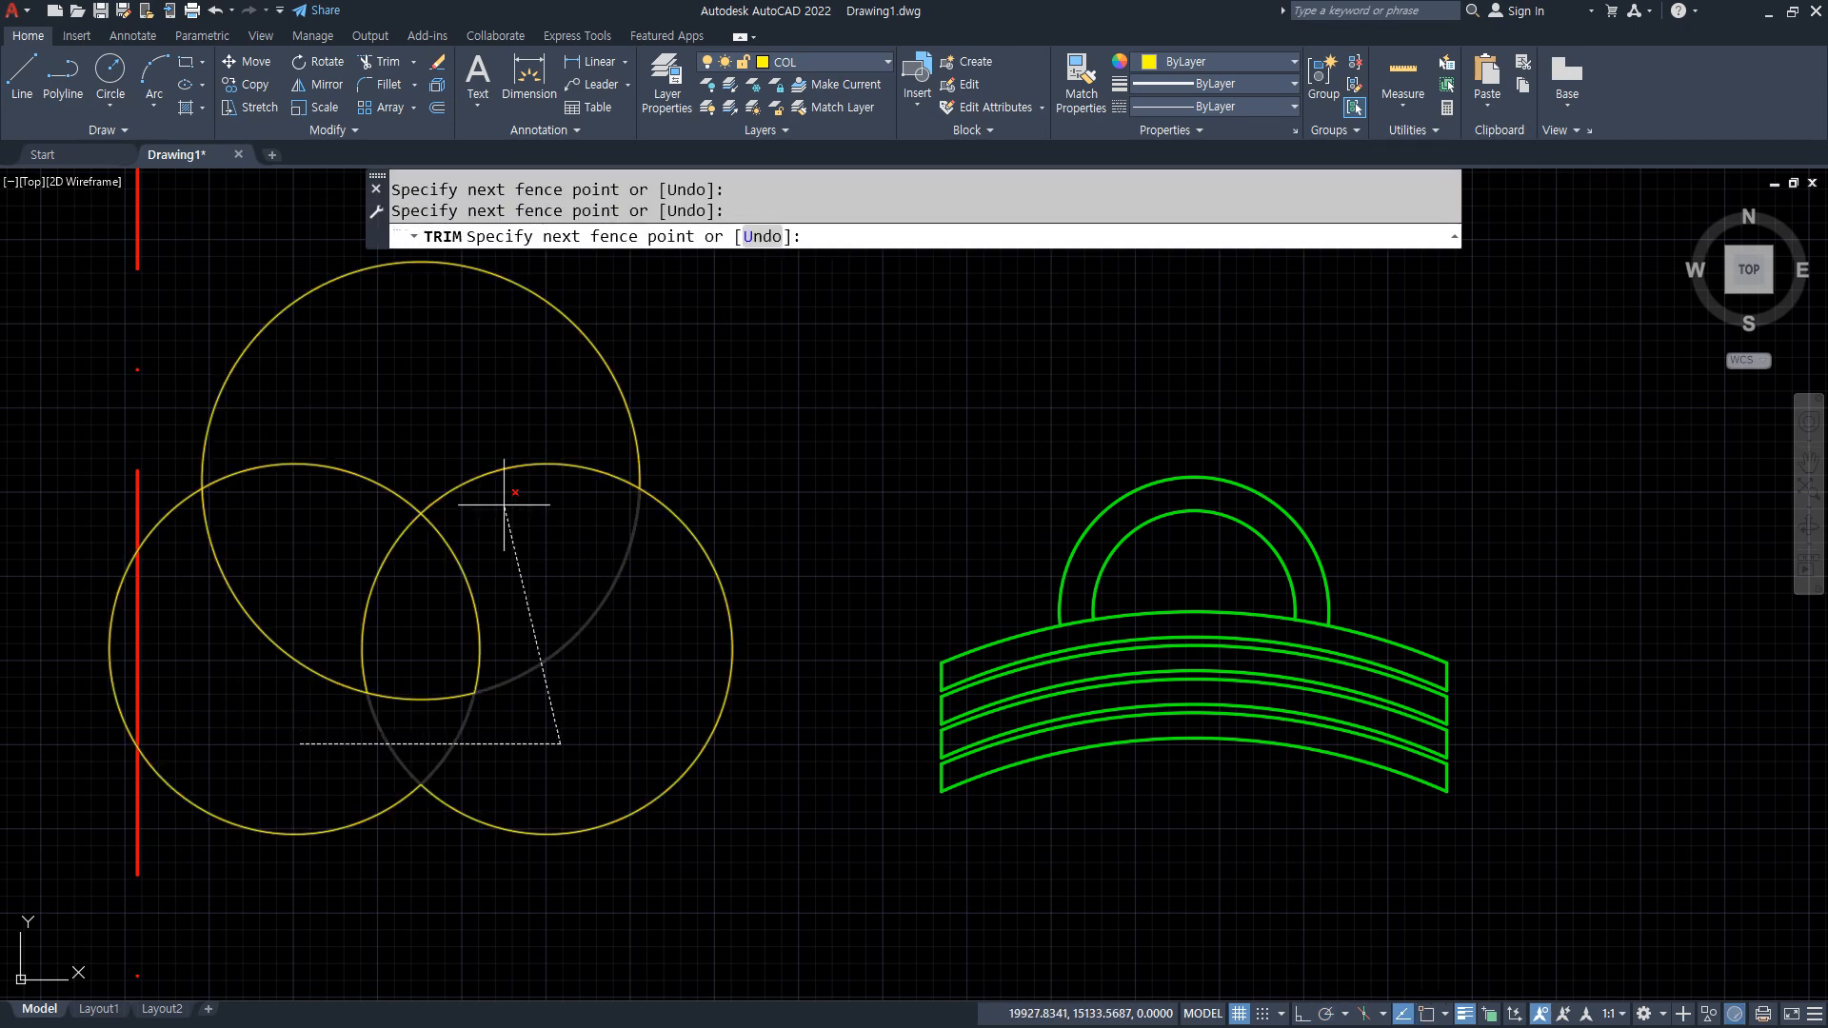
{"action": "left_click", "coordinate": [488, 428]}
{"action": "left_click", "coordinate": [326, 444]}
{"action": "key", "text": "Return"}
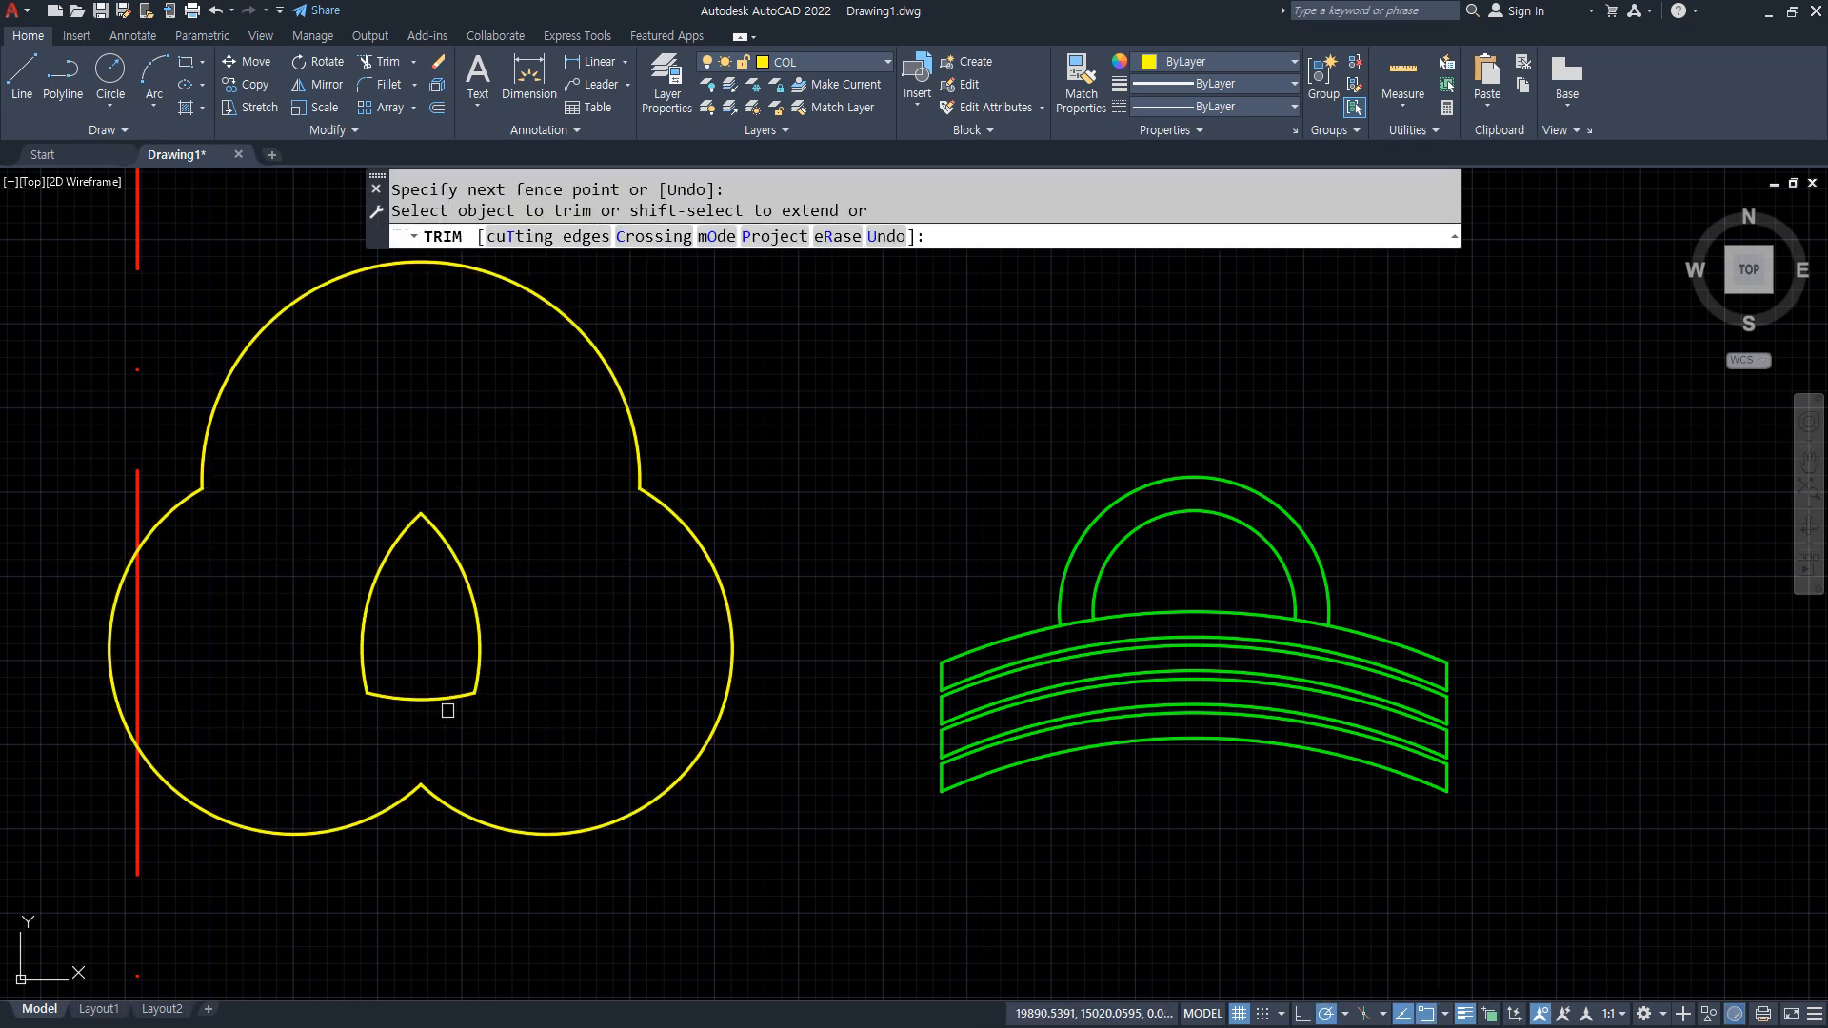
{"action": "key", "text": "Return"}
Erase the three leftover arcs in the middle of the trefoil outline.
{"action": "left_click", "coordinate": [551, 702]}
{"action": "left_click", "coordinate": [328, 460]}
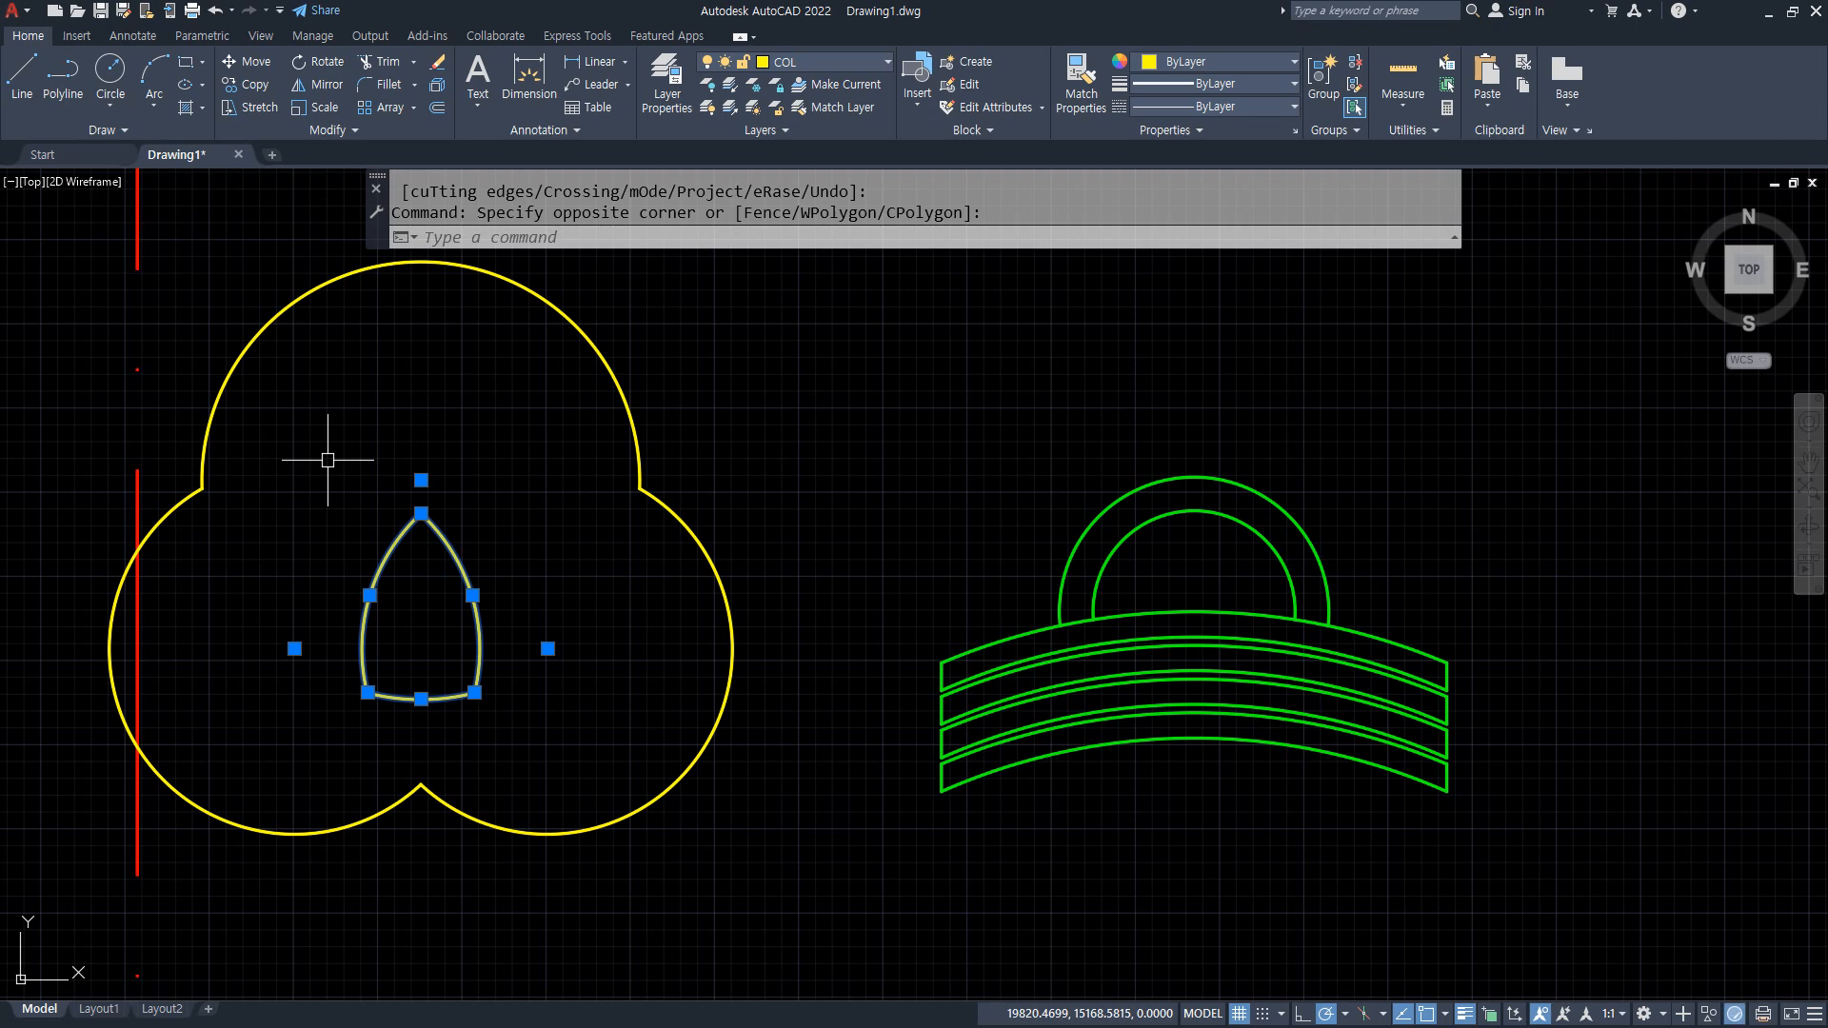
{"action": "key", "text": "Delete"}
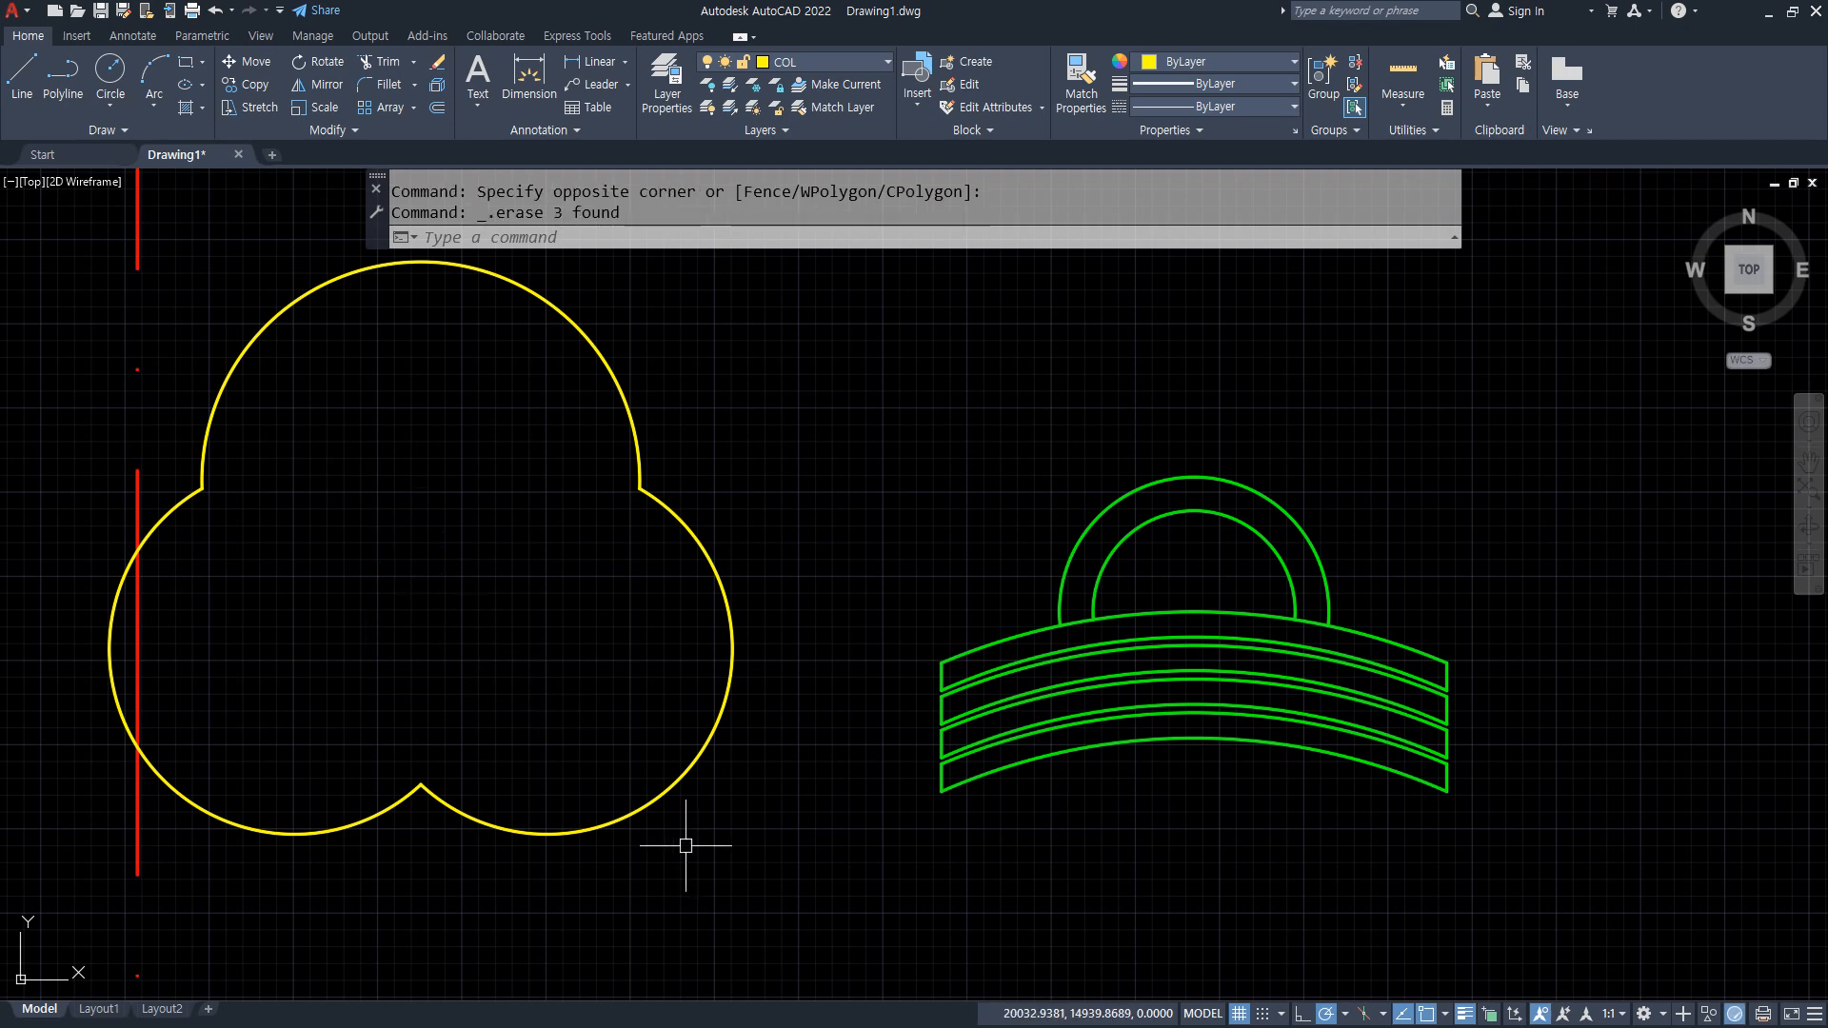
Put the three arcs of the trefoil outline on the ELV layer.
{"action": "left_click", "coordinate": [734, 877]}
{"action": "left_click", "coordinate": [271, 287]}
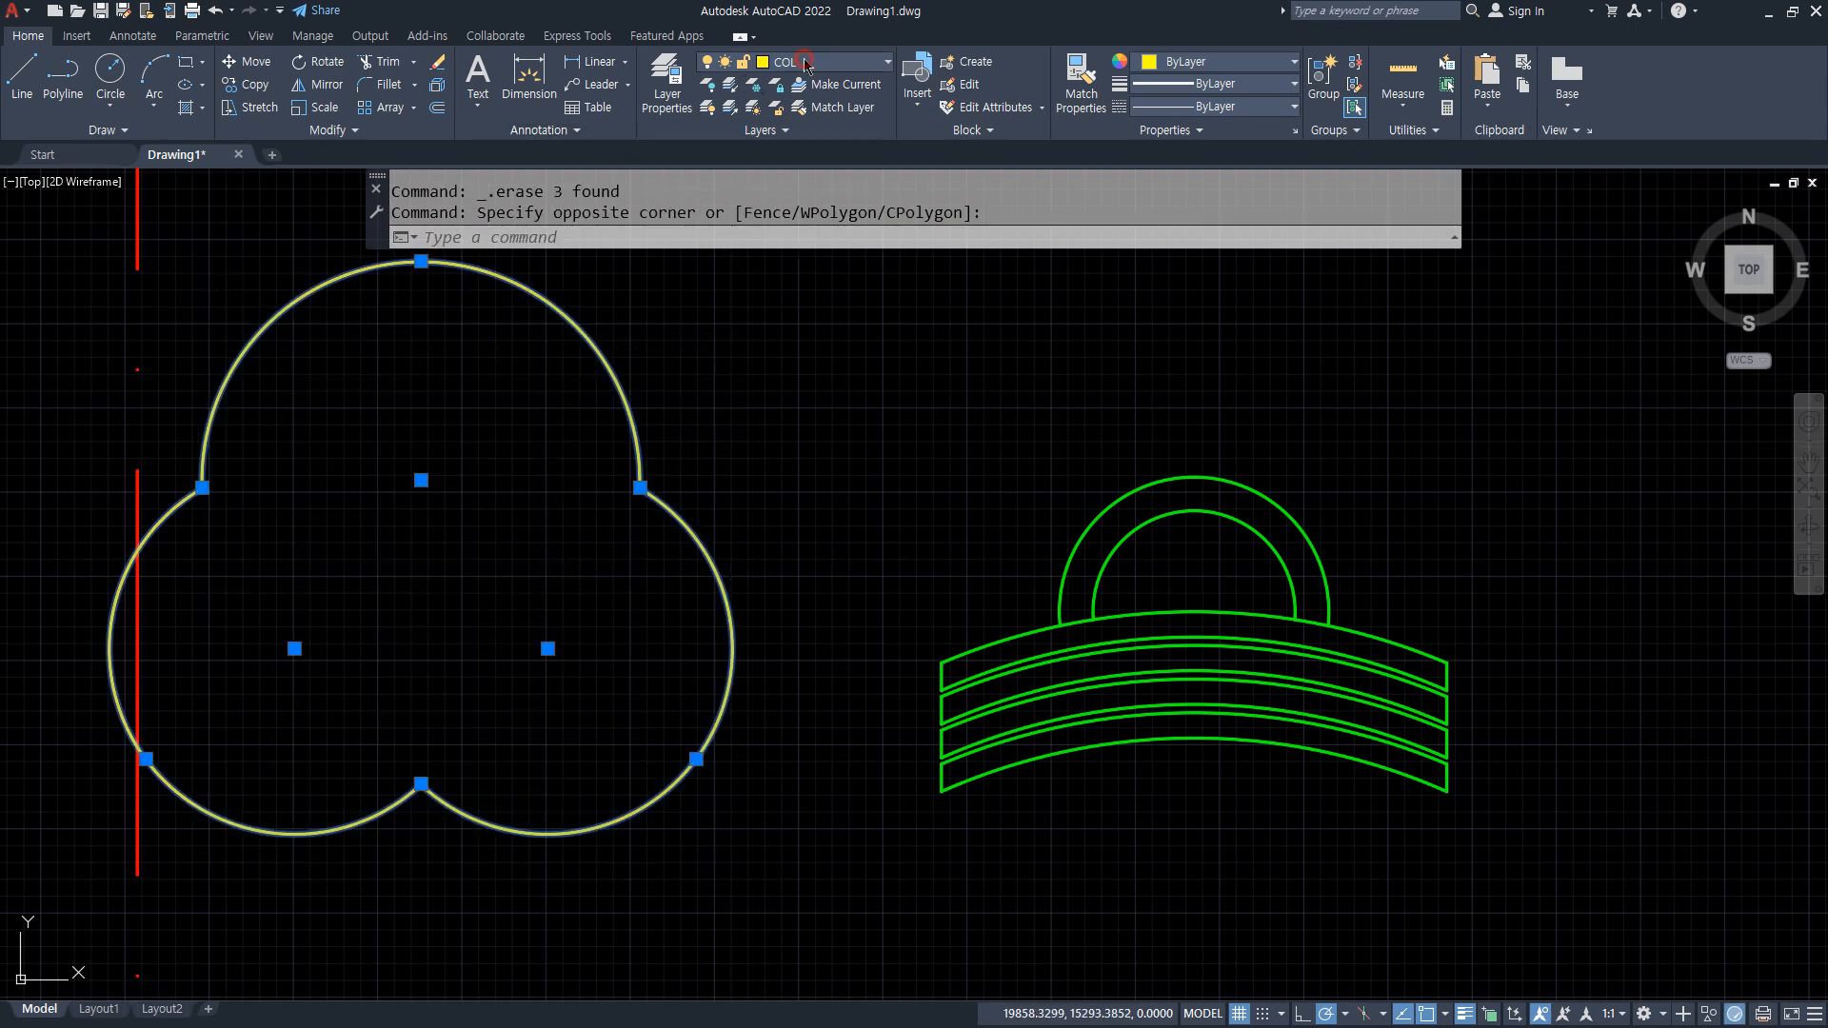
{"action": "left_click", "coordinate": [806, 62]}
{"action": "left_click", "coordinate": [790, 86]}
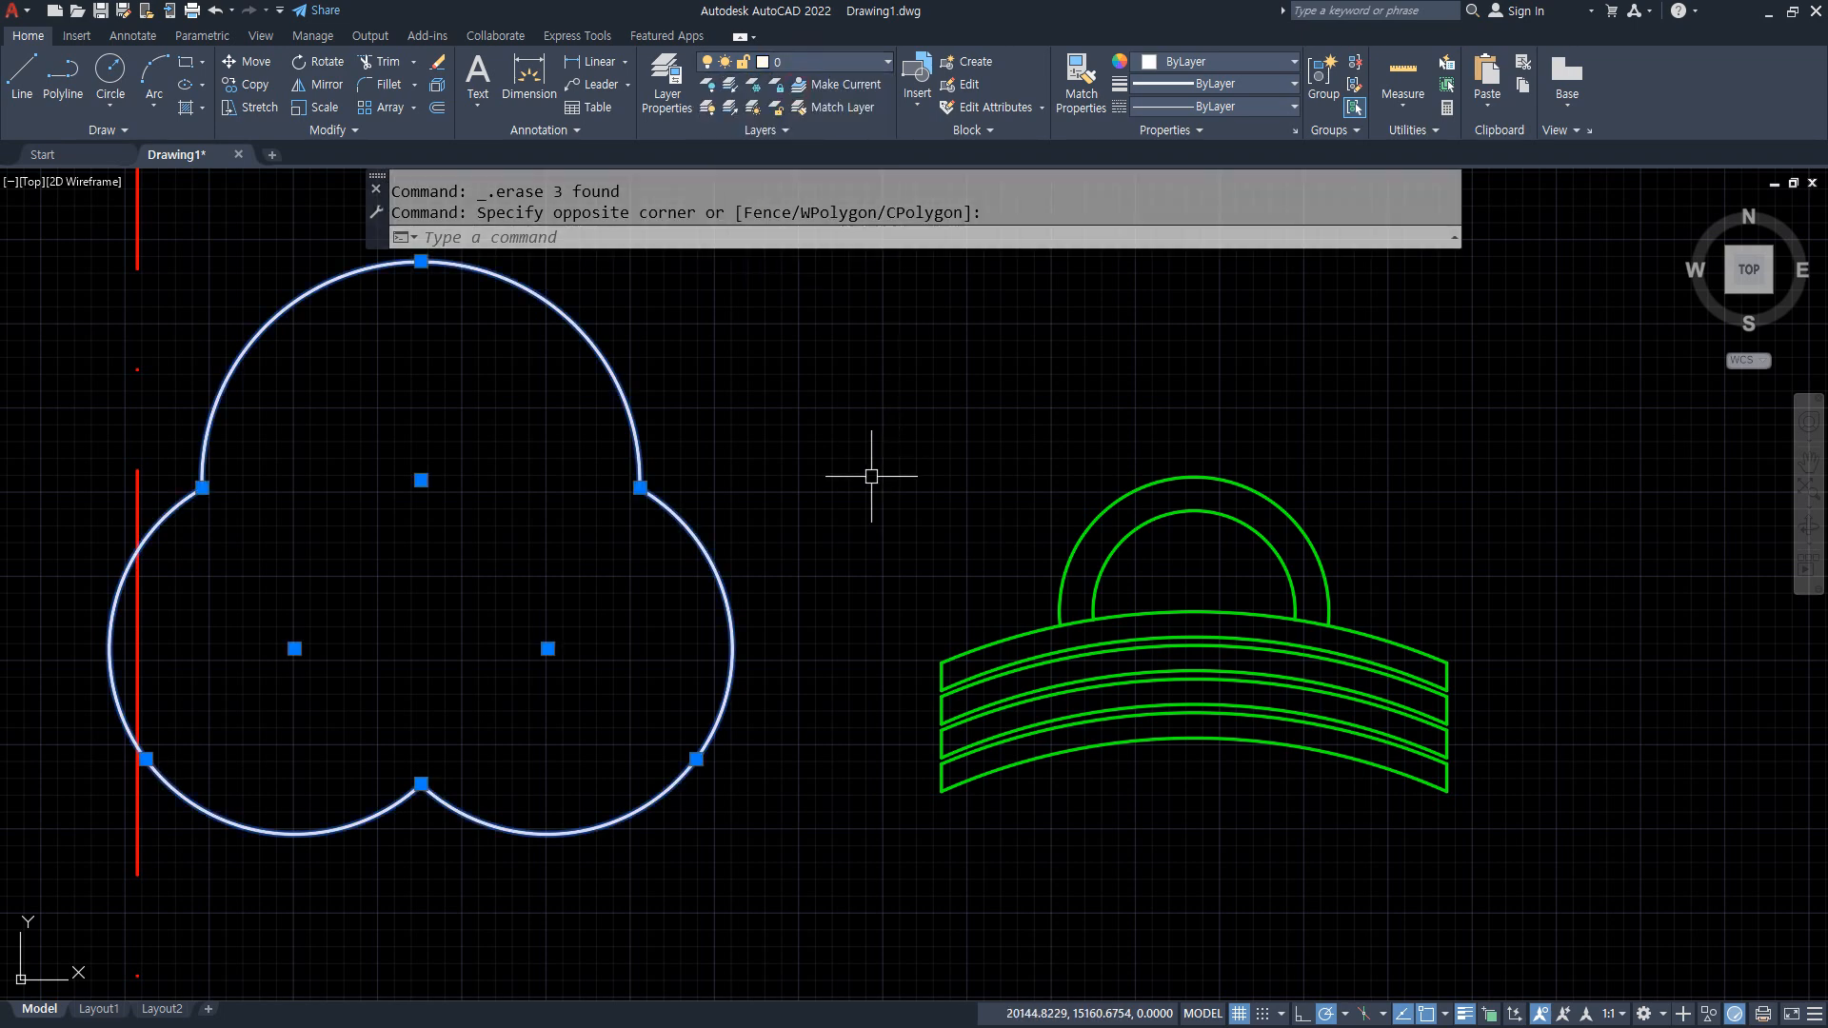
{"action": "left_click", "coordinate": [820, 62]}
{"action": "key", "text": "Escape"}
{"action": "key", "text": "Escape"}
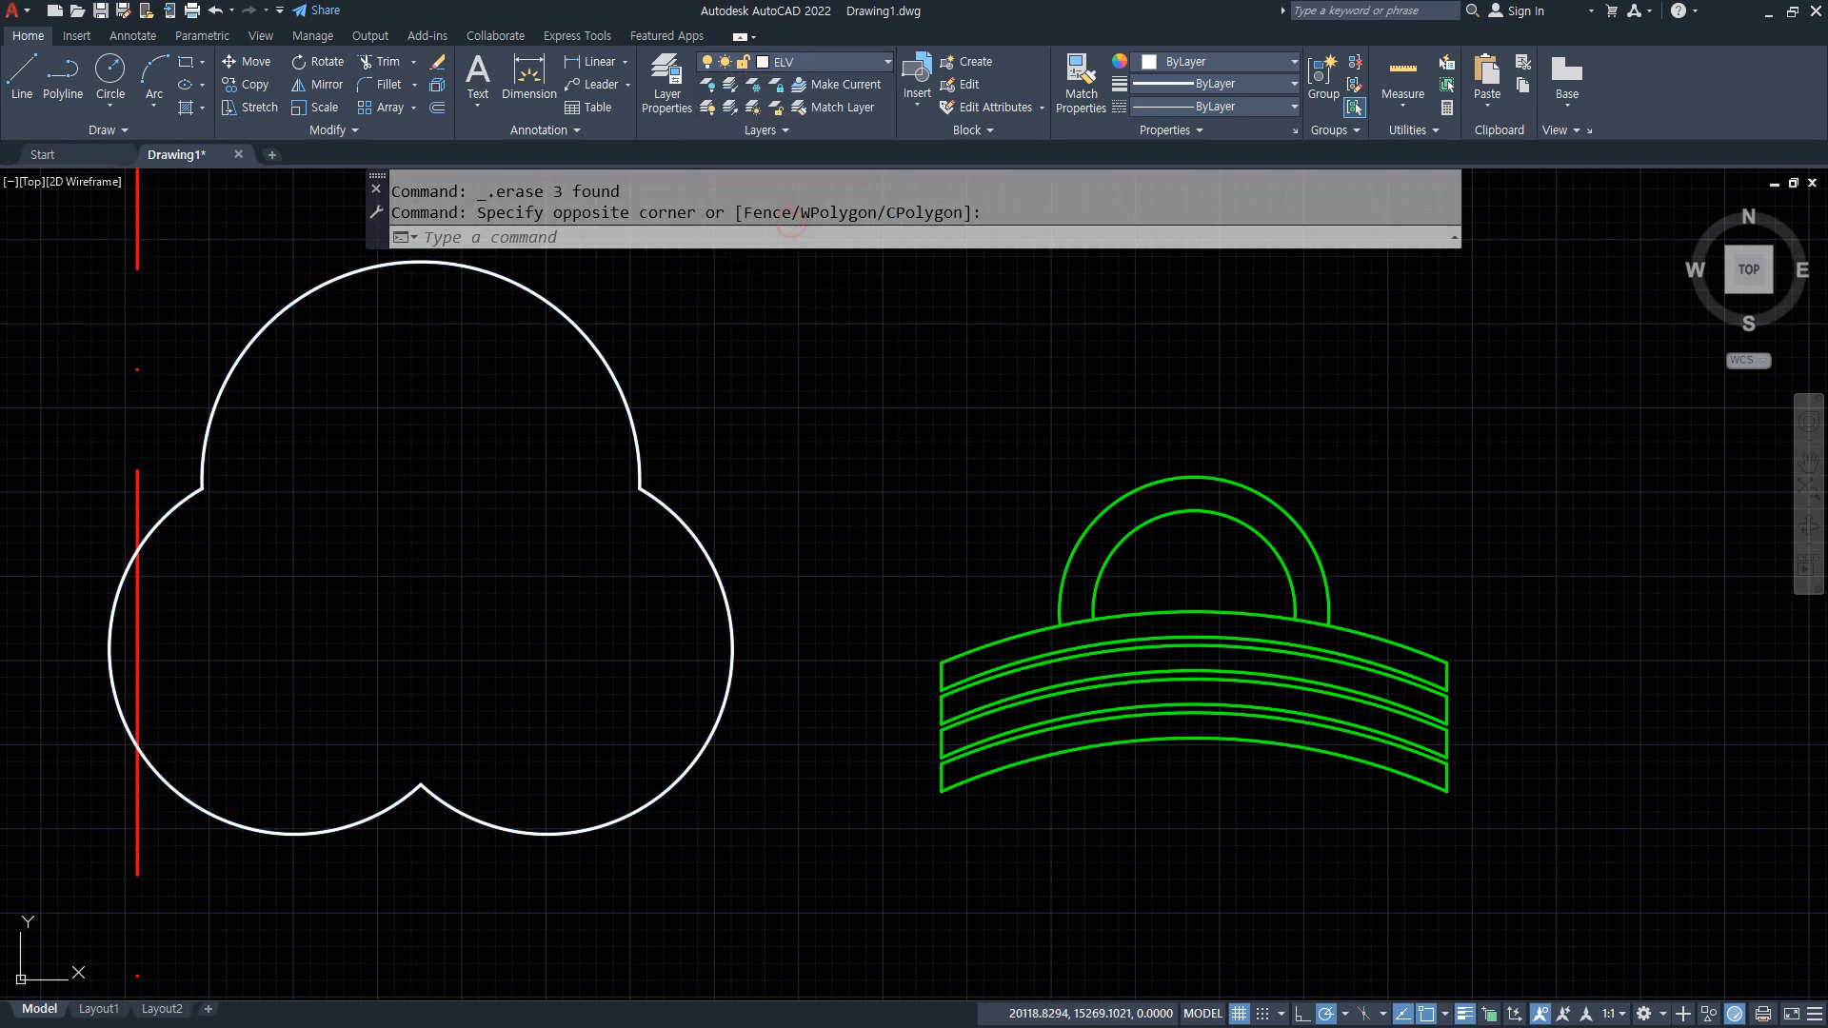
Move the trefoil outline by its bottom notch onto the midpoint of the lowest ridge tile arc.
{"action": "type", "text": "m"}
{"action": "key", "text": "Return"}
{"action": "left_click", "coordinate": [837, 855]}
{"action": "left_click", "coordinate": [456, 539]}
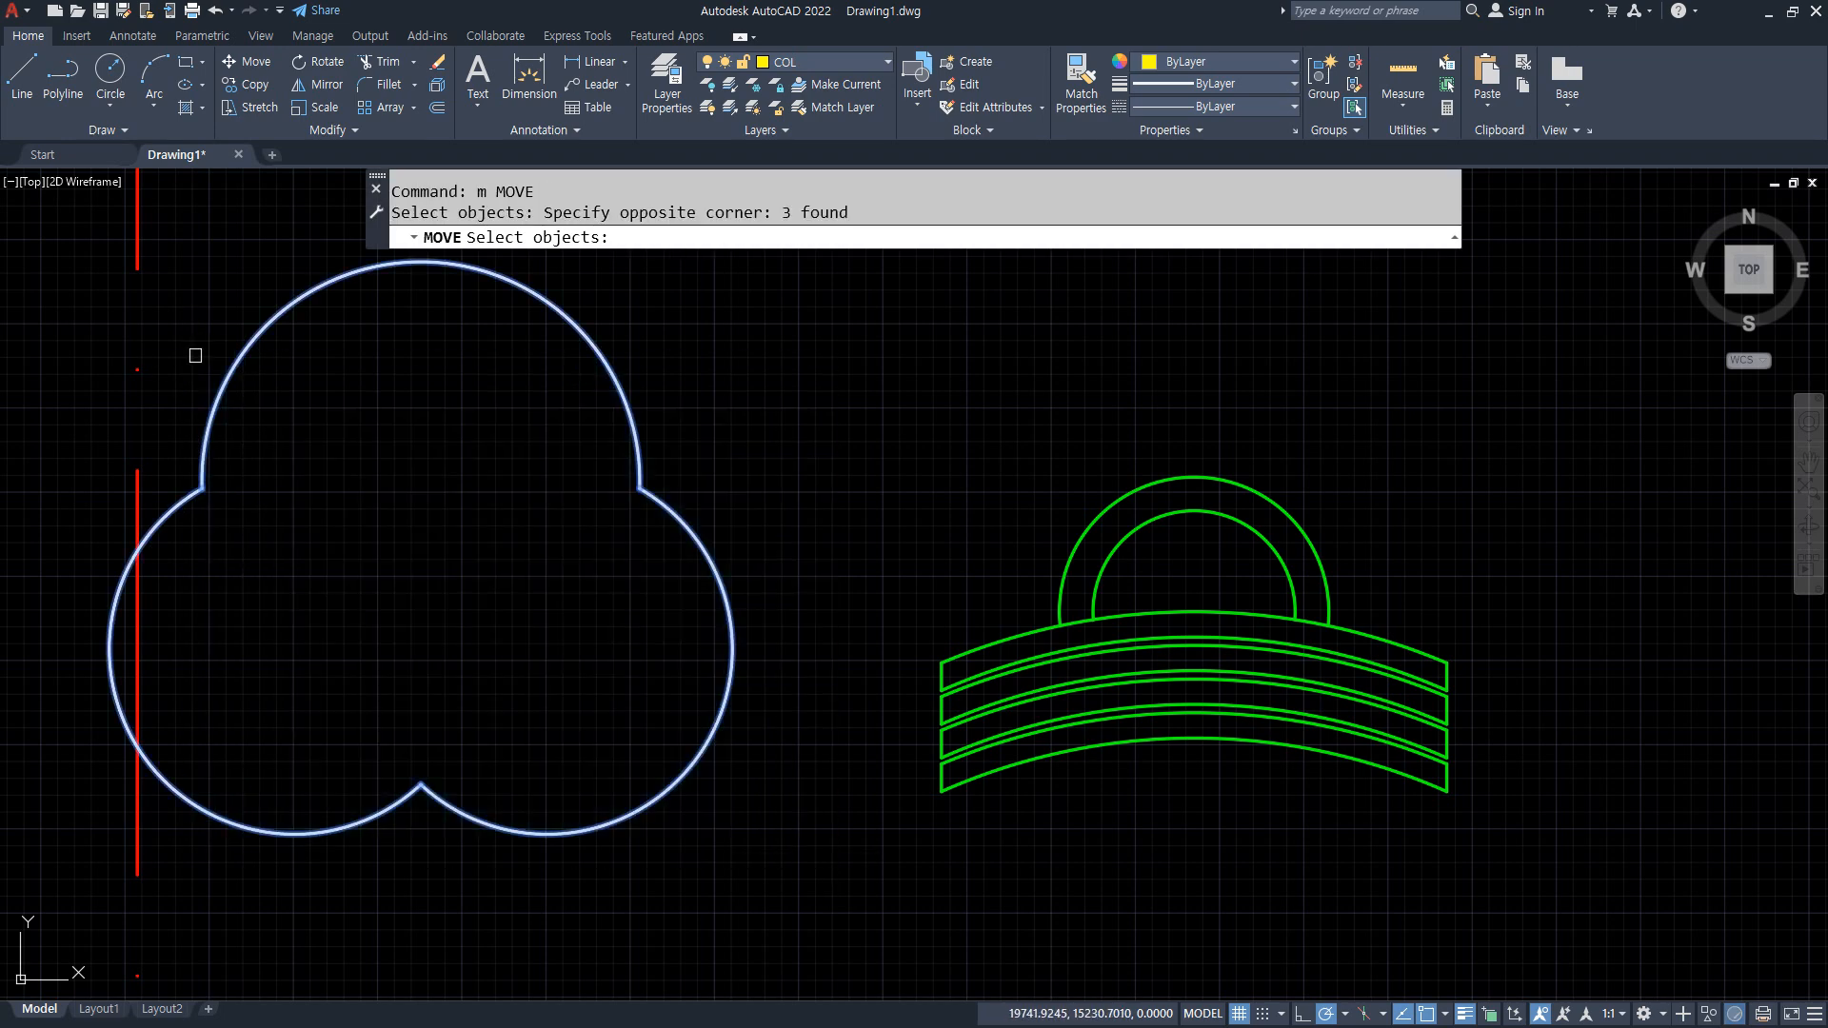
{"action": "key", "text": "Return"}
{"action": "left_click", "coordinate": [421, 784]}
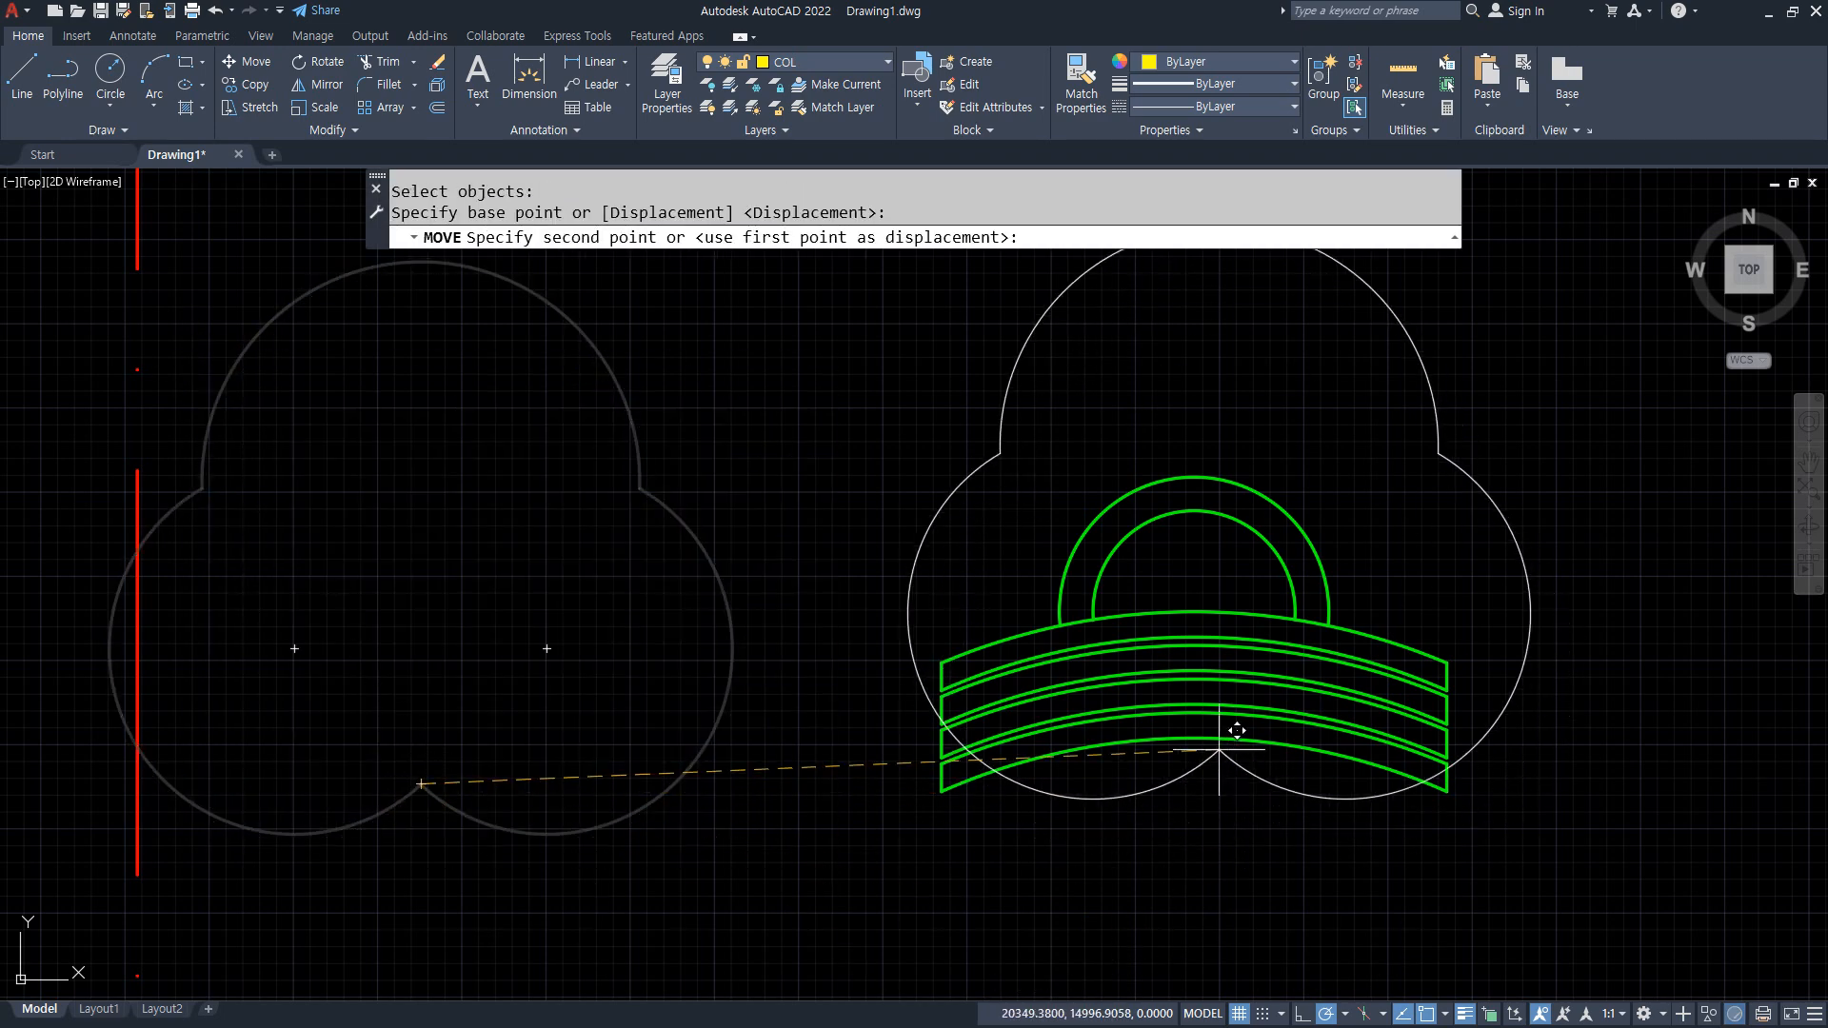
{"action": "left_click", "coordinate": [1194, 738]}
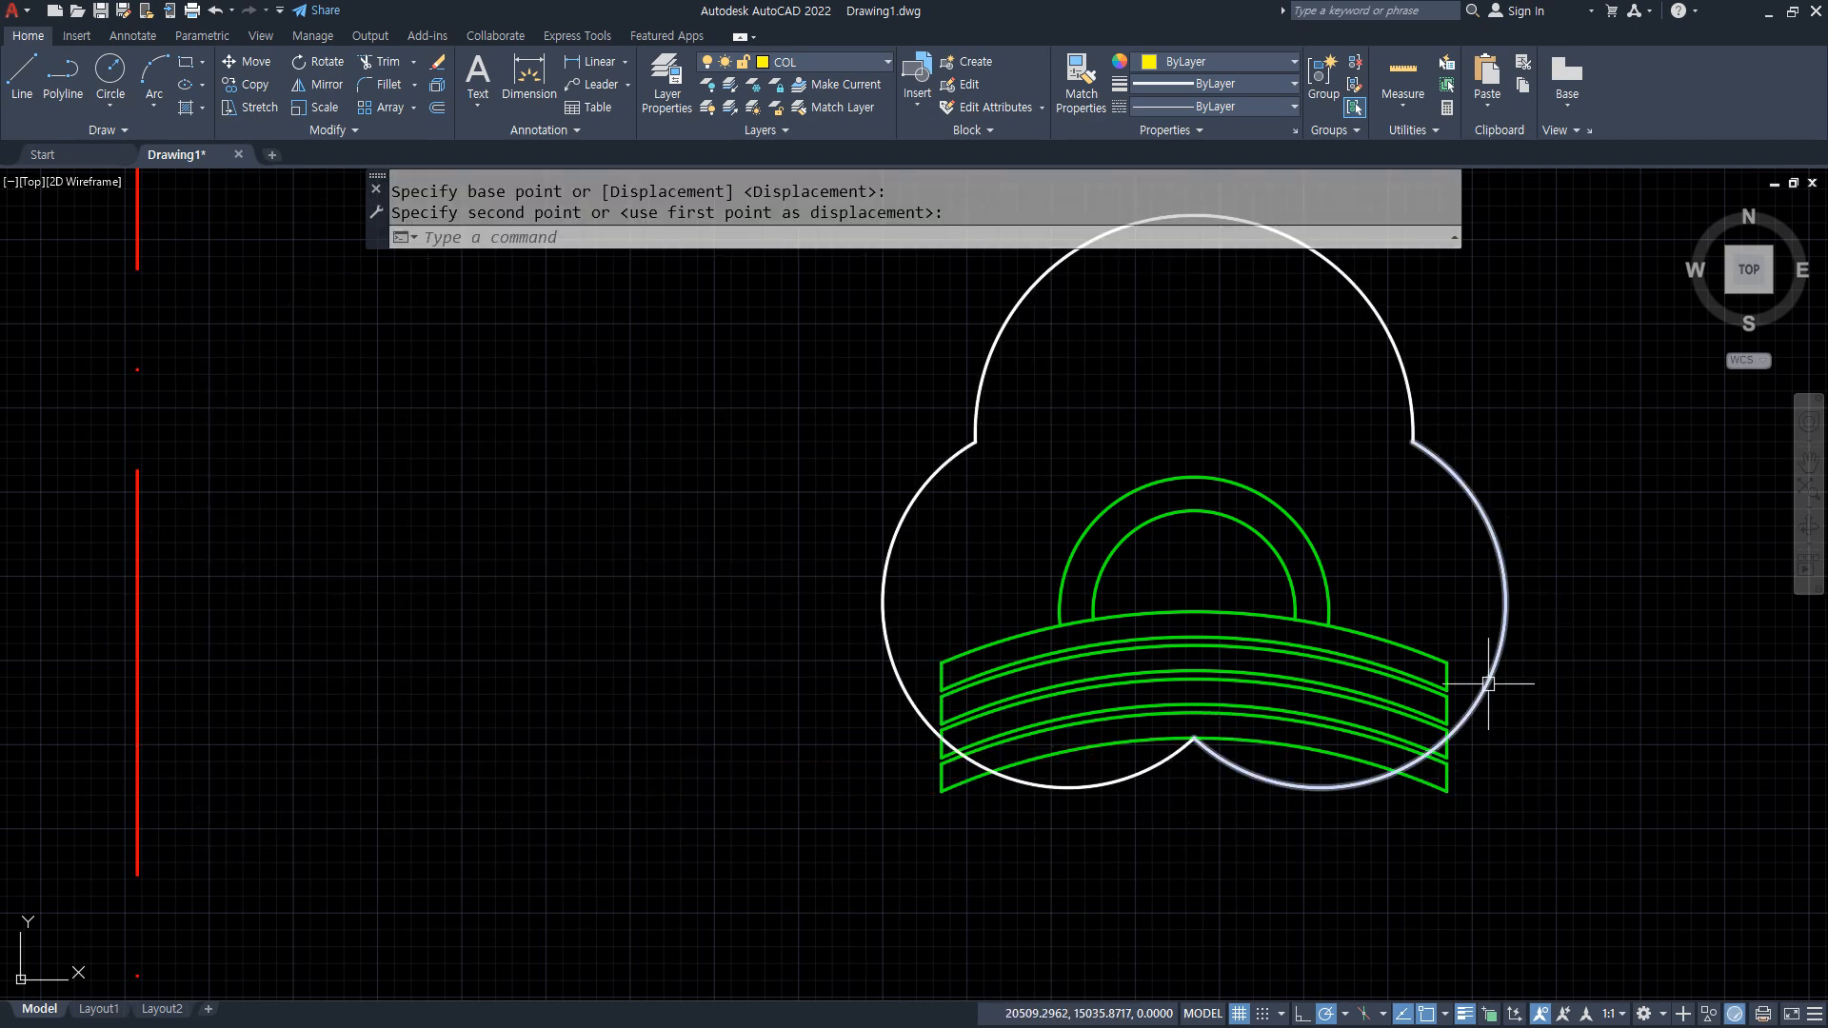
Move the trefoil outline straight down so that it encloses the ends of the stacked ridge tiles.
{"action": "type", "text": "m"}
{"action": "key", "text": "Return"}
{"action": "type", "text": "p"}
{"action": "key", "text": "Return"}
{"action": "key", "text": "Return"}
{"action": "left_click", "coordinate": [1708, 646]}
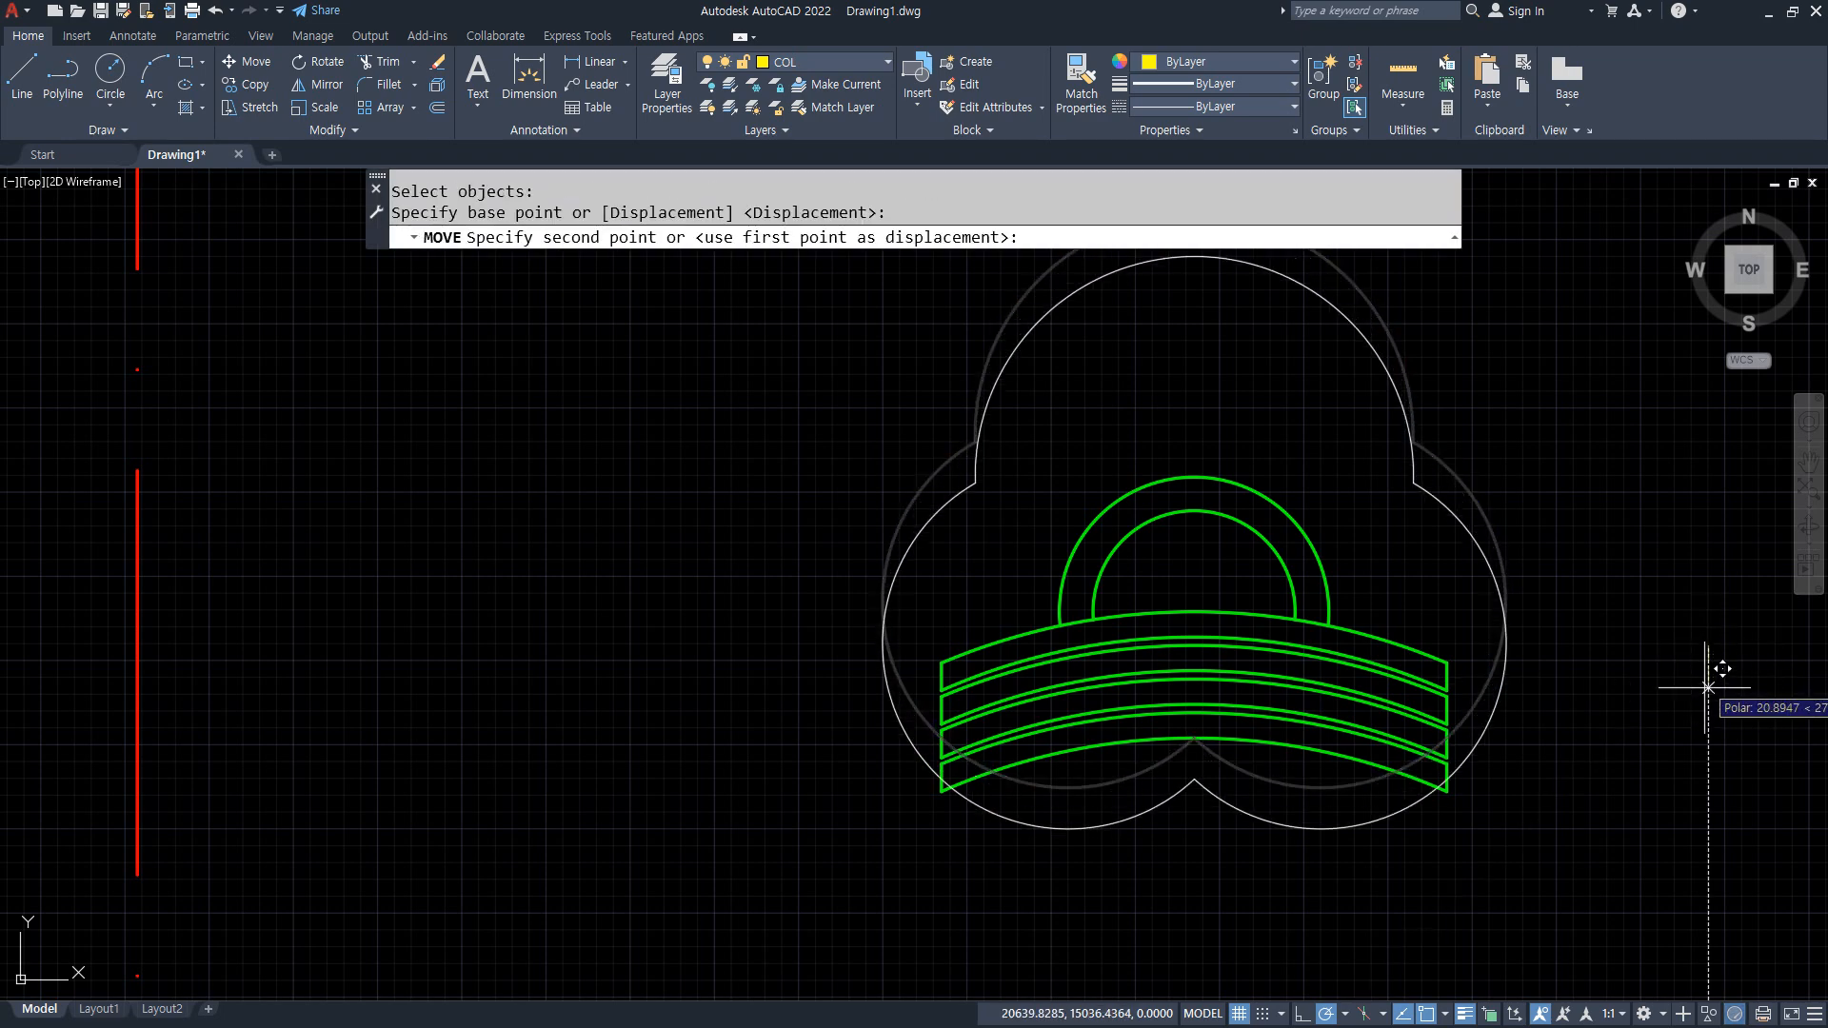
{"action": "left_click", "coordinate": [1708, 712]}
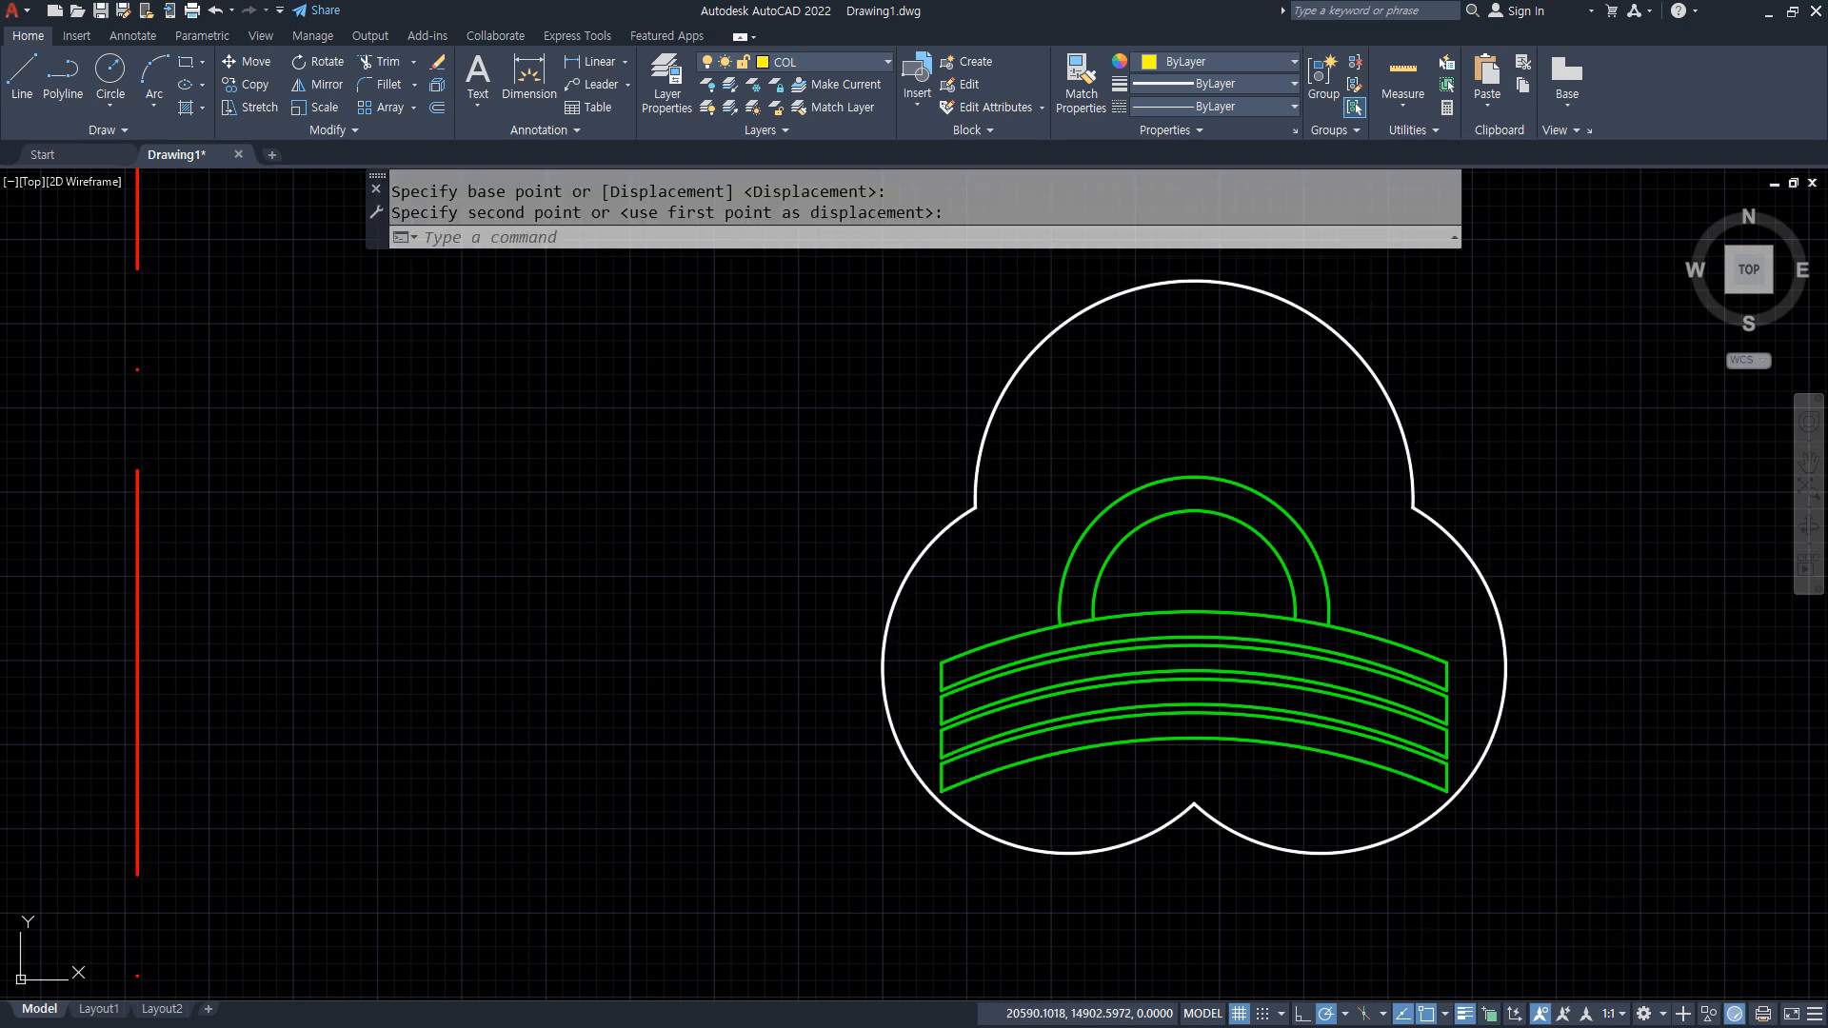
Move the ridge tiles and trefoil outline together by the outline's bottom notch onto the roof apex.
{"action": "key", "text": "Return"}
{"action": "left_click", "coordinate": [1653, 907]}
{"action": "left_click", "coordinate": [775, 424]}
{"action": "key", "text": "Return"}
{"action": "left_click", "coordinate": [1195, 805]}
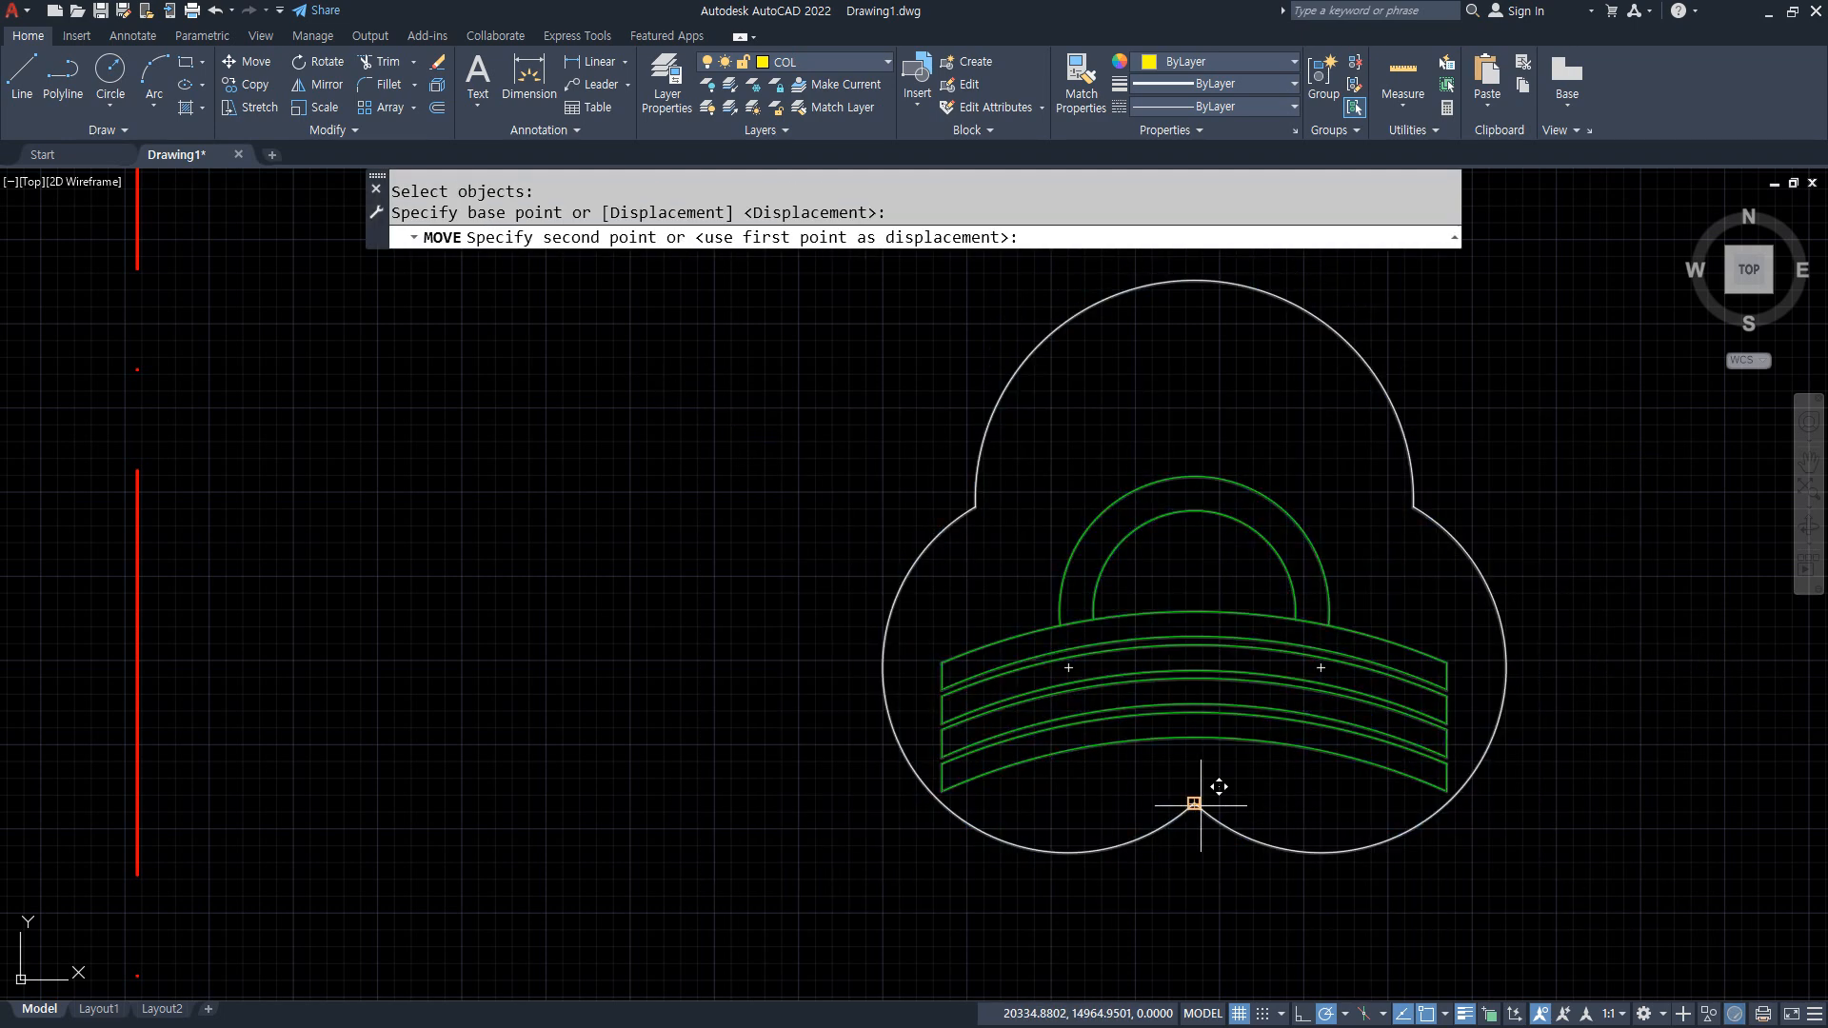
{"action": "scroll", "coordinate": [838, 681], "scroll_direction": "down", "scroll_amount": 6}
{"action": "middle_click_drag", "start_coordinate": [796, 690], "coordinate": [1123, 505]}
{"action": "scroll", "coordinate": [1048, 705], "scroll_direction": "up", "scroll_amount": 4}
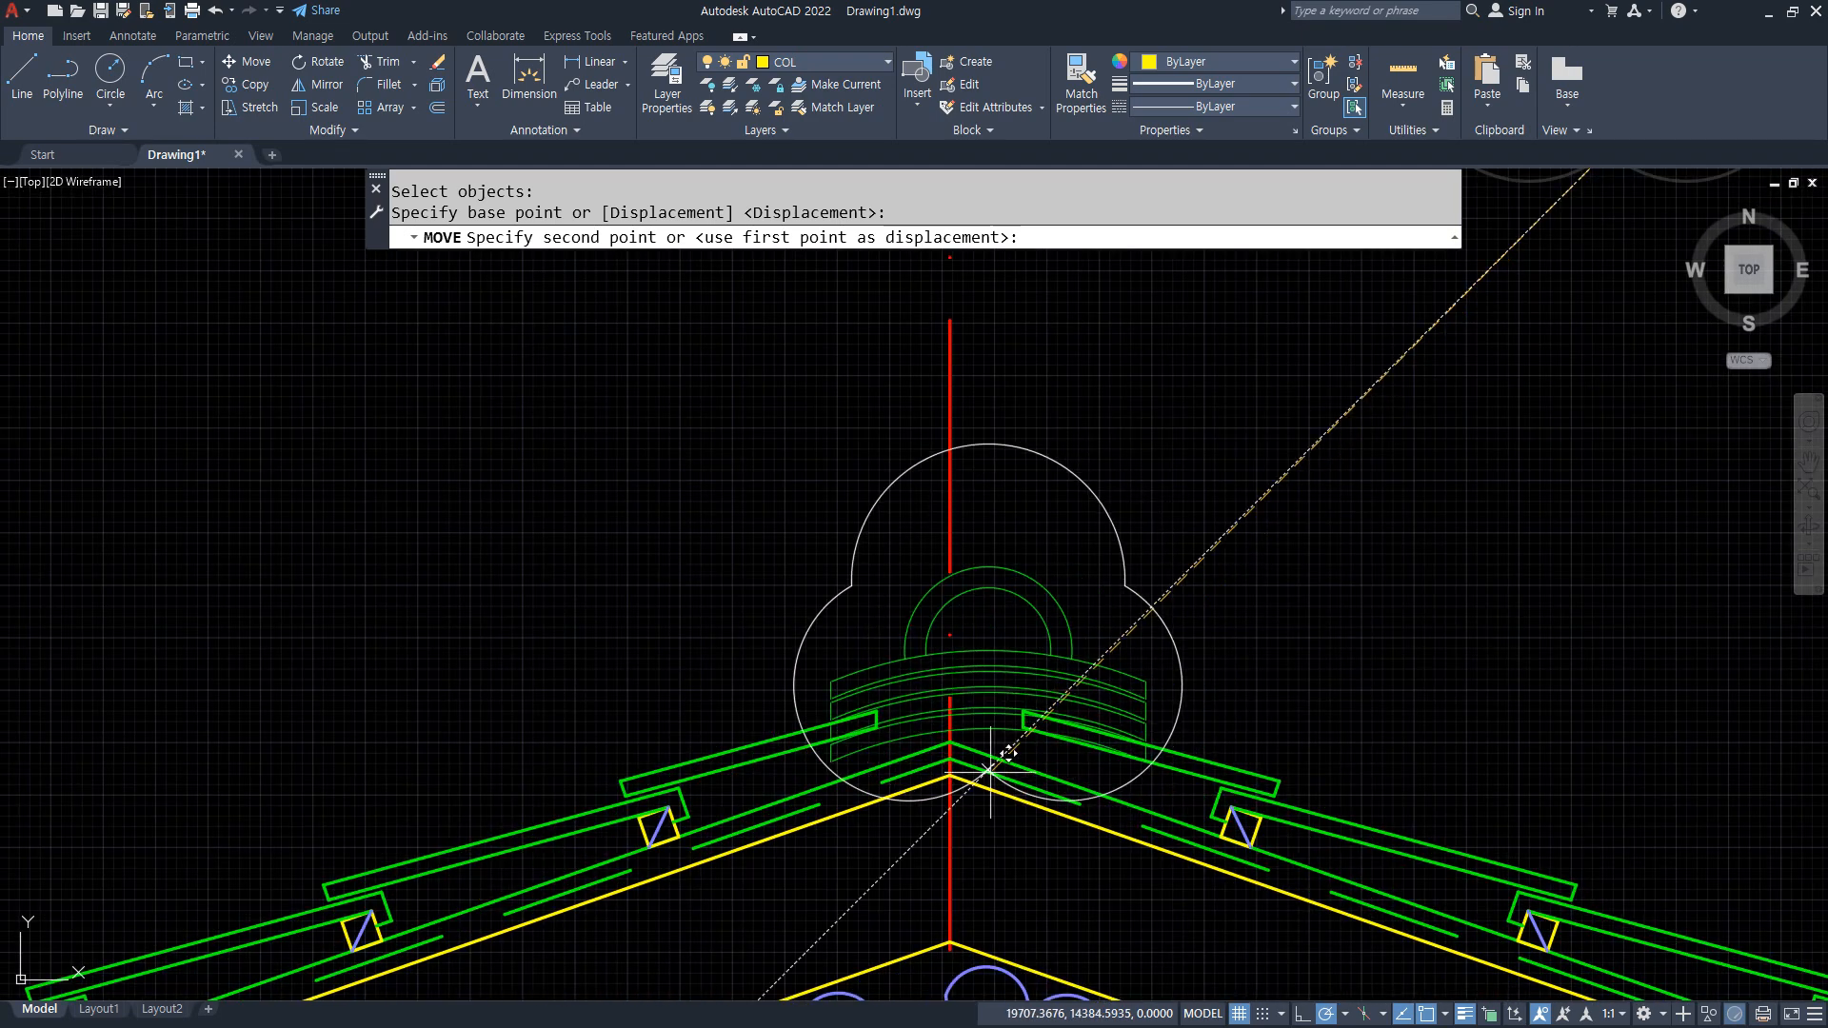
{"action": "left_click", "coordinate": [968, 723]}
{"action": "scroll", "coordinate": [931, 744], "scroll_direction": "up", "scroll_amount": 4}
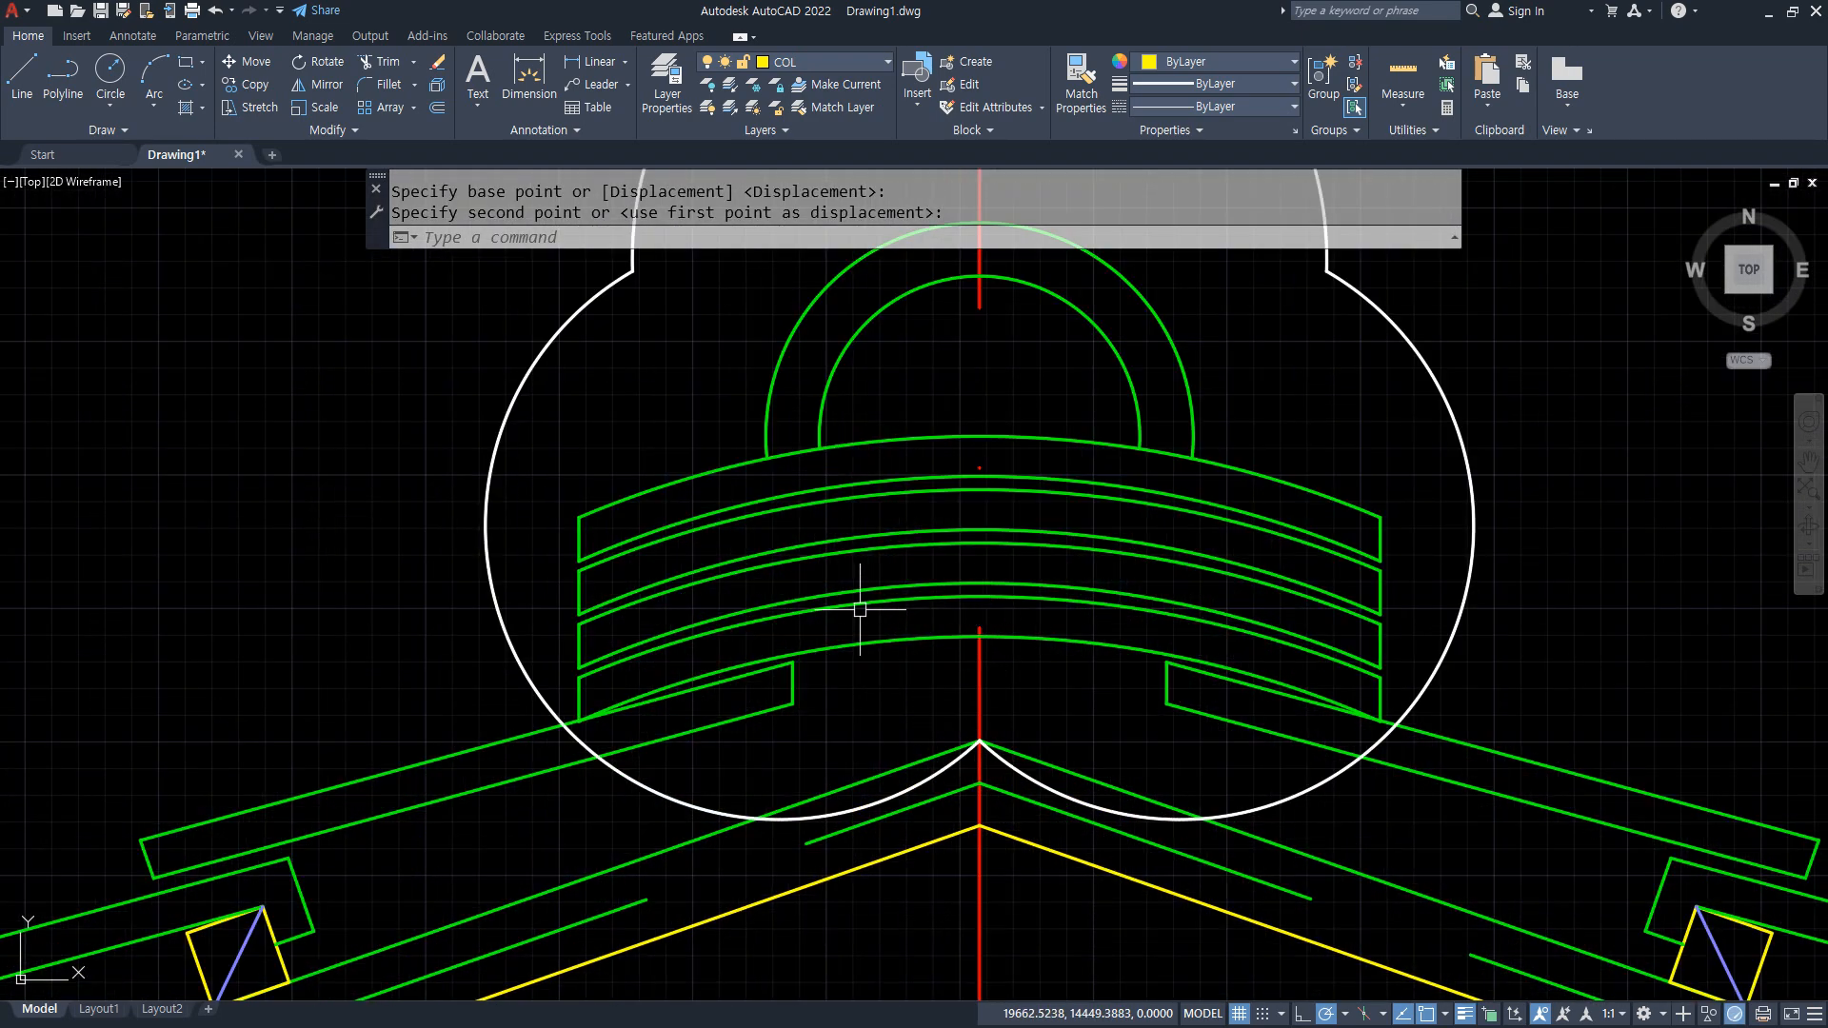
Move the whole ridge finish straight up by about 8 units.
{"action": "type", "text": "m"}
{"action": "key", "text": "Return"}
{"action": "type", "text": "p"}
{"action": "key", "text": "Return"}
{"action": "key", "text": "Return"}
{"action": "left_click", "coordinate": [326, 590]}
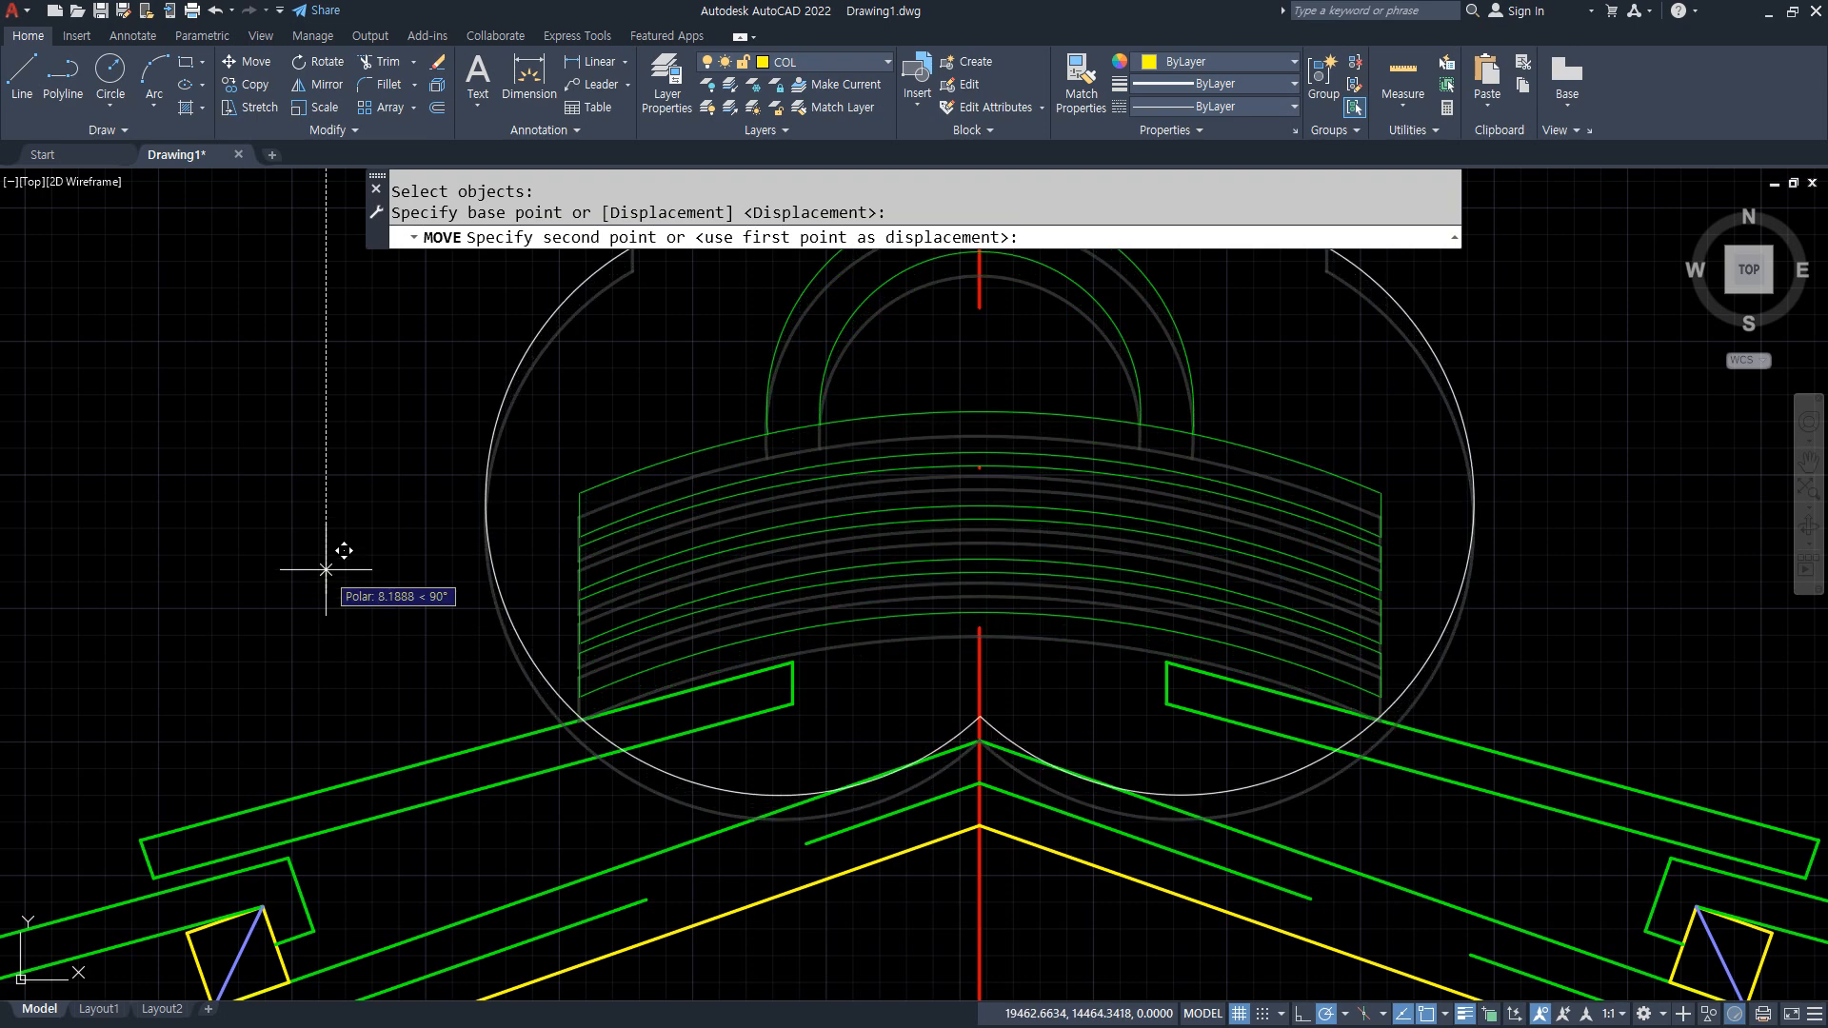
{"action": "left_click", "coordinate": [326, 569]}
Trim the trefoil outline where it crosses the uppermost roof tile on each slope.
{"action": "type", "text": "tr"}
{"action": "key", "text": "Return"}
{"action": "left_click", "coordinate": [1372, 729]}
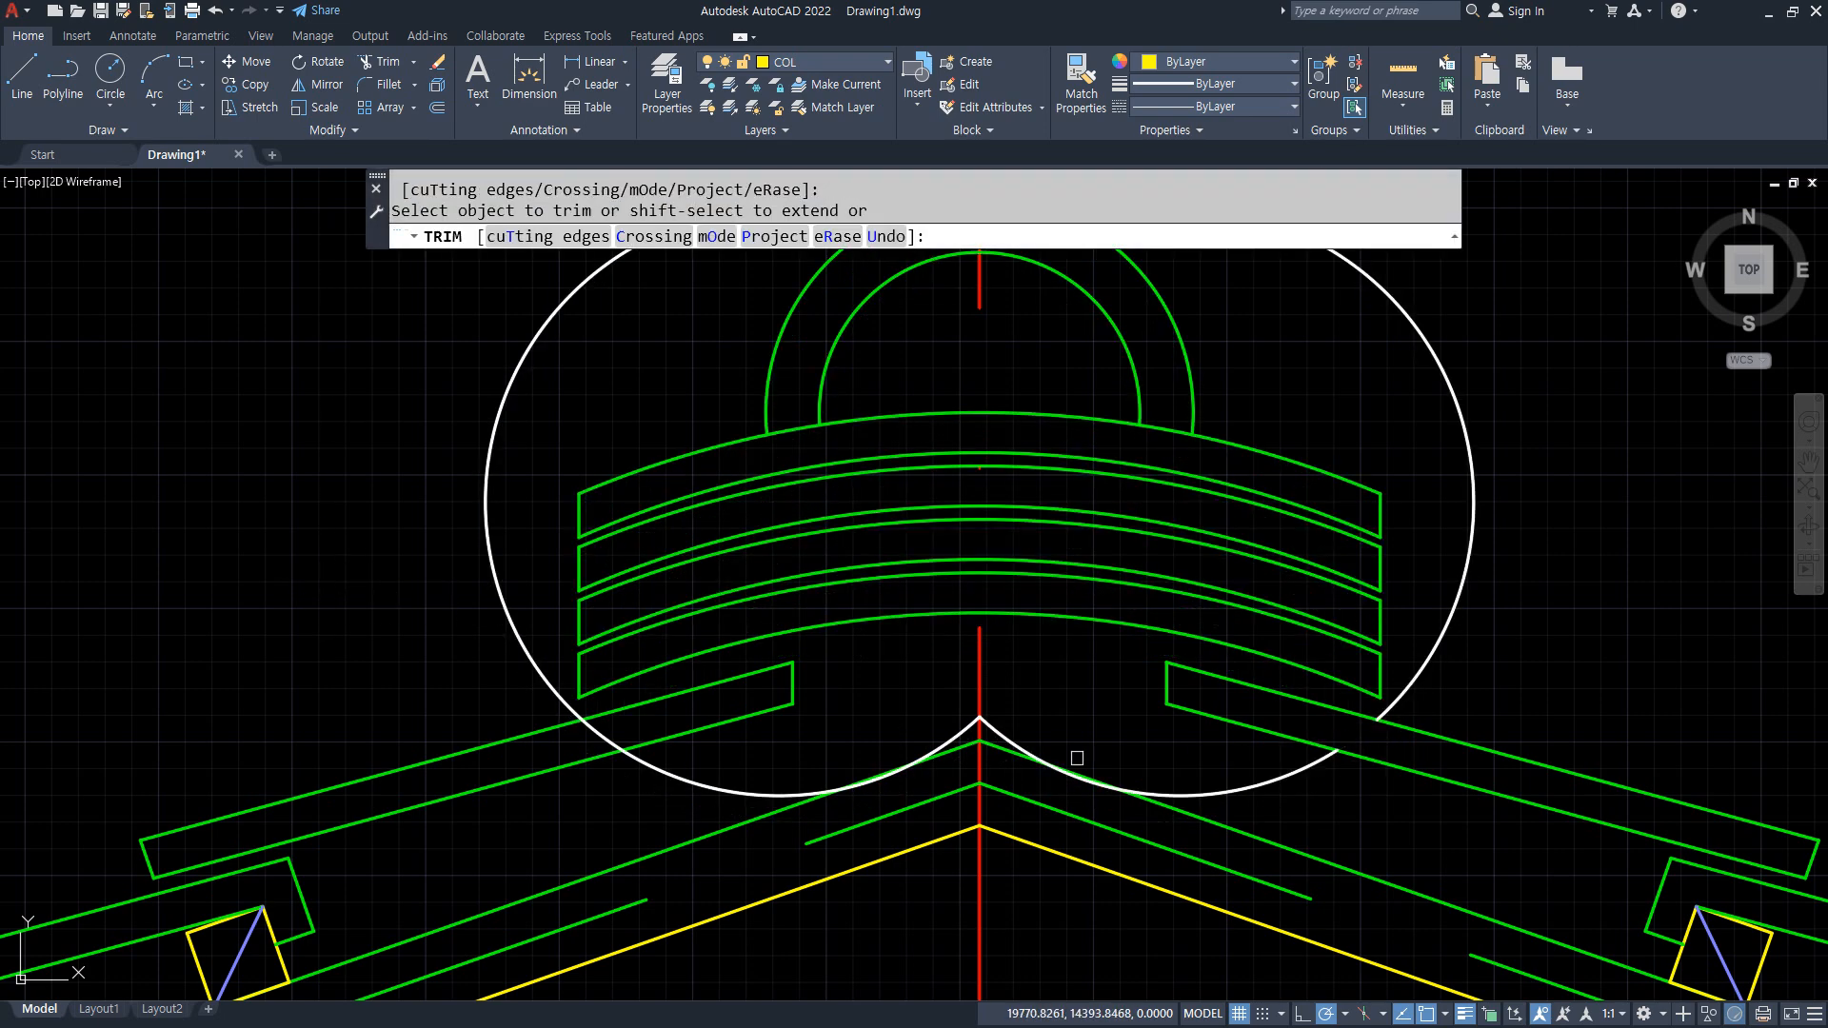
{"action": "left_click", "coordinate": [594, 732]}
{"action": "key", "text": "Return"}
Erase the two leftover outline arcs below the uppermost roof tiles at the apex.
{"action": "left_click", "coordinate": [935, 747]}
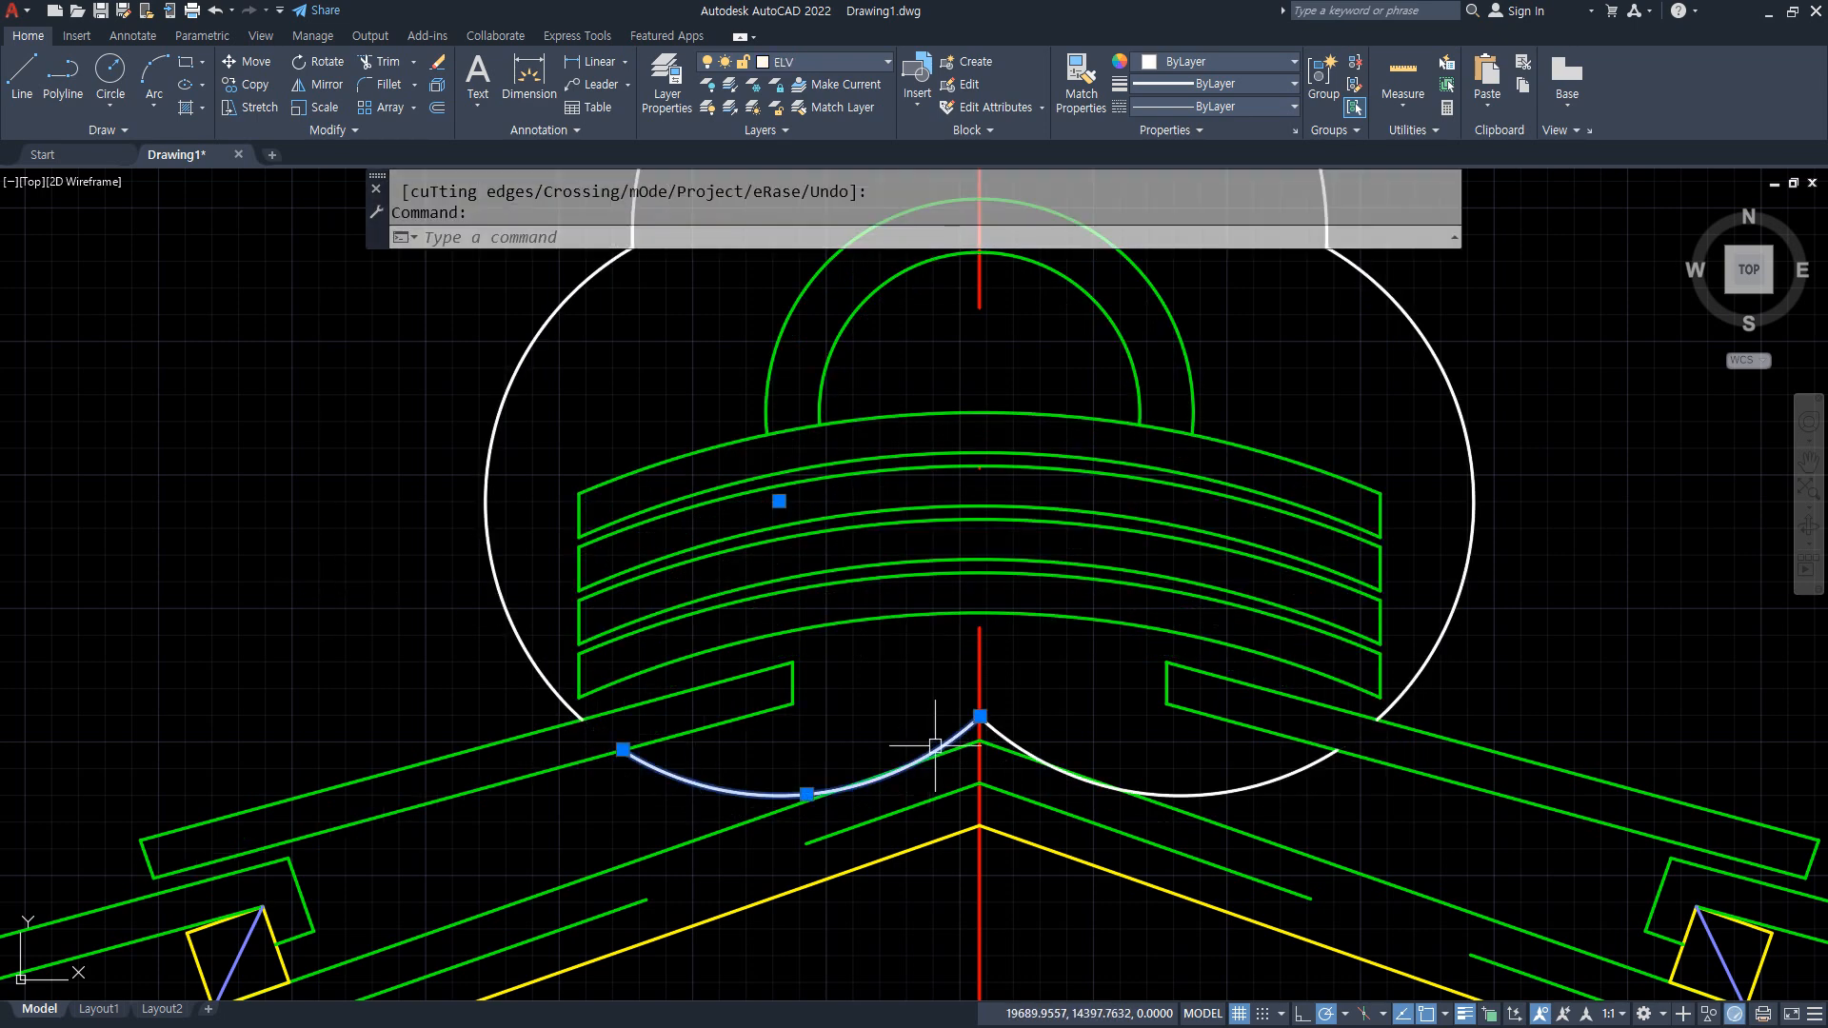
{"action": "left_click", "coordinate": [1220, 777]}
{"action": "type", "text": "e"}
{"action": "key", "text": "Return"}
{"action": "scroll", "coordinate": [957, 731], "scroll_direction": "down", "scroll_amount": 5}
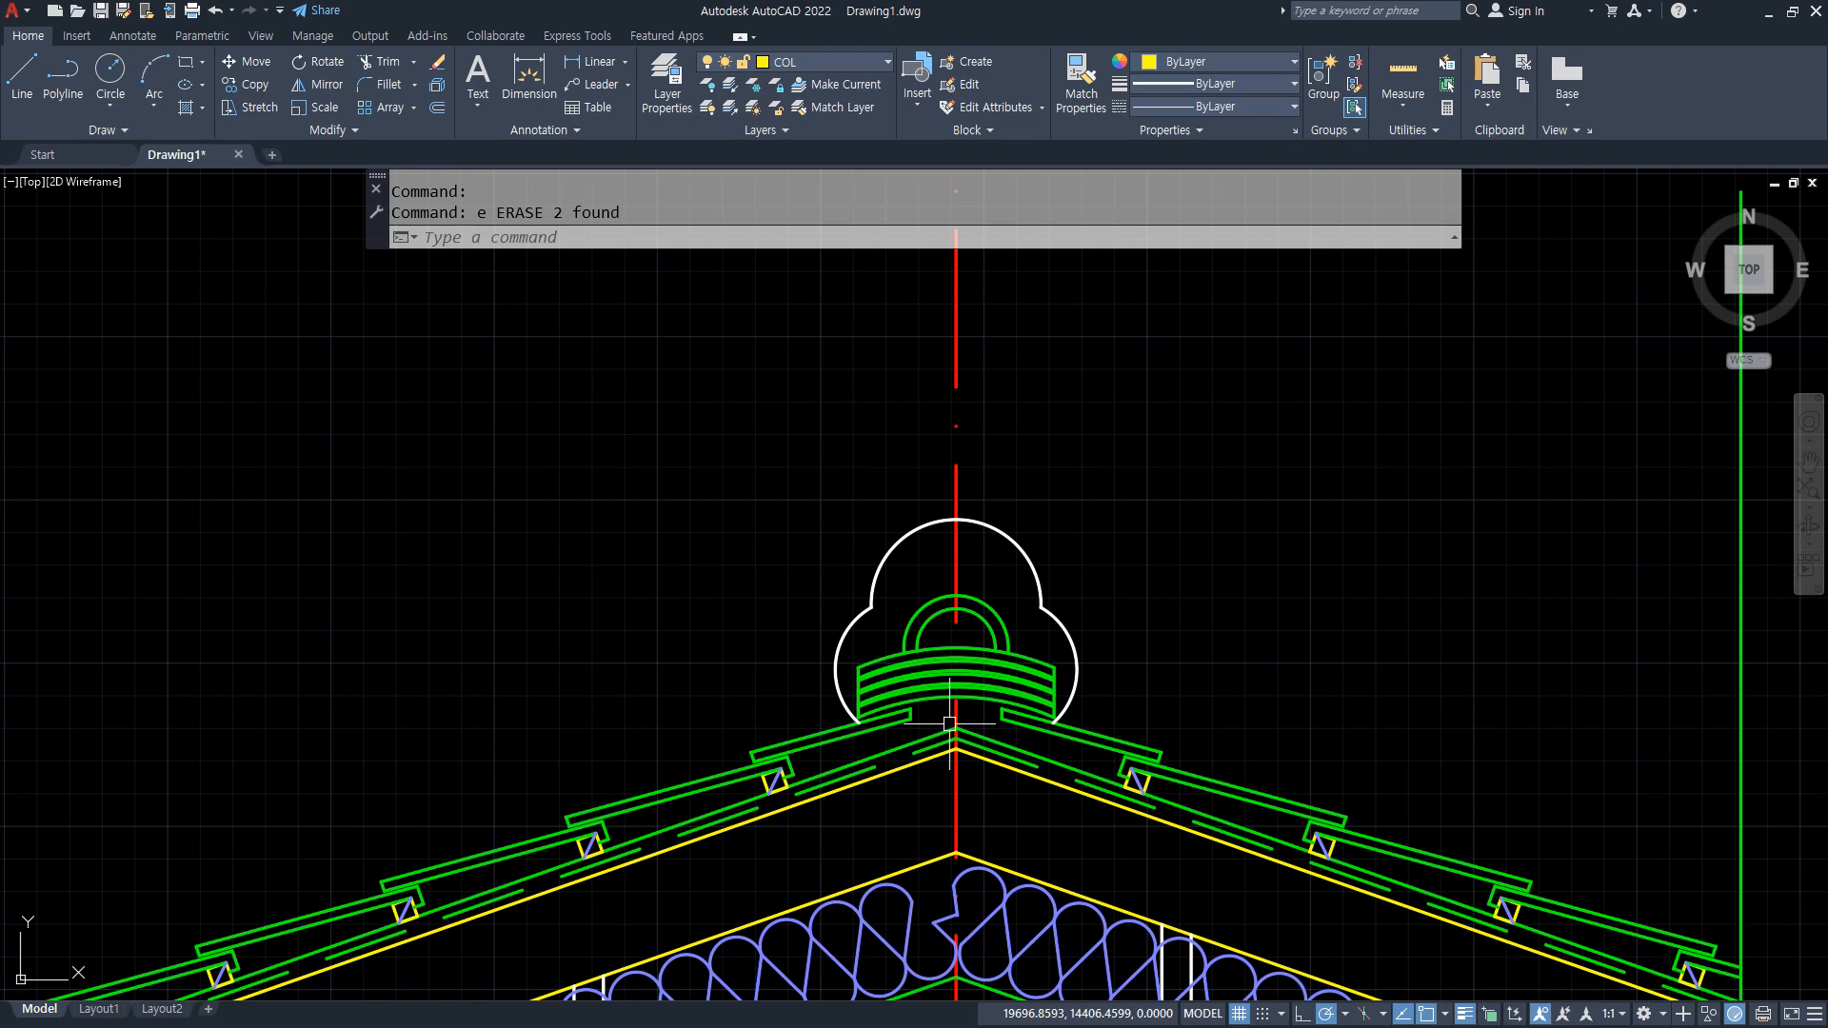
Examine the completed roof from ridge to eaves and the overall wall section.
{"action": "middle_click_drag", "start_coordinate": [892, 802], "coordinate": [1008, 533]}
{"action": "scroll", "coordinate": [1026, 676], "scroll_direction": "down", "scroll_amount": 3}
{"action": "mouse_move", "coordinate": [642, 738]}
{"action": "middle_mouse_down"}
{"action": "mouse_move", "coordinate": [833, 595]}
{"action": "mouse_move", "coordinate": [917, 563]}
{"action": "middle_mouse_up"}
{"action": "middle_click_drag", "start_coordinate": [711, 747], "coordinate": [738, 758]}
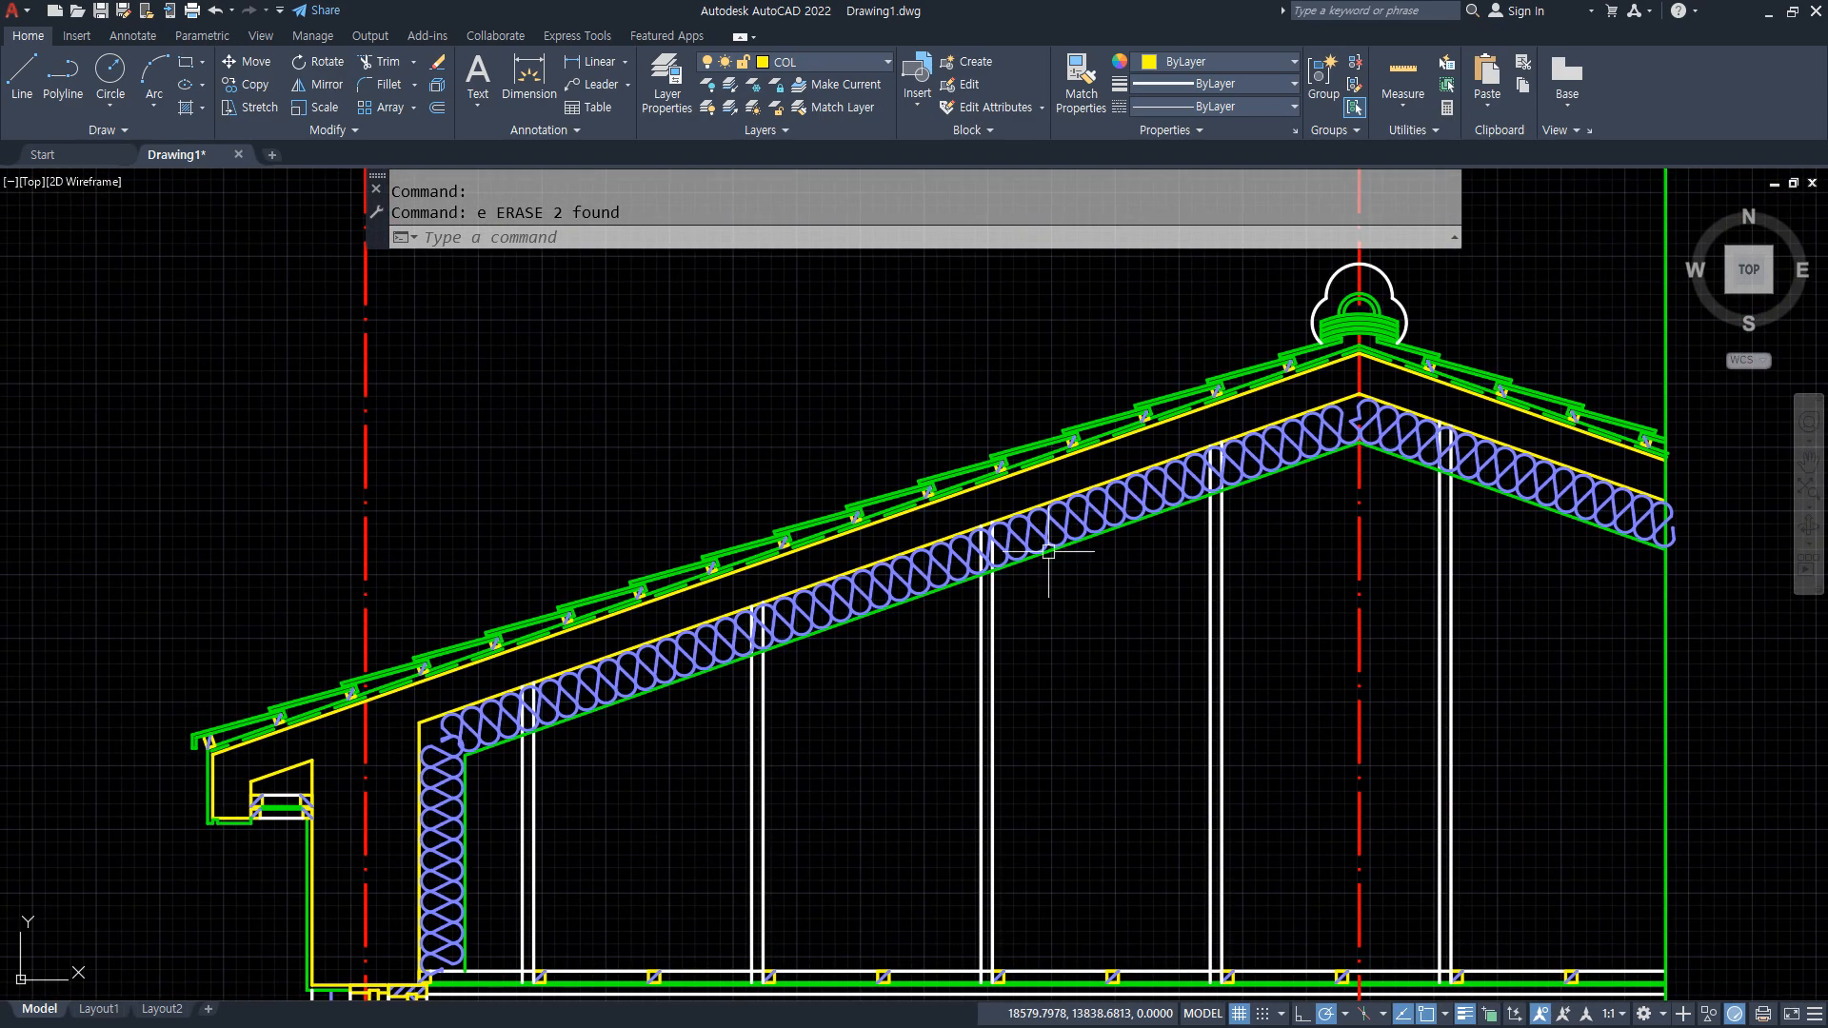
{"action": "scroll", "coordinate": [1013, 619], "scroll_direction": "down", "scroll_amount": 5}
{"action": "scroll", "coordinate": [1008, 624], "scroll_direction": "up", "scroll_amount": 5}
{"action": "scroll", "coordinate": [953, 674], "scroll_direction": "down", "scroll_amount": 2}
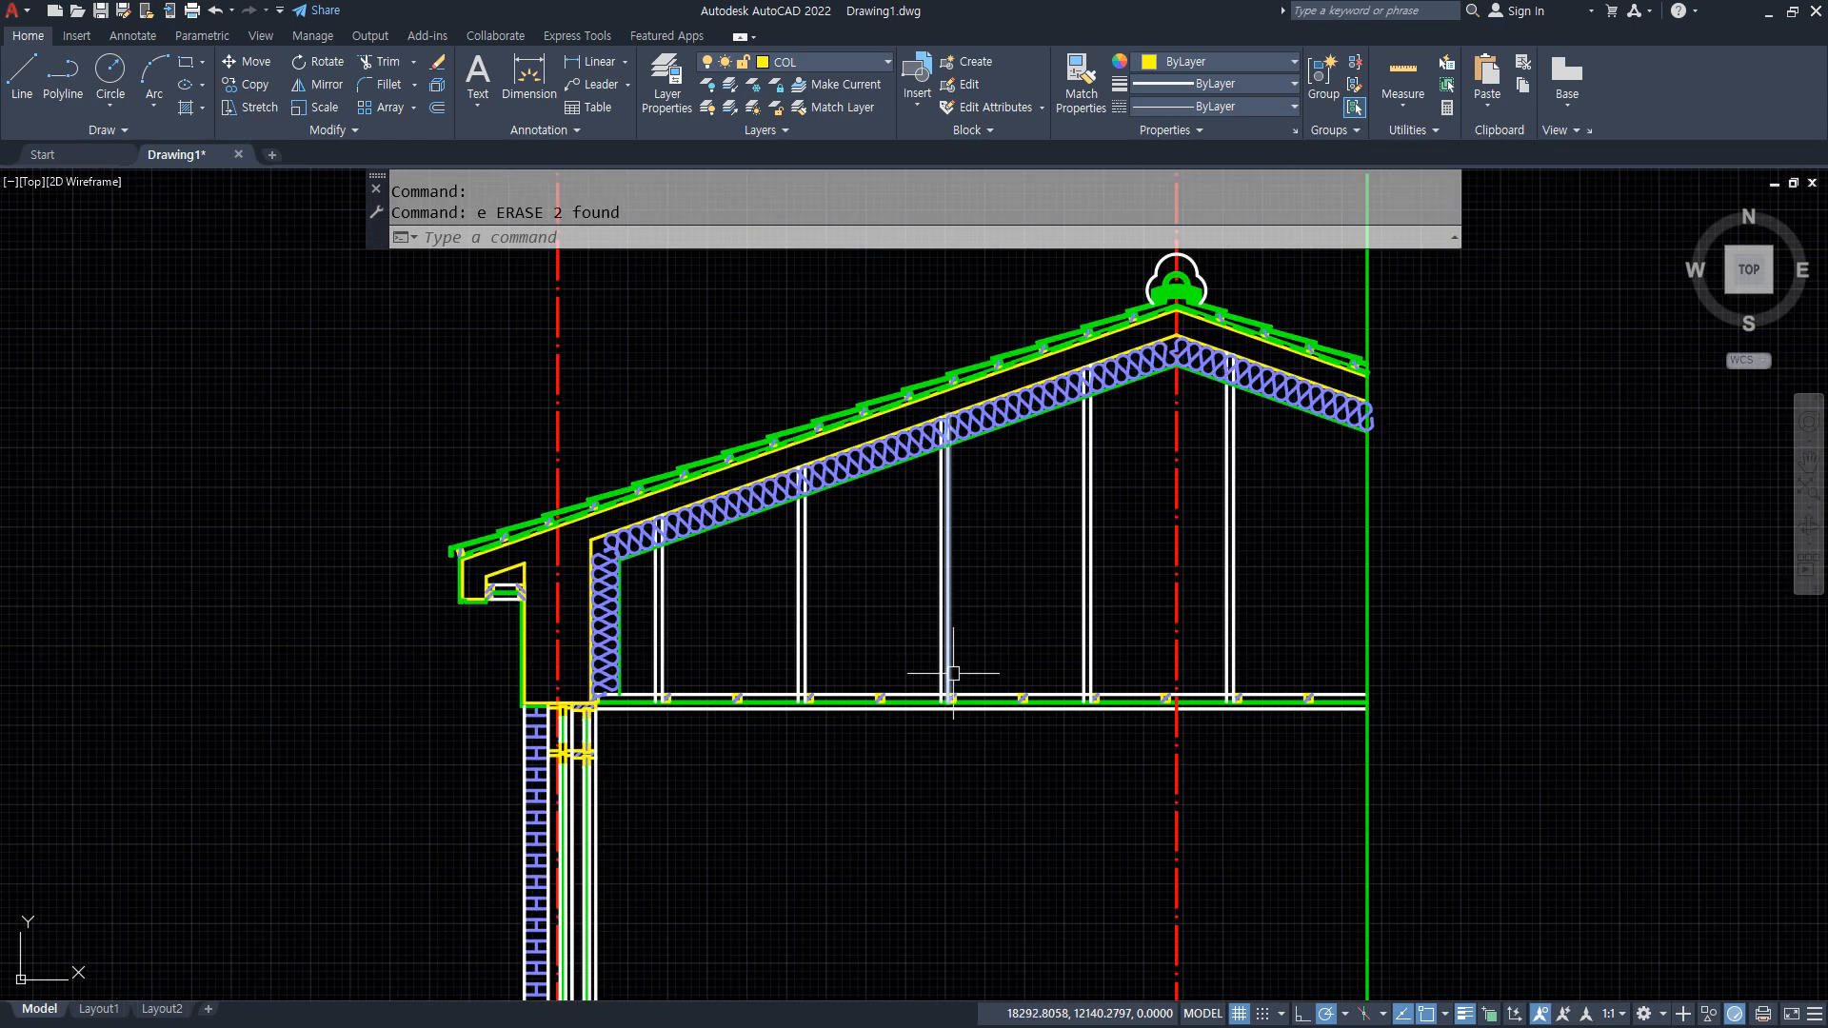
{"action": "mouse_move", "coordinate": [953, 674]}
{"action": "middle_mouse_down"}
{"action": "mouse_move", "coordinate": [953, 583]}
{"action": "mouse_move", "coordinate": [987, 678]}
{"action": "middle_mouse_up"}
{"action": "scroll", "coordinate": [1043, 277], "scroll_direction": "up", "scroll_amount": 2}
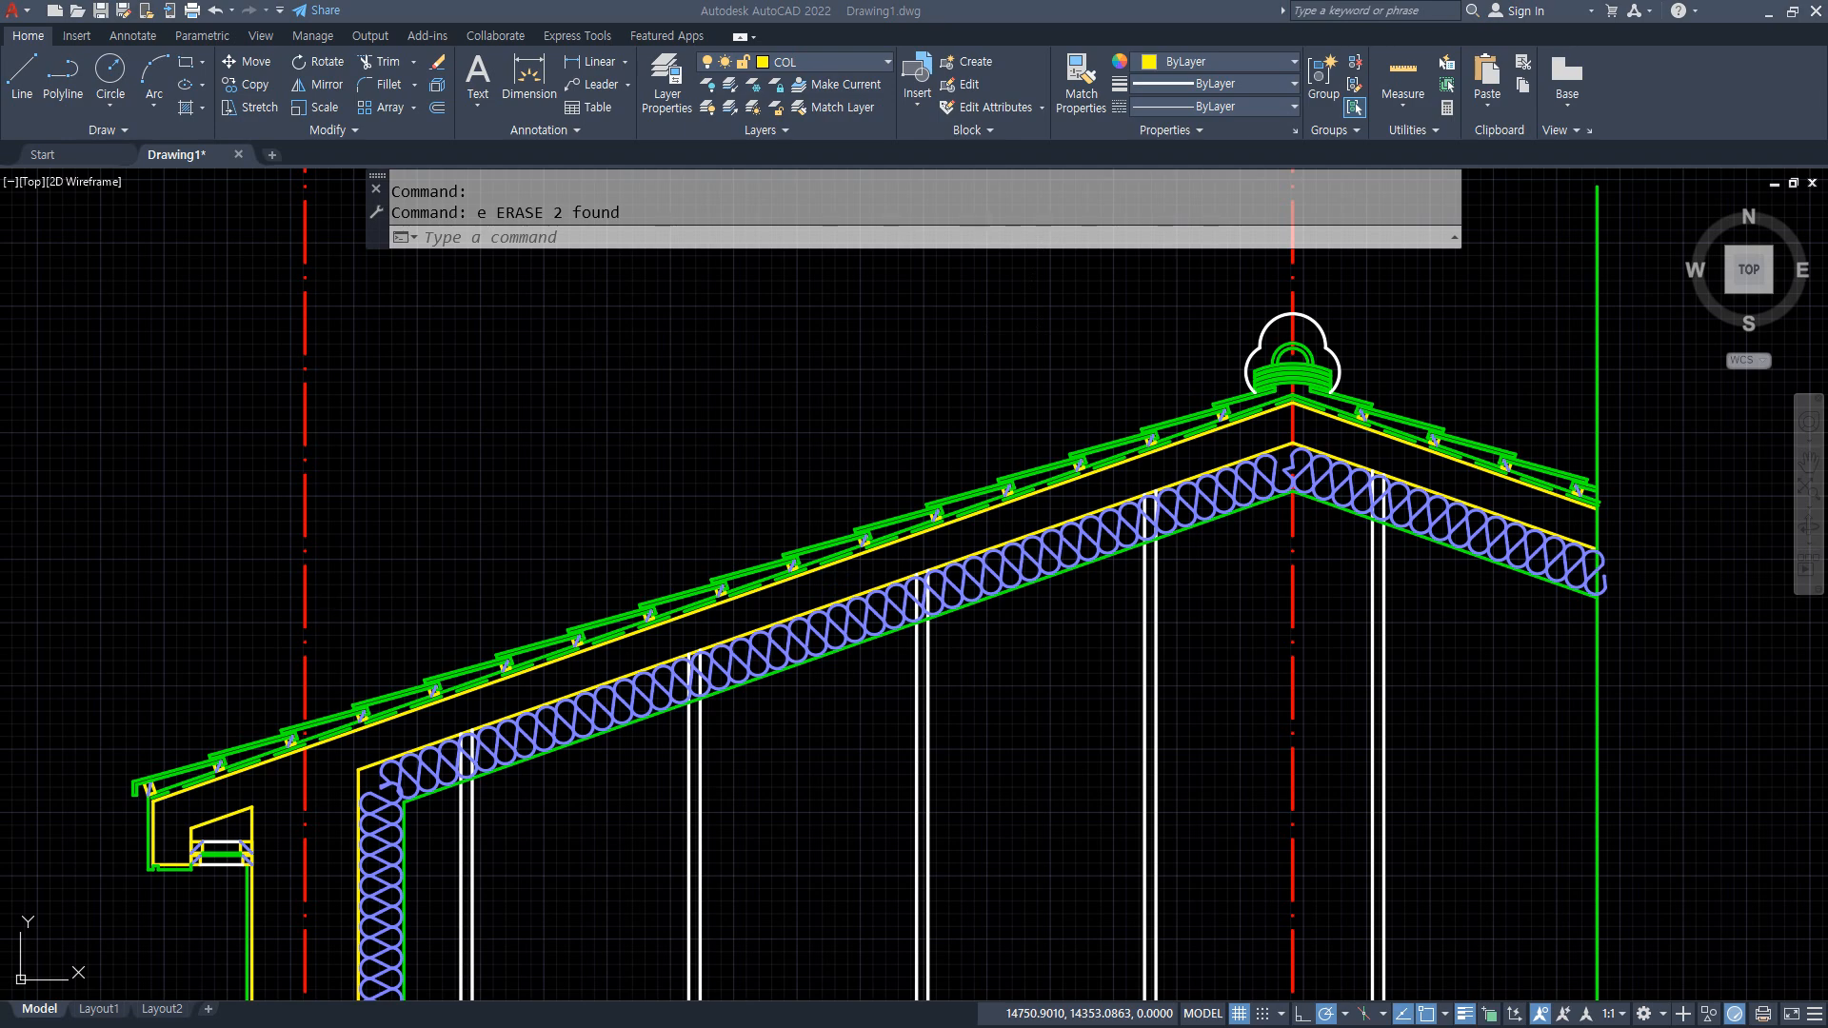
{"action": "scroll", "coordinate": [1012, 739], "scroll_direction": "down", "scroll_amount": 6}
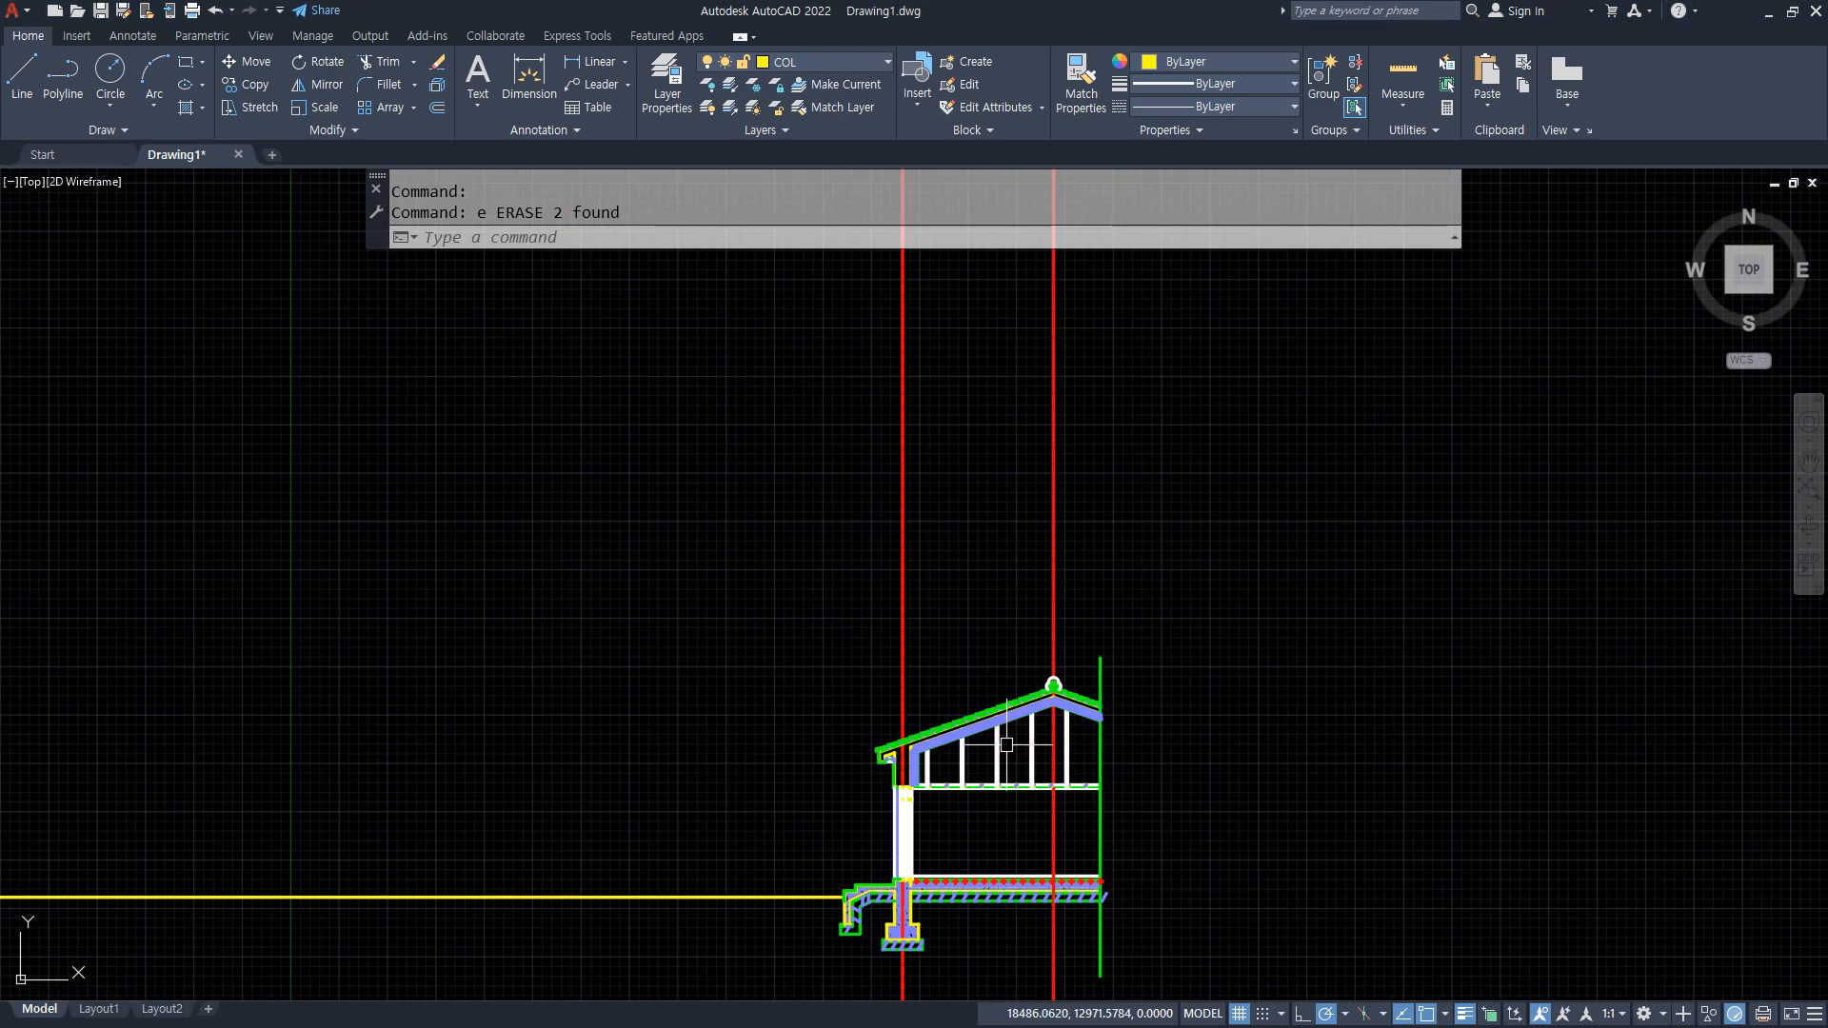
Examine the room below the ceiling in the section and the interior wall positions around the living room on floor plan A.
{"action": "scroll", "coordinate": [1012, 739], "scroll_direction": "up", "scroll_amount": 5}
{"action": "middle_click_drag", "start_coordinate": [914, 409], "coordinate": [936, 587]}
{"action": "scroll", "coordinate": [936, 587], "scroll_direction": "down", "scroll_amount": 2}
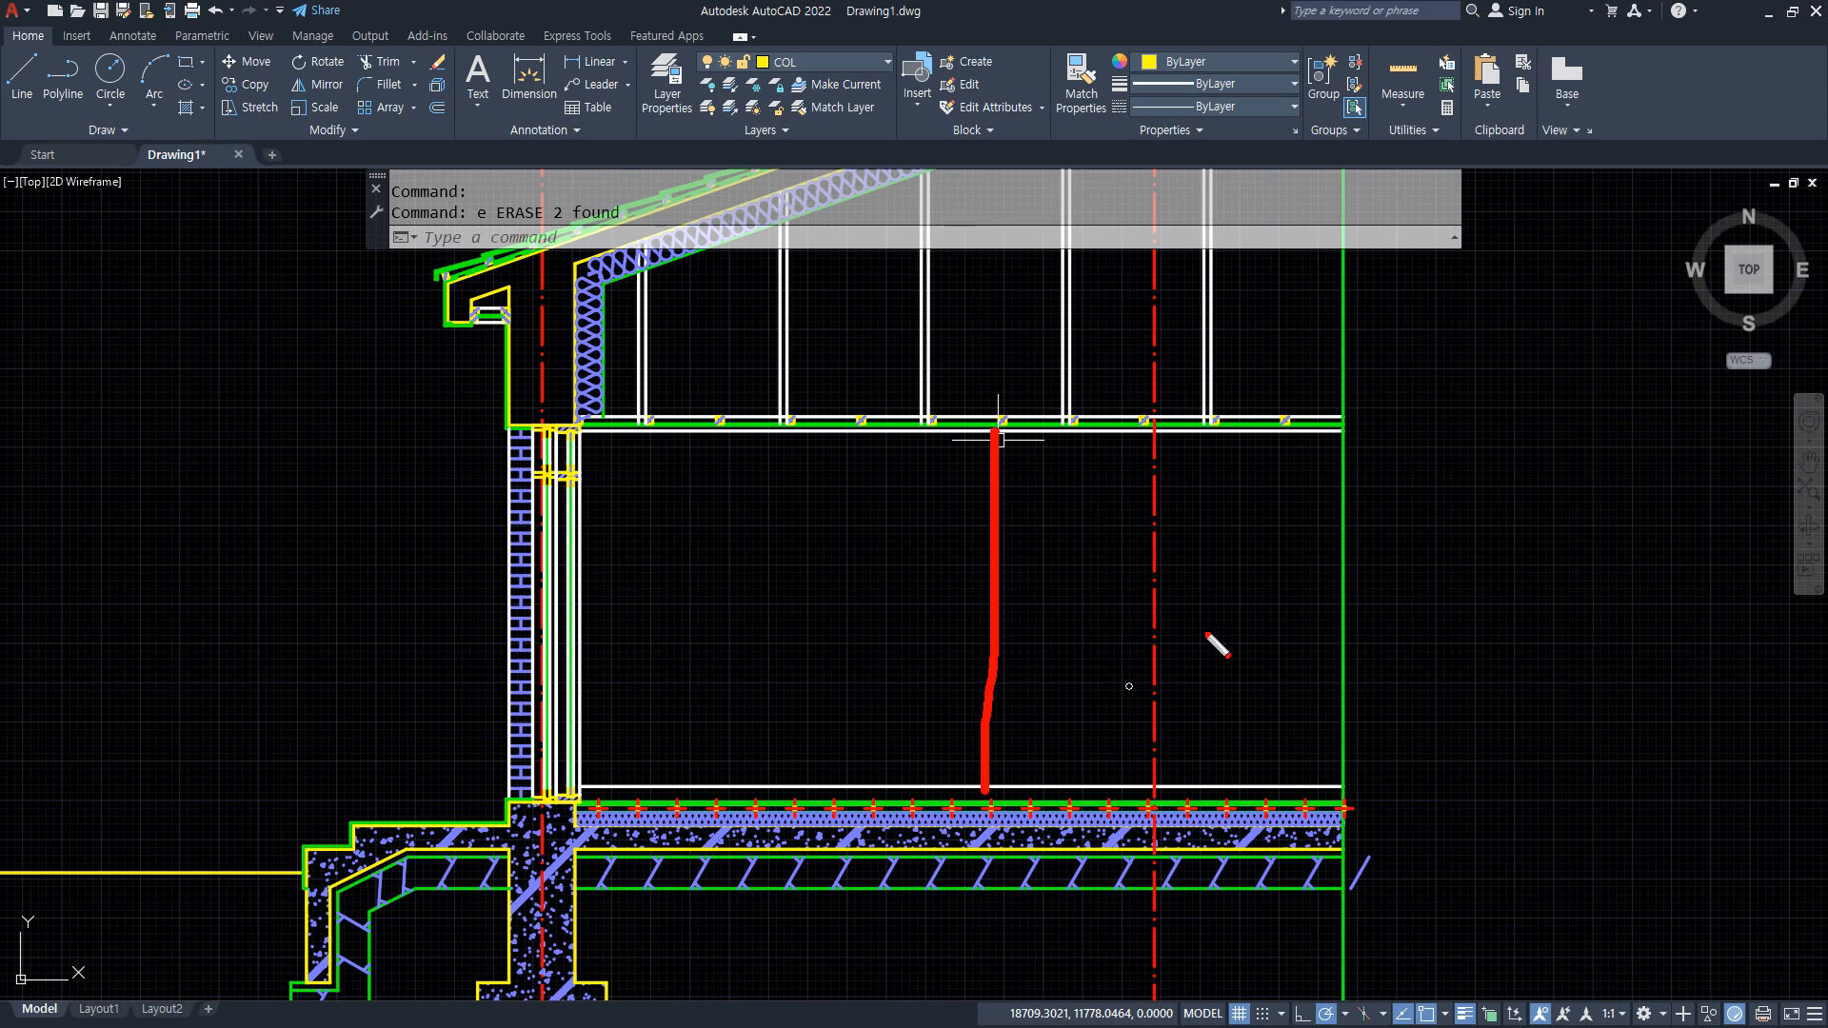
{"action": "mouse_move", "coordinate": [1162, 469]}
{"action": "left_mouse_down"}
{"action": "mouse_move", "coordinate": [982, 745]}
{"action": "mouse_move", "coordinate": [1155, 530]}
{"action": "mouse_move", "coordinate": [1076, 481]}
{"action": "left_mouse_up"}
{"action": "key", "text": "Escape"}
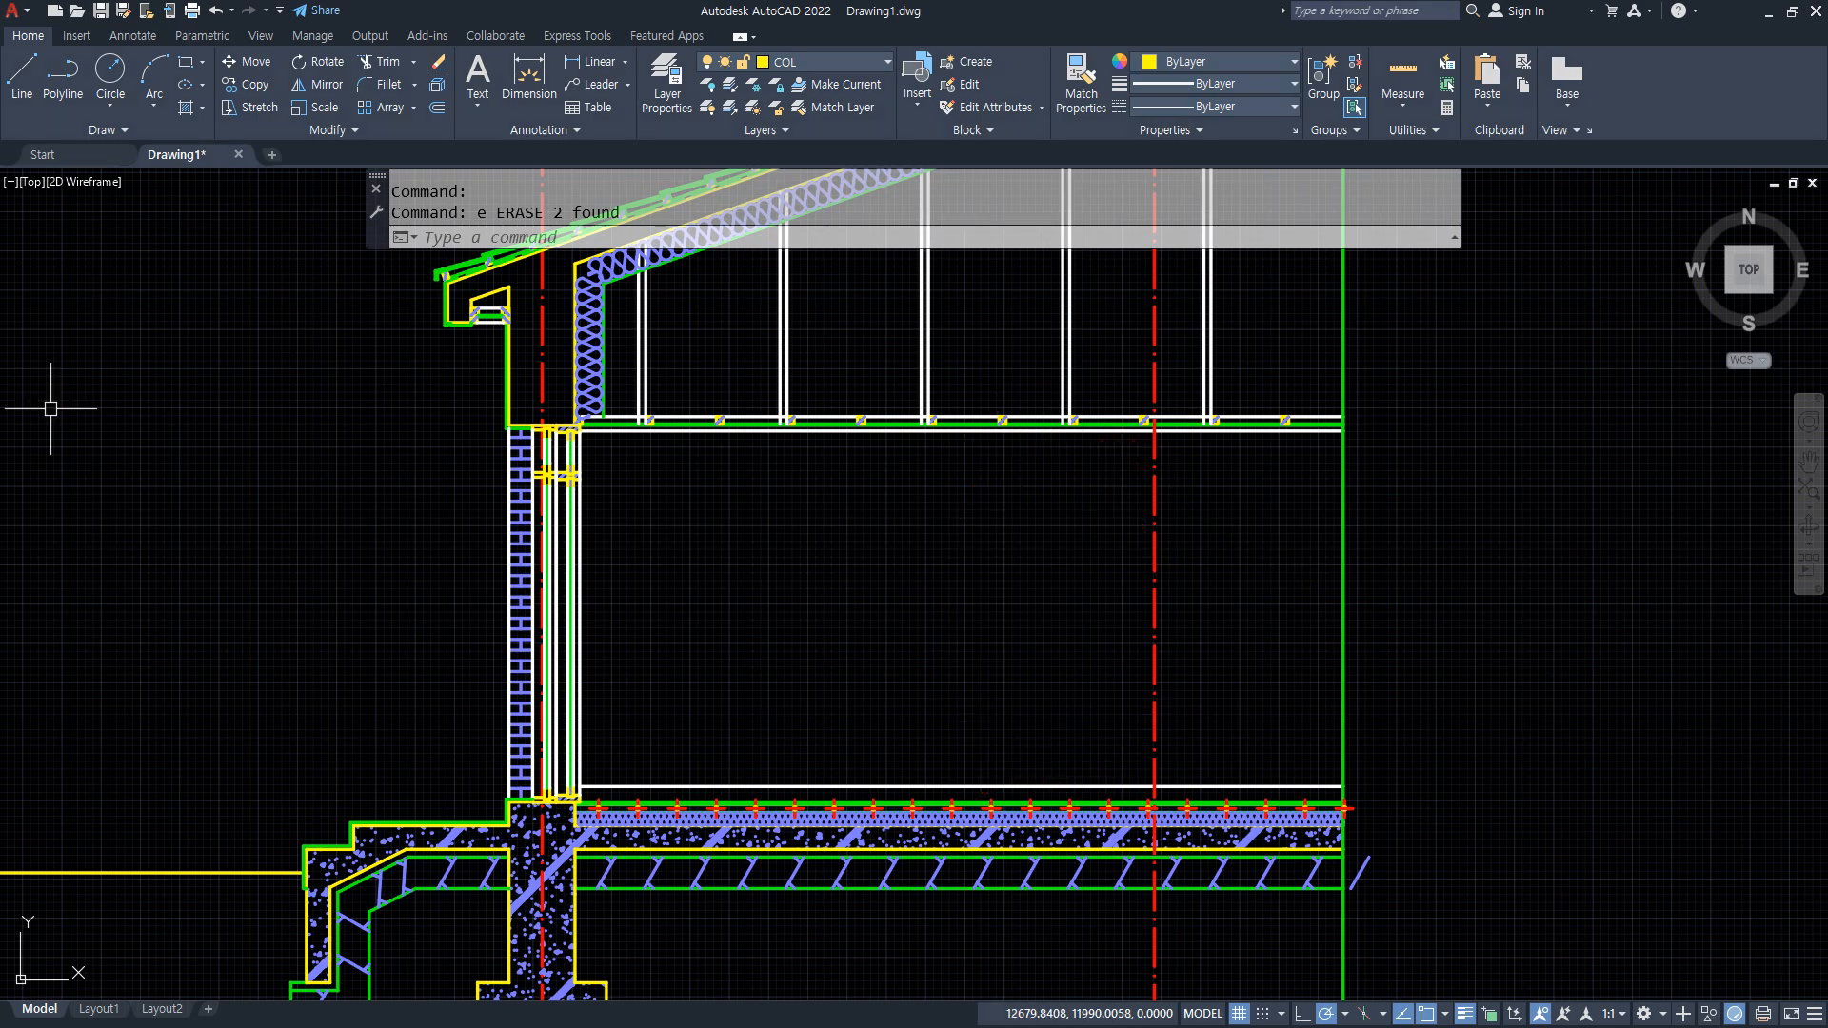
{"action": "left_click_drag", "start_coordinate": [0, 25], "coordinate": [1005, 28]}
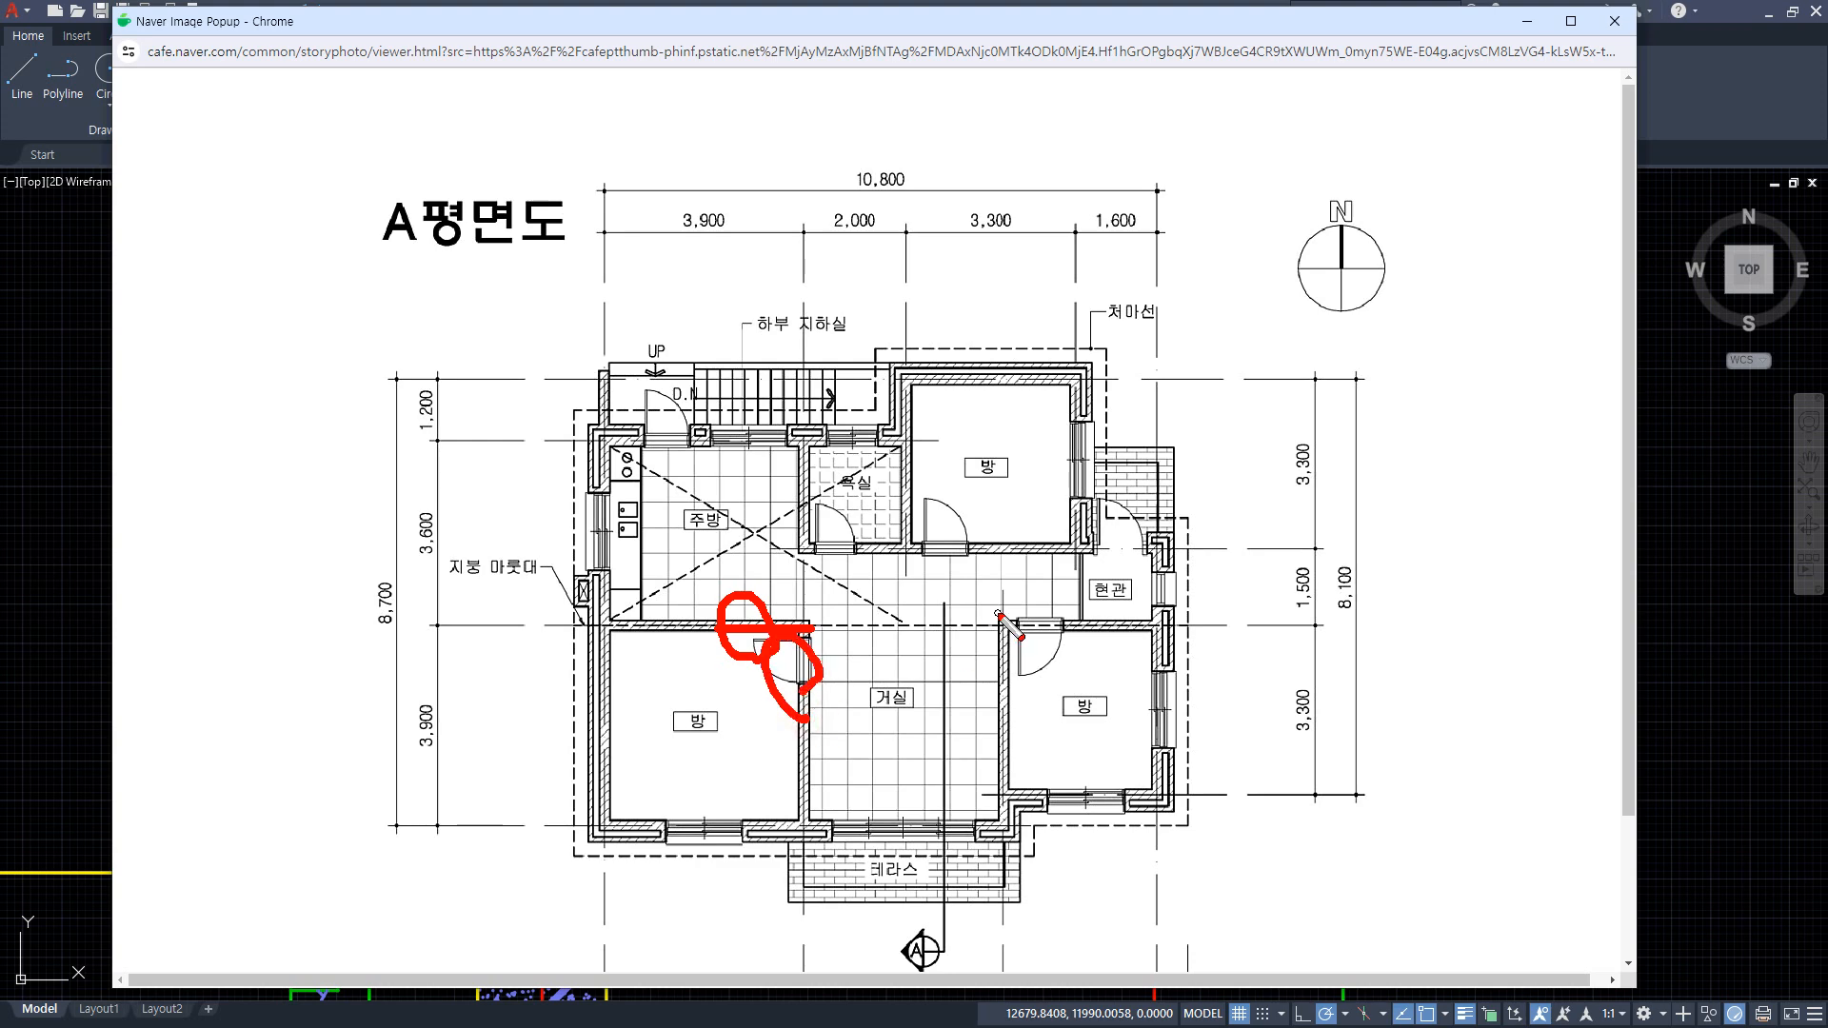
{"action": "mouse_move", "coordinate": [995, 629]}
{"action": "left_mouse_down"}
{"action": "mouse_move", "coordinate": [490, 629]}
{"action": "mouse_move", "coordinate": [1181, 628]}
{"action": "left_mouse_up"}
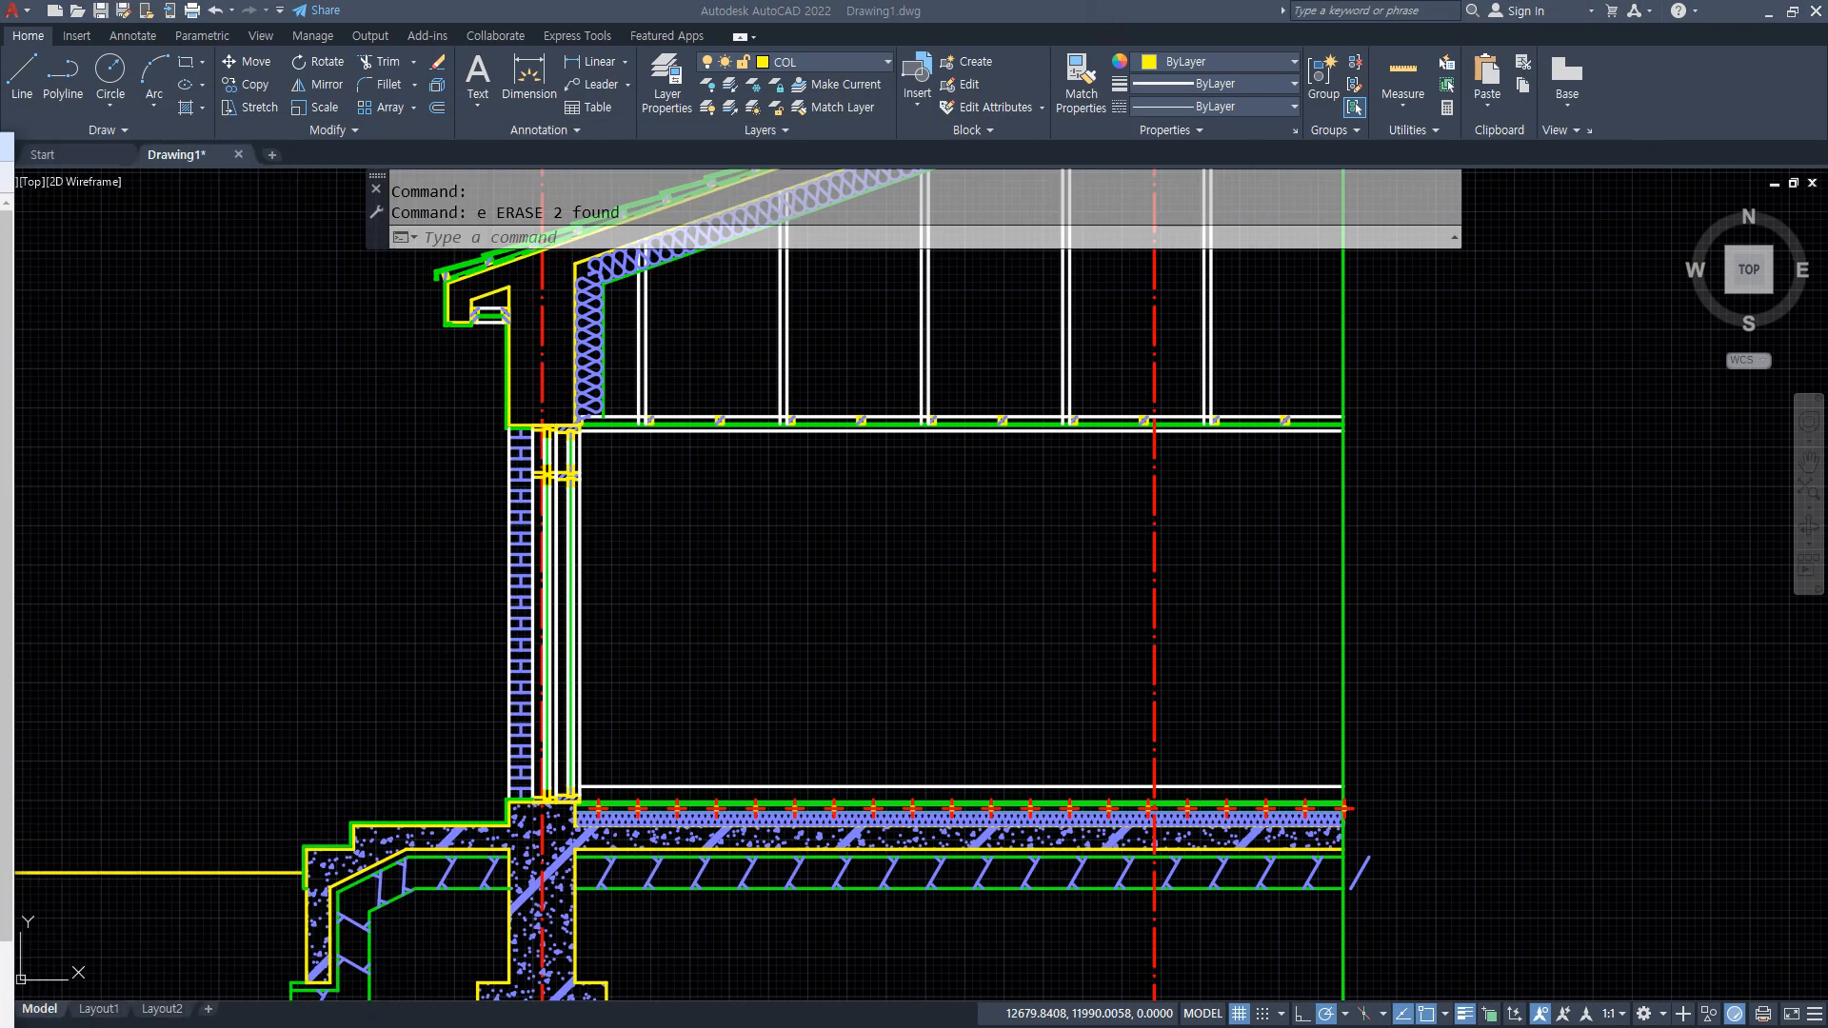
{"action": "scroll", "coordinate": [837, 380], "scroll_direction": "down", "scroll_amount": 3}
{"action": "scroll", "coordinate": [805, 463], "scroll_direction": "up", "scroll_amount": 6}
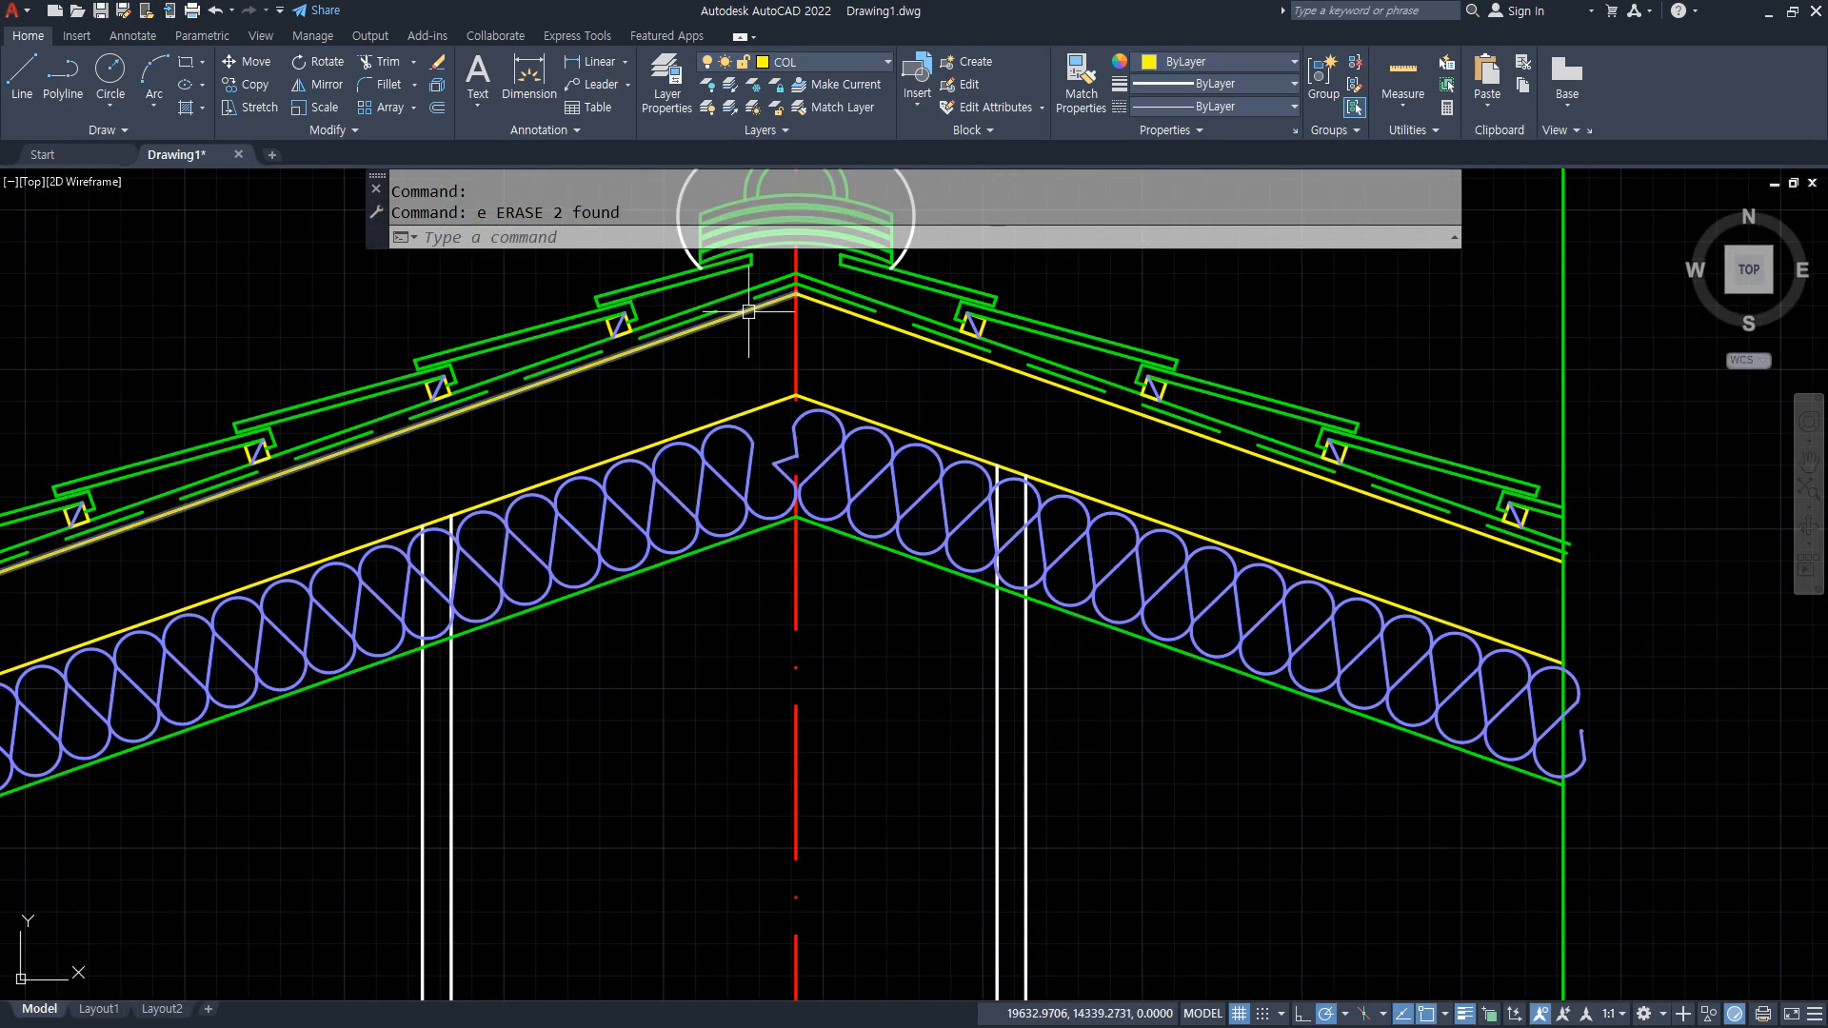
Place a horizontal construction line through the apex of the roof slab's upper yellow outline.
{"action": "type", "text": "XL"}
{"action": "key", "text": "Return"}
{"action": "type", "text": "h"}
{"action": "key", "text": "Return"}
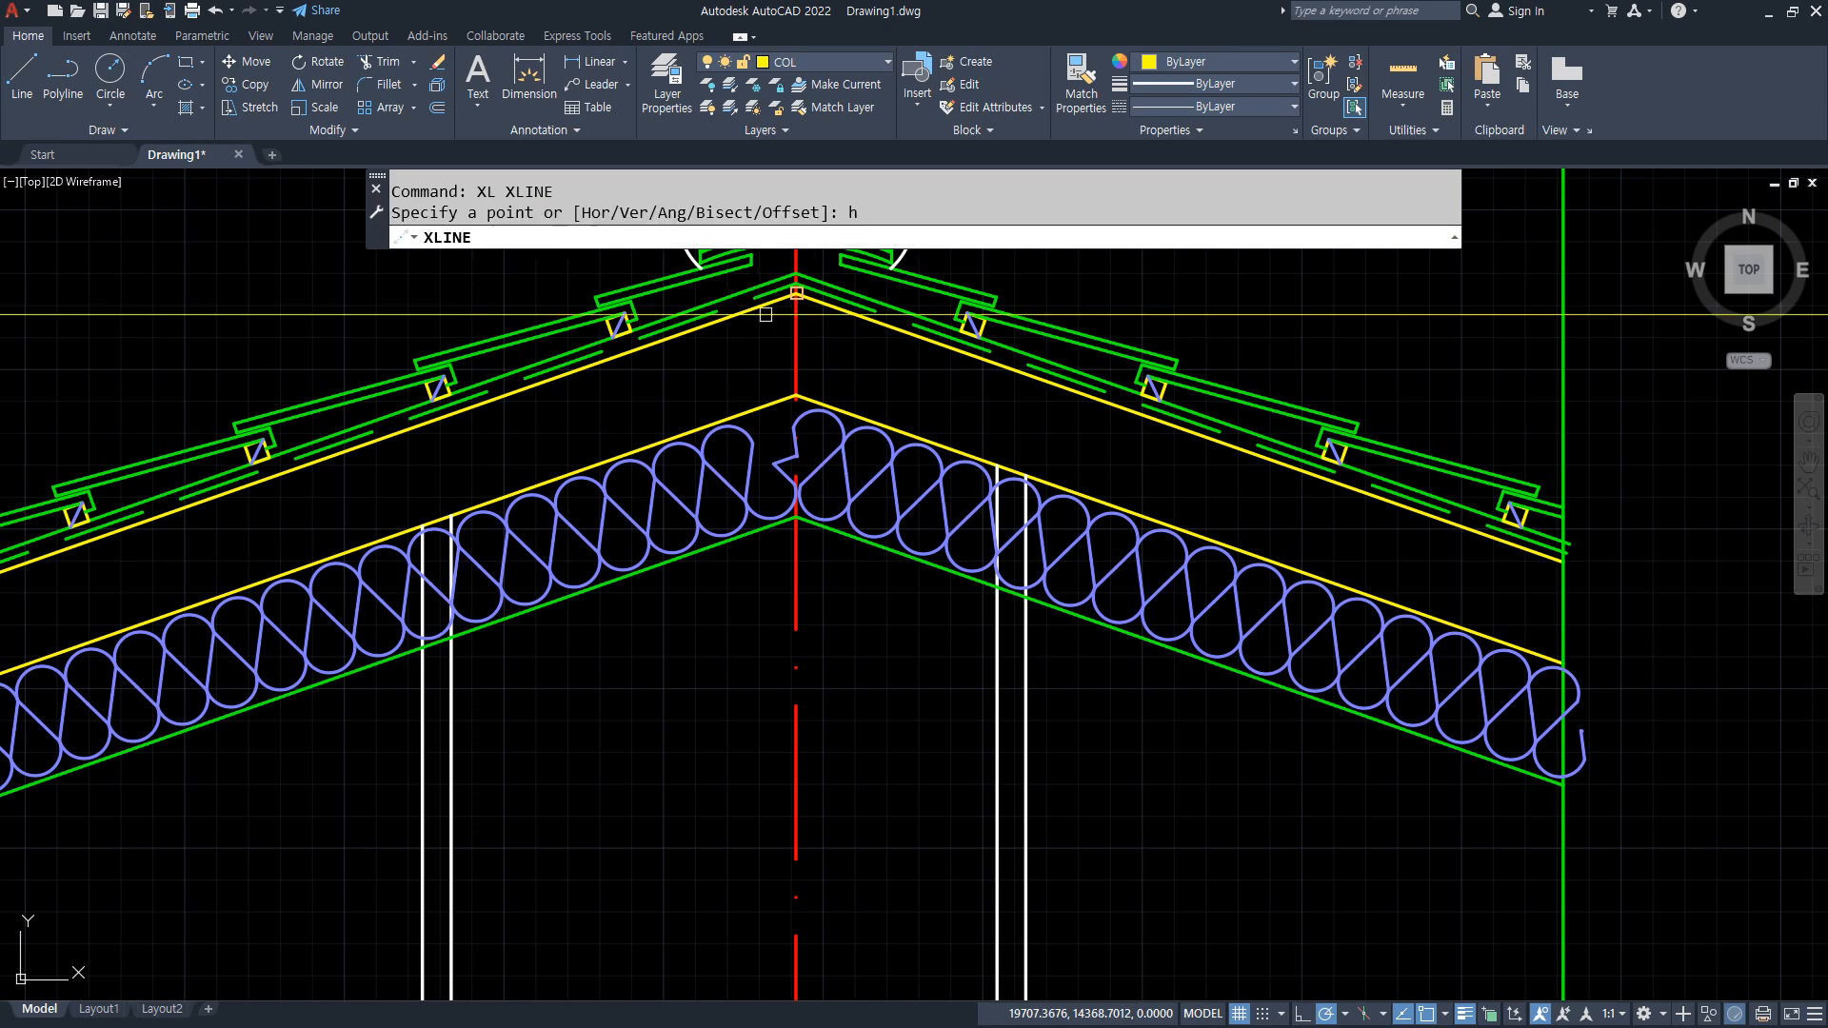
{"action": "left_click", "coordinate": [796, 293]}
{"action": "key", "text": "Return"}
{"action": "scroll", "coordinate": [812, 252], "scroll_direction": "up", "scroll_amount": 2}
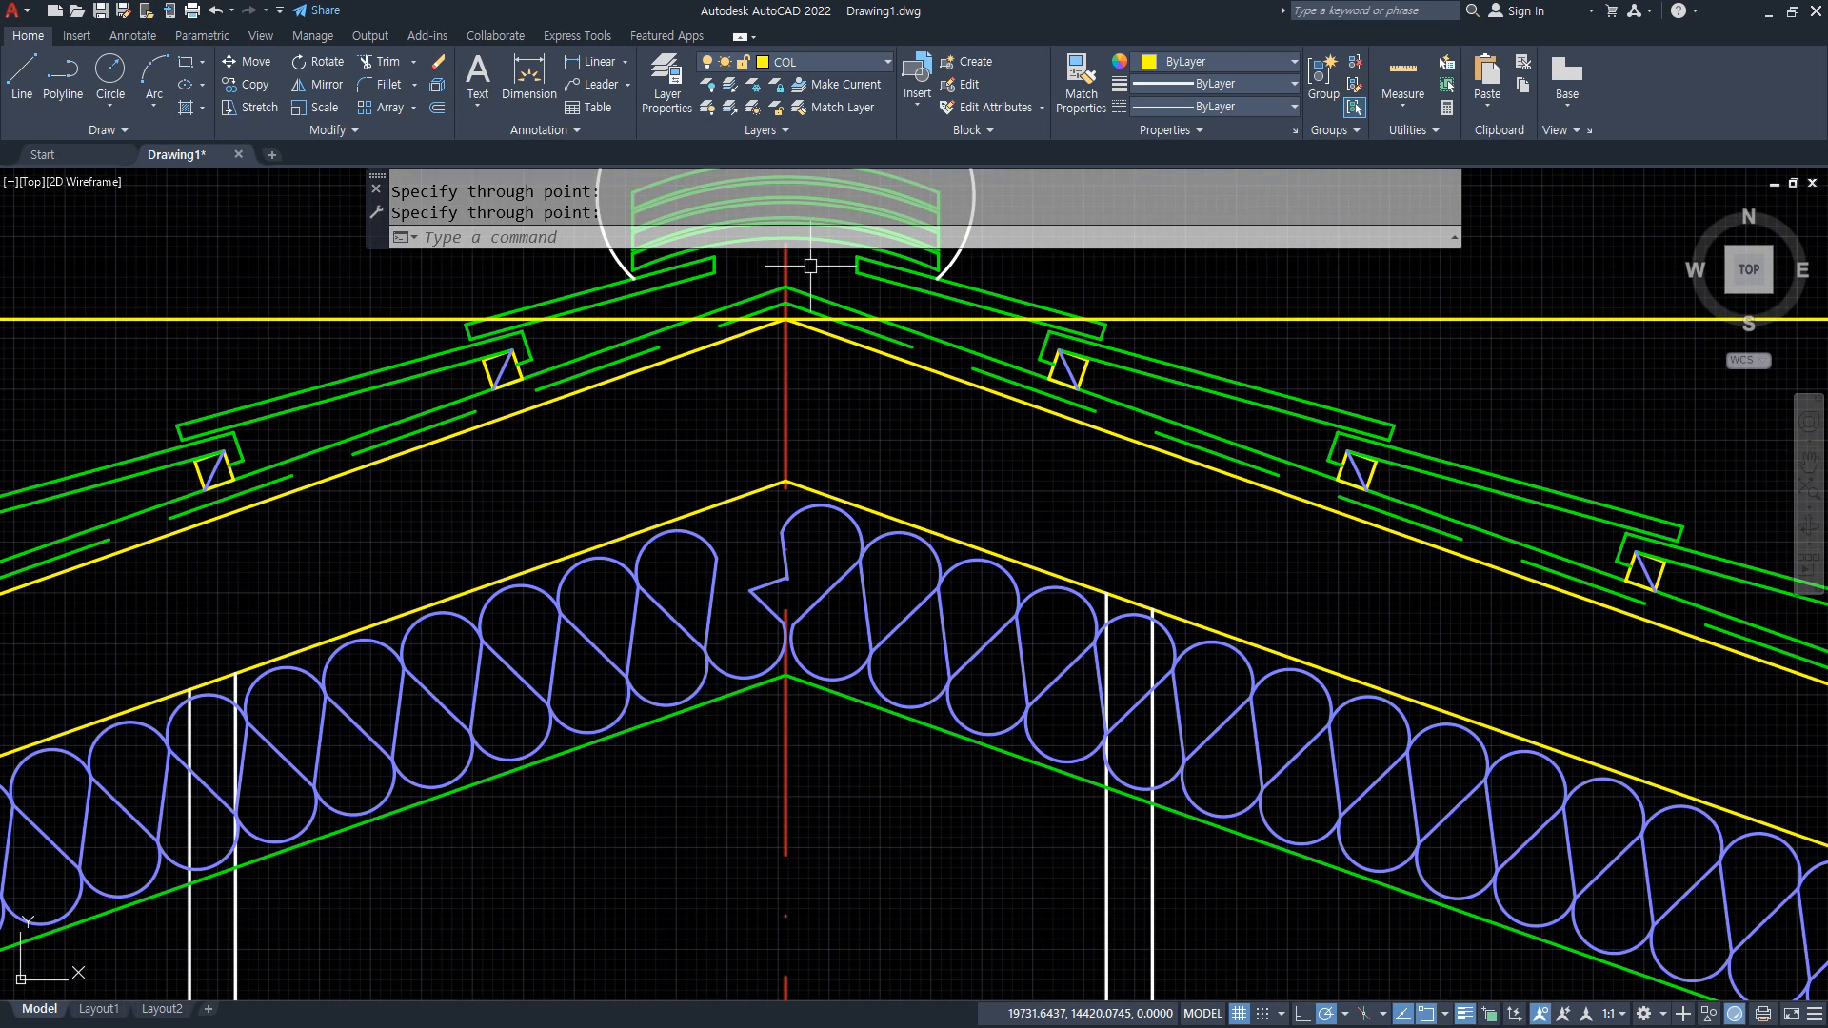
Offset the horizontal construction line 500 downward to mark the underside of the ridge beam.
{"action": "type", "text": "o"}
{"action": "key", "text": "Return"}
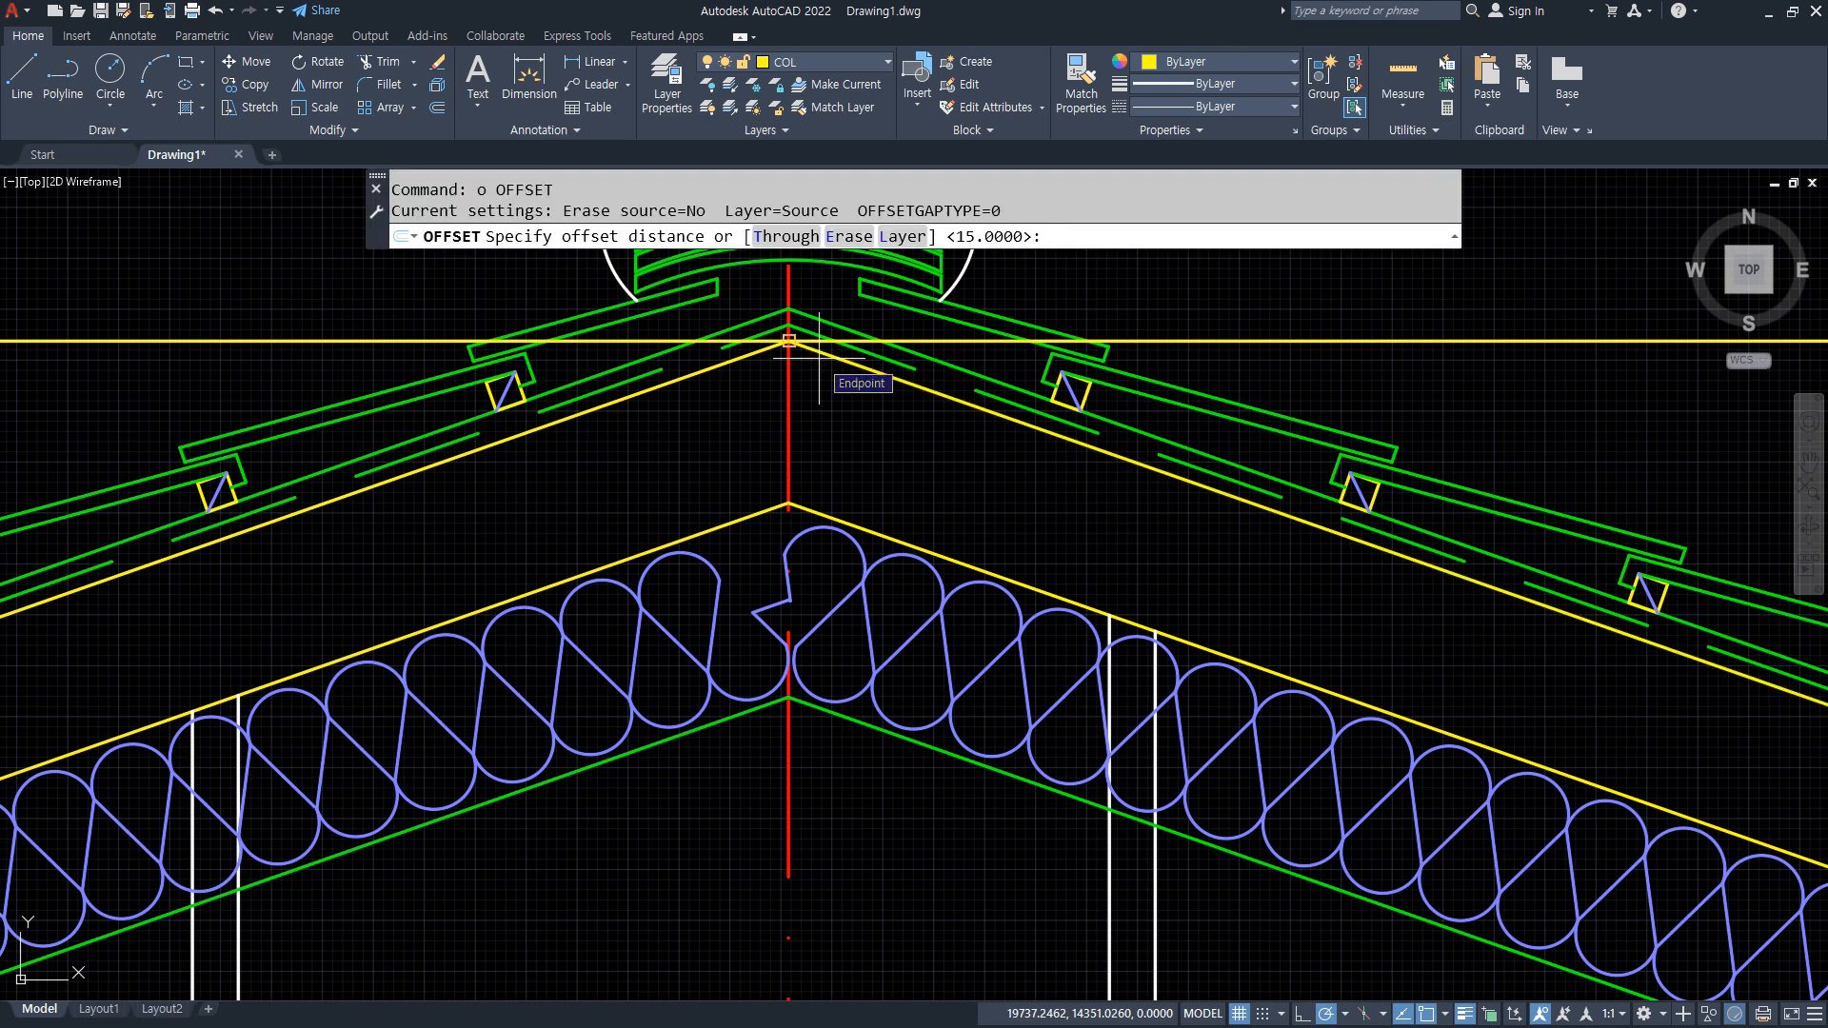
{"action": "type", "text": "500"}
{"action": "key", "text": "Return"}
{"action": "left_click", "coordinate": [821, 341]}
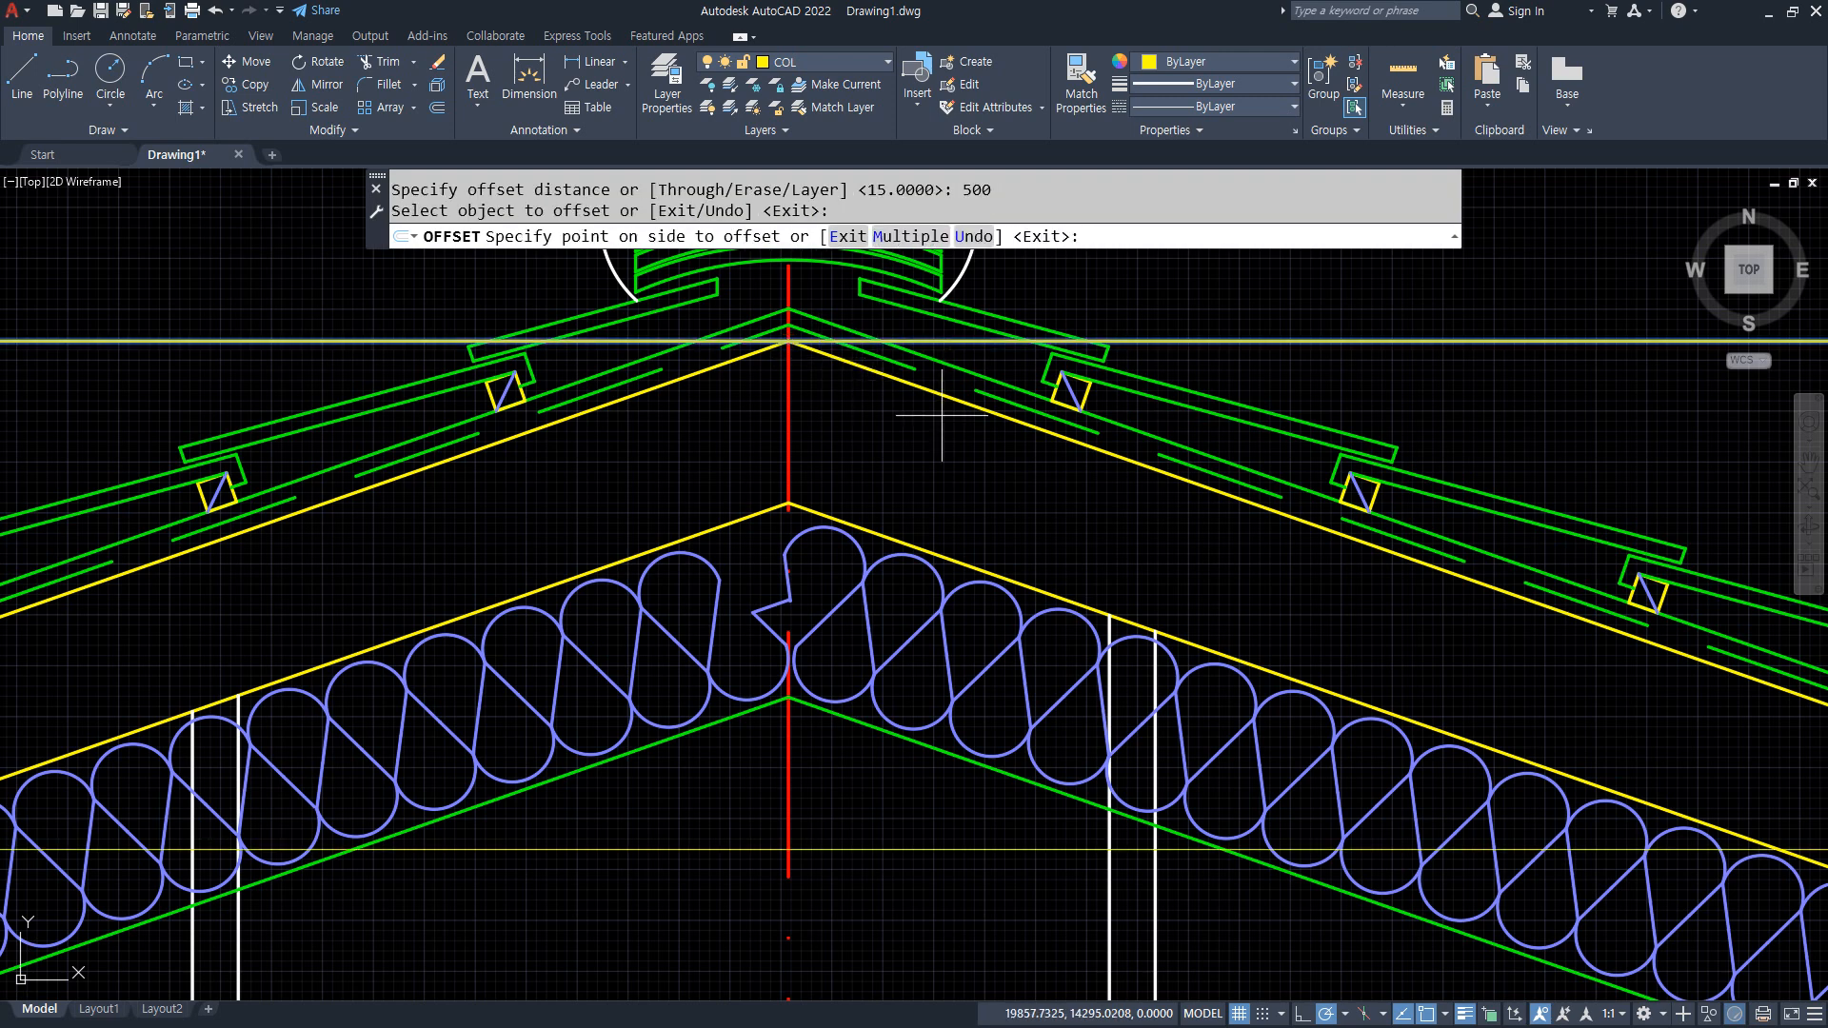
{"action": "left_click", "coordinate": [875, 758]}
{"action": "key", "text": "Return"}
Offset the ridge centre line 100 to each side for the faces of the ridge beam.
{"action": "type", "text": "o"}
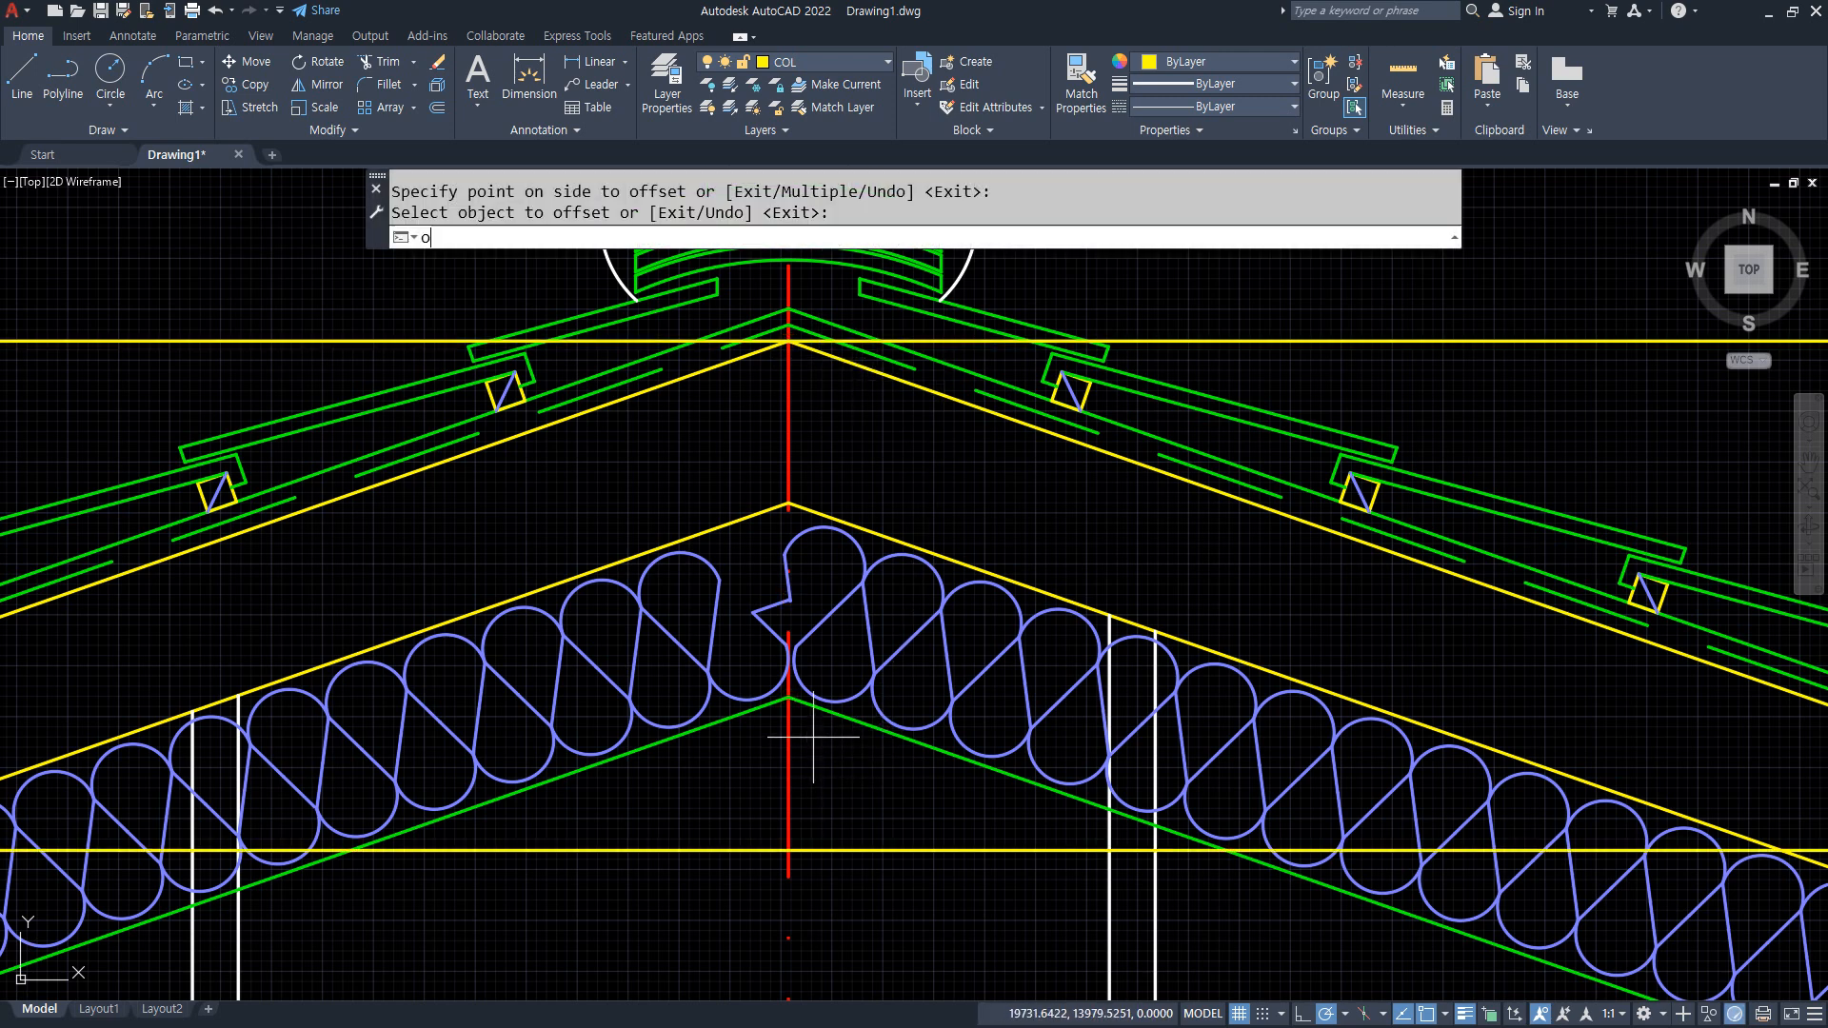
{"action": "key", "text": "Return"}
{"action": "type", "text": "100"}
{"action": "key", "text": "Return"}
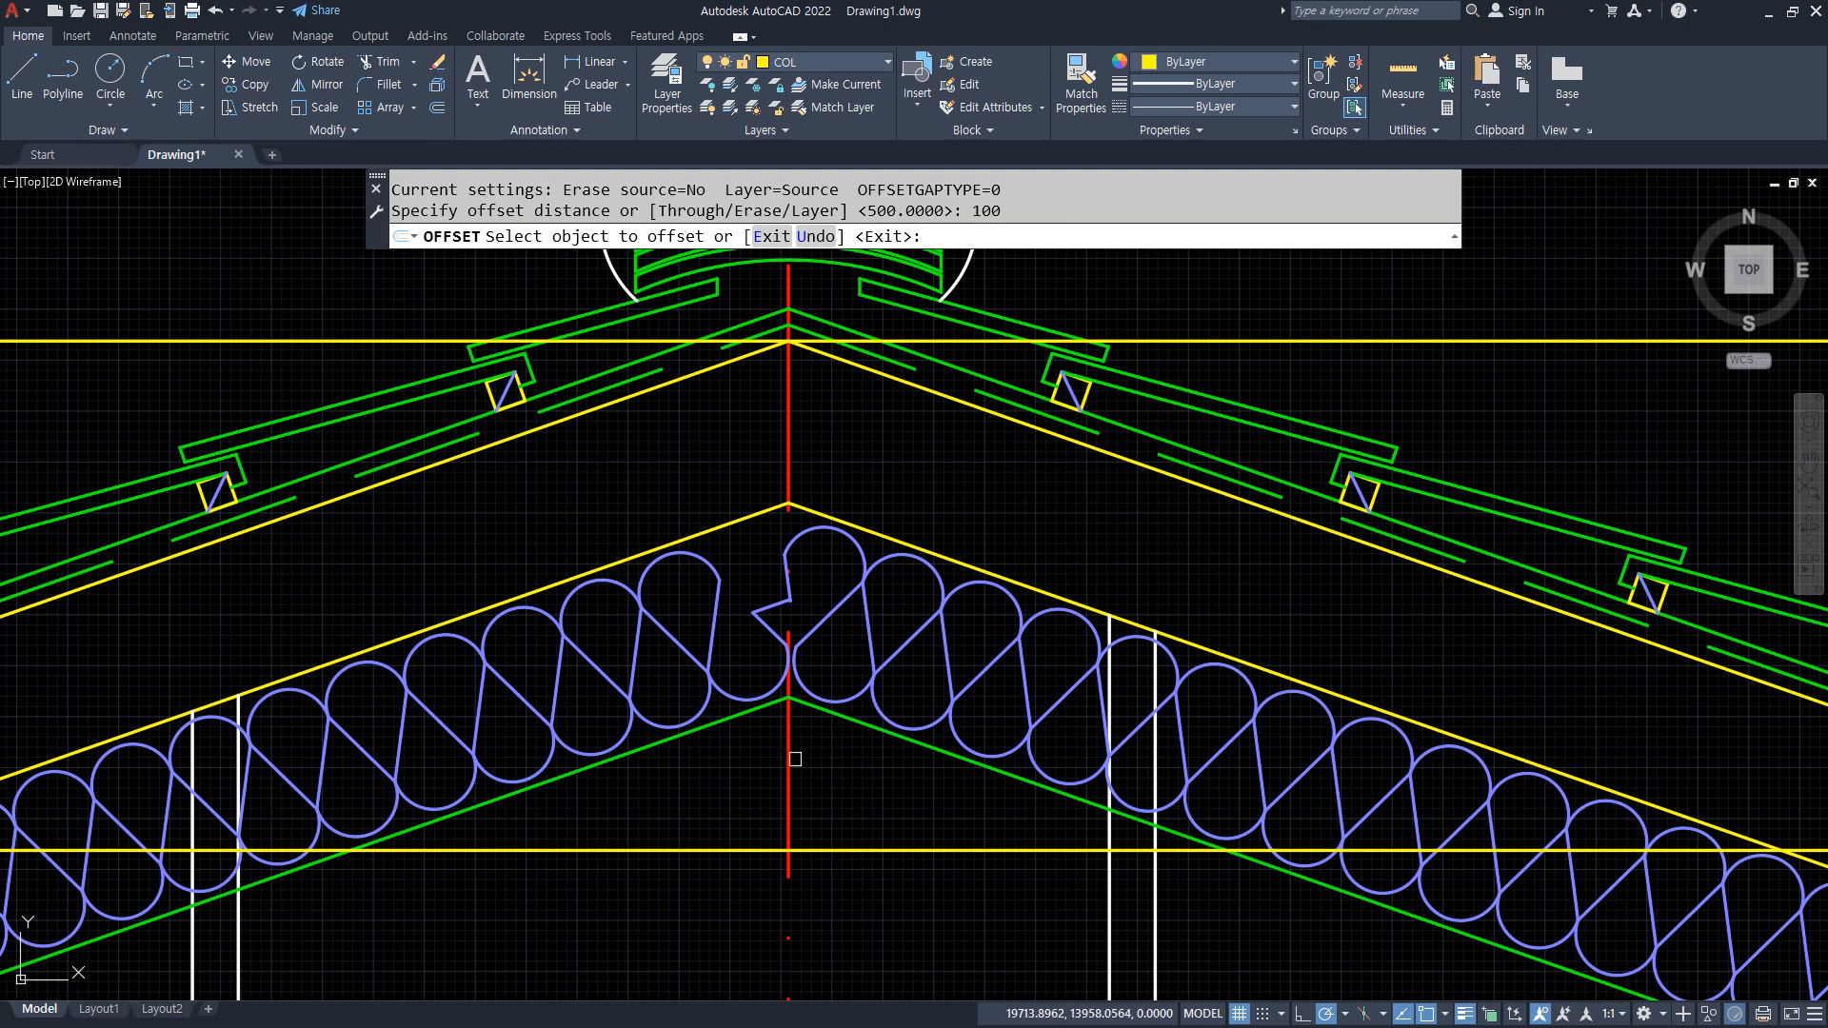
{"action": "left_click", "coordinate": [789, 759]}
{"action": "left_click", "coordinate": [857, 766]}
{"action": "left_click", "coordinate": [789, 776]}
{"action": "left_click", "coordinate": [698, 797]}
{"action": "key", "text": "Return"}
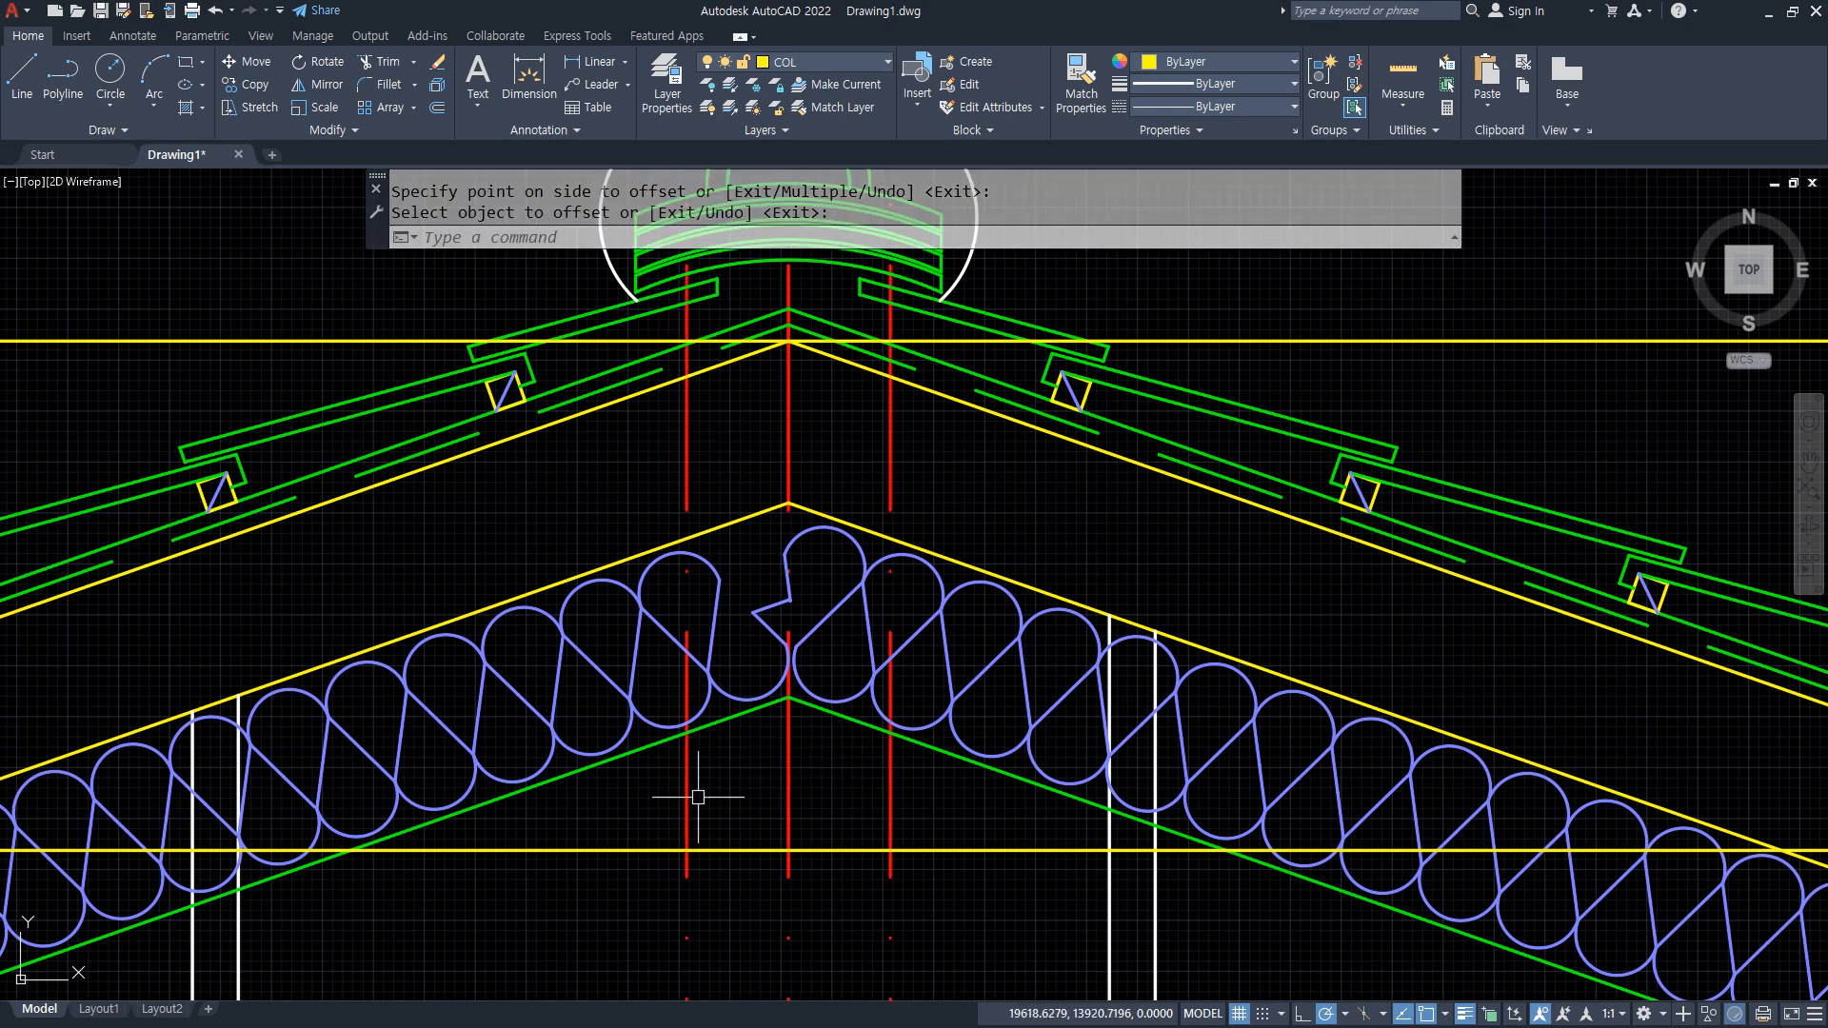
Match both offset centre lines to the properties of the yellow beam underside line.
{"action": "type", "text": "ma"}
{"action": "key", "text": "Return"}
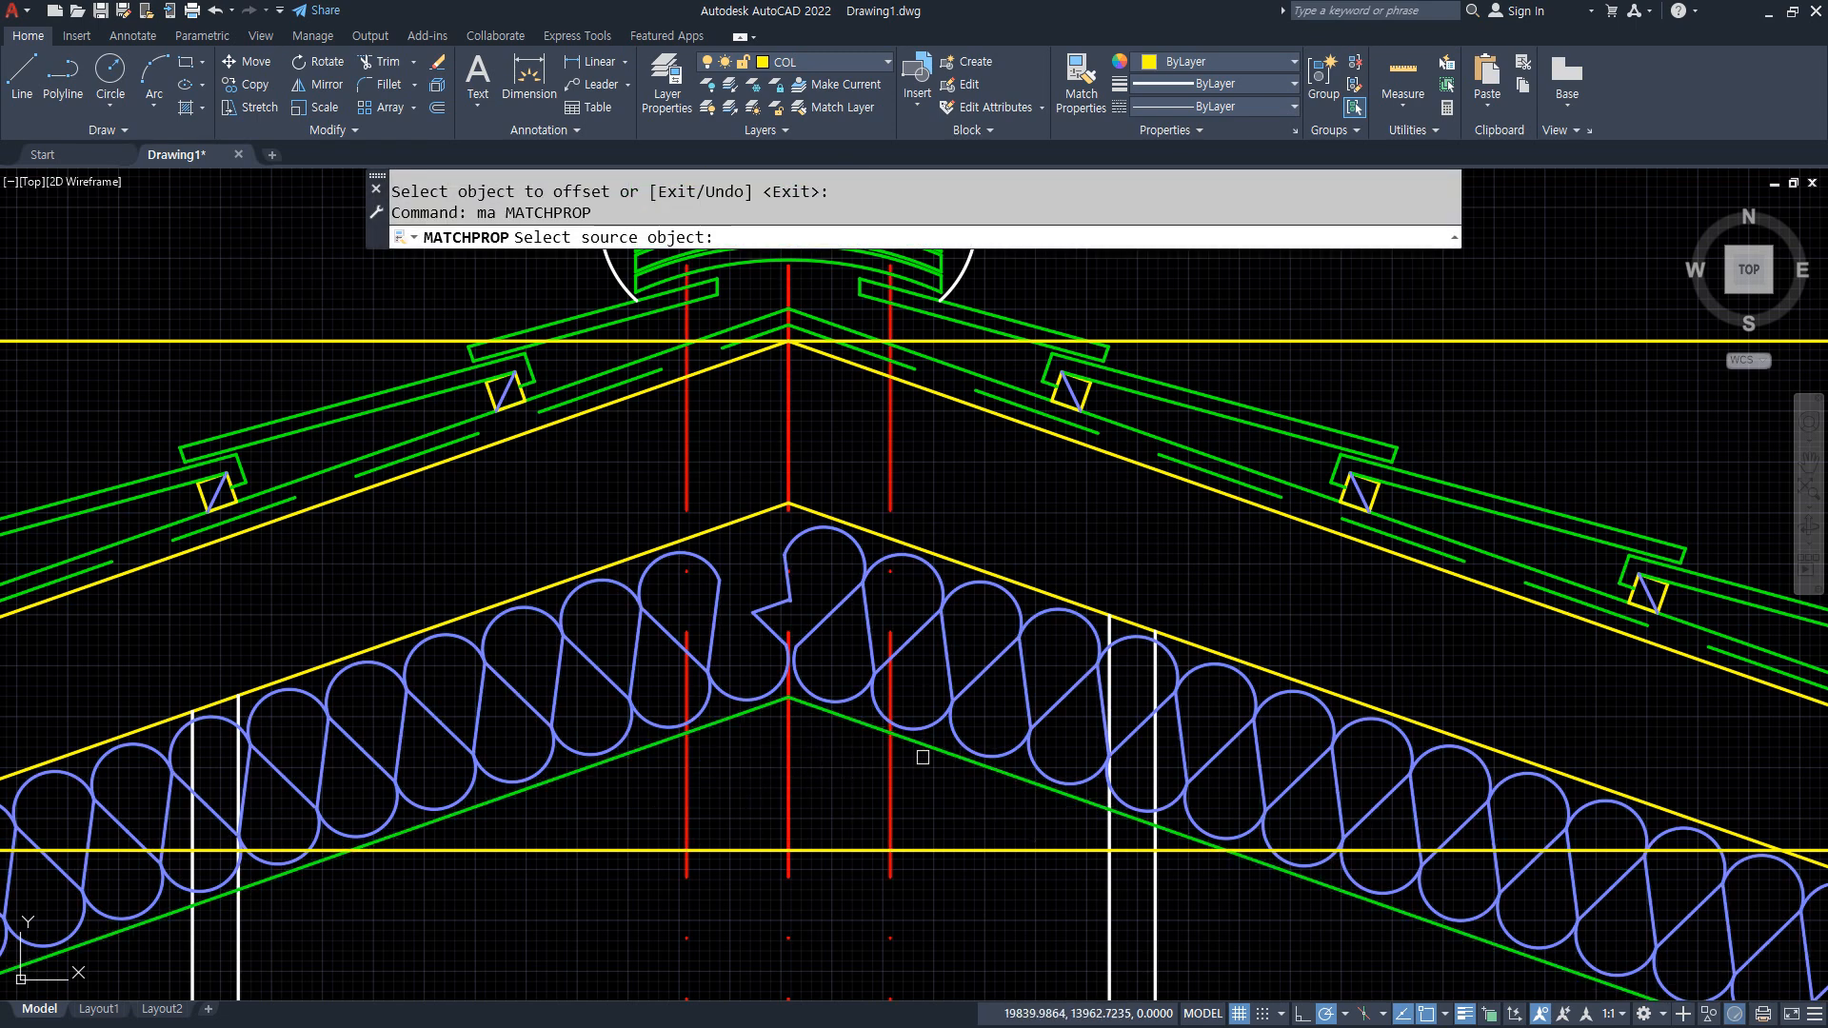
{"action": "left_click", "coordinate": [923, 852]}
{"action": "left_click", "coordinate": [890, 805]}
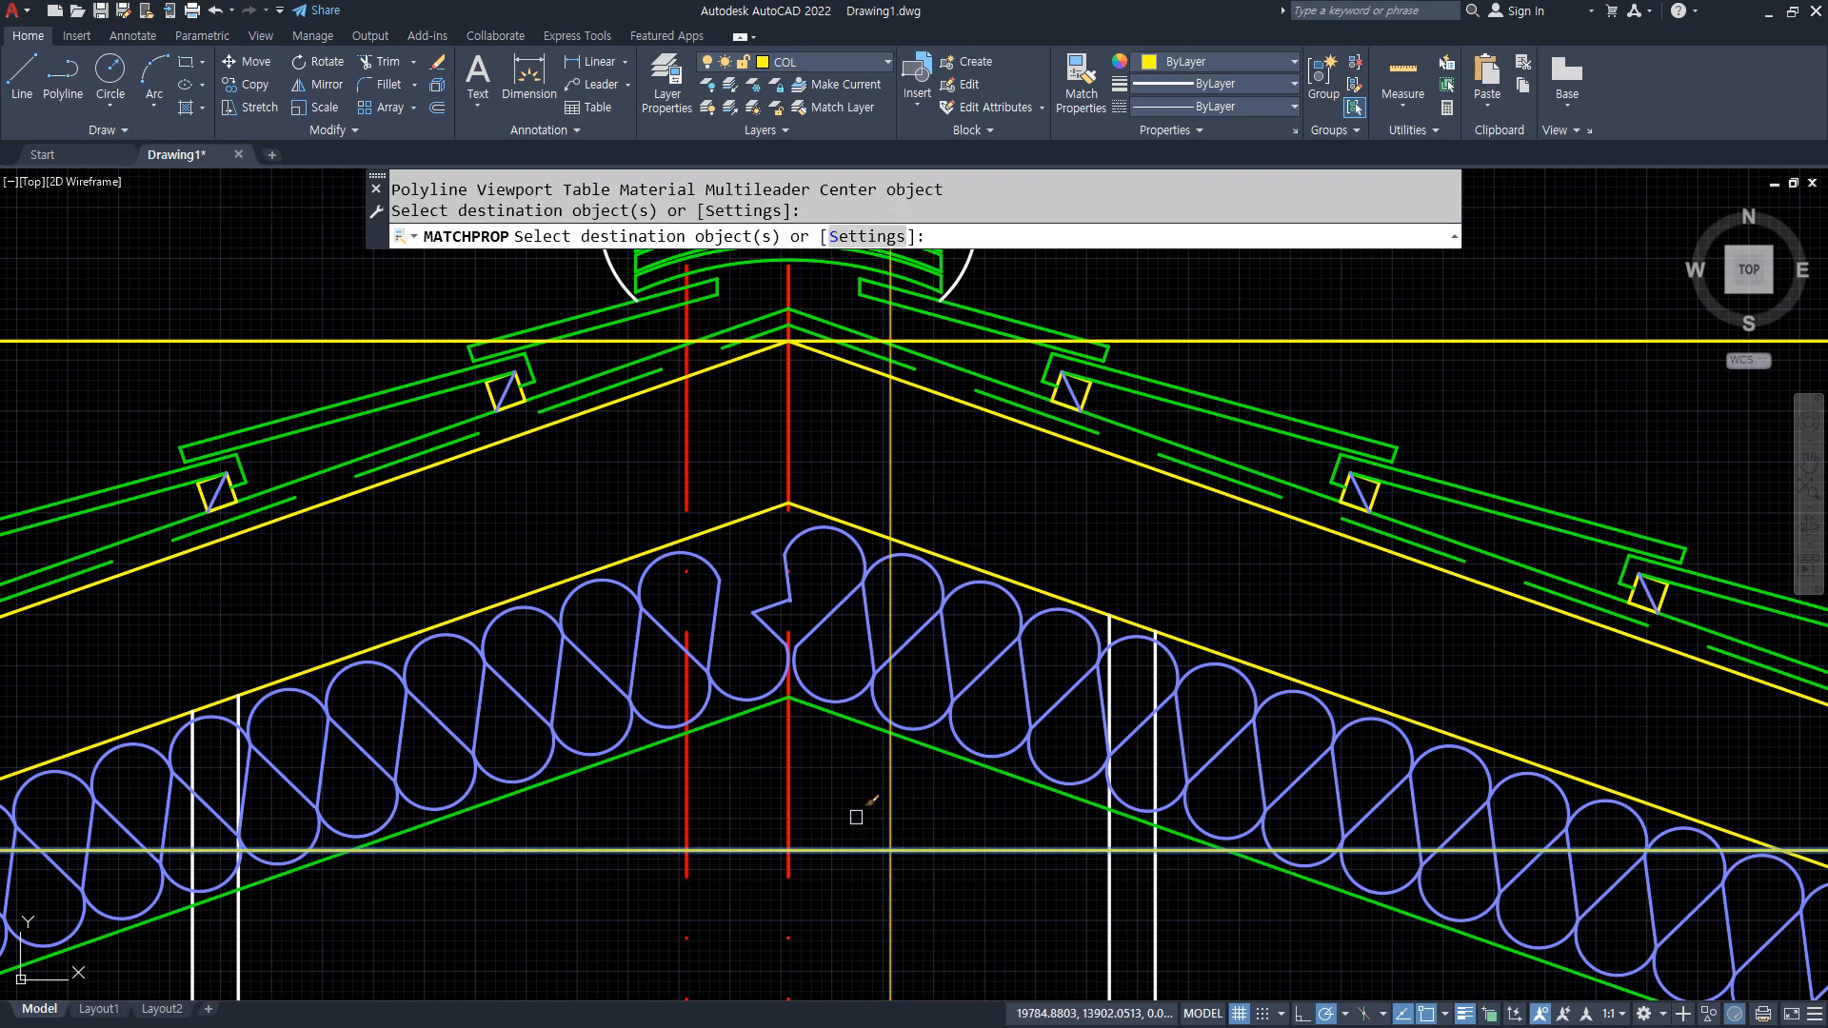
{"action": "left_click", "coordinate": [687, 817]}
{"action": "key", "text": "Return"}
Fillet the beam's two side lines with the underside line to form its bottom corners.
{"action": "type", "text": "f"}
{"action": "key", "text": "Return"}
{"action": "left_click", "coordinate": [687, 817]}
{"action": "left_click", "coordinate": [702, 849]}
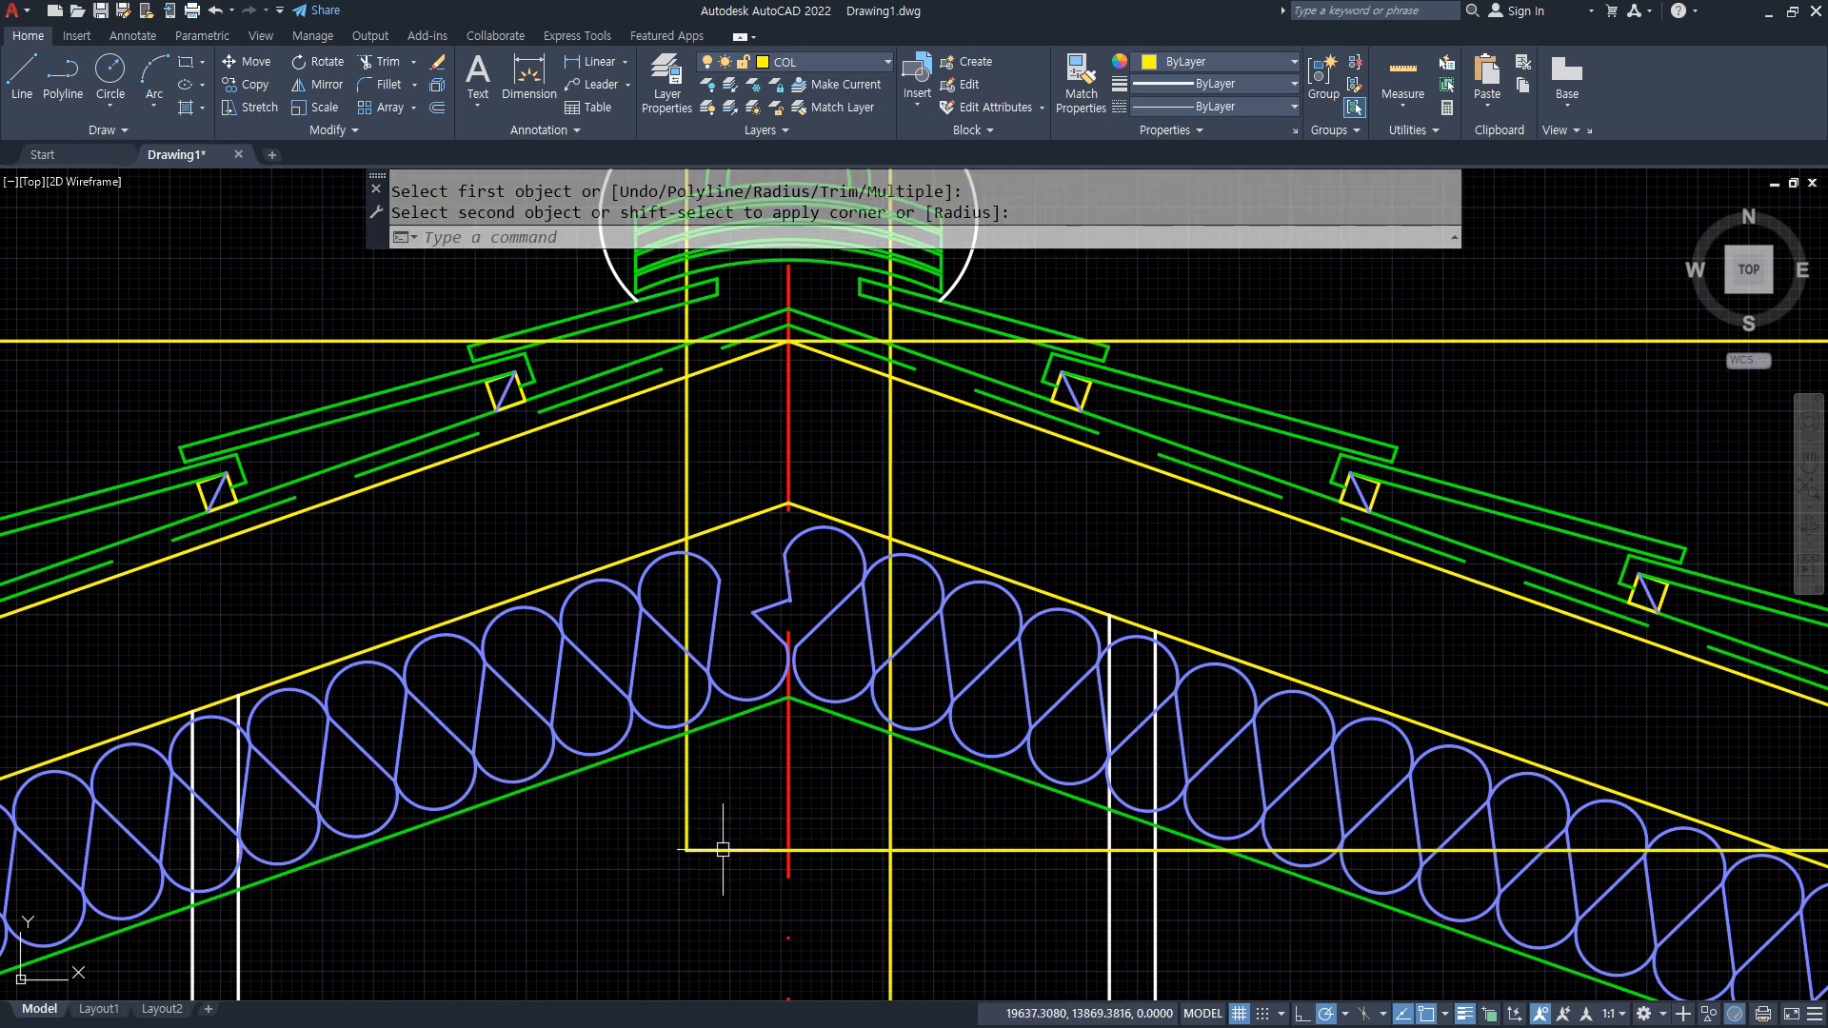
{"action": "key", "text": "Return"}
{"action": "left_click", "coordinate": [875, 849]}
{"action": "left_click", "coordinate": [891, 825]}
Fillet each beam side line with the slab underside of its adjoining roof slope.
{"action": "key", "text": "Return"}
{"action": "left_click", "coordinate": [891, 798]}
{"action": "left_click", "coordinate": [953, 595]}
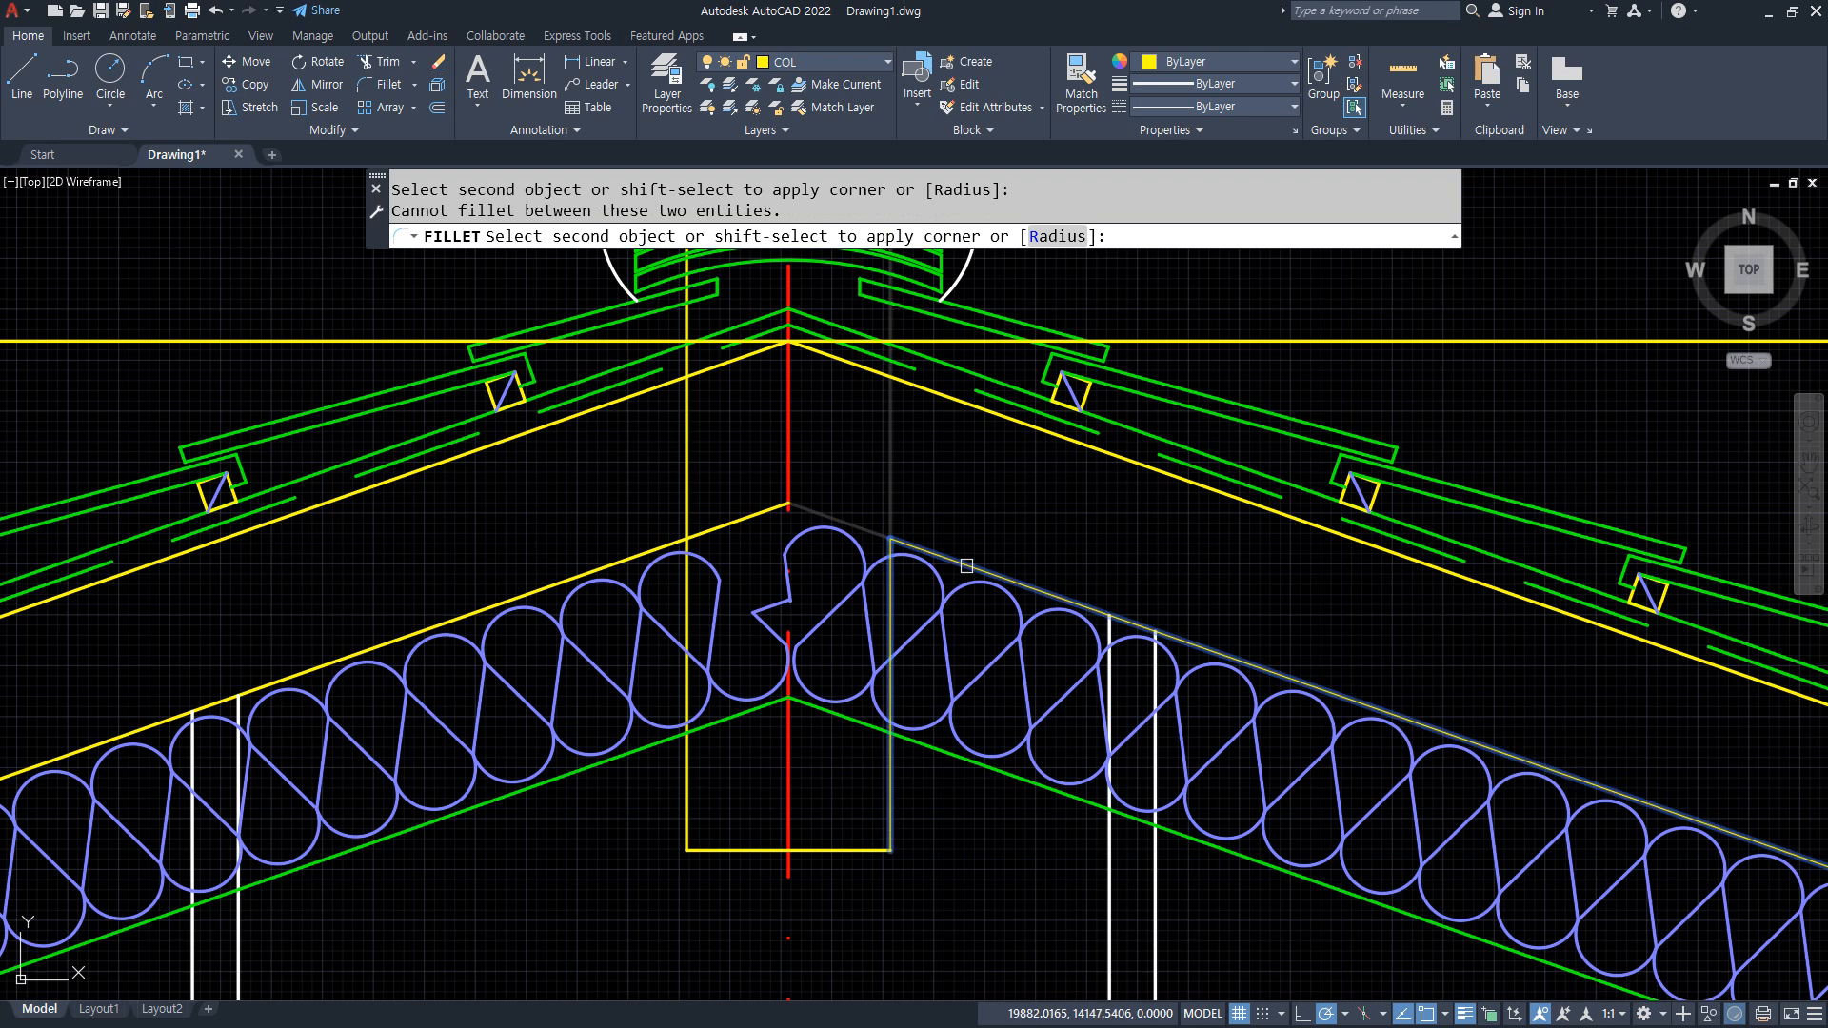
{"action": "left_click", "coordinate": [967, 568]}
{"action": "key", "text": "Return"}
{"action": "key", "text": "Return"}
{"action": "left_click", "coordinate": [672, 545]}
{"action": "left_click", "coordinate": [666, 544]}
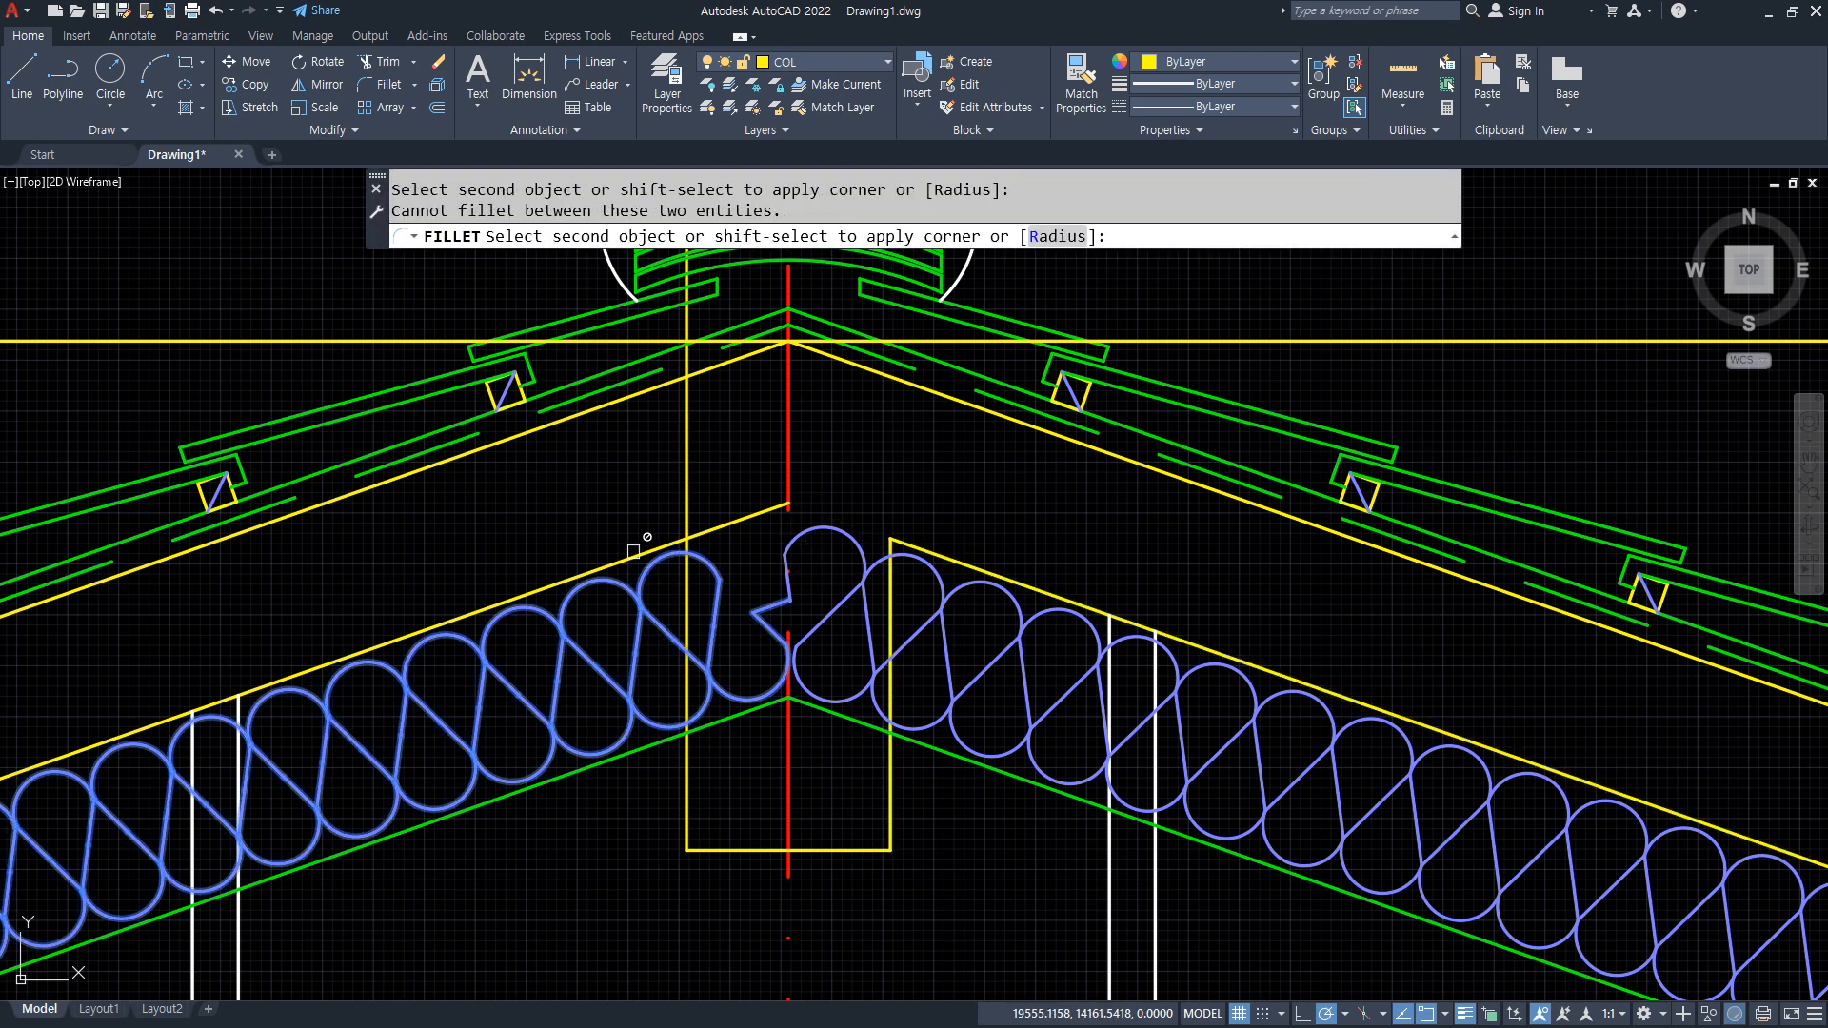
{"action": "key", "text": "Escape"}
{"action": "key", "text": "Return"}
{"action": "left_click", "coordinate": [628, 554]}
{"action": "left_click", "coordinate": [685, 788]}
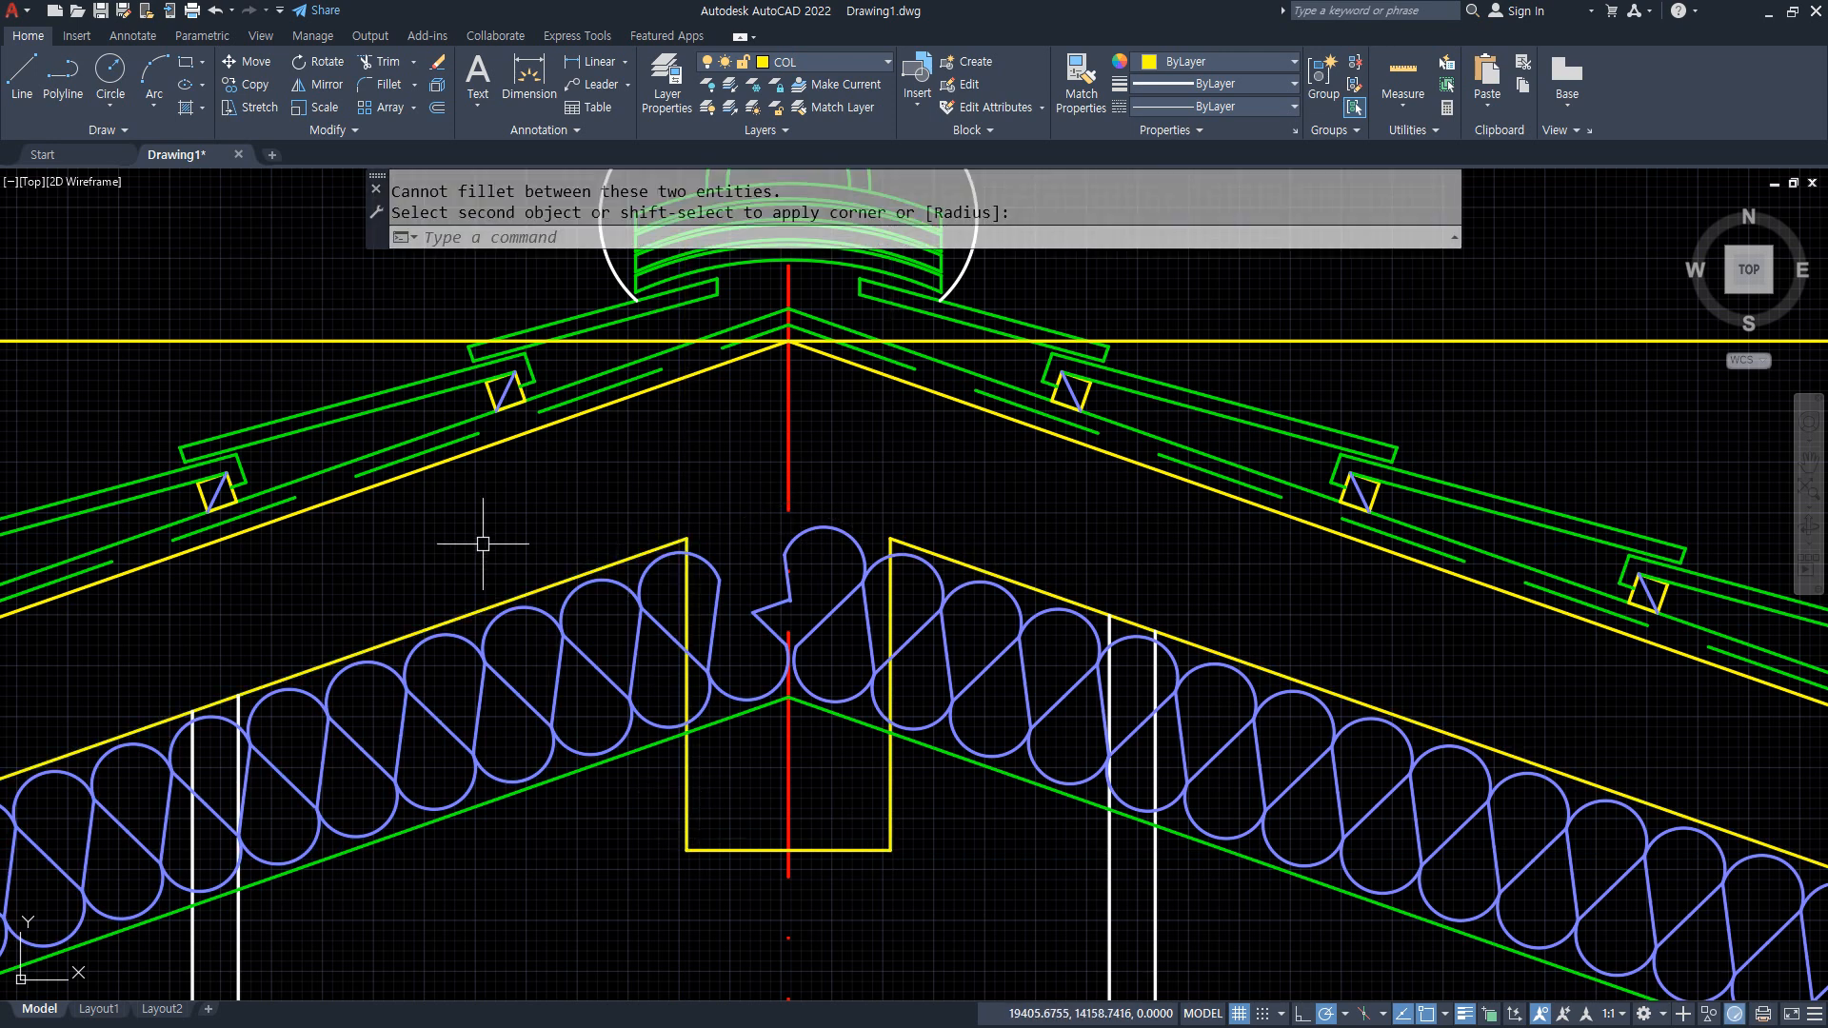
{"action": "mouse_move", "coordinate": [510, 523]}
{"action": "left_mouse_down"}
{"action": "mouse_move", "coordinate": [846, 595]}
{"action": "mouse_move", "coordinate": [1226, 638]}
{"action": "left_mouse_up"}
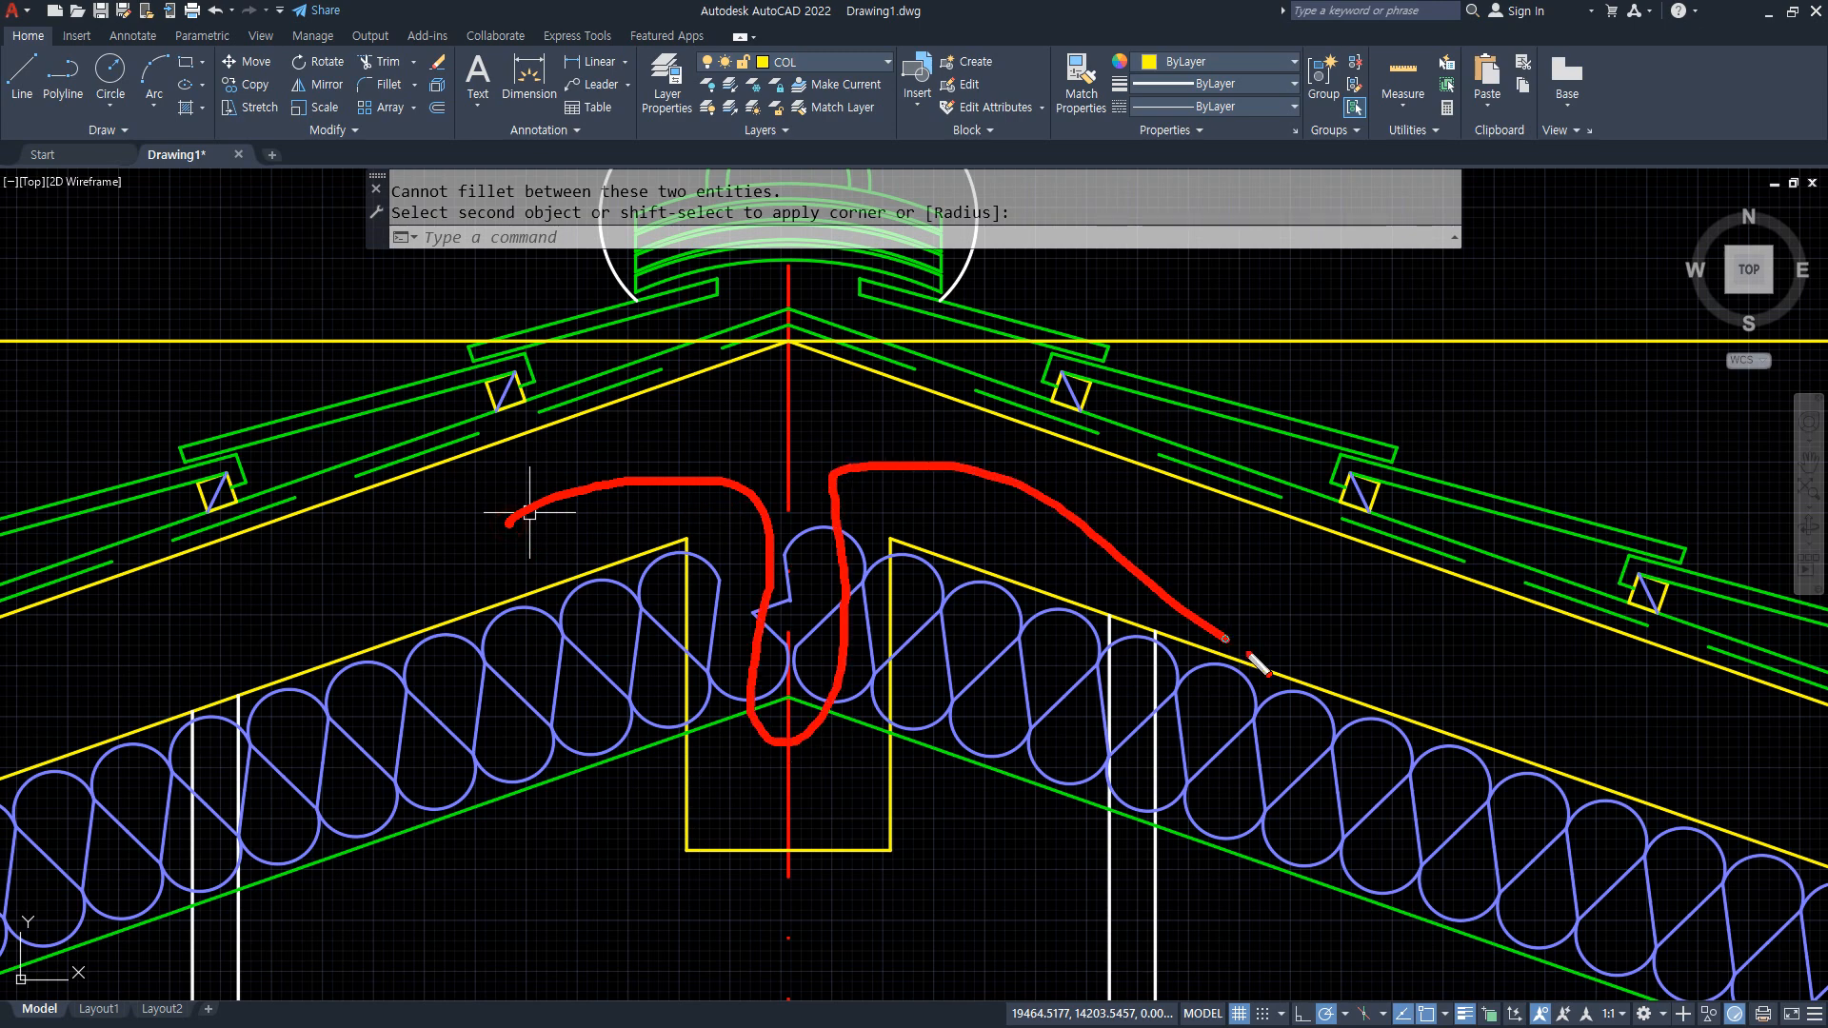
{"action": "key", "text": "Escape"}
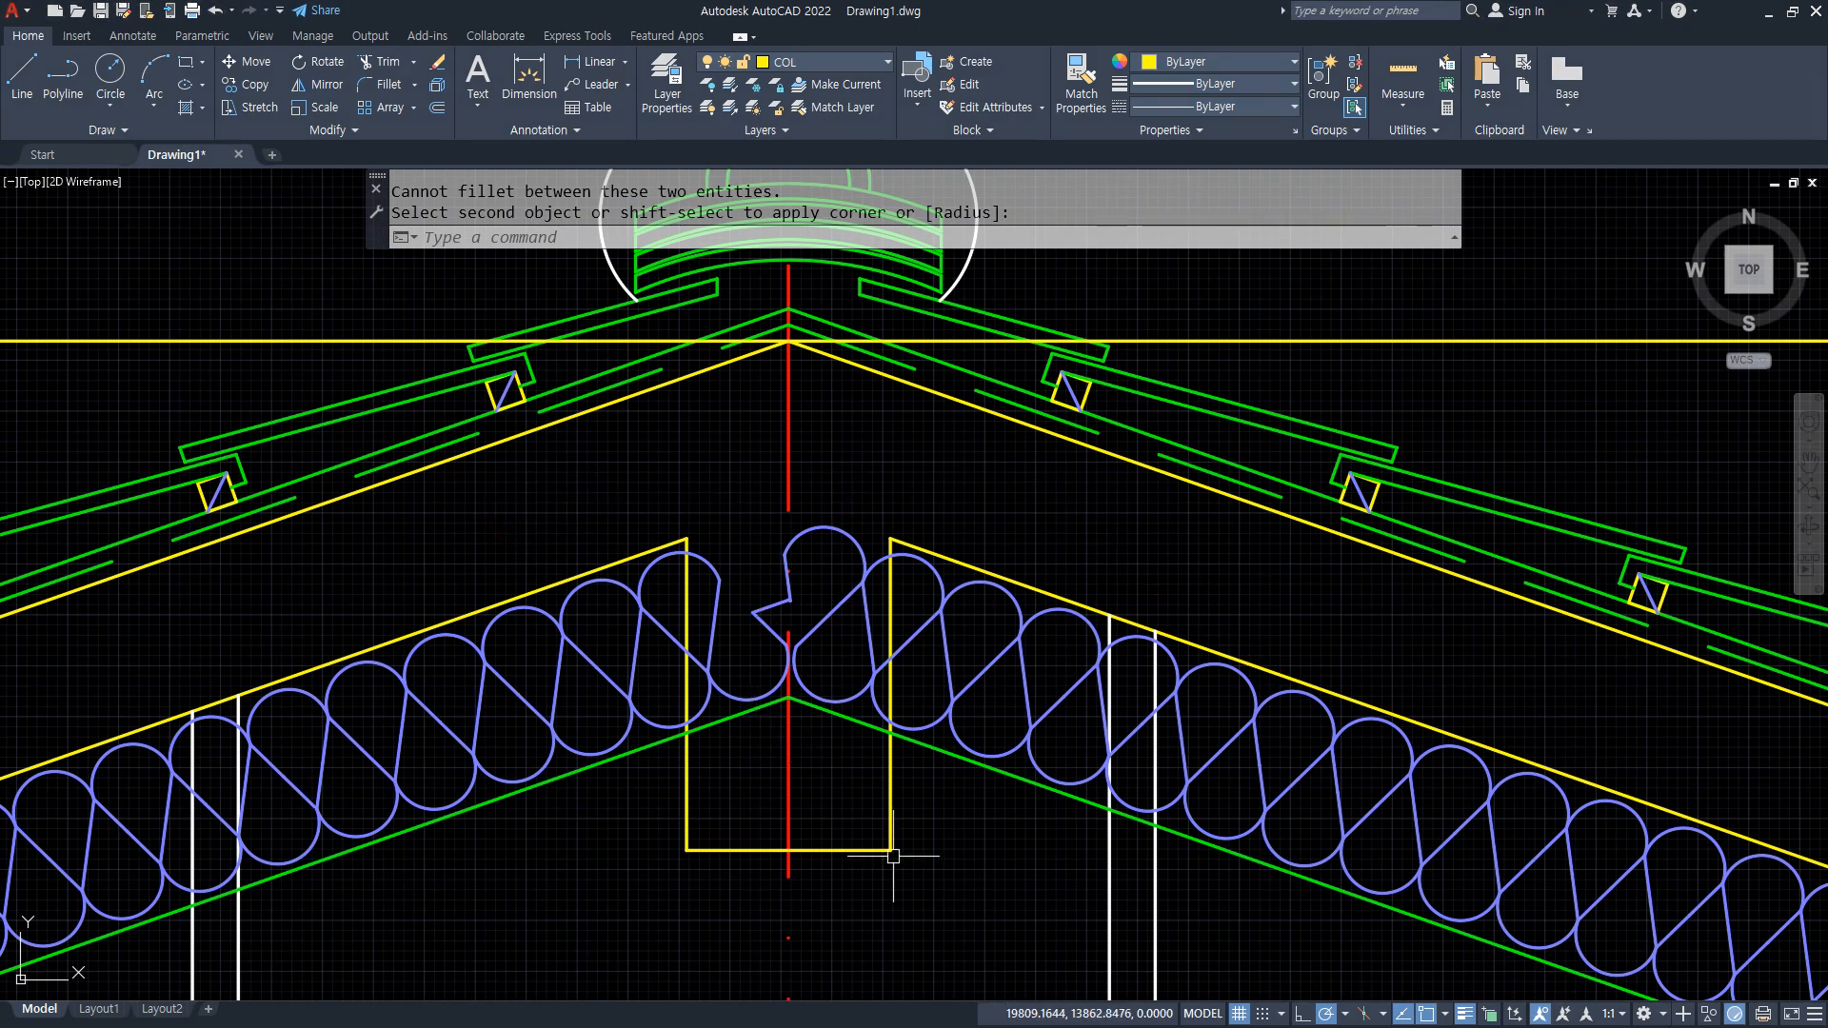
Draw a vertical line from the ridge beam's lower right corner straight down to the top floor finish line.
{"action": "middle_click_drag", "start_coordinate": [889, 857], "coordinate": [902, 625]}
{"action": "type", "text": "l"}
{"action": "key", "text": "Return"}
{"action": "left_click", "coordinate": [901, 612]}
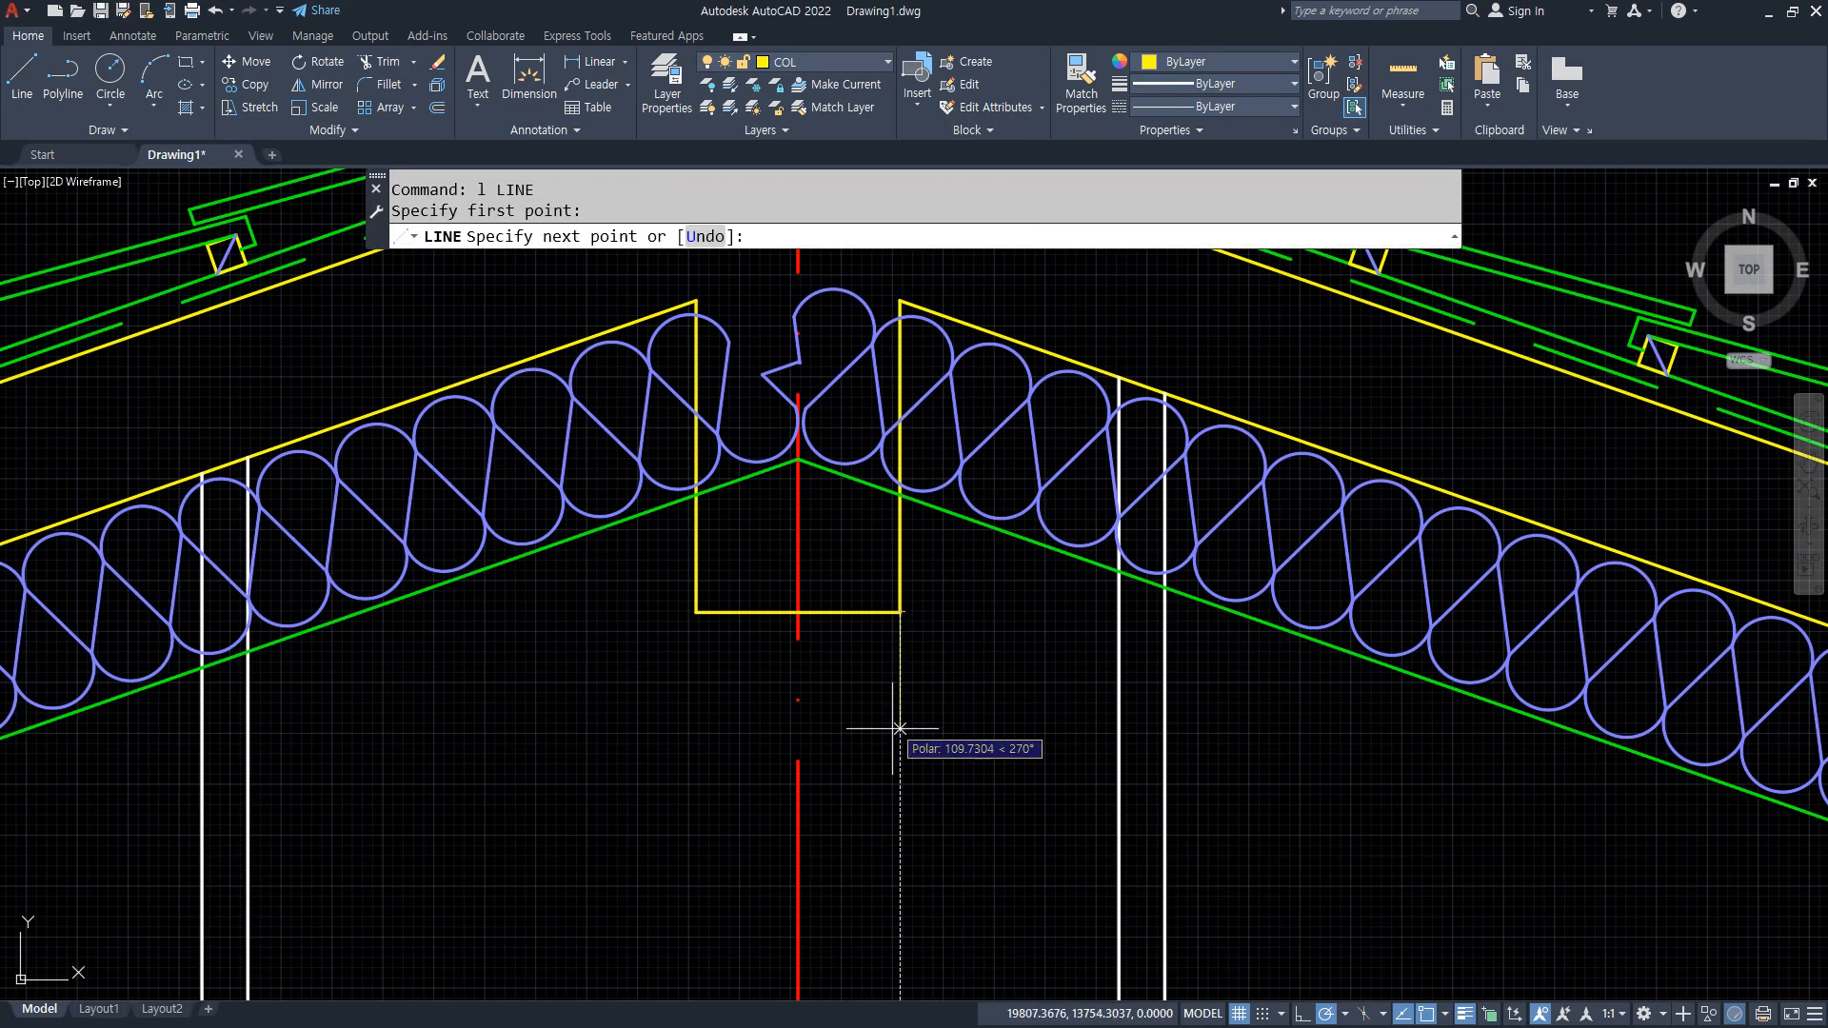
{"action": "scroll", "coordinate": [890, 738], "scroll_direction": "down", "scroll_amount": 8}
{"action": "scroll", "coordinate": [895, 828], "scroll_direction": "up", "scroll_amount": 4}
{"action": "scroll", "coordinate": [881, 514], "scroll_direction": "up", "scroll_amount": 2}
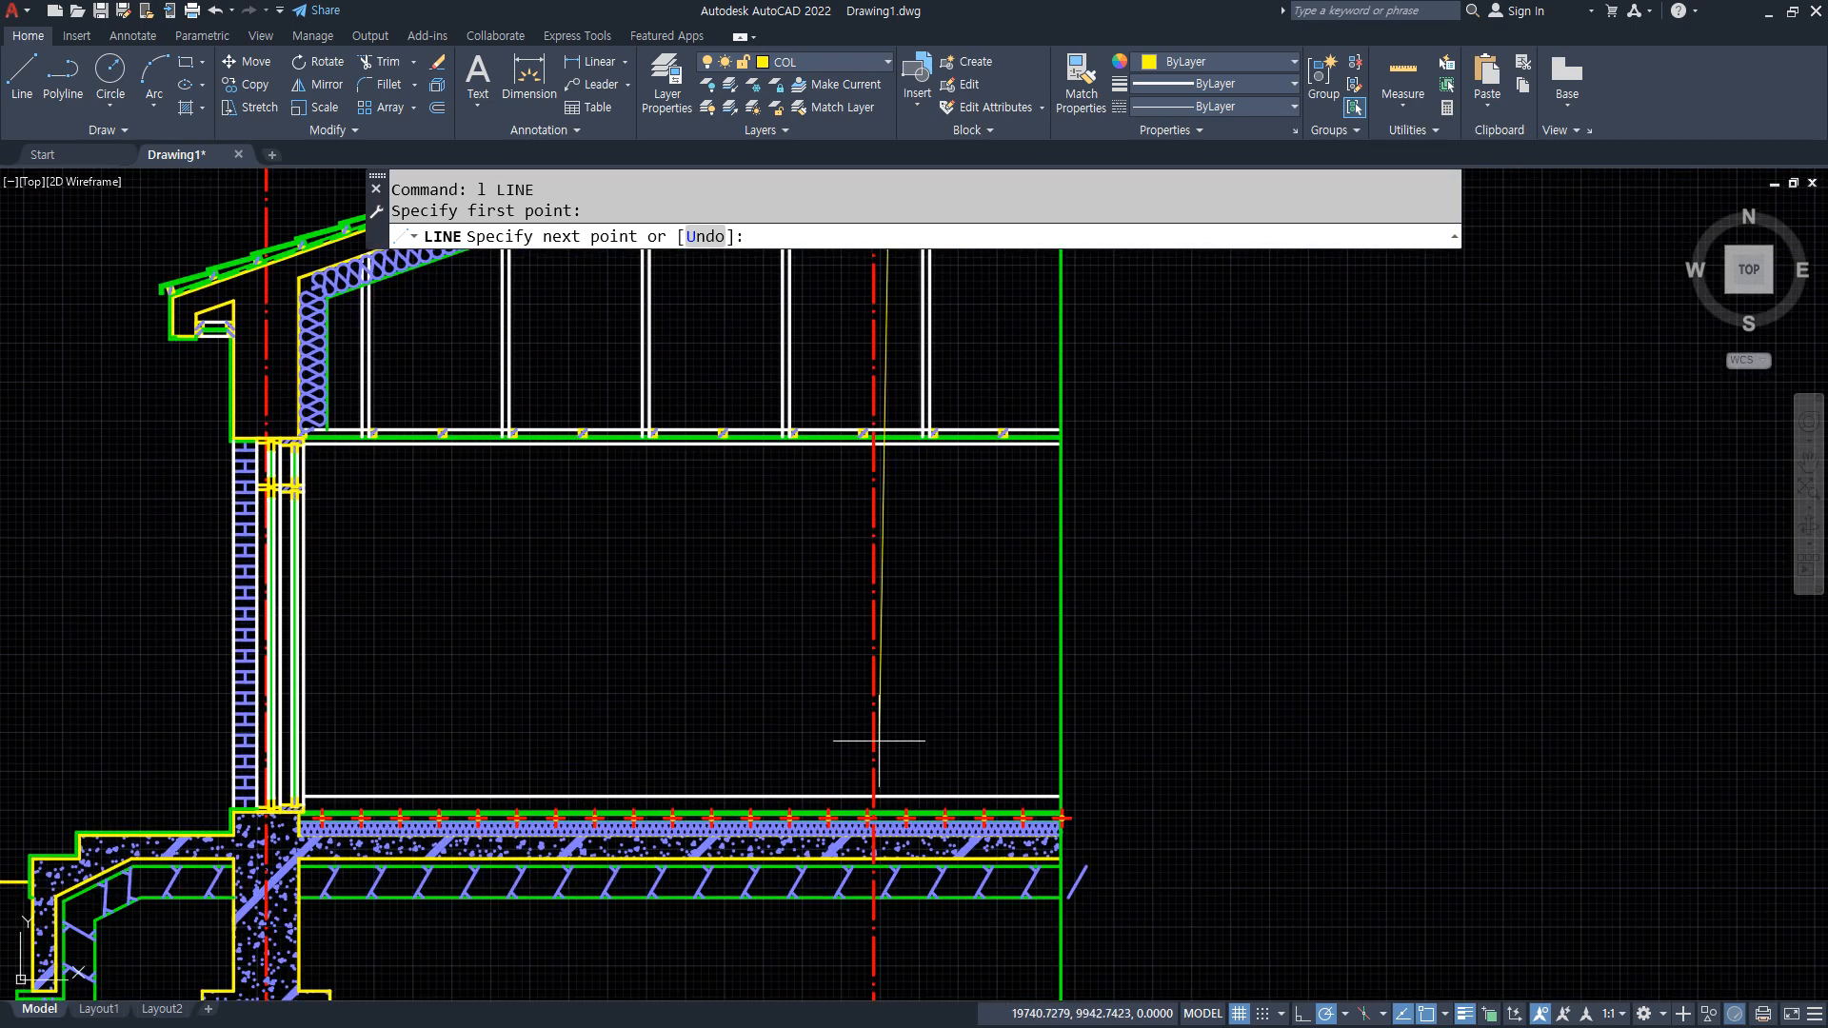
{"action": "scroll", "coordinate": [887, 803], "scroll_direction": "up", "scroll_amount": 8}
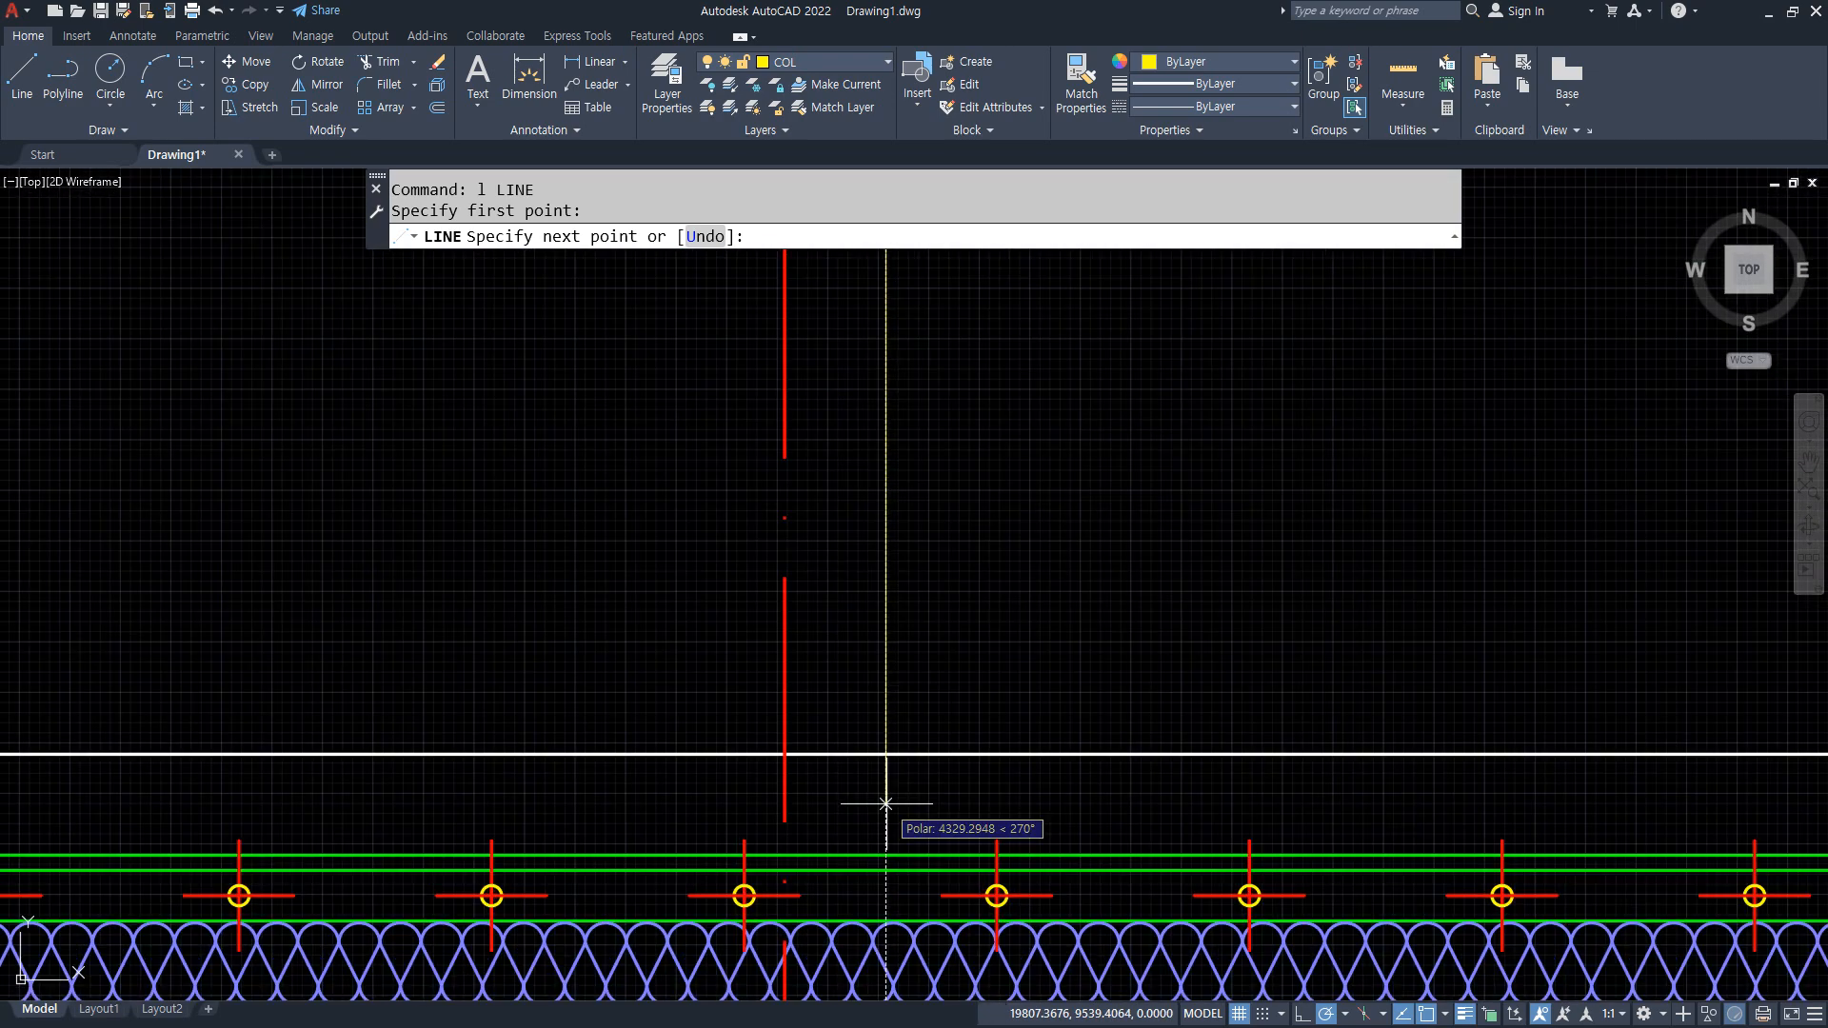
{"action": "left_click", "coordinate": [885, 855]}
{"action": "key", "text": "Return"}
{"action": "scroll", "coordinate": [990, 667], "scroll_direction": "down", "scroll_amount": 4}
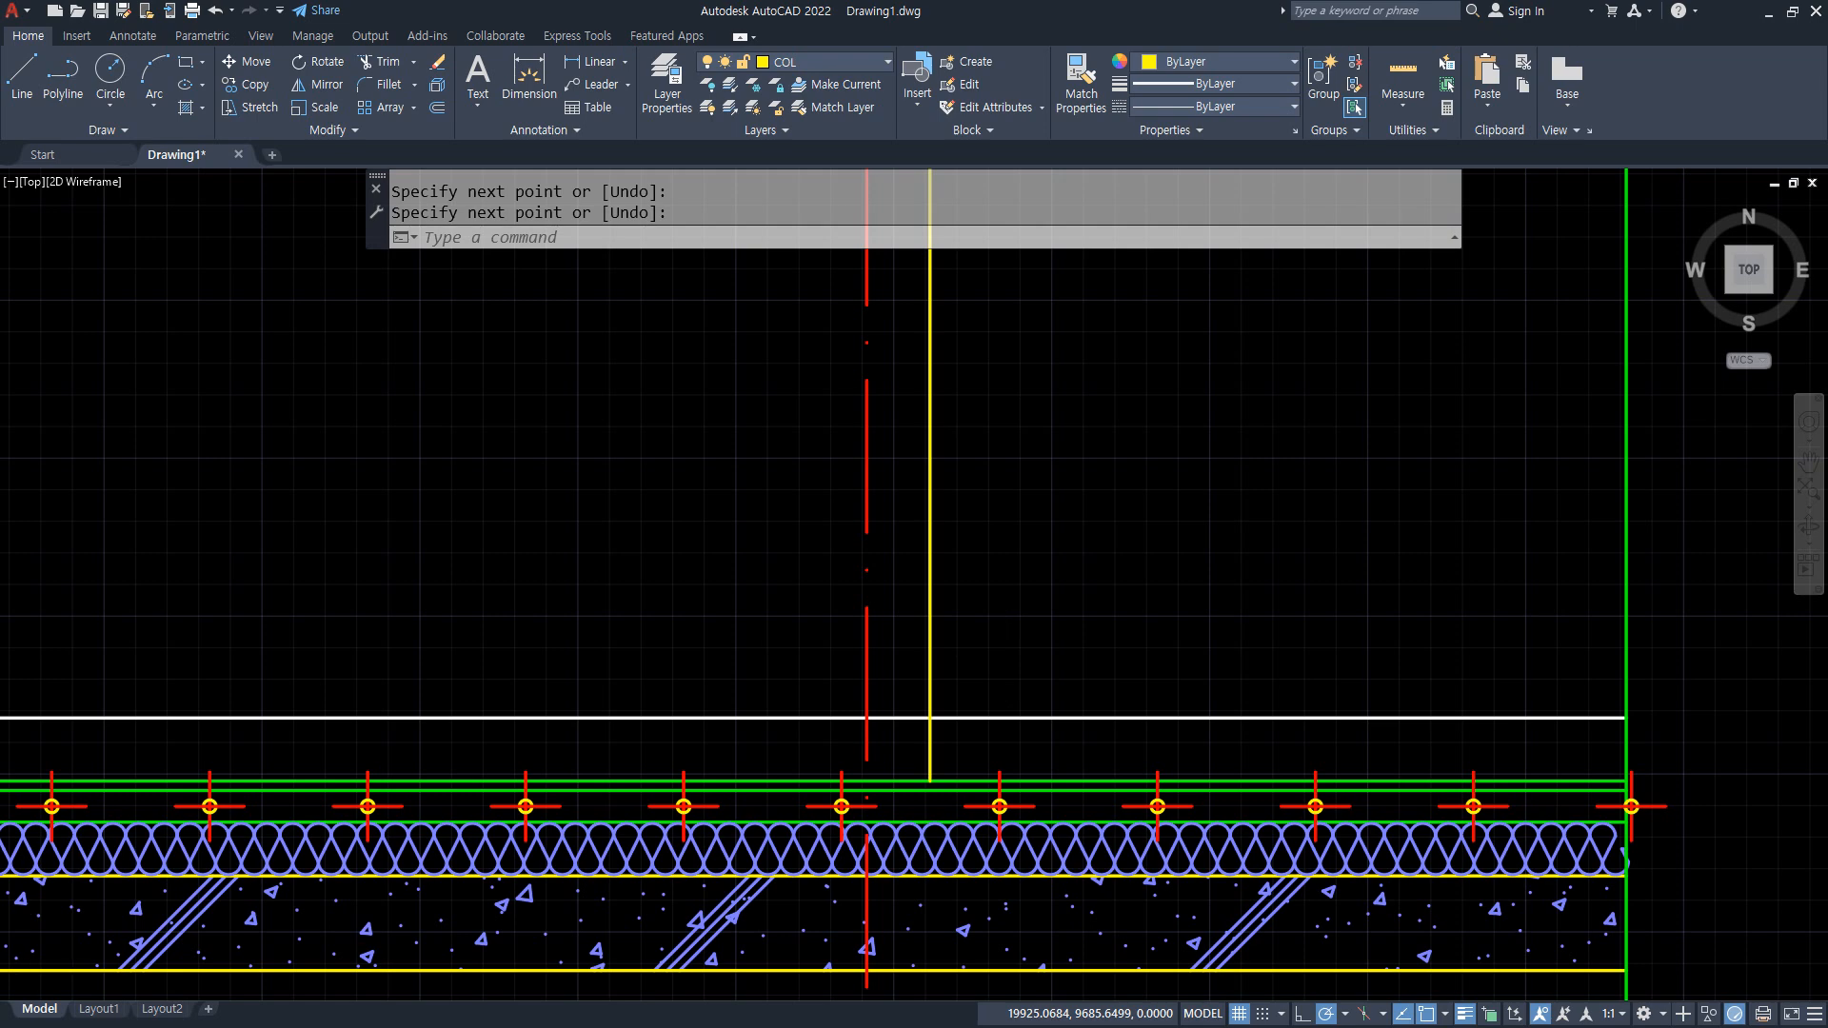
Match the new vertical wall line to the properties of the white line just below the ceiling.
{"action": "mouse_move", "coordinate": [991, 482]}
{"action": "middle_mouse_down"}
{"action": "mouse_move", "coordinate": [947, 445]}
{"action": "mouse_move", "coordinate": [947, 547]}
{"action": "middle_mouse_up"}
{"action": "scroll", "coordinate": [948, 552], "scroll_direction": "up", "scroll_amount": 2}
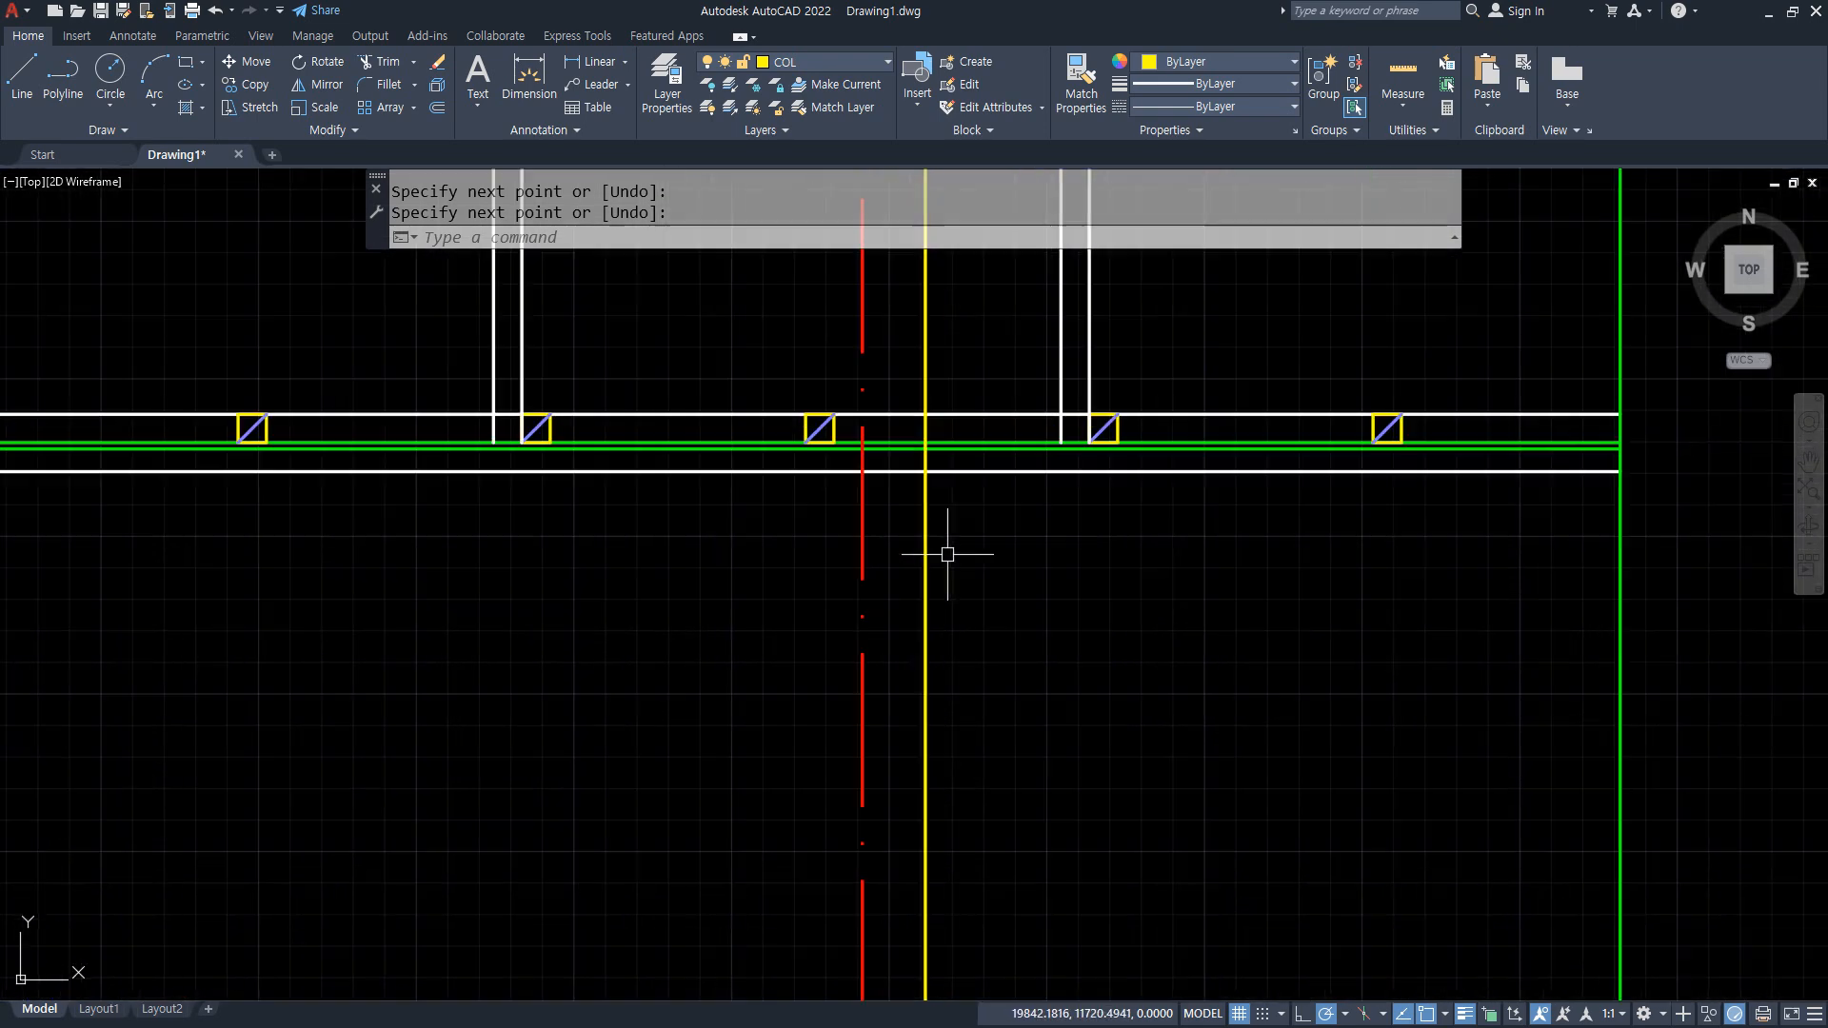
{"action": "scroll", "coordinate": [948, 554], "scroll_direction": "up", "scroll_amount": 2}
{"action": "type", "text": "ma"}
{"action": "key", "text": "Return"}
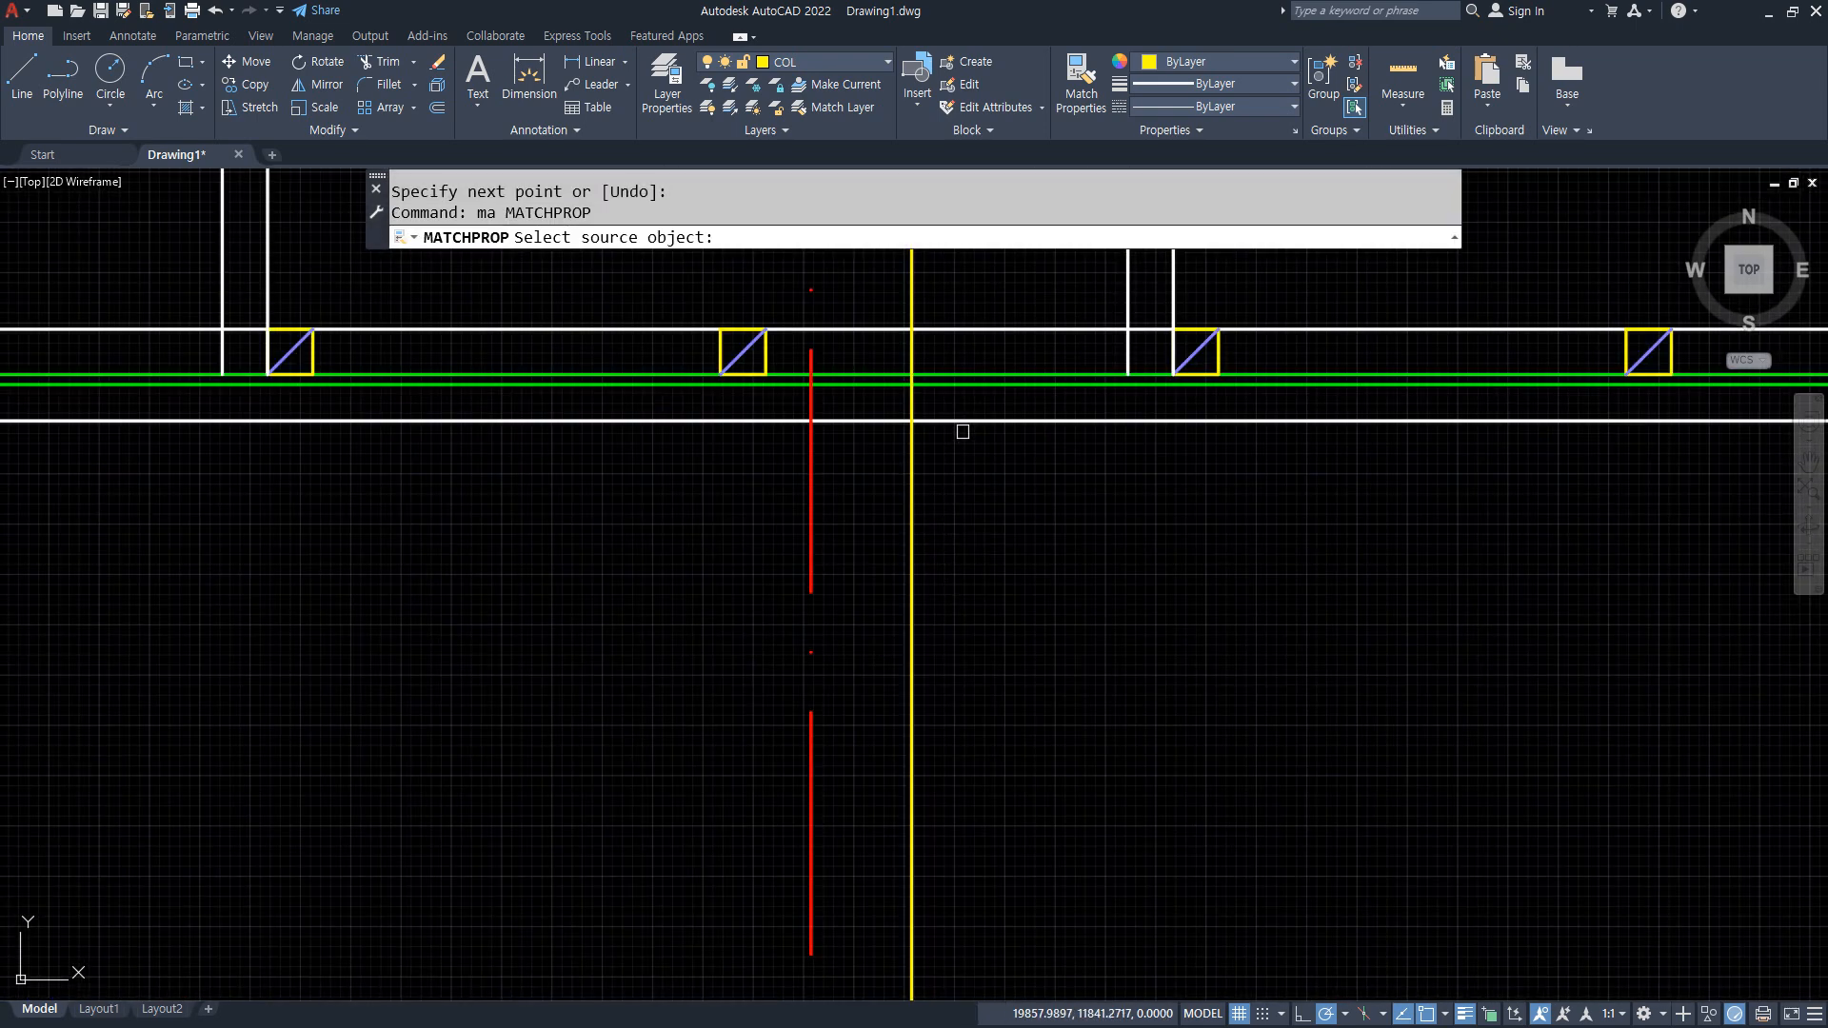
{"action": "left_click", "coordinate": [963, 421]}
{"action": "left_click", "coordinate": [907, 487]}
{"action": "key", "text": "Return"}
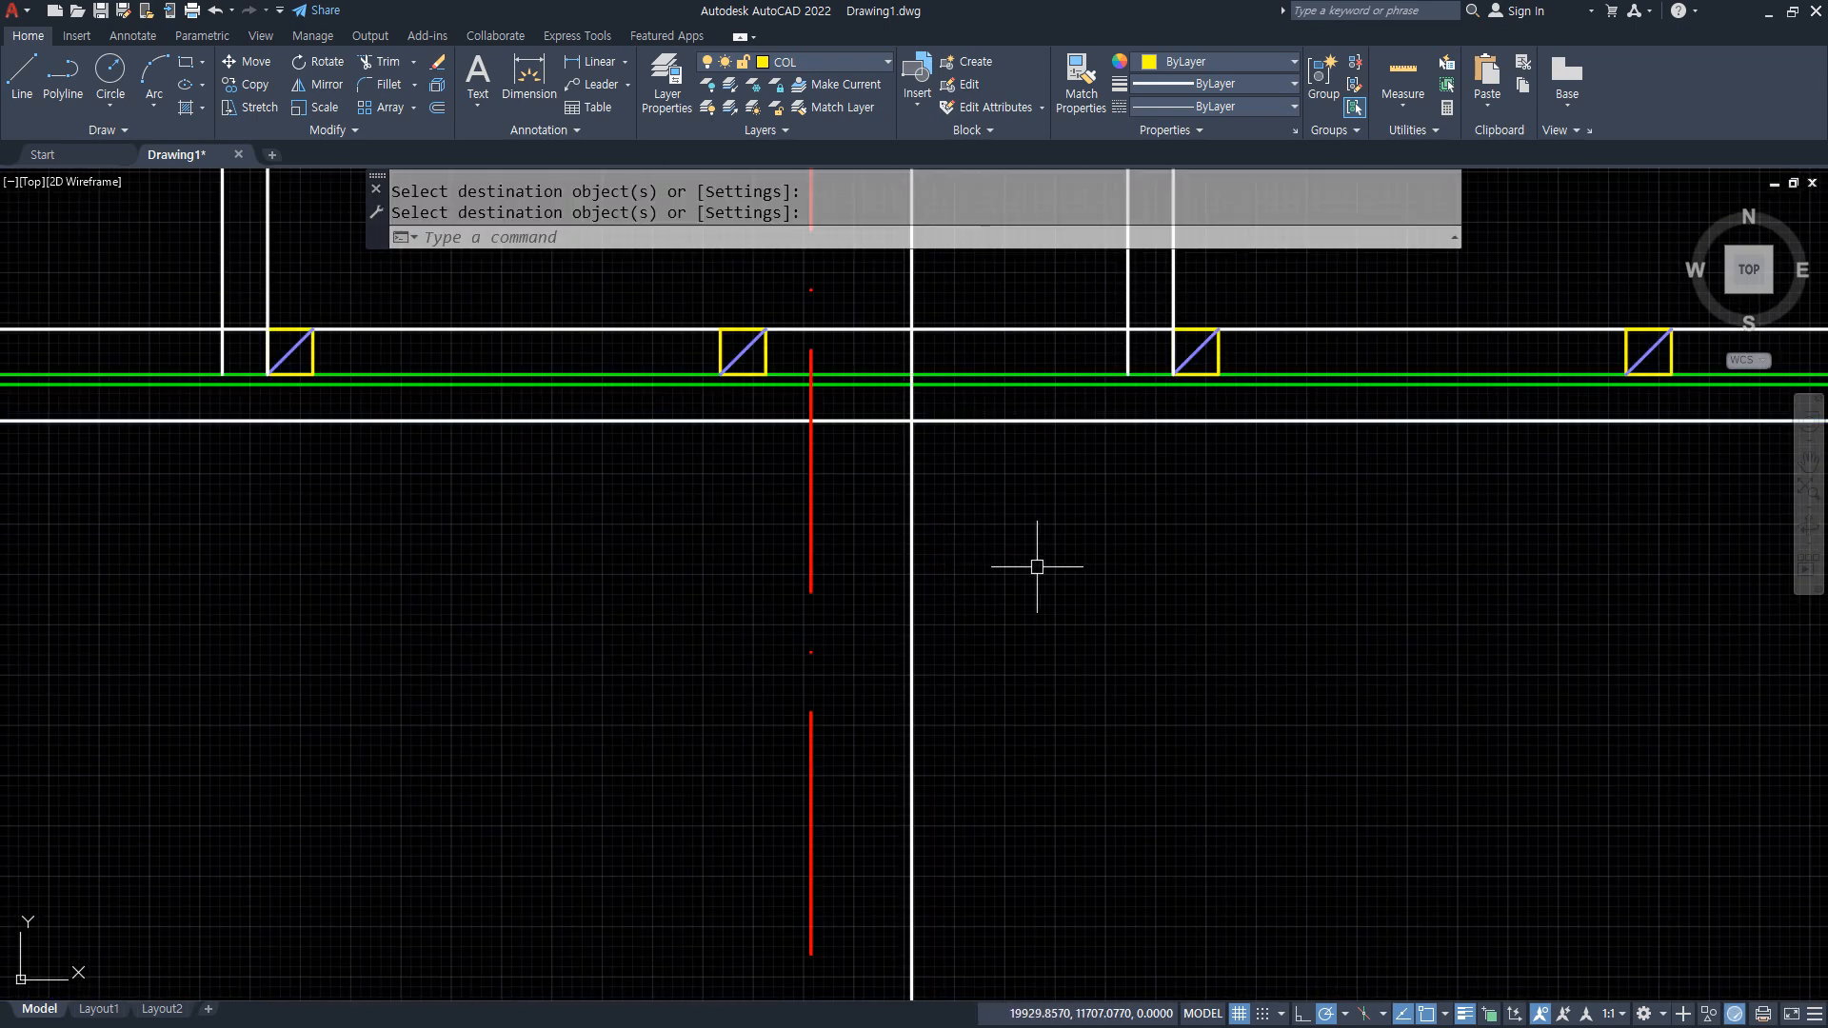
Examine the ridge beam and the vertical wall line running down through the room to the floor.
{"action": "scroll", "coordinate": [1045, 564], "scroll_direction": "down", "scroll_amount": 5}
{"action": "middle_click_drag", "start_coordinate": [1054, 572], "coordinate": [995, 866]}
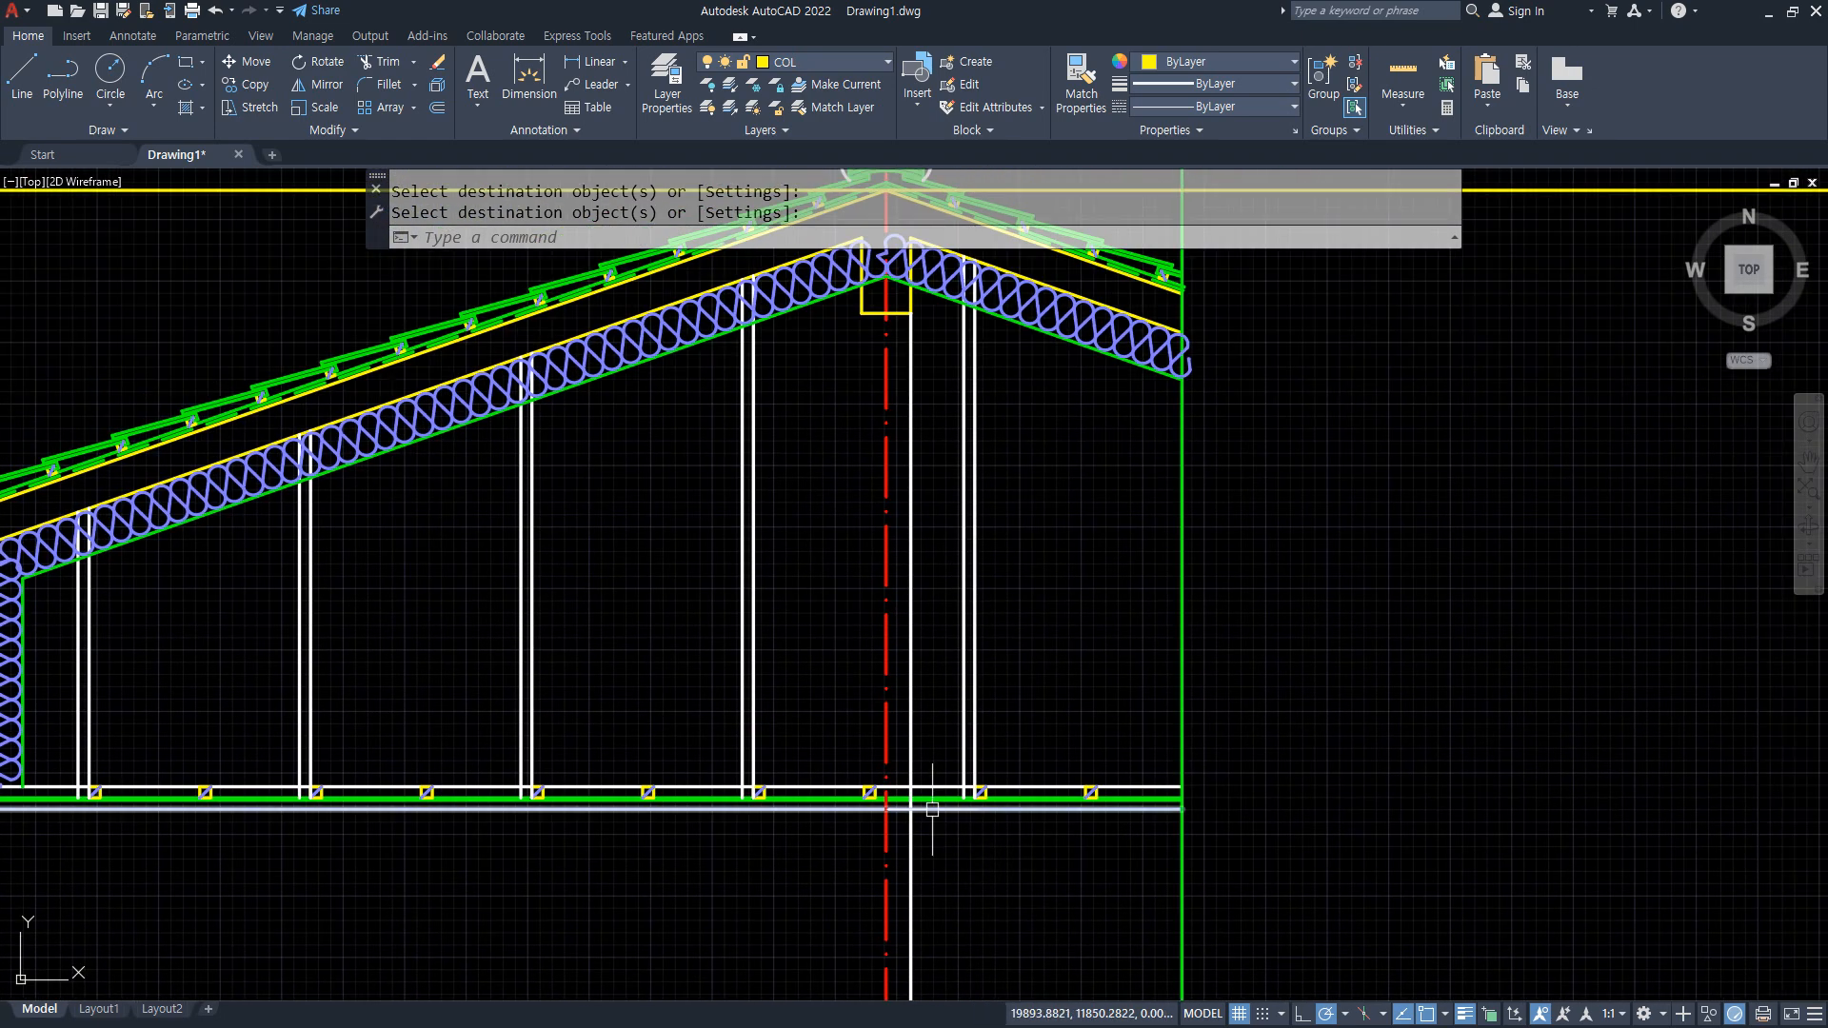
{"action": "scroll", "coordinate": [914, 821], "scroll_direction": "up", "scroll_amount": 8}
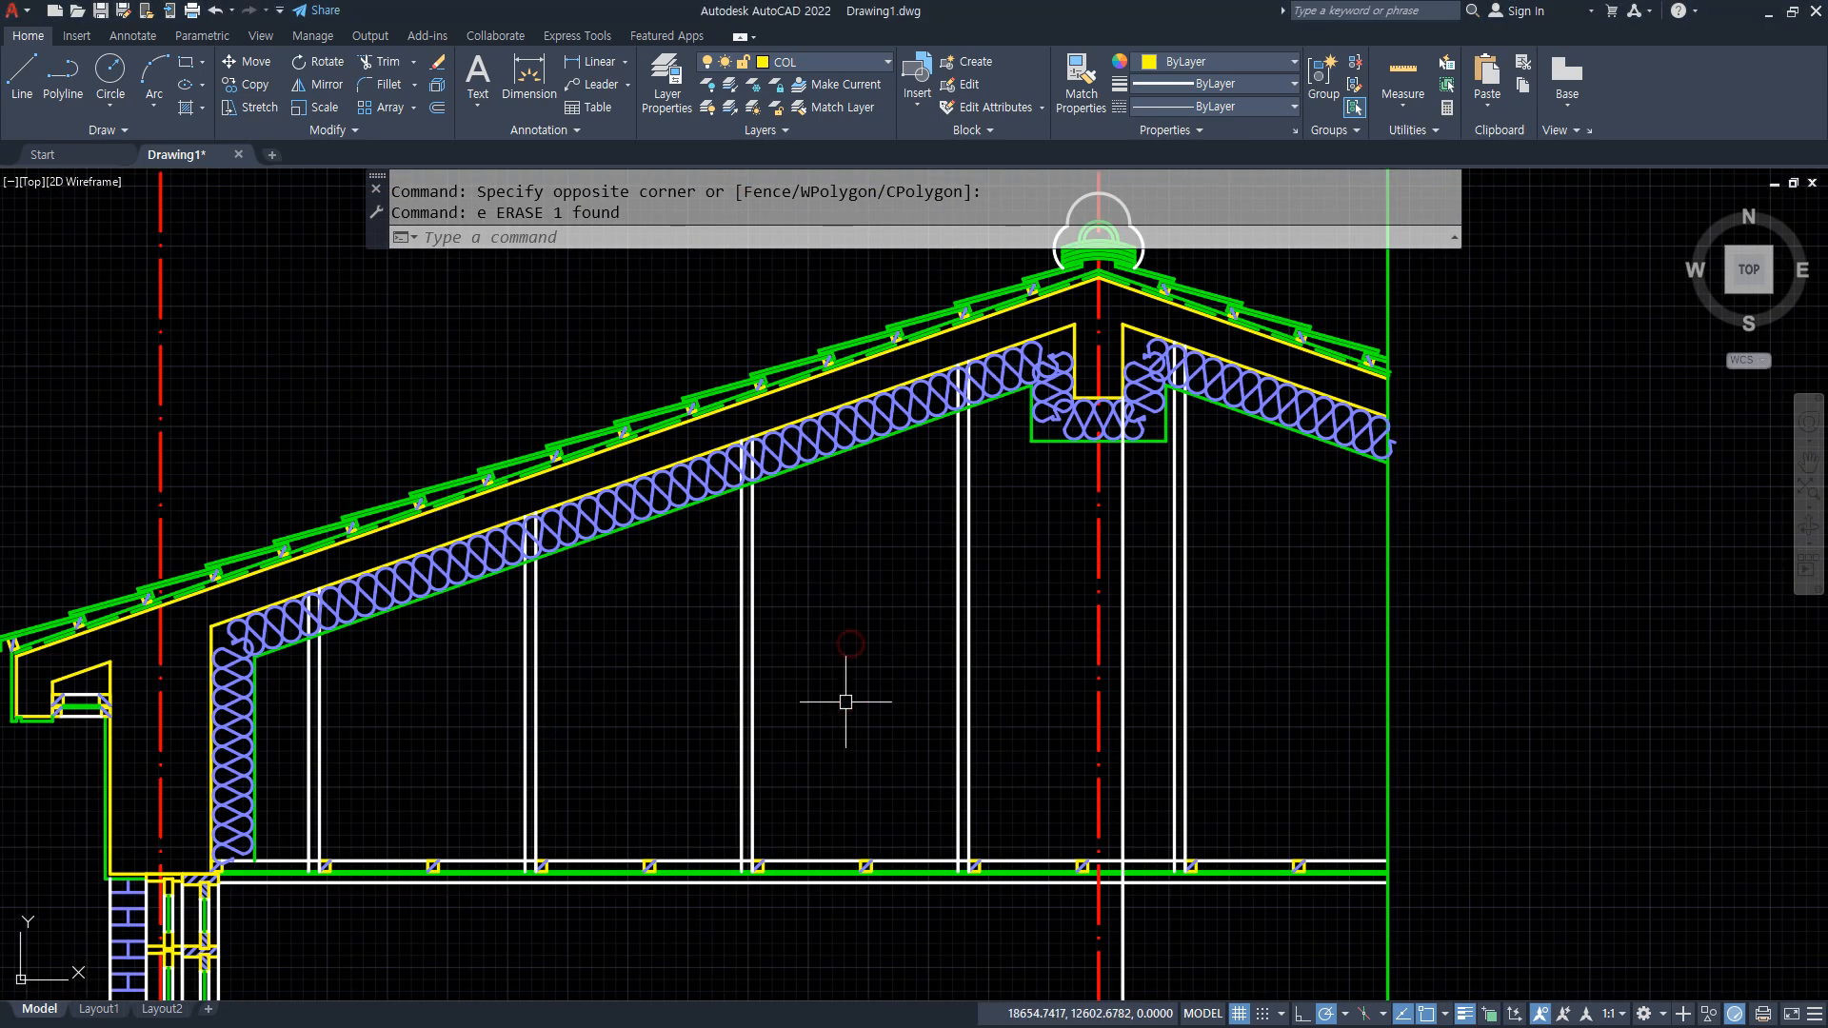
{"action": "middle_click_drag", "start_coordinate": [844, 695], "coordinate": [804, 306]}
{"action": "middle_click_drag", "start_coordinate": [1057, 803], "coordinate": [1057, 729]}
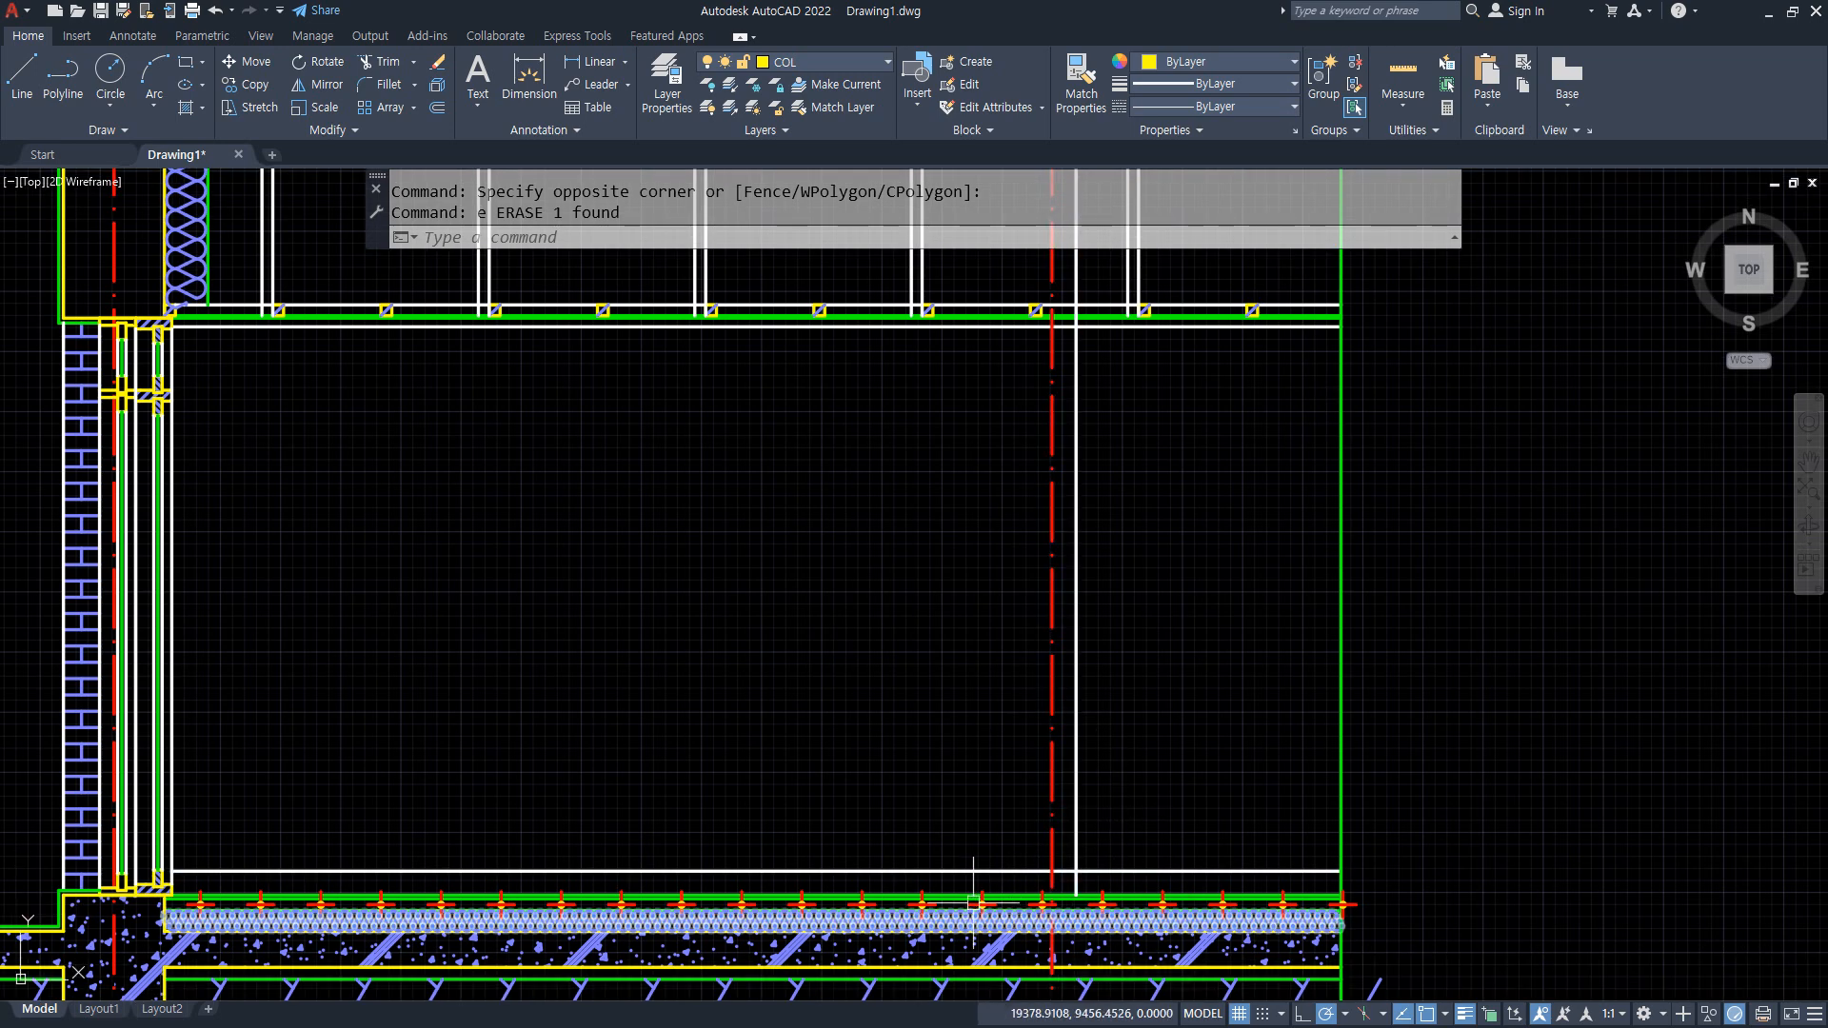
{"action": "left_click_drag", "start_coordinate": [1025, 591], "coordinate": [1027, 833]}
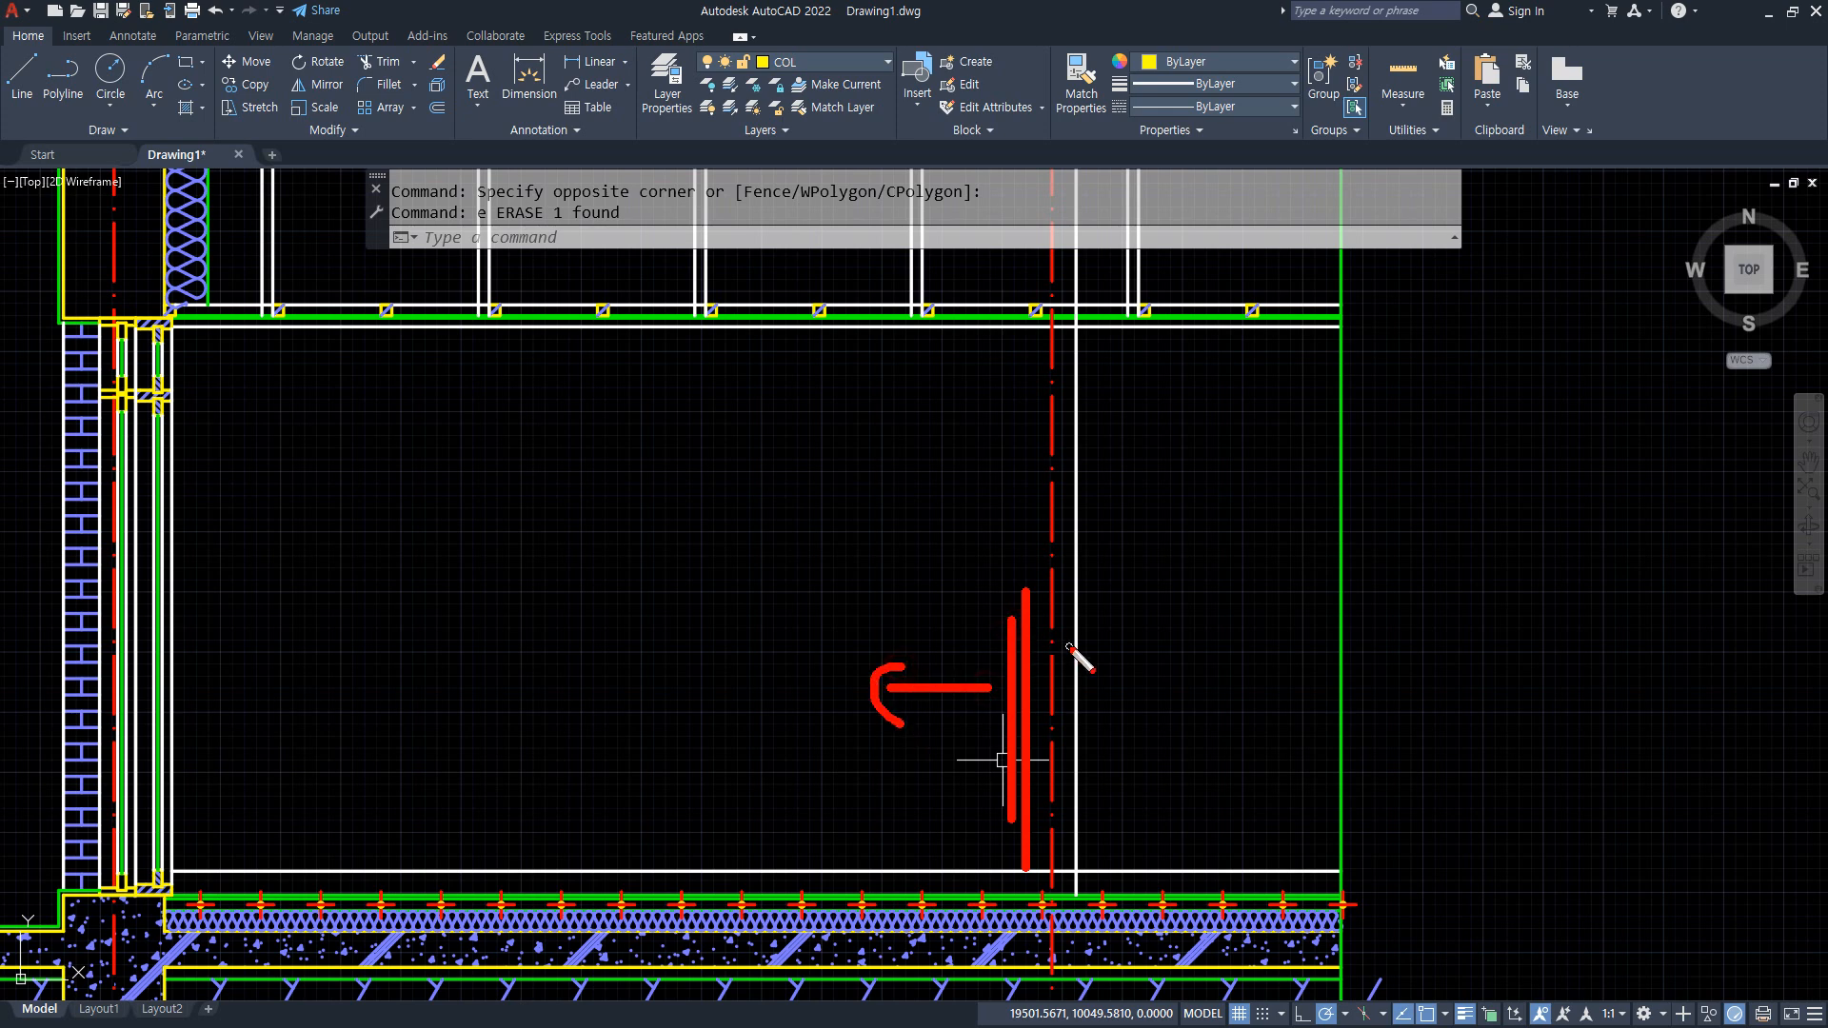
{"action": "key", "text": "Escape"}
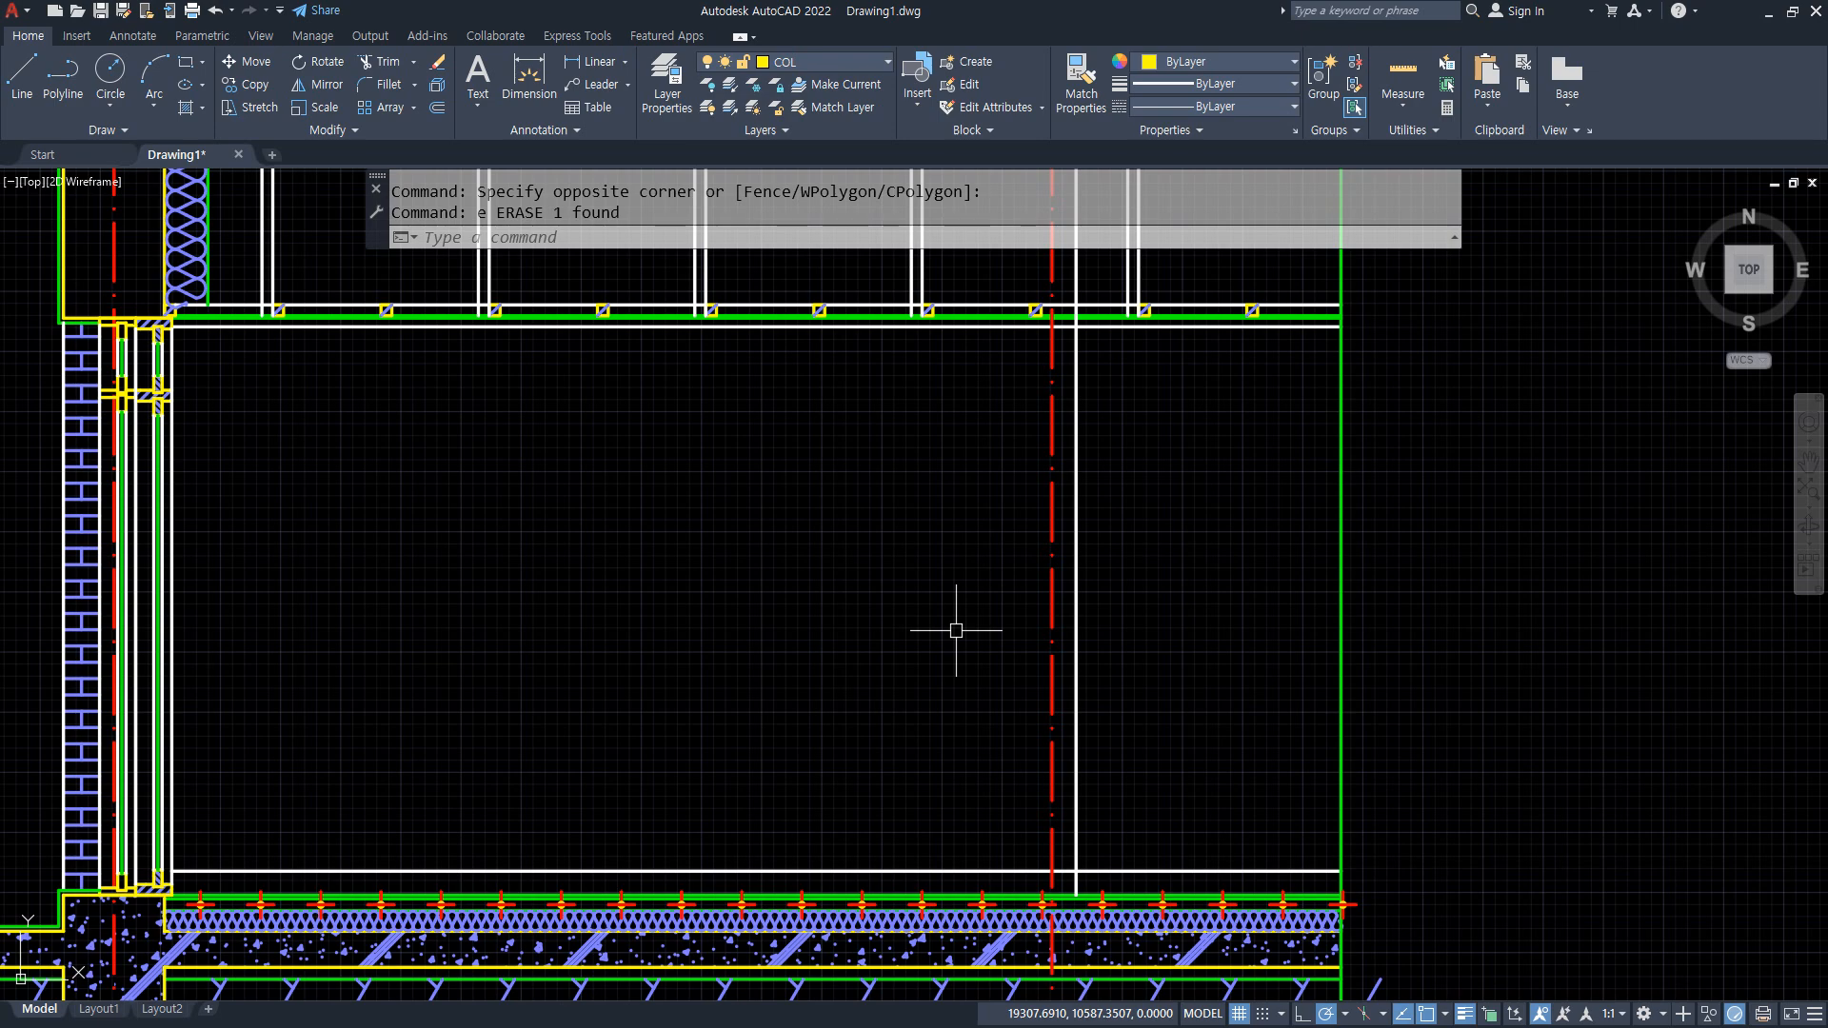
Offset the vertical wall line 300 toward the exterior wall.
{"action": "type", "text": "o"}
{"action": "key", "text": "Return"}
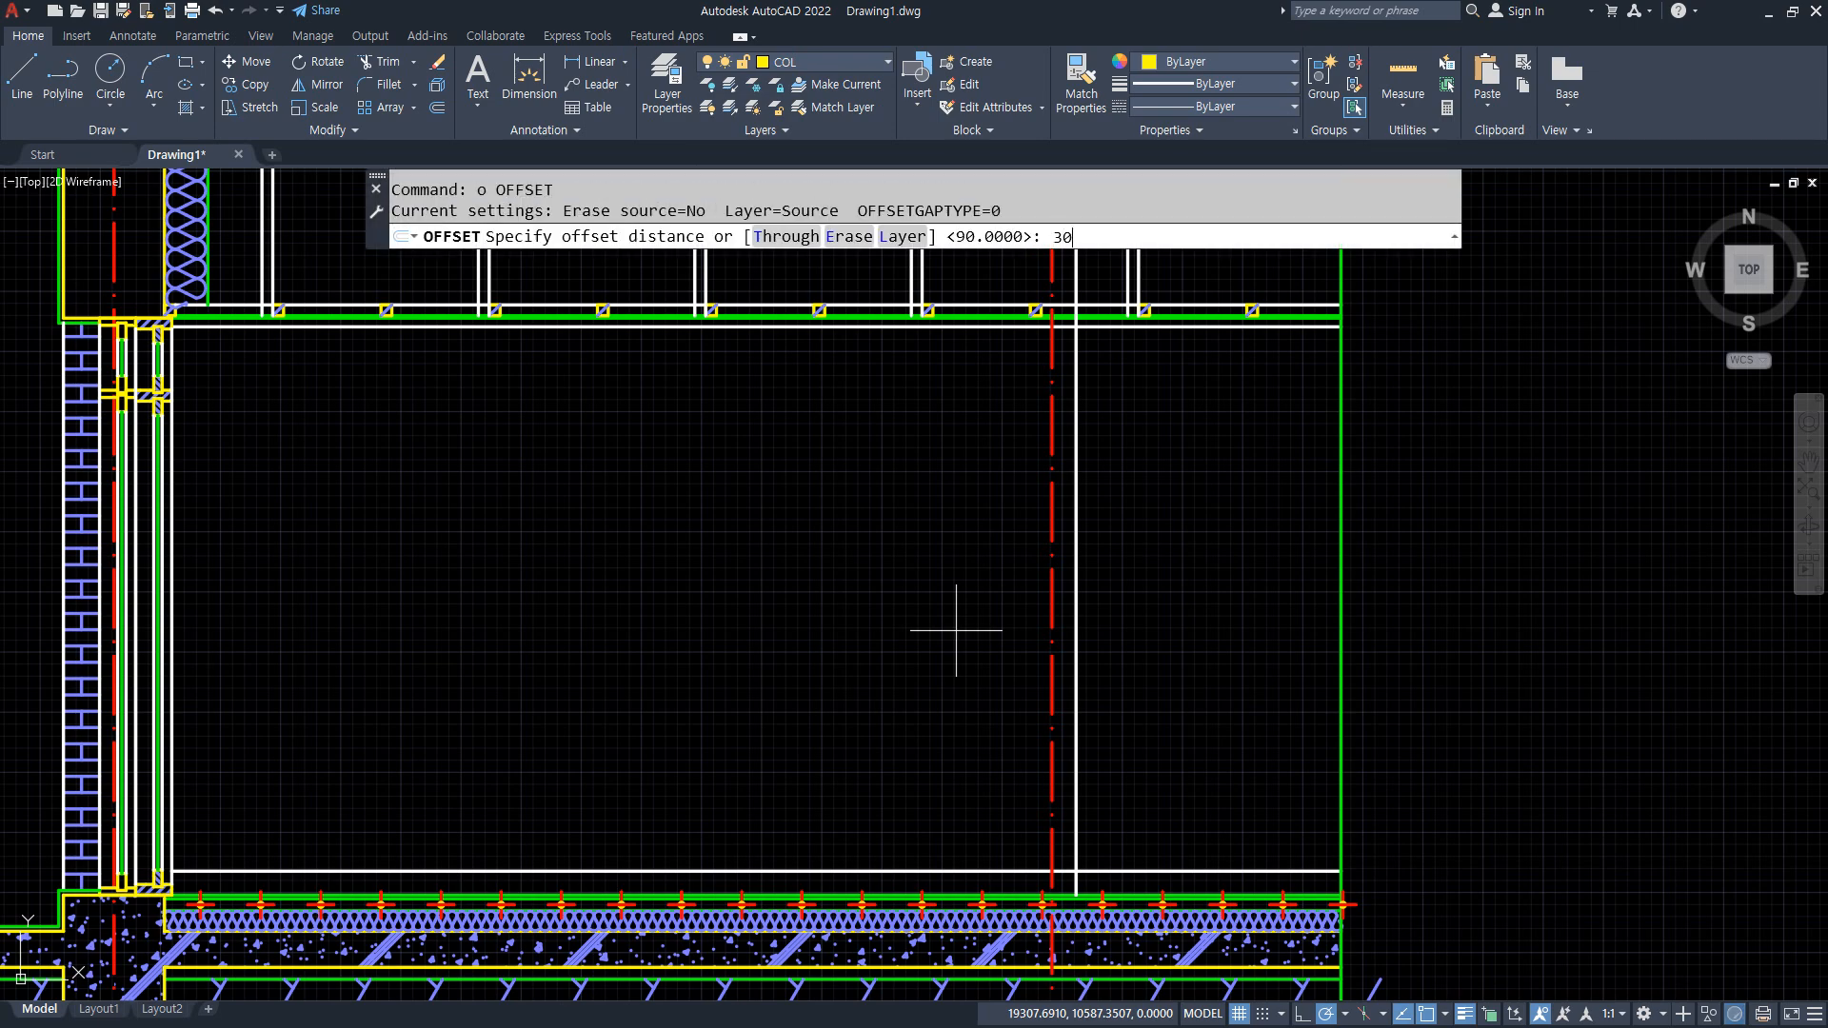
{"action": "type", "text": "300"}
{"action": "key", "text": "Return"}
{"action": "left_click", "coordinate": [1076, 716]}
{"action": "left_click", "coordinate": [889, 727]}
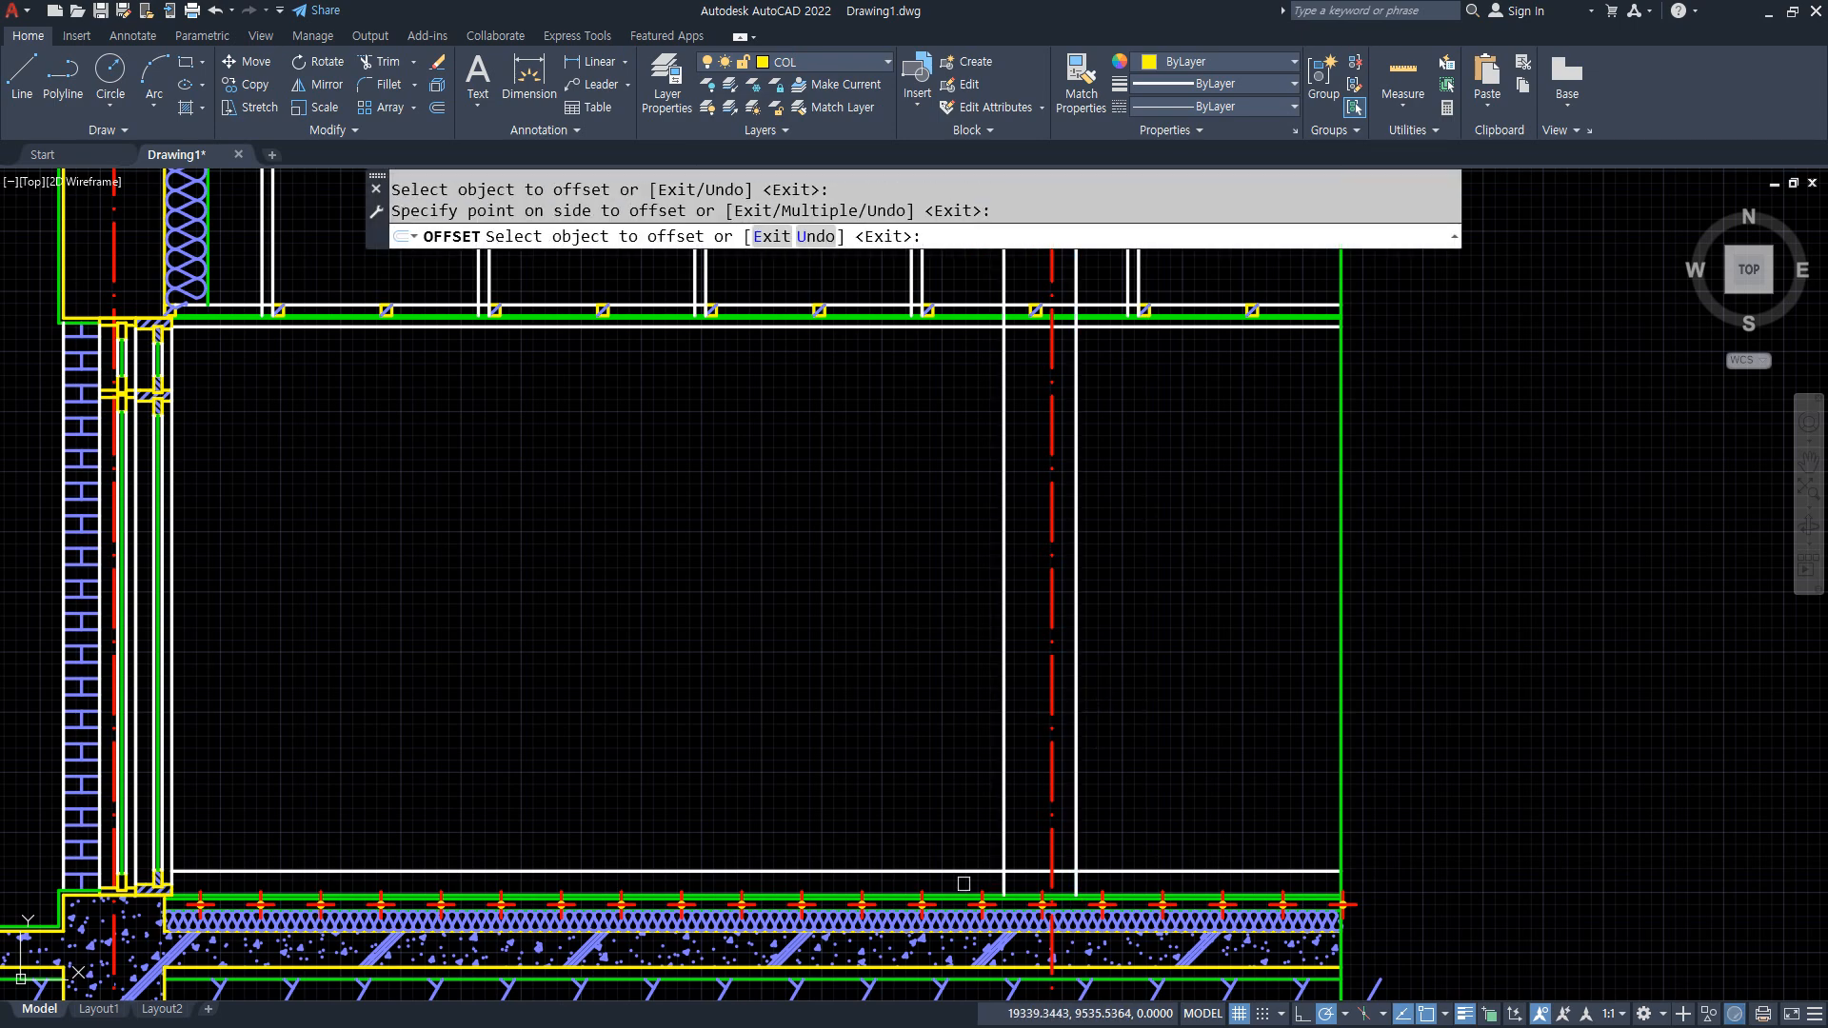
{"action": "key", "text": "Return"}
Draw a 900 by 2100 door outline from the foot of the offset wall line on the floor finish, extending toward the exterior wall.
{"action": "scroll", "coordinate": [990, 929], "scroll_direction": "up", "scroll_amount": 4}
{"action": "scroll", "coordinate": [990, 928], "scroll_direction": "up", "scroll_amount": 3}
{"action": "type", "text": "rec"}
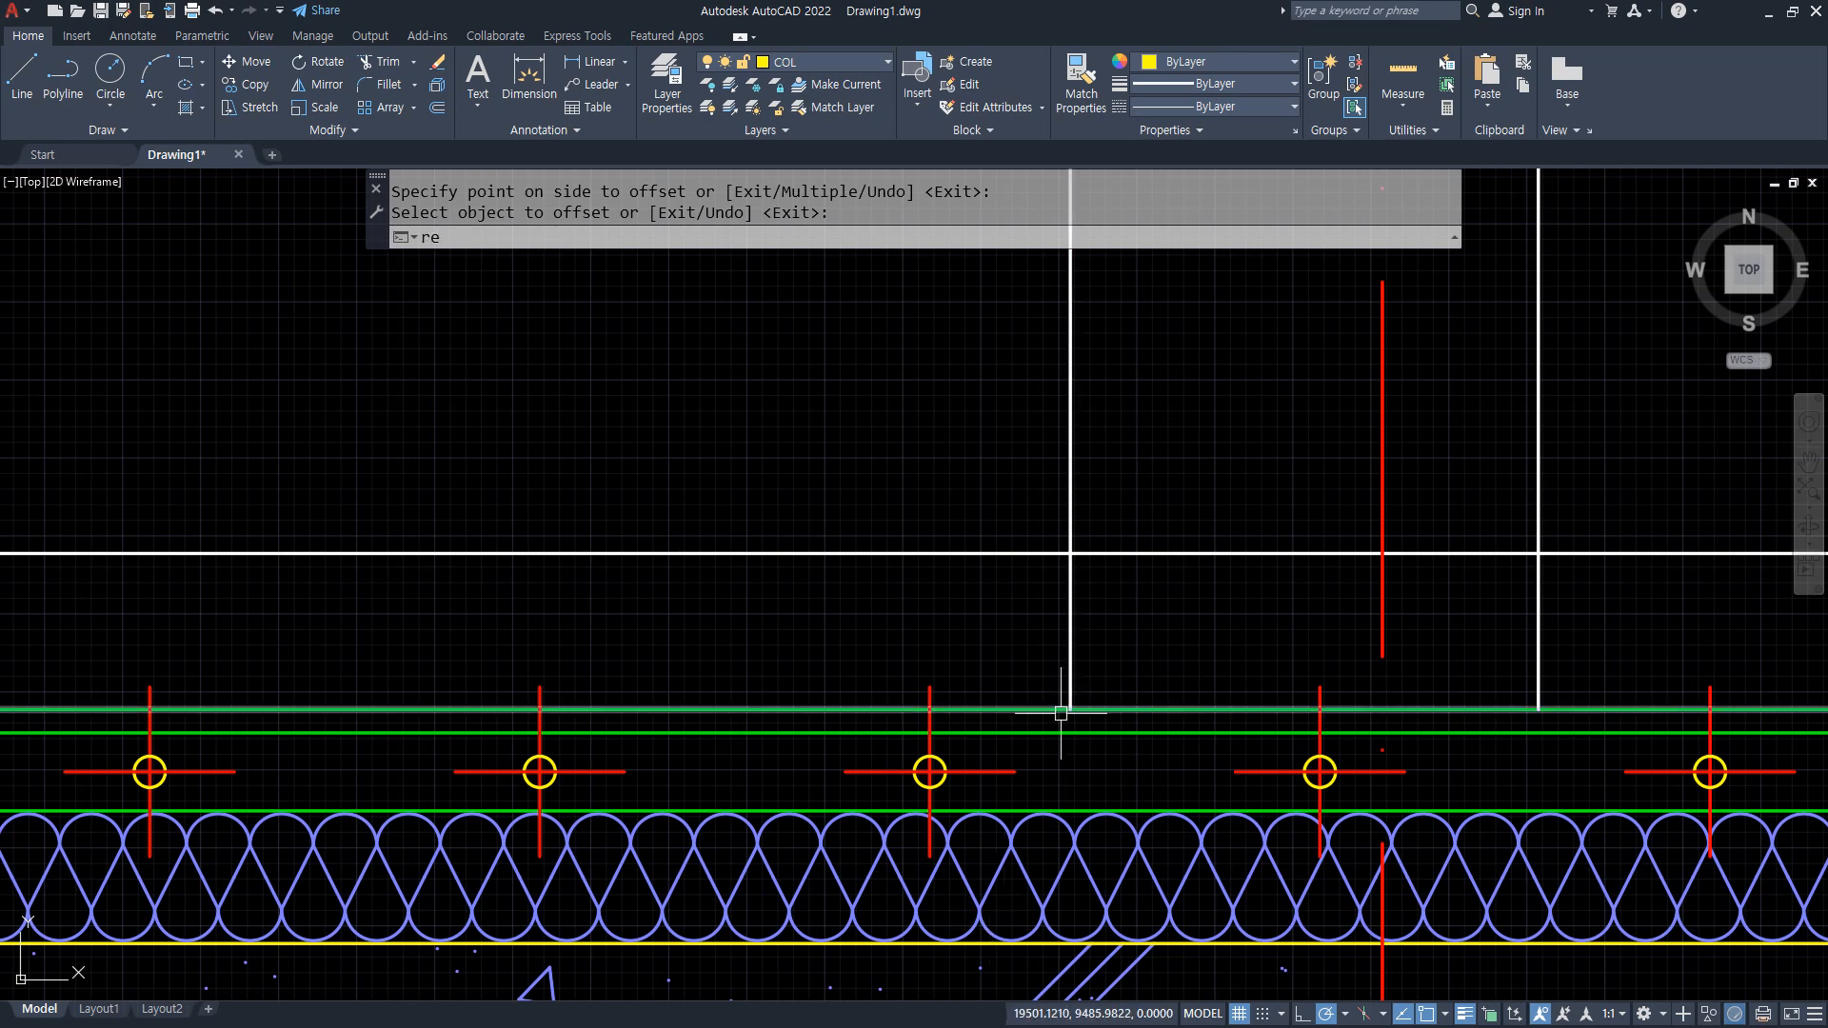
{"action": "key", "text": "Return"}
{"action": "left_click", "coordinate": [1070, 710]}
{"action": "type", "text": "@-900,2100"}
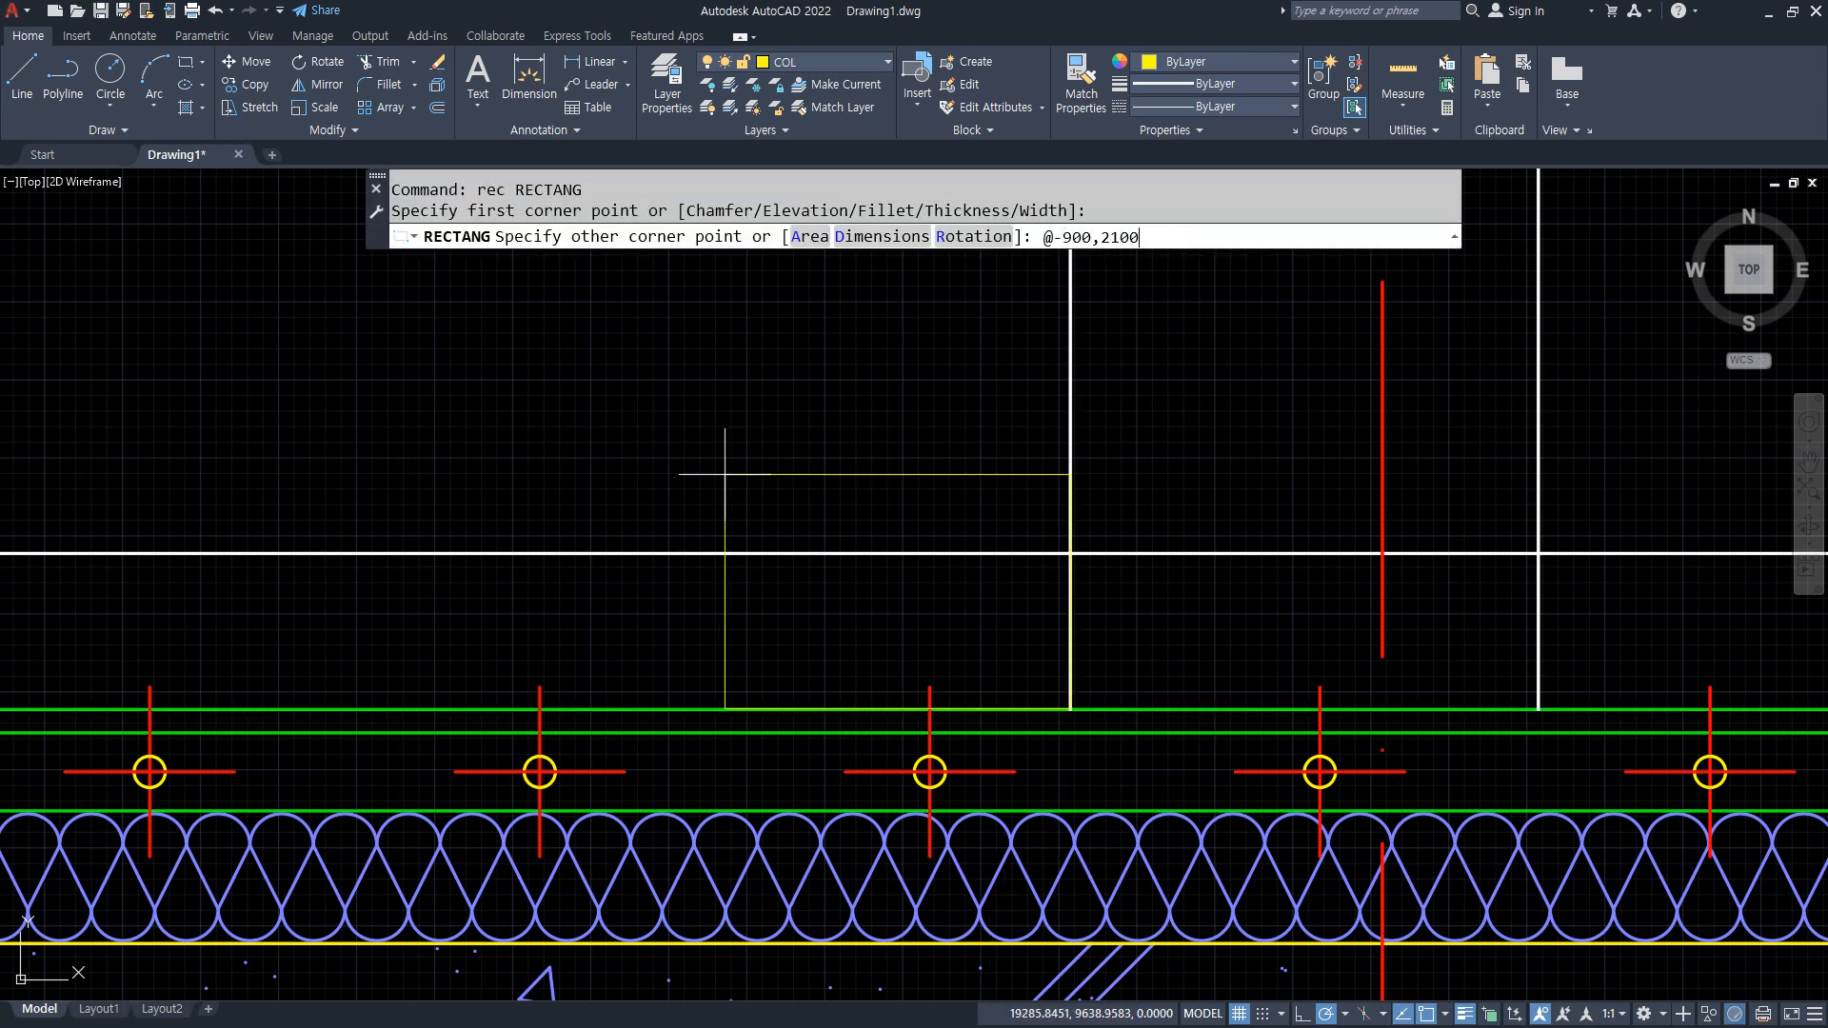
{"action": "key", "text": "Return"}
Erase the offset vertical wall line along the door outline's interior-side edge.
{"action": "scroll", "coordinate": [709, 457], "scroll_direction": "down", "scroll_amount": 3}
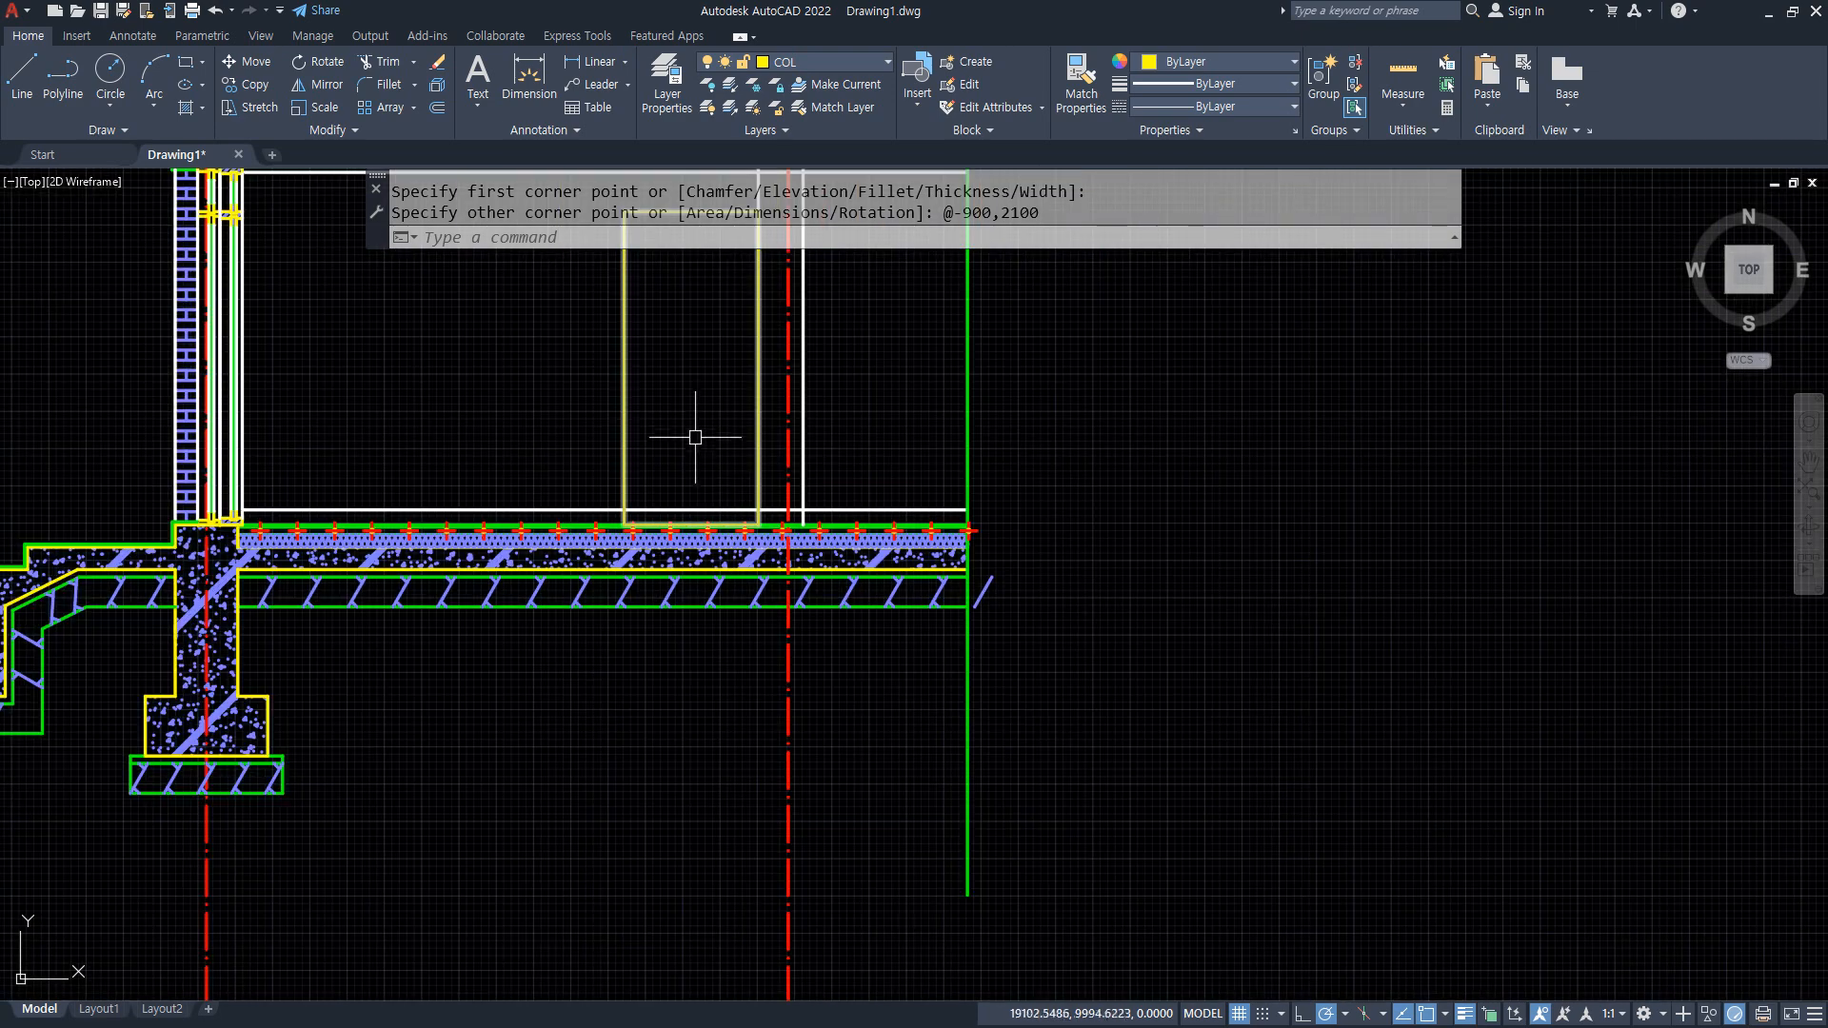
{"action": "scroll", "coordinate": [738, 447], "scroll_direction": "up", "scroll_amount": 4}
{"action": "left_click", "coordinate": [768, 405]}
{"action": "key", "text": "Delete"}
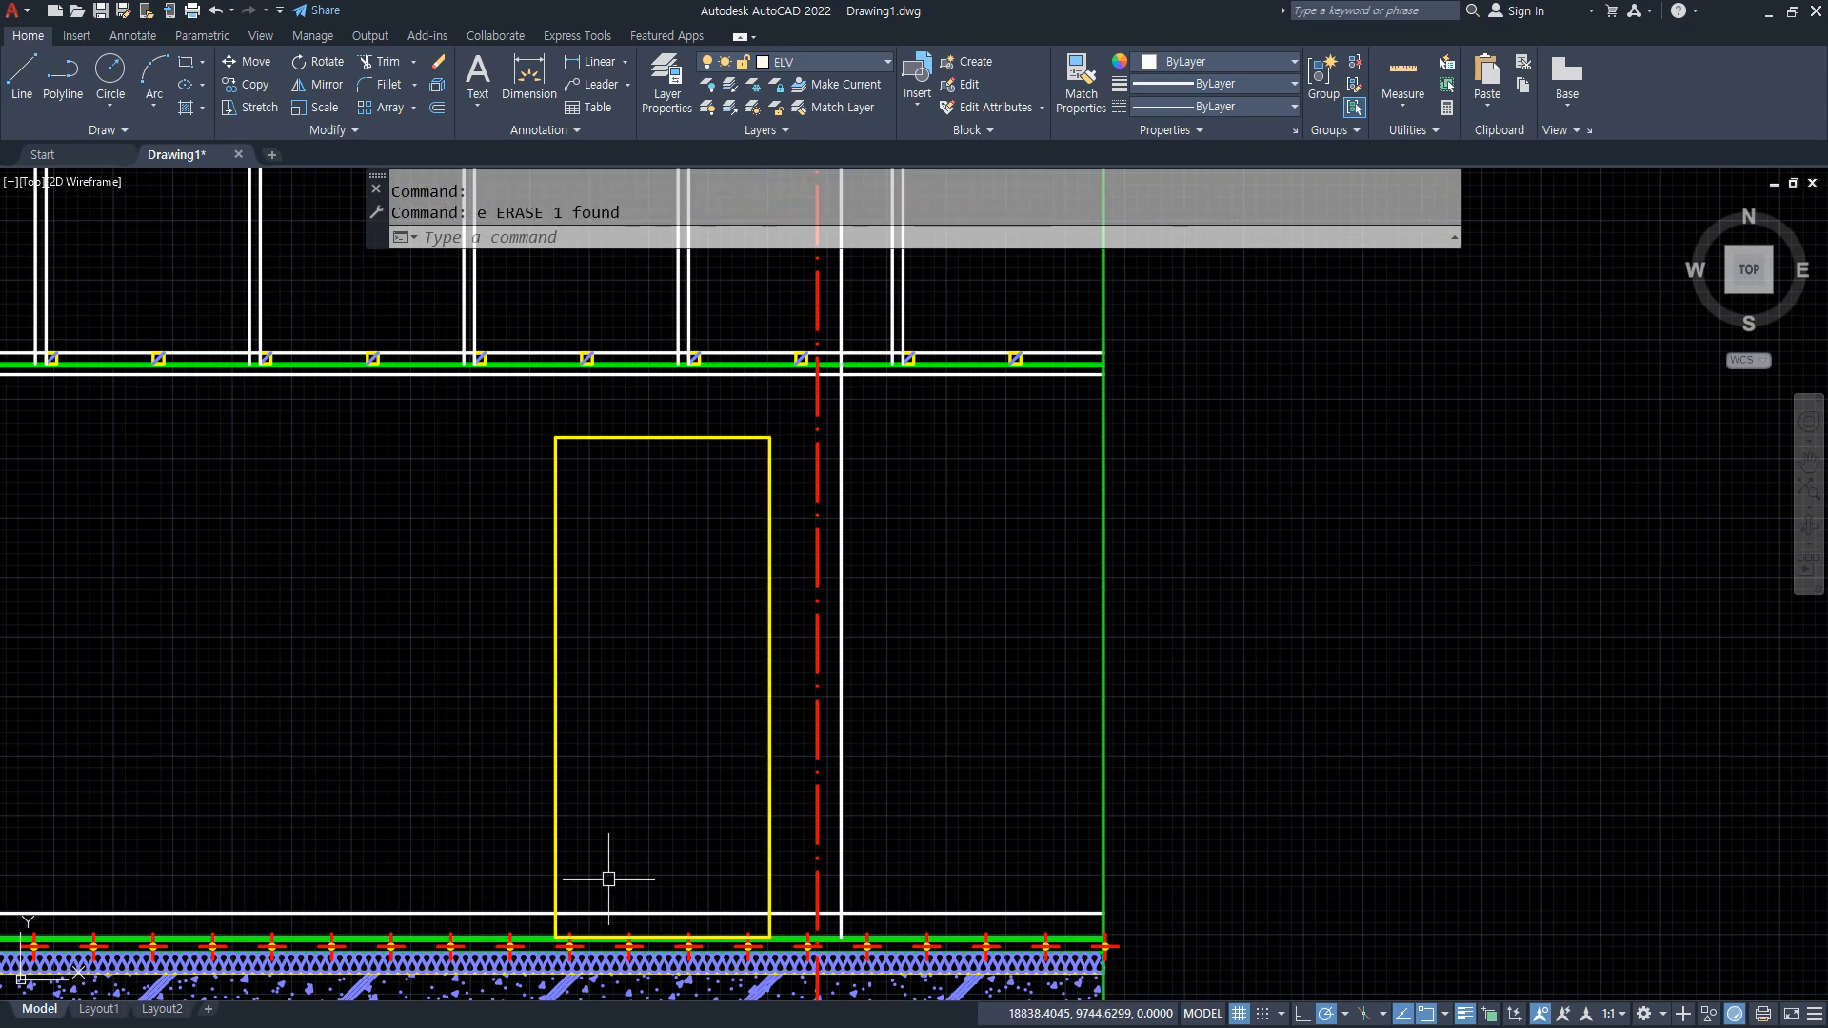
Trim away the white baseboard line inside the door outline.
{"action": "type", "text": "tr"}
{"action": "key", "text": "Return"}
{"action": "key", "text": "Escape"}
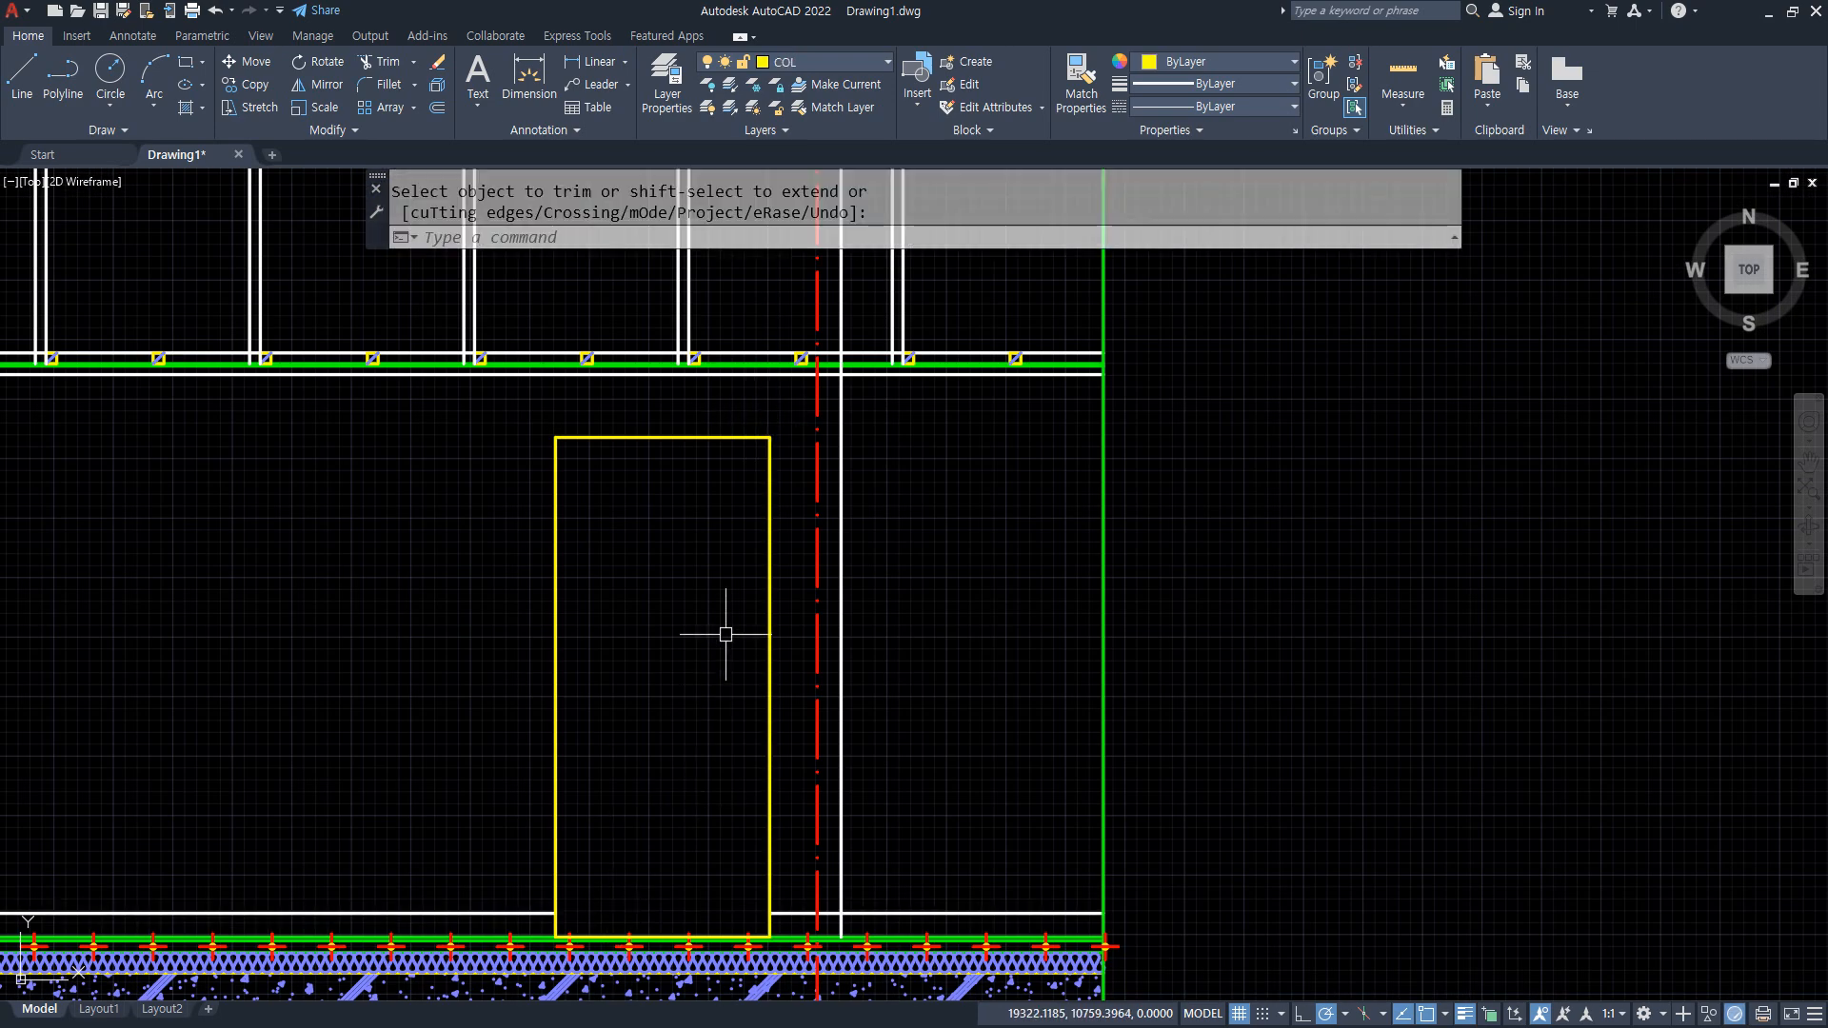
Match the door outline to the properties of the white vertical wall line and make ELV the current layer.
{"action": "type", "text": "ma"}
{"action": "key", "text": "Return"}
{"action": "left_click", "coordinate": [842, 602]}
{"action": "left_click", "coordinate": [771, 577]}
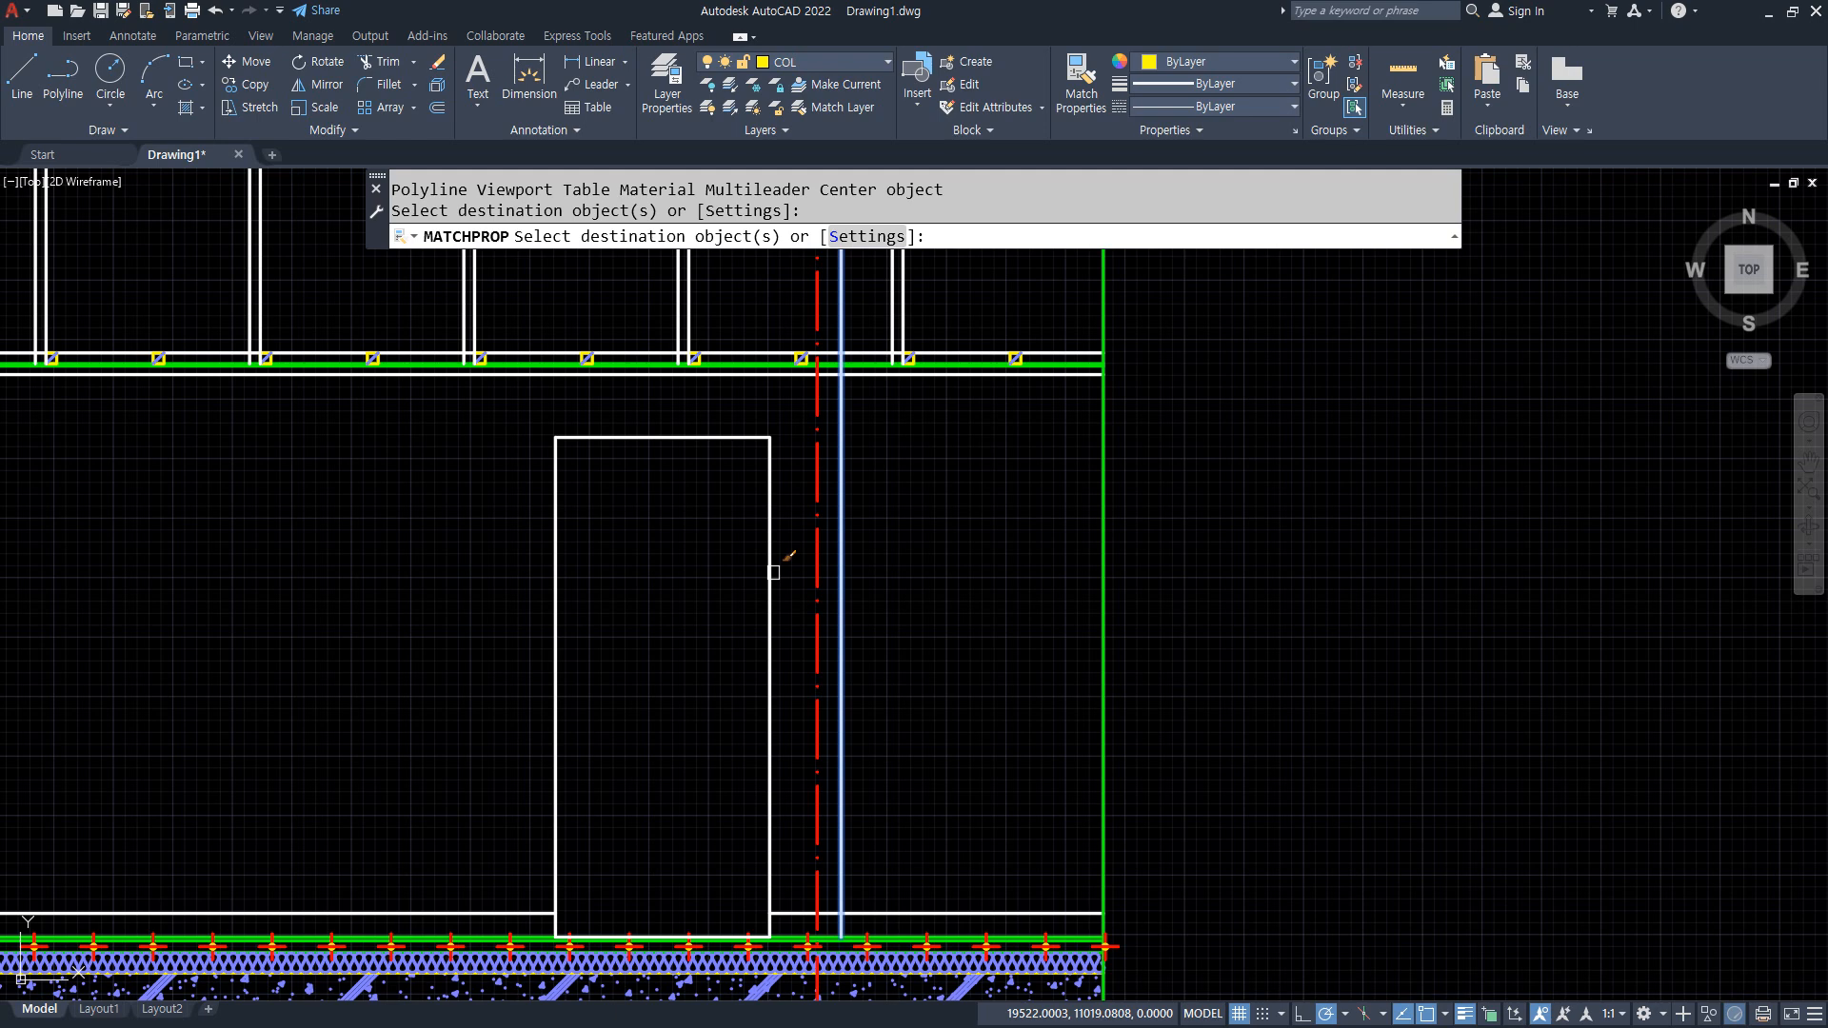
{"action": "key", "text": "Return"}
{"action": "left_click", "coordinate": [851, 71]}
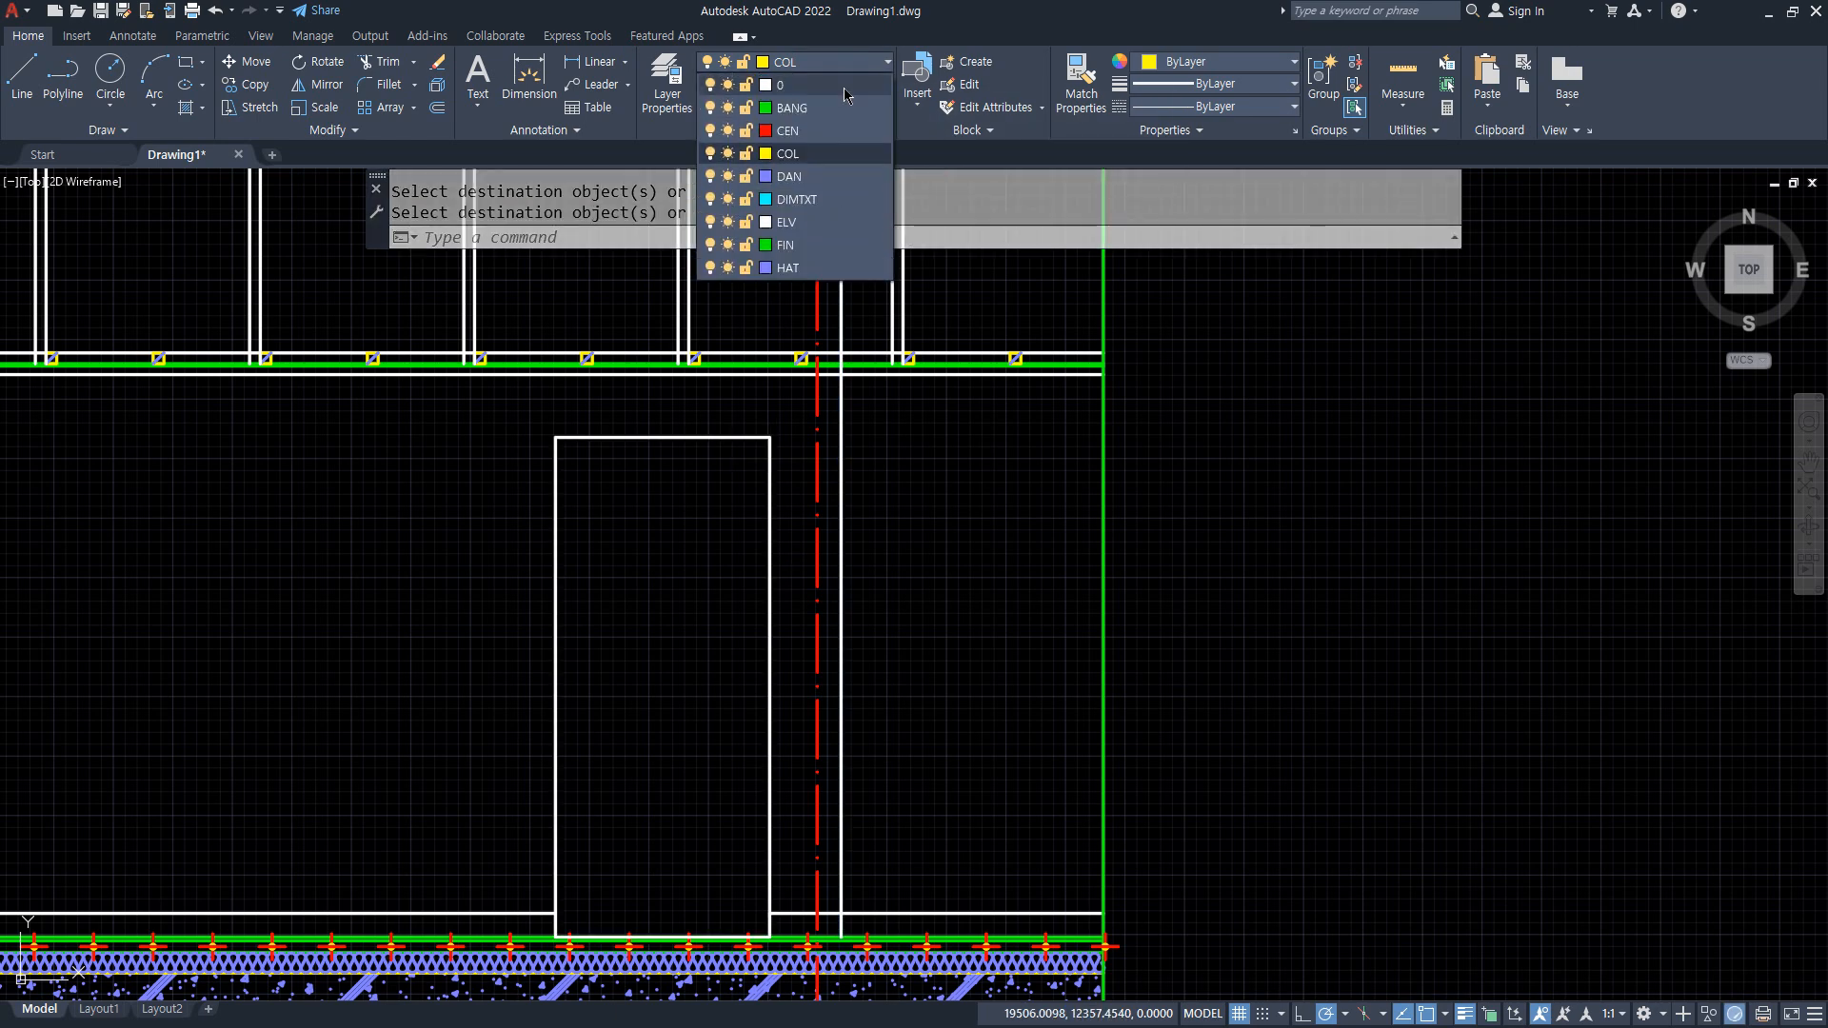
{"action": "left_click", "coordinate": [790, 205]}
Offset the door outline 40 inward to form the door frame.
{"action": "middle_click_drag", "start_coordinate": [658, 834], "coordinate": [672, 771]}
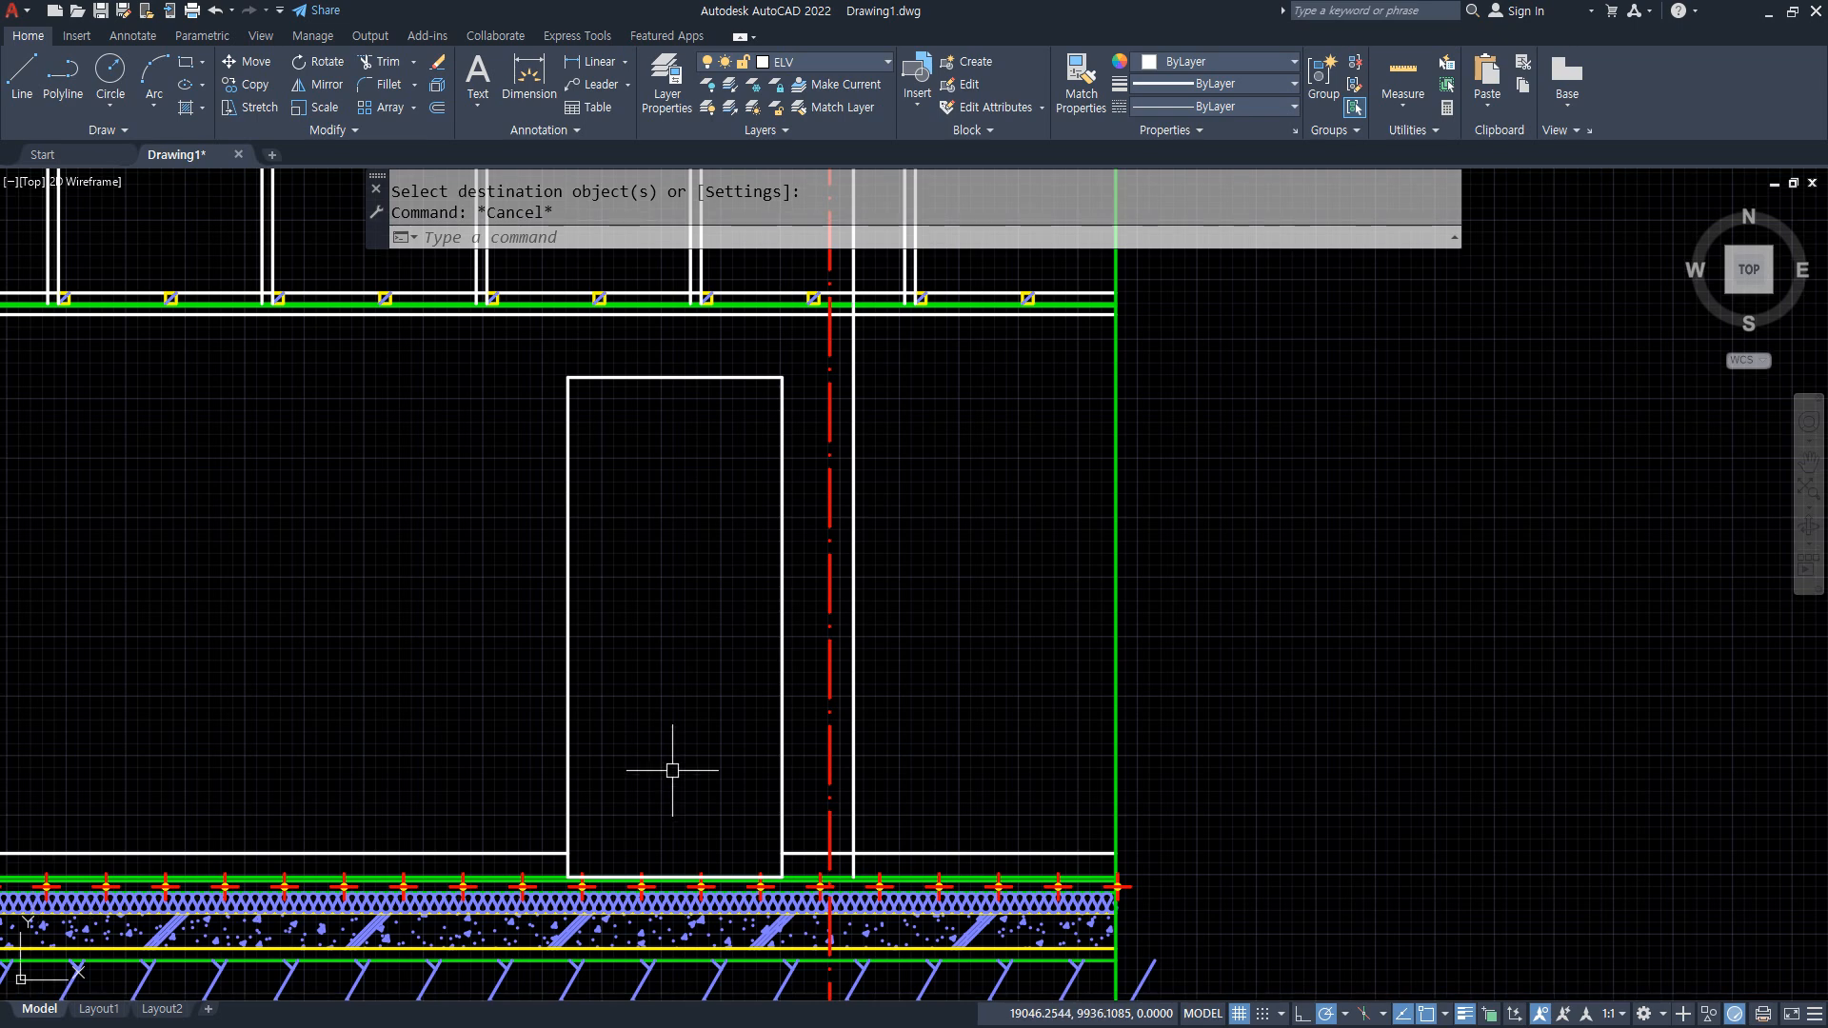
{"action": "type", "text": "o"}
{"action": "key", "text": "Return"}
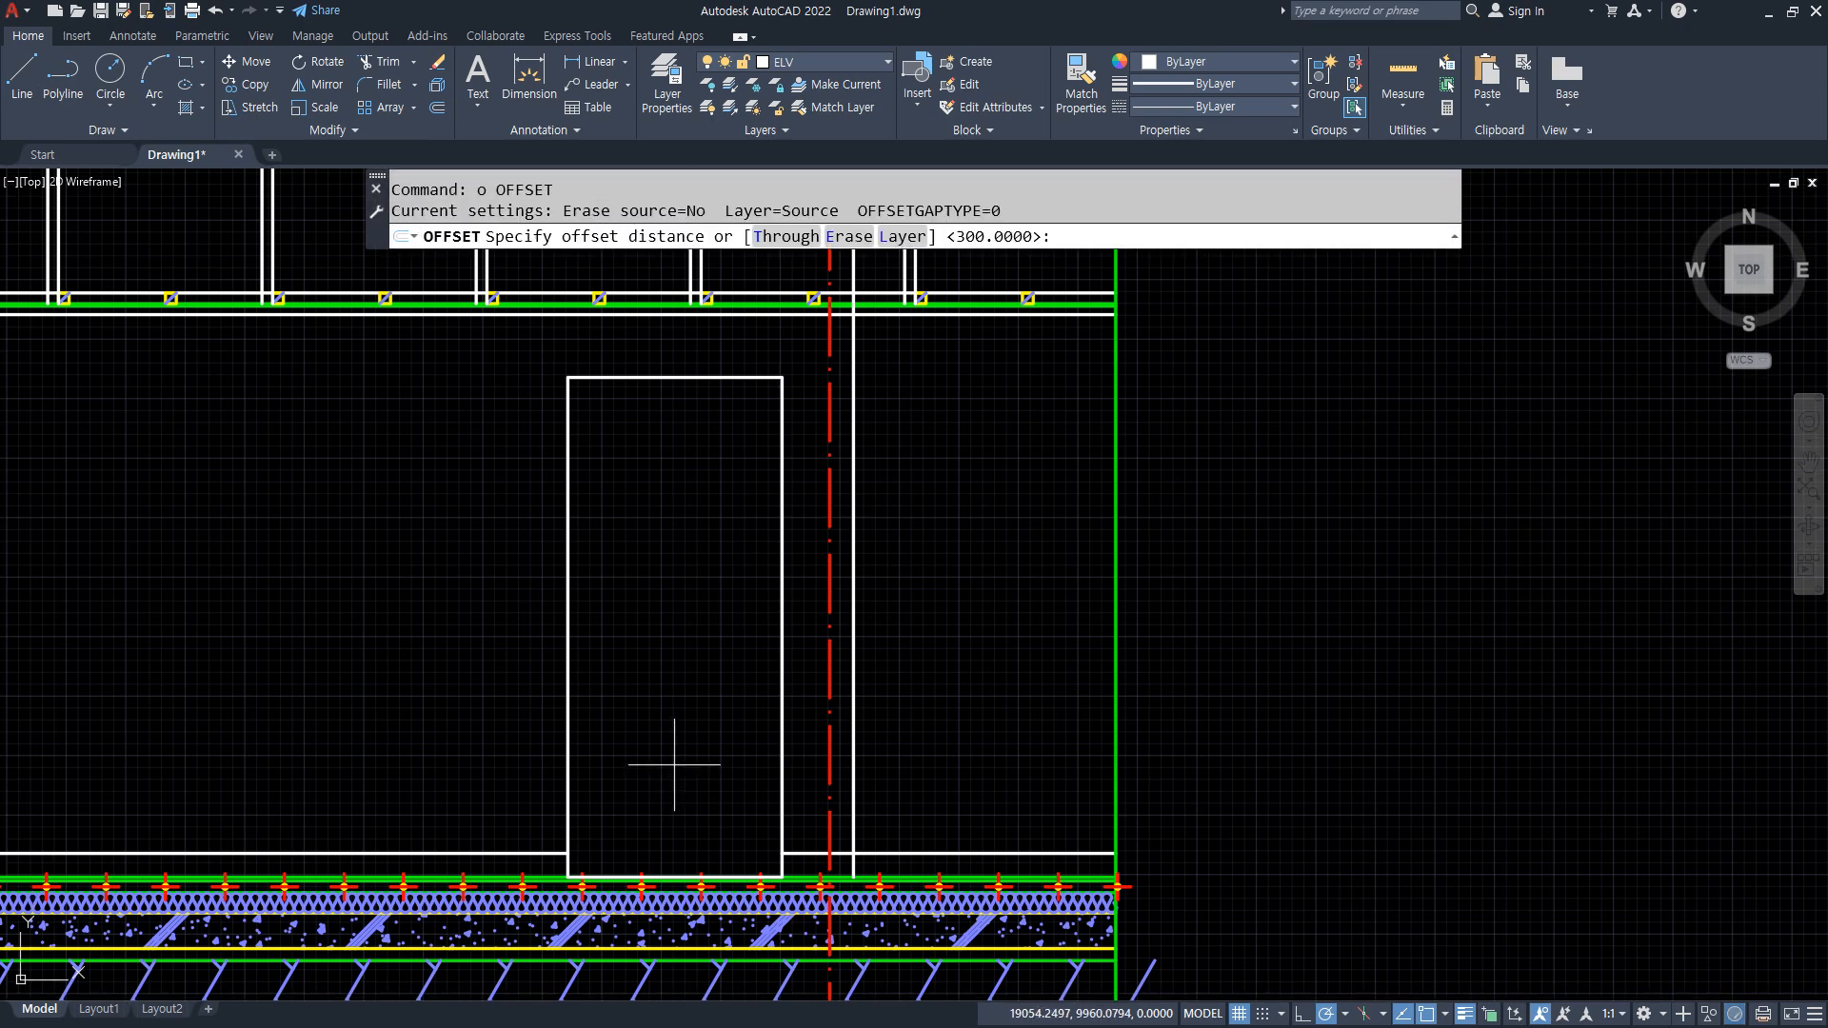
{"action": "type", "text": "40"}
{"action": "key", "text": "Return"}
{"action": "left_click", "coordinate": [569, 379]}
{"action": "left_click", "coordinate": [649, 523]}
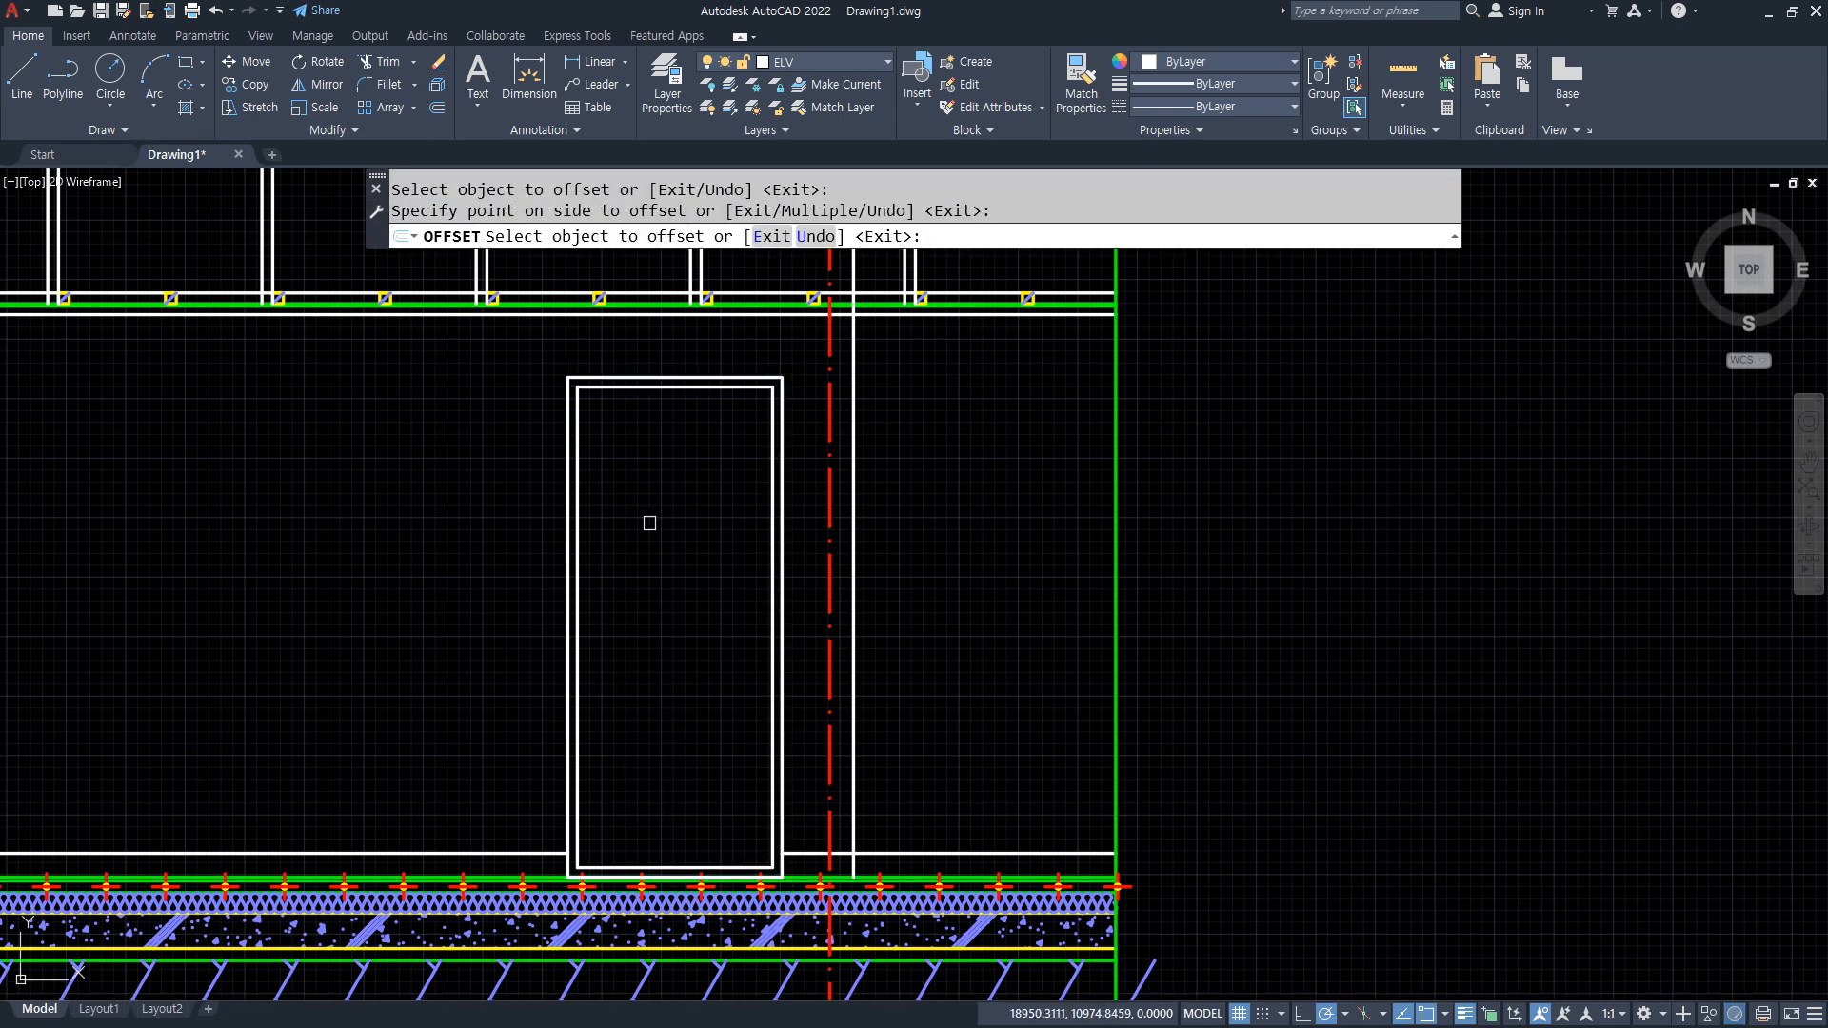
{"action": "key", "text": "Return"}
Draw door swing lines from the inner frame's upper left corner to its right side's midpoint and back to its lower left corner.
{"action": "type", "text": "l"}
{"action": "key", "text": "Return"}
{"action": "left_click", "coordinate": [578, 388]}
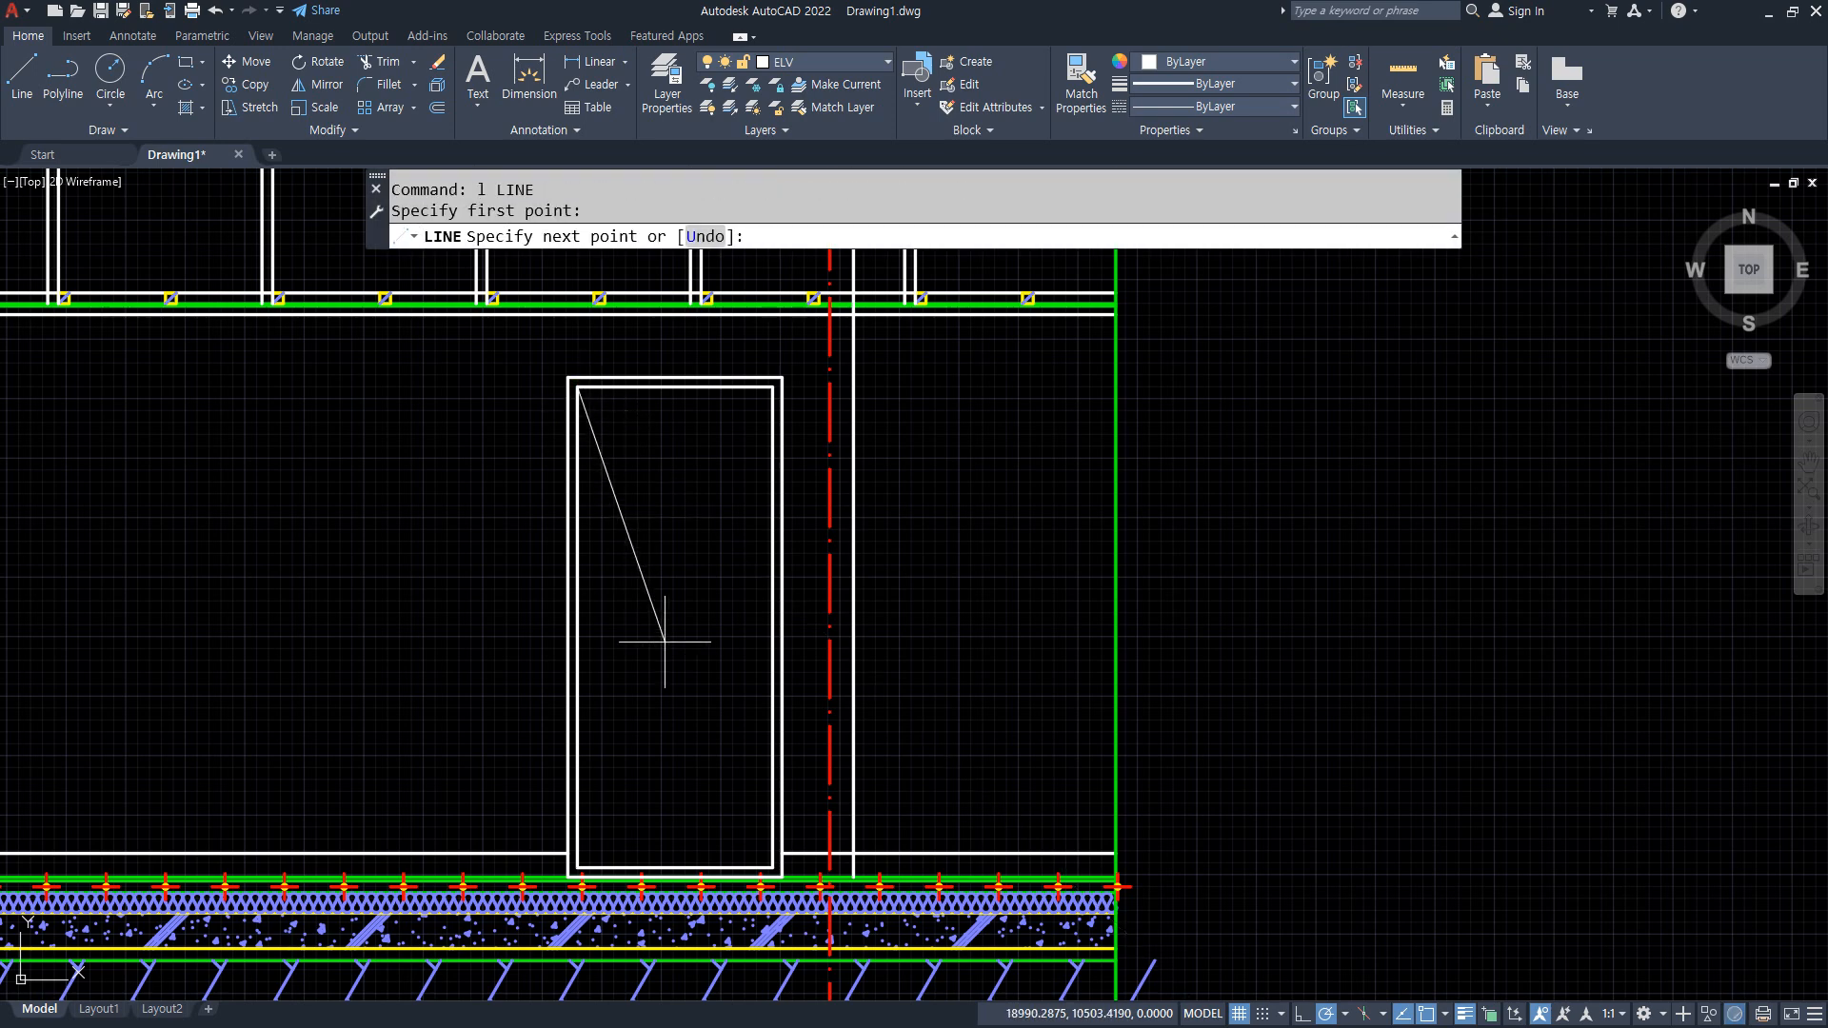
{"action": "left_click", "coordinate": [766, 686]}
{"action": "left_click", "coordinate": [581, 863]}
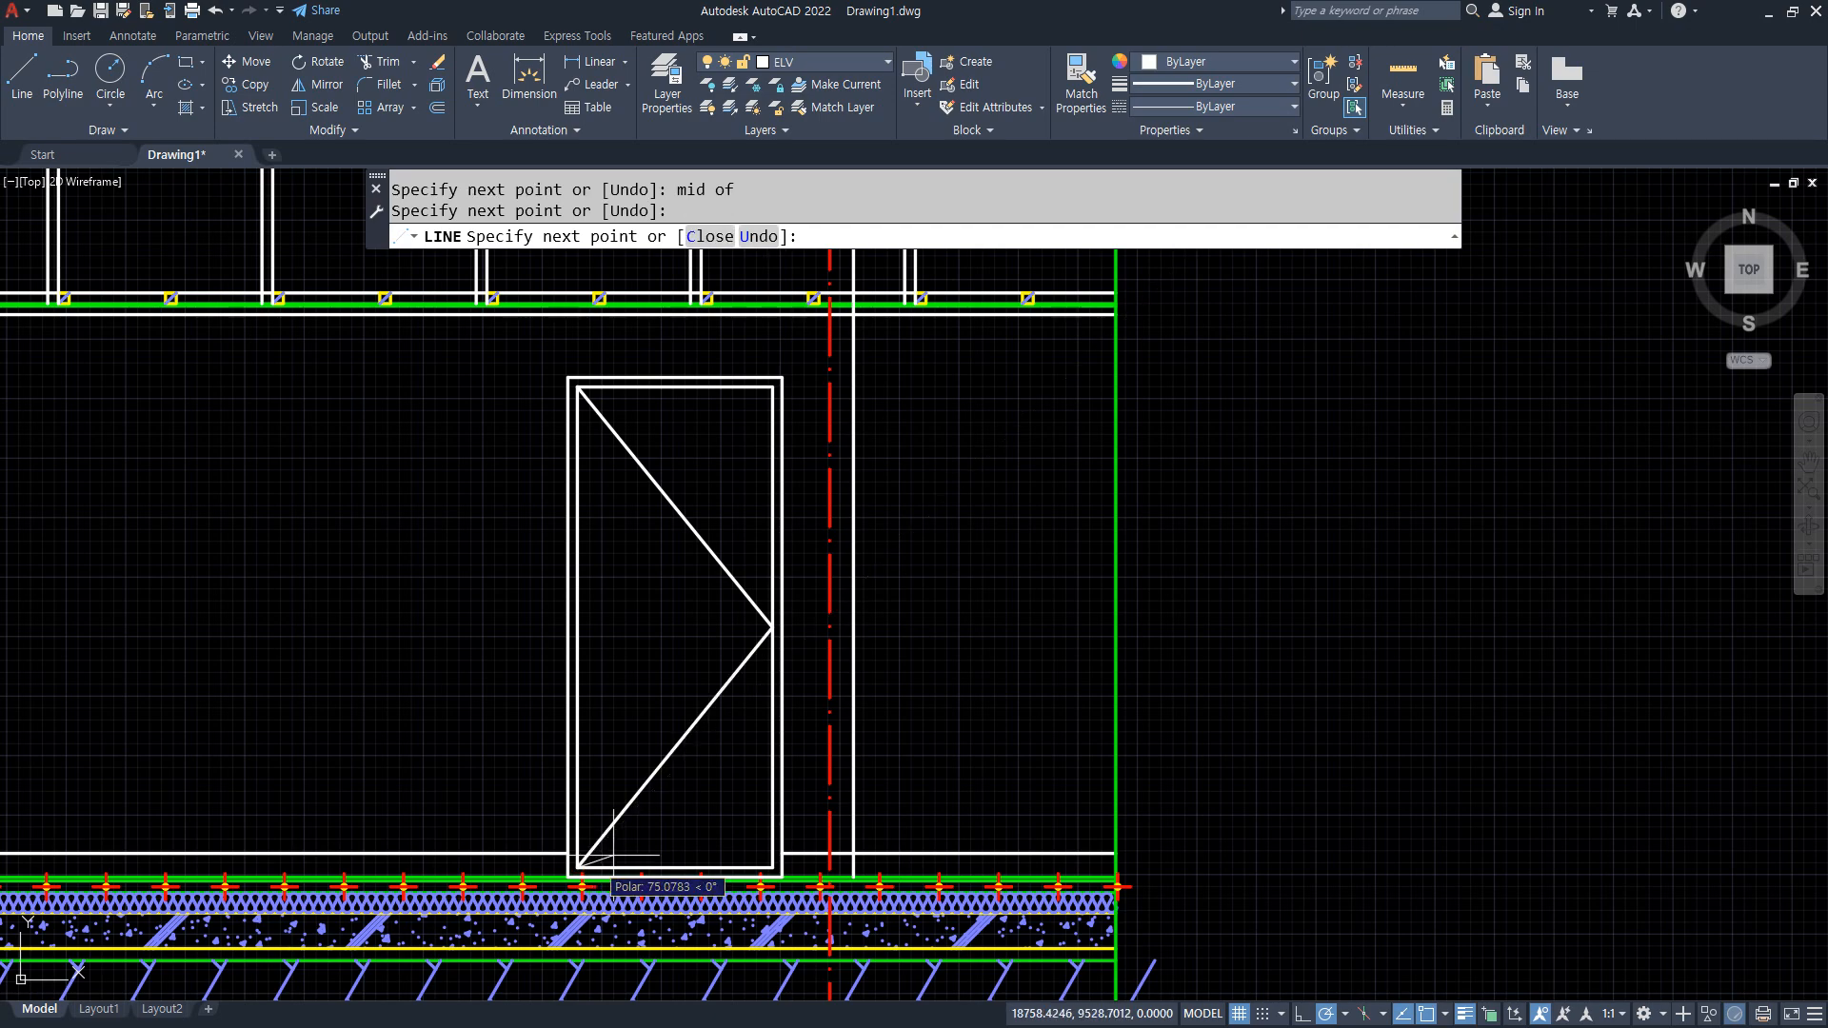
{"action": "key", "text": "Return"}
Match both door swing lines to the properties of the red dash-dot center line.
{"action": "type", "text": "ma"}
{"action": "key", "text": "Return"}
{"action": "left_click", "coordinate": [830, 724]}
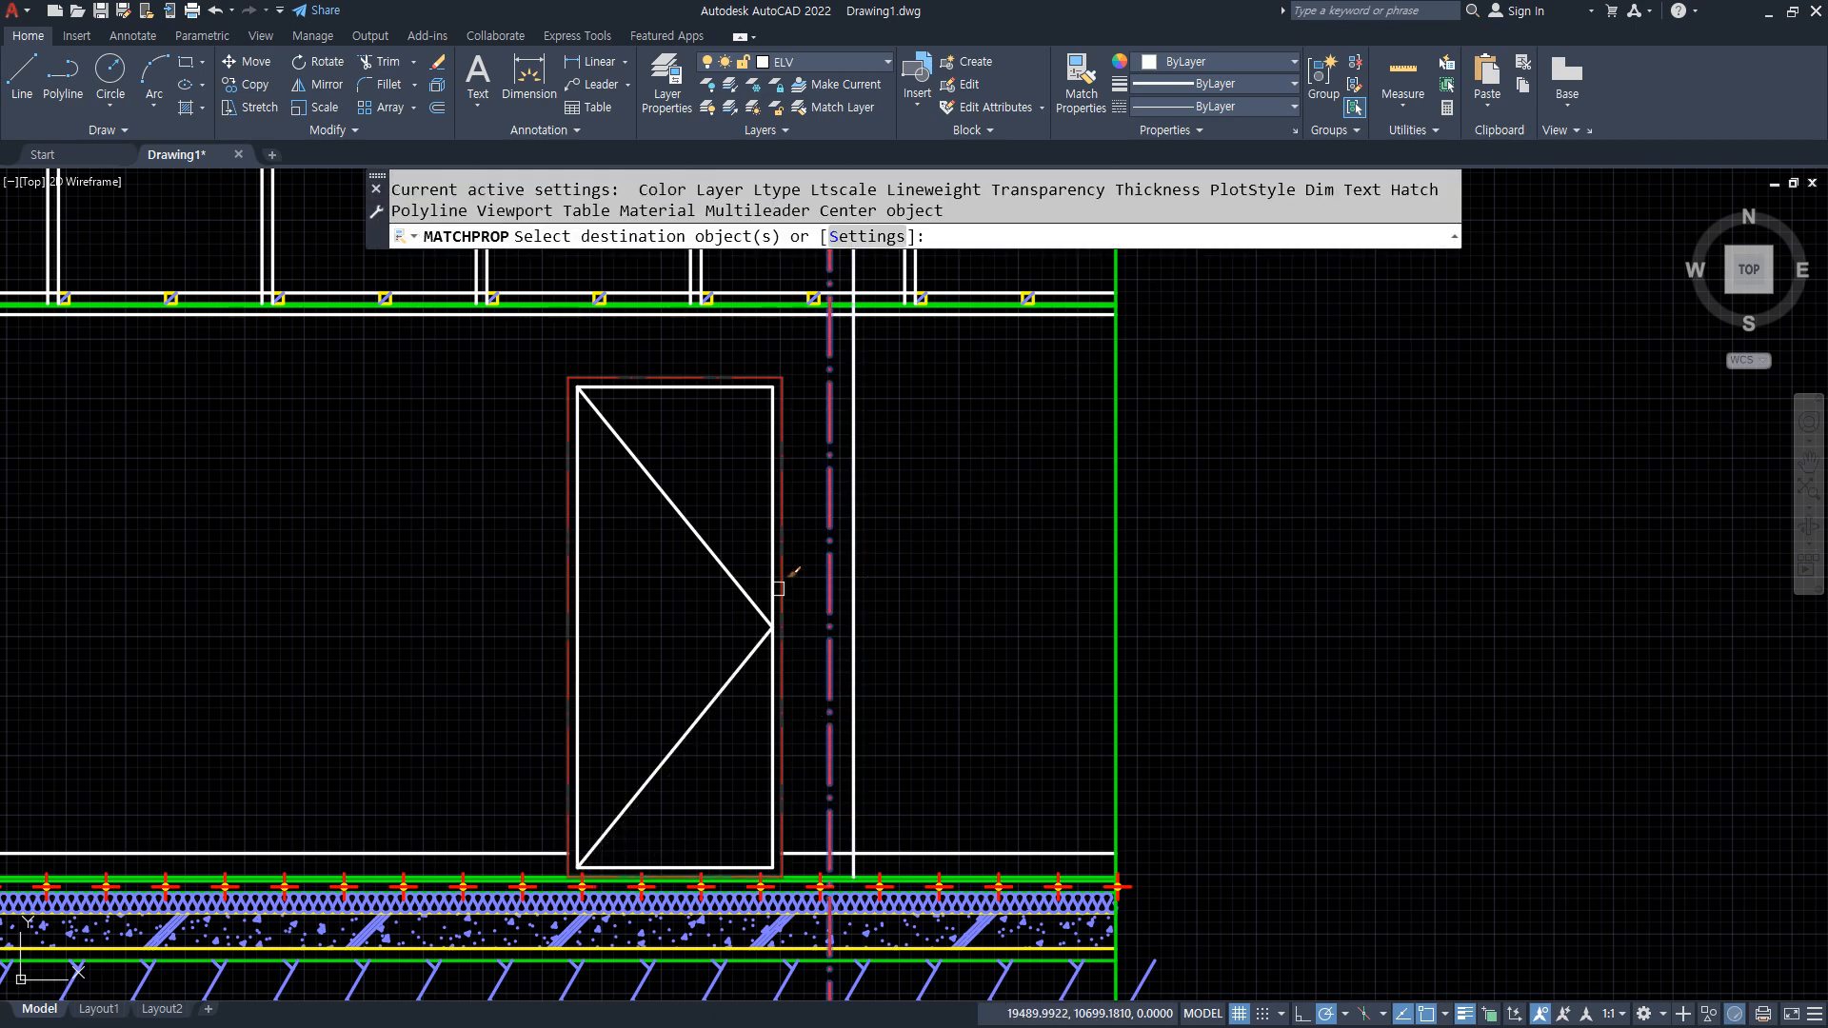
{"action": "left_click", "coordinate": [746, 536]}
{"action": "left_click", "coordinate": [728, 634]}
{"action": "key", "text": "Return"}
Offset the top floor finish line 900 upward to set the door knob height.
{"action": "scroll", "coordinate": [609, 610], "scroll_direction": "up", "scroll_amount": 5}
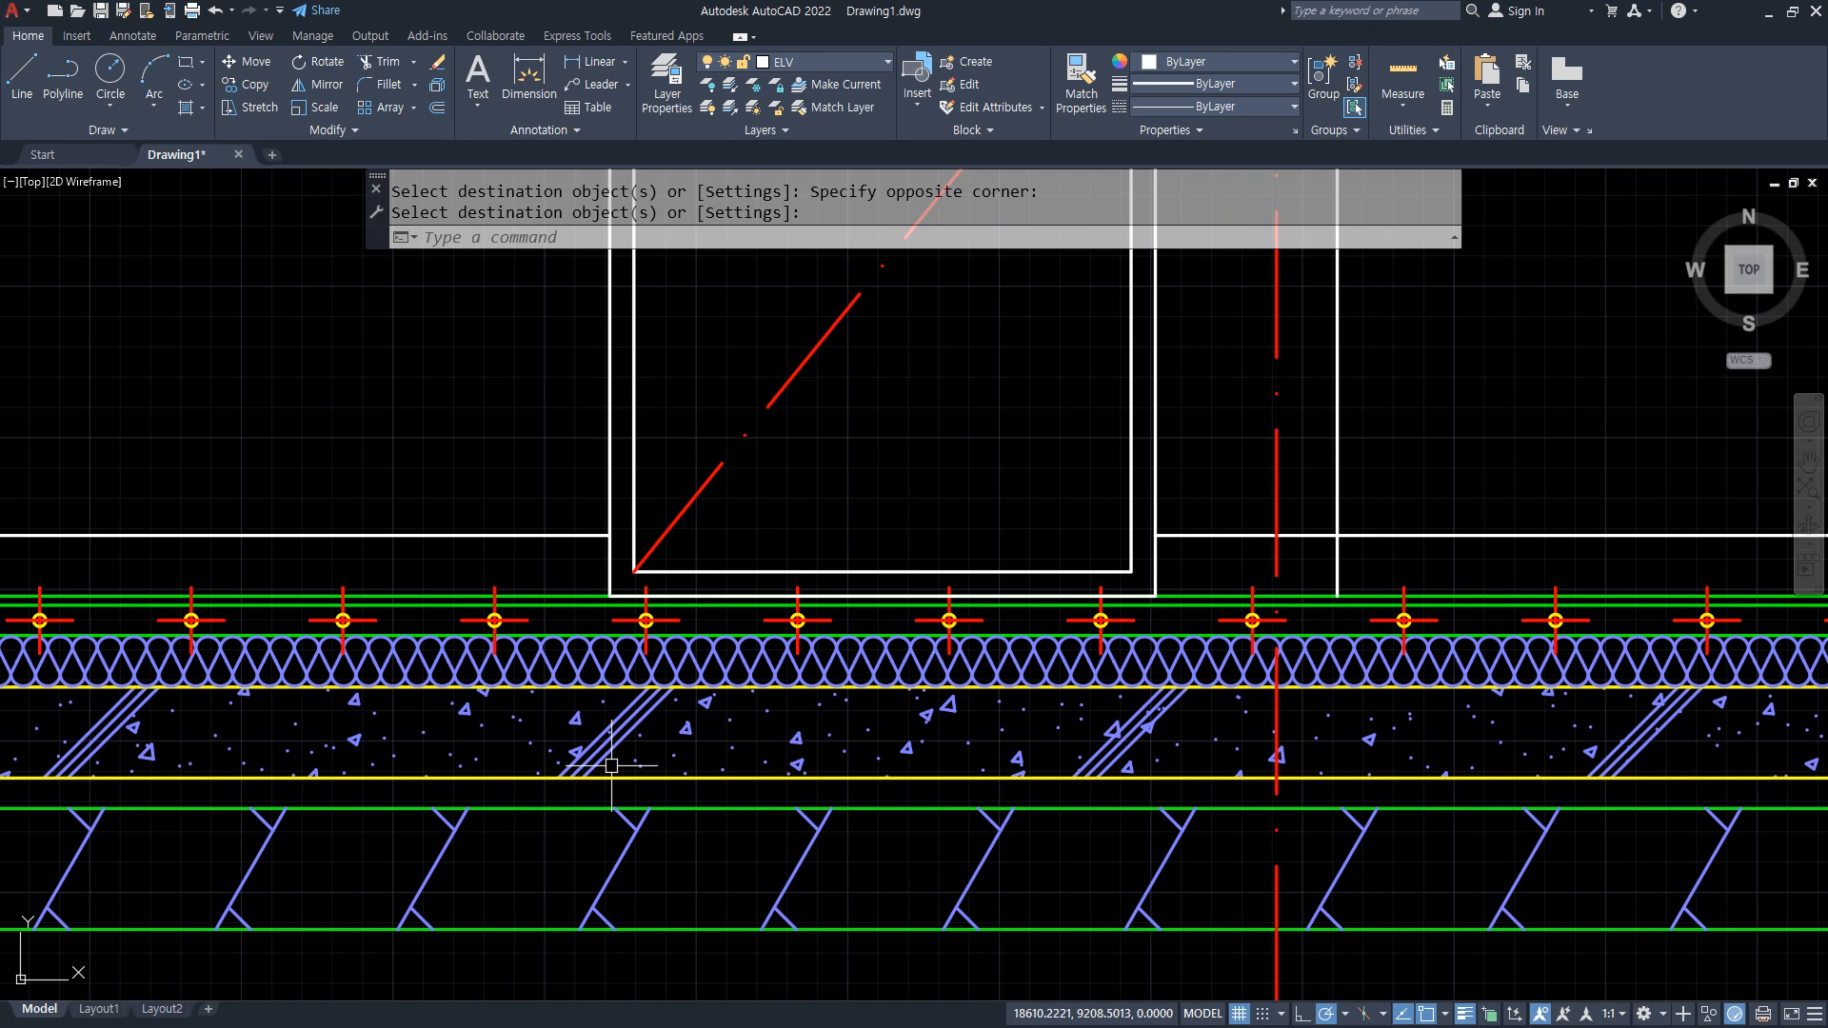
{"action": "type", "text": "o"}
{"action": "key", "text": "Return"}
{"action": "type", "text": "900"}
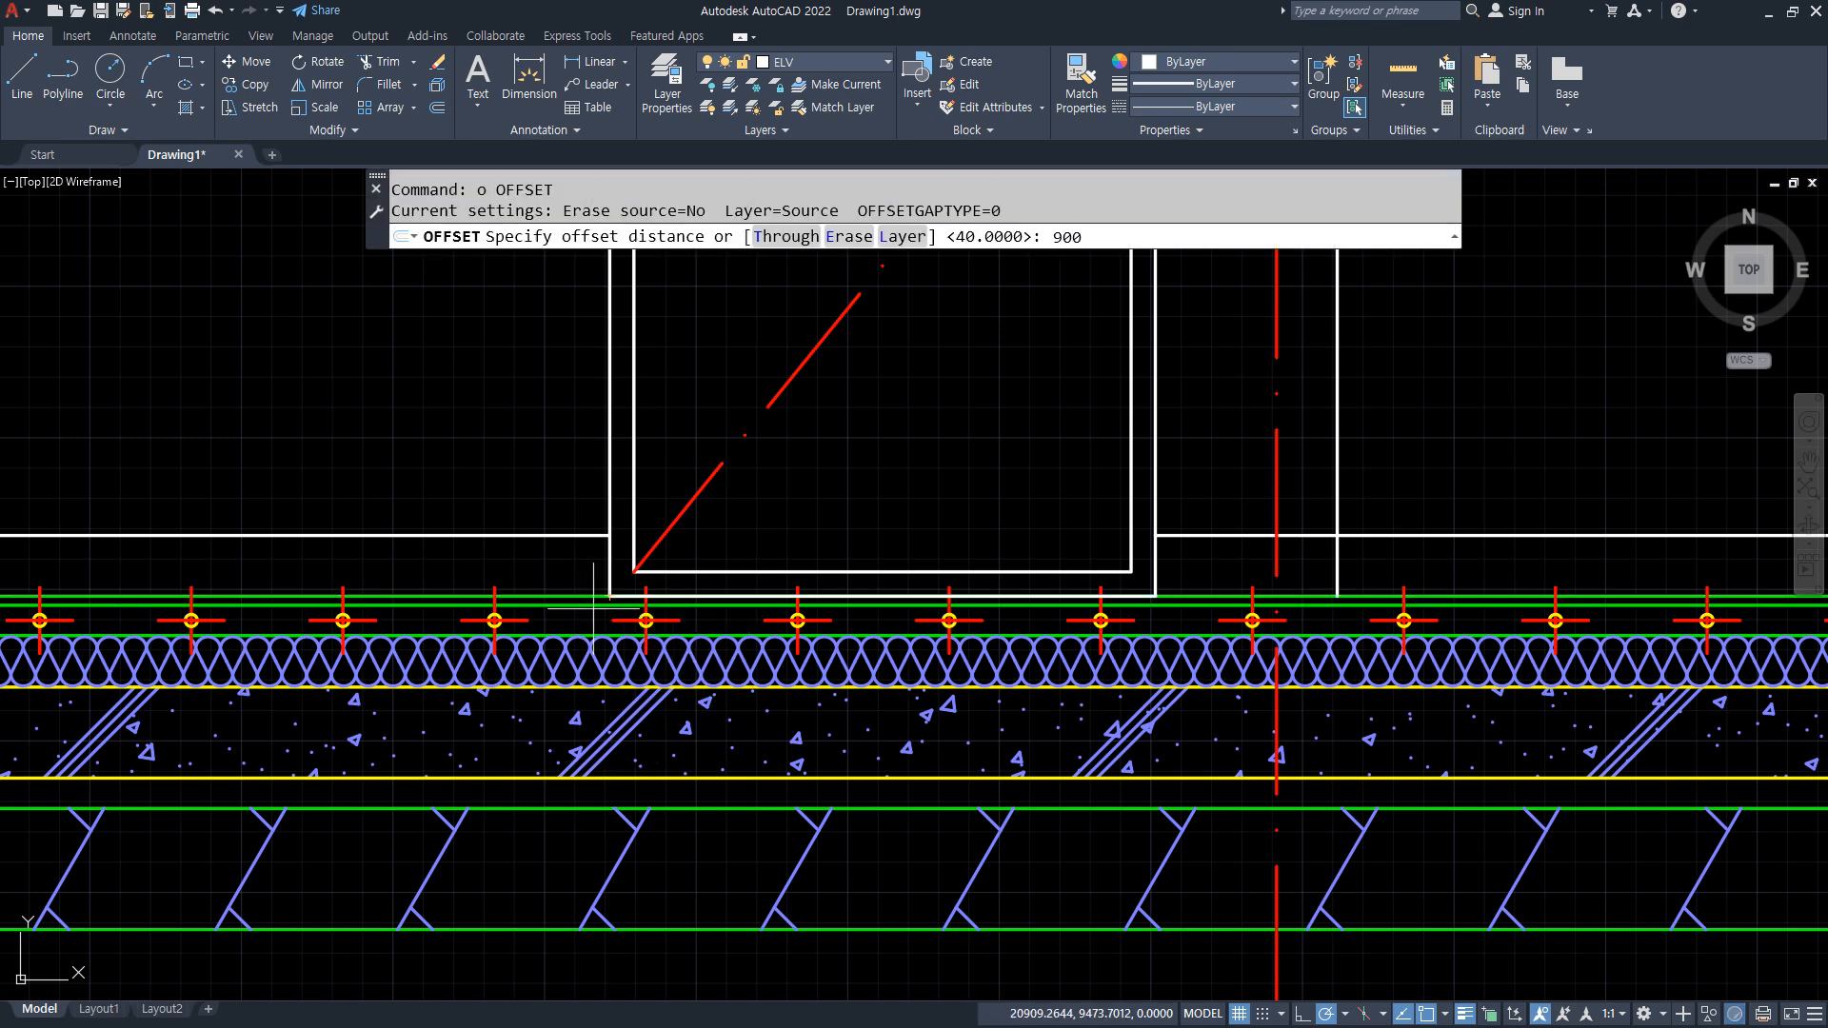
{"action": "key", "text": "Return"}
{"action": "left_click", "coordinate": [593, 606]}
{"action": "left_click", "coordinate": [531, 461]}
{"action": "scroll", "coordinate": [461, 816], "scroll_direction": "up", "scroll_amount": 5}
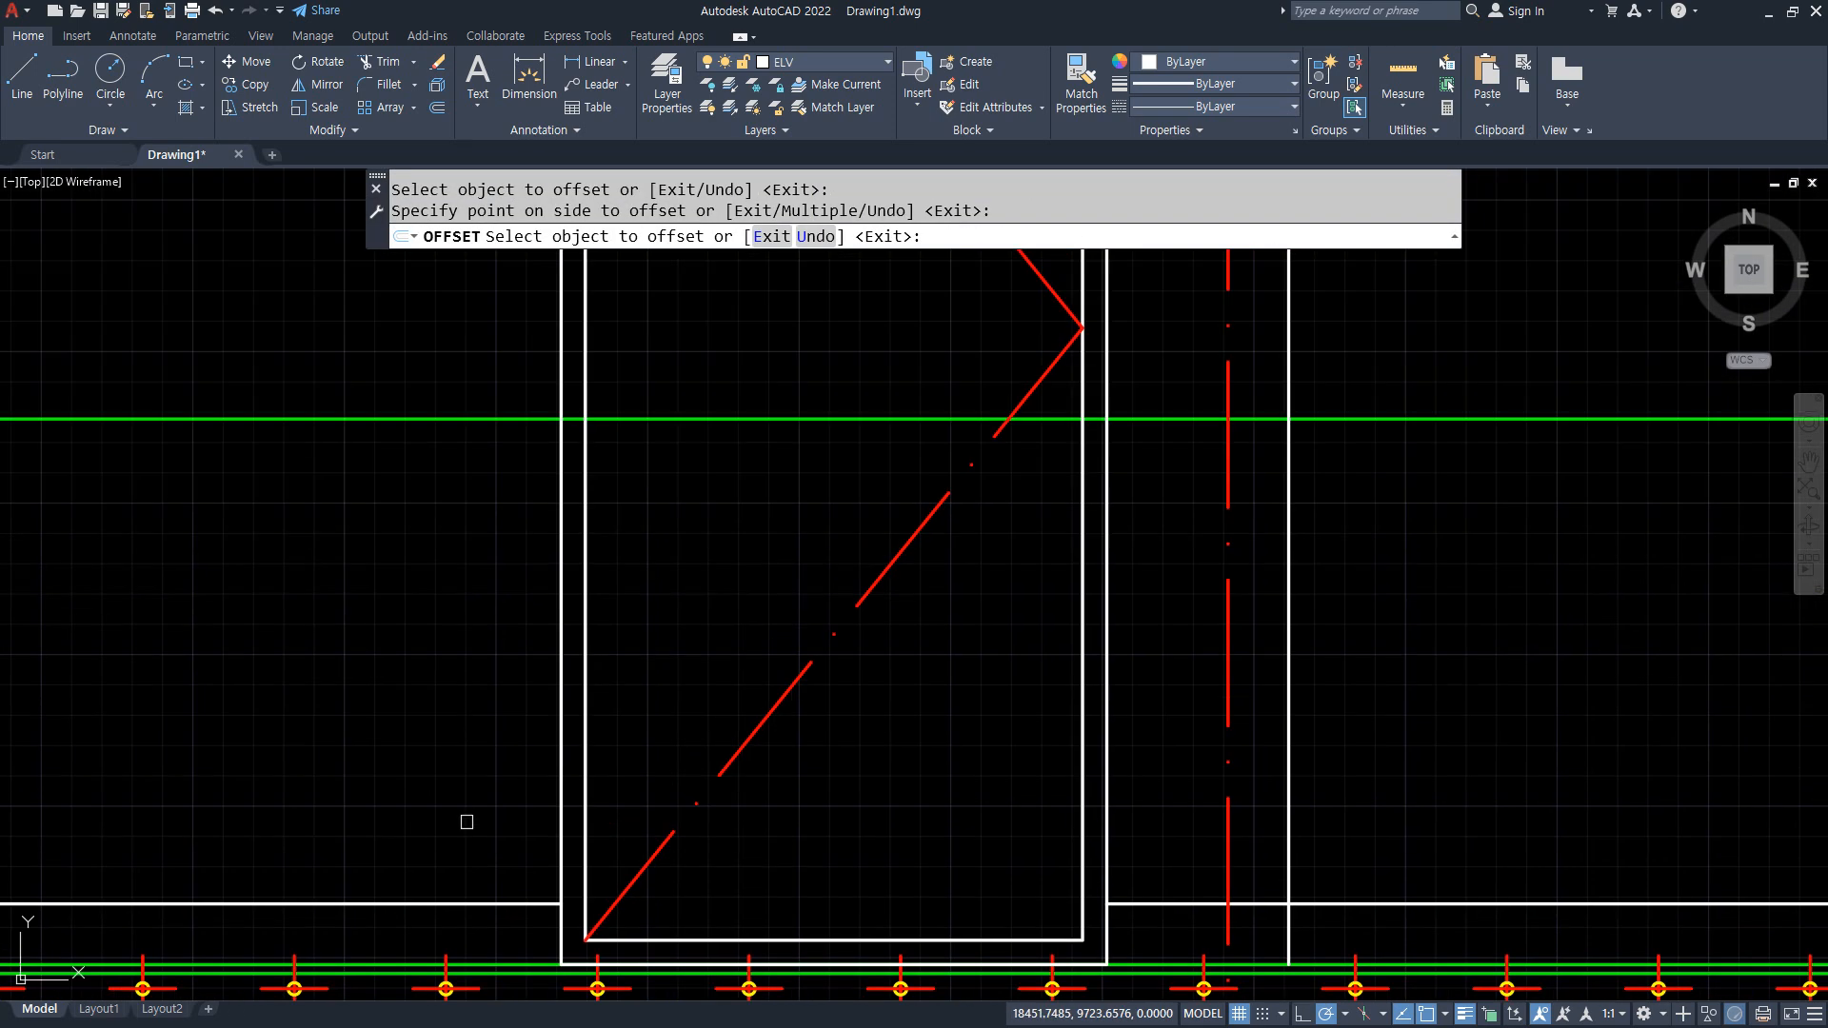
{"action": "key", "text": "Return"}
Offset the inner door frame rectangle 60 inward to locate the door knob.
{"action": "key", "text": "Return"}
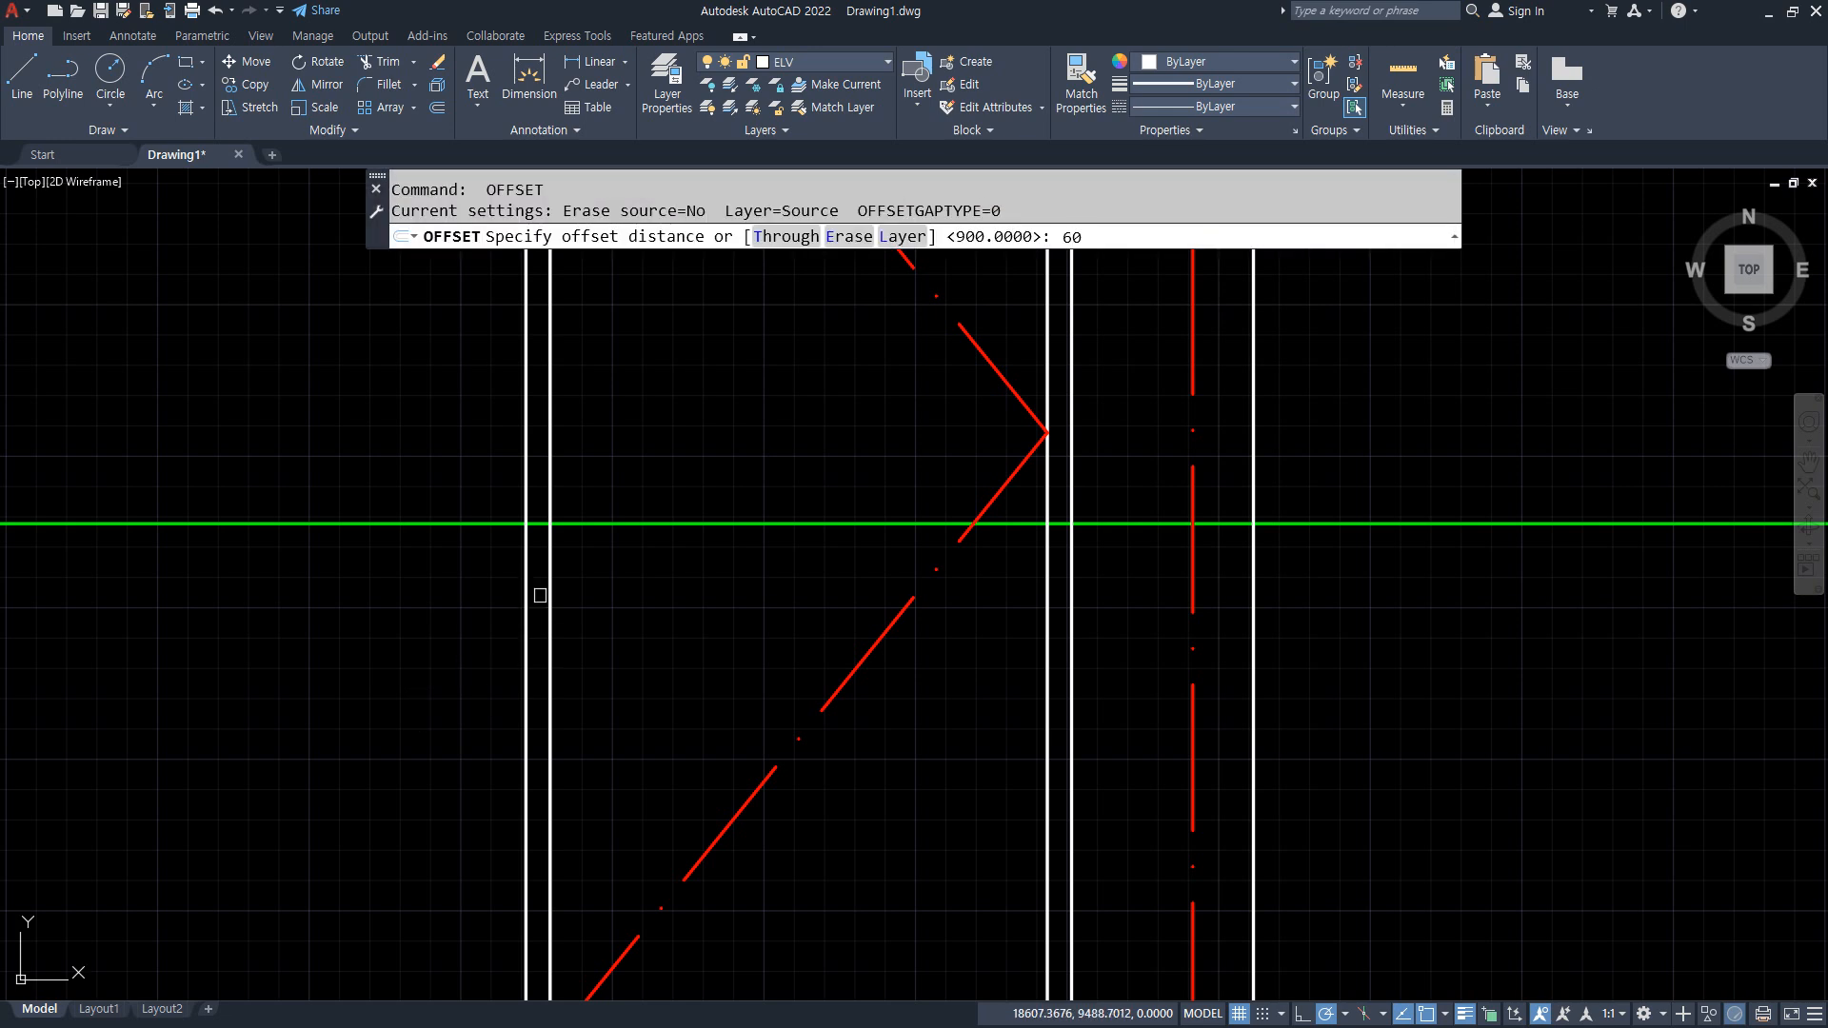
{"action": "type", "text": "60"}
{"action": "key", "text": "Return"}
{"action": "left_click", "coordinate": [550, 560]}
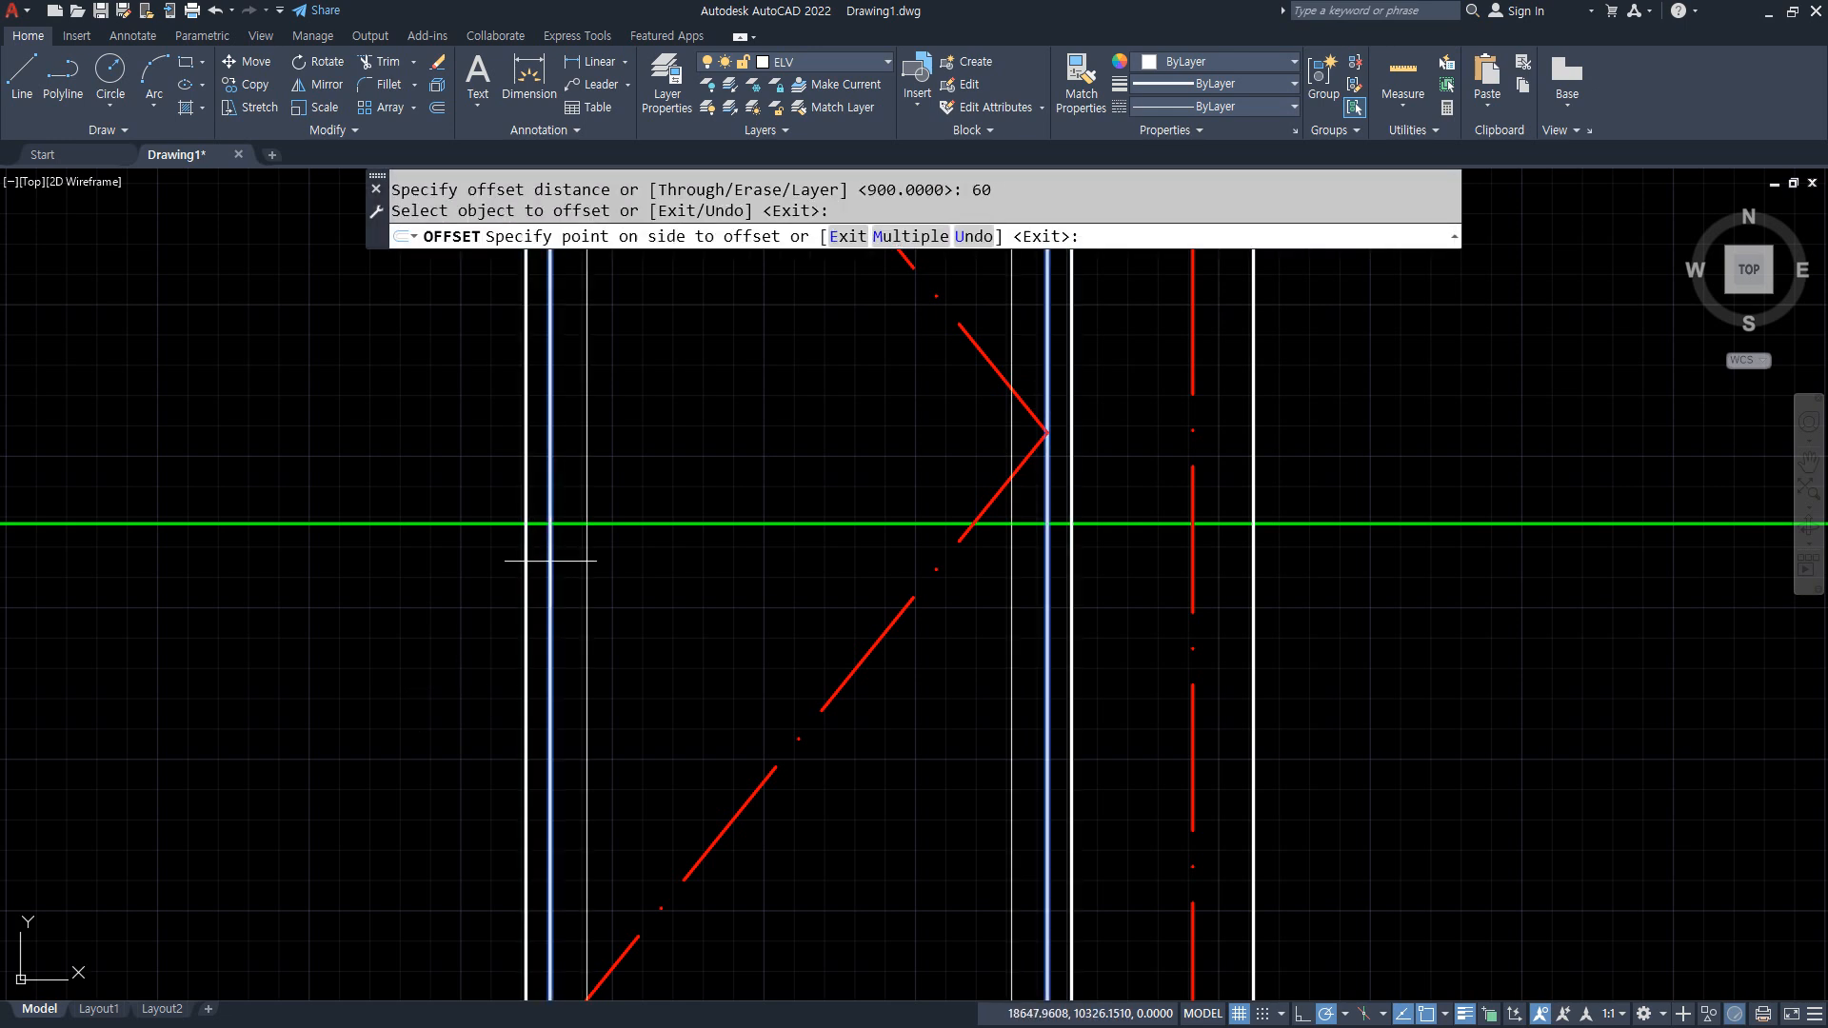
{"action": "left_click", "coordinate": [645, 571]}
{"action": "key", "text": "Return"}
Draw a door knob circle of radius 30 where the inner offset's left side crosses the green height line.
{"action": "type", "text": "c"}
{"action": "key", "text": "Return"}
{"action": "left_click", "coordinate": [587, 523]}
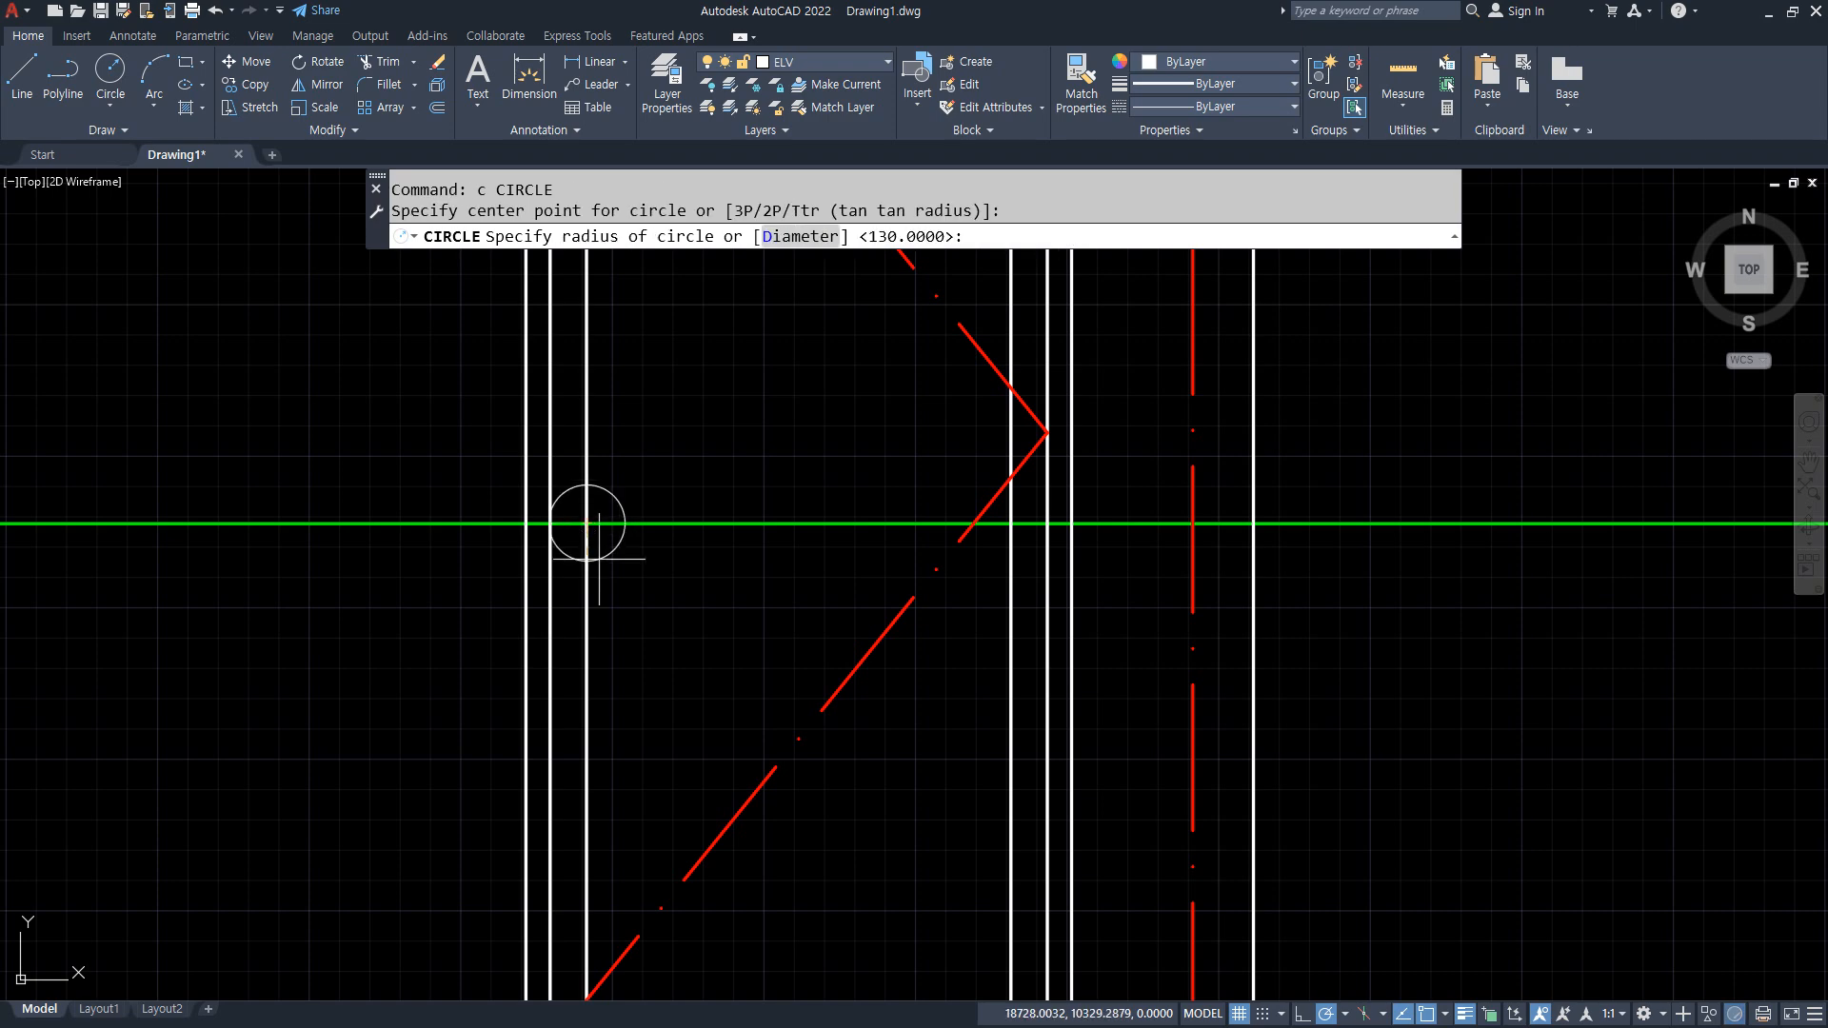
{"action": "key", "text": "Return"}
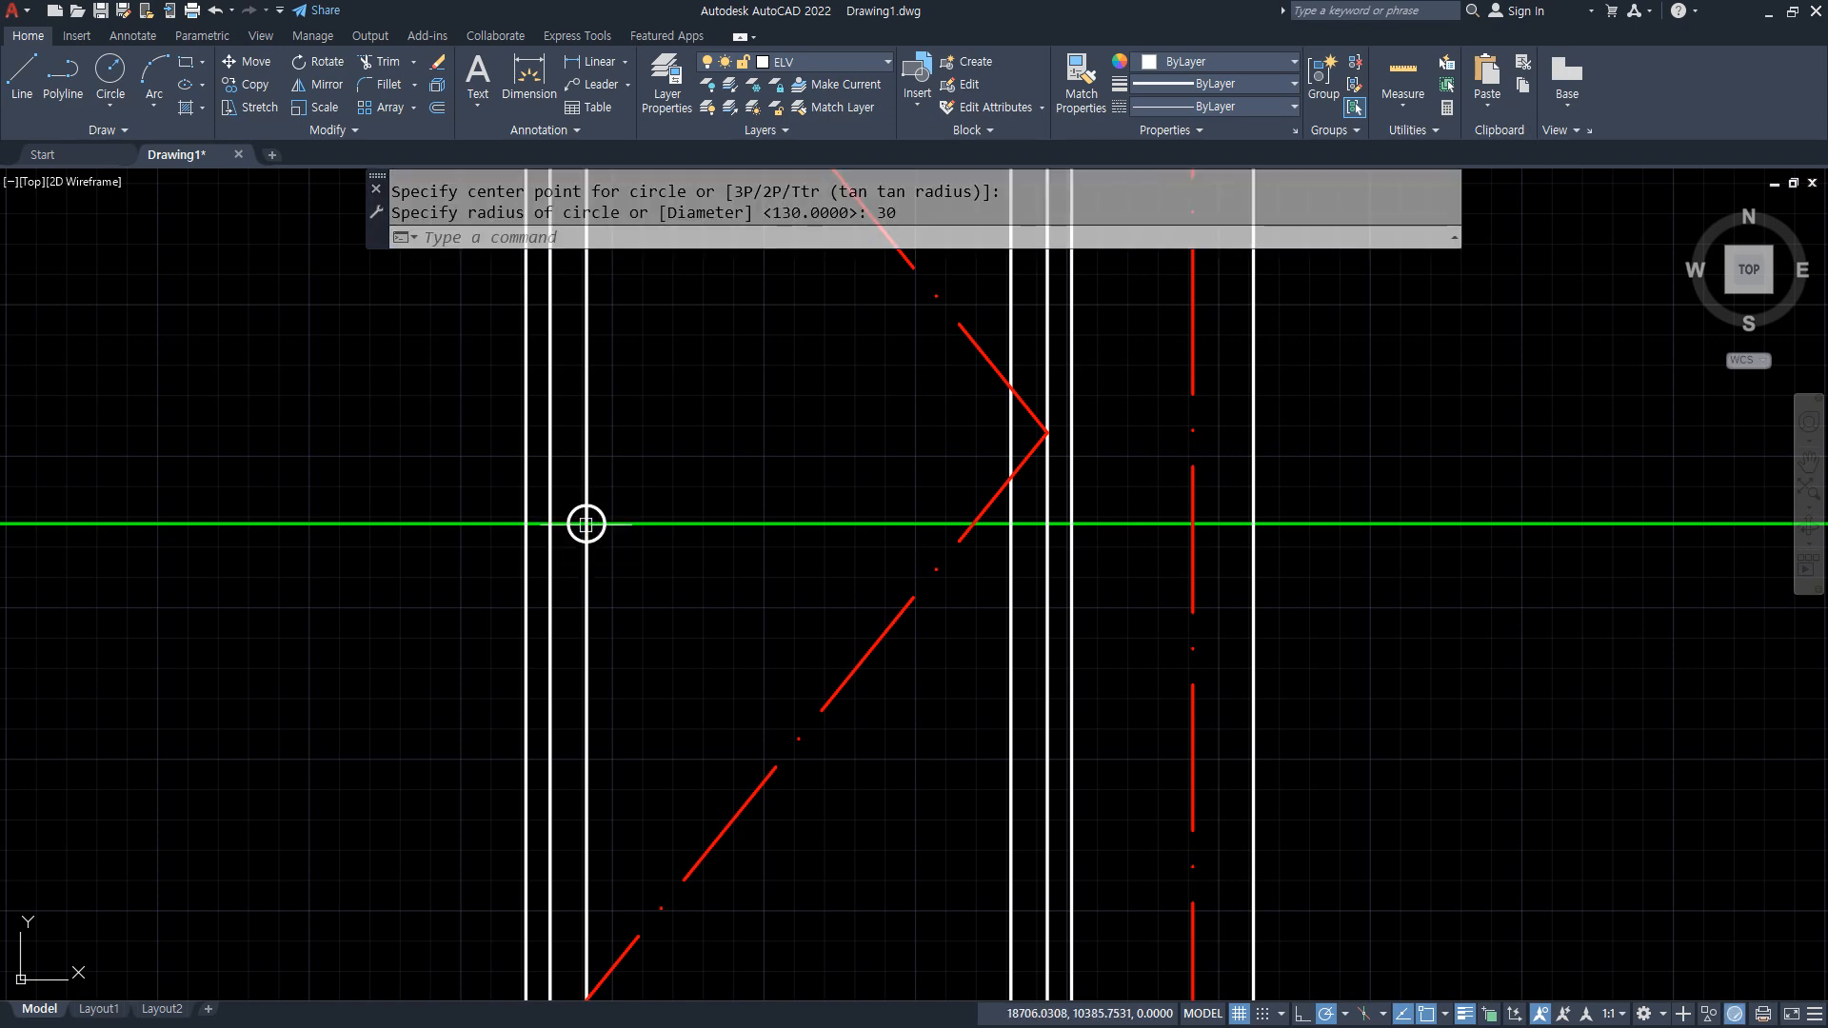
Draw a larger circle concentric with the door knob as a trimming boundary.
{"action": "scroll", "coordinate": [585, 523], "scroll_direction": "up", "scroll_amount": 2}
{"action": "key", "text": "Return"}
{"action": "left_click", "coordinate": [584, 523]}
{"action": "left_click", "coordinate": [692, 676]}
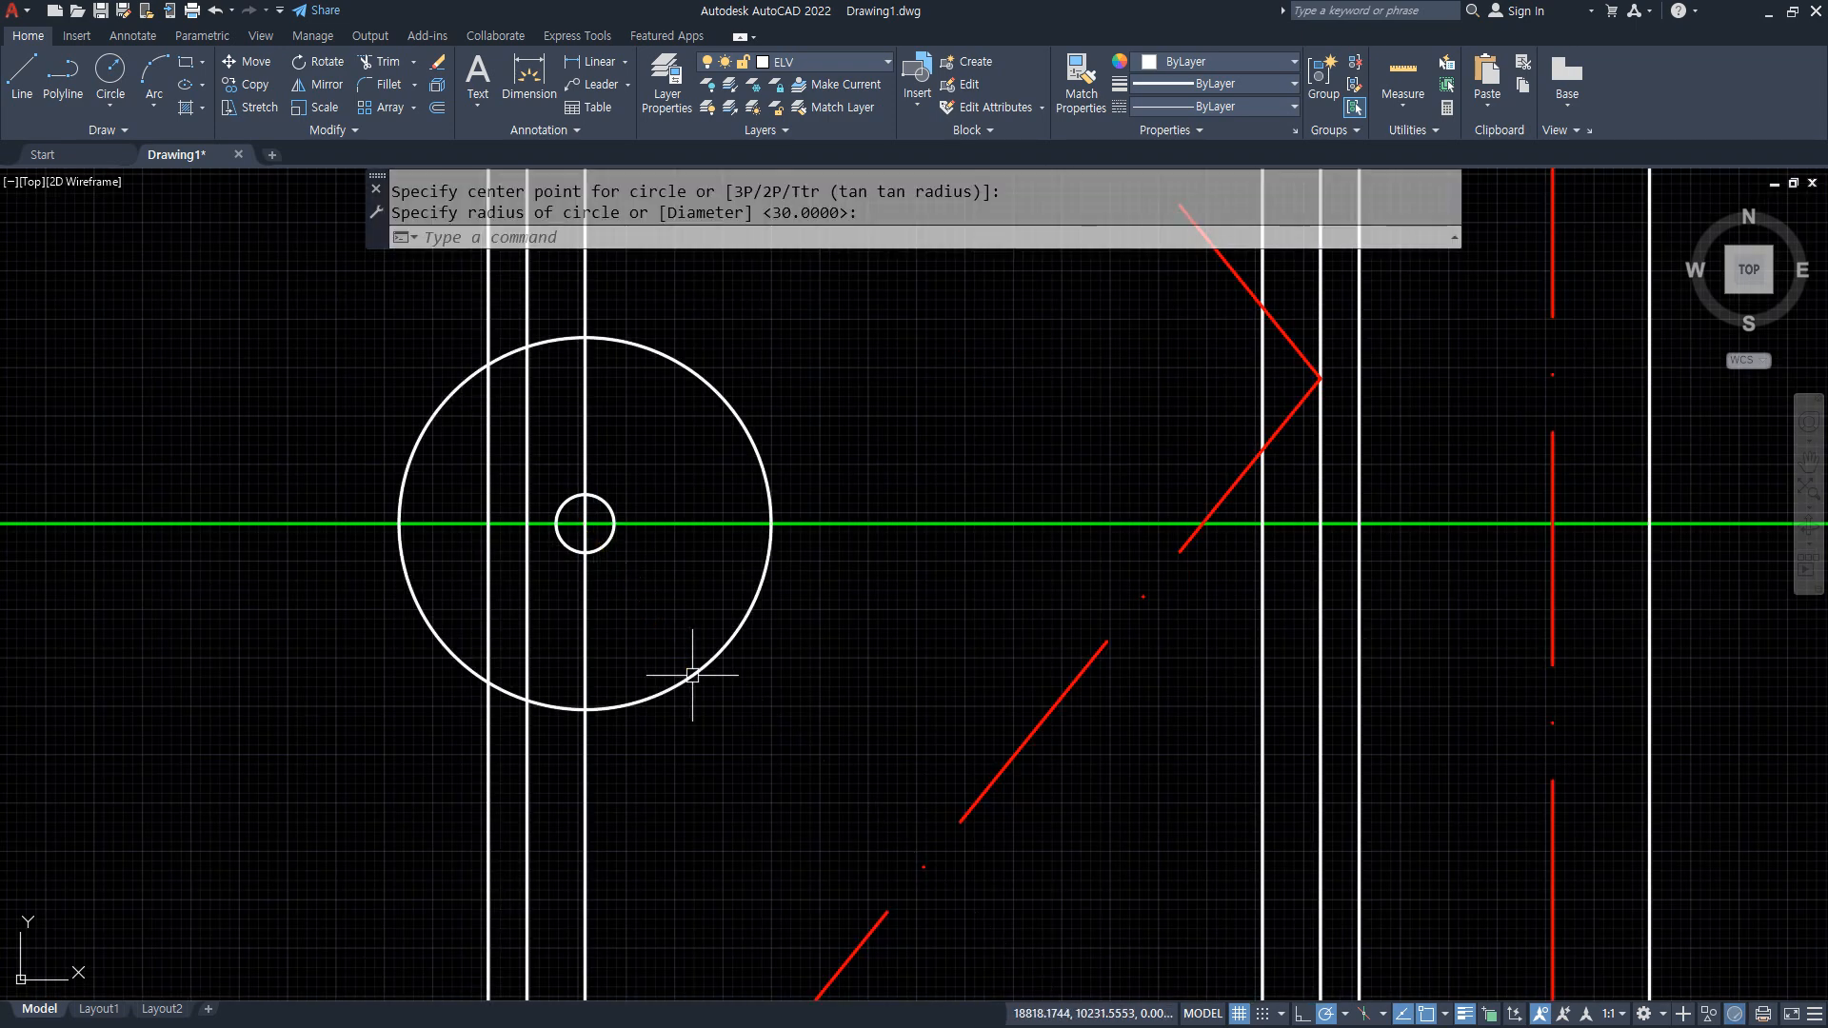
Trim the green height line and the inner offset outline outside the large circle, using that circle as the cutting edge.
{"action": "type", "text": "tr"}
{"action": "key", "text": "Return"}
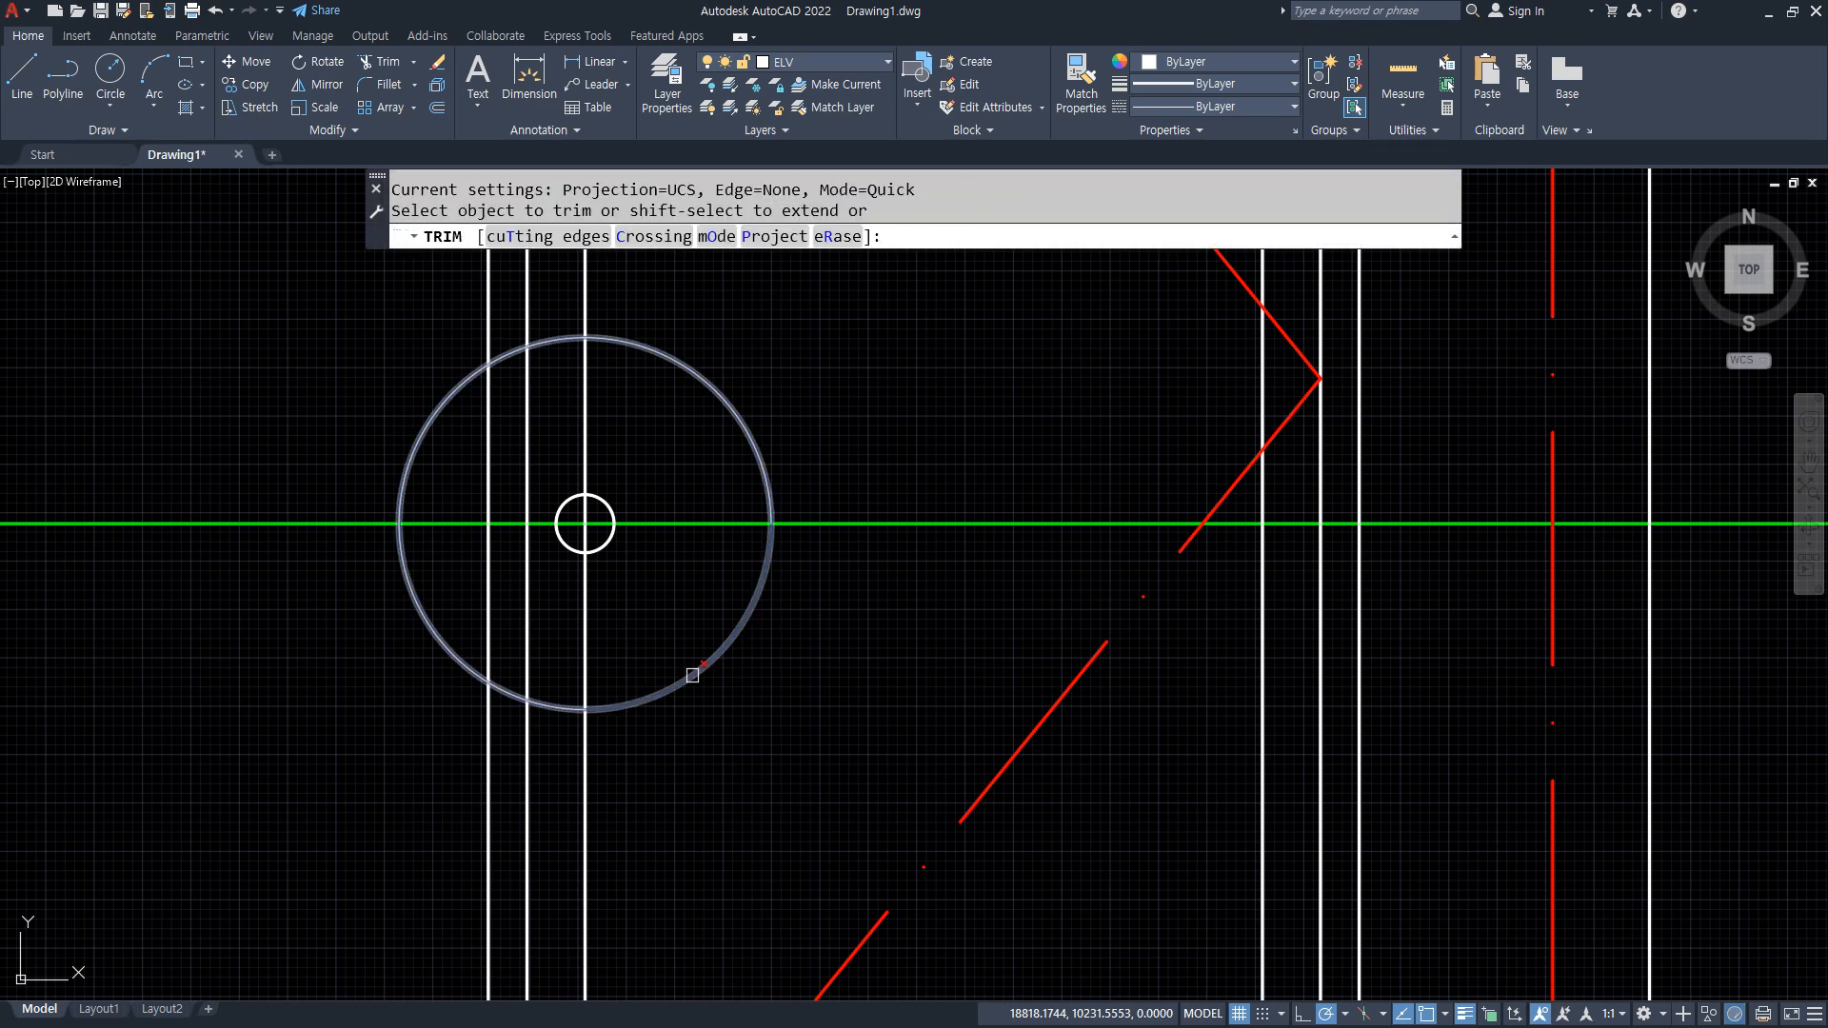
{"action": "type", "text": "t"}
{"action": "key", "text": "Return"}
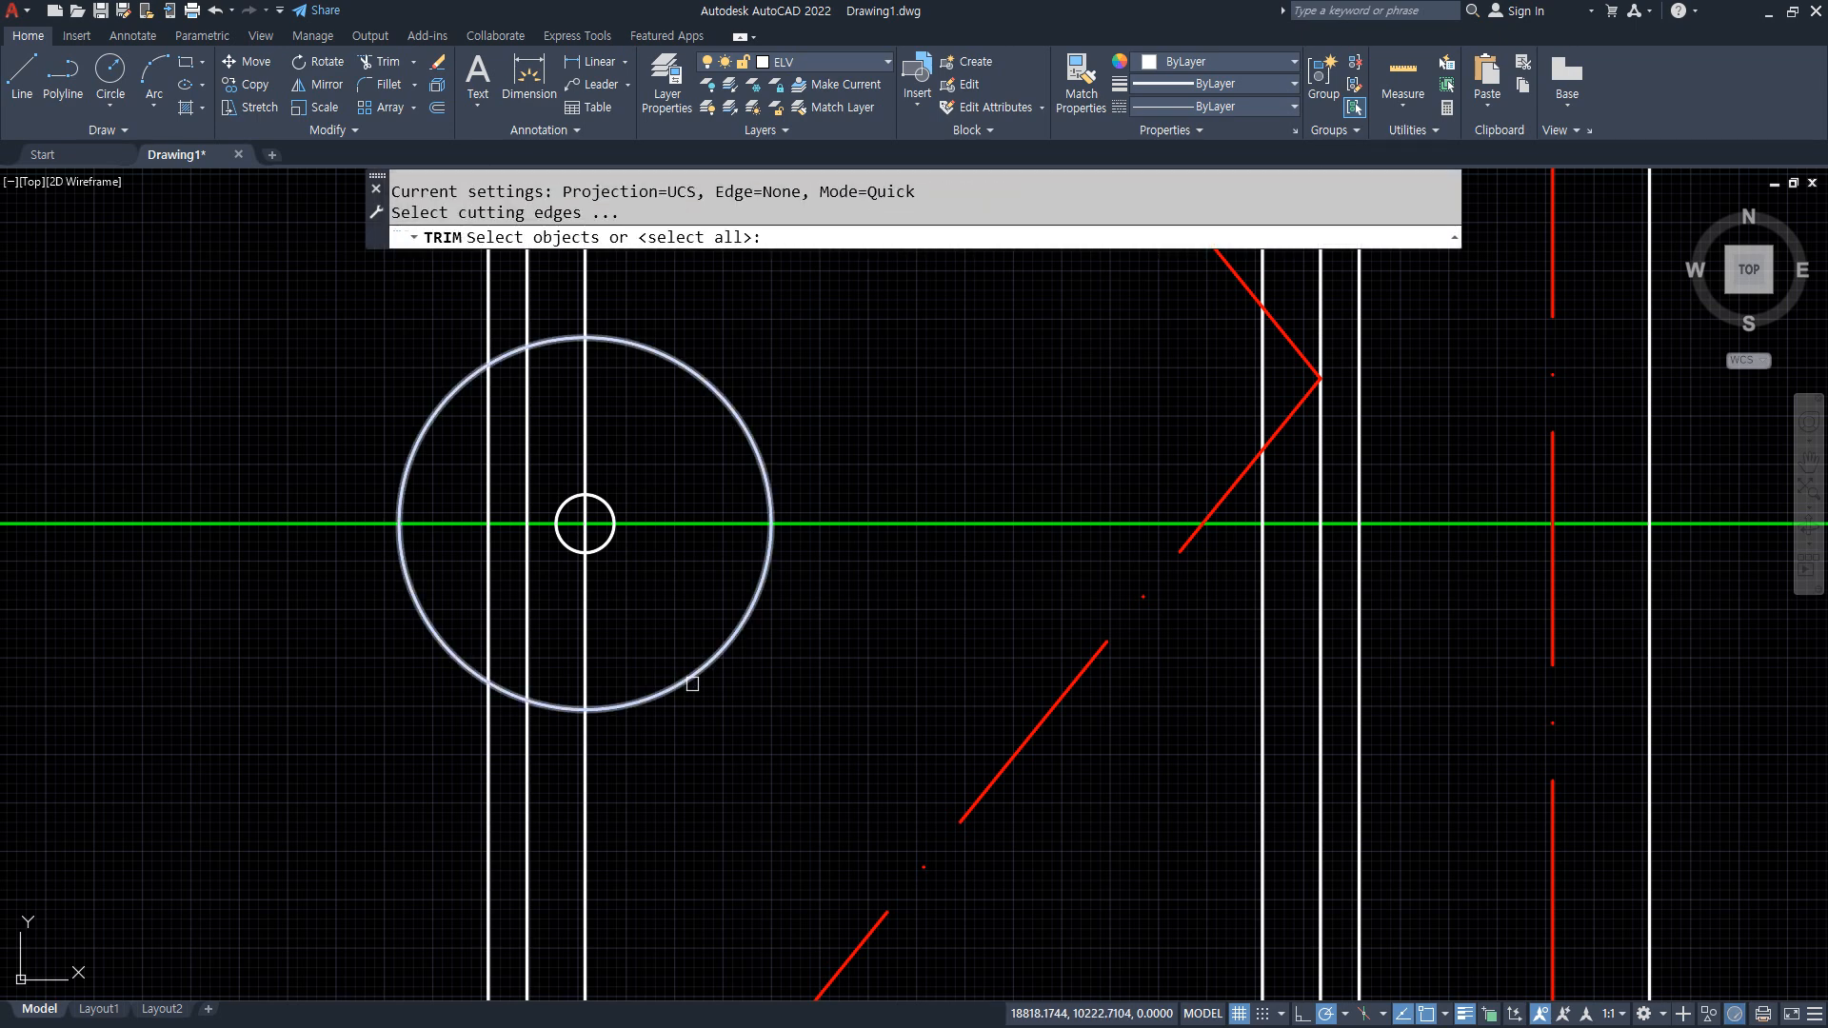
{"action": "left_click", "coordinate": [685, 684]}
{"action": "key", "text": "Return"}
{"action": "left_click", "coordinate": [877, 523]}
{"action": "left_click", "coordinate": [590, 274]}
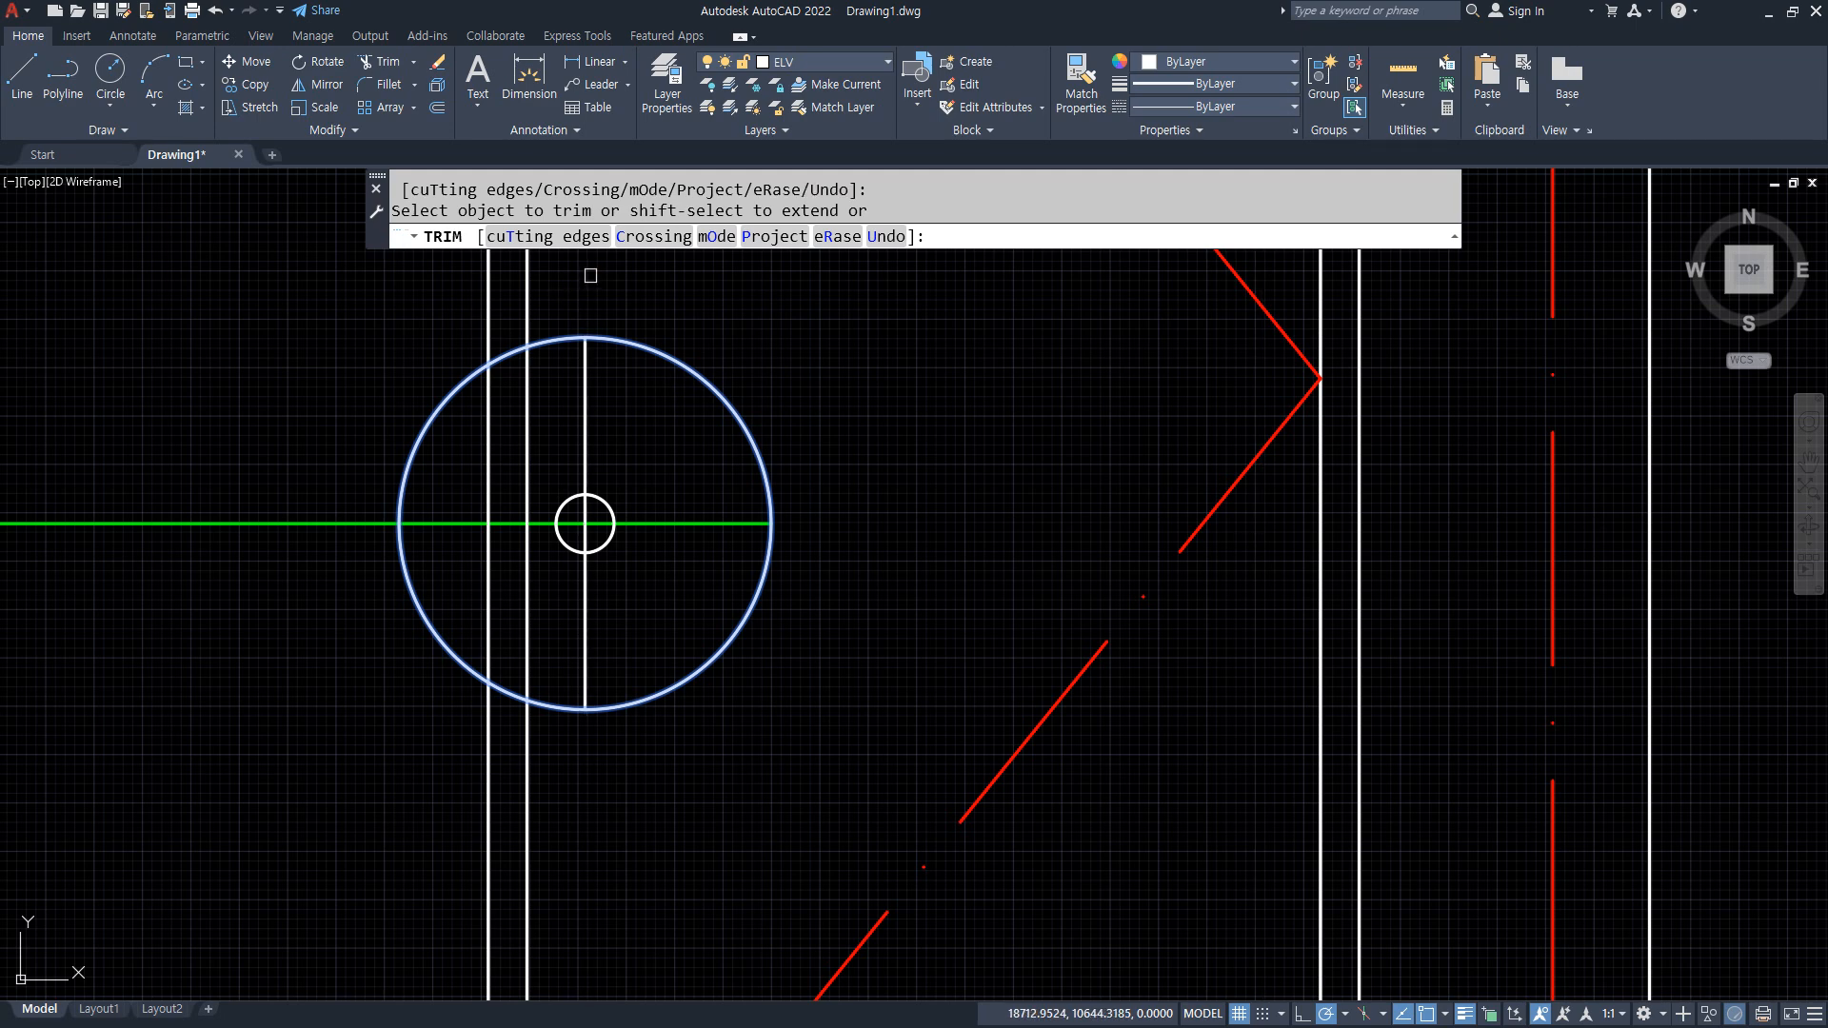
{"action": "left_click", "coordinate": [290, 523]}
{"action": "key", "text": "Return"}
Erase the large construction circle around the door knob.
{"action": "left_click", "coordinate": [693, 685]}
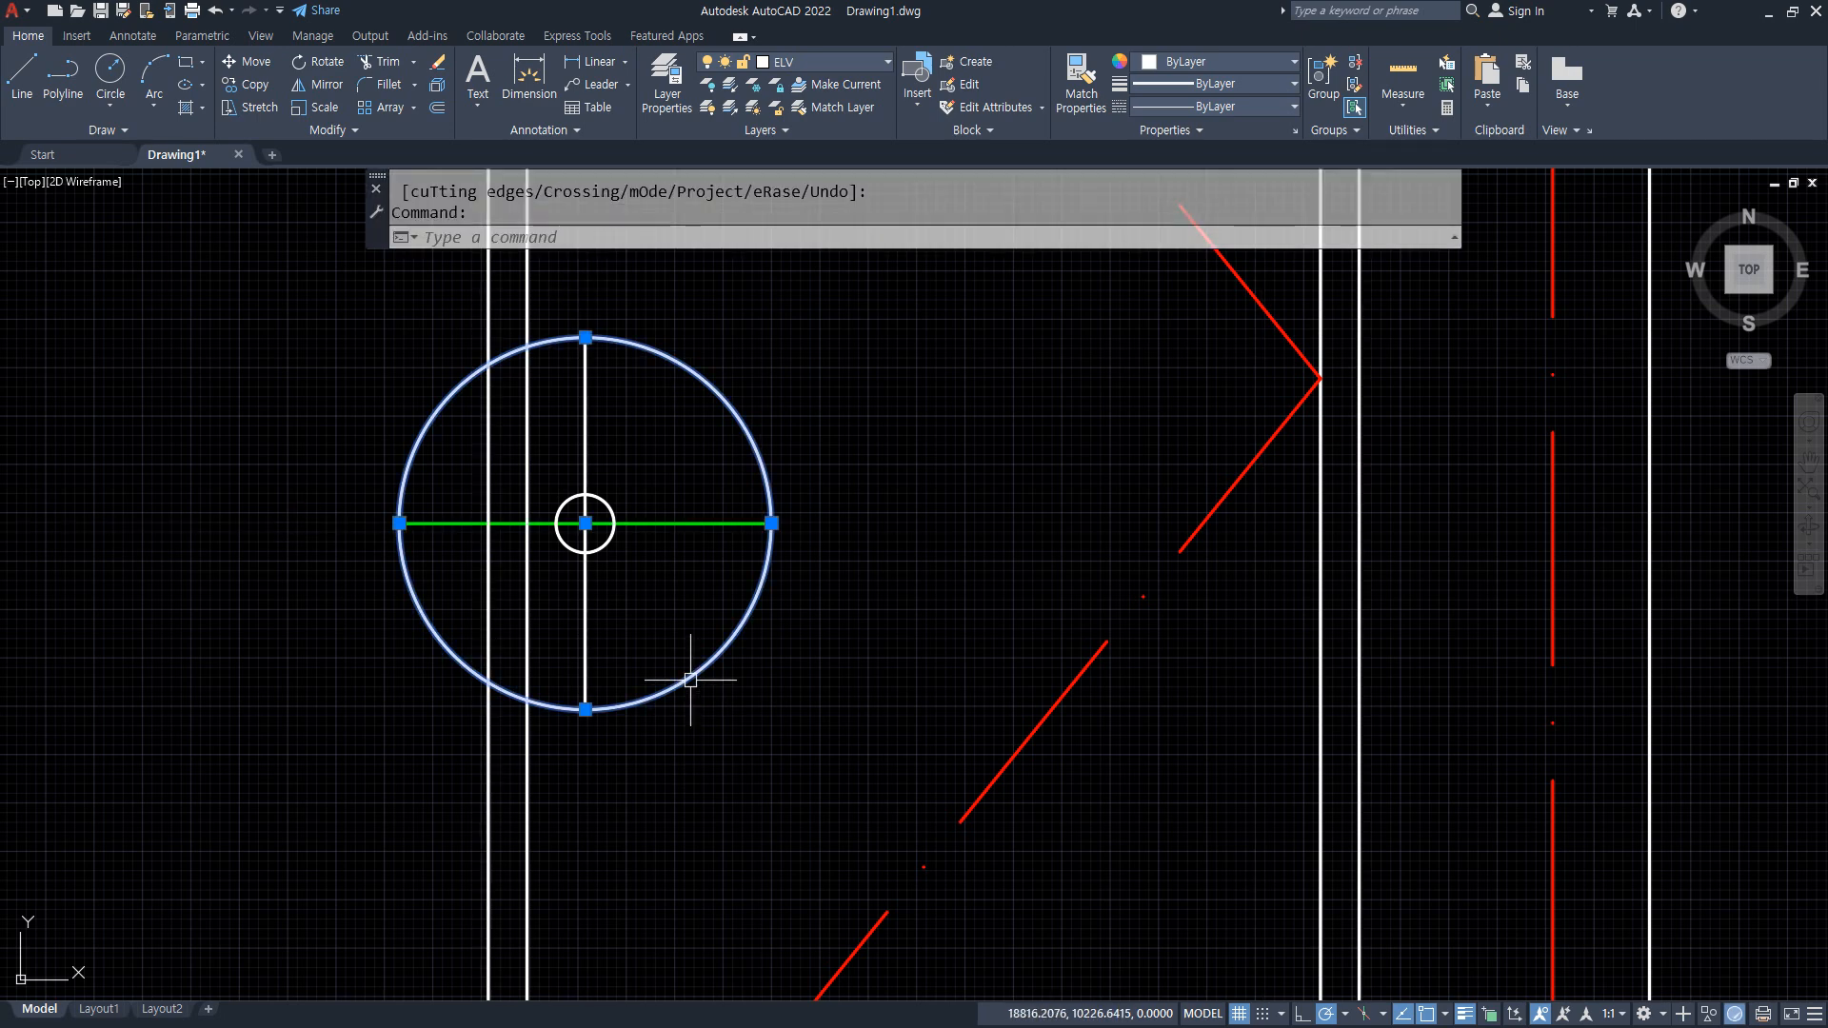
{"action": "type", "text": "e"}
{"action": "key", "text": "Return"}
Match the two crossing lines through the door knob to the red dash-dot door swing line.
{"action": "type", "text": "ma"}
{"action": "key", "text": "Return"}
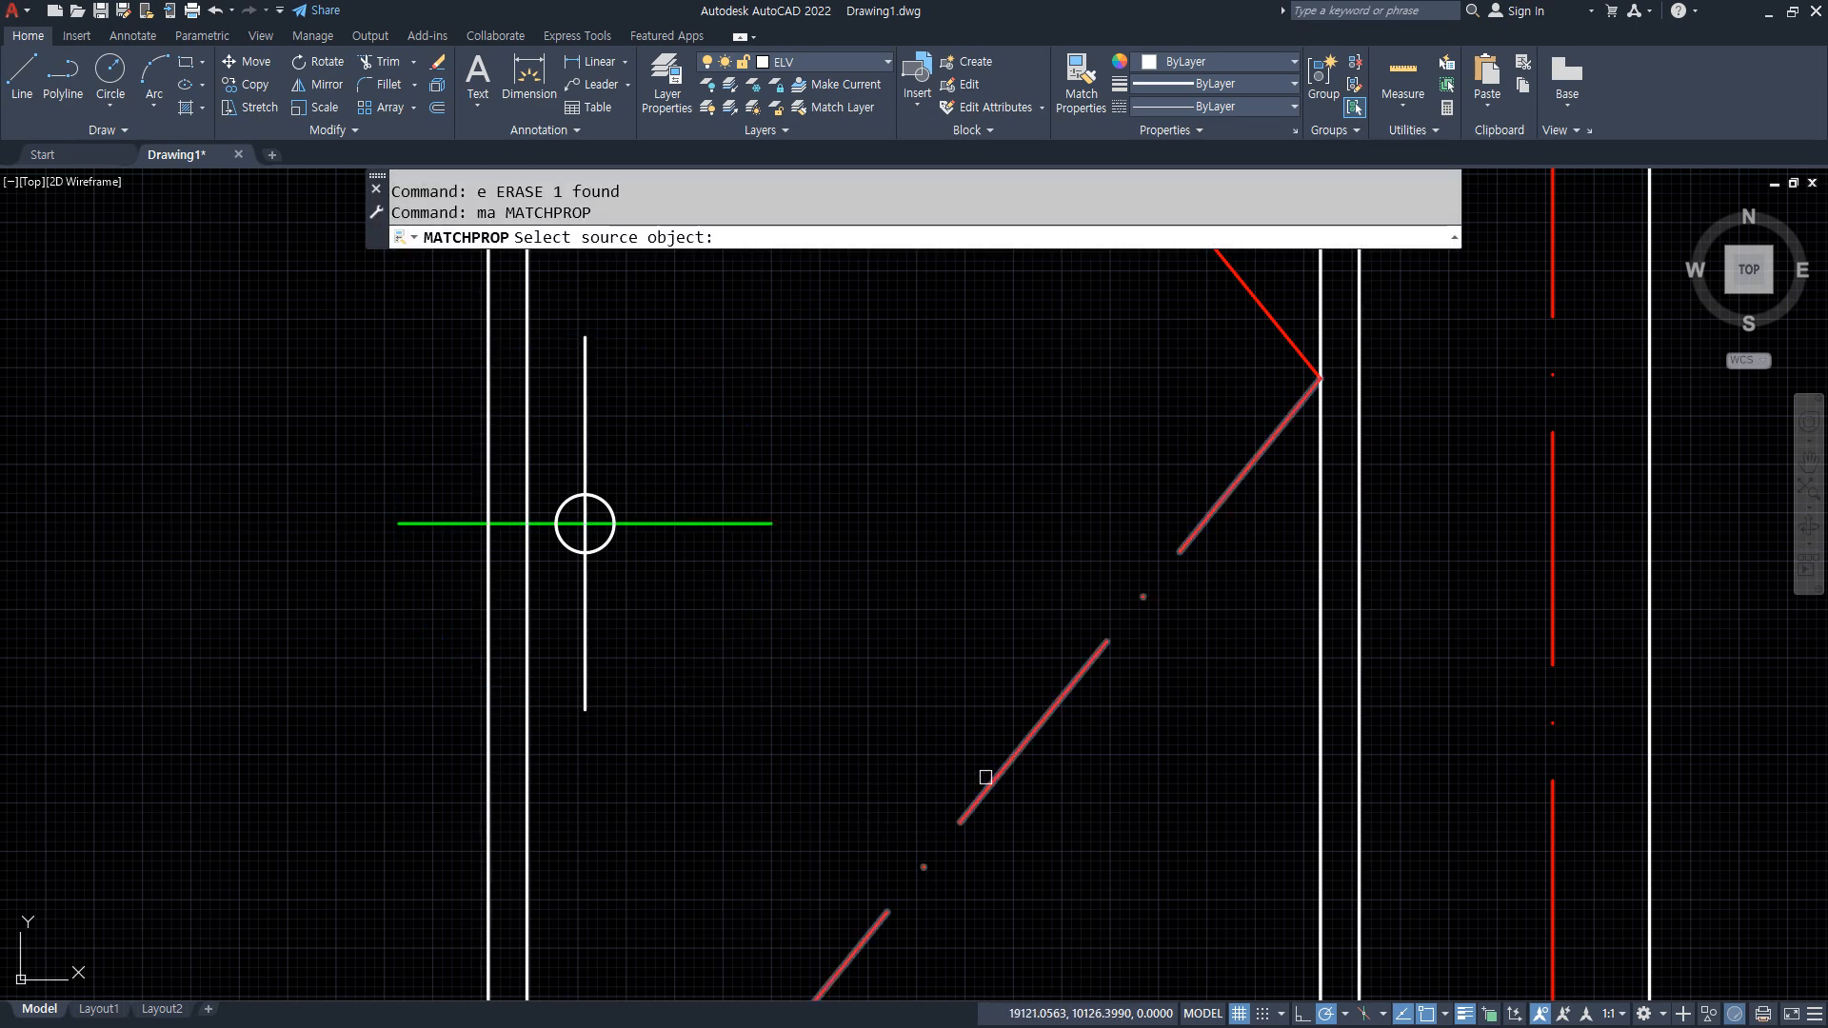
{"action": "left_click", "coordinate": [987, 776]}
{"action": "scroll", "coordinate": [571, 519], "scroll_direction": "up", "scroll_amount": 2}
{"action": "left_click", "coordinate": [642, 527]}
{"action": "left_click", "coordinate": [602, 539]}
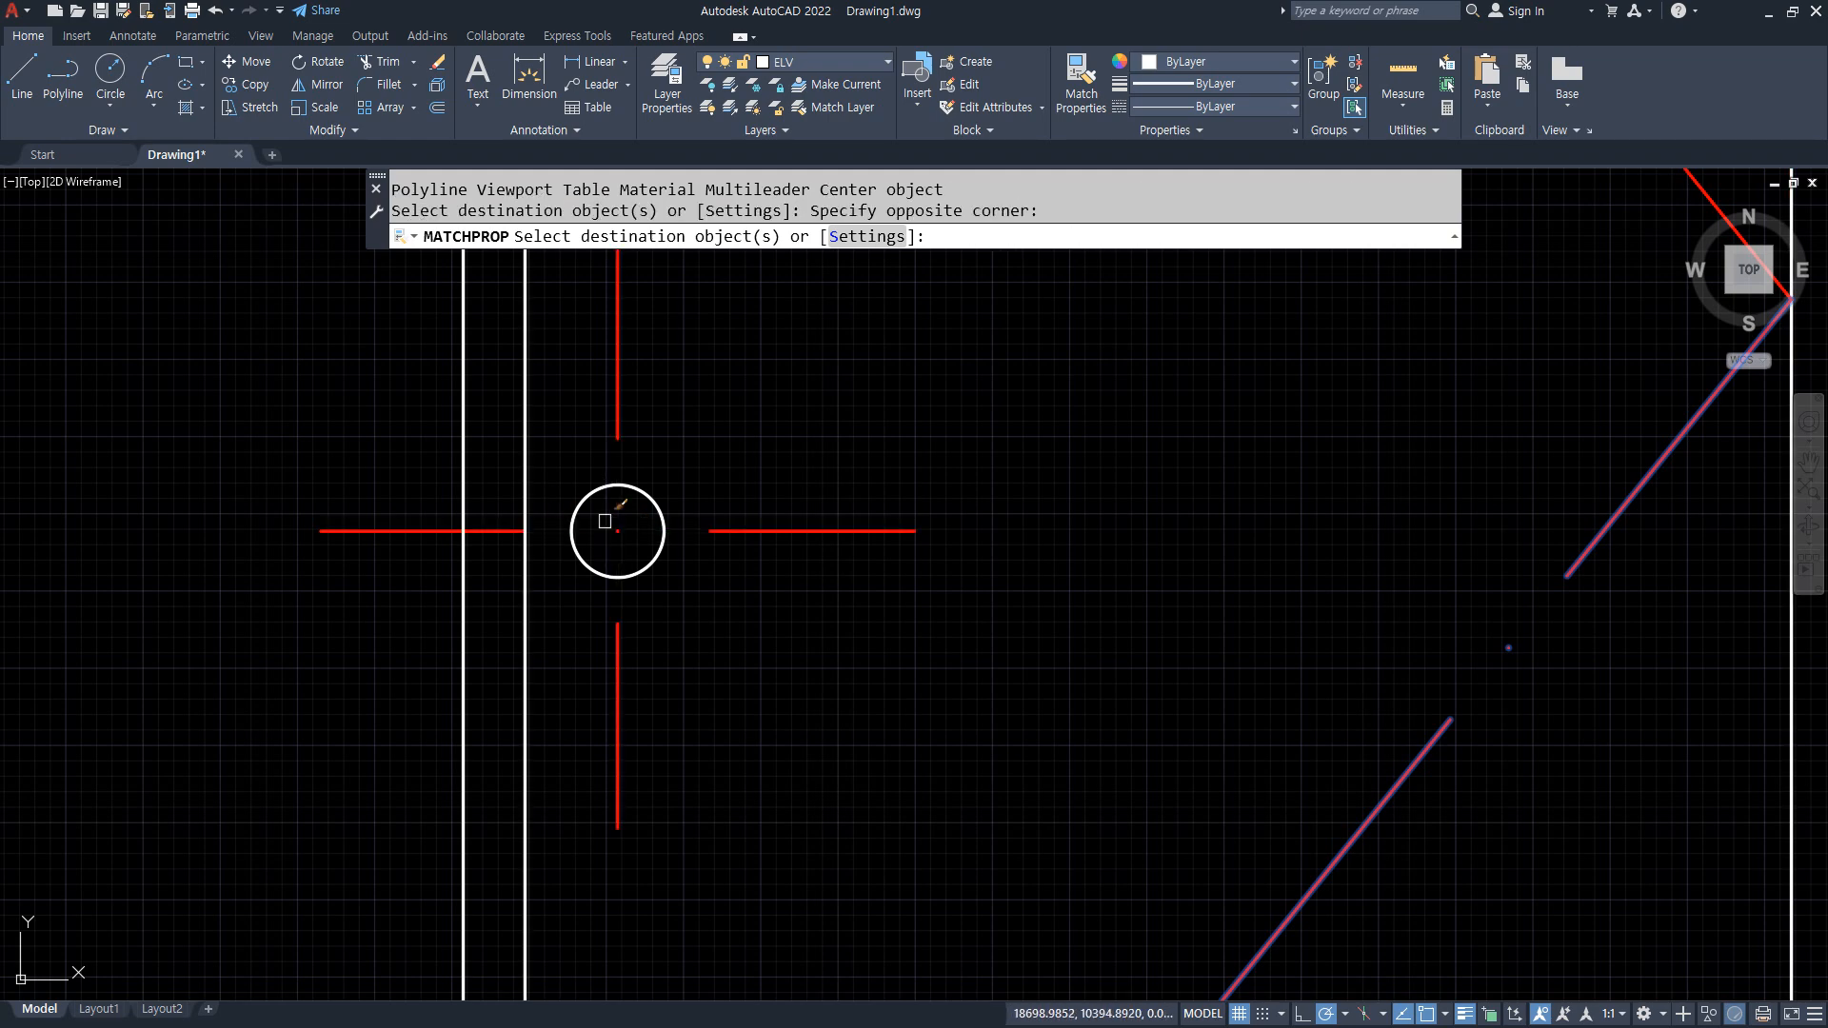
Draw an S-shaped four-point spline across the green vertical boundary line, just below the ceiling at door height, as a break mark.
{"action": "scroll", "coordinate": [700, 618], "scroll_direction": "down", "scroll_amount": 6}
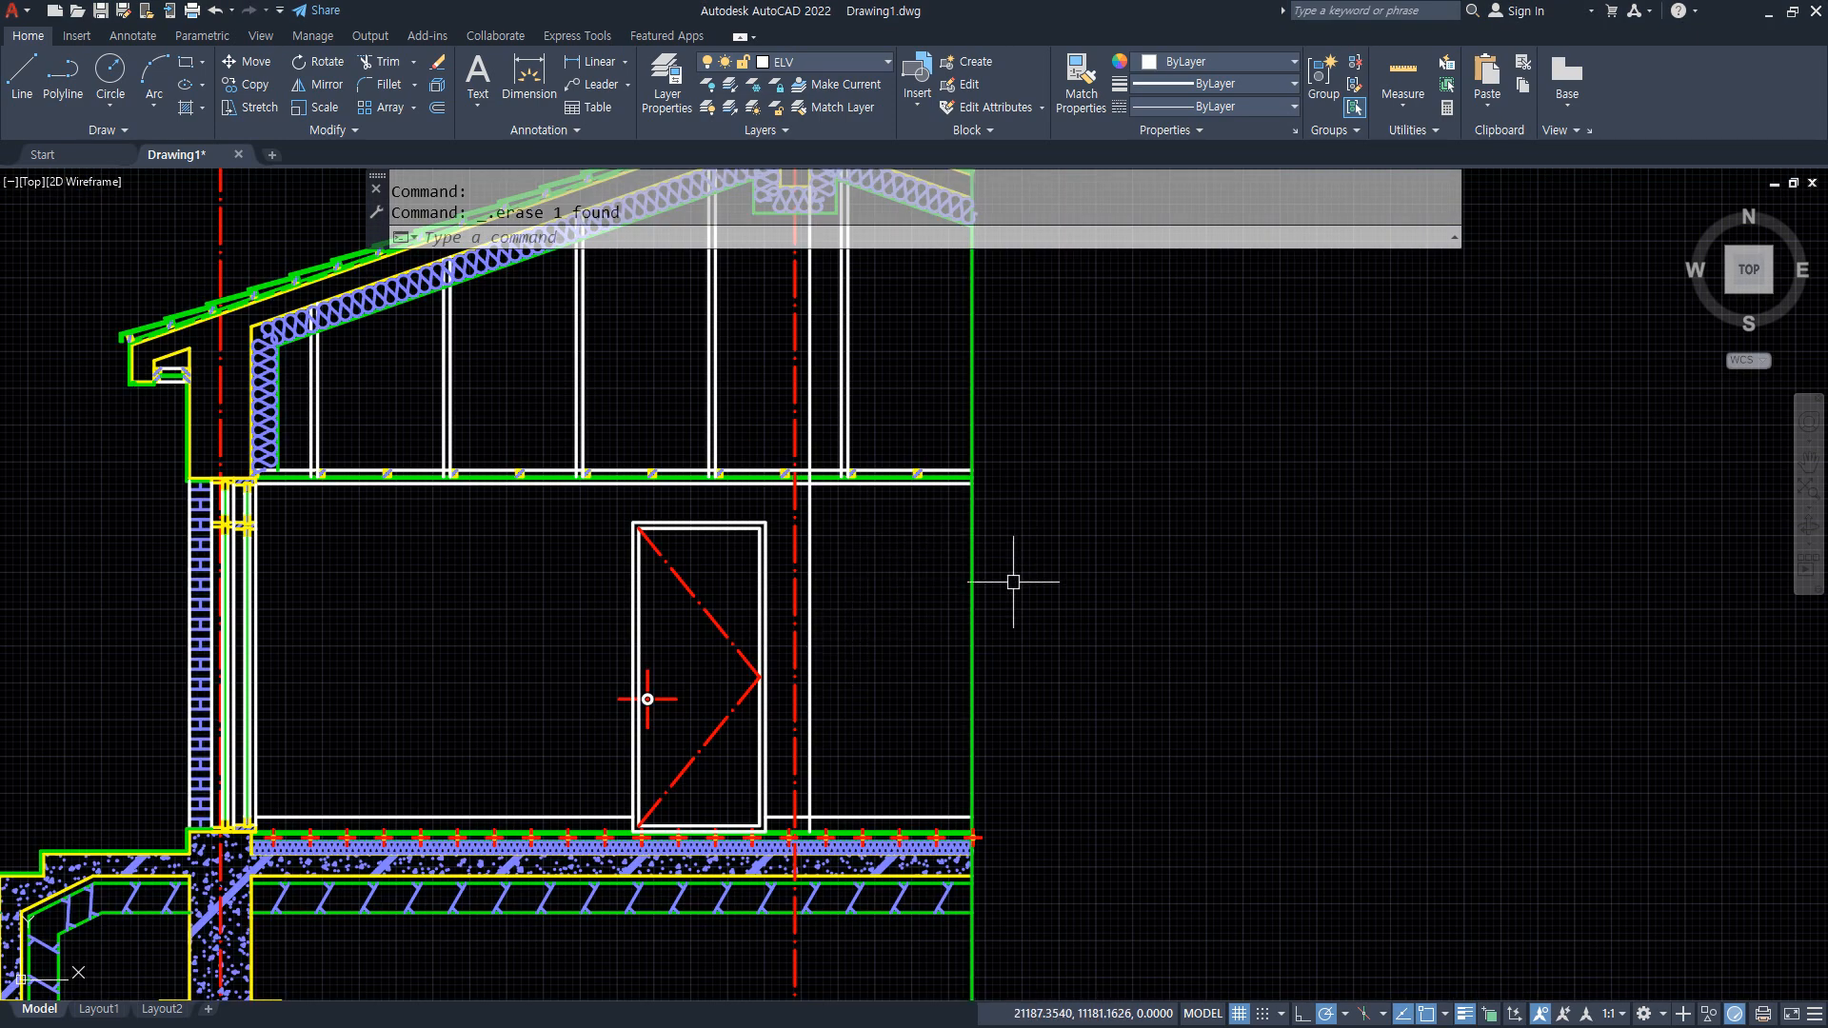
{"action": "type", "text": "spl"}
{"action": "key", "text": "Return"}
{"action": "scroll", "coordinate": [976, 569], "scroll_direction": "up", "scroll_amount": 3}
{"action": "left_click", "coordinate": [893, 520]}
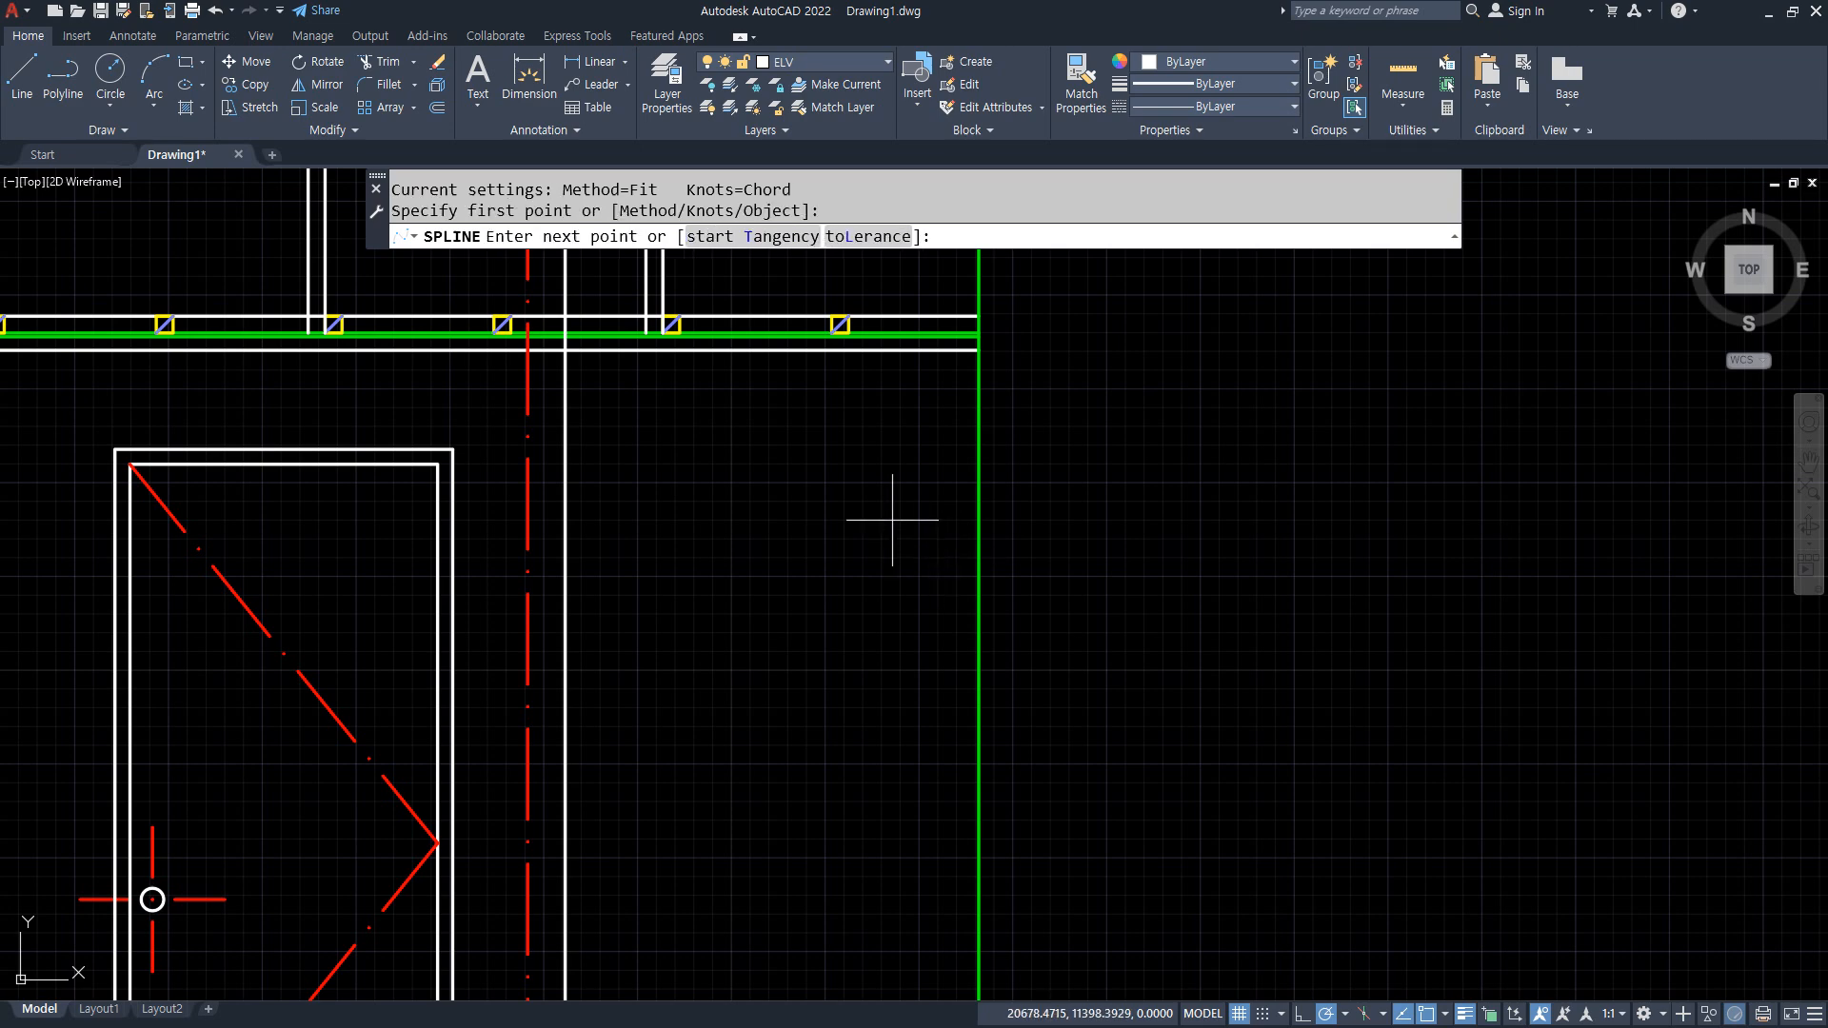
{"action": "left_click", "coordinate": [1069, 587]}
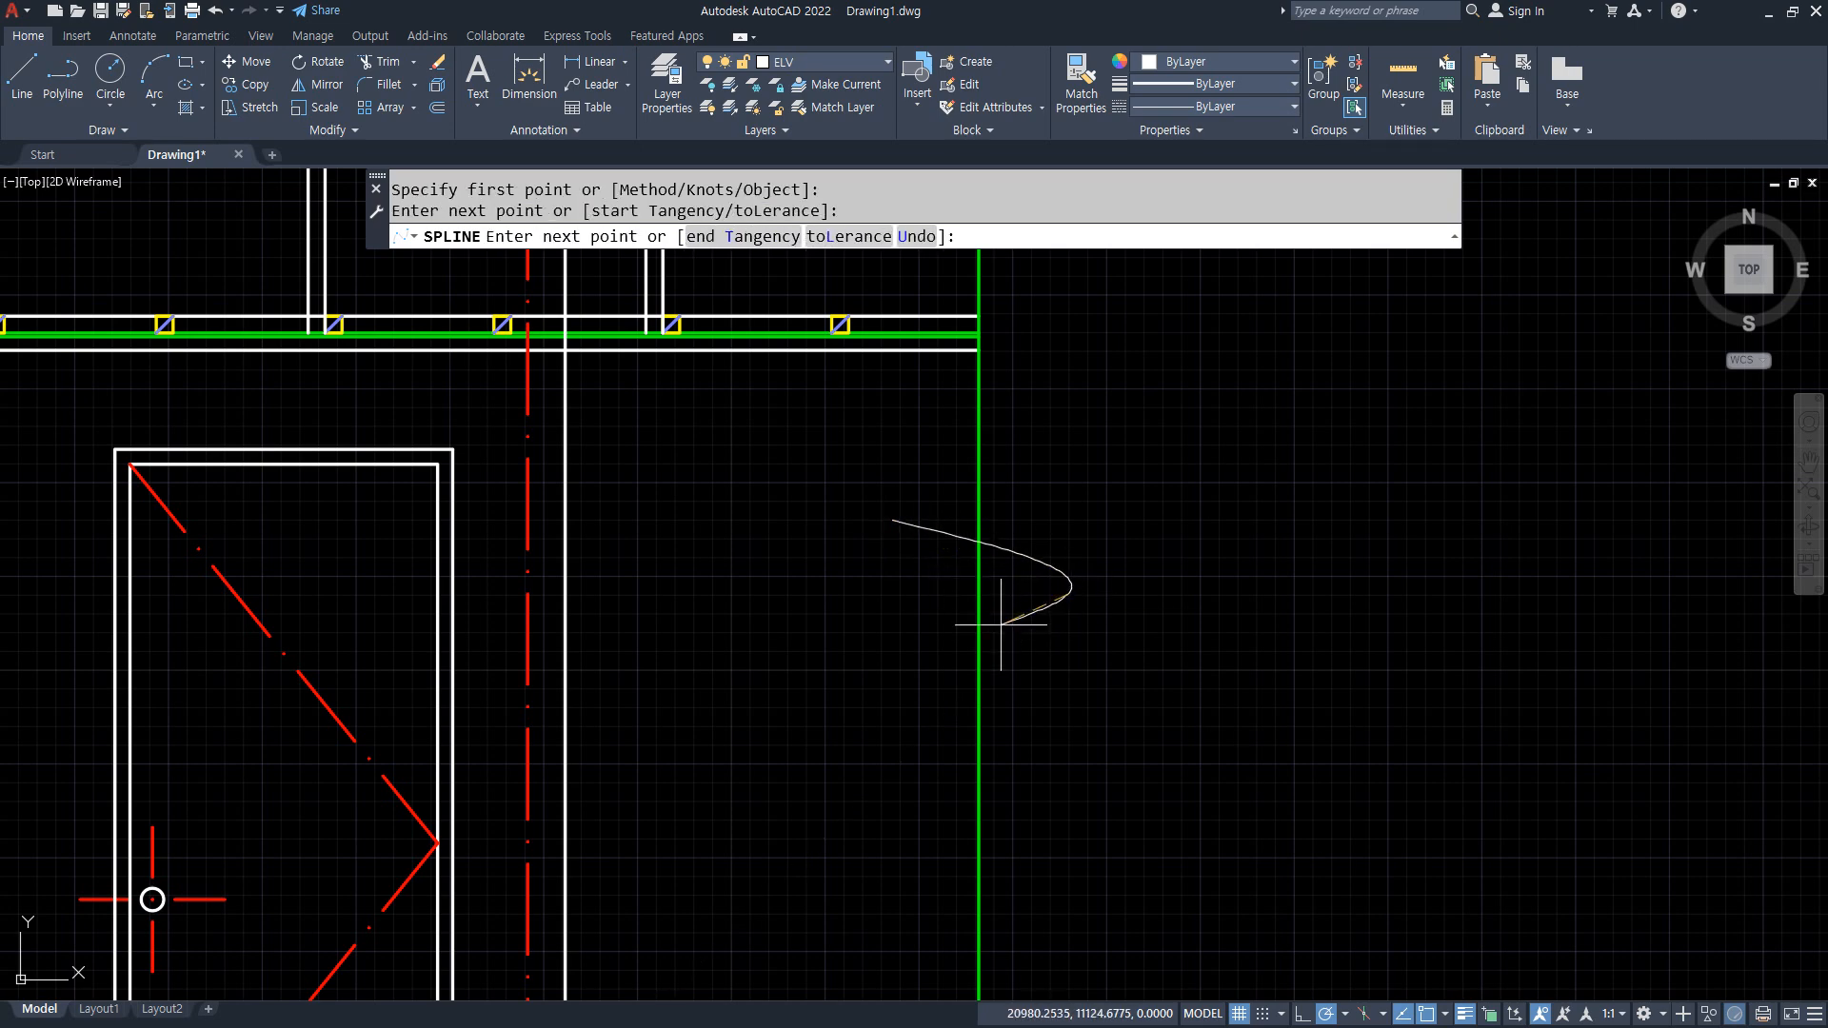
{"action": "left_click", "coordinate": [889, 671]}
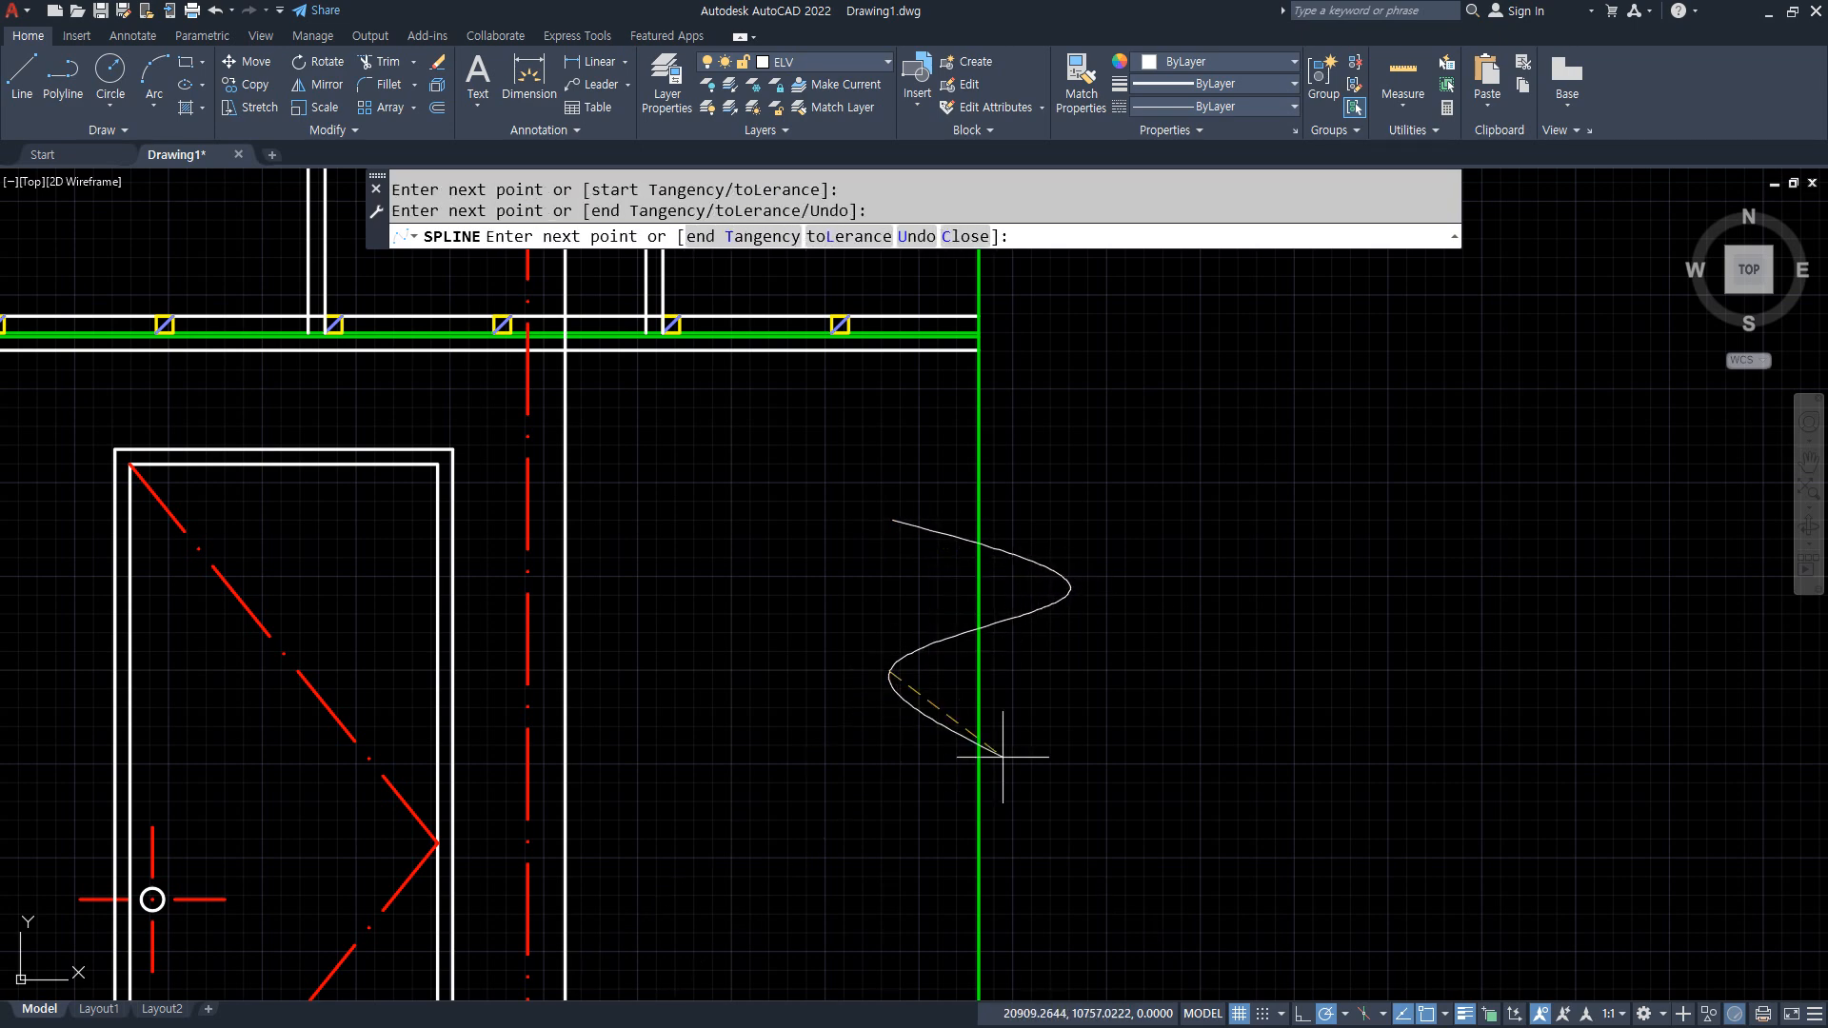
{"action": "left_click", "coordinate": [1051, 738]}
{"action": "key", "text": "Return"}
Trim the break spline's overhanging ends at the green vertical boundary line.
{"action": "type", "text": "tr"}
{"action": "key", "text": "Return"}
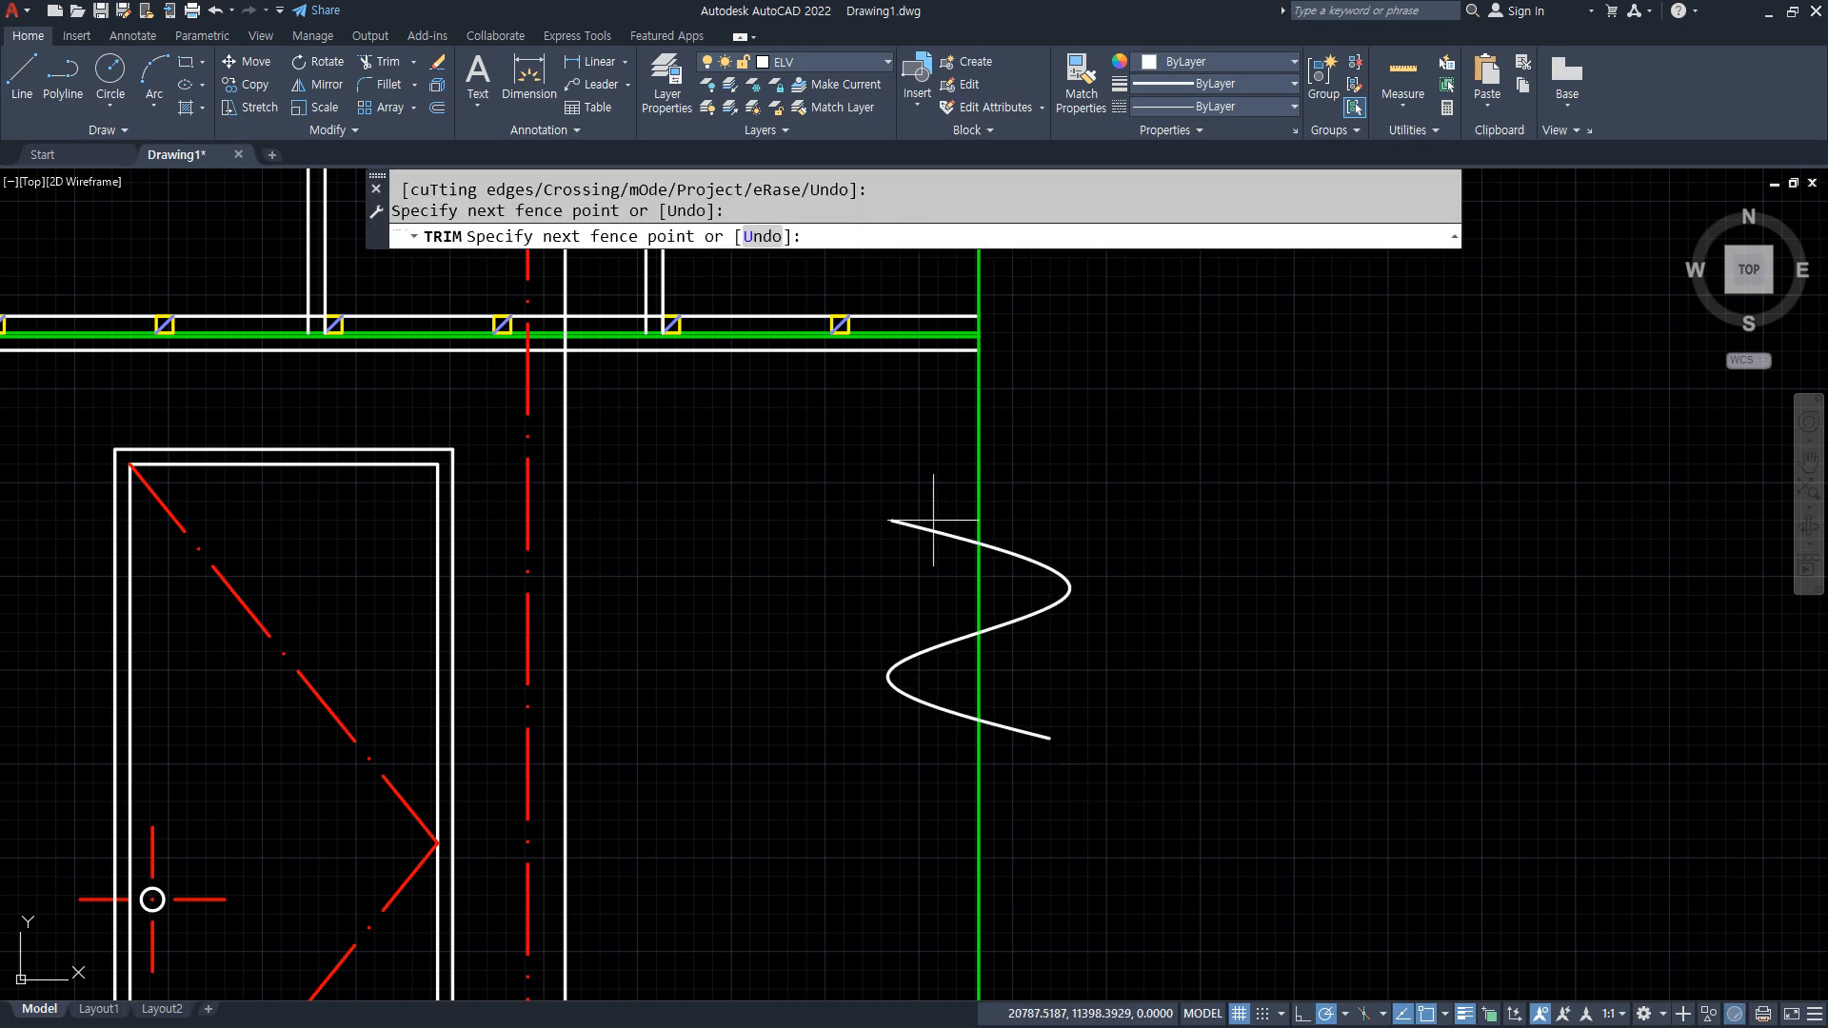